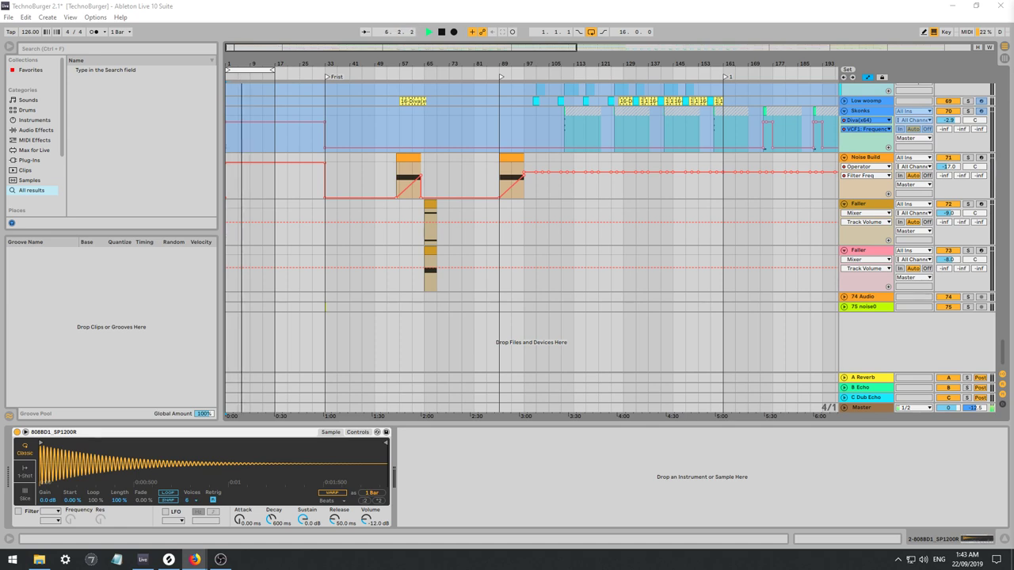
Zoom the arrangement onto the first bars and select the Skonks track to show its device chain.
{"action": "left_click_drag", "start_coordinate": [239, 65], "coordinate": [296, 131]}
{"action": "scroll", "coordinate": [765, 283], "scroll_direction": "up", "scroll_amount": 15}
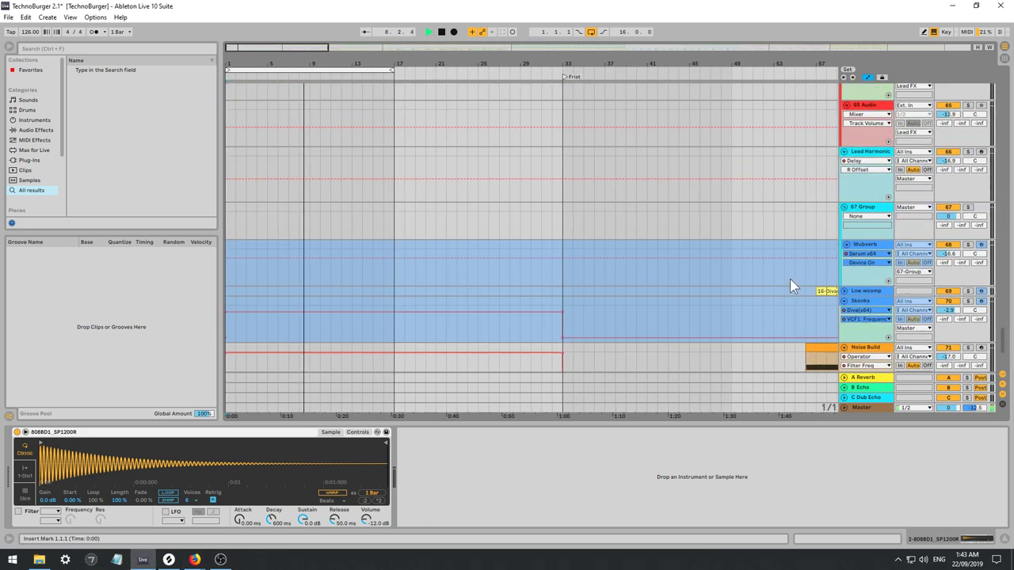
{"action": "scroll", "coordinate": [785, 281], "scroll_direction": "up", "scroll_amount": 8}
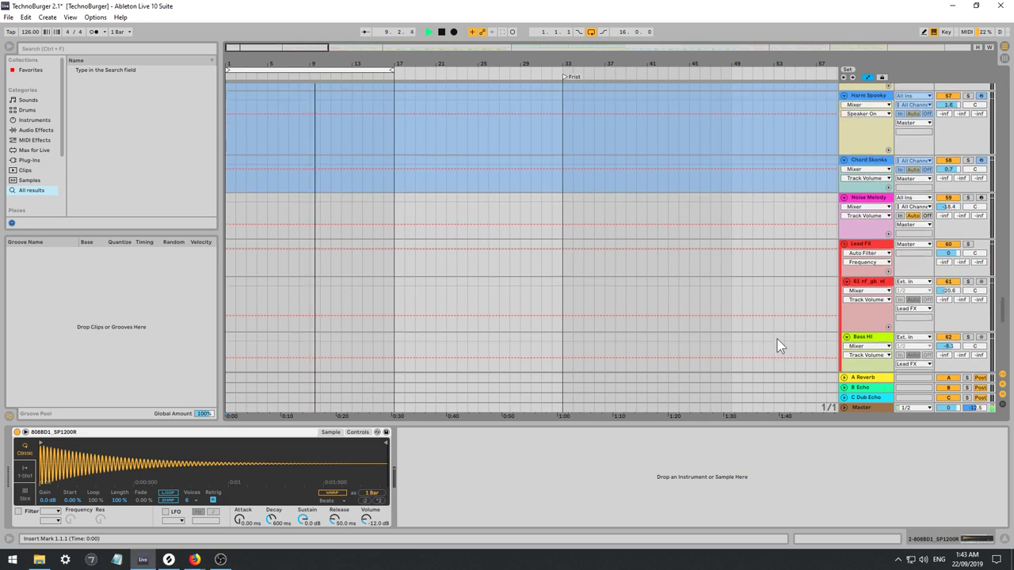
{"action": "scroll", "coordinate": [889, 329], "scroll_direction": "down", "scroll_amount": 8}
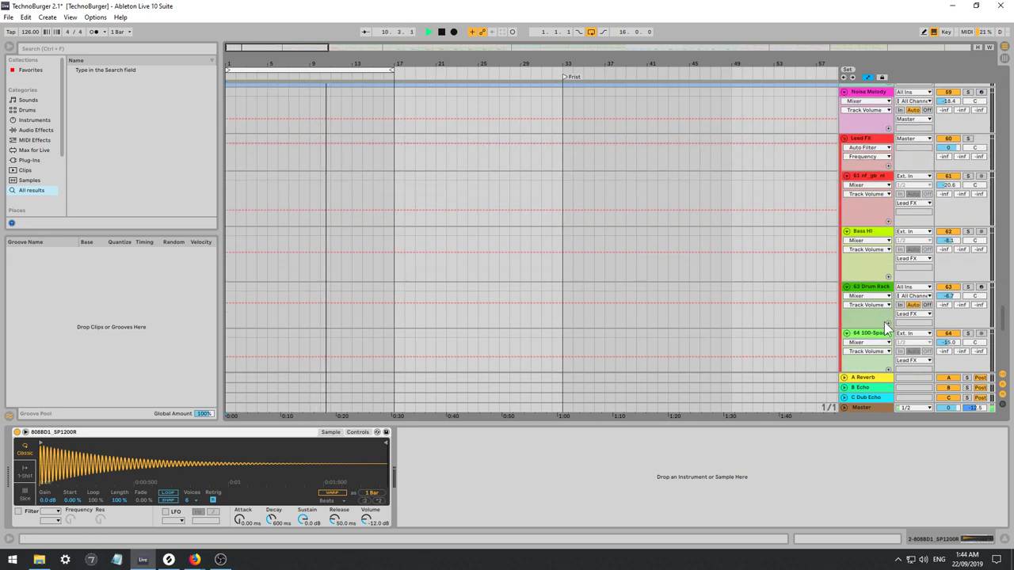
{"action": "scroll", "coordinate": [896, 323], "scroll_direction": "down", "scroll_amount": 6}
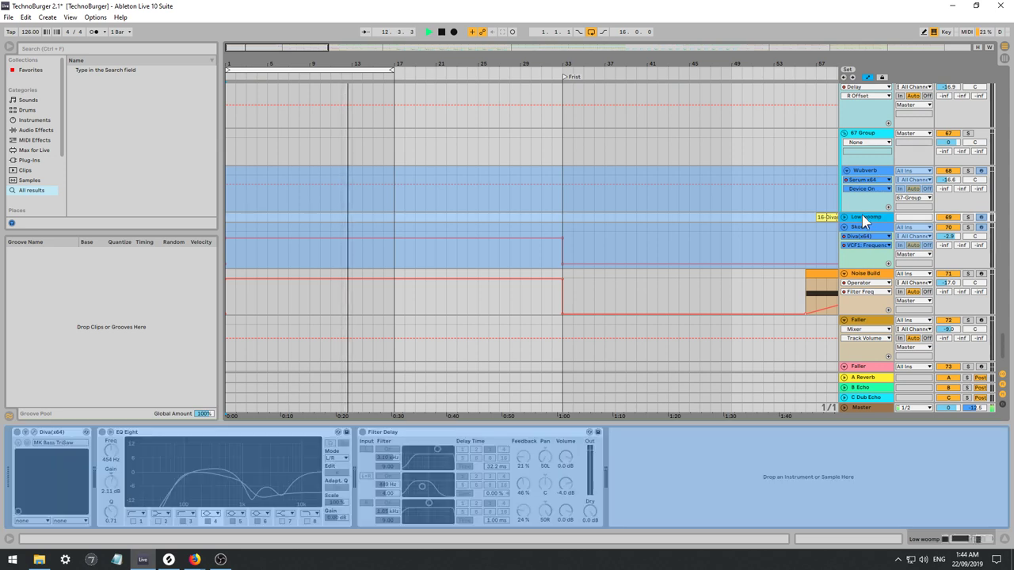
{"action": "left_click", "coordinate": [862, 227]}
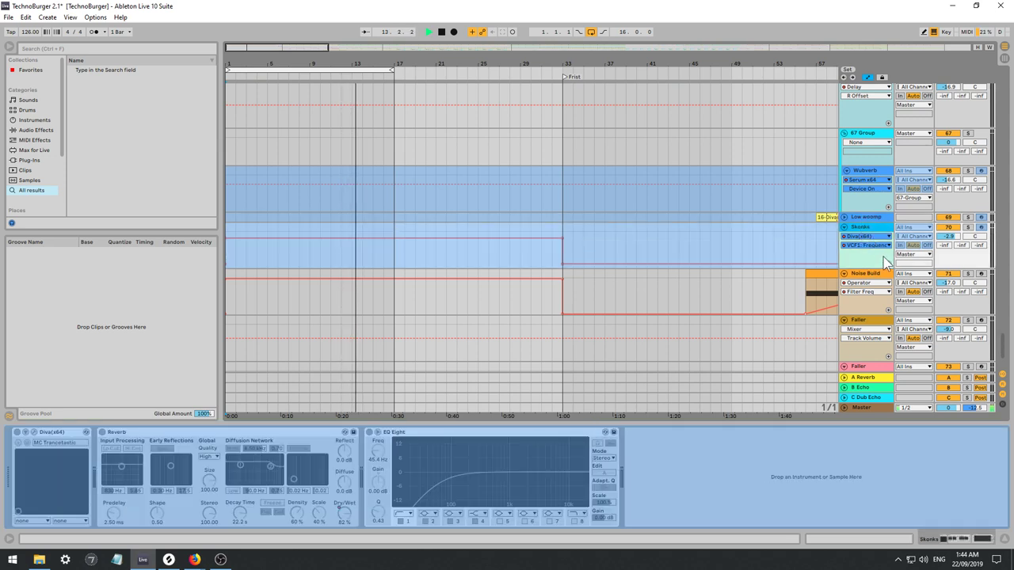
Insert a new MIDI track below Skonks and name it 'Intro Sound'.
{"action": "key", "text": "ctrl+shift+t"}
{"action": "left_click", "coordinate": [875, 260]}
{"action": "left_click", "coordinate": [860, 274]}
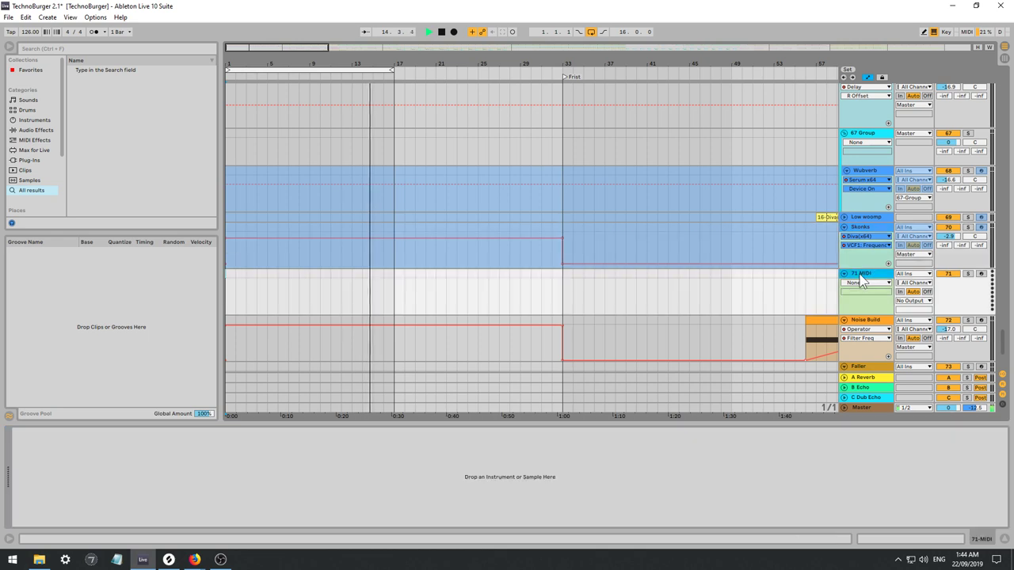
{"action": "key", "text": "ctrl+r"}
{"action": "type", "text": "Intro Sound"}
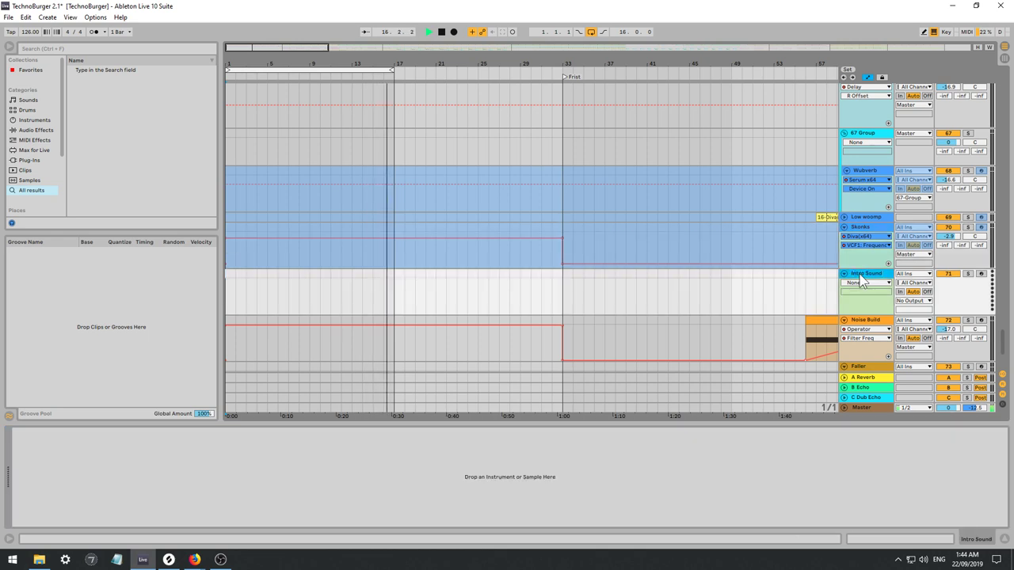
{"action": "key", "text": "Return"}
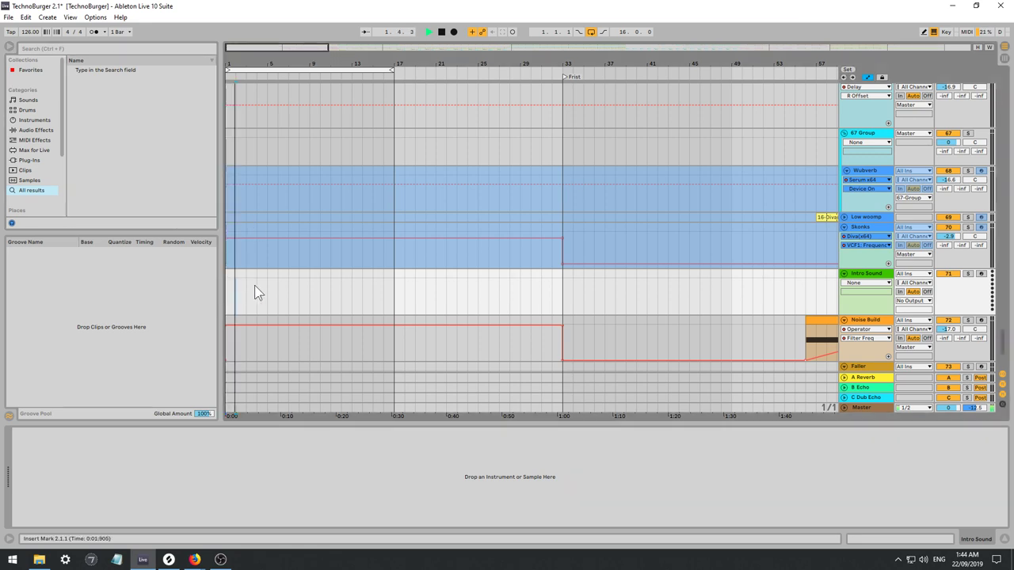
Create an empty MIDI clip in bars 1–5 and load Wavetable onto Intro Sound.
{"action": "left_click_drag", "start_coordinate": [259, 286], "coordinate": [225, 290]}
{"action": "key", "text": "ctrl+shift+m"}
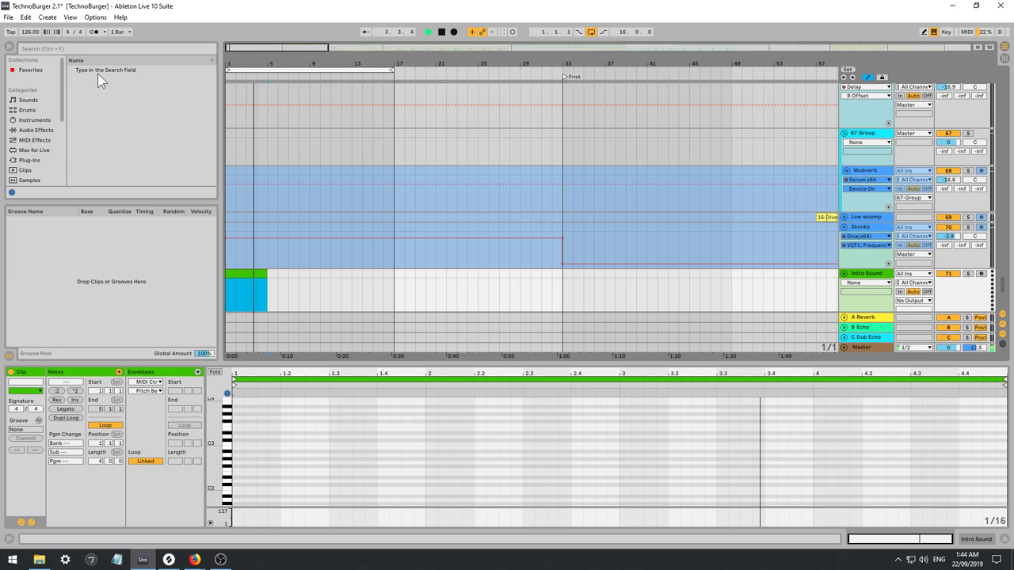
{"action": "left_click", "coordinate": [36, 119]}
{"action": "double_click", "coordinate": [101, 180]}
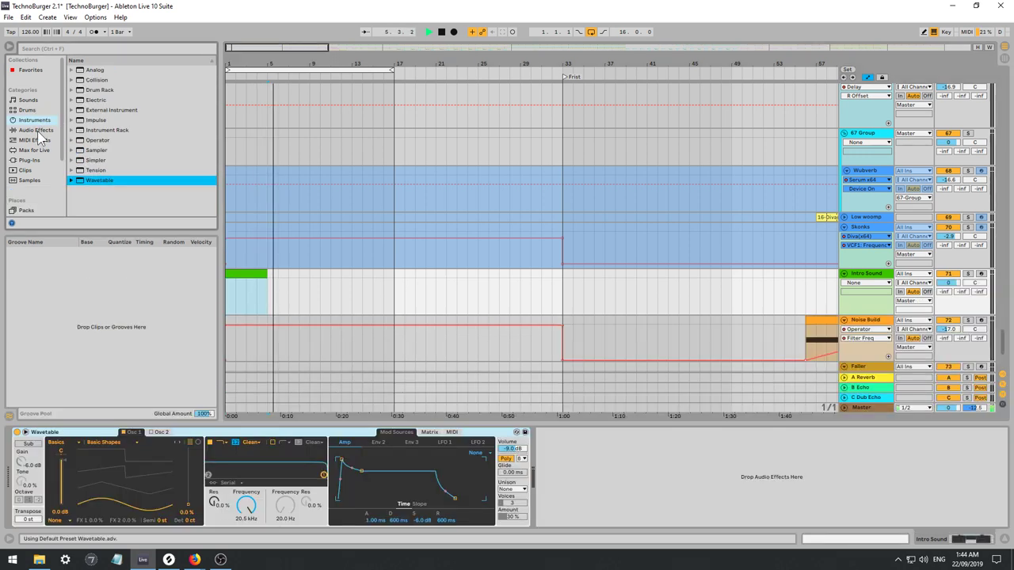
Add Reverb after Wavetable, set to High quality with 8.57 s decay.
{"action": "left_click", "coordinate": [37, 130]}
{"action": "scroll", "coordinate": [107, 191], "scroll_direction": "down", "scroll_amount": 5}
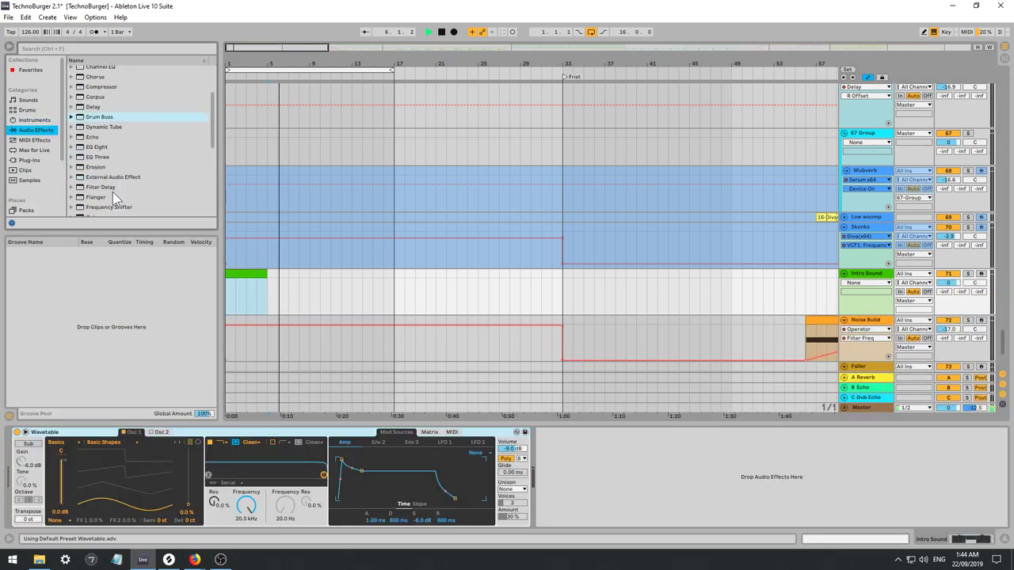
{"action": "scroll", "coordinate": [104, 186], "scroll_direction": "down", "scroll_amount": 3}
{"action": "left_click", "coordinate": [91, 180]}
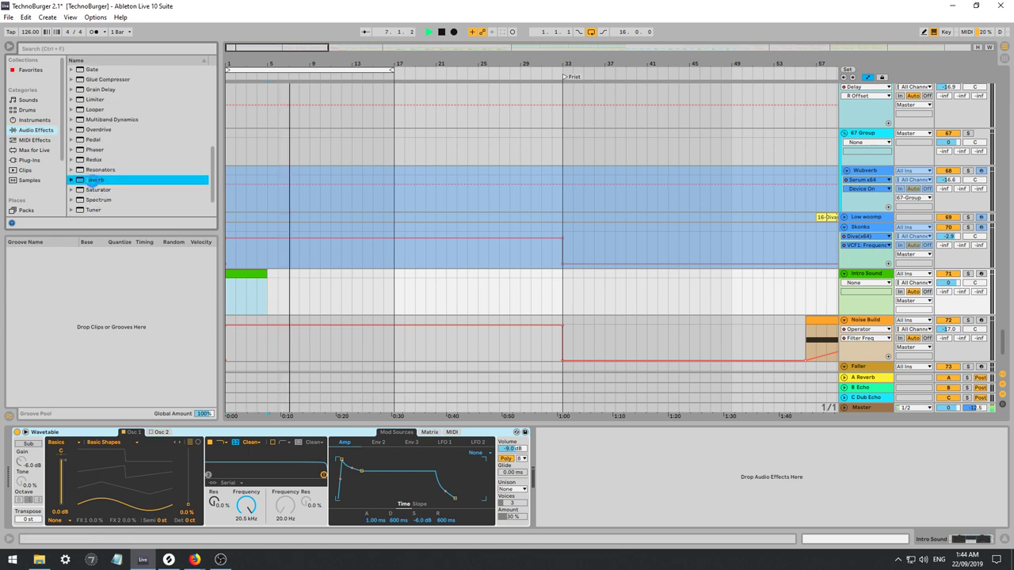
{"action": "left_click_drag", "start_coordinate": [468, 467], "coordinate": [587, 472]}
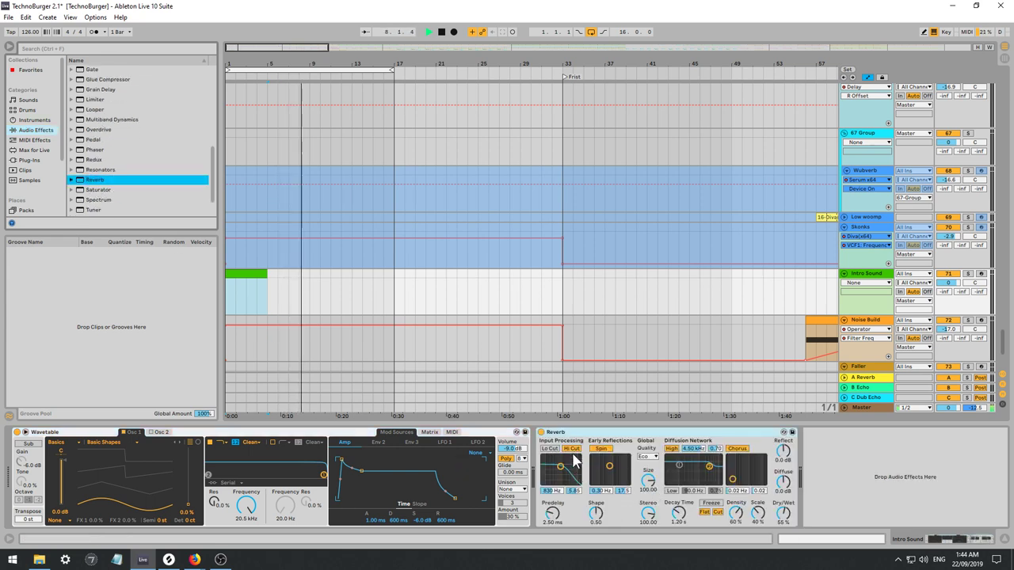
{"action": "left_click", "coordinate": [647, 457]}
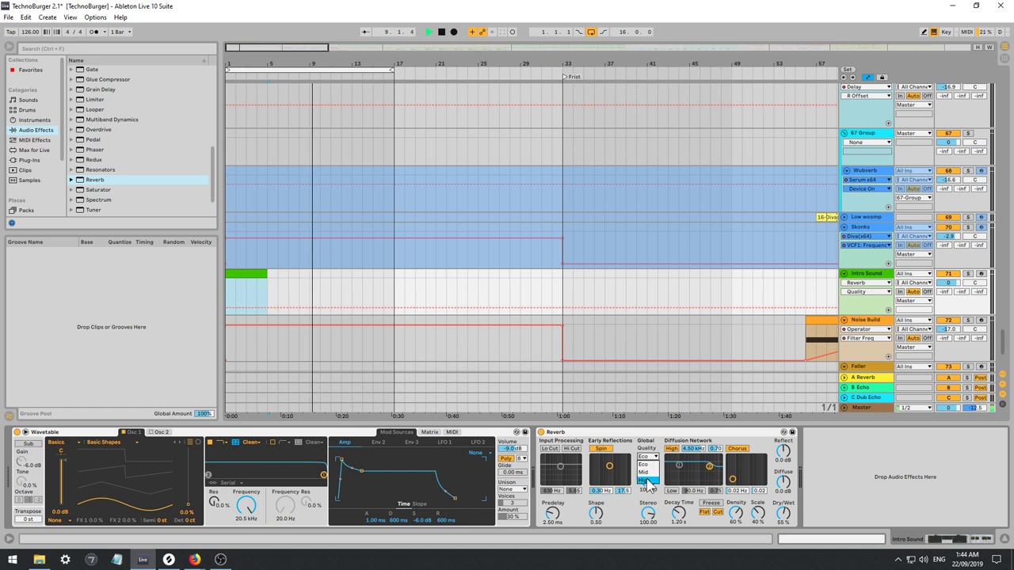
{"action": "left_click", "coordinate": [647, 479]}
{"action": "left_click_drag", "start_coordinate": [689, 529], "coordinate": [689, 487]}
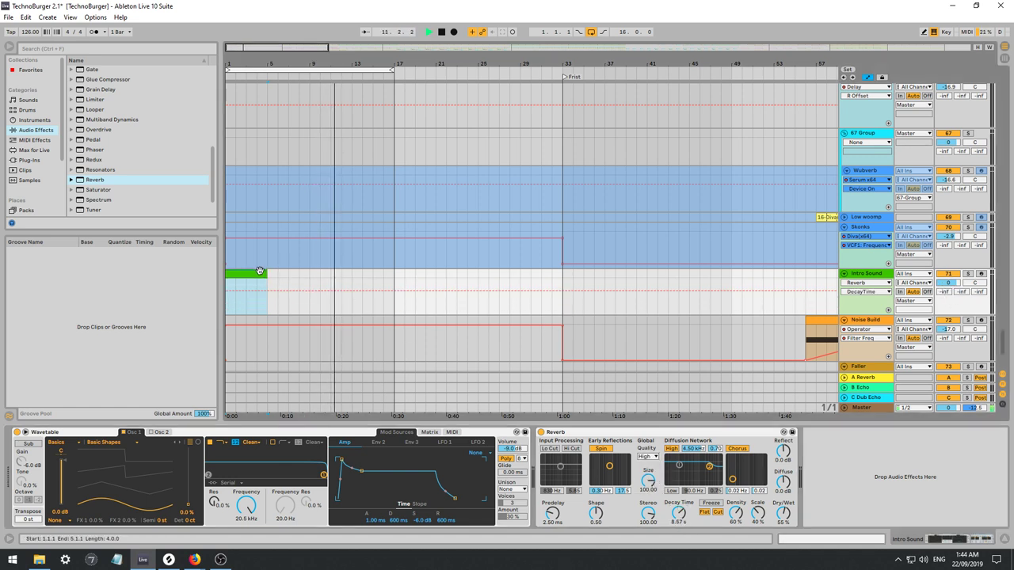
Extend the Intro Sound clip to bar 17 and open it for note editing.
{"action": "left_click_drag", "start_coordinate": [265, 276], "coordinate": [394, 276]}
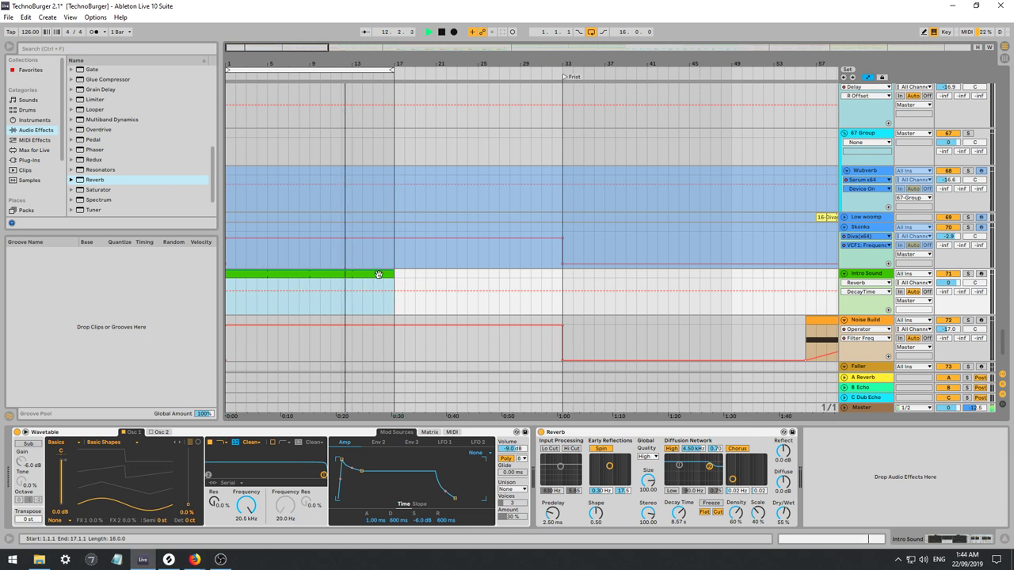
{"action": "double_click", "coordinate": [380, 275]}
{"action": "scroll", "coordinate": [276, 490], "scroll_direction": "down", "scroll_amount": 5}
{"action": "key", "text": "space"}
{"action": "key", "text": "space"}
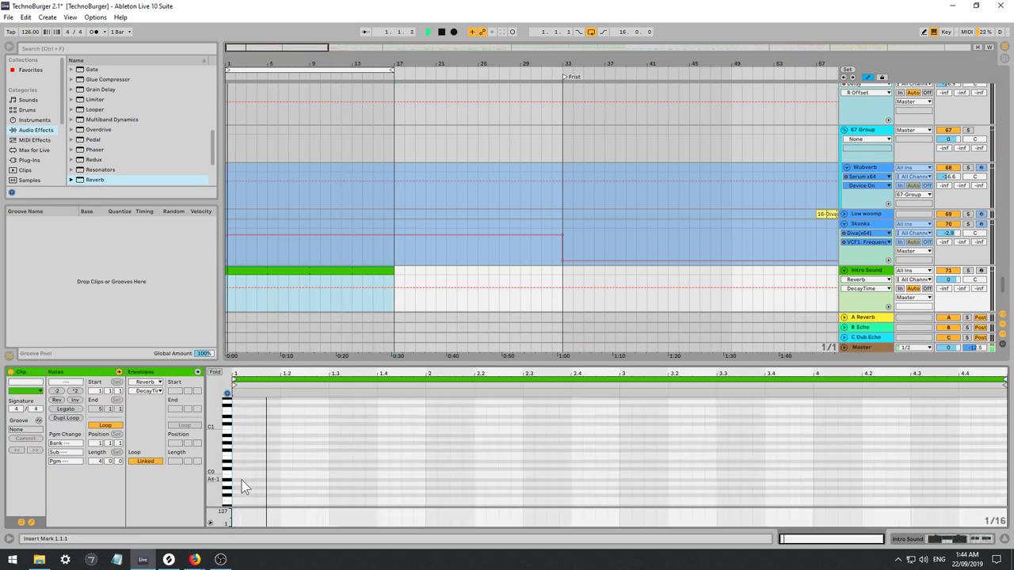
Add a low note at 1.1.1 in the Intro Sound clip, stretched to 1.3.1.
{"action": "key", "text": "space"}
{"action": "double_click", "coordinate": [238, 428]}
{"action": "key", "text": "space"}
{"action": "key", "text": "space"}
{"action": "key", "text": "space"}
{"action": "left_click_drag", "start_coordinate": [244, 428], "coordinate": [329, 427]}
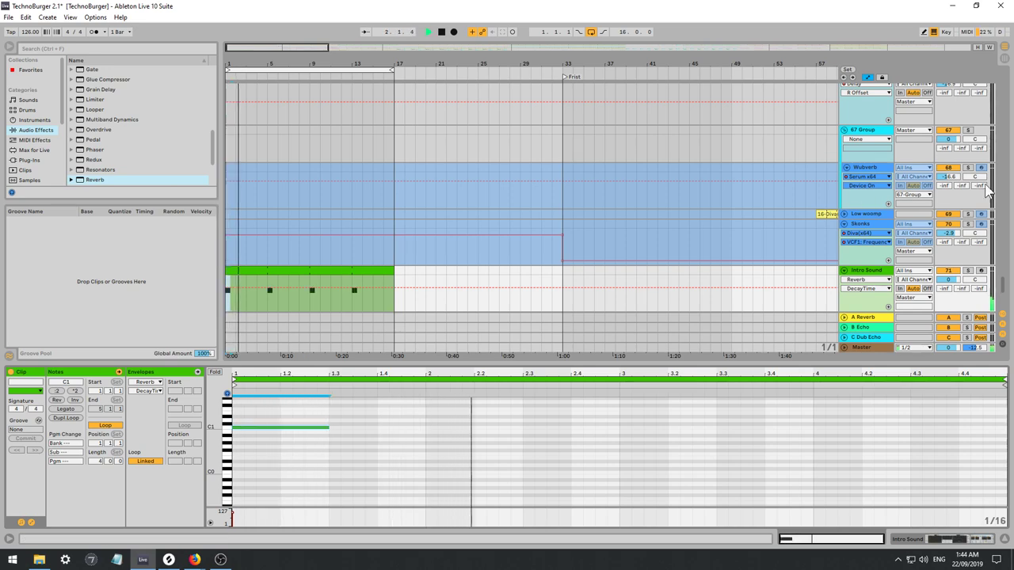
View the Sub 2 clip's notes, with C#1 hits at 1.2.3 and 2.2.3.
{"action": "left_click_drag", "start_coordinate": [1003, 286], "coordinate": [1003, 85]}
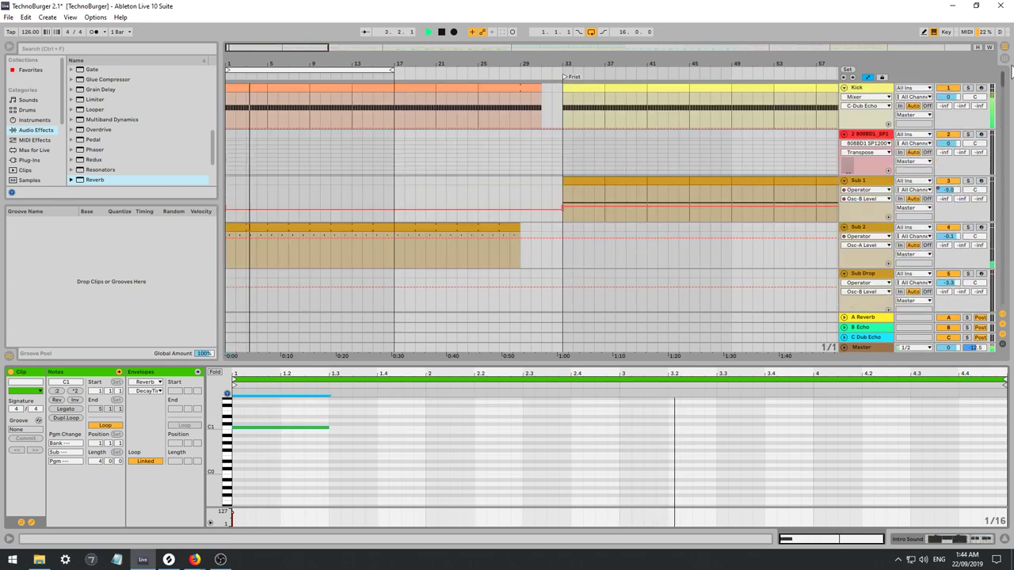
{"action": "left_click", "coordinate": [249, 229]}
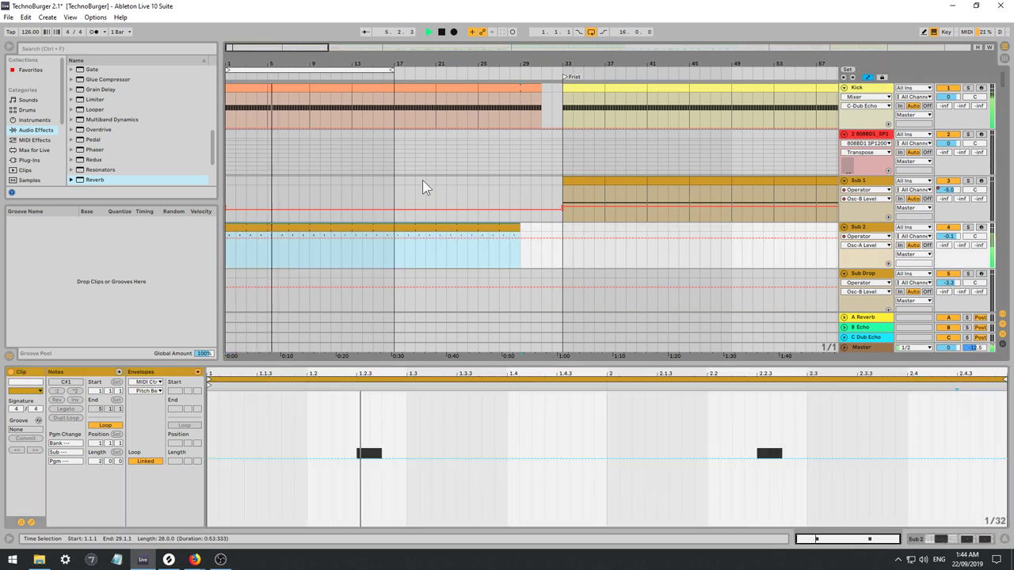
{"action": "left_click", "coordinate": [101, 373]}
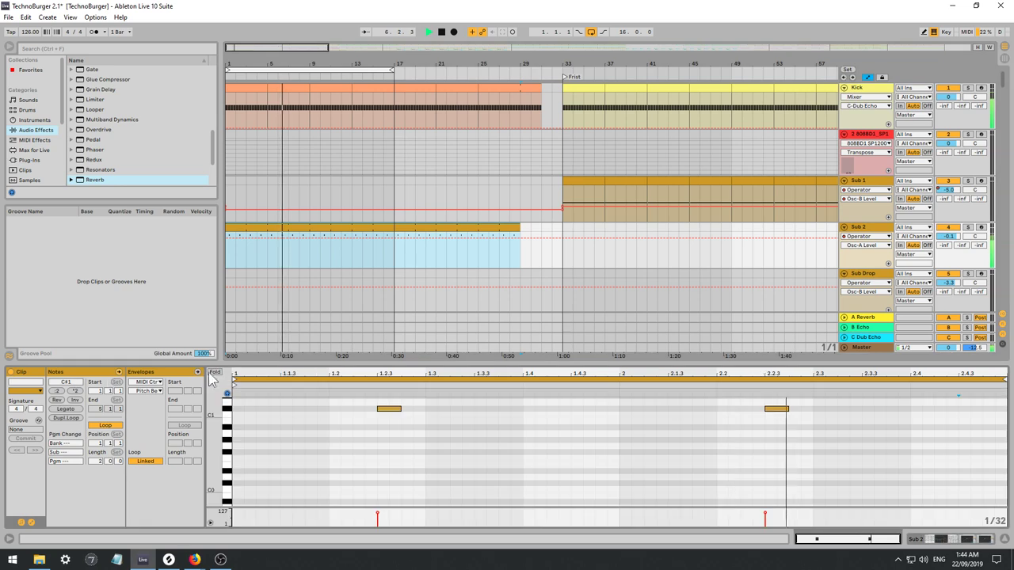
{"action": "scroll", "coordinate": [362, 439], "scroll_direction": "up", "scroll_amount": 2}
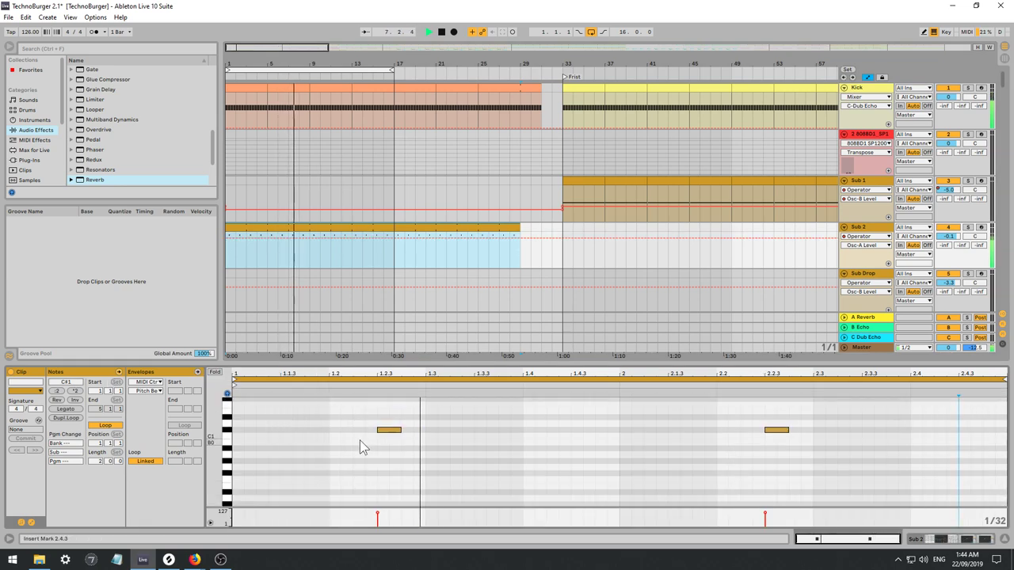
{"action": "scroll", "coordinate": [353, 190], "scroll_direction": "down", "scroll_amount": 3}
{"action": "scroll", "coordinate": [349, 214], "scroll_direction": "down", "scroll_amount": 10}
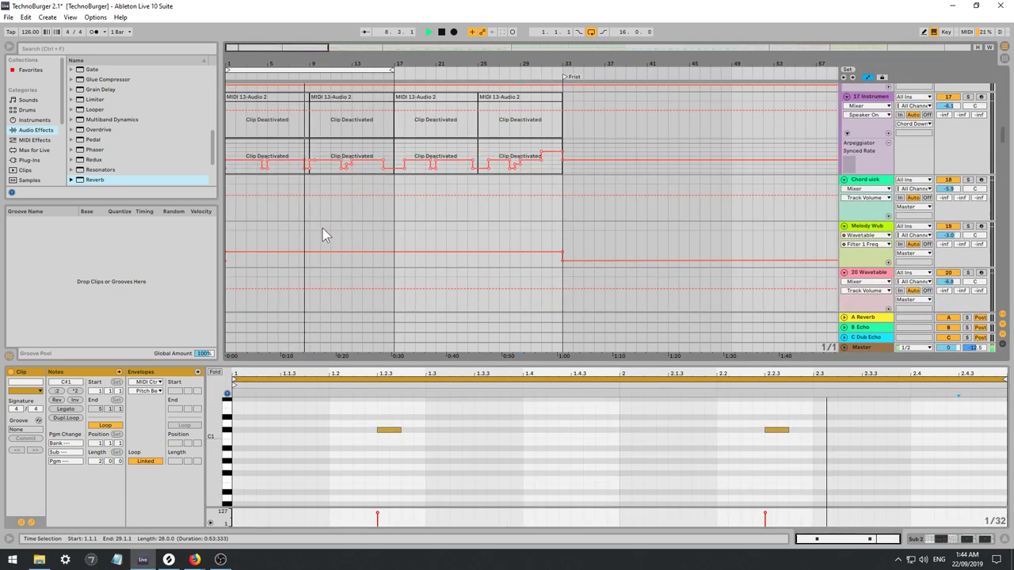
{"action": "scroll", "coordinate": [286, 240], "scroll_direction": "down", "scroll_amount": 10}
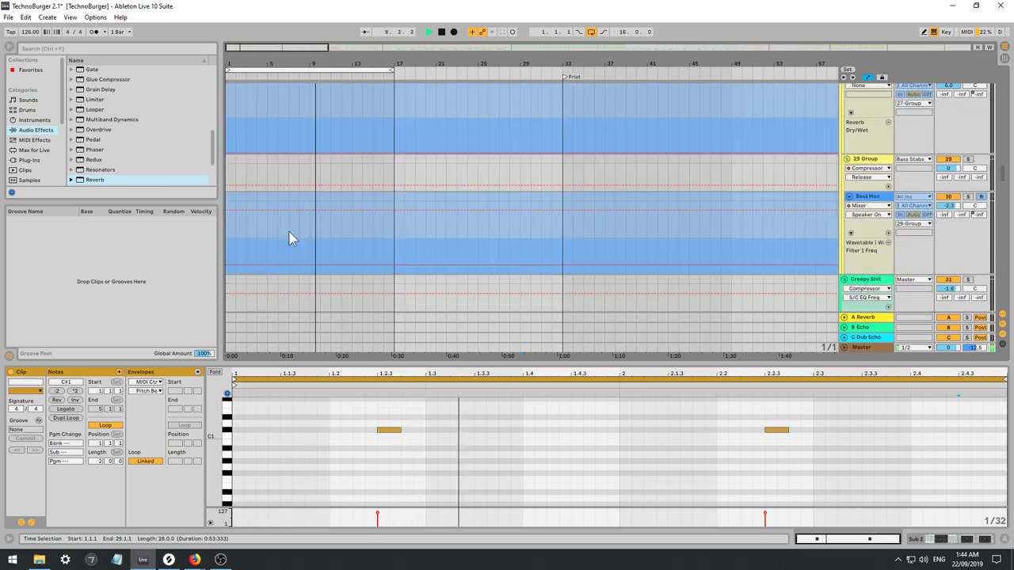
{"action": "scroll", "coordinate": [299, 238], "scroll_direction": "down", "scroll_amount": 15}
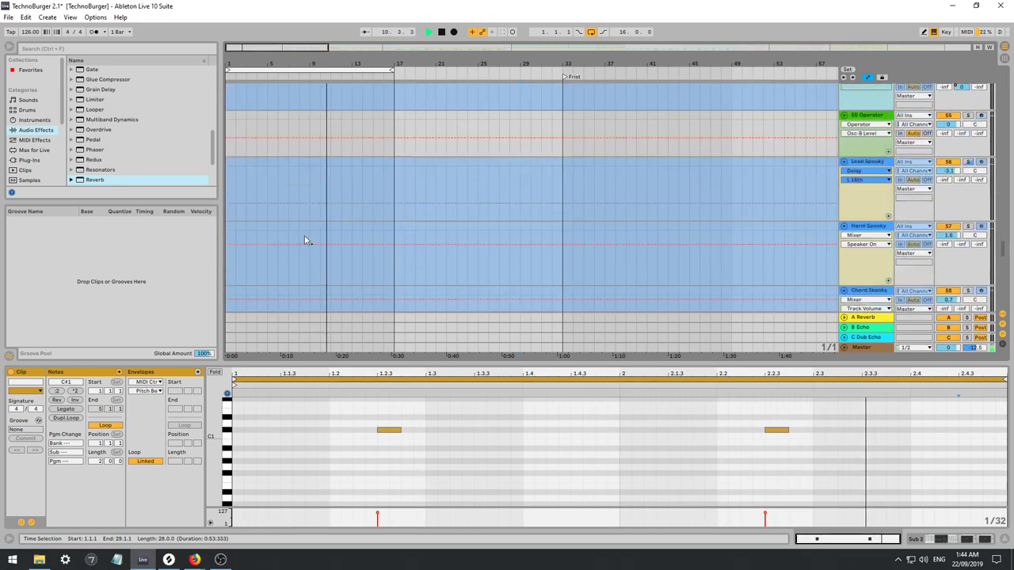
{"action": "scroll", "coordinate": [309, 238], "scroll_direction": "down", "scroll_amount": 10}
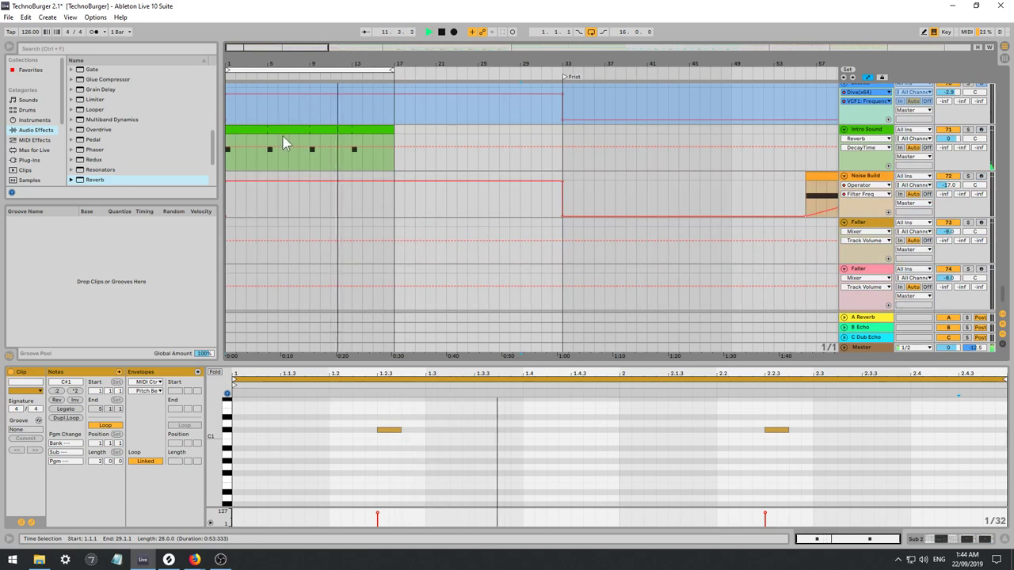
Select the Intro Sound note and audition it an octave up before returning it to C#1.
{"action": "left_click", "coordinate": [281, 132]}
{"action": "left_click", "coordinate": [281, 132]}
{"action": "key", "text": "space"}
{"action": "left_click_drag", "start_coordinate": [333, 463], "coordinate": [304, 411]}
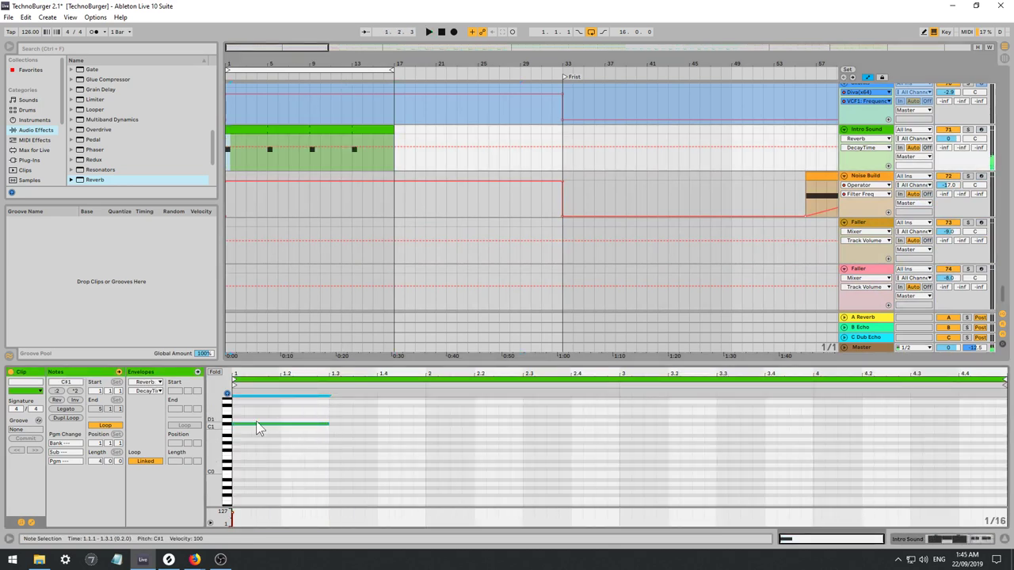
{"action": "key", "text": "shift+Up"}
{"action": "key", "text": "space"}
{"action": "key", "text": "shift+Down"}
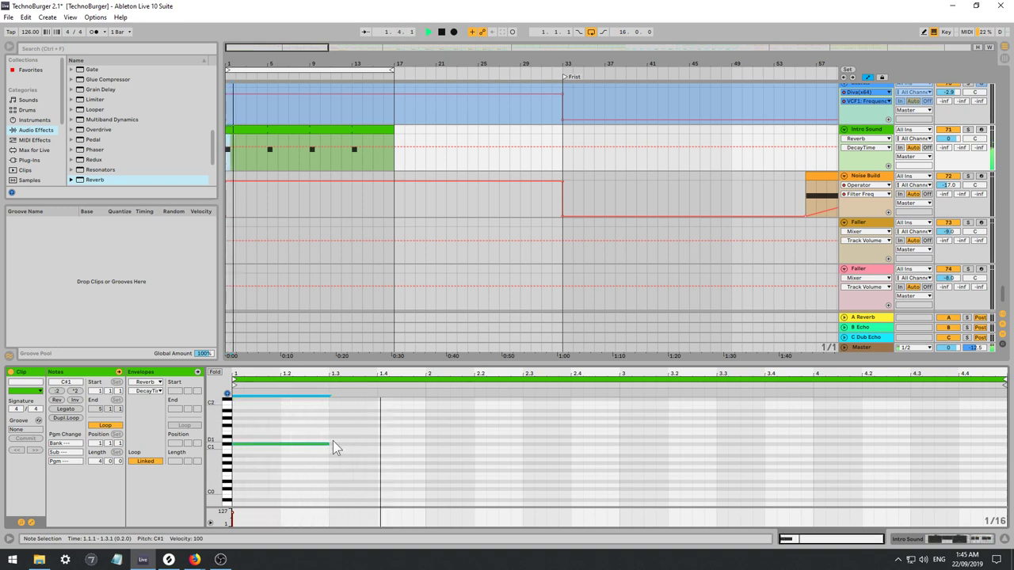
Lengthen the C#1 note to two bars, duplicate it into bars 3–5, then show the device chain.
{"action": "left_click_drag", "start_coordinate": [329, 444], "coordinate": [621, 441]}
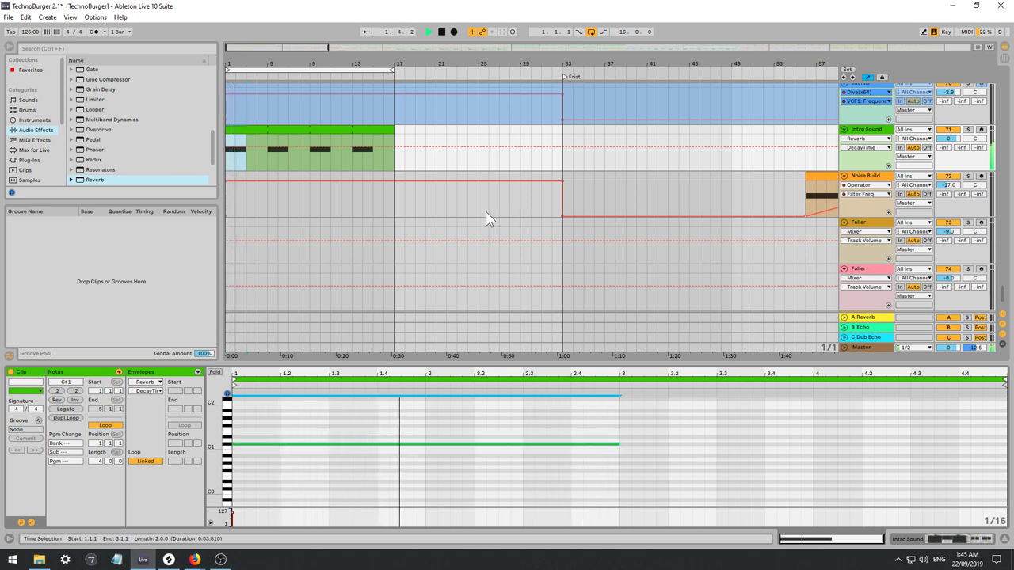
{"action": "left_click_drag", "start_coordinate": [503, 422], "coordinate": [492, 465]}
{"action": "key", "text": "ctrl+d"}
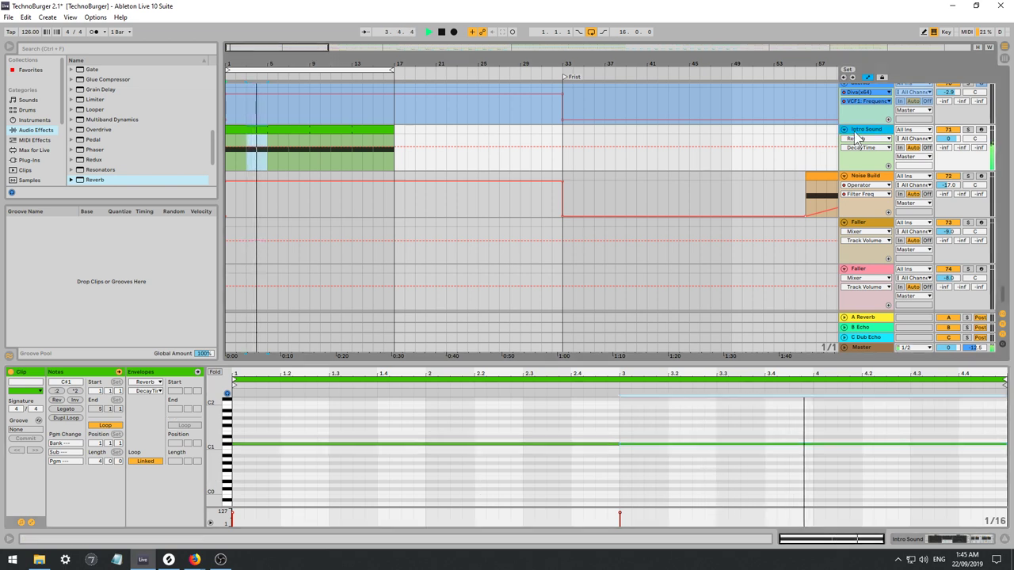
{"action": "key", "text": "shift+Tab"}
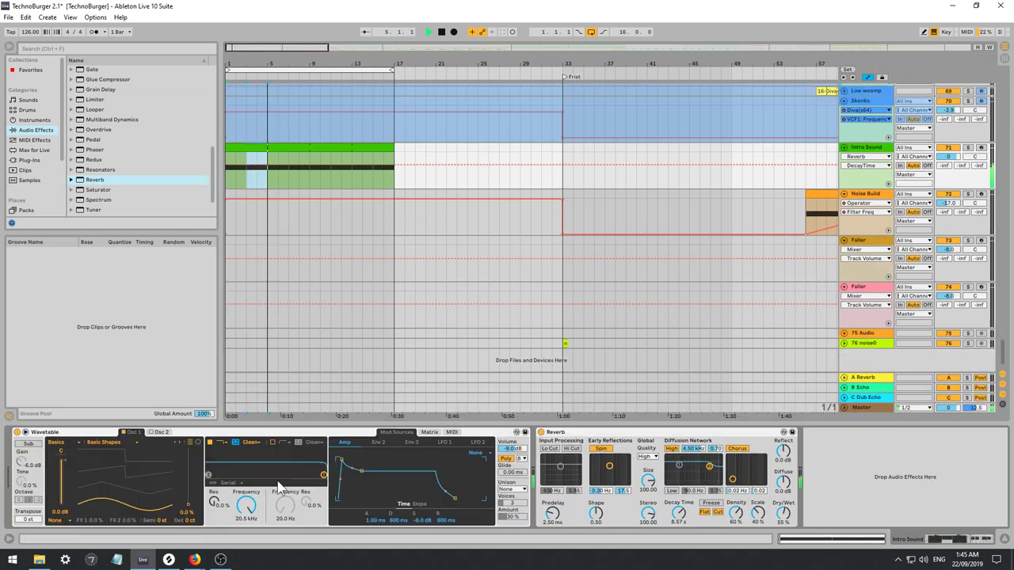
Set Wavetable's oscillator to Retro Harmonics 1 at 31% position with filter frequency 2.40 kHz.
{"action": "left_click_drag", "start_coordinate": [248, 505], "coordinate": [248, 567]}
{"action": "left_click", "coordinate": [85, 443]}
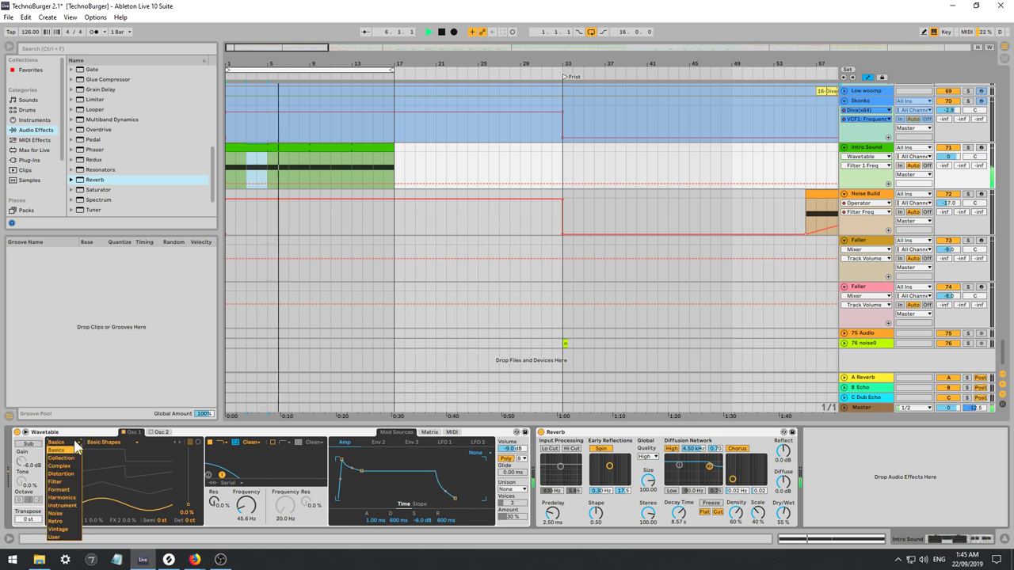
{"action": "left_click", "coordinate": [63, 528]}
{"action": "left_click_drag", "start_coordinate": [193, 505], "coordinate": [193, 477]}
{"action": "left_click_drag", "start_coordinate": [248, 505], "coordinate": [247, 498]}
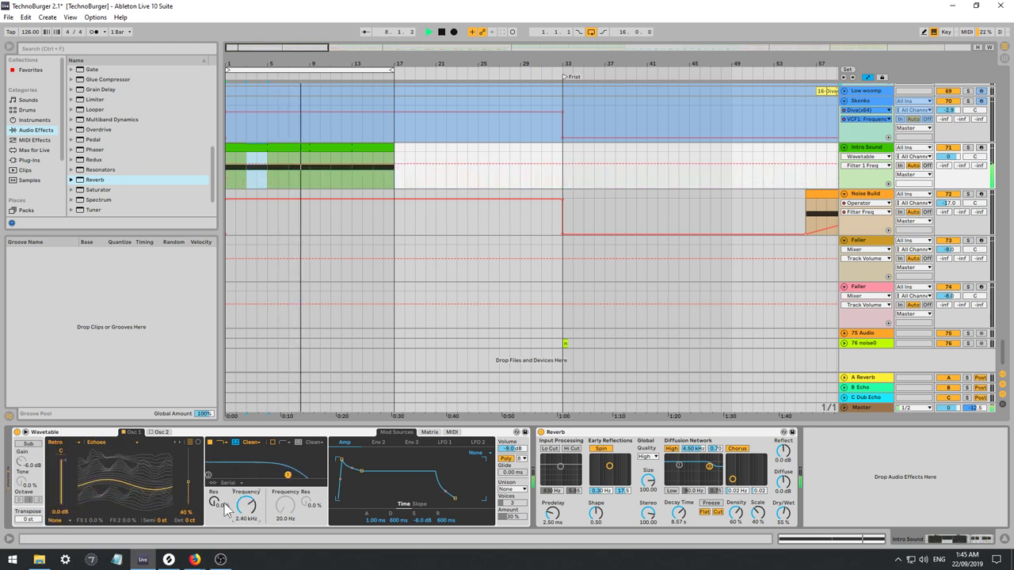
{"action": "left_click_drag", "start_coordinate": [188, 483], "coordinate": [188, 488]}
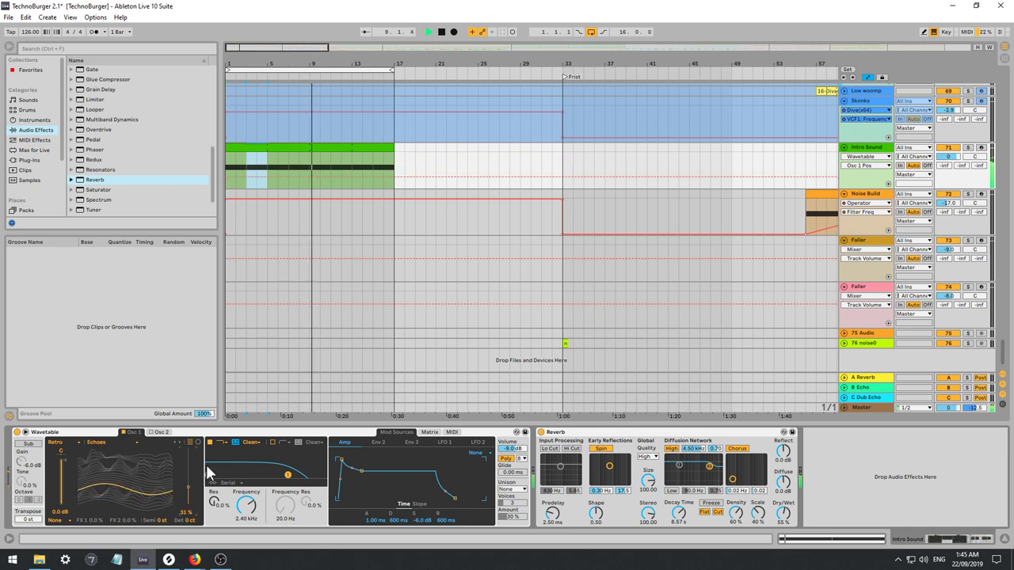
{"action": "left_click", "coordinate": [178, 442]}
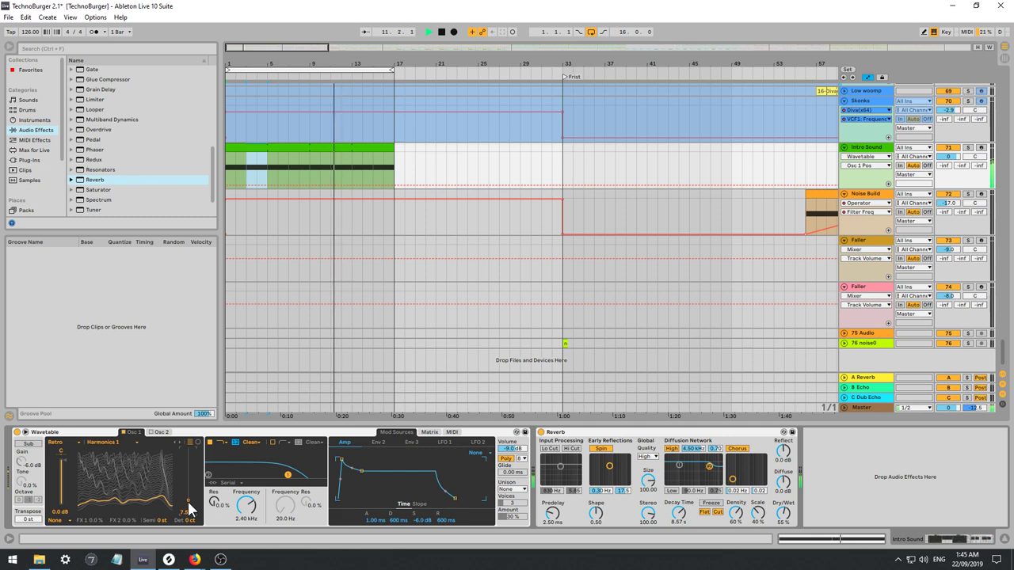
Route Env 2 to Osc 1 Position at 100 in the Matrix and shorten its attack.
{"action": "left_click", "coordinate": [430, 432]}
{"action": "left_click", "coordinate": [393, 432]}
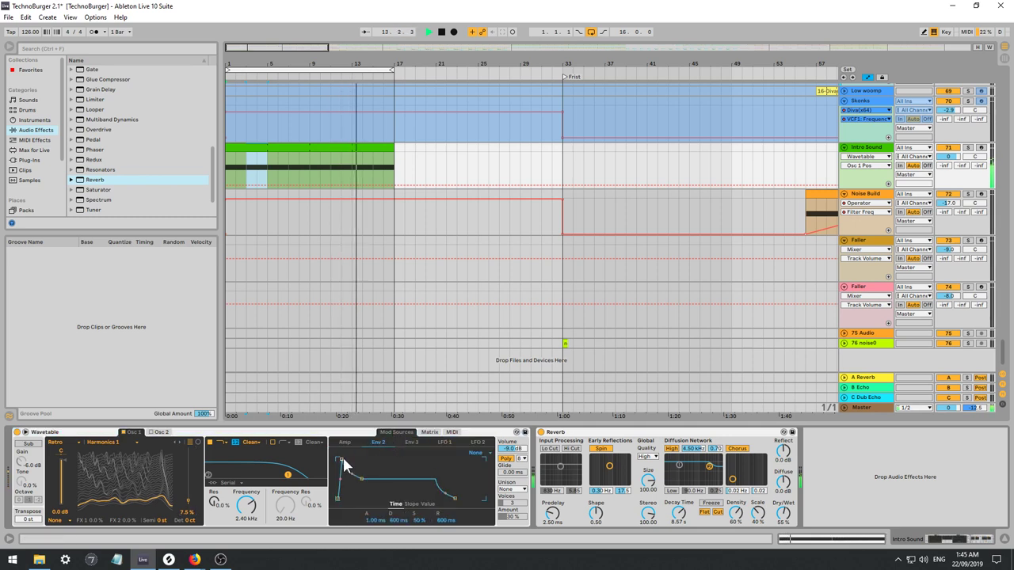
{"action": "left_click", "coordinate": [383, 442]}
{"action": "left_click", "coordinate": [432, 433]}
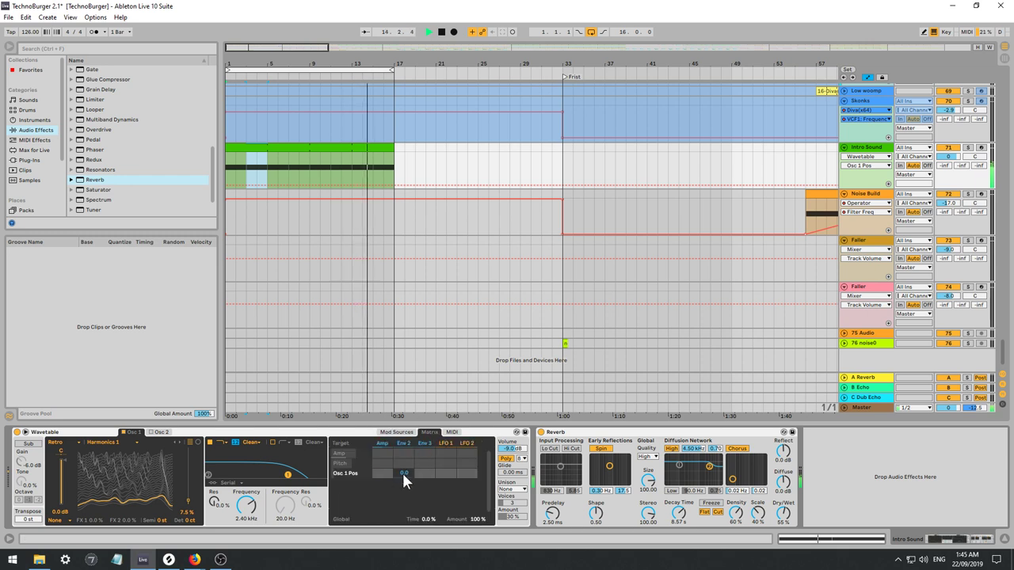
{"action": "left_click_drag", "start_coordinate": [404, 473], "coordinate": [404, 415]}
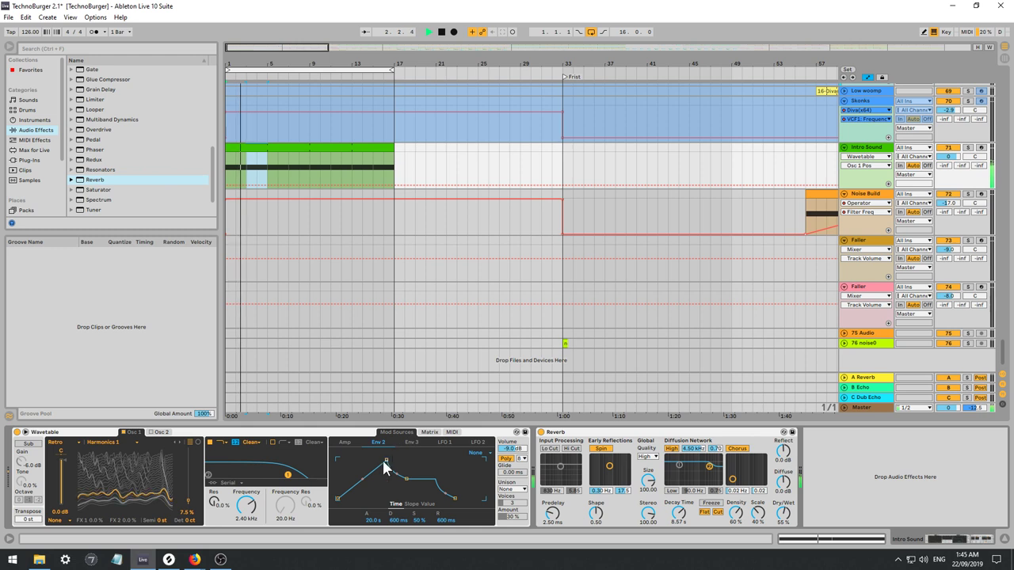
{"action": "left_click_drag", "start_coordinate": [386, 460], "coordinate": [378, 459]}
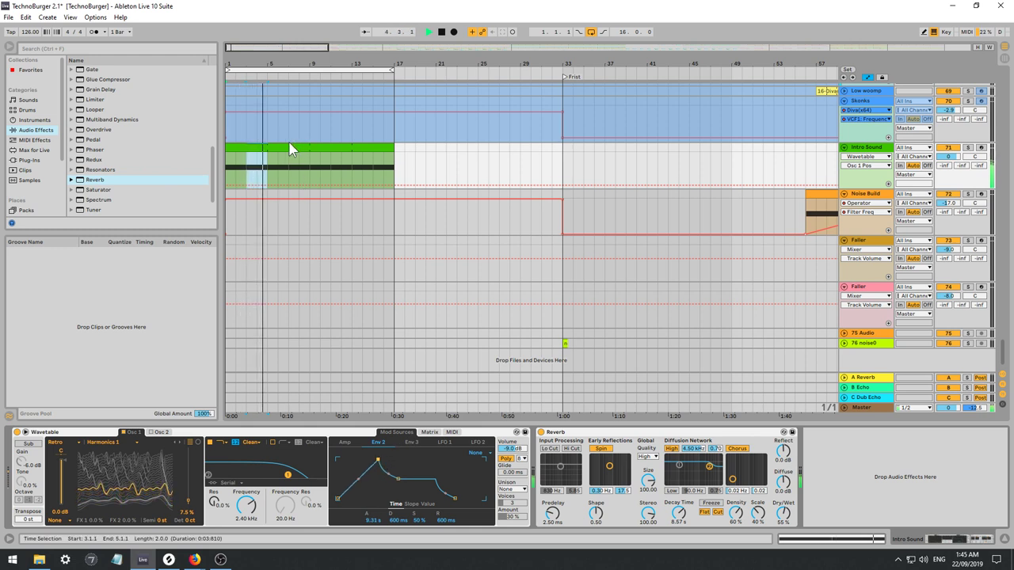
Open the Intro Sound clip's notes with the insert point at 3.1.1.
{"action": "left_click", "coordinate": [270, 148]}
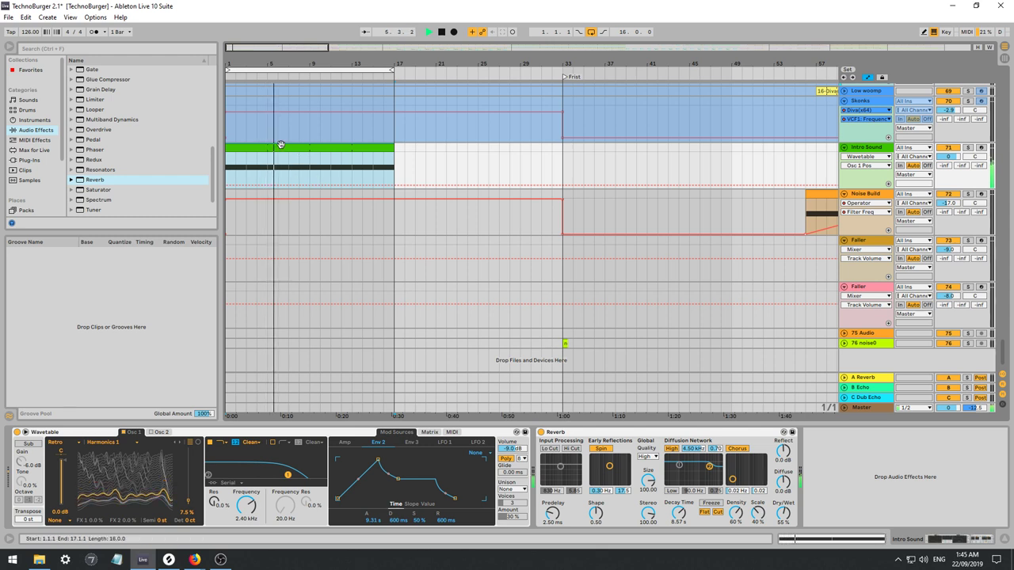
{"action": "double_click", "coordinate": [277, 146]}
{"action": "left_click", "coordinate": [618, 455]}
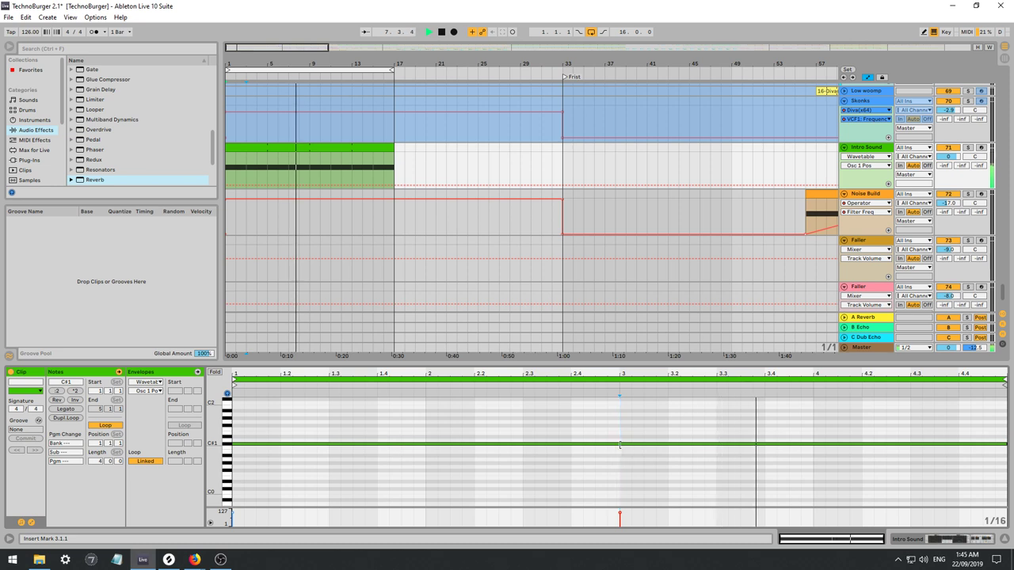
Stretch the C#1 note to fill the clip, drop it to C#0, and show the devices again.
{"action": "key", "text": "space"}
{"action": "left_click", "coordinate": [619, 444]}
{"action": "left_click_drag", "start_coordinate": [620, 444], "coordinate": [869, 434]}
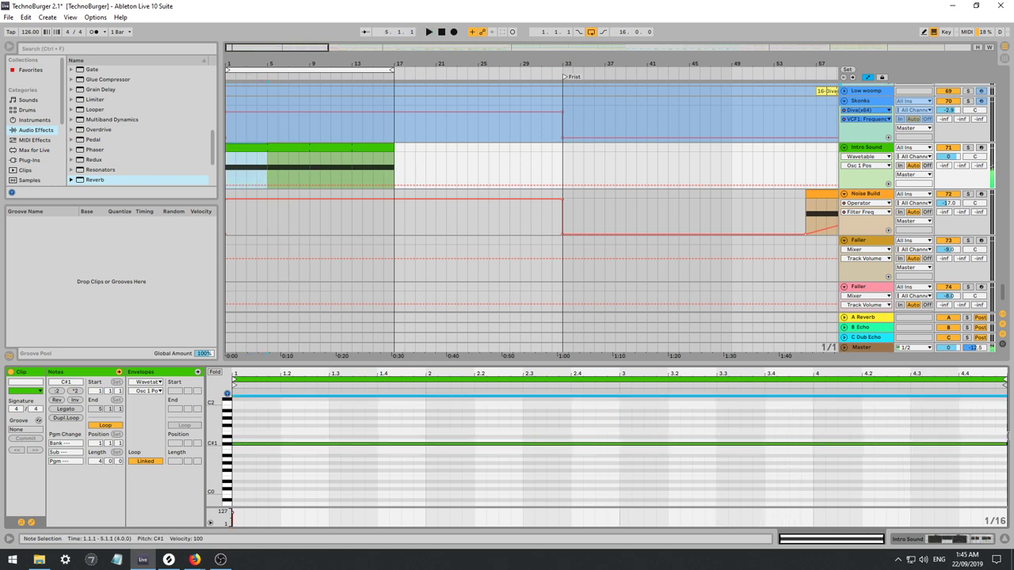
{"action": "left_click", "coordinate": [862, 430]}
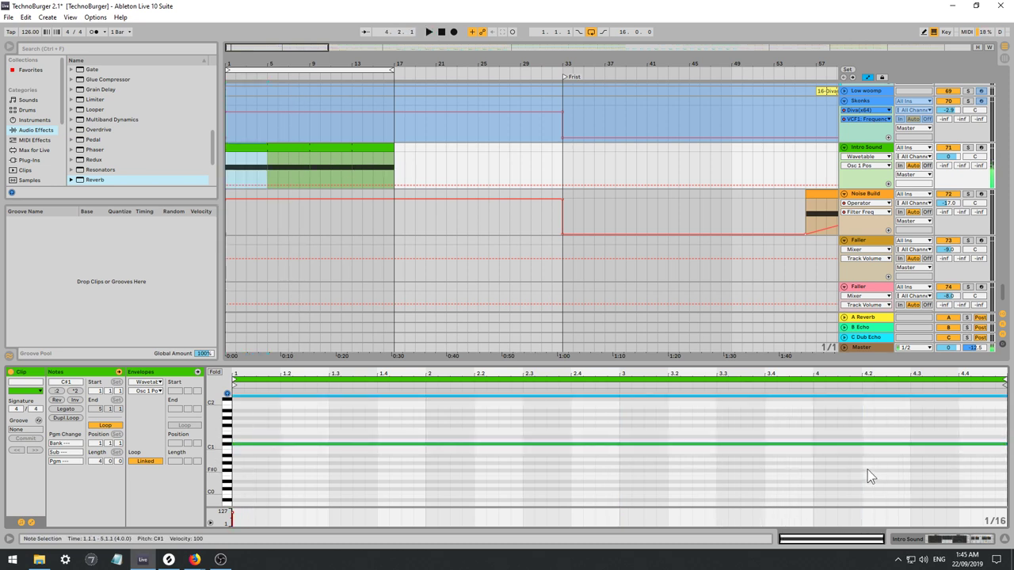
{"action": "key", "text": "shift+Down"}
{"action": "key", "text": "space"}
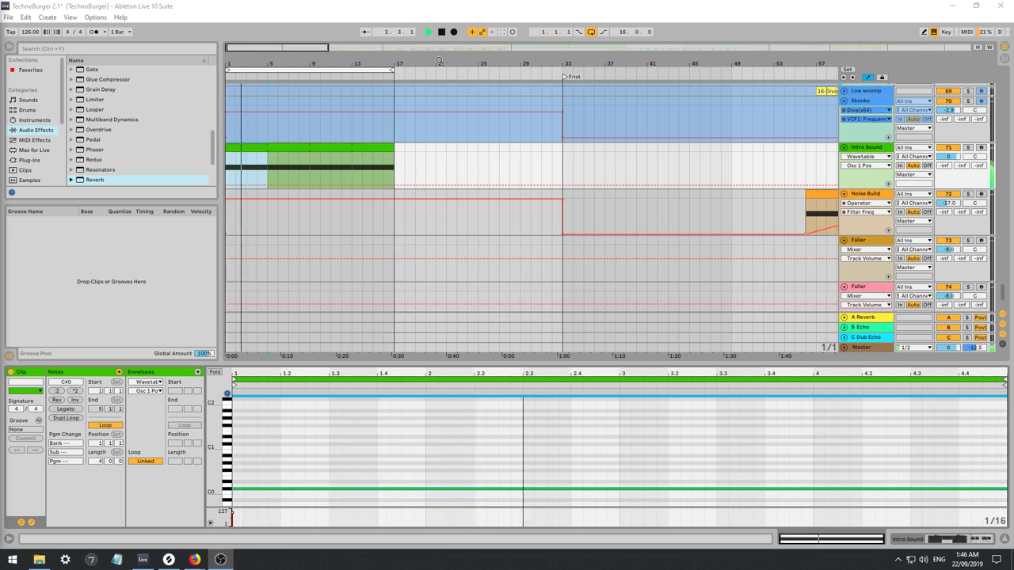
{"action": "left_click", "coordinate": [872, 153]}
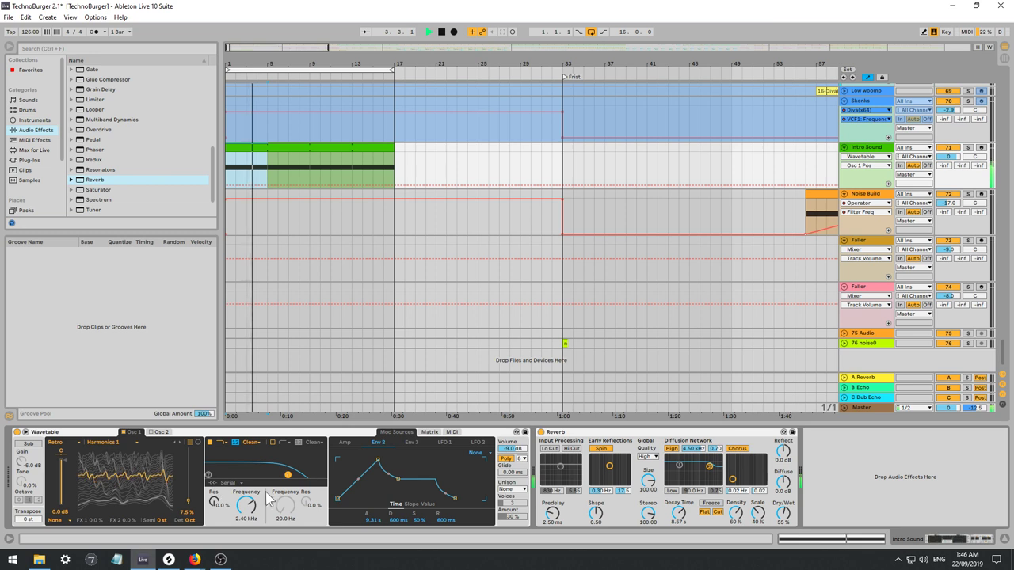
Step to the Harmonics 4 wavetable and lower the Filter 1 Freq automation to 944 Hz.
{"action": "left_click", "coordinate": [179, 442]}
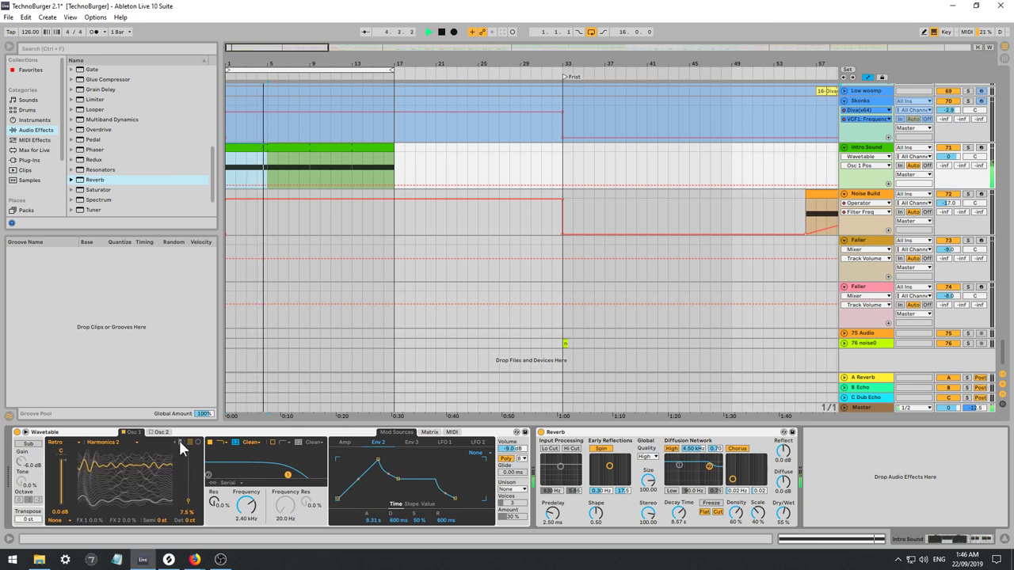
{"action": "left_click", "coordinate": [179, 442]}
{"action": "left_click", "coordinate": [179, 442]}
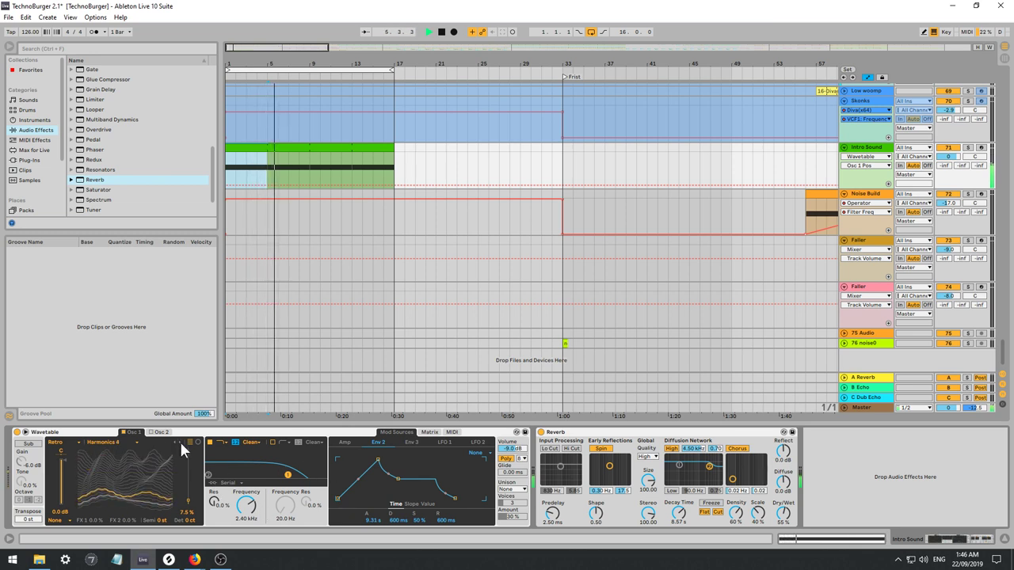
{"action": "left_click", "coordinate": [248, 513]}
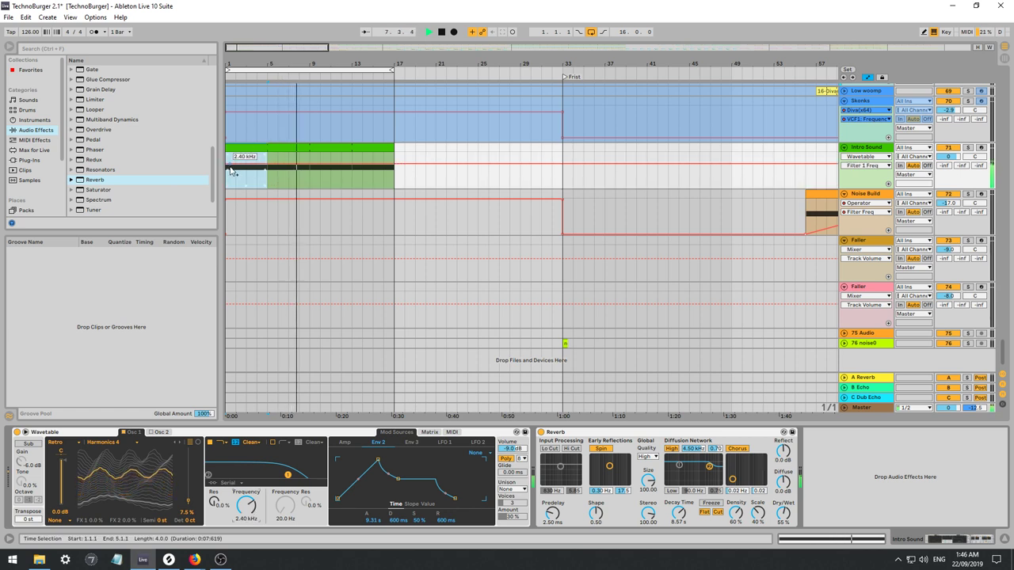
{"action": "left_click_drag", "start_coordinate": [232, 170], "coordinate": [228, 179]}
{"action": "key", "text": "space"}
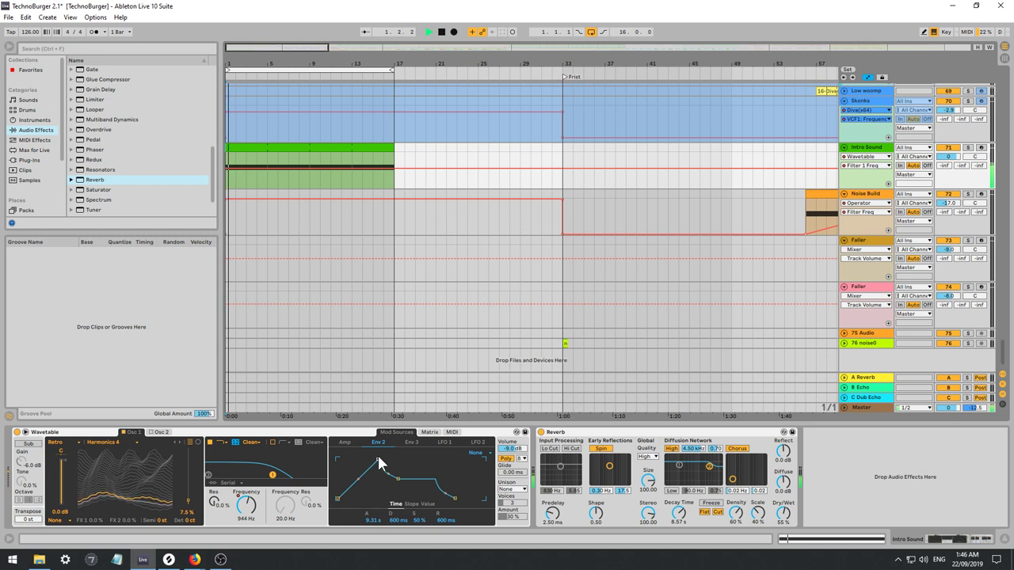
Shorten Env 2's attack to 4.13 s and switch to the Polated wavetable.
{"action": "left_click_drag", "start_coordinate": [377, 465], "coordinate": [367, 463]}
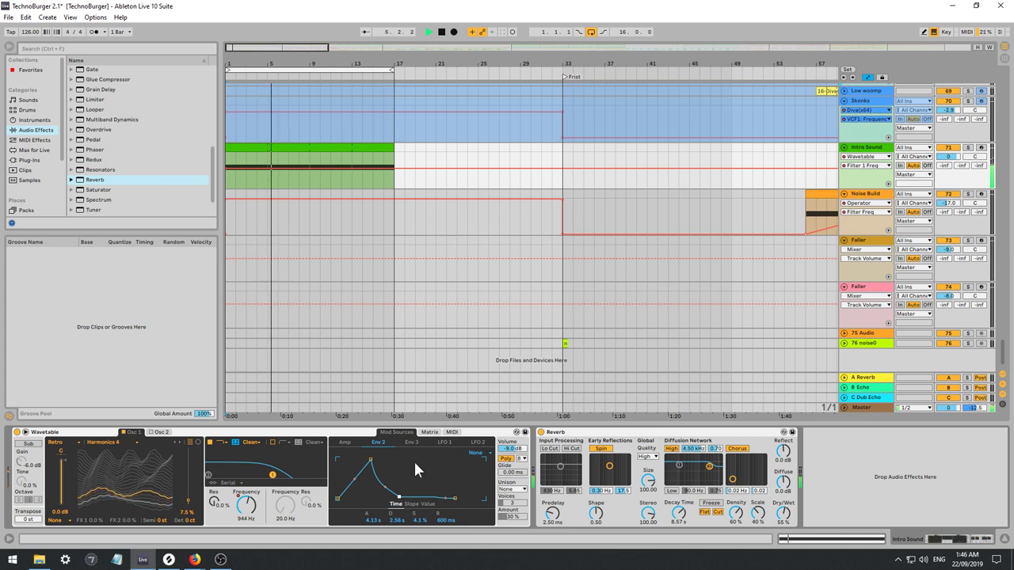
{"action": "left_click", "coordinate": [178, 441]}
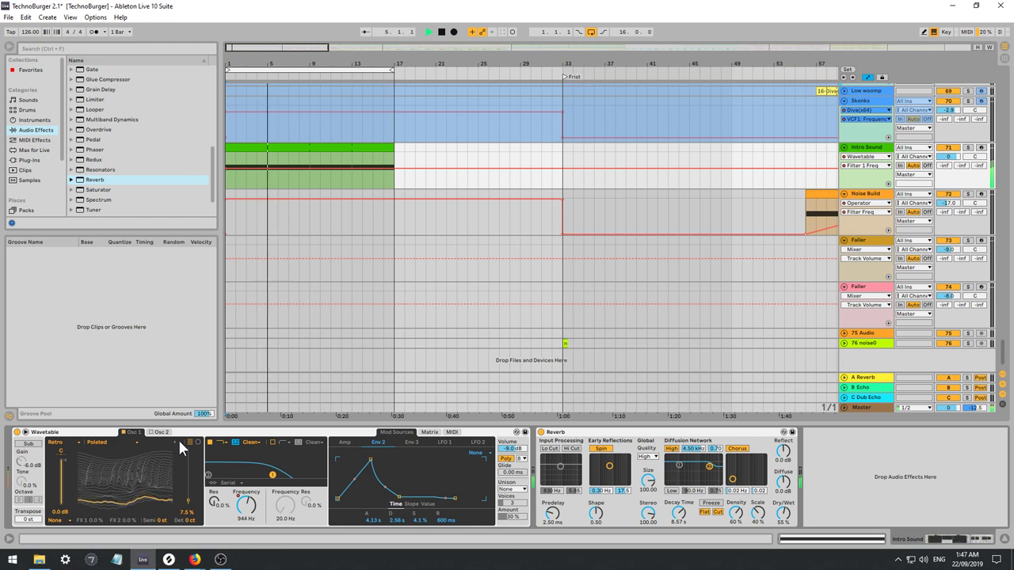
Audition wavetables Resonant 1, Resonant 2, Sweep Pulse, Sweep Random, Sweep Saw and Wind Synth.
{"action": "left_click", "coordinate": [179, 442]}
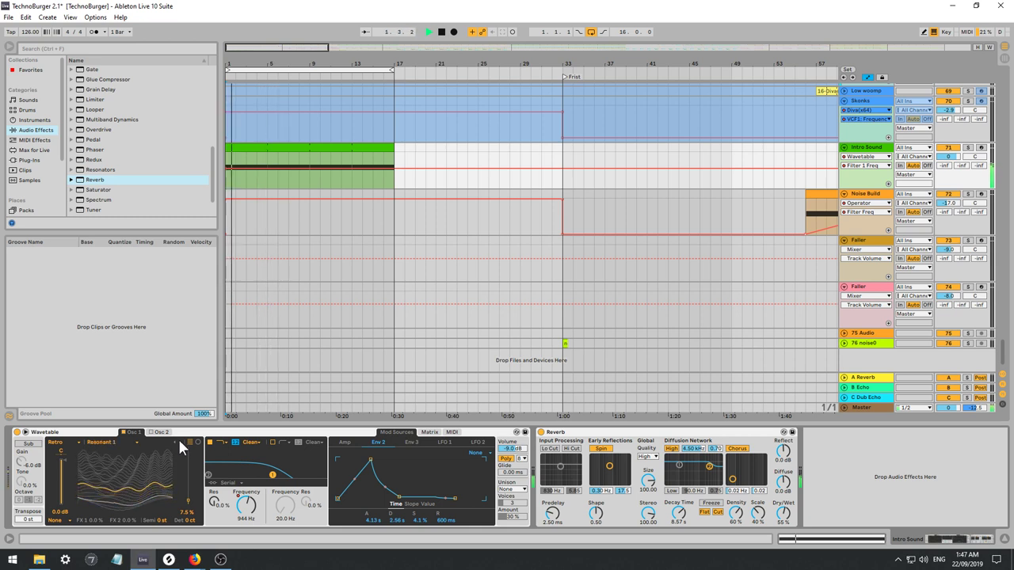
{"action": "left_click", "coordinate": [178, 439]}
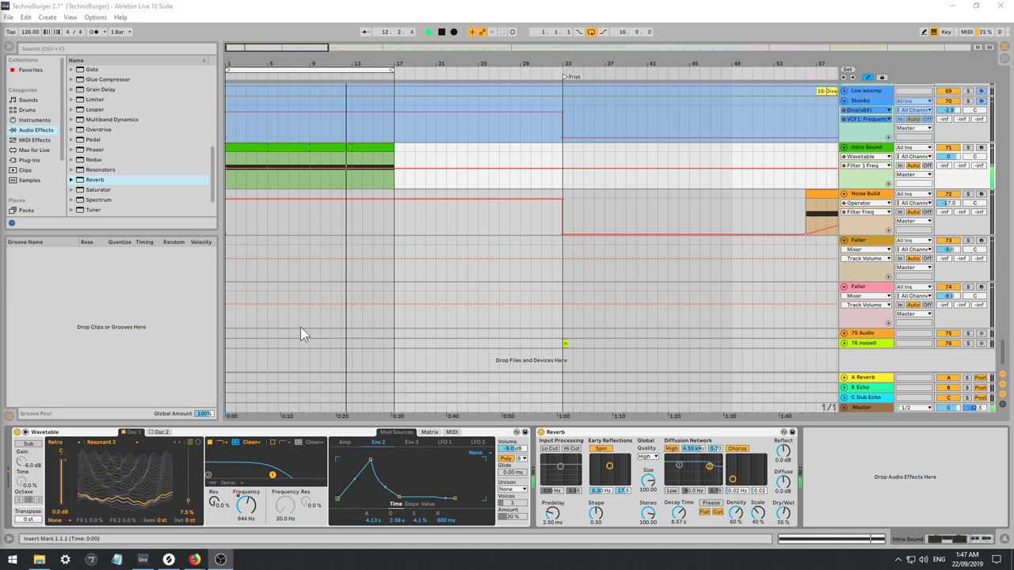
{"action": "left_click", "coordinate": [177, 439]}
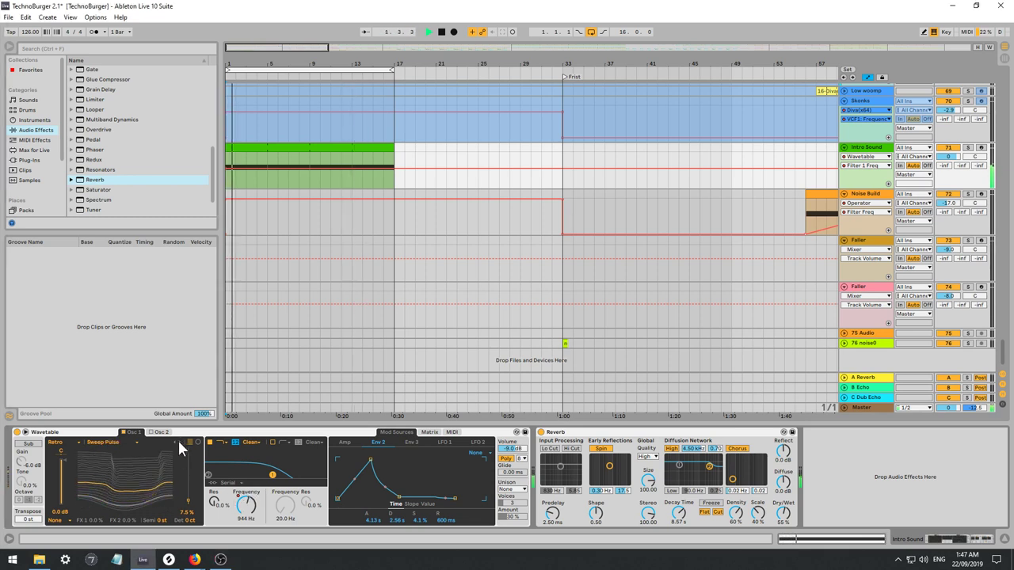
{"action": "left_click", "coordinate": [177, 440]}
{"action": "left_click", "coordinate": [177, 438]}
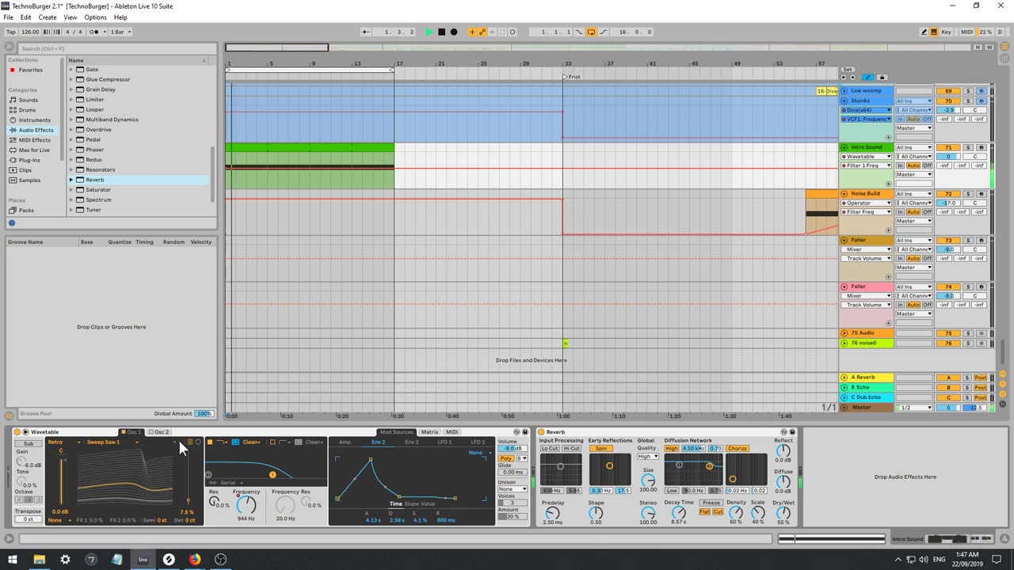
{"action": "left_click", "coordinate": [178, 438]}
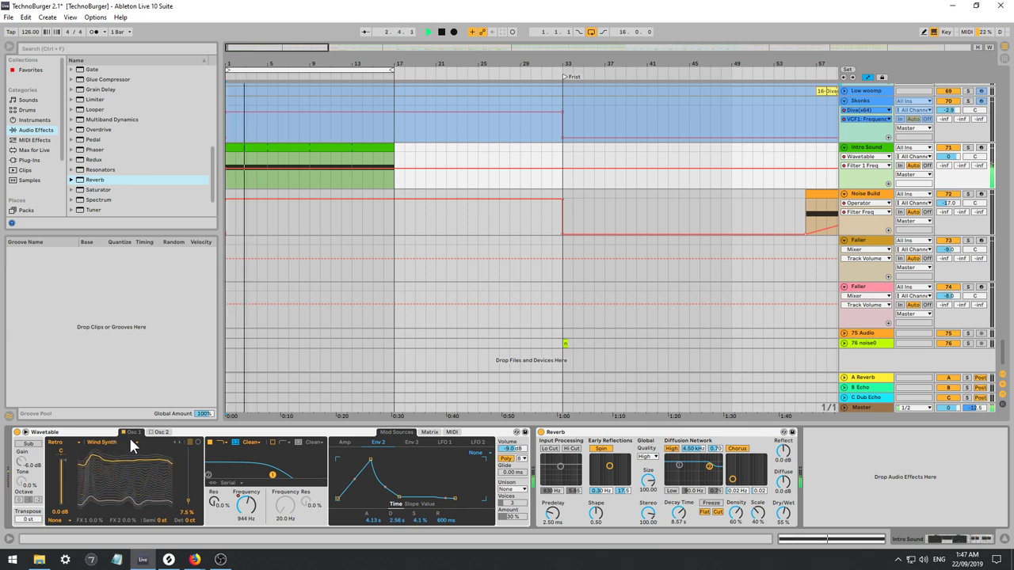
{"action": "key", "text": "space"}
Switch the oscillator to the Basics category's Saw Harmonics wavetable.
{"action": "left_click", "coordinate": [61, 442]}
{"action": "left_click", "coordinate": [66, 458]}
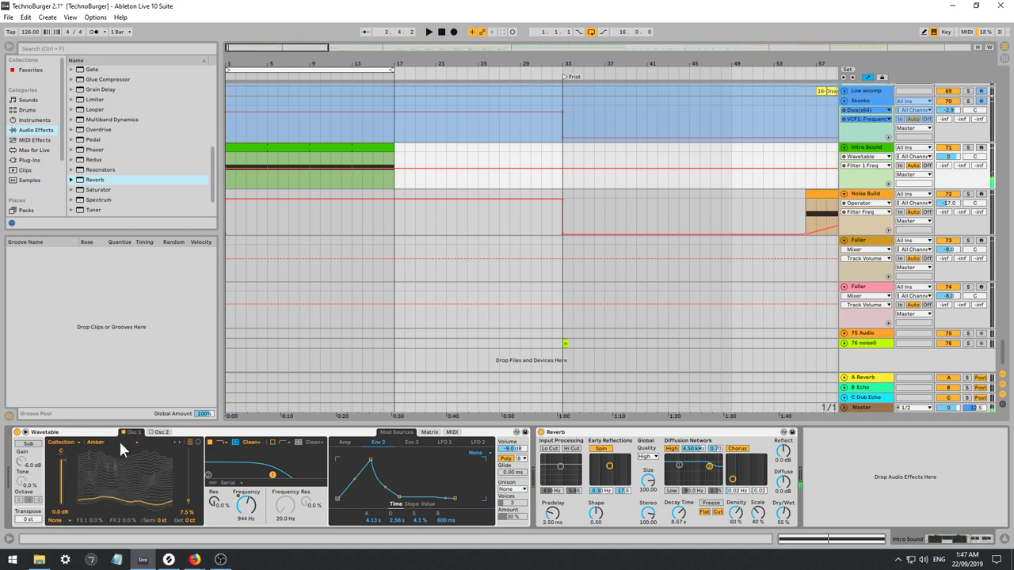
{"action": "left_click", "coordinate": [119, 442]}
{"action": "left_click", "coordinate": [114, 443]}
{"action": "left_click", "coordinate": [69, 443]}
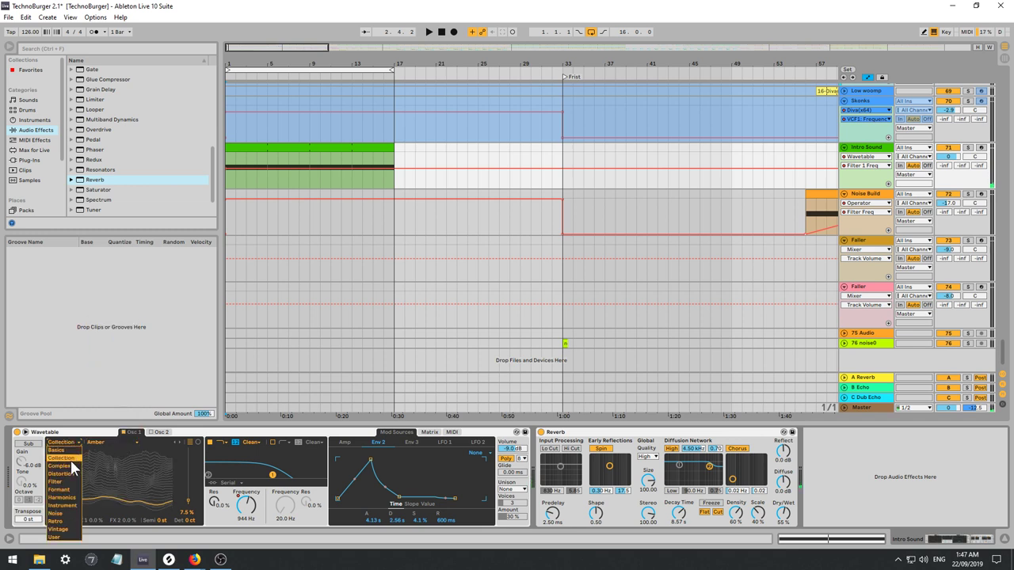
{"action": "left_click", "coordinate": [57, 450]}
{"action": "left_click", "coordinate": [106, 440]}
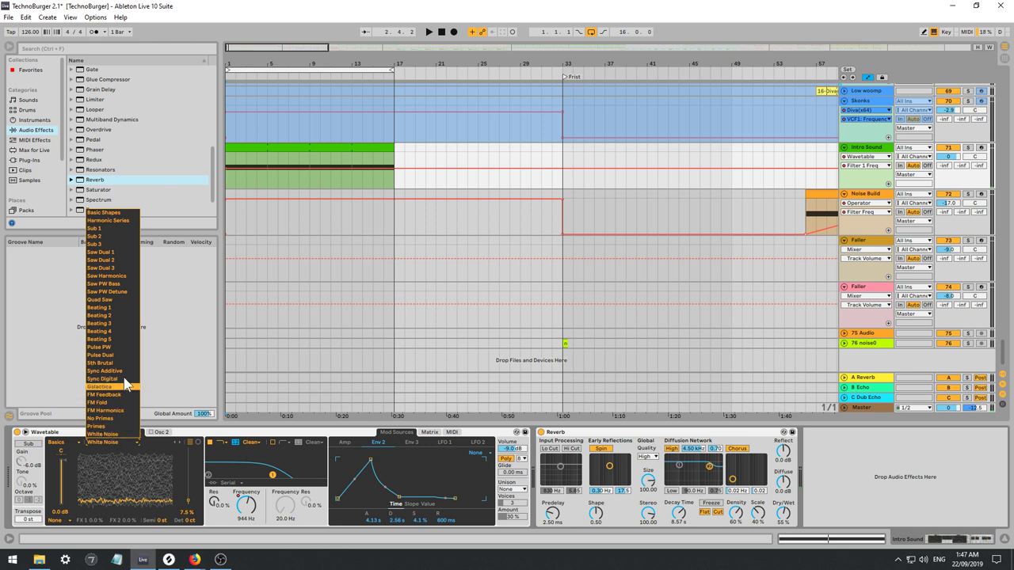
{"action": "left_click", "coordinate": [109, 276]}
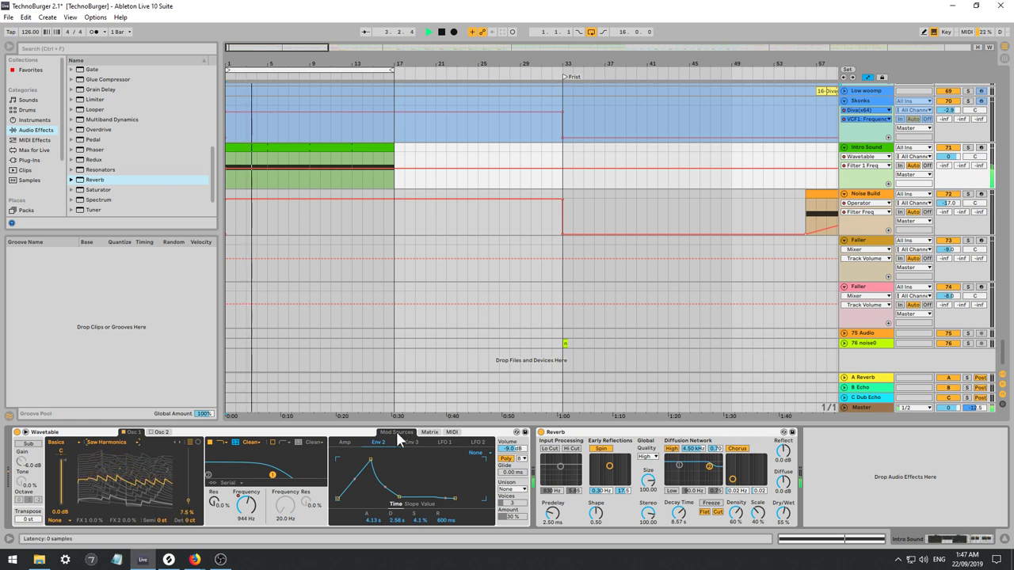
Lengthen Env 2's decay slightly and increase its modulation of Osc 1 position.
{"action": "left_click_drag", "start_coordinate": [407, 501], "coordinate": [410, 500]}
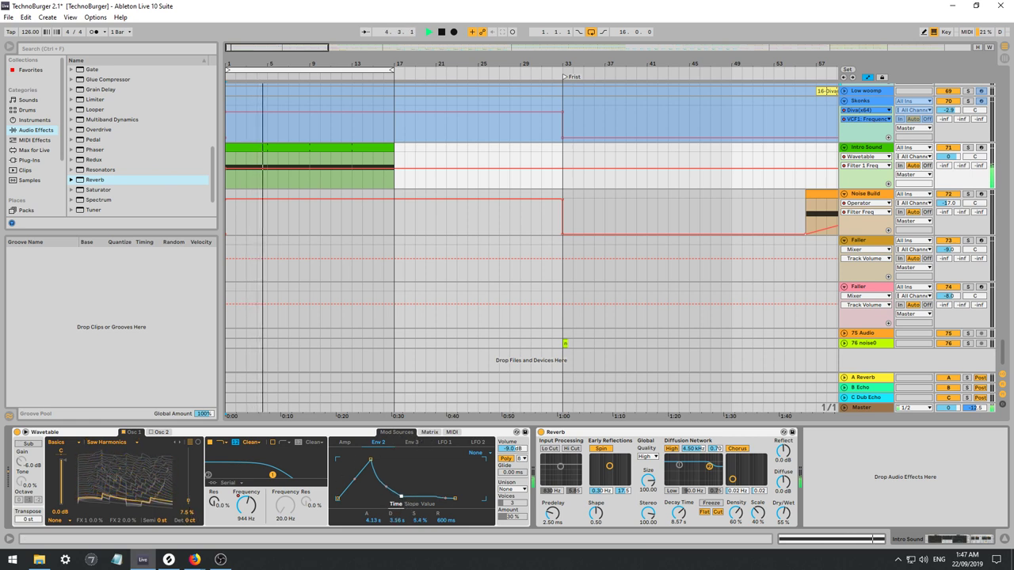
{"action": "left_click", "coordinate": [429, 433]}
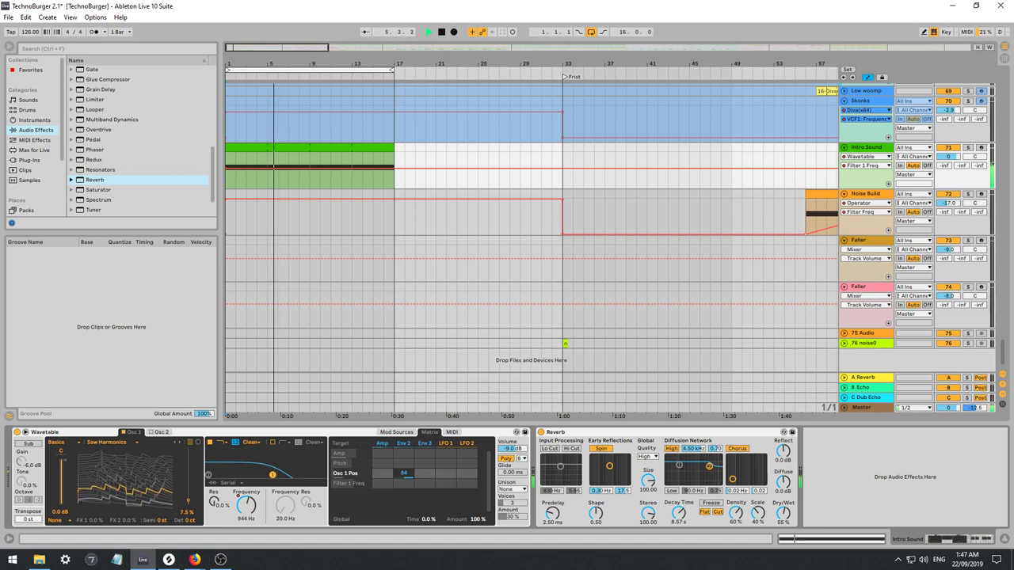
{"action": "left_click_drag", "start_coordinate": [404, 474], "coordinate": [404, 455]}
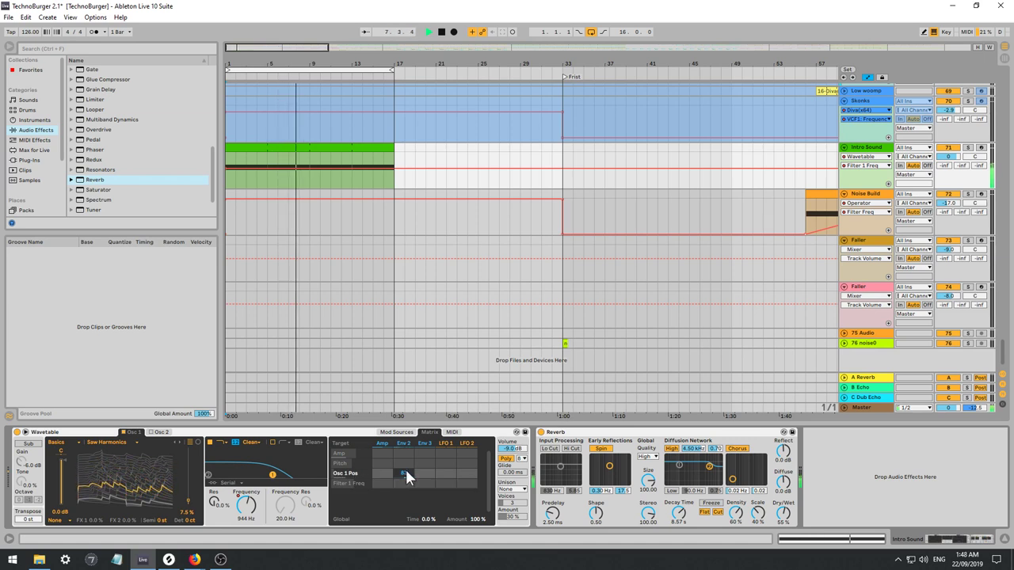
Shorten the Reverb to about 2.01 s decay and shrink its size to 5.71.
{"action": "left_click_drag", "start_coordinate": [682, 516], "coordinate": [682, 539]}
{"action": "mouse_move", "coordinate": [645, 485]}
{"action": "left_mouse_down"}
{"action": "mouse_move", "coordinate": [645, 515]}
{"action": "mouse_move", "coordinate": [651, 499]}
{"action": "left_mouse_up"}
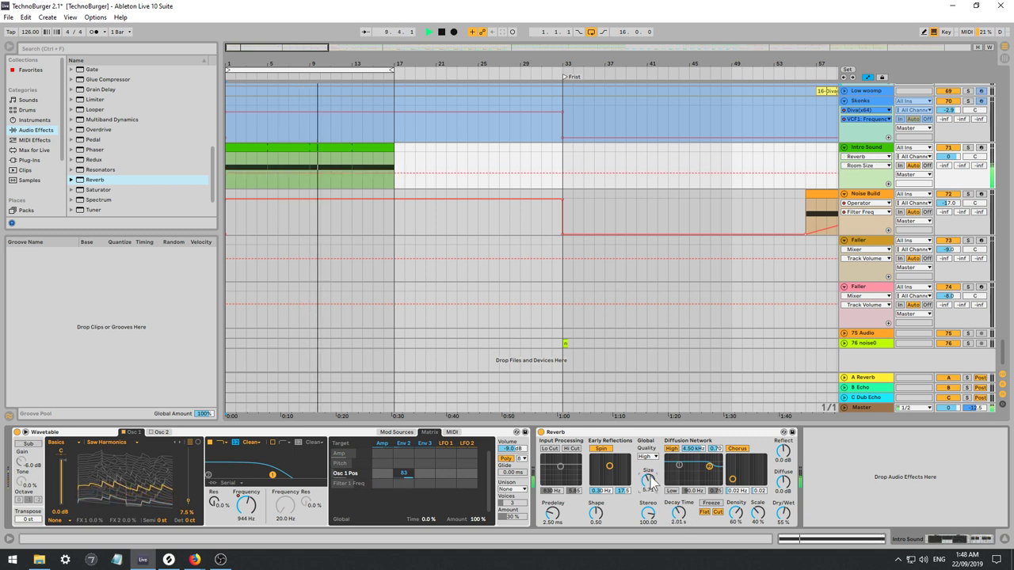
{"action": "scroll", "coordinate": [112, 129], "scroll_direction": "up", "scroll_amount": 6}
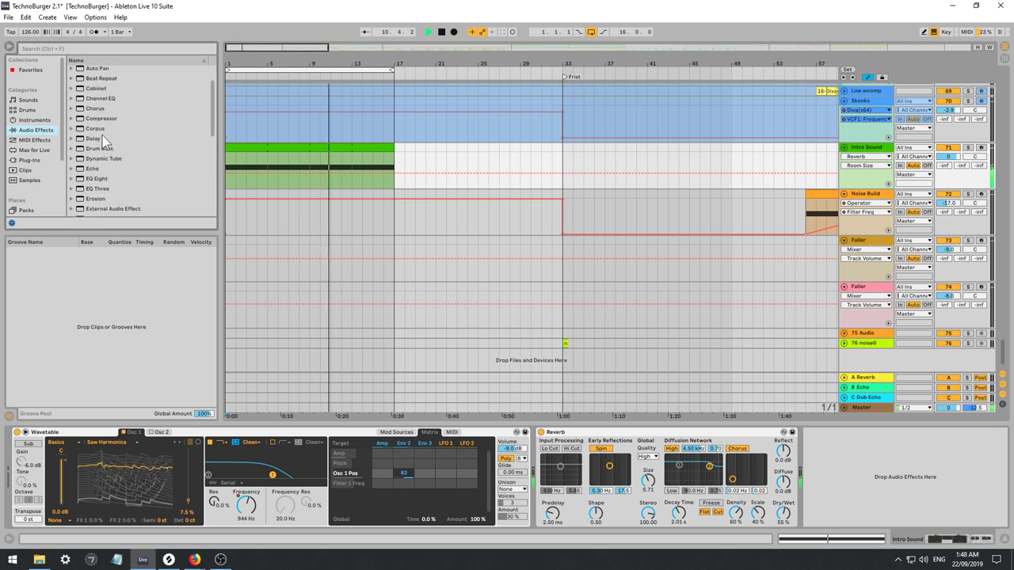
Insert Echo before Reverb, lowering its dry/wet, raising feedback and adjusting its high- and low-pass filters.
{"action": "left_click", "coordinate": [90, 169]}
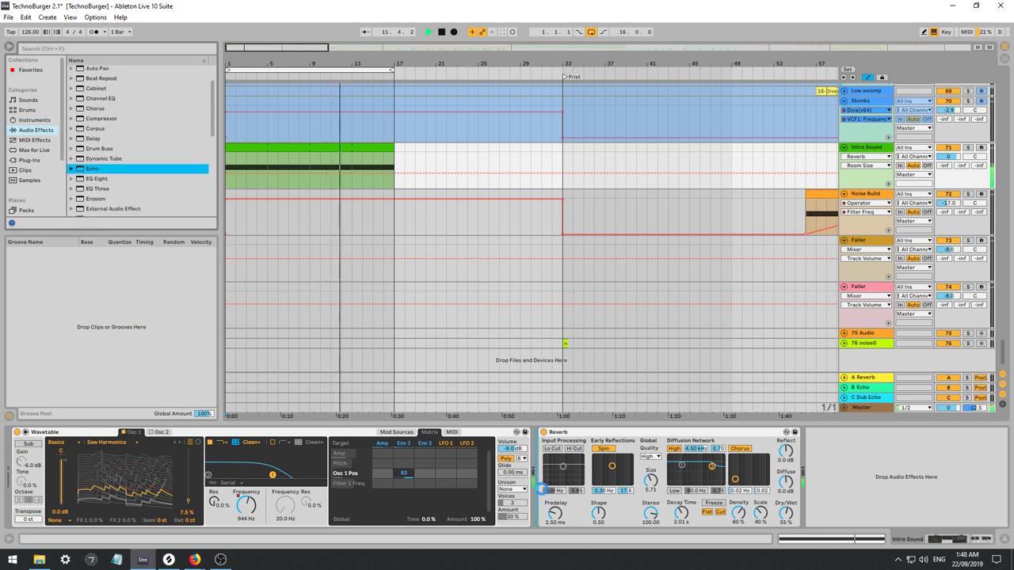
{"action": "key", "text": "Return"}
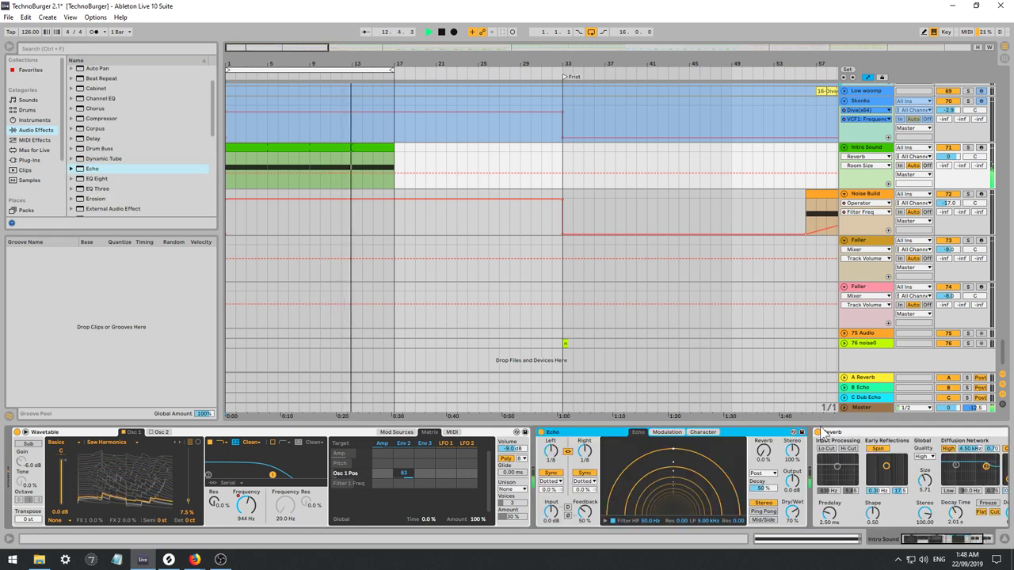
{"action": "left_click_drag", "start_coordinate": [792, 511], "coordinate": [792, 539]}
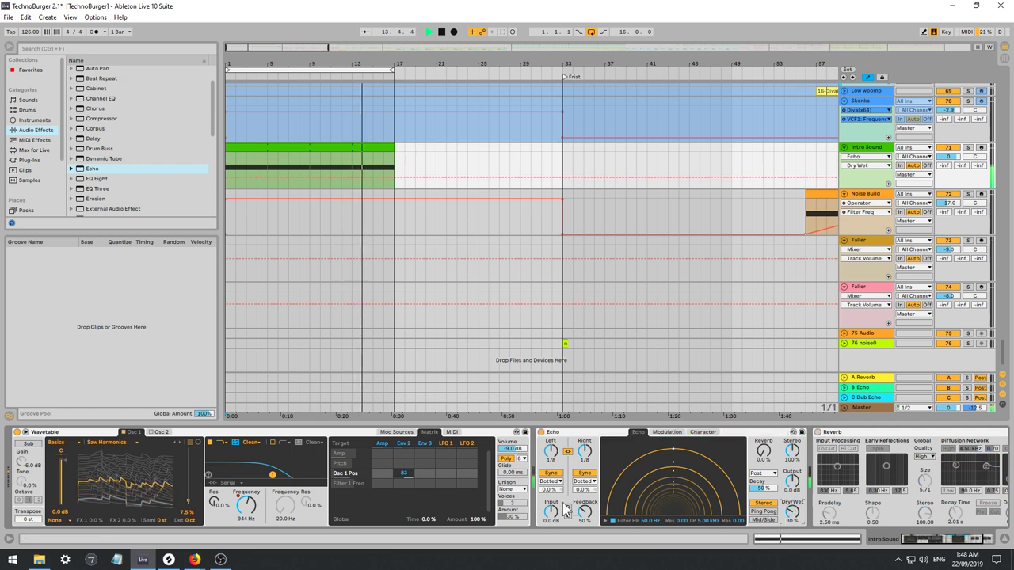
{"action": "left_click_drag", "start_coordinate": [585, 511], "coordinate": [584, 474]}
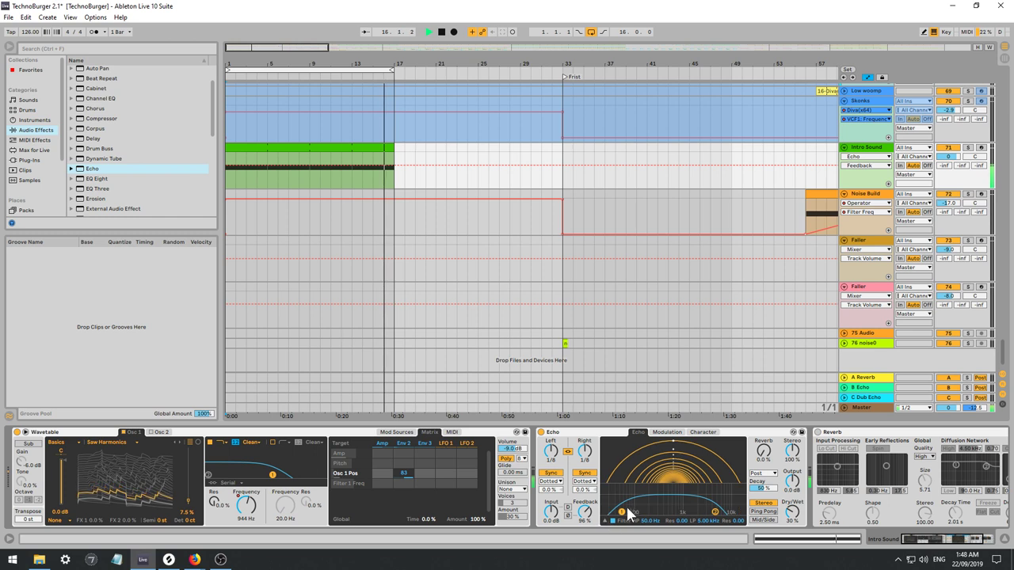
{"action": "left_click_drag", "start_coordinate": [626, 520], "coordinate": [626, 507]}
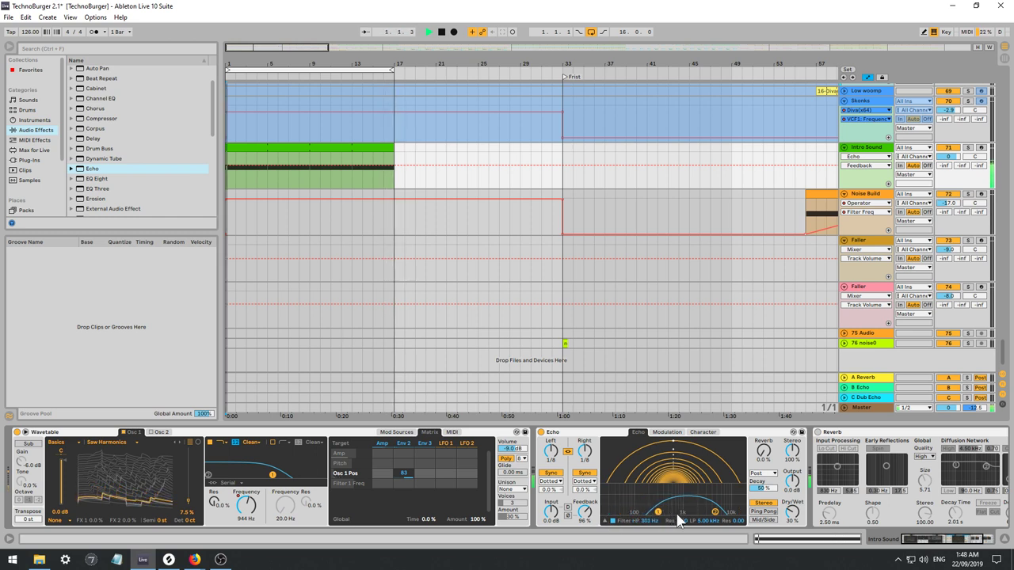
{"action": "left_click_drag", "start_coordinate": [715, 512], "coordinate": [711, 501]}
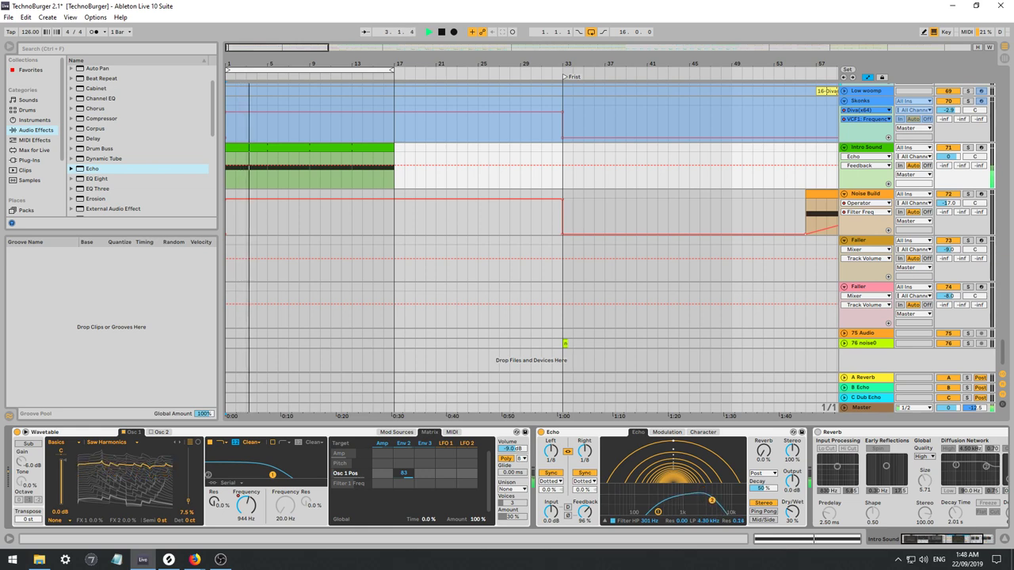
{"action": "left_click_drag", "start_coordinate": [712, 501], "coordinate": [718, 511]}
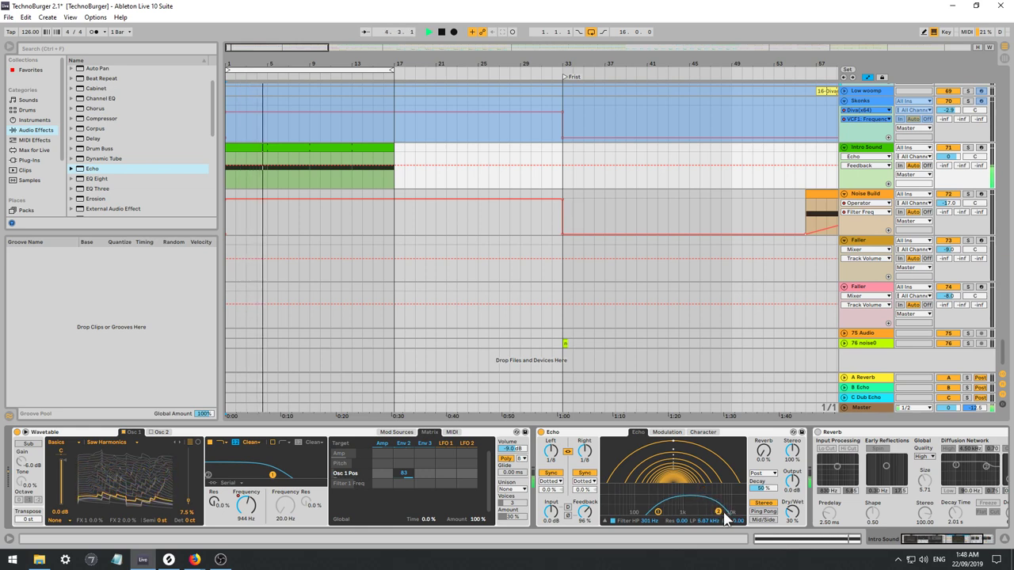
Switch Echo off and collapse it, keep Reverb on, and set Reverb dry/wet to 48%.
{"action": "left_click", "coordinate": [541, 432]}
{"action": "left_click", "coordinate": [817, 435]}
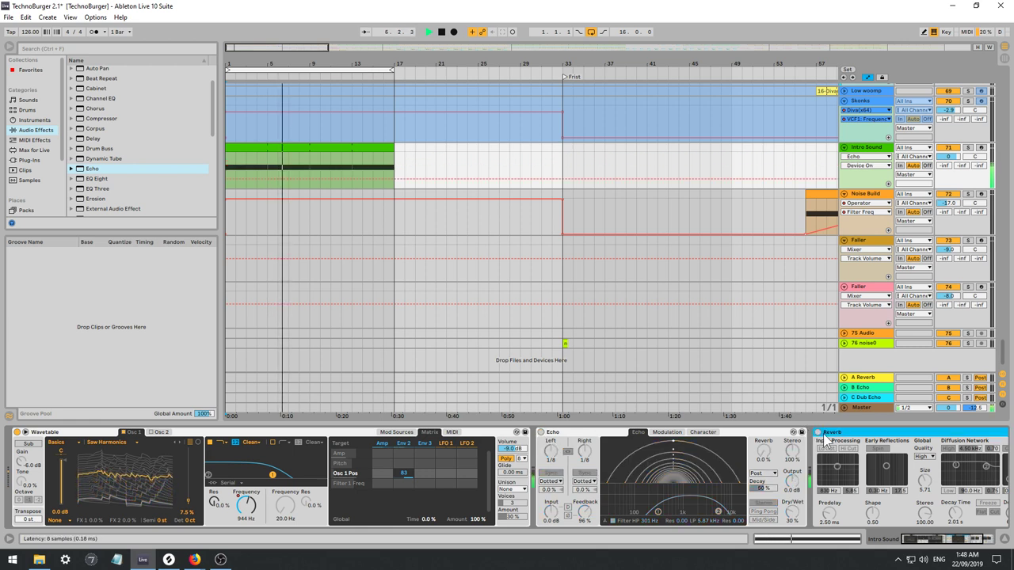
{"action": "left_click", "coordinate": [817, 433]}
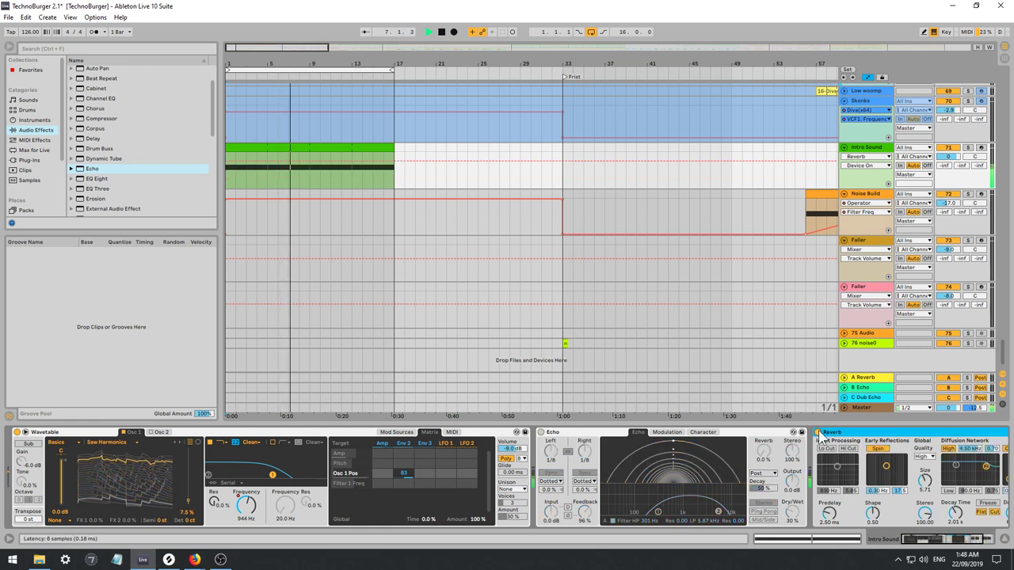
{"action": "double_click", "coordinate": [757, 432]}
{"action": "left_click_drag", "start_coordinate": [800, 513], "coordinate": [800, 521]}
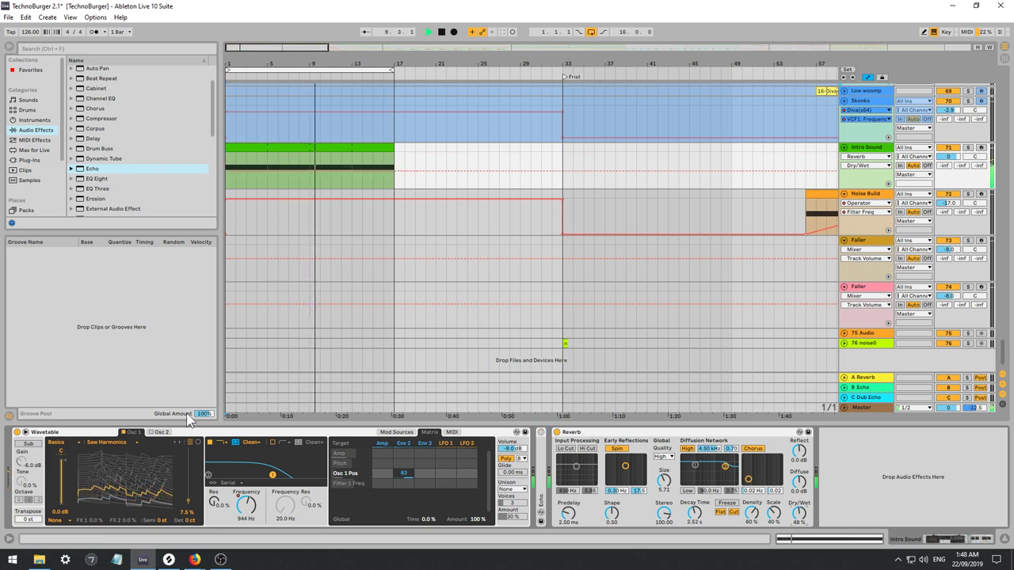
Open the Intro Sound clip's envelopes and select MIDI Ctrl > Pitch Bend.
{"action": "double_click", "coordinate": [267, 146]}
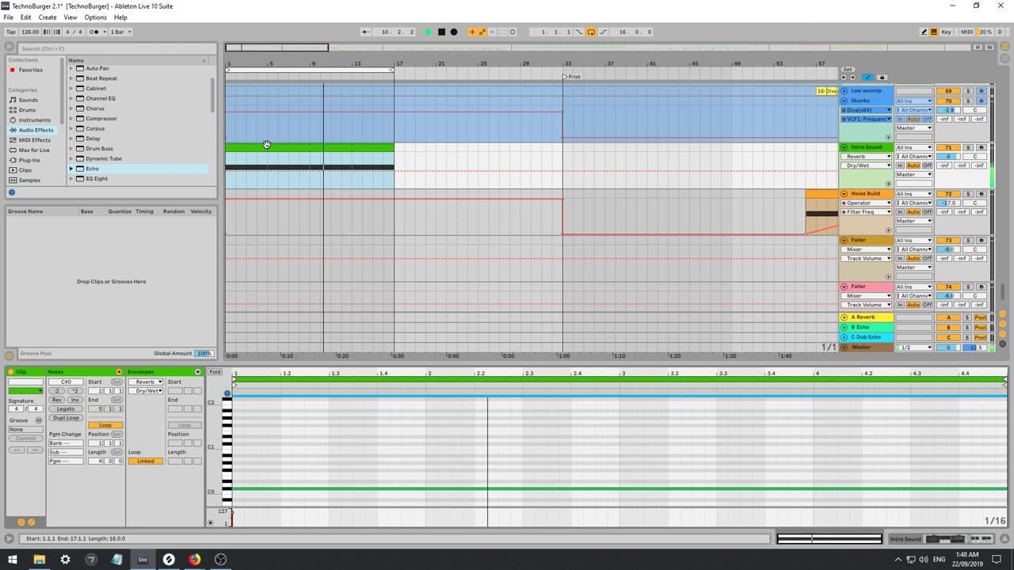
{"action": "left_click", "coordinate": [152, 373]}
{"action": "left_click", "coordinate": [153, 383]}
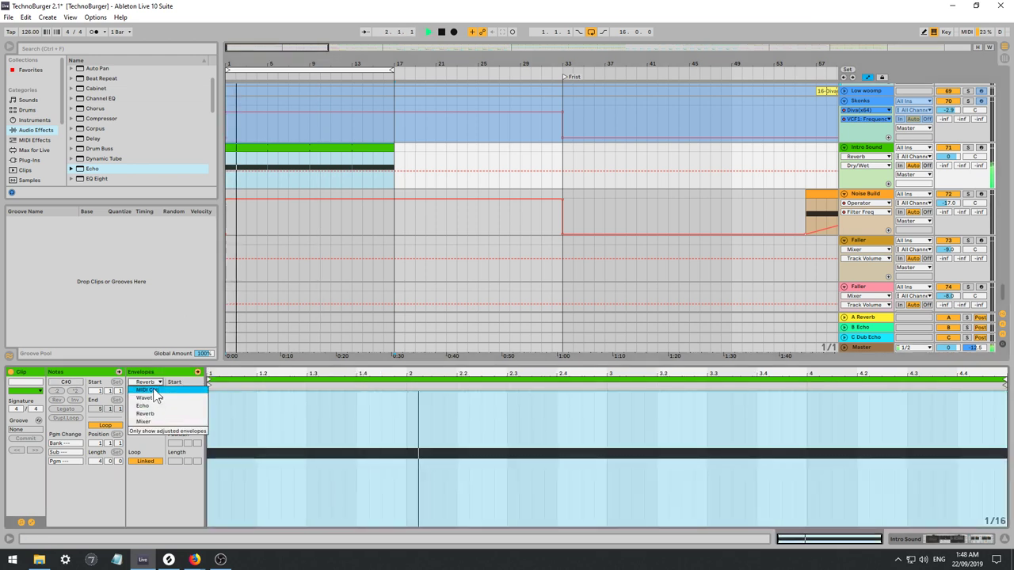
{"action": "left_click", "coordinate": [156, 391]}
Draw pitch bend dipping to -8192, then ramping up to 8191 at beat 4.
{"action": "left_click", "coordinate": [219, 452]}
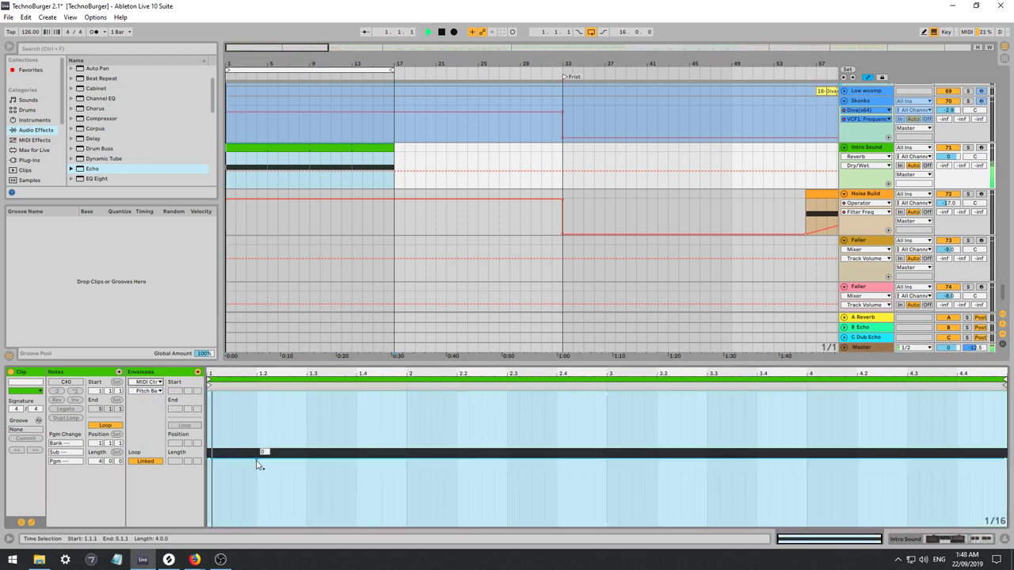
{"action": "left_click", "coordinate": [295, 454]}
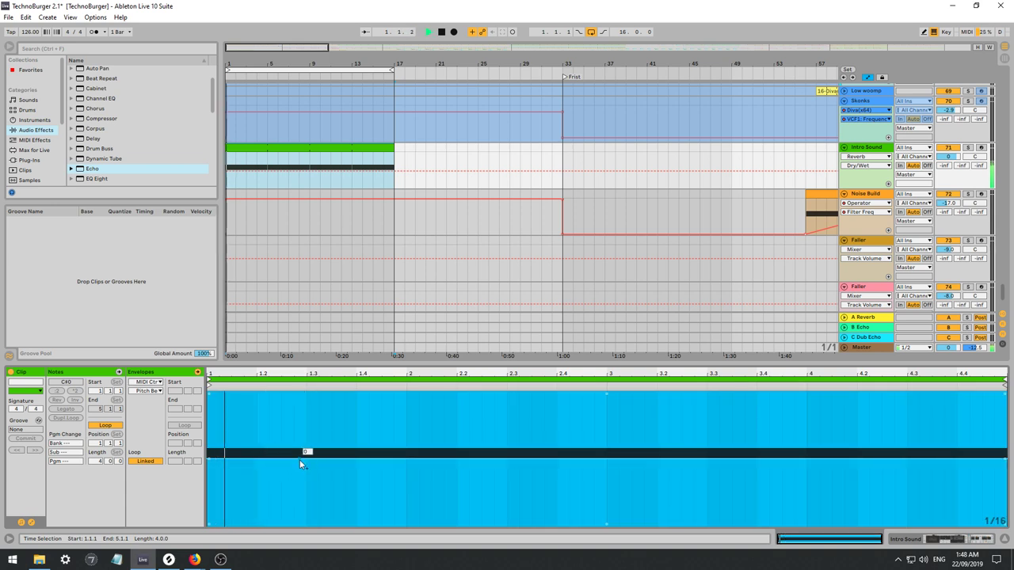
{"action": "left_click", "coordinate": [299, 460]}
{"action": "left_click_drag", "start_coordinate": [332, 459], "coordinate": [441, 530]}
{"action": "key", "text": "space"}
{"action": "key", "text": "space"}
{"action": "left_click", "coordinate": [357, 458]}
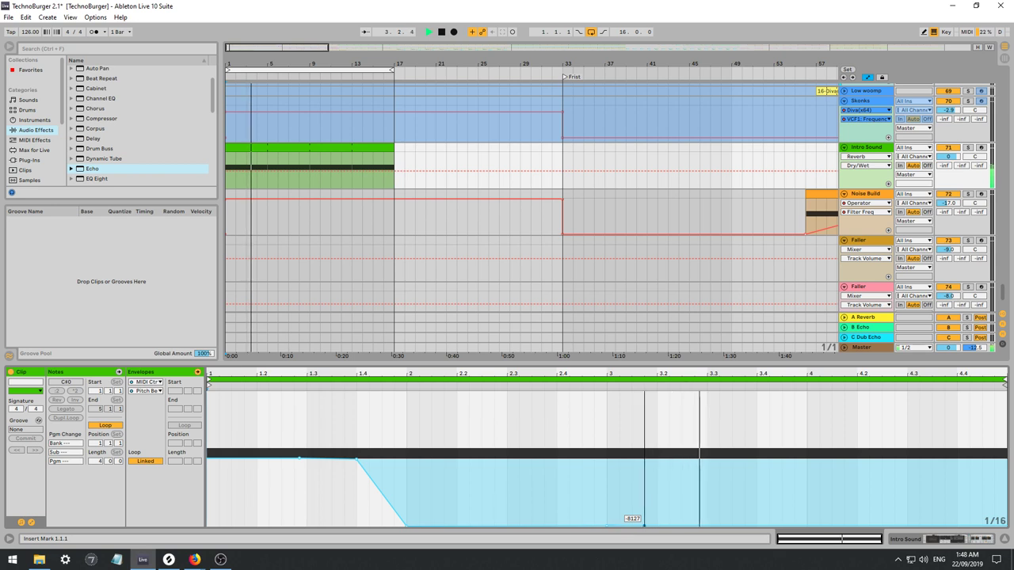
{"action": "left_click_drag", "start_coordinate": [632, 529], "coordinate": [809, 392]}
{"action": "left_click_drag", "start_coordinate": [905, 393], "coordinate": [920, 457]}
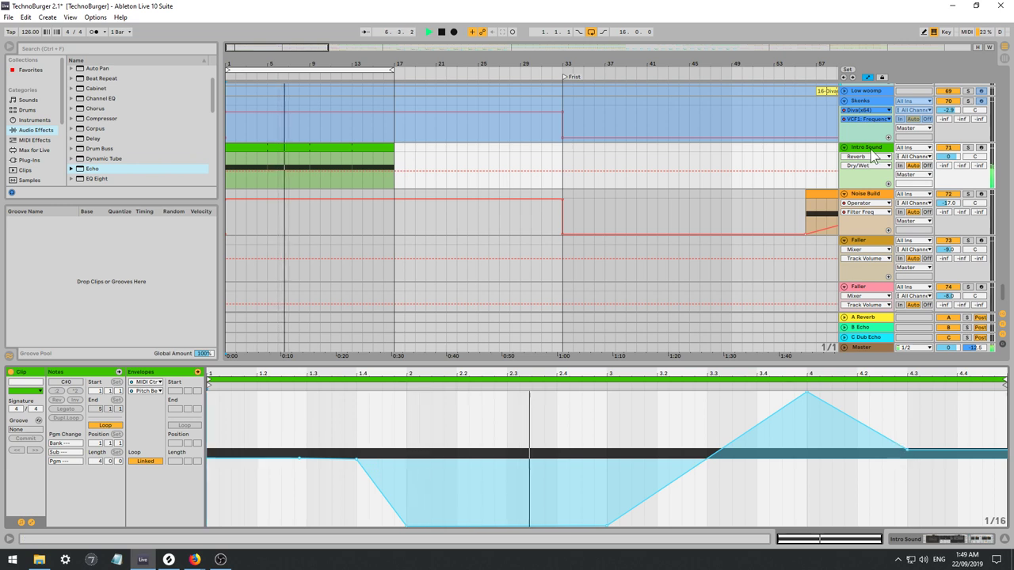
{"action": "left_click", "coordinate": [850, 246]}
Raise Wavetable's pitch-bend-to-pitch amount and set the Reverb decay to 4.15 s.
{"action": "left_click", "coordinate": [454, 434]}
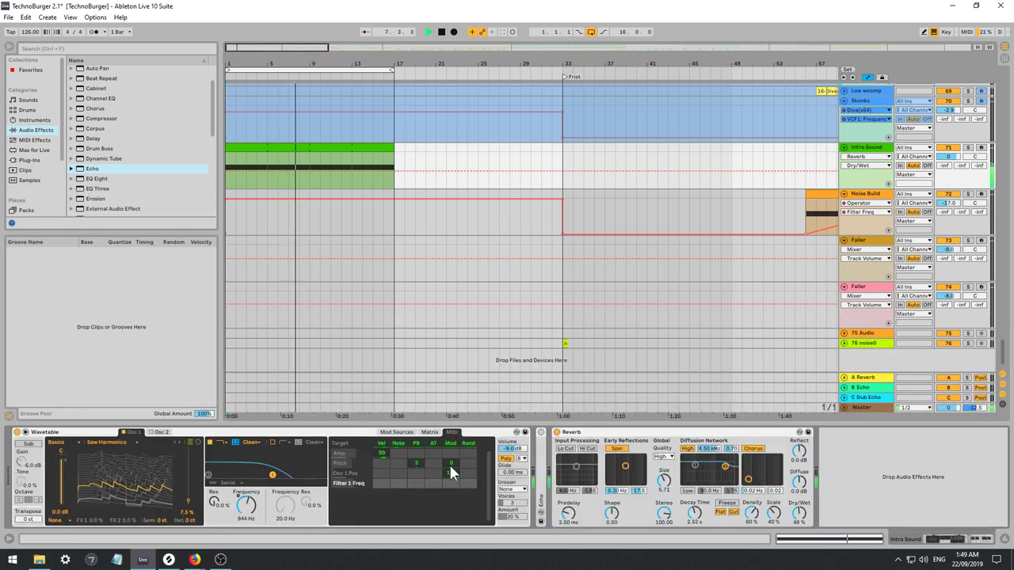
{"action": "left_click_drag", "start_coordinate": [417, 465], "coordinate": [418, 467]}
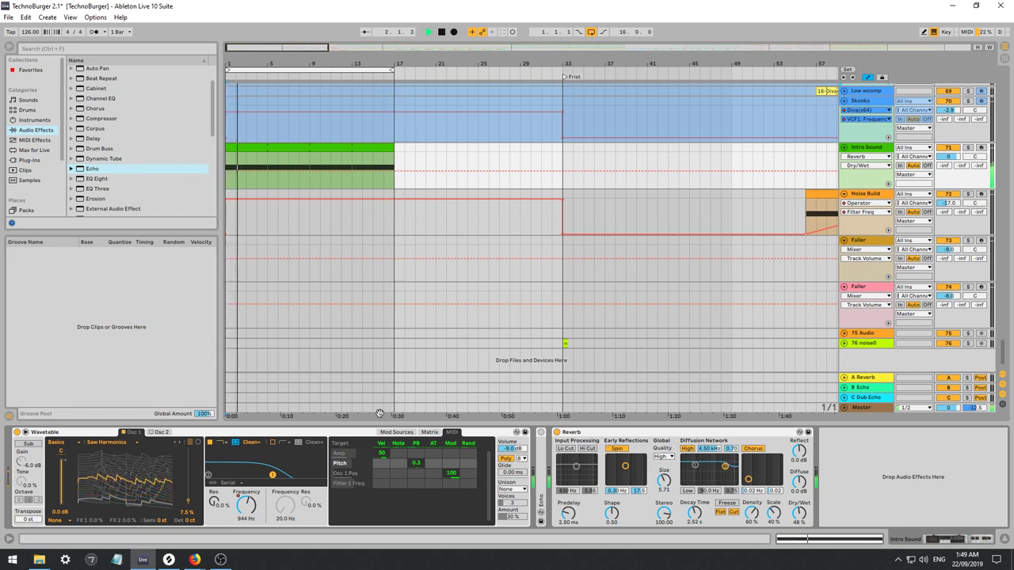
{"action": "left_click_drag", "start_coordinate": [686, 521], "coordinate": [694, 543]}
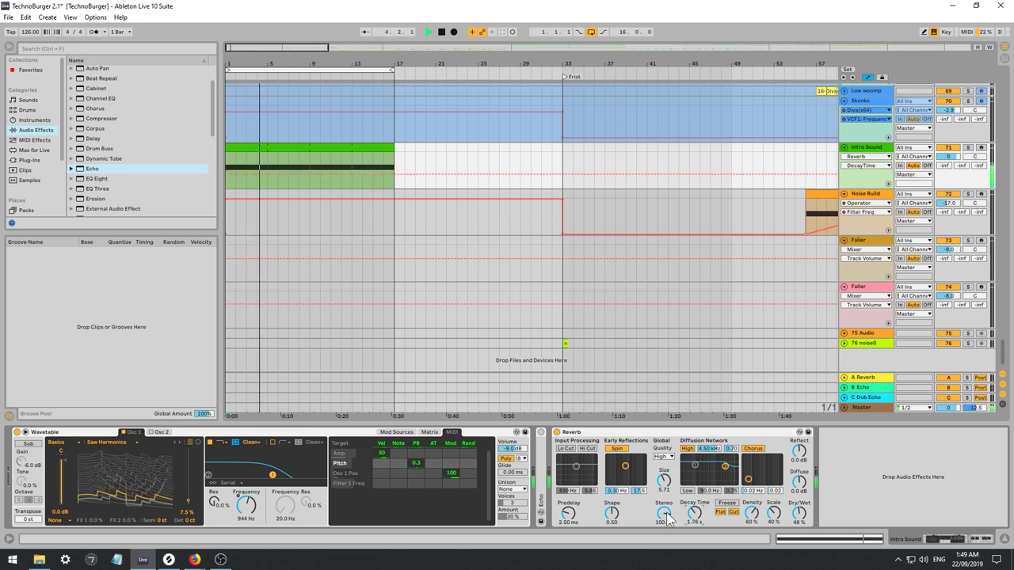
{"action": "key", "text": "ctrl+z"}
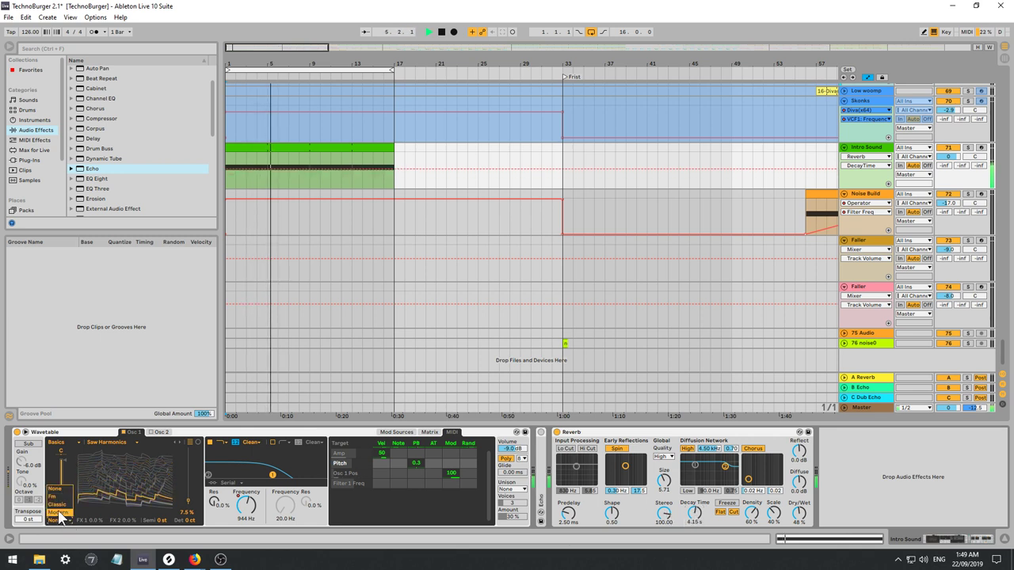
Add effect amount to Osc 1 and switch its effect mode to Modern with 1.6% warp.
{"action": "mouse_move", "coordinate": [123, 525]}
{"action": "left_mouse_down"}
{"action": "mouse_move", "coordinate": [122, 515]}
{"action": "mouse_move", "coordinate": [131, 529]}
{"action": "mouse_move", "coordinate": [96, 515]}
{"action": "mouse_move", "coordinate": [96, 482]}
{"action": "mouse_move", "coordinate": [95, 522]}
{"action": "mouse_move", "coordinate": [127, 511]}
{"action": "mouse_move", "coordinate": [126, 522]}
{"action": "left_mouse_up"}
{"action": "left_click", "coordinate": [57, 521]}
{"action": "left_click", "coordinate": [63, 516]}
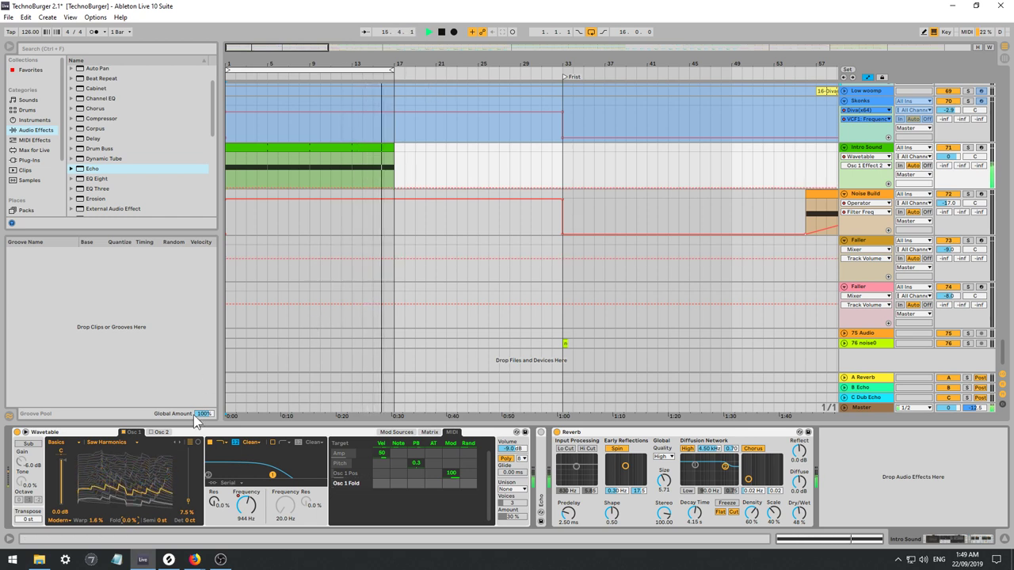
Enable Wavetable Osc 2 with Basic Shapes at 56% position, then play it back.
{"action": "left_click", "coordinate": [161, 432]}
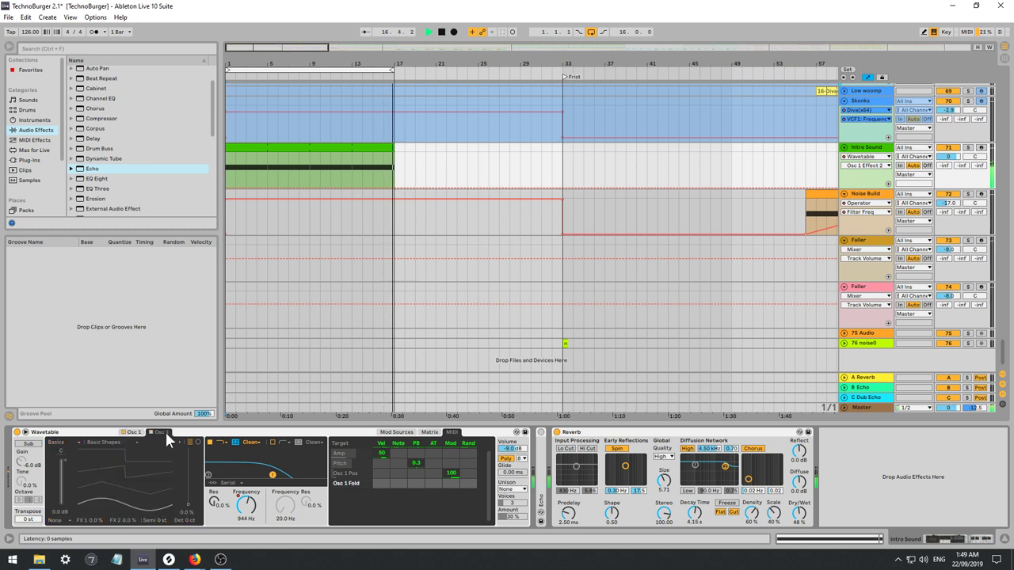
{"action": "left_click", "coordinate": [150, 432]}
{"action": "key", "text": "space"}
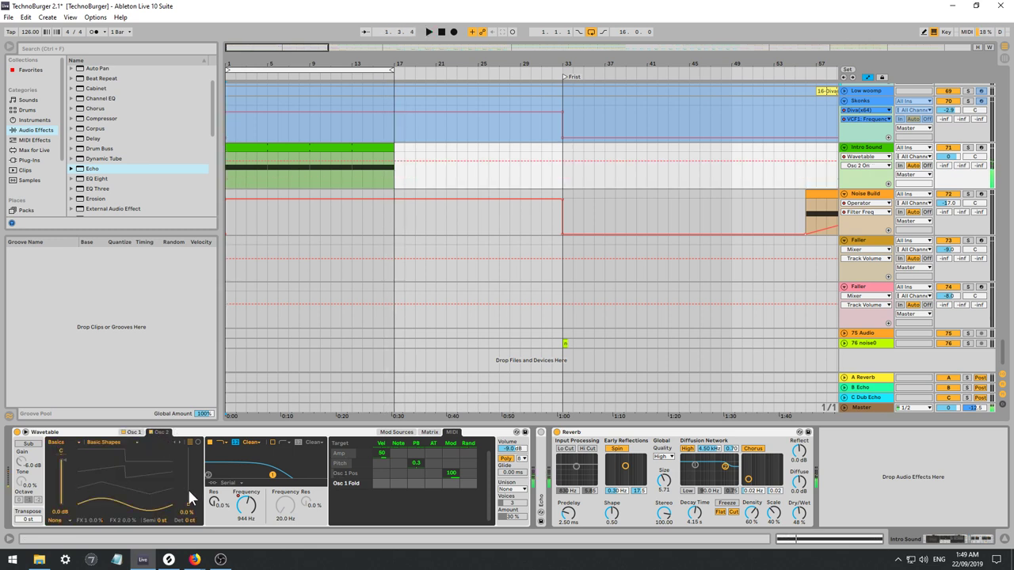
{"action": "left_click_drag", "start_coordinate": [188, 461], "coordinate": [188, 474]}
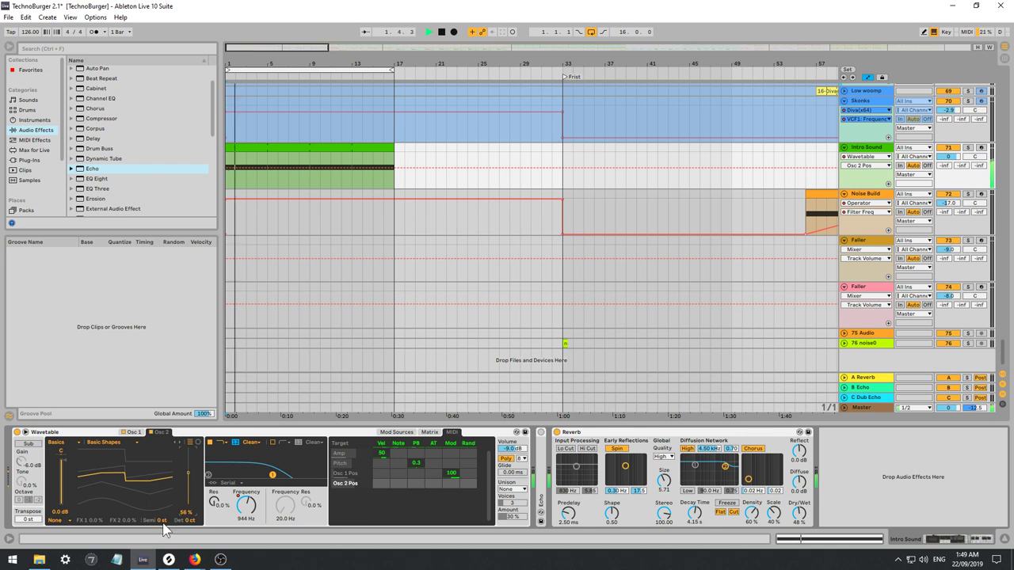
{"action": "key", "text": "space"}
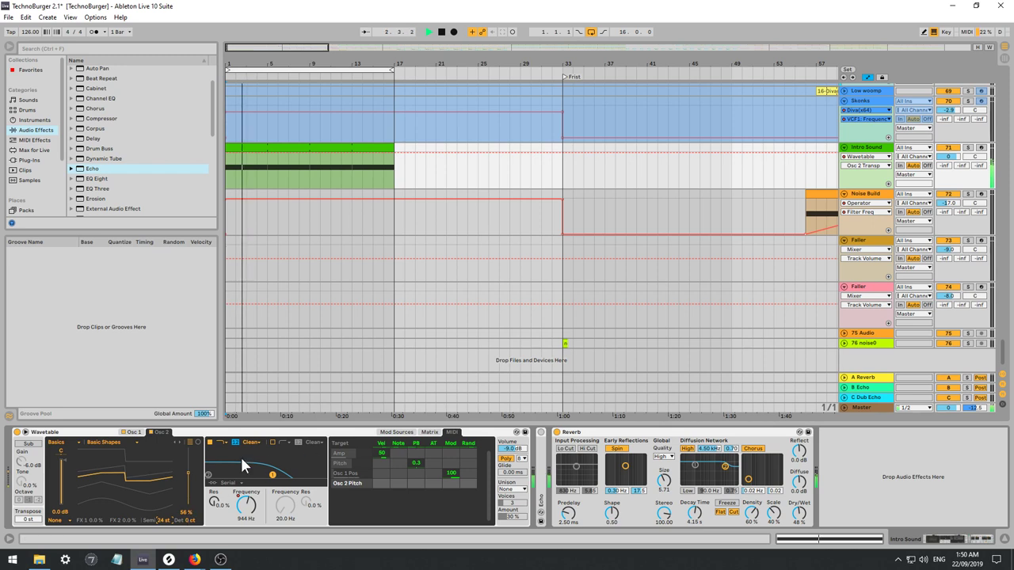
Re-enable automation and pull the Filter 1 frequency automation down to 108 Hz.
{"action": "mouse_move", "coordinate": [187, 474]}
{"action": "left_mouse_down"}
{"action": "mouse_move", "coordinate": [188, 462]}
{"action": "mouse_move", "coordinate": [188, 485]}
{"action": "left_mouse_up"}
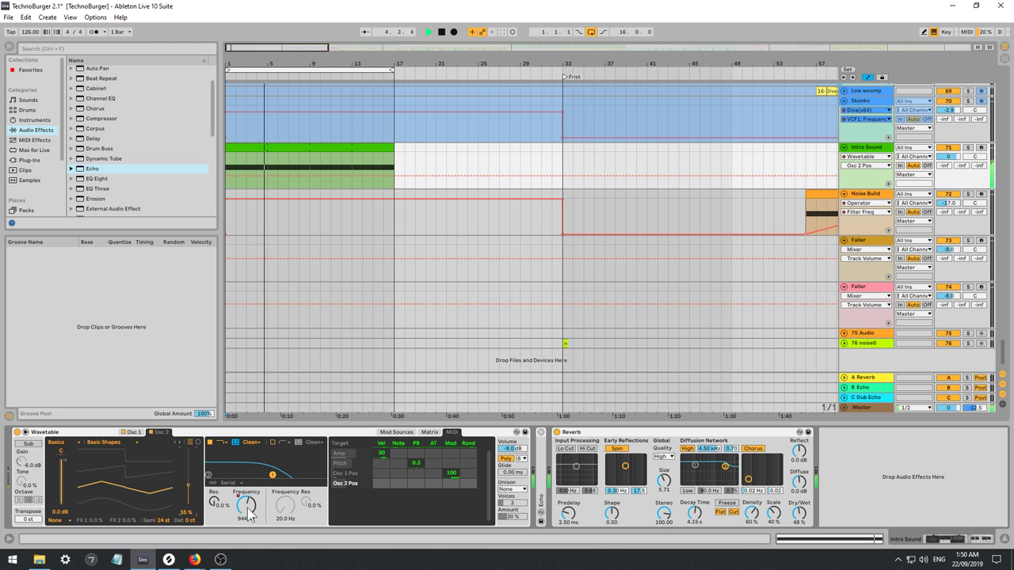
{"action": "left_click_drag", "start_coordinate": [249, 513], "coordinate": [249, 503]}
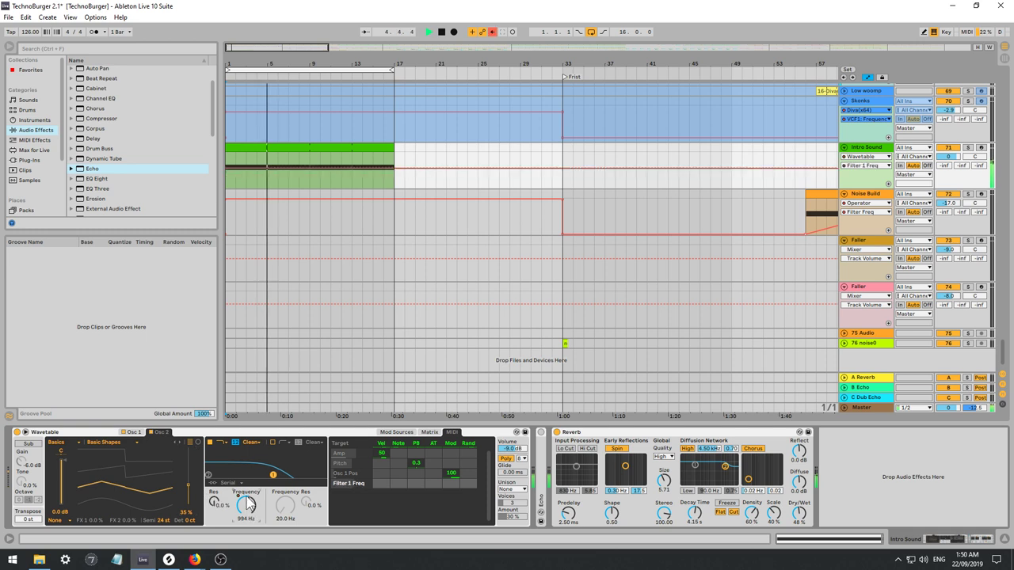
{"action": "left_click", "coordinate": [491, 31]}
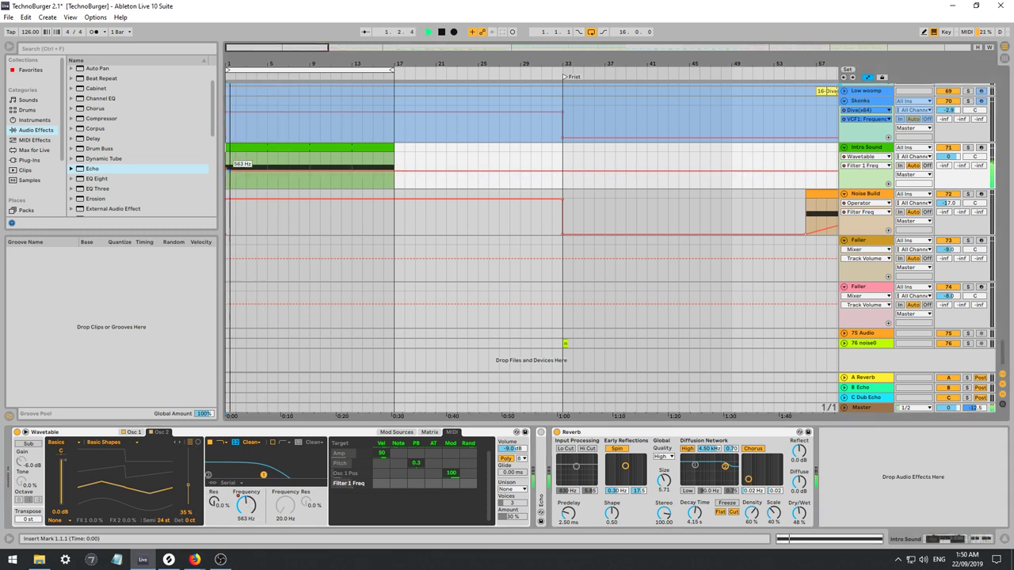
{"action": "left_click_drag", "start_coordinate": [232, 176], "coordinate": [232, 188]}
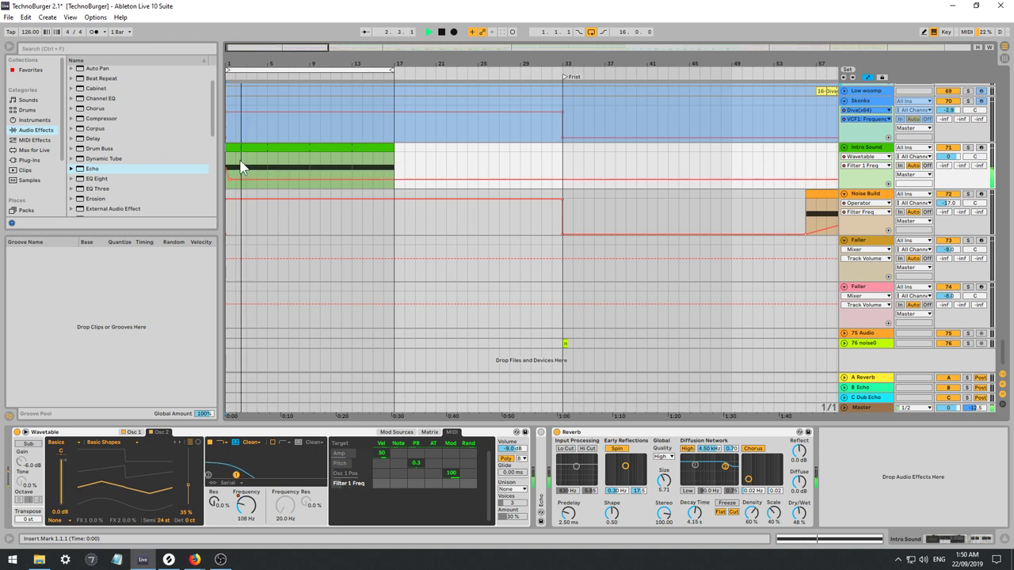
Extend the Intro Sound clip to bar 31, turn looping off, and move the filter breakpoint there.
{"action": "key", "text": "space"}
{"action": "key", "text": "End"}
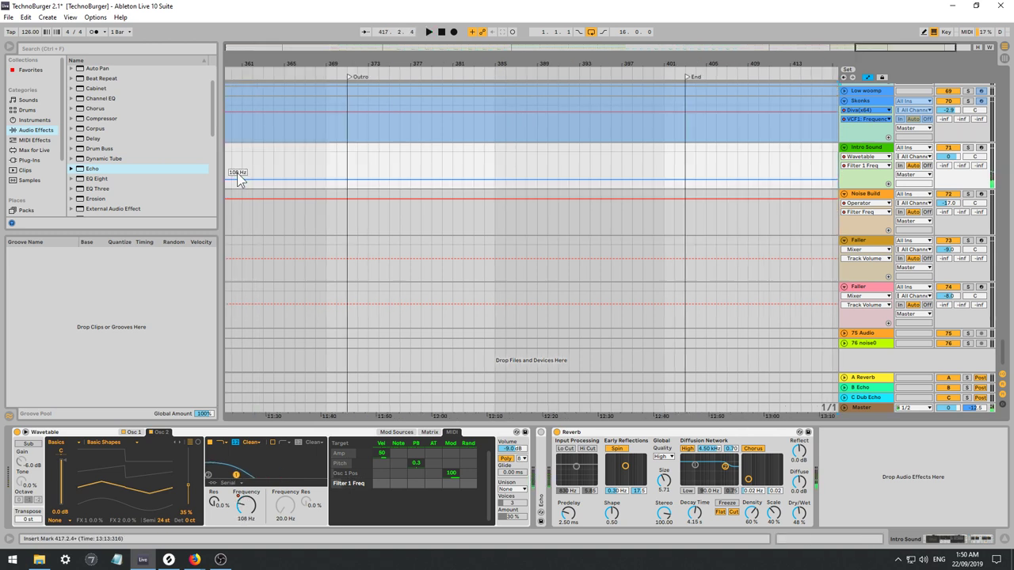
{"action": "key", "text": "Home"}
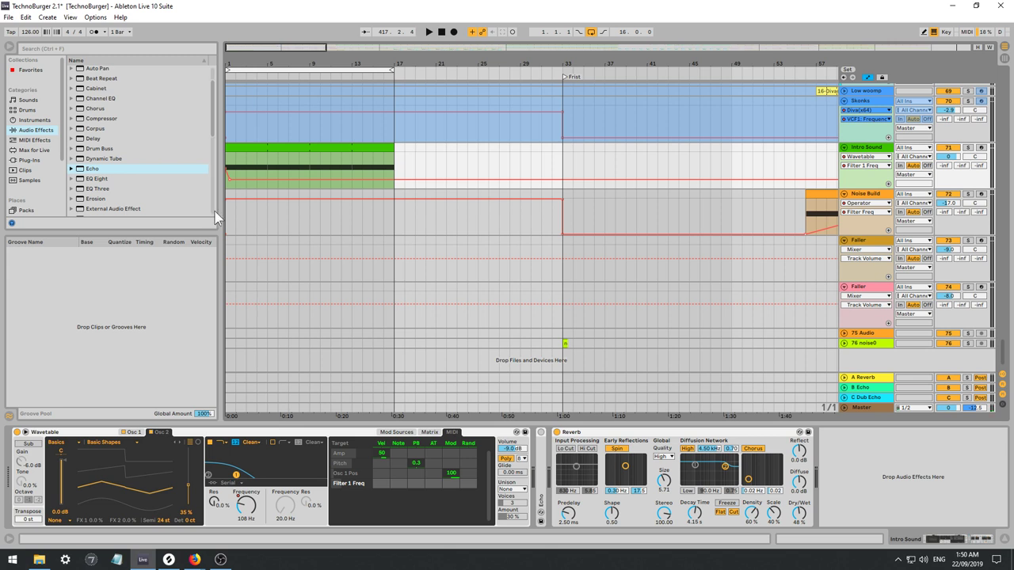
{"action": "left_click", "coordinate": [223, 176]}
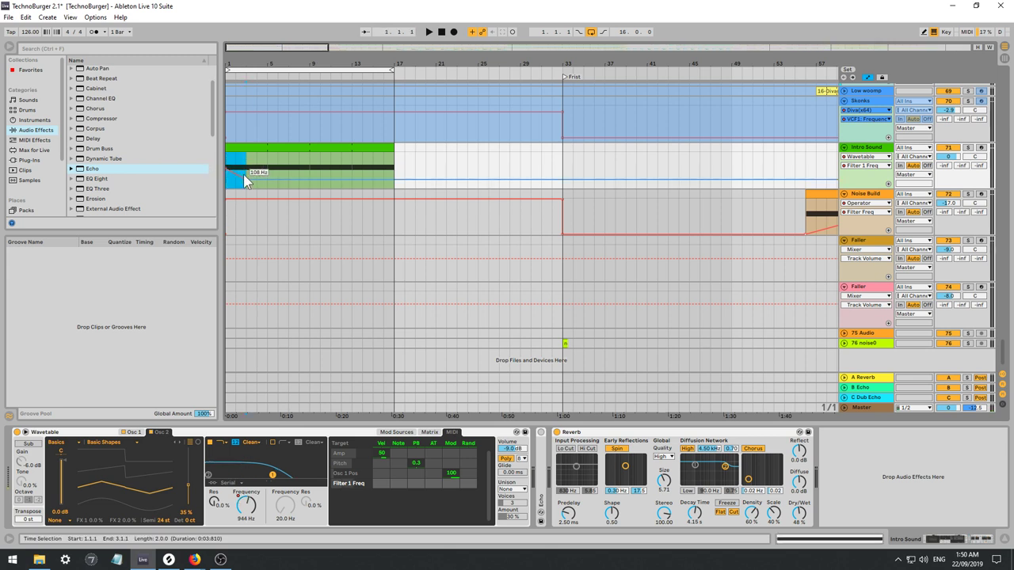
{"action": "key", "text": "space"}
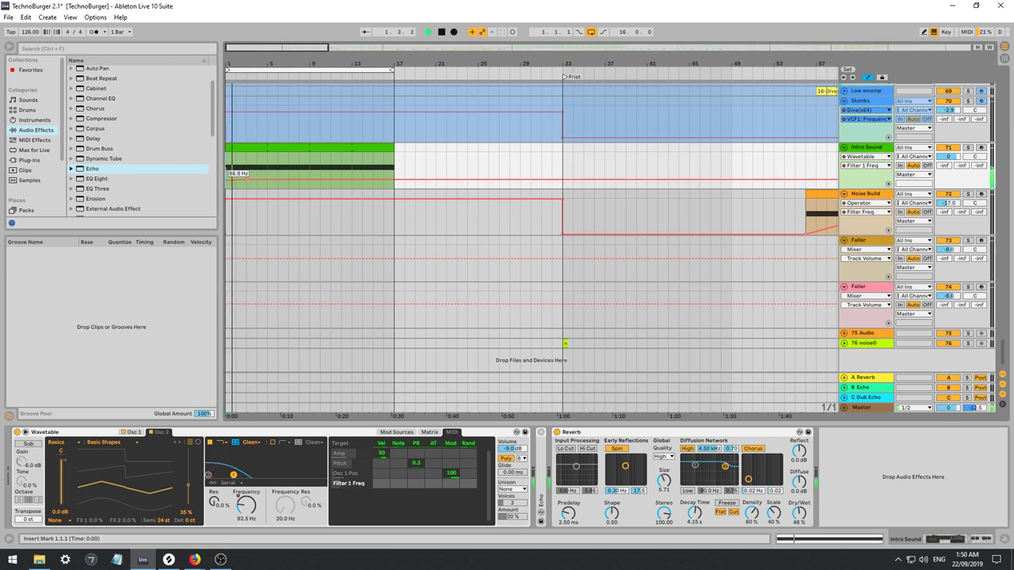
{"action": "left_click_drag", "start_coordinate": [247, 182], "coordinate": [247, 179]}
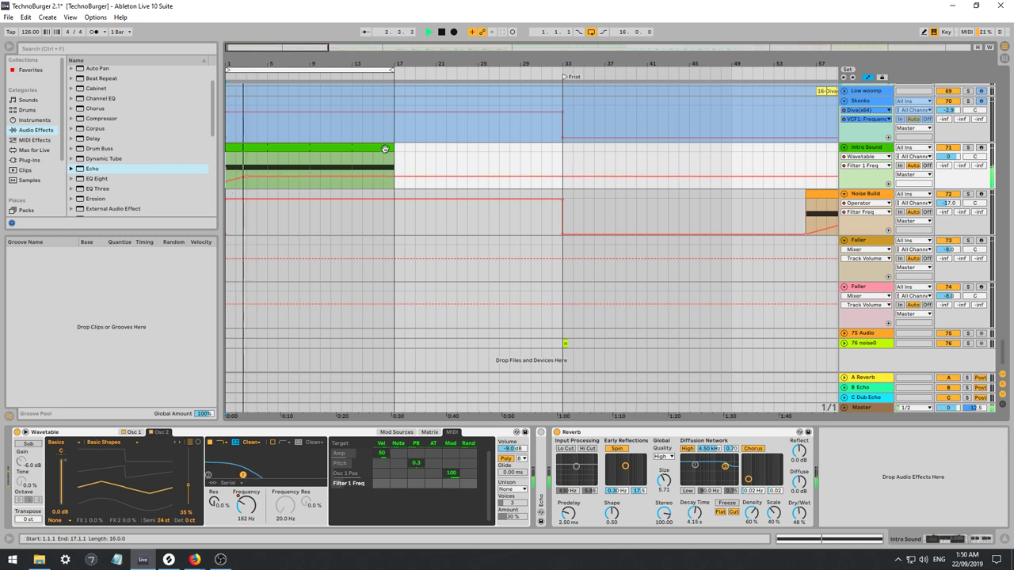
{"action": "left_click_drag", "start_coordinate": [394, 162], "coordinate": [540, 149]}
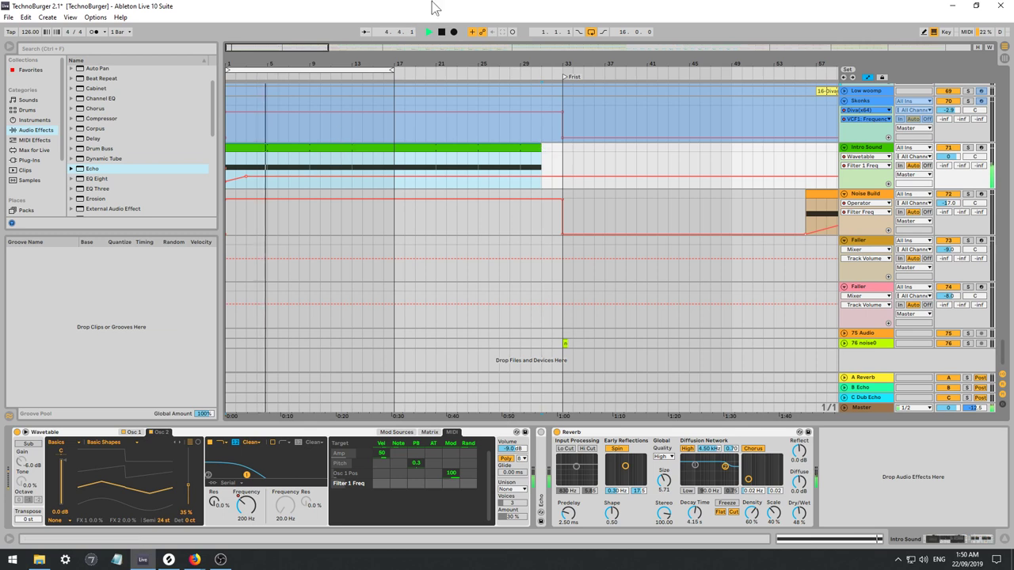
{"action": "left_click", "coordinate": [591, 30]}
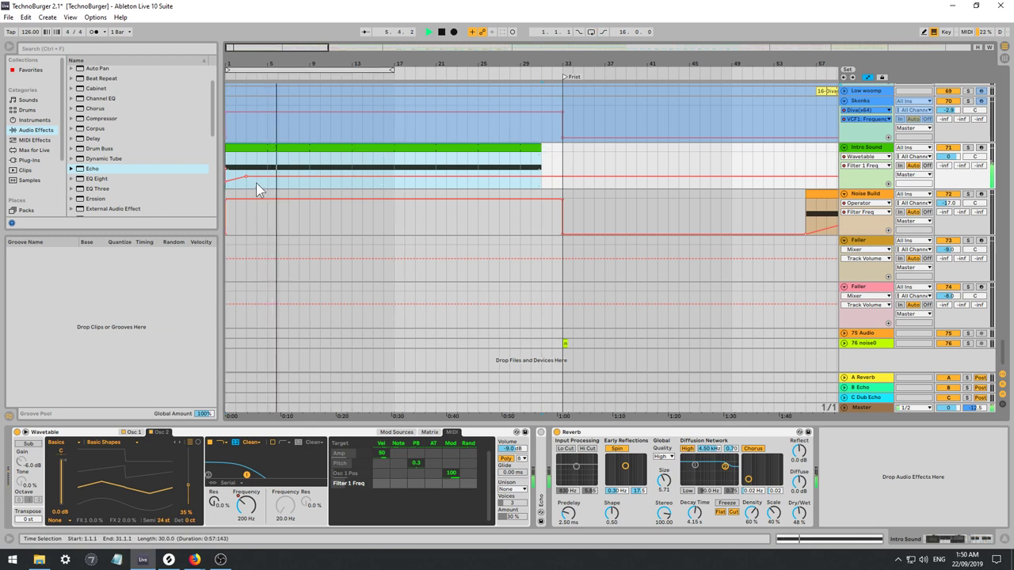
{"action": "left_click_drag", "start_coordinate": [246, 178], "coordinate": [541, 165]}
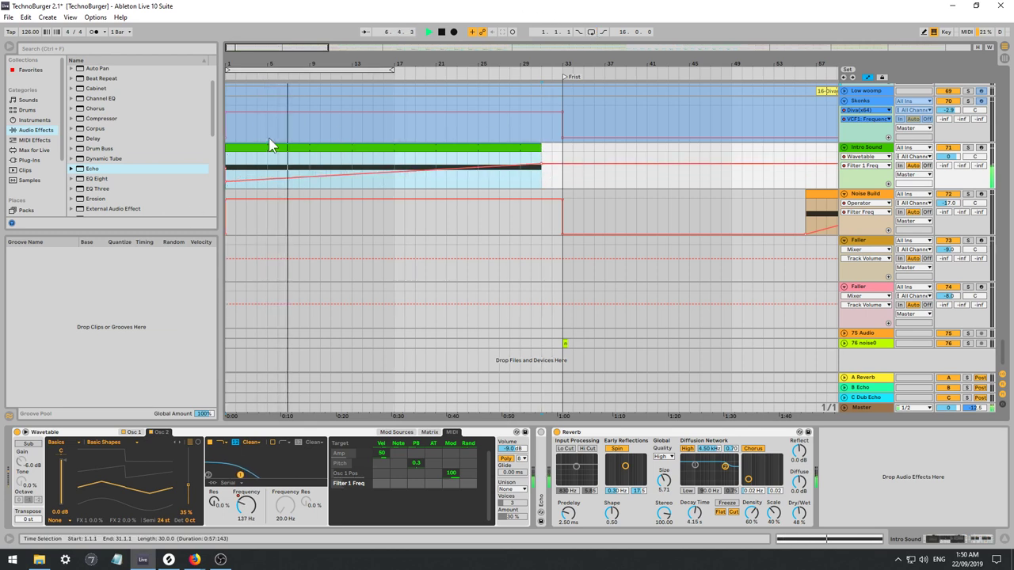
{"action": "scroll", "coordinate": [112, 176], "scroll_direction": "up", "scroll_amount": 2}
{"action": "scroll", "coordinate": [132, 168], "scroll_direction": "down", "scroll_amount": 1}
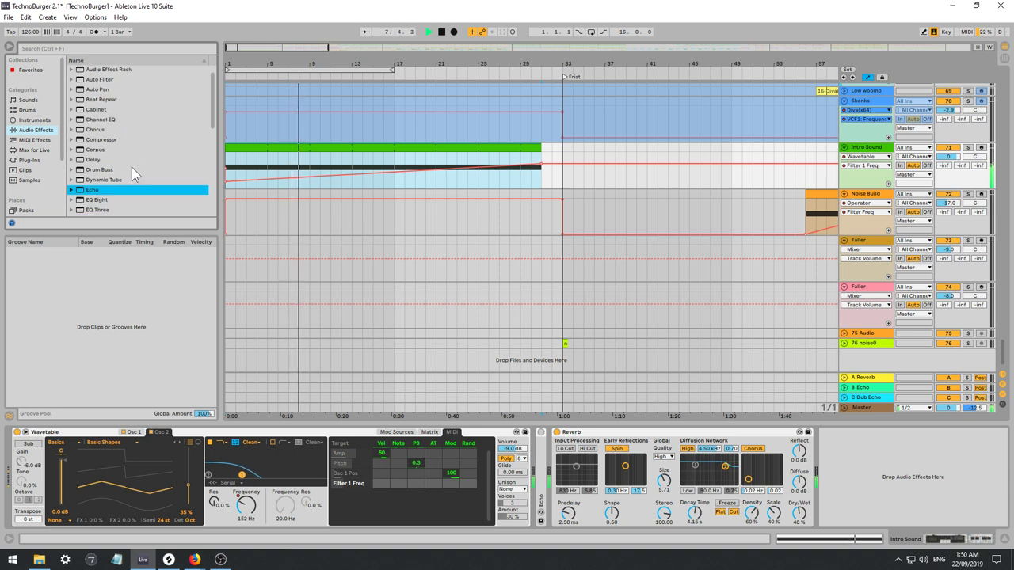
Add EQ Eight to Intro Sound with a band 1 low cut near 55 Hz and band 3 boosted around 861 Hz.
{"action": "mouse_move", "coordinate": [97, 203]}
{"action": "left_mouse_down"}
{"action": "mouse_move", "coordinate": [550, 477]}
{"action": "mouse_move", "coordinate": [529, 475]}
{"action": "mouse_move", "coordinate": [539, 474]}
{"action": "left_mouse_up"}
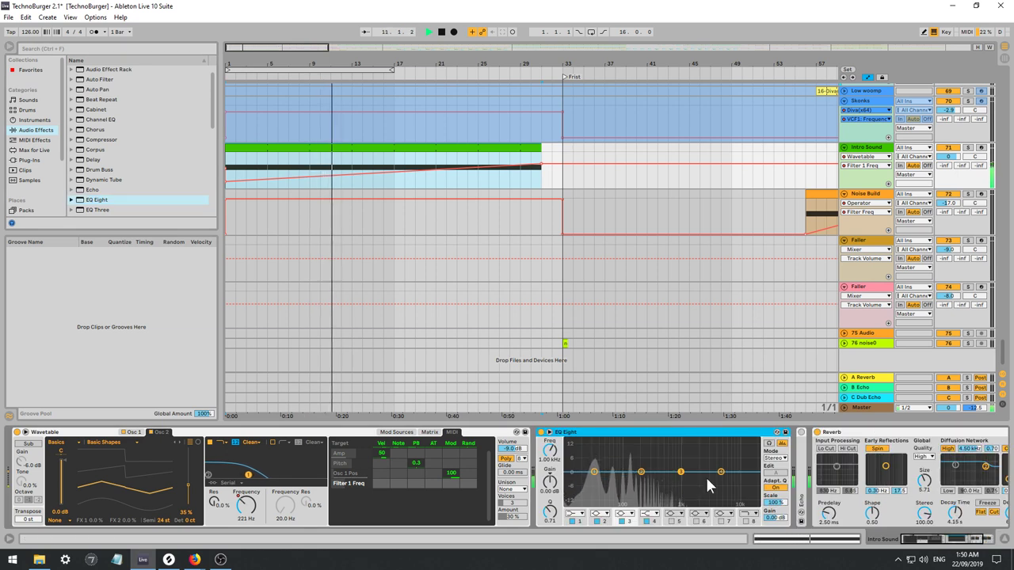
{"action": "left_click", "coordinate": [576, 514]}
{"action": "left_click", "coordinate": [581, 458]}
{"action": "left_click_drag", "start_coordinate": [595, 480], "coordinate": [614, 493]}
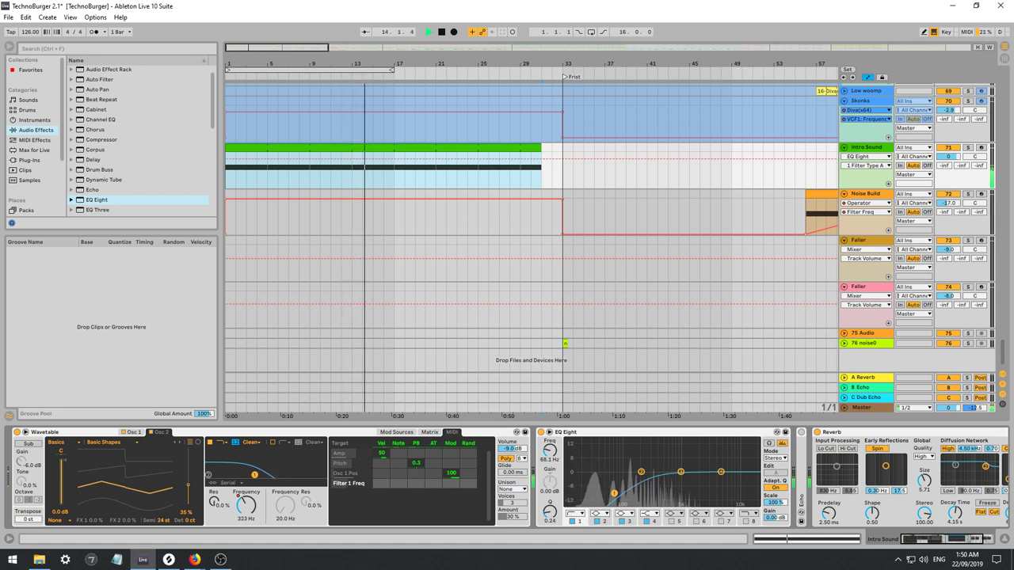
{"action": "left_click_drag", "start_coordinate": [681, 473], "coordinate": [699, 449]}
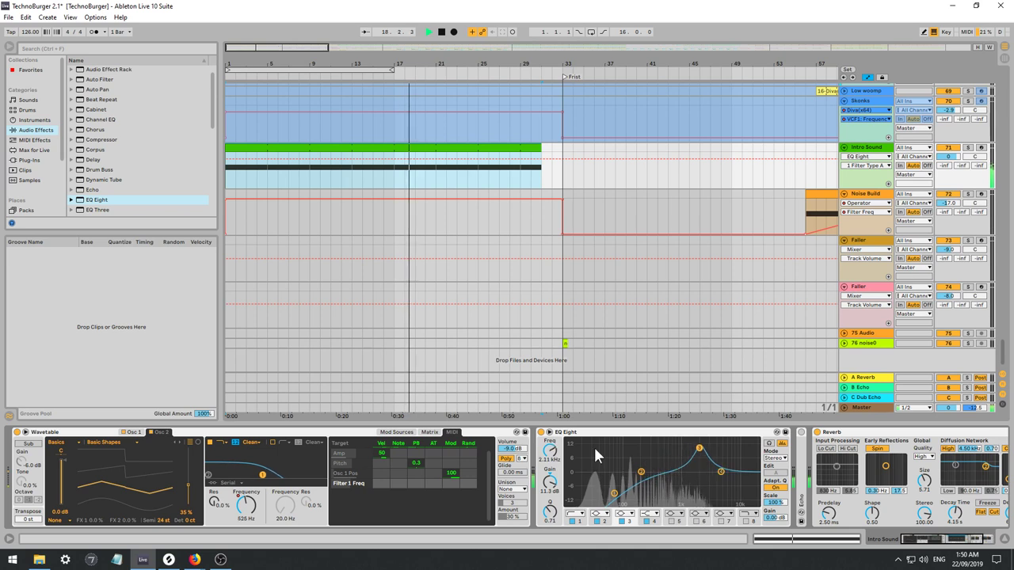
Draw a band 3 frequency sweep down to 422 Hz and repeat it with Ctrl+D up to bar 33.
{"action": "key", "text": "space"}
{"action": "key", "text": "space"}
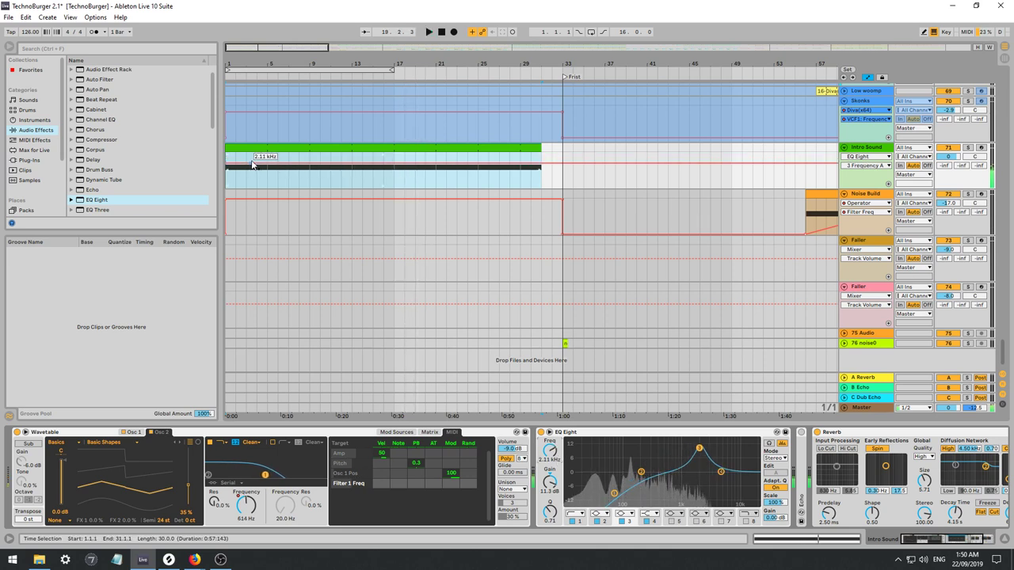
{"action": "mouse_move", "coordinate": [231, 164]}
{"action": "left_mouse_down"}
{"action": "mouse_move", "coordinate": [247, 156]}
{"action": "mouse_move", "coordinate": [268, 168]}
{"action": "mouse_move", "coordinate": [256, 181]}
{"action": "mouse_move", "coordinate": [229, 180]}
{"action": "left_mouse_up"}
{"action": "key", "text": "ctrl+d"}
{"action": "key", "text": "ctrl+d"}
{"action": "key", "text": "ctrl+d"}
{"action": "key", "text": "ctrl+d"}
{"action": "key", "text": "ctrl+d"}
{"action": "key", "text": "ctrl+d"}
{"action": "key", "text": "ctrl+d"}
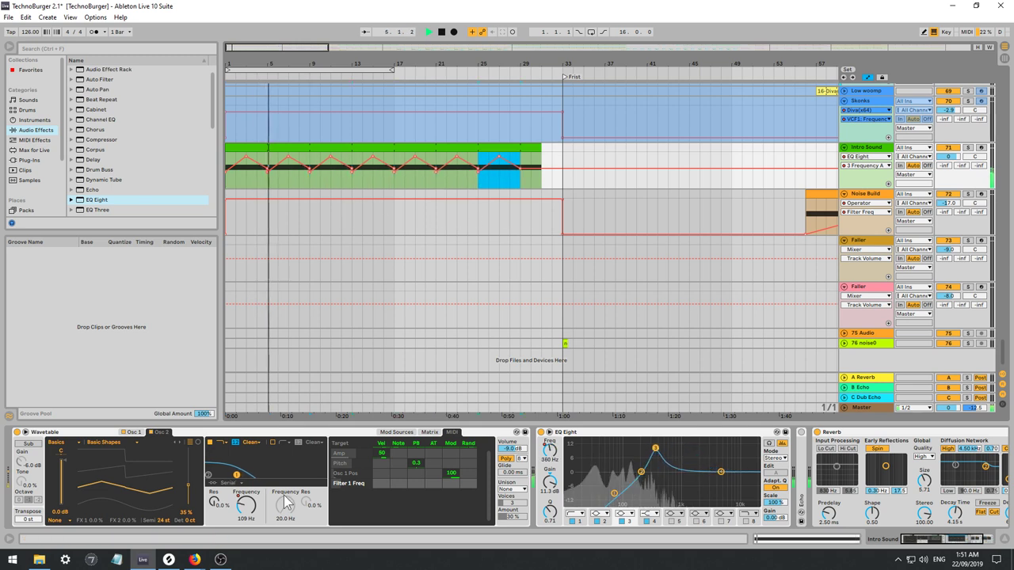
{"action": "left_click", "coordinate": [246, 506]}
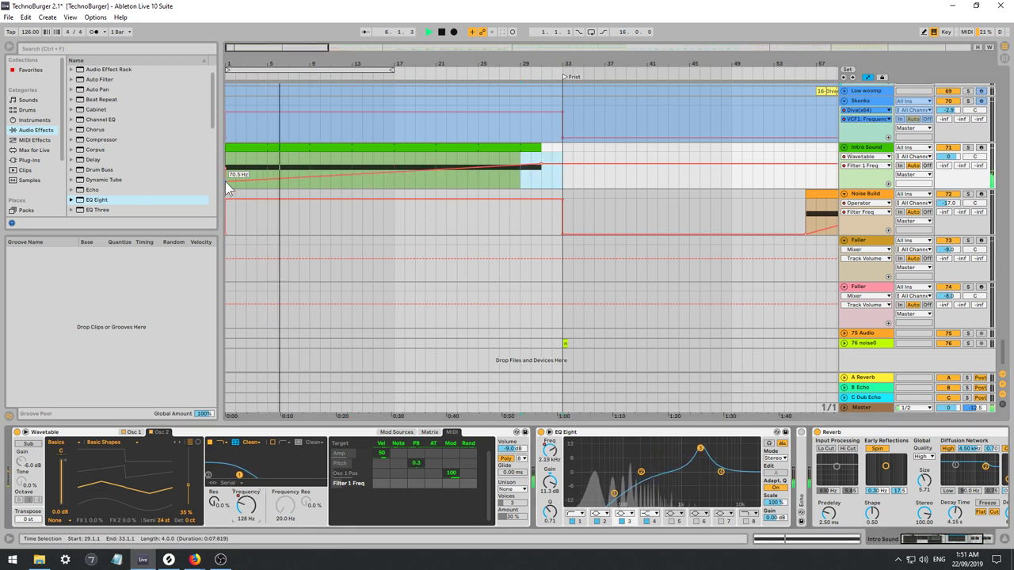
{"action": "left_click_drag", "start_coordinate": [226, 181], "coordinate": [225, 177]}
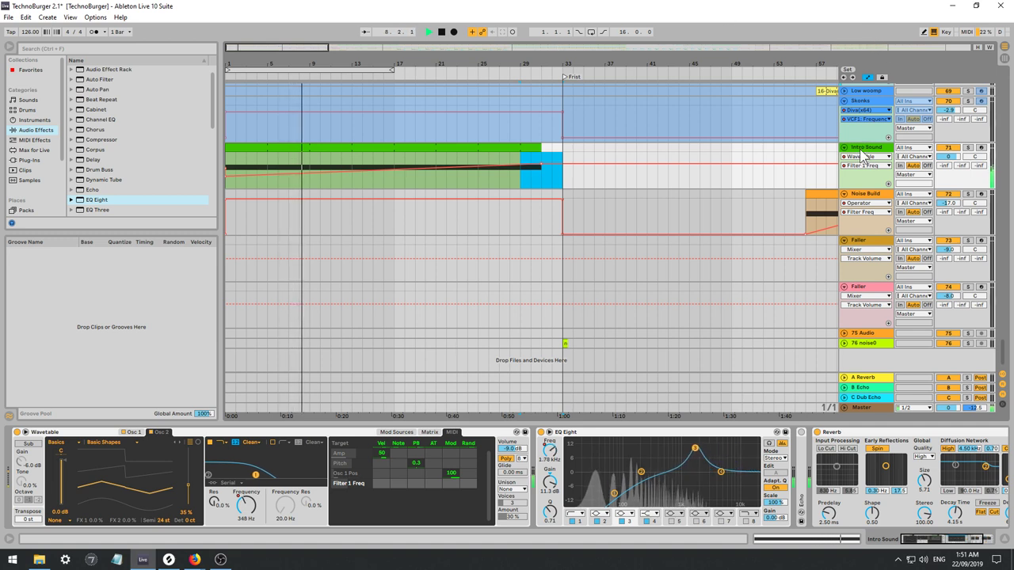
{"action": "left_click", "coordinate": [555, 479]}
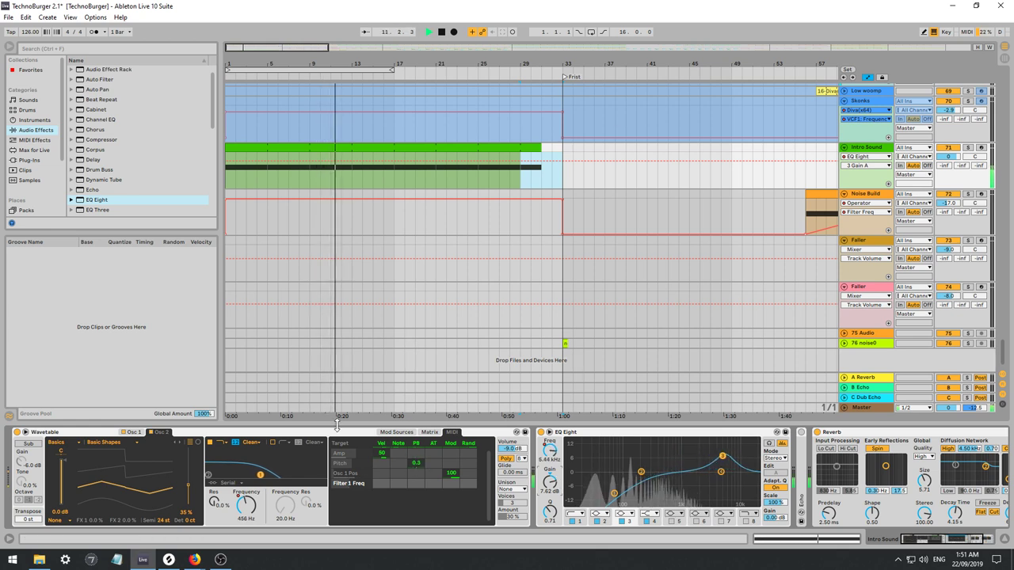
{"action": "left_click", "coordinate": [157, 435]}
Route LFO 1 to Osc 2 Pitch at 1.9 in the Matrix and adjust LFO 1 amount and rate.
{"action": "left_click_drag", "start_coordinate": [186, 461], "coordinate": [186, 486]}
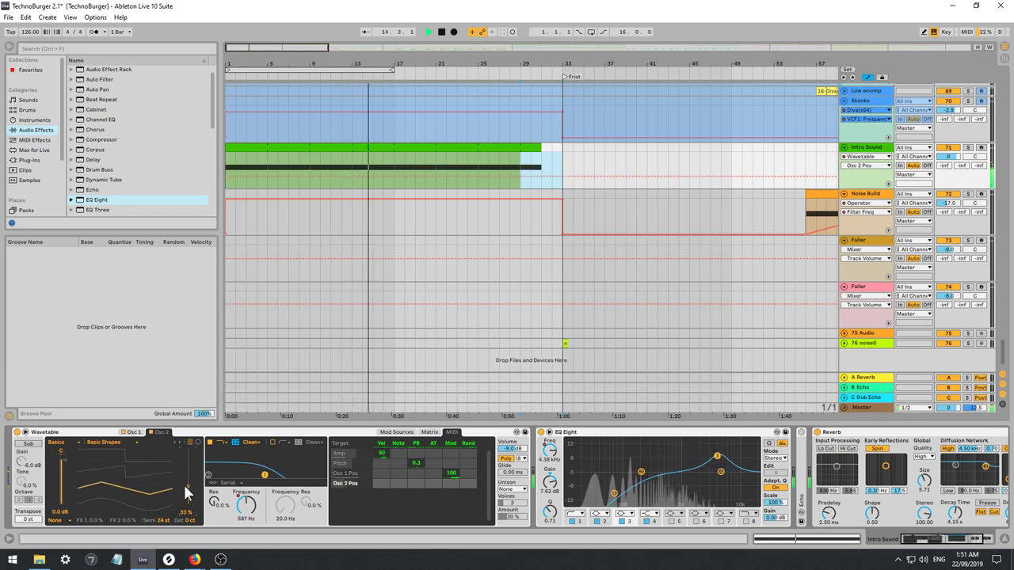
{"action": "left_click", "coordinate": [428, 432]}
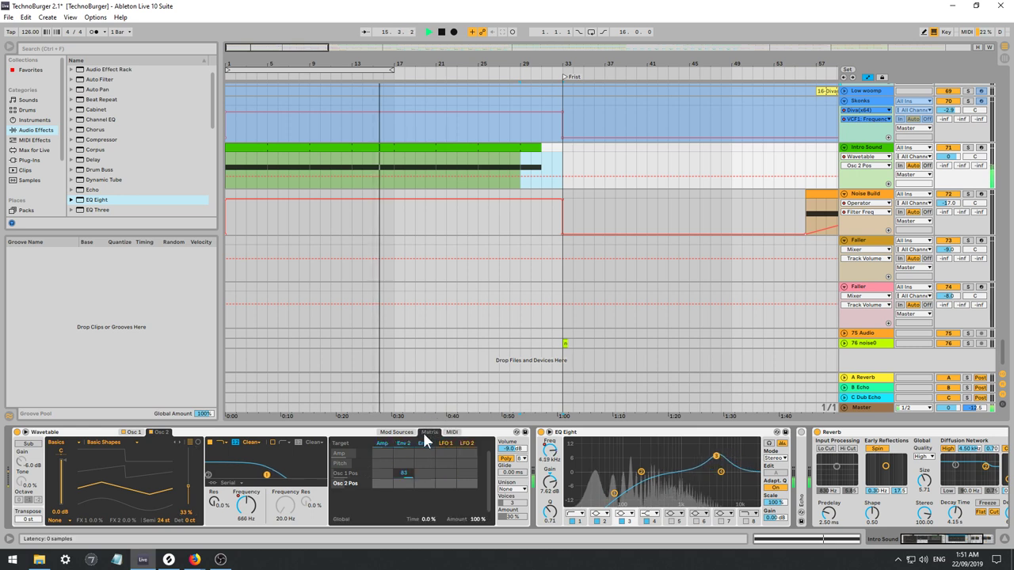
{"action": "left_click", "coordinate": [164, 521]}
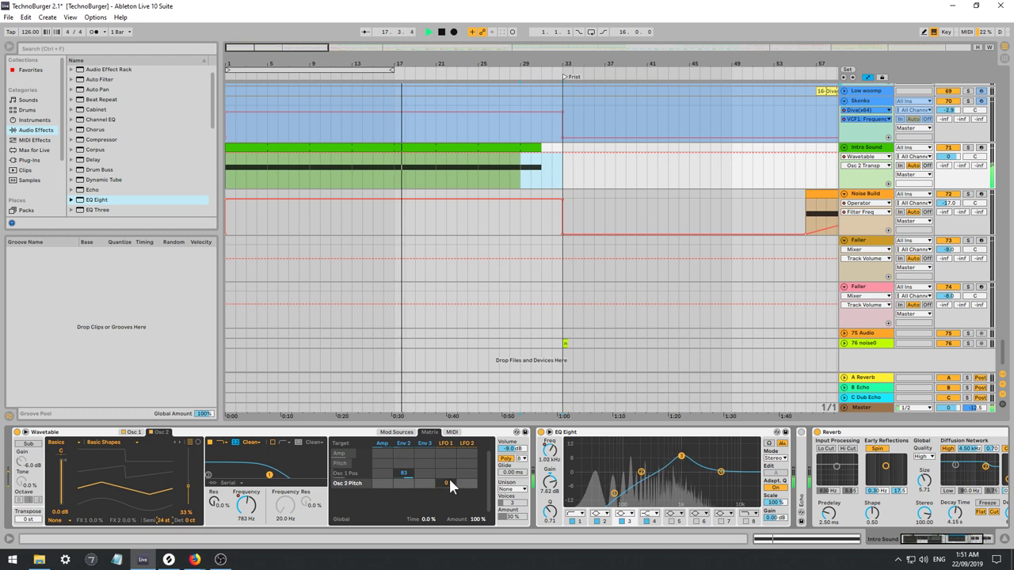
{"action": "left_click_drag", "start_coordinate": [447, 482], "coordinate": [448, 467]}
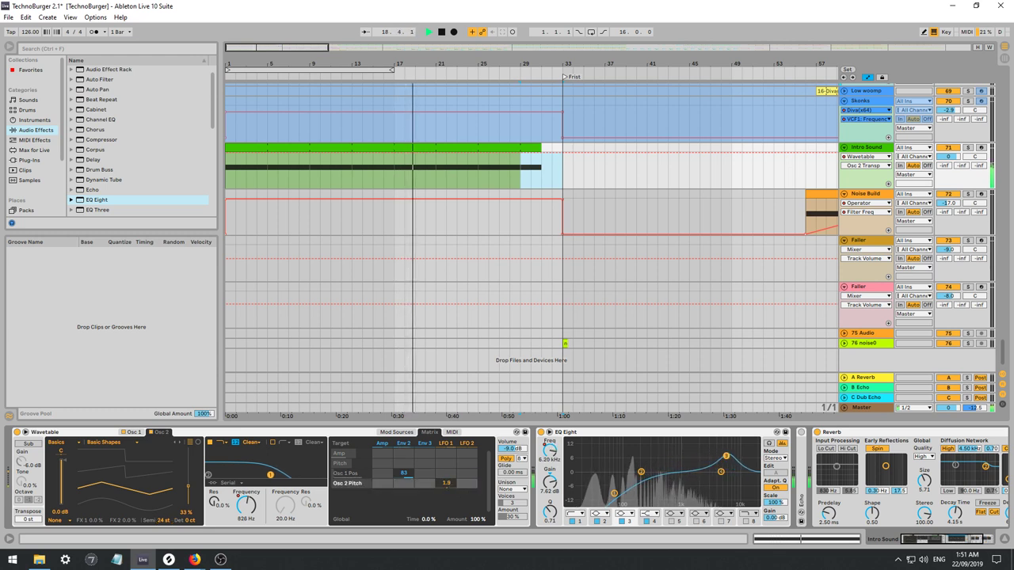
{"action": "left_click", "coordinate": [406, 433]}
{"action": "left_click", "coordinate": [440, 442]}
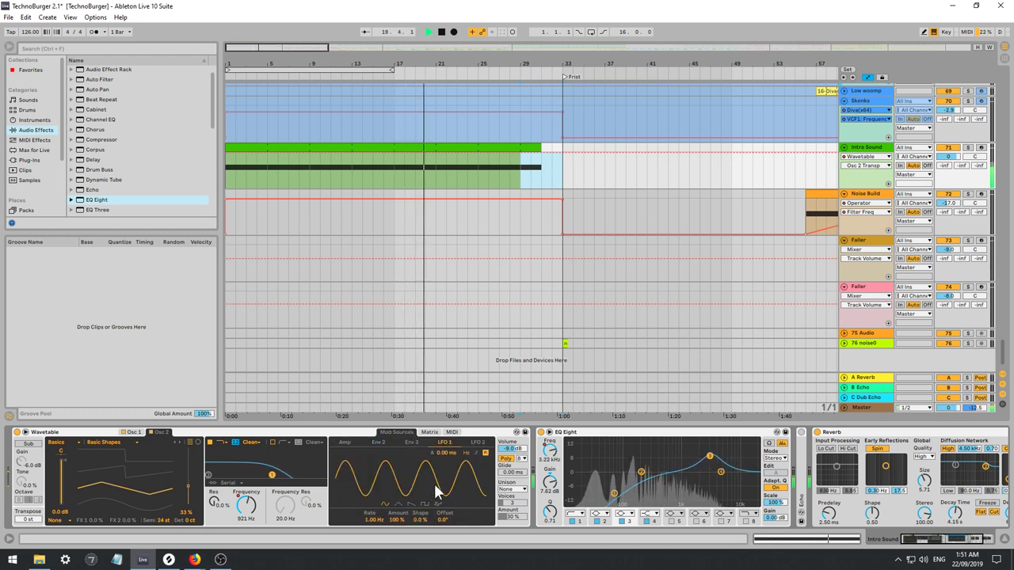
{"action": "mouse_move", "coordinate": [396, 520]}
{"action": "left_mouse_down"}
{"action": "mouse_move", "coordinate": [396, 550]}
{"action": "mouse_move", "coordinate": [375, 499]}
{"action": "mouse_move", "coordinate": [395, 509]}
{"action": "mouse_move", "coordinate": [395, 525]}
{"action": "mouse_move", "coordinate": [373, 539]}
{"action": "mouse_move", "coordinate": [402, 537]}
{"action": "left_mouse_up"}
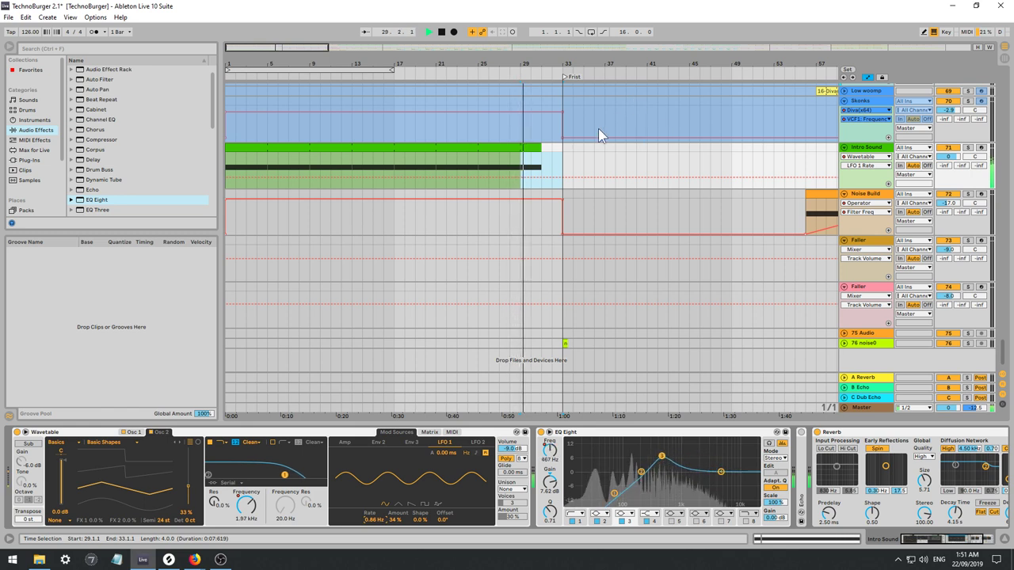
Extend the Intro Sound clip to bar 33 and stop playback.
{"action": "left_click", "coordinate": [548, 155]}
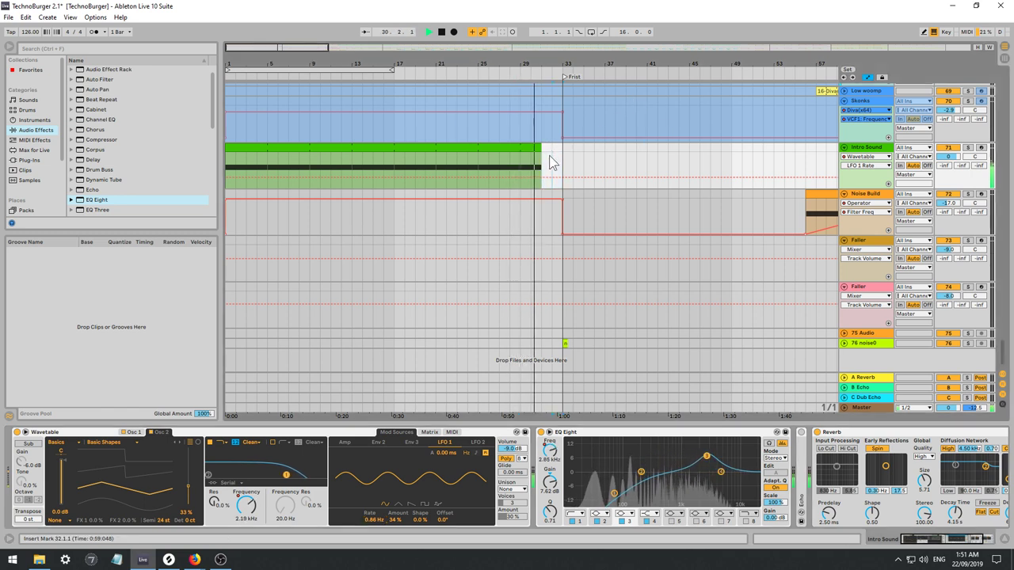
{"action": "left_click_drag", "start_coordinate": [543, 149], "coordinate": [560, 149]}
{"action": "left_click", "coordinate": [520, 167]}
{"action": "key", "text": "space"}
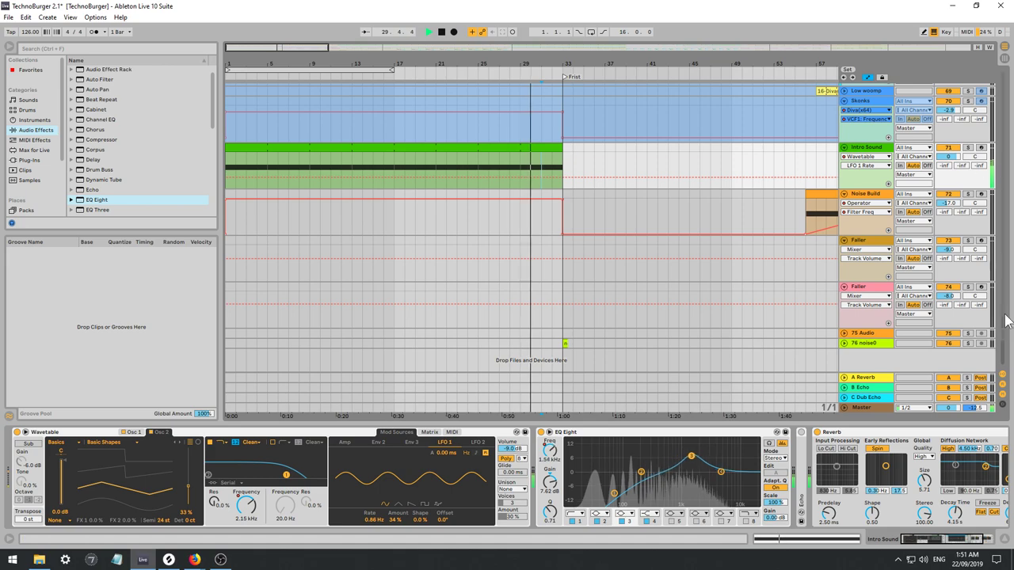
{"action": "left_click_drag", "start_coordinate": [1004, 358], "coordinate": [995, 185]}
Scroll down to track 71 Intro Sound, show its devices, and play from bar 29.
{"action": "left_click", "coordinate": [565, 252]}
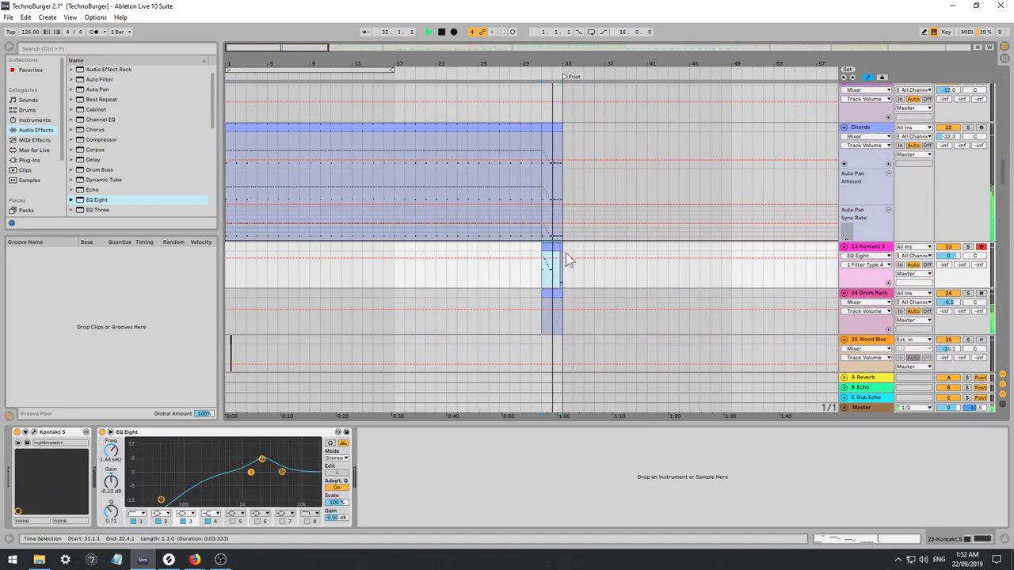
{"action": "scroll", "coordinate": [567, 281], "scroll_direction": "down", "scroll_amount": 10}
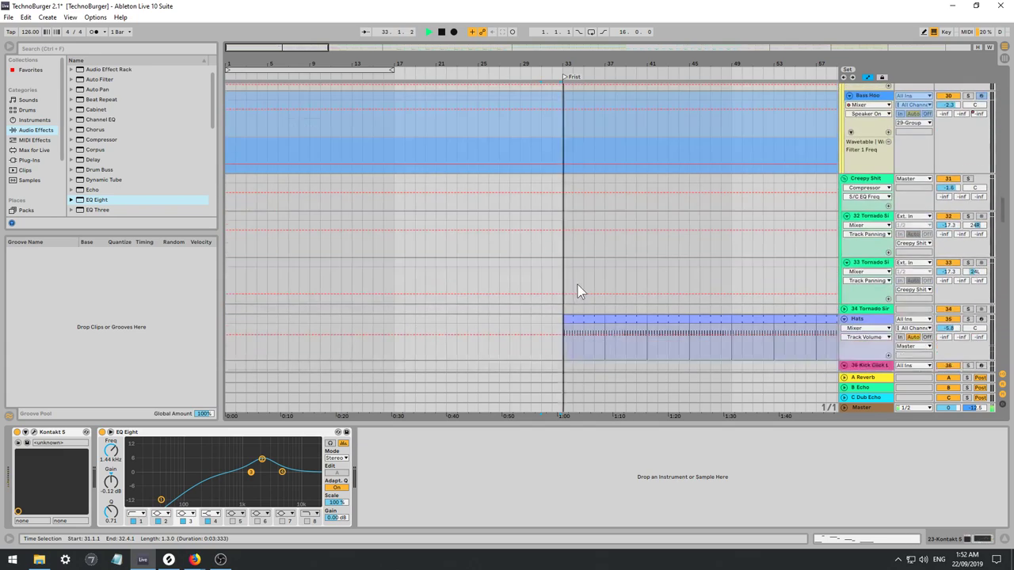
{"action": "key", "text": "space"}
{"action": "scroll", "coordinate": [554, 285], "scroll_direction": "down", "scroll_amount": 15}
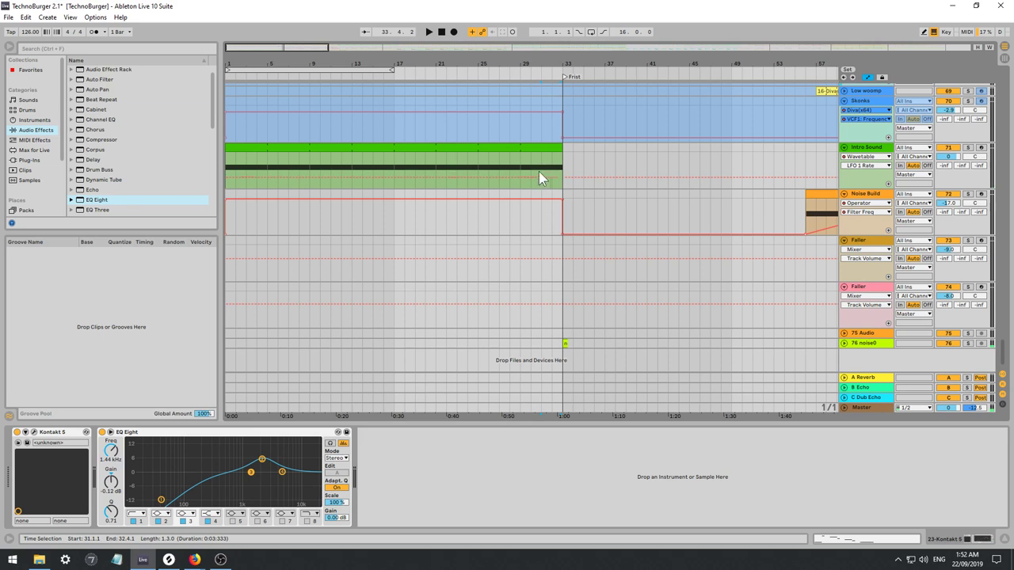
{"action": "left_click", "coordinate": [554, 170]}
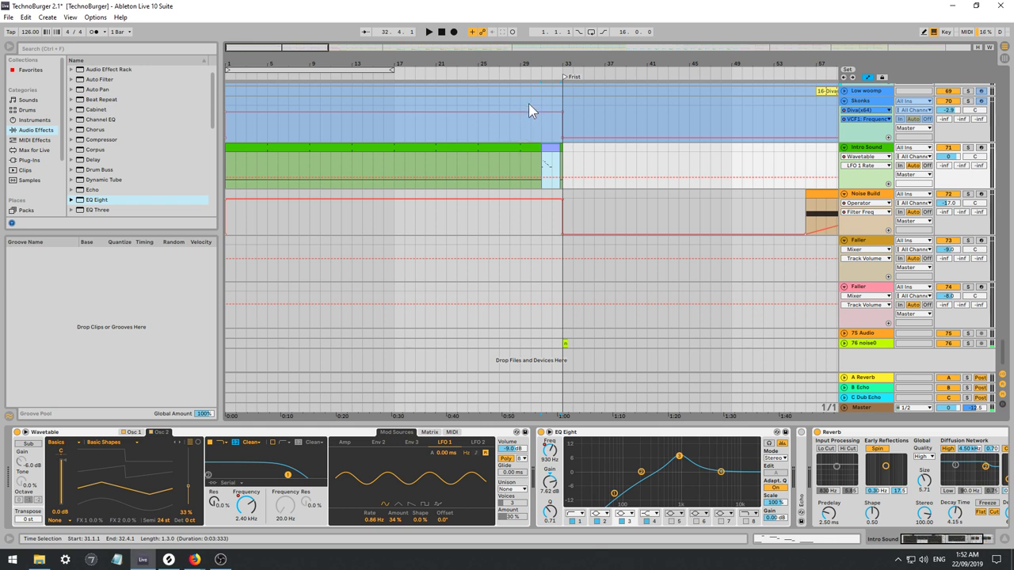
{"action": "left_click", "coordinate": [544, 161]}
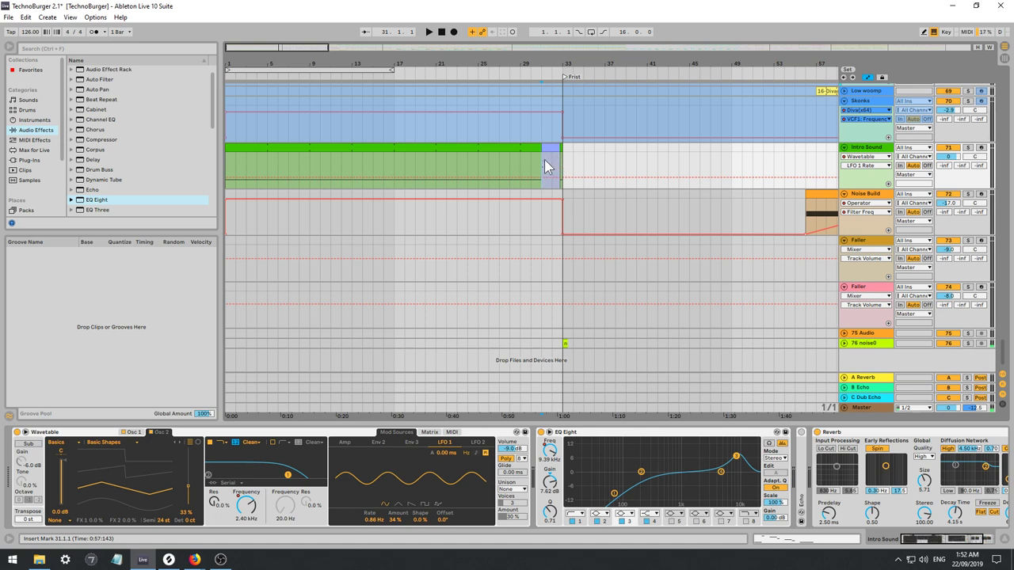
{"action": "left_click", "coordinate": [525, 160]}
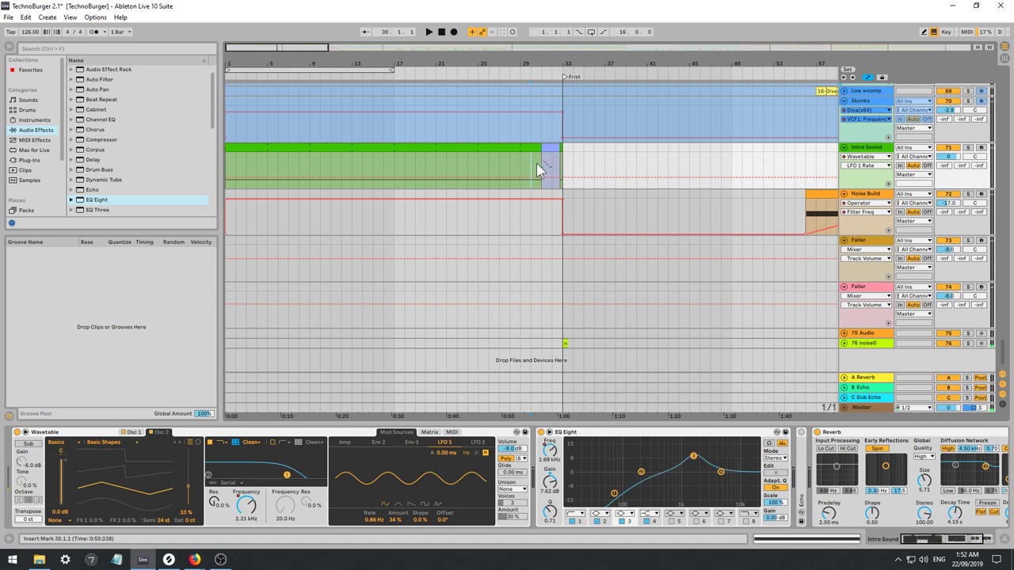
{"action": "key", "text": "space"}
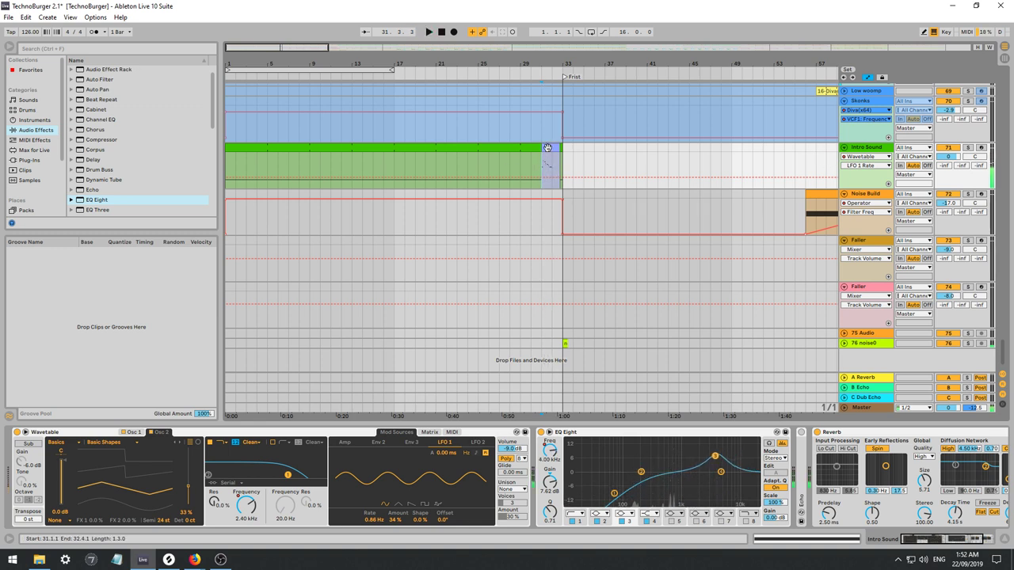
Transpose all notes in the short end clip down two octaves and play it.
{"action": "double_click", "coordinate": [550, 165]}
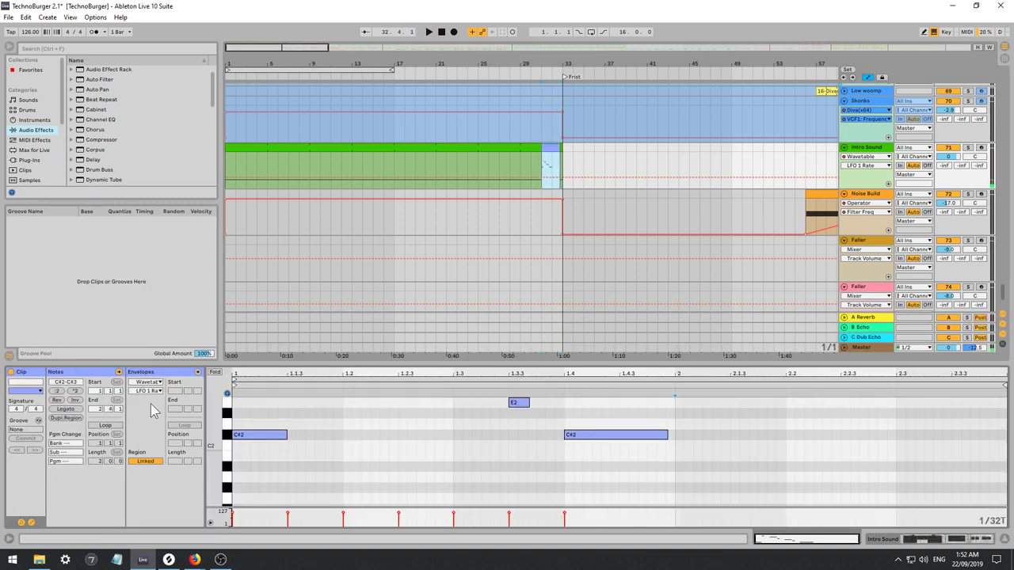
{"action": "key", "text": "ctrl+a"}
{"action": "key", "text": "shift+Down"}
{"action": "key", "text": "shift+Down"}
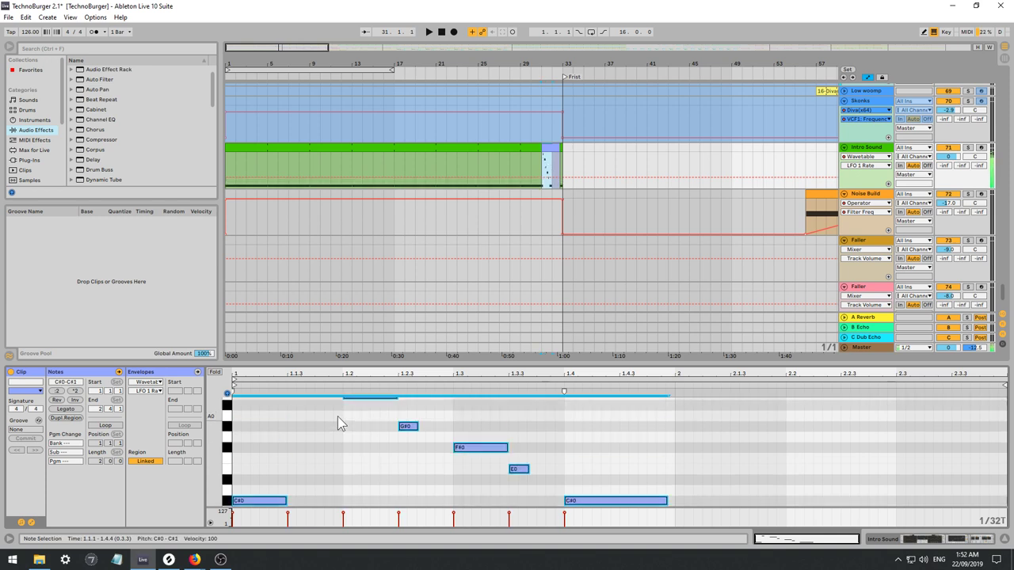
{"action": "key", "text": "space"}
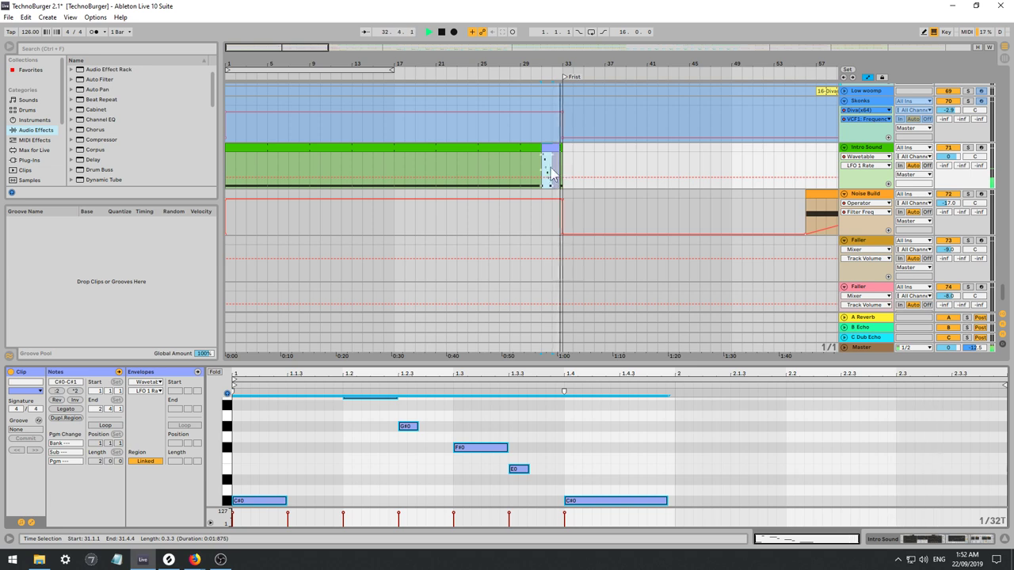
Add a C#1 note at bar 2 in Intro Sound, velocity 85, stretched to the clip end.
{"action": "left_click", "coordinate": [520, 168]}
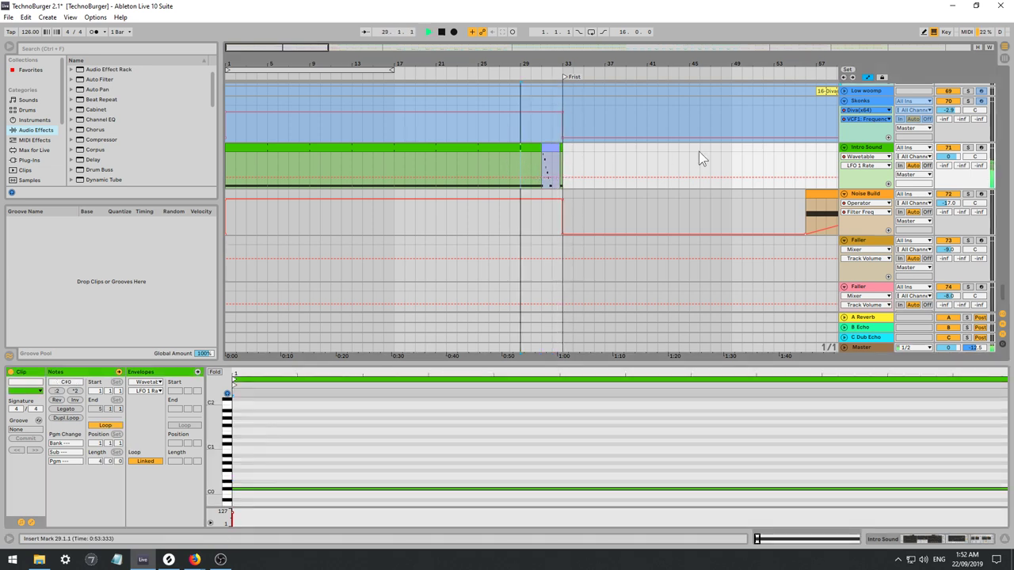
{"action": "left_click", "coordinate": [876, 151]}
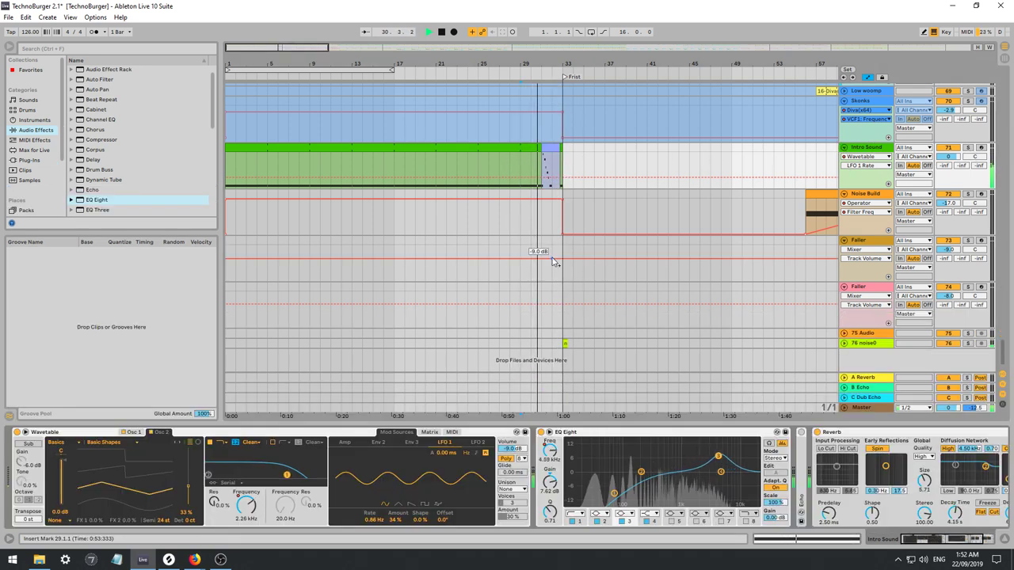
{"action": "double_click", "coordinate": [540, 148]}
{"action": "key", "text": "space"}
{"action": "key", "text": "space"}
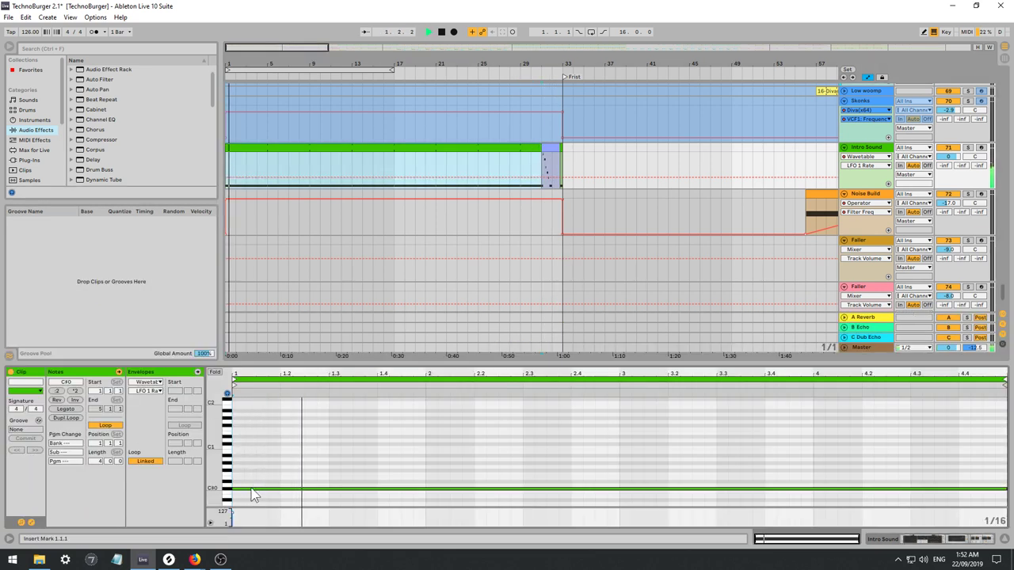
{"action": "left_click", "coordinate": [516, 172]}
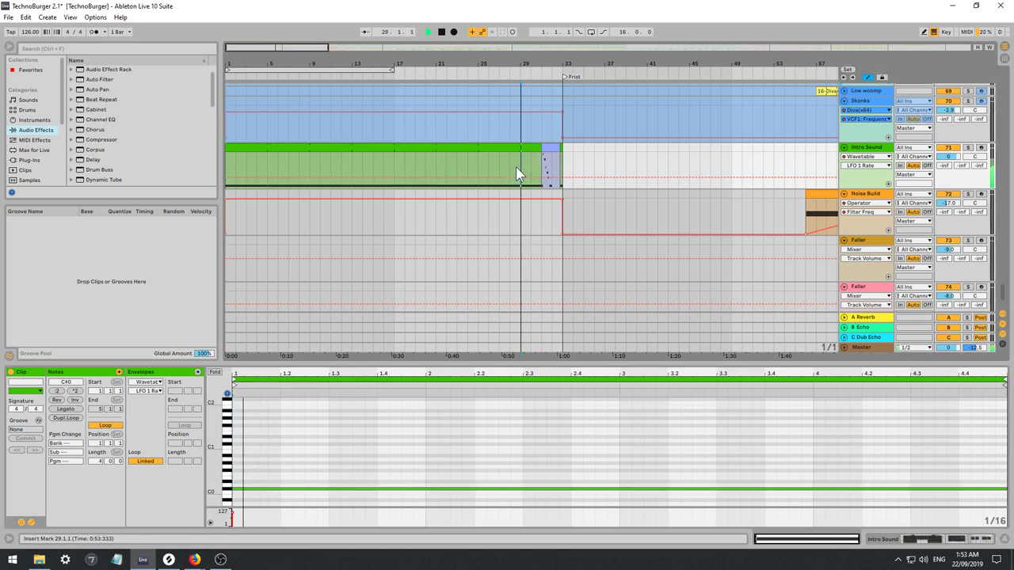
{"action": "double_click", "coordinate": [427, 442]}
{"action": "left_click_drag", "start_coordinate": [440, 443], "coordinate": [947, 443]}
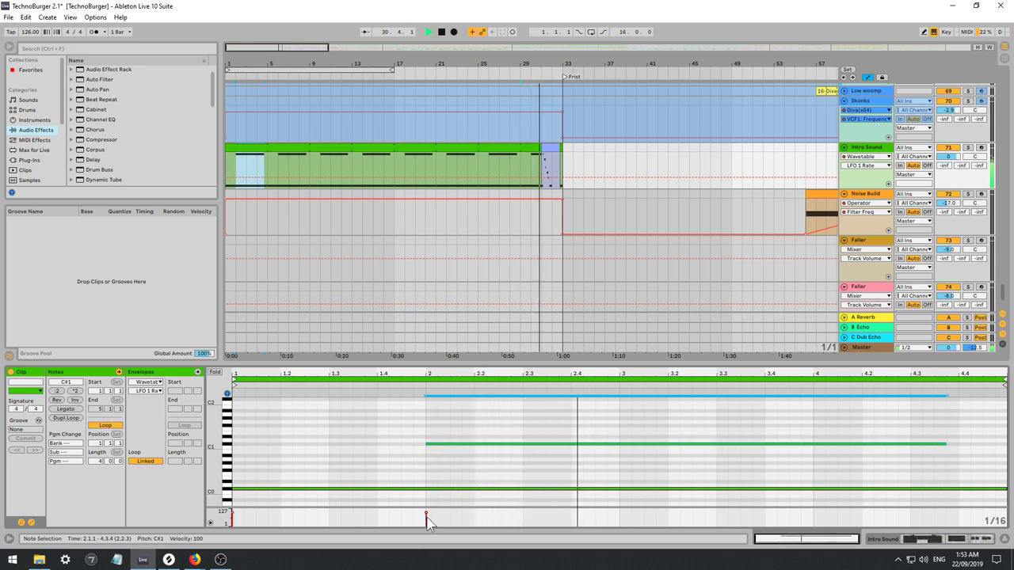
{"action": "left_click_drag", "start_coordinate": [426, 513], "coordinate": [426, 515]}
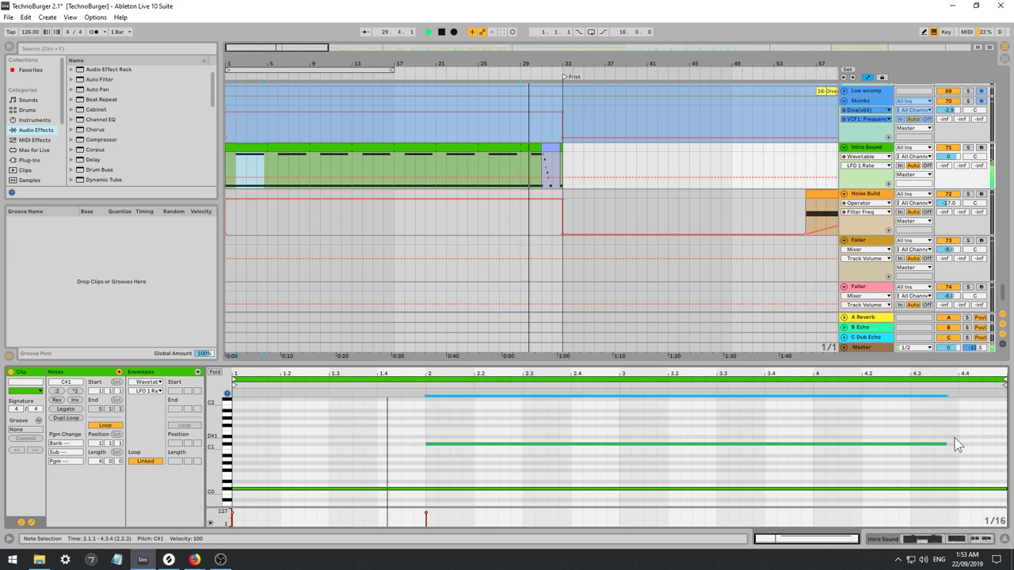
{"action": "left_click_drag", "start_coordinate": [945, 444], "coordinate": [1006, 444]}
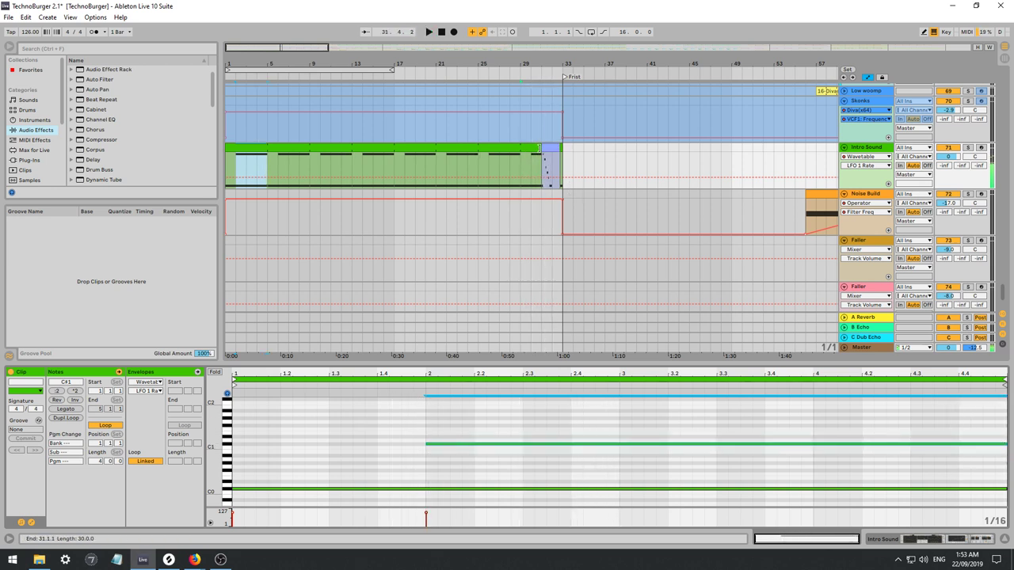
Extend the Intro Sound clip to bar 33 and select bars 31 to 33.
{"action": "left_click_drag", "start_coordinate": [540, 148], "coordinate": [559, 148]}
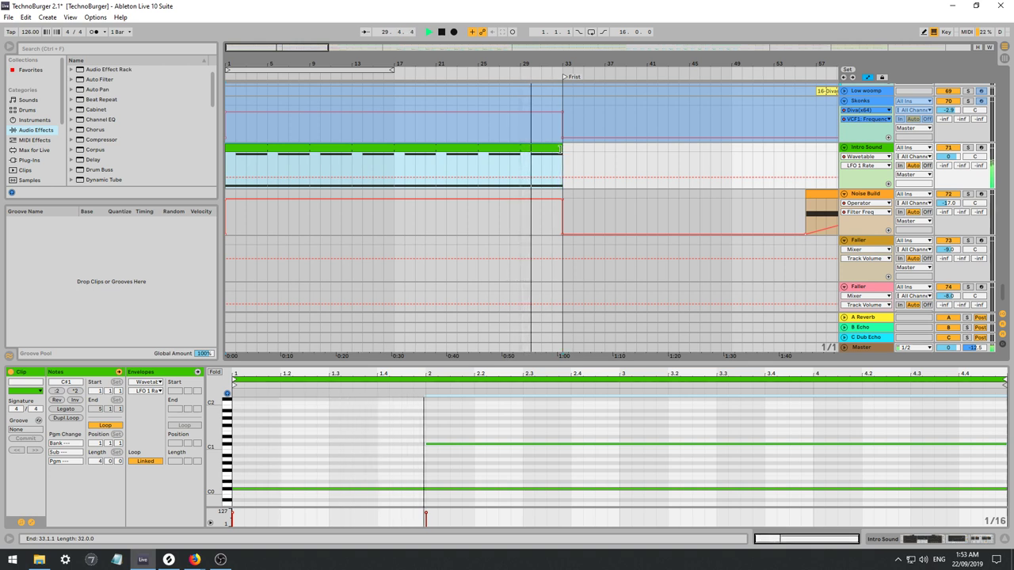
{"action": "left_click", "coordinate": [519, 164]}
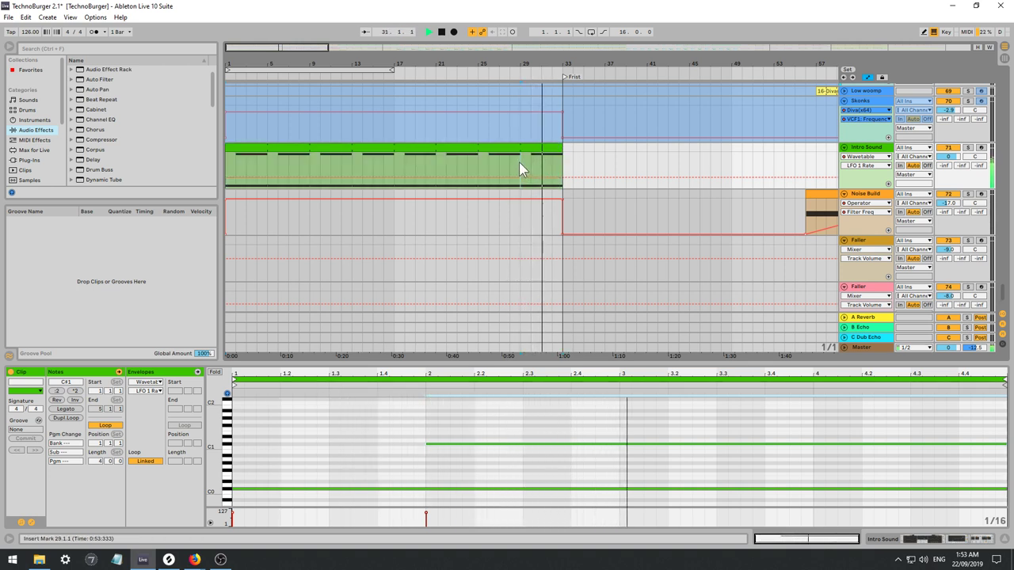
{"action": "left_click", "coordinate": [493, 150]}
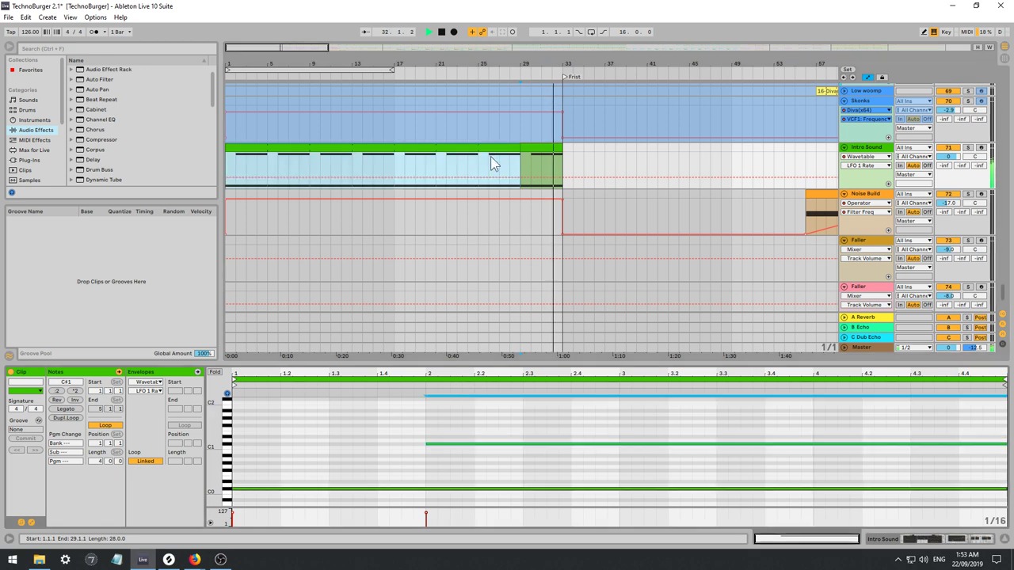
{"action": "left_click", "coordinate": [532, 156]}
{"action": "left_click_drag", "start_coordinate": [543, 166], "coordinate": [562, 163]}
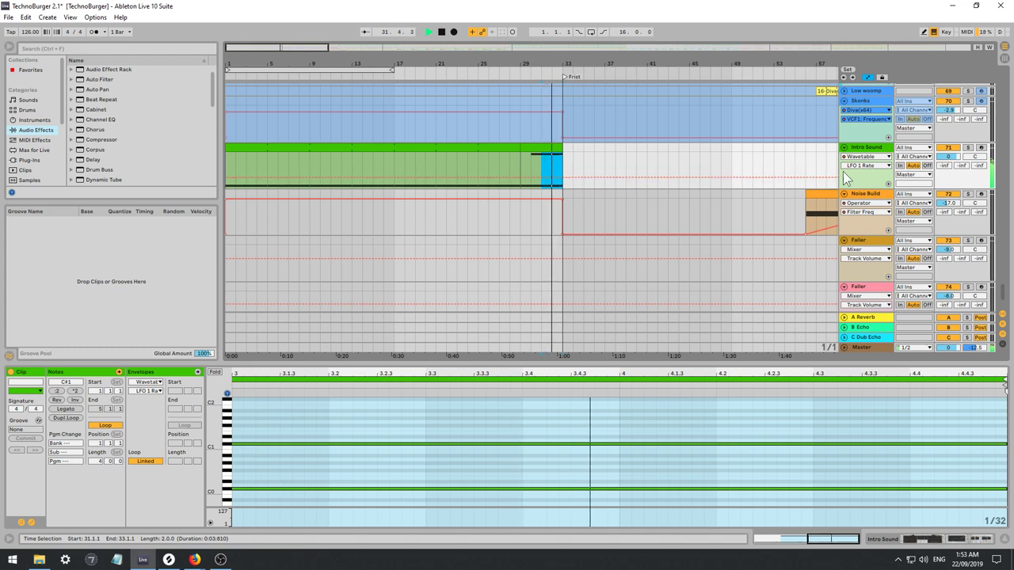
Automate Wavetable Osc 1 Pos to ramp up from bar 31 to bar 33.
{"action": "left_click", "coordinate": [863, 150]}
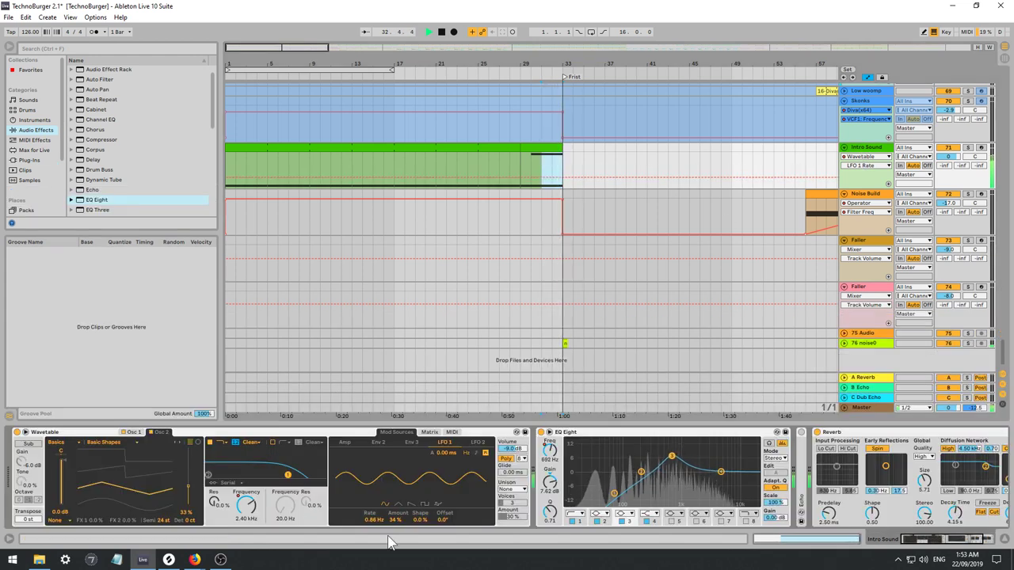
{"action": "left_click", "coordinate": [133, 433]}
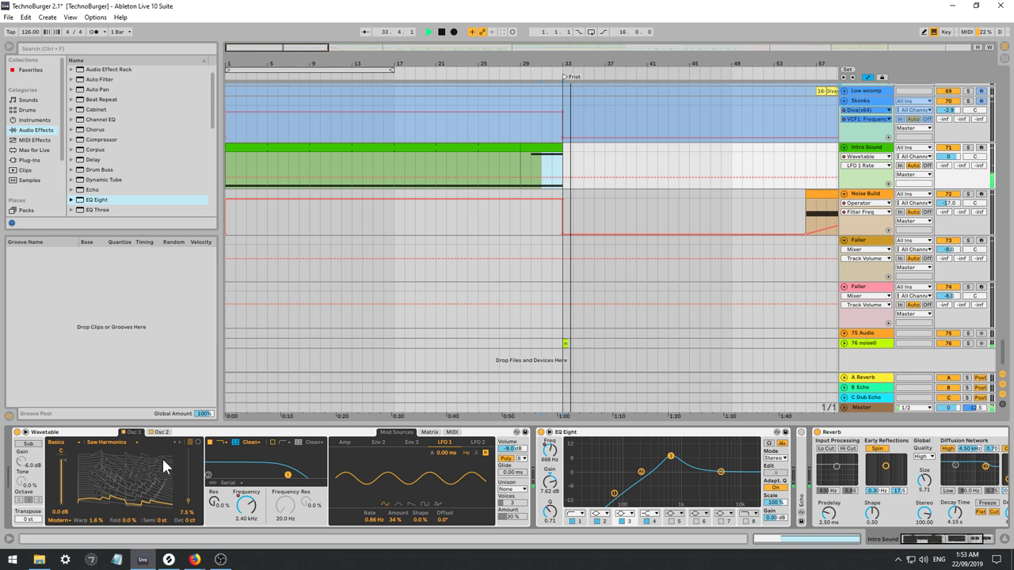
{"action": "left_click", "coordinate": [188, 502]}
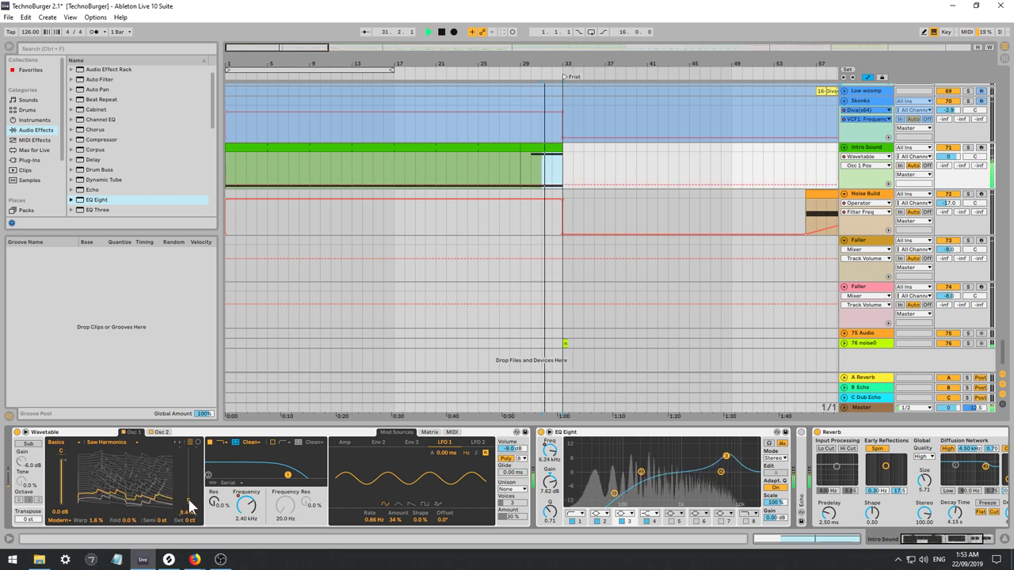
{"action": "left_click", "coordinate": [555, 188]}
{"action": "key", "text": "space"}
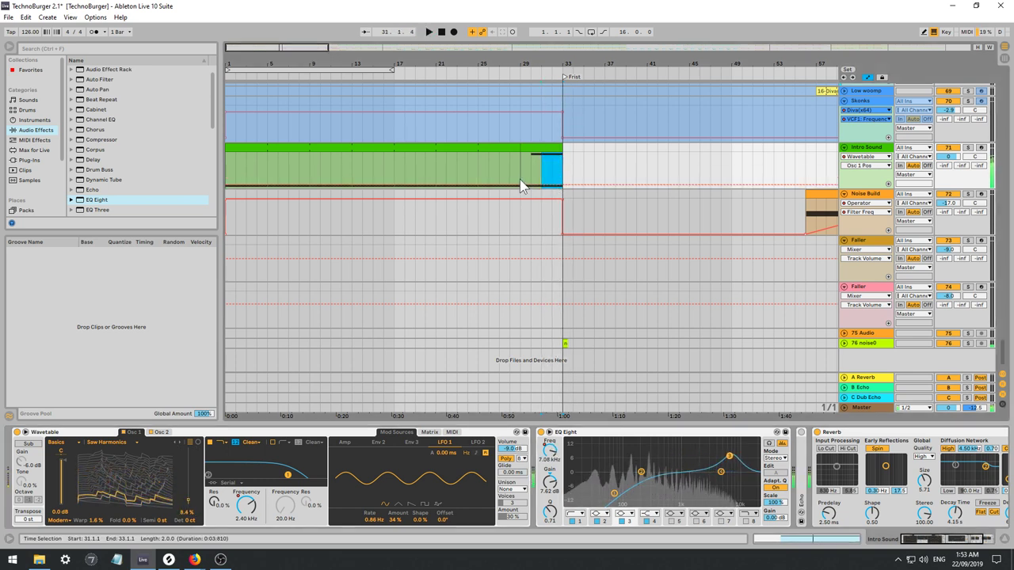
{"action": "left_click", "coordinate": [522, 181]}
{"action": "key", "text": "space"}
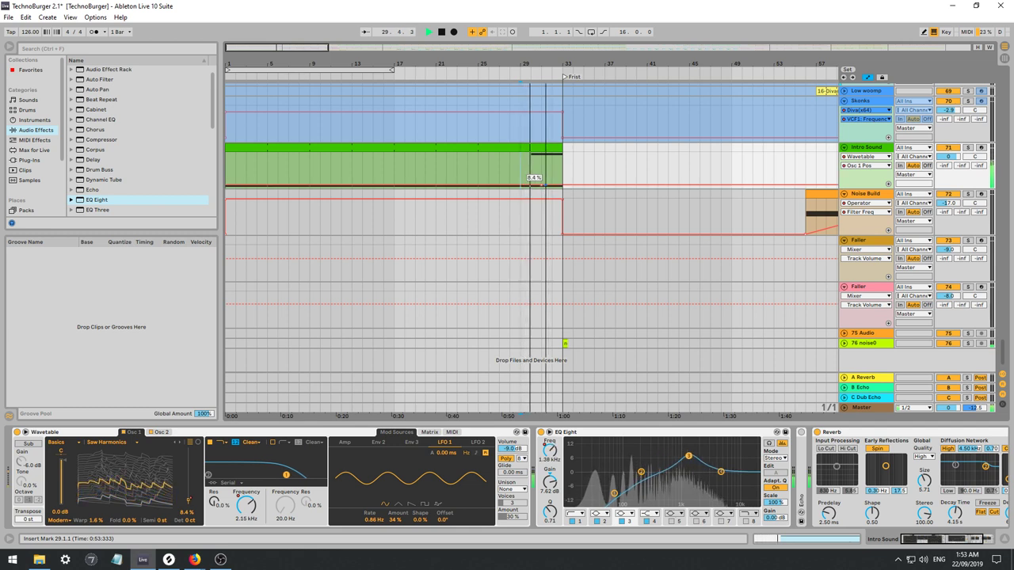
{"action": "left_click", "coordinate": [543, 186]}
{"action": "left_click_drag", "start_coordinate": [563, 185], "coordinate": [545, 154]}
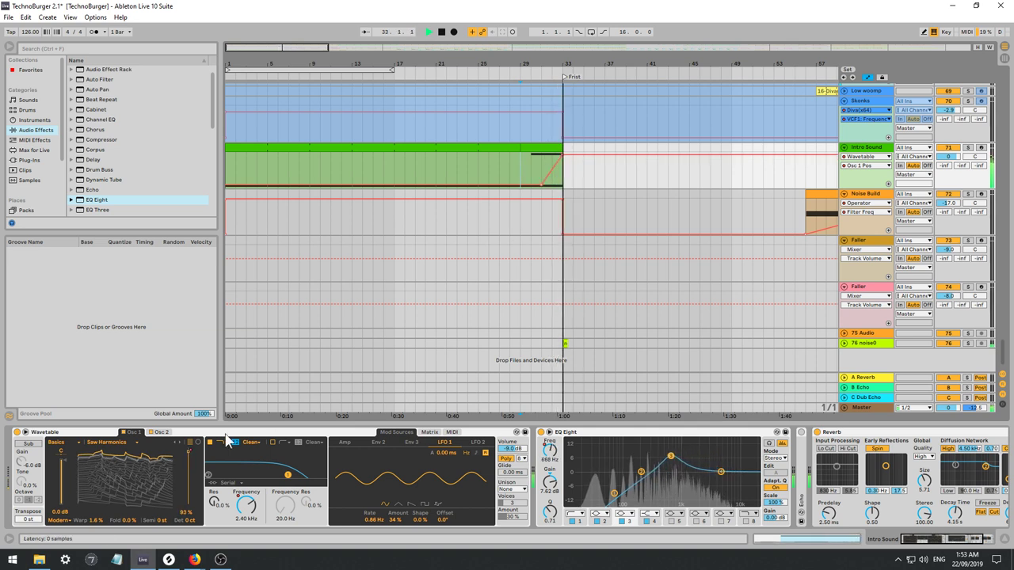
Turn the Osc 2 LFO 1 Amount down to 0% and replay from bar 29.
{"action": "left_click", "coordinate": [159, 432]}
{"action": "key", "text": "space"}
{"action": "key", "text": "space"}
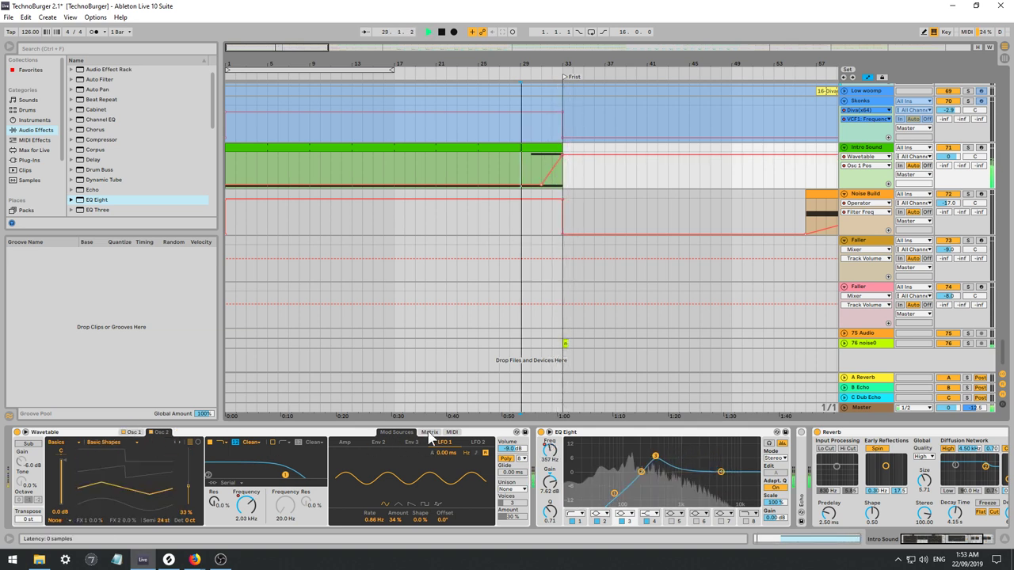
{"action": "left_click_drag", "start_coordinate": [398, 519], "coordinate": [398, 553]}
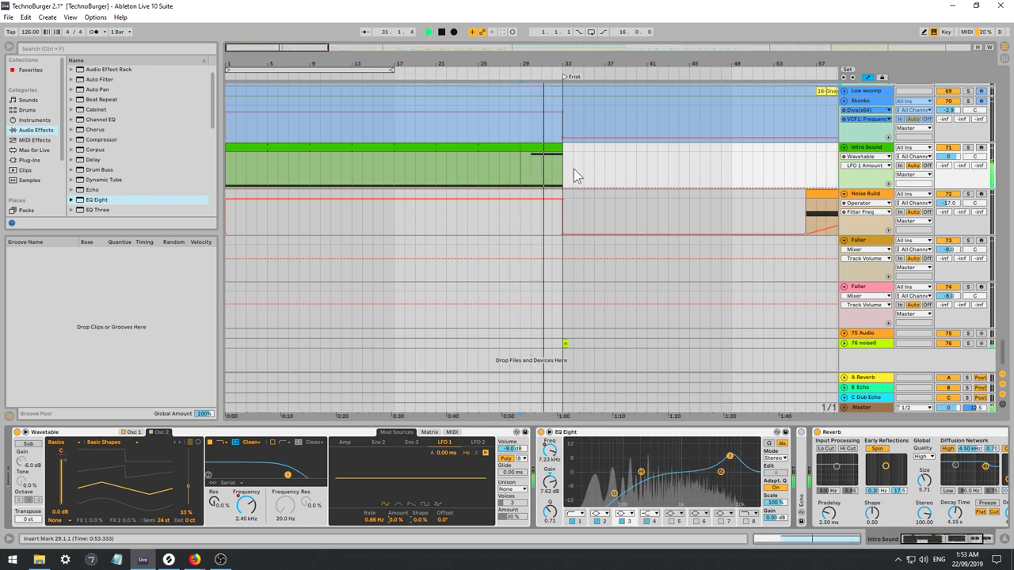
{"action": "left_click", "coordinate": [524, 202]}
Show the Intro Sound clip's Pitch Bend envelope and replay the lead-in.
{"action": "left_click", "coordinate": [531, 158]}
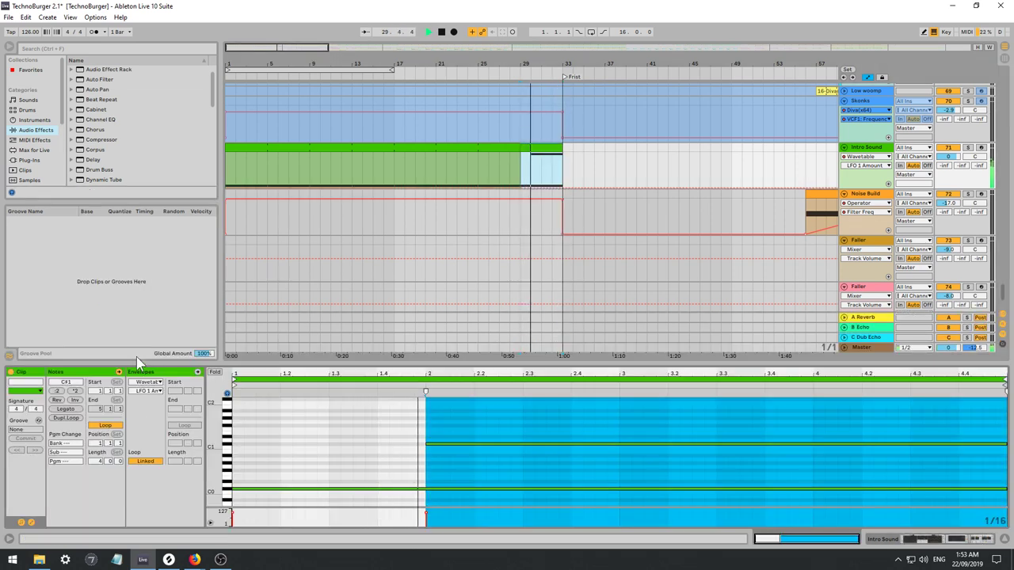
{"action": "left_click", "coordinate": [145, 383]}
{"action": "left_click", "coordinate": [150, 396]}
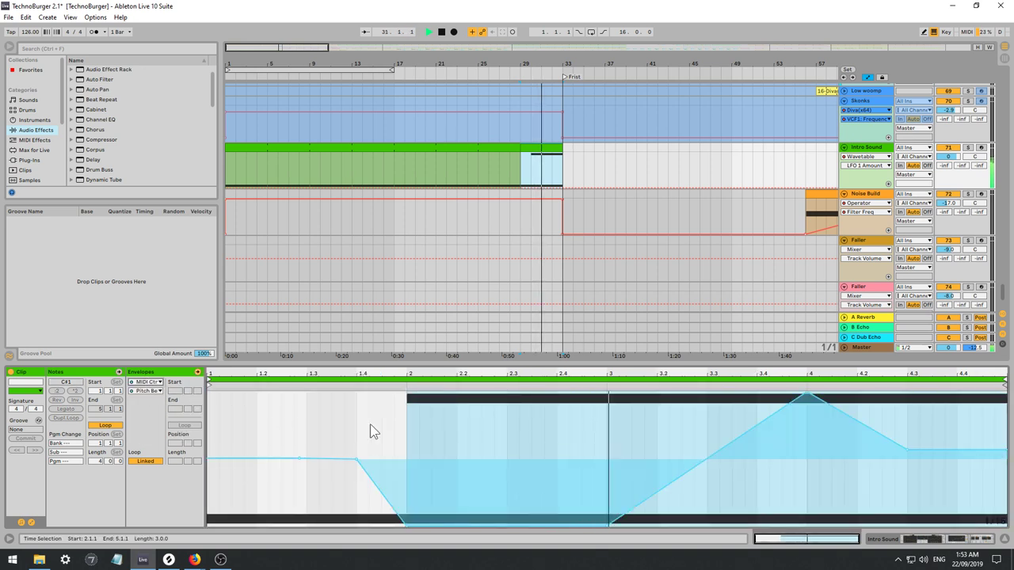
{"action": "key", "text": "space"}
{"action": "key", "text": "space"}
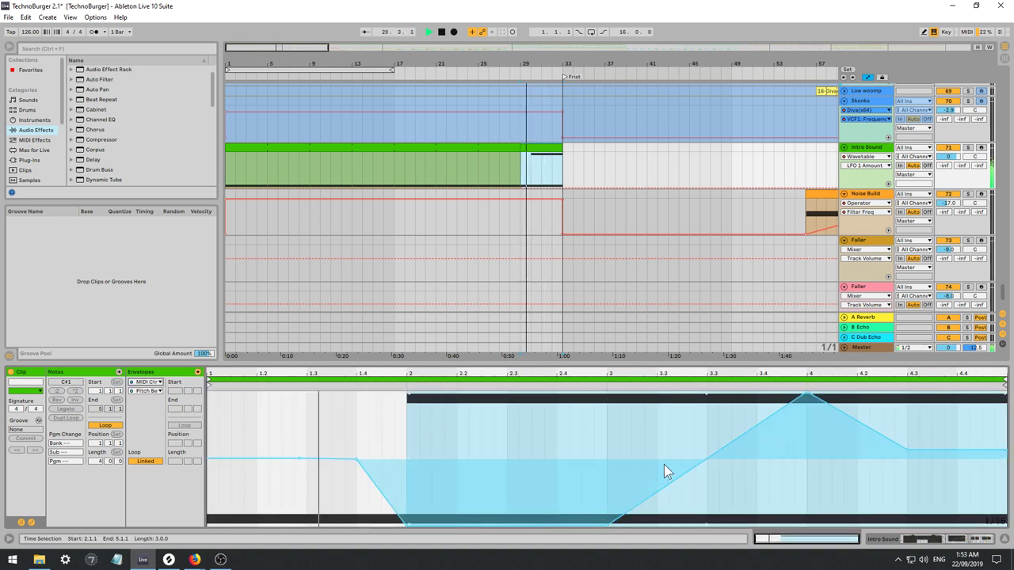
Delete the middle and peak pitch-bend breakpoints and drag the end point back to bar 4.
{"action": "left_click", "coordinate": [608, 526]}
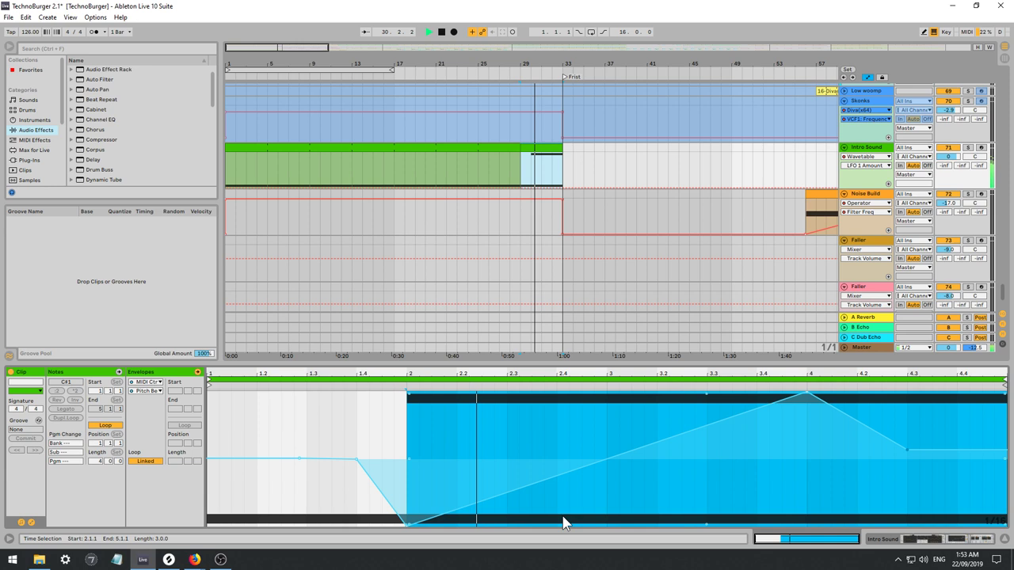
{"action": "left_click", "coordinate": [808, 394]}
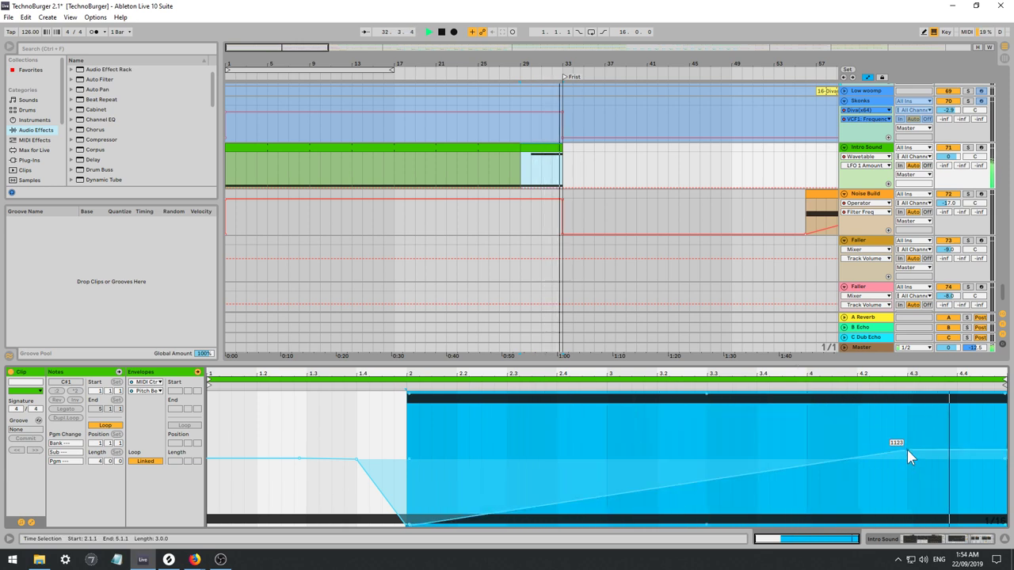
{"action": "left_click", "coordinate": [845, 436]}
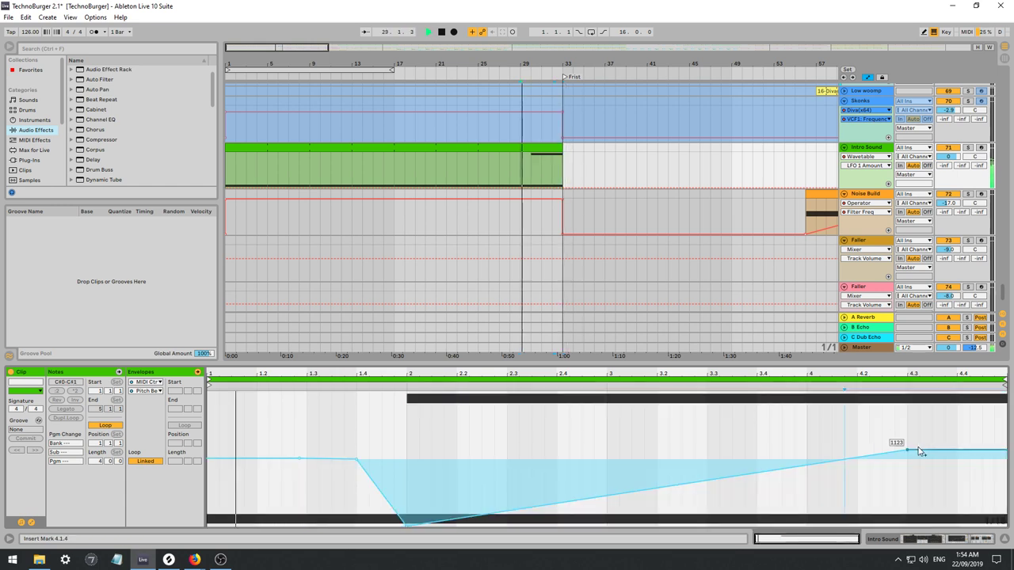
{"action": "left_click_drag", "start_coordinate": [917, 448], "coordinate": [808, 459]}
{"action": "left_click", "coordinate": [566, 102]}
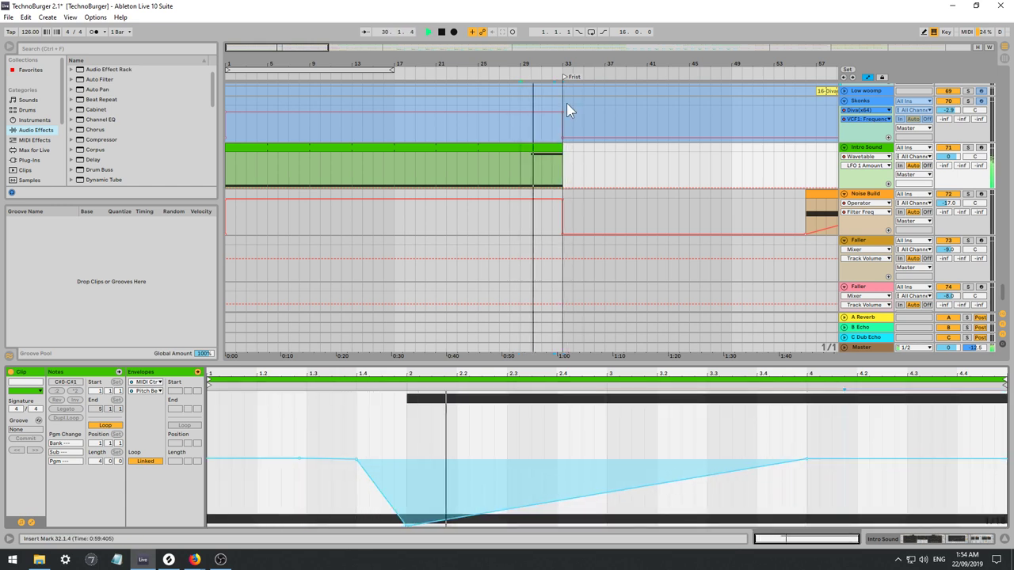
{"action": "left_click", "coordinate": [542, 224]}
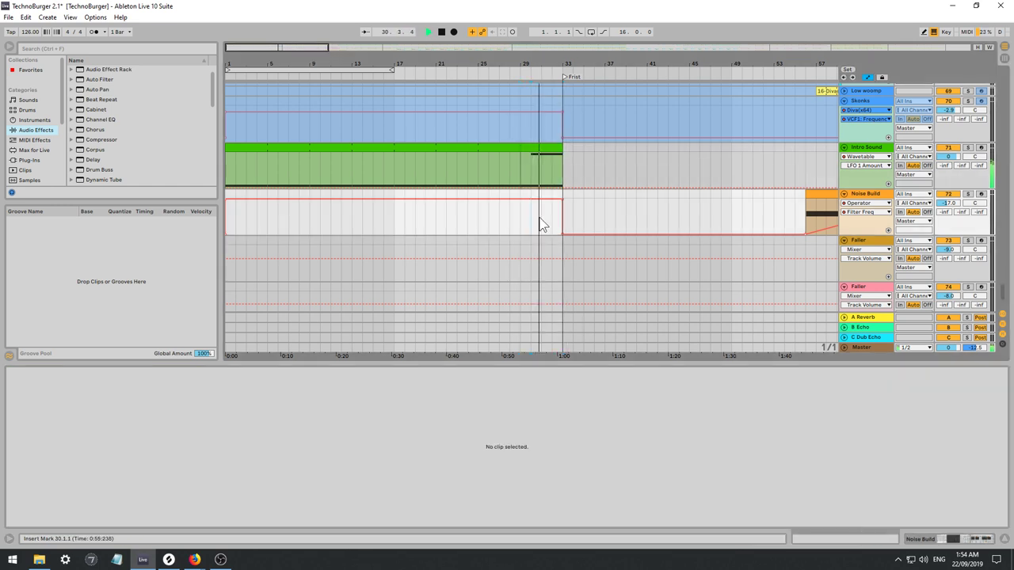
Insert a new MIDI track named Intro Wide Chode below Intro Sound.
{"action": "left_click", "coordinate": [865, 141]}
{"action": "left_click", "coordinate": [868, 149]}
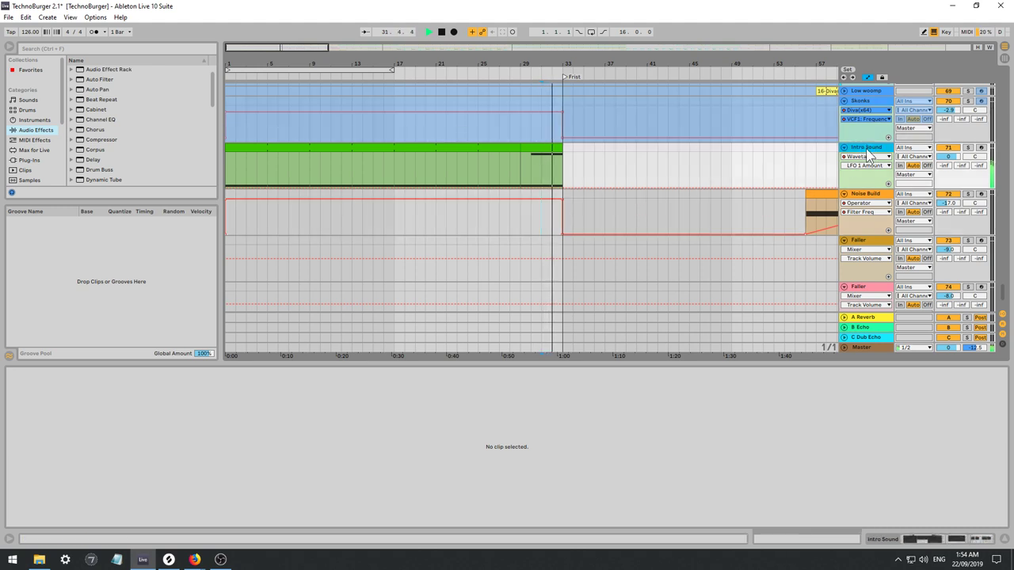
{"action": "key", "text": "ctrl+shift+t"}
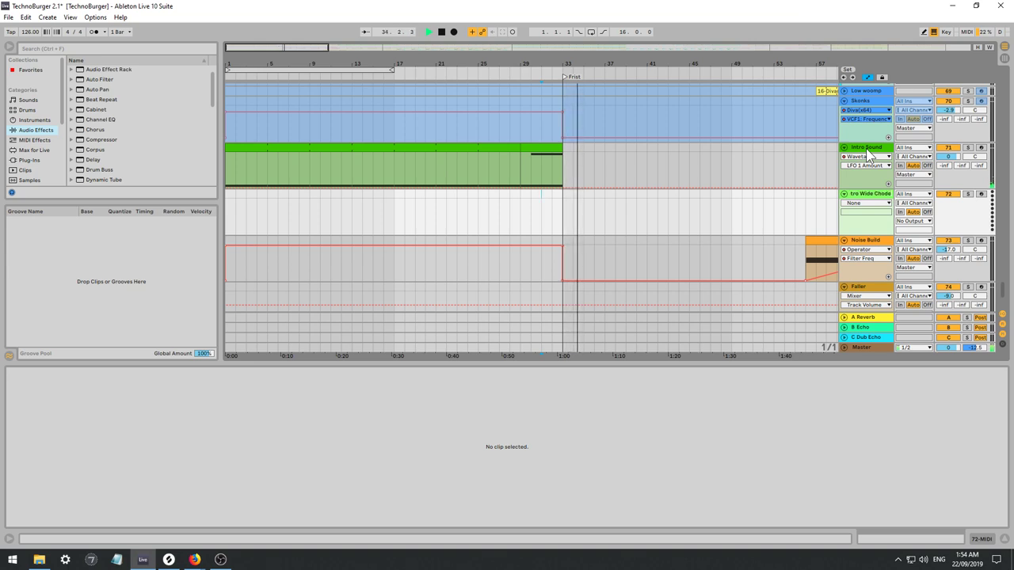
{"action": "key", "text": "Return"}
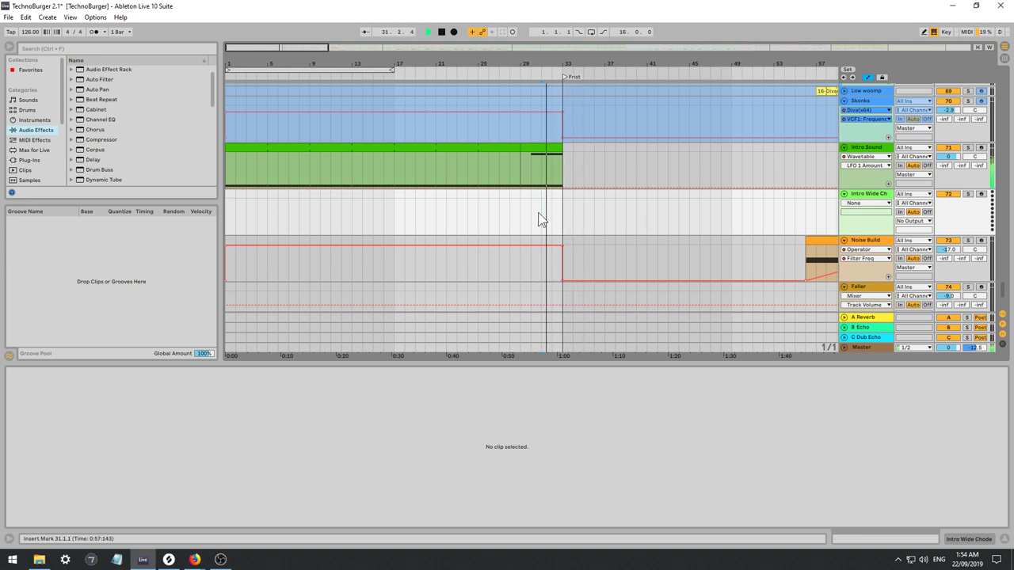
Create an empty two-bar MIDI clip near bar 31 and pick Operator from Instruments.
{"action": "left_click_drag", "start_coordinate": [542, 215], "coordinate": [565, 214]}
{"action": "key", "text": "ctrl+shift+m"}
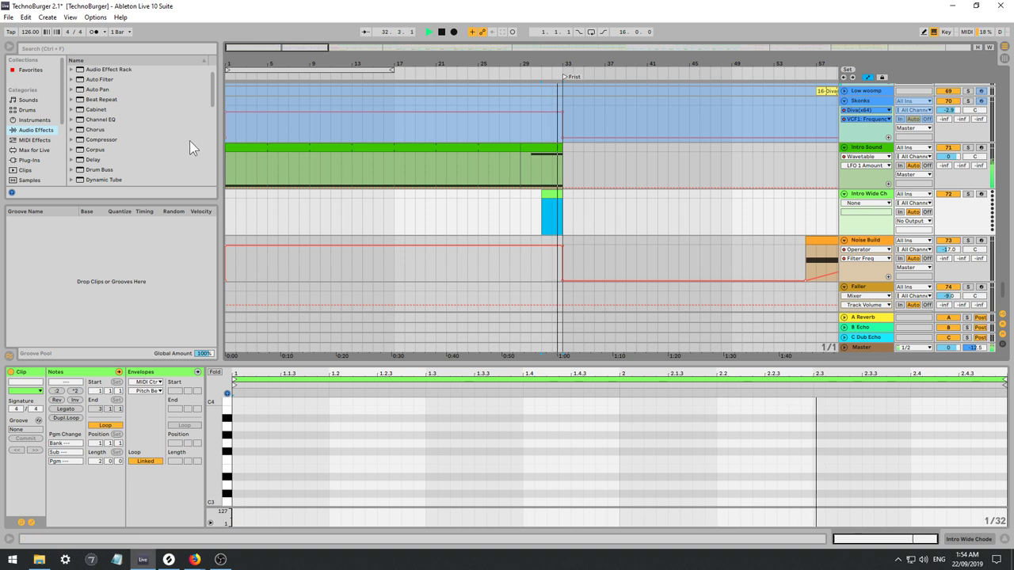
{"action": "scroll", "coordinate": [153, 132], "scroll_direction": "down", "scroll_amount": 6}
{"action": "left_click", "coordinate": [154, 133]}
{"action": "scroll", "coordinate": [151, 131], "scroll_direction": "up", "scroll_amount": 5}
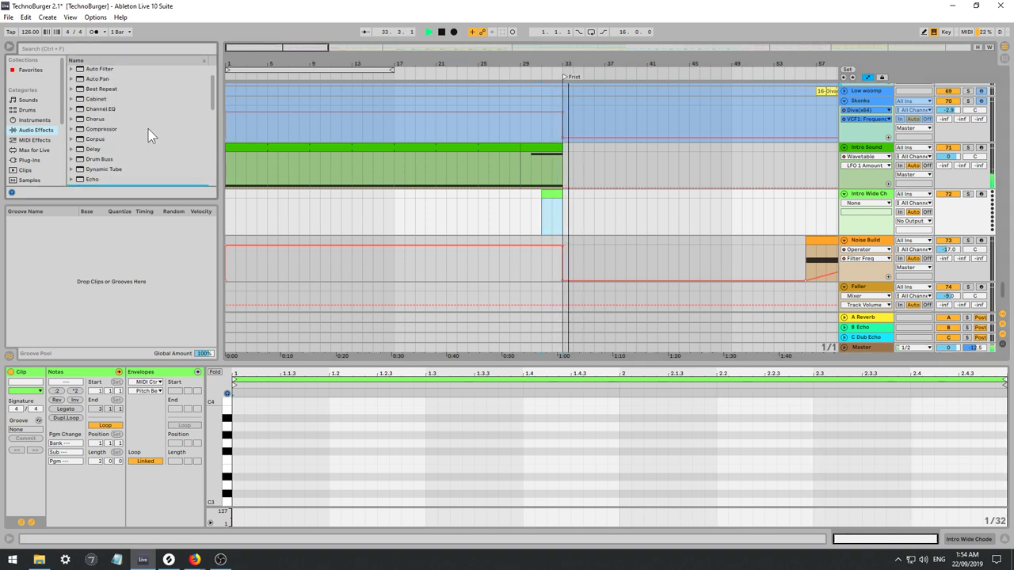
{"action": "left_click", "coordinate": [43, 121]}
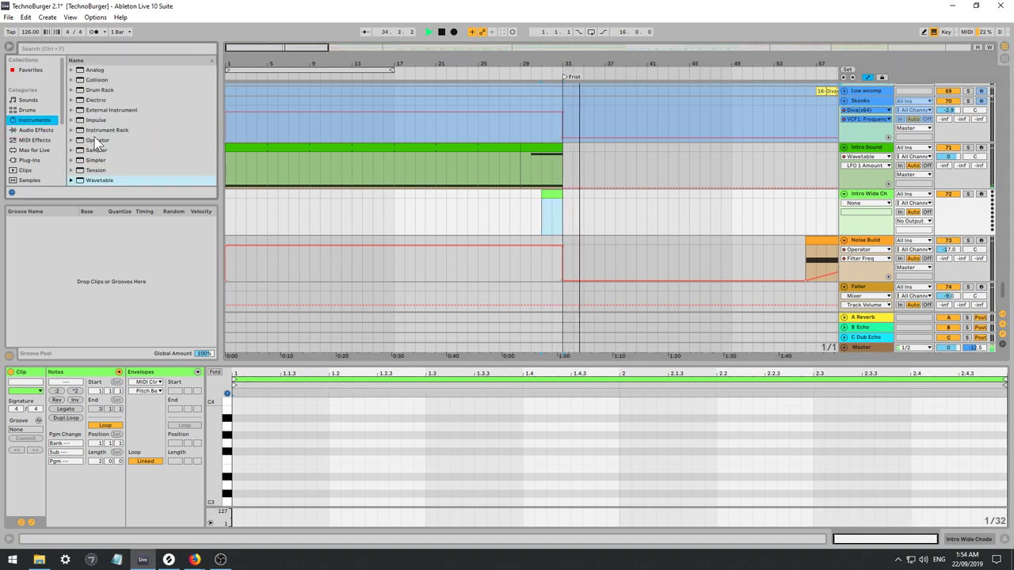
{"action": "left_click", "coordinate": [95, 140]}
Load Operator onto the new Intro Wide Chode track.
{"action": "key", "text": "space"}
{"action": "double_click", "coordinate": [552, 194]}
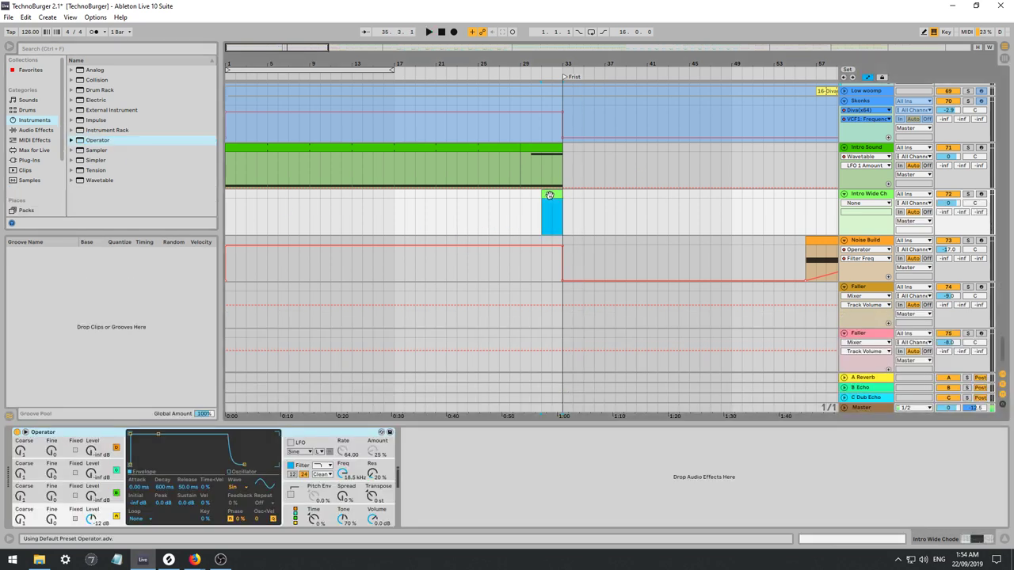
{"action": "key", "text": "space"}
{"action": "key", "text": "space"}
Add a C#3 note stretched across the whole clip and copy it downward.
{"action": "double_click", "coordinate": [235, 496]}
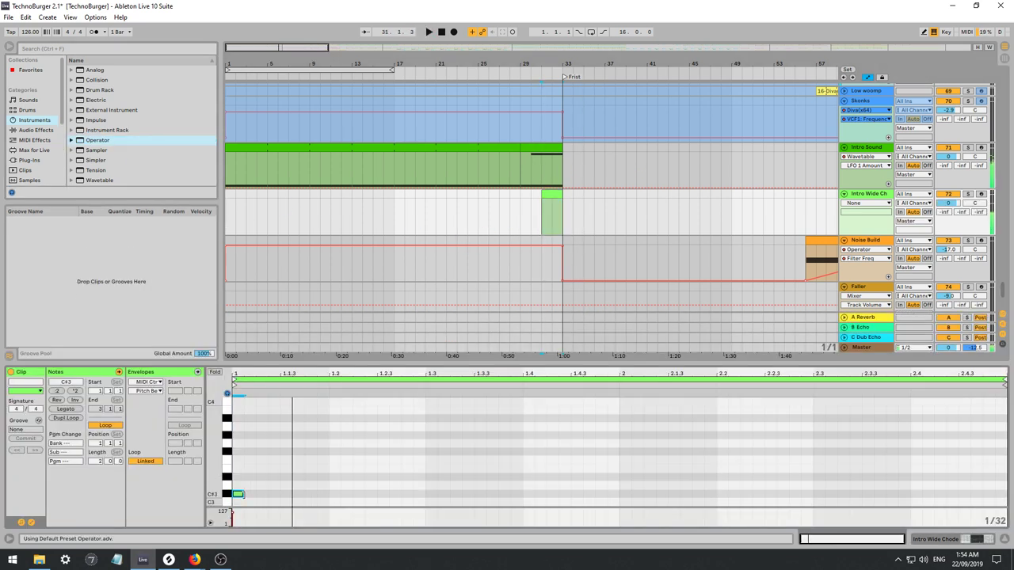
{"action": "left_click_drag", "start_coordinate": [261, 494], "coordinate": [979, 461]}
{"action": "key", "text": "space"}
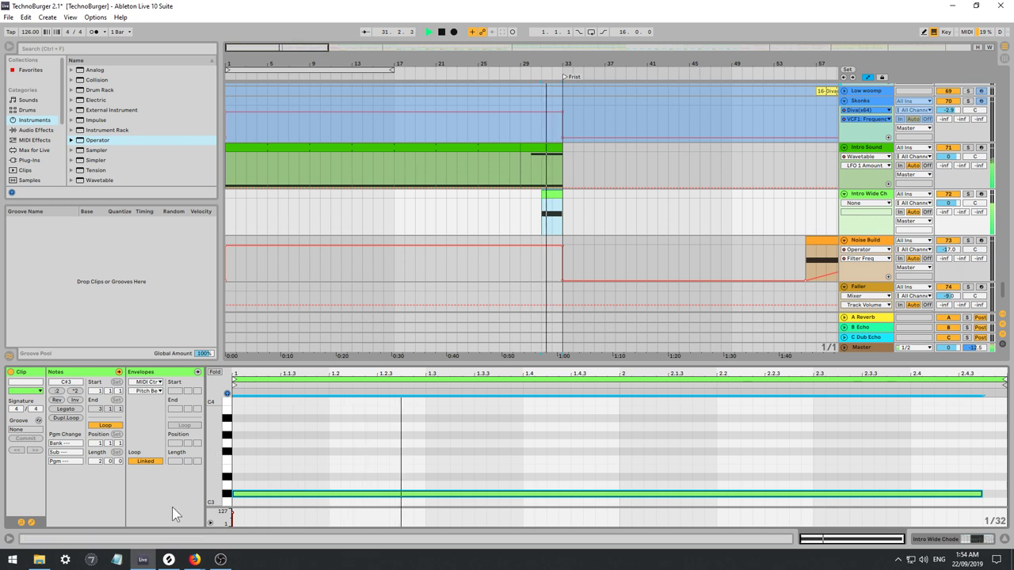
{"action": "scroll", "coordinate": [277, 492], "scroll_direction": "down", "scroll_amount": 1}
{"action": "left_click_drag", "start_coordinate": [253, 434], "coordinate": [252, 500], "text": "ctrl"}
{"action": "scroll", "coordinate": [270, 483], "scroll_direction": "down", "scroll_amount": 1}
{"action": "scroll", "coordinate": [289, 460], "scroll_direction": "down", "scroll_amount": 2}
Retune the copied note to G#2 and audition the chord.
{"action": "key", "text": "space"}
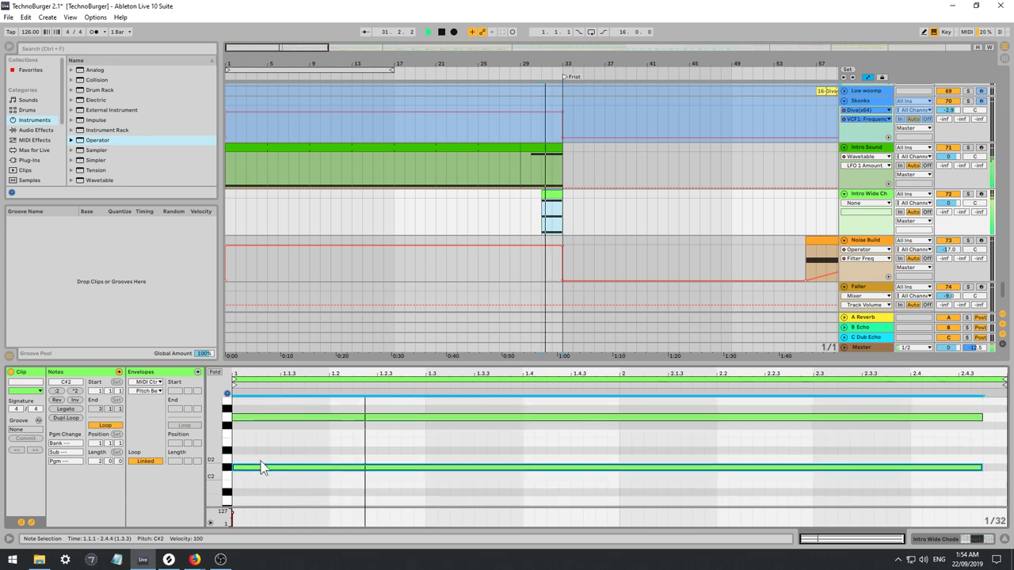
{"action": "left_click", "coordinate": [266, 417]}
{"action": "scroll", "coordinate": [273, 404], "scroll_direction": "up", "scroll_amount": 1}
{"action": "key", "text": "Up"}
{"action": "key", "text": "Up"}
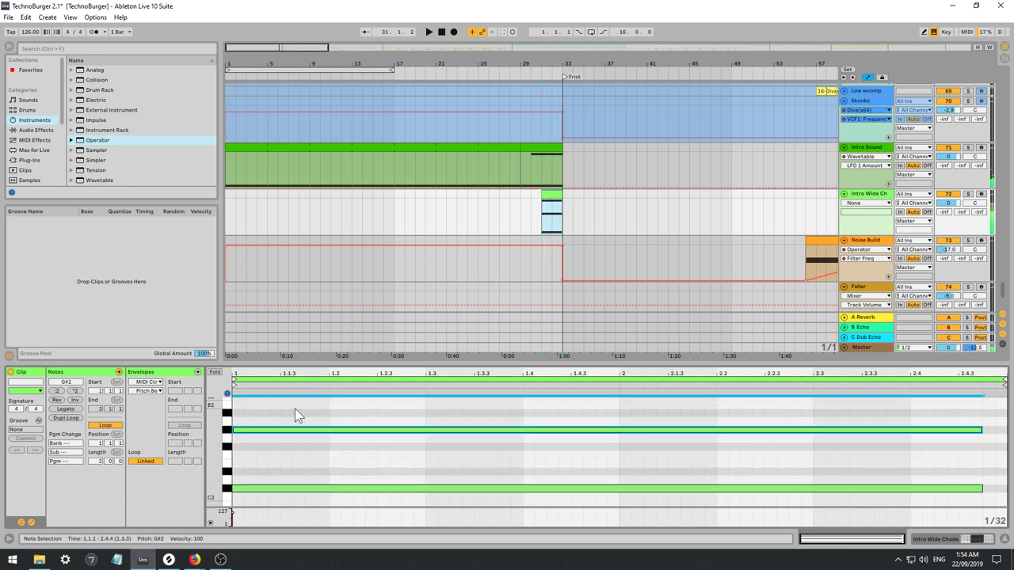
{"action": "key", "text": "space"}
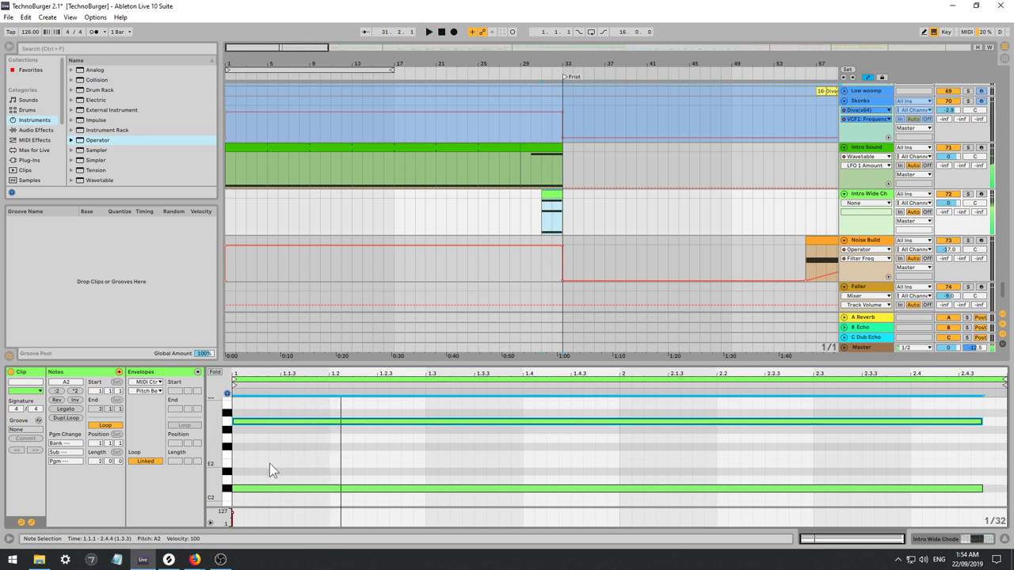
{"action": "key", "text": "Down"}
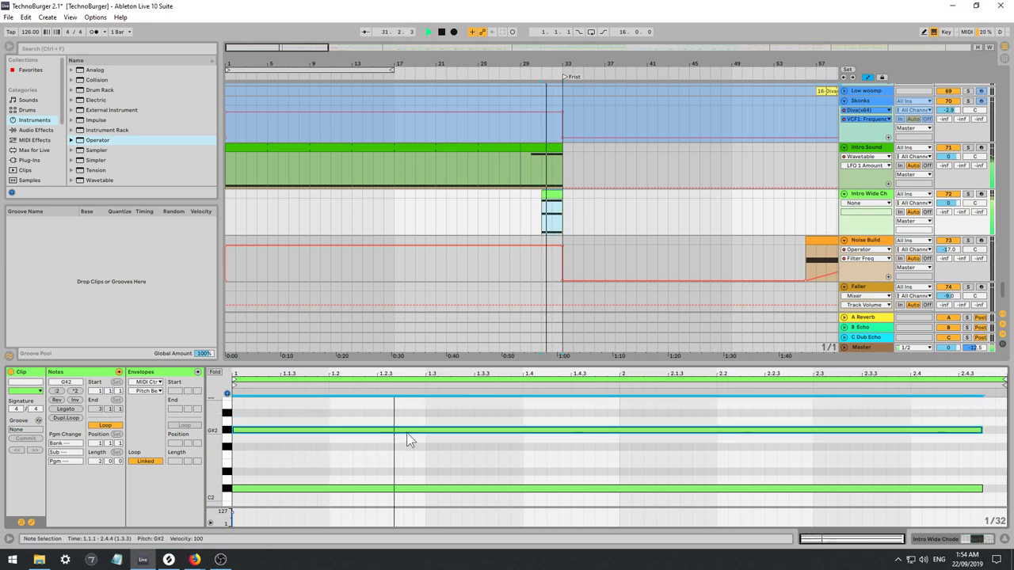
{"action": "scroll", "coordinate": [496, 458], "scroll_direction": "up", "scroll_amount": 1}
{"action": "scroll", "coordinate": [389, 480], "scroll_direction": "down", "scroll_amount": 2}
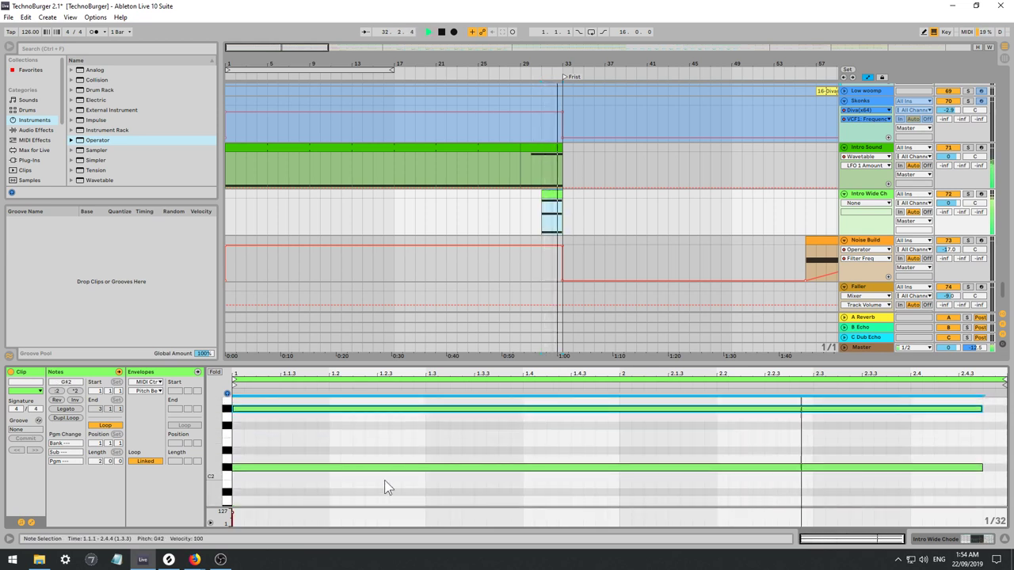
{"action": "left_click", "coordinate": [867, 195]}
Duplicate the track twice and trim the first copy's clip to only C#3.
{"action": "key", "text": "ctrl+d"}
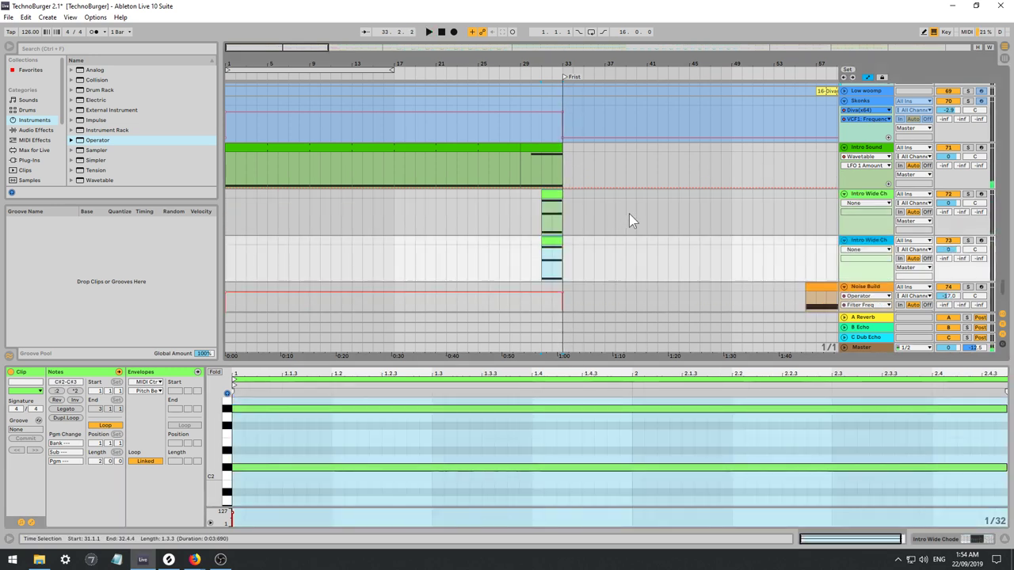
{"action": "key", "text": "ctrl+d"}
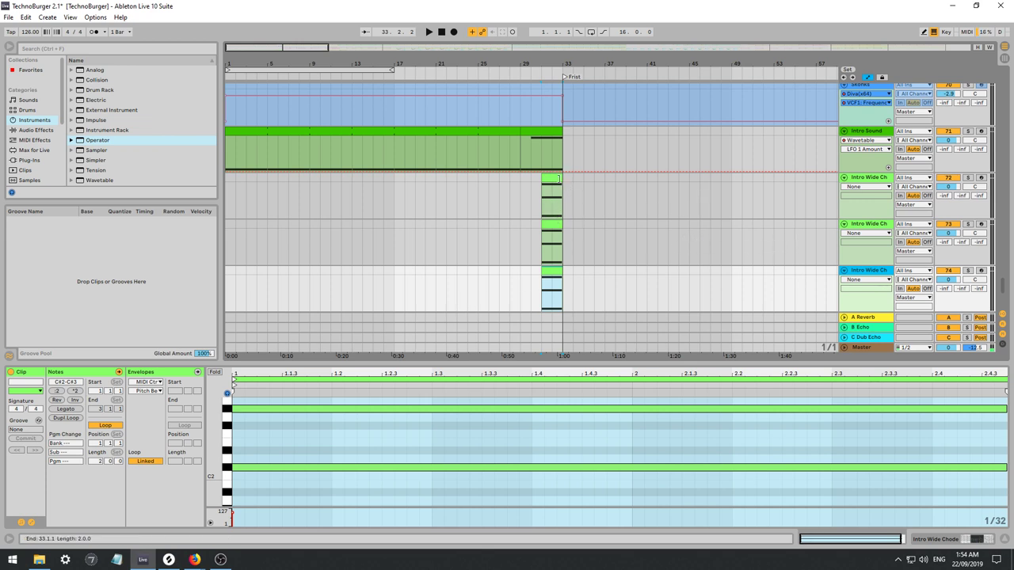
{"action": "left_click", "coordinate": [539, 203]}
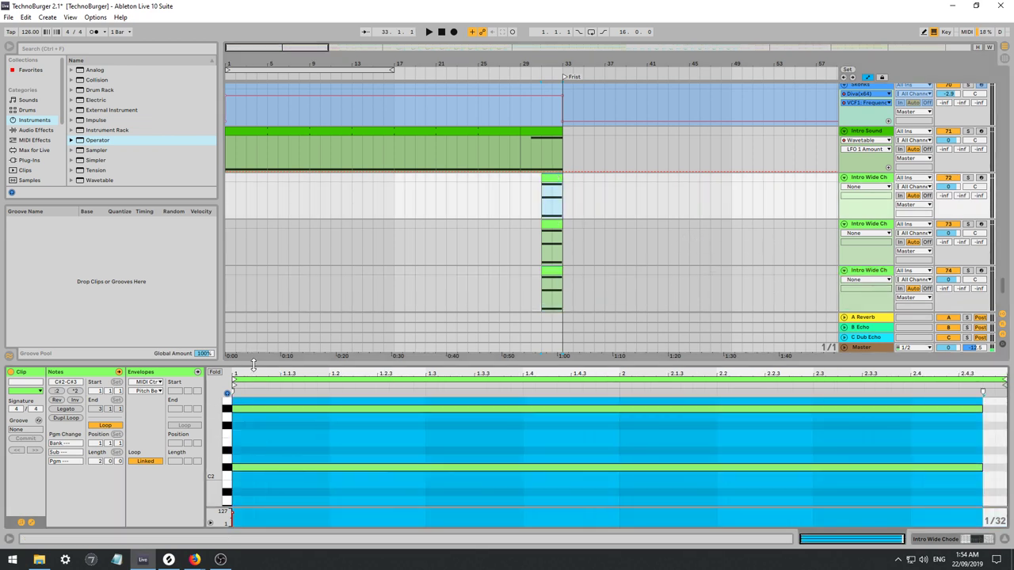
{"action": "left_click_drag", "start_coordinate": [253, 360], "coordinate": [258, 236]}
{"action": "scroll", "coordinate": [365, 464], "scroll_direction": "up", "scroll_amount": 3}
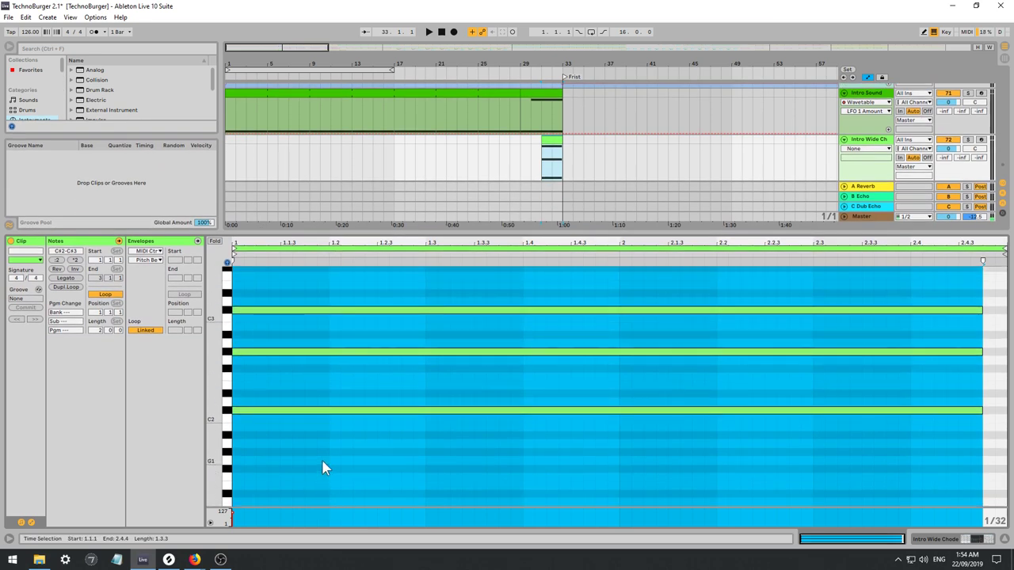
{"action": "left_click_drag", "start_coordinate": [321, 461], "coordinate": [295, 340]}
{"action": "key", "text": "Delete"}
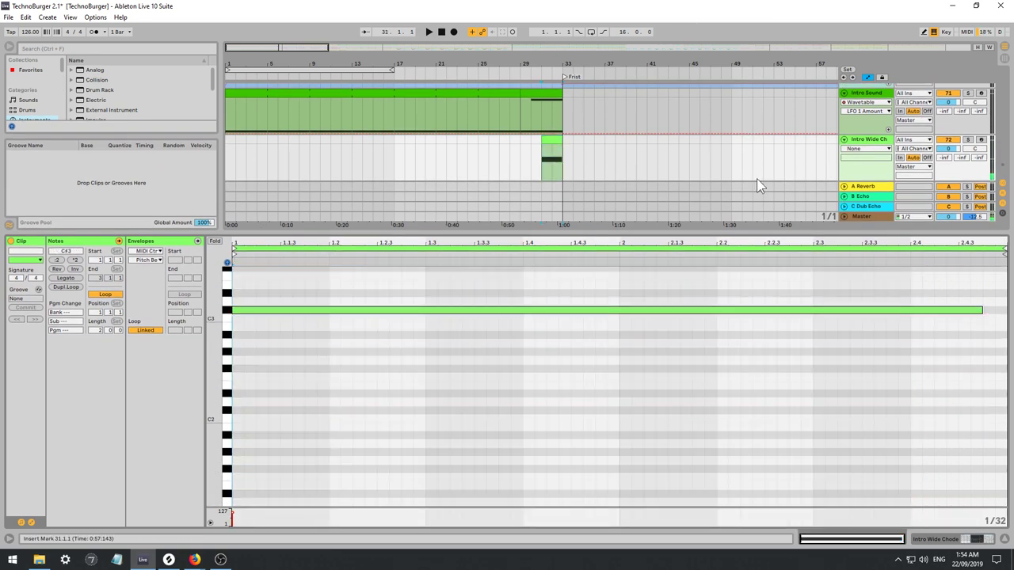
{"action": "scroll", "coordinate": [756, 186], "scroll_direction": "down", "scroll_amount": 3}
Delete the top and bottom notes in the second copy, keeping only G#2.
{"action": "left_click", "coordinate": [552, 143]}
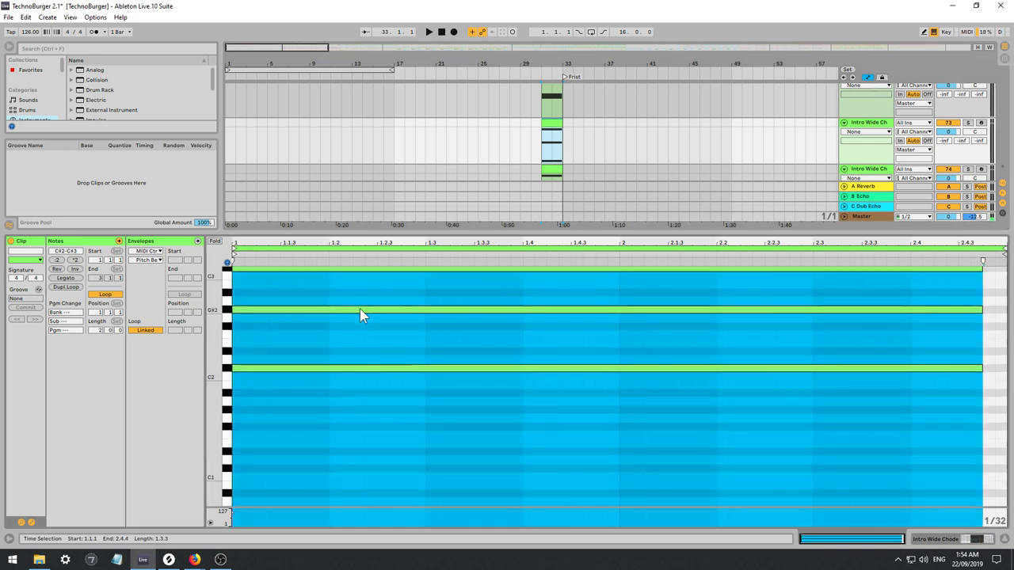
{"action": "scroll", "coordinate": [341, 318], "scroll_direction": "up", "scroll_amount": 2}
{"action": "left_click_drag", "start_coordinate": [300, 337], "coordinate": [311, 305]}
{"action": "key", "text": "Delete"}
{"action": "left_click_drag", "start_coordinate": [293, 378], "coordinate": [289, 432]}
{"action": "key", "text": "Delete"}
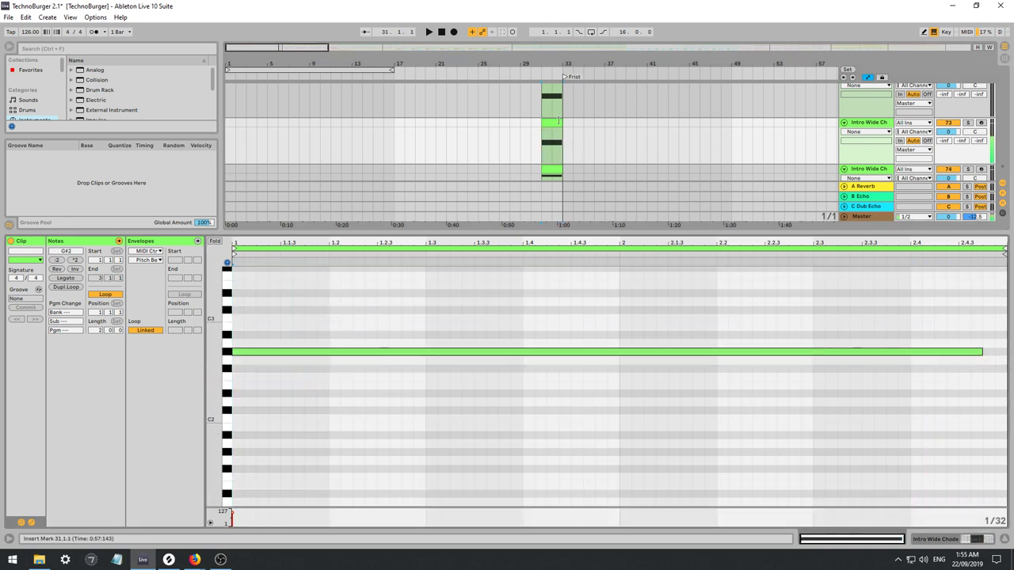
{"action": "scroll", "coordinate": [555, 135], "scroll_direction": "down", "scroll_amount": 1}
Delete C#3 and G#2 in the third copy, keeping only C#2, and play it back.
{"action": "left_click", "coordinate": [545, 147]}
{"action": "scroll", "coordinate": [321, 377], "scroll_direction": "up", "scroll_amount": 3}
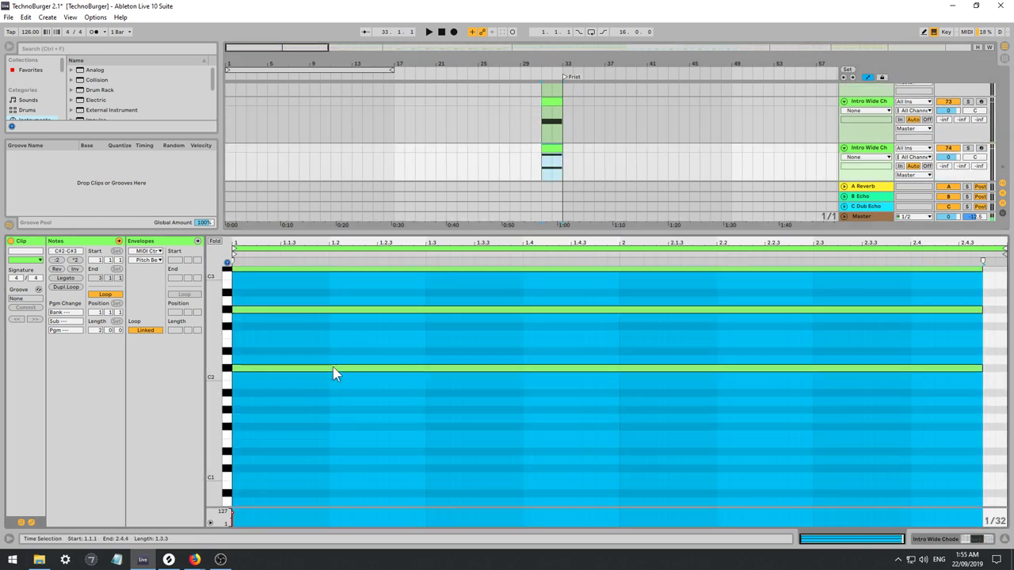
{"action": "left_click_drag", "start_coordinate": [275, 378], "coordinate": [279, 206]}
{"action": "key", "text": "Delete"}
{"action": "key", "text": "space"}
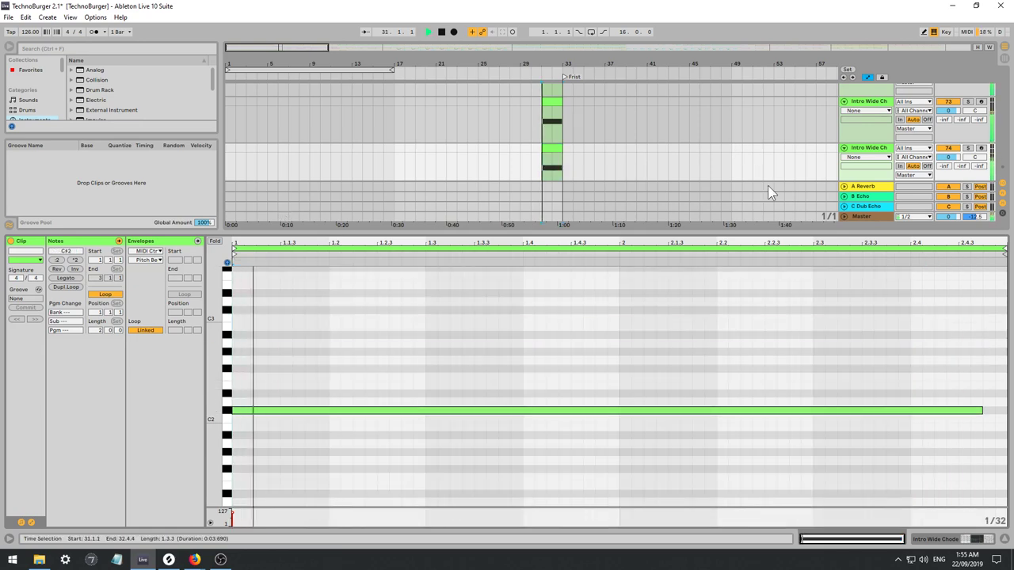
{"action": "left_click_drag", "start_coordinate": [743, 235], "coordinate": [743, 380]}
Group the three Intro Wide tracks into 72 Group.
{"action": "scroll", "coordinate": [920, 144], "scroll_direction": "up", "scroll_amount": 2}
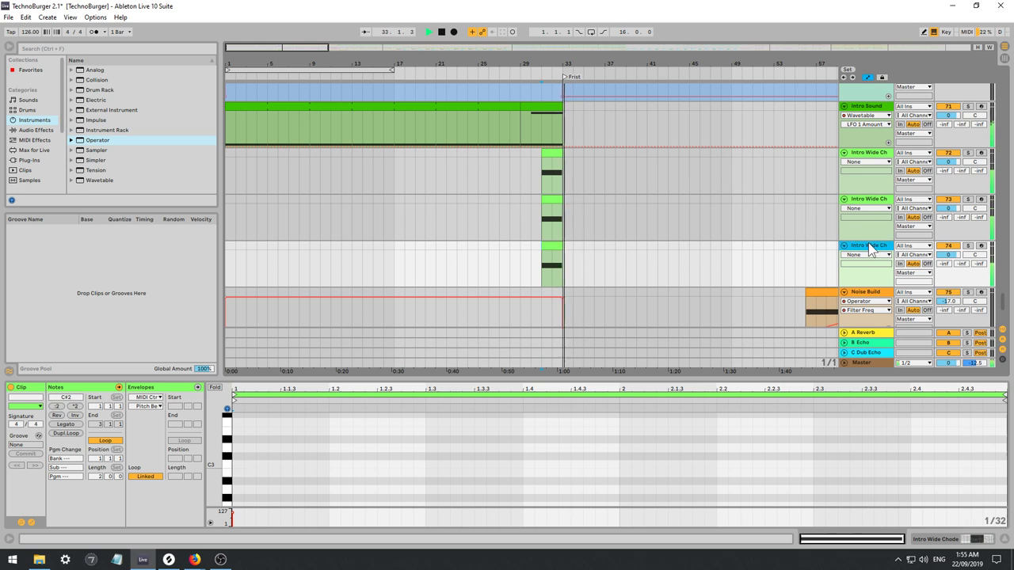
{"action": "right_click", "coordinate": [874, 158]}
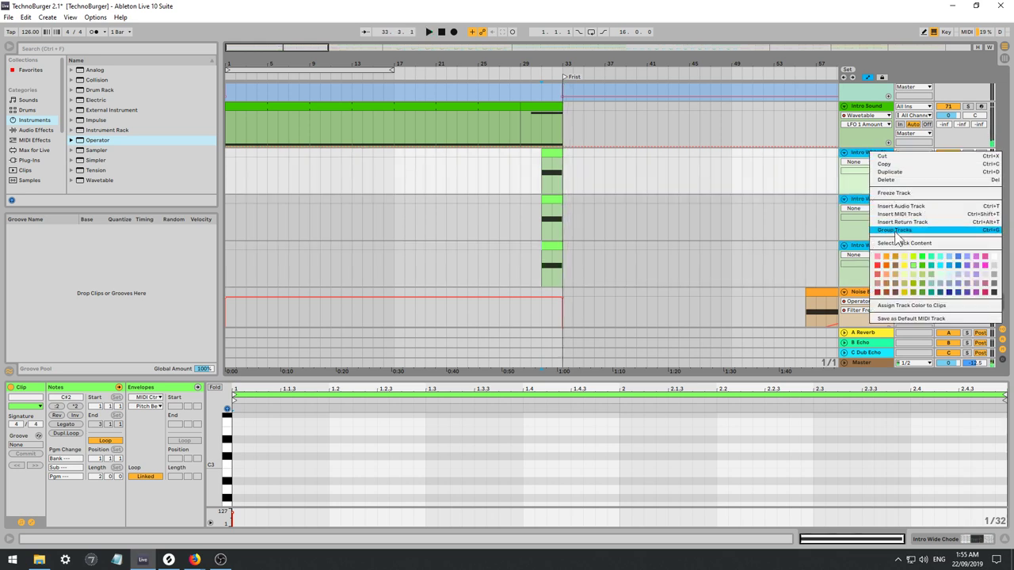
{"action": "left_click", "coordinate": [893, 229]}
{"action": "key", "text": "ctrl+g"}
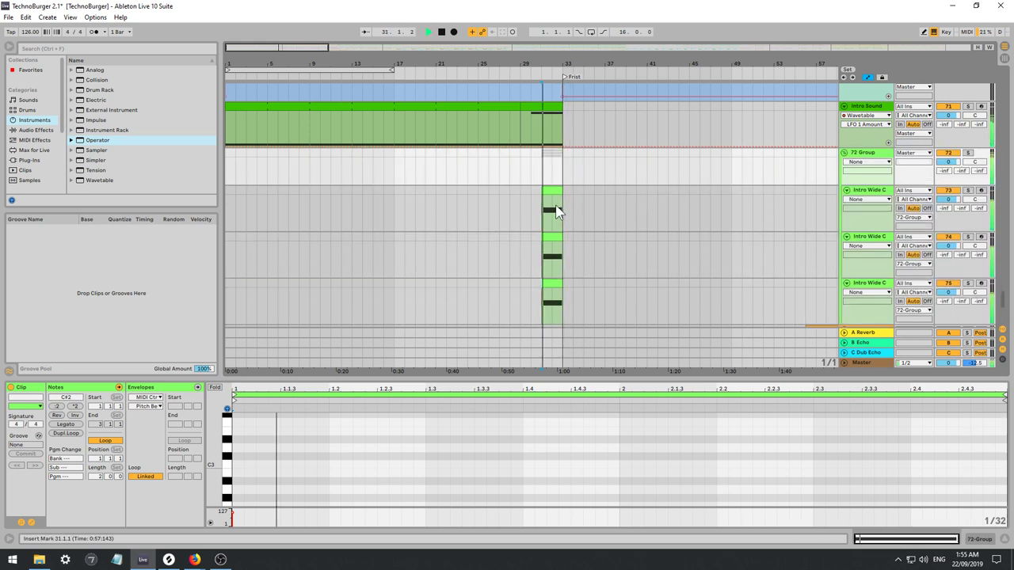
Draw a pitch-bend ramp rising to bar 2 in the first Intro Wide C clip.
{"action": "left_click", "coordinate": [559, 210]}
{"action": "key", "text": "space"}
{"action": "left_click", "coordinate": [162, 389]}
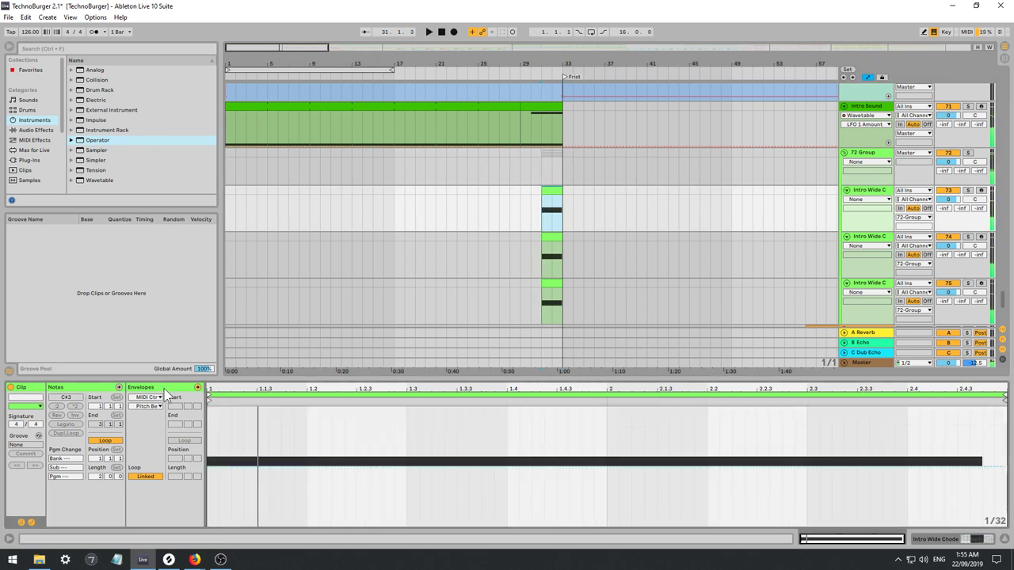
{"action": "left_click", "coordinate": [606, 467]}
{"action": "left_click_drag", "start_coordinate": [591, 467], "coordinate": [208, 407]}
{"action": "key", "text": "space"}
Open the bottom clip's pitch-bend envelope and mark bar 2.
{"action": "left_click", "coordinate": [549, 281]}
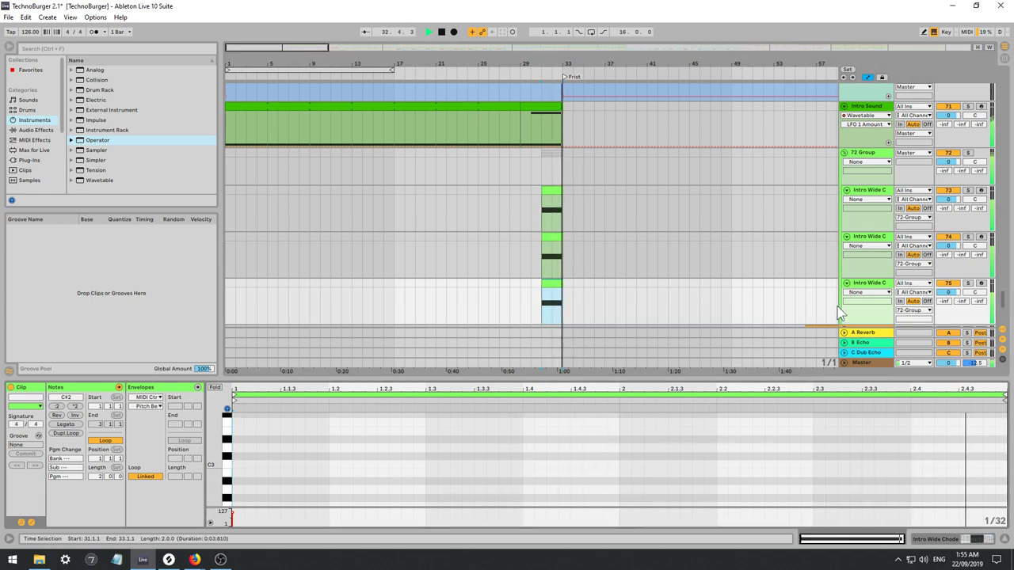
{"action": "scroll", "coordinate": [623, 461], "scroll_direction": "down", "scroll_amount": 3}
{"action": "left_click", "coordinate": [197, 387]}
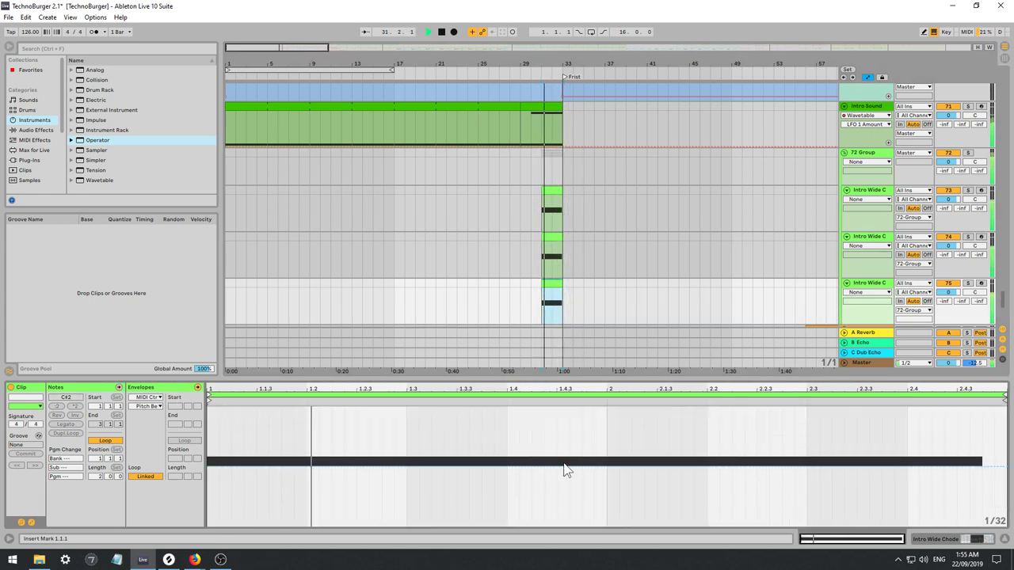
{"action": "key", "text": "space"}
{"action": "left_click", "coordinate": [609, 470]}
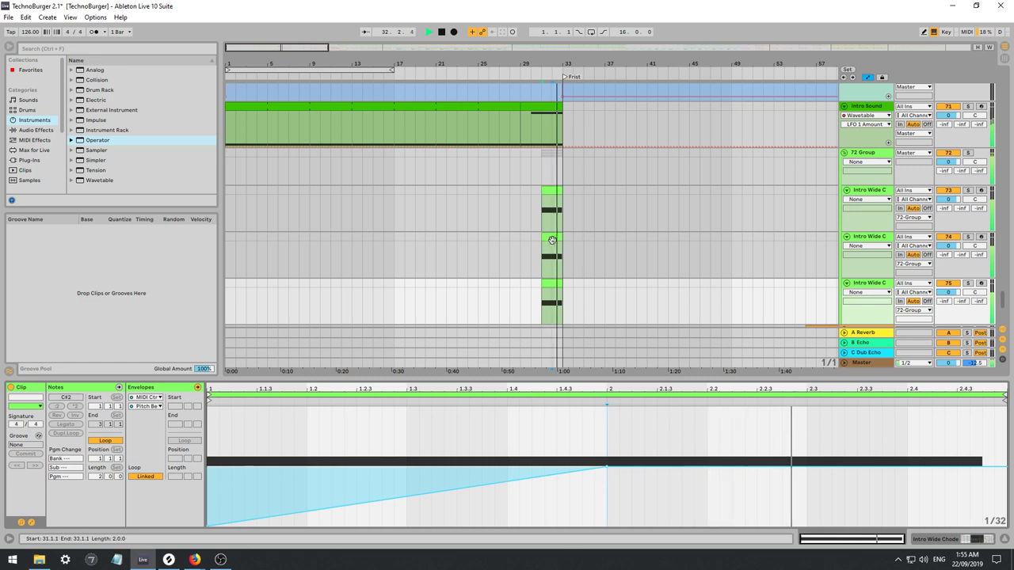
Draw a pitch-bend rise into bar 2 in the middle Intro Wide C clip.
{"action": "left_click", "coordinate": [552, 265]}
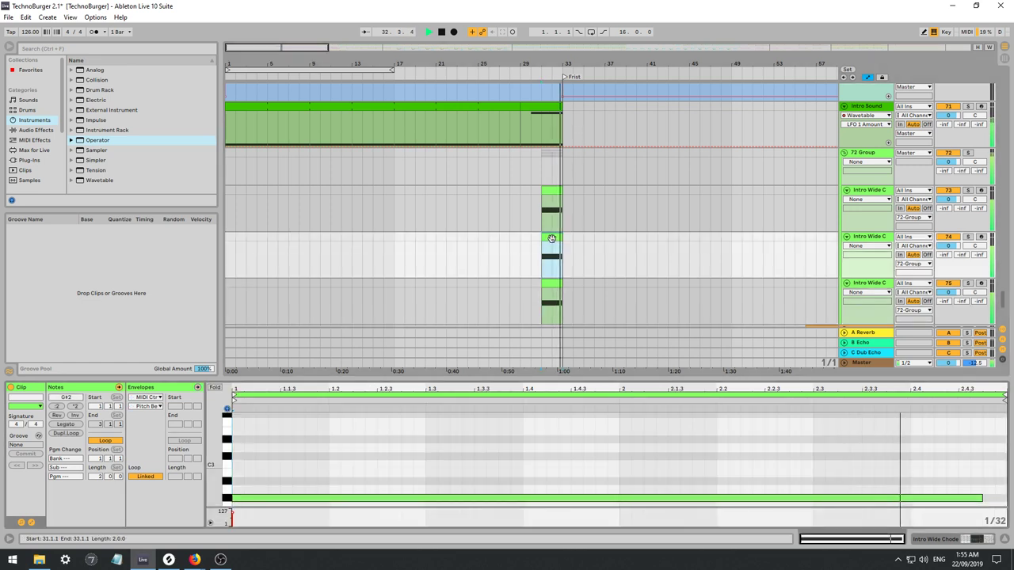
{"action": "left_click", "coordinate": [144, 387]}
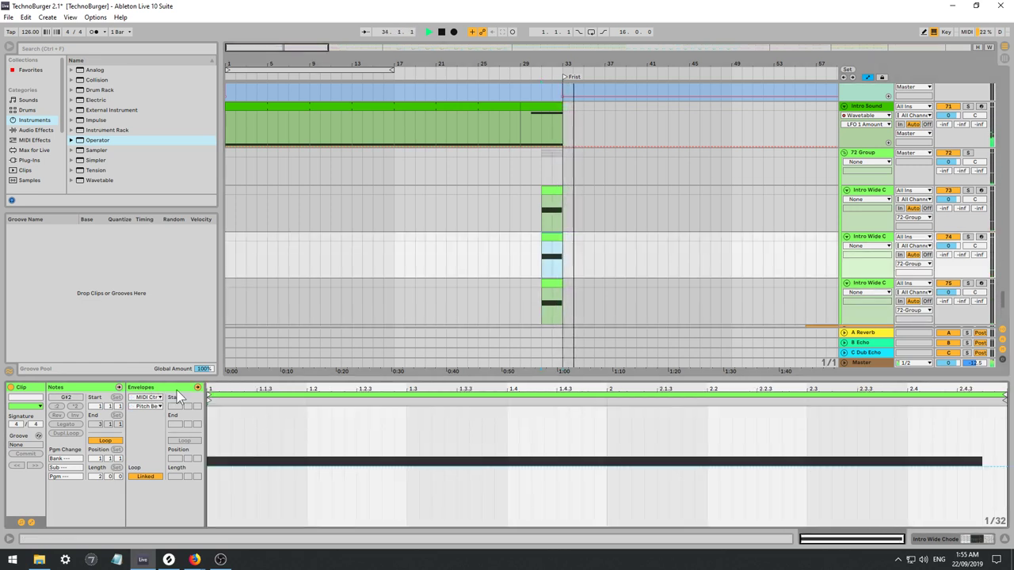
{"action": "left_click", "coordinate": [606, 468]}
{"action": "left_click_drag", "start_coordinate": [540, 467], "coordinate": [208, 520]}
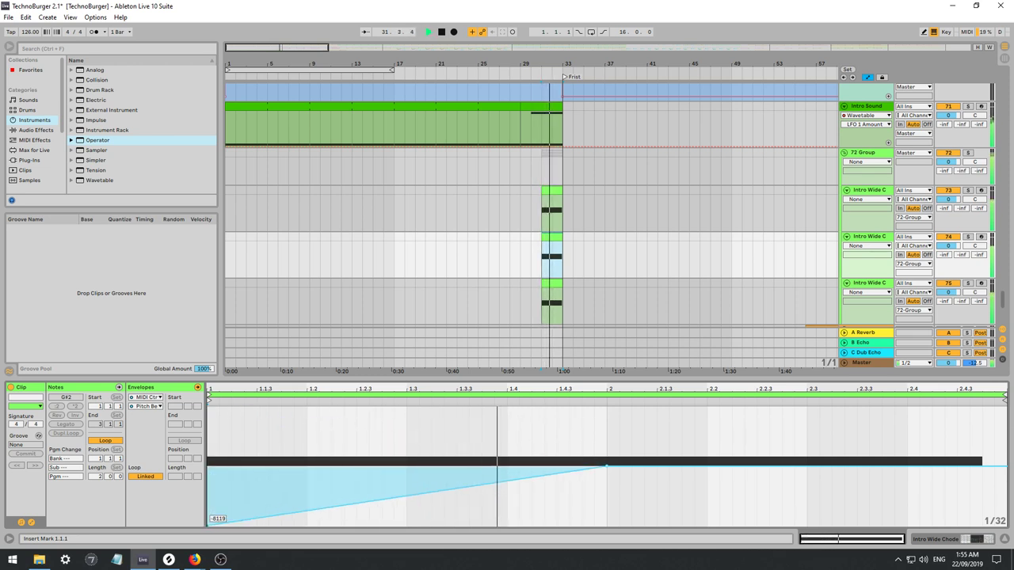
{"action": "left_click", "coordinate": [868, 198]}
Lower 72 Group to -8 dB and set the first Operator's pitch-bend range.
{"action": "left_click_drag", "start_coordinate": [949, 162], "coordinate": [949, 169]}
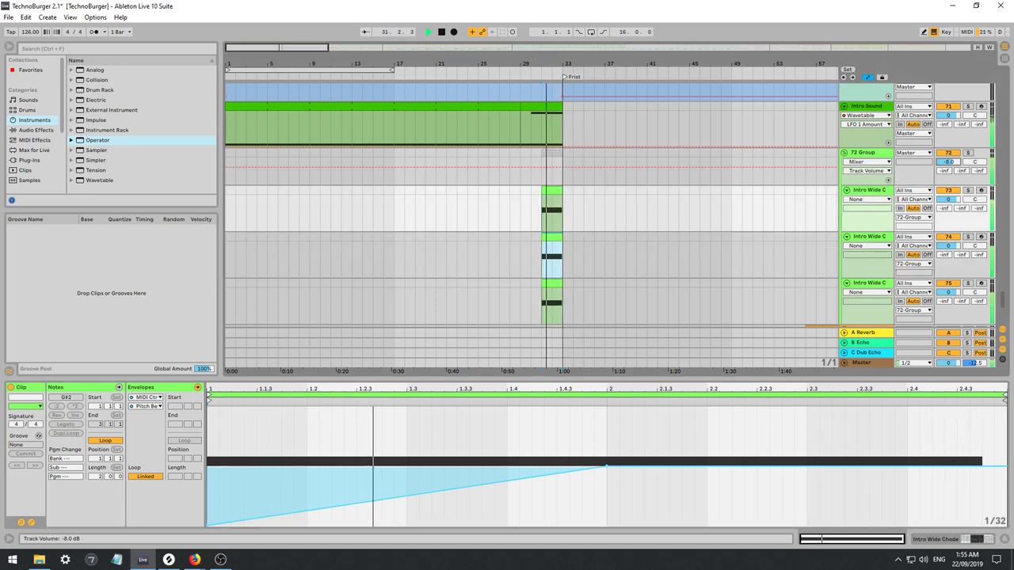
{"action": "double_click", "coordinate": [879, 191]}
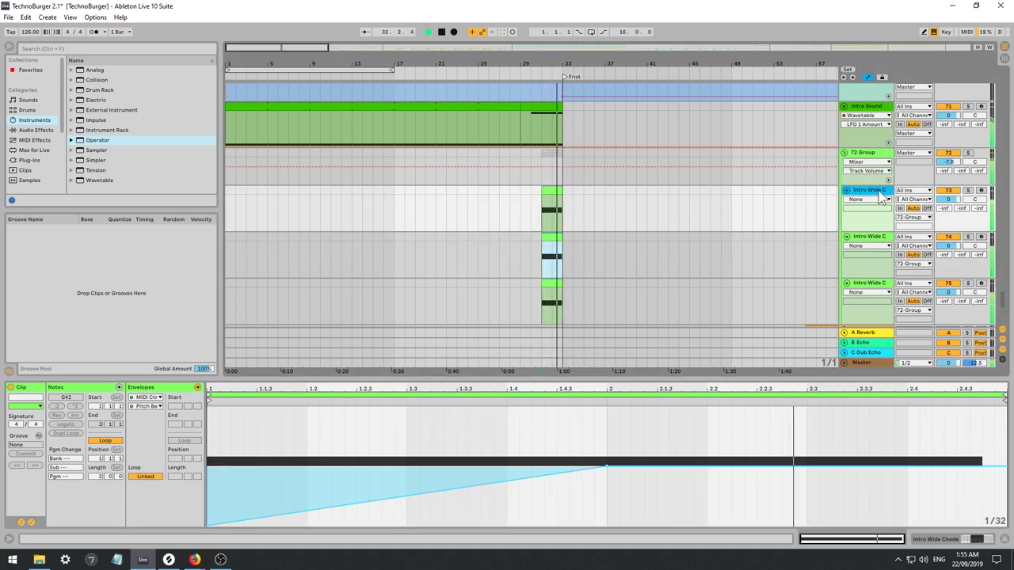
{"action": "left_click", "coordinate": [313, 520]}
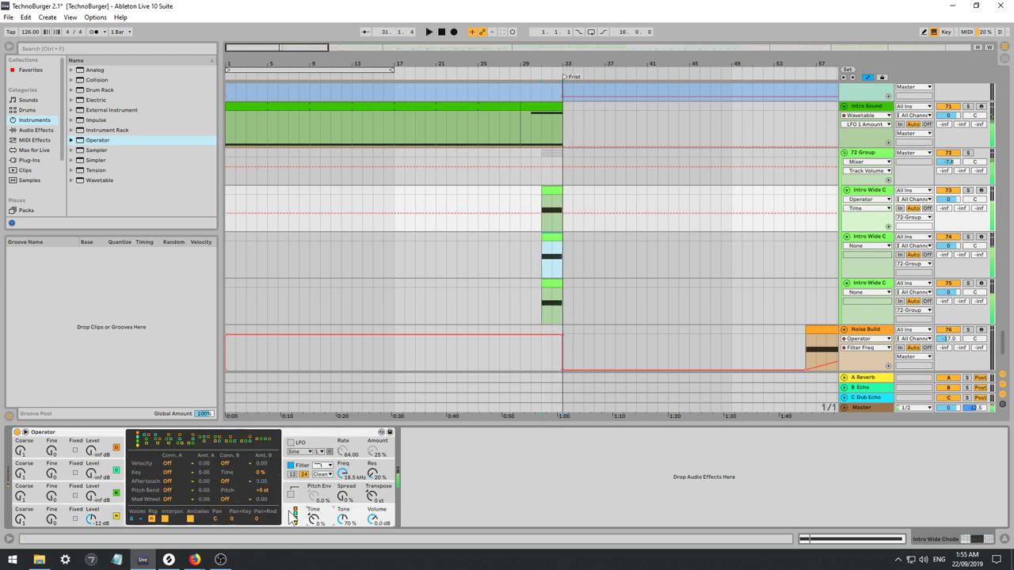
{"action": "left_click_drag", "start_coordinate": [260, 493], "coordinate": [260, 485]}
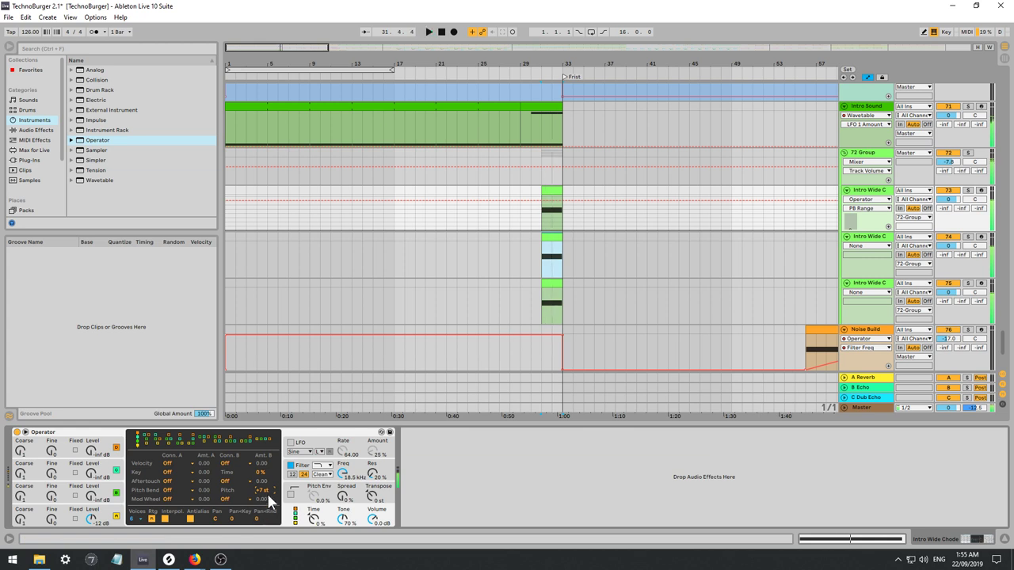
{"action": "left_click_drag", "start_coordinate": [261, 490], "coordinate": [265, 496]}
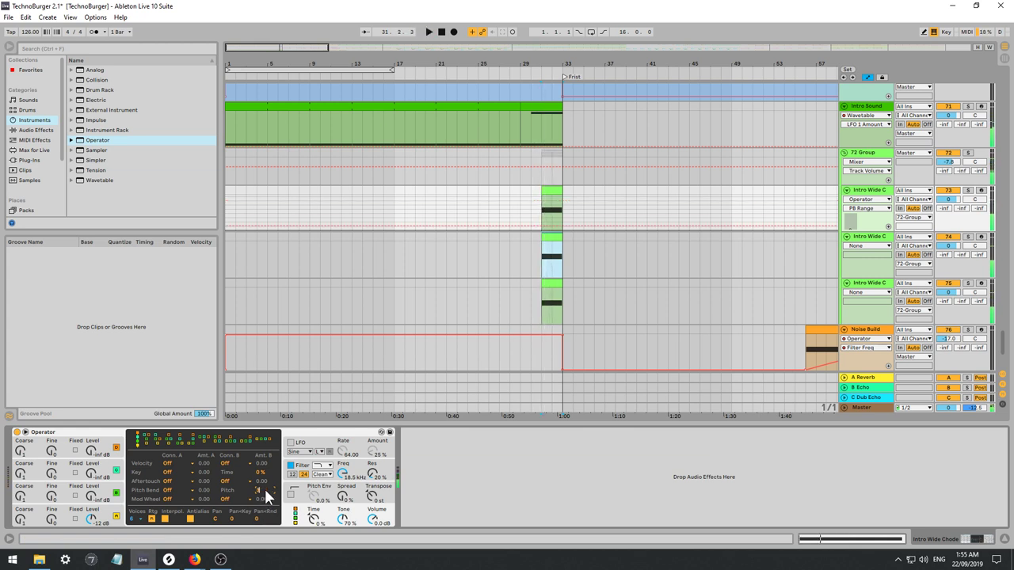
{"action": "key", "text": "space"}
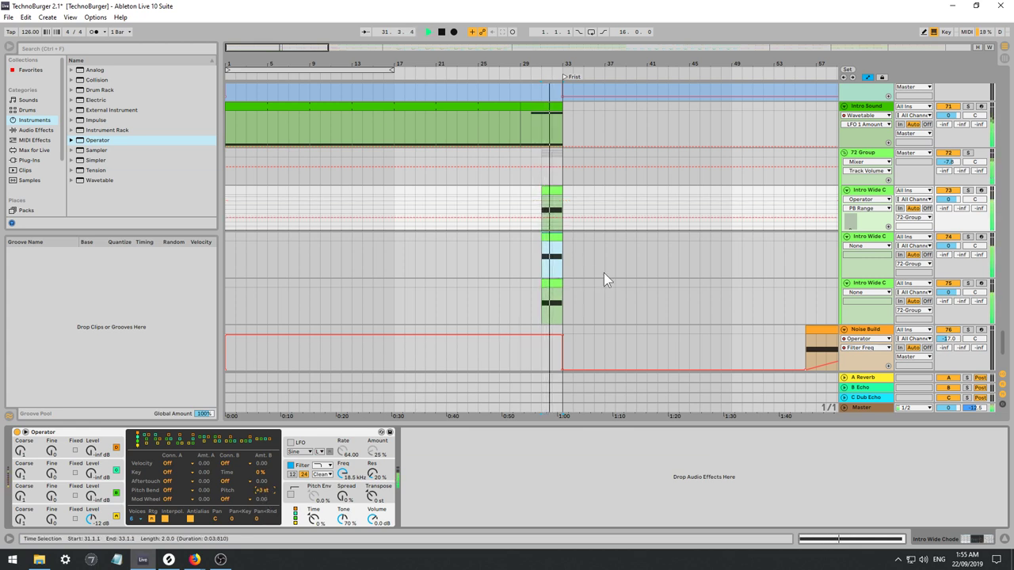
Adjust the pitch-bend range on the third and second Intro Wide C Operators.
{"action": "left_click", "coordinate": [559, 285]}
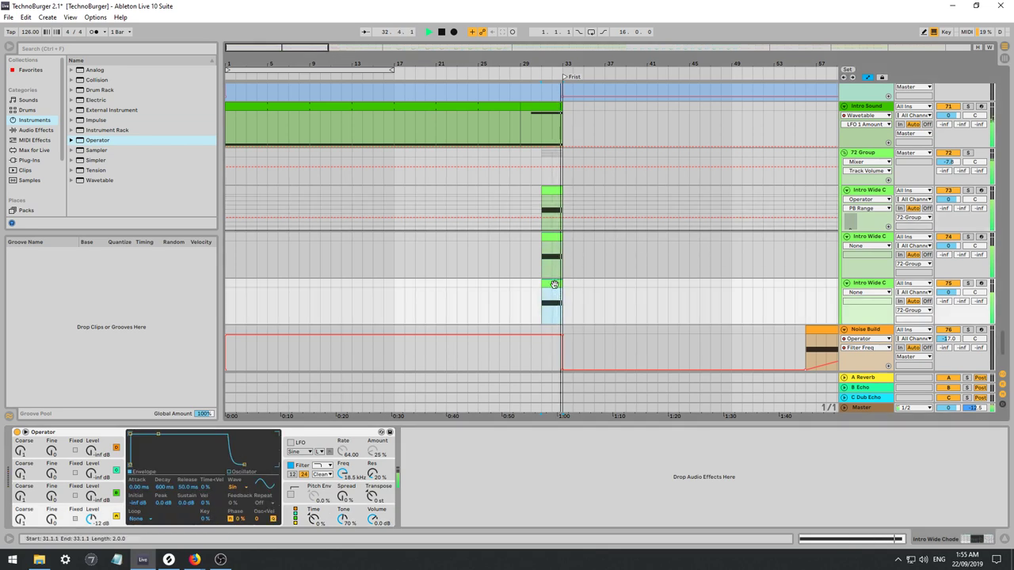
{"action": "left_click", "coordinate": [315, 512]}
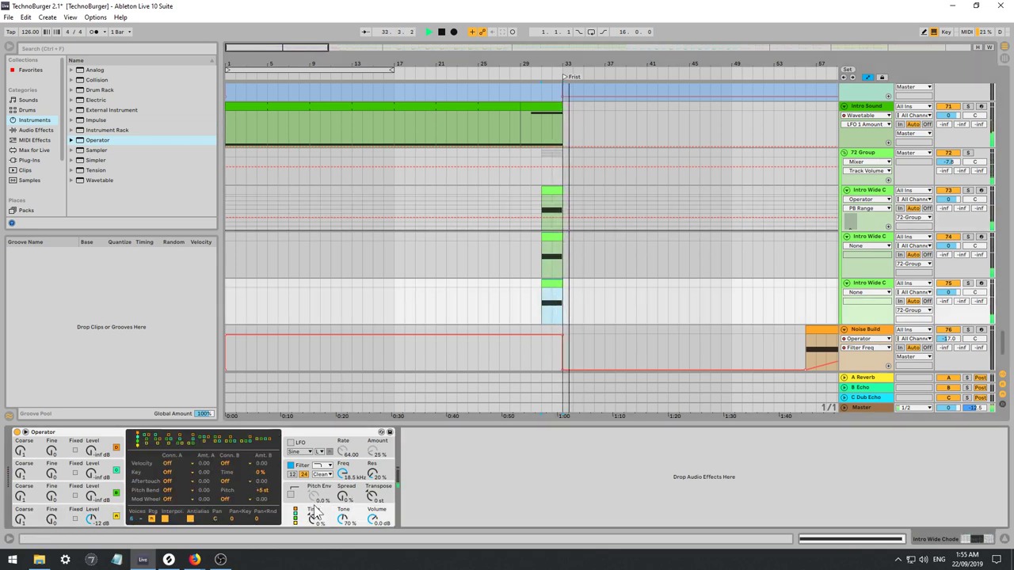
{"action": "left_click", "coordinate": [262, 491]}
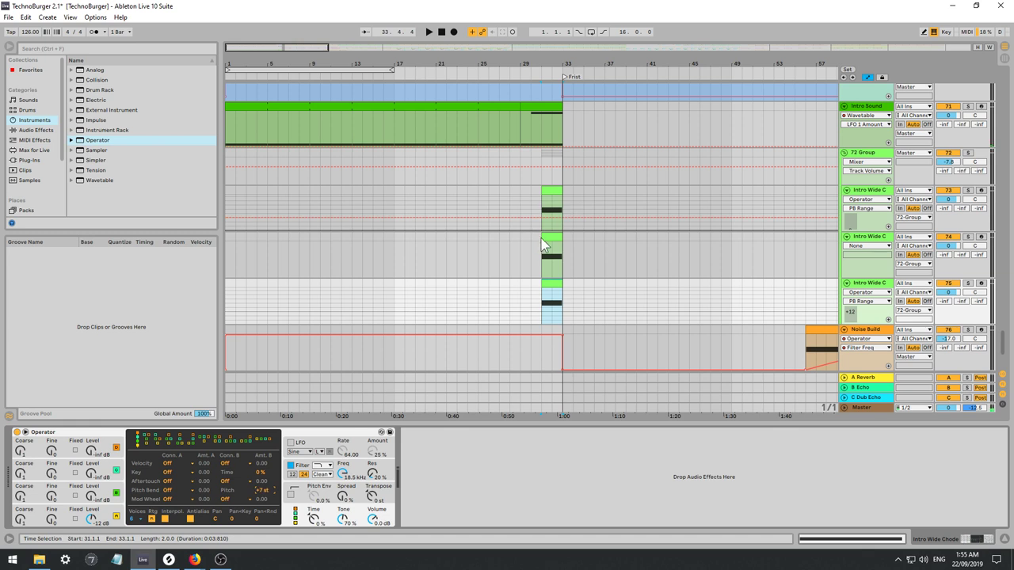
{"action": "left_click", "coordinate": [543, 241]}
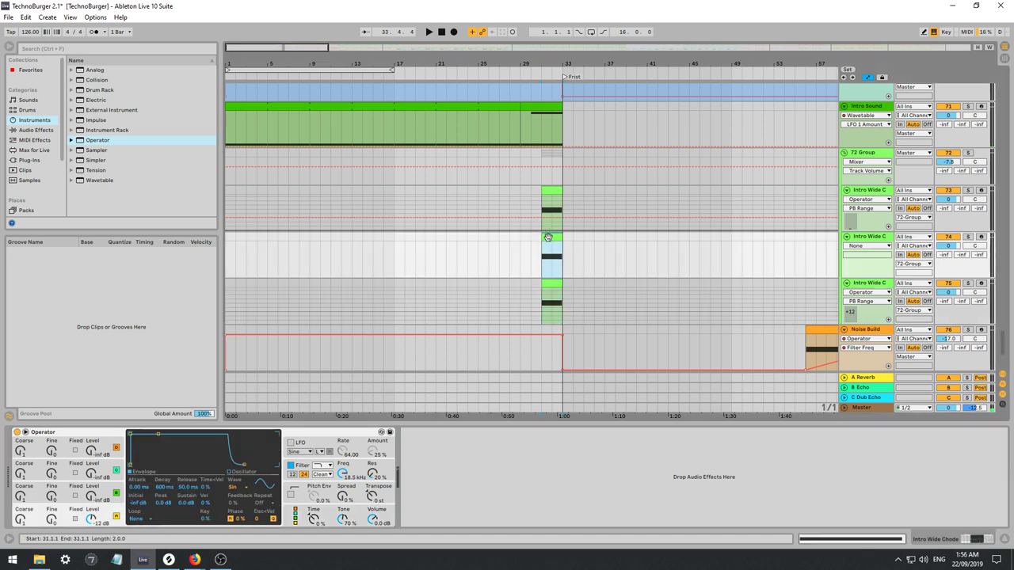
{"action": "left_click", "coordinate": [303, 511]}
{"action": "left_click", "coordinate": [264, 492]}
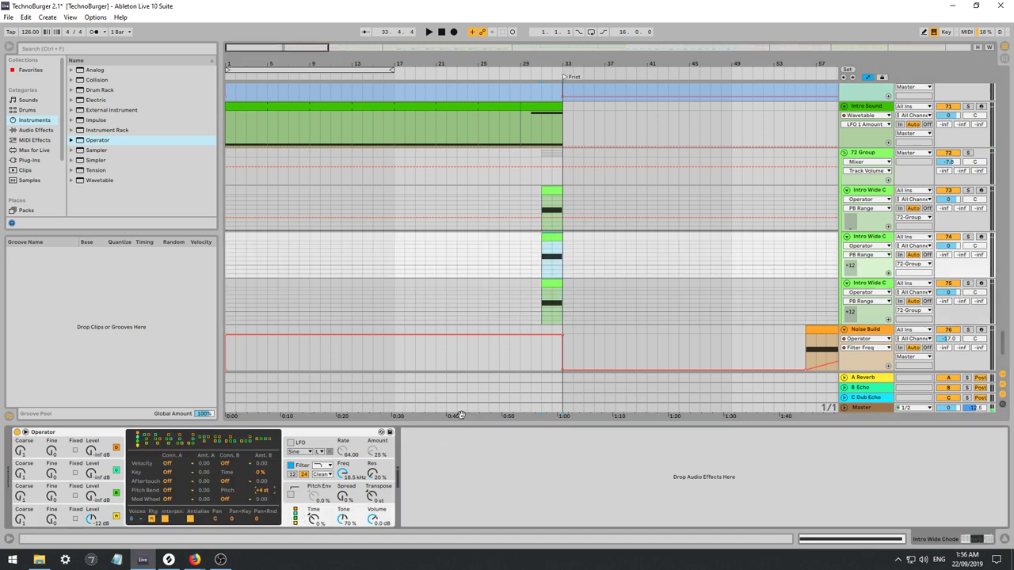
{"action": "key", "text": "space"}
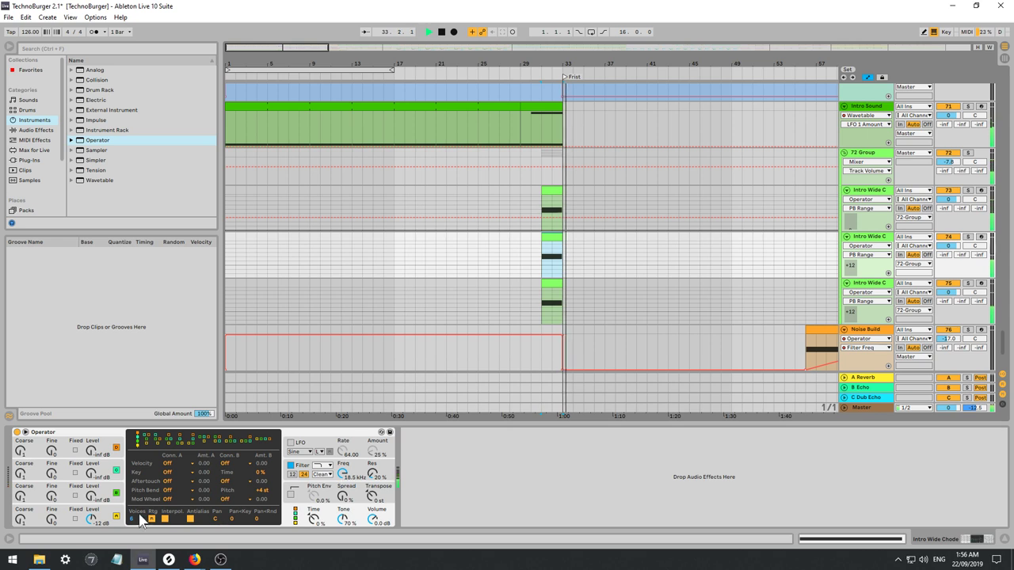
Set oscillator D's wave to SwD in two of the Operators.
{"action": "left_click", "coordinate": [105, 513]}
{"action": "key", "text": "space"}
{"action": "left_click", "coordinate": [236, 485]}
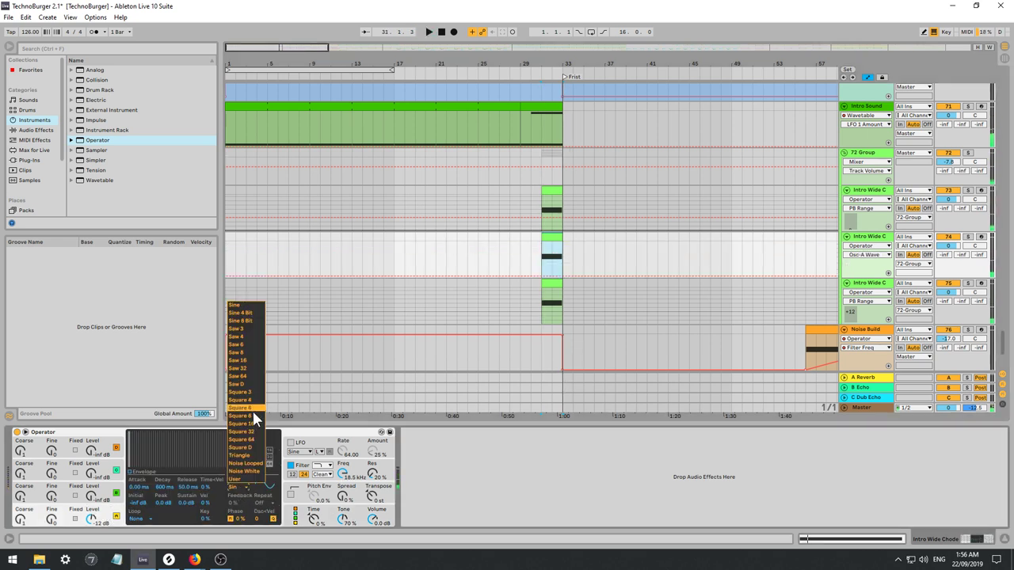
{"action": "left_click", "coordinate": [238, 386]}
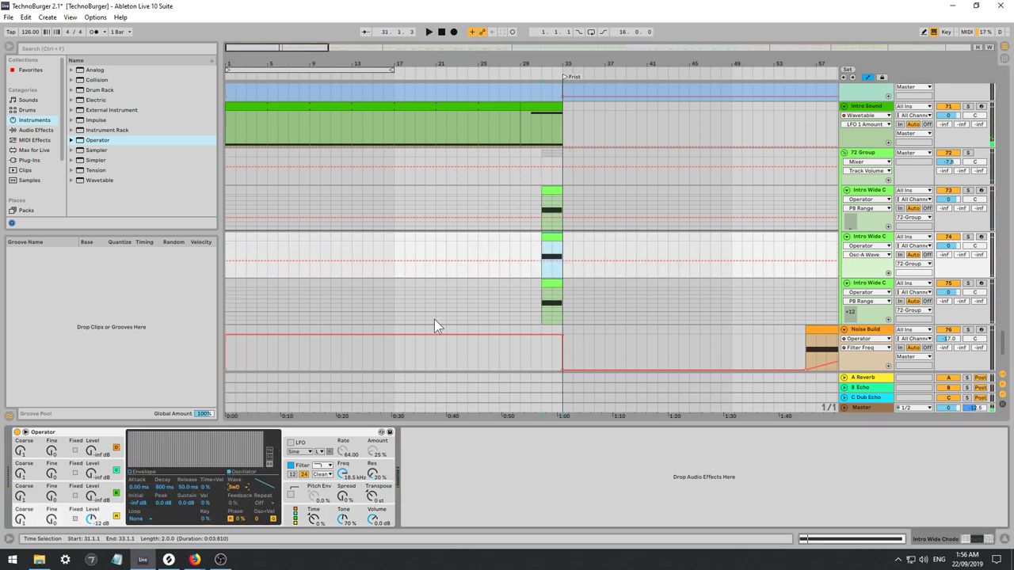
{"action": "left_click", "coordinate": [869, 291]}
{"action": "left_click", "coordinate": [104, 513]}
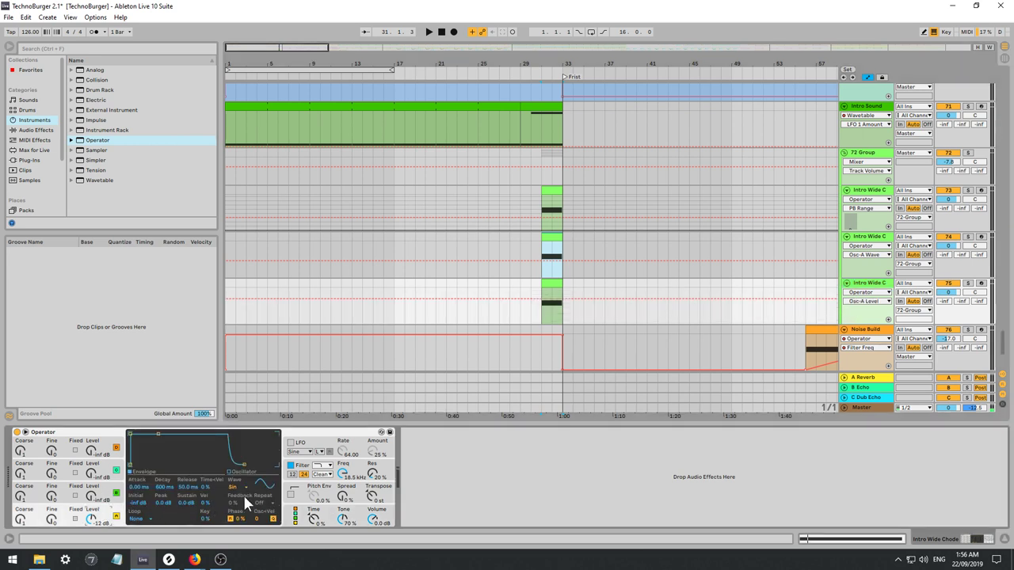
{"action": "left_click", "coordinate": [235, 482]}
{"action": "left_click", "coordinate": [241, 385]}
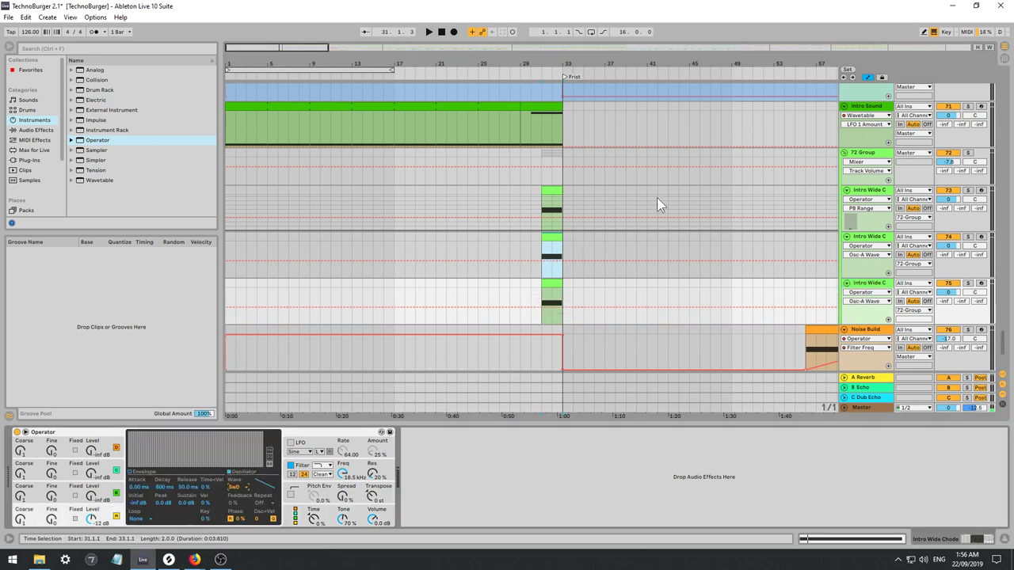
Set the first Operator's oscillator D to SwD and lower 72 Group to about -16 dB.
{"action": "left_click", "coordinate": [865, 198]}
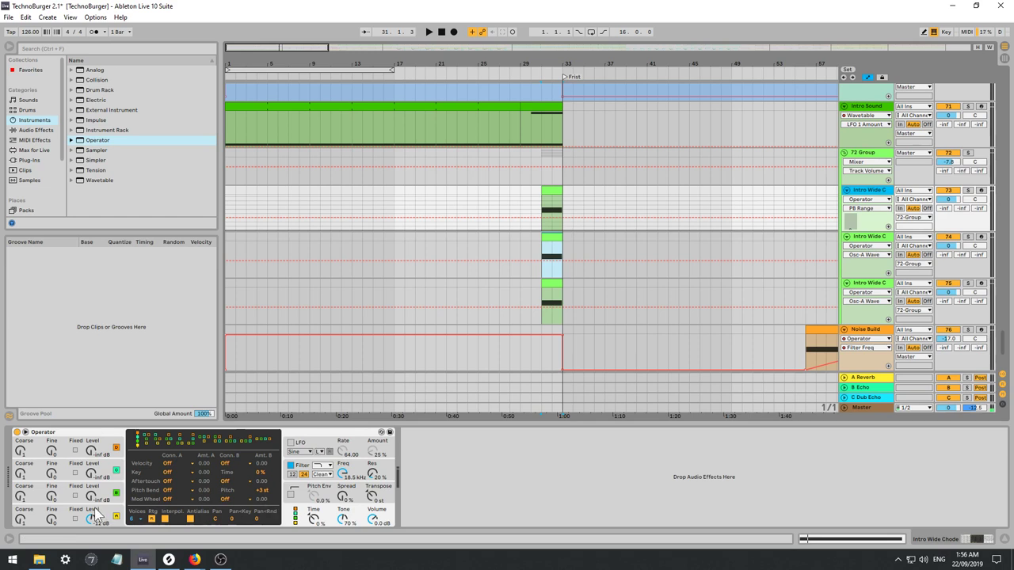
{"action": "left_click", "coordinate": [95, 514]}
{"action": "left_click", "coordinate": [233, 488]}
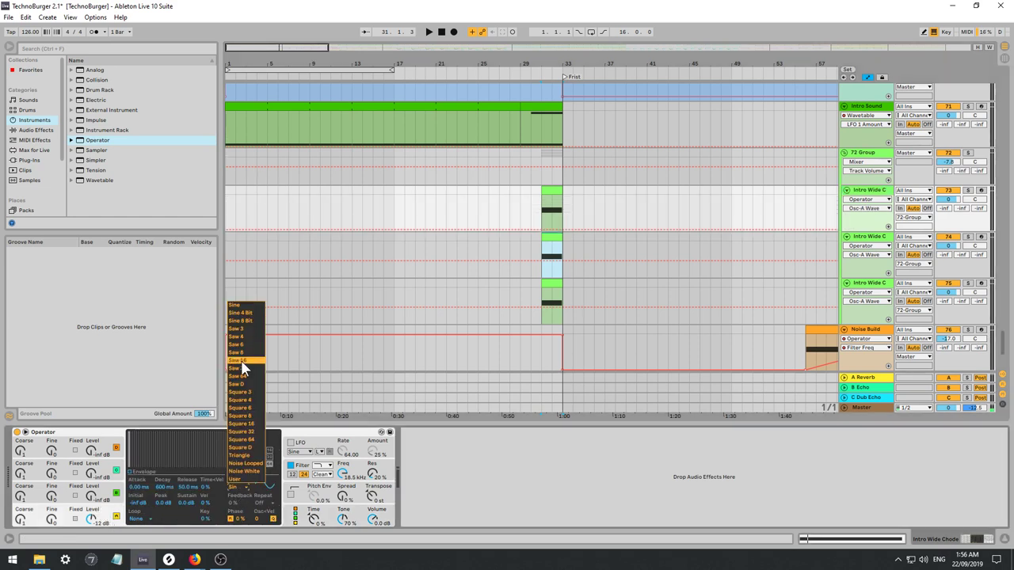
{"action": "left_click", "coordinate": [239, 385]}
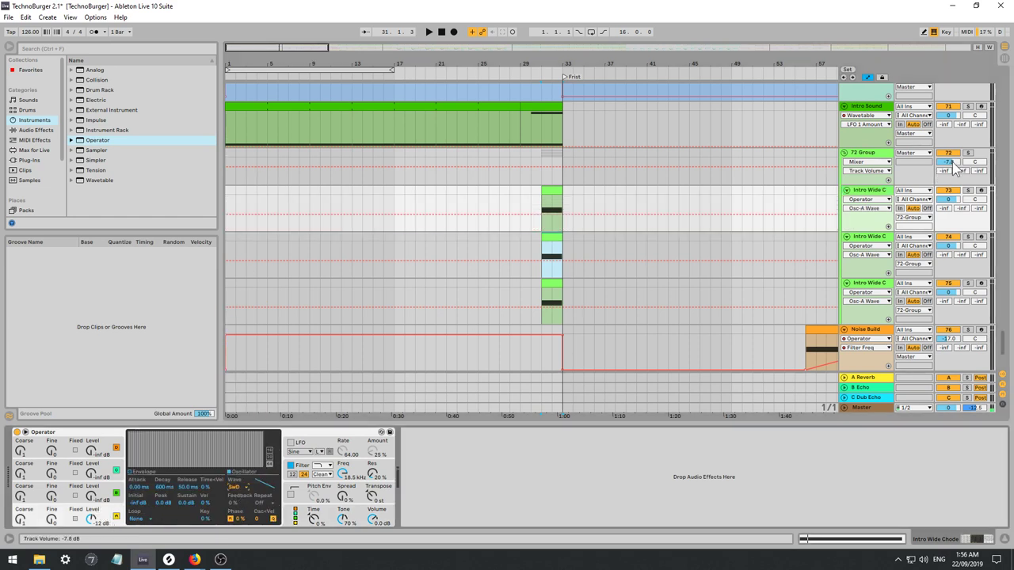
{"action": "left_click_drag", "start_coordinate": [954, 167], "coordinate": [954, 198]}
{"action": "key", "text": "space"}
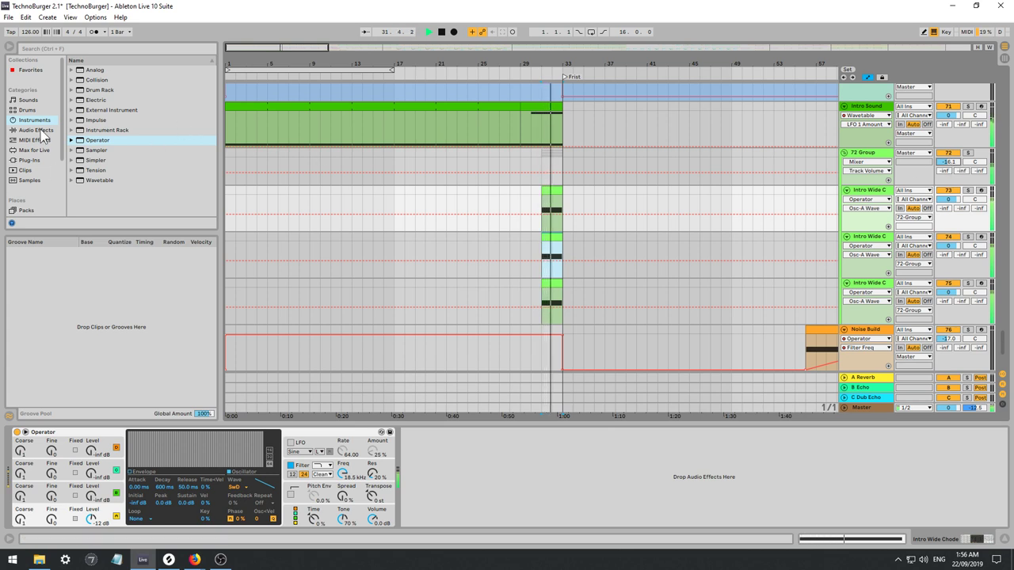
Drop an Auto Filter from Audio Effects onto the 72 Group.
{"action": "left_click", "coordinate": [40, 131]}
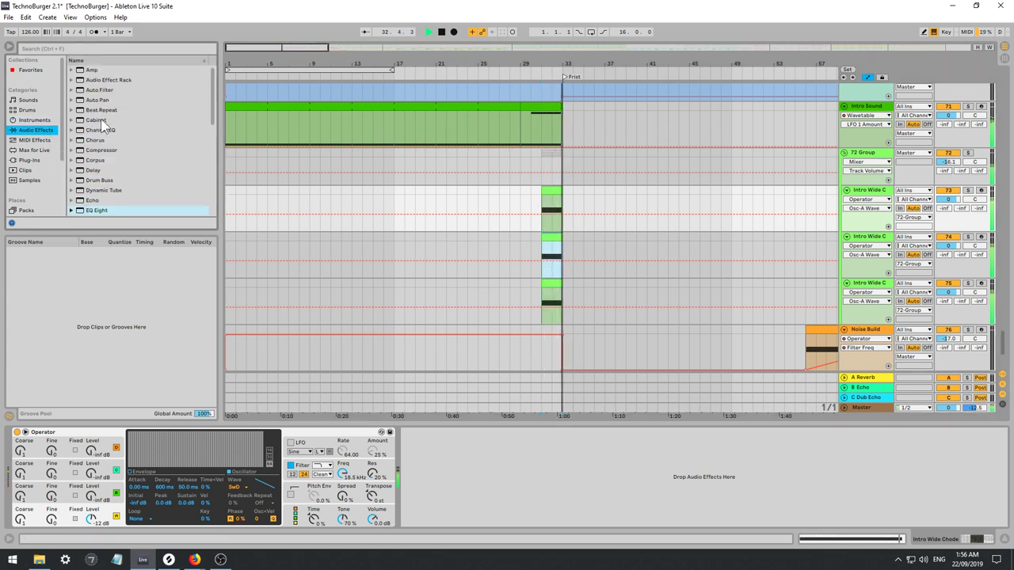
{"action": "key", "text": "space"}
{"action": "left_click", "coordinate": [103, 91]}
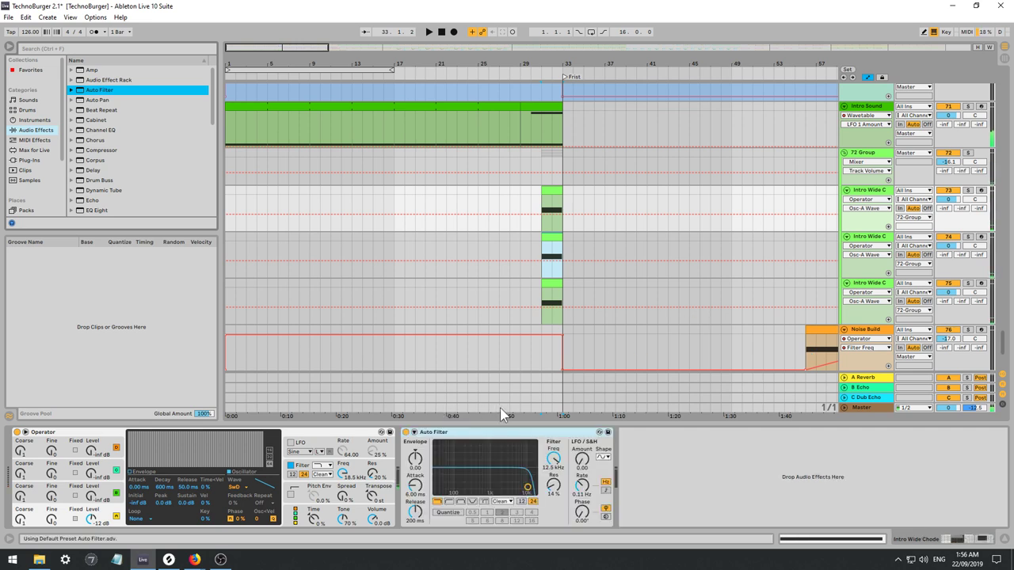
{"action": "left_click_drag", "start_coordinate": [495, 432], "coordinate": [522, 417]}
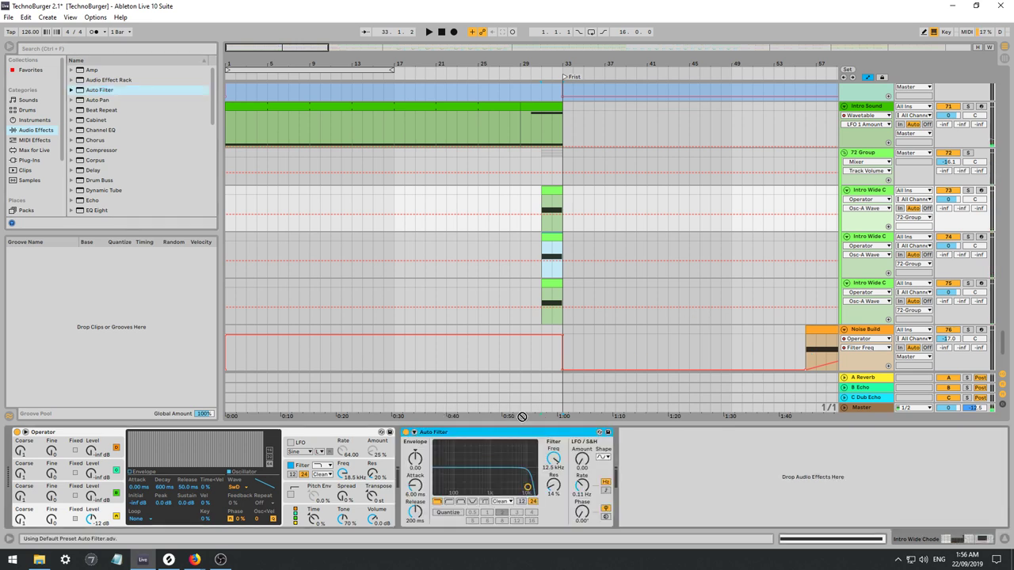
{"action": "left_click", "coordinate": [874, 152]}
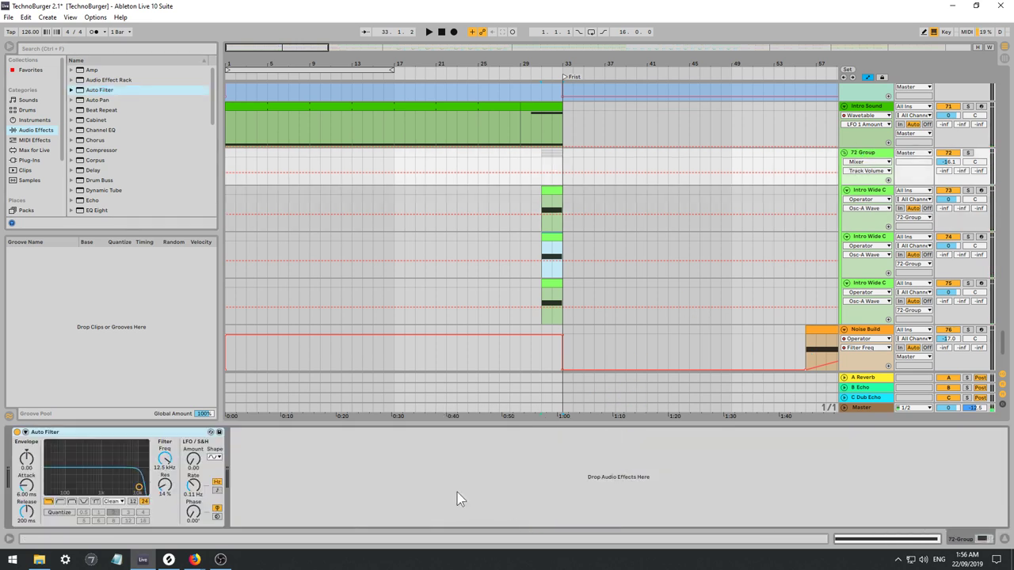
{"action": "key", "text": "space"}
Set the Auto Filter to low-pass with cutoff around 335 Hz.
{"action": "left_click", "coordinate": [60, 501]}
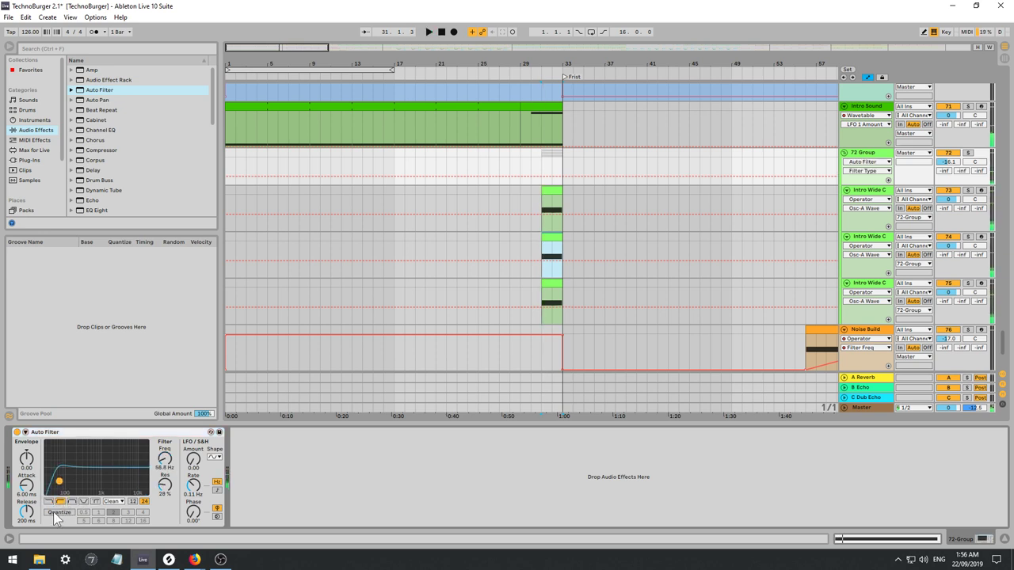
{"action": "left_click", "coordinate": [49, 501]}
{"action": "left_click_drag", "start_coordinate": [60, 482], "coordinate": [86, 480]}
{"action": "key", "text": "space"}
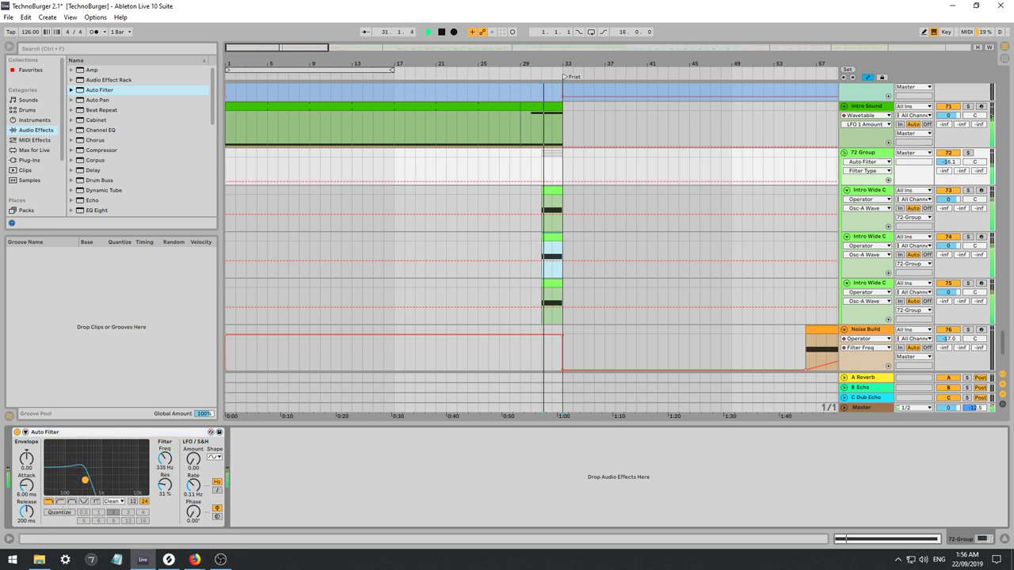
Automate the filter frequency with breakpoints rising into bar 33.
{"action": "left_click", "coordinate": [167, 461]}
{"action": "left_click", "coordinate": [542, 174]}
{"action": "left_click_drag", "start_coordinate": [562, 173], "coordinate": [562, 161]}
{"action": "key", "text": "space"}
{"action": "key", "text": "space"}
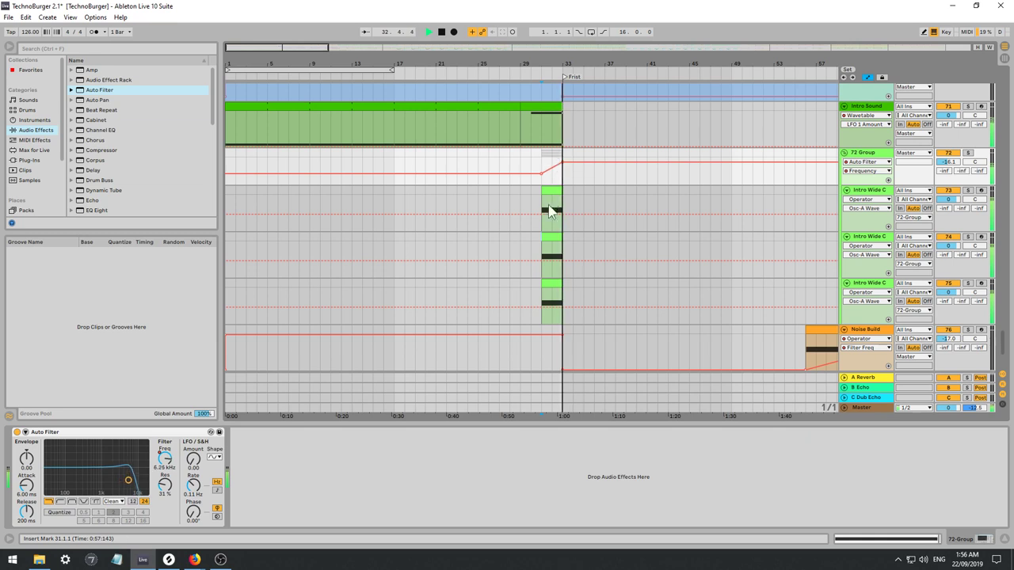
{"action": "left_click", "coordinate": [521, 161]}
{"action": "left_click", "coordinate": [552, 220]}
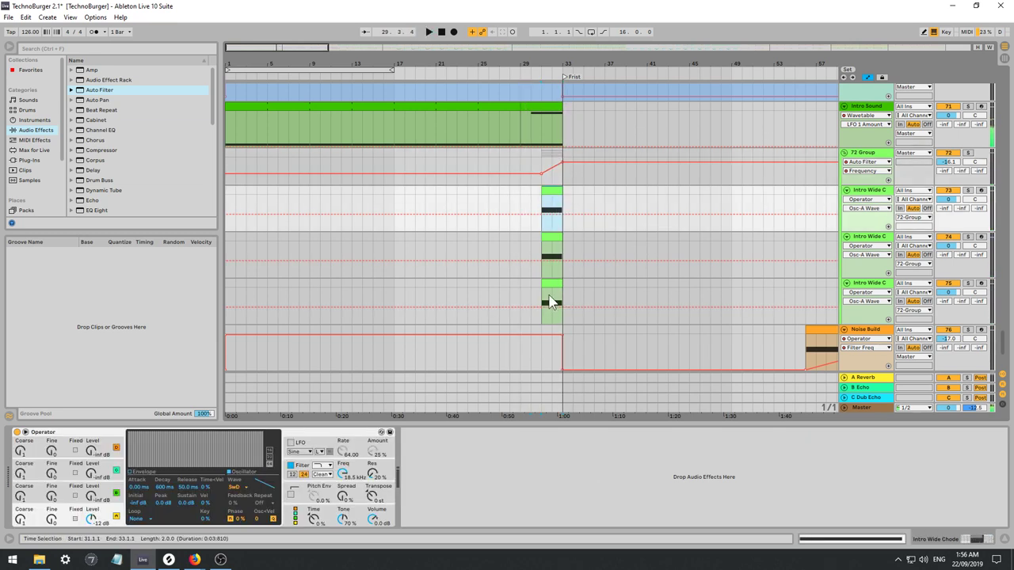
{"action": "left_click", "coordinate": [552, 301], "text": "shift"}
Move the three Intro Wide C clips to bar 29 and extend them to bar 33.
{"action": "left_click_drag", "start_coordinate": [552, 301], "coordinate": [532, 290]}
{"action": "key", "text": "space"}
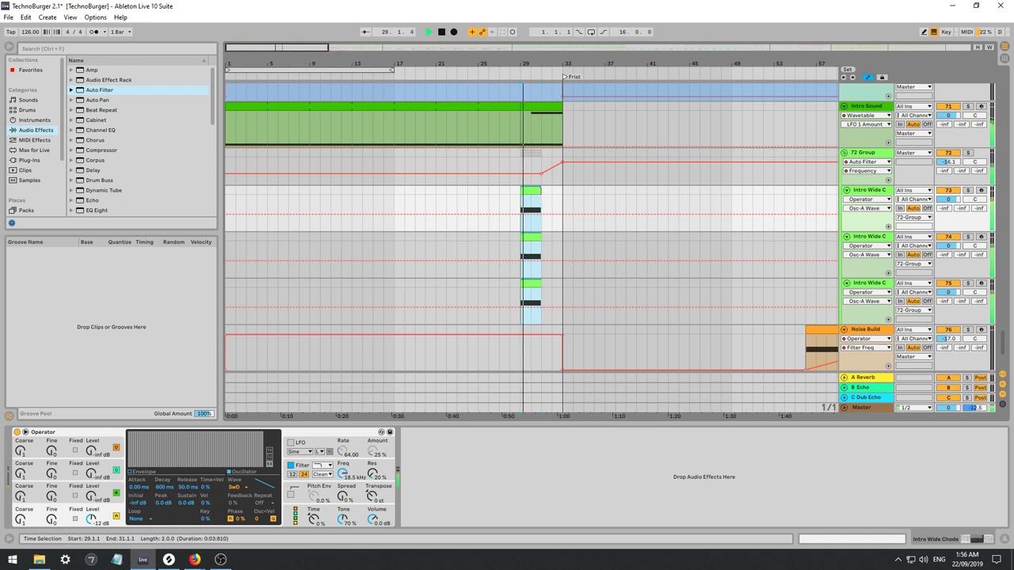
{"action": "left_click_drag", "start_coordinate": [539, 190], "coordinate": [562, 190]}
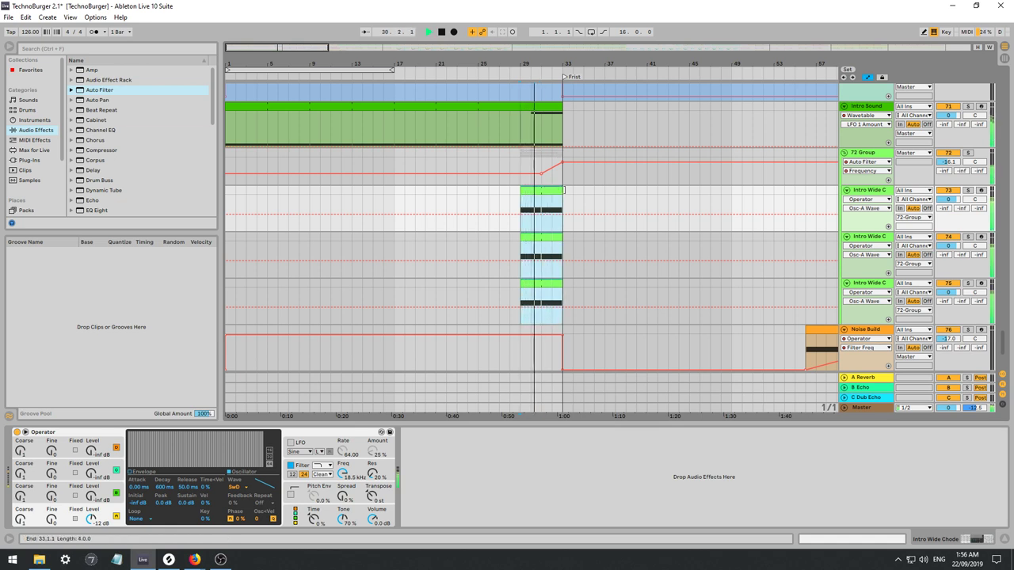
Set each Intro Wide C clip's loop length to 4 bars.
{"action": "double_click", "coordinate": [552, 190]}
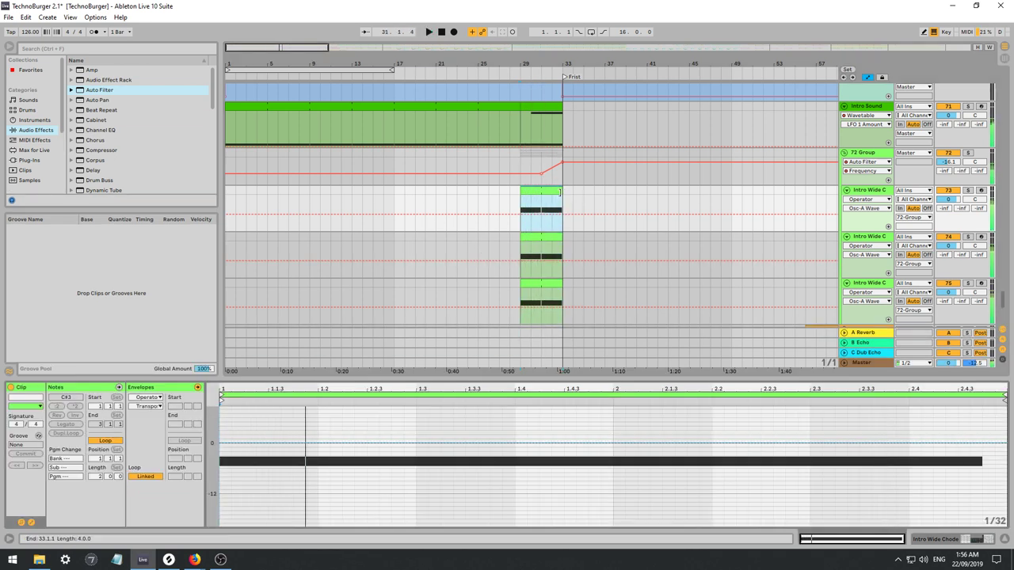
{"action": "key", "text": "space"}
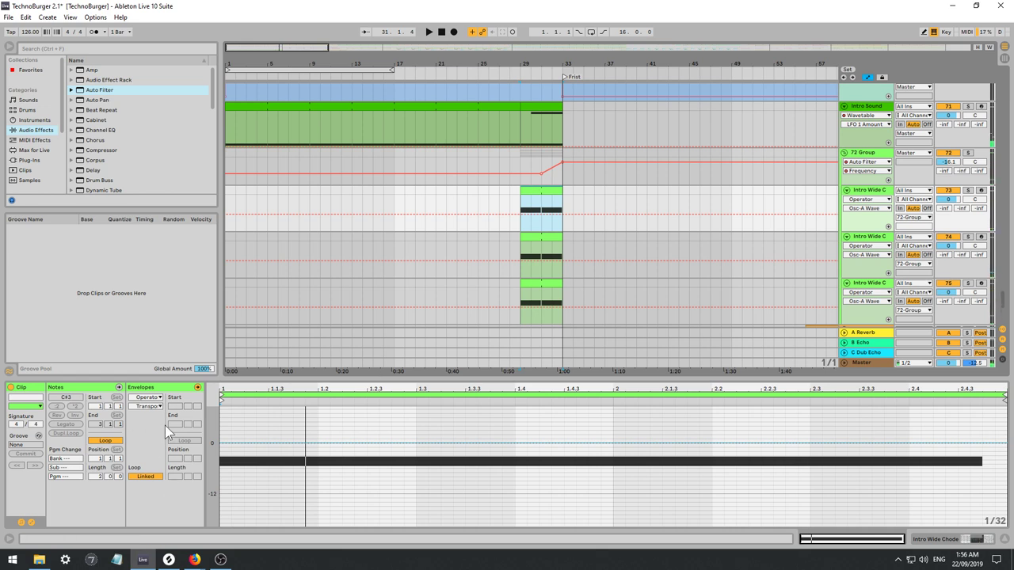
{"action": "left_click", "coordinate": [96, 476]}
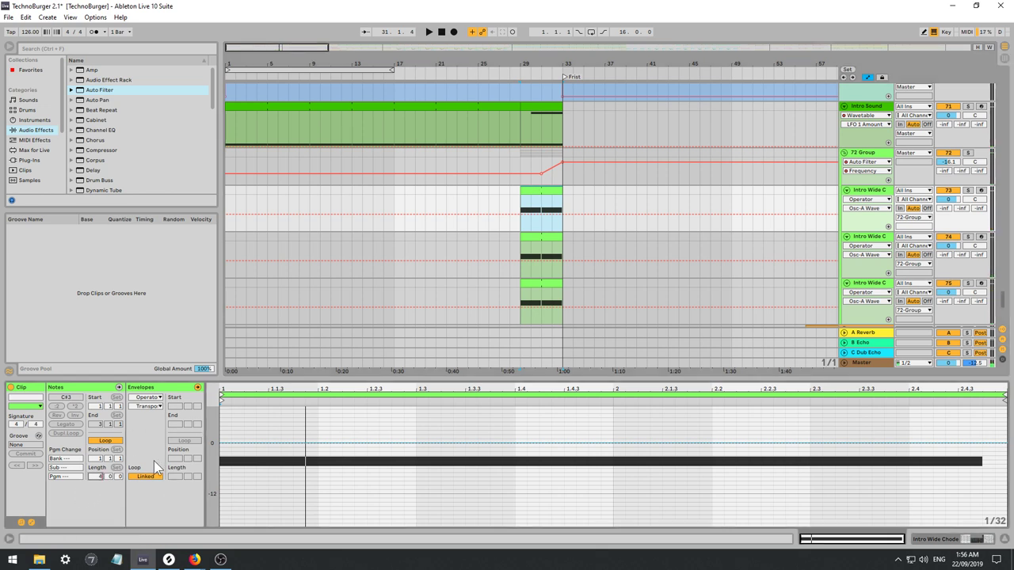
{"action": "type", "text": "4"}
{"action": "key", "text": "Return"}
{"action": "left_click", "coordinate": [544, 238]}
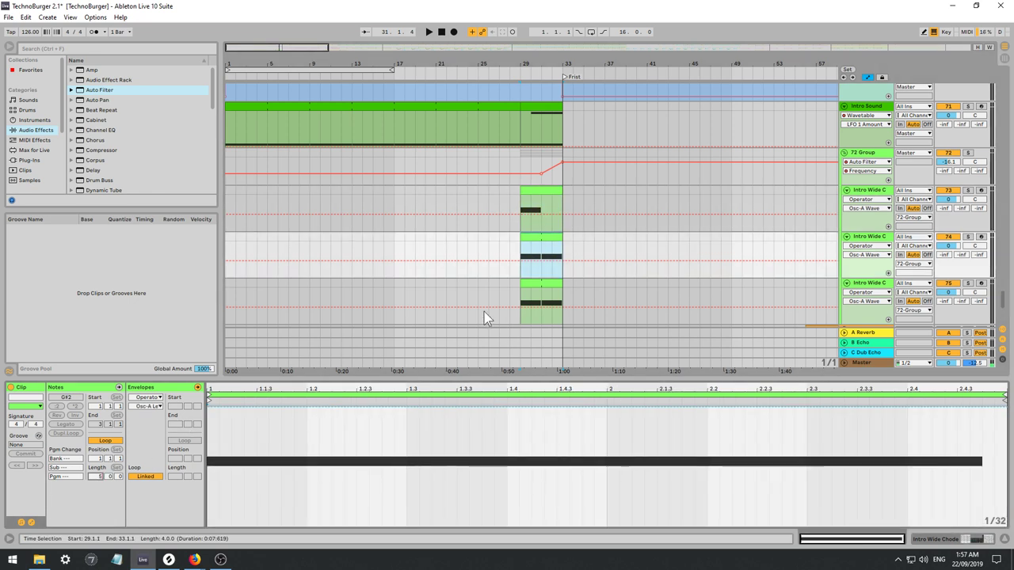
{"action": "left_click", "coordinate": [533, 286]}
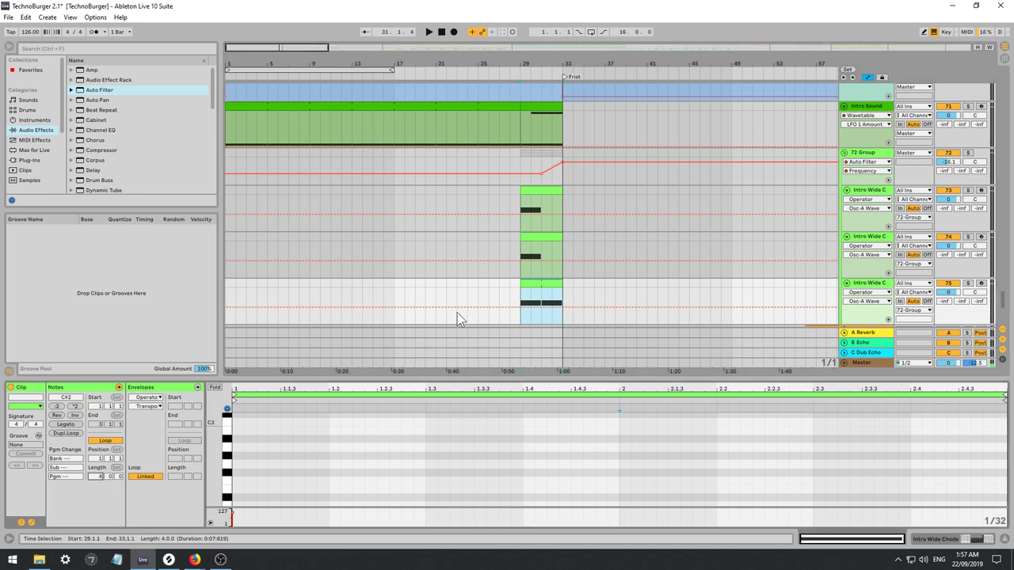
{"action": "key", "text": "Return"}
Stretch the C#2, G#2 and C#3 chord notes to each clip's end.
{"action": "scroll", "coordinate": [413, 467], "scroll_direction": "down", "scroll_amount": 2}
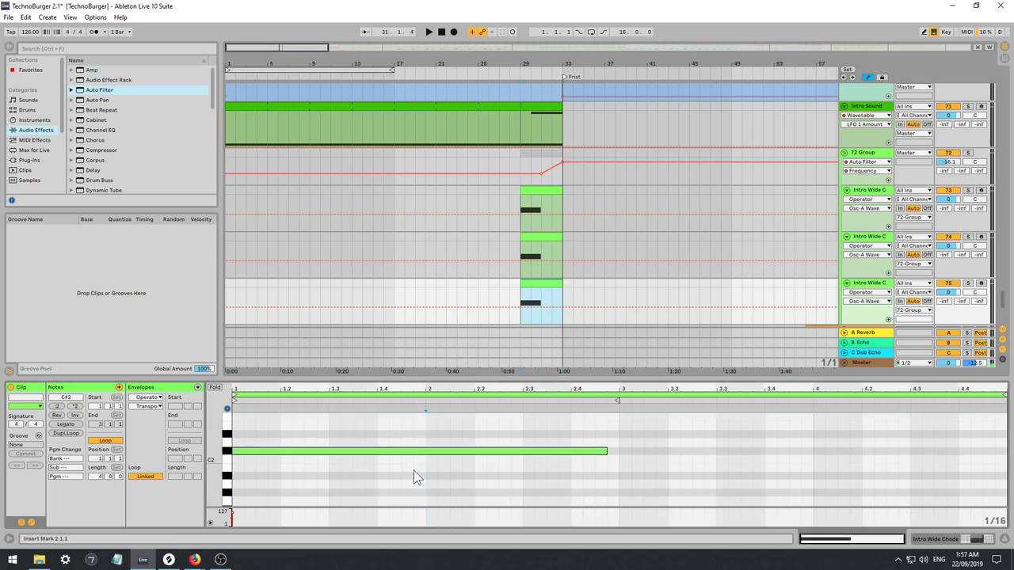
{"action": "left_click", "coordinate": [681, 438]}
{"action": "left_click_drag", "start_coordinate": [606, 450], "coordinate": [996, 462]}
{"action": "key", "text": "space"}
{"action": "left_click", "coordinate": [541, 236]}
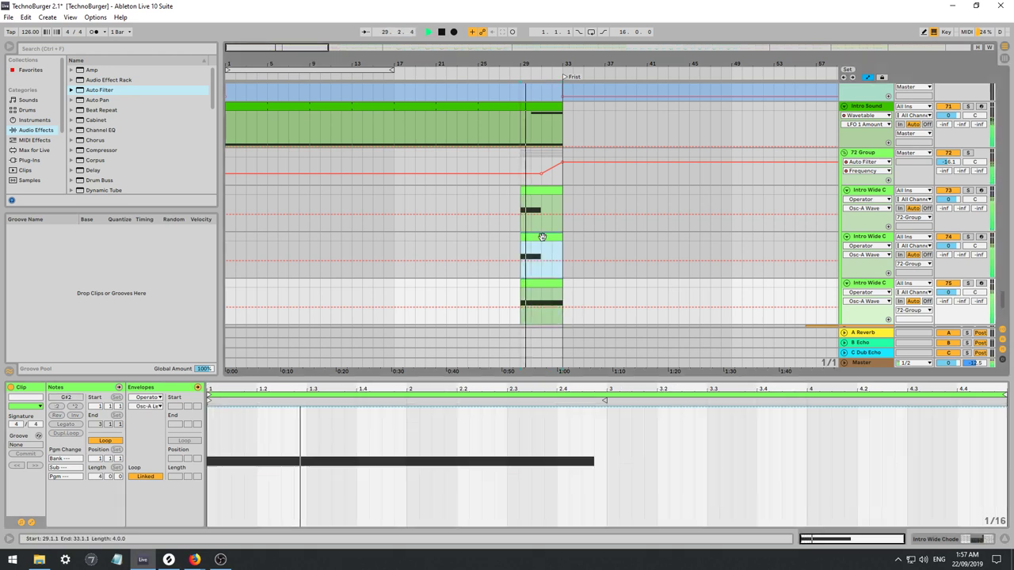
{"action": "left_click", "coordinate": [595, 430]}
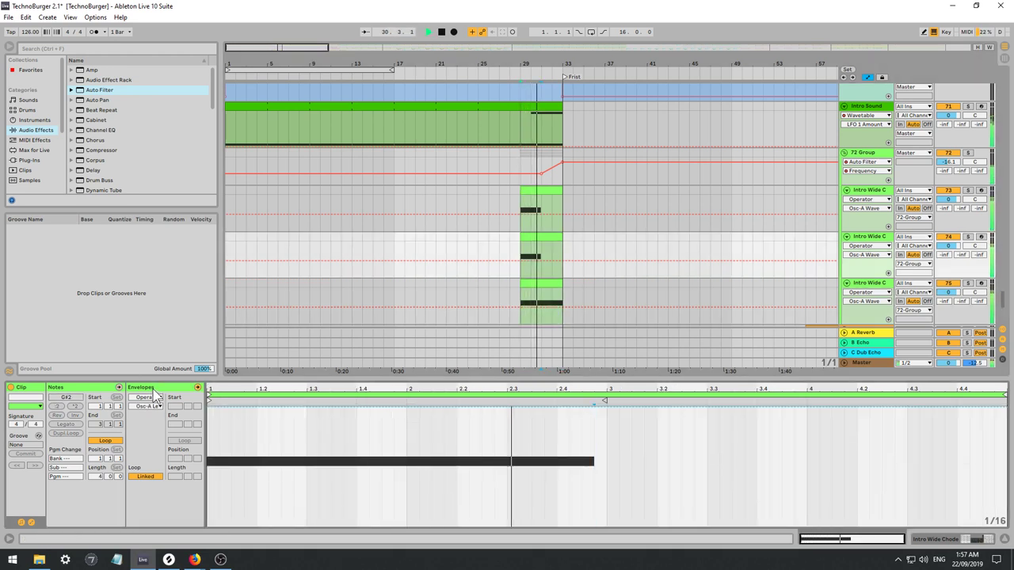
{"action": "left_click", "coordinate": [146, 390]}
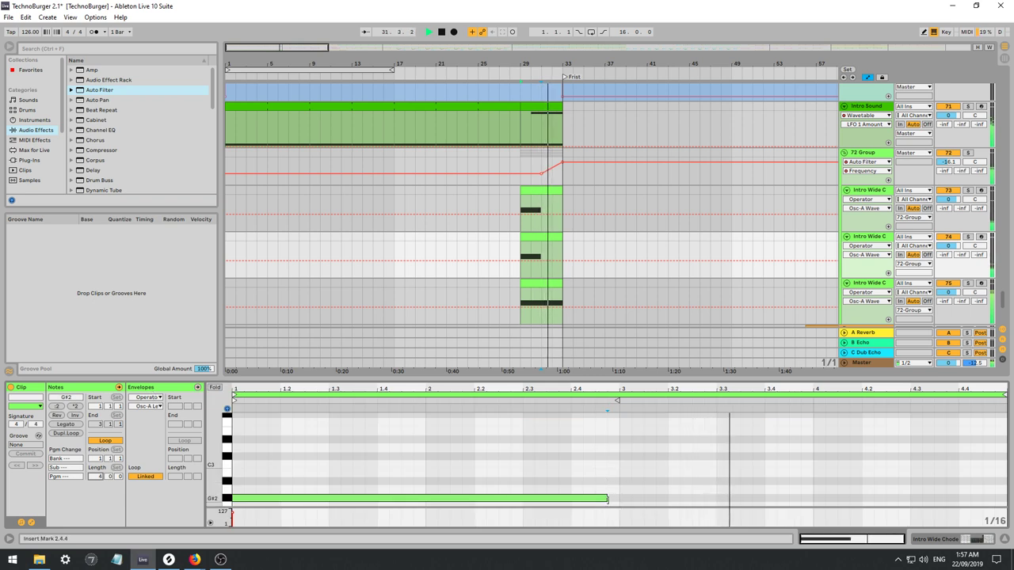
{"action": "left_click_drag", "start_coordinate": [607, 498], "coordinate": [1002, 496]}
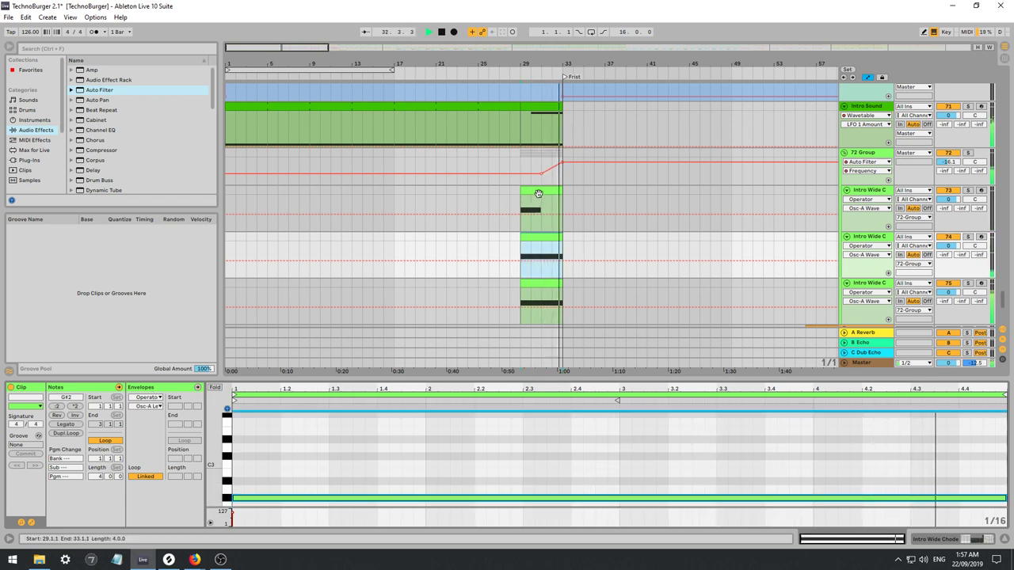
{"action": "left_click", "coordinate": [135, 391]}
{"action": "left_click", "coordinate": [134, 394]}
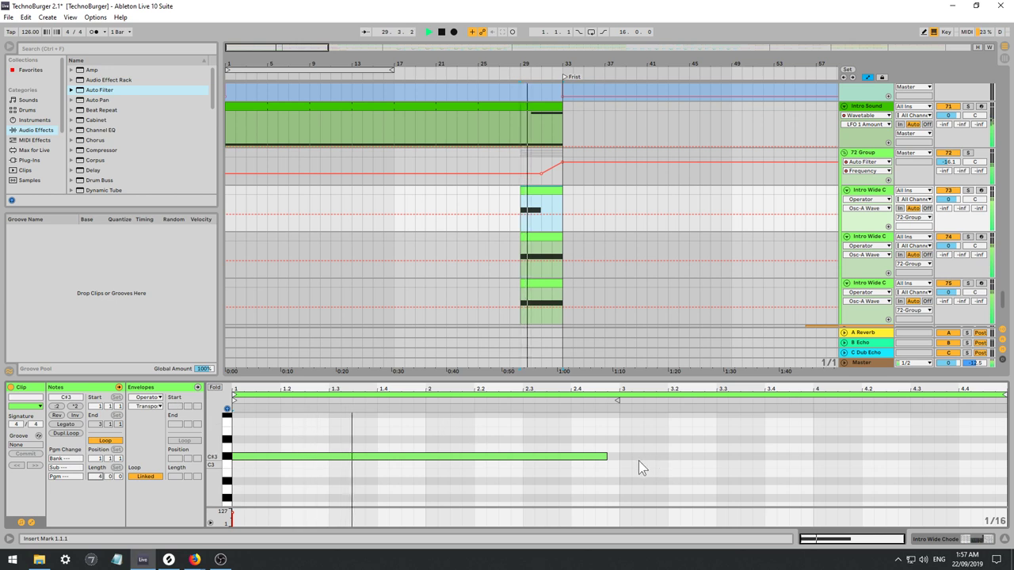
{"action": "left_click", "coordinate": [605, 456]}
{"action": "left_click_drag", "start_coordinate": [605, 455], "coordinate": [960, 439]}
Delete the bar 33 frequency point and lower the bar 29 point to 334 Hz.
{"action": "left_click", "coordinate": [560, 161]}
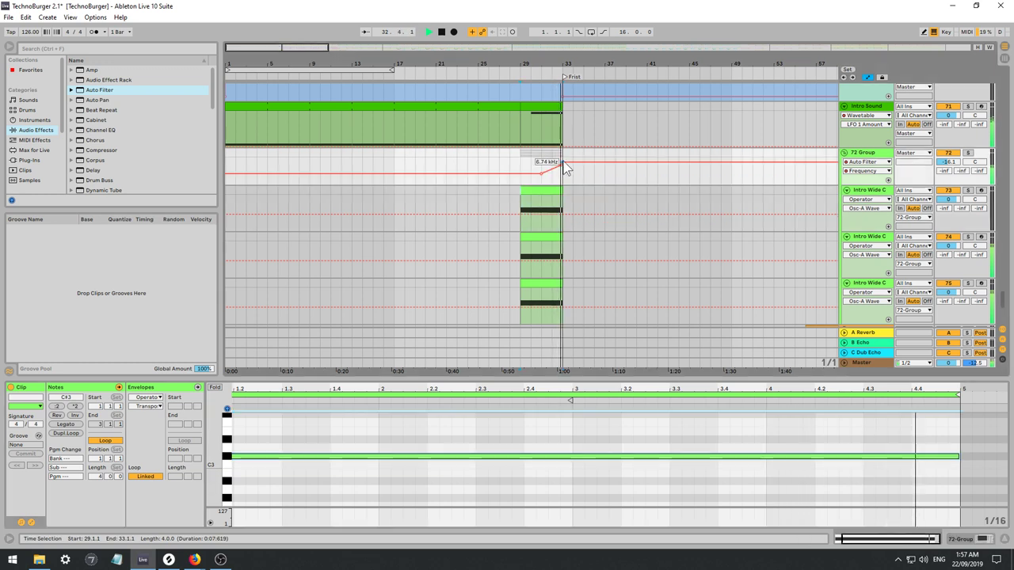
{"action": "key", "text": "space"}
{"action": "key", "text": "space"}
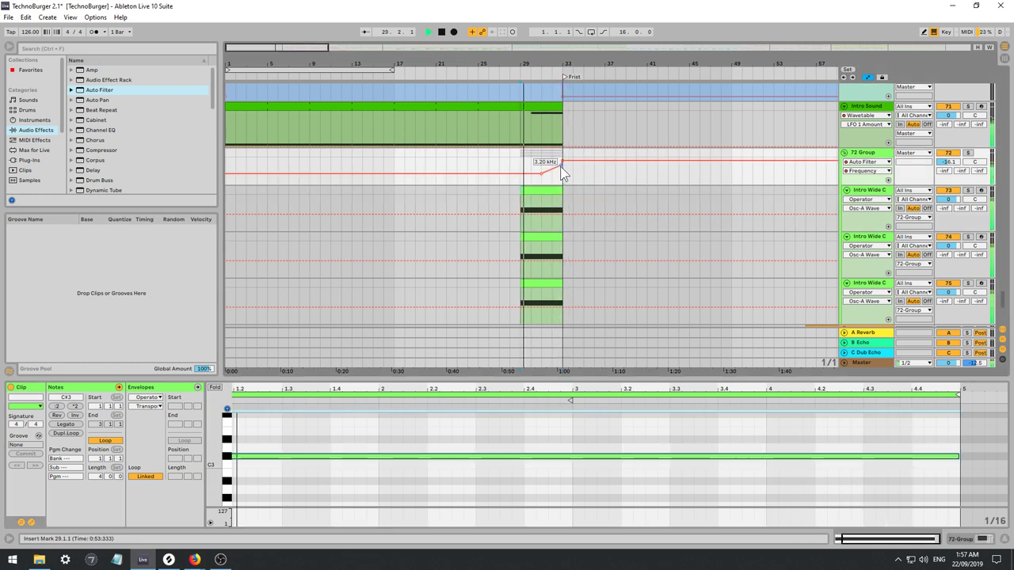
{"action": "left_click", "coordinate": [542, 173]}
{"action": "key", "text": "space"}
{"action": "key", "text": "space"}
{"action": "left_click_drag", "start_coordinate": [531, 167], "coordinate": [525, 176]}
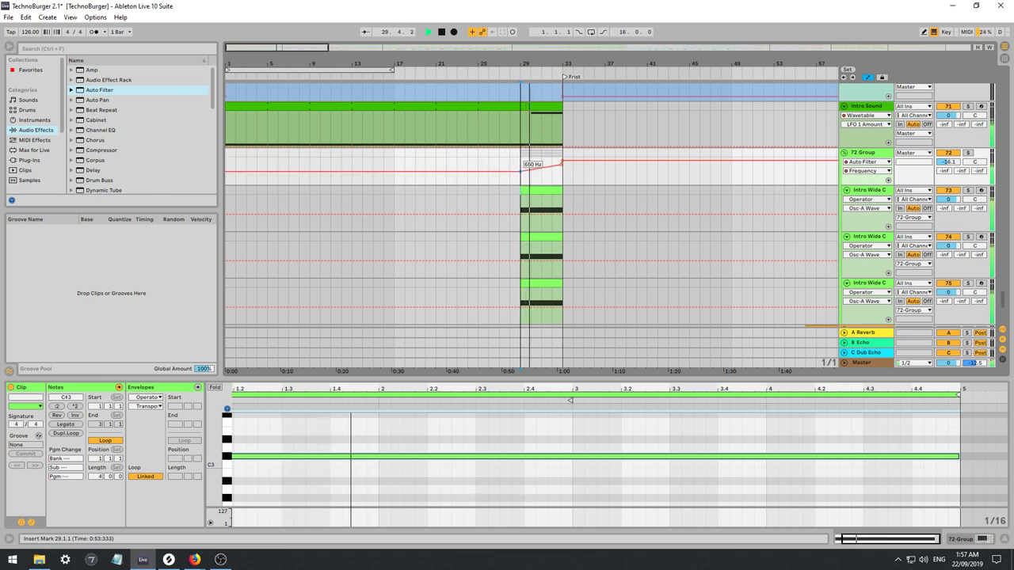
In the first Intro Wide C clip, remove the beat 2 Pitch Bend breakpoint so it ramps to beat 3.
{"action": "left_click", "coordinate": [527, 191]}
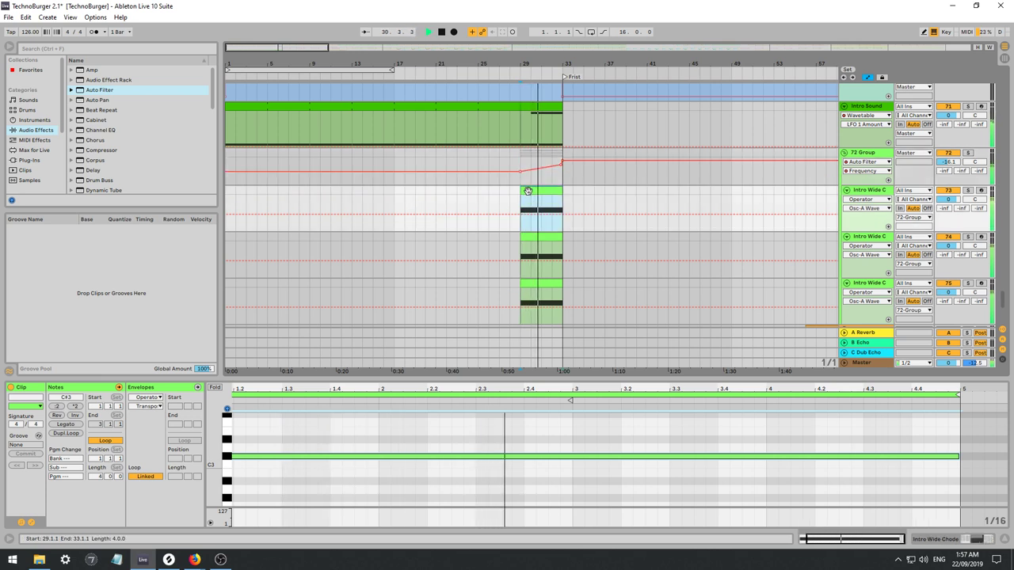
{"action": "left_click", "coordinate": [156, 397]}
{"action": "left_click", "coordinate": [154, 406]}
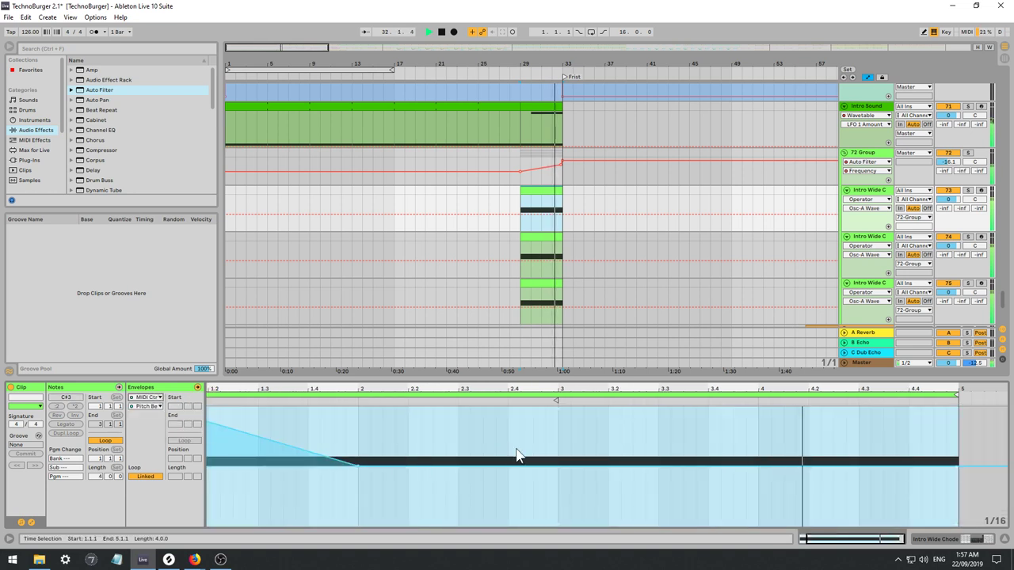
{"action": "left_click", "coordinate": [557, 466]}
{"action": "key", "text": "space"}
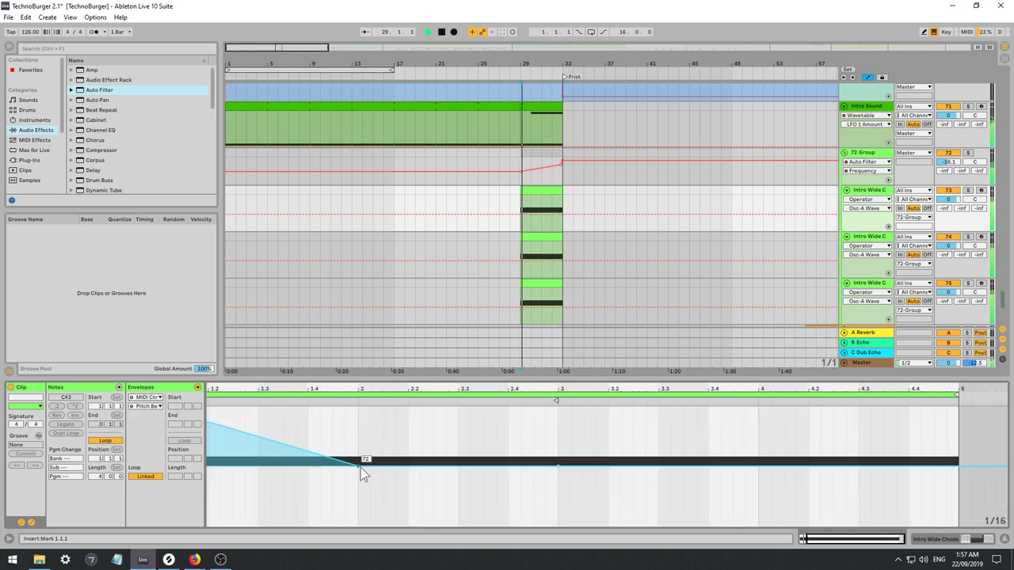
{"action": "key", "text": "space"}
{"action": "key", "text": "space"}
{"action": "left_click", "coordinate": [361, 467]}
{"action": "key", "text": "space"}
{"action": "key", "text": "space"}
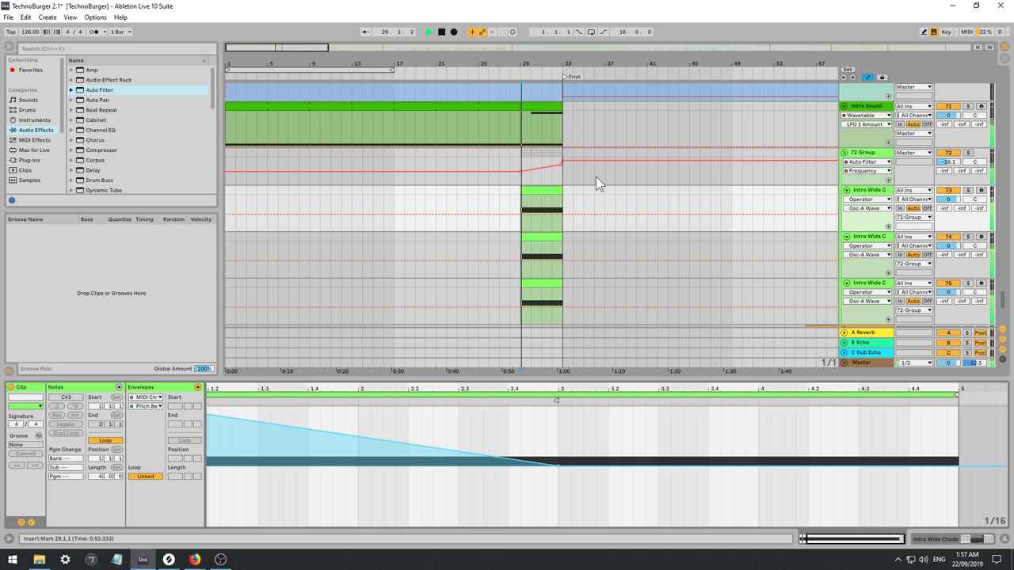
Remove the extra Pitch Bend breakpoints in the second and third clips so both ramp to beat 3.
{"action": "left_click", "coordinate": [547, 236]}
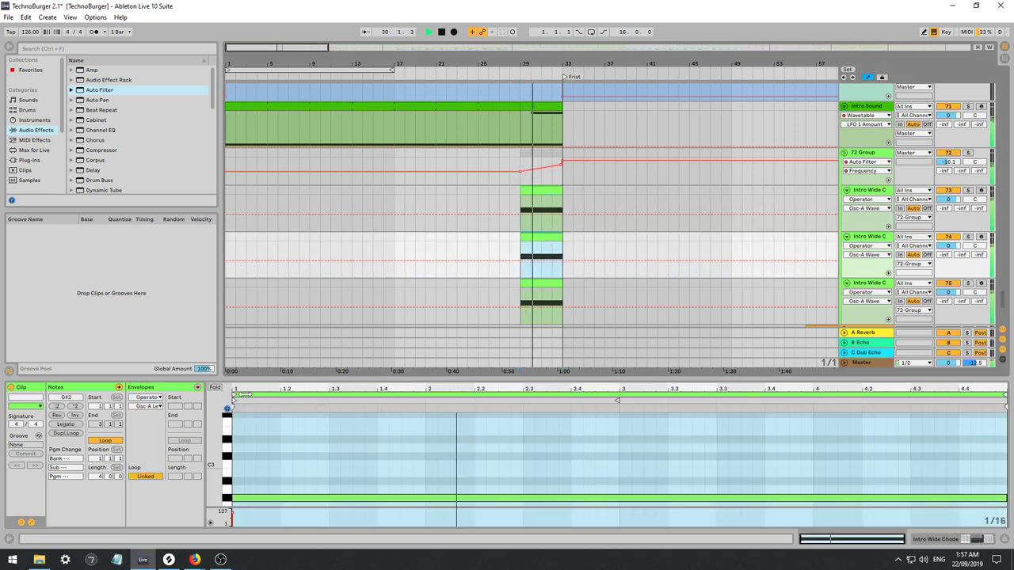
{"action": "left_click", "coordinate": [146, 390]}
{"action": "left_click", "coordinate": [148, 398]}
{"action": "left_click", "coordinate": [148, 405]}
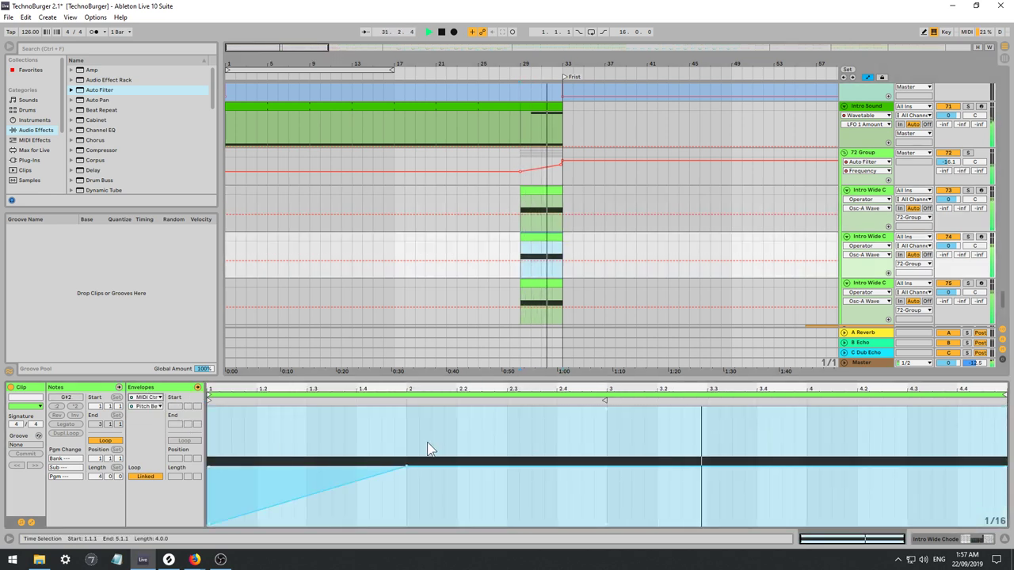
{"action": "left_click", "coordinate": [605, 465]}
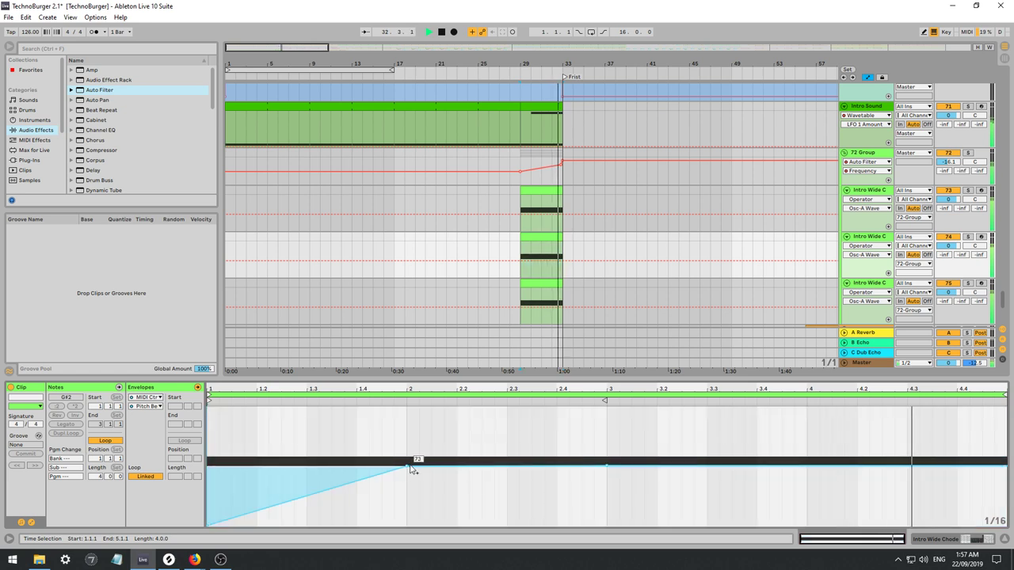
{"action": "left_click", "coordinate": [408, 467]}
{"action": "left_click", "coordinate": [537, 289]}
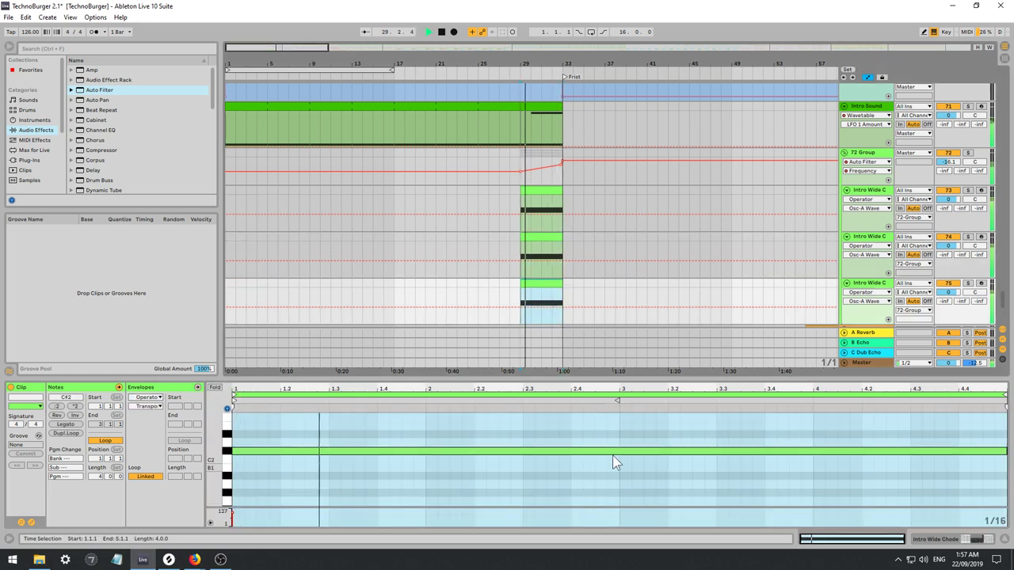
{"action": "left_click", "coordinate": [148, 396]}
{"action": "left_click", "coordinate": [148, 397]}
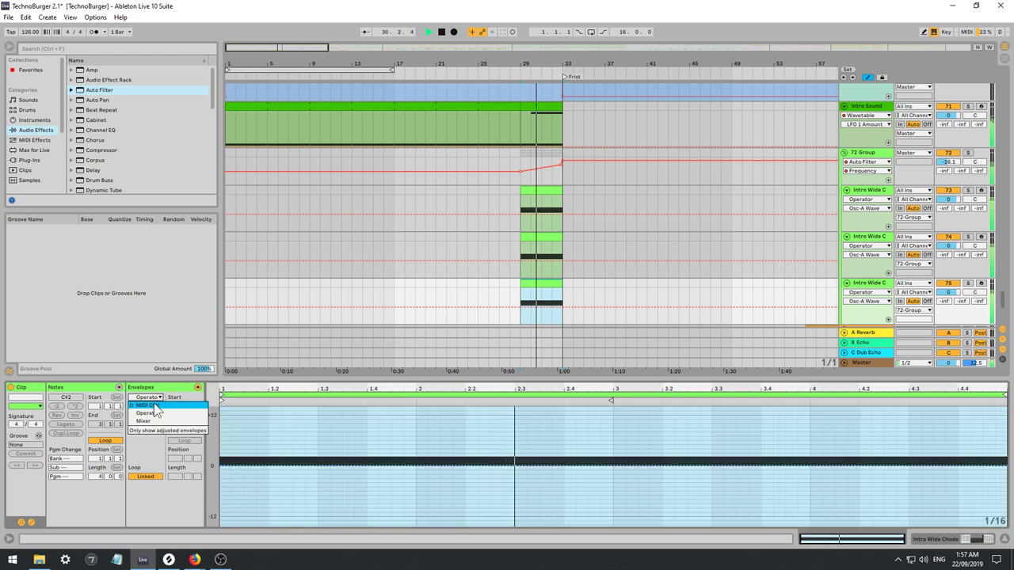
{"action": "left_click", "coordinate": [151, 405]}
{"action": "left_click", "coordinate": [607, 468]}
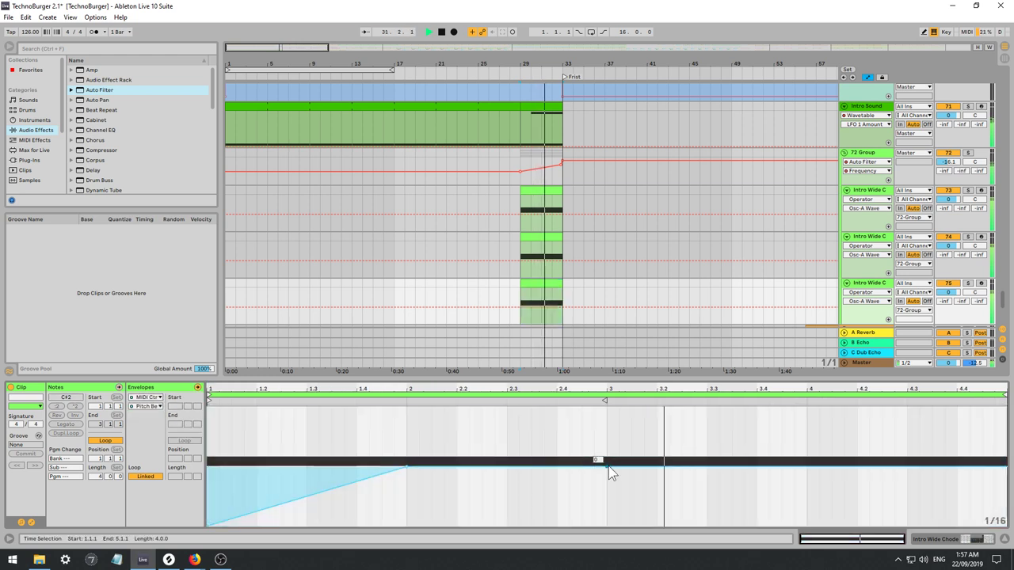
{"action": "left_click", "coordinate": [406, 467]}
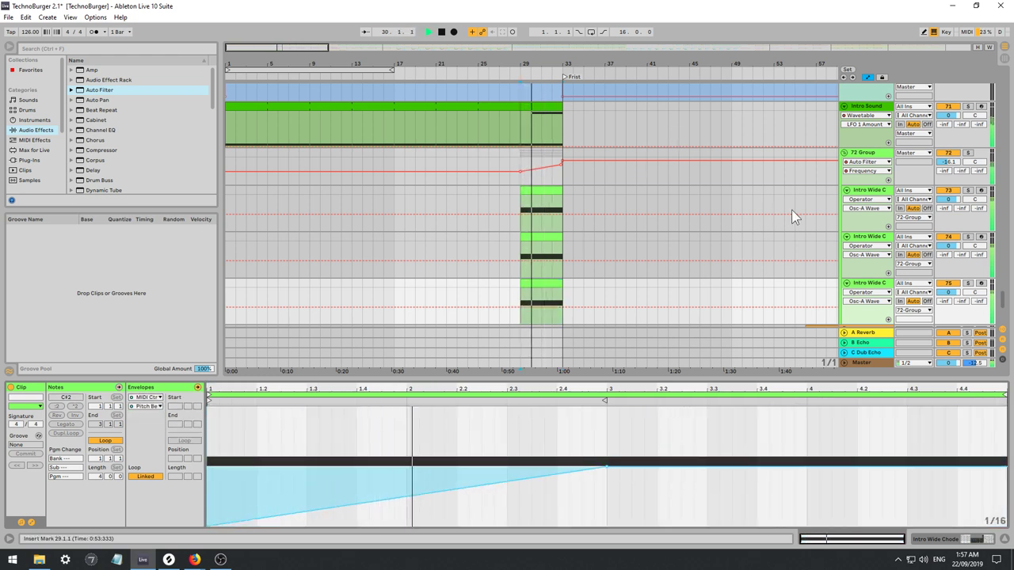
{"action": "left_click", "coordinate": [863, 154]}
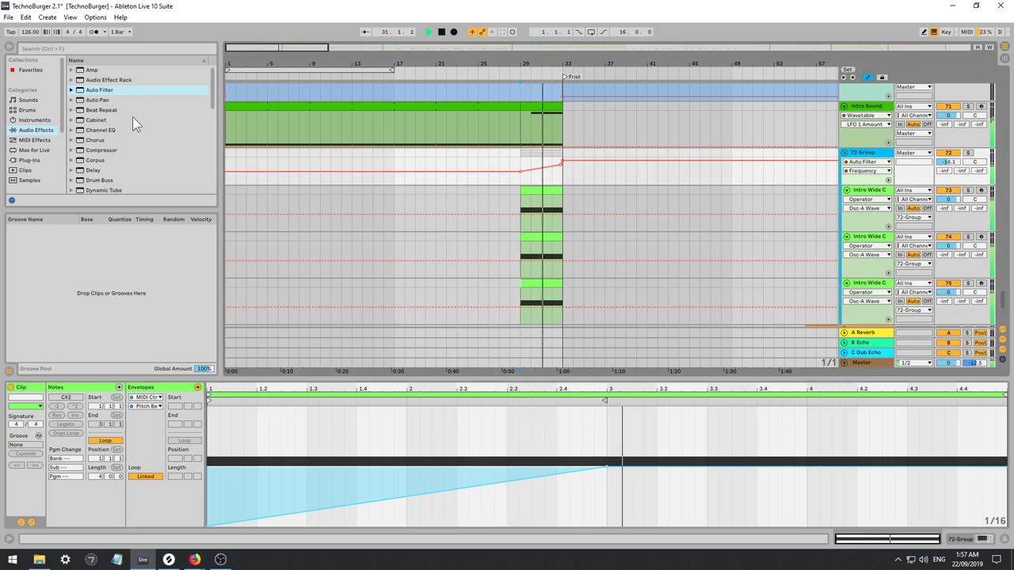
Load EQ Eight onto 72 Group and place it before the Auto Filter.
{"action": "scroll", "coordinate": [111, 119], "scroll_direction": "down", "scroll_amount": 2}
{"action": "left_click", "coordinate": [100, 168]}
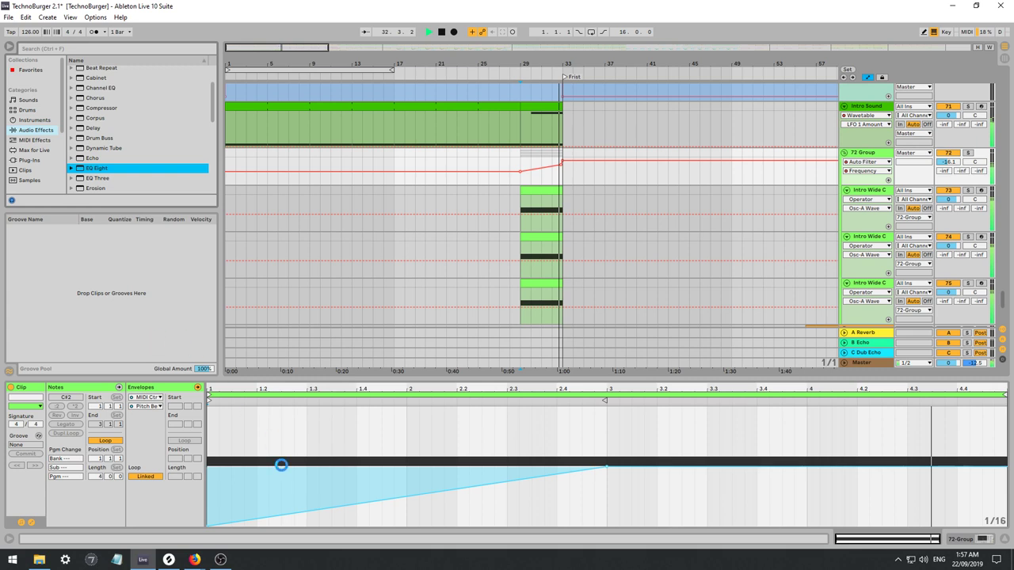
{"action": "key", "text": "Return"}
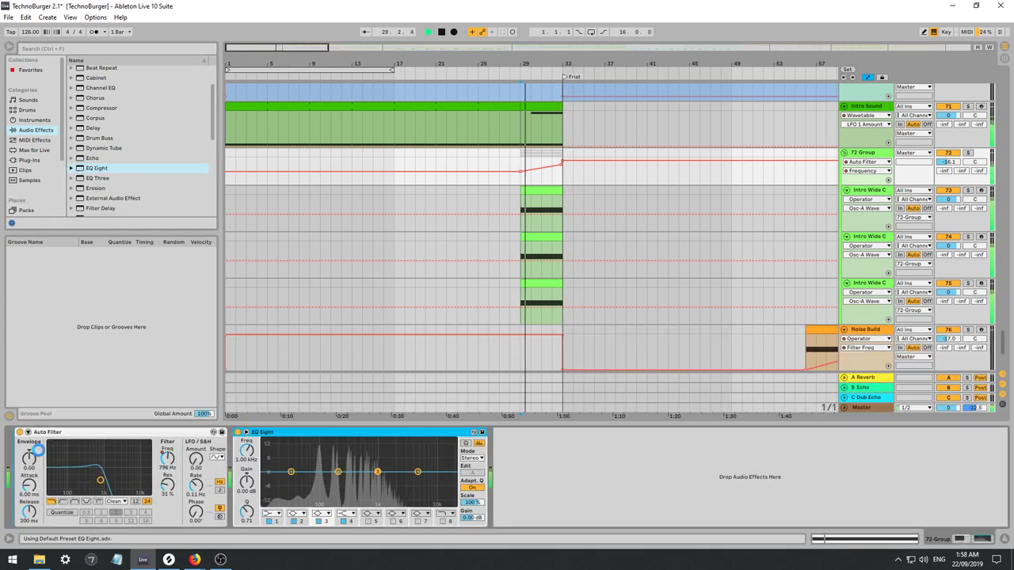
{"action": "left_click_drag", "start_coordinate": [263, 432], "coordinate": [72, 478]}
{"action": "key", "text": "space"}
Make EQ Eight band 1 a Low Cut near 91.8 Hz with a softer slope.
{"action": "left_click", "coordinate": [53, 514]}
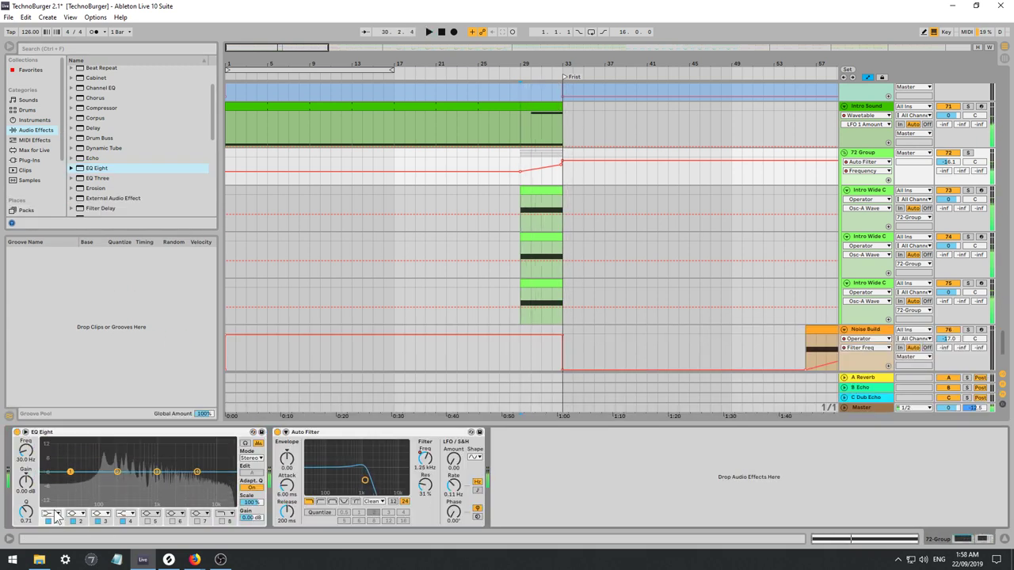
{"action": "left_click", "coordinate": [51, 459]}
{"action": "key", "text": "space"}
{"action": "left_click_drag", "start_coordinate": [71, 480], "coordinate": [98, 493]}
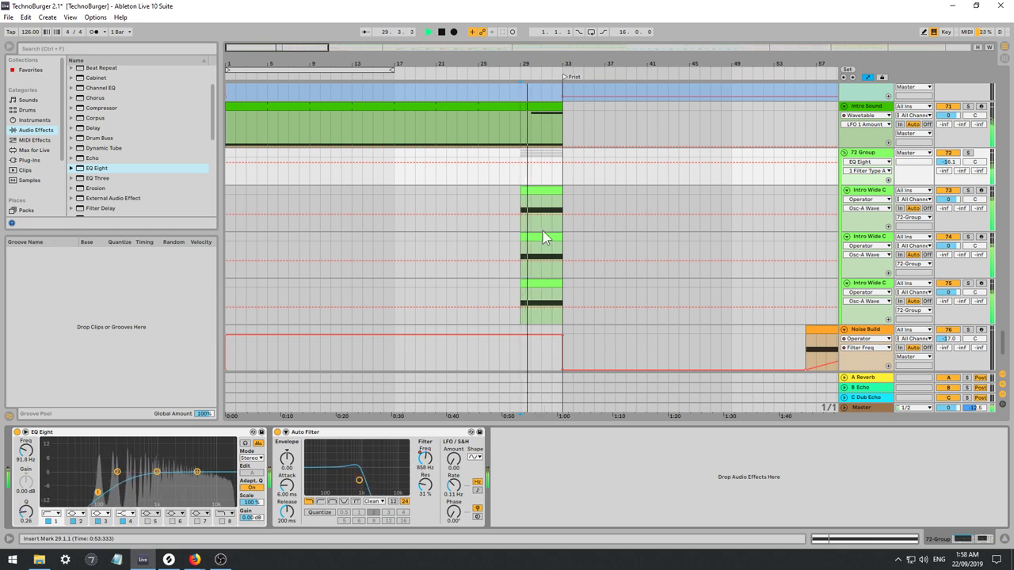
Raise the Intro Wide C Operator's pitch-bend range to +7 semitones.
{"action": "left_click", "coordinate": [870, 190]}
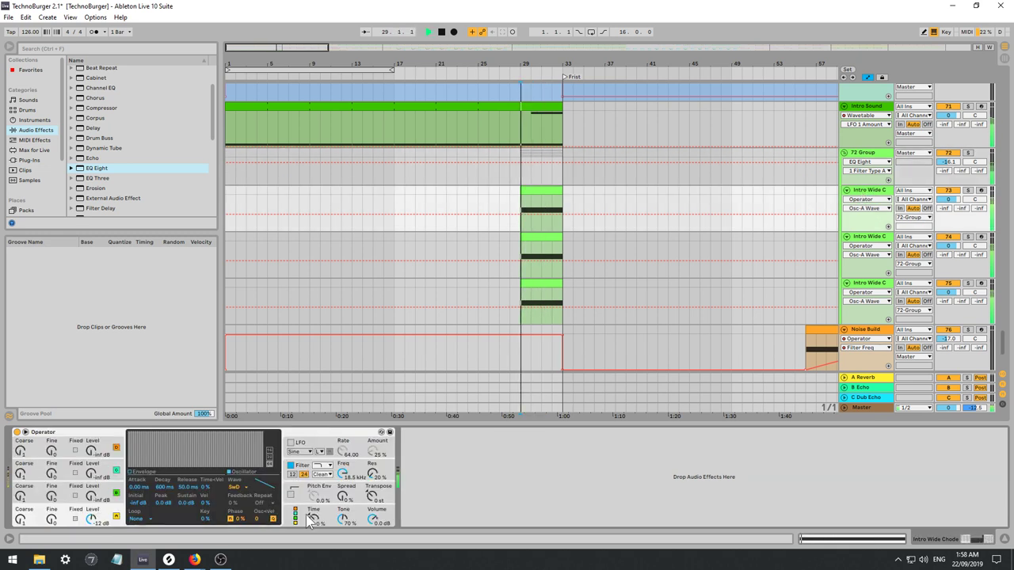
{"action": "key", "text": "space"}
{"action": "left_click_drag", "start_coordinate": [261, 490], "coordinate": [262, 479]}
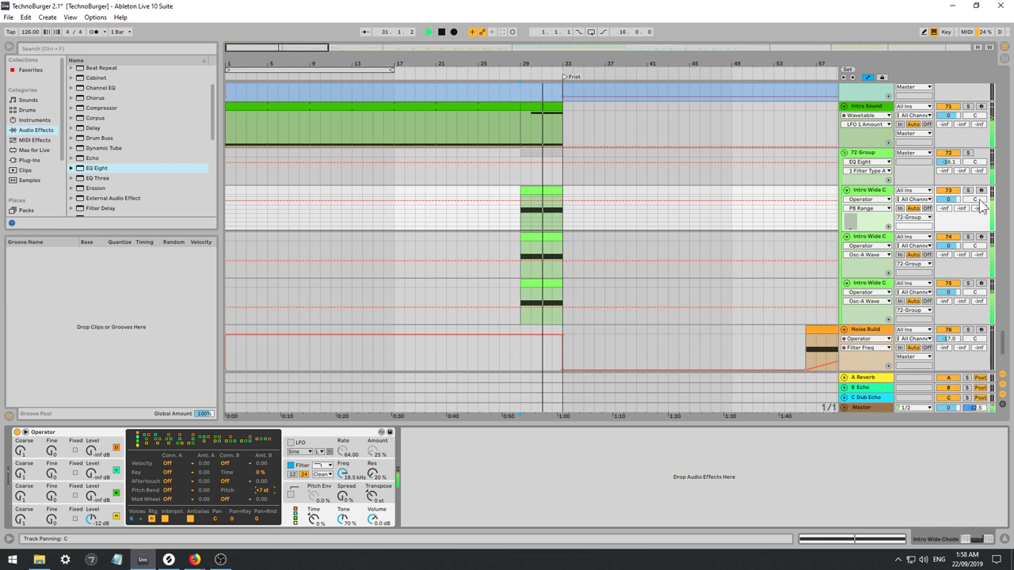
Pan track 73 to 50R and track 75 to 50L.
{"action": "left_click_drag", "start_coordinate": [976, 199], "coordinate": [975, 160]}
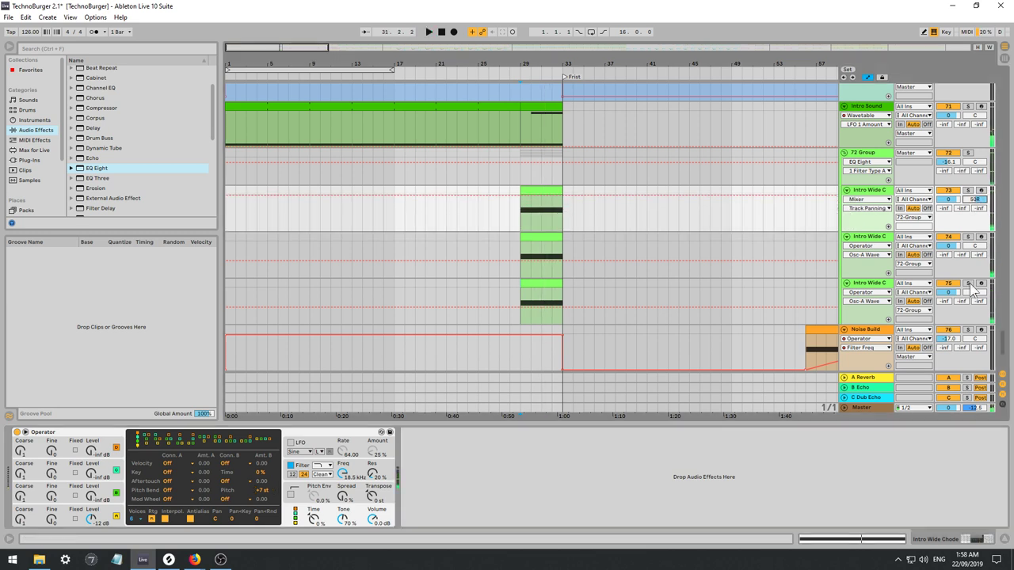
{"action": "left_click_drag", "start_coordinate": [974, 293], "coordinate": [974, 329]}
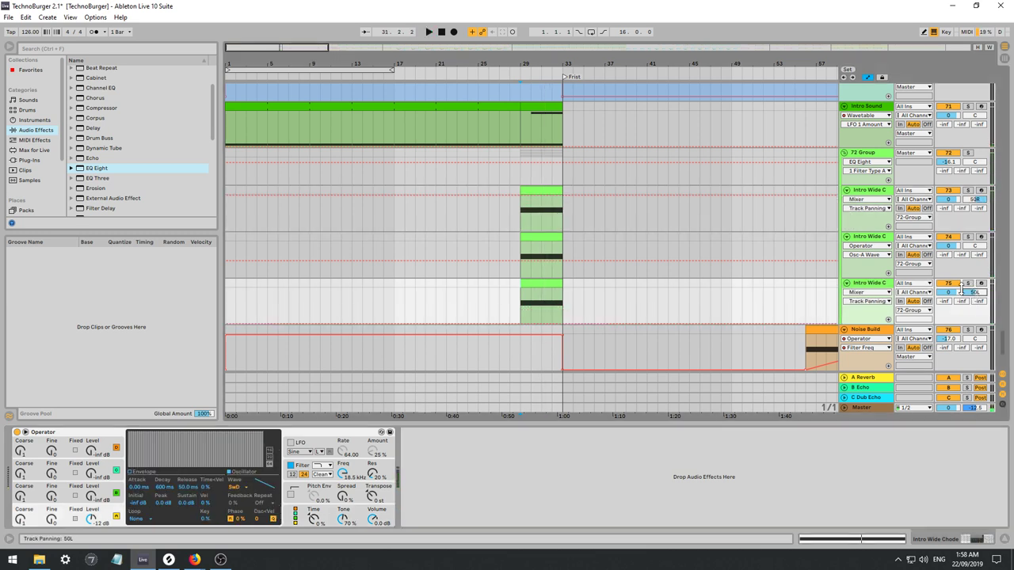
{"action": "key", "text": "space"}
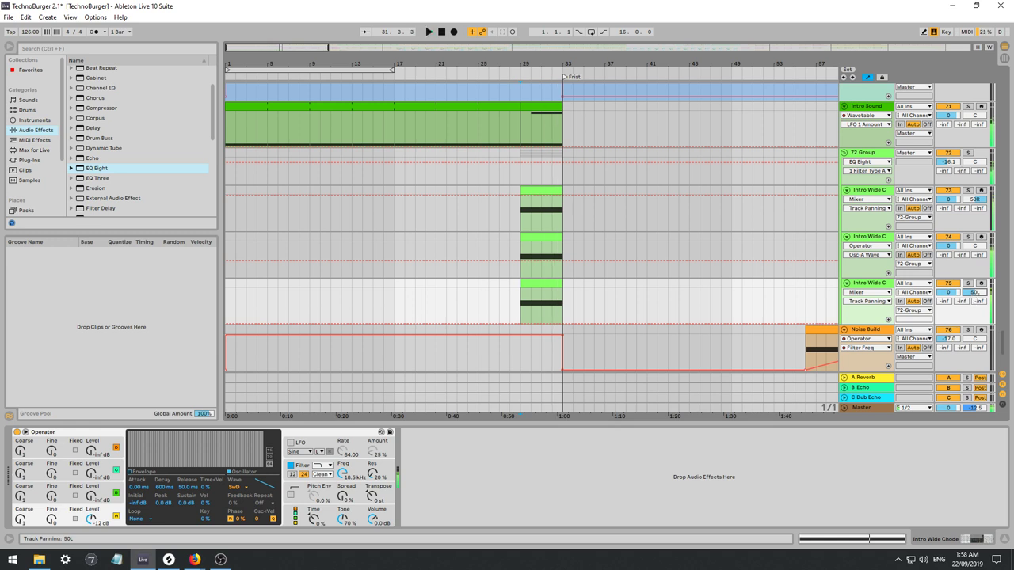
Recentre track 75's pan, add Utility, and draw a Balance ramp at bar 29 starting left.
{"action": "double_click", "coordinate": [974, 293]}
{"action": "scroll", "coordinate": [151, 168], "scroll_direction": "down", "scroll_amount": 5}
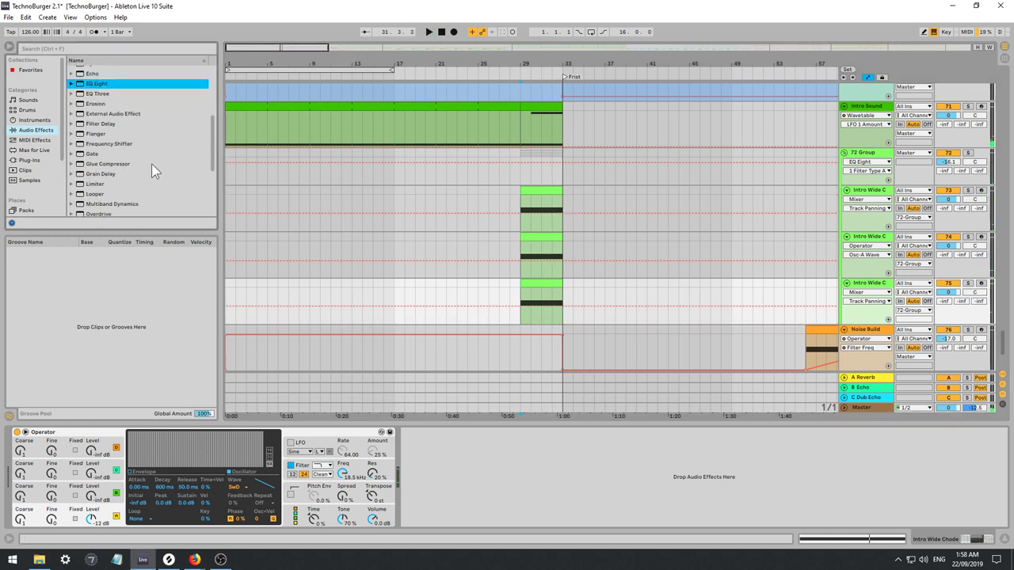
{"action": "scroll", "coordinate": [100, 213], "scroll_direction": "down", "scroll_amount": 1}
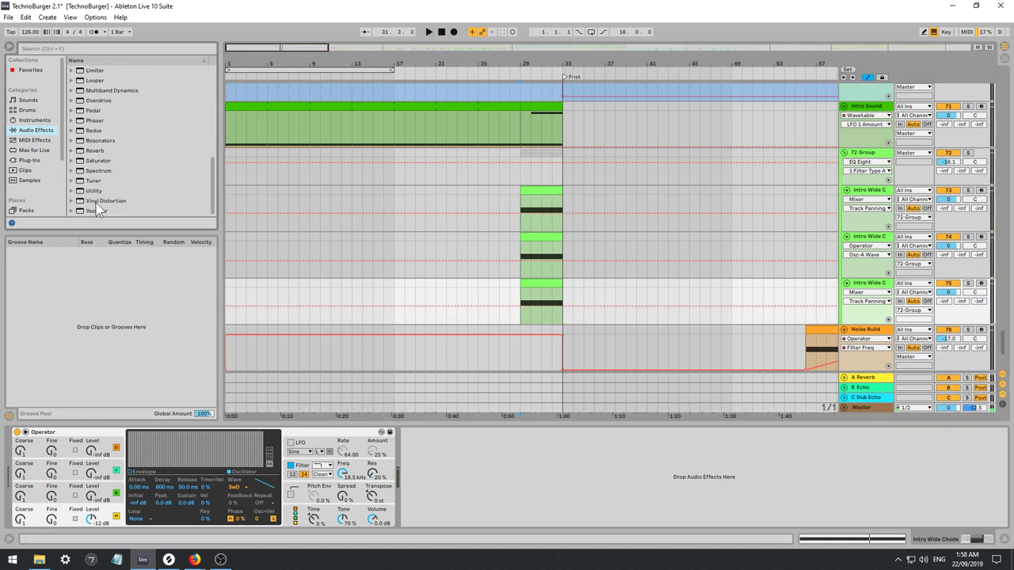
{"action": "left_click", "coordinate": [103, 190]}
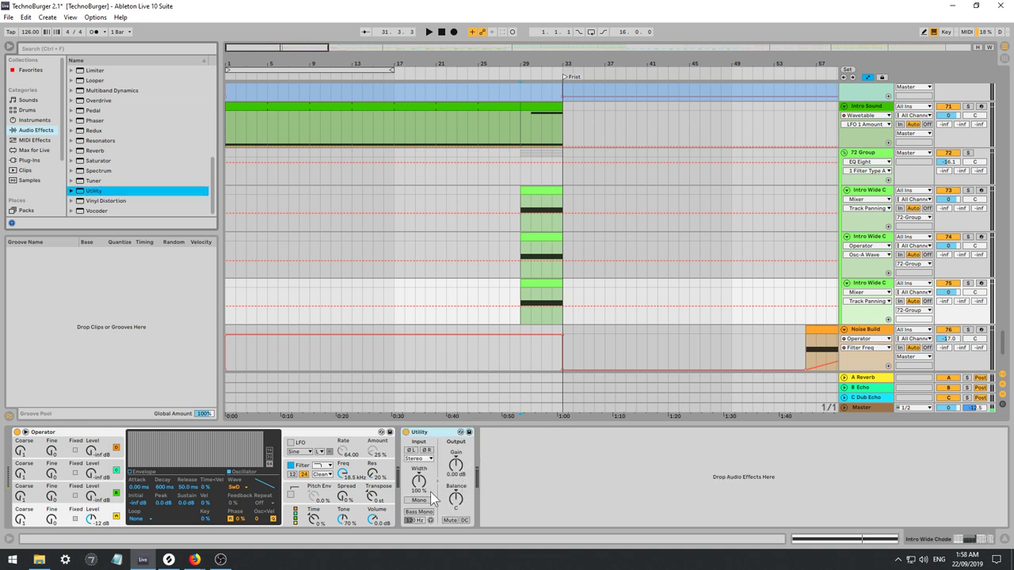
{"action": "left_click", "coordinate": [458, 499]}
{"action": "key", "text": "space"}
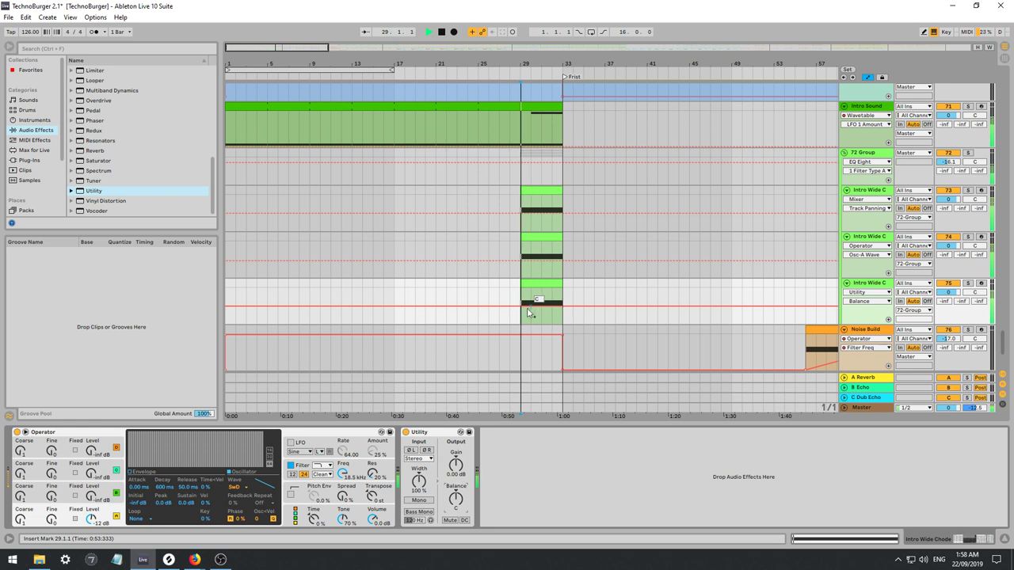
{"action": "left_click", "coordinate": [540, 306]}
{"action": "left_click_drag", "start_coordinate": [522, 306], "coordinate": [563, 307]}
{"action": "key", "text": "space"}
{"action": "key", "text": "space"}
{"action": "key", "text": "space"}
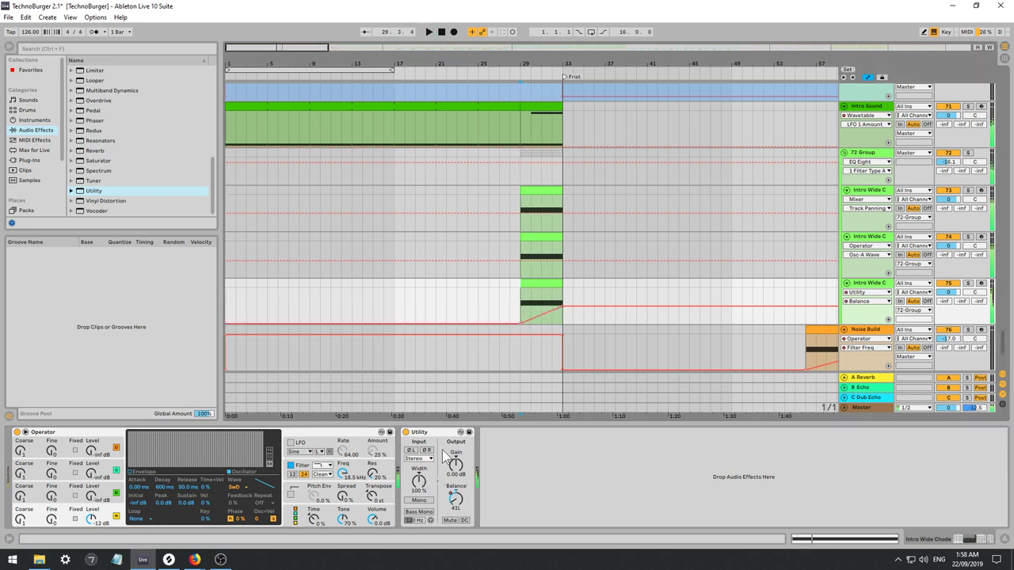
{"action": "left_click", "coordinate": [439, 434]}
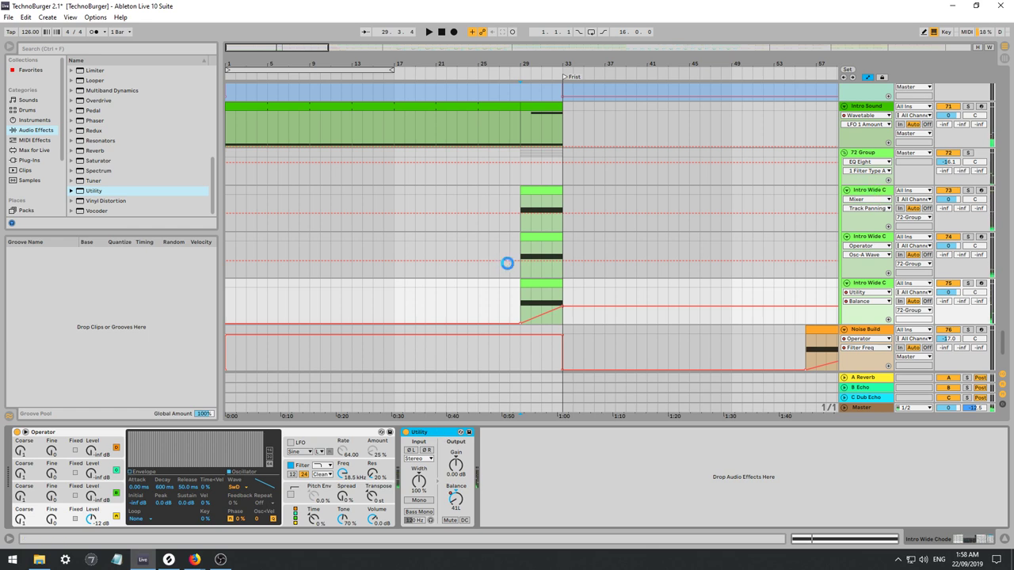
Draw track 73's Utility Balance ramp from the opposite side and re-enable automation.
{"action": "left_click", "coordinate": [572, 228]}
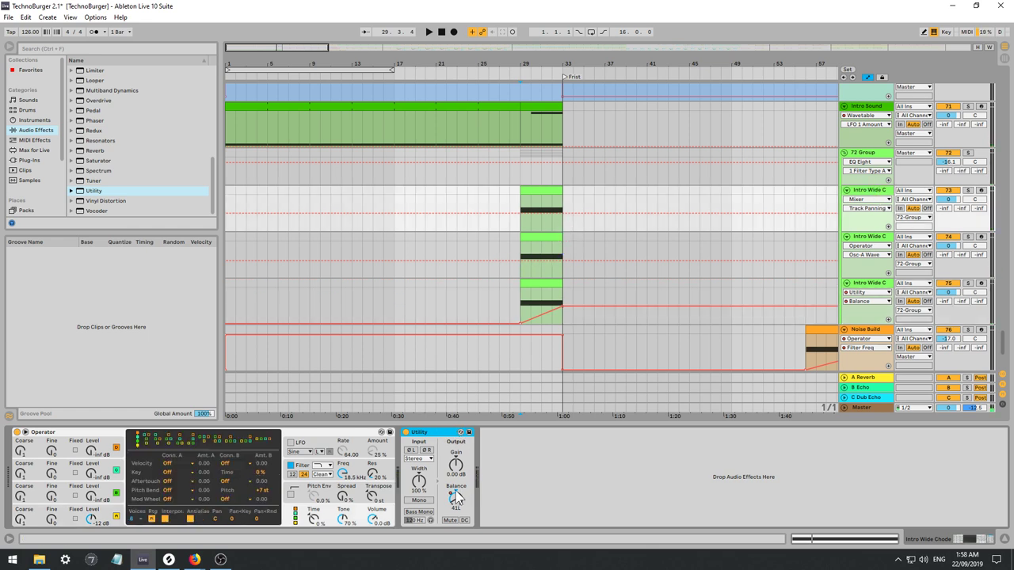
{"action": "left_click_drag", "start_coordinate": [456, 496], "coordinate": [457, 493]}
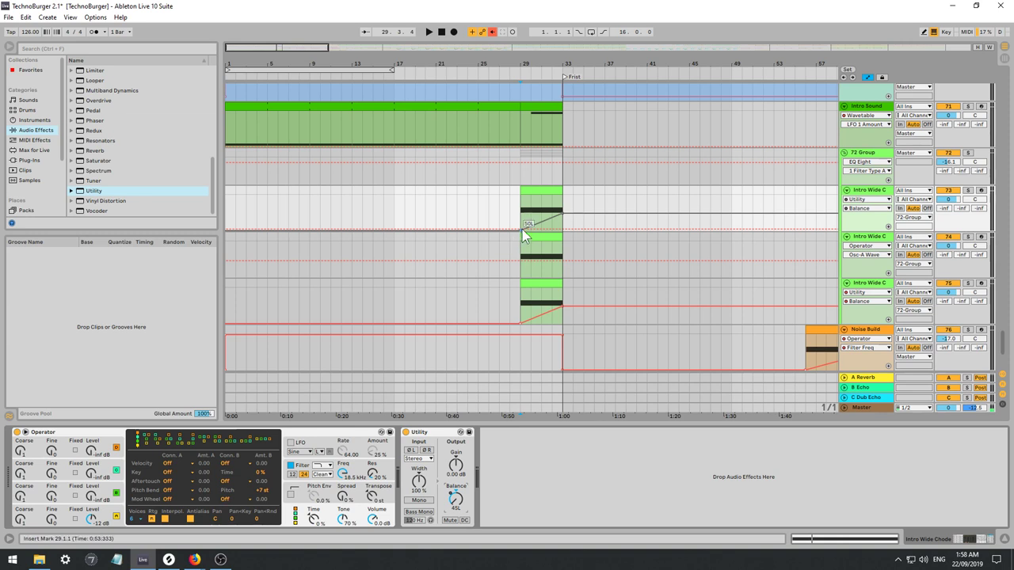
{"action": "left_click_drag", "start_coordinate": [522, 231], "coordinate": [523, 196]}
{"action": "key", "text": "space"}
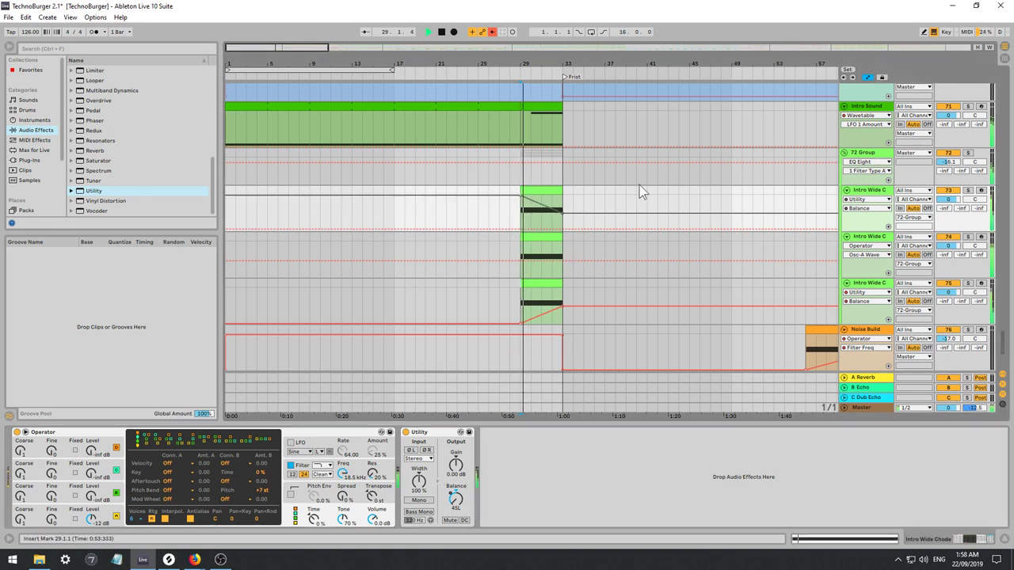
{"action": "left_click", "coordinate": [492, 31]}
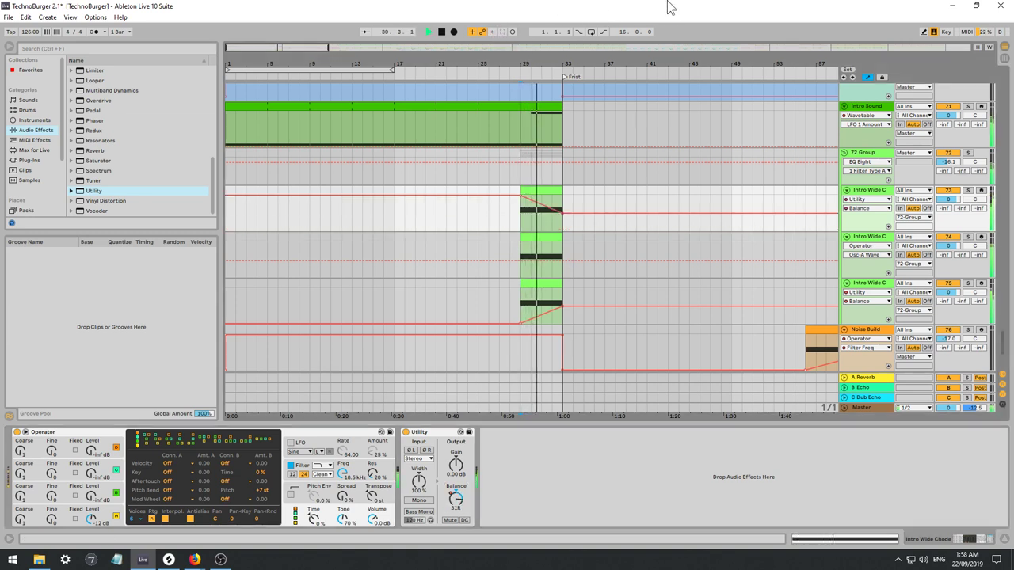
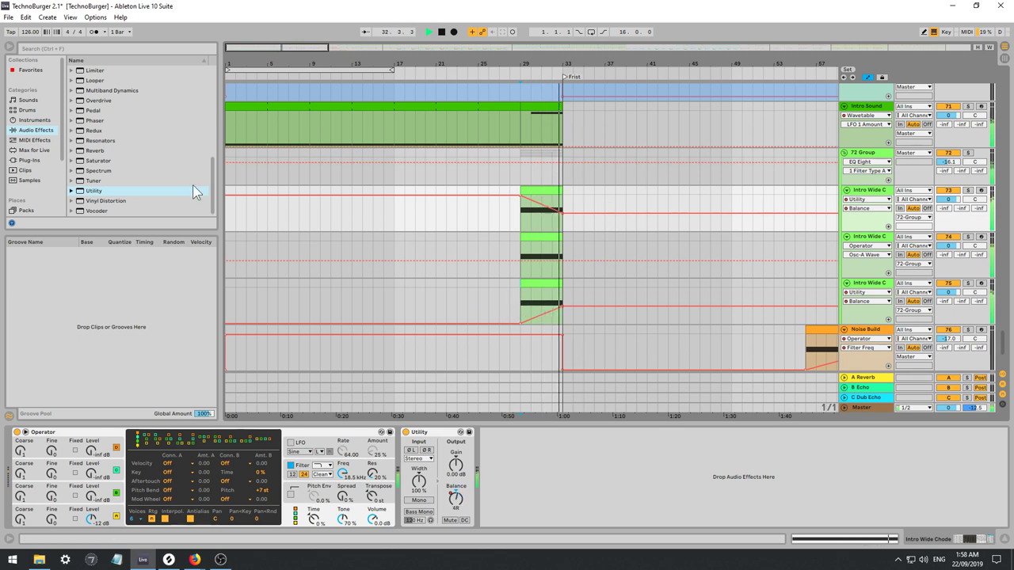
Restart playback near bar 27 and scroll up to tracks 20–24 (Chords, Kontakt, Drum Rack).
{"action": "left_click", "coordinate": [499, 220]}
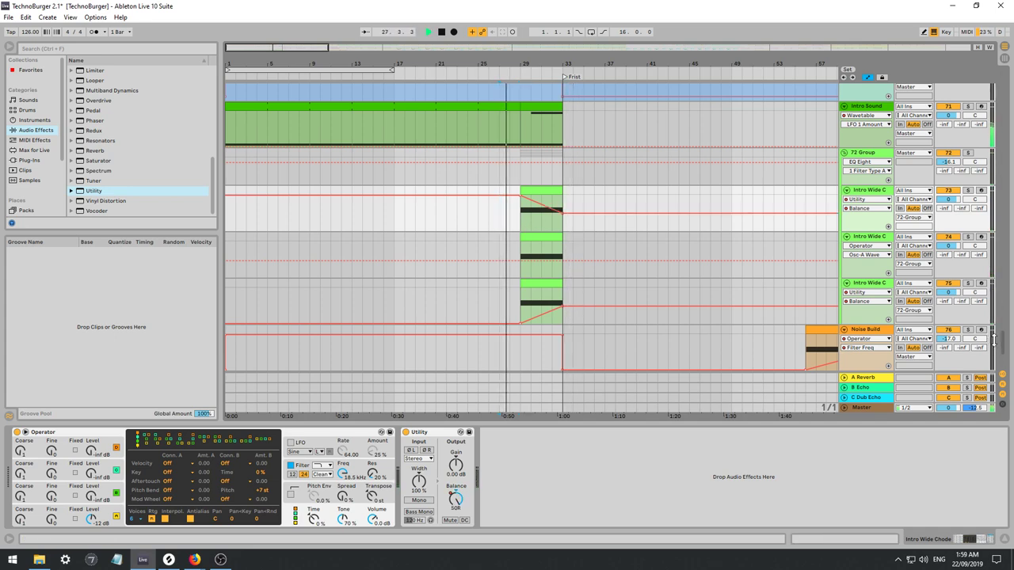
{"action": "scroll", "coordinate": [1000, 338], "scroll_direction": "up", "scroll_amount": 1}
{"action": "left_click_drag", "start_coordinate": [1001, 338], "coordinate": [1010, 164]}
Select the Chords track and the short section after its clip.
{"action": "scroll", "coordinate": [582, 255], "scroll_direction": "down", "scroll_amount": 1}
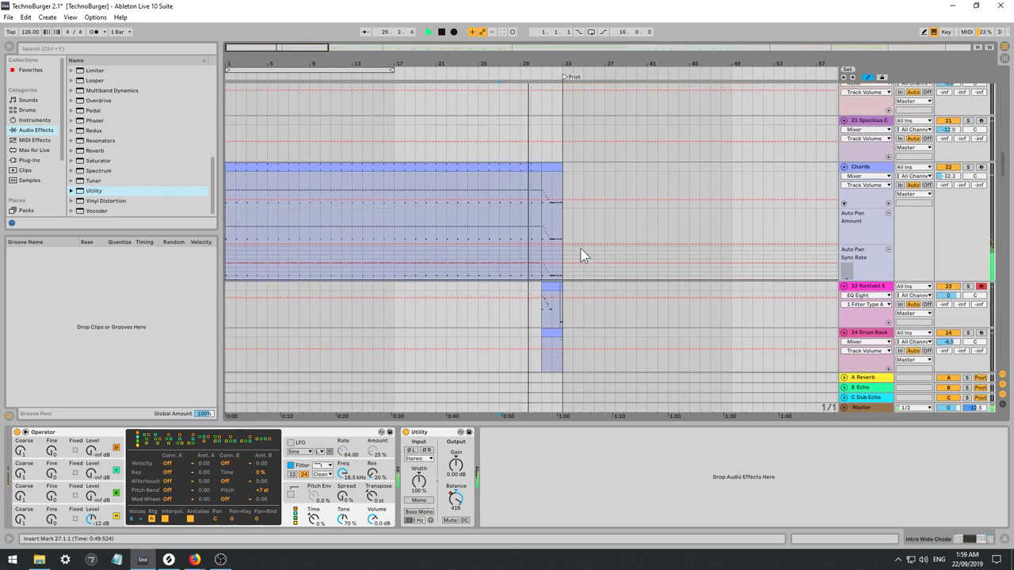
{"action": "left_click", "coordinate": [542, 169]}
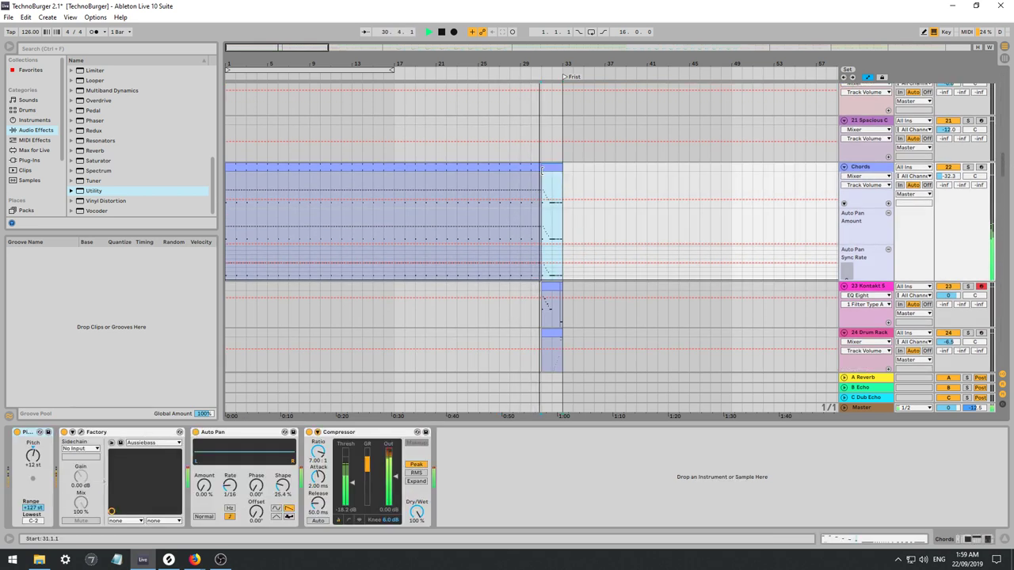
{"action": "left_click", "coordinate": [538, 168]}
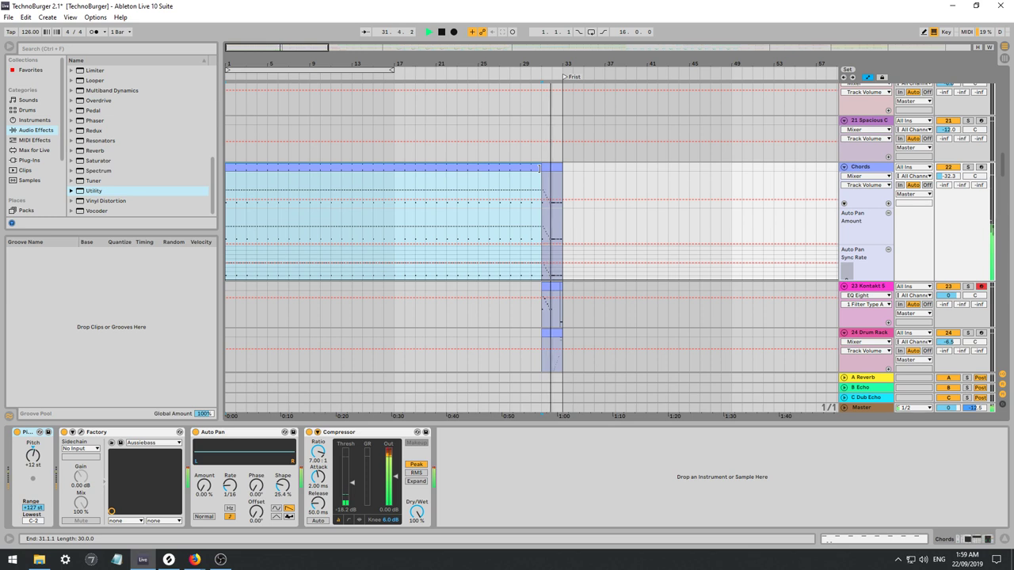
{"action": "left_click", "coordinate": [552, 220]}
Raise the 24 Drum Rack track's volume up from -6.5 dB.
{"action": "scroll", "coordinate": [602, 237], "scroll_direction": "down", "scroll_amount": 3}
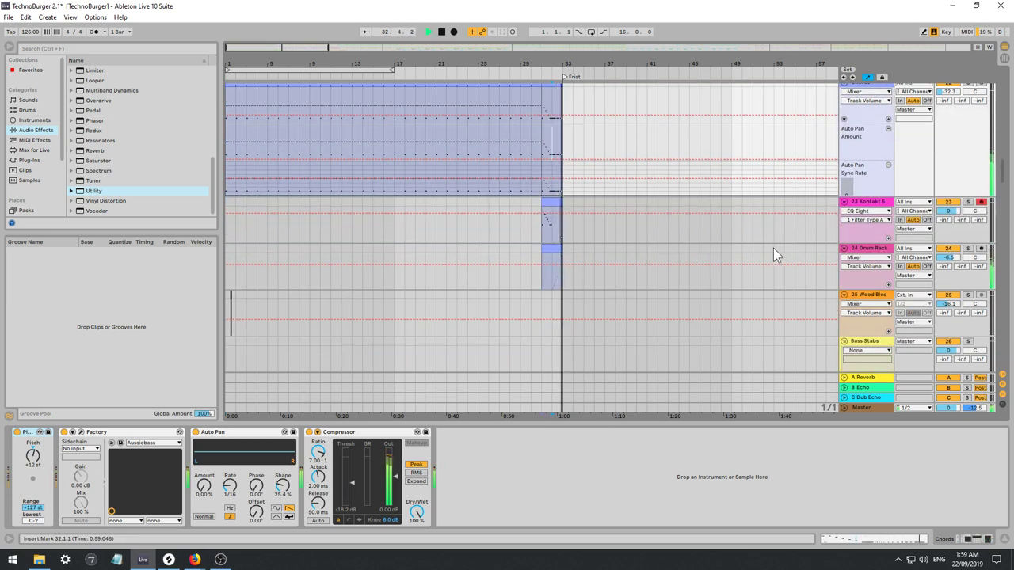
{"action": "scroll", "coordinate": [773, 248], "scroll_direction": "down", "scroll_amount": 15}
{"action": "scroll", "coordinate": [780, 269], "scroll_direction": "down", "scroll_amount": 12}
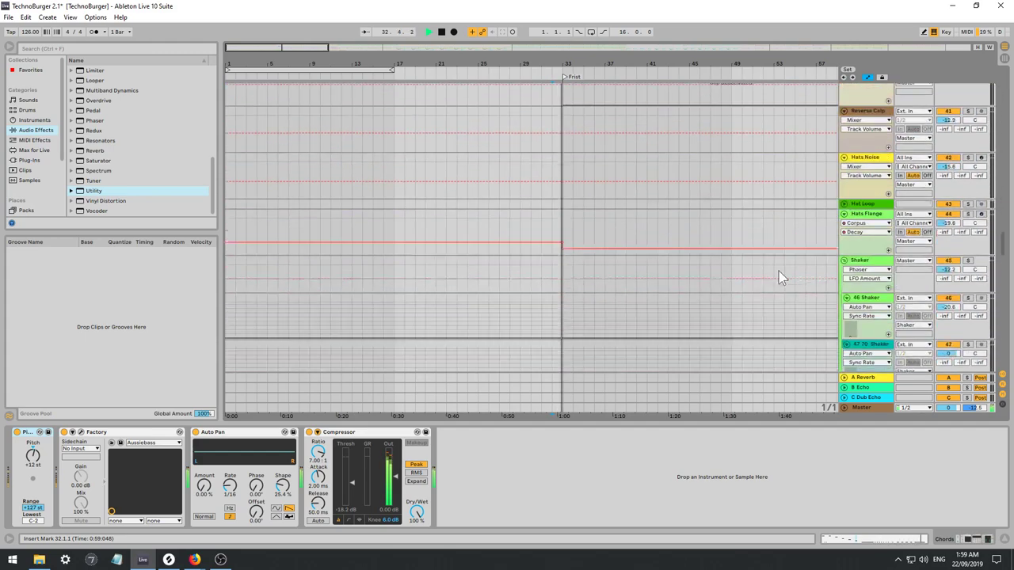
{"action": "scroll", "coordinate": [1002, 254], "scroll_direction": "up", "scroll_amount": 20}
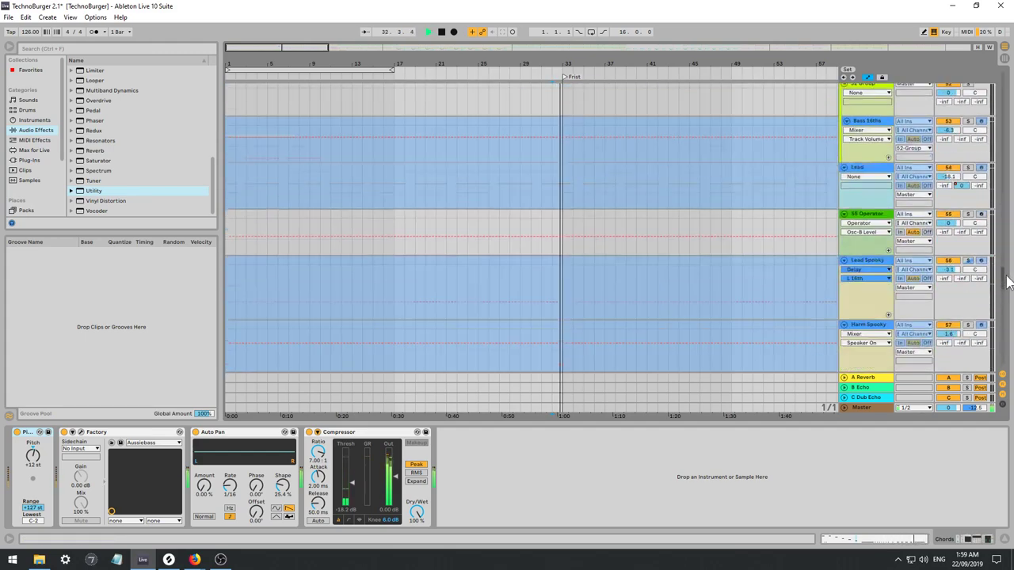
{"action": "scroll", "coordinate": [951, 251], "scroll_direction": "down", "scroll_amount": 8}
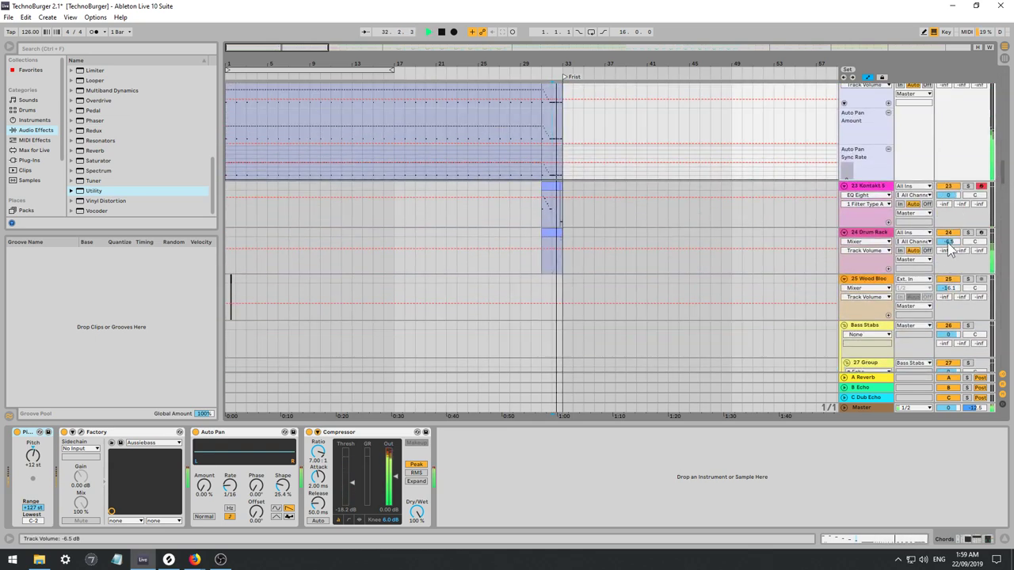
{"action": "left_click_drag", "start_coordinate": [948, 242], "coordinate": [948, 234]}
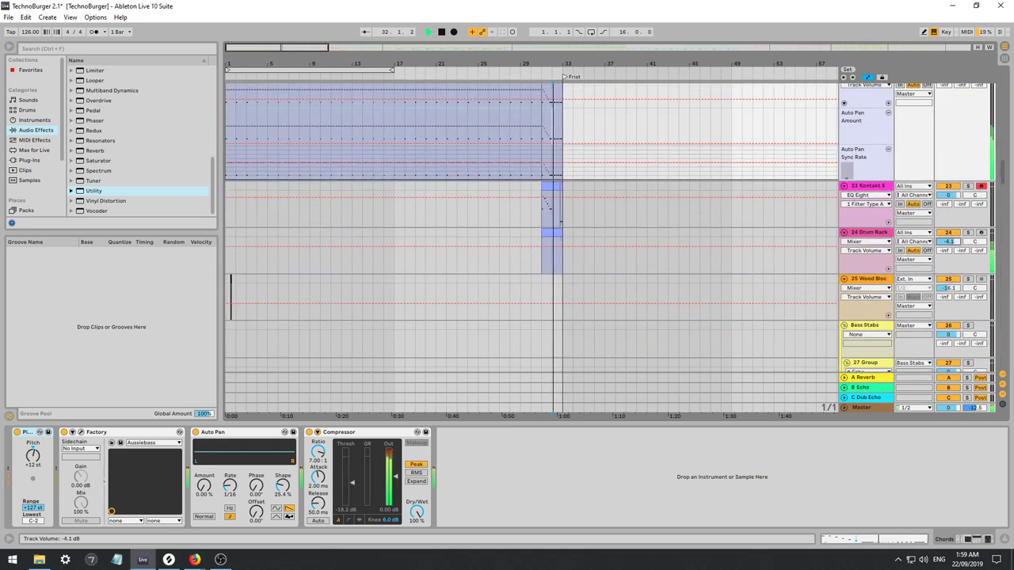
Consolidate bar 32 of the Drum Rack lane into its own clip and play it.
{"action": "double_click", "coordinate": [553, 253]}
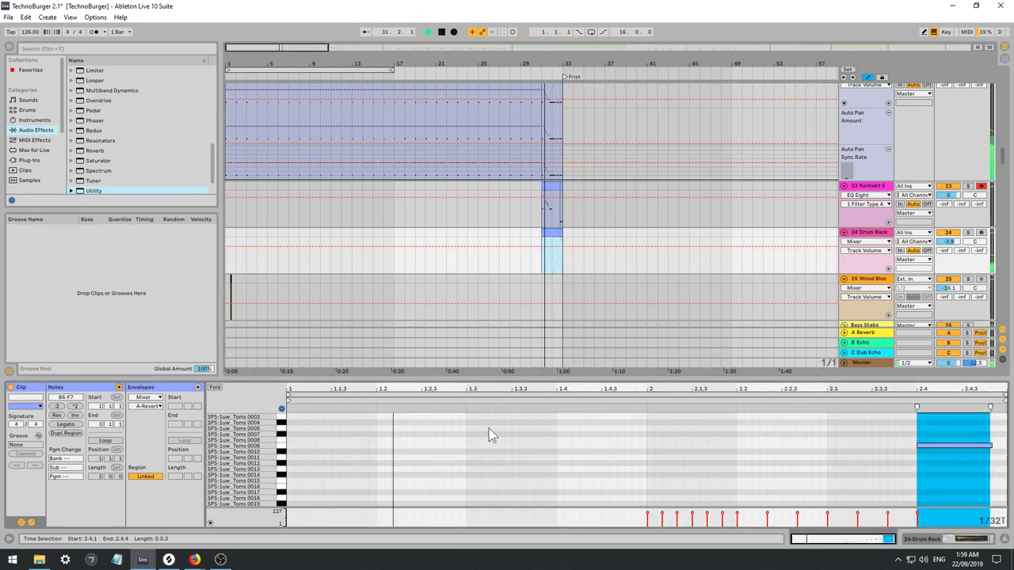
{"action": "left_click", "coordinate": [551, 265]}
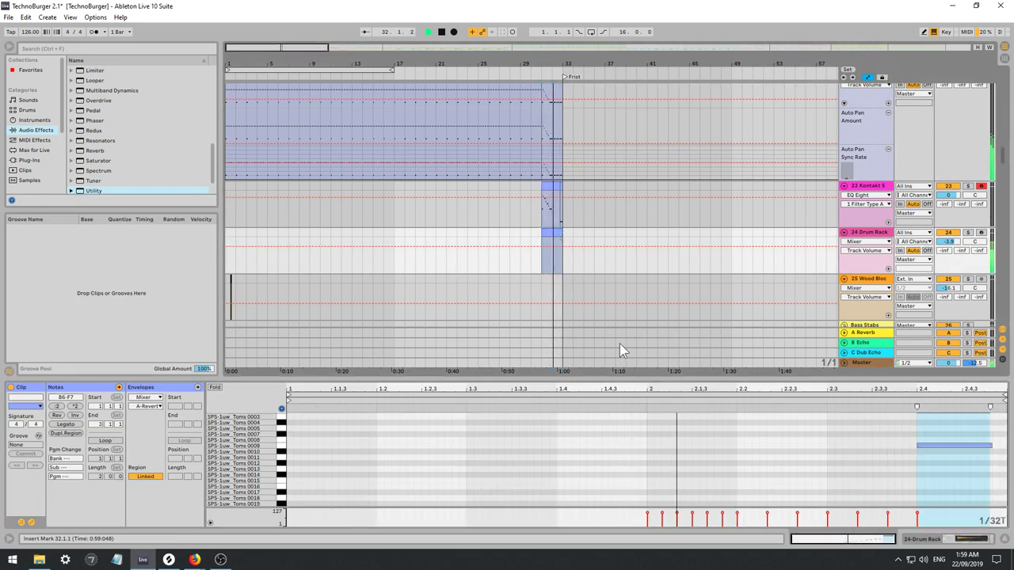
{"action": "left_click", "coordinate": [557, 263]}
{"action": "key", "text": "ctrl+j"}
{"action": "key", "text": "space"}
{"action": "key", "text": "space"}
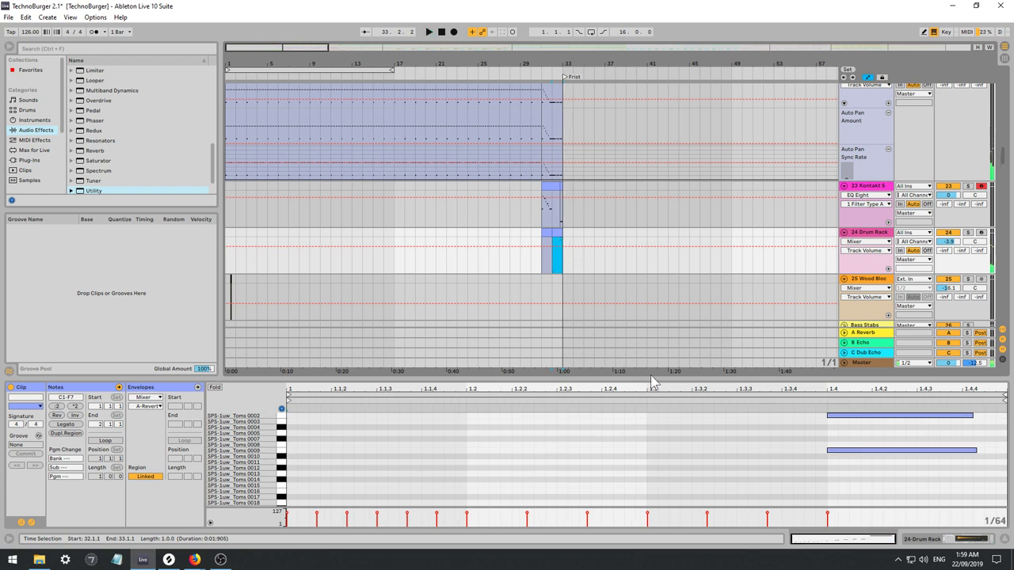
Audition the drum part from bar 32 and switch the grid to triplets.
{"action": "scroll", "coordinate": [676, 471], "scroll_direction": "down", "scroll_amount": 5}
{"action": "scroll", "coordinate": [667, 465], "scroll_direction": "down", "scroll_amount": 2}
{"action": "key", "text": "space"}
{"action": "key", "text": "space"}
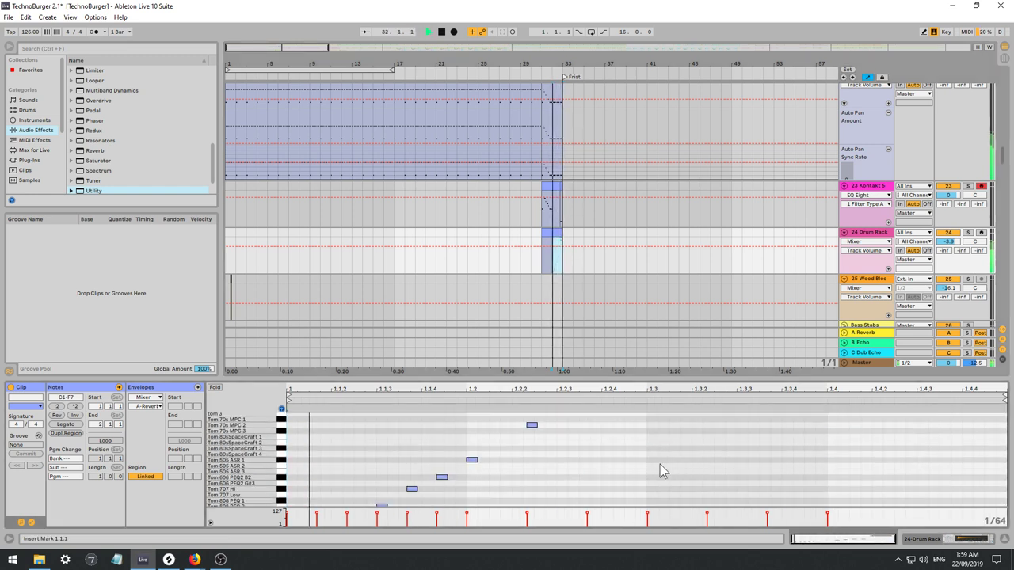
{"action": "scroll", "coordinate": [658, 464], "scroll_direction": "down", "scroll_amount": 1}
{"action": "scroll", "coordinate": [658, 464], "scroll_direction": "up", "scroll_amount": 1}
{"action": "key", "text": "space"}
{"action": "key", "text": "space"}
{"action": "key", "text": "space"}
{"action": "key", "text": "space"}
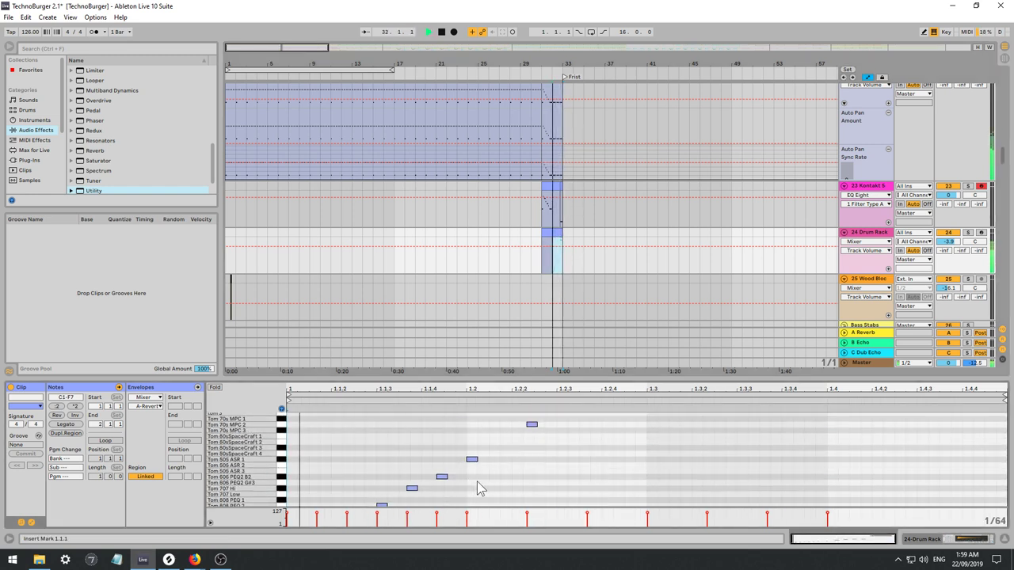
{"action": "key", "text": "space"}
{"action": "key", "text": "space"}
Move the tom note later to beat 1.2 and audition the change.
{"action": "key", "text": "space"}
{"action": "key", "text": "ctrl+3"}
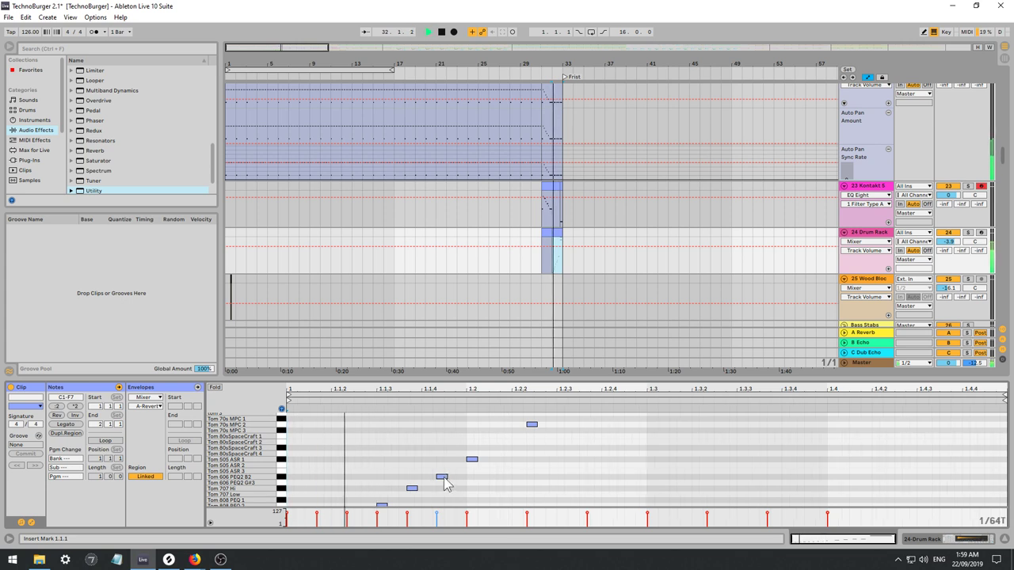
{"action": "left_click_drag", "start_coordinate": [442, 477], "coordinate": [470, 475]}
{"action": "key", "text": "space"}
{"action": "key", "text": "space"}
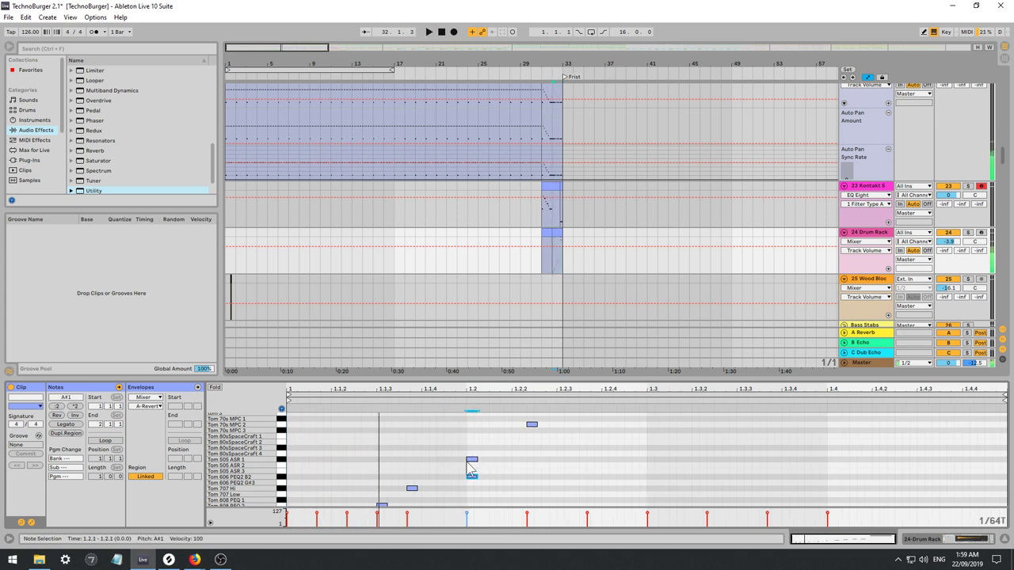
{"action": "key", "text": "space"}
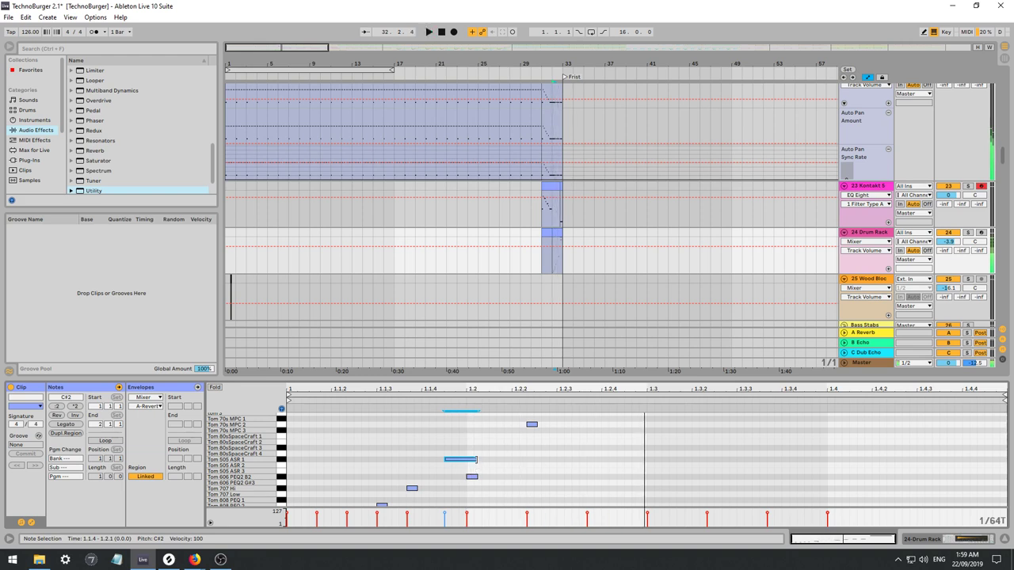
Shorten and nudge the C#2 note earlier, then delete the C#2 and Tom 707 Hi notes.
{"action": "key", "text": "space"}
{"action": "key", "text": "space"}
{"action": "left_click_drag", "start_coordinate": [477, 459], "coordinate": [461, 460]}
{"action": "key", "text": "space"}
{"action": "key", "text": "Left"}
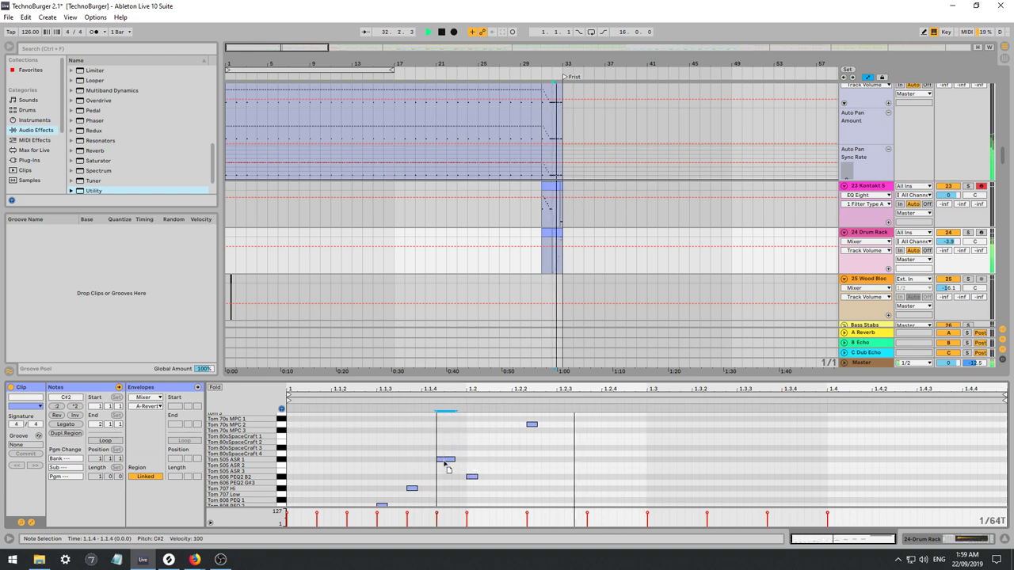
{"action": "key", "text": "space"}
{"action": "key", "text": "space"}
{"action": "key", "text": "space"}
{"action": "left_click_drag", "start_coordinate": [449, 460], "coordinate": [440, 461]}
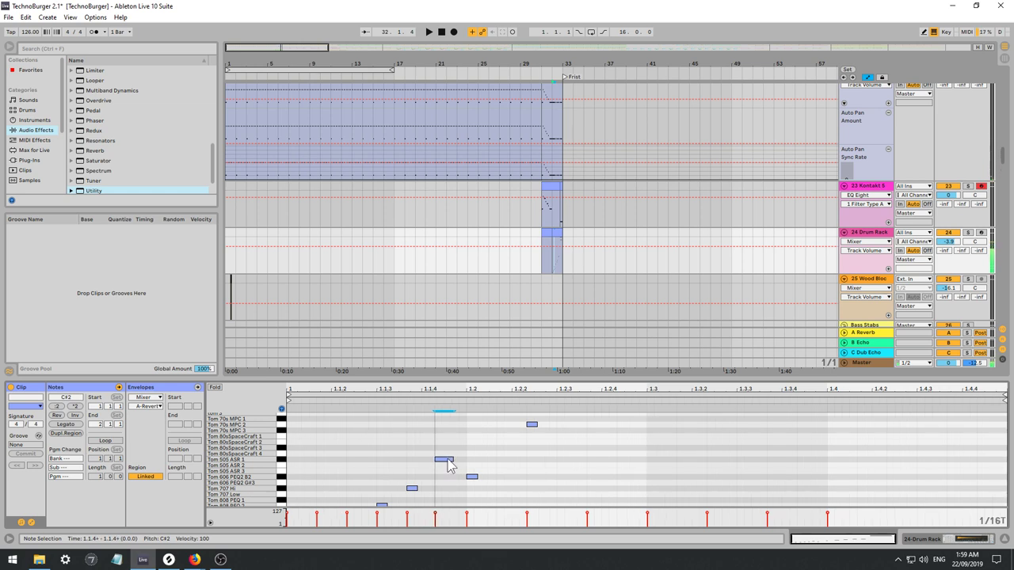
{"action": "key", "text": "space"}
{"action": "left_click_drag", "start_coordinate": [453, 459], "coordinate": [415, 488]}
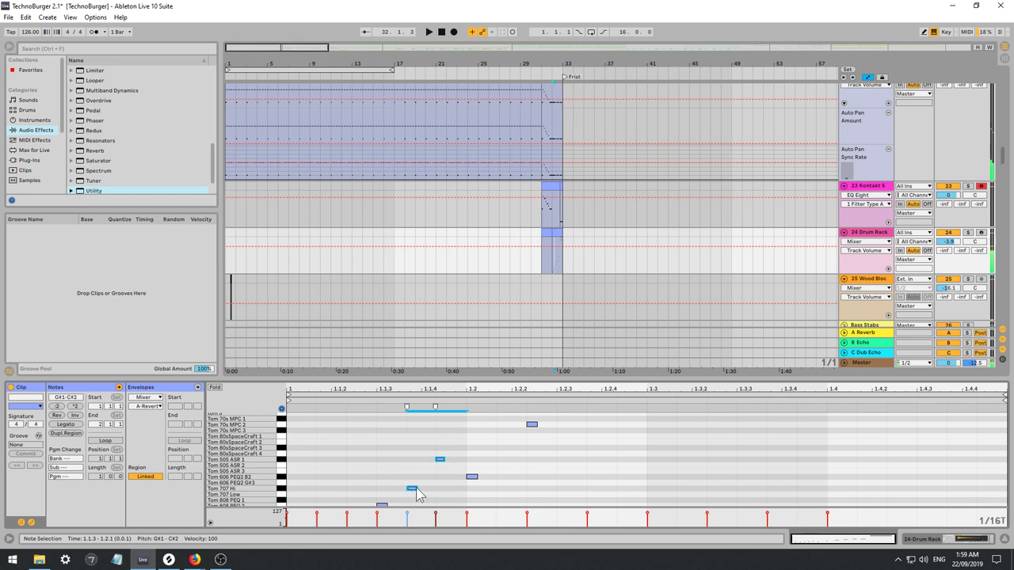
{"action": "key", "text": "Delete"}
{"action": "key", "text": "space"}
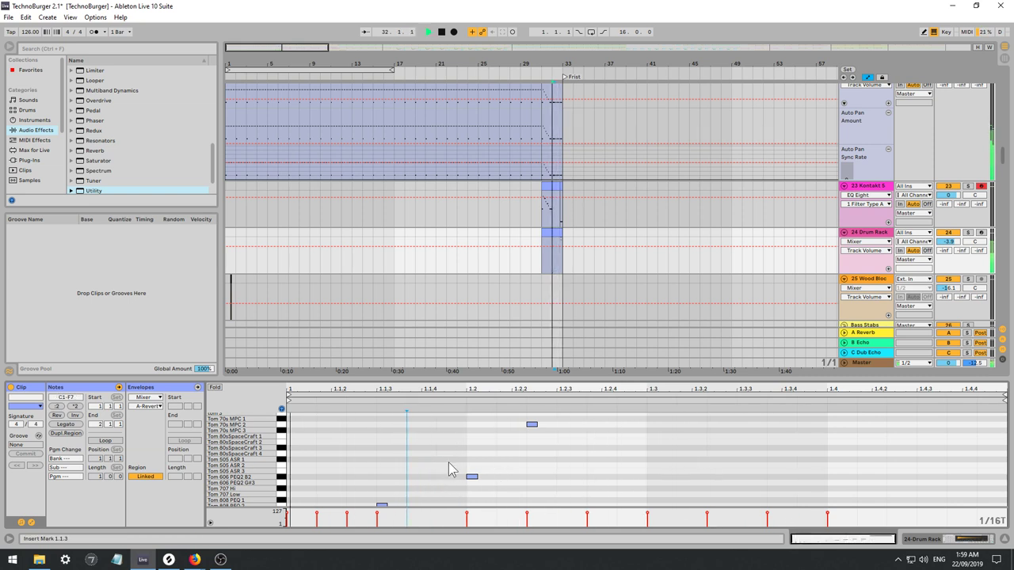
Add a short hit in the 80sSpaceCraft 3 row, moved slightly earlier.
{"action": "double_click", "coordinate": [465, 448]}
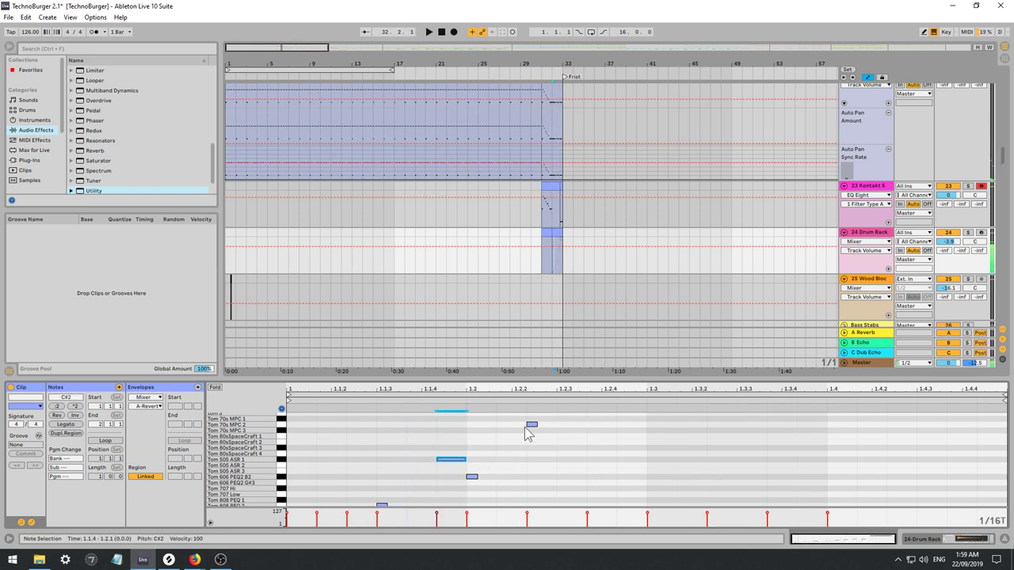
{"action": "scroll", "coordinate": [529, 433], "scroll_direction": "down", "scroll_amount": 1}
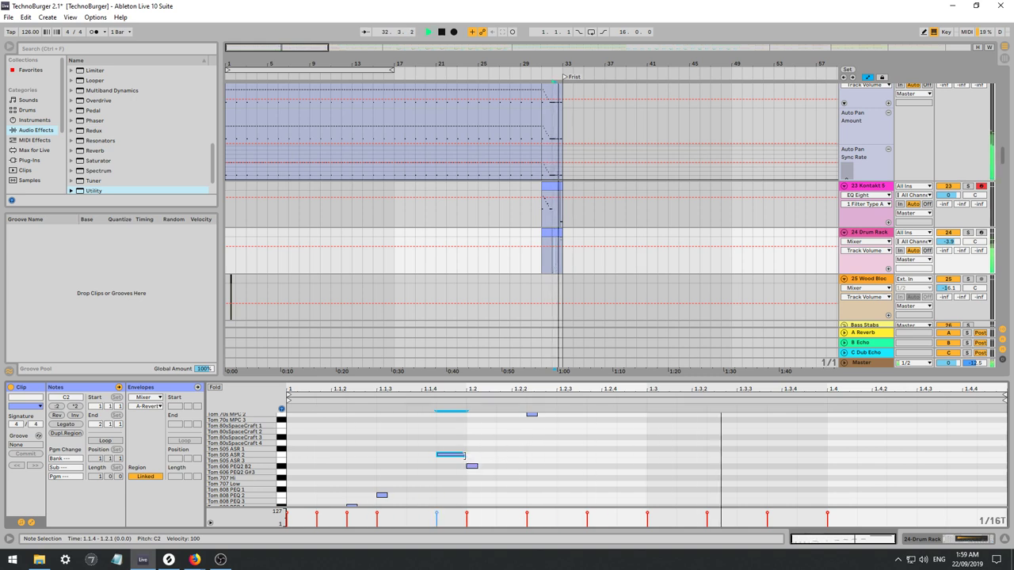
{"action": "left_click_drag", "start_coordinate": [465, 455], "coordinate": [452, 457]}
{"action": "key", "text": "space"}
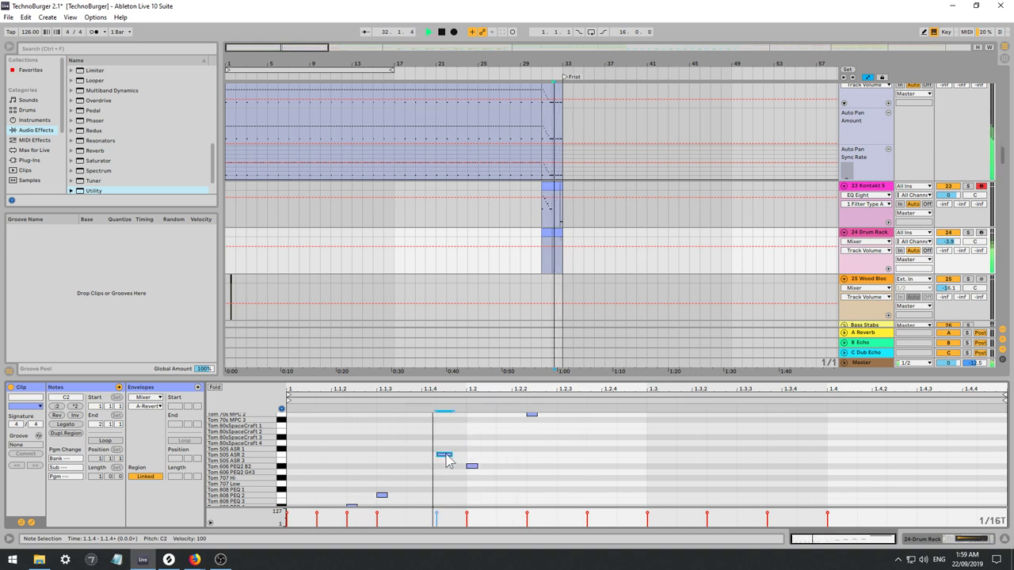
{"action": "left_click_drag", "start_coordinate": [445, 457], "coordinate": [426, 455]}
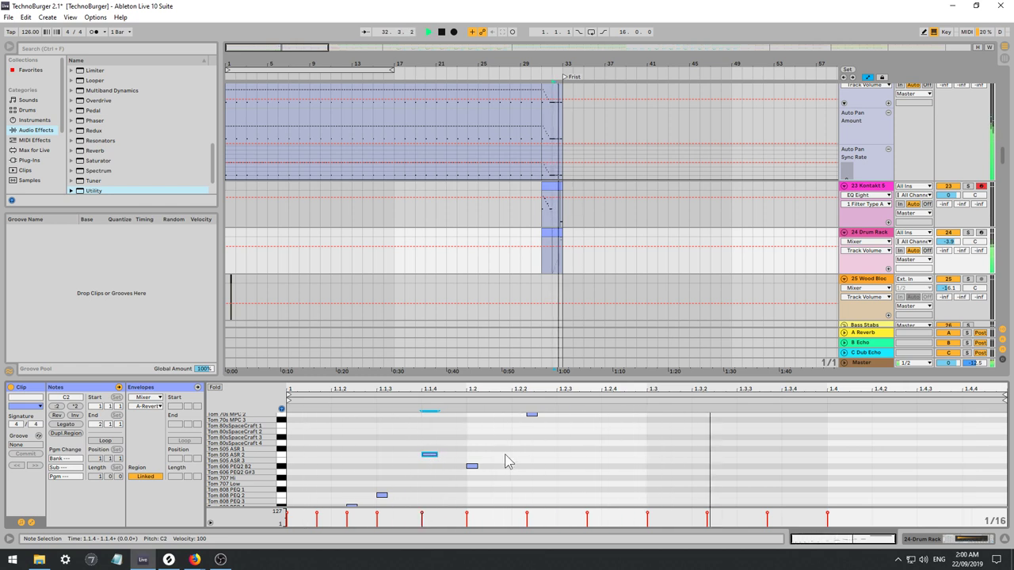
{"action": "scroll", "coordinate": [515, 463], "scroll_direction": "up", "scroll_amount": 4}
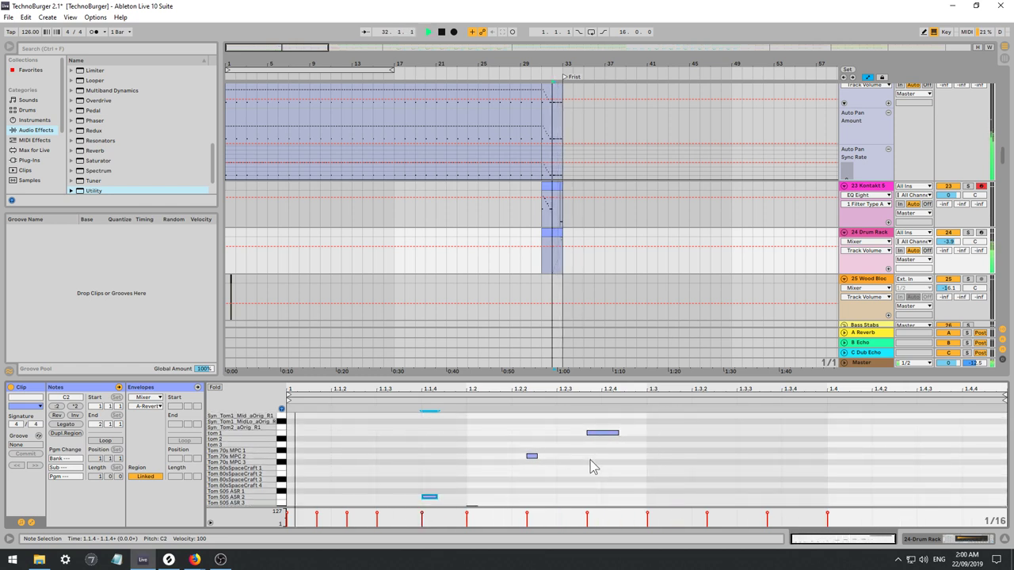
{"action": "scroll", "coordinate": [590, 467], "scroll_direction": "up", "scroll_amount": 8}
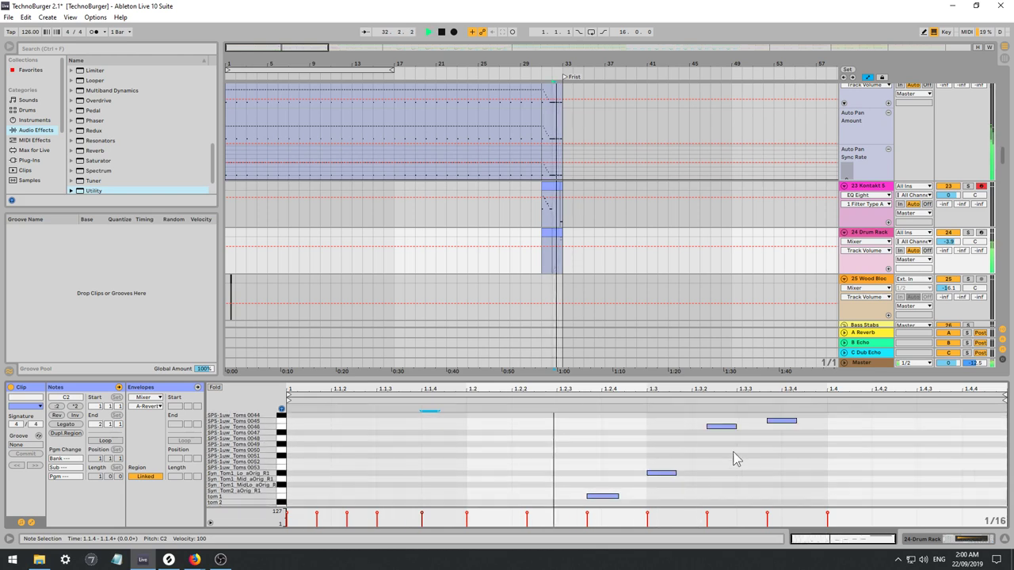
{"action": "scroll", "coordinate": [737, 474], "scroll_direction": "down", "scroll_amount": 4}
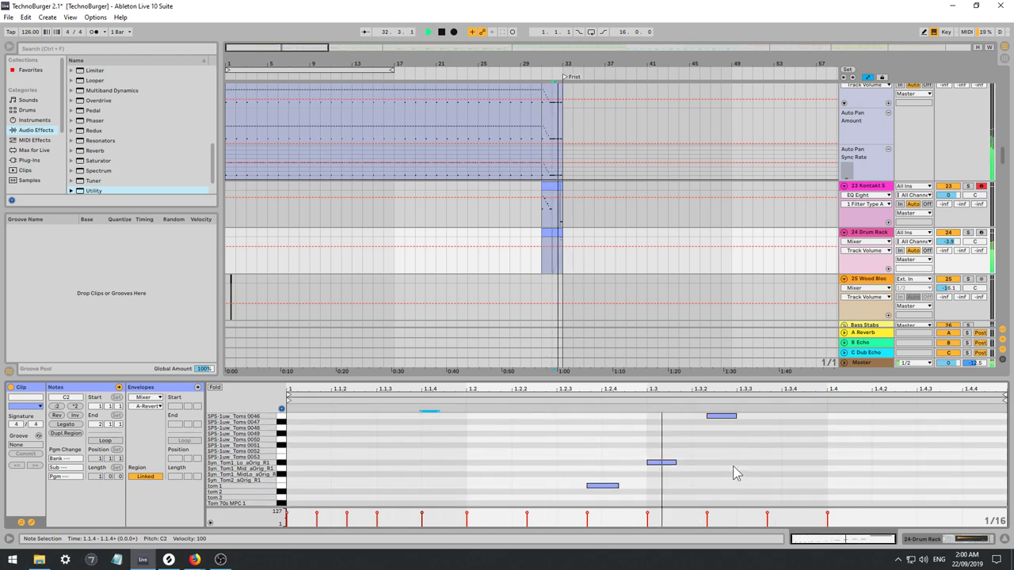
Replay the tom fill from bar 32 and adjust one note's position.
{"action": "key", "text": "space"}
{"action": "key", "text": "space"}
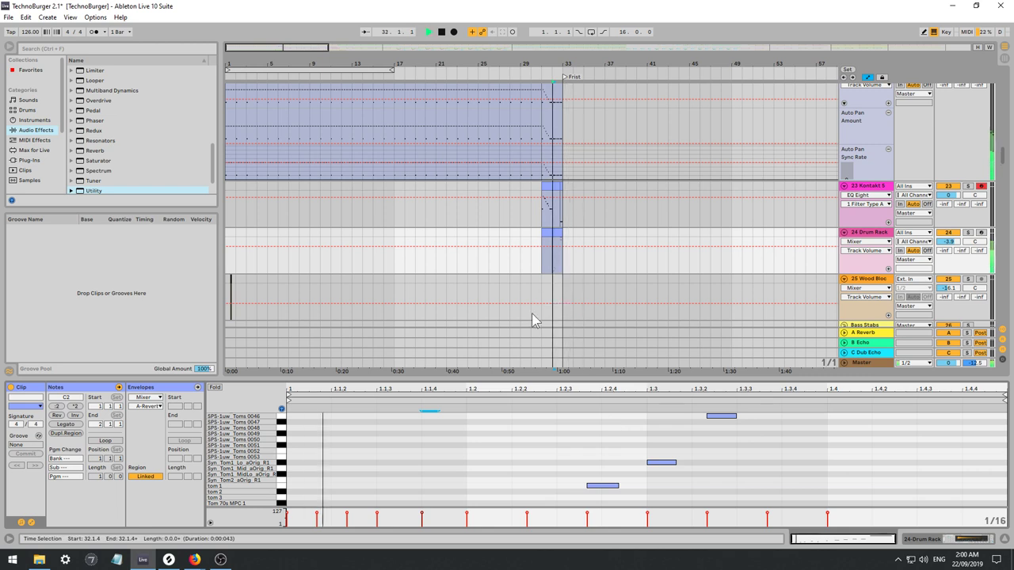
{"action": "scroll", "coordinate": [450, 467], "scroll_direction": "down", "scroll_amount": 8}
{"action": "key", "text": "space"}
{"action": "key", "text": "space"}
{"action": "scroll", "coordinate": [372, 482], "scroll_direction": "down", "scroll_amount": 1}
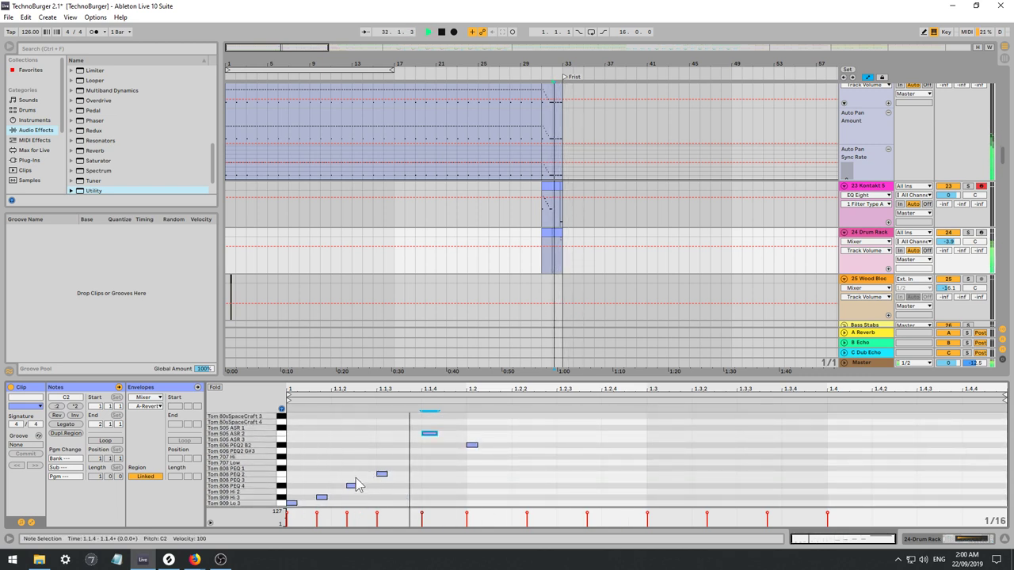
{"action": "scroll", "coordinate": [435, 473], "scroll_direction": "up", "scroll_amount": 3}
{"action": "key", "text": "space"}
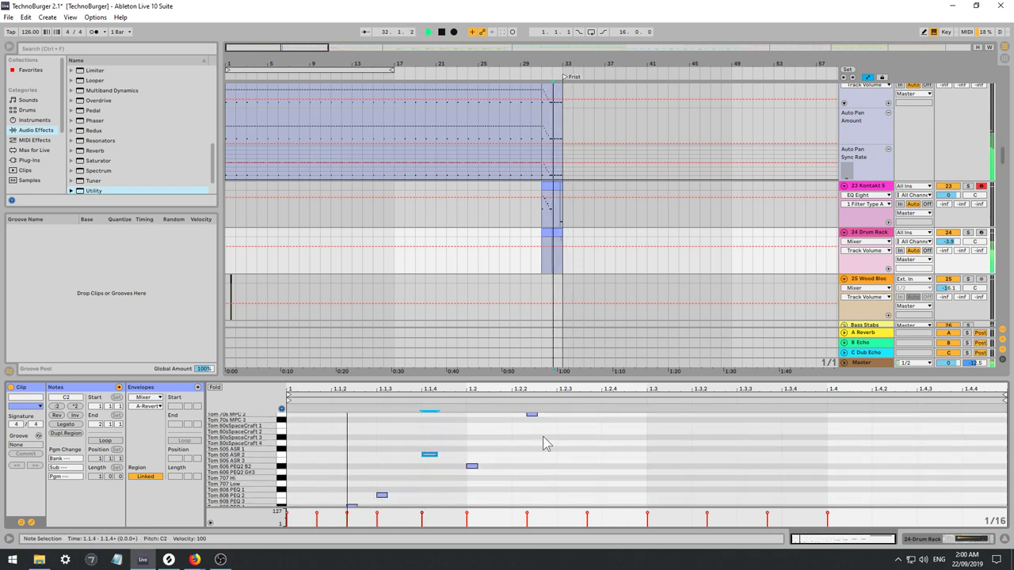
{"action": "scroll", "coordinate": [531, 448], "scroll_direction": "up", "scroll_amount": 5}
{"action": "left_click_drag", "start_coordinate": [529, 460], "coordinate": [515, 457]}
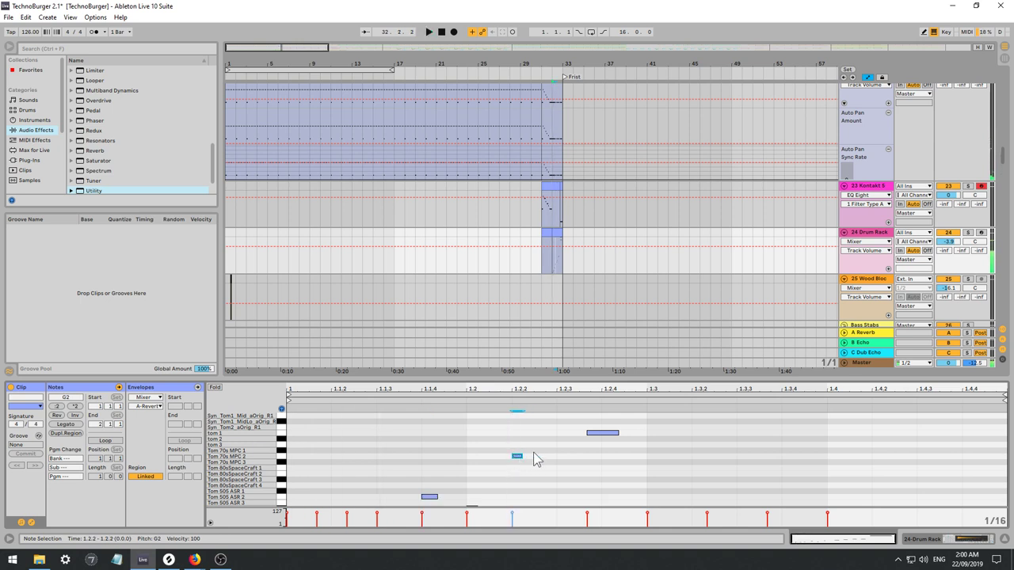
{"action": "scroll", "coordinate": [570, 469], "scroll_direction": "up", "scroll_amount": 5}
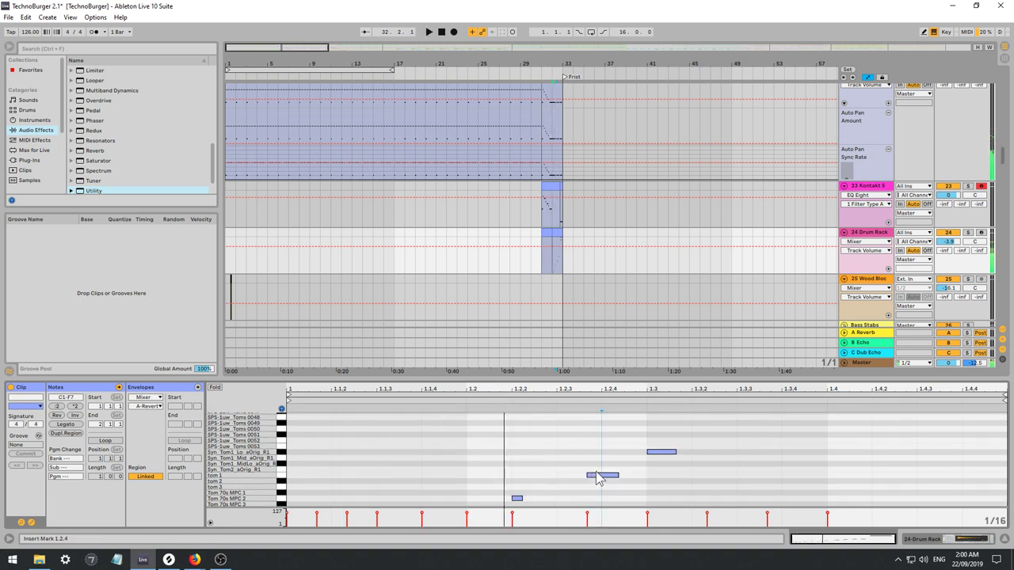
Add a Syn_Tom1_MidLo note at 1.2.4, stretch it, and shorten the tom 1 note.
{"action": "left_click_drag", "start_coordinate": [594, 475], "coordinate": [560, 479]}
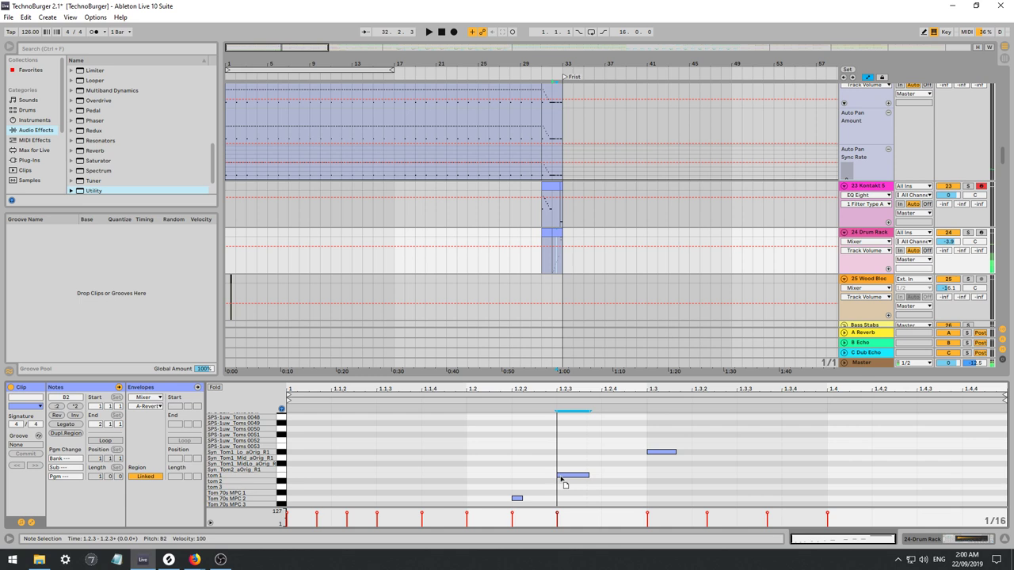
{"action": "double_click", "coordinate": [607, 463]}
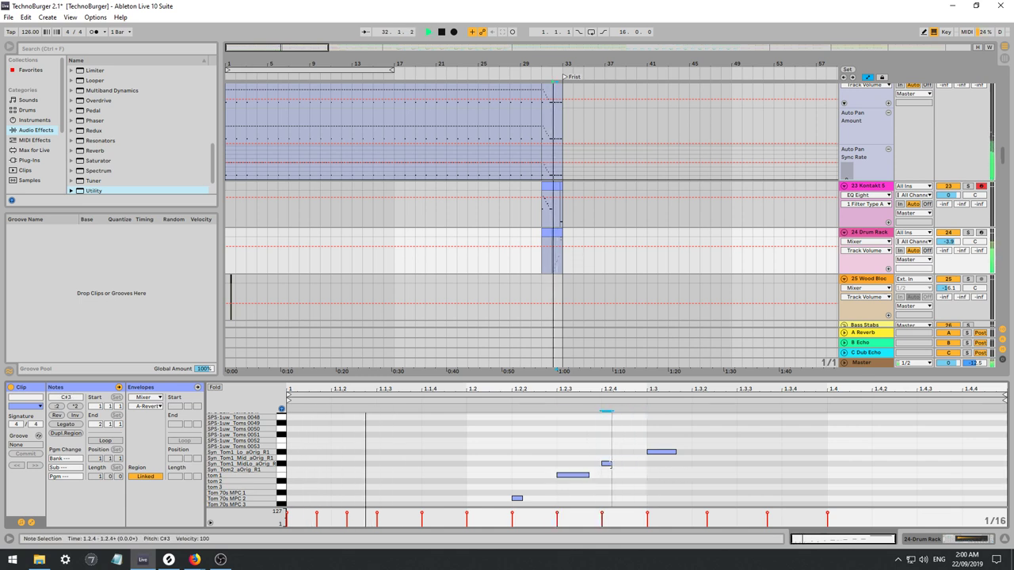
{"action": "left_click_drag", "start_coordinate": [610, 464], "coordinate": [576, 476]}
{"action": "left_click", "coordinate": [586, 476]}
{"action": "scroll", "coordinate": [948, 457], "scroll_direction": "up", "scroll_amount": 5}
{"action": "key", "text": "space"}
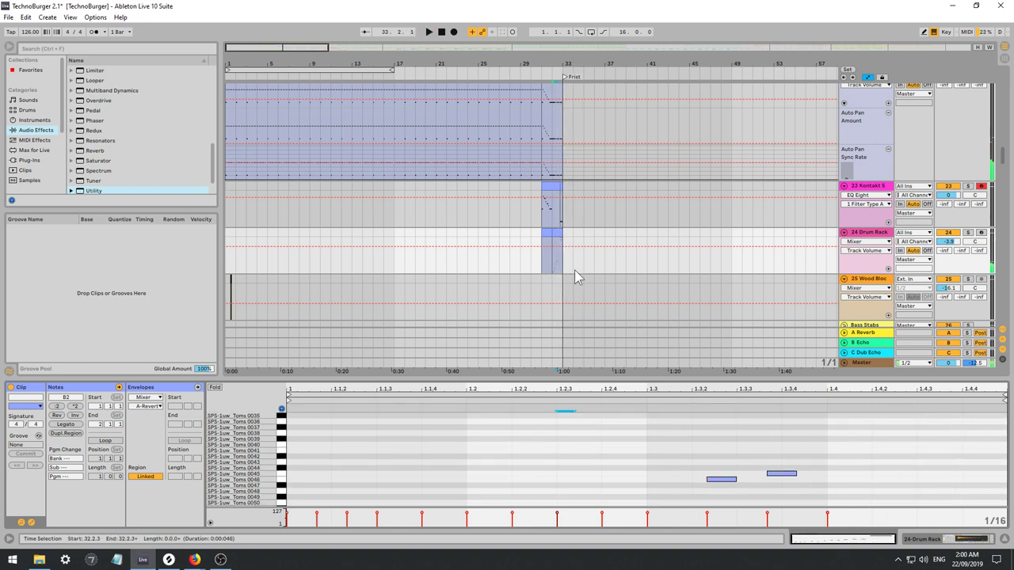
{"action": "key", "text": "space"}
{"action": "left_click", "coordinate": [546, 265]}
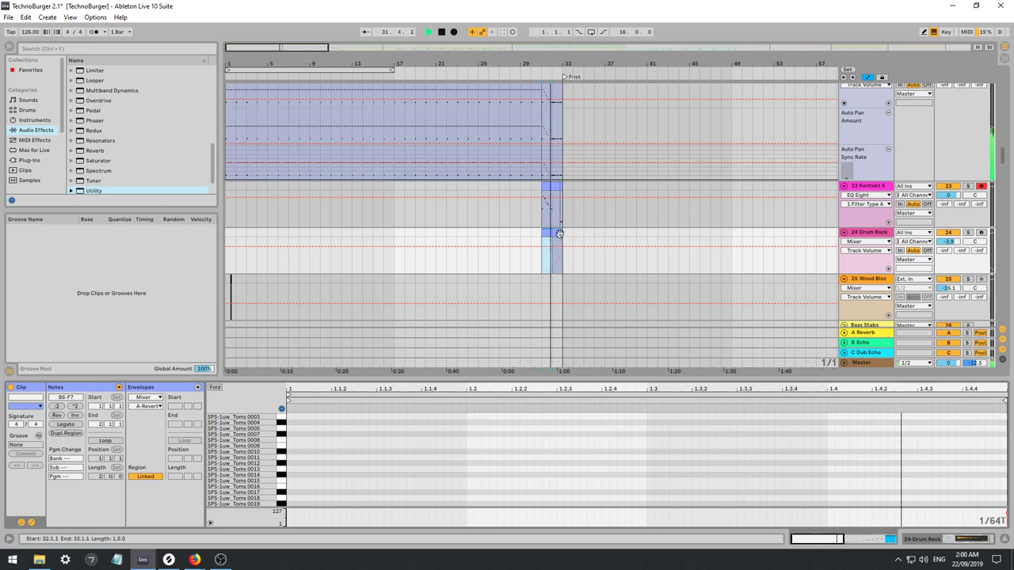
Consolidate both Drum Rack clips into a single two-bar clip.
{"action": "left_click", "coordinate": [559, 234], "text": "shift"}
{"action": "key", "text": "ctrl+j"}
{"action": "scroll", "coordinate": [572, 457], "scroll_direction": "down", "scroll_amount": 3}
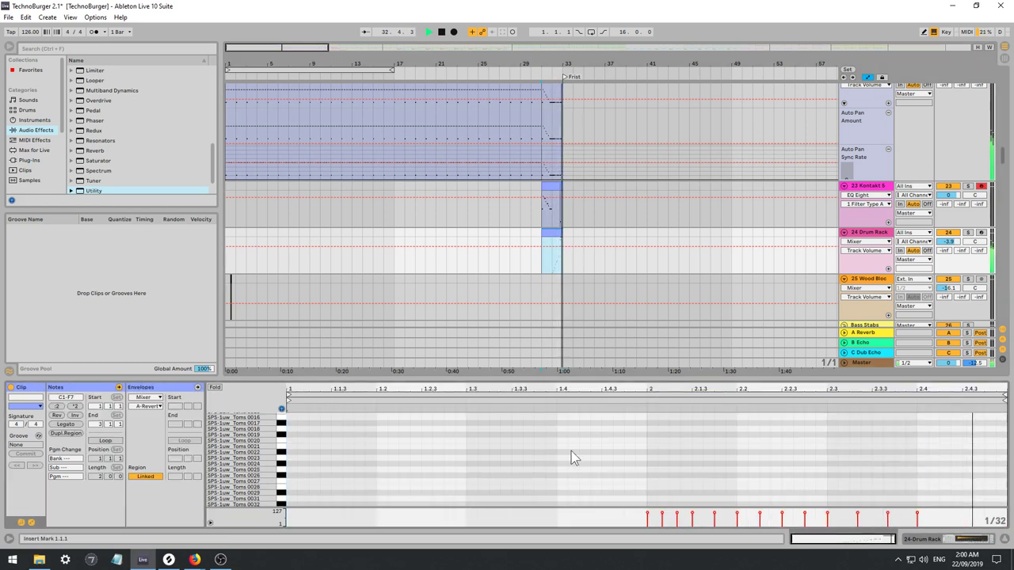
{"action": "scroll", "coordinate": [602, 455], "scroll_direction": "down", "scroll_amount": 5}
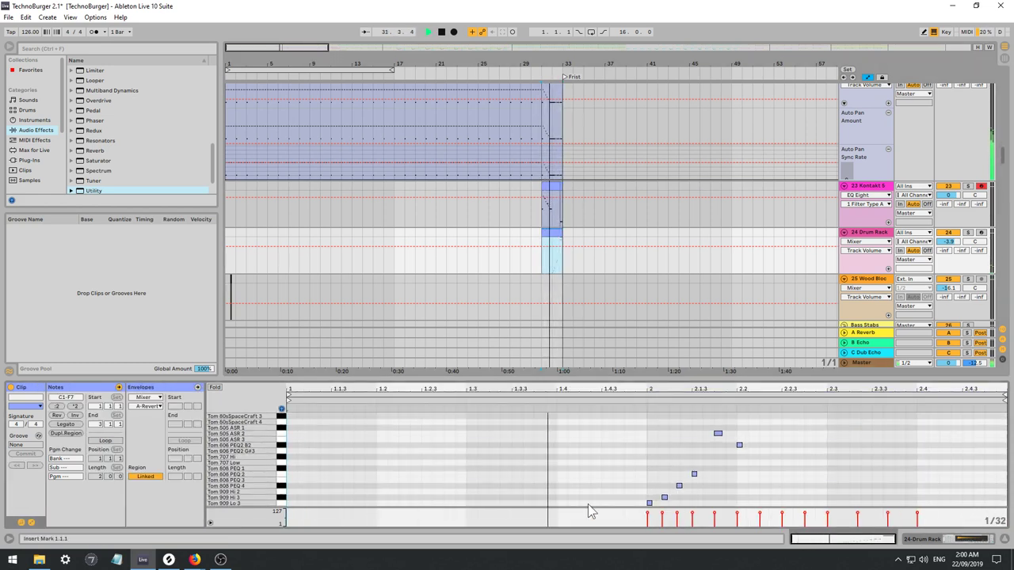
Build a Tom 909 Lo 3 roll from 1.4 with rising velocities, trimming its last notes.
{"action": "double_click", "coordinate": [562, 503]}
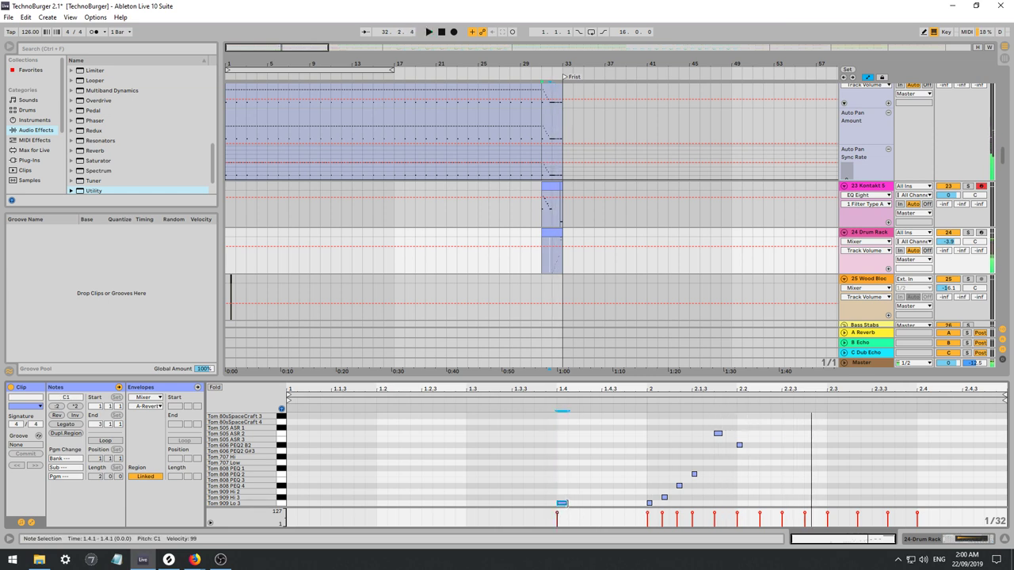
{"action": "key", "text": "ctrl+d"}
{"action": "key", "text": "ctrl+d"}
{"action": "key", "text": "ctrl+d"}
{"action": "key", "text": "ctrl+d"}
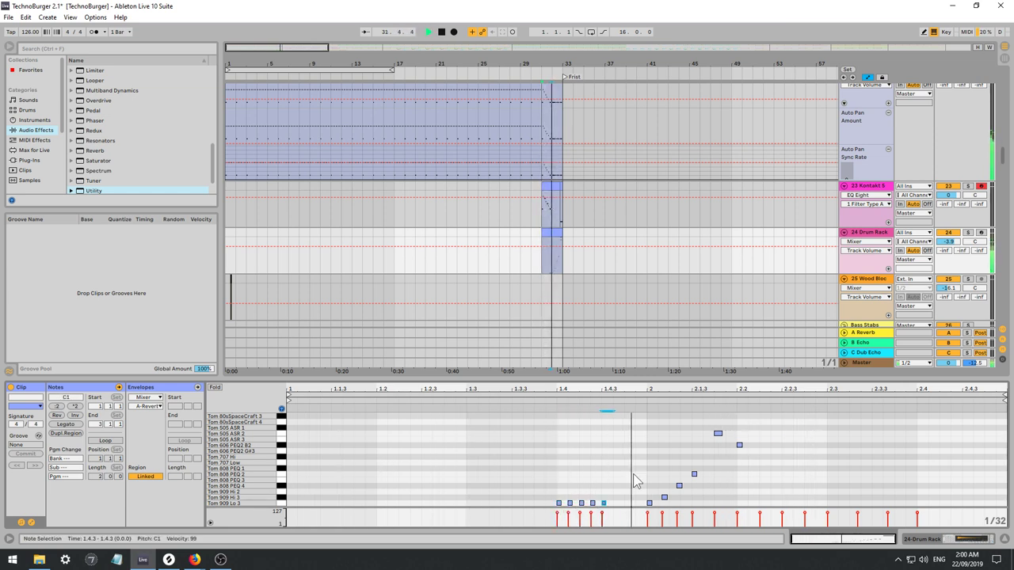
{"action": "key", "text": "ctrl+d"}
{"action": "key", "text": "ctrl+d"}
{"action": "key", "text": "ctrl+d"}
{"action": "key", "text": "ctrl+d"}
{"action": "mouse_move", "coordinate": [536, 488]}
{"action": "left_mouse_down"}
{"action": "mouse_move", "coordinate": [651, 507]}
{"action": "mouse_move", "coordinate": [533, 504]}
{"action": "mouse_move", "coordinate": [547, 504]}
{"action": "left_mouse_up"}
{"action": "left_click_drag", "start_coordinate": [646, 488], "coordinate": [639, 510]}
{"action": "left_click", "coordinate": [607, 469]}
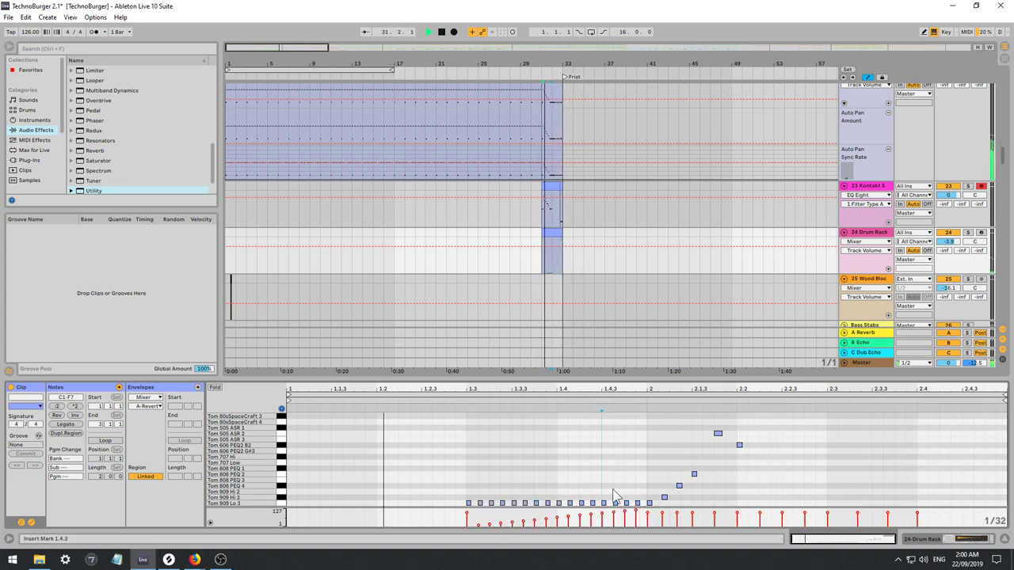
{"action": "left_click", "coordinate": [614, 503]}
{"action": "left_click", "coordinate": [636, 503]}
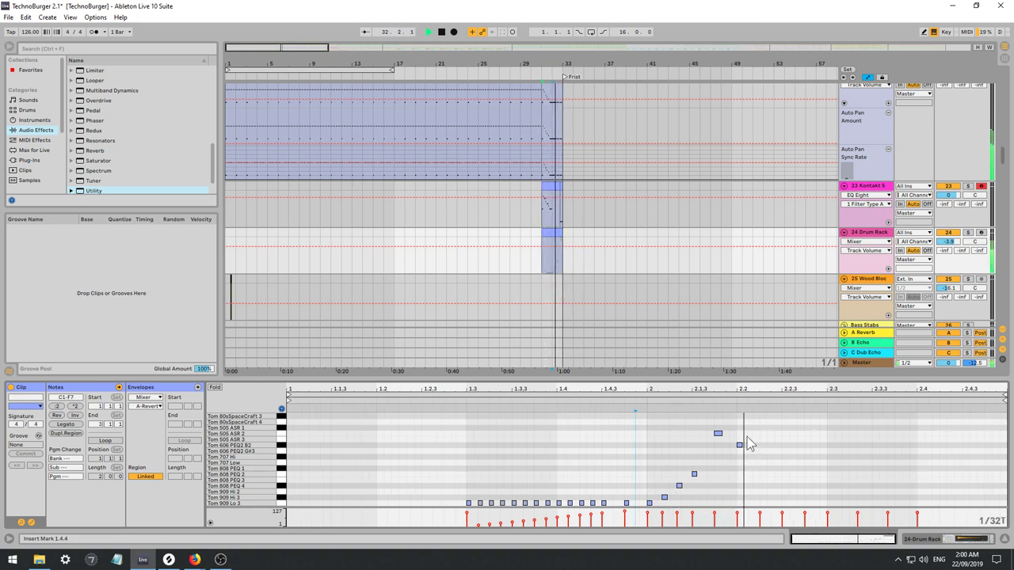
Audition on a triplet grid, return to 1/32, and delete the D#1 note at 2.1.2.
{"action": "key", "text": "ctrl+3"}
{"action": "key", "text": "ctrl+3"}
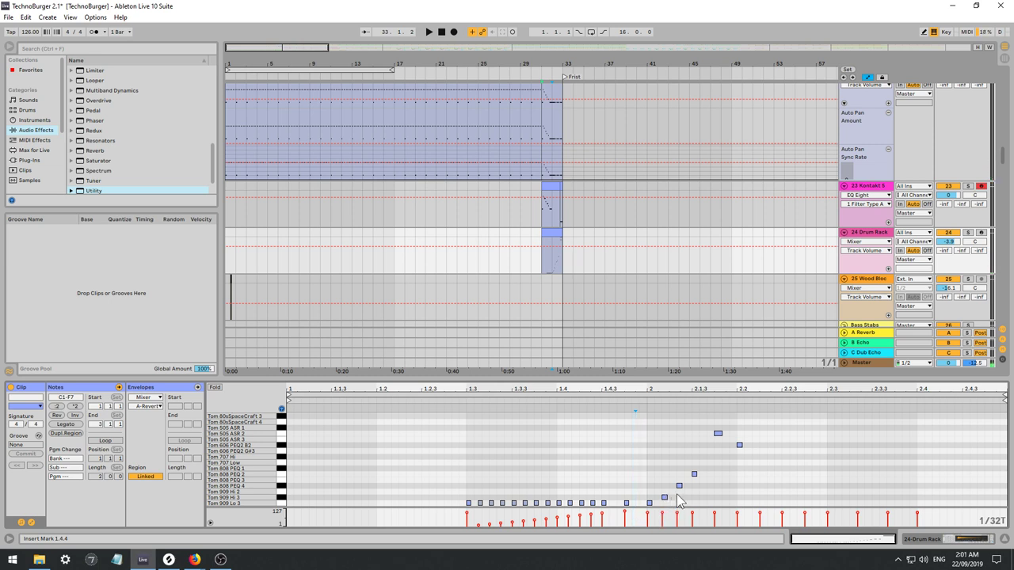
{"action": "key", "text": "space"}
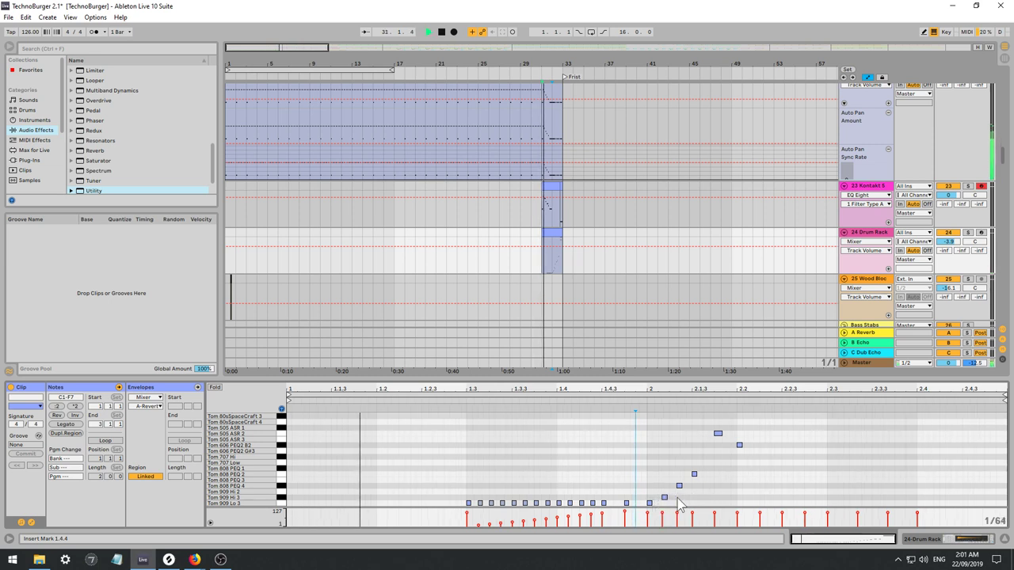
{"action": "key", "text": "space"}
{"action": "key", "text": "ctrl+2"}
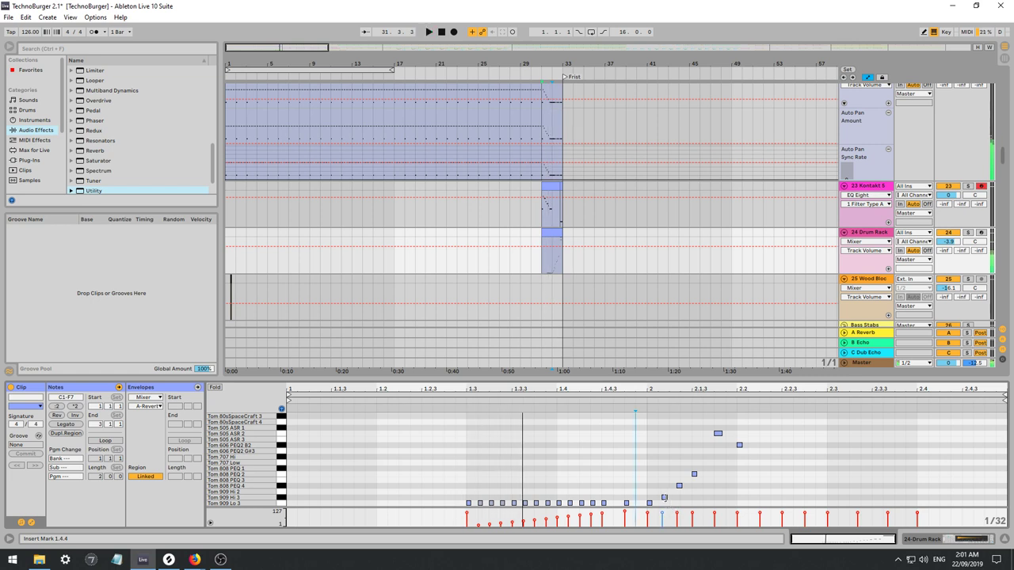
{"action": "left_click_drag", "start_coordinate": [674, 491], "coordinate": [656, 504]}
{"action": "left_click", "coordinate": [679, 485]}
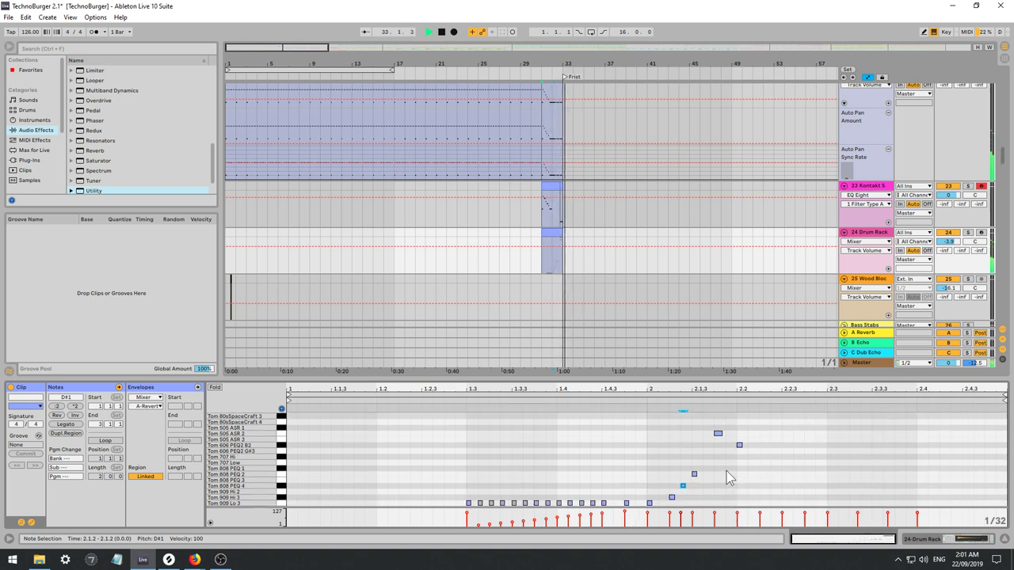
{"action": "left_click_drag", "start_coordinate": [703, 480], "coordinate": [680, 492]}
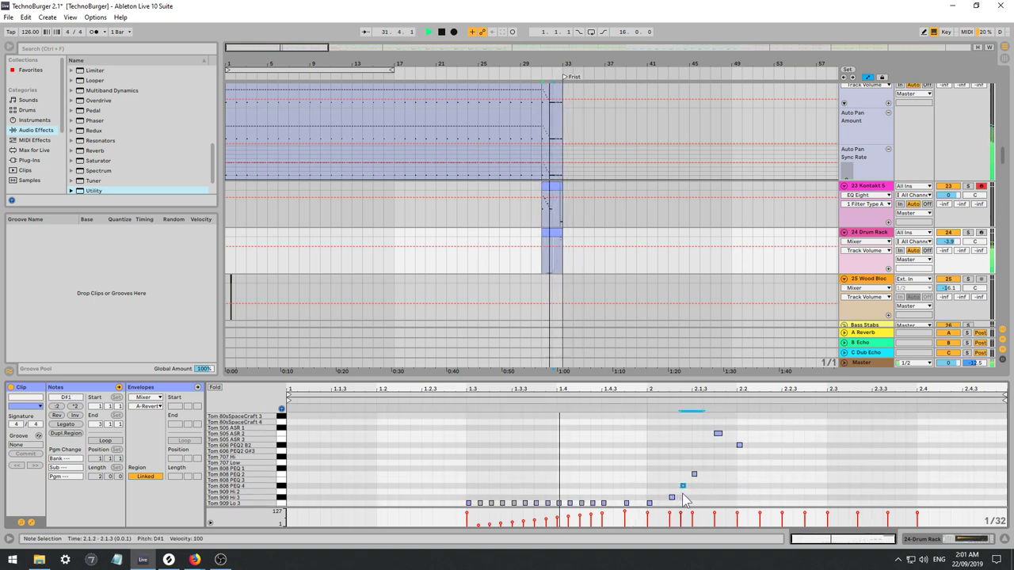
{"action": "key", "text": "Delete"}
Delete the Tom 909 Lo note at 1.4.4.
{"action": "scroll", "coordinate": [781, 478], "scroll_direction": "up", "scroll_amount": 2}
{"action": "scroll", "coordinate": [782, 477], "scroll_direction": "down", "scroll_amount": 4}
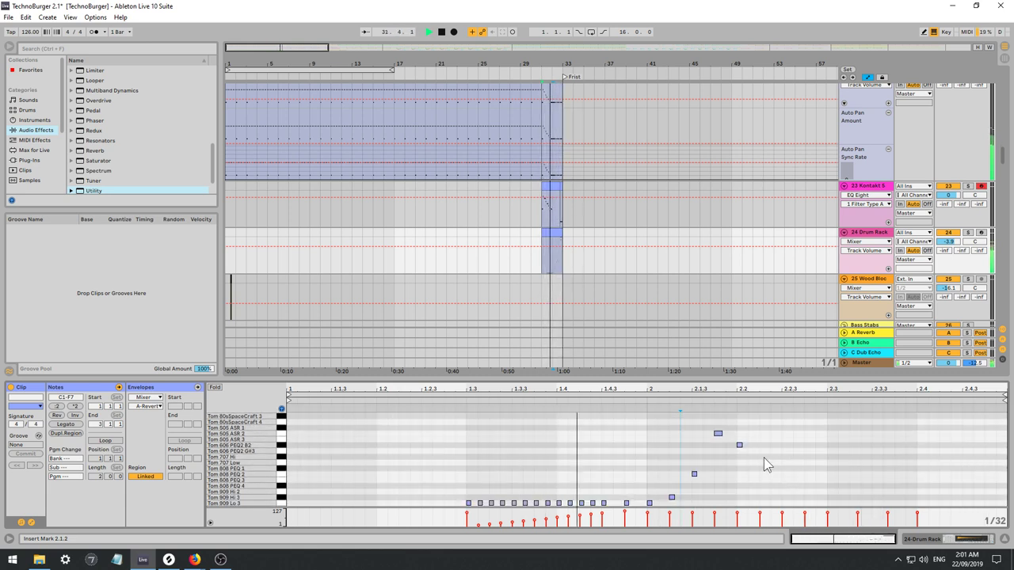
{"action": "left_click", "coordinate": [626, 503]}
{"action": "key", "text": "Delete"}
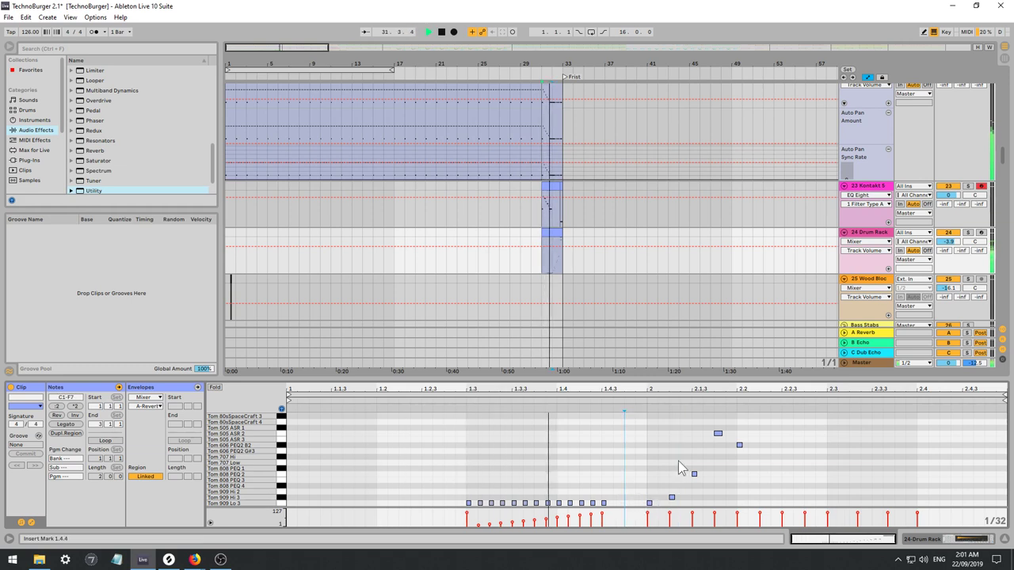
{"action": "key", "text": "space"}
{"action": "left_click", "coordinate": [649, 503]}
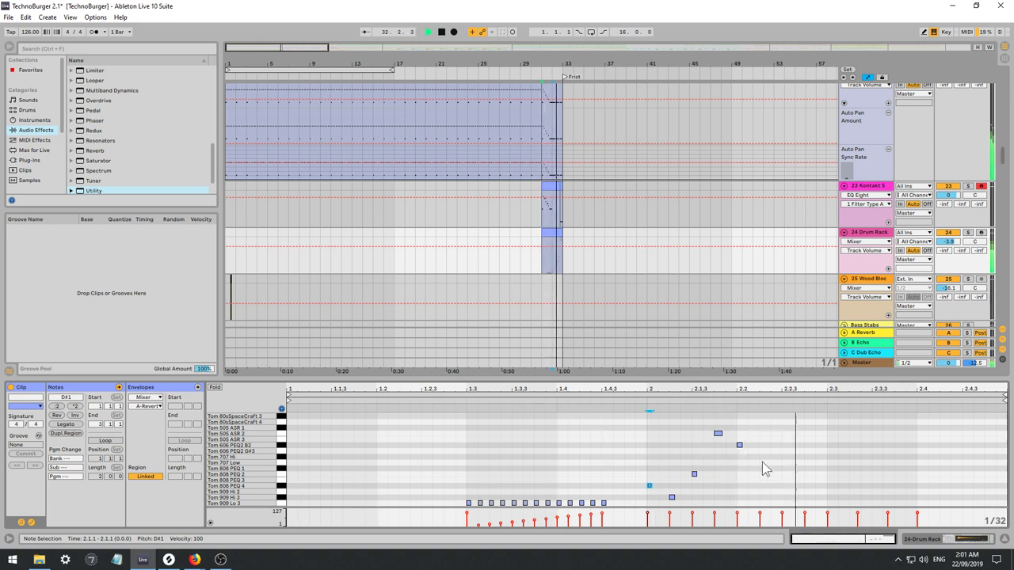
{"action": "scroll", "coordinate": [762, 468], "scroll_direction": "up", "scroll_amount": 5}
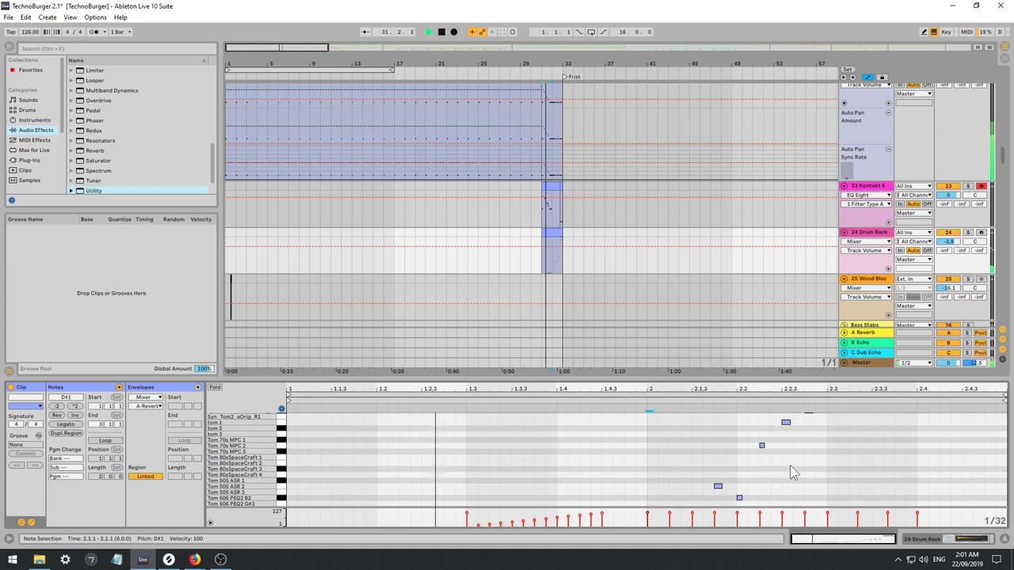
Move the C4 tom note later, from 2.4.1 to 2.4.3.
{"action": "scroll", "coordinate": [790, 465], "scroll_direction": "up", "scroll_amount": 4}
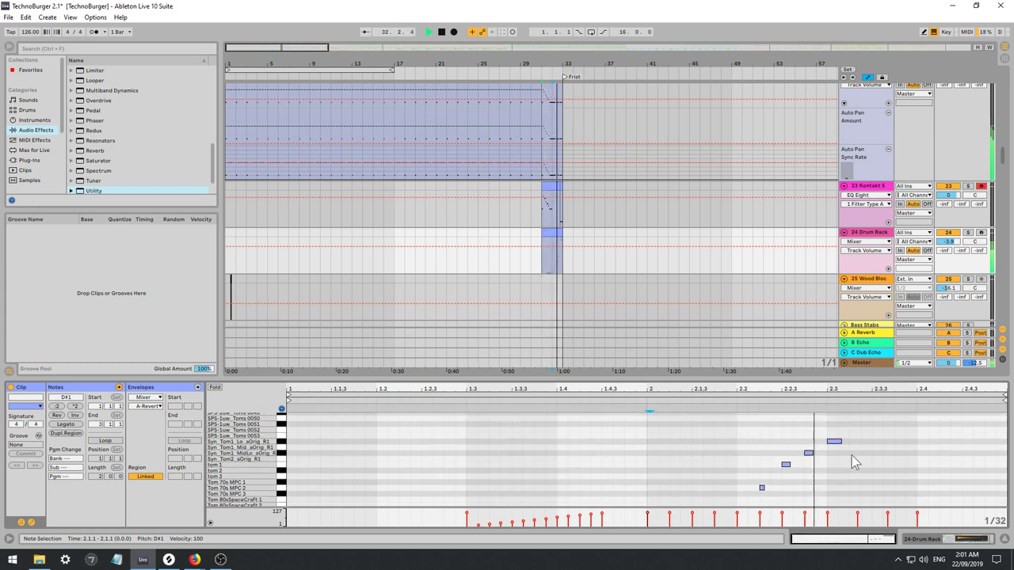
{"action": "key", "text": "space"}
{"action": "scroll", "coordinate": [895, 467], "scroll_direction": "up", "scroll_amount": 7}
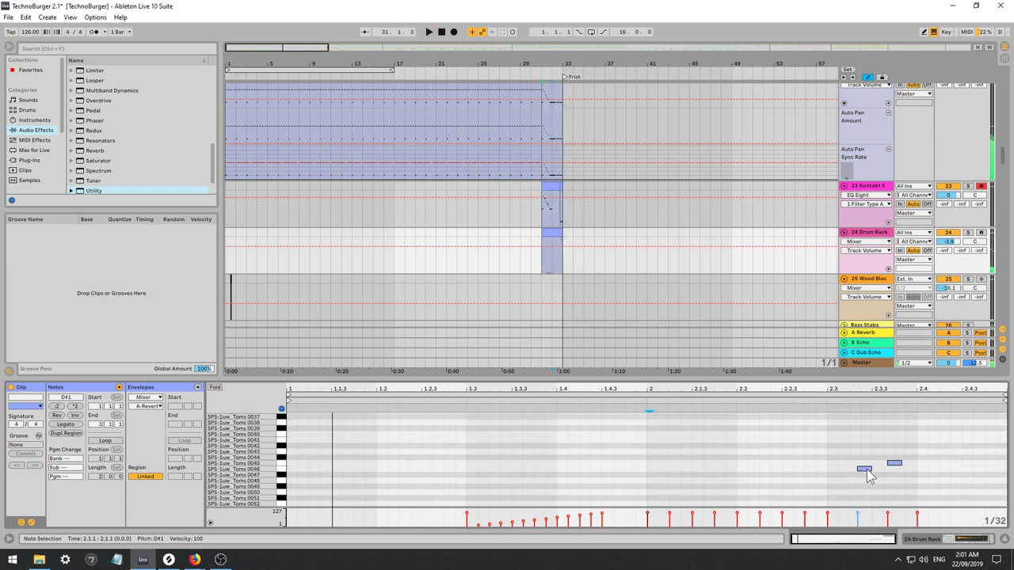
{"action": "key", "text": "space"}
{"action": "left_click_drag", "start_coordinate": [865, 470], "coordinate": [898, 462]}
{"action": "key", "text": "space"}
{"action": "key", "text": "space"}
{"action": "key", "text": "space"}
{"action": "key", "text": "space"}
{"action": "scroll", "coordinate": [947, 459], "scroll_direction": "down", "scroll_amount": 1}
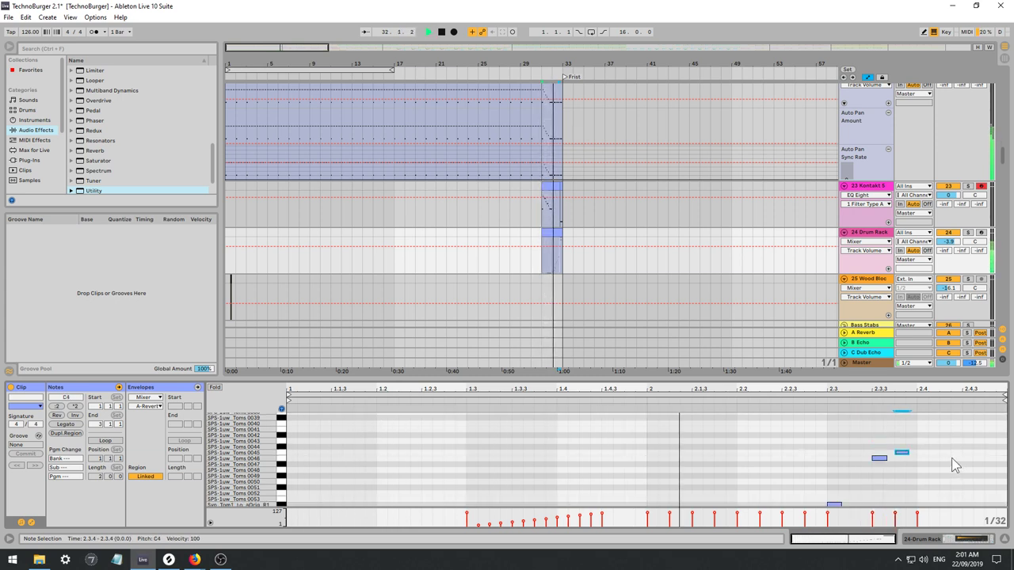
{"action": "left_click_drag", "start_coordinate": [907, 460], "coordinate": [927, 460]}
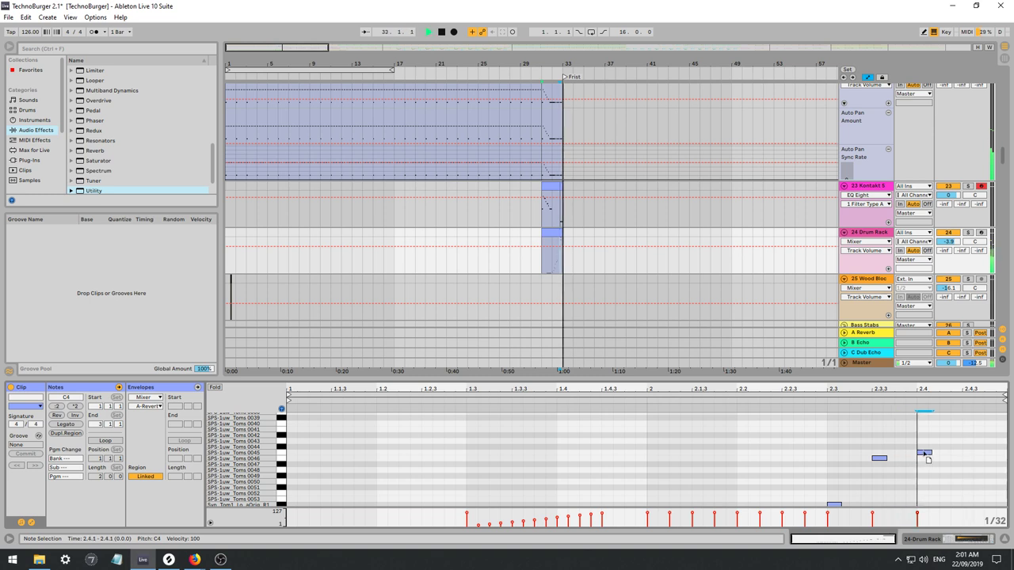
{"action": "key", "text": "space"}
{"action": "key", "text": "space"}
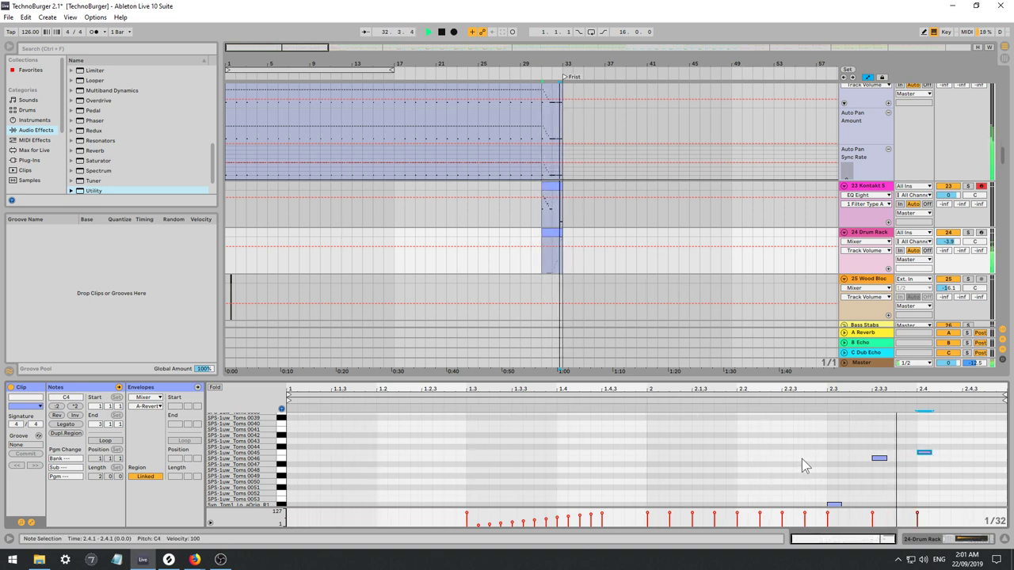
{"action": "left_click_drag", "start_coordinate": [929, 462], "coordinate": [973, 461]}
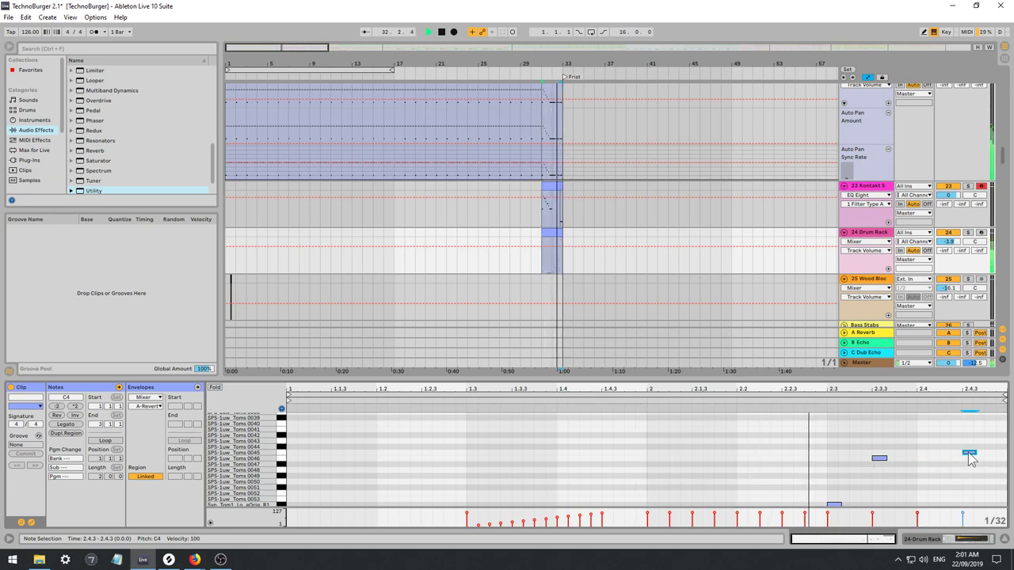
{"action": "left_click", "coordinate": [808, 463]}
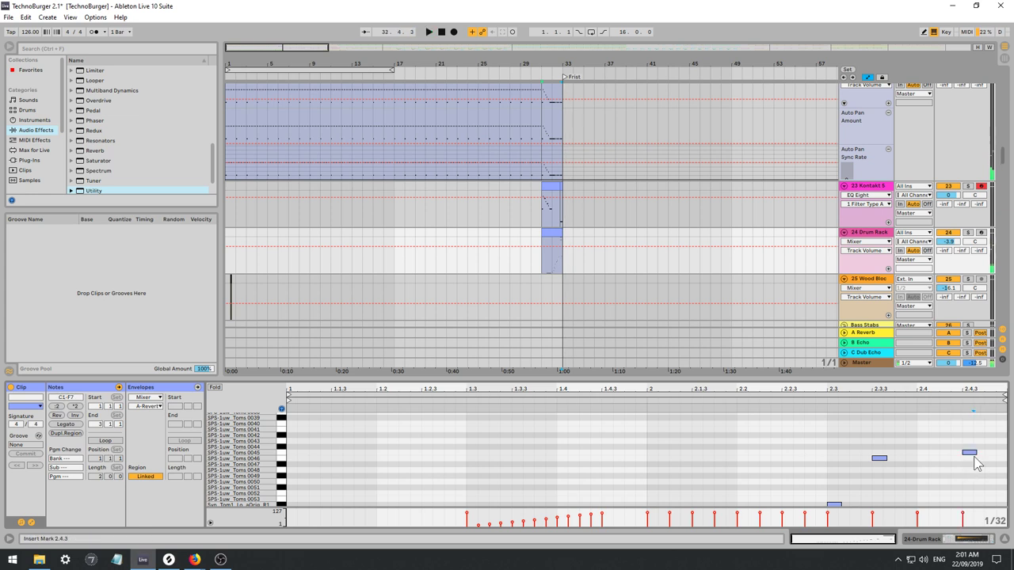
Try raising the right-hand note's pitch, then return it to F4.
{"action": "left_click_drag", "start_coordinate": [971, 452], "coordinate": [988, 446]}
{"action": "key", "text": "Up"}
{"action": "key", "text": "Up"}
{"action": "key", "text": "Up"}
{"action": "key", "text": "Up"}
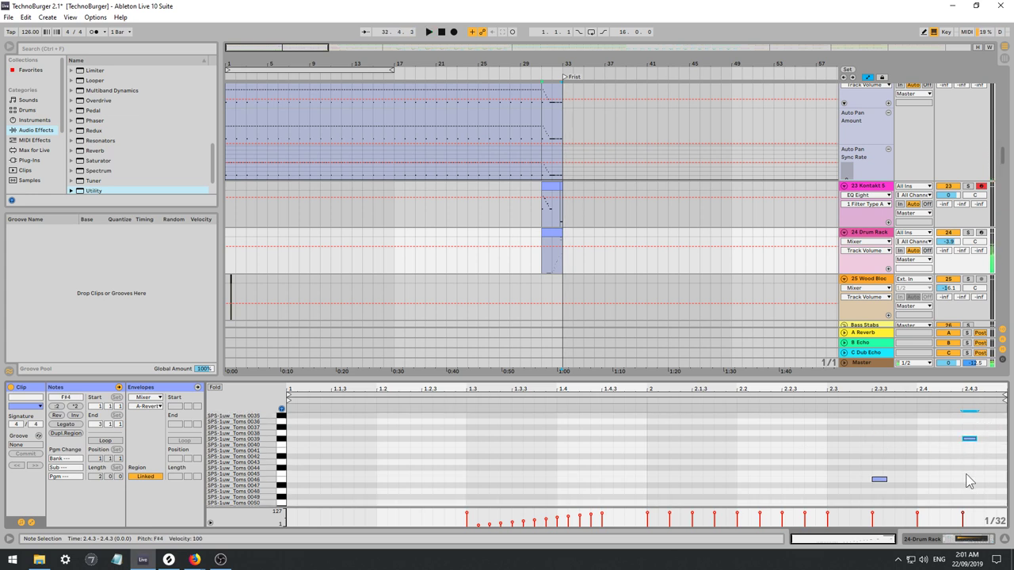
{"action": "key", "text": "Down"}
{"action": "key", "text": "Down"}
{"action": "key", "text": "space"}
{"action": "scroll", "coordinate": [621, 464], "scroll_direction": "down", "scroll_amount": 2}
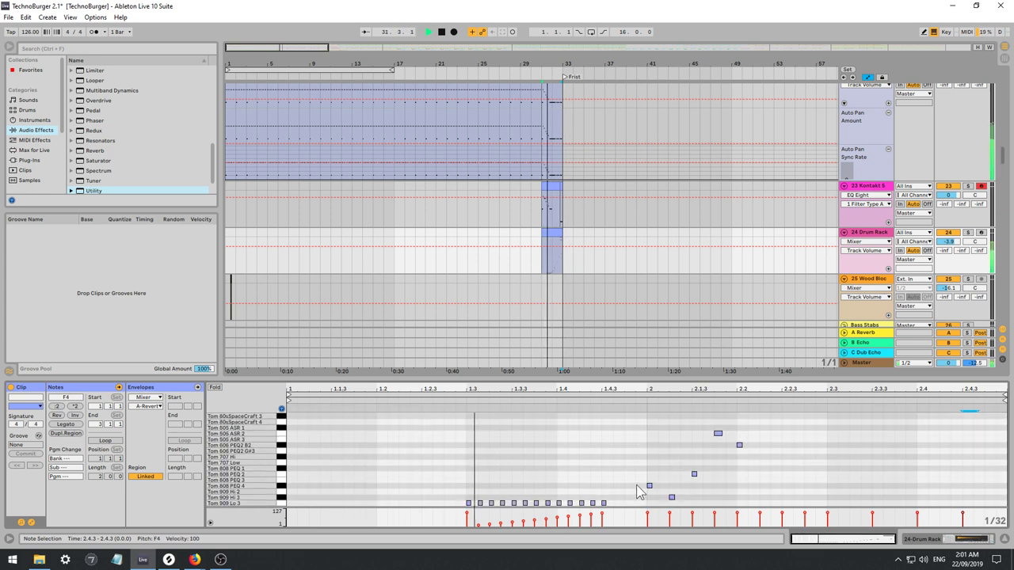
Draw a Tom 909 Lo 3 note at 1.4.4 and undo the length stretches.
{"action": "double_click", "coordinate": [630, 503]}
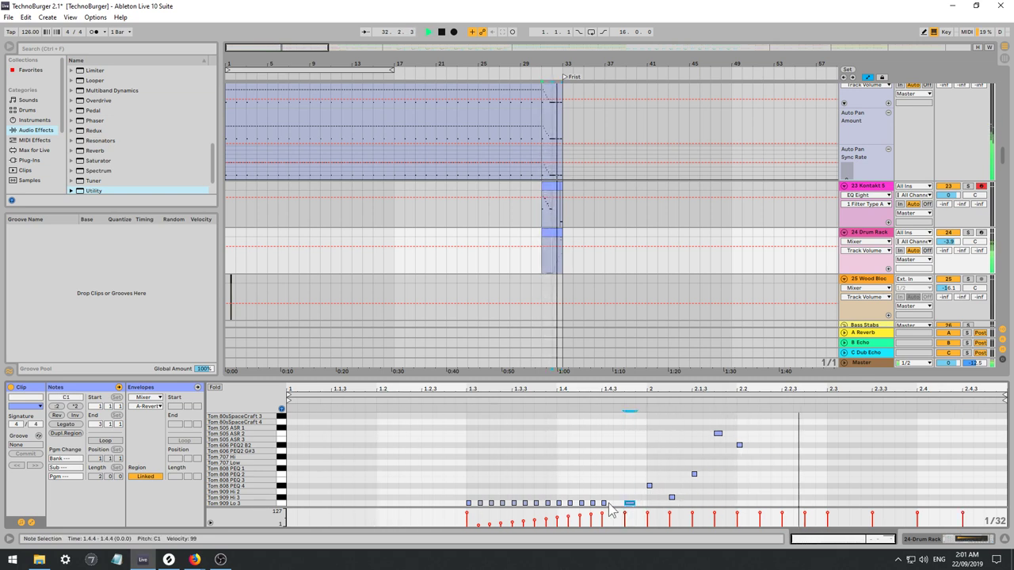
{"action": "left_click_drag", "start_coordinate": [606, 503], "coordinate": [617, 504]}
{"action": "key", "text": "space"}
{"action": "key", "text": "space"}
{"action": "left_click", "coordinate": [636, 503]}
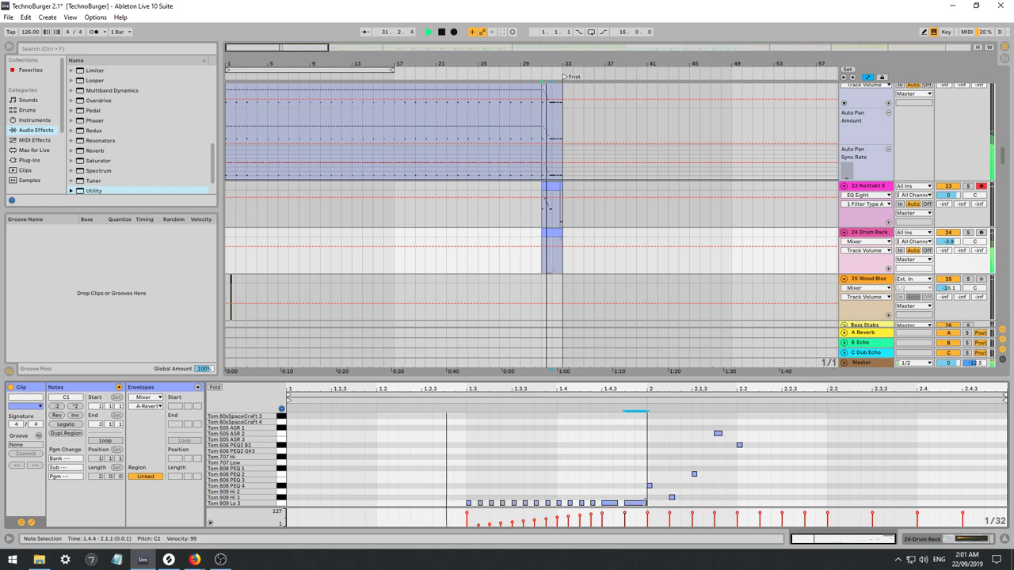
{"action": "key", "text": "ctrl+z"}
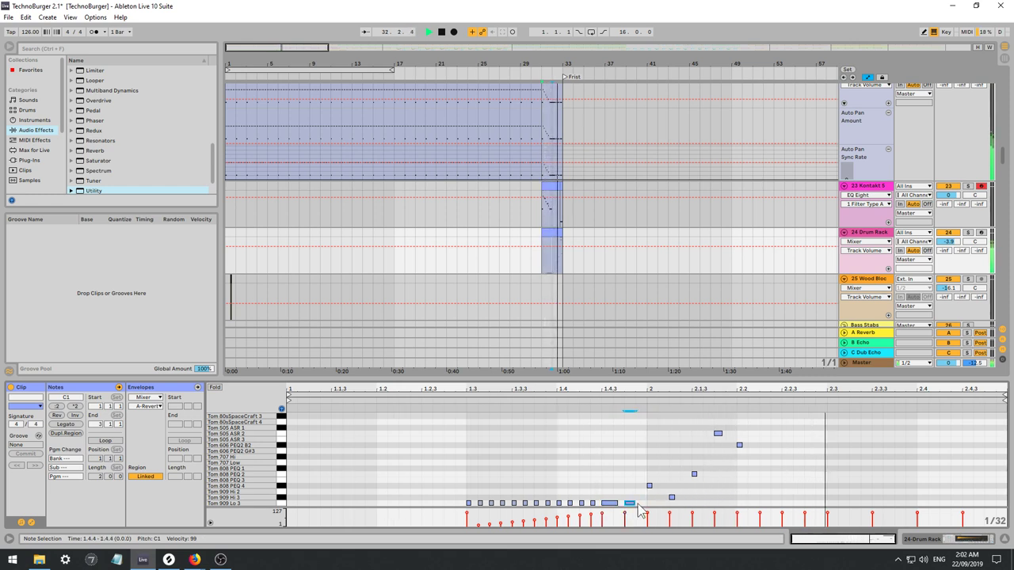
{"action": "key", "text": "ctrl+z"}
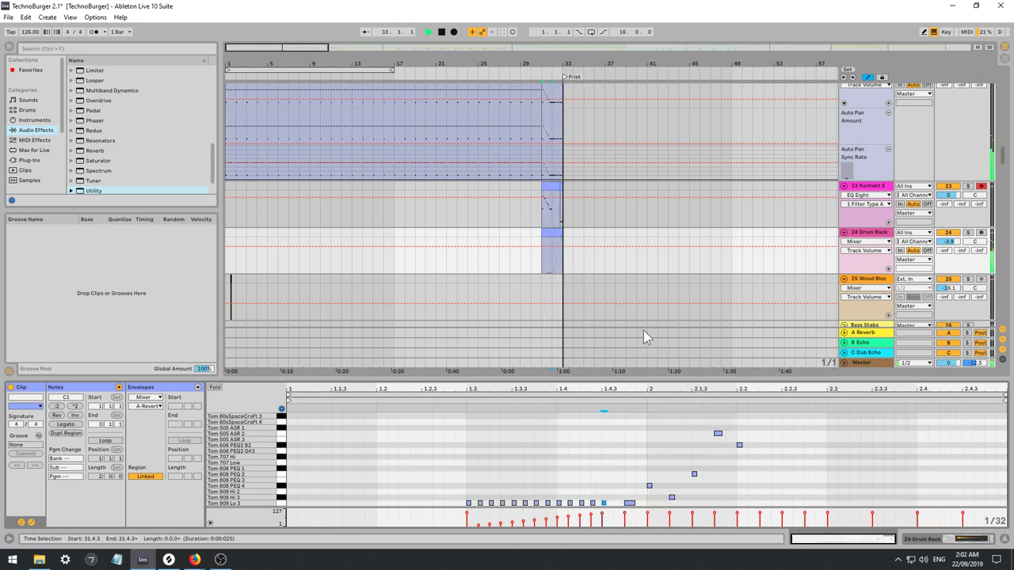
Show and solo the Kontakt 5 track's devices, with the start position at bar 31.
{"action": "left_click", "coordinate": [523, 263]}
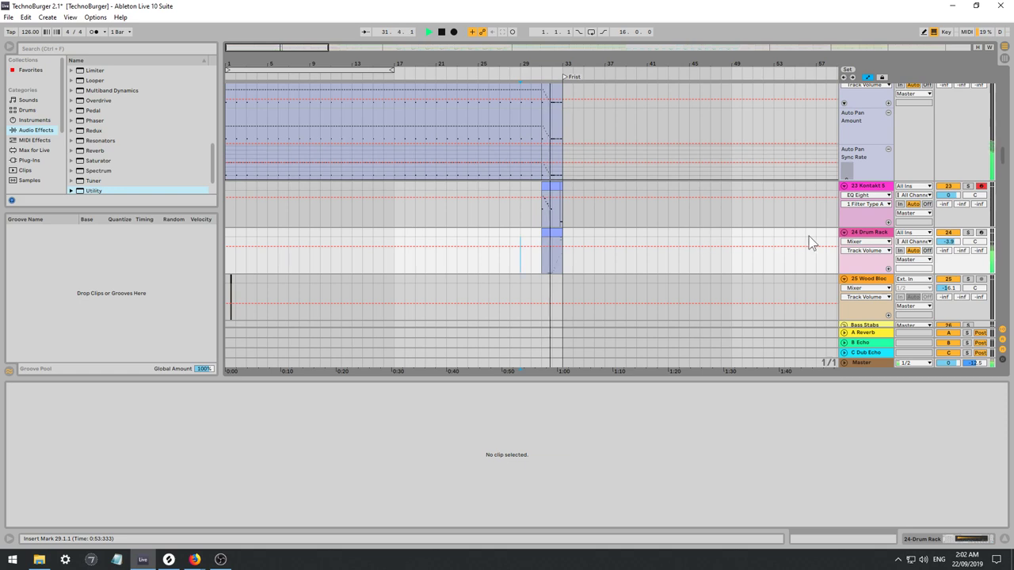
{"action": "left_click", "coordinate": [971, 177]}
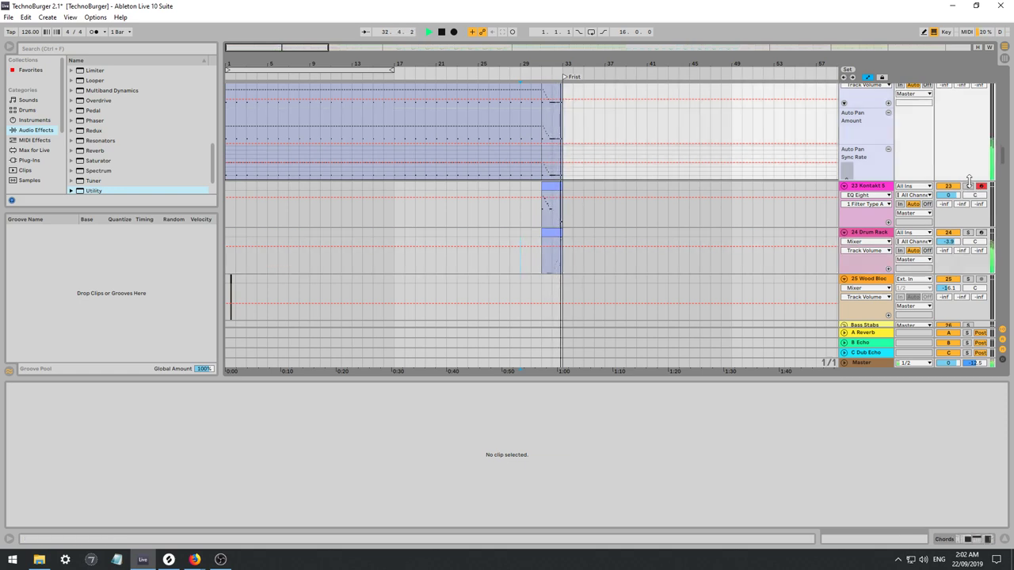
{"action": "key", "text": "space"}
{"action": "double_click", "coordinate": [867, 188]}
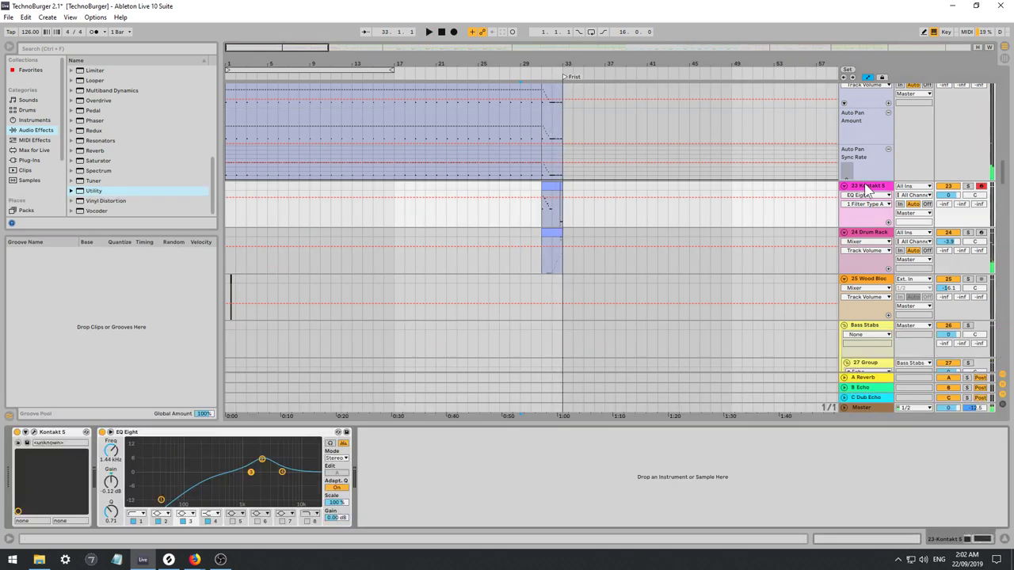
{"action": "left_click", "coordinate": [968, 186]}
{"action": "left_click", "coordinate": [540, 208]}
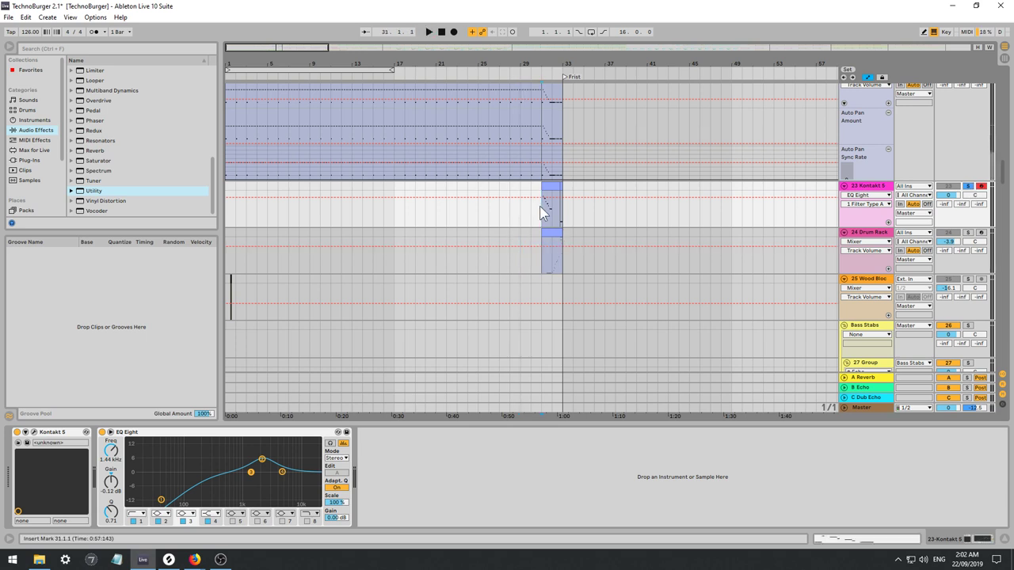
List the installed plug-ins in the browser and bring up Save As.
{"action": "left_click", "coordinate": [48, 121]}
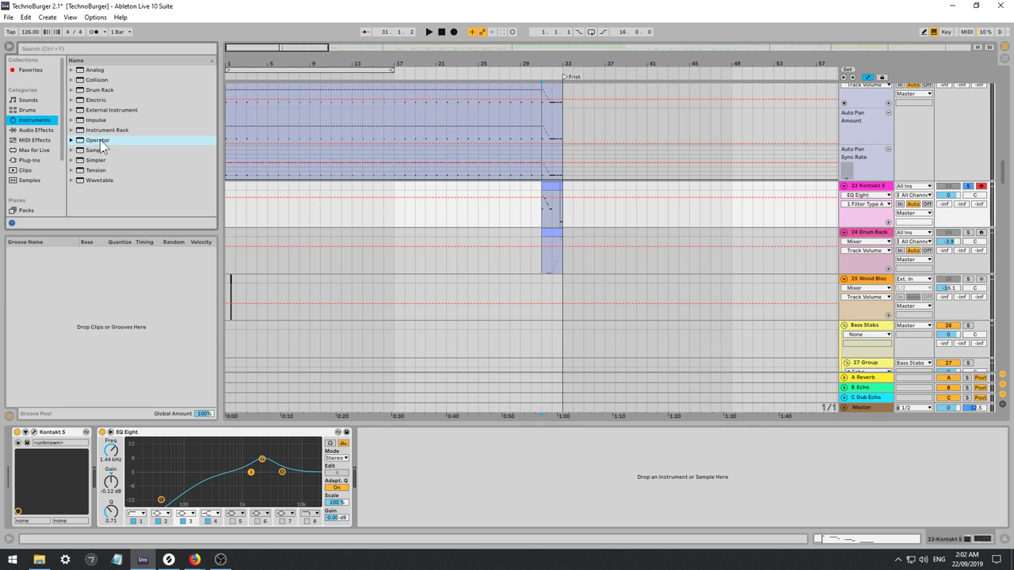
{"action": "left_click", "coordinate": [33, 161]}
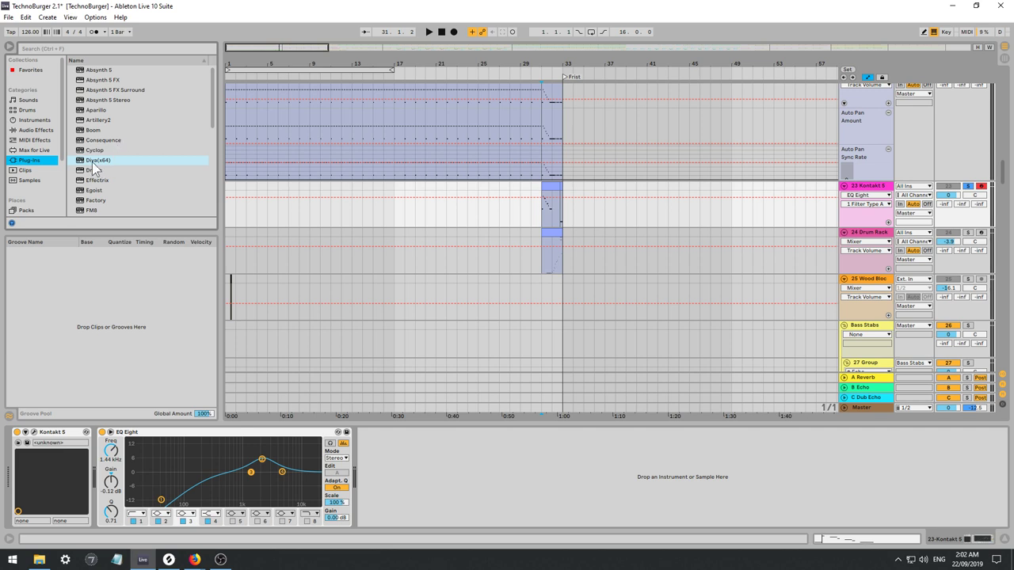
{"action": "key", "text": "ctrl+shift+s"}
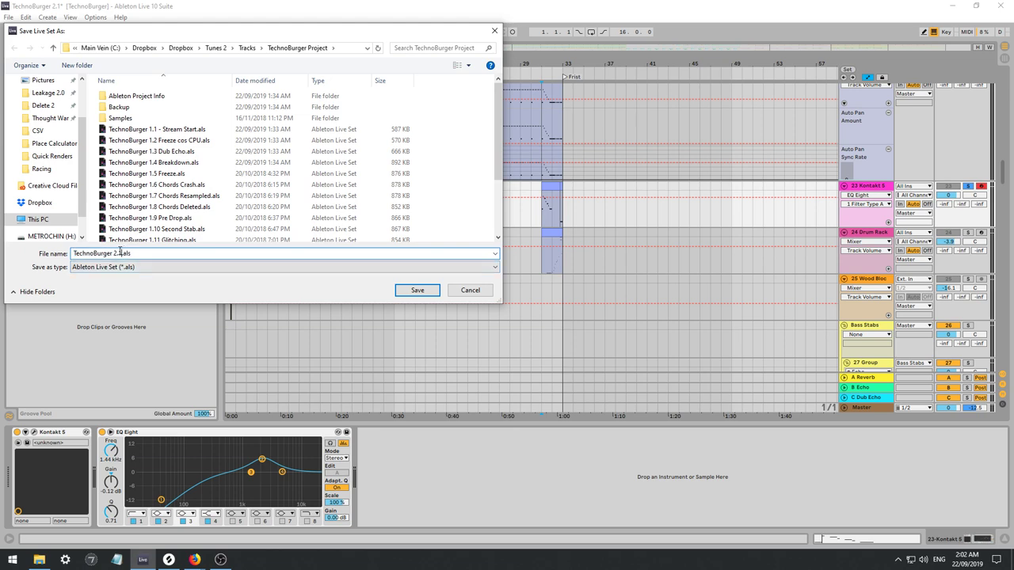
Save the set as TechnoBurger 2.2 and replace track 23's Kontakt 5 with Diva.
{"action": "key", "text": "Return"}
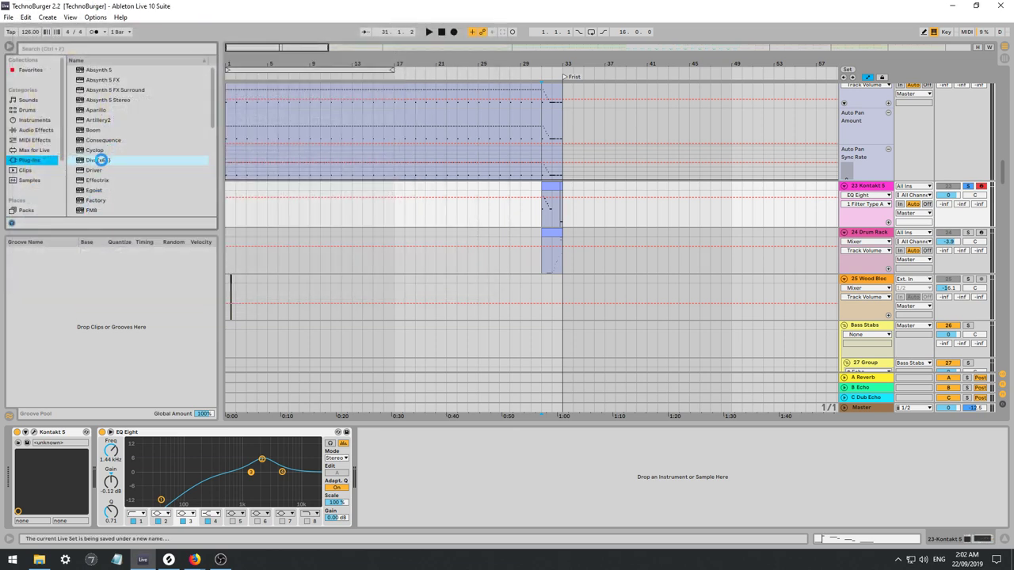
{"action": "left_click_drag", "start_coordinate": [100, 162], "coordinate": [52, 442]}
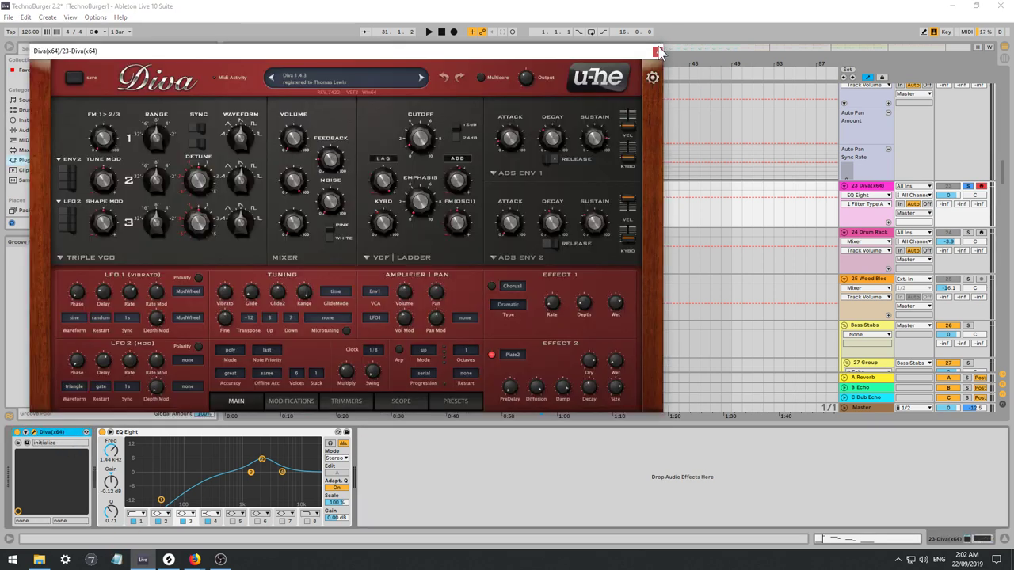
{"action": "left_click", "coordinate": [655, 51]}
Load the next Diva preset, 85 Deep Space Diva, and show Diva's preset browser.
{"action": "key", "text": "space"}
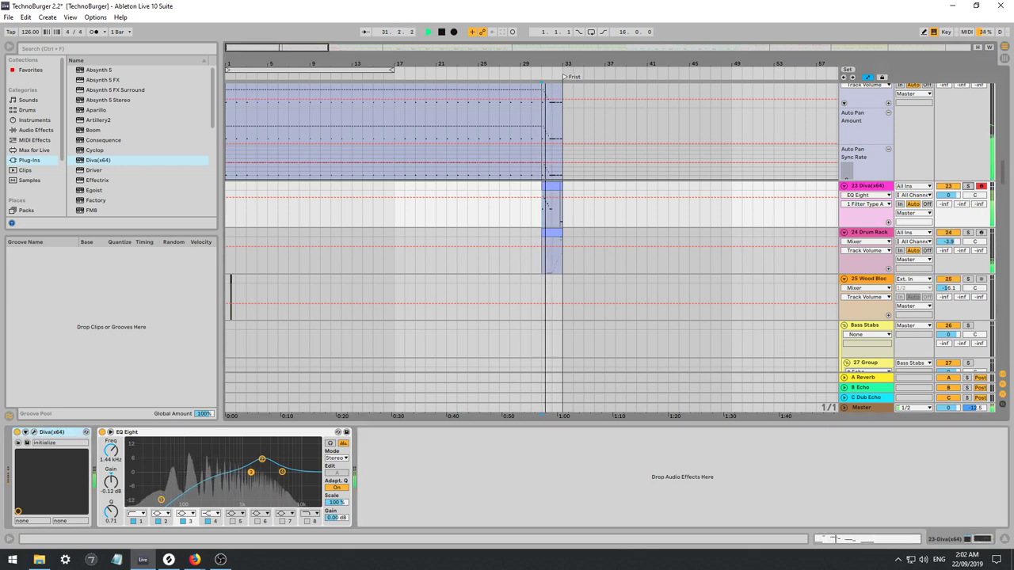
{"action": "left_click", "coordinate": [35, 432]}
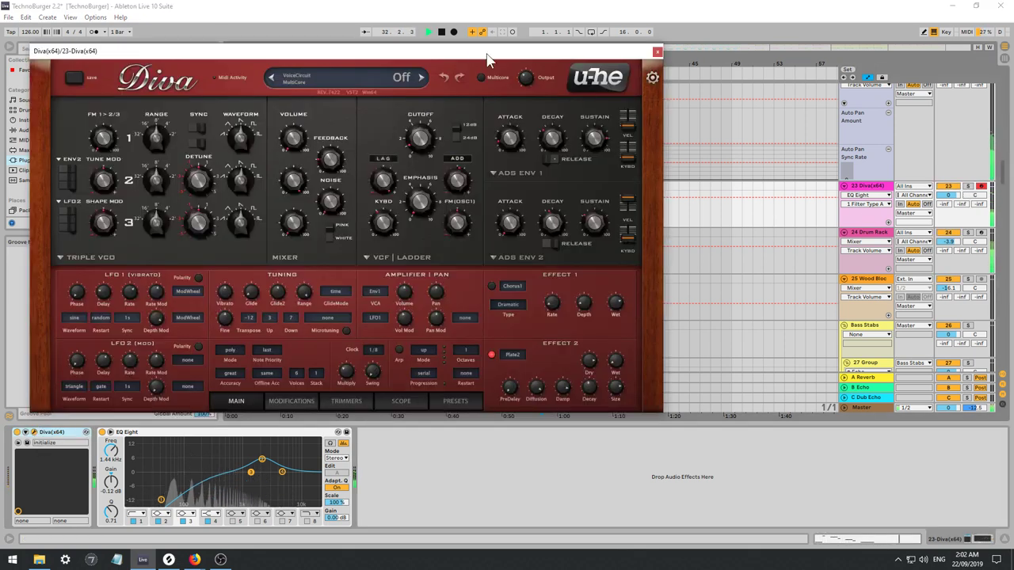
{"action": "left_click", "coordinate": [422, 77]}
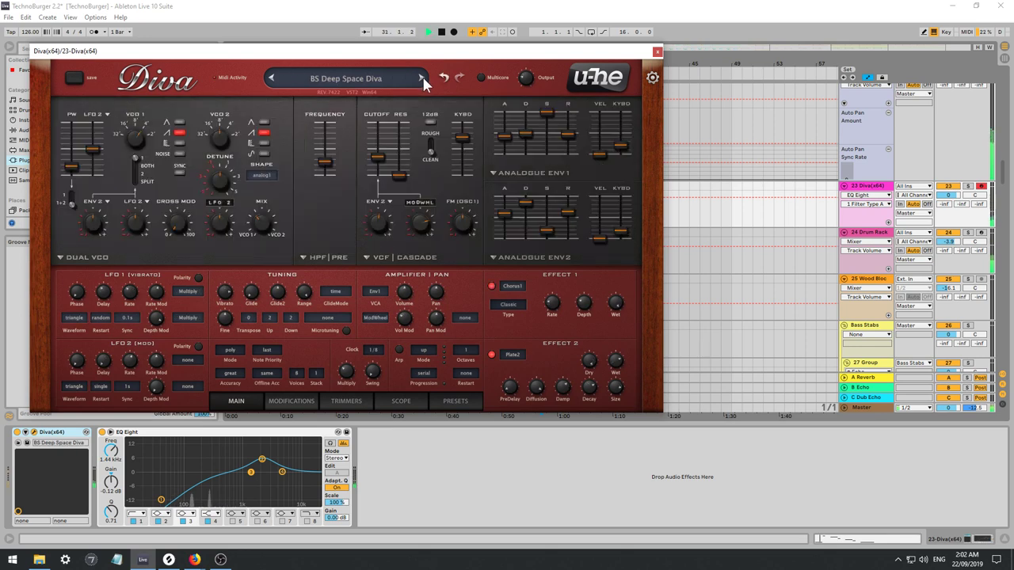
{"action": "left_click", "coordinate": [458, 401]}
Audition Diva lead presets from BT through HS Cork Cutter and lower the track volume to -5.8 dB.
{"action": "left_click", "coordinate": [252, 163]}
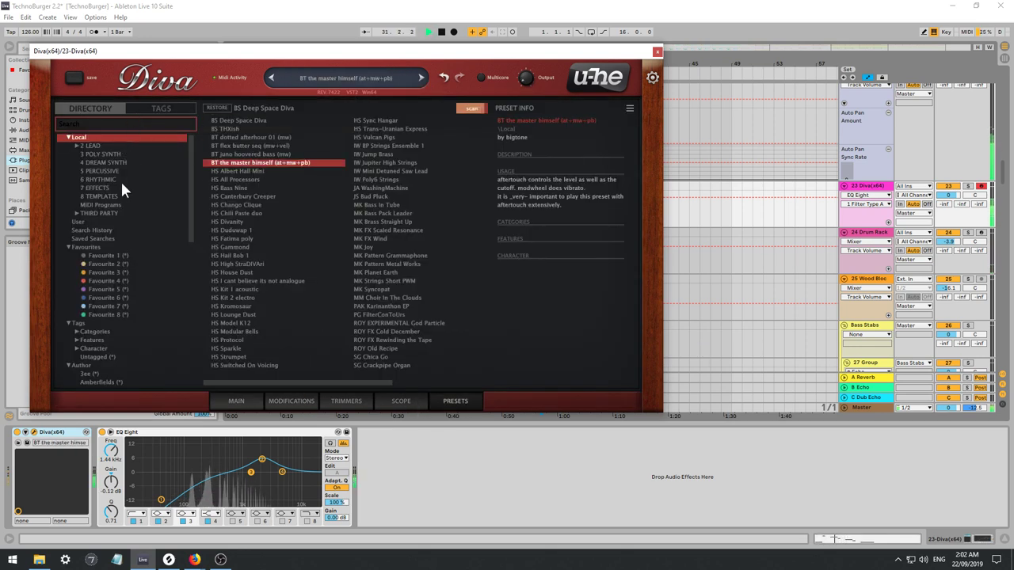
{"action": "left_click", "coordinate": [93, 146]}
{"action": "left_click", "coordinate": [307, 145]}
{"action": "left_click", "coordinate": [388, 196]}
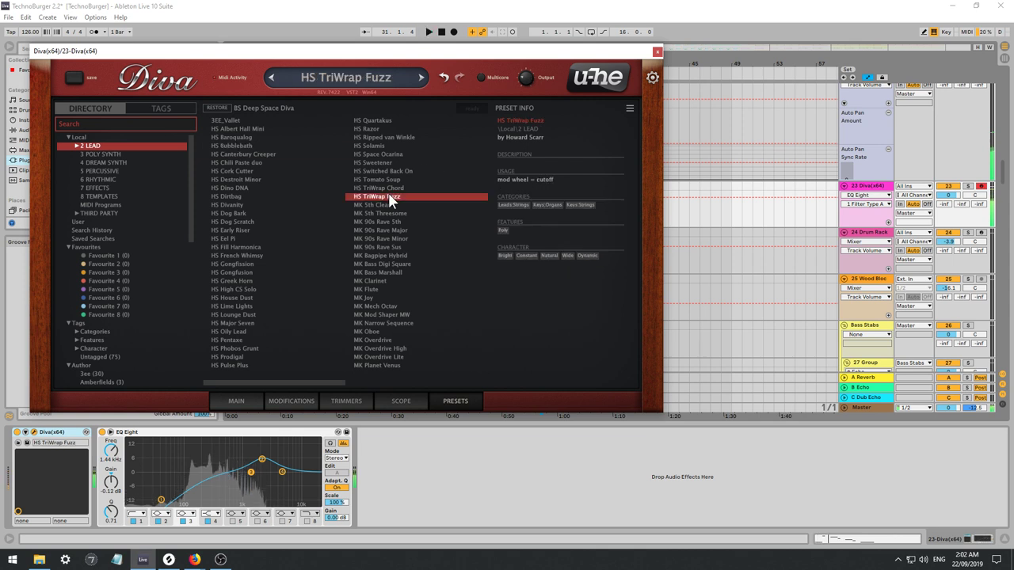
{"action": "left_click", "coordinate": [238, 137]}
{"action": "left_click", "coordinate": [247, 130]}
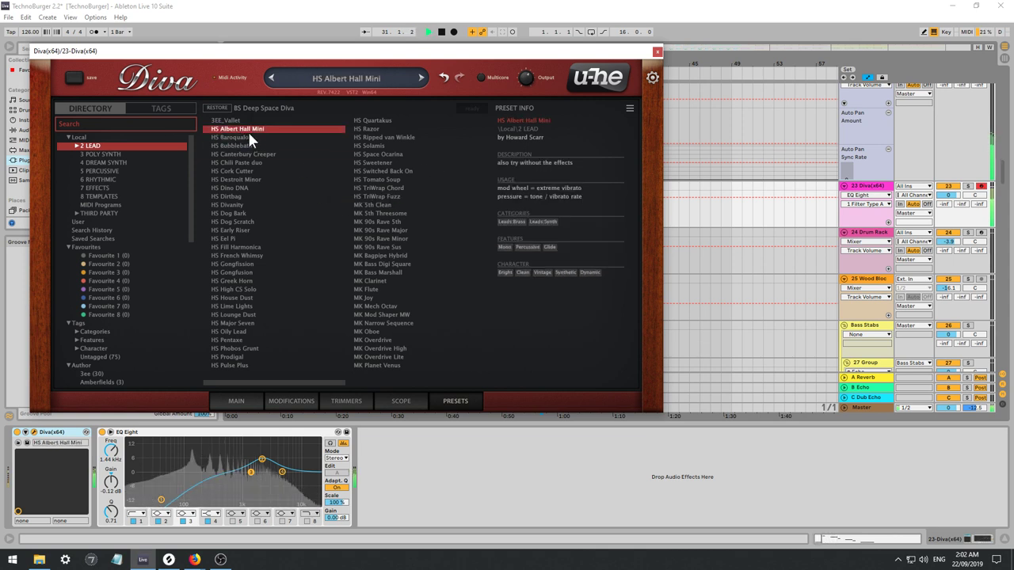
{"action": "left_click", "coordinate": [235, 122]}
{"action": "left_click", "coordinate": [241, 137]}
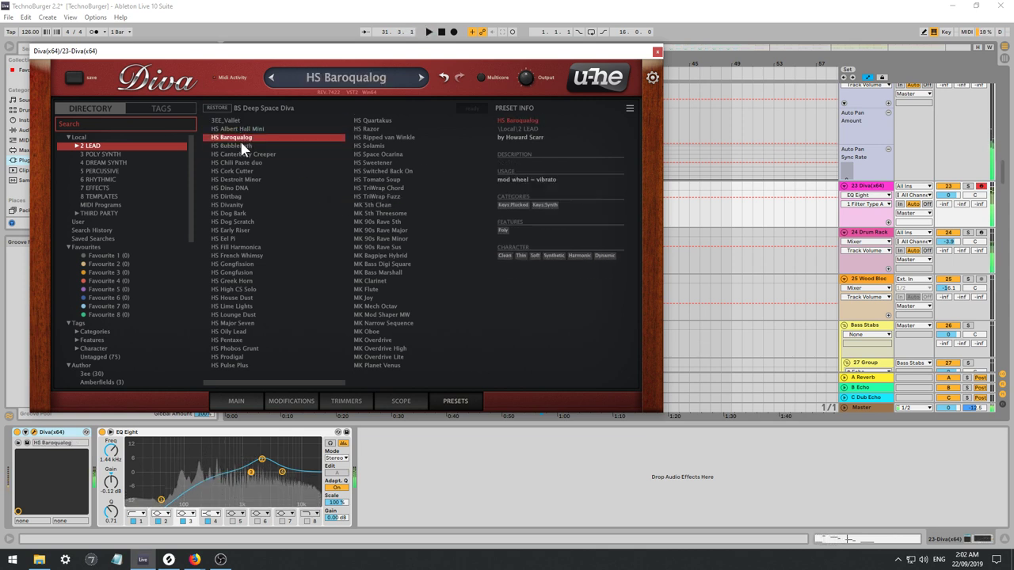
{"action": "left_click", "coordinate": [241, 143]}
{"action": "left_click", "coordinate": [240, 154]}
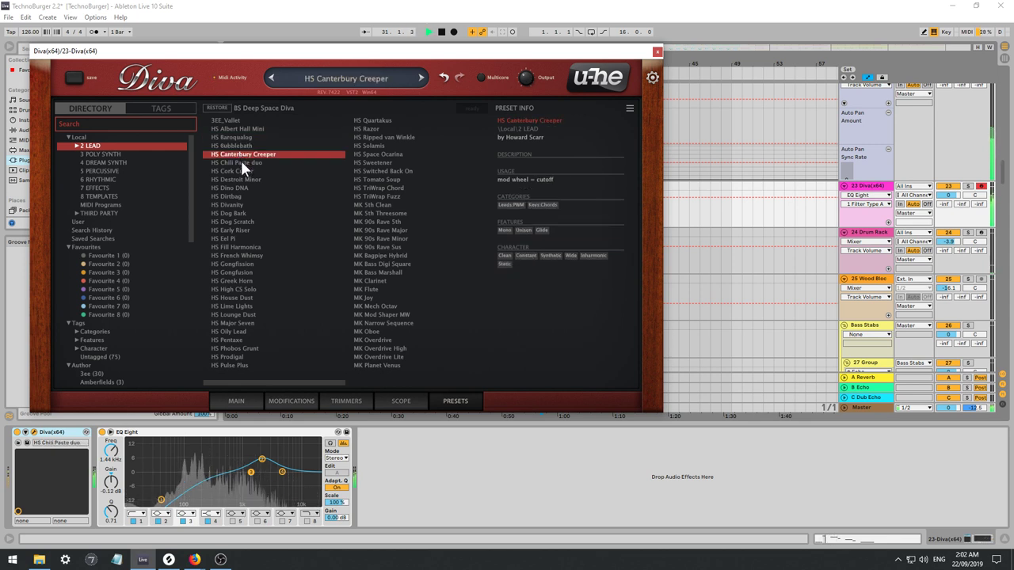
{"action": "left_click", "coordinate": [240, 162]}
{"action": "left_click", "coordinate": [237, 171]}
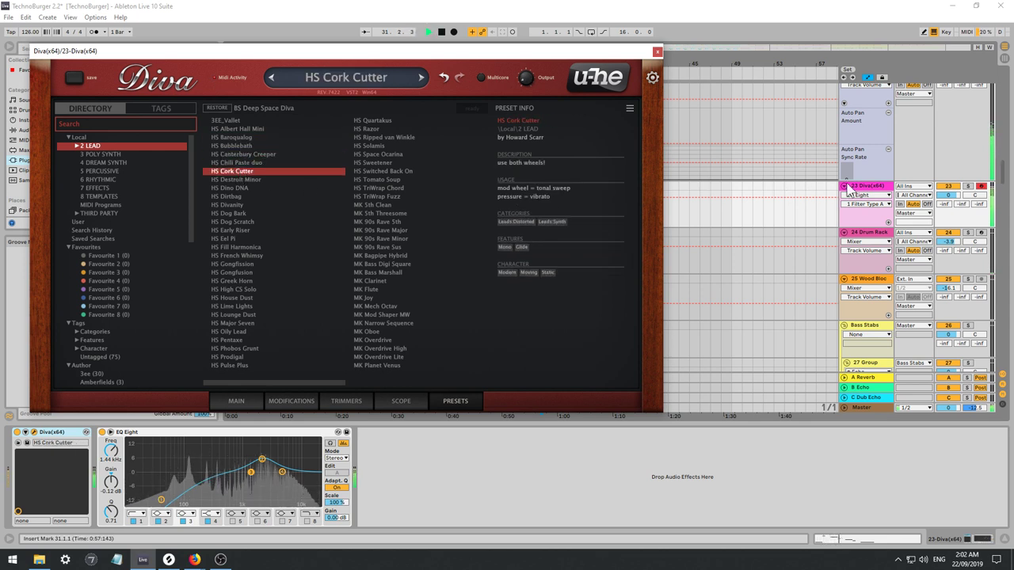
{"action": "left_click_drag", "start_coordinate": [941, 198], "coordinate": [941, 218]}
Audition more lead presets, HS Destroit Minor through HS Gongfusion, with the song playing.
{"action": "left_click", "coordinate": [237, 180]}
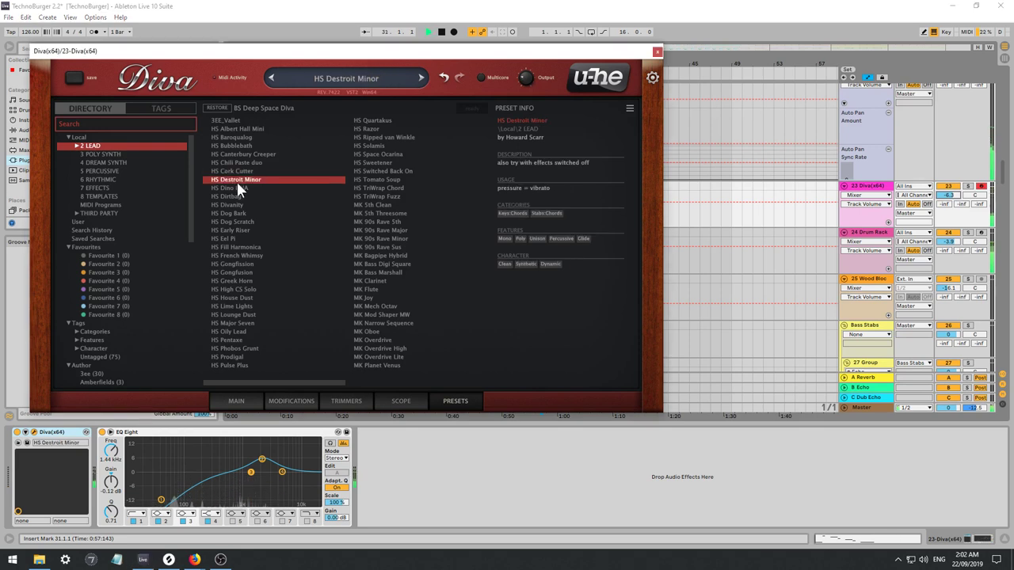
{"action": "left_click", "coordinate": [232, 188]}
{"action": "left_click", "coordinate": [229, 197]}
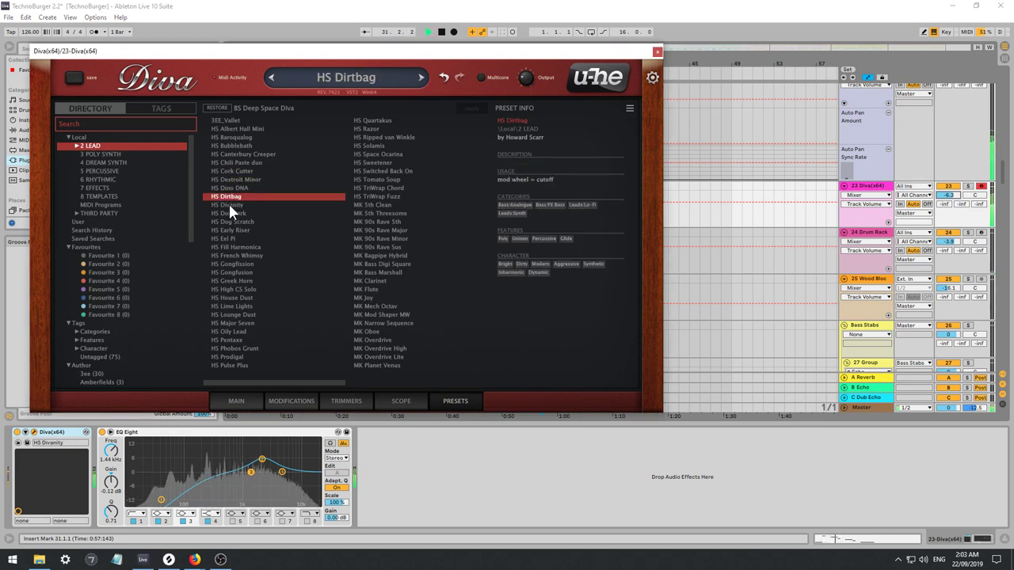
{"action": "left_click", "coordinate": [229, 205]}
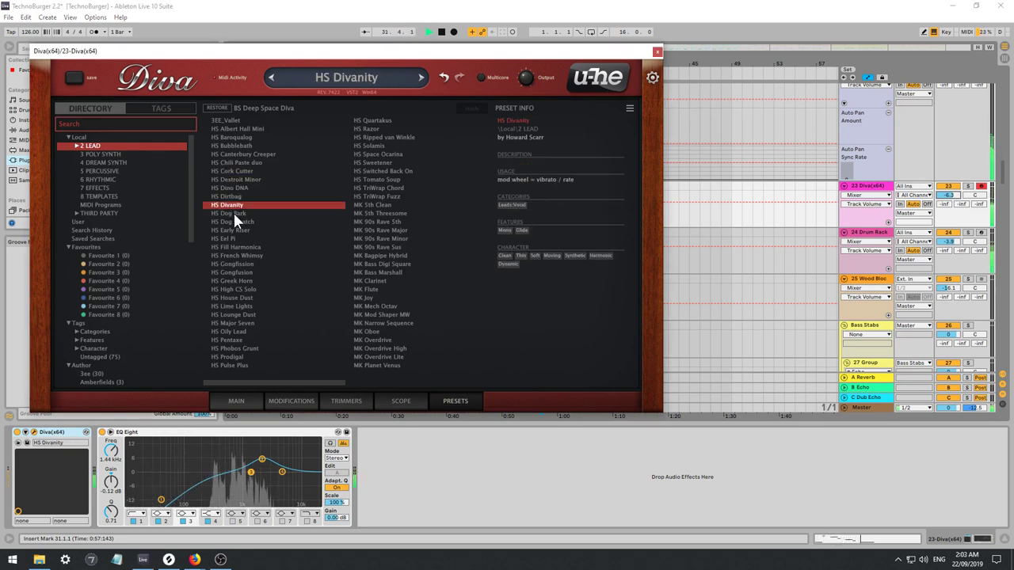
{"action": "left_click", "coordinate": [233, 213]}
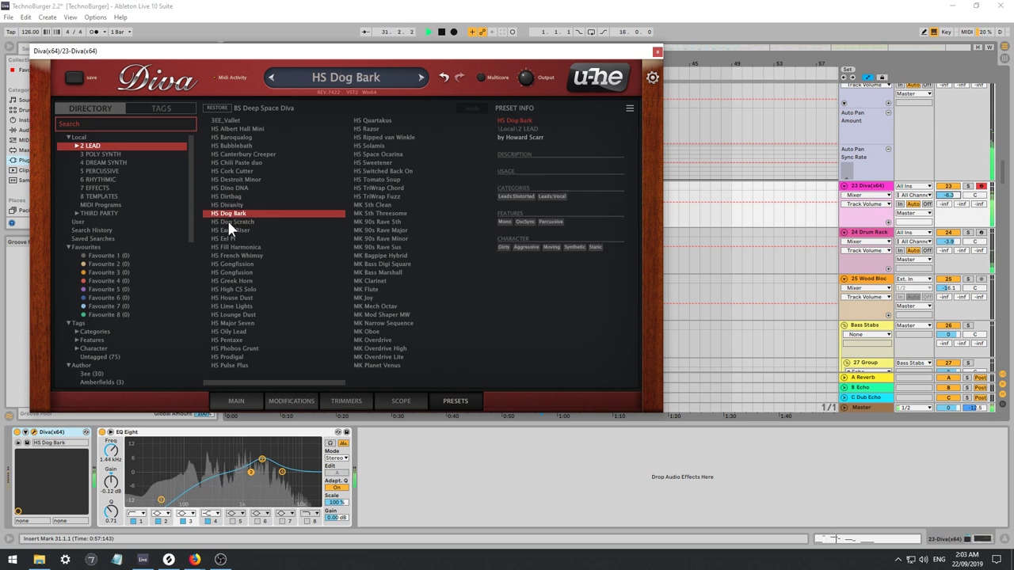
{"action": "left_click", "coordinate": [228, 222]}
{"action": "left_click", "coordinate": [233, 231]}
{"action": "key", "text": "space"}
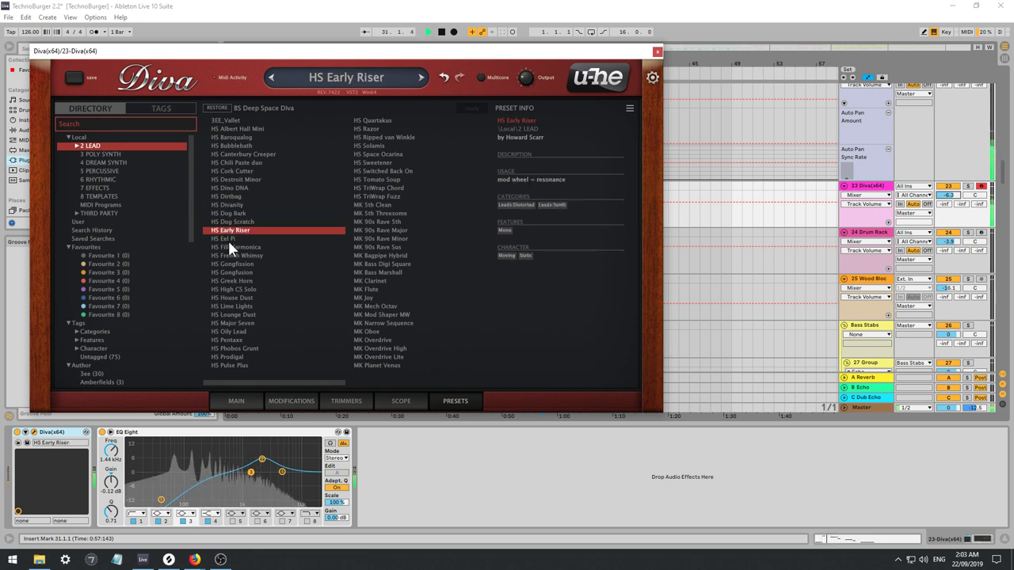
{"action": "left_click", "coordinate": [228, 240]}
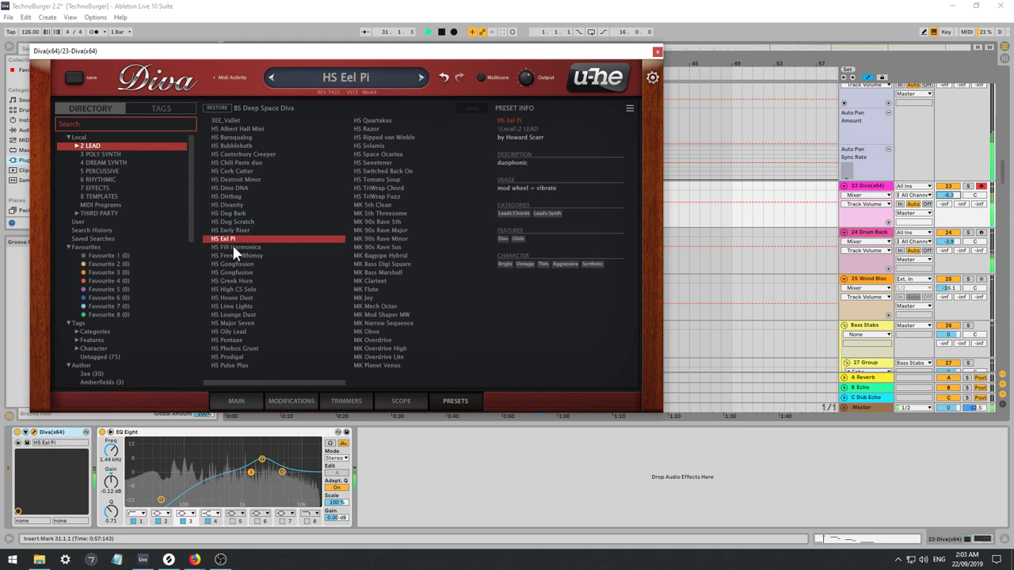
{"action": "left_click", "coordinate": [232, 248]}
{"action": "left_click", "coordinate": [231, 255]}
{"action": "key", "text": "space"}
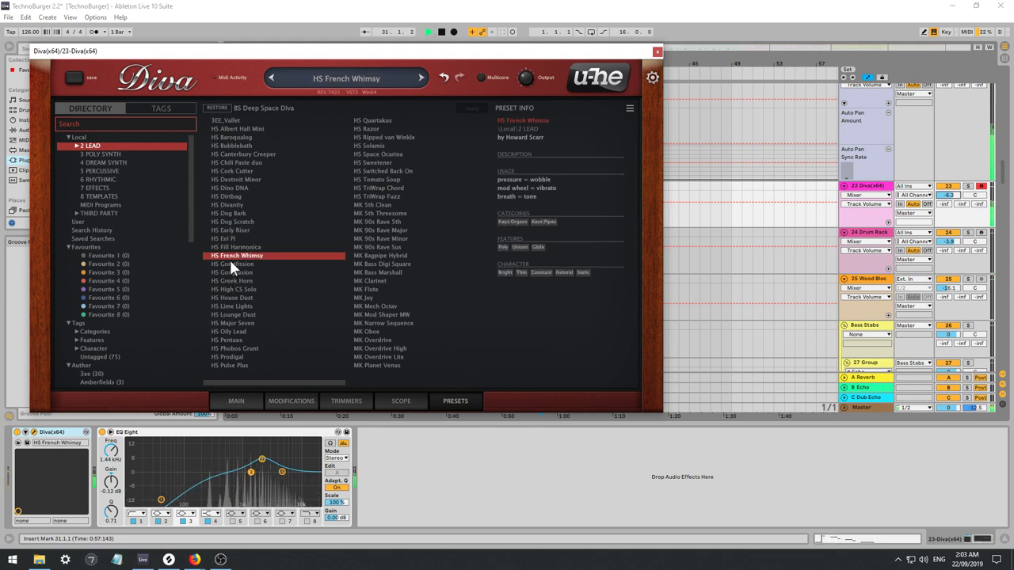
{"action": "left_click", "coordinate": [230, 263]}
{"action": "left_click", "coordinate": [233, 272]}
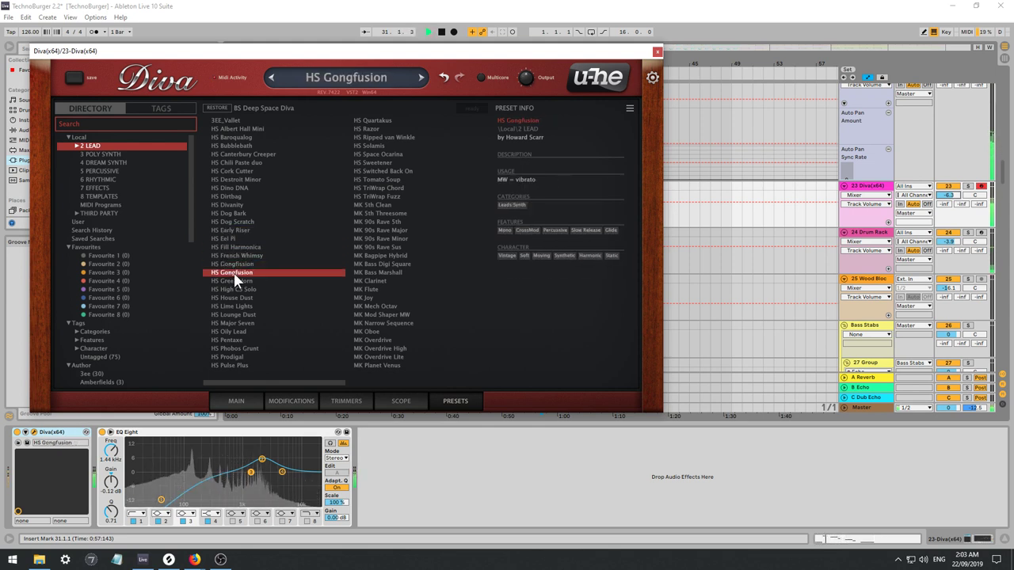
Load HS Cable Bass from the 1 BASS folder and lower EQ Eight band 2 to about -3.35 dB.
{"action": "left_click", "coordinate": [76, 146]}
{"action": "left_click", "coordinate": [99, 153]}
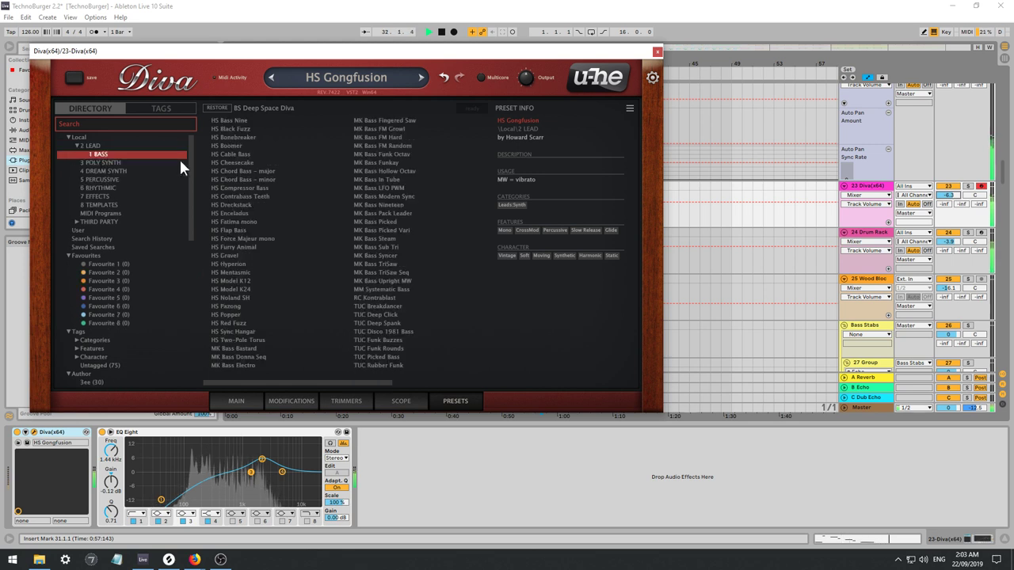
{"action": "left_click", "coordinate": [235, 155]}
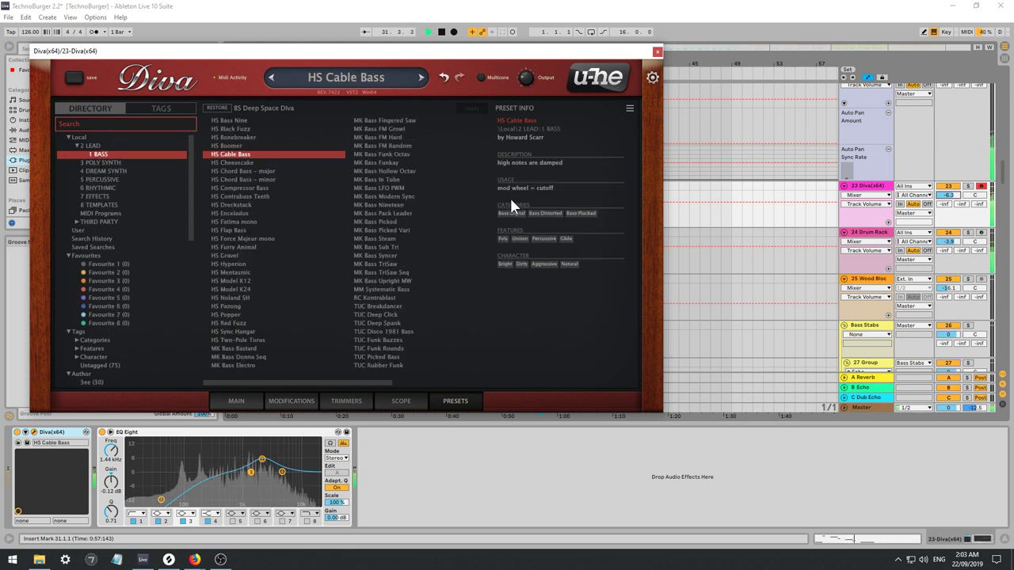
{"action": "left_click", "coordinate": [252, 472]}
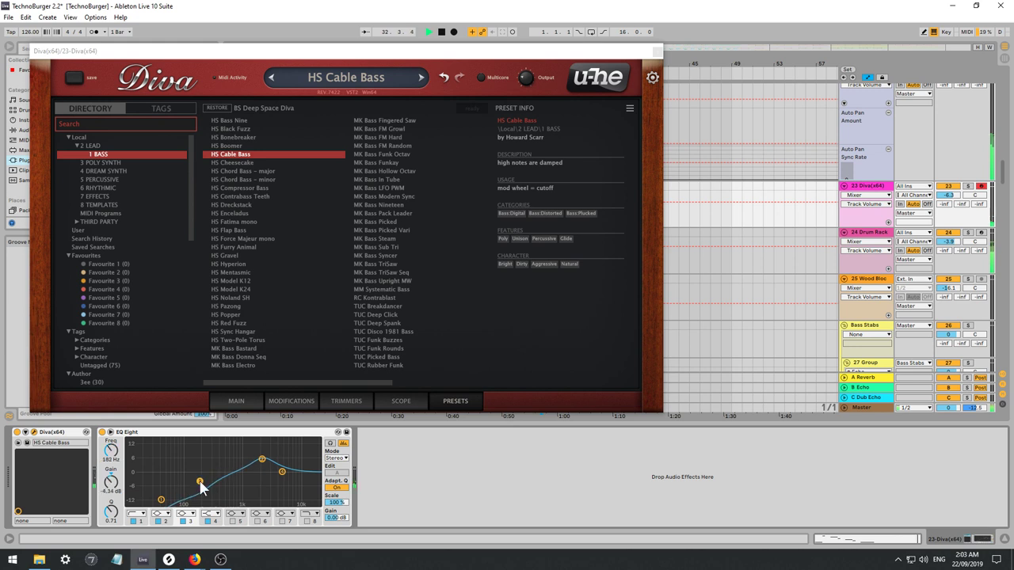
{"action": "left_click_drag", "start_coordinate": [261, 459], "coordinate": [254, 479]}
Try bass presets from HS Flap Bass onward, set EQ band 2 to 0.62 dB at 1.11 kHz, and close Diva.
{"action": "left_click", "coordinate": [246, 230]}
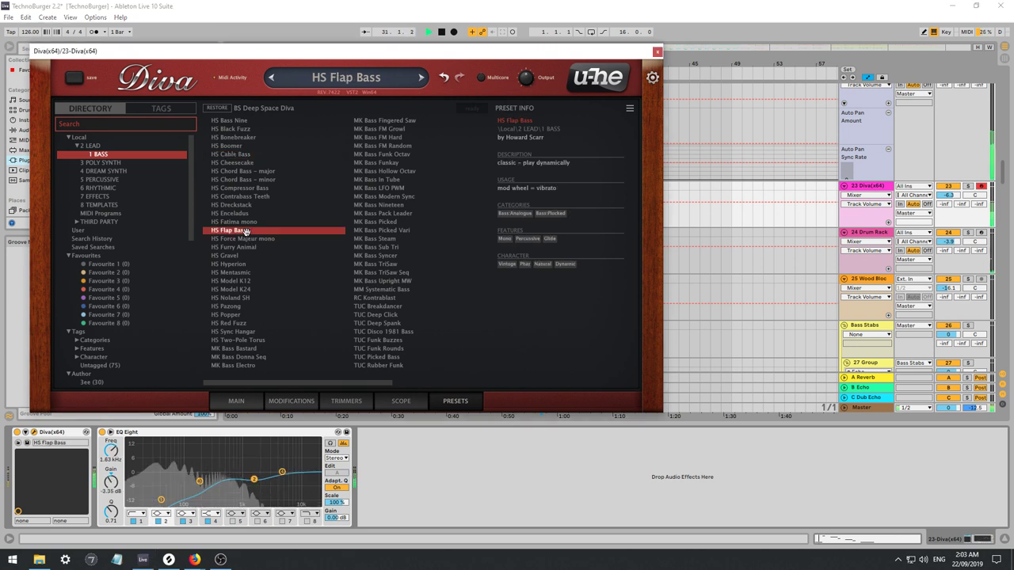
{"action": "left_click", "coordinate": [238, 239]}
{"action": "left_click", "coordinate": [234, 248]}
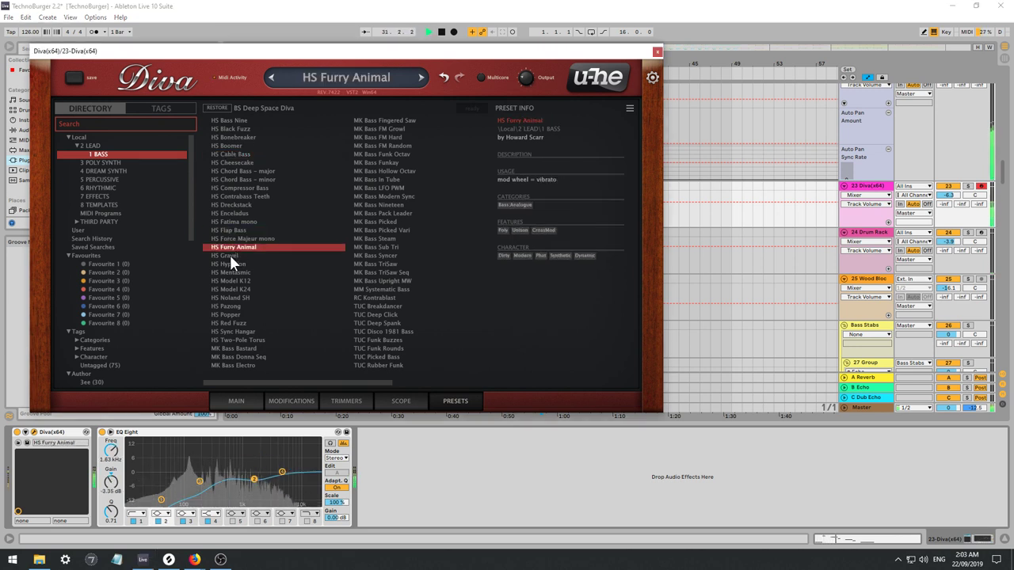
{"action": "left_click", "coordinate": [230, 256]}
{"action": "left_click_drag", "start_coordinate": [248, 480], "coordinate": [188, 473]}
{"action": "left_click", "coordinate": [235, 272]}
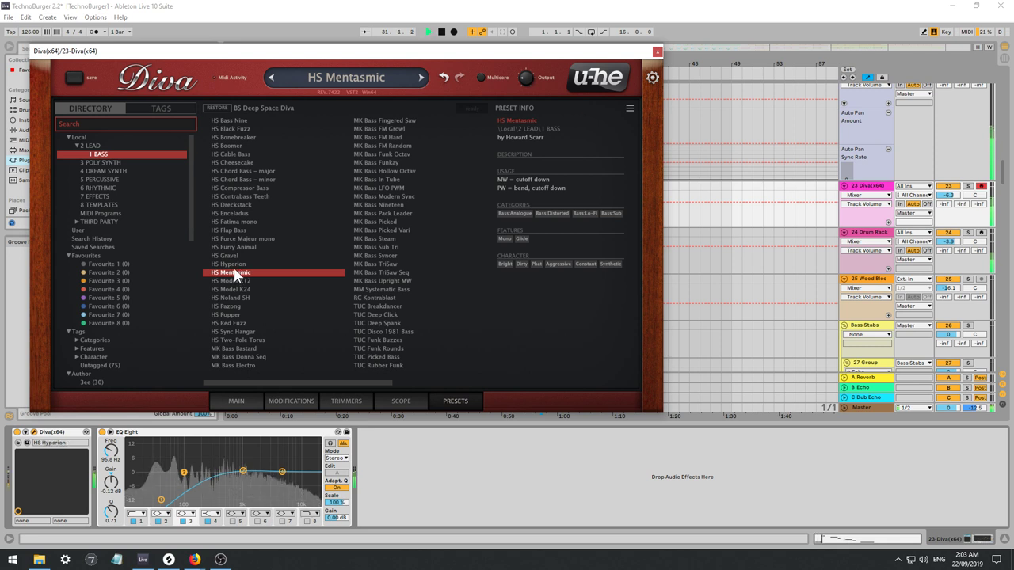
{"action": "key", "text": "space"}
{"action": "left_click", "coordinate": [658, 51]}
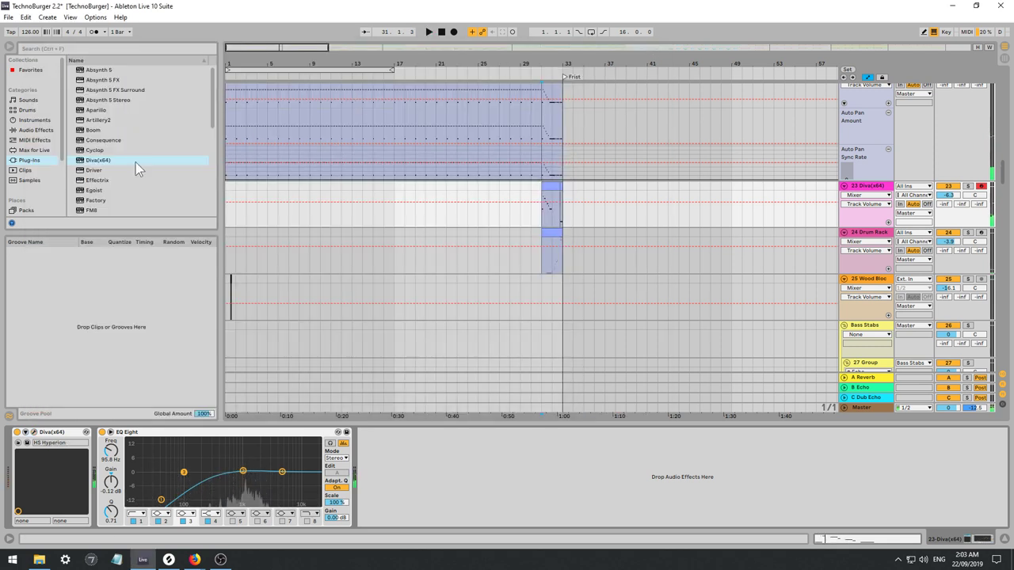
Replace Diva on track 23 with Operator and set its oscillator wave to Saw D.
{"action": "left_click", "coordinate": [34, 119]}
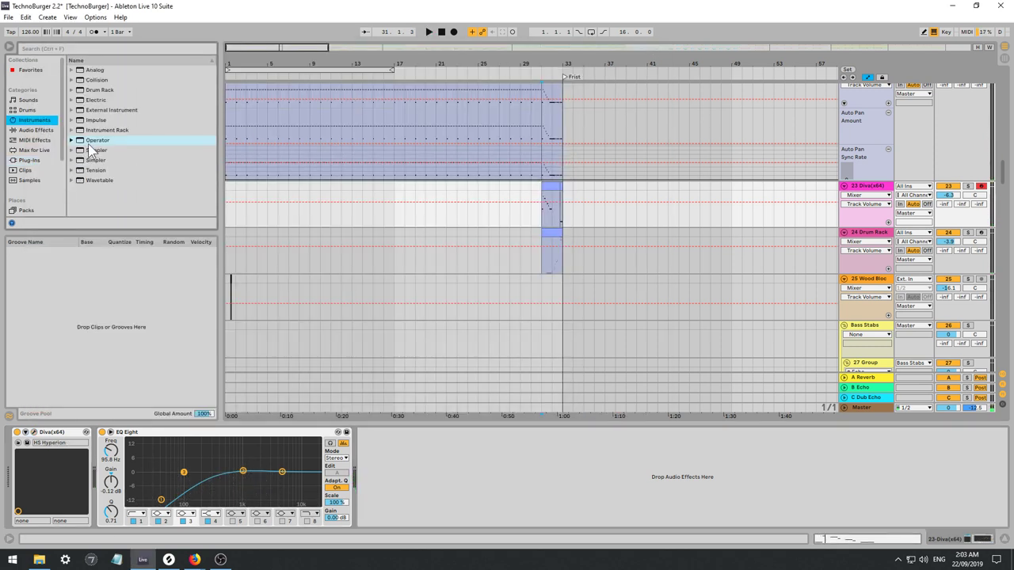
{"action": "left_click_drag", "start_coordinate": [93, 145], "coordinate": [14, 532]}
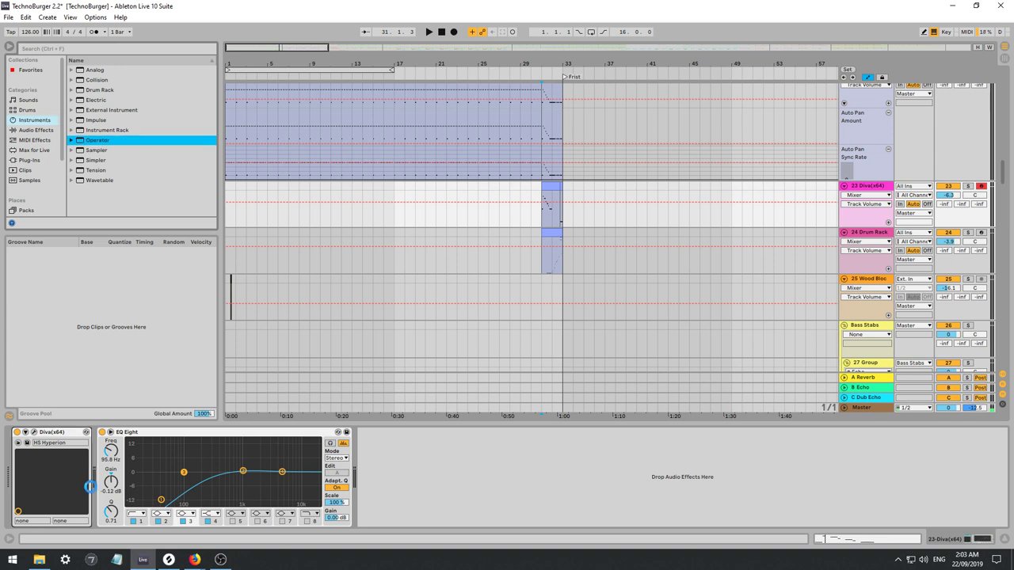
{"action": "left_click_drag", "start_coordinate": [88, 504], "coordinate": [89, 503]}
{"action": "left_click", "coordinate": [235, 486]}
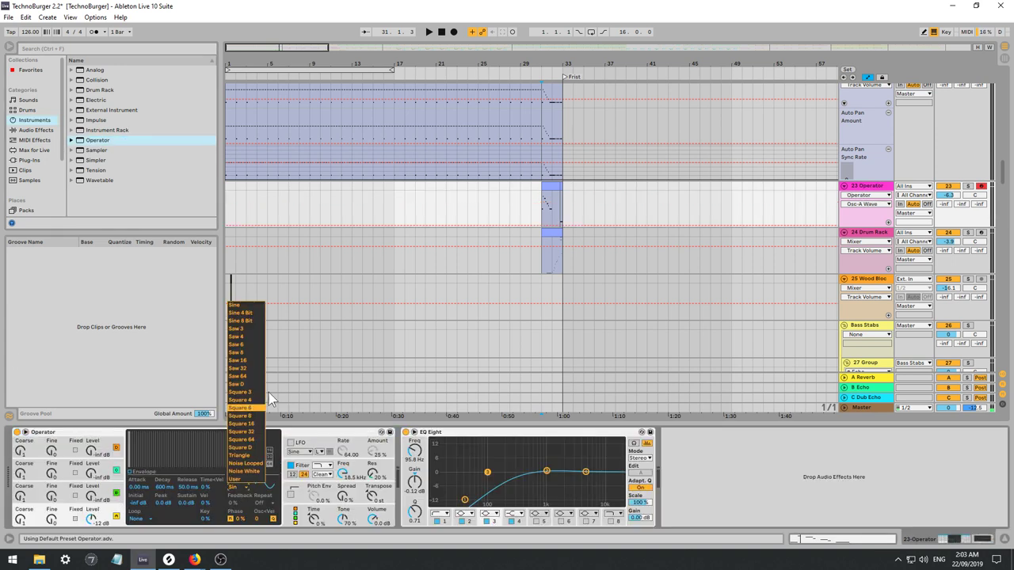
{"action": "left_click", "coordinate": [238, 384]}
Play the new sound from near bar 23, then zoom out to show the whole song.
{"action": "key", "text": "space"}
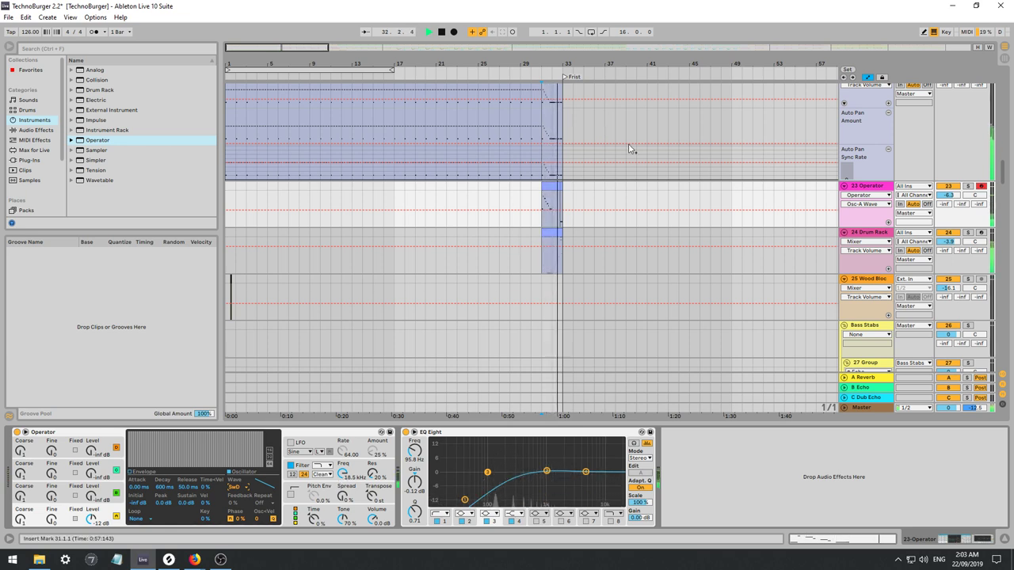
{"action": "key", "text": "space"}
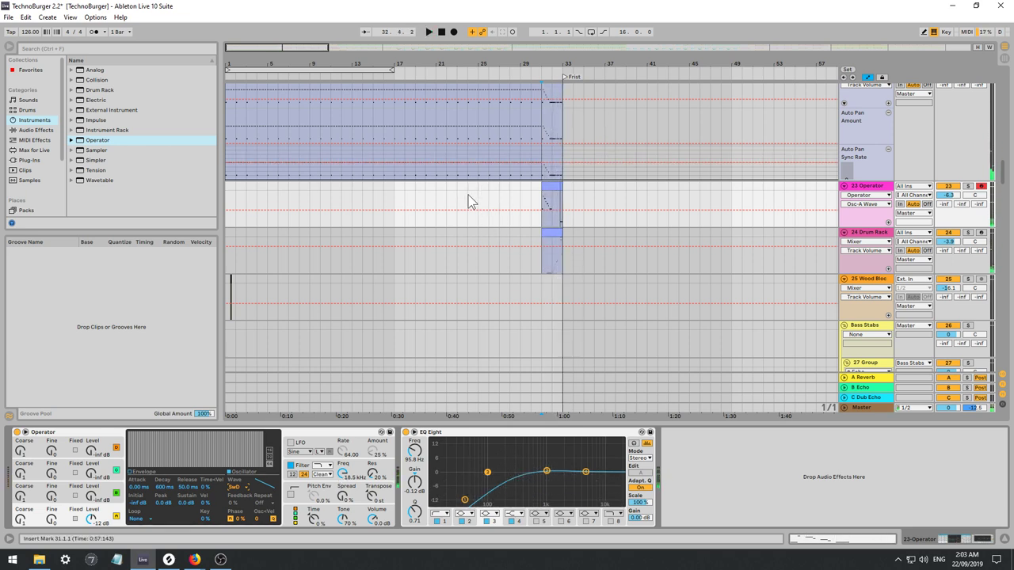
{"action": "left_click", "coordinate": [468, 198]}
{"action": "key", "text": "space"}
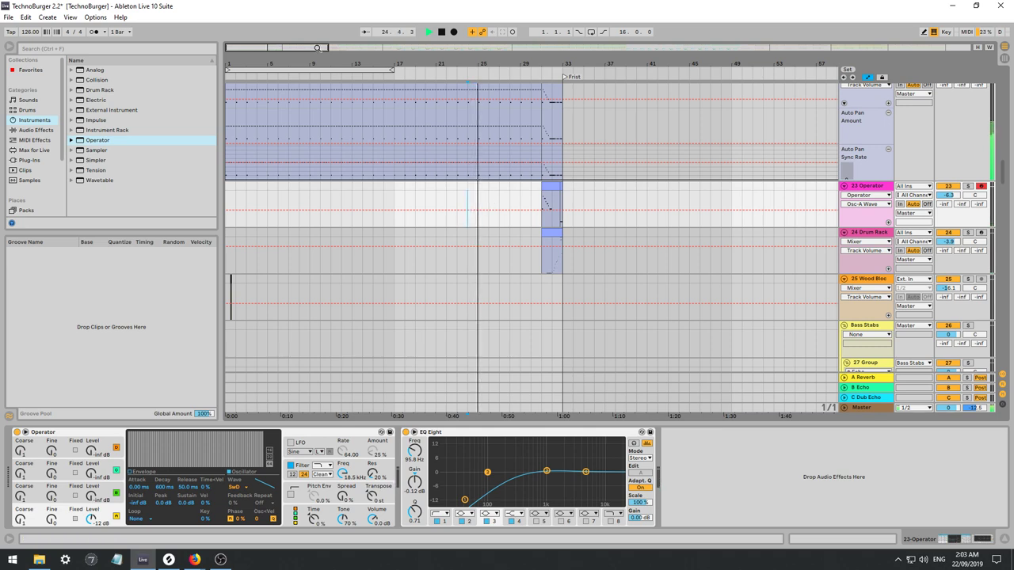
{"action": "left_click_drag", "start_coordinate": [317, 49], "coordinate": [884, 48]}
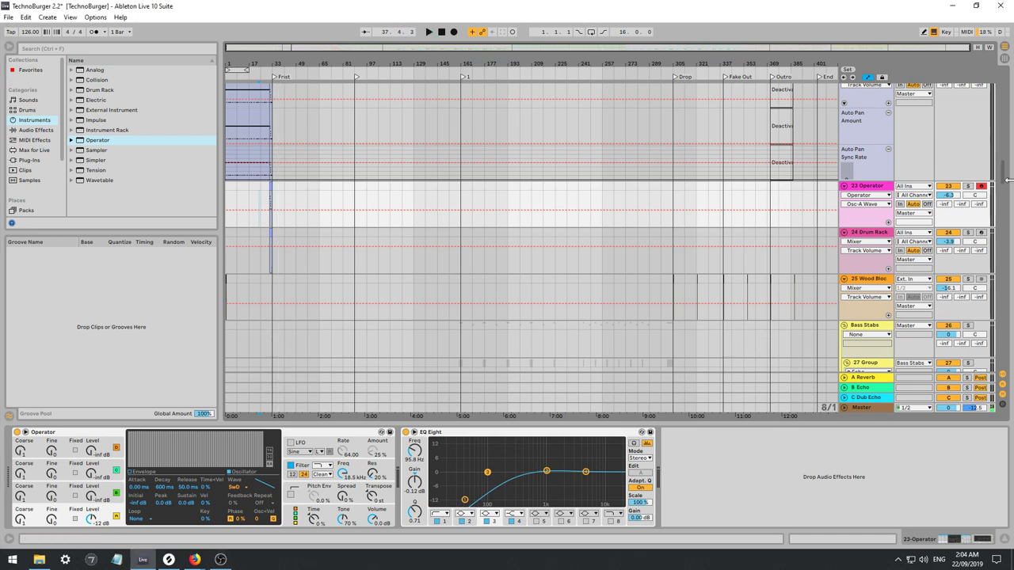
Scroll to the last tracks and show the Echo device on the 80 noise0 track.
{"action": "left_click_drag", "start_coordinate": [1008, 180], "coordinate": [1008, 375]}
{"action": "left_click", "coordinate": [869, 348]}
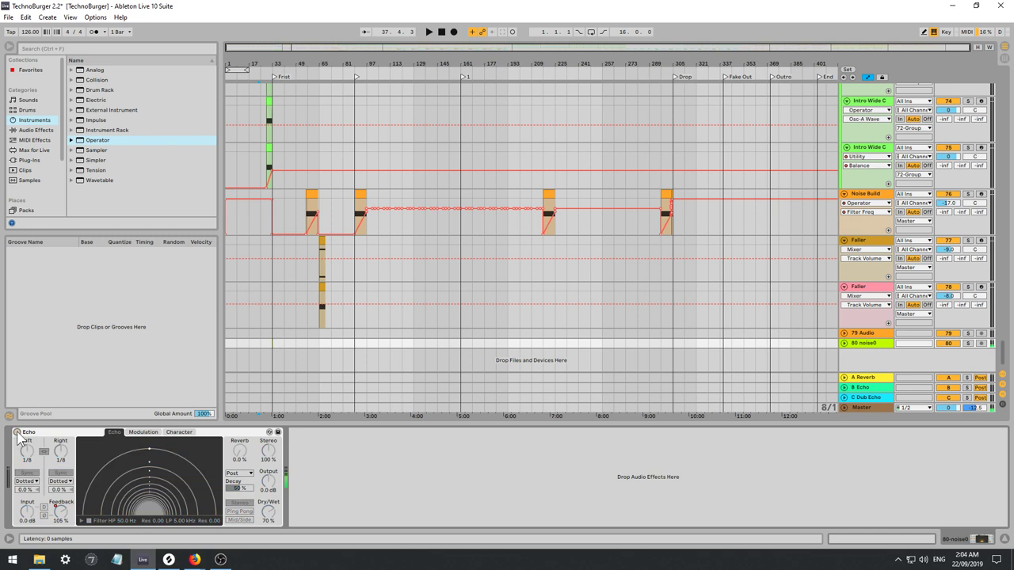
{"action": "key", "text": "space"}
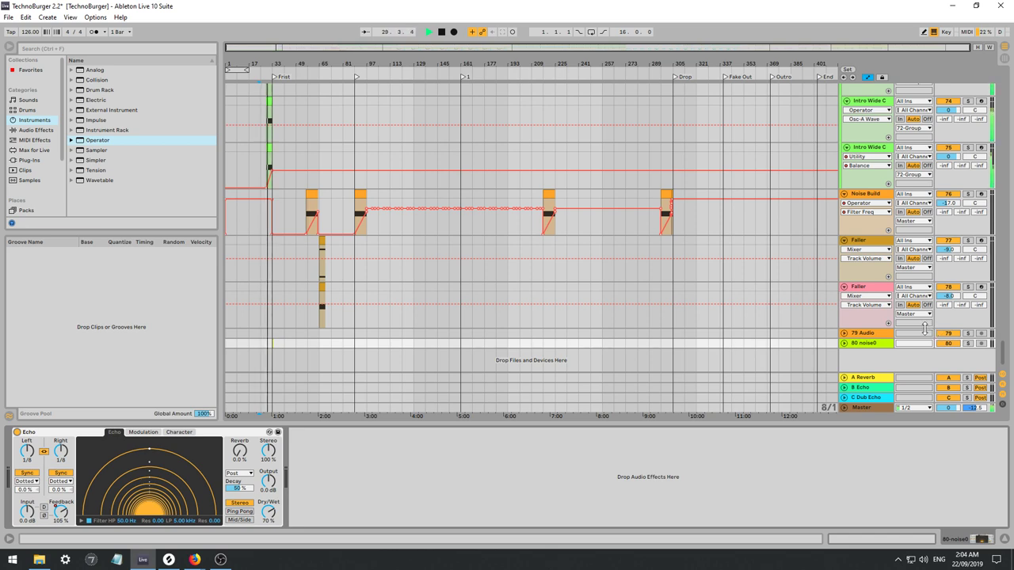
{"action": "scroll", "coordinate": [1005, 352], "scroll_direction": "up", "scroll_amount": 1}
{"action": "mouse_move", "coordinate": [1005, 353]}
{"action": "left_mouse_down"}
{"action": "mouse_move", "coordinate": [1002, 277]}
{"action": "mouse_move", "coordinate": [997, 355]}
{"action": "left_mouse_up"}
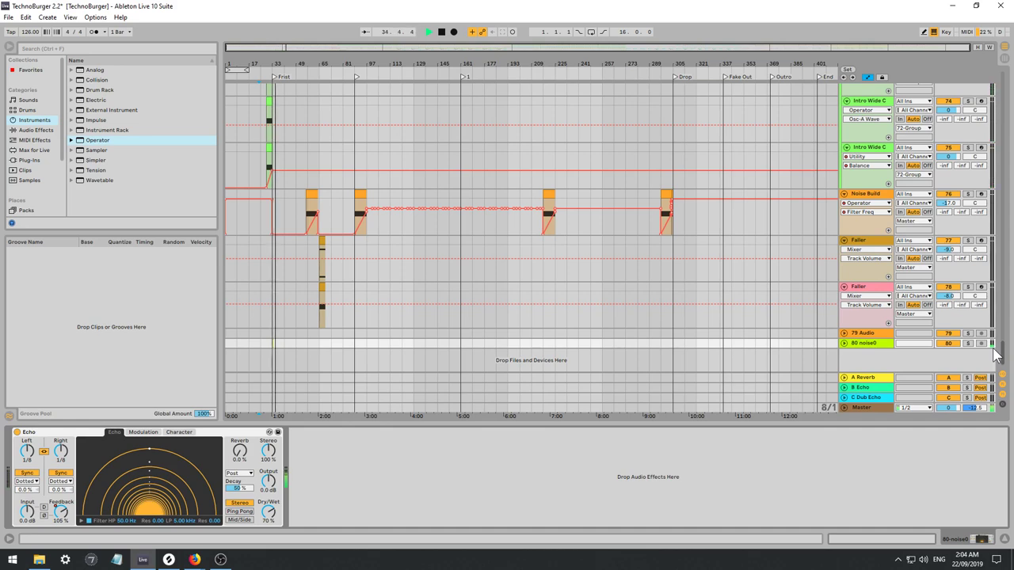
{"action": "mouse_move", "coordinate": [252, 47]}
{"action": "left_mouse_down"}
{"action": "mouse_move", "coordinate": [252, 101]}
{"action": "mouse_move", "coordinate": [252, 60]}
{"action": "left_mouse_up"}
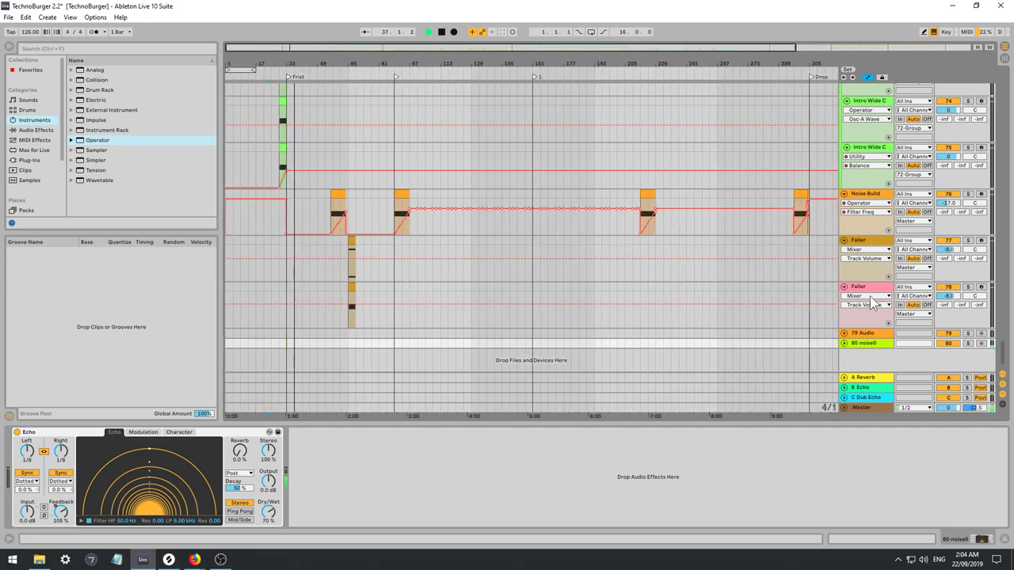
{"action": "left_click_drag", "start_coordinate": [997, 348], "coordinate": [968, 164]}
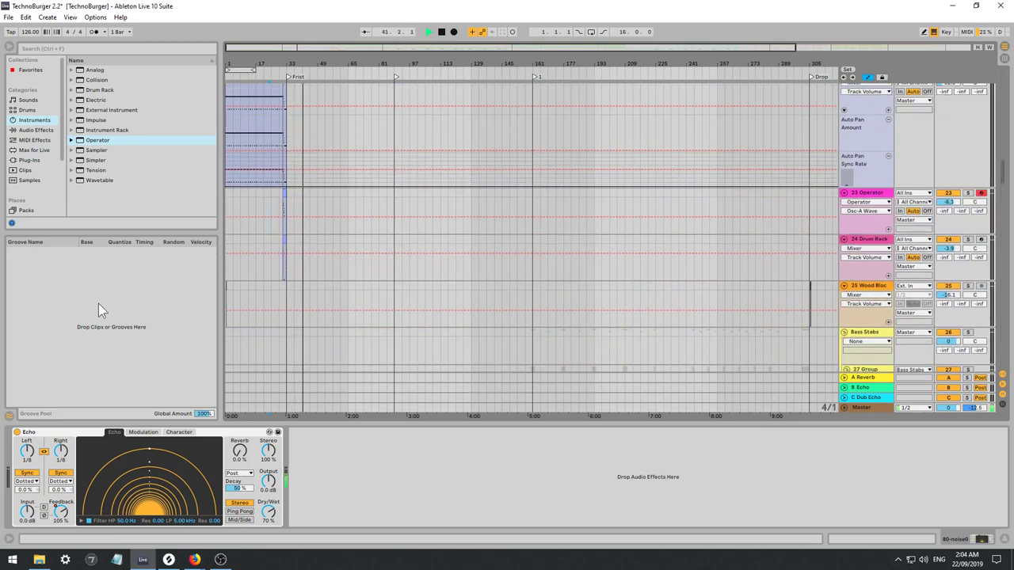
Scroll back up to track 1 and show Sub 1's Operator and two Compressors.
{"action": "left_click", "coordinate": [220, 559]}
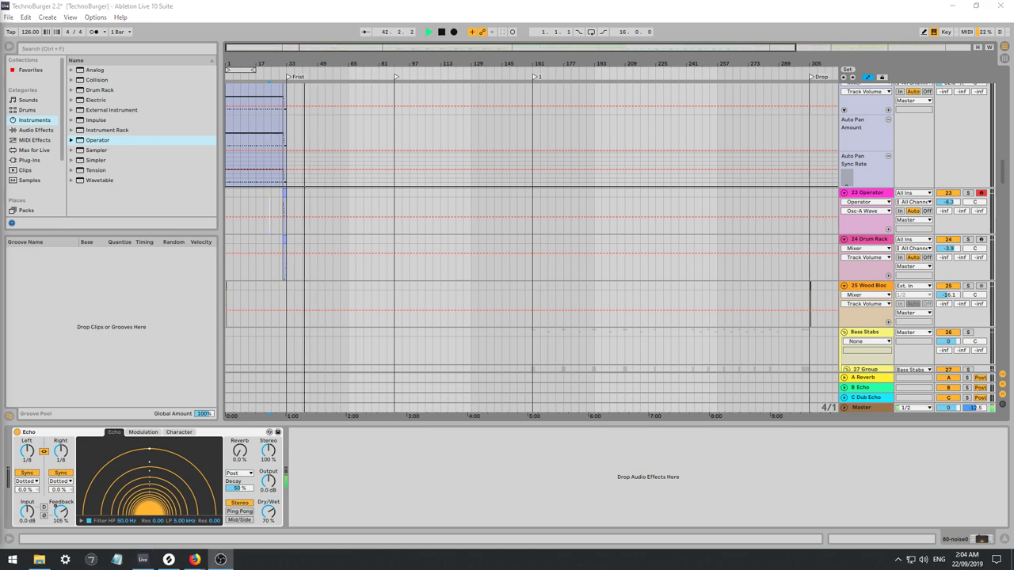
{"action": "scroll", "coordinate": [1003, 163], "scroll_direction": "up", "scroll_amount": 10}
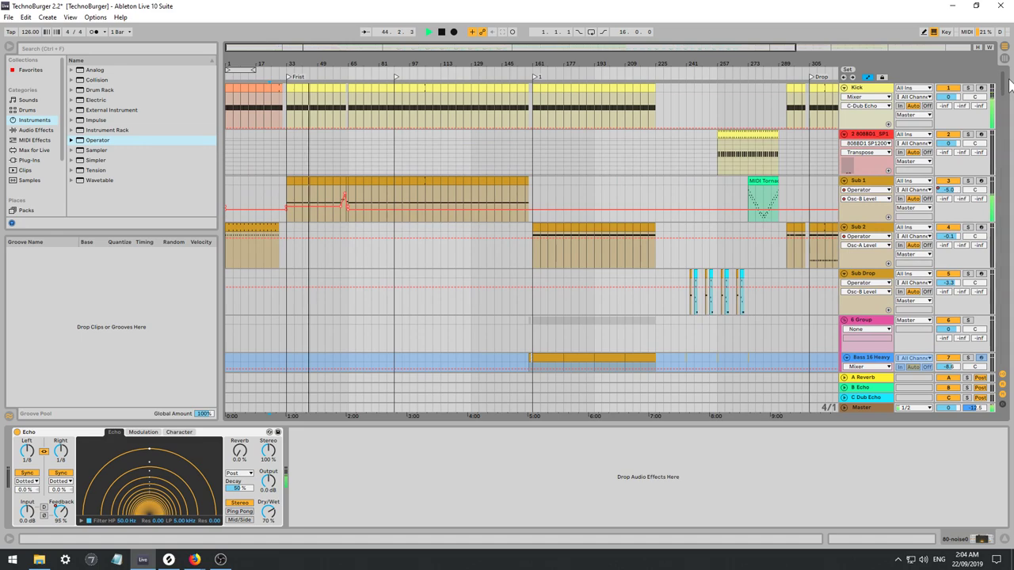
{"action": "scroll", "coordinate": [591, 176], "scroll_direction": "down", "scroll_amount": 10}
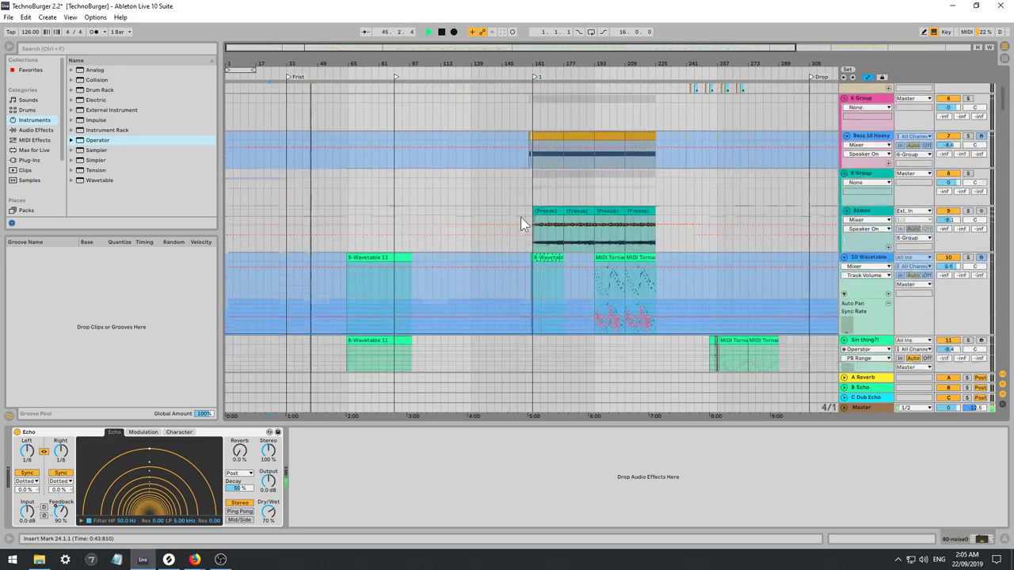
{"action": "scroll", "coordinate": [526, 229], "scroll_direction": "down", "scroll_amount": 10}
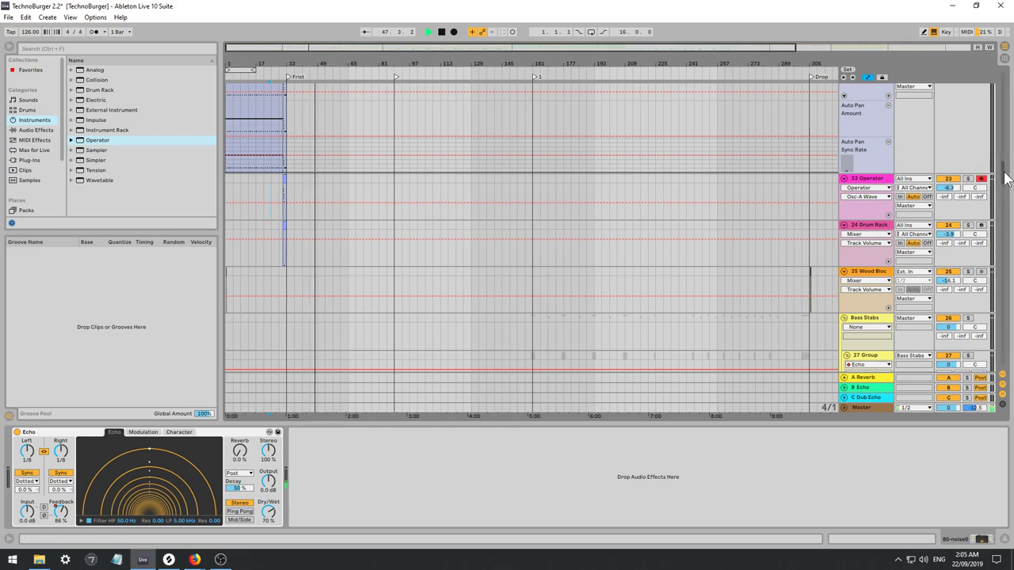
{"action": "scroll", "coordinate": [990, 206], "scroll_direction": "down", "scroll_amount": 15}
{"action": "scroll", "coordinate": [986, 222], "scroll_direction": "up", "scroll_amount": 4}
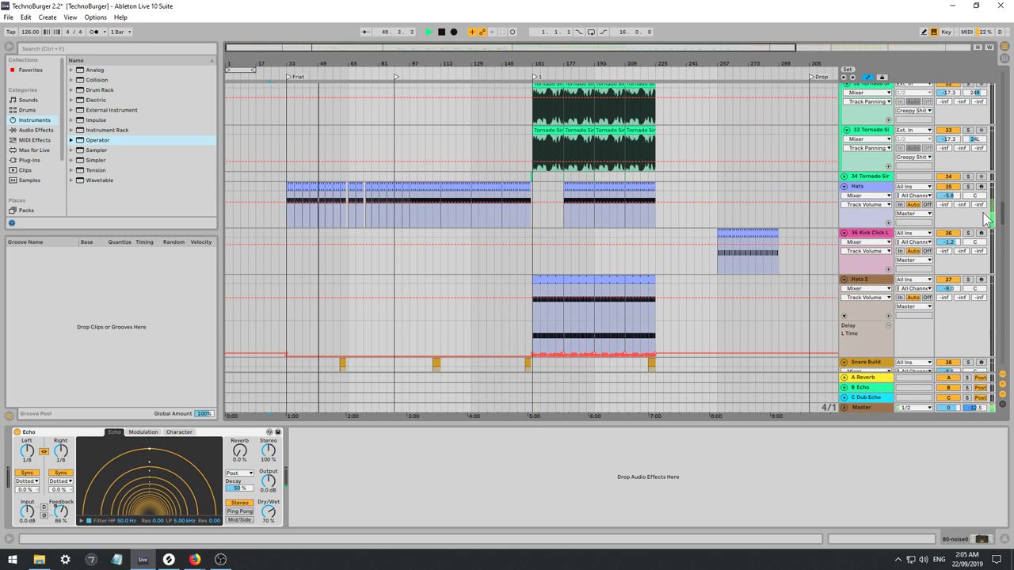
{"action": "scroll", "coordinate": [986, 218], "scroll_direction": "down", "scroll_amount": 1}
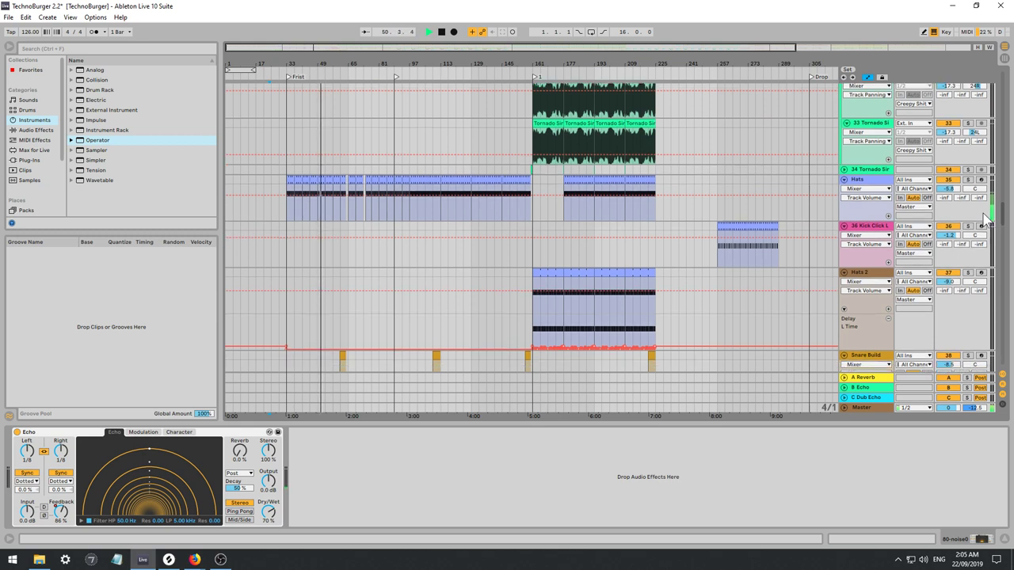
{"action": "scroll", "coordinate": [987, 218], "scroll_direction": "down", "scroll_amount": 1}
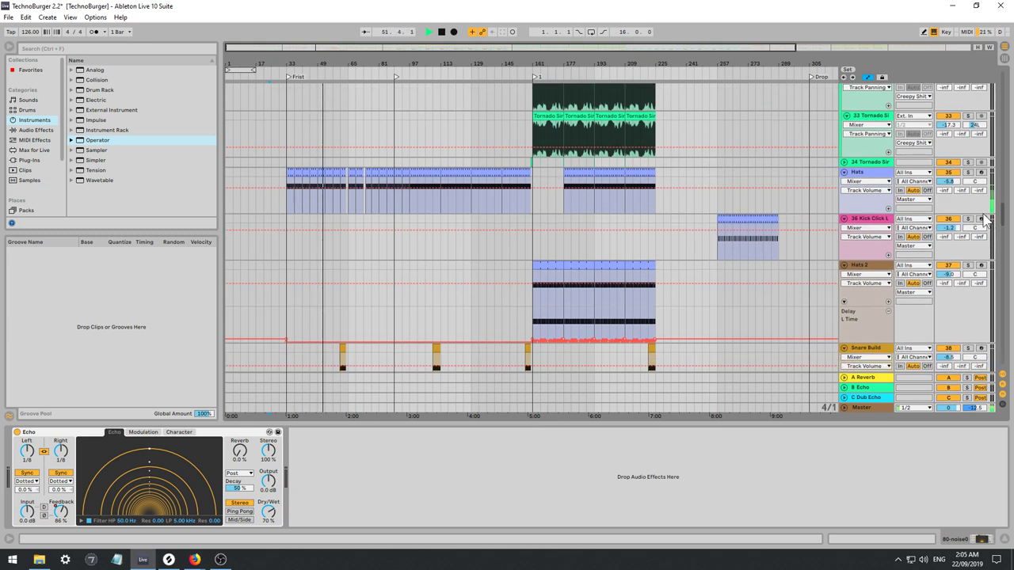
{"action": "scroll", "coordinate": [986, 218], "scroll_direction": "up", "scroll_amount": 20}
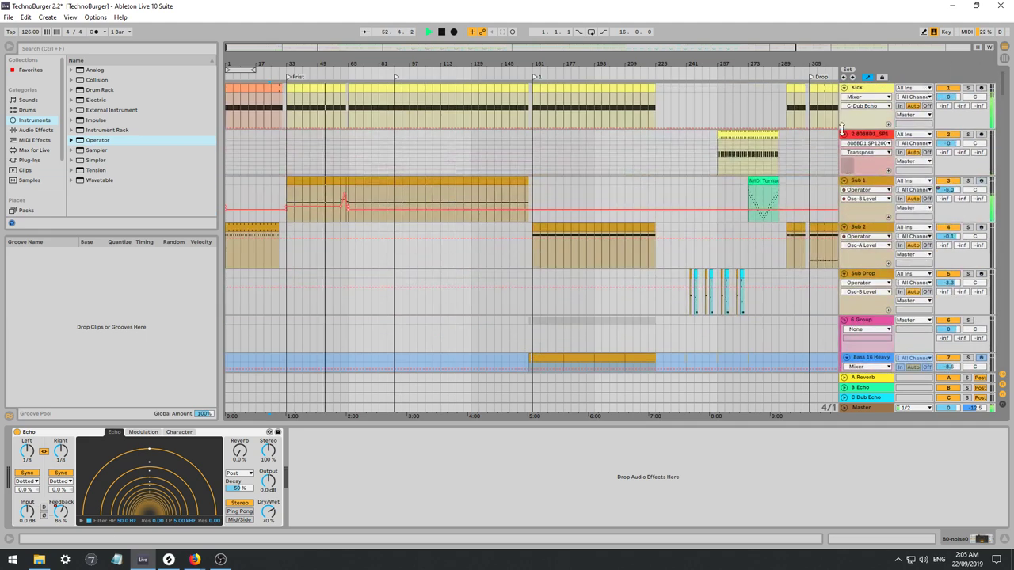
{"action": "left_click", "coordinate": [856, 182]}
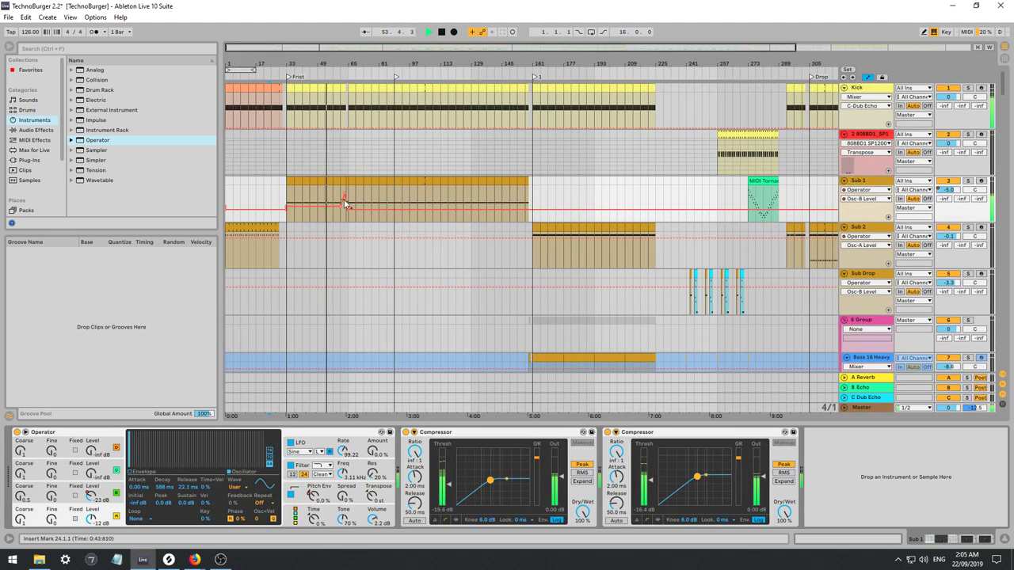
View a Sub 1 clip's MIDI notes, return to its devices, zoom across bars 1–145, and scroll down.
{"action": "left_click", "coordinate": [327, 182]}
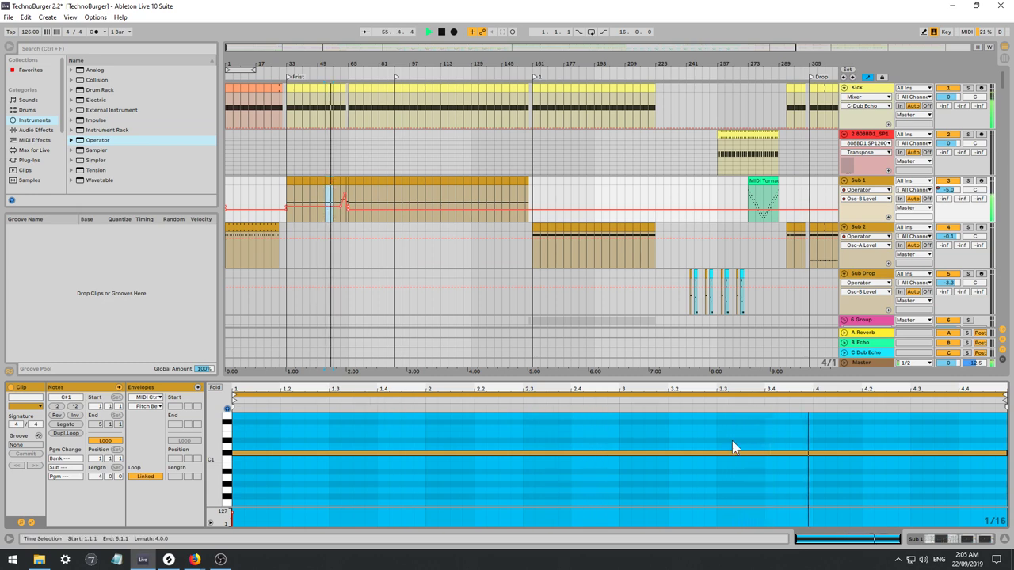
{"action": "left_click", "coordinate": [867, 187]}
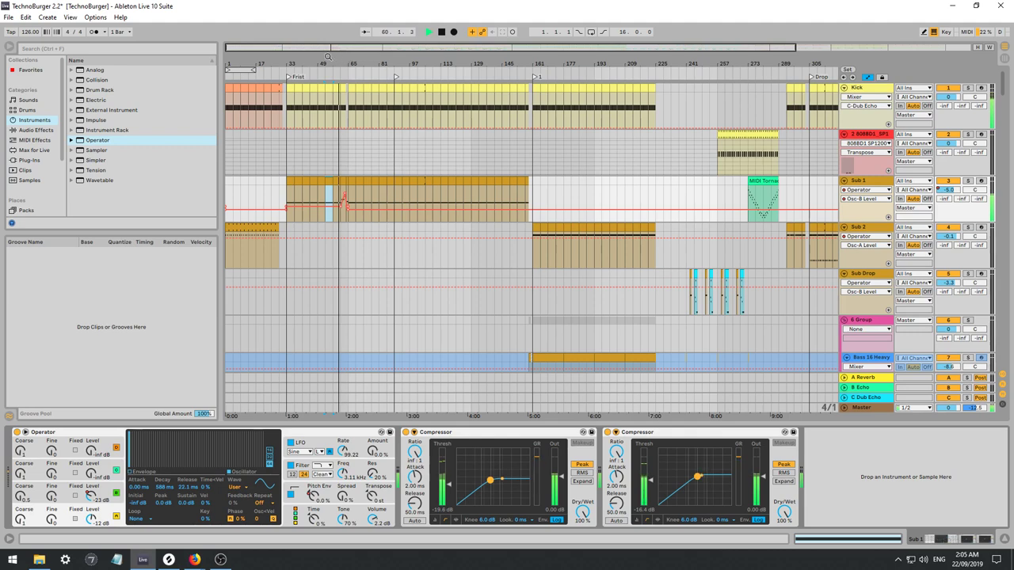
{"action": "left_click_drag", "start_coordinate": [373, 49], "coordinate": [373, 87]}
{"action": "left_click_drag", "start_coordinate": [305, 91], "coordinate": [310, 88]}
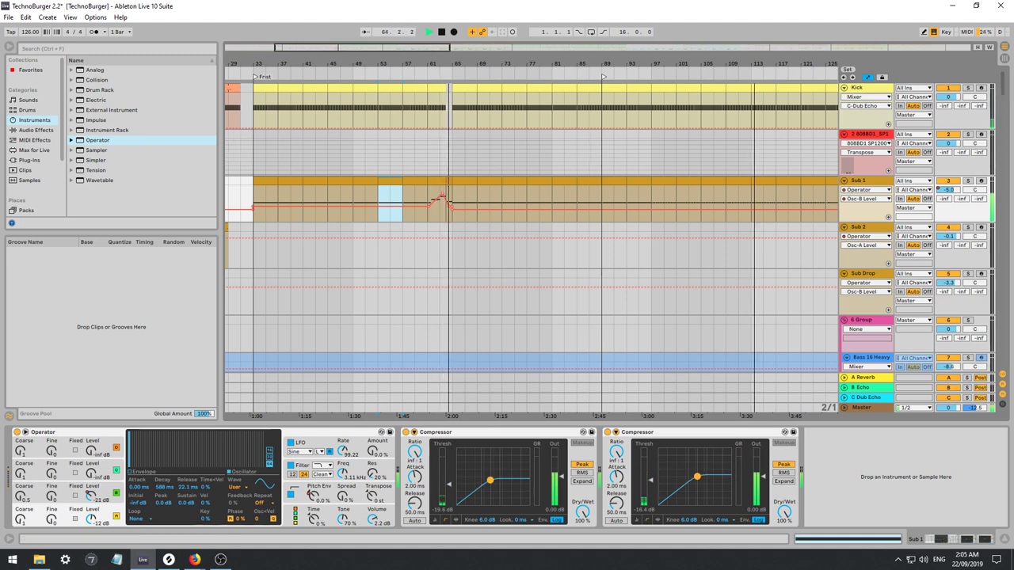
{"action": "left_click_drag", "start_coordinate": [432, 52], "coordinate": [465, 49]}
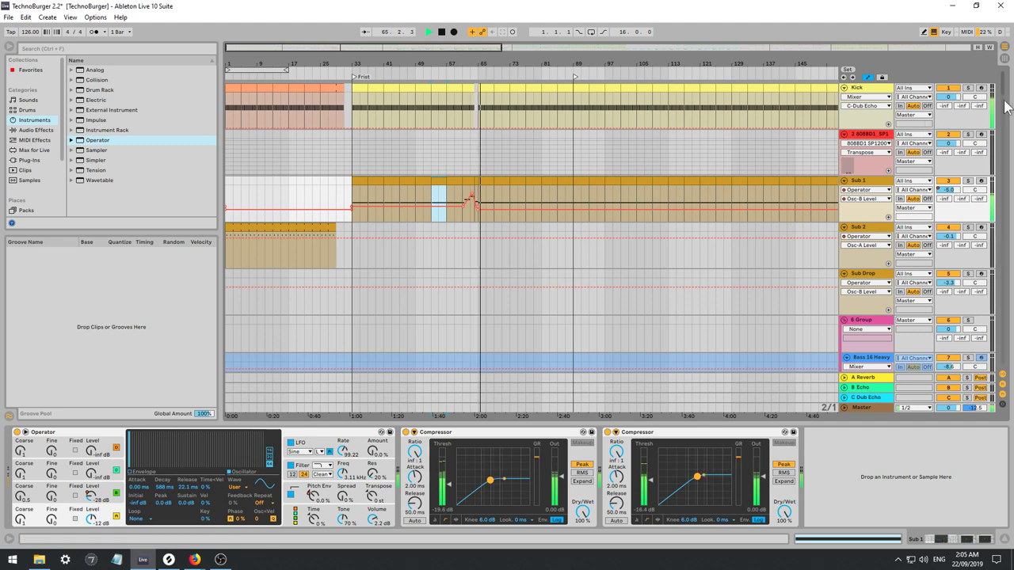
{"action": "left_click_drag", "start_coordinate": [1001, 88], "coordinate": [998, 283]}
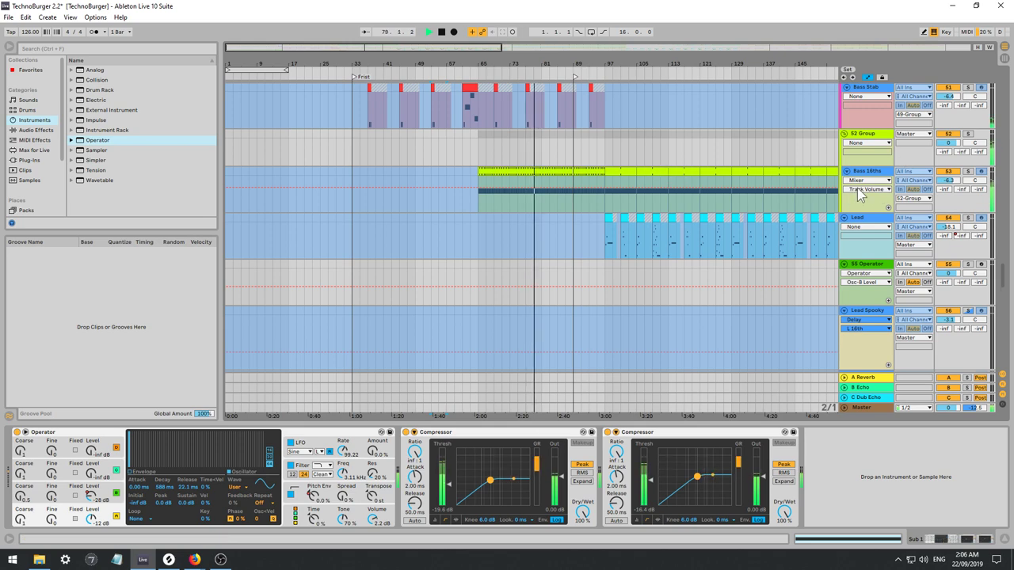
Inspect the Bass 16ths track's devices and zoom around bars 97 to 105.
{"action": "left_click_drag", "start_coordinate": [416, 50], "coordinate": [422, 72]}
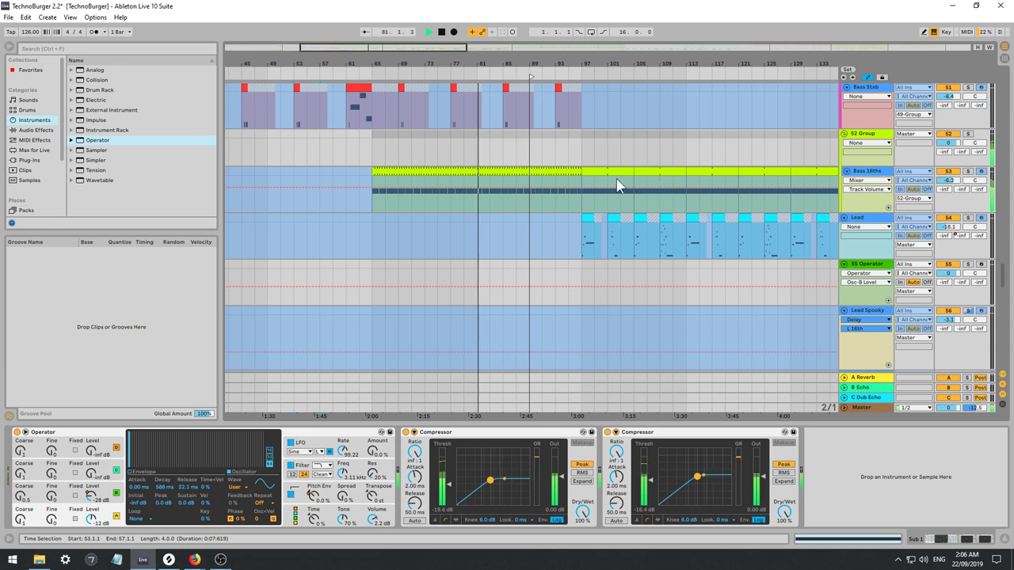
{"action": "left_click", "coordinate": [861, 163]}
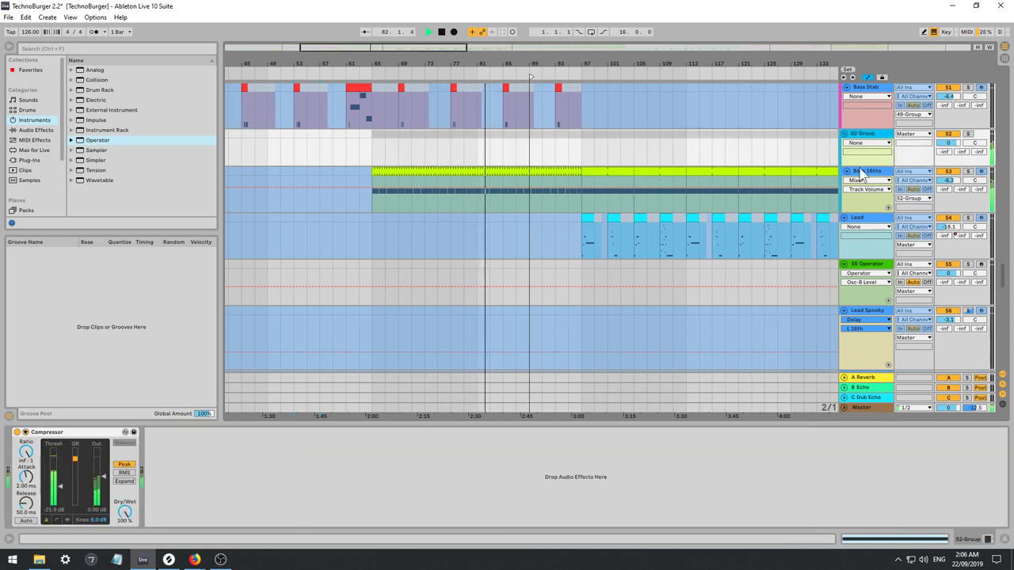
{"action": "left_click", "coordinate": [863, 176]}
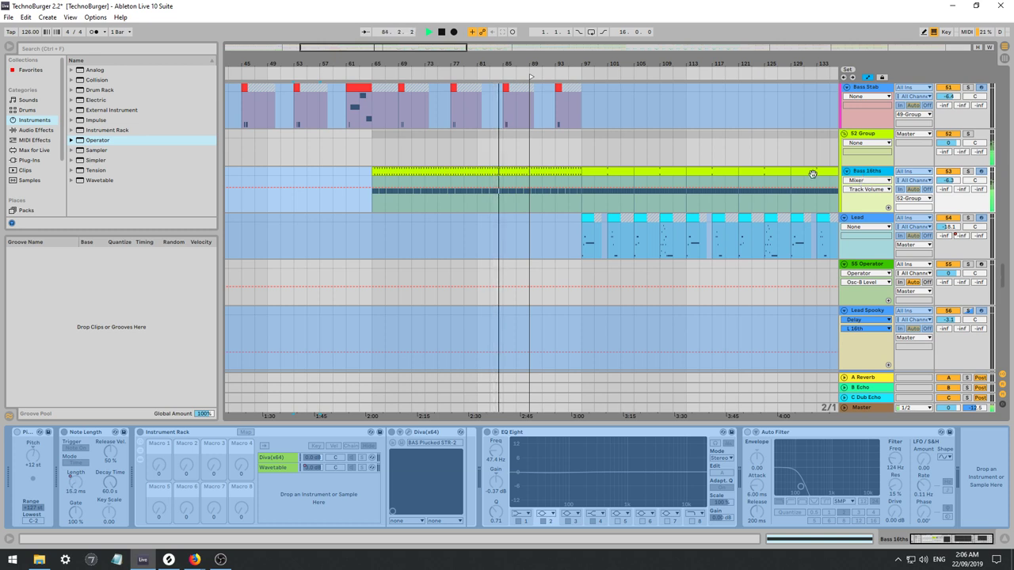
{"action": "left_click", "coordinate": [587, 184]}
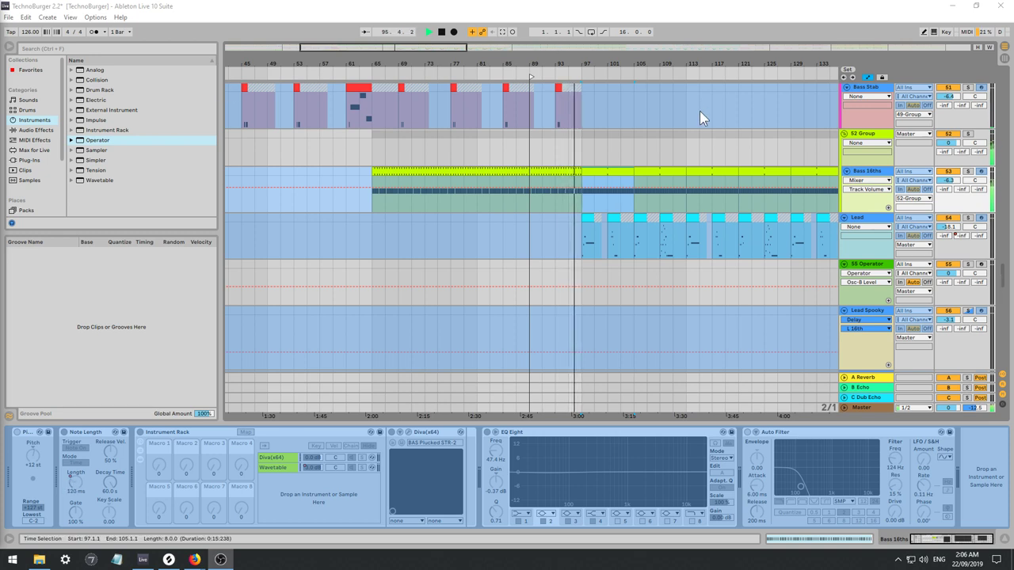
{"action": "left_click_drag", "start_coordinate": [651, 63], "coordinate": [628, 98]}
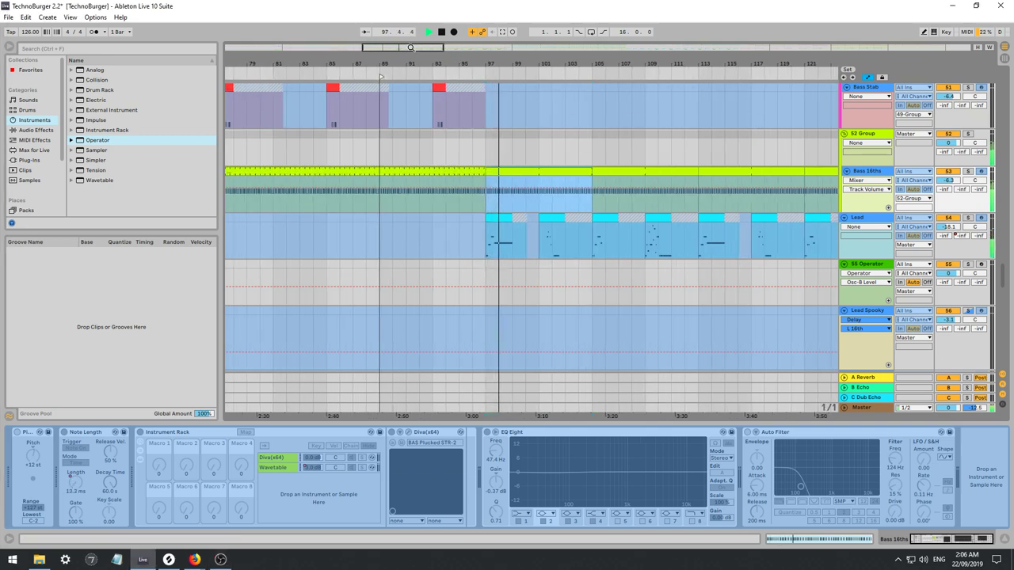
{"action": "left_click_drag", "start_coordinate": [475, 59], "coordinate": [387, 57]}
{"action": "scroll", "coordinate": [511, 209], "scroll_direction": "down", "scroll_amount": 7}
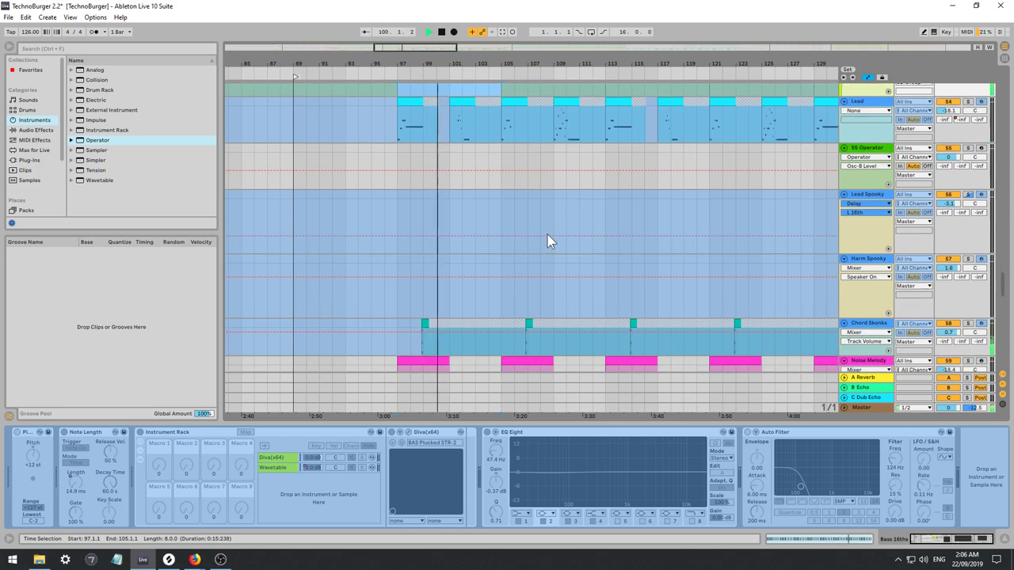
{"action": "scroll", "coordinate": [550, 241], "scroll_direction": "up", "scroll_amount": 1}
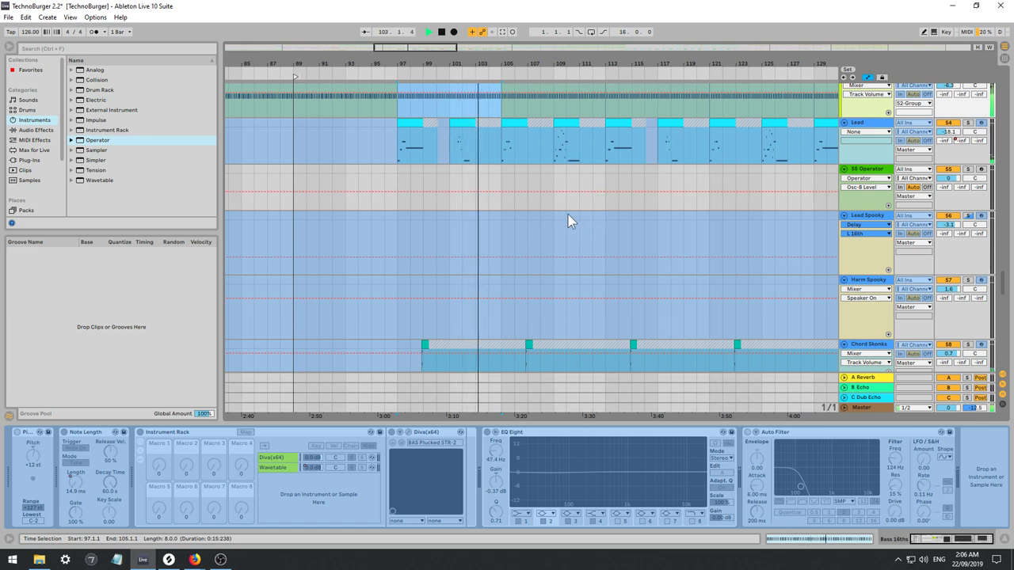
{"action": "mouse_move", "coordinate": [578, 193]}
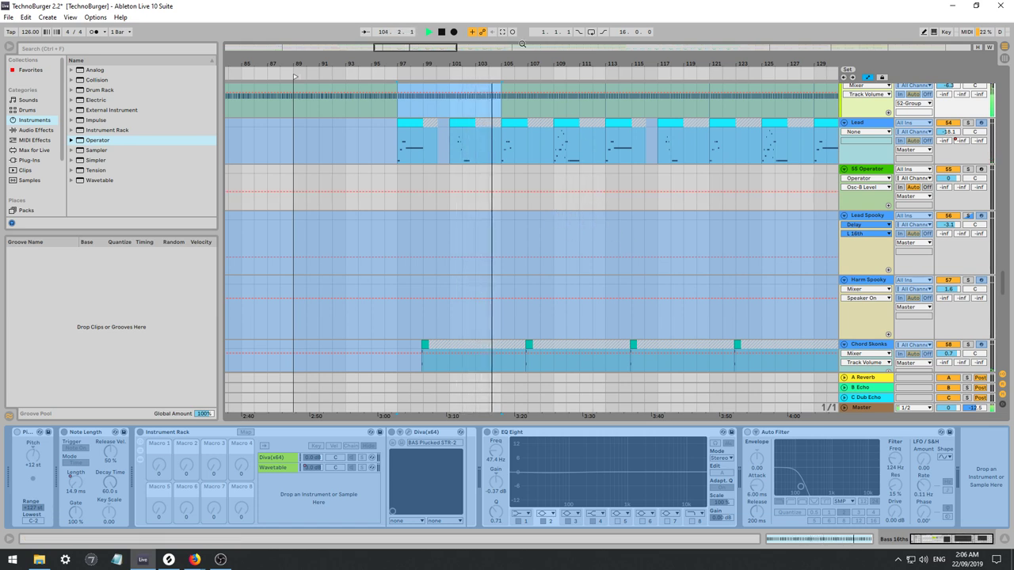
{"action": "left_click_drag", "start_coordinate": [413, 48], "coordinate": [432, 35]}
{"action": "scroll", "coordinate": [609, 218], "scroll_direction": "down", "scroll_amount": 2}
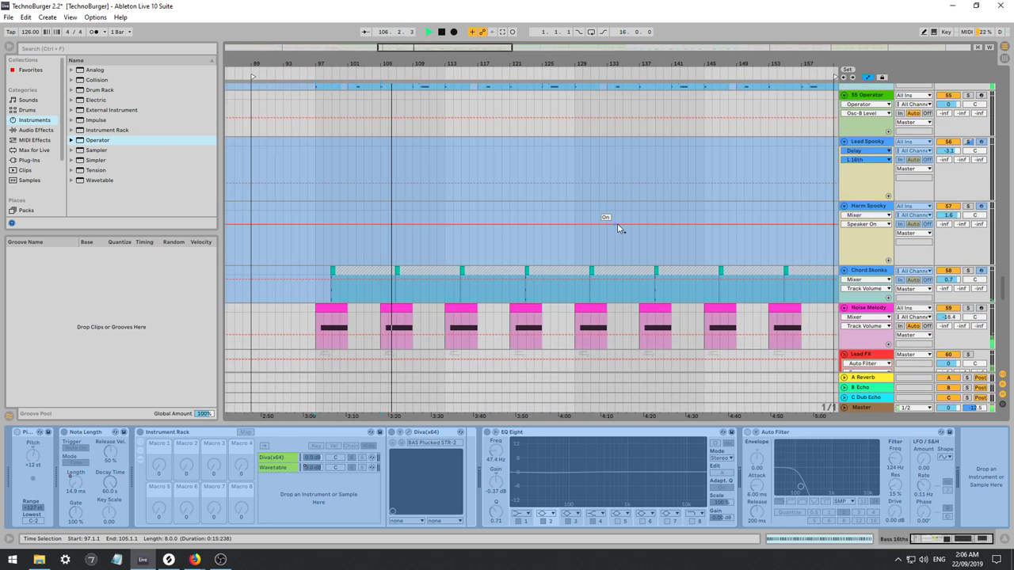
{"action": "scroll", "coordinate": [617, 223], "scroll_direction": "up", "scroll_amount": 4}
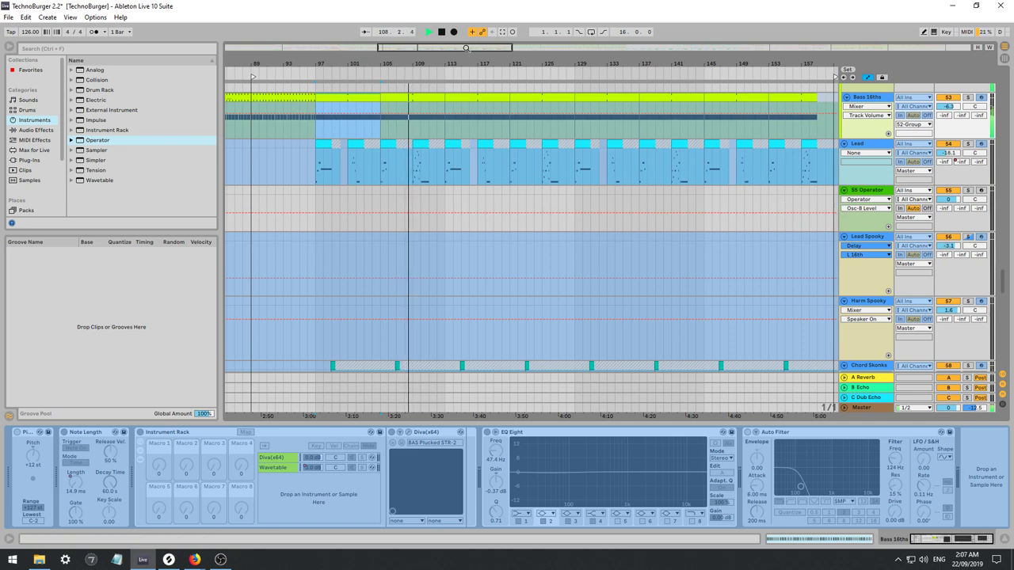
{"action": "left_click_drag", "start_coordinate": [469, 48], "coordinate": [469, 24]}
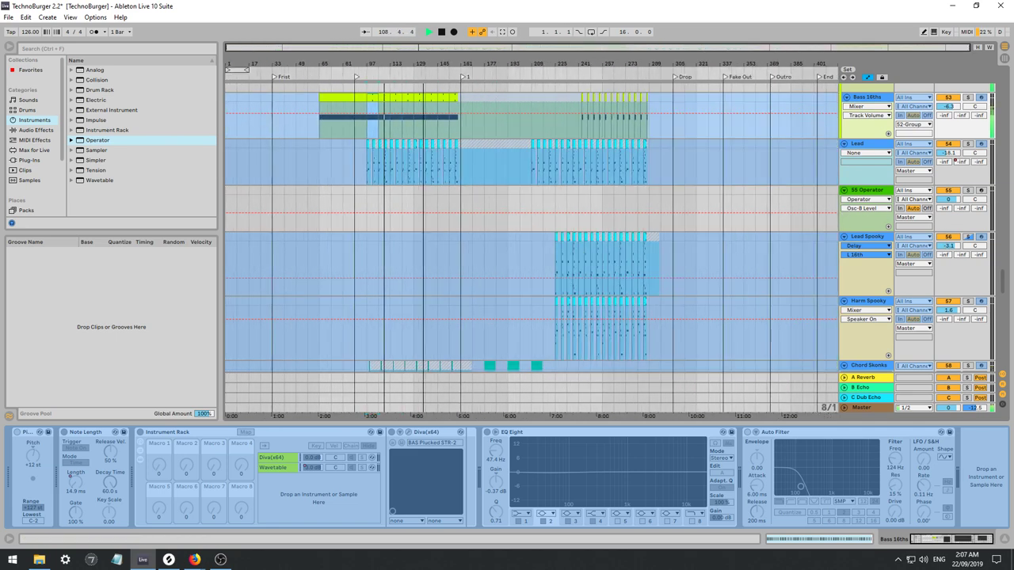
Delete the empty 55 Operator track.
{"action": "left_click", "coordinate": [867, 192]}
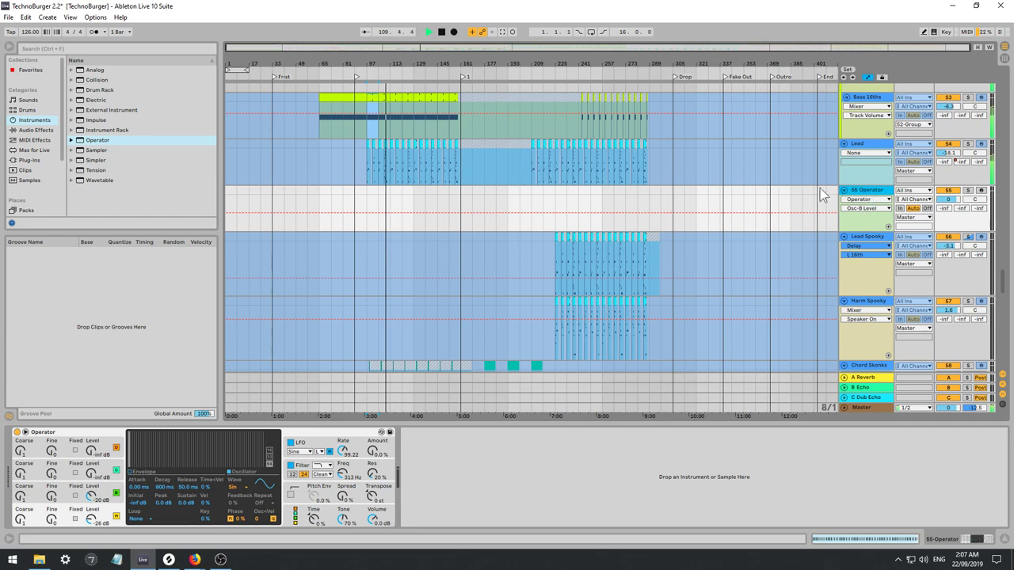
{"action": "key", "text": "Delete"}
{"action": "scroll", "coordinate": [768, 190], "scroll_direction": "down", "scroll_amount": 3}
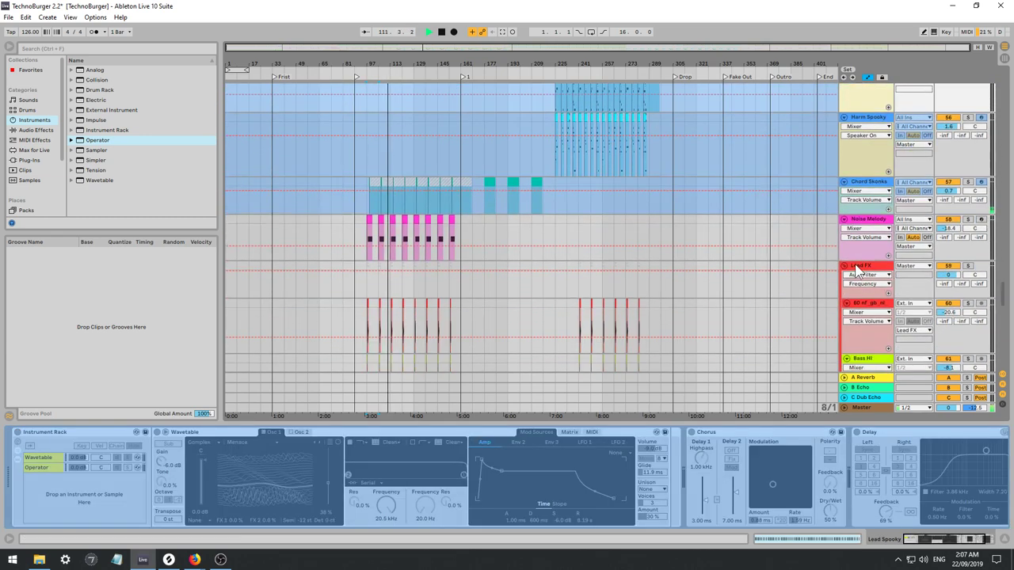
Look over the Lead FX group's Noise Melody and Lead Harmonic tracks and collapse the group.
{"action": "left_click", "coordinate": [861, 269]}
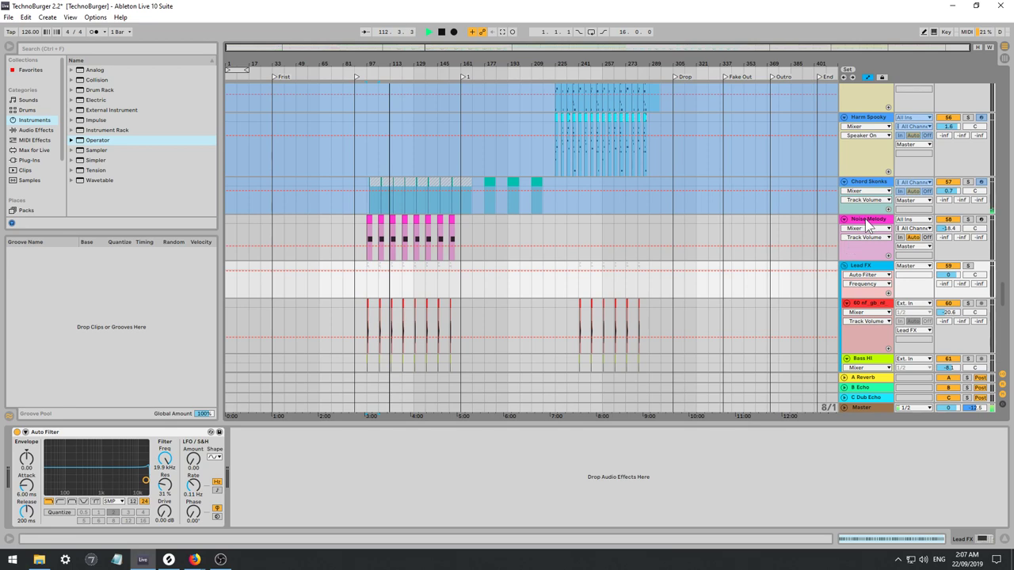
{"action": "left_click", "coordinate": [867, 225]}
{"action": "scroll", "coordinate": [749, 238], "scroll_direction": "down", "scroll_amount": 4}
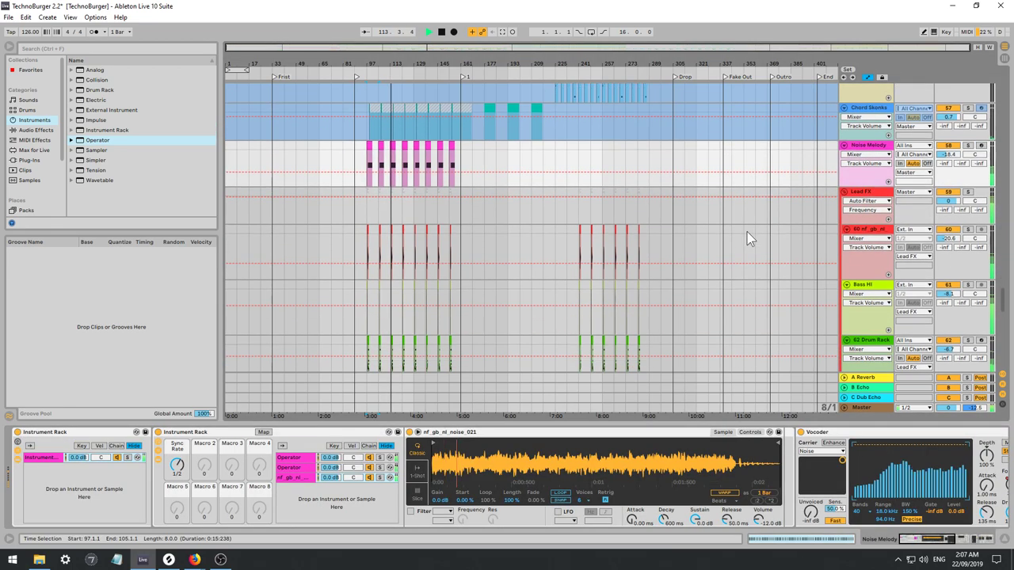
{"action": "scroll", "coordinate": [749, 238], "scroll_direction": "down", "scroll_amount": 6}
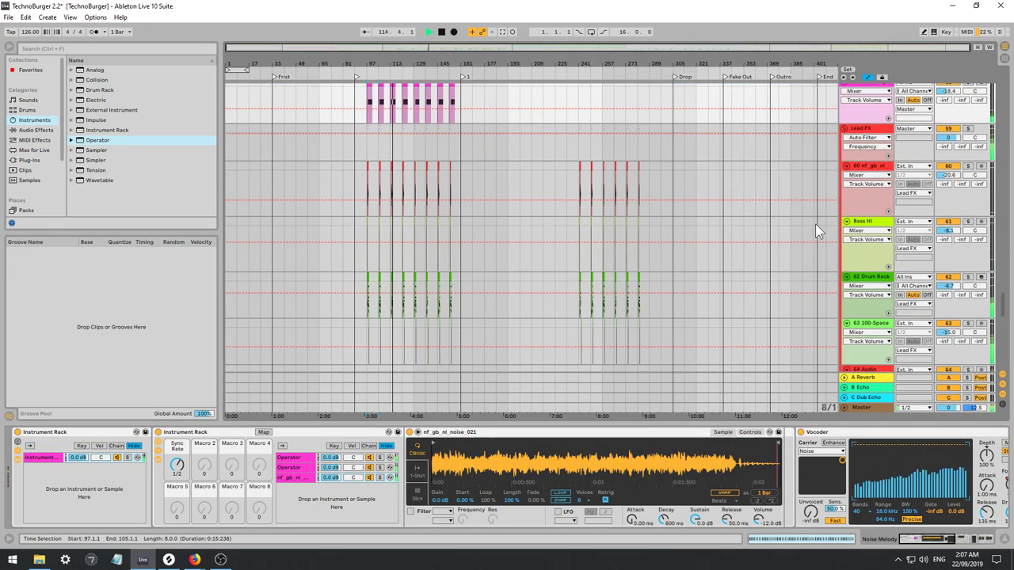
{"action": "scroll", "coordinate": [826, 224], "scroll_direction": "up", "scroll_amount": 5}
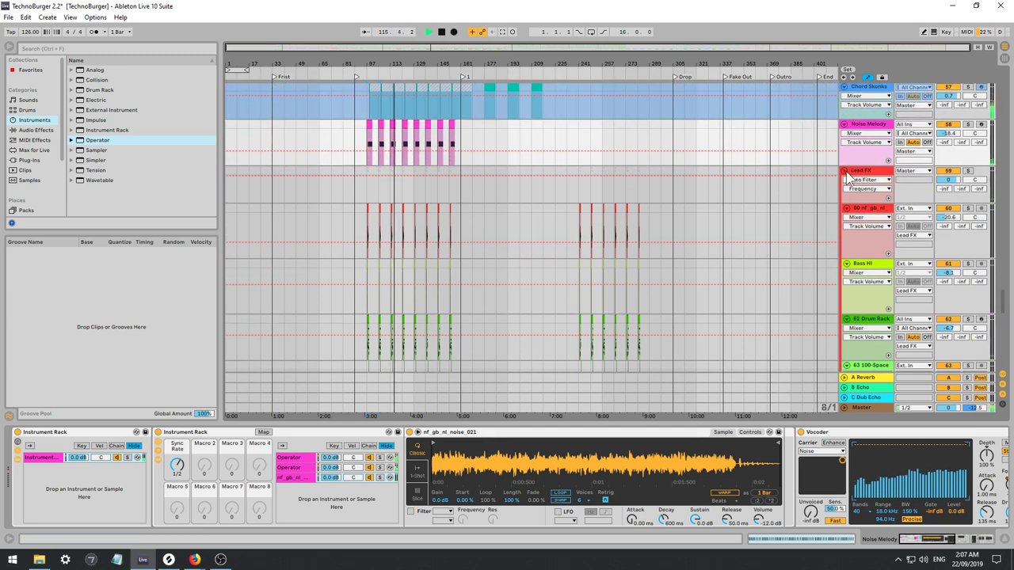
{"action": "left_click", "coordinate": [844, 170]}
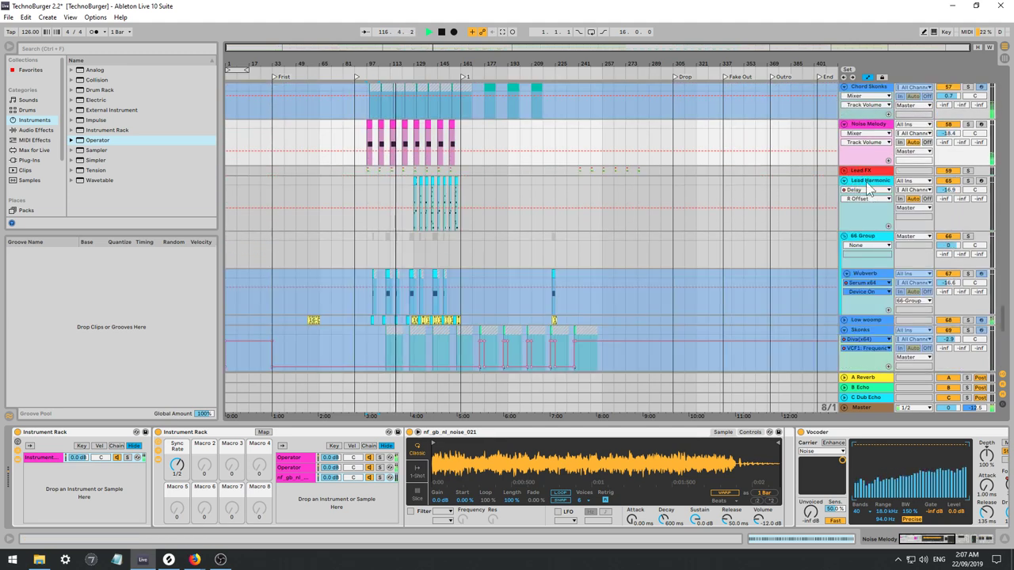
{"action": "left_click", "coordinate": [869, 190]}
{"action": "scroll", "coordinate": [862, 214], "scroll_direction": "down", "scroll_amount": 2}
{"action": "scroll", "coordinate": [860, 220], "scroll_direction": "down", "scroll_amount": 1}
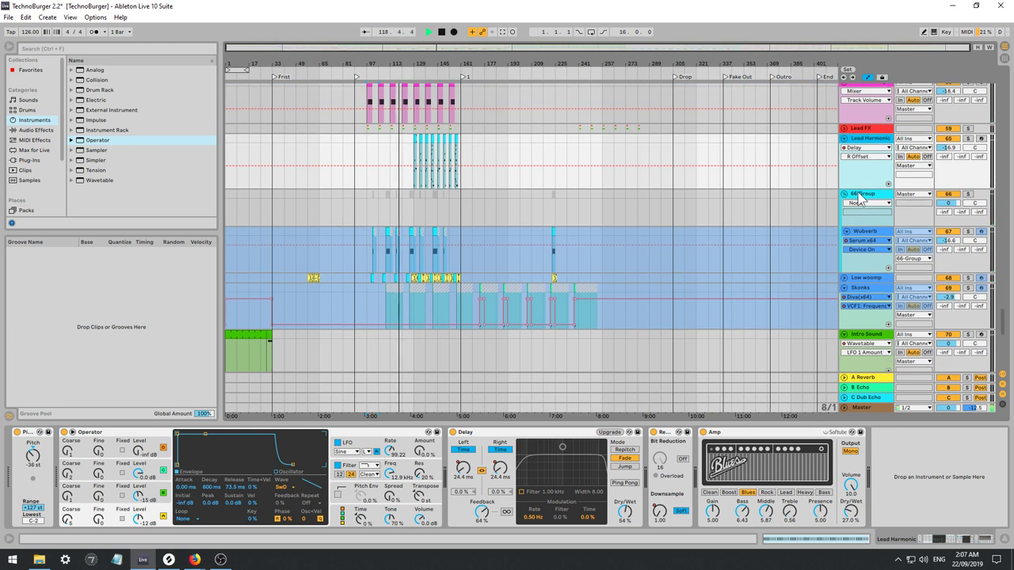
{"action": "scroll", "coordinate": [862, 196], "scroll_direction": "down", "scroll_amount": 1}
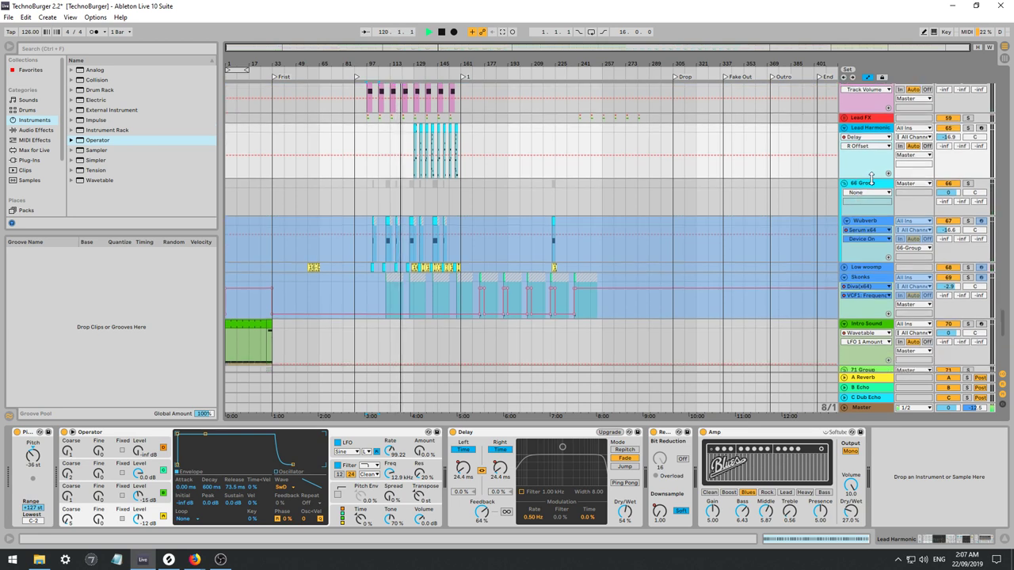
Inspect the 66 Group, Low woomp, Skonks, Intro Sound and 71 Group device chains.
{"action": "left_click", "coordinate": [867, 188]}
{"action": "scroll", "coordinate": [869, 244], "scroll_direction": "down", "scroll_amount": 3}
{"action": "left_click", "coordinate": [866, 236]}
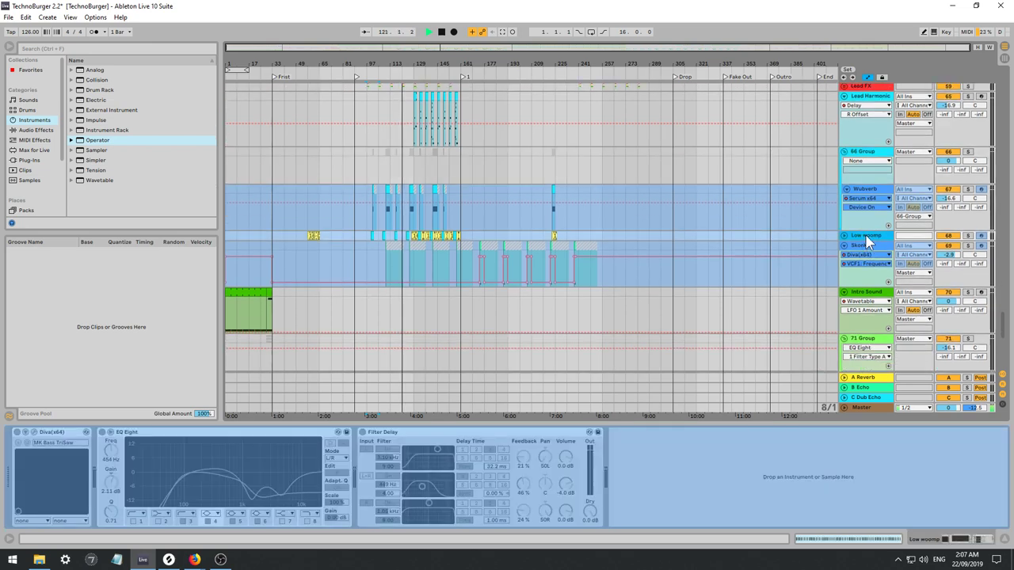
{"action": "left_click", "coordinate": [864, 245]}
{"action": "scroll", "coordinate": [866, 247], "scroll_direction": "down", "scroll_amount": 5}
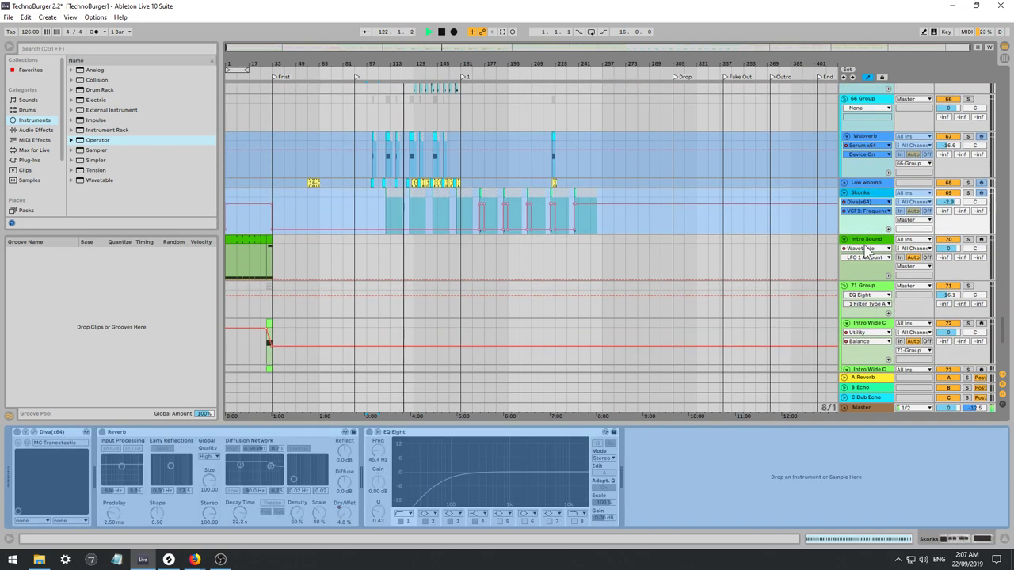
{"action": "scroll", "coordinate": [864, 247], "scroll_direction": "down", "scroll_amount": 6}
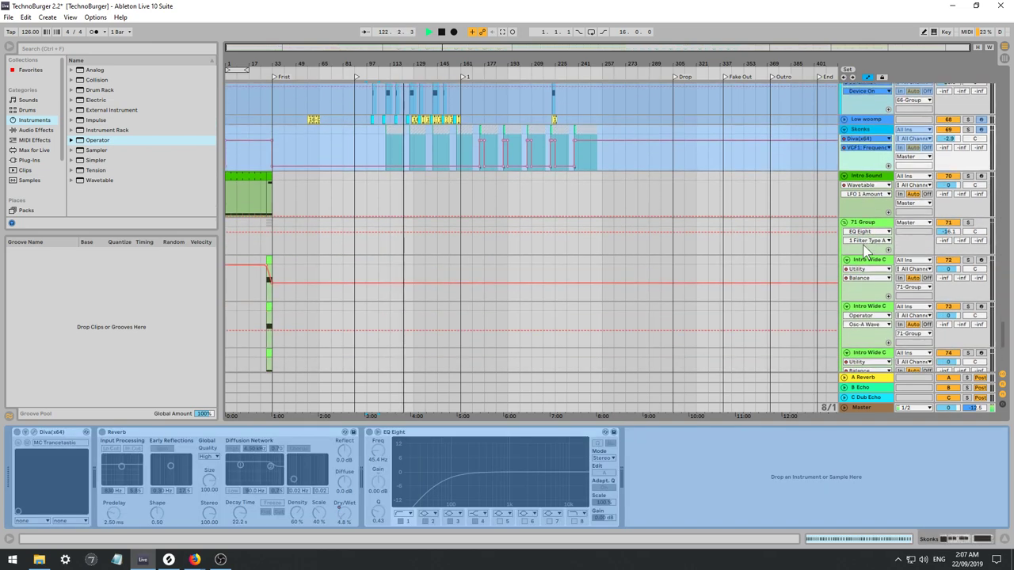
{"action": "left_click", "coordinate": [866, 177]}
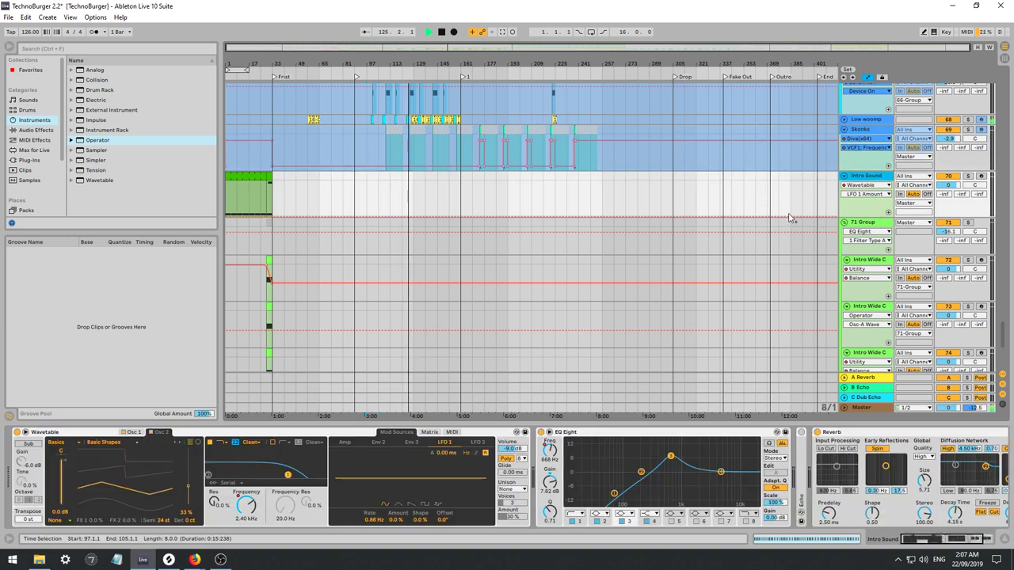
{"action": "left_click", "coordinate": [867, 225]}
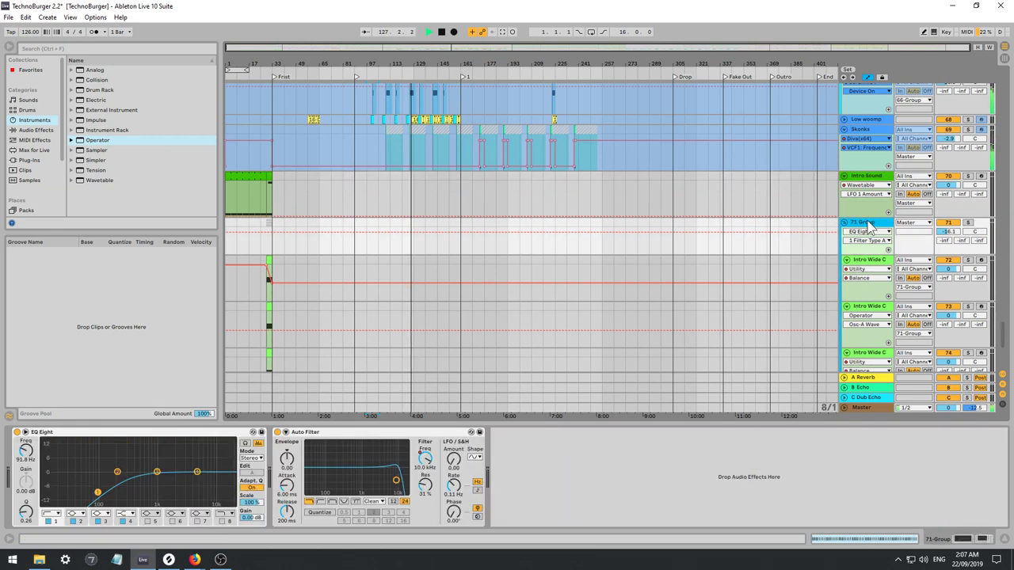
Rename the 71 Group to 'Intro Chode' and fold it.
{"action": "scroll", "coordinate": [869, 226], "scroll_direction": "down", "scroll_amount": 2}
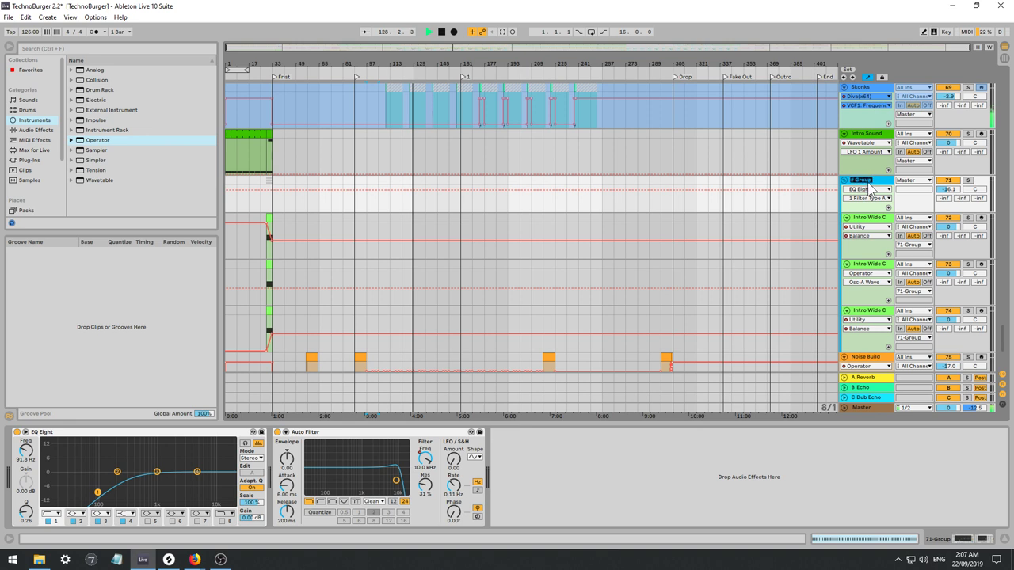
{"action": "type", "text": "Intro"}
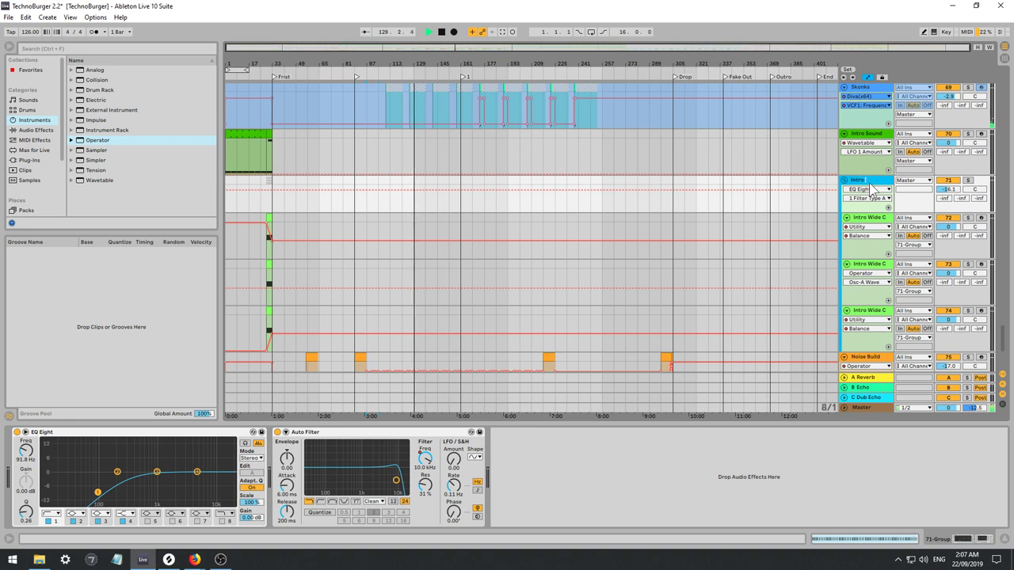
{"action": "type", "text": " Chode"}
{"action": "key", "text": "Return"}
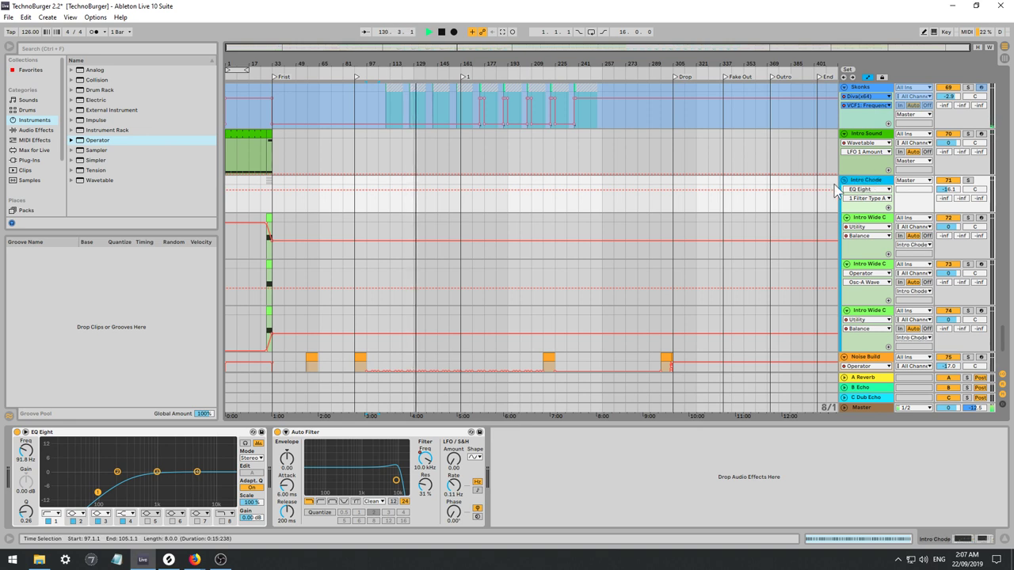
{"action": "left_click", "coordinate": [845, 180]}
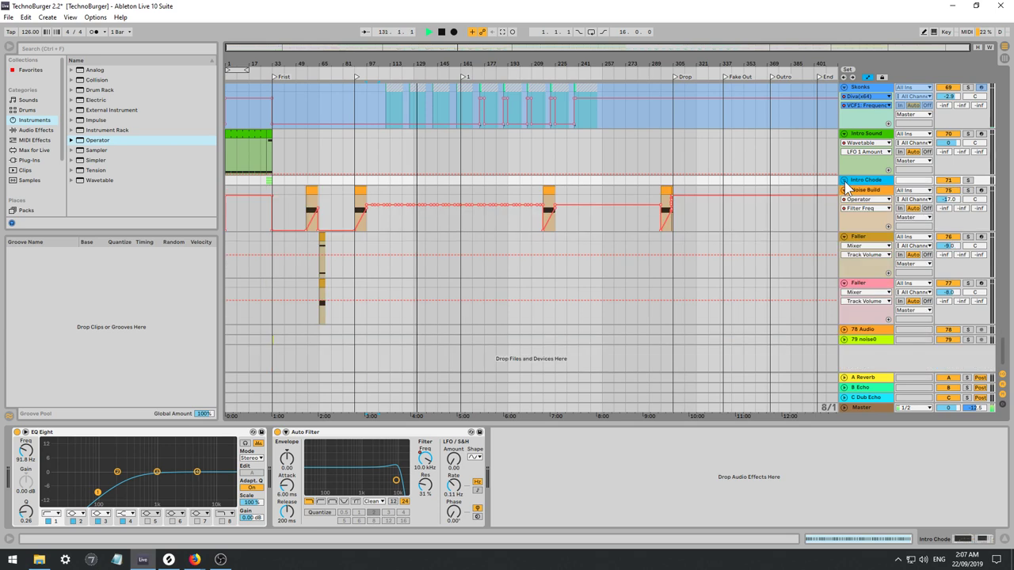
Check the Faller track's devices, then select and delete the empty 78 Audio track.
{"action": "left_click", "coordinate": [874, 239]}
{"action": "left_click", "coordinate": [859, 329]}
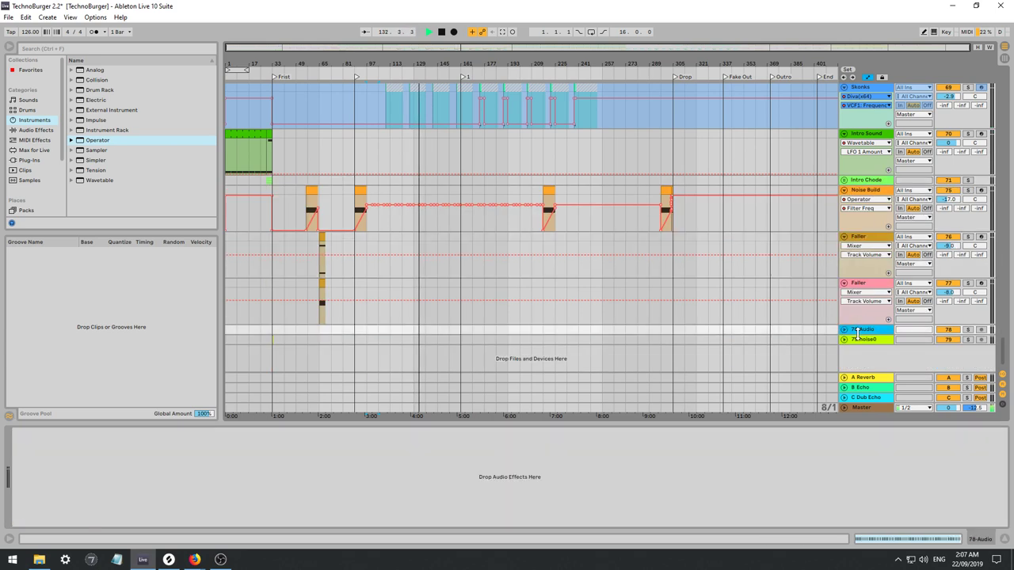
{"action": "left_click", "coordinate": [861, 340], "text": "shift"}
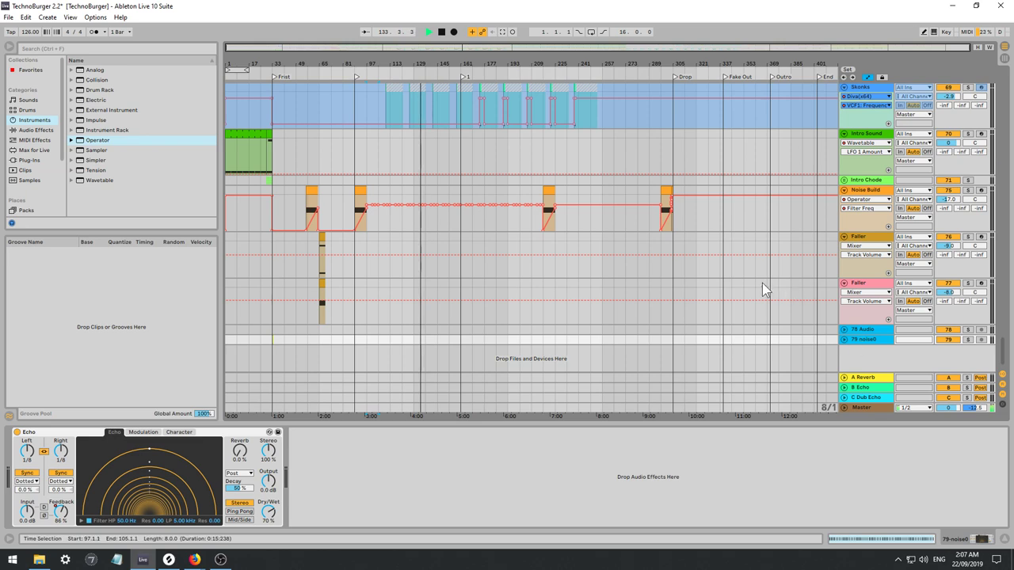
{"action": "left_click", "coordinate": [862, 332]}
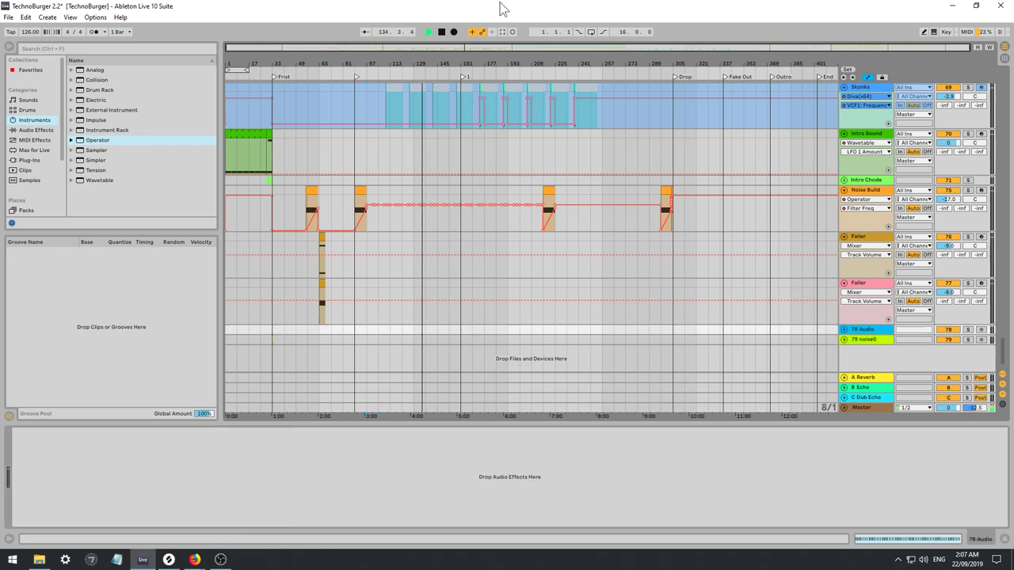
{"action": "left_click_drag", "start_coordinate": [349, 48], "coordinate": [554, 92]}
{"action": "key", "text": "minus"}
{"action": "key", "text": "minus"}
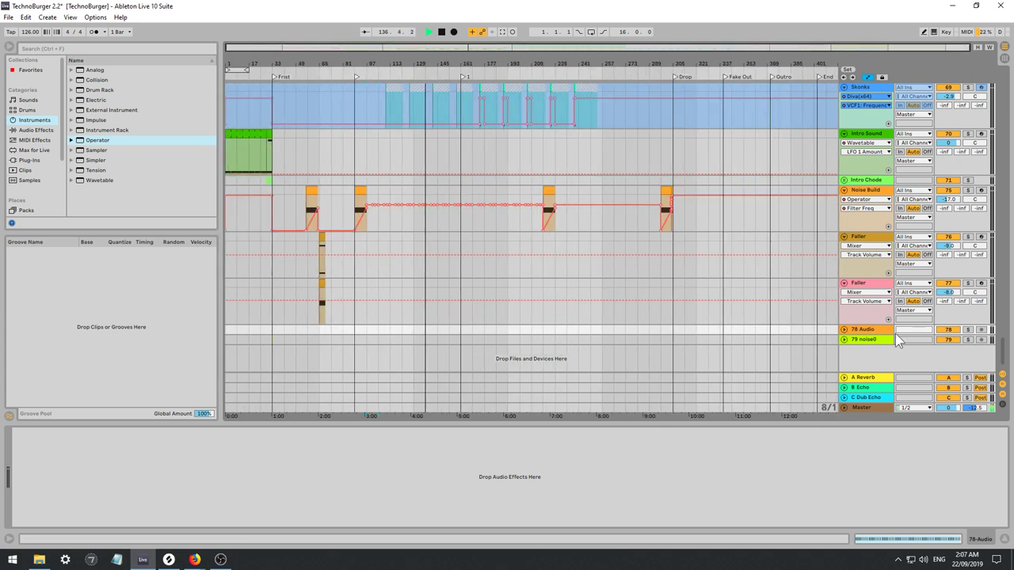
{"action": "left_click", "coordinate": [861, 331]}
{"action": "key", "text": "Delete"}
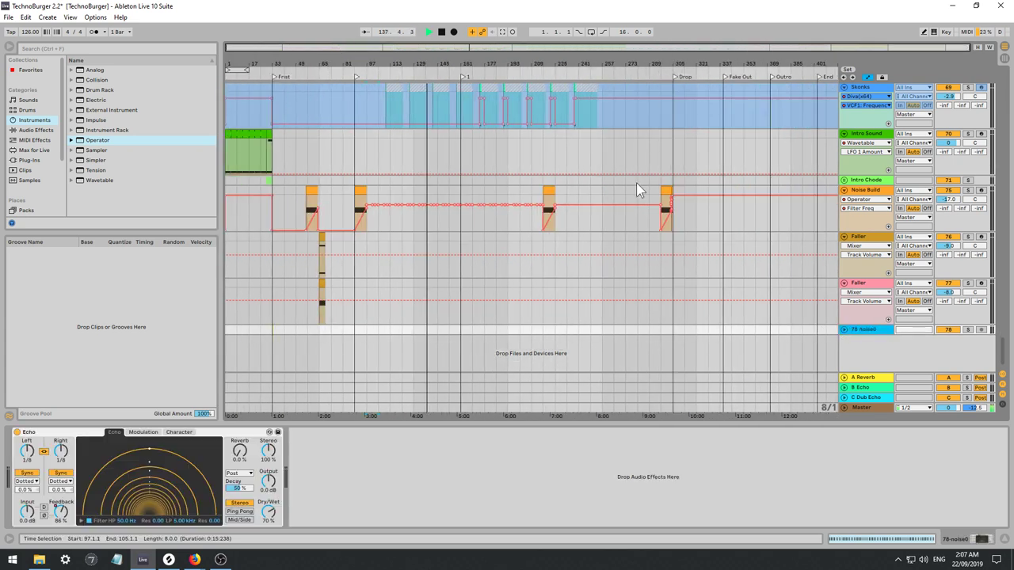
{"action": "scroll", "coordinate": [644, 187], "scroll_direction": "up", "scroll_amount": 2}
{"action": "scroll", "coordinate": [669, 279], "scroll_direction": "up", "scroll_amount": 2}
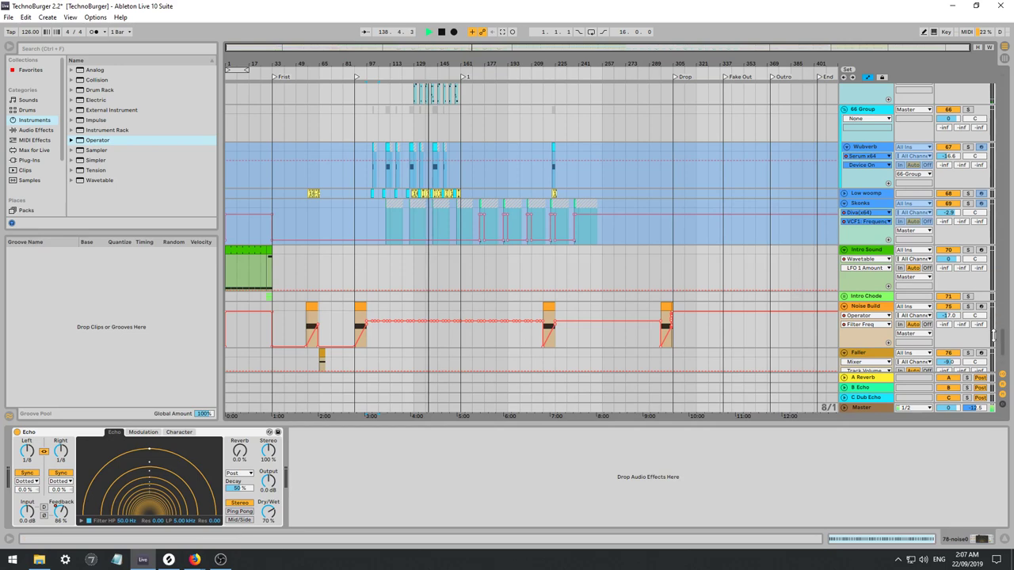
Scroll to the top, check the 808BD1_SP1200R sample, and rename 6 Group to 'Bass Heavy SC'.
{"action": "left_click_drag", "start_coordinate": [1003, 339], "coordinate": [1010, 68]}
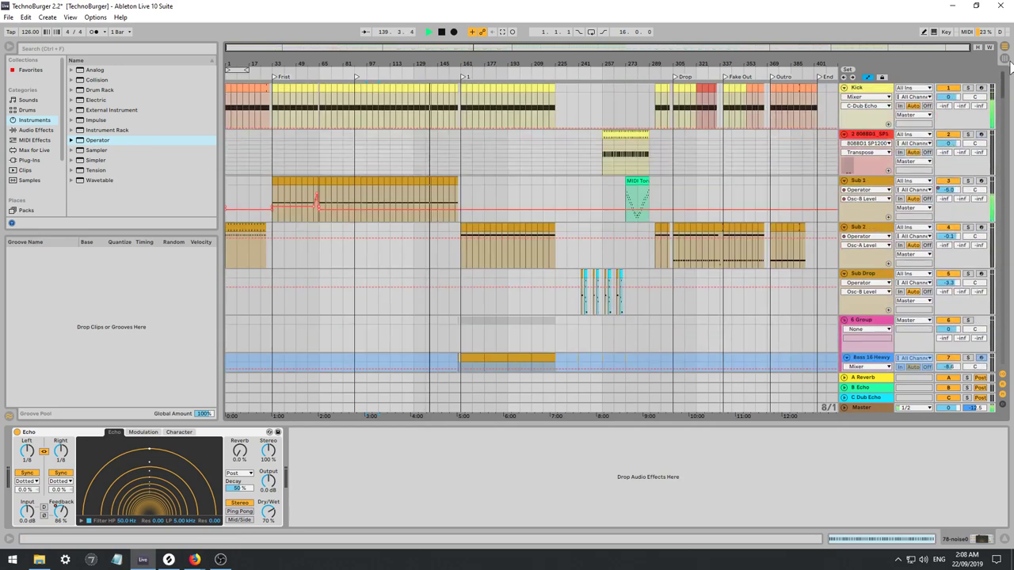
{"action": "left_click", "coordinate": [871, 146]}
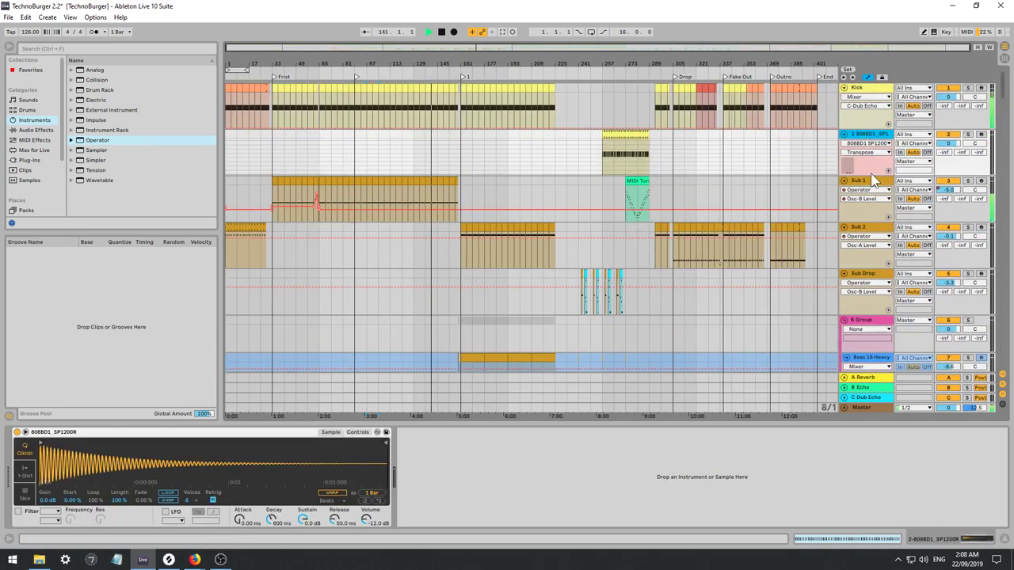
{"action": "scroll", "coordinate": [873, 222], "scroll_direction": "down", "scroll_amount": 4}
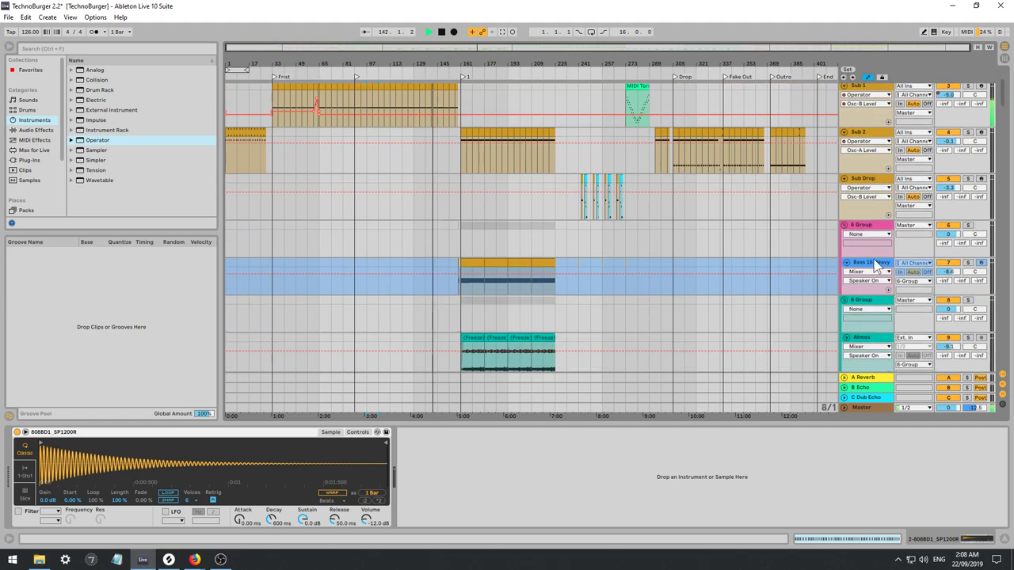
{"action": "scroll", "coordinate": [876, 265], "scroll_direction": "down", "scroll_amount": 2}
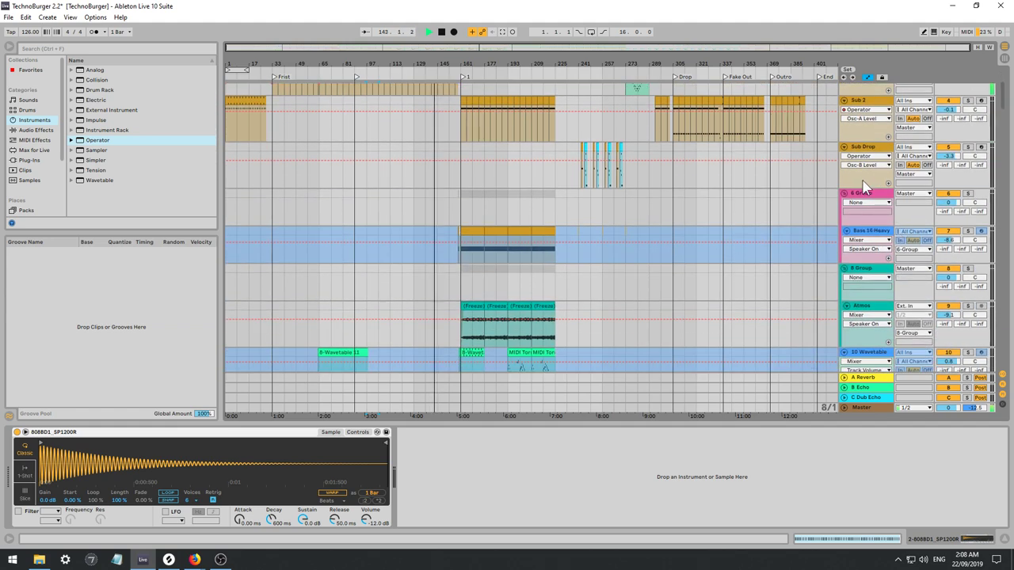
{"action": "left_click", "coordinate": [868, 195]}
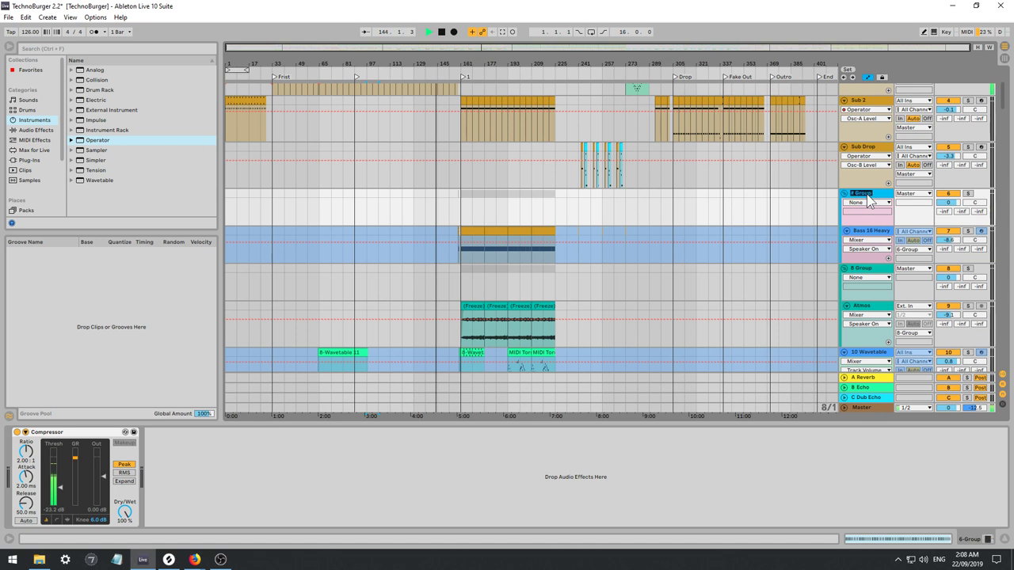
{"action": "type", "text": "Bass Heavy SC"}
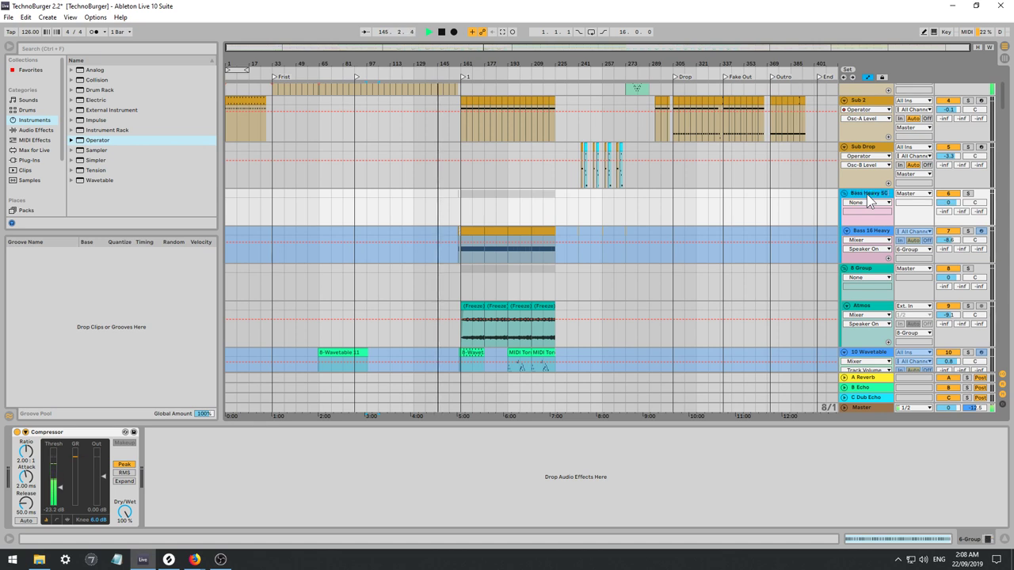
{"action": "key", "text": "Return"}
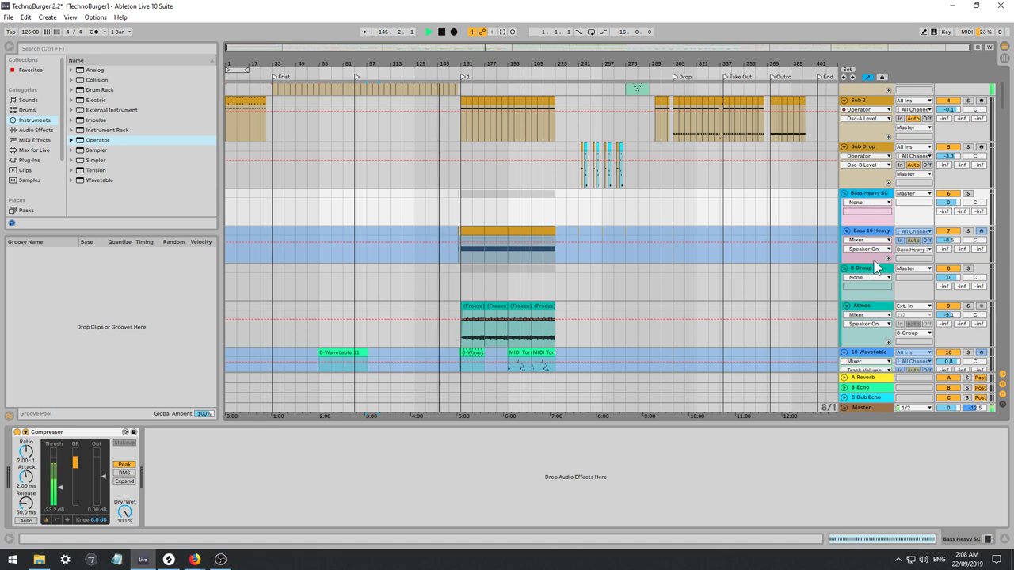
Rename the 8 Group to 'Atmos SC'.
{"action": "left_click", "coordinate": [869, 269]}
{"action": "key", "text": "ctrl+r"}
{"action": "type", "text": "Atmo"}
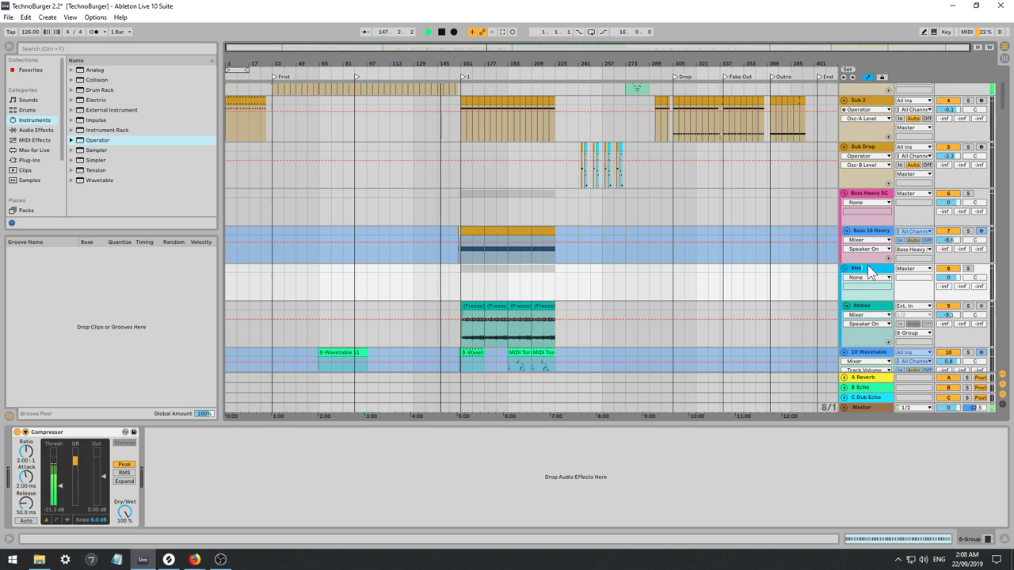
{"action": "type", "text": "s SC"}
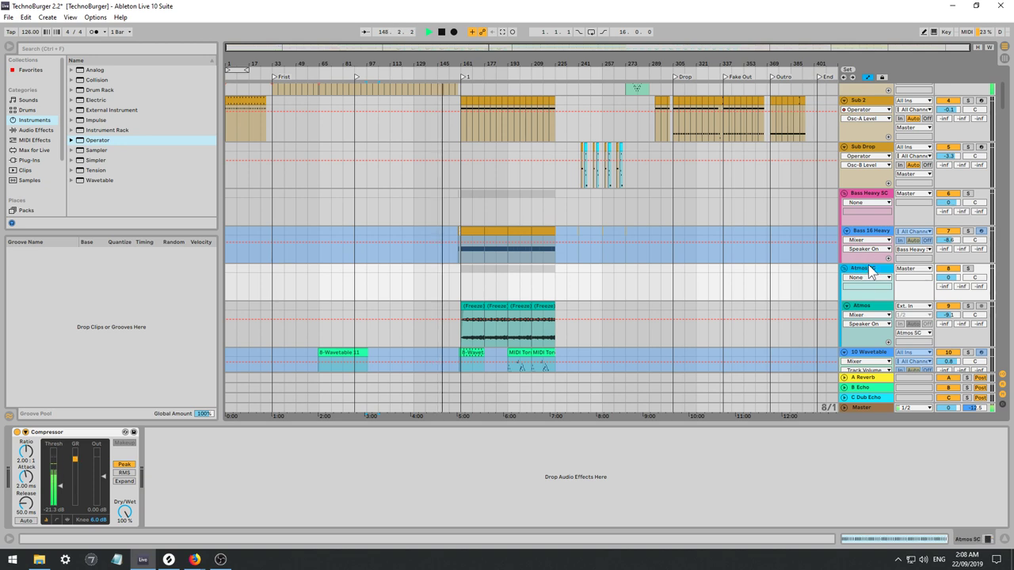
{"action": "key", "text": "Return"}
{"action": "scroll", "coordinate": [870, 262], "scroll_direction": "down", "scroll_amount": 2}
{"action": "scroll", "coordinate": [868, 273], "scroll_direction": "down", "scroll_amount": 1}
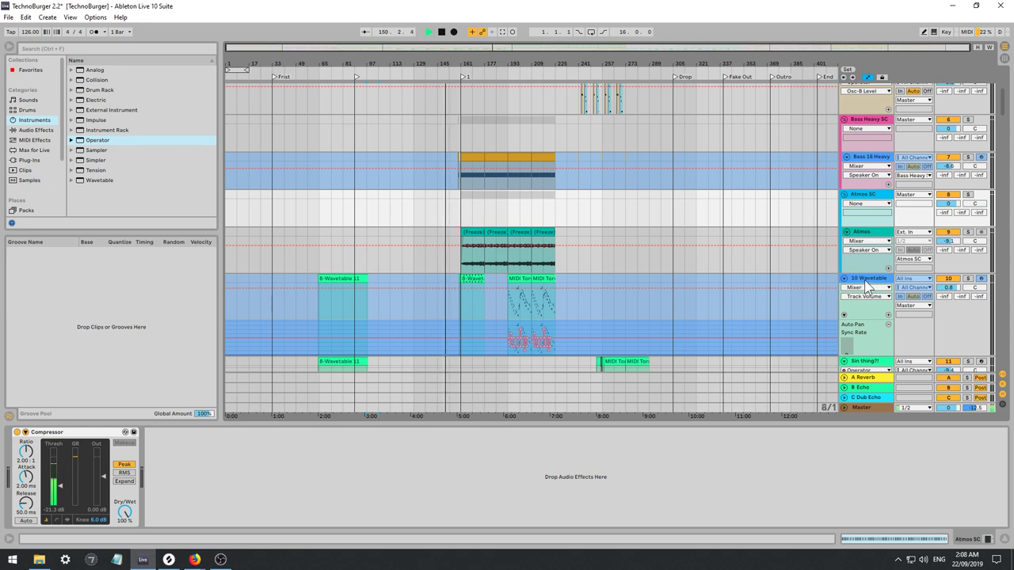
Check the instruments on the Wavetable, chord, Melody Wub, 20 Wavetable and Spacious Choir tracks.
{"action": "left_click", "coordinate": [879, 283]}
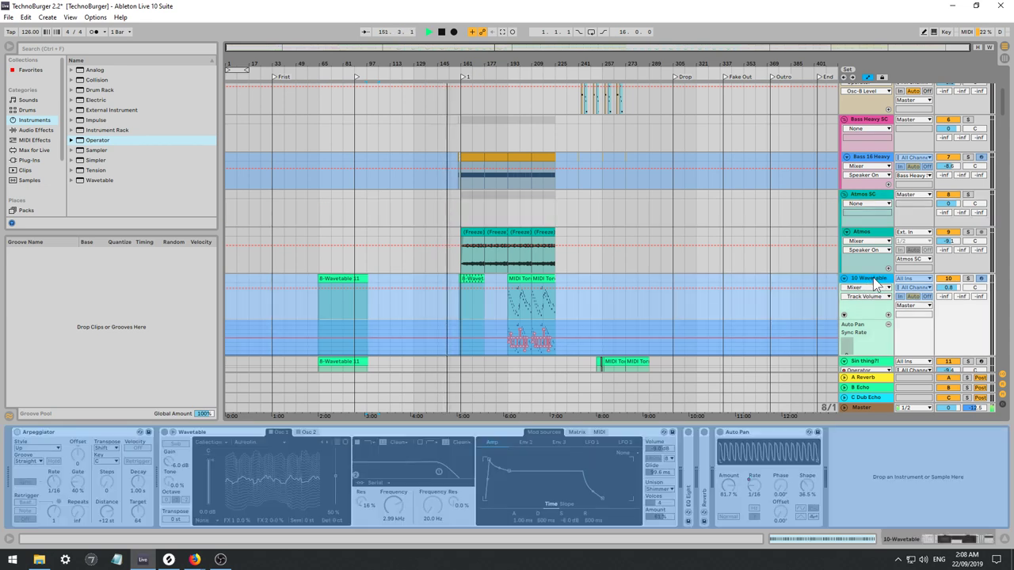
{"action": "type", "text": "Alarm Lead"}
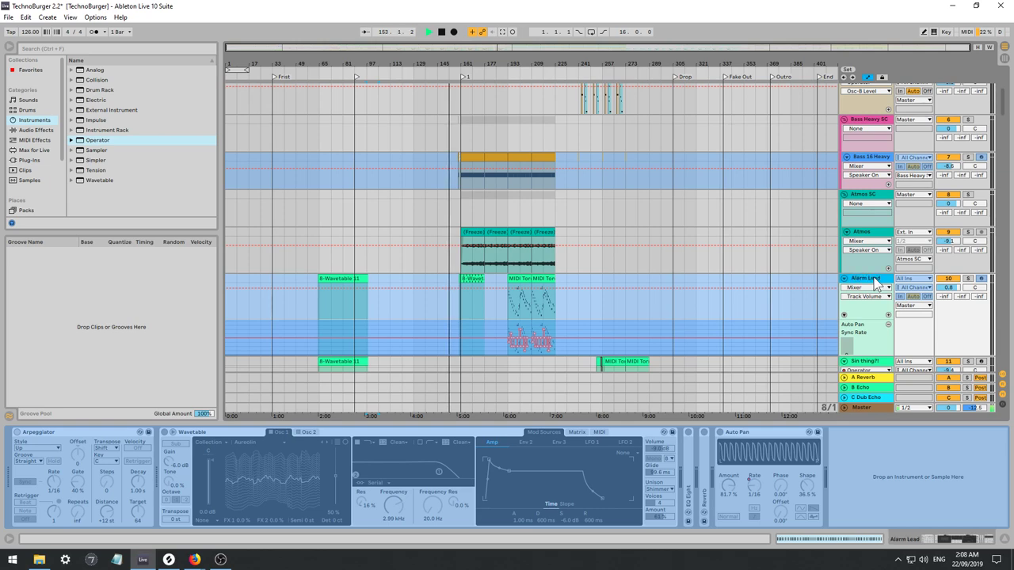
{"action": "scroll", "coordinate": [876, 284], "scroll_direction": "down", "scroll_amount": 5}
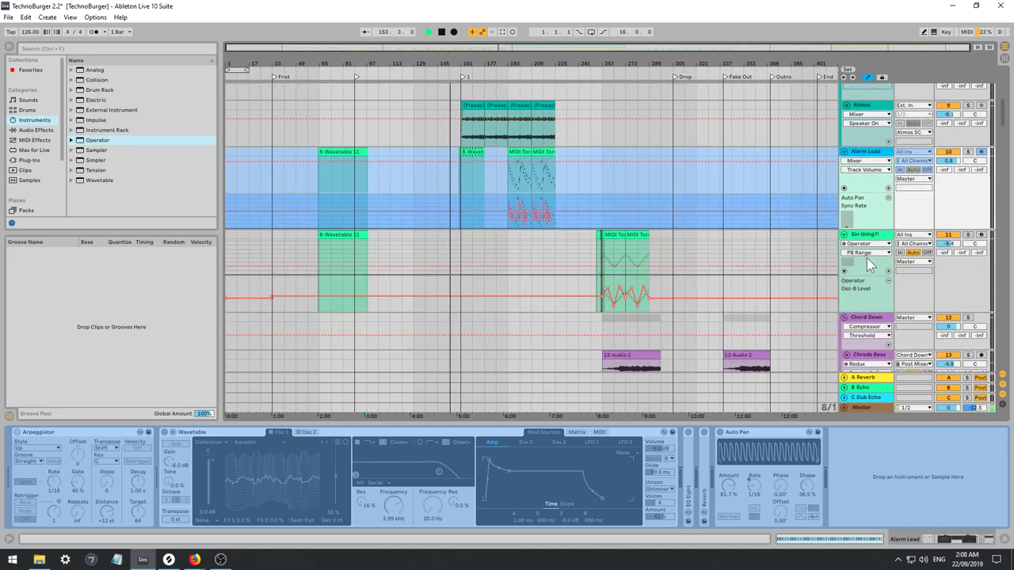
{"action": "scroll", "coordinate": [870, 241], "scroll_direction": "down", "scroll_amount": 2}
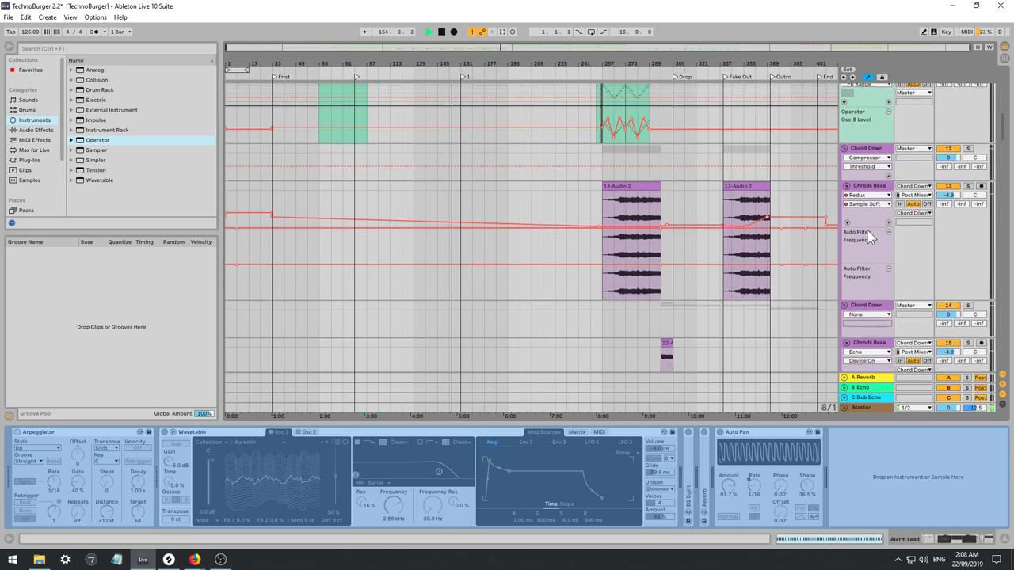
{"action": "scroll", "coordinate": [867, 194], "scroll_direction": "down", "scroll_amount": 3}
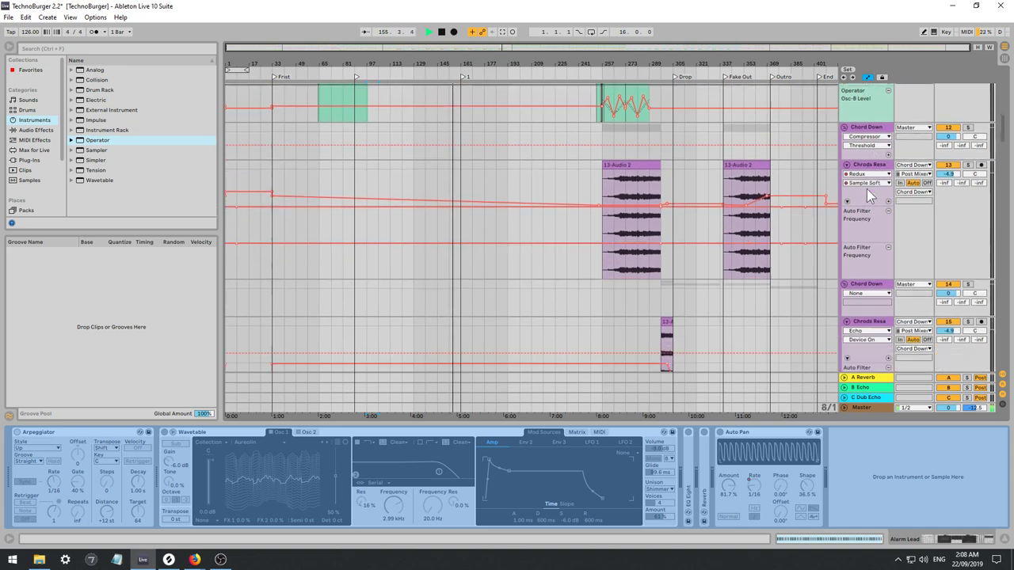
{"action": "scroll", "coordinate": [868, 197], "scroll_direction": "down", "scroll_amount": 8}
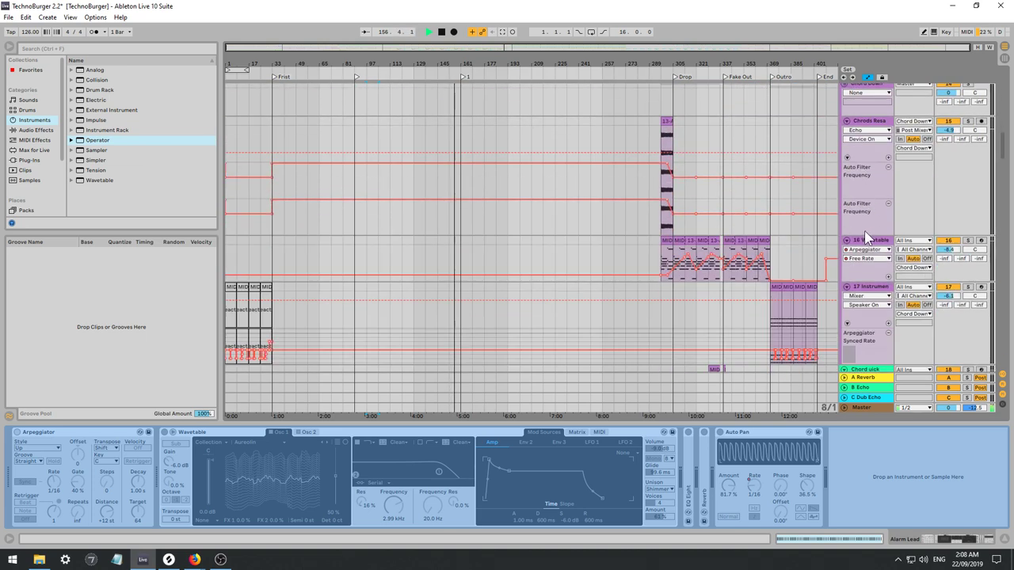
{"action": "scroll", "coordinate": [875, 200], "scroll_direction": "down", "scroll_amount": 4}
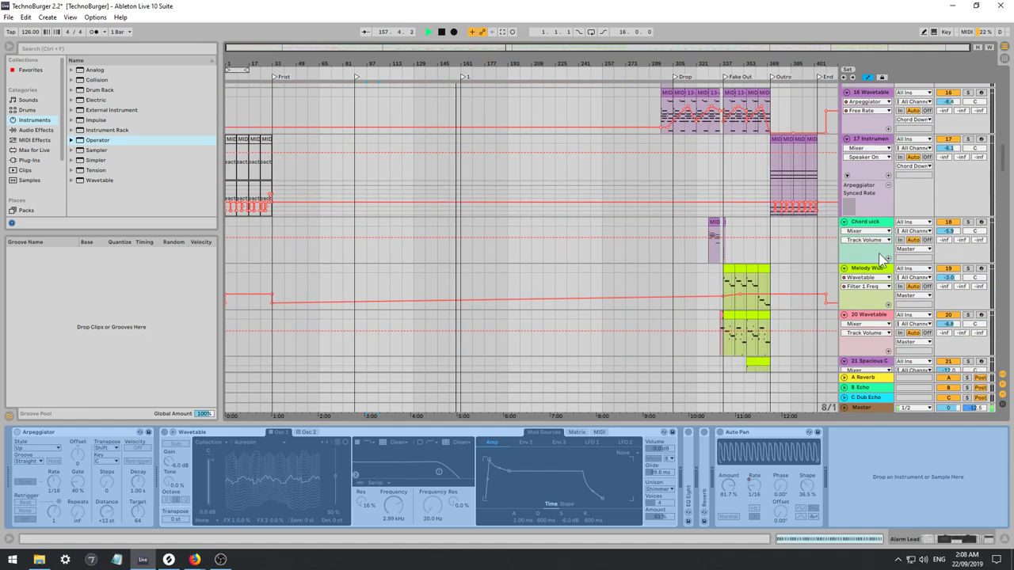
{"action": "left_click", "coordinate": [885, 250]}
{"action": "left_click", "coordinate": [869, 276]}
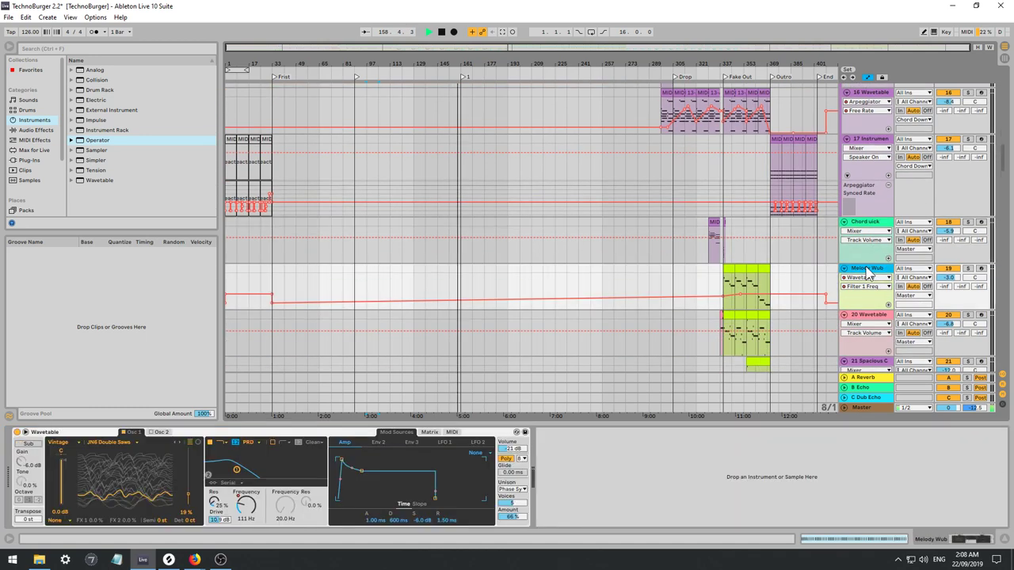
{"action": "scroll", "coordinate": [869, 275], "scroll_direction": "down", "scroll_amount": 2}
{"action": "left_click", "coordinate": [870, 276]}
{"action": "scroll", "coordinate": [871, 277], "scroll_direction": "down", "scroll_amount": 2}
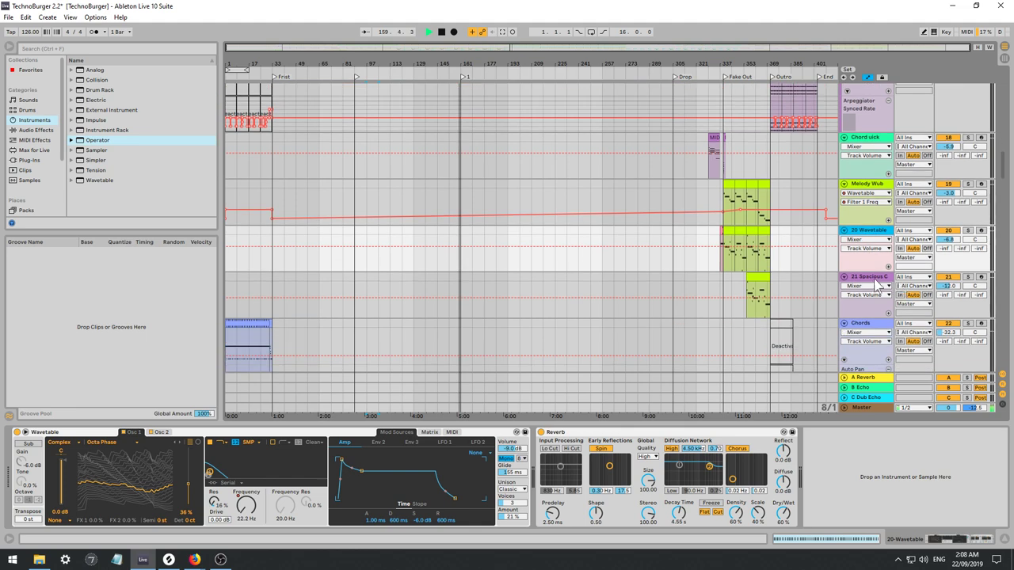
{"action": "left_click", "coordinate": [872, 278]}
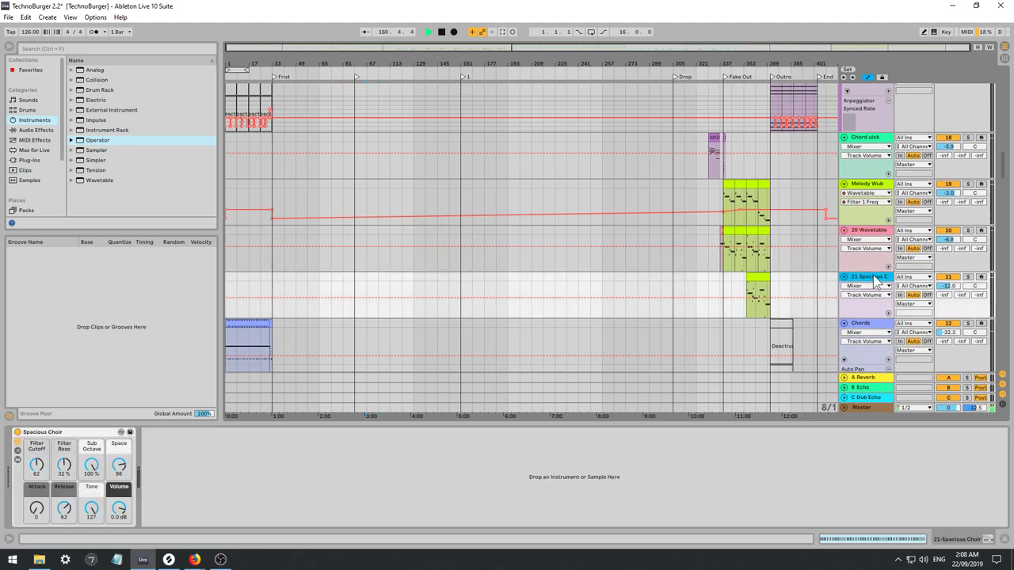
{"action": "scroll", "coordinate": [874, 279], "scroll_direction": "down", "scroll_amount": 2}
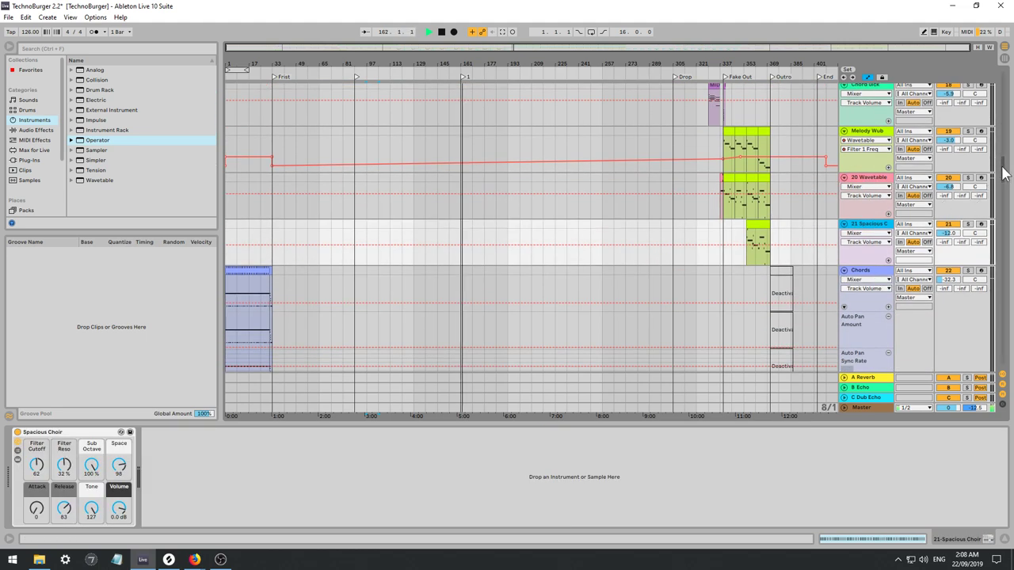
Check the Tornado Sirens, Hats and Kick Click samples, then move Hats 2 up beside Hats.
{"action": "left_click_drag", "start_coordinate": [1003, 173], "coordinate": [1010, 221]}
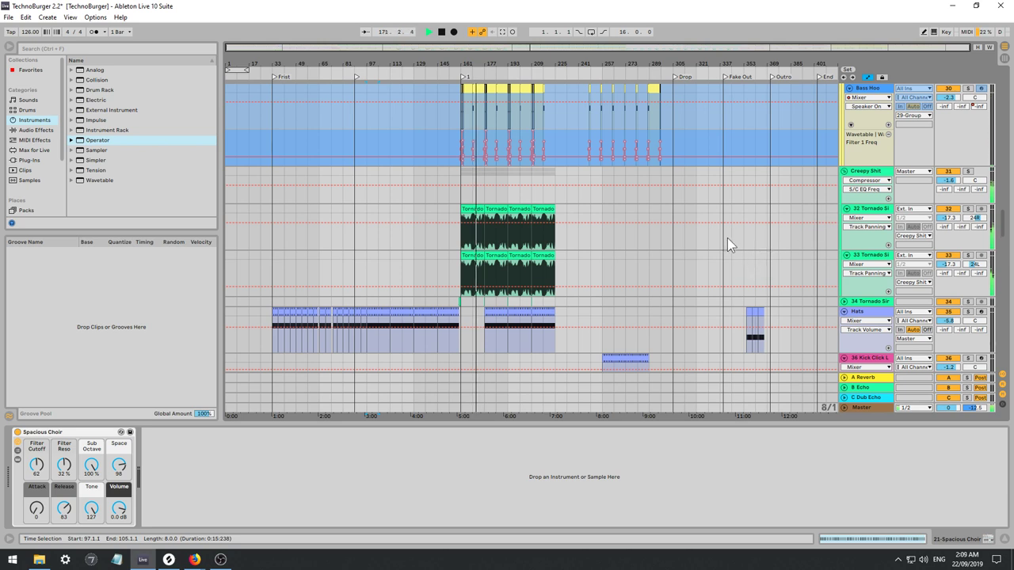
{"action": "left_click", "coordinate": [867, 302]}
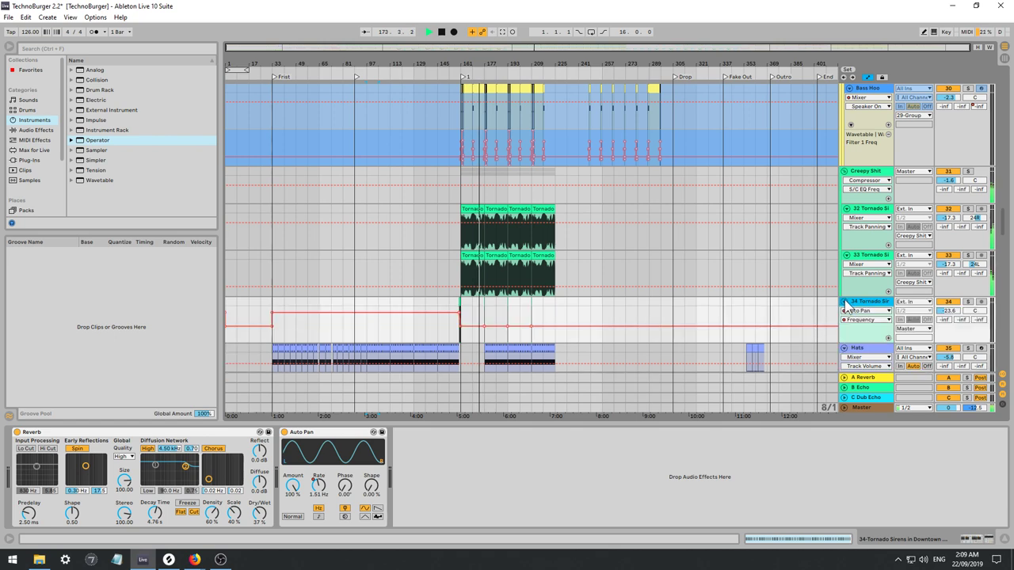
{"action": "left_click", "coordinate": [860, 314]}
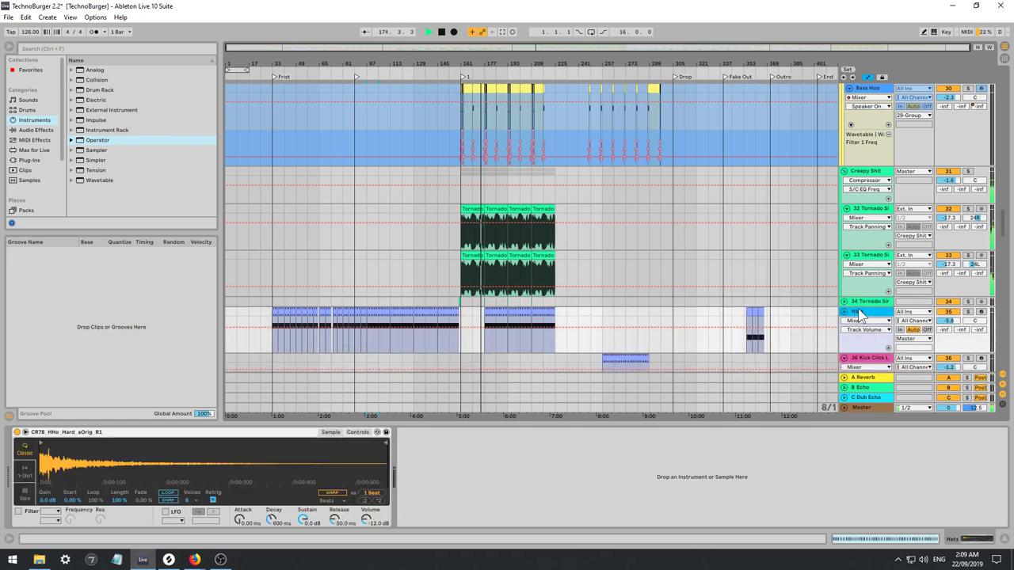
{"action": "scroll", "coordinate": [859, 310], "scroll_direction": "down", "scroll_amount": 2}
{"action": "left_click", "coordinate": [862, 290]}
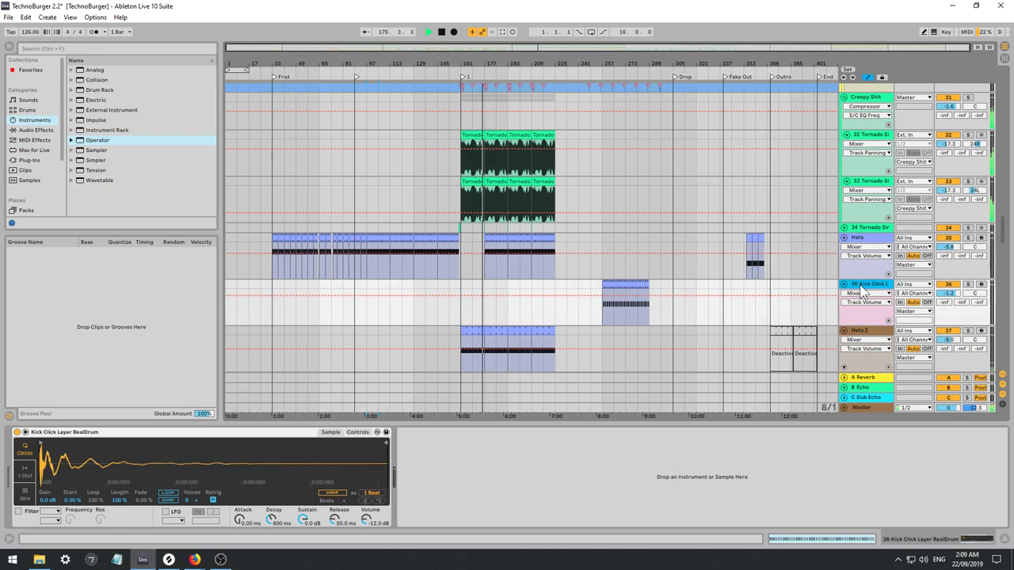
{"action": "scroll", "coordinate": [867, 301], "scroll_direction": "down", "scroll_amount": 1}
{"action": "left_click", "coordinate": [866, 293]}
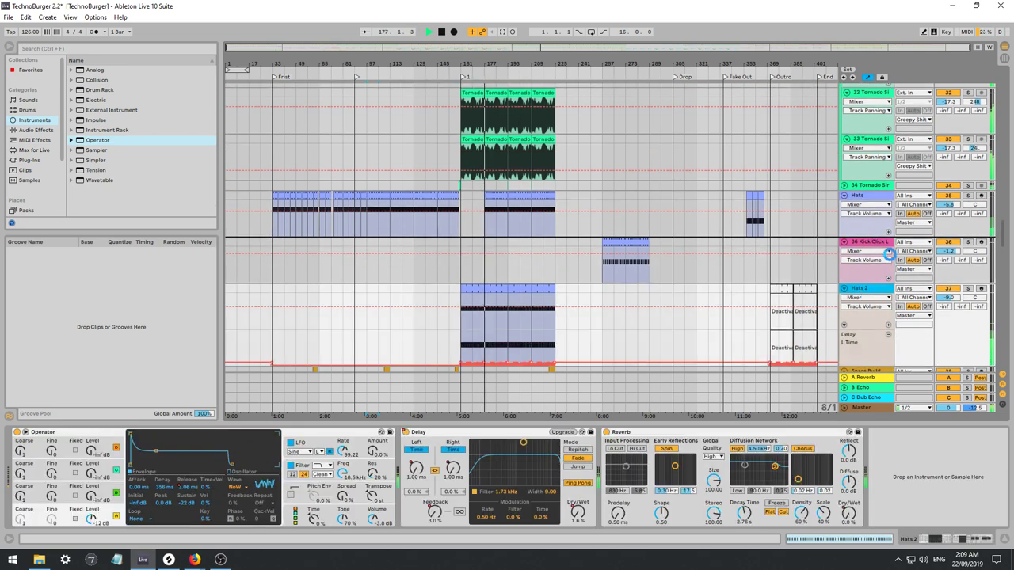
{"action": "scroll", "coordinate": [885, 252], "scroll_direction": "down", "scroll_amount": 1}
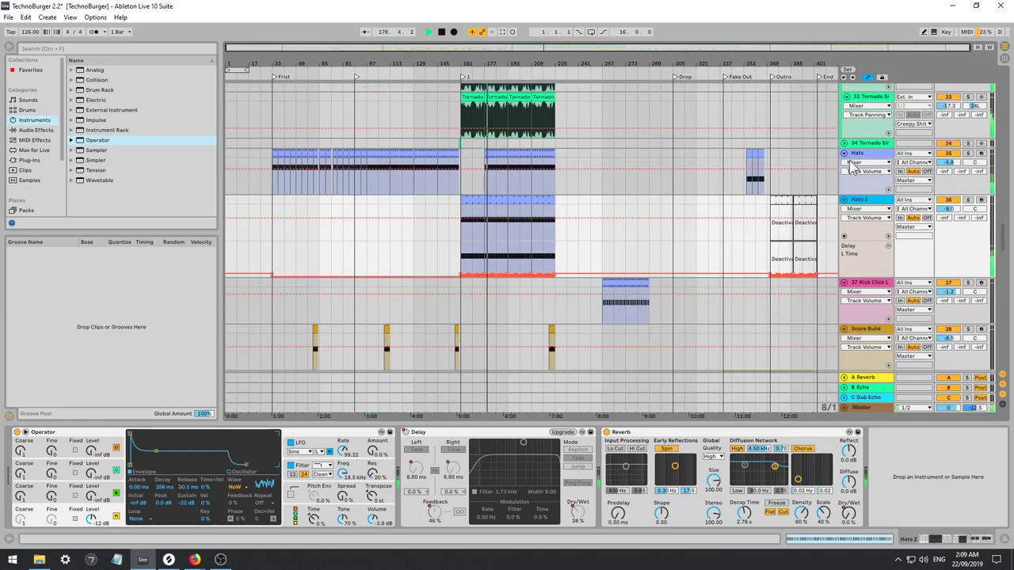
Fold Hats 2, Hats, Kick Click and the Creepy Shit and Bass Stabs groups to single rows.
{"action": "left_click", "coordinate": [844, 200]}
{"action": "left_click", "coordinate": [845, 153]}
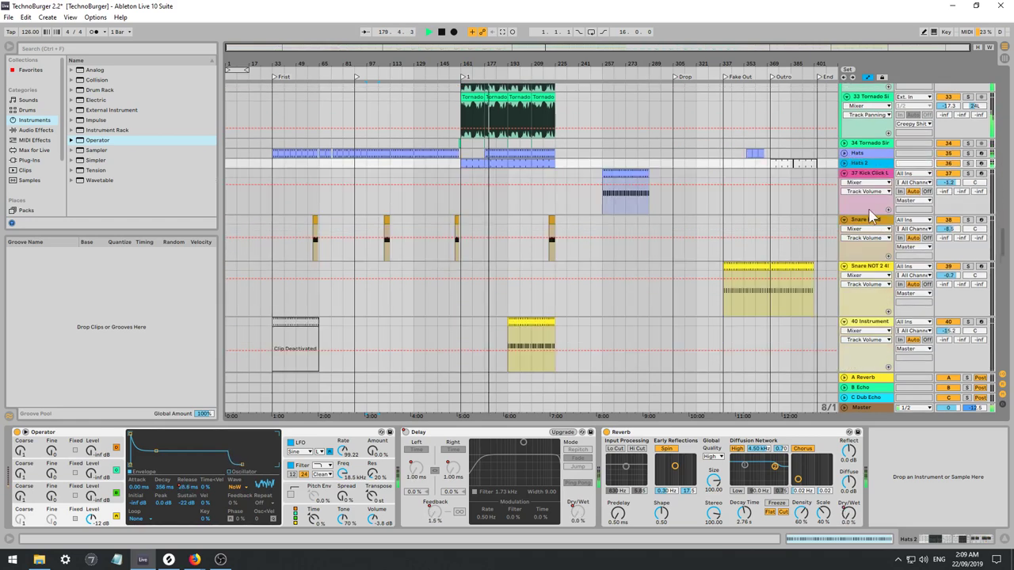
{"action": "scroll", "coordinate": [872, 216], "scroll_direction": "up", "scroll_amount": 5}
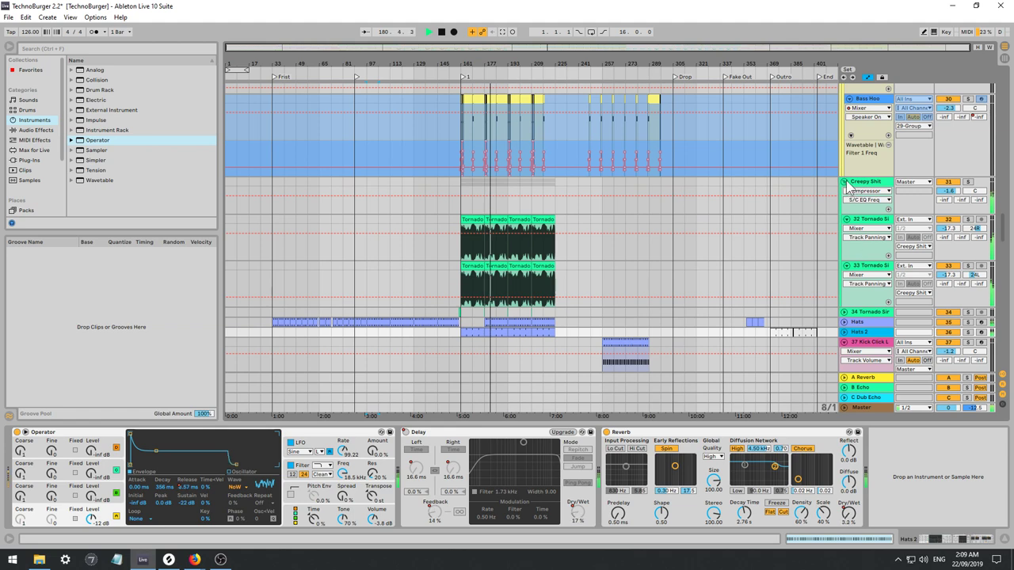
{"action": "left_click", "coordinate": [844, 182]}
{"action": "scroll", "coordinate": [845, 221], "scroll_direction": "up", "scroll_amount": 1}
{"action": "left_click", "coordinate": [844, 254]}
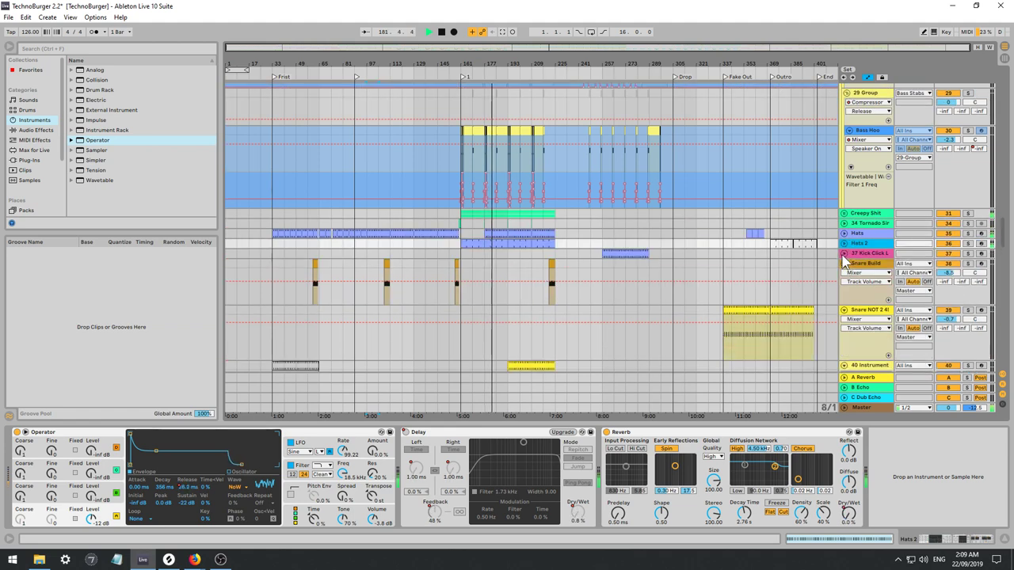
{"action": "scroll", "coordinate": [845, 261], "scroll_direction": "up", "scroll_amount": 4}
{"action": "scroll", "coordinate": [863, 249], "scroll_direction": "up", "scroll_amount": 2}
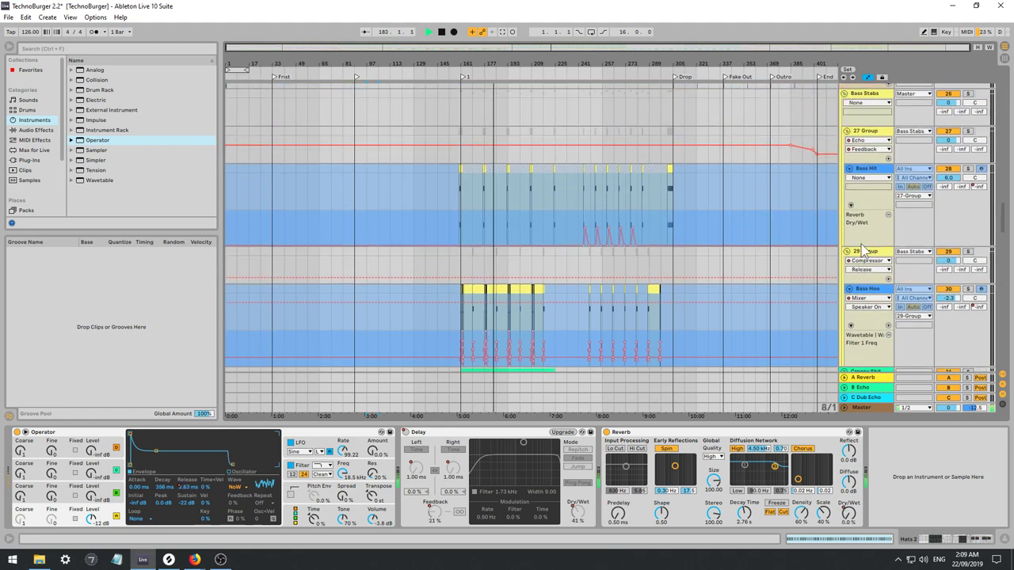
{"action": "scroll", "coordinate": [864, 249], "scroll_direction": "up", "scroll_amount": 4}
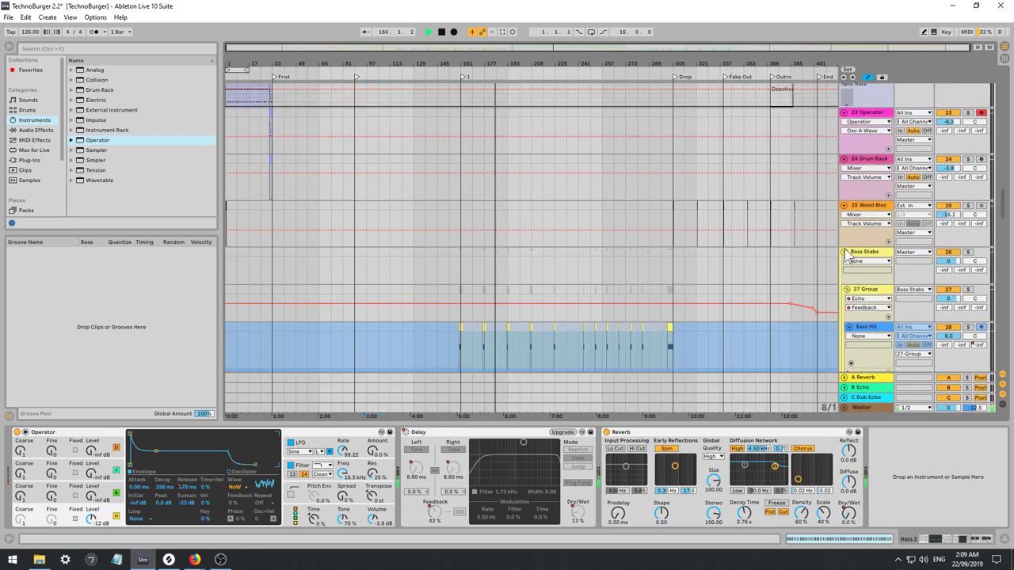
{"action": "left_click", "coordinate": [845, 252]}
{"action": "scroll", "coordinate": [848, 212], "scroll_direction": "up", "scroll_amount": 1}
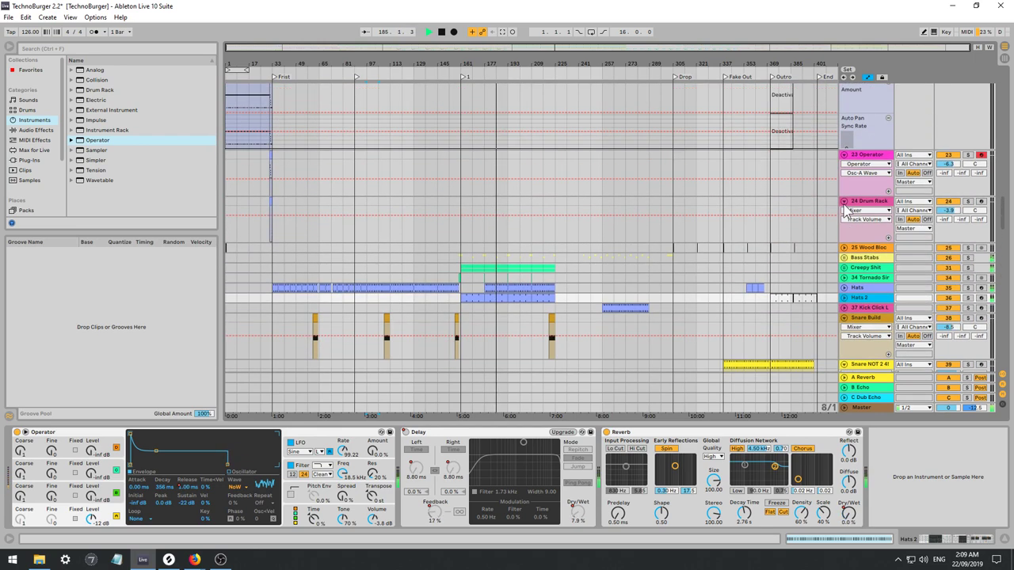
{"action": "left_click", "coordinate": [848, 210]}
{"action": "scroll", "coordinate": [863, 214], "scroll_direction": "up", "scroll_amount": 1}
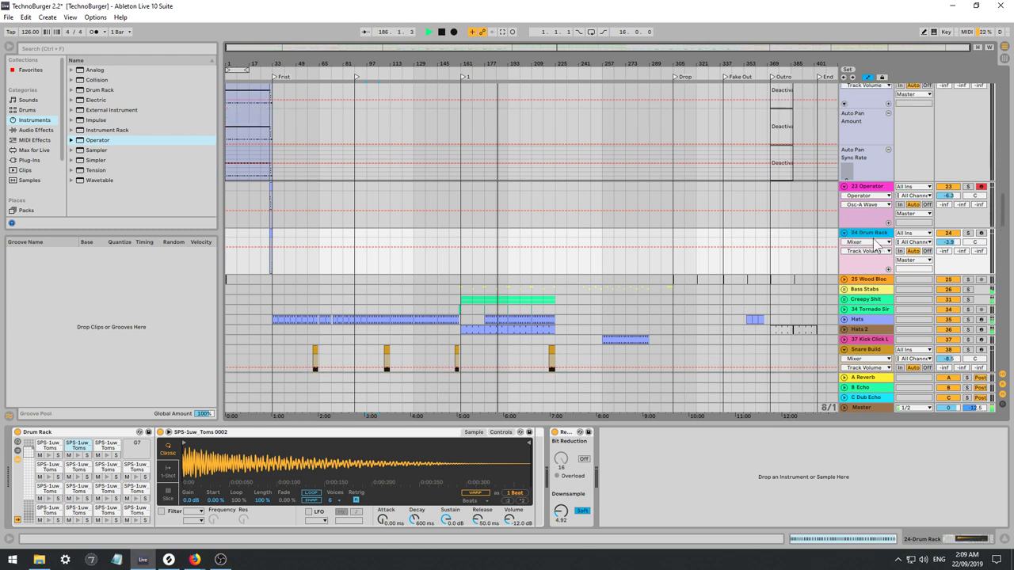
Rename the Drum Rack track 24 to 'Intro Roll'.
{"action": "key", "text": "ctrl+r"}
{"action": "type", "text": "T"}
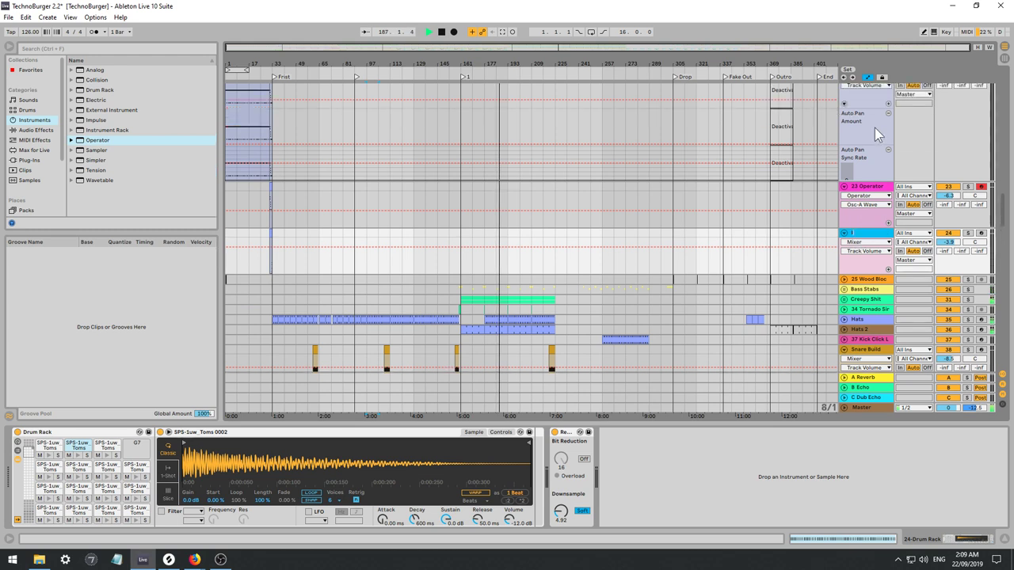
{"action": "type", "text": "Intro Ro"}
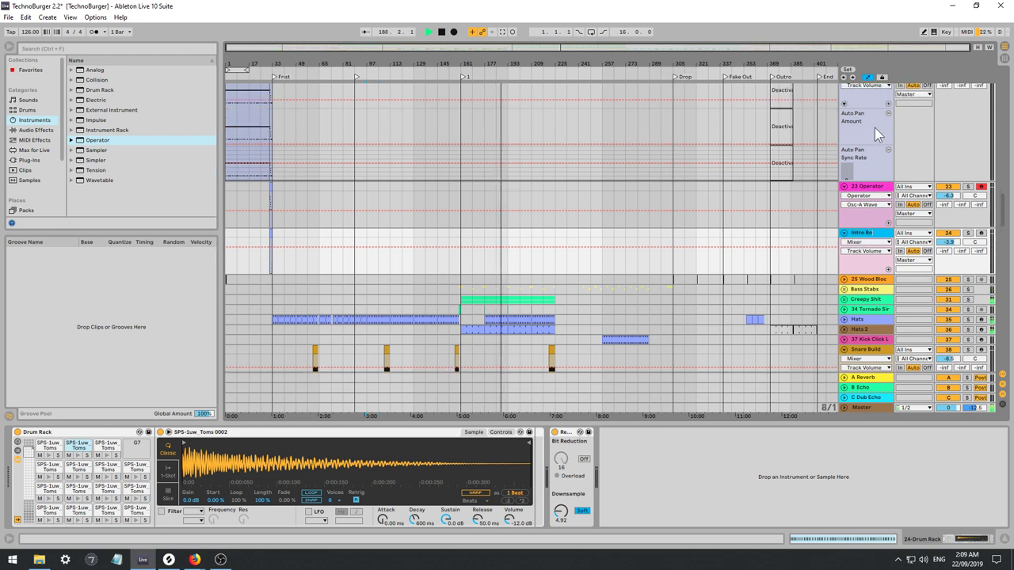
{"action": "type", "text": "ll"}
{"action": "key", "text": "Return"}
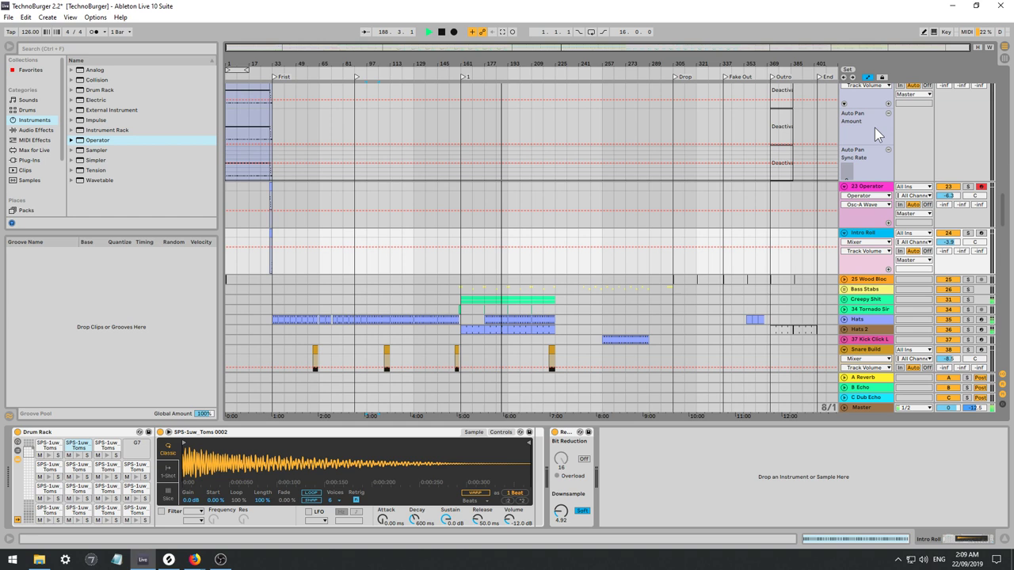
Rename the Operator track 23 to 'Intro Line' and fold both Intro tracks to single rows.
{"action": "left_click", "coordinate": [869, 187]}
{"action": "key", "text": "ctrl+r"}
{"action": "type", "text": "I"}
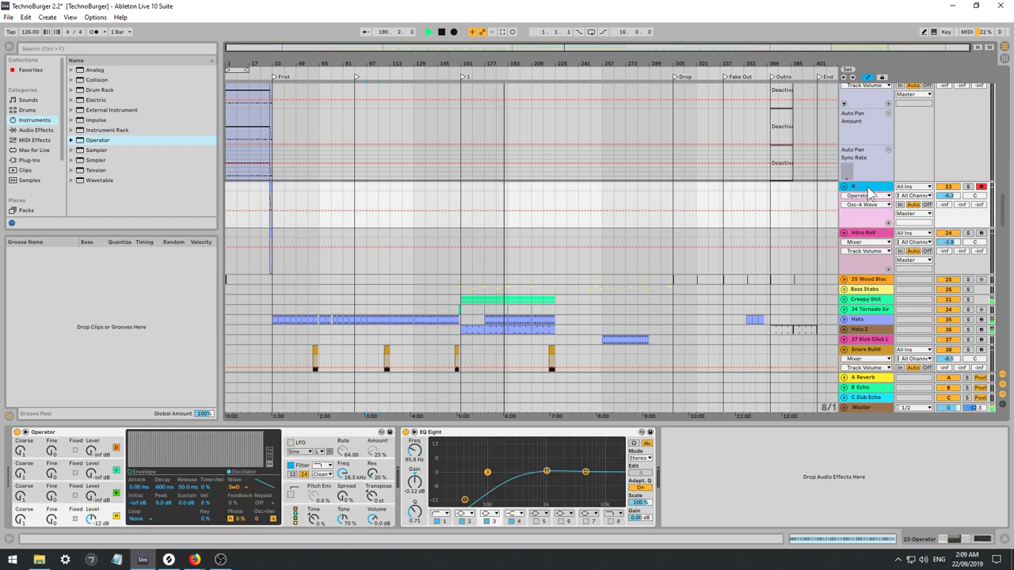
{"action": "type", "text": "ntro L"}
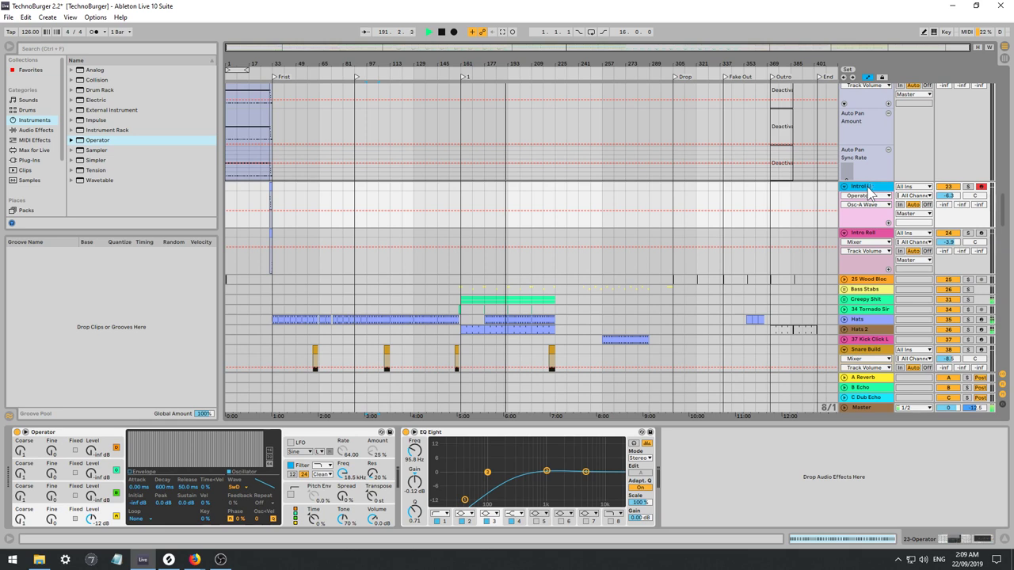
{"action": "type", "text": " Line"}
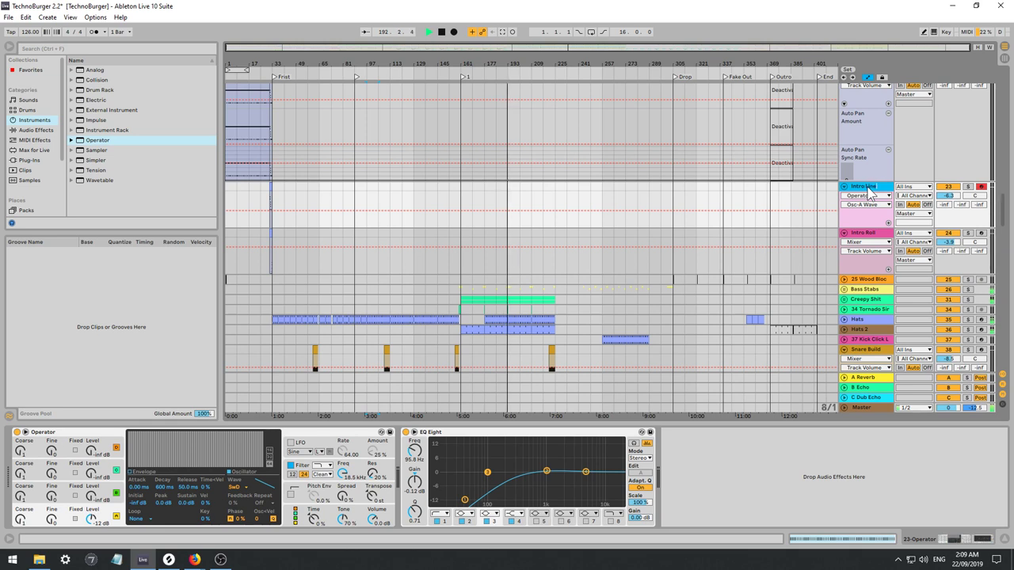
{"action": "key", "text": "Return"}
{"action": "left_click", "coordinate": [845, 187]}
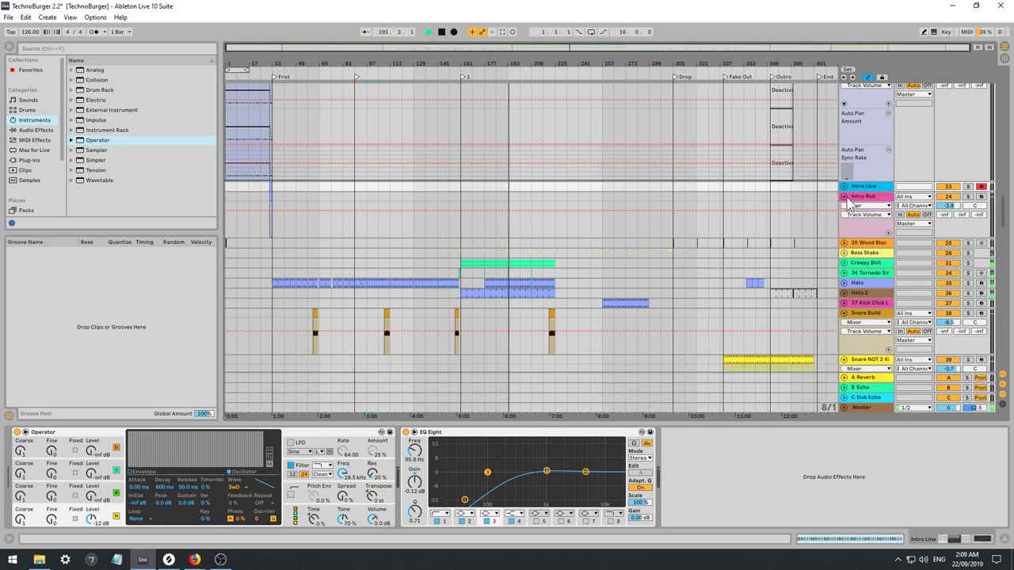
{"action": "left_click", "coordinate": [845, 197]}
Fold the Chords, Spacious Choir, 20 Wavetable, Melody Wub, chord and Chord Down tracks to single rows.
{"action": "scroll", "coordinate": [874, 207], "scroll_direction": "up", "scroll_amount": 2}
{"action": "scroll", "coordinate": [873, 208], "scroll_direction": "up", "scroll_amount": 2}
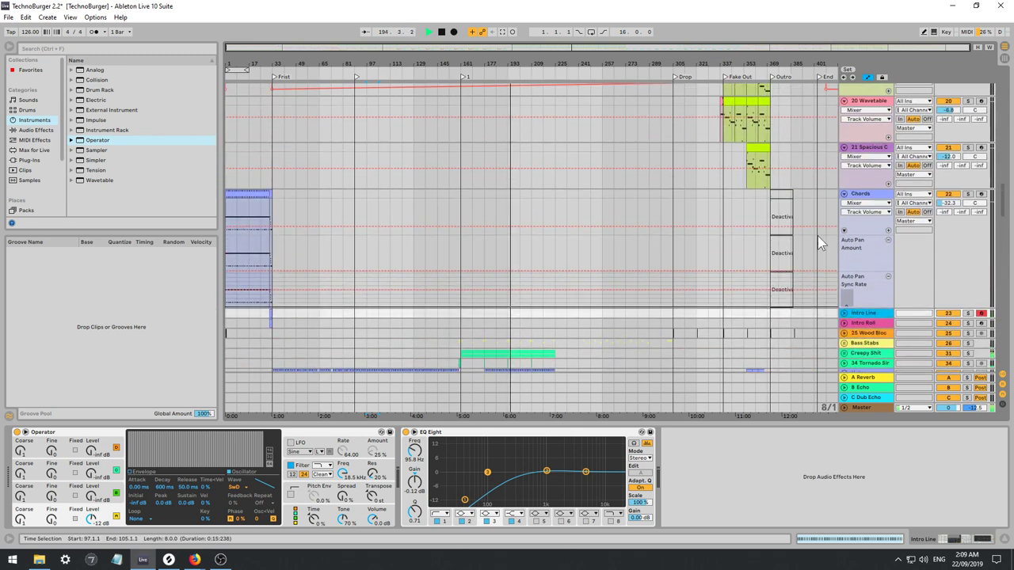
{"action": "left_click", "coordinate": [844, 194]}
{"action": "scroll", "coordinate": [844, 206], "scroll_direction": "up", "scroll_amount": 3}
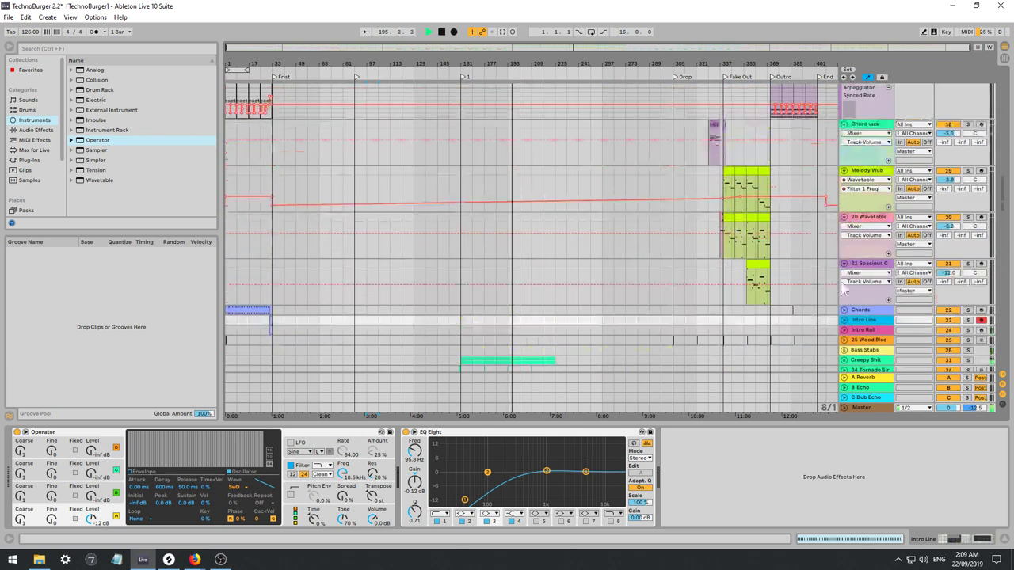
{"action": "left_click", "coordinate": [843, 263]}
{"action": "left_click", "coordinate": [844, 218]}
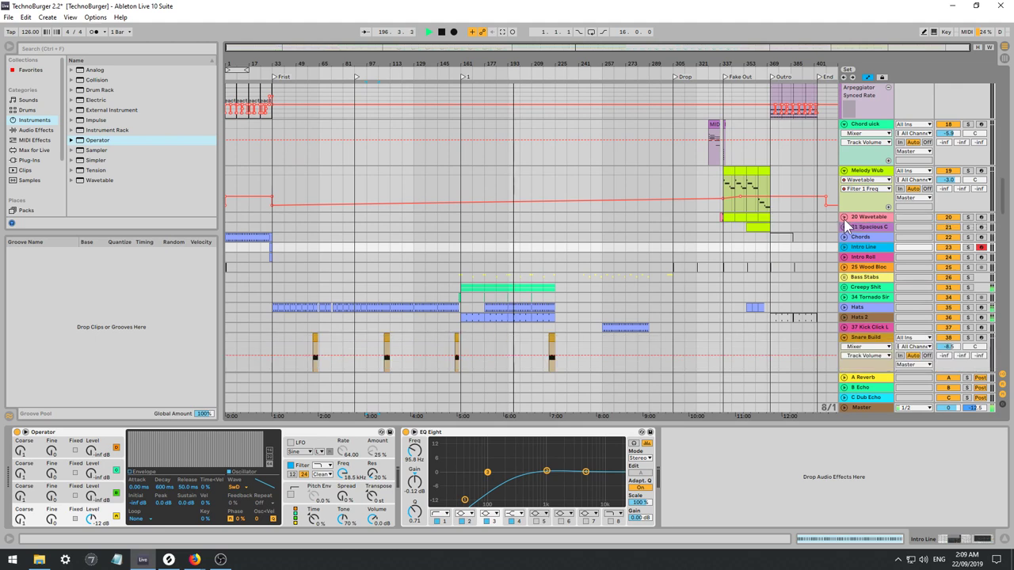
{"action": "left_click", "coordinate": [844, 170]}
{"action": "scroll", "coordinate": [843, 230], "scroll_direction": "up", "scroll_amount": 3}
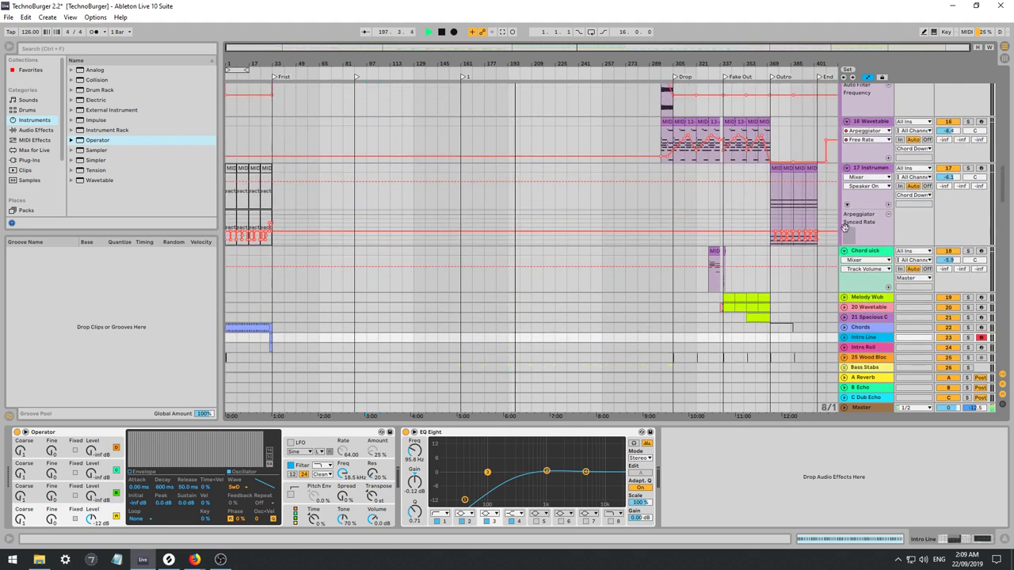
{"action": "left_click", "coordinate": [843, 251]}
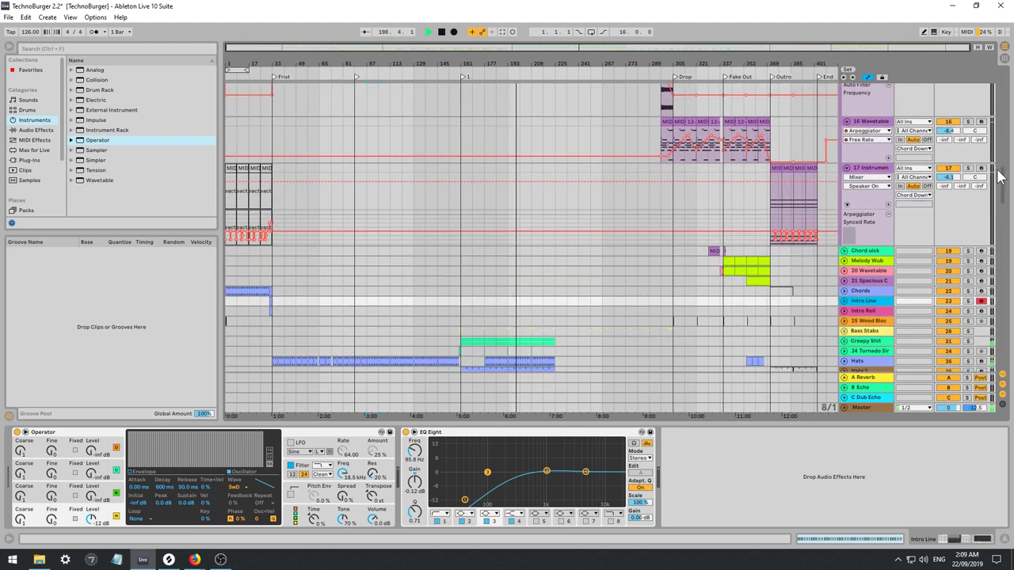
{"action": "scroll", "coordinate": [996, 162], "scroll_direction": "up", "scroll_amount": 4}
{"action": "scroll", "coordinate": [996, 159], "scroll_direction": "up", "scroll_amount": 5}
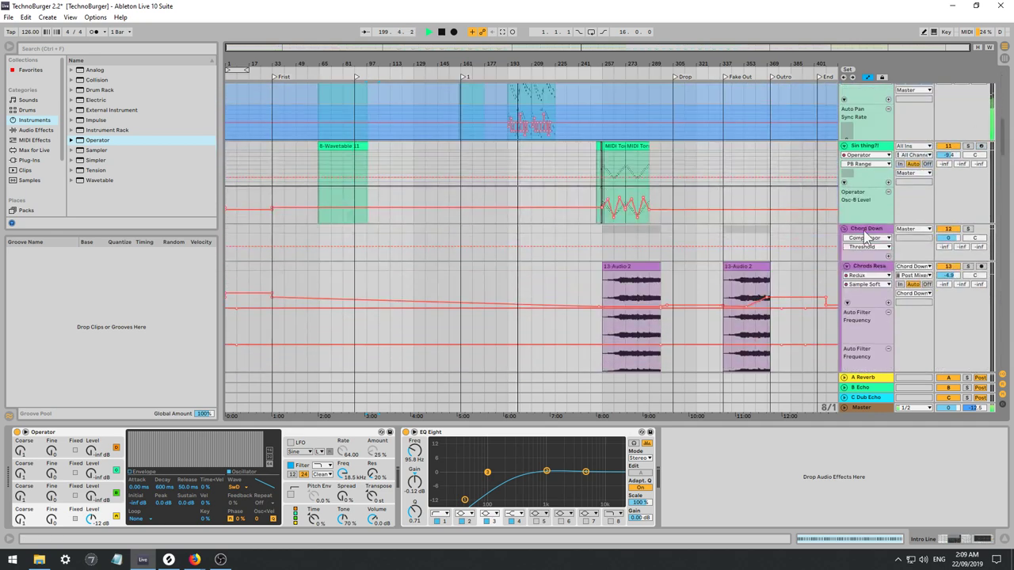
{"action": "left_click", "coordinate": [845, 229]}
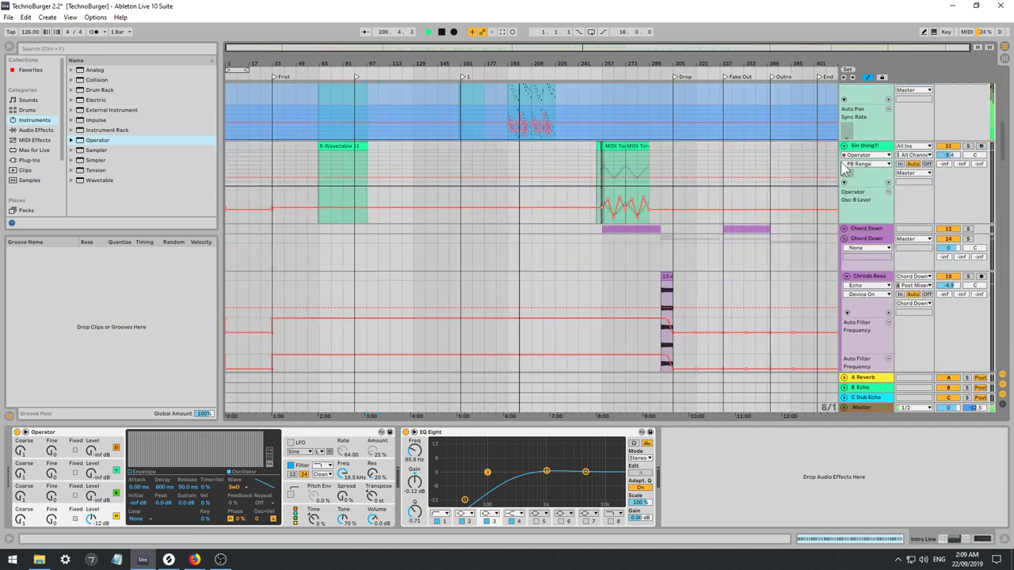
Fold Sin thing?!, the Bass Heavy SC group, Sub Drop, Sub 1 and Sub 2 to single rows.
{"action": "left_click", "coordinate": [844, 146]}
{"action": "left_click", "coordinate": [848, 165]}
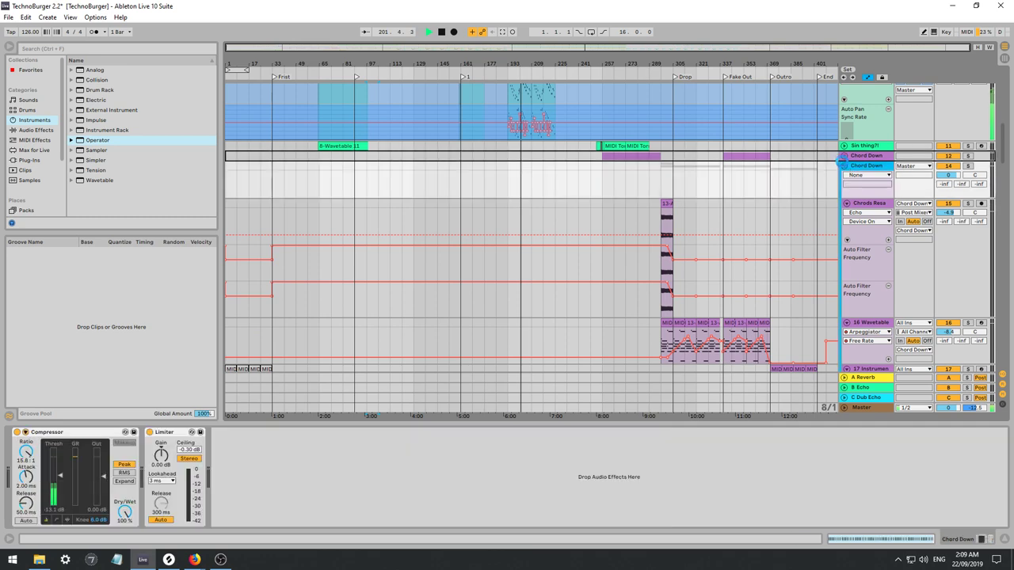
{"action": "scroll", "coordinate": [855, 170], "scroll_direction": "up", "scroll_amount": 10}
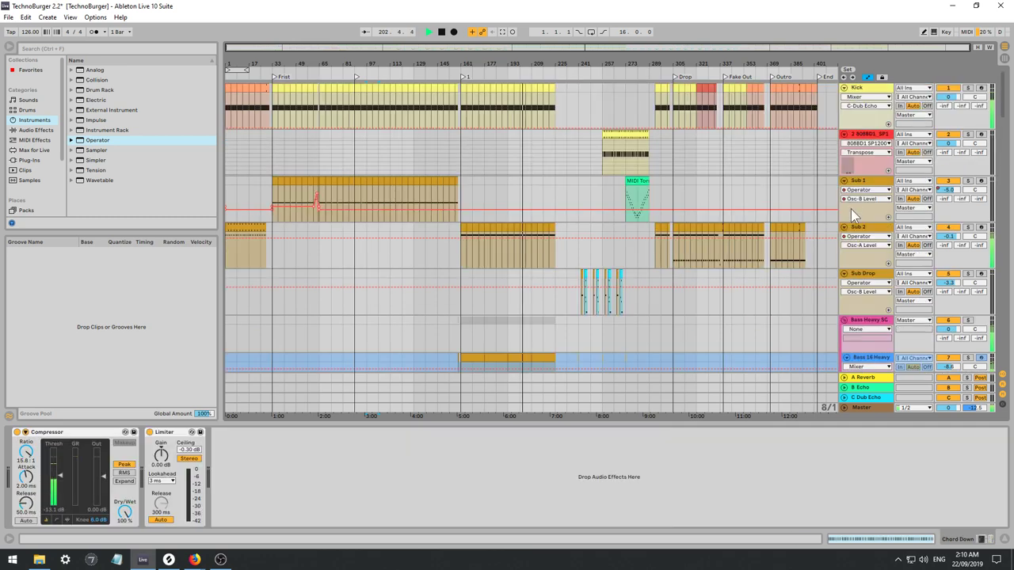
{"action": "scroll", "coordinate": [903, 261], "scroll_direction": "down", "scroll_amount": 2}
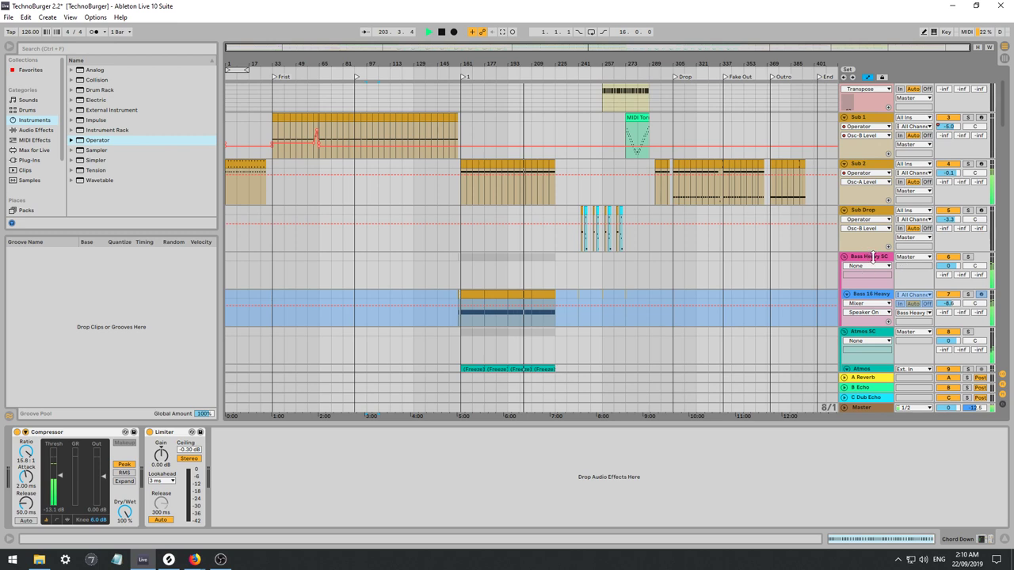
{"action": "scroll", "coordinate": [871, 255], "scroll_direction": "up", "scroll_amount": 2}
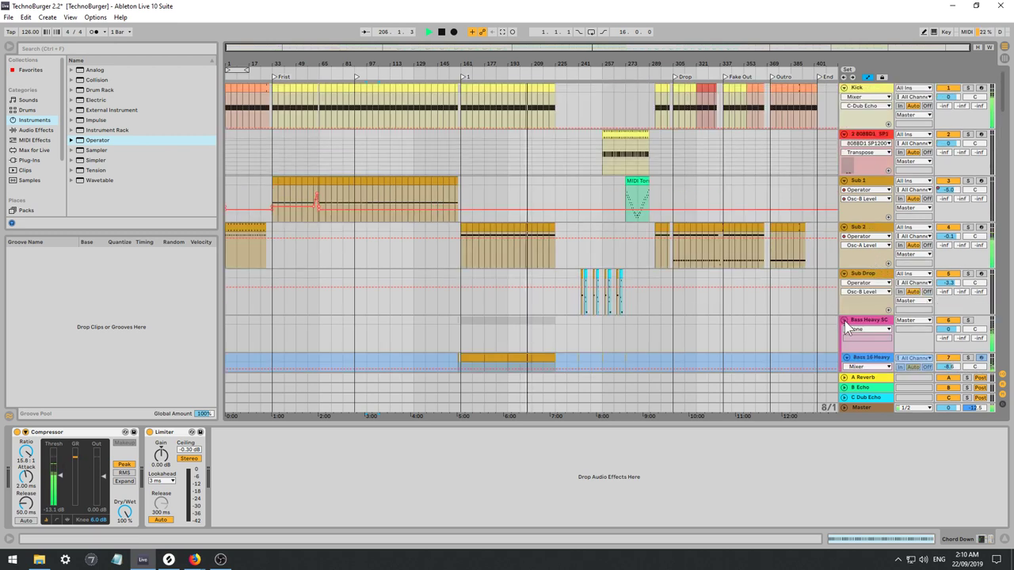
{"action": "left_click", "coordinate": [845, 322]}
{"action": "left_click", "coordinate": [844, 273]}
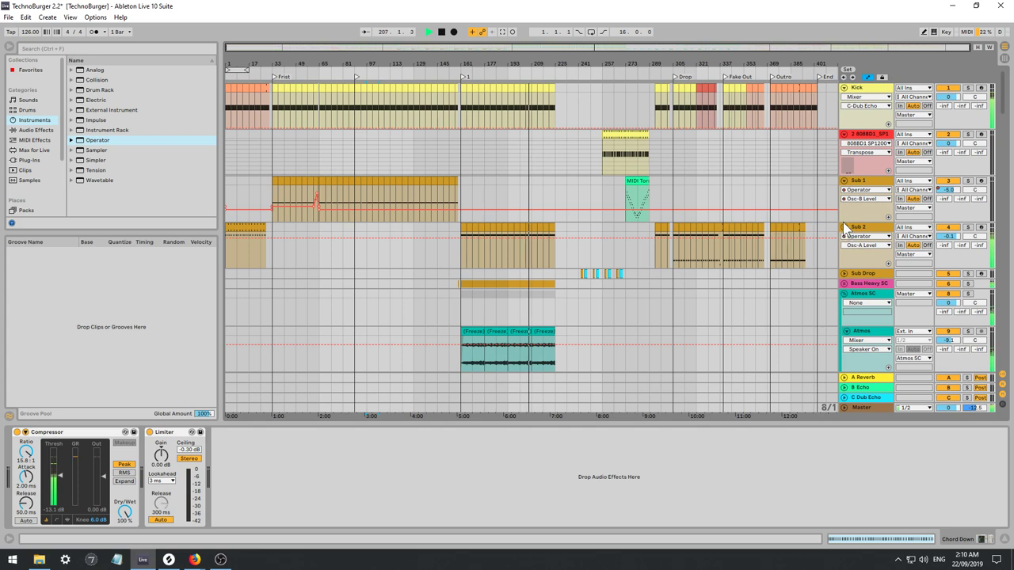
{"action": "left_click", "coordinate": [848, 238]}
{"action": "left_click", "coordinate": [845, 182]}
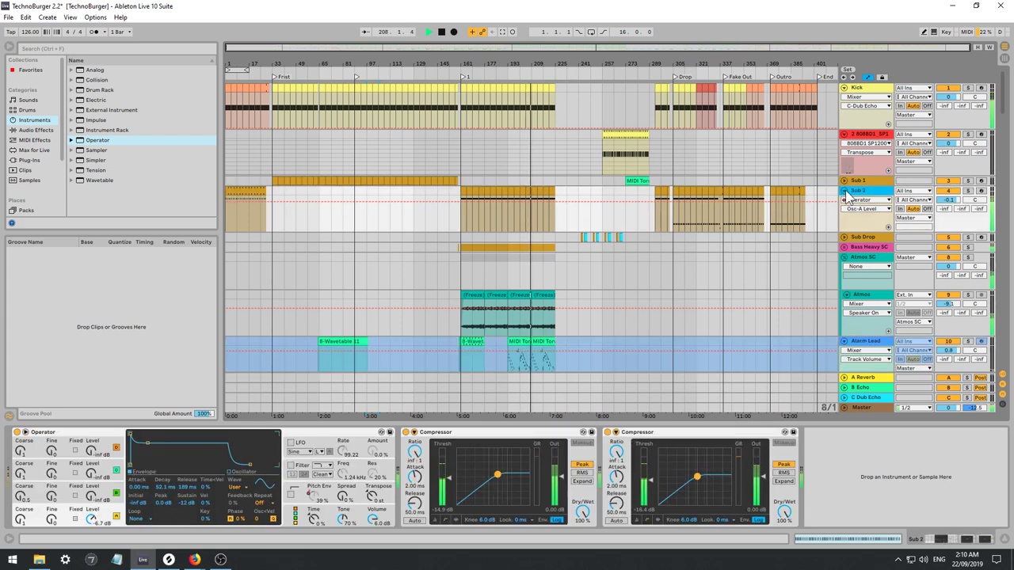
{"action": "left_click", "coordinate": [844, 191]}
{"action": "left_click", "coordinate": [860, 136]}
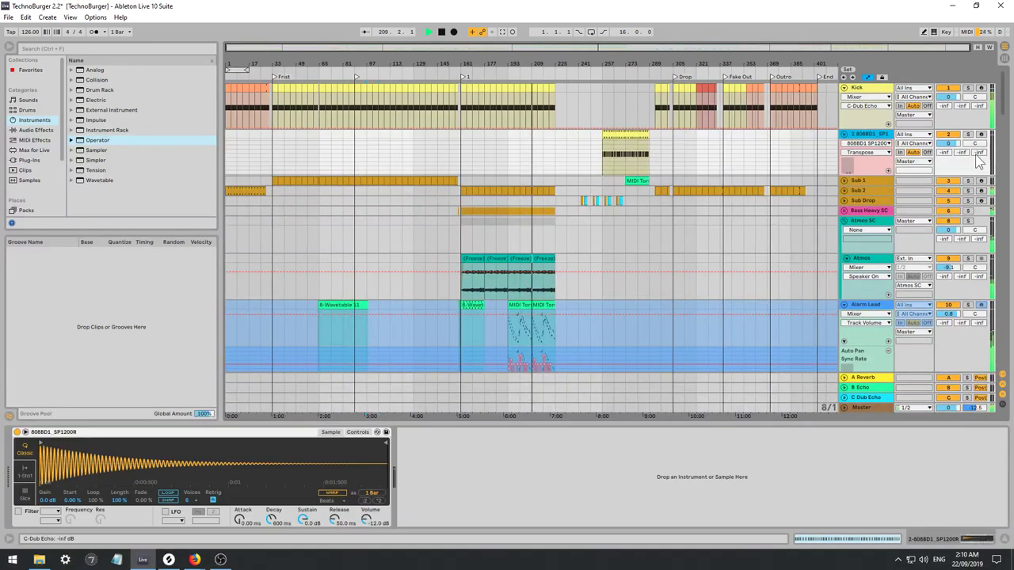
Rename the 808 track 'Kick 808' and fold it with Atmos SC, Alarm Lead and the Chord Down group.
{"action": "type", "text": "Kick 808"}
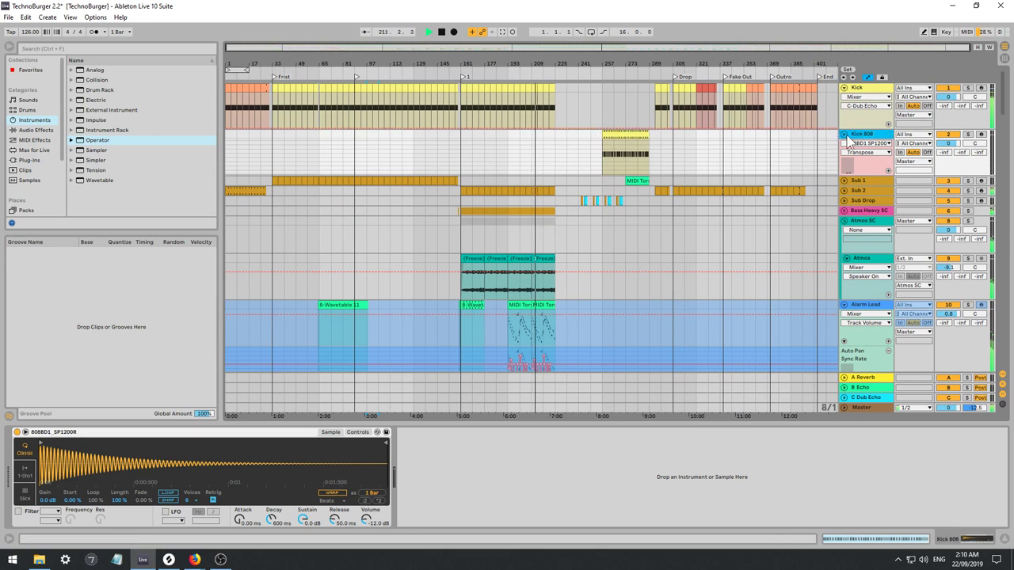
{"action": "left_click", "coordinate": [844, 135]}
{"action": "left_click", "coordinate": [845, 184]}
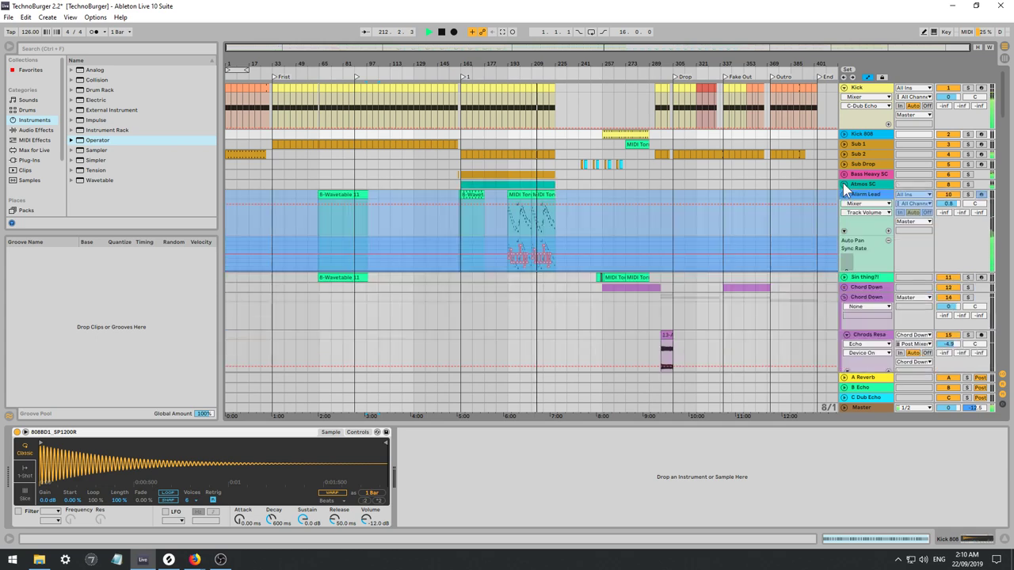
{"action": "left_click", "coordinate": [844, 194]}
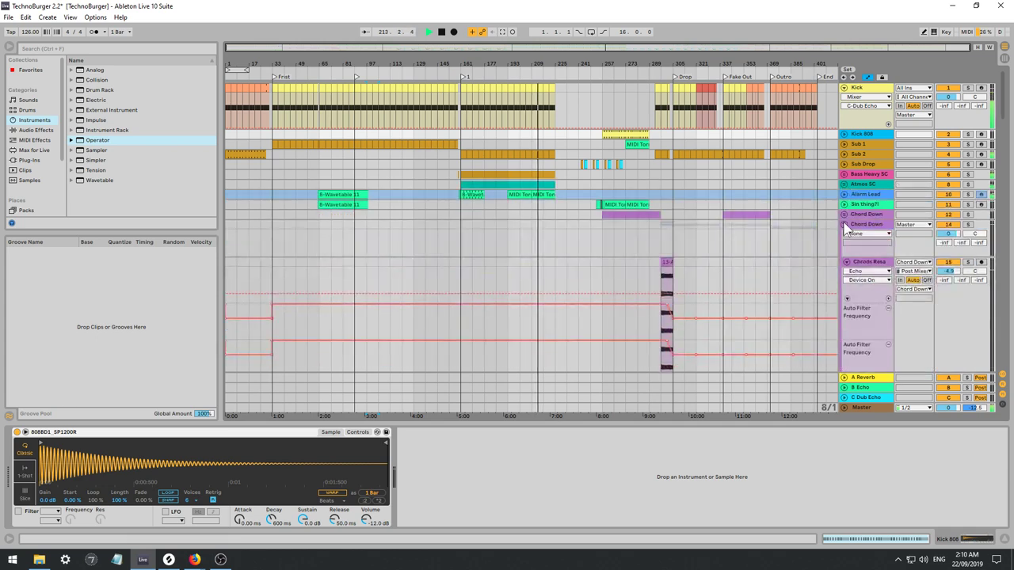
{"action": "left_click", "coordinate": [844, 224]}
Fold the Snare Build and Snare NOT 2 4! tracks to single rows.
{"action": "scroll", "coordinate": [846, 228], "scroll_direction": "down", "scroll_amount": 1}
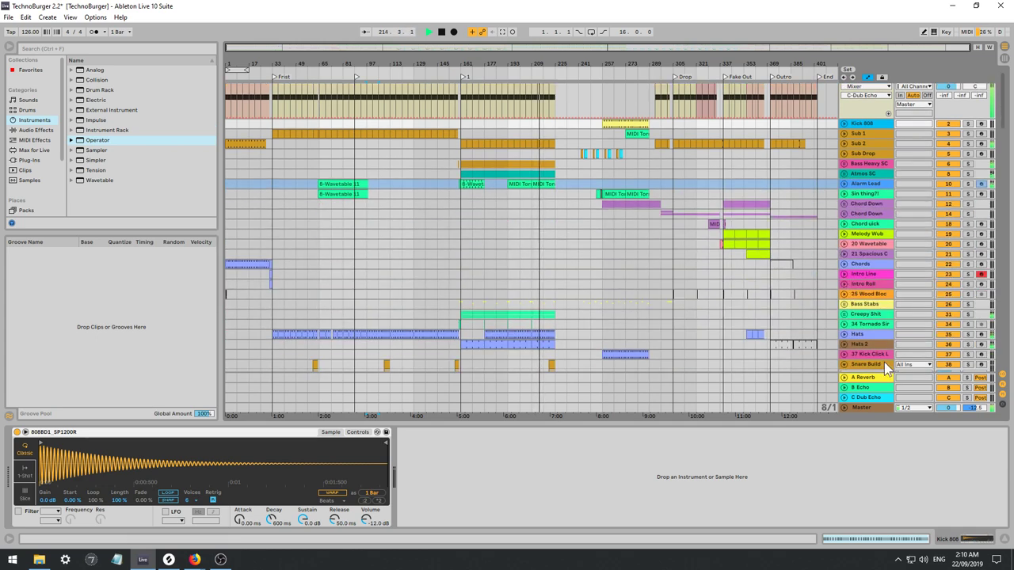
{"action": "left_click", "coordinate": [875, 355]}
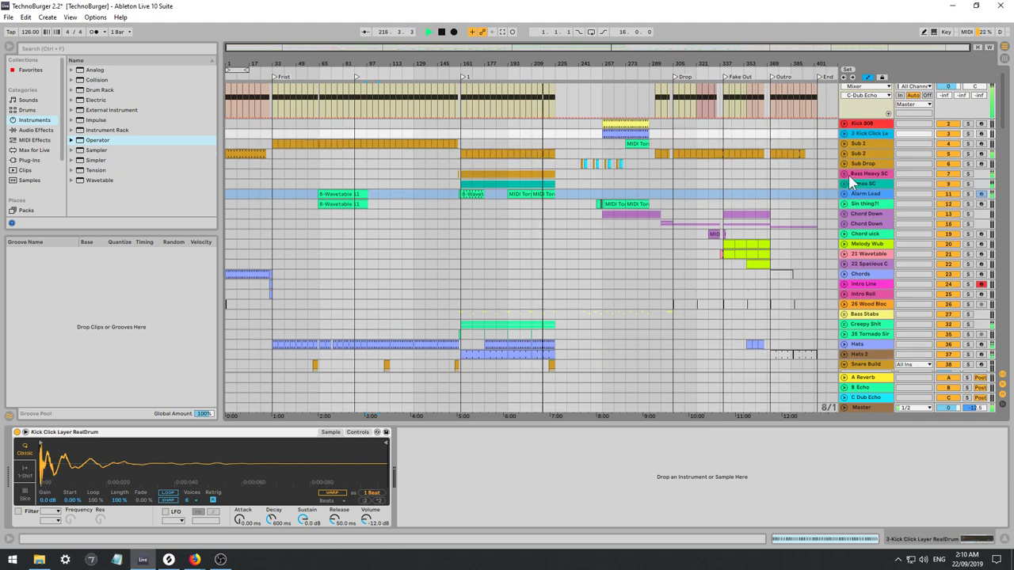
{"action": "scroll", "coordinate": [882, 247], "scroll_direction": "down", "scroll_amount": 3}
{"action": "scroll", "coordinate": [871, 328], "scroll_direction": "down", "scroll_amount": 1}
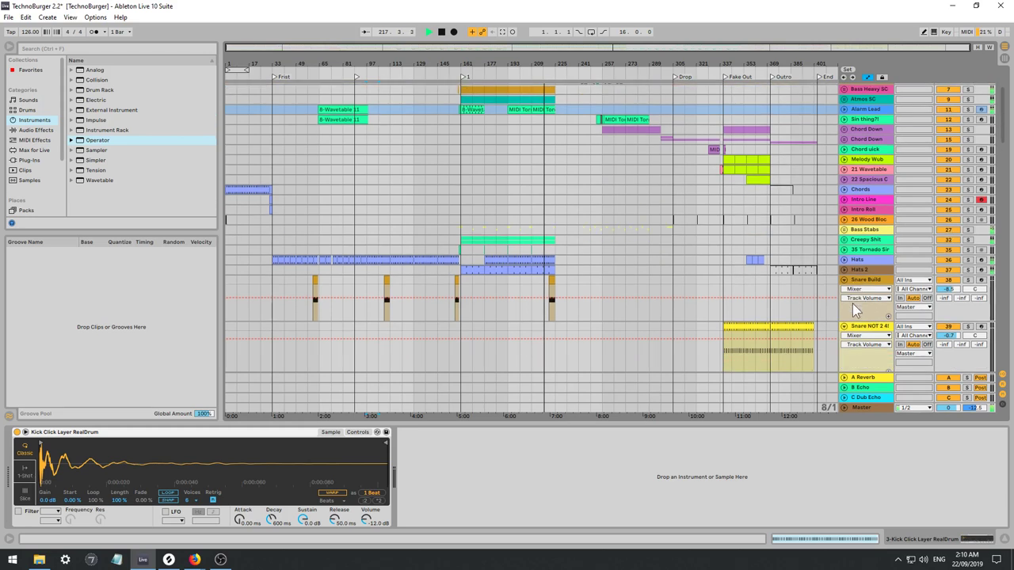
{"action": "left_click", "coordinate": [844, 280]}
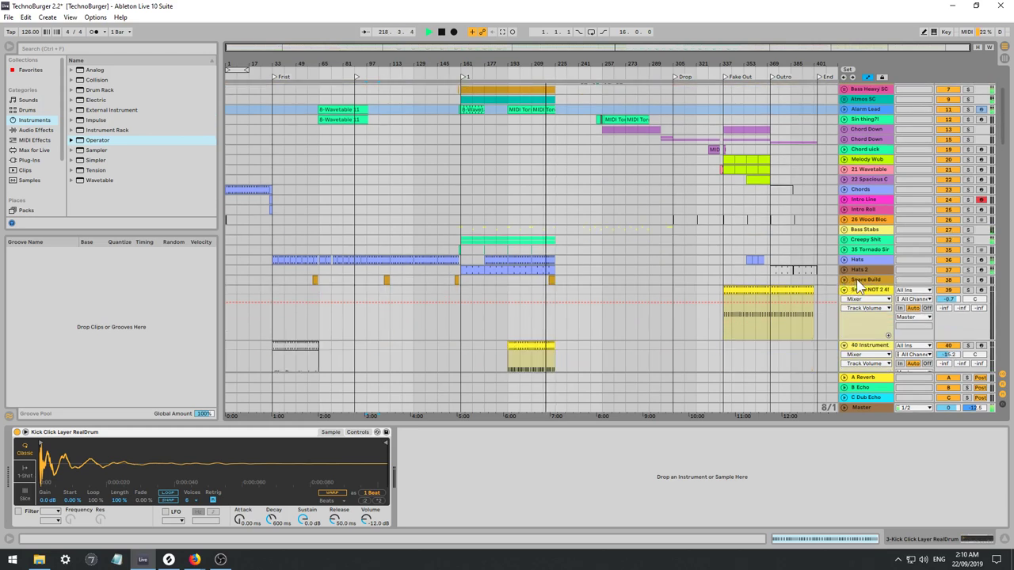
{"action": "scroll", "coordinate": [867, 281], "scroll_direction": "down", "scroll_amount": 3}
{"action": "left_click", "coordinate": [844, 259]}
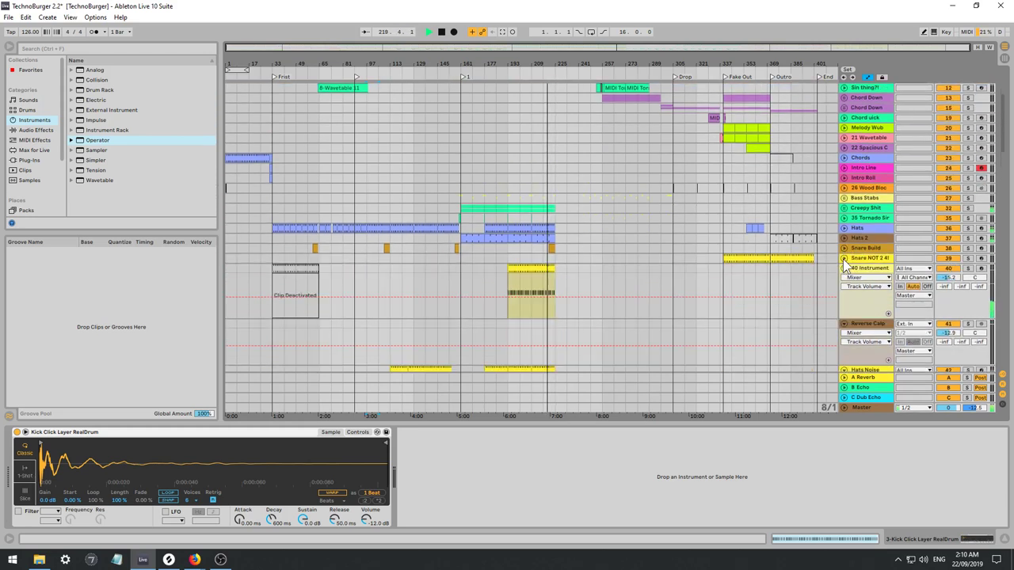
{"action": "left_click", "coordinate": [869, 261]}
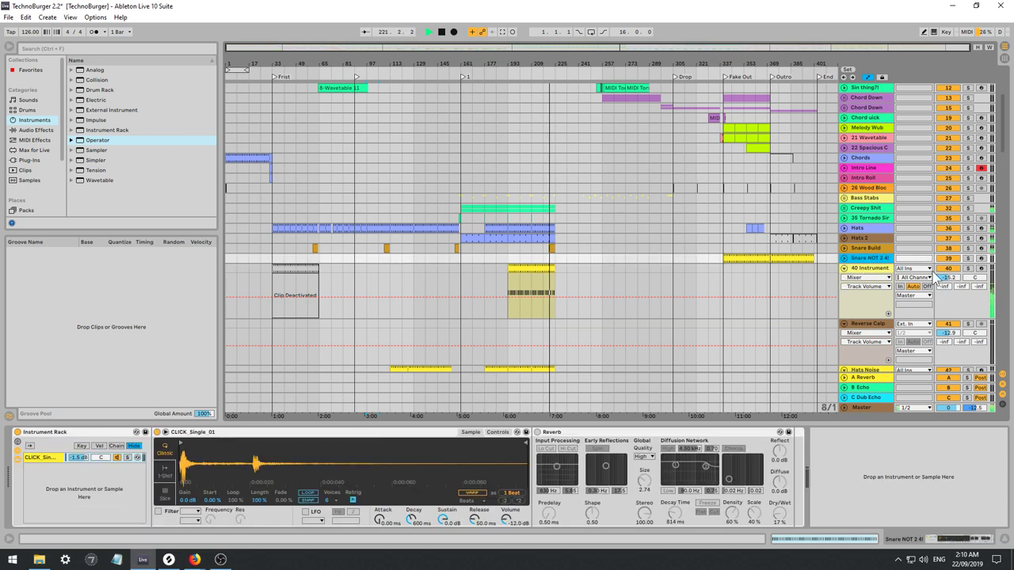
Rename the 40 Instrument track to 'Perc Hits'.
{"action": "left_click", "coordinate": [865, 270]}
{"action": "key", "text": "ctrl+r"}
{"action": "type", "text": "Perc Hit"}
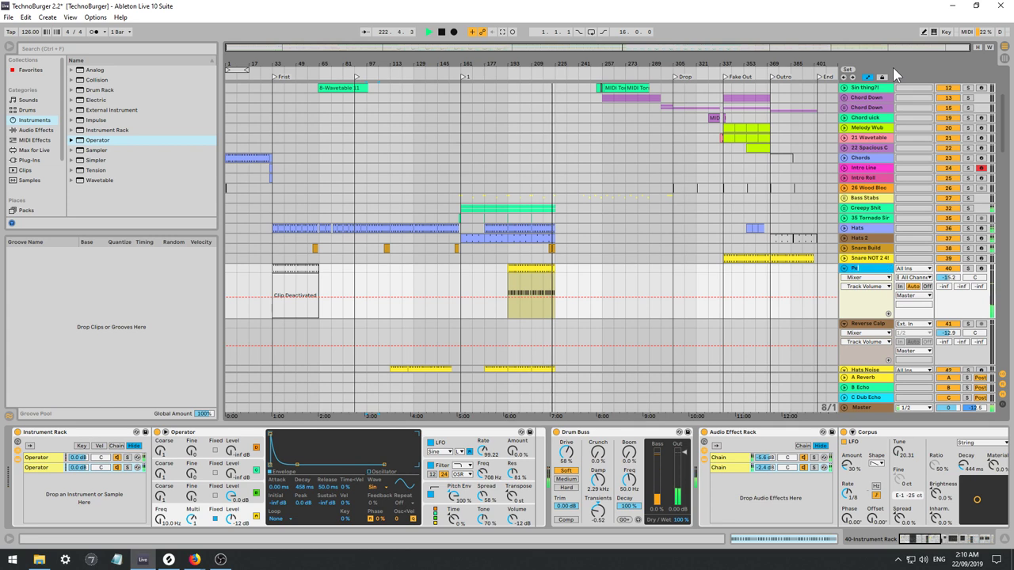
{"action": "type", "text": "s"}
{"action": "key", "text": "Return"}
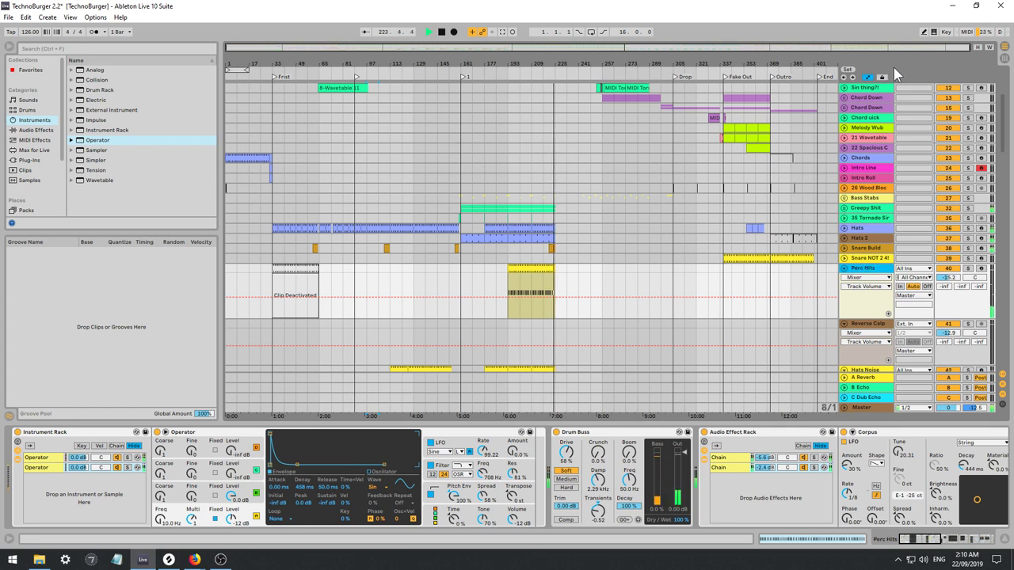
{"action": "left_click", "coordinate": [871, 326]}
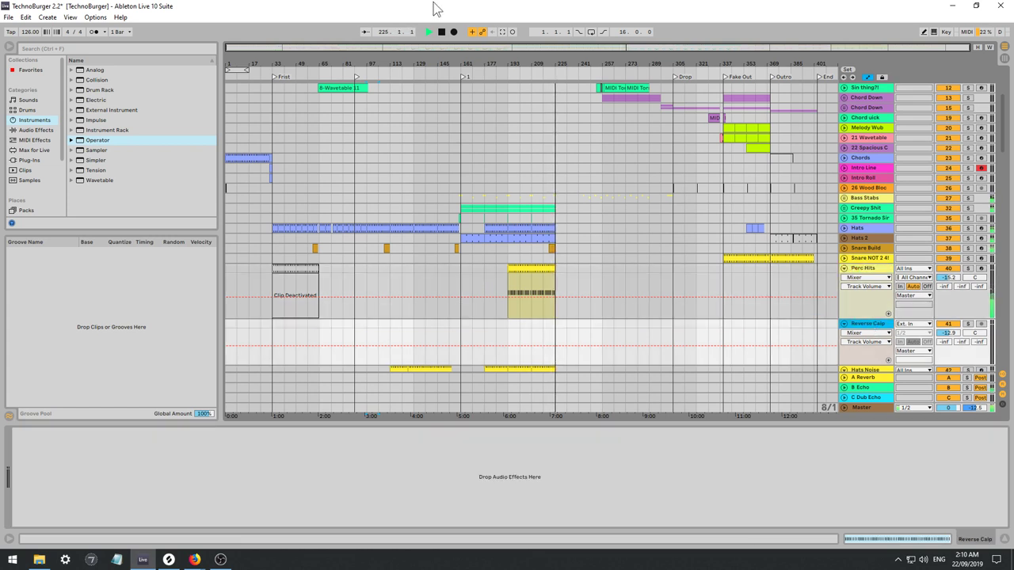
{"action": "mouse_move", "coordinate": [408, 50]}
{"action": "left_mouse_down"}
{"action": "mouse_move", "coordinate": [407, 73]}
{"action": "mouse_move", "coordinate": [407, 51]}
{"action": "left_mouse_up"}
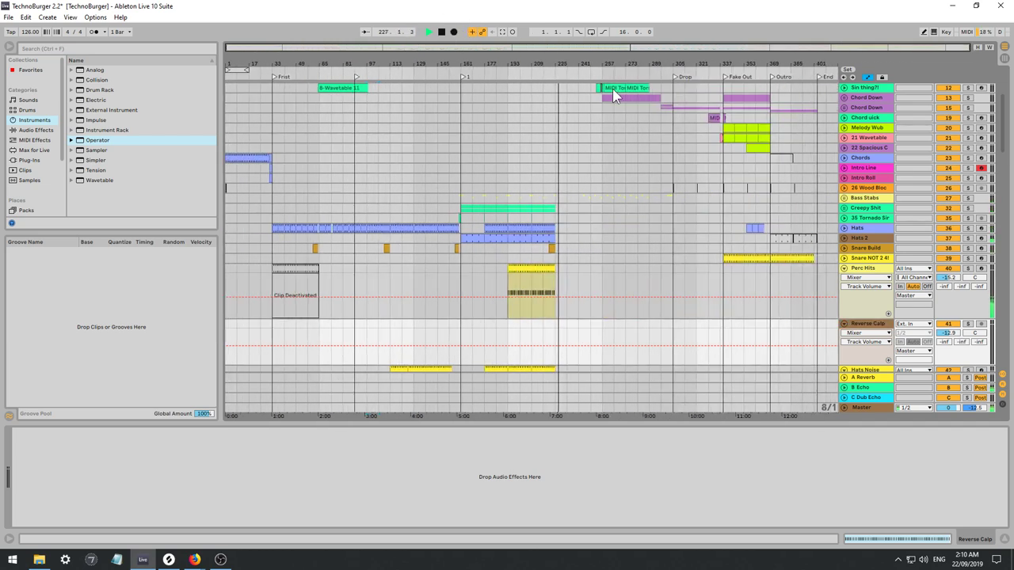
Delete the Reverse Calp track.
{"action": "left_click", "coordinate": [845, 325]}
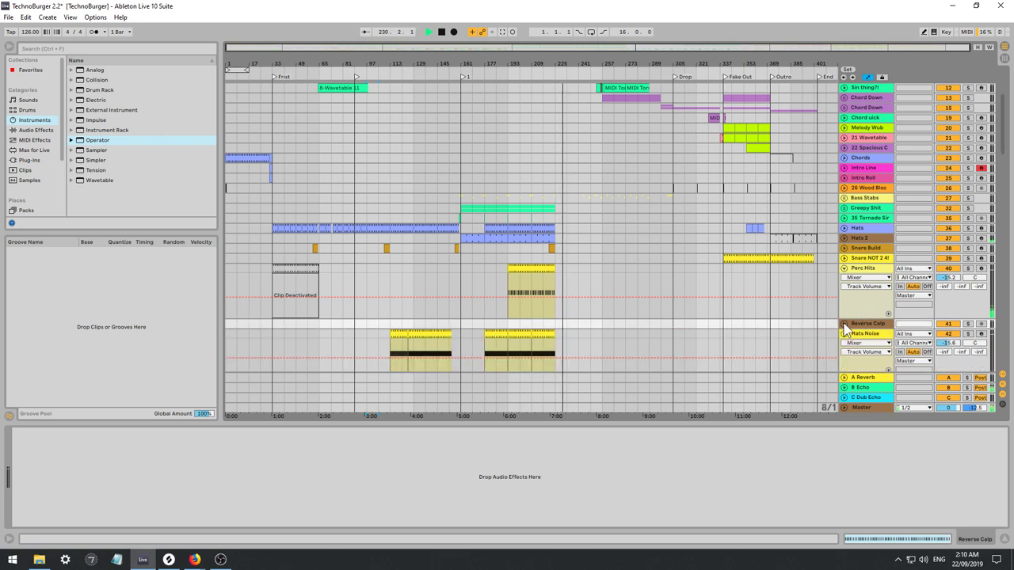
{"action": "left_click", "coordinate": [862, 325]}
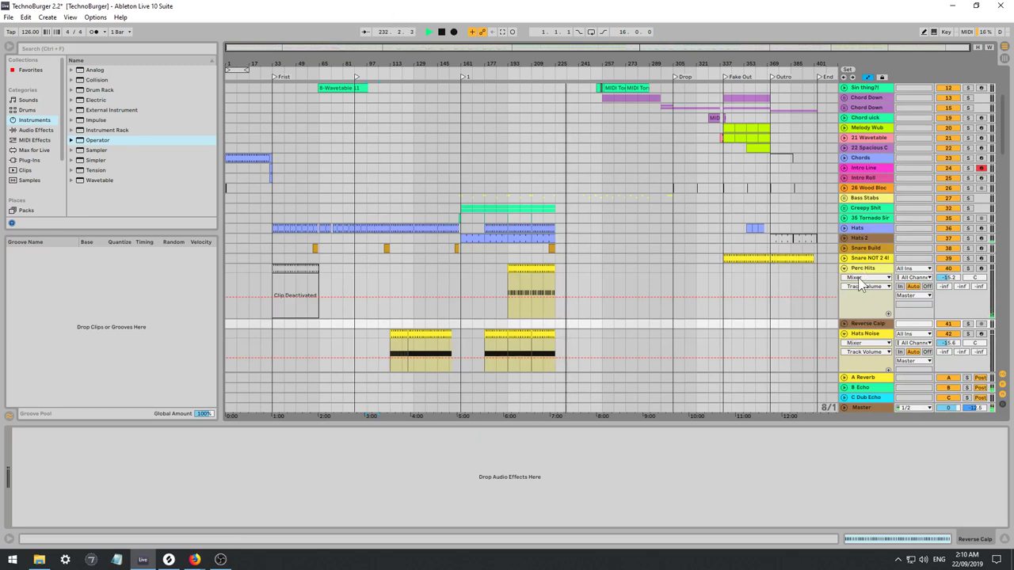
{"action": "left_click", "coordinate": [868, 325]}
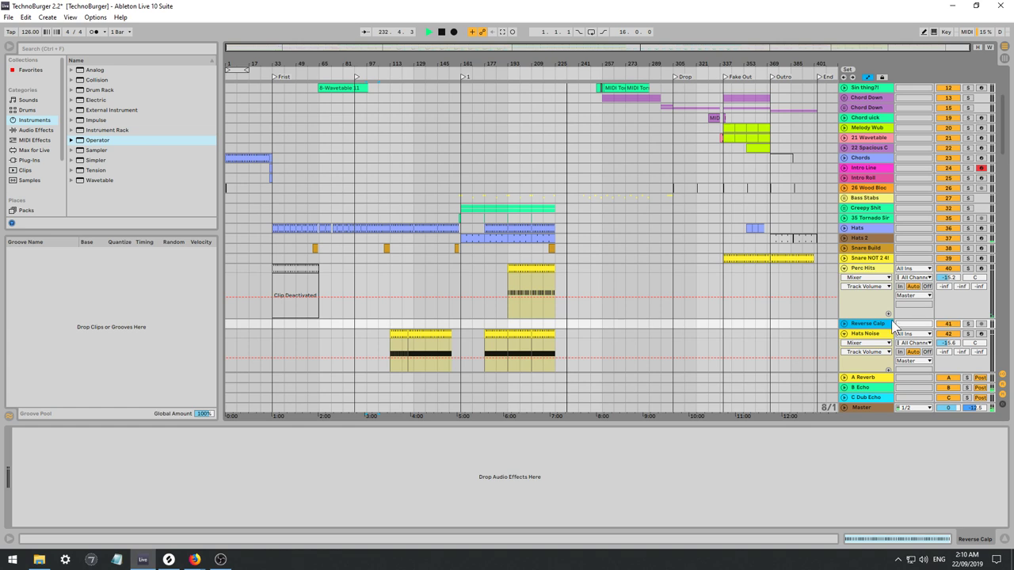
{"action": "key", "text": "Delete"}
Fold the Hats Noise, Hats Flange and Shaker tracks, then move Rim Shot above Perc Hits.
{"action": "left_click", "coordinate": [845, 324]}
{"action": "scroll", "coordinate": [866, 319], "scroll_direction": "down", "scroll_amount": 1}
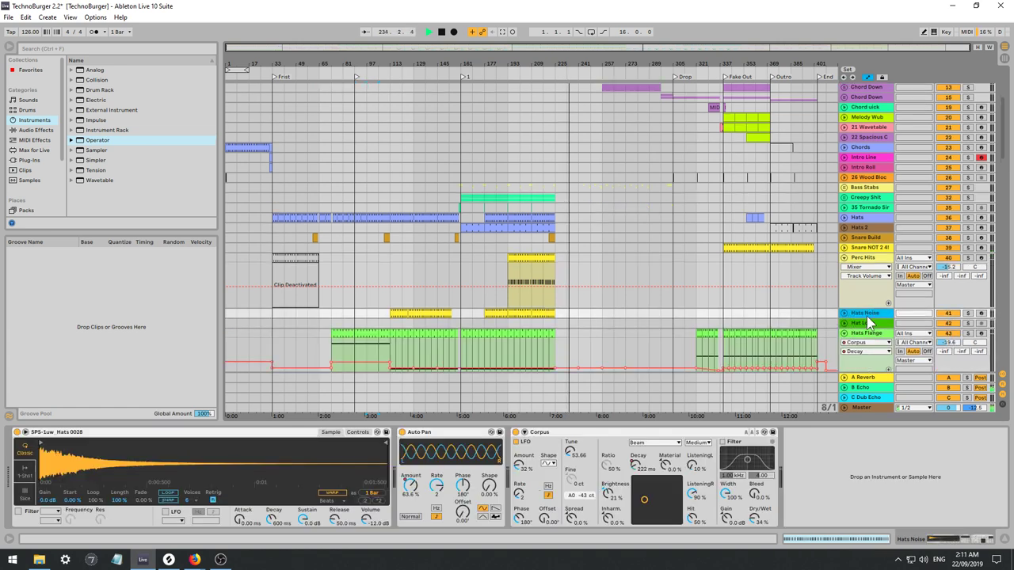
{"action": "left_click", "coordinate": [845, 333]}
{"action": "scroll", "coordinate": [855, 325], "scroll_direction": "down", "scroll_amount": 2}
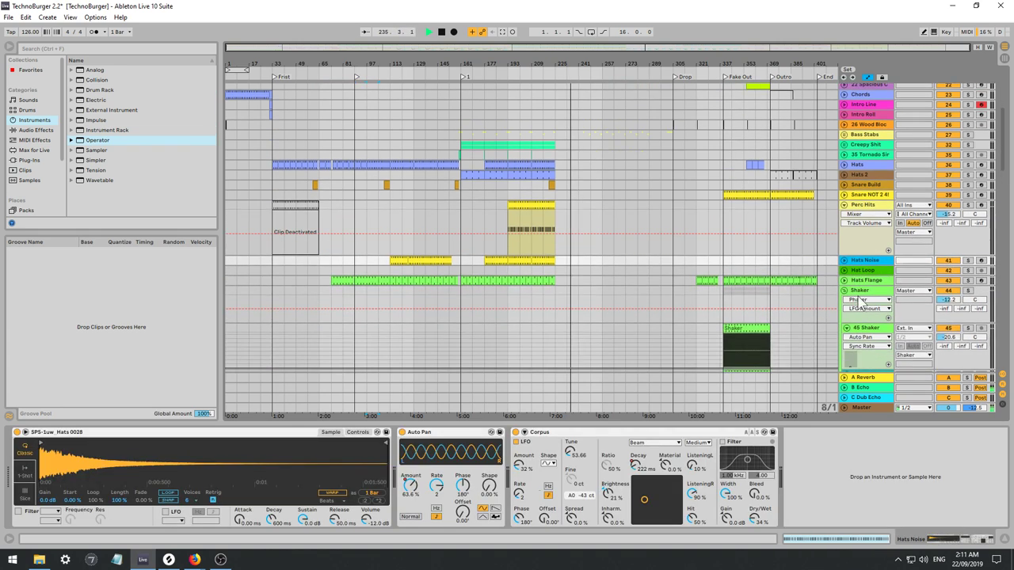
{"action": "left_click", "coordinate": [845, 290]}
{"action": "scroll", "coordinate": [847, 269], "scroll_direction": "down", "scroll_amount": 2}
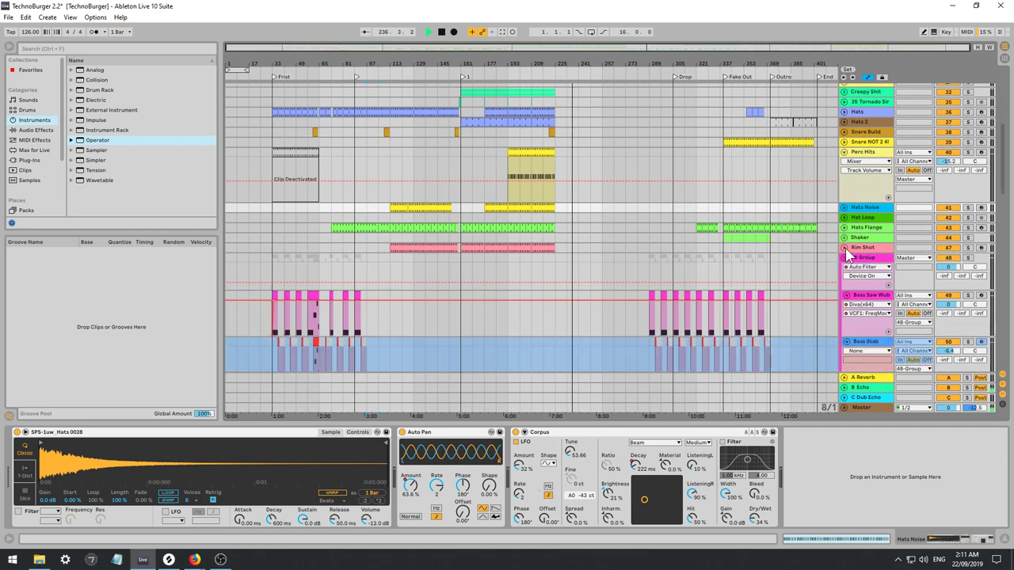
{"action": "scroll", "coordinate": [872, 261], "scroll_direction": "up", "scroll_amount": 1}
{"action": "left_click_drag", "start_coordinate": [861, 260], "coordinate": [866, 163]}
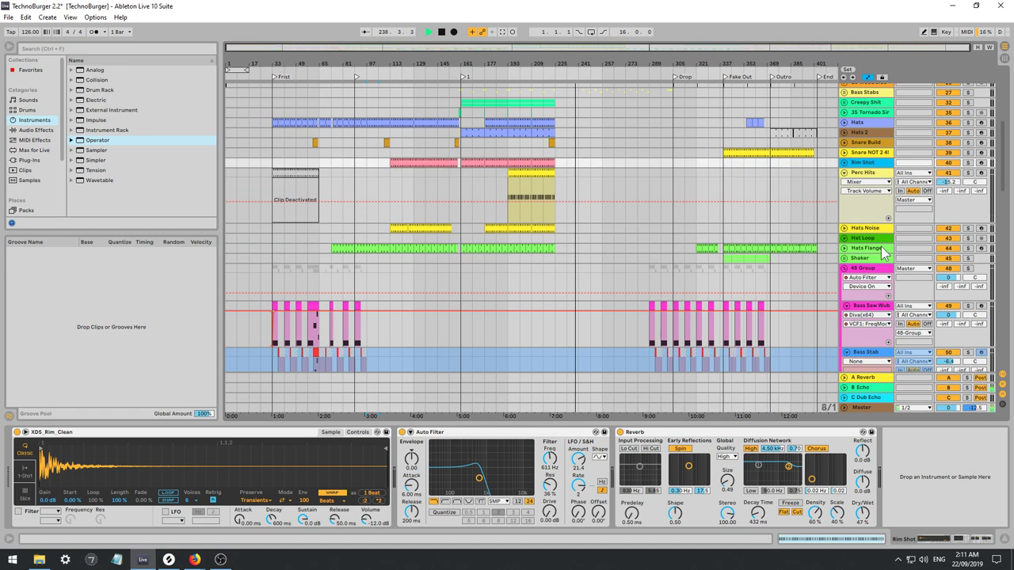
Rename the 48 Group track to 'Bass Saw'.
{"action": "scroll", "coordinate": [881, 249], "scroll_direction": "down", "scroll_amount": 4}
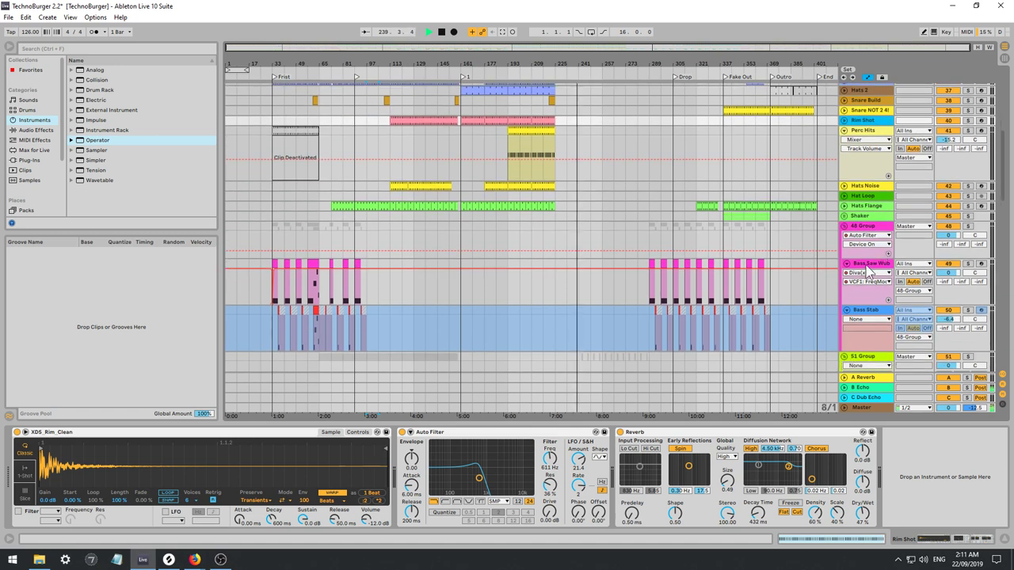
{"action": "left_click", "coordinate": [865, 264]}
{"action": "scroll", "coordinate": [876, 264], "scroll_direction": "down", "scroll_amount": 1}
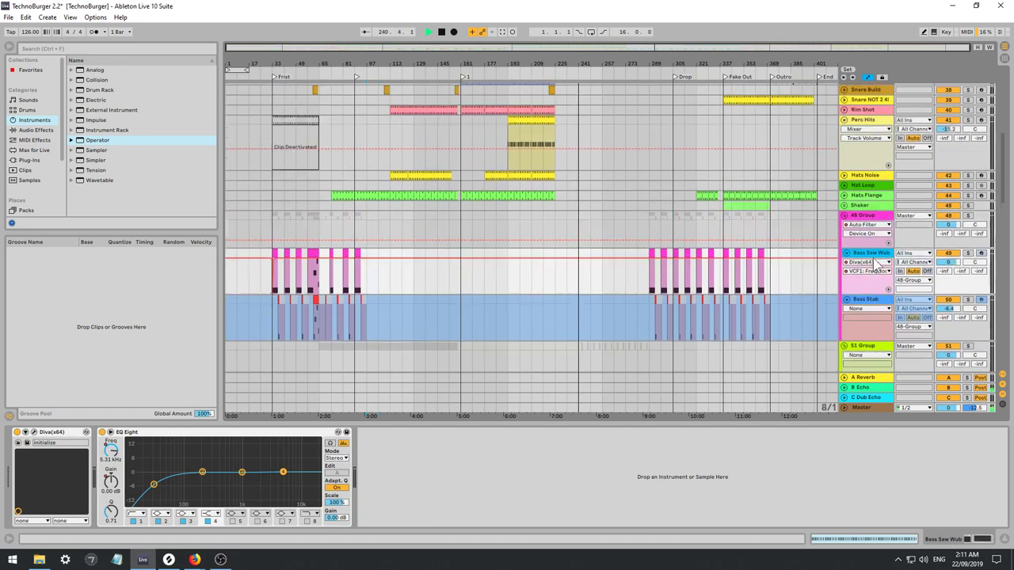
{"action": "left_click", "coordinate": [860, 229]}
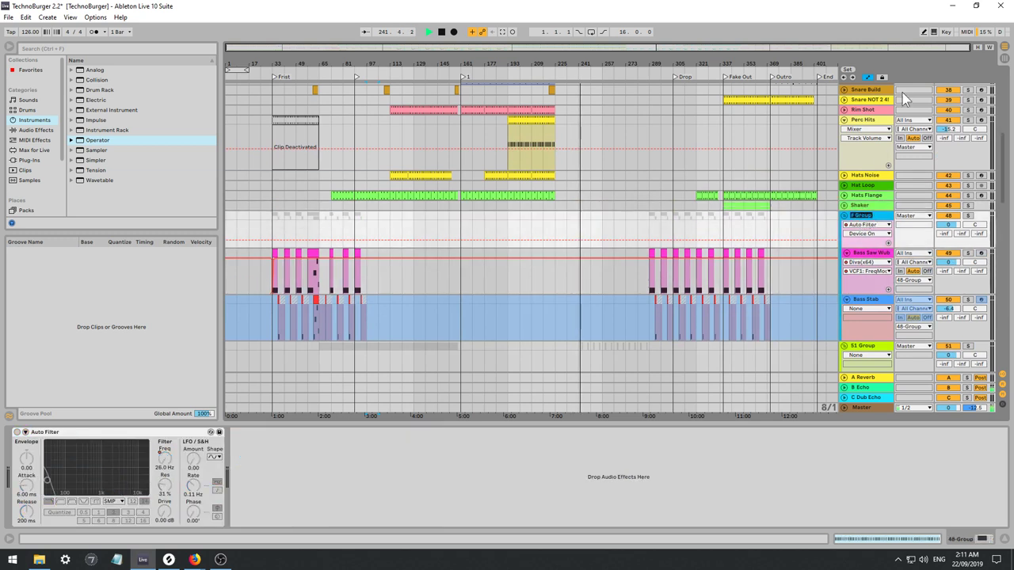
{"action": "type", "text": "Bass Saw"}
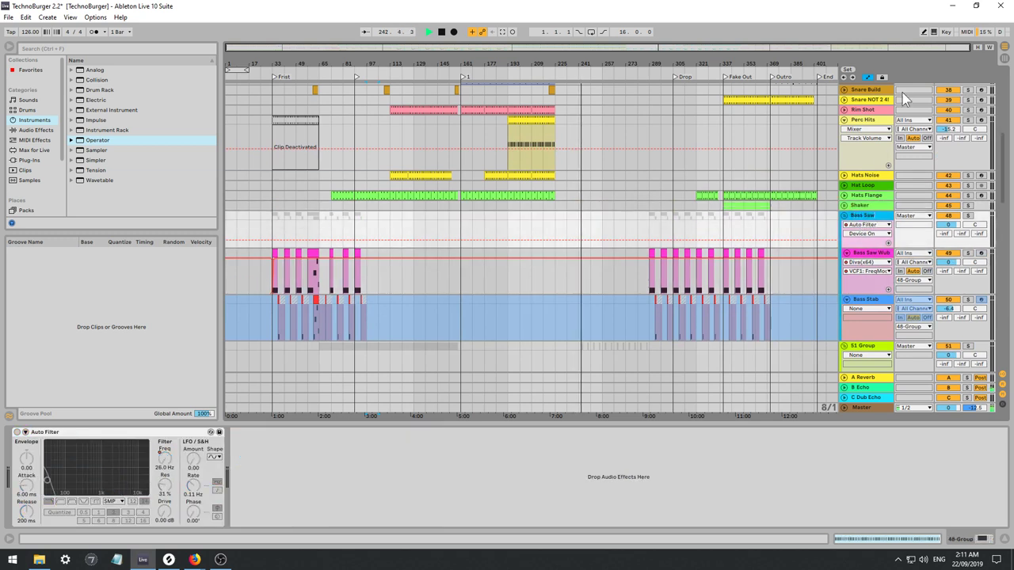
{"action": "key", "text": "Return"}
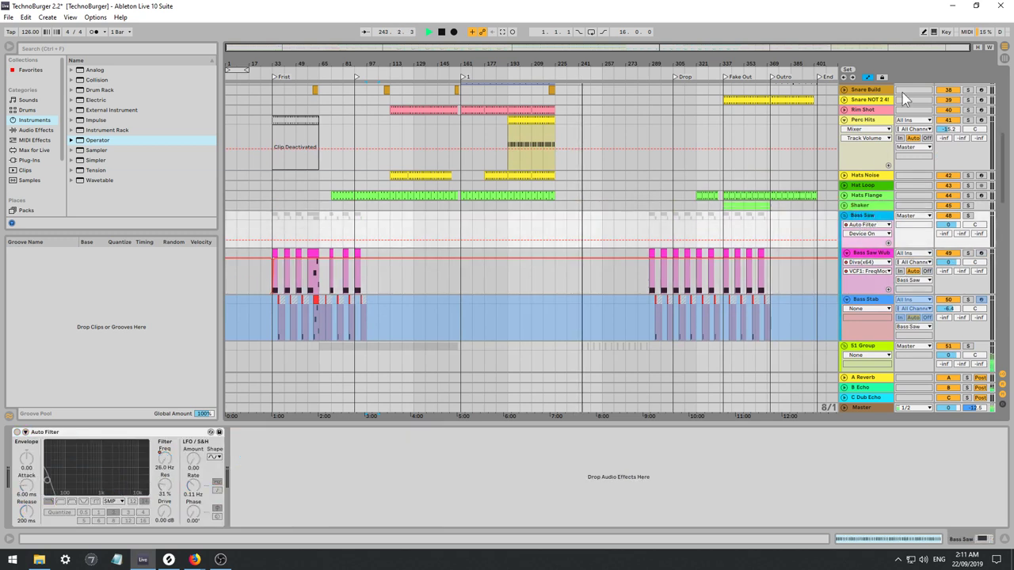
Fold the Bass Saw group and the Perc Hits track.
{"action": "left_click", "coordinate": [844, 217]}
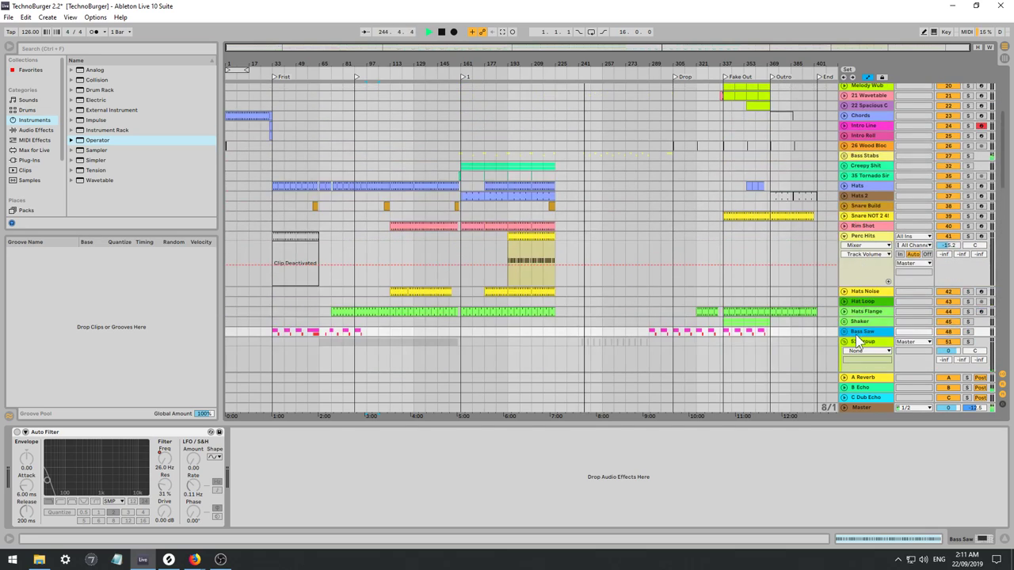
{"action": "scroll", "coordinate": [863, 348], "scroll_direction": "up", "scroll_amount": 2}
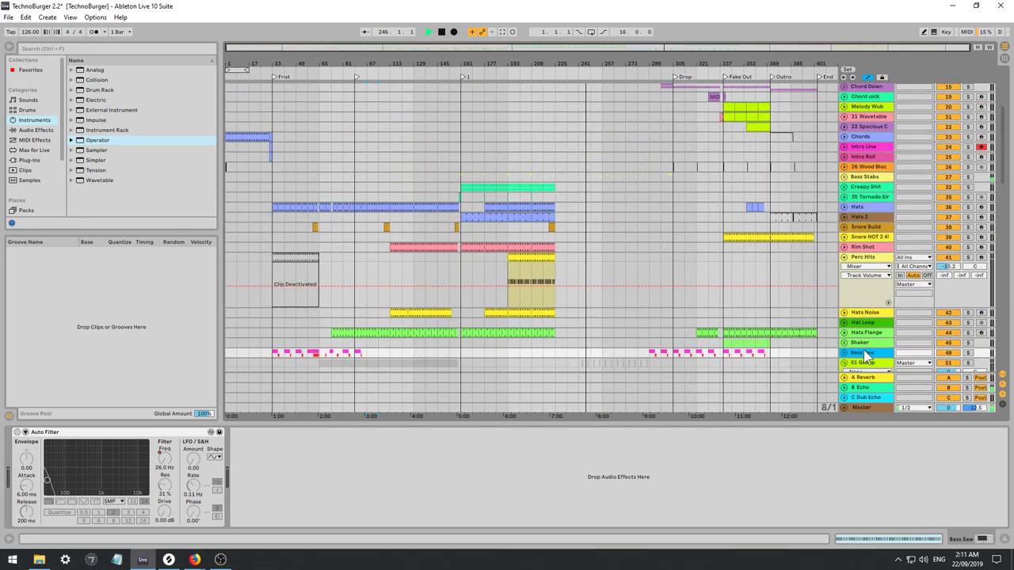
{"action": "scroll", "coordinate": [865, 83], "scroll_direction": "up", "scroll_amount": 4}
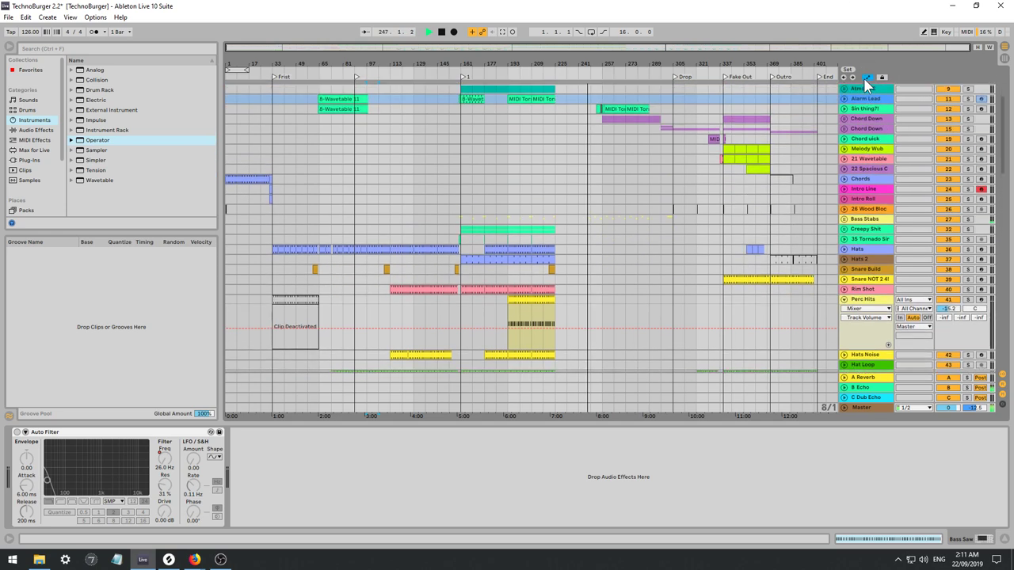
{"action": "scroll", "coordinate": [865, 82], "scroll_direction": "up", "scroll_amount": 6}
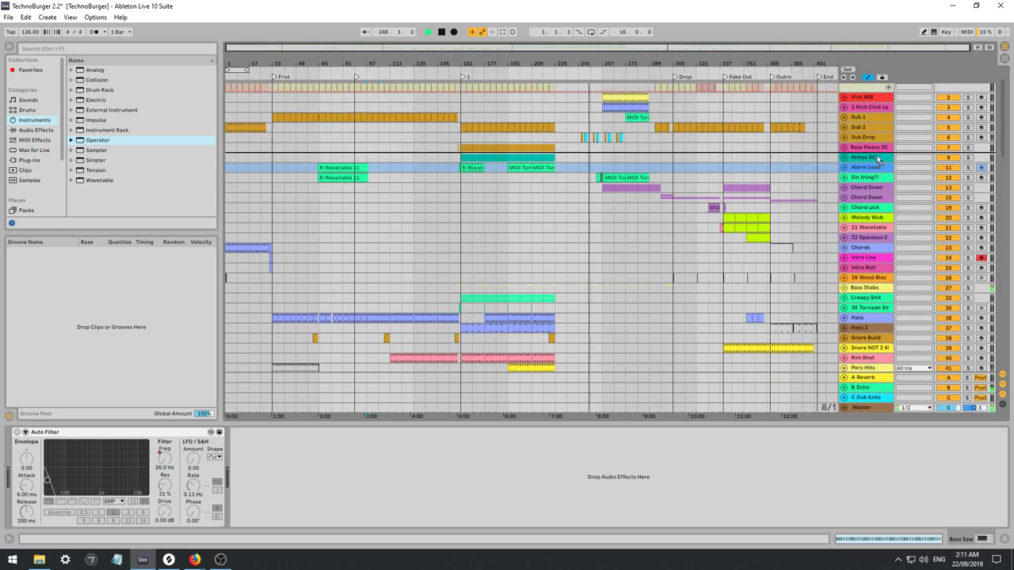
{"action": "scroll", "coordinate": [876, 155], "scroll_direction": "up", "scroll_amount": 3}
{"action": "scroll", "coordinate": [876, 155], "scroll_direction": "down", "scroll_amount": 16}
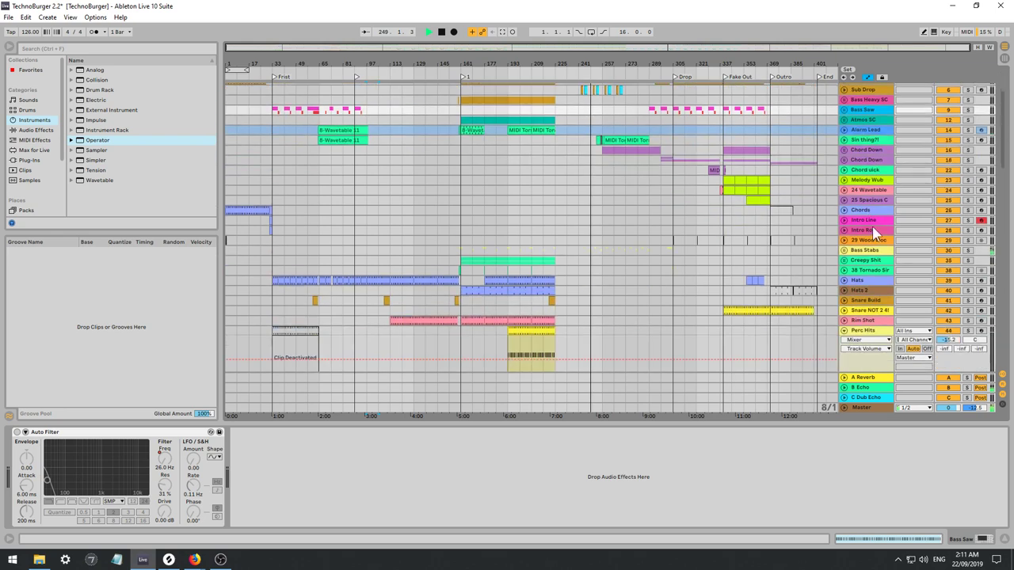
{"action": "left_click", "coordinate": [845, 204]}
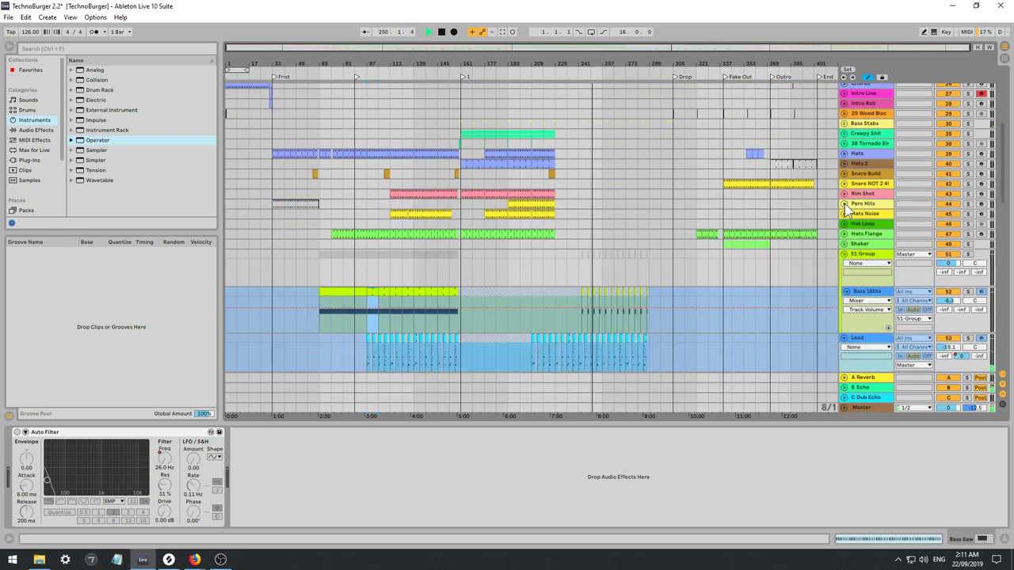
Rename the 51 Group to 'Bass Mid Highs'.
{"action": "scroll", "coordinate": [872, 247], "scroll_direction": "down", "scroll_amount": 2}
{"action": "scroll", "coordinate": [872, 247], "scroll_direction": "down", "scroll_amount": 3}
{"action": "left_click", "coordinate": [857, 204]}
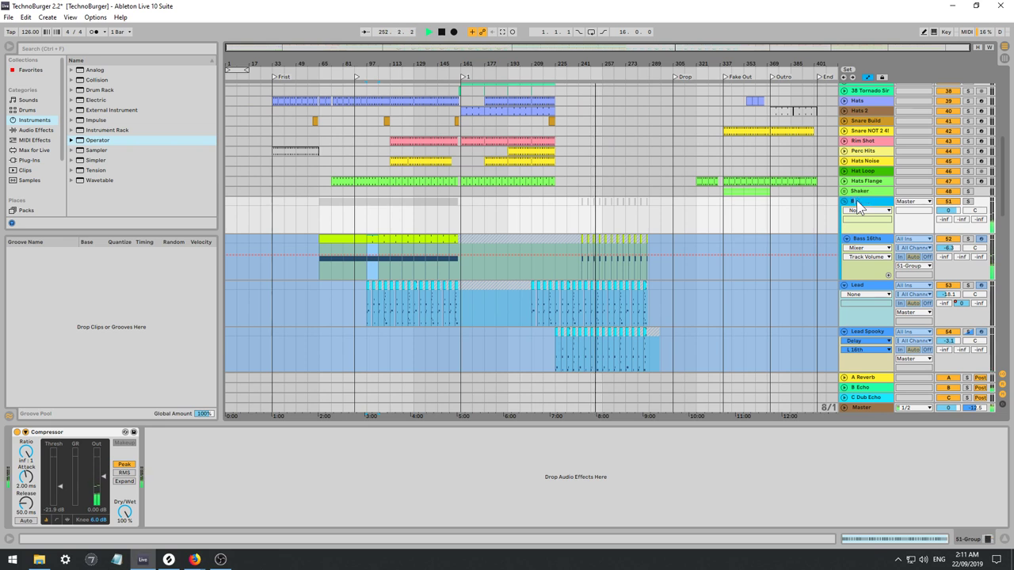
{"action": "type", "text": "Bass Mid Highs"}
{"action": "key", "text": "Return"}
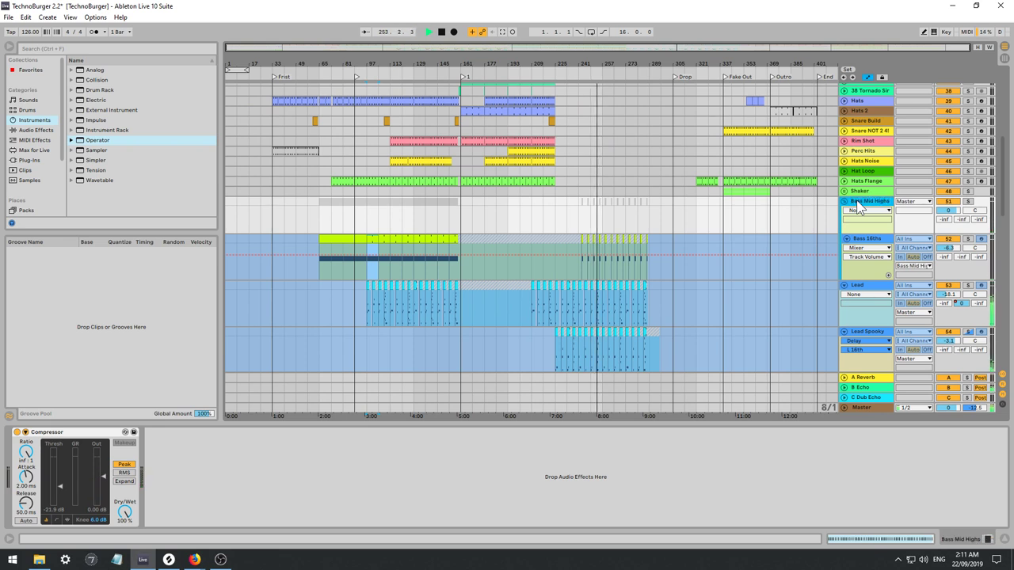
Move the Bass Mid Highs group up directly below Bass Saw.
{"action": "scroll", "coordinate": [879, 262], "scroll_direction": "up", "scroll_amount": 15}
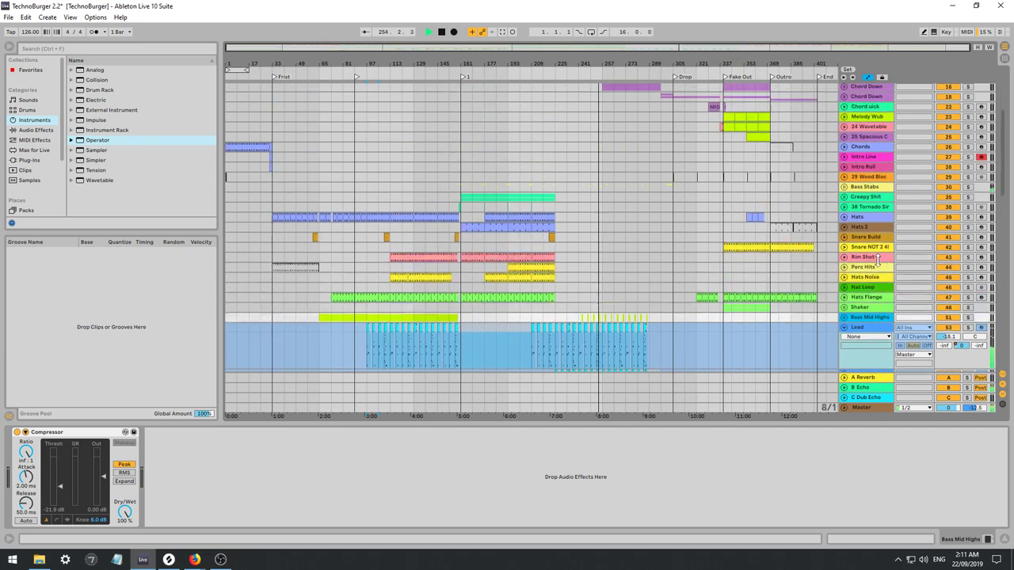
{"action": "scroll", "coordinate": [885, 284], "scroll_direction": "down", "scroll_amount": 3}
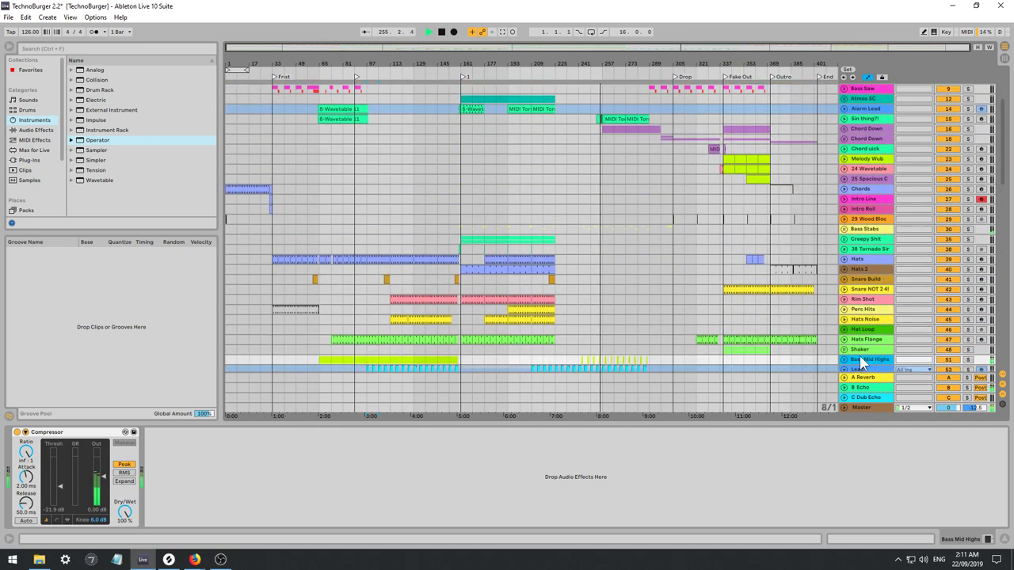
{"action": "left_click_drag", "start_coordinate": [860, 358], "coordinate": [867, 102]}
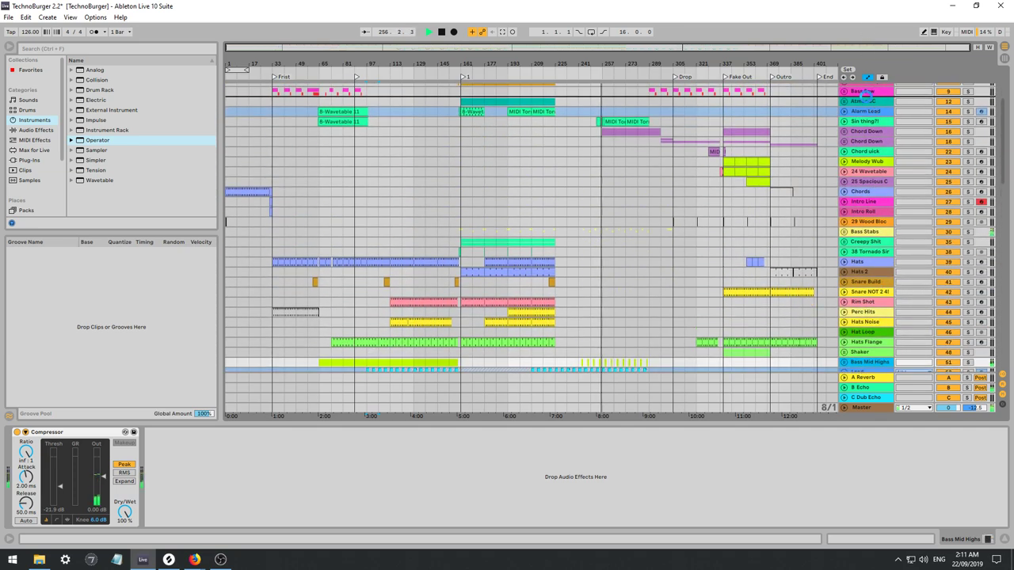
{"action": "scroll", "coordinate": [862, 191], "scroll_direction": "down", "scroll_amount": 9}
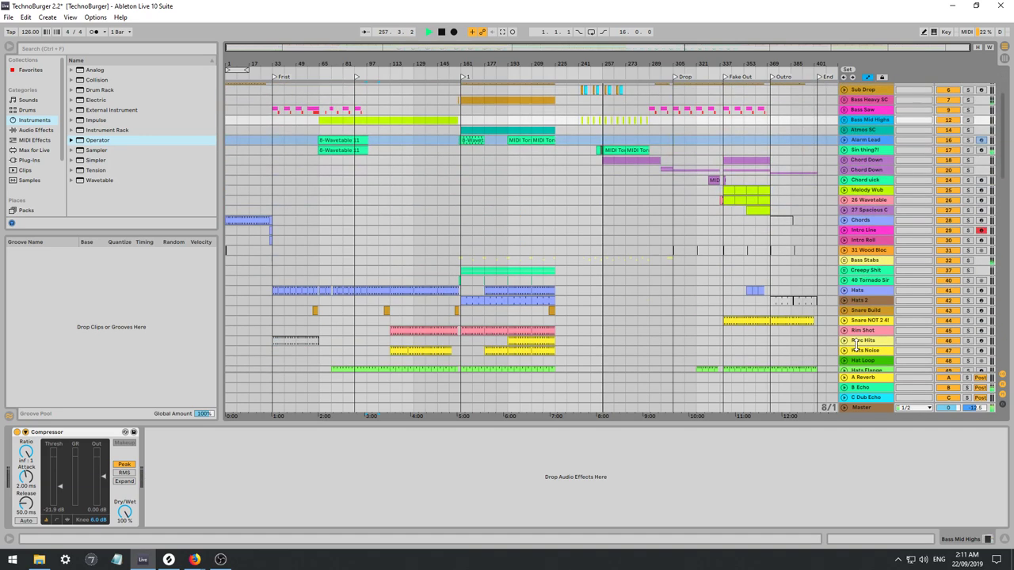
{"action": "left_click_drag", "start_coordinate": [869, 340], "coordinate": [846, 295]}
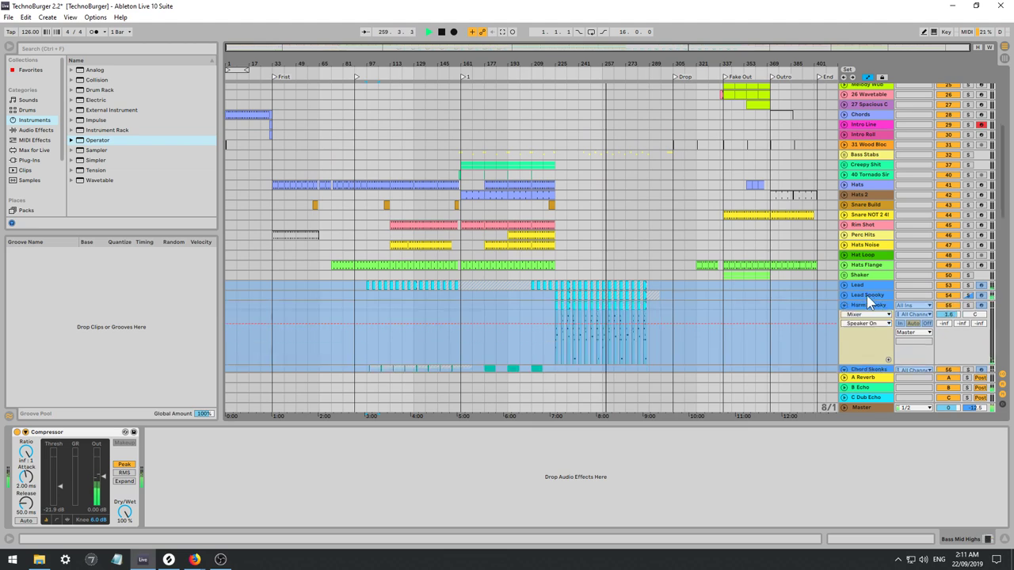
Fold the Harm Spooky, Chord Skonks, Noise Melody and Lead Harmonic tracks.
{"action": "scroll", "coordinate": [869, 301], "scroll_direction": "down", "scroll_amount": 2}
{"action": "left_click", "coordinate": [845, 264]}
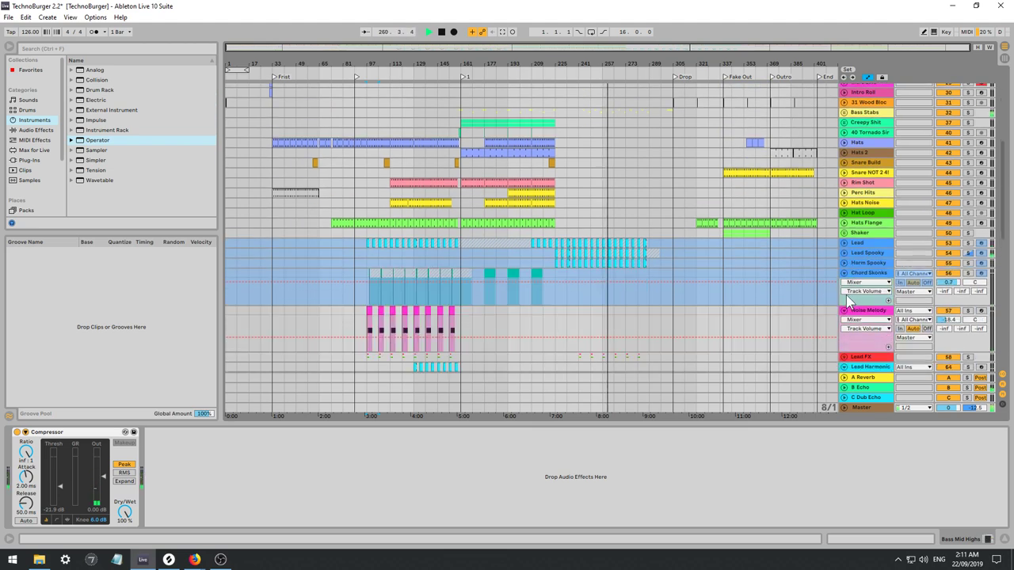
{"action": "left_click", "coordinate": [845, 274]}
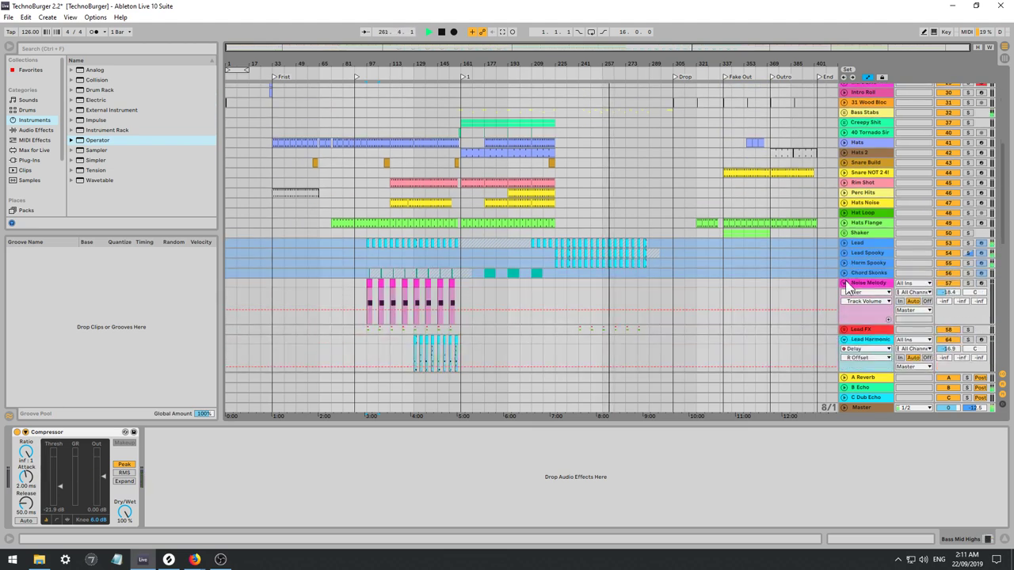
{"action": "left_click", "coordinate": [844, 283]}
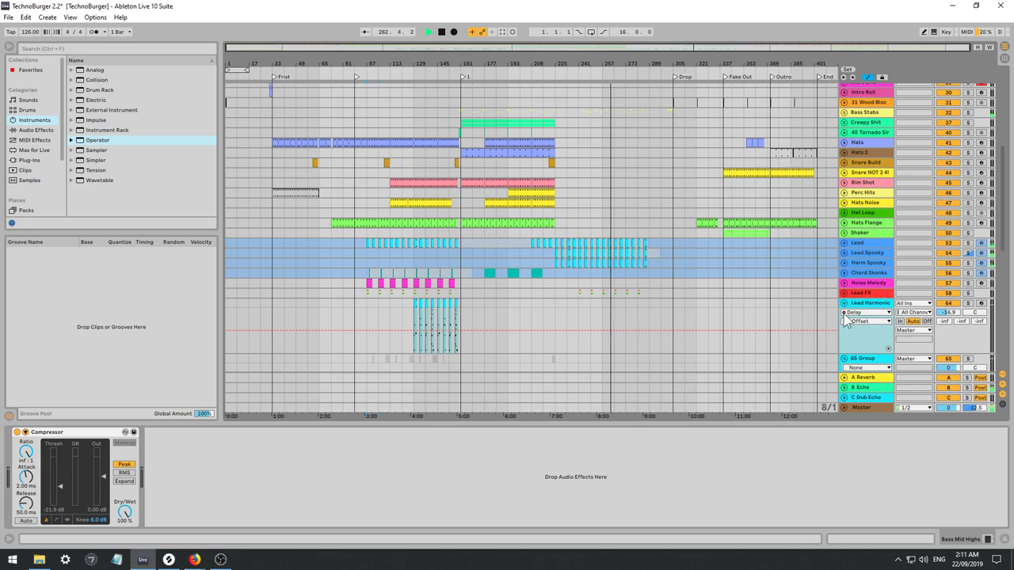
{"action": "left_click", "coordinate": [845, 302]}
{"action": "scroll", "coordinate": [846, 305], "scroll_direction": "down", "scroll_amount": 2}
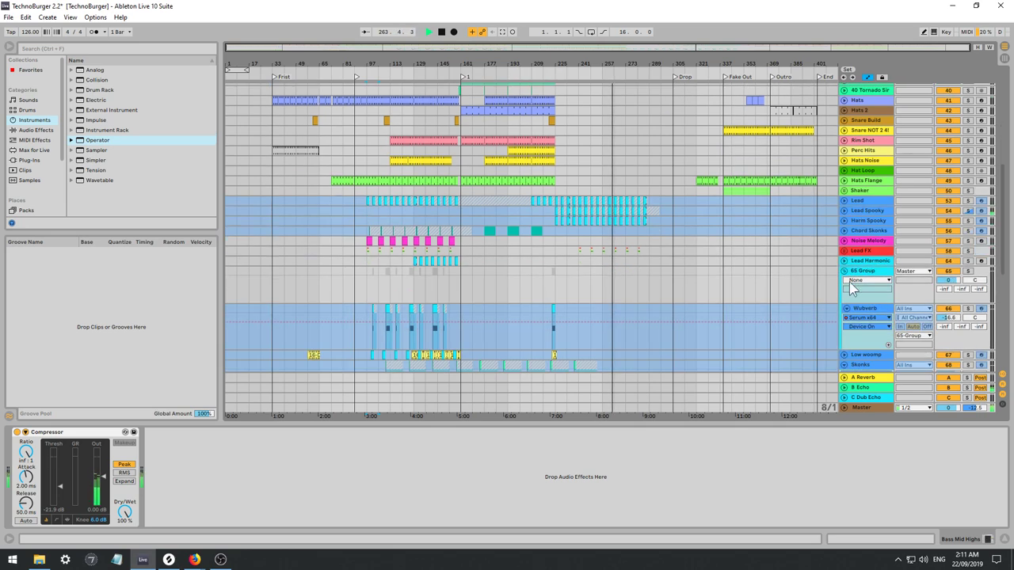
{"action": "scroll", "coordinate": [846, 280], "scroll_direction": "down", "scroll_amount": 2}
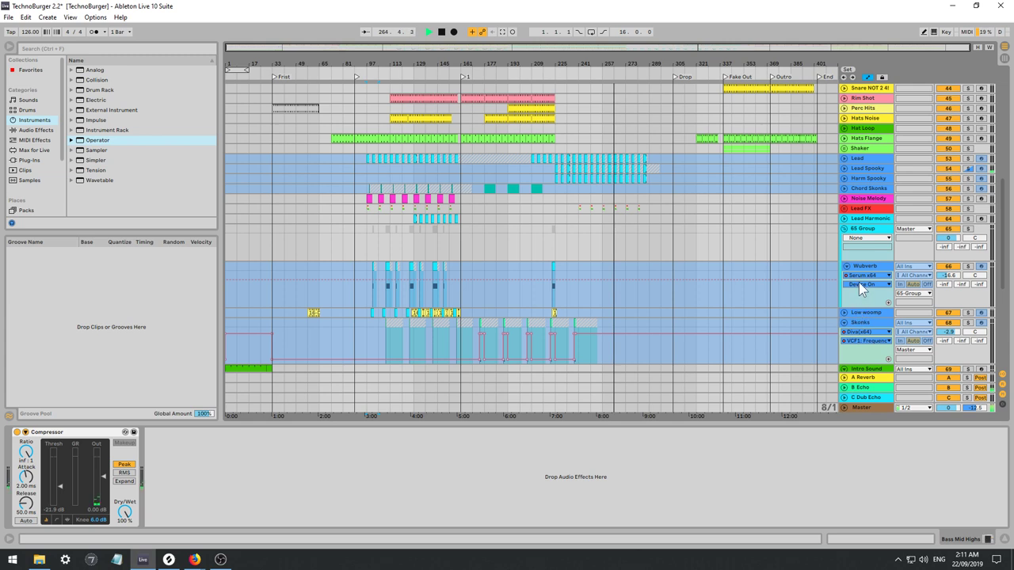
Fold the 65 Group, Skonks, Intro Sound, Noise Build and both Faller tracks.
{"action": "left_click", "coordinate": [865, 259]}
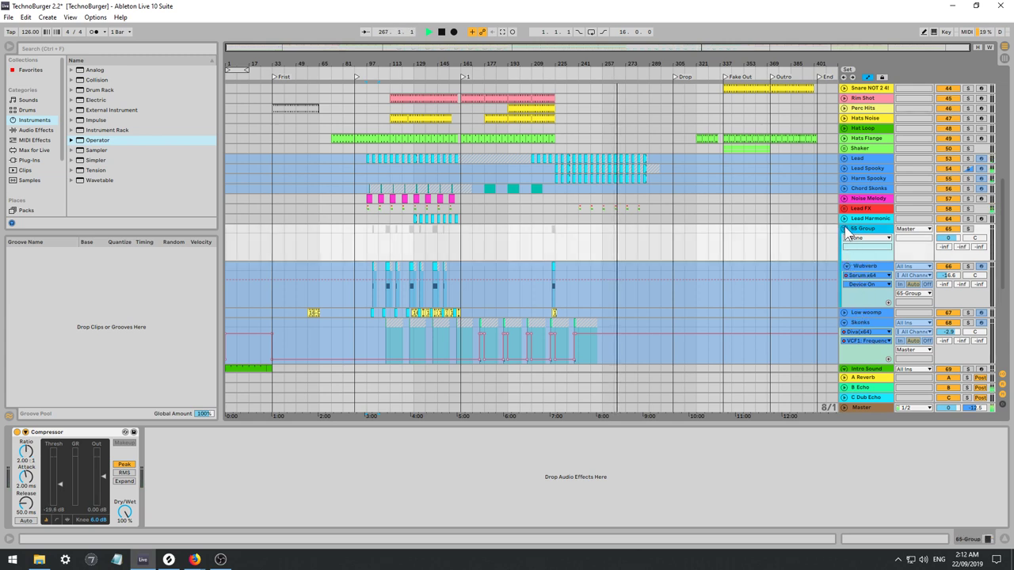
{"action": "left_click", "coordinate": [843, 229]}
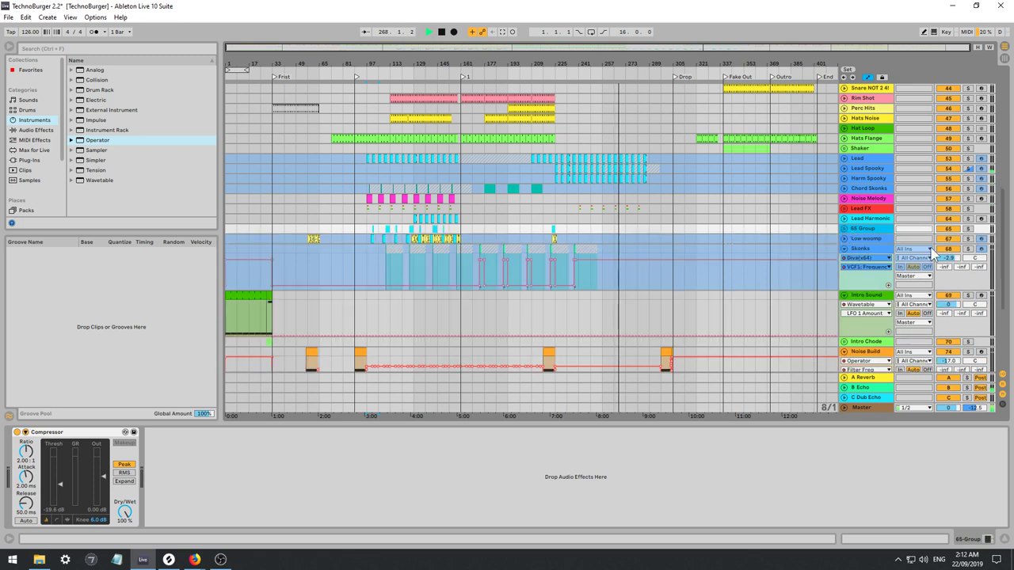
{"action": "left_click", "coordinate": [844, 248]}
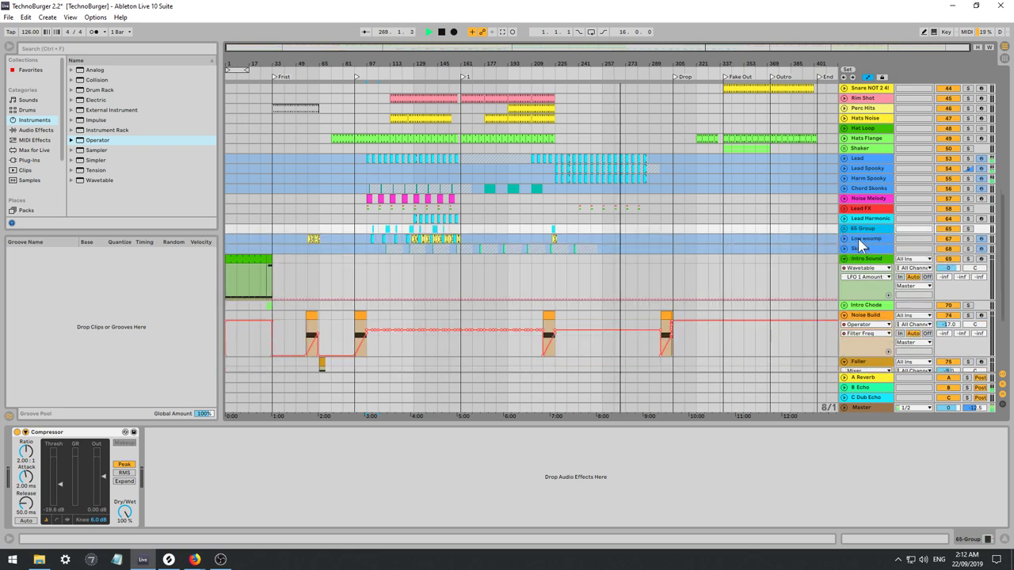
{"action": "left_click", "coordinate": [844, 259]}
{"action": "scroll", "coordinate": [870, 262], "scroll_direction": "down", "scroll_amount": 2}
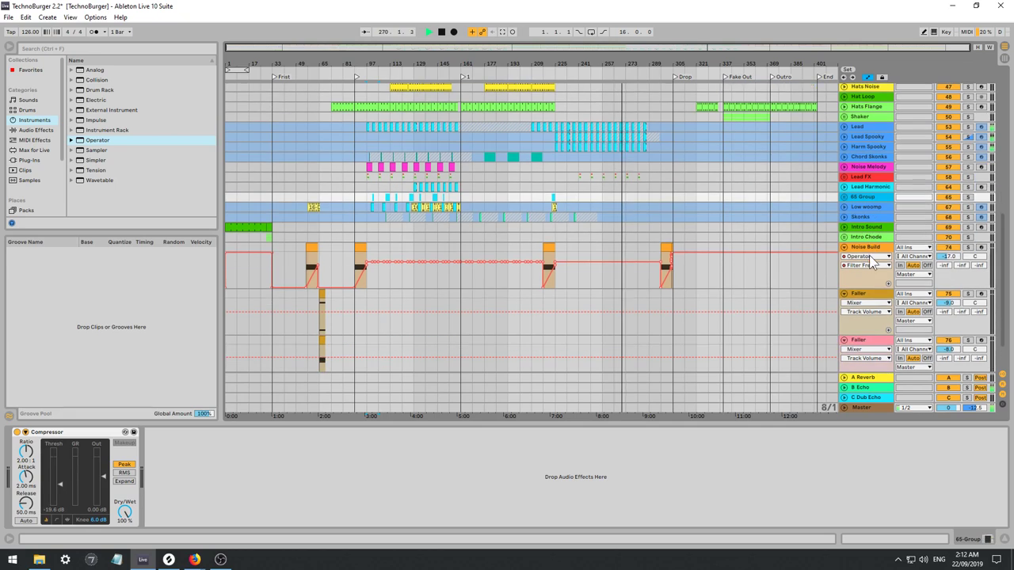
{"action": "left_click", "coordinate": [844, 247]}
{"action": "left_click", "coordinate": [844, 258]}
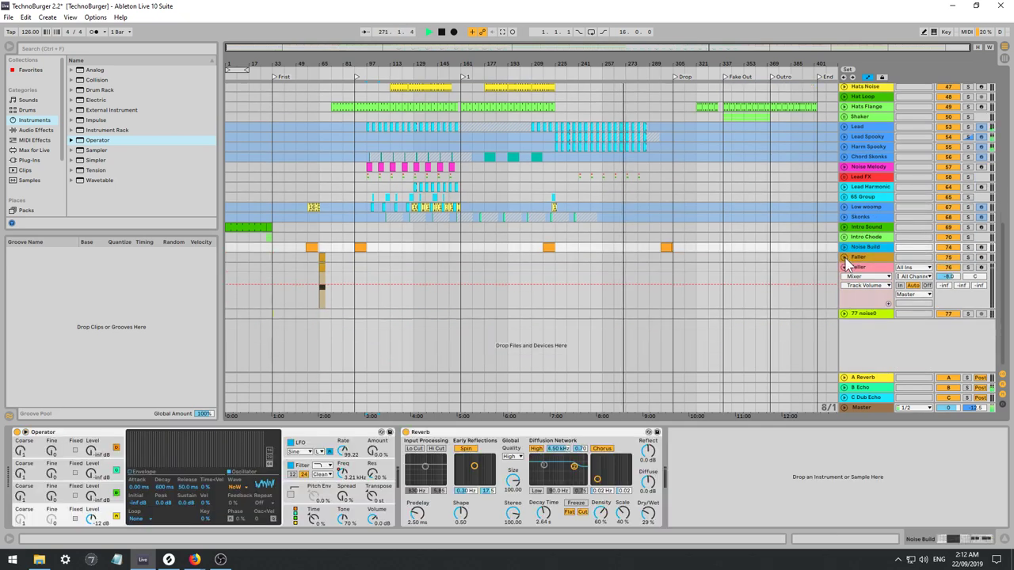
{"action": "left_click", "coordinate": [845, 258]}
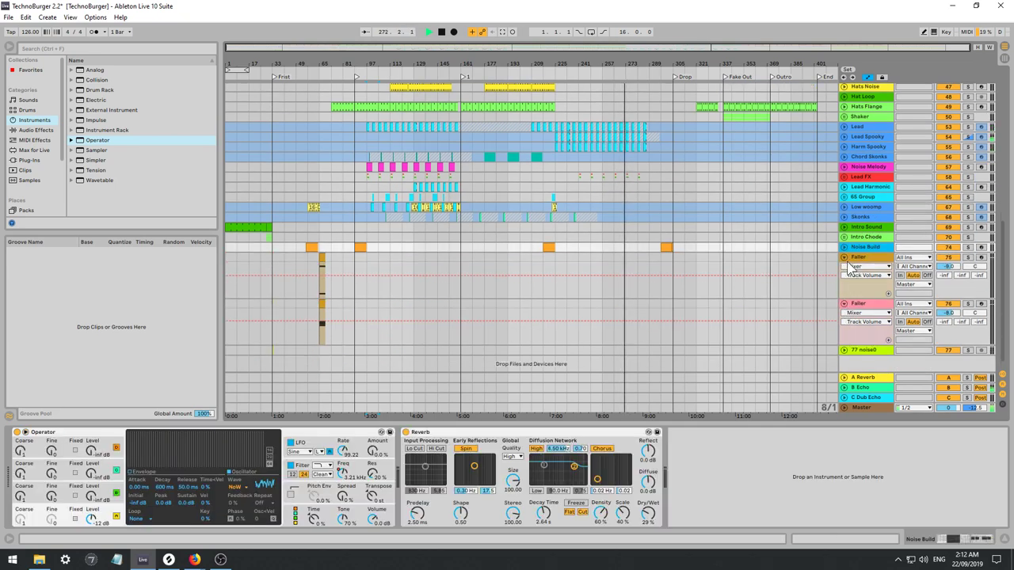
{"action": "left_click", "coordinate": [845, 259]}
{"action": "left_click", "coordinate": [845, 267]}
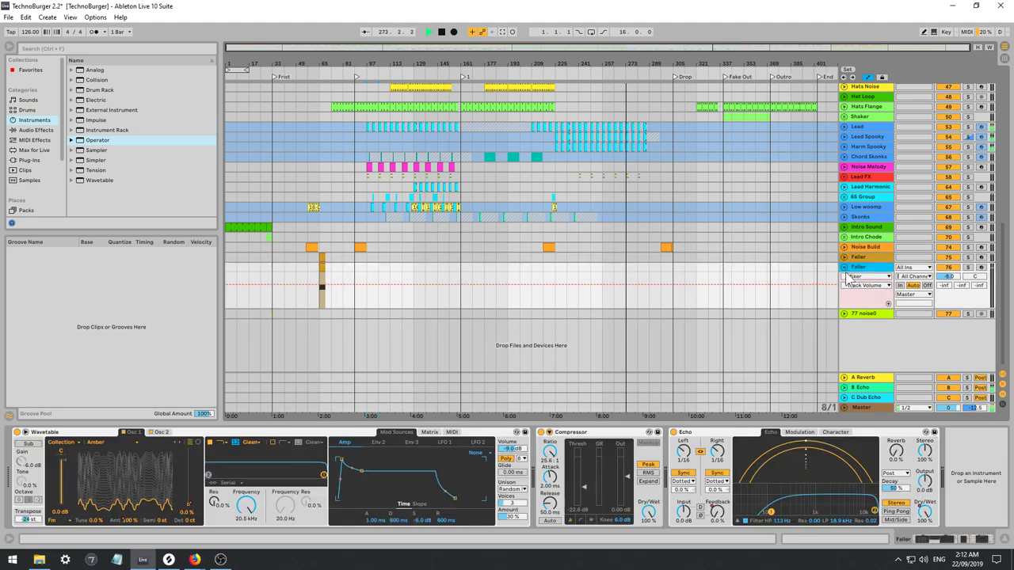
{"action": "left_click", "coordinate": [844, 268]}
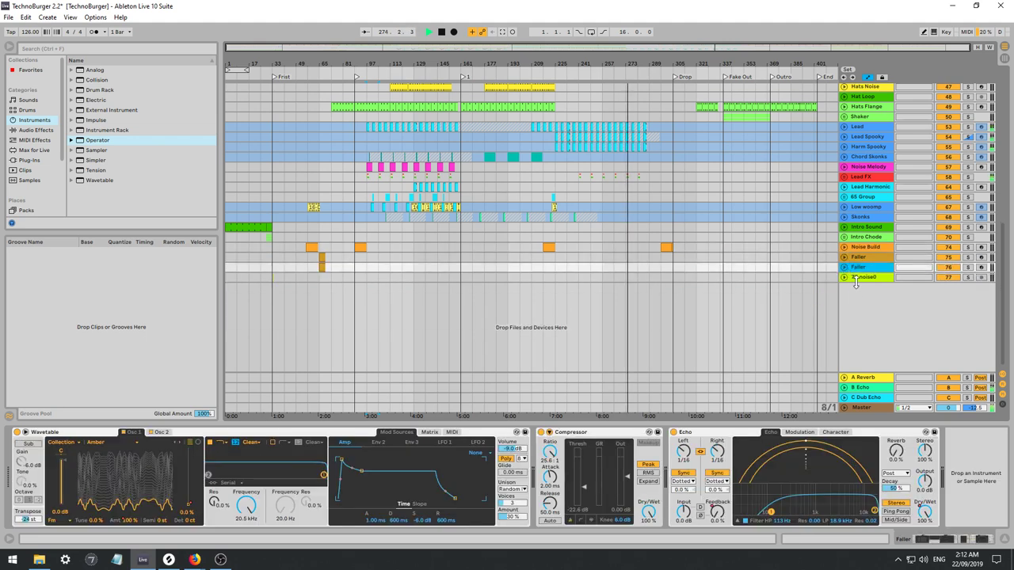
Rename the 77 noise0 track to 'Noise Echo'.
{"action": "left_click", "coordinate": [858, 278]}
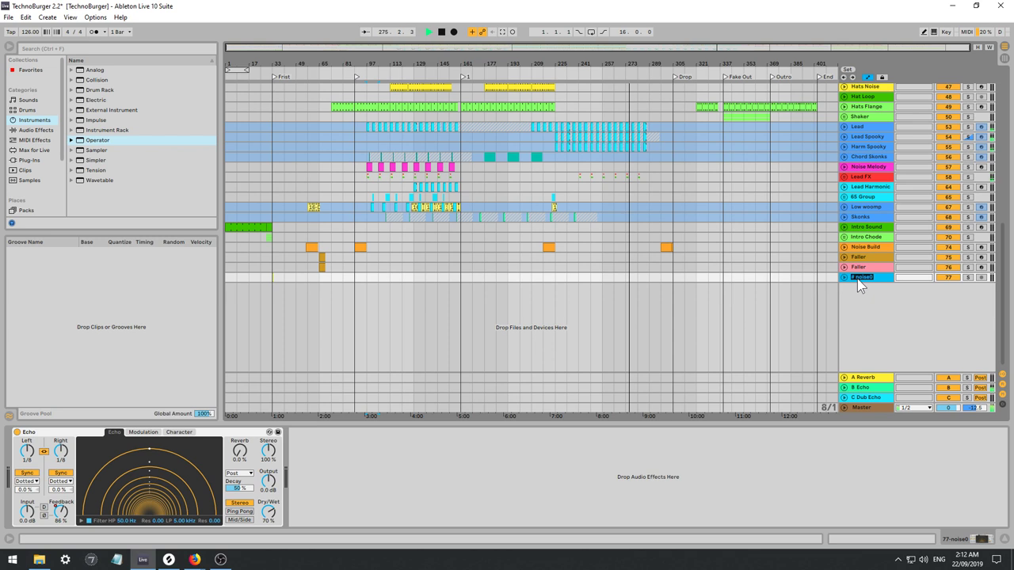
{"action": "type", "text": "Noise E"}
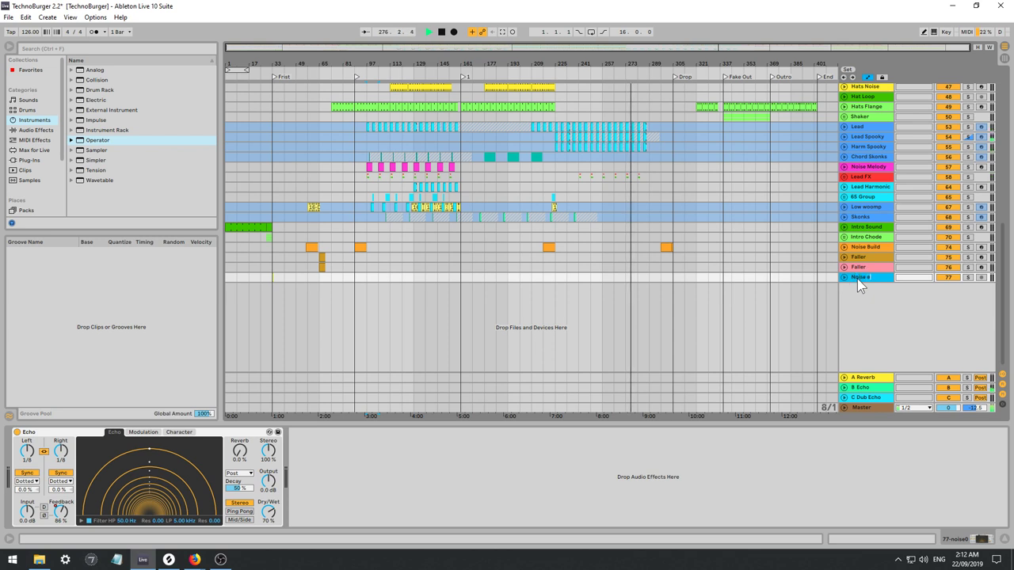
{"action": "type", "text": "cho"}
{"action": "key", "text": "Return"}
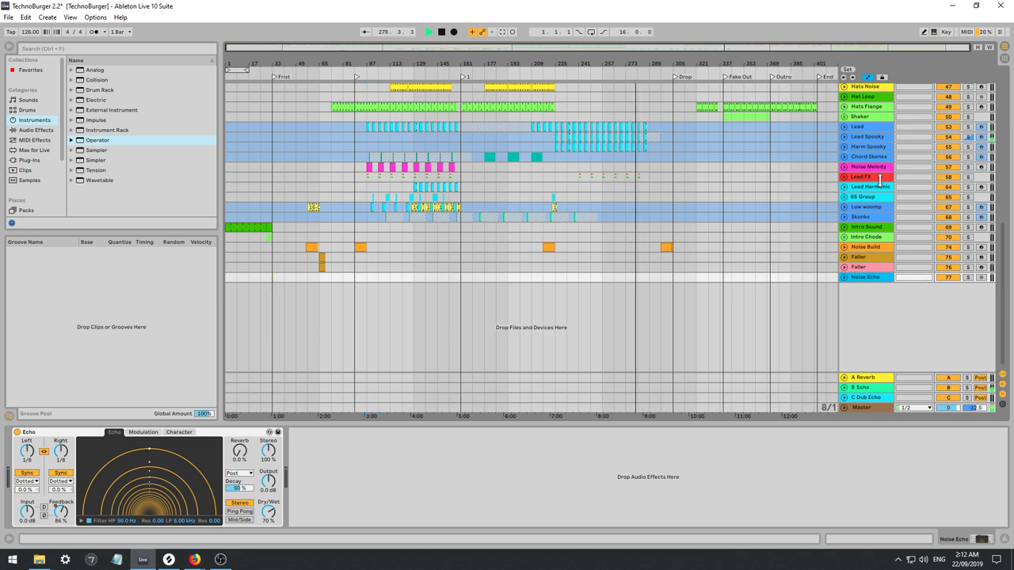
Colour the kick click track red.
{"action": "mouse_move", "coordinate": [1002, 253]}
{"action": "left_mouse_down"}
{"action": "mouse_move", "coordinate": [1003, 208]}
{"action": "mouse_move", "coordinate": [1001, 238]}
{"action": "left_mouse_up"}
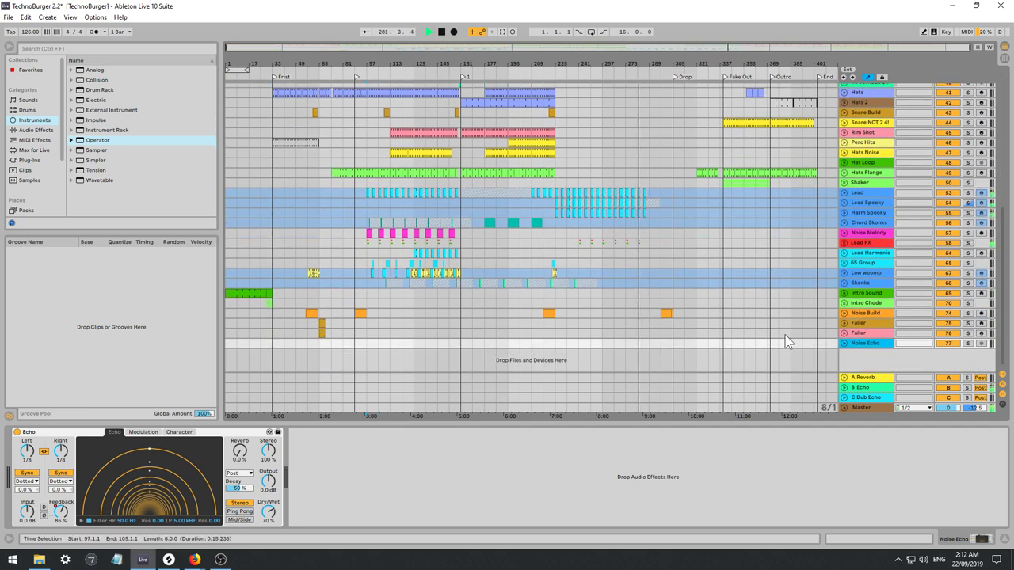
{"action": "scroll", "coordinate": [812, 347], "scroll_direction": "up", "scroll_amount": 3}
{"action": "scroll", "coordinate": [814, 351], "scroll_direction": "up", "scroll_amount": 10}
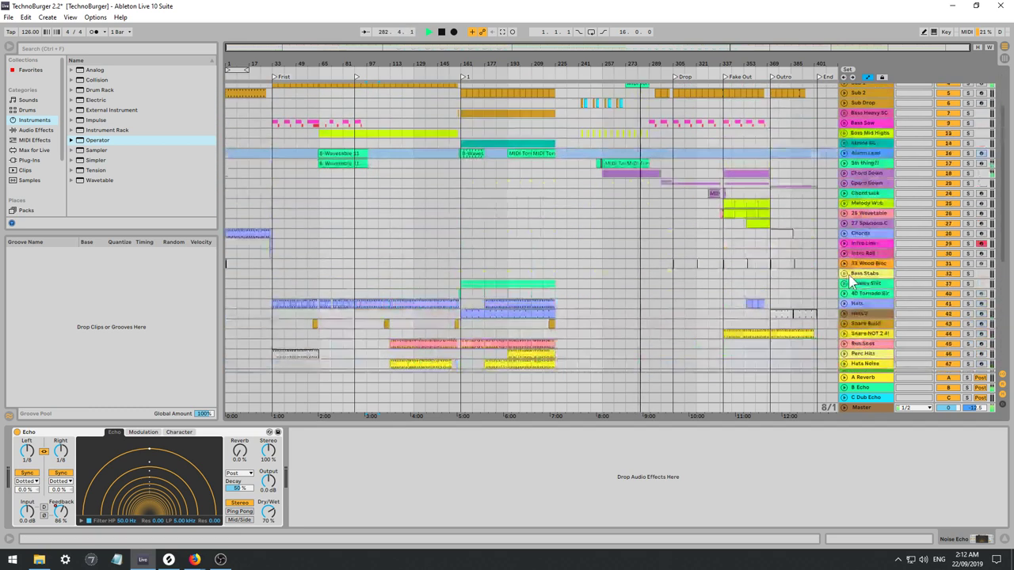
{"action": "left_click", "coordinate": [872, 146]}
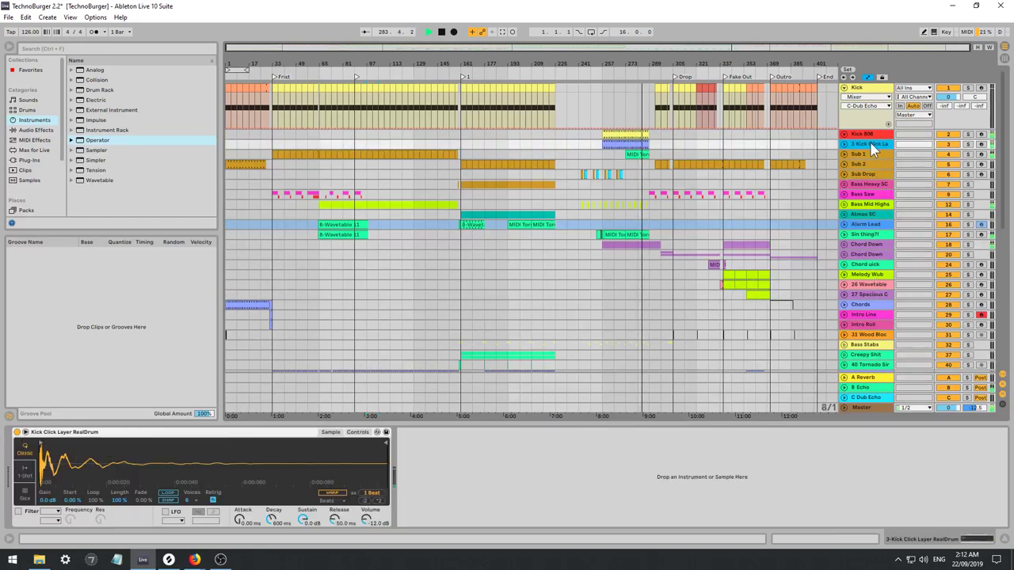
{"action": "right_click", "coordinate": [870, 87]}
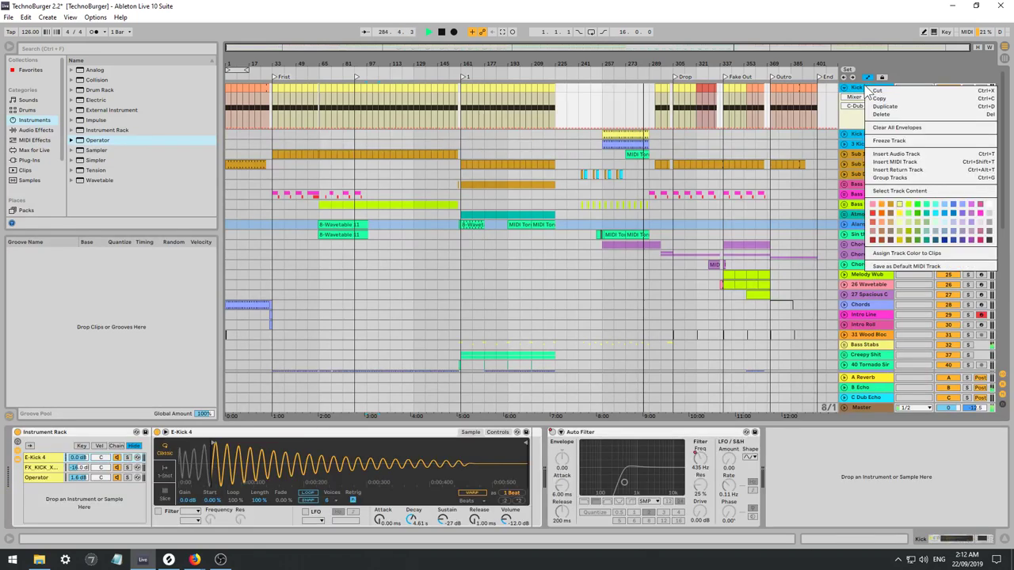
{"action": "left_click", "coordinate": [873, 213]}
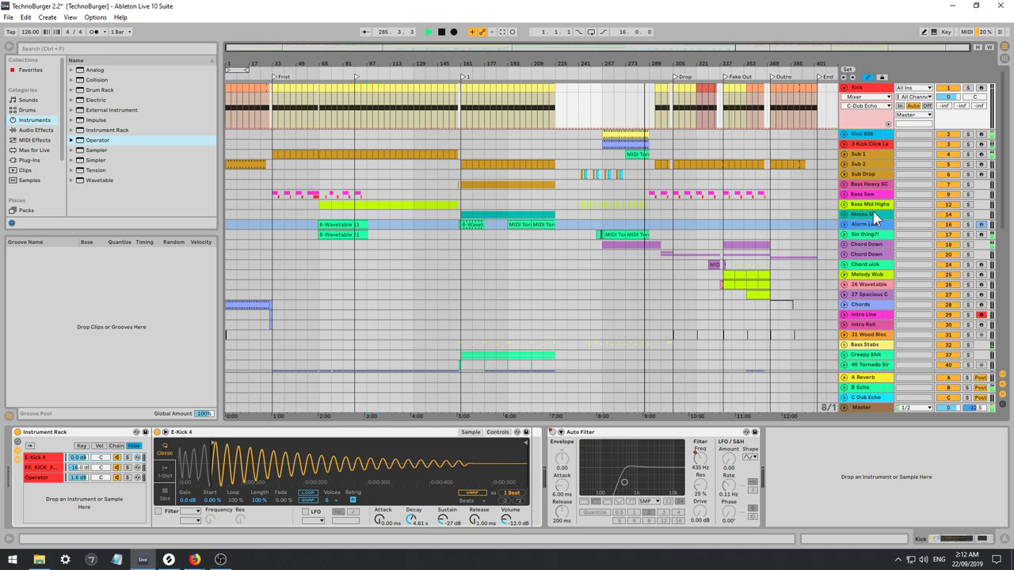
Inspect the Sub 1, Bass Mid Highs, Atmos SC and Alarm Lead track headers.
{"action": "left_click", "coordinate": [872, 154]}
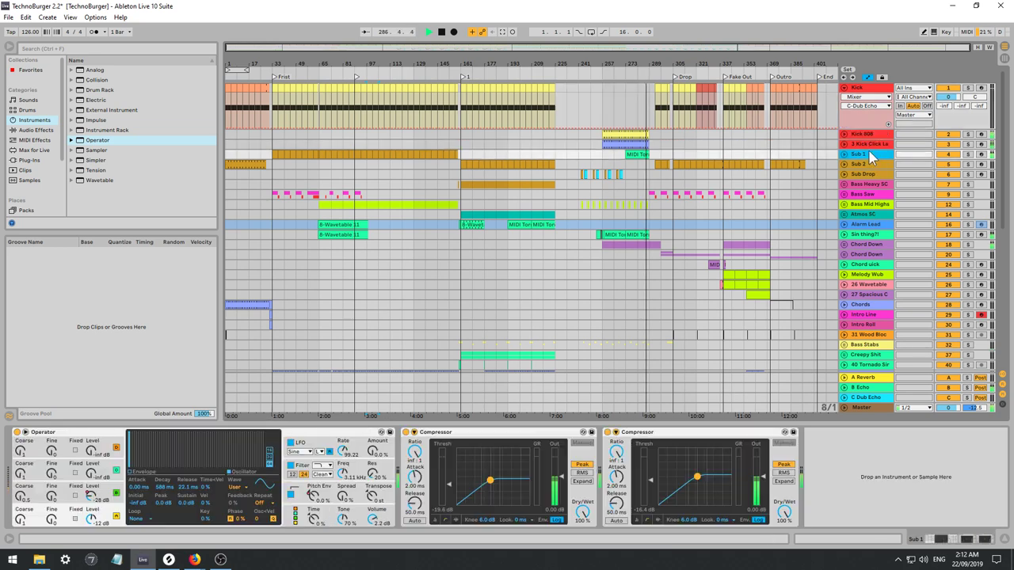
{"action": "scroll", "coordinate": [876, 176], "scroll_direction": "down", "scroll_amount": 1}
{"action": "left_click", "coordinate": [864, 182]}
{"action": "right_click", "coordinate": [864, 181]}
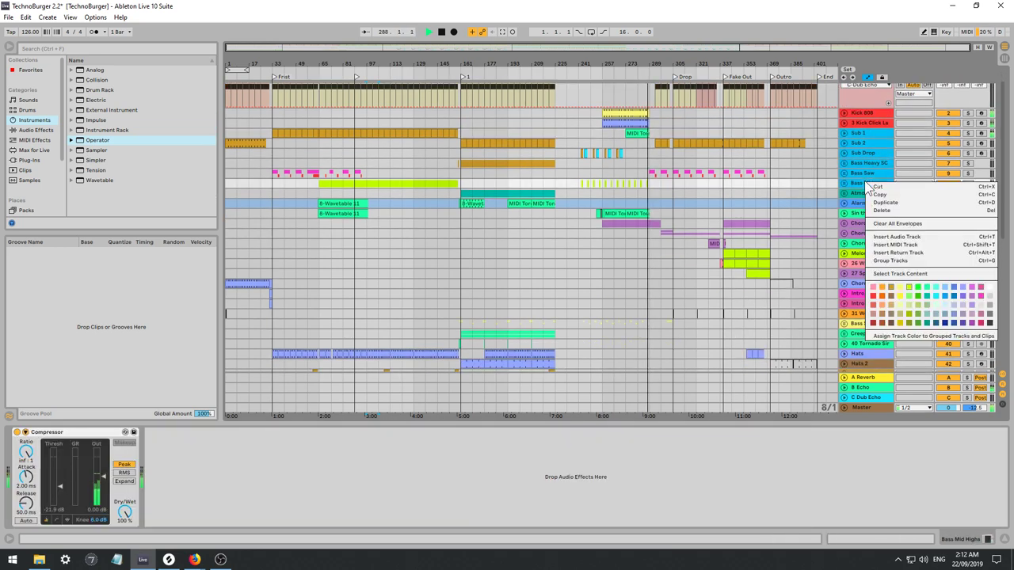
{"action": "left_click", "coordinate": [901, 290]}
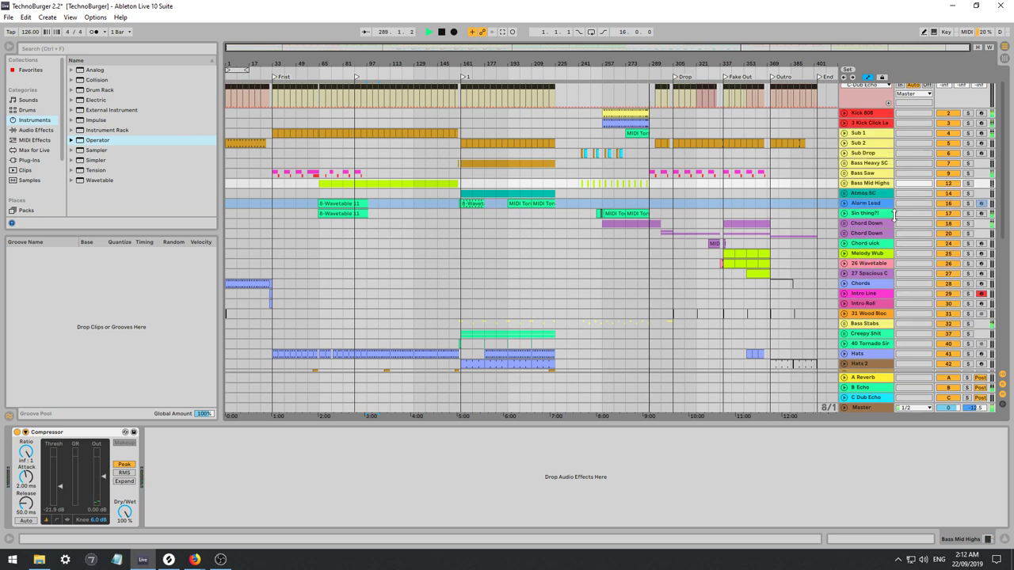
{"action": "left_click", "coordinate": [877, 195]}
{"action": "left_click", "coordinate": [875, 205]}
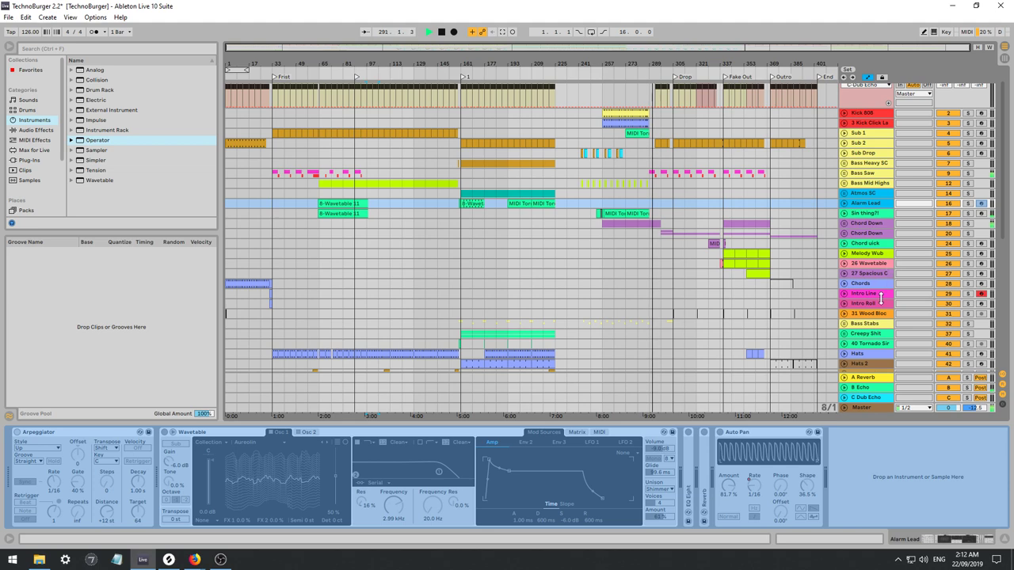
Move the Hats through Shaker tracks up below Bass Mid Highs.
{"action": "left_click", "coordinate": [870, 353]}
{"action": "scroll", "coordinate": [870, 351], "scroll_direction": "down", "scroll_amount": 5}
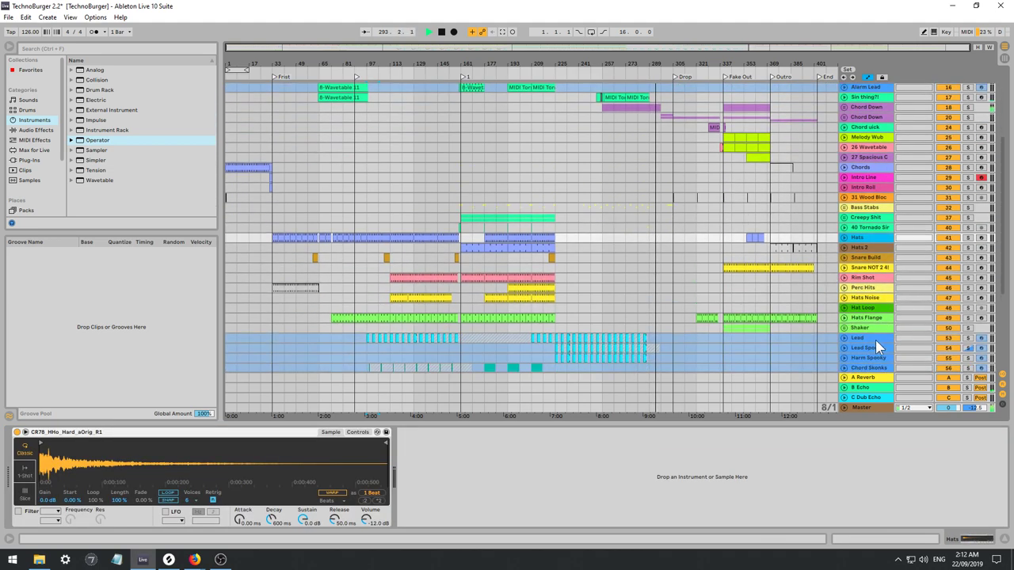
{"action": "left_click", "coordinate": [868, 328], "text": "shift"}
{"action": "scroll", "coordinate": [868, 327], "scroll_direction": "up", "scroll_amount": 4}
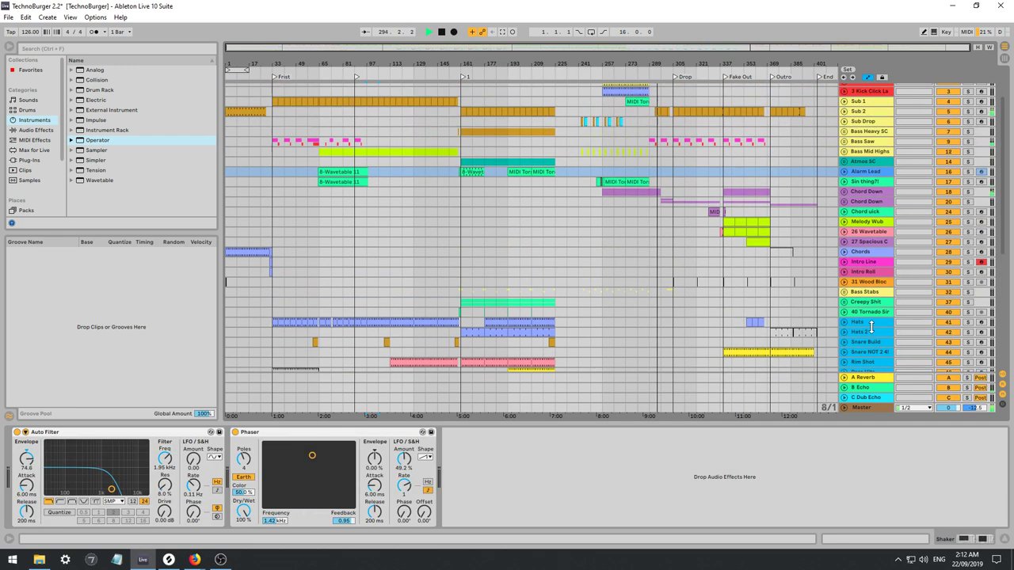
{"action": "left_click", "coordinate": [859, 320]}
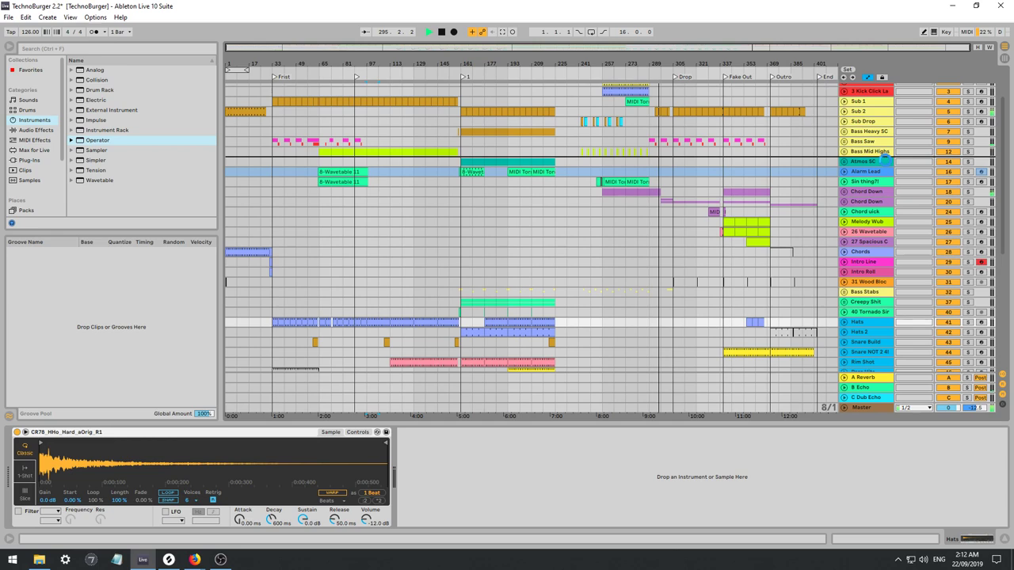
{"action": "left_click_drag", "start_coordinate": [882, 158], "coordinate": [877, 149]}
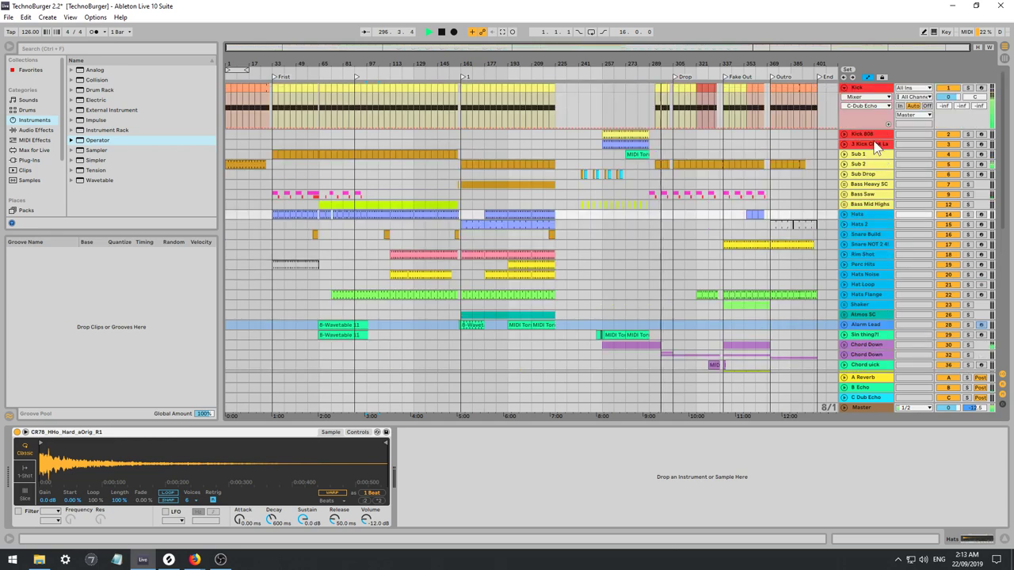
Move Hats and Hats 2 down below Perc Hits.
{"action": "left_click", "coordinate": [866, 214]}
{"action": "left_click", "coordinate": [869, 225], "text": "shift"}
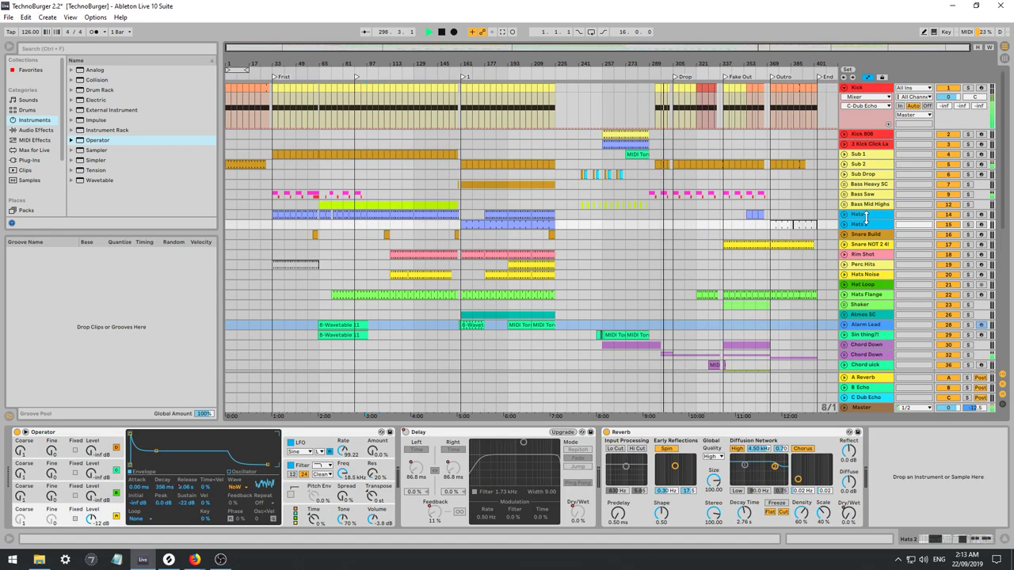
{"action": "left_click_drag", "start_coordinate": [863, 216], "coordinate": [894, 252]}
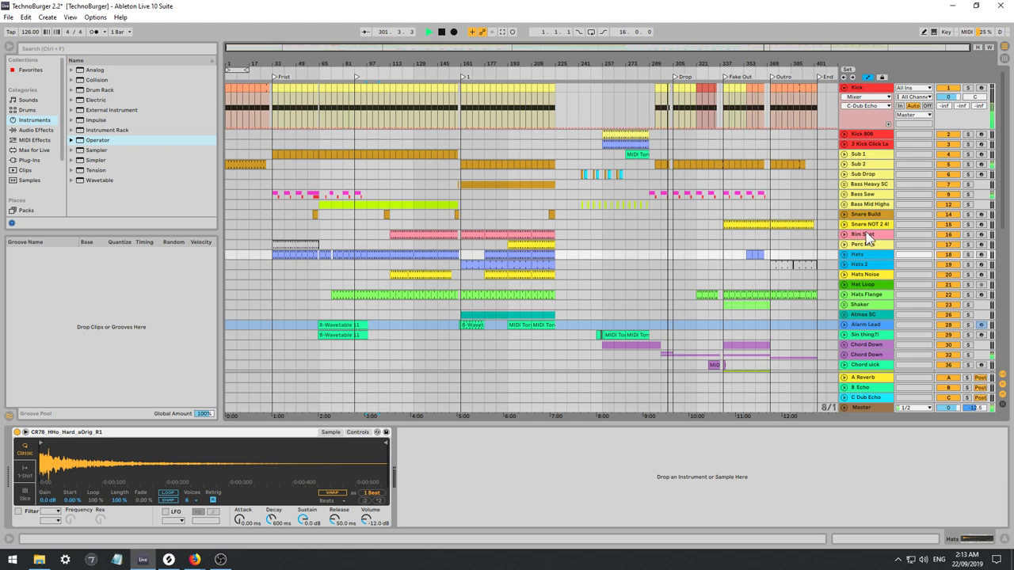
Colour the Hats through Shaker tracks green.
{"action": "left_click", "coordinate": [868, 238]}
{"action": "right_click", "coordinate": [867, 245]}
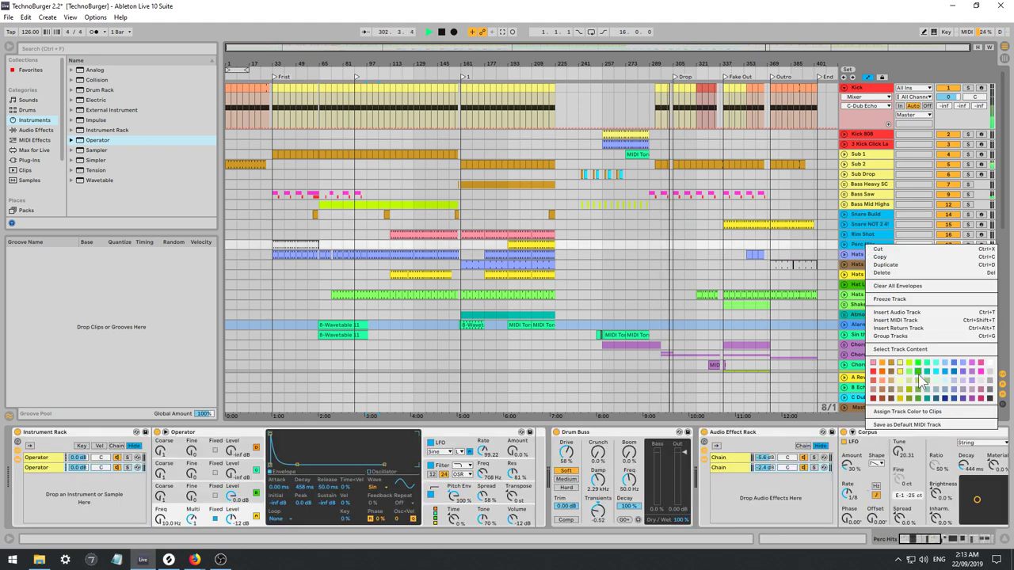
{"action": "key", "text": "Escape"}
{"action": "left_click", "coordinate": [873, 254]}
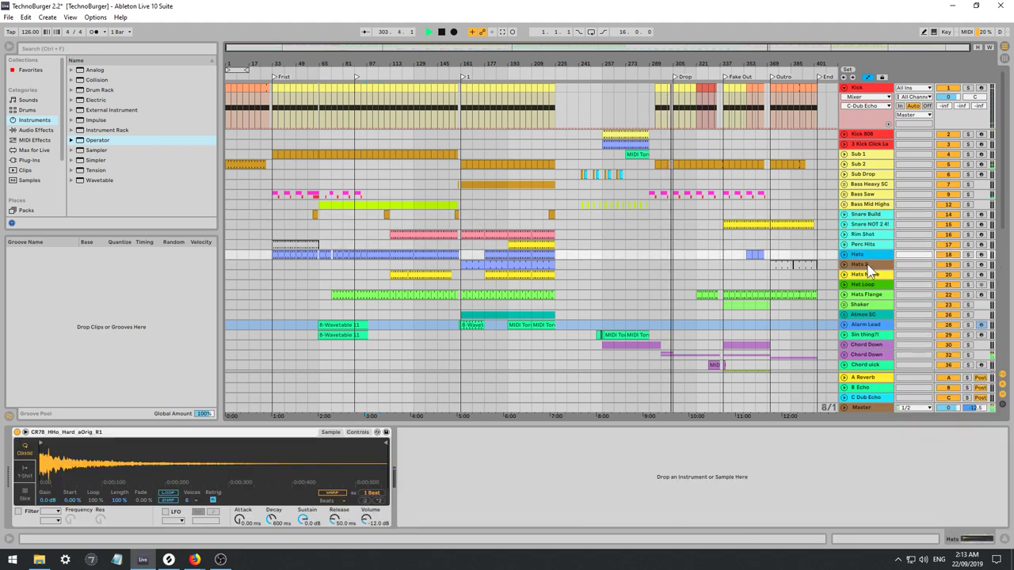
{"action": "left_click", "coordinate": [866, 301]}
{"action": "right_click", "coordinate": [865, 301]}
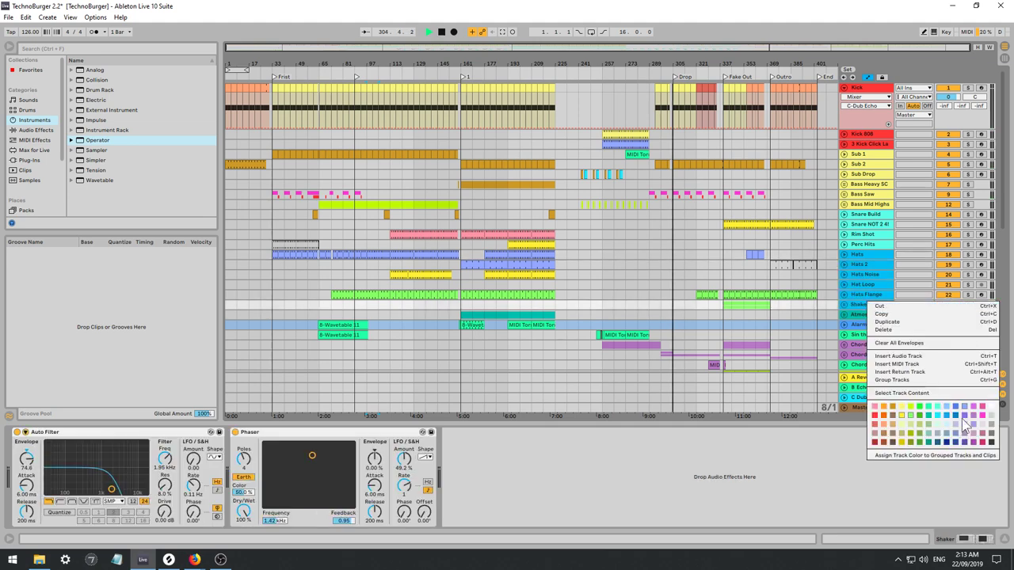
{"action": "left_click", "coordinate": [928, 407]}
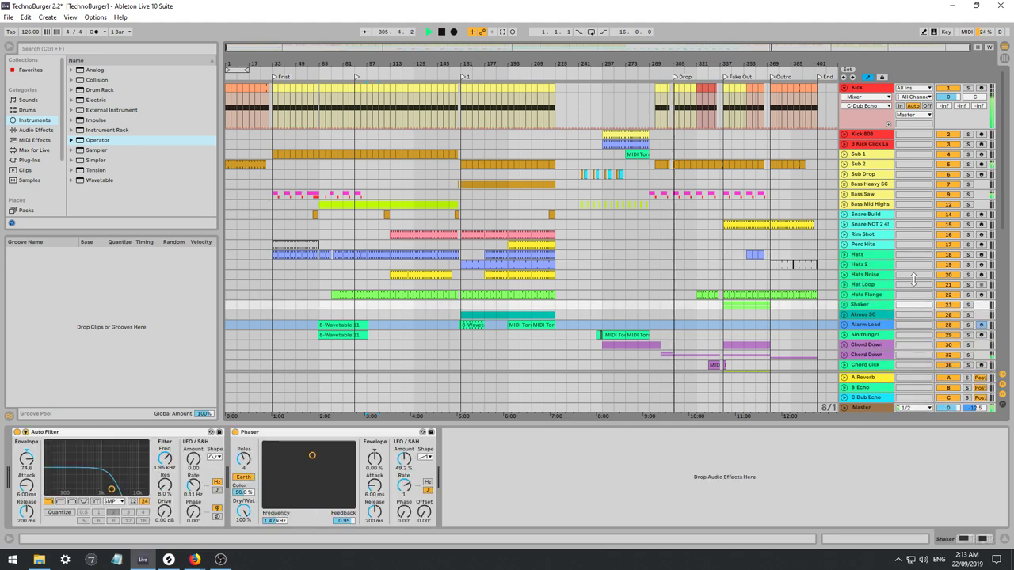
Give the Atmos SC through Chords tracks a muted teal colour.
{"action": "scroll", "coordinate": [895, 269], "scroll_direction": "down", "scroll_amount": 1}
{"action": "scroll", "coordinate": [895, 267], "scroll_direction": "down", "scroll_amount": 3}
{"action": "left_click", "coordinate": [887, 199]}
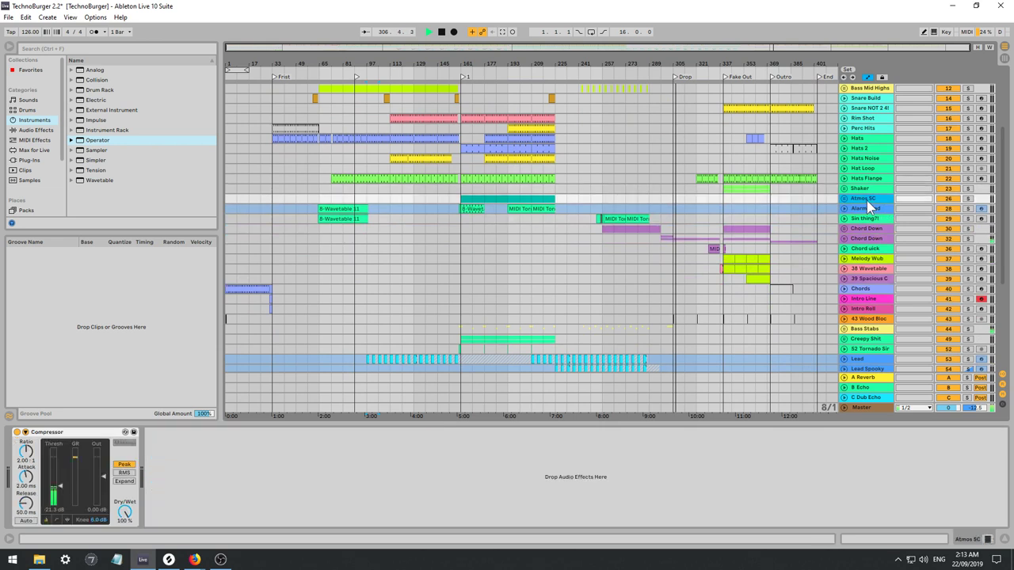
{"action": "left_click", "coordinate": [871, 290]}
{"action": "right_click", "coordinate": [877, 250]}
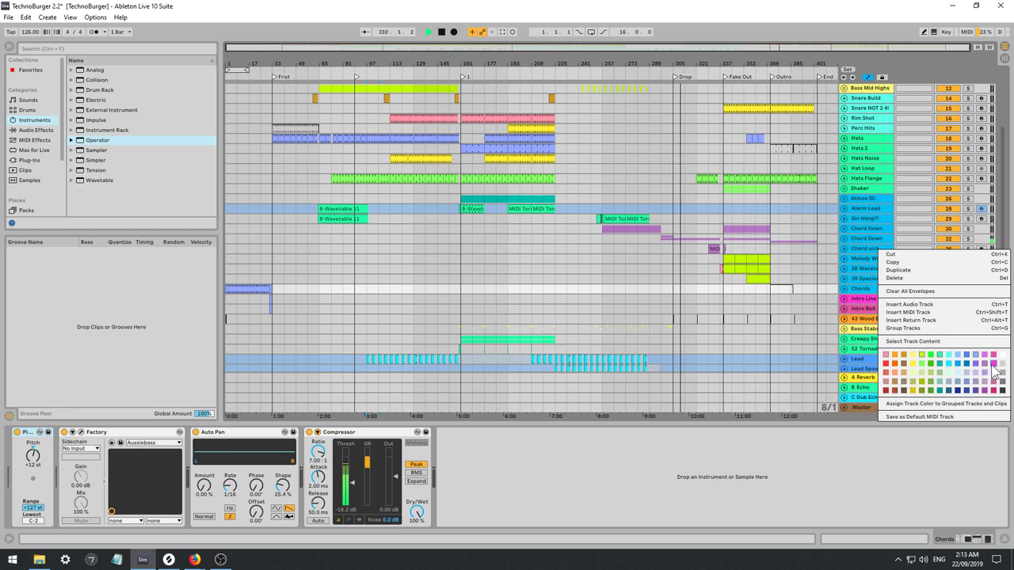
{"action": "left_click", "coordinate": [940, 385]}
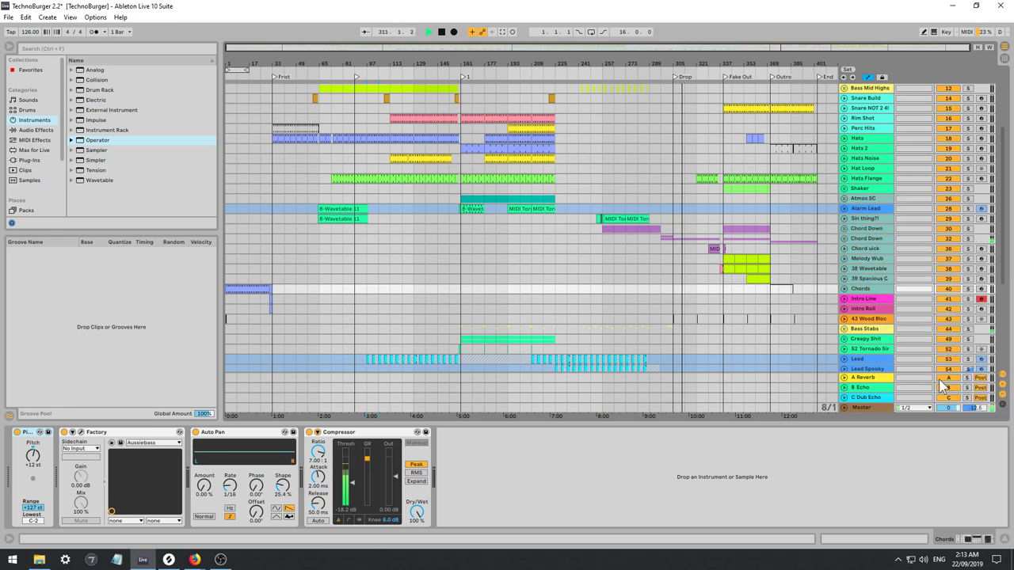
Recolour the Atmos SC through Chords tracks salmon pink instead.
{"action": "right_click", "coordinate": [870, 204]}
{"action": "left_click", "coordinate": [865, 200]}
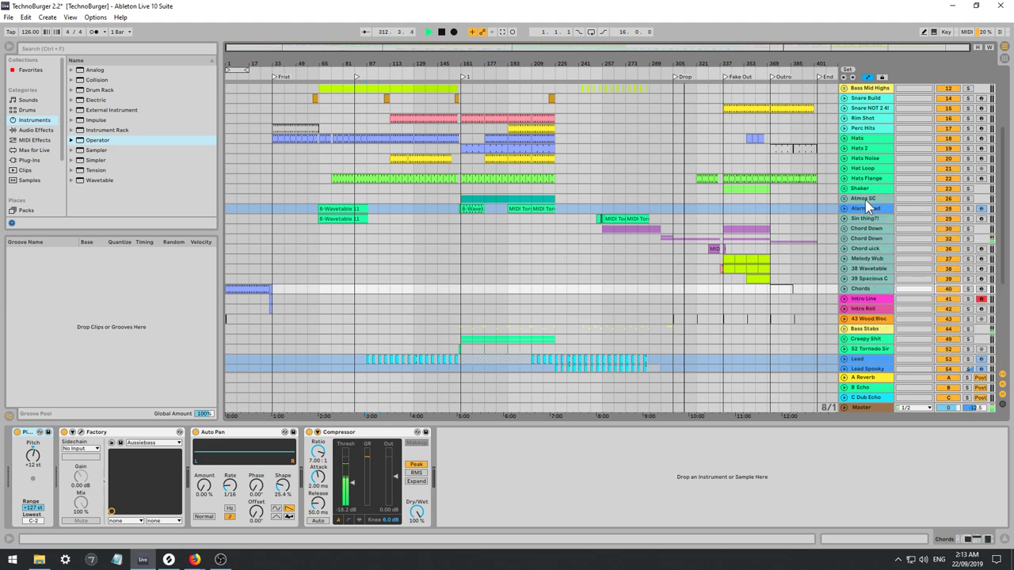
{"action": "left_click", "coordinate": [868, 279]}
{"action": "left_click", "coordinate": [862, 290]}
{"action": "right_click", "coordinate": [862, 290]}
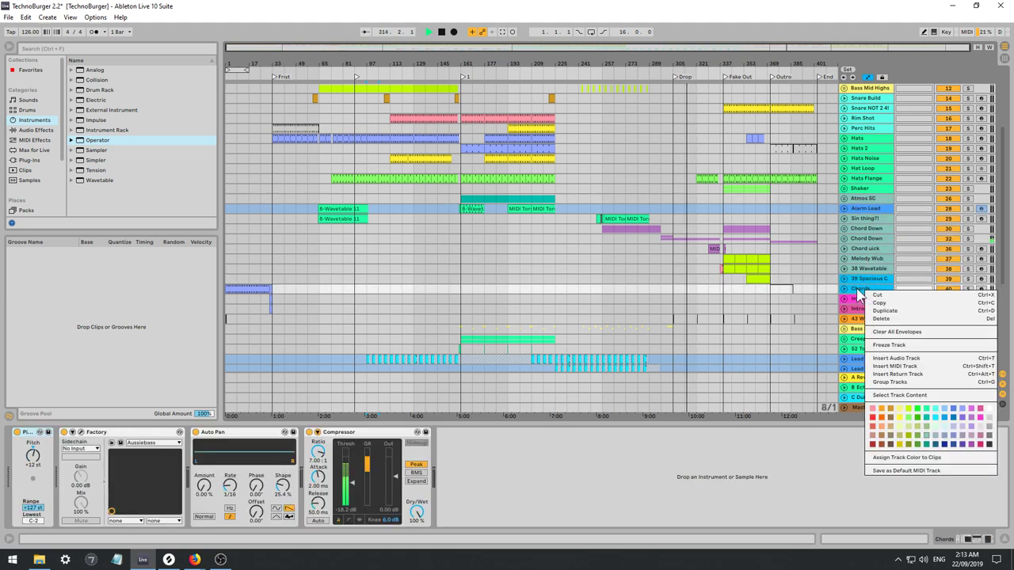
{"action": "left_click", "coordinate": [861, 295]}
{"action": "left_click", "coordinate": [866, 199]}
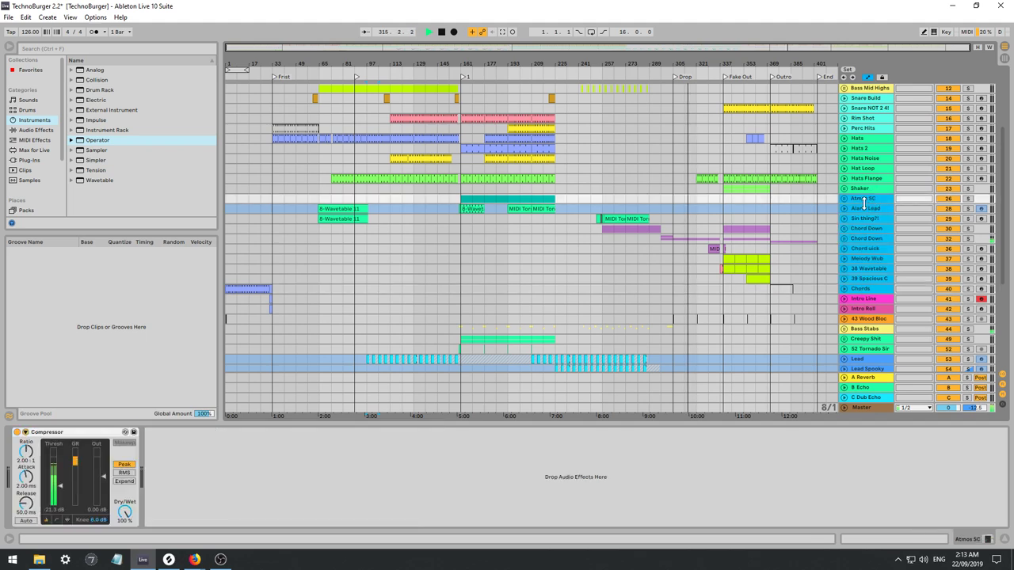
{"action": "right_click", "coordinate": [868, 204]}
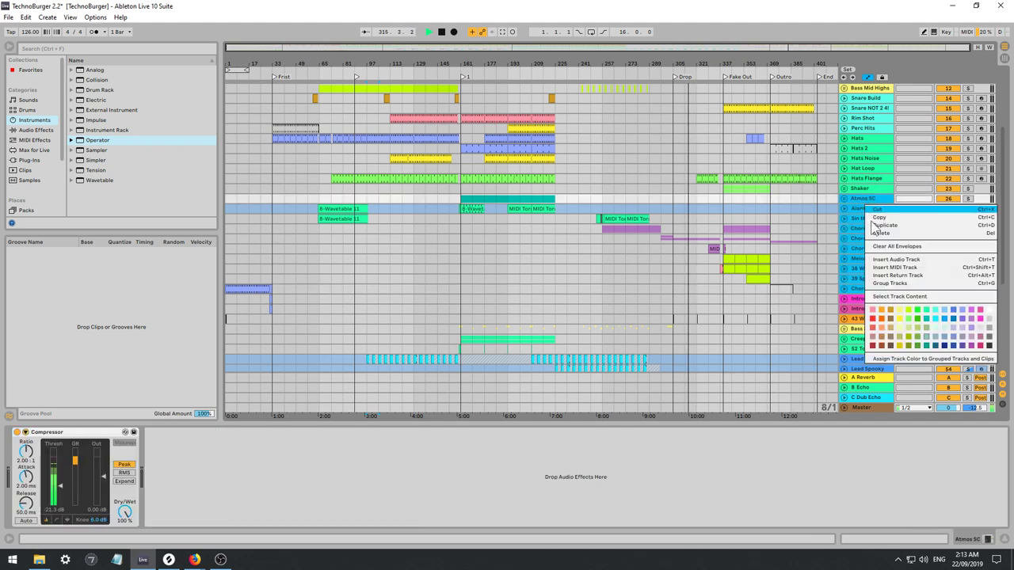
{"action": "left_click", "coordinate": [881, 307]}
{"action": "scroll", "coordinate": [881, 304], "scroll_direction": "down", "scroll_amount": 2}
Drag the 43 Wood Block track up between Perc Hits and Hats.
{"action": "scroll", "coordinate": [902, 294], "scroll_direction": "down", "scroll_amount": 2}
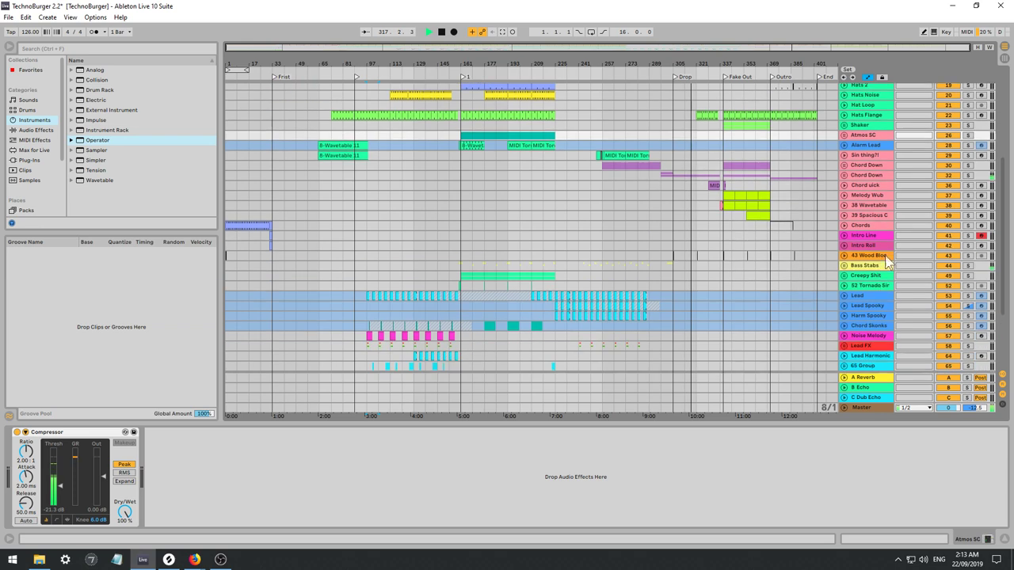
{"action": "left_click", "coordinate": [874, 255]}
{"action": "scroll", "coordinate": [875, 262], "scroll_direction": "up", "scroll_amount": 4}
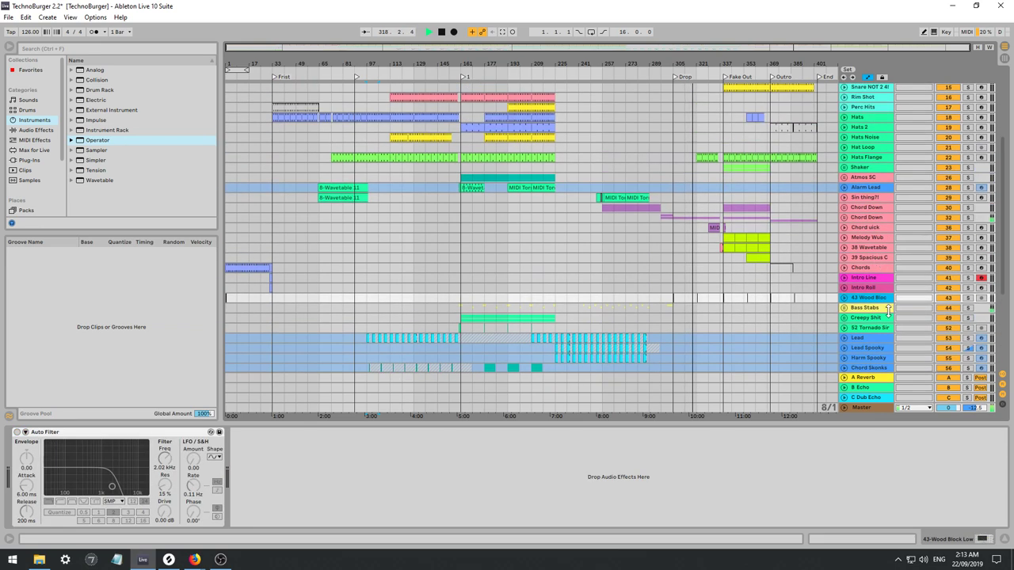
{"action": "left_click_drag", "start_coordinate": [870, 317], "coordinate": [875, 135]}
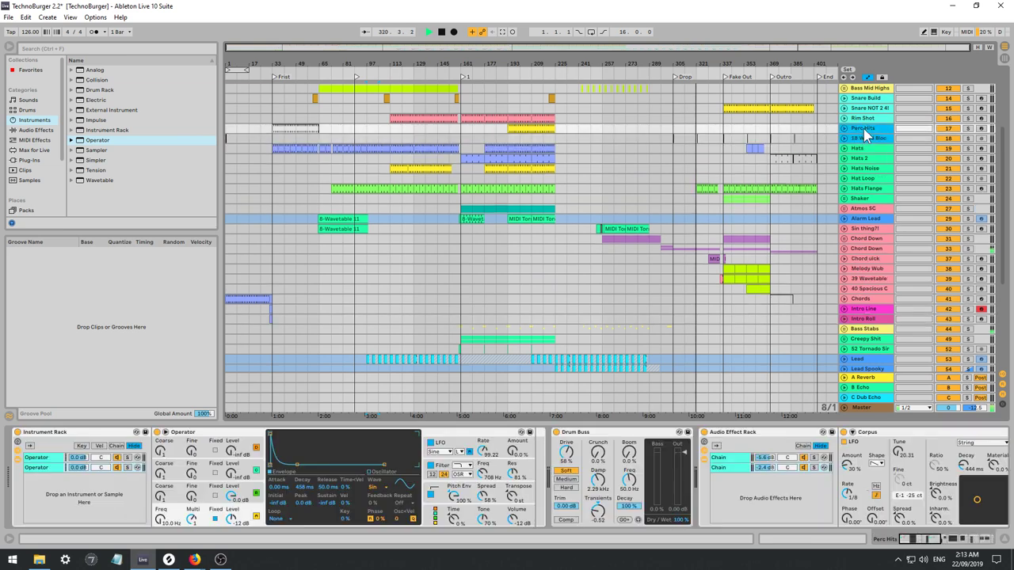
{"action": "right_click", "coordinate": [868, 129]}
{"action": "left_click", "coordinate": [938, 252]}
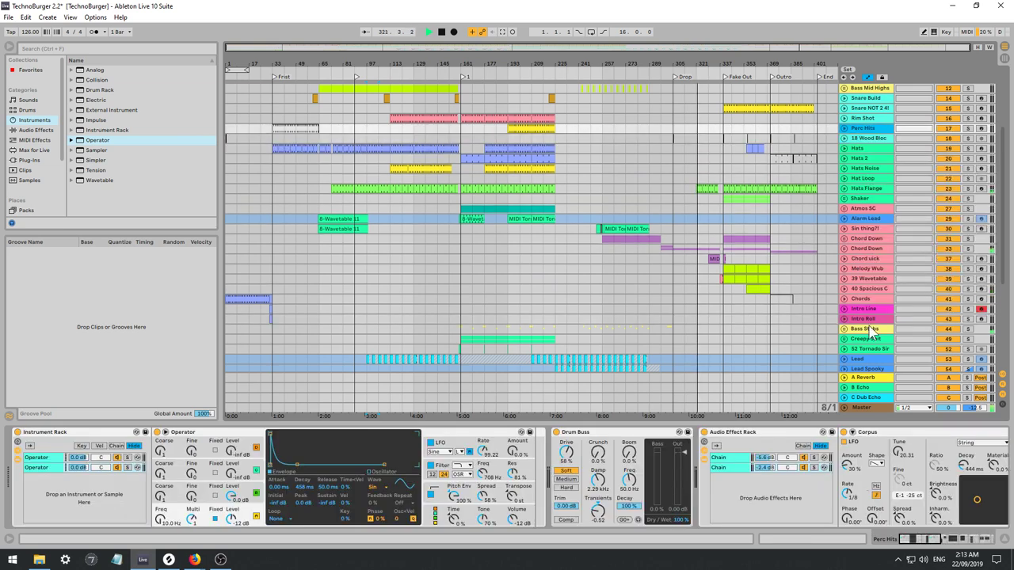
{"action": "scroll", "coordinate": [874, 333], "scroll_direction": "down", "scroll_amount": 5}
{"action": "left_click", "coordinate": [890, 305]}
Colour the Noise Melody through Skonks tracks teal-green.
{"action": "scroll", "coordinate": [891, 309], "scroll_direction": "down", "scroll_amount": 2}
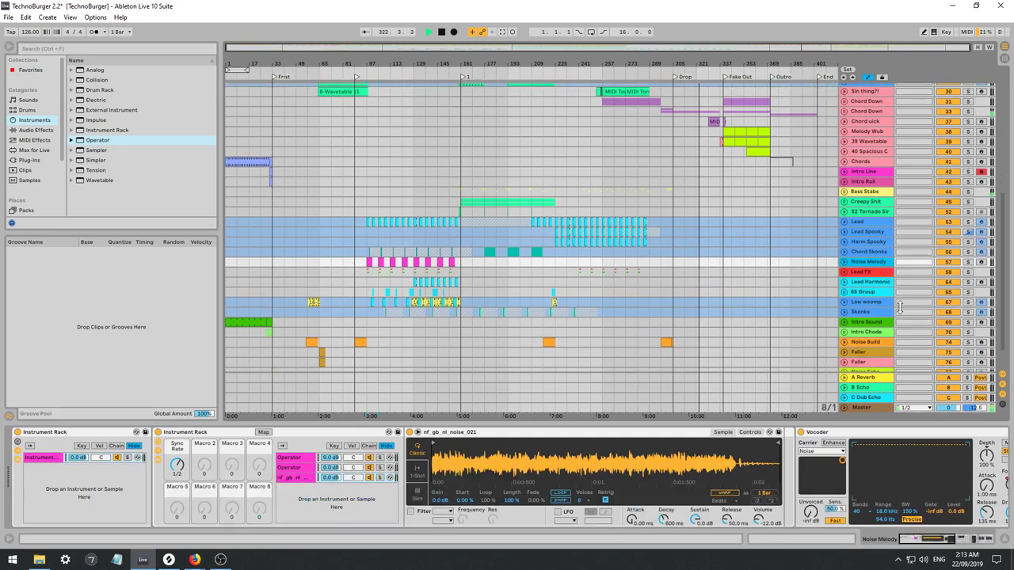
{"action": "left_click", "coordinate": [875, 272]}
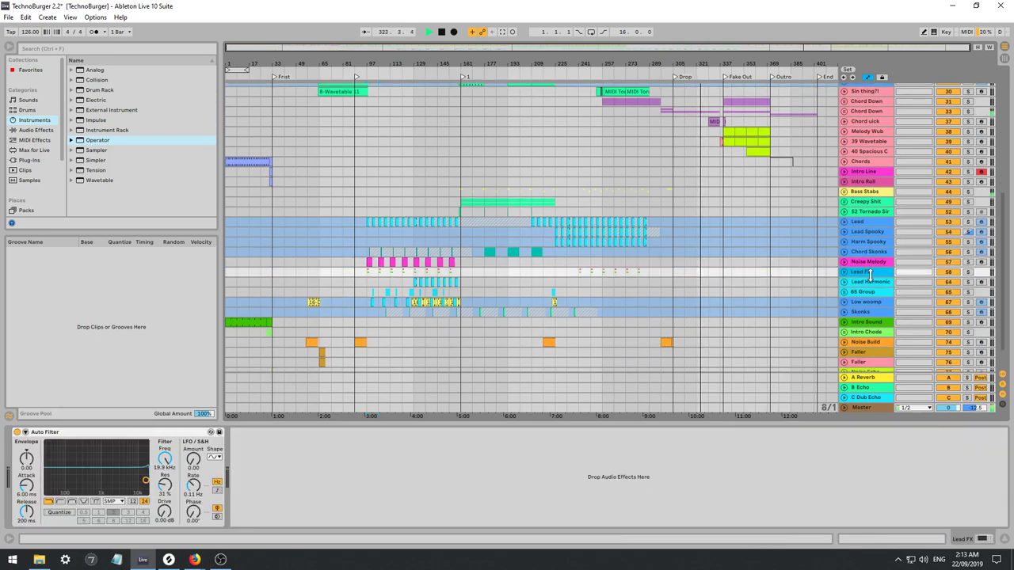
{"action": "left_click", "coordinate": [871, 262]}
{"action": "scroll", "coordinate": [887, 285], "scroll_direction": "down", "scroll_amount": 1}
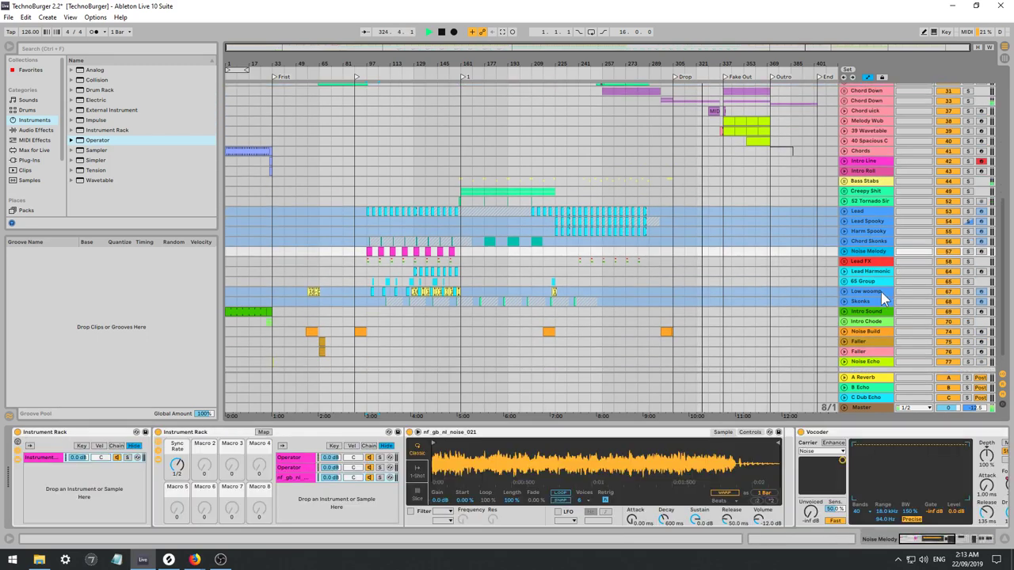
{"action": "scroll", "coordinate": [871, 279], "scroll_direction": "down", "scroll_amount": 1}
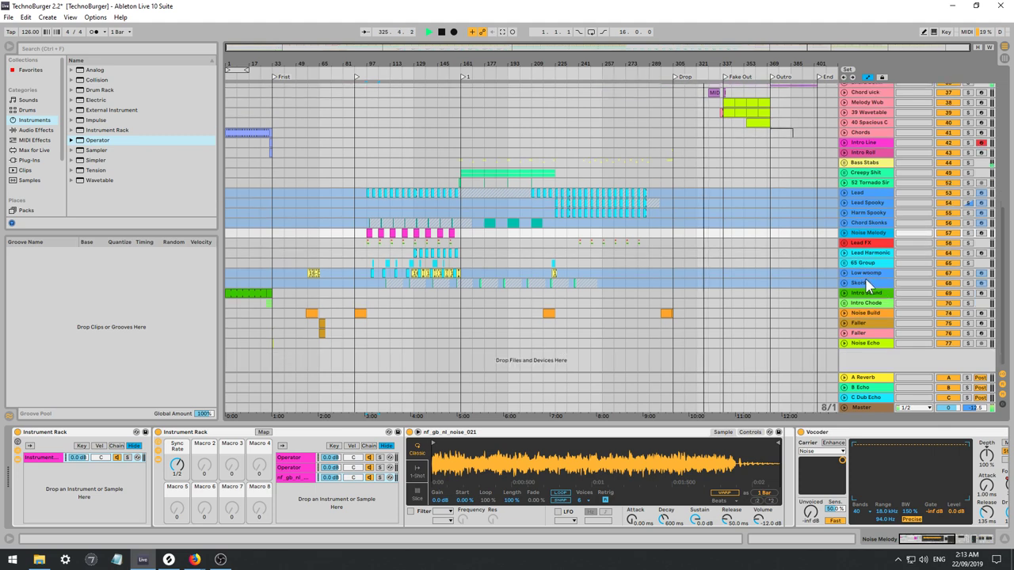
{"action": "left_click", "coordinate": [865, 282]}
{"action": "right_click", "coordinate": [865, 282]}
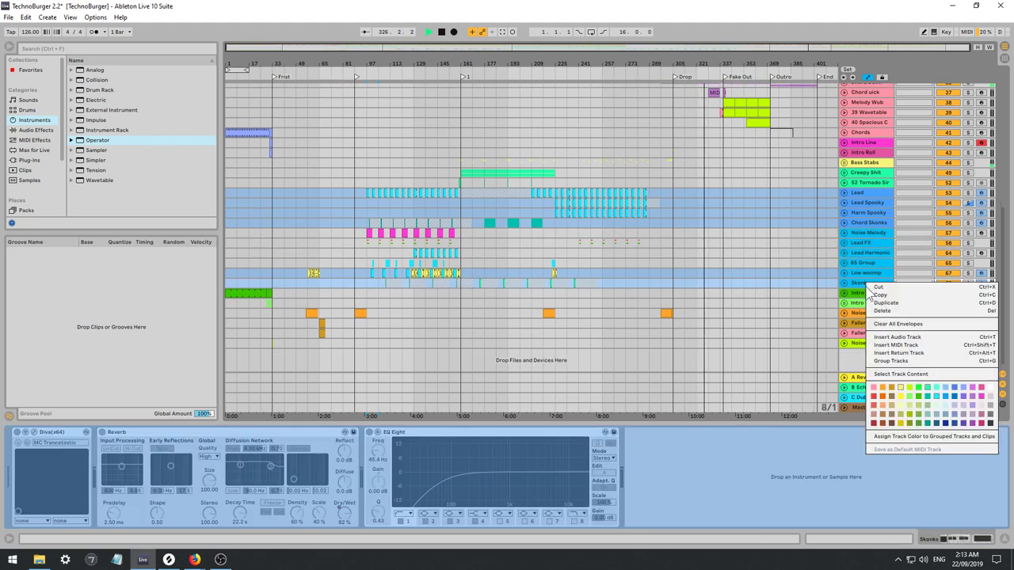
{"action": "left_click", "coordinate": [928, 387]}
Colour the Noise Build through Noise Echo tracks salmon.
{"action": "left_click", "coordinate": [889, 232]}
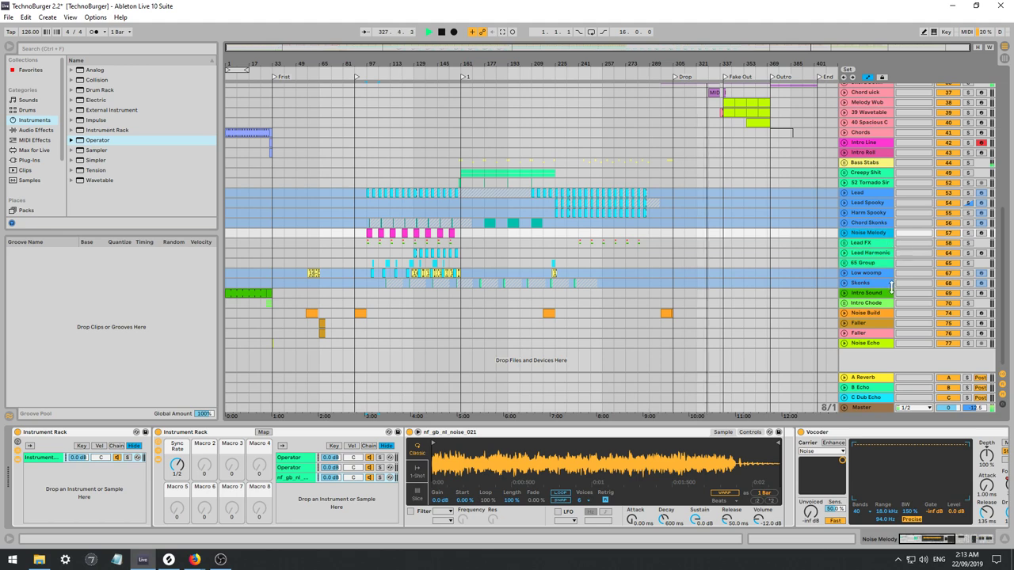
{"action": "left_click", "coordinate": [869, 294]}
{"action": "left_click", "coordinate": [871, 304]}
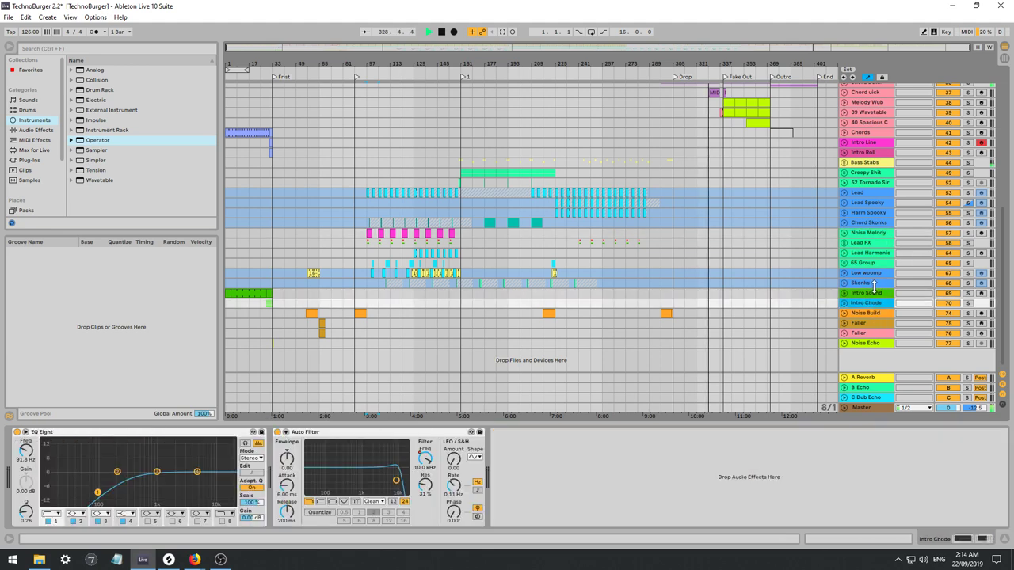
{"action": "left_click", "coordinate": [885, 294]}
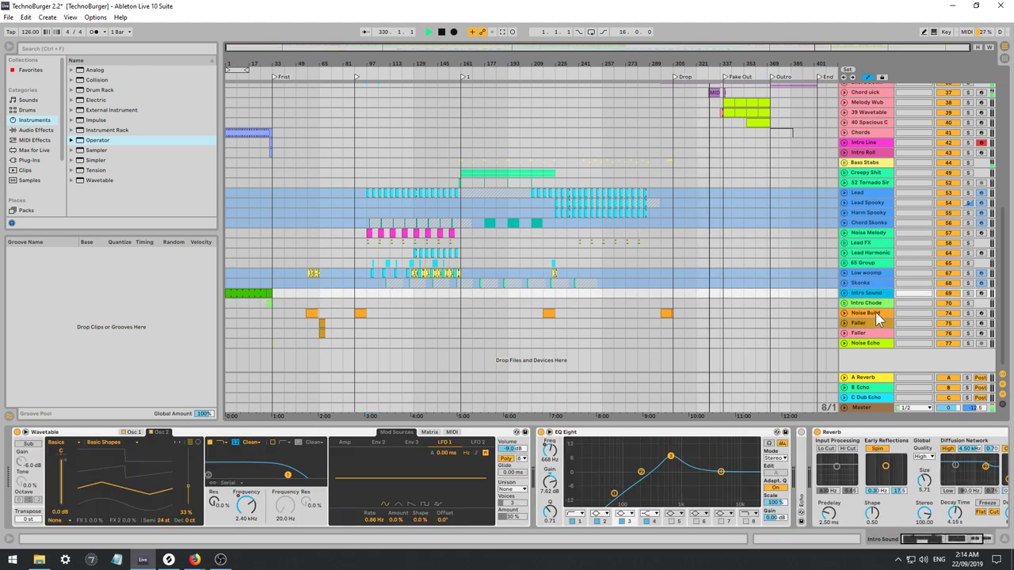
{"action": "left_click", "coordinate": [866, 343]}
{"action": "right_click", "coordinate": [869, 343]}
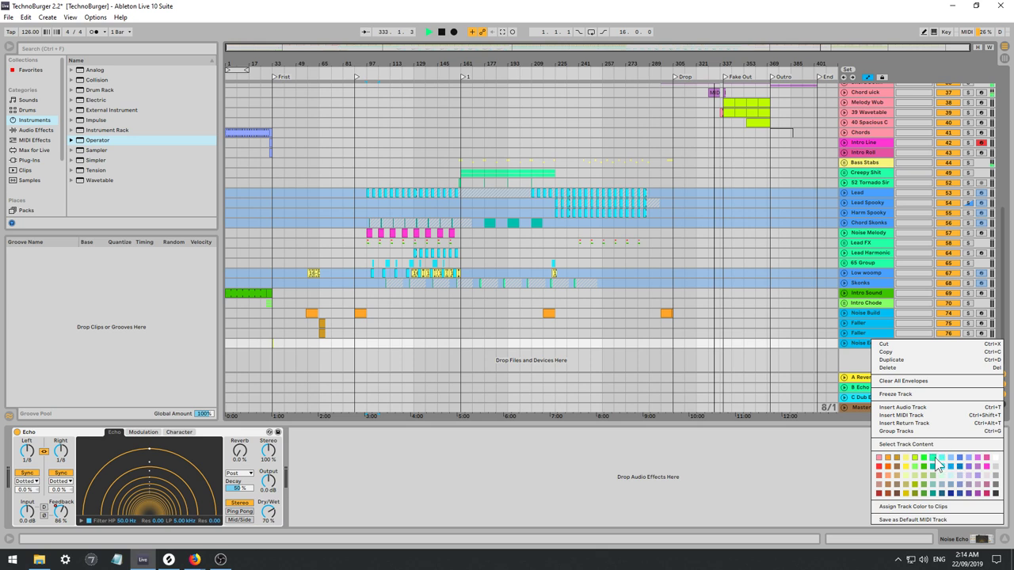
{"action": "left_click", "coordinate": [881, 495]}
{"action": "left_click", "coordinate": [876, 298]}
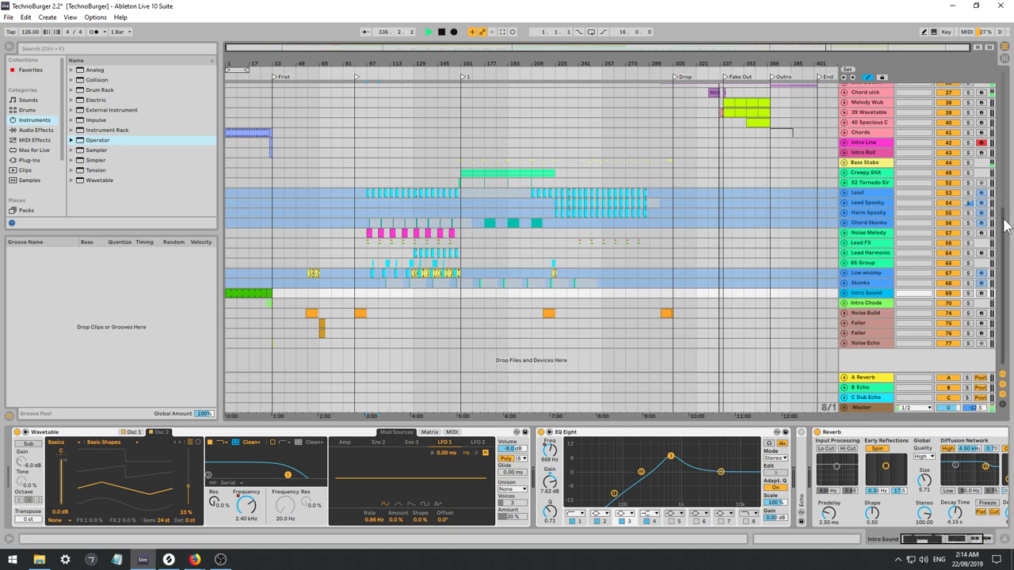
{"action": "left_click_drag", "start_coordinate": [1008, 225], "coordinate": [1005, 52]}
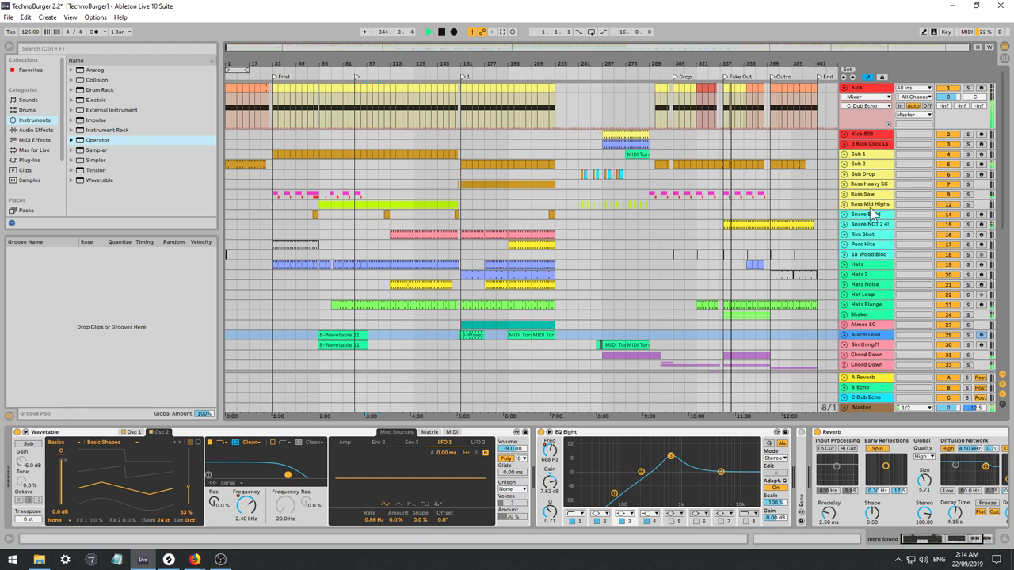
{"action": "scroll", "coordinate": [885, 129], "scroll_direction": "down", "scroll_amount": 2}
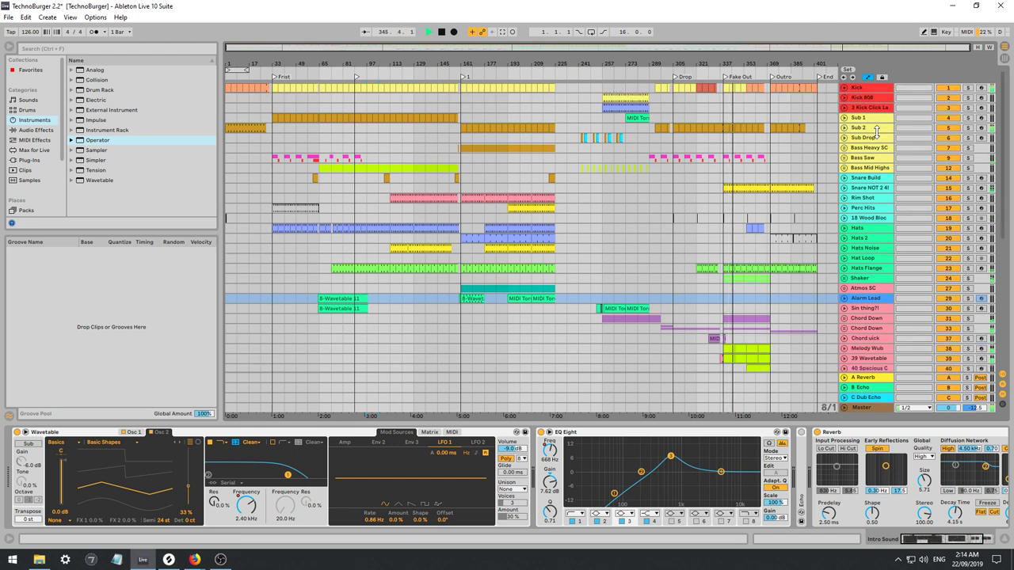
{"action": "scroll", "coordinate": [887, 193], "scroll_direction": "down", "scroll_amount": 3}
{"action": "scroll", "coordinate": [897, 245], "scroll_direction": "down", "scroll_amount": 4}
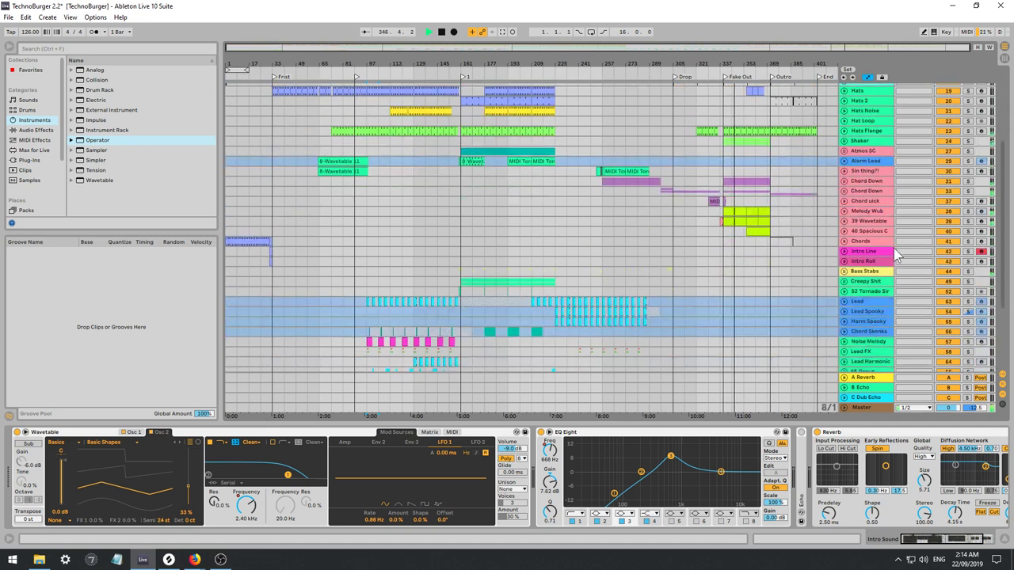
{"action": "scroll", "coordinate": [896, 253], "scroll_direction": "down", "scroll_amount": 3}
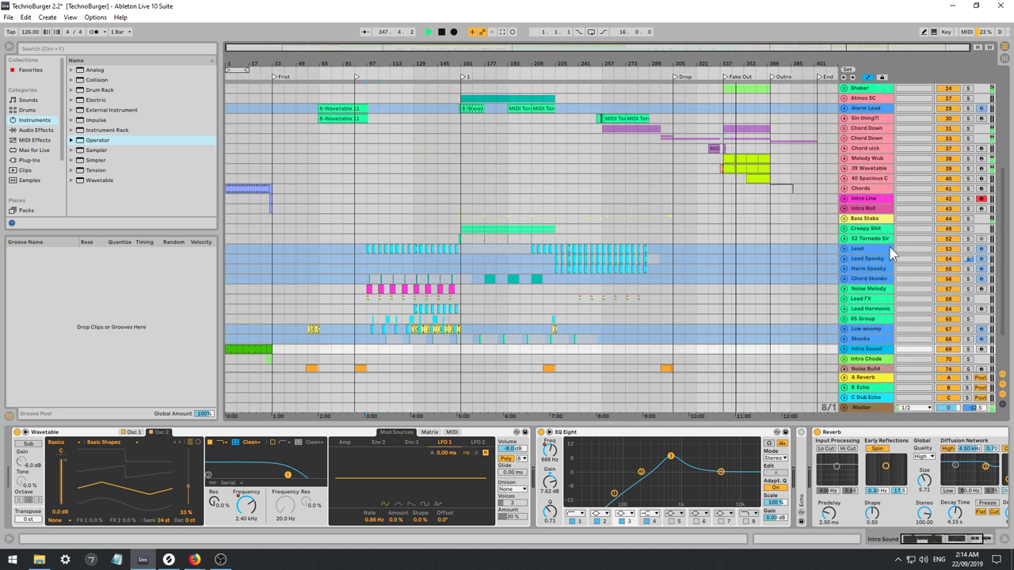
{"action": "scroll", "coordinate": [891, 252], "scroll_direction": "up", "scroll_amount": 1}
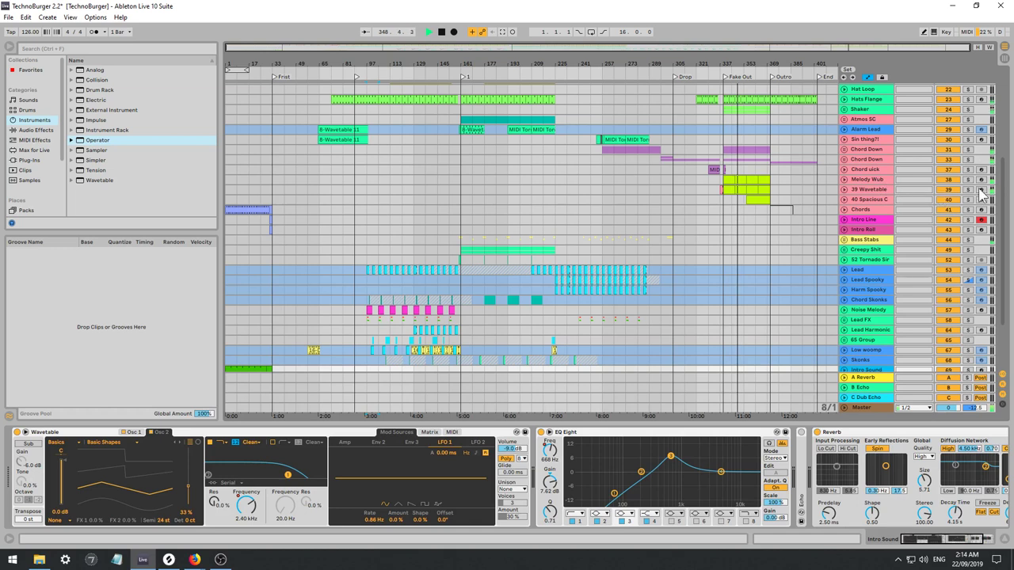
Rename track 39 to 'Cheese Lead' and the Spacious Choir track to 'Choir'.
{"action": "left_click", "coordinate": [898, 190]}
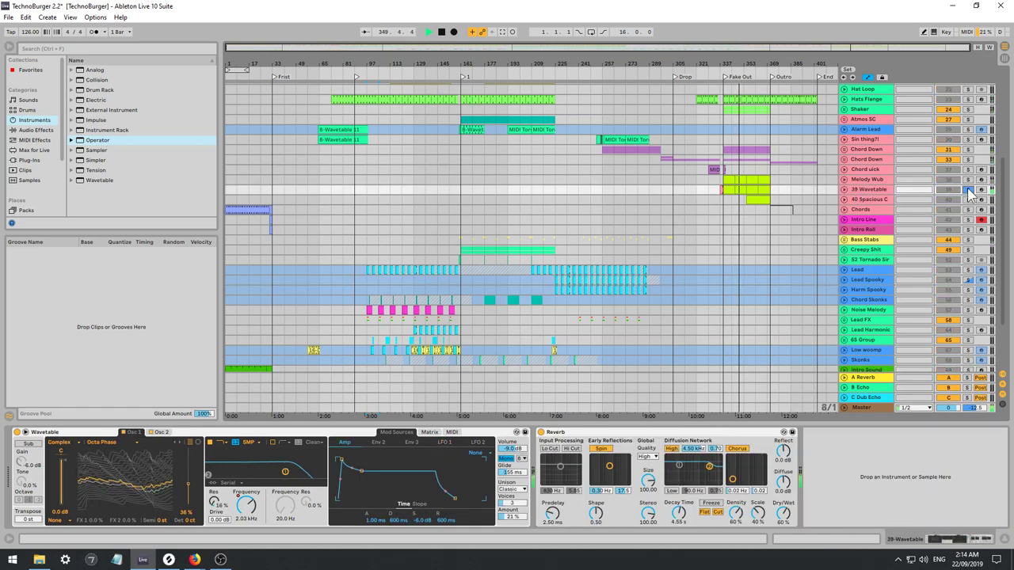
{"action": "type", "text": "Cheese Lead"}
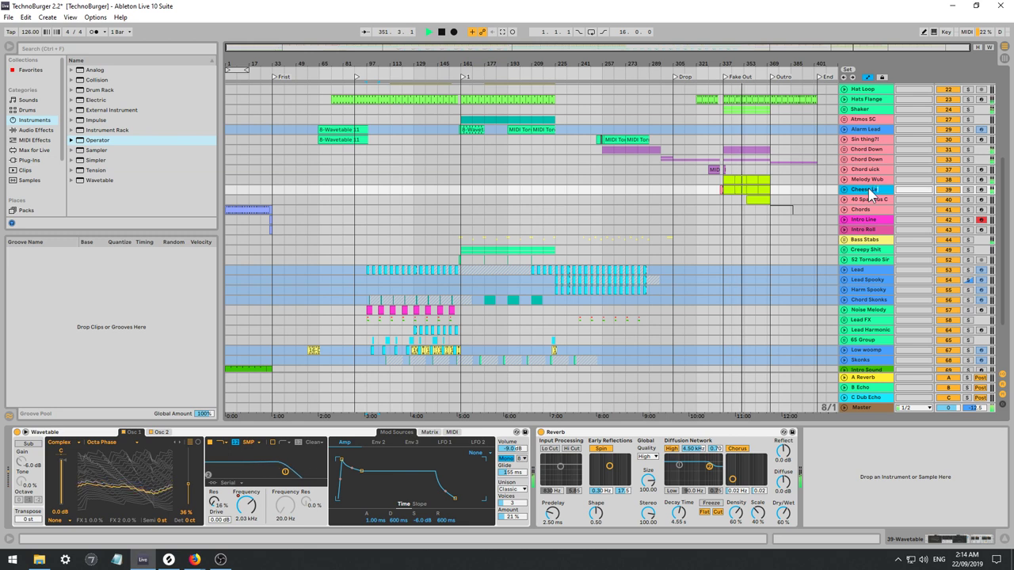
{"action": "key", "text": "Return"}
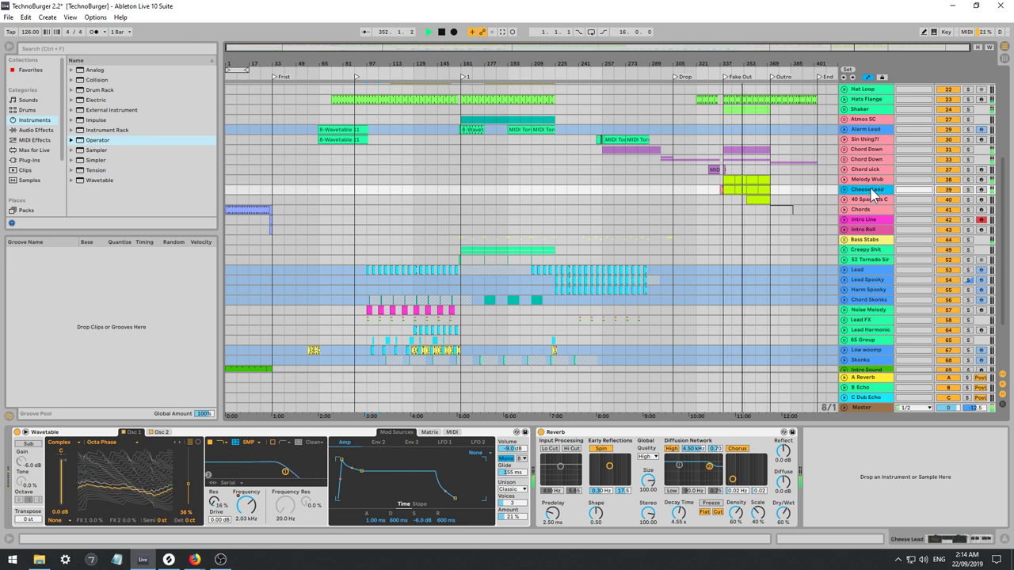
{"action": "left_click", "coordinate": [872, 201]}
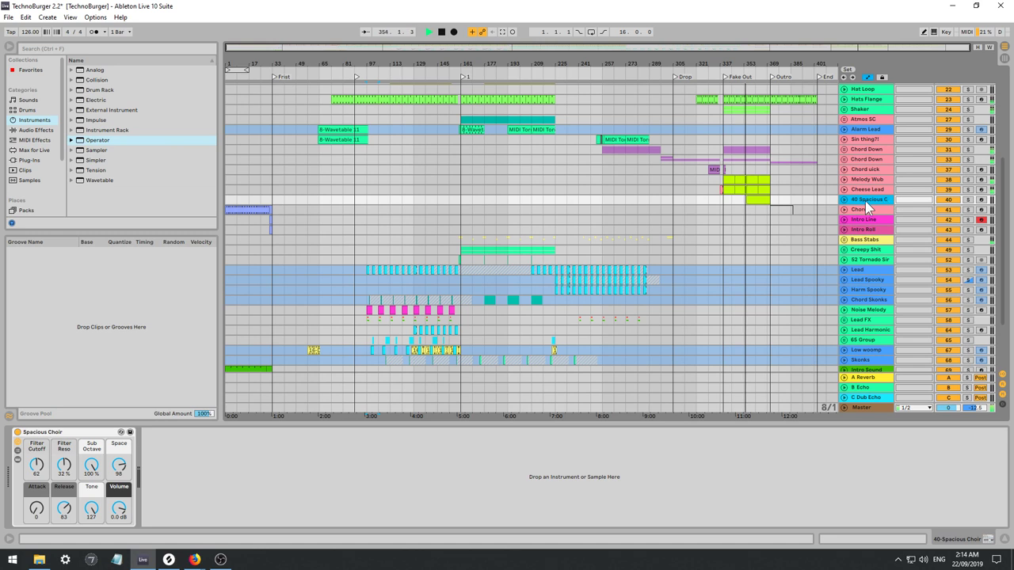
{"action": "key", "text": "ctrl+r"}
{"action": "type", "text": "Ch"}
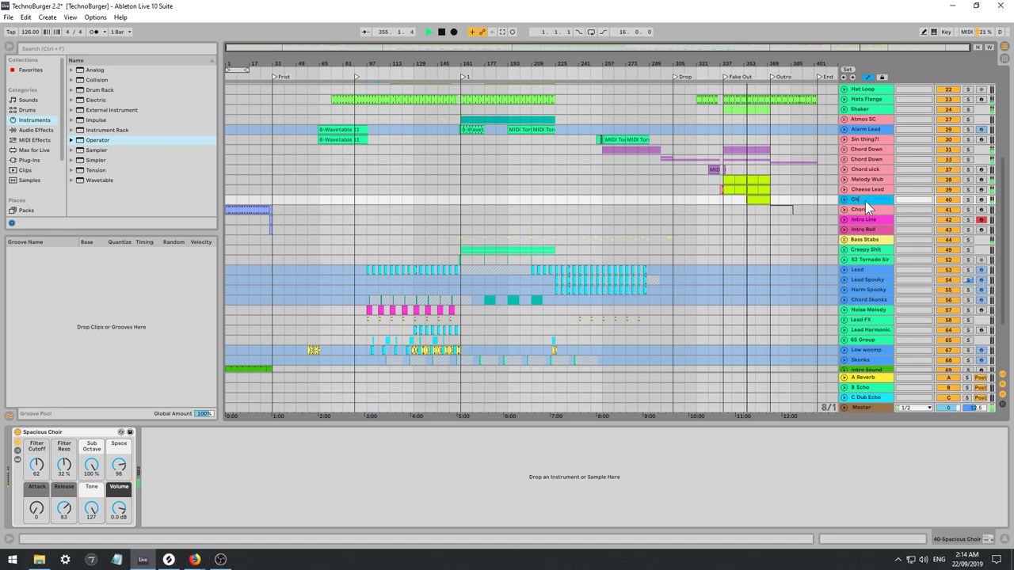
{"action": "type", "text": "oir"}
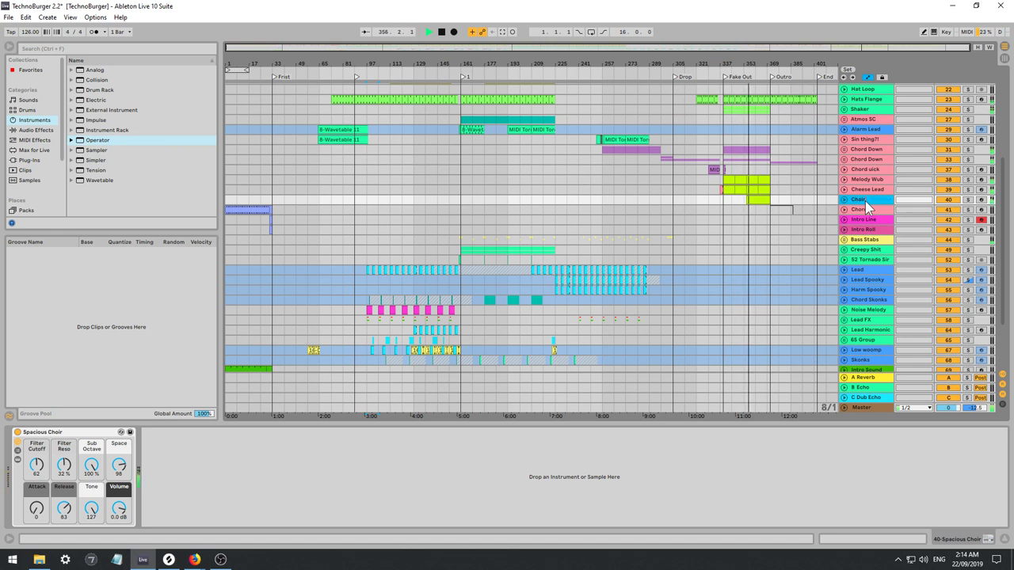
{"action": "key", "text": "Return"}
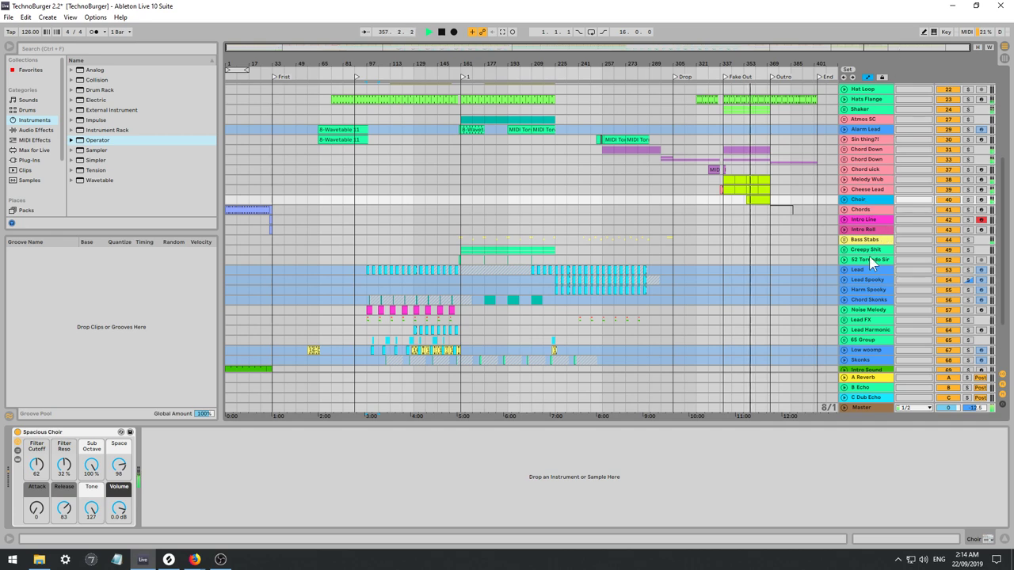
Scroll down to the 65 Group track, zoom the timeline and replay from bar 33.
{"action": "left_click", "coordinate": [870, 260]}
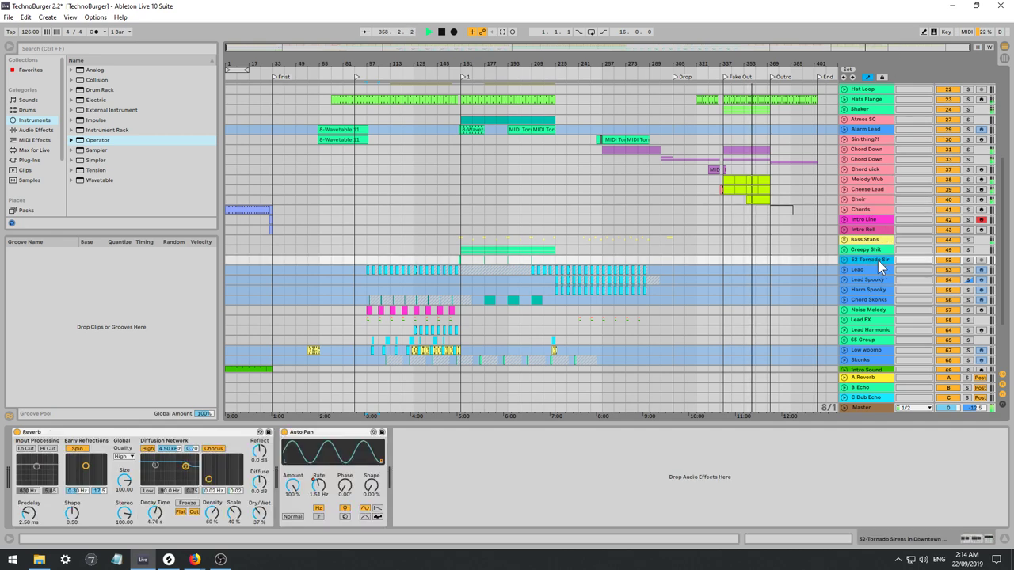
{"action": "scroll", "coordinate": [878, 260], "scroll_direction": "down", "scroll_amount": 3}
{"action": "left_click", "coordinate": [865, 289]}
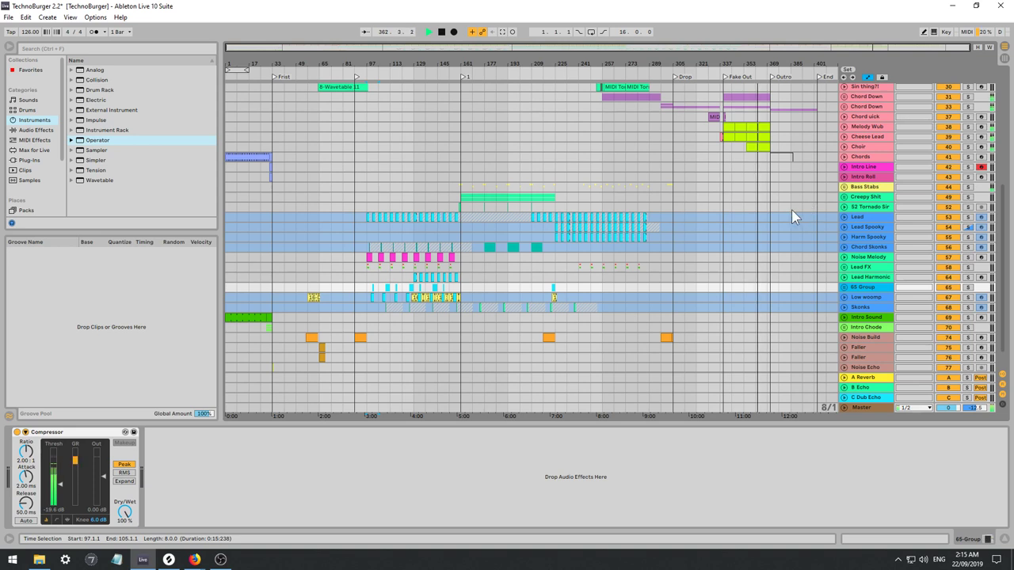
{"action": "key", "text": "alt+Tab"}
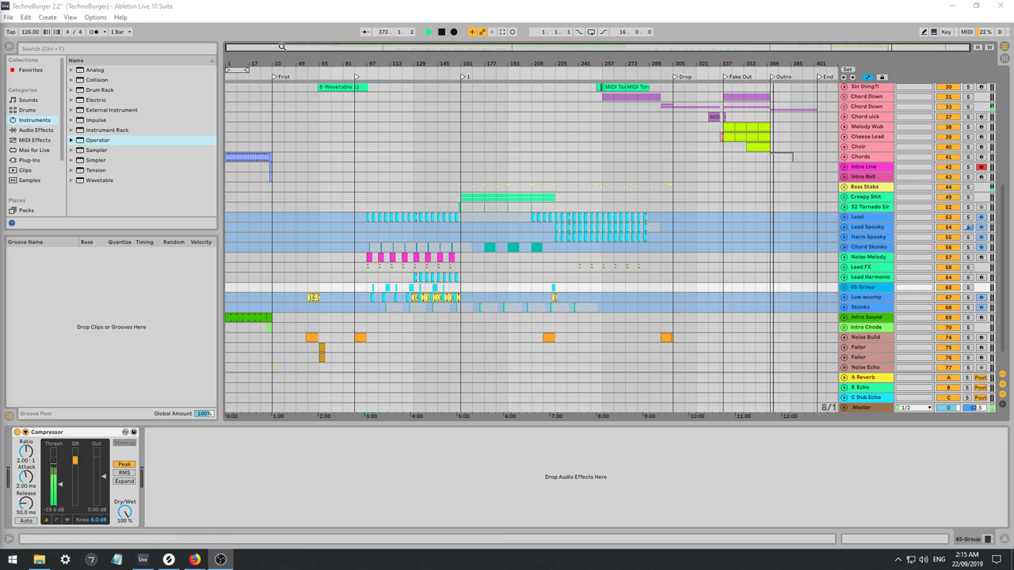
{"action": "key", "text": "space"}
{"action": "left_click_drag", "start_coordinate": [278, 49], "coordinate": [278, 71]}
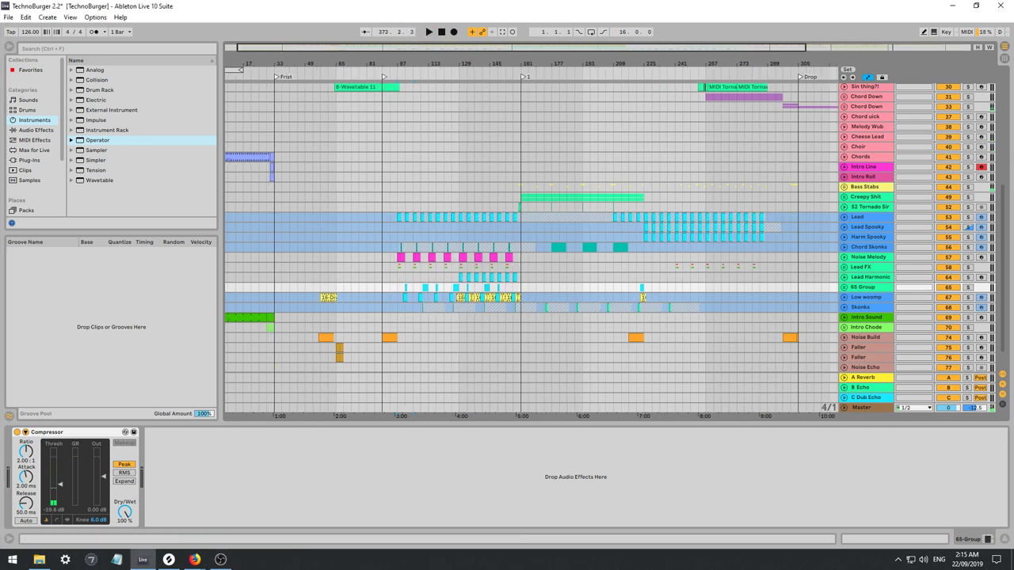
{"action": "key", "text": "alt+Tab"}
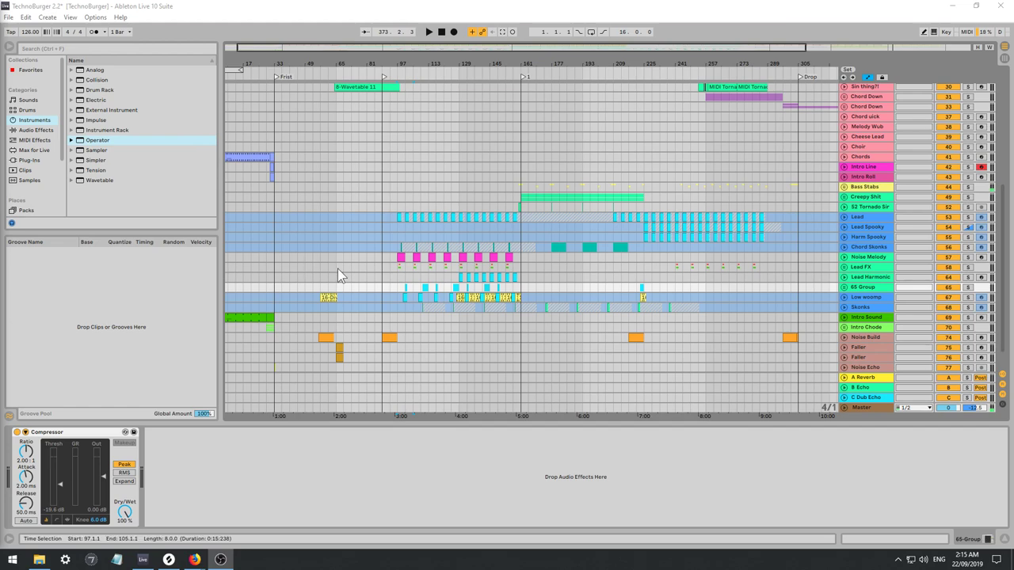
{"action": "left_click", "coordinate": [271, 287]}
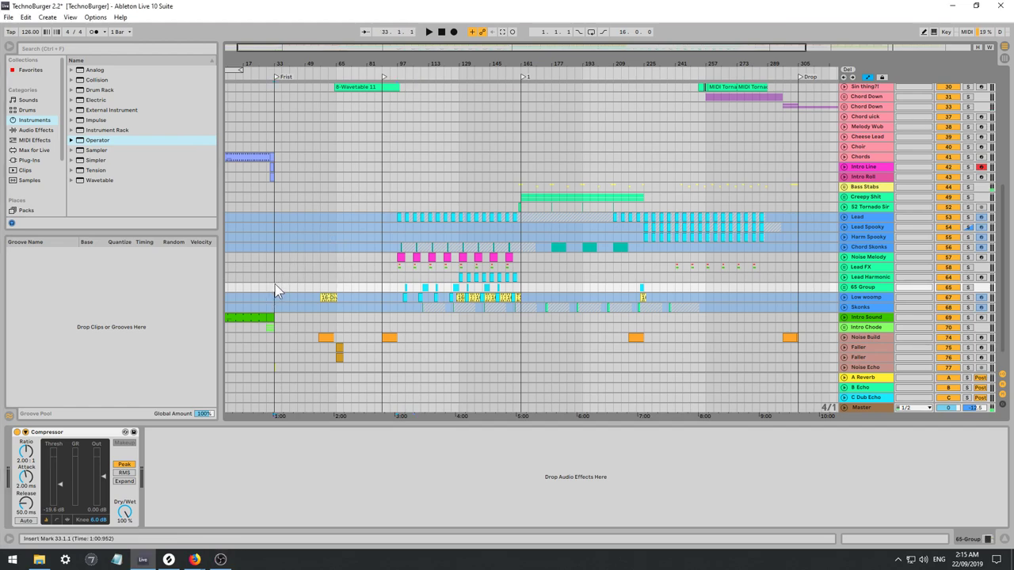
{"action": "key", "text": "space"}
Unfold the Bass Saw and Bass Mid Highs groups to reveal Bass 16ths.
{"action": "left_click_drag", "start_coordinate": [278, 46], "coordinate": [280, 116]}
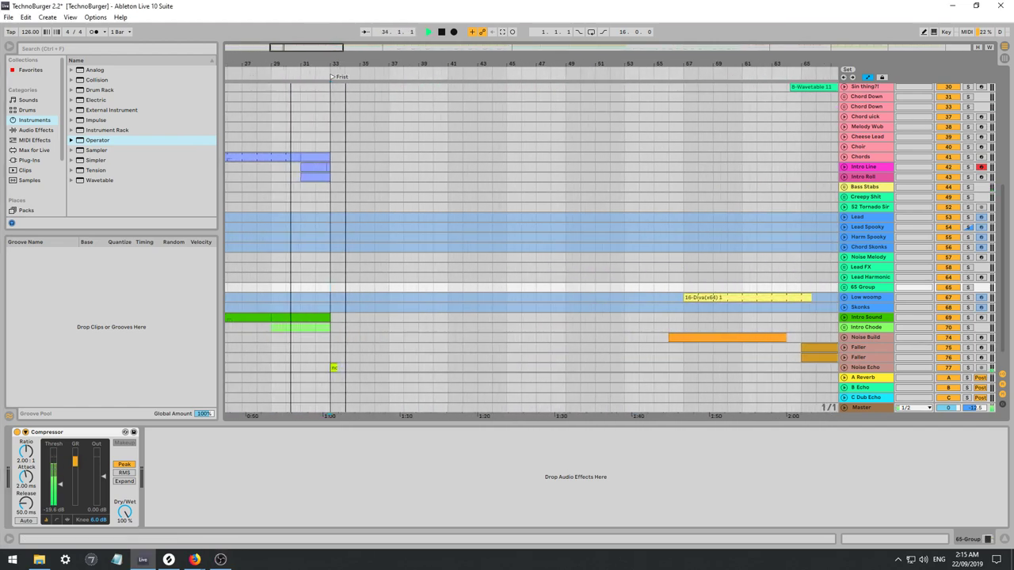
{"action": "scroll", "coordinate": [655, 263], "scroll_direction": "down", "scroll_amount": 1}
{"action": "scroll", "coordinate": [656, 263], "scroll_direction": "up", "scroll_amount": 10}
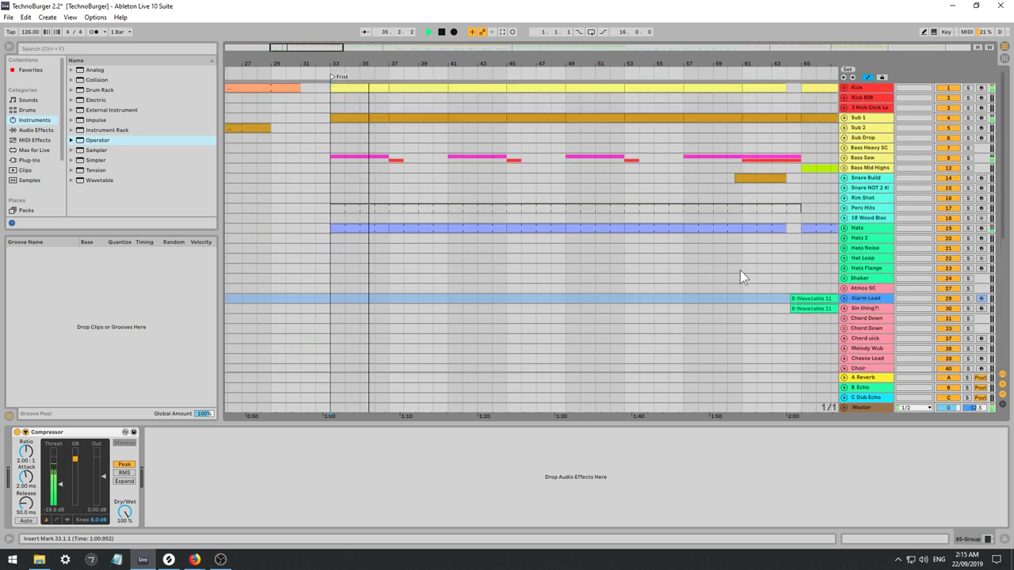
{"action": "left_click", "coordinate": [844, 168]}
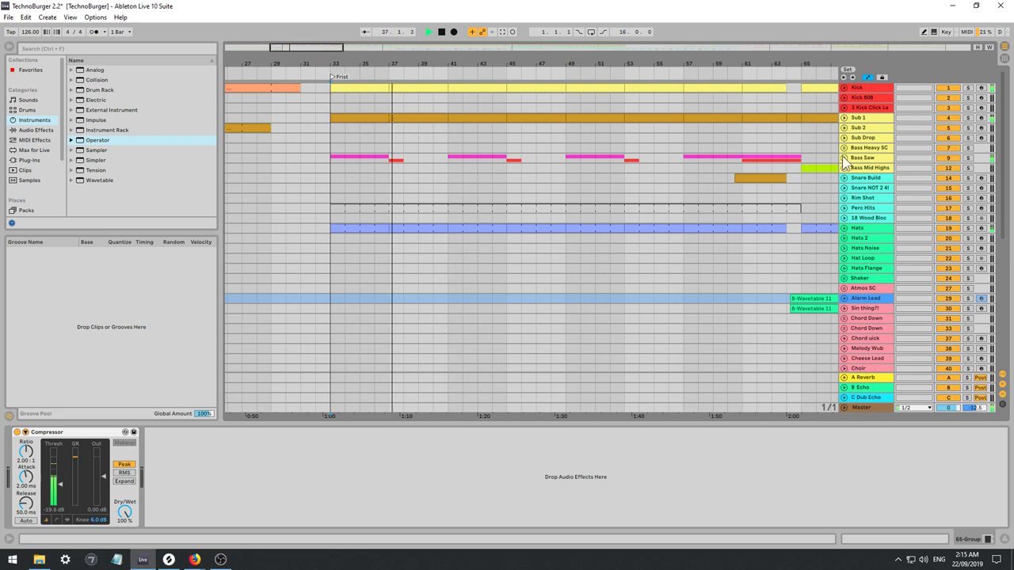
{"action": "left_click", "coordinate": [848, 158]}
{"action": "left_click", "coordinate": [843, 158]}
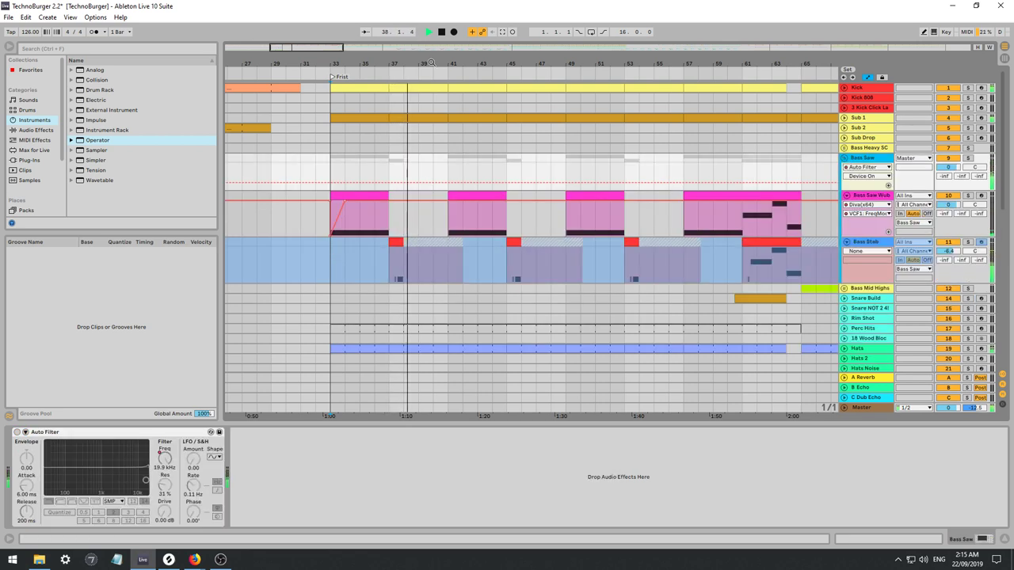
{"action": "left_click_drag", "start_coordinate": [343, 49], "coordinate": [378, 31]}
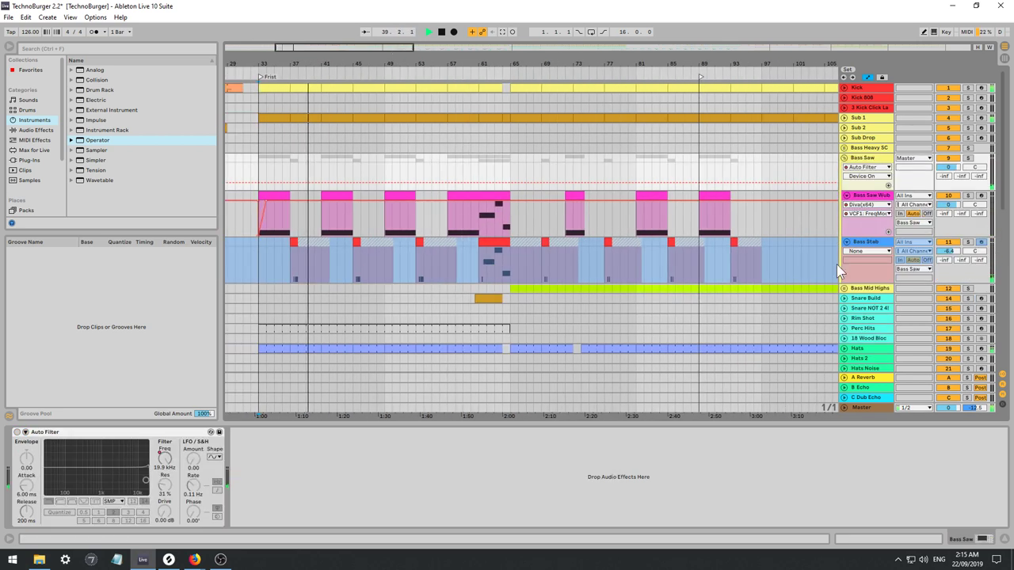
{"action": "left_click", "coordinate": [844, 288]}
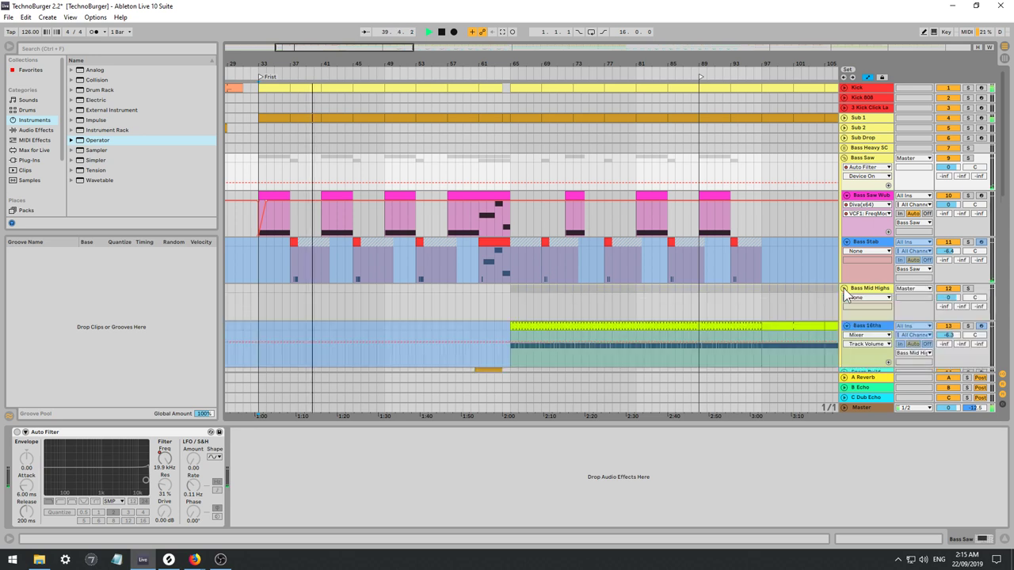
Unfreeze the Bass 16ths track after briefly soloing it, and play from bar 65.
{"action": "left_click", "coordinate": [509, 359]}
{"action": "left_click", "coordinate": [967, 326]}
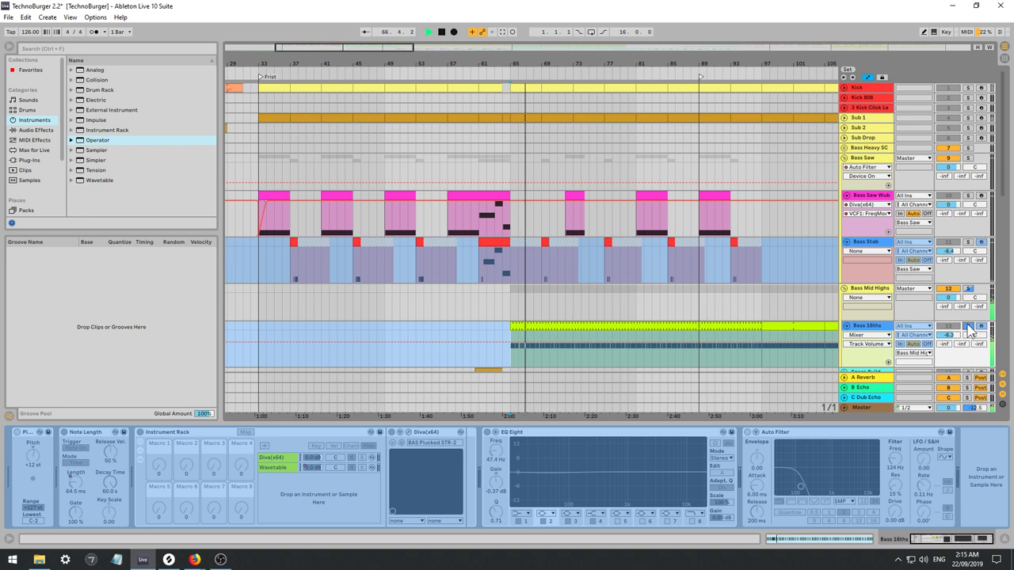
{"action": "left_click", "coordinate": [968, 326]}
{"action": "right_click", "coordinate": [876, 329]}
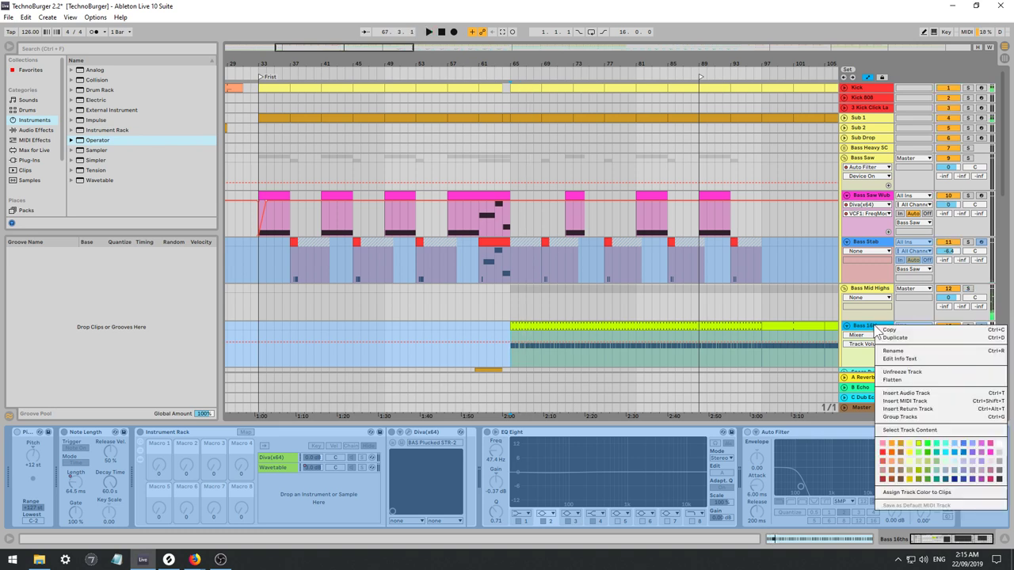
{"action": "left_click", "coordinate": [910, 372]}
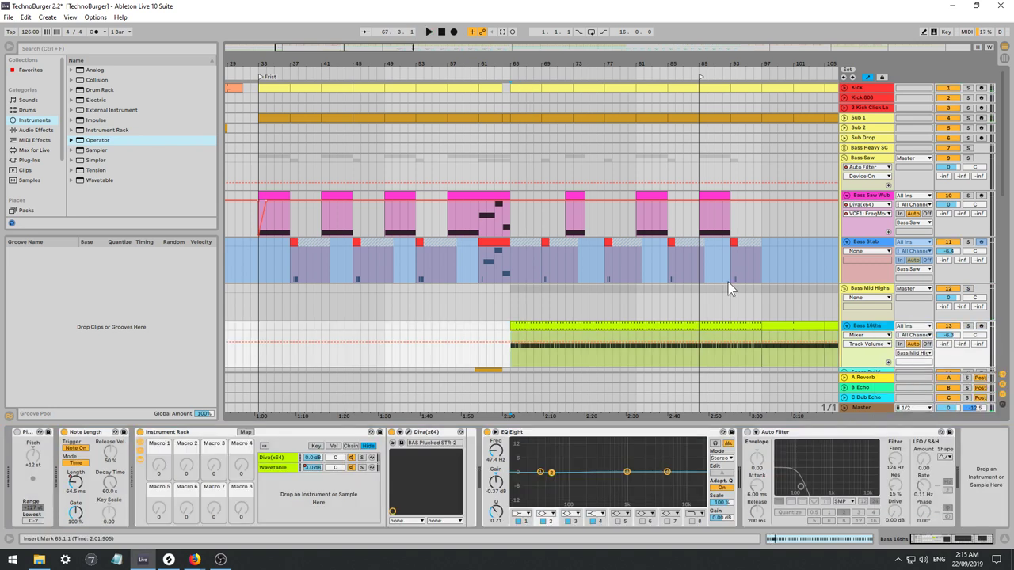
{"action": "left_click", "coordinate": [507, 369]}
{"action": "key", "text": "space"}
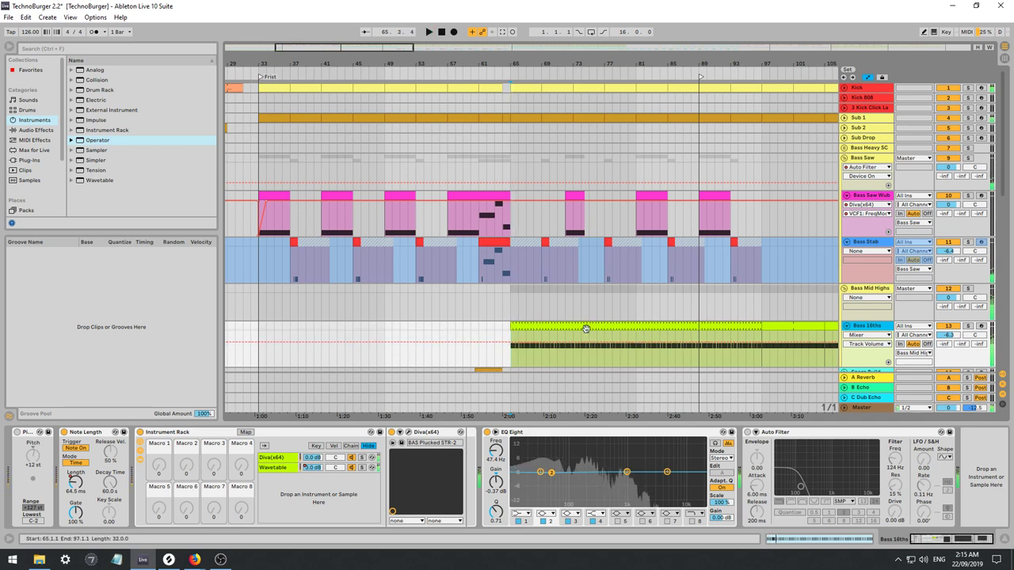
{"action": "double_click", "coordinate": [585, 328]}
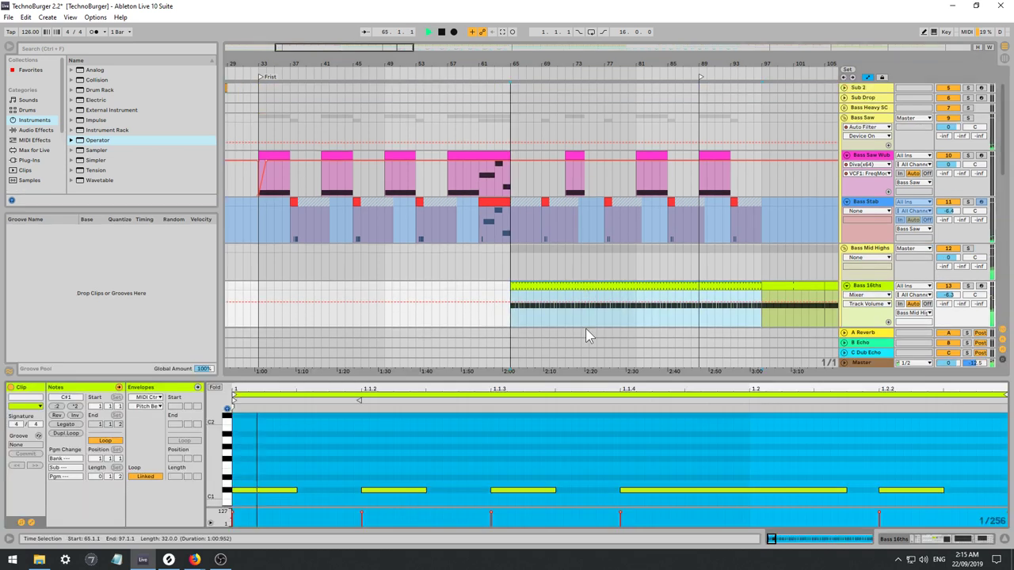
Set the clip loop length to 1 bar and lengthen the C#1 notes at 1.2.4 and 1.3.3.
{"action": "key", "text": "space"}
{"action": "left_click", "coordinate": [100, 476]}
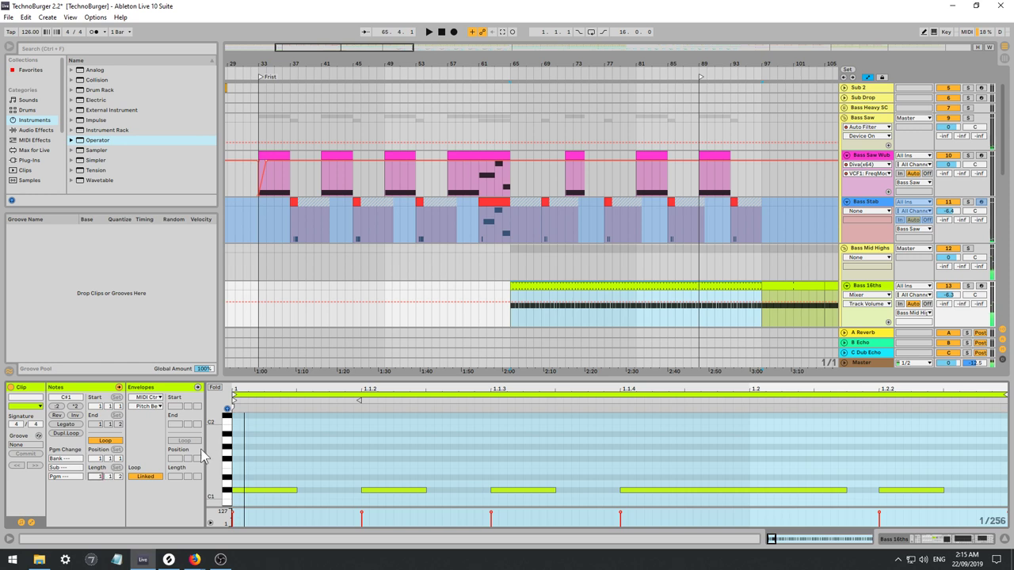
{"action": "type", "text": "1"}
{"action": "key", "text": "Return"}
{"action": "key", "text": "space"}
{"action": "left_click_drag", "start_coordinate": [783, 540], "coordinate": [783, 506]}
{"action": "left_click", "coordinate": [403, 455]}
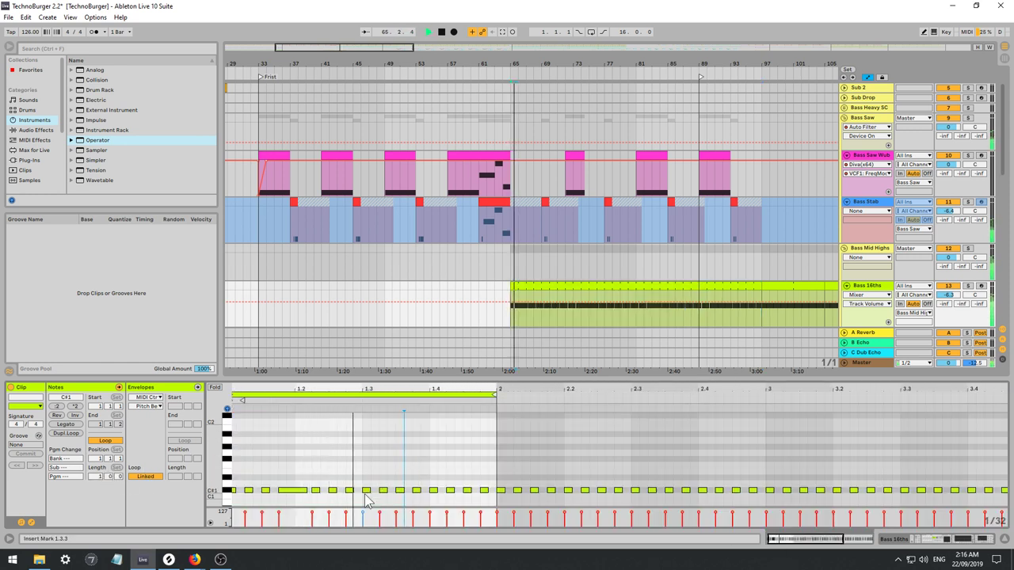
{"action": "mouse_move", "coordinate": [354, 490]}
{"action": "left_mouse_down"}
{"action": "mouse_move", "coordinate": [380, 490]}
{"action": "mouse_move", "coordinate": [369, 490]}
{"action": "left_mouse_up"}
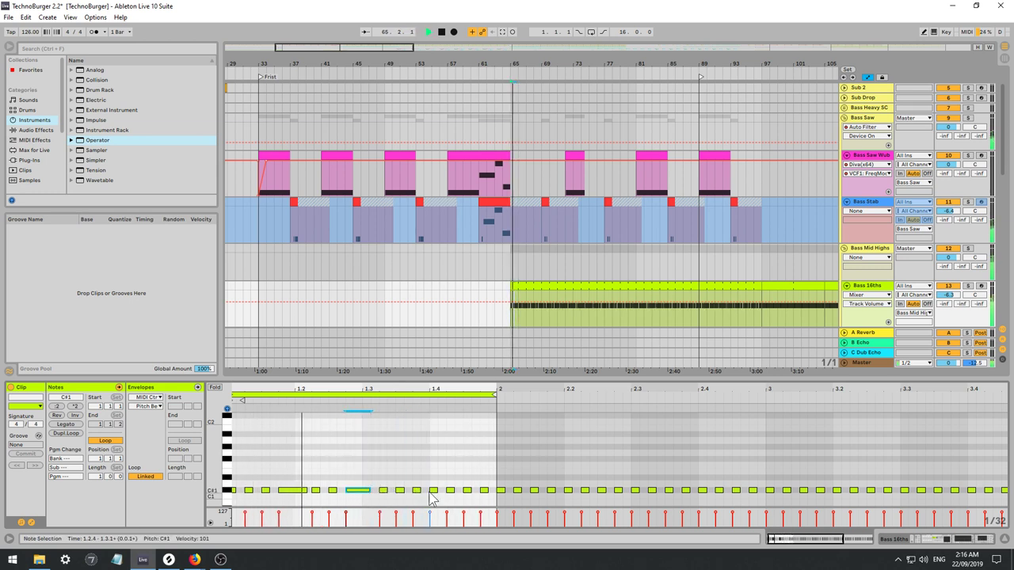
{"action": "left_click_drag", "start_coordinate": [357, 491], "coordinate": [341, 489]}
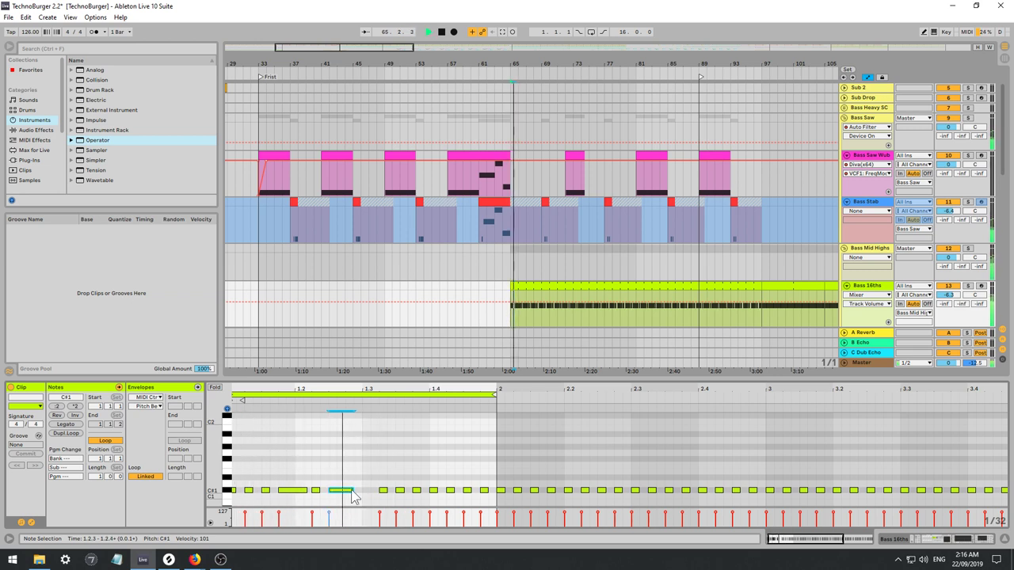
{"action": "left_click_drag", "start_coordinate": [347, 491], "coordinate": [358, 491]}
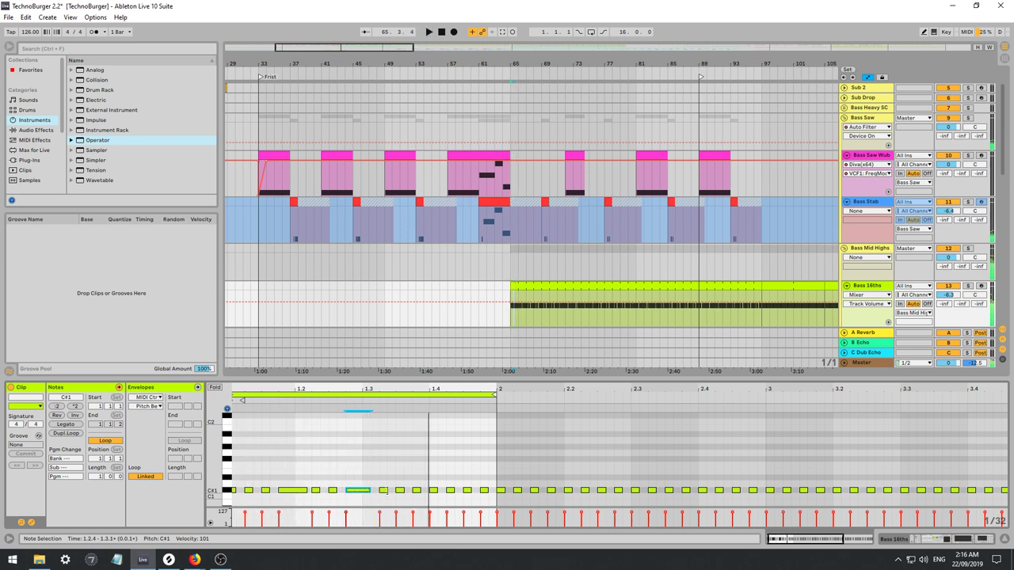
{"action": "key", "text": "space"}
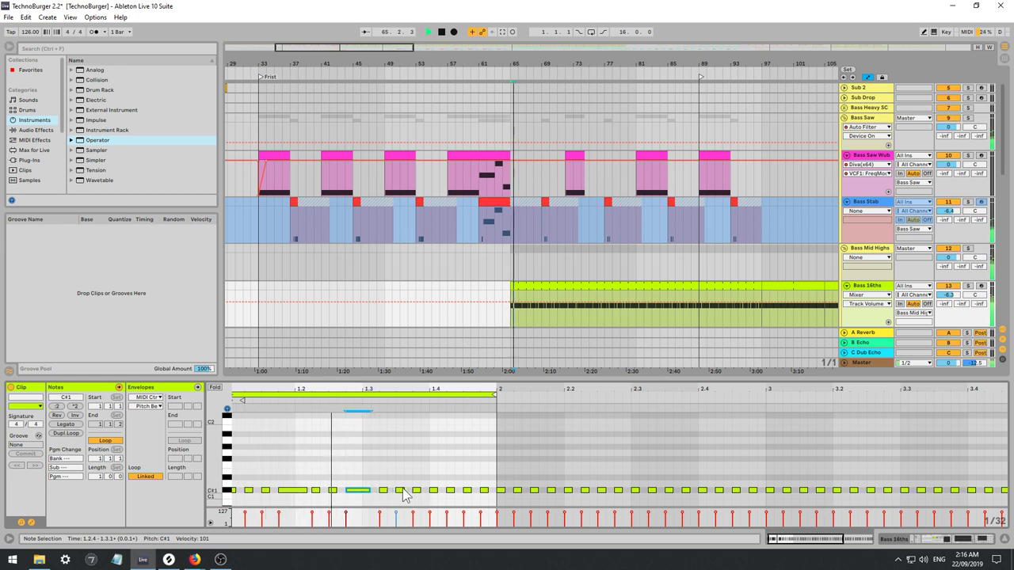
{"action": "left_click_drag", "start_coordinate": [404, 490], "coordinate": [490, 491]}
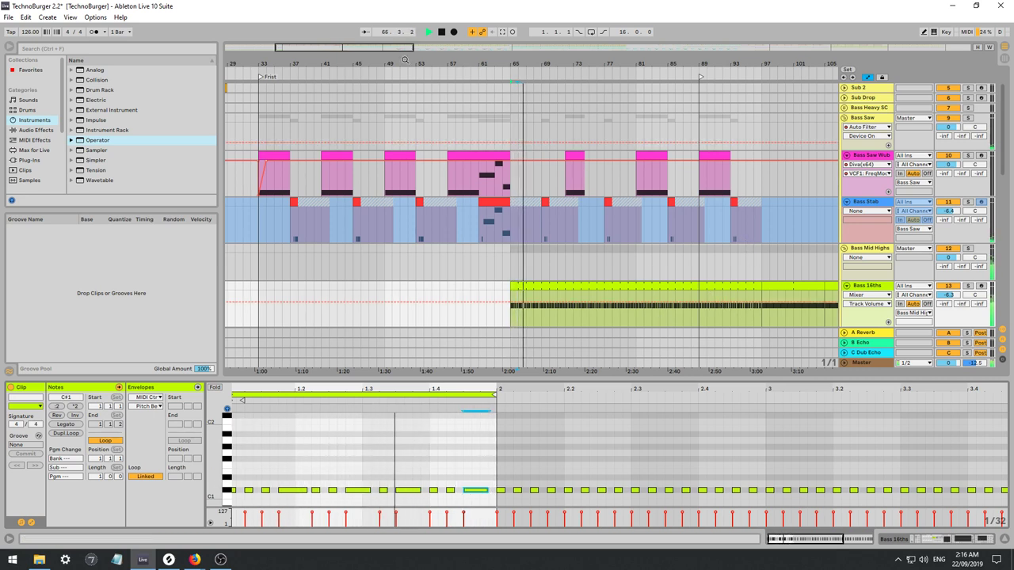
Loop playback from bar 65 and soften the velocities of the opening C#1 notes.
{"action": "left_click_drag", "start_coordinate": [520, 71], "coordinate": [571, 70]}
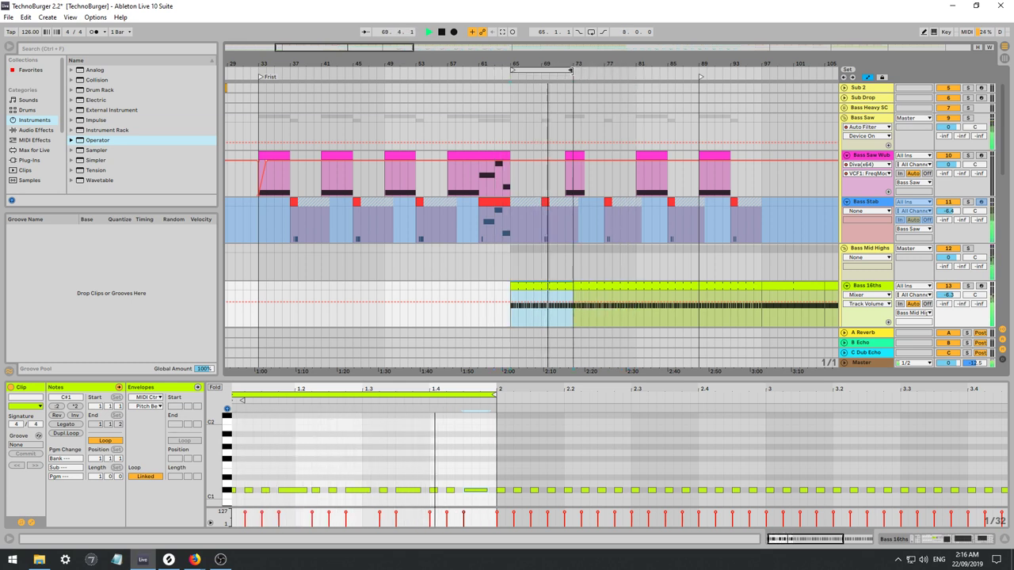
{"action": "left_click", "coordinate": [590, 31]}
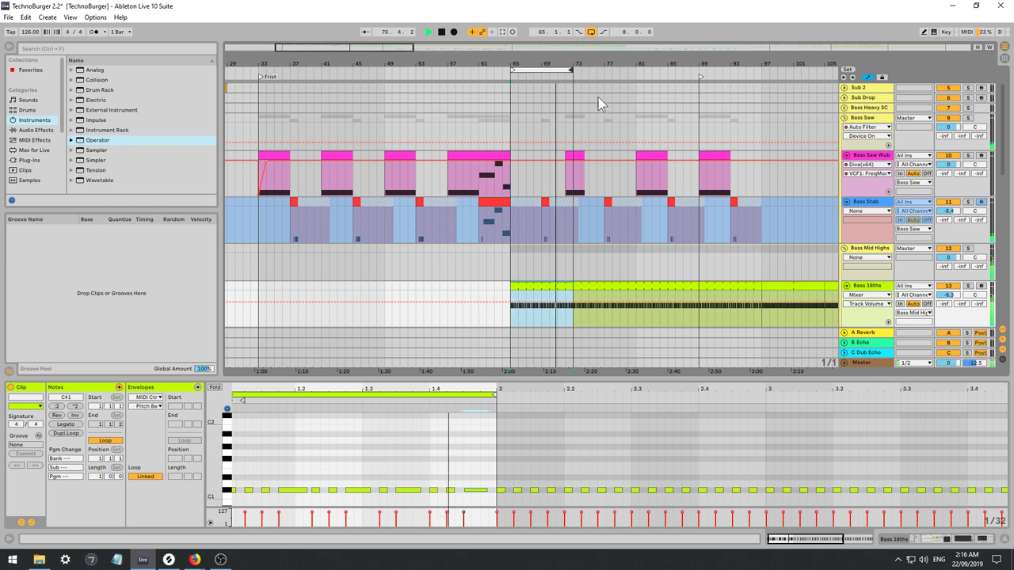
{"action": "left_click", "coordinate": [477, 470]}
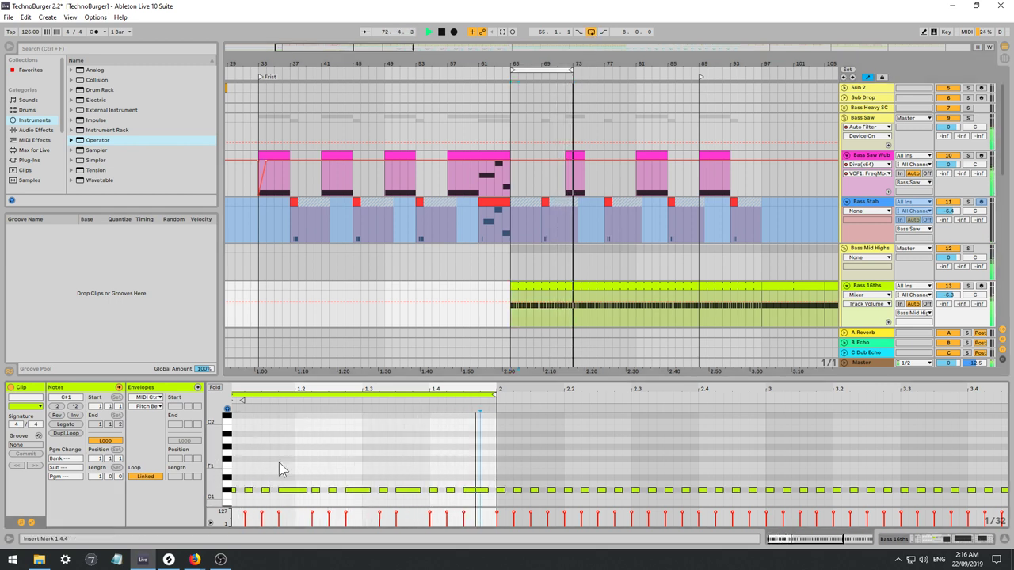
{"action": "left_click_drag", "start_coordinate": [289, 389], "coordinate": [295, 379]}
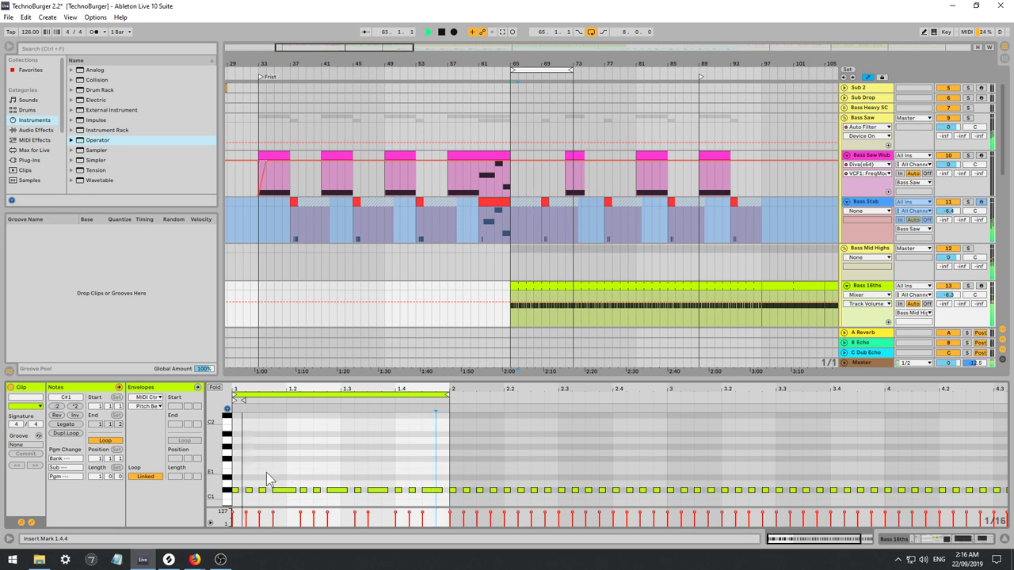
{"action": "left_click", "coordinate": [249, 484]}
{"action": "left_click_drag", "start_coordinate": [250, 479], "coordinate": [235, 492]}
{"action": "key", "text": "ctrl+d"}
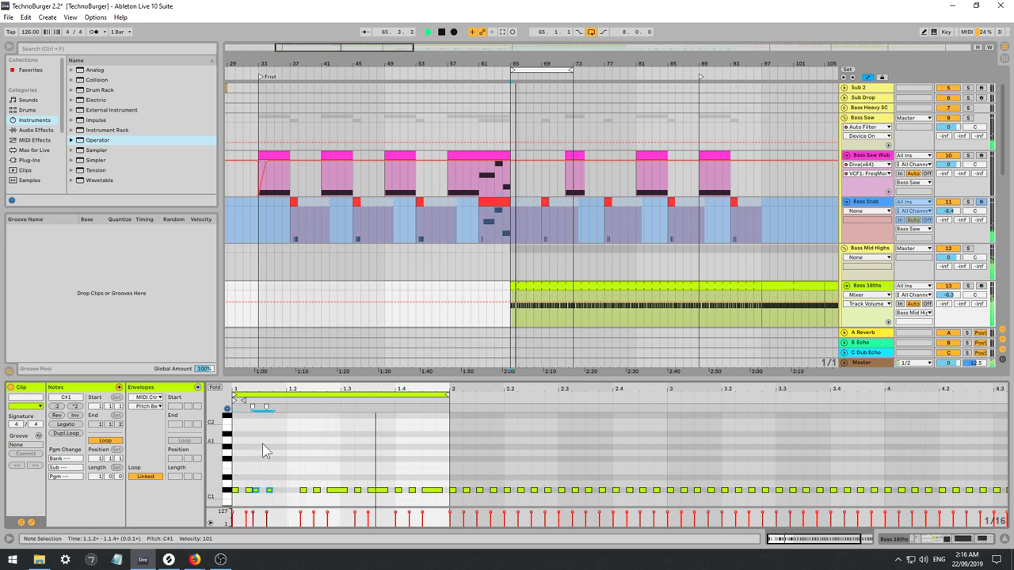
{"action": "key", "text": "ctrl+z"}
{"action": "key", "text": "space"}
{"action": "left_click", "coordinate": [269, 491]}
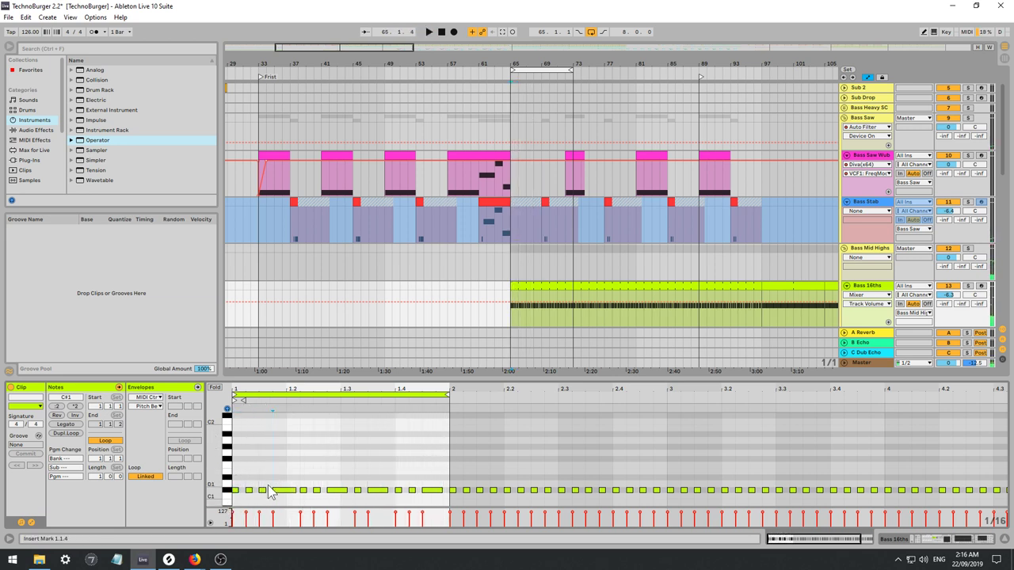
{"action": "left_click", "coordinate": [262, 490]}
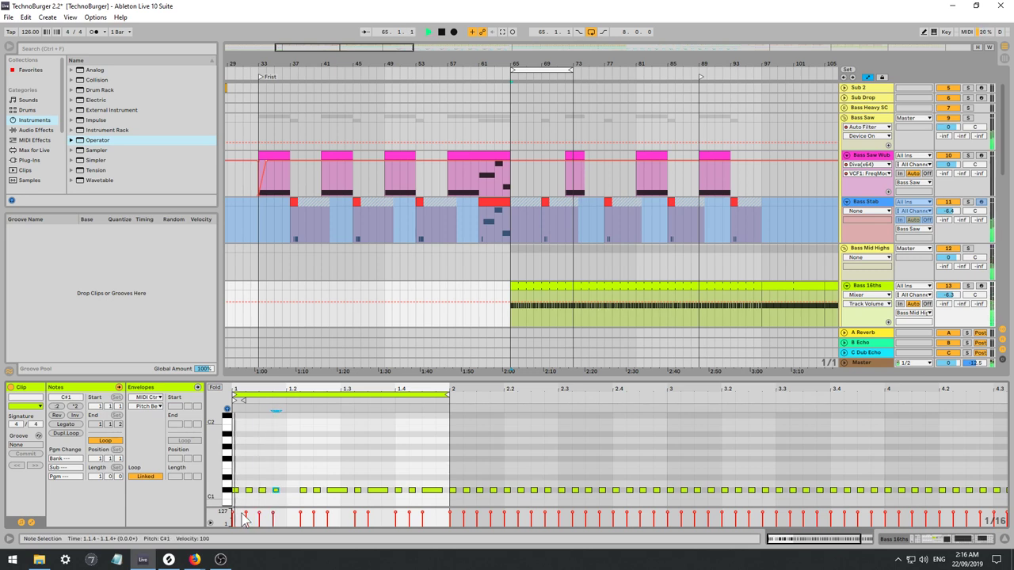
{"action": "left_click", "coordinate": [236, 490]}
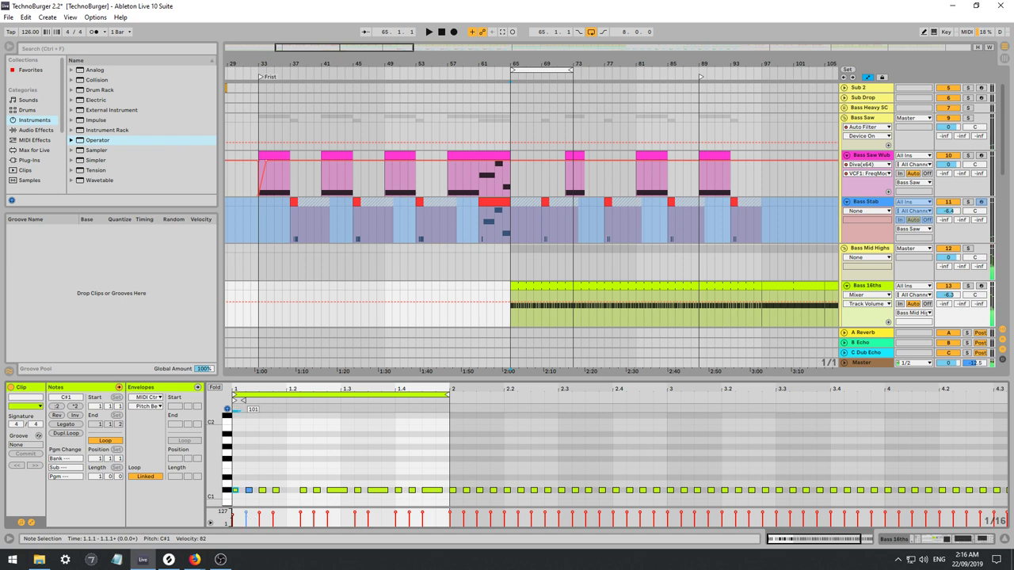
{"action": "mouse_move", "coordinate": [246, 522]}
{"action": "left_mouse_down"}
{"action": "mouse_move", "coordinate": [273, 517]}
{"action": "mouse_move", "coordinate": [245, 474]}
{"action": "mouse_move", "coordinate": [214, 468]}
{"action": "left_mouse_up"}
Duplicate the first four C#1 notes to fill the bar, then solo Bass 16ths.
{"action": "key", "text": "ctrl+d"}
{"action": "key", "text": "ctrl+d"}
{"action": "key", "text": "ctrl+z"}
{"action": "key", "text": "ctrl+z"}
{"action": "left_click_drag", "start_coordinate": [282, 469], "coordinate": [214, 506]}
{"action": "key", "text": "ctrl+d"}
{"action": "key", "text": "ctrl+z"}
{"action": "left_click_drag", "start_coordinate": [285, 475], "coordinate": [209, 499]}
{"action": "key", "text": "ctrl+d"}
{"action": "key", "text": "ctrl+d"}
{"action": "key", "text": "ctrl+d"}
{"action": "key", "text": "space"}
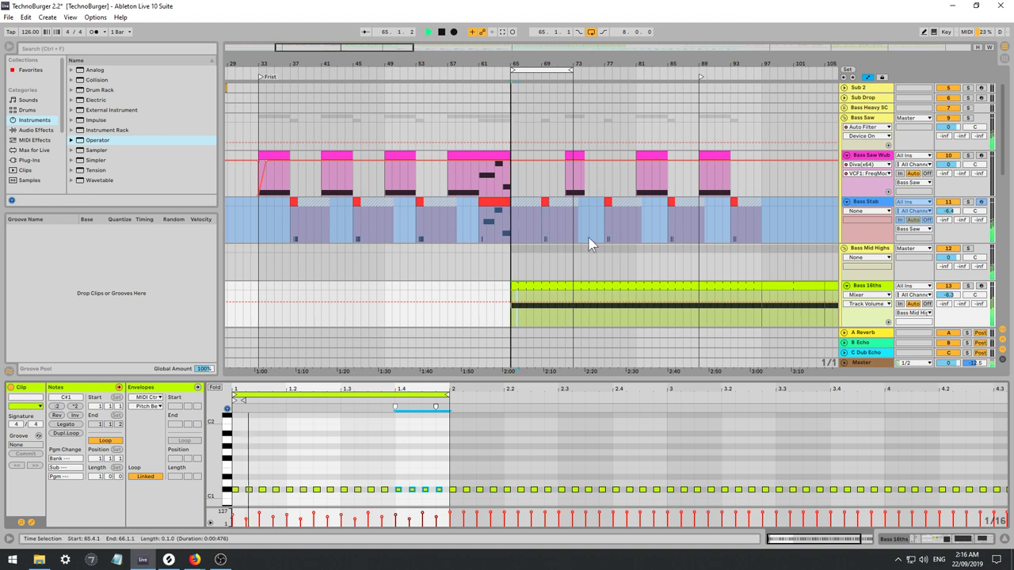
{"action": "left_click", "coordinate": [969, 286]}
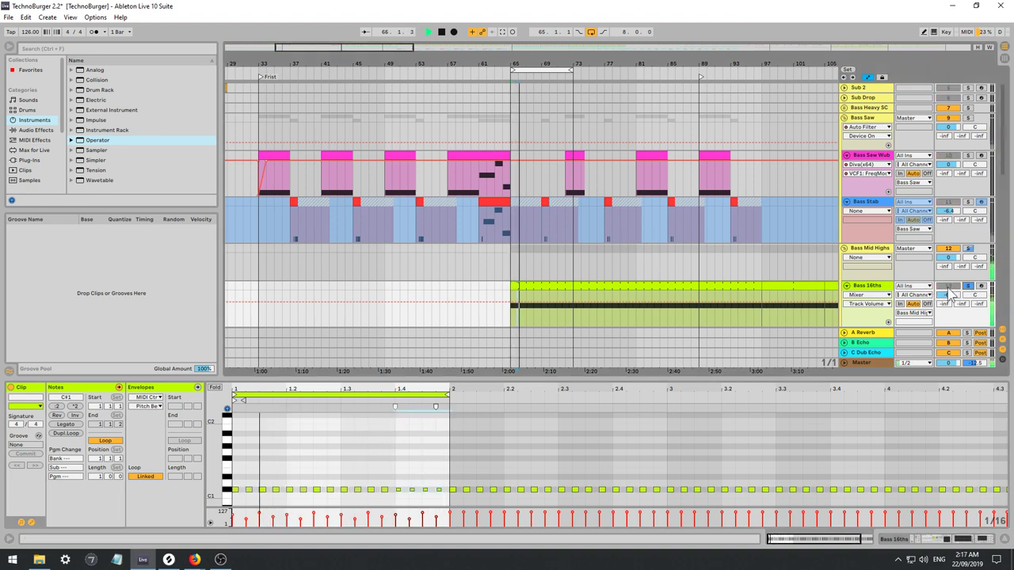
{"action": "double_click", "coordinate": [870, 287]}
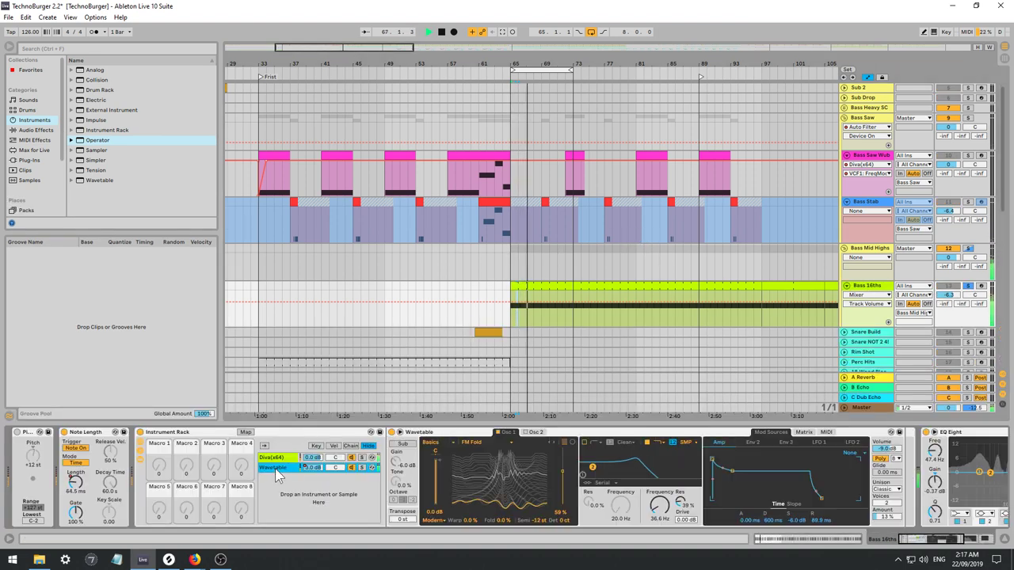
In the Diva chain, make EQ Eight band 1 a low cut set near 42.6 Hz.
{"action": "left_click", "coordinate": [272, 467]}
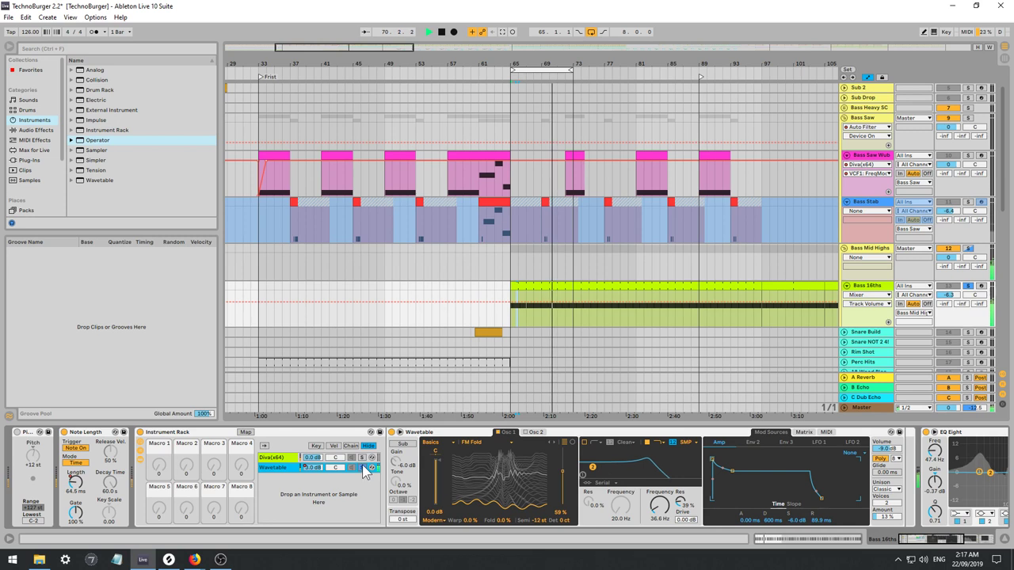
{"action": "left_click", "coordinate": [369, 459]}
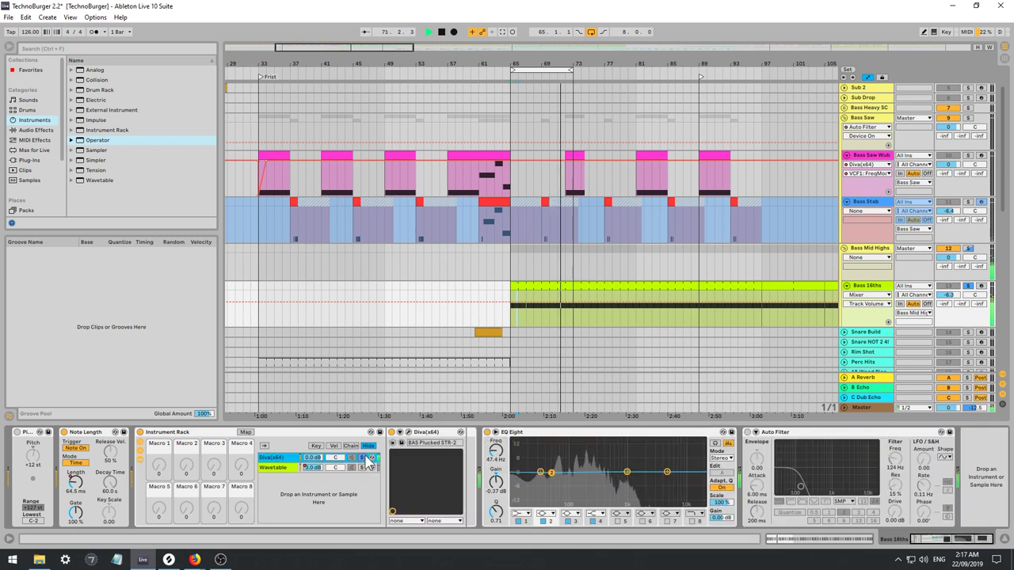
{"action": "left_click", "coordinate": [416, 451]}
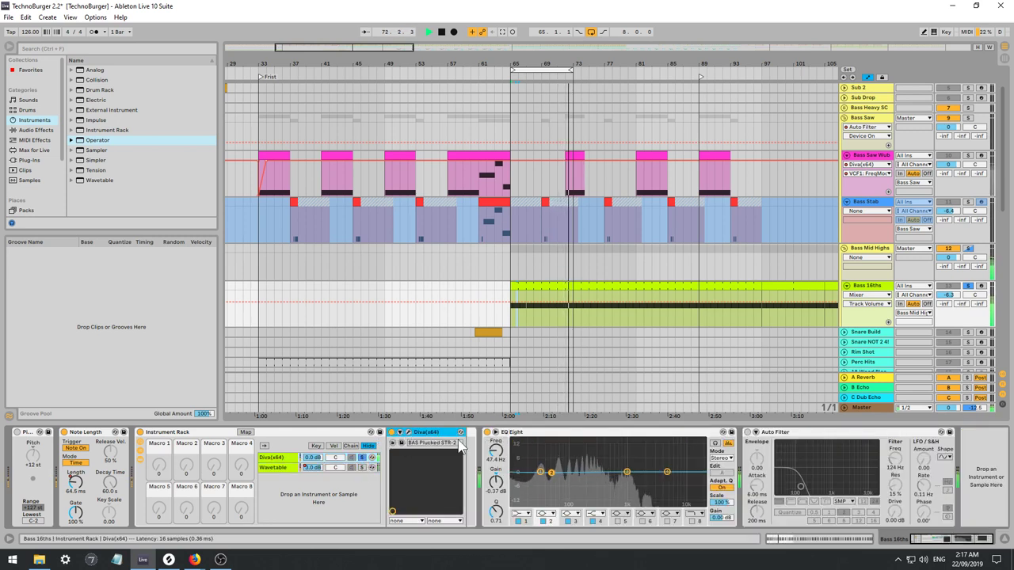
{"action": "left_click", "coordinate": [538, 477]}
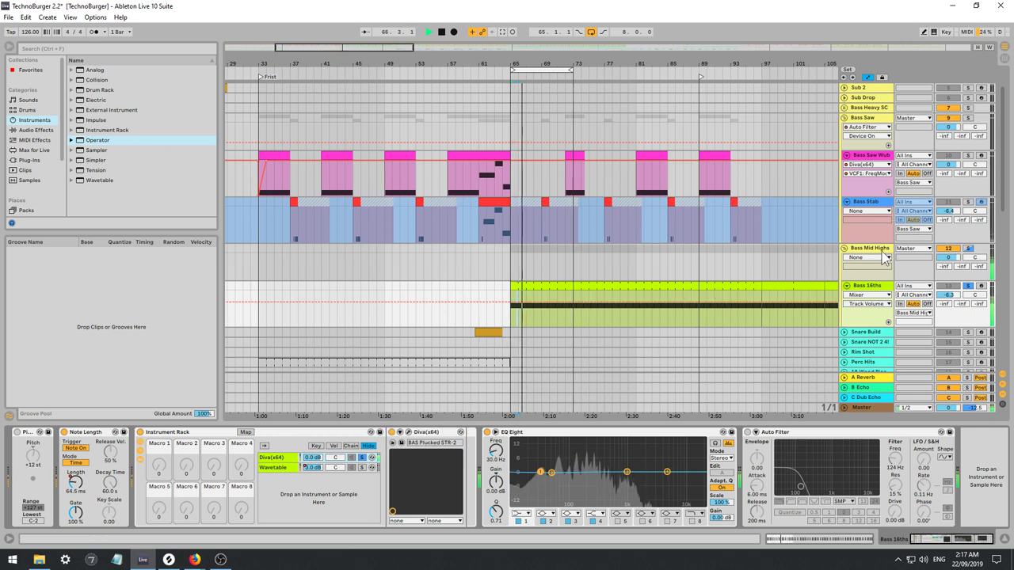
{"action": "left_click", "coordinate": [874, 271]}
{"action": "left_click", "coordinate": [870, 286]}
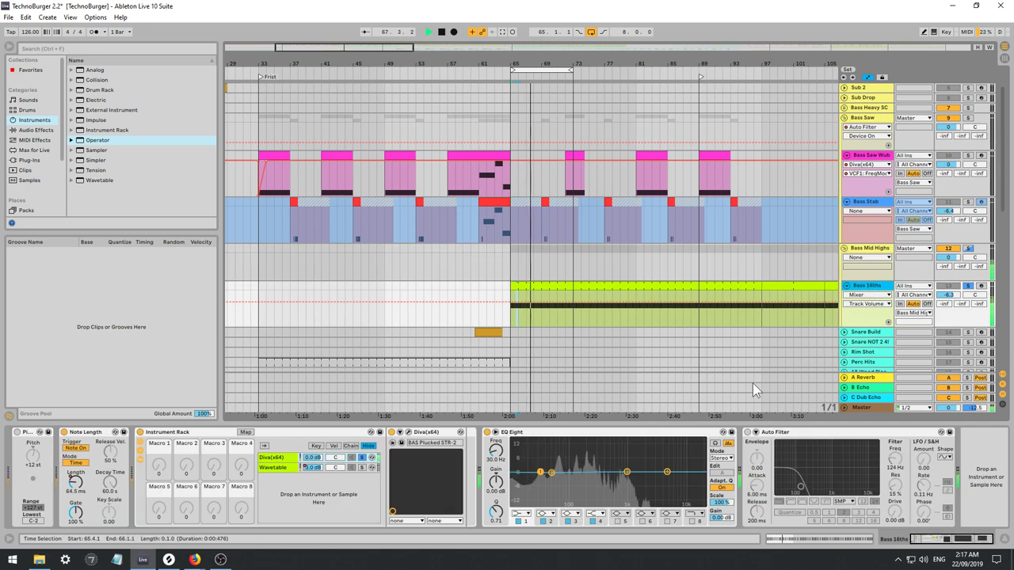
{"action": "left_click", "coordinate": [520, 514]}
{"action": "left_click", "coordinate": [518, 457]}
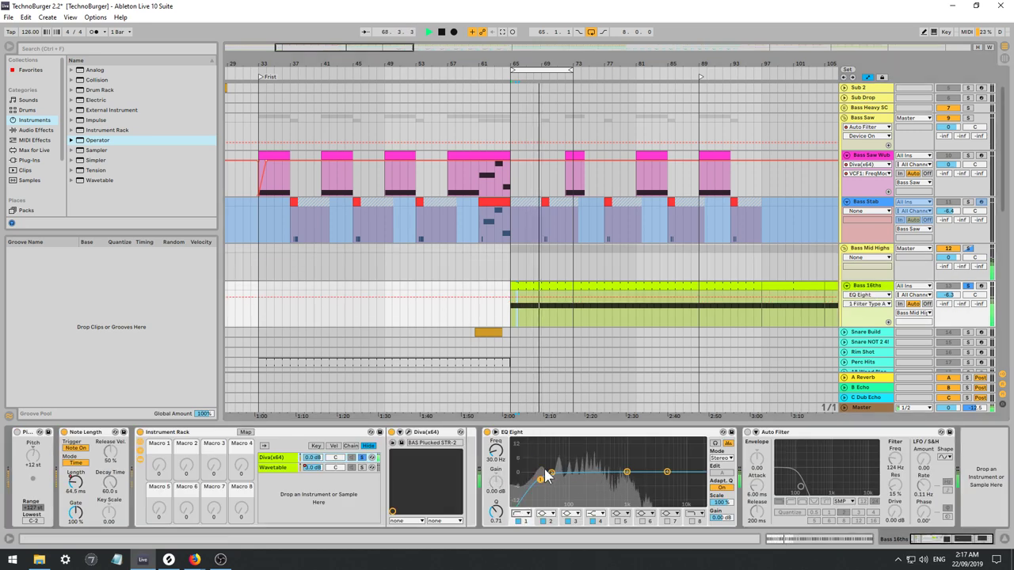
{"action": "left_click_drag", "start_coordinate": [541, 473], "coordinate": [549, 488]}
Lower Diva's cutoff and emphasis, set ENV1 decay 63 and release 34, and adjust ENV2 release.
{"action": "left_click", "coordinate": [409, 433]}
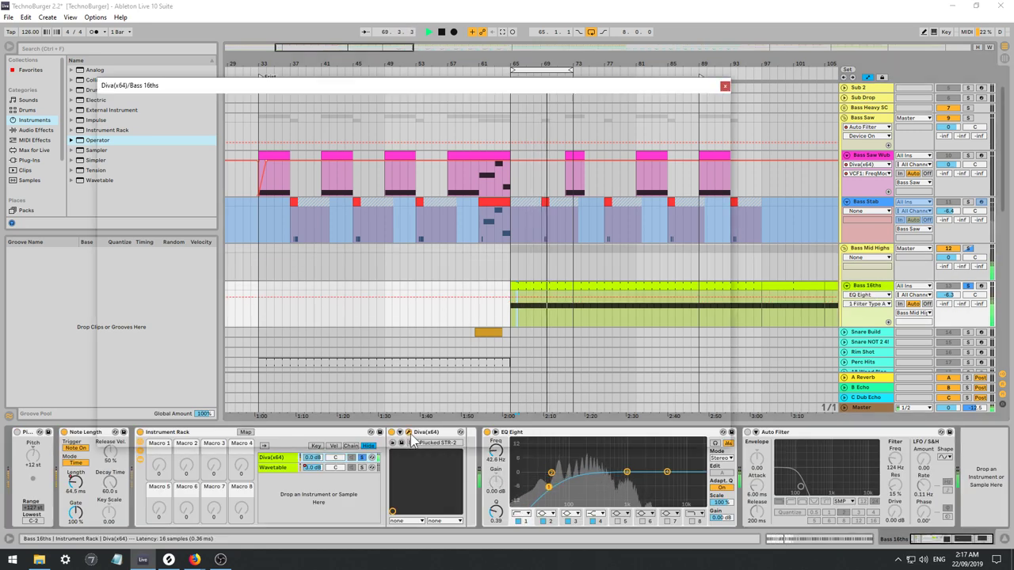
{"action": "mouse_move", "coordinate": [480, 152]}
{"action": "left_mouse_down"}
{"action": "mouse_move", "coordinate": [482, 143]}
{"action": "mouse_move", "coordinate": [471, 170]}
{"action": "mouse_move", "coordinate": [467, 151]}
{"action": "left_mouse_up"}
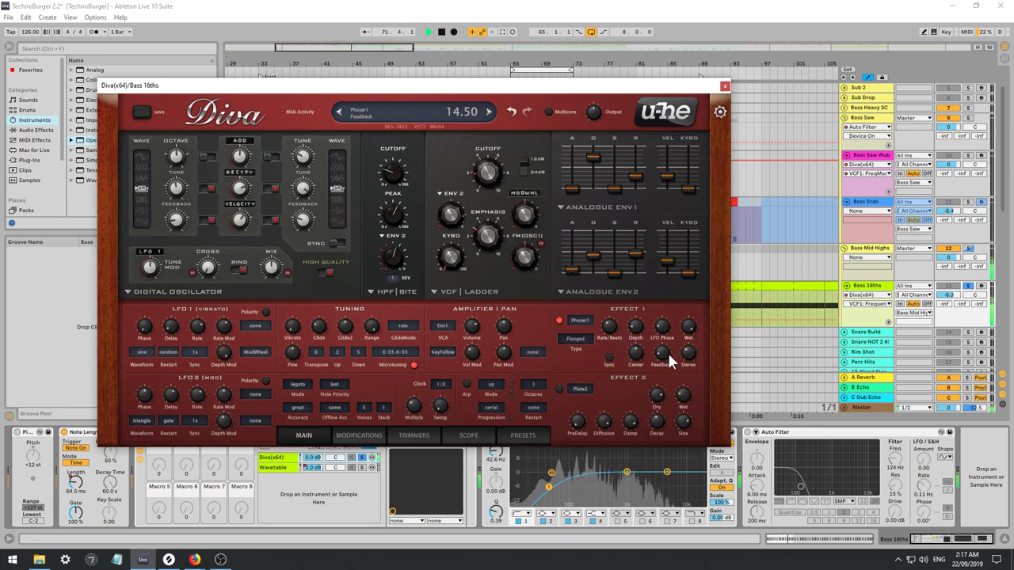
{"action": "mouse_move", "coordinate": [489, 236]}
{"action": "left_mouse_down"}
{"action": "mouse_move", "coordinate": [487, 251]}
{"action": "mouse_move", "coordinate": [487, 241]}
{"action": "left_mouse_up"}
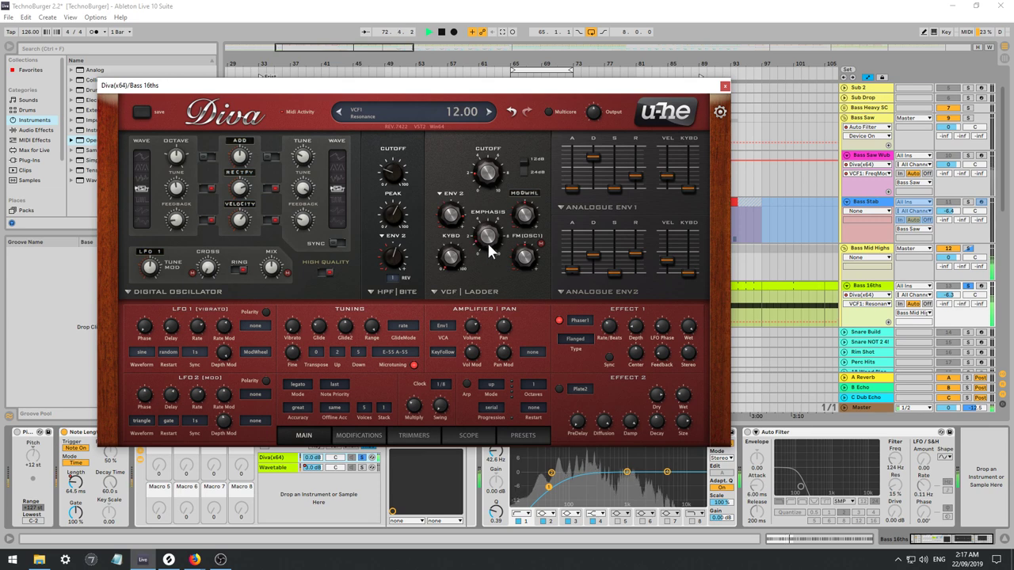
{"action": "left_click_drag", "start_coordinate": [488, 164], "coordinate": [485, 182]}
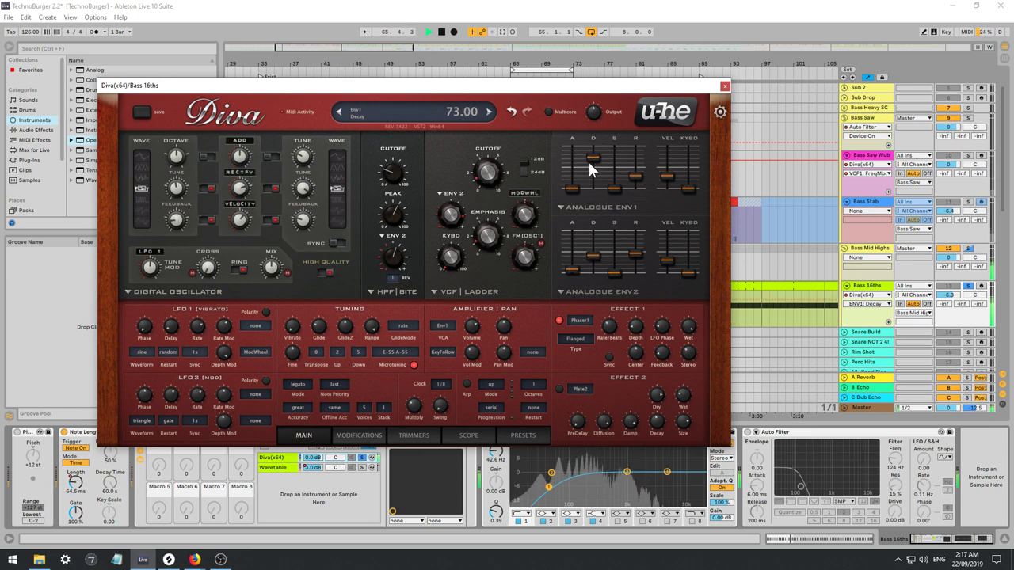
{"action": "mouse_move", "coordinate": [588, 159]}
{"action": "left_mouse_down"}
{"action": "mouse_move", "coordinate": [592, 188]}
{"action": "mouse_move", "coordinate": [591, 170]}
{"action": "left_mouse_up"}
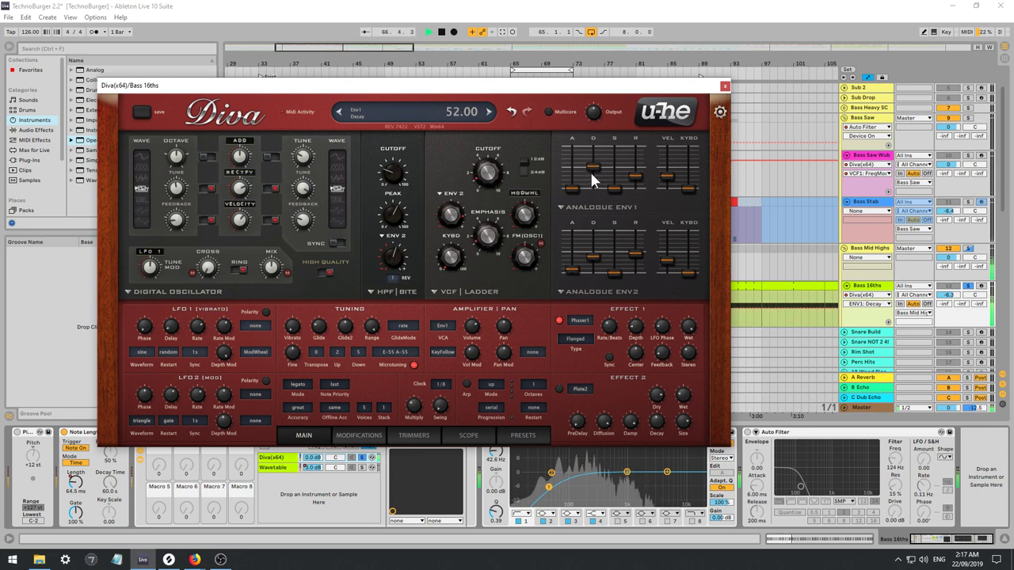
{"action": "mouse_move", "coordinate": [635, 234]}
{"action": "left_mouse_down"}
{"action": "mouse_move", "coordinate": [634, 254]}
{"action": "mouse_move", "coordinate": [633, 233]}
{"action": "left_mouse_up"}
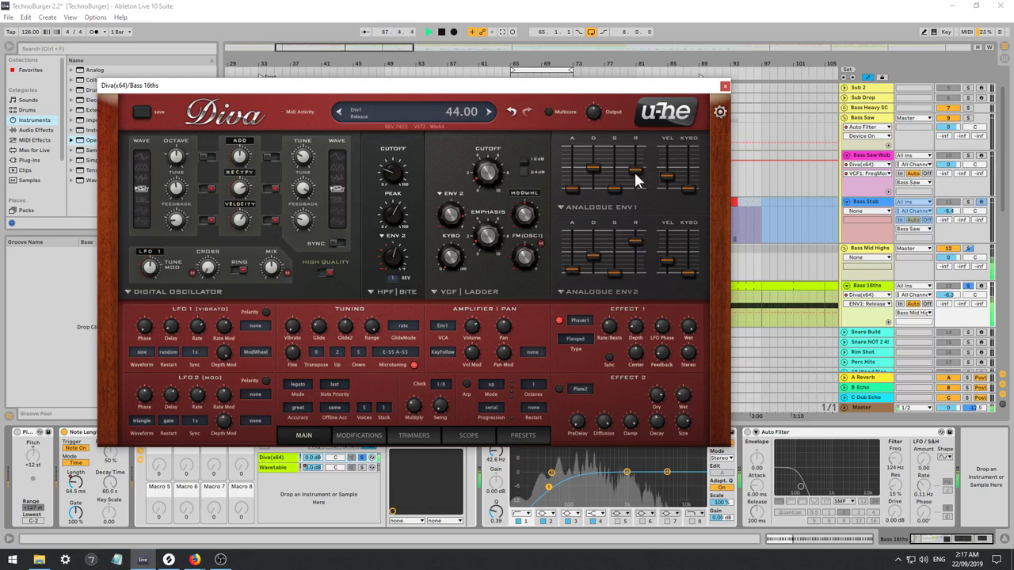
{"action": "left_click_drag", "start_coordinate": [639, 175], "coordinate": [635, 196]}
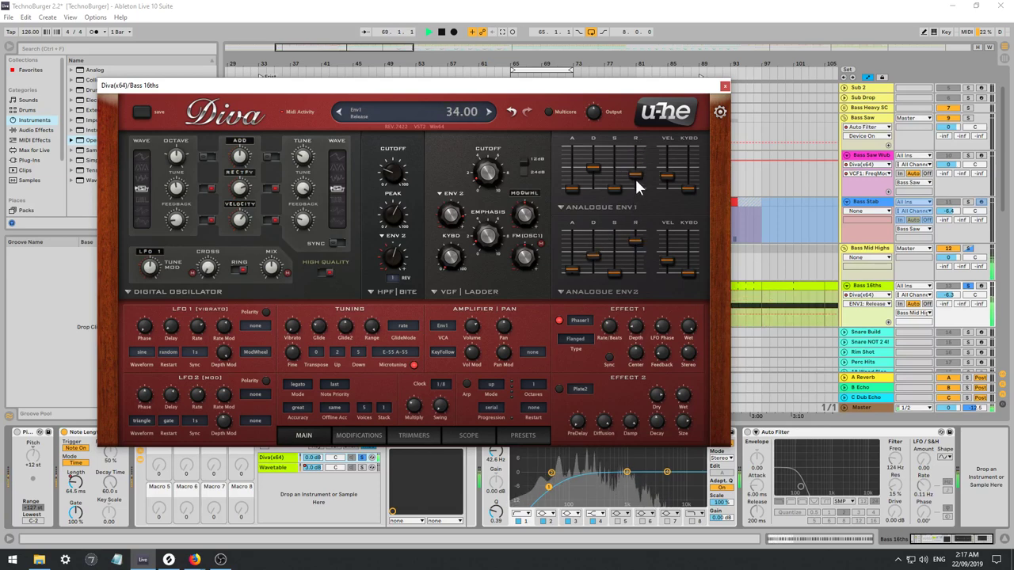
{"action": "left_click_drag", "start_coordinate": [591, 169], "coordinate": [589, 160]}
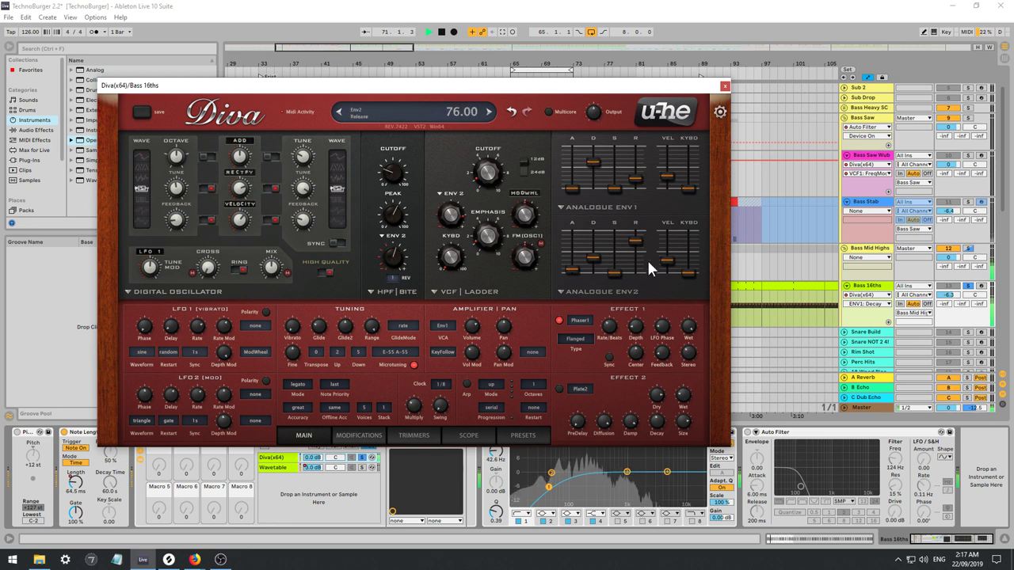
{"action": "scroll", "coordinate": [872, 254], "scroll_direction": "up", "scroll_amount": 3}
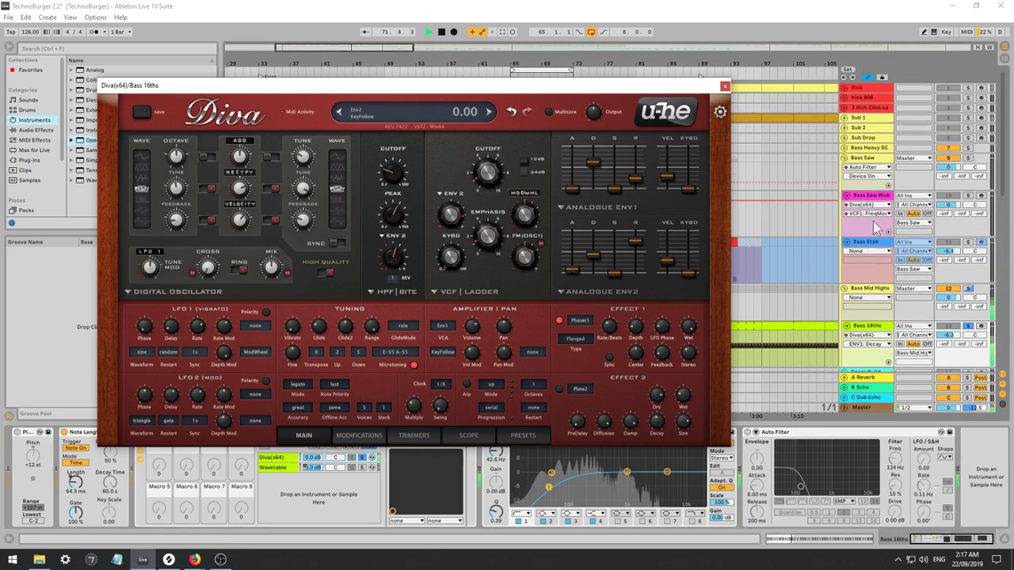
Reselect Bass 16ths via the bass tracks and reopen its Diva patch 'BAS Plucked STR-2'.
{"action": "left_click", "coordinate": [855, 174]}
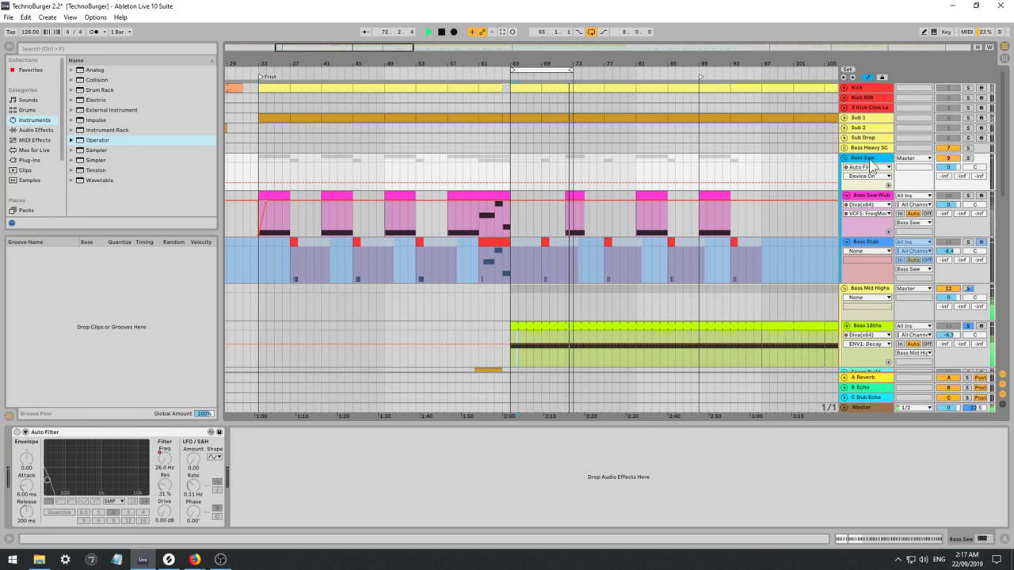
{"action": "left_click", "coordinate": [877, 246]}
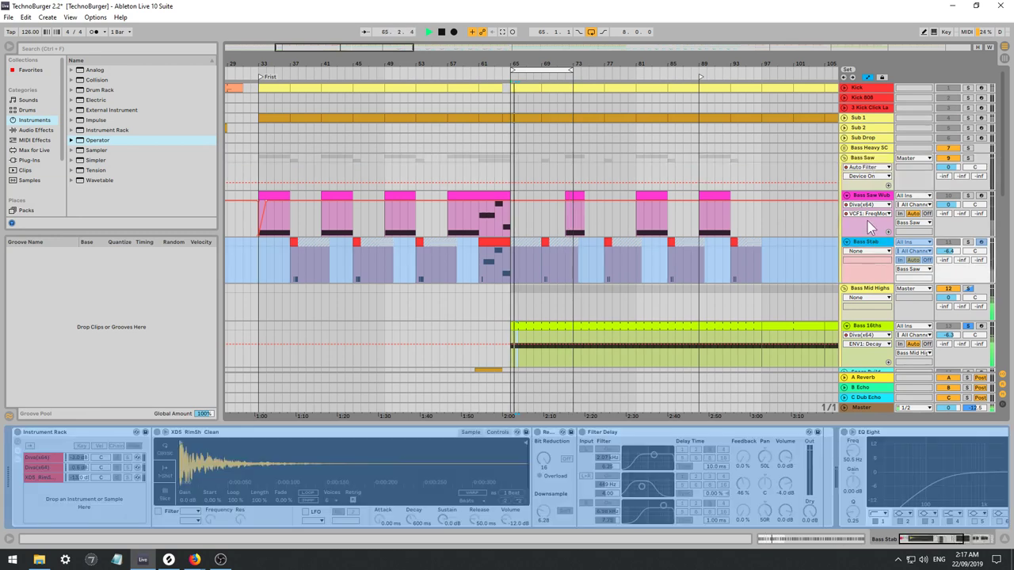
{"action": "left_click", "coordinate": [873, 295]}
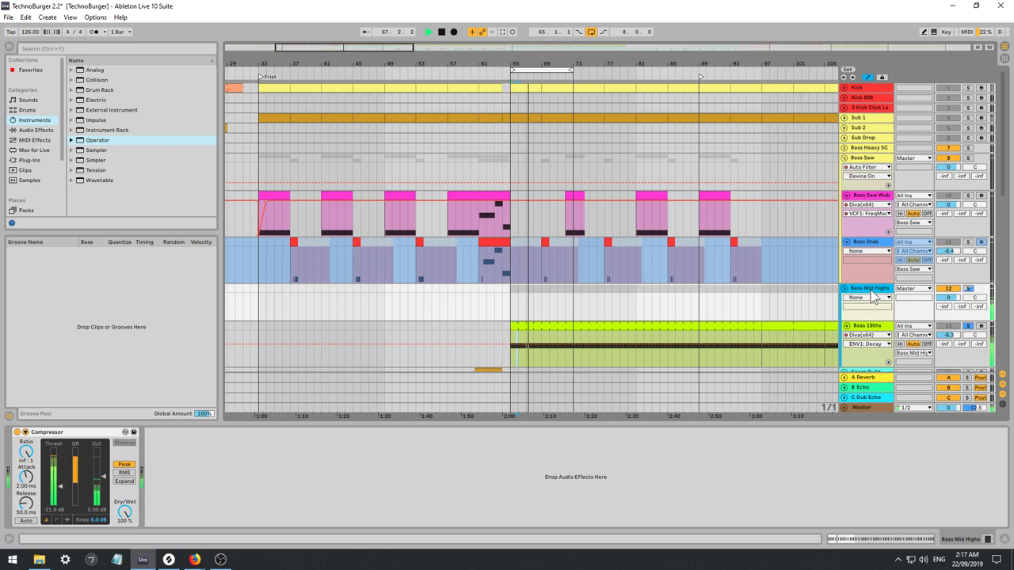
{"action": "left_click", "coordinate": [872, 327]}
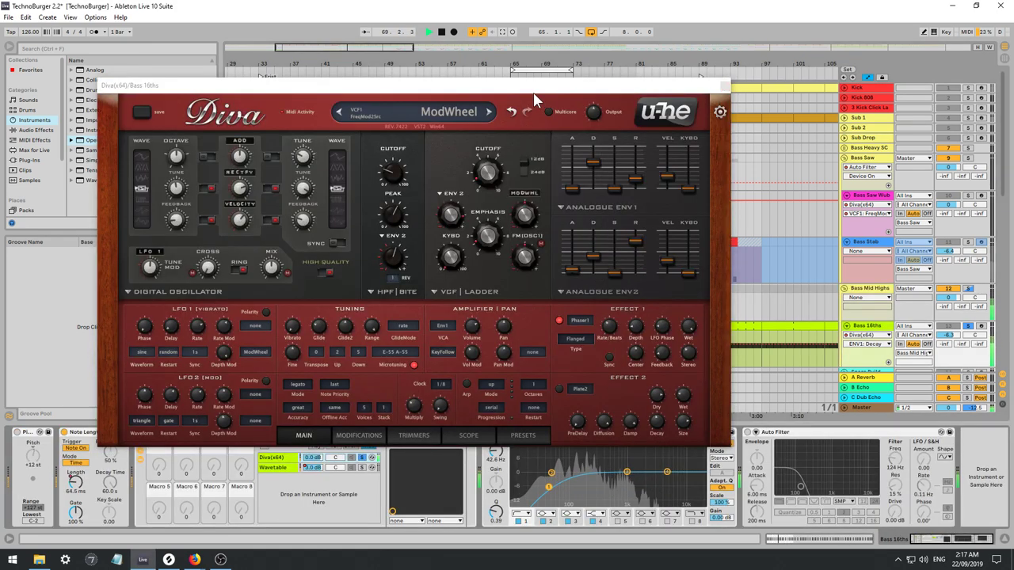
Compare with EQ Eight bypassed, raise Diva's cutoff to 70.50 and set the digital oscillator to Pulse.
{"action": "left_click_drag", "start_coordinate": [533, 88], "coordinate": [526, 33]}
{"action": "left_click", "coordinate": [487, 433]}
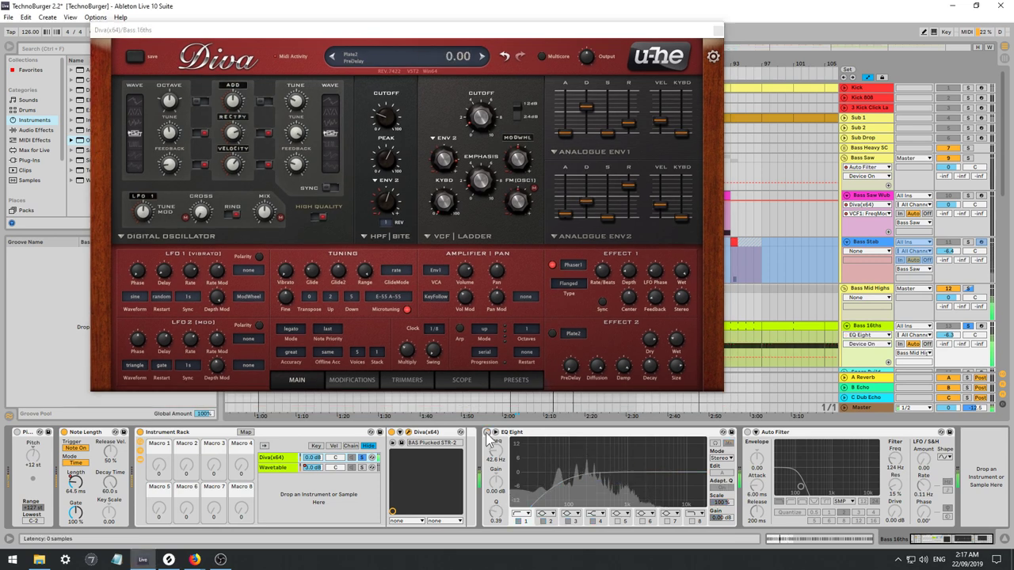
{"action": "left_click", "coordinate": [487, 433]}
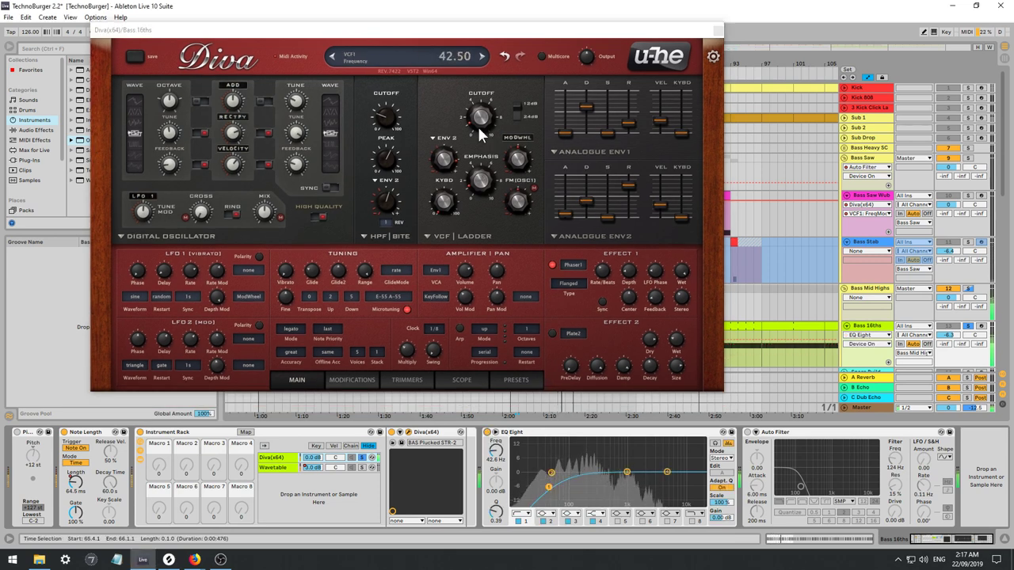
{"action": "left_click_drag", "start_coordinate": [477, 124], "coordinate": [459, 93]}
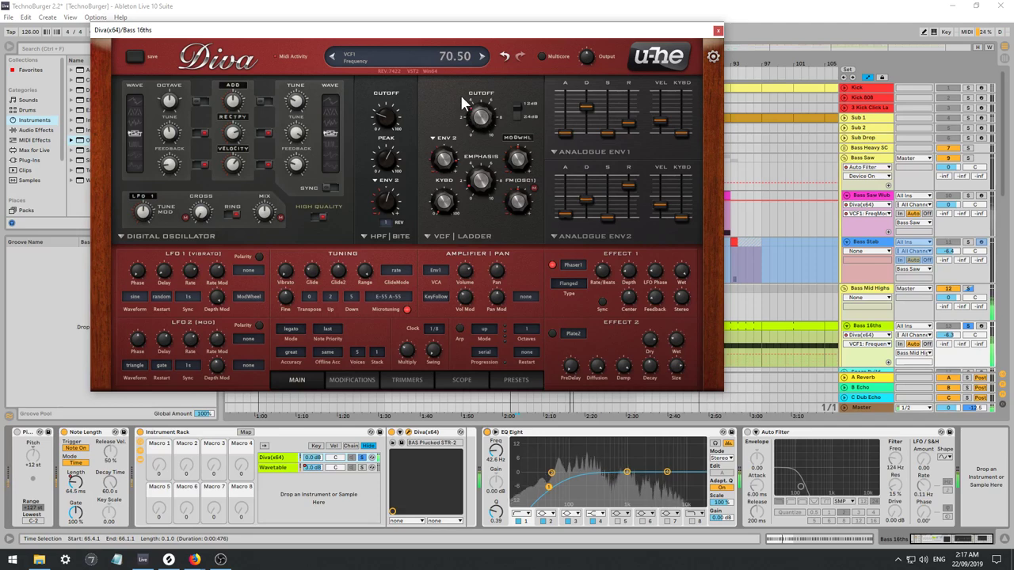
{"action": "left_click_drag", "start_coordinate": [469, 128], "coordinate": [467, 123]}
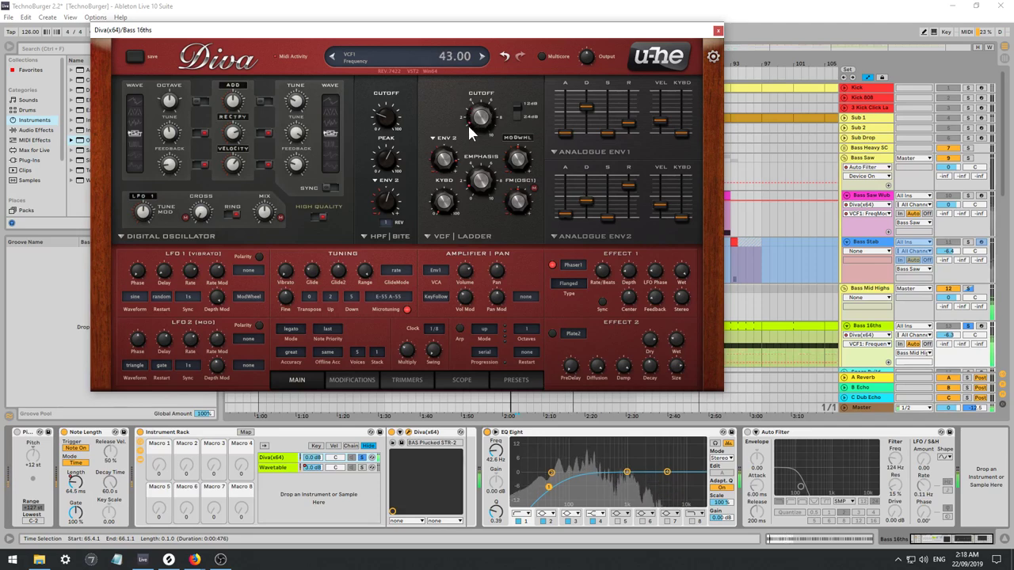
{"action": "left_click", "coordinate": [130, 110]}
{"action": "left_click", "coordinate": [136, 141]}
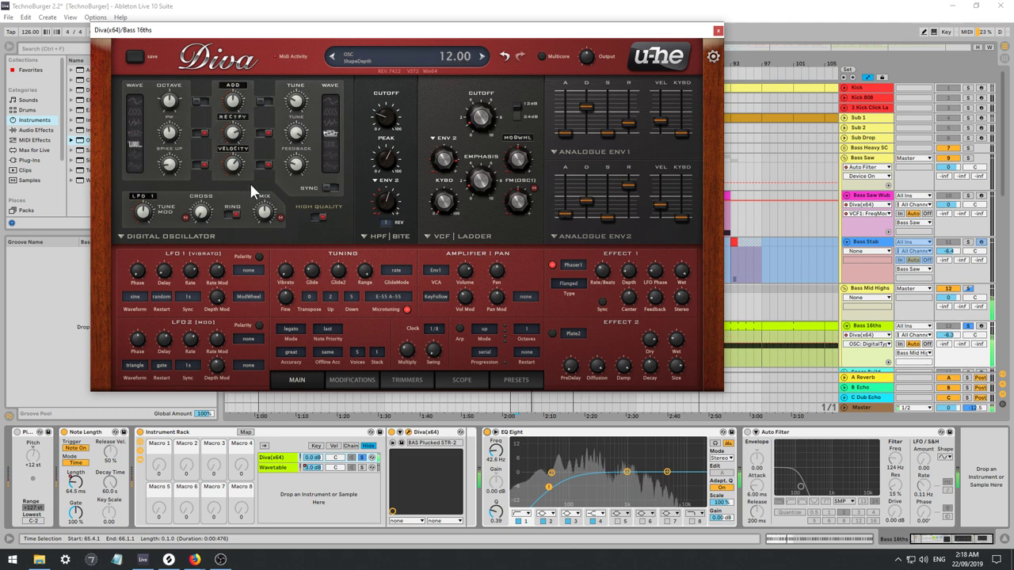
{"action": "left_click", "coordinate": [136, 236]}
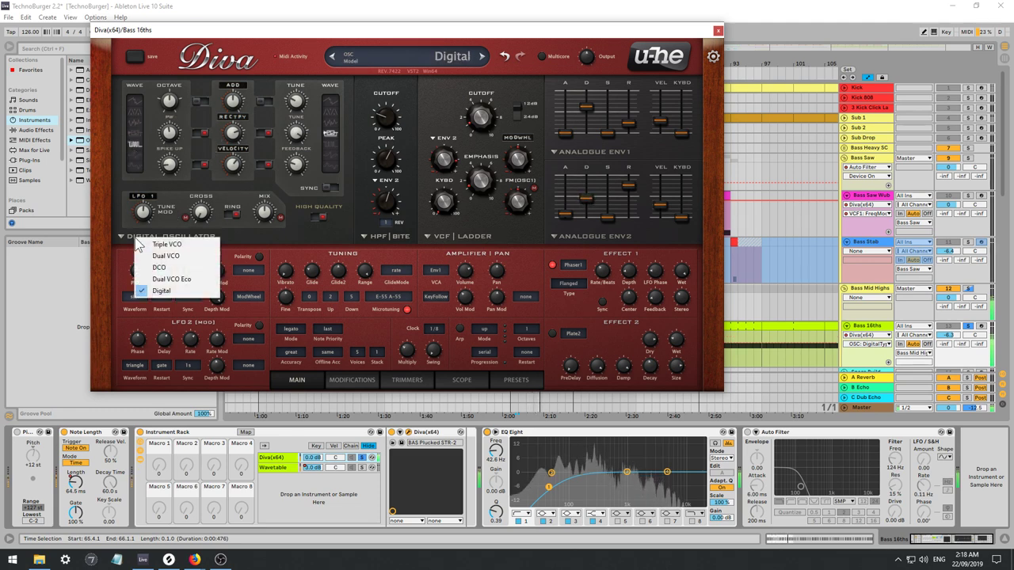
Switch Diva to Triple VCO and replace Effect 1's phaser with Chorus1.
{"action": "left_click", "coordinate": [167, 244]}
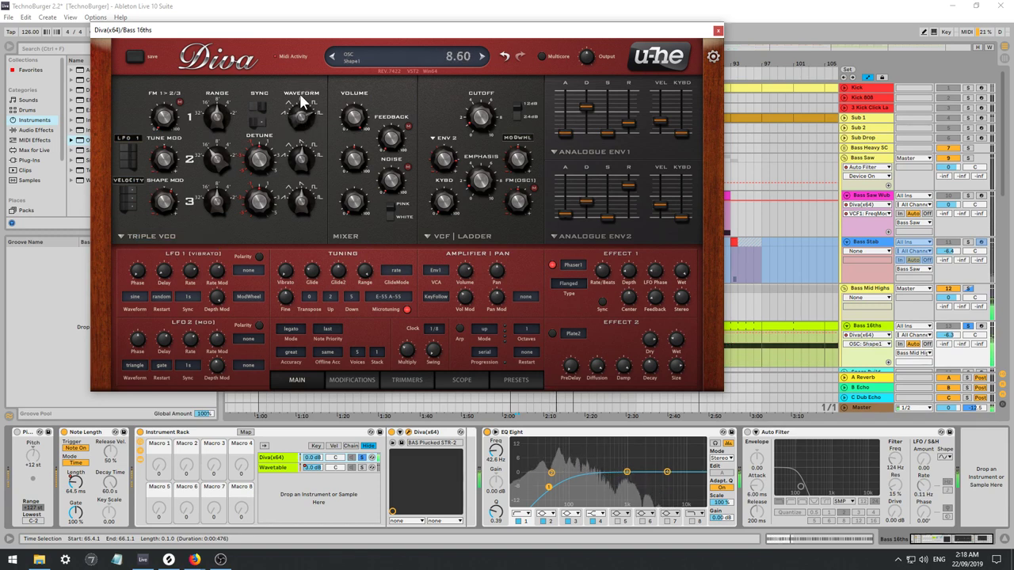
{"action": "left_click_drag", "start_coordinate": [301, 109], "coordinate": [300, 107]}
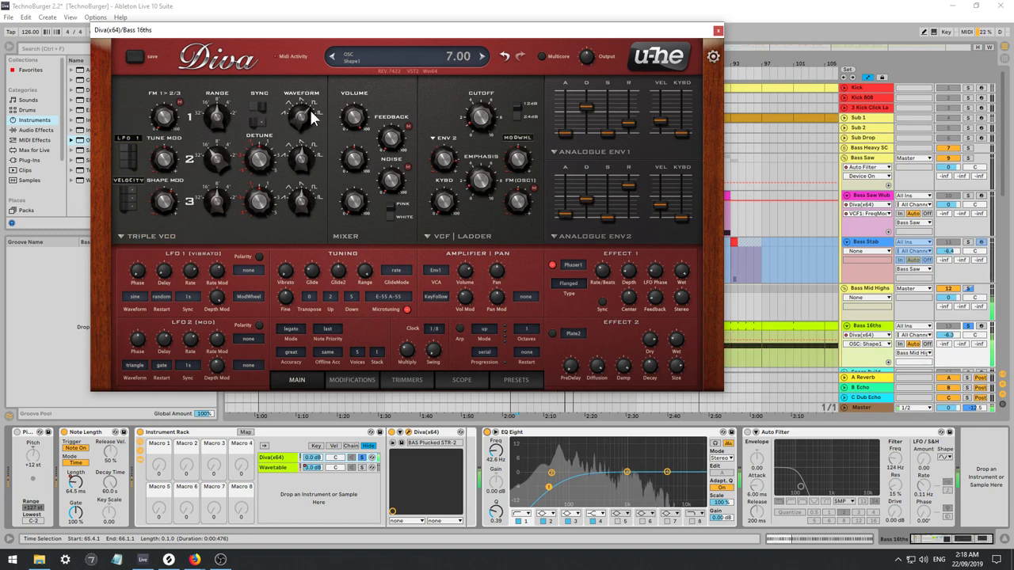
{"action": "left_click", "coordinate": [582, 271]}
{"action": "left_click", "coordinate": [604, 268]}
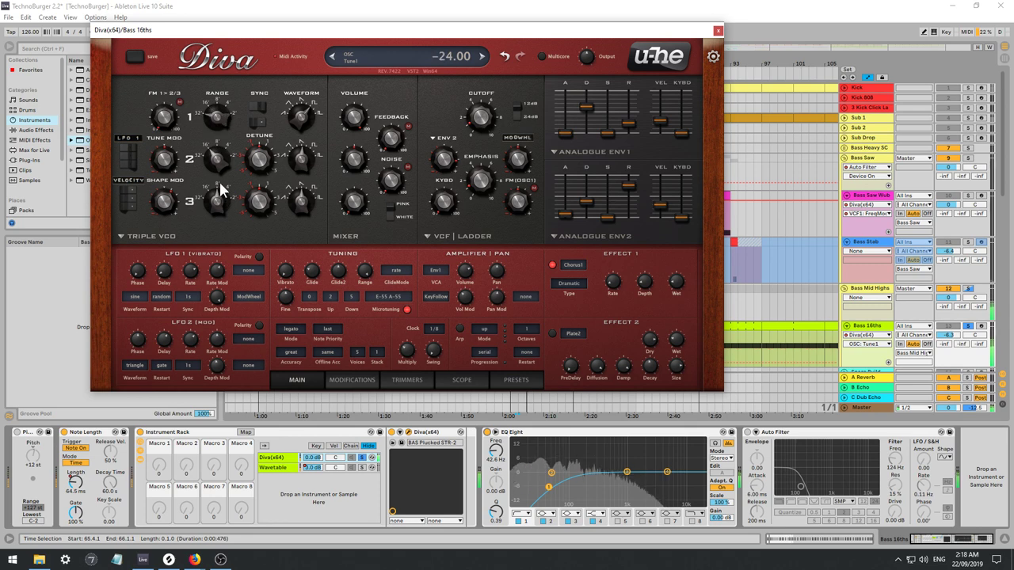
{"action": "left_click", "coordinate": [221, 155]}
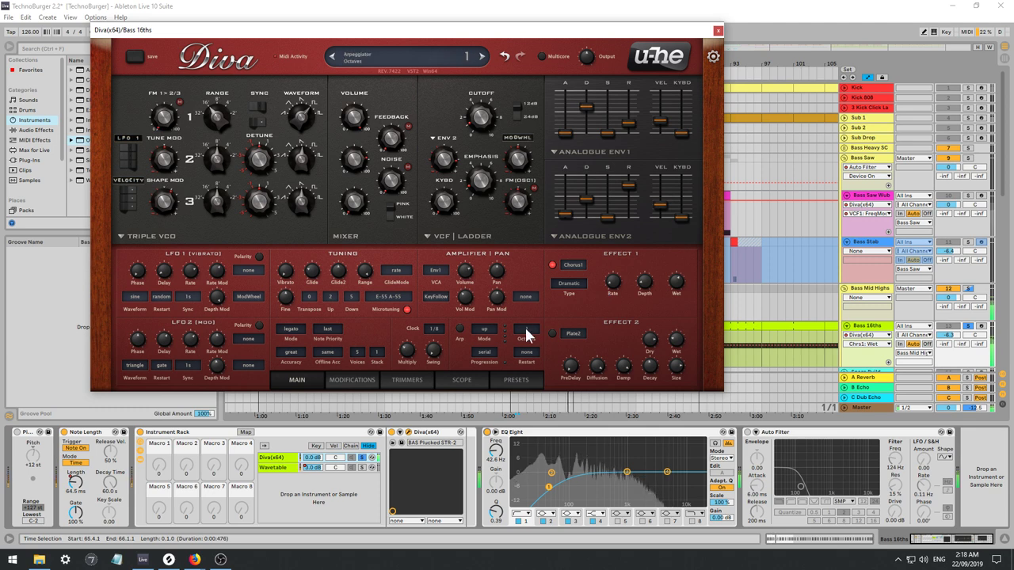
Reshape the ENV1 and ENV2 decay and reduce the filter's envelope modulation depth.
{"action": "left_click", "coordinate": [587, 204]}
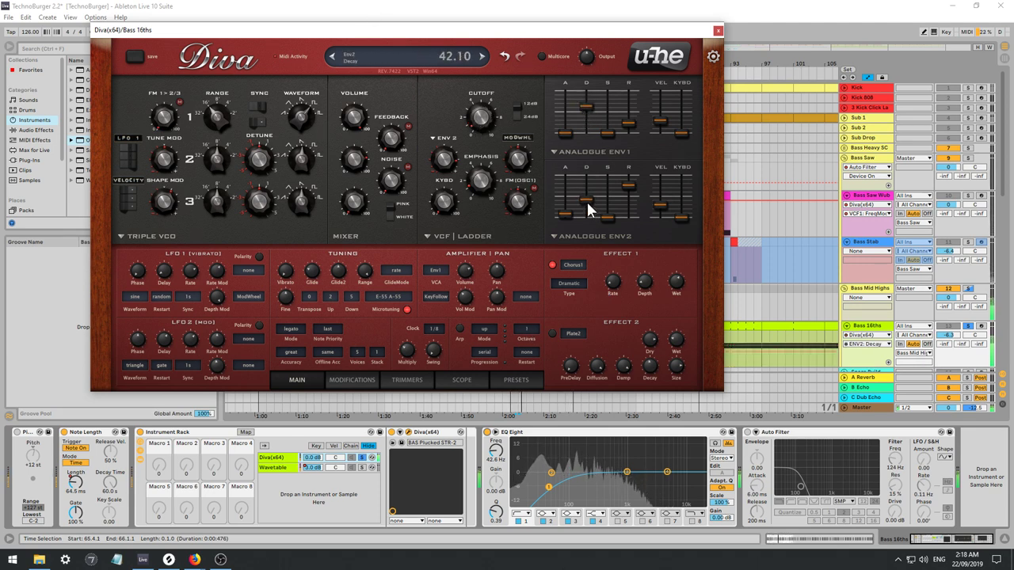
{"action": "left_click_drag", "start_coordinate": [582, 189], "coordinate": [584, 192]}
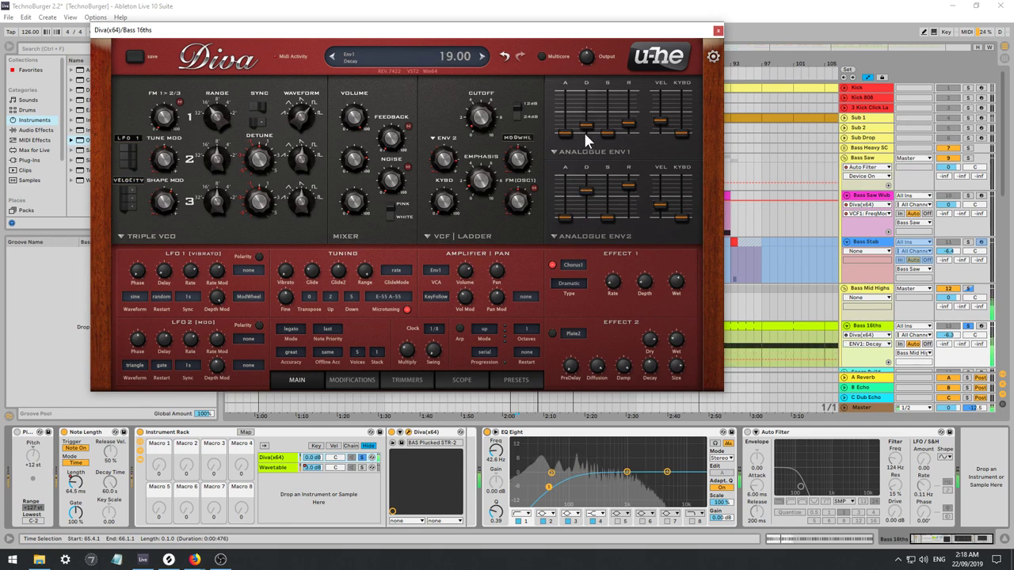
{"action": "left_click_drag", "start_coordinate": [585, 134], "coordinate": [579, 124]}
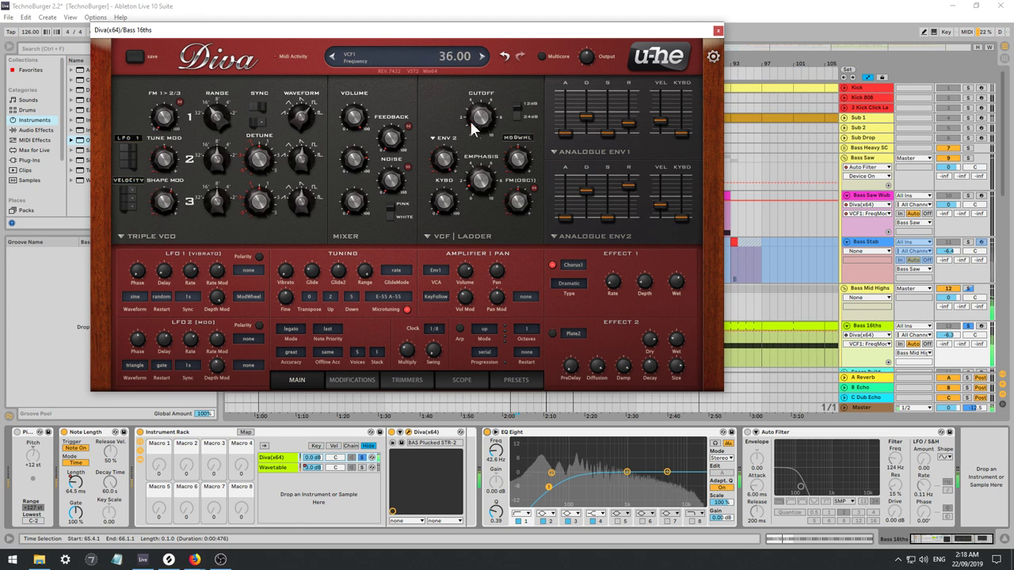
{"action": "left_click_drag", "start_coordinate": [589, 183], "coordinate": [587, 206]}
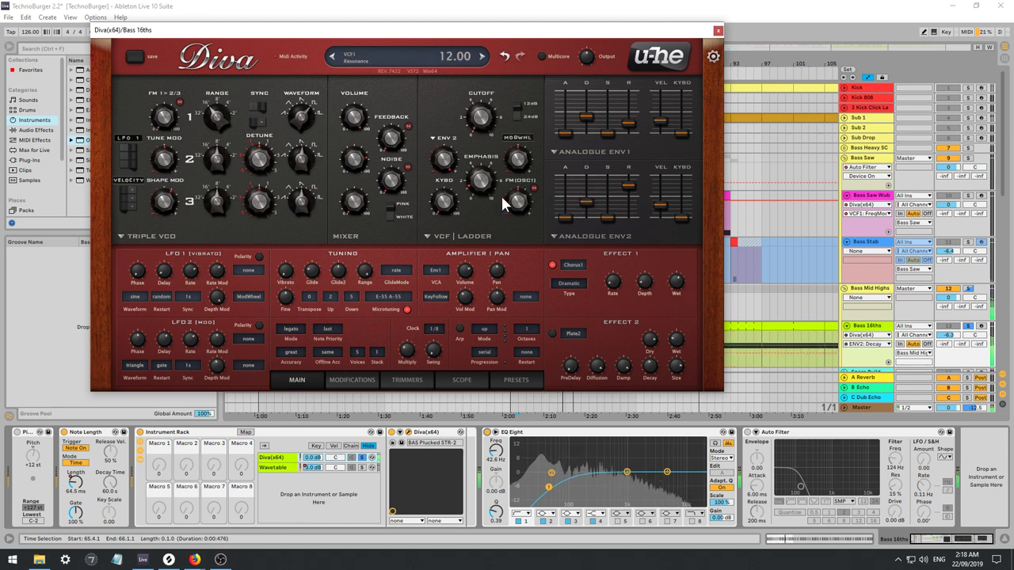
{"action": "left_click_drag", "start_coordinate": [445, 156], "coordinate": [451, 171]}
{"action": "left_click_drag", "start_coordinate": [584, 202], "coordinate": [585, 198]}
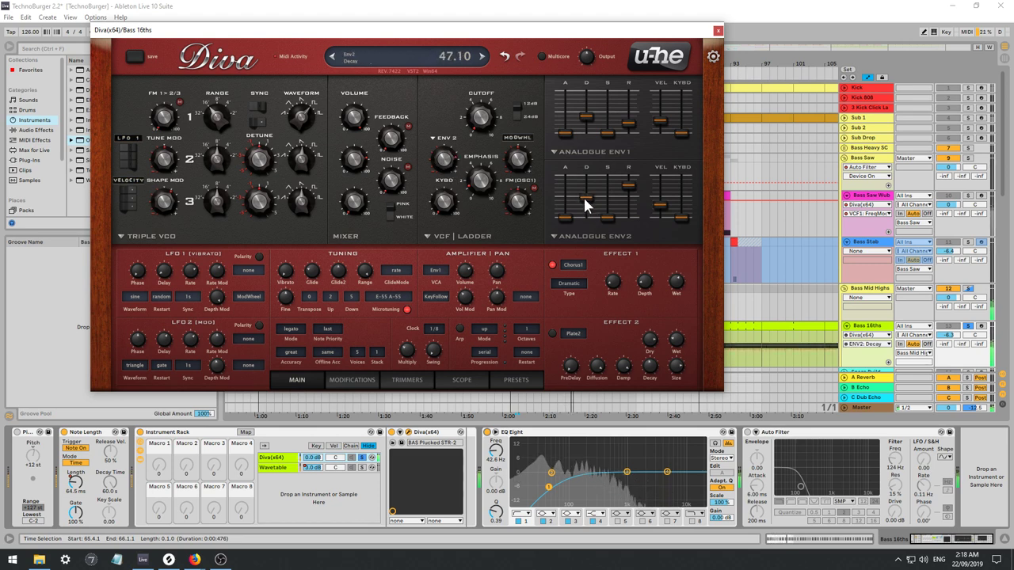
{"action": "scroll", "coordinate": [449, 170], "scroll_direction": "down", "scroll_amount": 2}
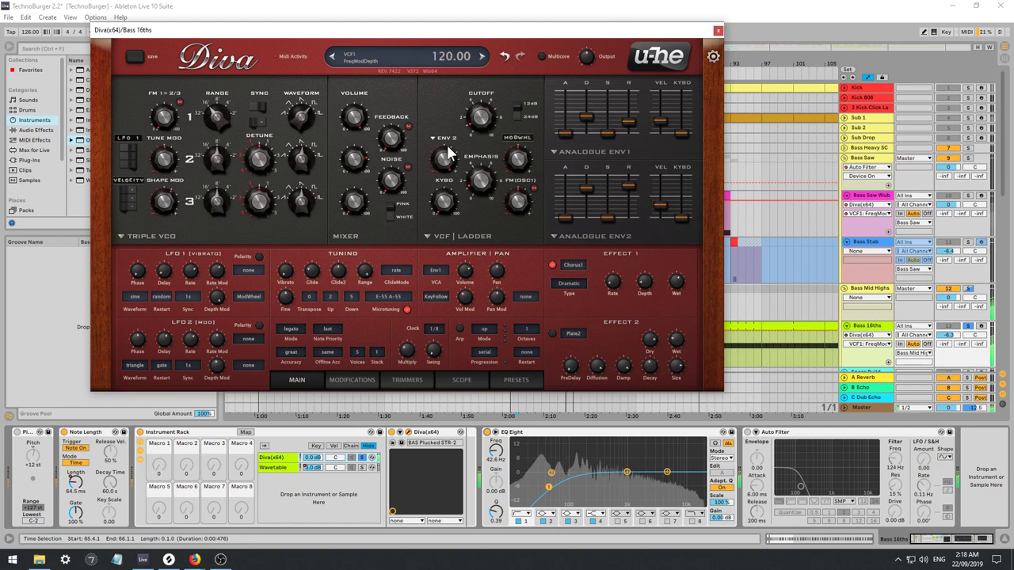
{"action": "left_click_drag", "start_coordinate": [586, 188], "coordinate": [587, 210]}
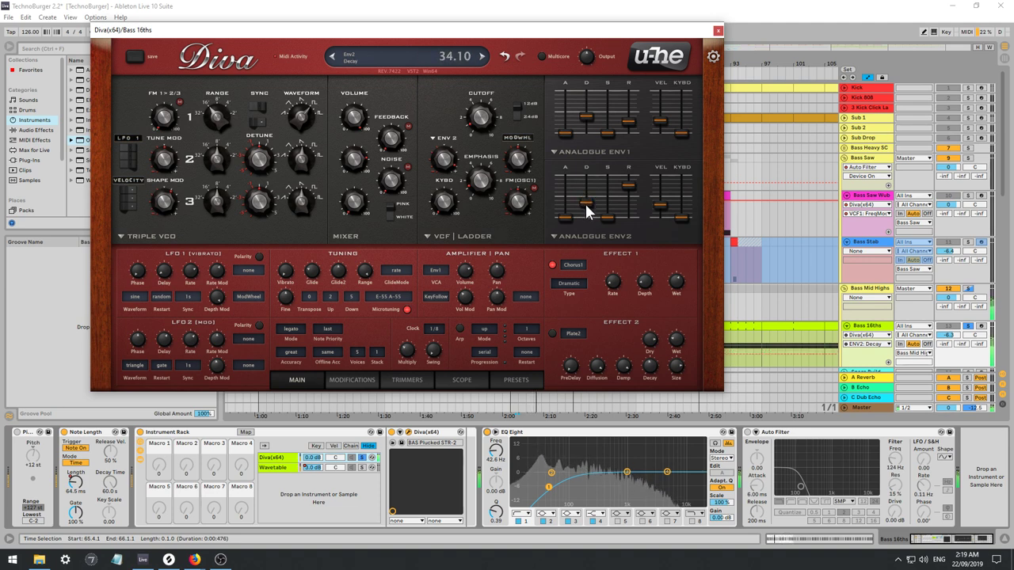
Adjust the chorus rate, depth and wet mix, and nudge the EQ low cut lower.
{"action": "left_click_drag", "start_coordinate": [675, 282], "coordinate": [643, 220]}
{"action": "left_click_drag", "start_coordinate": [613, 281], "coordinate": [608, 247]}
{"action": "mouse_move", "coordinate": [683, 294]}
{"action": "left_mouse_down"}
{"action": "mouse_move", "coordinate": [677, 267]}
{"action": "mouse_move", "coordinate": [670, 308]}
{"action": "mouse_move", "coordinate": [675, 282]}
{"action": "left_mouse_up"}
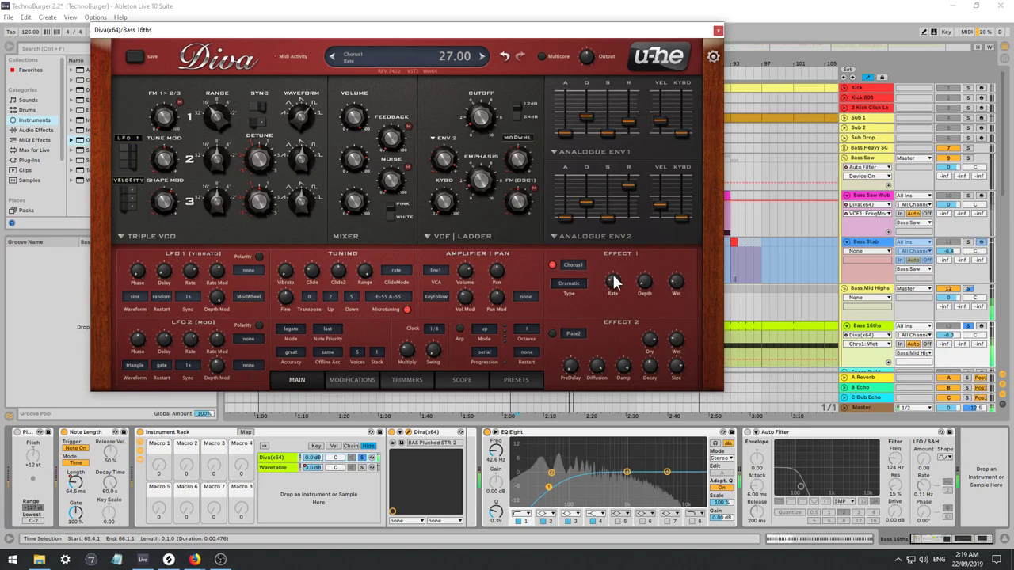
{"action": "left_click_drag", "start_coordinate": [613, 282], "coordinate": [612, 320]}
{"action": "left_click_drag", "start_coordinate": [548, 487], "coordinate": [547, 490]}
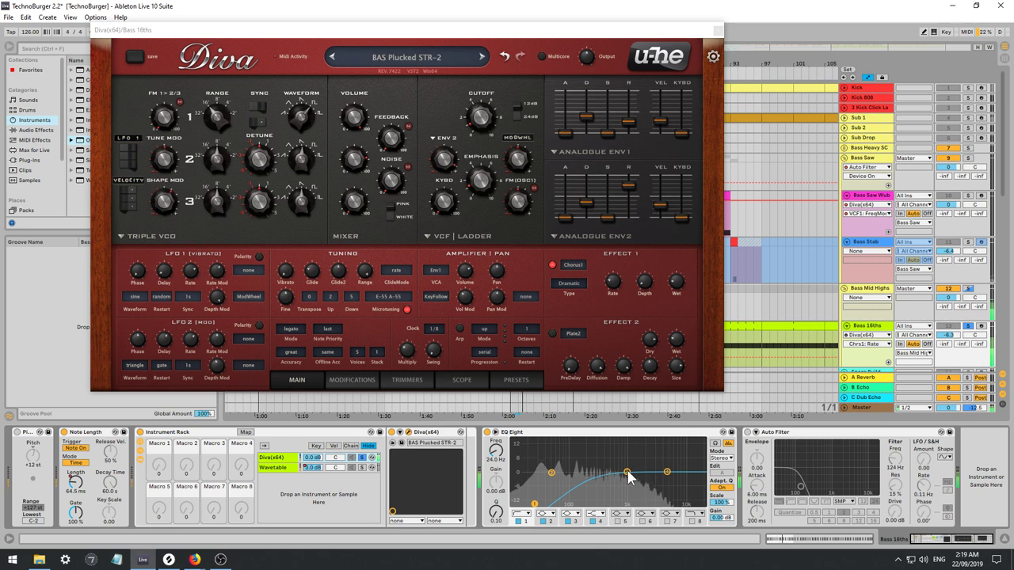
Boost EQ Eight band 3 about 9.6 dB near 563 Hz, then nudge Diva's cutoff and oscillator shape.
{"action": "left_click_drag", "start_coordinate": [628, 473], "coordinate": [576, 441]}
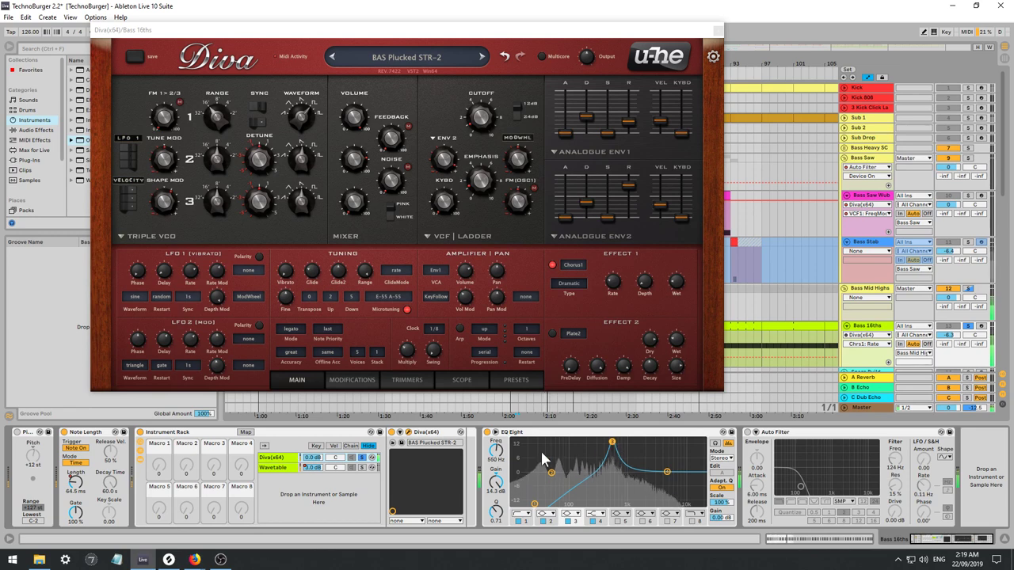
{"action": "mouse_move", "coordinate": [496, 451]}
{"action": "left_mouse_down"}
{"action": "mouse_move", "coordinate": [493, 472]}
{"action": "mouse_move", "coordinate": [493, 463]}
{"action": "left_mouse_up"}
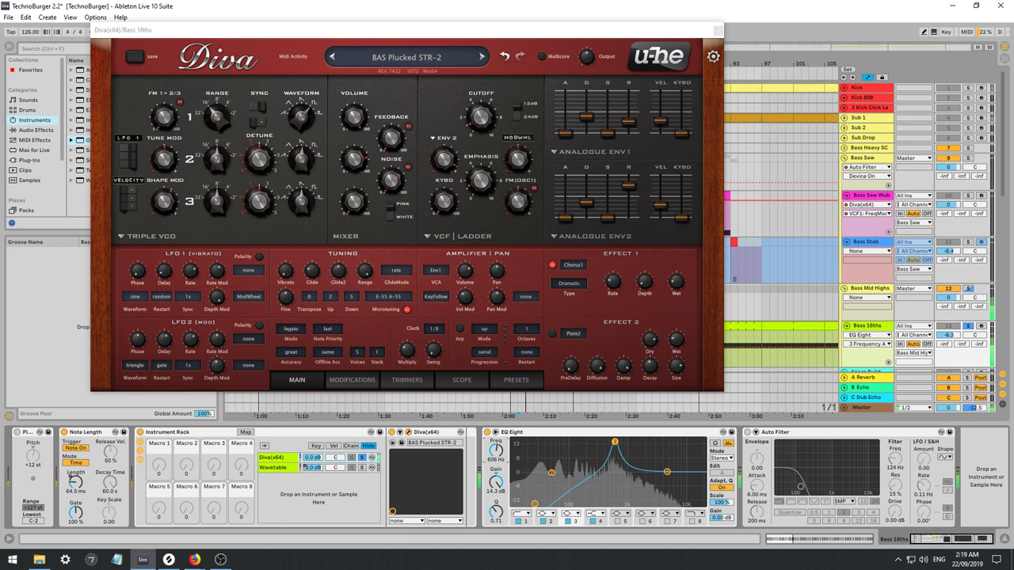
{"action": "left_click_drag", "start_coordinate": [499, 481], "coordinate": [499, 486]}
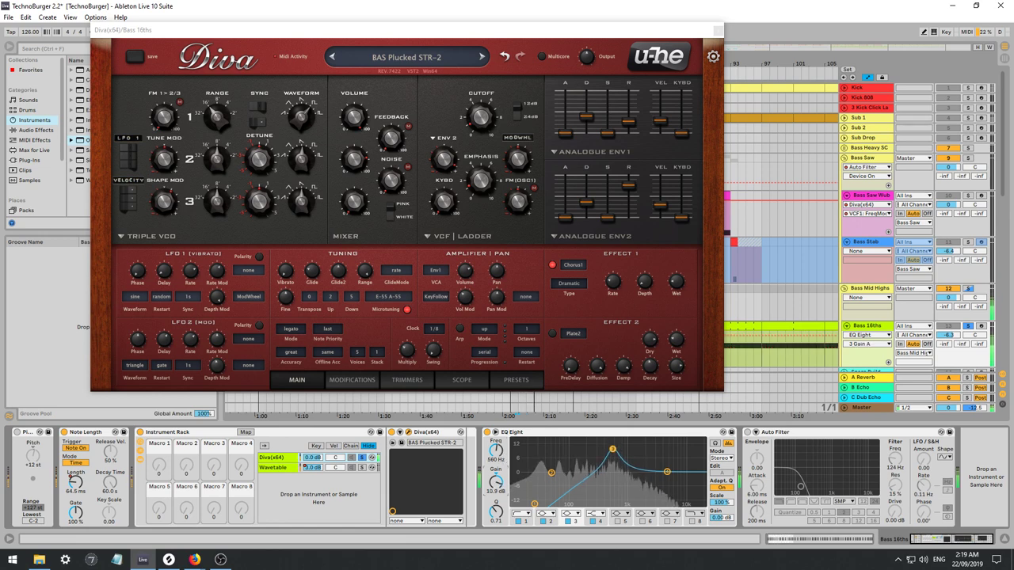
{"action": "left_click_drag", "start_coordinate": [507, 446], "coordinate": [507, 444]}
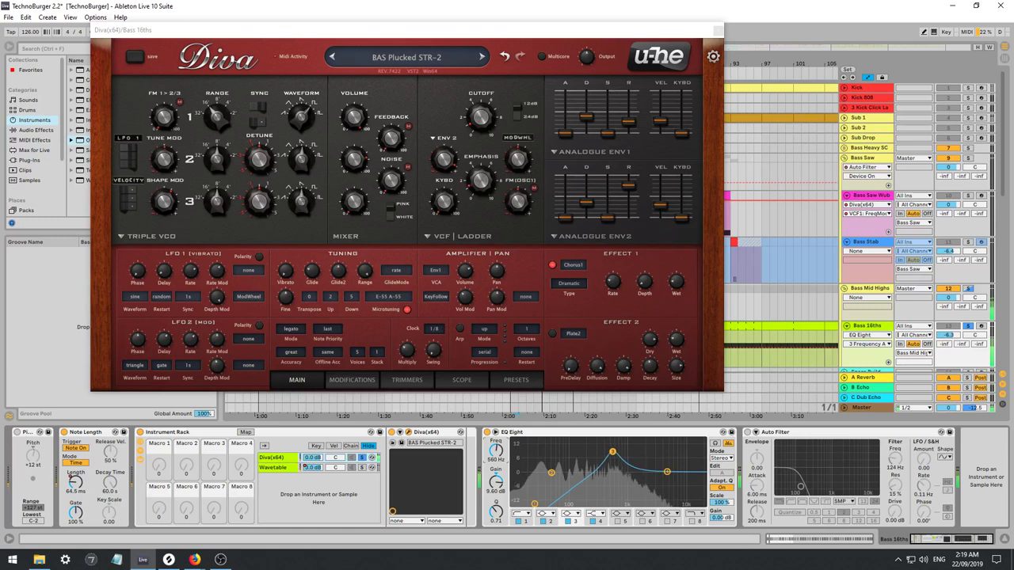
{"action": "left_click_drag", "start_coordinate": [478, 115], "coordinate": [475, 111]}
{"action": "mouse_move", "coordinate": [308, 123]}
{"action": "left_mouse_down"}
{"action": "mouse_move", "coordinate": [309, 158]}
{"action": "mouse_move", "coordinate": [304, 122]}
{"action": "left_mouse_up"}
Reshape oscillator 2, raise noise to 20.50 and chorus wet to 30.50, and shorten ENV2 decay.
{"action": "left_click_drag", "start_coordinate": [305, 158], "coordinate": [355, 155]}
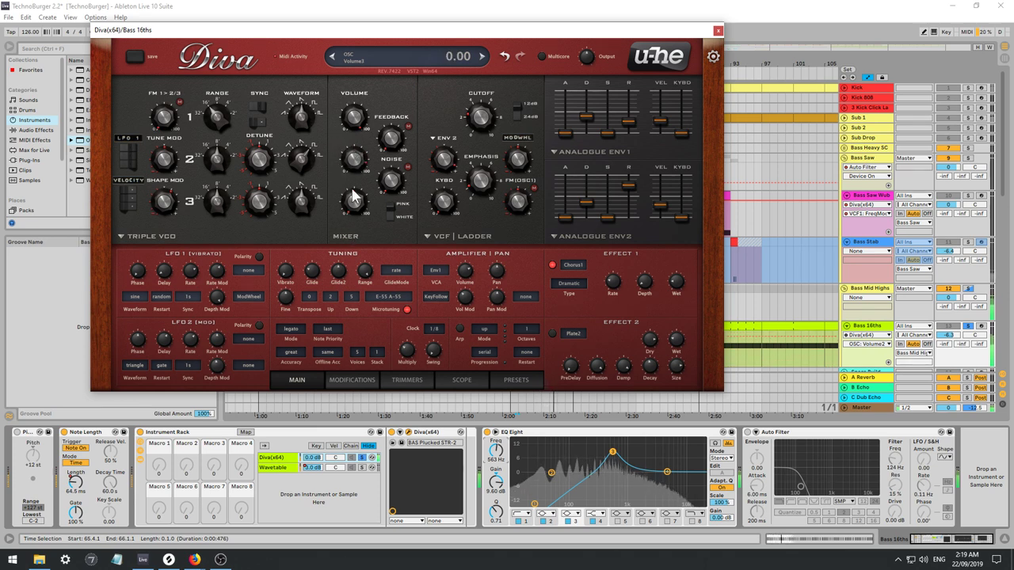
{"action": "left_click_drag", "start_coordinate": [393, 191], "coordinate": [390, 161]}
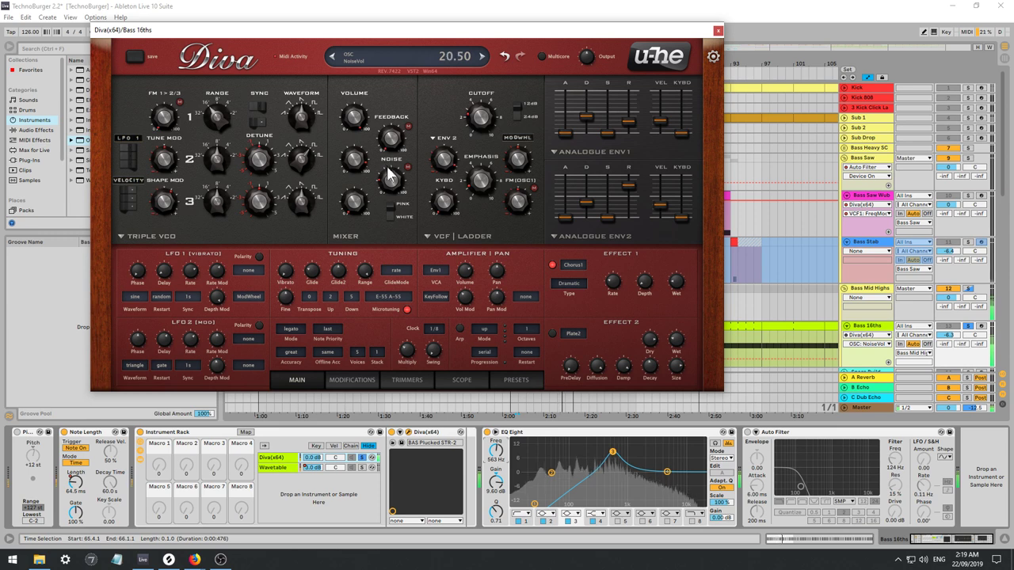
{"action": "mouse_move", "coordinate": [674, 282]}
{"action": "left_mouse_down"}
{"action": "mouse_move", "coordinate": [663, 256]}
{"action": "mouse_move", "coordinate": [644, 271]}
{"action": "mouse_move", "coordinate": [646, 253]}
{"action": "mouse_move", "coordinate": [677, 296]}
{"action": "mouse_move", "coordinate": [675, 312]}
{"action": "mouse_move", "coordinate": [653, 277]}
{"action": "mouse_move", "coordinate": [673, 275]}
{"action": "left_mouse_up"}
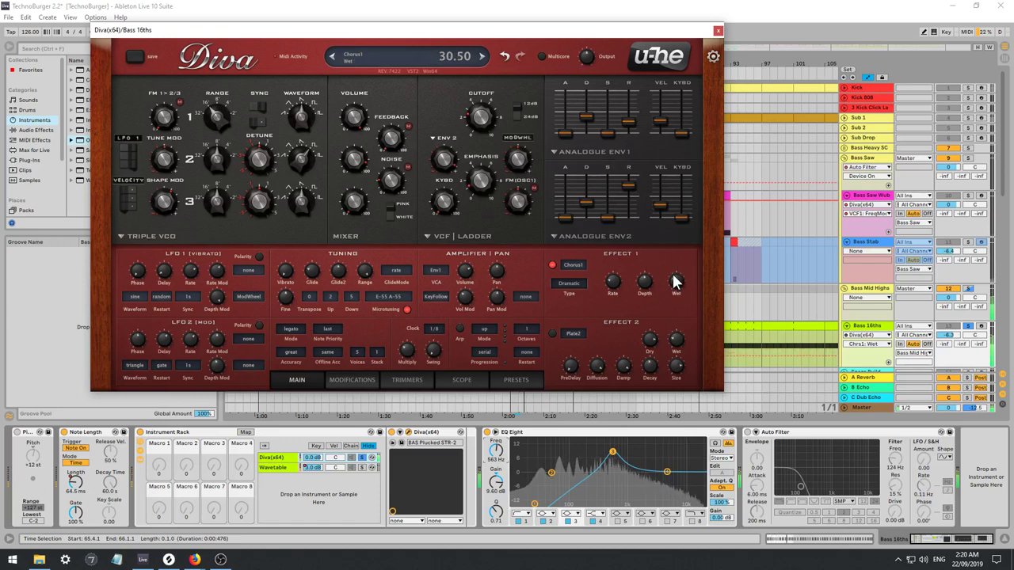
{"action": "left_click_drag", "start_coordinate": [584, 211], "coordinate": [587, 216]}
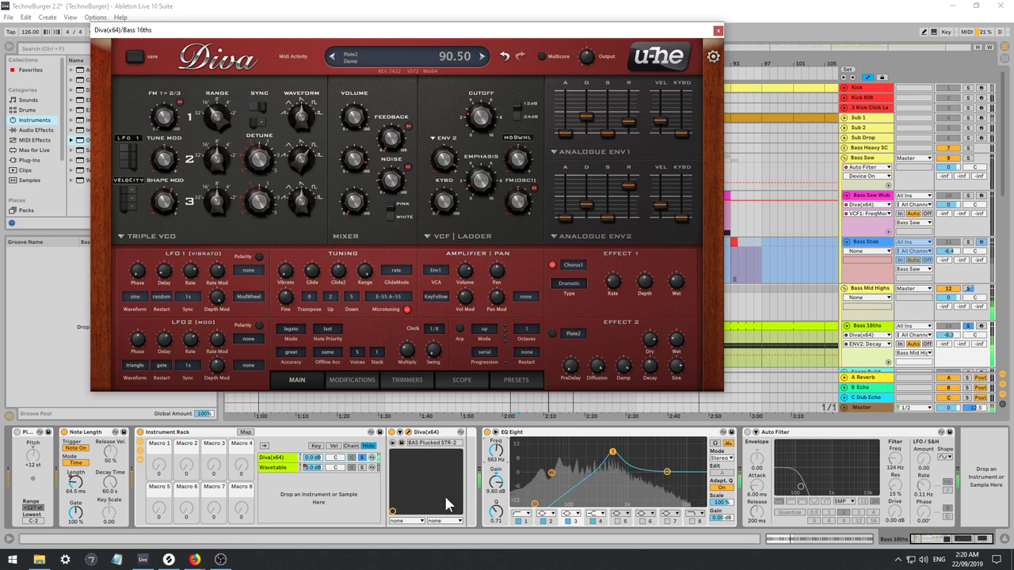
On the Wavetable chain, drop Filter 2 to 20.0 Hz, set Osc 1 position to 79 %, and add slight fold.
{"action": "left_click", "coordinate": [362, 469]}
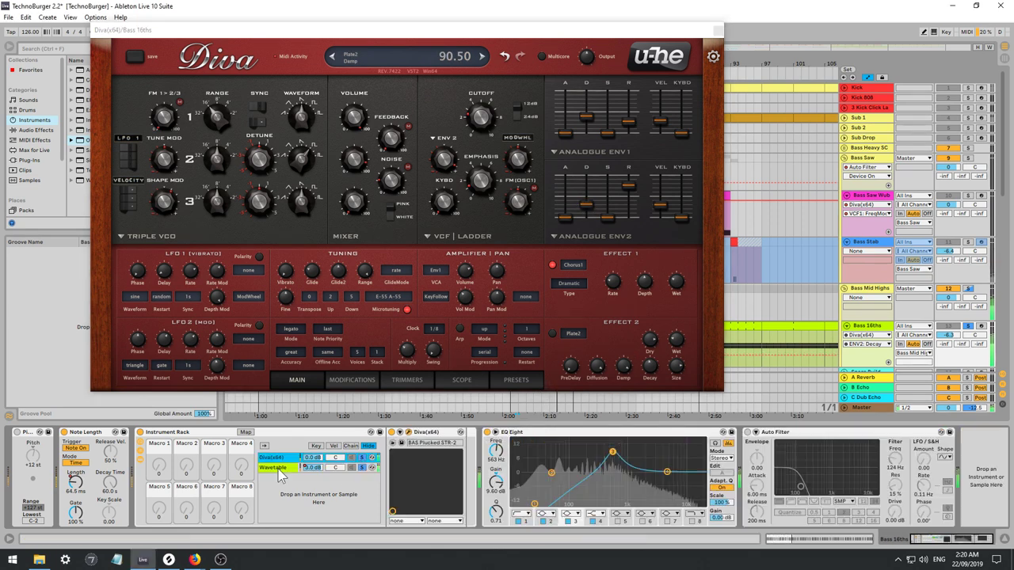
{"action": "left_click_drag", "start_coordinate": [657, 507], "coordinate": [657, 525]}
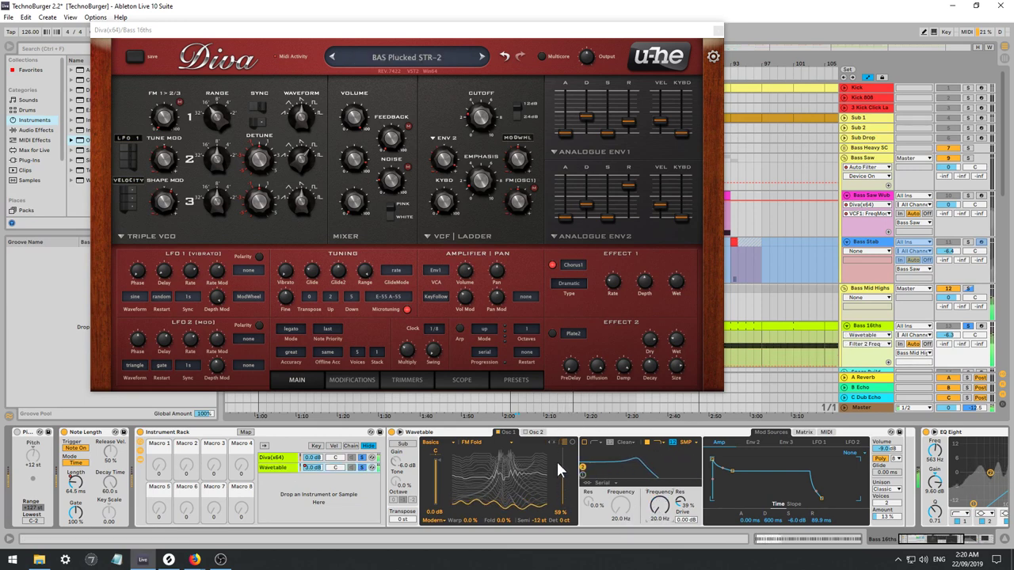
{"action": "left_click_drag", "start_coordinate": [559, 470], "coordinate": [560, 456]}
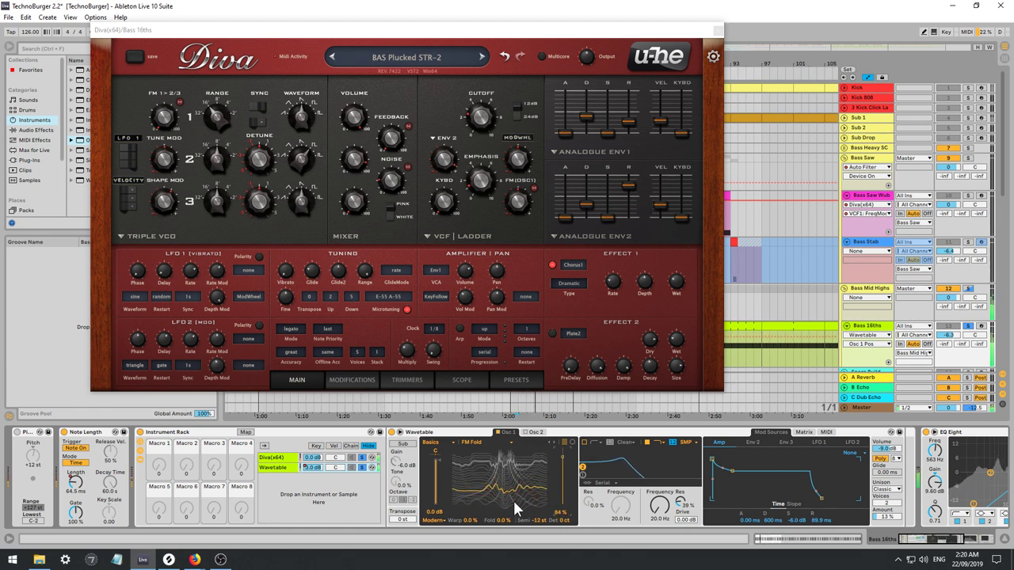
{"action": "left_click_drag", "start_coordinate": [511, 518], "coordinate": [511, 509]}
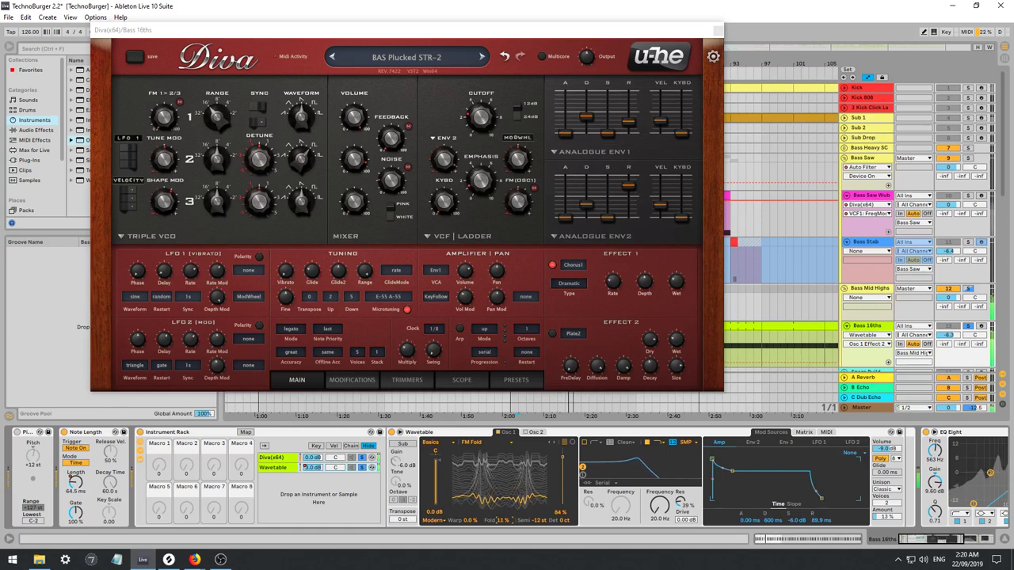
{"action": "left_click_drag", "start_coordinate": [511, 509], "coordinate": [511, 511]}
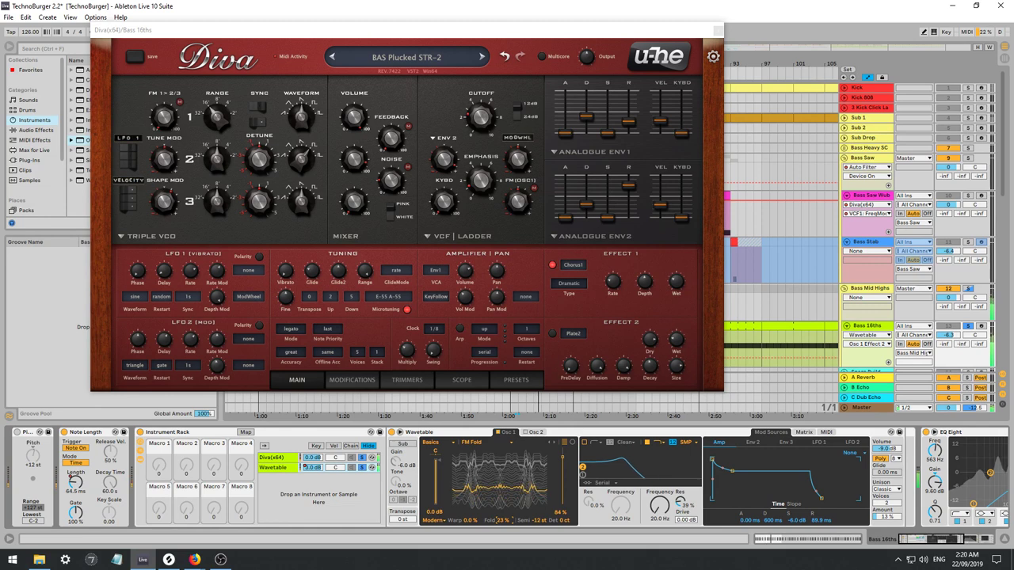
Lower EQ Eight band 3 peak to 5.33 dB across both chains, then reduce Wavetable Osc 1 gain.
{"action": "left_click", "coordinate": [312, 467]}
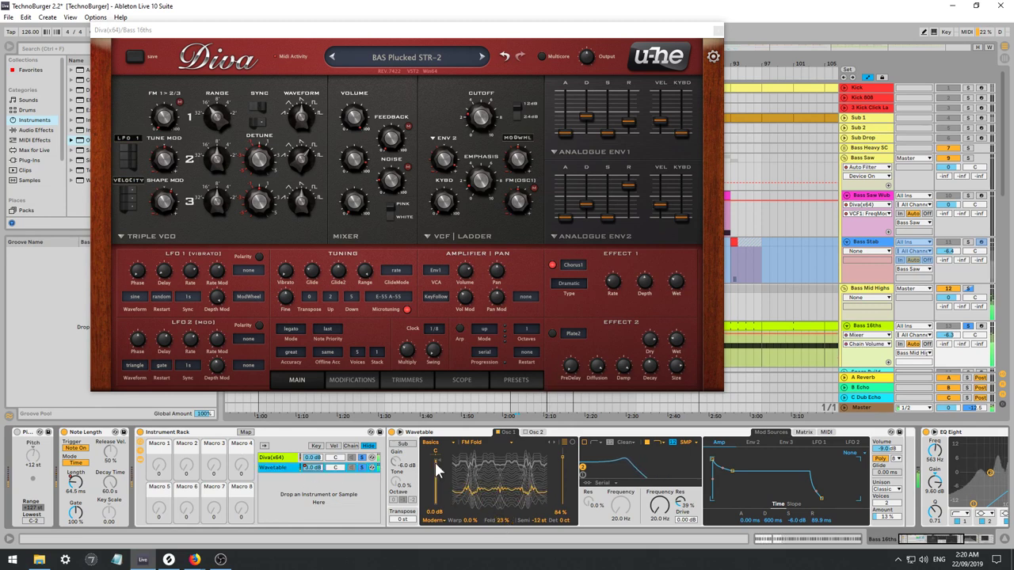
{"action": "key", "text": "ctrl+a"}
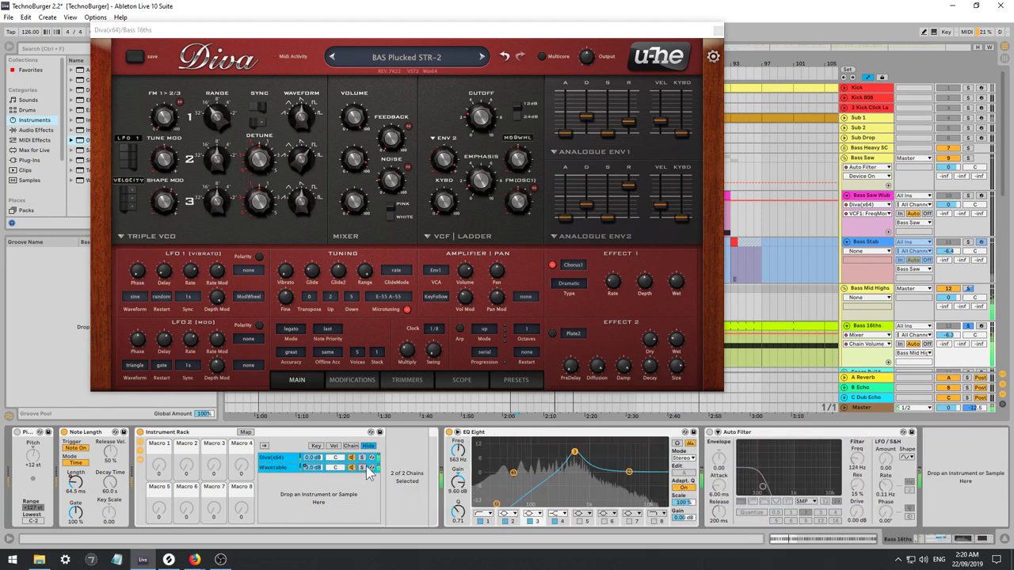
{"action": "left_click_drag", "start_coordinate": [576, 455], "coordinate": [572, 462]}
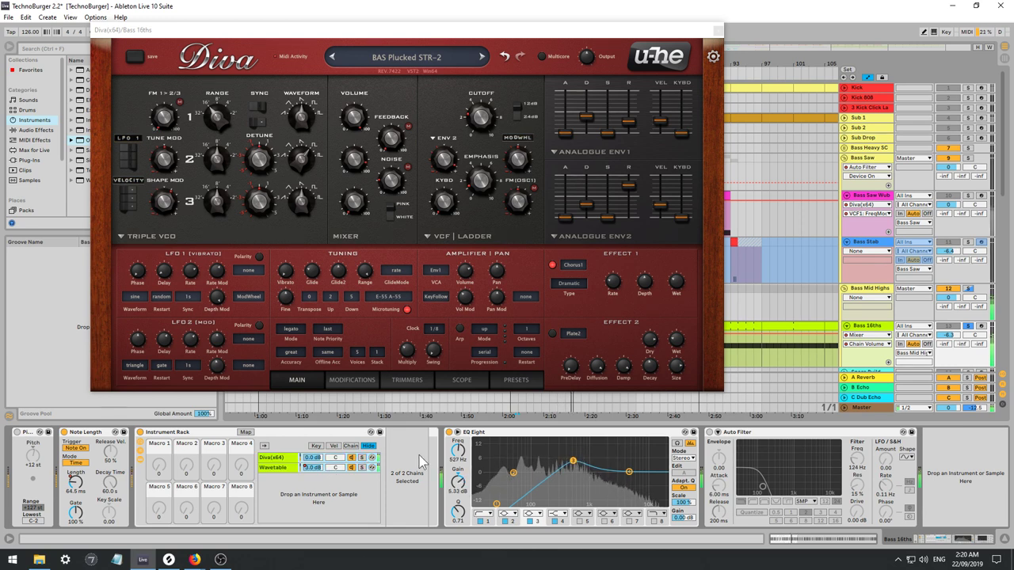
{"action": "left_click", "coordinate": [268, 467]}
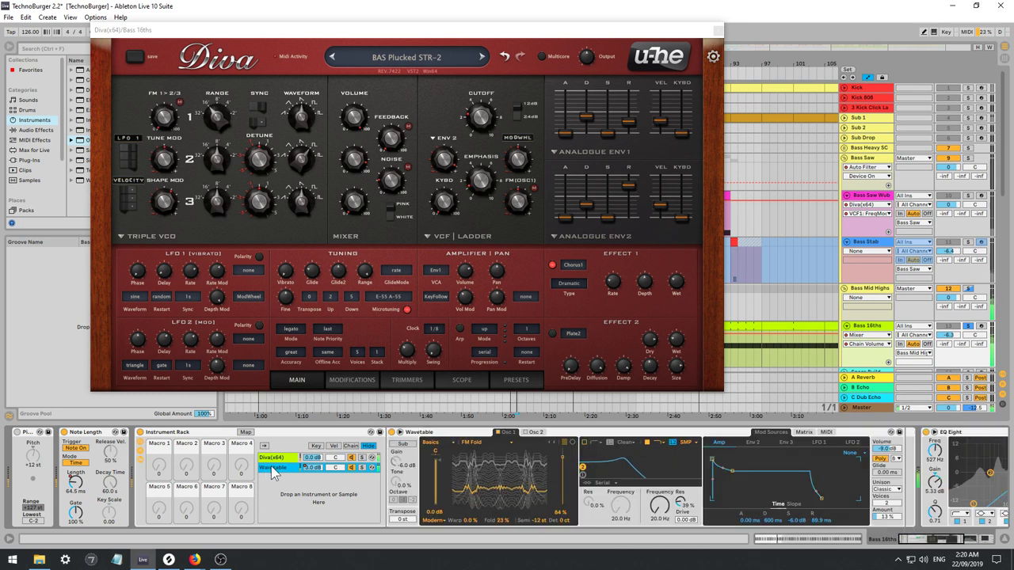
{"action": "left_click_drag", "start_coordinate": [441, 453], "coordinate": [446, 484]}
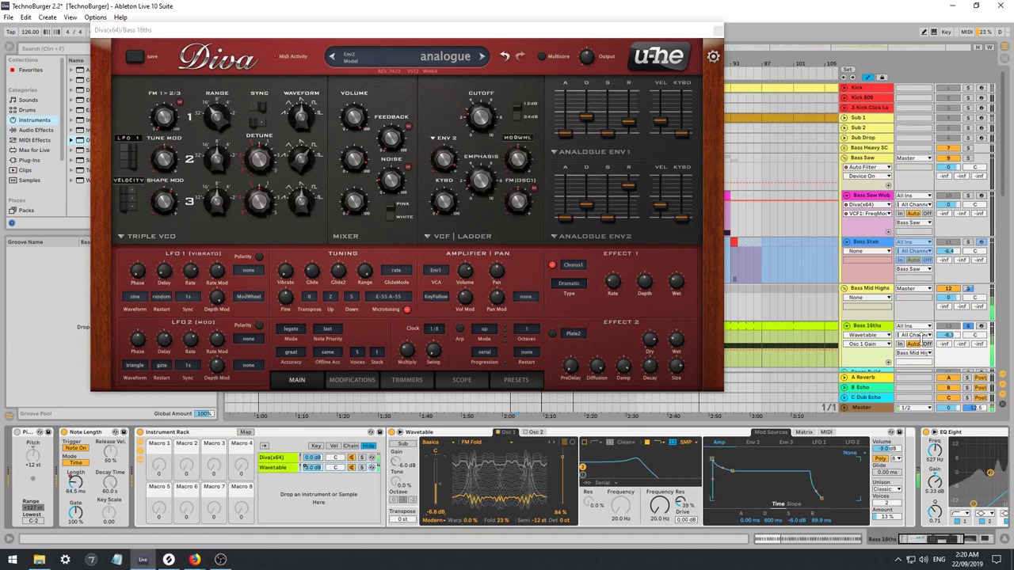
Raise the Bass 16ths volume to -3.4 dB and pull Wavetable Osc 1 gain fully down, toggling solo.
{"action": "left_click_drag", "start_coordinate": [949, 336], "coordinate": [953, 327]}
{"action": "left_click", "coordinate": [968, 326]}
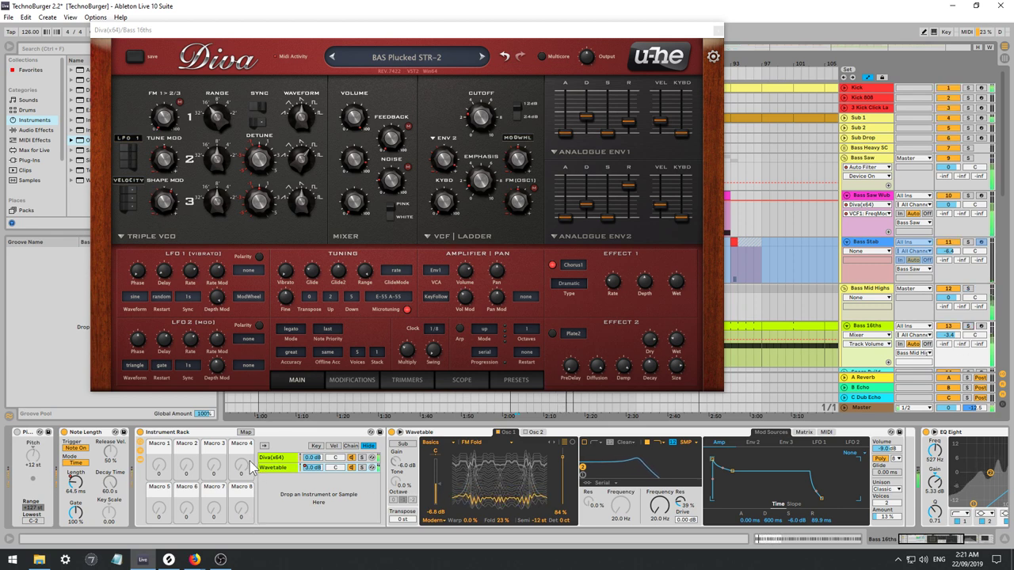
{"action": "left_click_drag", "start_coordinate": [439, 492], "coordinate": [440, 523]}
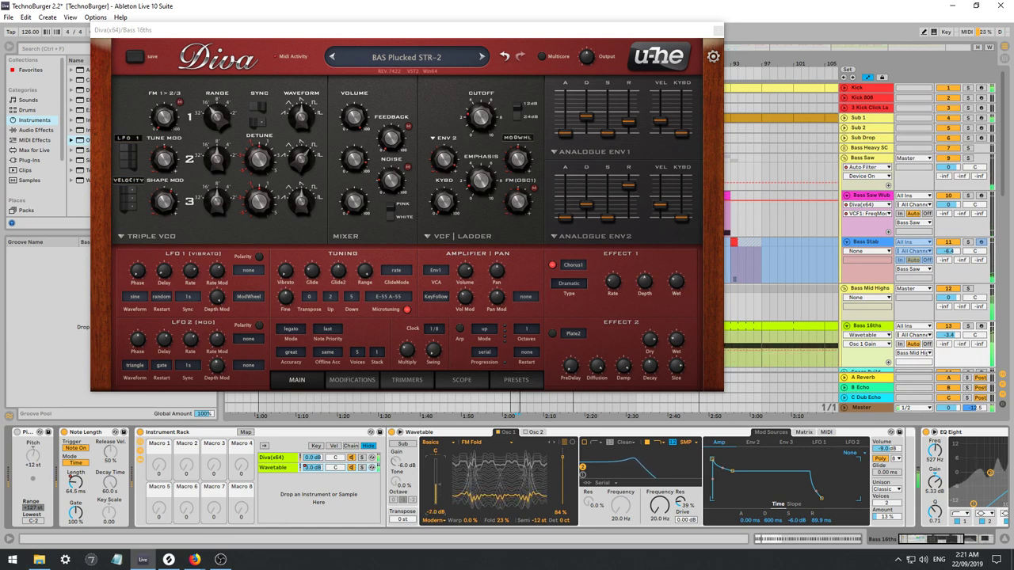
{"action": "left_click", "coordinate": [363, 467]}
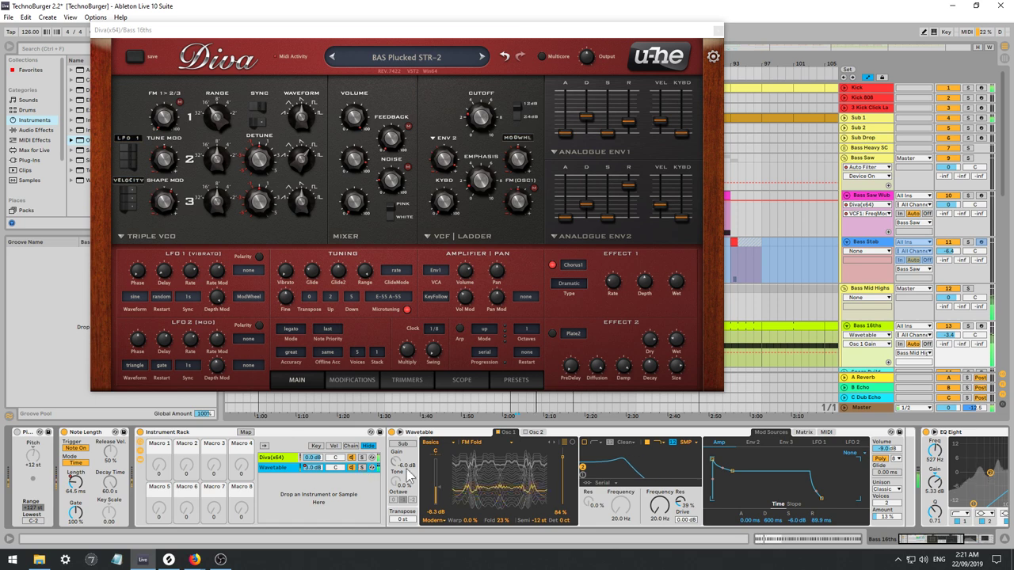
{"action": "left_click", "coordinate": [436, 488]}
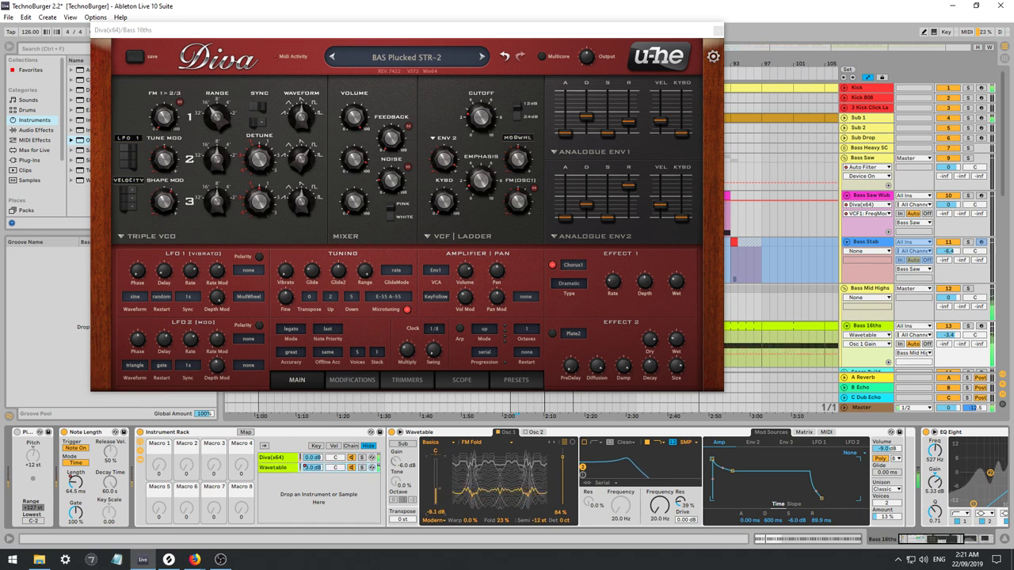
{"action": "left_click", "coordinate": [967, 326]}
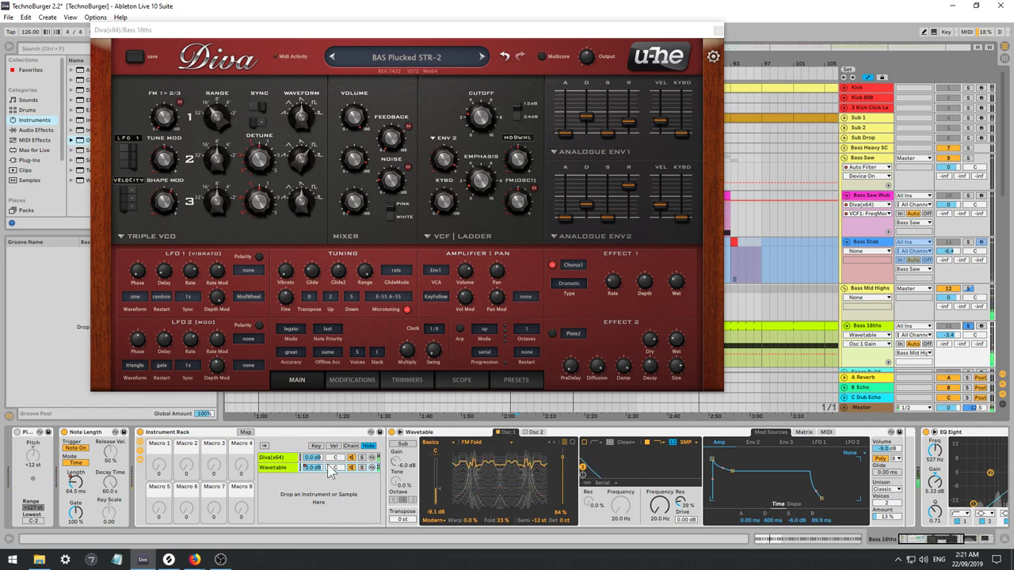
Set playback start at bar 97 and close the Diva plug-in window.
{"action": "left_click", "coordinate": [271, 469]}
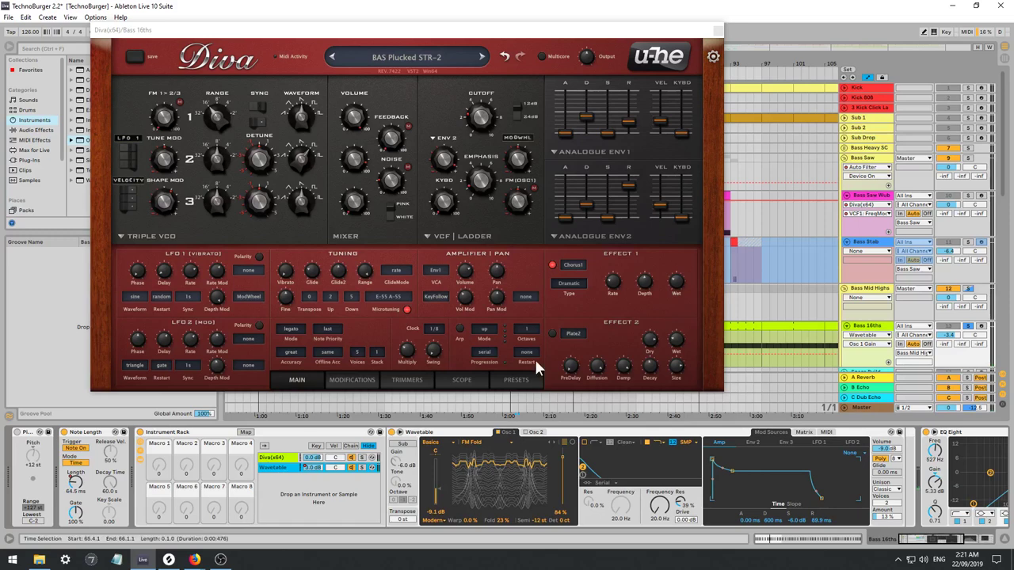
{"action": "left_click", "coordinate": [762, 342]}
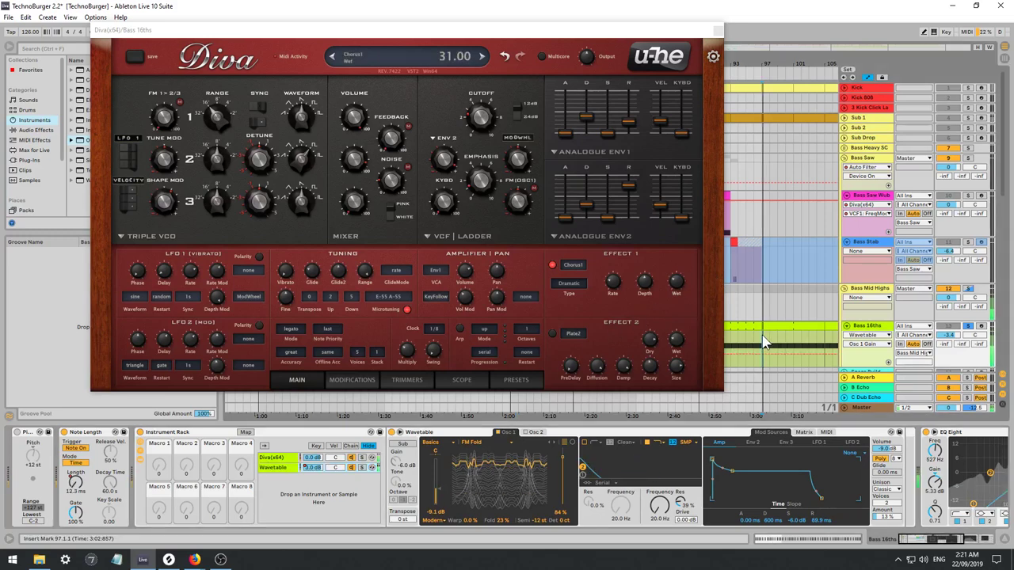
{"action": "left_click_drag", "start_coordinate": [678, 30], "coordinate": [733, 48]}
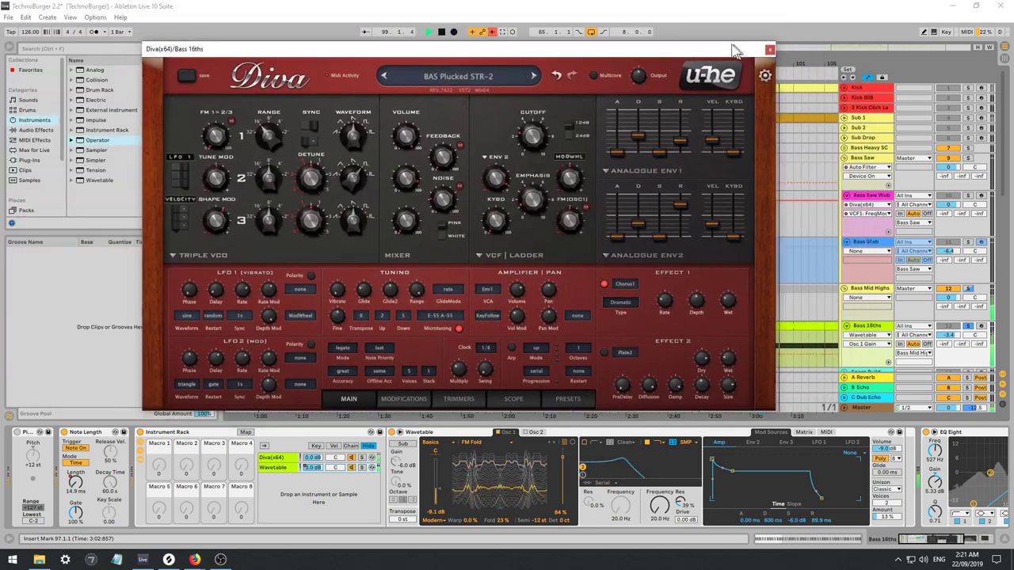
{"action": "left_click", "coordinate": [769, 49]}
Raise Diva's ENV2 Decay and show its automation lane on Bass 16ths while auditioning from bar 65.
{"action": "left_click", "coordinate": [513, 352]}
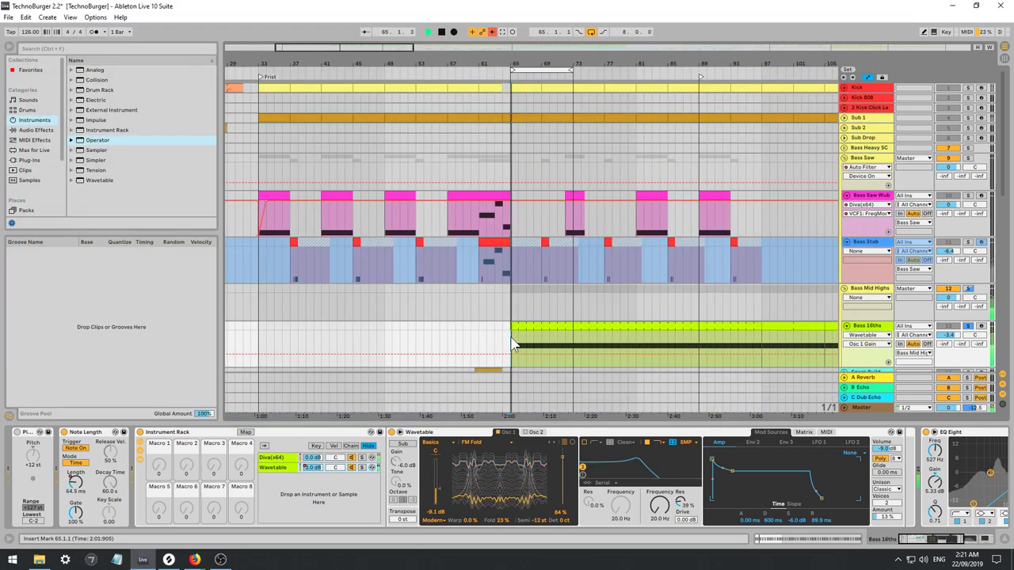
{"action": "left_click", "coordinate": [273, 457]}
{"action": "left_click", "coordinate": [399, 433]}
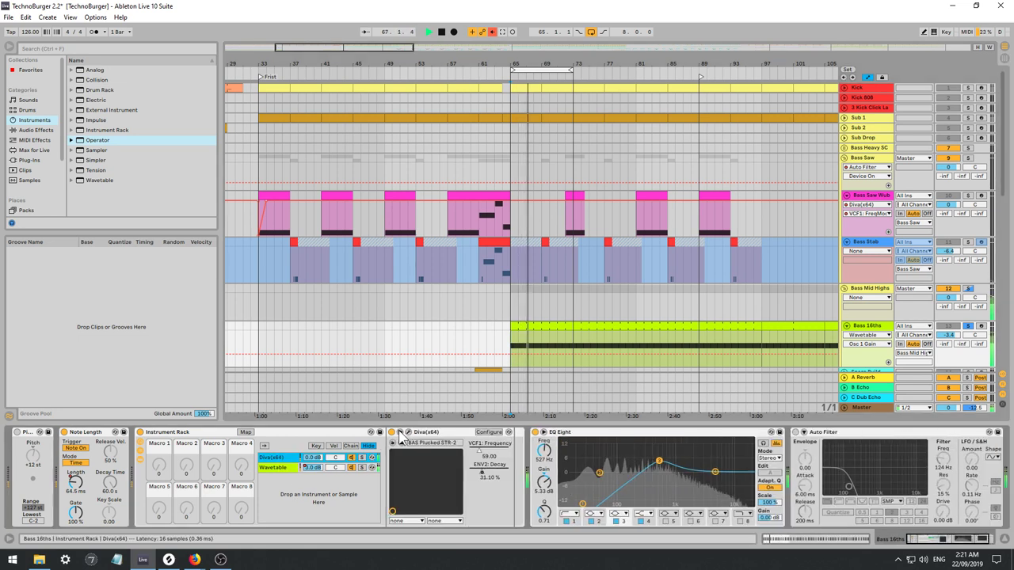
{"action": "key", "text": "space"}
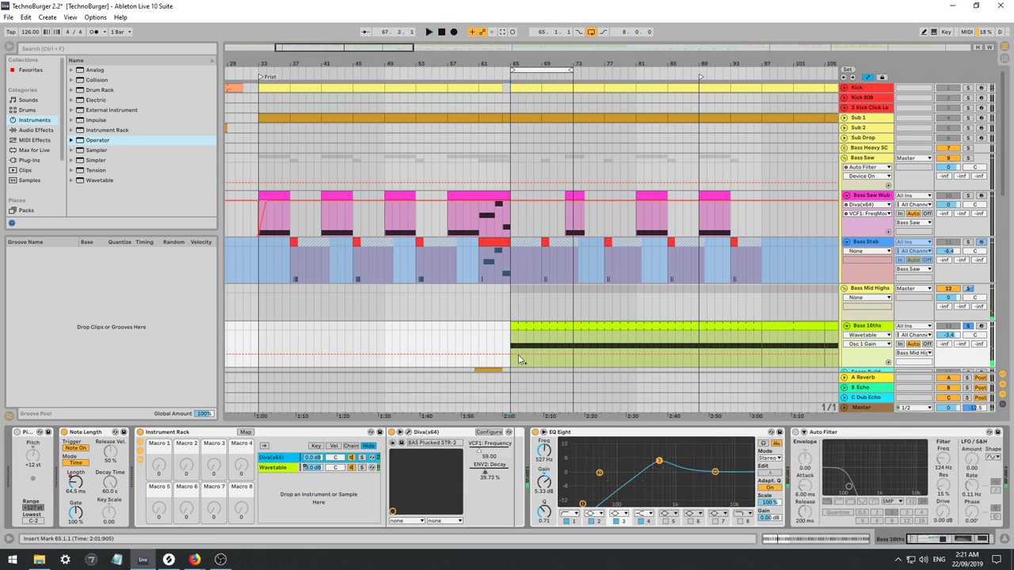
{"action": "left_click_drag", "start_coordinate": [488, 480], "coordinate": [490, 476]}
{"action": "left_click", "coordinate": [481, 448]}
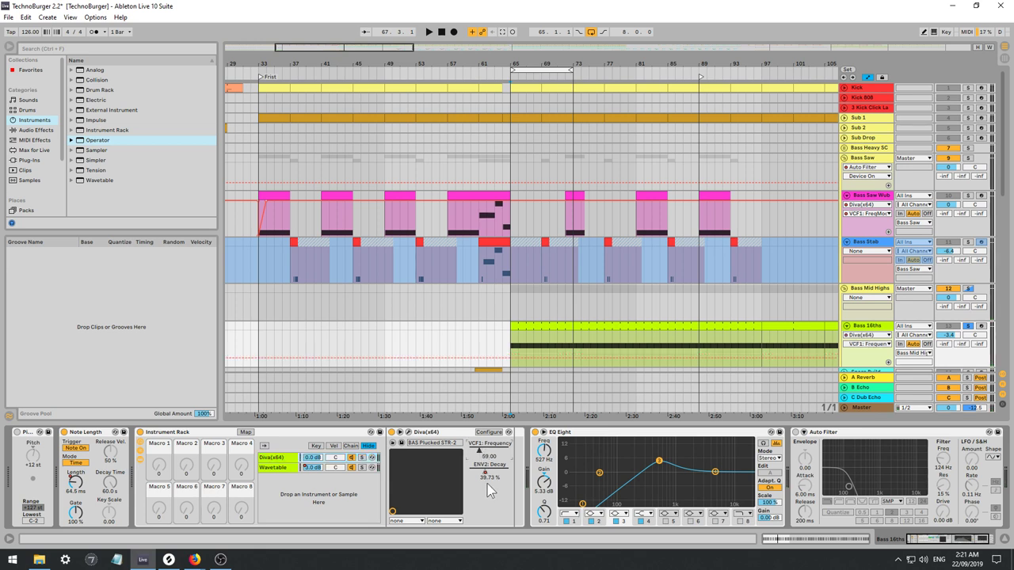
{"action": "left_click", "coordinate": [485, 473]}
{"action": "key", "text": "space"}
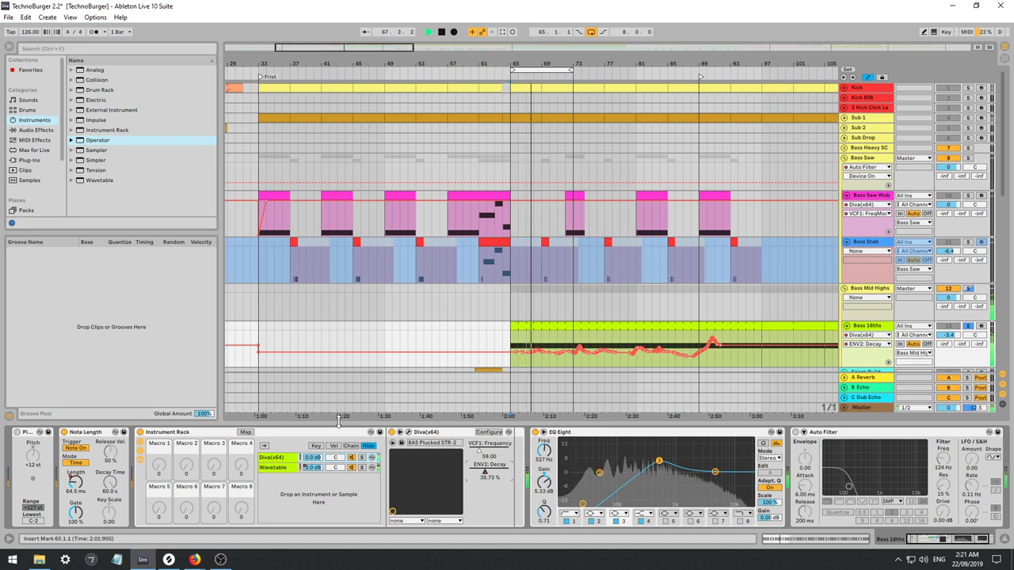
Delete the Wavetable chain, duplicate the Diva chain, and open the duplicate Diva's window.
{"action": "left_click", "coordinate": [363, 469]}
{"action": "key", "text": "space"}
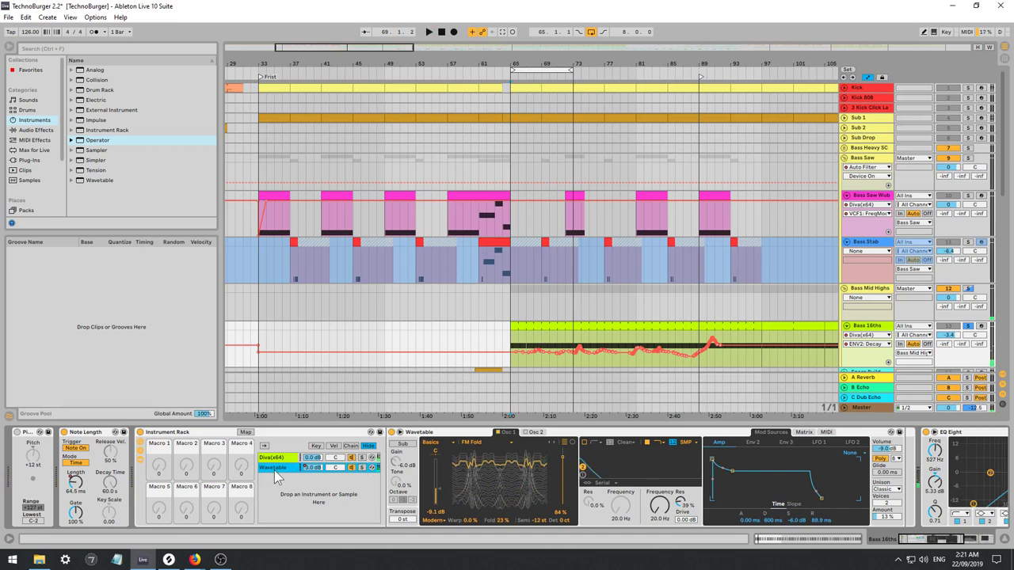
{"action": "key", "text": "Delete"}
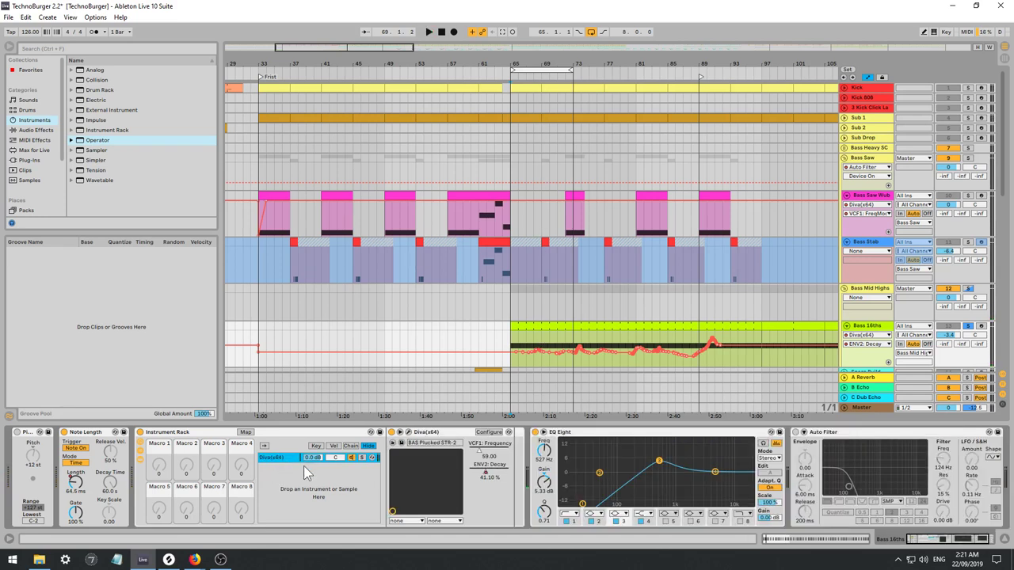
{"action": "key", "text": "ctrl+d"}
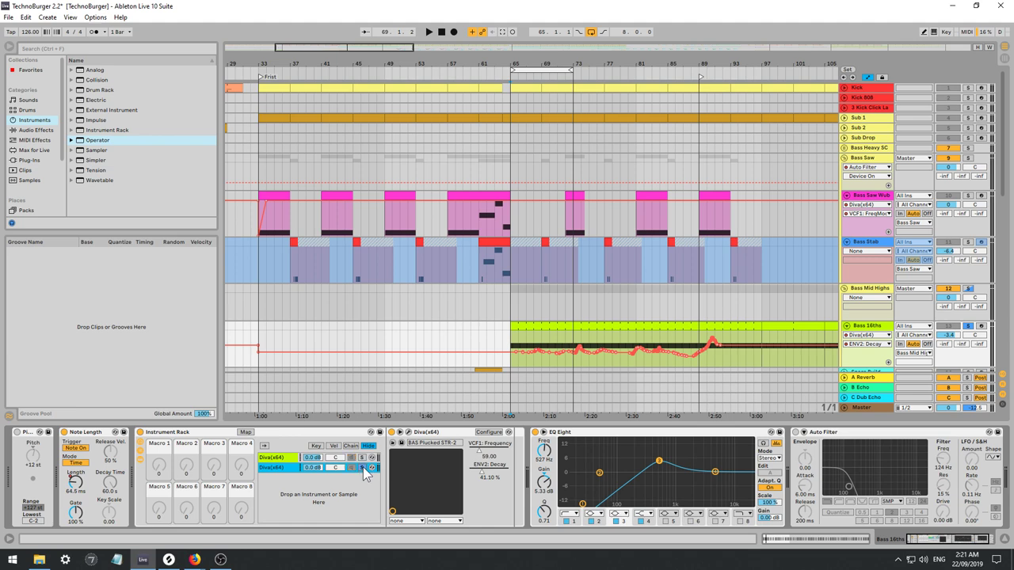
{"action": "key", "text": "space"}
{"action": "key", "text": "space"}
{"action": "left_click", "coordinate": [409, 433]}
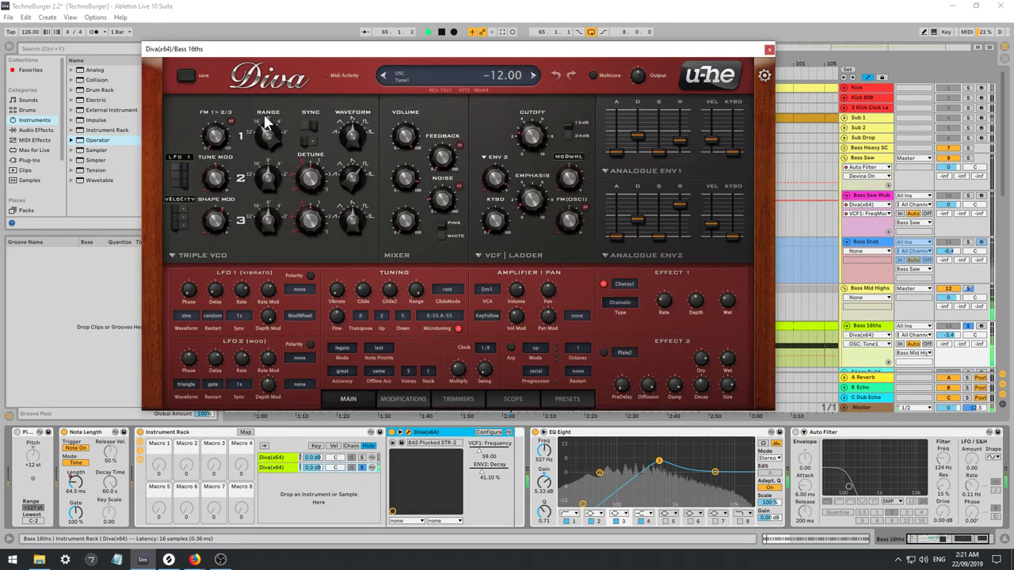
Reset Tune1 to 0.00, switch to Dual VCO with VCO2 saw on and VCO1 pulse off, and set ENV2 decay to 29.10.
{"action": "left_click_drag", "start_coordinate": [266, 137], "coordinate": [266, 83]}
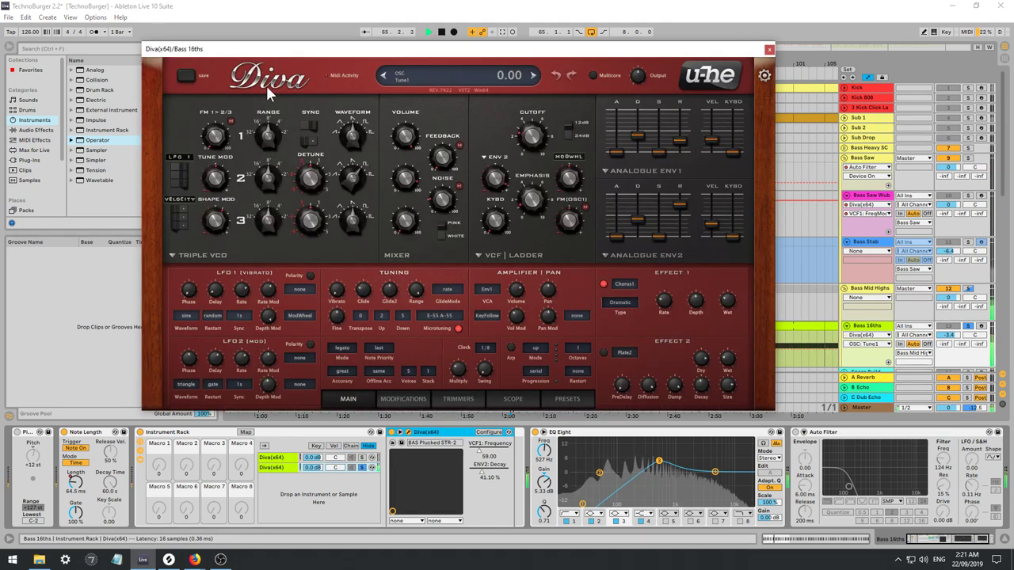
{"action": "left_click", "coordinate": [194, 255]}
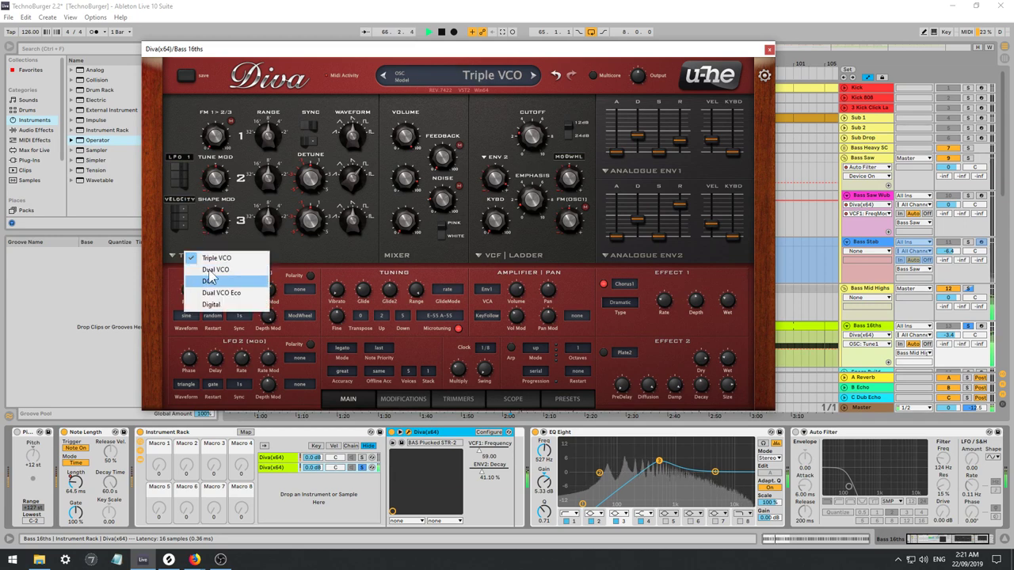
{"action": "left_click", "coordinate": [213, 269]}
{"action": "left_click", "coordinate": [375, 131]}
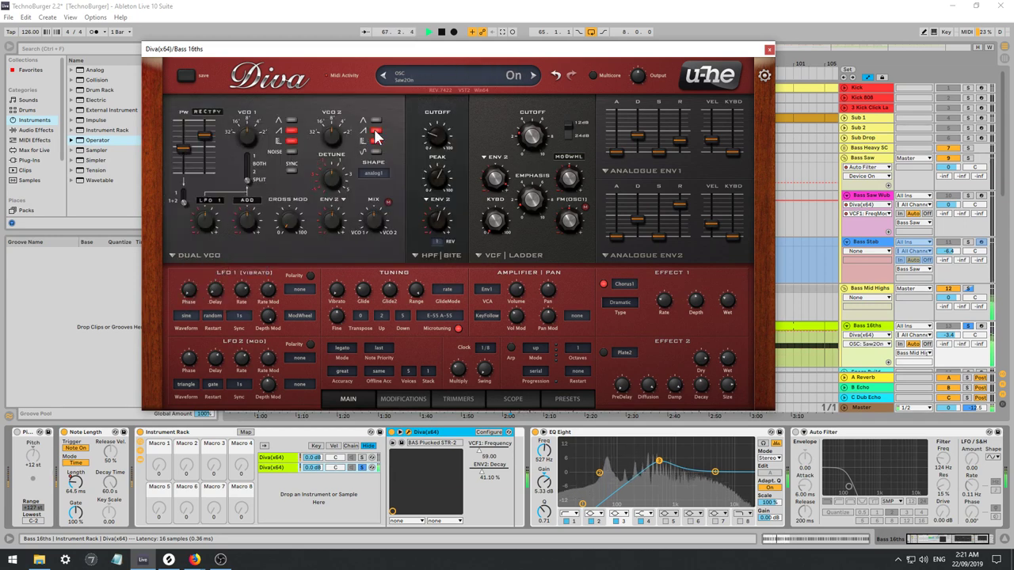
{"action": "left_click", "coordinate": [291, 143]}
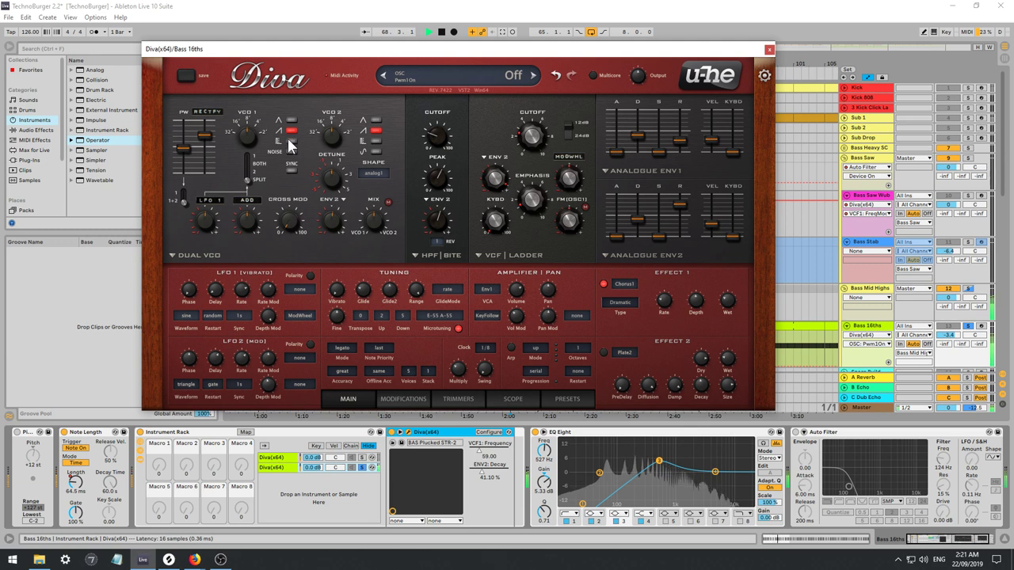
{"action": "left_click_drag", "start_coordinate": [642, 162], "coordinate": [637, 151]}
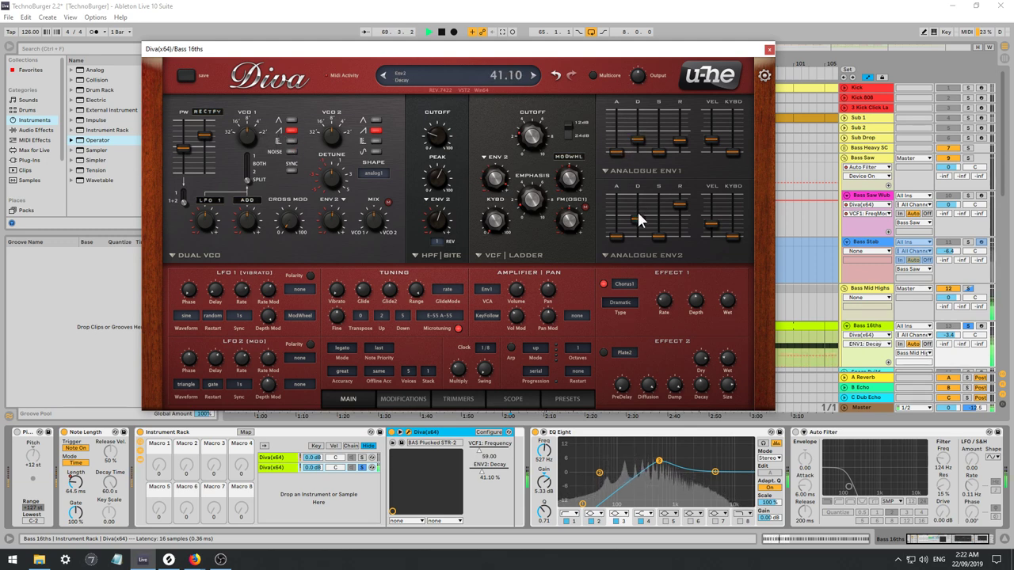
{"action": "left_click_drag", "start_coordinate": [640, 220], "coordinate": [632, 229]}
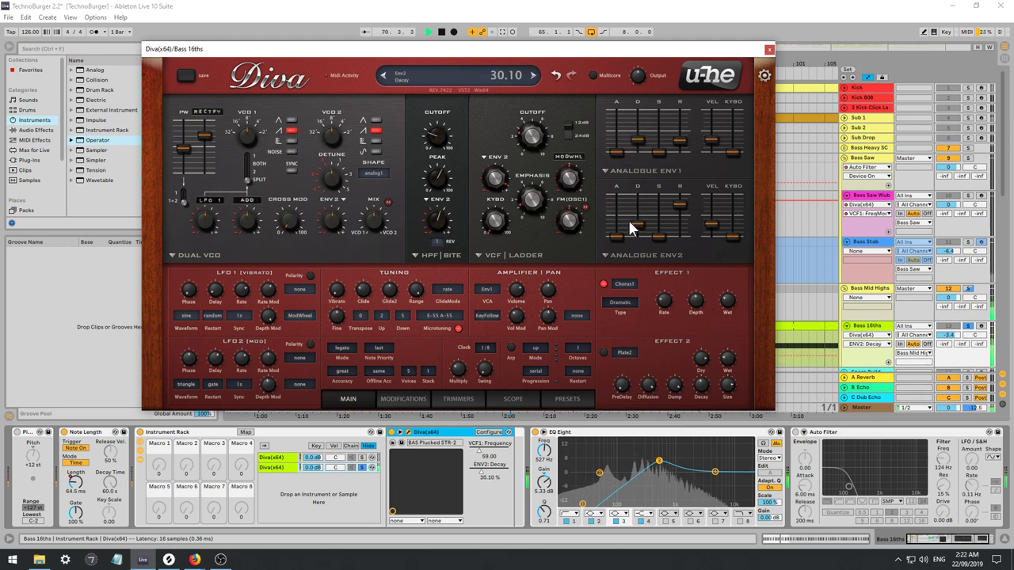
Try Ensemble and Classic chorus types, then replace Effect 1 with Phaser1.
{"action": "left_click", "coordinate": [605, 283]}
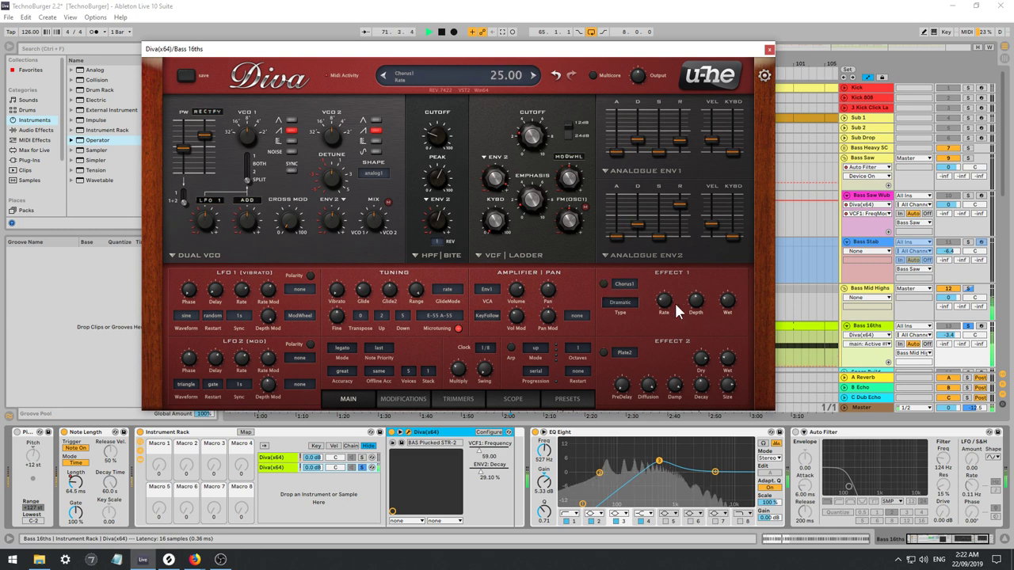
{"action": "left_click", "coordinate": [604, 284]}
{"action": "left_click", "coordinate": [625, 284]}
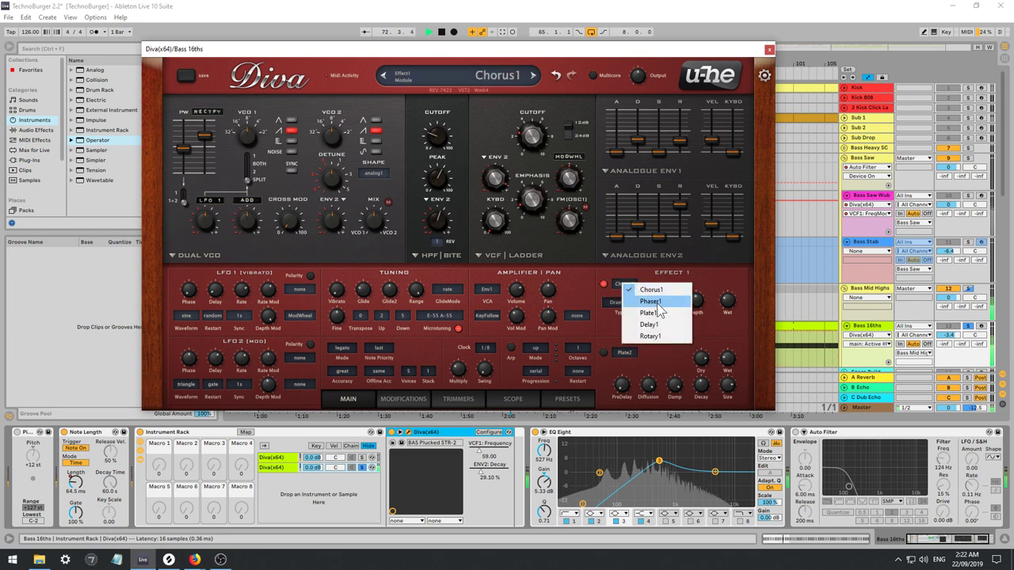
{"action": "left_click", "coordinate": [651, 290]}
{"action": "left_click", "coordinate": [619, 303]}
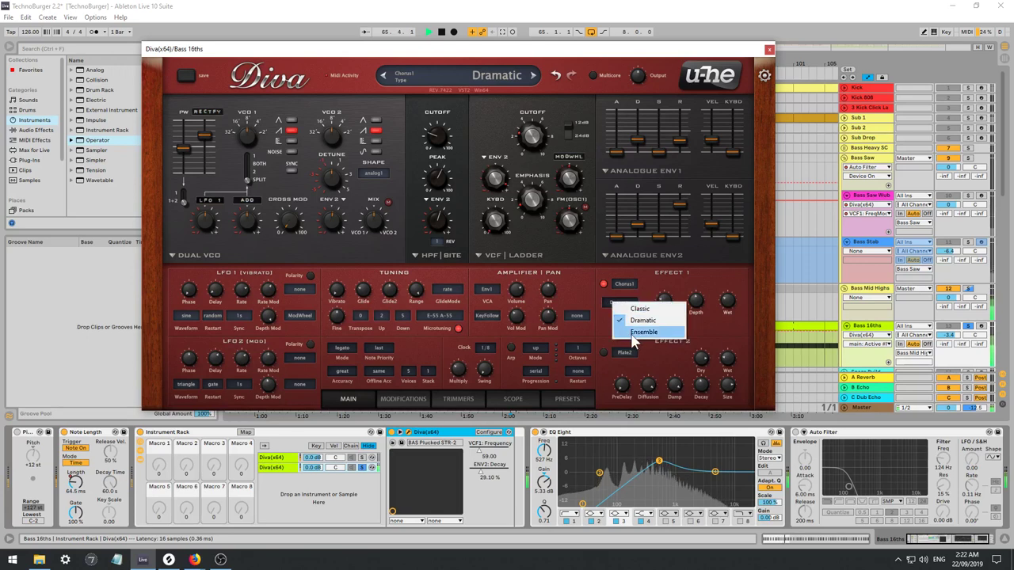
{"action": "left_click", "coordinate": [634, 333]}
{"action": "left_click", "coordinate": [625, 320]}
{"action": "left_click", "coordinate": [651, 310]}
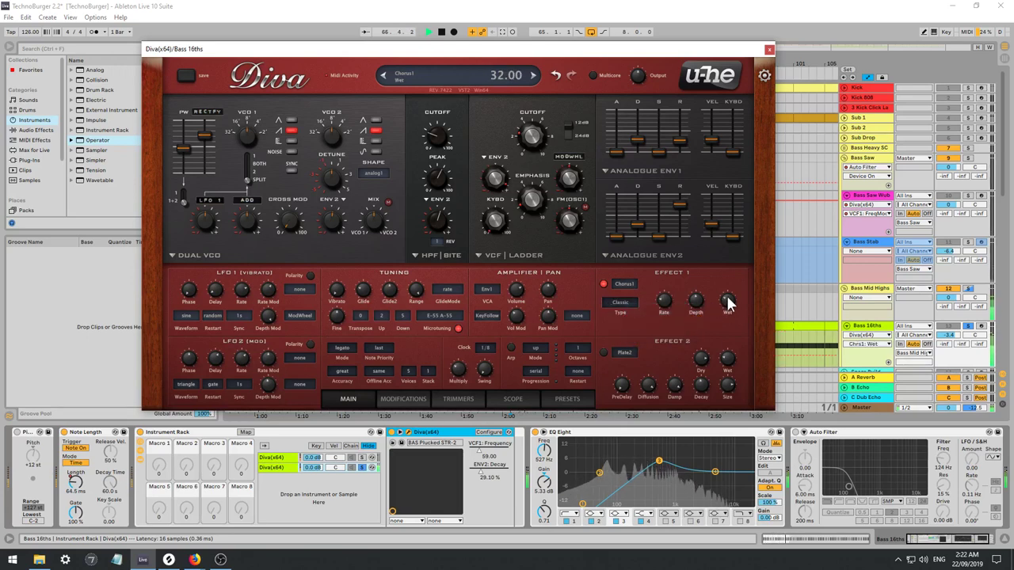
{"action": "left_click", "coordinate": [624, 284]}
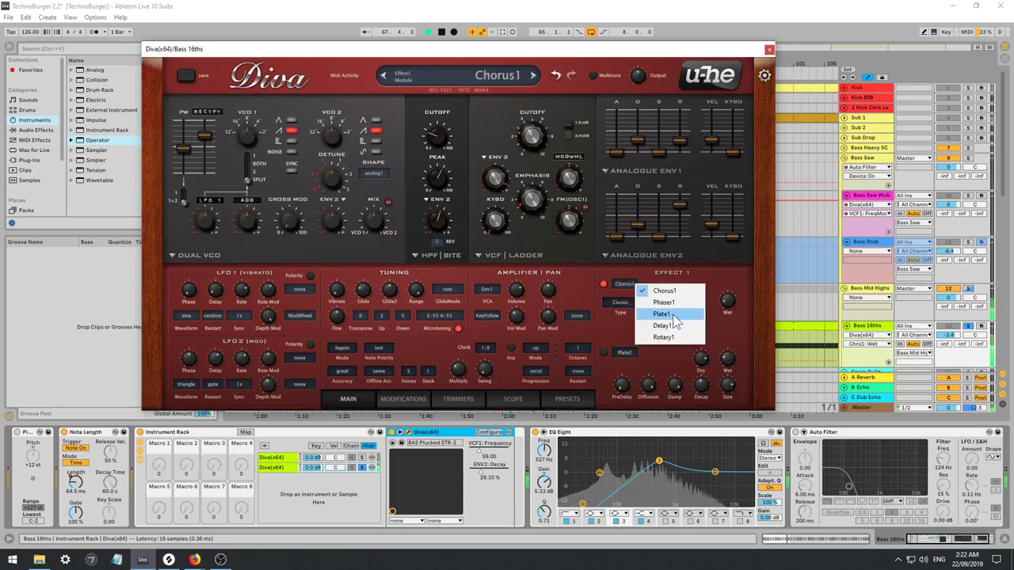
{"action": "left_click", "coordinate": [676, 303]}
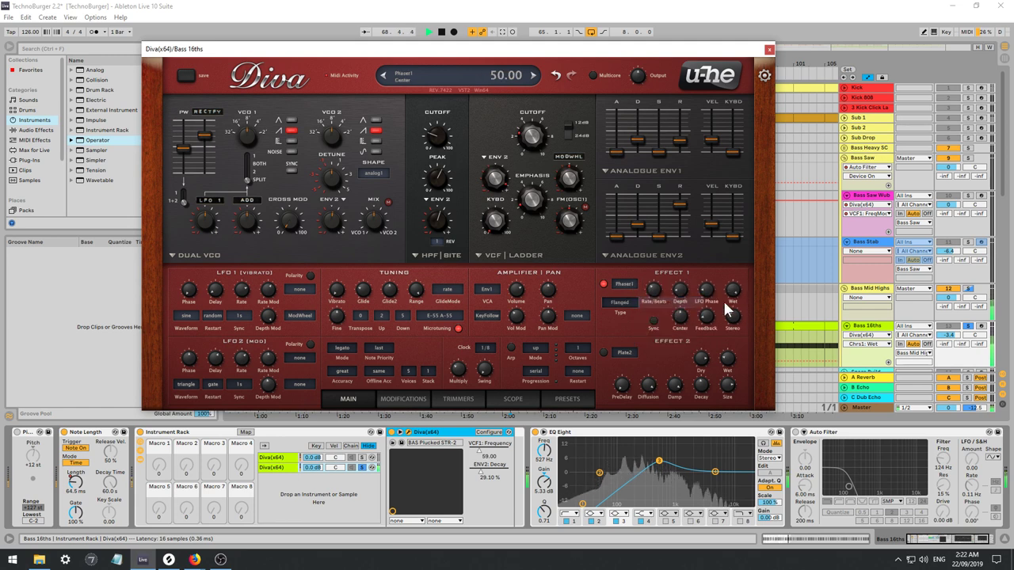
Set phaser depth to 40.50, speed up its rate, reduce wet mix, and adjust feedback.
{"action": "left_click_drag", "start_coordinate": [683, 295], "coordinate": [686, 271]}
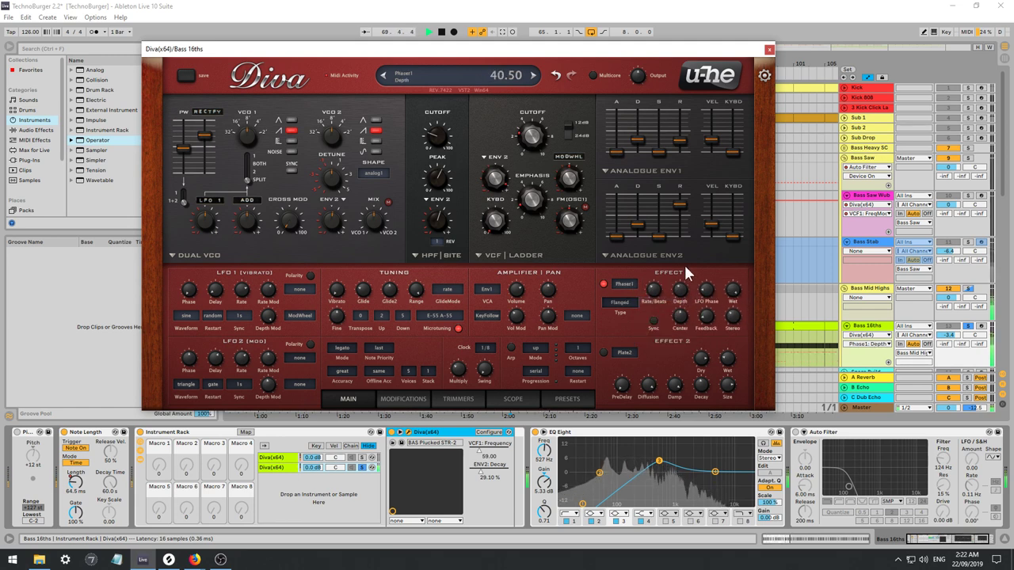
{"action": "left_click", "coordinate": [707, 293]}
{"action": "left_click_drag", "start_coordinate": [654, 296], "coordinate": [650, 273]}
{"action": "left_click_drag", "start_coordinate": [735, 291], "coordinate": [725, 362]}
{"action": "left_click_drag", "start_coordinate": [706, 317], "coordinate": [686, 329]}
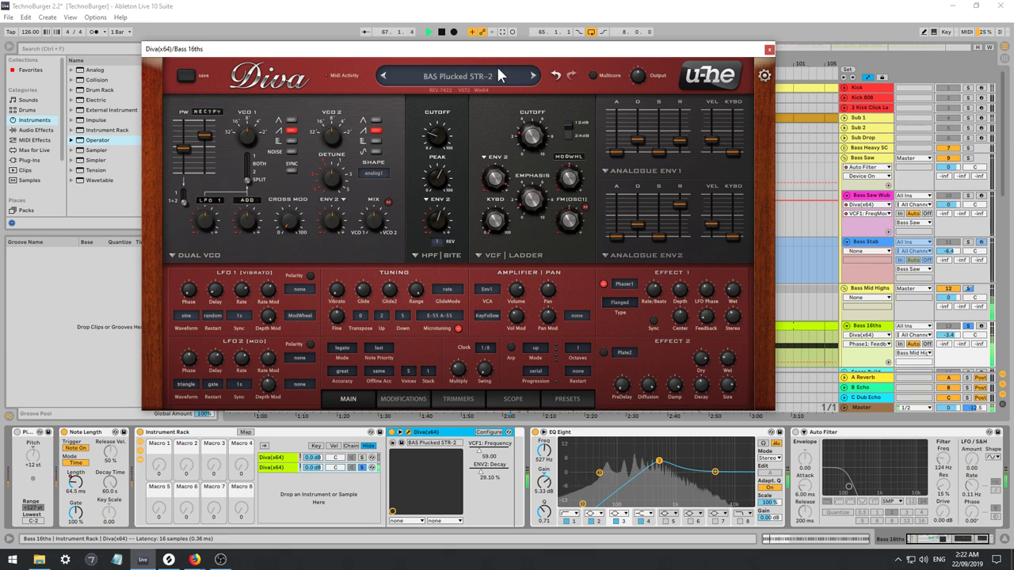
Adjust filter emphasis, raise ENV2 decay to 30.10%, and set ENV2 release.
{"action": "mouse_move", "coordinate": [532, 207]}
{"action": "left_mouse_down"}
{"action": "mouse_move", "coordinate": [534, 177]}
{"action": "mouse_move", "coordinate": [535, 208]}
{"action": "left_mouse_up"}
{"action": "mouse_move", "coordinate": [638, 231]}
{"action": "left_mouse_down"}
{"action": "mouse_move", "coordinate": [631, 218]}
{"action": "mouse_move", "coordinate": [674, 223]}
{"action": "mouse_move", "coordinate": [637, 229]}
{"action": "left_mouse_up"}
{"action": "left_click", "coordinate": [677, 231]}
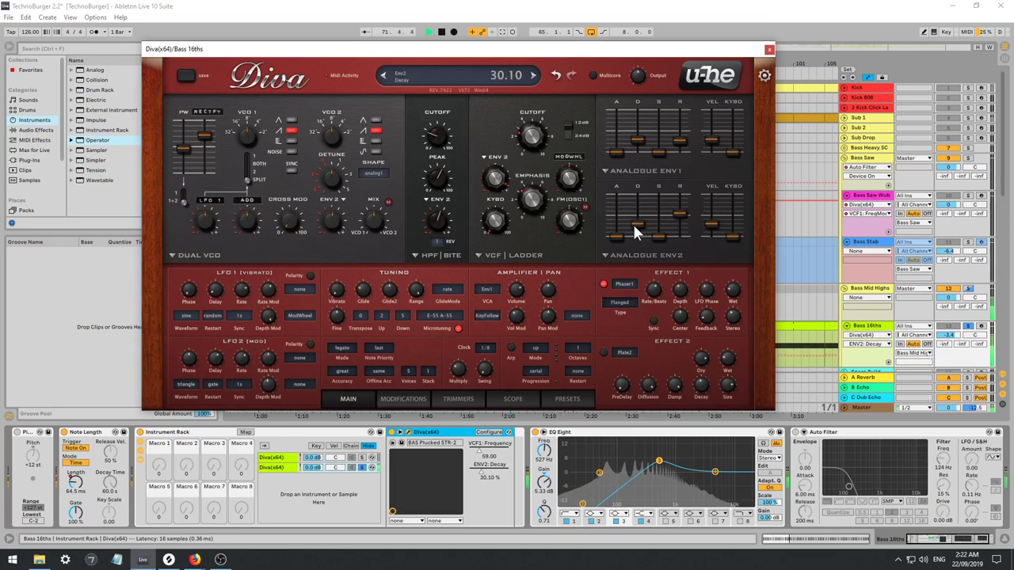
Place EQ Eight into both Diva chains of the rack.
{"action": "left_click", "coordinate": [362, 459]}
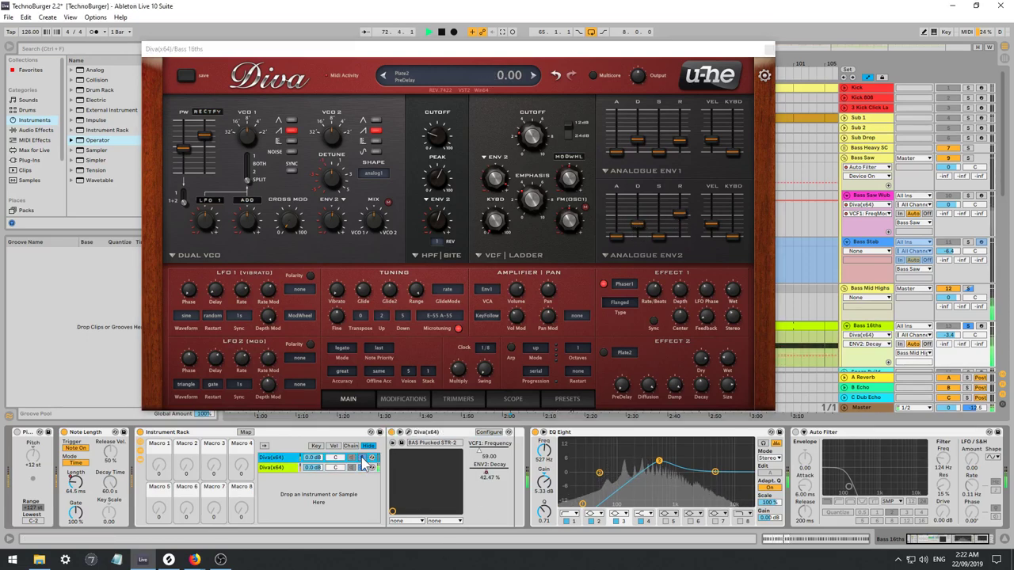
{"action": "left_click", "coordinate": [289, 469]}
{"action": "left_click_drag", "start_coordinate": [582, 434], "coordinate": [282, 462]}
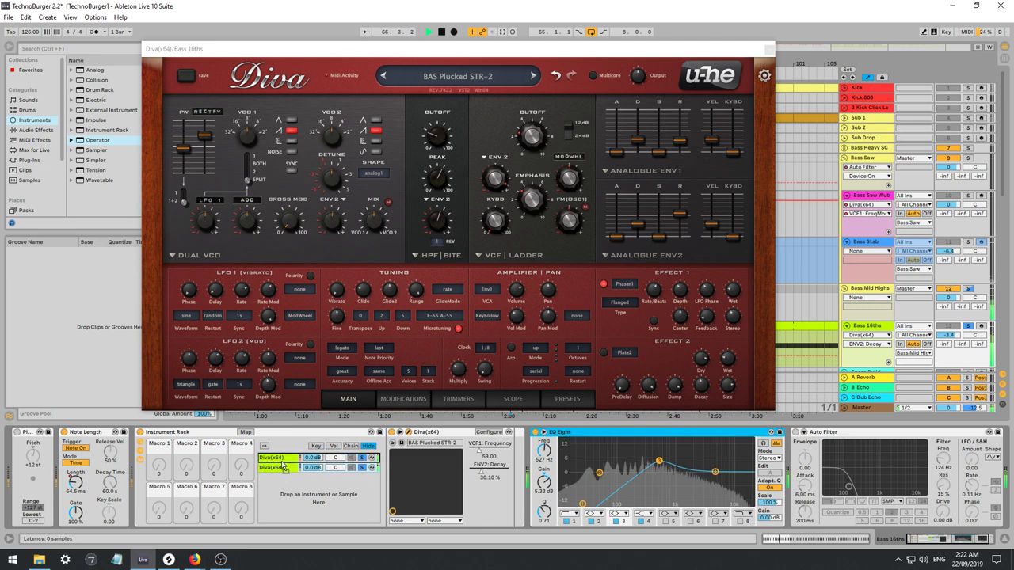
{"action": "left_click", "coordinate": [279, 459]}
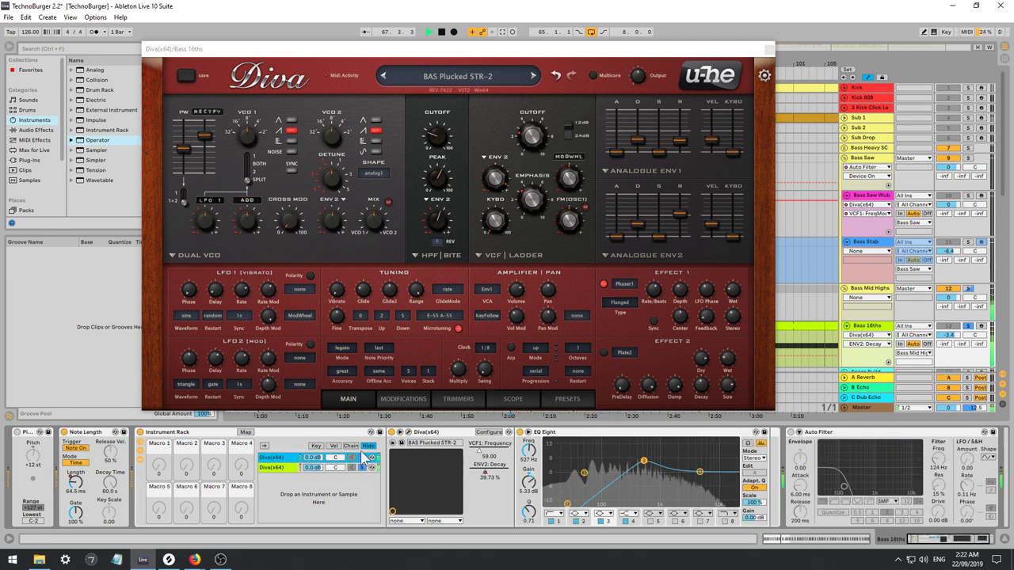
{"action": "left_click_drag", "start_coordinate": [579, 434], "coordinate": [275, 469]}
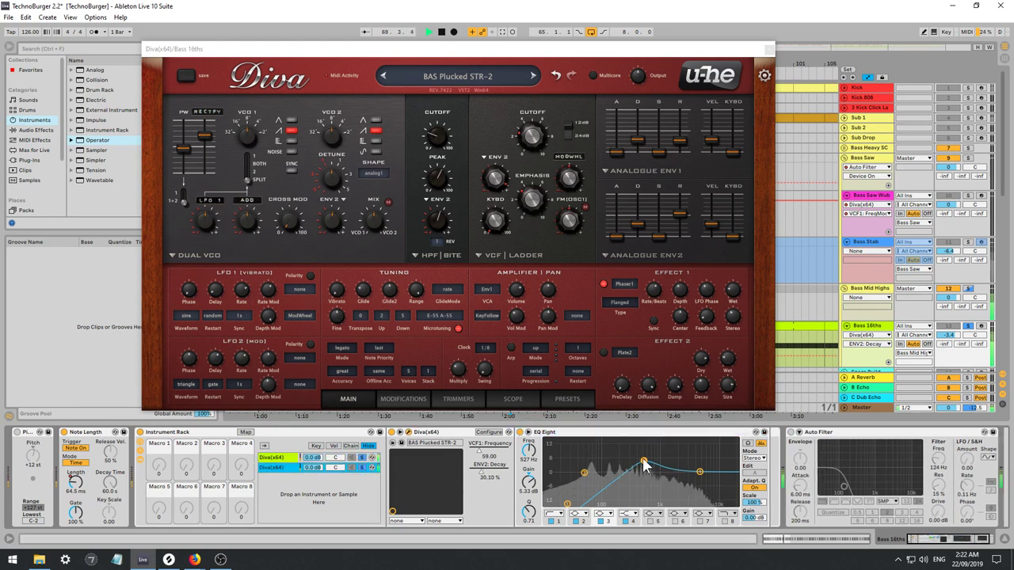
Reshape the second chain's EQ band frequency and gain, and clear its solo and hot-swap.
{"action": "left_click_drag", "start_coordinate": [643, 463], "coordinate": [649, 480]}
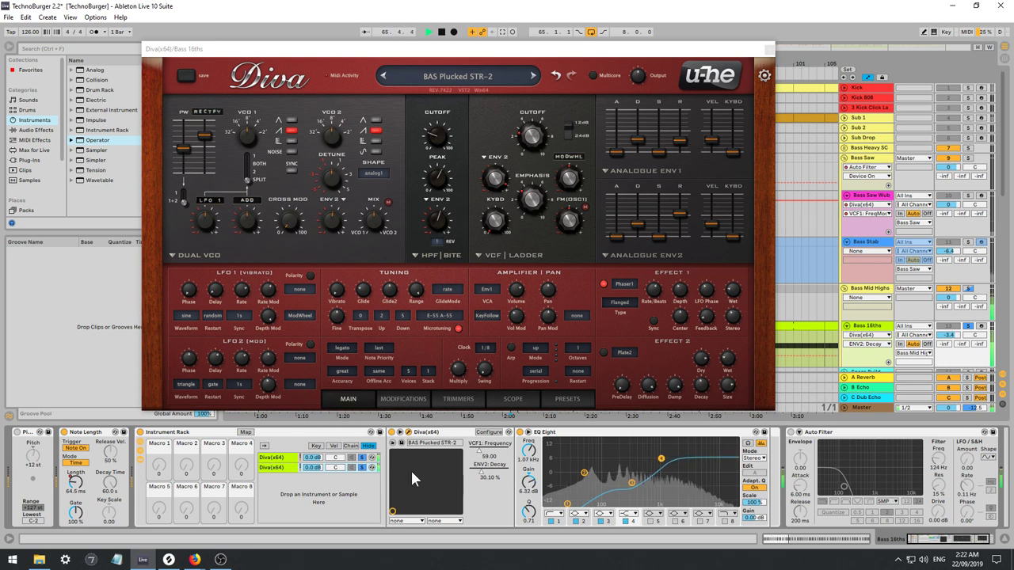
{"action": "left_click", "coordinate": [362, 468]}
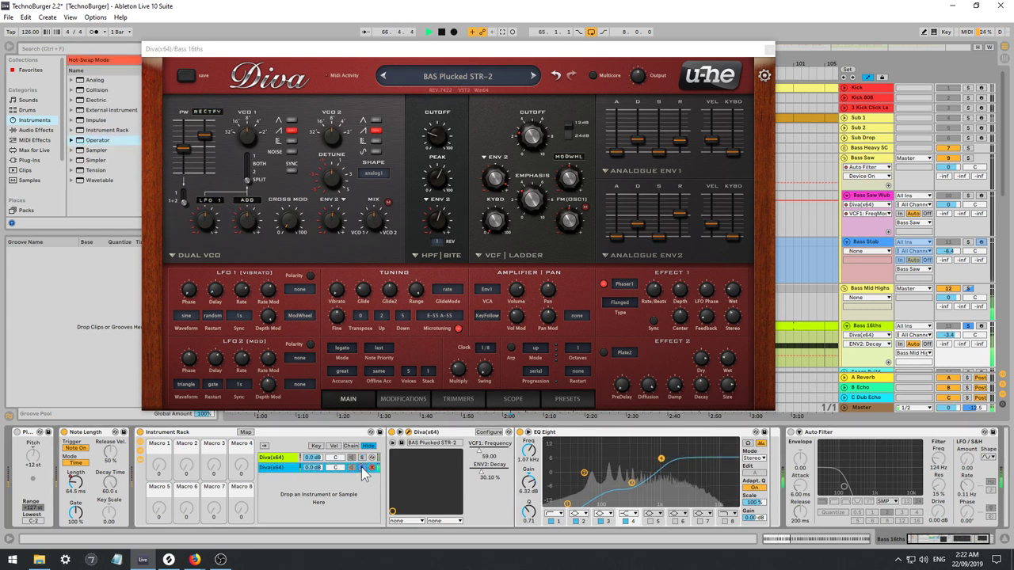
{"action": "left_click", "coordinate": [362, 468]}
{"action": "left_click", "coordinate": [371, 468]}
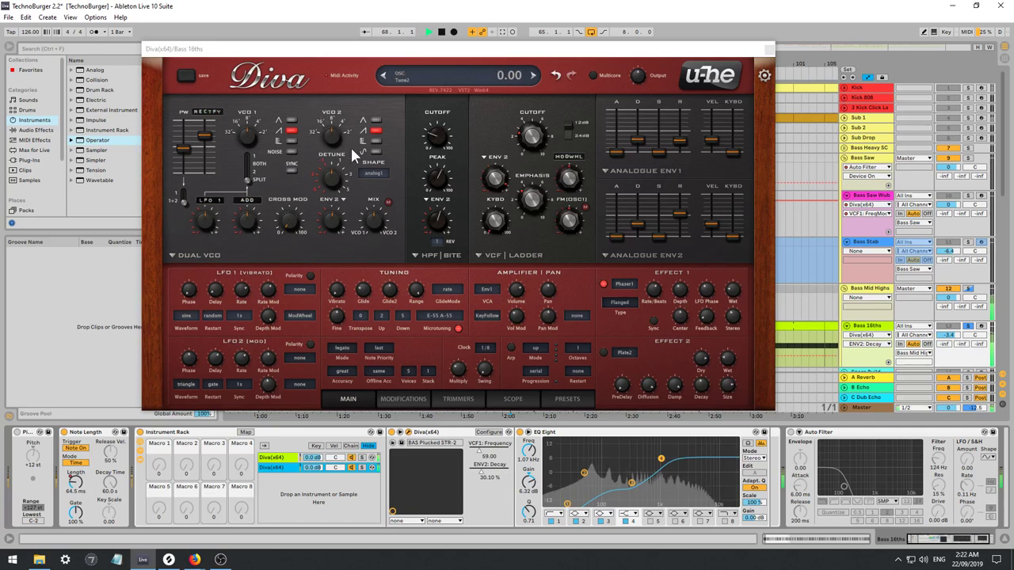
Raise the second Diva's filter cutoff to 79.50 and VCO1 tuning to 12.00.
{"action": "left_click_drag", "start_coordinate": [542, 137], "coordinate": [519, 137]}
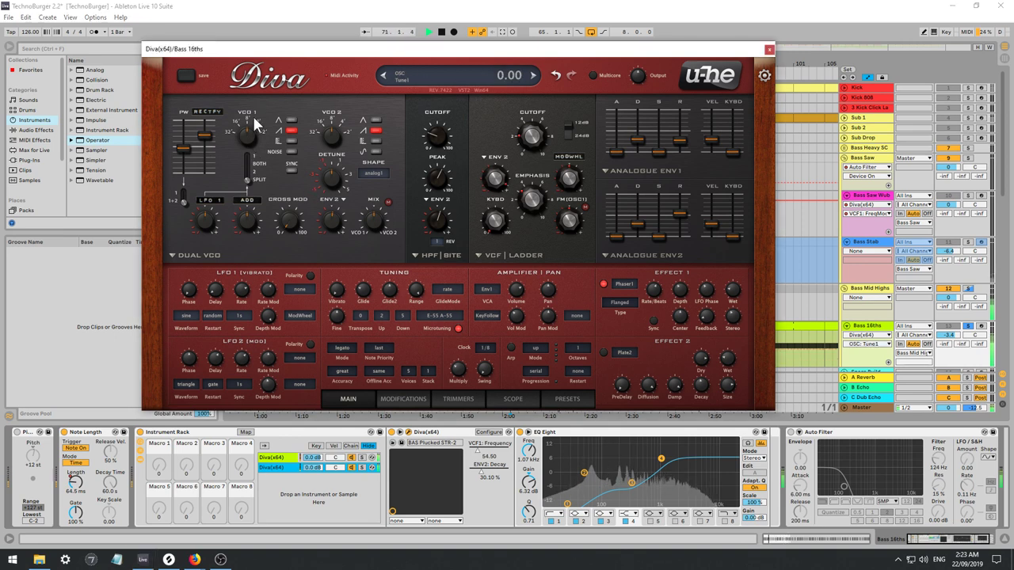
{"action": "left_click_drag", "start_coordinate": [255, 121], "coordinate": [252, 85]}
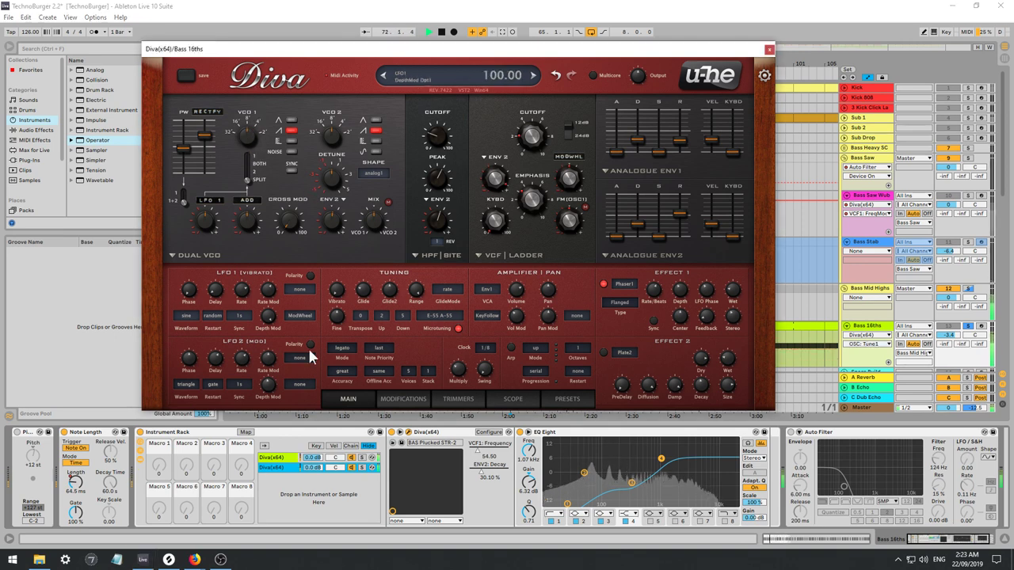
{"action": "left_click", "coordinate": [352, 458]}
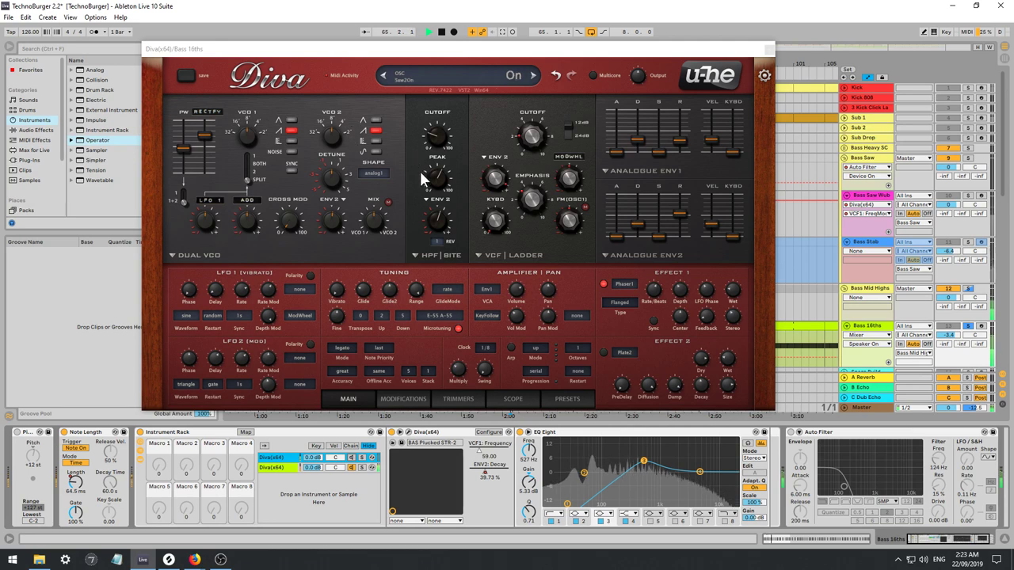
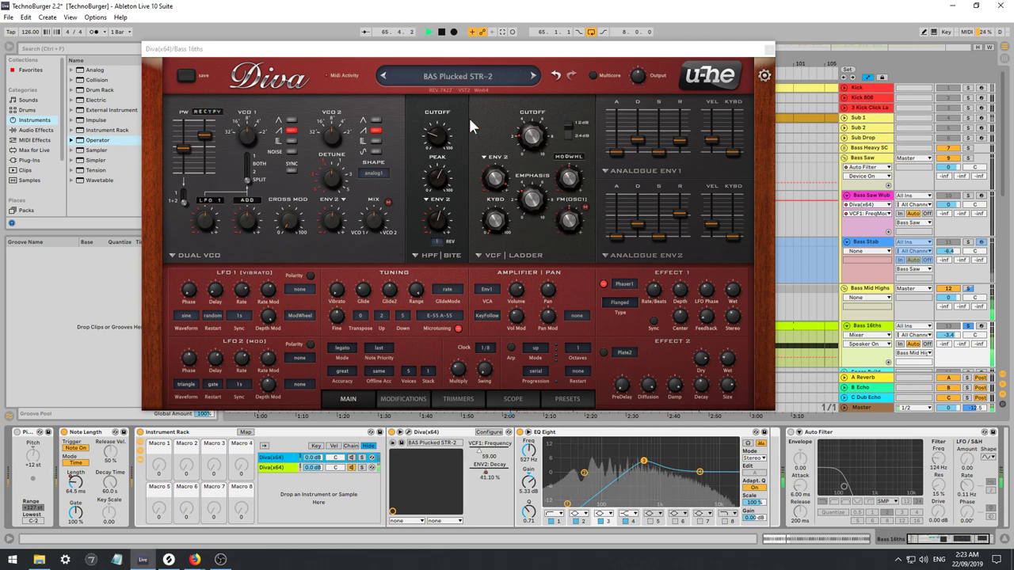
Raise the ladder filter cutoff, shorten Env2 release, and set Effect 1 to Plate1 with a shorter decay.
{"action": "left_click_drag", "start_coordinate": [535, 136], "coordinate": [533, 75]}
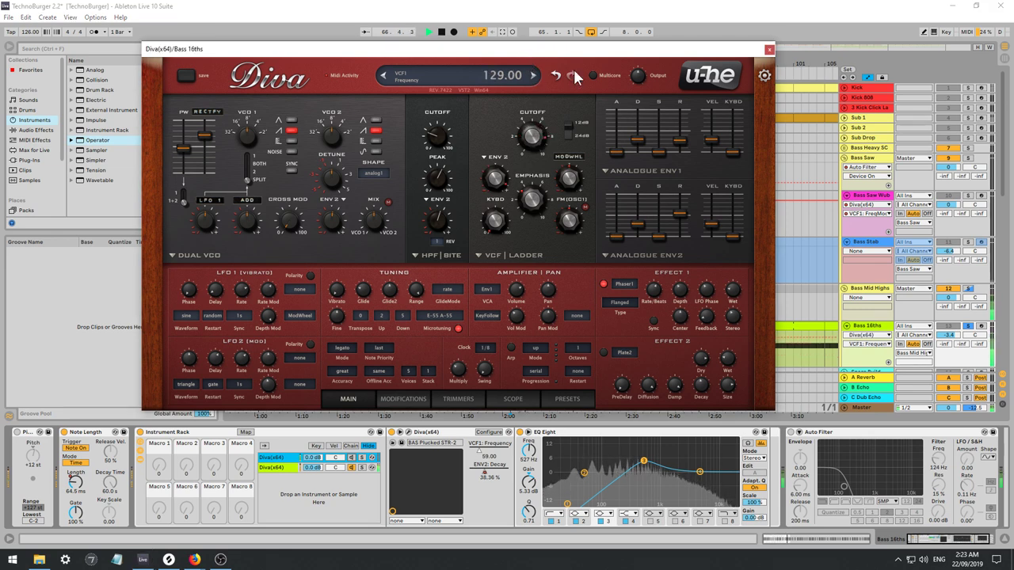
{"action": "left_click_drag", "start_coordinate": [683, 213], "coordinate": [674, 229]}
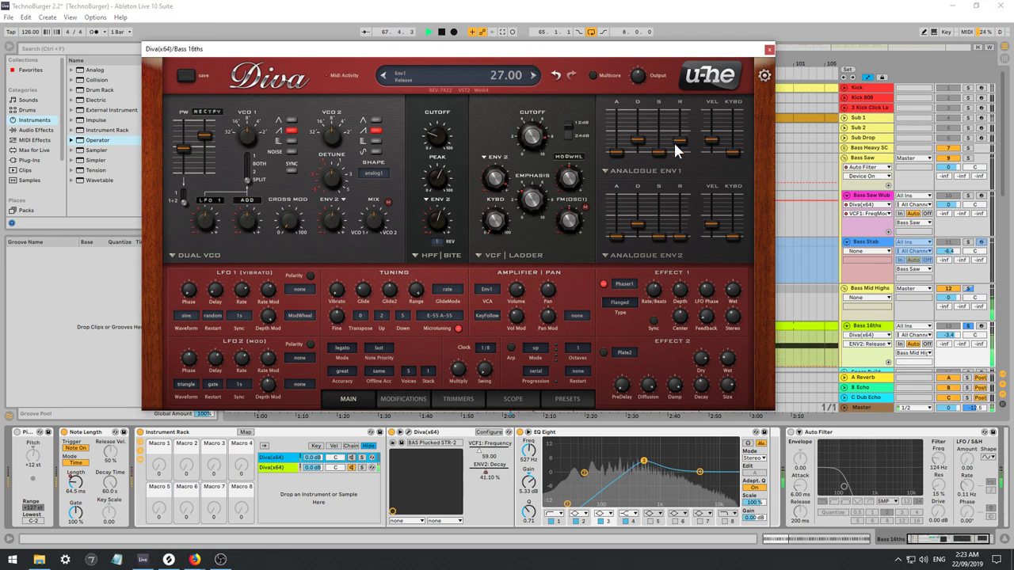
{"action": "left_click", "coordinate": [622, 286]}
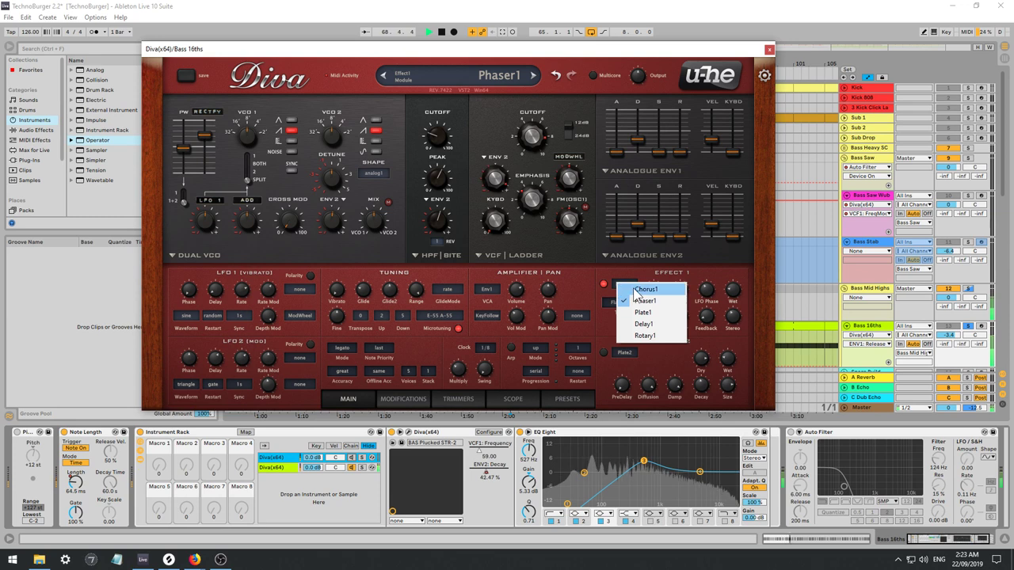
{"action": "left_click", "coordinate": [656, 312]}
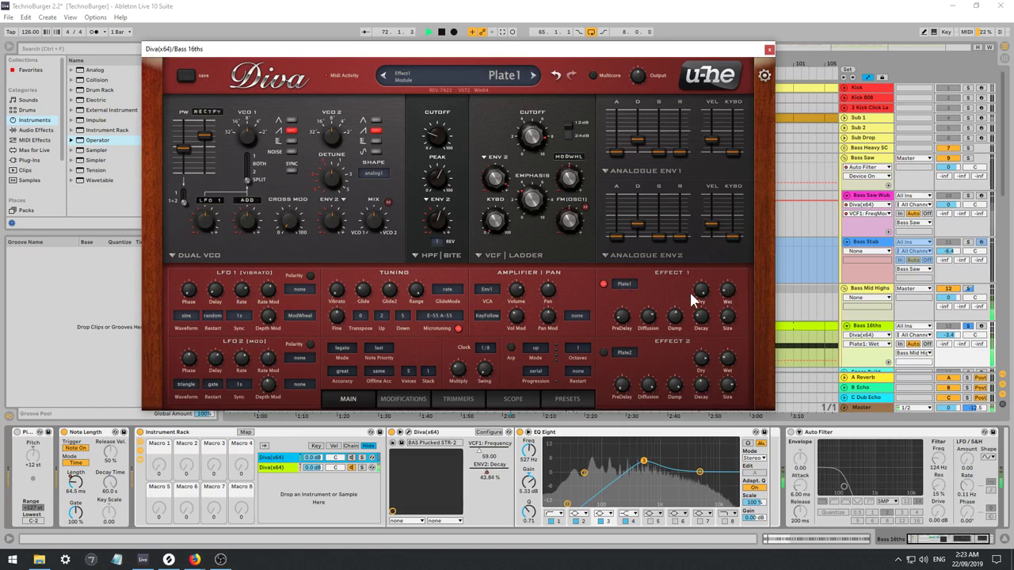
{"action": "left_click_drag", "start_coordinate": [701, 321], "coordinate": [699, 326]}
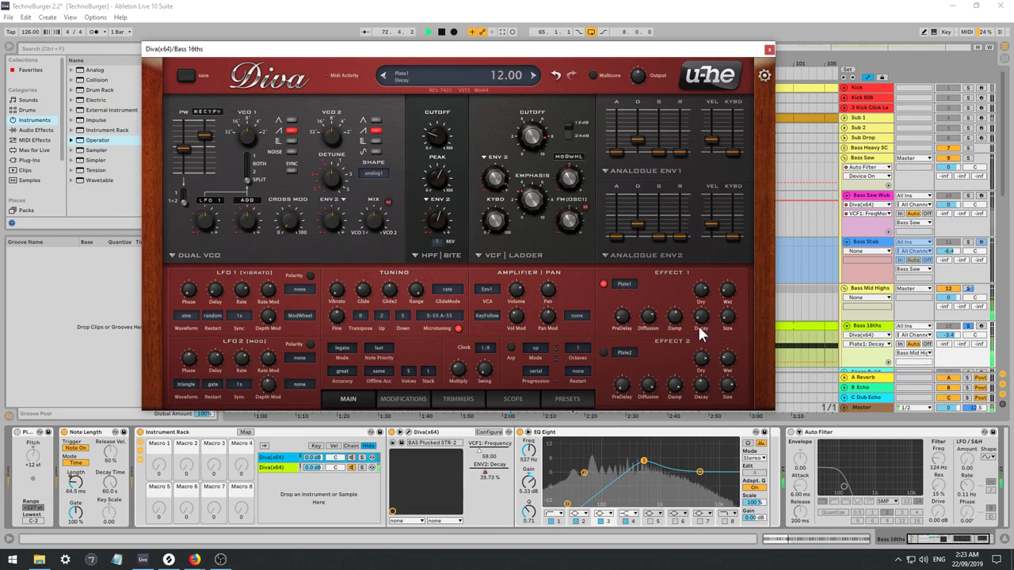
Try Rotary, Delay1 and Chorus1 on Effect 1, set the chorus wet amount, then switch it off.
{"action": "left_click", "coordinate": [623, 283]}
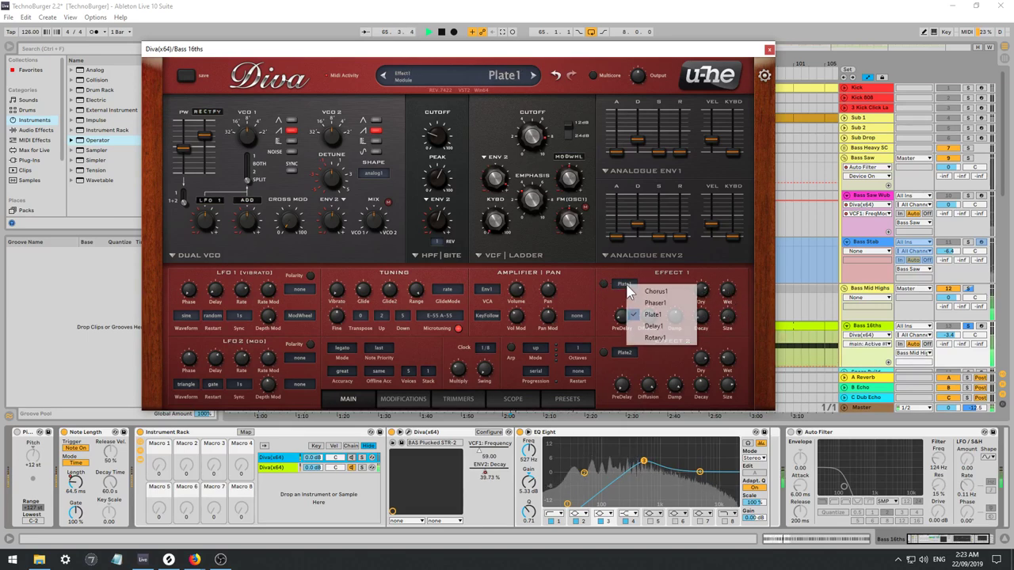
{"action": "left_click", "coordinate": [664, 339]}
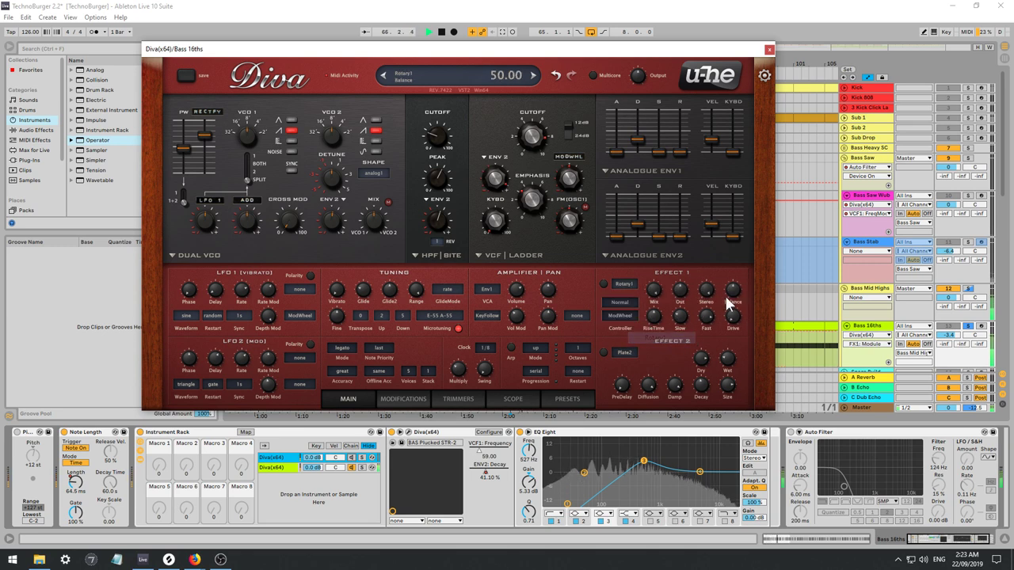
{"action": "left_click", "coordinate": [604, 284]}
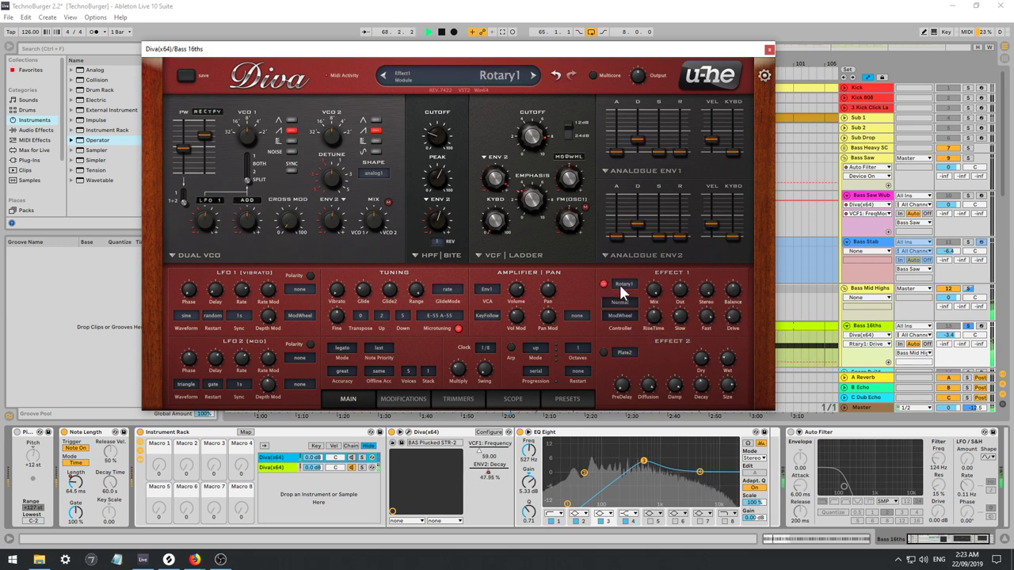
{"action": "left_click", "coordinate": [623, 285]}
{"action": "left_click", "coordinate": [642, 326]}
{"action": "left_click", "coordinate": [623, 285]}
{"action": "left_click", "coordinate": [645, 293]}
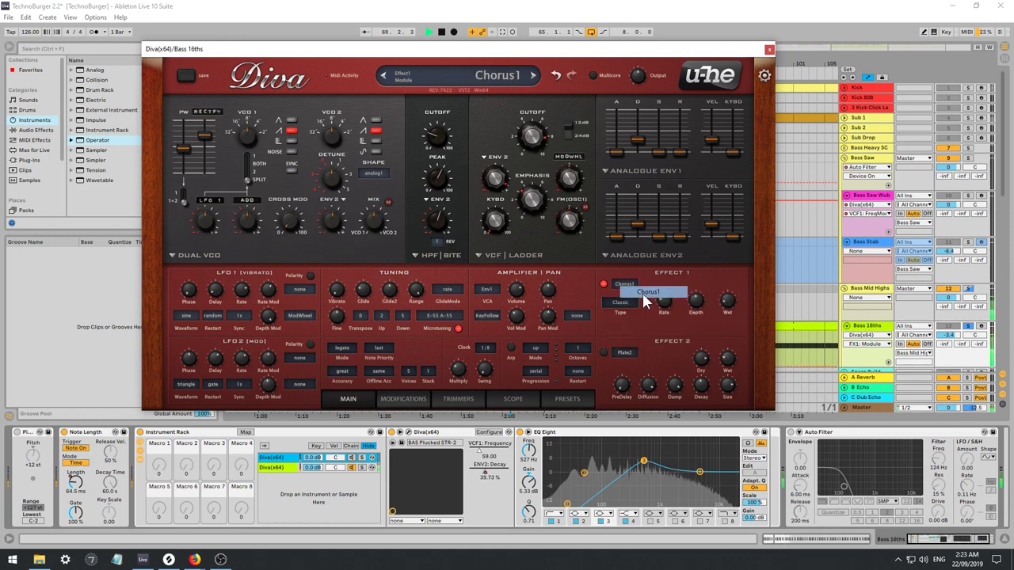
{"action": "left_click_drag", "start_coordinate": [720, 313], "coordinate": [722, 281]}
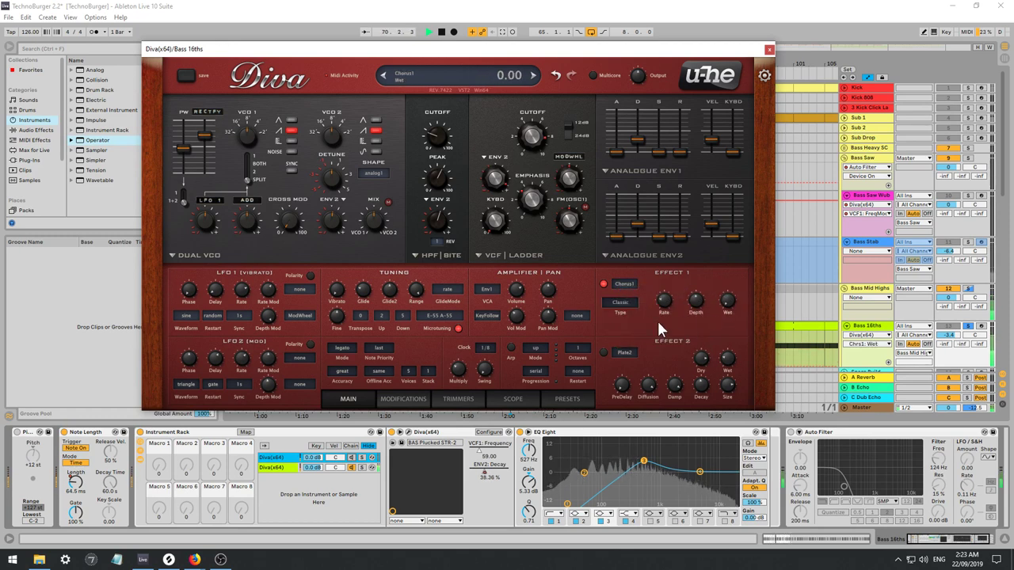
{"action": "left_click", "coordinate": [604, 283]}
Tune VCO1 up to 12, return FM depth to zero, and lower the high-pass cutoff.
{"action": "left_click", "coordinate": [329, 131]}
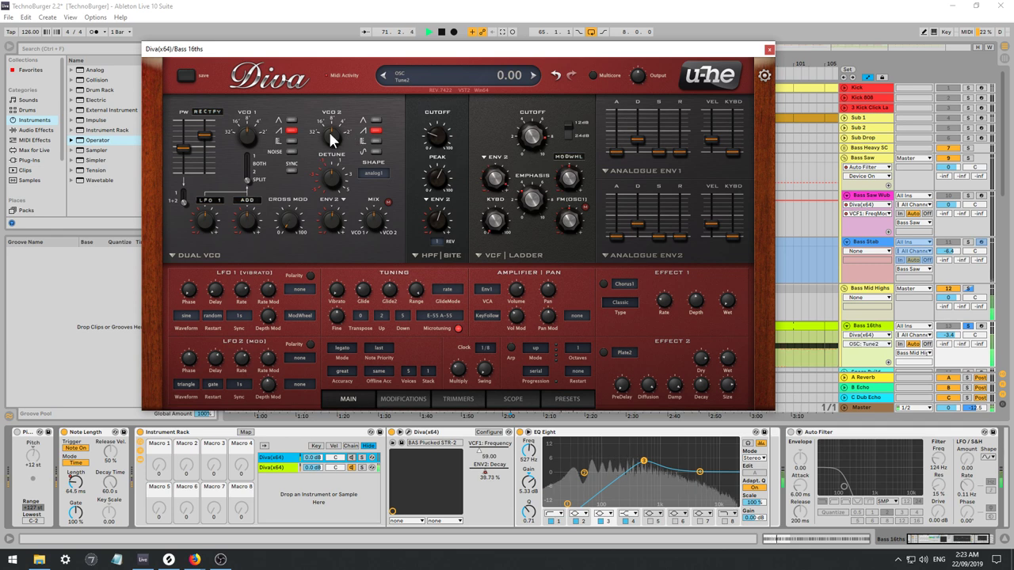
{"action": "left_click_drag", "start_coordinate": [248, 138], "coordinate": [243, 101]}
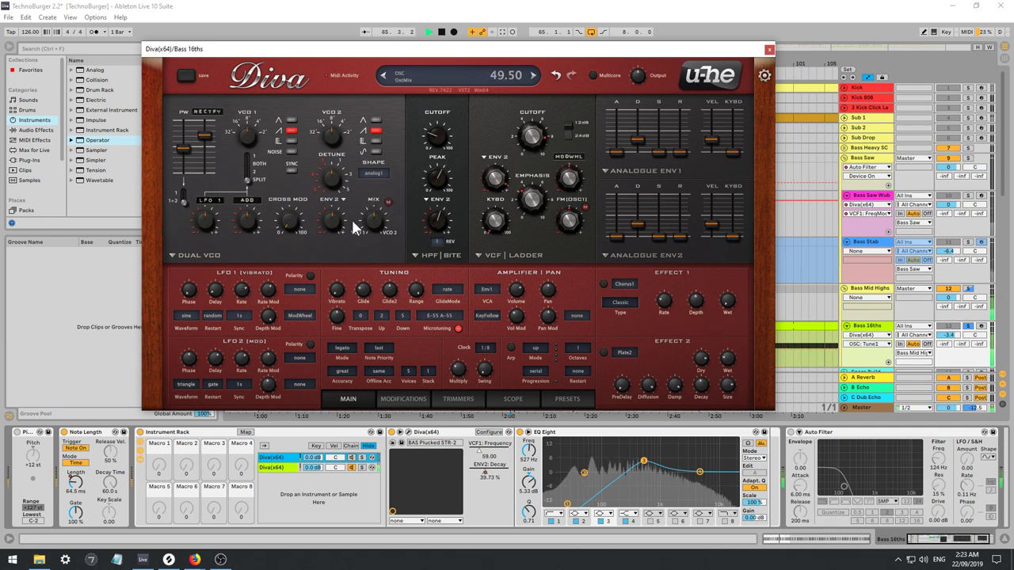
{"action": "mouse_move", "coordinate": [333, 214]}
{"action": "left_mouse_down"}
{"action": "mouse_move", "coordinate": [330, 234]}
{"action": "mouse_move", "coordinate": [335, 220]}
{"action": "left_mouse_up"}
{"action": "left_click_drag", "start_coordinate": [326, 258], "coordinate": [328, 240]}
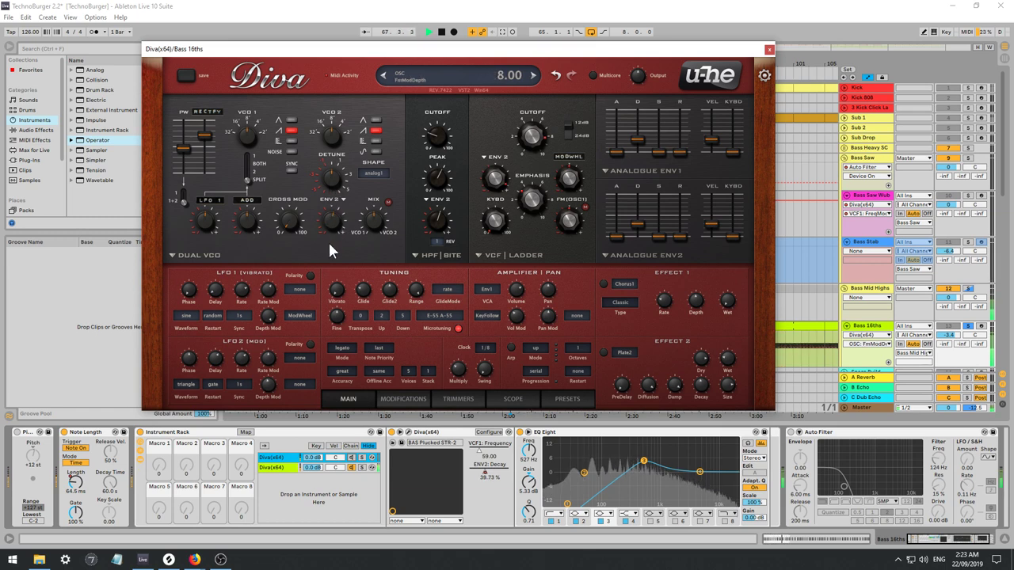
{"action": "left_click_drag", "start_coordinate": [436, 134], "coordinate": [437, 172]}
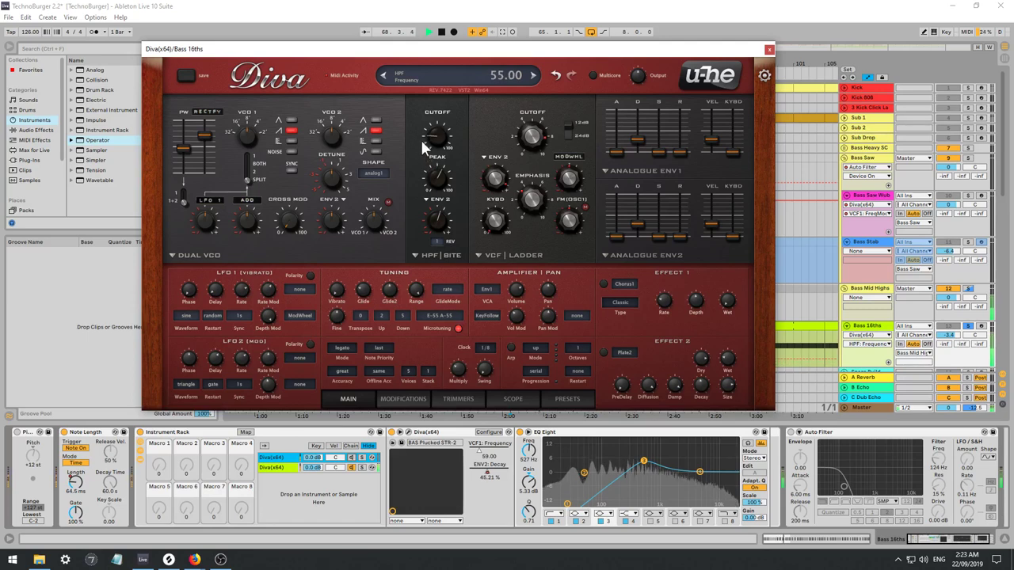
Set Env2's filter modulation, shorten Env2 decay, return cutoff to 59, and boost EQ Eight band 4 highs.
{"action": "scroll", "coordinate": [421, 141], "scroll_direction": "down", "scroll_amount": 1}
{"action": "scroll", "coordinate": [534, 198], "scroll_direction": "up", "scroll_amount": 2}
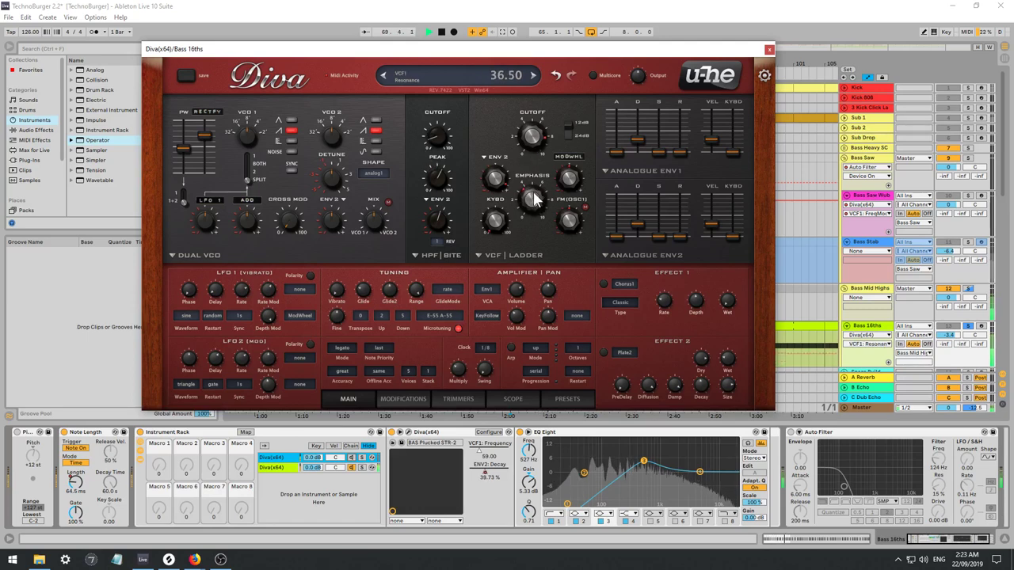
{"action": "left_click_drag", "start_coordinate": [489, 179], "coordinate": [491, 177]}
{"action": "left_click_drag", "start_coordinate": [634, 227], "coordinate": [633, 206]}
{"action": "left_click_drag", "start_coordinate": [539, 133], "coordinate": [539, 207]}
{"action": "left_click_drag", "start_coordinate": [631, 212], "coordinate": [626, 230]}
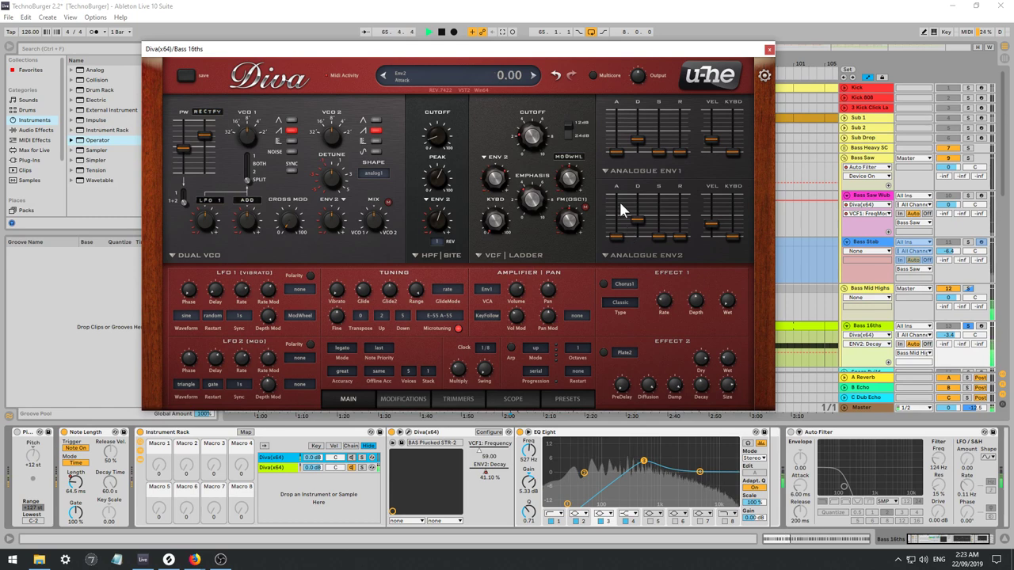
{"action": "left_click_drag", "start_coordinate": [700, 473], "coordinate": [635, 467]}
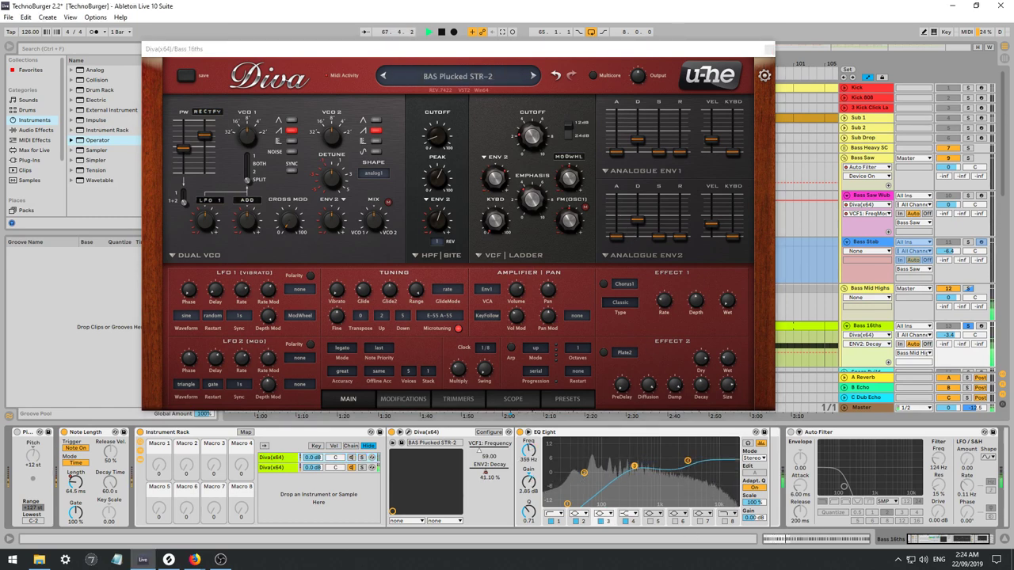
Nudge EQ band 4 to about 1 kHz, then set the second chain's cutoff to 73.50 and pulse width to 45.50.
{"action": "left_click", "coordinate": [688, 460]}
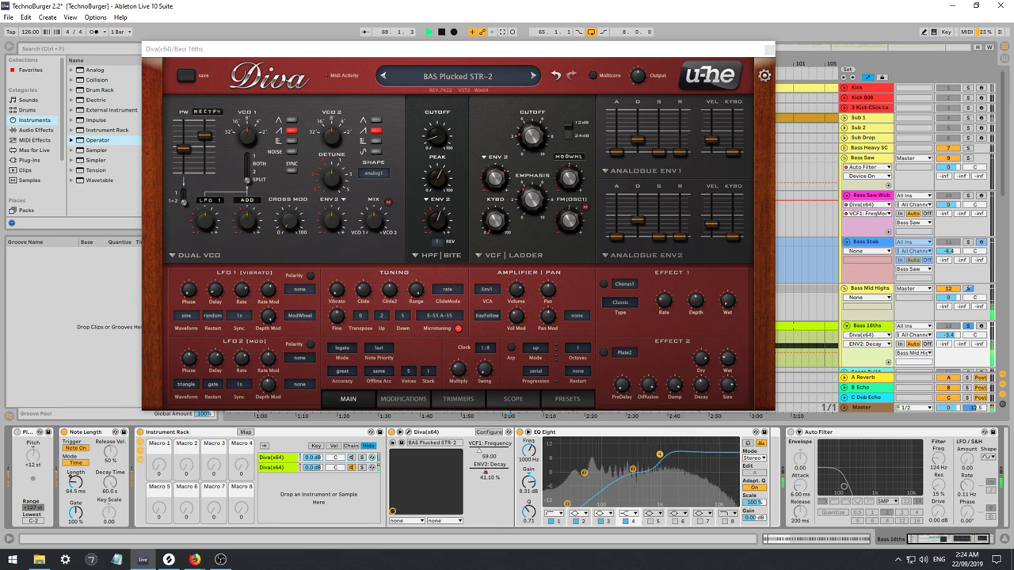
{"action": "left_click_drag", "start_coordinate": [659, 455], "coordinate": [660, 456]}
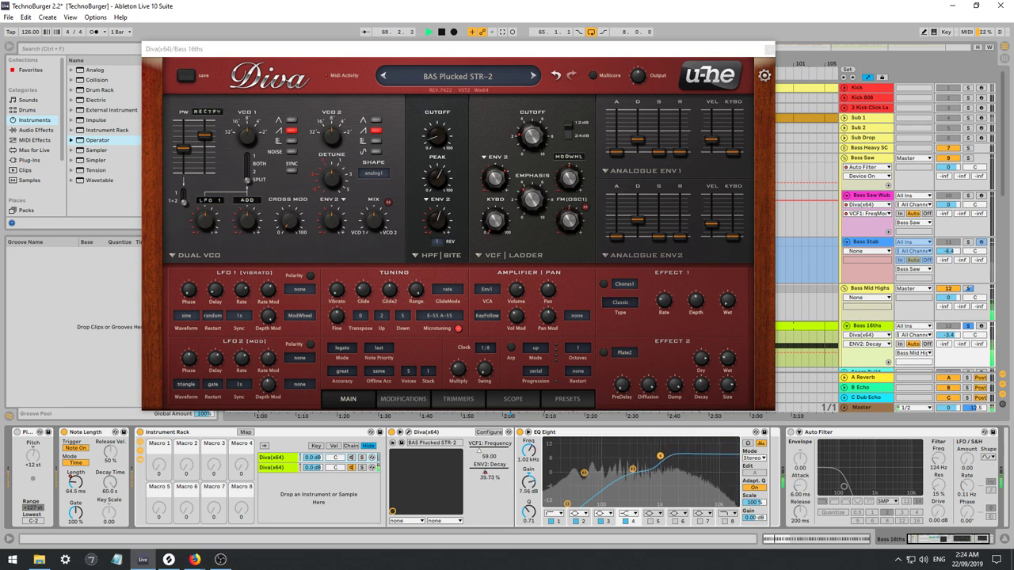
{"action": "left_click", "coordinate": [279, 468]}
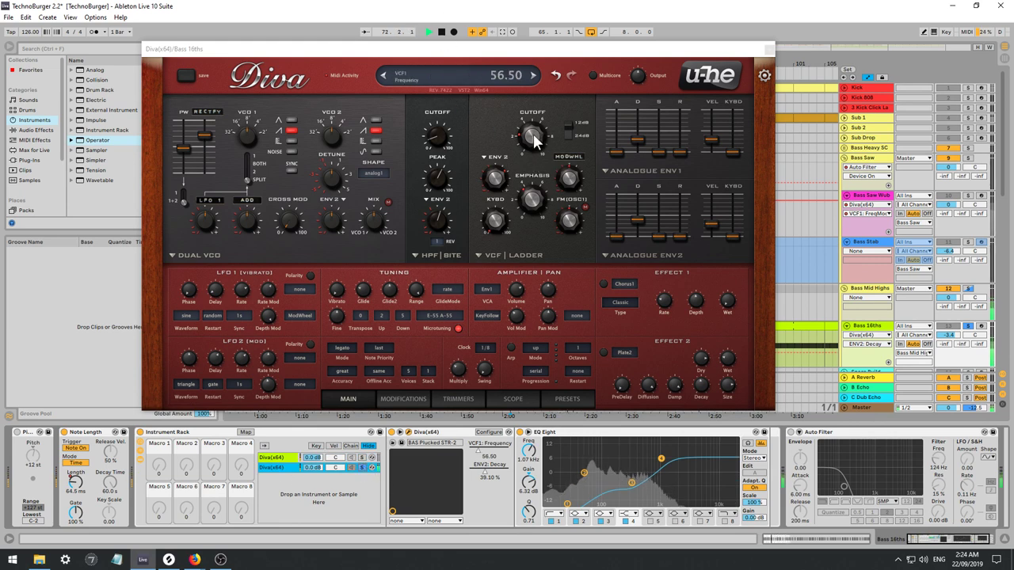
{"action": "left_click_drag", "start_coordinate": [532, 133], "coordinate": [496, 130]}
{"action": "mouse_move", "coordinate": [183, 149]}
{"action": "left_mouse_down"}
{"action": "mouse_move", "coordinate": [184, 115]}
{"action": "mouse_move", "coordinate": [180, 157]}
{"action": "left_mouse_up"}
Rework the VCO1 and VCO2 waveforms, turning off saws and pulses and trying noise on VCO1.
{"action": "left_click", "coordinate": [292, 131]}
{"action": "left_click", "coordinate": [291, 141]}
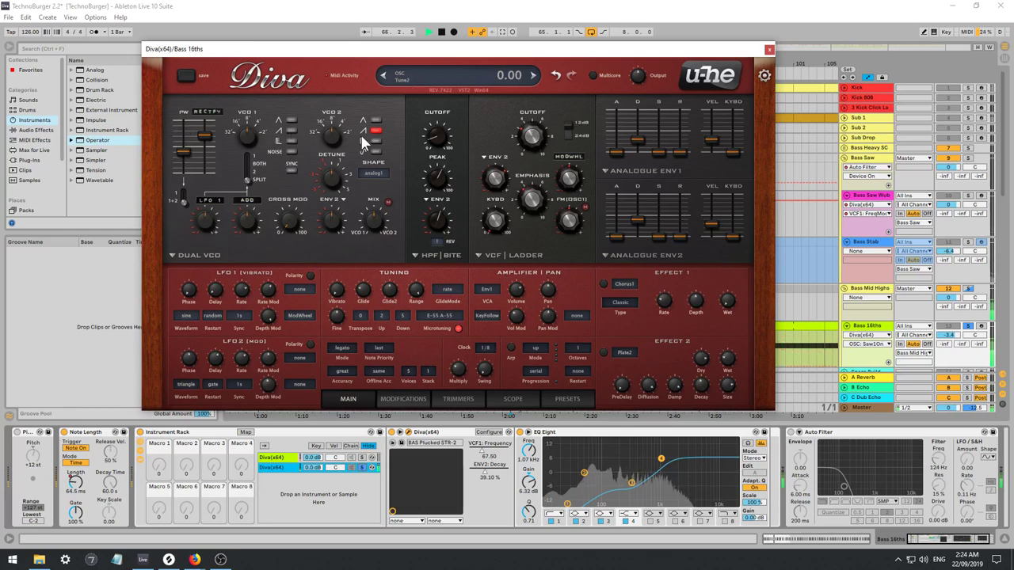
{"action": "left_click", "coordinate": [376, 130]}
{"action": "left_click", "coordinate": [379, 139]}
{"action": "left_click", "coordinate": [378, 139]}
{"action": "left_click", "coordinate": [291, 142]}
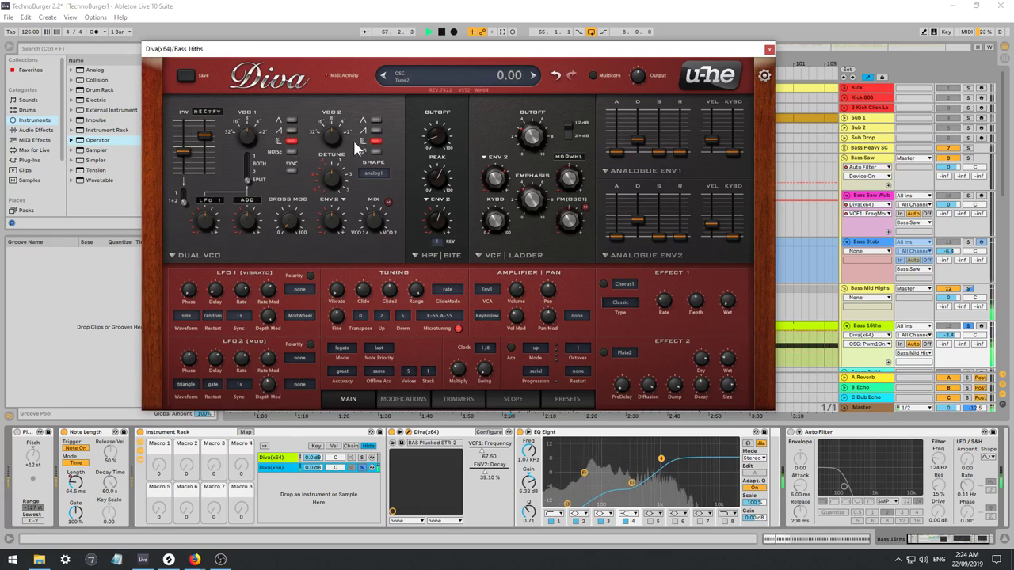
{"action": "left_click", "coordinate": [292, 142]}
{"action": "left_click", "coordinate": [292, 152]}
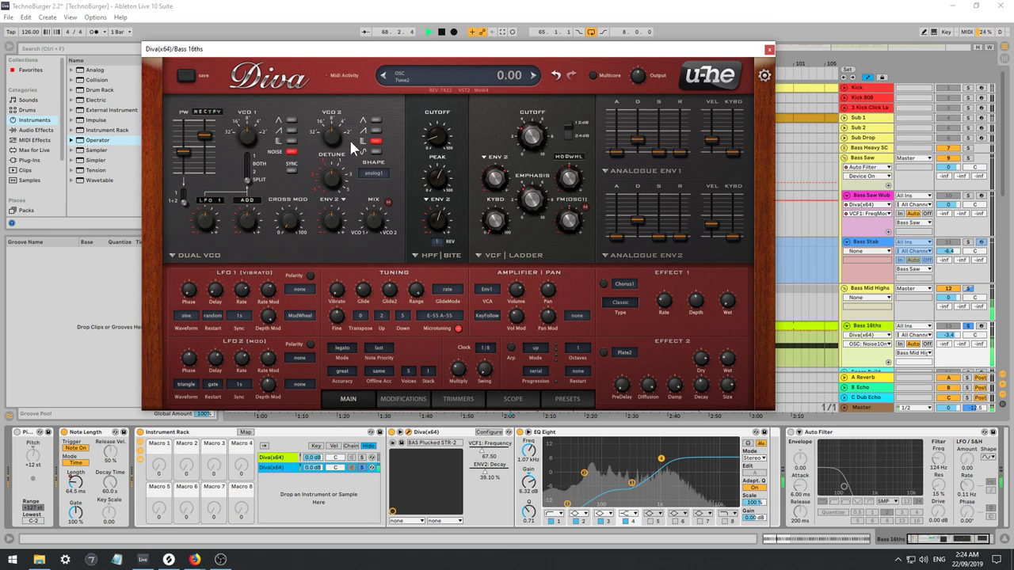
{"action": "left_click", "coordinate": [375, 141]}
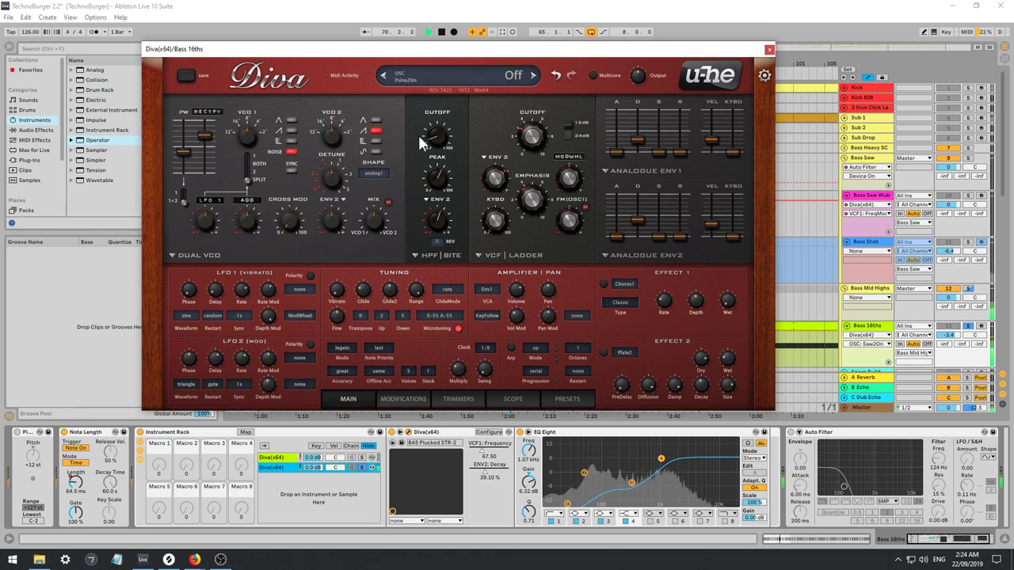
{"action": "left_click", "coordinate": [292, 129]}
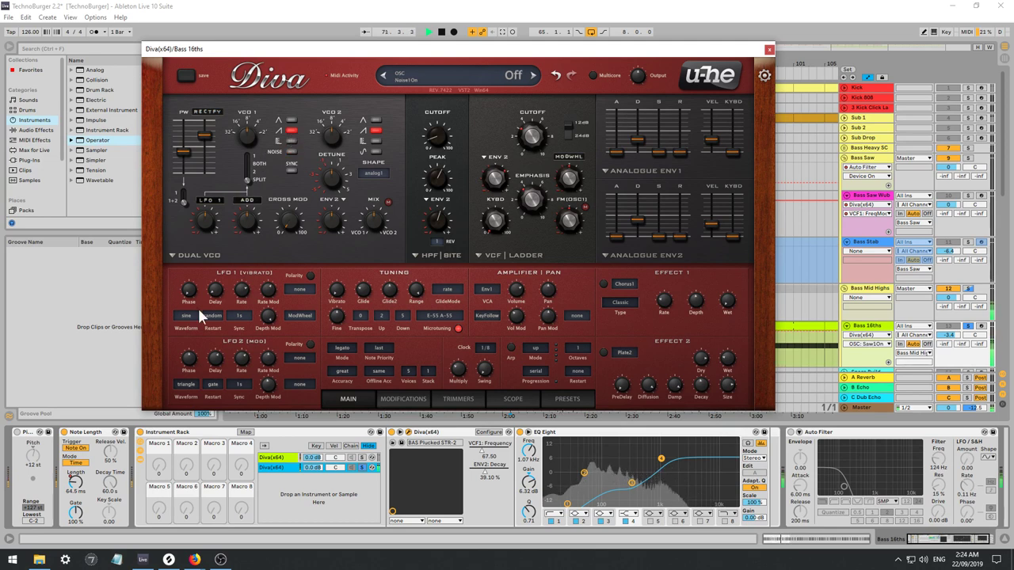
Try the DCO, Digital and Dual VCO Eco oscillator models, settling on Triple VCO.
{"action": "left_click", "coordinate": [199, 254]}
{"action": "left_click", "coordinate": [214, 288]}
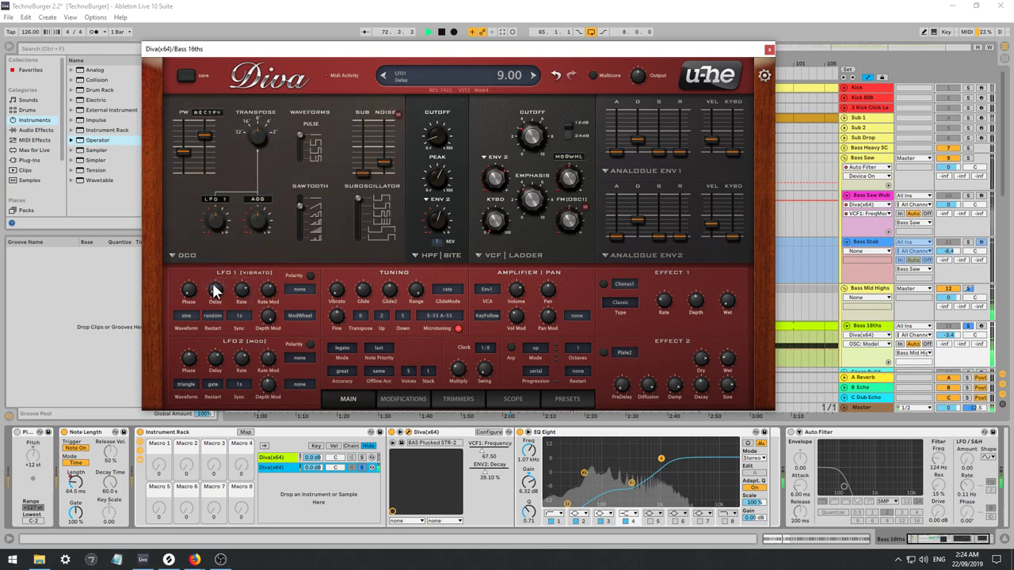
{"action": "left_click", "coordinate": [190, 255]}
{"action": "left_click", "coordinate": [222, 314]}
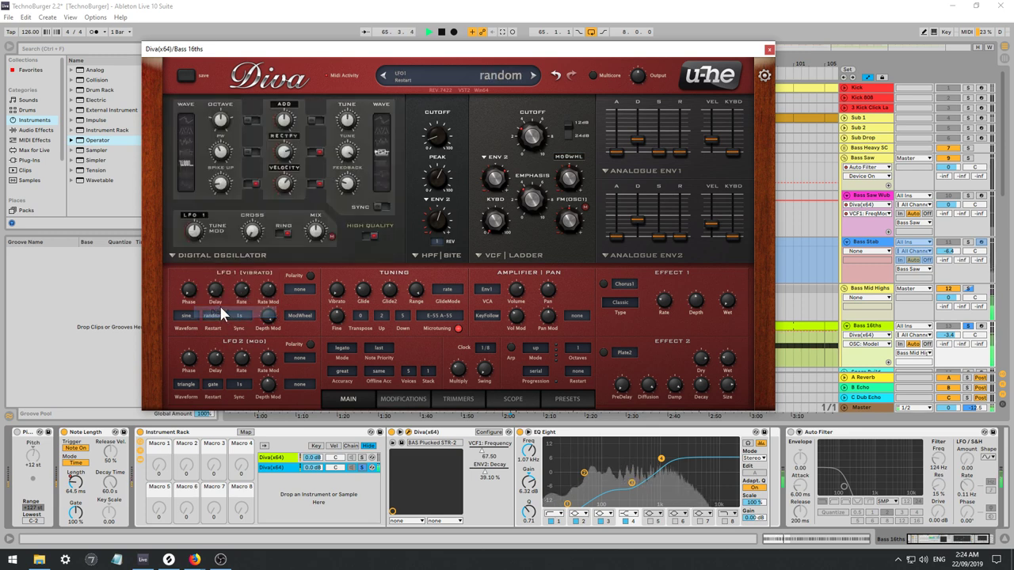
{"action": "left_click", "coordinate": [199, 253]}
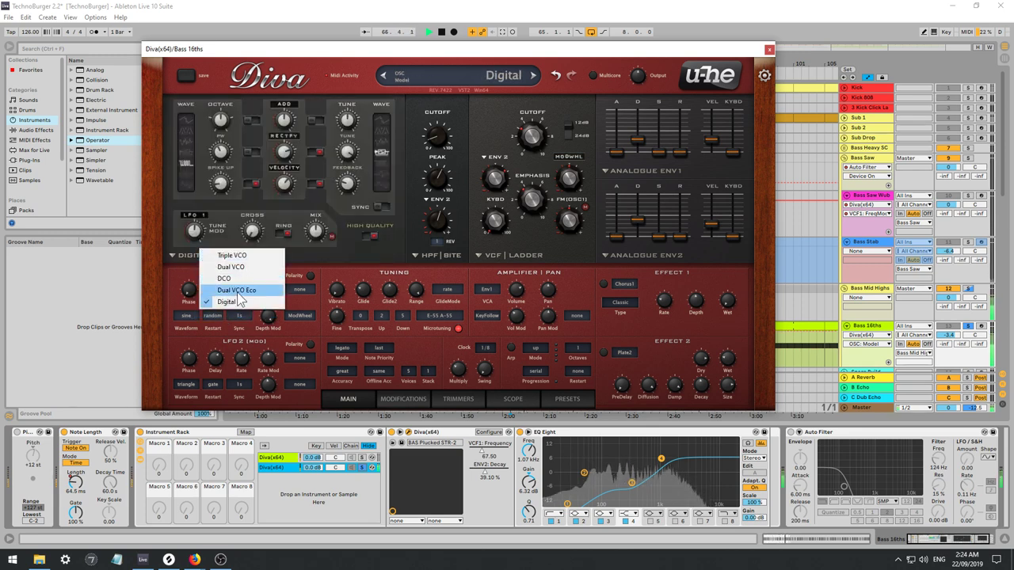
{"action": "left_click", "coordinate": [239, 293]}
{"action": "left_click", "coordinate": [204, 255]}
{"action": "left_click", "coordinate": [229, 260]}
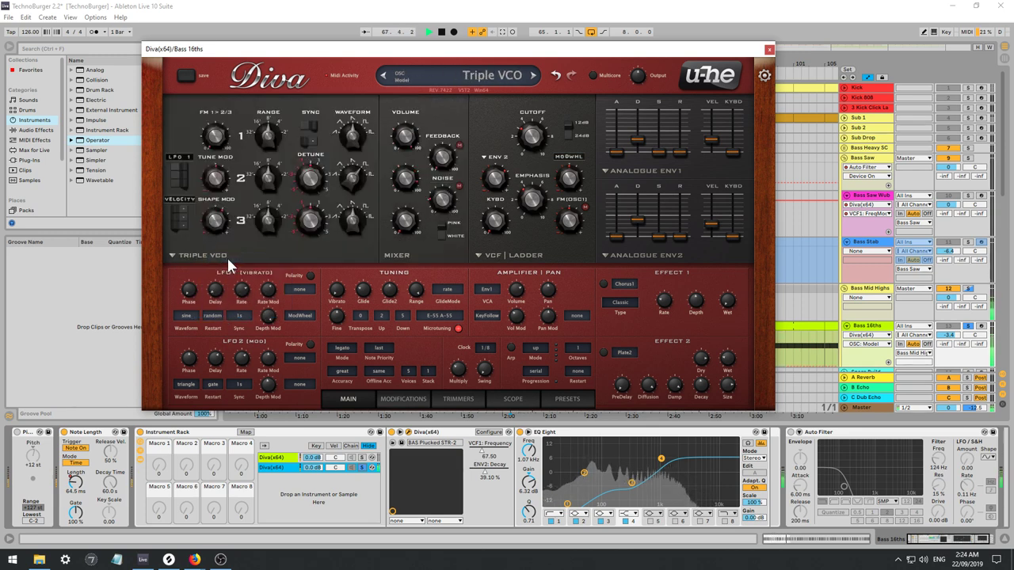
{"action": "left_click", "coordinate": [468, 76]}
Browse Diva's LEAD > BASS presets, auditioning MK Bass Picked, Picked Vari, Sub Tri and Steam.
{"action": "left_click", "coordinate": [459, 77]}
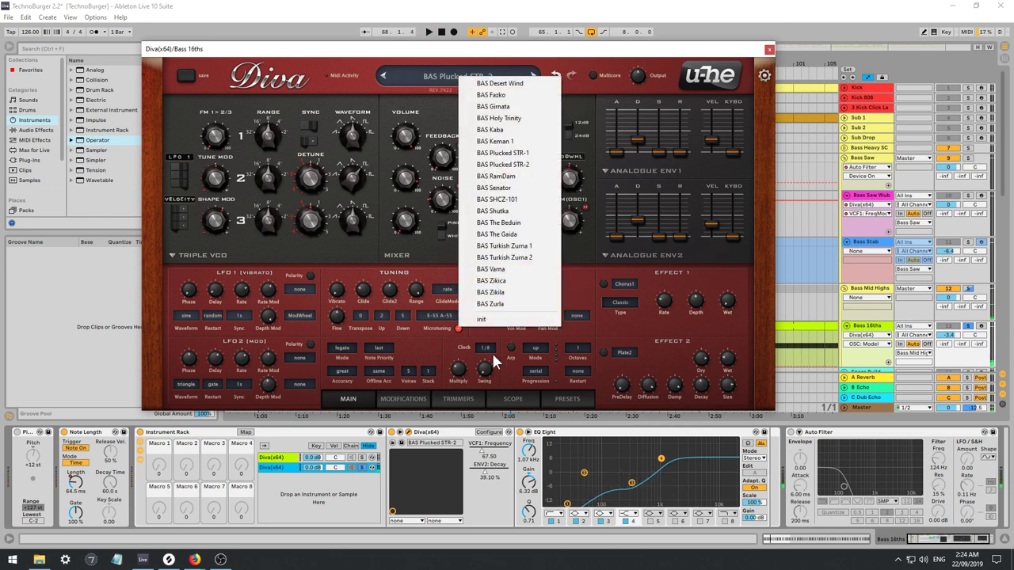
{"action": "left_click", "coordinate": [569, 398]}
{"action": "left_click", "coordinate": [236, 144]}
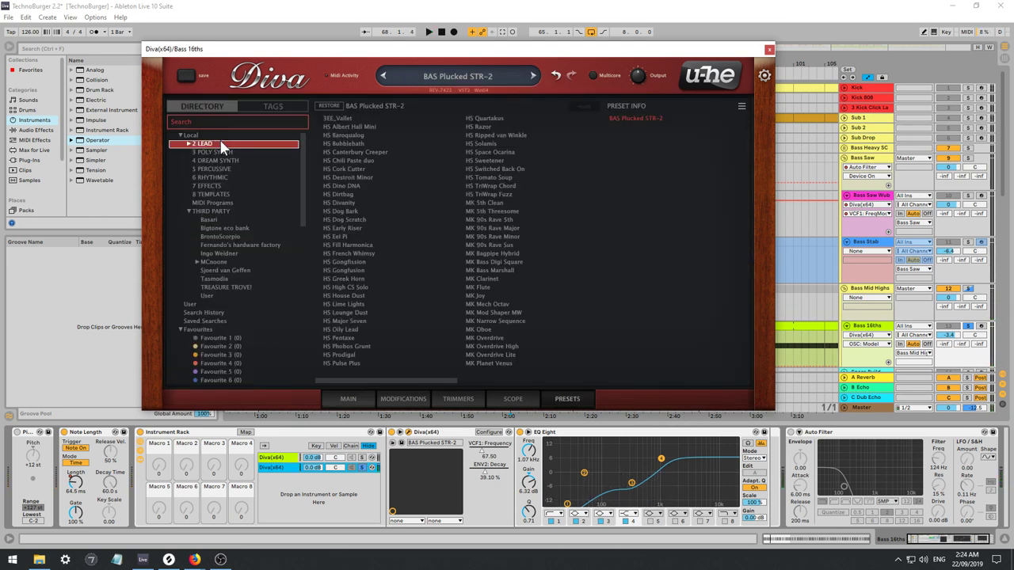
{"action": "left_click", "coordinate": [189, 144]}
{"action": "left_click", "coordinate": [209, 152]}
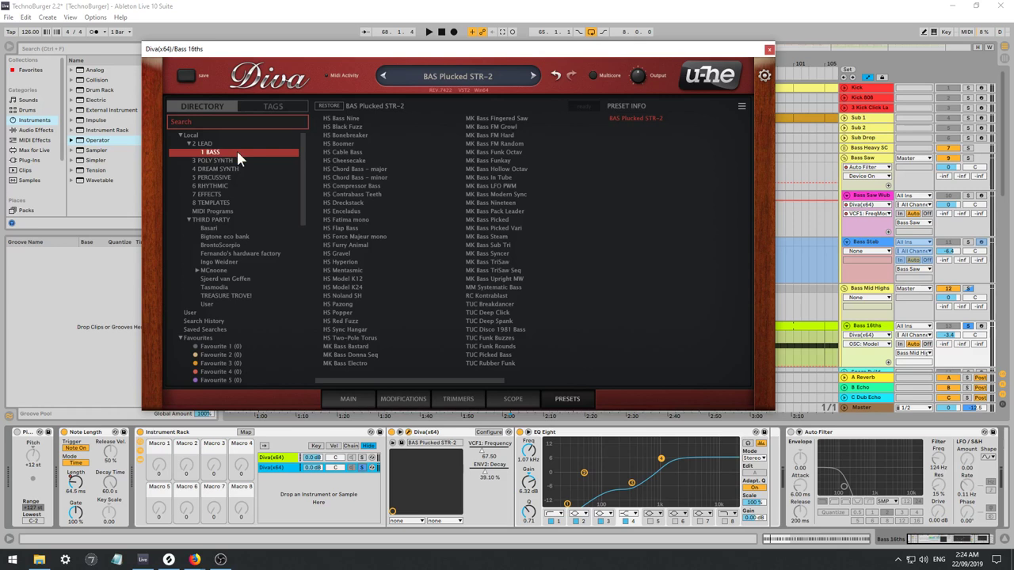
{"action": "left_click", "coordinate": [513, 219]}
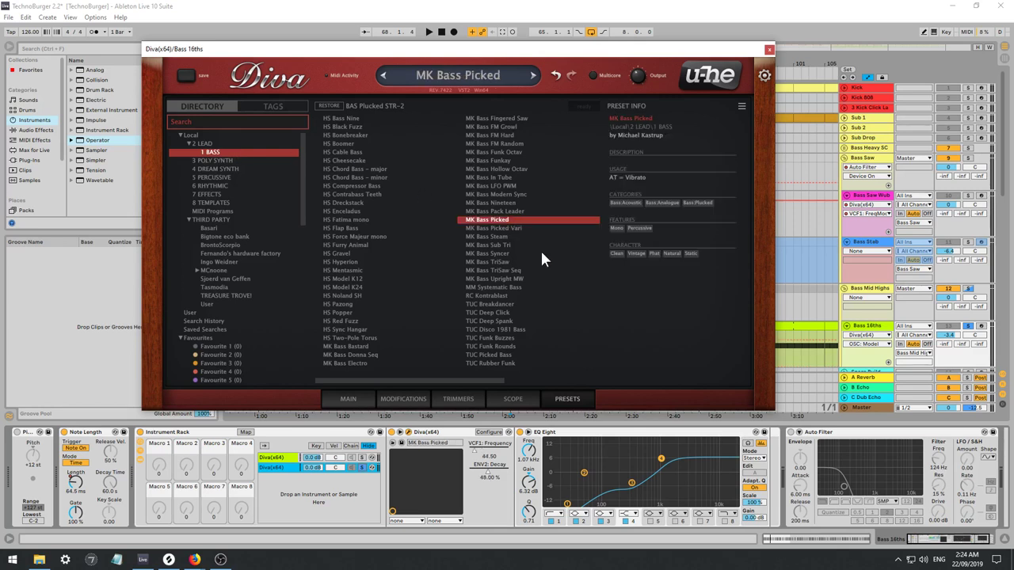
{"action": "key", "text": "space"}
{"action": "left_click", "coordinate": [504, 227]}
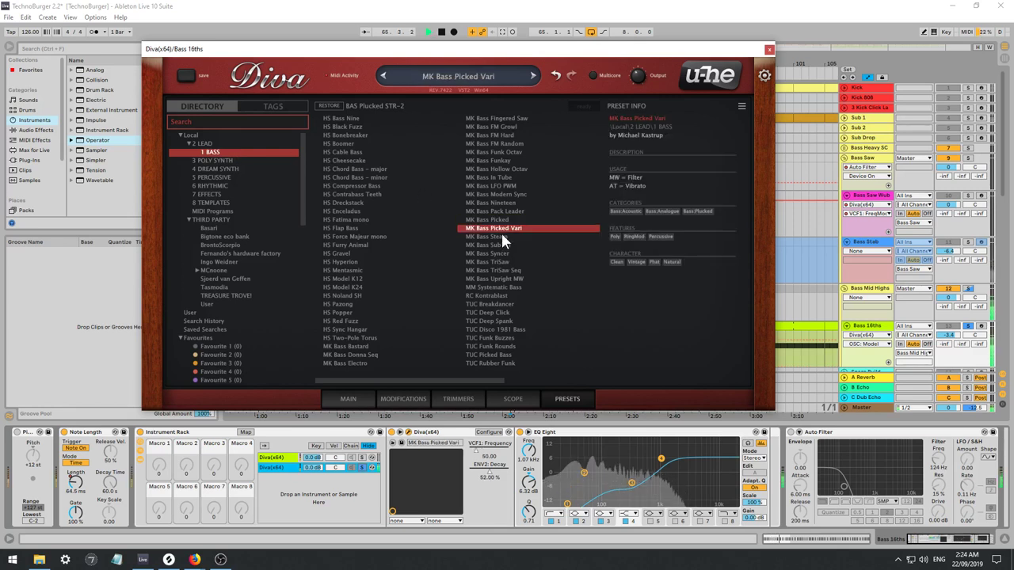
{"action": "left_click", "coordinate": [490, 246]}
{"action": "key", "text": "Up"}
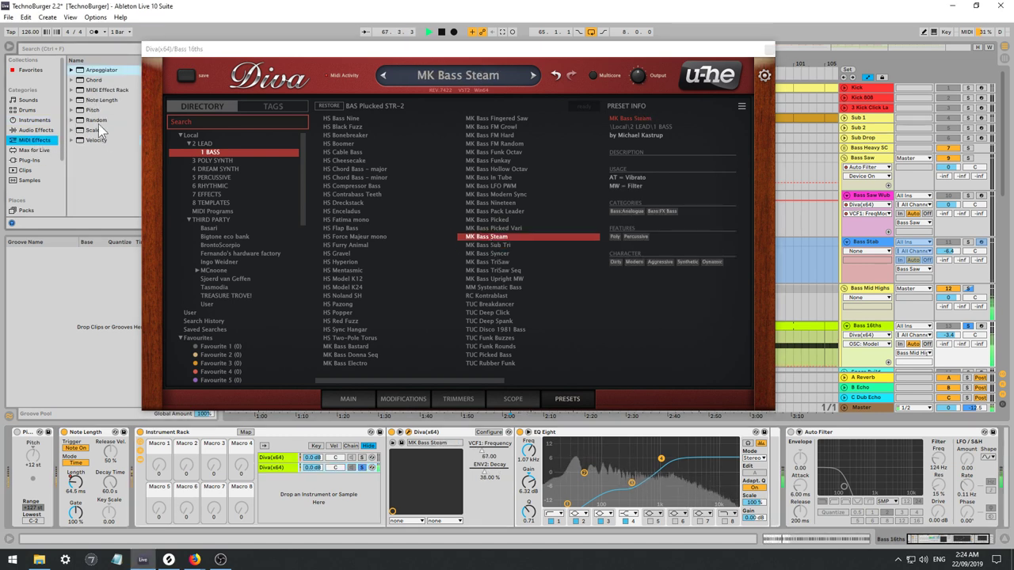
Insert a Pitch MIDI effect before Diva on Bass 16ths, transposing up 12 semitones.
{"action": "left_click", "coordinate": [34, 140]}
{"action": "left_click", "coordinate": [94, 111]}
{"action": "left_click_drag", "start_coordinate": [93, 111], "coordinate": [296, 469]}
{"action": "left_click_drag", "start_coordinate": [398, 474], "coordinate": [406, 463]}
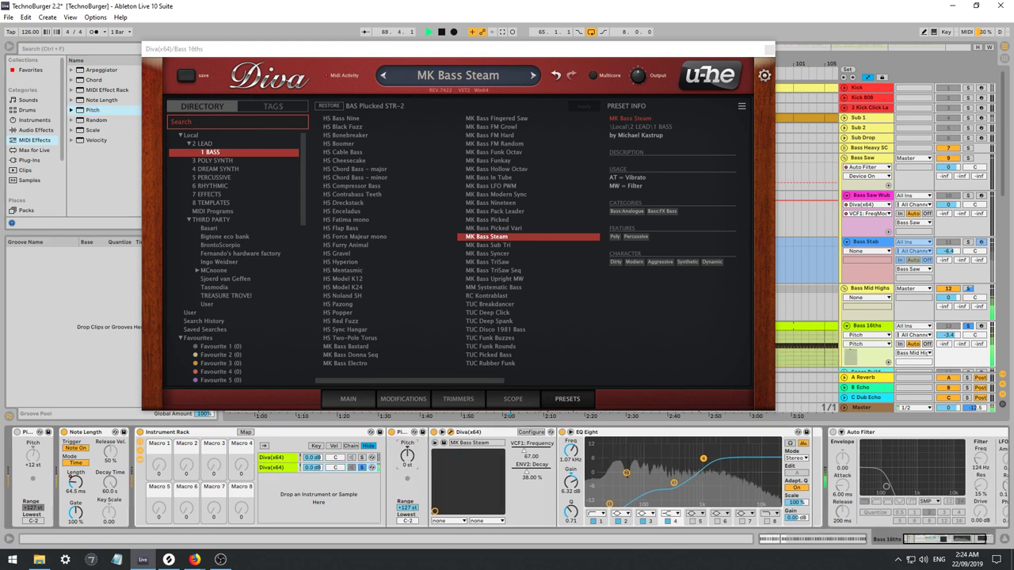
{"action": "type", "text": "12"}
{"action": "key", "text": "Return"}
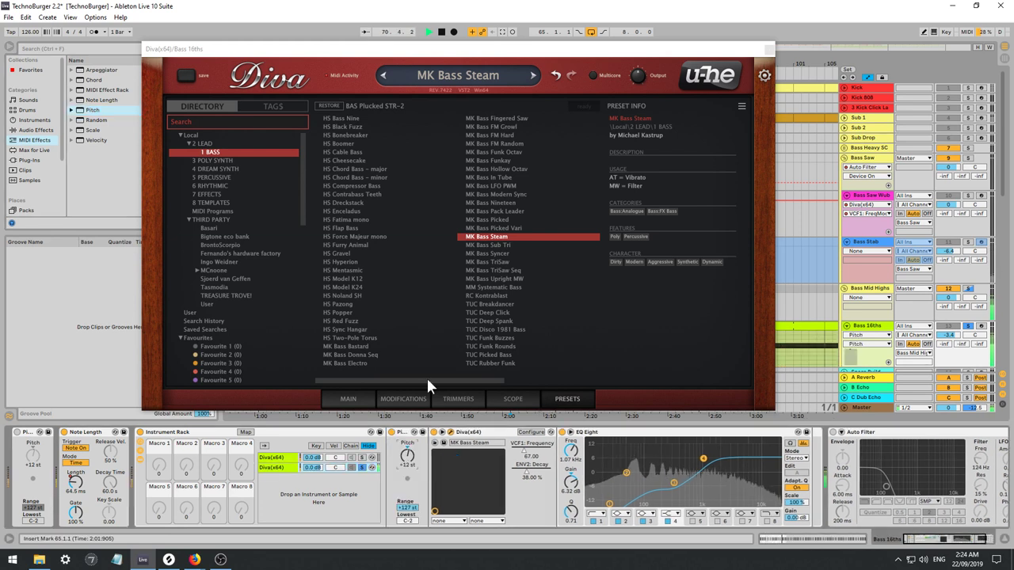
Audition the HS Popper, Red Fuzz, Sync Hangar and Two-Pole Torus presets.
{"action": "left_click", "coordinate": [386, 312]}
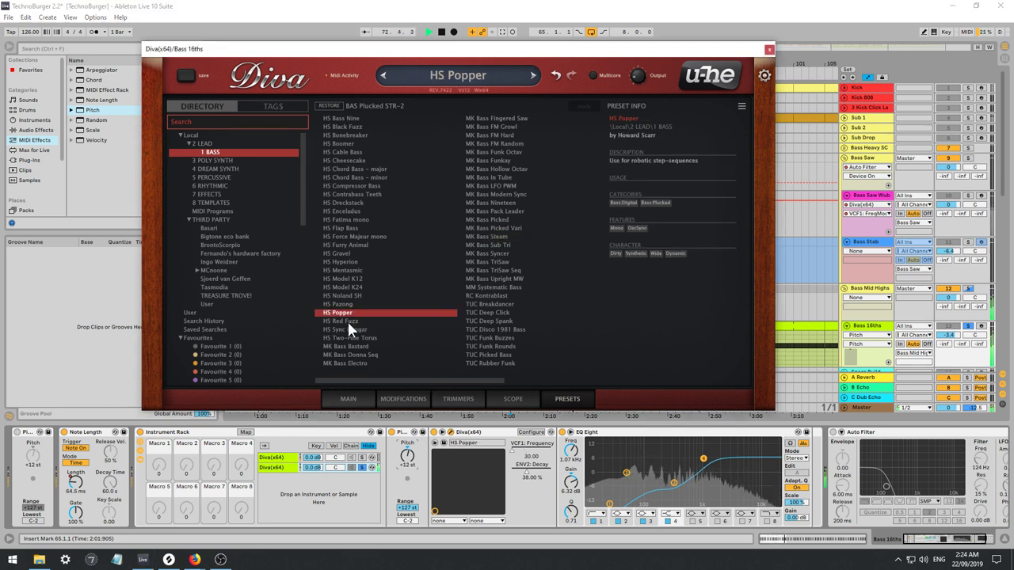
{"action": "left_click", "coordinate": [349, 322]}
{"action": "left_click", "coordinate": [348, 329]}
{"action": "left_click", "coordinate": [367, 339]}
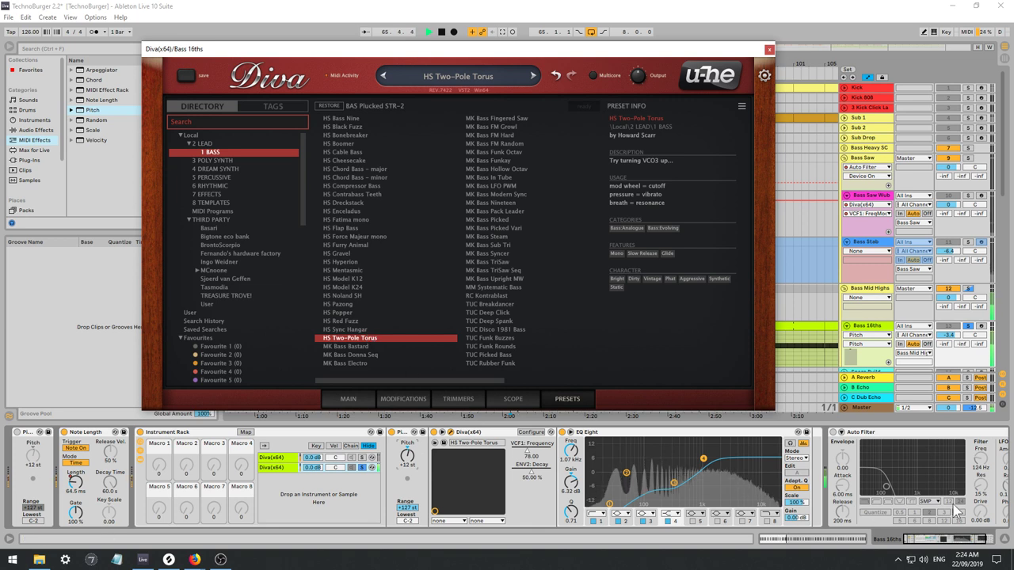
Step through the MK Bass presets from Electro to Syncer, then return to Diva's main panel.
{"action": "key", "text": "Down"}
{"action": "key", "text": "Down"}
{"action": "key", "text": "Down"}
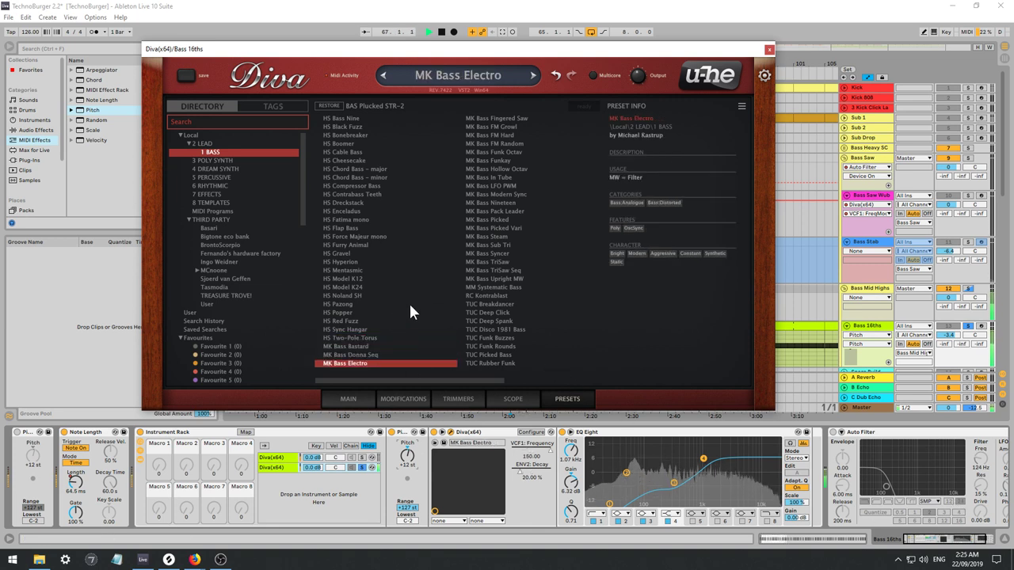
{"action": "key", "text": "Up"}
{"action": "key", "text": "Down"}
{"action": "key", "text": "Down"}
{"action": "key", "text": "Down"}
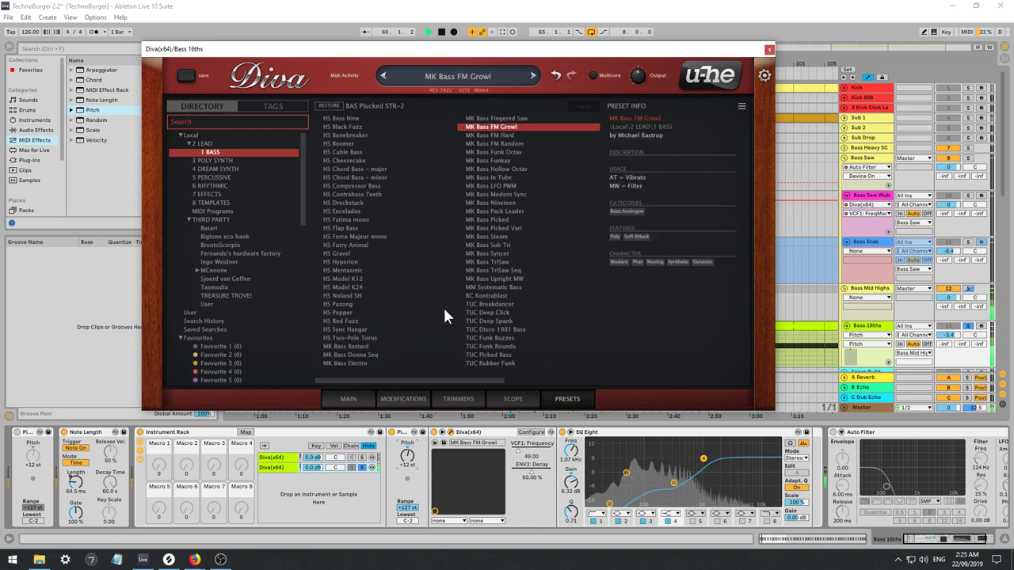
{"action": "key", "text": "Down"}
{"action": "key", "text": "Down"}
{"action": "key", "text": "Down"}
{"action": "key", "text": "Down"}
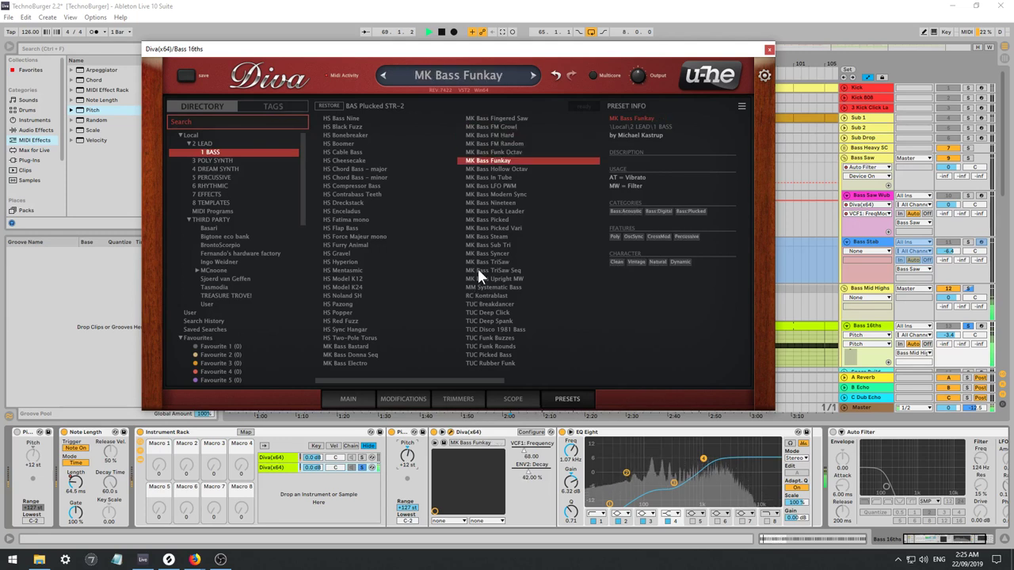
{"action": "key", "text": "Down"}
{"action": "key", "text": "Down"}
{"action": "key", "text": "Up"}
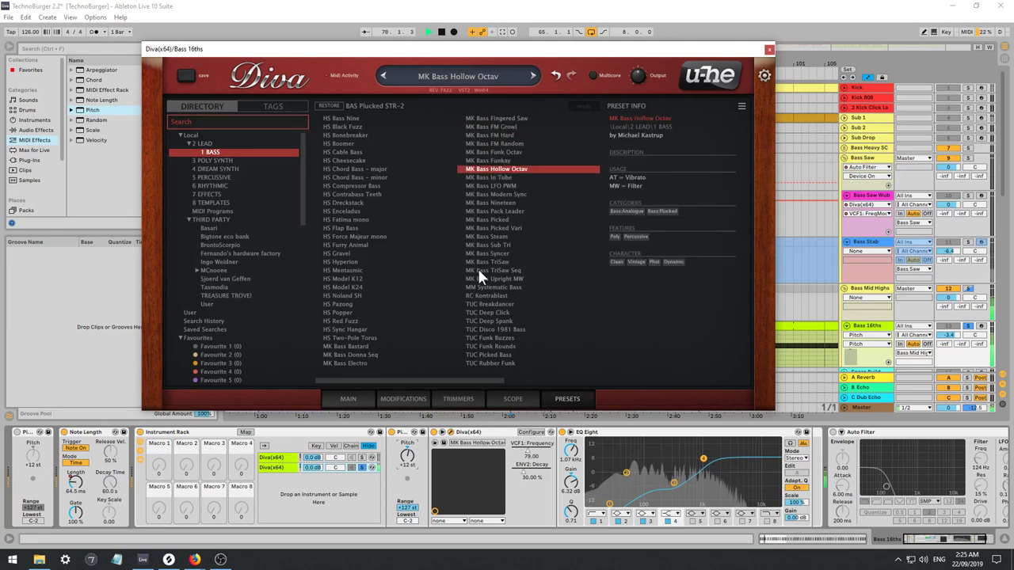
{"action": "key", "text": "Down"}
{"action": "key", "text": "Down"}
{"action": "key", "text": "Down"}
{"action": "key", "text": "Down"}
{"action": "key", "text": "Down"}
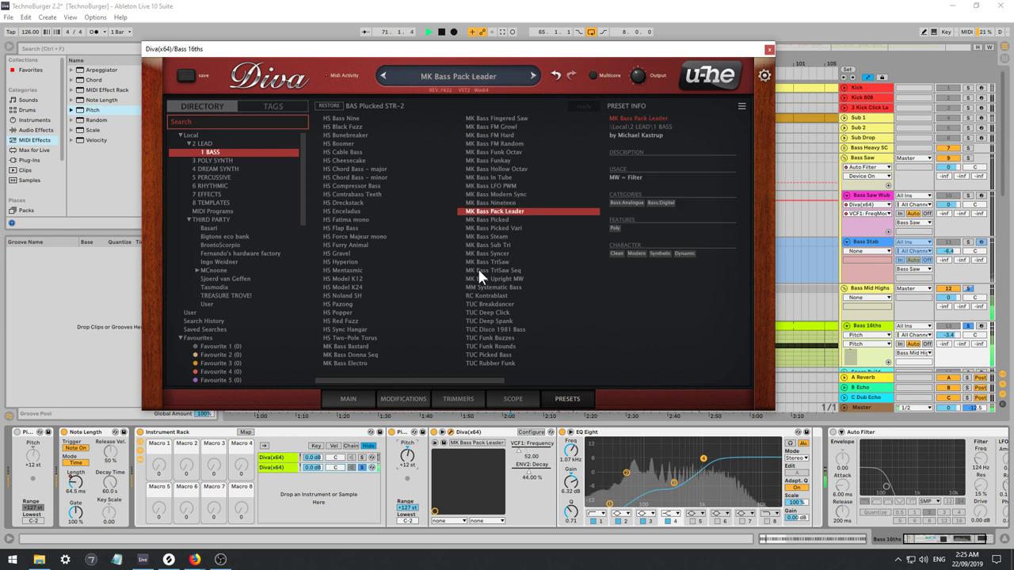
{"action": "key", "text": "Down"}
{"action": "key", "text": "Down"}
{"action": "key", "text": "Down"}
{"action": "key", "text": "Down"}
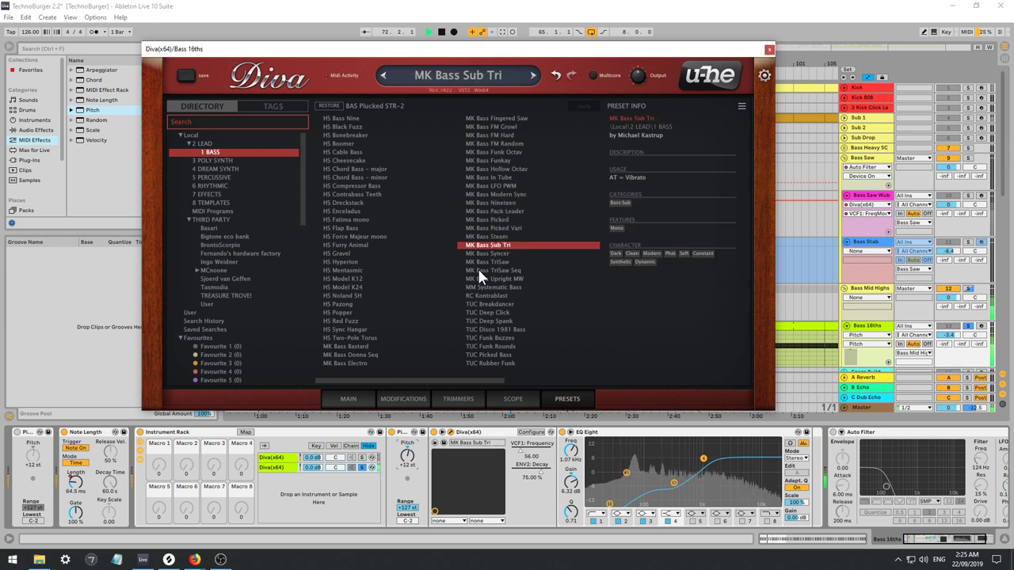
{"action": "key", "text": "Down"}
{"action": "key", "text": "Down"}
{"action": "key", "text": "Down"}
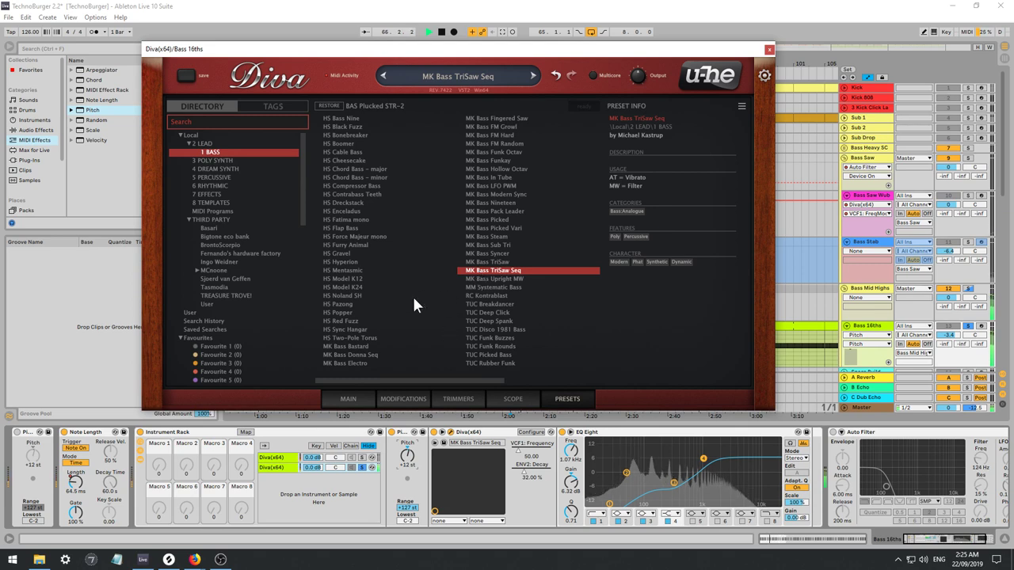
{"action": "left_click", "coordinate": [362, 394]}
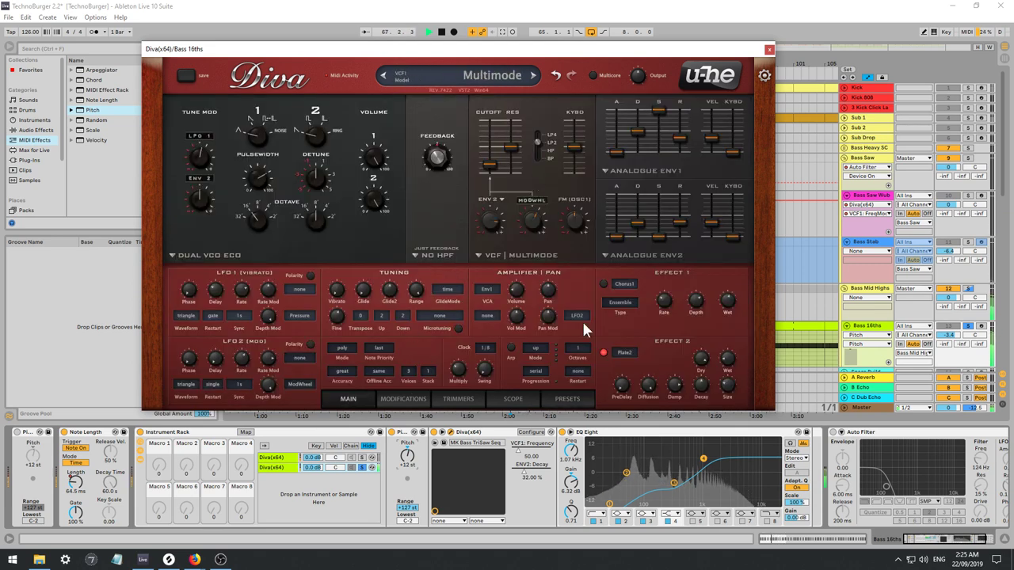
Toggle Plate2, lower cutoff to 43, deepen filter envelope modulation, raise resonance, and switch the filter to LP2.
{"action": "left_click", "coordinate": [602, 352]}
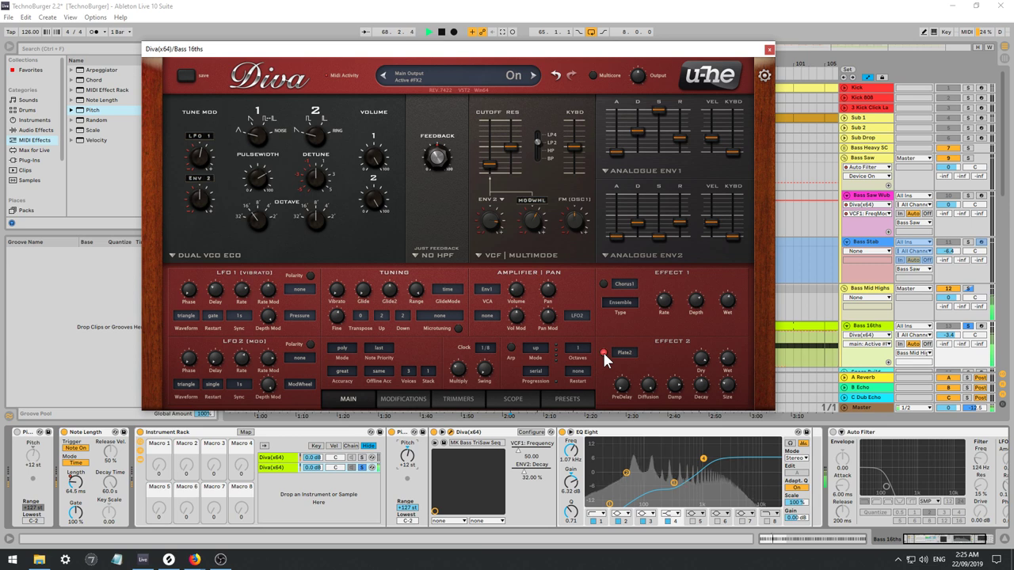
{"action": "left_click_drag", "start_coordinate": [488, 172], "coordinate": [488, 178]}
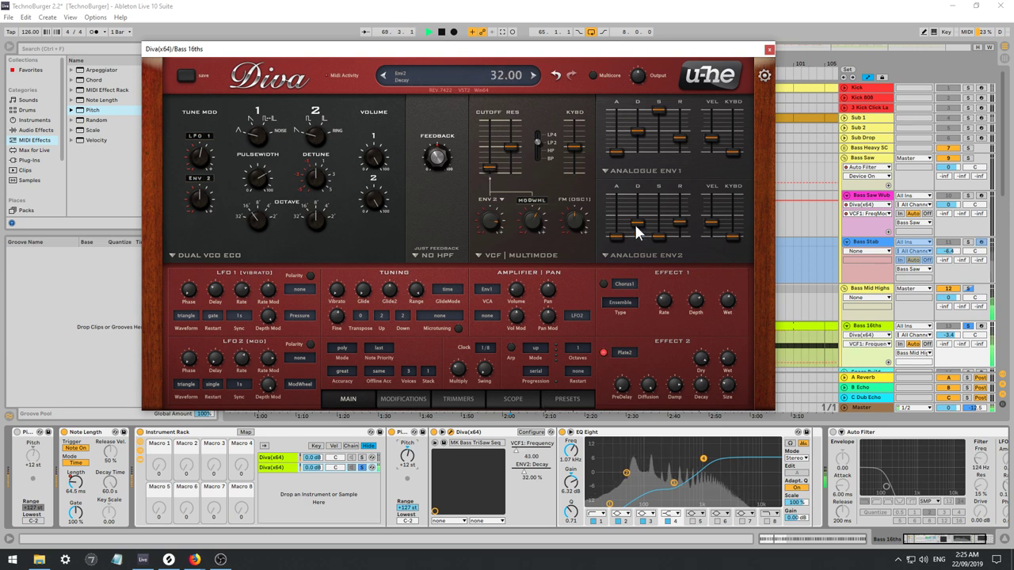
{"action": "left_click_drag", "start_coordinate": [632, 230], "coordinate": [632, 238]}
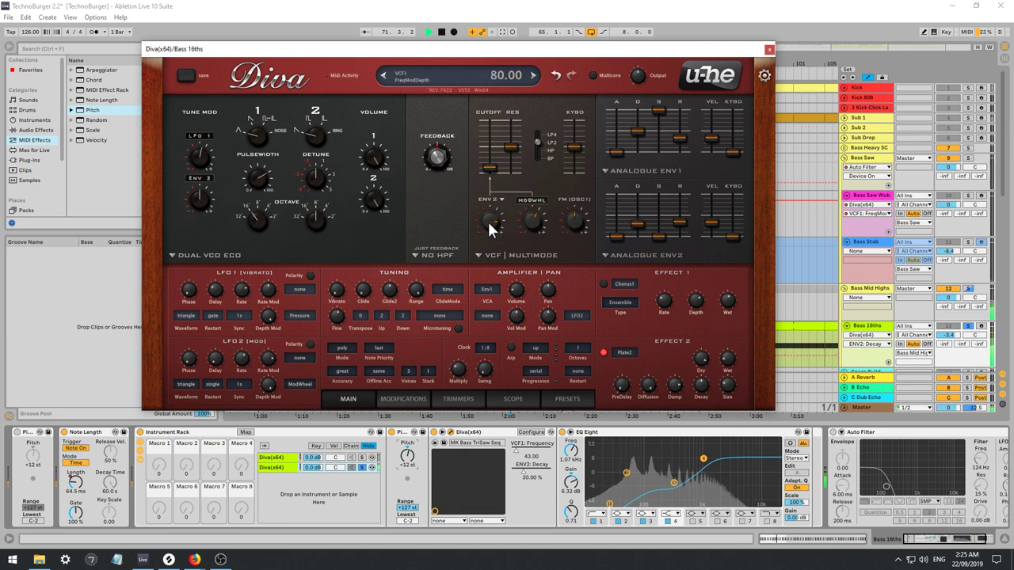
{"action": "left_click_drag", "start_coordinate": [487, 220], "coordinate": [485, 213]}
{"action": "left_click_drag", "start_coordinate": [636, 227], "coordinate": [676, 234]}
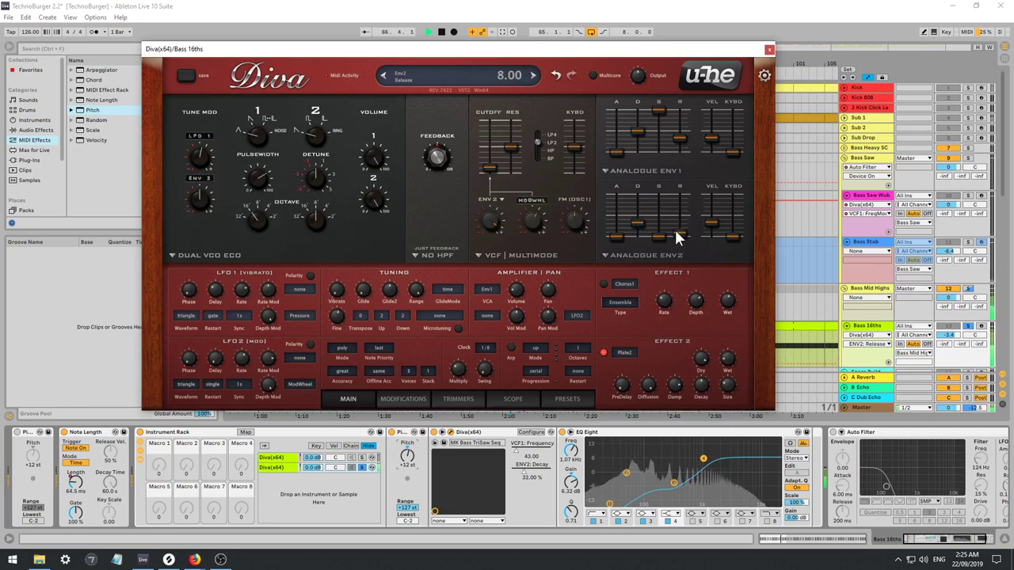
{"action": "left_click_drag", "start_coordinate": [511, 149], "coordinate": [513, 151]}
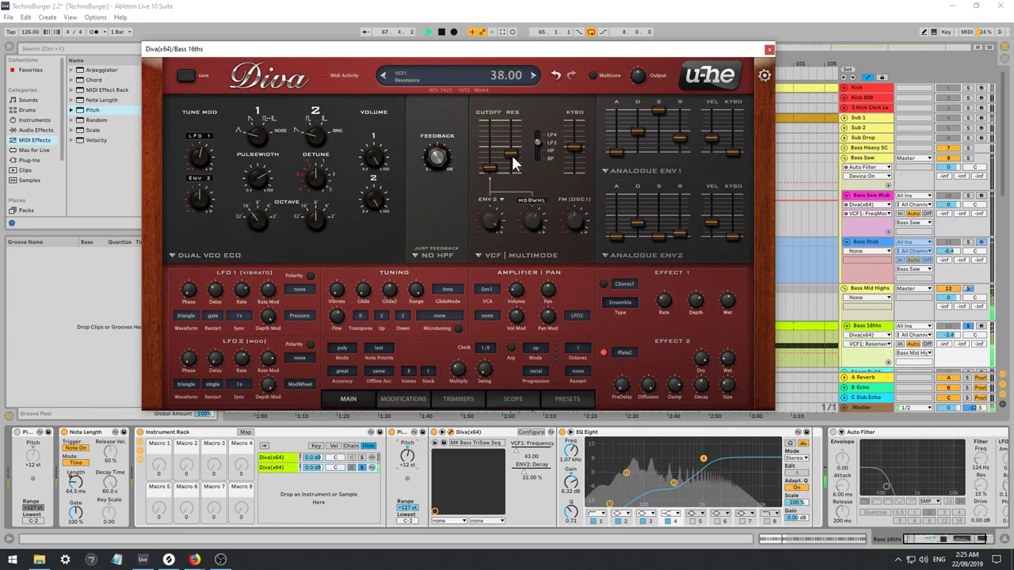
{"action": "left_click_drag", "start_coordinate": [542, 110], "coordinate": [530, 140]}
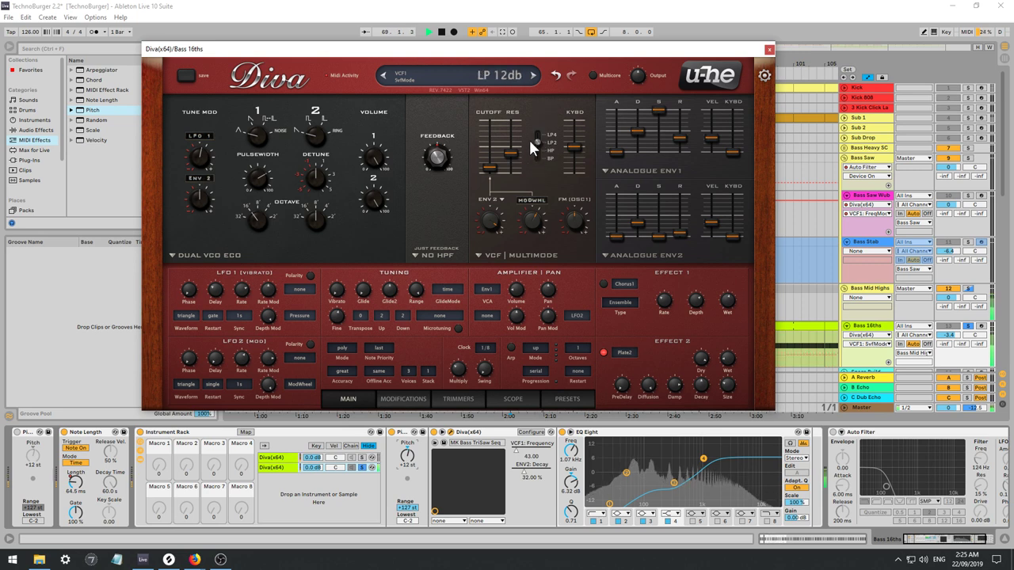
Check the first chain's EQ bands and re-solo Bass 16ths, clearing the chain solo.
{"action": "left_click", "coordinate": [358, 459]}
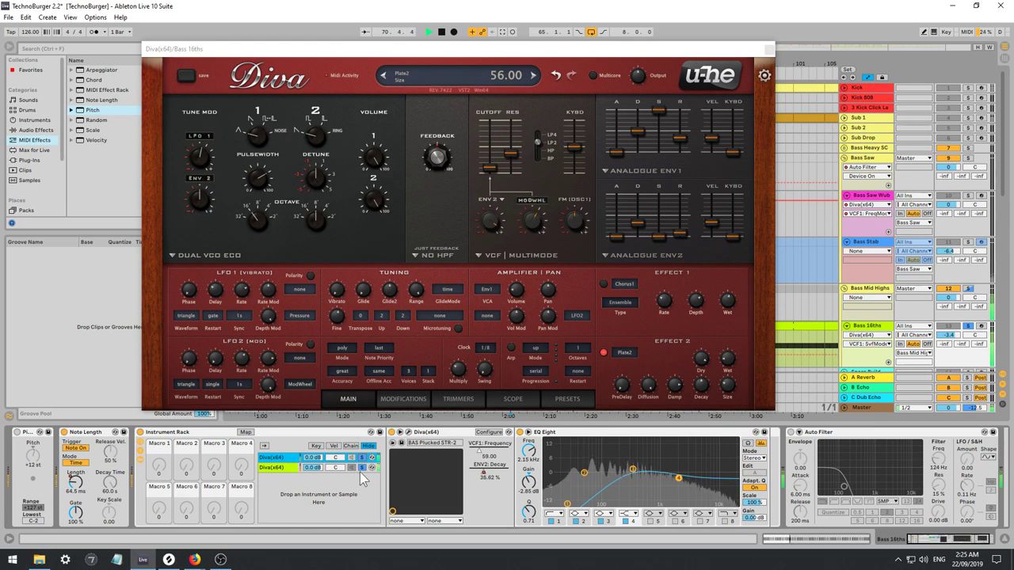
{"action": "left_click", "coordinate": [632, 469]}
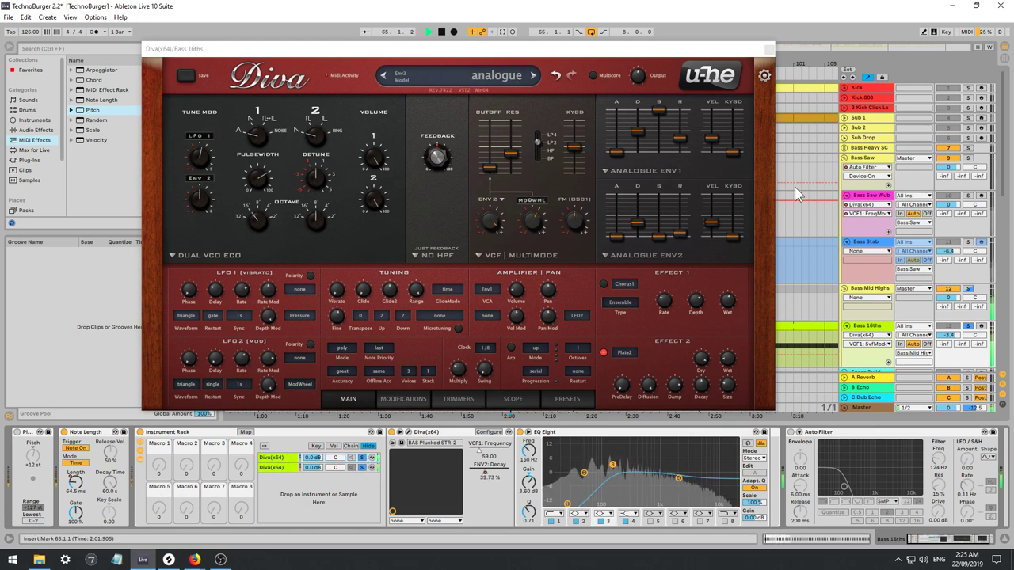
{"action": "left_click", "coordinate": [966, 289]}
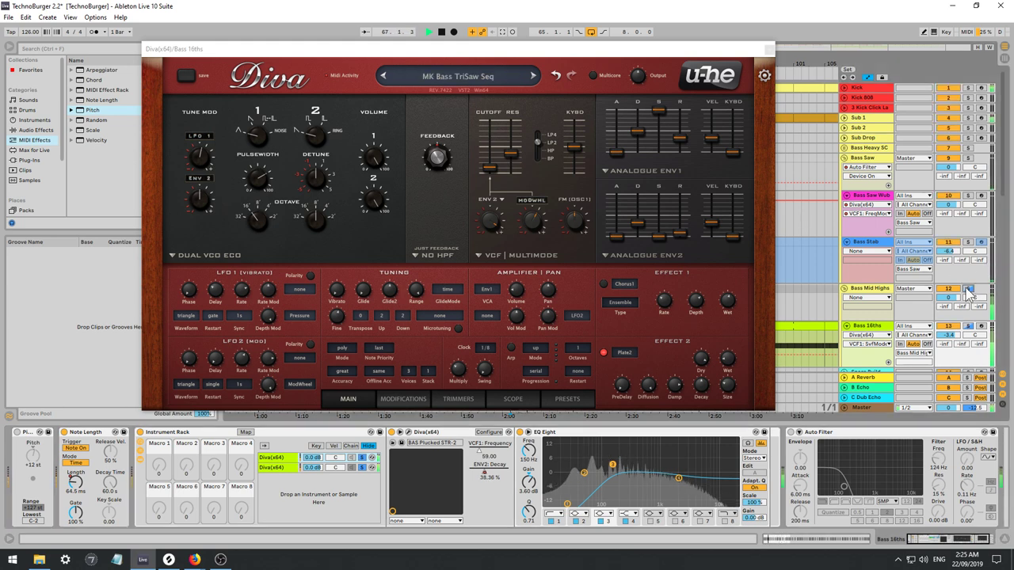
{"action": "left_click", "coordinate": [967, 326]}
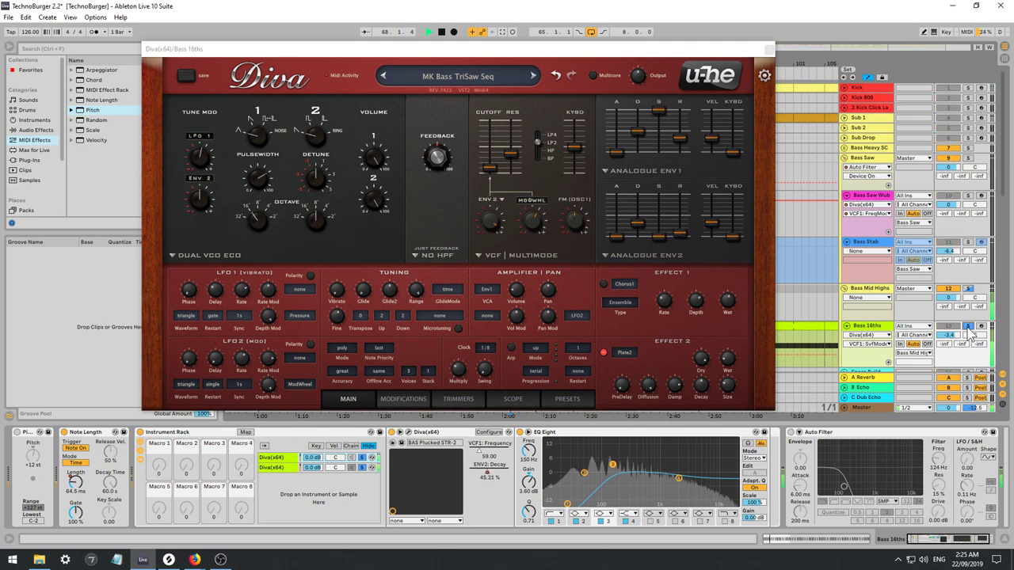
{"action": "left_click", "coordinate": [363, 468]}
{"action": "left_click", "coordinate": [352, 467]}
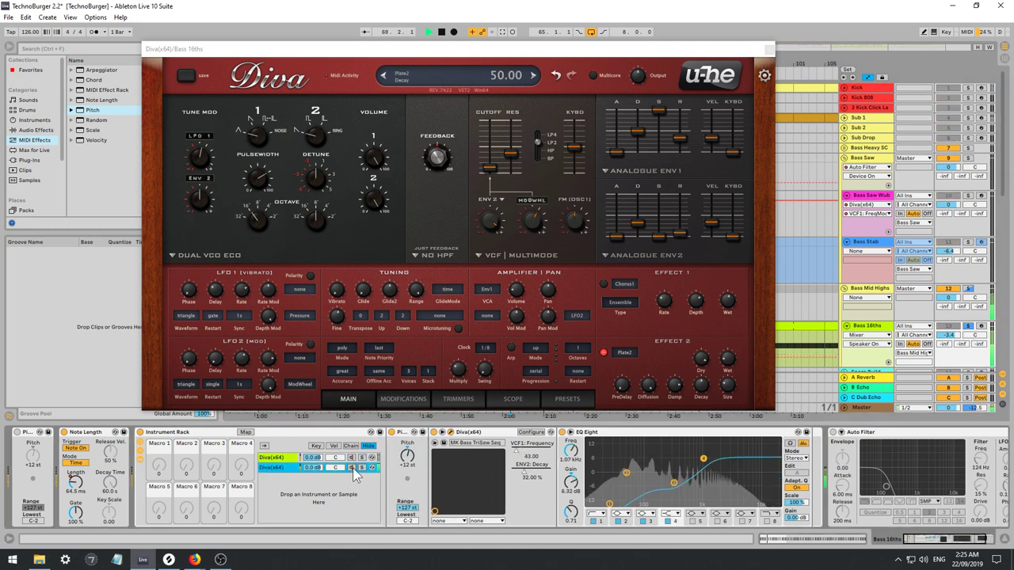
{"action": "left_click", "coordinate": [349, 457]}
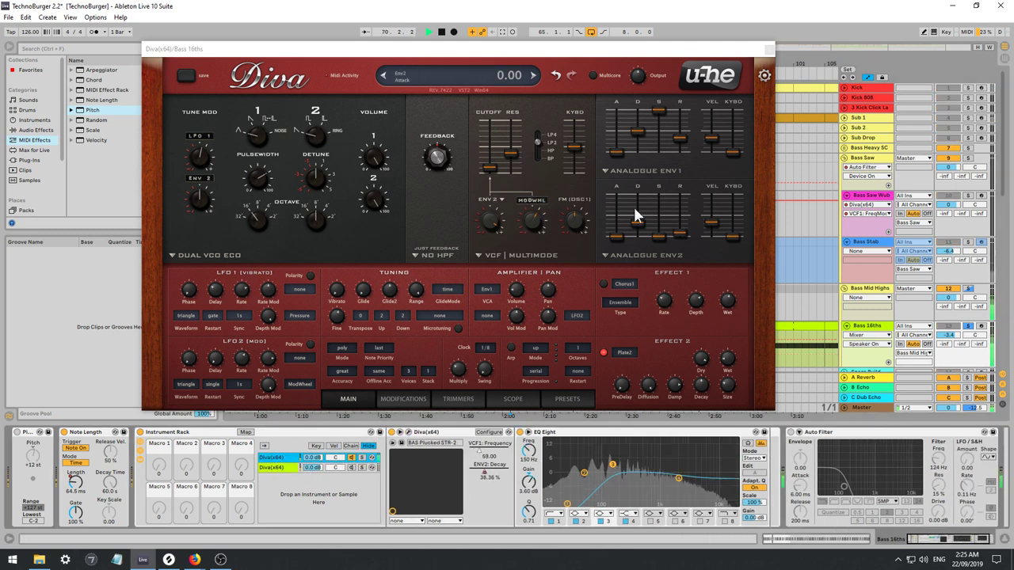
Lower Env1 sustain and release, shorten Env1 decay to 20 and Env2 decay, and drop cutoff to 30.
{"action": "left_click_drag", "start_coordinate": [677, 140], "coordinate": [674, 153]}
{"action": "left_click_drag", "start_coordinate": [654, 112], "coordinate": [635, 142]}
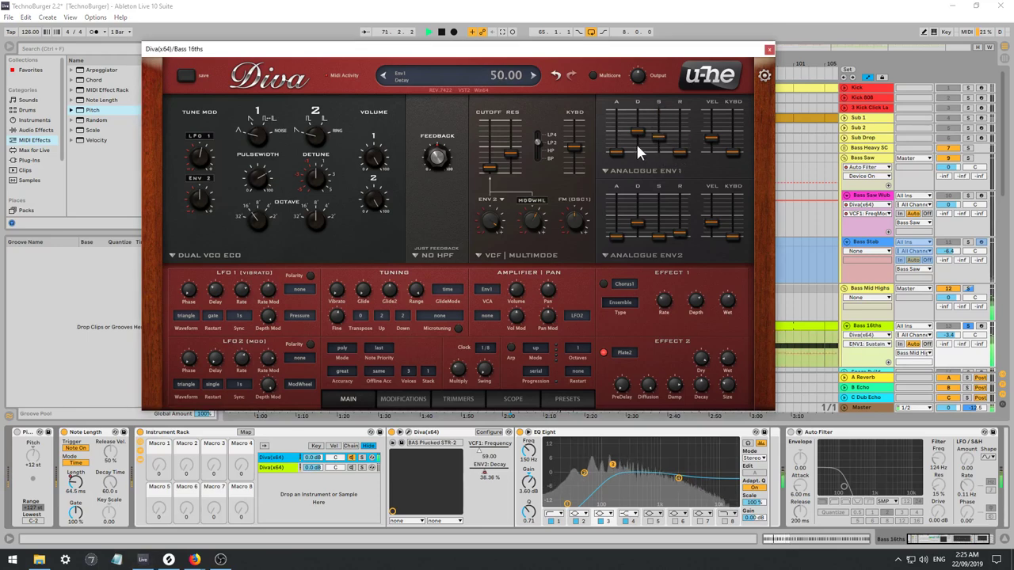
{"action": "left_click_drag", "start_coordinate": [640, 223], "coordinate": [636, 222]}
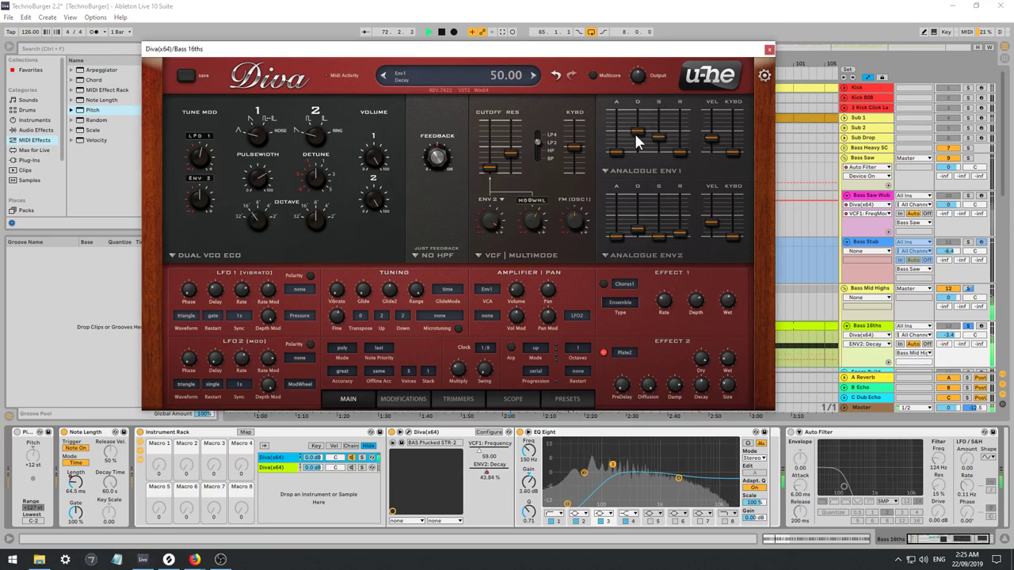
{"action": "left_click_drag", "start_coordinate": [634, 133], "coordinate": [634, 147]}
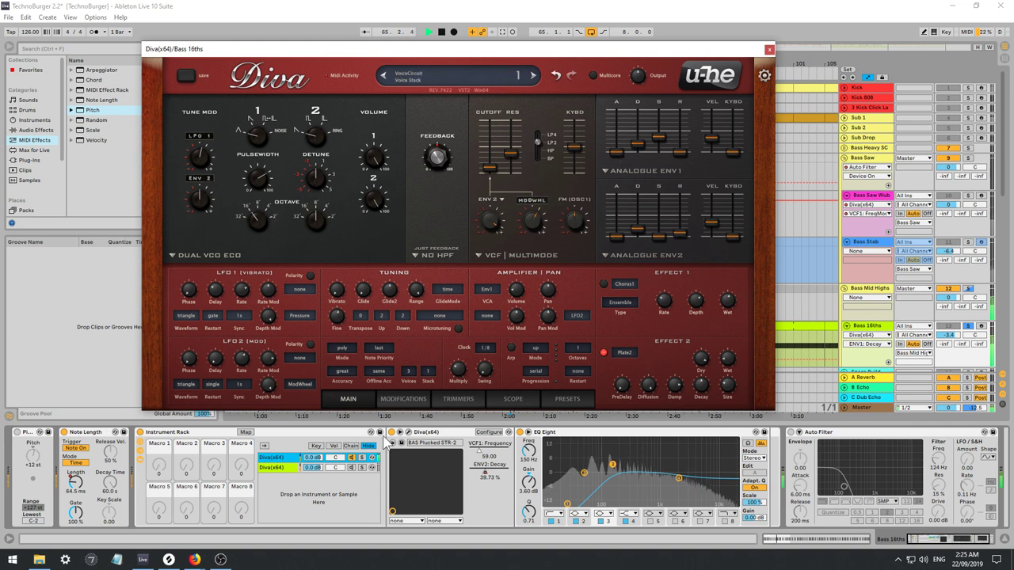
{"action": "left_click", "coordinate": [287, 467]}
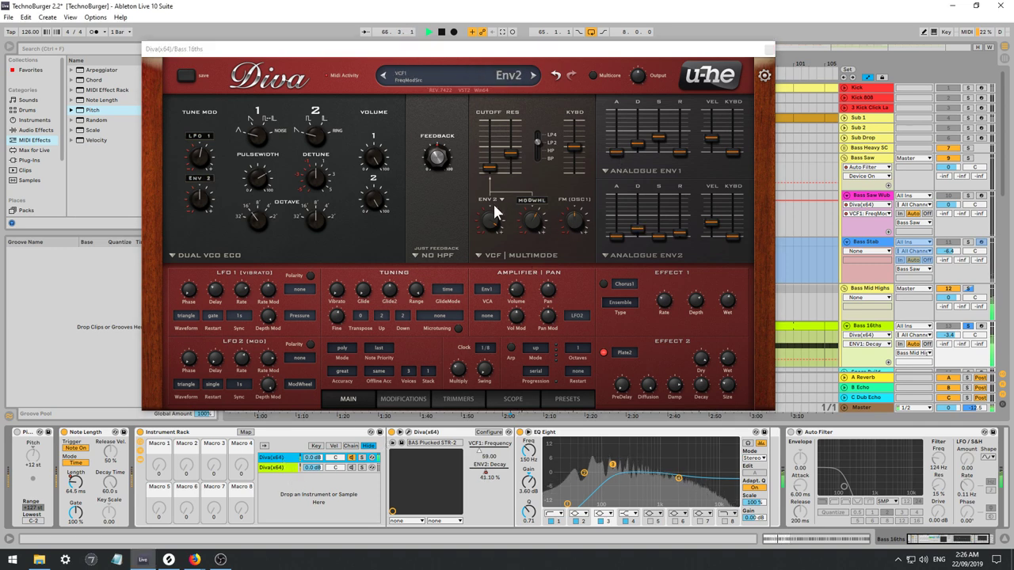
{"action": "left_click_drag", "start_coordinate": [498, 160], "coordinate": [492, 180]}
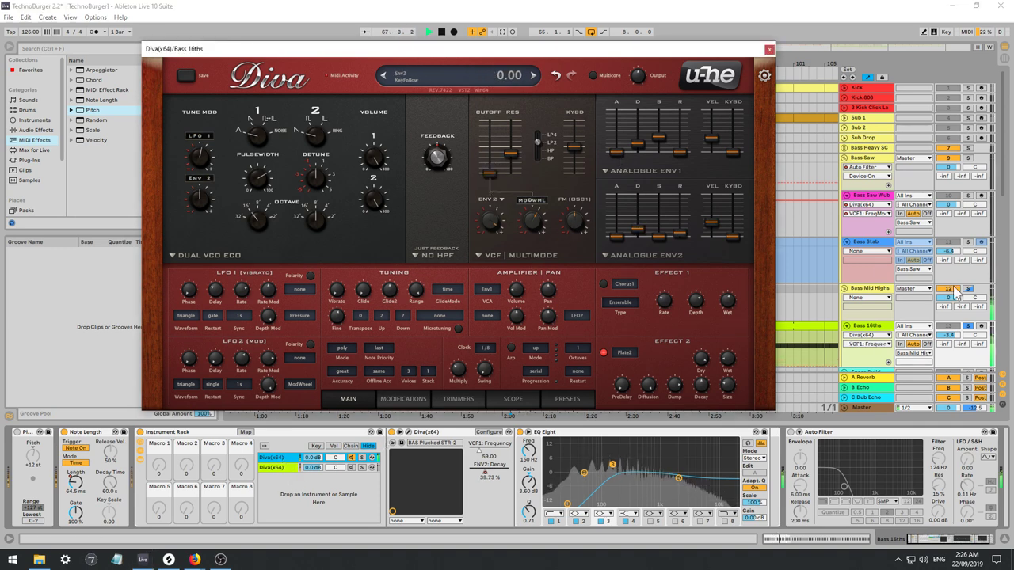
Audition Bass 16ths while raising the cutoff slightly, check both Diva layers, and close the synth.
{"action": "left_click", "coordinate": [860, 339]}
{"action": "key", "text": "space"}
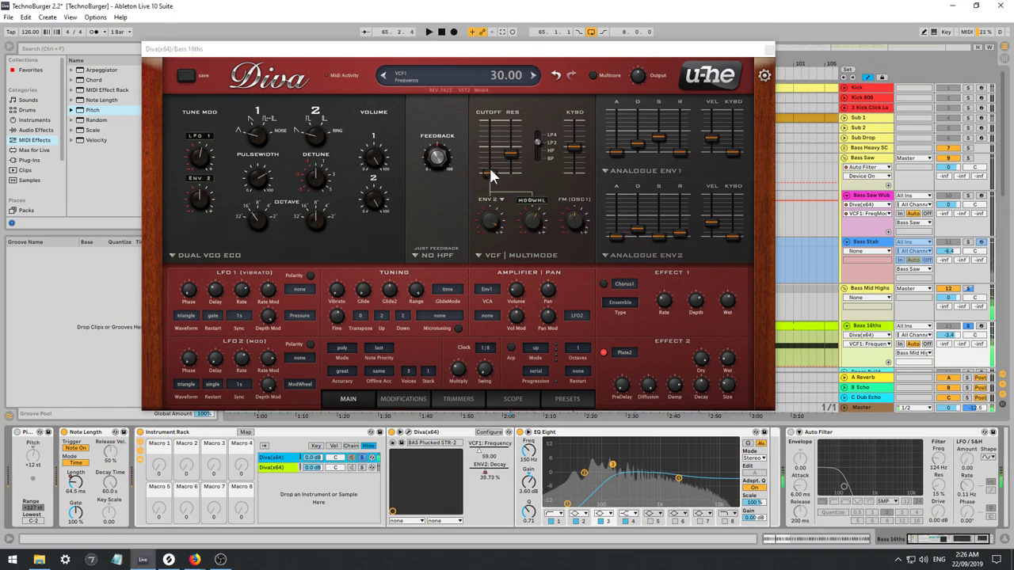
{"action": "mouse_move", "coordinate": [492, 173]}
{"action": "left_mouse_down"}
{"action": "mouse_move", "coordinate": [487, 113]}
{"action": "mouse_move", "coordinate": [488, 175]}
{"action": "left_mouse_up"}
{"action": "key", "text": "space"}
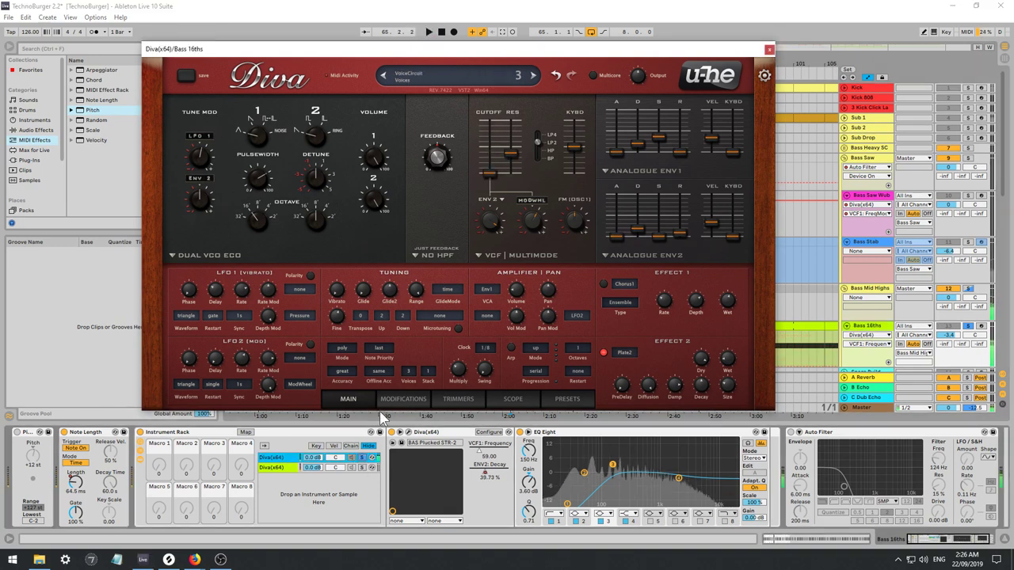
{"action": "left_click", "coordinate": [276, 469]}
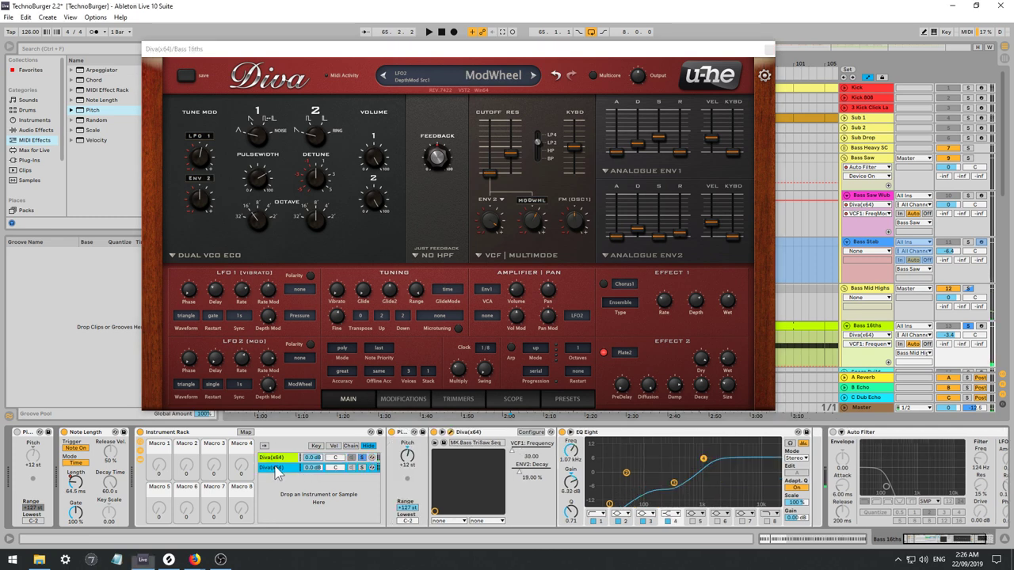
{"action": "left_click", "coordinate": [365, 457]}
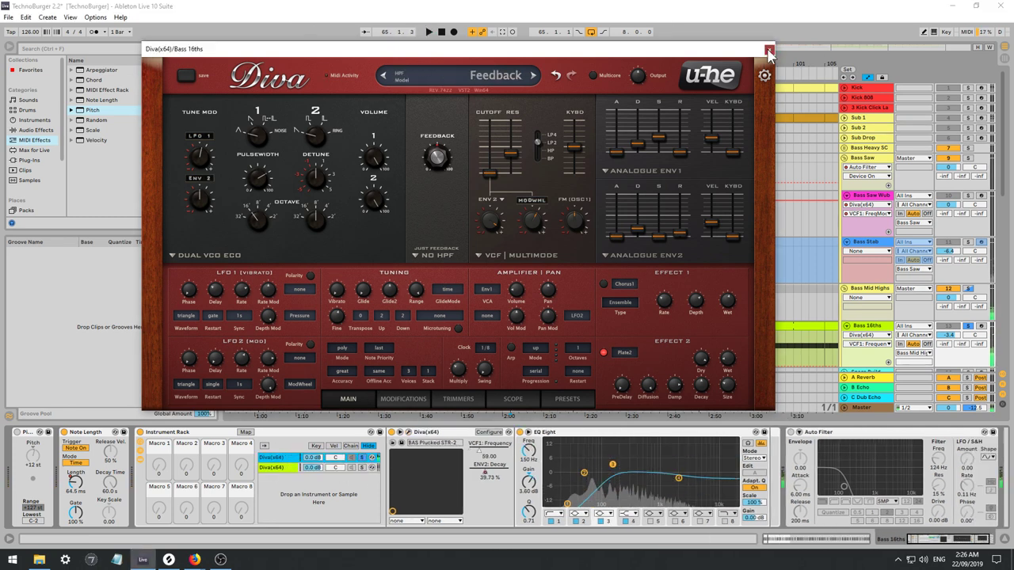
{"action": "left_click", "coordinate": [769, 49]}
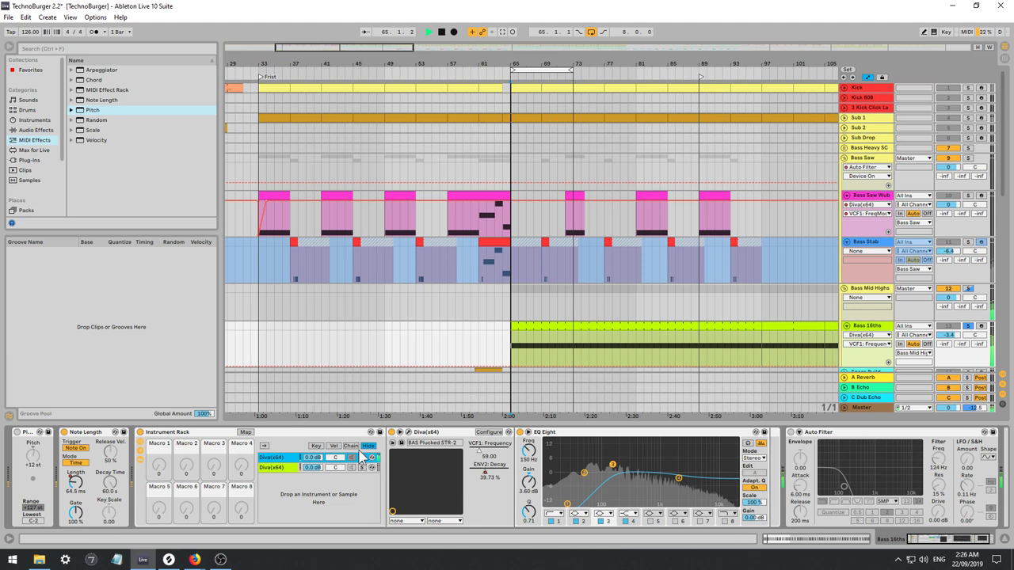
Shorten Env2 decay and move EQ band 4 to about 1.56 kHz, auditioning with and without solo.
{"action": "left_click", "coordinate": [400, 444]}
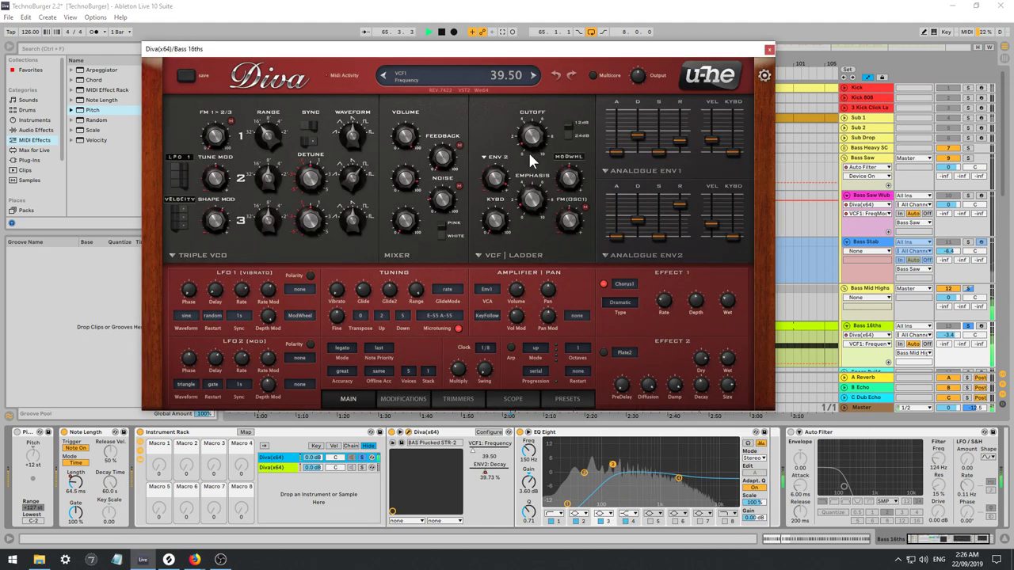
{"action": "mouse_move", "coordinate": [637, 221]}
{"action": "left_mouse_down"}
{"action": "mouse_move", "coordinate": [632, 235]}
{"action": "mouse_move", "coordinate": [624, 229]}
{"action": "left_mouse_up"}
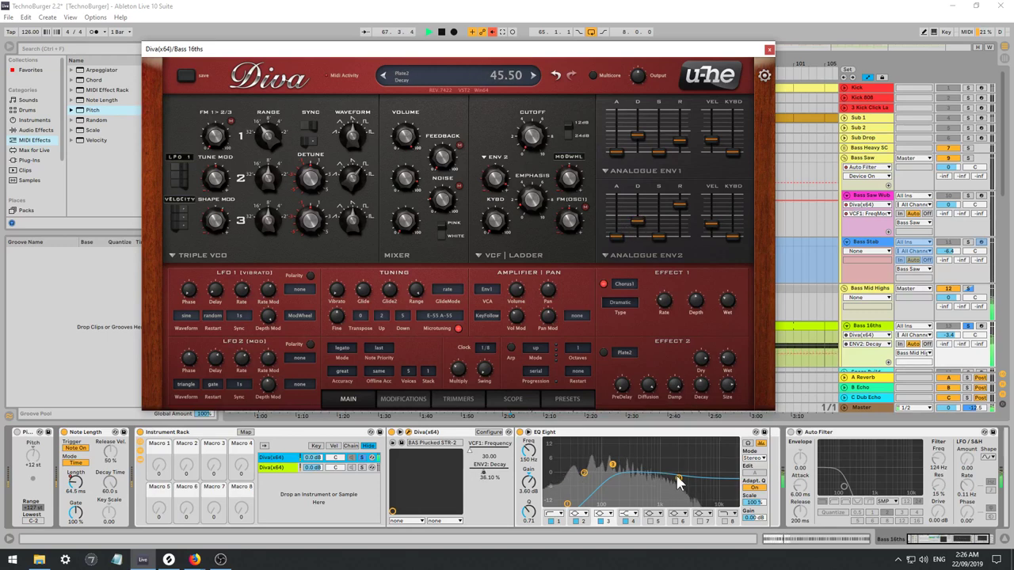
{"action": "left_click_drag", "start_coordinate": [678, 477], "coordinate": [671, 474]}
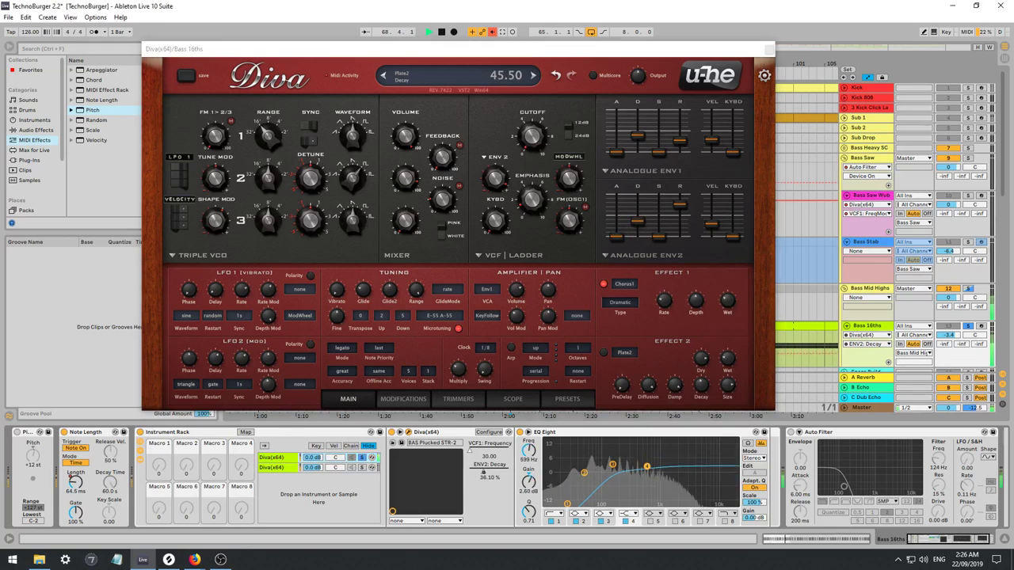
{"action": "left_click", "coordinate": [968, 290]}
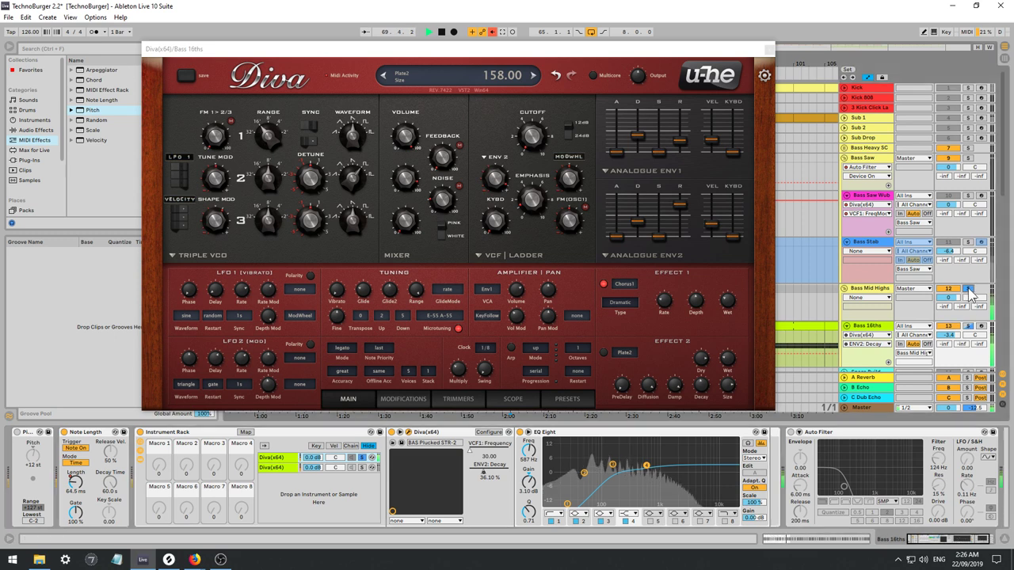
{"action": "left_click", "coordinate": [968, 327]}
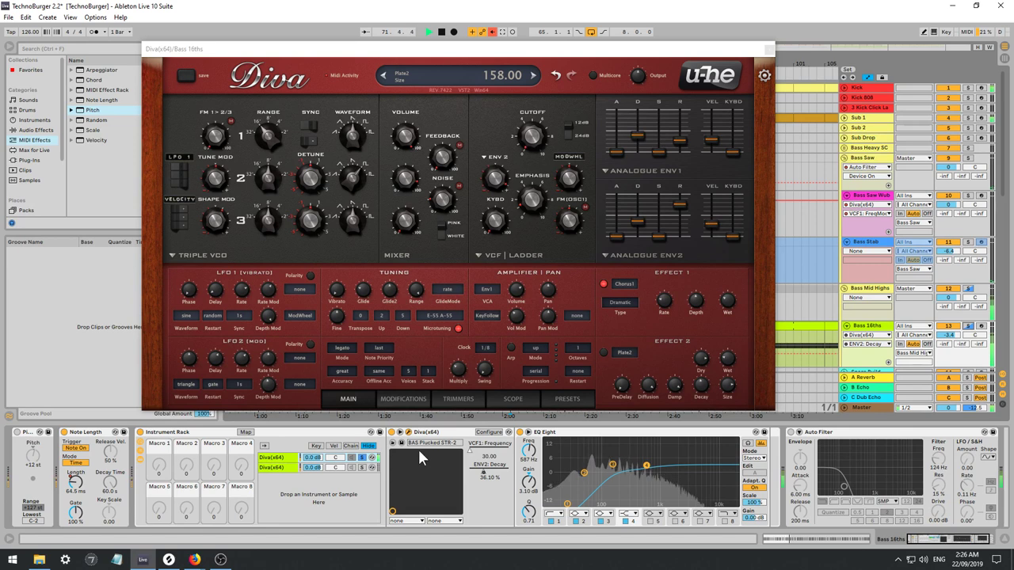
{"action": "key", "text": "space"}
On the MK Bass TriSaw Seq layer, set cutoff near 30, Env1 decay 53, and filter envelope depth 10.
{"action": "left_click", "coordinate": [362, 457]}
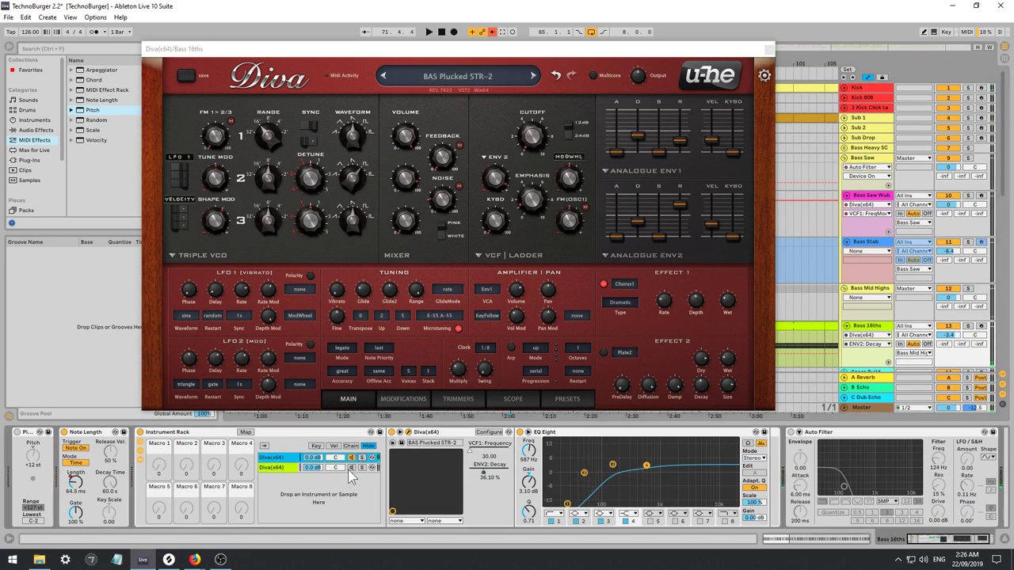
{"action": "left_click", "coordinate": [348, 469]}
{"action": "key", "text": "space"}
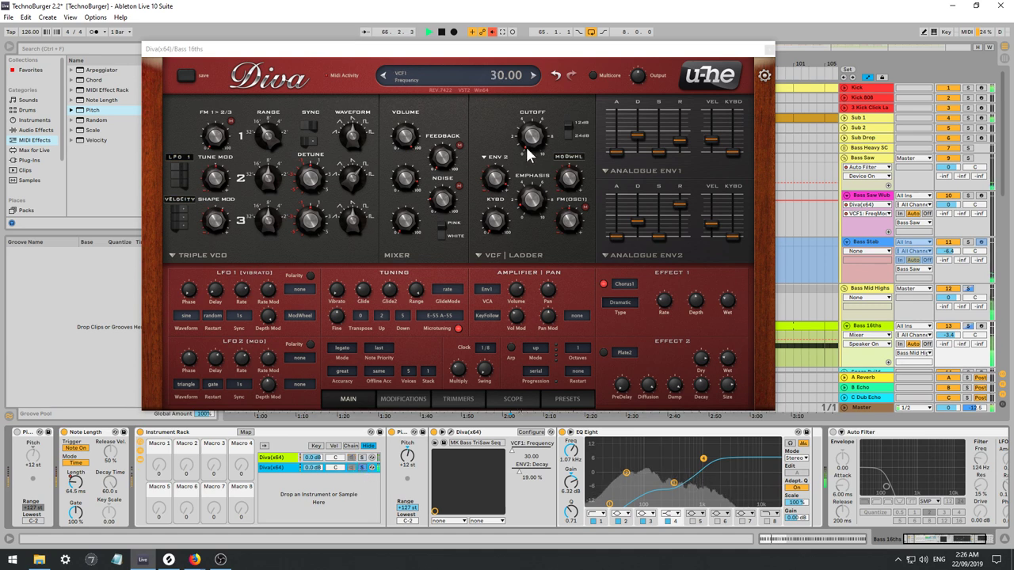
{"action": "mouse_move", "coordinate": [531, 155]}
{"action": "left_mouse_down"}
{"action": "mouse_move", "coordinate": [530, 63]}
{"action": "mouse_move", "coordinate": [529, 151]}
{"action": "left_mouse_up"}
{"action": "left_click_drag", "start_coordinate": [637, 223], "coordinate": [637, 219]}
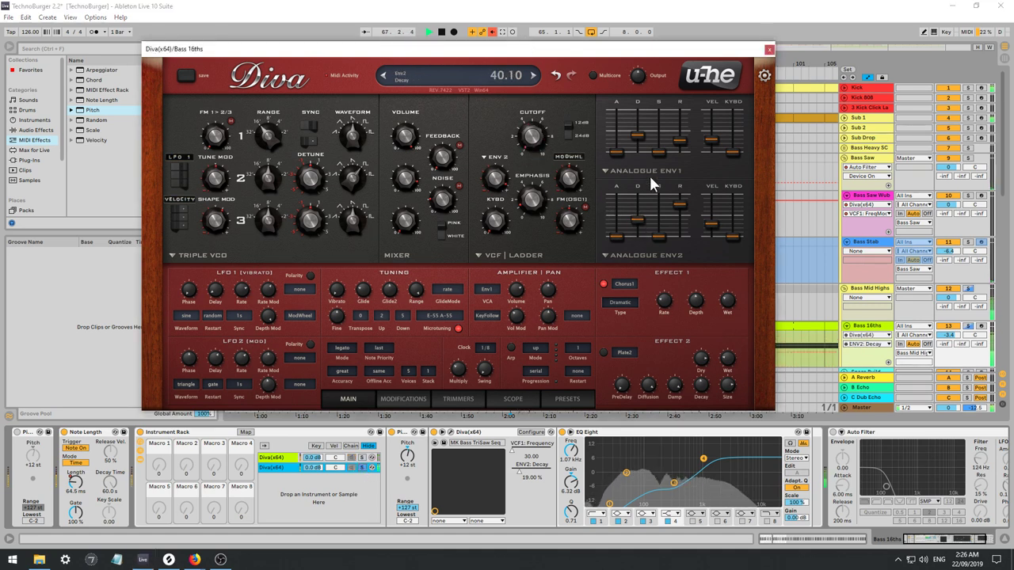
{"action": "left_click_drag", "start_coordinate": [637, 134], "coordinate": [637, 126]}
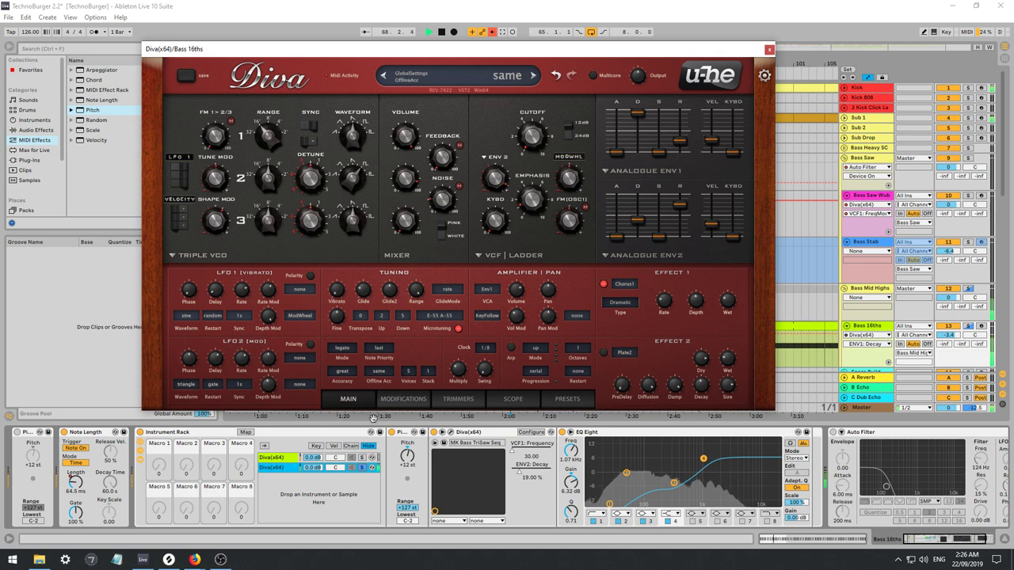
{"action": "left_click_drag", "start_coordinate": [494, 177], "coordinate": [497, 201]}
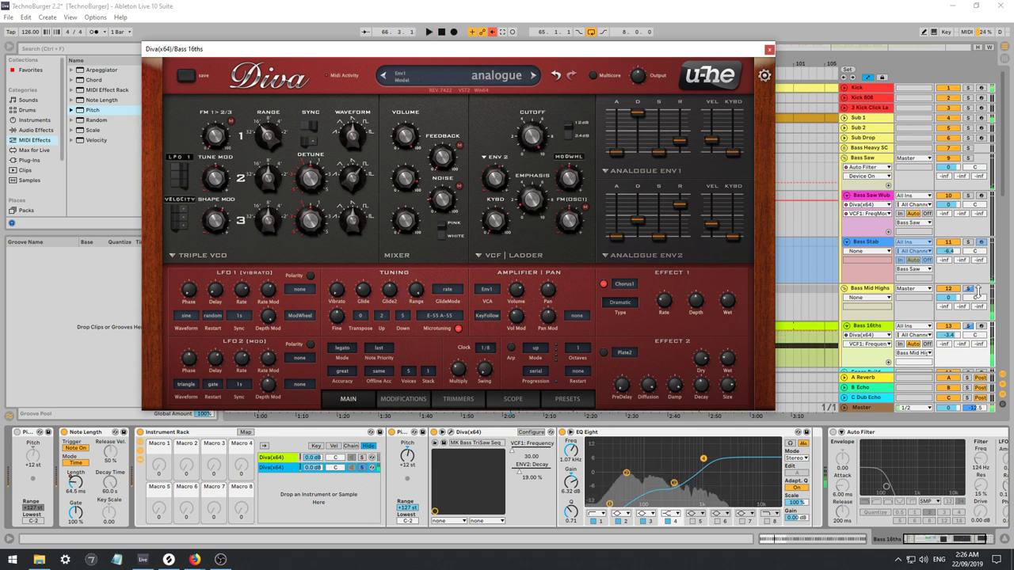
Play from the loop start with Bass Mid Highs soloed, then stop playback.
{"action": "key", "text": "space"}
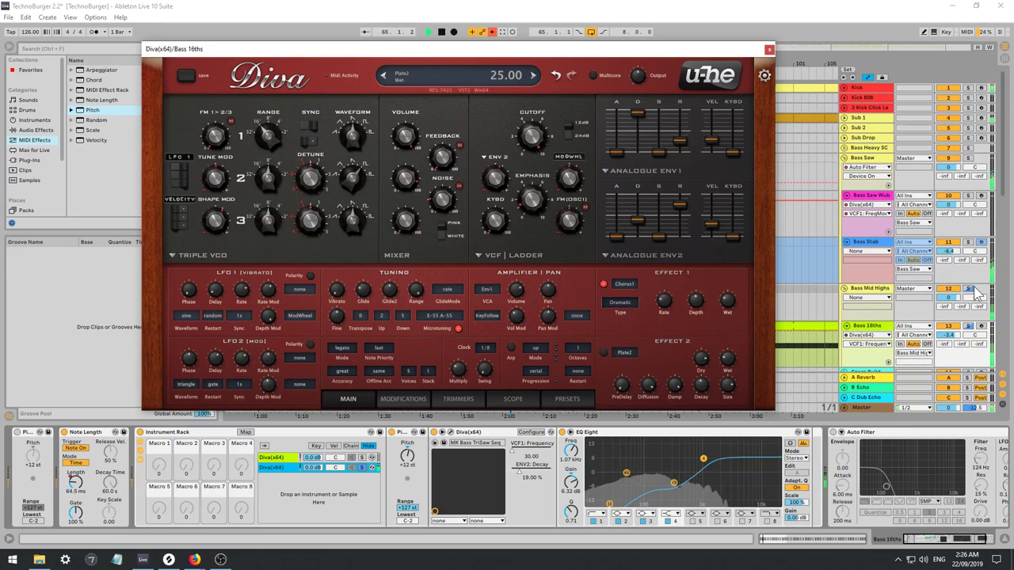
{"action": "left_click", "coordinate": [967, 288]}
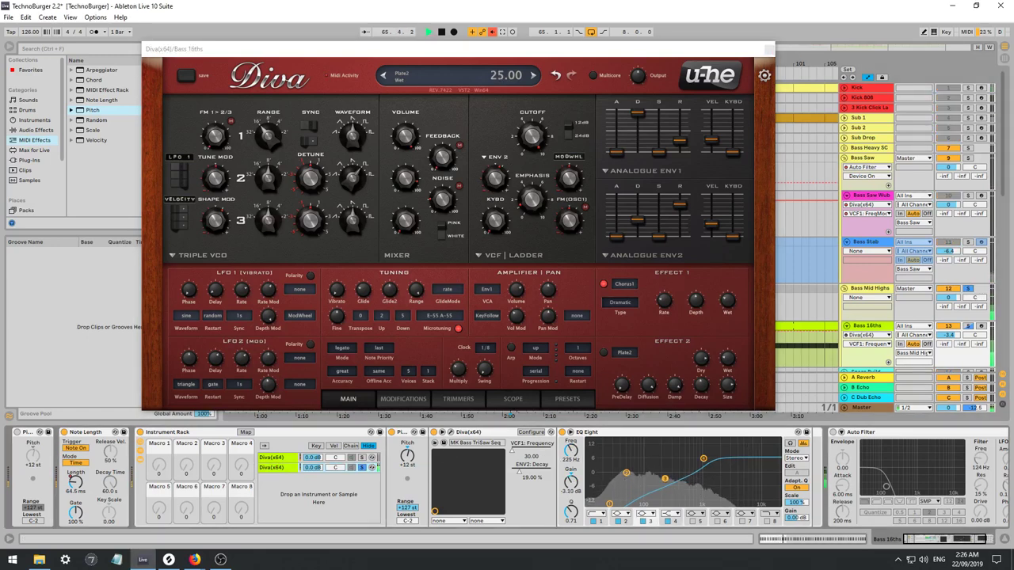
{"action": "left_click", "coordinate": [532, 129]}
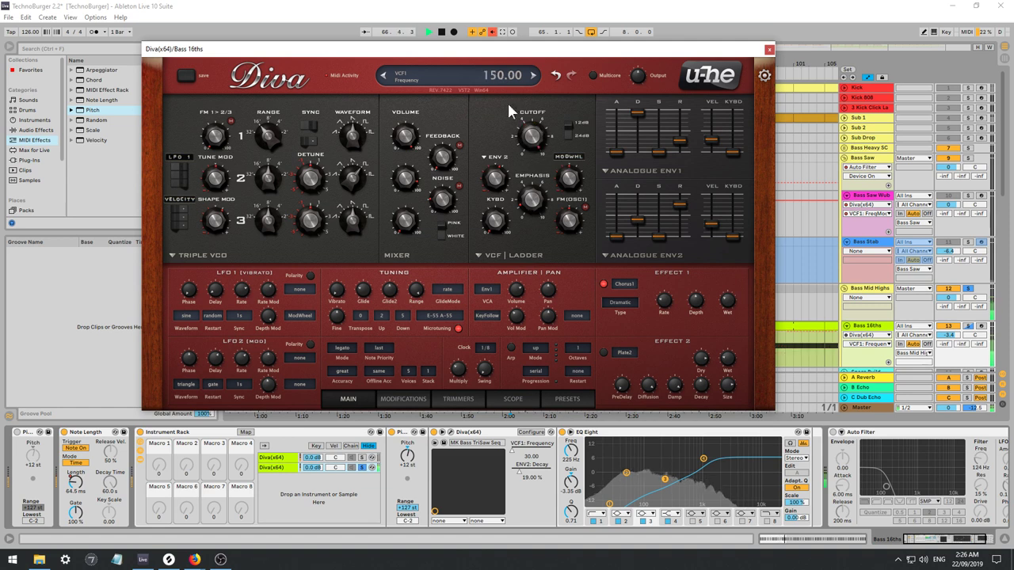
{"action": "key", "text": "space"}
Raise the cutoff to about 49, then drop the BAS Plucked STR-2 layer's VCF1 cutoff to 22.50.
{"action": "left_click", "coordinate": [769, 49]}
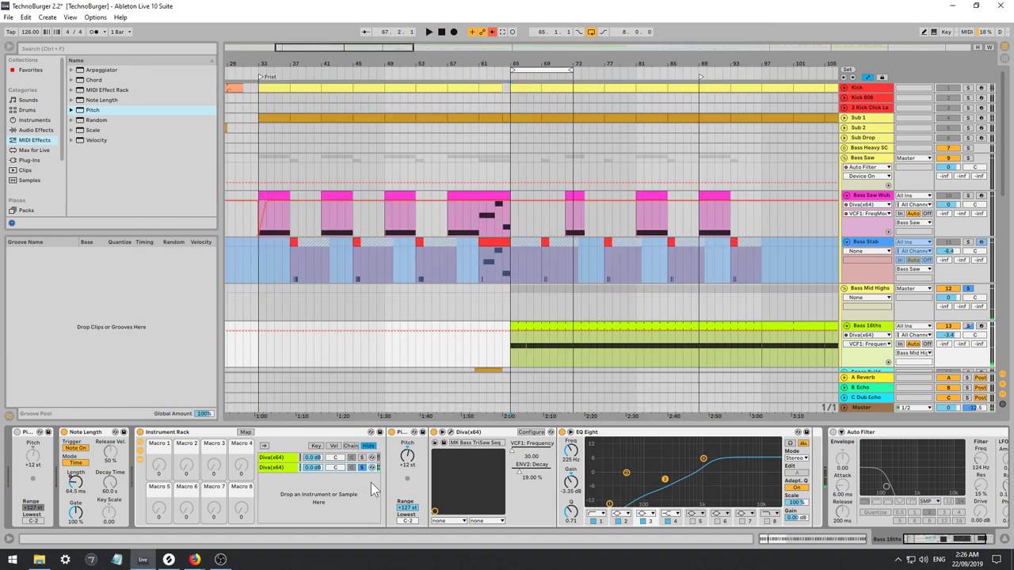
{"action": "left_click", "coordinate": [450, 432]}
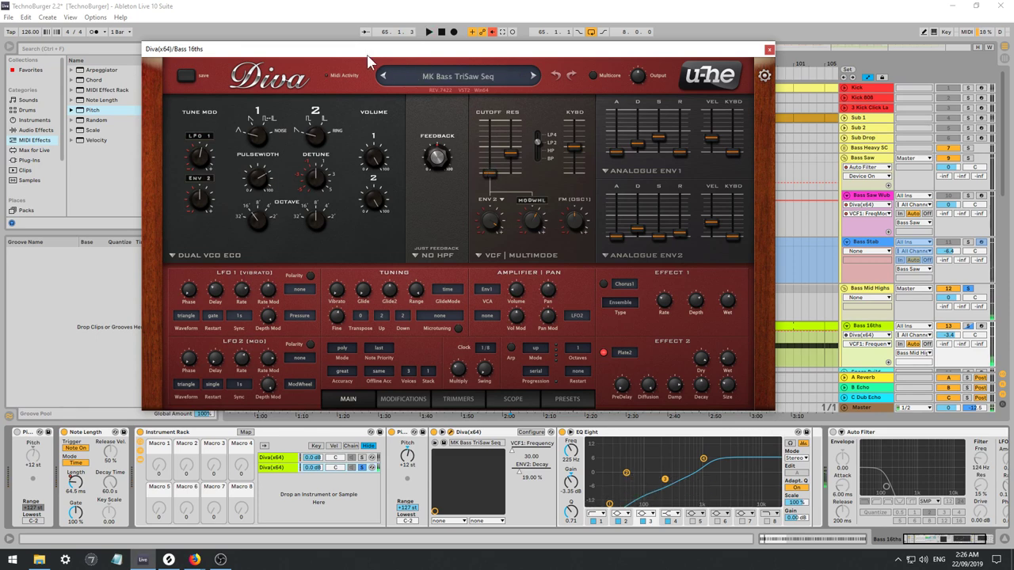
{"action": "left_click_drag", "start_coordinate": [388, 50], "coordinate": [277, 69]}
{"action": "mouse_move", "coordinate": [381, 207]}
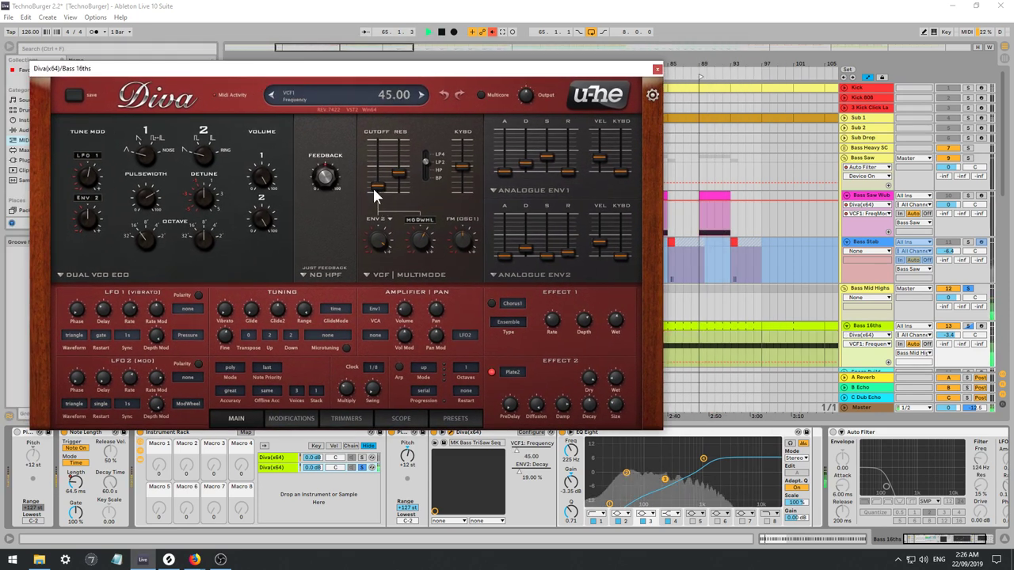
{"action": "mouse_move", "coordinate": [375, 194]}
{"action": "left_mouse_down"}
{"action": "mouse_move", "coordinate": [368, 172]}
{"action": "mouse_move", "coordinate": [366, 186]}
{"action": "left_mouse_up"}
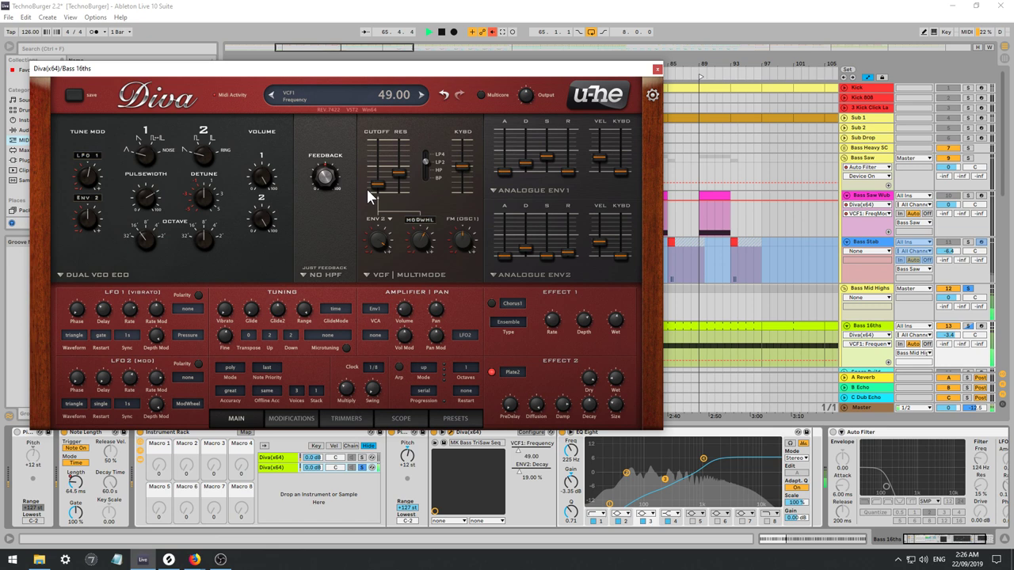
{"action": "left_click", "coordinate": [364, 460]}
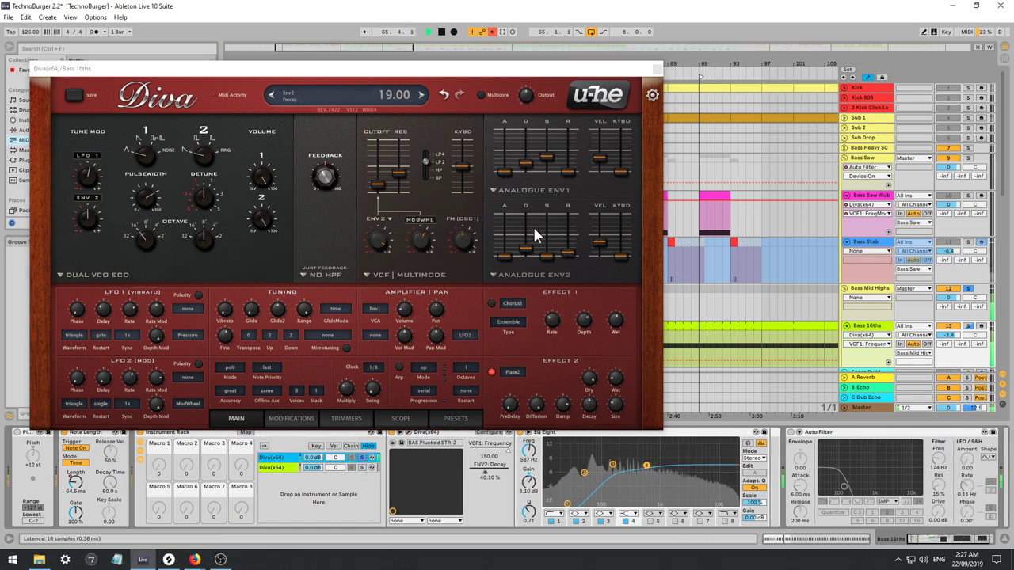
{"action": "left_click_drag", "start_coordinate": [375, 190], "coordinate": [377, 204]}
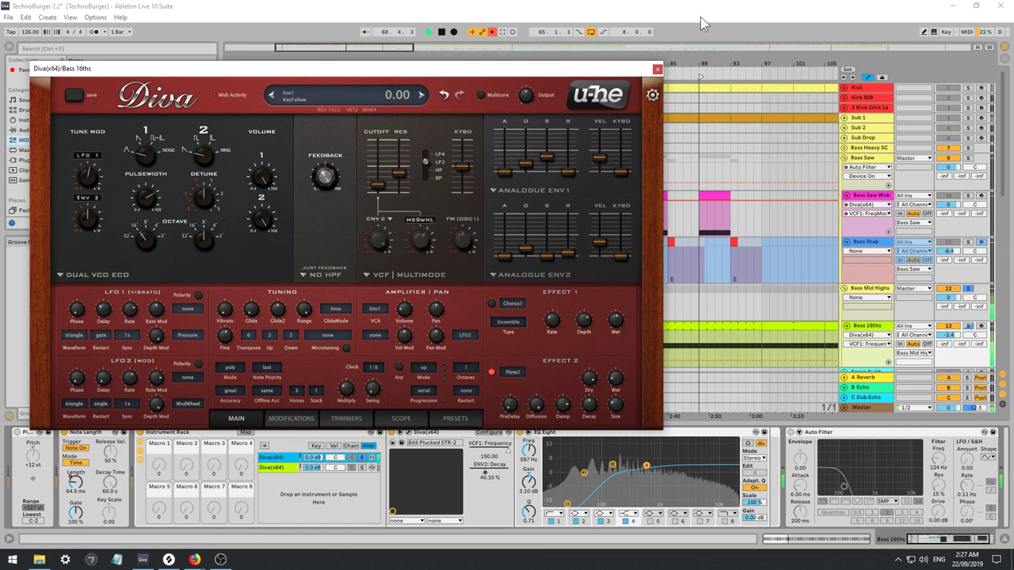
{"action": "left_click", "coordinate": [656, 69]}
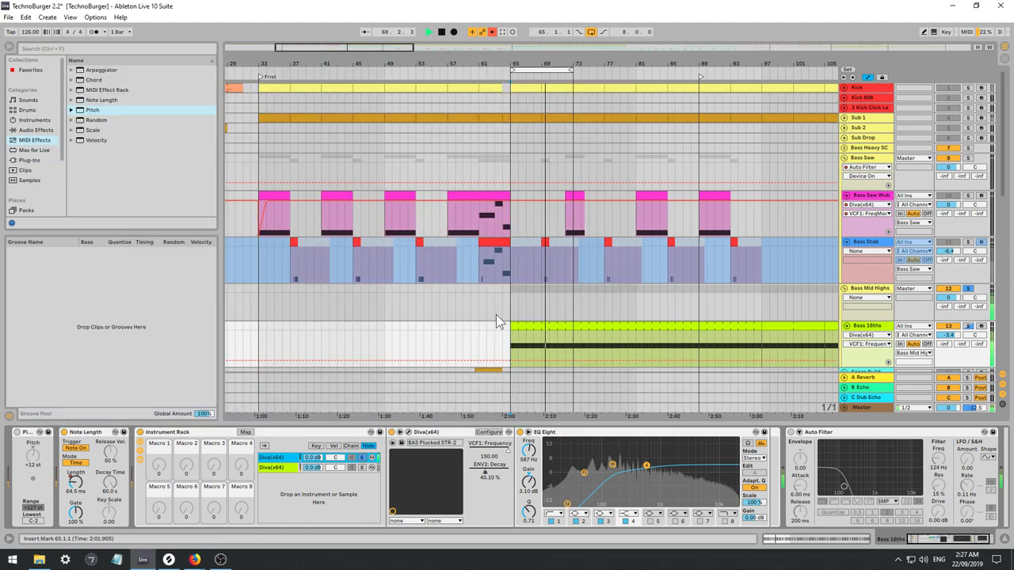
{"action": "left_click", "coordinate": [409, 432]}
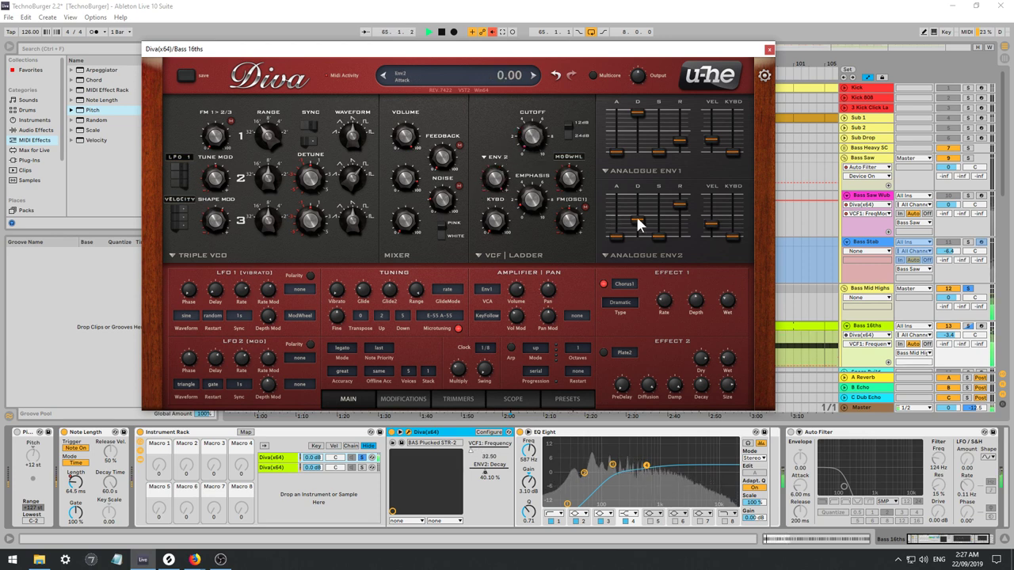
On the plucked Diva, cut ENV2 release to 19, ENV2 decay 35.10%, filter envelope depth 66, cutoff 41.50.
{"action": "mouse_move", "coordinate": [639, 221]}
{"action": "left_mouse_down"}
{"action": "mouse_move", "coordinate": [641, 236]}
{"action": "mouse_move", "coordinate": [636, 229]}
{"action": "left_mouse_up"}
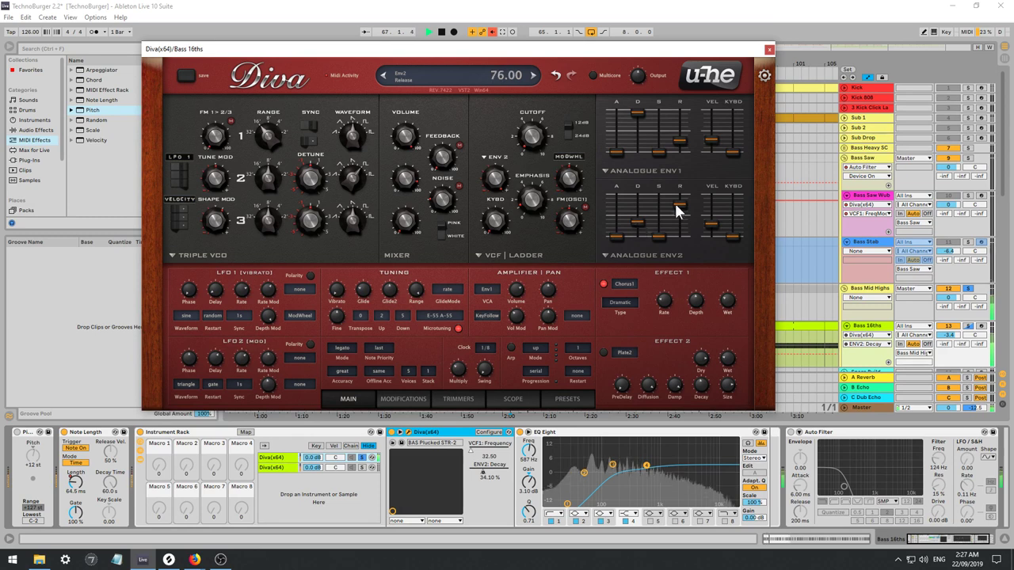
{"action": "left_click_drag", "start_coordinate": [676, 210], "coordinate": [639, 224]}
{"action": "left_click_drag", "start_coordinate": [530, 134], "coordinate": [528, 133]}
{"action": "left_click_drag", "start_coordinate": [640, 224], "coordinate": [635, 212]}
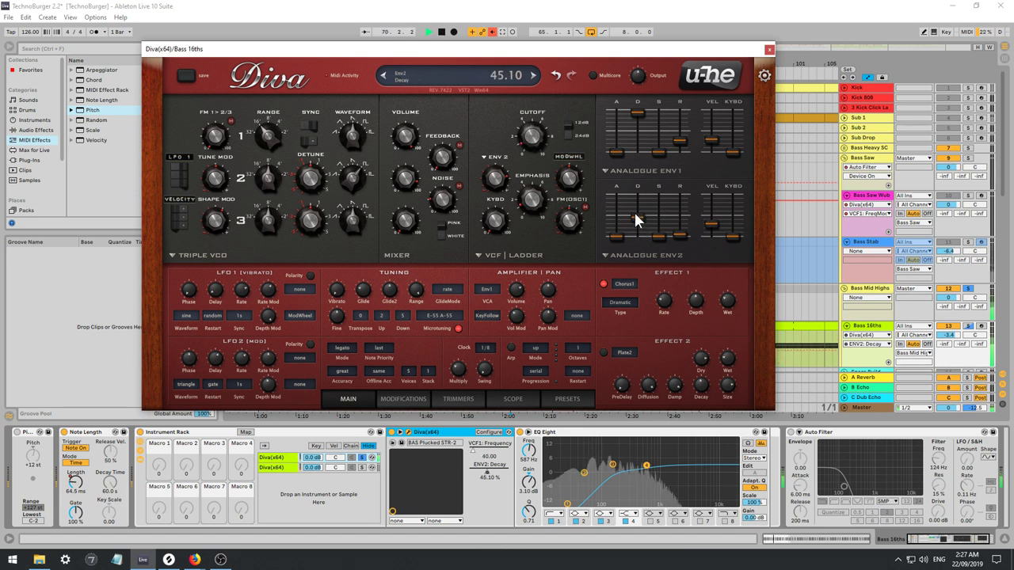
{"action": "left_click_drag", "start_coordinate": [495, 177], "coordinate": [495, 174]}
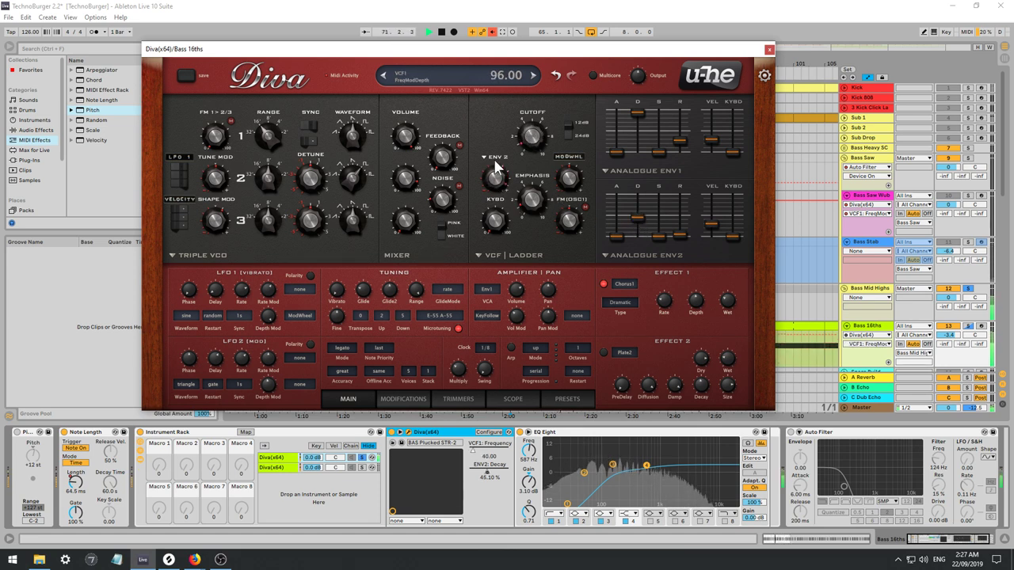
{"action": "left_click_drag", "start_coordinate": [638, 219], "coordinate": [637, 209]}
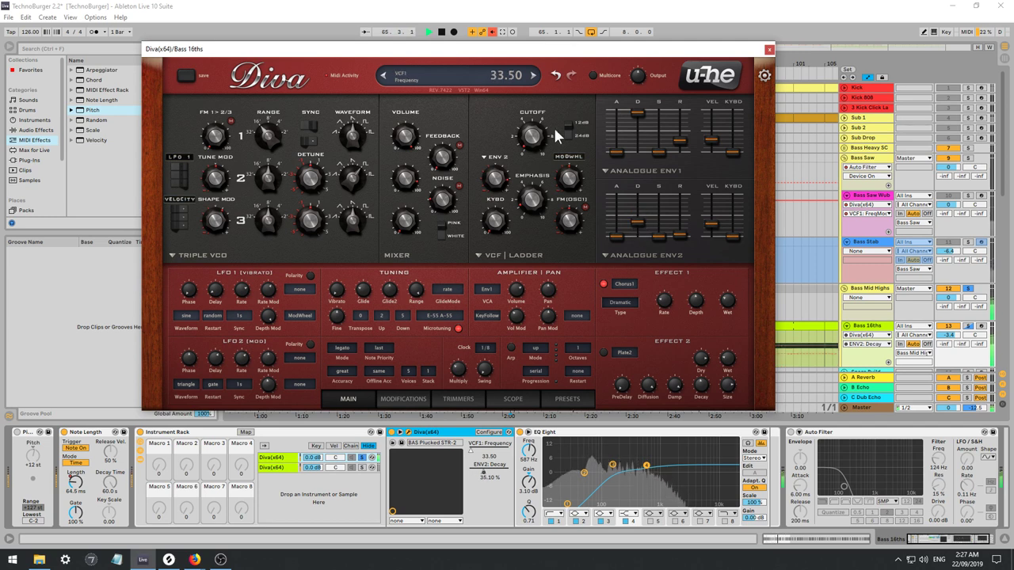
{"action": "mouse_move", "coordinate": [529, 133]}
{"action": "left_mouse_down"}
{"action": "mouse_move", "coordinate": [523, 123]}
{"action": "mouse_move", "coordinate": [527, 133]}
{"action": "left_mouse_up"}
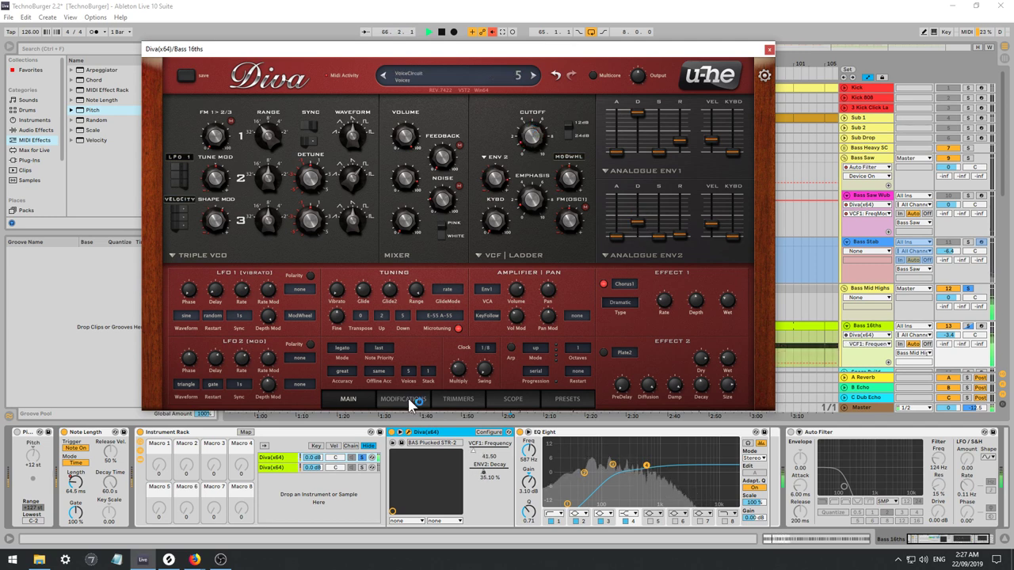
{"action": "left_click", "coordinate": [366, 471]}
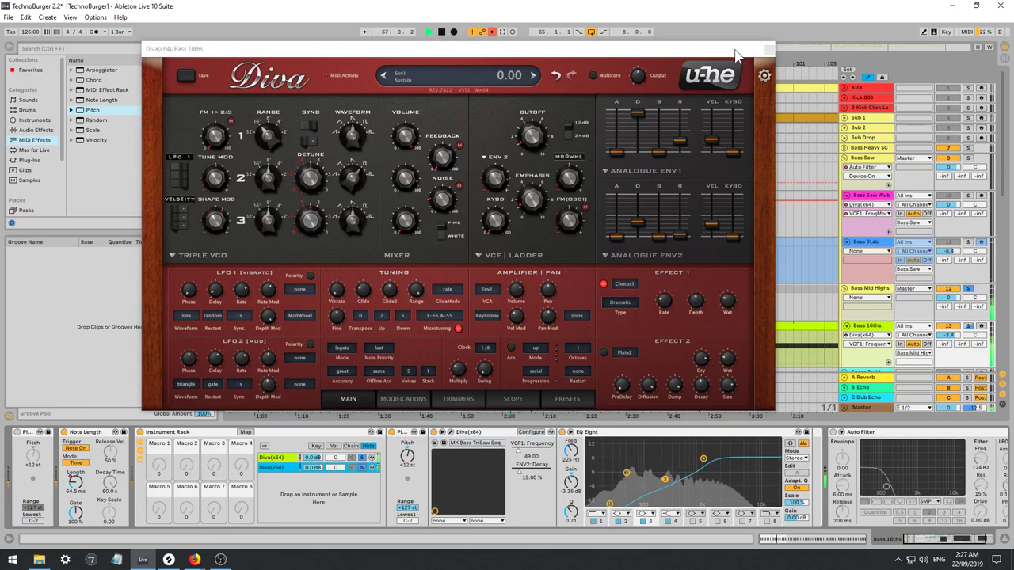
Set the TriSaw Diva layer to cutoff 47, ENV2 decay 36% and Plate2 size 31.
{"action": "left_click", "coordinate": [768, 50]}
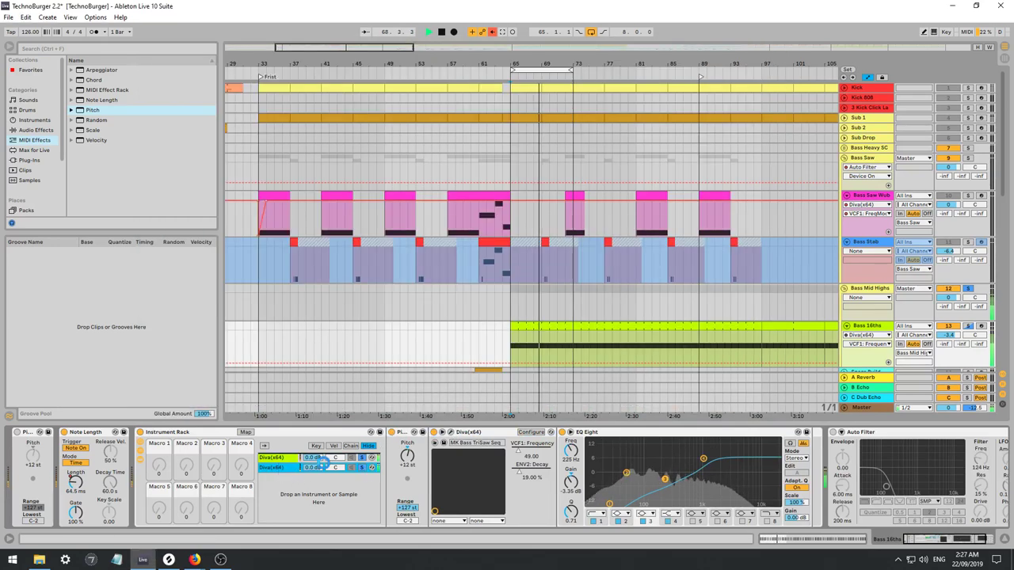
{"action": "left_click", "coordinate": [449, 432]}
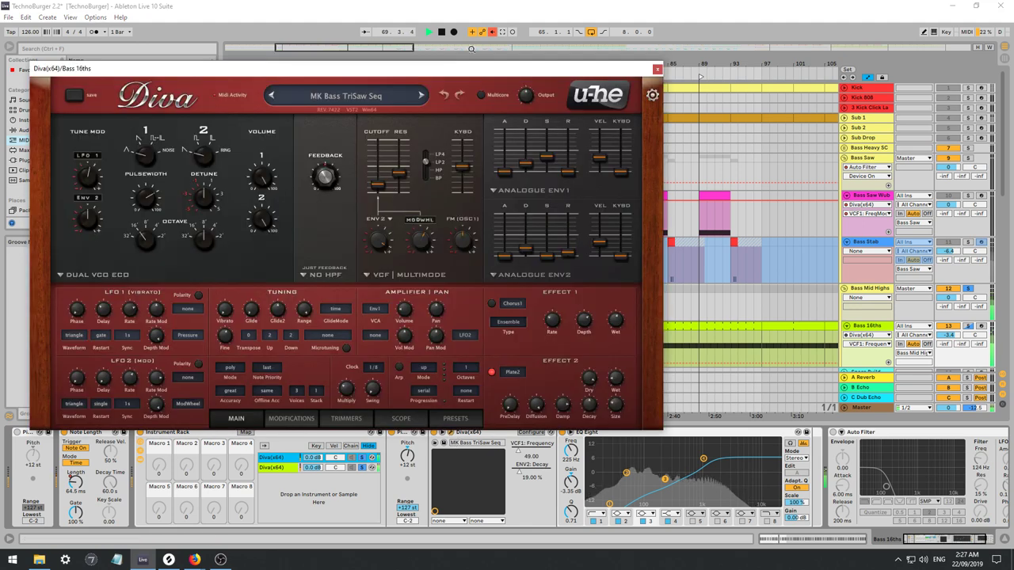
{"action": "mouse_move", "coordinate": [372, 181]}
{"action": "left_mouse_down"}
{"action": "mouse_move", "coordinate": [374, 160]}
{"action": "mouse_move", "coordinate": [376, 187]}
{"action": "left_mouse_up"}
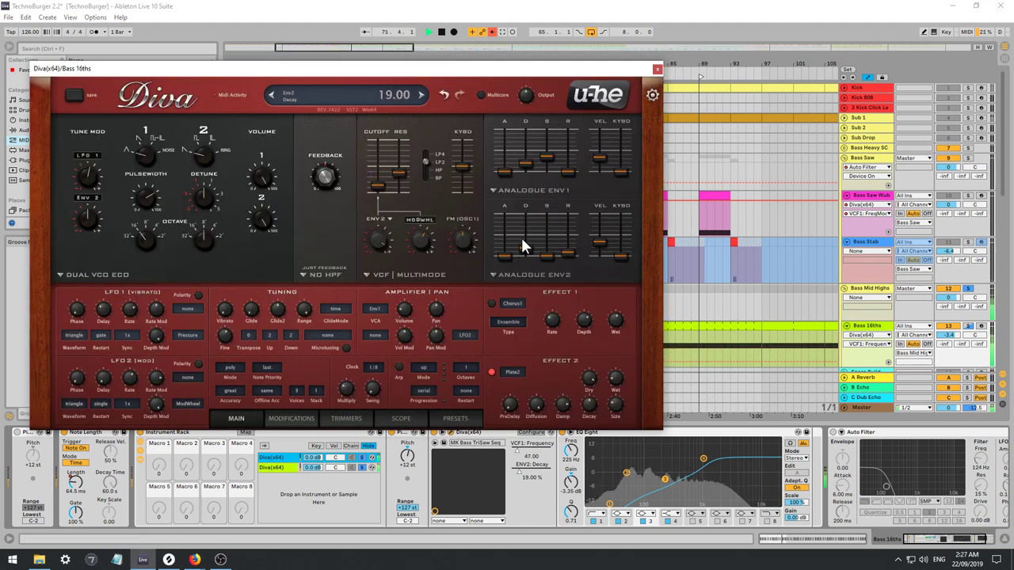
{"action": "left_click_drag", "start_coordinate": [521, 242], "coordinate": [523, 252]}
{"action": "left_click_drag", "start_coordinate": [594, 407], "coordinate": [617, 404]}
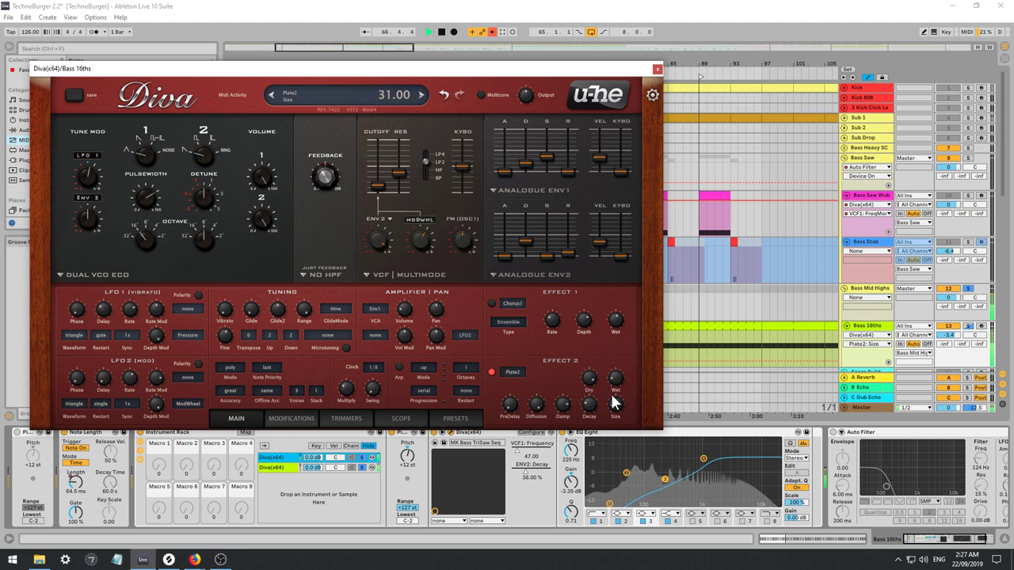
{"action": "left_click", "coordinate": [658, 69]}
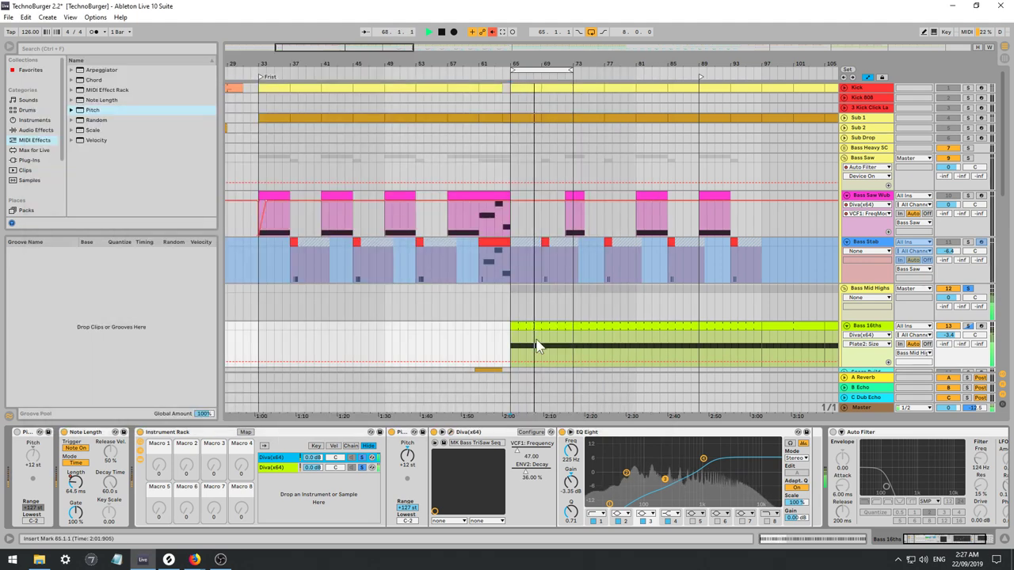
{"action": "left_click", "coordinate": [969, 325]}
Solo Bass 16ths and pull its TriSaw Diva chain to -inf dB, leaving the plucked layer at 0.0 dB.
{"action": "left_click", "coordinate": [968, 326]}
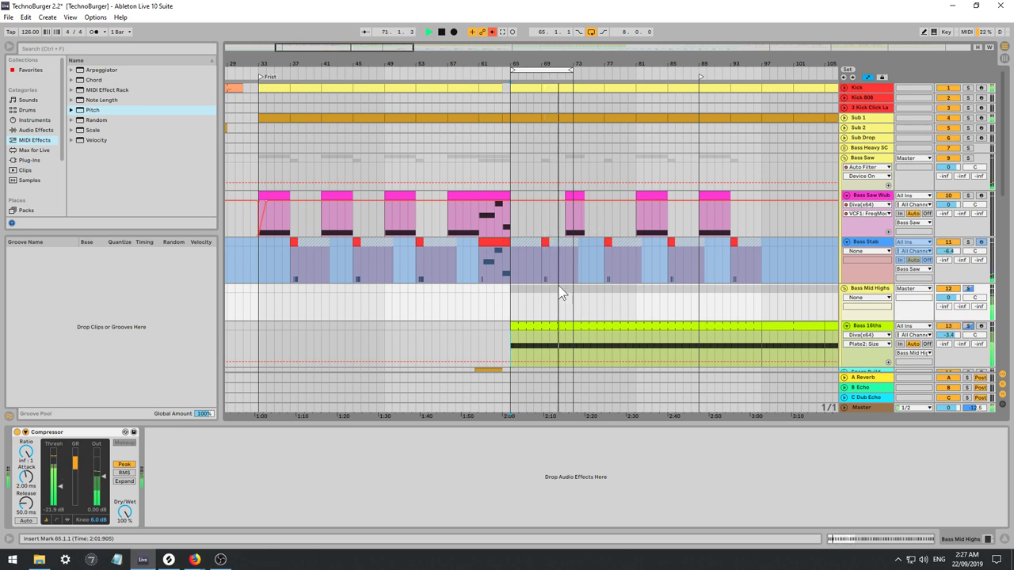
{"action": "left_click", "coordinate": [867, 331]}
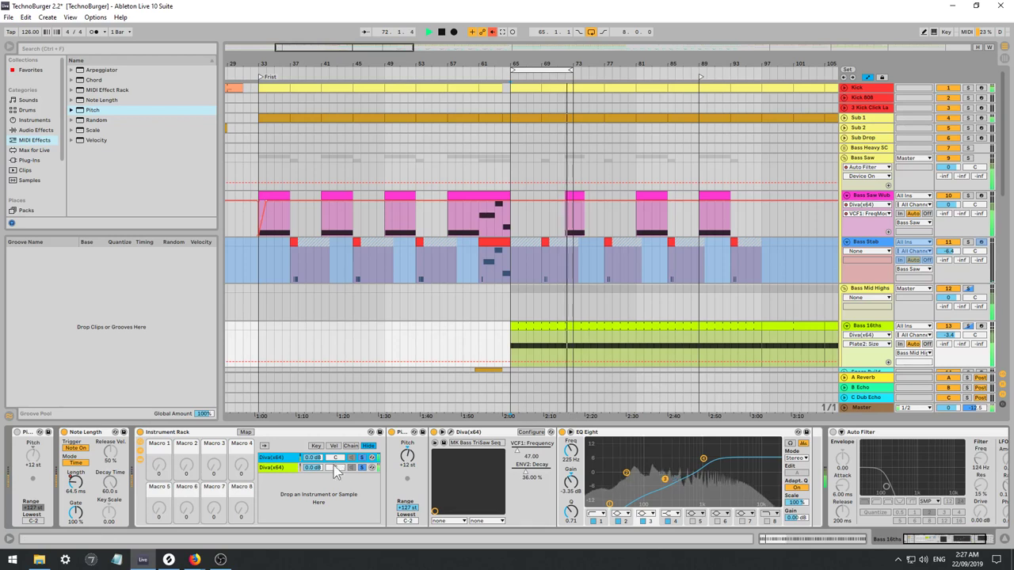
{"action": "left_click", "coordinate": [309, 468]}
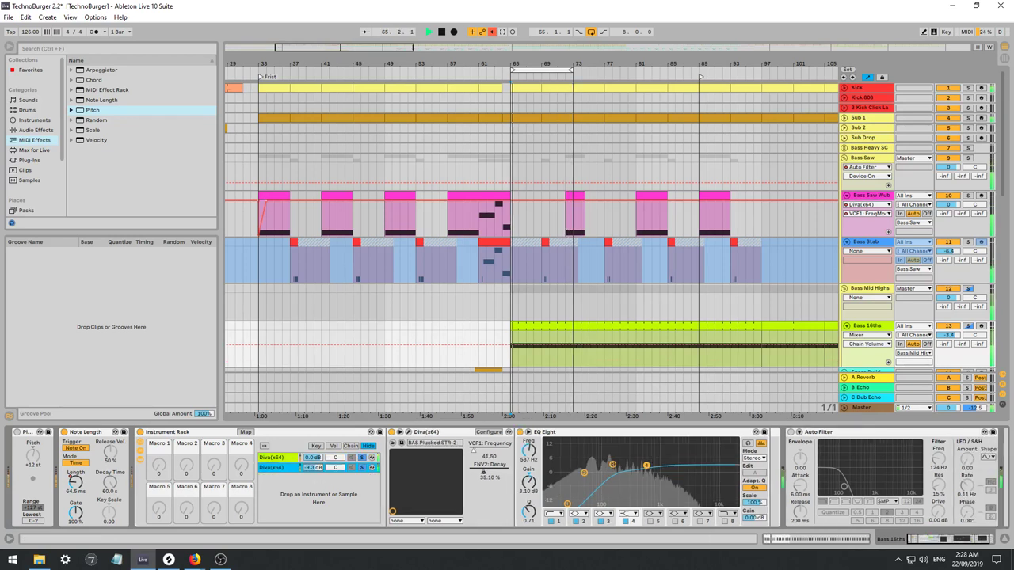
{"action": "left_click", "coordinate": [319, 458]}
{"action": "left_click_drag", "start_coordinate": [316, 458], "coordinate": [316, 470]}
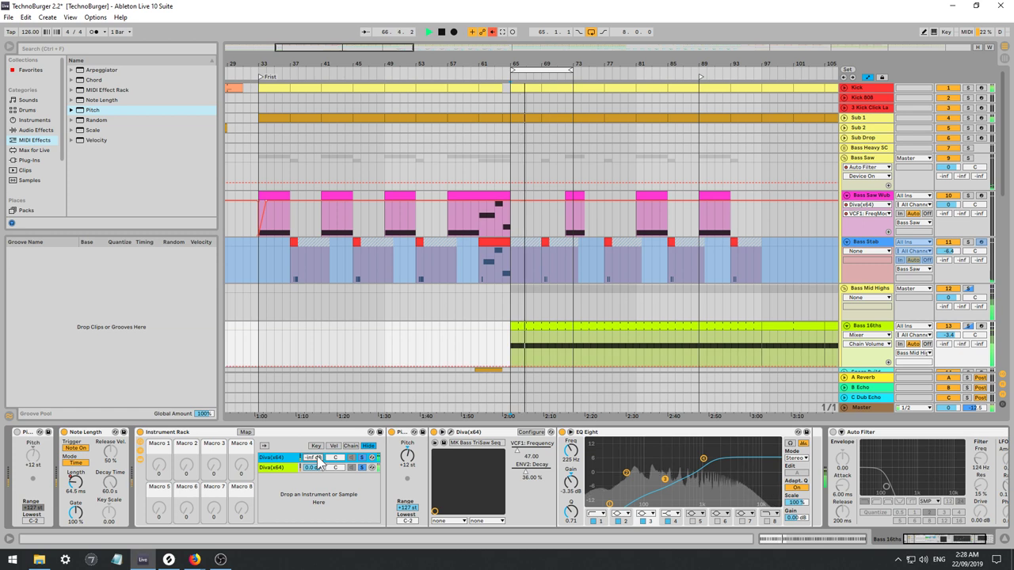
{"action": "left_click", "coordinate": [271, 469]}
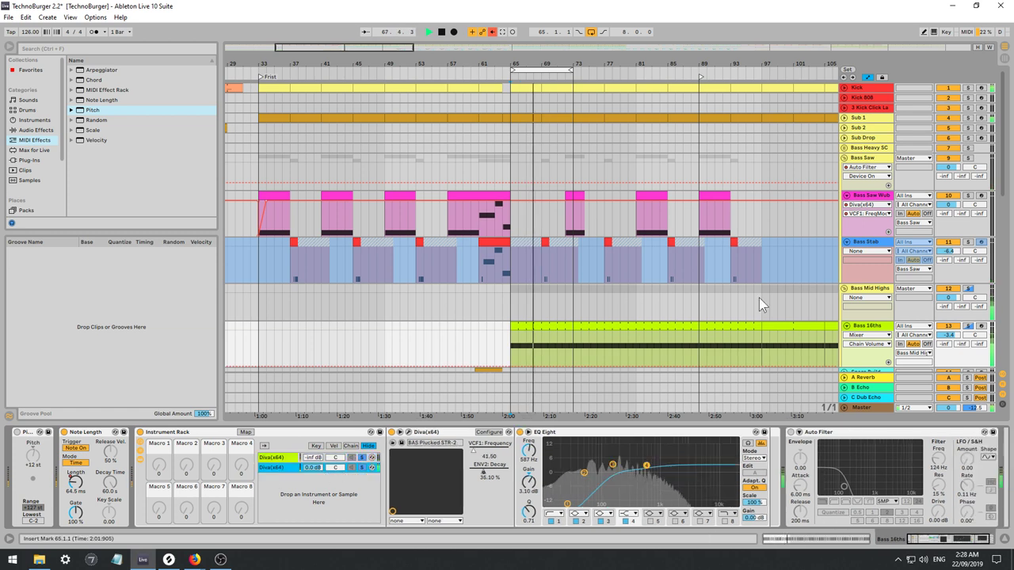
{"action": "key", "text": "space"}
{"action": "left_click", "coordinate": [967, 326]}
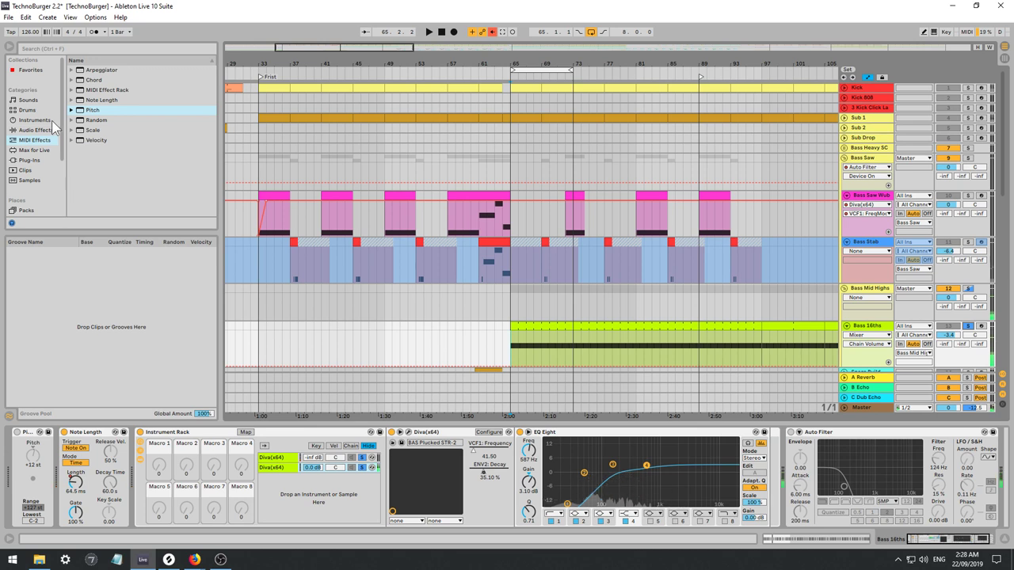
{"action": "left_click", "coordinate": [36, 131]}
Insert an Echo between EQ Eight and Auto Filter, in Mid/Side mode with a 343 Hz high-pass.
{"action": "scroll", "coordinate": [141, 136], "scroll_direction": "up", "scroll_amount": 5}
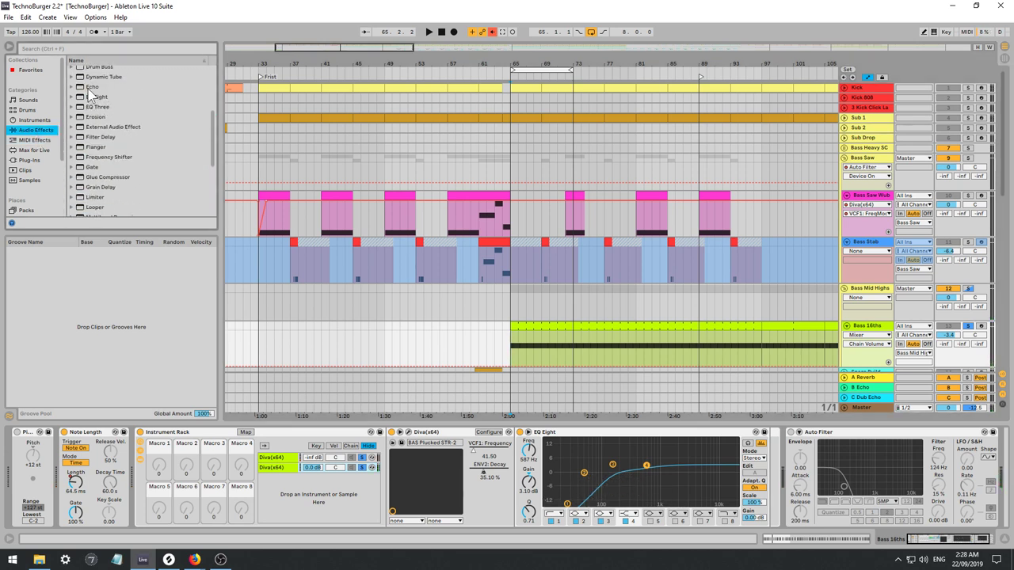
{"action": "left_click_drag", "start_coordinate": [90, 89], "coordinate": [491, 268]}
{"action": "left_click_drag", "start_coordinate": [620, 435], "coordinate": [780, 479]}
{"action": "key", "text": "space"}
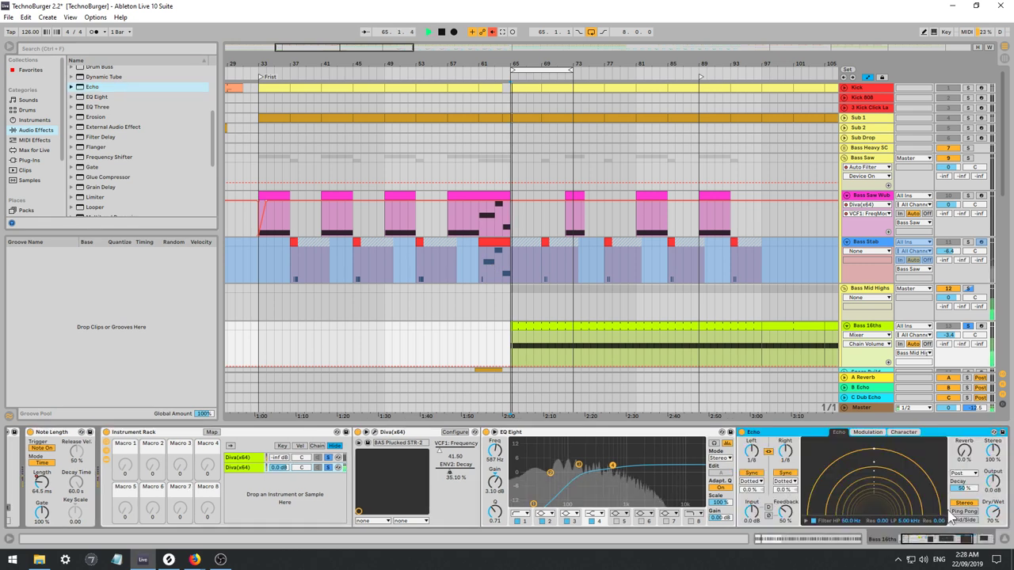
{"action": "left_click", "coordinate": [964, 520]}
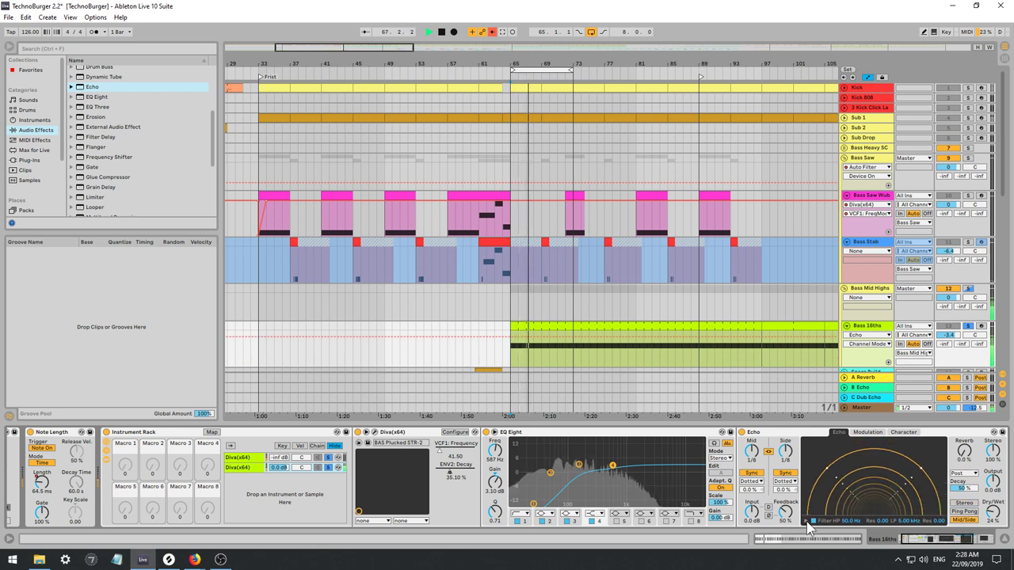
{"action": "mouse_move", "coordinate": [825, 516]}
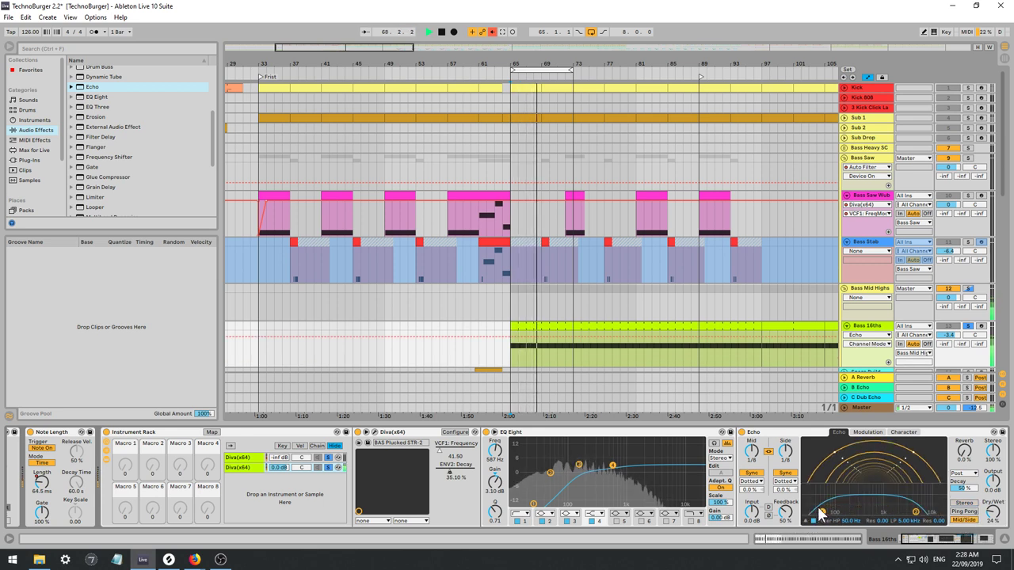
{"action": "left_click_drag", "start_coordinate": [823, 513], "coordinate": [861, 512]}
Re-enable the overridden automation, view the VCF1 Frequency envelope, and select bars 65–67.
{"action": "key", "text": "space"}
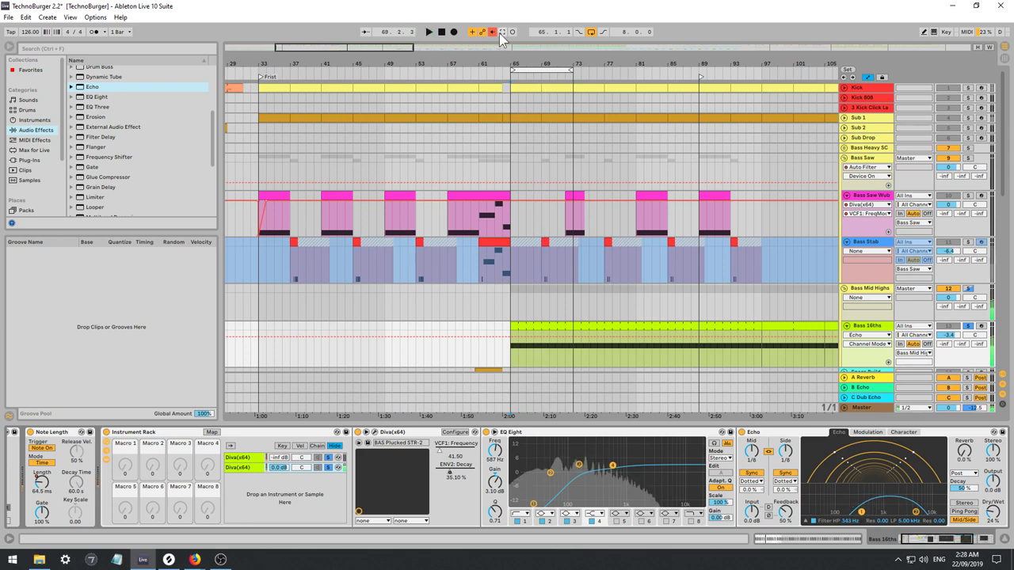
{"action": "left_click", "coordinate": [493, 33]}
{"action": "key", "text": "space"}
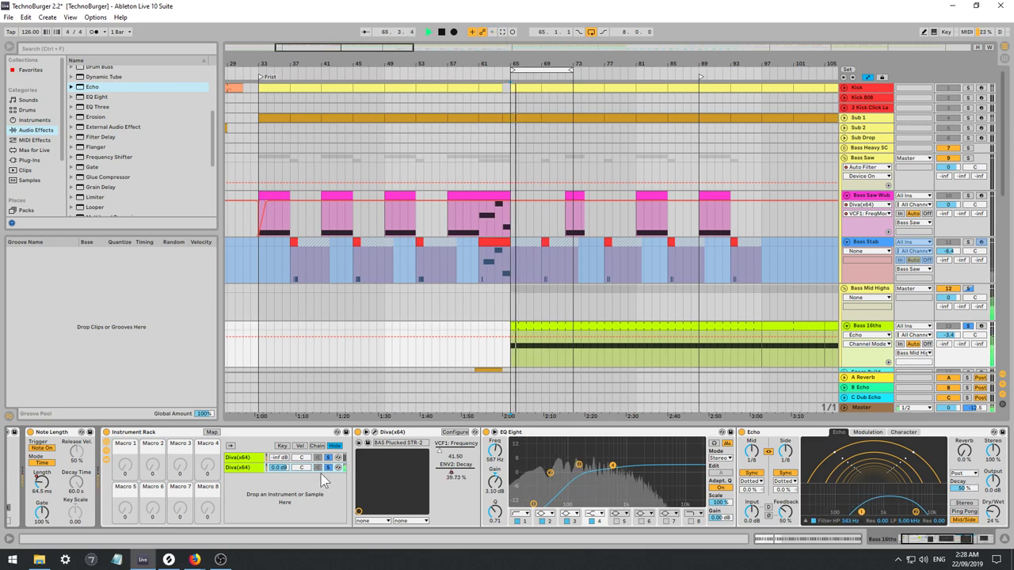
{"action": "left_click", "coordinate": [456, 469]}
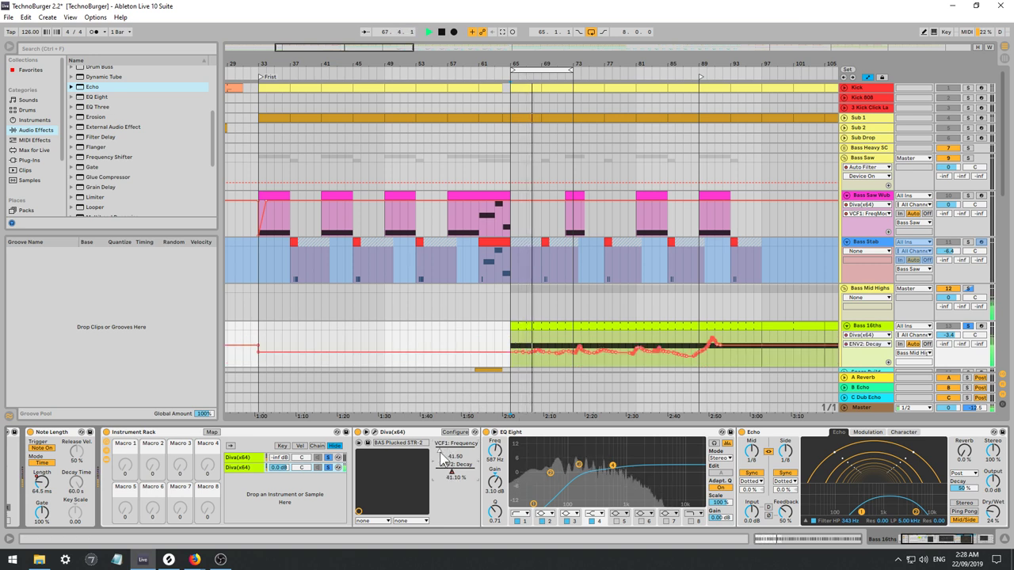
{"action": "left_click", "coordinate": [445, 452]}
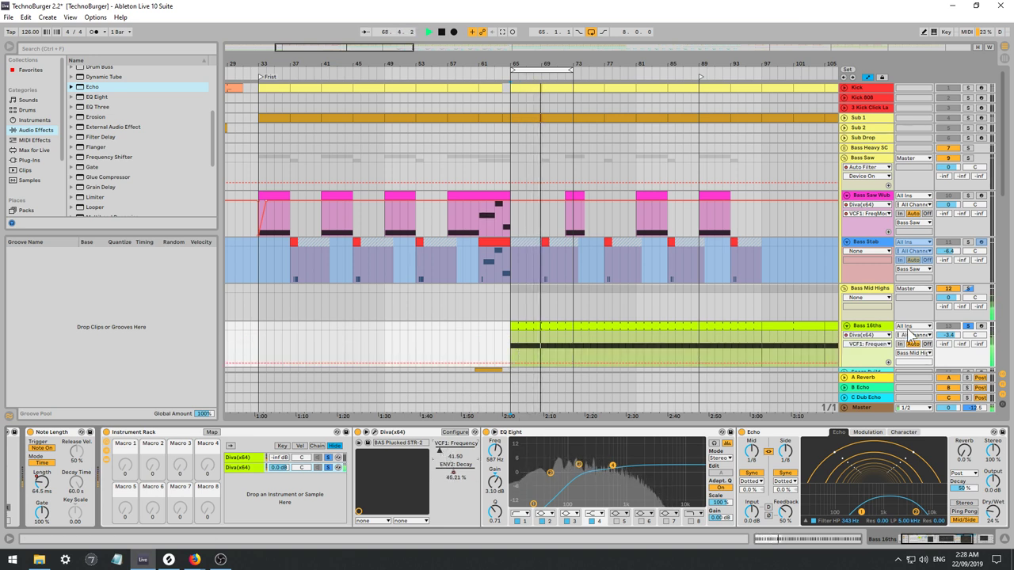
{"action": "key", "text": "space"}
{"action": "left_click", "coordinate": [868, 289]}
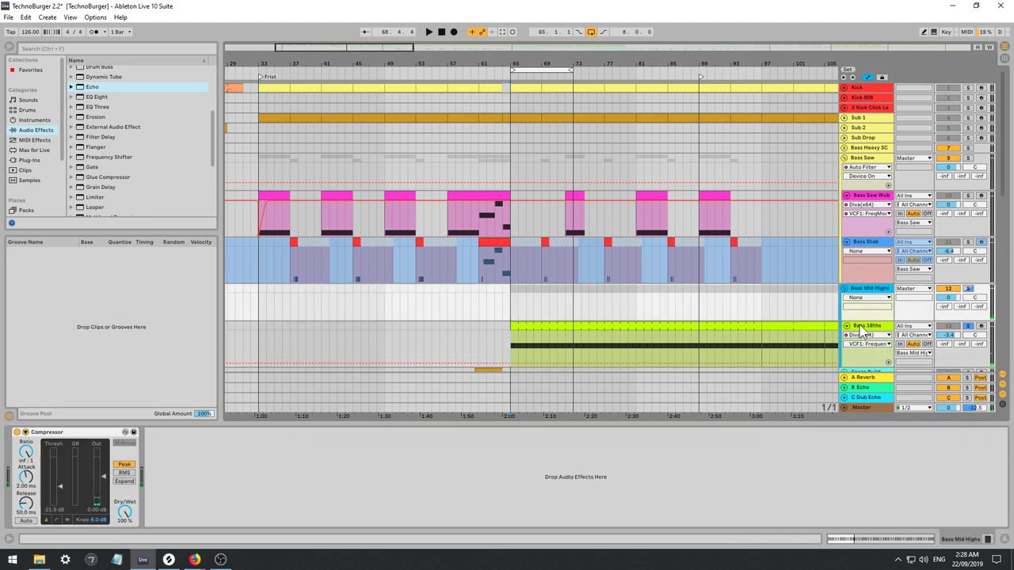
{"action": "left_click", "coordinate": [861, 331]}
{"action": "key", "text": "space"}
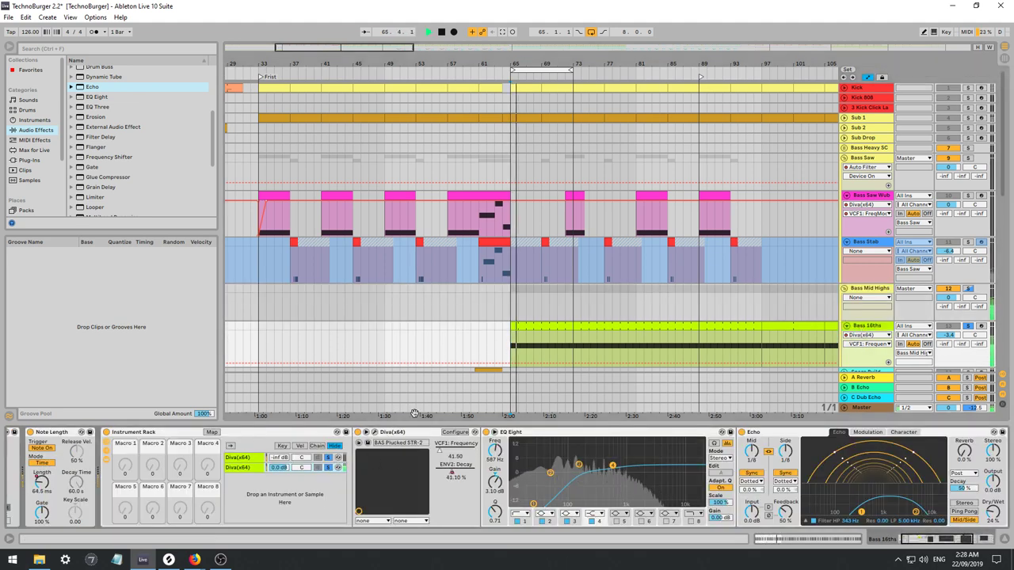
{"action": "left_click_drag", "start_coordinate": [513, 348], "coordinate": [535, 343]}
In the Bass 16ths clip, lengthen the C#1 note at 1.2.4 so it absorbs the following note.
{"action": "key", "text": "space"}
{"action": "key", "text": "space"}
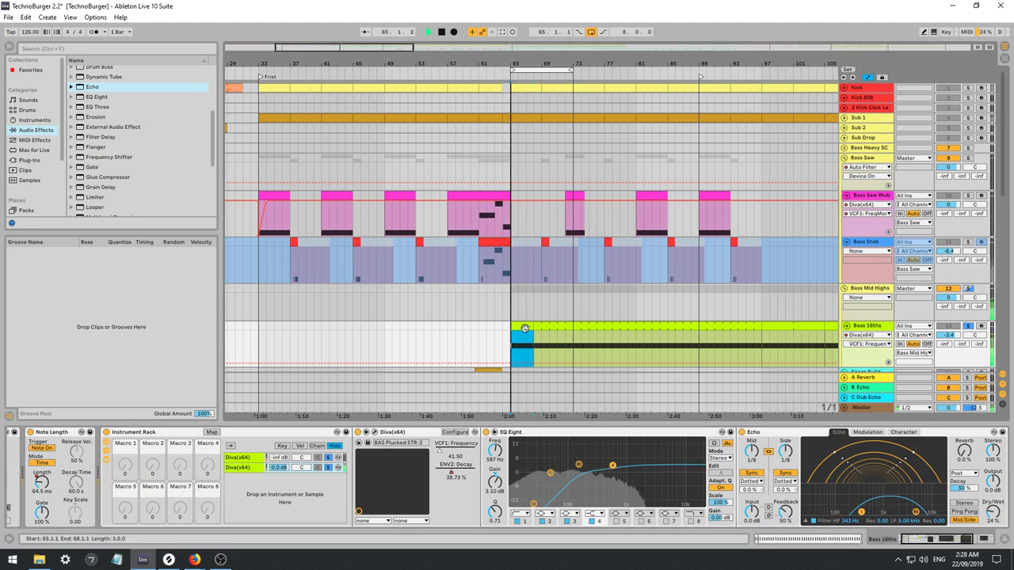
{"action": "double_click", "coordinate": [525, 328]}
{"action": "left_click", "coordinate": [301, 459]}
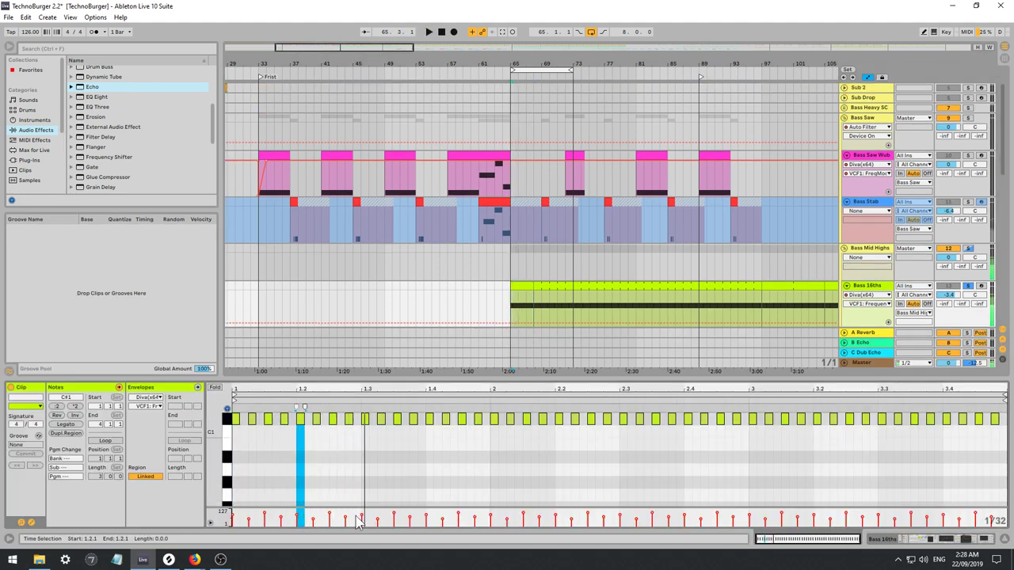
{"action": "left_click", "coordinate": [347, 493]}
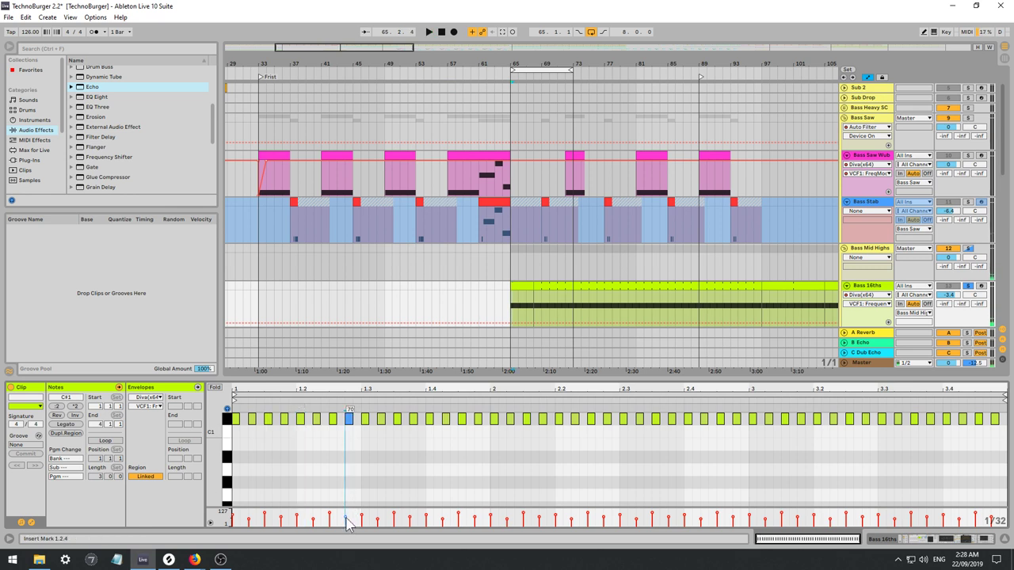
{"action": "left_click", "coordinate": [349, 418]}
{"action": "key", "text": "space"}
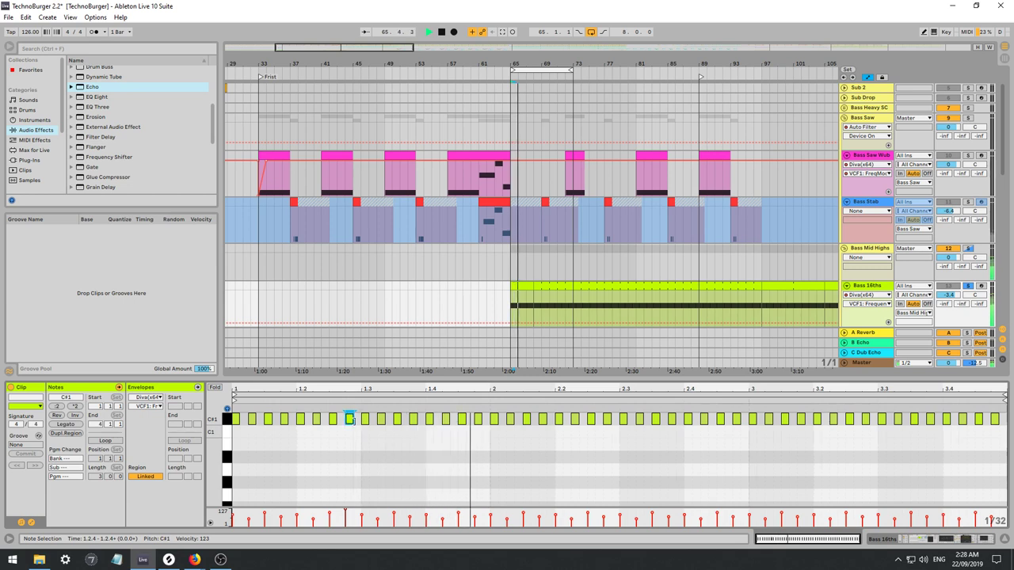
{"action": "left_click", "coordinate": [236, 418]}
{"action": "key", "text": "space"}
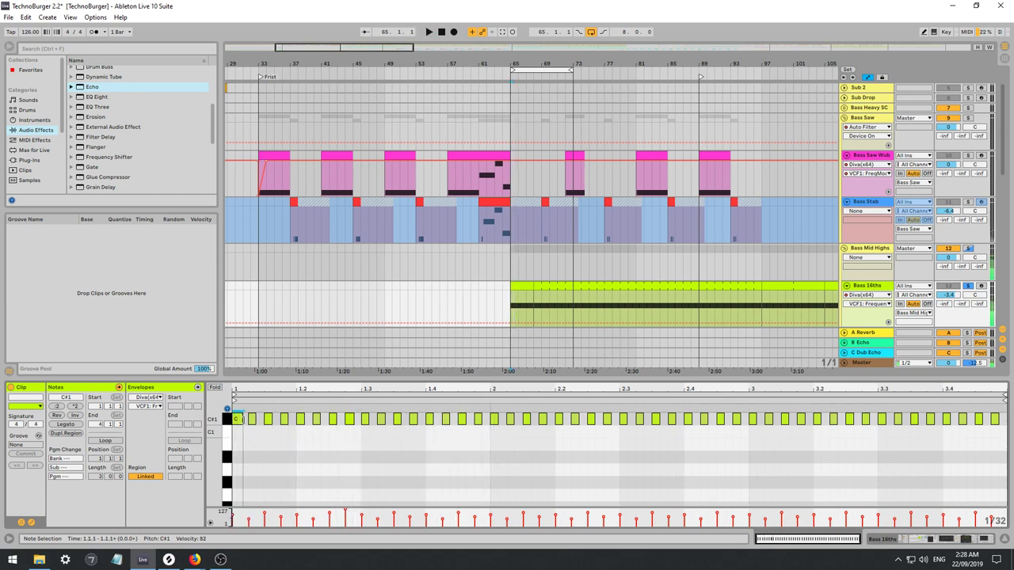
{"action": "key", "text": "space"}
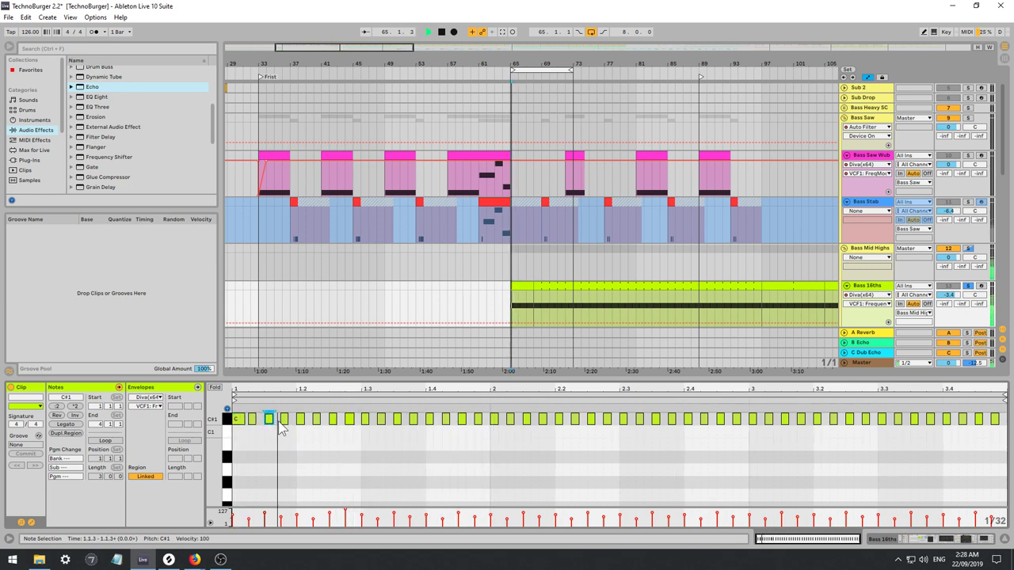
{"action": "mouse_move", "coordinate": [354, 418]}
{"action": "left_mouse_down"}
{"action": "mouse_move", "coordinate": [373, 419]}
{"action": "mouse_move", "coordinate": [356, 418]}
{"action": "left_mouse_up"}
{"action": "key", "text": "space"}
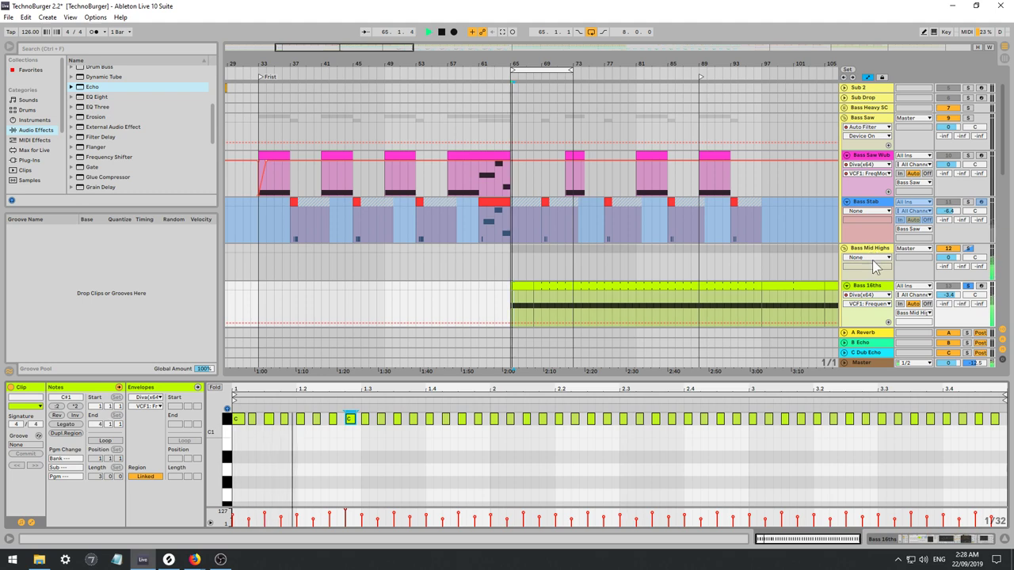
{"action": "double_click", "coordinate": [872, 287]}
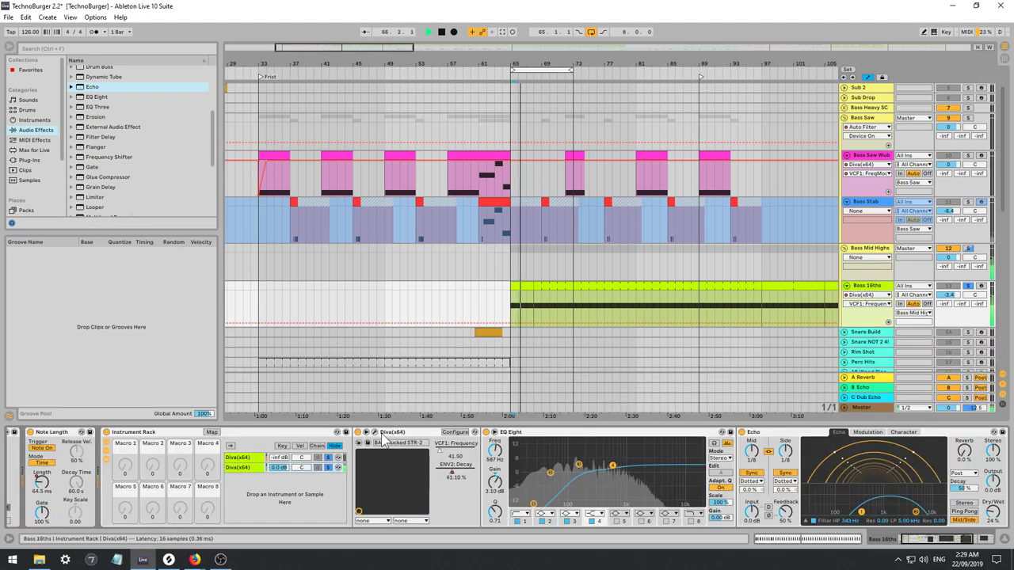
Adjust Diva's filter keyboard tracking and sweep the cutoff back to 49.50.
{"action": "left_click", "coordinate": [375, 433]}
{"action": "mouse_move", "coordinate": [533, 213]}
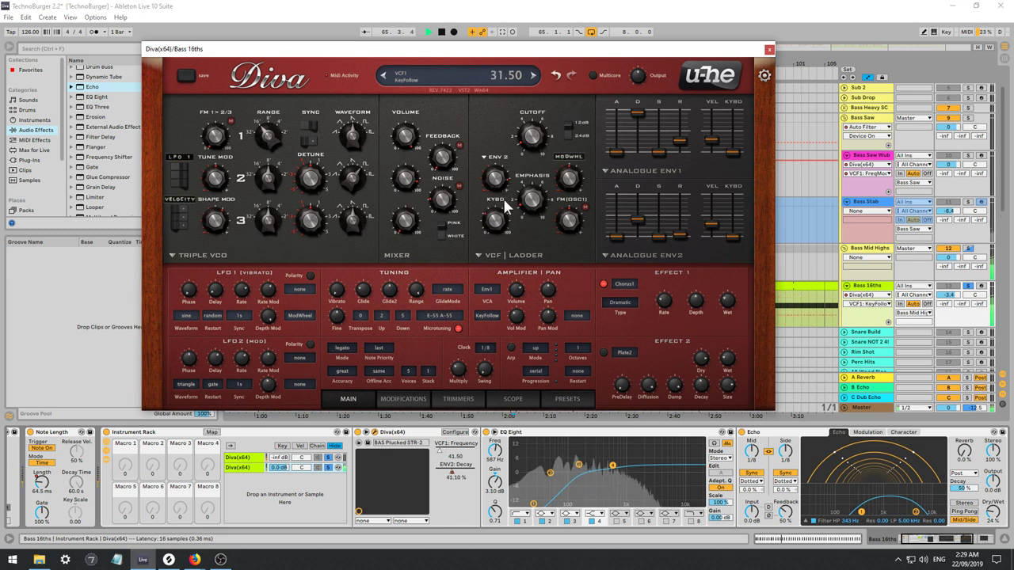
{"action": "left_click_drag", "start_coordinate": [496, 225], "coordinate": [498, 197]}
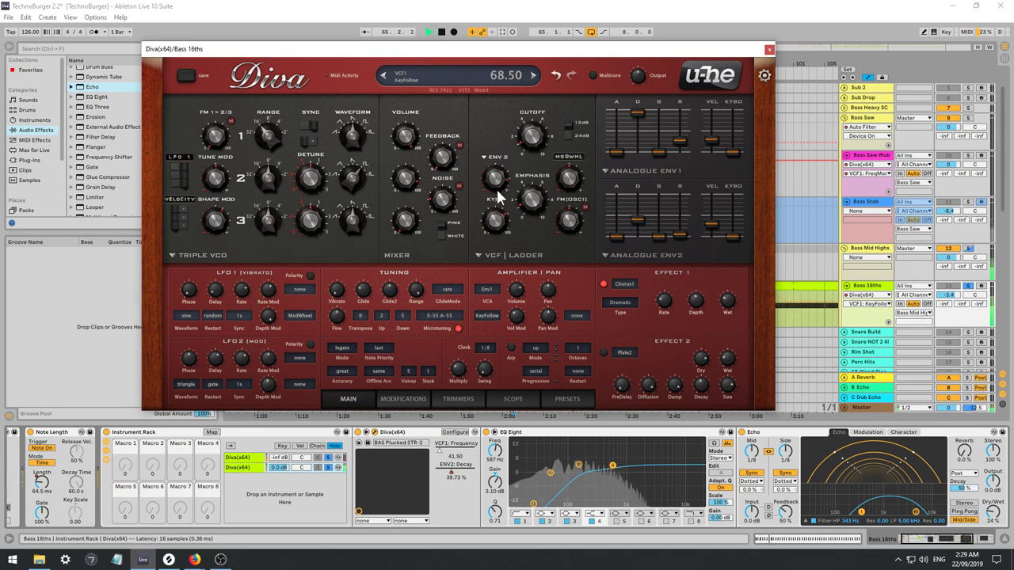
{"action": "mouse_move", "coordinate": [511, 177]}
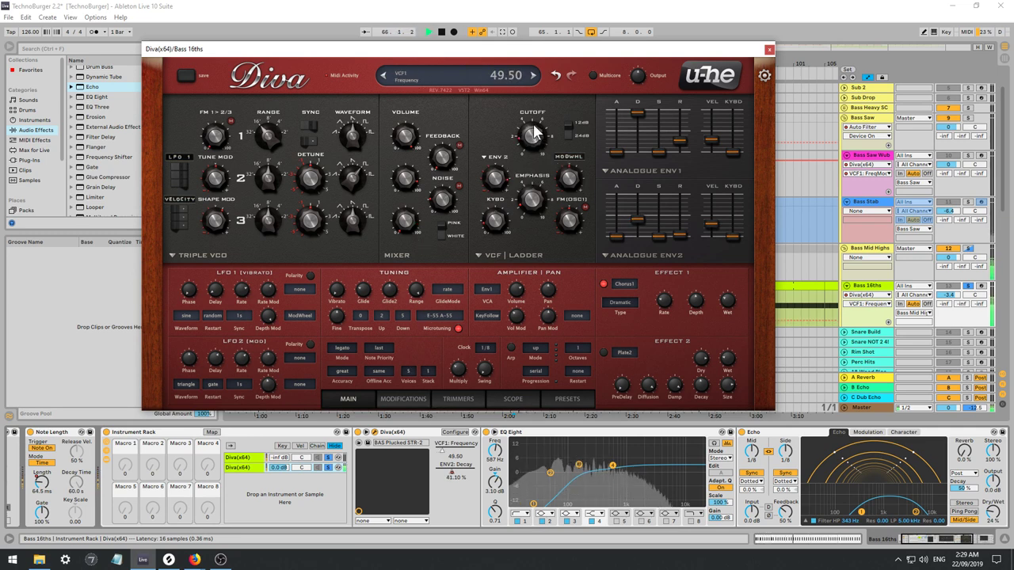
{"action": "mouse_move", "coordinate": [534, 131]}
{"action": "left_mouse_down"}
{"action": "mouse_move", "coordinate": [531, 116]}
{"action": "mouse_move", "coordinate": [539, 135]}
{"action": "left_mouse_up"}
Switch the Echo to 16th sync mode with Mid and Side delays at 2 sixteenths.
{"action": "mouse_move", "coordinate": [752, 451]}
{"action": "left_mouse_down"}
{"action": "mouse_move", "coordinate": [752, 477]}
{"action": "mouse_move", "coordinate": [751, 445]}
{"action": "left_mouse_up"}
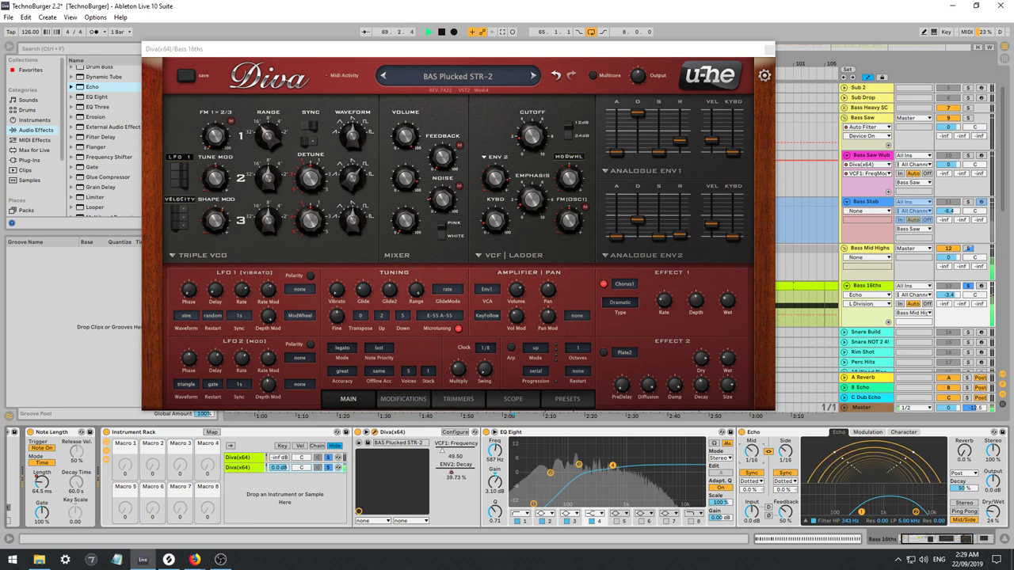
{"action": "left_click", "coordinate": [747, 483]}
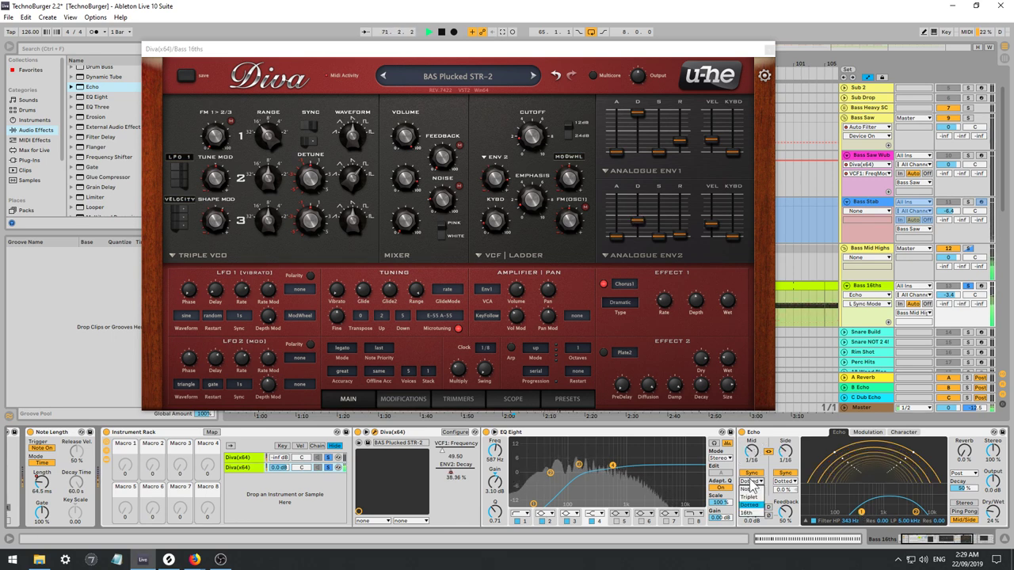
{"action": "left_click", "coordinate": [753, 521]}
{"action": "left_click_drag", "start_coordinate": [751, 450], "coordinate": [754, 456]}
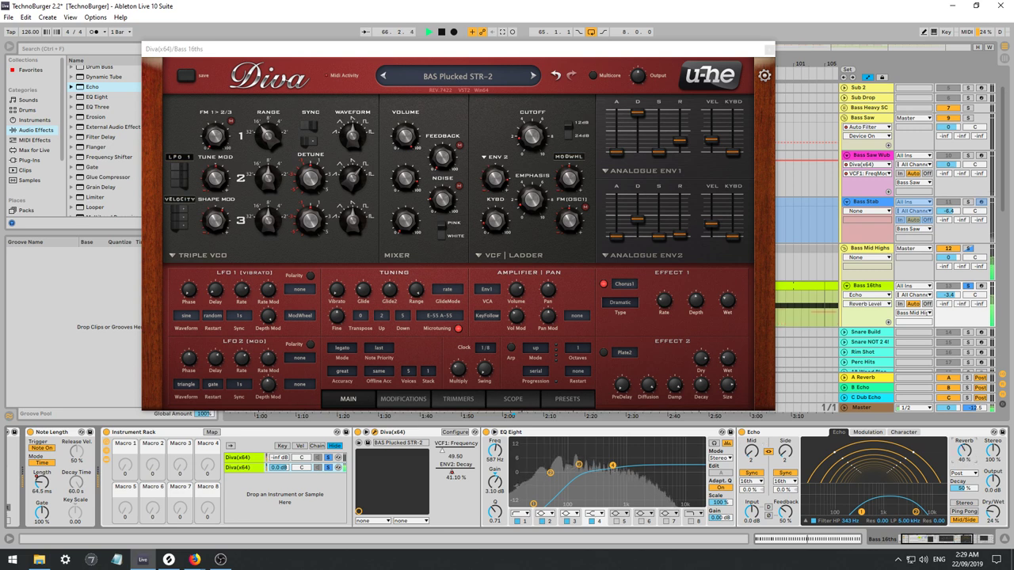
{"action": "left_click", "coordinate": [759, 442]}
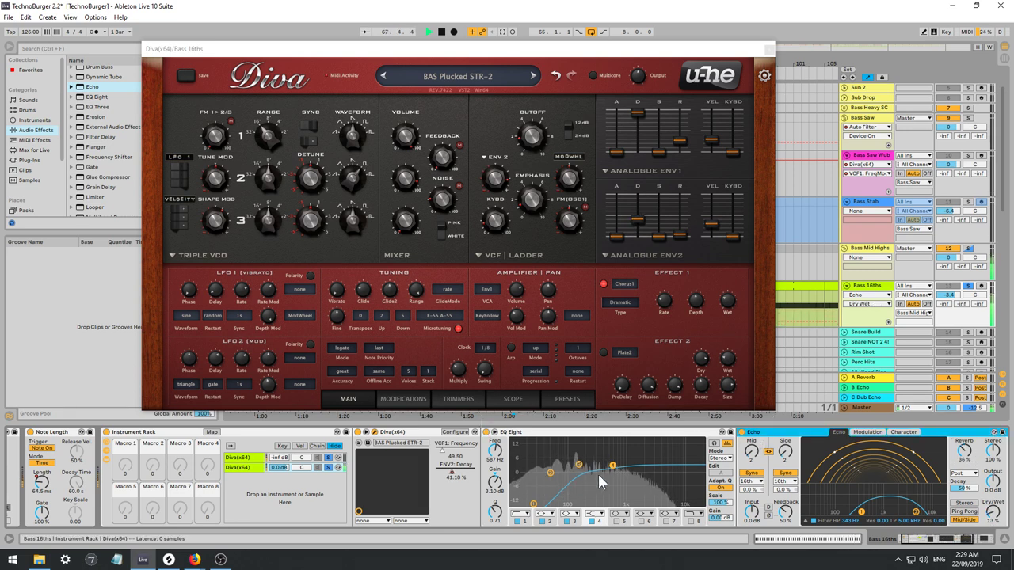
Delete the Echo from Bass 16ths and boost EQ Eight band 3 around 129 Hz.
{"action": "key", "text": "Delete"}
{"action": "left_click_drag", "start_coordinate": [569, 467], "coordinate": [611, 458]}
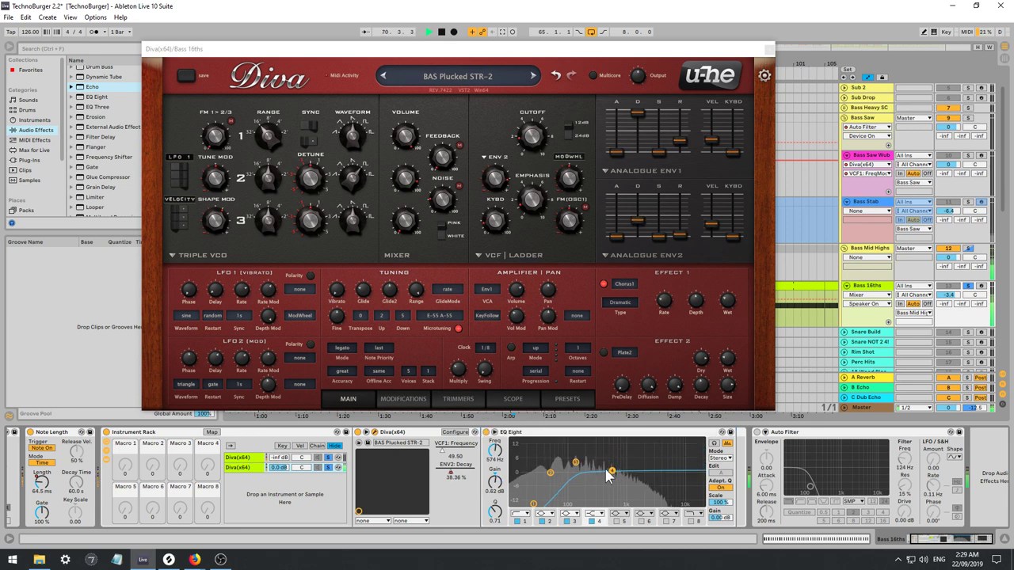
{"action": "left_click", "coordinate": [576, 461]}
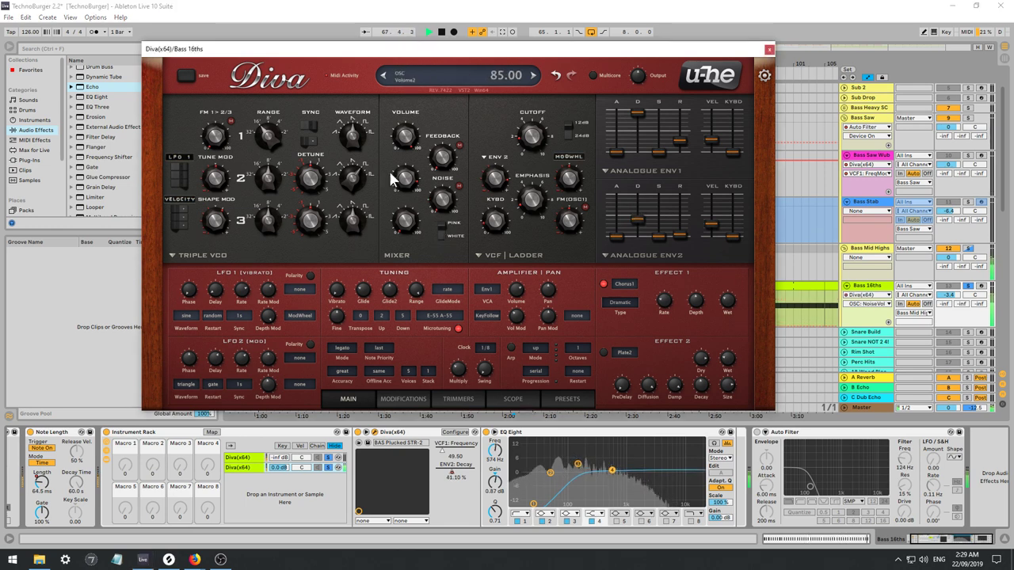
Turn down Diva's oscillator volumes, the first to 21, and reduce the chorus wet amount.
{"action": "left_click_drag", "start_coordinate": [401, 177], "coordinate": [399, 270]}
{"action": "left_click_drag", "start_coordinate": [415, 148], "coordinate": [411, 227]}
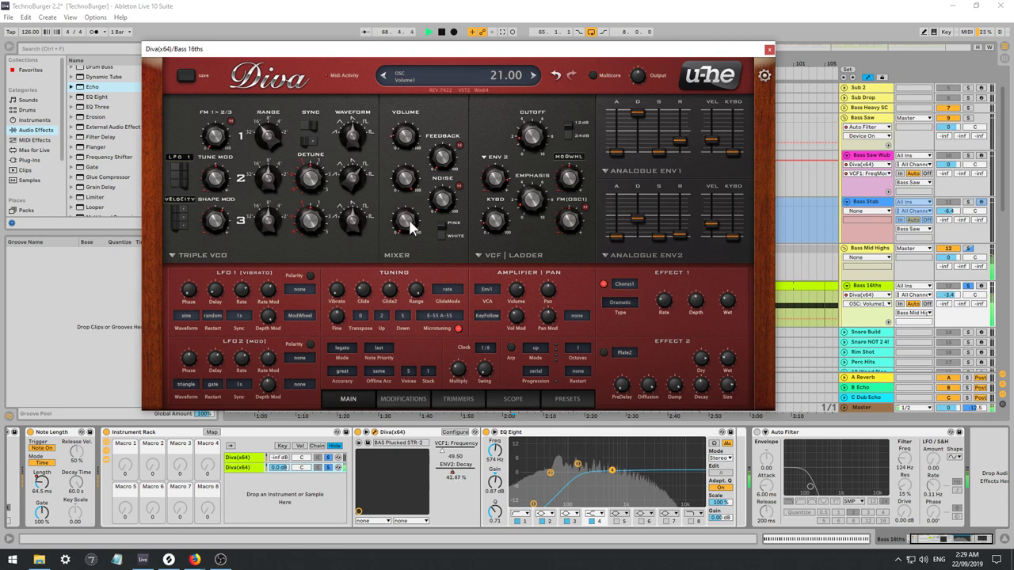
{"action": "left_click", "coordinate": [967, 293]}
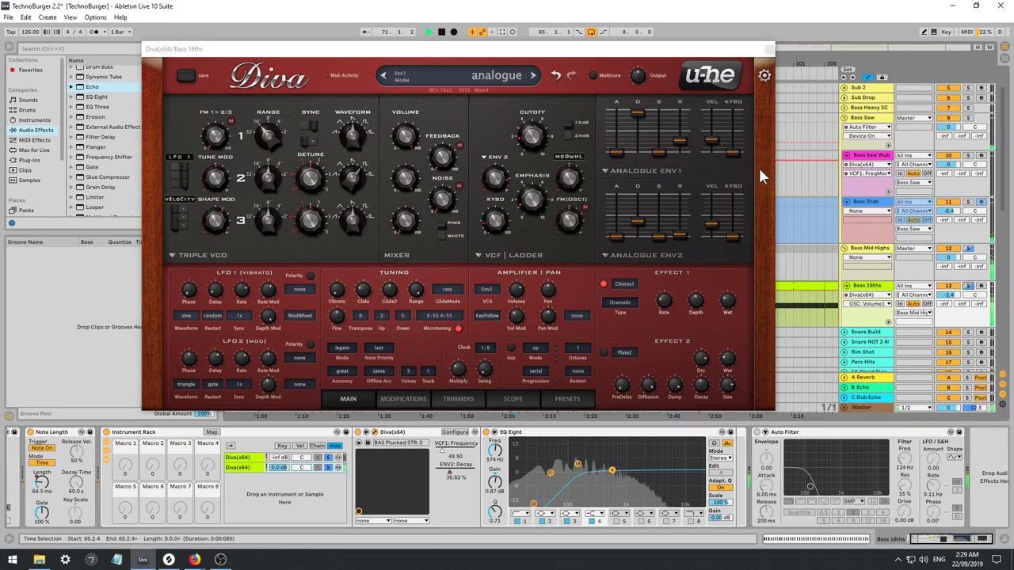
{"action": "left_click", "coordinate": [602, 283]}
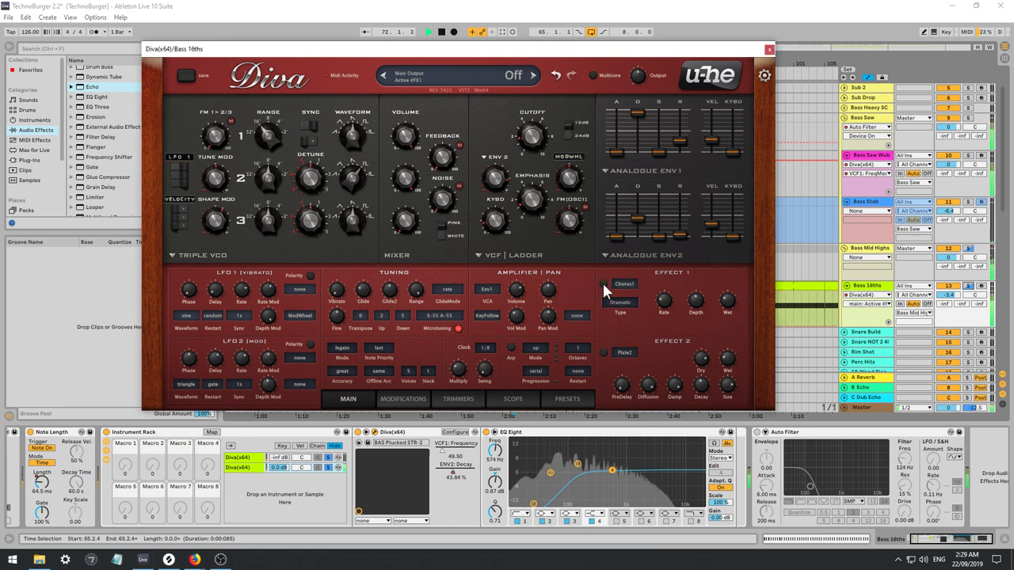
{"action": "left_click", "coordinate": [603, 282]}
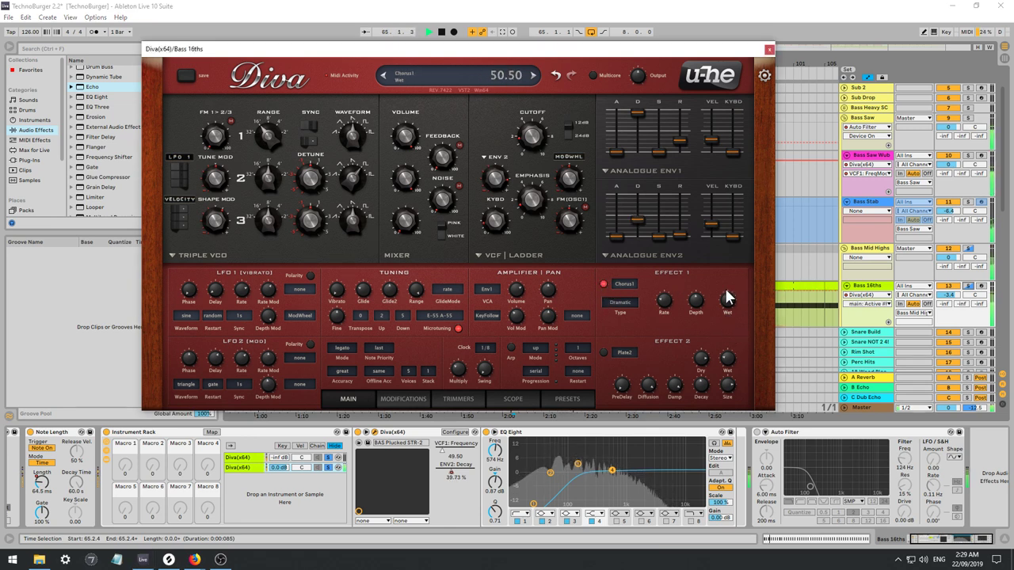
{"action": "left_click_drag", "start_coordinate": [727, 298], "coordinate": [729, 356]}
Enable Diva's second effect as Phaser2, then compare it and the EQ Eight bypassed.
{"action": "left_click", "coordinate": [604, 353]}
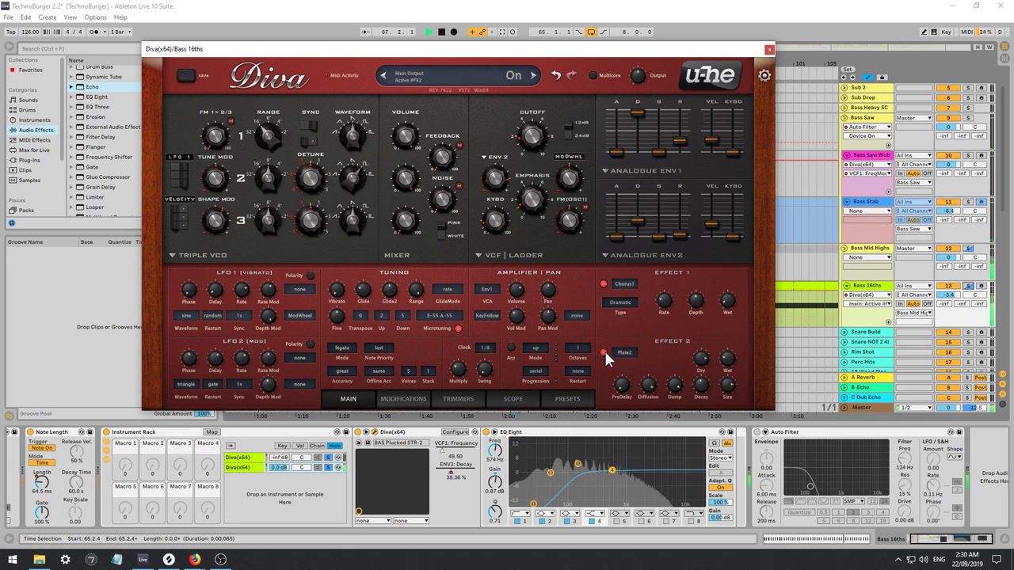
{"action": "left_click", "coordinate": [624, 353]}
{"action": "left_click", "coordinate": [657, 370]}
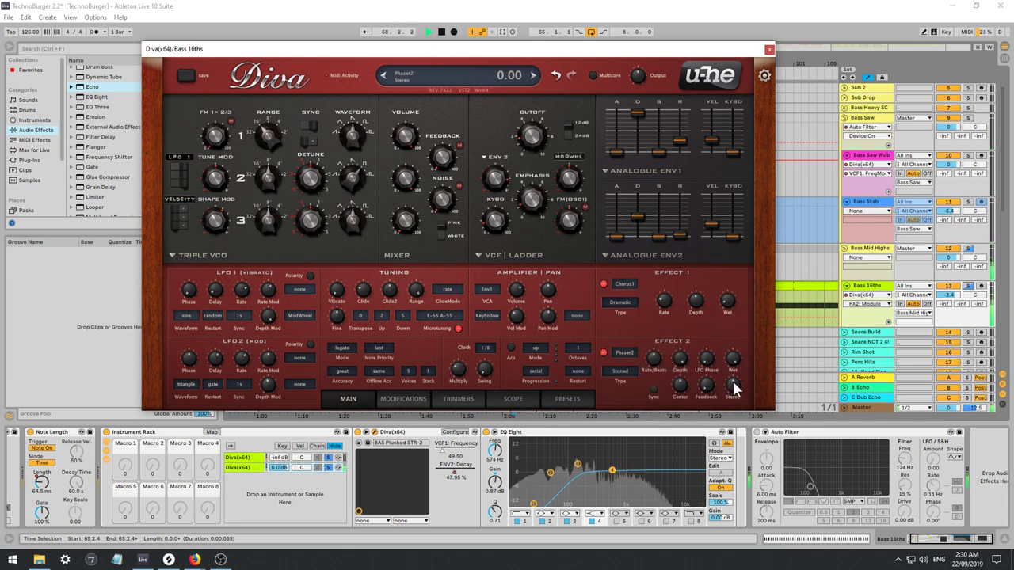
{"action": "left_click", "coordinate": [603, 353]}
{"action": "left_click", "coordinate": [968, 286]}
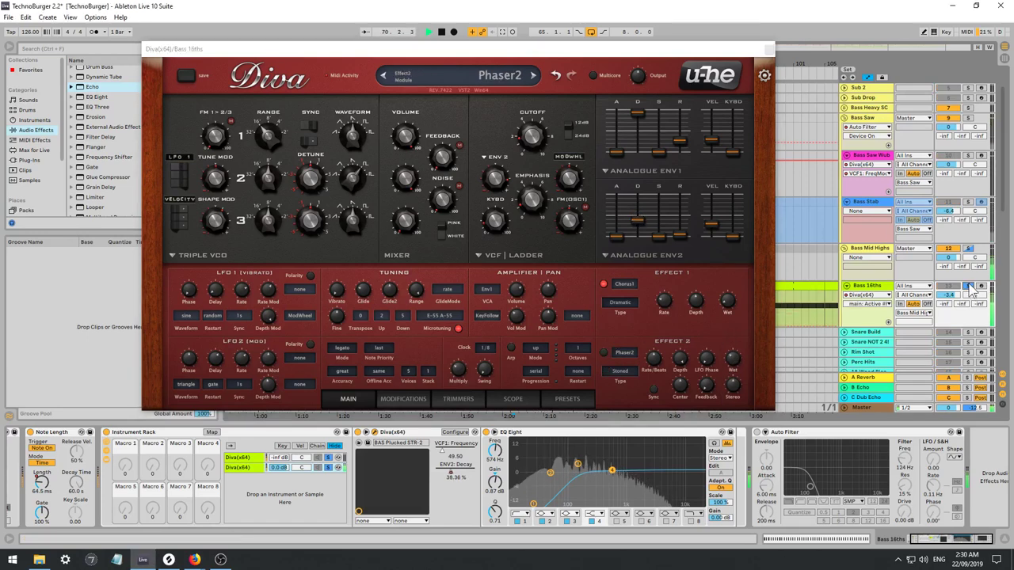
{"action": "left_click", "coordinate": [768, 49]}
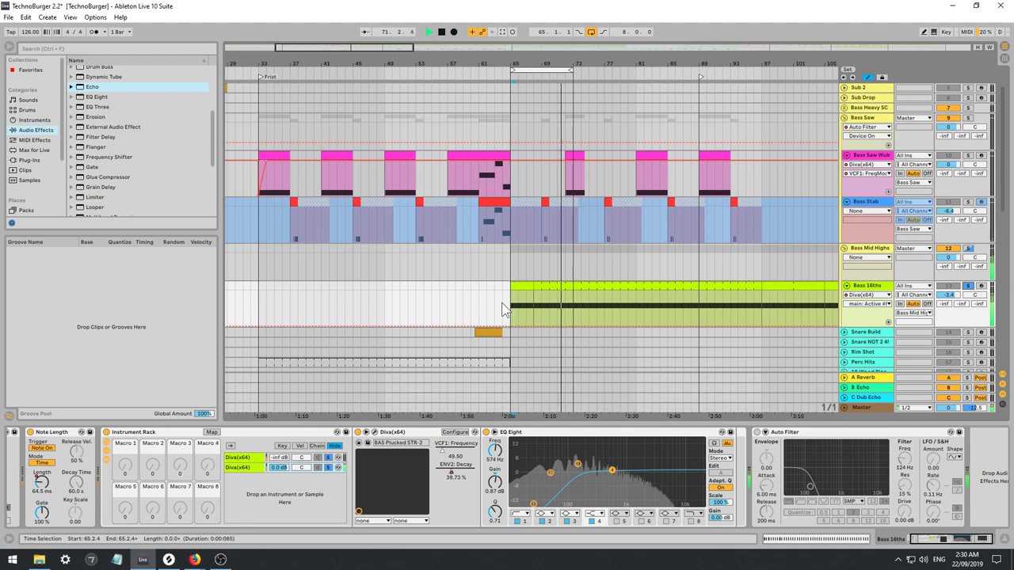
{"action": "left_click", "coordinate": [486, 432]}
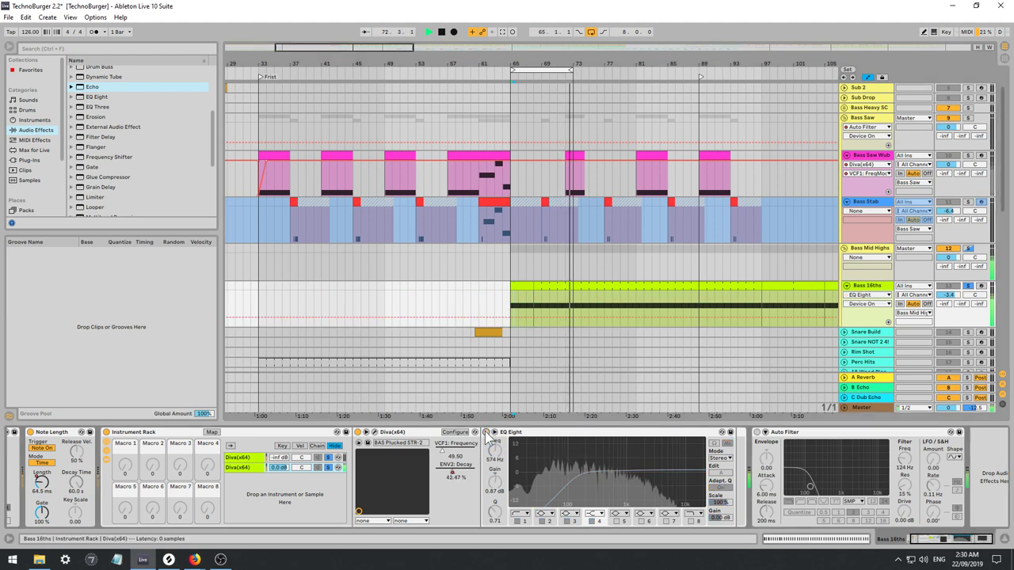
{"action": "left_click", "coordinate": [486, 432]}
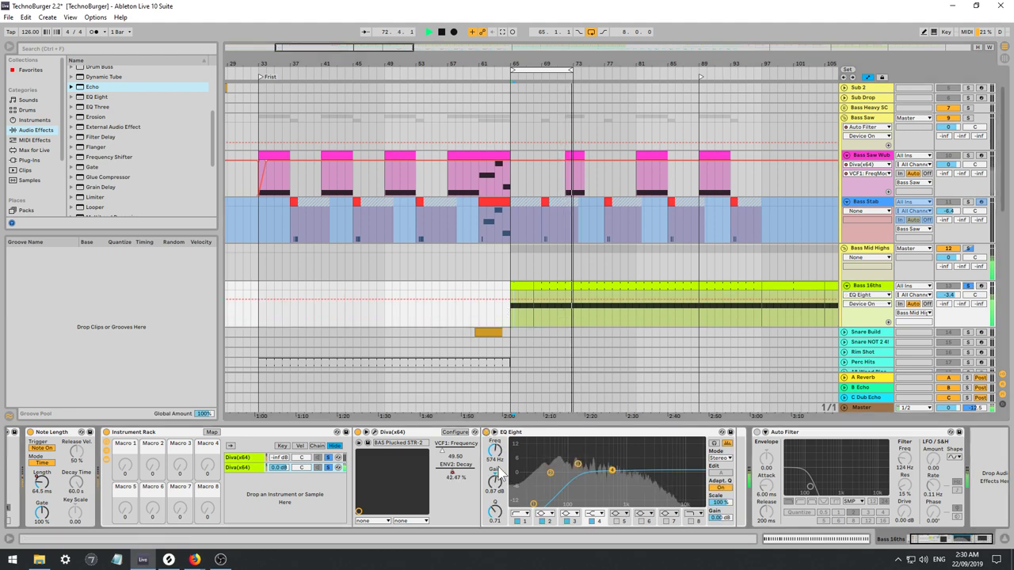
Reshape both oscillator waveforms on the second Diva layer and bring up Diva's preset browser.
{"action": "left_click", "coordinate": [375, 433]}
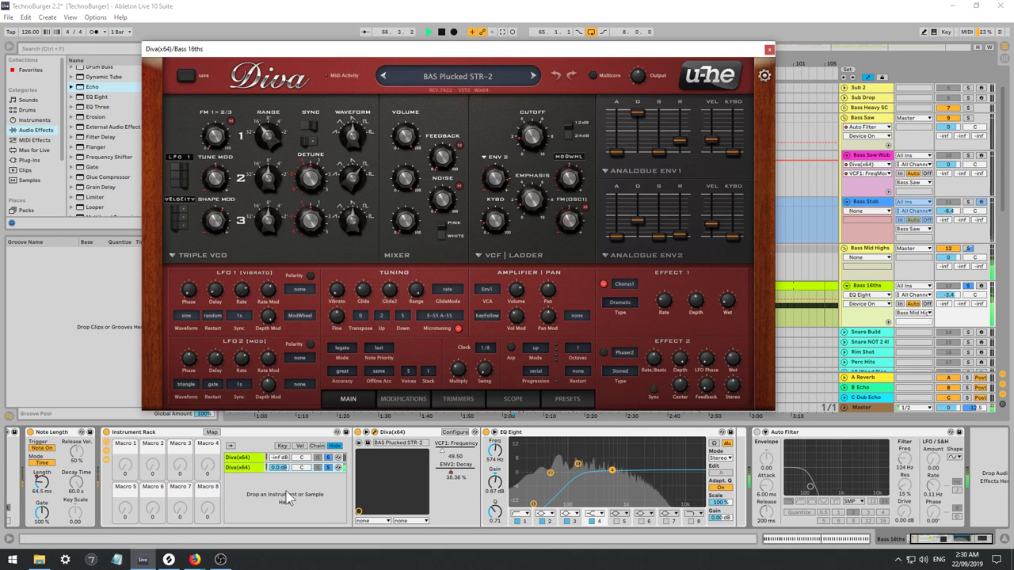
{"action": "left_click", "coordinate": [239, 466]}
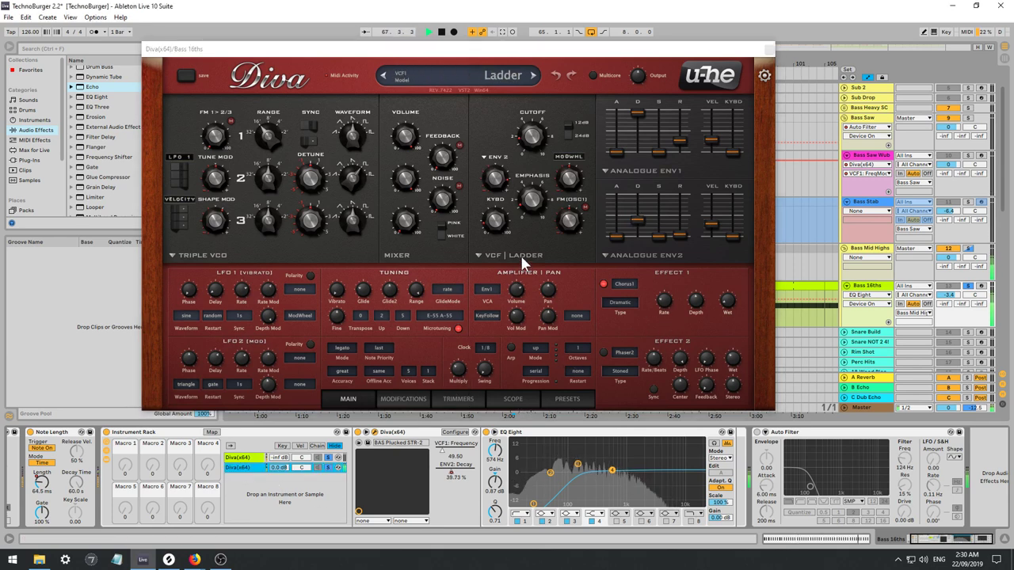
{"action": "mouse_move", "coordinate": [359, 134]}
{"action": "left_mouse_down"}
{"action": "mouse_move", "coordinate": [353, 119]}
{"action": "mouse_move", "coordinate": [358, 136]}
{"action": "left_mouse_up"}
{"action": "left_click_drag", "start_coordinate": [351, 176], "coordinate": [349, 180]}
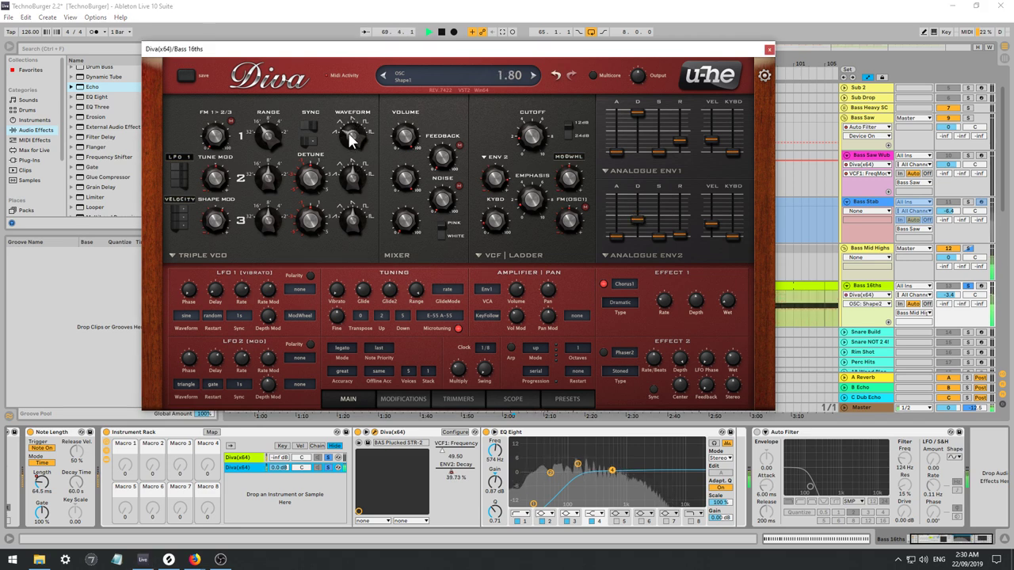
{"action": "scroll", "coordinate": [350, 134], "scroll_direction": "down", "scroll_amount": 5}
{"action": "scroll", "coordinate": [349, 119], "scroll_direction": "up", "scroll_amount": 1}
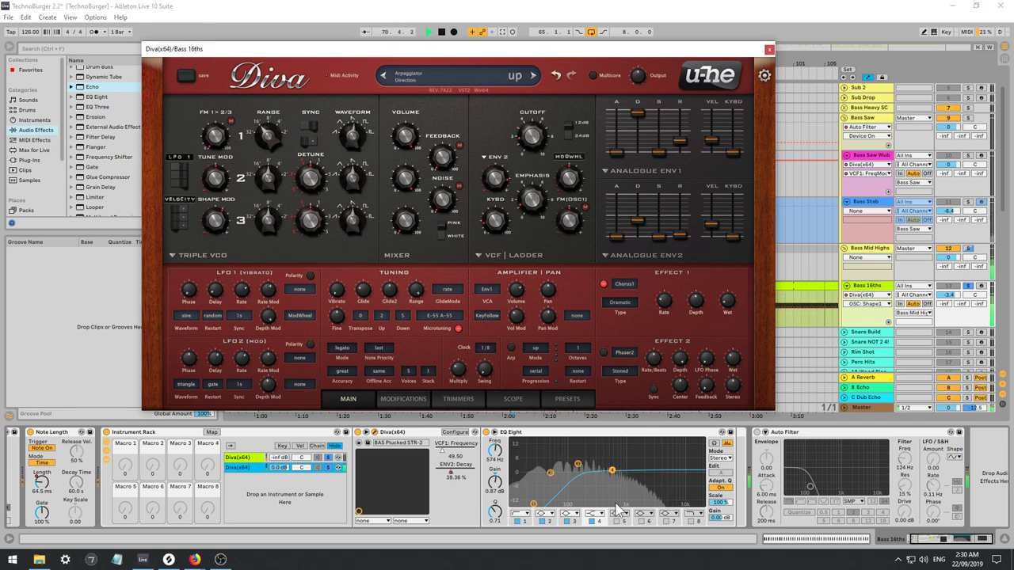
{"action": "left_click", "coordinate": [558, 399]}
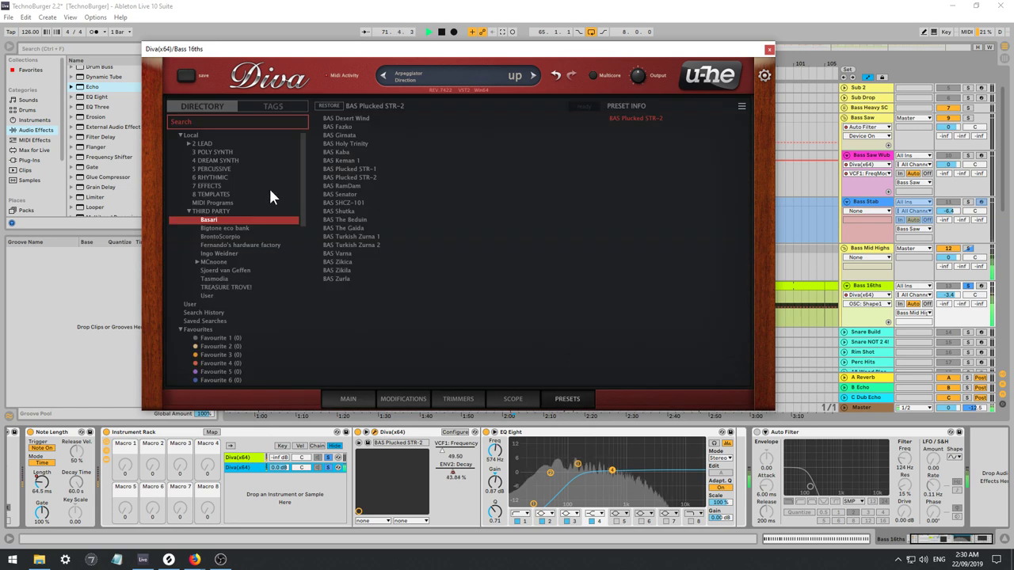
Audition the Basari presets Beduin, Turkish Zurna 2 and Gaida, then go to the 1 BASS folder.
{"action": "left_click", "coordinate": [349, 220]}
{"action": "left_click", "coordinate": [349, 245]}
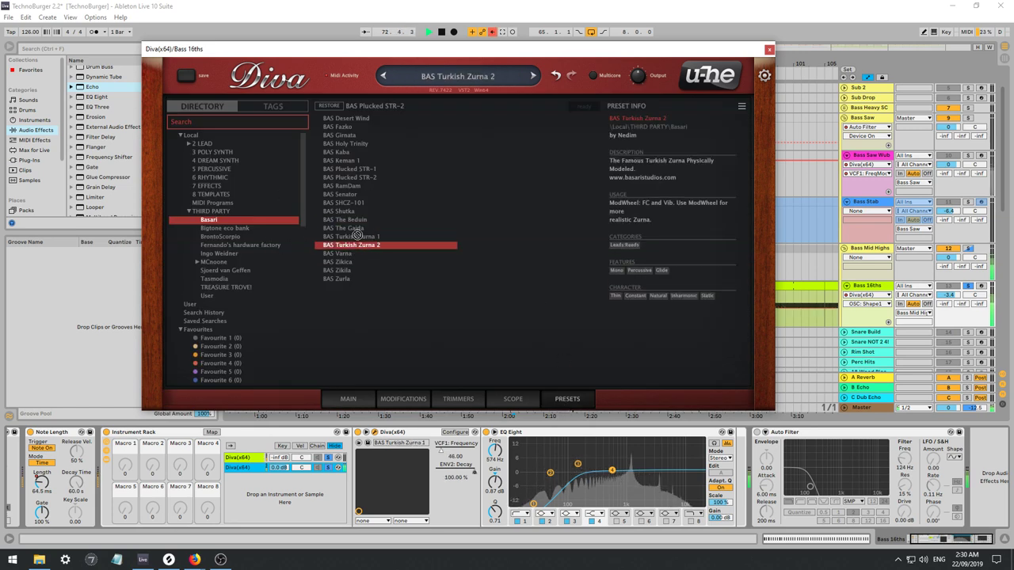
{"action": "left_click", "coordinate": [343, 227]}
{"action": "left_click", "coordinate": [199, 144]}
{"action": "left_click", "coordinate": [188, 143]}
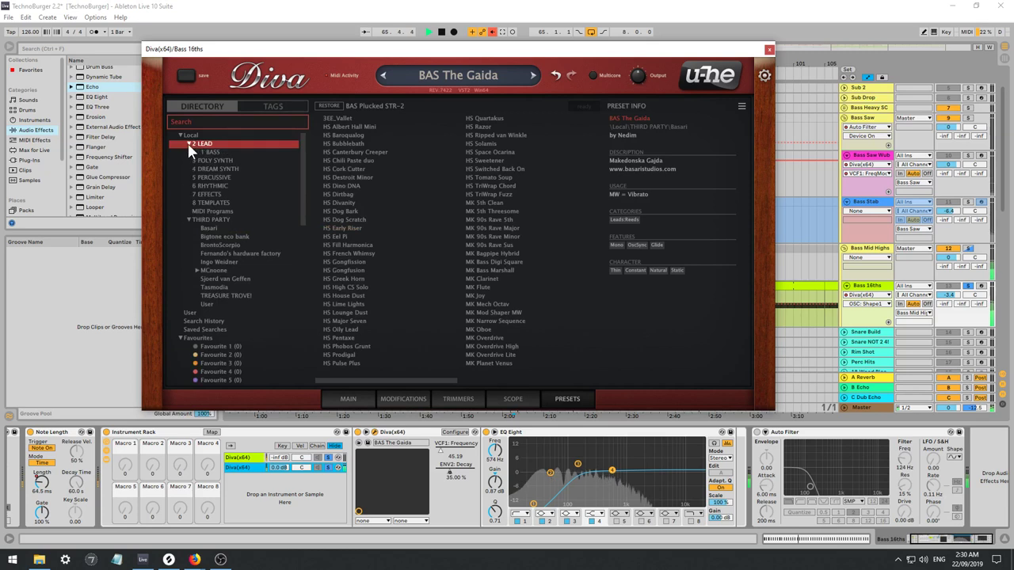
{"action": "left_click", "coordinate": [212, 152]}
Audition 1 BASS presets from HS Contrabass Teeth through MK Bass TriSaw.
{"action": "left_click", "coordinate": [400, 194]}
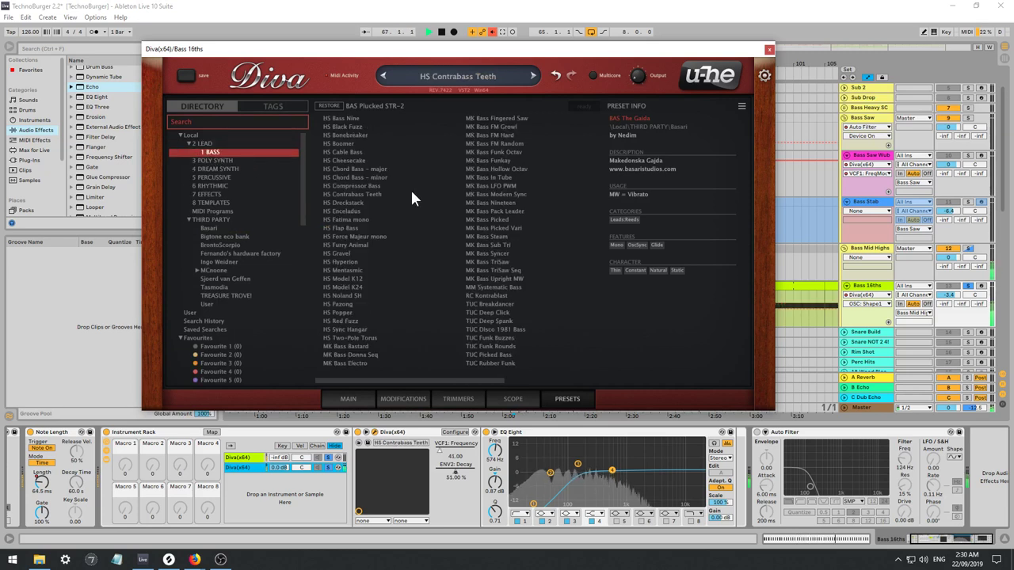
{"action": "left_click", "coordinate": [444, 203]}
{"action": "left_click", "coordinate": [495, 203]}
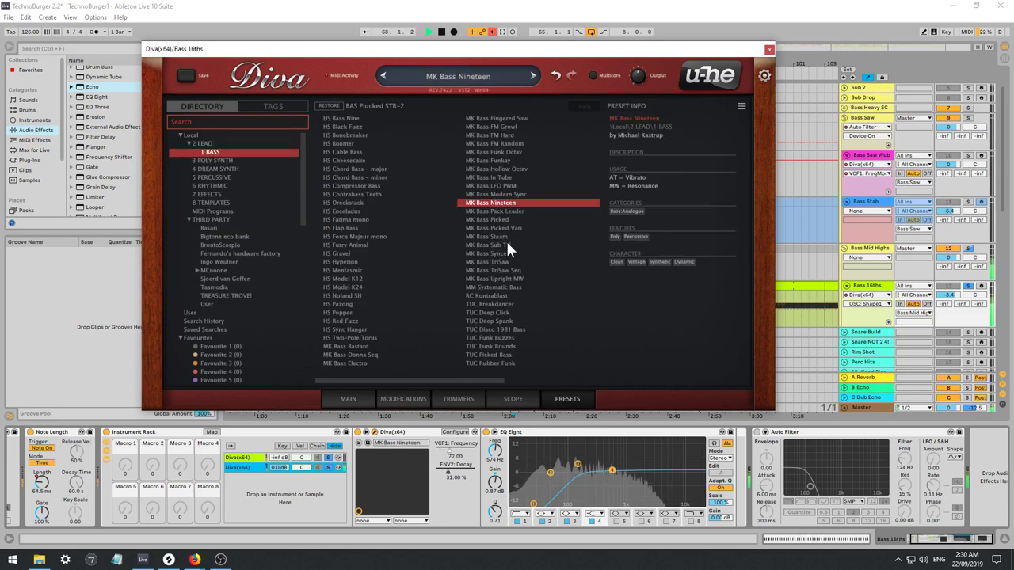
{"action": "left_click", "coordinate": [491, 211]}
{"action": "left_click", "coordinate": [488, 220]}
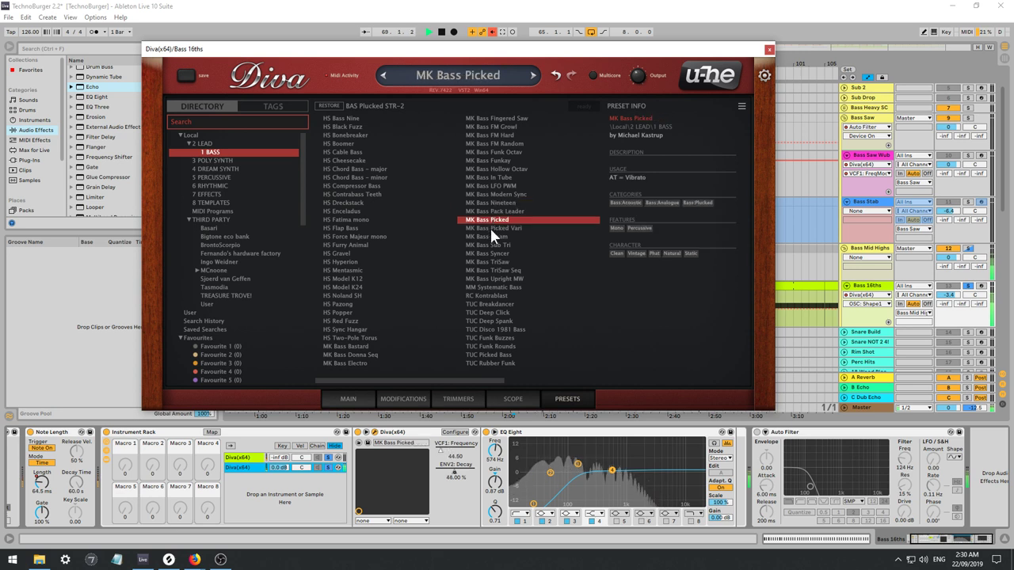
{"action": "left_click", "coordinate": [492, 228]}
{"action": "left_click", "coordinate": [494, 236]}
{"action": "left_click", "coordinate": [495, 245]}
{"action": "left_click", "coordinate": [497, 262]}
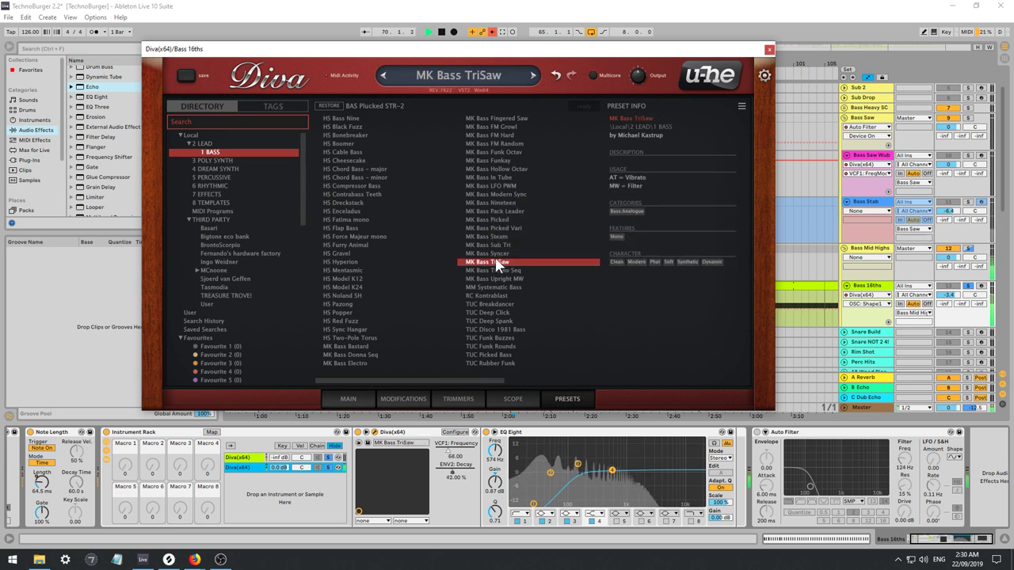
Add a Pitch MIDI effect before Diva, keeping Note Length, and transpose it up +12 st.
{"action": "left_click", "coordinate": [37, 121]}
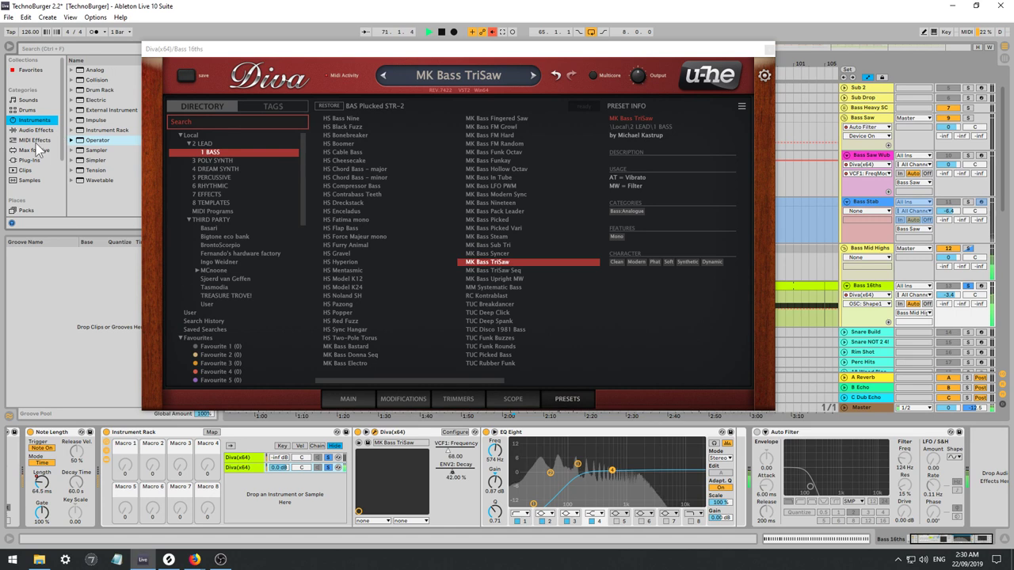
{"action": "left_click", "coordinate": [35, 140]}
{"action": "left_click", "coordinate": [87, 110]}
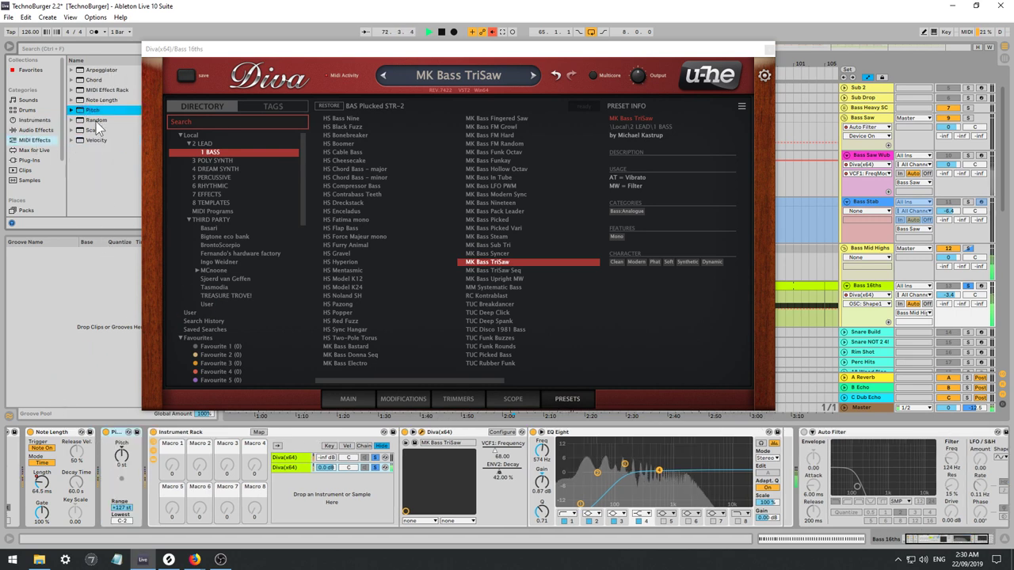
{"action": "key", "text": "ctrl+z"}
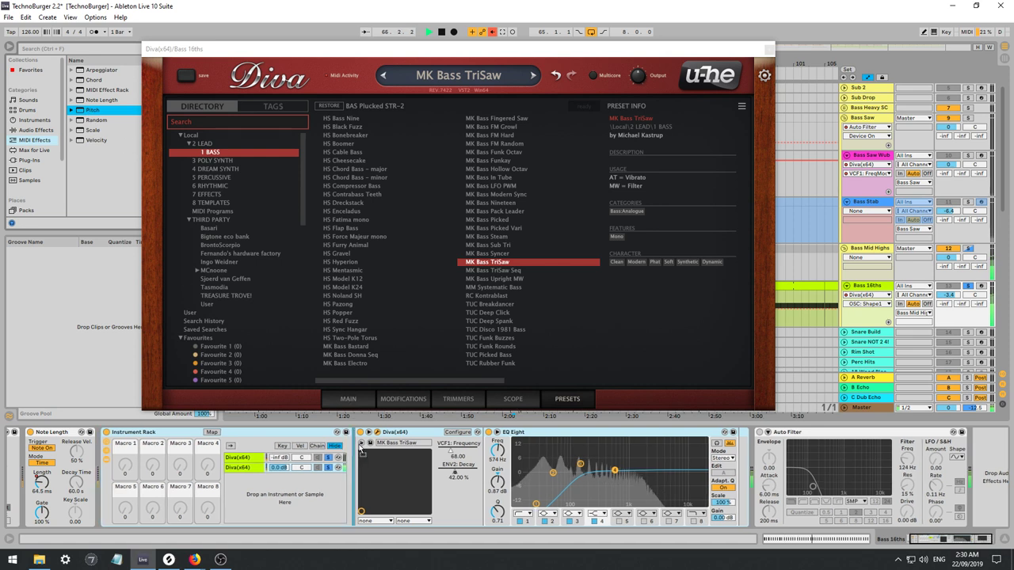
{"action": "left_click", "coordinate": [40, 432]}
{"action": "left_click", "coordinate": [41, 433]}
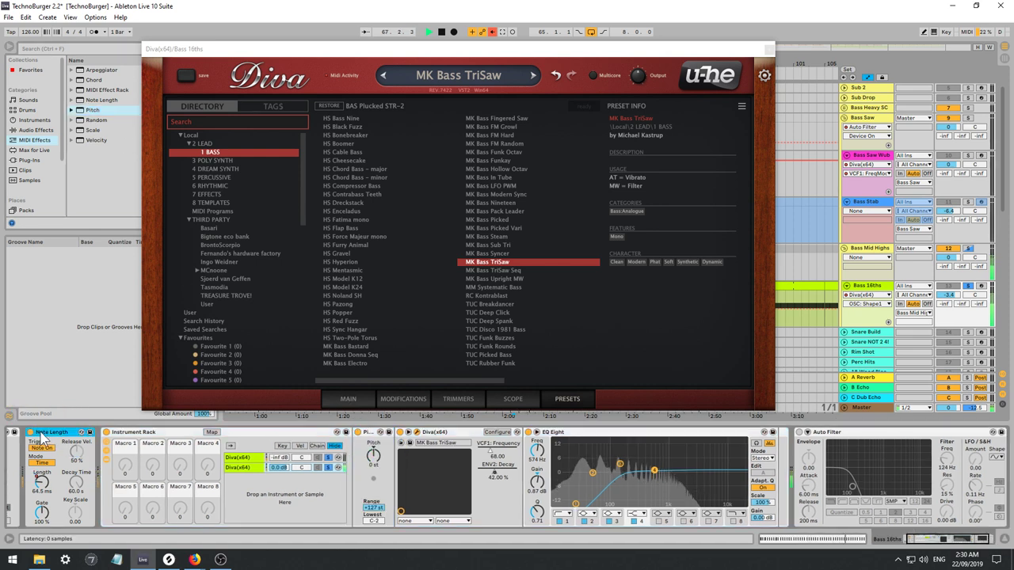
{"action": "left_click", "coordinate": [30, 432]}
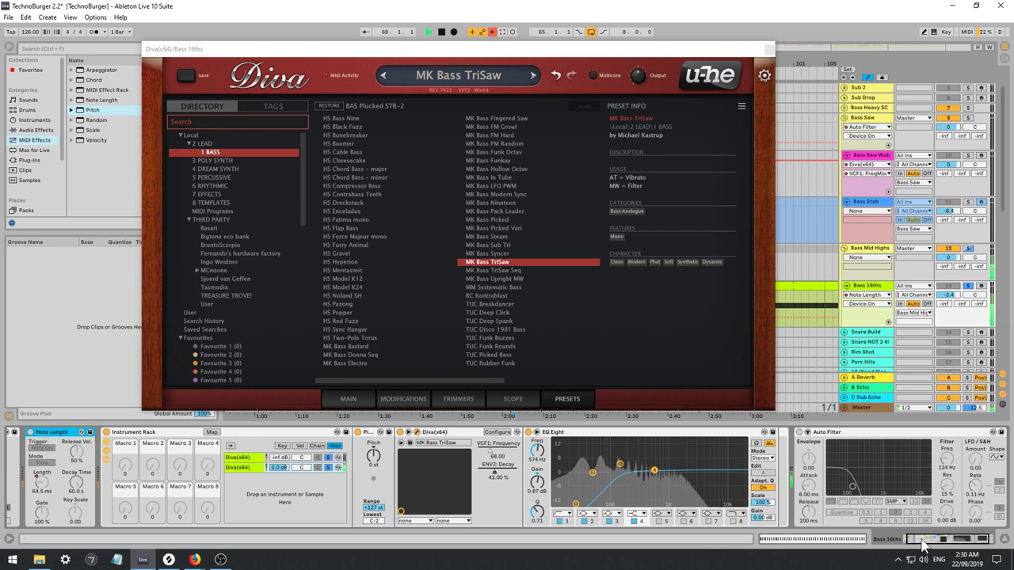
{"action": "key", "text": "Delete"}
{"action": "key", "text": "ctrl+z"}
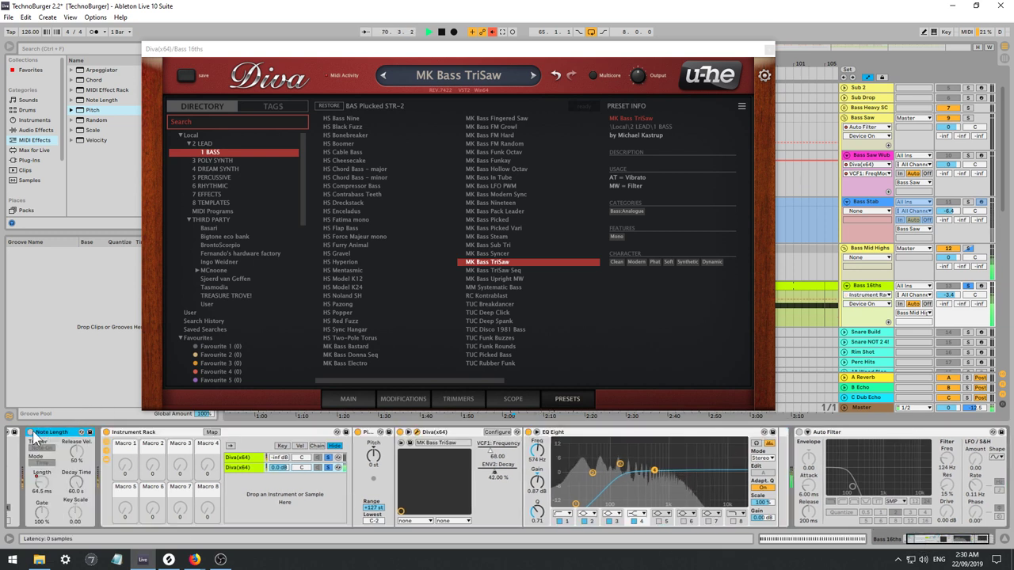
{"action": "left_click", "coordinate": [485, 287]}
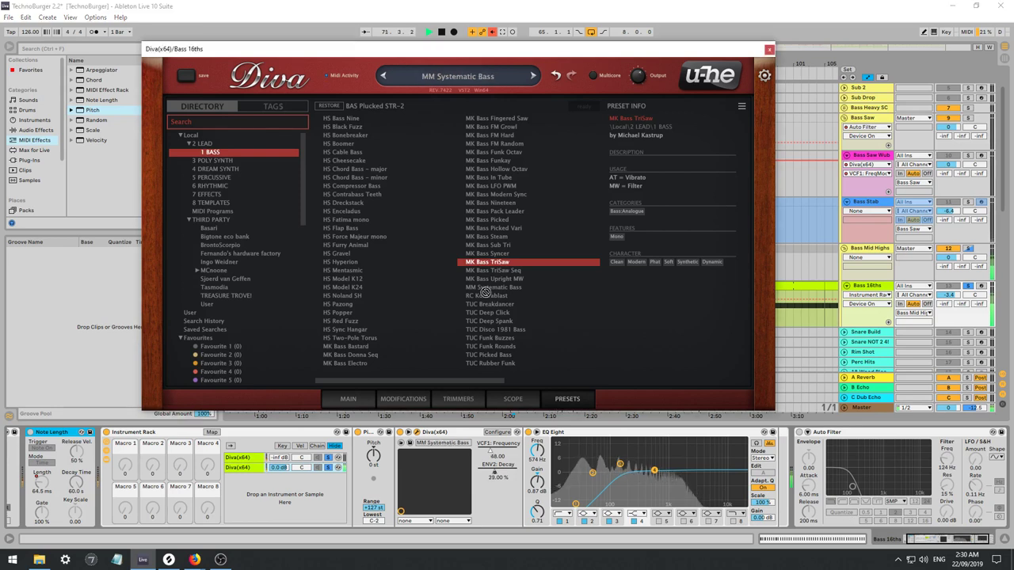
{"action": "left_click_drag", "start_coordinate": [373, 460], "coordinate": [379, 451]}
Audition the TUC bass presets and settle on TUC Picked Bass.
{"action": "left_click", "coordinate": [482, 296]}
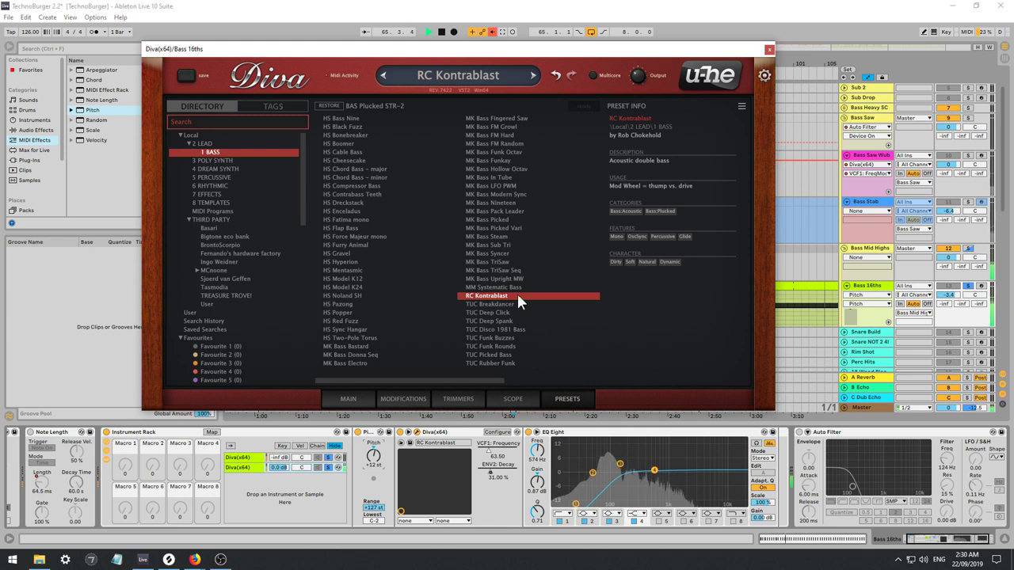
{"action": "left_click", "coordinate": [495, 312]}
{"action": "left_click", "coordinate": [489, 304]}
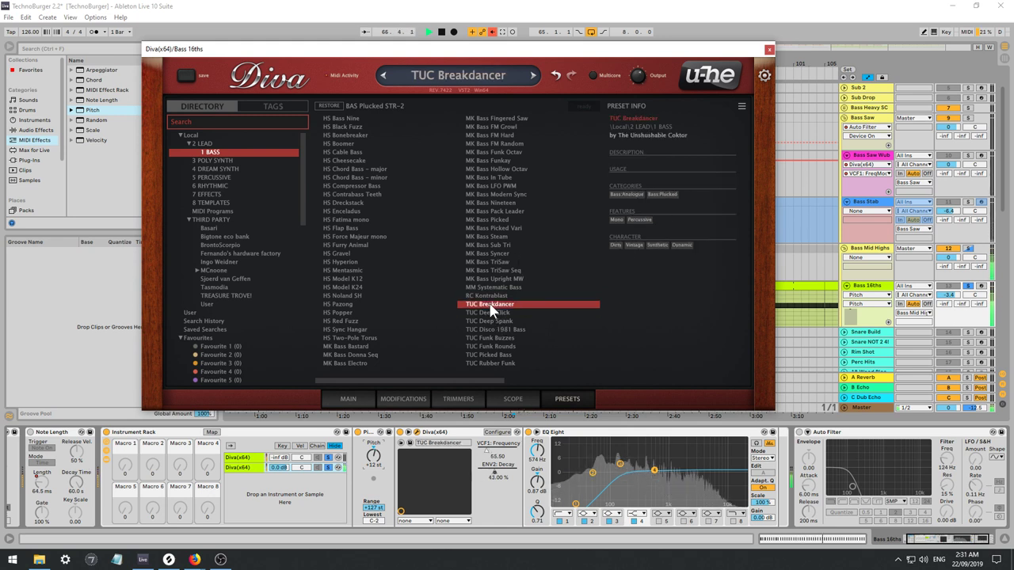
{"action": "left_click", "coordinate": [498, 315]}
{"action": "left_click", "coordinate": [499, 322]}
{"action": "left_click", "coordinate": [492, 330]}
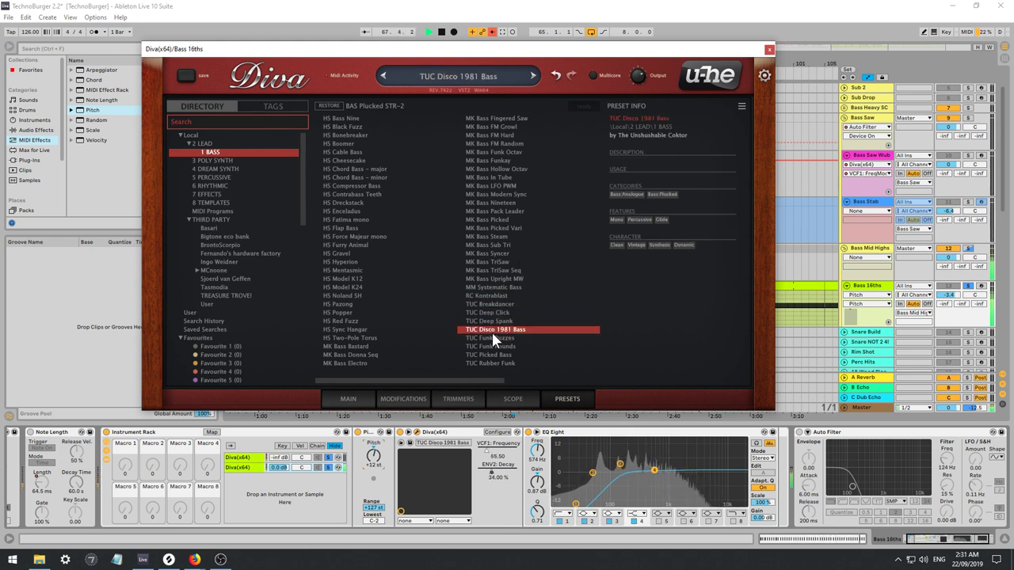
{"action": "left_click", "coordinate": [489, 338]}
{"action": "left_click", "coordinate": [489, 347]}
{"action": "left_click", "coordinate": [488, 355]}
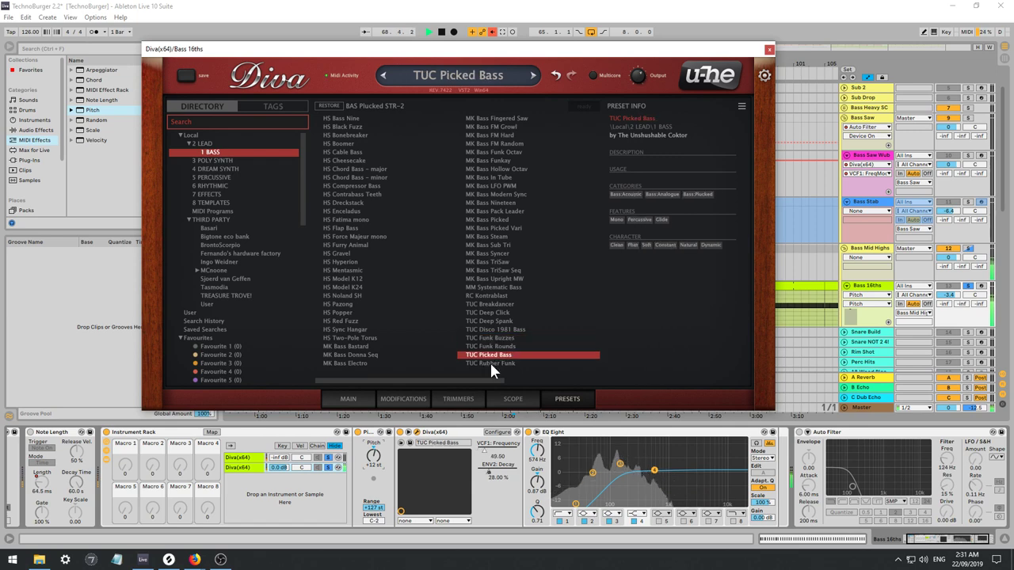
Tweak Diva's VCF1 cutoff to 57.50 and ENV2 decay to 35.60, sweeping the first EQ band toward 56 Hz.
{"action": "left_click", "coordinate": [349, 399]}
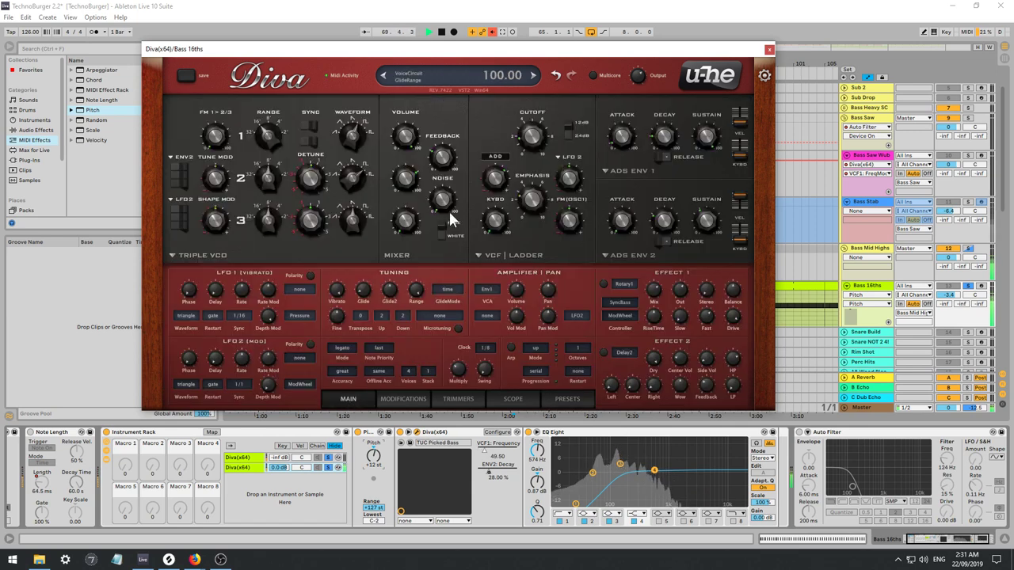
{"action": "mouse_move", "coordinate": [538, 135]}
{"action": "left_mouse_down"}
{"action": "mouse_move", "coordinate": [523, 122]}
{"action": "mouse_move", "coordinate": [529, 134]}
{"action": "left_mouse_up"}
{"action": "left_click", "coordinate": [491, 33]}
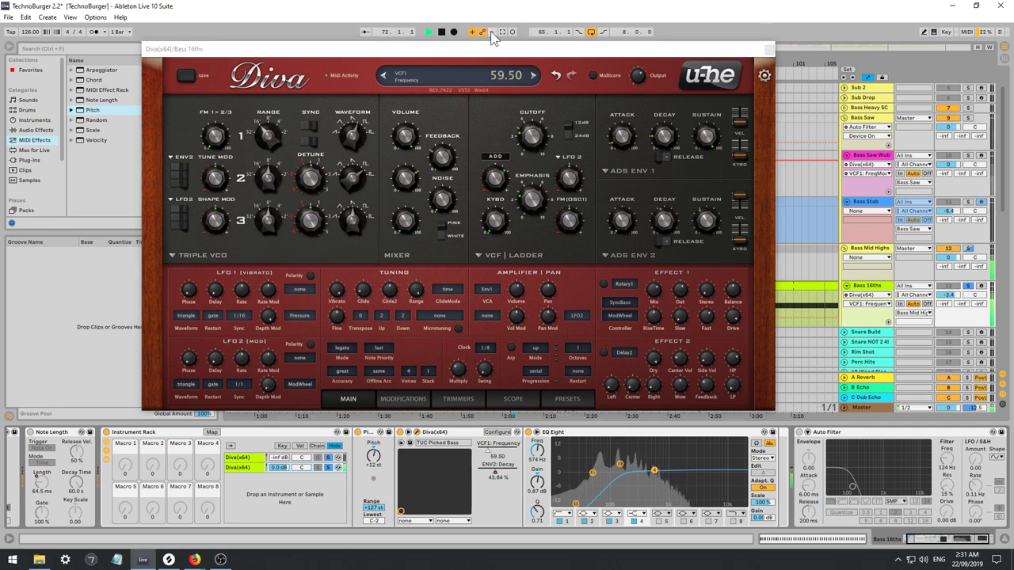
{"action": "left_click_drag", "start_coordinate": [539, 135], "coordinate": [531, 140]}
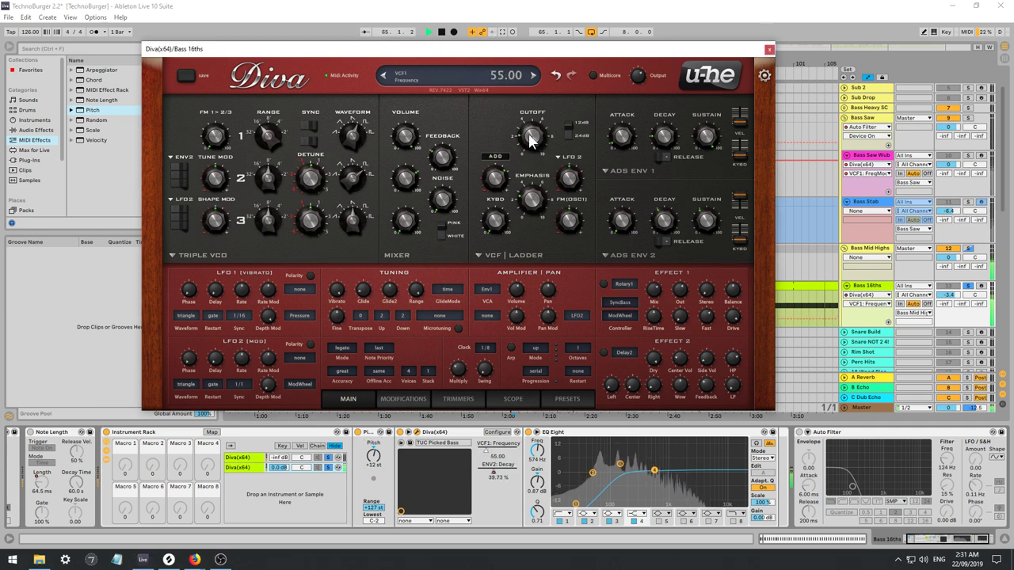
{"action": "left_click_drag", "start_coordinate": [647, 223], "coordinate": [653, 230]}
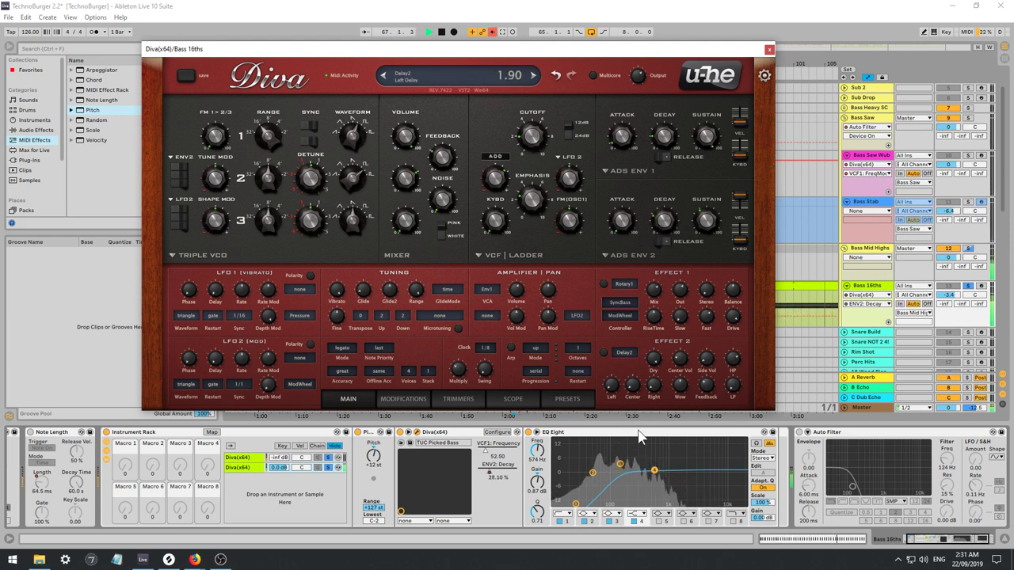
{"action": "left_click_drag", "start_coordinate": [600, 478], "coordinate": [597, 473]}
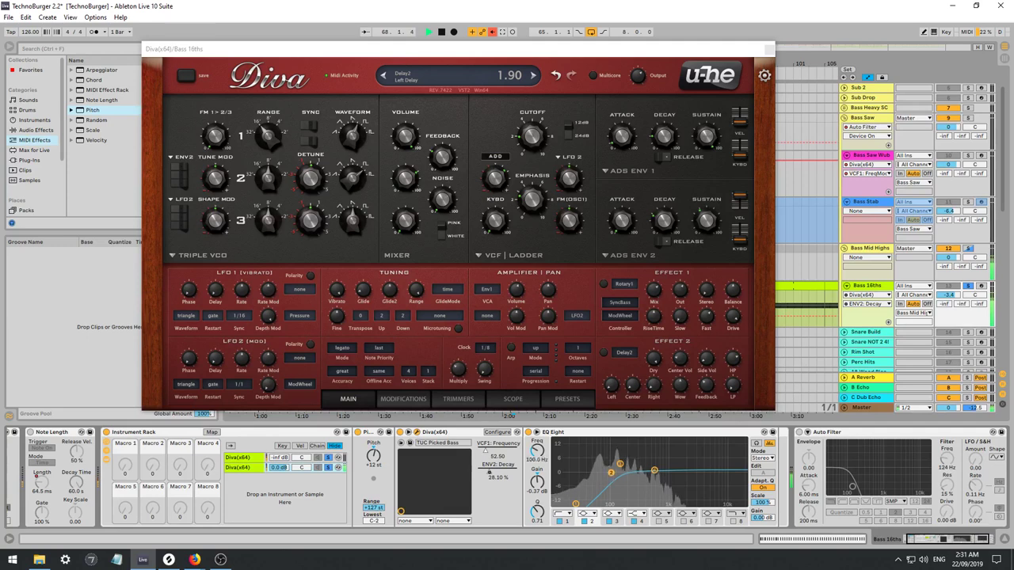
{"action": "left_click", "coordinate": [577, 504]}
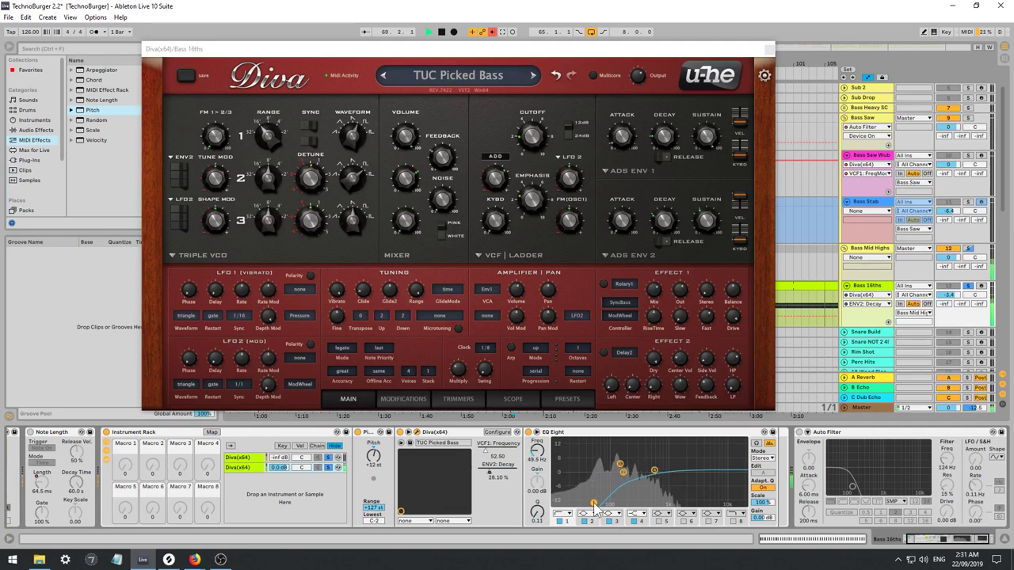
{"action": "left_click_drag", "start_coordinate": [533, 150], "coordinate": [533, 146]}
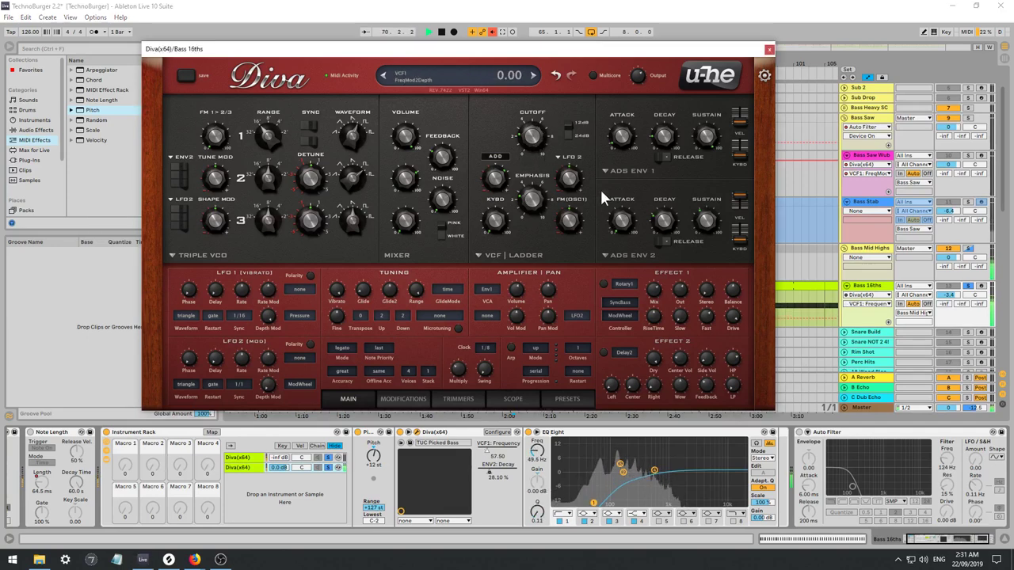
{"action": "left_click_drag", "start_coordinate": [664, 226], "coordinate": [664, 219]}
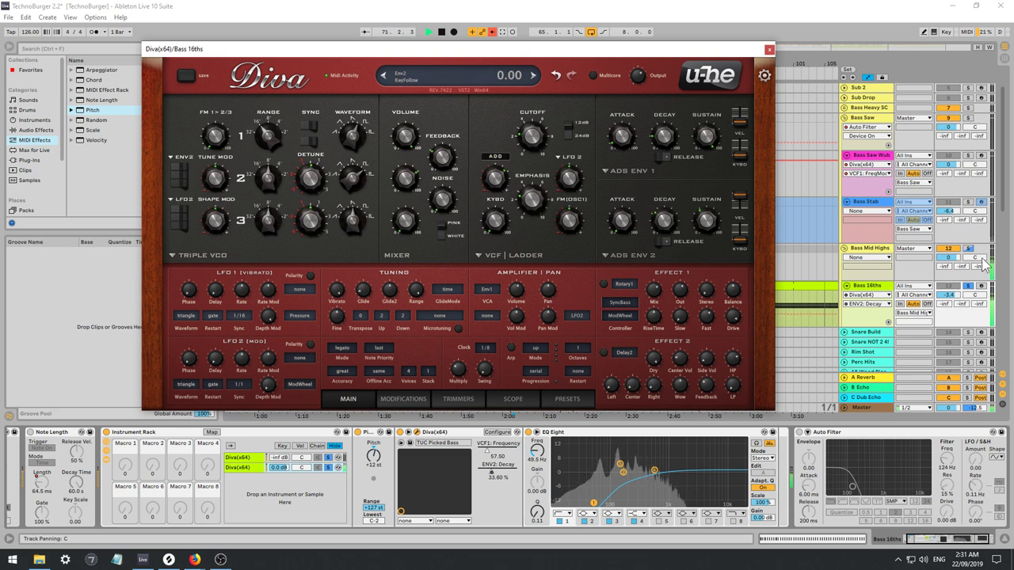
Solo Bass 16ths, play from 65.2.4, and switch Diva's Effect 1 from Rotary1 to Chorus1, adjusting its wet amount.
{"action": "left_click", "coordinate": [971, 289]}
{"action": "left_click", "coordinate": [714, 217]}
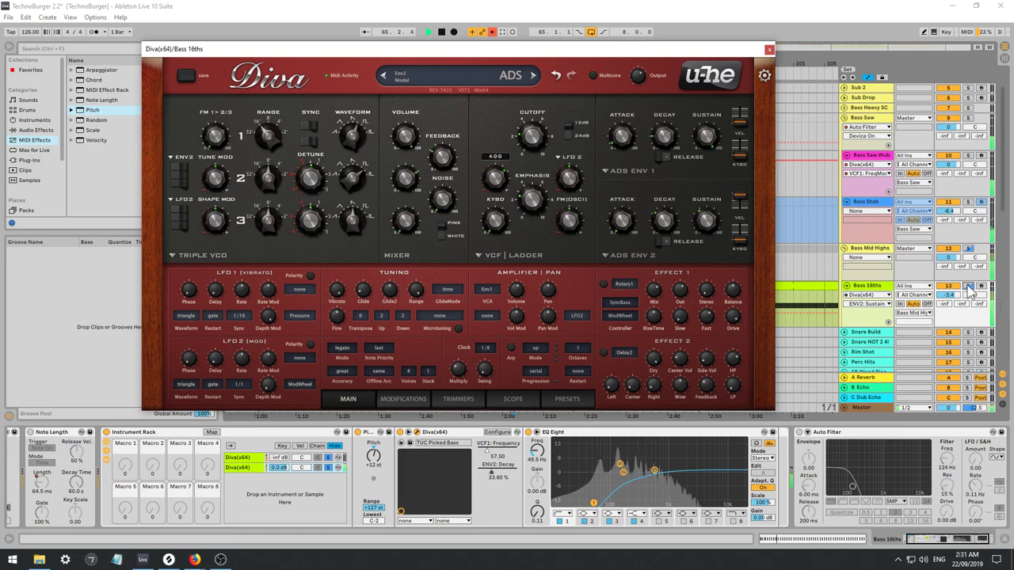
{"action": "left_click", "coordinate": [788, 236]}
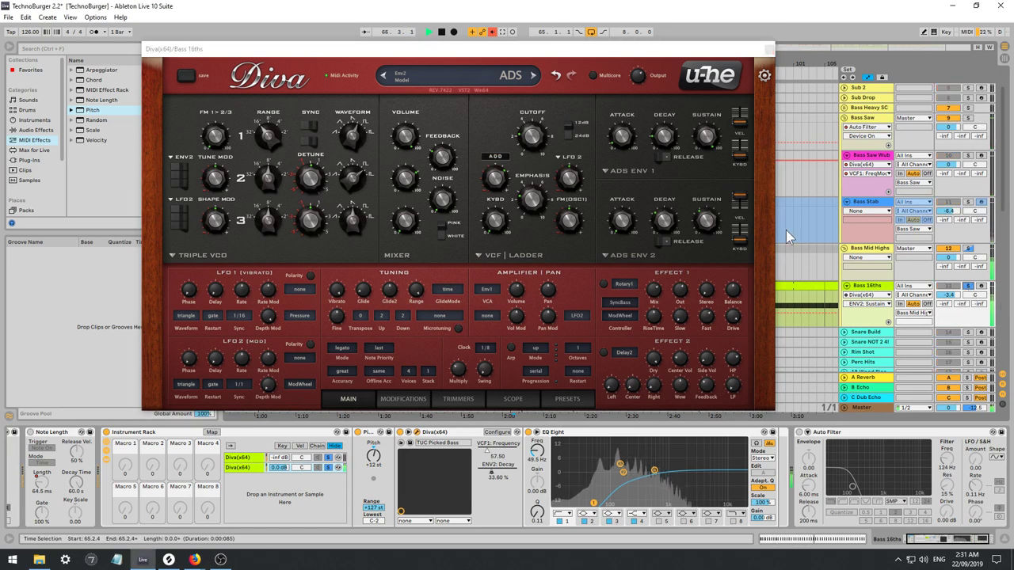
{"action": "key", "text": "space"}
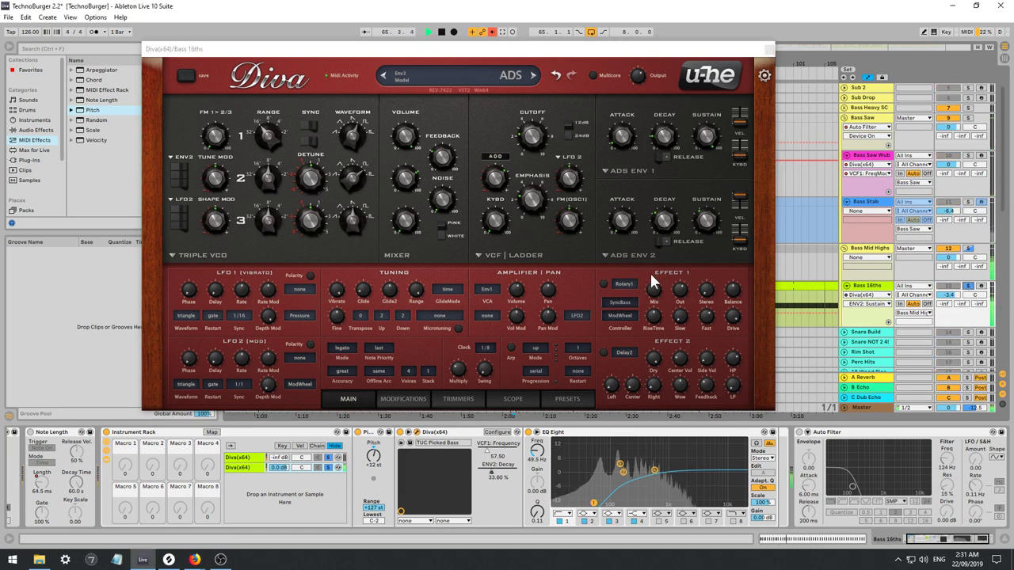
{"action": "left_click", "coordinate": [622, 285]}
{"action": "left_click", "coordinate": [638, 295]}
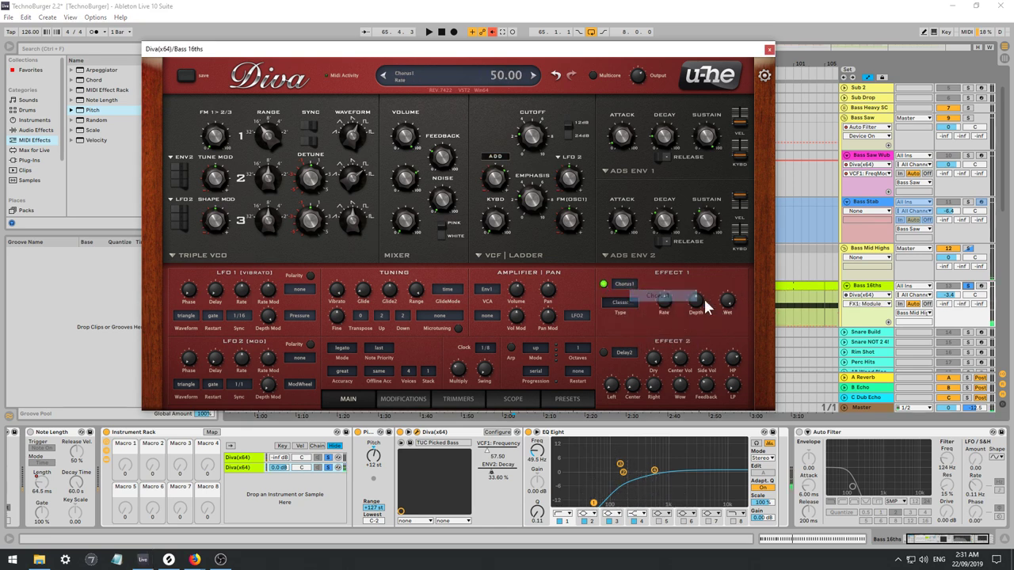
{"action": "left_click", "coordinate": [727, 300]}
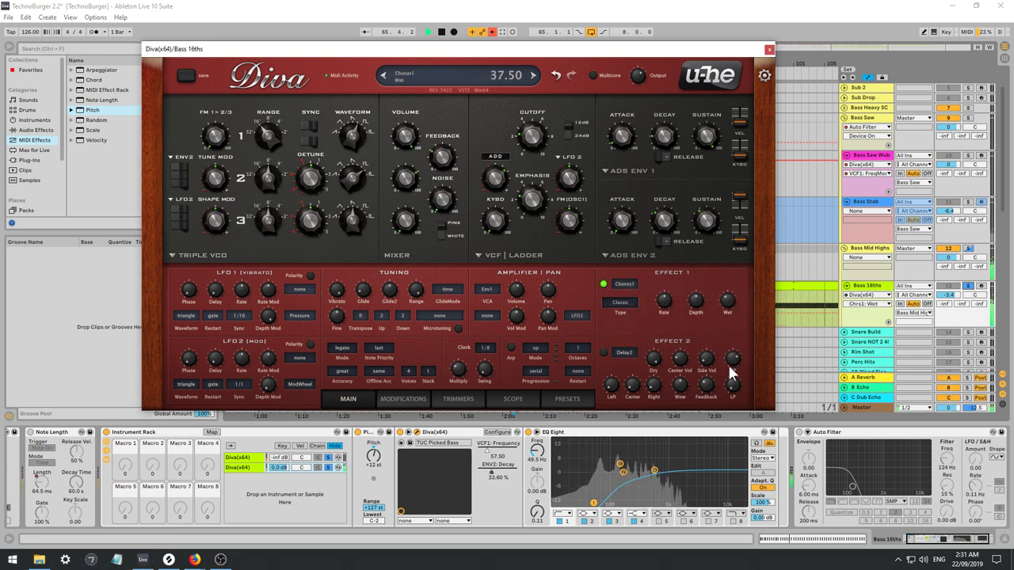
Raise the Bass 16ths volume to about -1.1 dB and close the Diva window.
{"action": "left_click", "coordinate": [973, 288]}
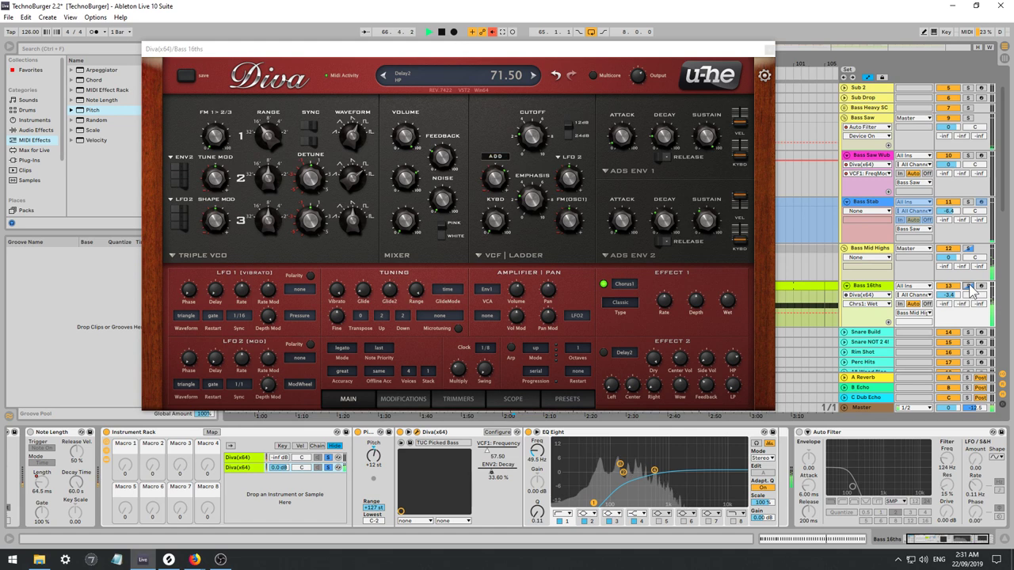
{"action": "left_click_drag", "start_coordinate": [956, 296], "coordinate": [956, 277]}
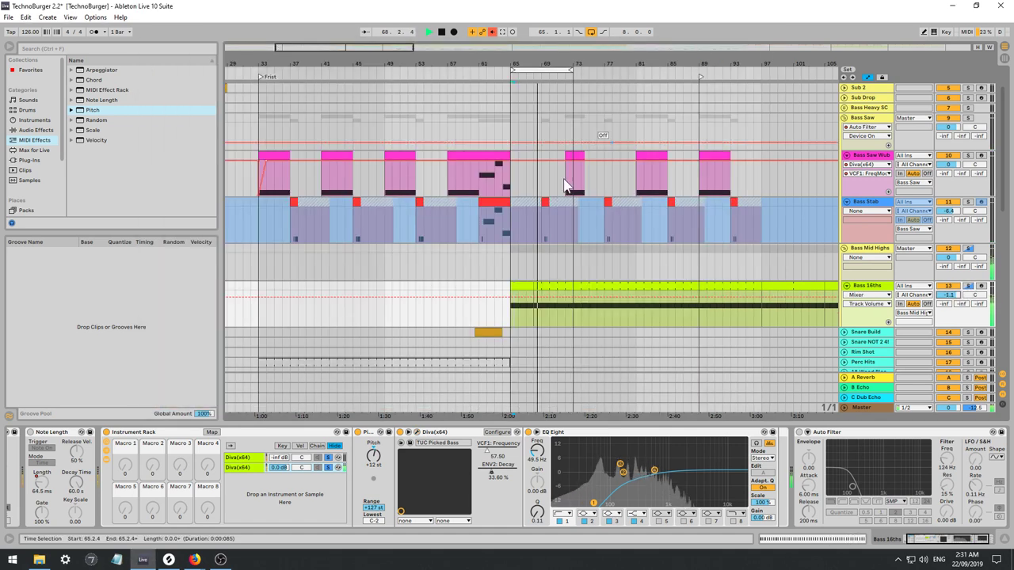
{"action": "left_click", "coordinate": [769, 49]}
Open the Bass 16ths clip and add a C#1 note at 1.2.4 with velocity 70.
{"action": "left_click", "coordinate": [519, 289]}
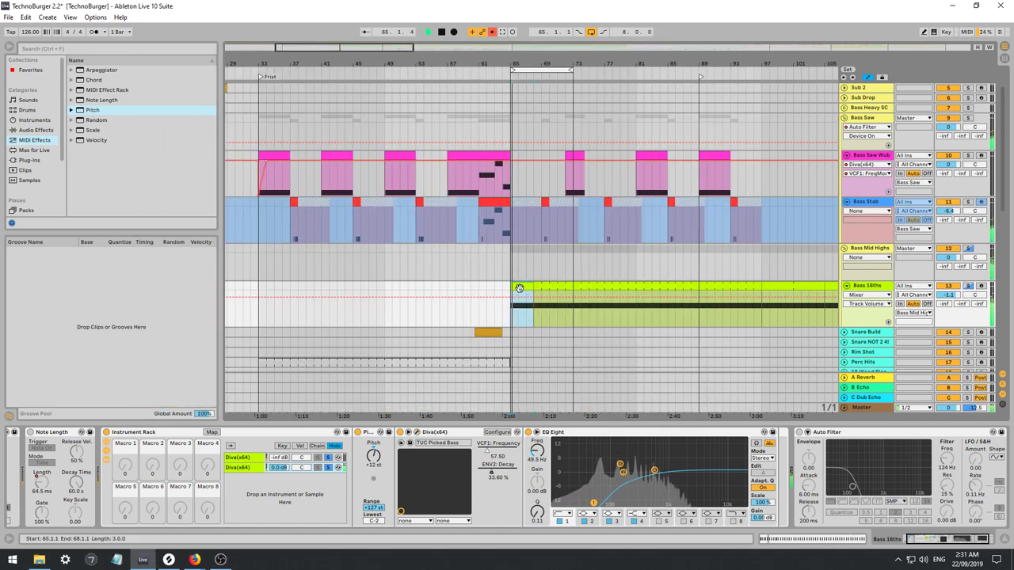
{"action": "double_click", "coordinate": [519, 288]}
{"action": "left_click", "coordinate": [368, 434]}
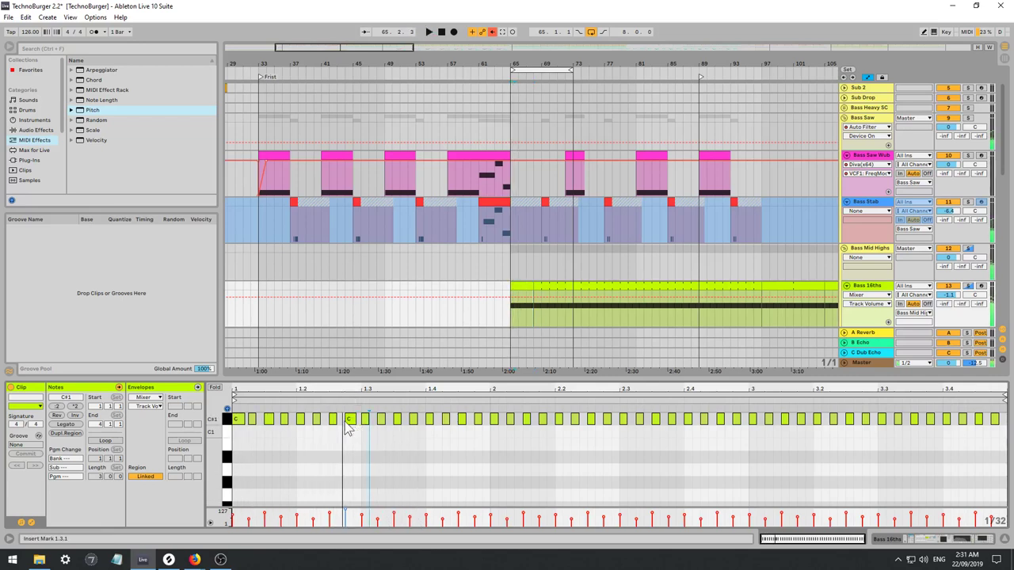
{"action": "left_click", "coordinate": [334, 419]}
{"action": "key", "text": "space"}
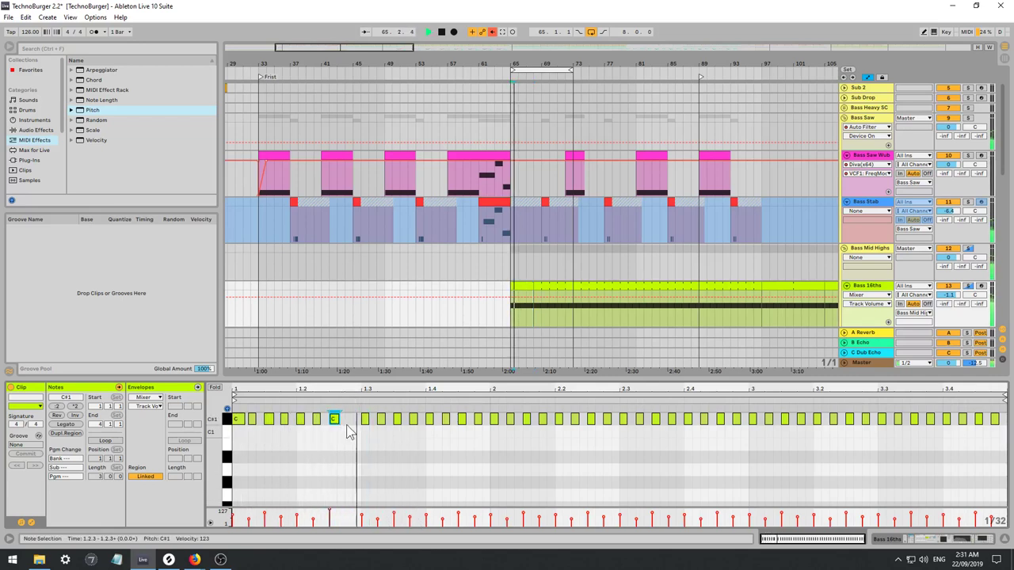
{"action": "double_click", "coordinate": [349, 419]}
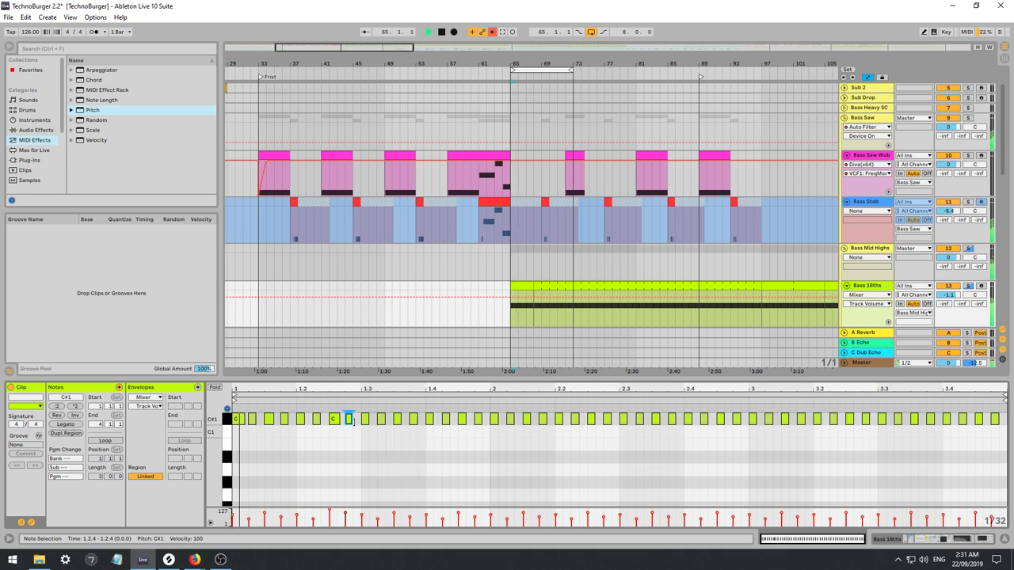
{"action": "key", "text": "space"}
{"action": "key", "text": "space"}
{"action": "left_click_drag", "start_coordinate": [349, 419], "coordinate": [344, 442]}
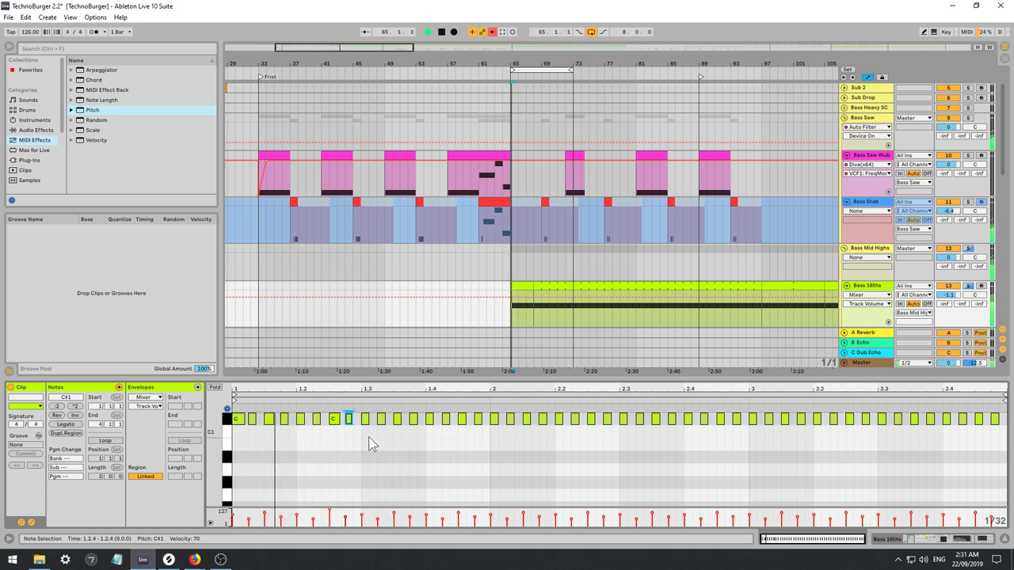
Duplicate the notes from 1.1 to 1.2.4 right after the originals.
{"action": "left_click_drag", "start_coordinate": [352, 429], "coordinate": [231, 410]}
{"action": "key", "text": "ctrl+d"}
{"action": "key", "text": "space"}
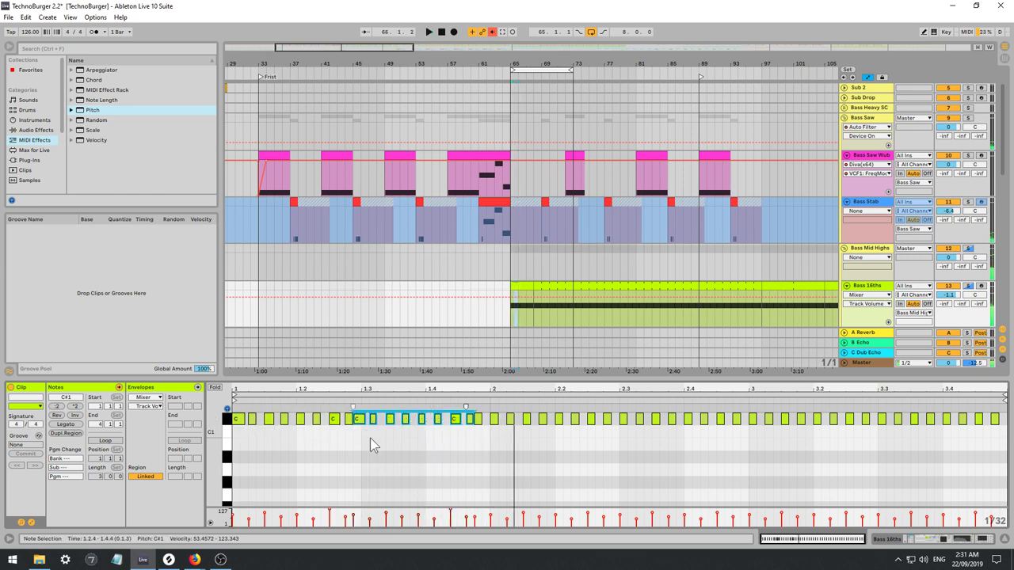
{"action": "left_click", "coordinate": [387, 456]}
{"action": "key", "text": "space"}
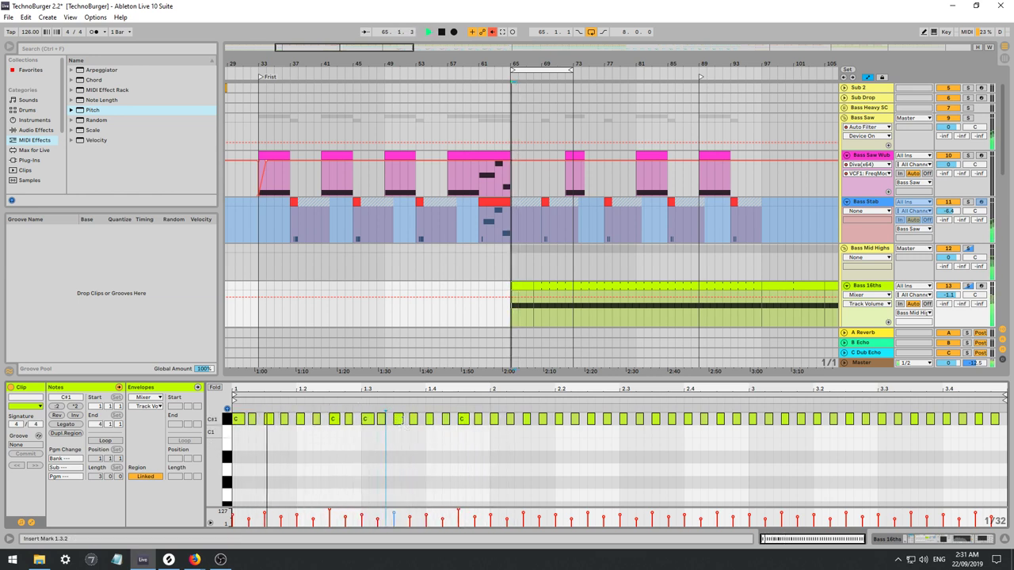
Lower the 1.4.4 note's velocity to 41, adjust the 2.1.1 note, and copy bar 1 into bar 2.
{"action": "left_click", "coordinate": [412, 419]}
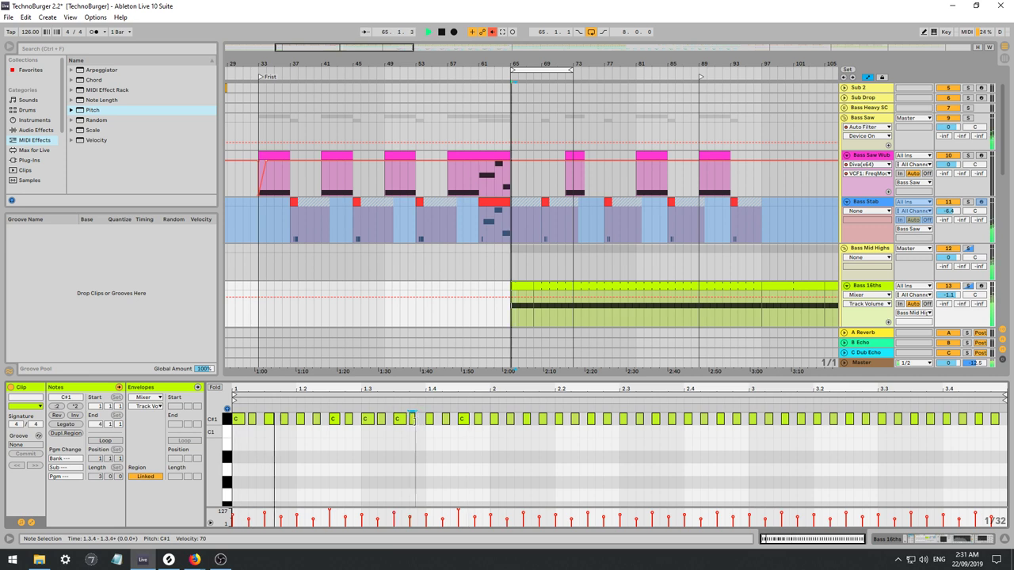
{"action": "left_click", "coordinate": [484, 419]}
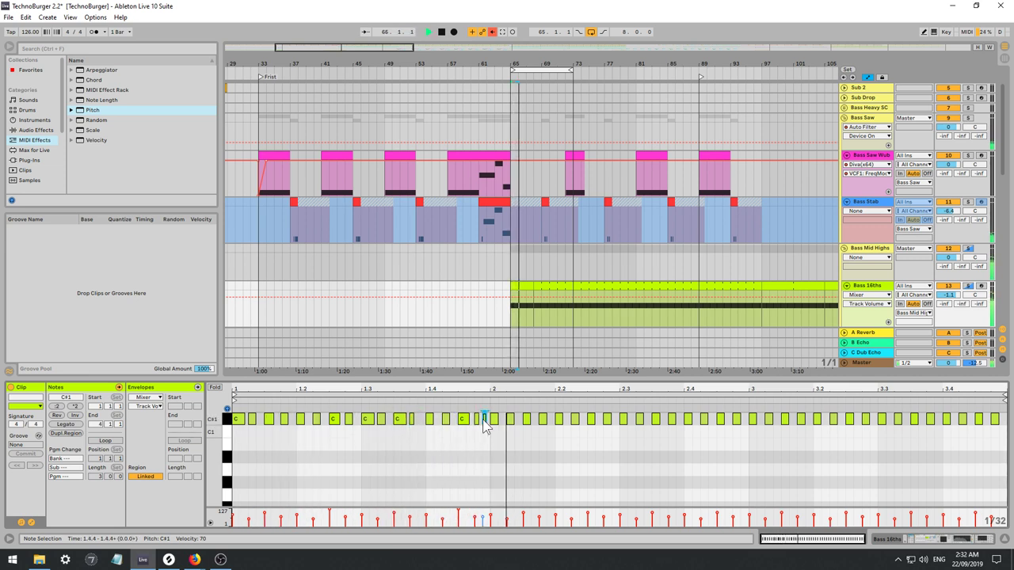
{"action": "left_click_drag", "start_coordinate": [474, 516], "coordinate": [475, 521]}
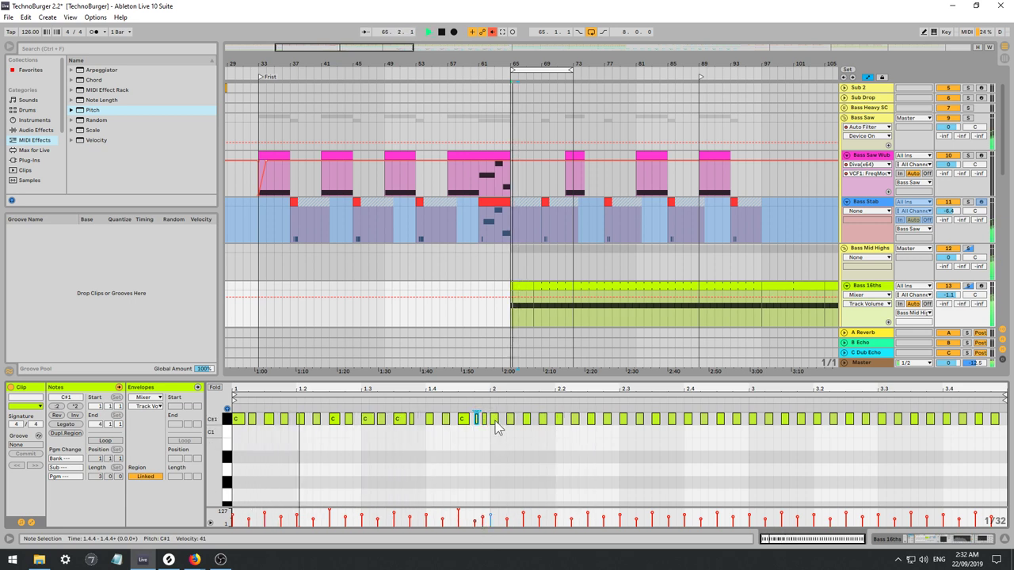
{"action": "left_click_drag", "start_coordinate": [495, 421], "coordinate": [530, 419]}
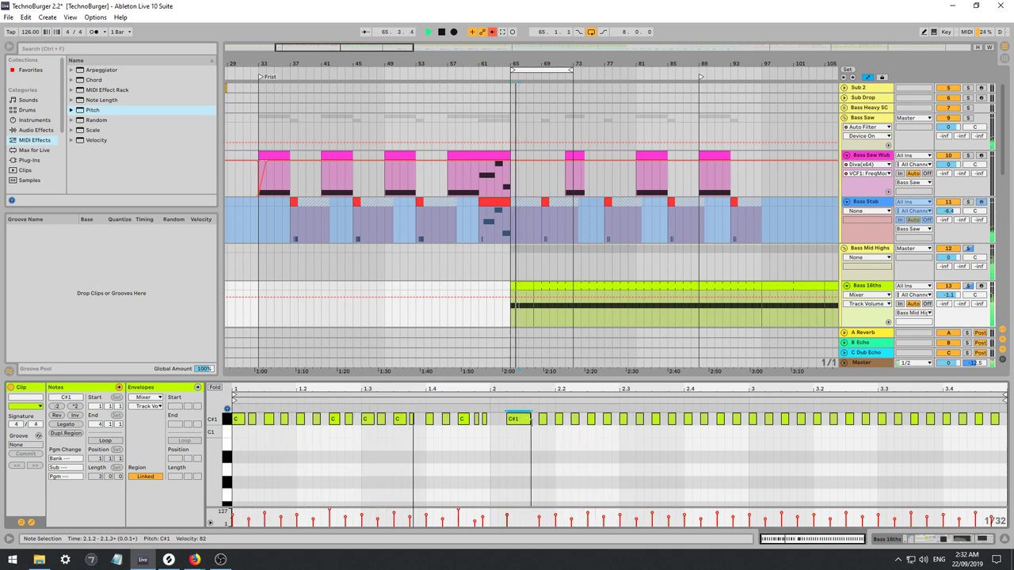
{"action": "left_click_drag", "start_coordinate": [531, 419], "coordinate": [91, 359]}
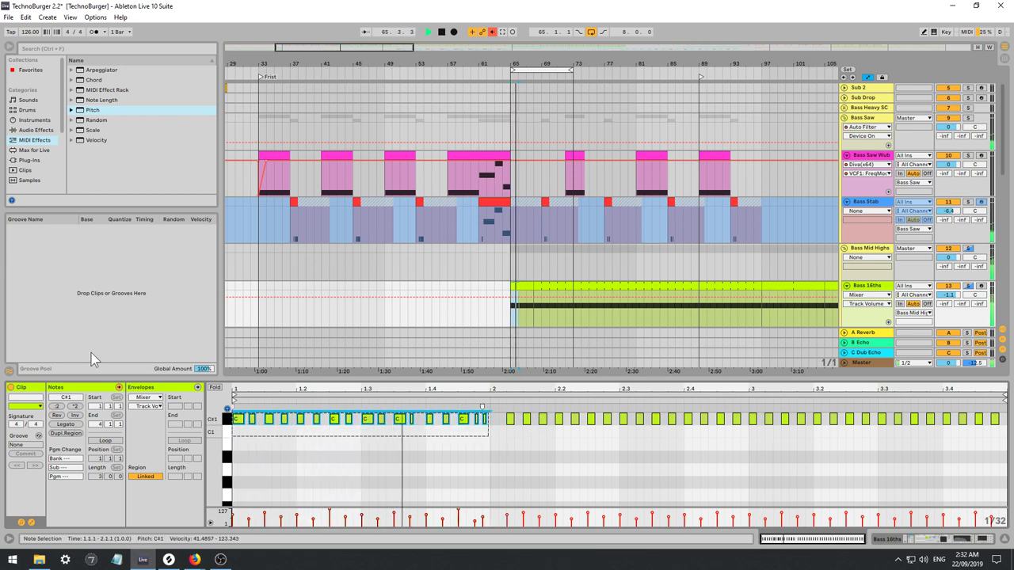
{"action": "key", "text": "ctrl+d"}
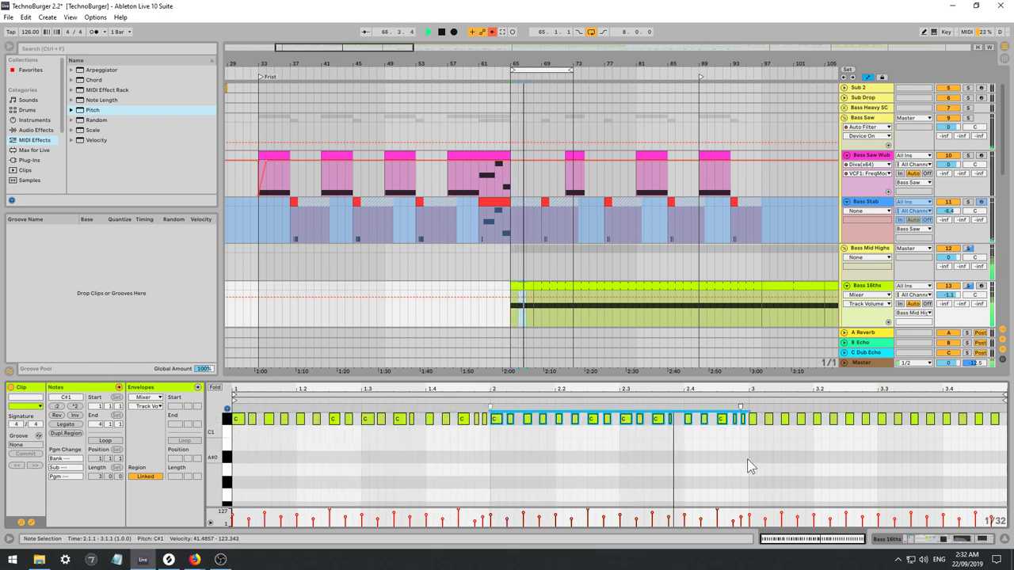
Loop the clip over 2 bars and extend it in the arrangement to end at bar 73.
{"action": "left_click", "coordinate": [105, 440]}
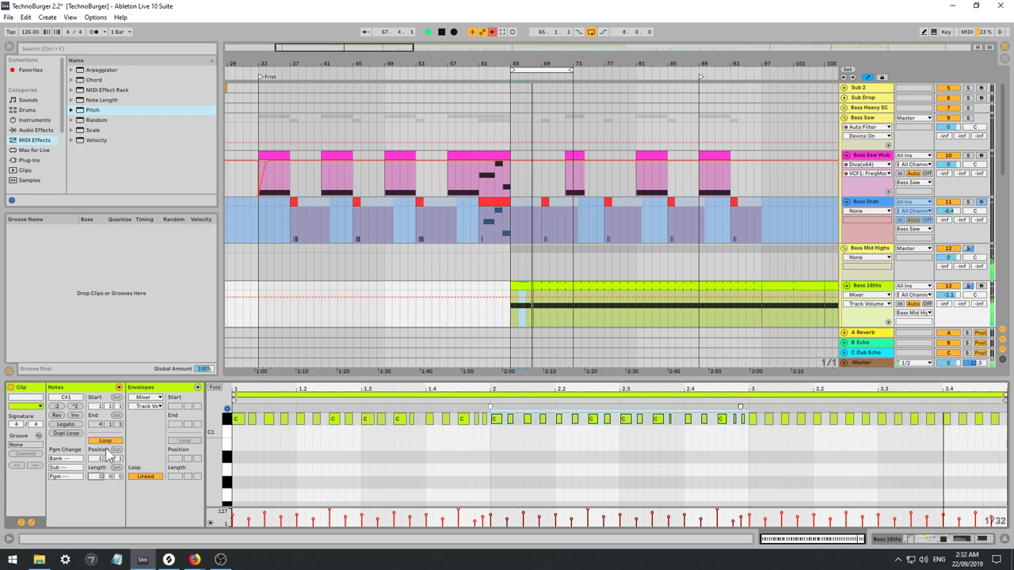
{"action": "left_click_drag", "start_coordinate": [101, 477], "coordinate": [101, 485]}
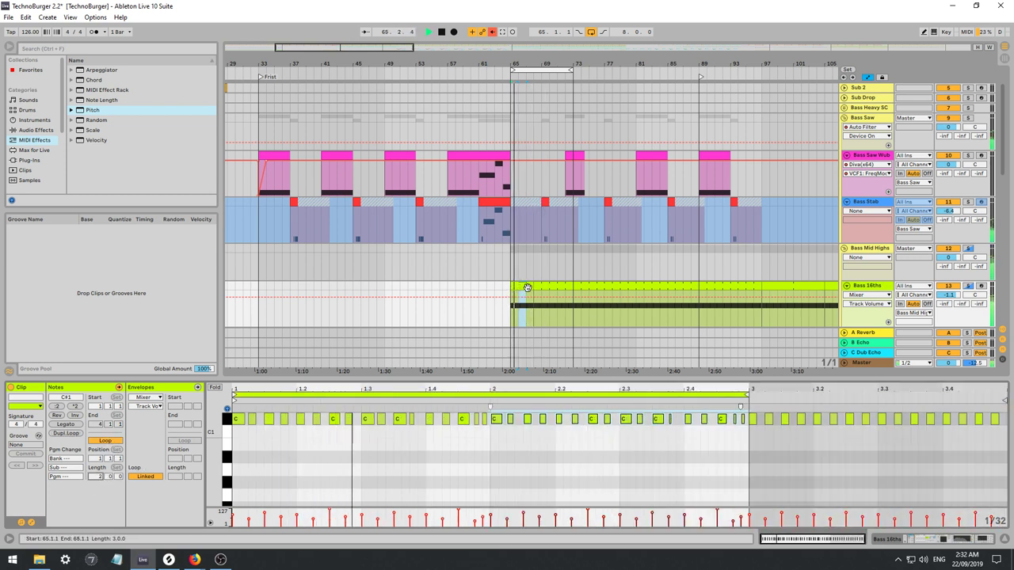
{"action": "left_click", "coordinate": [529, 288]}
{"action": "left_click_drag", "start_coordinate": [533, 289], "coordinate": [571, 291]}
{"action": "key", "text": "space"}
{"action": "left_click", "coordinate": [608, 428]}
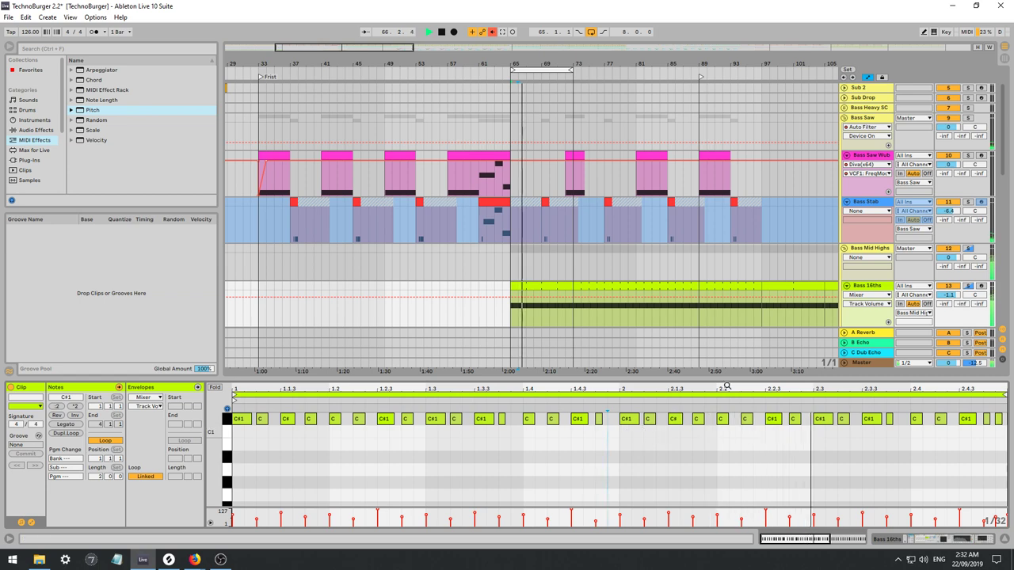
{"action": "left_click", "coordinate": [878, 286]}
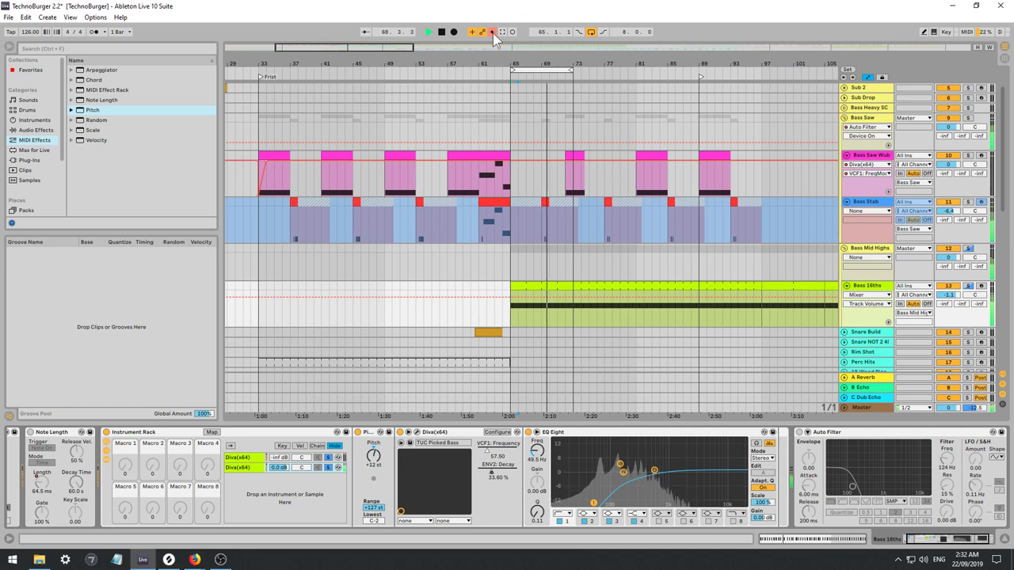
Clear ENV2 Decay automation over bars 64–94 and redraw it from 0.31 at bar 65 to 0.48 at bar 89.
{"action": "left_click", "coordinate": [492, 480]}
{"action": "left_click_drag", "start_coordinate": [506, 311], "coordinate": [730, 311]}
{"action": "key", "text": "Delete"}
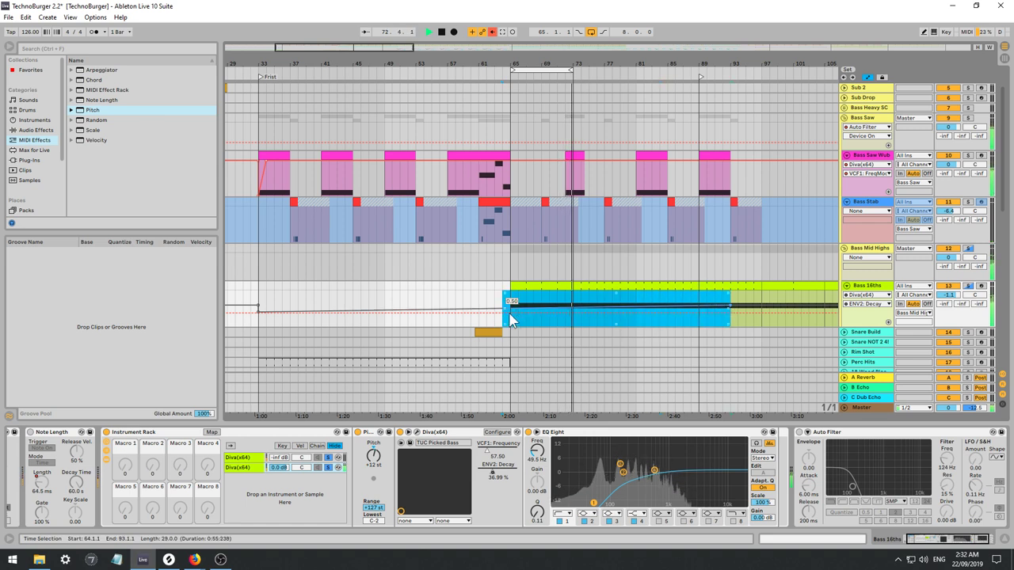
{"action": "left_click", "coordinate": [465, 305]}
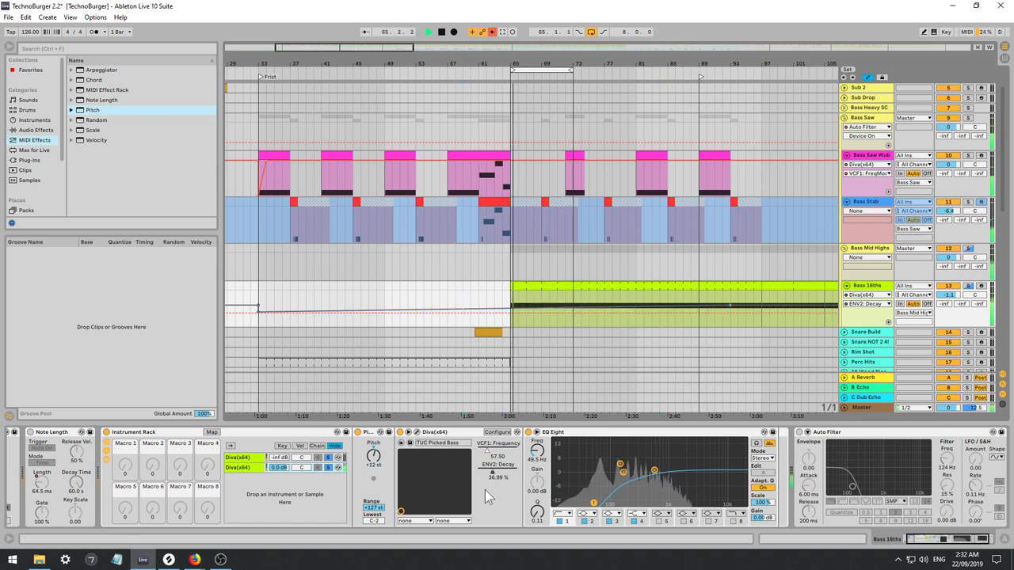
{"action": "left_click", "coordinate": [492, 31]}
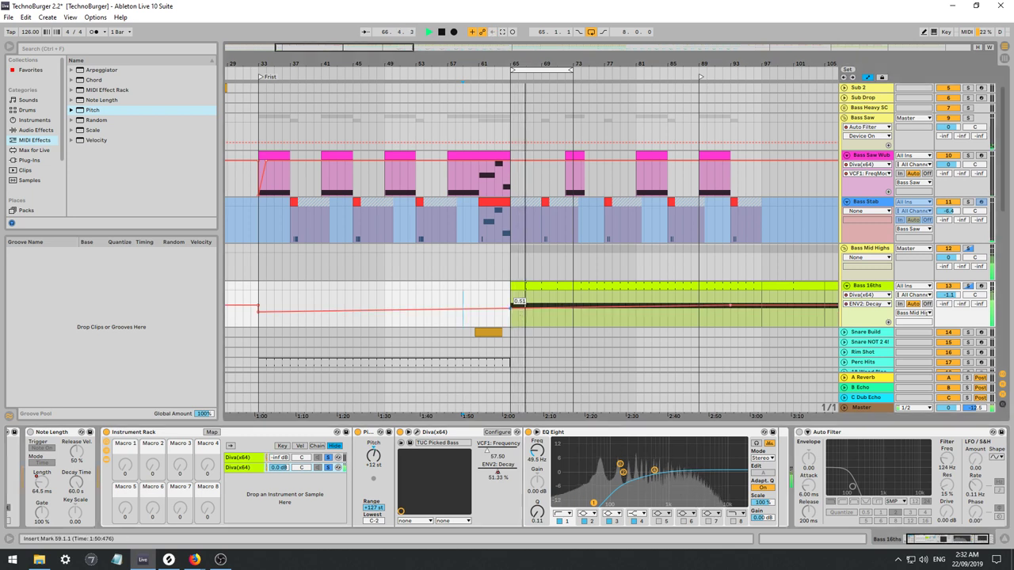
{"action": "left_click_drag", "start_coordinate": [510, 308], "coordinate": [511, 316]}
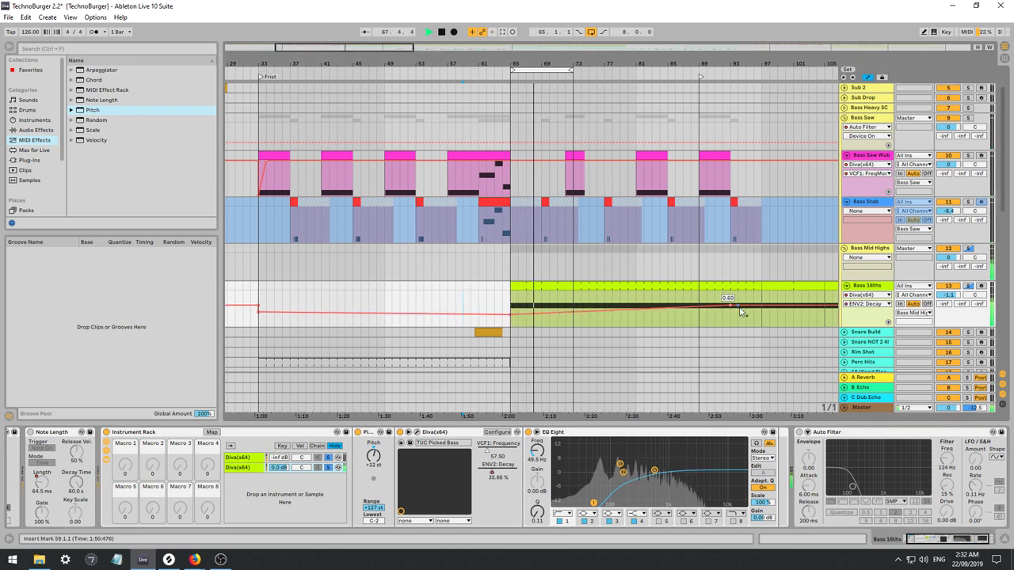
{"action": "left_click_drag", "start_coordinate": [731, 307], "coordinate": [699, 310]}
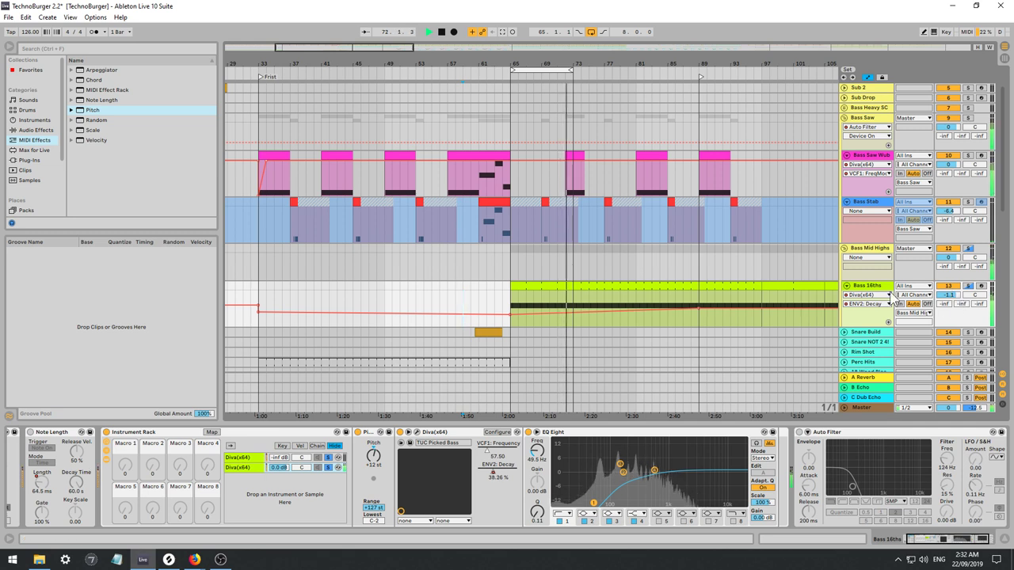
Lower velocities of the C#1 notes at 1.2.3, 1.4.3 and 2.2.3 (to 72) in the Bass 16ths clip.
{"action": "double_click", "coordinate": [536, 286]}
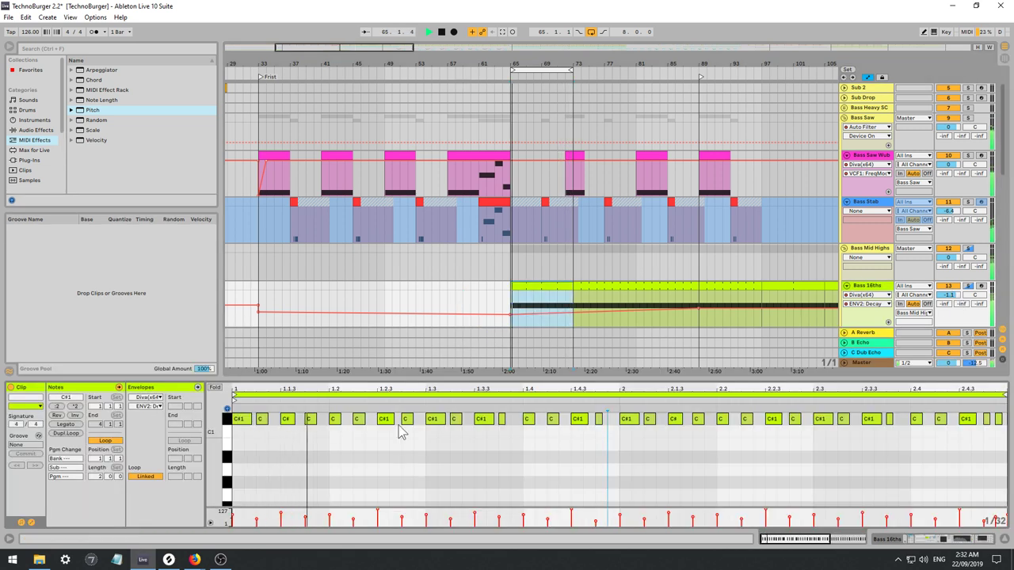
{"action": "left_click", "coordinate": [365, 521]}
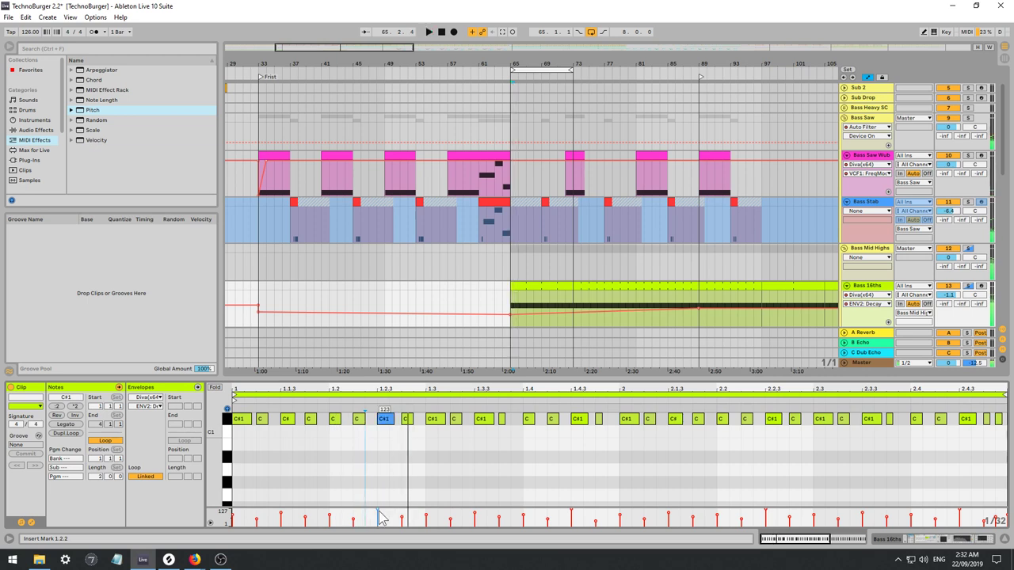
{"action": "left_click_drag", "start_coordinate": [377, 509], "coordinate": [377, 512]}
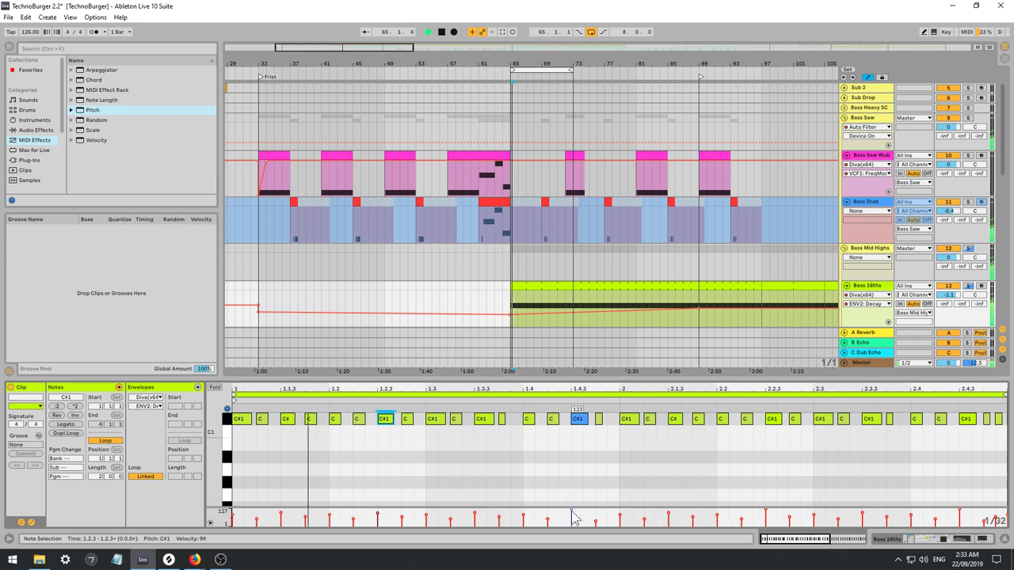
{"action": "left_click_drag", "start_coordinate": [571, 510], "coordinate": [571, 514]}
{"action": "left_click_drag", "start_coordinate": [766, 509], "coordinate": [767, 516]}
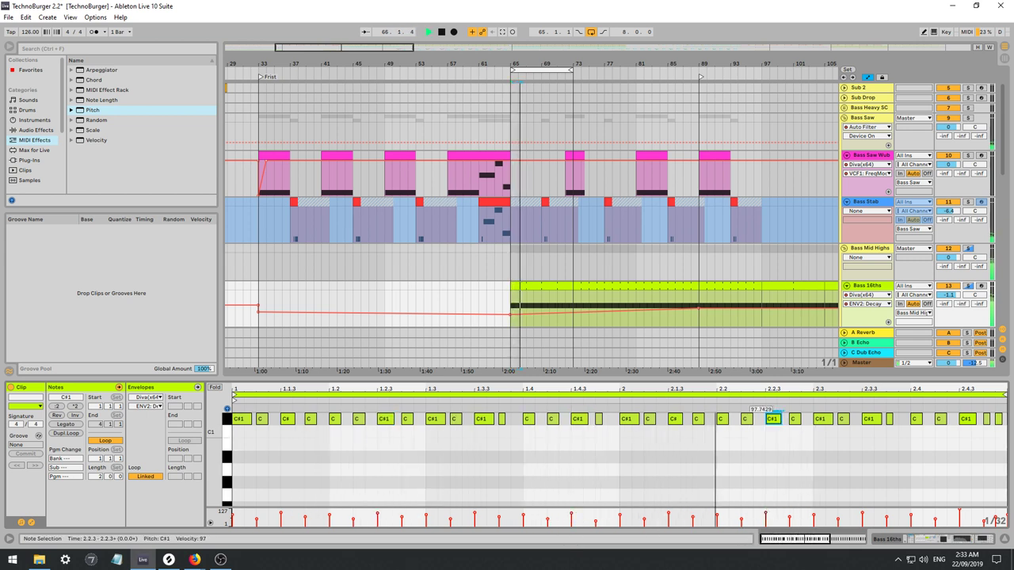
{"action": "left_click", "coordinate": [960, 523]}
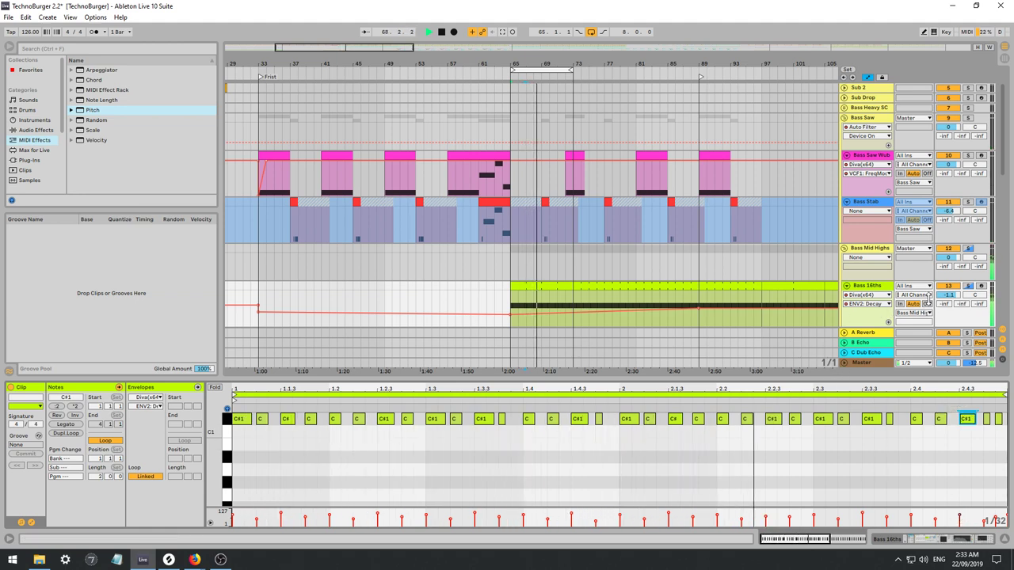
{"action": "left_click", "coordinate": [863, 287]}
{"action": "left_click", "coordinate": [865, 291]}
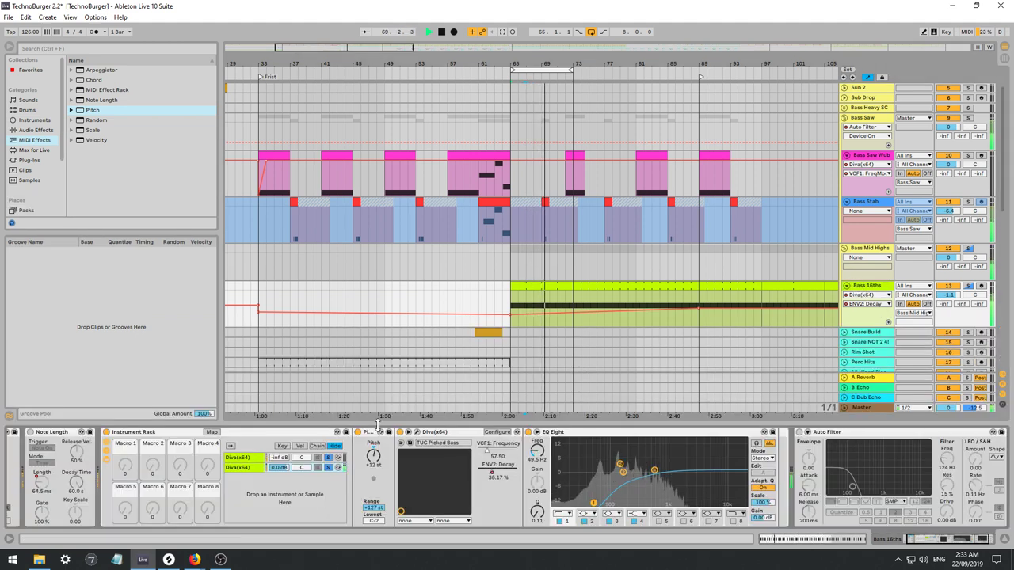
Close the Diva window, turn looping off, play from bar 62, and zoom in on bars 49–81.
{"action": "left_click", "coordinate": [417, 433]}
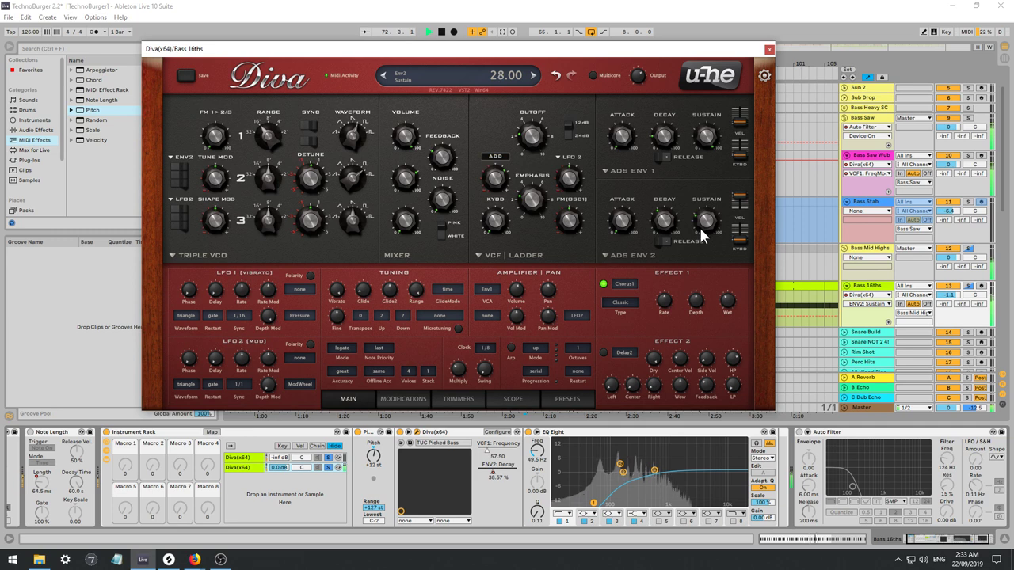
{"action": "left_click", "coordinate": [768, 50]}
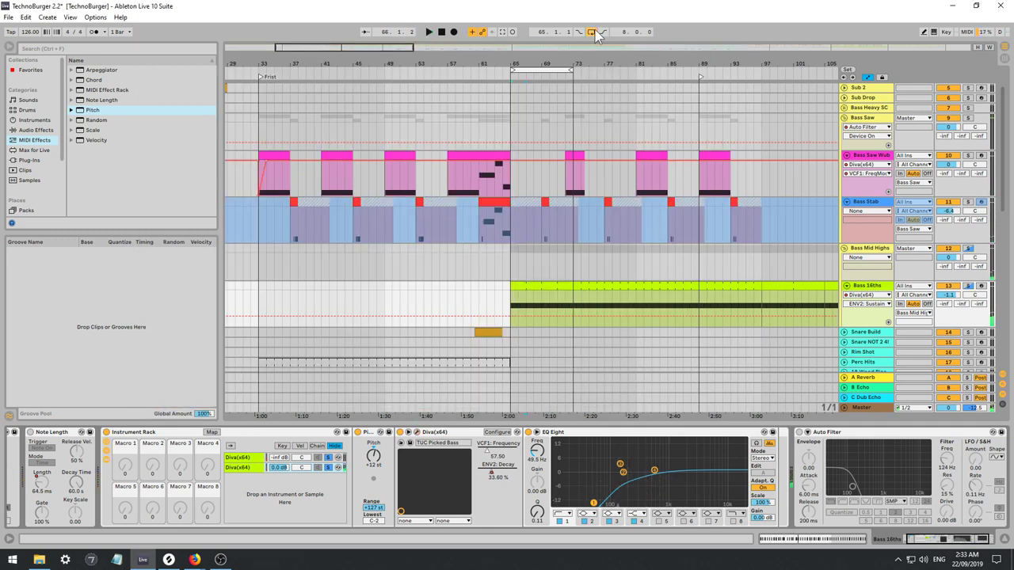
{"action": "left_click", "coordinate": [594, 32]}
{"action": "left_click", "coordinate": [486, 293]}
{"action": "key", "text": "space"}
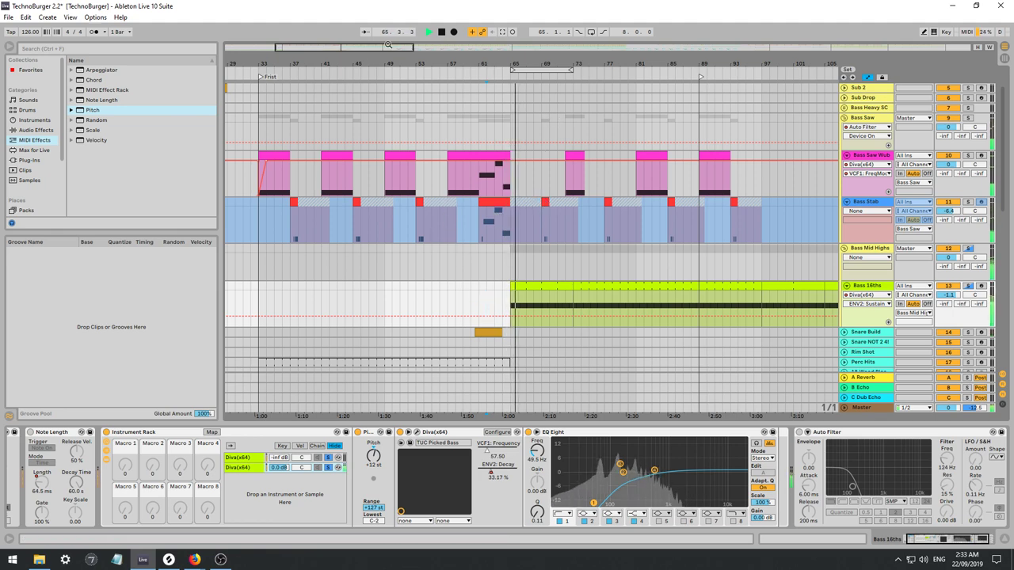
{"action": "left_click_drag", "start_coordinate": [368, 39], "coordinate": [496, 266]}
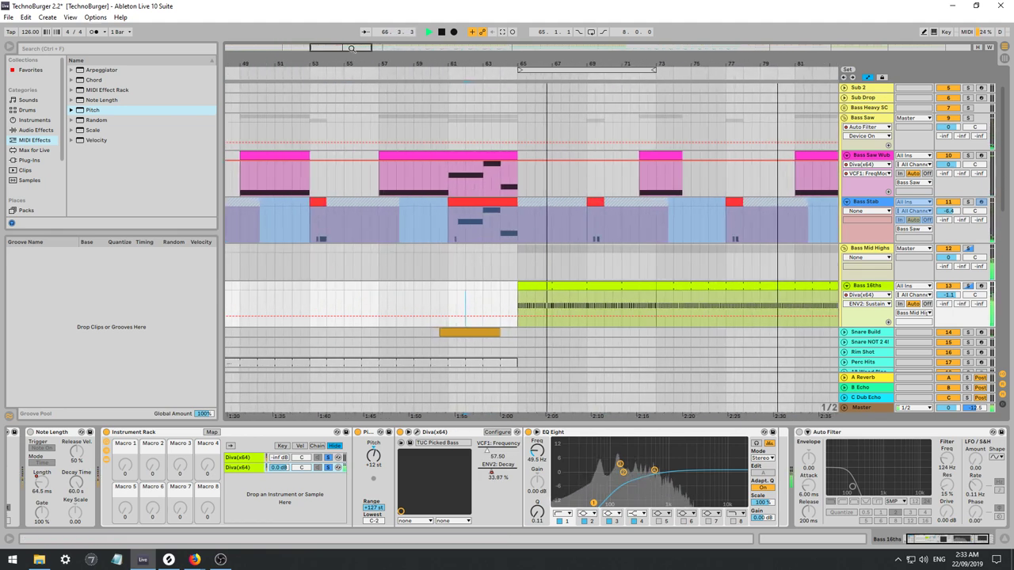
Unfreeze the Bass Stab track and briefly audition it soloed.
{"action": "left_click", "coordinate": [496, 267]}
{"action": "right_click", "coordinate": [861, 203]}
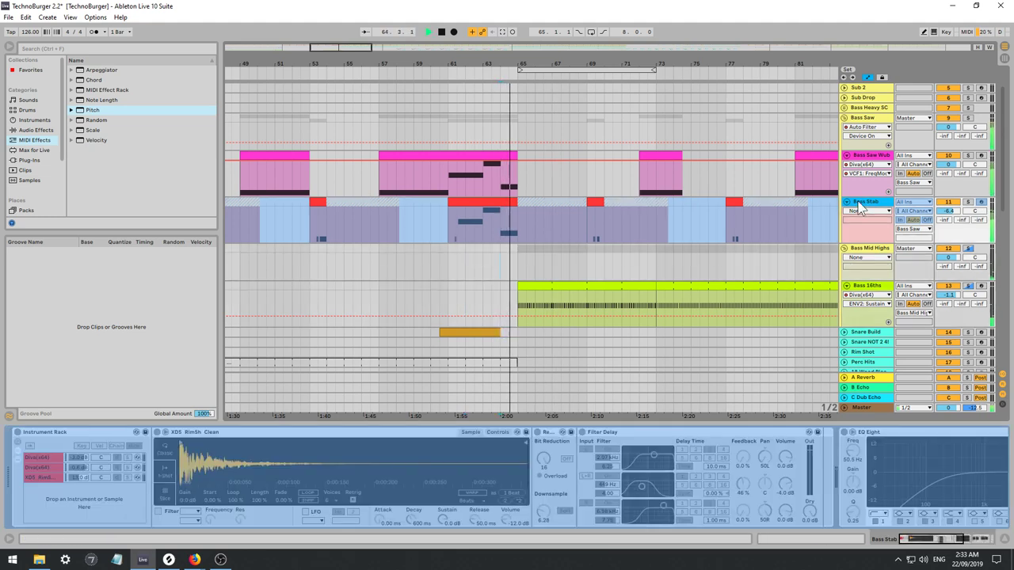
{"action": "left_click", "coordinate": [885, 264]}
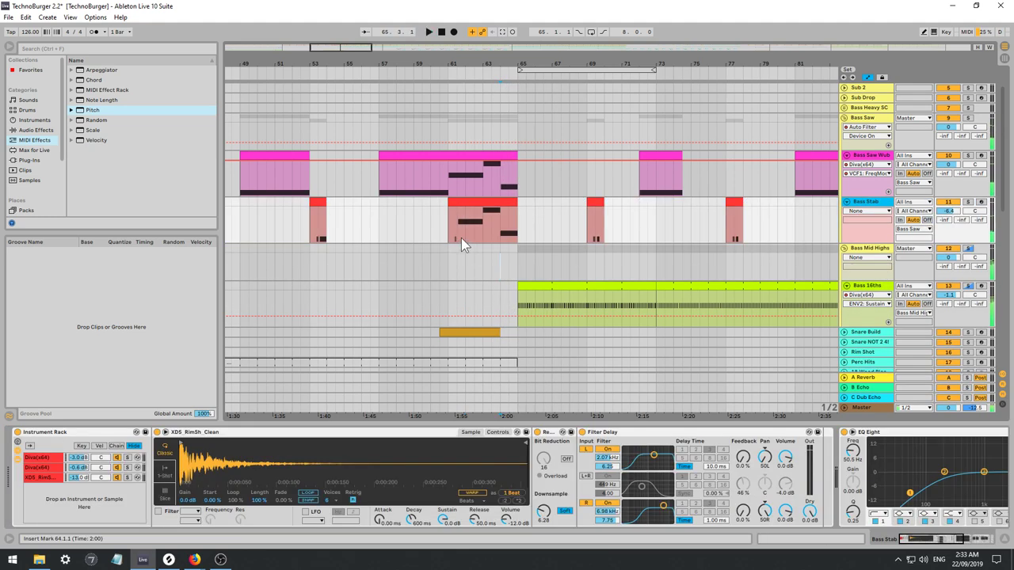
{"action": "key", "text": "space"}
{"action": "left_click", "coordinate": [968, 202]}
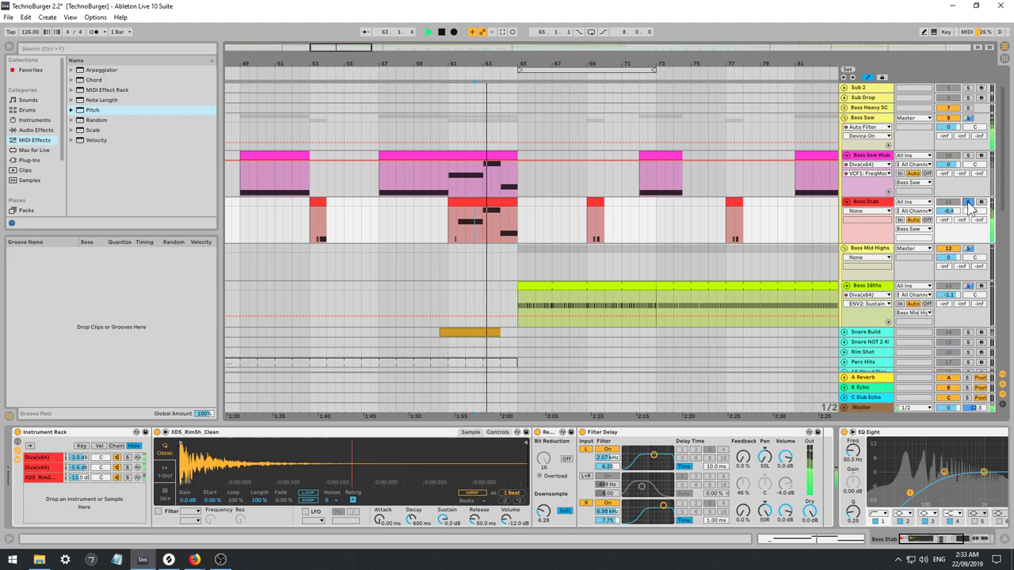
{"action": "left_click", "coordinate": [967, 202]}
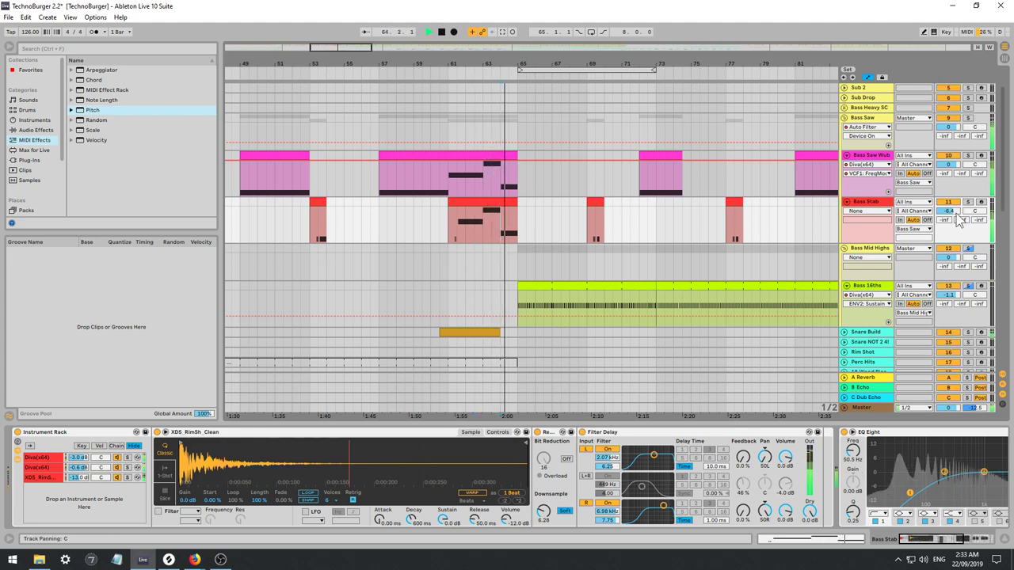
{"action": "left_click", "coordinate": [921, 543]}
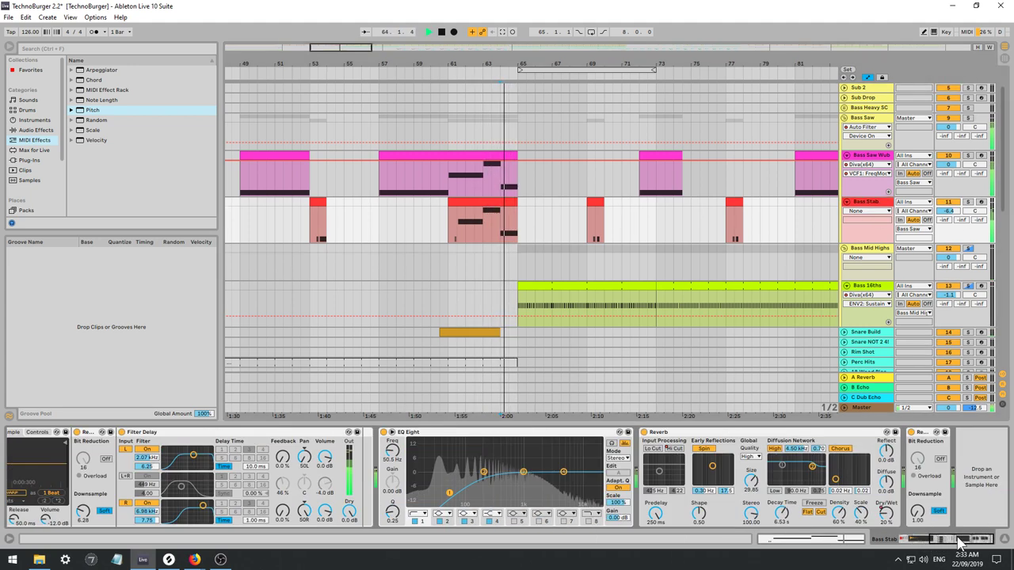
{"action": "left_click", "coordinate": [497, 238]}
{"action": "key", "text": "space"}
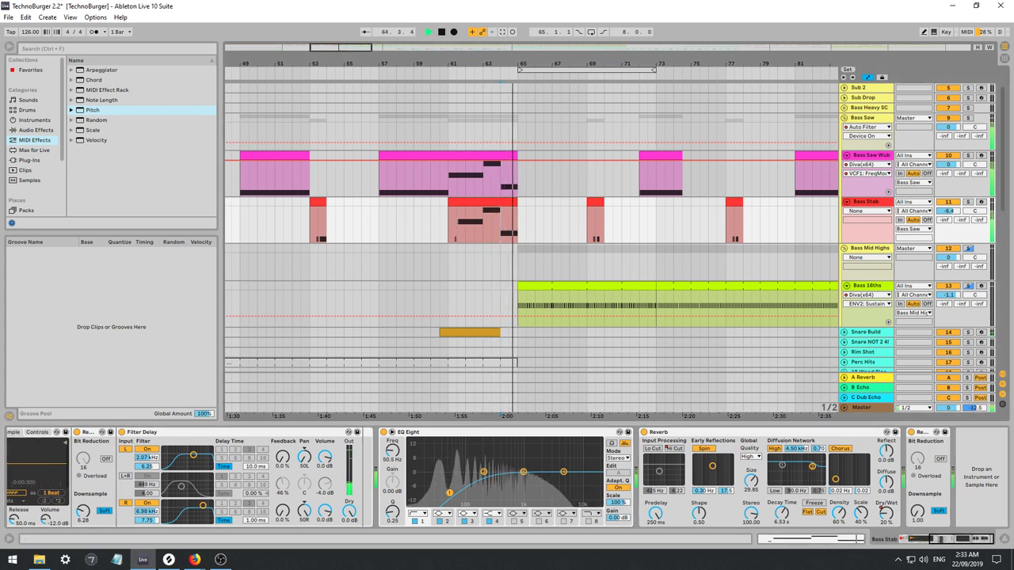
{"action": "key", "text": "space"}
{"action": "key", "text": "space"}
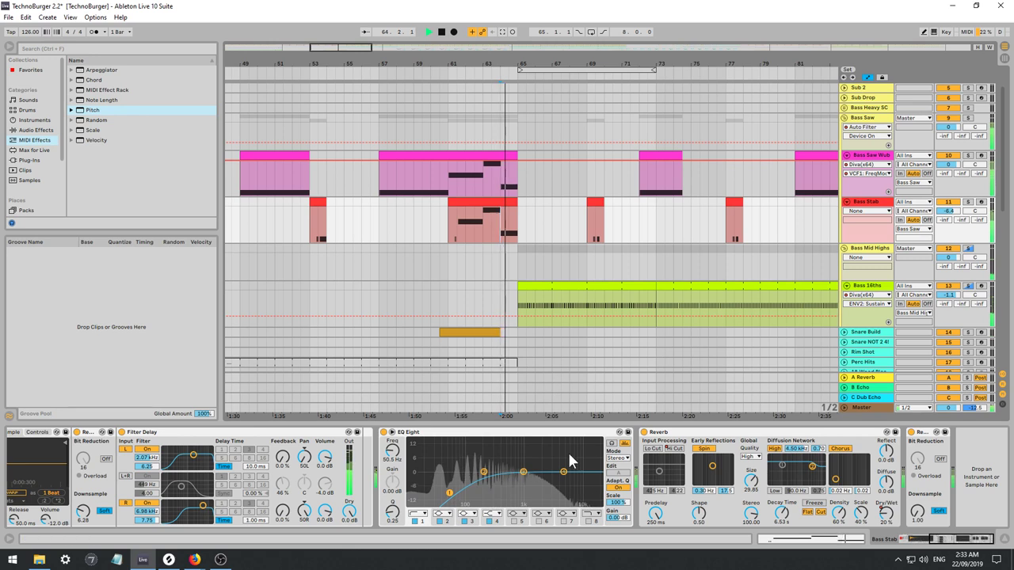
Set EQ Eight band 4 to low-pass at 22.0 kHz and automate its frequency dipping around bar 65.
{"action": "left_click", "coordinate": [497, 514]}
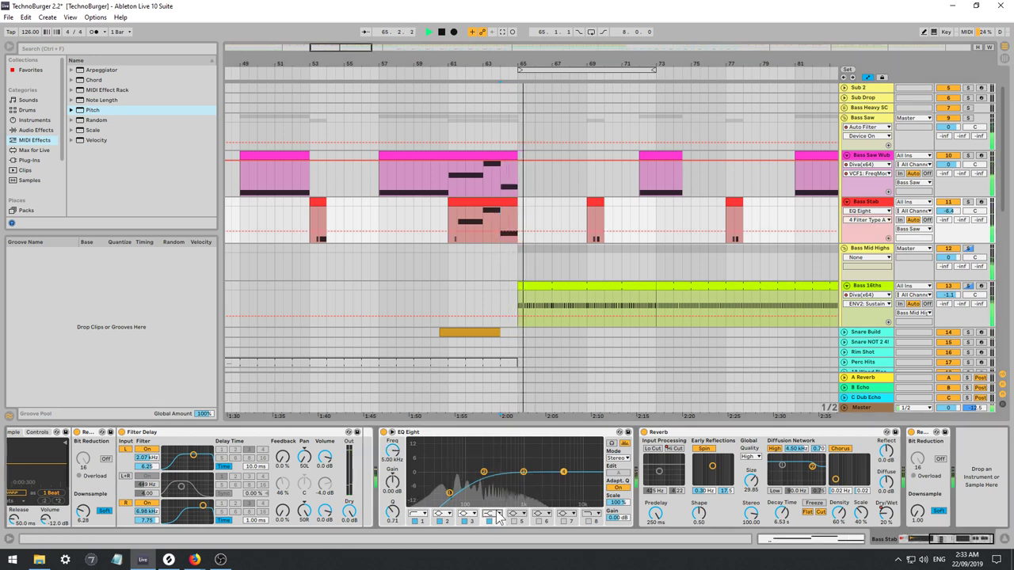
{"action": "left_click", "coordinate": [492, 499]}
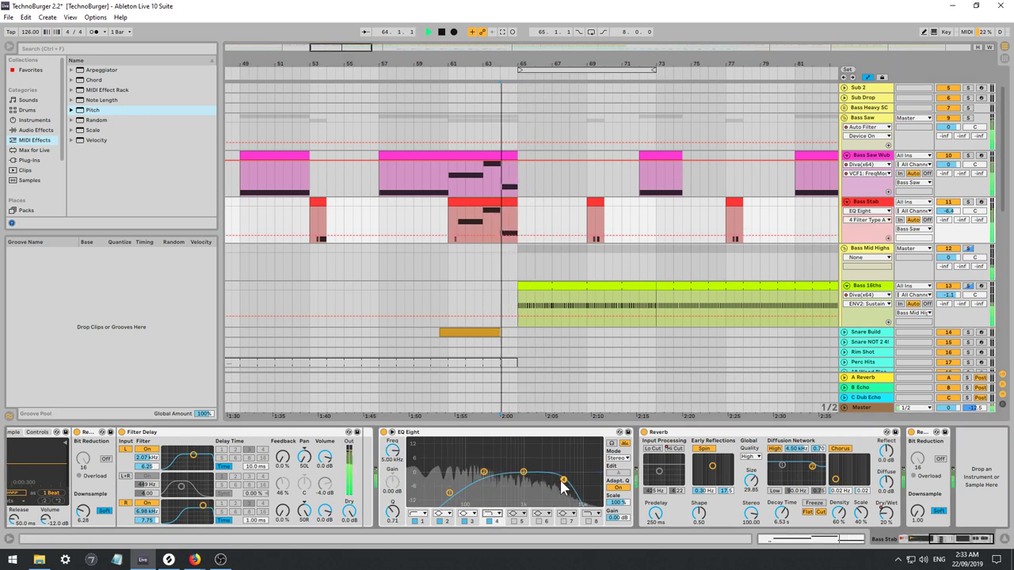
{"action": "left_click_drag", "start_coordinate": [565, 481], "coordinate": [600, 480]}
{"action": "left_click", "coordinate": [496, 120]}
{"action": "key", "text": "space"}
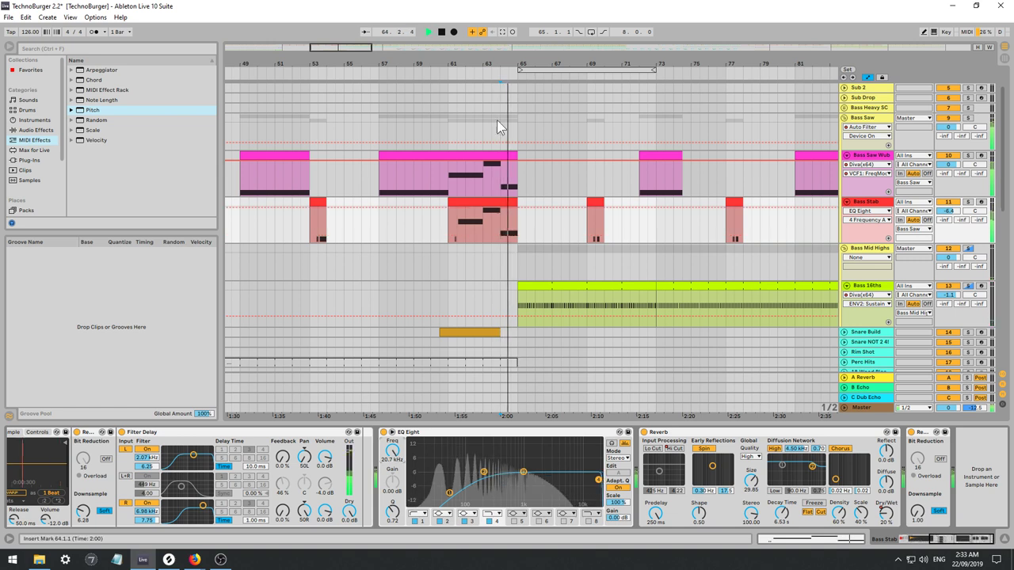
{"action": "left_click", "coordinate": [519, 208]}
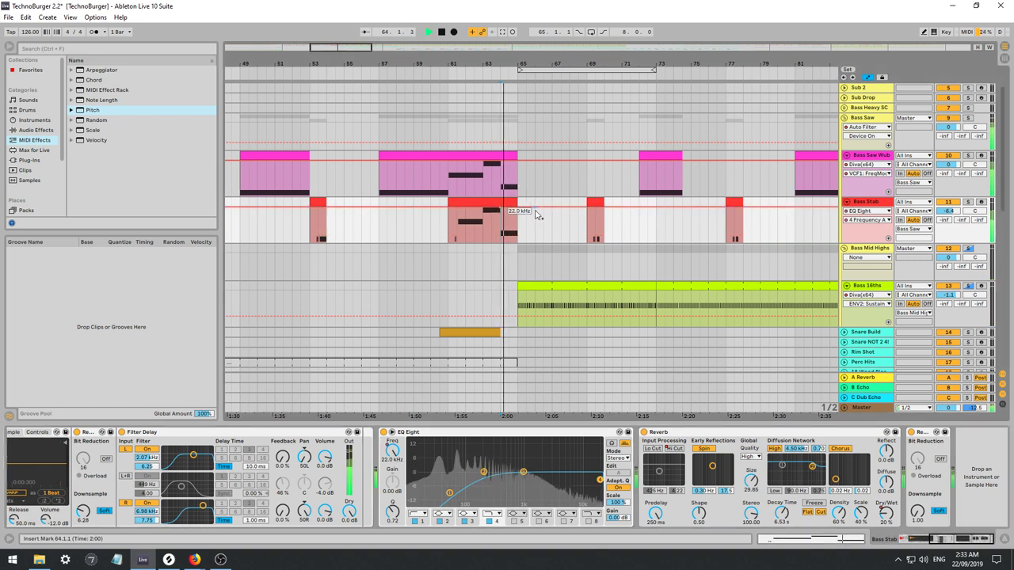
{"action": "left_click_drag", "start_coordinate": [531, 210], "coordinate": [515, 234]}
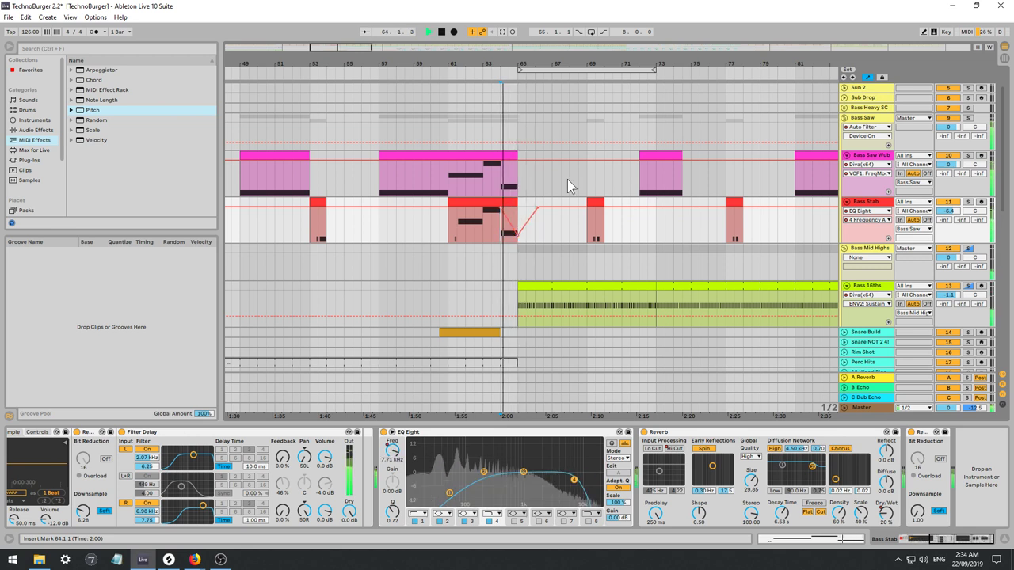
{"action": "left_click", "coordinate": [872, 156]}
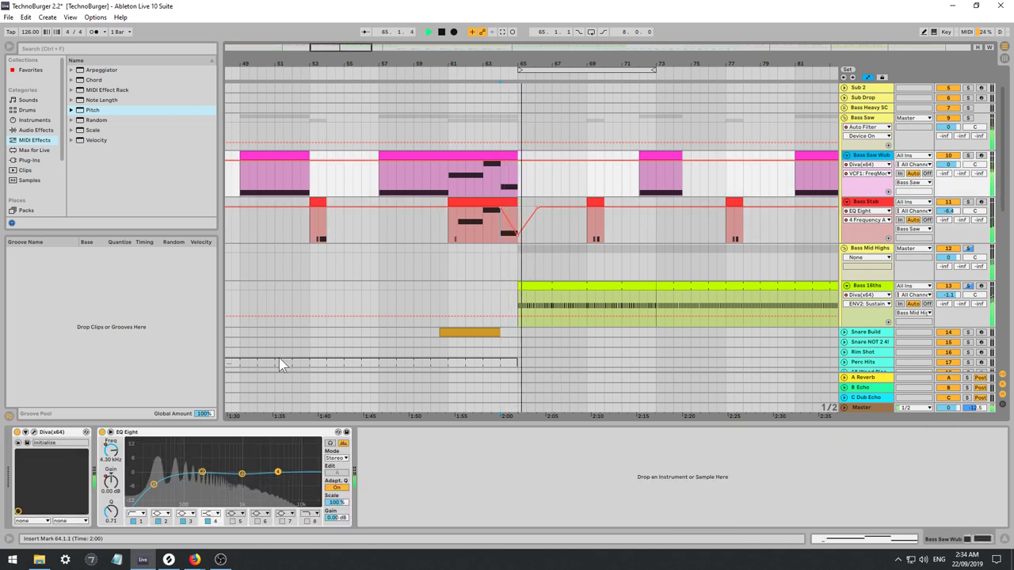
Show Bass Saw Wub's VCF1 Frequency automation and shift its envelope left half a bar.
{"action": "left_click", "coordinate": [25, 432]}
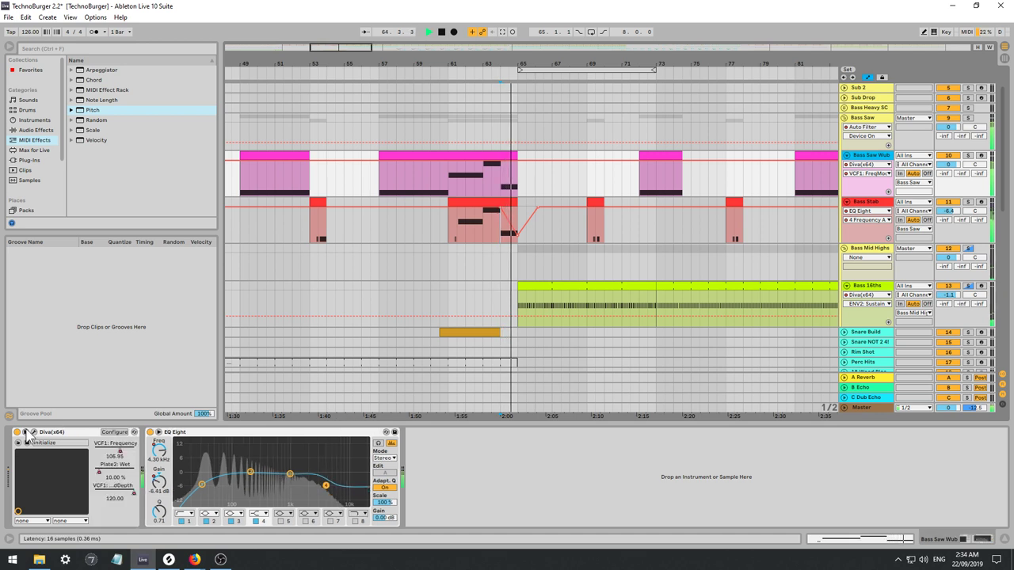
{"action": "left_click", "coordinate": [124, 454]}
{"action": "key", "text": "space"}
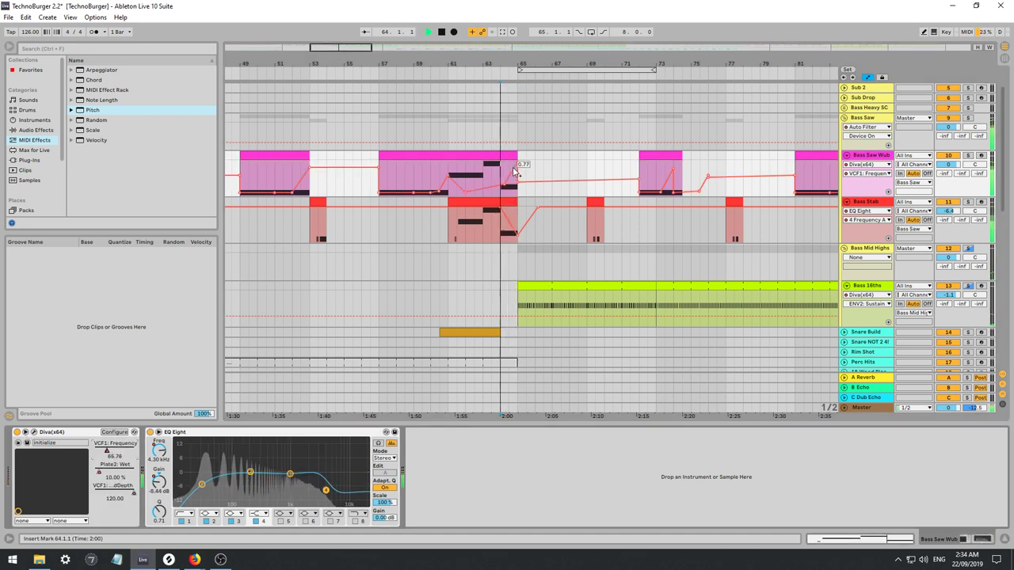
{"action": "left_click", "coordinate": [515, 171]}
{"action": "key", "text": "space"}
{"action": "key", "text": "space"}
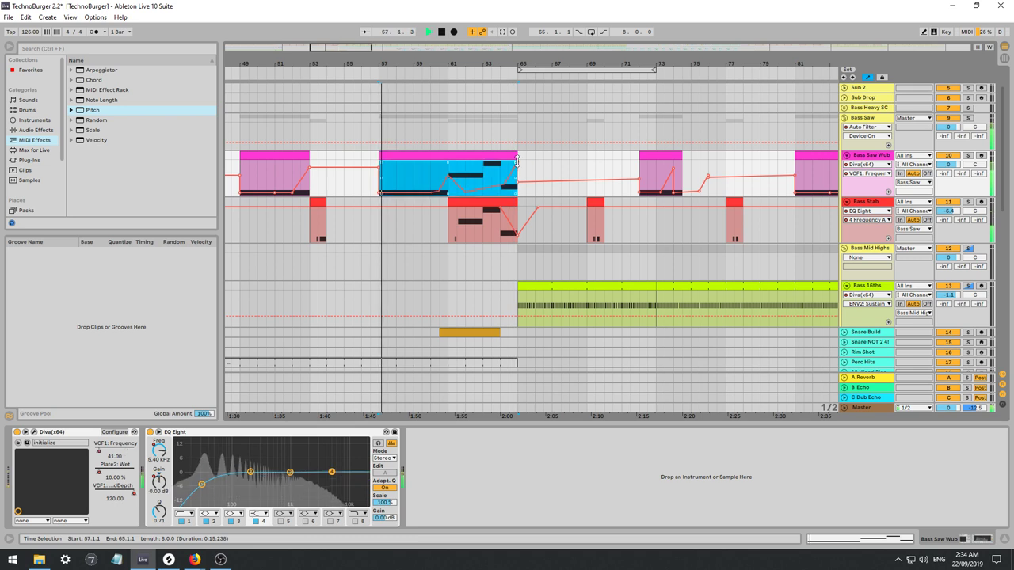
{"action": "left_click_drag", "start_coordinate": [518, 164], "coordinate": [509, 165]}
{"action": "key", "text": "space"}
{"action": "left_click", "coordinate": [522, 171]}
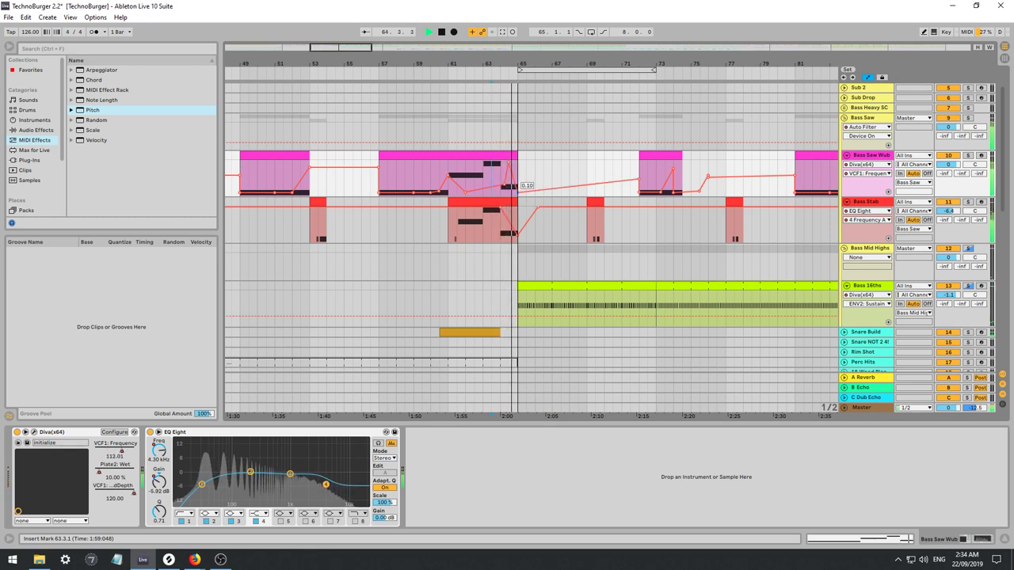
{"action": "key", "text": "space"}
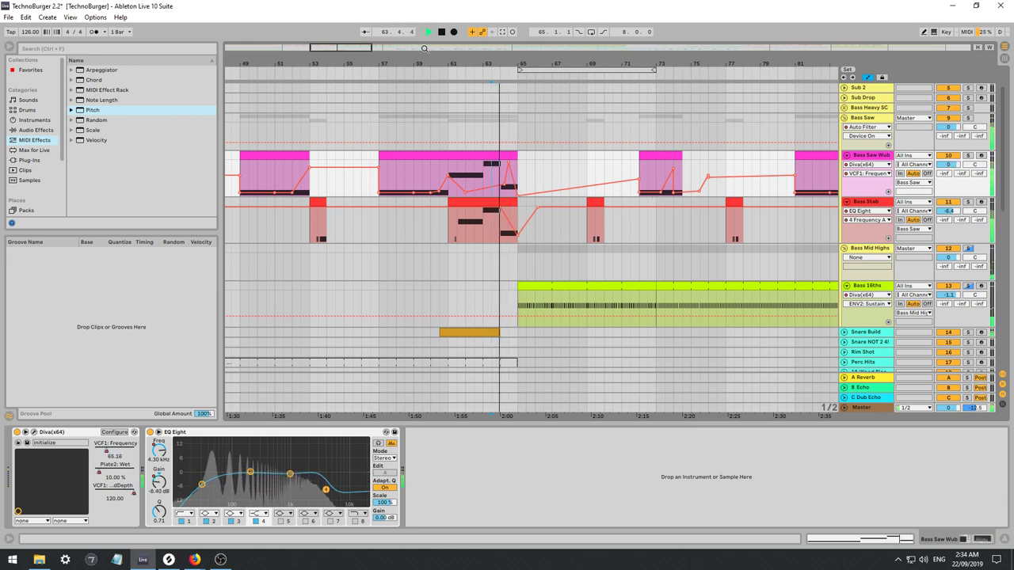
Zoom in on bars 59–70, audition the Bass Saw Wub clip, and open its notes.
{"action": "left_click_drag", "start_coordinate": [331, 49], "coordinate": [336, 92]}
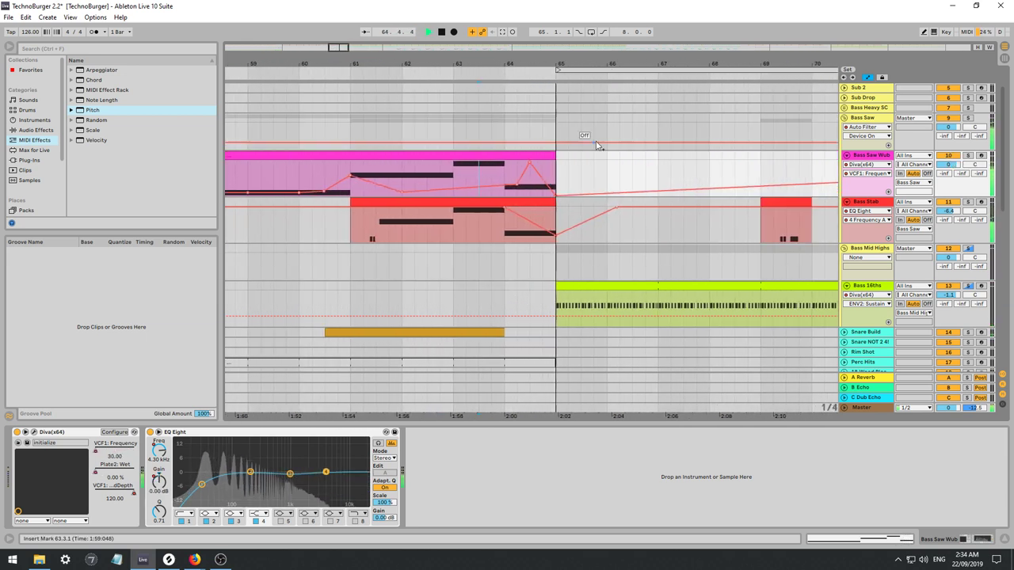
{"action": "key", "text": "space"}
{"action": "key", "text": "space"}
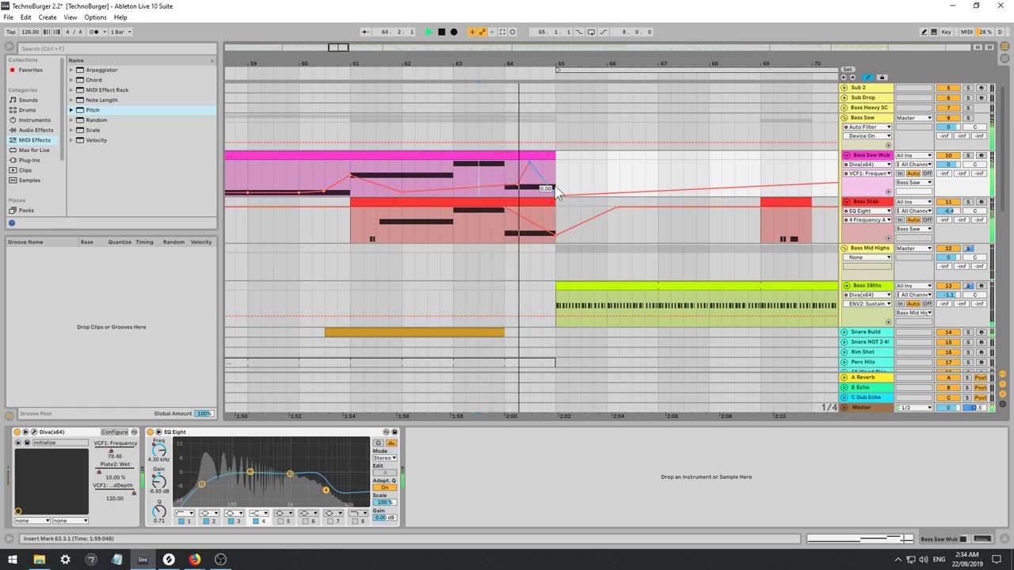
{"action": "left_click", "coordinate": [537, 157]}
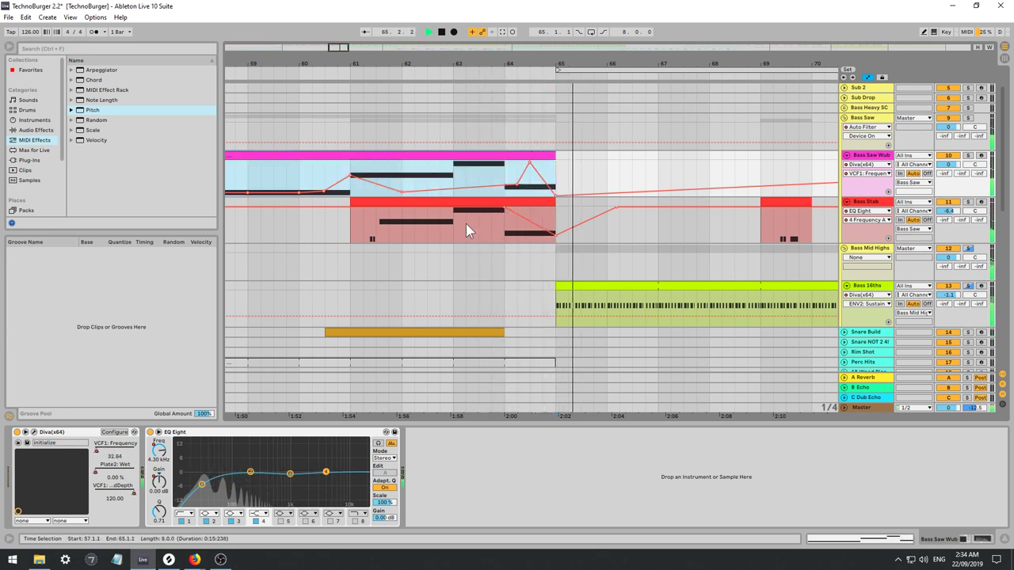
{"action": "key", "text": "space"}
{"action": "key", "text": "space"}
{"action": "left_click", "coordinate": [505, 153]}
{"action": "key", "text": "space"}
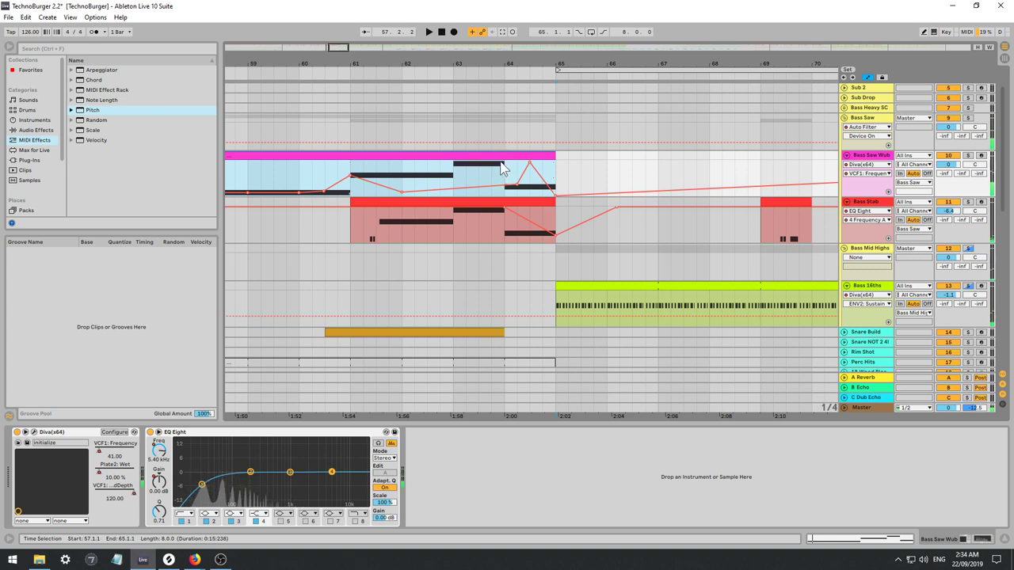
{"action": "double_click", "coordinate": [496, 155]}
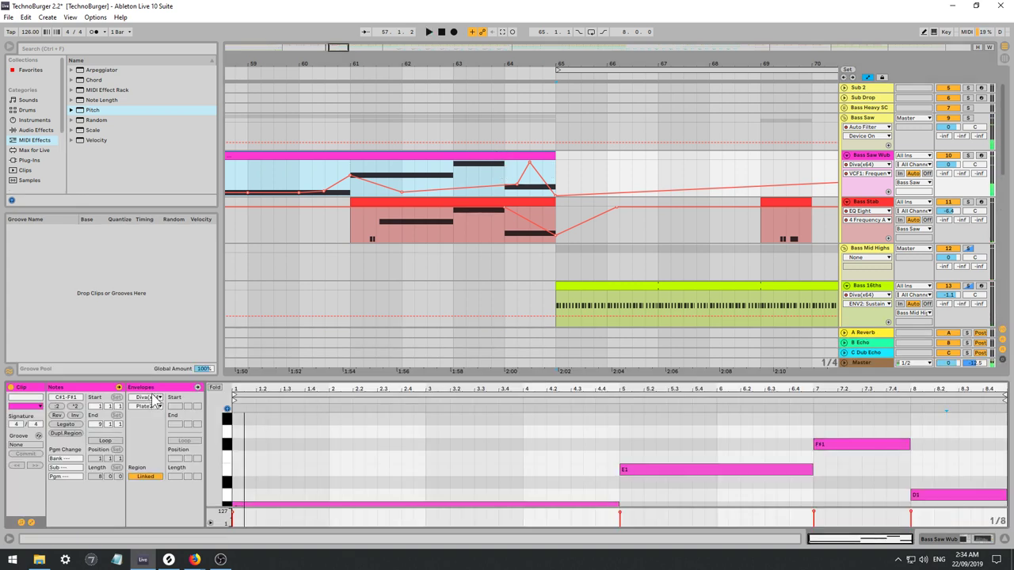
Show the clip's MIDI Ctrl Pitch Bend envelope and bend its end down to -2032.
{"action": "left_click", "coordinate": [147, 396]}
{"action": "left_click", "coordinate": [158, 405]}
{"action": "left_click", "coordinate": [158, 414]}
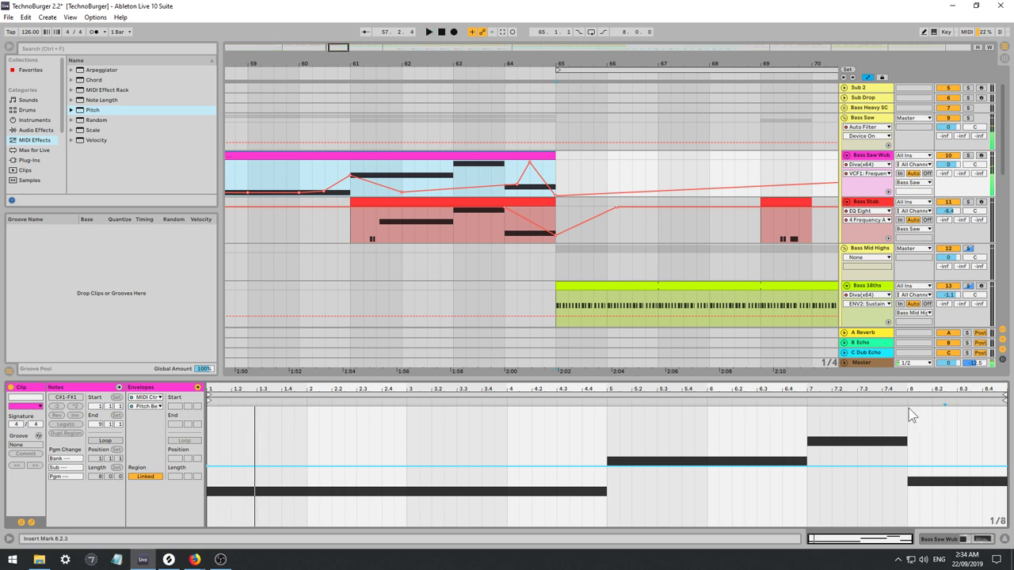
{"action": "key", "text": "ctrl+a"}
{"action": "key", "text": "space"}
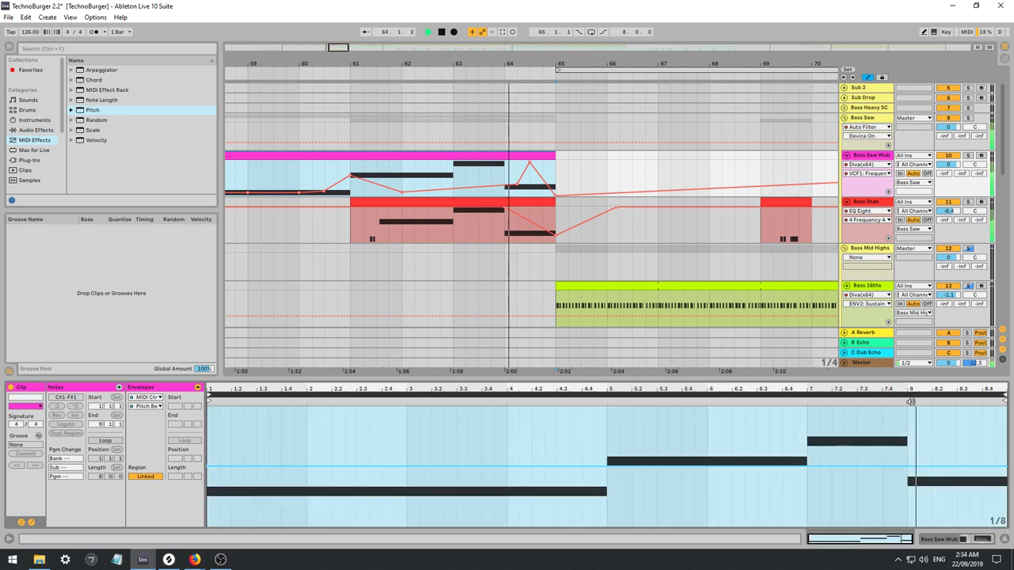
{"action": "left_click", "coordinate": [909, 469]}
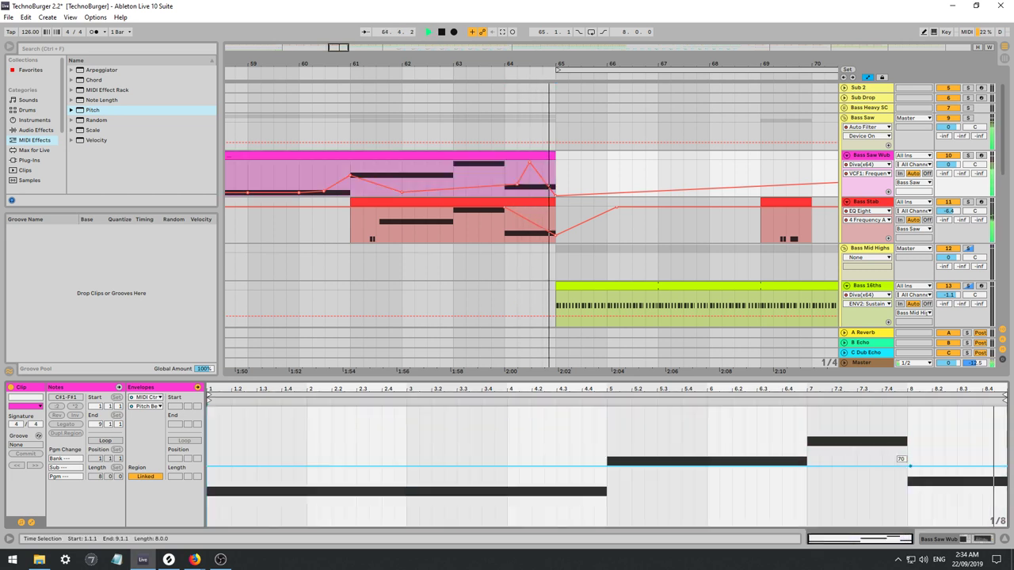
{"action": "left_click", "coordinate": [957, 466]}
{"action": "key", "text": "space"}
{"action": "key", "text": "space"}
{"action": "left_click_drag", "start_coordinate": [1006, 466], "coordinate": [1006, 481]}
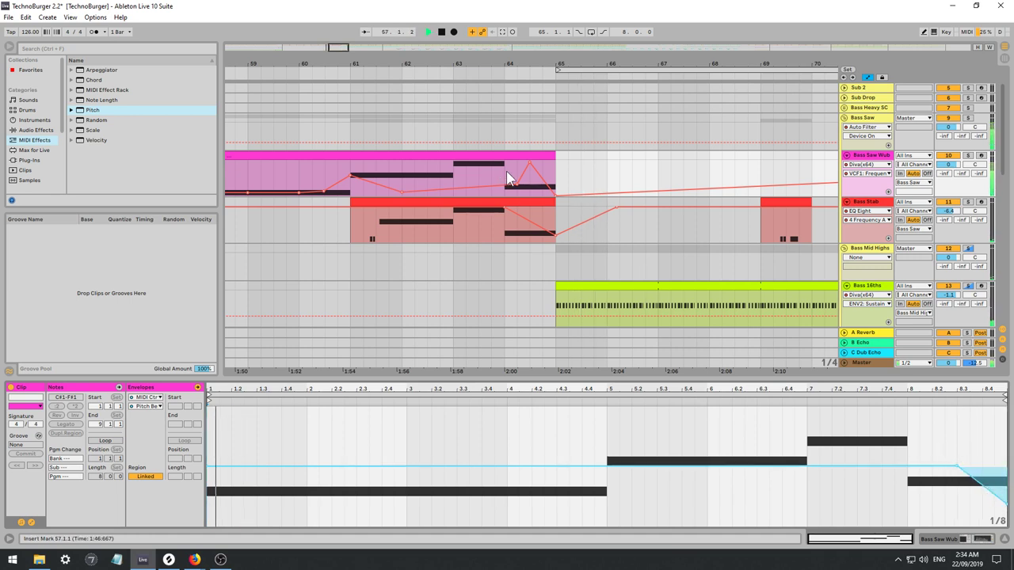
{"action": "left_click", "coordinate": [507, 176]}
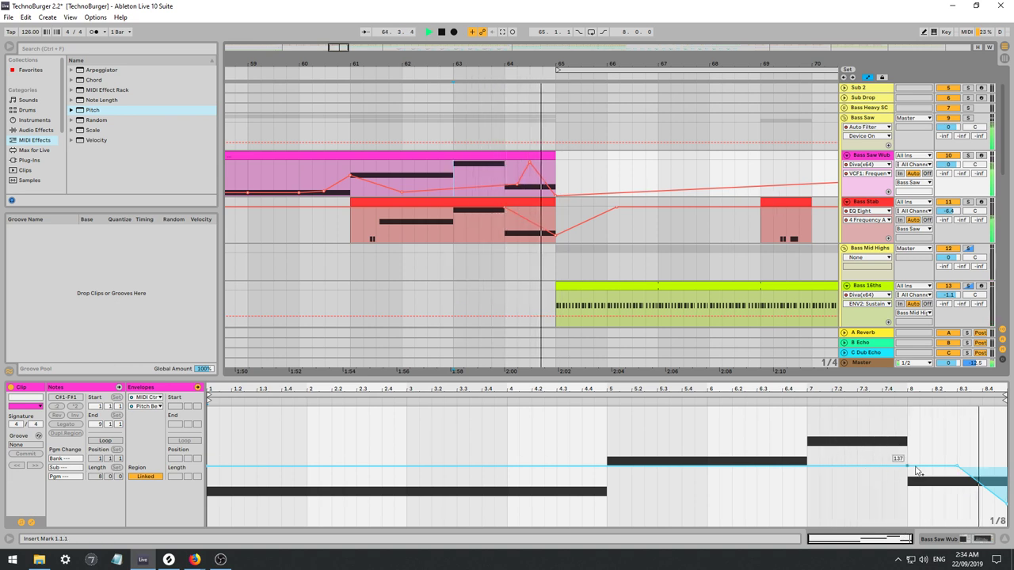
Give the Bass Stab clip a pitch-bend dive from about 4.3 to its end, then show Bass Saw Wub's devices.
{"action": "left_click", "coordinate": [521, 203]}
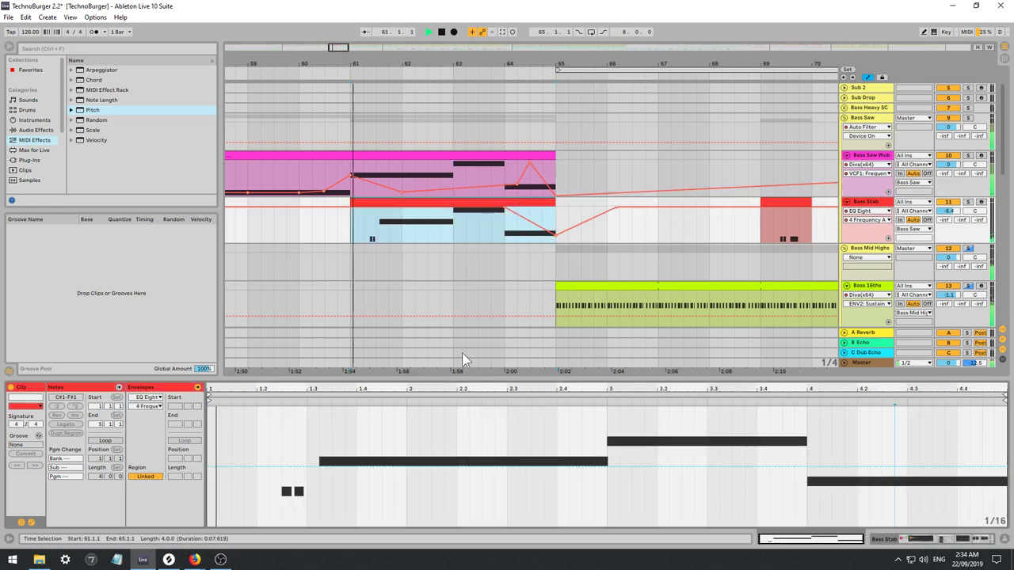
{"action": "left_click", "coordinate": [147, 396]}
{"action": "left_click", "coordinate": [148, 405]}
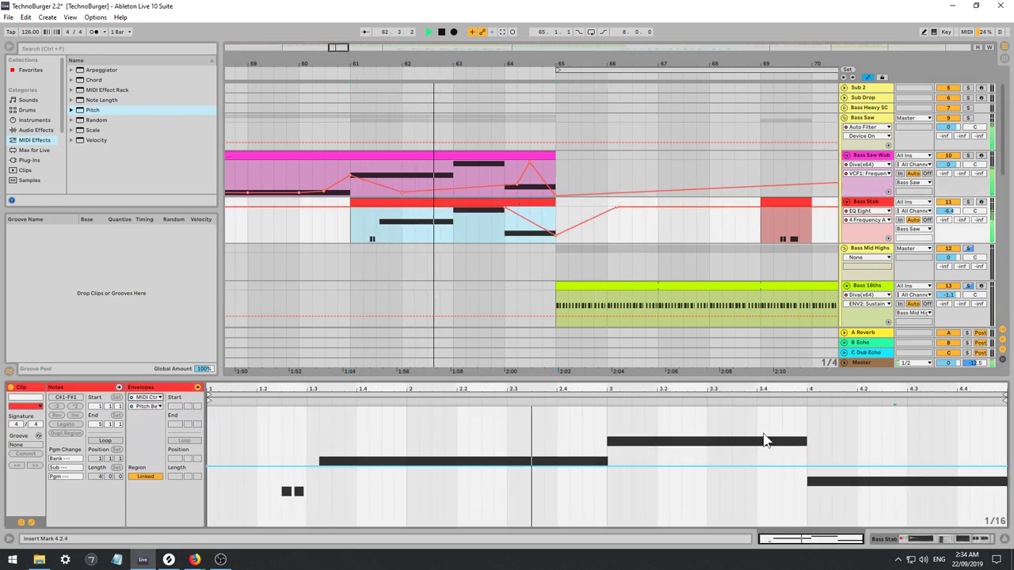
{"action": "left_click", "coordinate": [958, 467]}
{"action": "left_click_drag", "start_coordinate": [1006, 468], "coordinate": [1006, 495]}
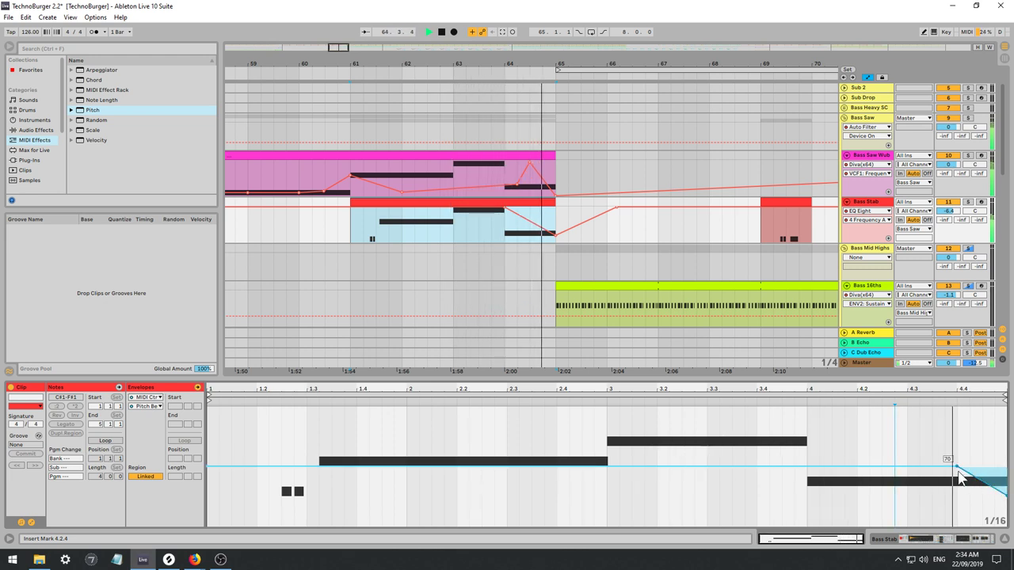
{"action": "left_click_drag", "start_coordinate": [958, 470], "coordinate": [907, 468]}
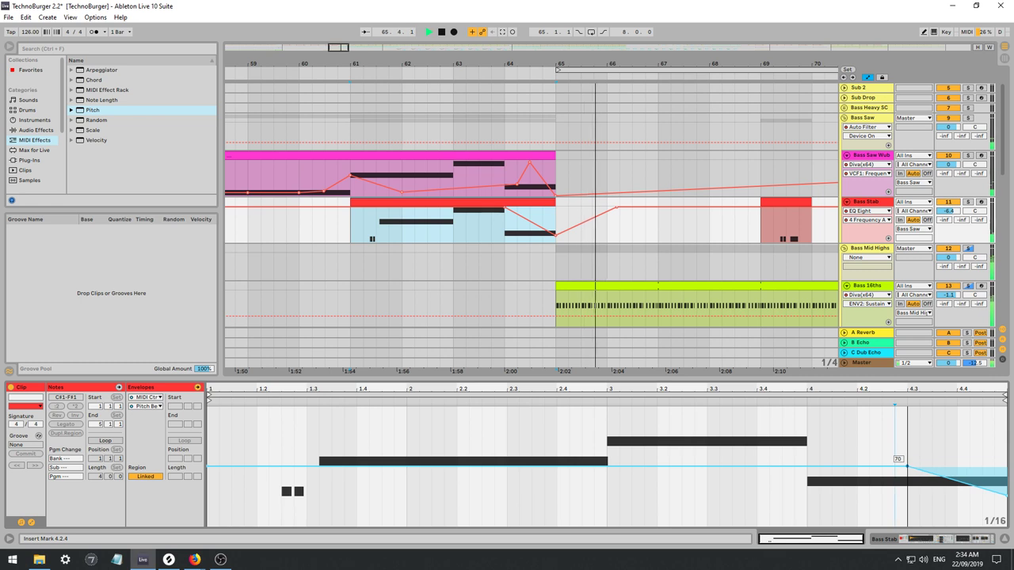
{"action": "left_click", "coordinate": [507, 229]}
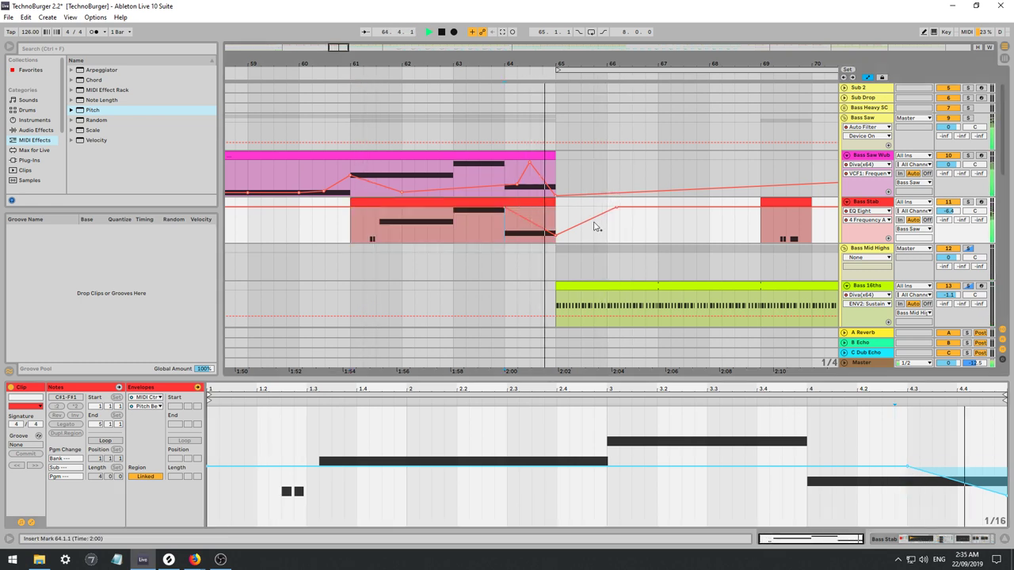
{"action": "key", "text": "space"}
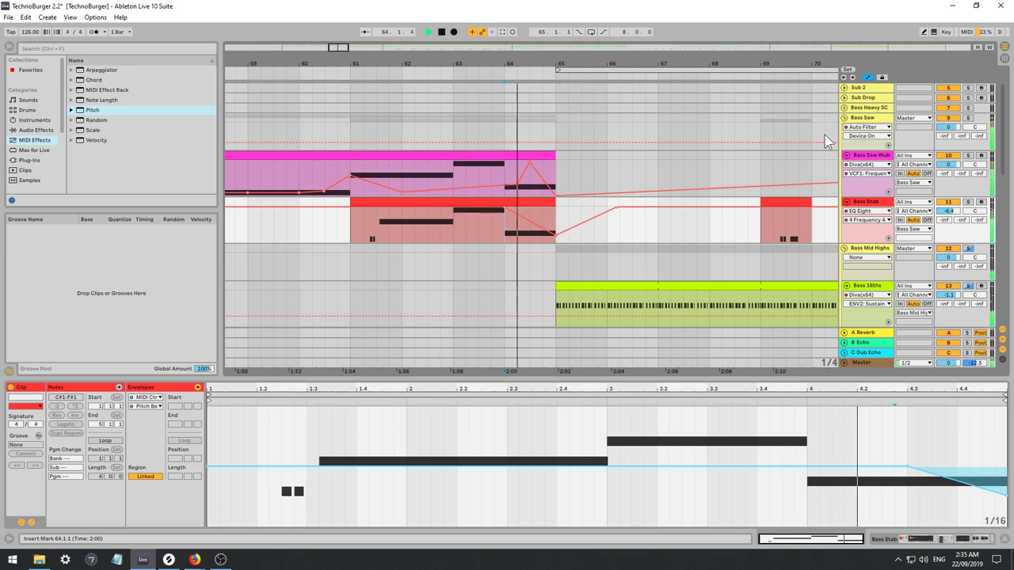
{"action": "double_click", "coordinate": [865, 156]}
{"action": "key", "text": "space"}
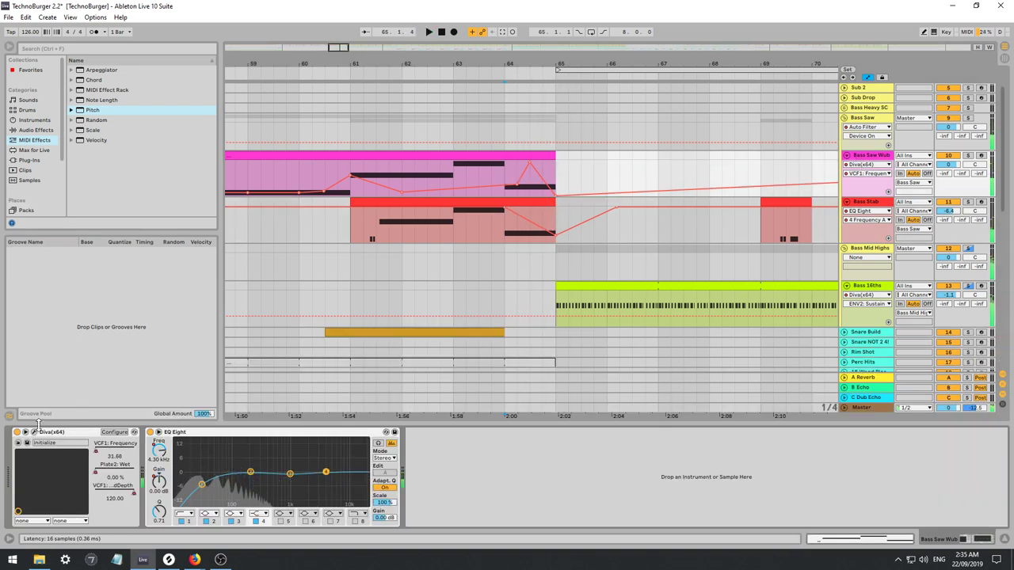
{"action": "key", "text": "space"}
Set the Bass Saw Wub Diva's Transpose to -2, audition it, and close the editor.
{"action": "left_click", "coordinate": [34, 433]}
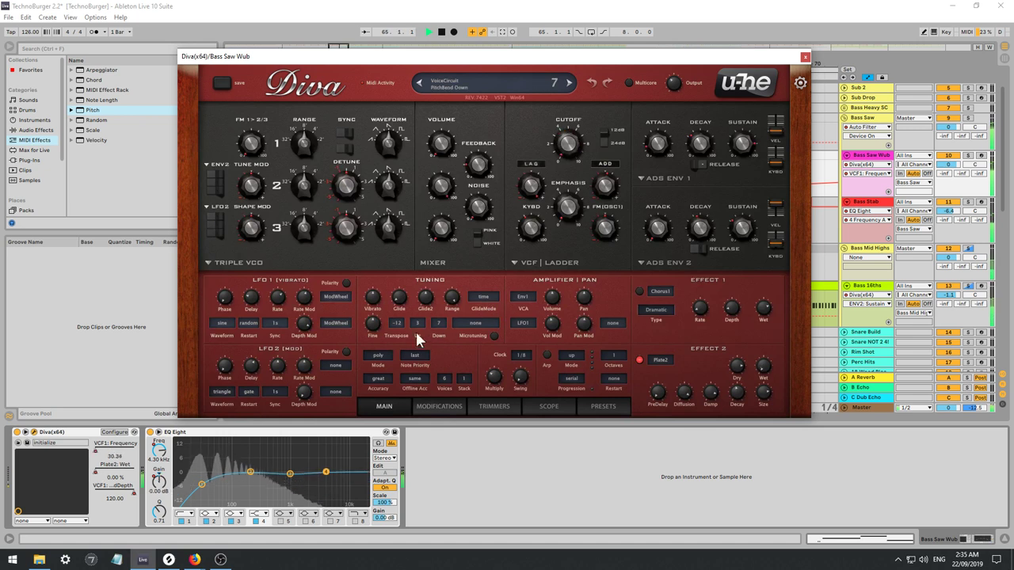
{"action": "left_click", "coordinate": [400, 324]}
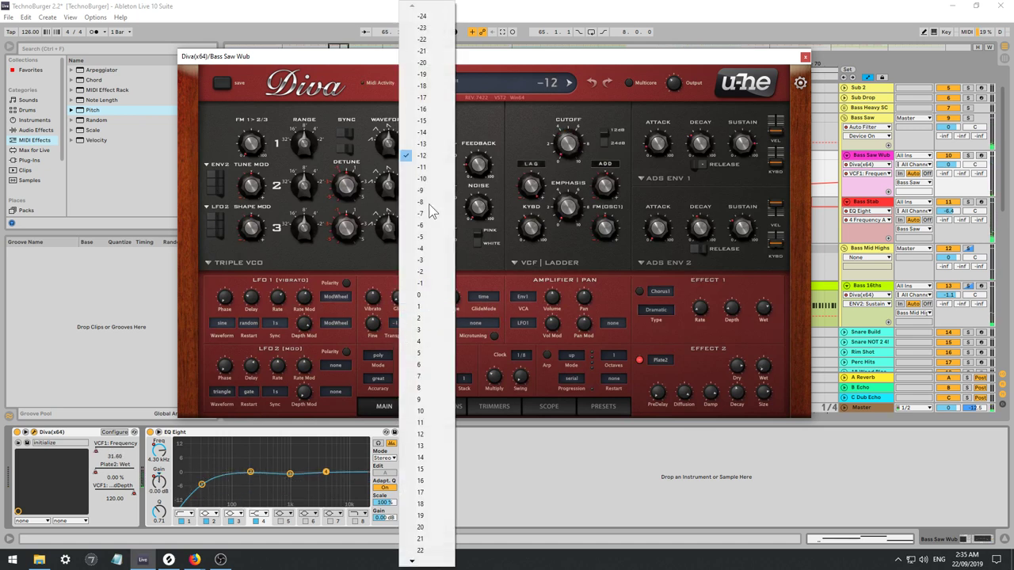
{"action": "left_click", "coordinate": [427, 273]}
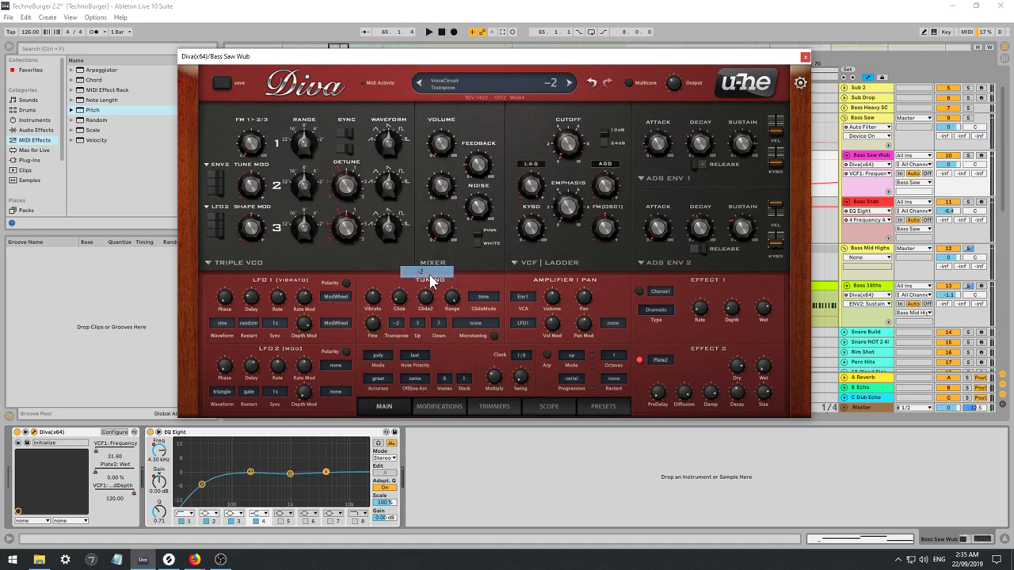
{"action": "key", "text": "space"}
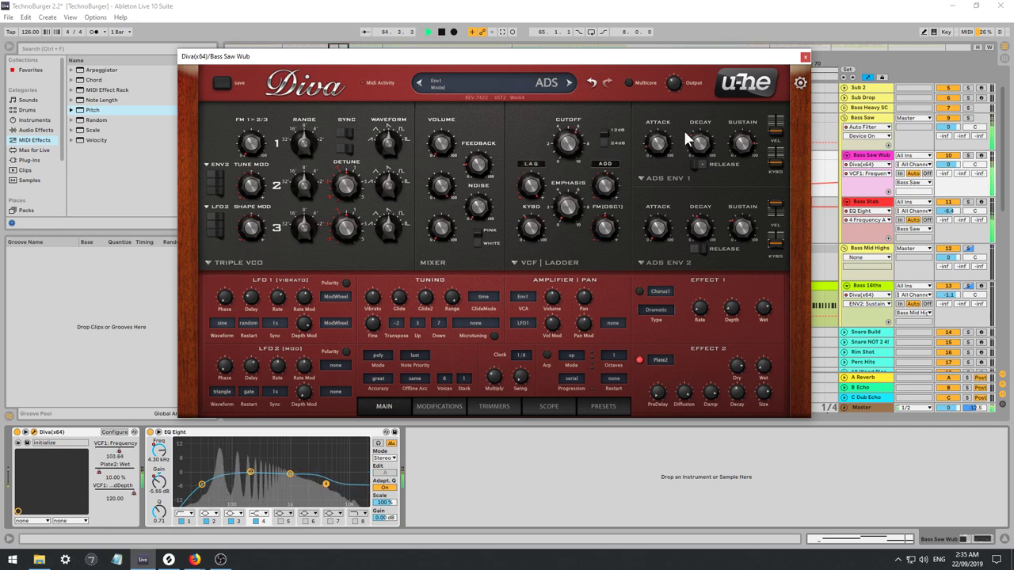
{"action": "left_click", "coordinate": [805, 60]}
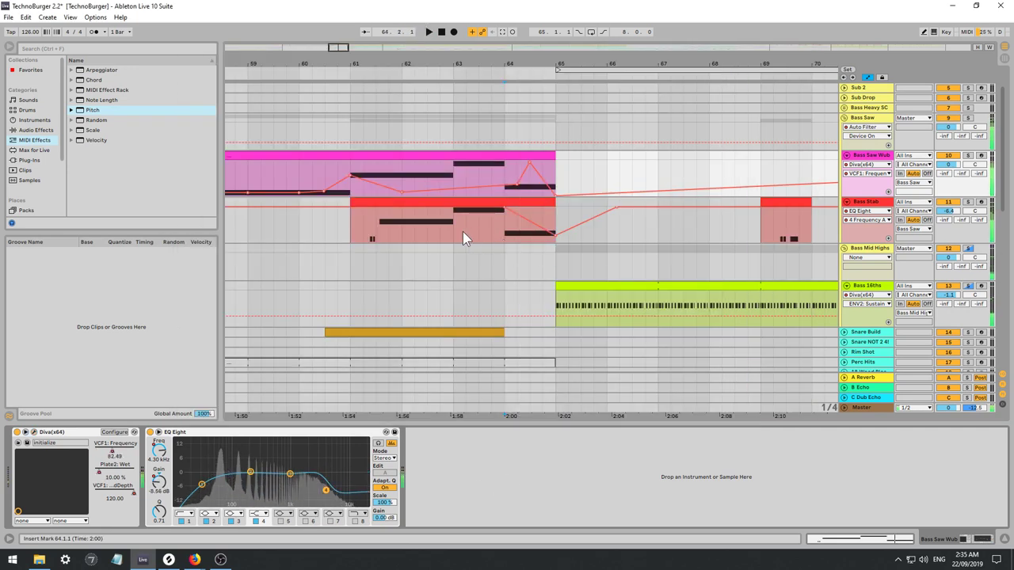
Audition the Bass Stab part from bar 63, then move the playback start to bar 61.
{"action": "key", "text": "space"}
{"action": "left_click", "coordinate": [463, 232]}
{"action": "key", "text": "space"}
{"action": "key", "text": "space"}
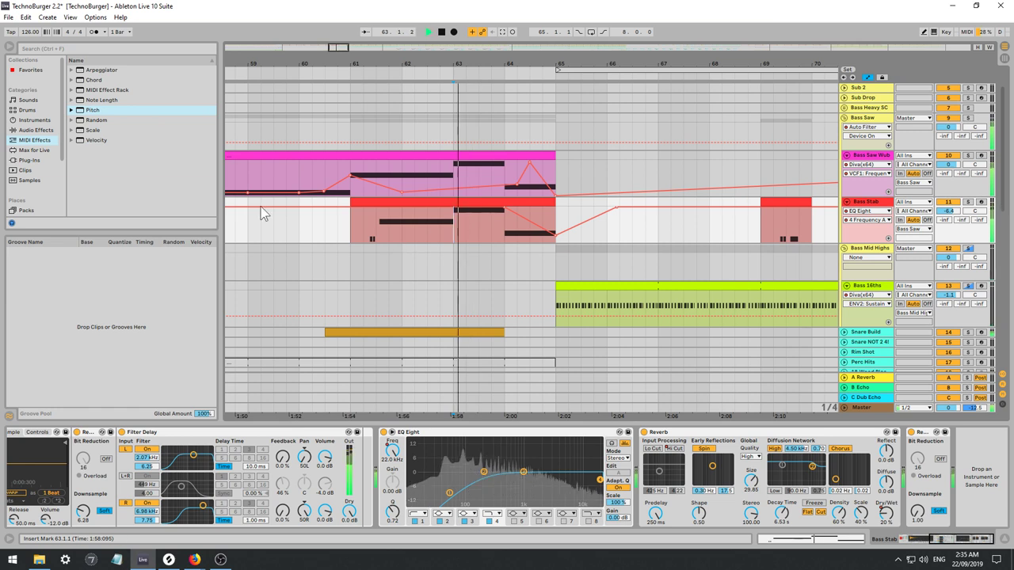
{"action": "left_click", "coordinate": [351, 232]}
{"action": "key", "text": "space"}
Show the Bass Saw Wub clip's notes and pitch-bend envelope, and play the clip from its start.
{"action": "left_click", "coordinate": [355, 155]}
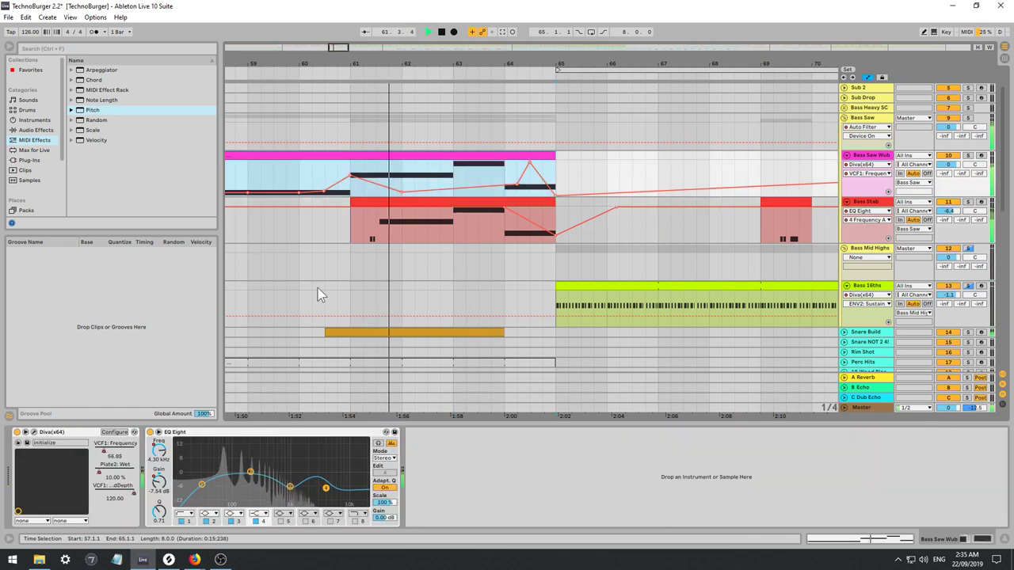
{"action": "key", "text": "shift+Tab"}
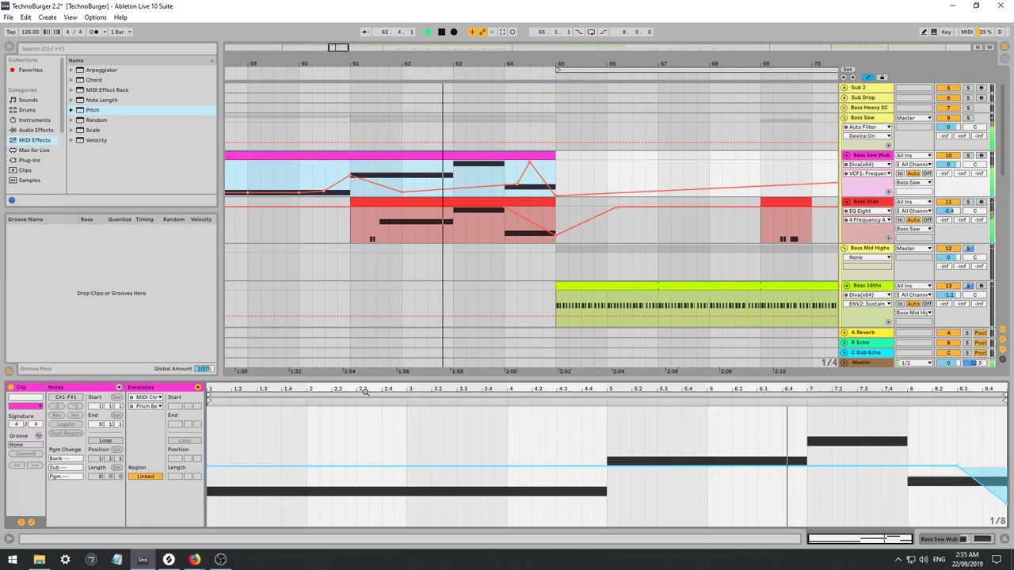
{"action": "key", "text": "space"}
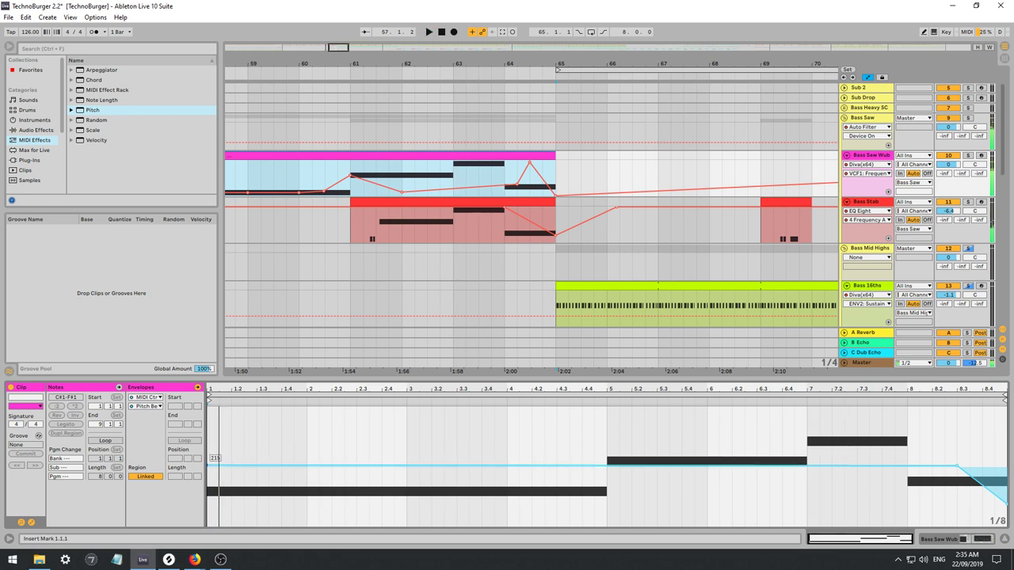
{"action": "key", "text": "space"}
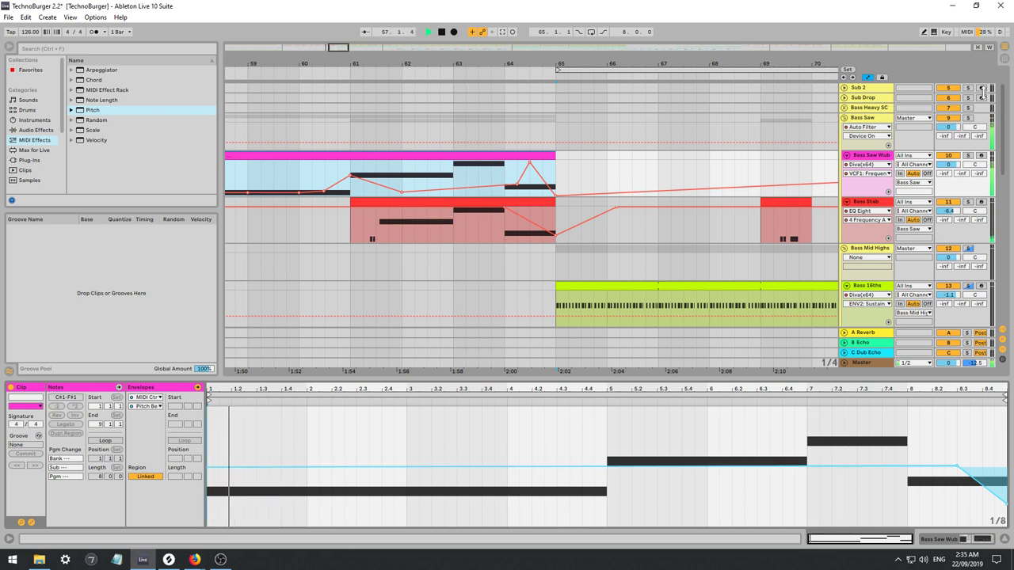
Solo the Bass Saw Wub track and play it back from bar 61.
{"action": "left_click", "coordinate": [967, 155]}
{"action": "key", "text": "space"}
{"action": "key", "text": "space"}
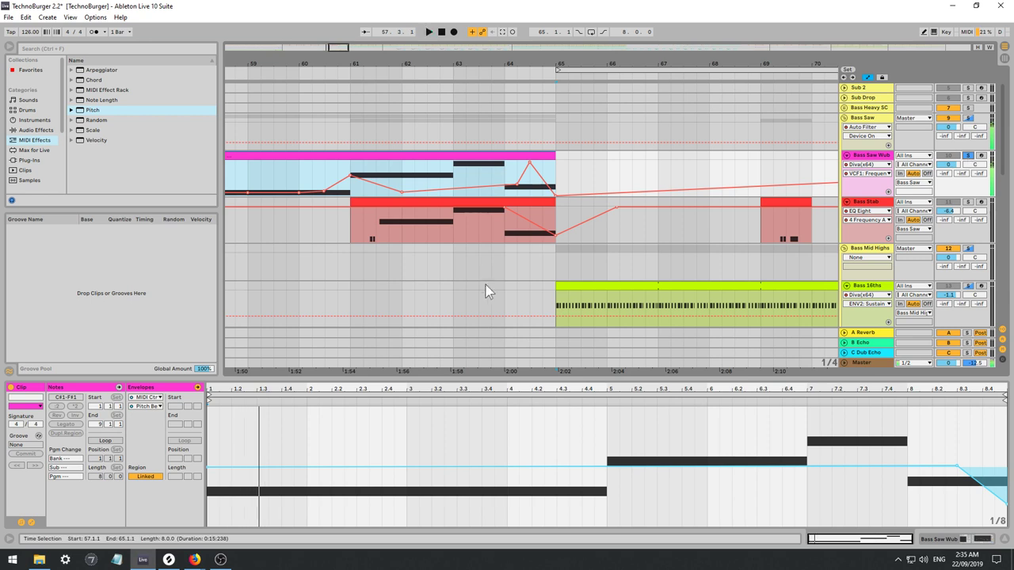
{"action": "key", "text": "space"}
{"action": "key", "text": "space"}
{"action": "key", "text": "space"}
{"action": "key", "text": "space"}
{"action": "key", "text": "space"}
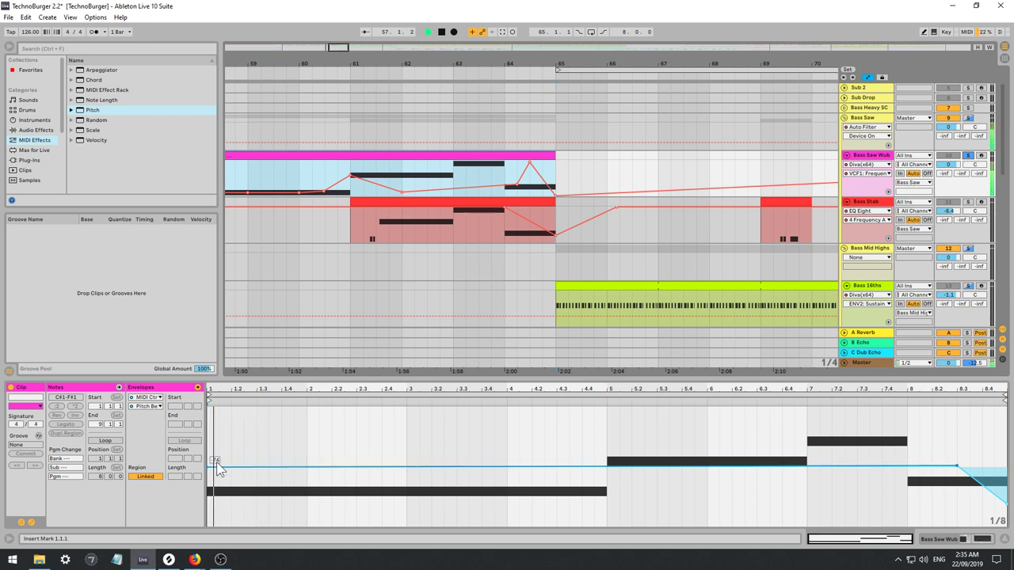
{"action": "left_click", "coordinate": [353, 195]}
{"action": "key", "text": "space"}
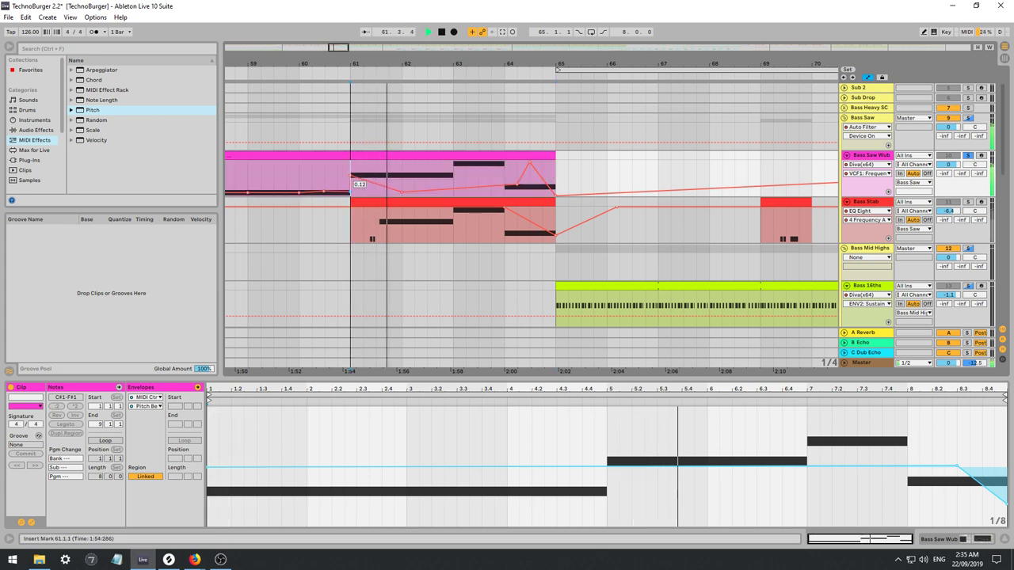
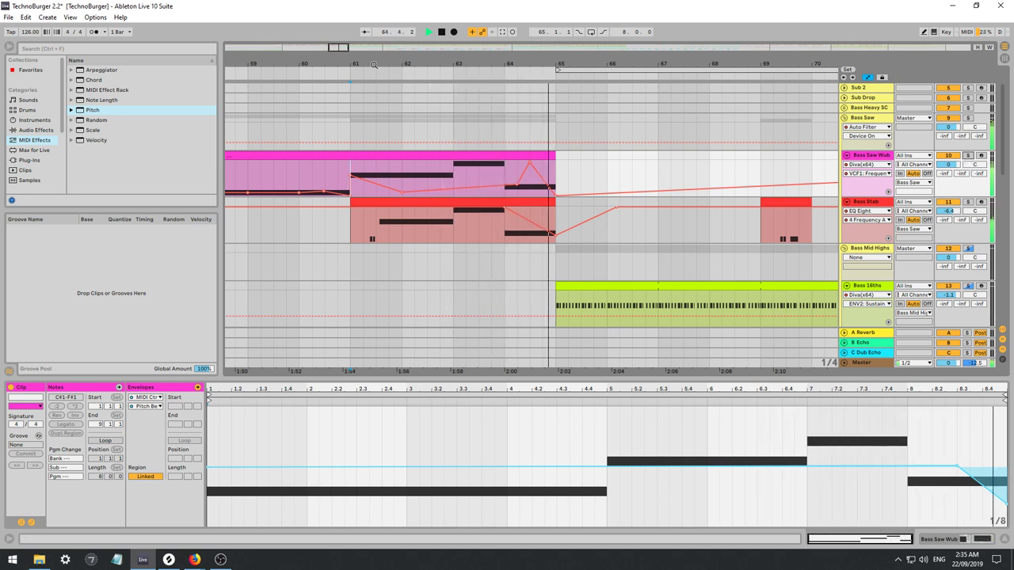
Zoom in to bars 53–79 and deactivate the Bass Stab clip at bars 61–65.
{"action": "left_click_drag", "start_coordinate": [335, 48], "coordinate": [336, 22]}
{"action": "key", "text": "plus"}
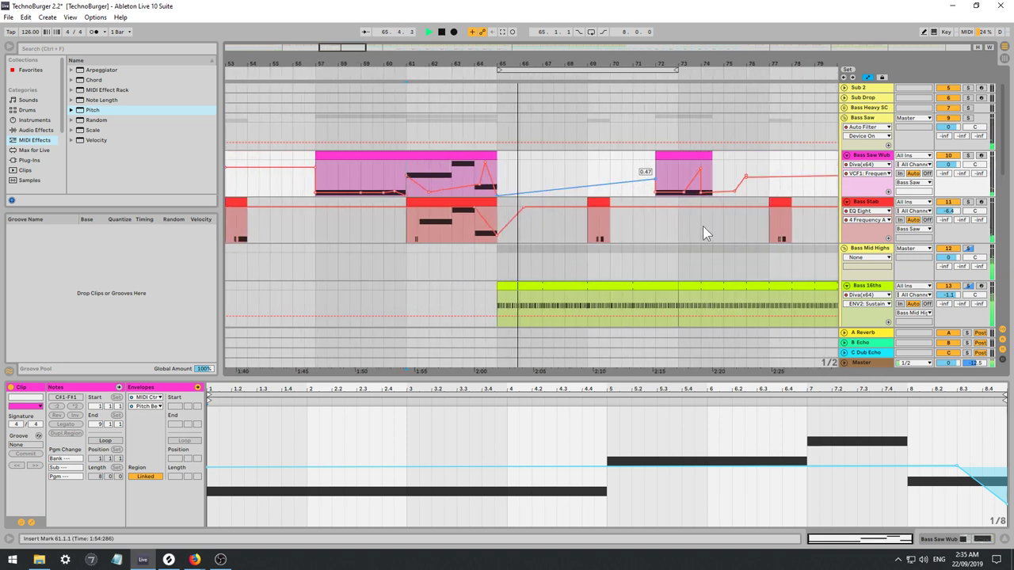
{"action": "left_click", "coordinate": [474, 204]}
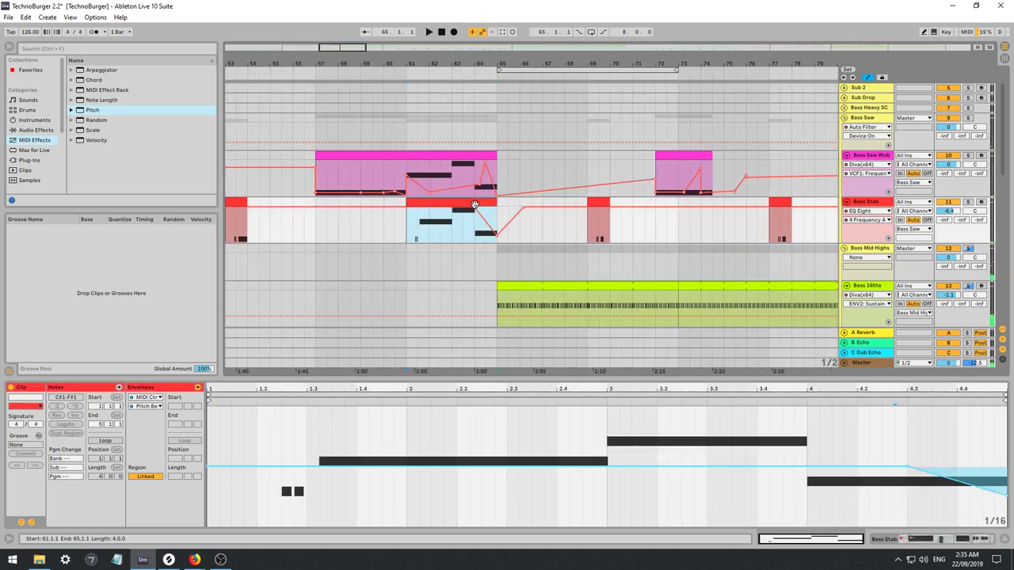
{"action": "key", "text": "0"}
Flatten the Bass Saw Wub clip's pitch-bend envelope and show the track's devices.
{"action": "left_click", "coordinate": [316, 167]}
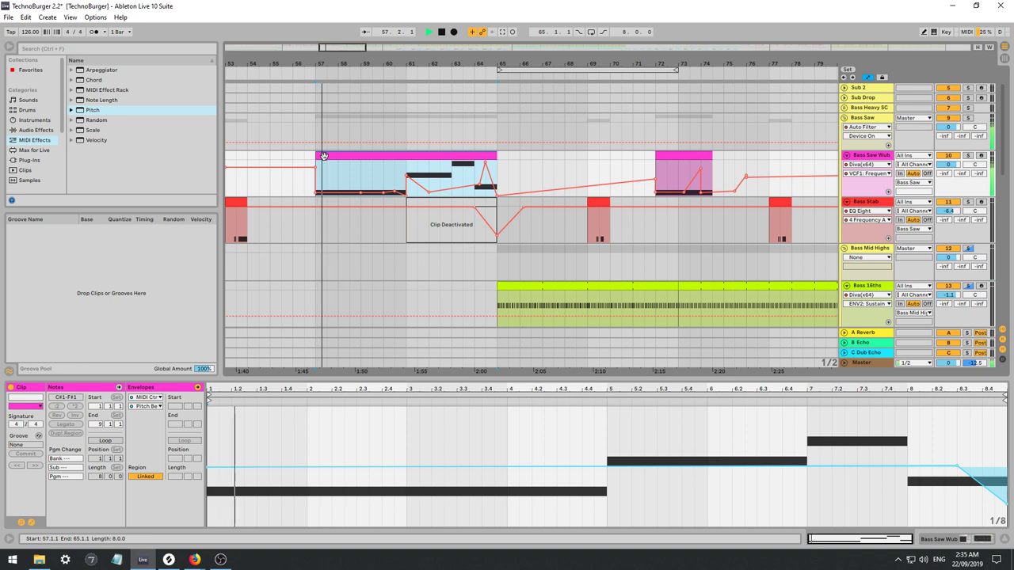
{"action": "left_click", "coordinate": [310, 430]}
{"action": "key", "text": "ctrl+a"}
{"action": "key", "text": "space"}
{"action": "key", "text": "space"}
{"action": "left_click", "coordinate": [221, 511]}
{"action": "key", "text": "space"}
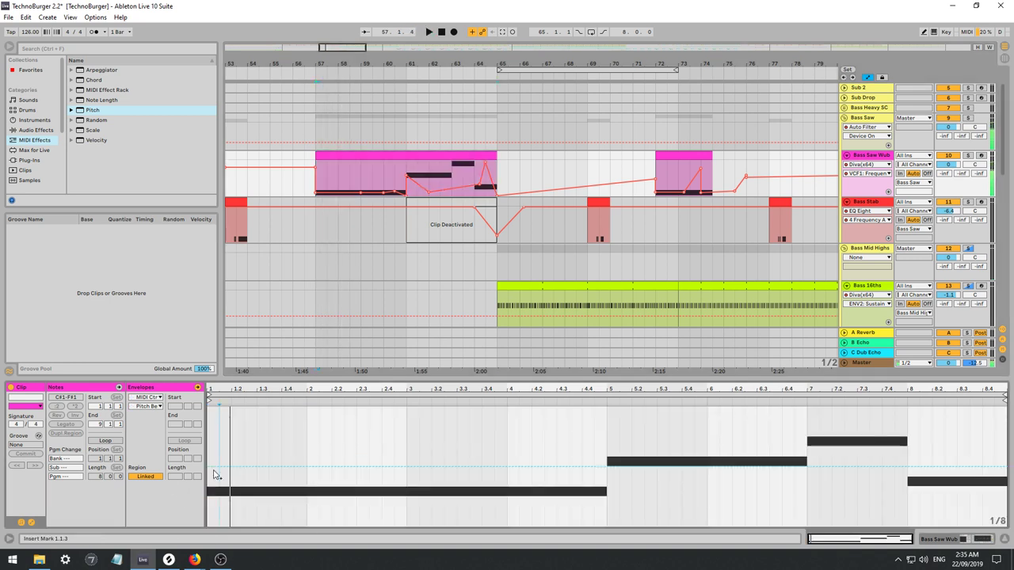
{"action": "key", "text": "space"}
{"action": "mouse_move", "coordinate": [214, 468]}
{"action": "left_mouse_down"}
{"action": "mouse_move", "coordinate": [213, 522]}
{"action": "mouse_move", "coordinate": [213, 466]}
{"action": "left_mouse_up"}
{"action": "key", "text": "space"}
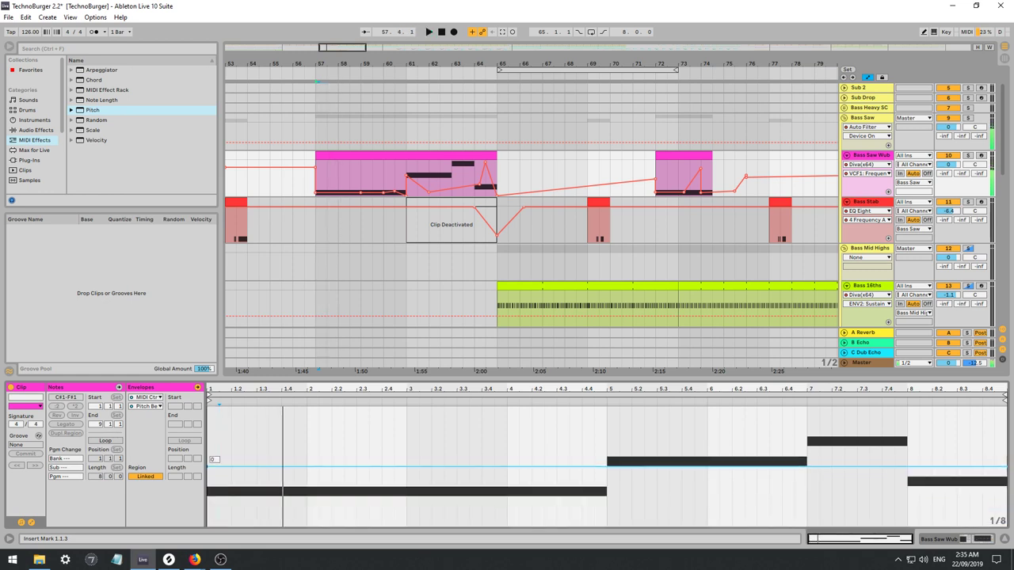
{"action": "key", "text": "space"}
{"action": "key", "text": "space"}
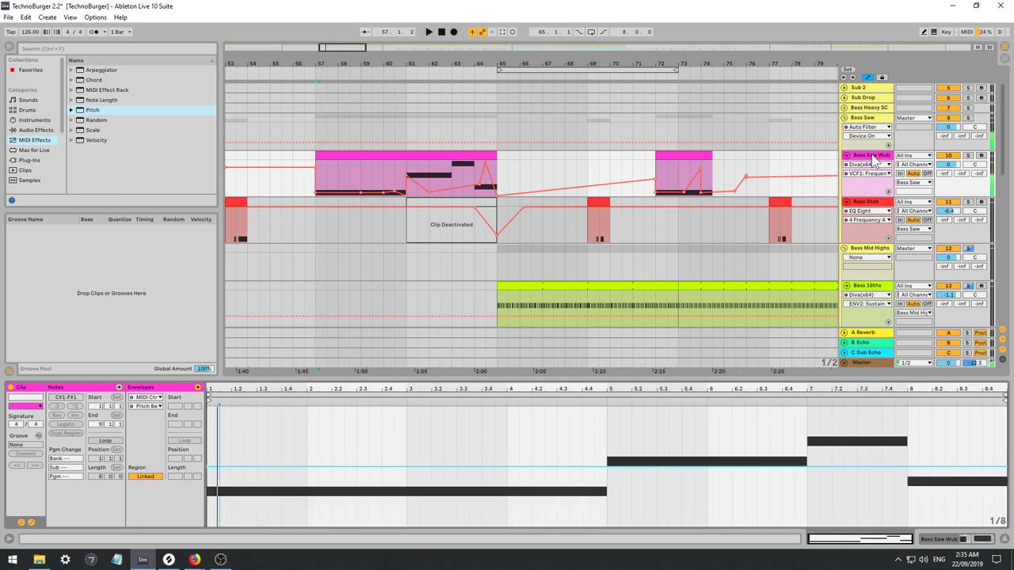
{"action": "left_click", "coordinate": [871, 156]}
{"action": "left_click", "coordinate": [33, 432]}
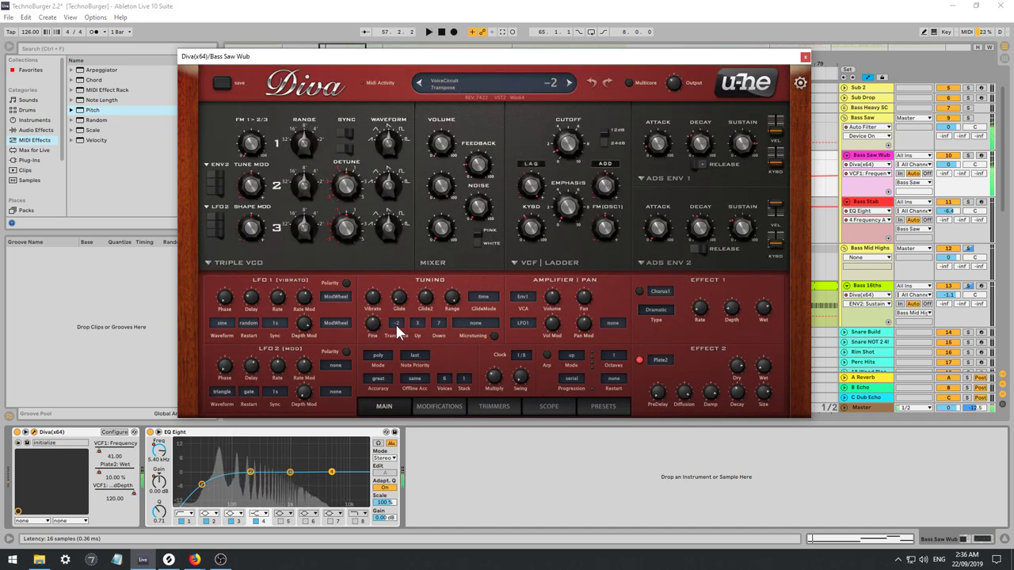
{"action": "left_click", "coordinate": [396, 324]}
{"action": "left_click", "coordinate": [418, 335]}
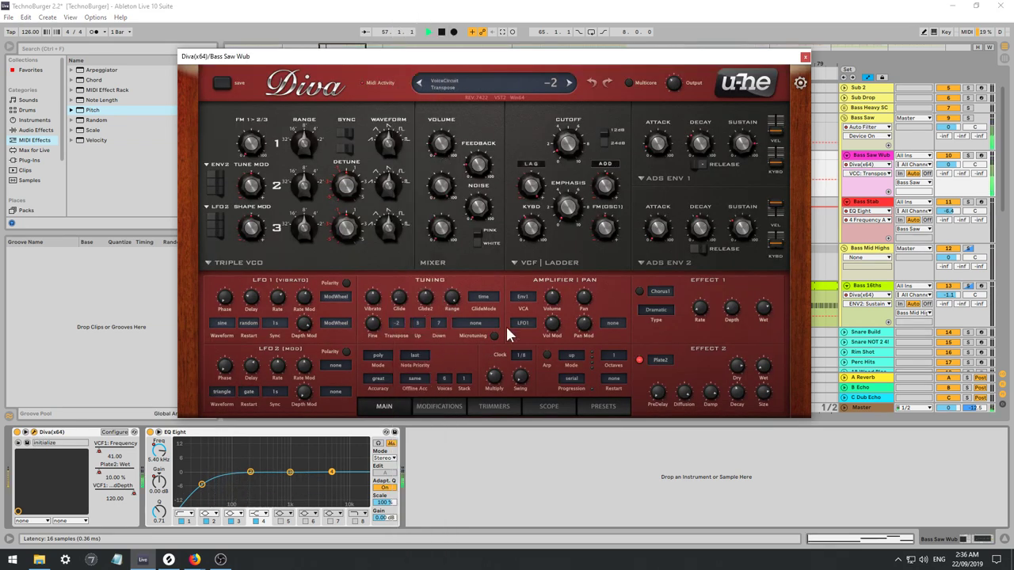
{"action": "left_click", "coordinate": [805, 57]}
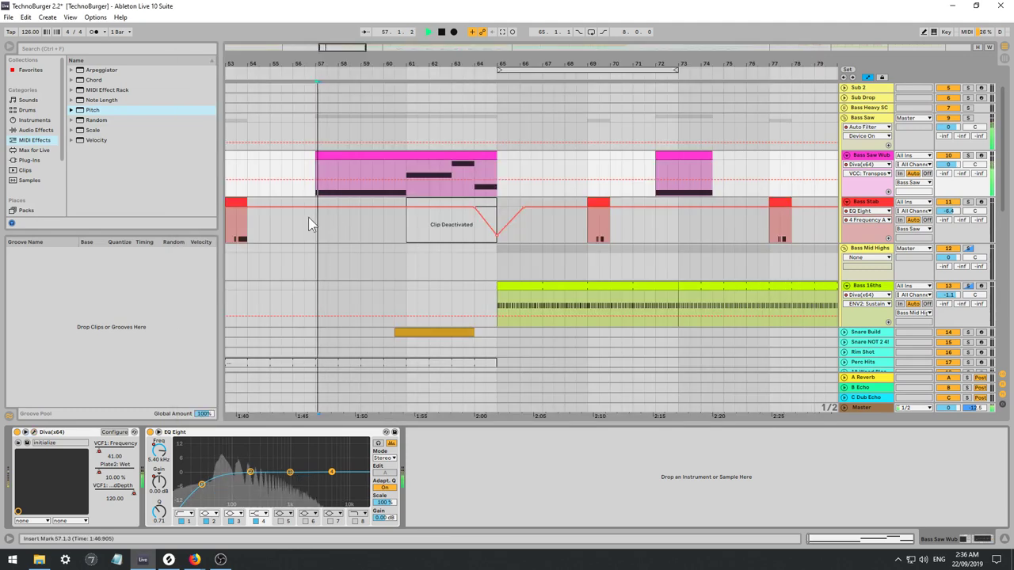
{"action": "left_click", "coordinate": [298, 231]}
{"action": "key", "text": "space"}
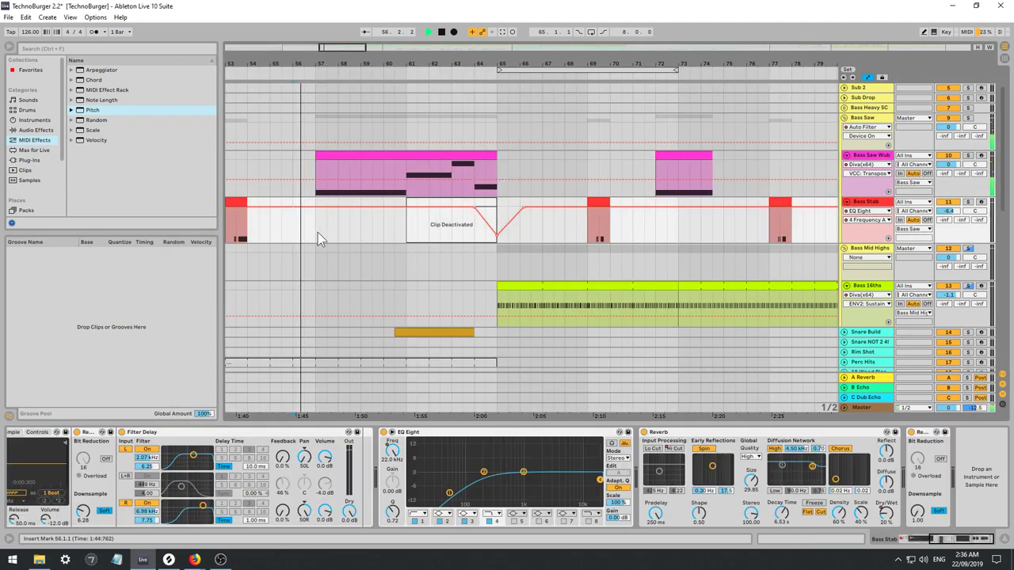
{"action": "double_click", "coordinate": [359, 157]}
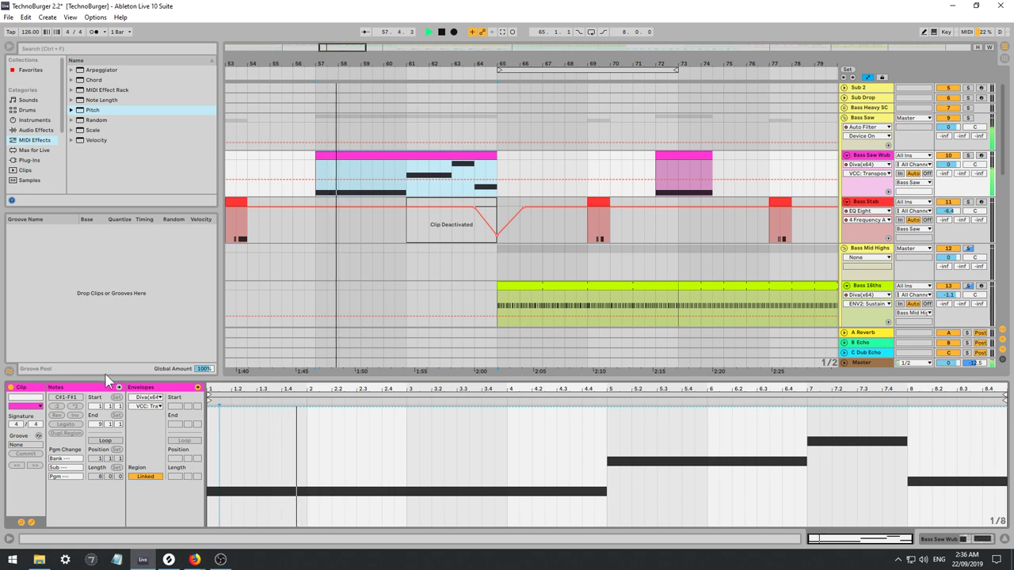
{"action": "left_click", "coordinate": [89, 387]}
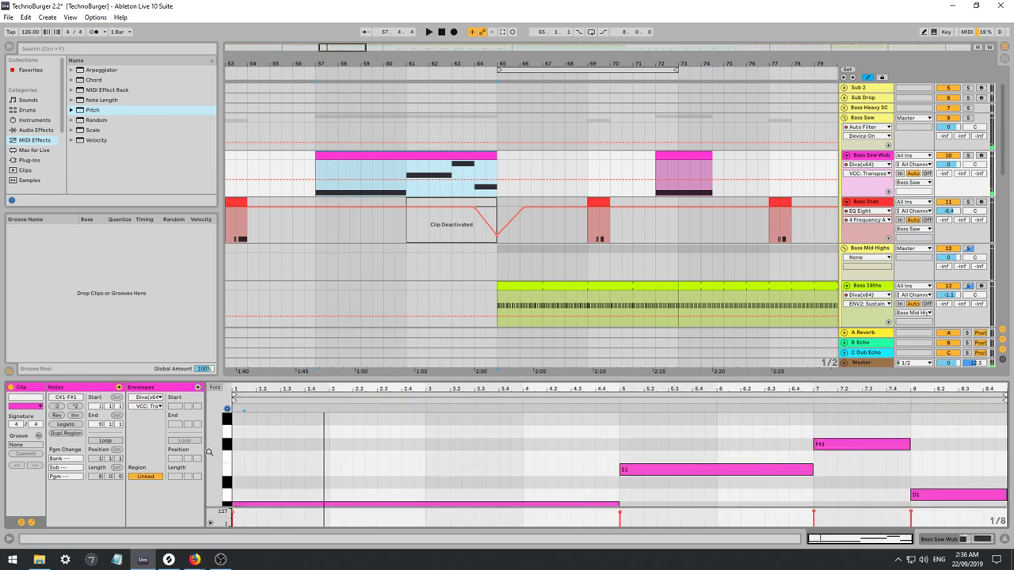
{"action": "key", "text": "space"}
{"action": "key", "text": "space"}
{"action": "scroll", "coordinate": [359, 478], "scroll_direction": "down", "scroll_amount": 2}
{"action": "left_click_drag", "start_coordinate": [409, 423], "coordinate": [412, 495]}
{"action": "left_click_drag", "start_coordinate": [778, 460], "coordinate": [780, 417]}
{"action": "scroll", "coordinate": [863, 459], "scroll_direction": "up", "scroll_amount": 2}
{"action": "left_click_drag", "start_coordinate": [874, 472], "coordinate": [874, 457]}
{"action": "key", "text": "alt+Right"}
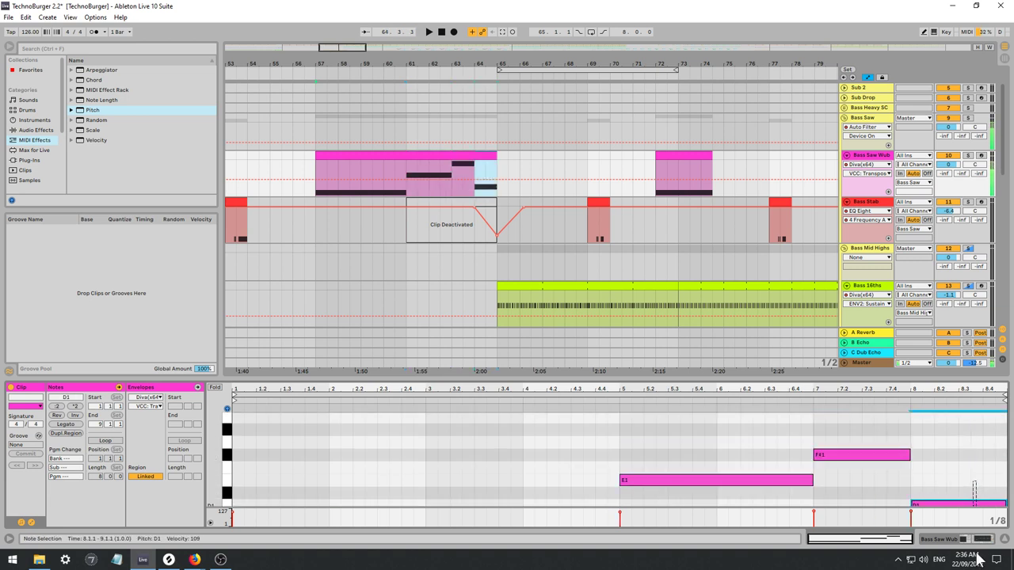
{"action": "key", "text": "space"}
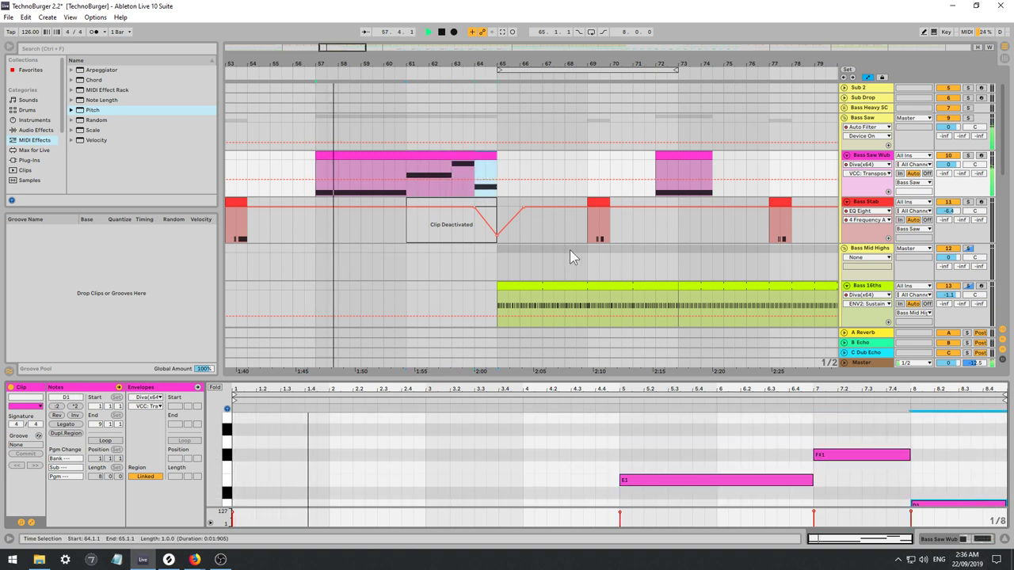
{"action": "key", "text": "space"}
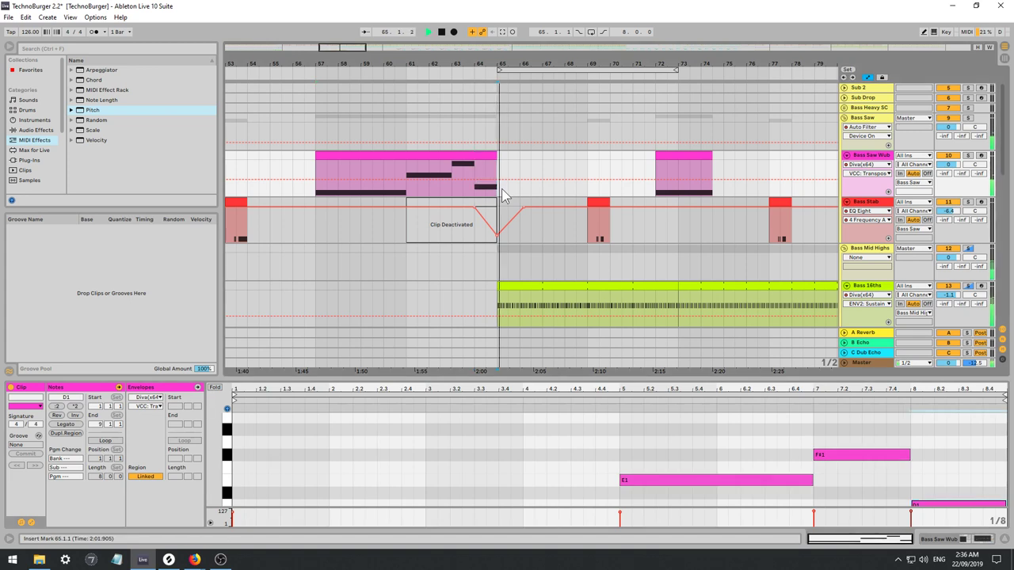
{"action": "left_click", "coordinate": [351, 157]}
{"action": "key", "text": "space"}
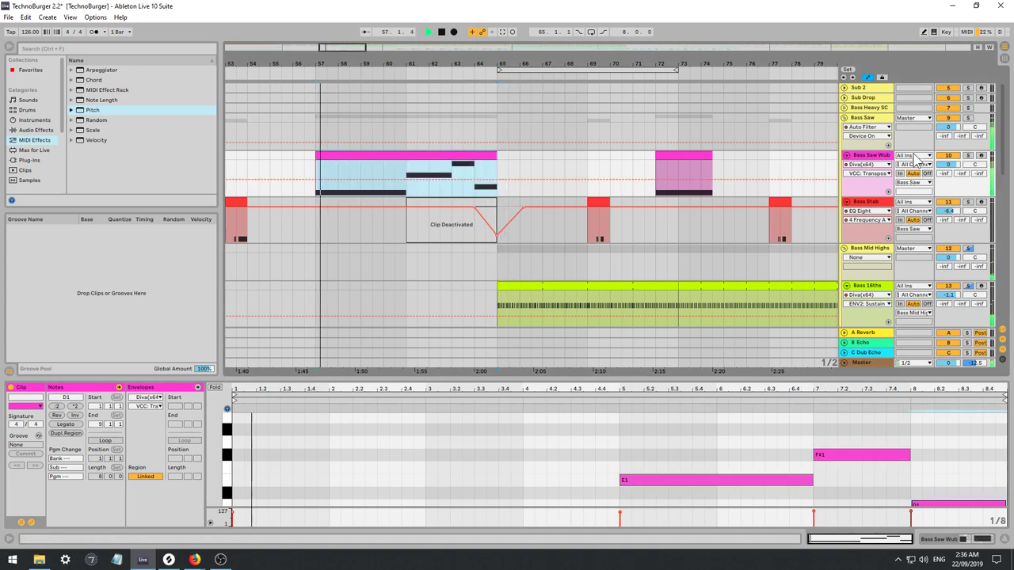
{"action": "left_click", "coordinate": [866, 163]}
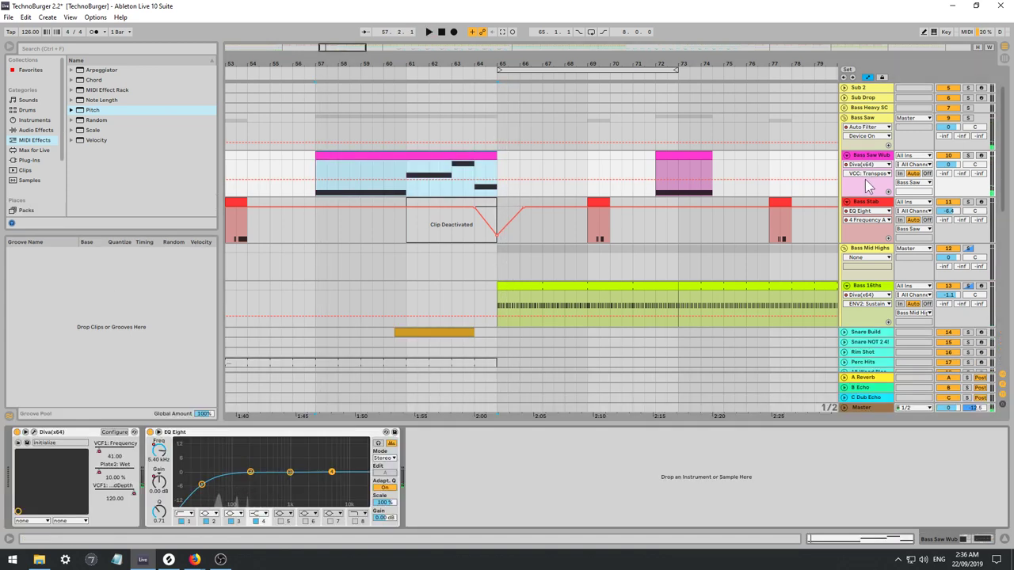
{"action": "double_click", "coordinate": [380, 154]}
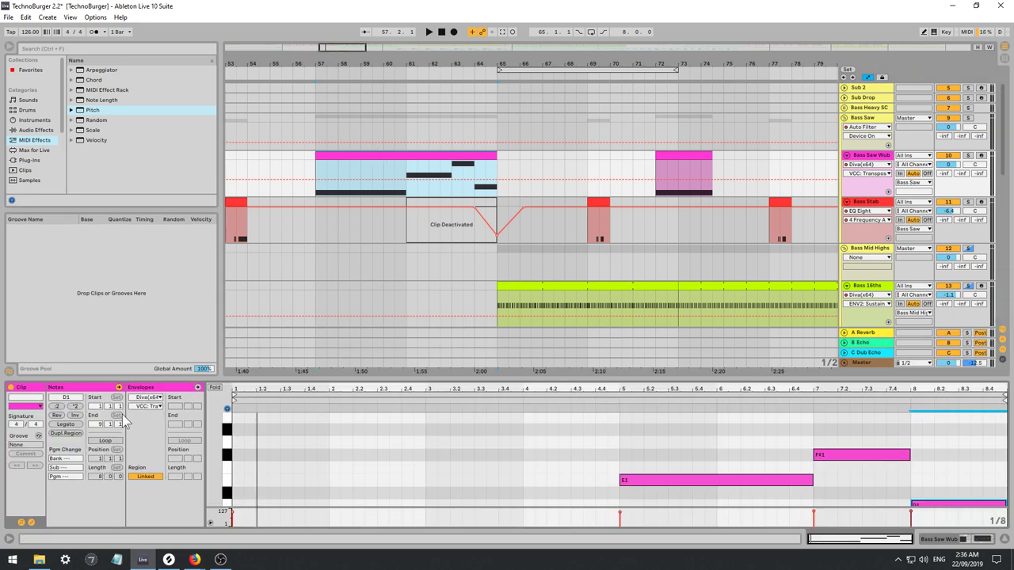
{"action": "left_click", "coordinate": [155, 398]}
{"action": "left_click", "coordinate": [151, 406]}
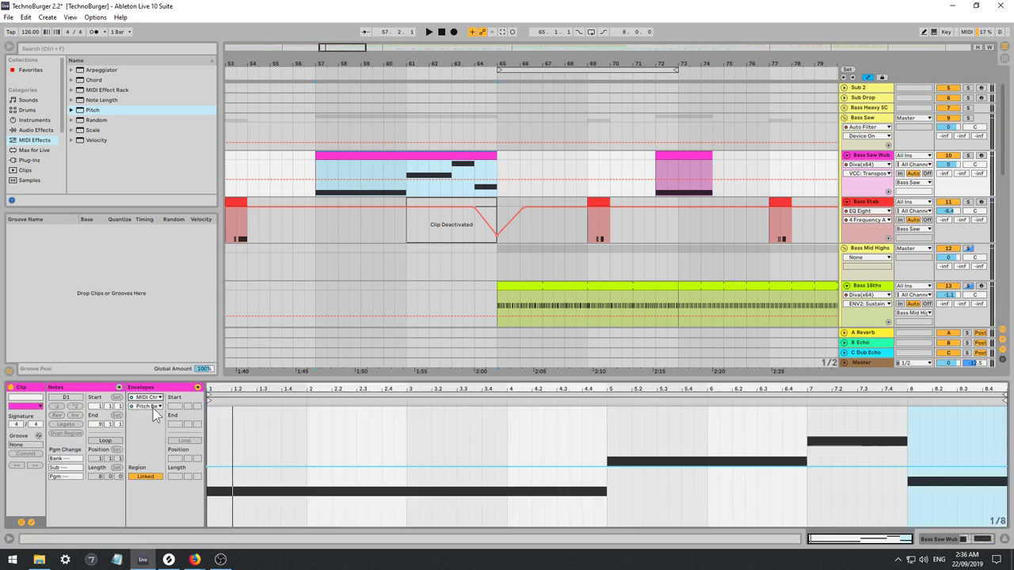
{"action": "key", "text": "space"}
{"action": "key", "text": "space"}
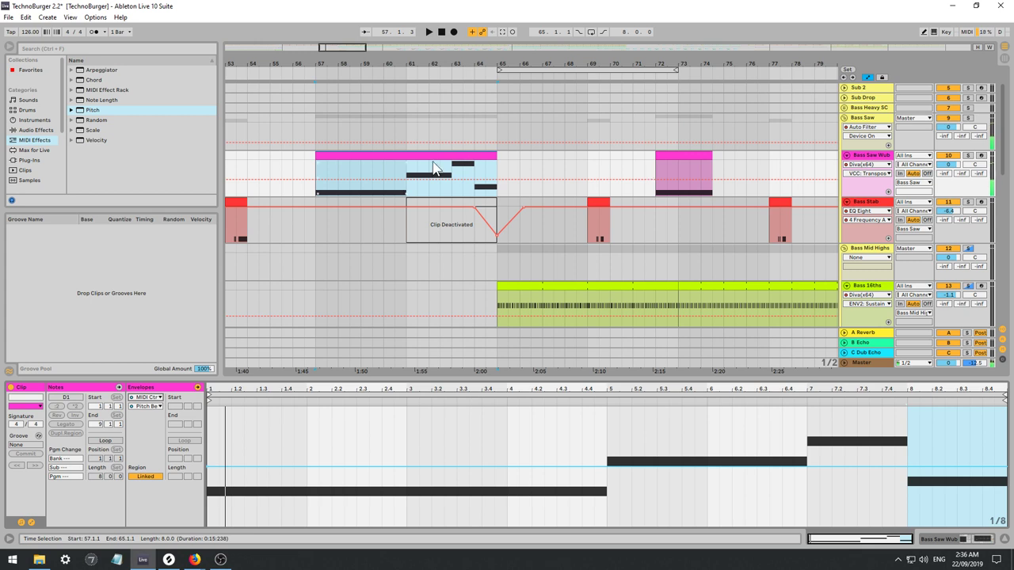
{"action": "key", "text": "Delete"}
{"action": "key", "text": "ctrl+z"}
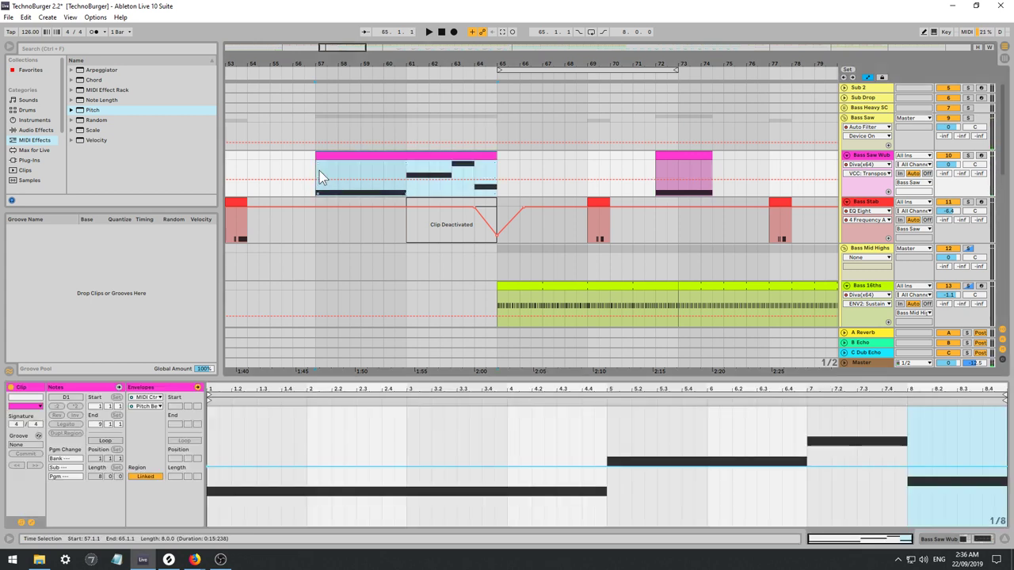
{"action": "key", "text": "space"}
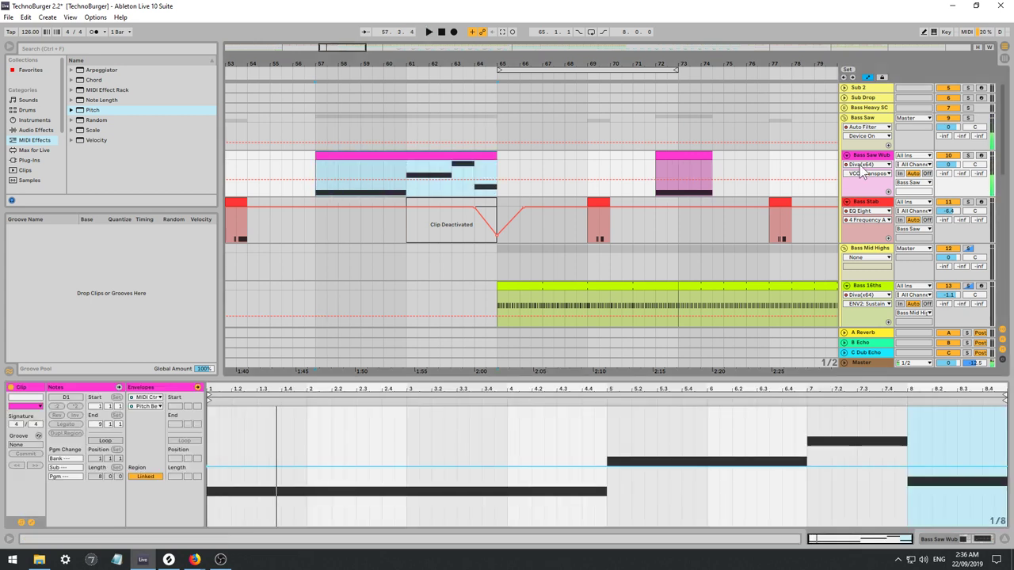
{"action": "left_click", "coordinate": [875, 161]}
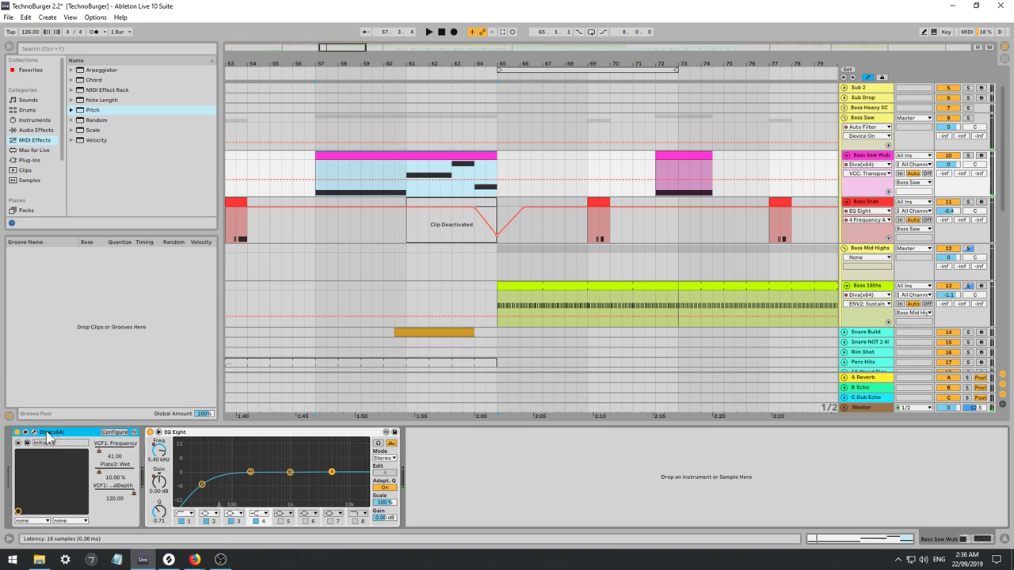
Toggle Diva off and on while auditioning from bar 57, keeping automation on Device On.
{"action": "left_click", "coordinate": [18, 433]}
{"action": "left_click", "coordinate": [18, 433]}
{"action": "key", "text": "space"}
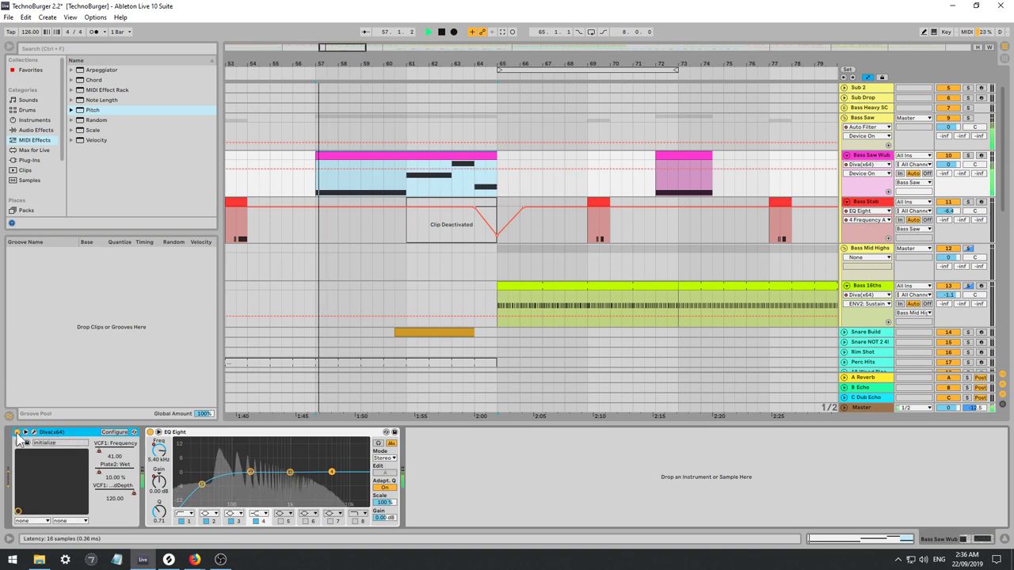
{"action": "key", "text": "space"}
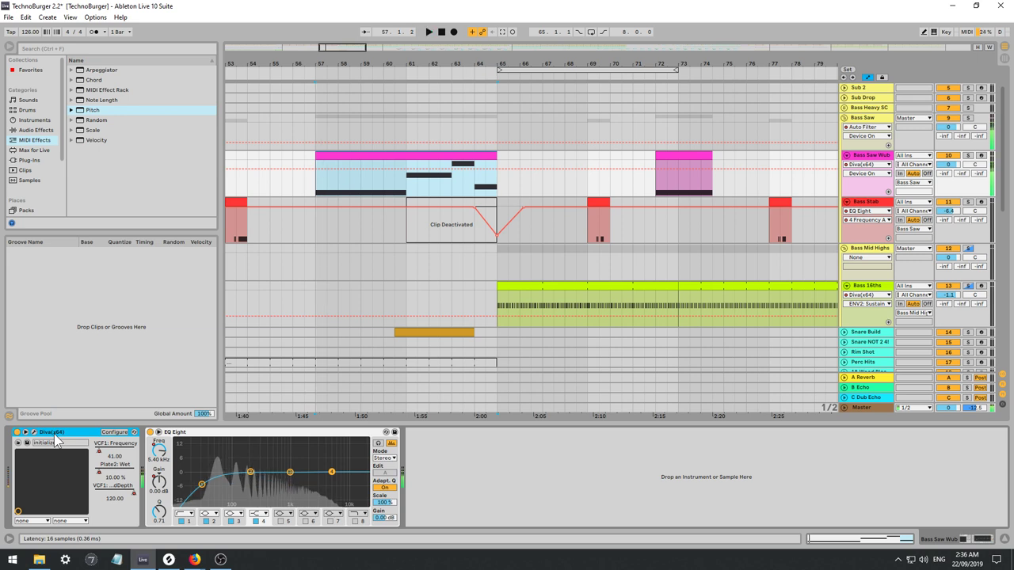
{"action": "key", "text": "space"}
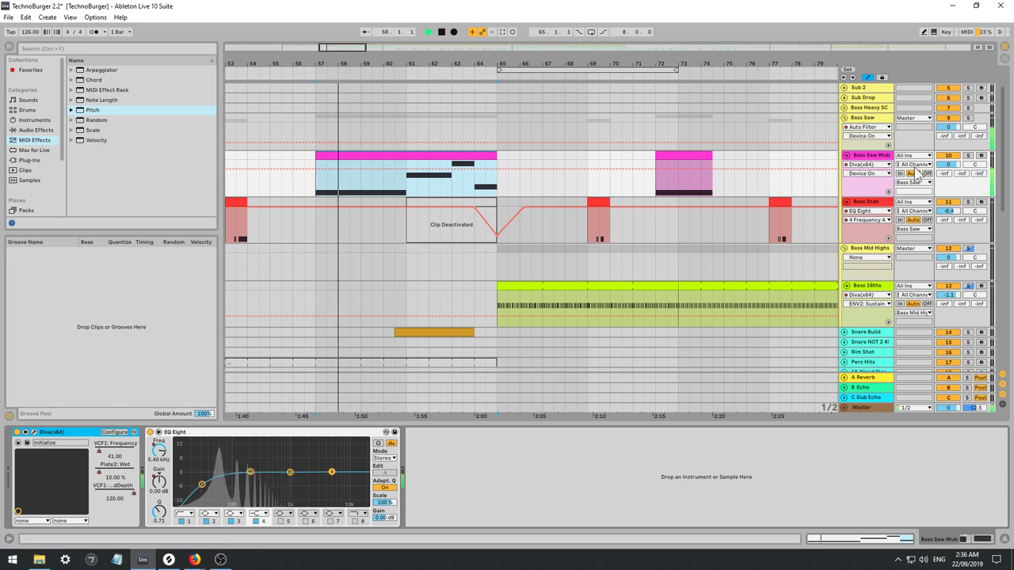
{"action": "key", "text": "space"}
{"action": "left_click", "coordinate": [867, 173]}
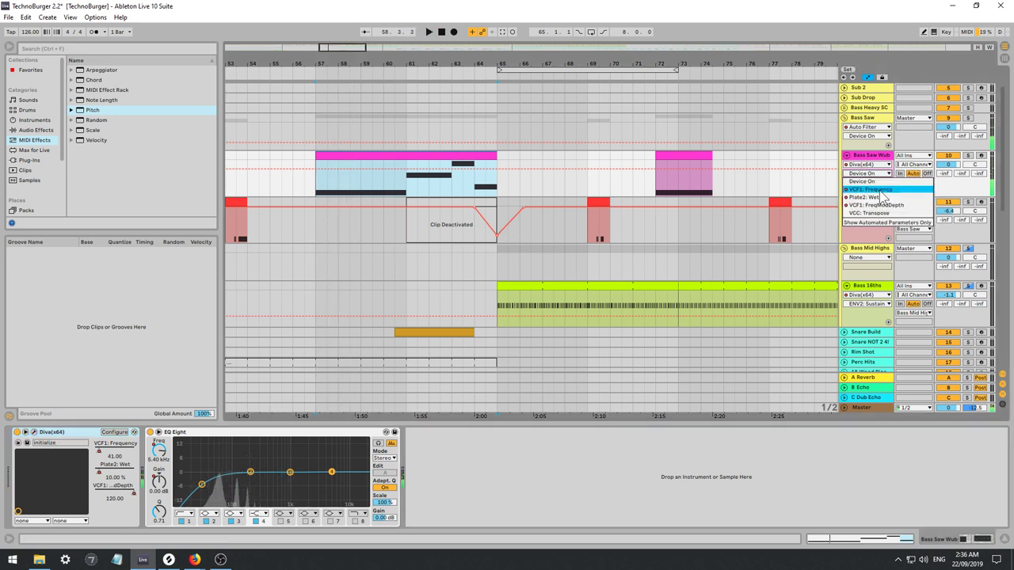
{"action": "left_click", "coordinate": [878, 163]}
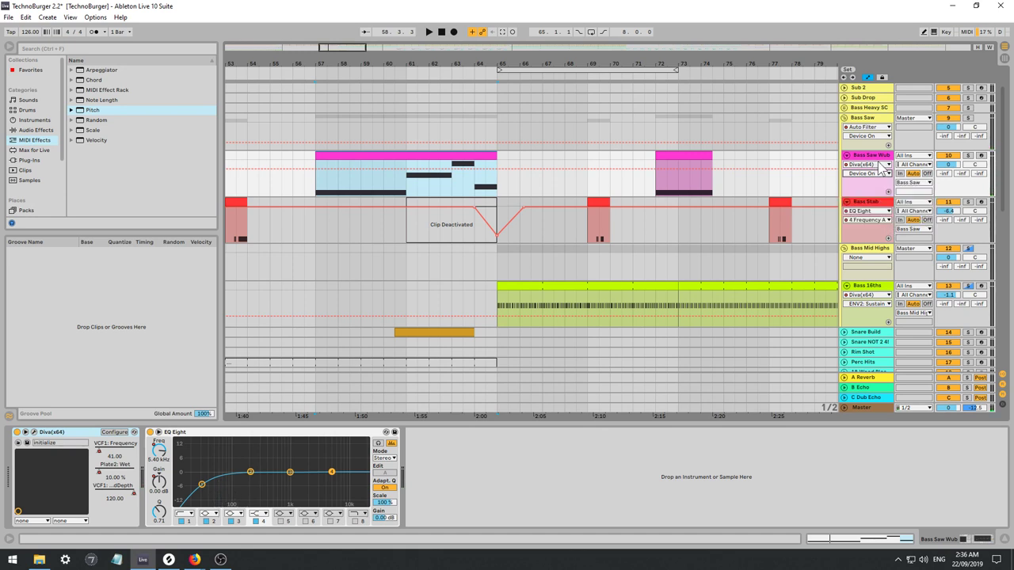
Replace Diva with Operator on Bass Saw Wub and audition its Saw D wave.
{"action": "left_click", "coordinate": [34, 120]}
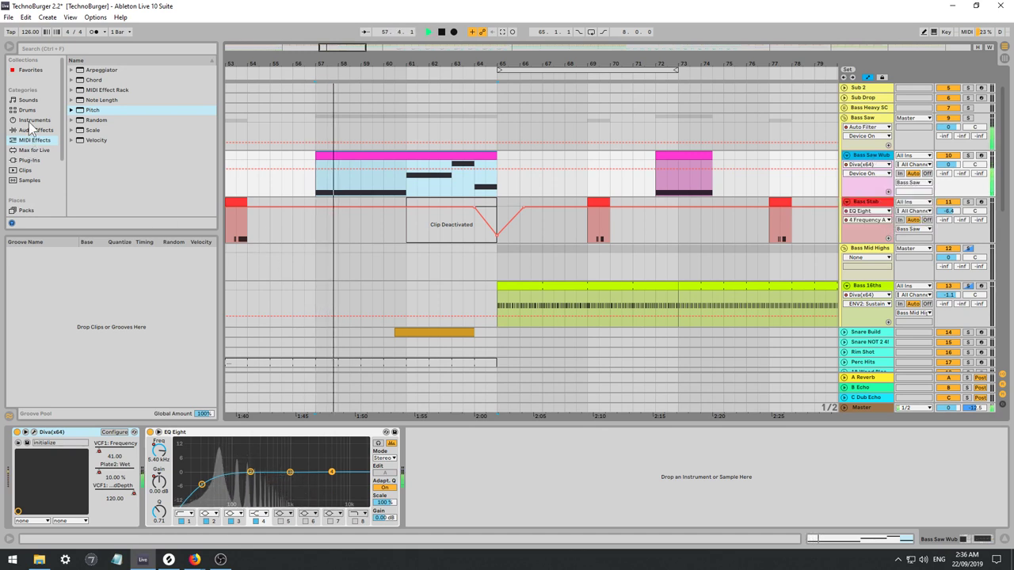
{"action": "key", "text": "space"}
{"action": "left_click_drag", "start_coordinate": [83, 142], "coordinate": [50, 443]}
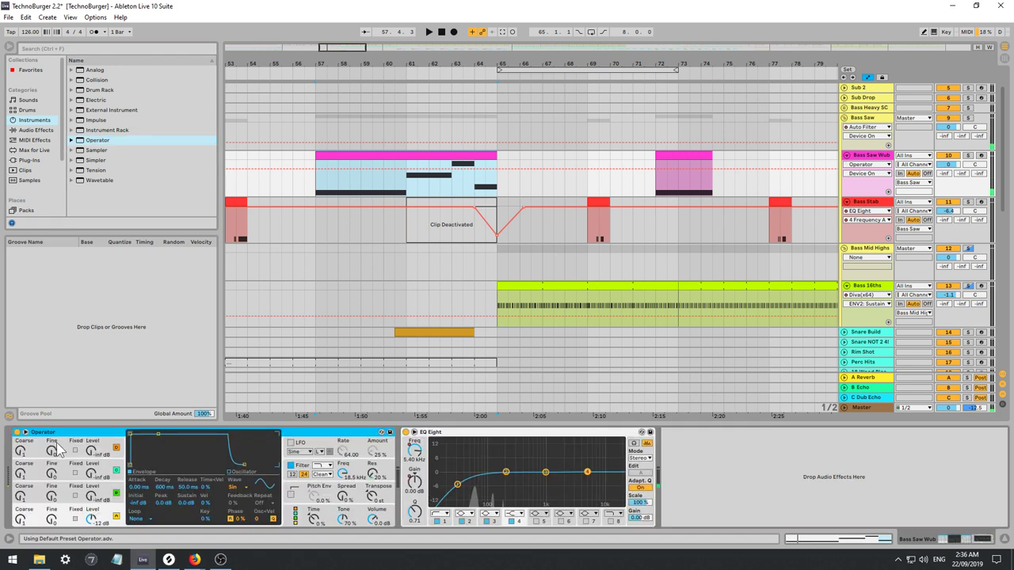
{"action": "left_click", "coordinate": [235, 487]}
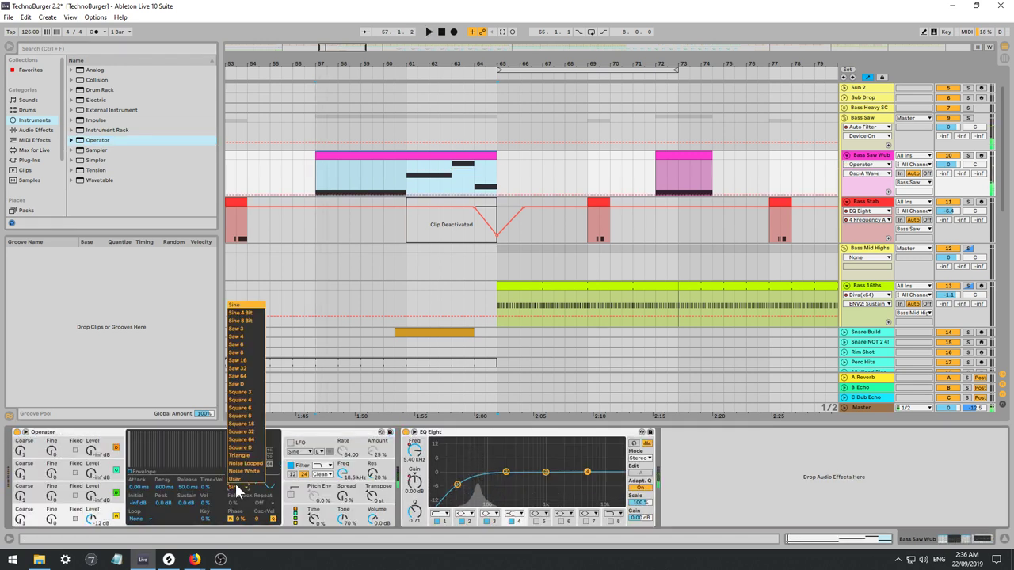
{"action": "left_click", "coordinate": [243, 386]}
{"action": "key", "text": "space"}
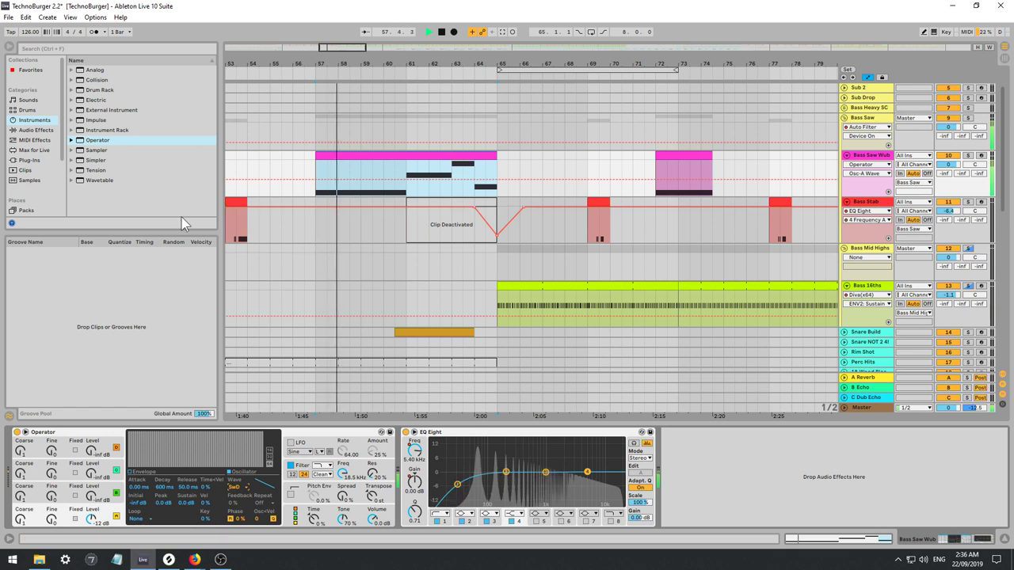
{"action": "key", "text": "space"}
Undo both changes to restore Diva and play from bar 57.
{"action": "key", "text": "ctrl+z"}
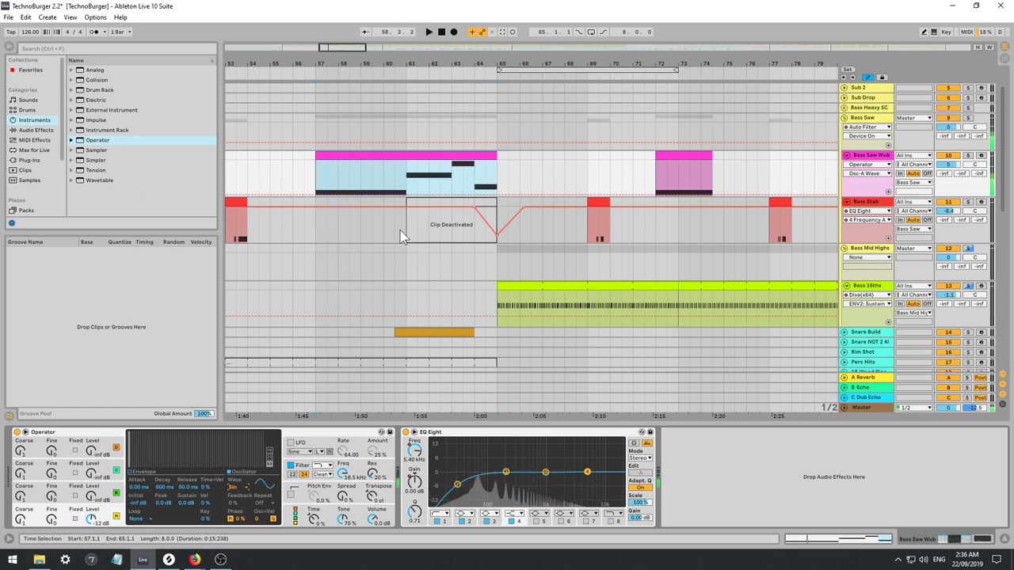
{"action": "key", "text": "ctrl+z"}
{"action": "key", "text": "space"}
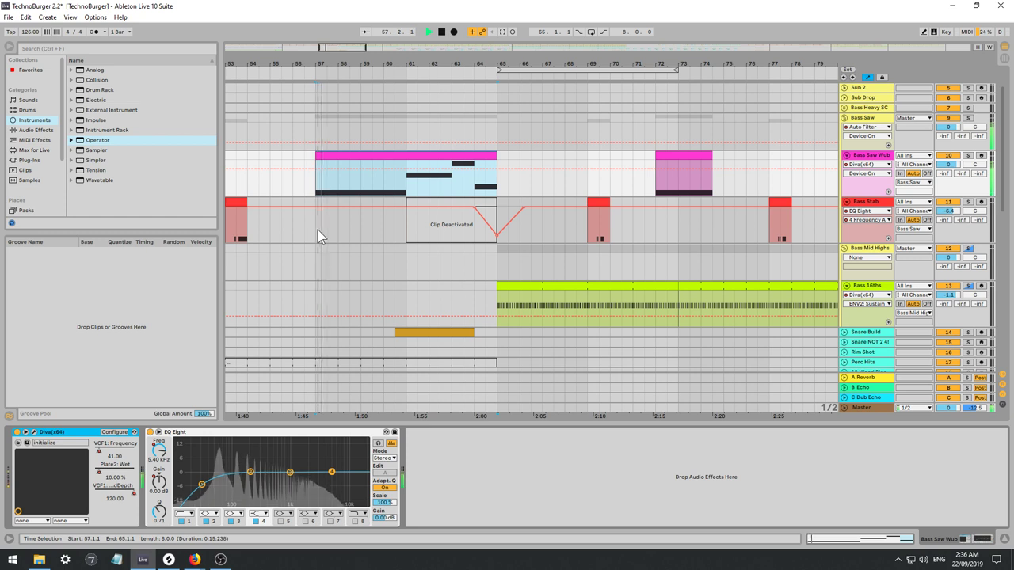
Try Diva's transpose at 0 in its editor window.
{"action": "key", "text": "space"}
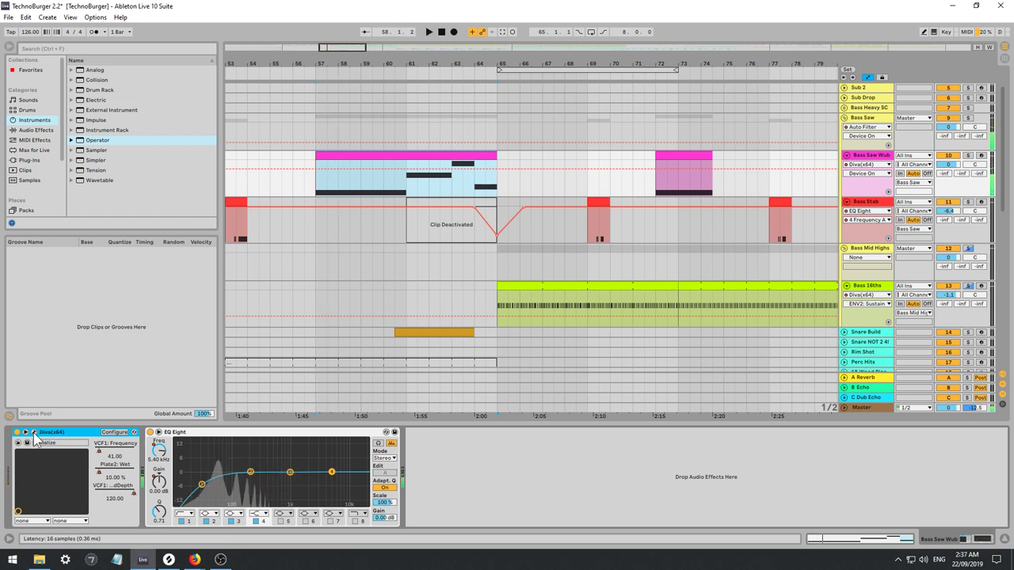
{"action": "left_click", "coordinate": [33, 431]}
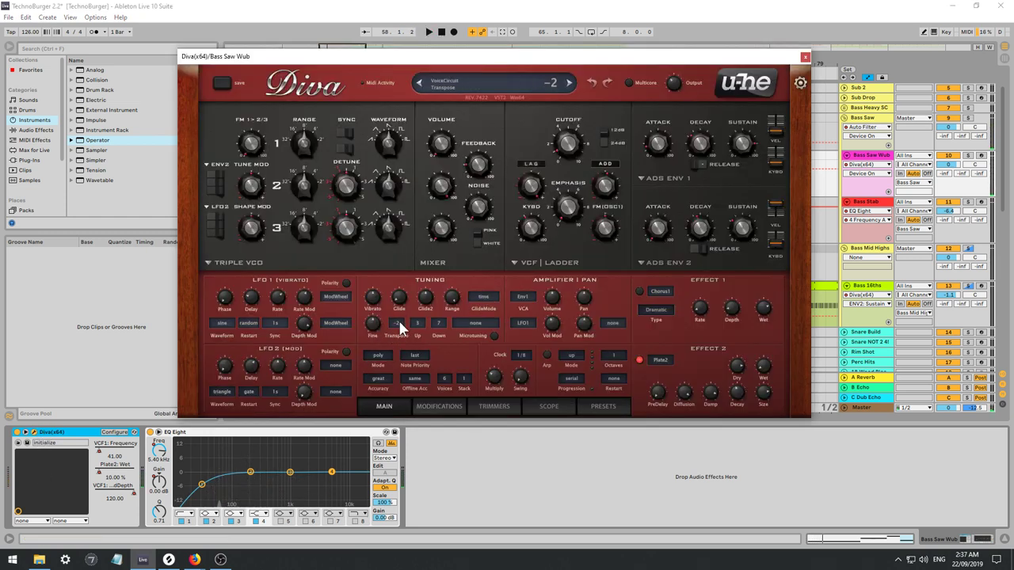
{"action": "left_click", "coordinate": [401, 322]}
{"action": "left_click", "coordinate": [442, 297]}
{"action": "left_click", "coordinate": [397, 324]}
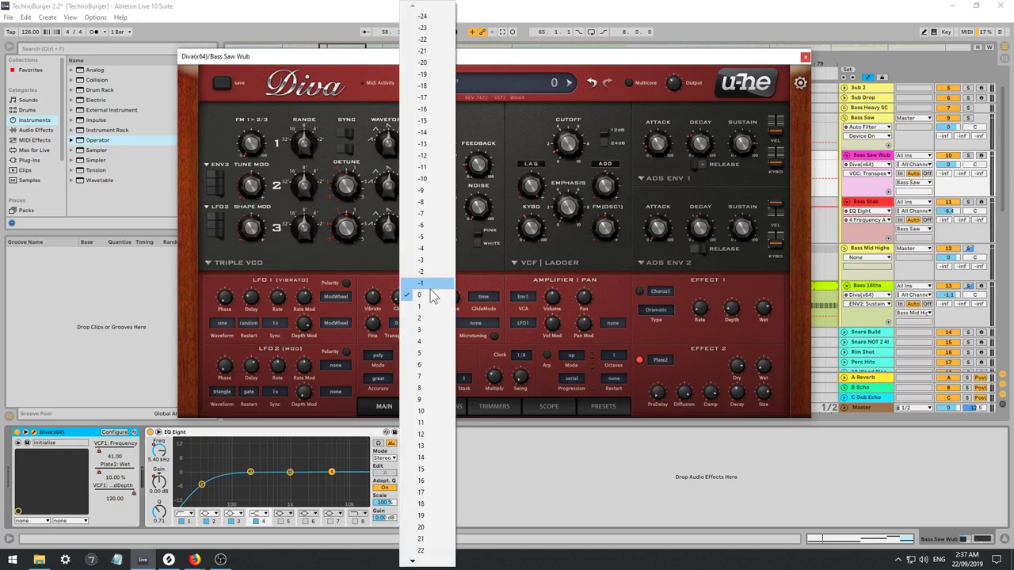
{"action": "left_click", "coordinate": [387, 337]}
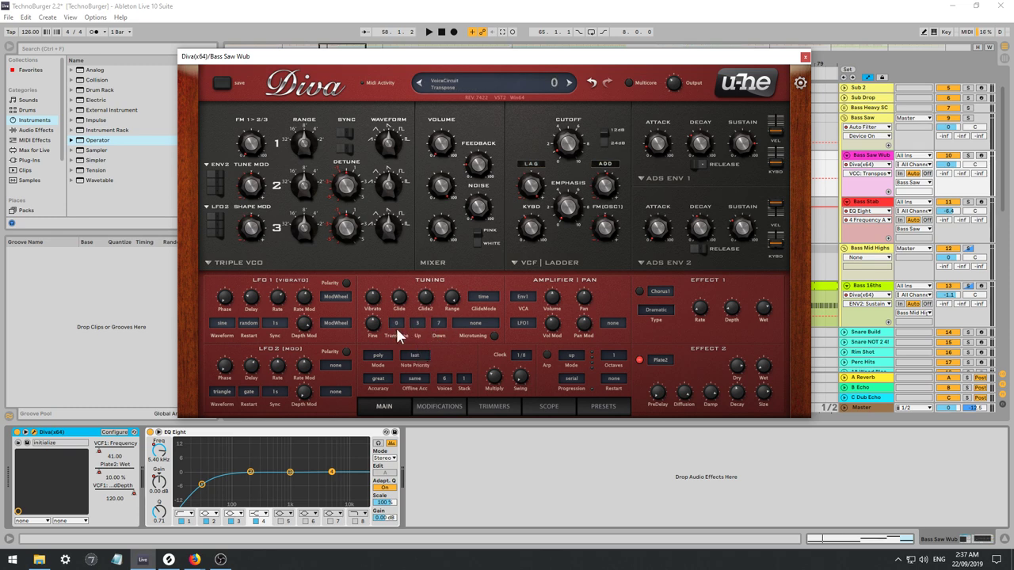
{"action": "left_click", "coordinate": [805, 57]}
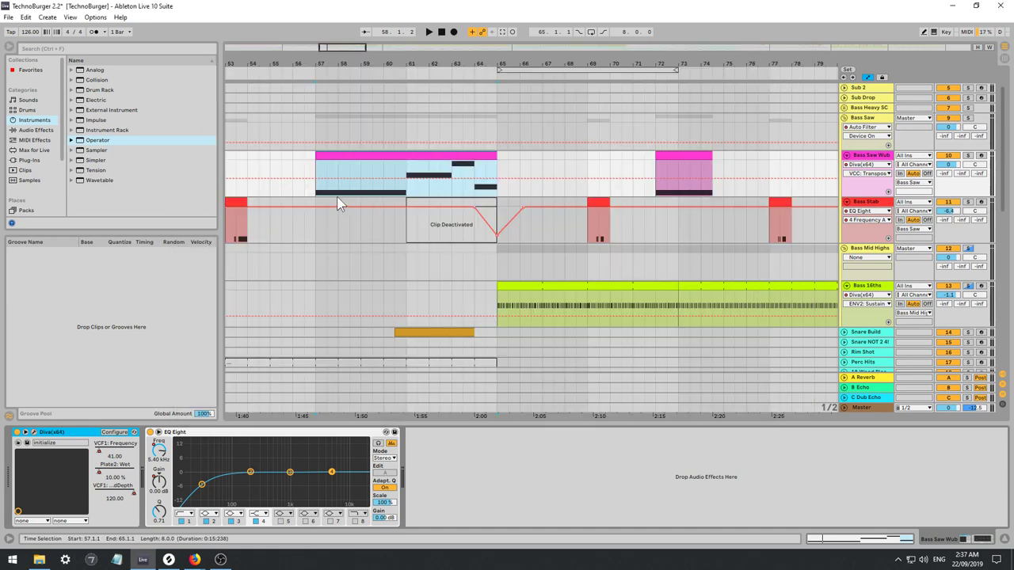
Play from bar 57 and set Diva's transpose to -12.
{"action": "left_click", "coordinate": [317, 199]}
{"action": "key", "text": "space"}
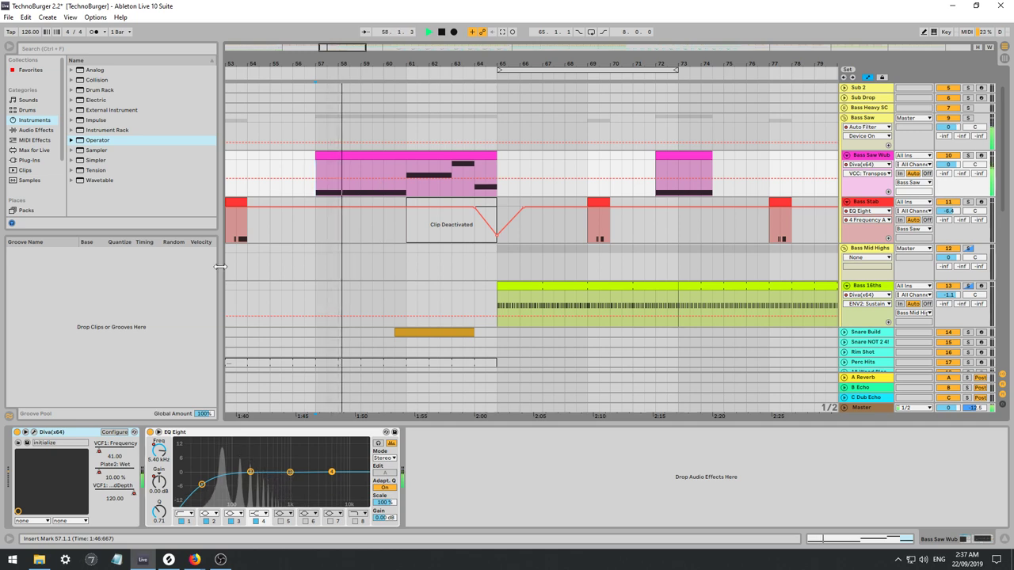
{"action": "left_click", "coordinate": [28, 433]}
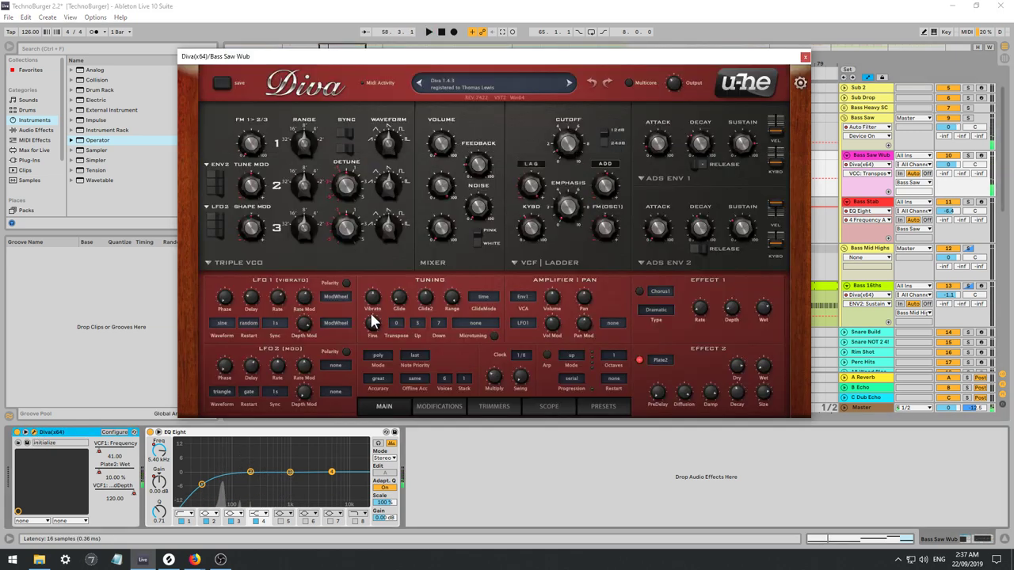
{"action": "left_click", "coordinate": [400, 324]}
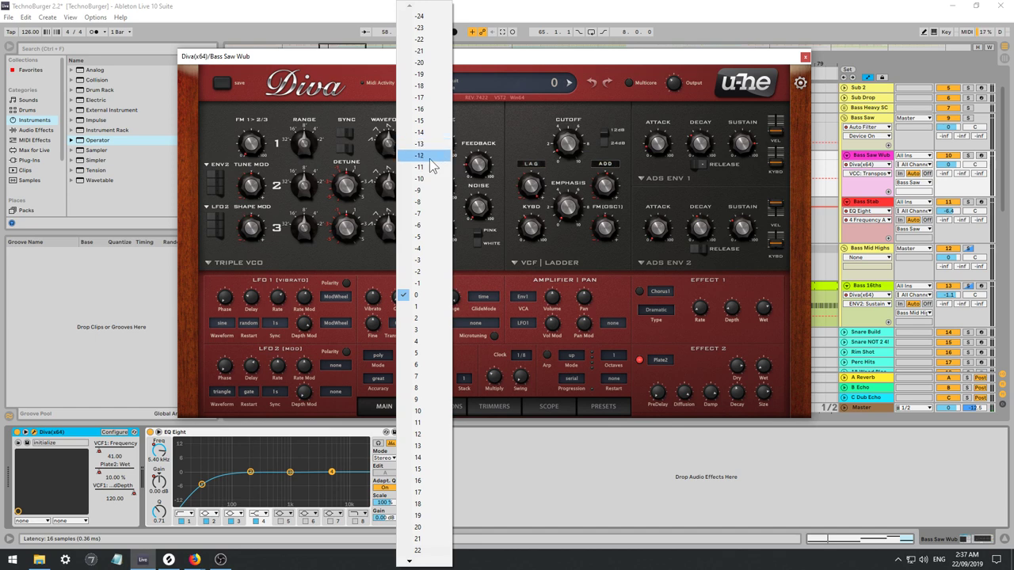
{"action": "left_click", "coordinate": [431, 157]}
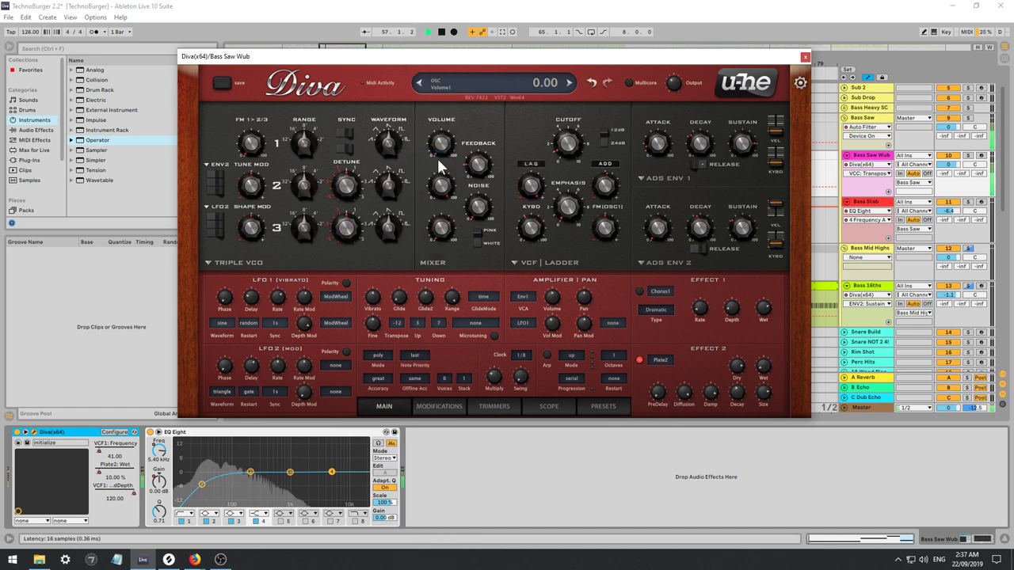
{"action": "left_click", "coordinate": [804, 58]}
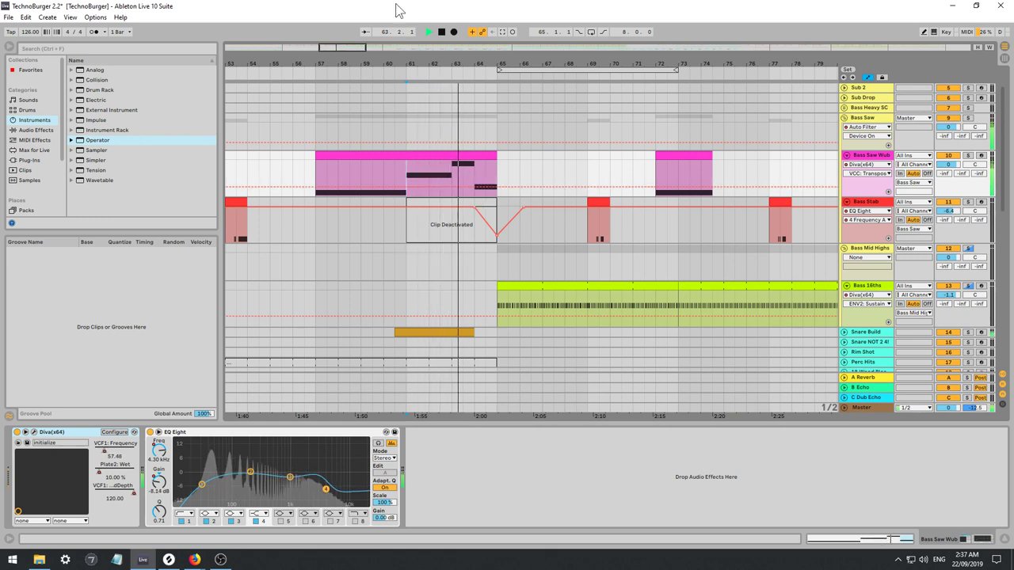
Delete the E1, F#1 and D1 notes and stretch C#1 across all eight bars.
{"action": "left_click_drag", "start_coordinate": [333, 48], "coordinate": [333, 22]}
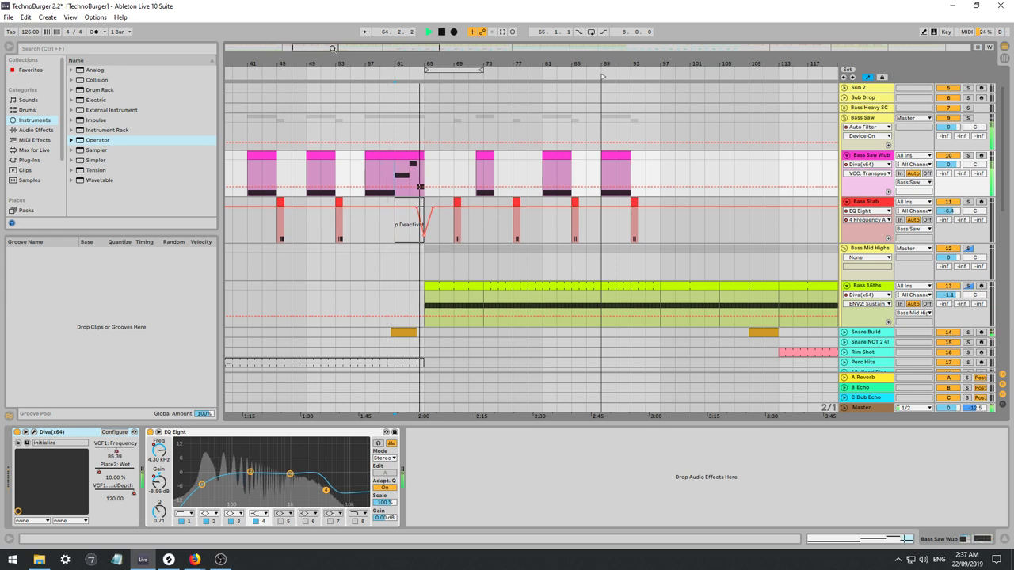
{"action": "key", "text": "space"}
{"action": "left_click", "coordinate": [386, 187]}
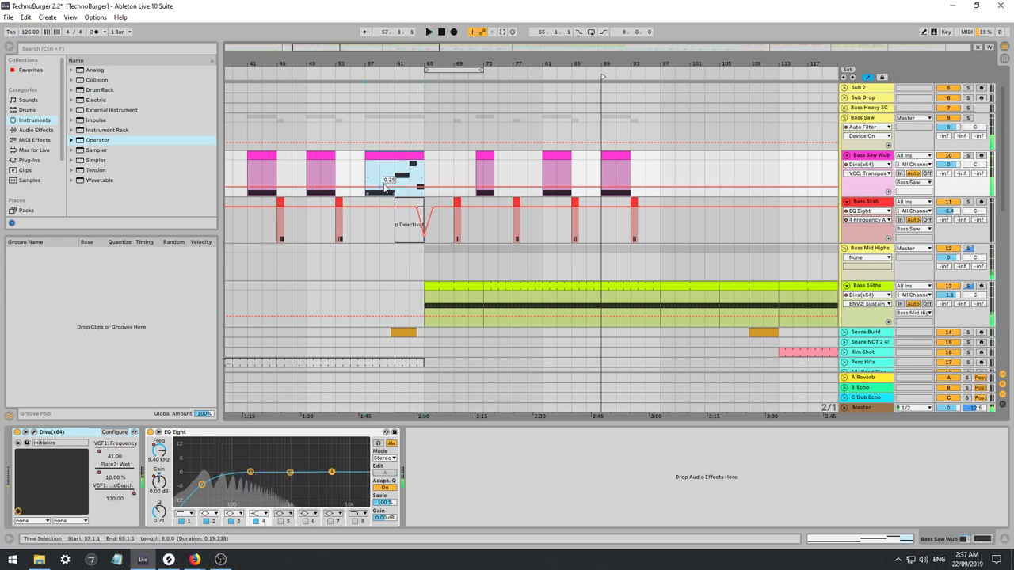
{"action": "double_click", "coordinate": [383, 155]}
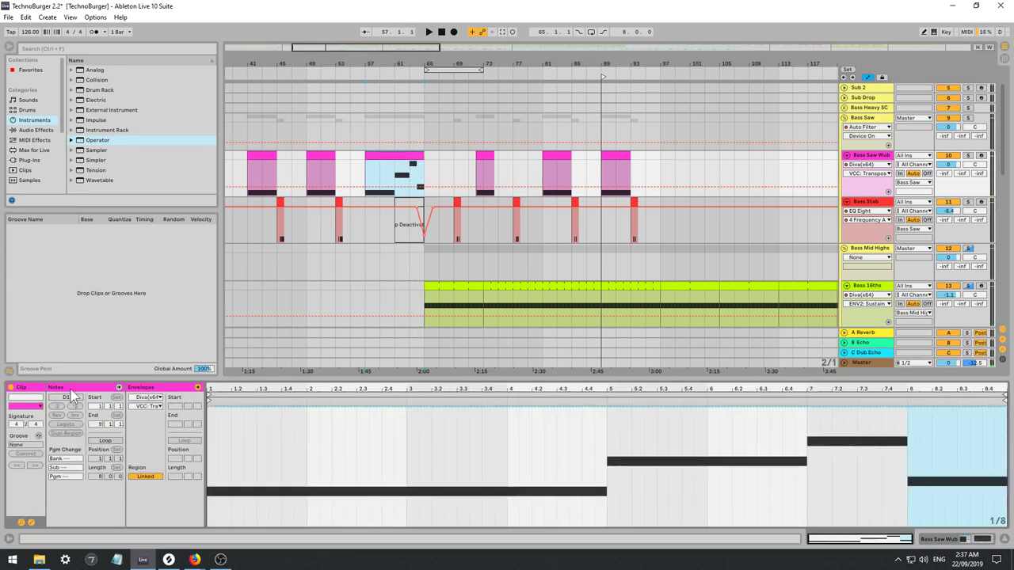
{"action": "scroll", "coordinate": [792, 457], "scroll_direction": "down", "scroll_amount": 1}
{"action": "left_click_drag", "start_coordinate": [957, 501], "coordinate": [678, 399]}
{"action": "key", "text": "Delete"}
{"action": "left_click_drag", "start_coordinate": [620, 485], "coordinate": [1002, 474]}
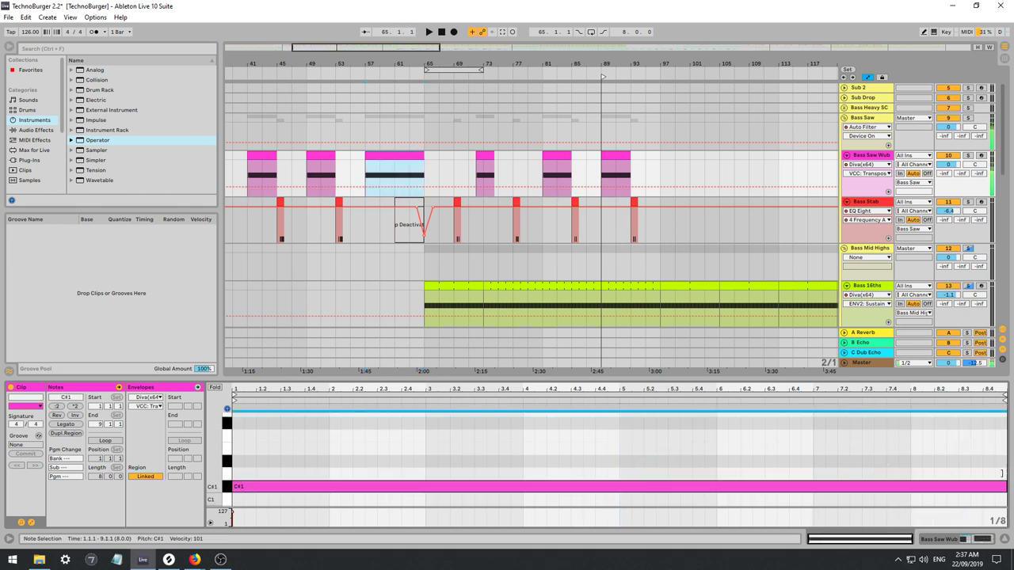
Audition the edited clip from bar 61 and unfold the Sub 1 track.
{"action": "left_click", "coordinate": [396, 178]}
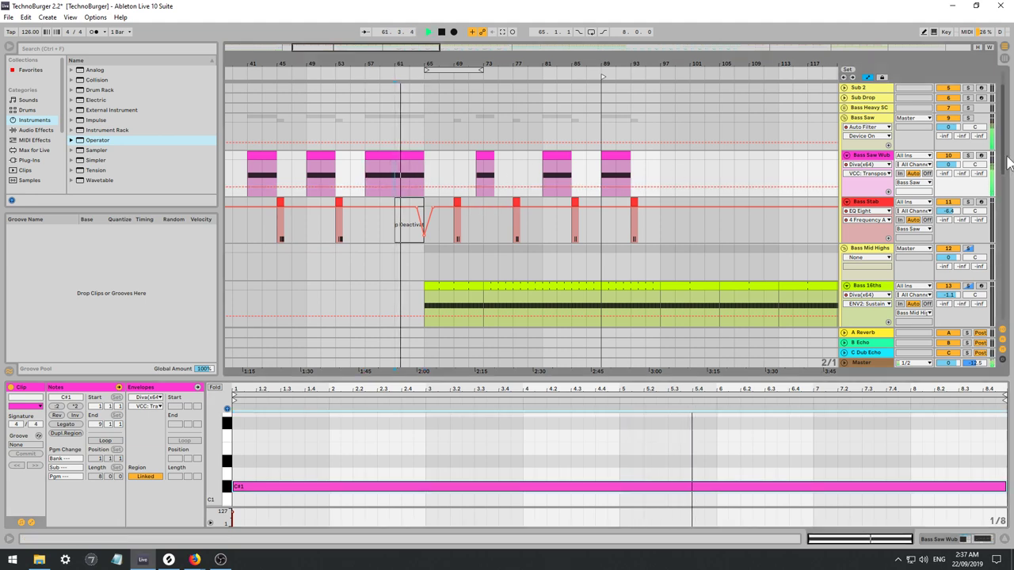
{"action": "mouse_move", "coordinate": [1003, 159]}
{"action": "left_mouse_down"}
{"action": "mouse_move", "coordinate": [1003, 174]}
{"action": "mouse_move", "coordinate": [1002, 140]}
{"action": "left_mouse_up"}
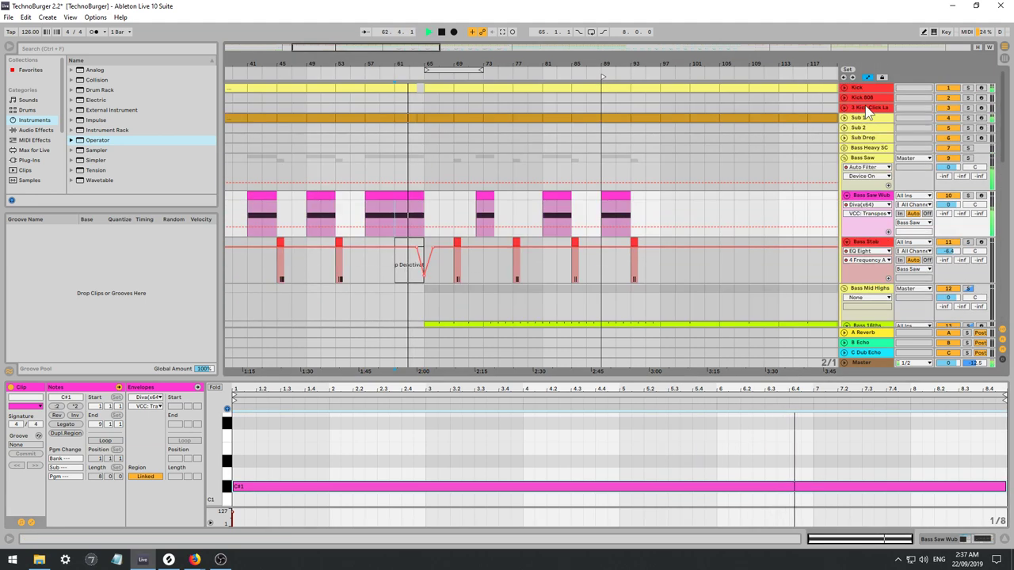
{"action": "key", "text": "space"}
{"action": "key", "text": "space"}
{"action": "left_click", "coordinate": [844, 118]}
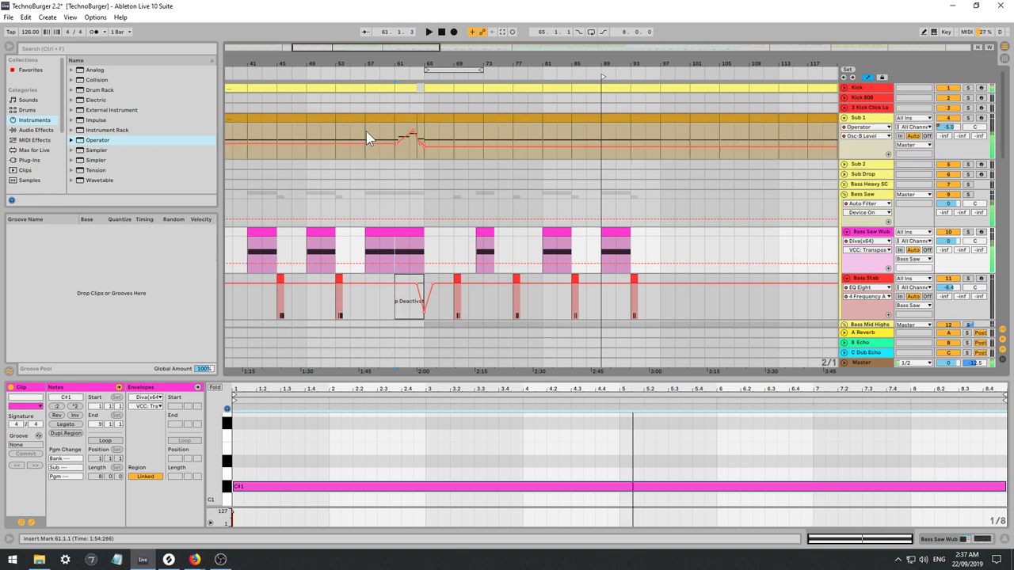
Select Sub 1 across bars 57–65 and zoom the arrangement to bars 53–71.
{"action": "left_click", "coordinate": [367, 139]}
{"action": "left_click_drag", "start_coordinate": [390, 121], "coordinate": [424, 122]}
{"action": "left_click_drag", "start_coordinate": [420, 63], "coordinate": [736, 95]}
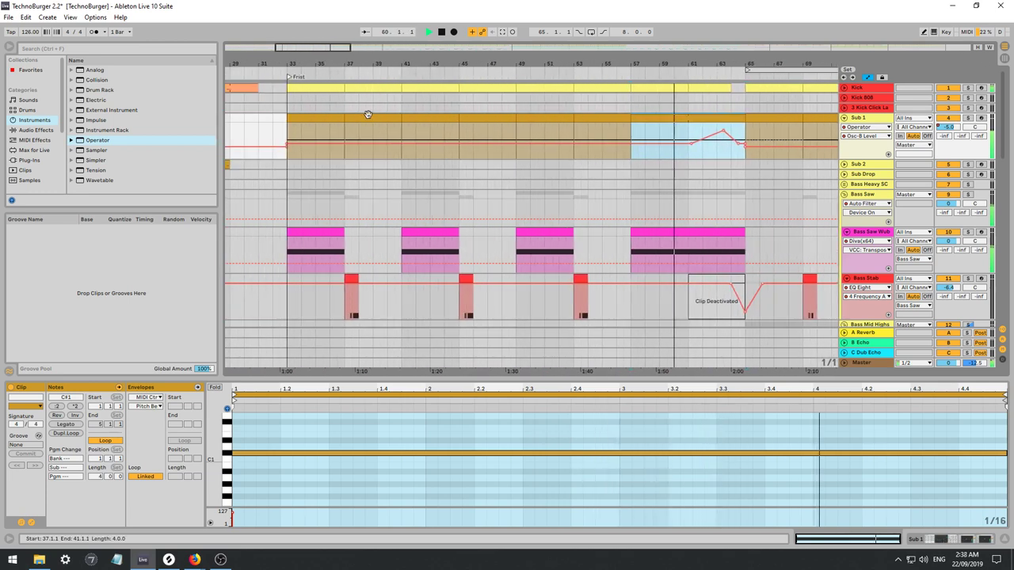
{"action": "left_click_drag", "start_coordinate": [314, 50], "coordinate": [330, 52]}
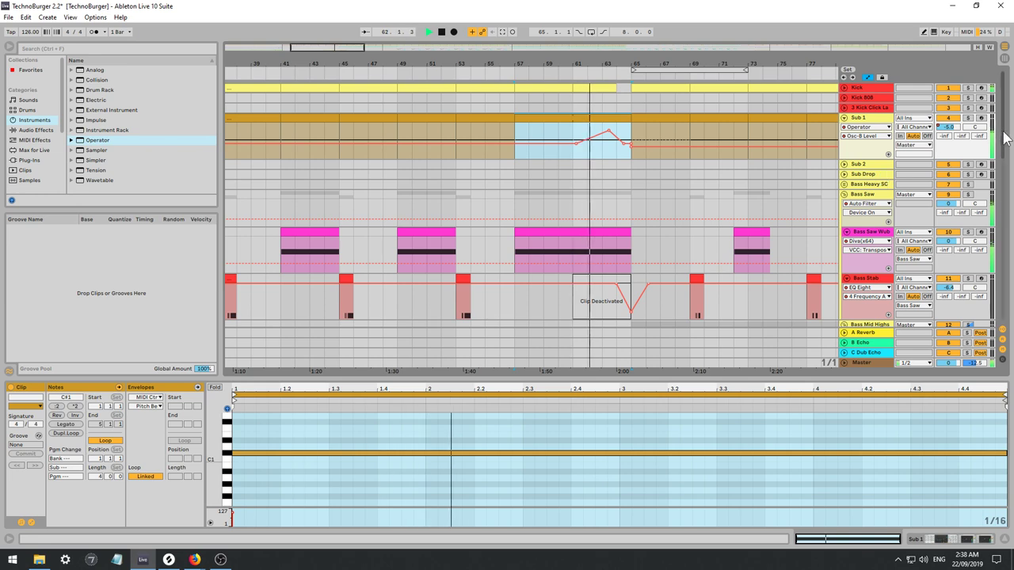
{"action": "left_click_drag", "start_coordinate": [1003, 128], "coordinate": [1005, 164]}
{"action": "scroll", "coordinate": [1006, 170], "scroll_direction": "up", "scroll_amount": 5}
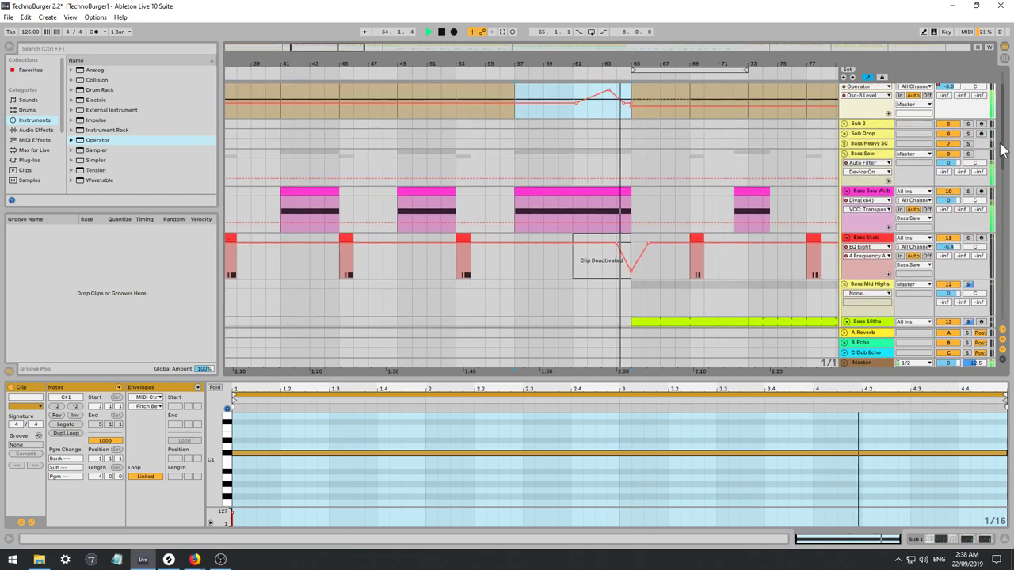
{"action": "left_click_drag", "start_coordinate": [353, 48], "coordinate": [464, 96]}
Show Diva's VCF1 Frequency automation lane on Bass Saw Wub and play the section.
{"action": "double_click", "coordinate": [872, 233]}
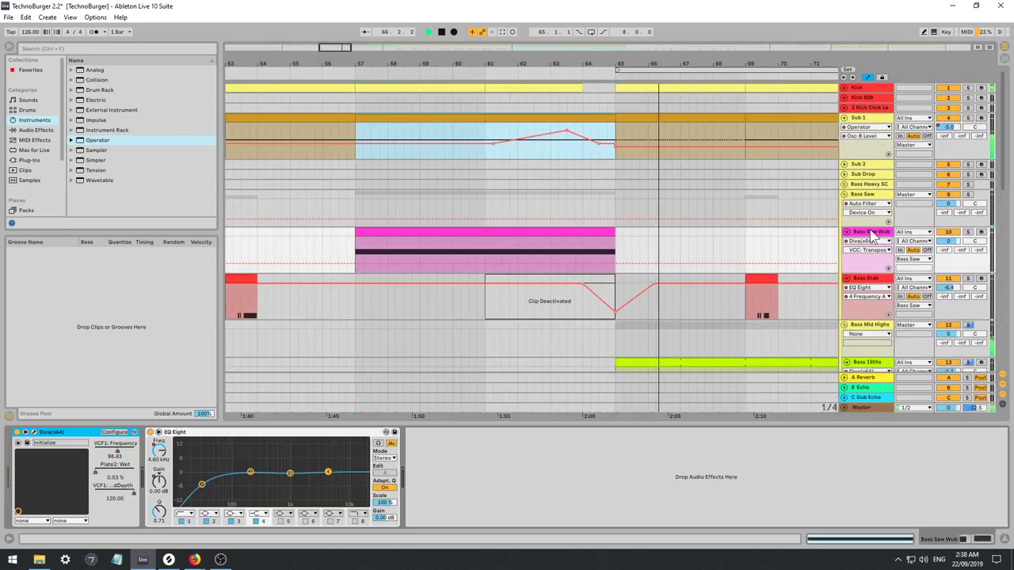
{"action": "left_click", "coordinate": [119, 454]}
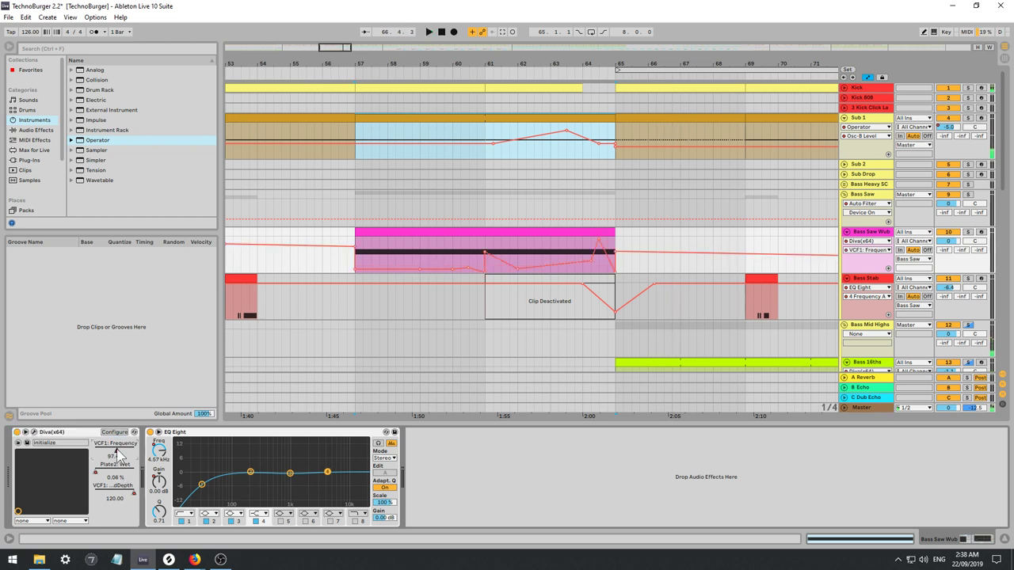
{"action": "scroll", "coordinate": [640, 325], "scroll_direction": "down", "scroll_amount": 2}
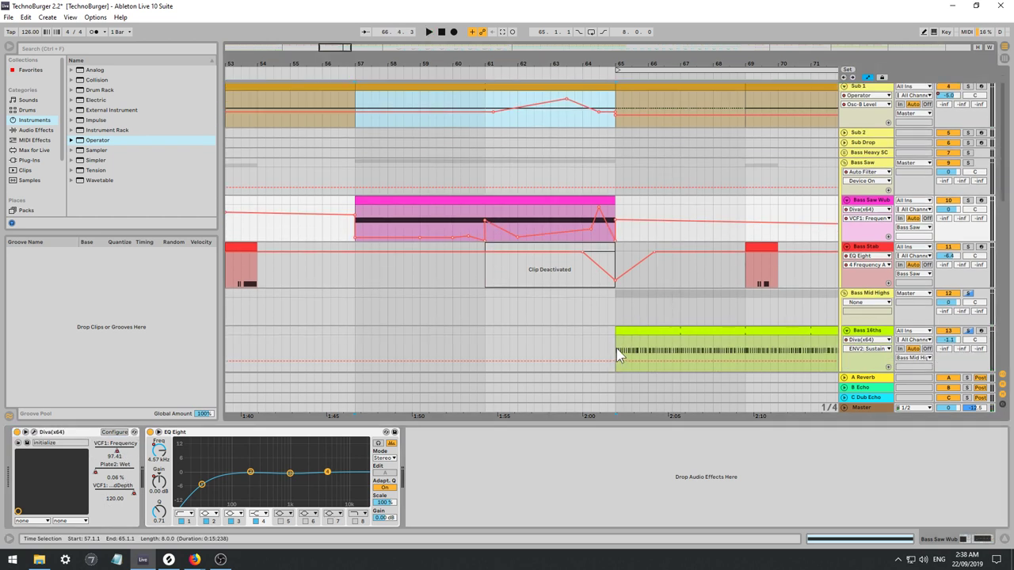
{"action": "left_click", "coordinate": [618, 355]}
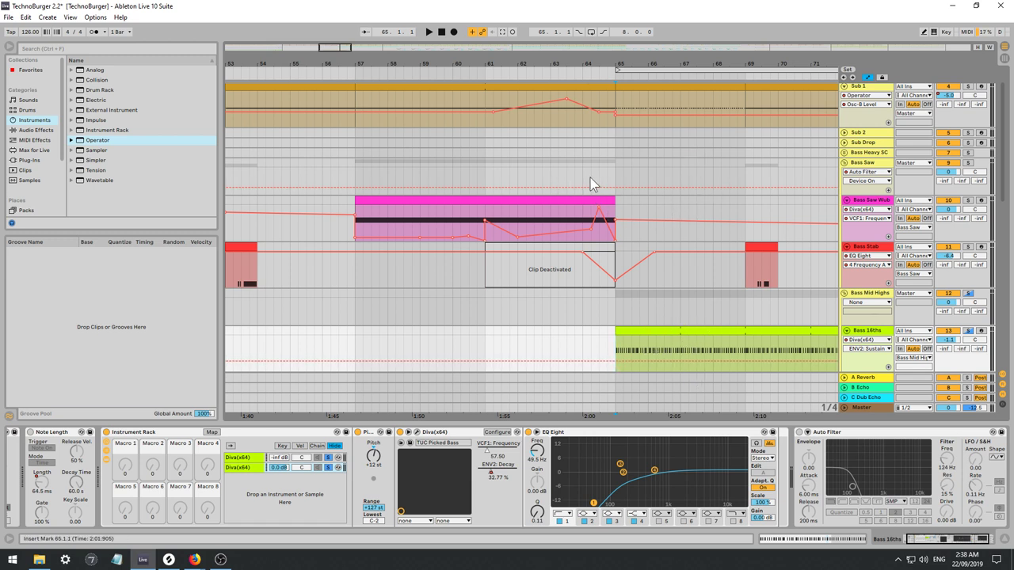
{"action": "left_click", "coordinate": [549, 174]}
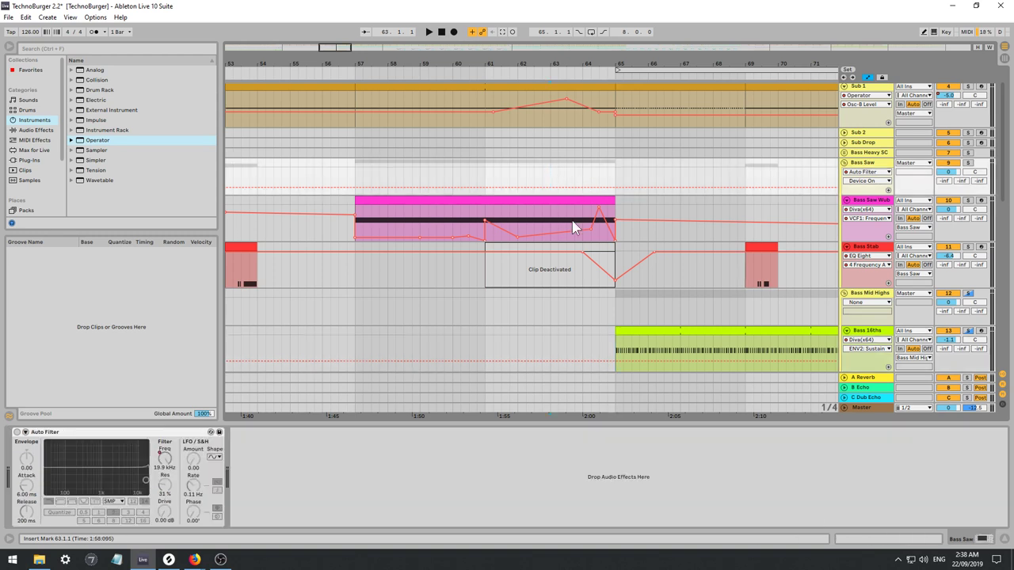
{"action": "key", "text": "space"}
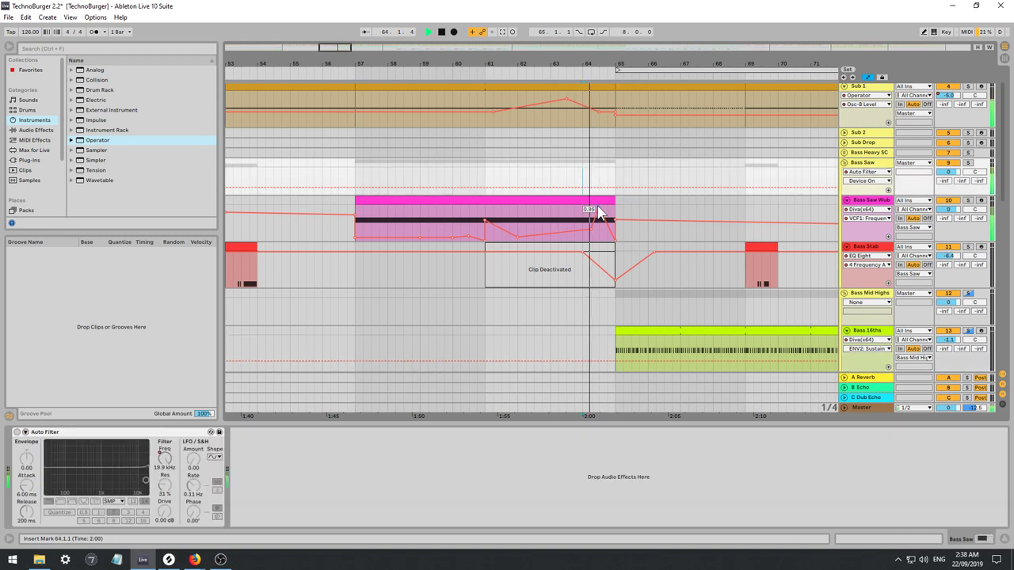
Reshape the VCF1 Frequency breakpoints around bar 62, raising one to 1.00.
{"action": "left_click", "coordinate": [598, 208]}
{"action": "key", "text": "space"}
{"action": "left_click_drag", "start_coordinate": [591, 230], "coordinate": [550, 230]}
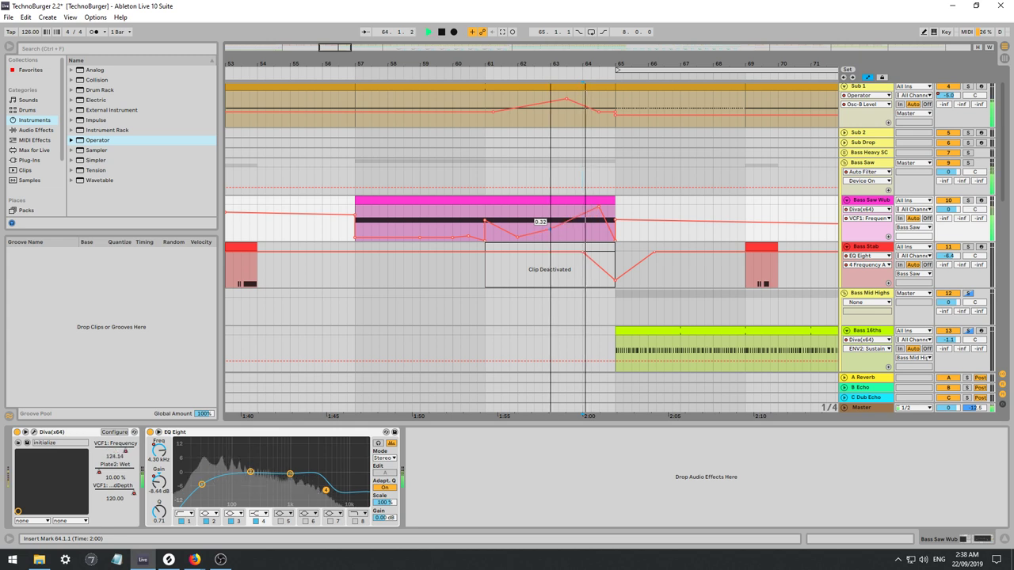
{"action": "left_click", "coordinate": [521, 222]}
{"action": "key", "text": "space"}
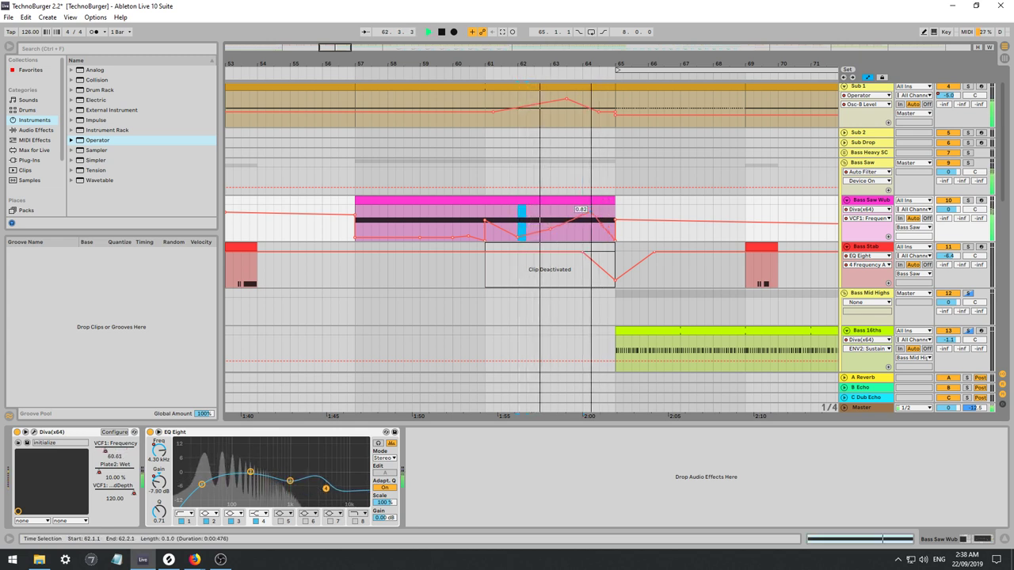
{"action": "left_click_drag", "start_coordinate": [575, 209], "coordinate": [582, 208]}
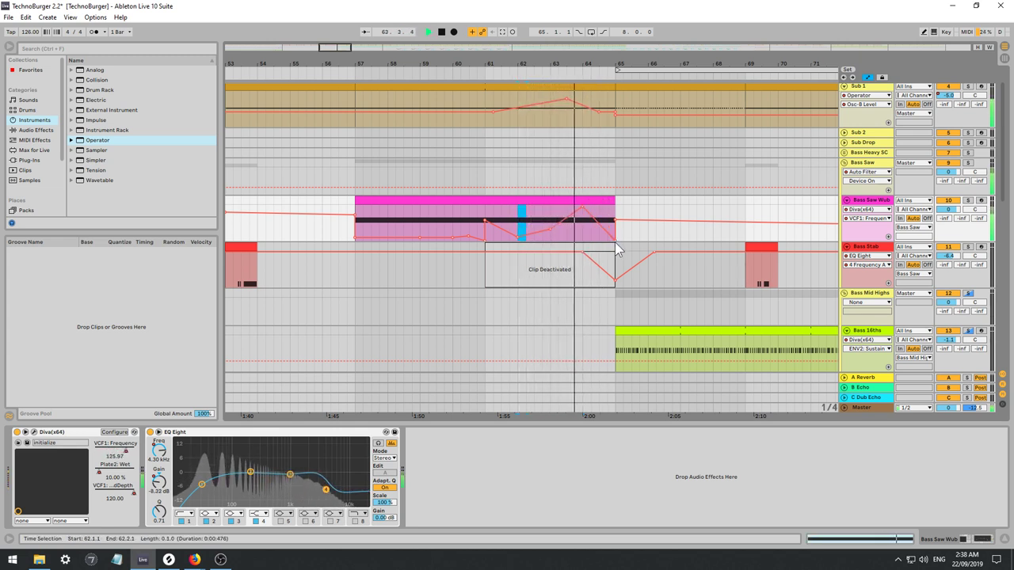
{"action": "mouse_move", "coordinate": [615, 240]}
{"action": "left_mouse_down"}
{"action": "mouse_move", "coordinate": [606, 233]}
{"action": "mouse_move", "coordinate": [616, 239]}
{"action": "left_mouse_up"}
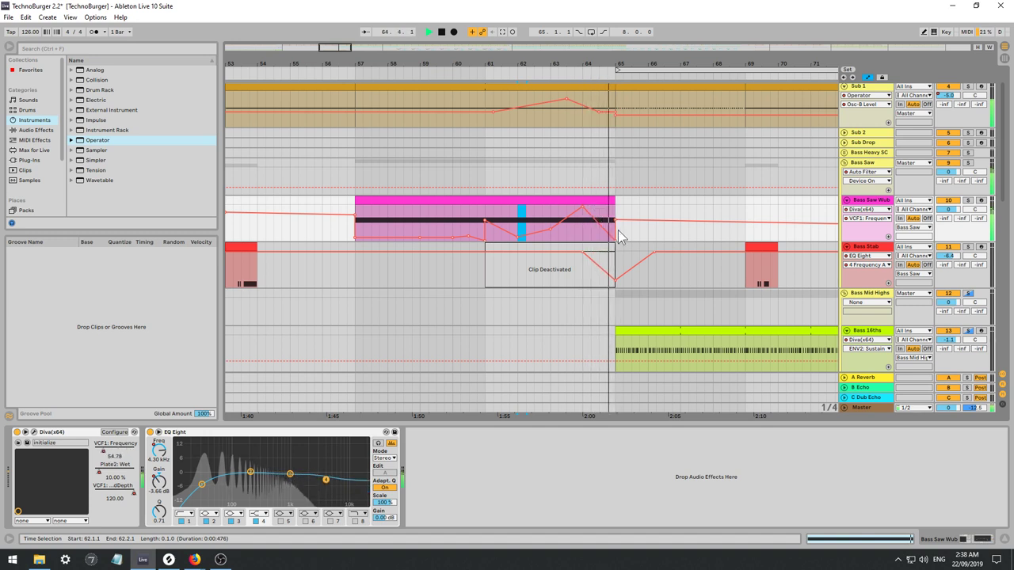
{"action": "key", "text": "space"}
{"action": "key", "text": "space"}
{"action": "left_click_drag", "start_coordinate": [551, 229], "coordinate": [551, 205]}
Audition the whole Bass Saw Wub clip, then show the Bass Stab track's devices.
{"action": "left_click", "coordinate": [589, 202]}
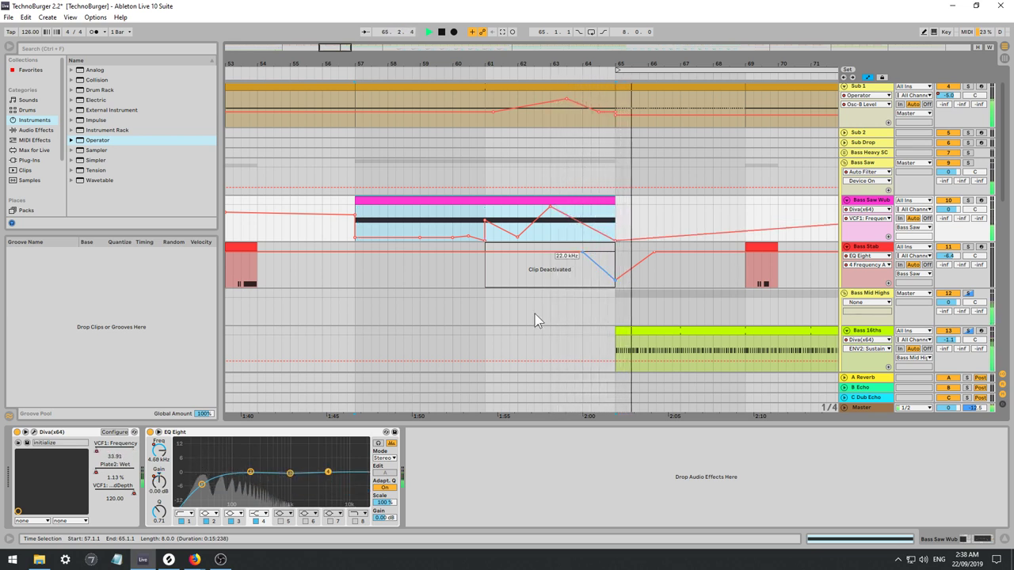
{"action": "key", "text": "space"}
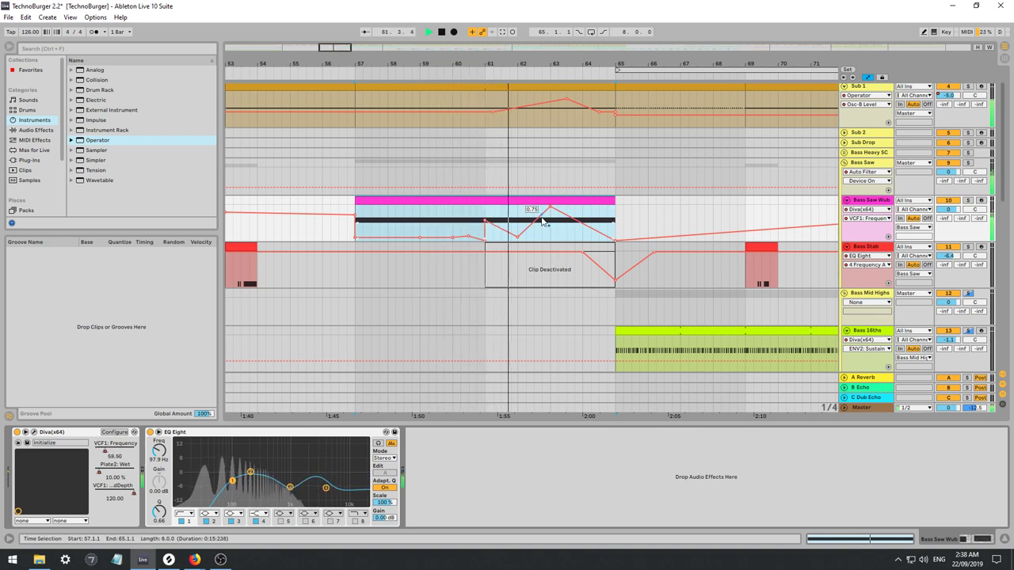
{"action": "left_click", "coordinate": [538, 250]}
{"action": "left_click", "coordinate": [538, 249]}
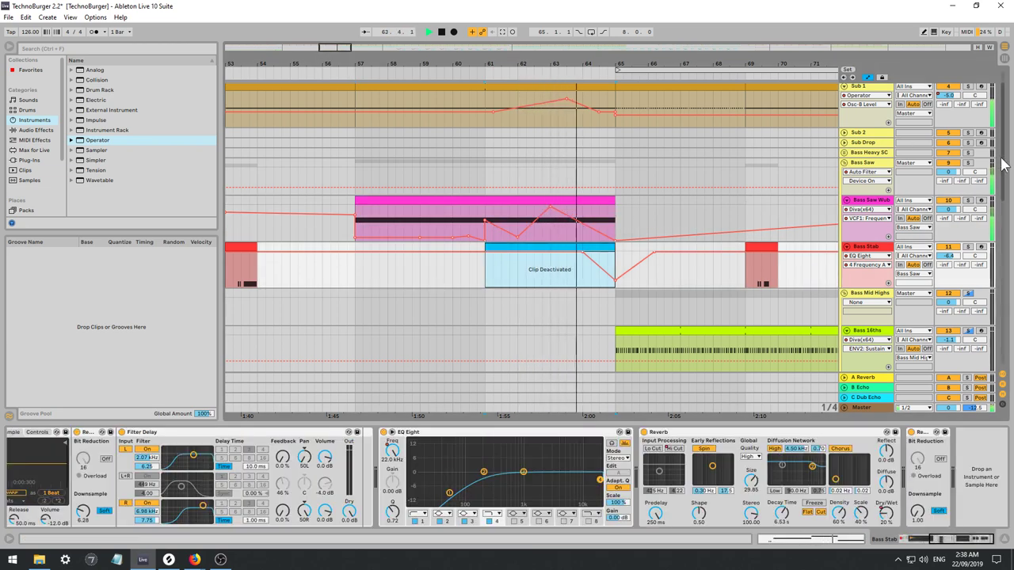
Zoom out to bars 51–85 and audition from bars 65 and 61.
{"action": "left_click_drag", "start_coordinate": [1004, 163], "coordinate": [1010, 216]}
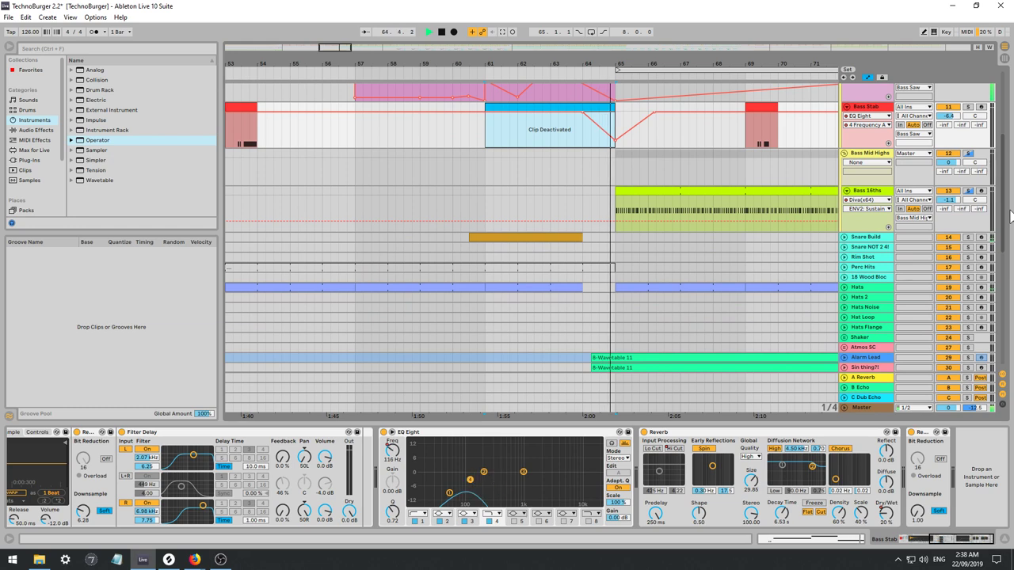
{"action": "left_click_drag", "start_coordinate": [330, 49], "coordinate": [317, 226]}
{"action": "key", "text": "space"}
{"action": "left_click", "coordinate": [356, 237]}
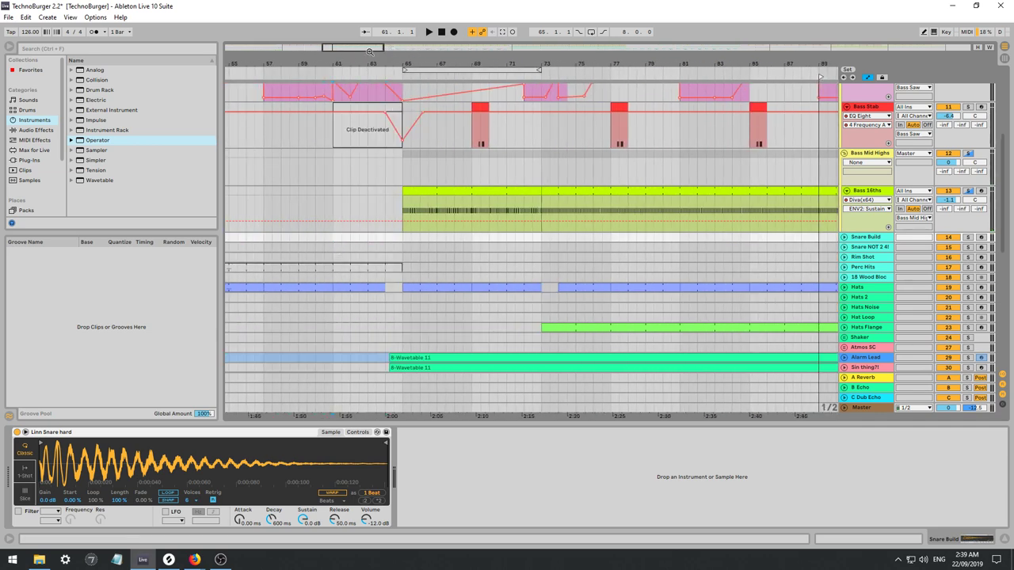
{"action": "left_click_drag", "start_coordinate": [352, 48], "coordinate": [345, 50]}
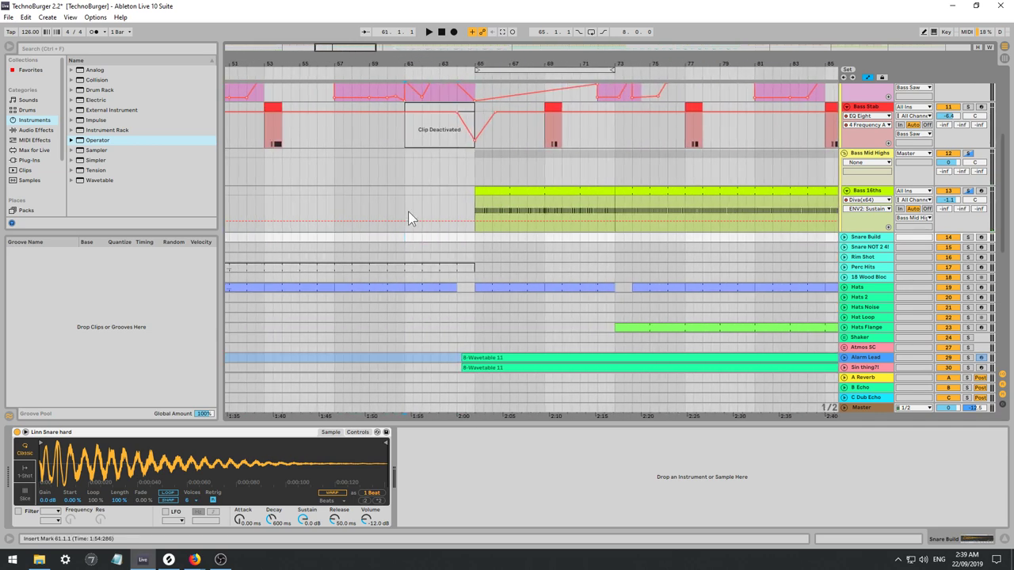
{"action": "left_click", "coordinate": [475, 239]}
{"action": "key", "text": "space"}
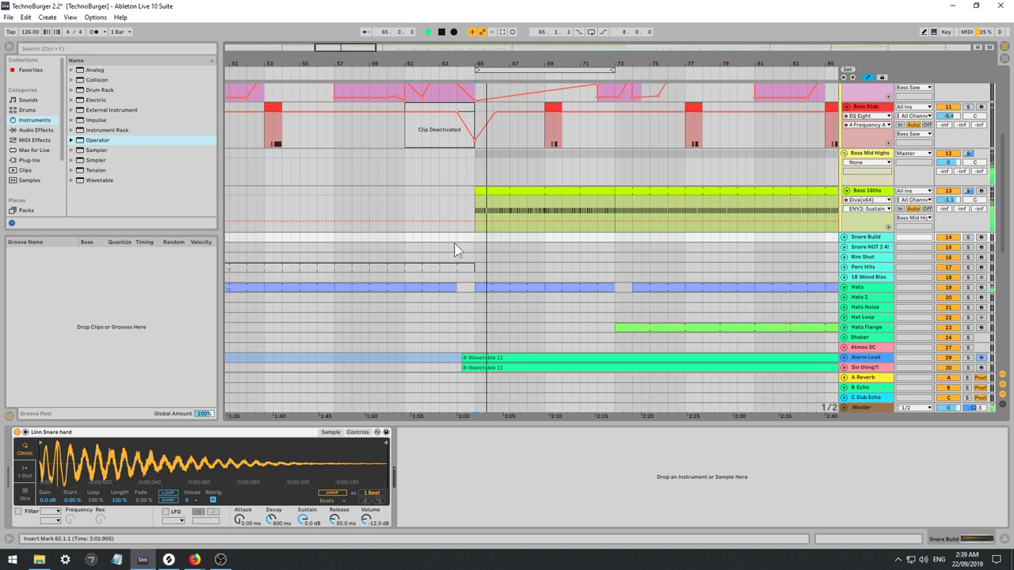
{"action": "left_click", "coordinate": [417, 236]}
{"action": "left_click", "coordinate": [405, 236]}
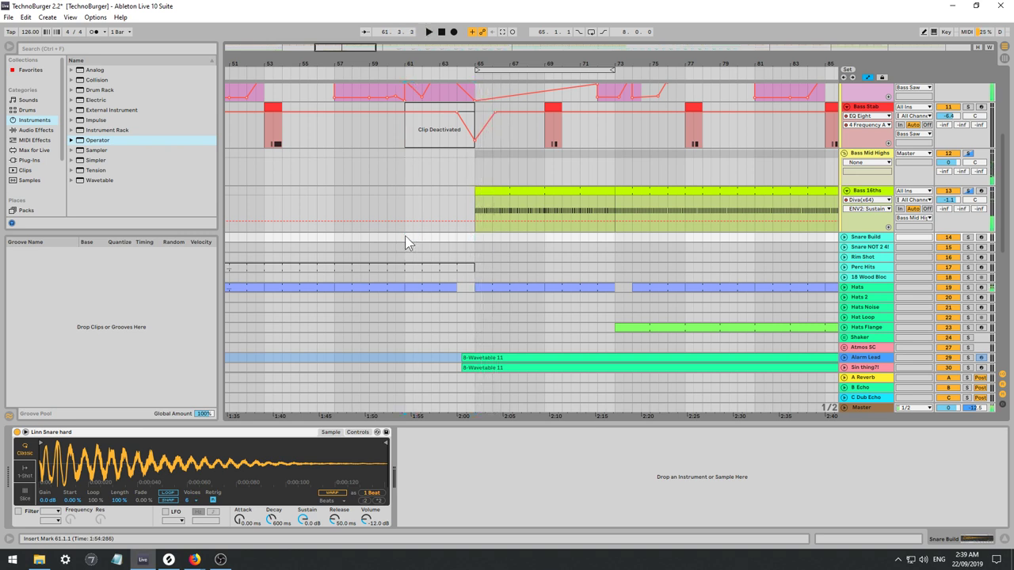
{"action": "key", "text": "space"}
Unfold the Kick track to show its Instrument Rack, then scroll down to the Hats tracks.
{"action": "left_click_drag", "start_coordinate": [1004, 154], "coordinate": [1006, 78]}
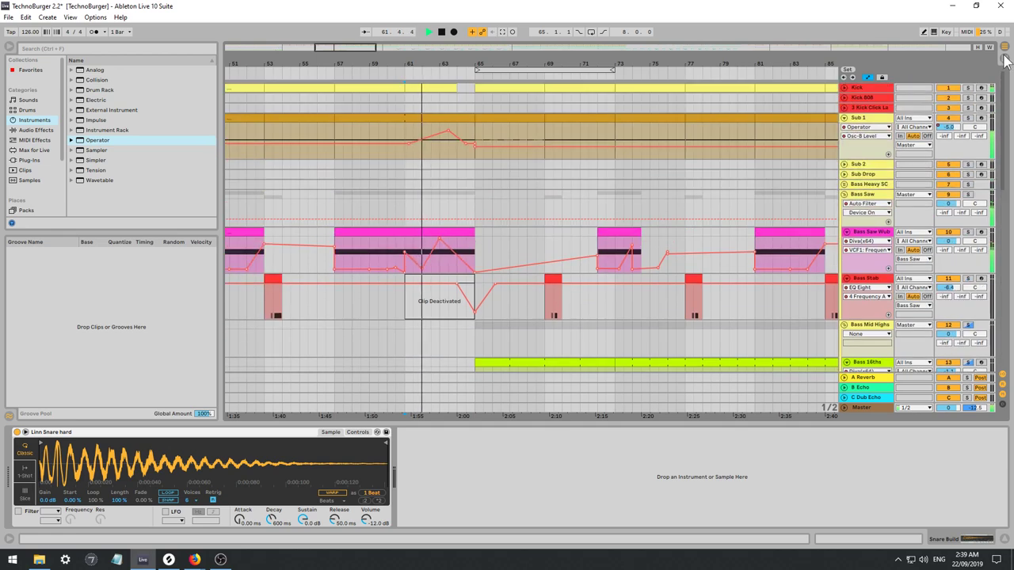
{"action": "left_click", "coordinate": [846, 88]}
{"action": "left_click", "coordinate": [852, 89]}
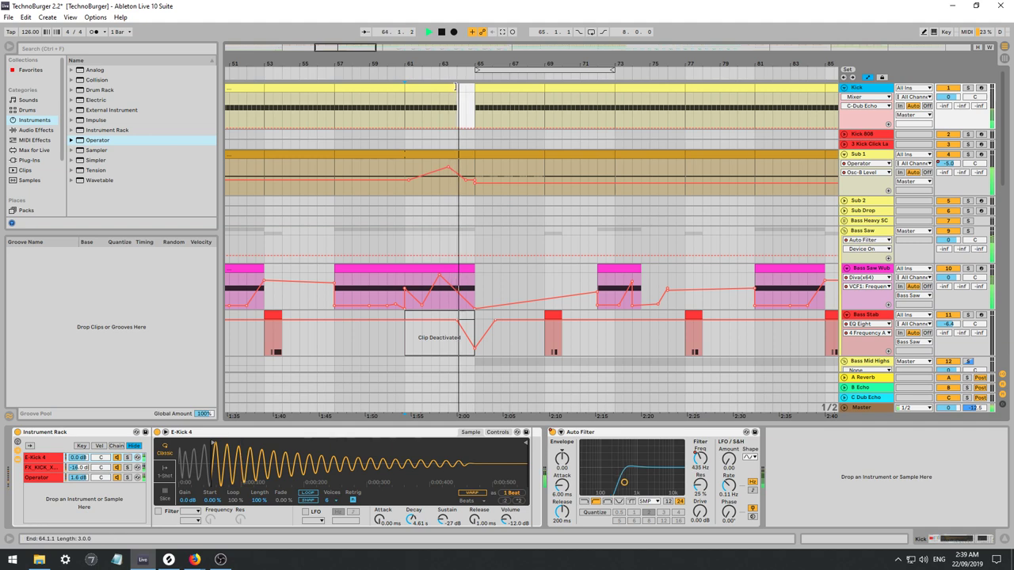
{"action": "scroll", "coordinate": [527, 234], "scroll_direction": "down", "scroll_amount": 6}
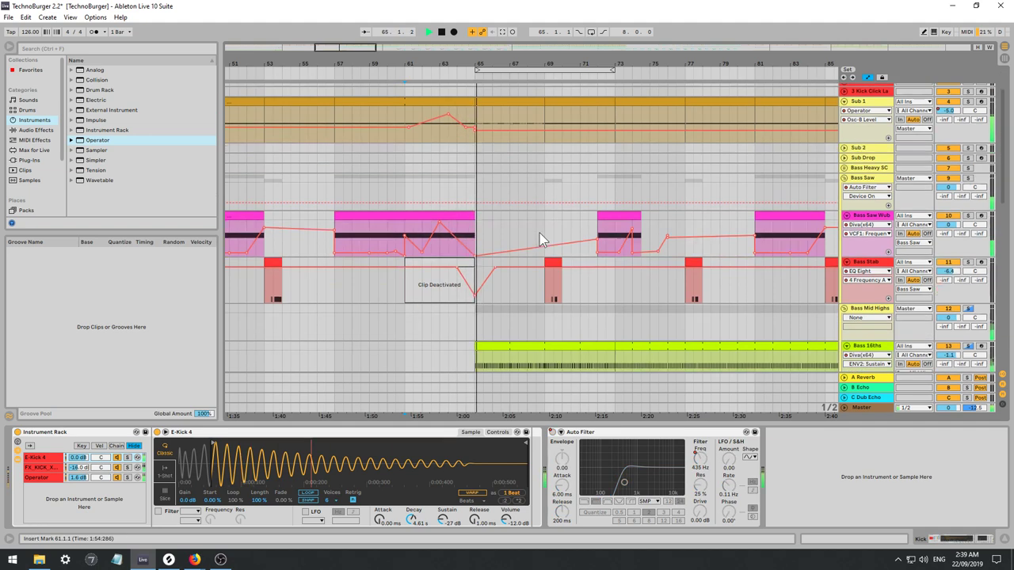
Select the Hats track and search the library for 'hat' across all categories.
{"action": "key", "text": "space"}
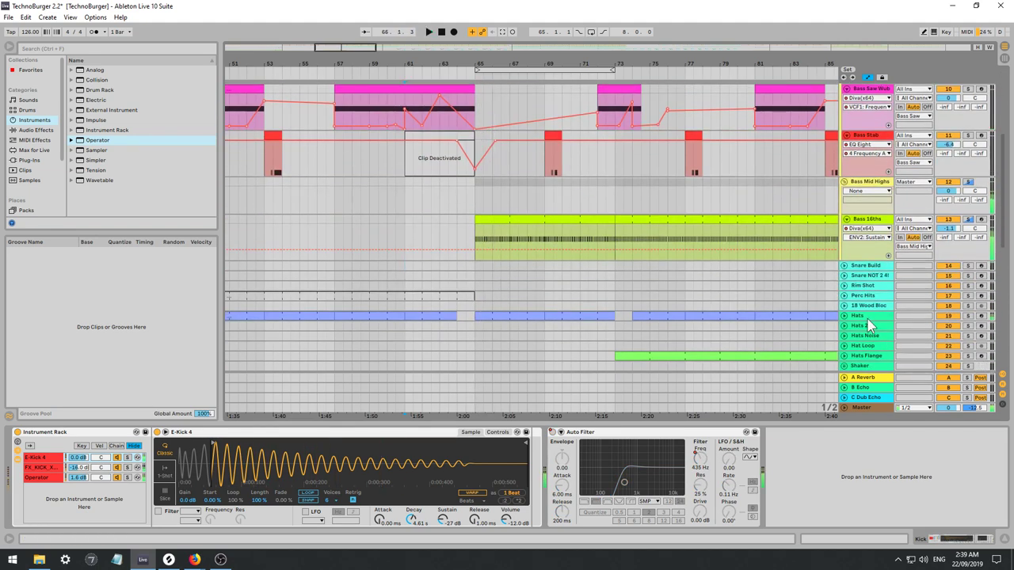
{"action": "left_click", "coordinate": [868, 317]}
{"action": "left_click", "coordinate": [37, 52]}
{"action": "type", "text": "hat"}
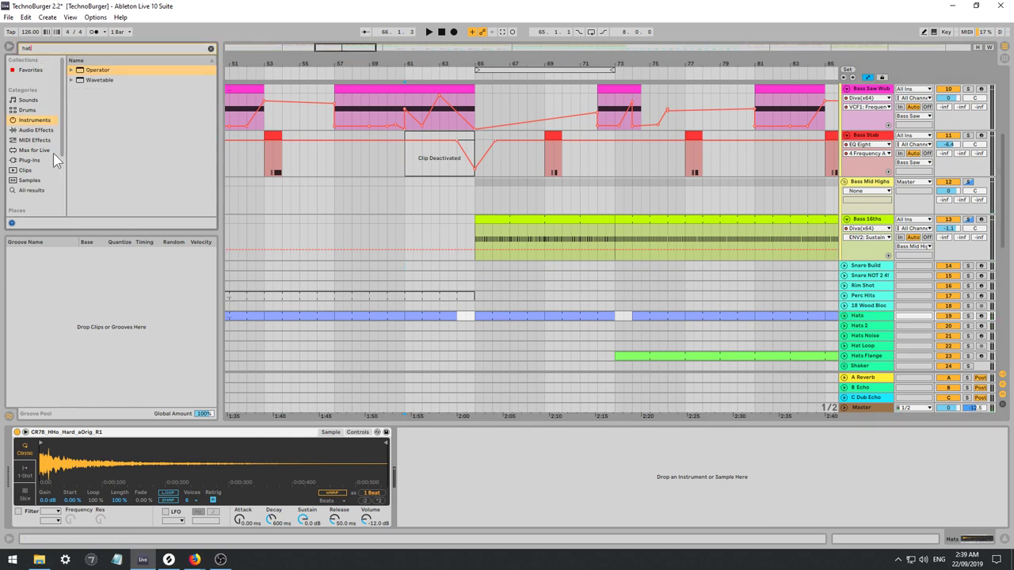
{"action": "left_click", "coordinate": [31, 190]}
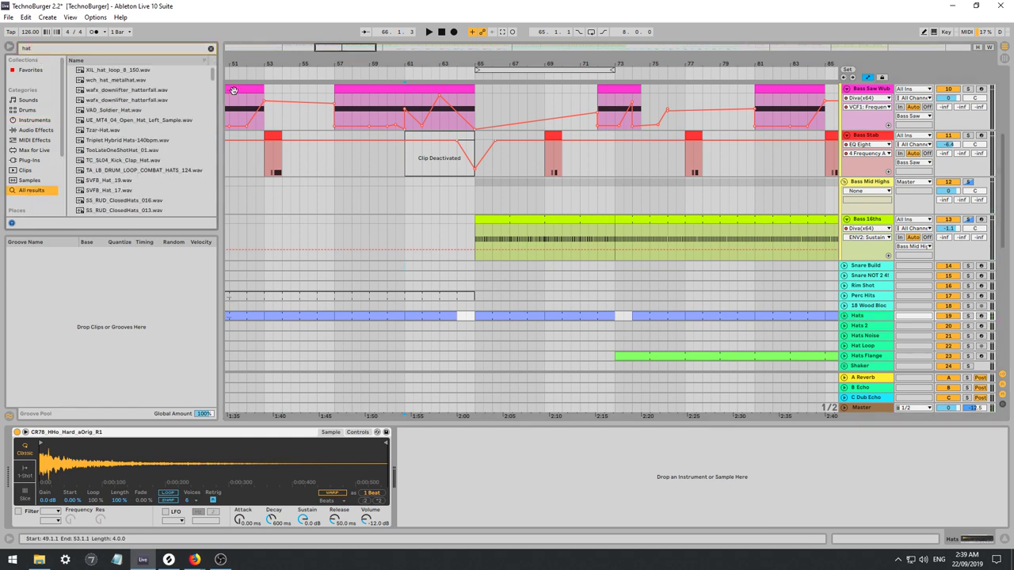
{"action": "scroll", "coordinate": [194, 142], "scroll_direction": "down", "scroll_amount": 5}
Audition hi-hat results, load A-HiHat 2 Closed B into the Hats sampler, and listen.
{"action": "left_click", "coordinate": [182, 143]}
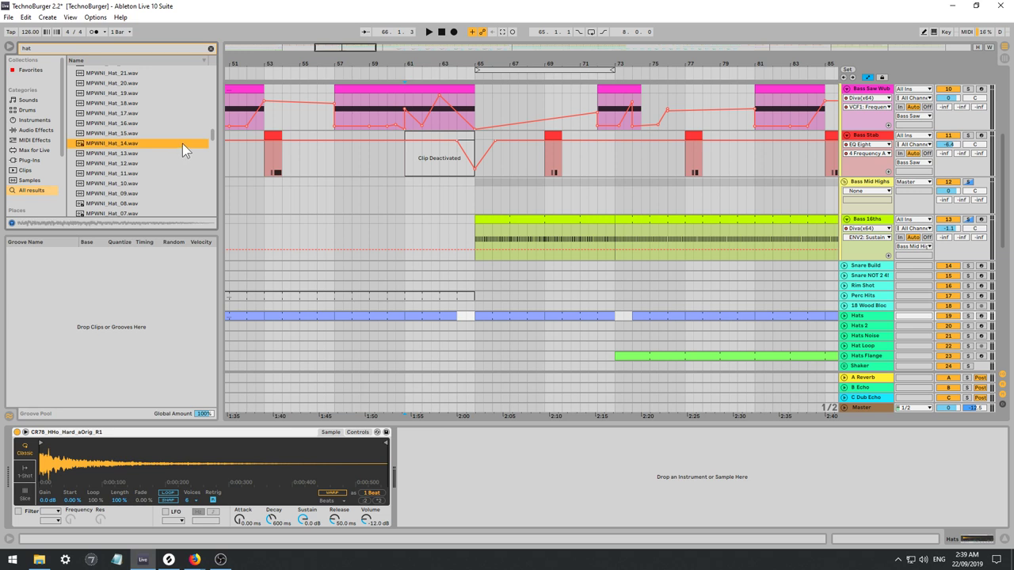
{"action": "scroll", "coordinate": [187, 147], "scroll_direction": "down", "scroll_amount": 1}
{"action": "left_click_drag", "start_coordinate": [210, 149], "coordinate": [215, 196]}
{"action": "left_click", "coordinate": [170, 191]}
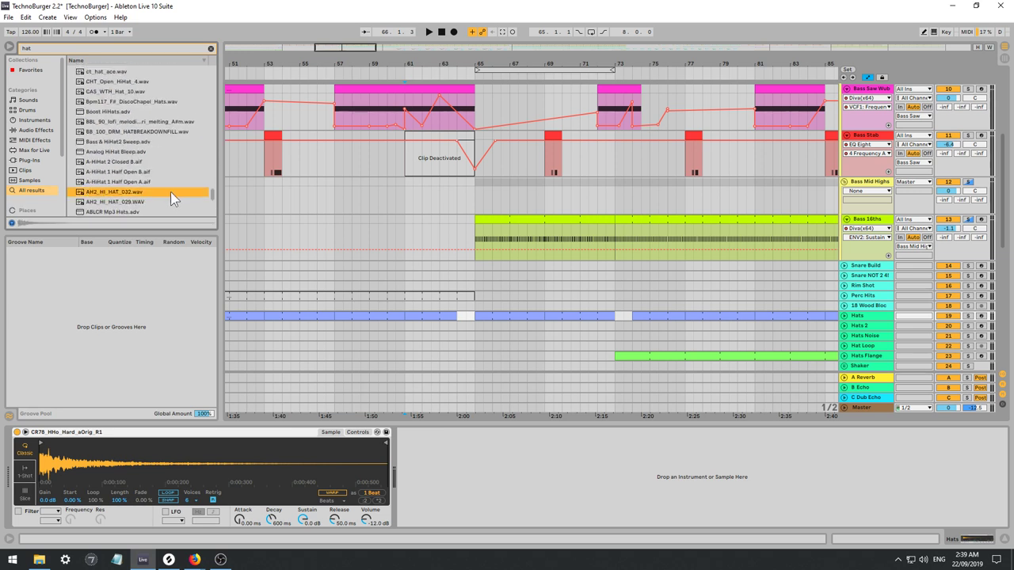
{"action": "left_click", "coordinate": [151, 184]}
{"action": "key", "text": "Up"}
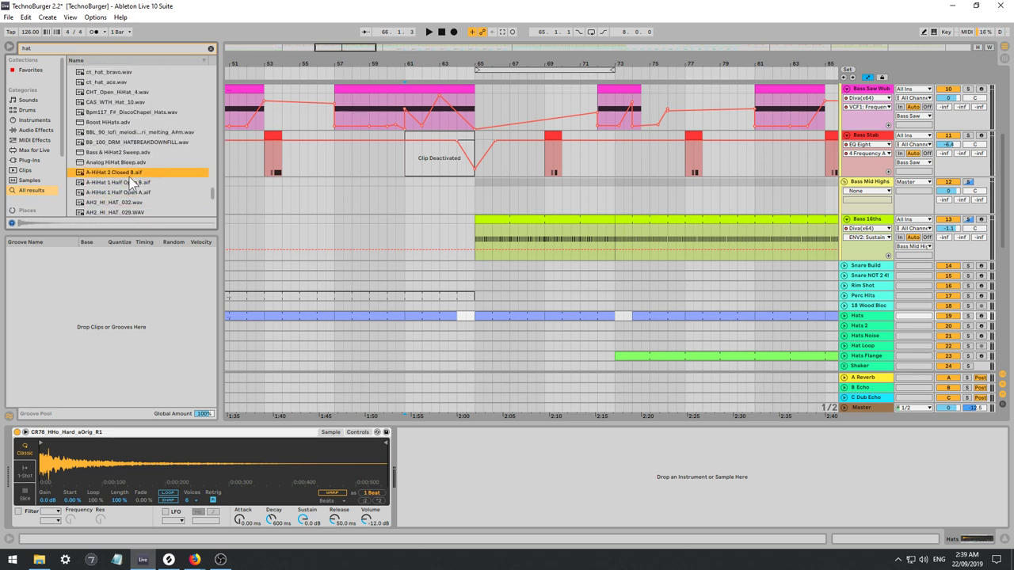
{"action": "left_click_drag", "start_coordinate": [142, 383], "coordinate": [92, 463]}
{"action": "key", "text": "space"}
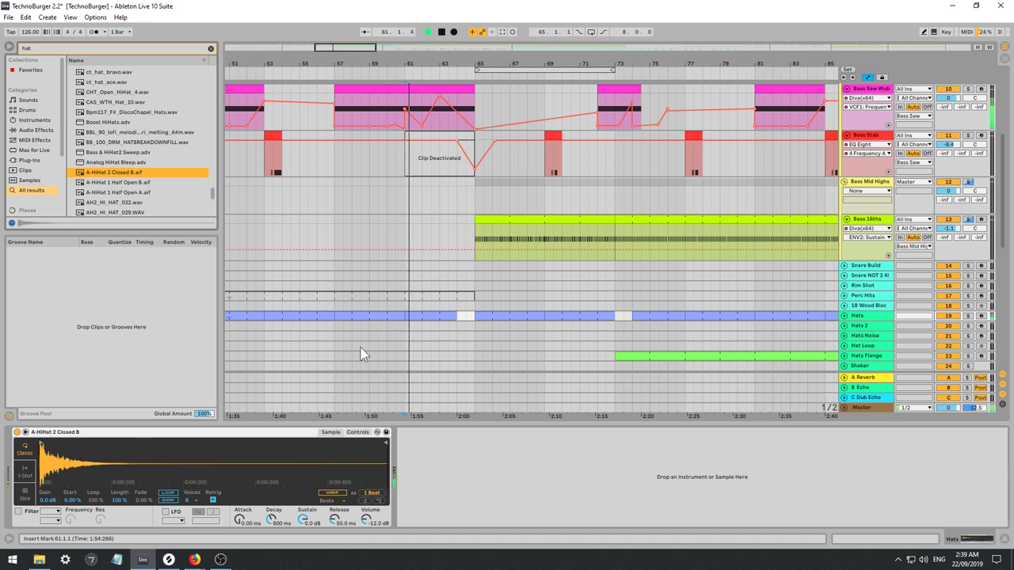
{"action": "key", "text": "space"}
Audition more hat samples and swap the hi-hat for Dazz_Hat_Closed_01, then play it.
{"action": "left_click", "coordinate": [105, 140]}
{"action": "left_click", "coordinate": [106, 133]}
{"action": "scroll", "coordinate": [106, 132], "scroll_direction": "up", "scroll_amount": 1}
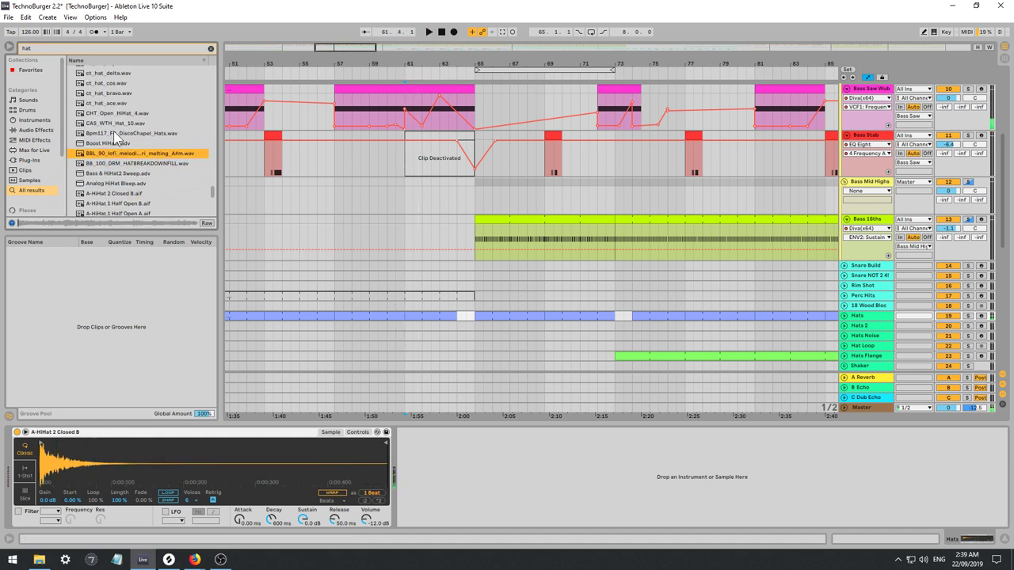
{"action": "left_click", "coordinate": [120, 130]}
{"action": "scroll", "coordinate": [123, 133], "scroll_direction": "up", "scroll_amount": 3}
{"action": "key", "text": "Up"}
{"action": "key", "text": "Up"}
{"action": "key", "text": "Up"}
{"action": "key", "text": "Up"}
{"action": "key", "text": "Up"}
{"action": "key", "text": "Up"}
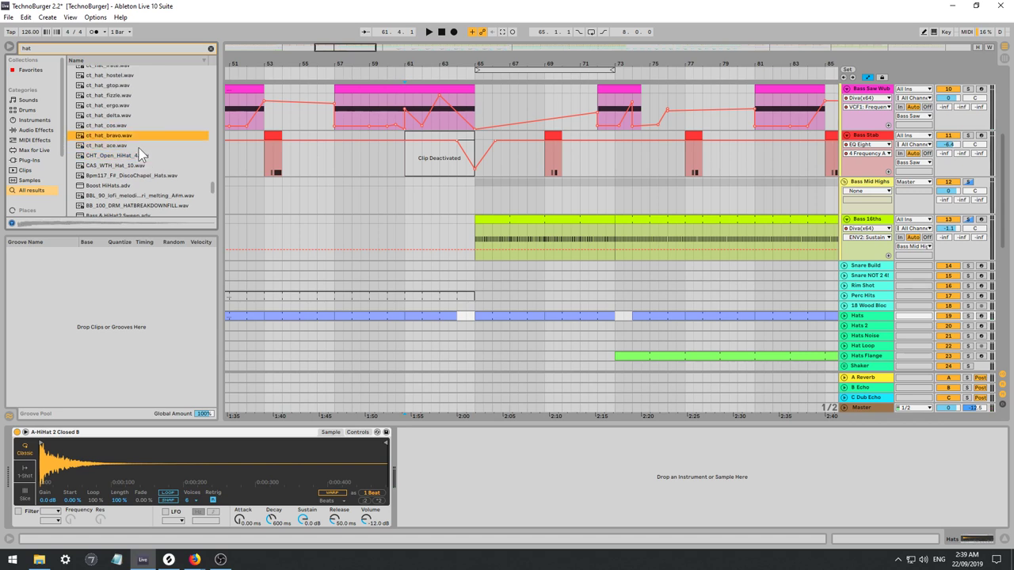
{"action": "left_click", "coordinate": [128, 129]}
{"action": "scroll", "coordinate": [128, 131], "scroll_direction": "up", "scroll_amount": 1}
{"action": "left_click", "coordinate": [152, 120]}
{"action": "scroll", "coordinate": [153, 122], "scroll_direction": "up", "scroll_amount": 1}
{"action": "left_click", "coordinate": [148, 131]}
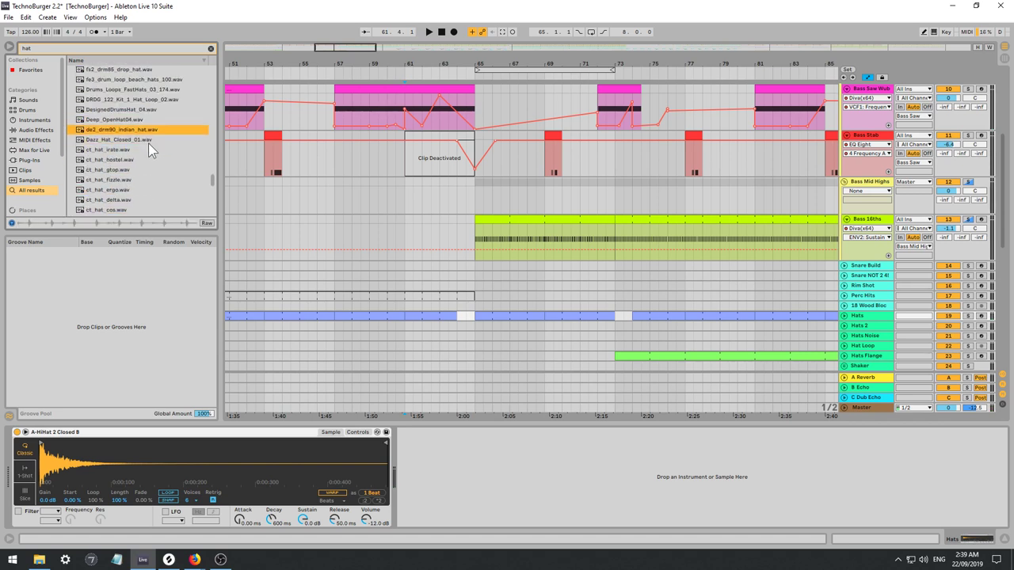
{"action": "left_click", "coordinate": [99, 141]}
{"action": "left_click_drag", "start_coordinate": [171, 450], "coordinate": [157, 468]}
{"action": "key", "text": "space"}
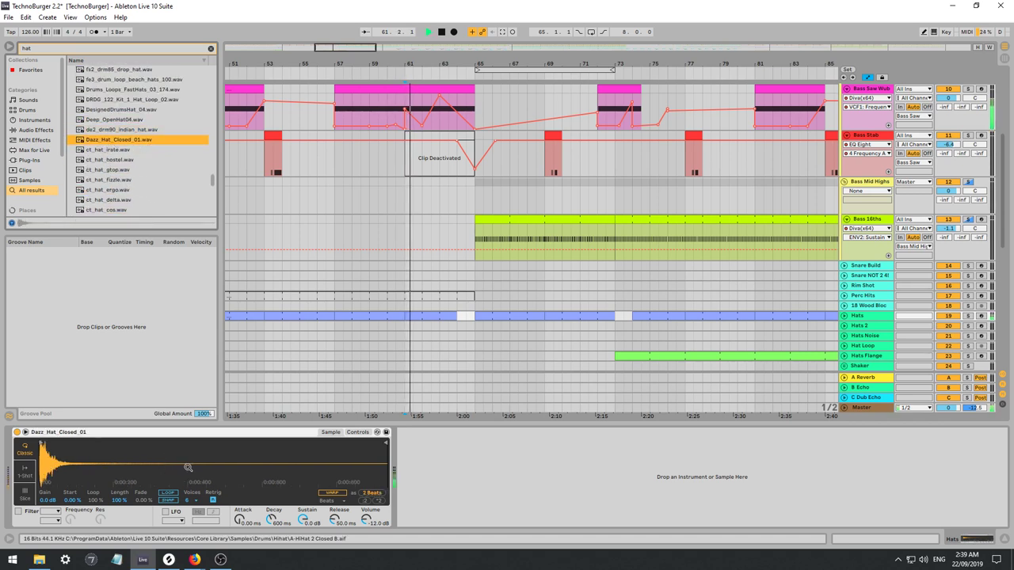
Step up through the hat results, auditioning samples up to Funk Hats-120bpm.
{"action": "key", "text": "space"}
{"action": "key", "text": "Up"}
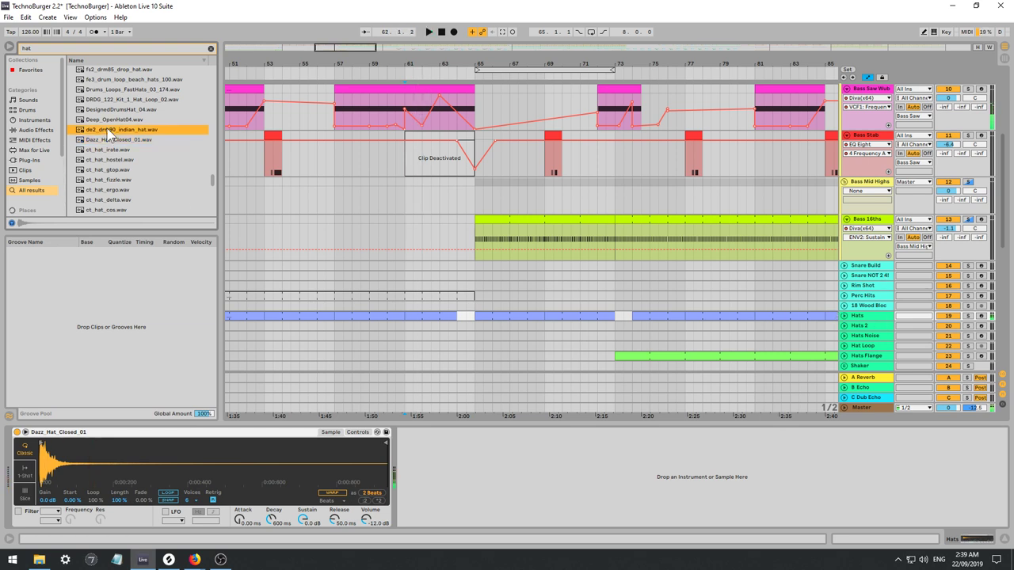
{"action": "scroll", "coordinate": [166, 142], "scroll_direction": "up", "scroll_amount": 1}
{"action": "key", "text": "Up"}
{"action": "key", "text": "Up"}
{"action": "key", "text": "Up"}
{"action": "key", "text": "Up"}
{"action": "scroll", "coordinate": [125, 150], "scroll_direction": "up", "scroll_amount": 1}
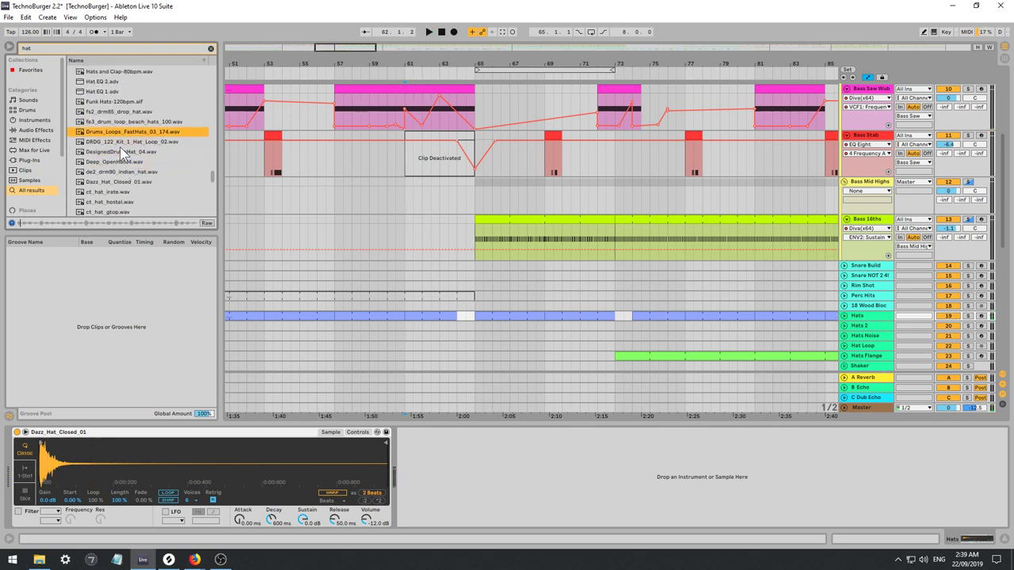
{"action": "key", "text": "Up"}
{"action": "scroll", "coordinate": [124, 149], "scroll_direction": "up", "scroll_amount": 1}
{"action": "key", "text": "Up"}
{"action": "key", "text": "Up"}
{"action": "scroll", "coordinate": [131, 151], "scroll_direction": "up", "scroll_amount": 1}
{"action": "key", "text": "Up"}
{"action": "scroll", "coordinate": [133, 151], "scroll_direction": "up", "scroll_amount": 1}
Load Hihat Pointy Hat Closed into the hat Simpler and play the arrangement.
{"action": "key", "text": "Up"}
{"action": "key", "text": "Up"}
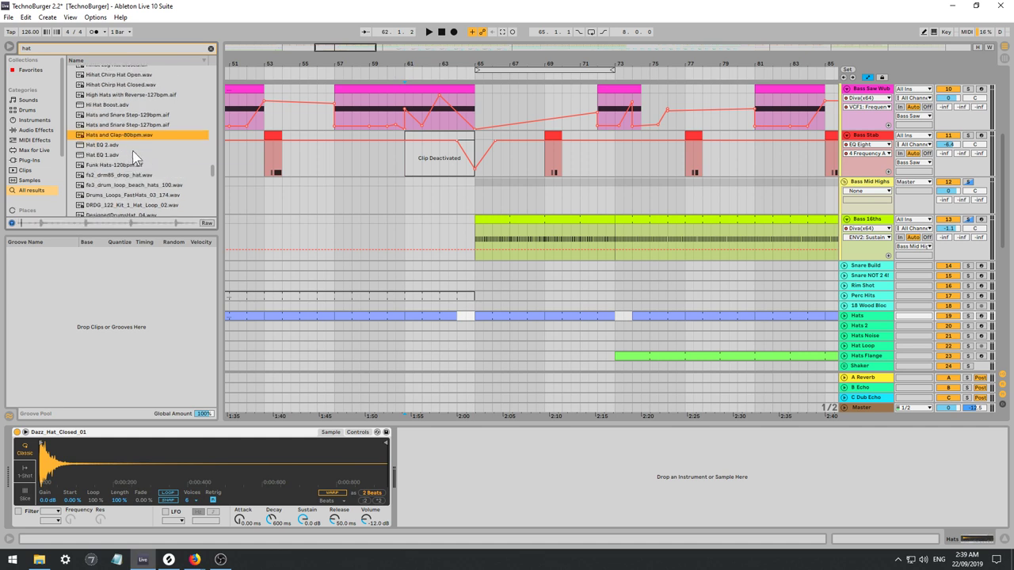
{"action": "scroll", "coordinate": [132, 151], "scroll_direction": "up", "scroll_amount": 1}
{"action": "key", "text": "Up"}
{"action": "key", "text": "Up"}
{"action": "left_click", "coordinate": [134, 98]}
{"action": "scroll", "coordinate": [138, 131], "scroll_direction": "up", "scroll_amount": 4}
{"action": "key", "text": "Up"}
{"action": "key", "text": "Up"}
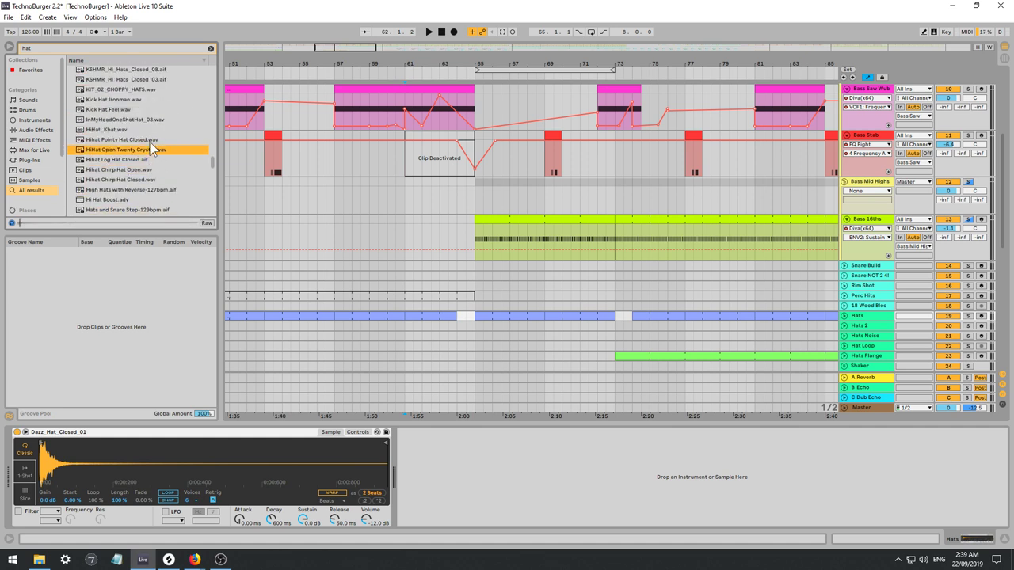
{"action": "key", "text": "Up"}
{"action": "scroll", "coordinate": [139, 158], "scroll_direction": "up", "scroll_amount": 2}
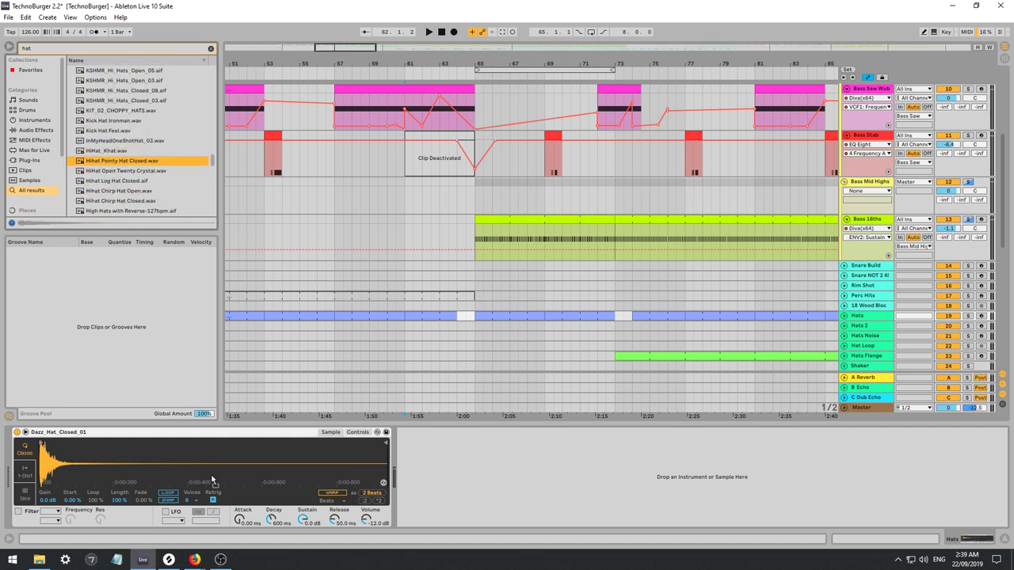
{"action": "left_click_drag", "start_coordinate": [213, 481], "coordinate": [208, 478]}
{"action": "key", "text": "space"}
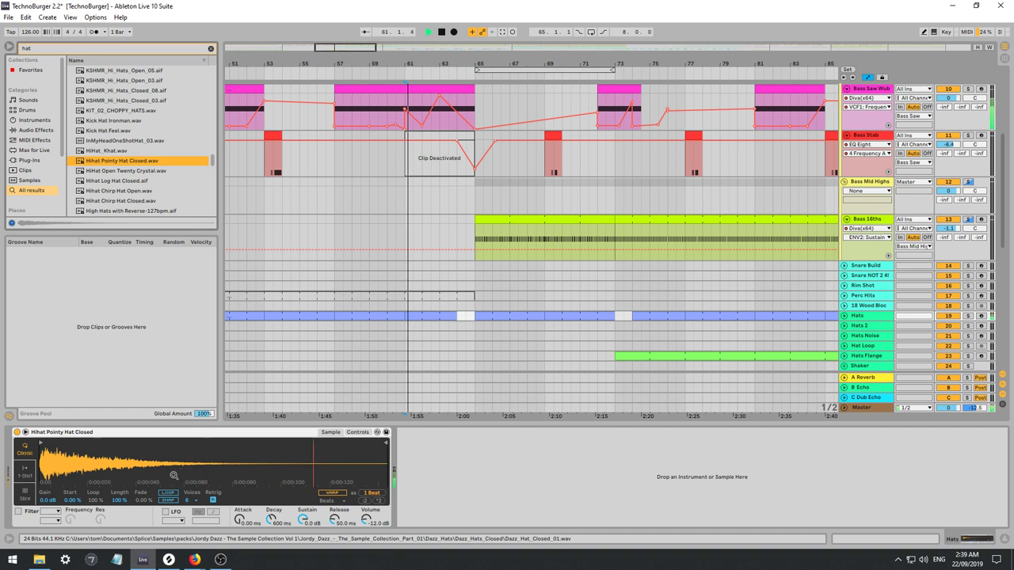
Unfold the Hats track, then select Hats Flange at bar 64 and play from there.
{"action": "left_click", "coordinate": [843, 315]}
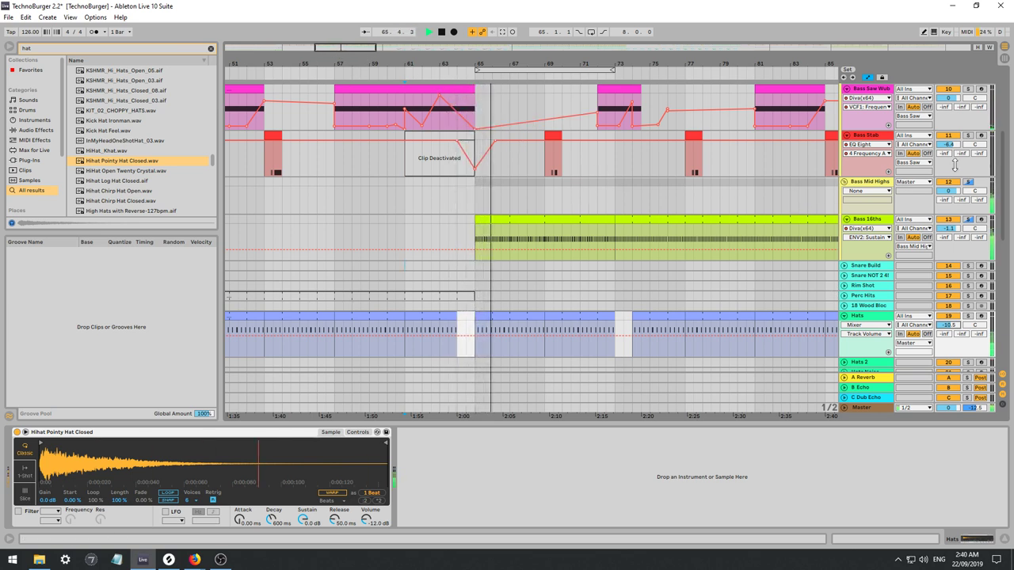
{"action": "left_click_drag", "start_coordinate": [1002, 147], "coordinate": [1005, 199]}
{"action": "key", "text": "space"}
{"action": "left_click", "coordinate": [454, 254]}
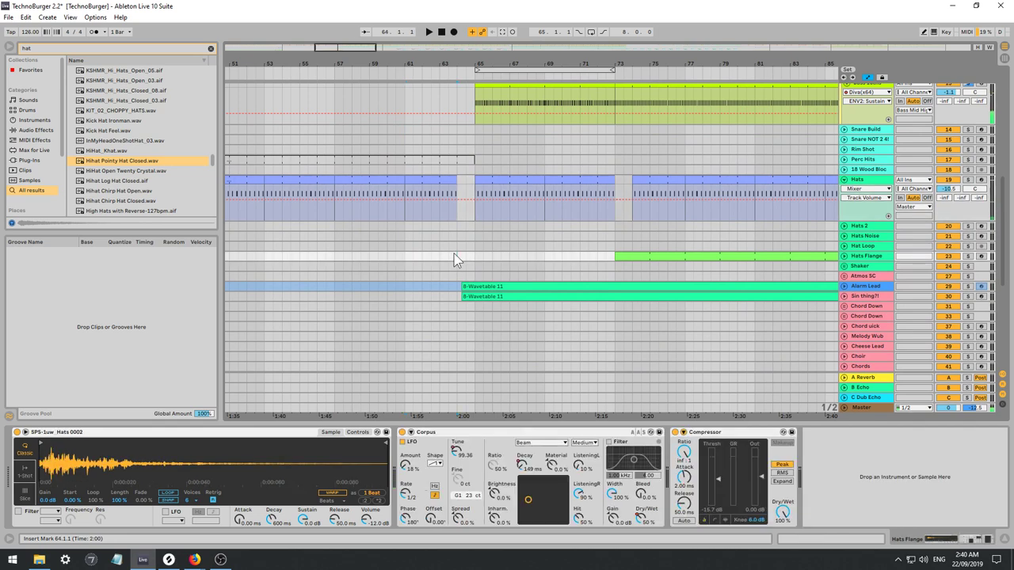
{"action": "key", "text": "space"}
{"action": "left_click_drag", "start_coordinate": [1004, 217], "coordinate": [1003, 119]}
{"action": "key", "text": "space"}
{"action": "key", "text": "space"}
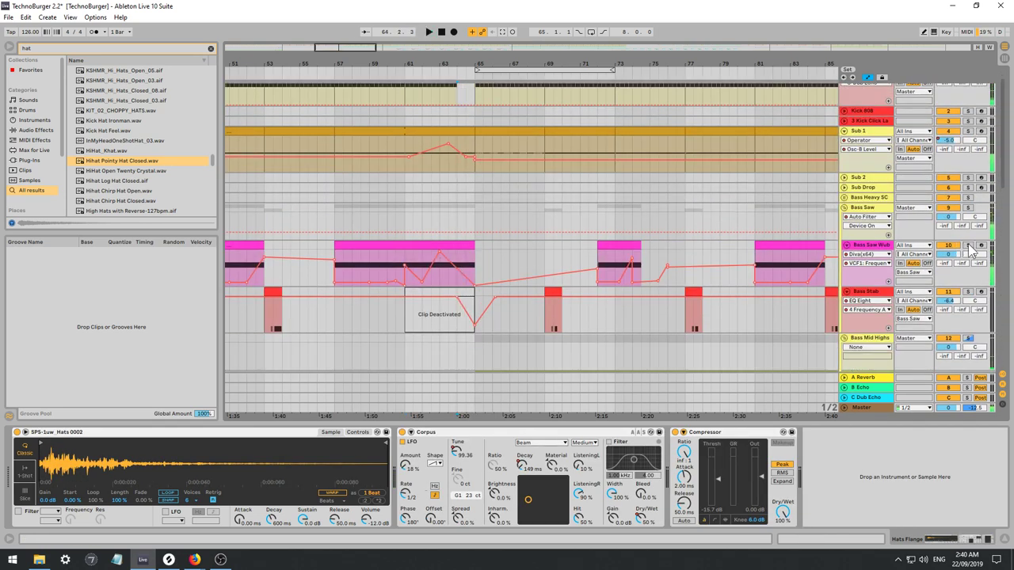
Select Bass Saw Wub, toggle it off and back on, and solo it to listen.
{"action": "left_click", "coordinate": [465, 277]}
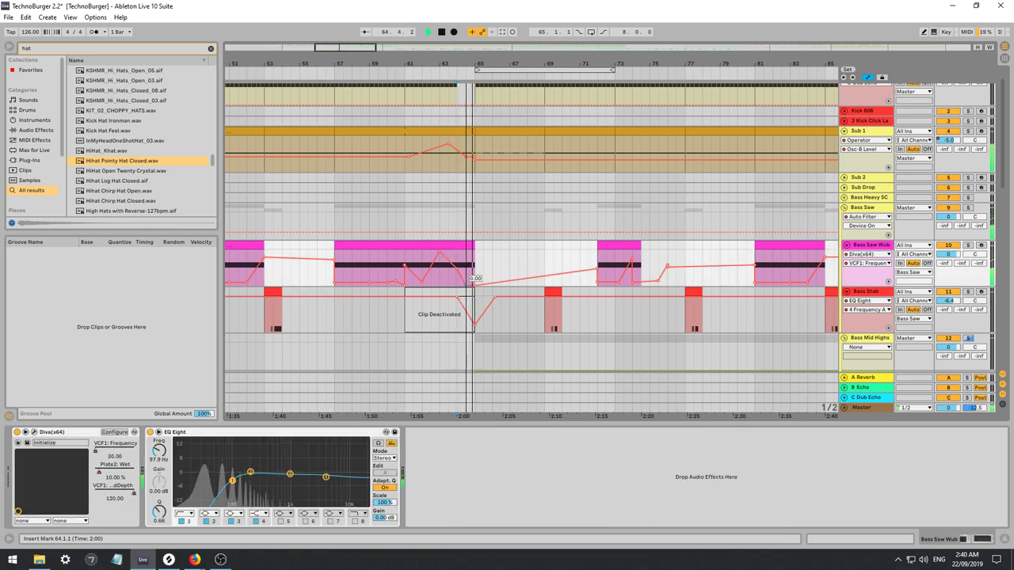
{"action": "key", "text": "space"}
{"action": "left_click", "coordinate": [949, 246]}
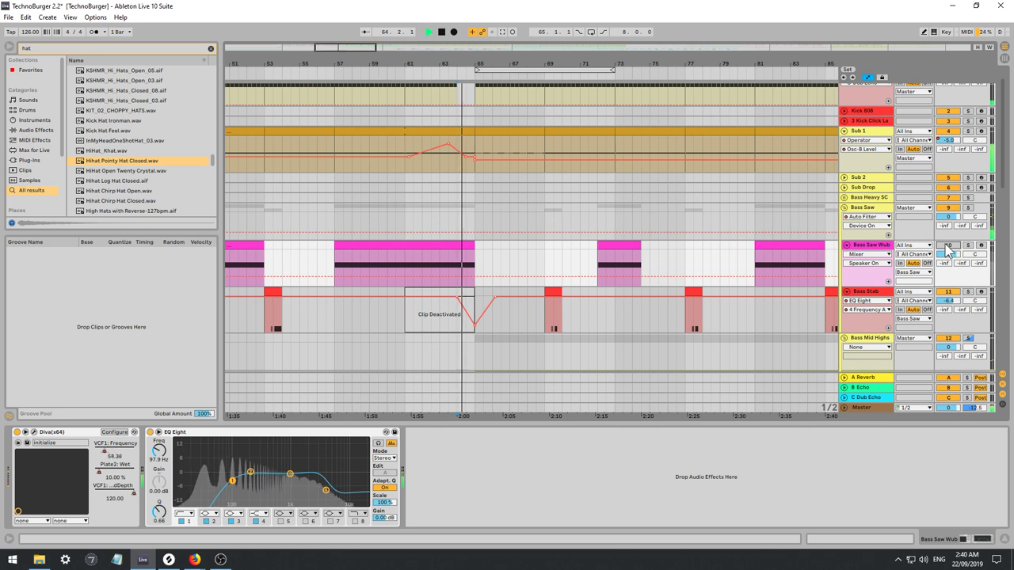
{"action": "left_click", "coordinate": [968, 245]}
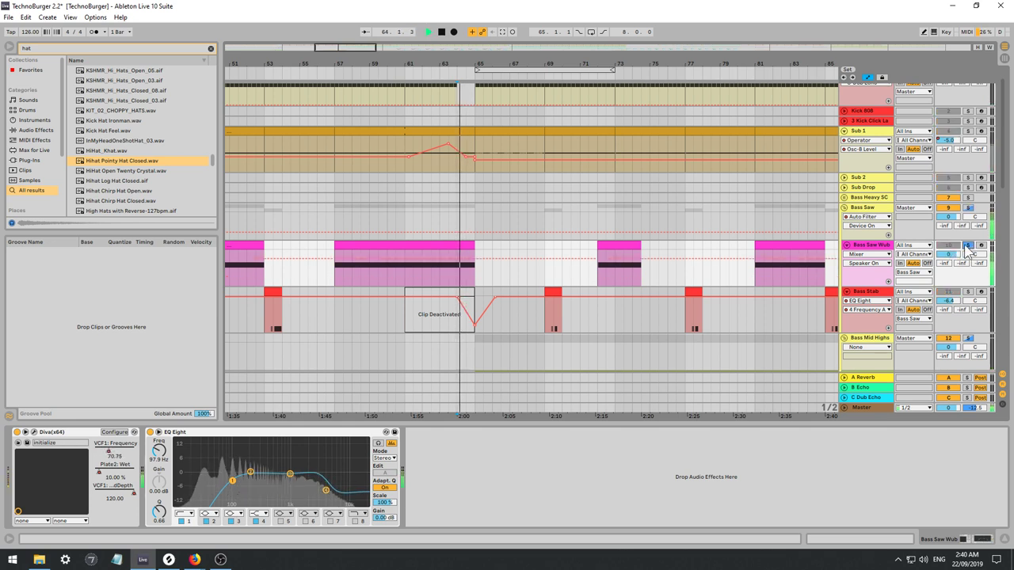
{"action": "left_click", "coordinate": [950, 246]}
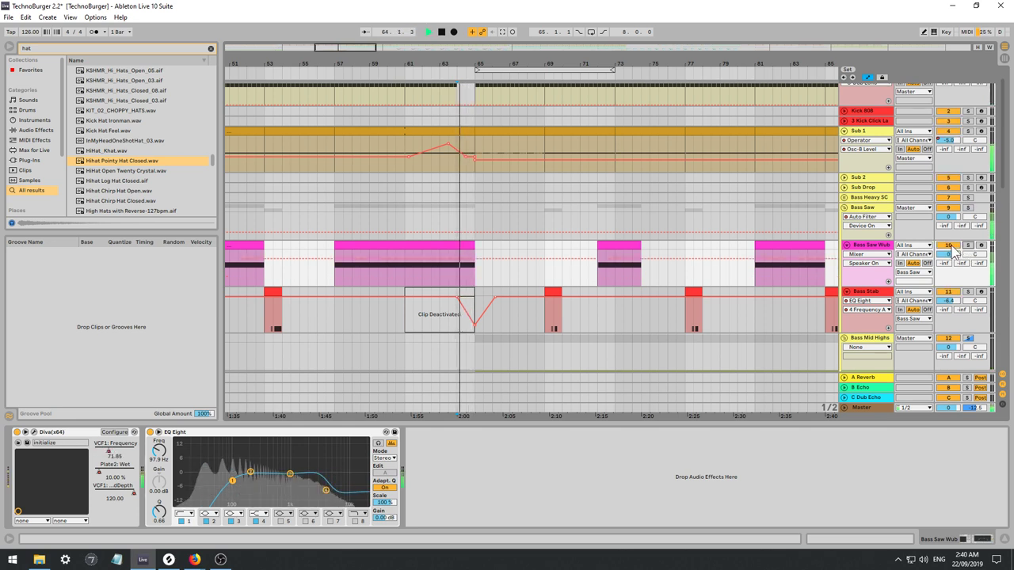
{"action": "key", "text": "space"}
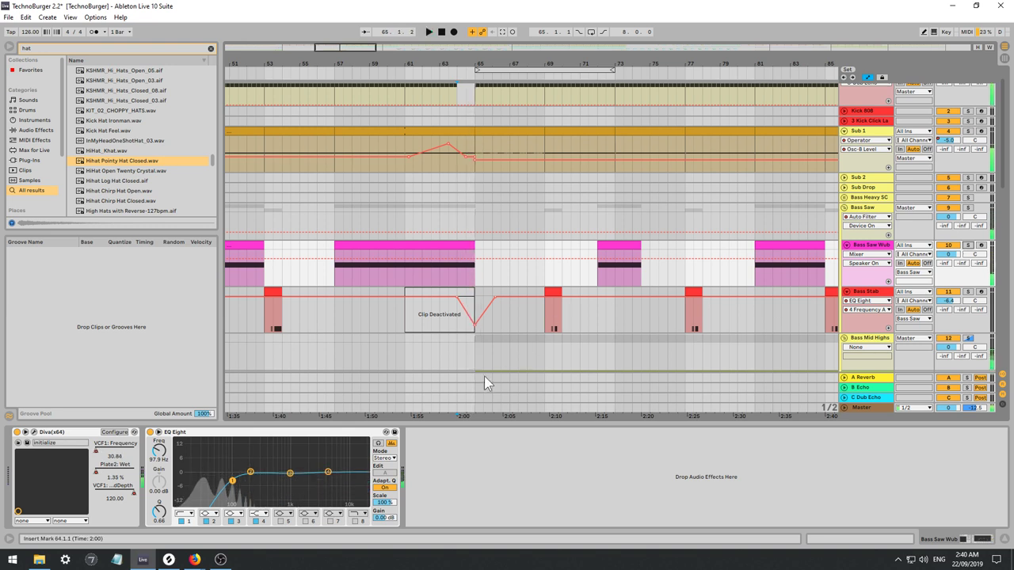
{"action": "key", "text": "space"}
{"action": "key", "text": "space"}
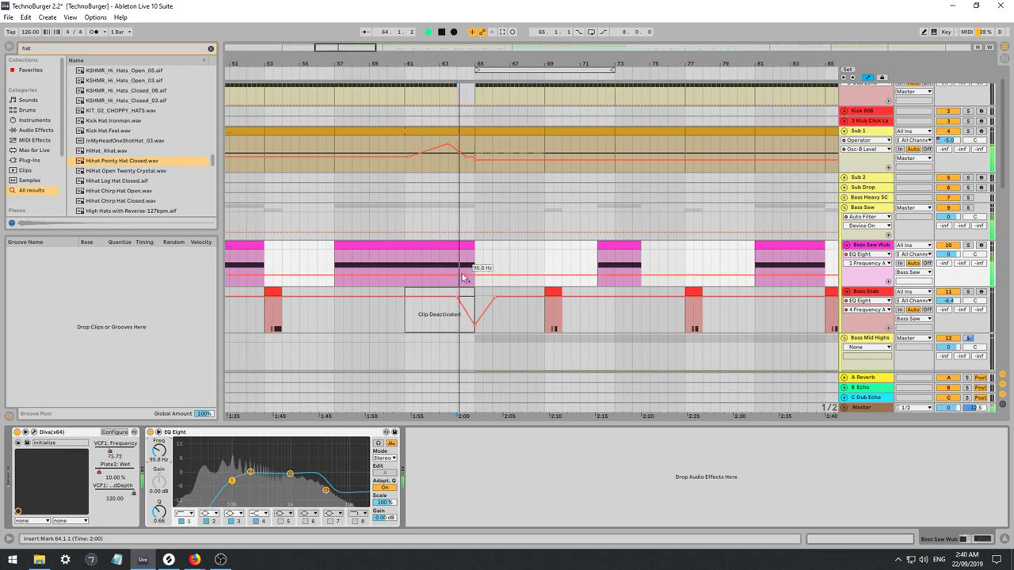
{"action": "key", "text": "space"}
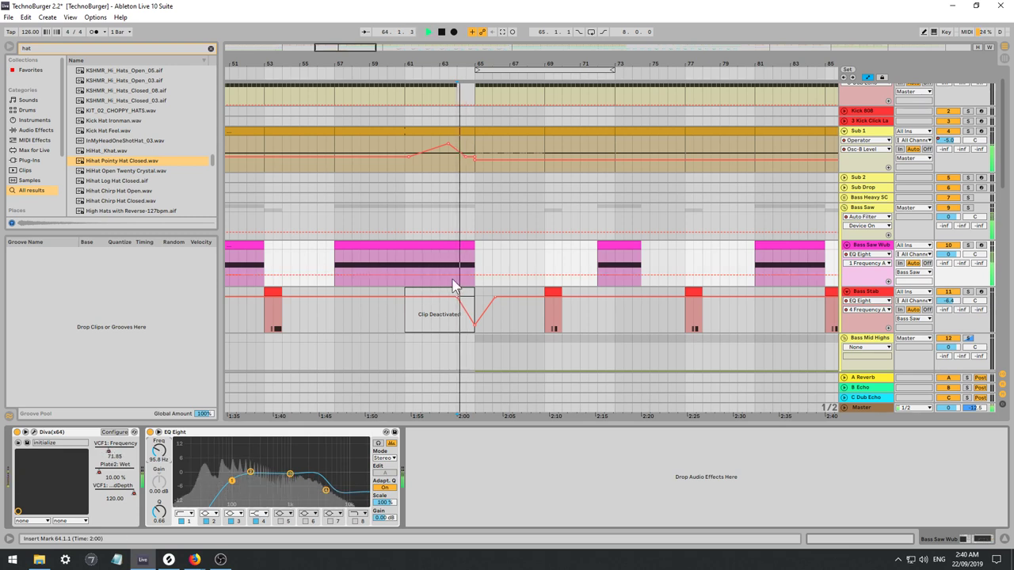
Add a breakpoint on the EQ Eight Frequency A lane and raise it to 6.19 kHz.
{"action": "left_click", "coordinate": [453, 275]}
{"action": "key", "text": "space"}
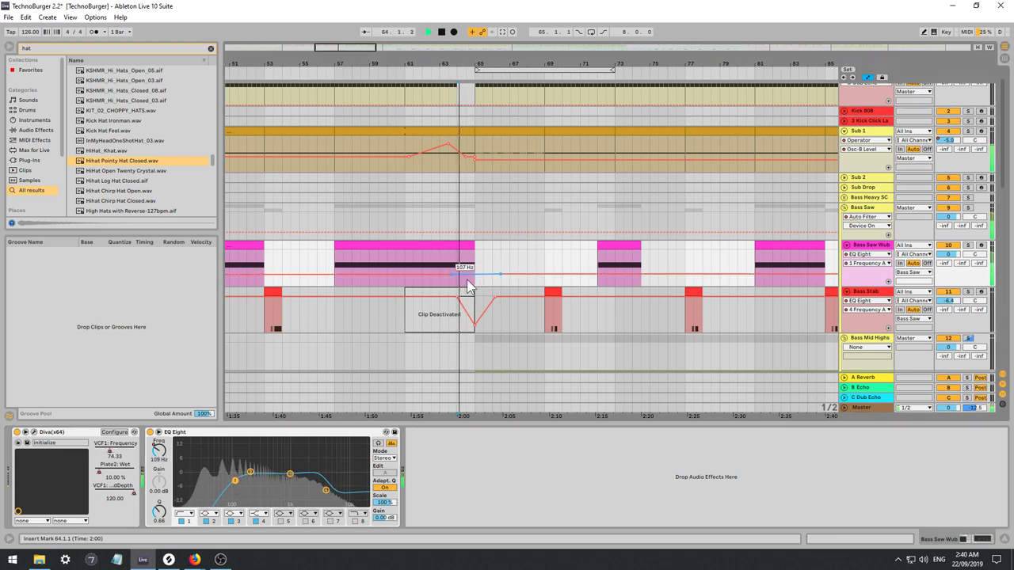
{"action": "left_click_drag", "start_coordinate": [475, 274], "coordinate": [475, 257]}
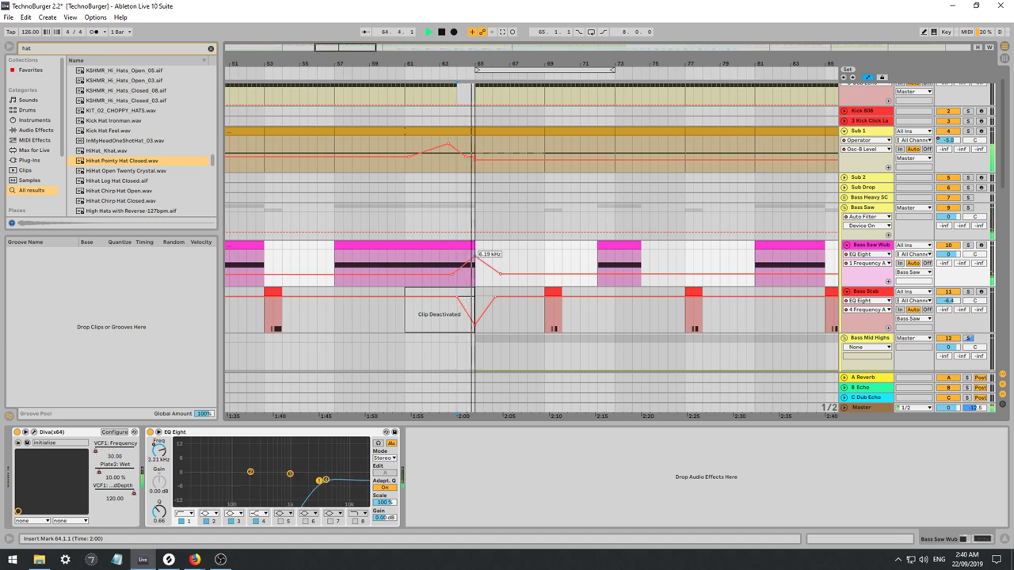
{"action": "scroll", "coordinate": [610, 169], "scroll_direction": "up", "scroll_amount": 1}
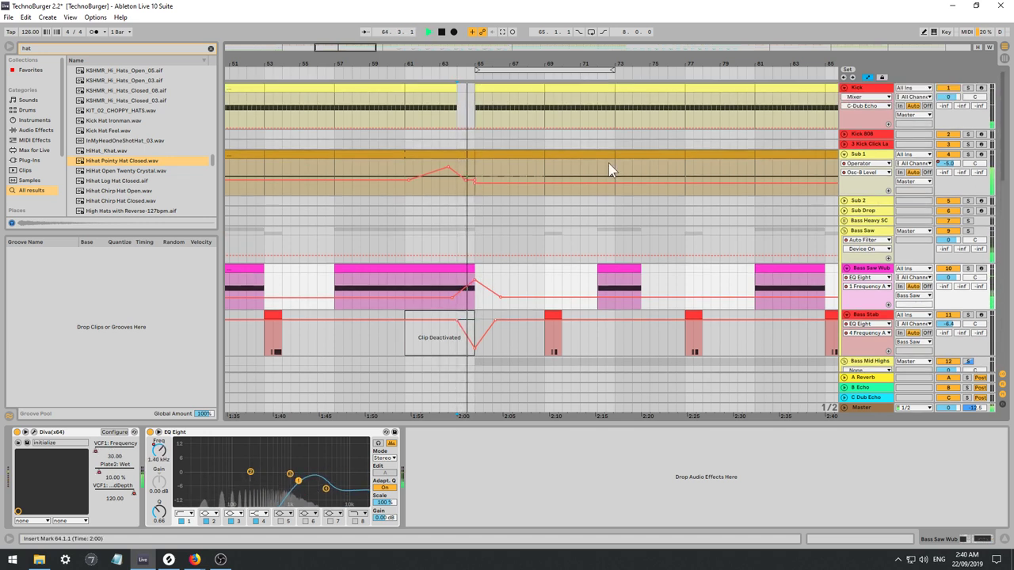
Select Sub 1 and open its bar-64 clip in the note editor, auditioning from bar 64.
{"action": "left_click", "coordinate": [459, 189]}
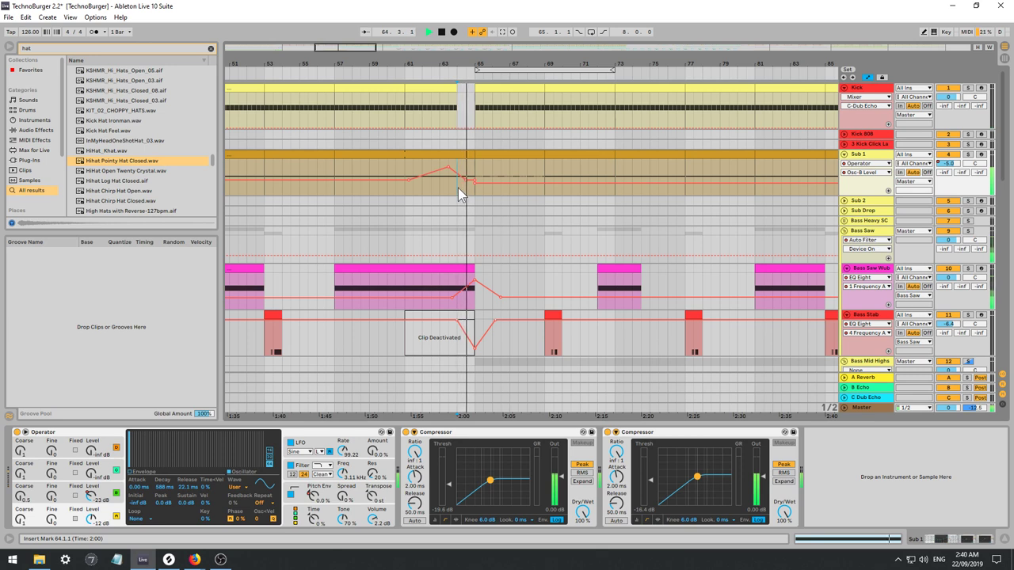
{"action": "mouse_move", "coordinate": [457, 188]}
{"action": "left_mouse_down"}
{"action": "mouse_move", "coordinate": [486, 194]}
{"action": "mouse_move", "coordinate": [476, 186]}
{"action": "left_mouse_up"}
{"action": "key", "text": "space"}
{"action": "double_click", "coordinate": [468, 155]}
{"action": "key", "text": "space"}
{"action": "key", "text": "space"}
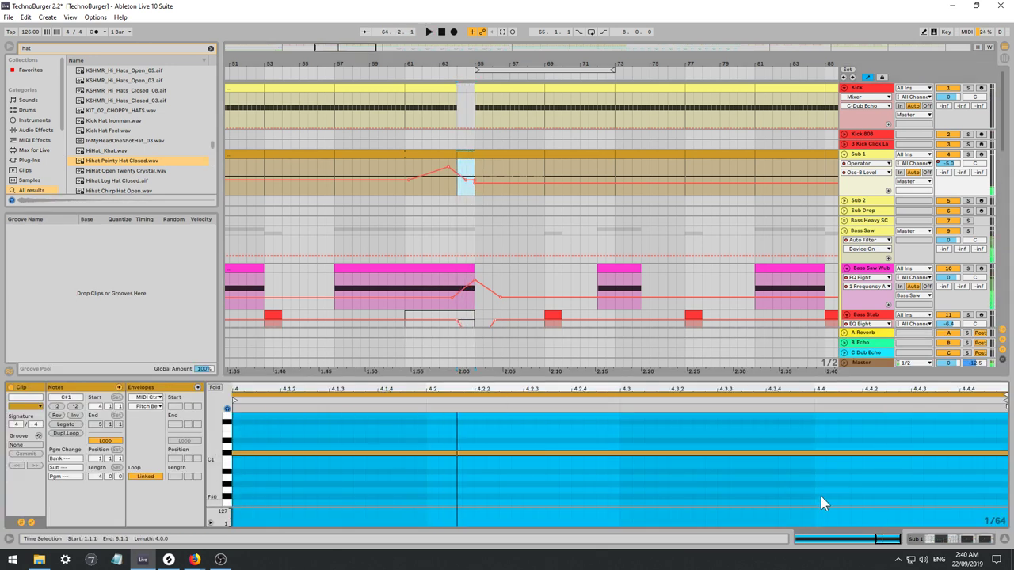
{"action": "left_click", "coordinate": [820, 496]}
{"action": "key", "text": "space"}
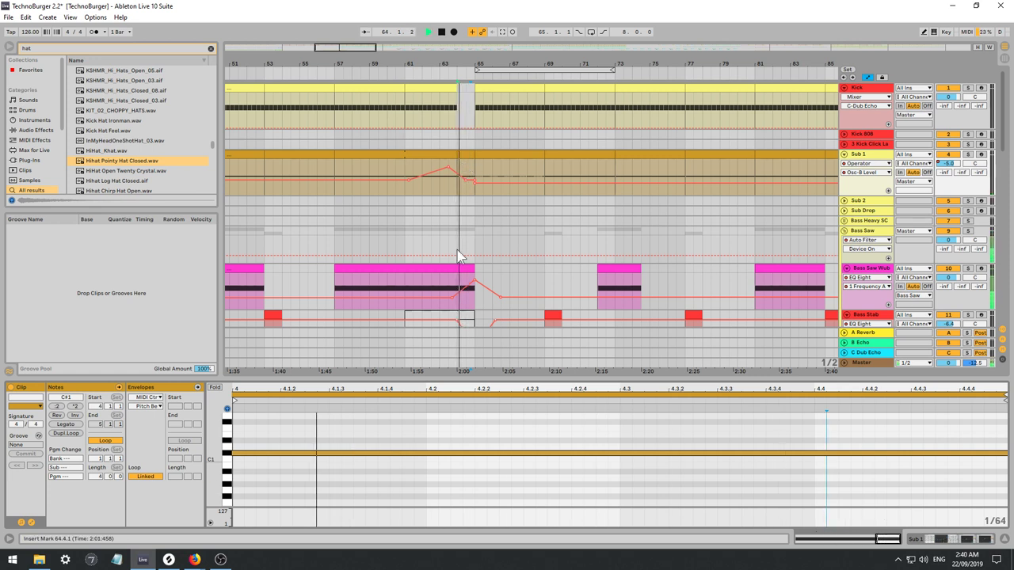
{"action": "left_click", "coordinate": [464, 173]}
{"action": "key", "text": "space"}
{"action": "left_click", "coordinate": [457, 187]}
{"action": "key", "text": "space"}
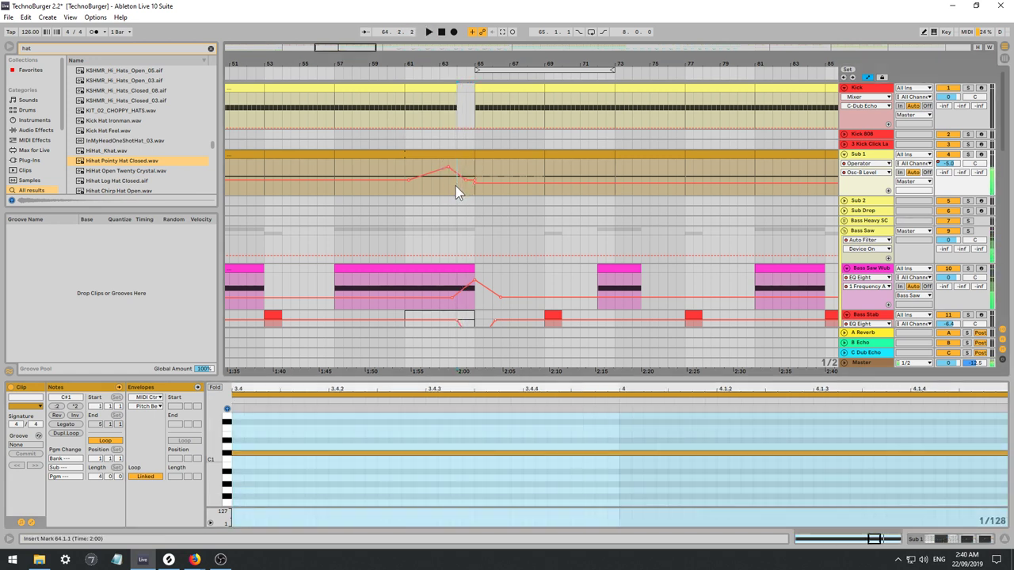
{"action": "key", "text": "space"}
Create an empty MIDI clip over bar 64 with Ctrl+Shift+M, then undo it.
{"action": "left_click_drag", "start_coordinate": [457, 178], "coordinate": [473, 168]}
{"action": "key", "text": "ctrl+shift+m"}
{"action": "key", "text": "space"}
{"action": "key", "text": "space"}
{"action": "left_click", "coordinate": [353, 458]}
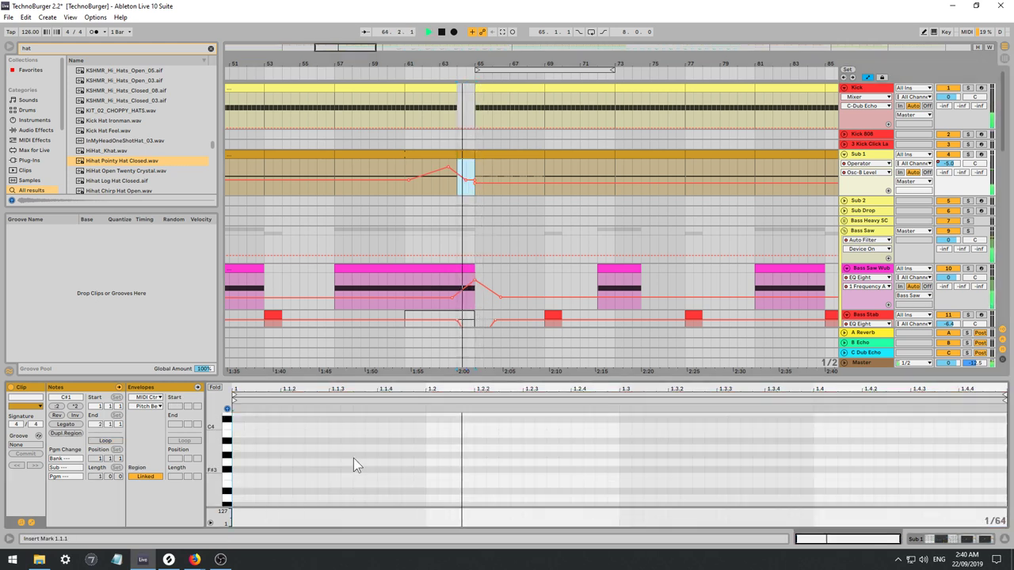
{"action": "scroll", "coordinate": [353, 458], "scroll_direction": "down", "scroll_amount": 6}
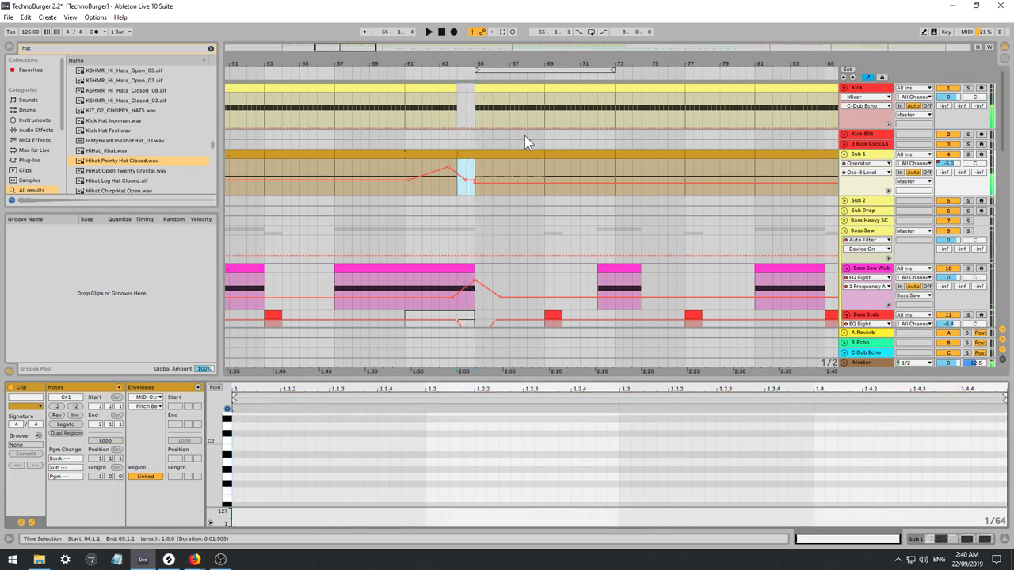
{"action": "key", "text": "ctrl+z"}
{"action": "key", "text": "space"}
{"action": "key", "text": "space"}
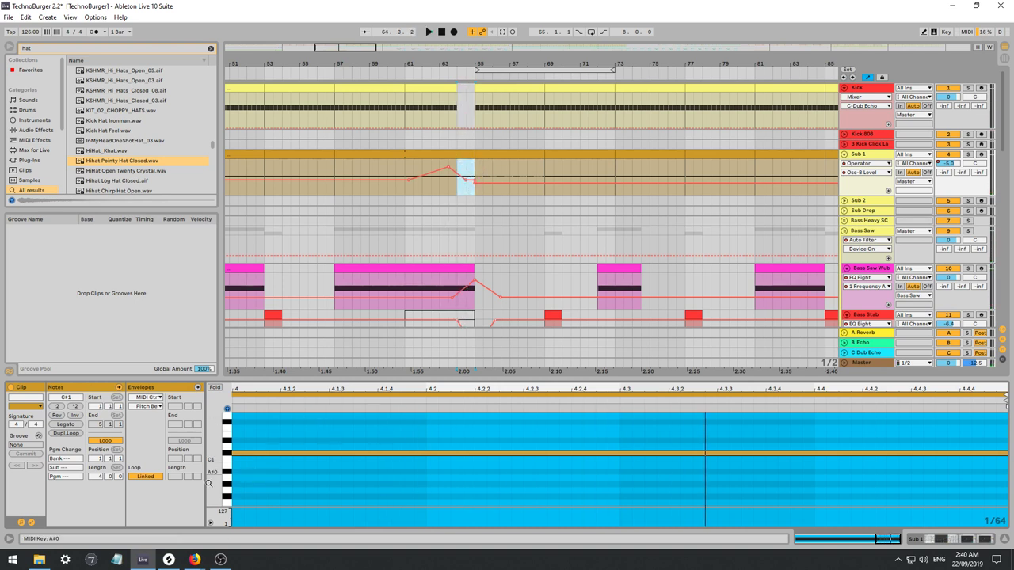
Draw a C#1 note at bar 4 of the Sub 1 clip, ending at 4.2.
{"action": "left_click", "coordinate": [464, 188]}
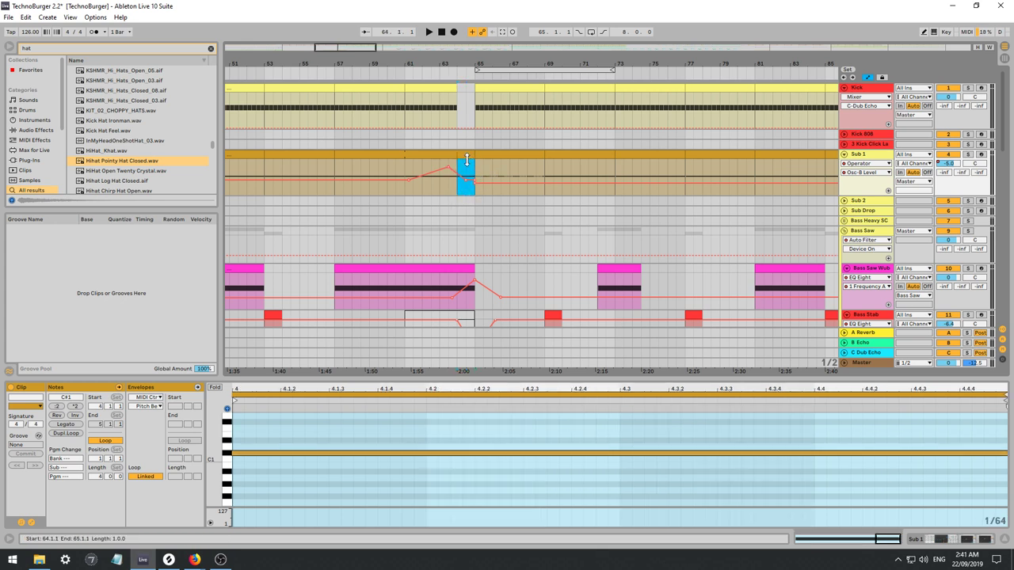
{"action": "left_click", "coordinate": [276, 503]}
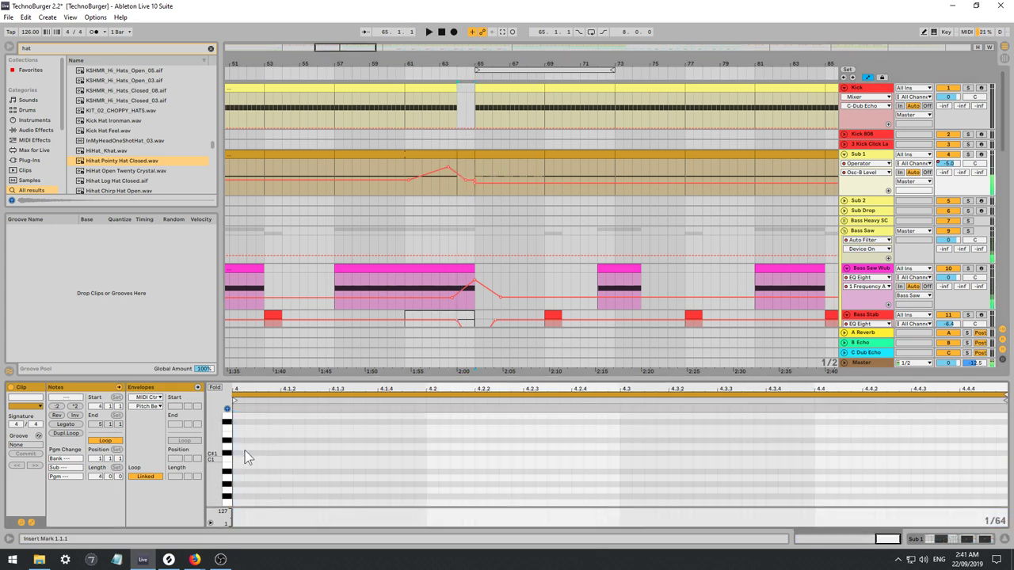
{"action": "key", "text": "space"}
{"action": "mouse_move", "coordinate": [242, 454]}
{"action": "left_mouse_down"}
{"action": "mouse_move", "coordinate": [657, 454]}
{"action": "mouse_move", "coordinate": [632, 436]}
{"action": "mouse_move", "coordinate": [620, 443]}
{"action": "mouse_move", "coordinate": [994, 435]}
{"action": "mouse_move", "coordinate": [379, 440]}
{"action": "mouse_move", "coordinate": [389, 441]}
{"action": "left_mouse_up"}
{"action": "key", "text": "space"}
{"action": "key", "text": "space"}
{"action": "key", "text": "space"}
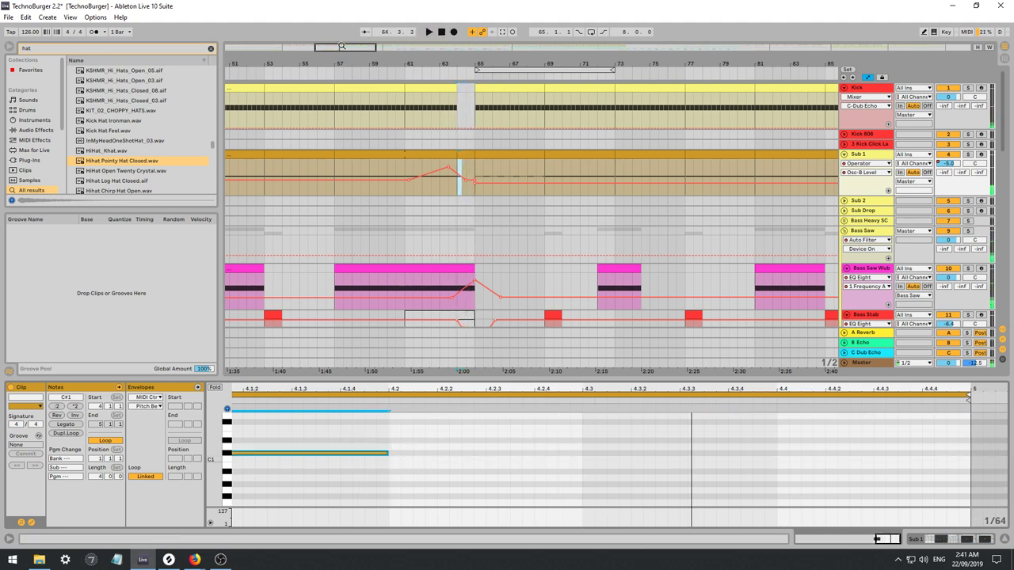
{"action": "key", "text": "space"}
{"action": "left_click_drag", "start_coordinate": [475, 63], "coordinate": [452, 35]}
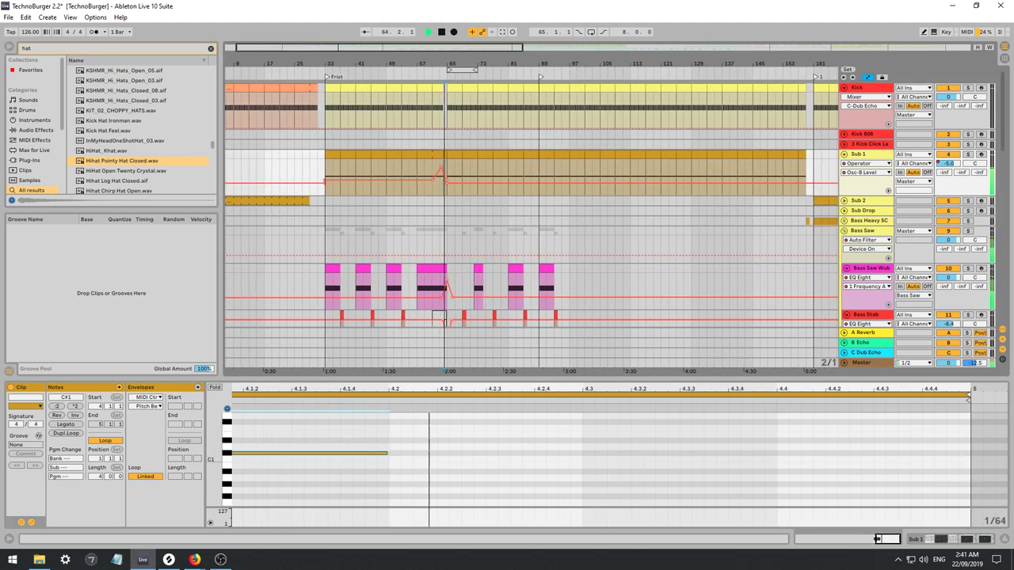
Extend the C#1 note toward bar 5 and audition it.
{"action": "left_click_drag", "start_coordinate": [888, 539], "coordinate": [796, 521]}
{"action": "key", "text": "space"}
{"action": "key", "text": "space"}
{"action": "left_click_drag", "start_coordinate": [703, 454], "coordinate": [1003, 453]}
{"action": "key", "text": "space"}
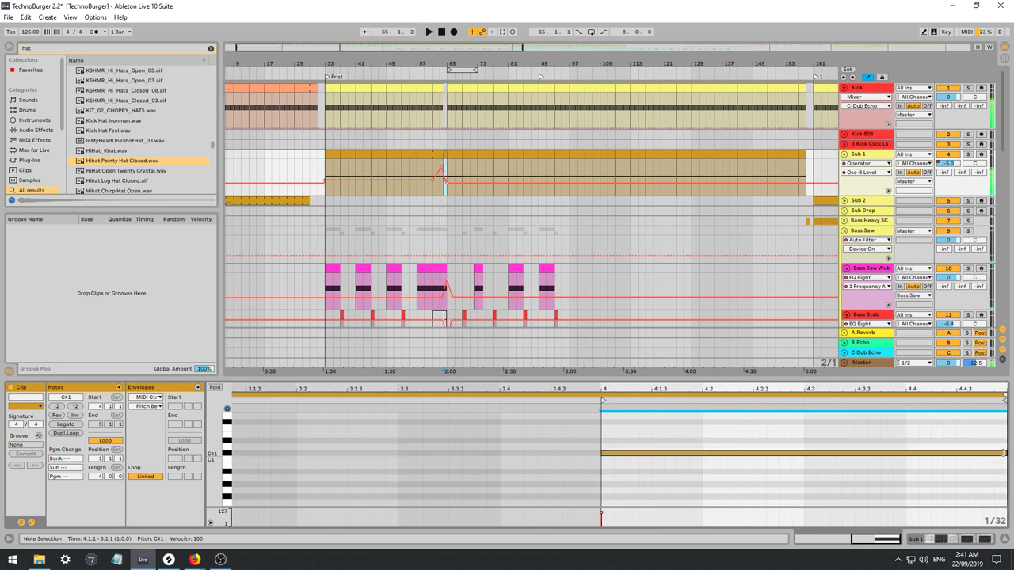
{"action": "key", "text": "space"}
Shorten the C#1 note back to about 4.1.3 and show Sub 1's device chain.
{"action": "key", "text": "shift+Tab"}
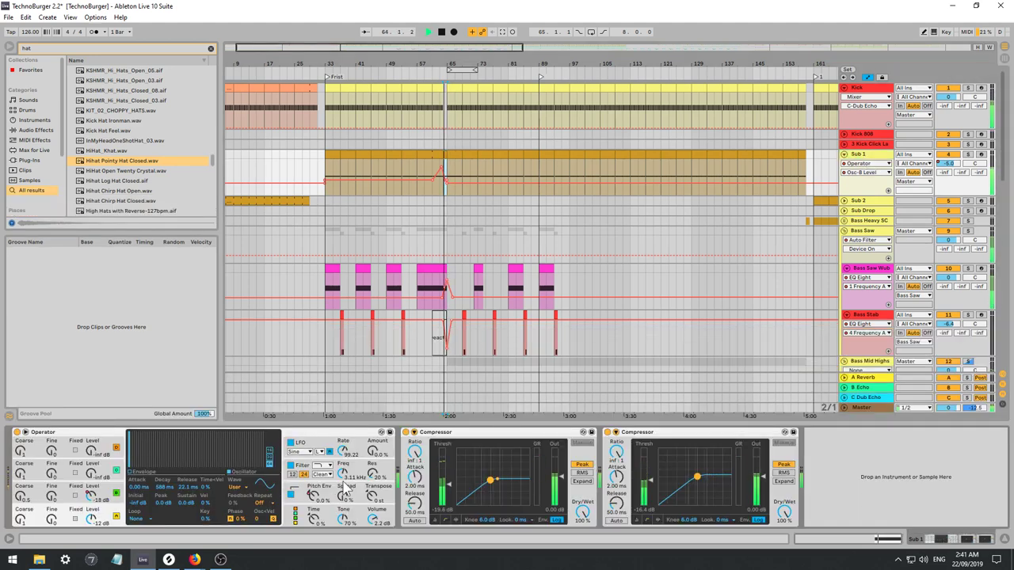
{"action": "key", "text": "space"}
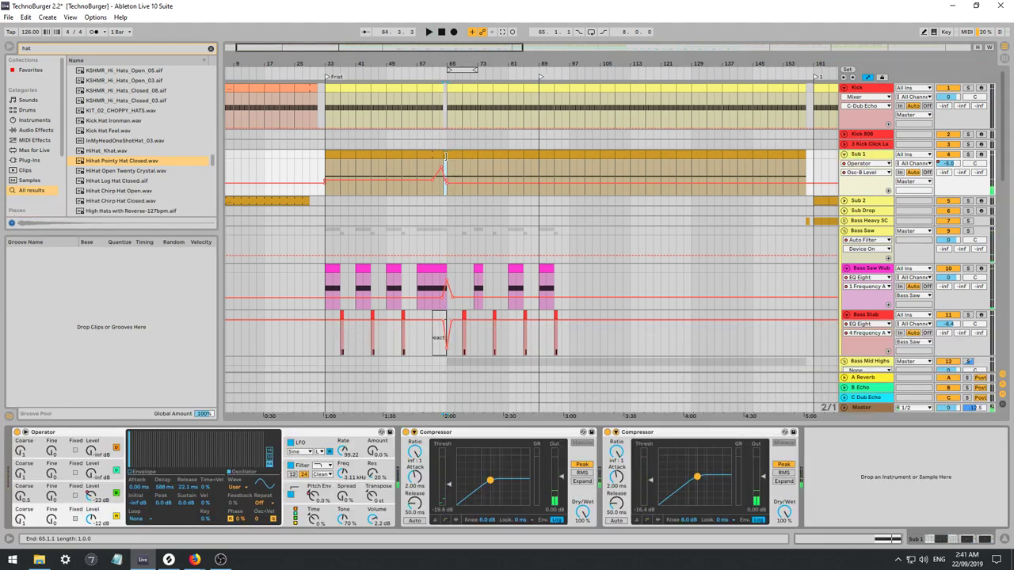
{"action": "double_click", "coordinate": [444, 155]}
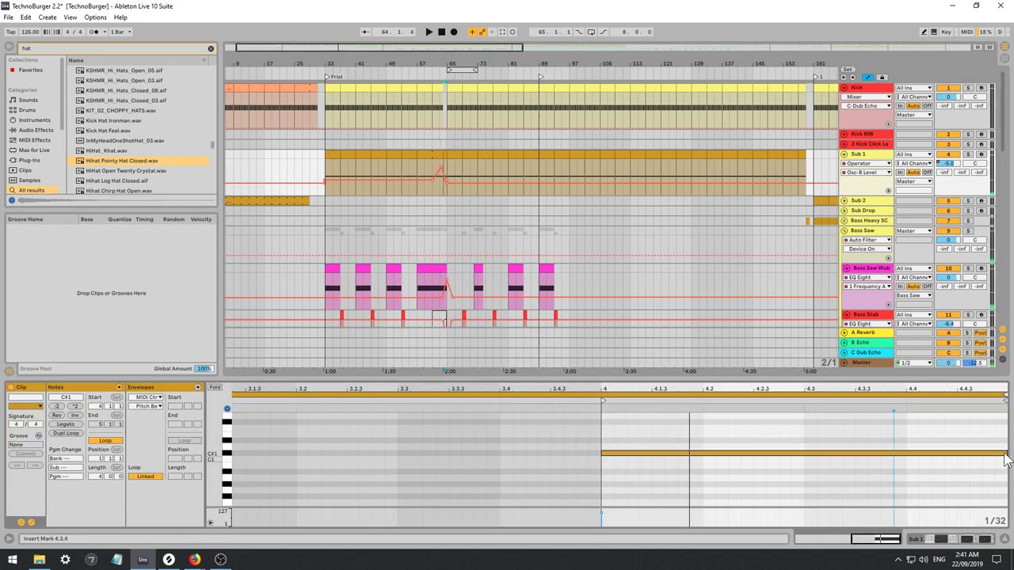
{"action": "left_click_drag", "start_coordinate": [1006, 453], "coordinate": [702, 454]}
{"action": "key", "text": "space"}
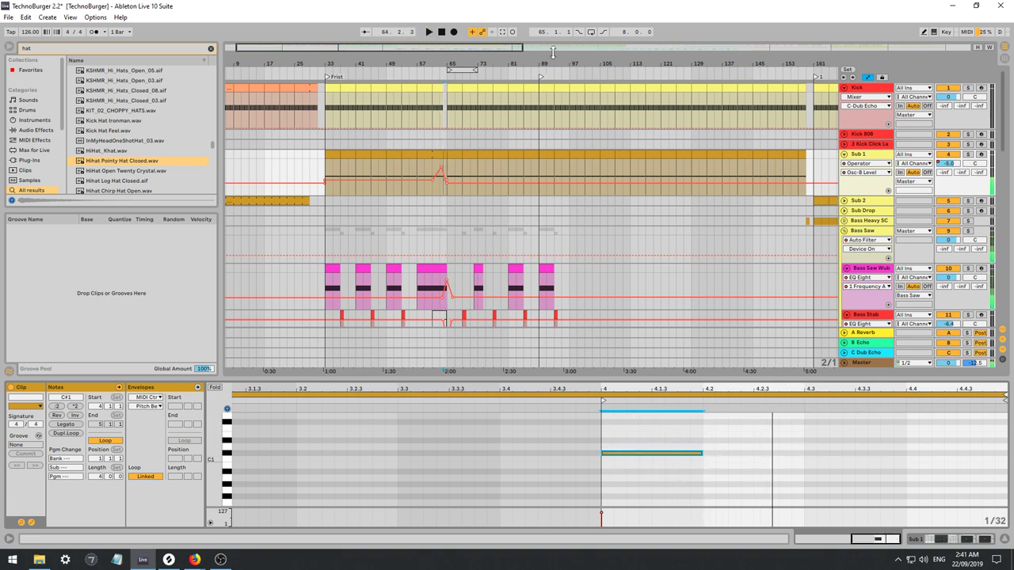
{"action": "left_click", "coordinate": [868, 157]}
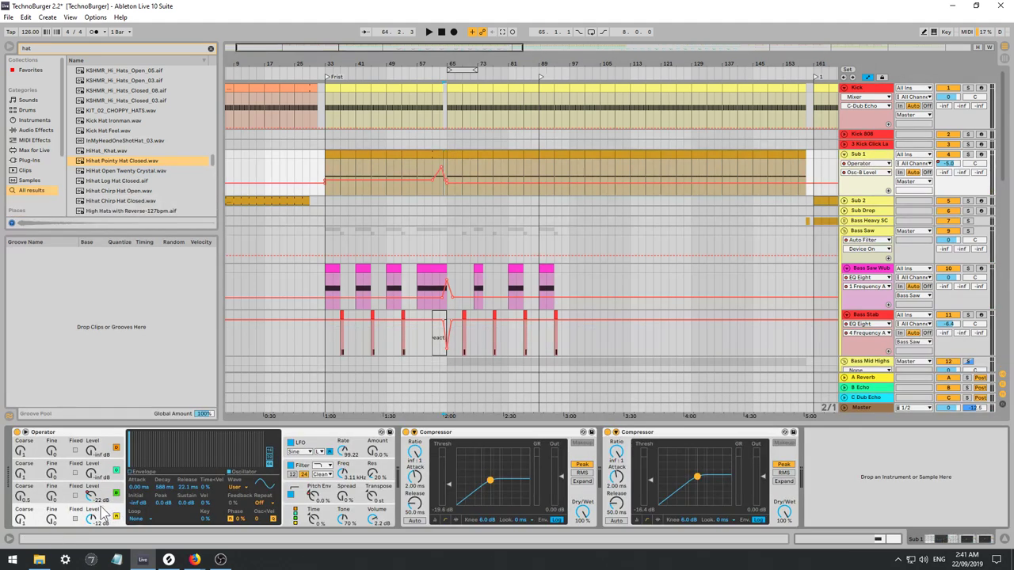
Inspect Operator's oscillator A and B envelope settings while auditioning from bar 64.
{"action": "left_click", "coordinate": [149, 480]}
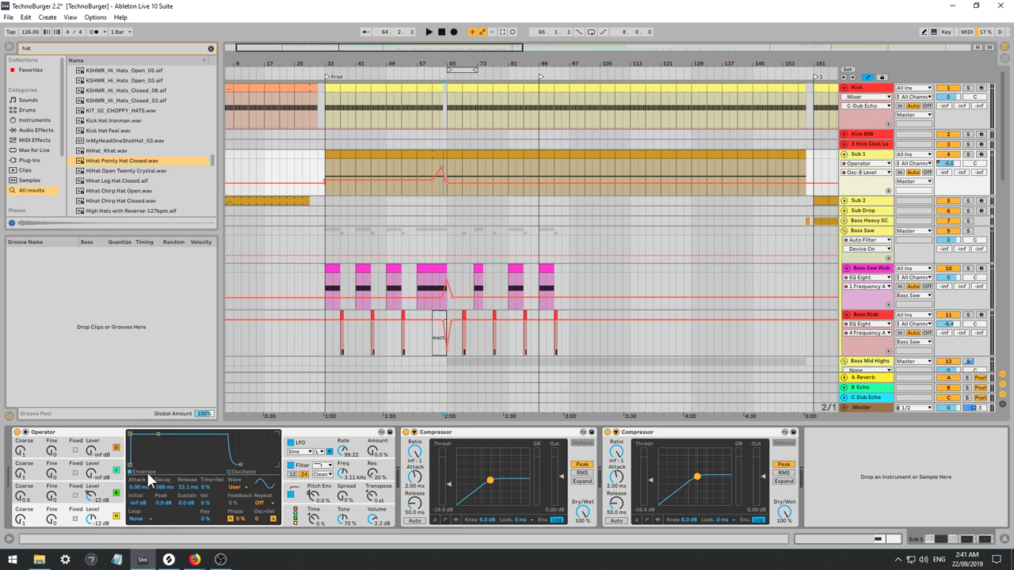
{"action": "key", "text": "space"}
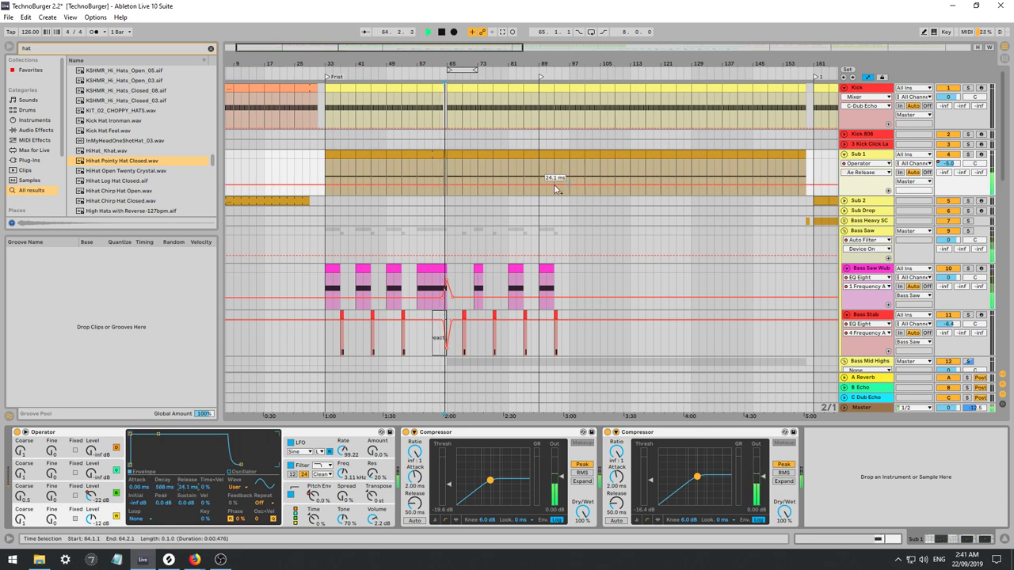
{"action": "key", "text": "space"}
{"action": "left_click_drag", "start_coordinate": [449, 50], "coordinate": [363, 104]}
{"action": "key", "text": "space"}
{"action": "key", "text": "space"}
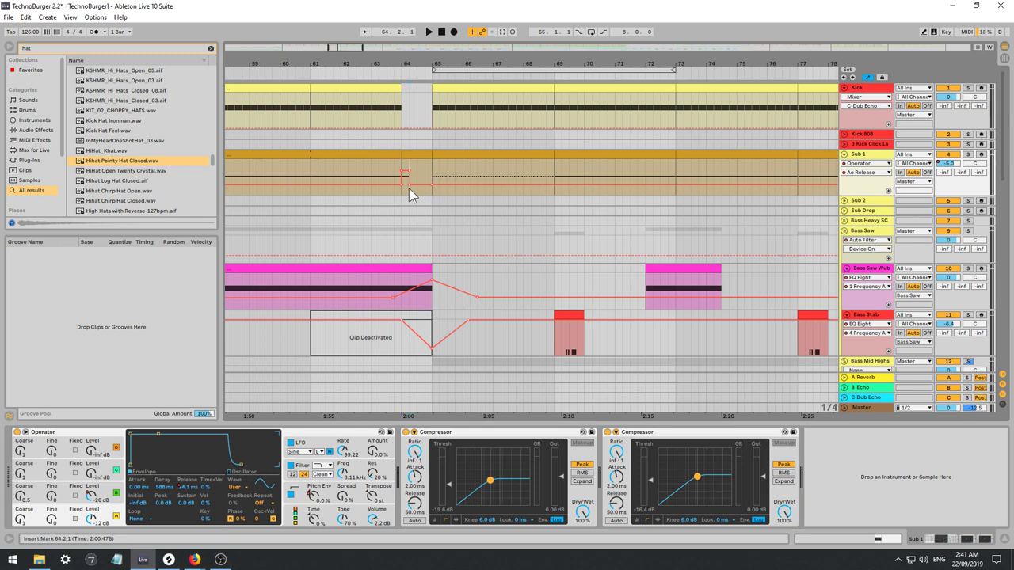
{"action": "key", "text": "space"}
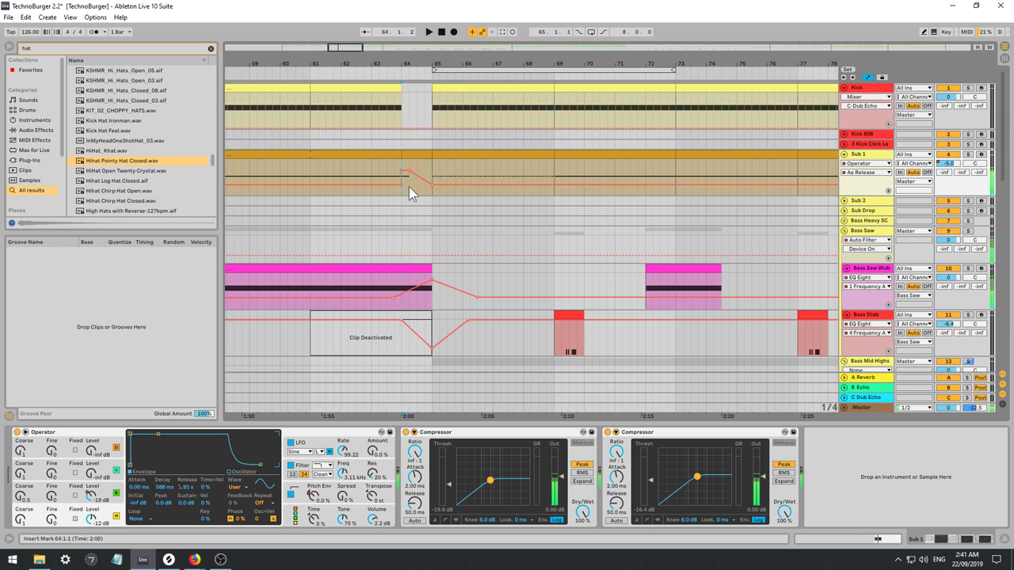
{"action": "key", "text": "space"}
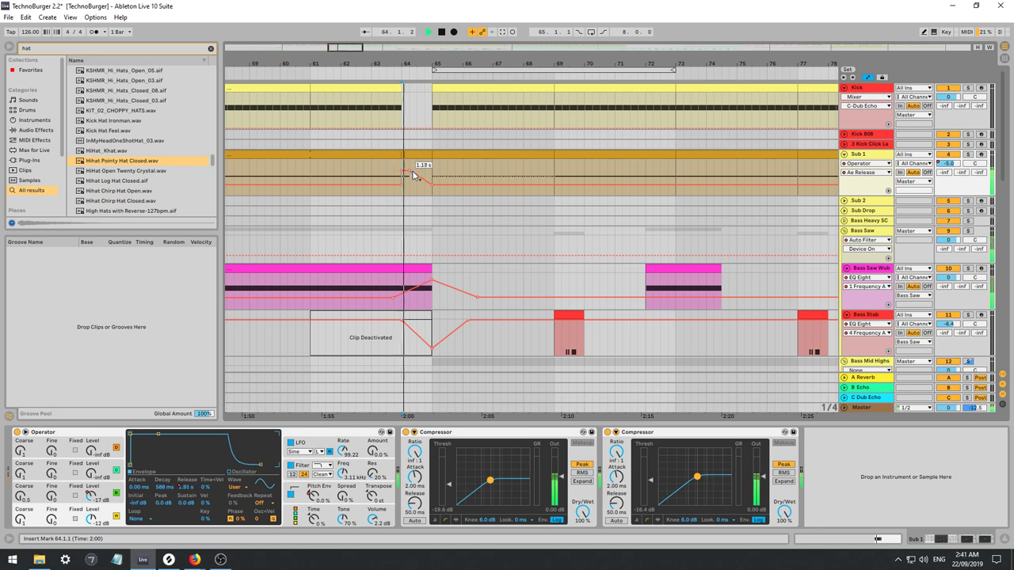
{"action": "left_click", "coordinate": [99, 497]}
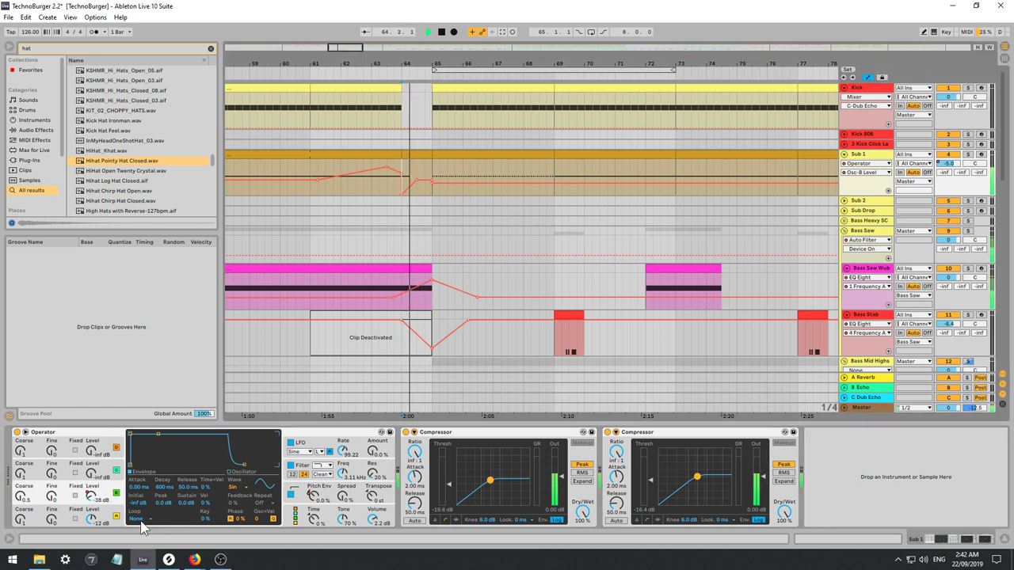
{"action": "left_click", "coordinate": [105, 519]}
{"action": "key", "text": "space"}
{"action": "key", "text": "space"}
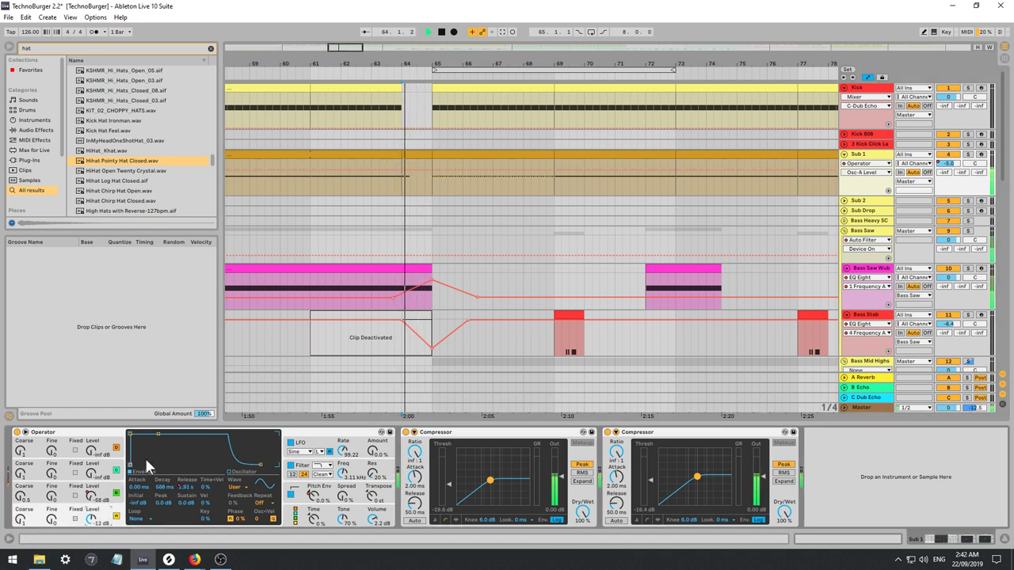
Adjust the amp envelope Release, then re-enable its automation and replay from bar 64.
{"action": "left_click", "coordinate": [188, 487]}
{"action": "key", "text": "space"}
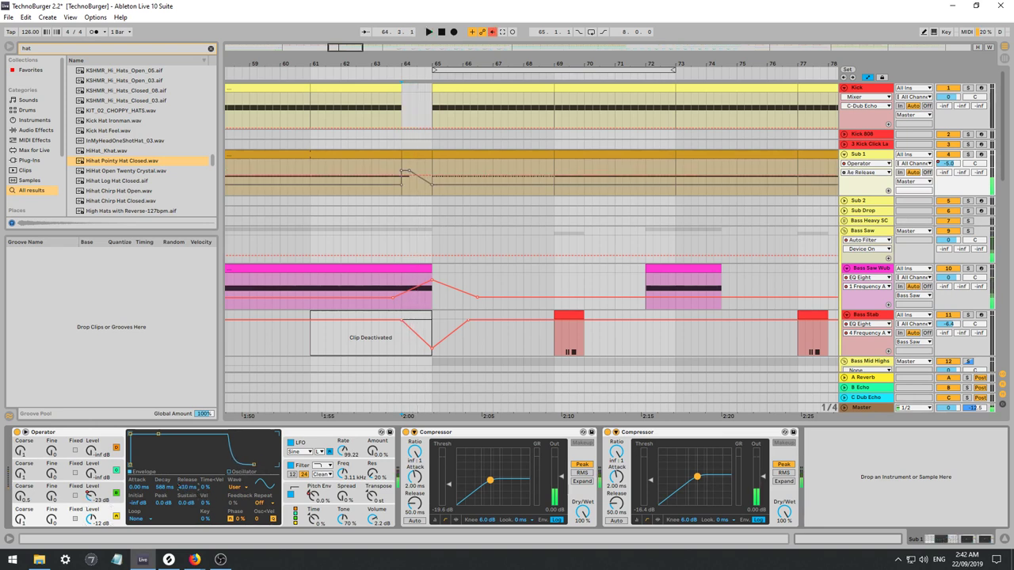
{"action": "left_click", "coordinate": [491, 32]}
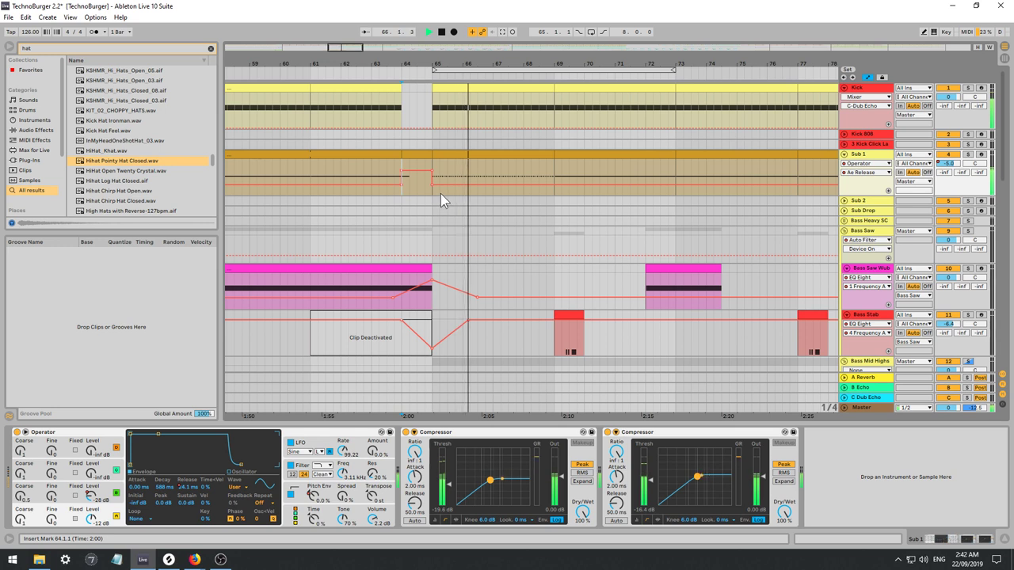
{"action": "mouse_move", "coordinate": [440, 191]}
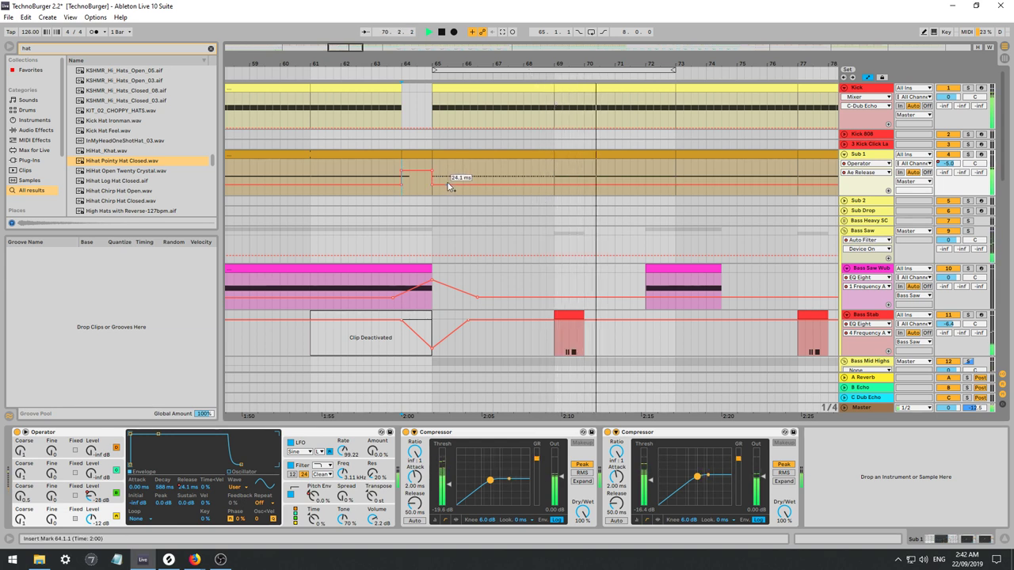
{"action": "key", "text": "space"}
{"action": "key", "text": "space"}
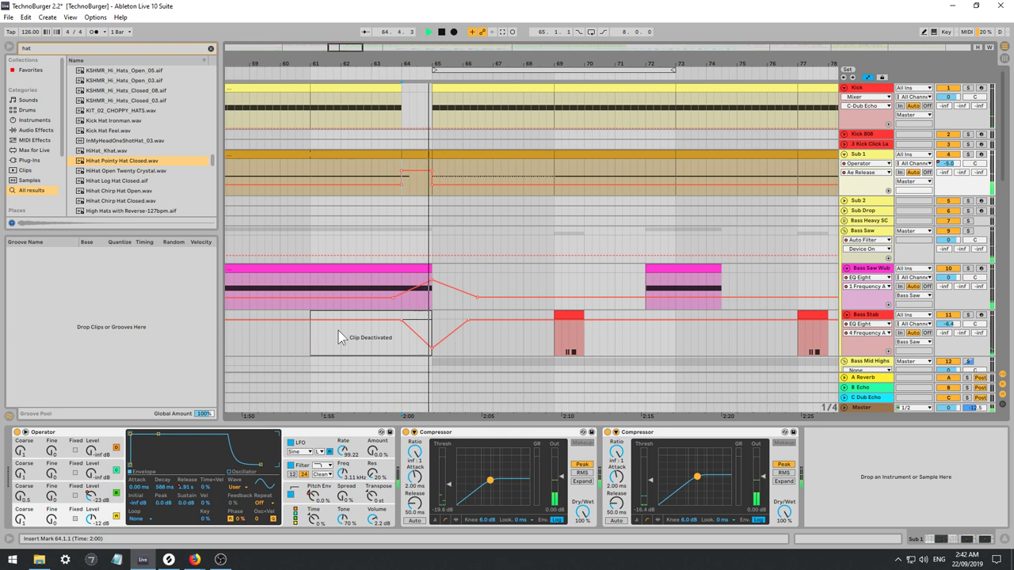
{"action": "key", "text": "space"}
{"action": "key", "text": "space"}
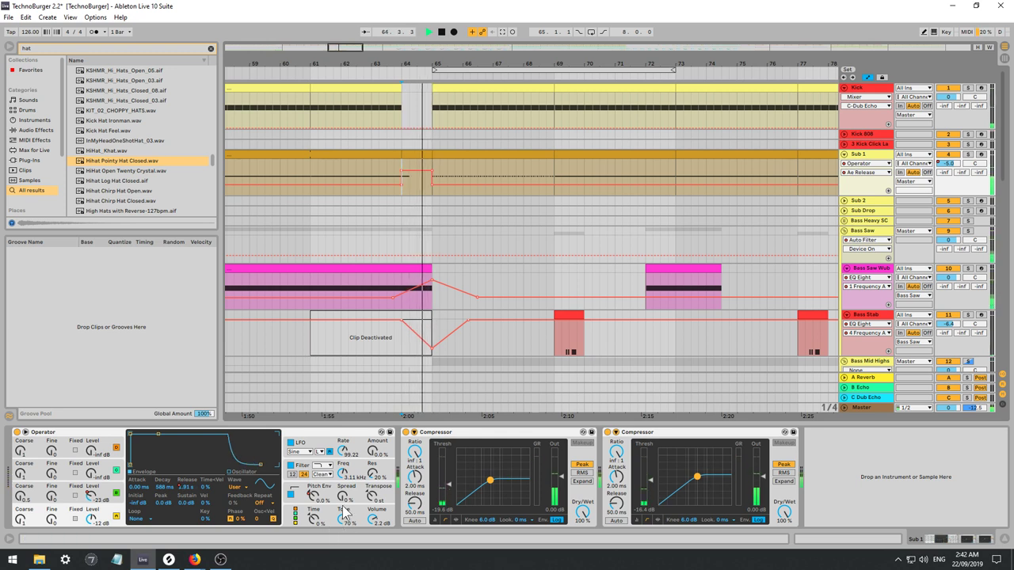
Transpose the note in Sub 1's short bar-64 clip down to C#0, auditioning from bars 63 and 61.
{"action": "key", "text": "space"}
{"action": "double_click", "coordinate": [407, 159]}
{"action": "left_click_drag", "start_coordinate": [469, 483], "coordinate": [313, 418]}
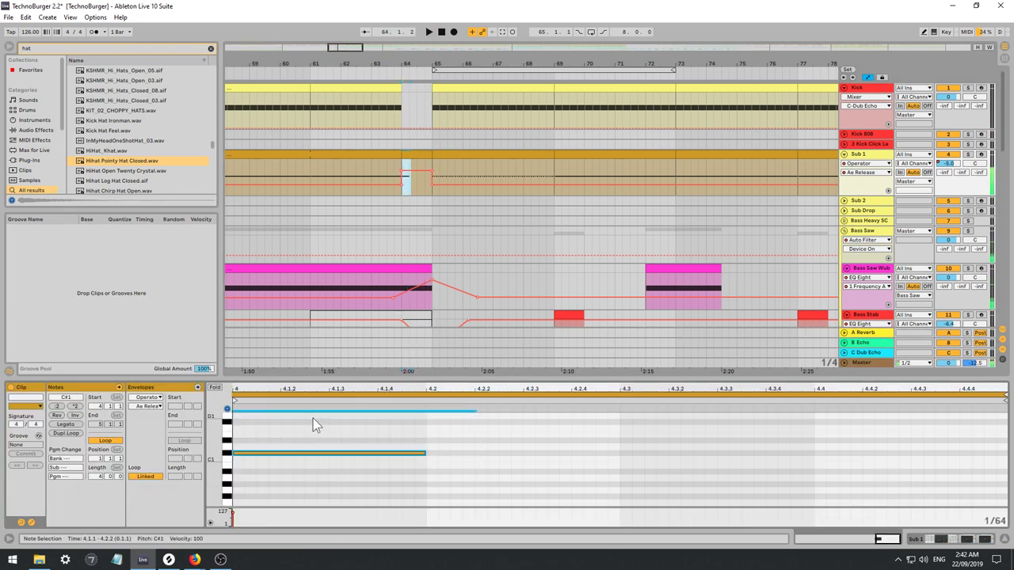
{"action": "key", "text": "shift+Down"}
{"action": "key", "text": "space"}
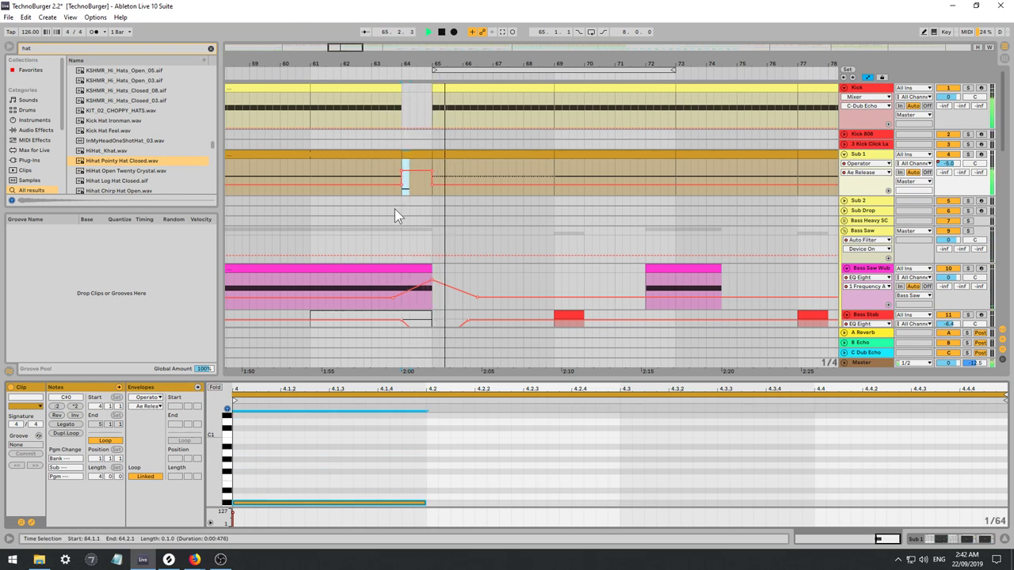
{"action": "left_click", "coordinate": [371, 177]}
{"action": "key", "text": "space"}
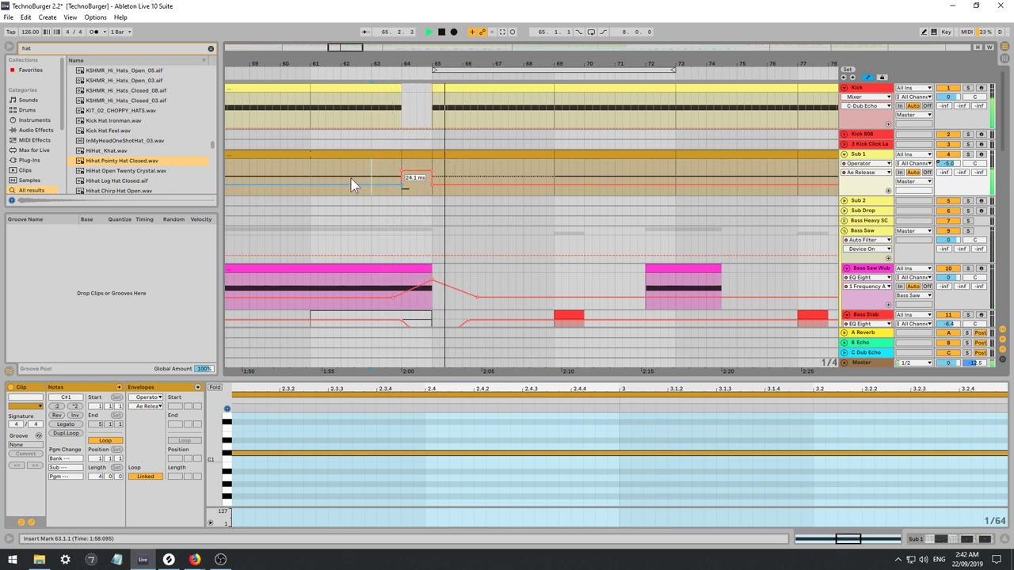
{"action": "left_click", "coordinate": [311, 166]}
{"action": "key", "text": "space"}
{"action": "key", "text": "space"}
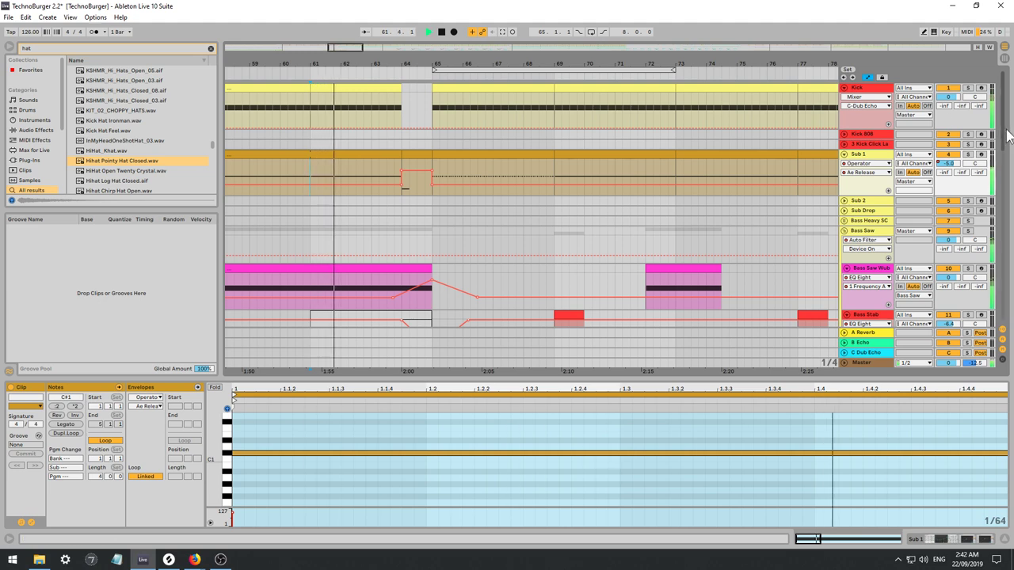
{"action": "scroll", "coordinate": [1002, 154], "scroll_direction": "down", "scroll_amount": 1}
Show Noise Build's Reverb Decay Time automation and keep oscillator A on Noise White.
{"action": "left_click_drag", "start_coordinate": [1002, 150], "coordinate": [1005, 321]}
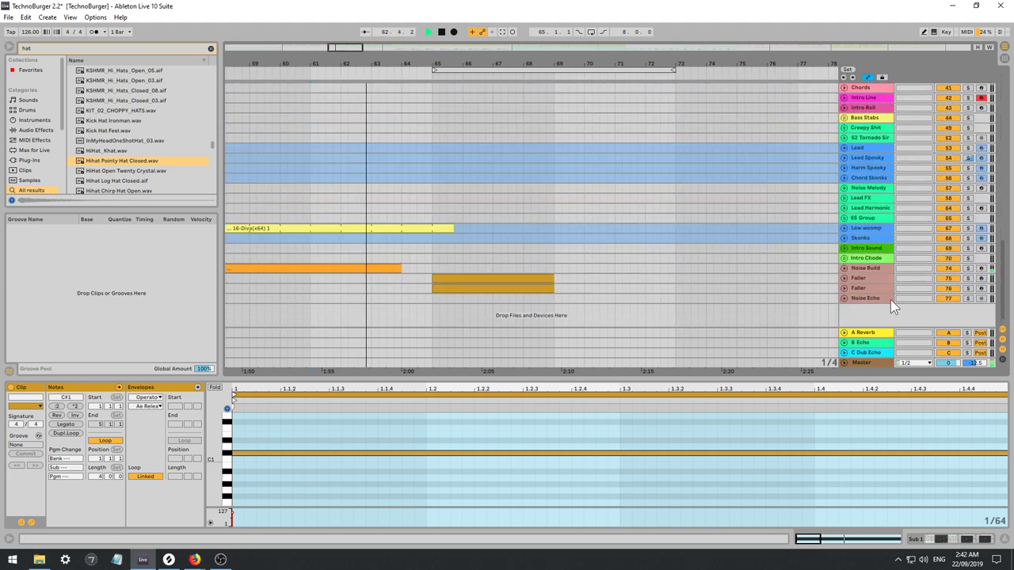
{"action": "left_click", "coordinate": [844, 268]}
{"action": "left_click", "coordinate": [865, 269]}
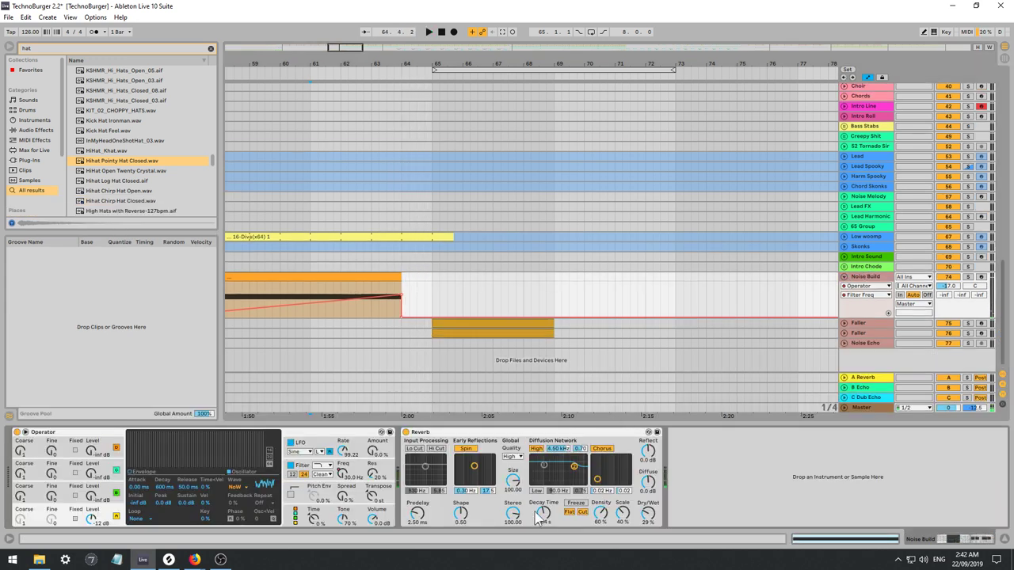
{"action": "left_click", "coordinate": [542, 513]}
{"action": "key", "text": "space"}
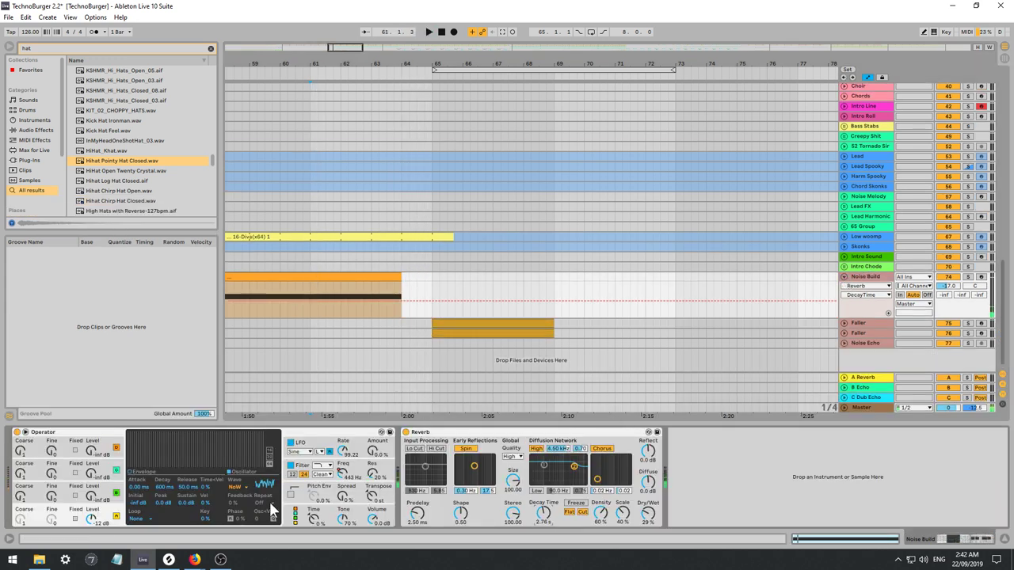
{"action": "left_click", "coordinate": [98, 518]}
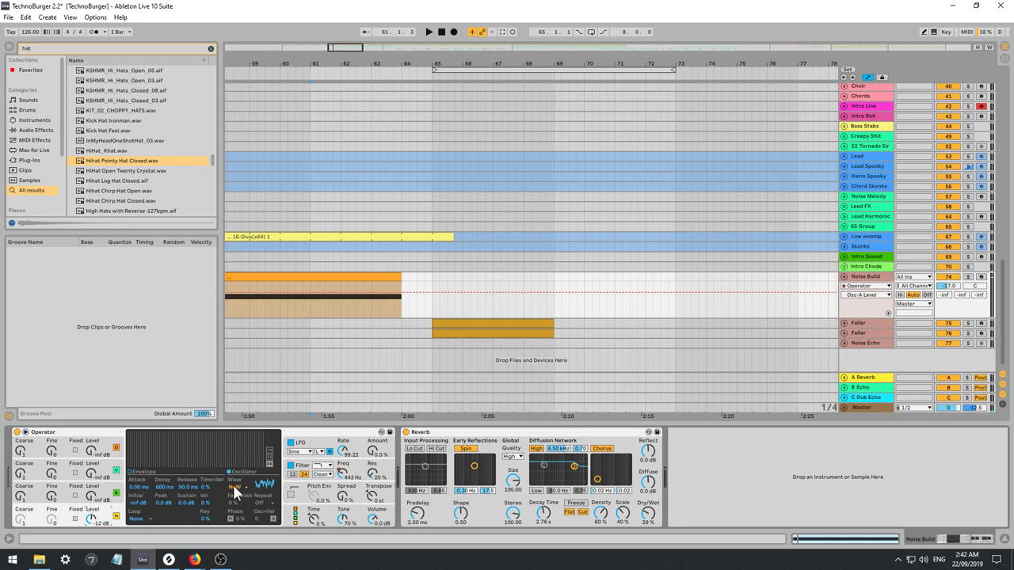
{"action": "left_click", "coordinate": [235, 488]}
{"action": "left_click", "coordinate": [232, 486]}
Raise Noise Build's reverb Decay Time automation to 18.0 s at bar 64.
{"action": "key", "text": "space"}
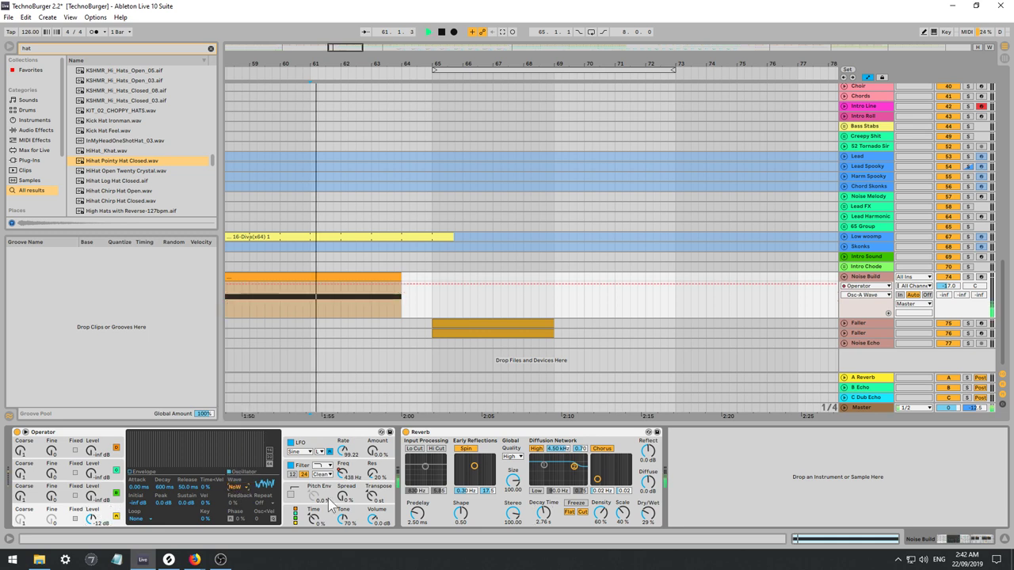
{"action": "left_click", "coordinate": [544, 517]}
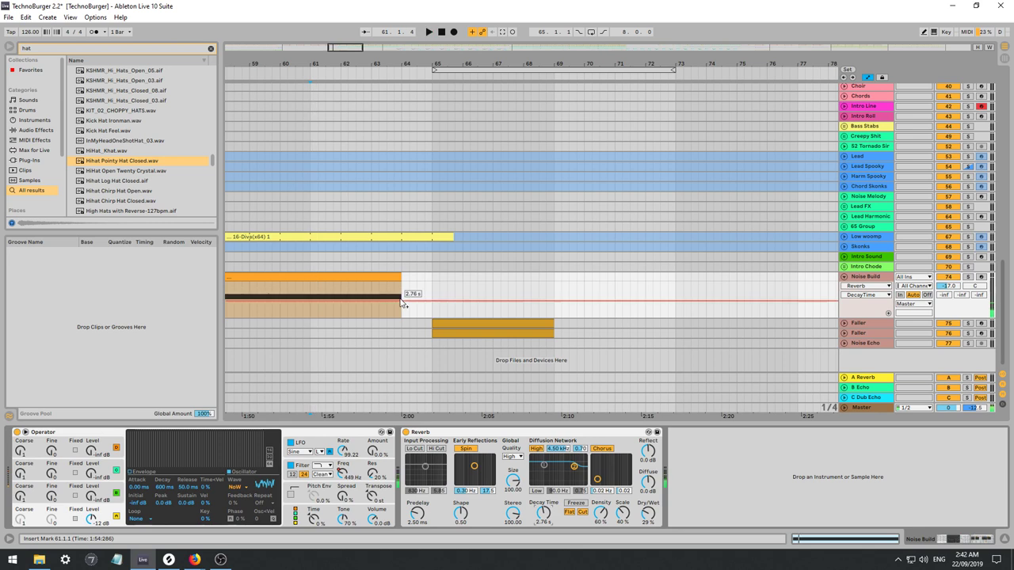
{"action": "left_click", "coordinate": [396, 298]}
{"action": "key", "text": "space"}
{"action": "left_click_drag", "start_coordinate": [395, 299], "coordinate": [402, 290]}
{"action": "key", "text": "space"}
Add a 71% reverb Dry/Wet breakpoint near bar 64 and raise it.
{"action": "left_click_drag", "start_coordinate": [648, 513], "coordinate": [653, 520]}
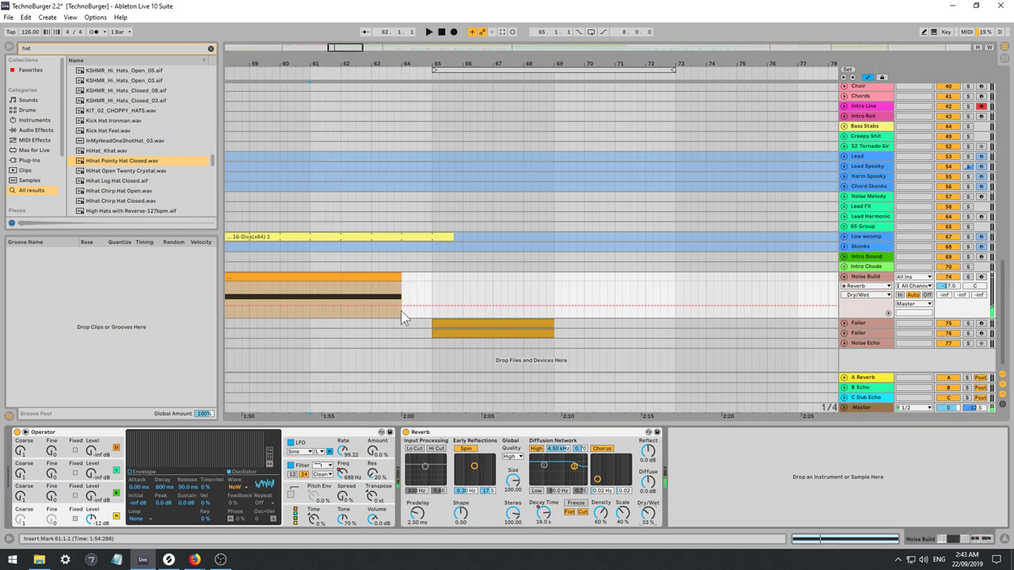
{"action": "left_click", "coordinate": [400, 306]}
{"action": "key", "text": "space"}
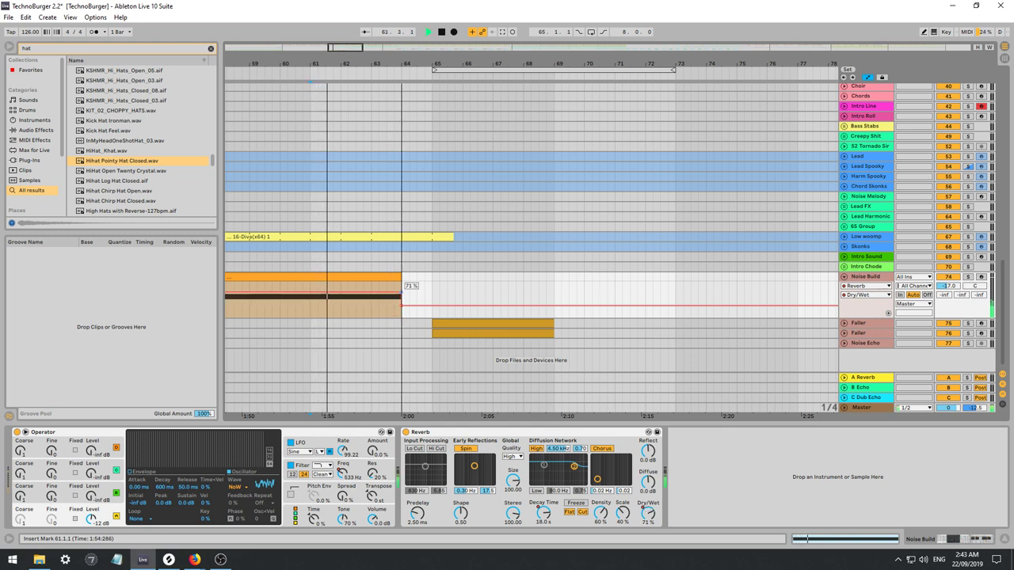
{"action": "left_click_drag", "start_coordinate": [401, 292], "coordinate": [401, 291]}
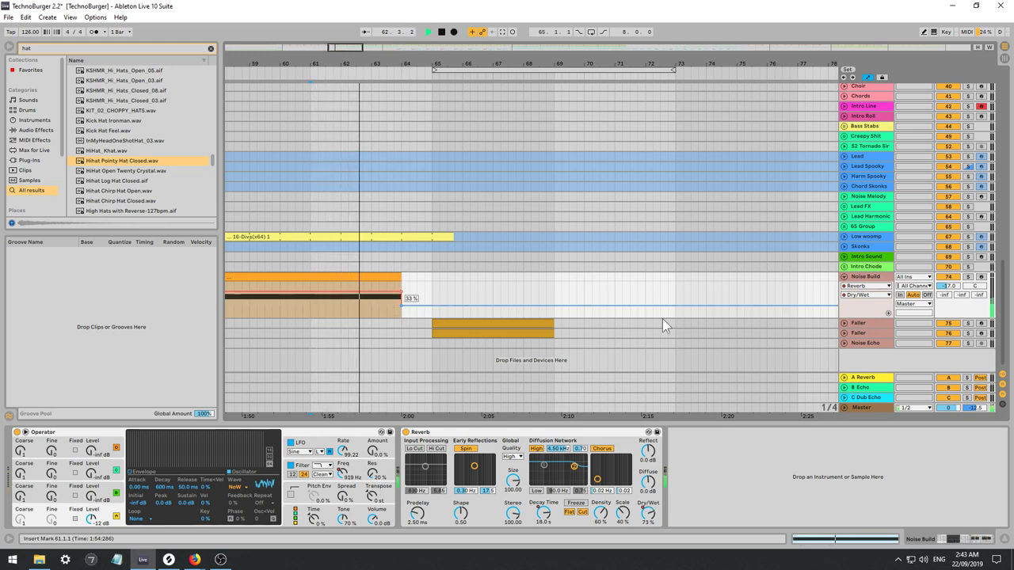
{"action": "left_click_drag", "start_coordinate": [343, 46], "coordinate": [342, 16]}
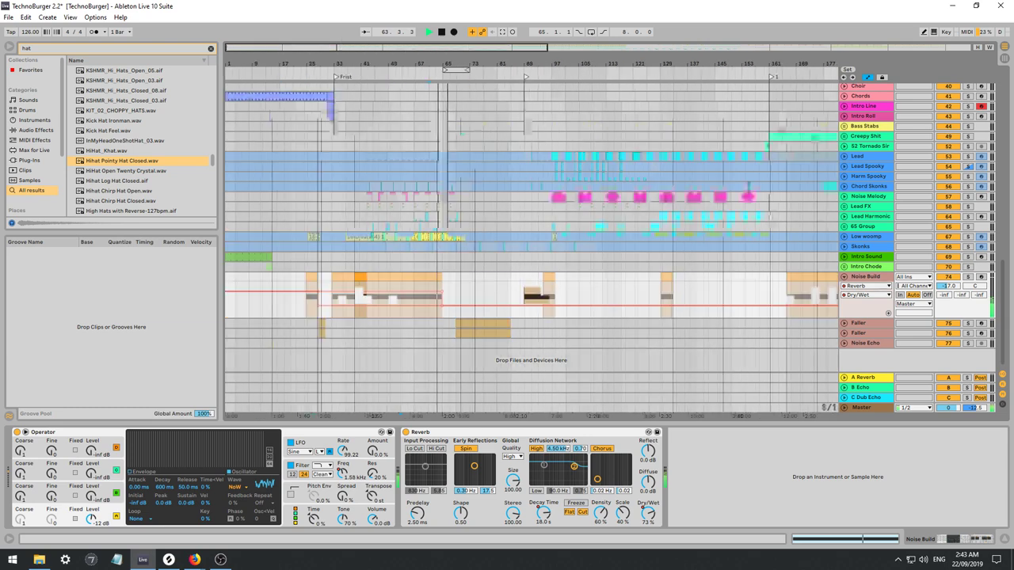
{"action": "key", "text": "plus"}
{"action": "key", "text": "plus"}
{"action": "key", "text": "plus"}
{"action": "key", "text": "plus"}
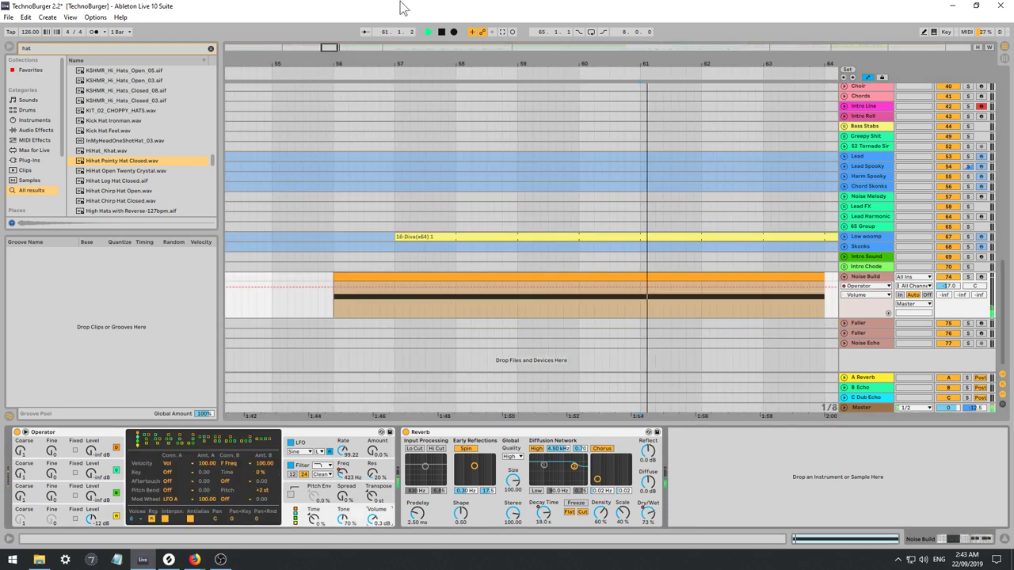
Drop Noise Build's volume to silence at bar 56 and curve the ramp up to bar 64.
{"action": "key", "text": "space"}
{"action": "left_click_drag", "start_coordinate": [329, 46], "coordinate": [331, 35]}
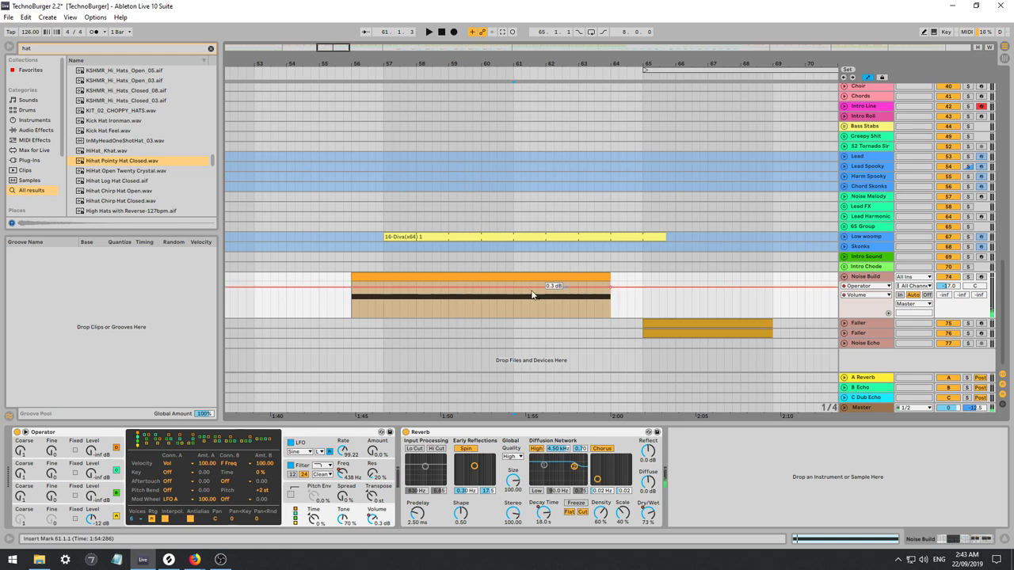
{"action": "left_click_drag", "start_coordinate": [353, 291], "coordinate": [360, 320]}
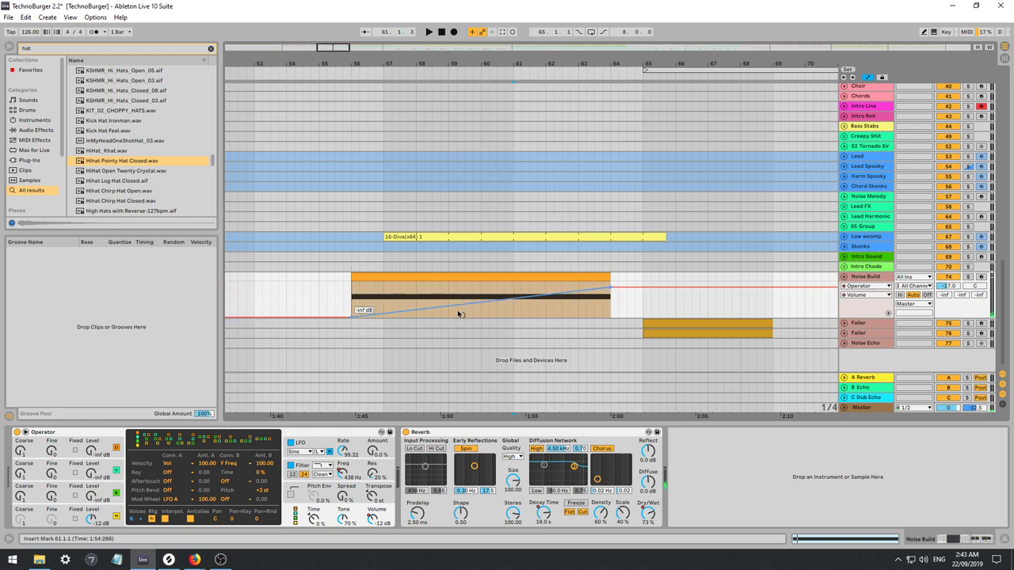
{"action": "left_click_drag", "start_coordinate": [459, 314], "coordinate": [543, 305]}
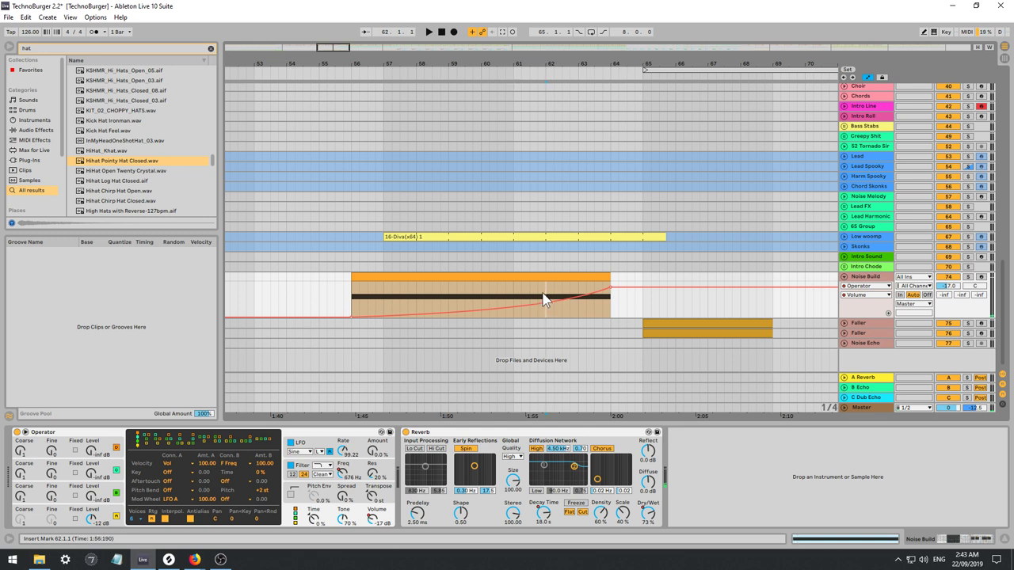
{"action": "key", "text": "space"}
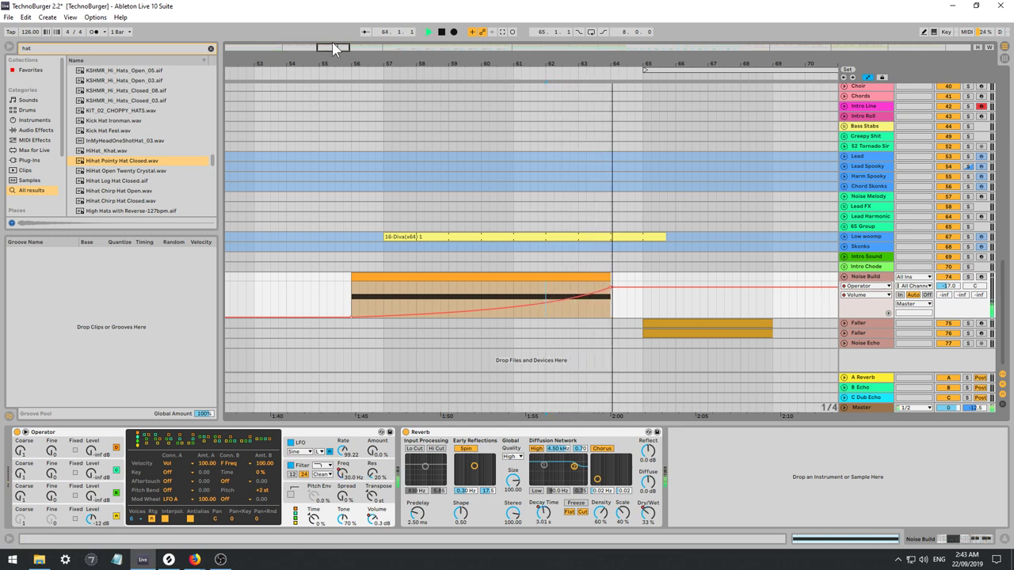
{"action": "left_click_drag", "start_coordinate": [333, 48], "coordinate": [347, 74]}
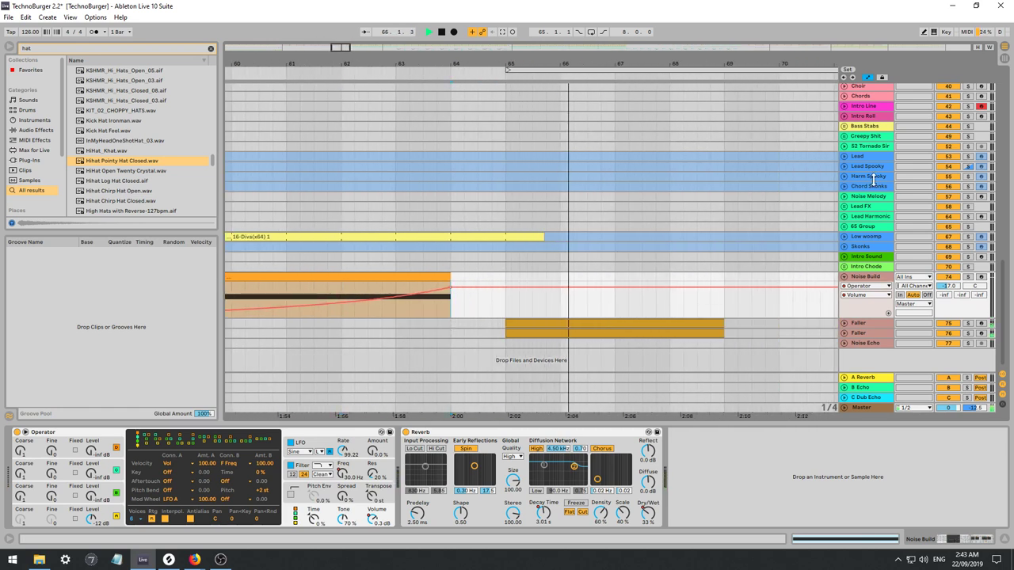
{"action": "key", "text": "space"}
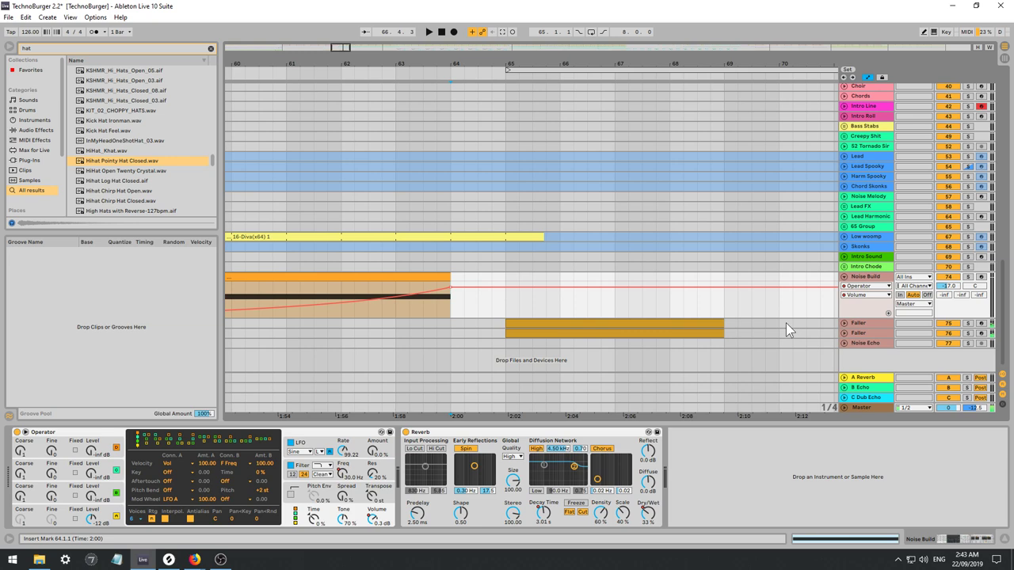
Deactivate the Faller track and set the play start in the Noise Build lane.
{"action": "left_click", "coordinate": [847, 326]}
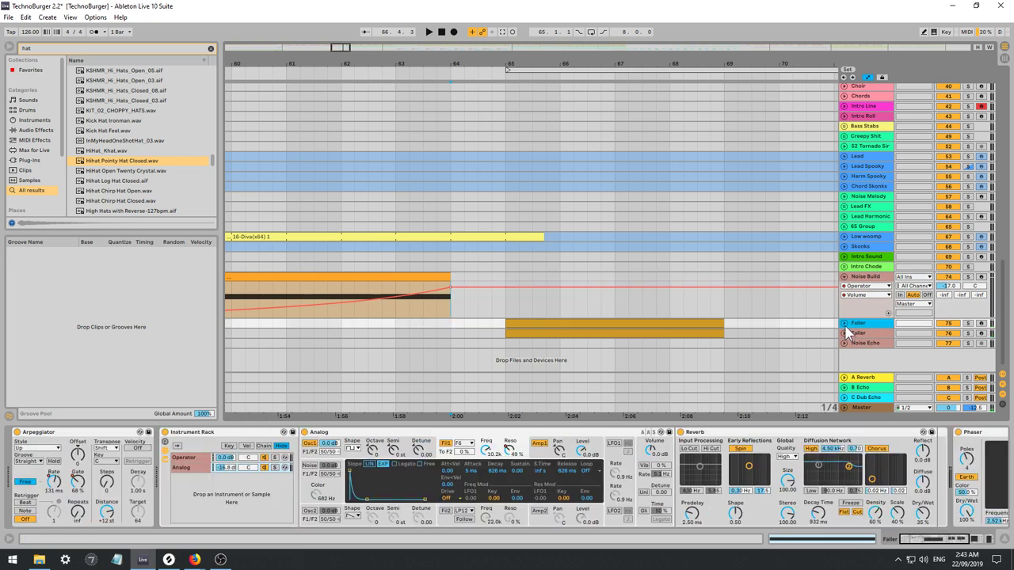
{"action": "left_click", "coordinate": [955, 323]}
{"action": "key", "text": "space"}
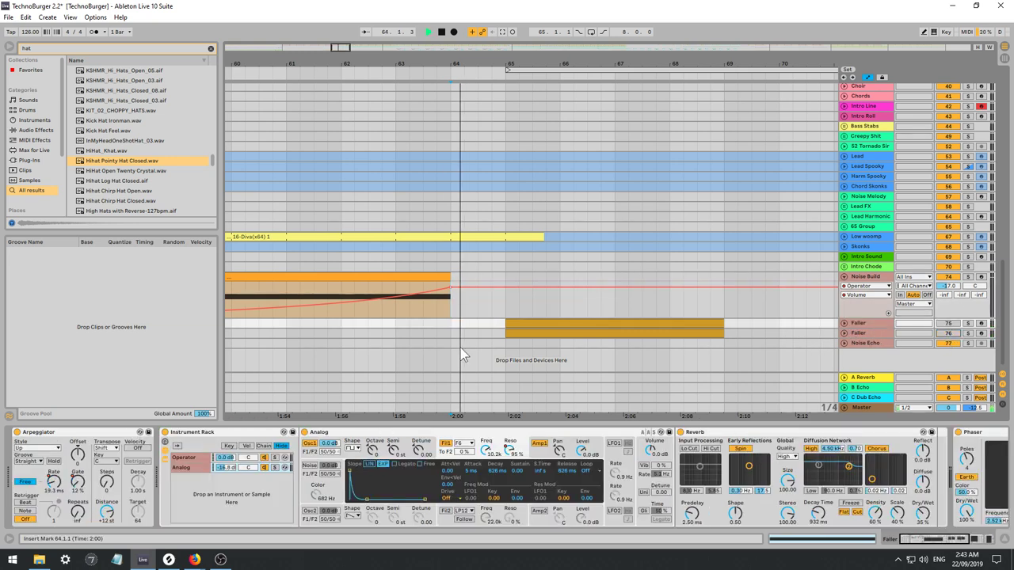
{"action": "left_click", "coordinate": [505, 299]}
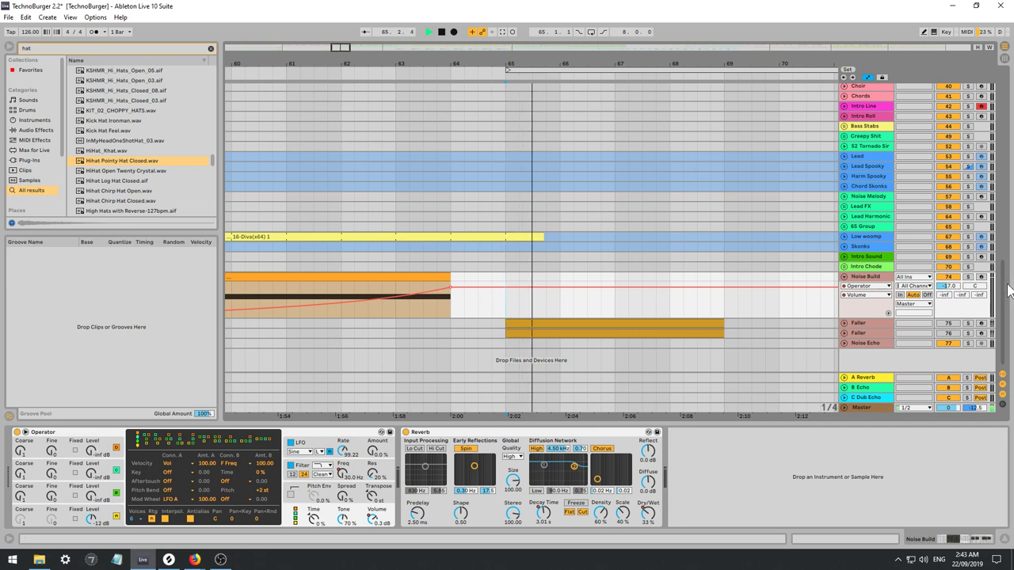
{"action": "key", "text": "space"}
{"action": "left_click_drag", "start_coordinate": [1004, 289], "coordinate": [1004, 164]}
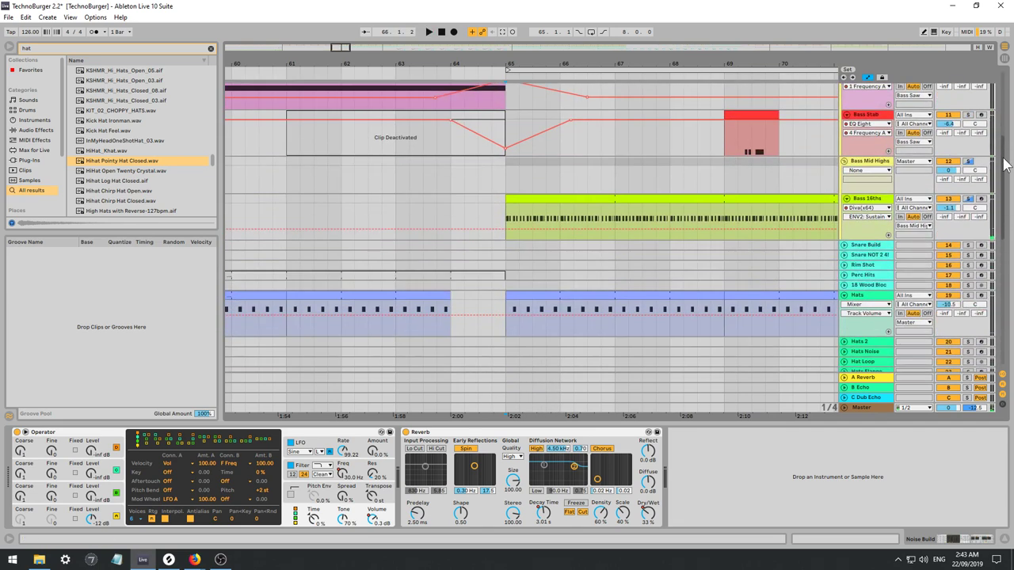
Raise the filter cutoff on Bass 16ths' Diva and retune an oscillator's range.
{"action": "left_click", "coordinate": [864, 203]}
{"action": "key", "text": "space"}
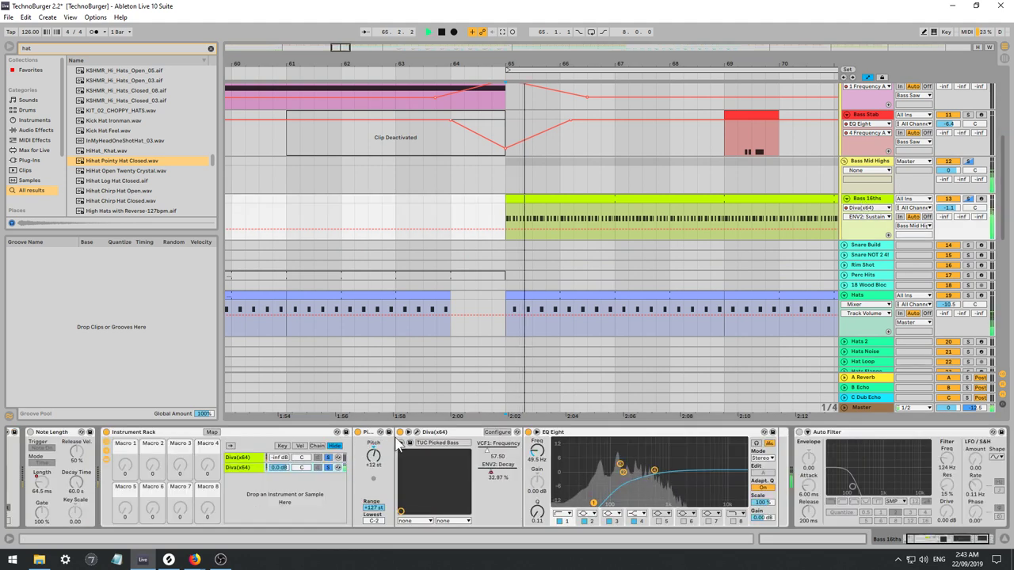
{"action": "left_click", "coordinate": [401, 443]}
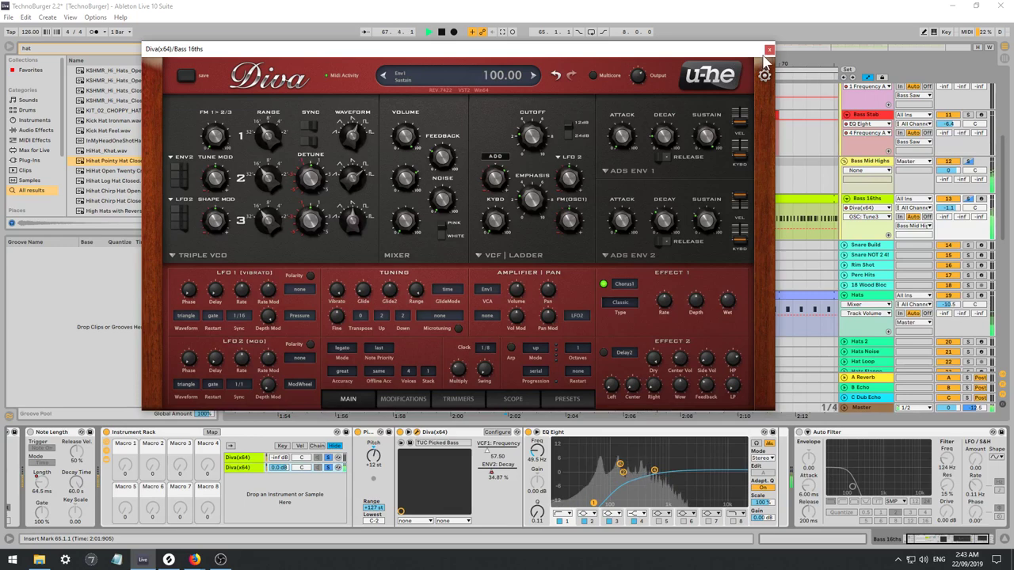
{"action": "left_click_drag", "start_coordinate": [657, 472], "coordinate": [655, 472]}
{"action": "key", "text": "space"}
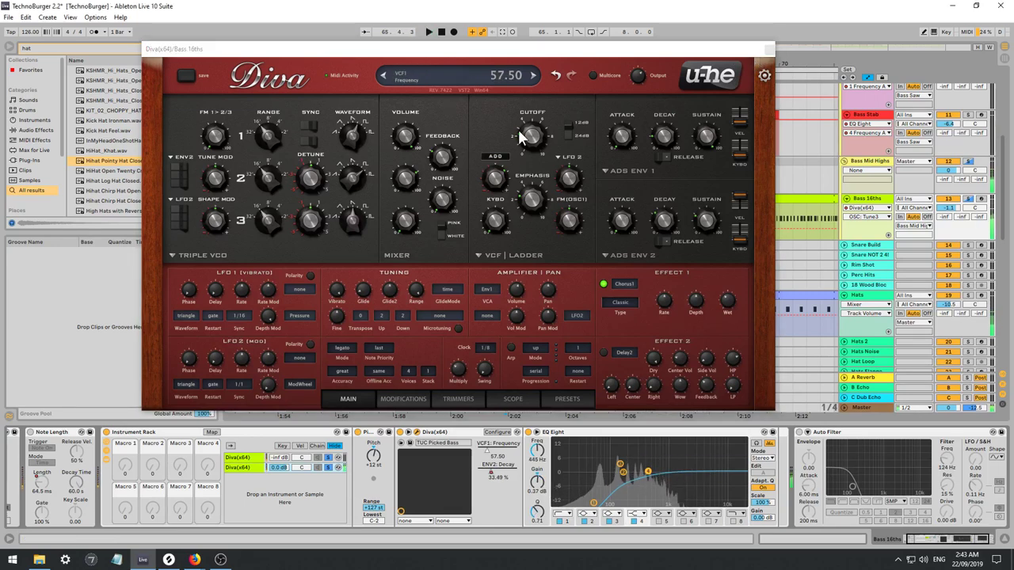
{"action": "left_click_drag", "start_coordinate": [528, 131], "coordinate": [502, 135]}
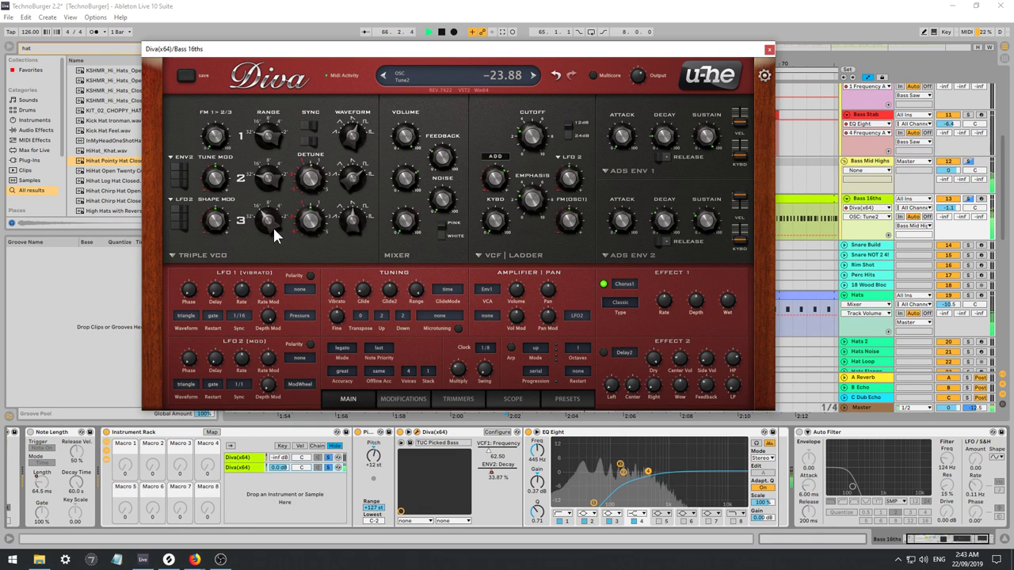
{"action": "left_click_drag", "start_coordinate": [266, 119], "coordinate": [271, 103]}
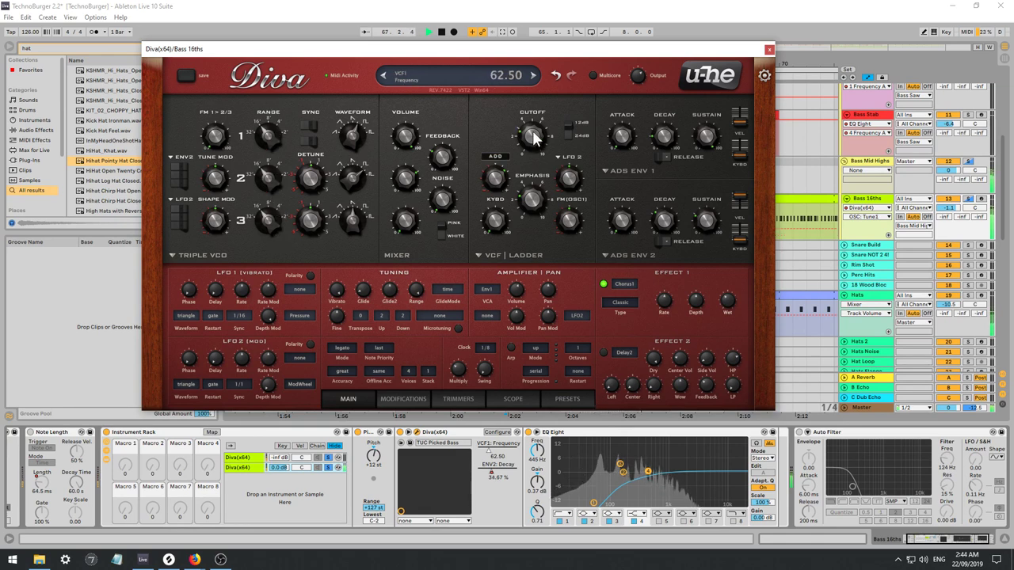
{"action": "left_click_drag", "start_coordinate": [535, 138], "coordinate": [529, 135]}
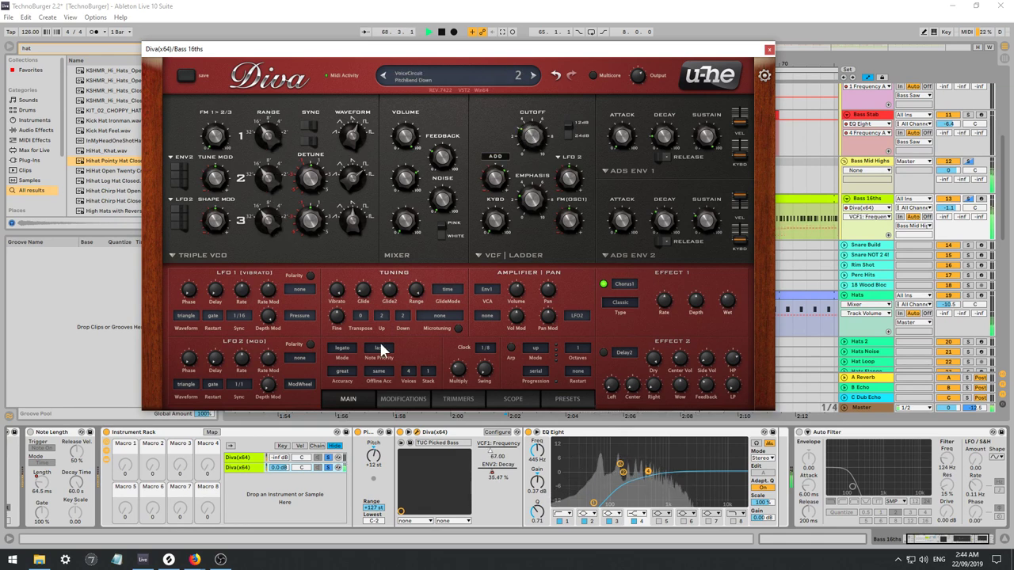
Raise the other chain's Diva filter cutoff and load the MK Bass Steam preset.
{"action": "key", "text": "space"}
{"action": "left_click", "coordinate": [334, 461]}
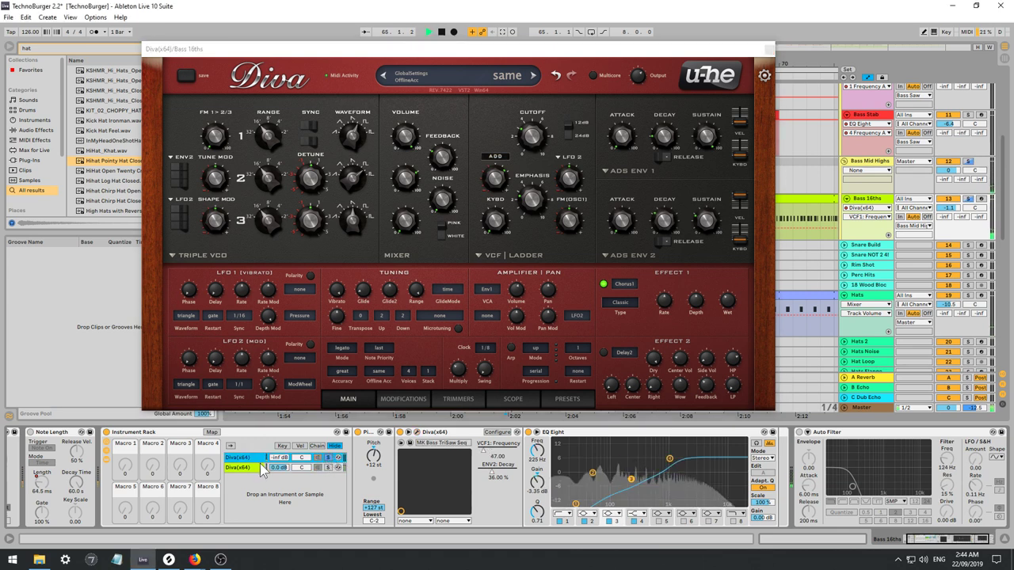
{"action": "left_click", "coordinate": [407, 443]}
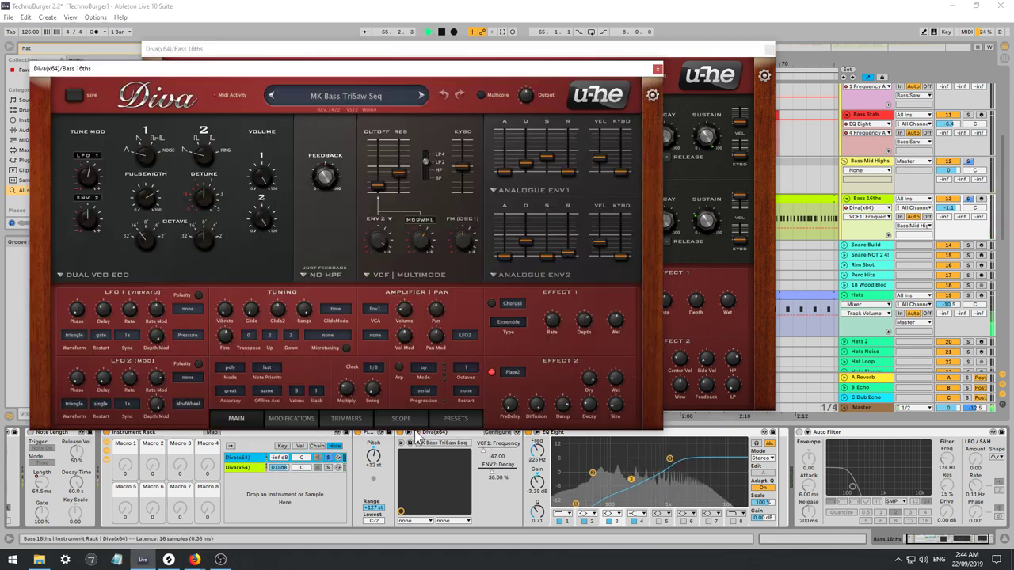
{"action": "key", "text": "space"}
{"action": "left_click_drag", "start_coordinate": [379, 198], "coordinate": [376, 156]}
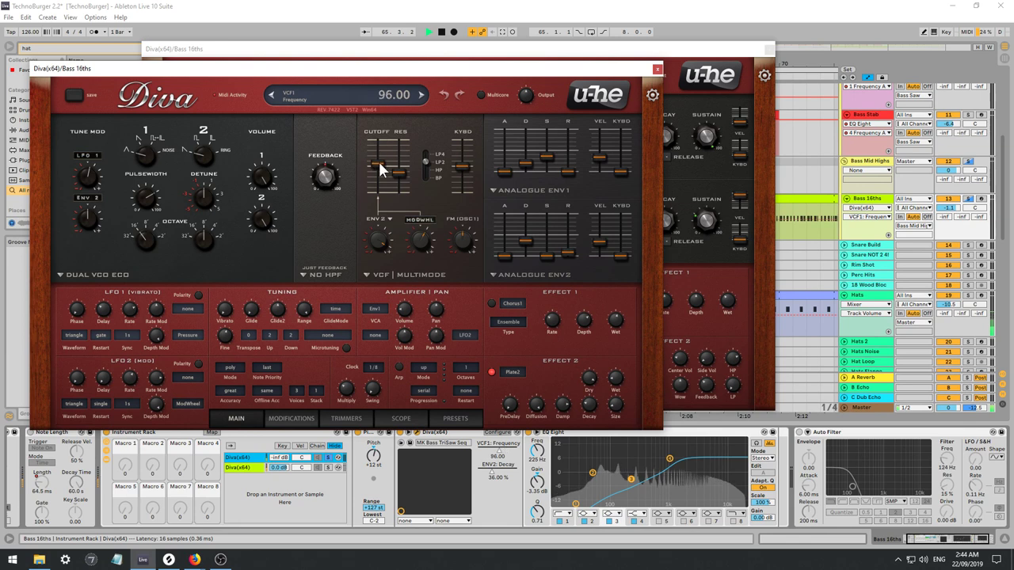
{"action": "left_click", "coordinate": [361, 77]}
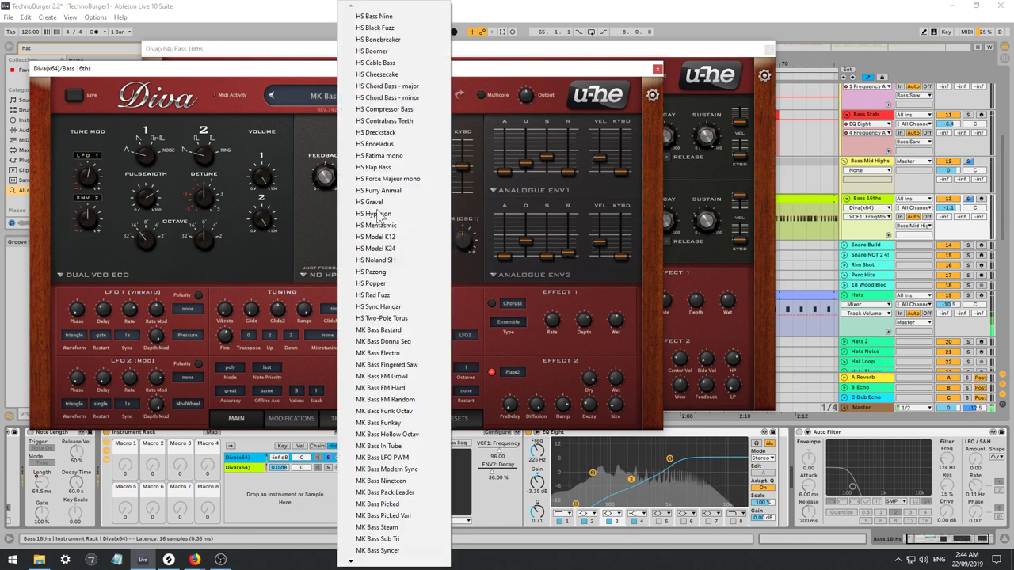
{"action": "left_click", "coordinate": [380, 531]}
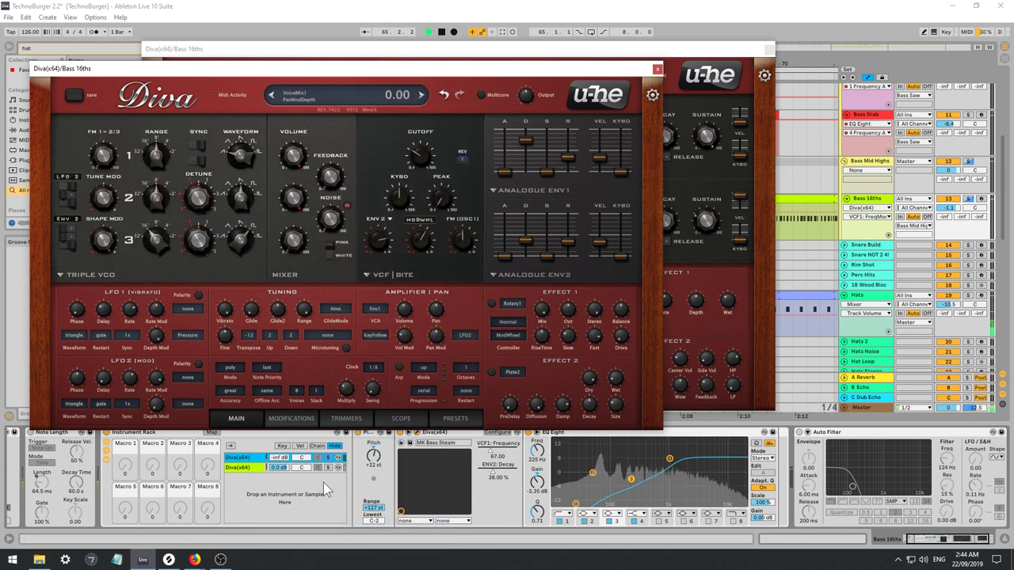
Switch that Diva to the MK Bass Sub Tri preset and close its window.
{"action": "left_click", "coordinate": [240, 458]}
{"action": "key", "text": "space"}
{"action": "key", "text": "space"}
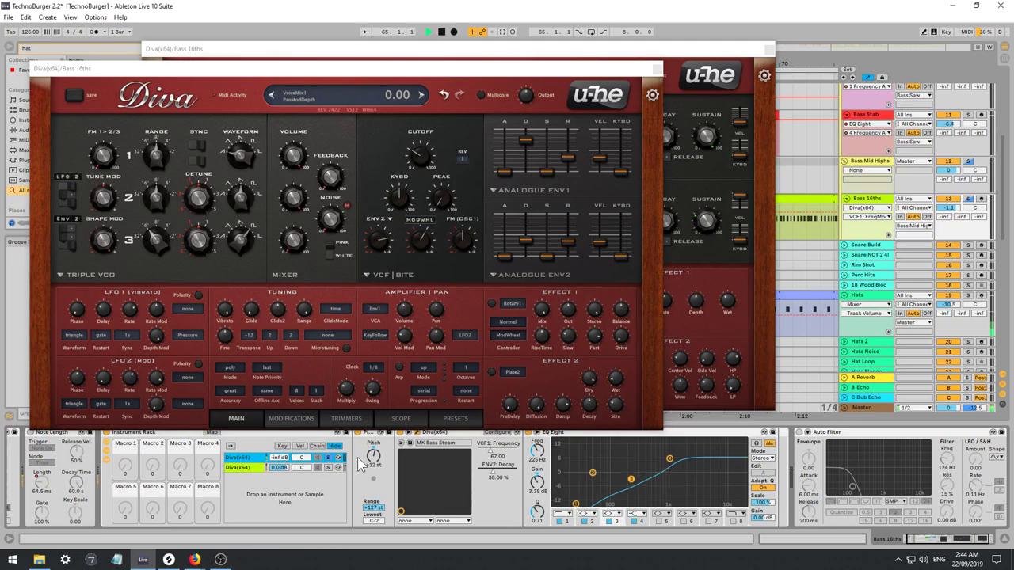
{"action": "left_click", "coordinate": [421, 96]}
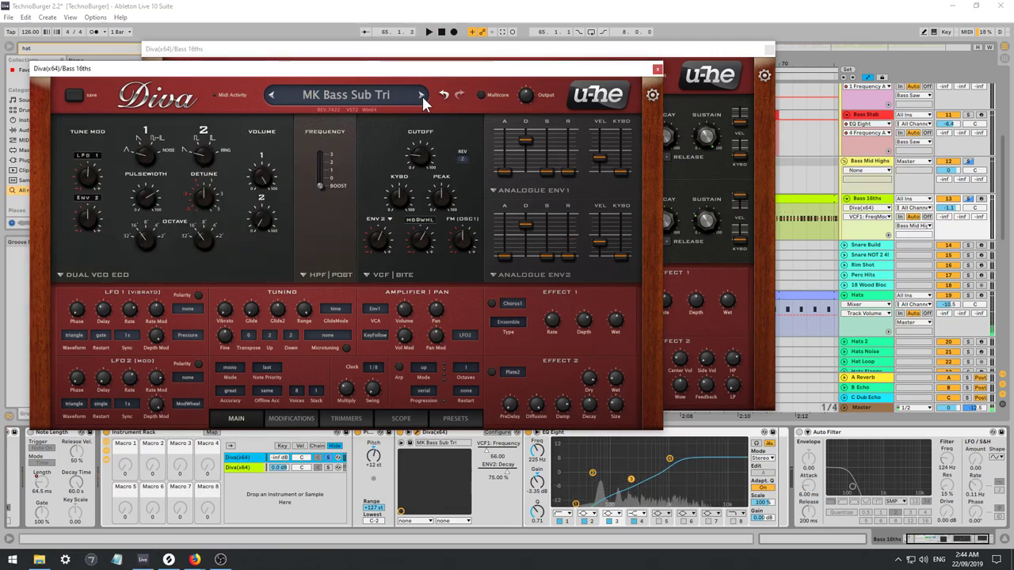
{"action": "left_click", "coordinate": [247, 472]}
{"action": "key", "text": "space"}
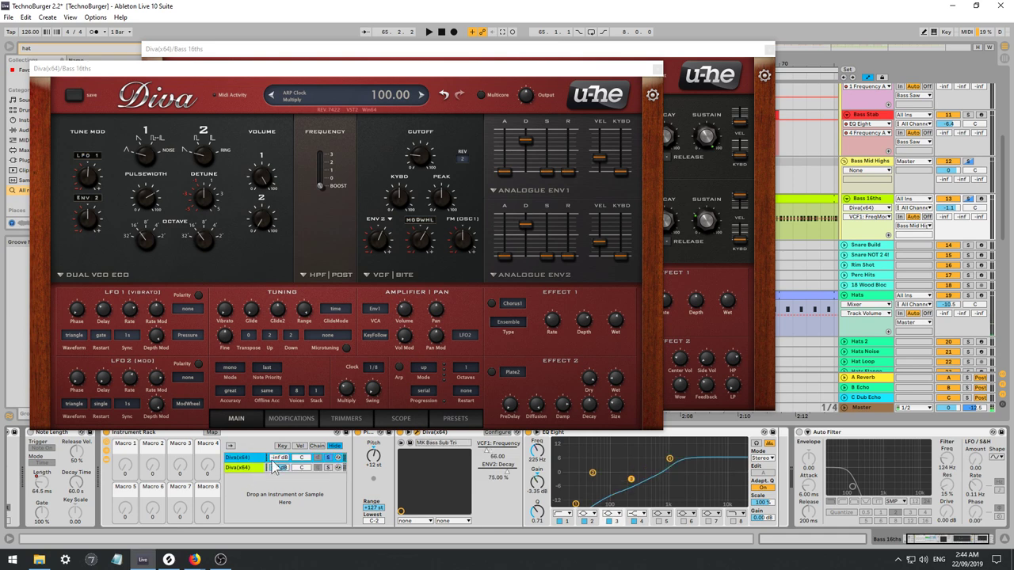
{"action": "left_click", "coordinate": [656, 69]}
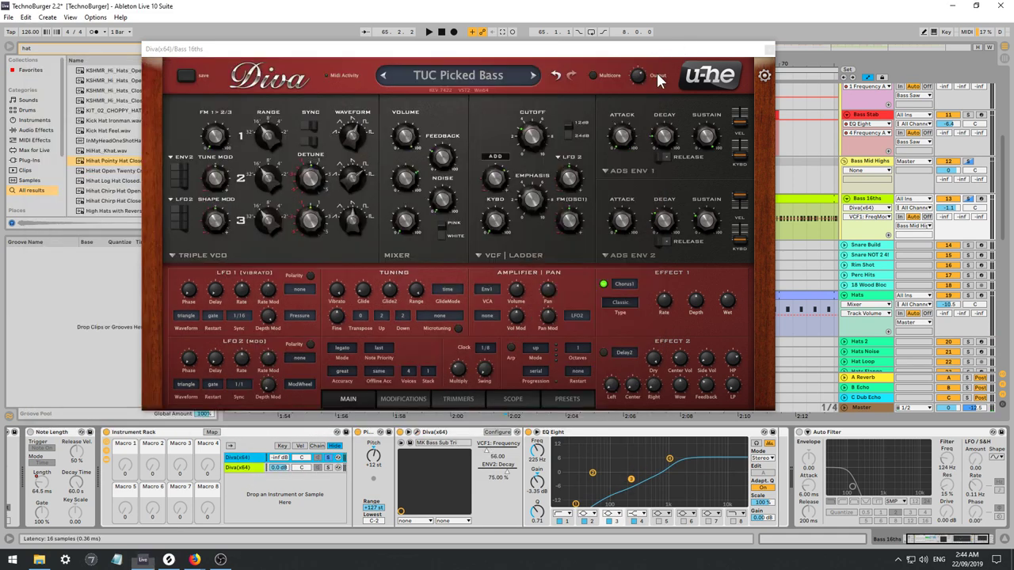
Delete the Pitch and Diva devices from the rack's second chain.
{"action": "left_click", "coordinate": [331, 470]}
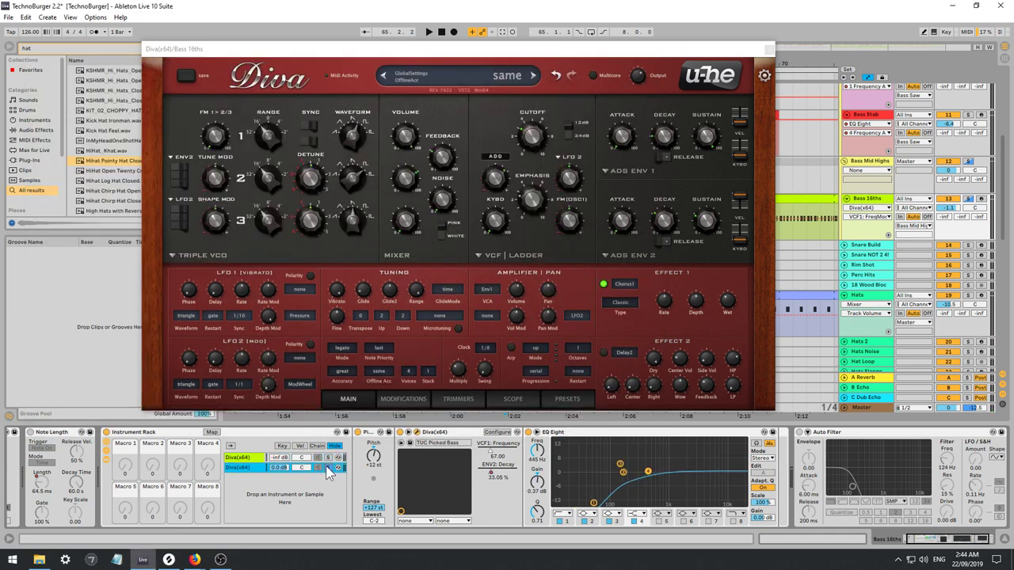
{"action": "left_click", "coordinate": [238, 469]}
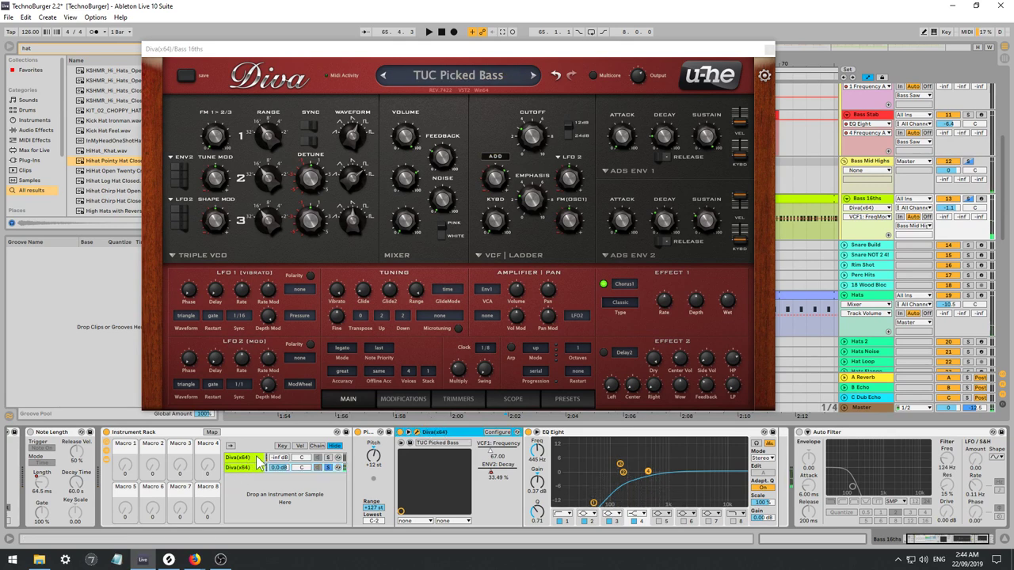
{"action": "left_click", "coordinate": [383, 433]}
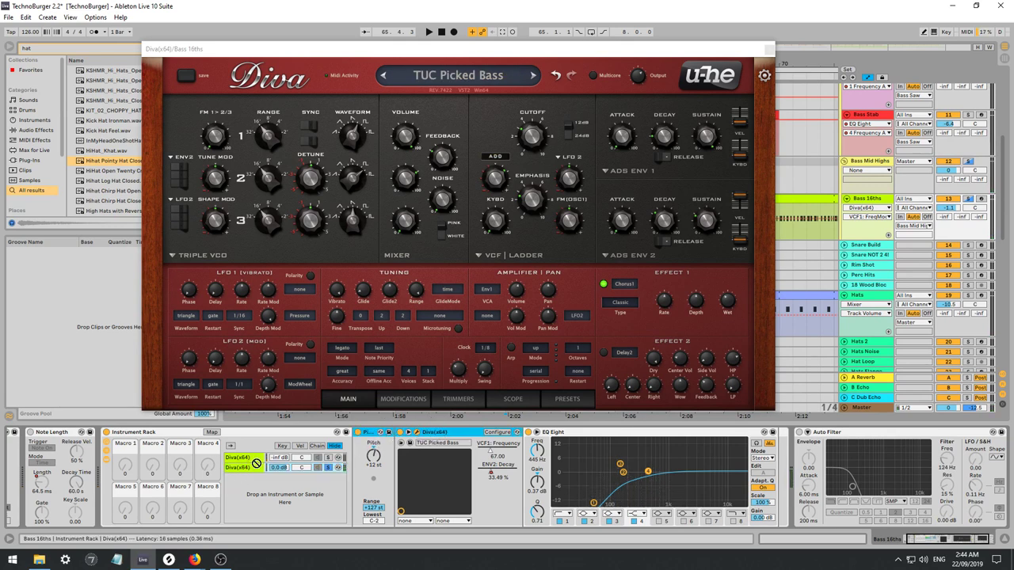
{"action": "left_click_drag", "start_coordinate": [256, 463], "coordinate": [248, 460]}
{"action": "key", "text": "Delete"}
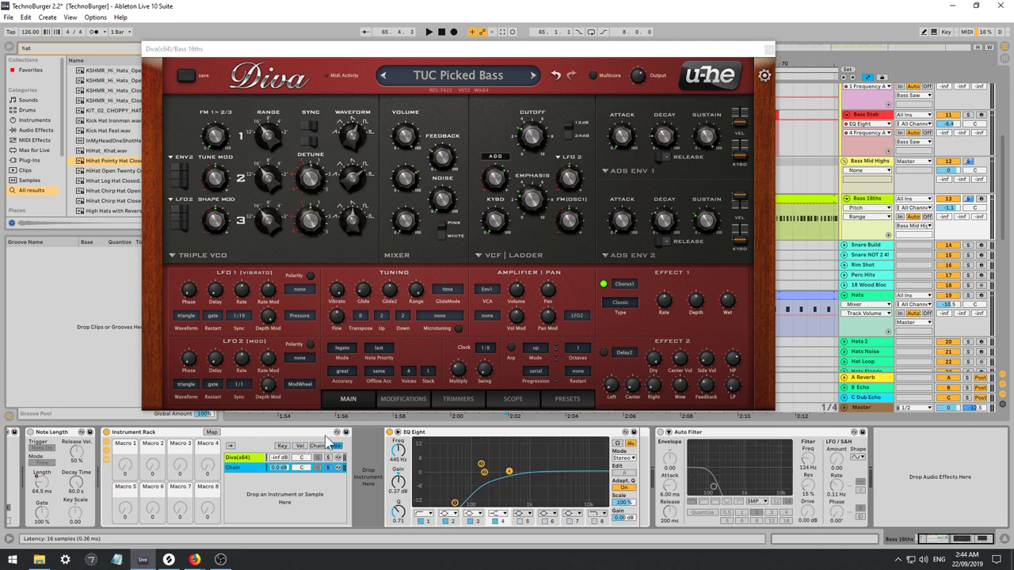
Delete the duplicate Pitch device from the first Diva chain.
{"action": "left_click", "coordinate": [331, 458]}
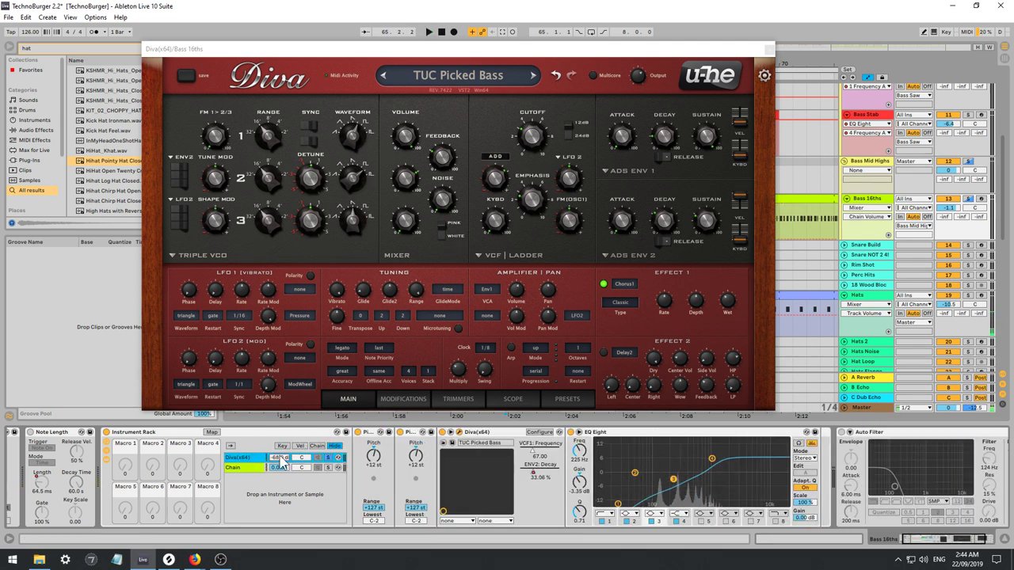
{"action": "key", "text": "space"}
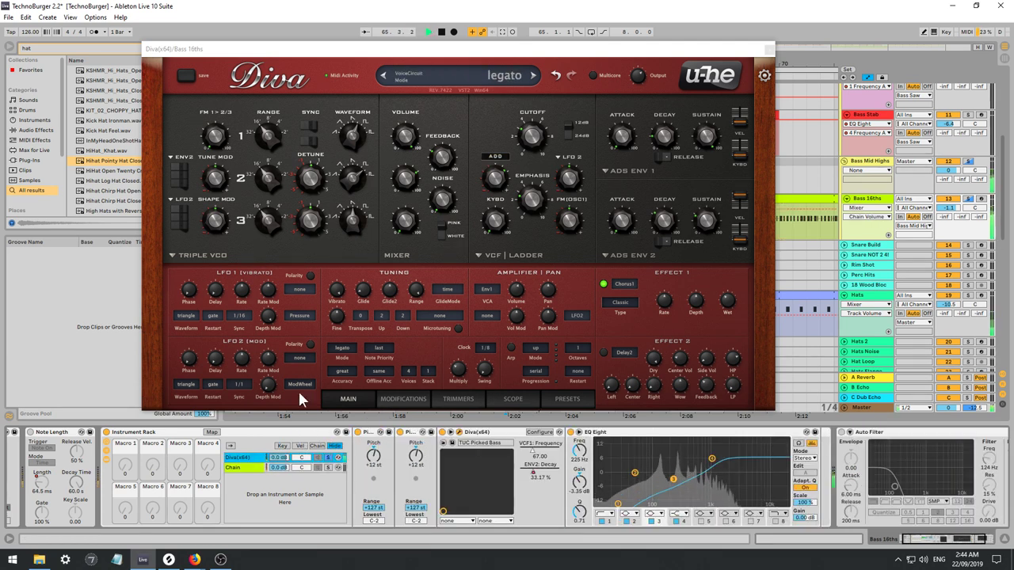
{"action": "left_click", "coordinate": [412, 433]}
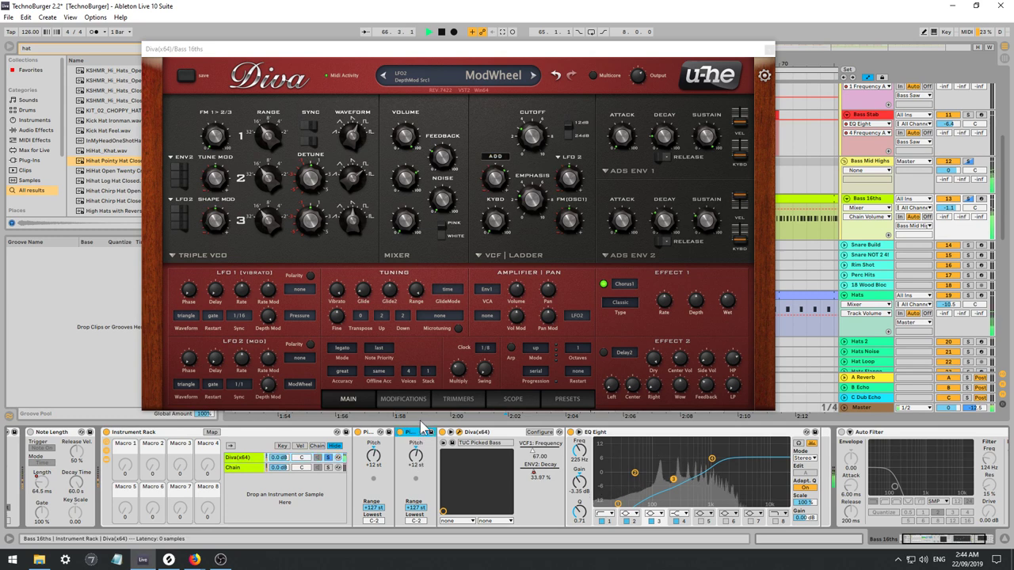
{"action": "key", "text": "Delete"}
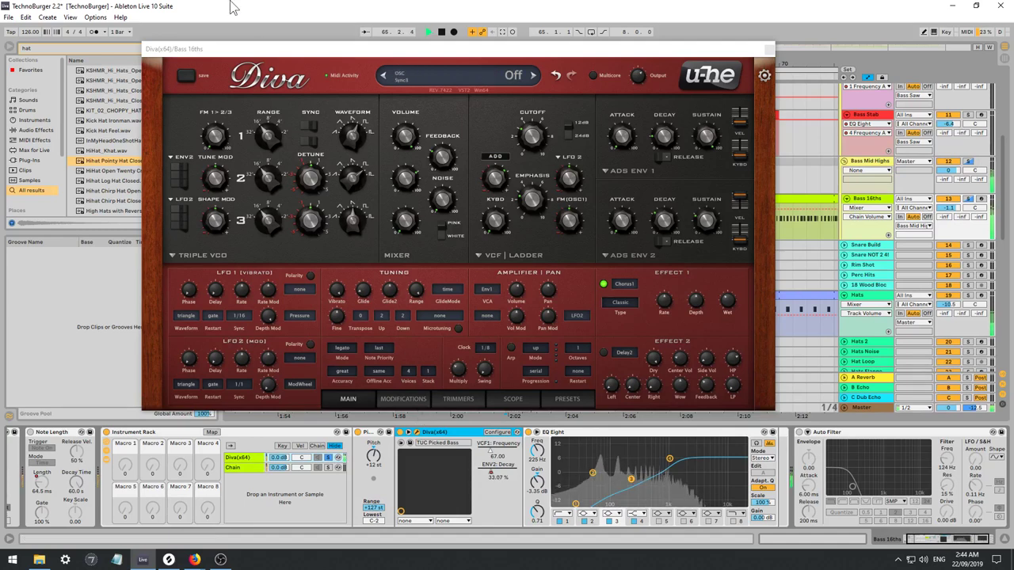
Step through several Diva presets and move the third EQ band to reshape the bass.
{"action": "left_click", "coordinate": [533, 76]}
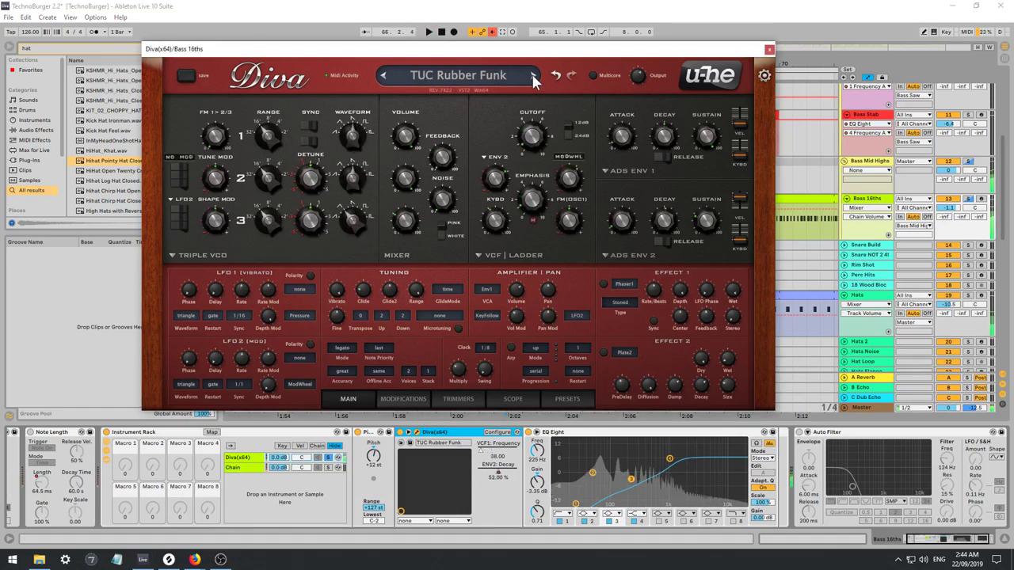
{"action": "left_click", "coordinate": [533, 76]}
{"action": "left_click", "coordinate": [533, 76]}
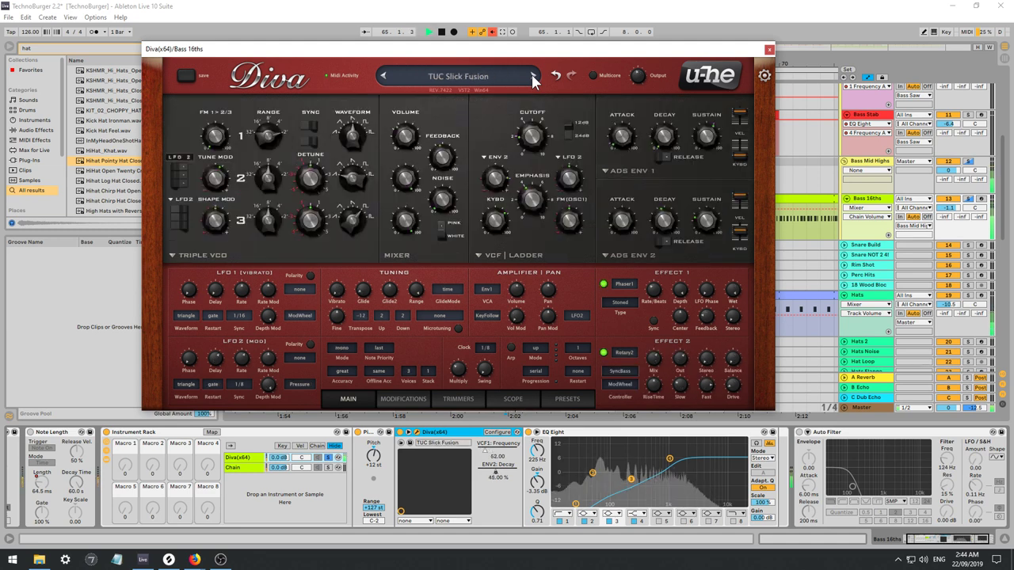
{"action": "left_click", "coordinate": [533, 76]}
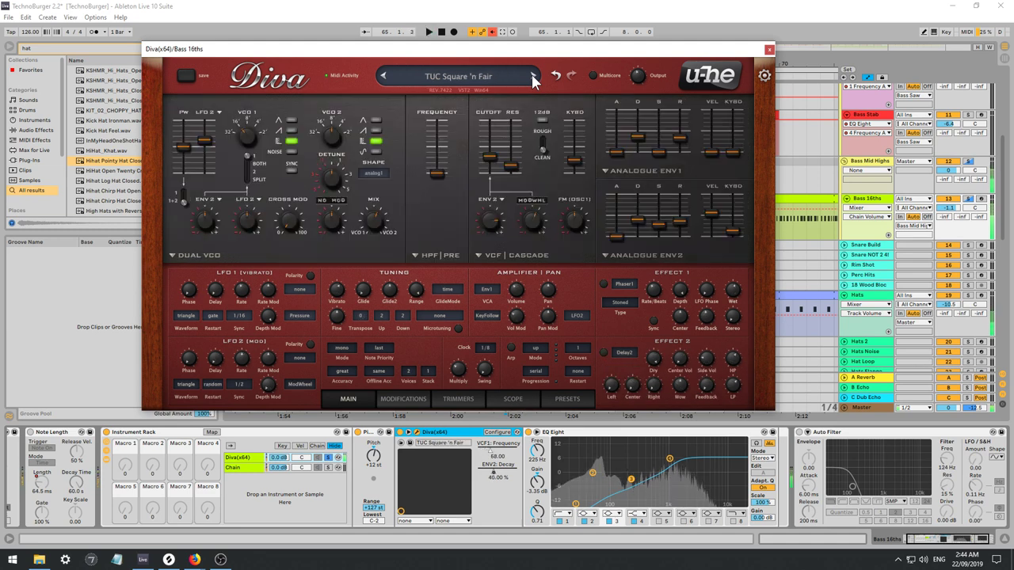
{"action": "left_click", "coordinate": [359, 445]}
{"action": "left_click_drag", "start_coordinate": [631, 481], "coordinate": [619, 478]}
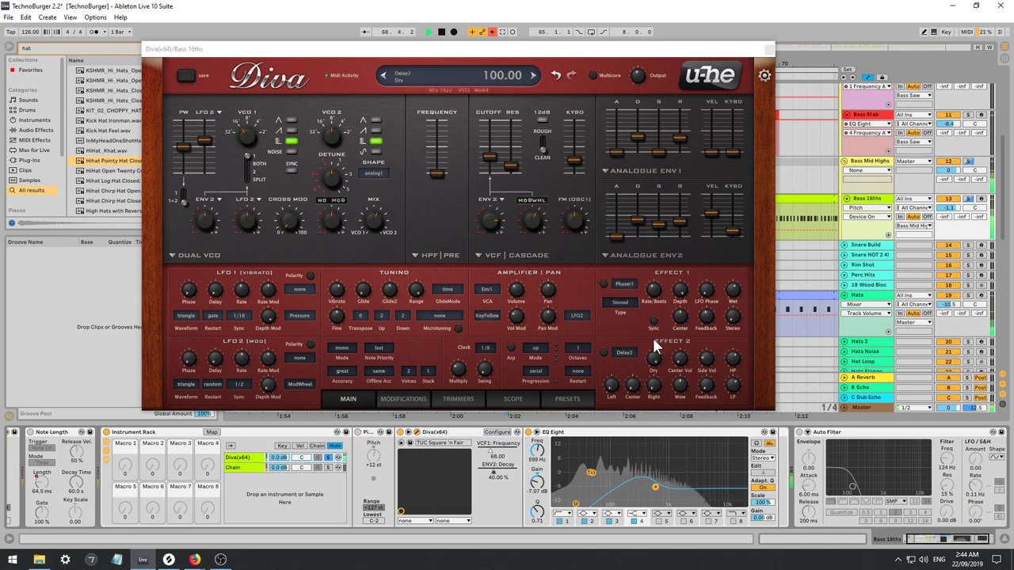
Keep stepping through Diva's presets until XS Warm Bass is loaded.
{"action": "left_click", "coordinate": [687, 242]}
{"action": "left_click", "coordinate": [534, 76]}
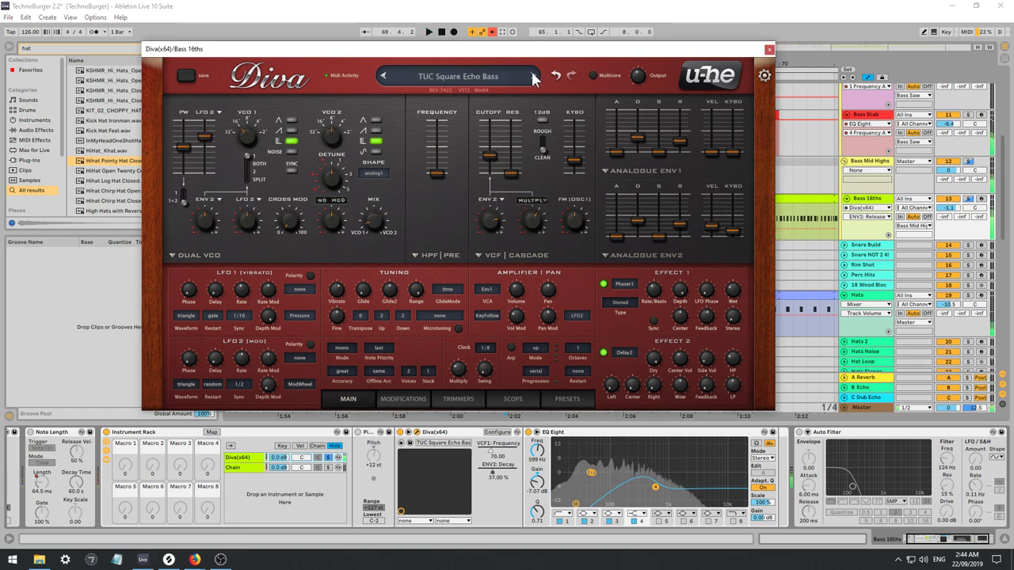
{"action": "left_click", "coordinate": [534, 76]}
{"action": "left_click", "coordinate": [534, 76]}
{"action": "left_click", "coordinate": [535, 80]}
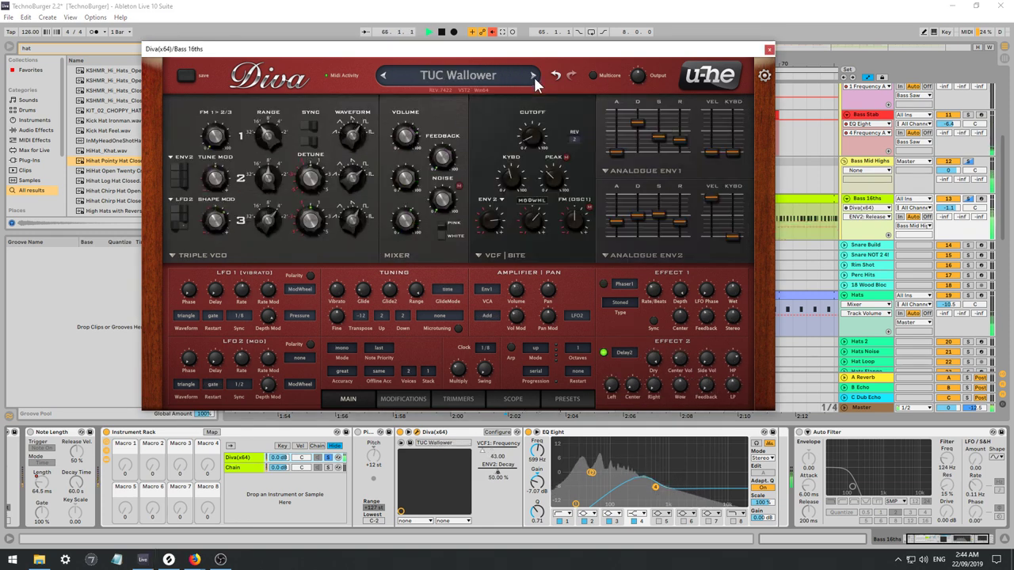
{"action": "left_click", "coordinate": [535, 79]}
{"action": "left_click", "coordinate": [656, 492]}
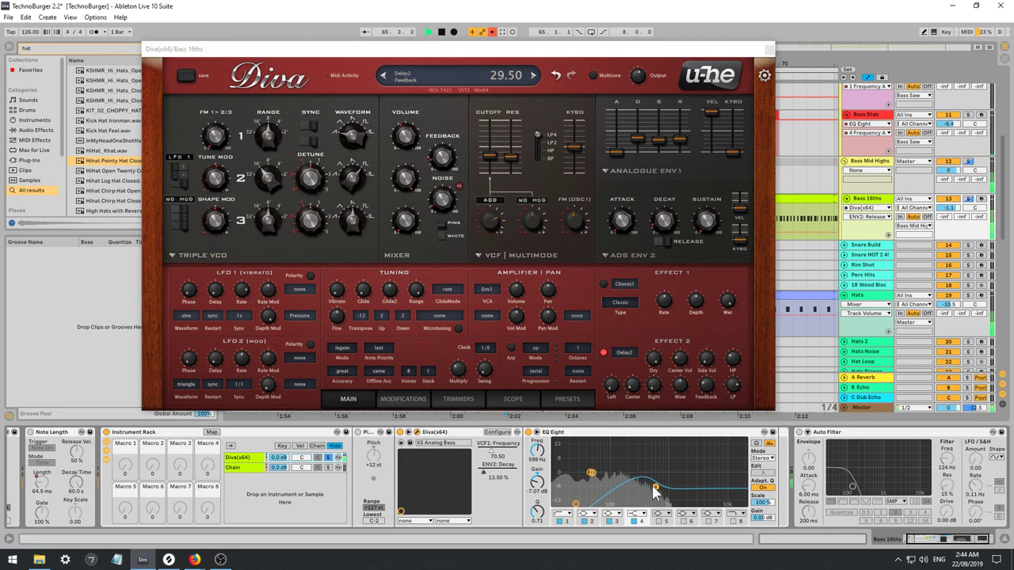
{"action": "left_click", "coordinate": [535, 77]}
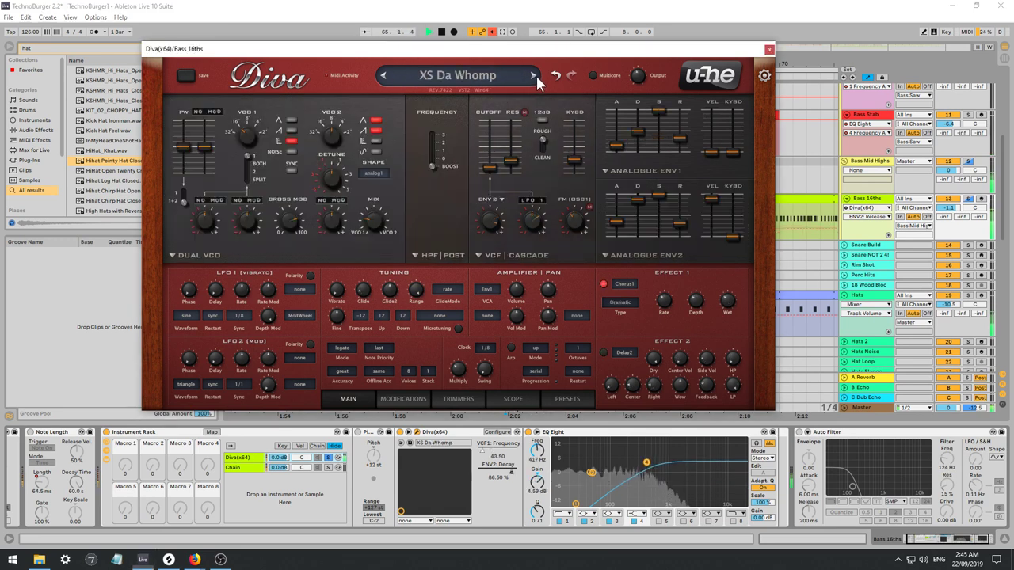
{"action": "left_click", "coordinate": [535, 80]}
{"action": "left_click", "coordinate": [534, 79]}
{"action": "left_click", "coordinate": [535, 79]}
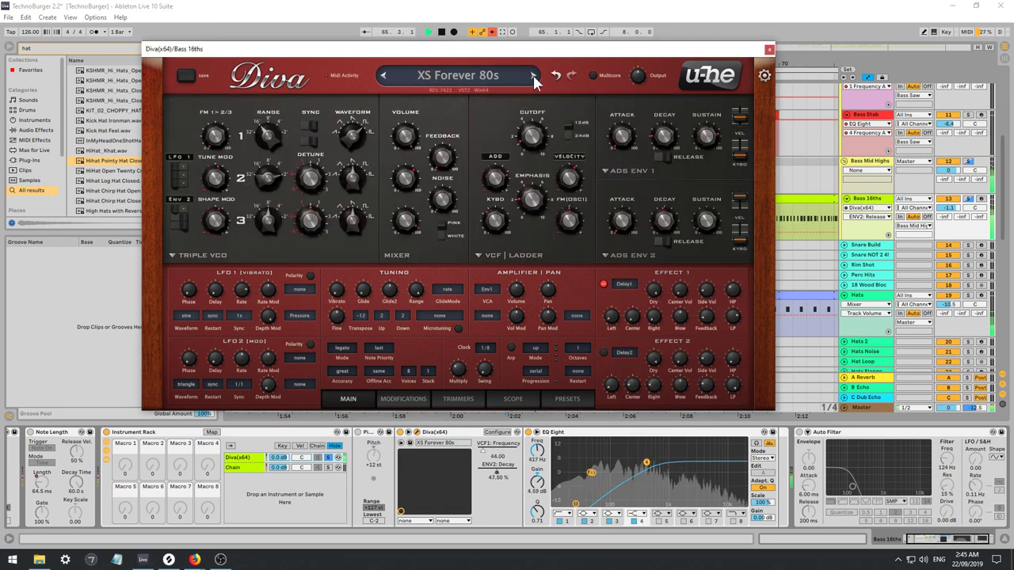
{"action": "left_click", "coordinate": [535, 79]}
{"action": "left_click", "coordinate": [535, 79]}
{"action": "left_click", "coordinate": [535, 79]}
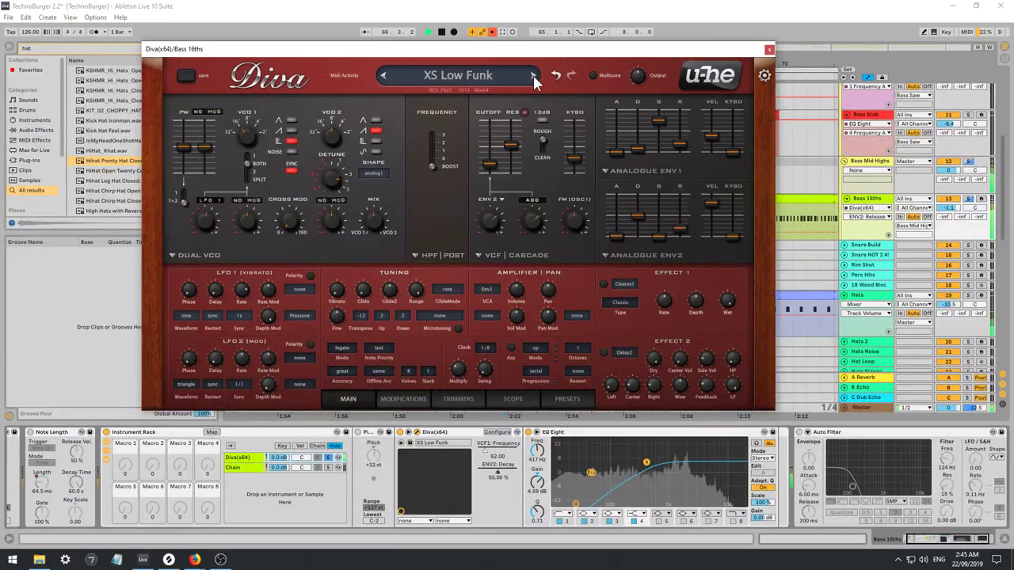
{"action": "left_click", "coordinate": [534, 79]}
{"action": "left_click", "coordinate": [535, 79]}
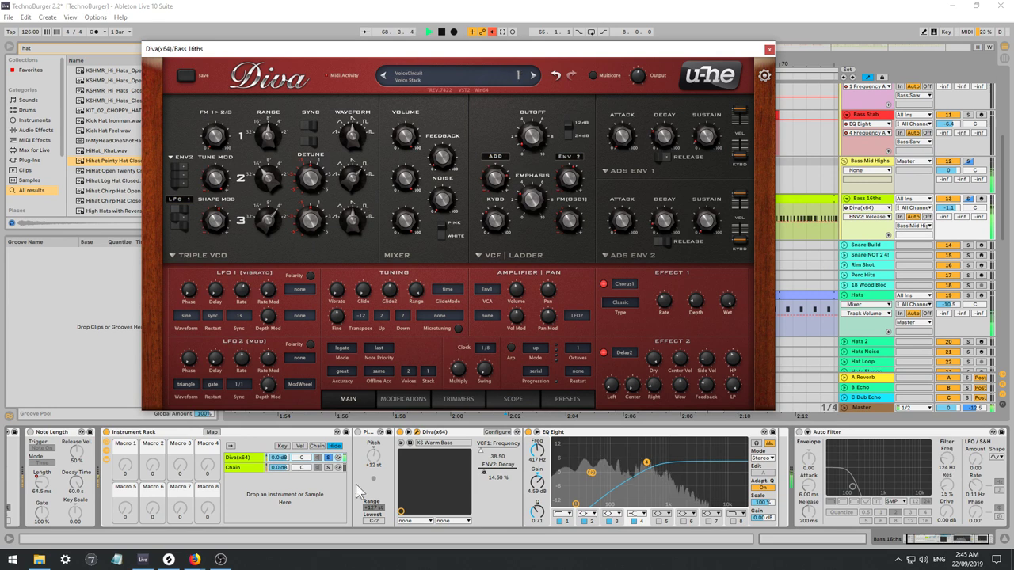
Compare the empty second chain with the Diva chain, ending on the Diva chain.
{"action": "left_click", "coordinate": [334, 467]}
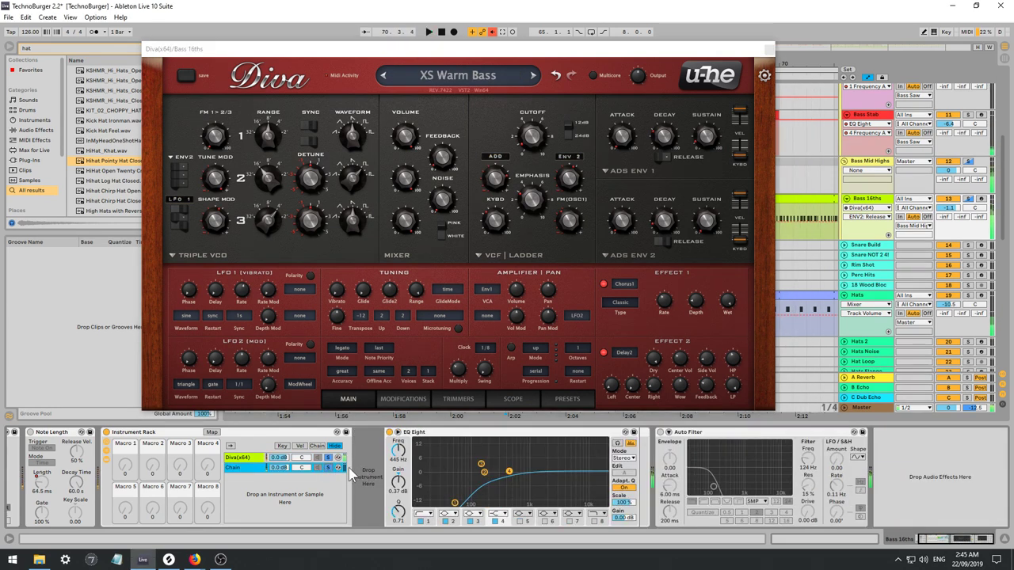
{"action": "left_click", "coordinate": [245, 459]}
{"action": "left_click", "coordinate": [248, 470]}
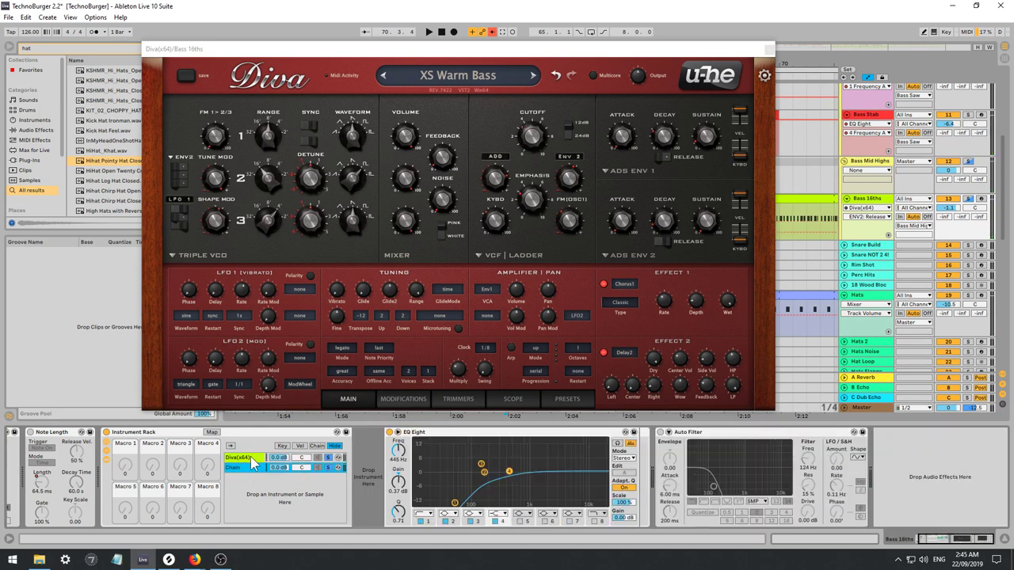
{"action": "left_click", "coordinate": [254, 459]}
{"action": "left_click", "coordinate": [249, 469]}
{"action": "left_click", "coordinate": [245, 460]}
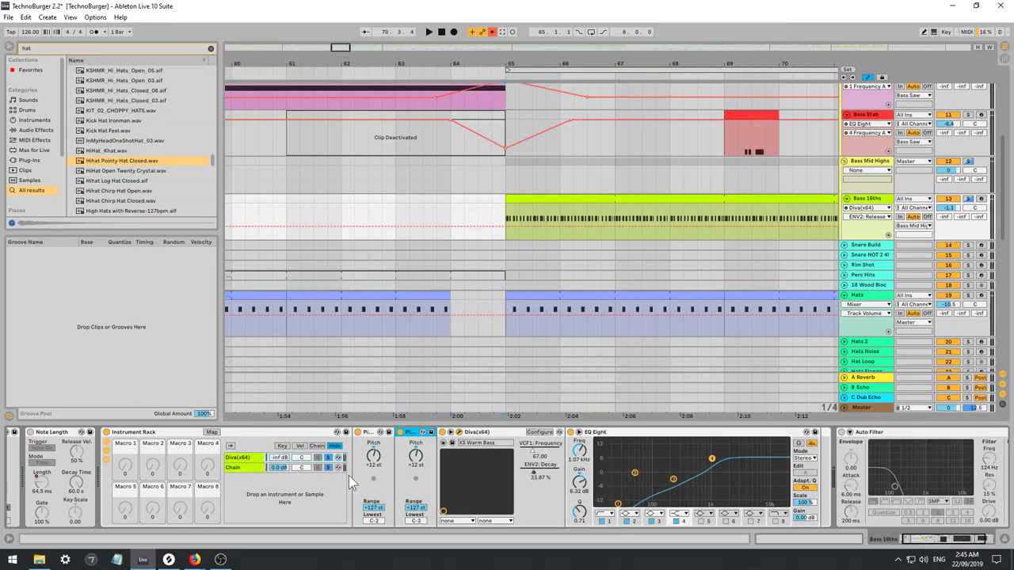
Restore both Diva chains, reset the first chain's volume to 0 dB, and solo it.
{"action": "key", "text": "space"}
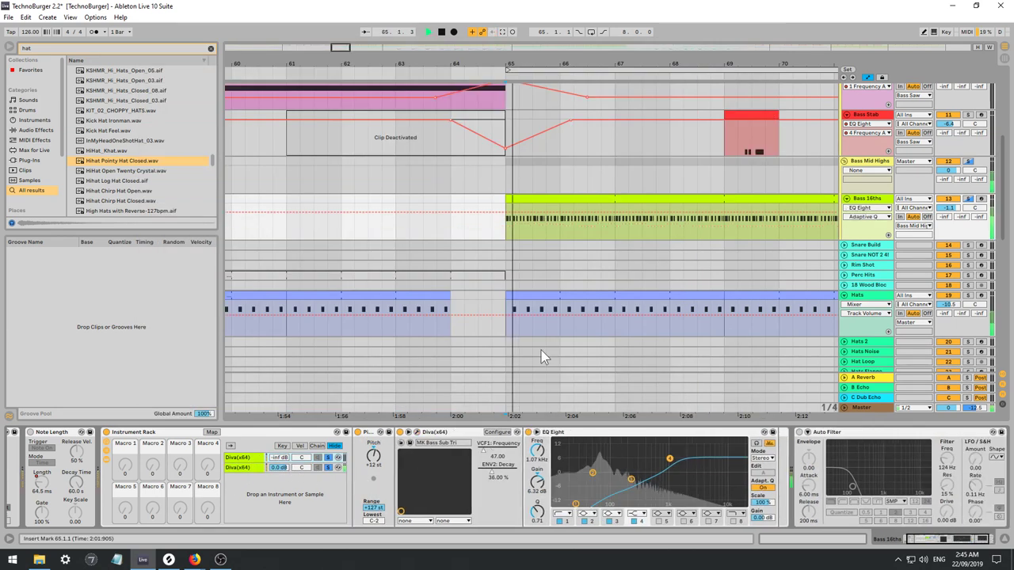
{"action": "left_click", "coordinate": [328, 459]}
{"action": "double_click", "coordinate": [279, 458]}
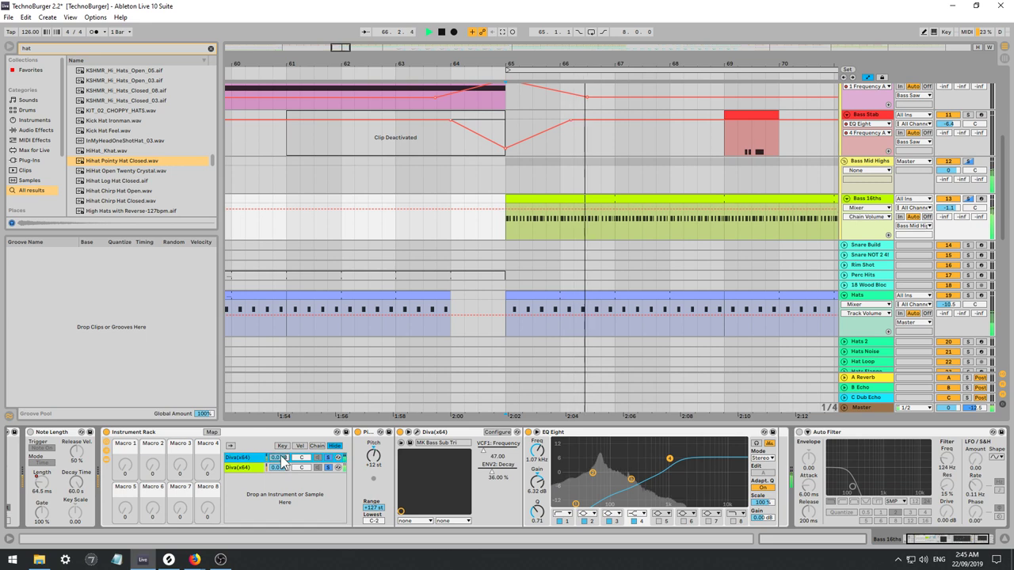
{"action": "left_click", "coordinate": [329, 458]}
{"action": "key", "text": "space"}
Set the first chain's Diva filter cutoff to 30 and ENV2 decay to 64%.
{"action": "left_click", "coordinate": [417, 433]}
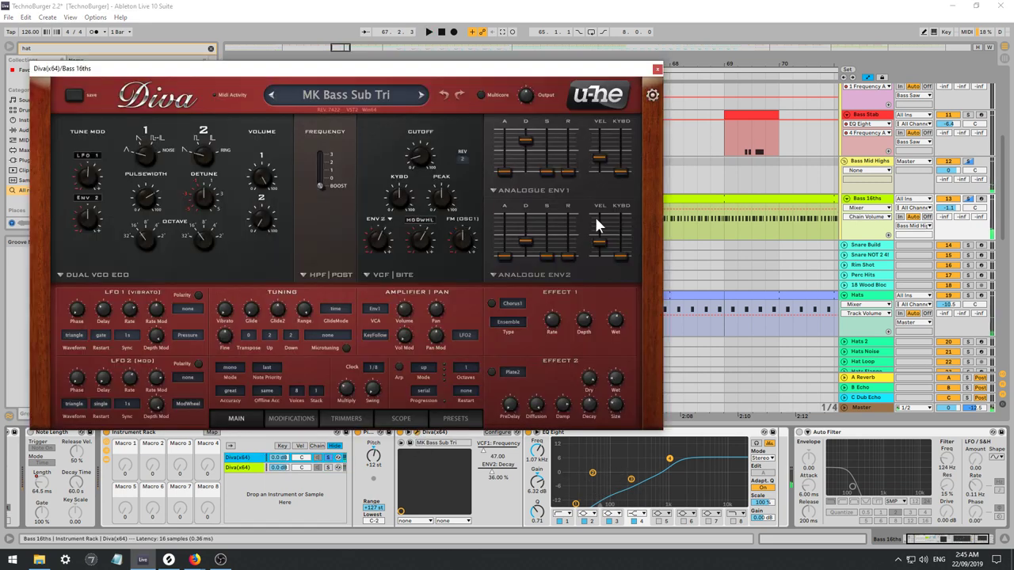
{"action": "left_click_drag", "start_coordinate": [438, 163], "coordinate": [410, 67]}
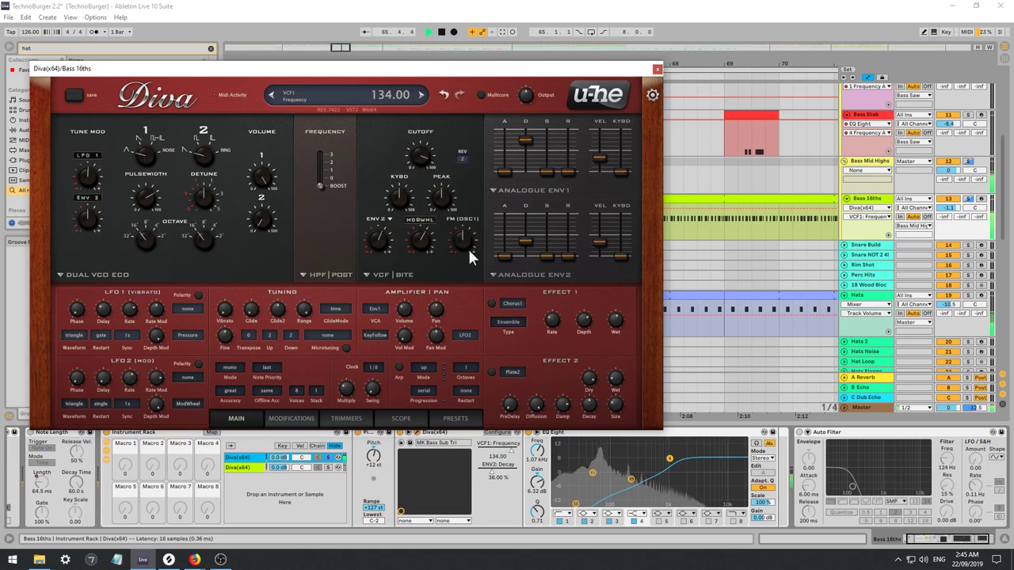
{"action": "left_click_drag", "start_coordinate": [524, 222], "coordinate": [524, 220]}
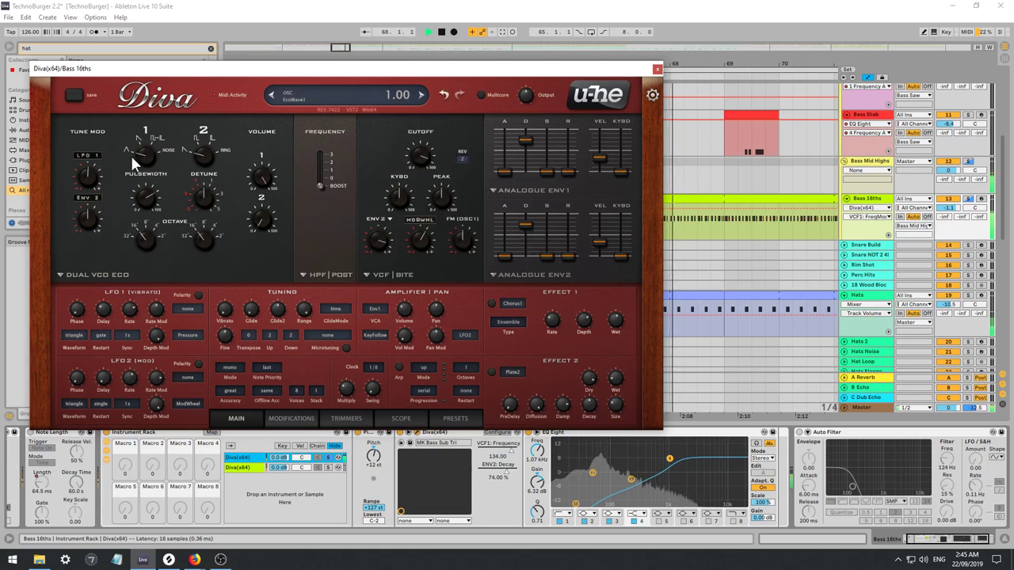
{"action": "left_click_drag", "start_coordinate": [131, 155], "coordinate": [132, 111]}
{"action": "left_click_drag", "start_coordinate": [419, 155], "coordinate": [425, 293]}
{"action": "mouse_move", "coordinate": [526, 221]}
{"action": "left_mouse_down"}
{"action": "mouse_move", "coordinate": [521, 235]}
{"action": "mouse_move", "coordinate": [523, 226]}
{"action": "left_mouse_up"}
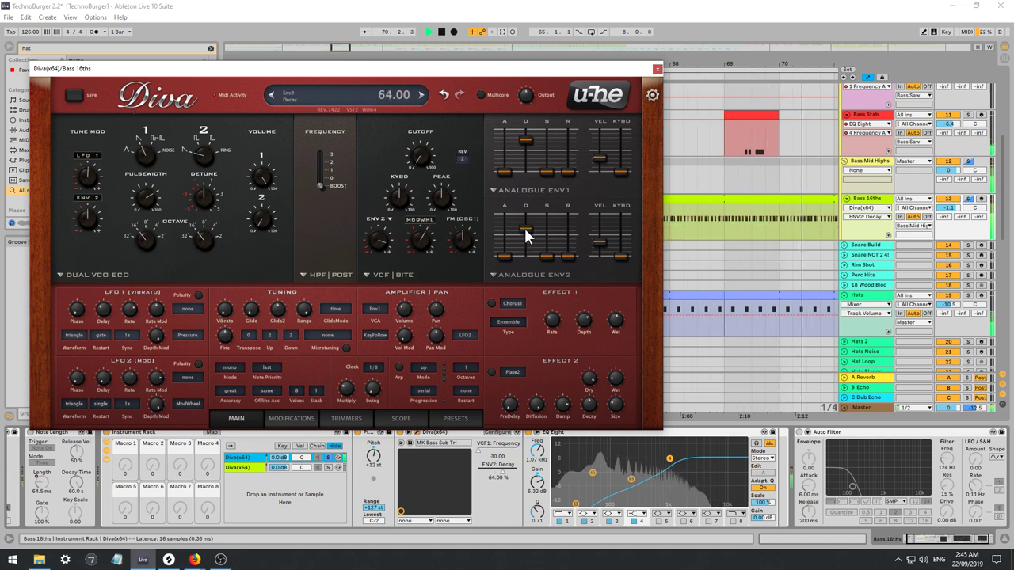
{"action": "left_click", "coordinate": [657, 71]}
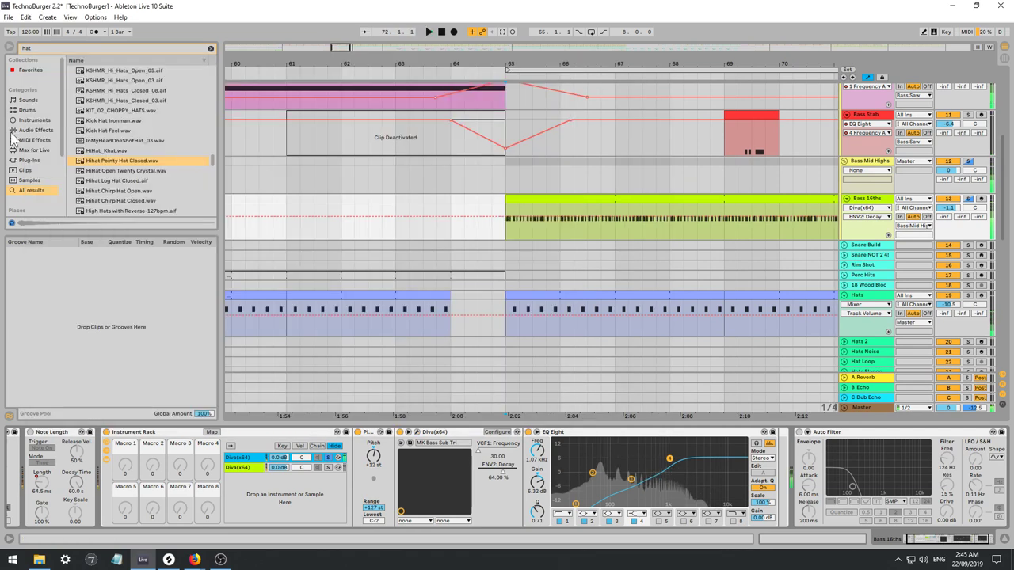
Clear the hat search and load Analog from Instruments into the Bass 16ths rack.
{"action": "left_click", "coordinate": [34, 119]}
{"action": "key", "text": "space"}
{"action": "left_click", "coordinate": [40, 140]}
{"action": "left_click", "coordinate": [35, 130]}
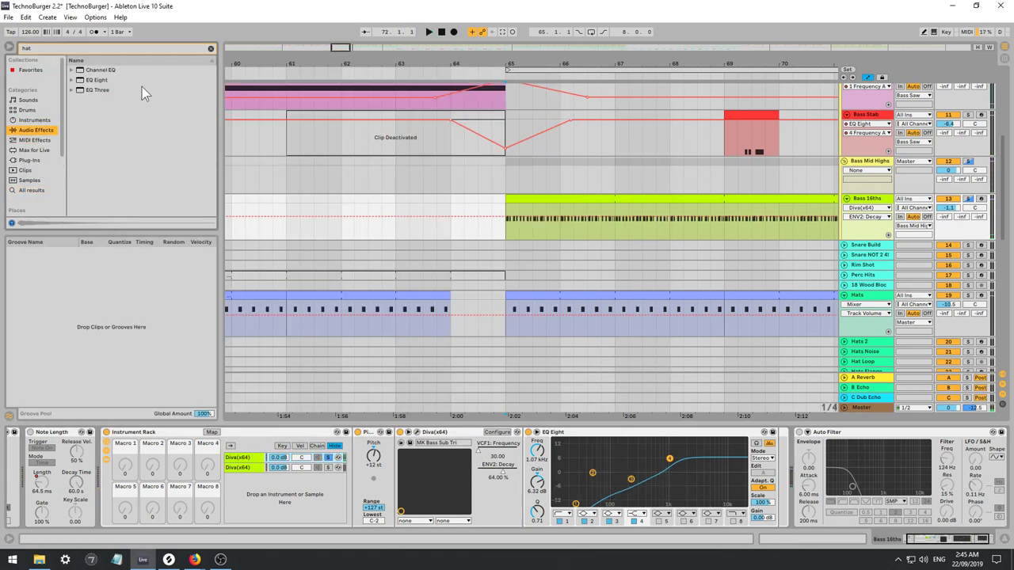
{"action": "left_click", "coordinate": [211, 49]}
{"action": "left_click", "coordinate": [49, 122]}
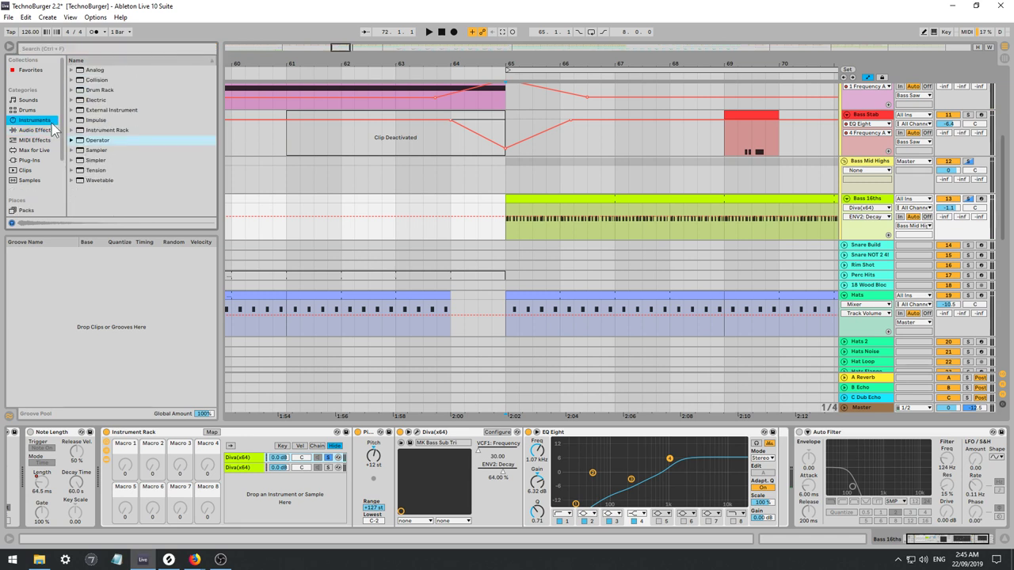
{"action": "left_click", "coordinate": [94, 71]}
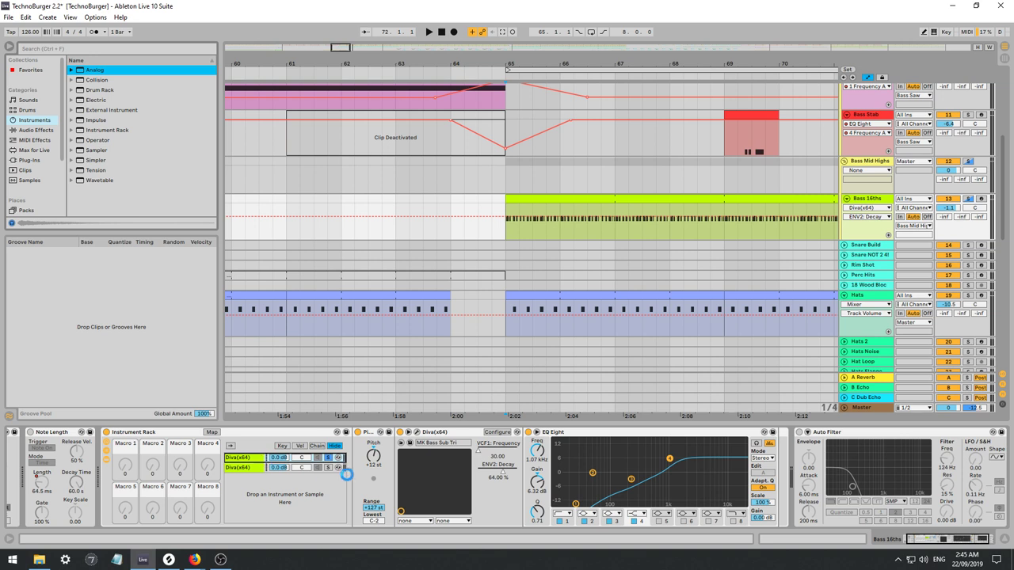
{"action": "key", "text": "space"}
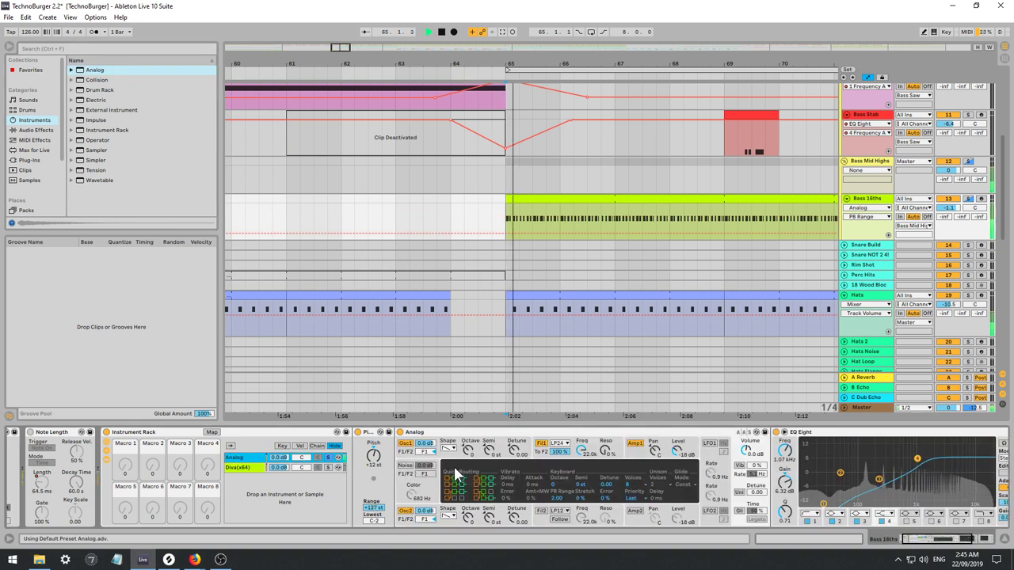
Turn off Pitch, shorten Analog's amp release to 250 ms, and lower its filter cutoff.
{"action": "left_click", "coordinate": [358, 432]}
{"action": "left_click", "coordinate": [635, 454]}
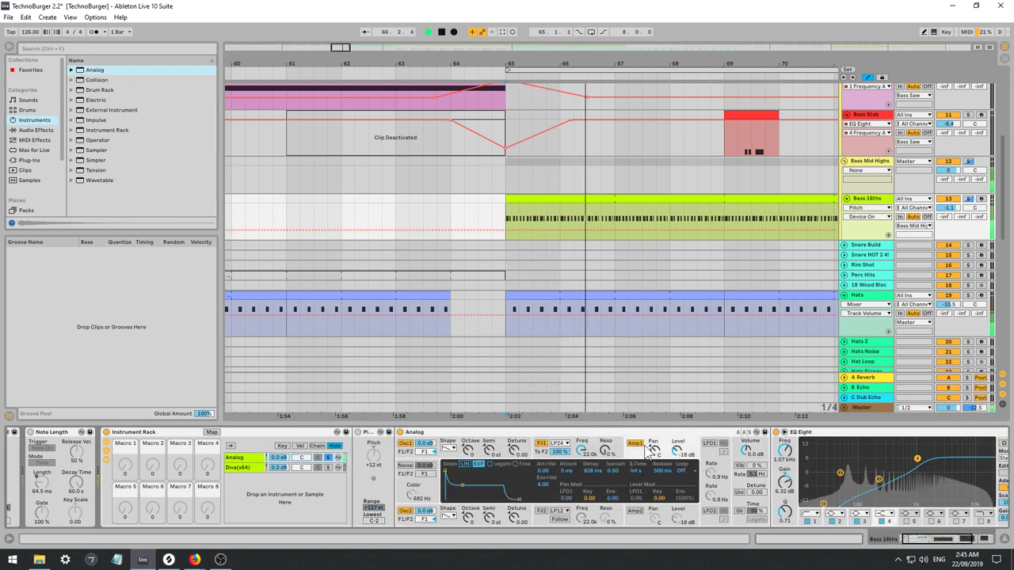
{"action": "left_click_drag", "start_coordinate": [661, 470], "coordinate": [661, 515]}
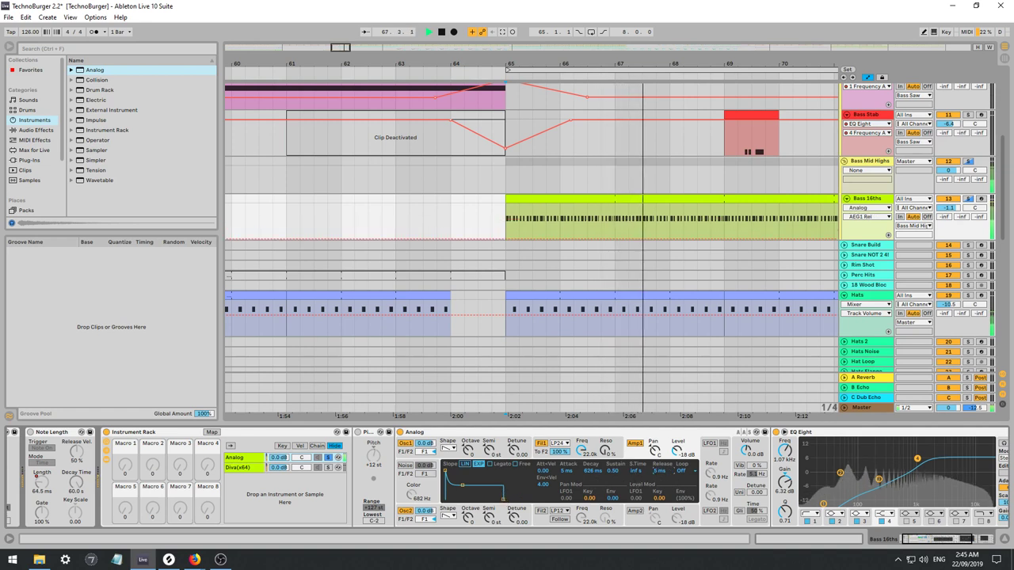
{"action": "left_click_drag", "start_coordinate": [583, 450], "coordinate": [582, 507]}
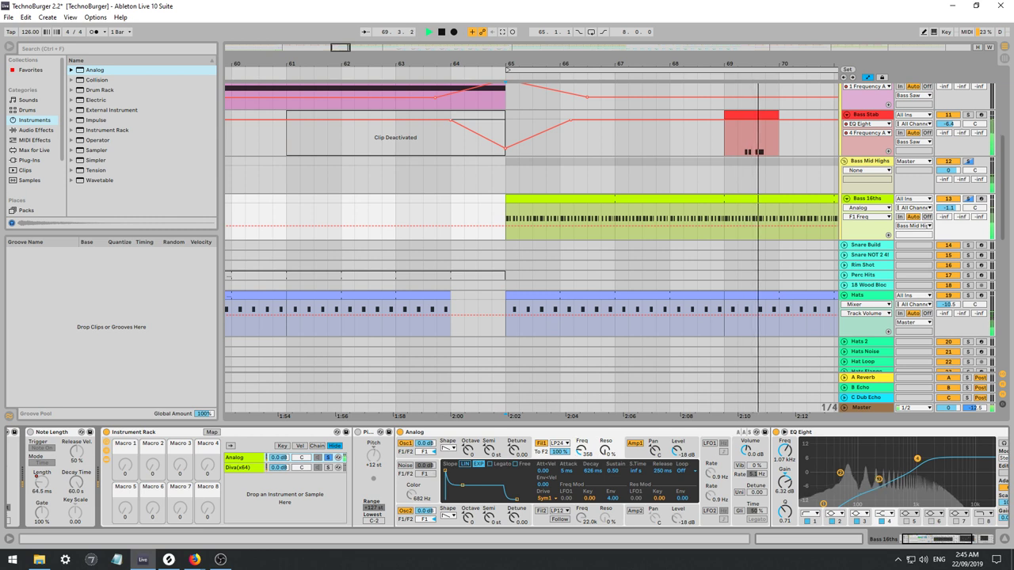
Move EQ band 3 lower, solo Bass 16ths, and shorten Analog's filter decay with zero sustain.
{"action": "left_click_drag", "start_coordinate": [879, 478], "coordinate": [831, 490]}
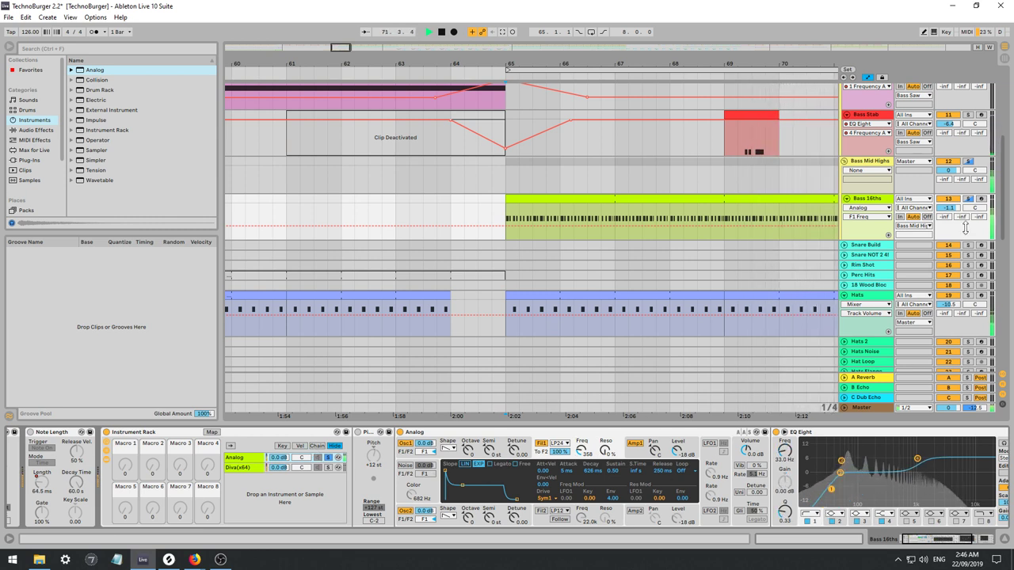
{"action": "left_click", "coordinate": [968, 199]}
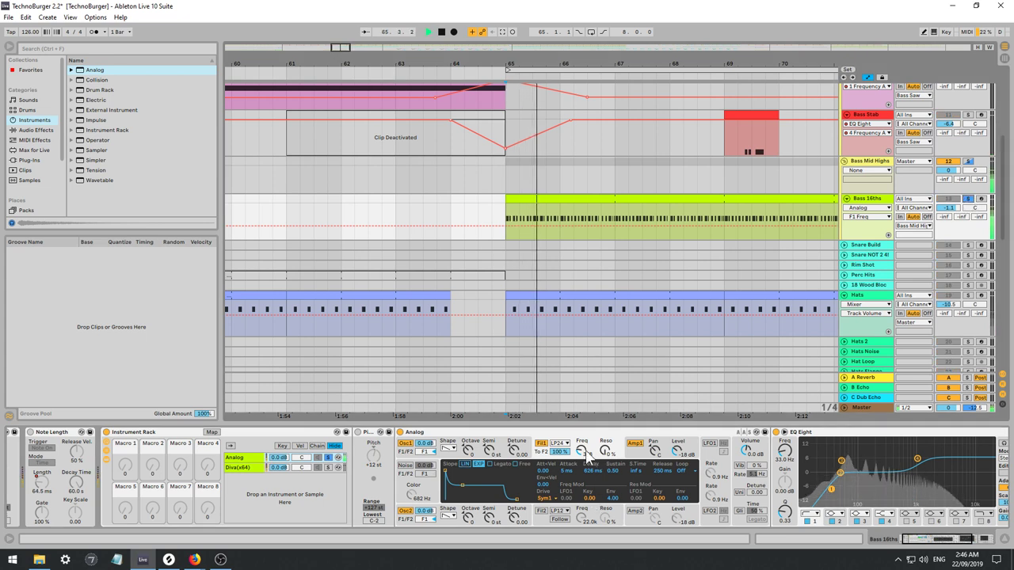
{"action": "left_click_drag", "start_coordinate": [581, 451], "coordinate": [582, 463]}
{"action": "left_click_drag", "start_coordinate": [613, 498], "coordinate": [613, 475]}
{"action": "left_click_drag", "start_coordinate": [463, 485], "coordinate": [458, 500]}
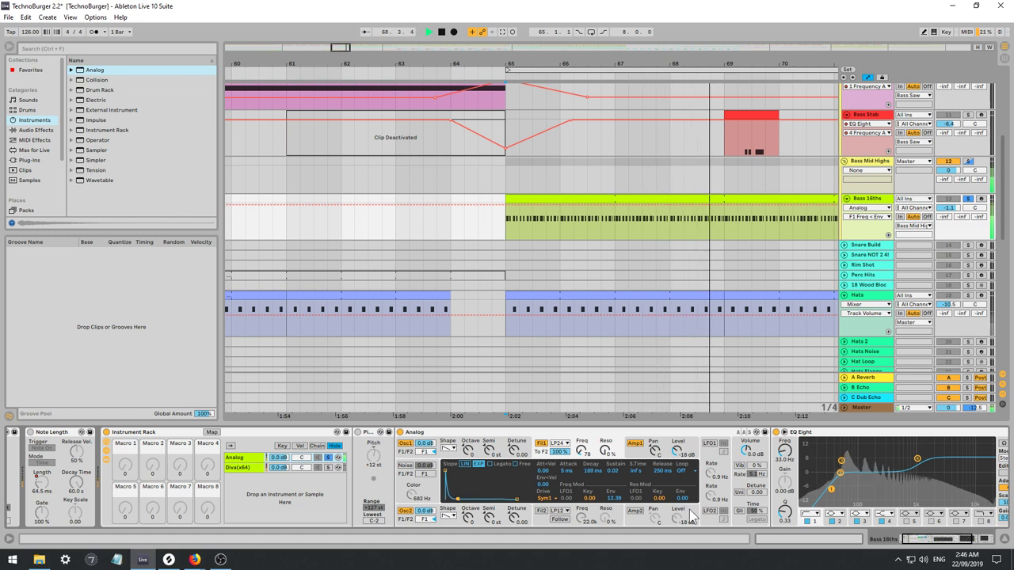
Switch Analog's oscillator 1 to a square wave and turn off oscillator 2.
{"action": "left_click", "coordinate": [757, 493]}
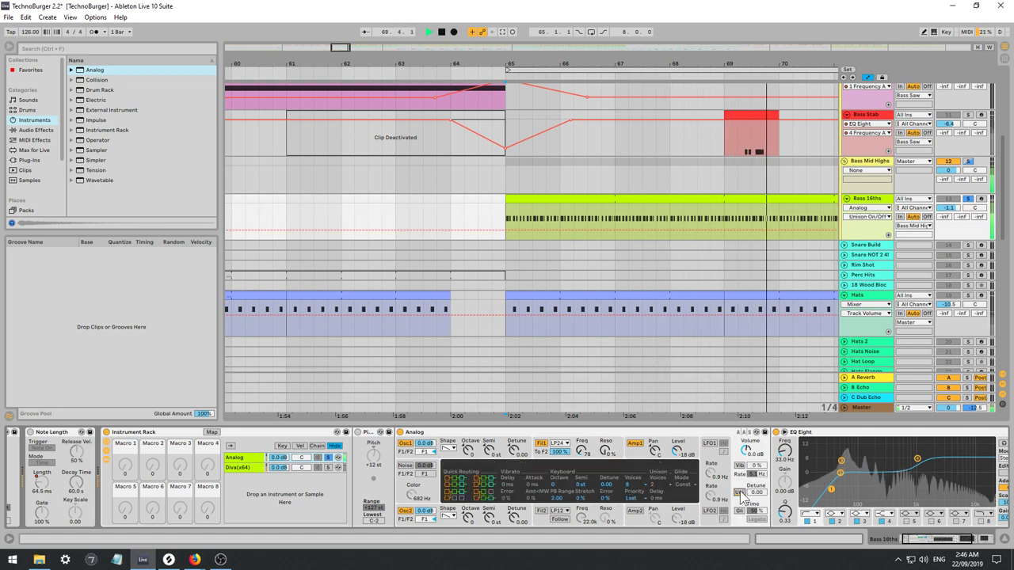
{"action": "left_click", "coordinate": [582, 449]}
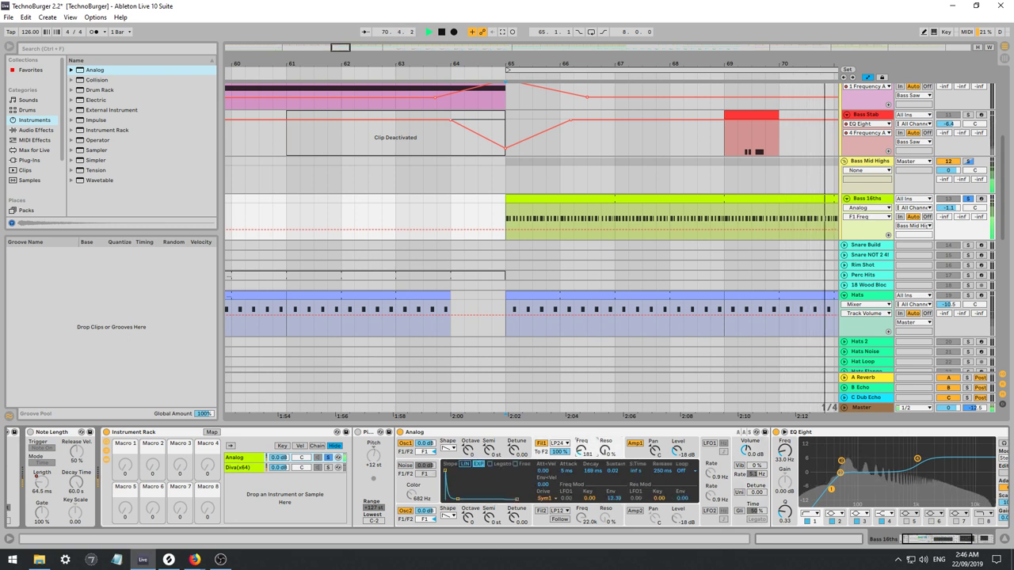
{"action": "left_click", "coordinate": [453, 449]}
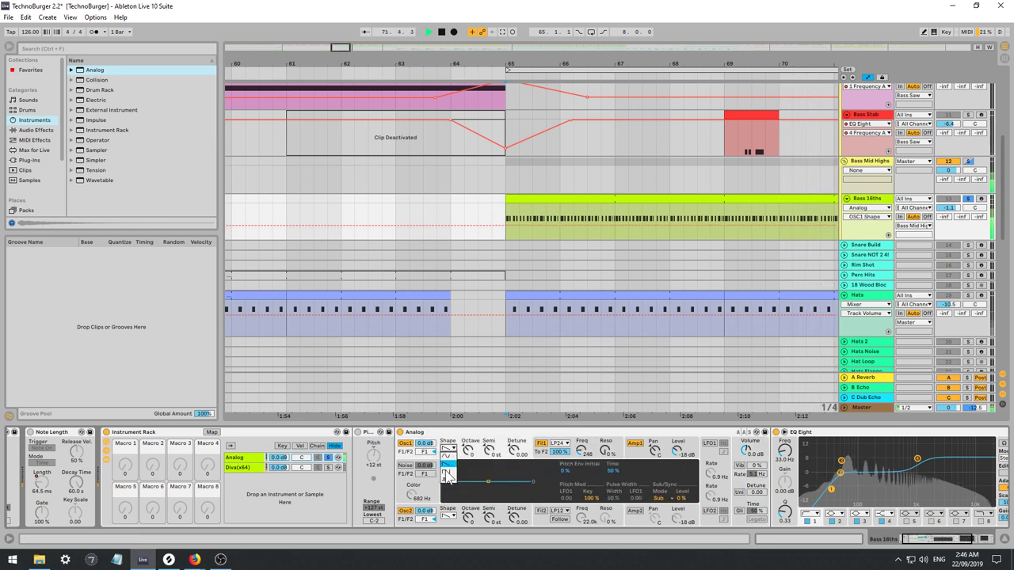
{"action": "left_click", "coordinate": [451, 474]}
{"action": "left_click_drag", "start_coordinate": [585, 451], "coordinate": [584, 458]}
{"action": "left_click", "coordinate": [406, 512]}
{"action": "left_click", "coordinate": [449, 448]}
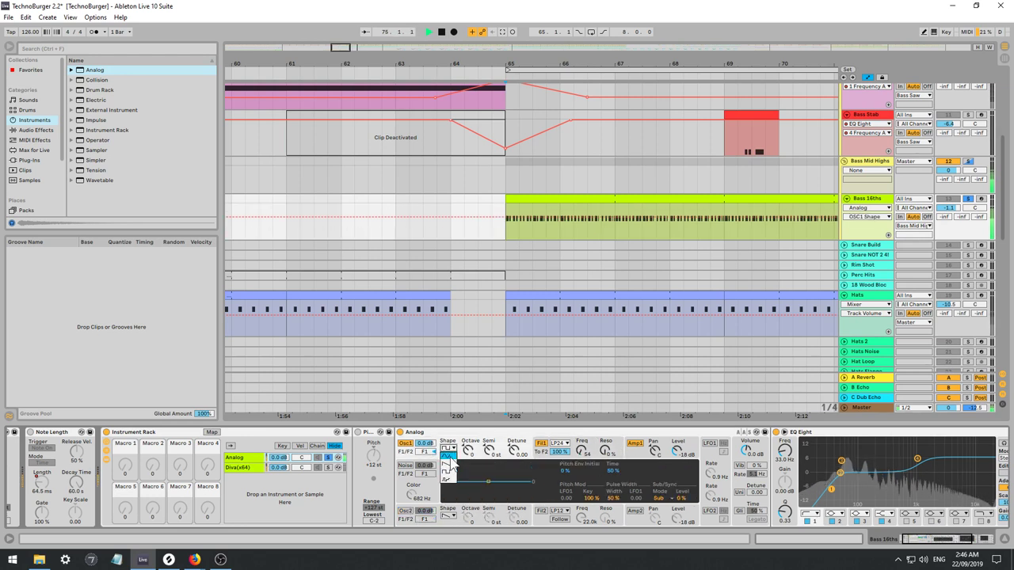
Fine-tune filter 1 cutoff, resonance and envelope amount, leaving oscillator 1 octave at 0.
{"action": "left_click_drag", "start_coordinate": [586, 453], "coordinate": [618, 523]}
{"action": "left_click", "coordinate": [608, 452]}
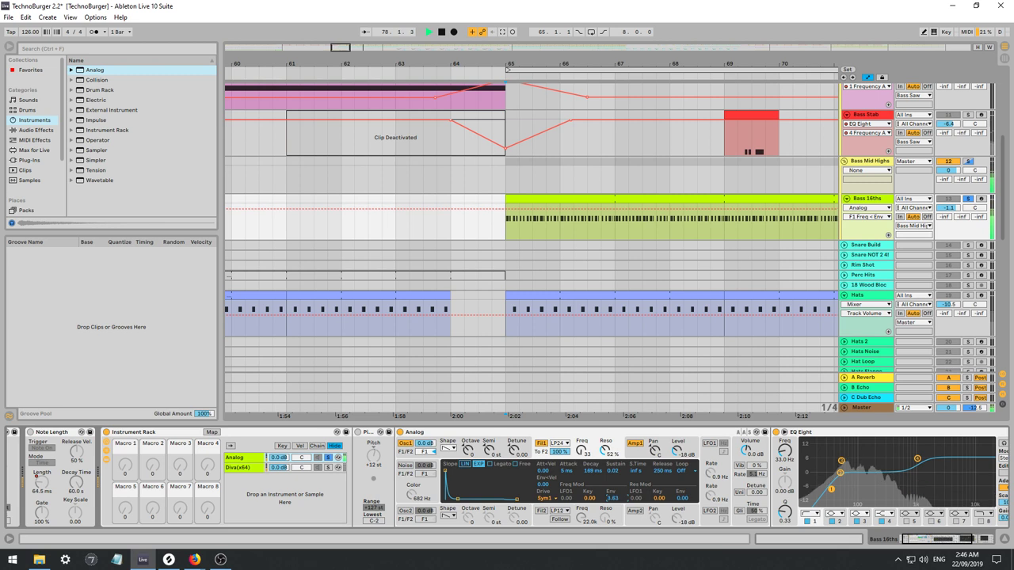
{"action": "left_click_drag", "start_coordinate": [583, 451], "coordinate": [583, 428]}
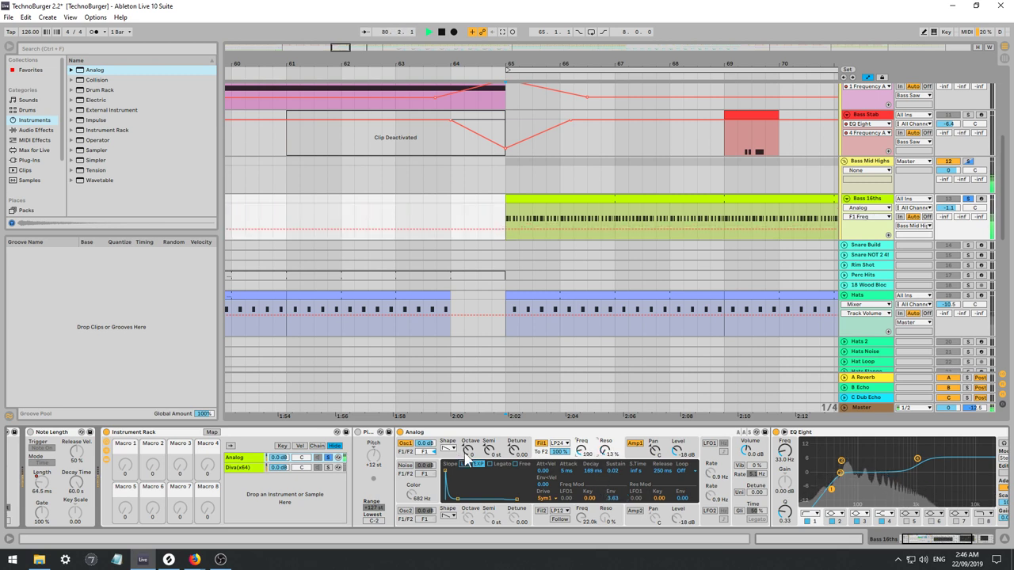
{"action": "left_click_drag", "start_coordinate": [466, 457], "coordinate": [465, 475]}
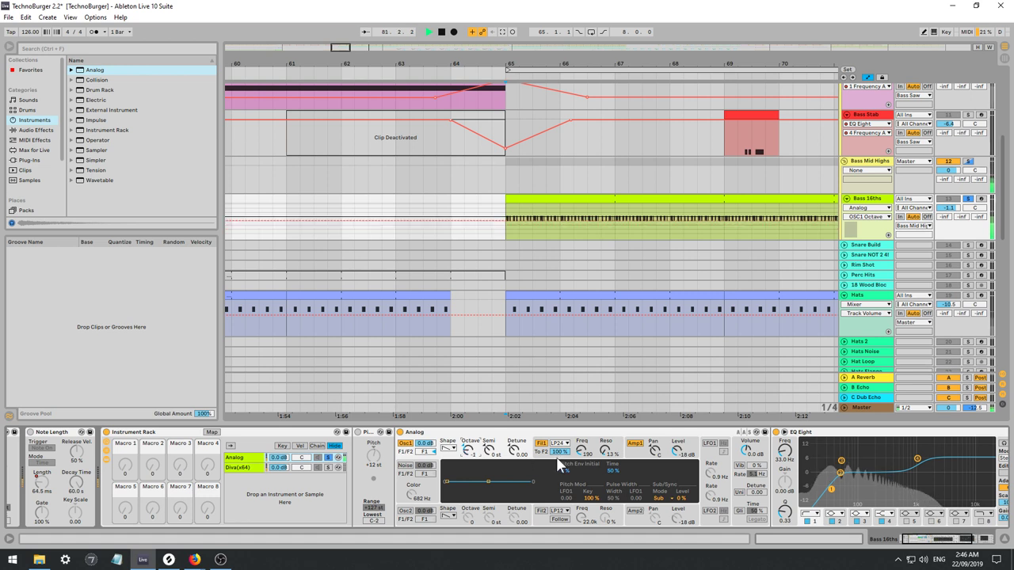
{"action": "left_click_drag", "start_coordinate": [583, 451], "coordinate": [583, 445]}
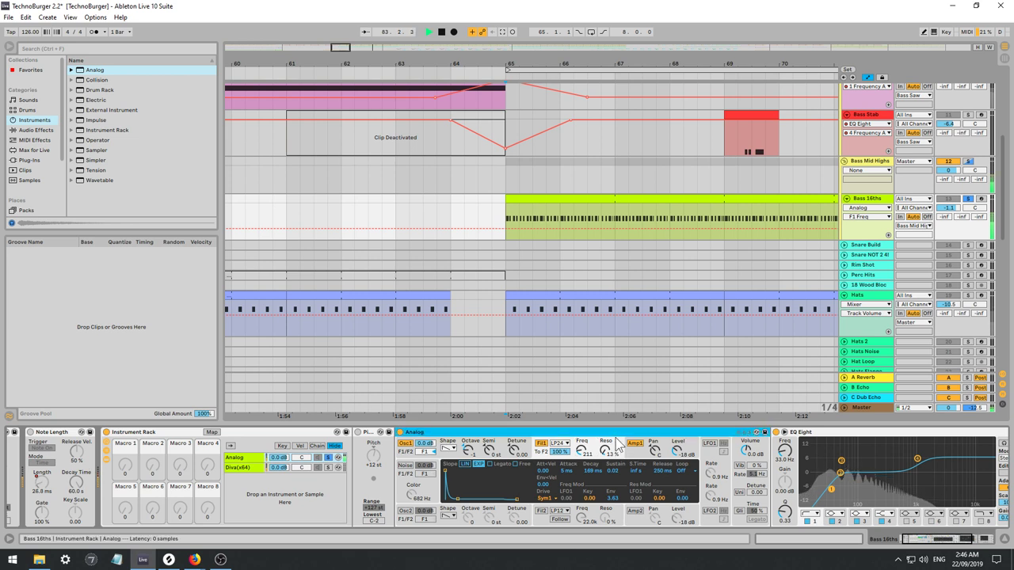
{"action": "left_click_drag", "start_coordinate": [610, 496], "coordinate": [591, 488]}
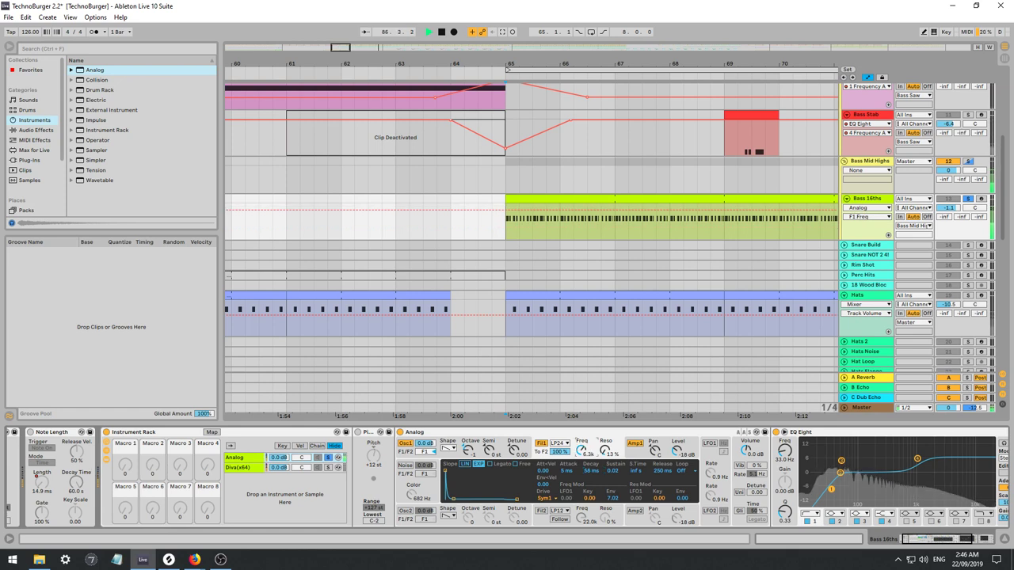
{"action": "left_click_drag", "start_coordinate": [468, 450], "coordinate": [468, 445]}
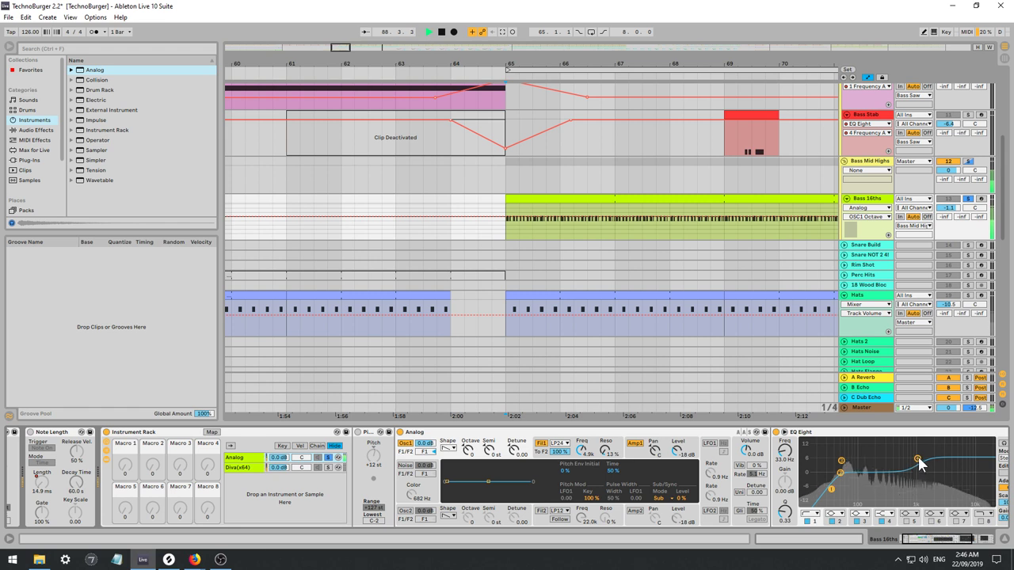
Raise the EQ low cut to 40 Hz and give band 4 a new filter type at 3.59 kHz.
{"action": "left_click_drag", "start_coordinate": [918, 459], "coordinate": [887, 473]}
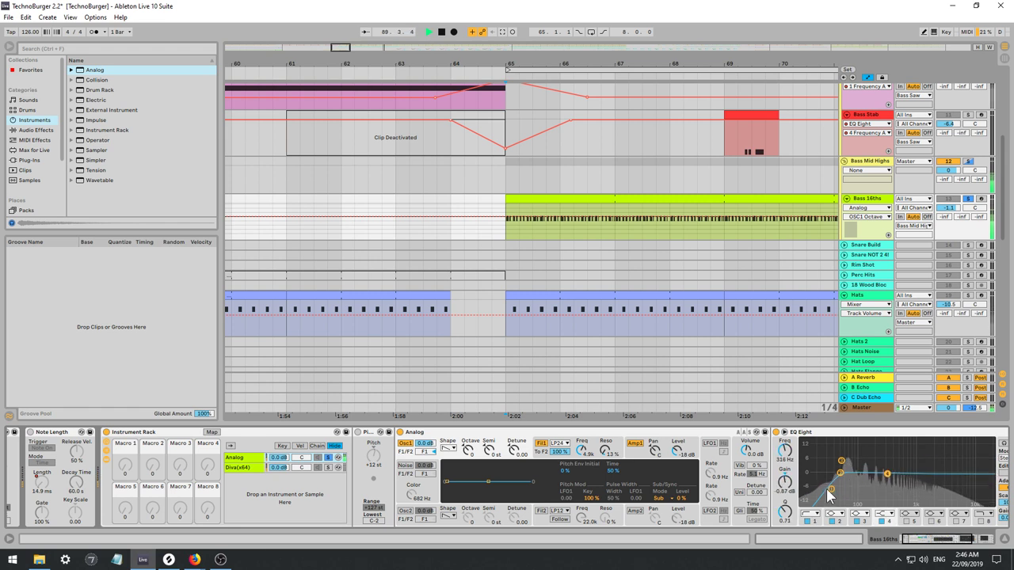
{"action": "left_click_drag", "start_coordinate": [833, 490], "coordinate": [870, 461]}
{"action": "left_click", "coordinate": [886, 515]}
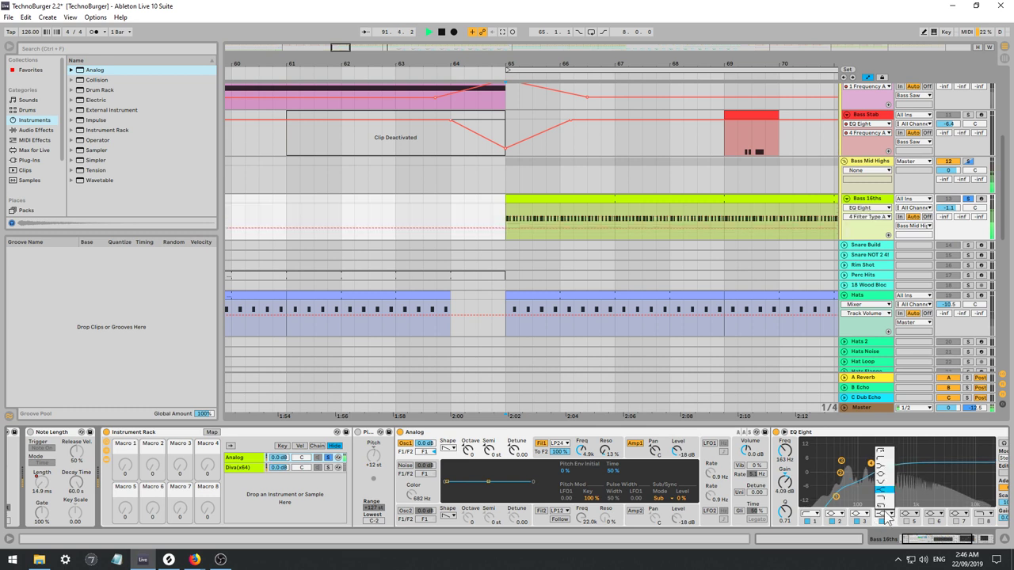
{"action": "left_click", "coordinate": [885, 500]}
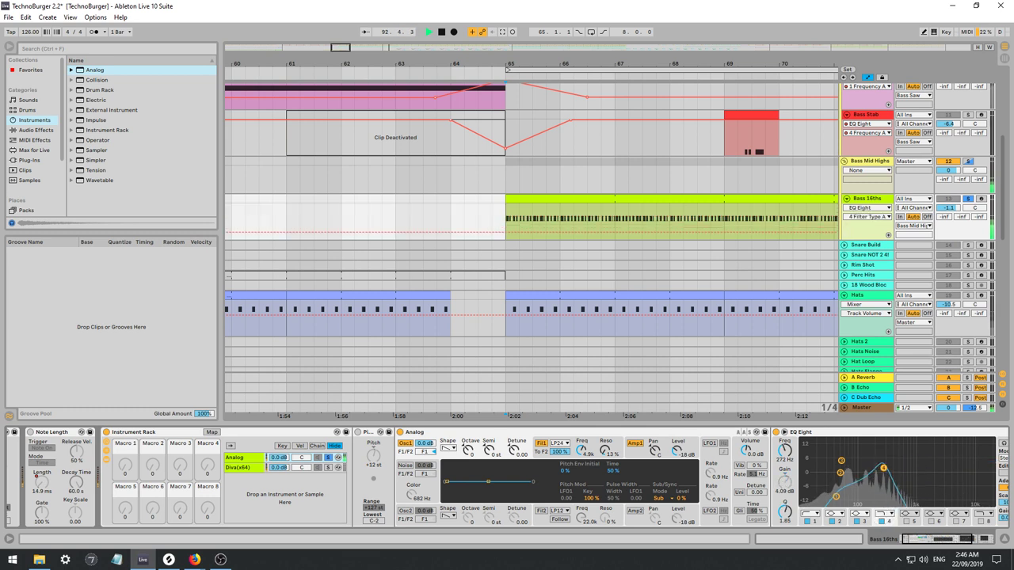
{"action": "left_click_drag", "start_coordinate": [891, 481], "coordinate": [947, 483]}
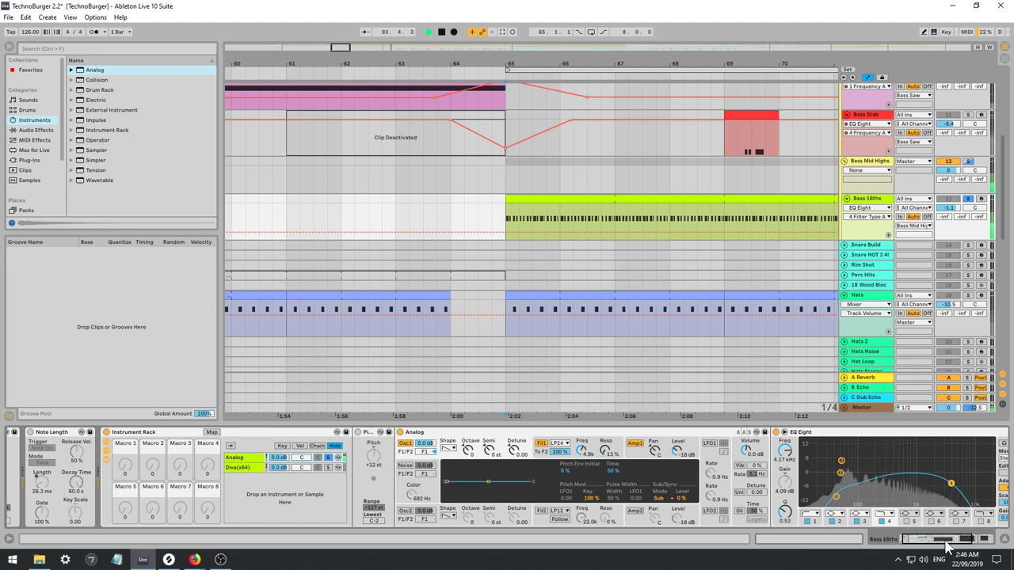
Show the Diva chain's ENV2 Decay automation while playing from bar 65.
{"action": "left_click", "coordinate": [970, 539]}
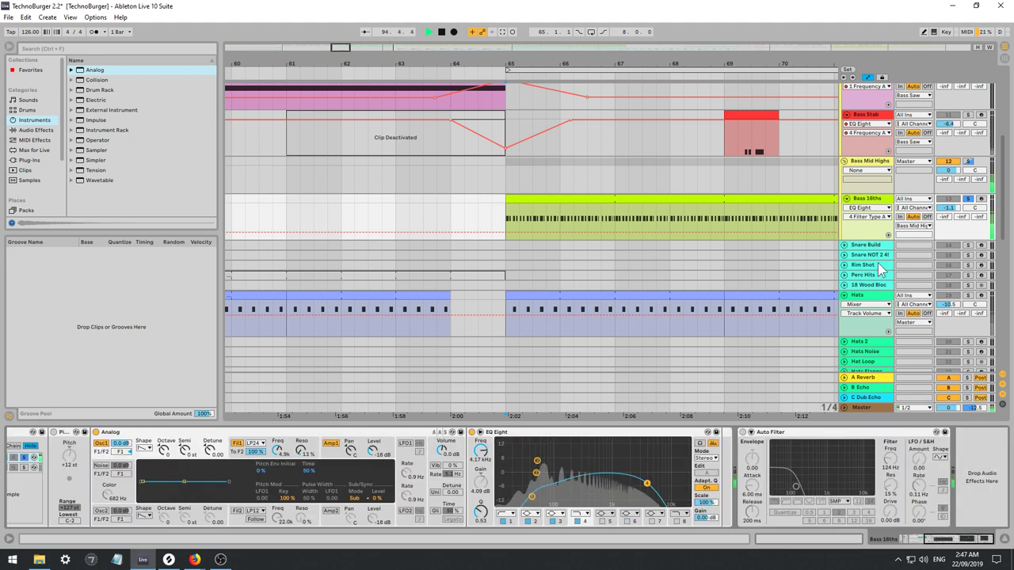
{"action": "left_click", "coordinate": [29, 468]}
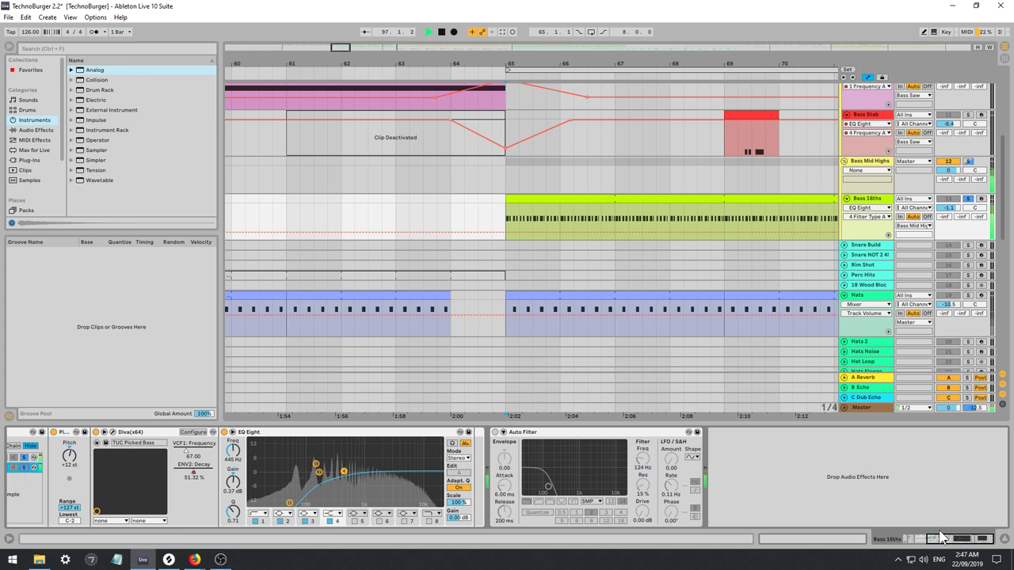
{"action": "scroll", "coordinate": [301, 472], "scroll_direction": "up", "scroll_amount": 5}
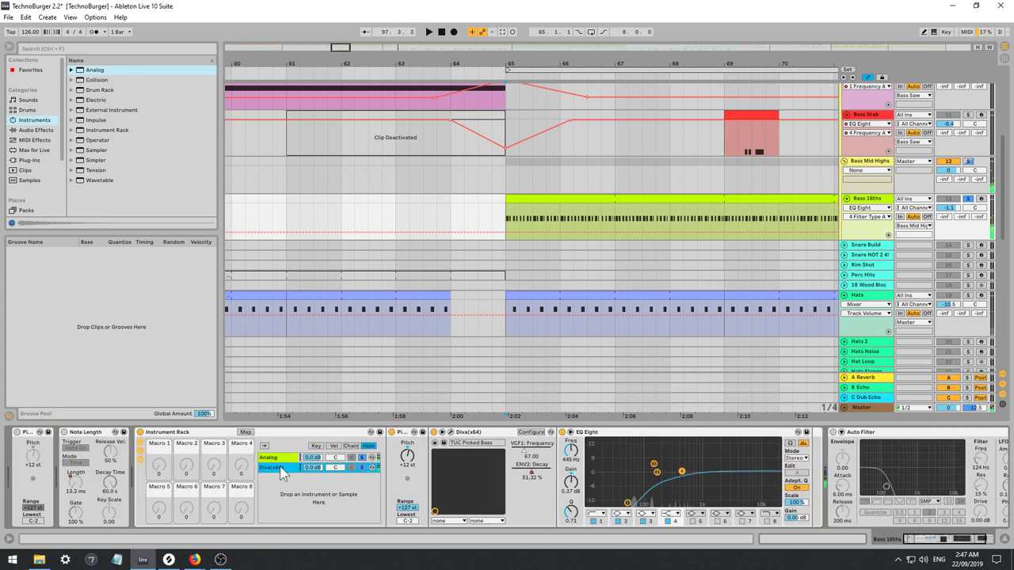
{"action": "key", "text": "space"}
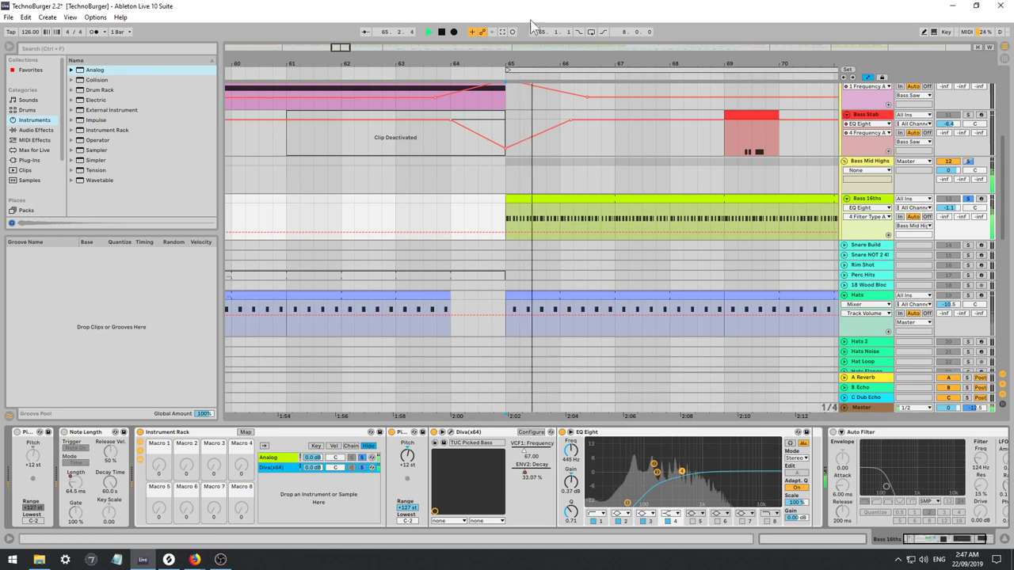
{"action": "left_click", "coordinate": [530, 474]}
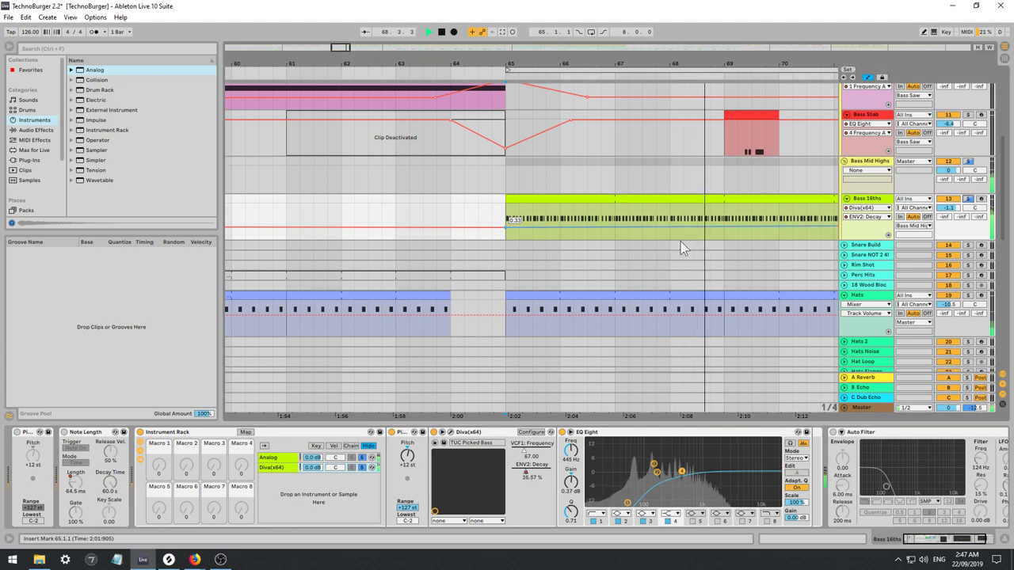
Deactivate the Analog chain in the Bass 16ths instrument rack.
{"action": "left_click", "coordinate": [480, 246]}
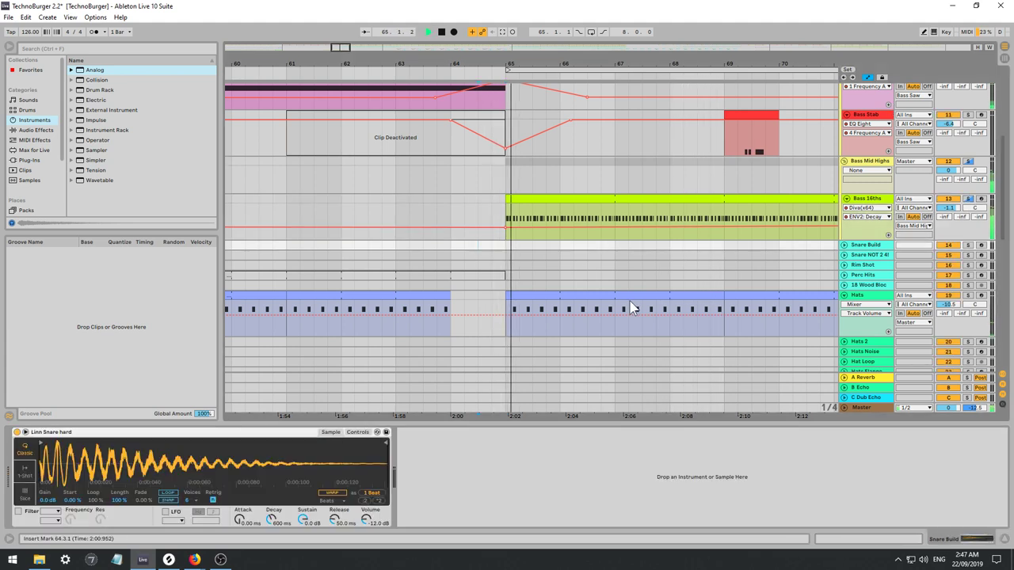
{"action": "left_click", "coordinate": [865, 199]}
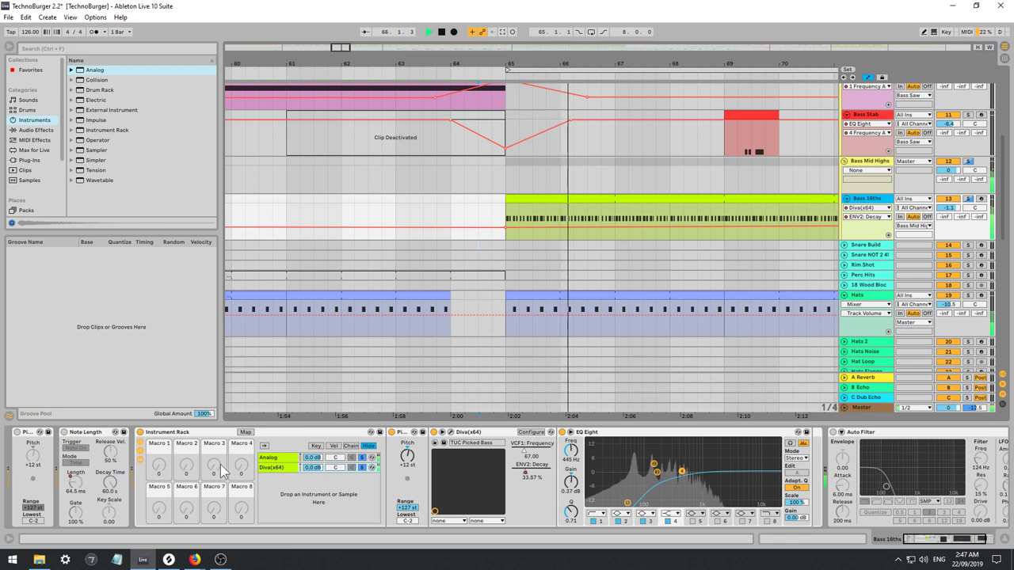
{"action": "left_click", "coordinate": [348, 460]}
{"action": "left_click", "coordinate": [351, 458]}
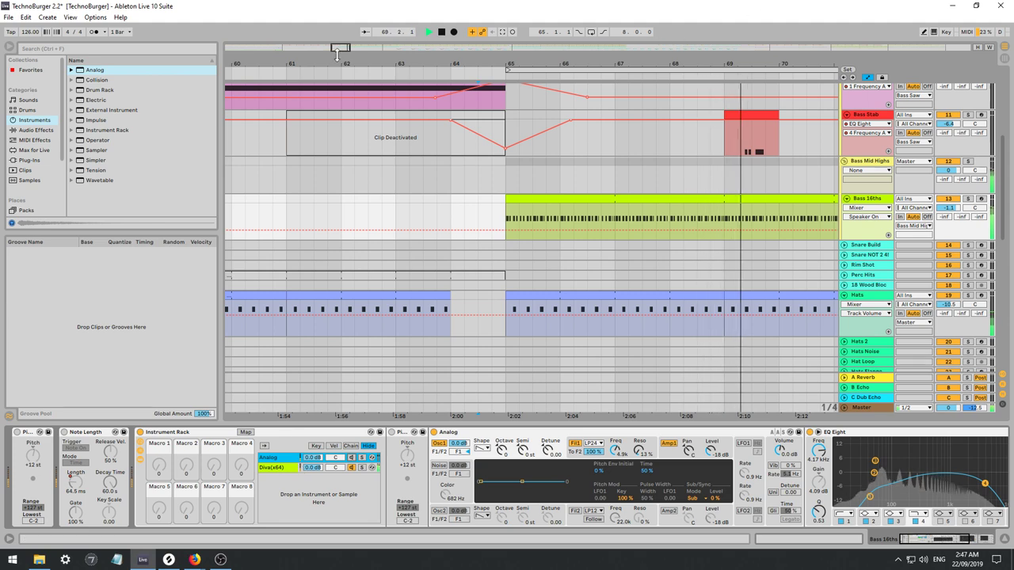
Solo Sub 1 and open its bar 65 clip in the note editor.
{"action": "left_click_drag", "start_coordinate": [343, 48], "coordinate": [345, 25]}
{"action": "key", "text": "space"}
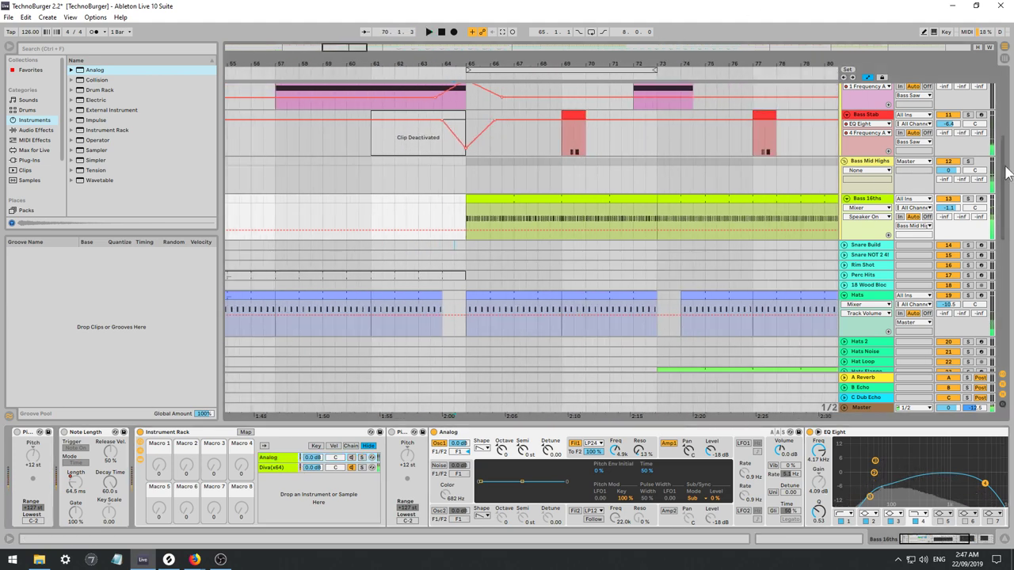
{"action": "left_click_drag", "start_coordinate": [1004, 168], "coordinate": [1004, 97]}
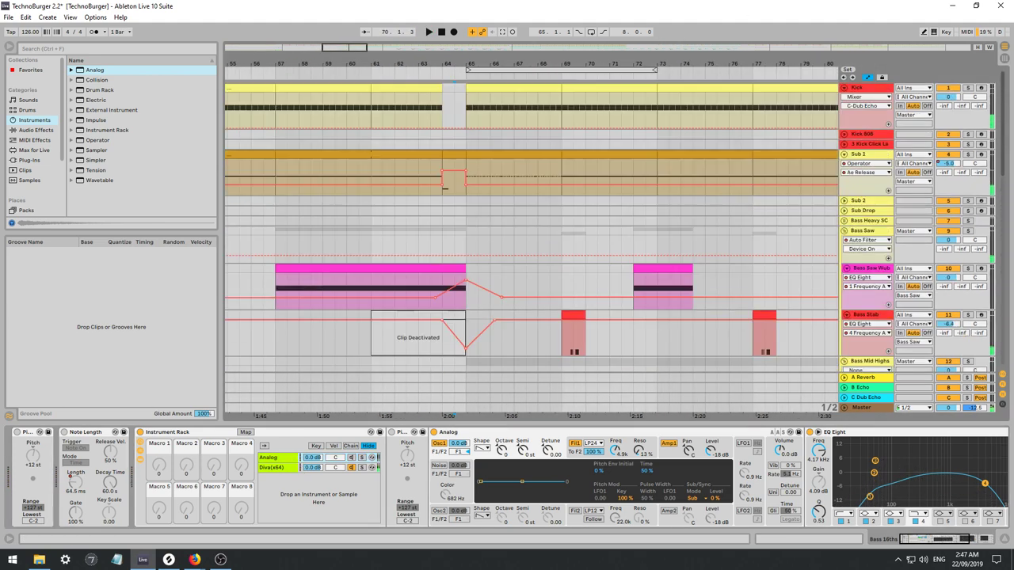
{"action": "left_click", "coordinate": [500, 155]}
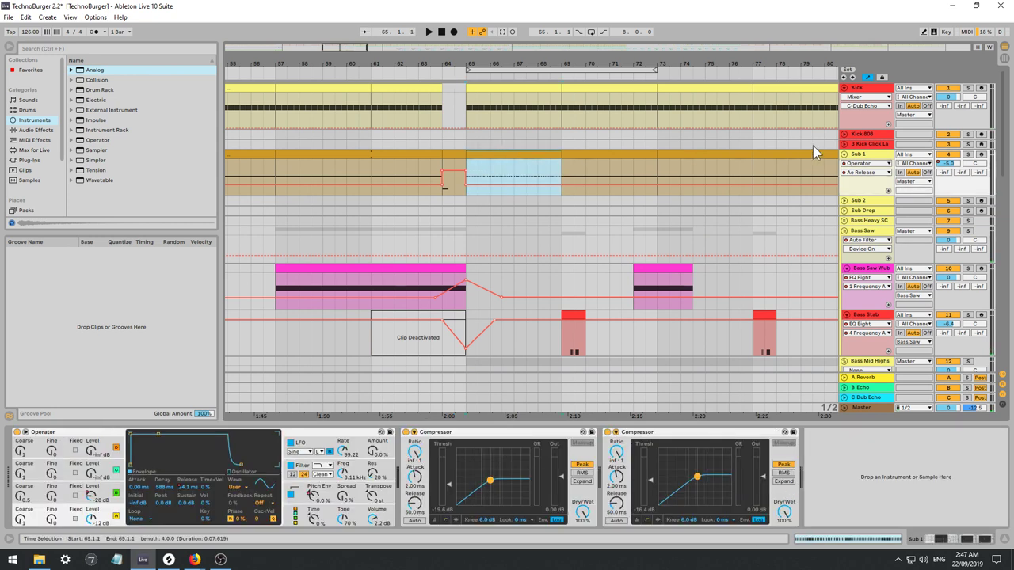
{"action": "left_click", "coordinate": [967, 153]}
{"action": "key", "text": "space"}
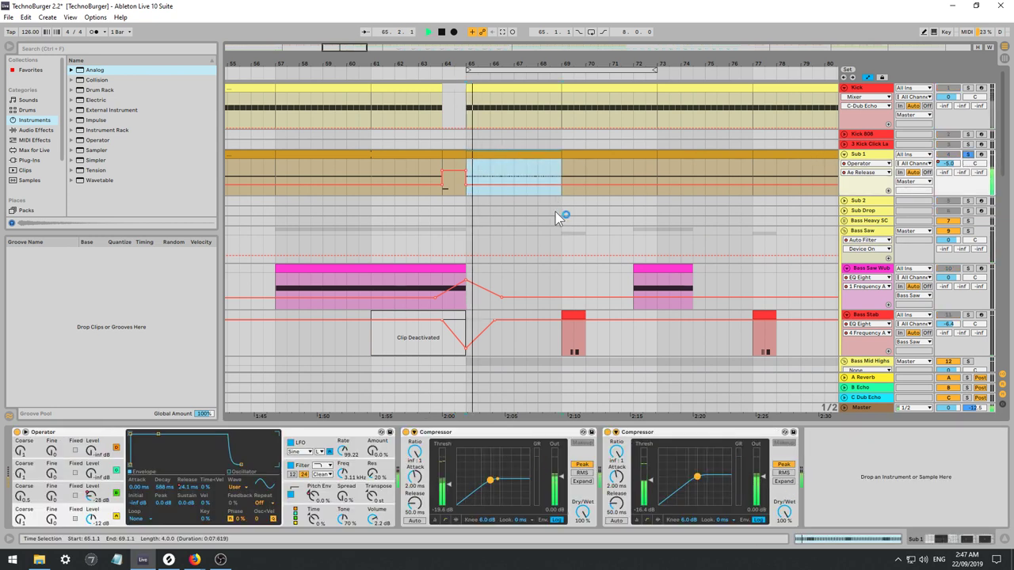
{"action": "double_click", "coordinate": [499, 155]}
{"action": "key", "text": "space"}
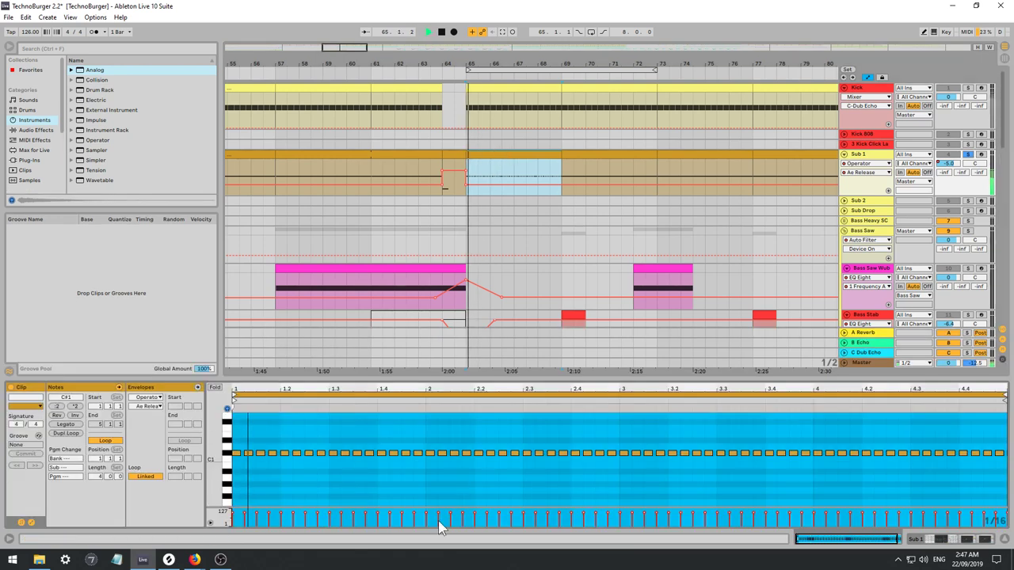
Transpose all the clip's notes down an octave to C#0 and audition the loop.
{"action": "left_click", "coordinate": [442, 482]}
{"action": "key", "text": "ctrl+a"}
{"action": "key", "text": "shift+Down"}
{"action": "key", "text": "space"}
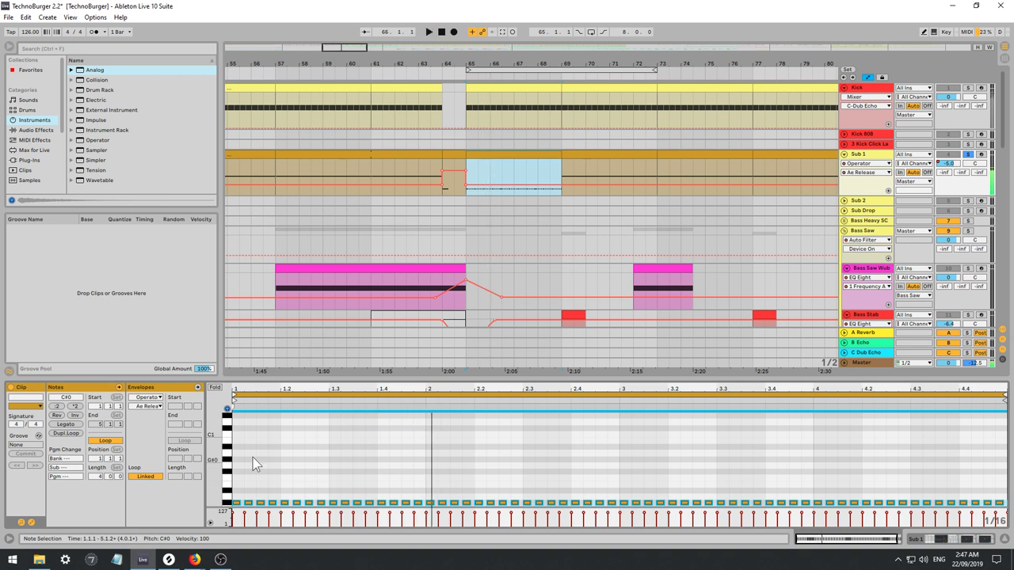
{"action": "key", "text": "space"}
{"action": "left_click", "coordinate": [260, 484]}
{"action": "key", "text": "space"}
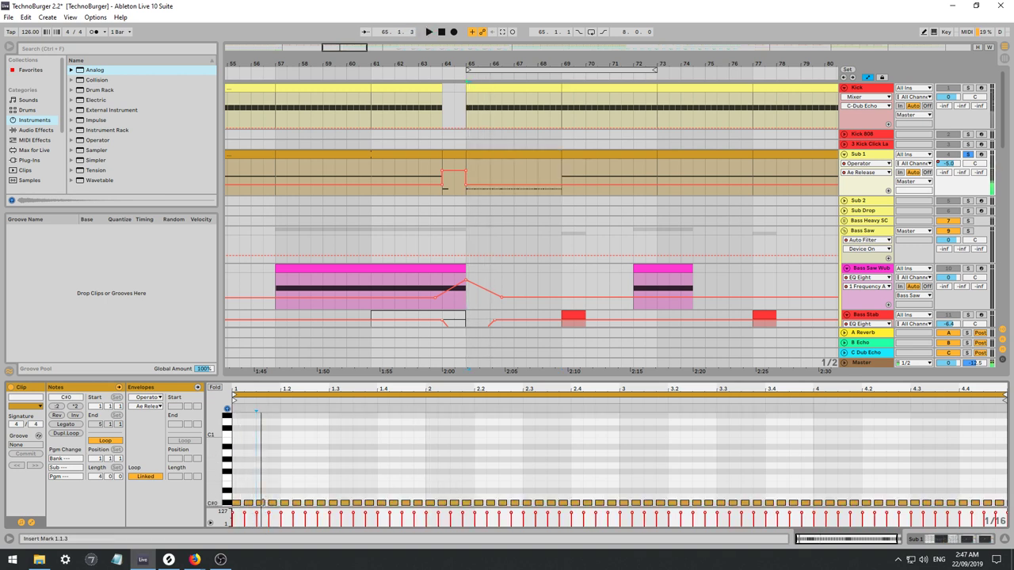
{"action": "key", "text": "space"}
{"action": "left_click", "coordinate": [262, 504]}
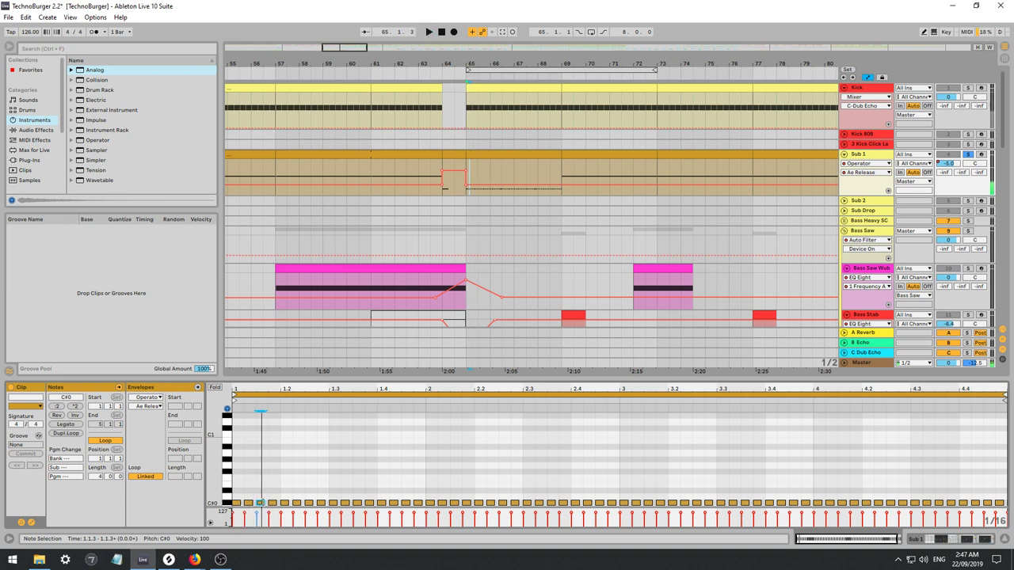
{"action": "key", "text": "space"}
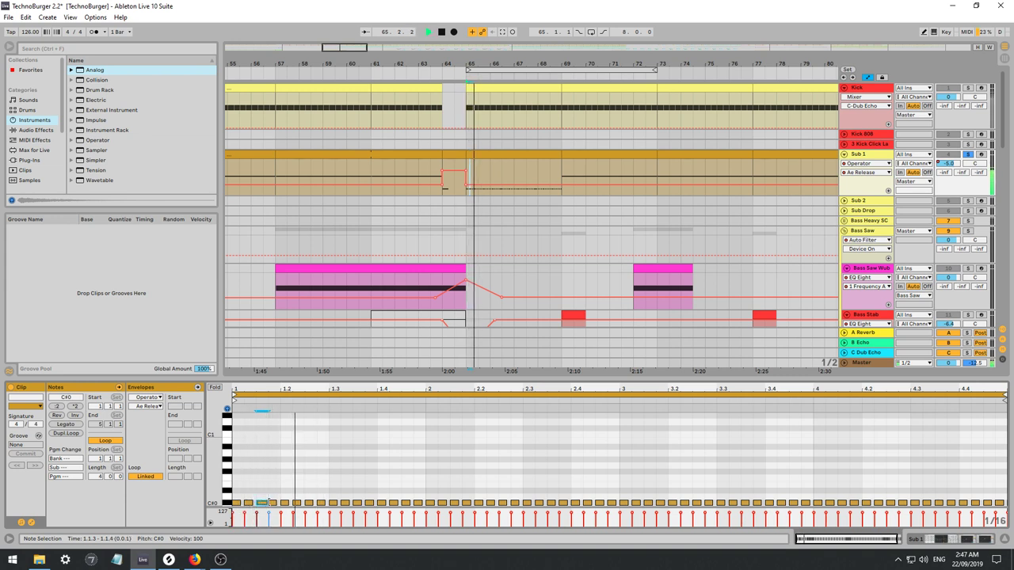
Show Sub 1's Operator chain and its oscillator B level automation.
{"action": "left_click", "coordinate": [863, 156]}
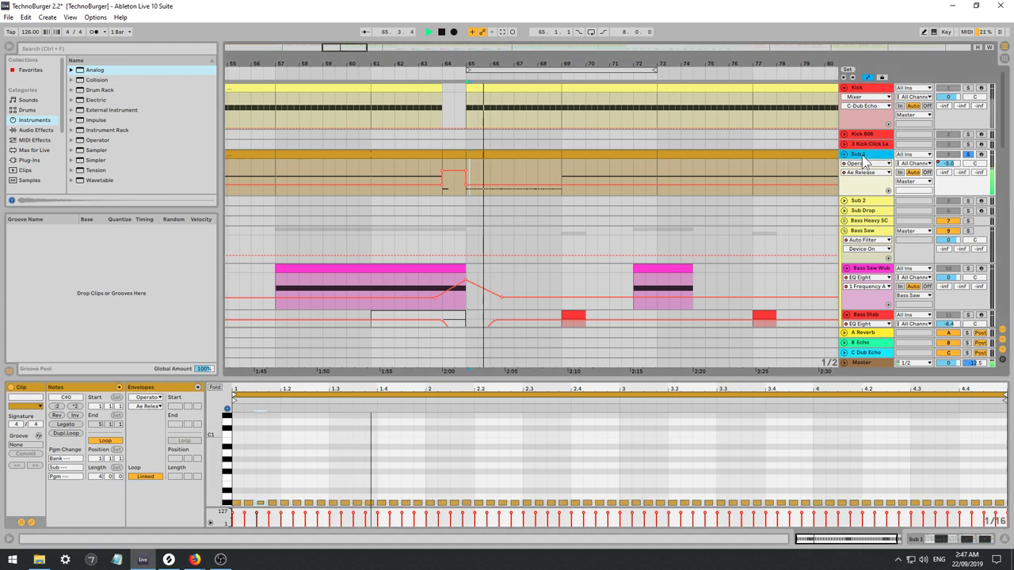
{"action": "double_click", "coordinate": [863, 157]}
{"action": "key", "text": "space"}
{"action": "left_click", "coordinate": [91, 497]}
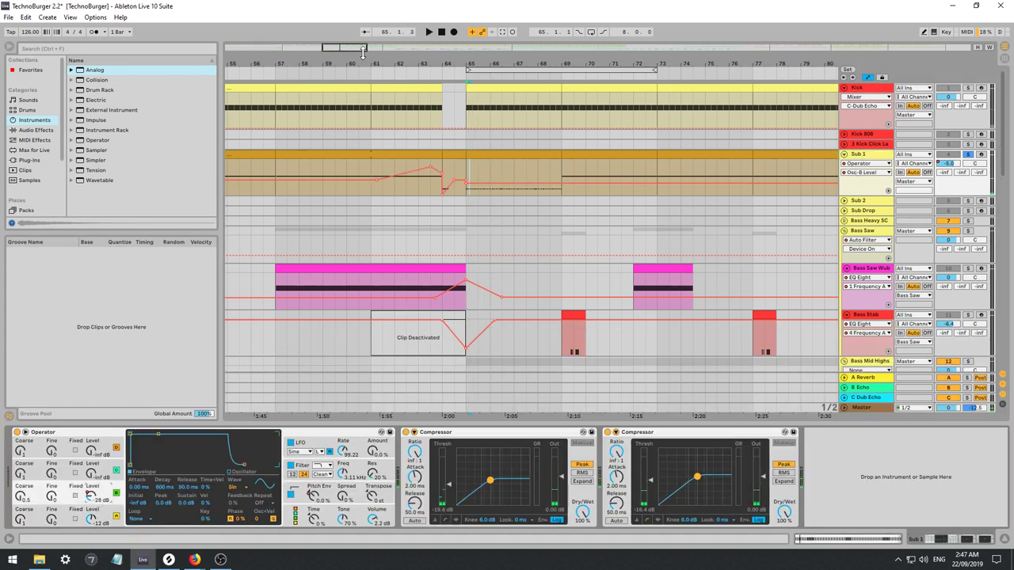
Zoom in around bar 65 and drag the Osc-B Level automation after it to -29 dB.
{"action": "mouse_move", "coordinate": [356, 47]}
{"action": "left_mouse_down"}
{"action": "mouse_move", "coordinate": [374, 10]}
{"action": "mouse_move", "coordinate": [380, 51]}
{"action": "mouse_move", "coordinate": [338, 50]}
{"action": "left_mouse_up"}
{"action": "key", "text": "space"}
{"action": "key", "text": "space"}
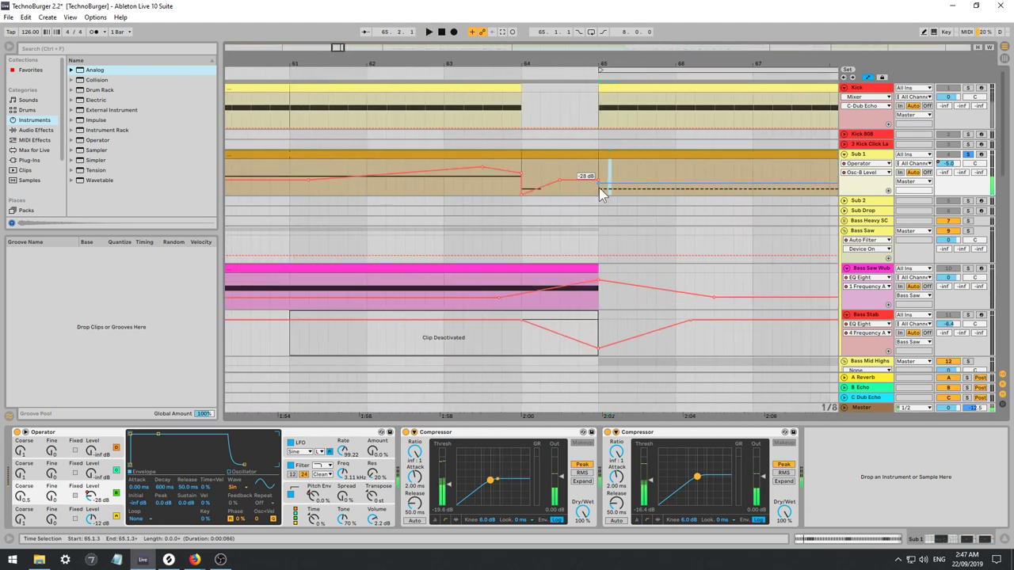
{"action": "key", "text": "ctrl+z"}
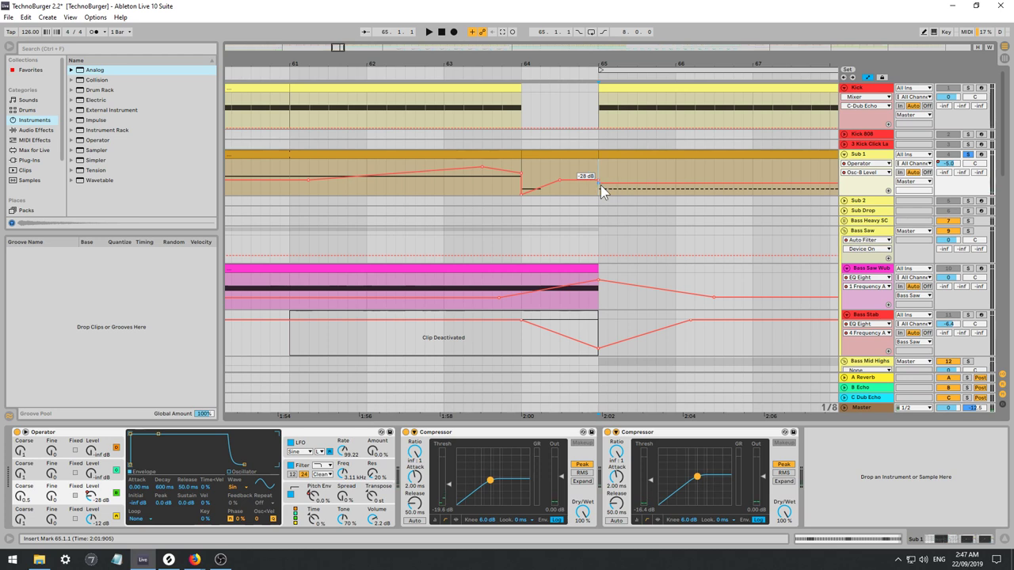
{"action": "key", "text": "space"}
{"action": "key", "text": "space"}
{"action": "key", "text": "space"}
{"action": "left_click_drag", "start_coordinate": [601, 185], "coordinate": [600, 193]}
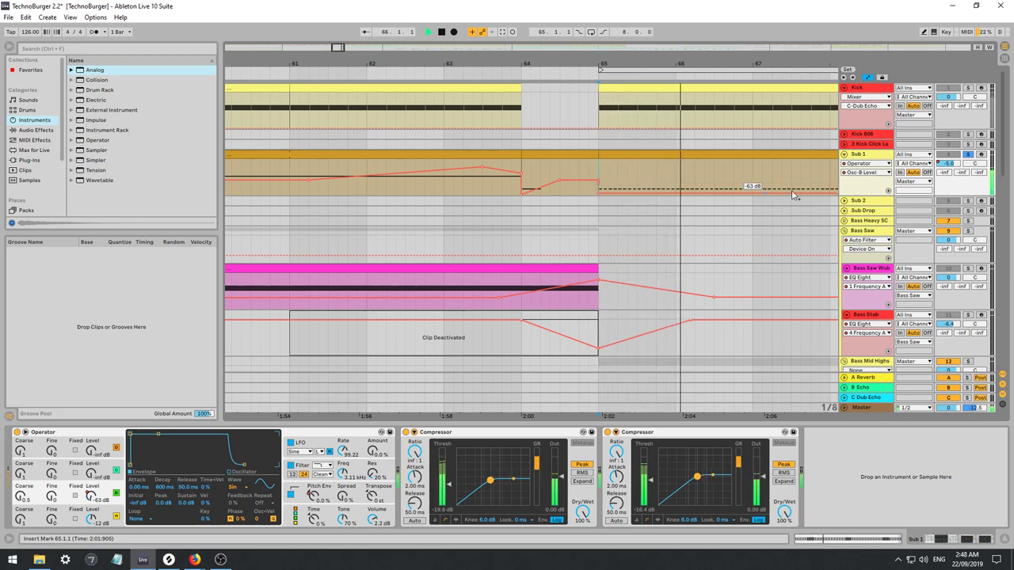
Unsolo Sub 1, select the notes at its clip start, then solo it again.
{"action": "left_click", "coordinate": [967, 154]}
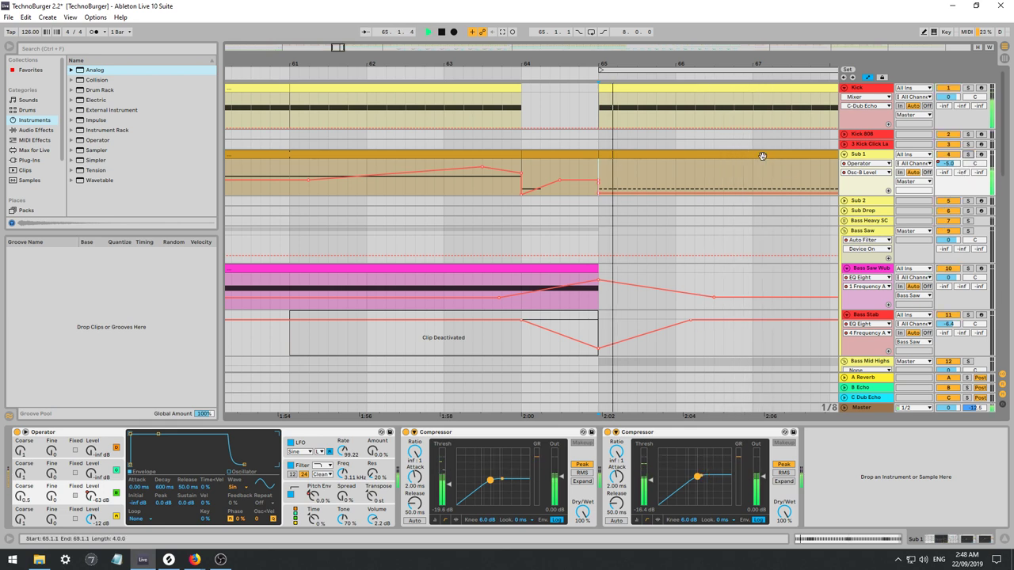
{"action": "double_click", "coordinate": [686, 155]}
{"action": "key", "text": "space"}
{"action": "left_click_drag", "start_coordinate": [269, 487], "coordinate": [262, 512]}
{"action": "key", "text": "space"}
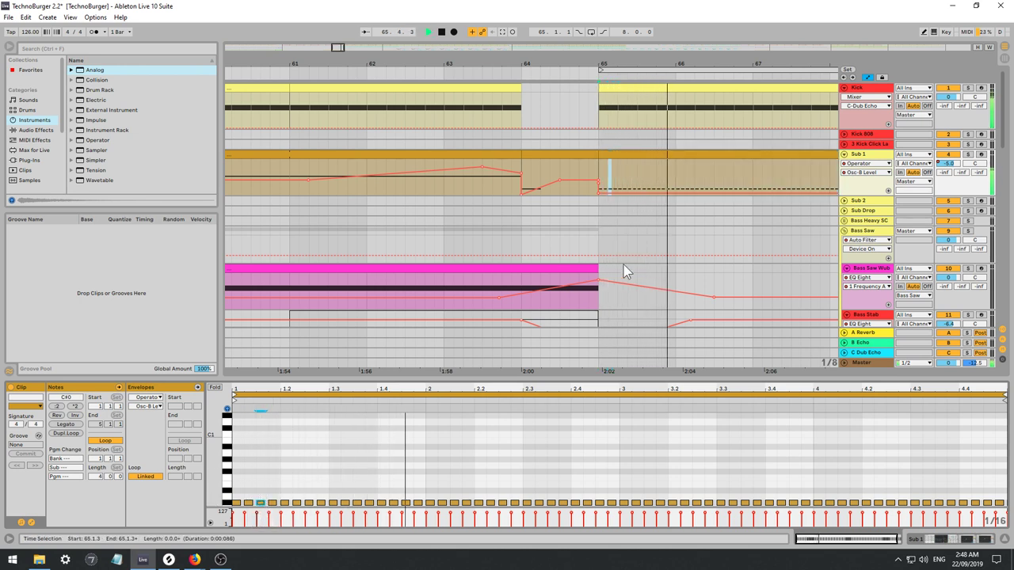
{"action": "left_click", "coordinate": [968, 155]}
Duplicate Sub 1 with Ctrl+D, select bars 65–69, and solo the new Sub 1 16ths track.
{"action": "key", "text": "minus"}
{"action": "key", "text": "minus"}
{"action": "key", "text": "minus"}
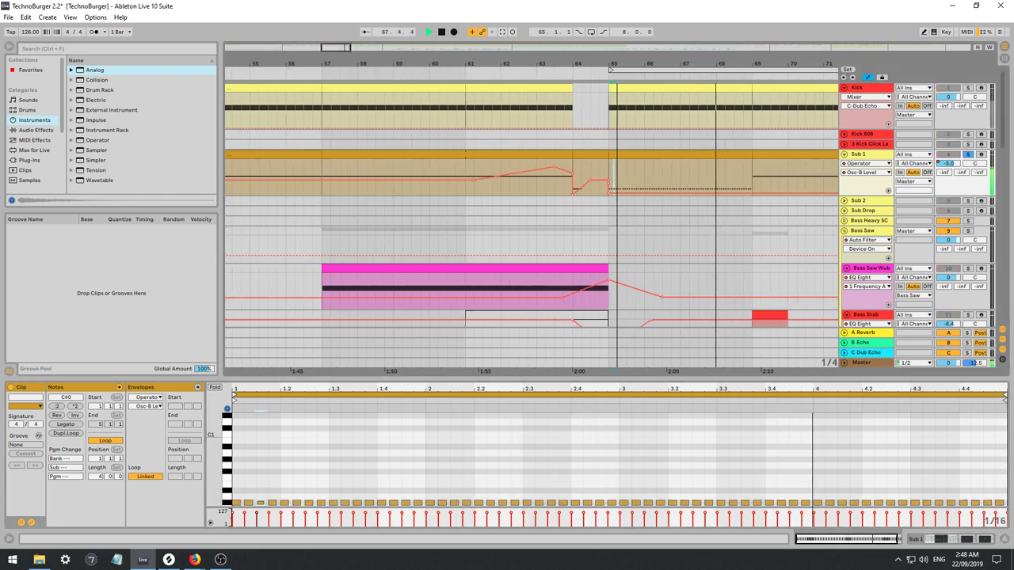
{"action": "key", "text": "space"}
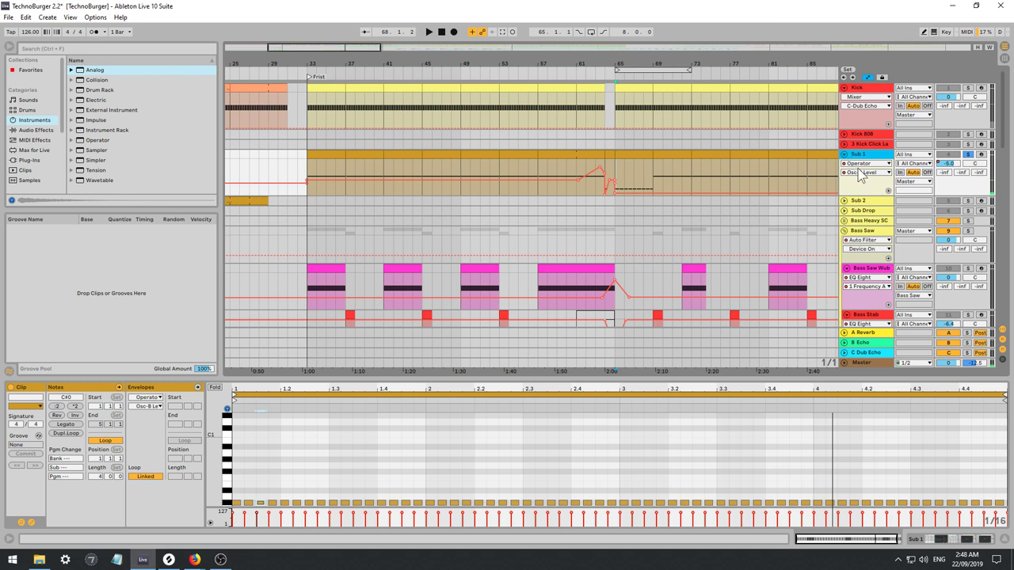
{"action": "key", "text": "ctrl+d"}
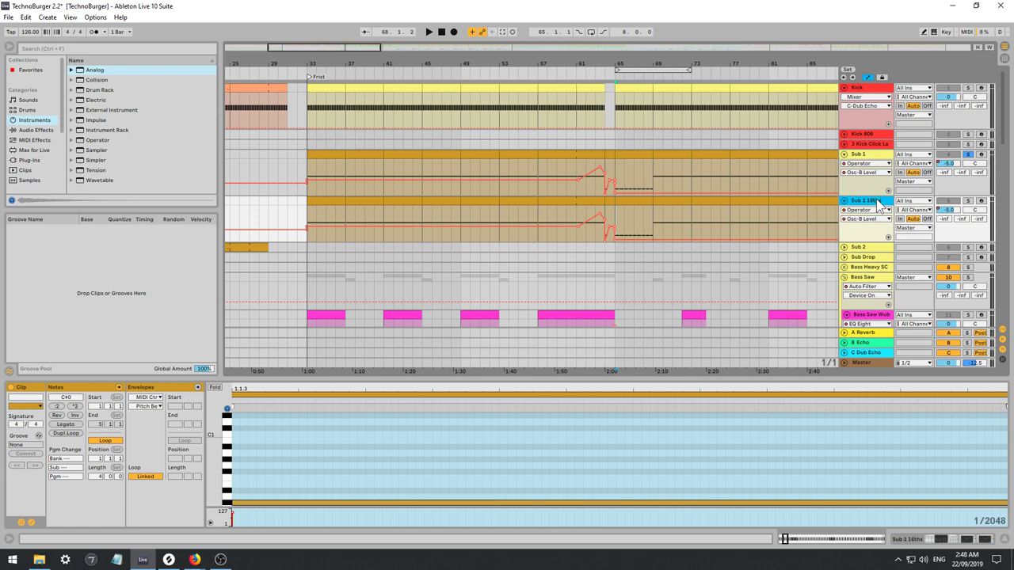
{"action": "left_click", "coordinate": [640, 162]}
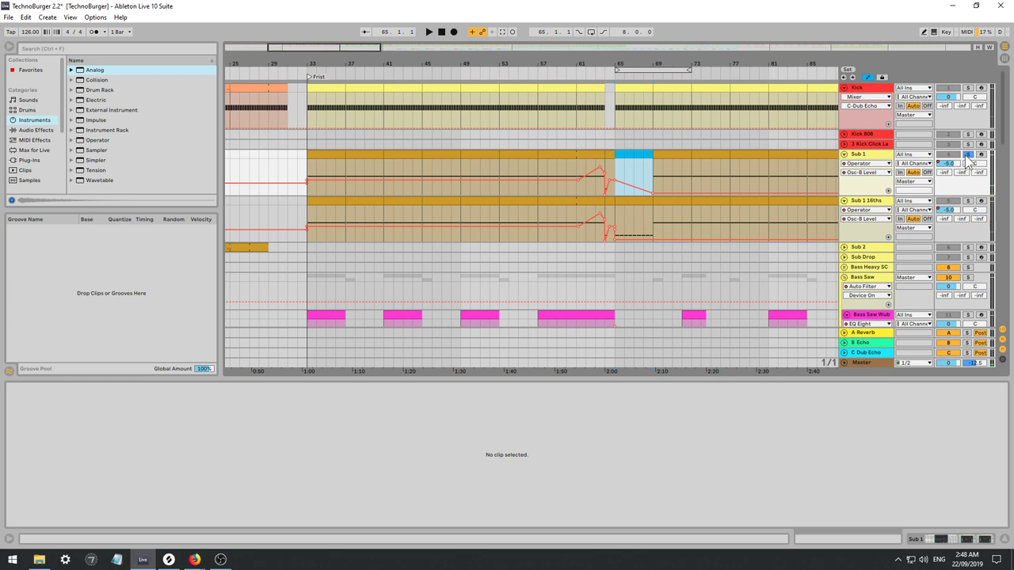
{"action": "key", "text": "space"}
{"action": "left_click", "coordinate": [967, 200]}
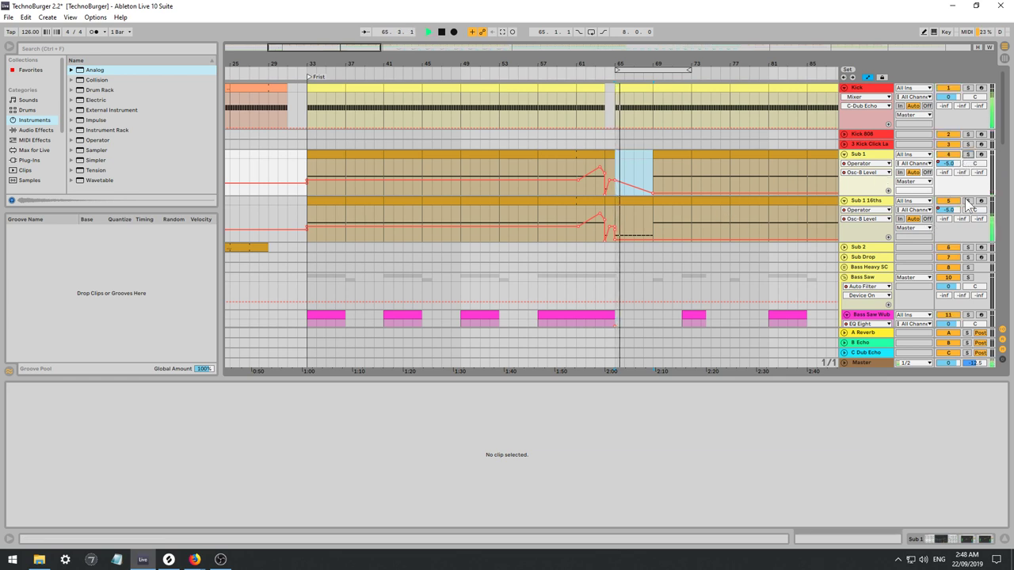
Delete Operator's pitch envelope amount automation and shorten its decay to 67.5 ms.
{"action": "double_click", "coordinate": [864, 202]}
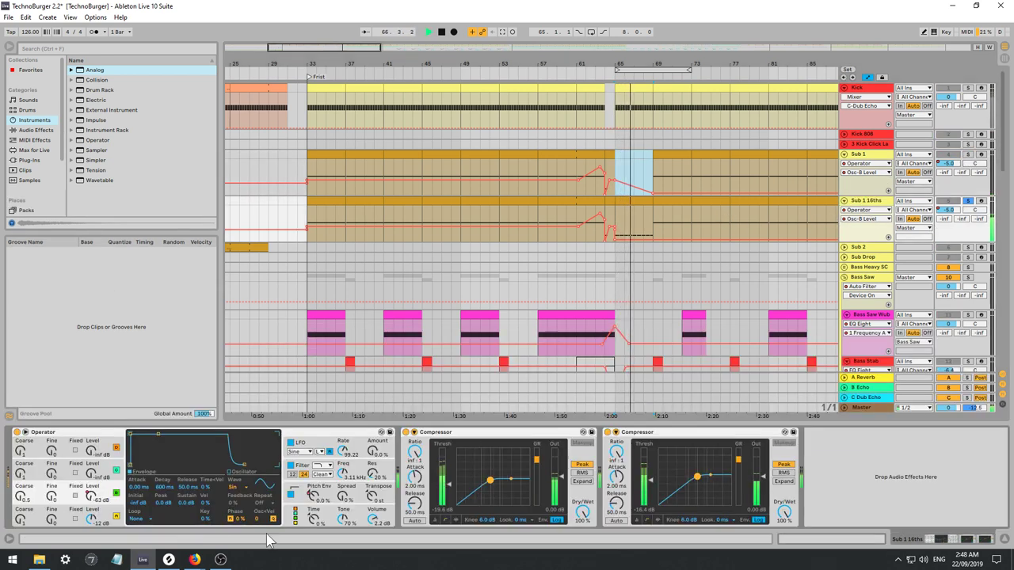
{"action": "left_click", "coordinate": [315, 495]}
{"action": "right_click", "coordinate": [316, 495]}
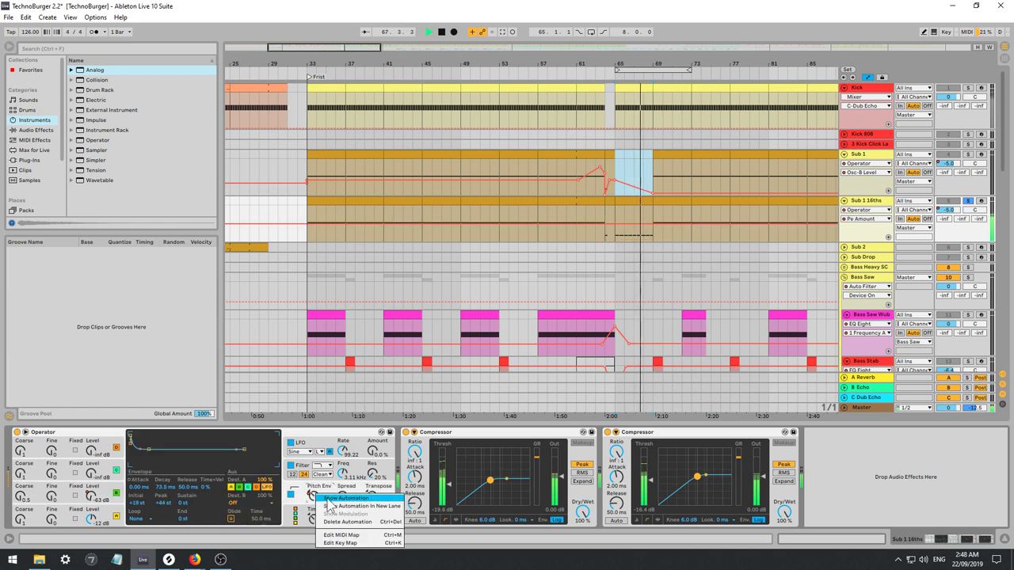
{"action": "left_click", "coordinate": [338, 523]}
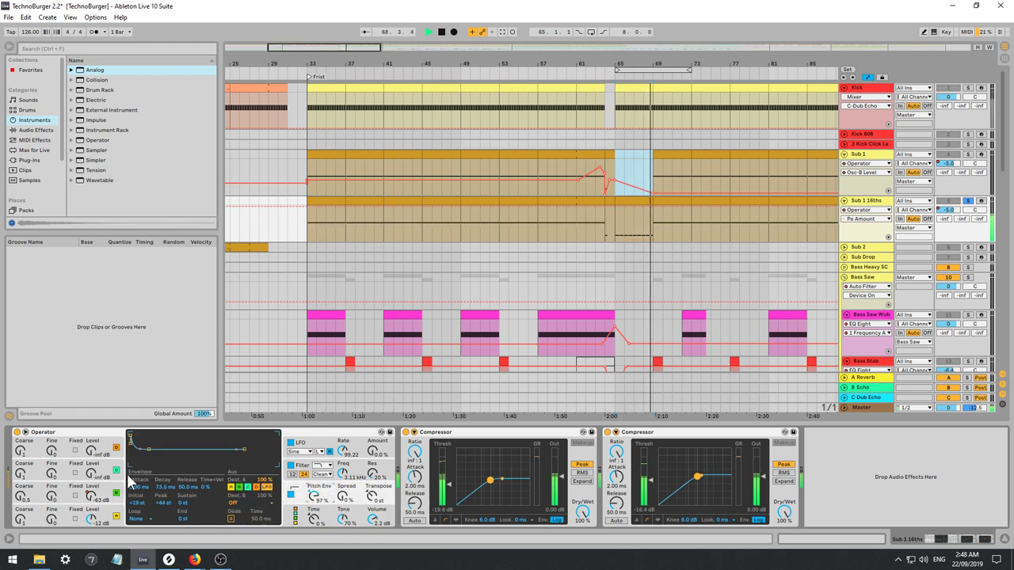
{"action": "left_click_drag", "start_coordinate": [162, 491], "coordinate": [161, 508]}
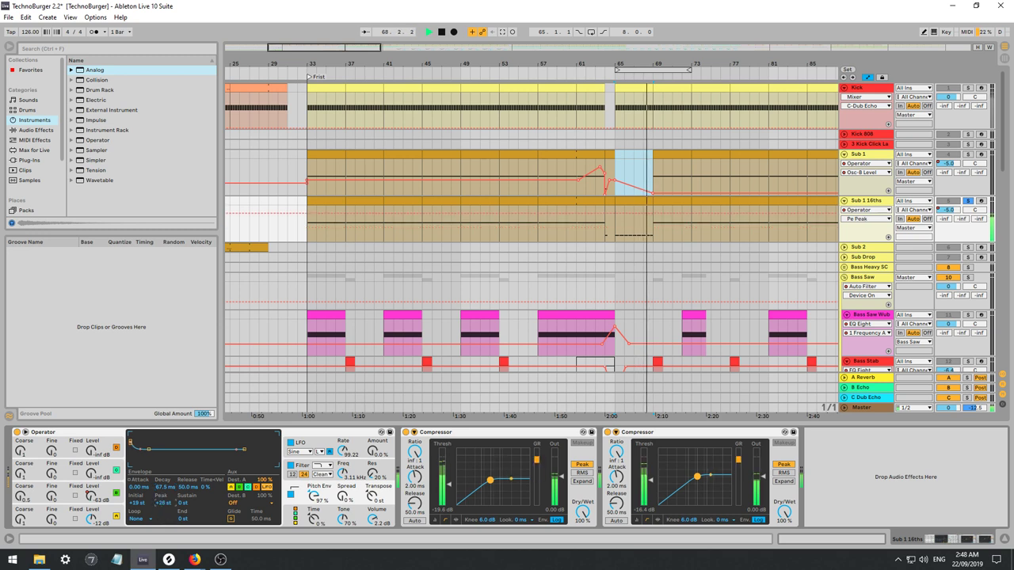
Lower oscillator B's level in Operator's envelope display during playback.
{"action": "left_click", "coordinate": [296, 523]}
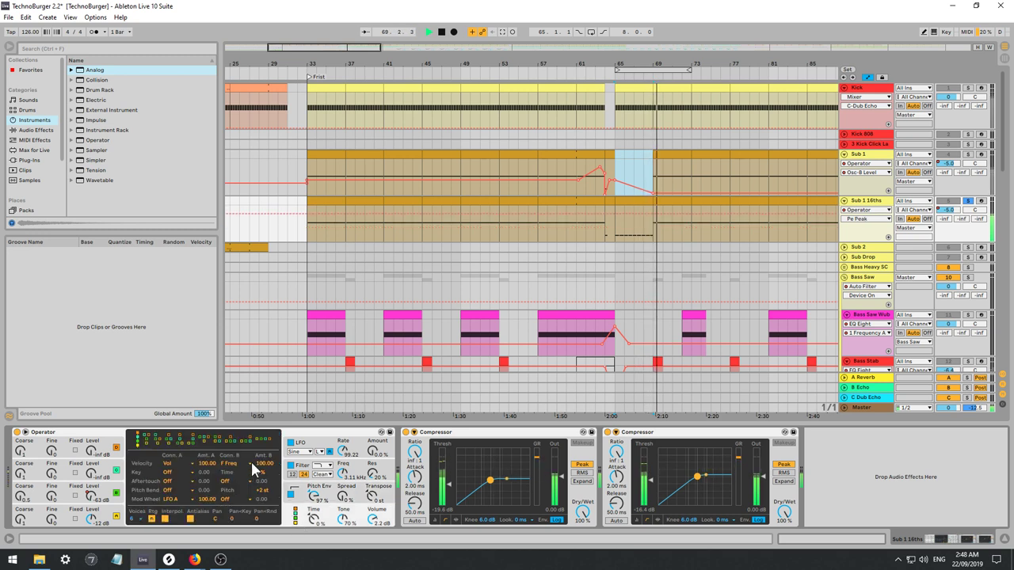
{"action": "left_click", "coordinate": [103, 478]}
{"action": "key", "text": "space"}
{"action": "left_click", "coordinate": [22, 473]}
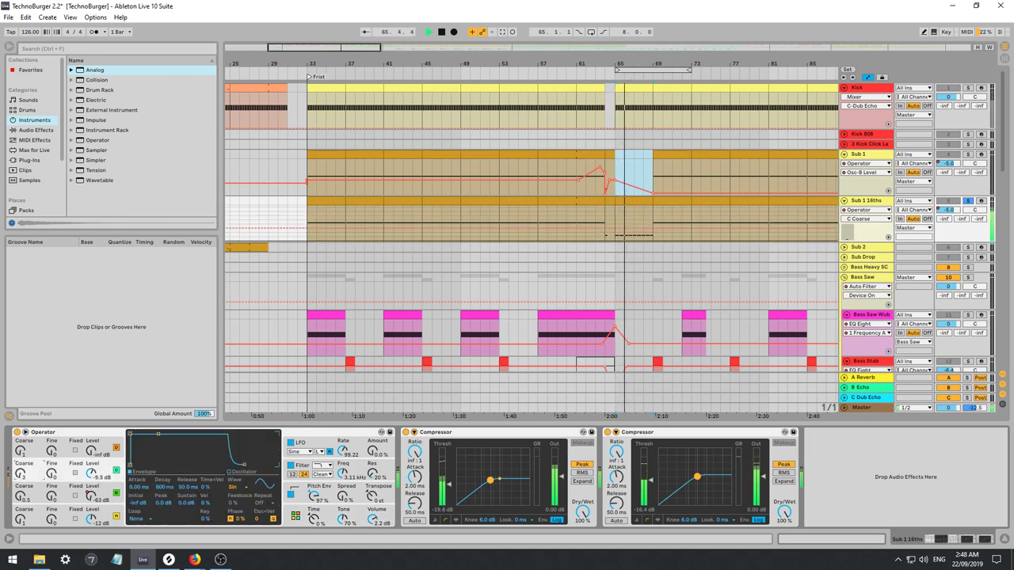
{"action": "left_click_drag", "start_coordinate": [92, 476], "coordinate": [92, 484]}
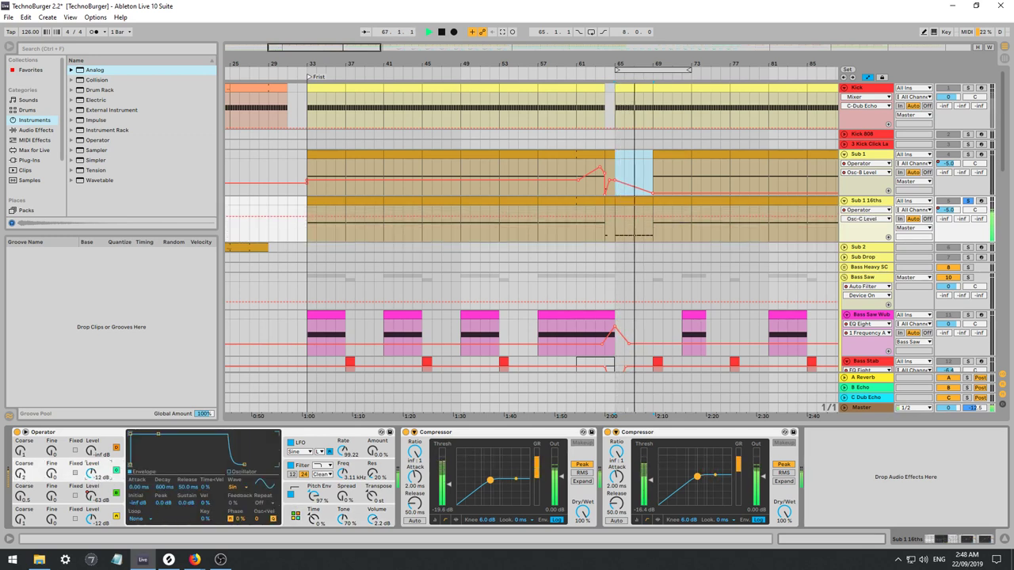
{"action": "left_click", "coordinate": [328, 491]}
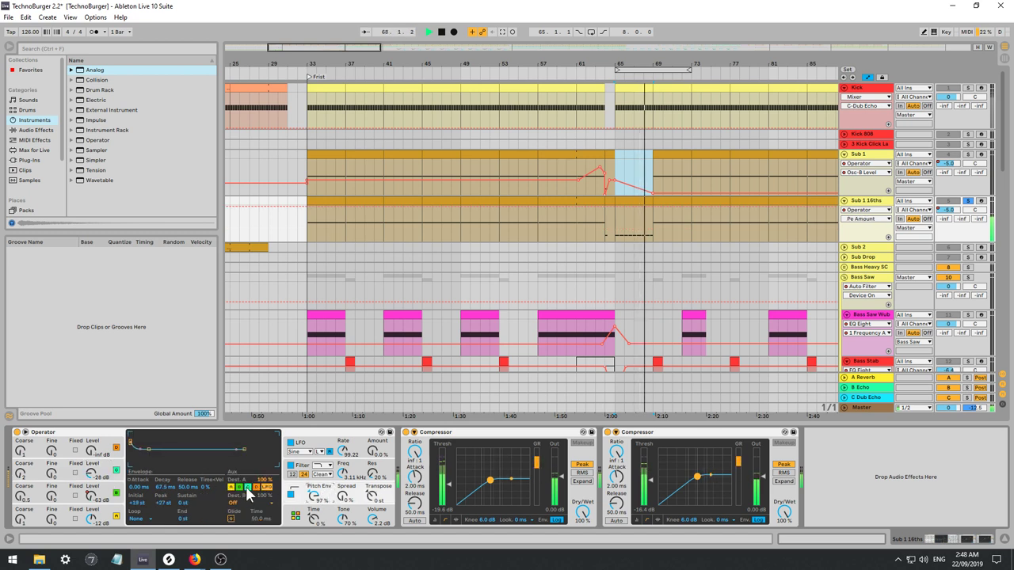
Raise oscillator A from silent to -18 dB, adjust its envelope decay, and unsolo Sub 1 16ths.
{"action": "left_click", "coordinate": [93, 472]}
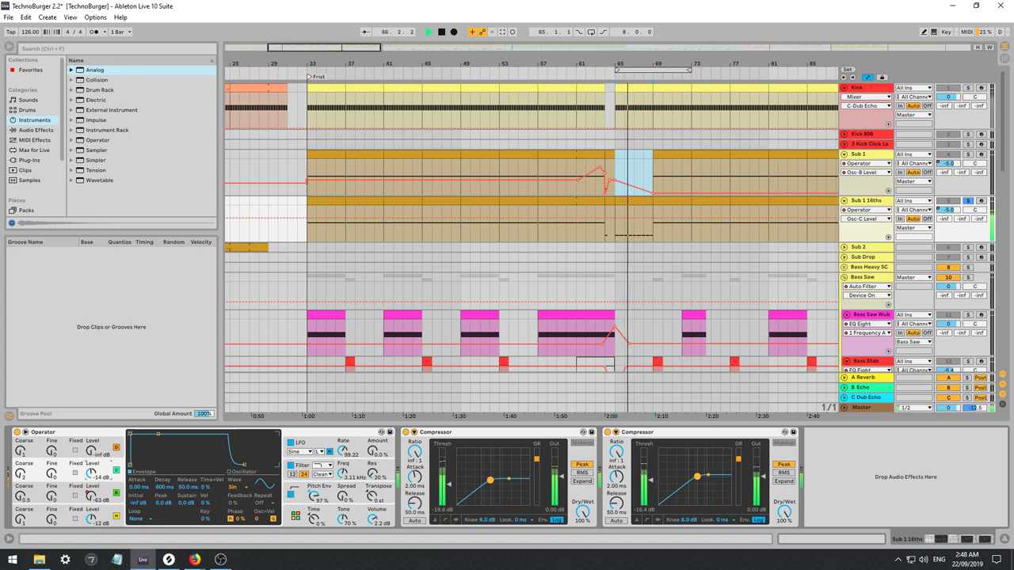
{"action": "left_click_drag", "start_coordinate": [92, 453], "coordinate": [92, 434]}
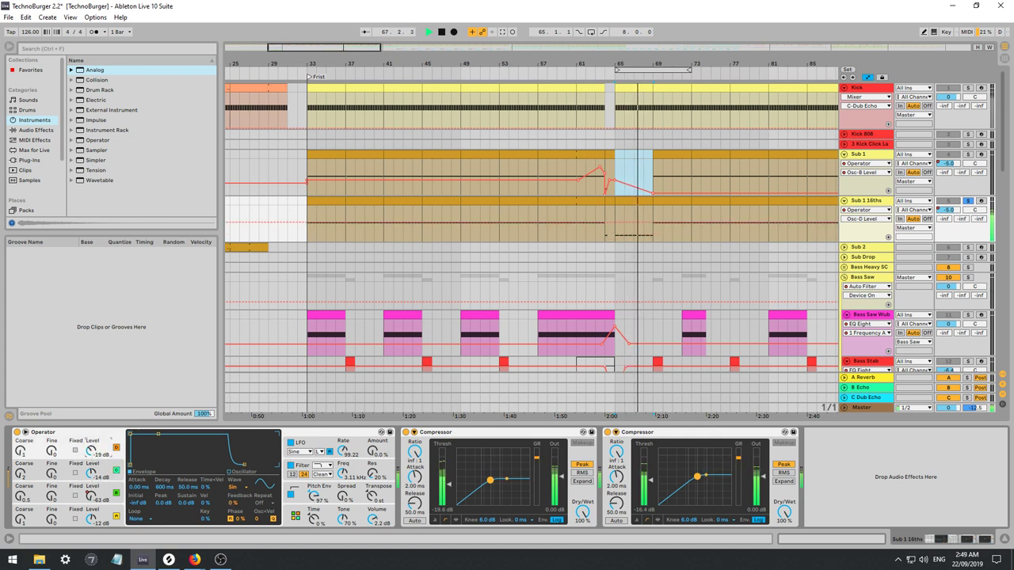
{"action": "left_click", "coordinate": [23, 455]}
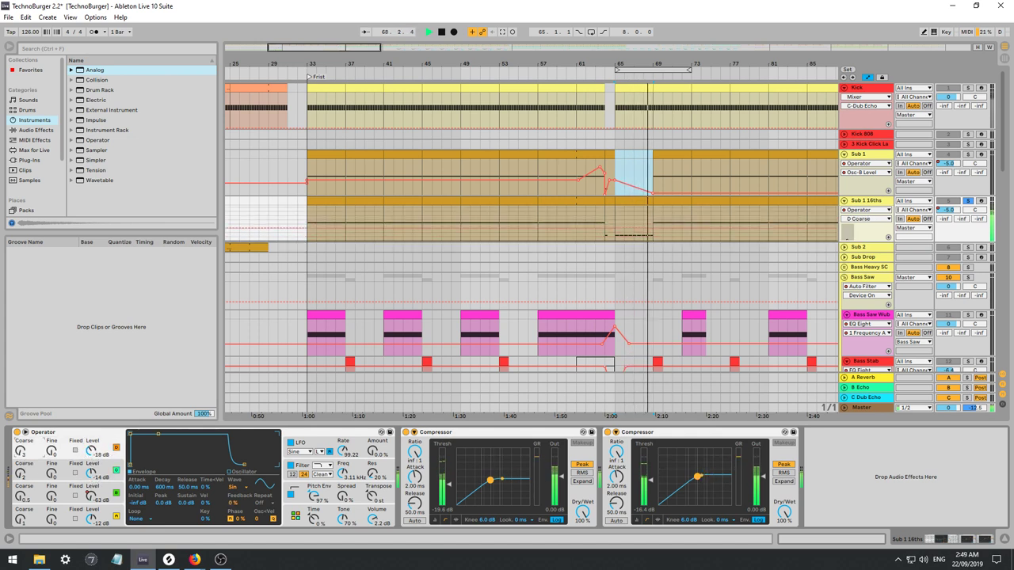
{"action": "left_click_drag", "start_coordinate": [160, 432], "coordinate": [91, 481]}
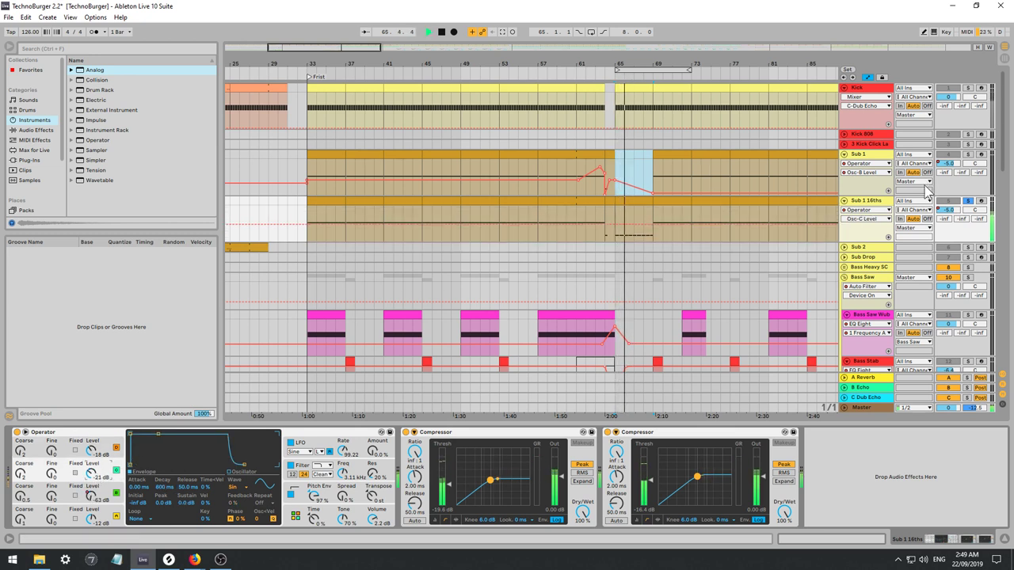
{"action": "left_click", "coordinate": [968, 200]}
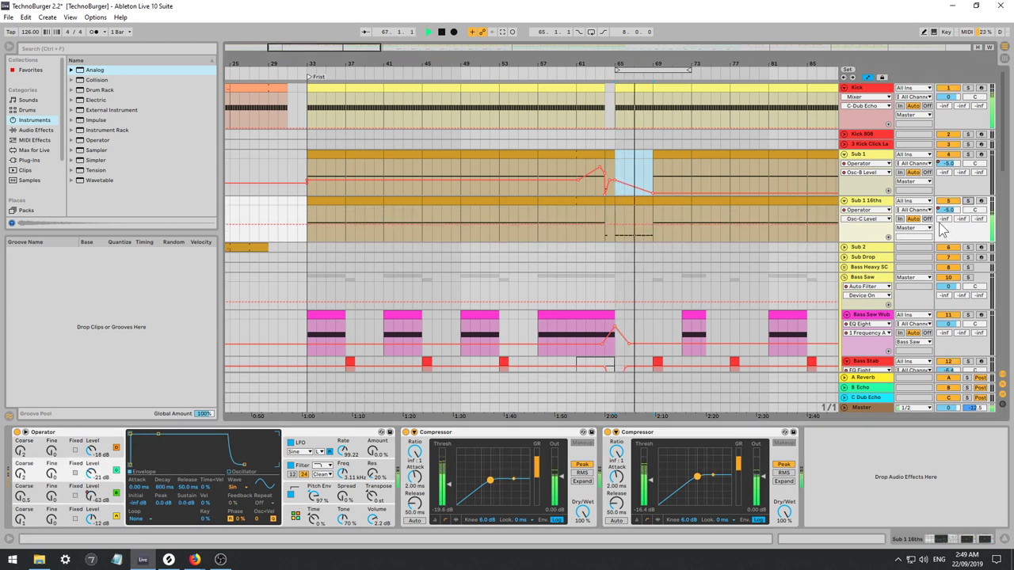
Hide automation and delete the bars 33–65 Sub 1 16ths clip, then zoom back to bar 65.
{"action": "left_click_drag", "start_coordinate": [355, 46], "coordinate": [392, 23]}
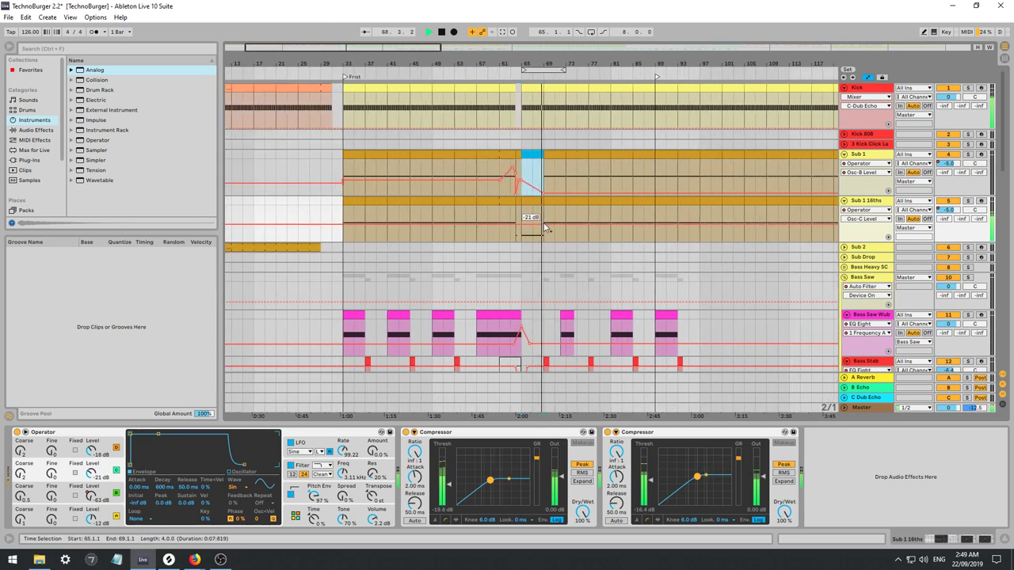
{"action": "left_click", "coordinate": [499, 216]}
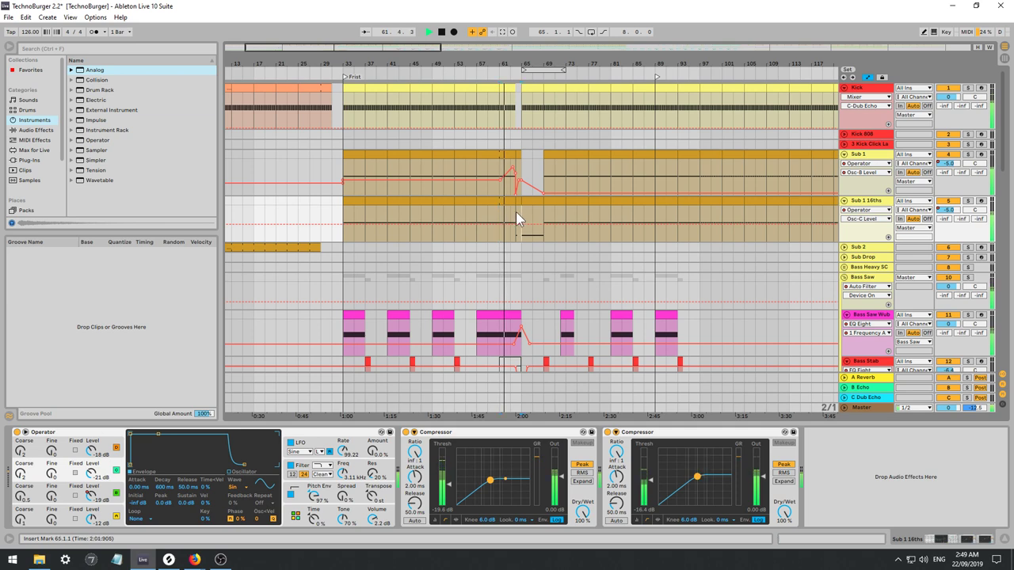
{"action": "left_click", "coordinate": [515, 222]}
{"action": "key", "text": "a"}
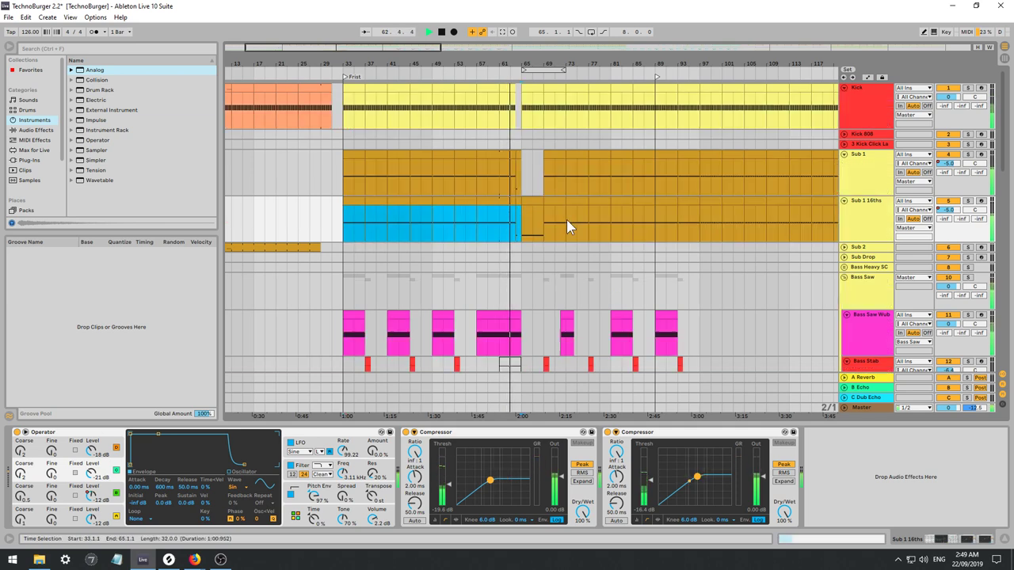
{"action": "key", "text": "Delete"}
{"action": "left_click", "coordinate": [550, 202]}
{"action": "left_click_drag", "start_coordinate": [387, 55], "coordinate": [724, 49]}
{"action": "left_click", "coordinate": [565, 224]}
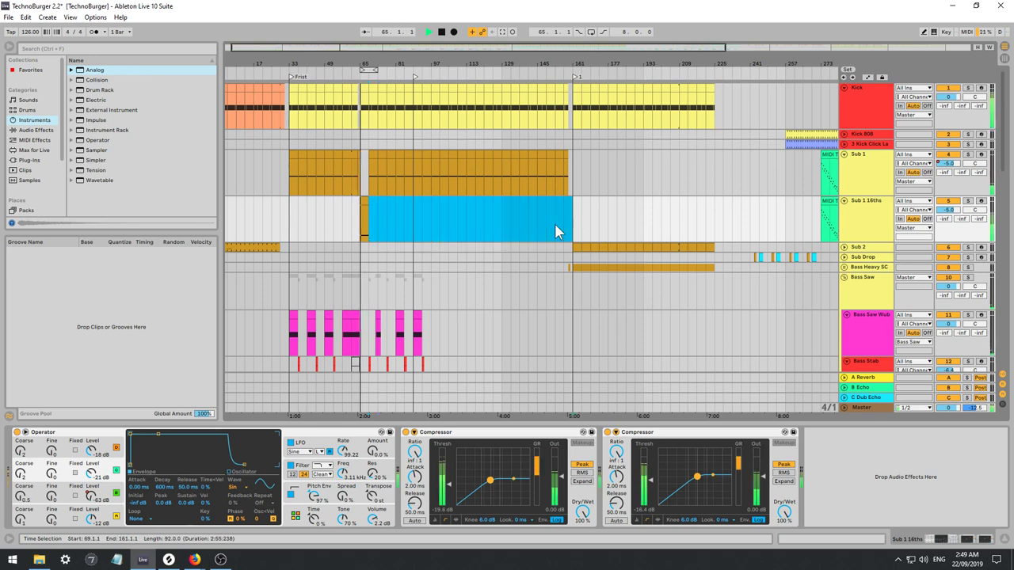
{"action": "left_click_drag", "start_coordinate": [363, 63], "coordinate": [525, 99]}
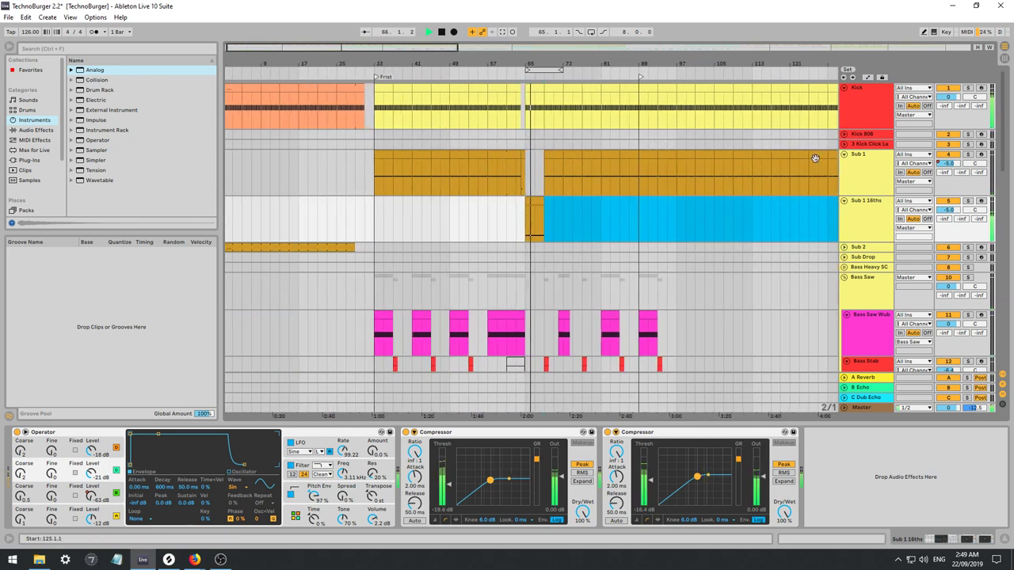
{"action": "left_click_drag", "start_coordinate": [1004, 156], "coordinate": [976, 216]}
Solo Bass Mid Highs with Bass 16ths and loop bars 65–69 for playback.
{"action": "scroll", "coordinate": [975, 210], "scroll_direction": "down", "scroll_amount": 2}
{"action": "scroll", "coordinate": [970, 202], "scroll_direction": "up", "scroll_amount": 6}
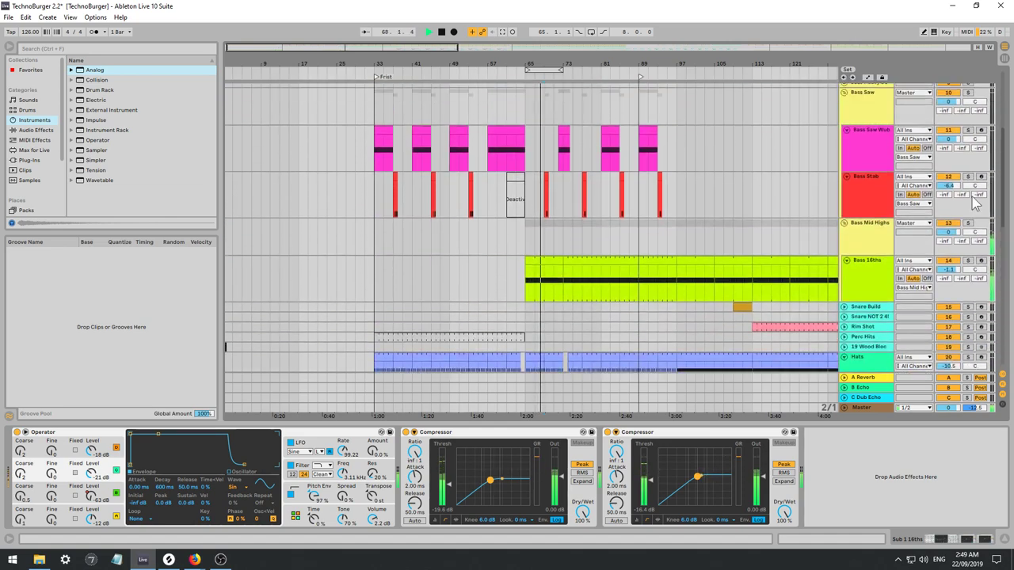
{"action": "scroll", "coordinate": [962, 190], "scroll_direction": "down", "scroll_amount": 3}
{"action": "scroll", "coordinate": [962, 190], "scroll_direction": "down", "scroll_amount": 6}
{"action": "scroll", "coordinate": [965, 206], "scroll_direction": "up", "scroll_amount": 3}
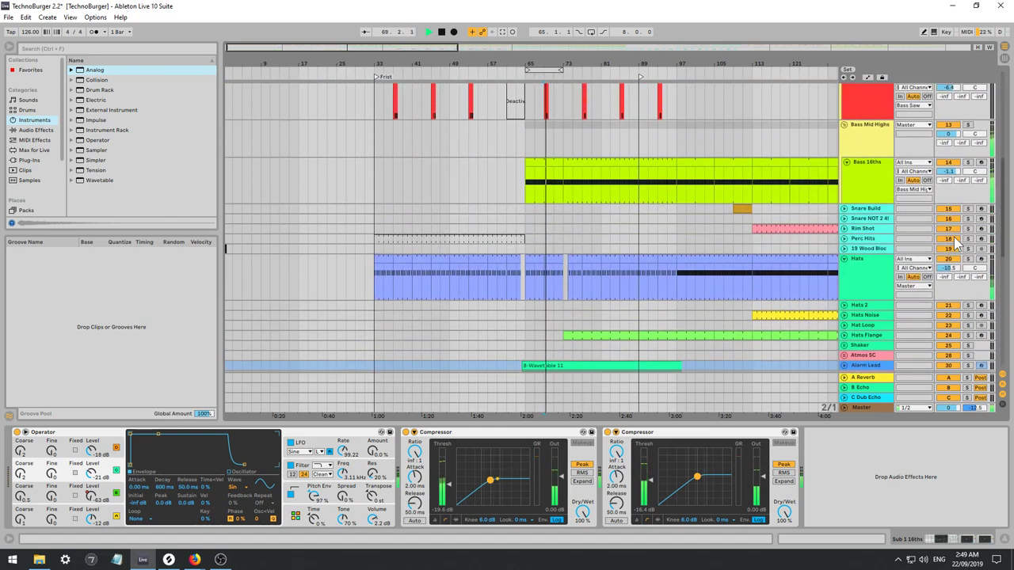
{"action": "key", "text": "Up"}
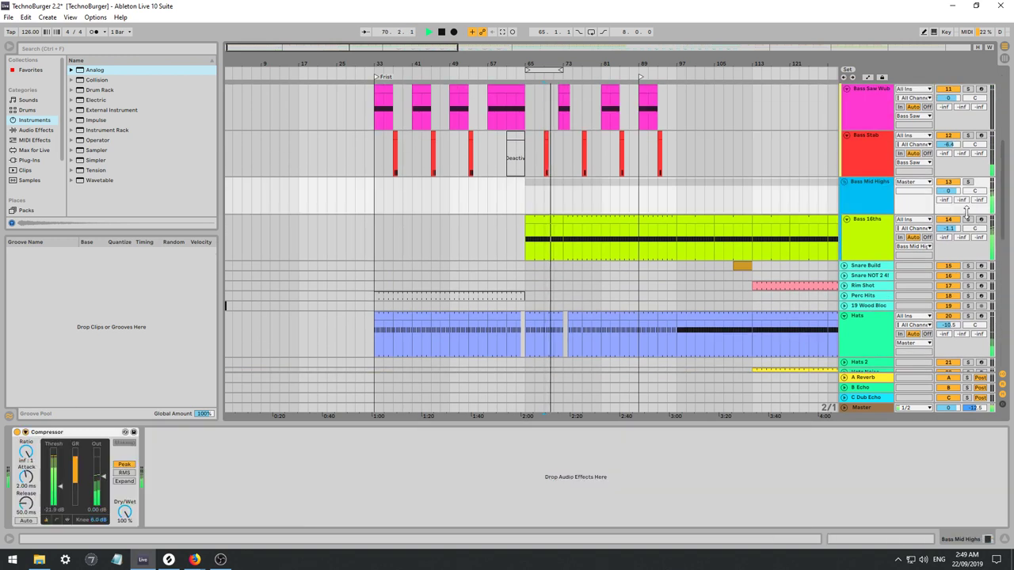
{"action": "left_click", "coordinate": [967, 219]}
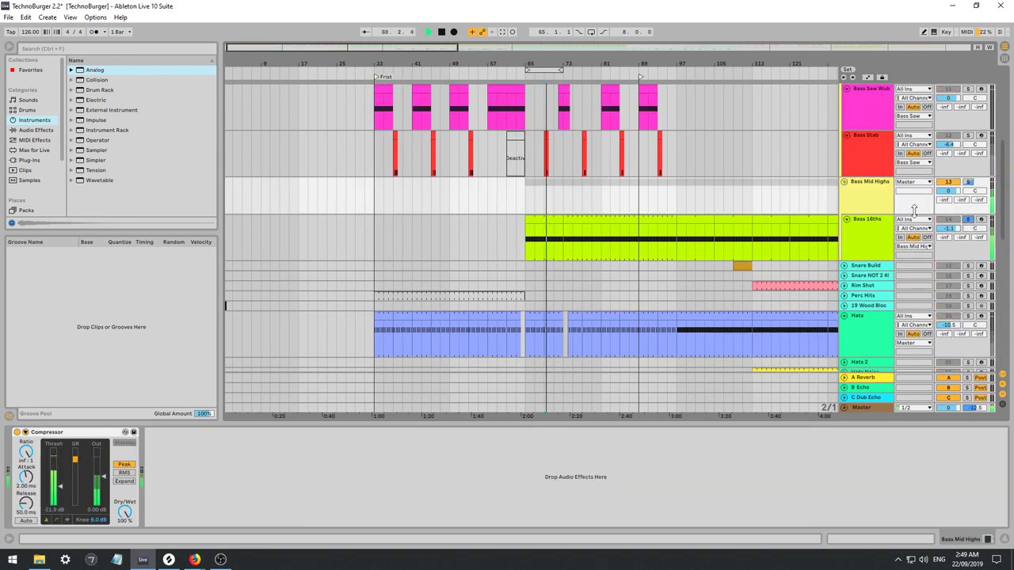
{"action": "left_click", "coordinate": [557, 72]}
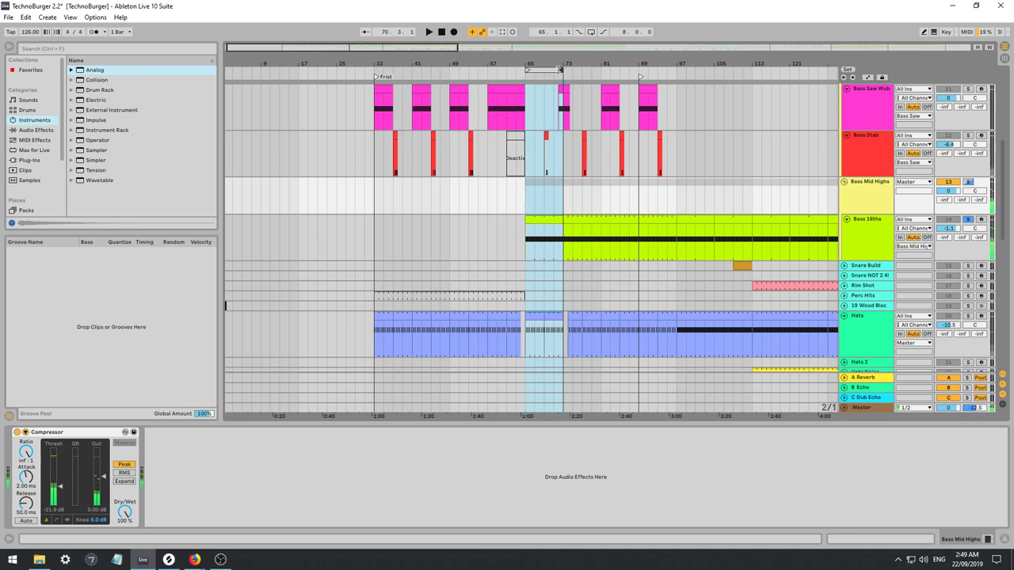
{"action": "left_click_drag", "start_coordinate": [560, 71], "coordinate": [544, 70]}
{"action": "key", "text": "space"}
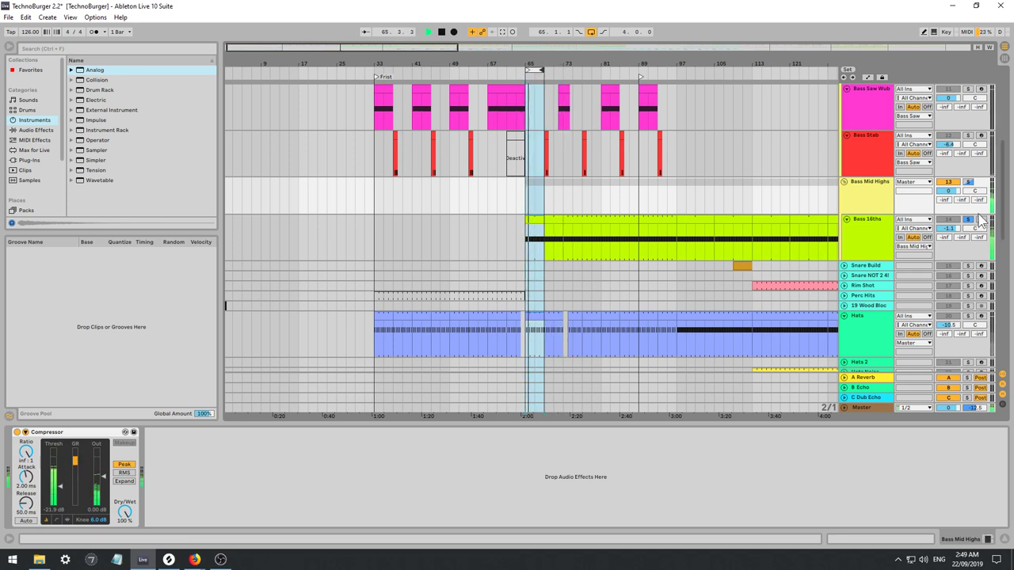
Unsolo the bass tracks and select the Diva chain in Bass 16ths' instrument rack.
{"action": "left_click", "coordinate": [965, 221]}
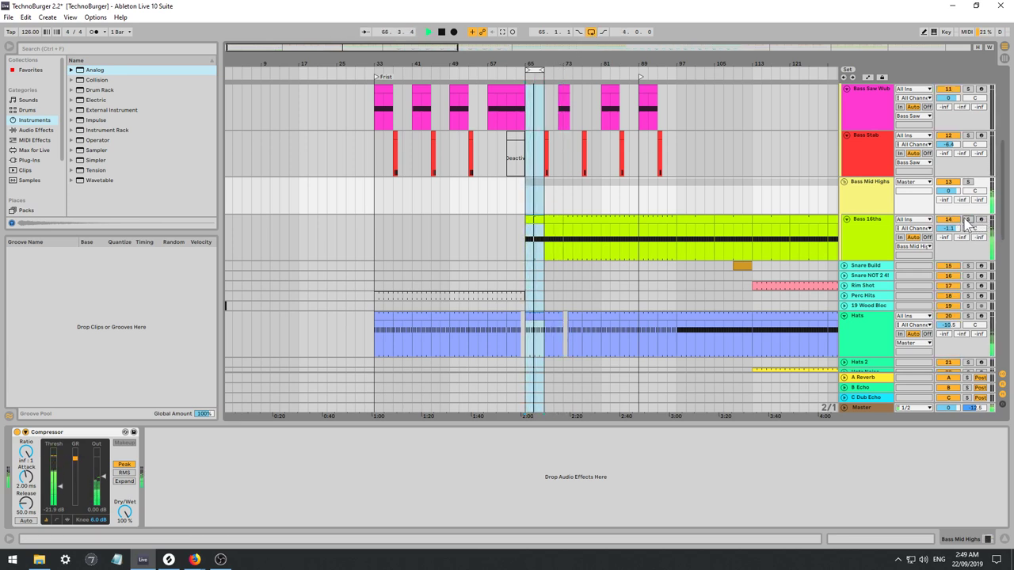
{"action": "left_click", "coordinate": [867, 219]}
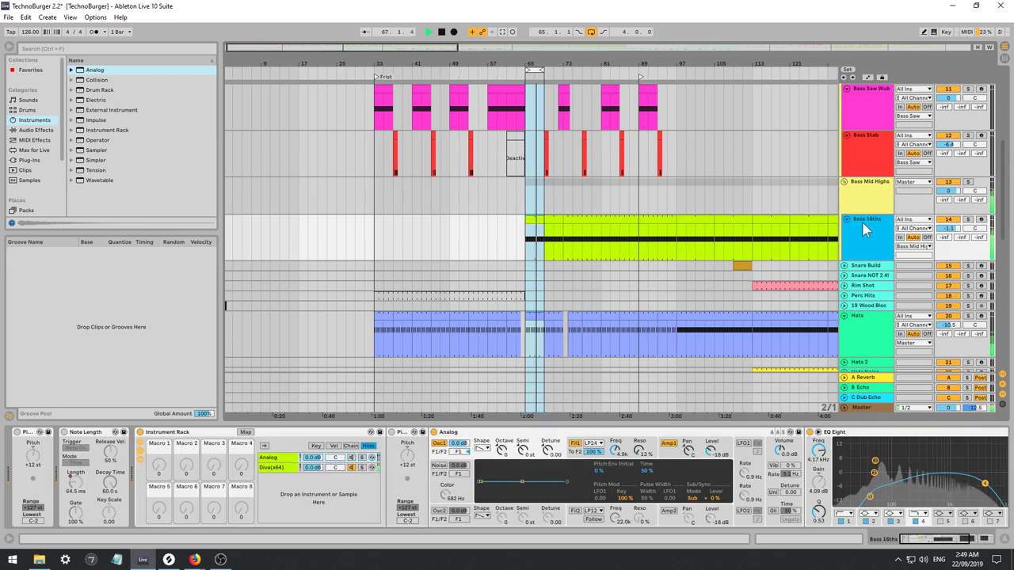
{"action": "left_click", "coordinate": [285, 469]}
Open the Diva editor, raise its VCF Cutoff to 56.00, and close the window.
{"action": "left_click", "coordinate": [451, 432]}
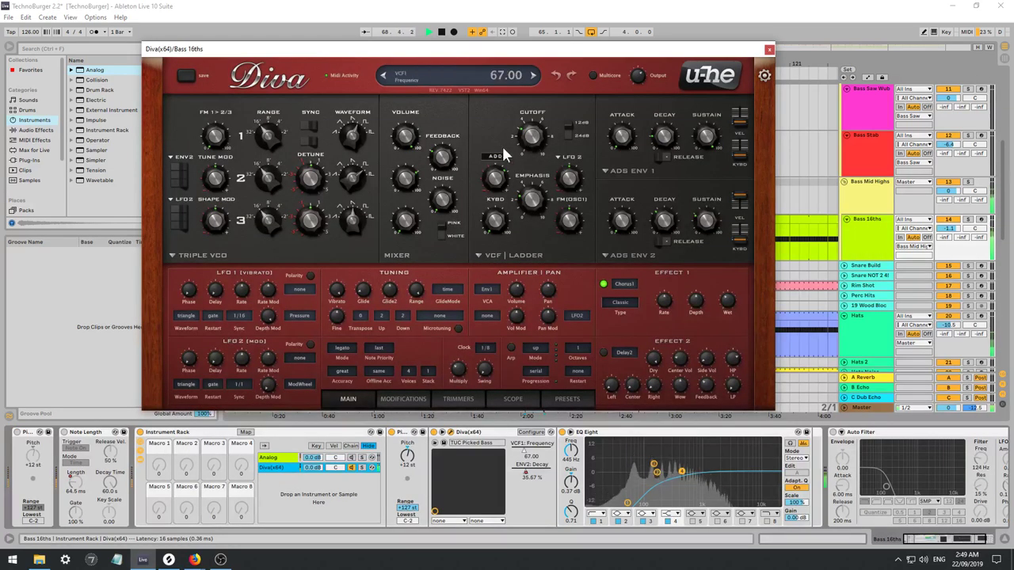
{"action": "scroll", "coordinate": [530, 143], "scroll_direction": "down", "scroll_amount": 6}
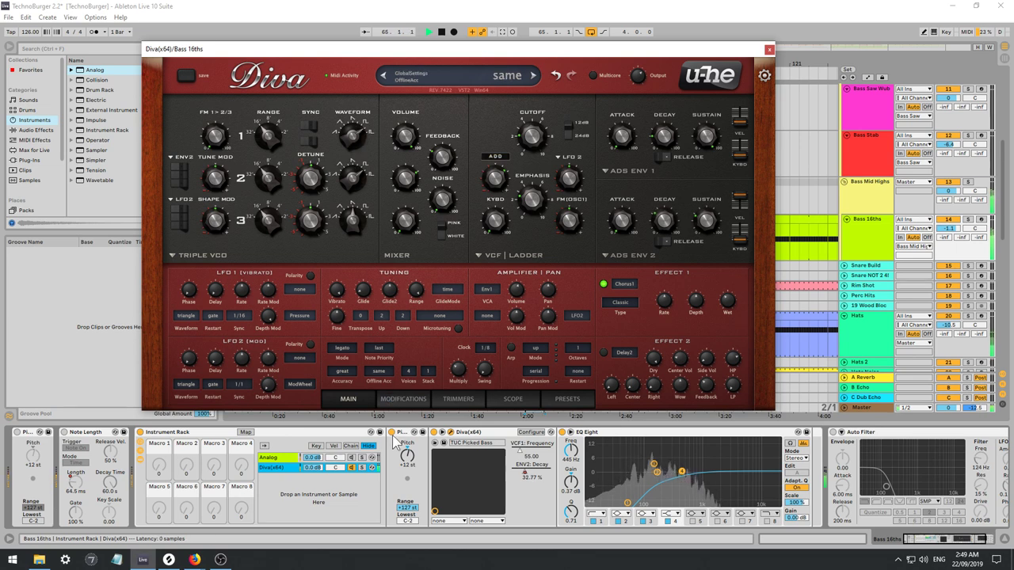
{"action": "left_click", "coordinate": [392, 437]}
{"action": "mouse_move", "coordinate": [530, 140]}
{"action": "left_mouse_down"}
{"action": "mouse_move", "coordinate": [529, 130]}
{"action": "mouse_move", "coordinate": [521, 146]}
{"action": "left_mouse_up"}
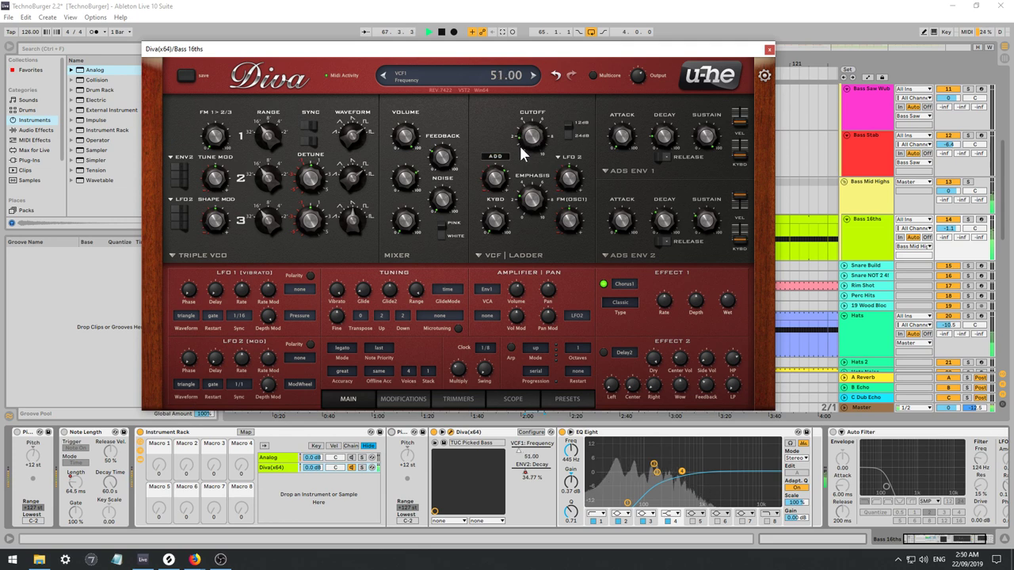
{"action": "left_click", "coordinate": [394, 438]}
{"action": "left_click", "coordinate": [725, 300]}
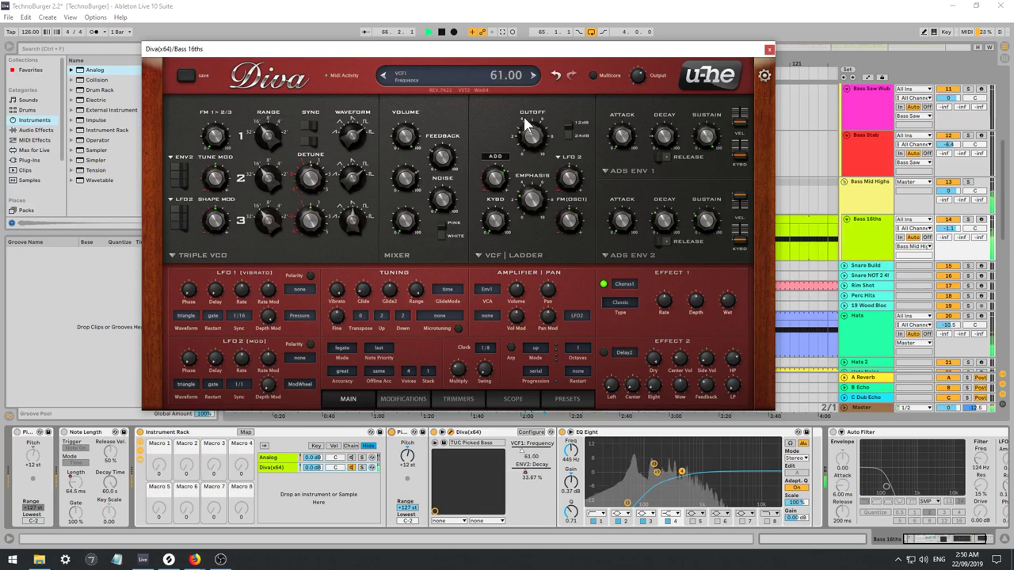
{"action": "left_click", "coordinate": [768, 49]}
{"action": "left_click", "coordinate": [514, 247]}
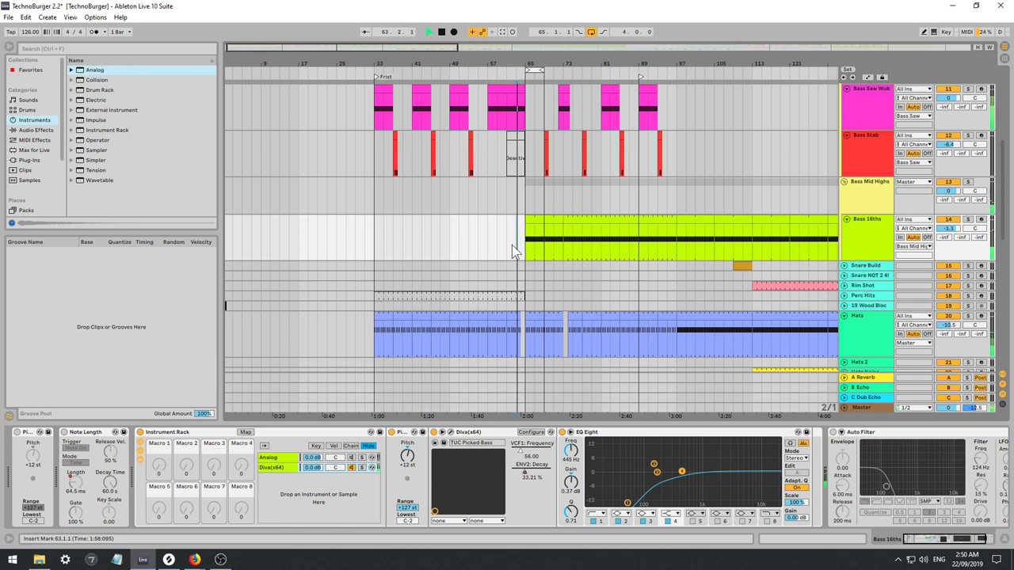
{"action": "scroll", "coordinate": [536, 333], "scroll_direction": "down", "scroll_amount": 2}
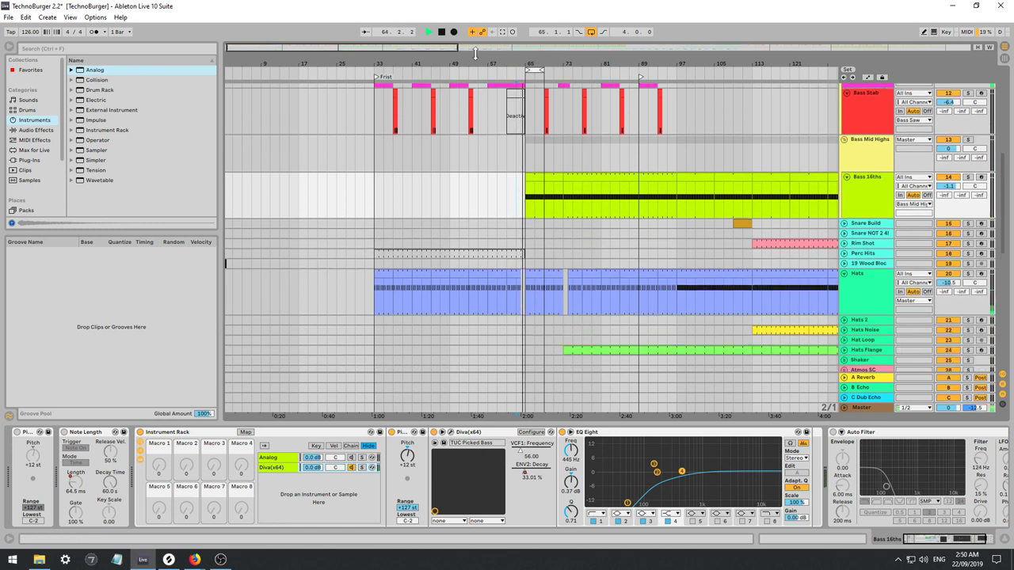
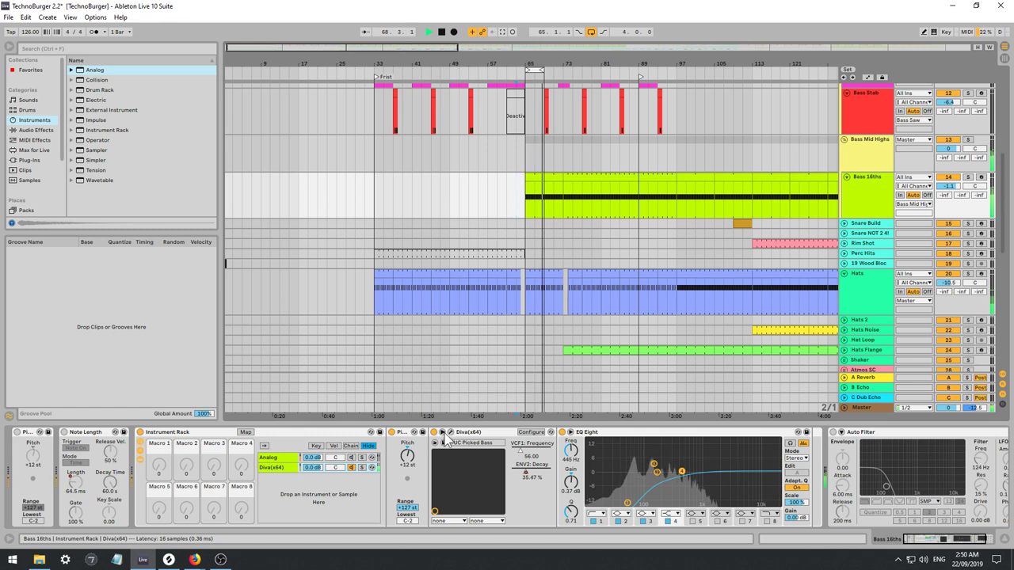
Select the Snare Build track, play from bar 63, and zoom in around the bar 65 break.
{"action": "key", "text": "space"}
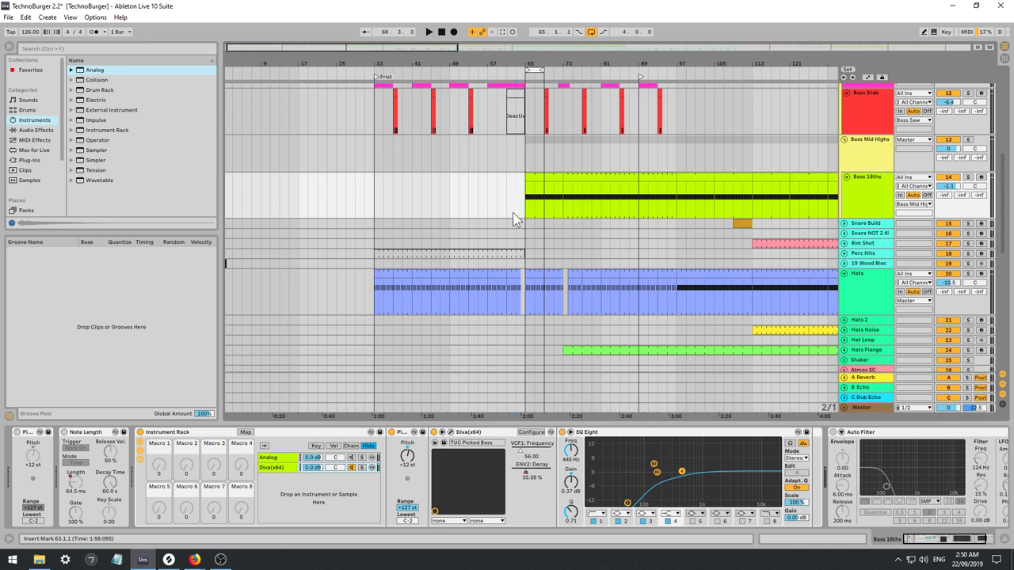
{"action": "left_click", "coordinate": [377, 226]}
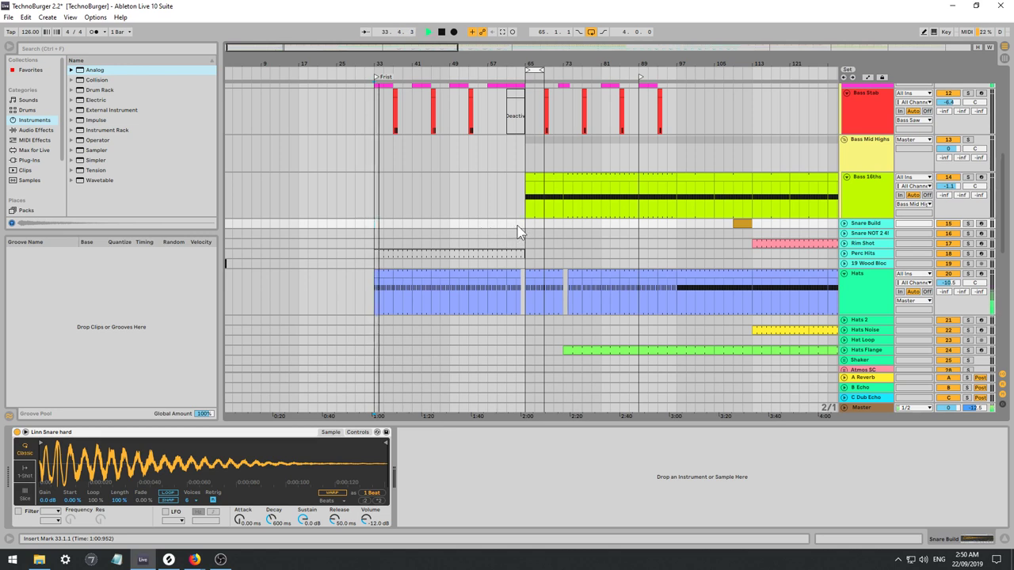
{"action": "key", "text": "space"}
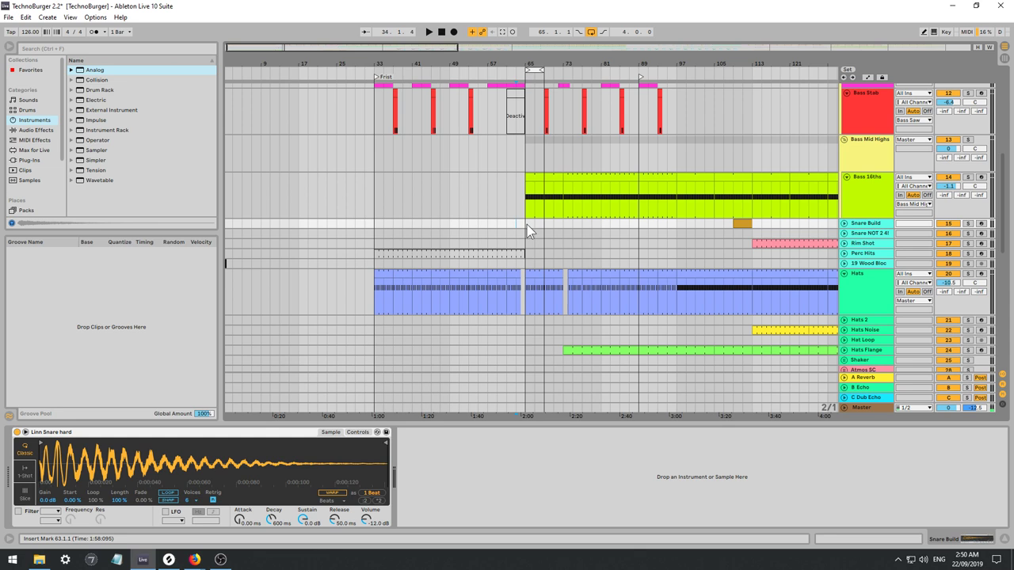
{"action": "key", "text": "space"}
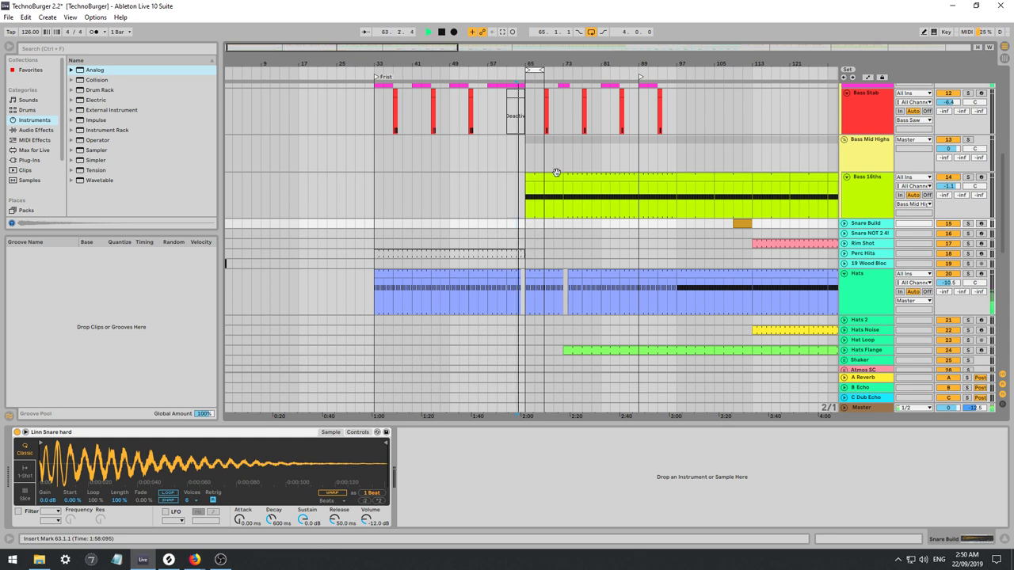
{"action": "left_click_drag", "start_coordinate": [458, 56], "coordinate": [429, 77]}
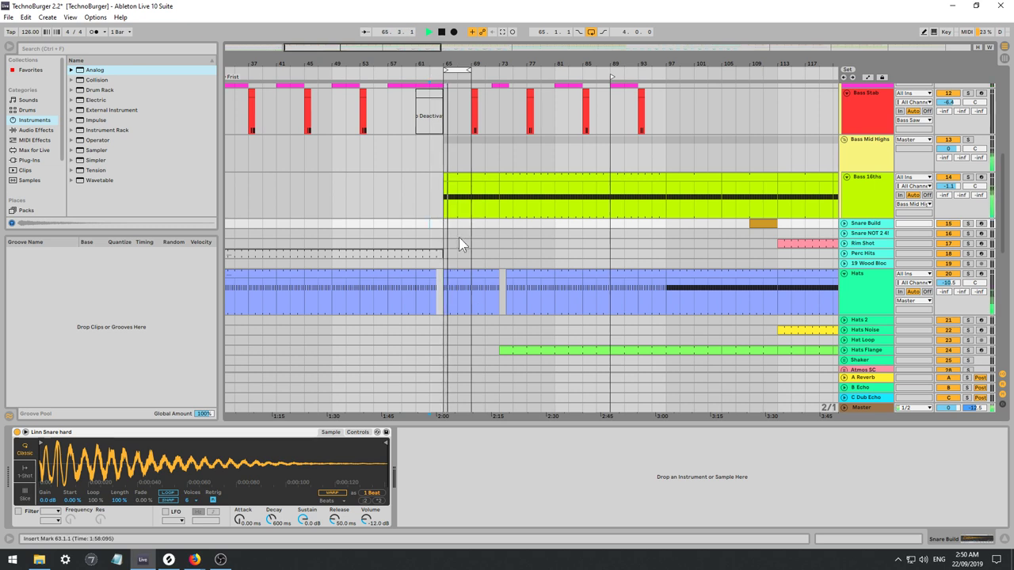
Move the Bass 16ths section back and create an empty MIDI clip in the bar 65 gap.
{"action": "double_click", "coordinate": [460, 271]}
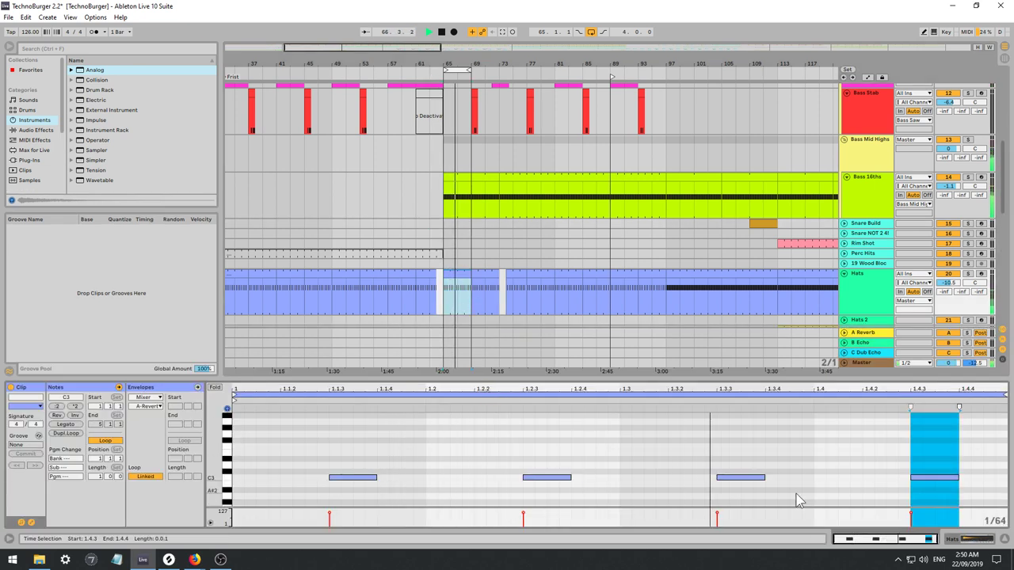
{"action": "scroll", "coordinate": [660, 462], "scroll_direction": "down", "scroll_amount": 2}
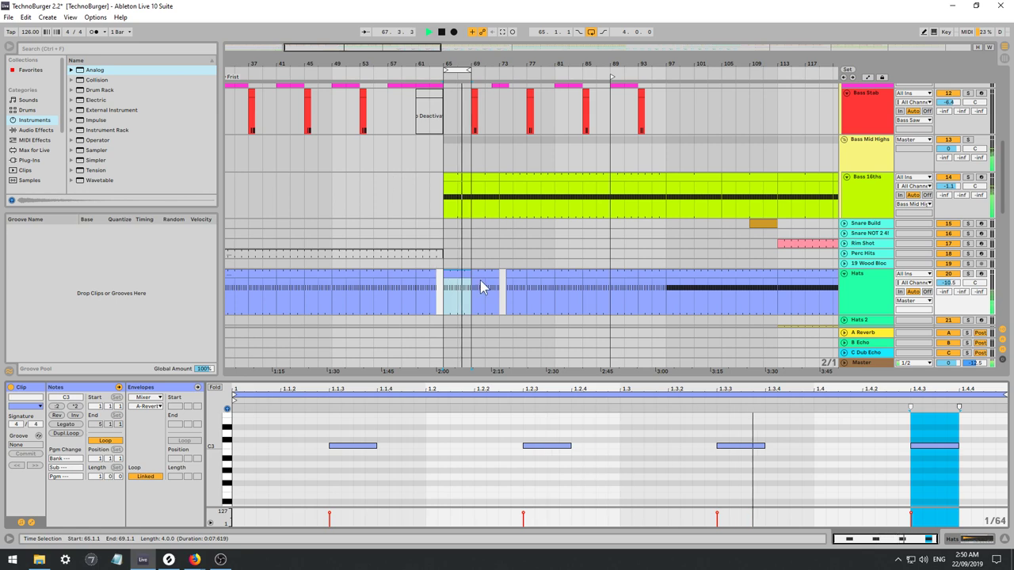
{"action": "scroll", "coordinate": [475, 198], "scroll_direction": "up", "scroll_amount": 1}
{"action": "double_click", "coordinate": [457, 198]}
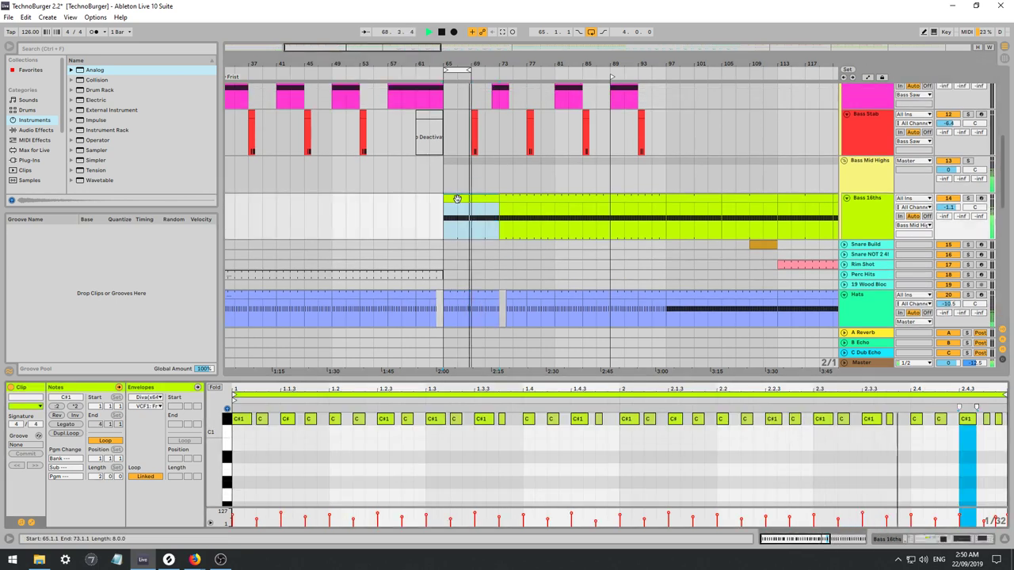
{"action": "key", "text": "space"}
{"action": "left_click_drag", "start_coordinate": [459, 198], "coordinate": [413, 202]}
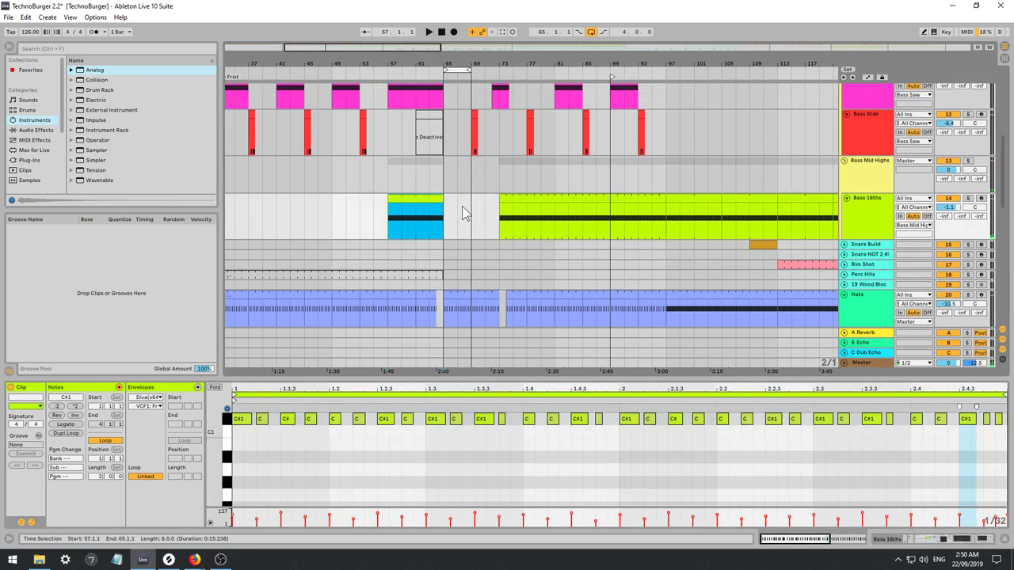
{"action": "left_click", "coordinate": [467, 215]}
{"action": "left_click", "coordinate": [447, 217]}
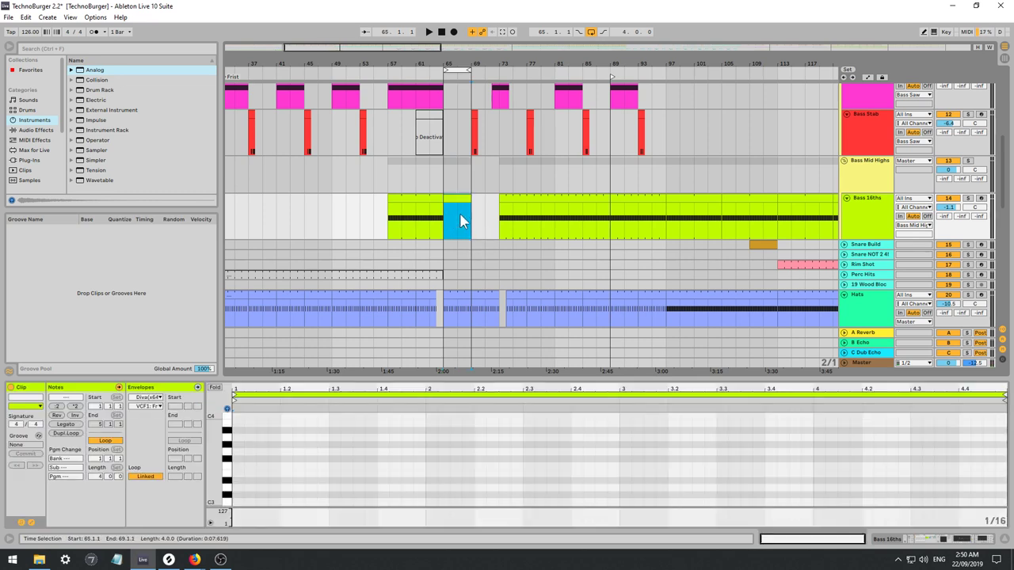
Draw a note at the clip start and transpose it down to C#0.
{"action": "double_click", "coordinate": [265, 460]}
{"action": "scroll", "coordinate": [306, 446], "scroll_direction": "down", "scroll_amount": 1}
{"action": "key", "text": "Down"}
{"action": "key", "text": "Down"}
{"action": "key", "text": "Down"}
{"action": "key", "text": "Down"}
{"action": "key", "text": "Down"}
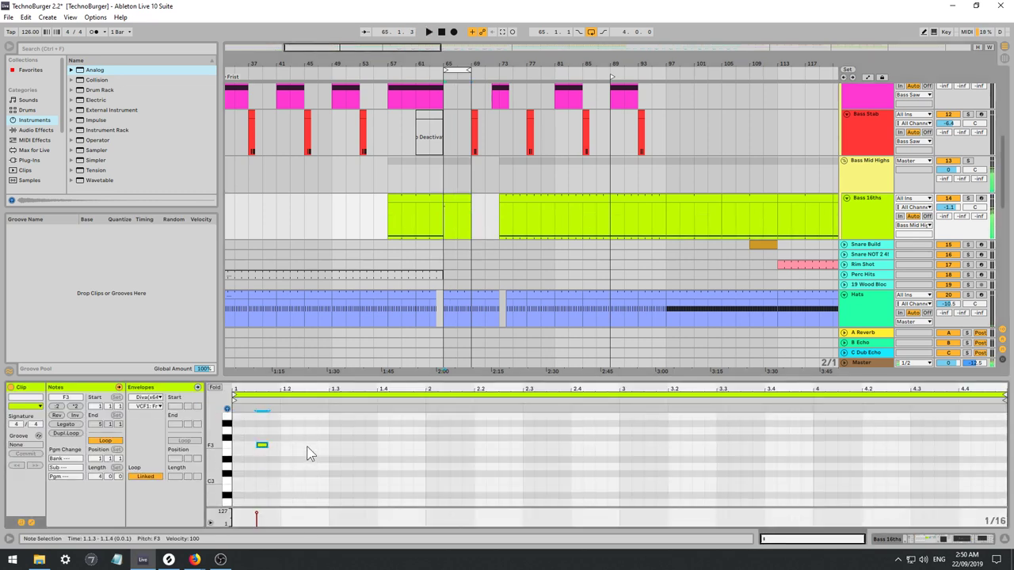
{"action": "key", "text": "shift+Down"}
{"action": "key", "text": "shift+Down"}
{"action": "key", "text": "shift+Down"}
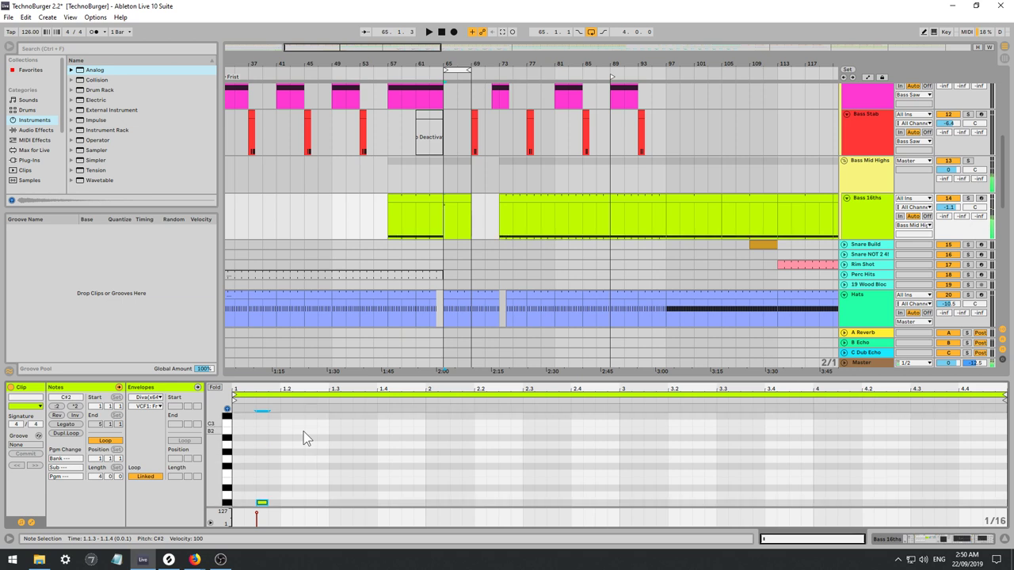
{"action": "key", "text": "space"}
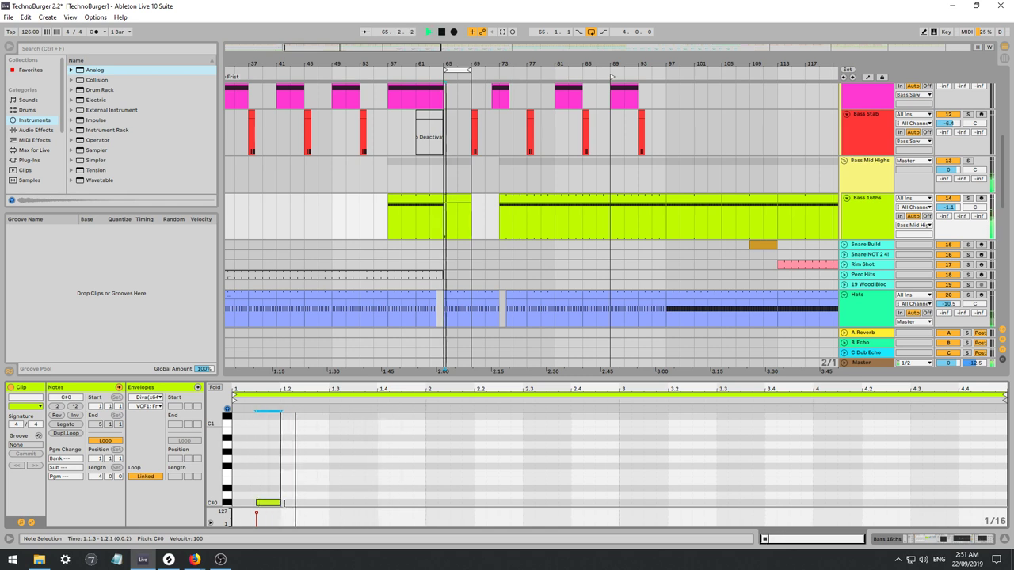
{"action": "key", "text": "space"}
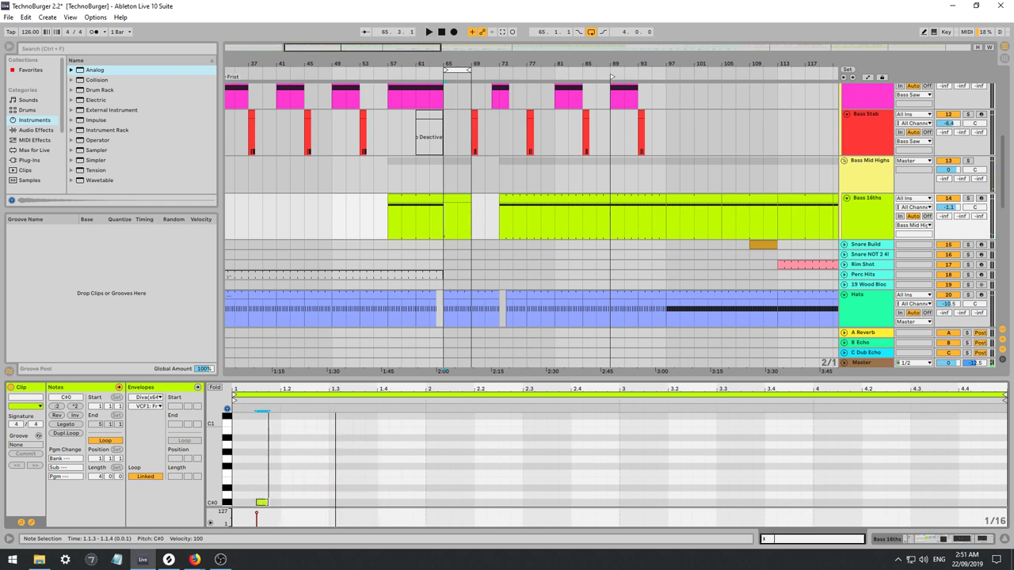
Adjust the C#0 note lengths and copy the first note to the bar start.
{"action": "left_click_drag", "start_coordinate": [268, 503], "coordinate": [260, 502]}
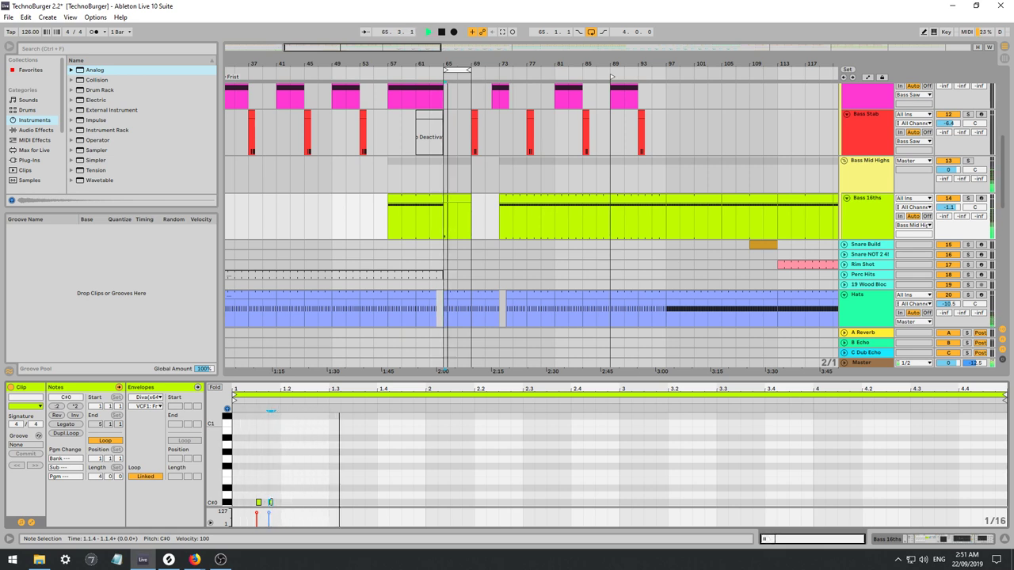
{"action": "mouse_move", "coordinate": [270, 502]}
{"action": "left_mouse_down"}
{"action": "mouse_move", "coordinate": [246, 499]}
{"action": "mouse_move", "coordinate": [268, 517]}
{"action": "left_mouse_up"}
{"action": "key", "text": "space"}
{"action": "key", "text": "space"}
{"action": "key", "text": "space"}
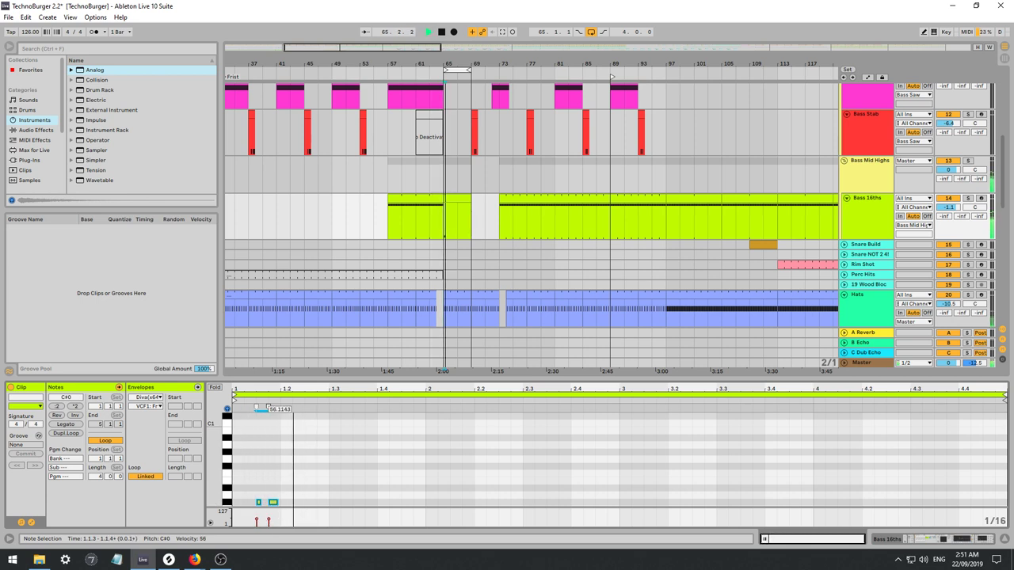
{"action": "key", "text": "space"}
{"action": "key", "text": "space"}
{"action": "left_click", "coordinate": [264, 480]}
{"action": "key", "text": "space"}
{"action": "left_click_drag", "start_coordinate": [259, 503], "coordinate": [234, 505]}
{"action": "key", "text": "space"}
{"action": "key", "text": "space"}
{"action": "key", "text": "space"}
{"action": "key", "text": "space"}
{"action": "key", "text": "space"}
{"action": "key", "text": "space"}
{"action": "key", "text": "space"}
{"action": "key", "text": "space"}
Duplicate the C#0 notes to fill the bar and extend the clip to bar 73.
{"action": "key", "text": "ctrl+d"}
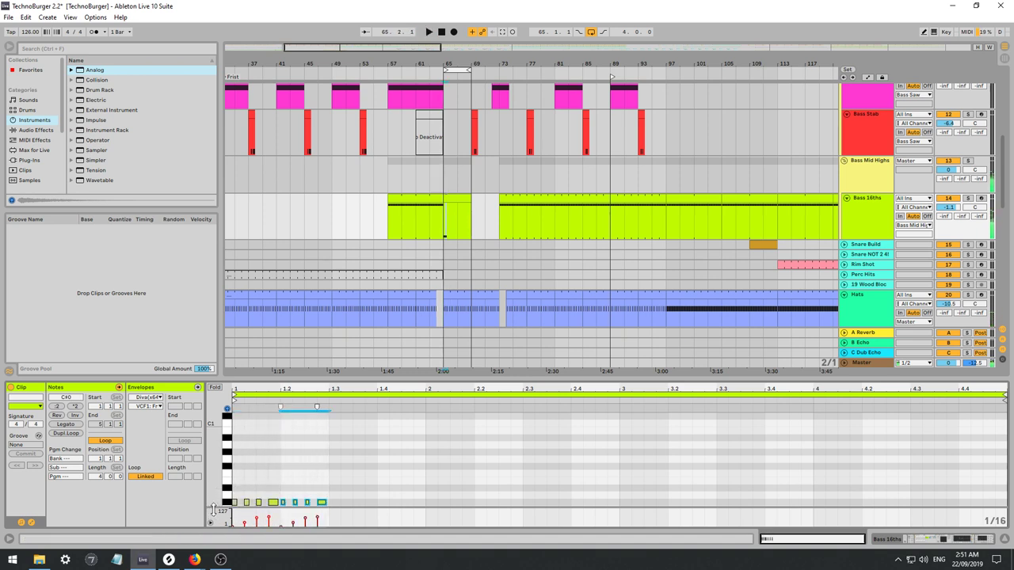
{"action": "key", "text": "ctrl+d"}
{"action": "key", "text": "ctrl+d"}
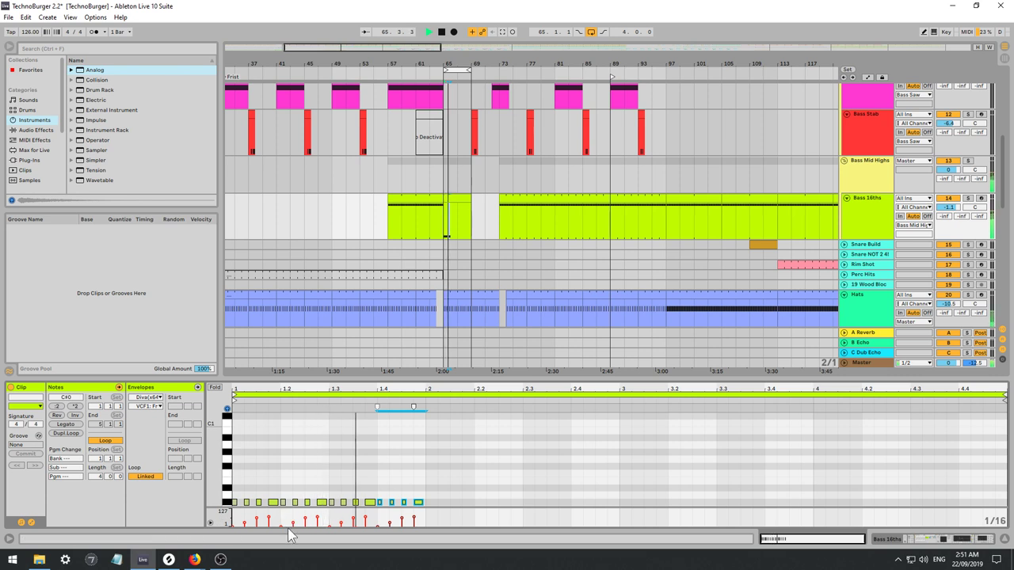
{"action": "key", "text": "ctrl+d"}
{"action": "key", "text": "ctrl+d"}
{"action": "key", "text": "ctrl+d"}
{"action": "key", "text": "ctrl+d"}
{"action": "key", "text": "ctrl+d"}
{"action": "key", "text": "ctrl+d"}
{"action": "key", "text": "ctrl+d"}
{"action": "key", "text": "ctrl+d"}
{"action": "key", "text": "ctrl+d"}
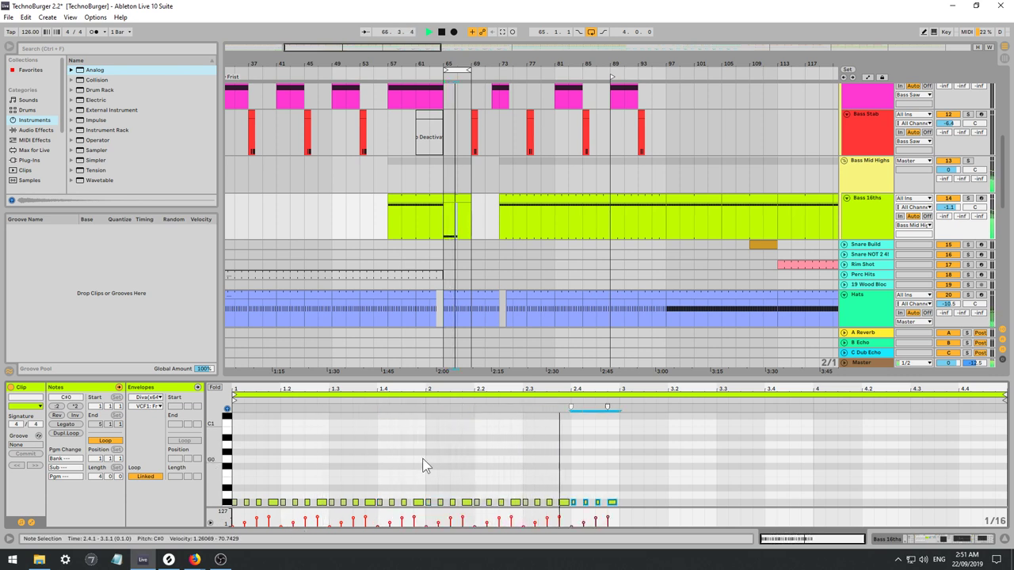
{"action": "key", "text": "ctrl+d"}
{"action": "key", "text": "ctrl+d"}
{"action": "key", "text": "ctrl+d"}
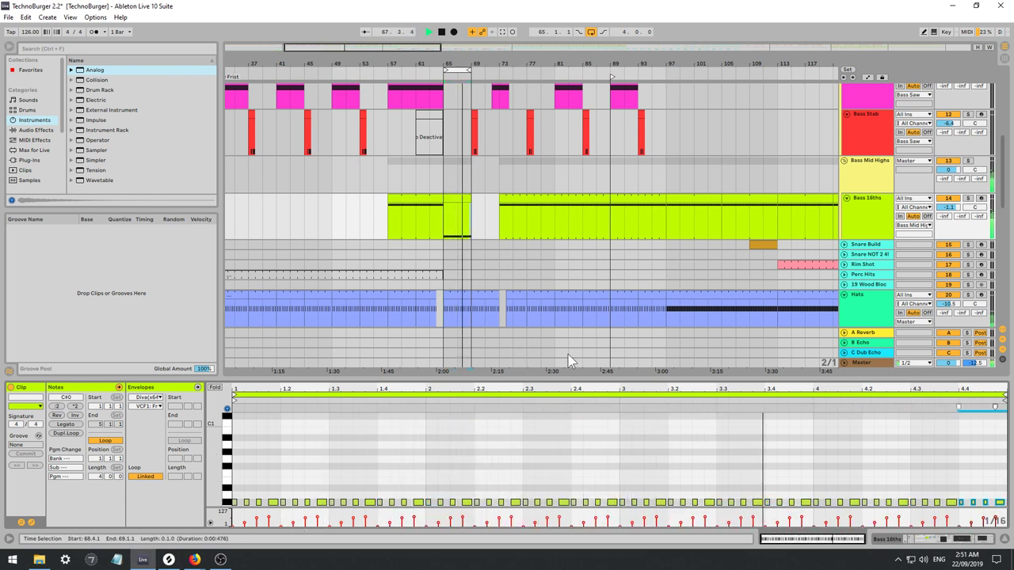
{"action": "left_click_drag", "start_coordinate": [471, 199], "coordinate": [499, 200]}
Raise the note at beat 1.2.3 to C#1 and audition the new pattern.
{"action": "left_click", "coordinate": [313, 477]}
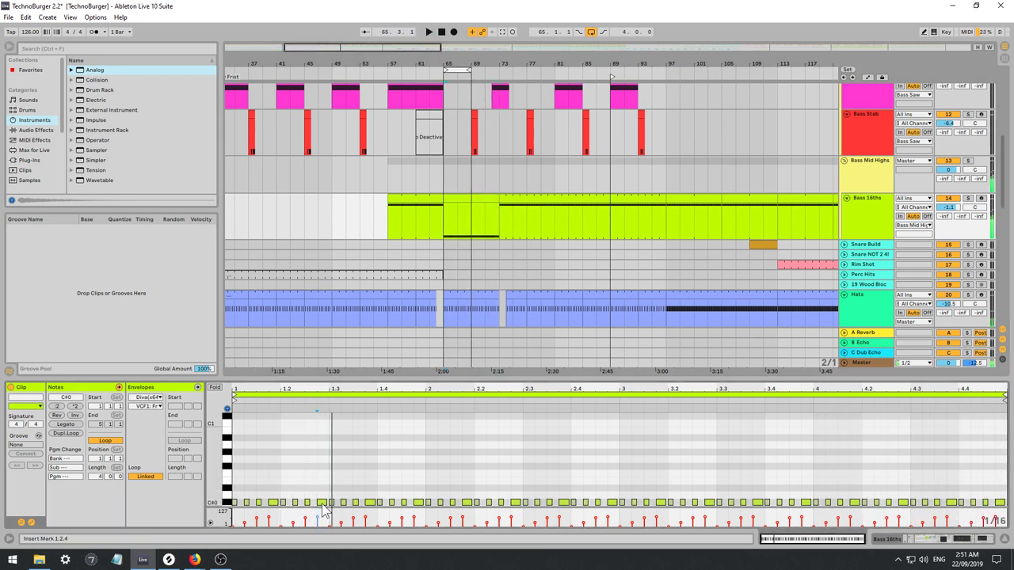
{"action": "key", "text": "space"}
{"action": "left_click_drag", "start_coordinate": [308, 502], "coordinate": [308, 415]}
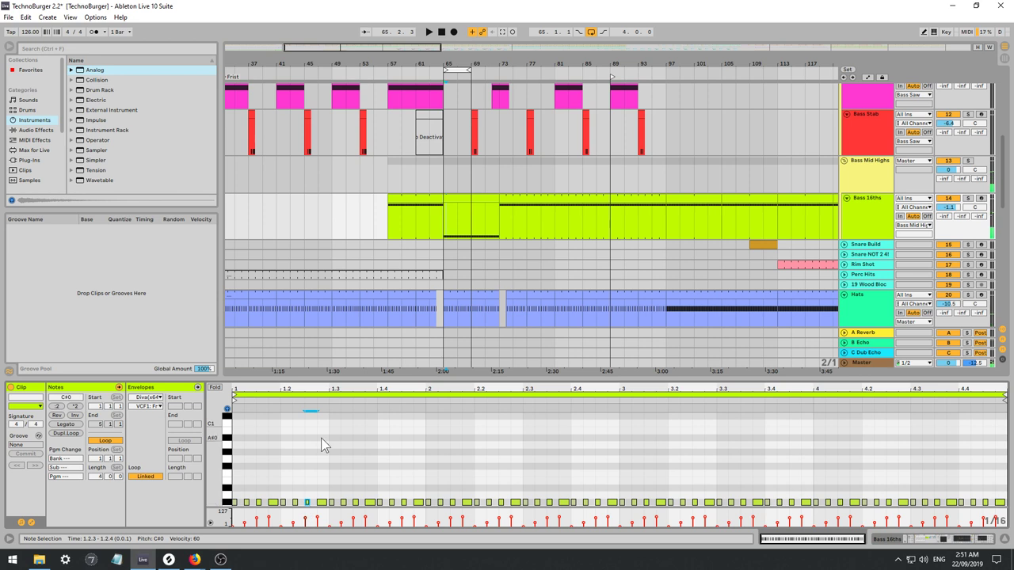
{"action": "key", "text": "space"}
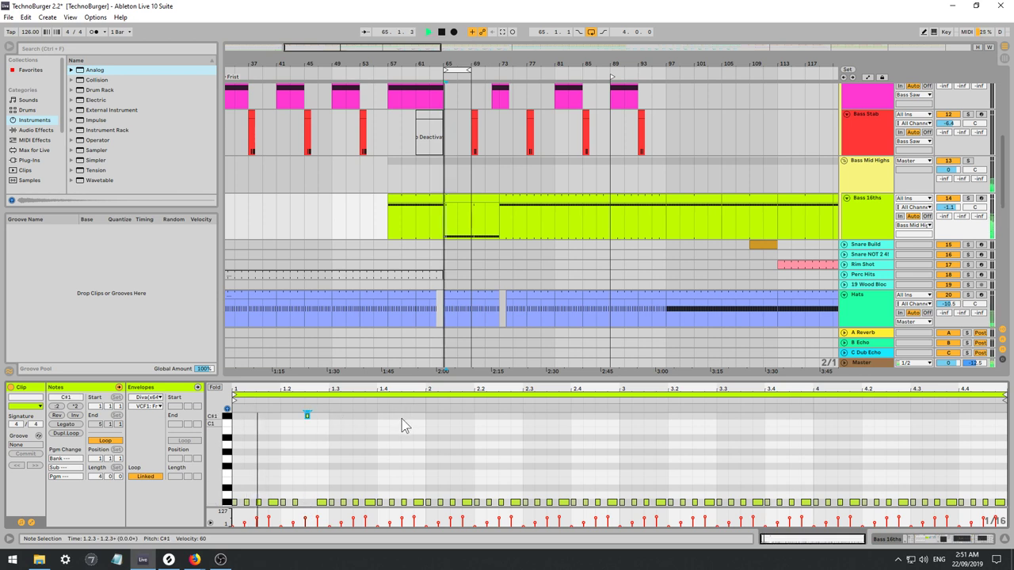
{"action": "key", "text": "space"}
{"action": "left_click", "coordinate": [315, 418]}
{"action": "left_click", "coordinate": [308, 416]}
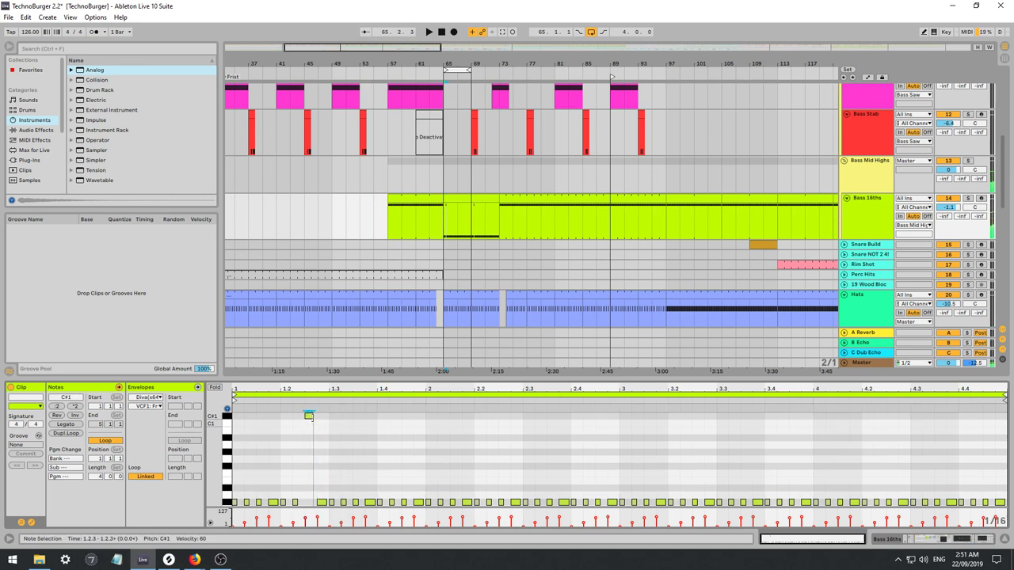
{"action": "key", "text": "space"}
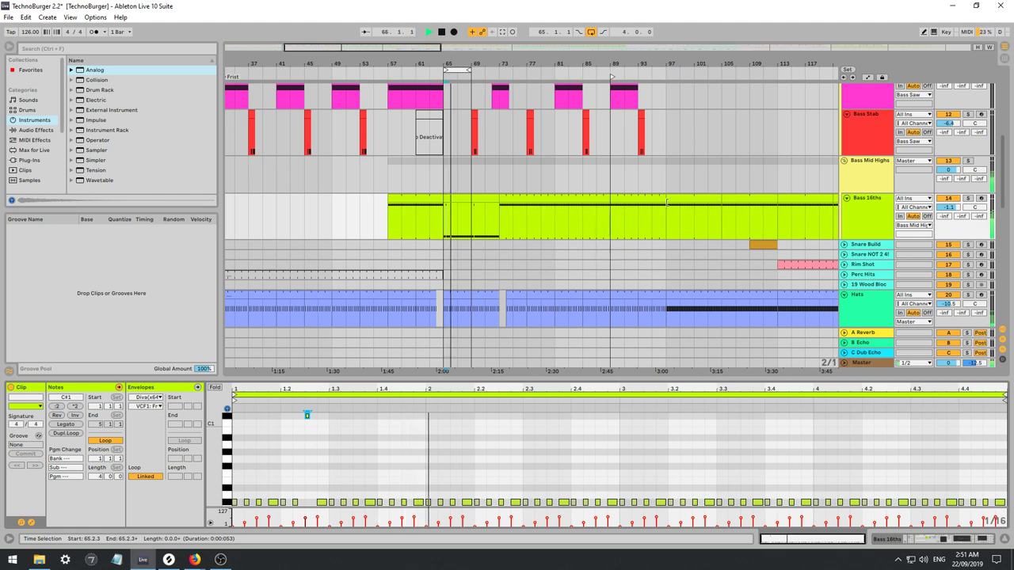
{"action": "double_click", "coordinate": [867, 202]}
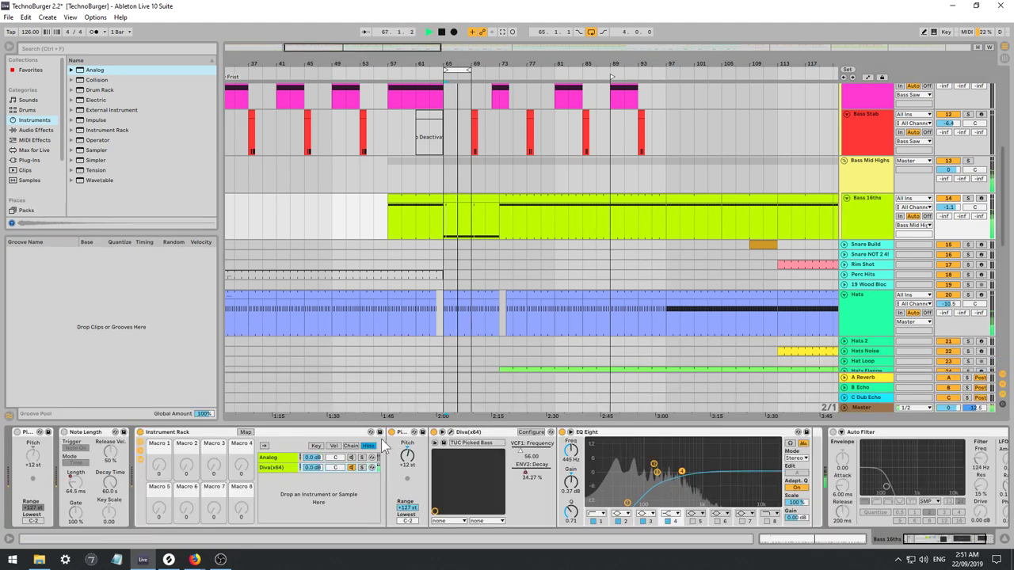
Open the Diva editor and switch the oscillators to Dual VCO.
{"action": "left_click", "coordinate": [445, 432]}
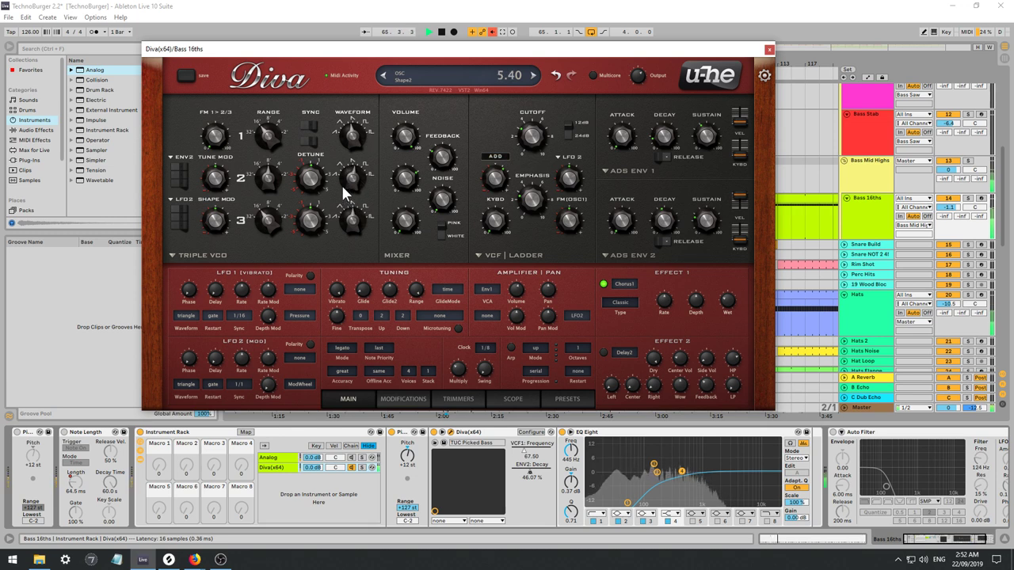
{"action": "left_click", "coordinate": [210, 255]}
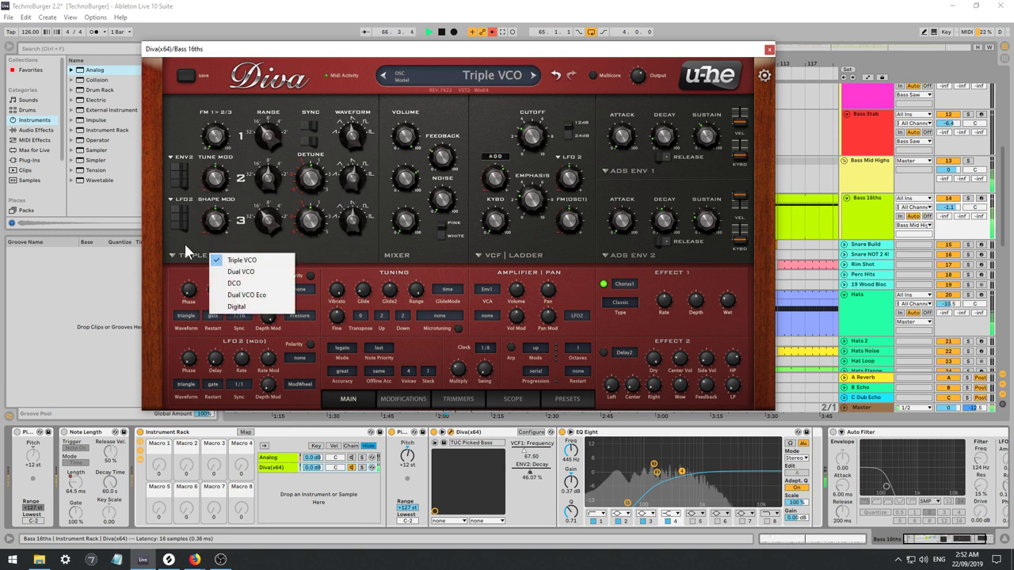
{"action": "left_click", "coordinate": [180, 246]}
{"action": "left_click", "coordinate": [196, 263]}
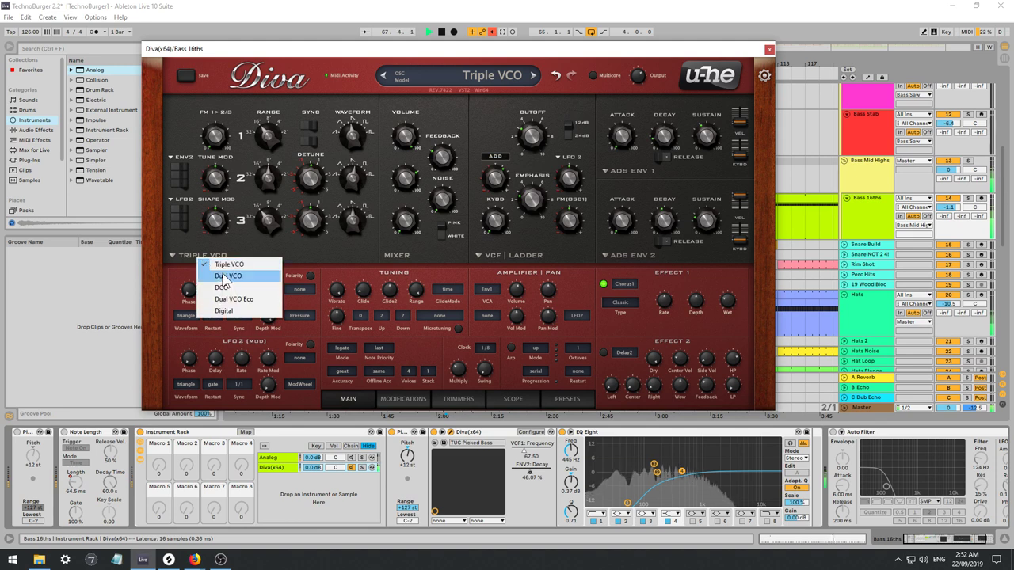
{"action": "left_click", "coordinate": [230, 276]}
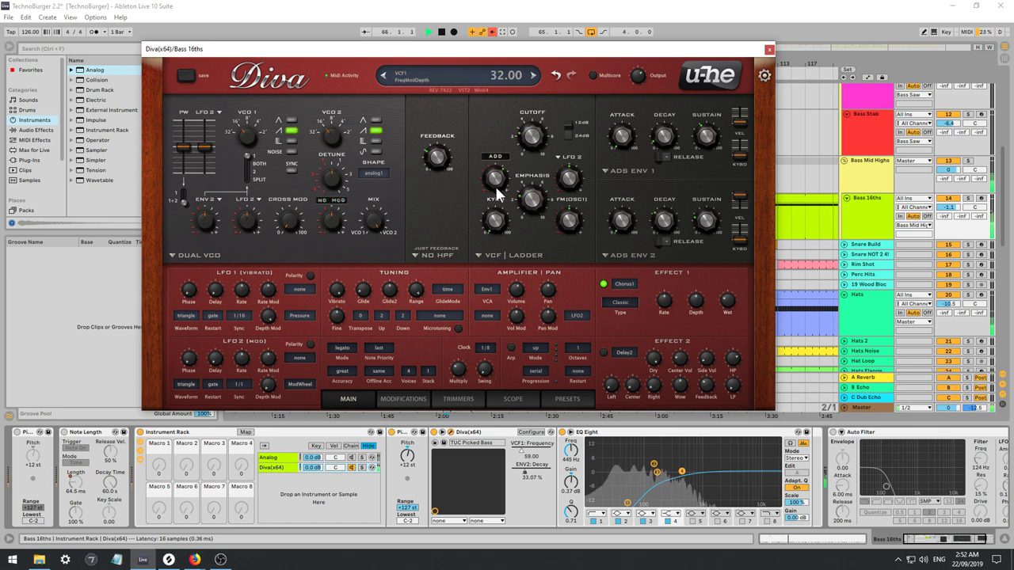
Set Env 2 as the filter modulation source, adjust its decay, and drop cutoff to 43.00.
{"action": "left_click", "coordinate": [495, 156]}
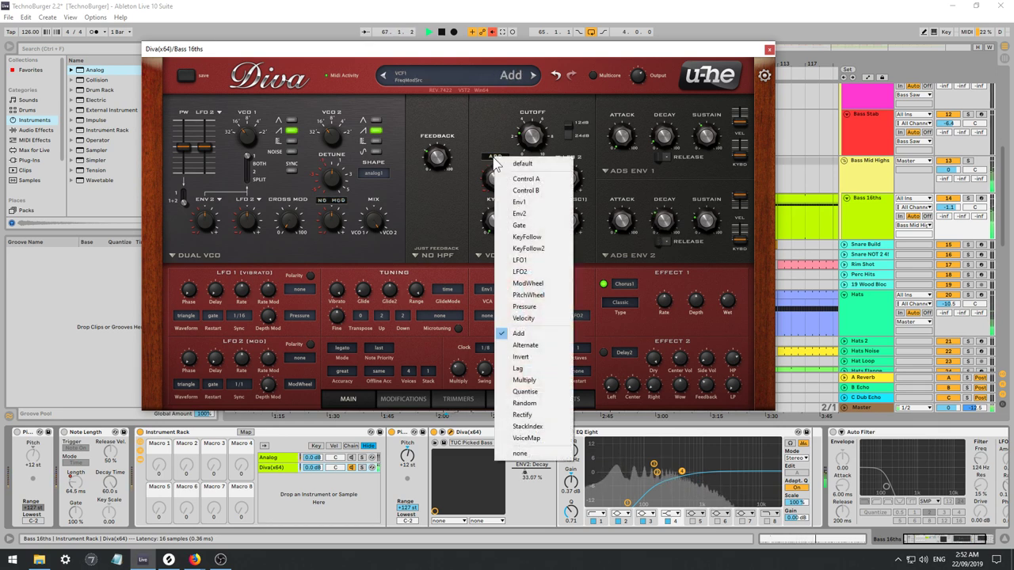
{"action": "left_click", "coordinate": [521, 213]}
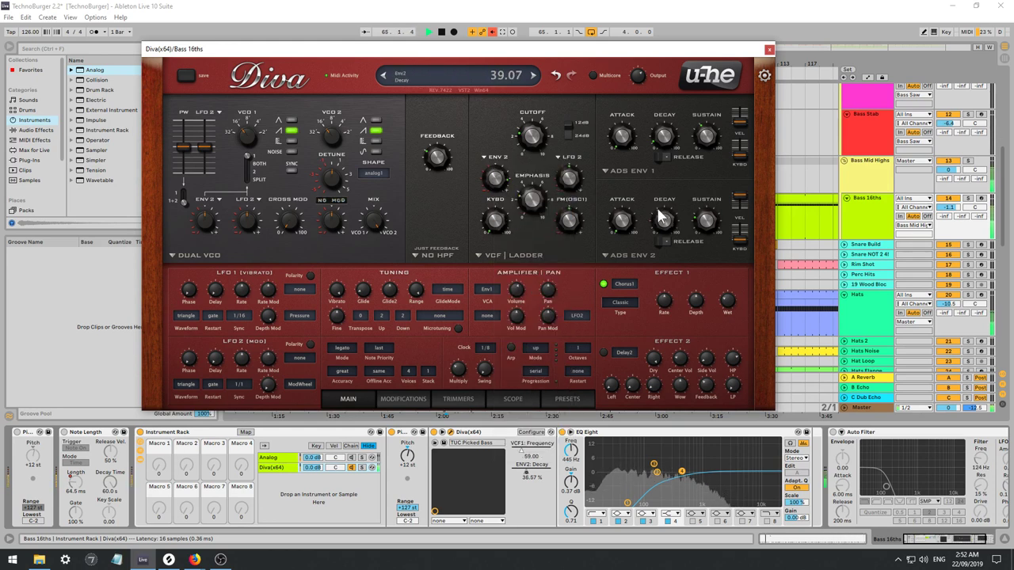
{"action": "mouse_move", "coordinate": [661, 218]}
{"action": "left_mouse_down"}
{"action": "mouse_move", "coordinate": [641, 174]}
{"action": "mouse_move", "coordinate": [654, 230]}
{"action": "mouse_move", "coordinate": [651, 221]}
{"action": "left_mouse_up"}
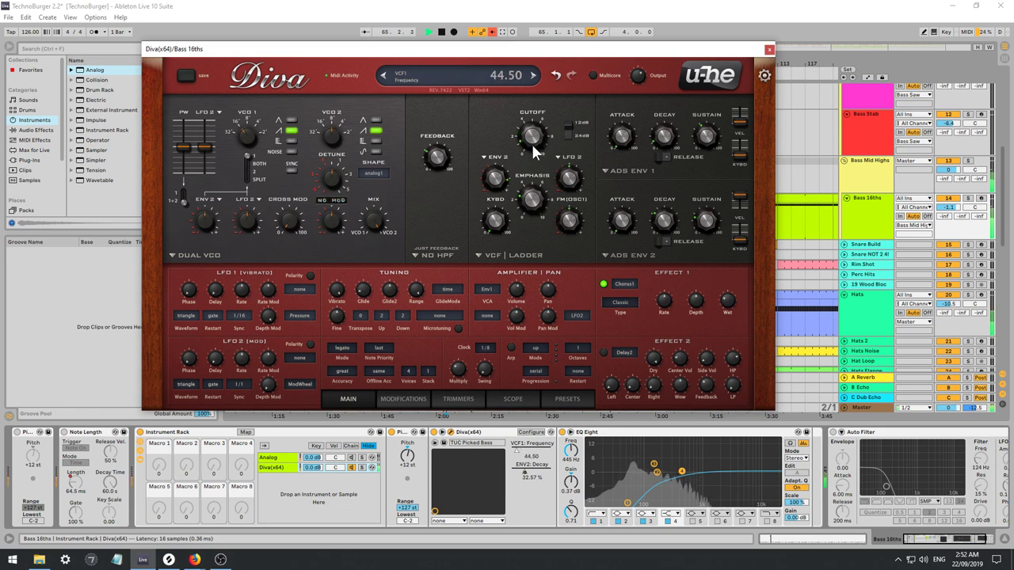
{"action": "left_click_drag", "start_coordinate": [533, 146], "coordinate": [533, 147]}
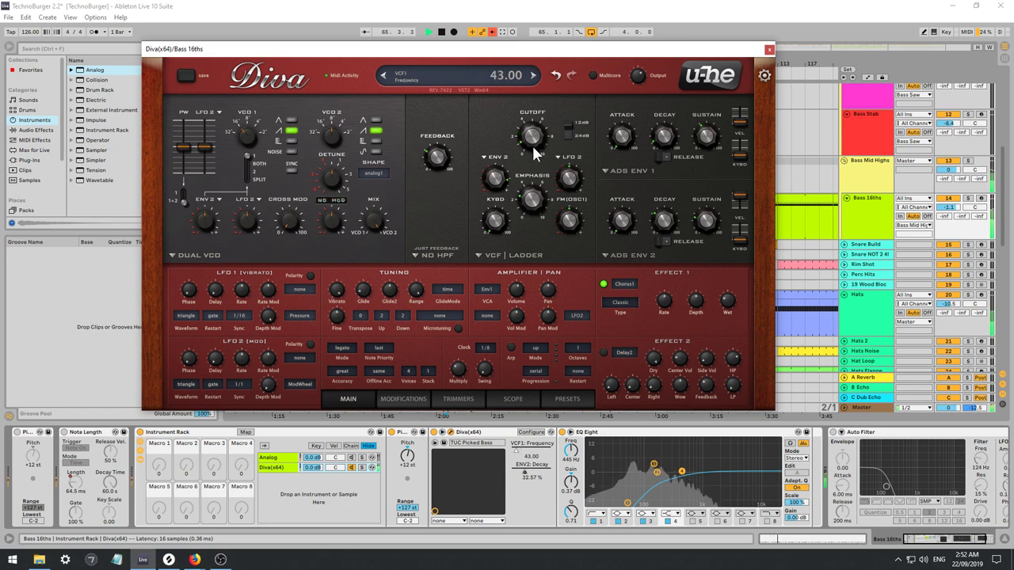
{"action": "left_click", "coordinate": [769, 50]}
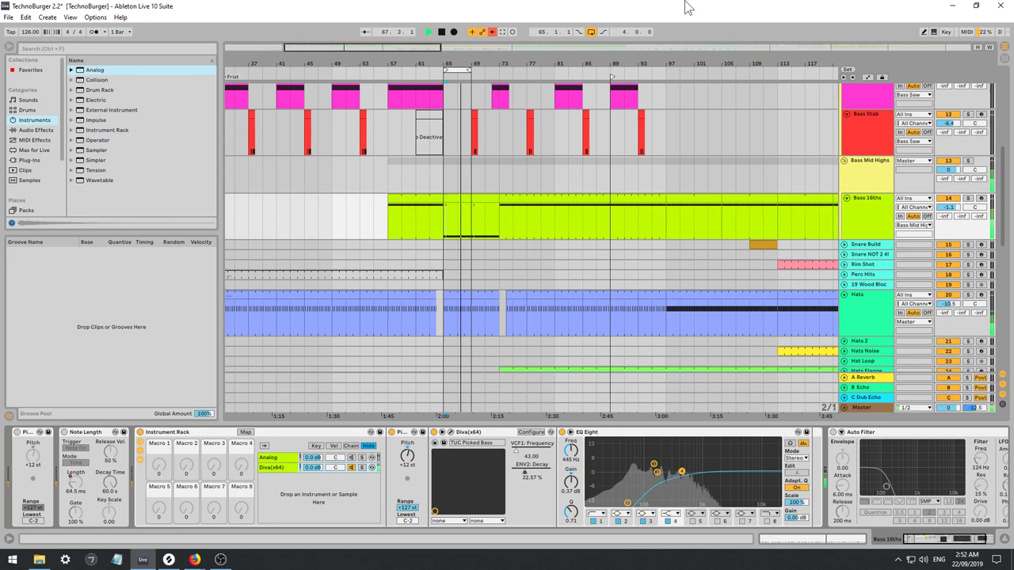
Re-enable automation and delete Sub 1 between bars 69 and 89.
{"action": "left_click", "coordinate": [492, 33]}
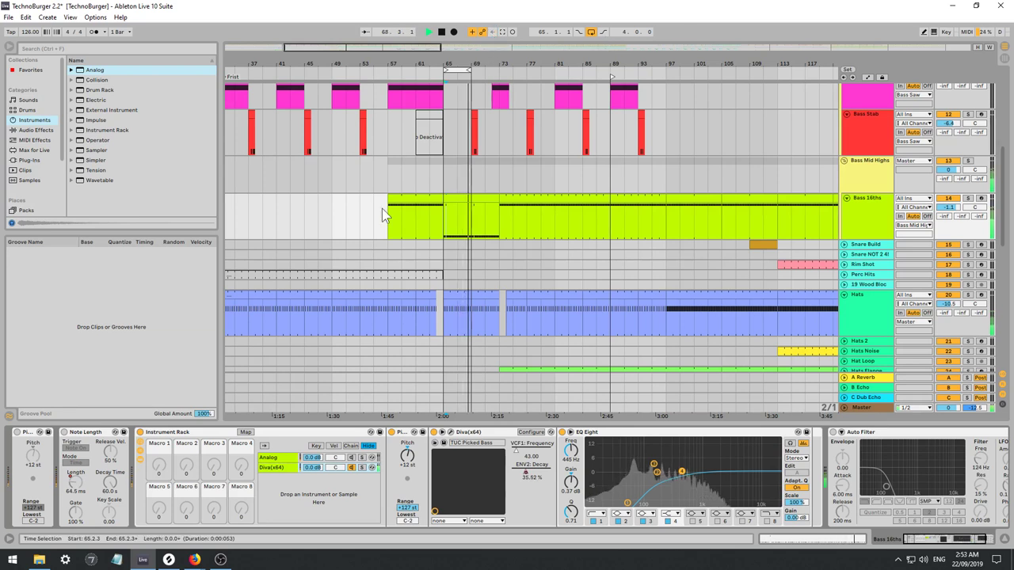
{"action": "scroll", "coordinate": [529, 159], "scroll_direction": "up", "scroll_amount": 2}
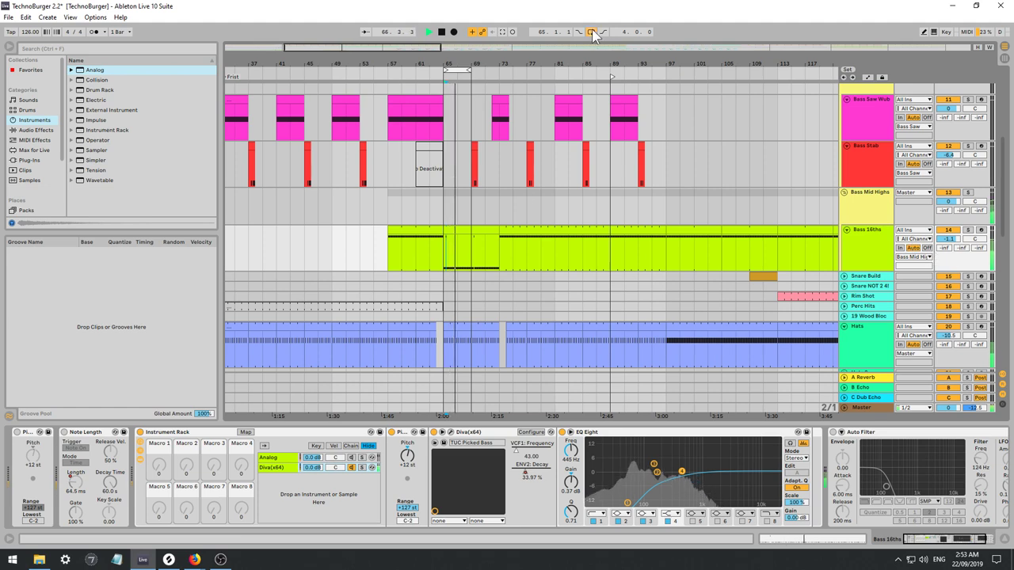
{"action": "scroll", "coordinate": [544, 151], "scroll_direction": "up", "scroll_amount": 6}
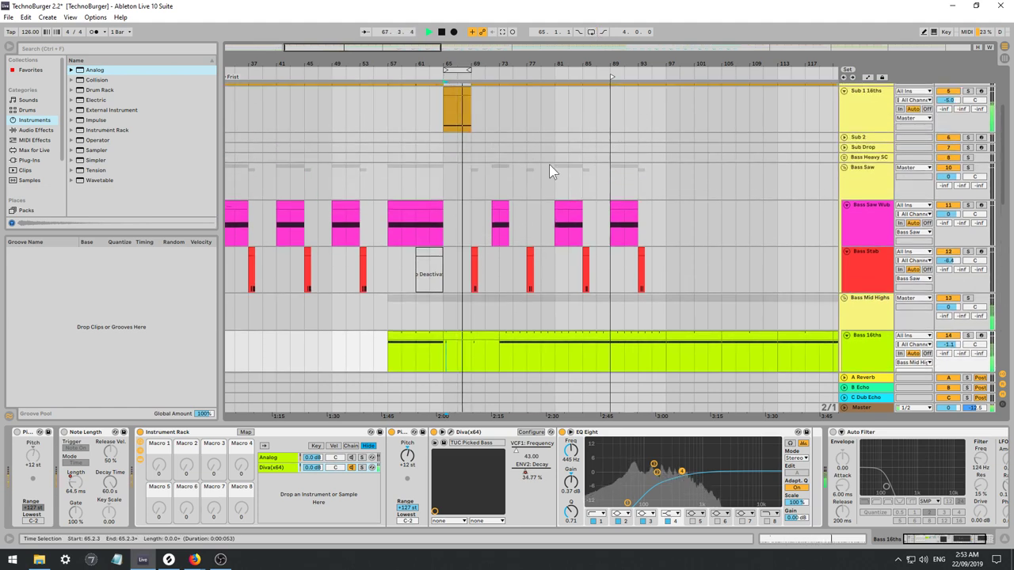
{"action": "scroll", "coordinate": [507, 142], "scroll_direction": "down", "scroll_amount": 1}
{"action": "scroll", "coordinate": [587, 158], "scroll_direction": "up", "scroll_amount": 5}
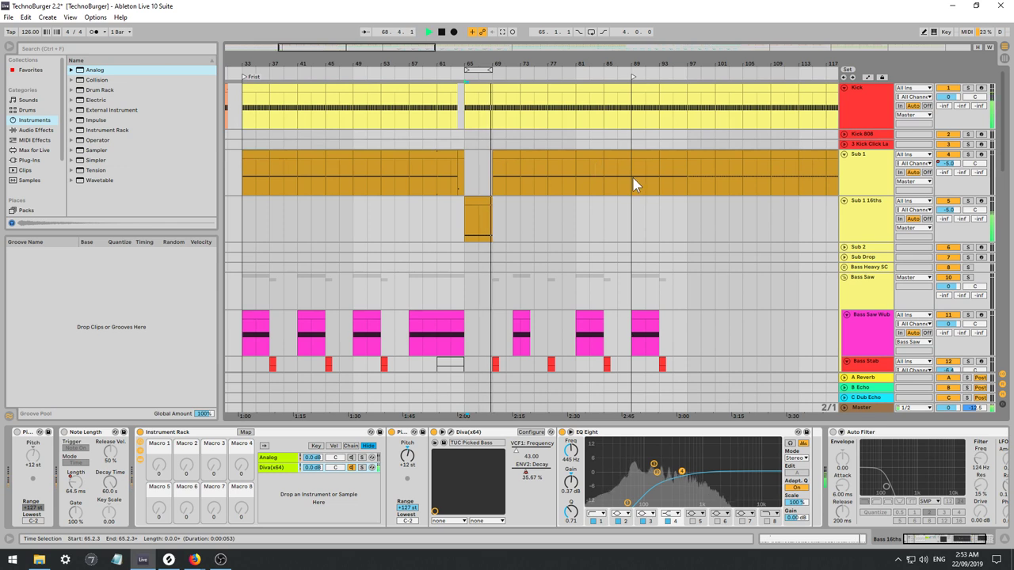
{"action": "left_click", "coordinate": [622, 162]}
{"action": "left_click_drag", "start_coordinate": [622, 163], "coordinate": [634, 203]}
{"action": "key", "text": "Delete"}
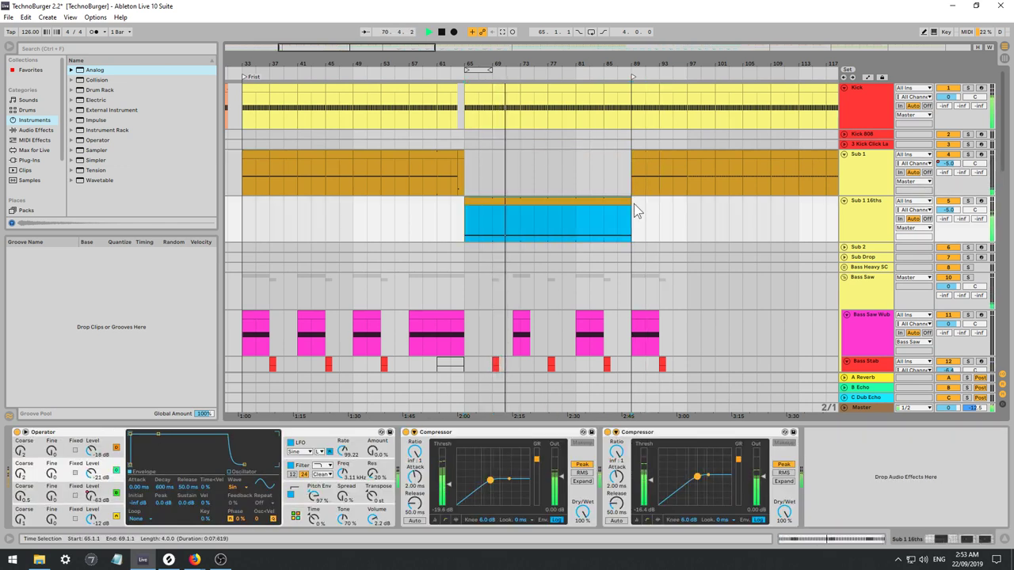
Show Bass 16ths automation and remove the ENV2 Decay breakpoint near bar 89.
{"action": "scroll", "coordinate": [477, 222], "scroll_direction": "down", "scroll_amount": 1}
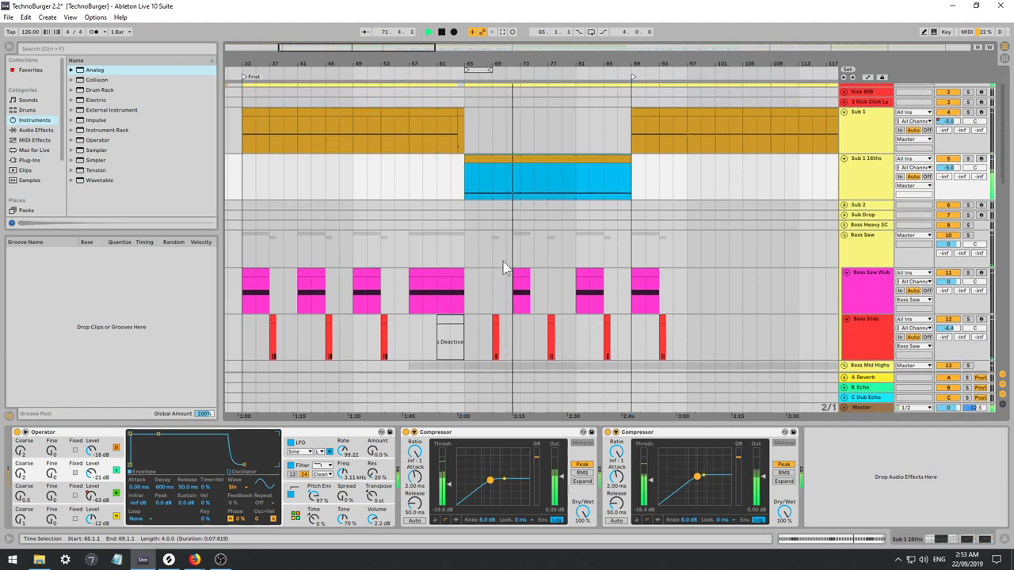
{"action": "scroll", "coordinate": [515, 261], "scroll_direction": "down", "scroll_amount": 3}
{"action": "scroll", "coordinate": [502, 321], "scroll_direction": "down", "scroll_amount": 1}
{"action": "left_click", "coordinate": [499, 284]}
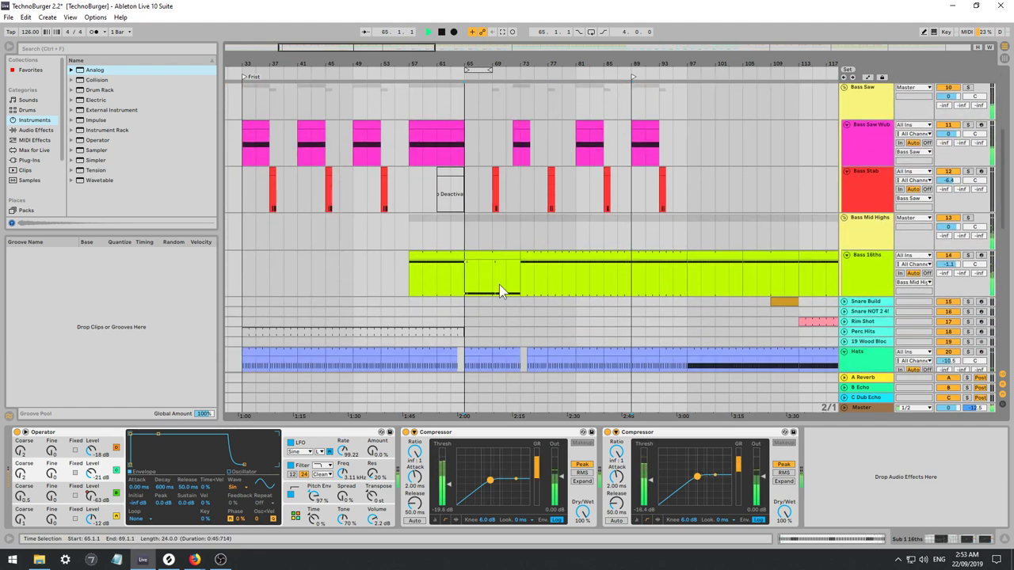
{"action": "left_click", "coordinate": [496, 247]}
{"action": "left_click", "coordinate": [485, 273]}
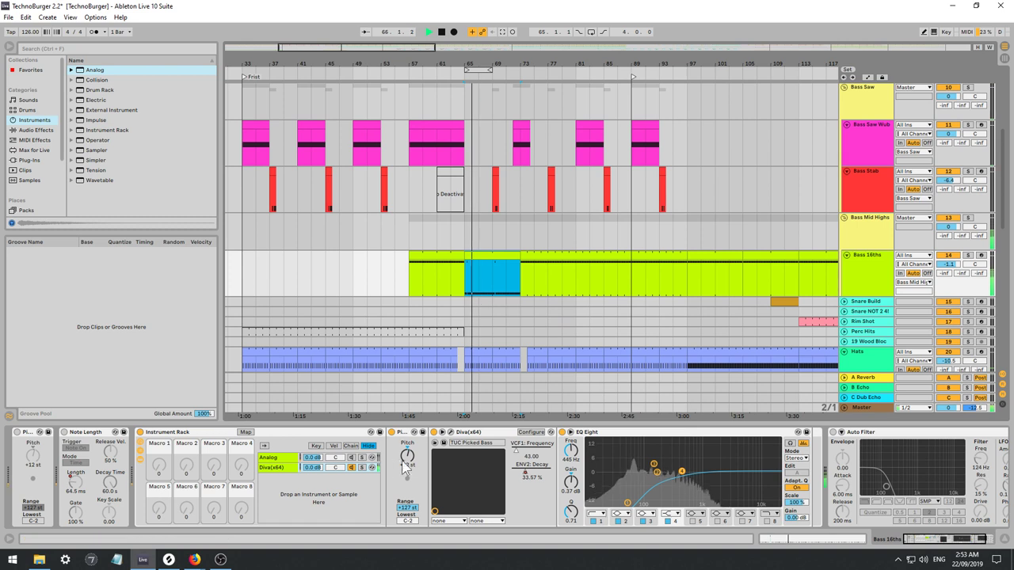
{"action": "left_click", "coordinate": [300, 468]}
{"action": "key", "text": "a"}
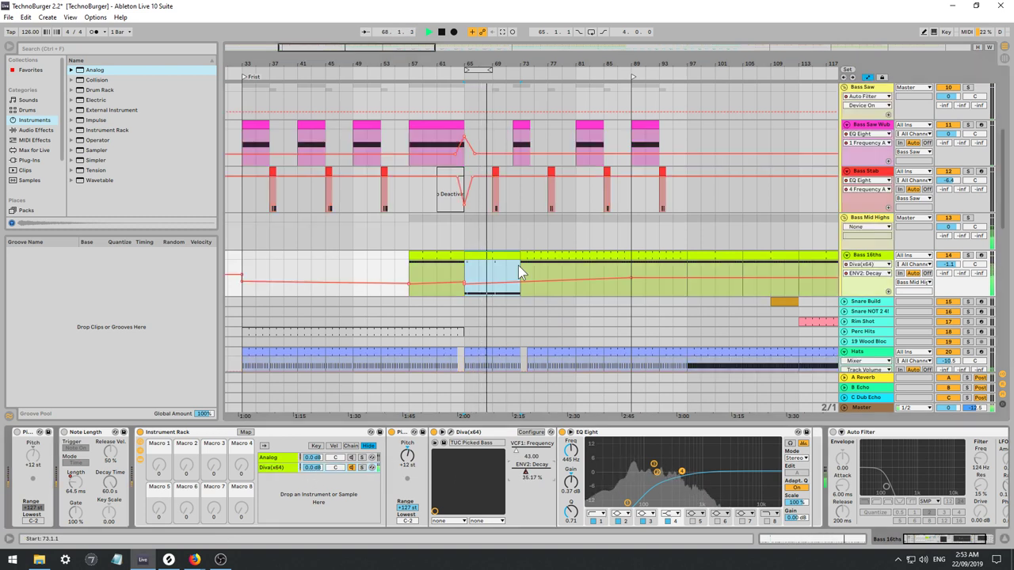
{"action": "left_click", "coordinate": [634, 278]}
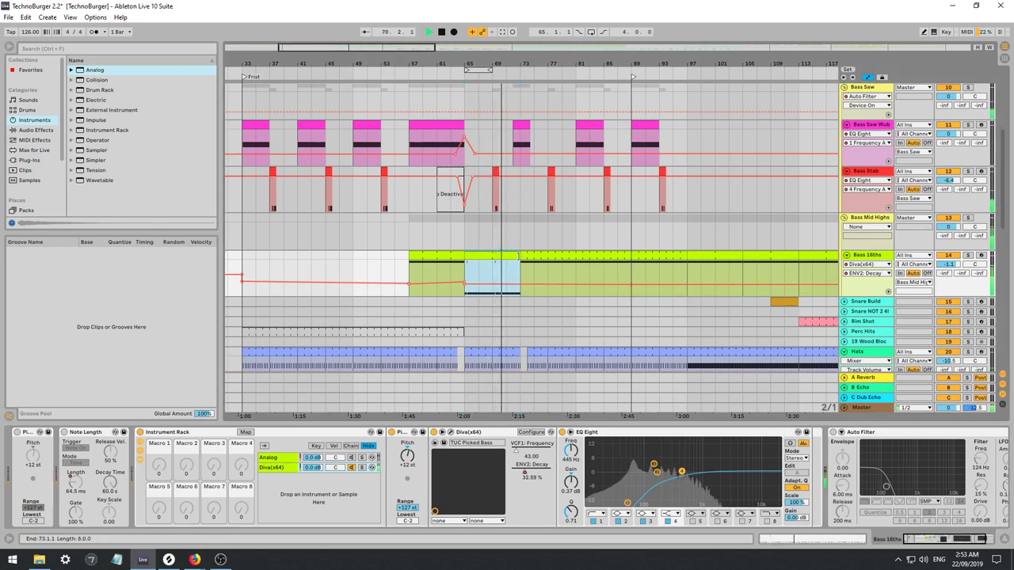
{"action": "left_click_drag", "start_coordinate": [520, 256], "coordinate": [632, 258]}
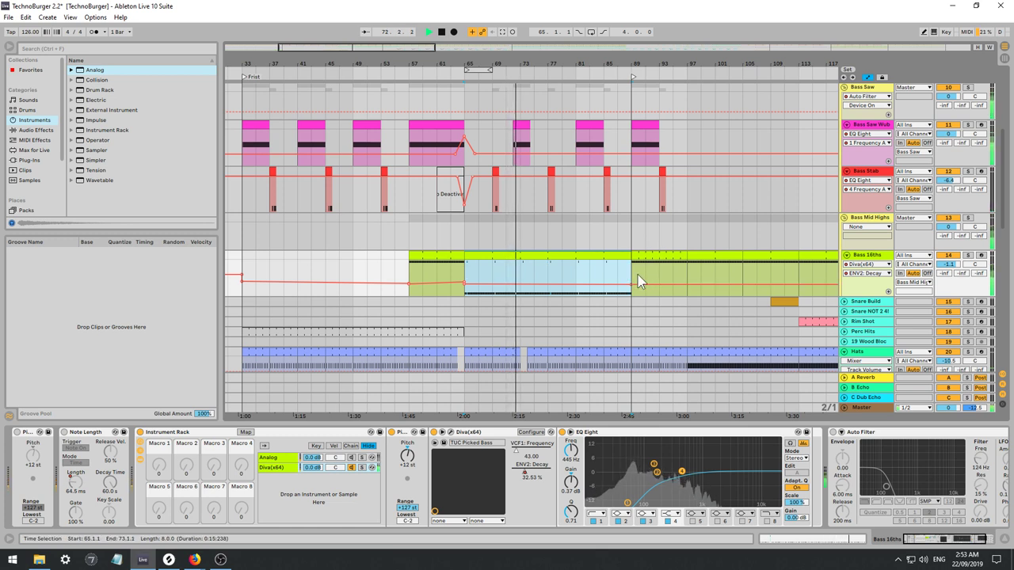
Play from bar 65 on the Bass Saw track, zoomed to bars 49–99.
{"action": "scroll", "coordinate": [574, 225], "scroll_direction": "up", "scroll_amount": 2}
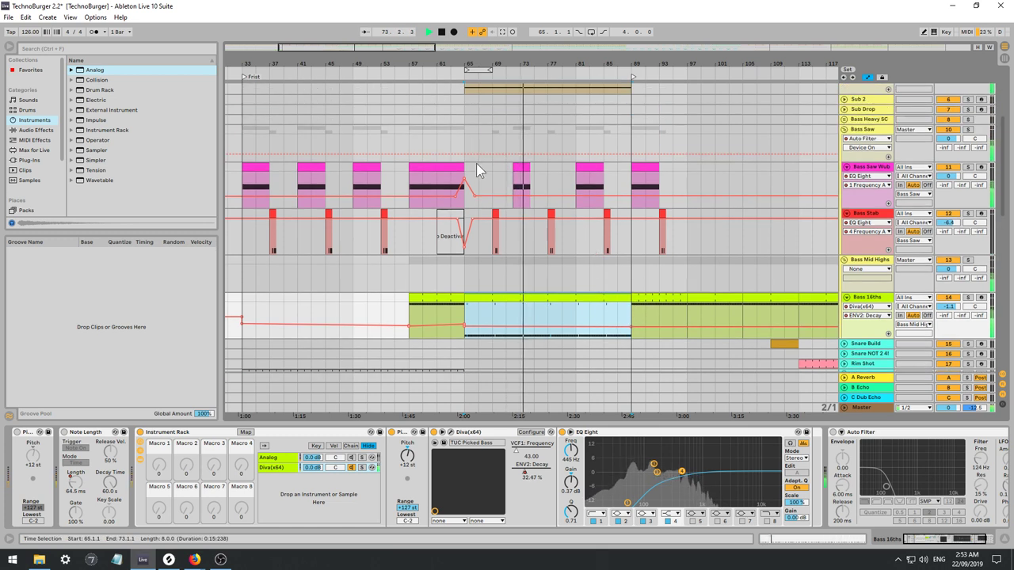
{"action": "key", "text": "space"}
{"action": "left_click", "coordinate": [464, 144]}
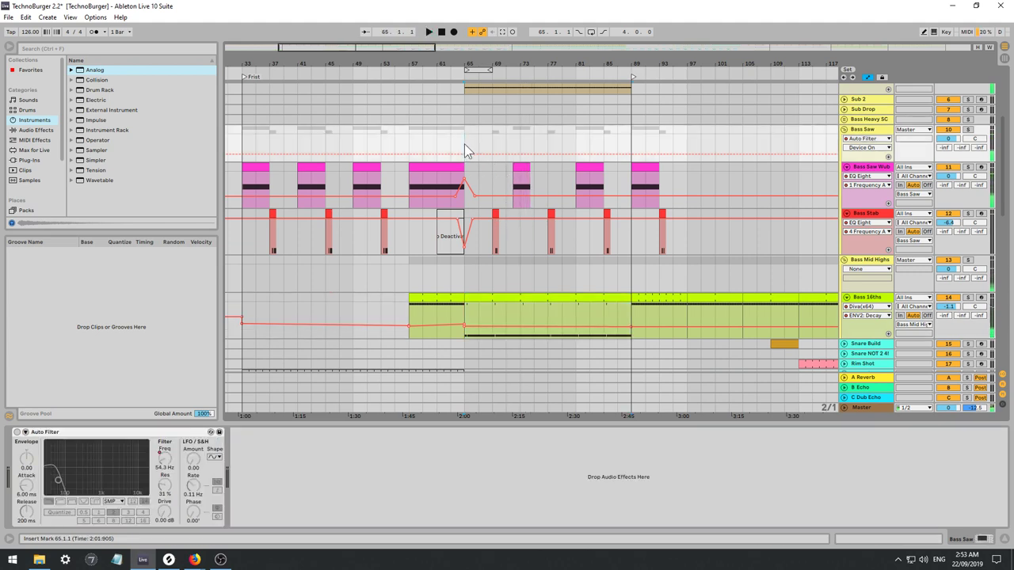
{"action": "key", "text": "space"}
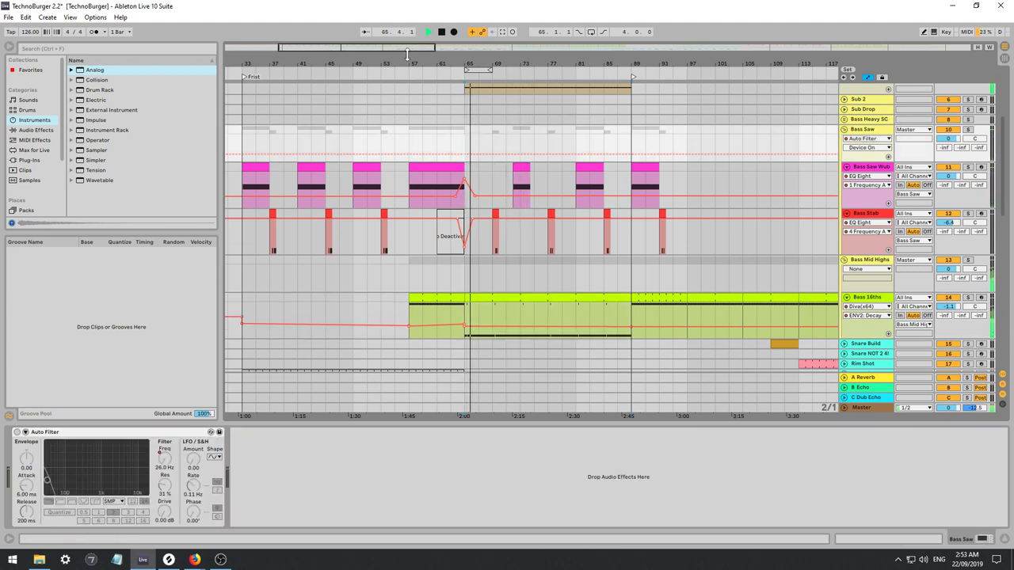
{"action": "left_click_drag", "start_coordinate": [399, 49], "coordinate": [425, 100]}
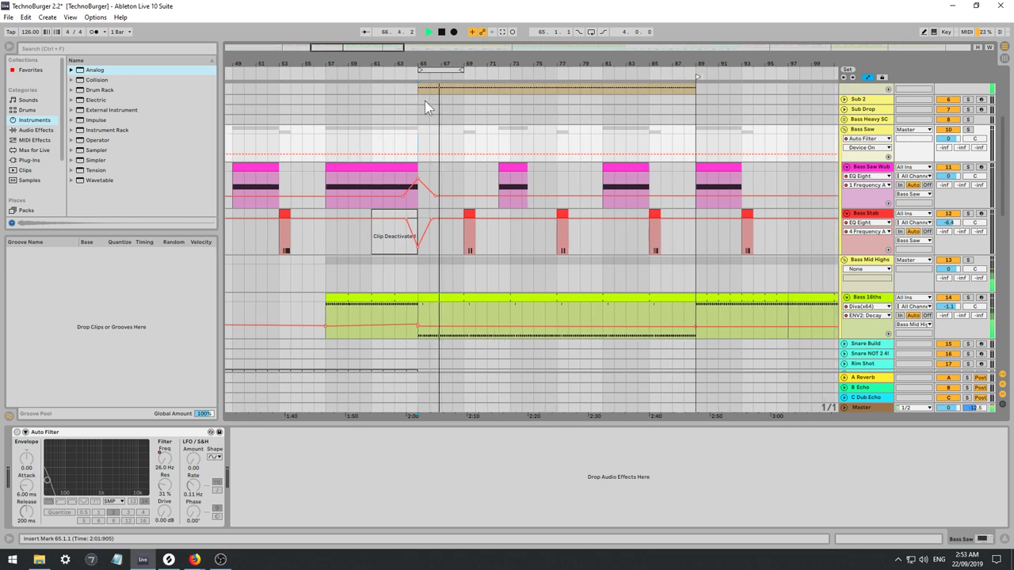
Move the Bass Saw Wub clip near bar 72 about one bar later.
{"action": "left_click", "coordinate": [543, 172]}
{"action": "left_click_drag", "start_coordinate": [504, 167], "coordinate": [516, 166]}
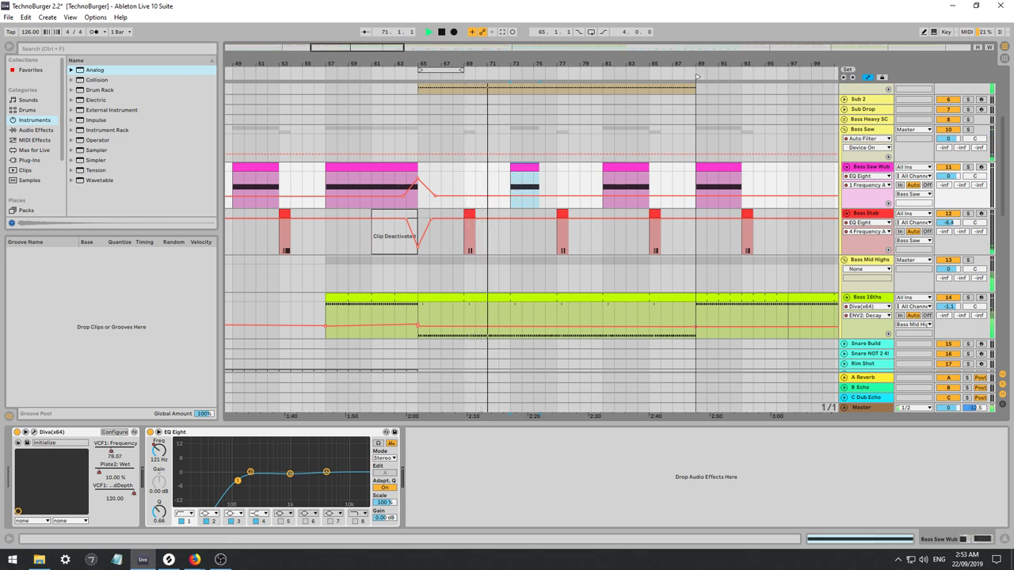
{"action": "left_click_drag", "start_coordinate": [357, 49], "coordinate": [381, 85]}
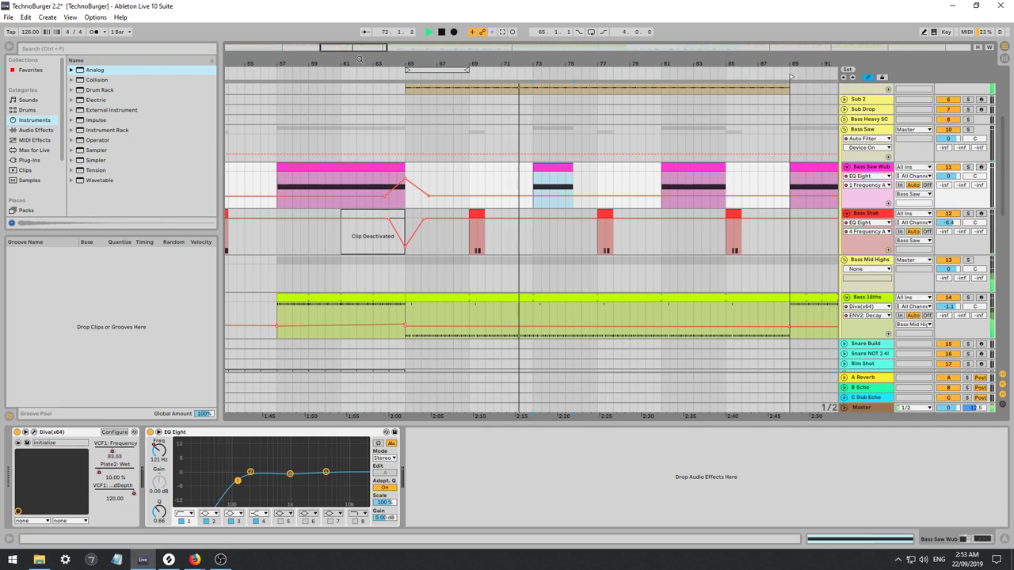
{"action": "left_click_drag", "start_coordinate": [362, 49], "coordinate": [364, 38]}
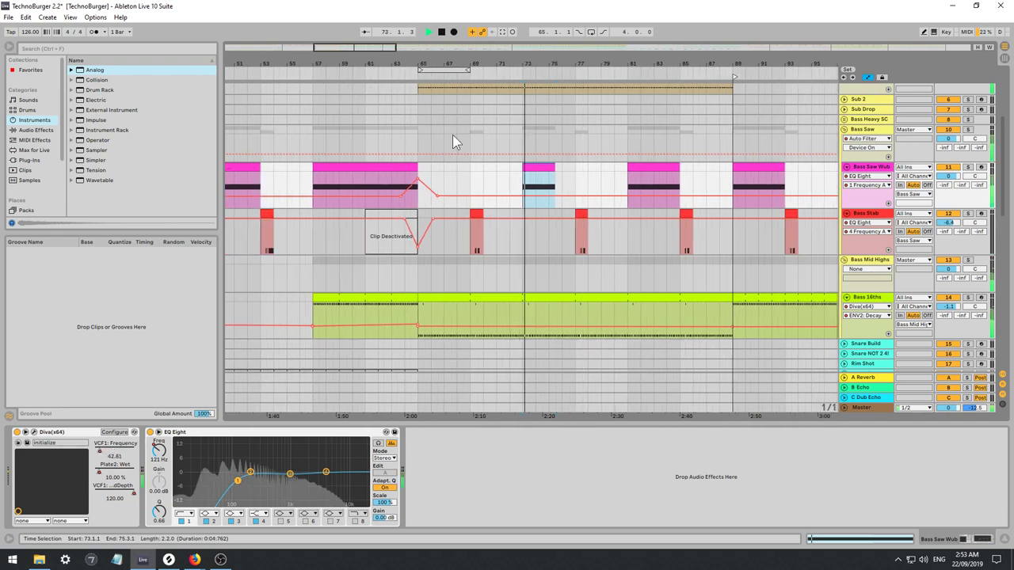
{"action": "left_click_drag", "start_coordinate": [1002, 166], "coordinate": [1000, 233]}
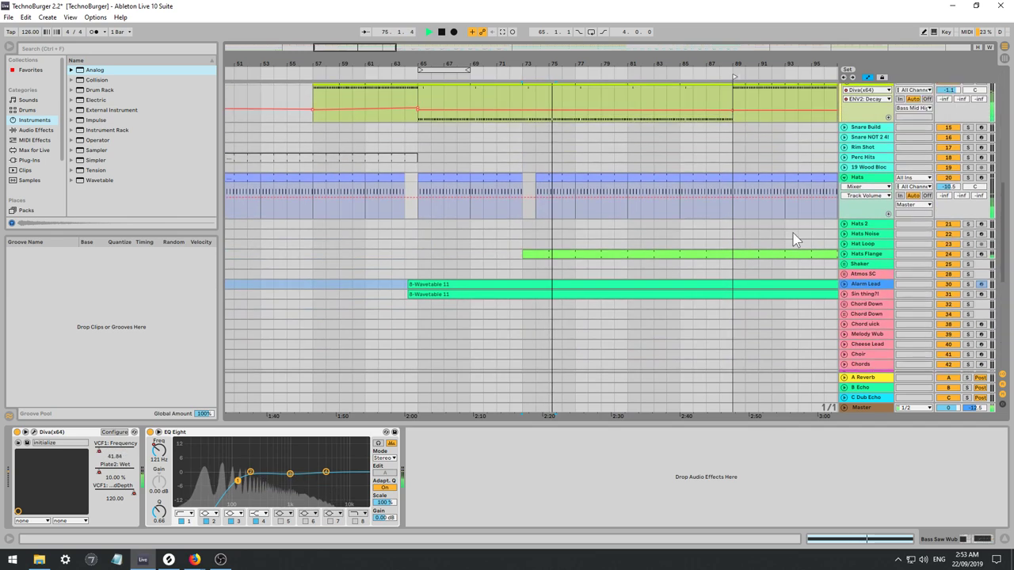
Extend the Hats clip to bar 73, unfold the Hats Flange automation lane, and lengthen Bass 16ths.
{"action": "left_click_drag", "start_coordinate": [539, 177], "coordinate": [526, 177]}
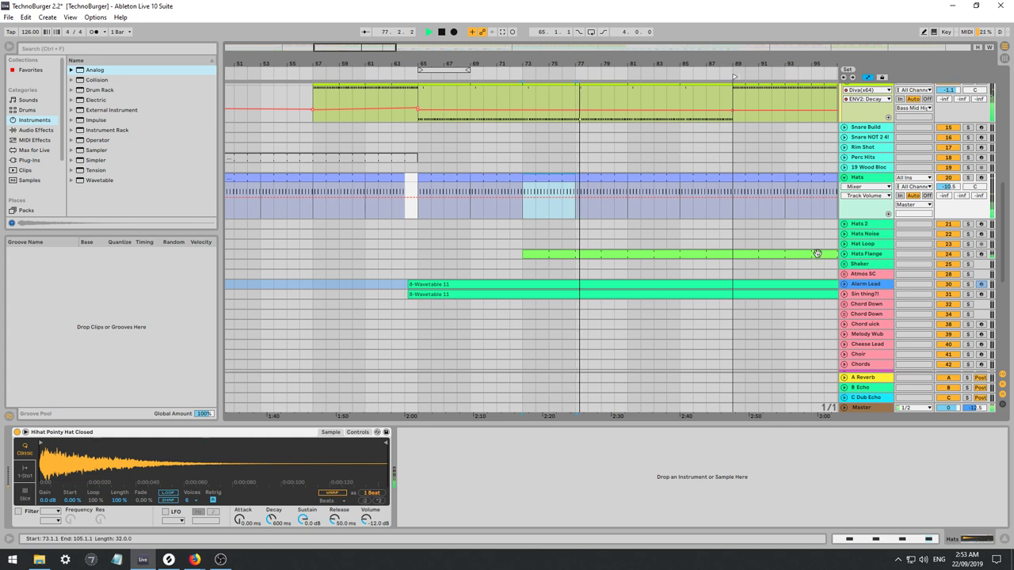
{"action": "left_click", "coordinate": [844, 254]}
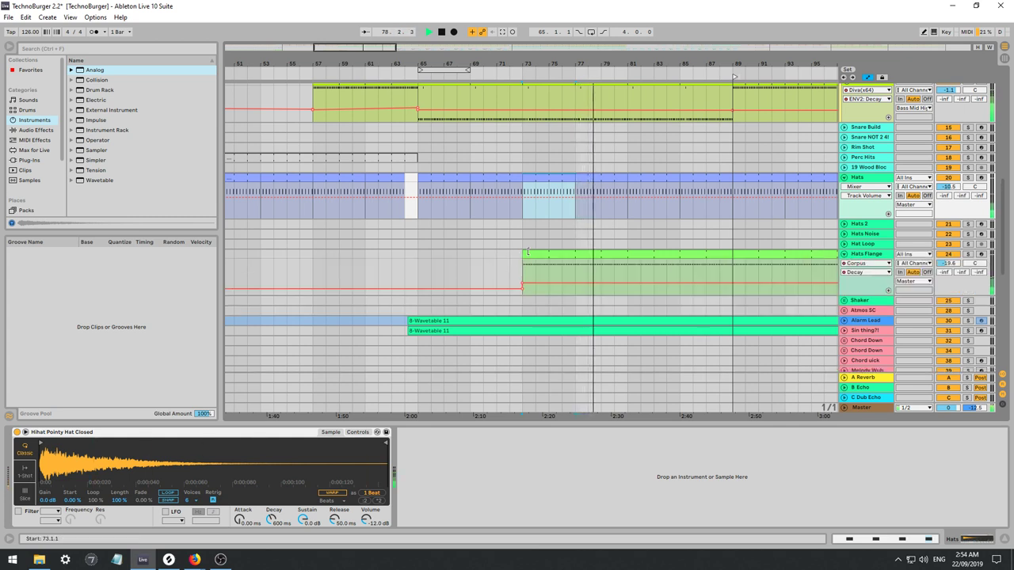
{"action": "left_click_drag", "start_coordinate": [527, 252], "coordinate": [631, 257]}
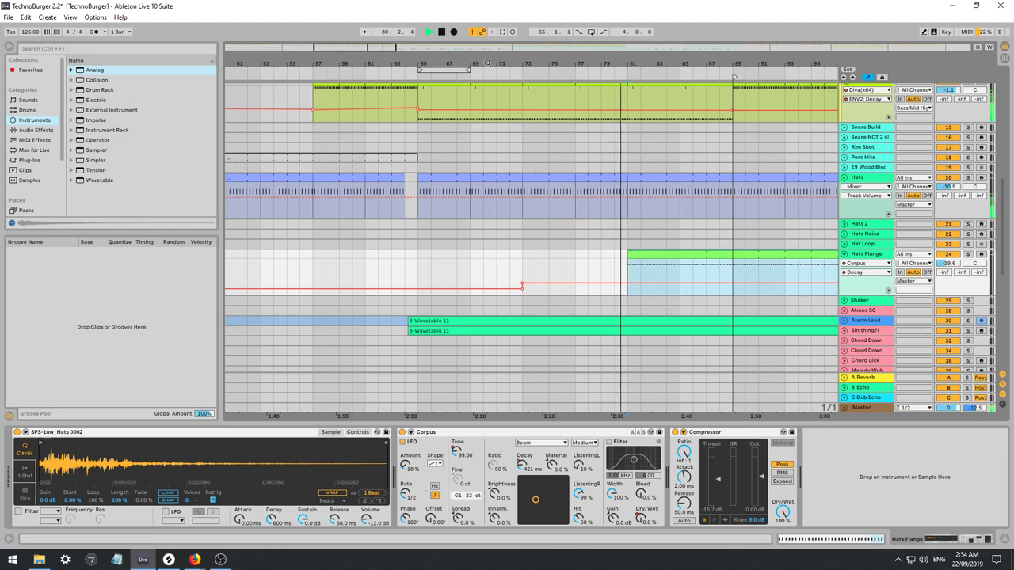
{"action": "left_click_drag", "start_coordinate": [385, 51], "coordinate": [386, 32]}
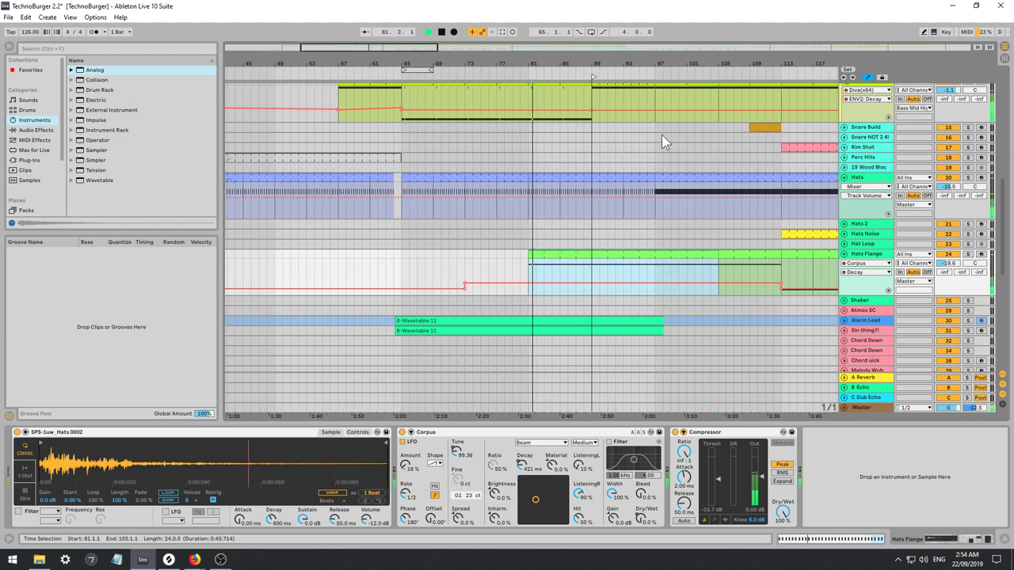
{"action": "scroll", "coordinate": [655, 180], "scroll_direction": "up", "scroll_amount": 2}
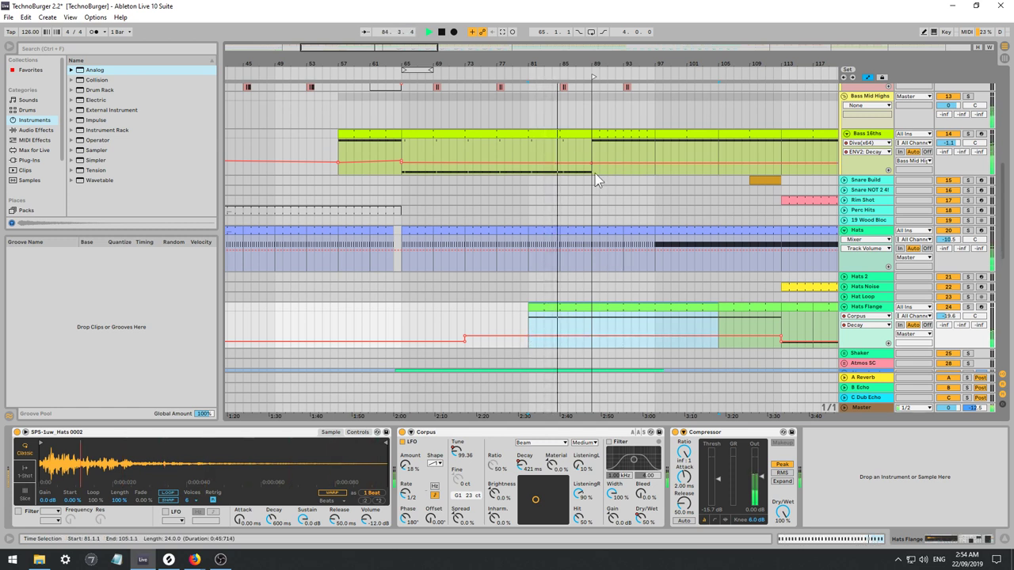
{"action": "left_click_drag", "start_coordinate": [592, 137], "coordinate": [655, 137]}
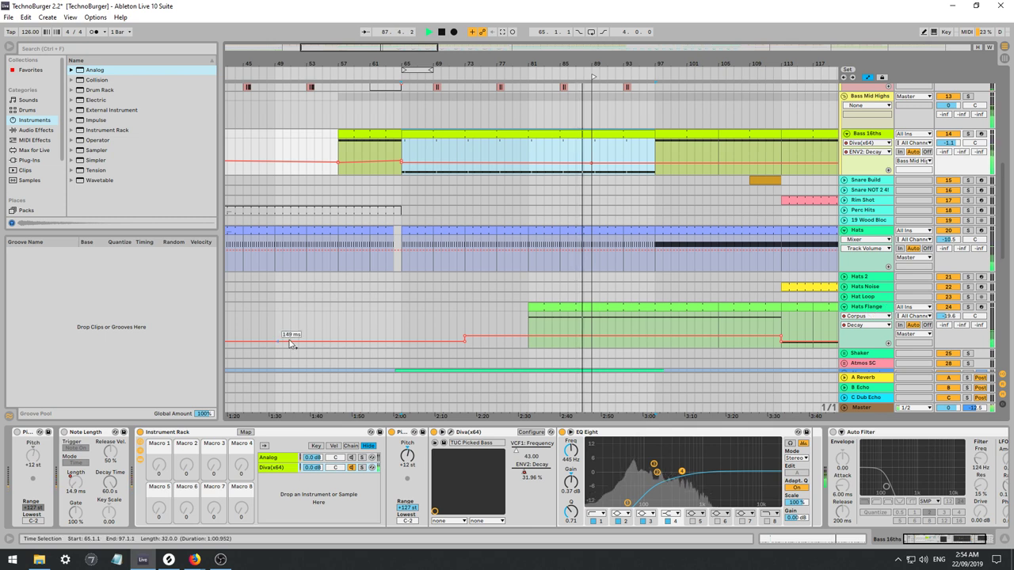
Replay from bar 81, re-enable automation, and raise the low Dry Wet step before bar 81.
{"action": "key", "text": "space"}
{"action": "left_click", "coordinate": [533, 321]}
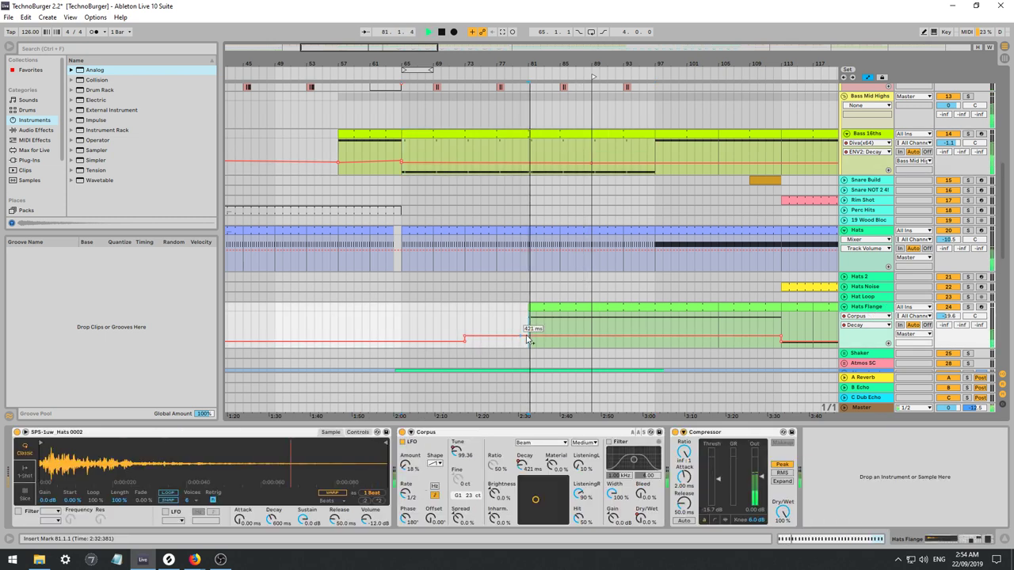
{"action": "left_click", "coordinate": [640, 519]}
{"action": "key", "text": "space"}
{"action": "key", "text": "space"}
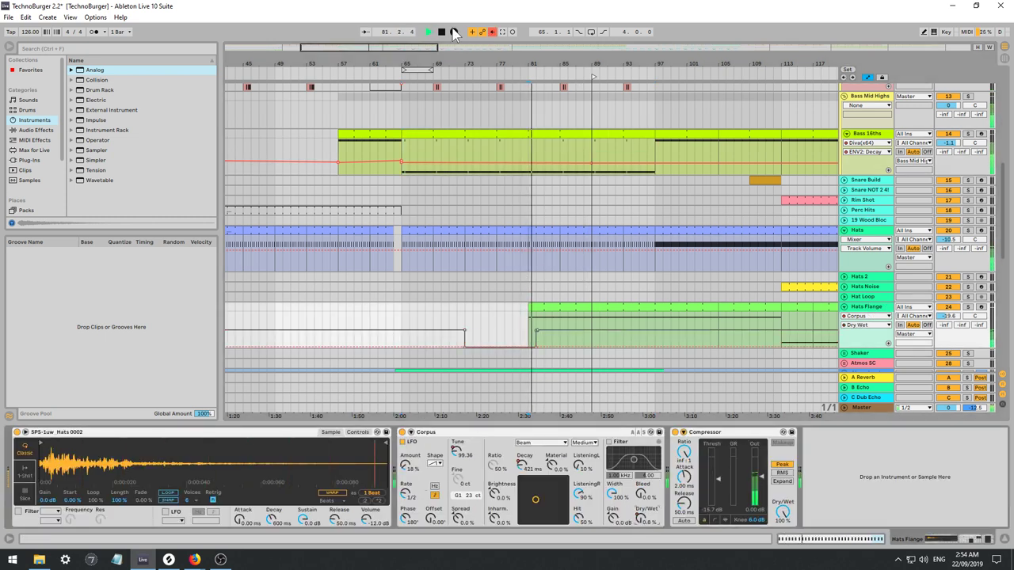
{"action": "left_click", "coordinate": [492, 32]}
{"action": "left_click_drag", "start_coordinate": [537, 323], "coordinate": [536, 326]}
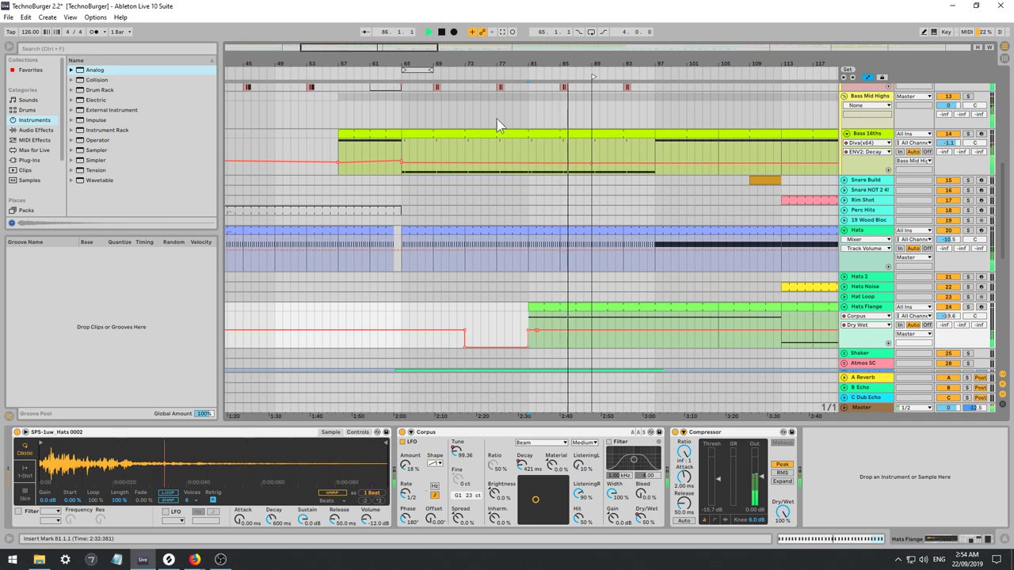
{"action": "left_click_drag", "start_coordinate": [392, 47], "coordinate": [404, 62]}
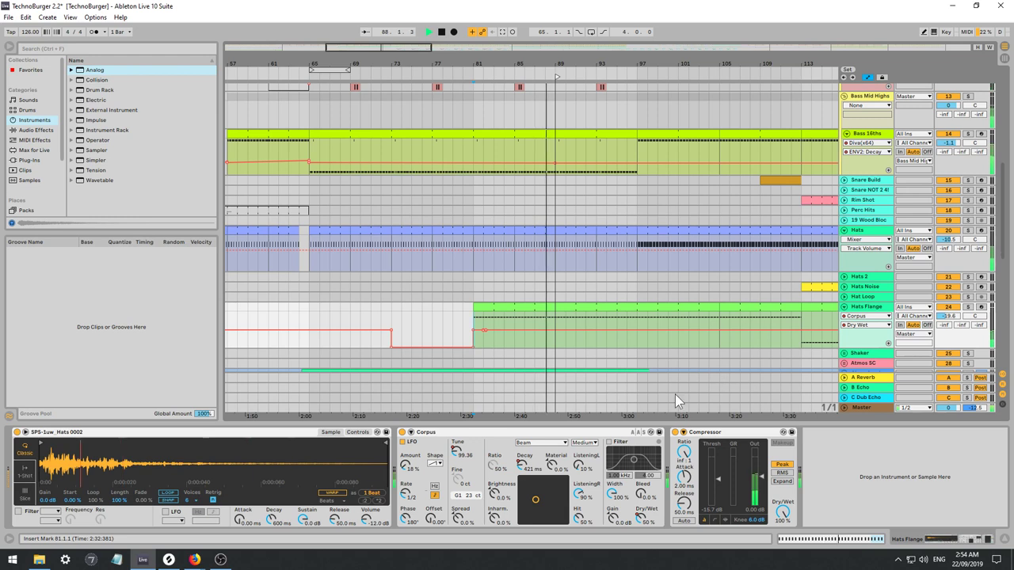
Edit Corpus Decay breakpoints, lowering one to about 314 ms and adding one near bar 96.
{"action": "left_click", "coordinate": [523, 468]}
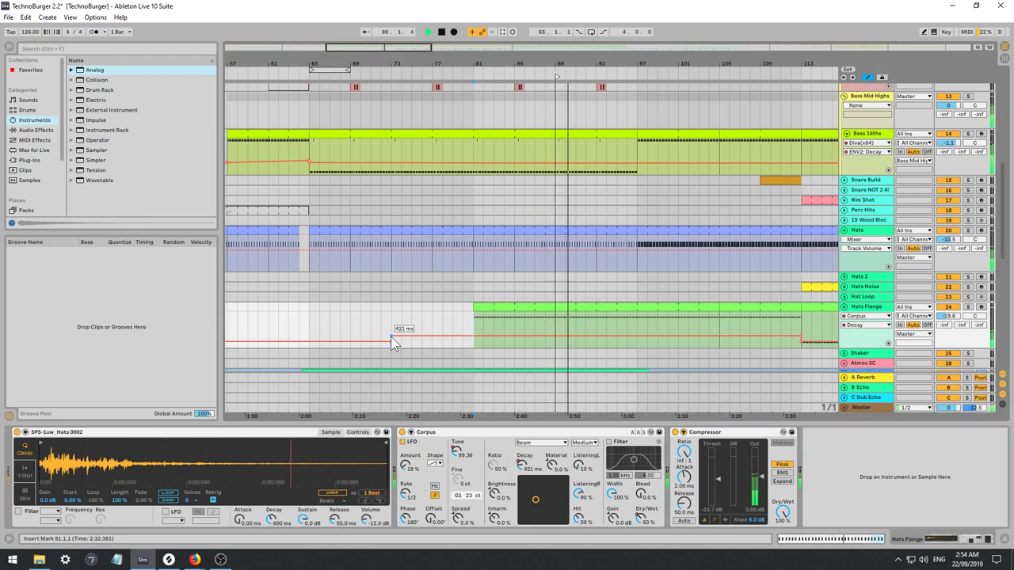
{"action": "left_click_drag", "start_coordinate": [393, 342], "coordinate": [391, 341]}
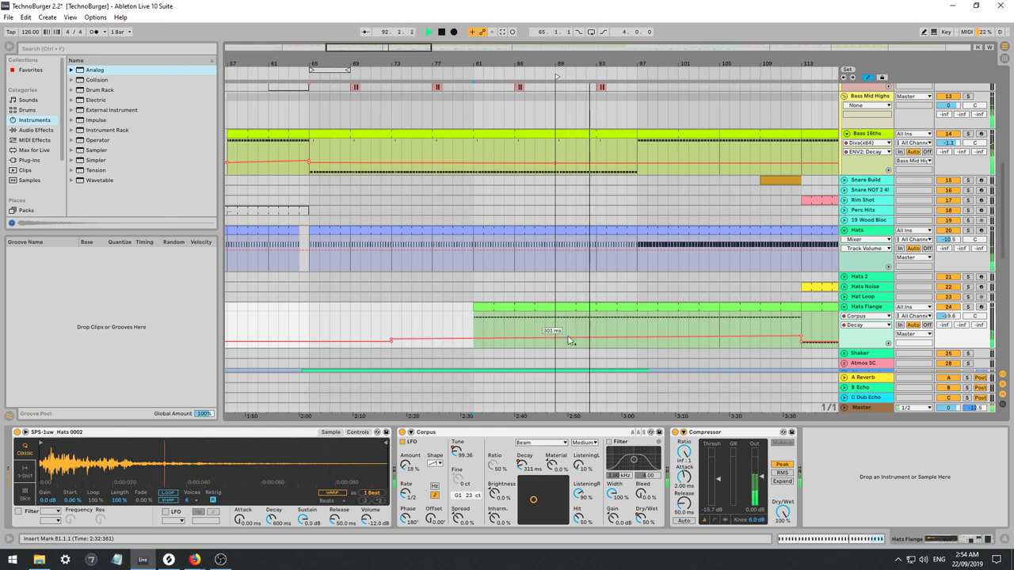
{"action": "left_click", "coordinate": [479, 339]}
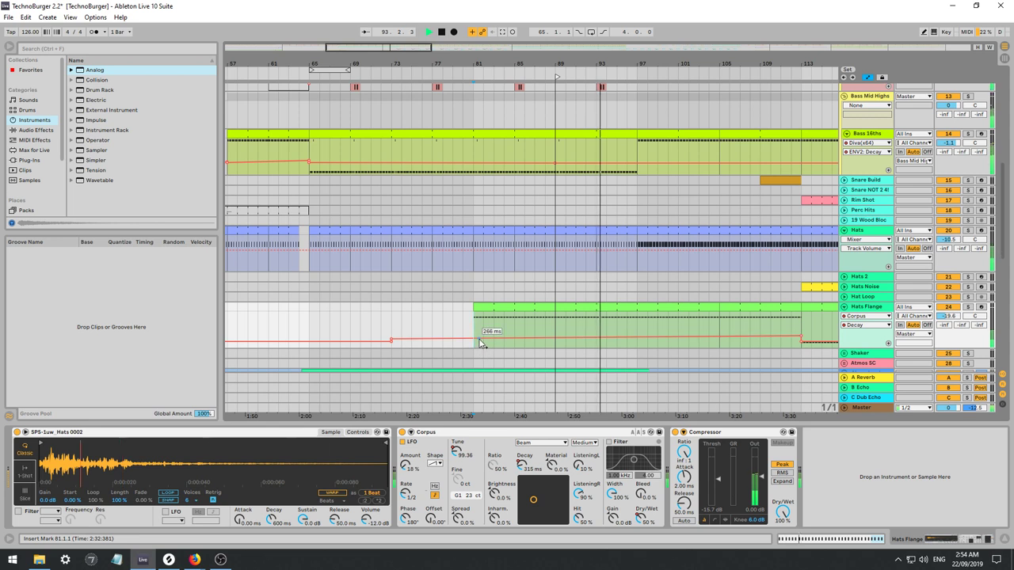
{"action": "left_click_drag", "start_coordinate": [637, 339], "coordinate": [637, 327]}
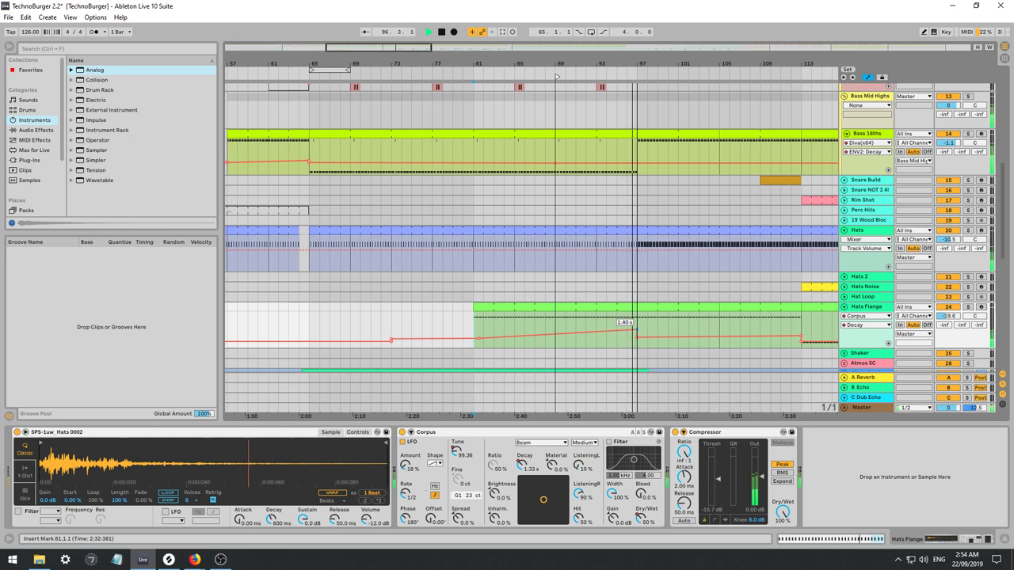
{"action": "left_click", "coordinate": [637, 328]}
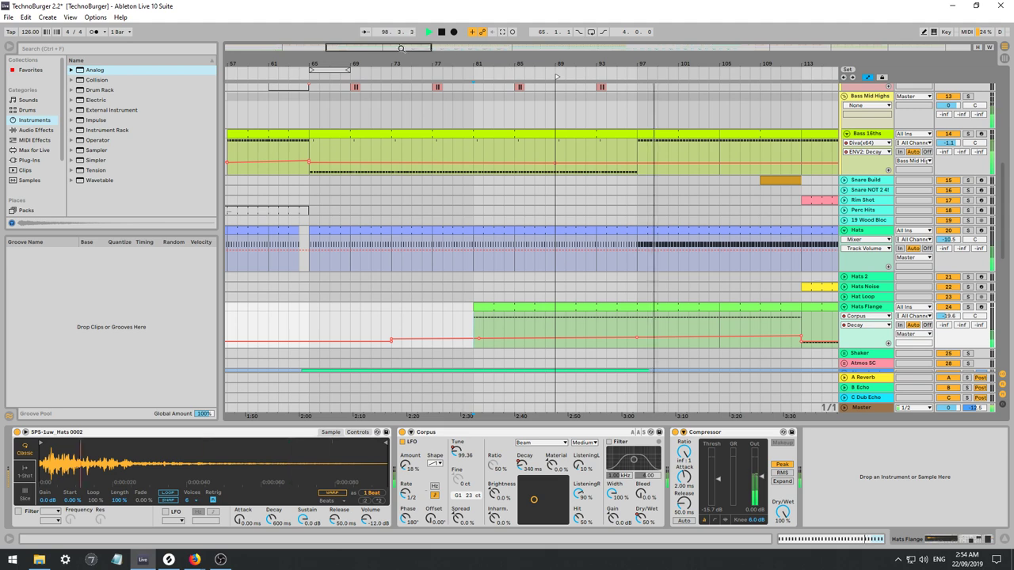
{"action": "left_click_drag", "start_coordinate": [658, 64], "coordinate": [659, 43]}
{"action": "key", "text": "minus"}
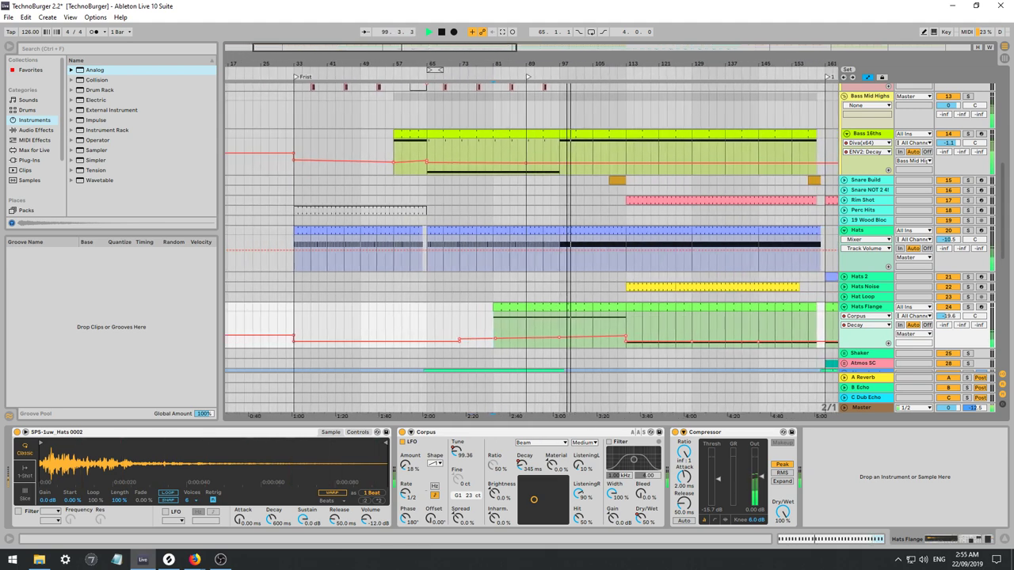
Select bars 65–129, play from there, and delete the Sub 1 clip at bar 89.
{"action": "scroll", "coordinate": [553, 167], "scroll_direction": "up", "scroll_amount": 2}
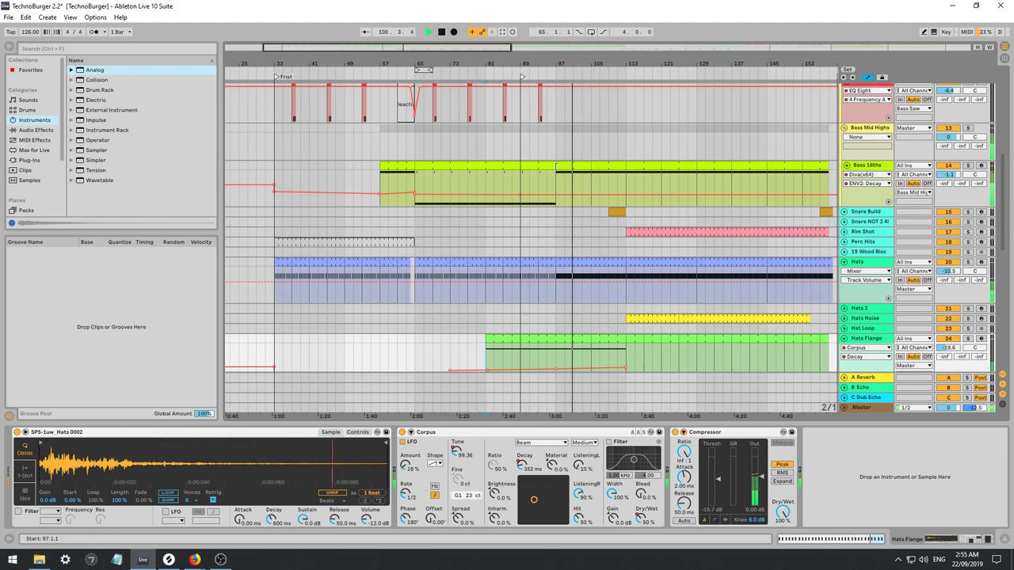
{"action": "left_click_drag", "start_coordinate": [414, 167], "coordinate": [697, 163]}
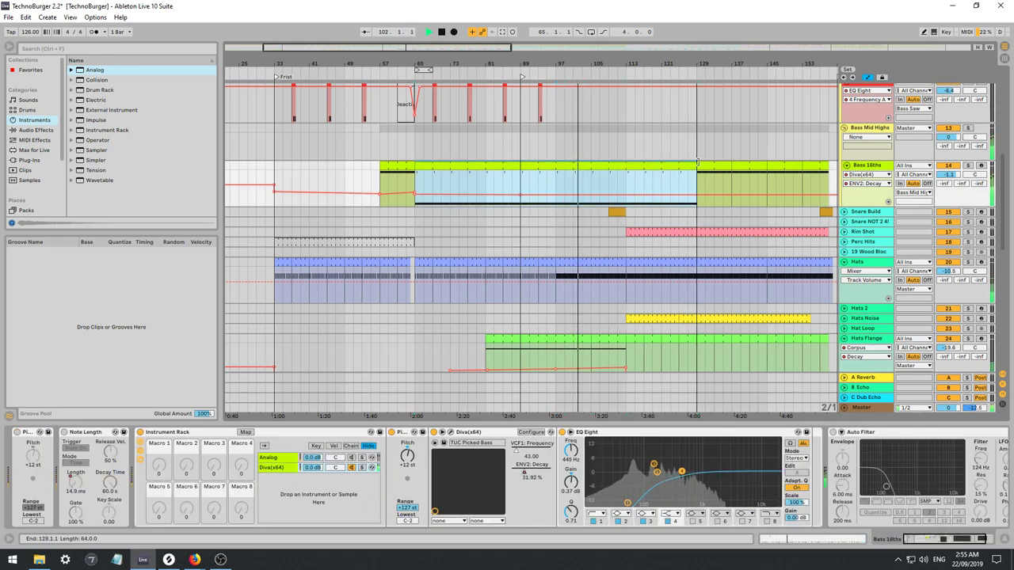
{"action": "left_click", "coordinate": [549, 261]}
{"action": "scroll", "coordinate": [604, 257], "scroll_direction": "up", "scroll_amount": 3}
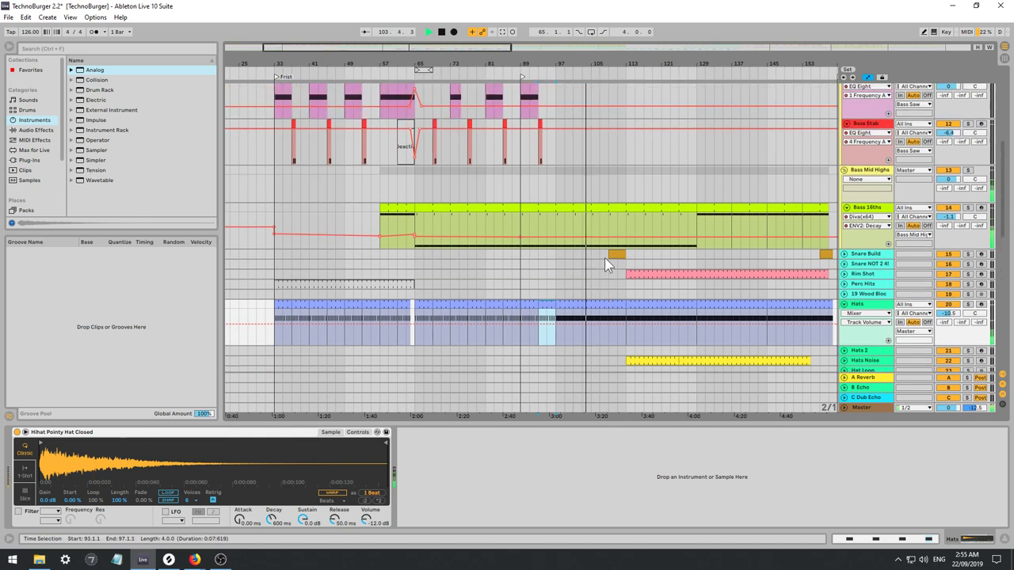
{"action": "scroll", "coordinate": [603, 257], "scroll_direction": "up", "scroll_amount": 2}
{"action": "key", "text": "space"}
{"action": "key", "text": "space"}
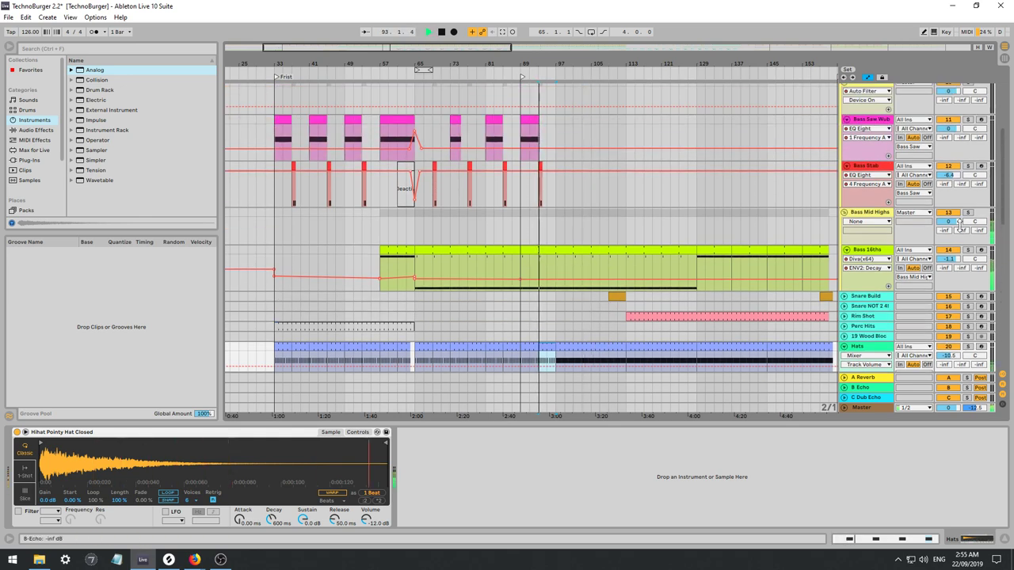
{"action": "scroll", "coordinate": [1006, 191], "scroll_direction": "up", "scroll_amount": 5}
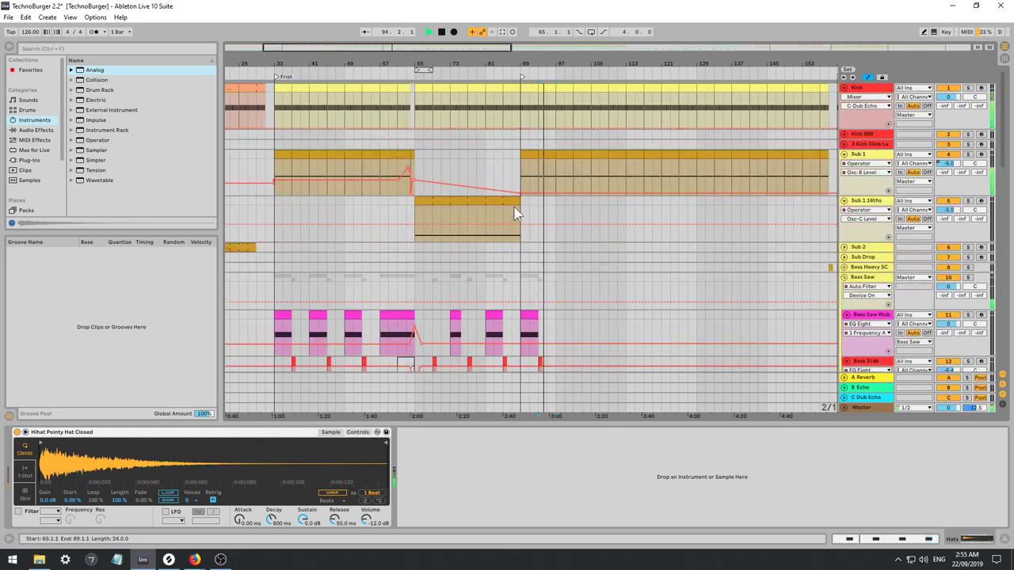
{"action": "left_click", "coordinate": [529, 155]}
{"action": "key", "text": "Delete"}
Stretch Sub 1 16ths to bar 97, delete remaining Sub 1 clips, and duplicate it to bars 97–129.
{"action": "left_click", "coordinate": [546, 156]}
{"action": "key", "text": "Delete"}
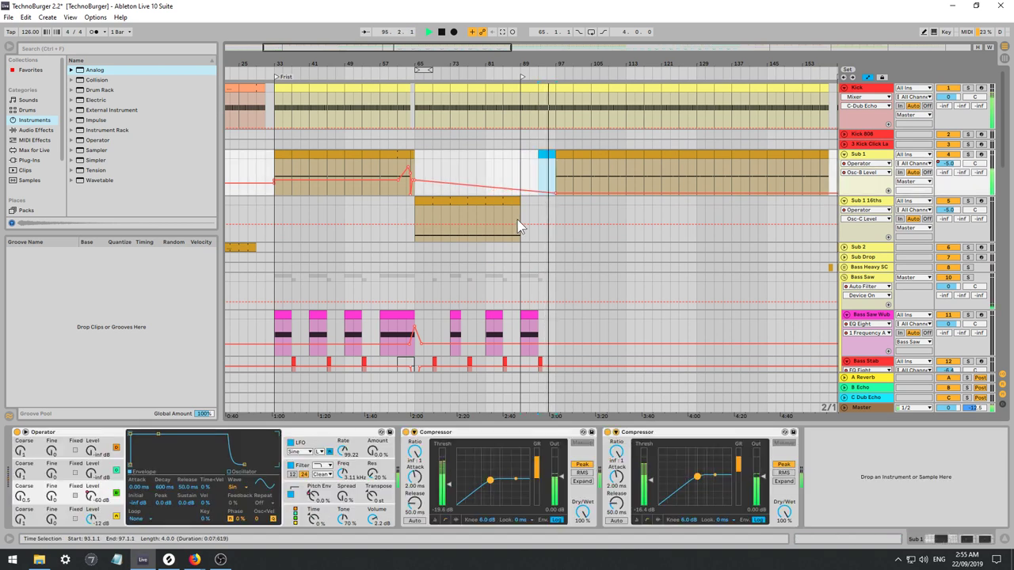
{"action": "left_click_drag", "start_coordinate": [519, 202], "coordinate": [557, 202]}
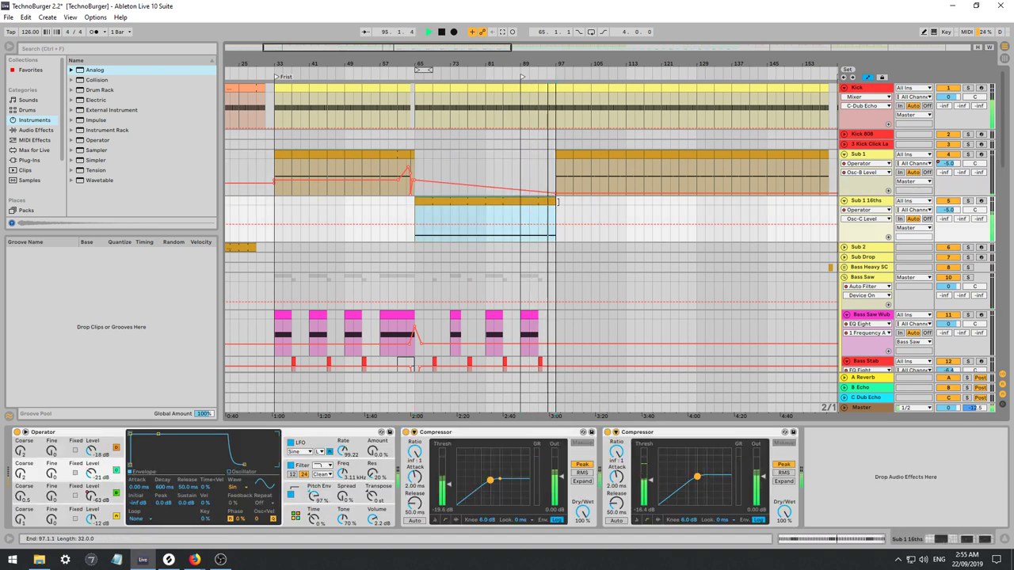
{"action": "left_click_drag", "start_coordinate": [473, 44], "coordinate": [474, 68]}
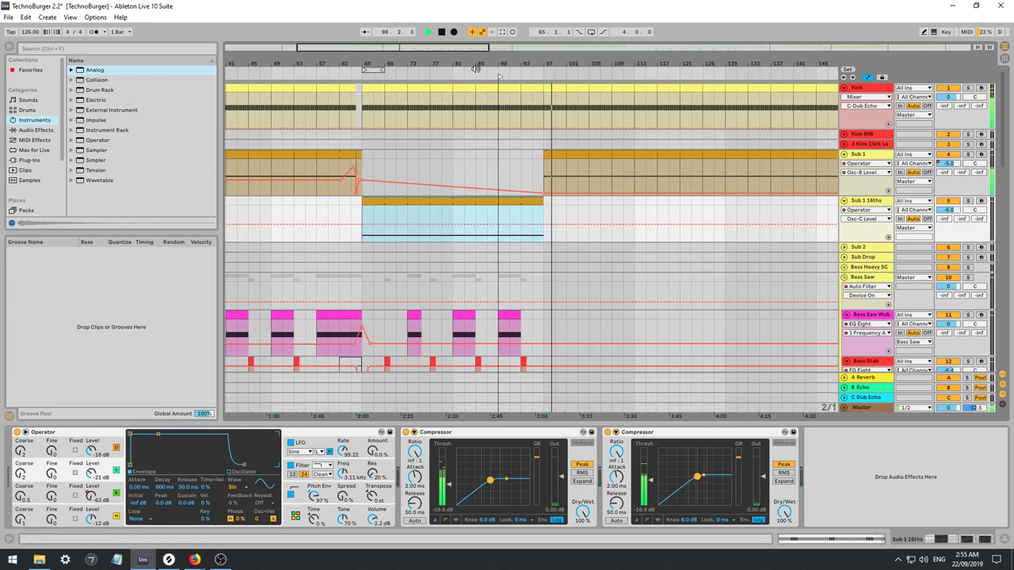
{"action": "mouse_move", "coordinate": [456, 46]}
{"action": "left_mouse_down"}
{"action": "mouse_move", "coordinate": [457, 29]}
{"action": "mouse_move", "coordinate": [457, 39]}
{"action": "left_mouse_up"}
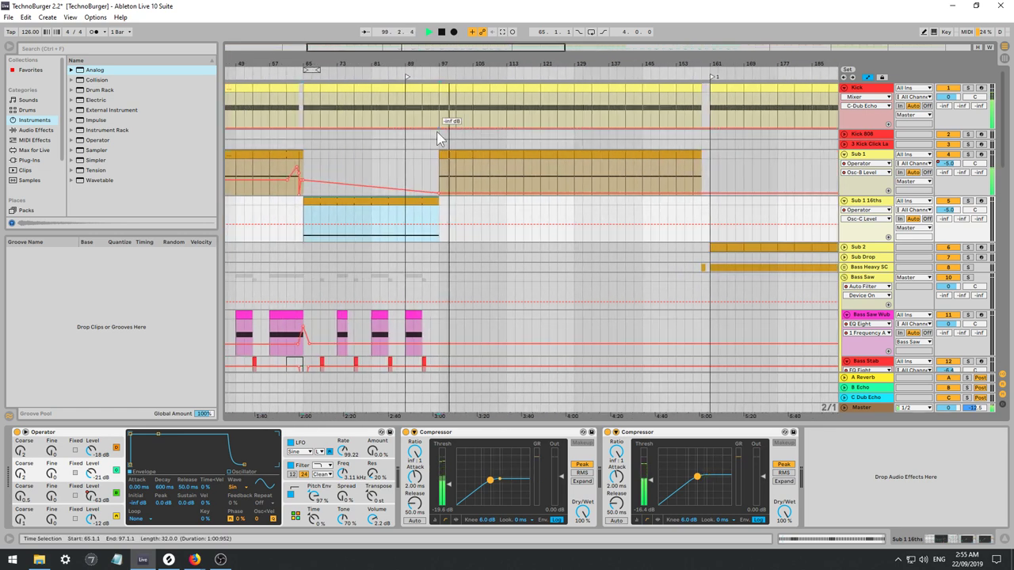
{"action": "left_click", "coordinate": [445, 154]}
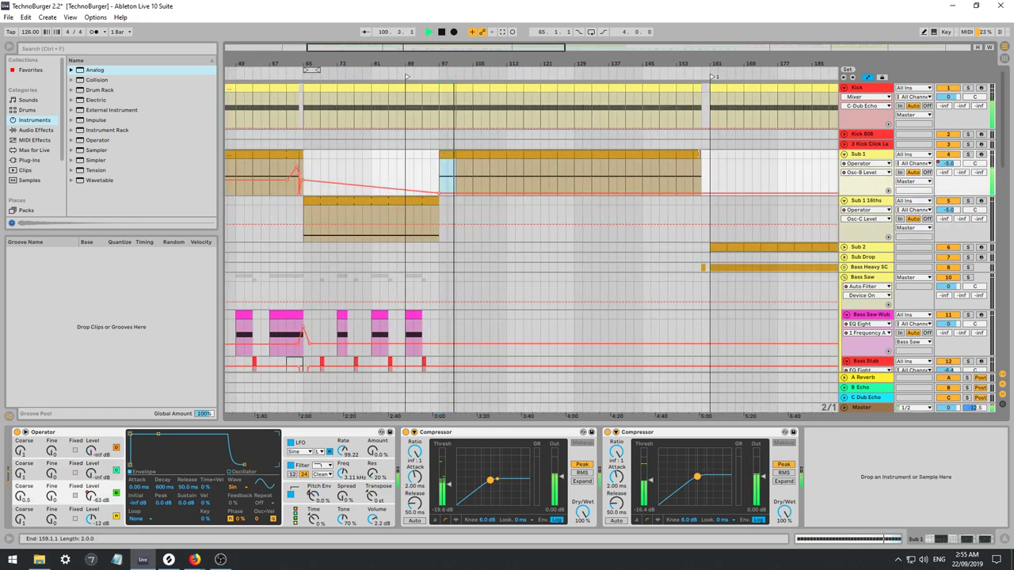
{"action": "left_click", "coordinate": [692, 155], "text": "shift"}
{"action": "key", "text": "Delete"}
{"action": "left_click", "coordinate": [362, 205]}
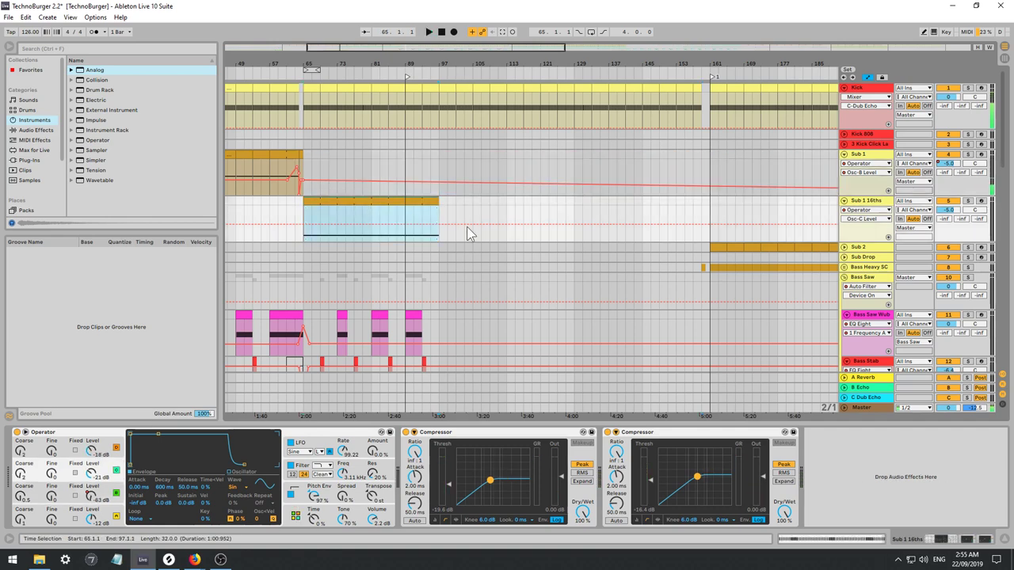
{"action": "key", "text": "ctrl+d"}
Open the Sub 1 16ths clip and audition raising its first note an octave, then undo it.
{"action": "double_click", "coordinate": [446, 205]}
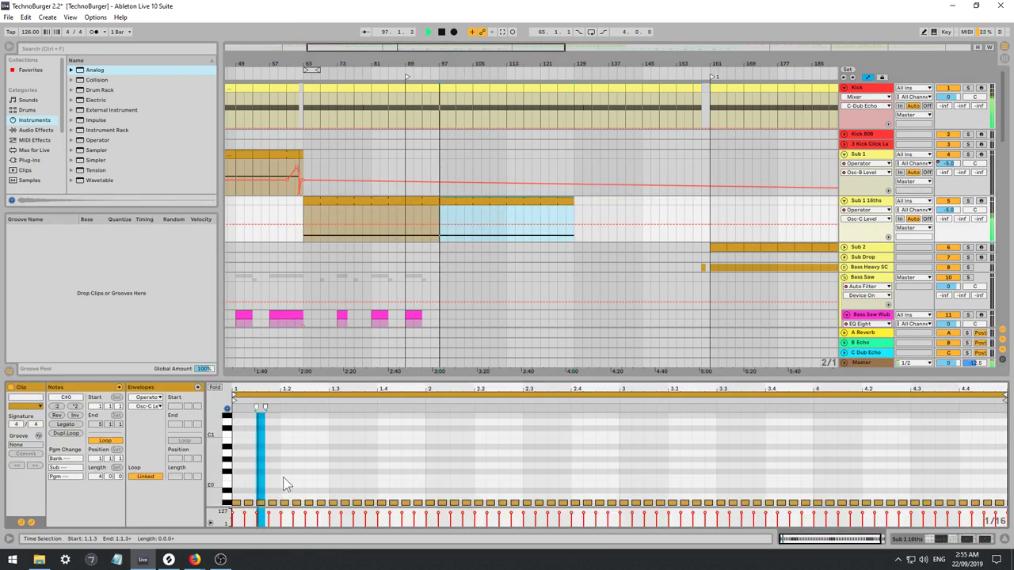
{"action": "left_click", "coordinate": [261, 496]}
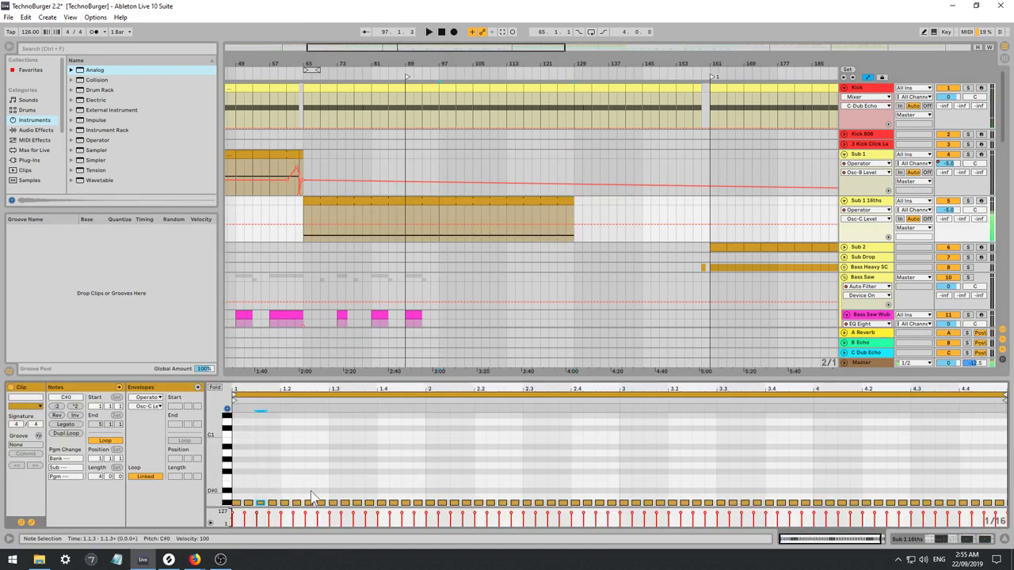
{"action": "key", "text": "space"}
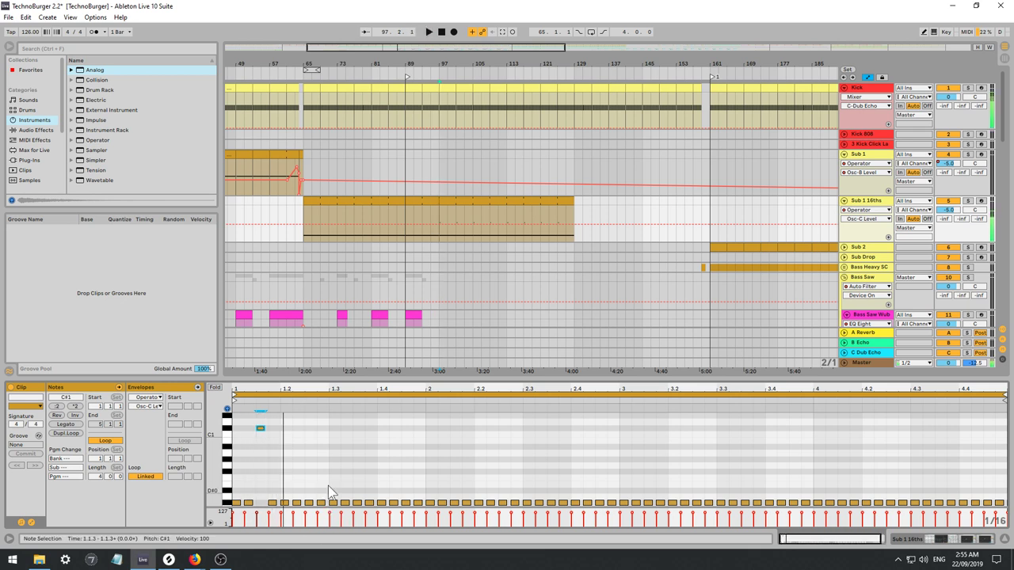
{"action": "left_click", "coordinate": [328, 491]}
{"action": "key", "text": "shift+Up"}
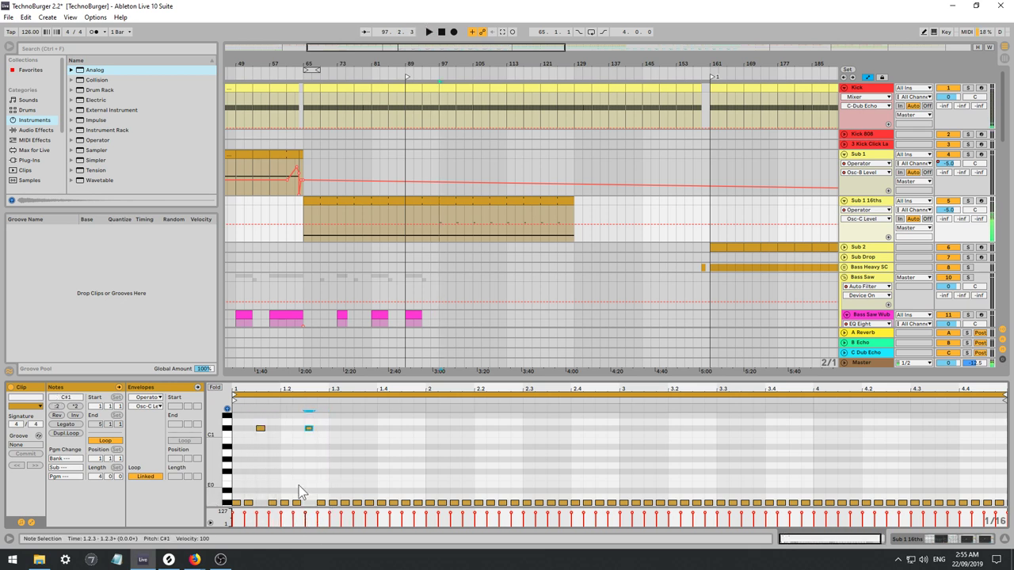
{"action": "key", "text": "space"}
{"action": "key", "text": "space"}
{"action": "key", "text": "ctrl+z"}
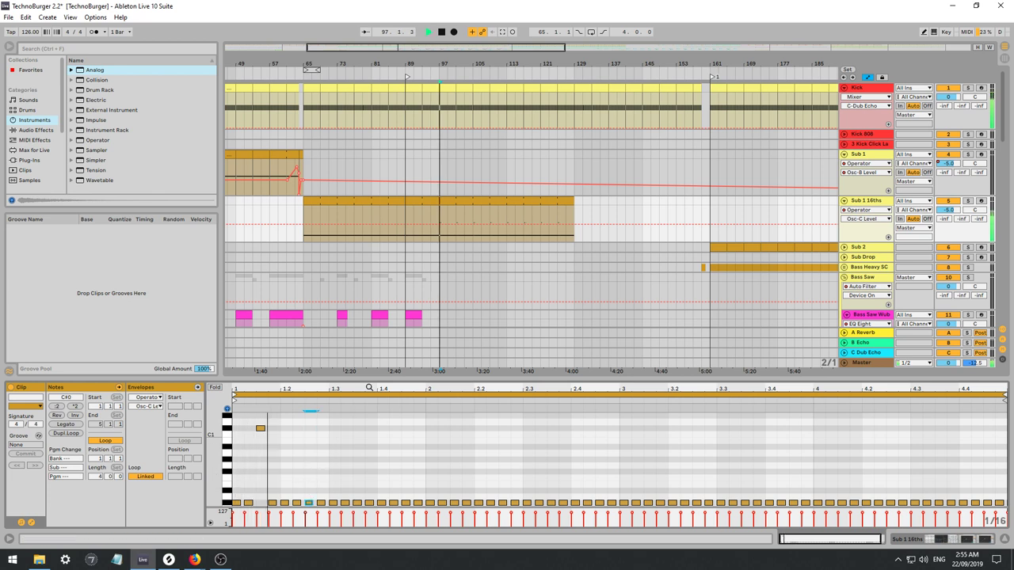
{"action": "key", "text": "ctrl+z"}
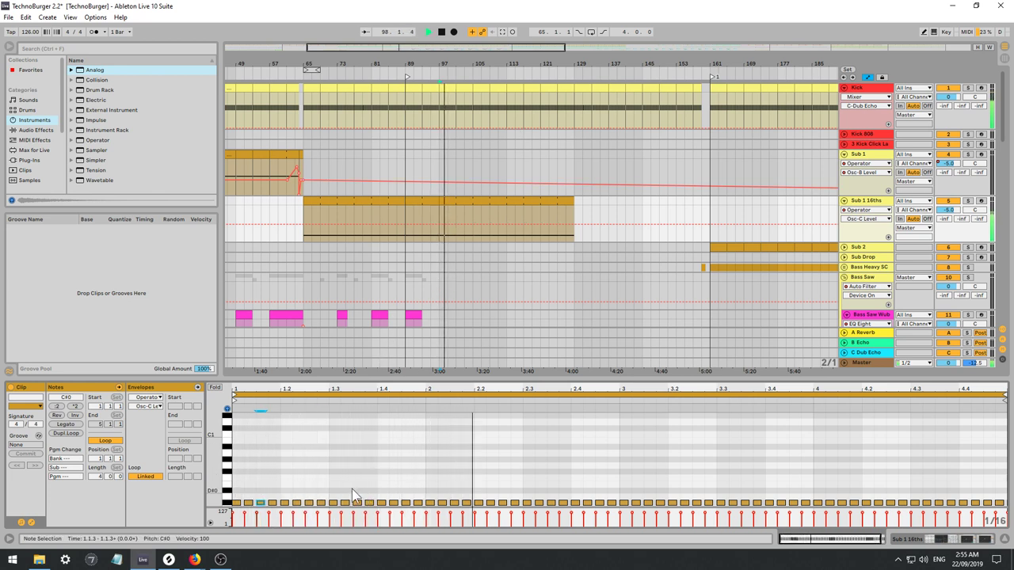
{"action": "key", "text": "space"}
Transpose all Sub 1 notes up an octave to C#1 and lengthen them so they touch.
{"action": "key", "text": "ctrl+a"}
{"action": "key", "text": "shift+Up"}
{"action": "key", "text": "space"}
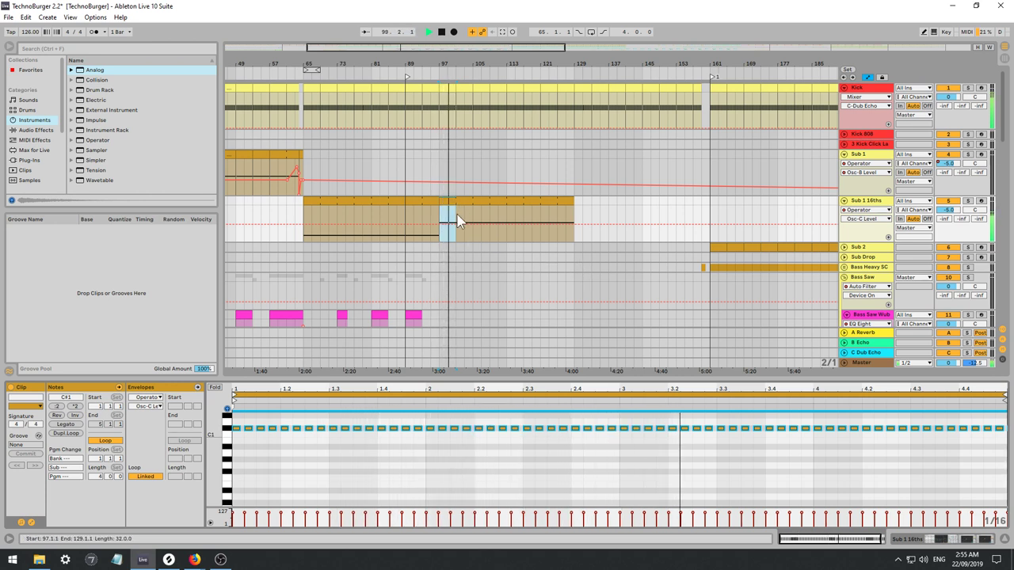
{"action": "left_click", "coordinate": [341, 460]}
{"action": "key", "text": "ctrl+a"}
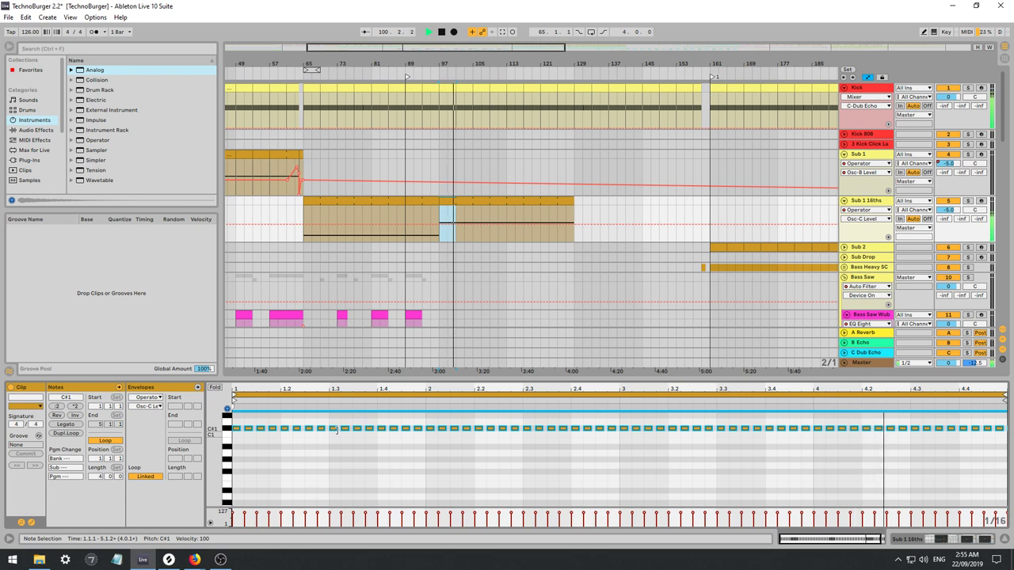
{"action": "left_click_drag", "start_coordinate": [337, 430], "coordinate": [333, 430]}
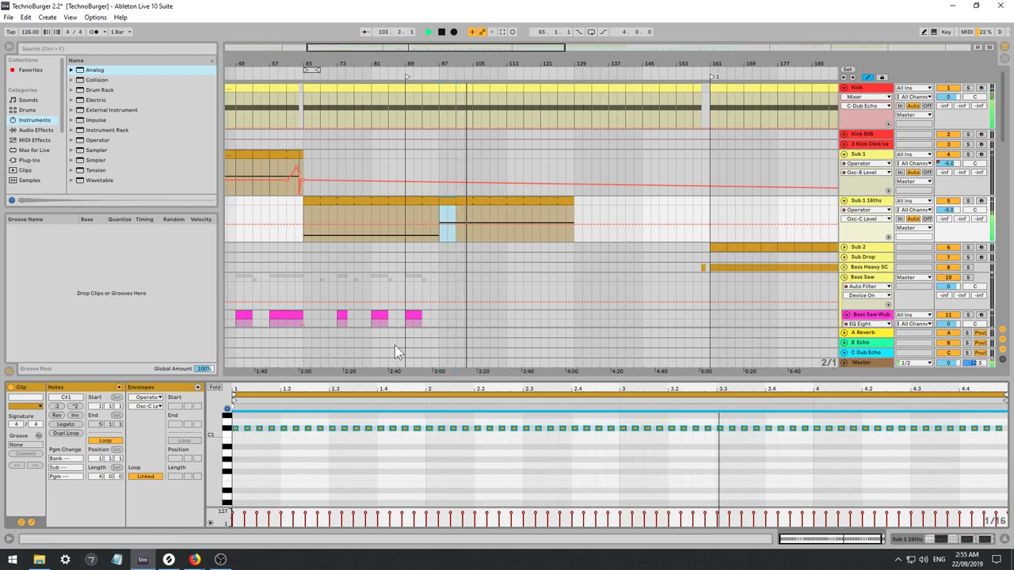
Try moving the bars 97–101 piece onto Sub 1, undo it, and audition Sub 1 soloed.
{"action": "left_click", "coordinate": [442, 193]}
{"action": "key", "text": "space"}
{"action": "left_click_drag", "start_coordinate": [450, 190], "coordinate": [454, 170]}
{"action": "key", "text": "space"}
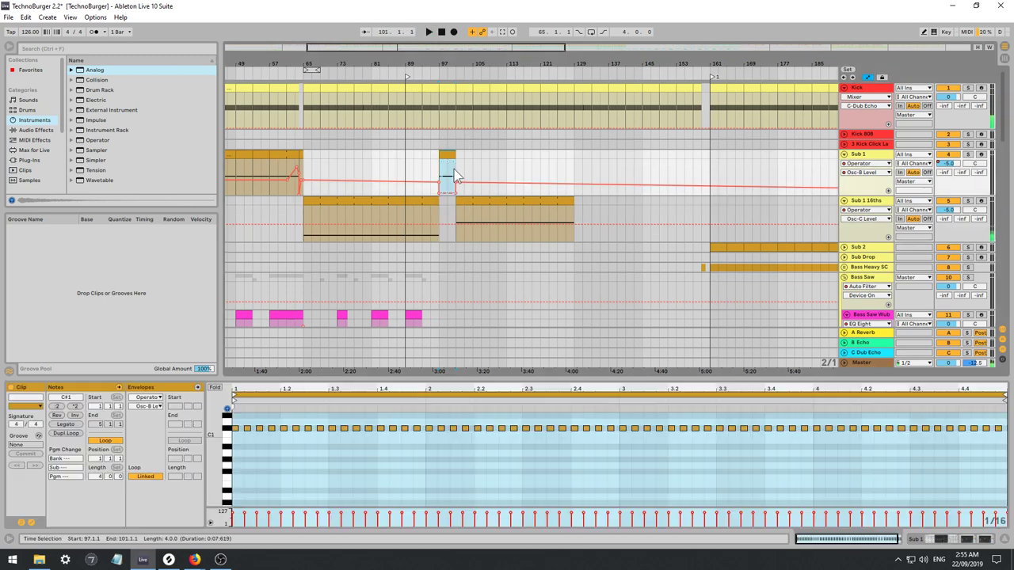
{"action": "key", "text": "ctrl+z"}
{"action": "key", "text": "ctrl+z"}
{"action": "key", "text": "ctrl+z"}
{"action": "key", "text": "ctrl+z"}
{"action": "key", "text": "ctrl+z"}
{"action": "key", "text": "ctrl+z"}
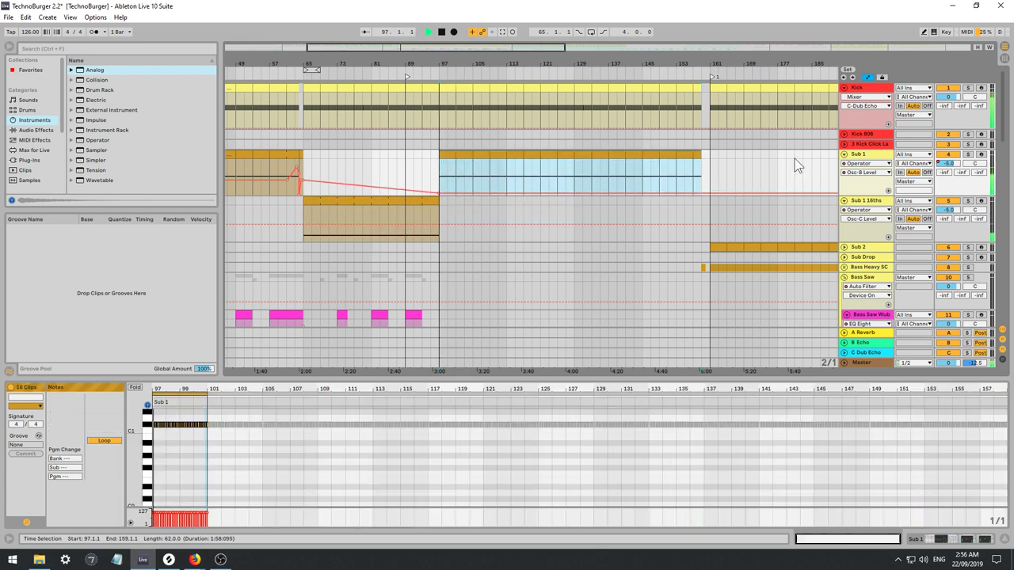
{"action": "left_click", "coordinate": [968, 155]}
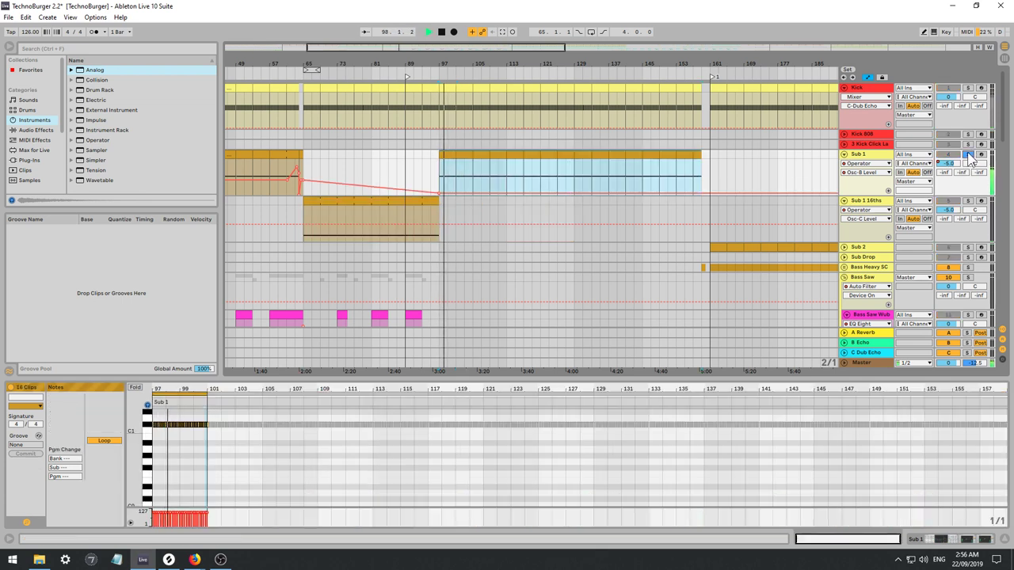
{"action": "left_click", "coordinate": [970, 156]}
{"action": "key", "text": "space"}
{"action": "key", "text": "space"}
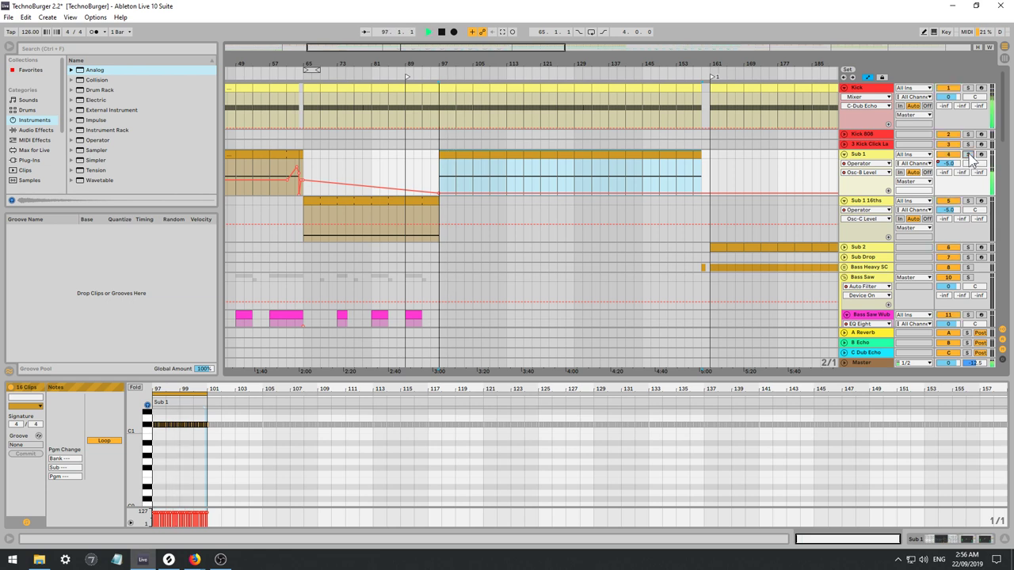
In the bar 97 Sub 1 clip, drop the note around beat 1.2.4 to C#0.
{"action": "left_click", "coordinate": [446, 155]}
{"action": "key", "text": "space"}
{"action": "key", "text": "space"}
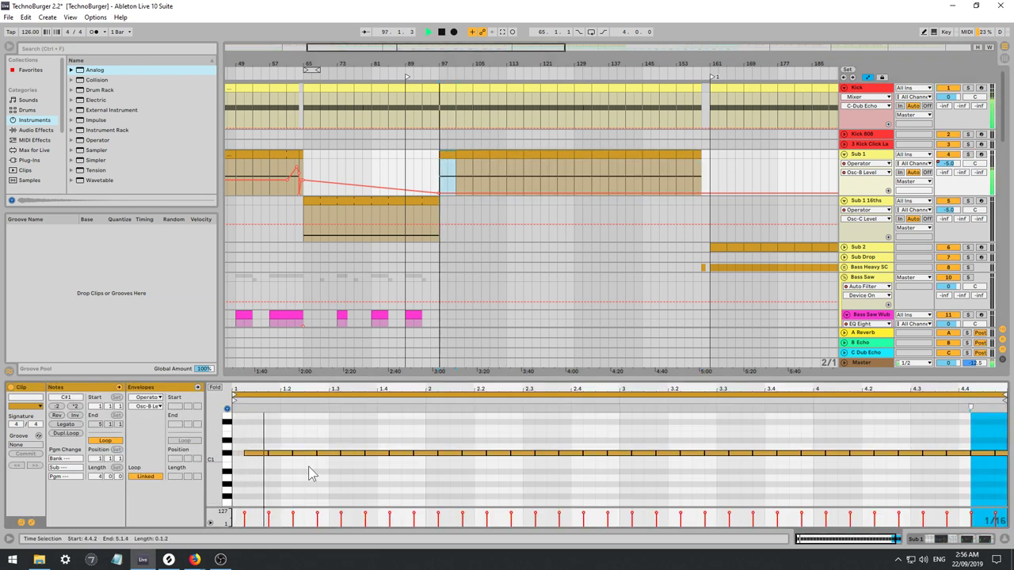
{"action": "left_click", "coordinate": [303, 480]}
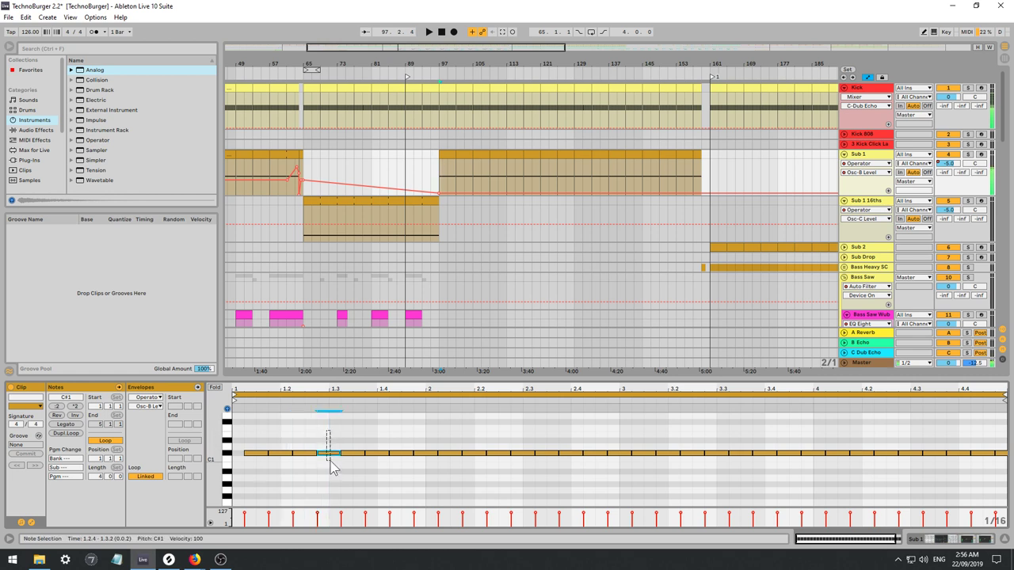
{"action": "key", "text": "shift+Down"}
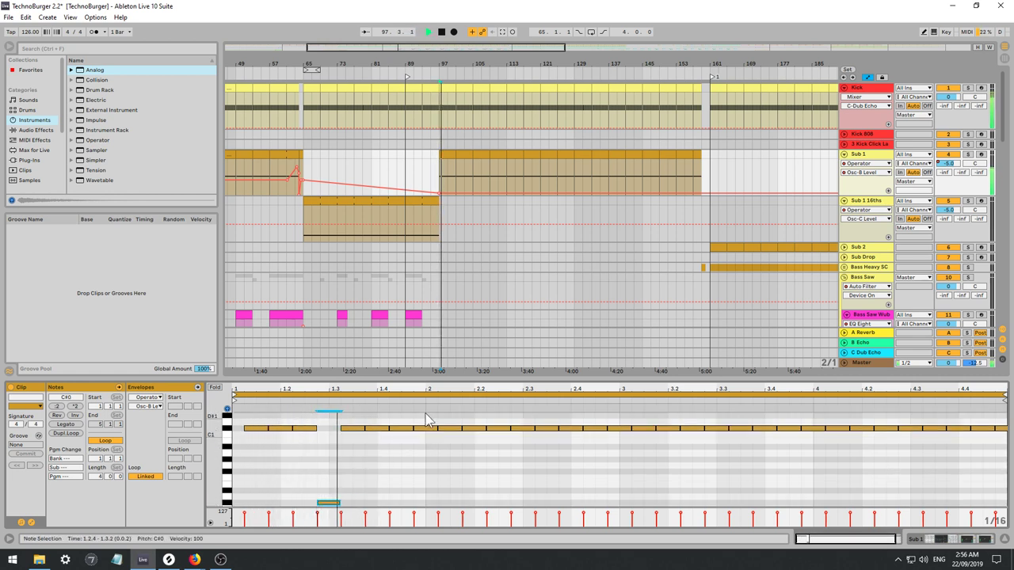
{"action": "left_click", "coordinate": [430, 444]}
{"action": "key", "text": "space"}
Drop alternating note groups from beat 2.1 through 4.3 an octave to C#0.
{"action": "left_click_drag", "start_coordinate": [417, 456], "coordinate": [437, 393]}
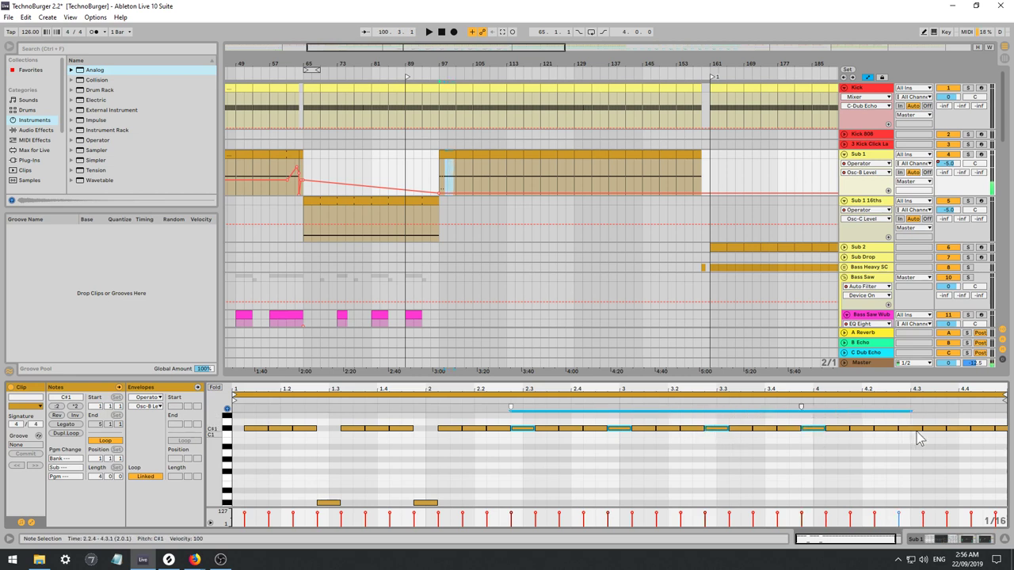
{"action": "left_click_drag", "start_coordinate": [910, 413], "coordinate": [912, 449]}
{"action": "key", "text": "shift+Down"}
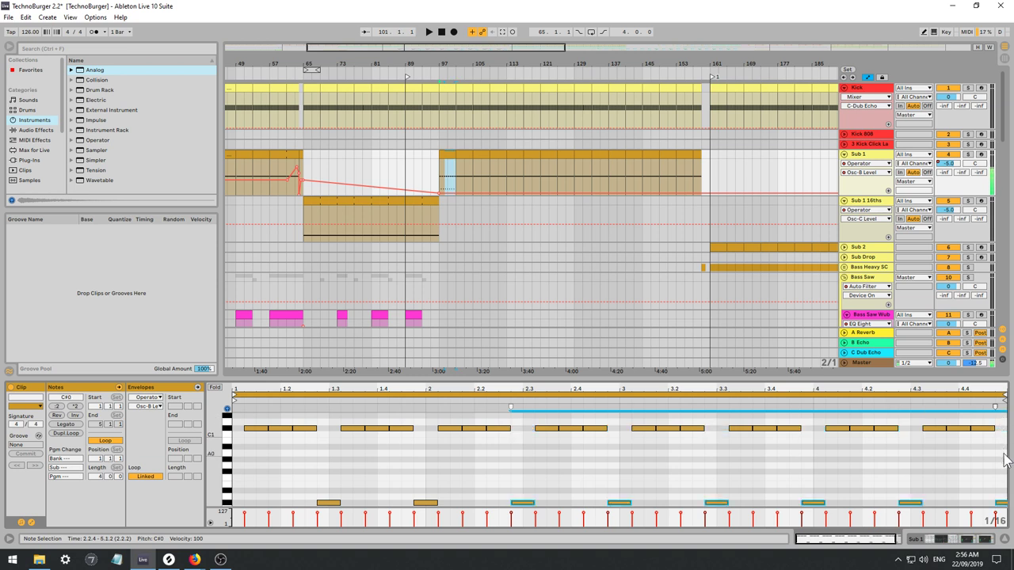
{"action": "key", "text": "space"}
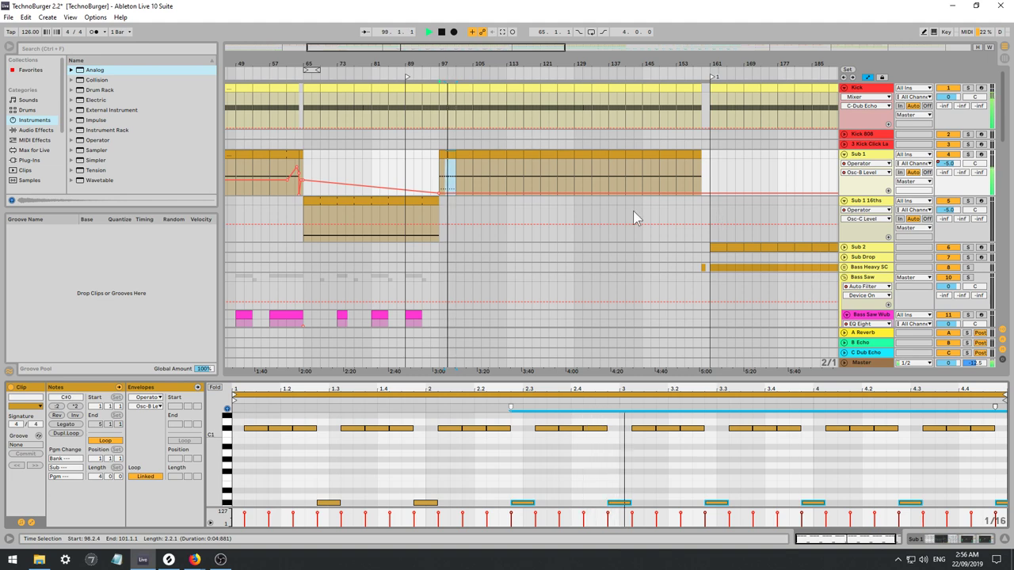
{"action": "scroll", "coordinate": [546, 201], "scroll_direction": "down", "scroll_amount": 5}
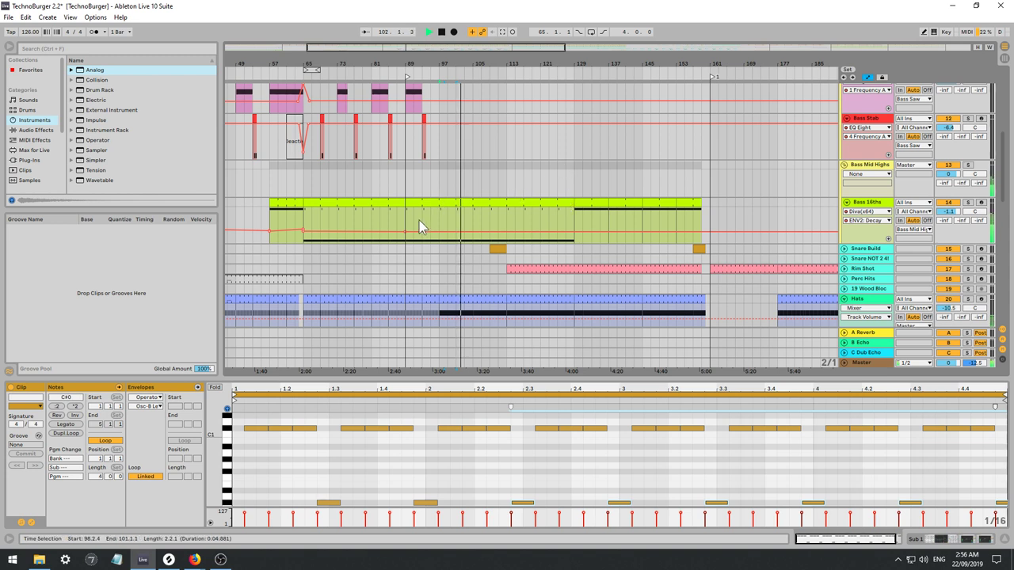
Select the Bass 16ths clip at bar 97 and audition it from bar 97.
{"action": "left_click", "coordinate": [440, 217]}
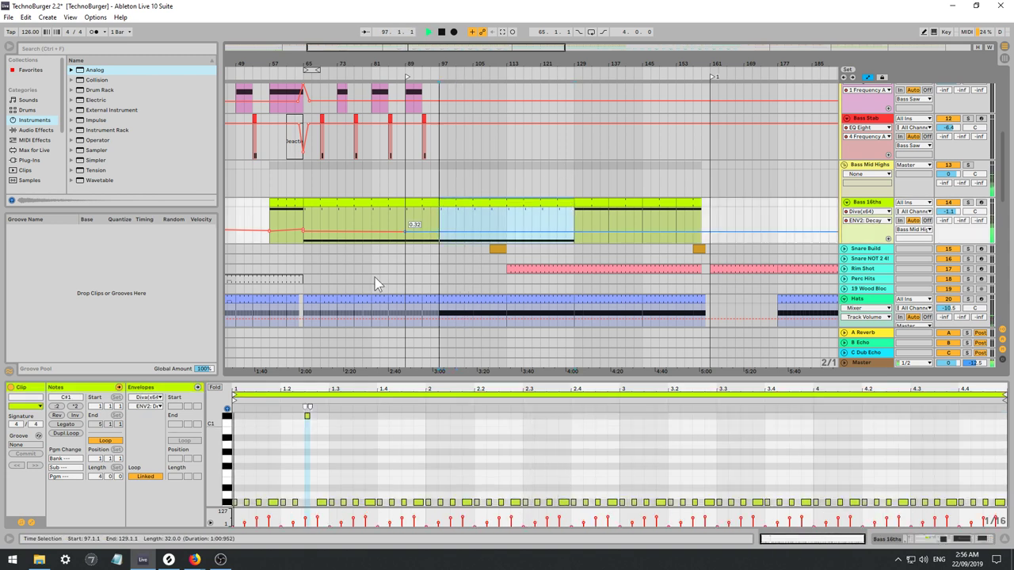
{"action": "left_click", "coordinate": [280, 198]}
{"action": "key", "text": "space"}
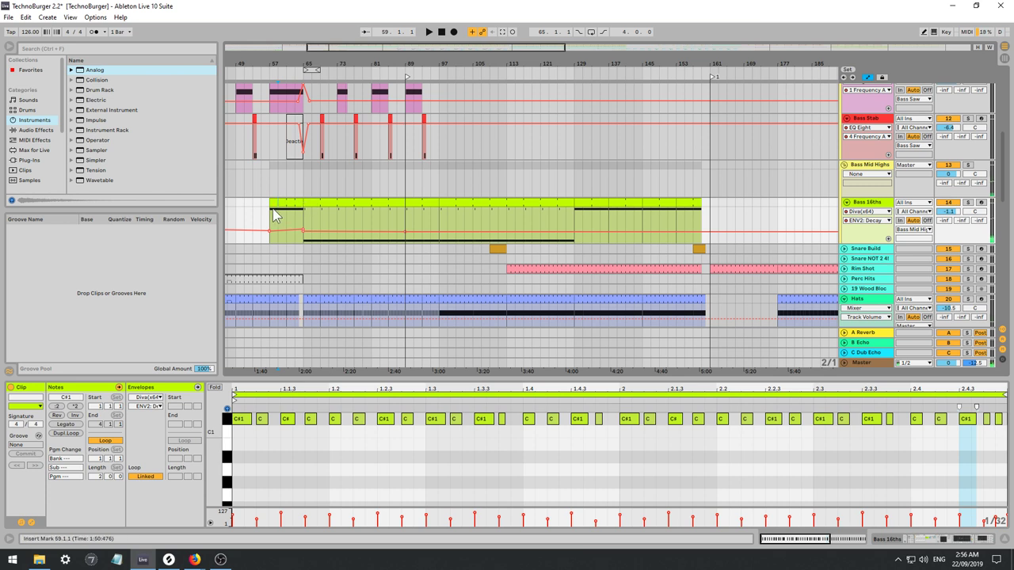
{"action": "left_click", "coordinate": [294, 205]}
{"action": "left_click", "coordinate": [440, 220]}
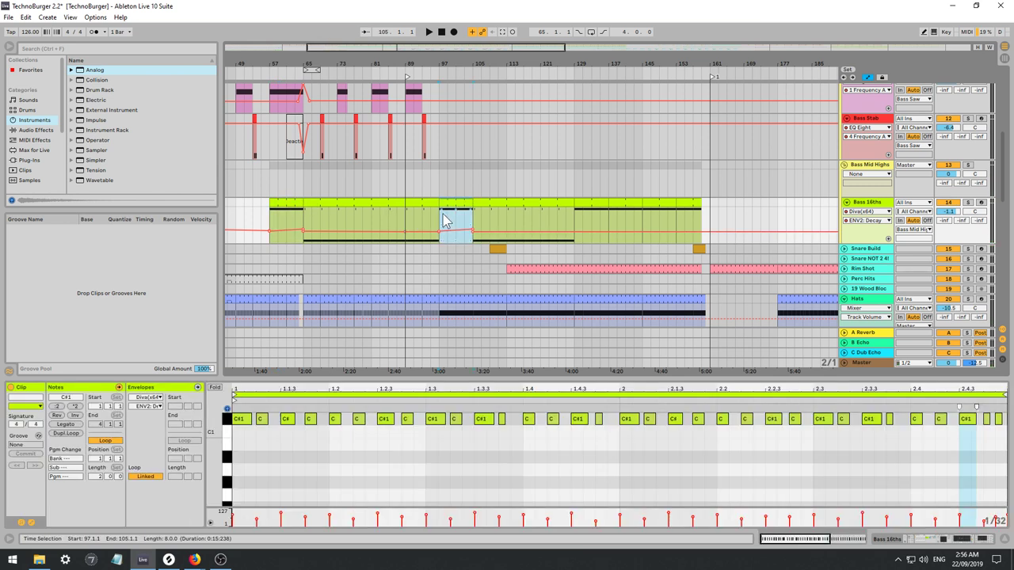
{"action": "key", "text": "space"}
{"action": "scroll", "coordinate": [353, 429], "scroll_direction": "up", "scroll_amount": 2}
{"action": "key", "text": "space"}
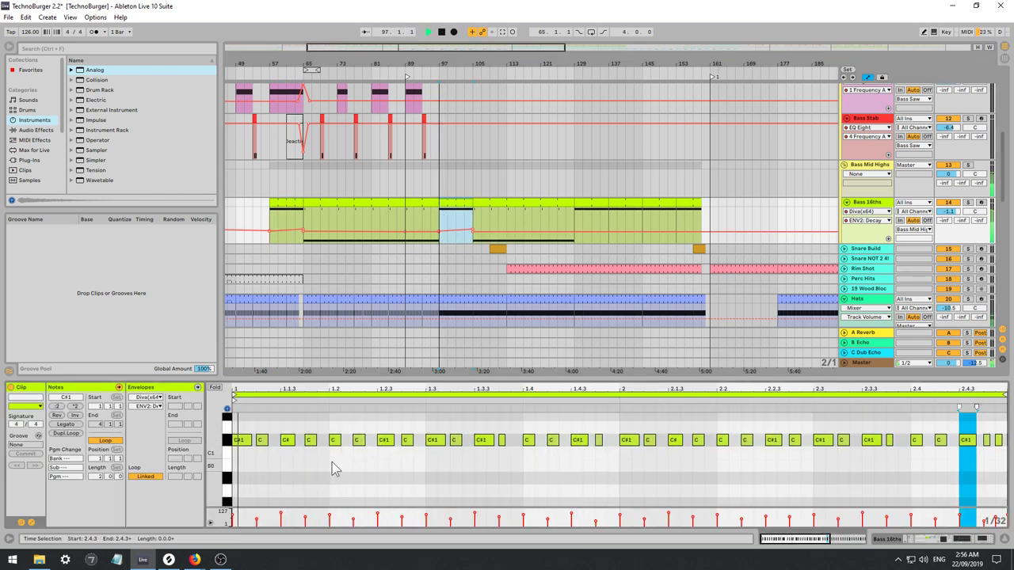
{"action": "key", "text": "space"}
{"action": "key", "text": "space"}
Drop four Bass 16ths notes from beat 1.2 to 1.2.3 an octave to C#0.
{"action": "left_click_drag", "start_coordinate": [330, 466], "coordinate": [401, 416]}
{"action": "key", "text": "shift+Down"}
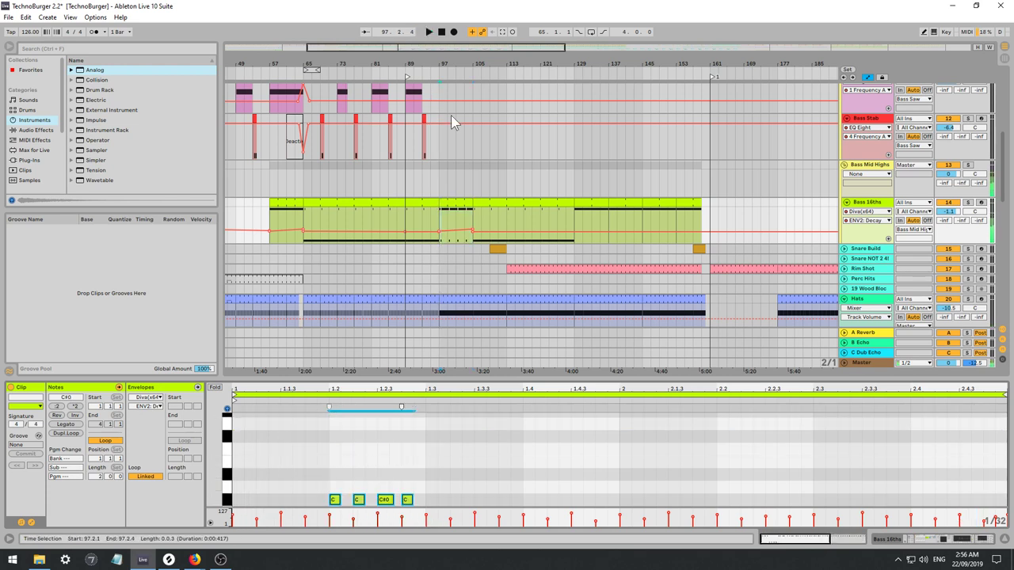
{"action": "key", "text": "space"}
{"action": "scroll", "coordinate": [414, 426], "scroll_direction": "up", "scroll_amount": 3}
{"action": "scroll", "coordinate": [414, 450], "scroll_direction": "up", "scroll_amount": 3}
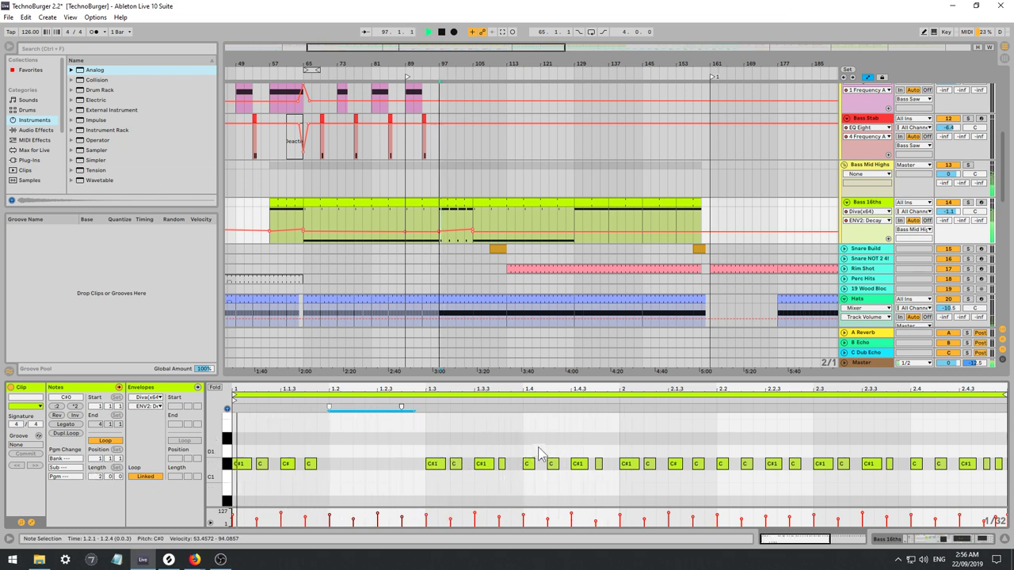
{"action": "left_click", "coordinate": [537, 445]}
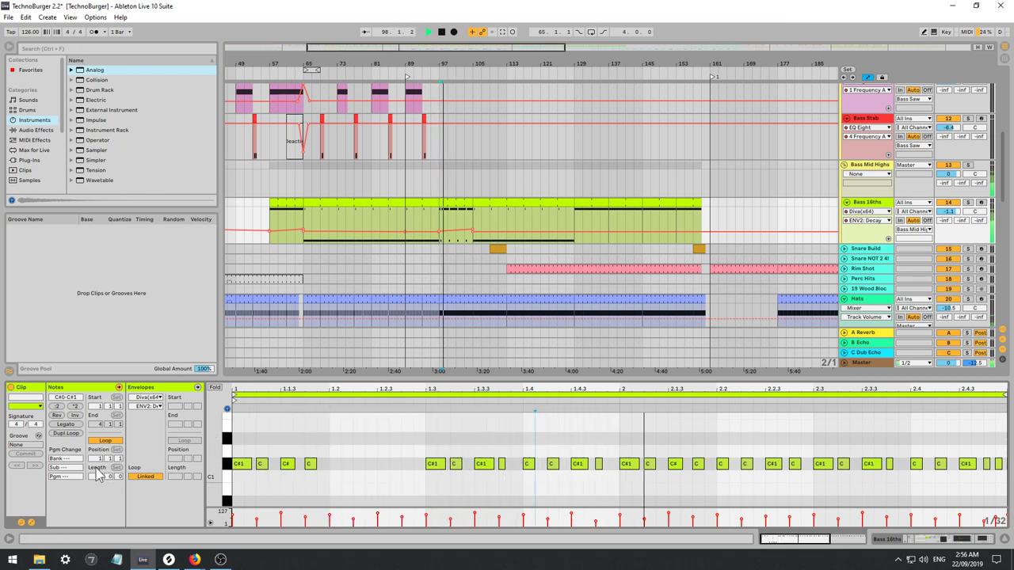
Shorten the clip loop to 1 bar and drop five notes from beat 1.4 to 2 to C#0.
{"action": "left_click_drag", "start_coordinate": [98, 476], "coordinate": [97, 485]}
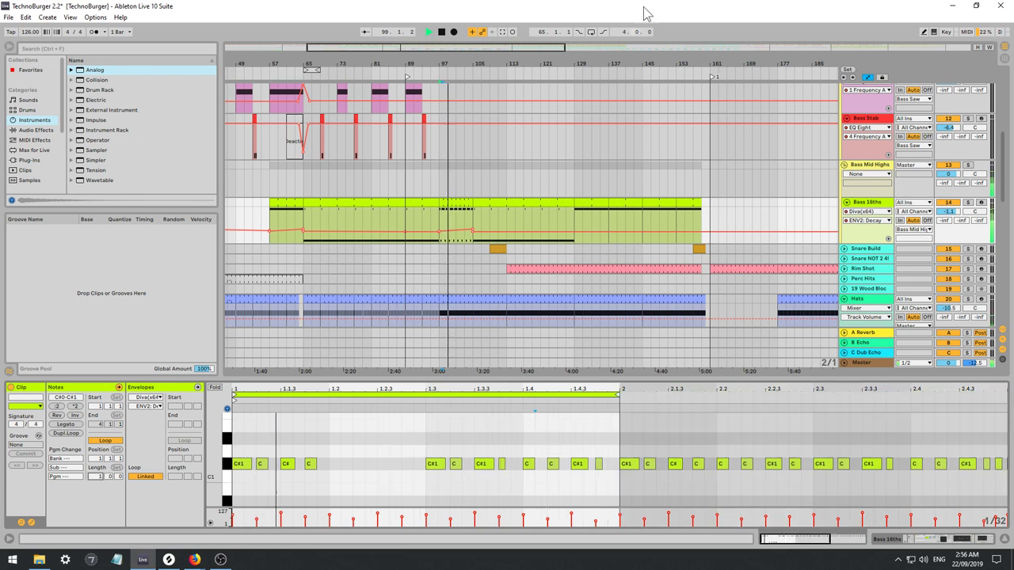
{"action": "left_click", "coordinate": [538, 472]}
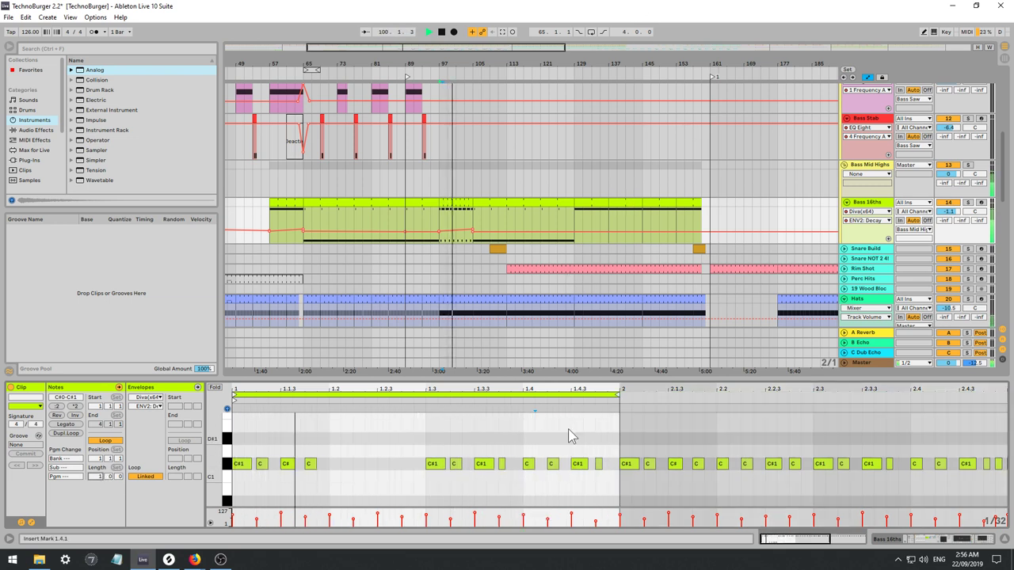
{"action": "left_click_drag", "start_coordinate": [534, 449], "coordinate": [614, 474]}
{"action": "key", "text": "shift+Down"}
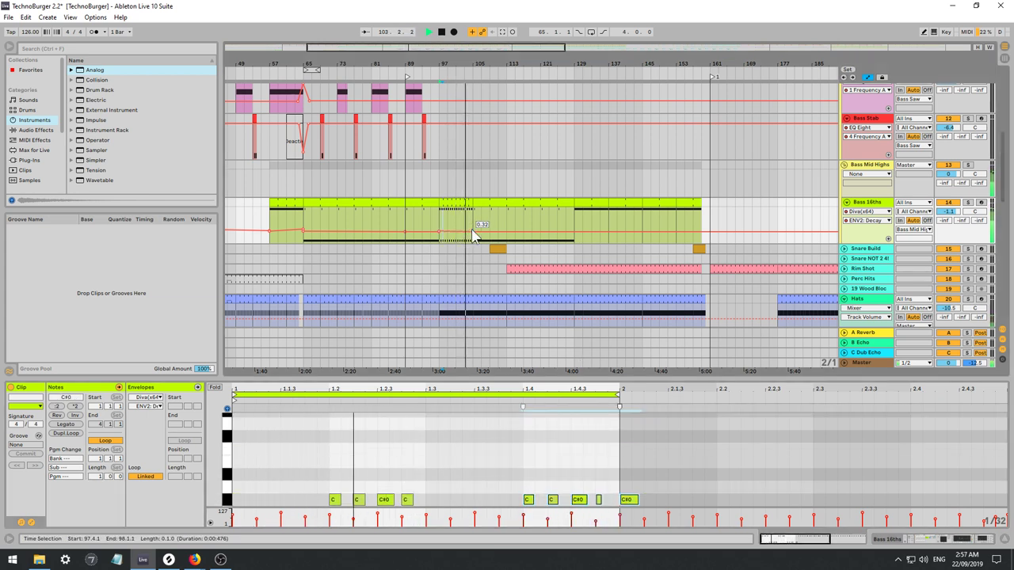
Extend the bar 97 Bass 16ths clip to end at bar 129 and show its devices.
{"action": "left_click", "coordinate": [473, 204]}
{"action": "left_click_drag", "start_coordinate": [573, 206], "coordinate": [576, 206]}
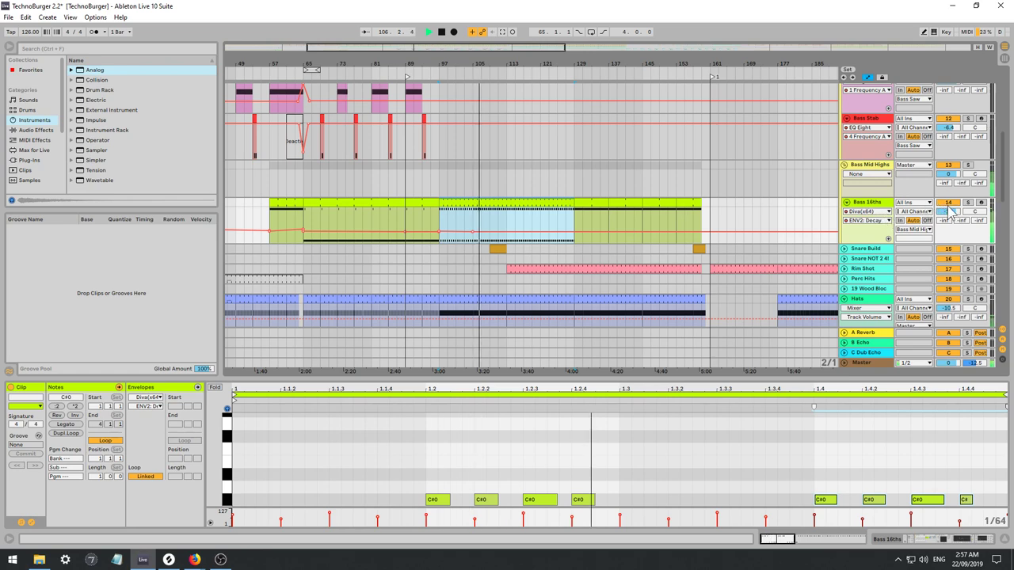
{"action": "left_click", "coordinate": [857, 208]}
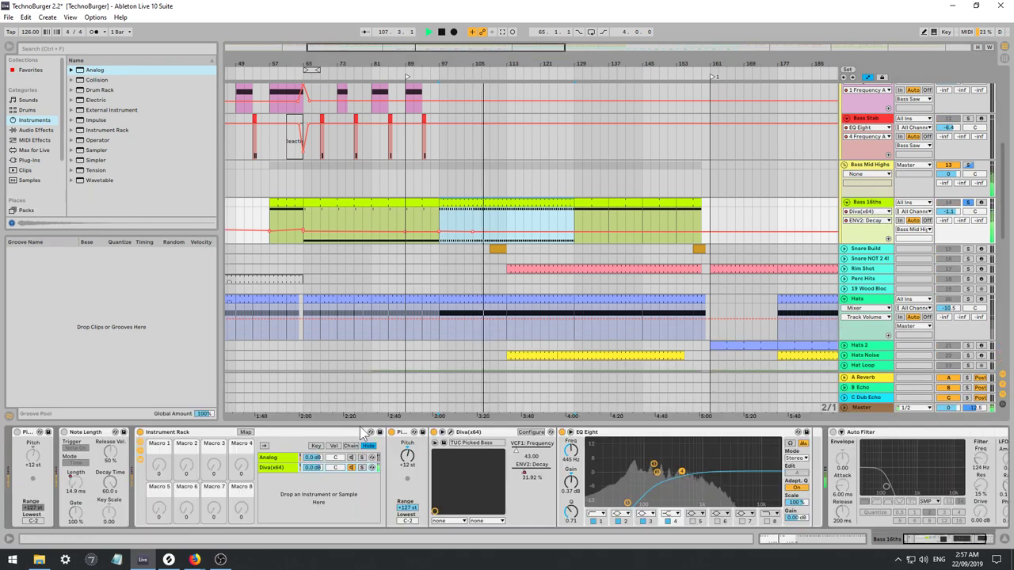
Set Diva's Effect 2 to Plate2 reverb, unsolo Bass 16ths, and close the Diva window.
{"action": "left_click", "coordinate": [450, 433]}
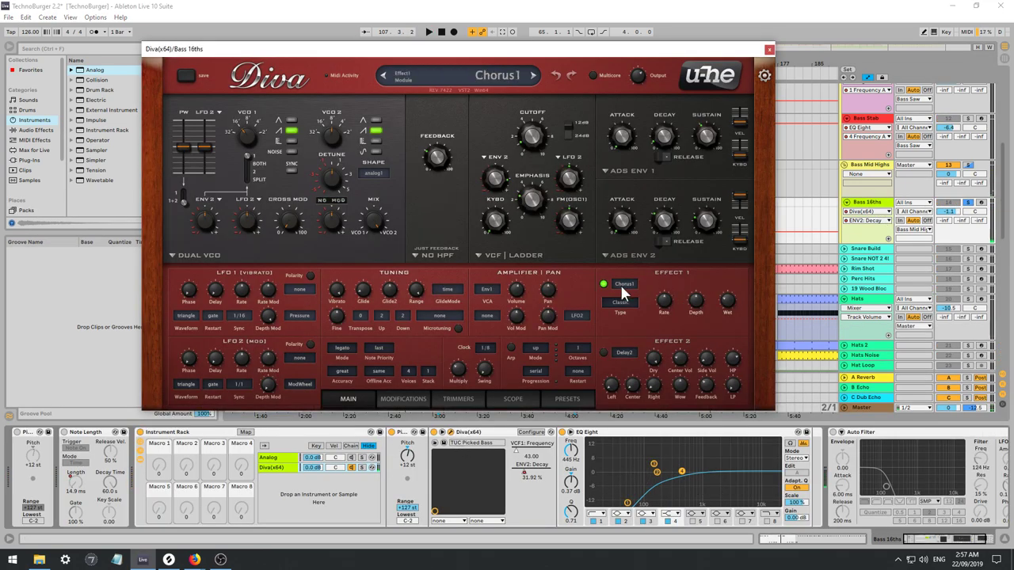
{"action": "left_click", "coordinate": [624, 353]}
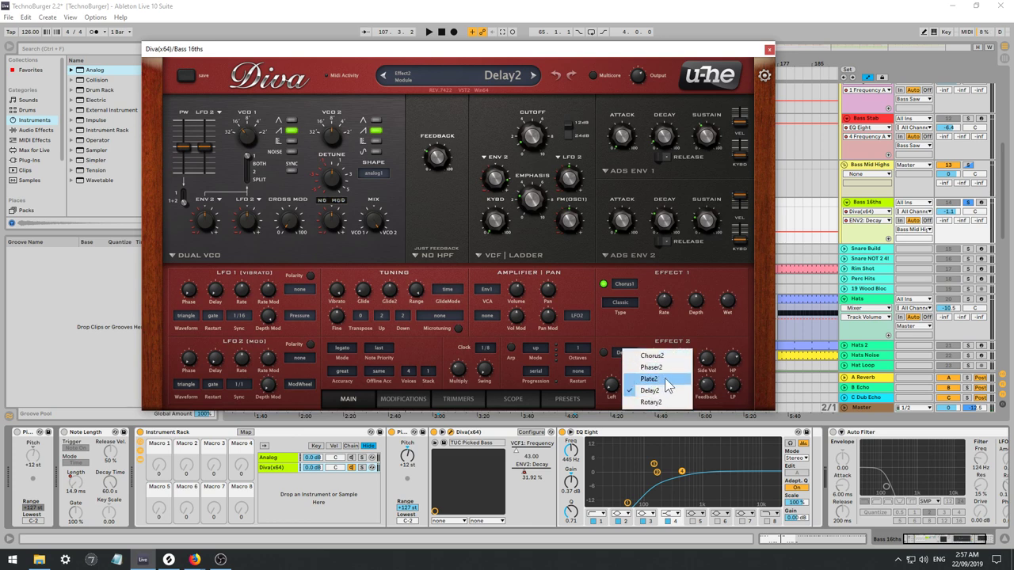
{"action": "left_click", "coordinate": [649, 379]}
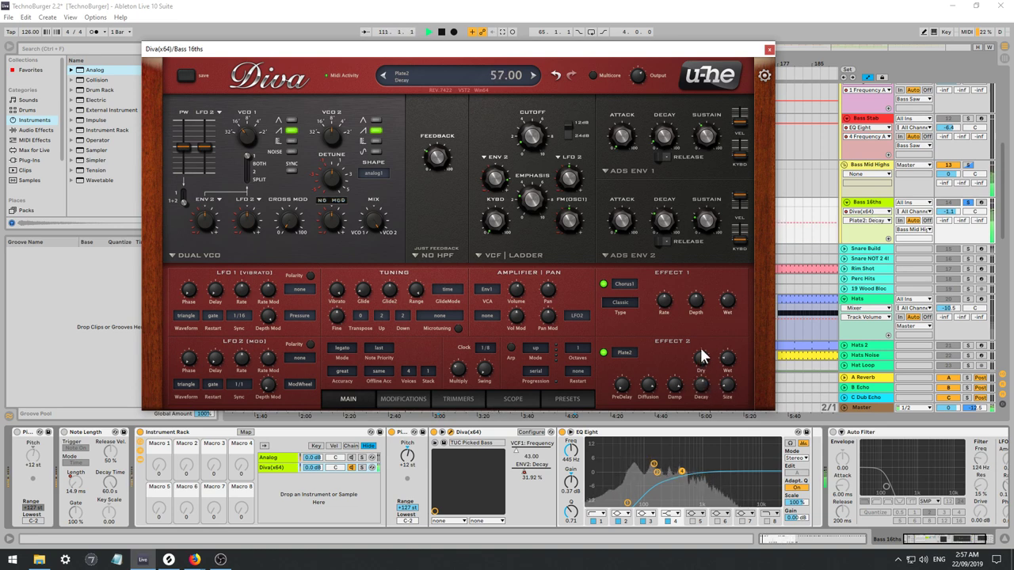
{"action": "left_click", "coordinate": [968, 204]}
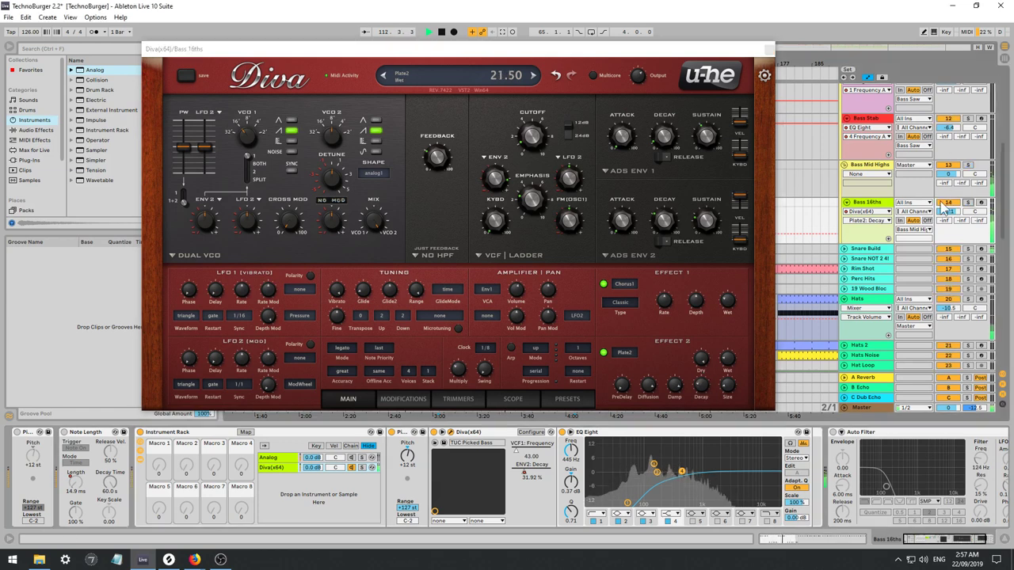
{"action": "left_click", "coordinate": [772, 48]}
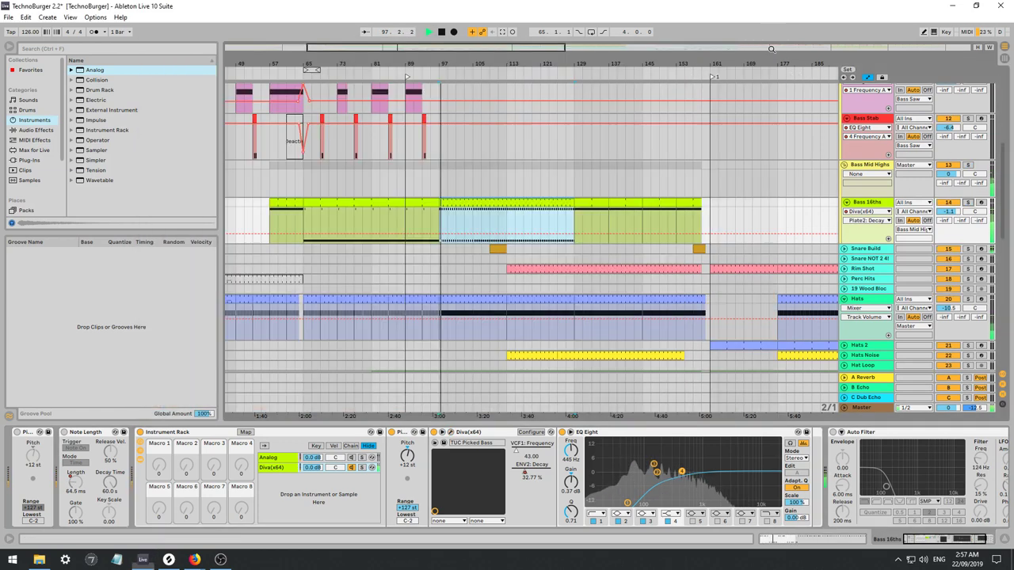
Compare Diva's Effect 2 switched off and on, then close the Diva window.
{"action": "left_click", "coordinate": [450, 433]}
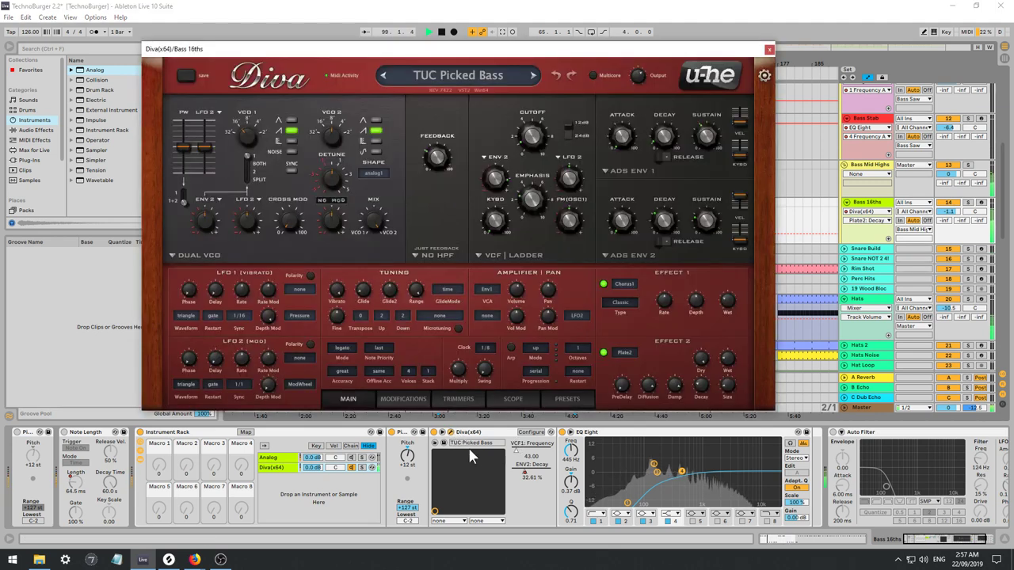
{"action": "left_click", "coordinate": [541, 432]}
{"action": "left_click", "coordinate": [602, 353]}
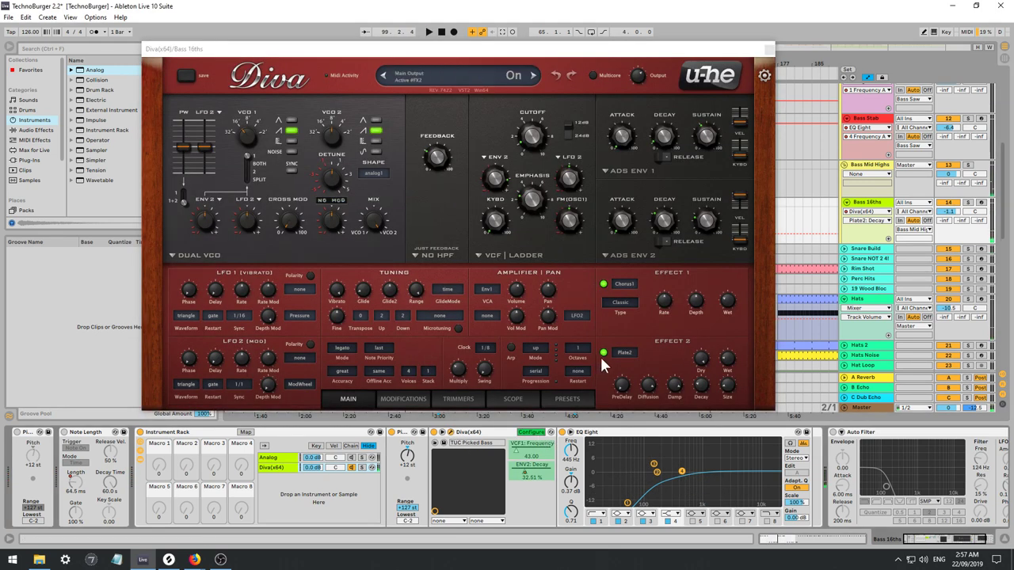
{"action": "left_click", "coordinate": [603, 353]}
{"action": "left_click", "coordinate": [534, 432]}
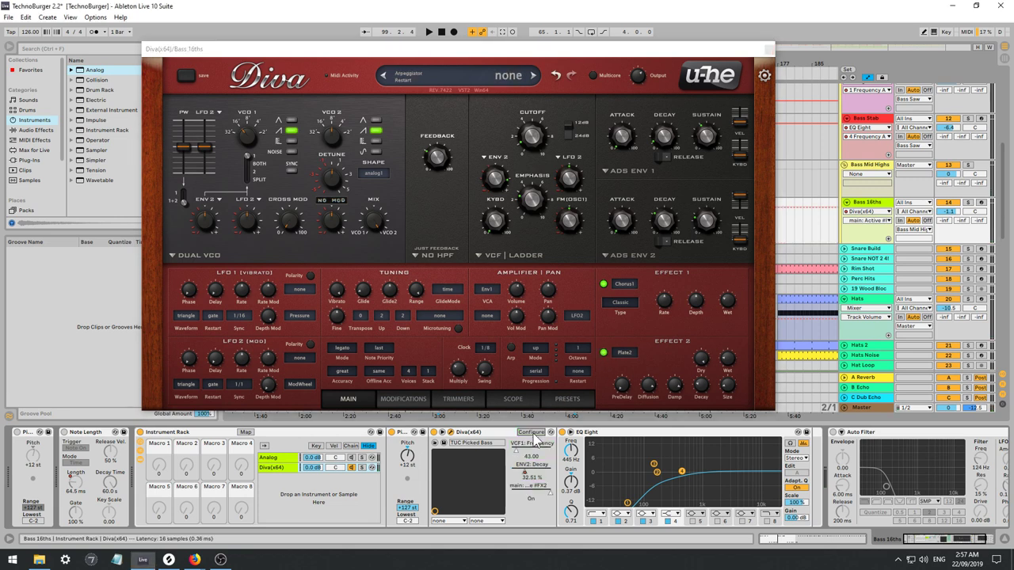
{"action": "left_click", "coordinate": [768, 51]}
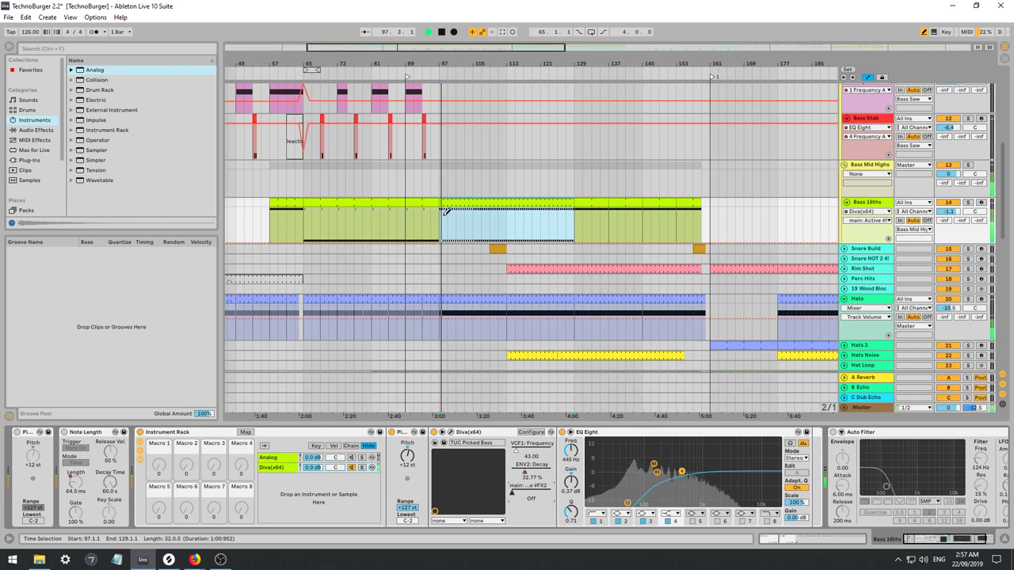
Split Bass 16ths at bars 97 and 129 and raise the bar 97 ENV2: Decay point to 0.38.
{"action": "key", "text": "ctrl+e"}
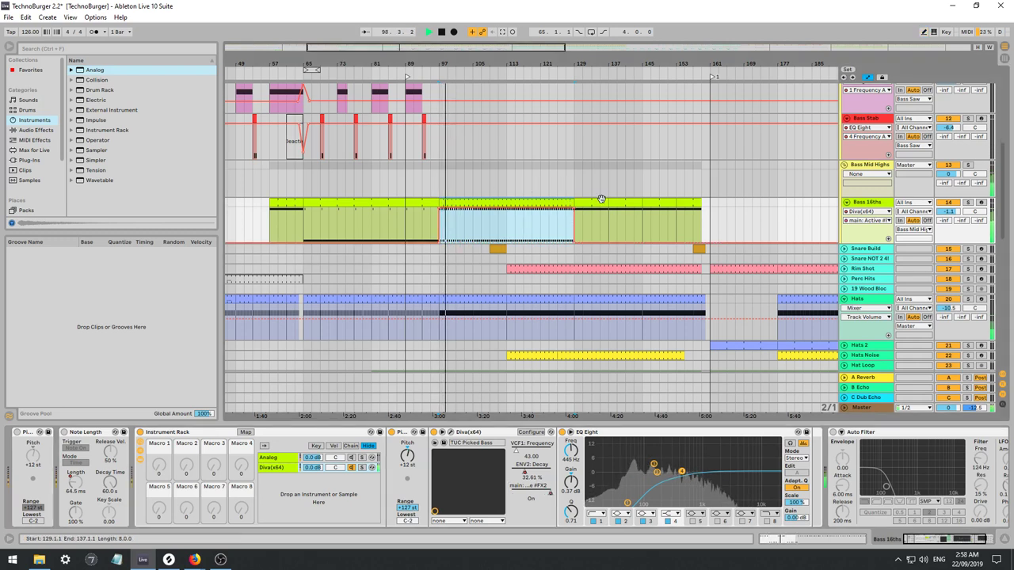
{"action": "left_click", "coordinate": [967, 202]}
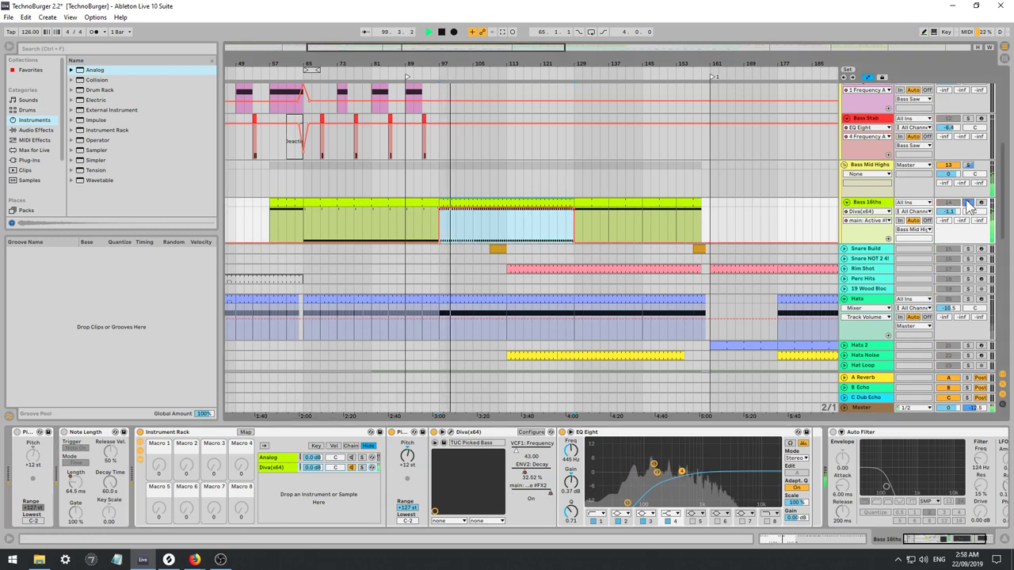
{"action": "left_click", "coordinate": [525, 473]}
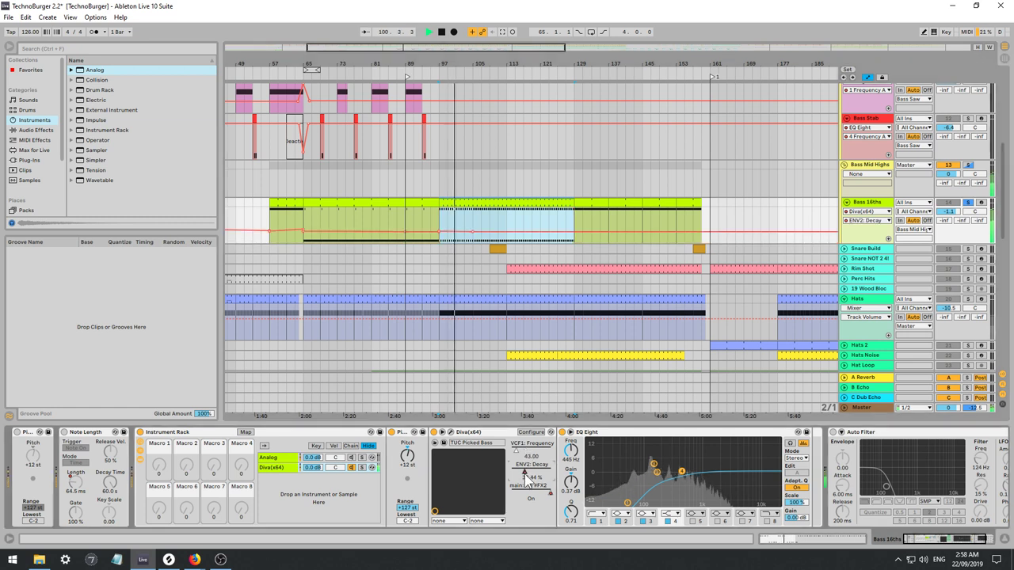
{"action": "left_click_drag", "start_coordinate": [440, 232], "coordinate": [440, 231]}
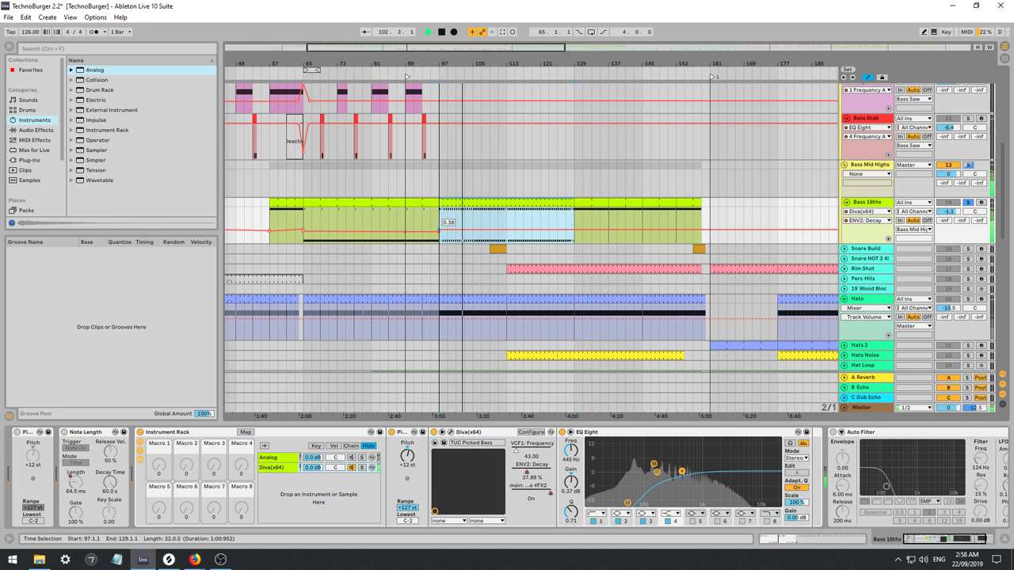
{"action": "left_click", "coordinate": [431, 217]}
{"action": "left_click", "coordinate": [969, 203]}
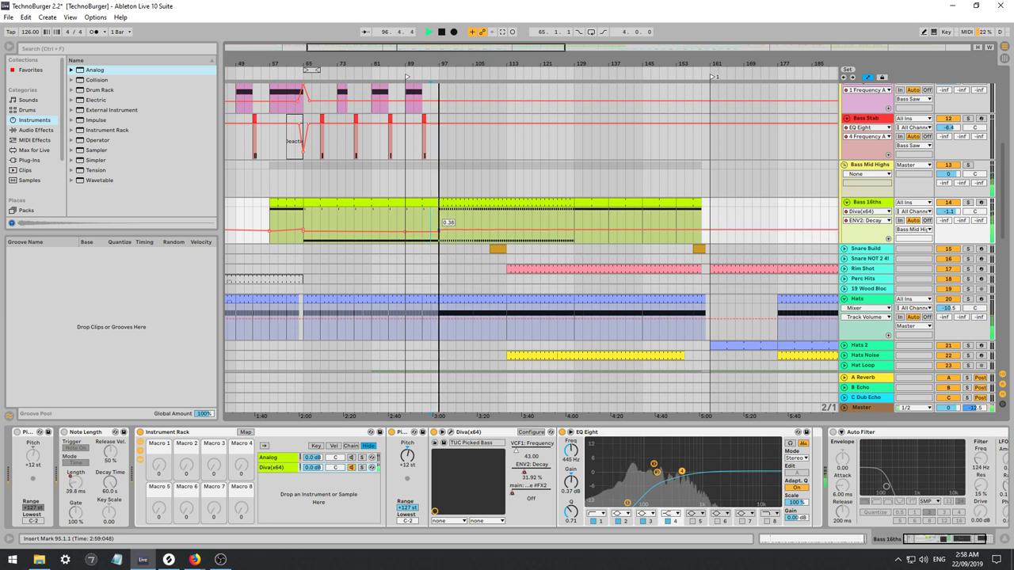
{"action": "left_click_drag", "start_coordinate": [439, 230], "coordinate": [440, 230]}
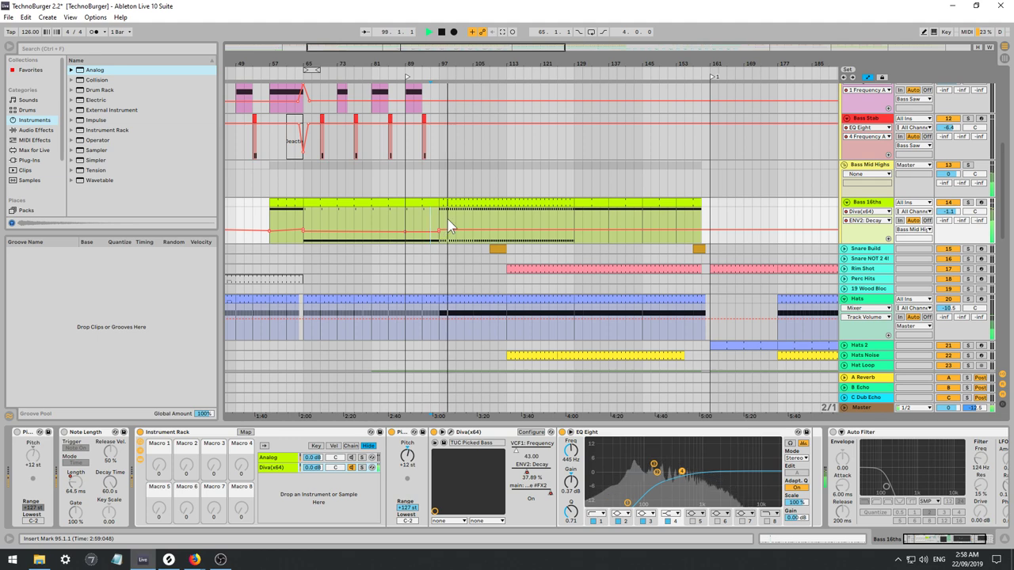
{"action": "double_click", "coordinate": [449, 228]}
Enlarge the note editor and lower the four left-hand C#1 notes an octave to C#0.
{"action": "key", "text": "space"}
{"action": "key", "text": "space"}
{"action": "scroll", "coordinate": [380, 459], "scroll_direction": "down", "scroll_amount": 4}
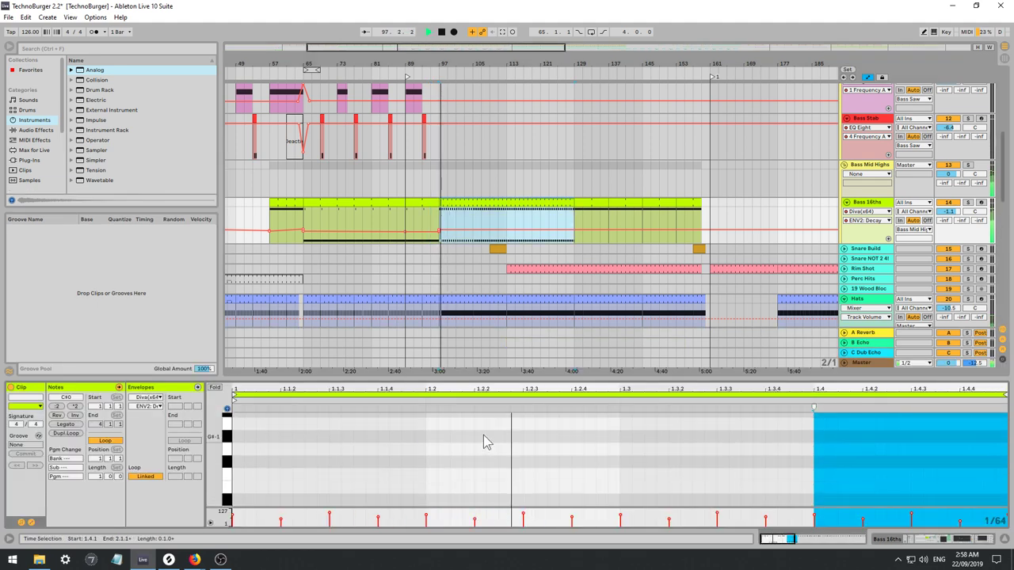
{"action": "left_click_drag", "start_coordinate": [430, 379], "coordinate": [434, 262]}
{"action": "scroll", "coordinate": [475, 354], "scroll_direction": "down", "scroll_amount": 3}
{"action": "scroll", "coordinate": [480, 356], "scroll_direction": "up", "scroll_amount": 4}
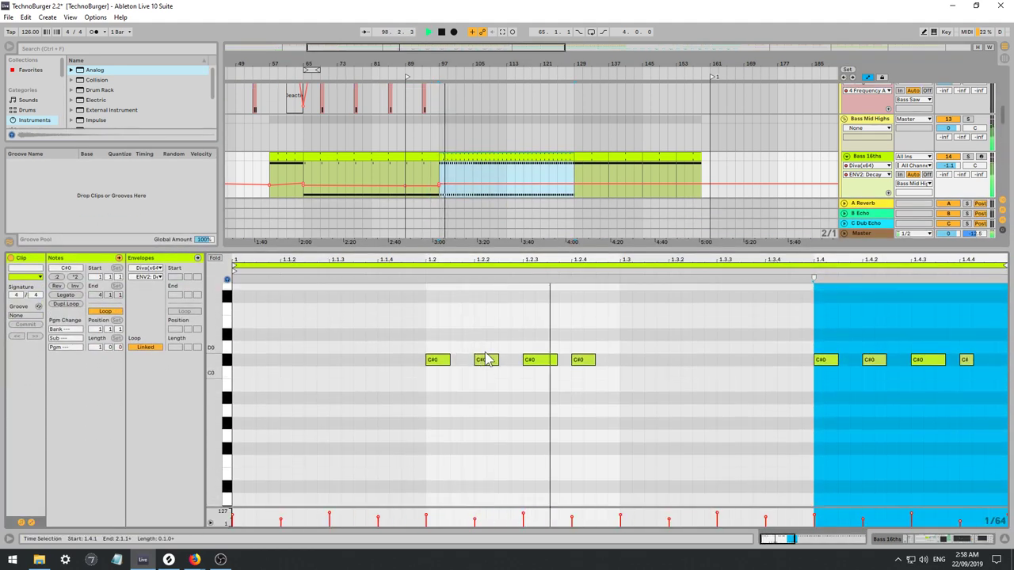
{"action": "scroll", "coordinate": [499, 373], "scroll_direction": "down", "scroll_amount": 4}
{"action": "scroll", "coordinate": [499, 381], "scroll_direction": "up", "scroll_amount": 4}
{"action": "scroll", "coordinate": [495, 389], "scroll_direction": "up", "scroll_amount": 4}
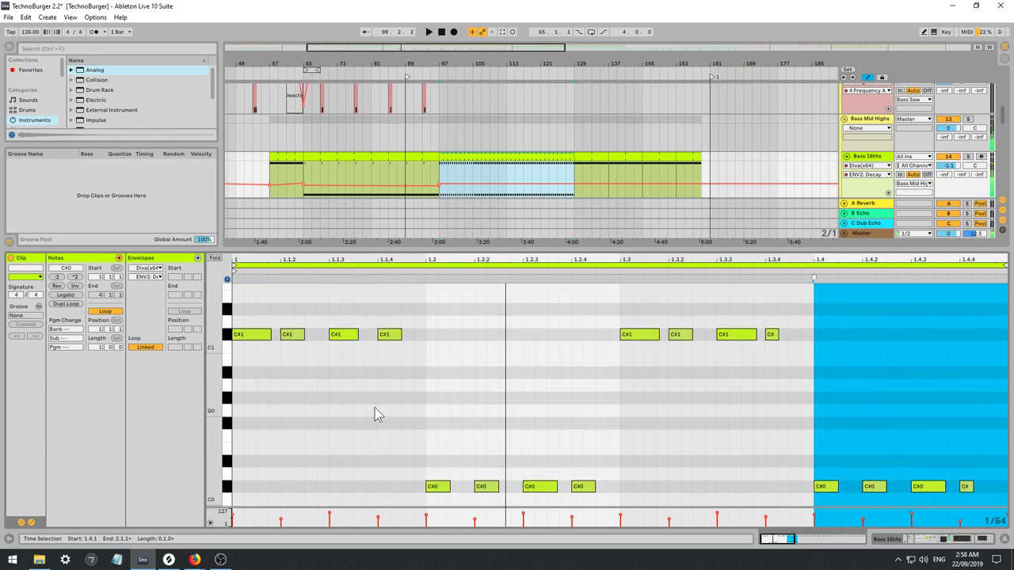
{"action": "key", "text": "space"}
{"action": "left_click_drag", "start_coordinate": [405, 362], "coordinate": [243, 242]}
{"action": "key", "text": "shift+Down"}
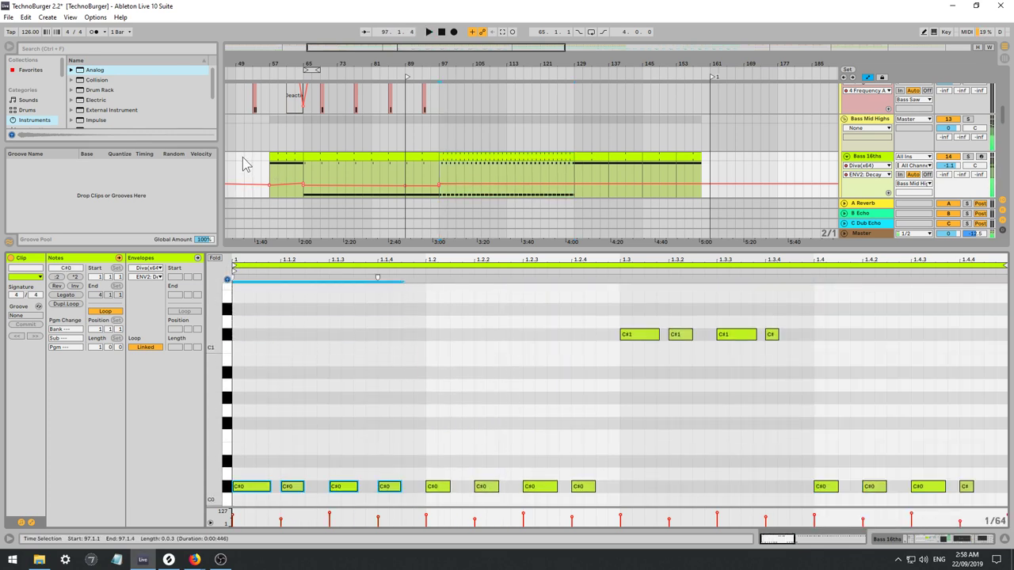
{"action": "key", "text": "space"}
Lower the four right-hand C#1 notes an octave to C#0.
{"action": "left_click_drag", "start_coordinate": [817, 360], "coordinate": [634, 311]}
{"action": "key", "text": "space"}
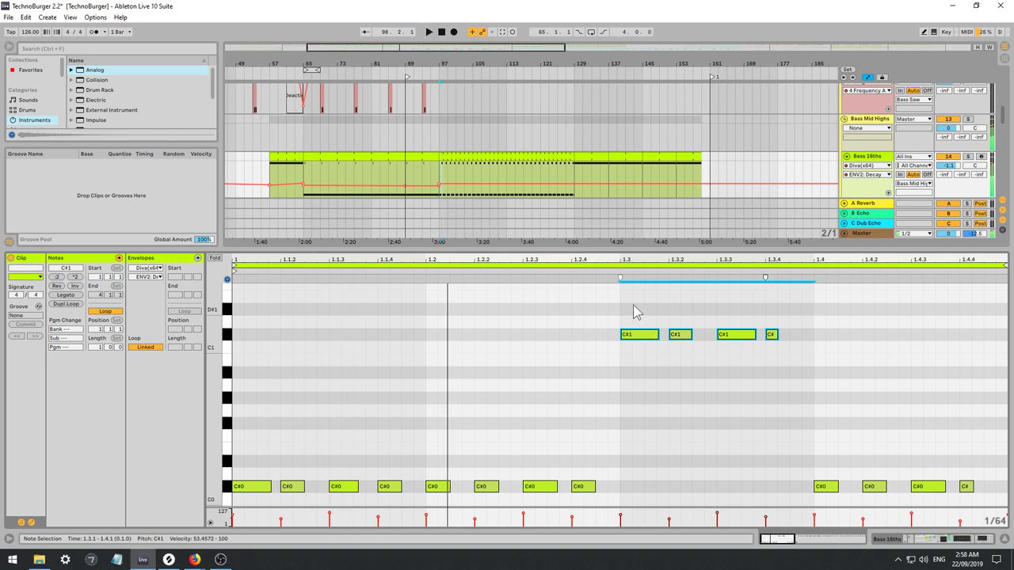
{"action": "key", "text": "shift+Down"}
{"action": "key", "text": "space"}
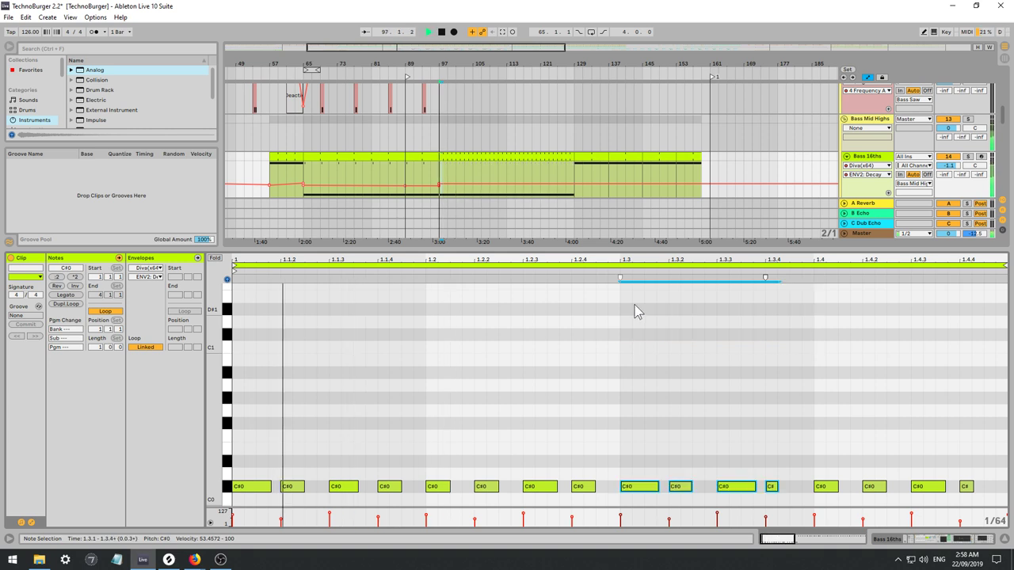
Select bars 97 to 101 of the clip and replay them.
{"action": "left_click", "coordinate": [446, 175]}
{"action": "left_click", "coordinate": [464, 170]}
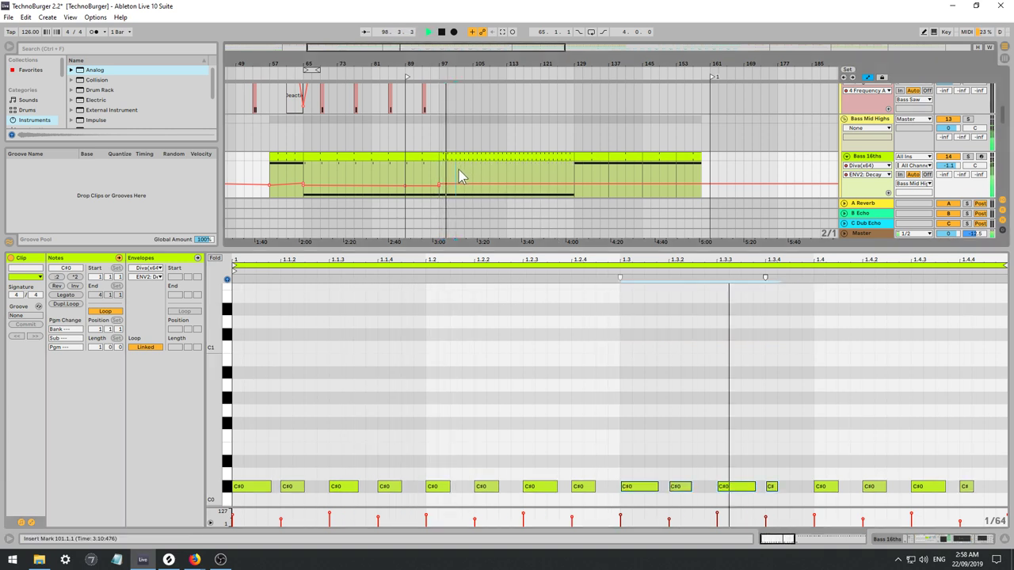
{"action": "left_click_drag", "start_coordinate": [461, 170], "coordinate": [443, 175]}
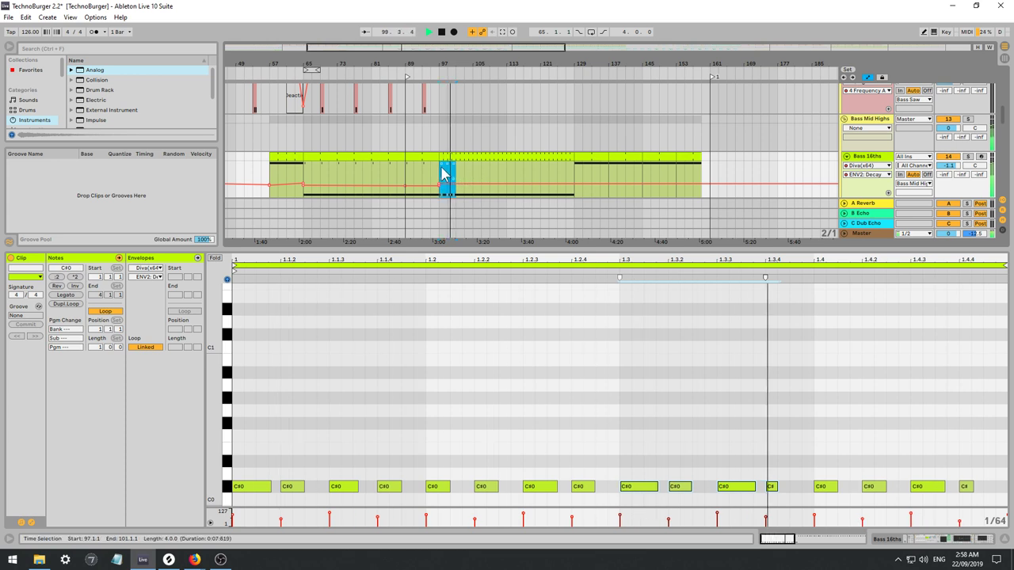
{"action": "key", "text": "space"}
{"action": "key", "text": "space"}
{"action": "key", "text": "space"}
{"action": "key", "text": "space"}
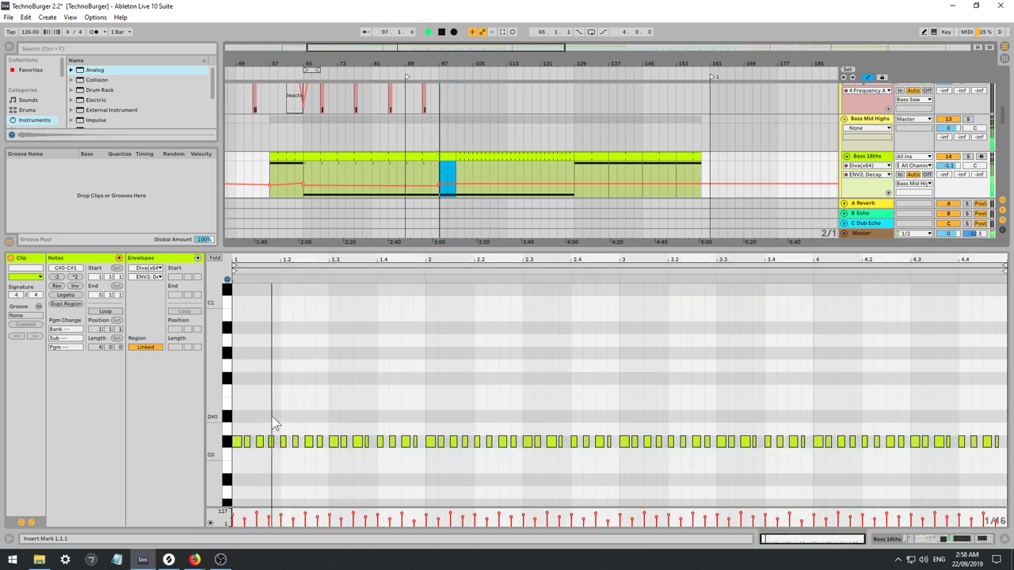
Try raising the C#0 notes at 1.2.3 and 1.2.4 an octave while auditioning.
{"action": "key", "text": "space"}
{"action": "key", "text": "space"}
{"action": "left_click", "coordinate": [307, 441]}
{"action": "key", "text": "space"}
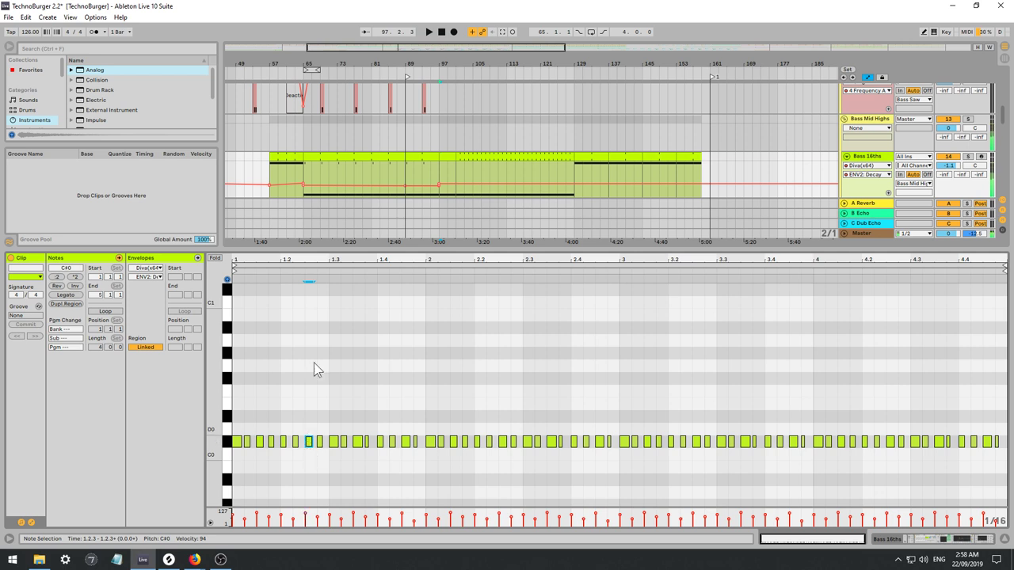
{"action": "key", "text": "shift+Up"}
{"action": "key", "text": "space"}
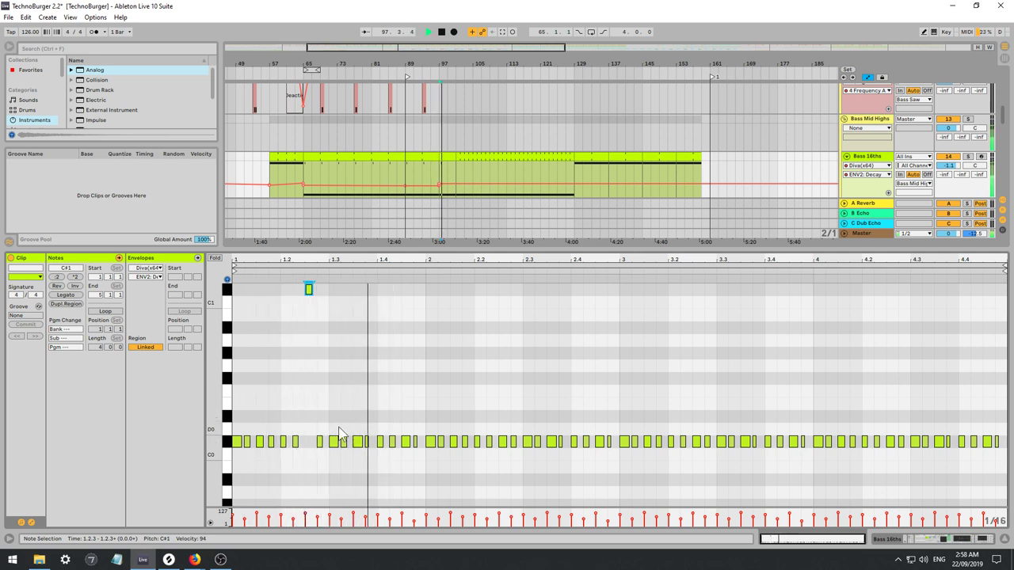
{"action": "key", "text": "space"}
{"action": "key", "text": "shift+Down"}
{"action": "key", "text": "space"}
{"action": "left_click", "coordinate": [320, 442]}
{"action": "key", "text": "space"}
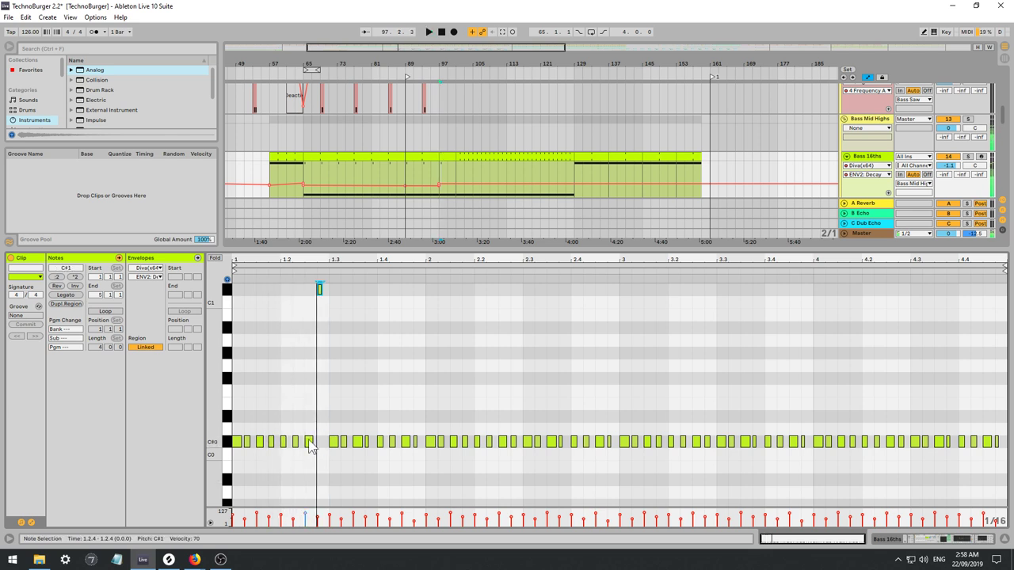
{"action": "key", "text": "space"}
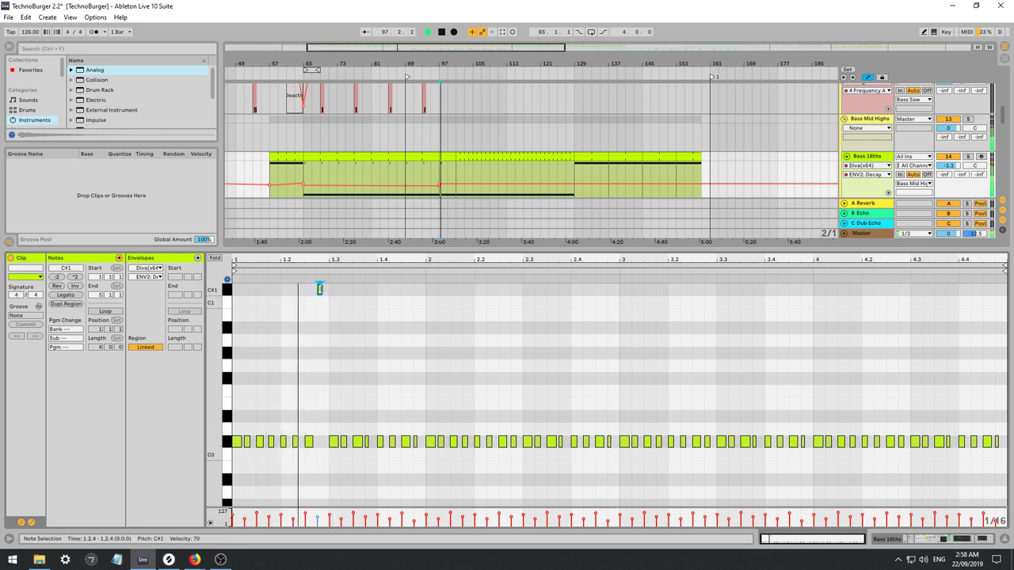
{"action": "key", "text": "space"}
Keep the 1.4.3 note at C#0, raise the 2.2.4 note to C#1 and lengthen it.
{"action": "left_click", "coordinate": [372, 445]}
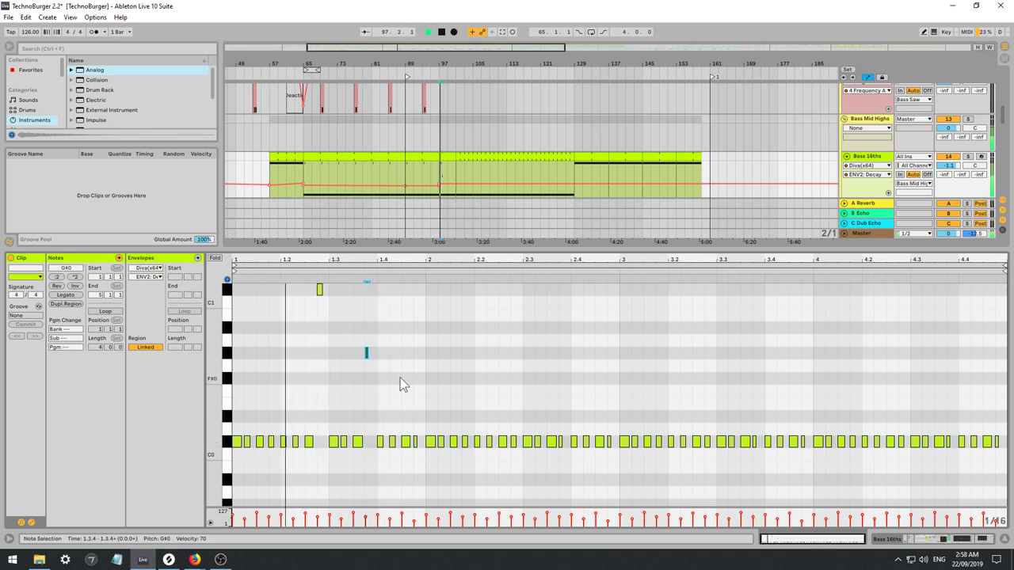
{"action": "left_click", "coordinate": [375, 356]}
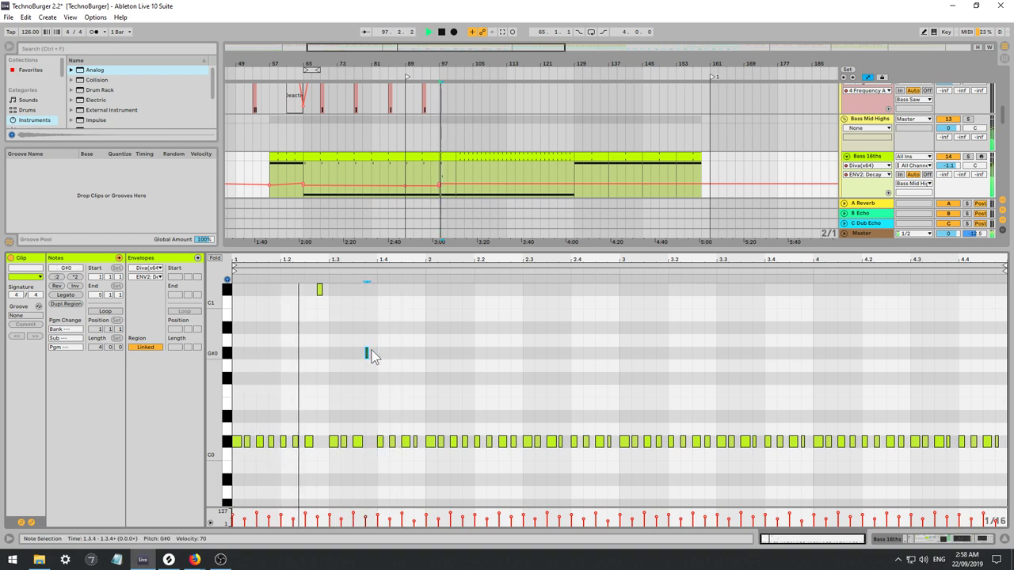
{"action": "left_click", "coordinate": [368, 354]}
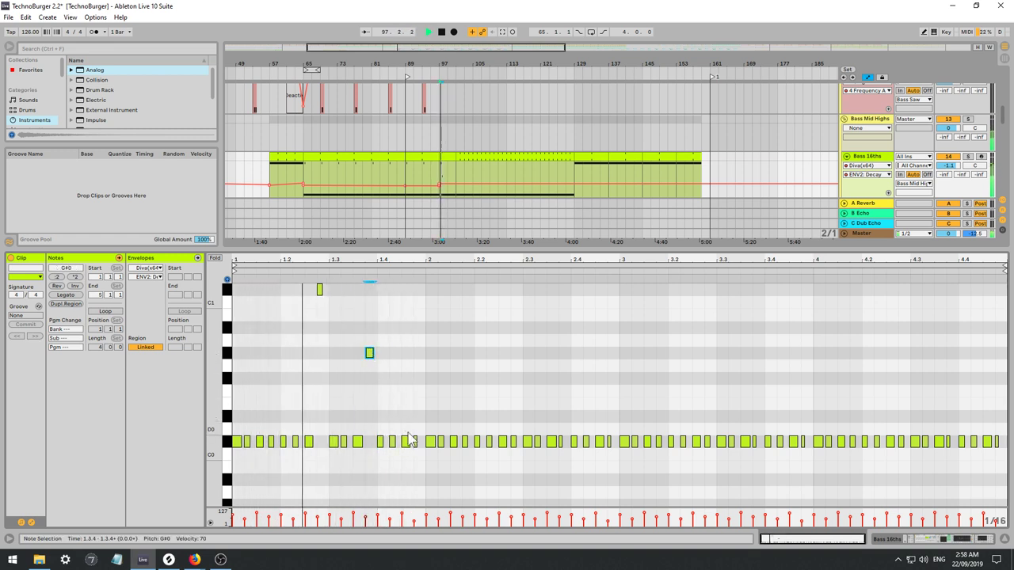
{"action": "left_click", "coordinate": [405, 441]}
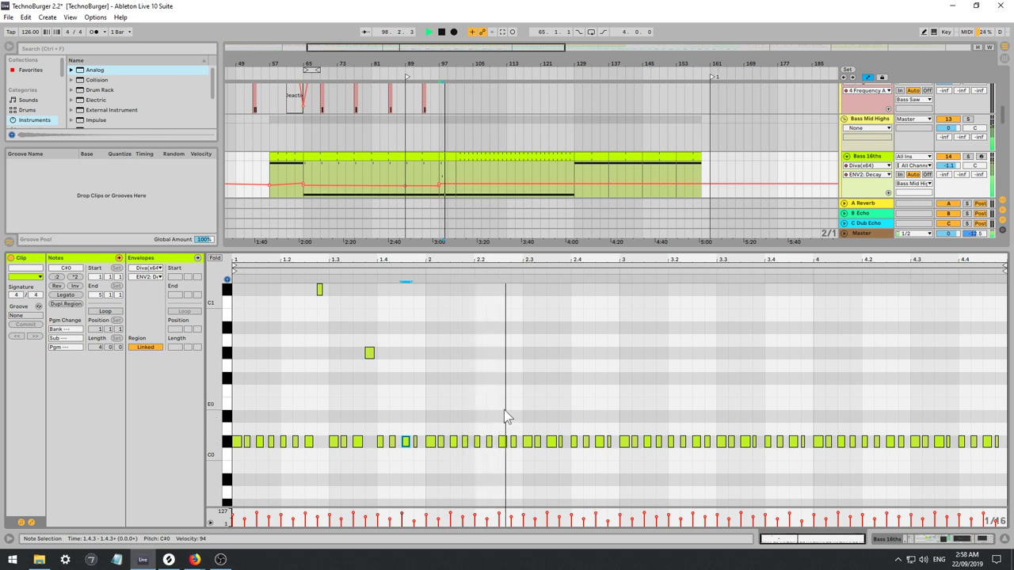
{"action": "left_click", "coordinate": [500, 442]}
{"action": "key", "text": "shift+Up"}
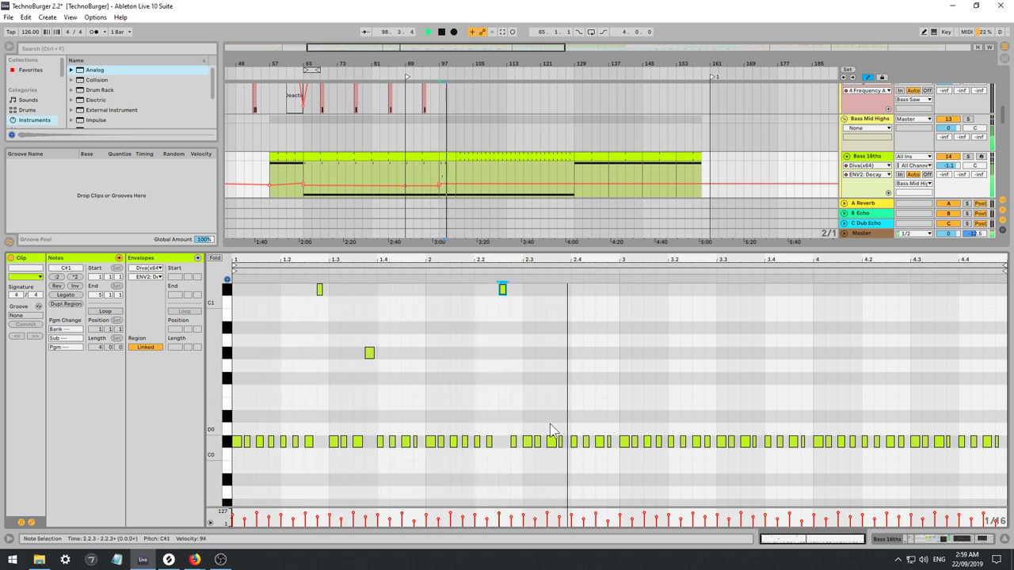
{"action": "key", "text": "ctrl+z"}
{"action": "left_click", "coordinate": [513, 441]}
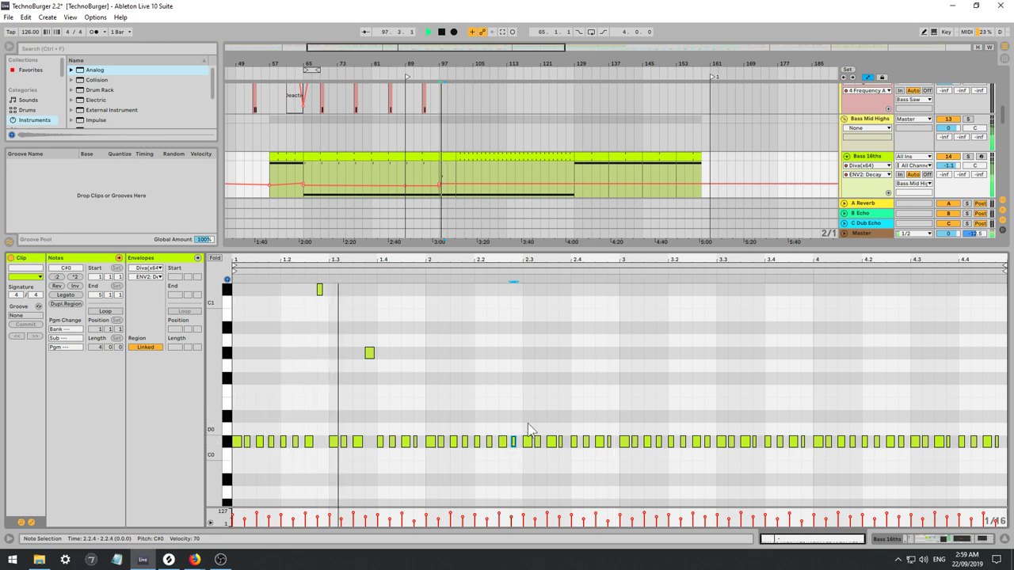
{"action": "key", "text": "shift+Up"}
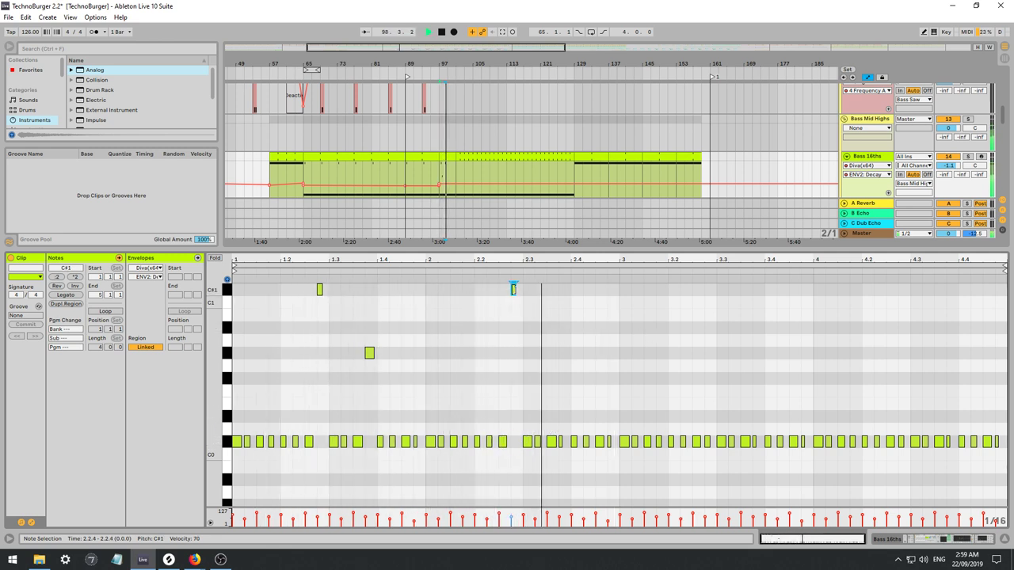
{"action": "left_click_drag", "start_coordinate": [515, 290], "coordinate": [519, 290]}
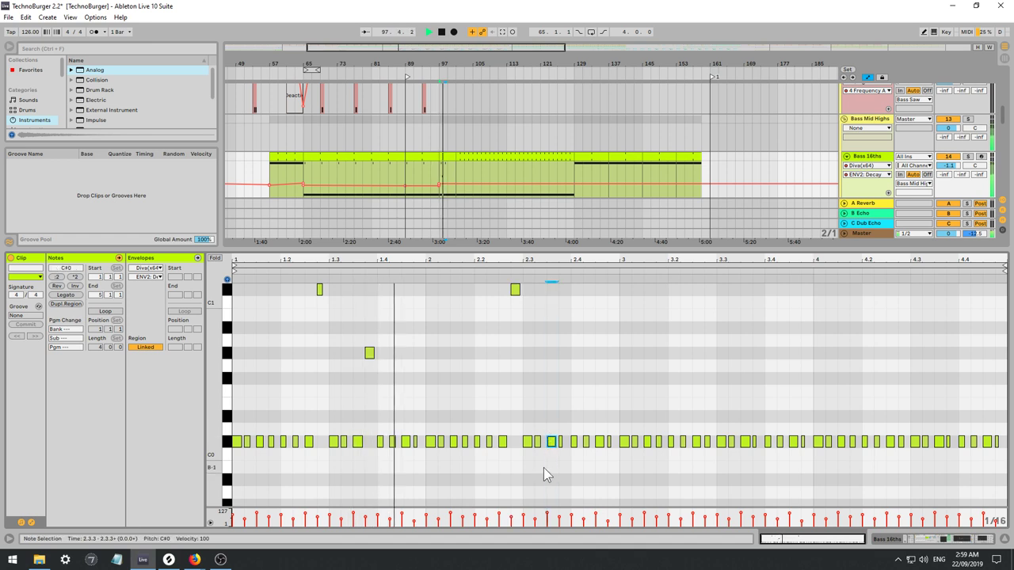
Set the 2.3.3 note to E0, raise the 2.4.3 note to D#0, and turn on clip looping.
{"action": "left_click", "coordinate": [552, 442]}
{"action": "key", "text": "shift+Up"}
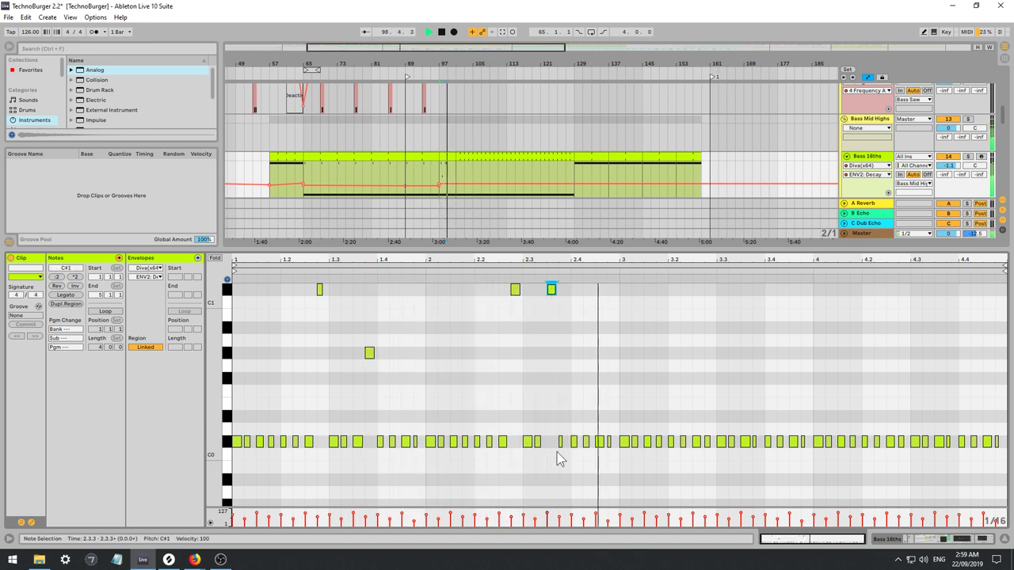
{"action": "key", "text": "Down"}
{"action": "key", "text": "Down"}
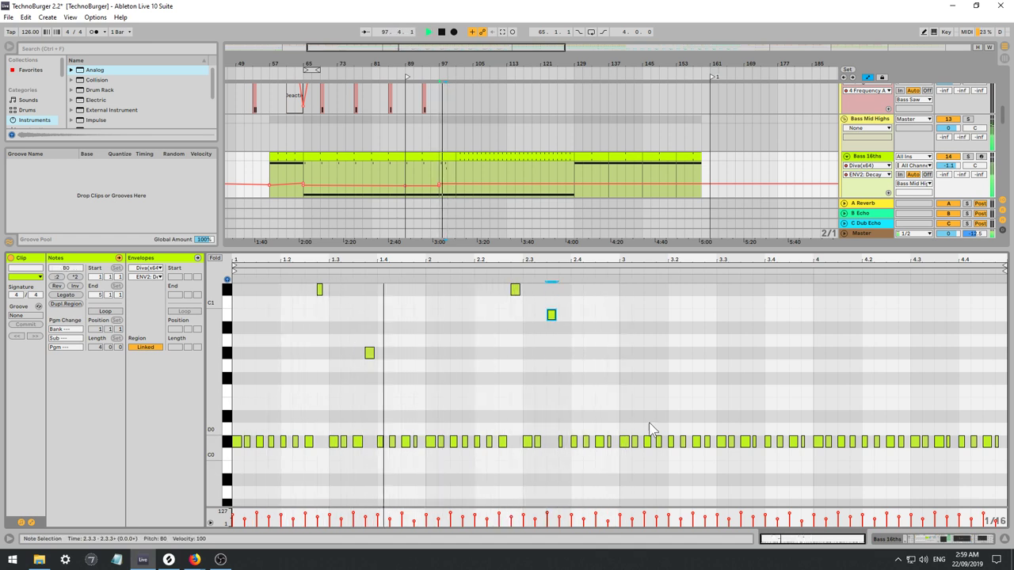
{"action": "left_click", "coordinate": [600, 443]}
{"action": "key", "text": "Up"}
{"action": "key", "text": "Up"}
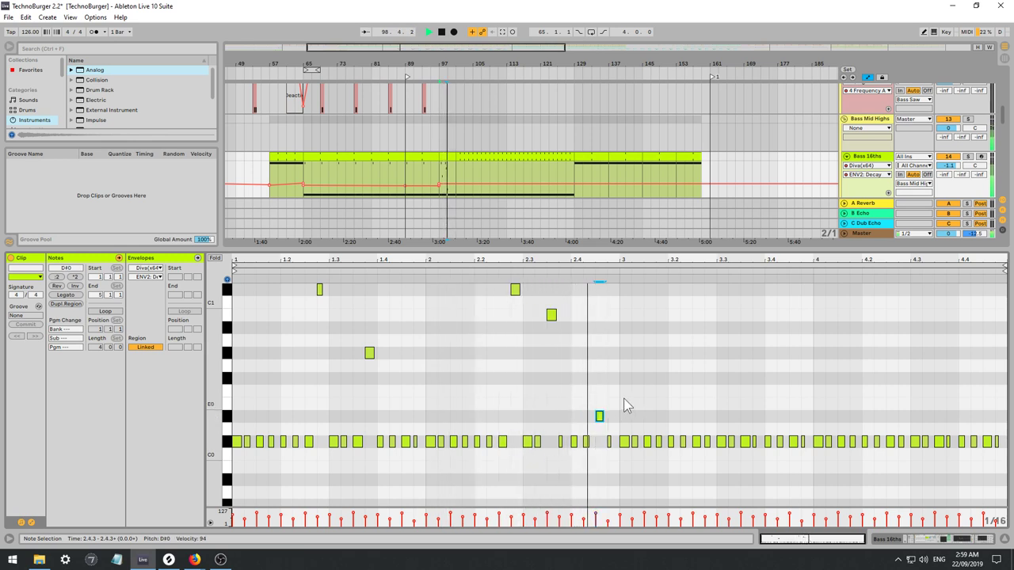
{"action": "left_click", "coordinate": [573, 327]}
{"action": "key", "text": "space"}
{"action": "left_click_drag", "start_coordinate": [550, 318], "coordinate": [551, 331]}
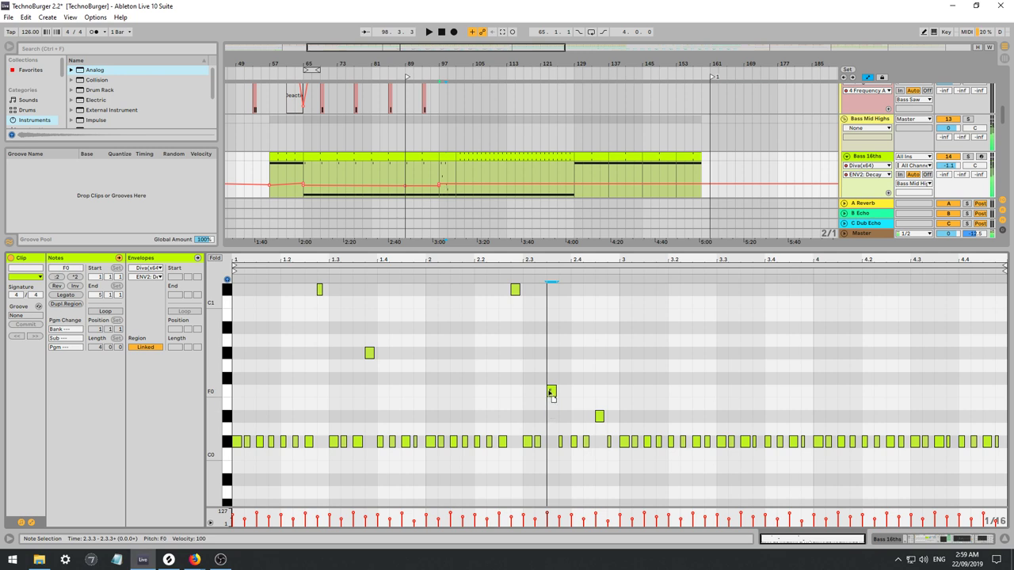
{"action": "key", "text": "space"}
{"action": "mouse_move", "coordinate": [552, 396]}
{"action": "left_mouse_down"}
{"action": "mouse_move", "coordinate": [553, 418]}
{"action": "mouse_move", "coordinate": [554, 405]}
{"action": "left_mouse_up"}
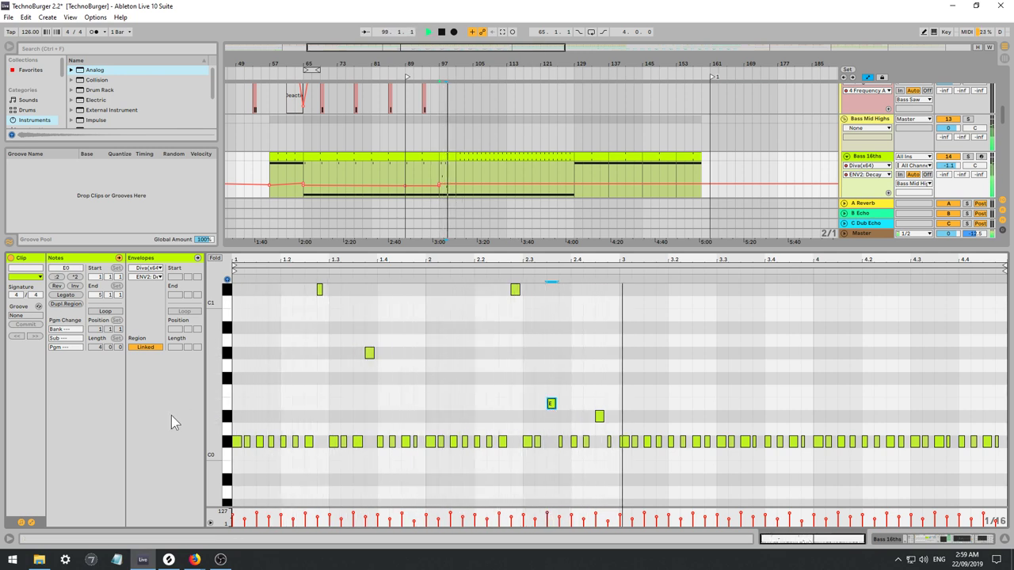
{"action": "left_click", "coordinate": [99, 311]}
Set the Bass 16ths clip loop length to 2 bars and select bars 97–123.
{"action": "left_click", "coordinate": [94, 348]}
{"action": "type", "text": "2"}
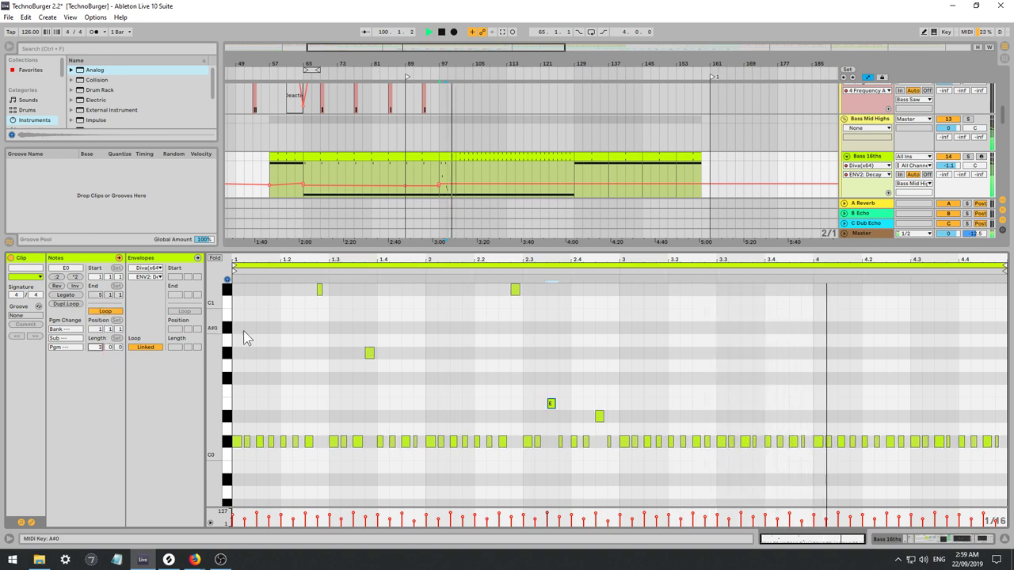
{"action": "key", "text": "Return"}
{"action": "left_click_drag", "start_coordinate": [439, 174], "coordinate": [571, 174]}
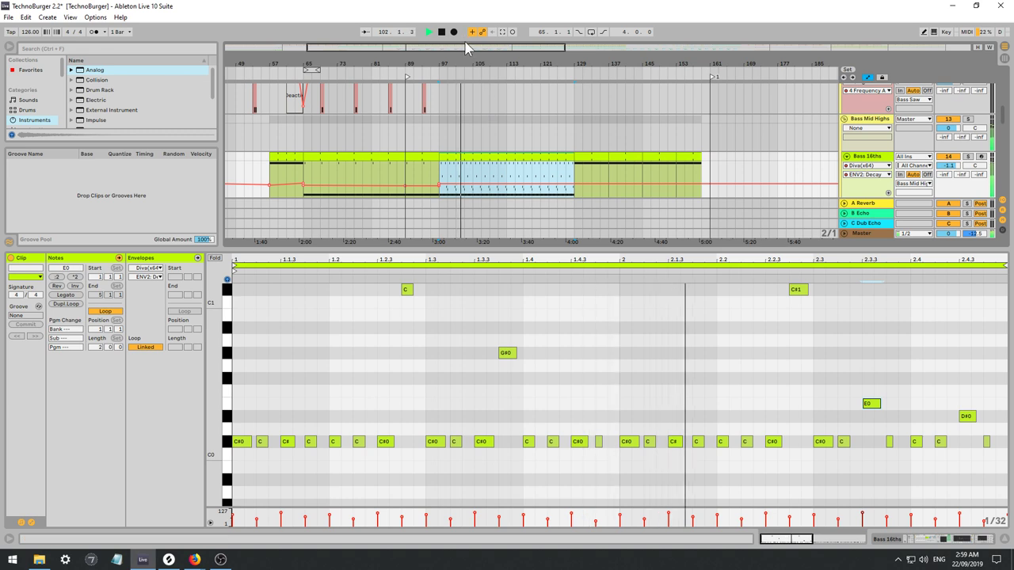
{"action": "left_click_drag", "start_coordinate": [469, 47], "coordinate": [470, 39]}
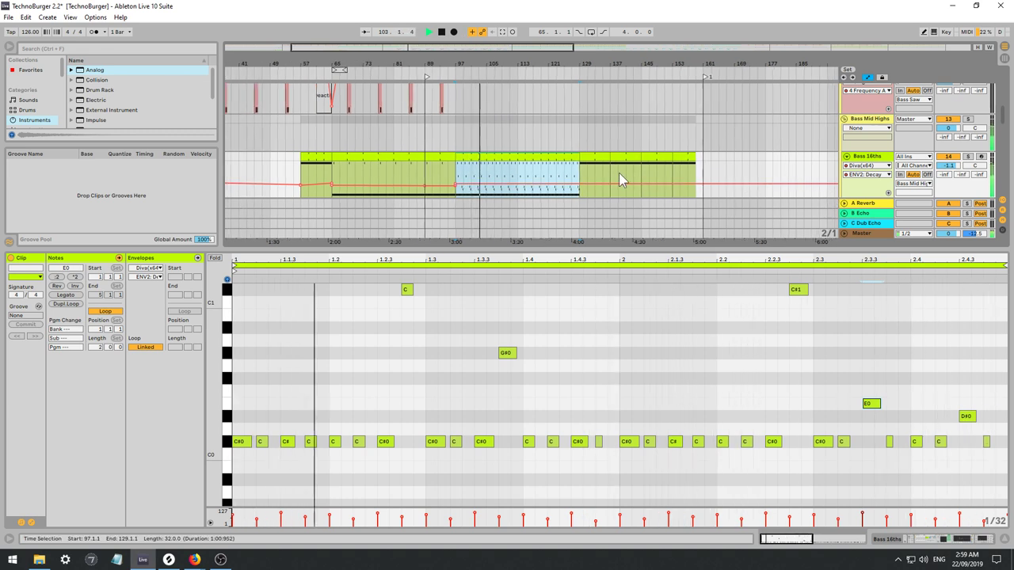
Readjust the ENV2: Decay breakpoints near bar 97, raising the bar 97 point to 0.38, and solo Bass 16ths.
{"action": "left_click", "coordinate": [456, 185]}
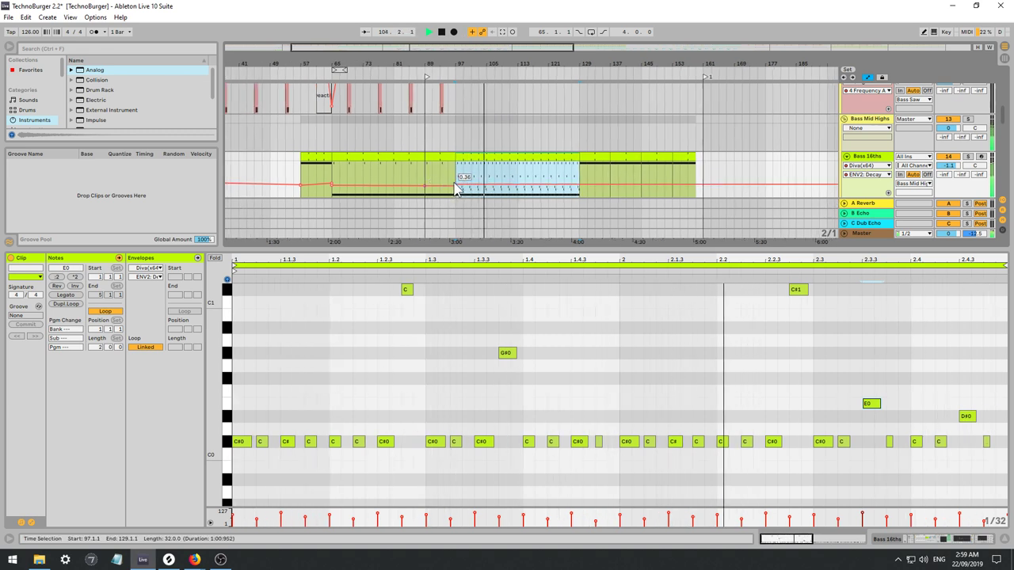
{"action": "left_click", "coordinate": [679, 190]}
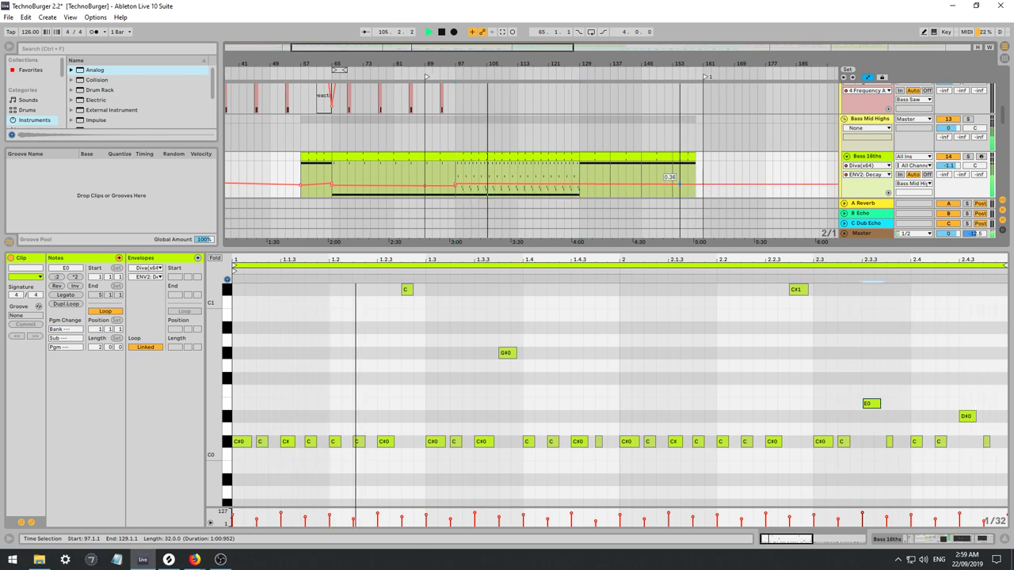
{"action": "left_click_drag", "start_coordinate": [680, 184], "coordinate": [579, 186]}
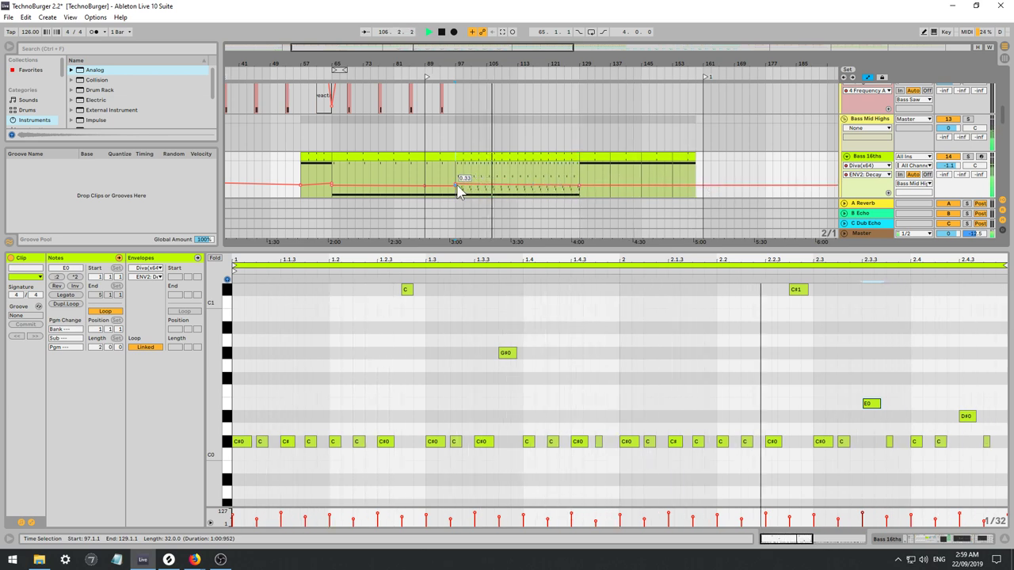
{"action": "left_click_drag", "start_coordinate": [457, 186], "coordinate": [457, 184]}
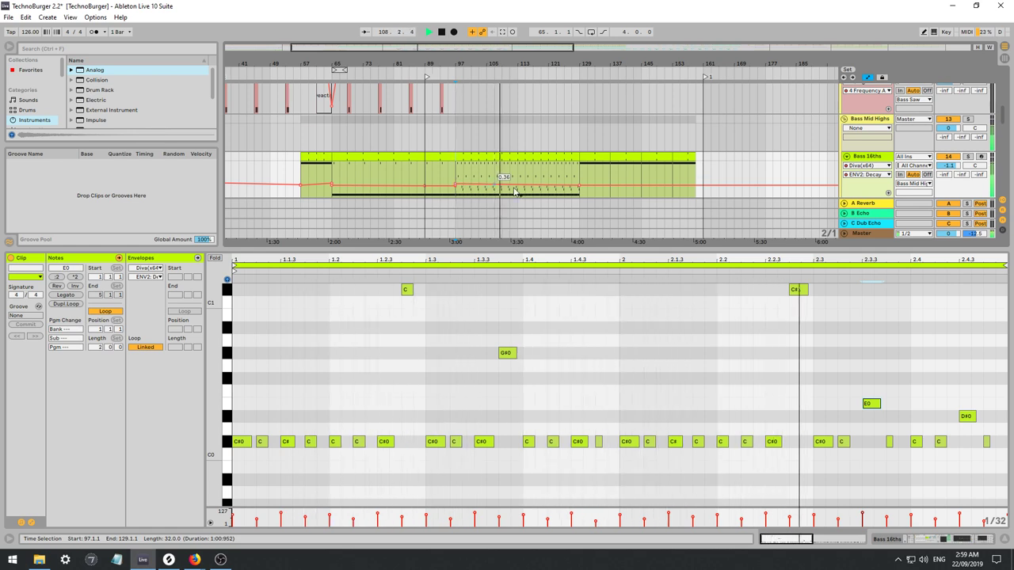
{"action": "left_click", "coordinate": [949, 157]}
{"action": "left_click", "coordinate": [968, 157]}
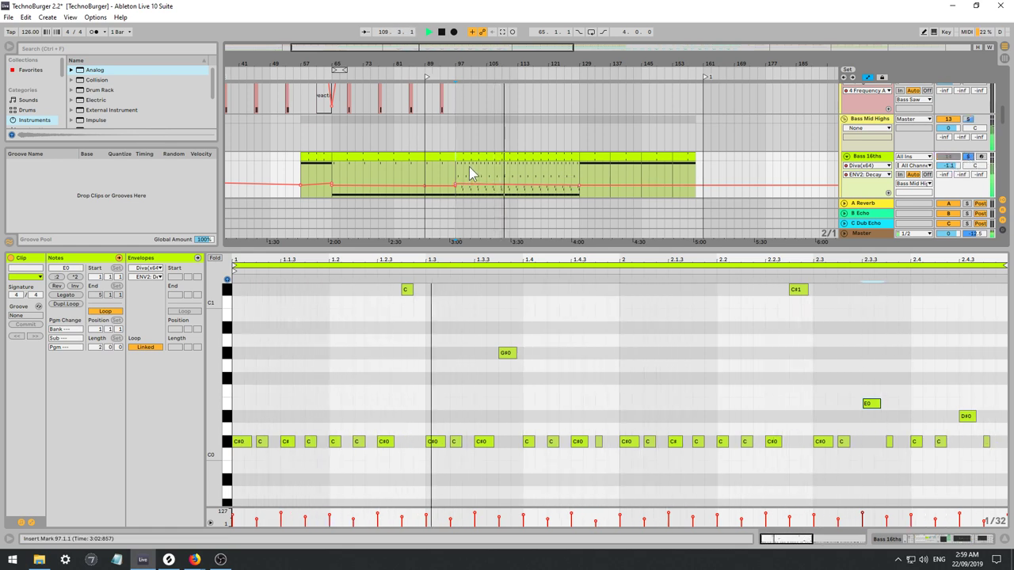
{"action": "left_click", "coordinate": [500, 428]}
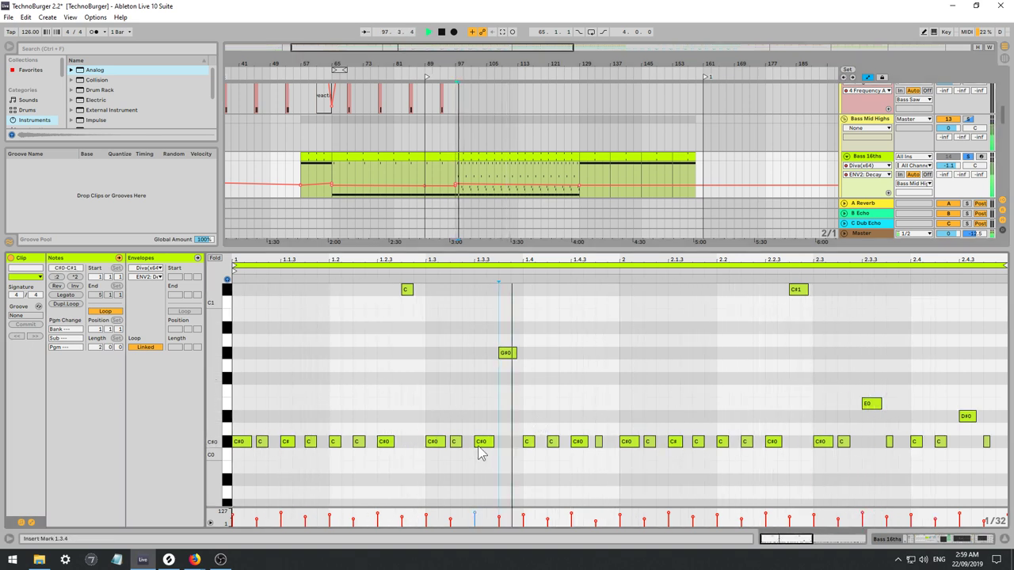
Move a Bass 16ths note down to C#0 and raise the G#0 note to A0, auditioning from bar 99.
{"action": "left_click_drag", "start_coordinate": [479, 443], "coordinate": [480, 400]}
{"action": "key", "text": "space"}
{"action": "key", "text": "space"}
{"action": "left_click_drag", "start_coordinate": [509, 353], "coordinate": [511, 442]}
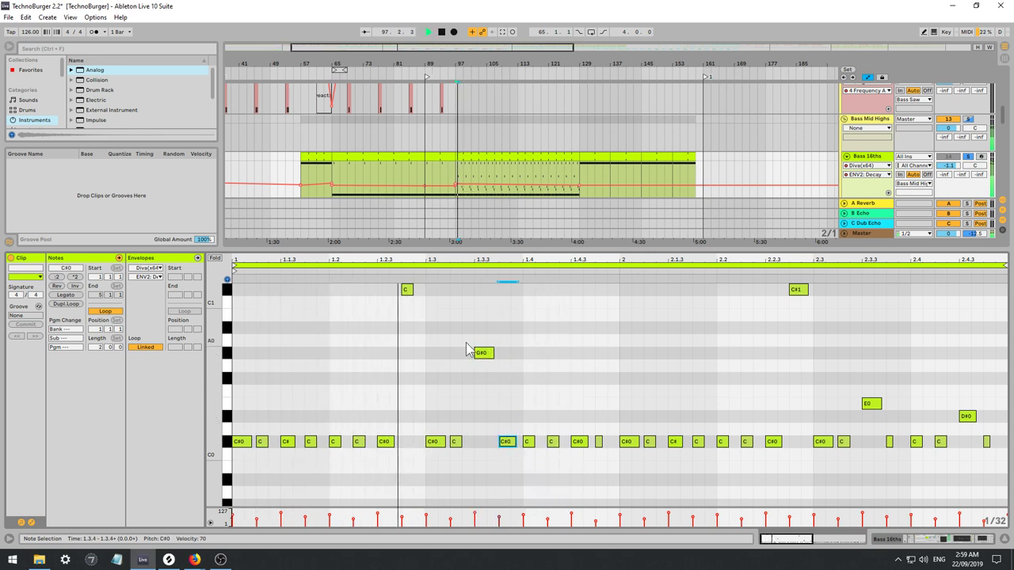
{"action": "key", "text": "space"}
{"action": "left_click_drag", "start_coordinate": [476, 355], "coordinate": [485, 344]}
{"action": "key", "text": "space"}
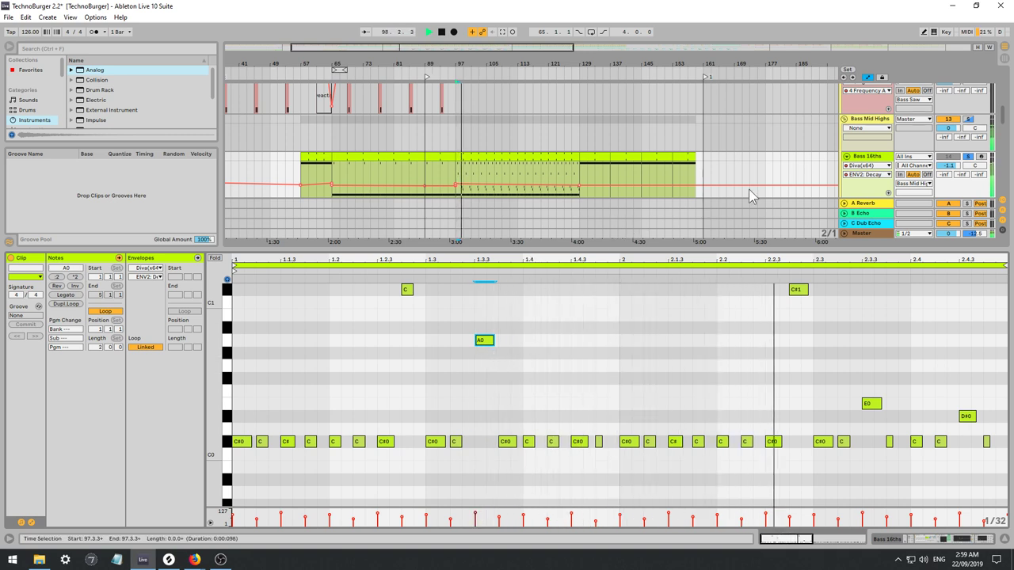
{"action": "left_click", "coordinate": [464, 186]}
{"action": "left_click", "coordinate": [466, 170]}
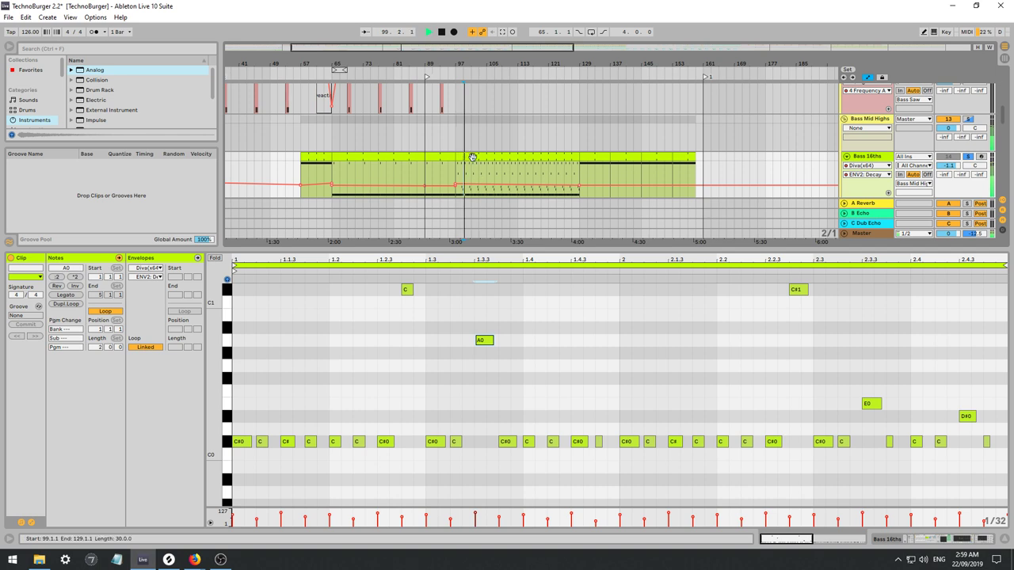
Return the A0 note to G#0 and drop the D#0 note at 2.4.3 to C#0.
{"action": "left_click", "coordinate": [462, 366]}
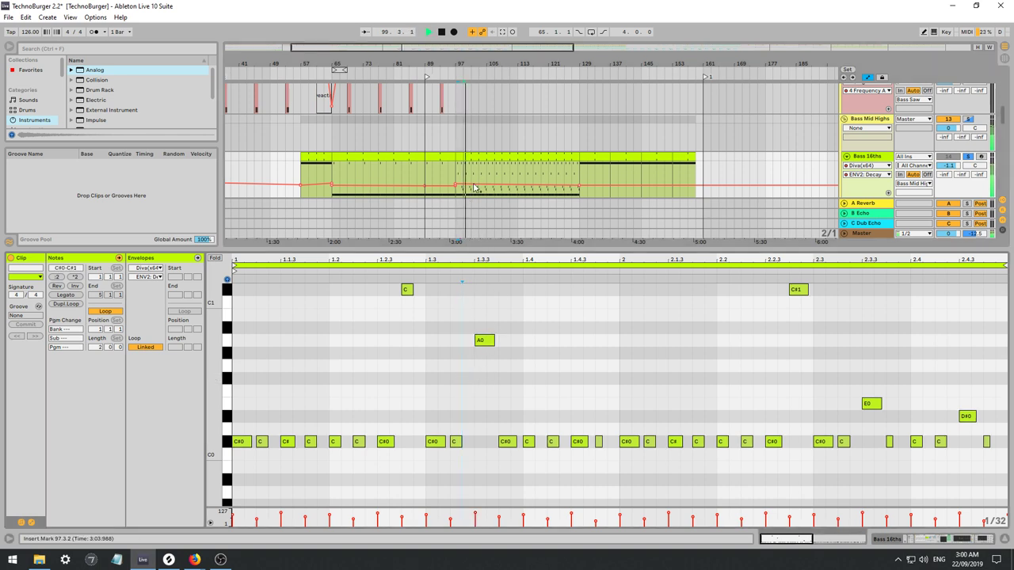
{"action": "left_click", "coordinate": [484, 339]}
{"action": "key", "text": "Down"}
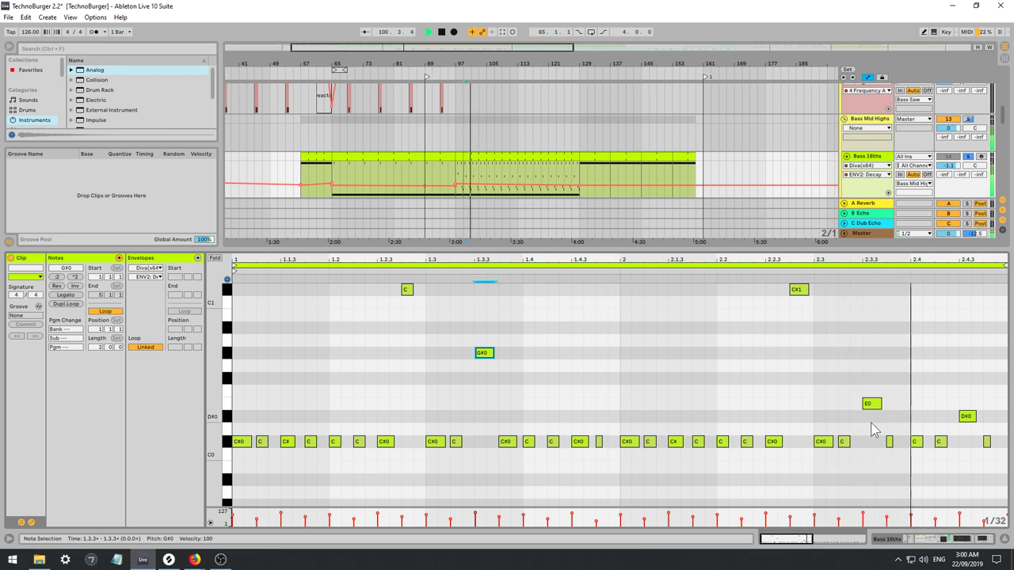
{"action": "left_click", "coordinate": [972, 394]}
{"action": "left_click_drag", "start_coordinate": [969, 417], "coordinate": [969, 443]}
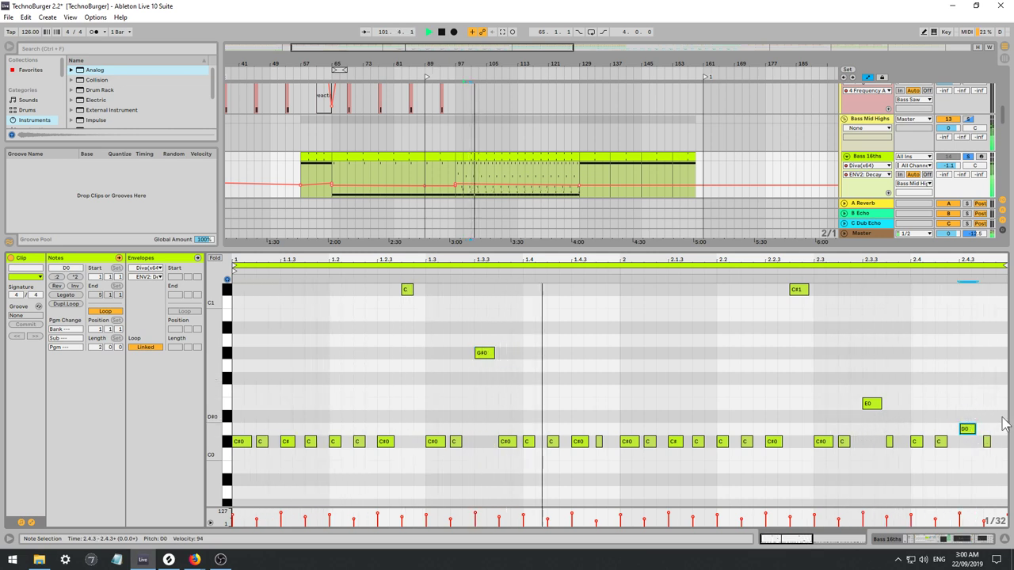
{"action": "left_click", "coordinate": [476, 176]}
{"action": "key", "text": "space"}
{"action": "left_click", "coordinate": [457, 169]}
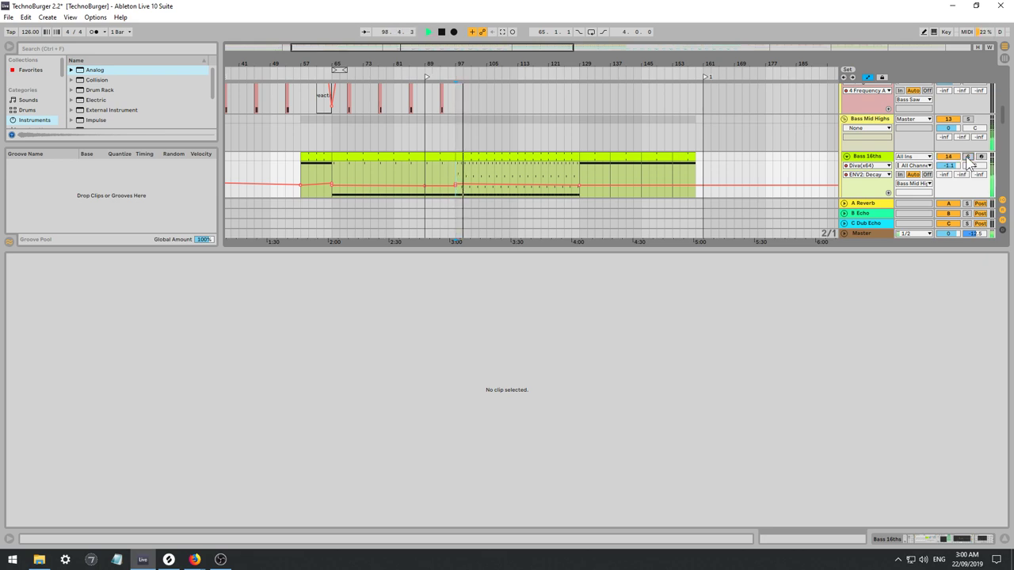
Duplicate bars 97–105 of Bass 16ths so they repeat from bar 105.
{"action": "left_click_drag", "start_coordinate": [457, 167], "coordinate": [473, 171]}
{"action": "key", "text": "ctrl+d"}
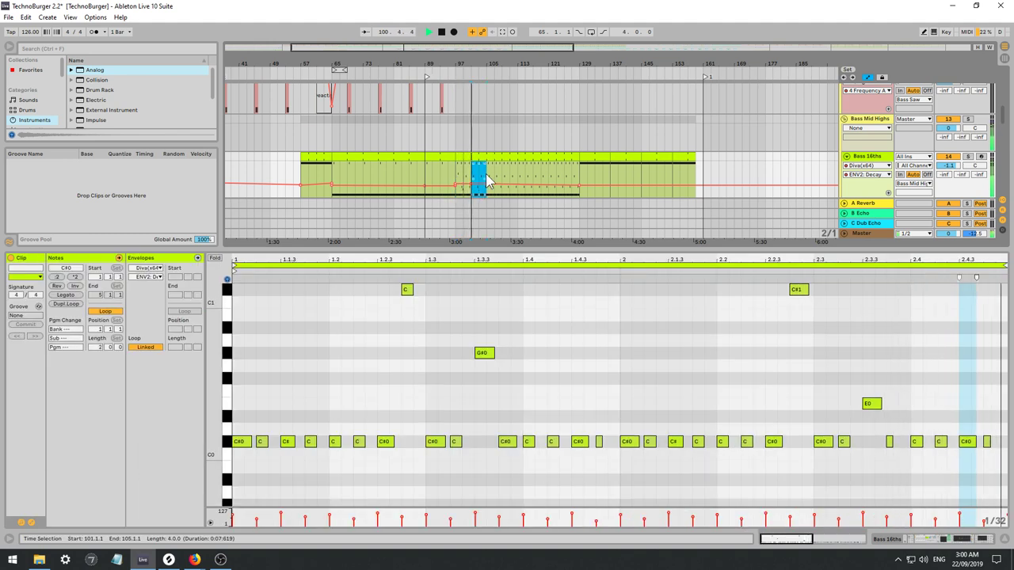
{"action": "key", "text": "ctrl+z"}
{"action": "key", "text": "a"}
{"action": "key", "text": "ctrl+d"}
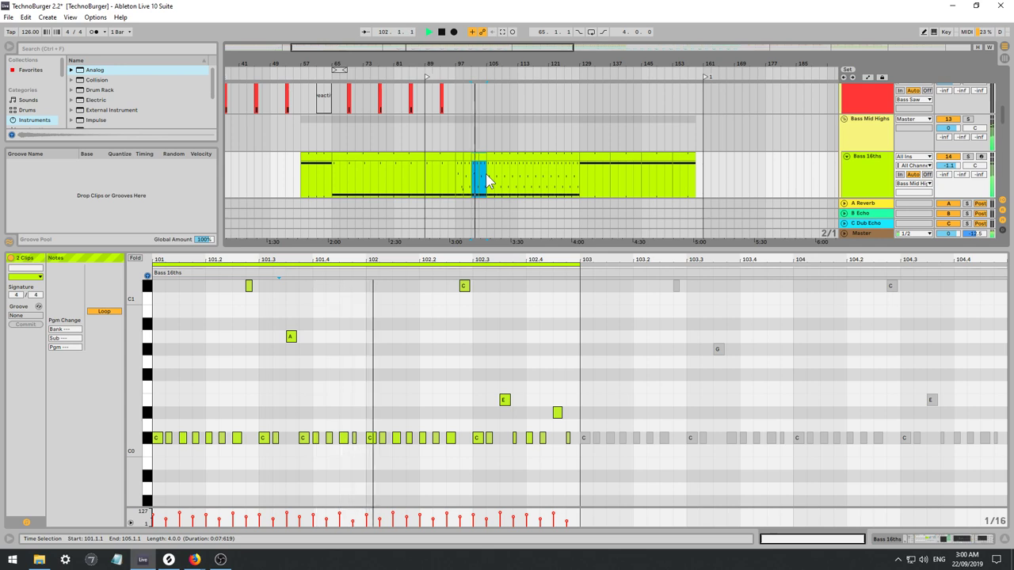
{"action": "key", "text": "ctrl+z"}
{"action": "left_click", "coordinate": [488, 176], "text": "shift"}
{"action": "key", "text": "ctrl+d"}
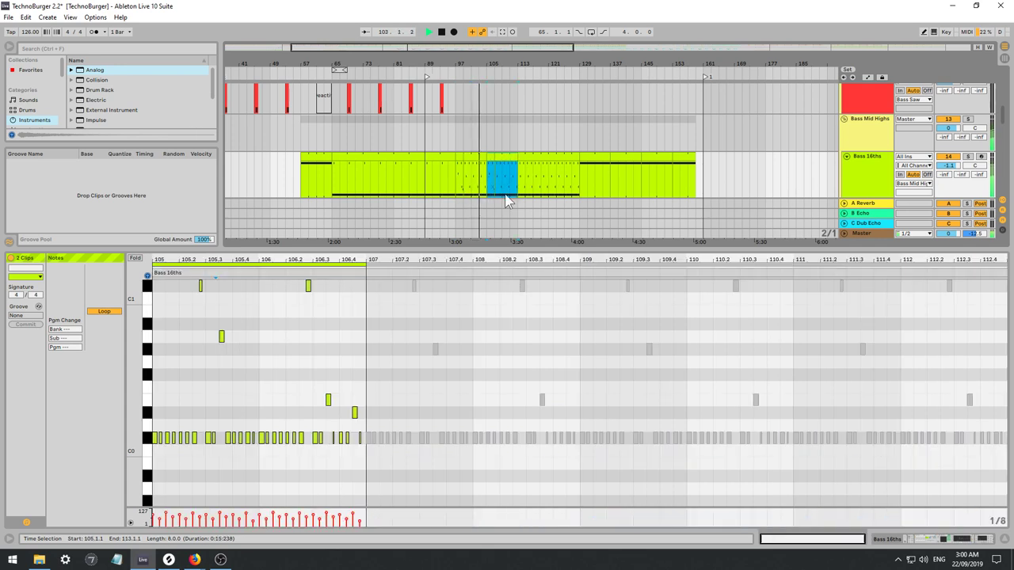
In the bar 99 clip, lower notes to C#0 and raise the note at 2.4.3 to C#1.
{"action": "double_click", "coordinate": [473, 157]}
{"action": "key", "text": "space"}
{"action": "key", "text": "space"}
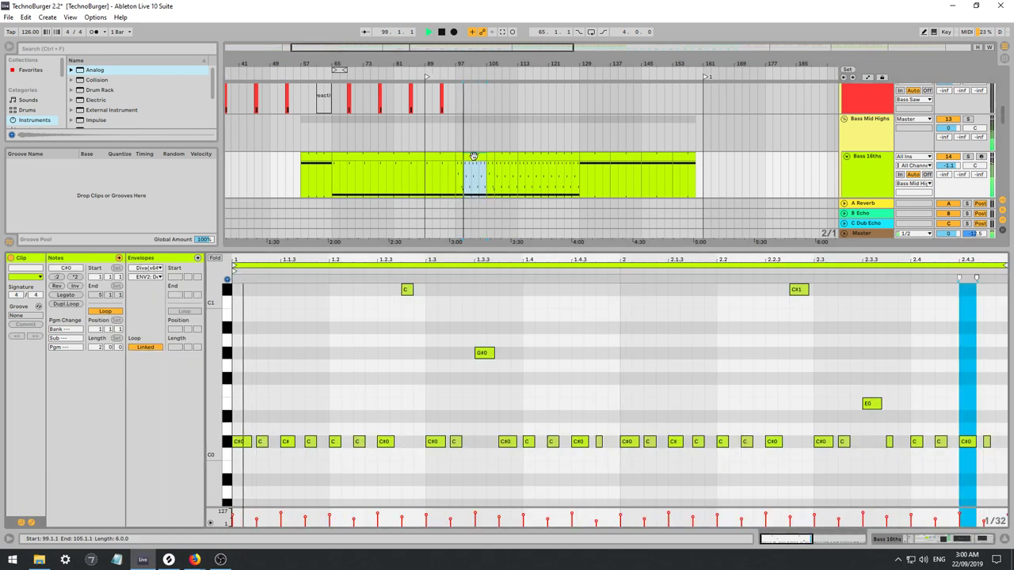
{"action": "key", "text": "space"}
{"action": "left_click_drag", "start_coordinate": [567, 322], "coordinate": [460, 367]}
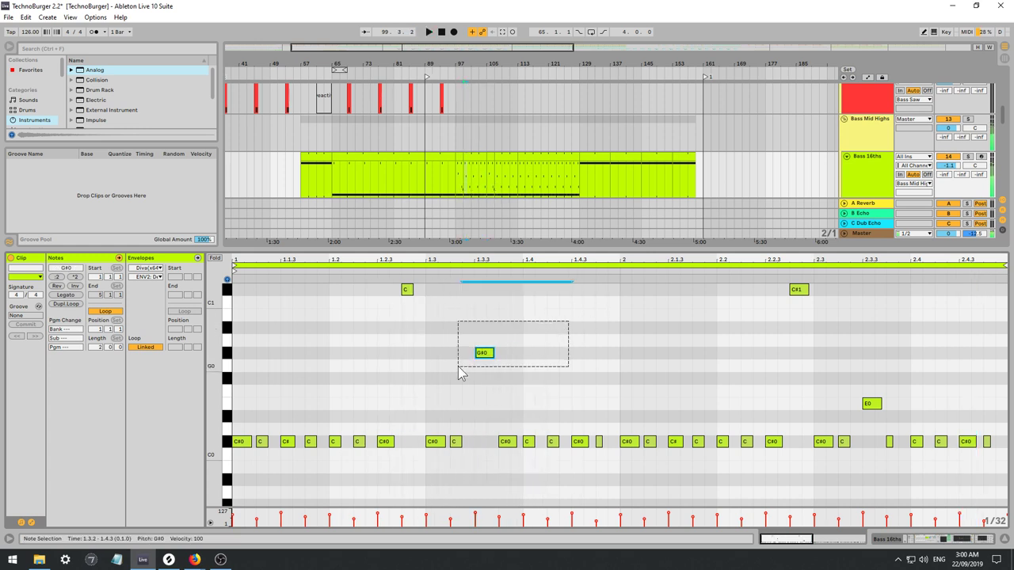
{"action": "key", "text": "space"}
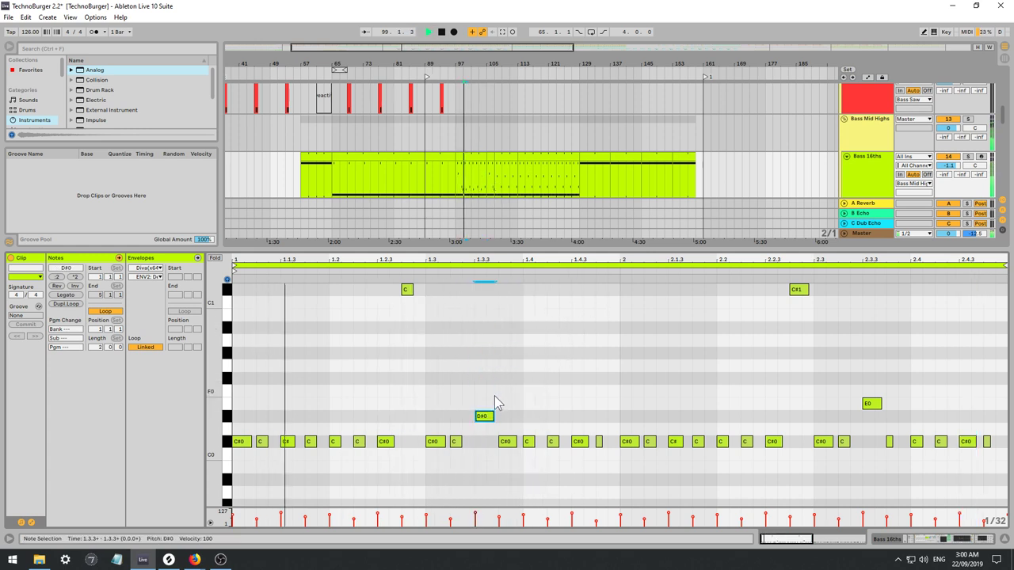
{"action": "left_click_drag", "start_coordinate": [485, 414], "coordinate": [485, 288]}
{"action": "key", "text": "ctrl+z"}
{"action": "left_click_drag", "start_coordinate": [512, 407], "coordinate": [515, 448]}
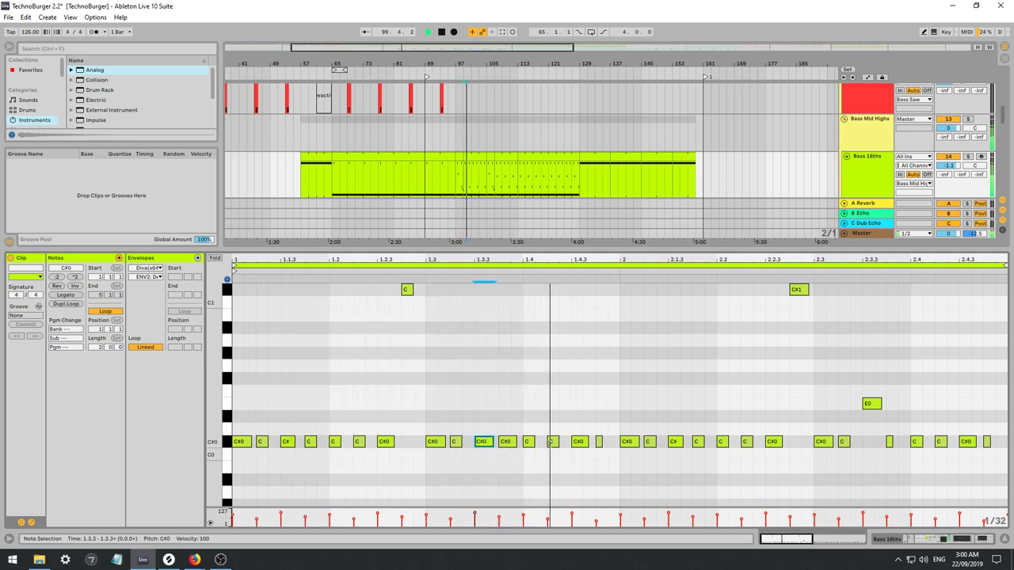
{"action": "left_click_drag", "start_coordinate": [579, 441], "coordinate": [582, 333]}
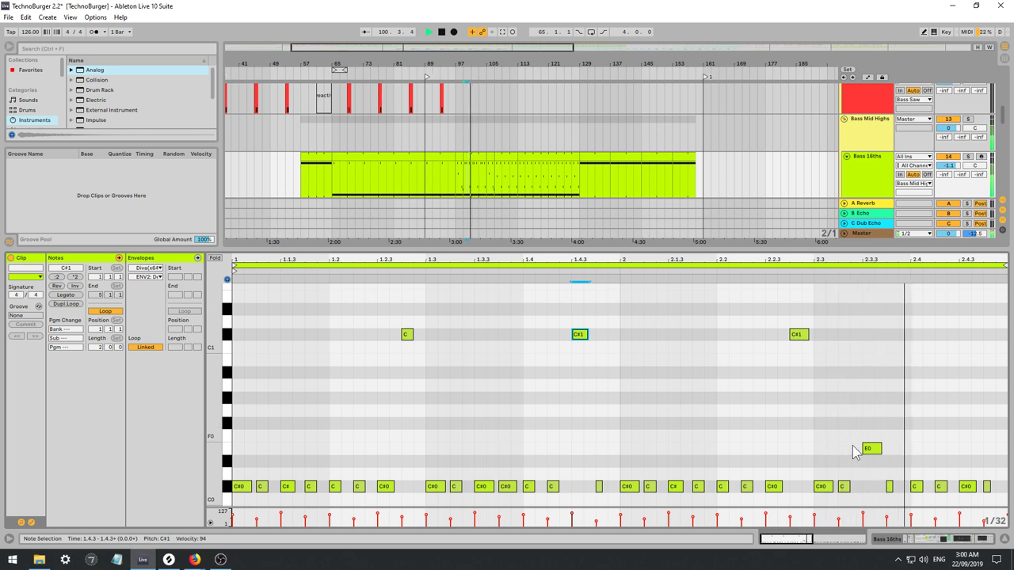
{"action": "left_click_drag", "start_coordinate": [966, 486], "coordinate": [968, 336]}
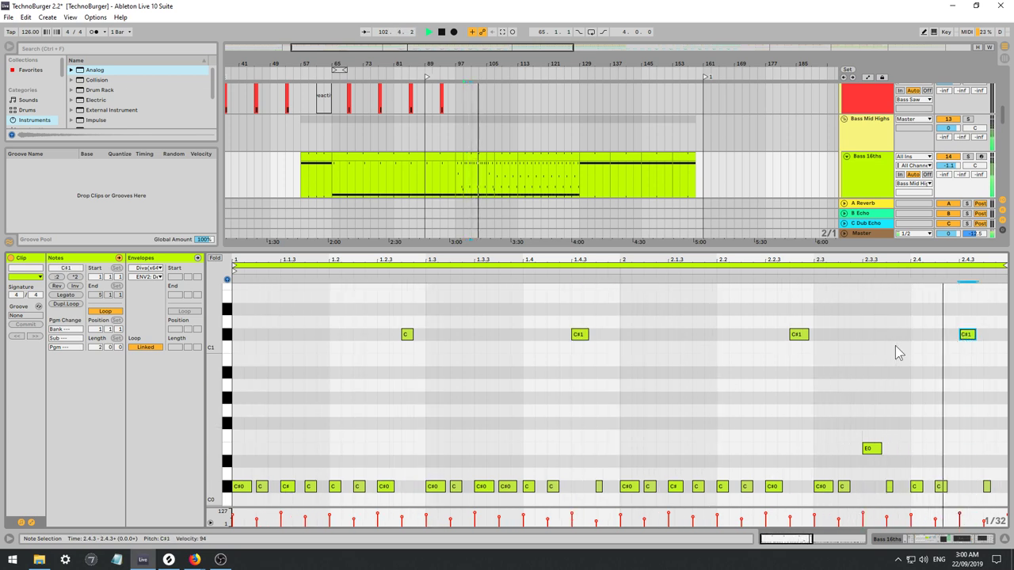
Select a span of the Bass 16ths clip and show the rack's Analog chain.
{"action": "left_click", "coordinate": [482, 164]}
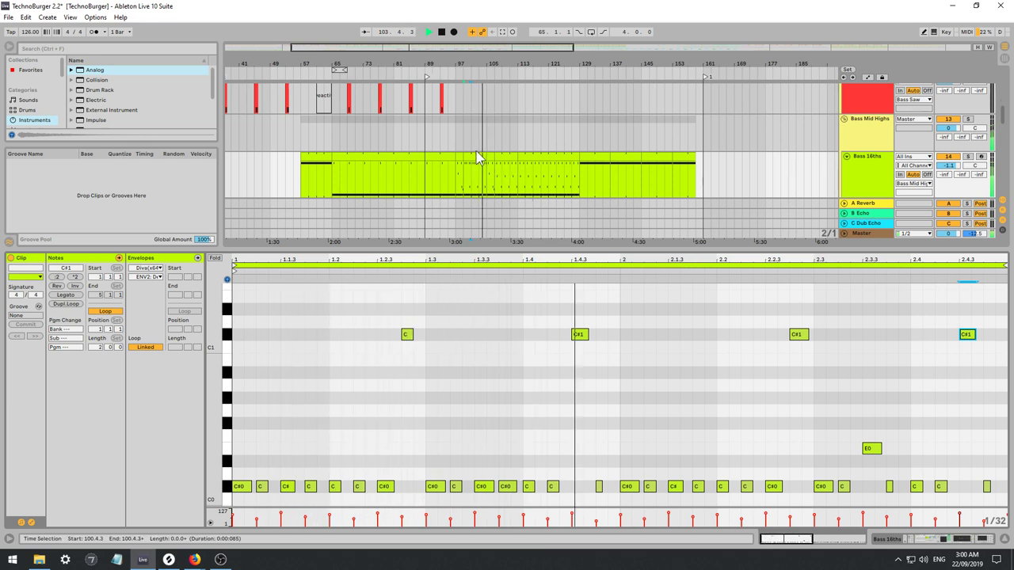
{"action": "left_click_drag", "start_coordinate": [485, 162], "coordinate": [614, 173]}
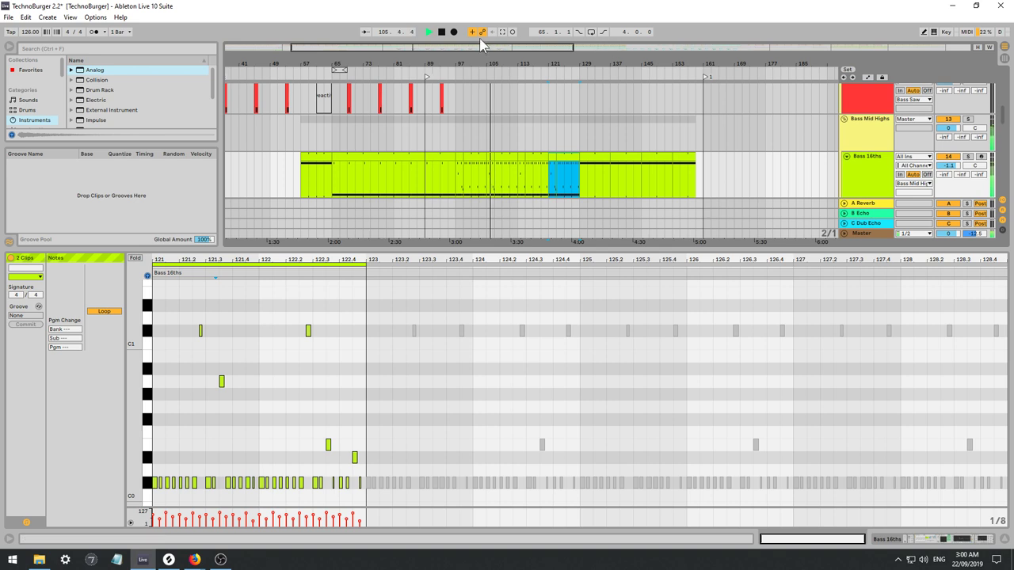
{"action": "left_click", "coordinate": [868, 156]}
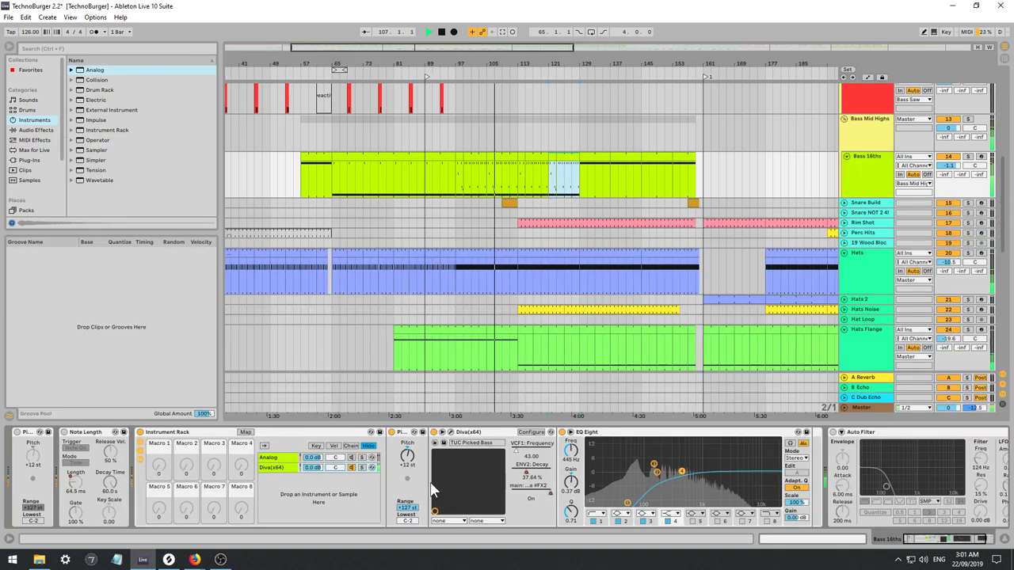
{"action": "left_click", "coordinate": [364, 459]}
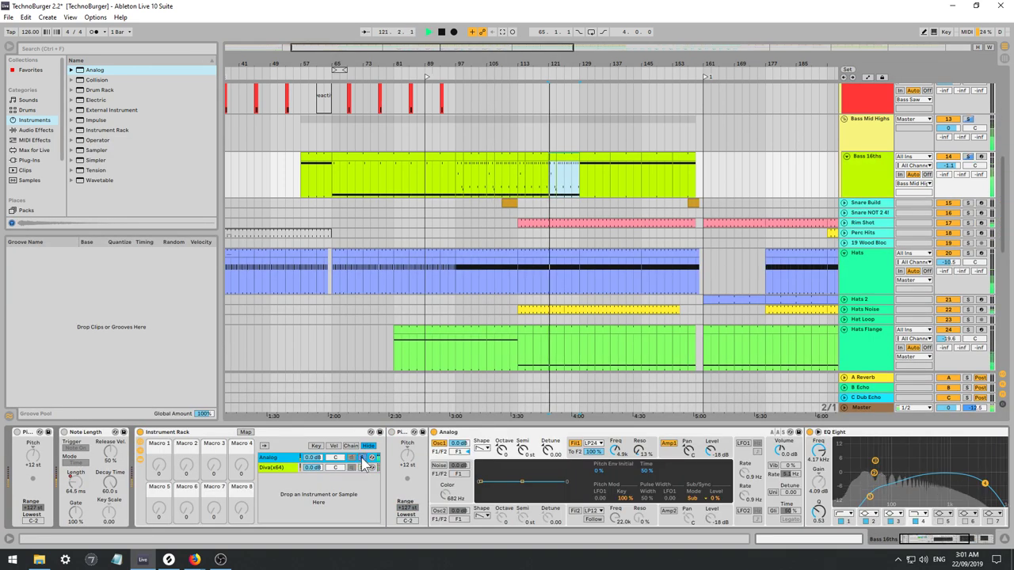
Solo Bass 16ths, raise the Analog Osc1 Octave to 1 and tweak Fil1 Freq.
{"action": "key", "text": "space"}
{"action": "left_click", "coordinate": [968, 120]}
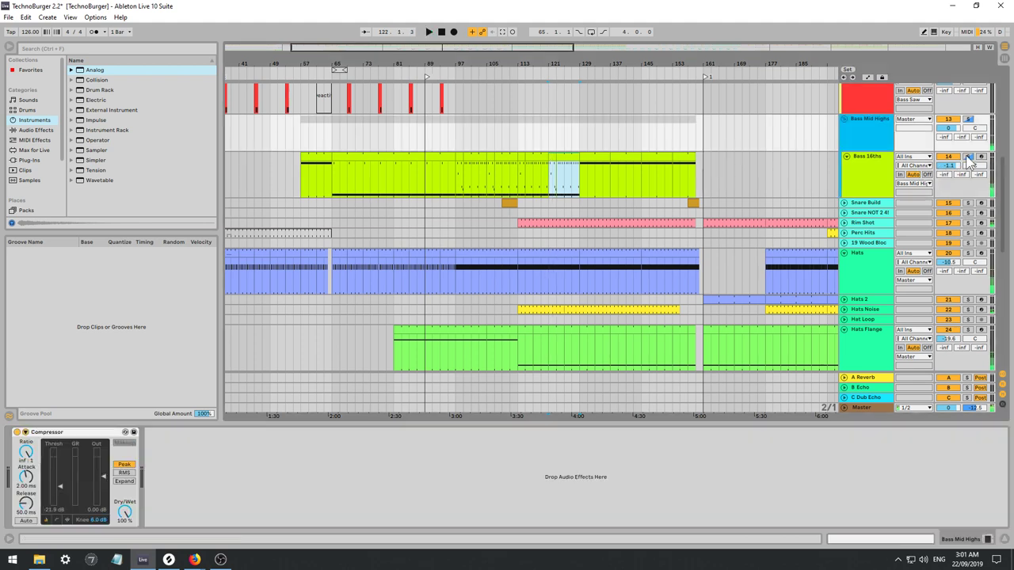
{"action": "left_click", "coordinate": [967, 157]}
{"action": "key", "text": "space"}
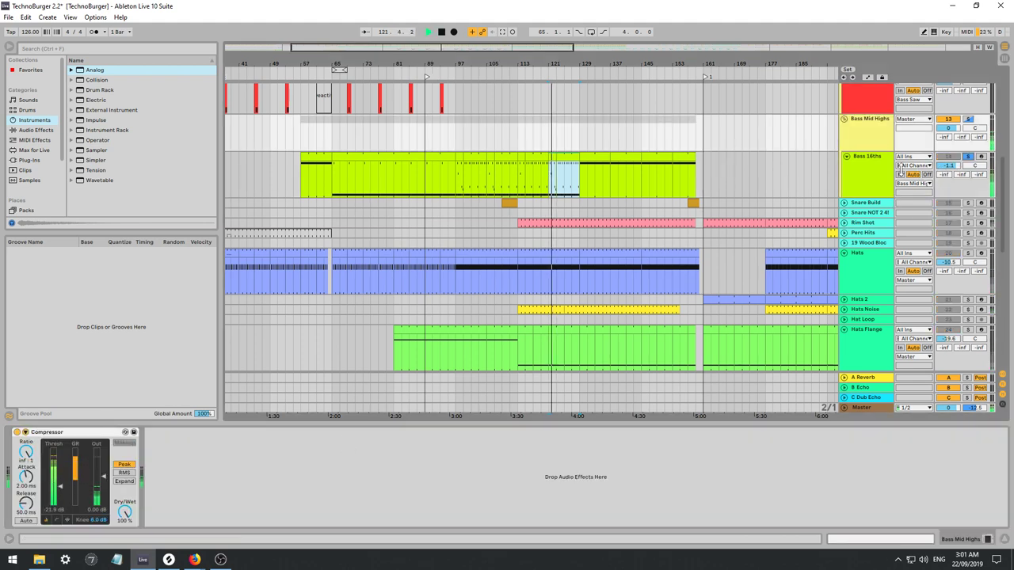
{"action": "left_click", "coordinate": [862, 157]}
{"action": "left_click", "coordinate": [275, 458]}
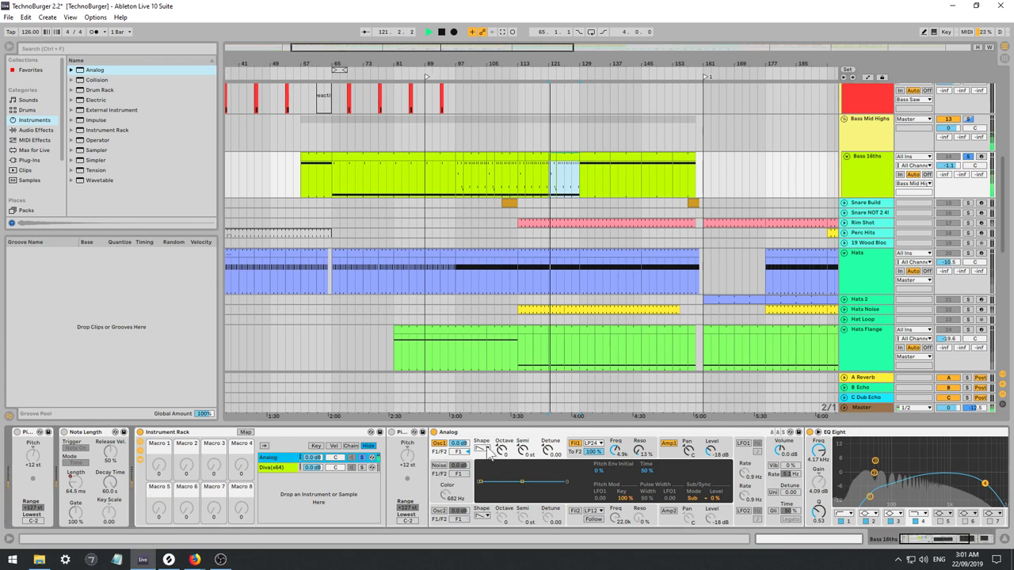
{"action": "left_click_drag", "start_coordinate": [500, 450], "coordinate": [501, 442]}
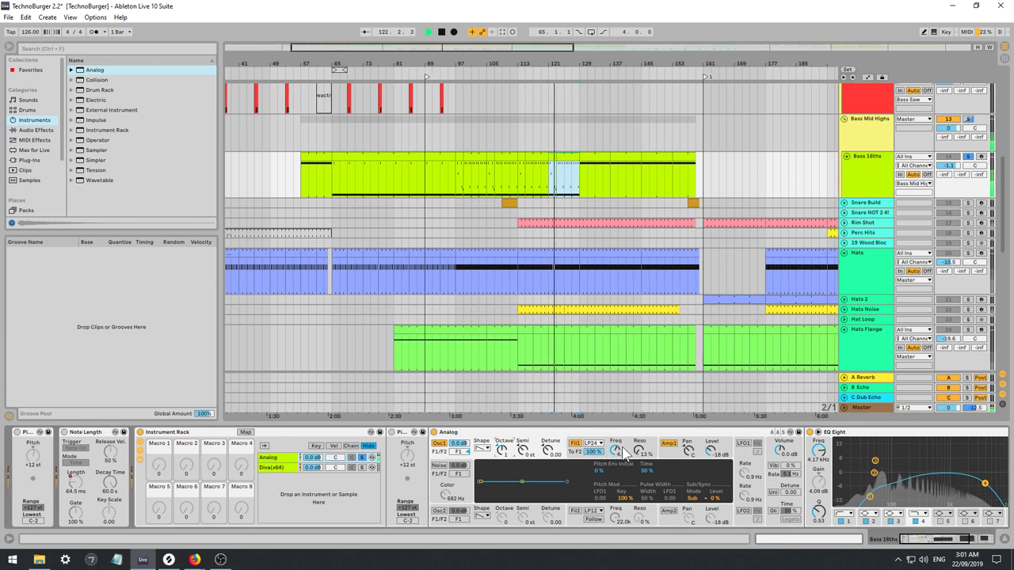
{"action": "left_click_drag", "start_coordinate": [623, 453], "coordinate": [623, 452]}
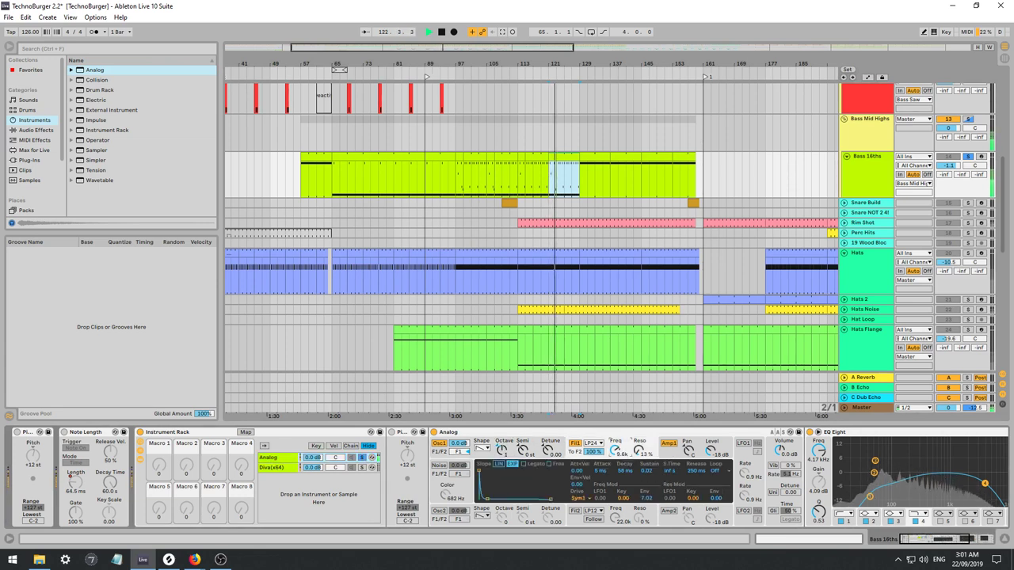
Set the Analog synth's voices to Mono and switch unison on.
{"action": "left_click", "coordinate": [675, 452]}
{"action": "key", "text": "space"}
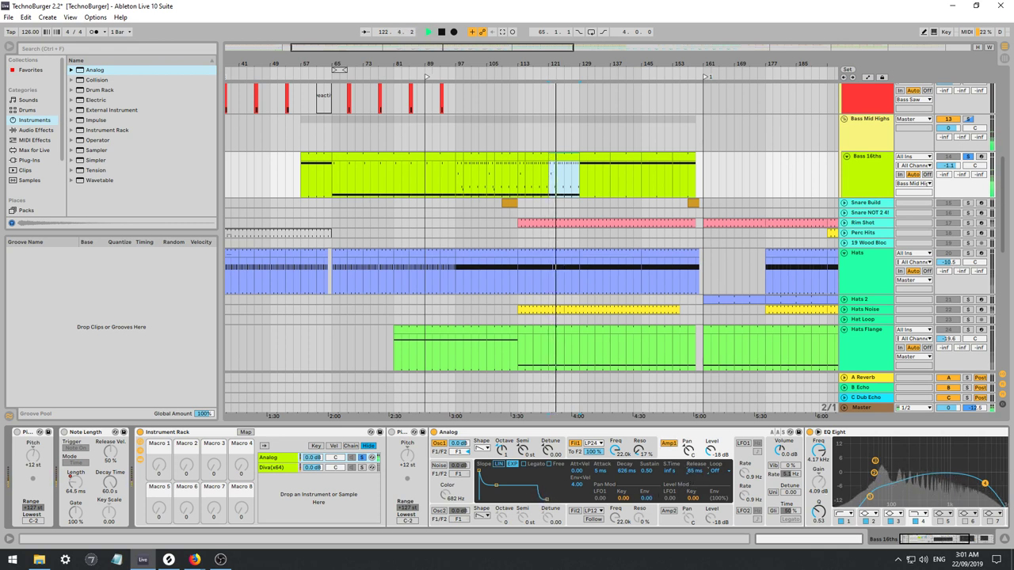
{"action": "left_click", "coordinate": [777, 451]}
{"action": "key", "text": "space"}
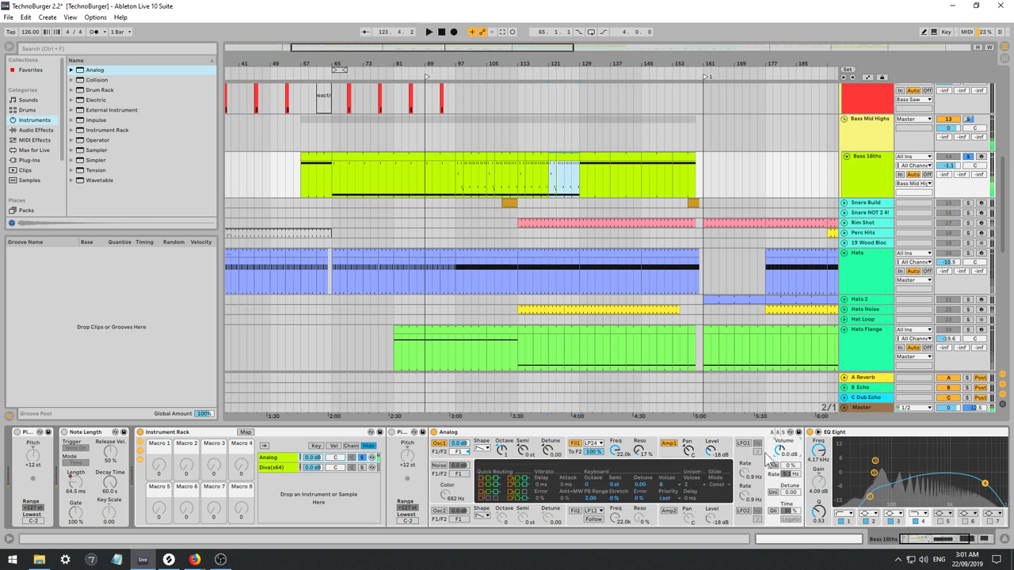
{"action": "left_click", "coordinate": [672, 481]}
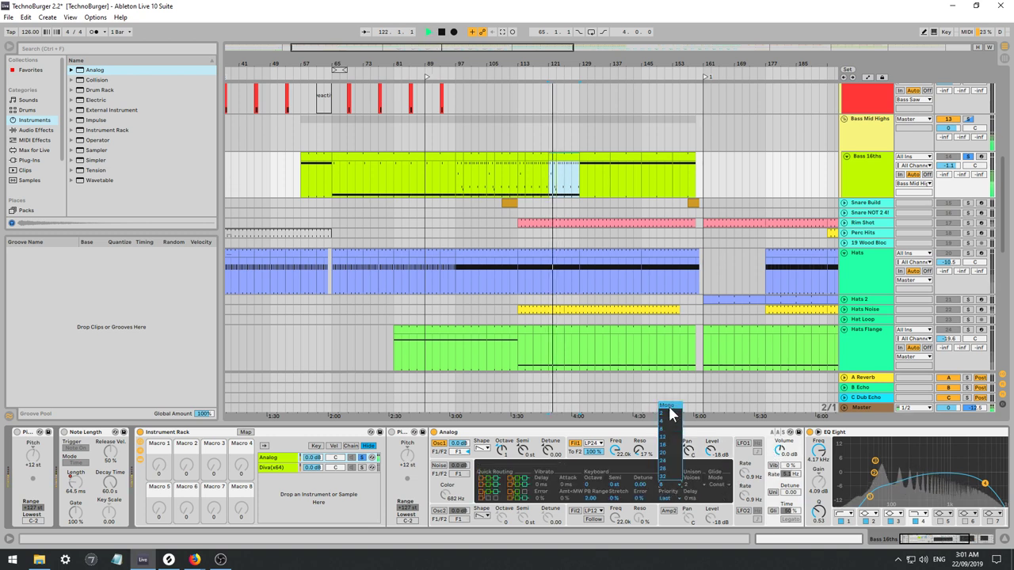
{"action": "left_click", "coordinate": [669, 408]}
{"action": "left_click", "coordinate": [669, 443]}
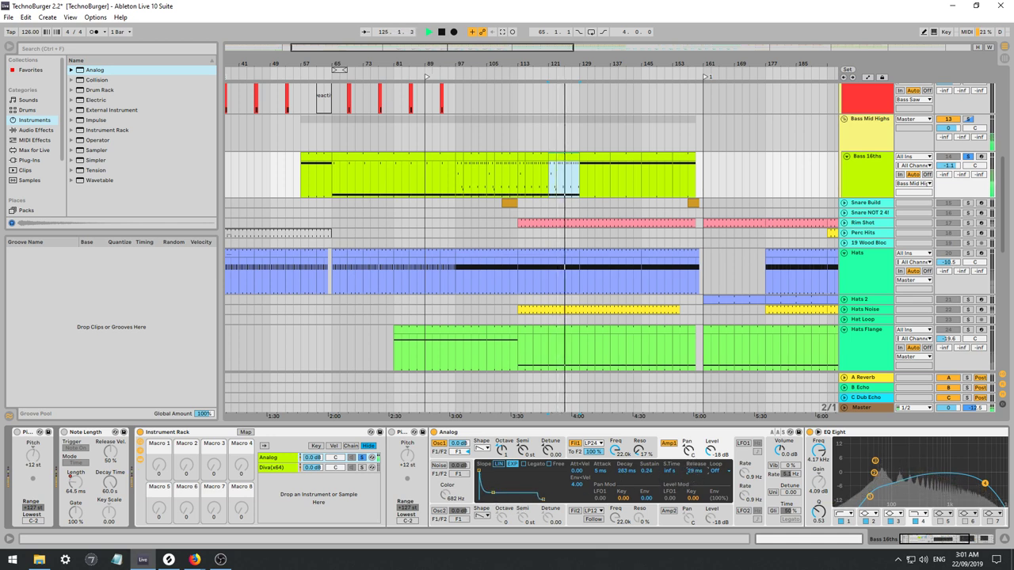
{"action": "left_click", "coordinate": [774, 493]}
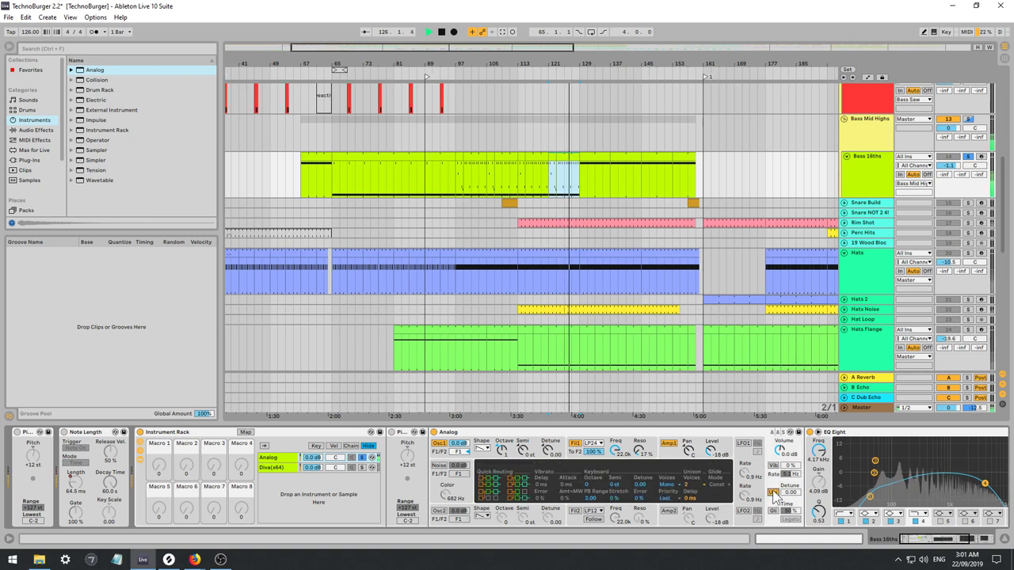
{"action": "left_click", "coordinate": [935, 543]}
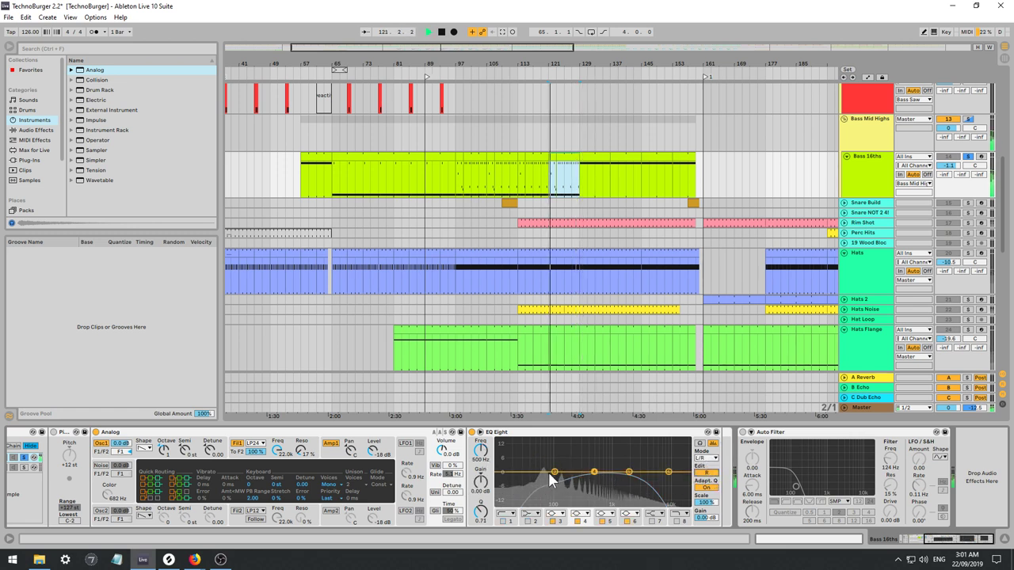
Check EQ Eight band 1 filter shapes and lower the Analog Fil1 cutoff to 4.0k.
{"action": "left_click", "coordinate": [507, 513]}
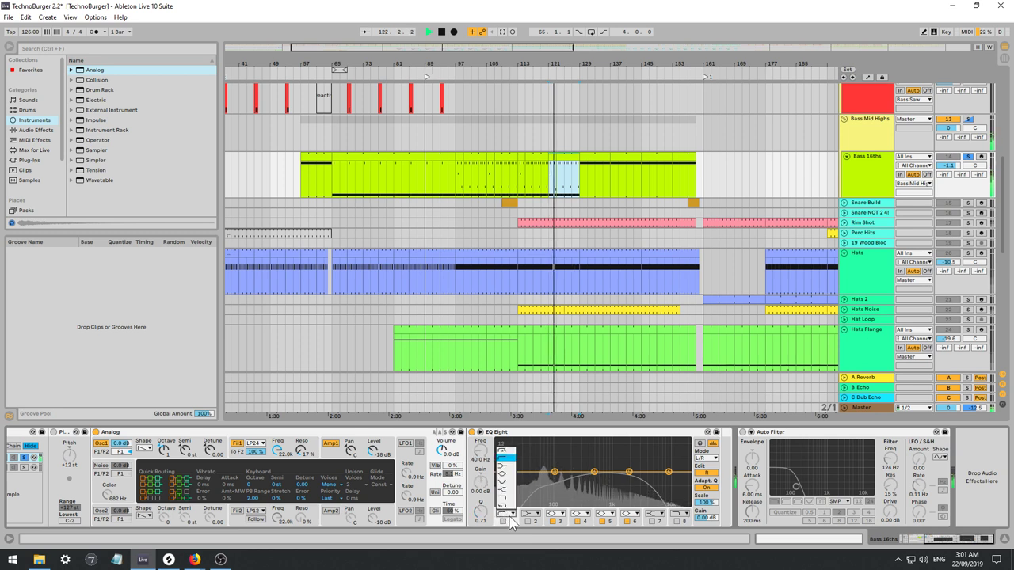
{"action": "left_click", "coordinate": [510, 450]}
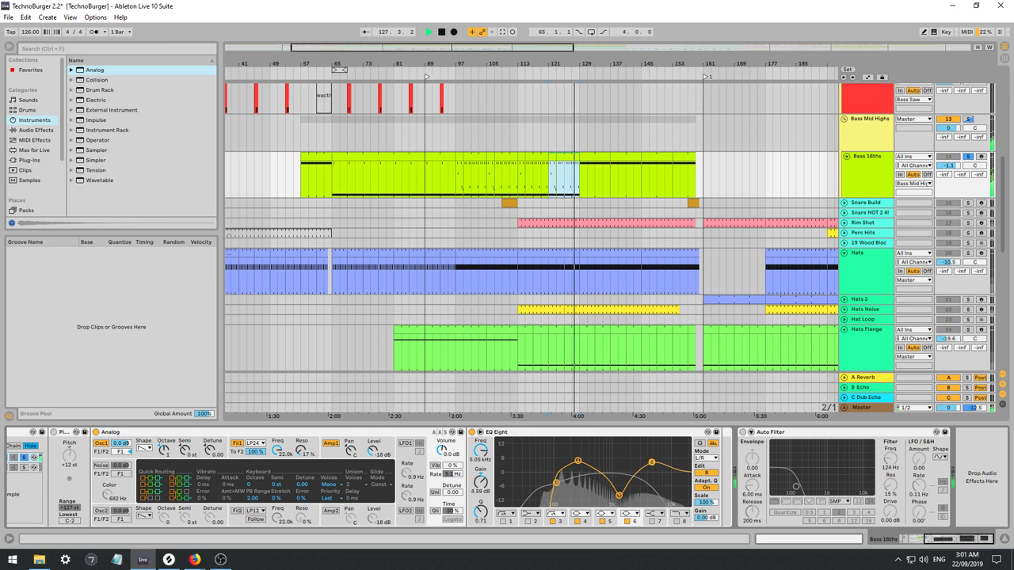
{"action": "left_click", "coordinate": [36, 129]}
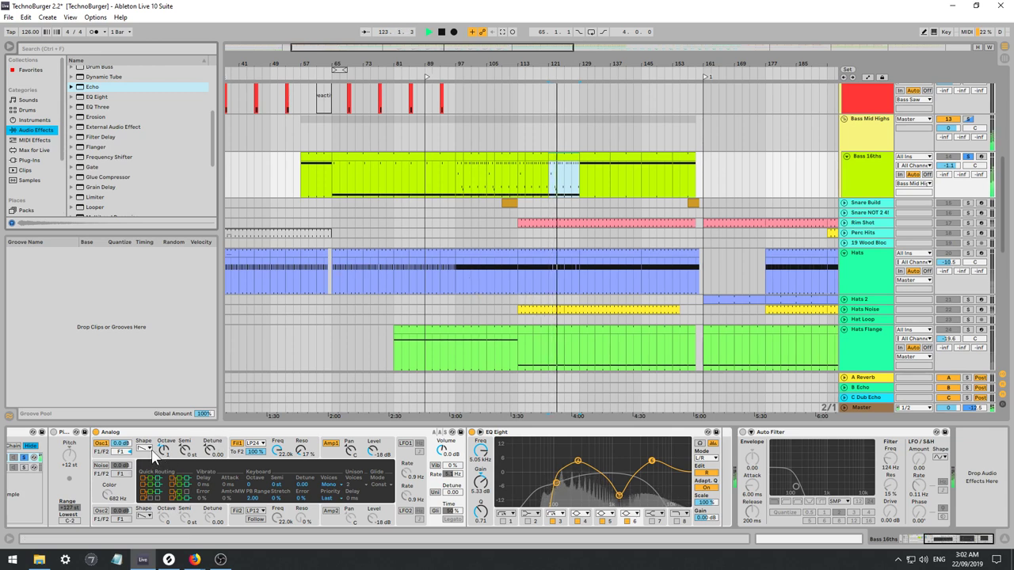
{"action": "left_click", "coordinate": [336, 458]}
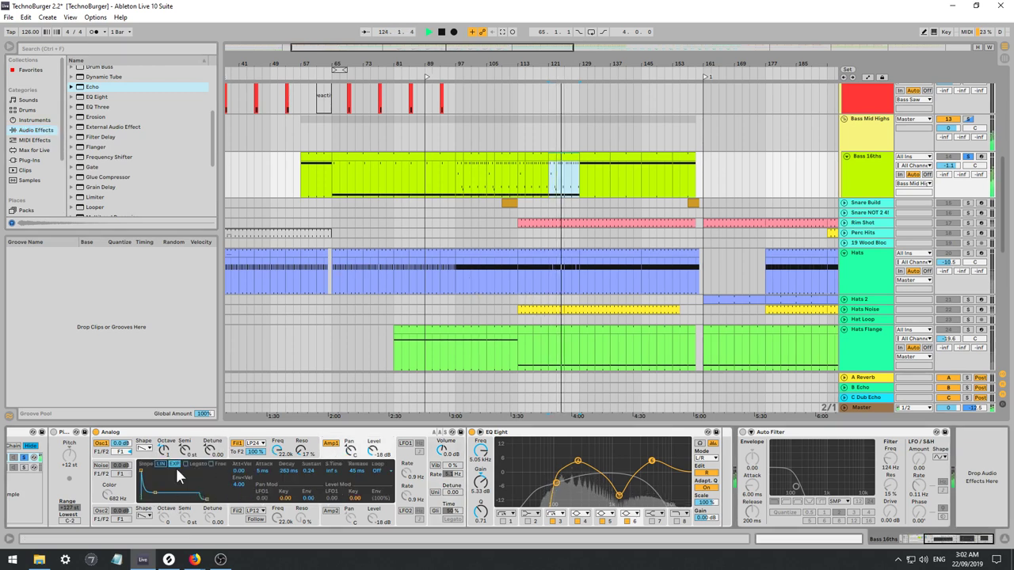
{"action": "left_click_drag", "start_coordinate": [277, 452], "coordinate": [277, 444]}
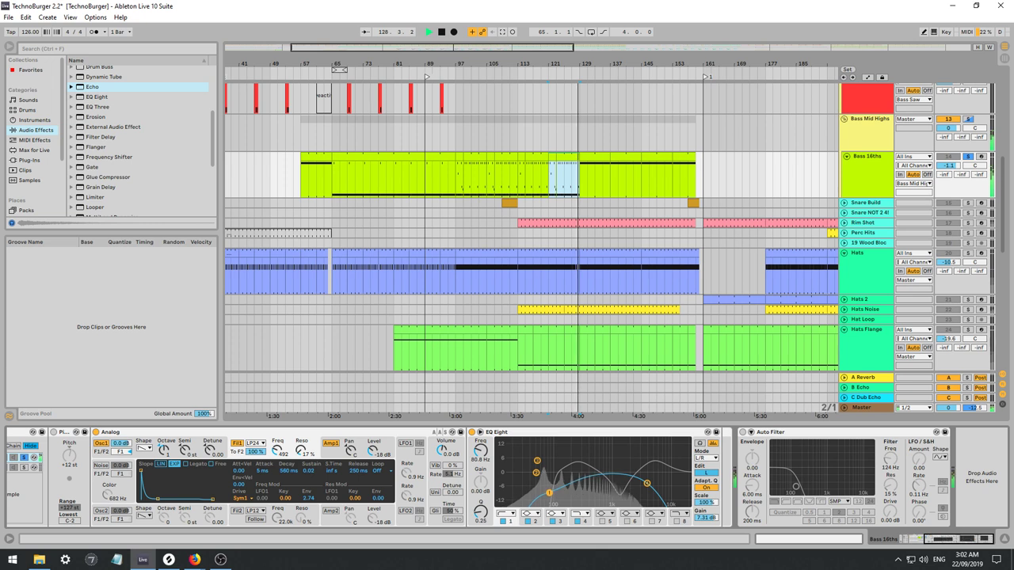
Unsolo Bass 16ths, replay from bar 97, and show the rack's Diva chain.
{"action": "left_click", "coordinate": [968, 156]}
{"action": "key", "text": "space"}
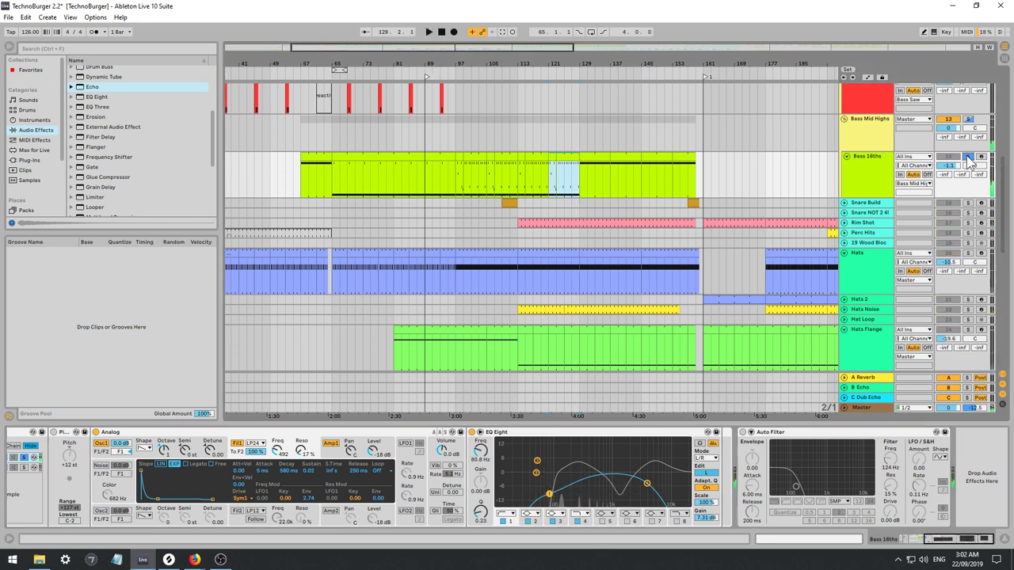
{"action": "key", "text": "space"}
{"action": "left_click", "coordinate": [461, 187]}
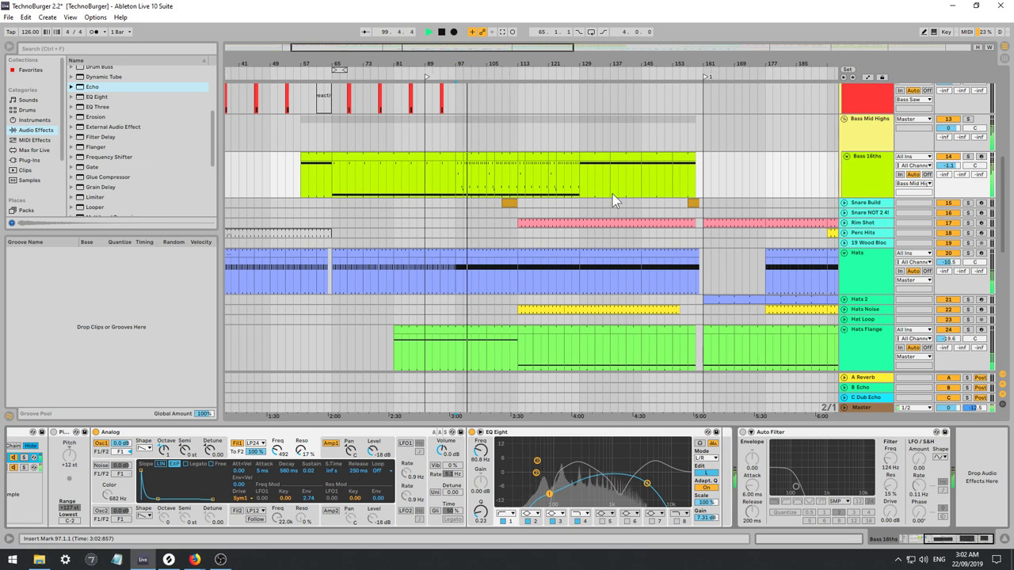
{"action": "left_click", "coordinate": [877, 166]}
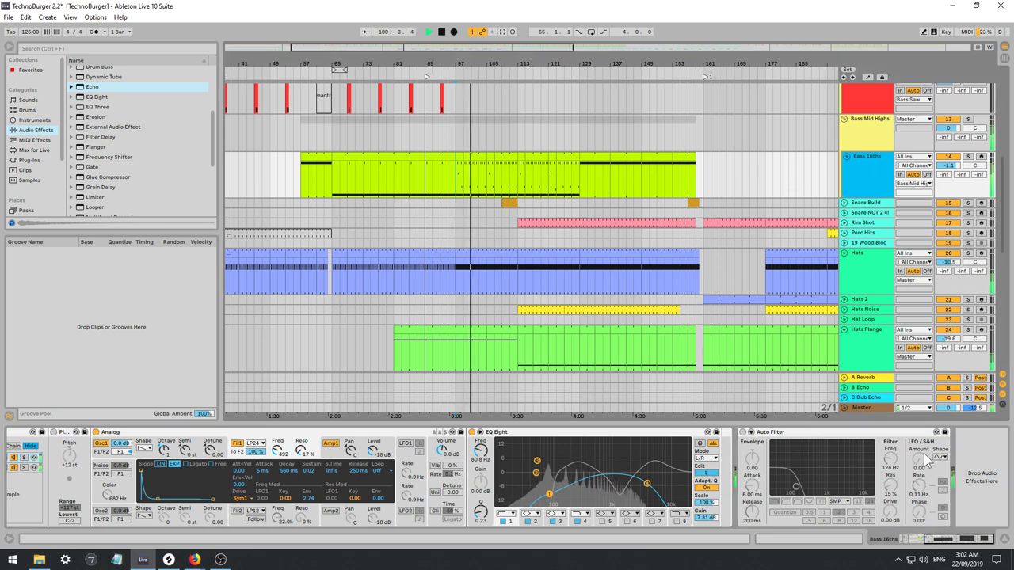
{"action": "left_click", "coordinate": [934, 540]}
{"action": "left_click", "coordinate": [278, 467]}
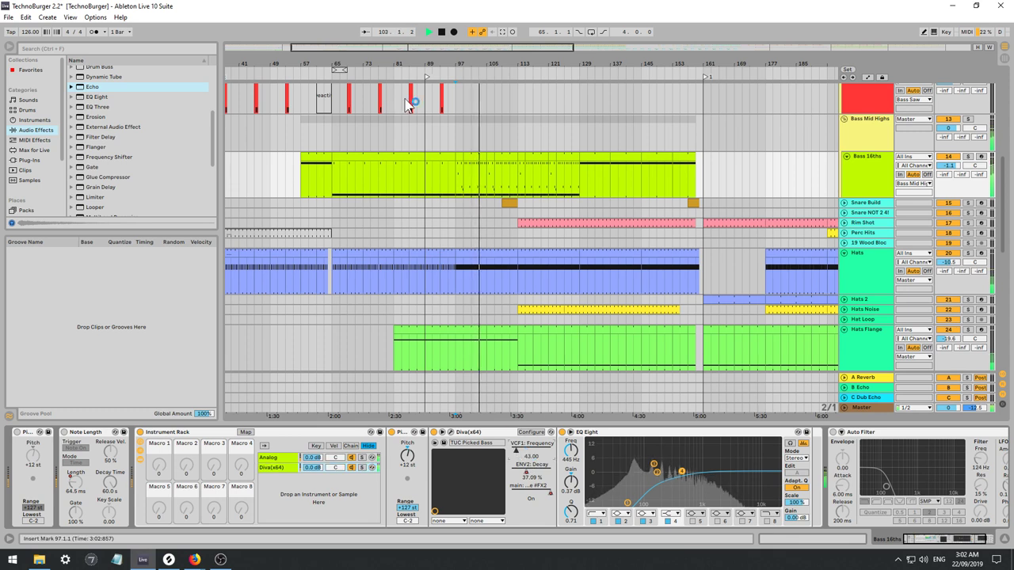
Switch the Bass 16ths automation lane to Diva ENV2: Decay and select bars 129–171.
{"action": "key", "text": "a"}
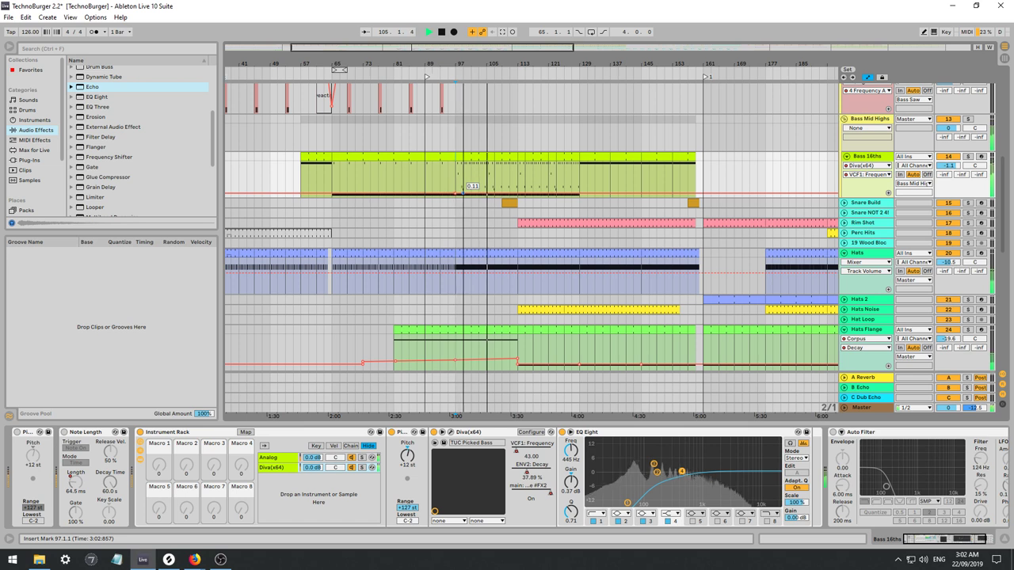
{"action": "left_click_drag", "start_coordinate": [466, 199], "coordinate": [465, 183]}
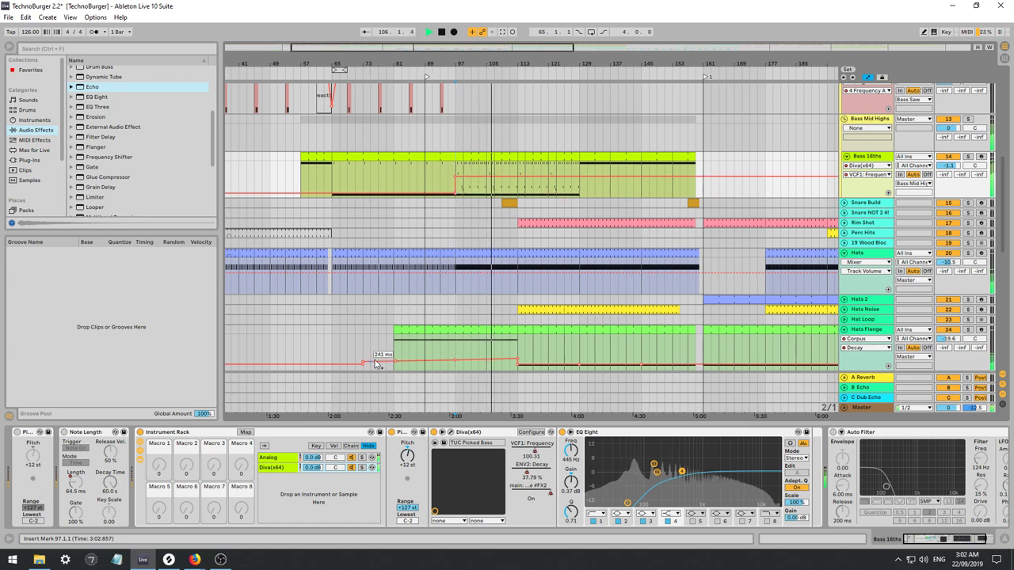
{"action": "key", "text": "ctrl+z"}
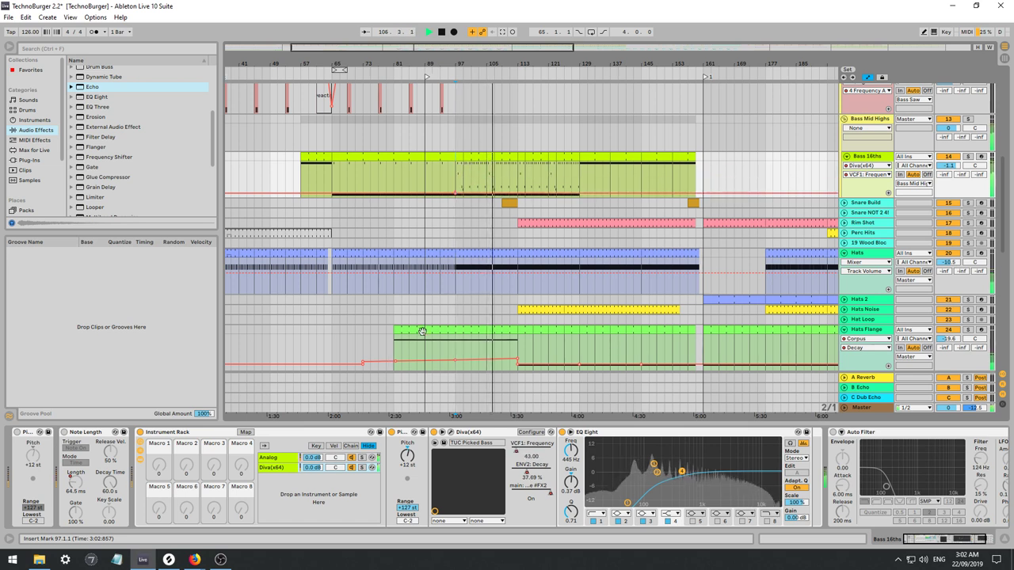
{"action": "left_click", "coordinate": [531, 477]}
{"action": "left_click_drag", "start_coordinate": [570, 173], "coordinate": [455, 174]}
{"action": "left_click_drag", "start_coordinate": [741, 174], "coordinate": [587, 174]}
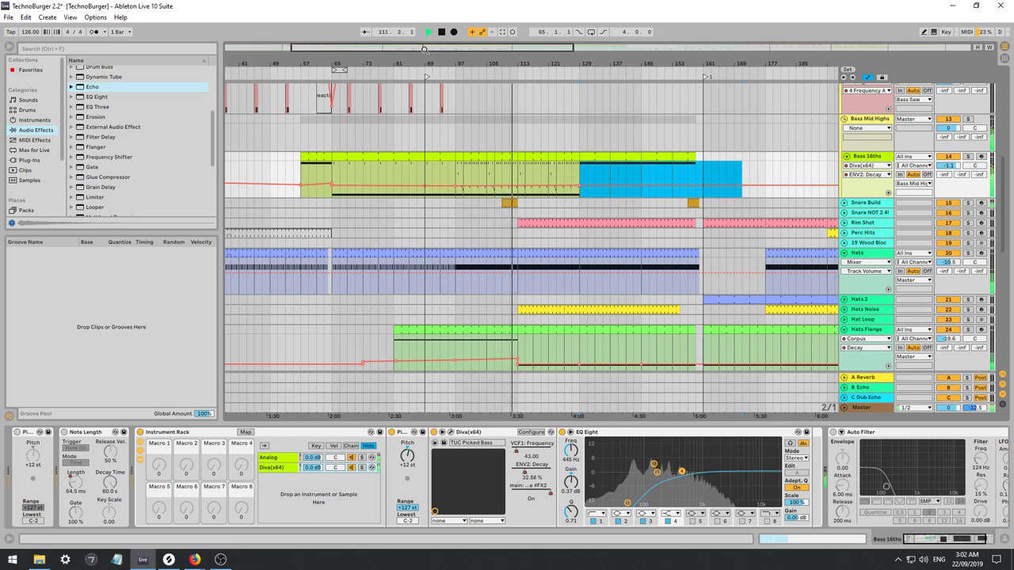
{"action": "left_click_drag", "start_coordinate": [426, 48], "coordinate": [449, 51]}
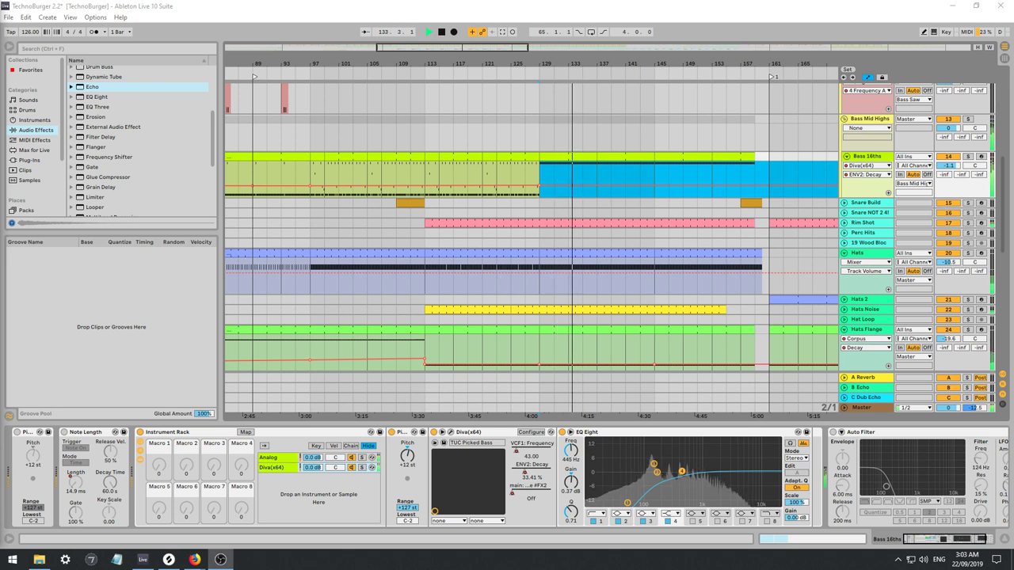
Reset the start point to bar 97 and zoom the timeline around bar 95.
{"action": "left_click", "coordinate": [313, 170]}
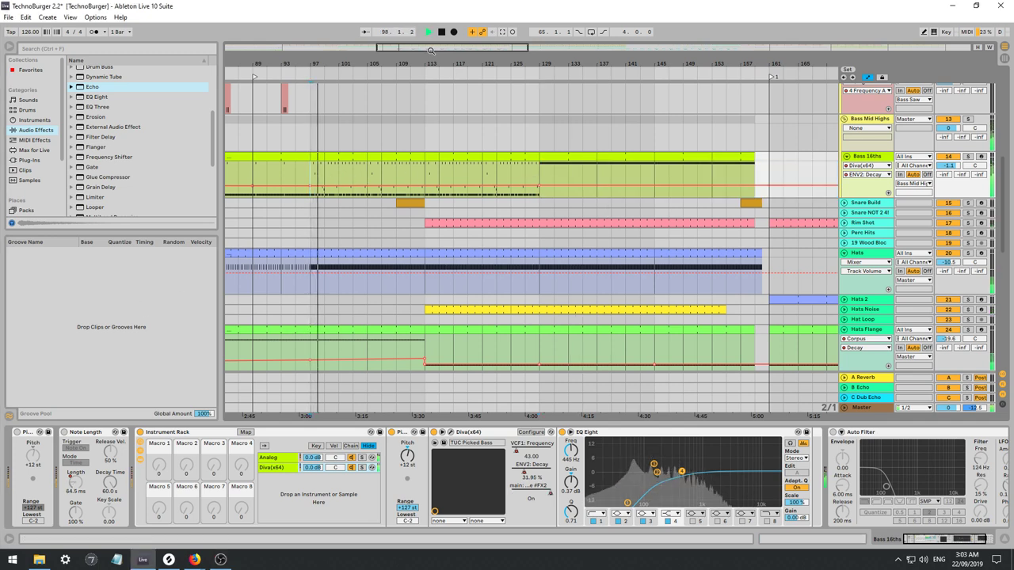
{"action": "left_click_drag", "start_coordinate": [444, 65], "coordinate": [544, 62]}
{"action": "left_click", "coordinate": [407, 233]}
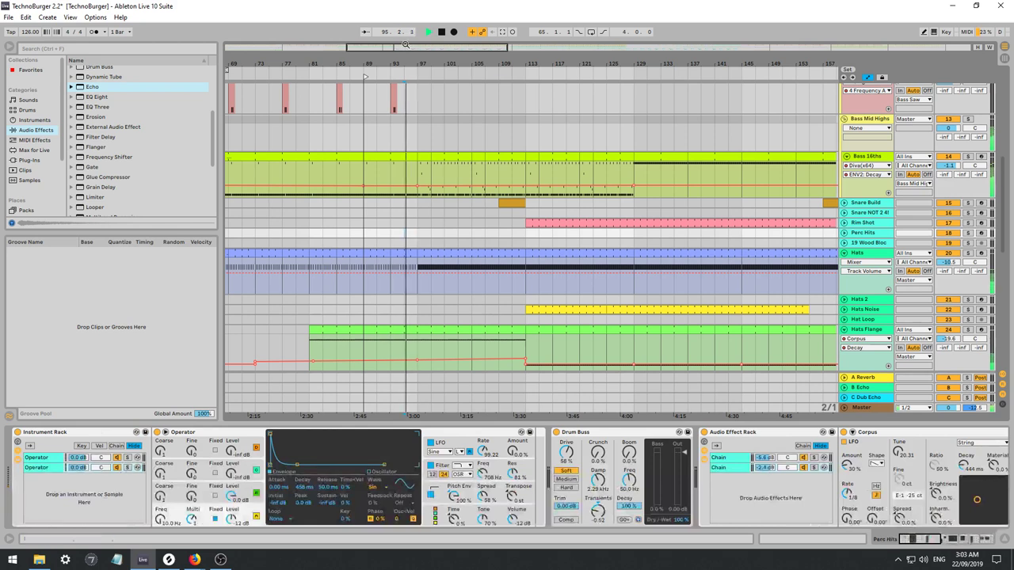
{"action": "left_click_drag", "start_coordinate": [405, 60], "coordinate": [396, 71]}
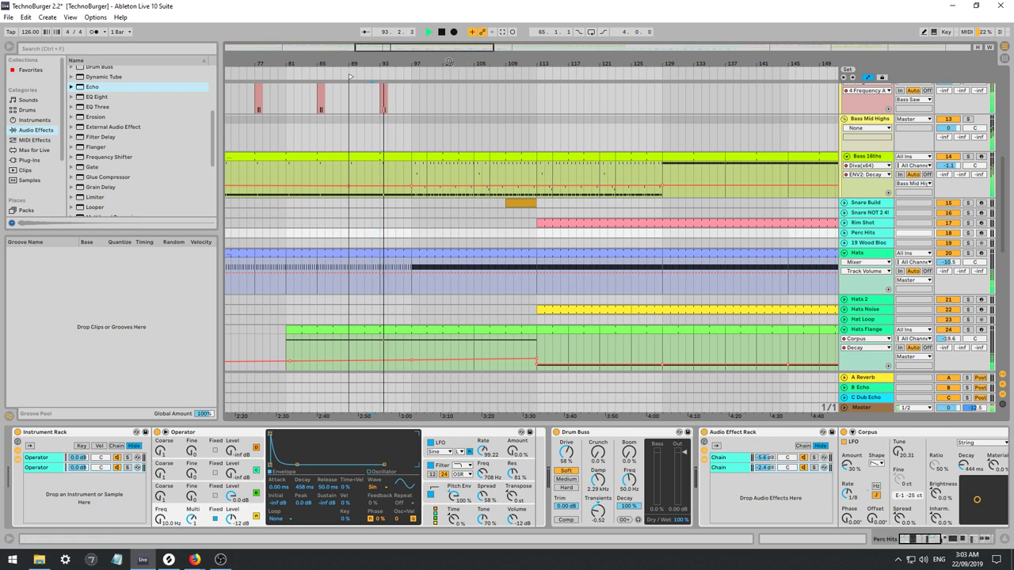
{"action": "key", "text": "plus"}
{"action": "left_click_drag", "start_coordinate": [441, 47], "coordinate": [434, 47]}
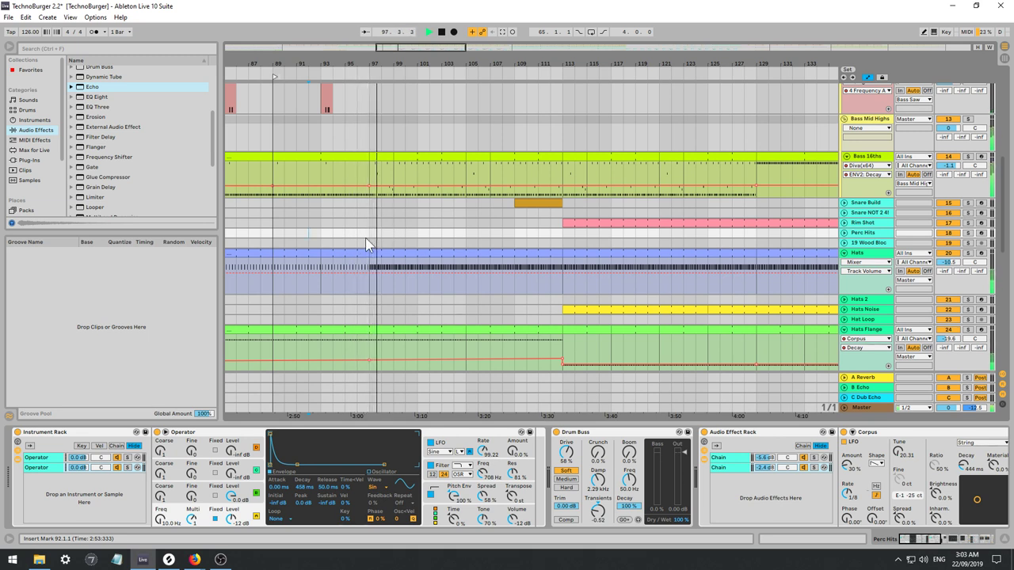
{"action": "scroll", "coordinate": [423, 285], "scroll_direction": "down", "scroll_amount": 1}
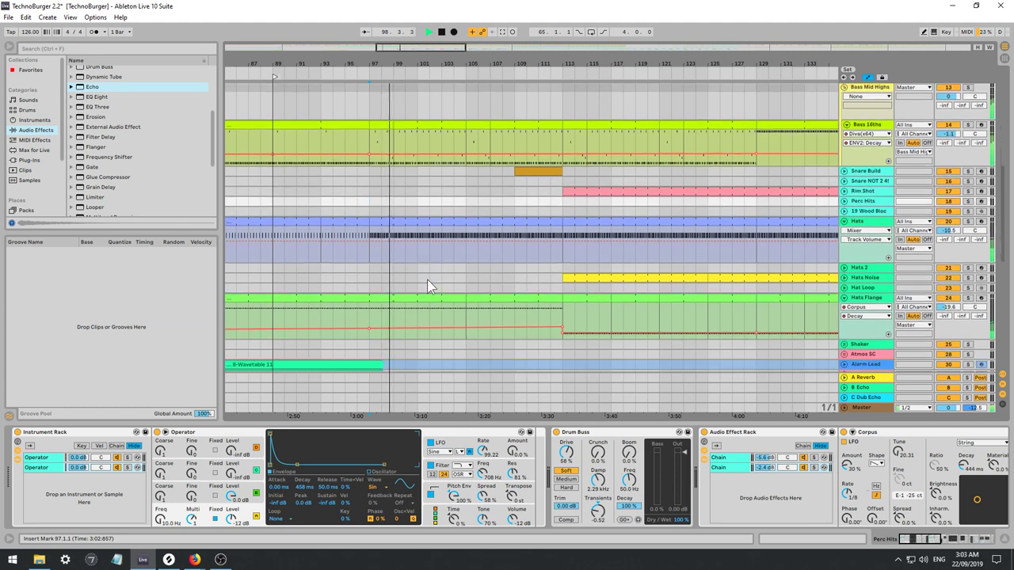
{"action": "key", "text": "space"}
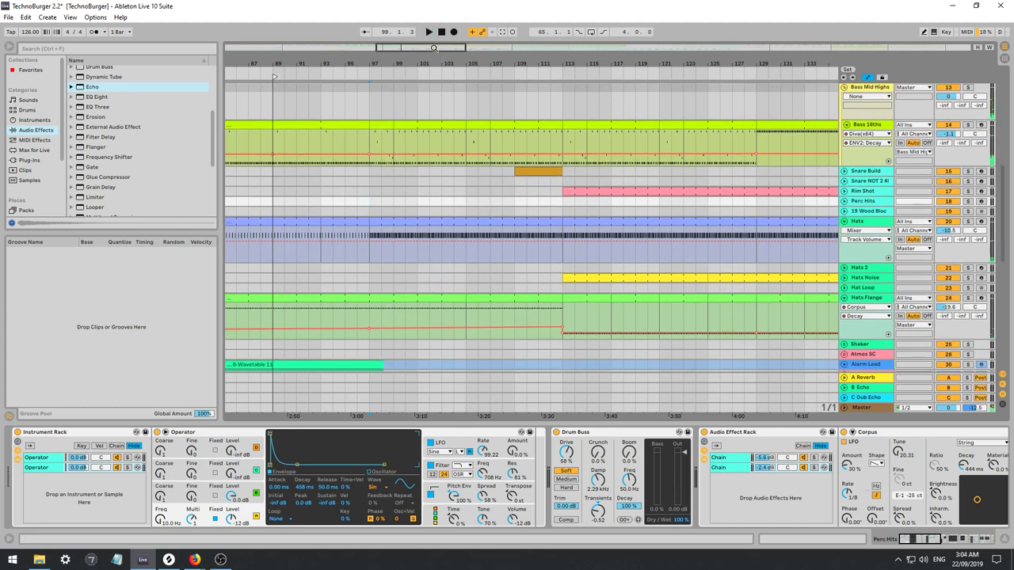
{"action": "mouse_move", "coordinate": [433, 49]}
{"action": "left_mouse_down"}
{"action": "mouse_move", "coordinate": [433, 9]}
{"action": "mouse_move", "coordinate": [434, 40]}
{"action": "left_mouse_up"}
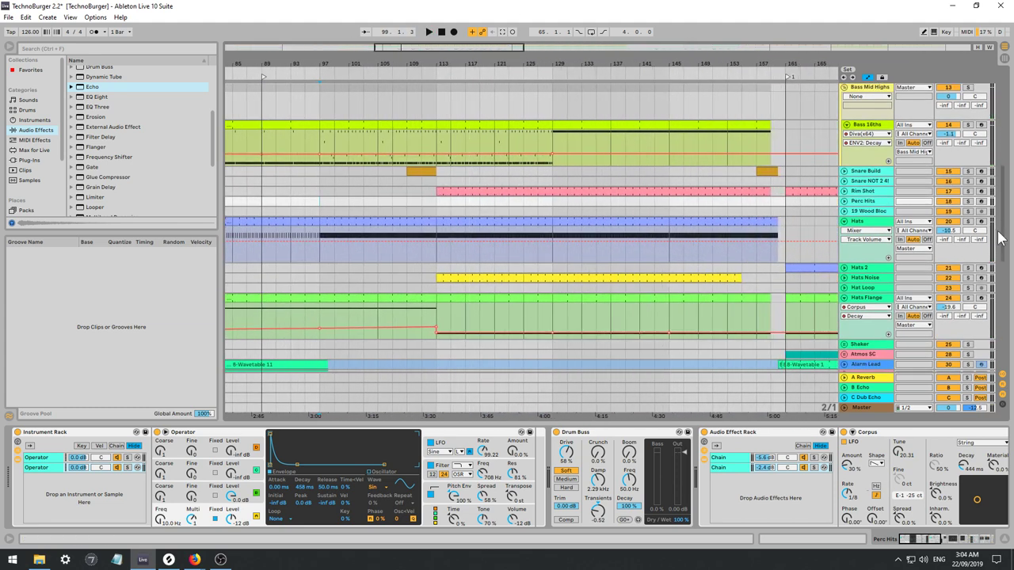
Insert a new MIDI track below Hats, cancelling an accidental export dialog.
{"action": "left_click", "coordinate": [866, 226]}
{"action": "key", "text": "ctrl+shift+r"}
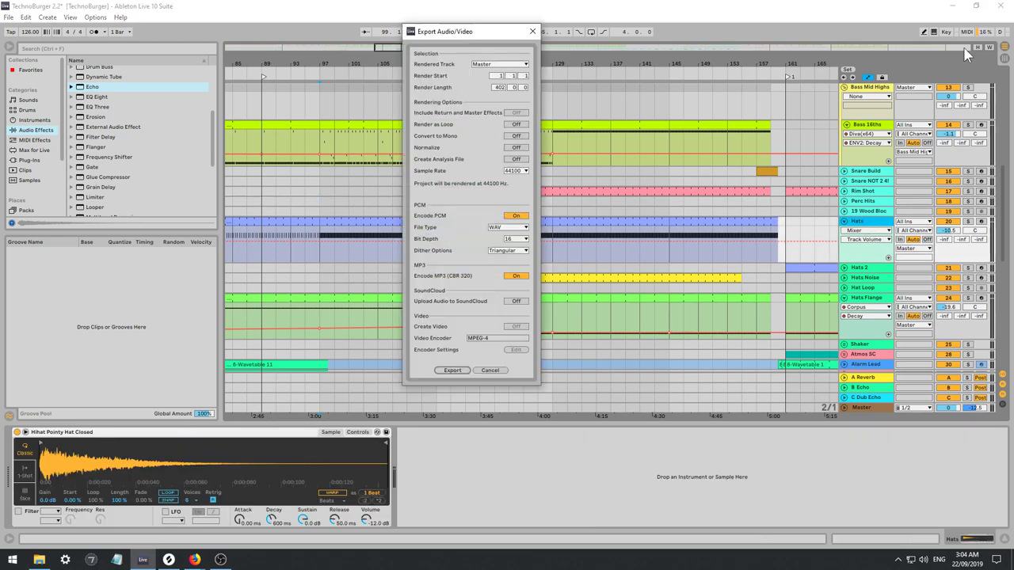
{"action": "left_click", "coordinate": [489, 371]}
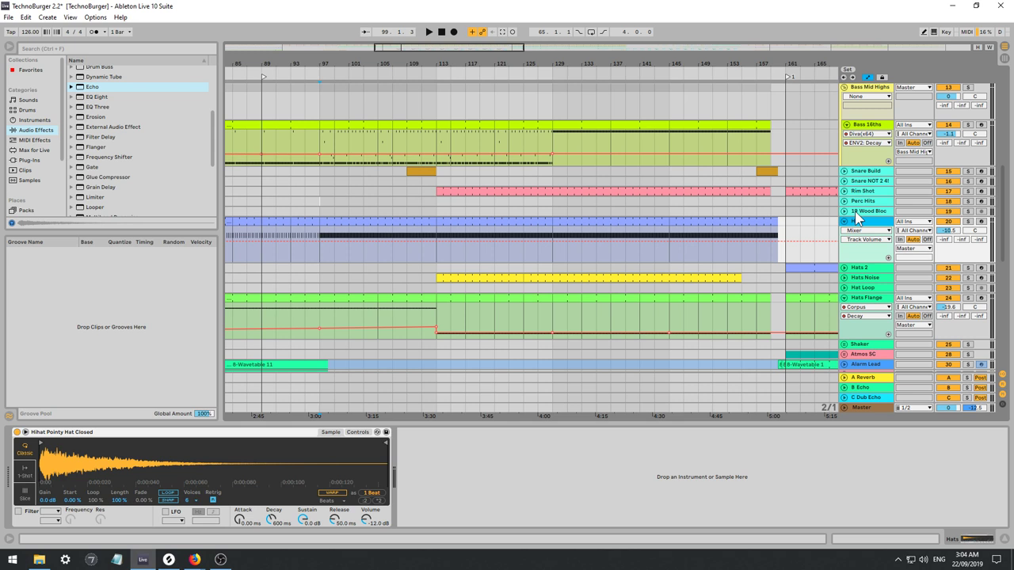
{"action": "key", "text": "ctrl+shift+t"}
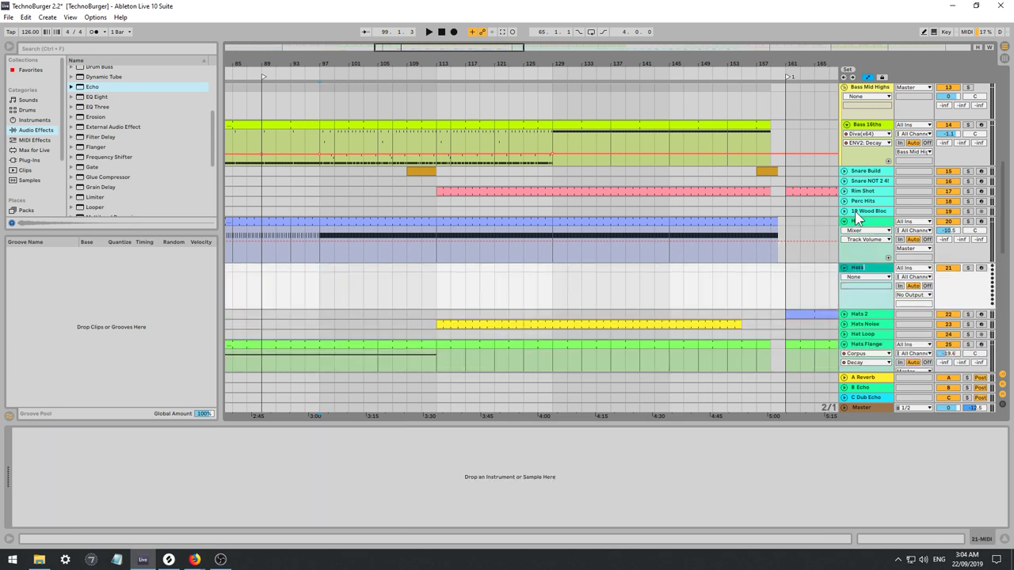
Move the bar 97 hat clip onto Hats A and find KSHMR_Hi_Hats_Closed_08 via a 'hat' search.
{"action": "key", "text": "space"}
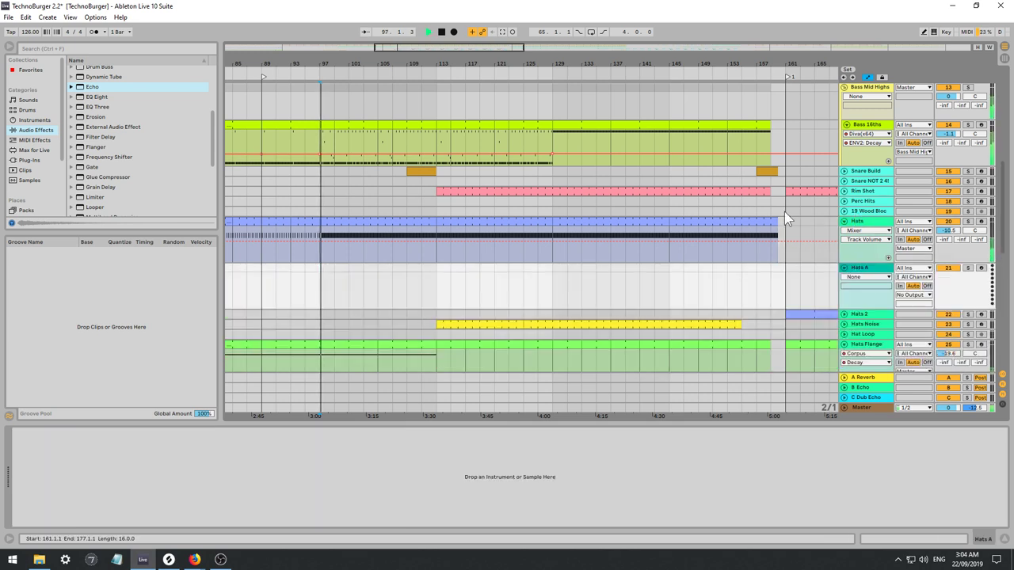
{"action": "left_click_drag", "start_coordinate": [354, 222], "coordinate": [357, 277]}
{"action": "left_click", "coordinate": [44, 49]}
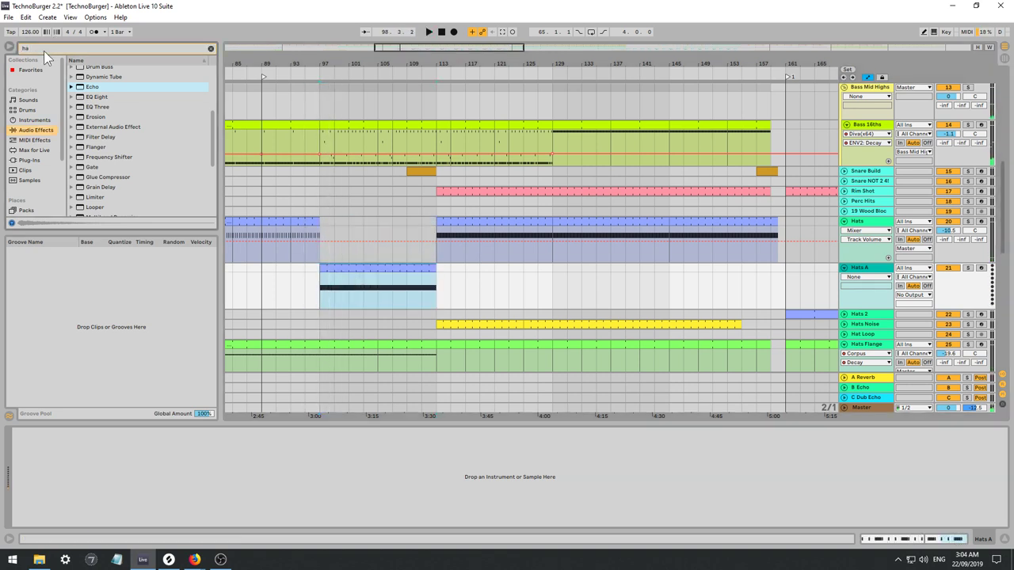
{"action": "type", "text": "hat"}
{"action": "left_click", "coordinate": [17, 191]}
{"action": "left_click", "coordinate": [98, 94]}
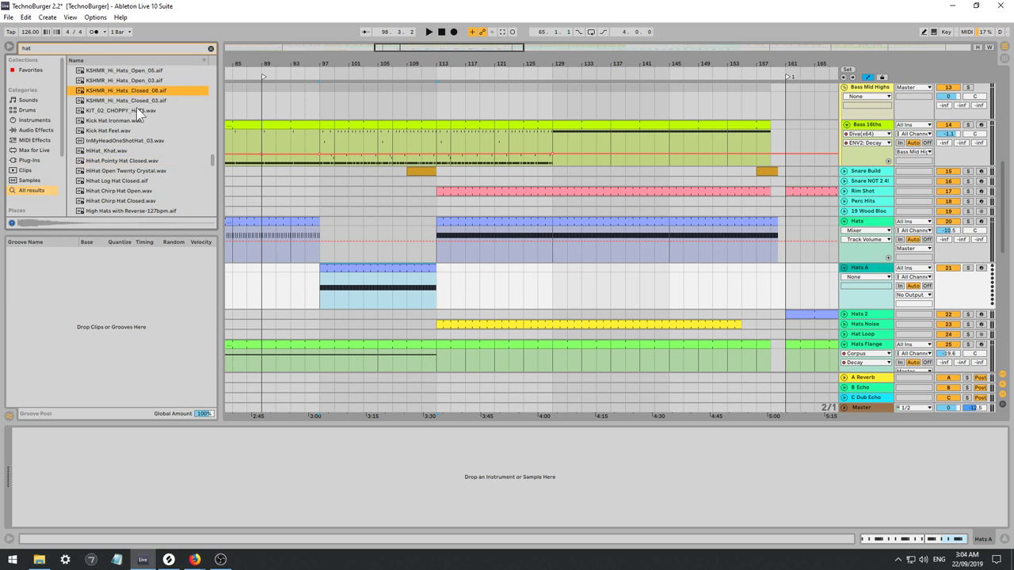
{"action": "key", "text": "Up"}
{"action": "key", "text": "Down"}
Load KSHMR_Hi_Hats_Closed_08 onto Hats A and open its bar 97–113 clip.
{"action": "left_click", "coordinate": [862, 256]}
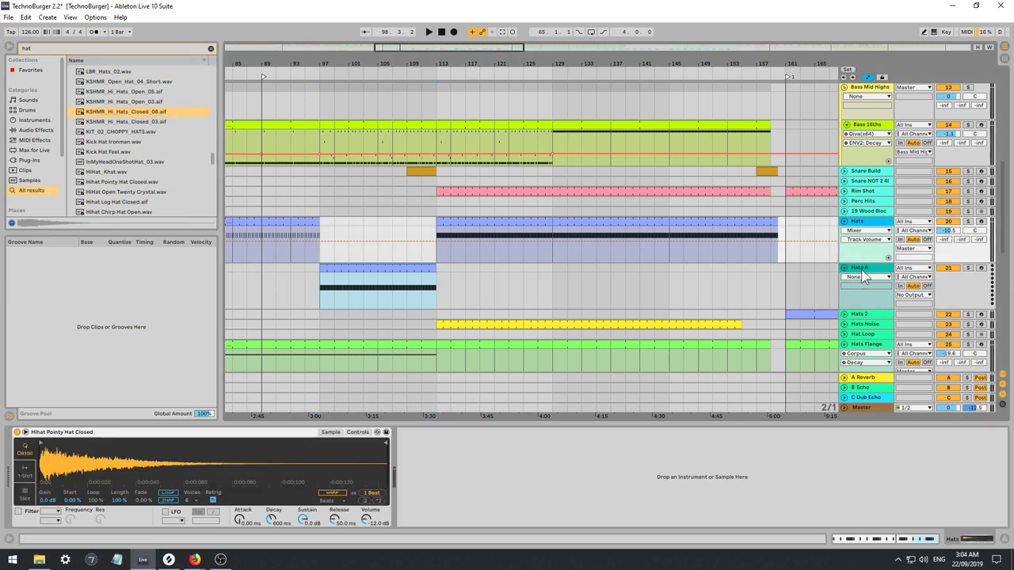
{"action": "left_click", "coordinate": [862, 270]}
{"action": "left_click_drag", "start_coordinate": [117, 114], "coordinate": [173, 193]}
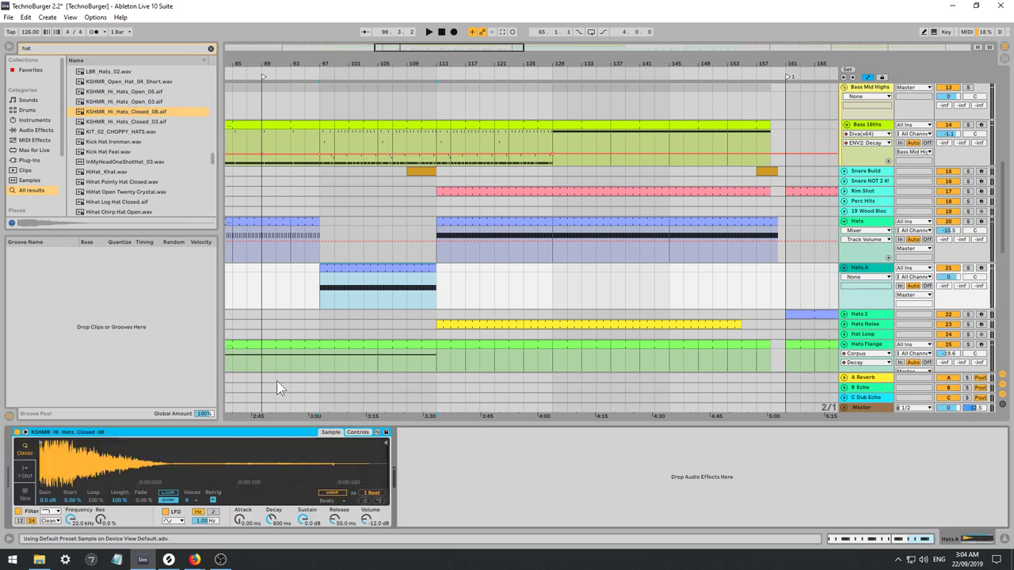
{"action": "key", "text": "space"}
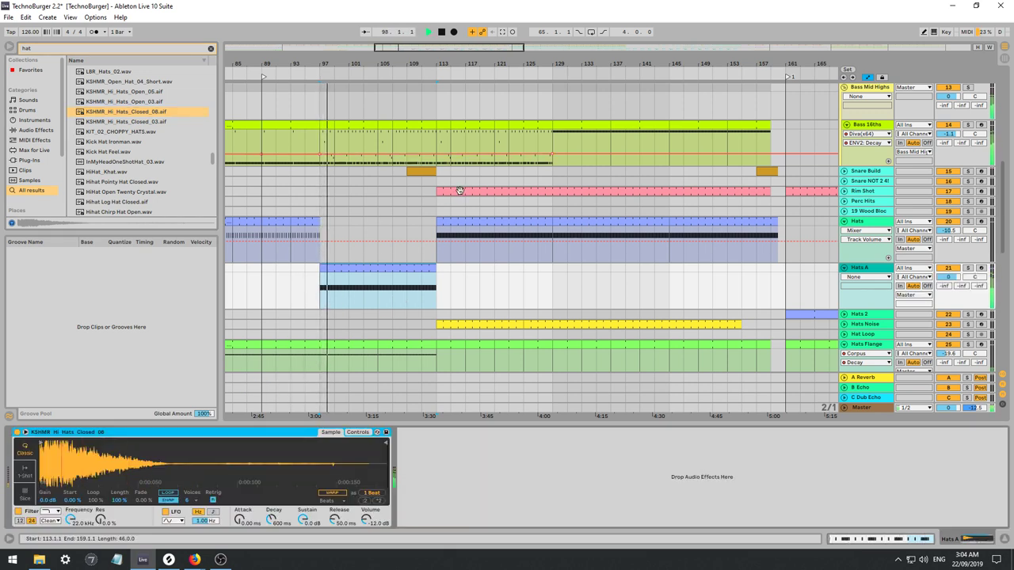
{"action": "left_click", "coordinate": [341, 281]}
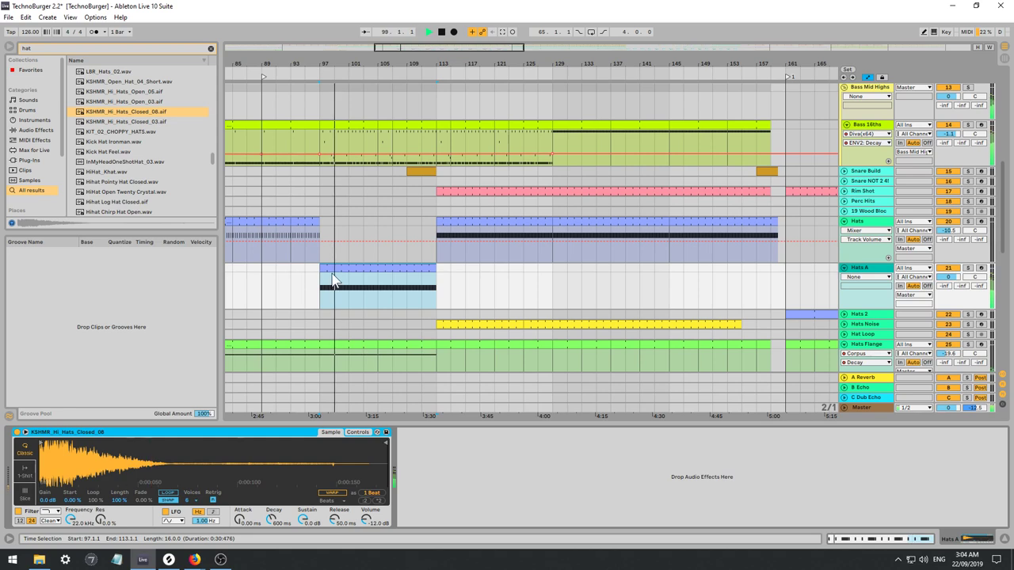
{"action": "double_click", "coordinate": [328, 277]}
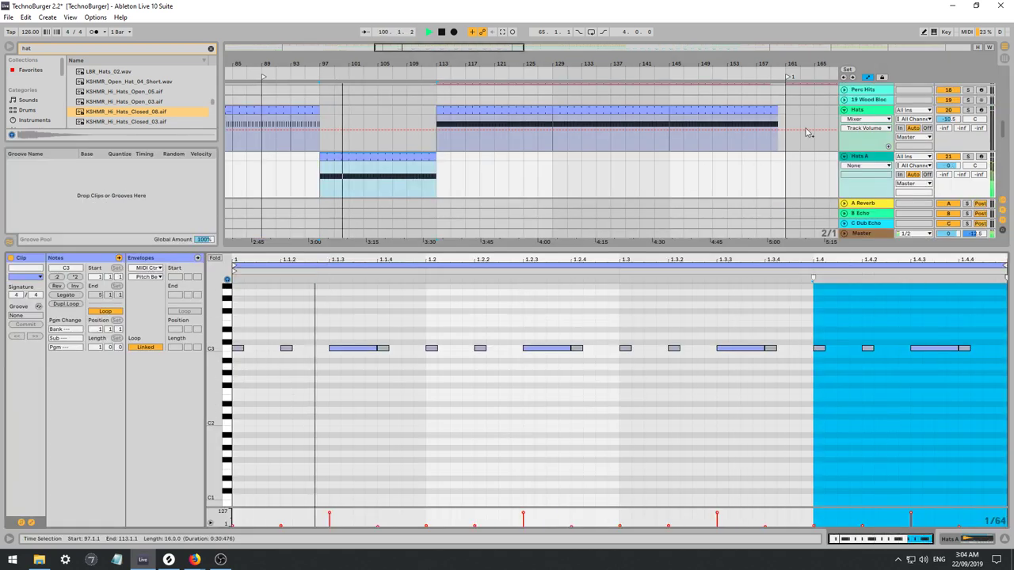
{"action": "key", "text": "space"}
Lower the Hats A sampler volume and set velocity-to-volume to 38%.
{"action": "double_click", "coordinate": [870, 156]}
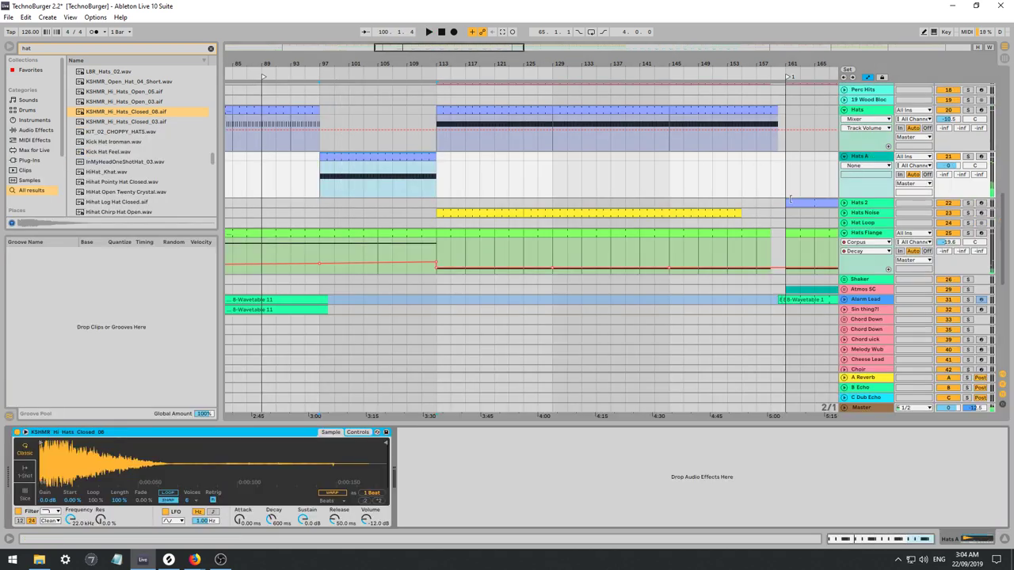
{"action": "left_click", "coordinate": [360, 432]}
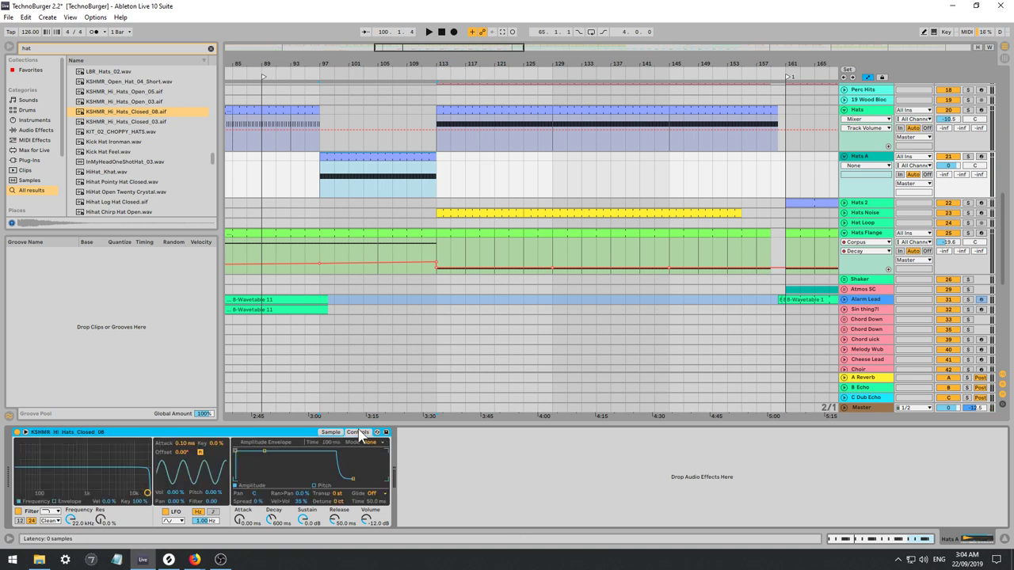
{"action": "left_click_drag", "start_coordinate": [296, 505], "coordinate": [296, 467]}
{"action": "key", "text": "space"}
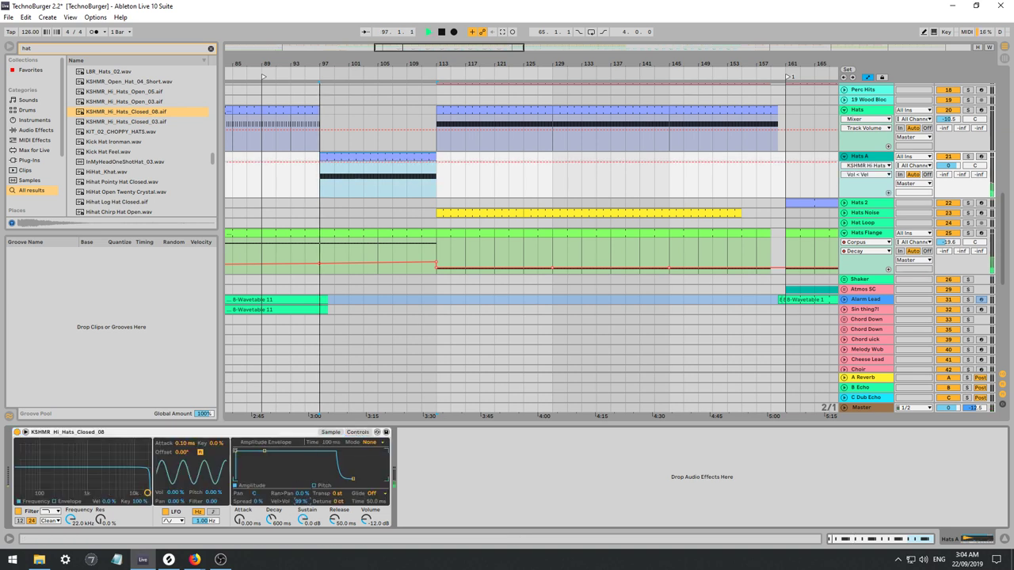
{"action": "left_click_drag", "start_coordinate": [372, 522], "coordinate": [371, 547]}
{"action": "left_click_drag", "start_coordinate": [299, 503], "coordinate": [299, 539]}
Set the Hats A sampler volume to -22.3 dB and solo Hats A.
{"action": "left_click_drag", "start_coordinate": [368, 521], "coordinate": [368, 516]}
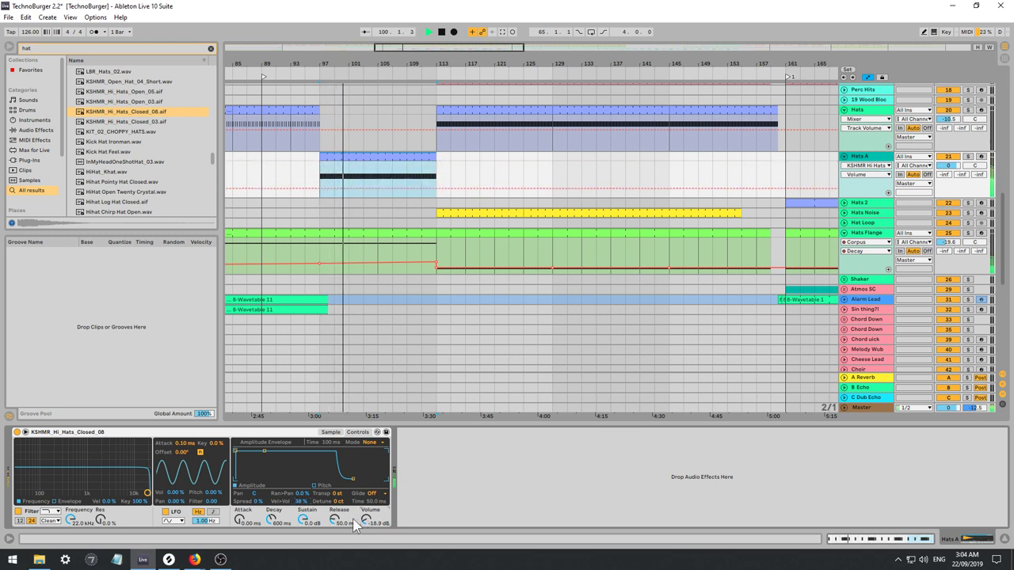
{"action": "left_click", "coordinate": [332, 157]}
{"action": "double_click", "coordinate": [332, 157]}
{"action": "left_click", "coordinate": [311, 383]}
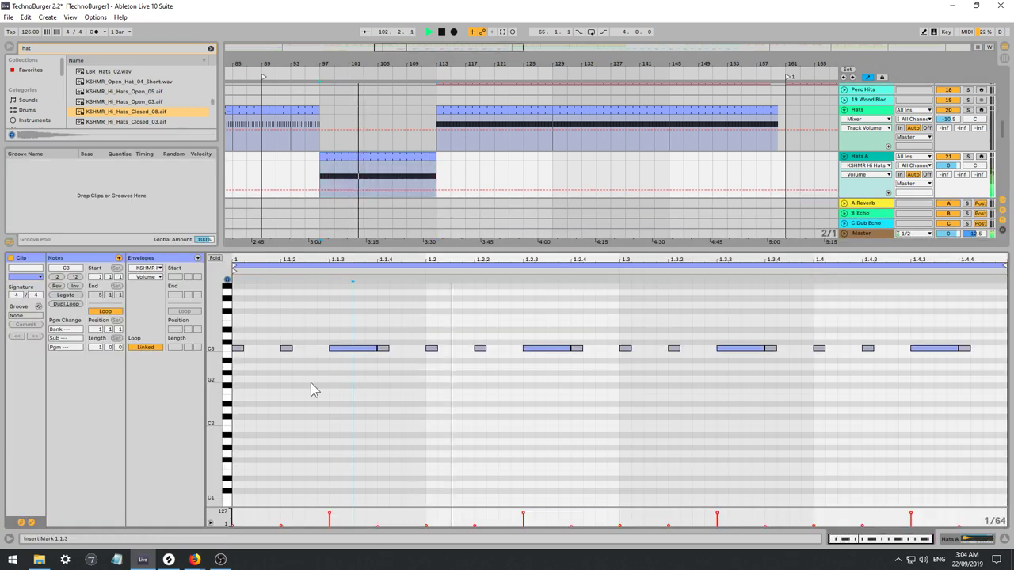
{"action": "key", "text": "space"}
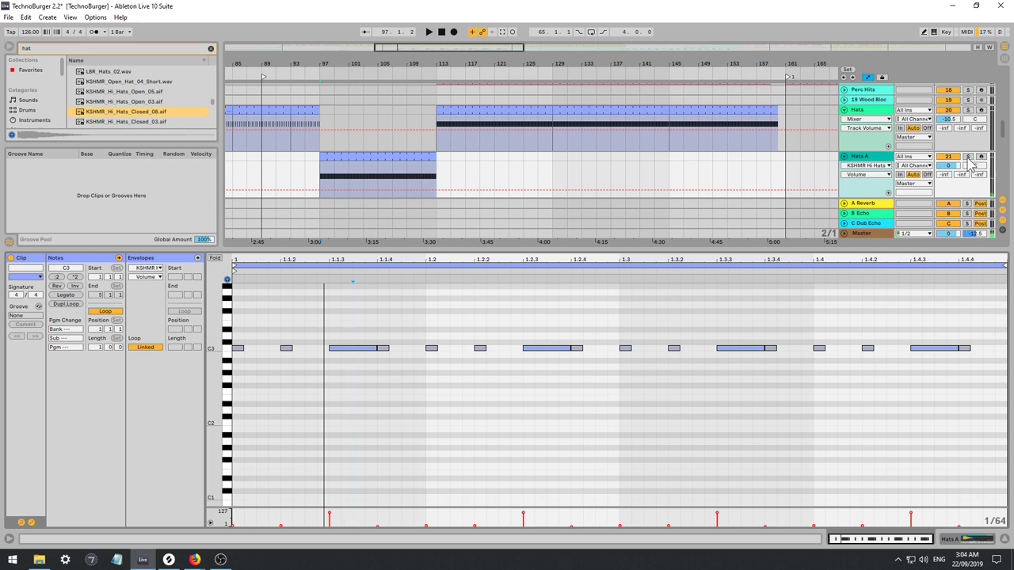
{"action": "left_click", "coordinate": [967, 158]}
{"action": "key", "text": "space"}
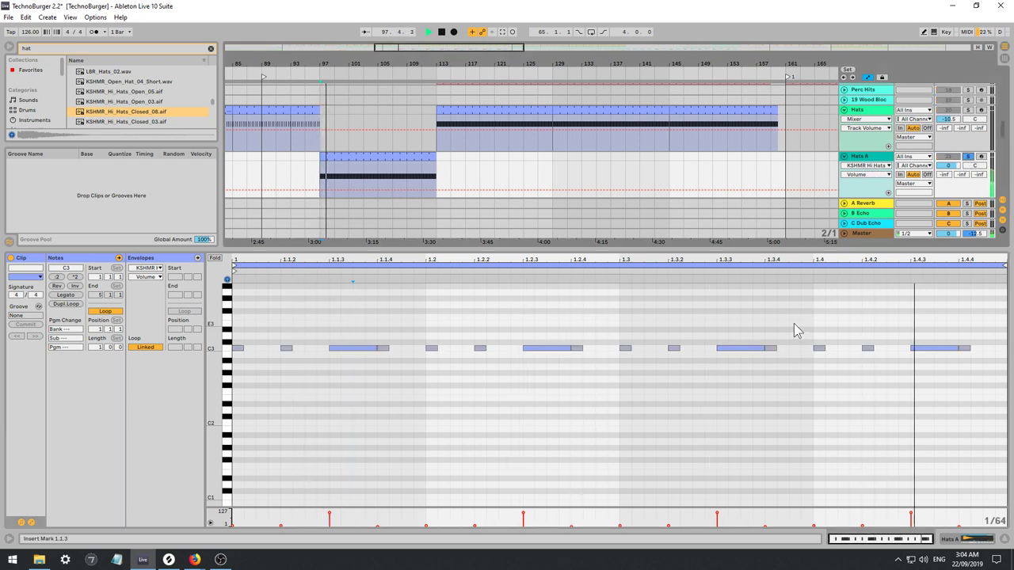
{"action": "left_click", "coordinate": [961, 540]}
{"action": "key", "text": "space"}
{"action": "key", "text": "space"}
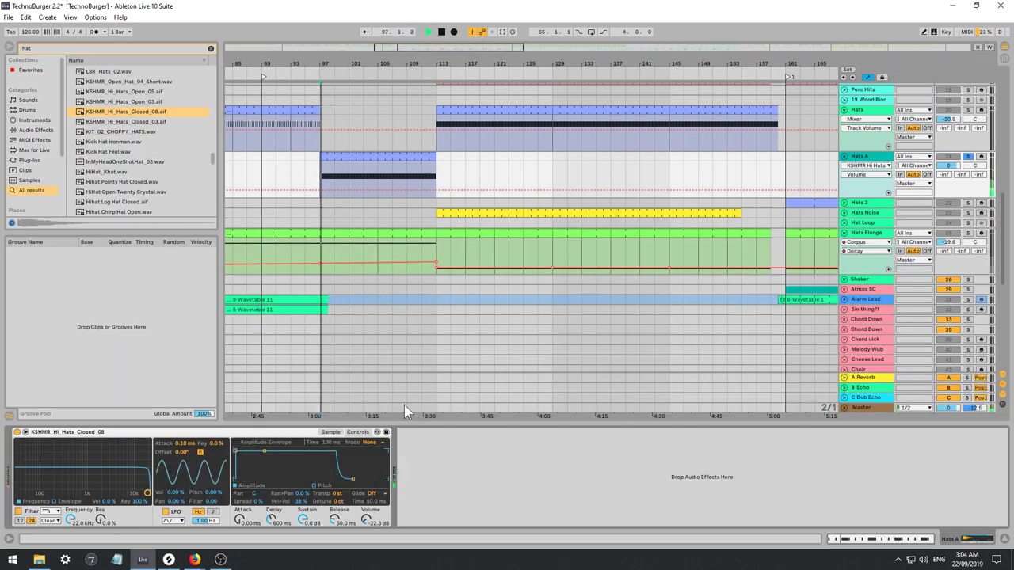
Shorten the first C3 hat notes in the Hats A clip, including the one at 1.1.4.
{"action": "double_click", "coordinate": [340, 156]}
{"action": "left_click", "coordinate": [317, 388]}
{"action": "key", "text": "space"}
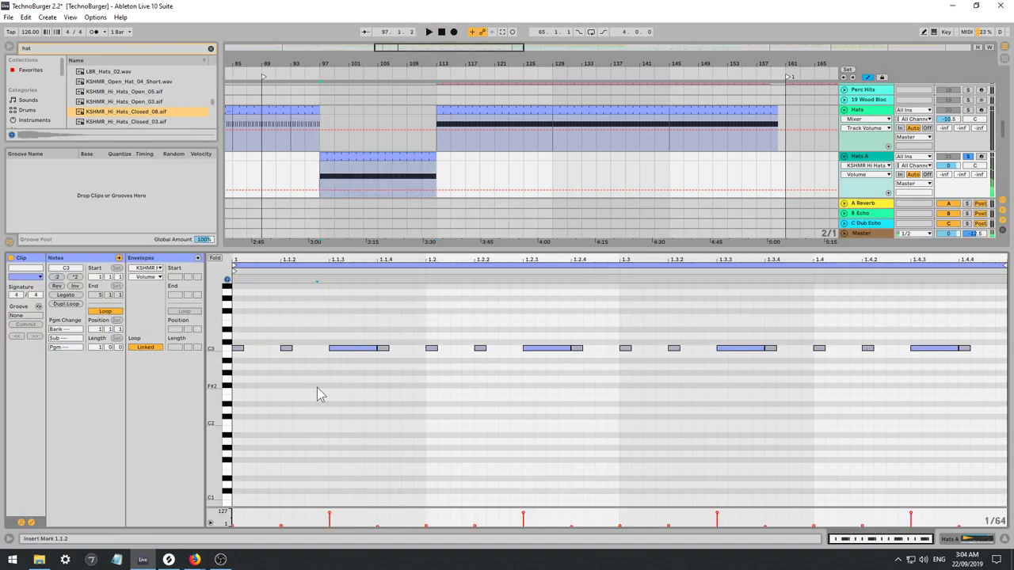
{"action": "left_click_drag", "start_coordinate": [312, 374], "coordinate": [232, 305]}
{"action": "left_click_drag", "start_coordinate": [291, 348], "coordinate": [285, 348]}
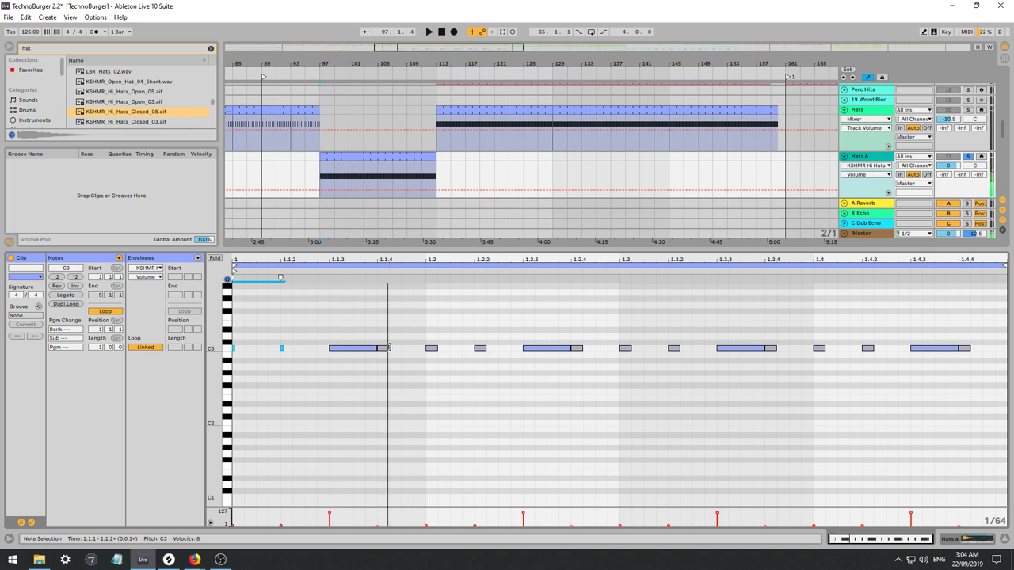
{"action": "key", "text": "space"}
{"action": "left_click_drag", "start_coordinate": [388, 347], "coordinate": [176, 383]}
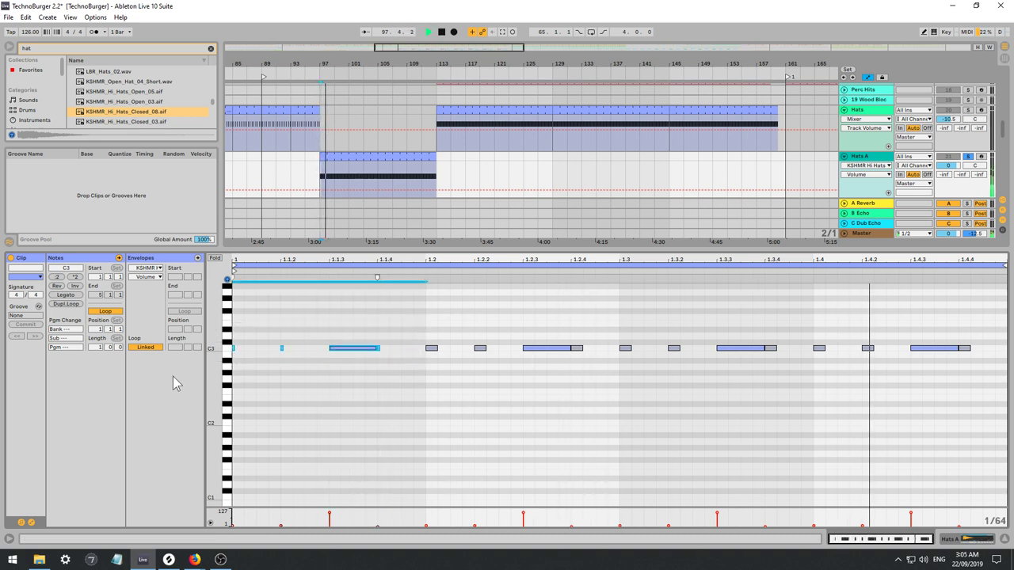
Duplicate the shortened hat notes onto beats 2, 3 and 4.
{"action": "key", "text": "space"}
{"action": "key", "text": "ctrl+d"}
{"action": "key", "text": "ctrl+d"}
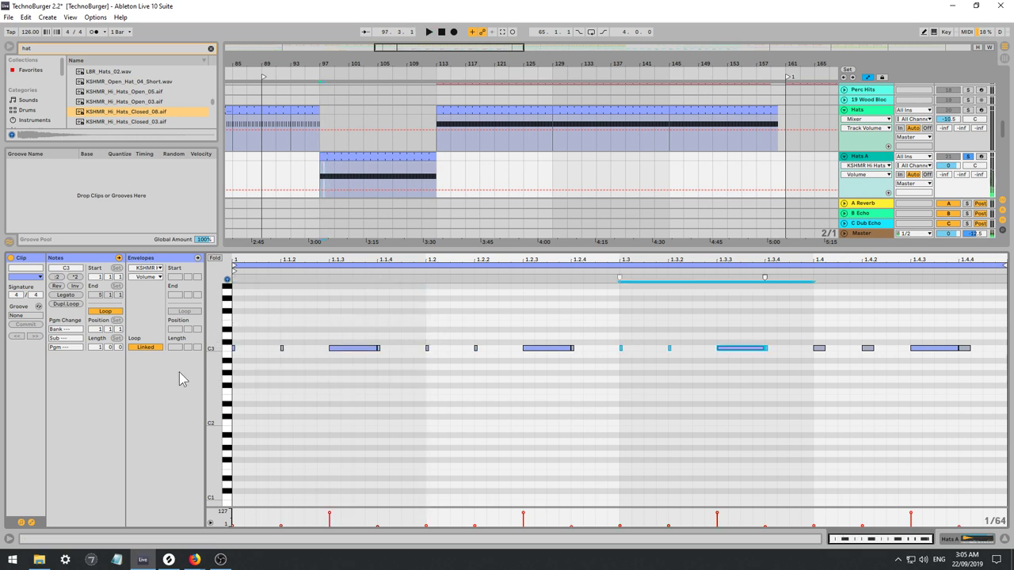
{"action": "key", "text": "ctrl+d"}
{"action": "key", "text": "space"}
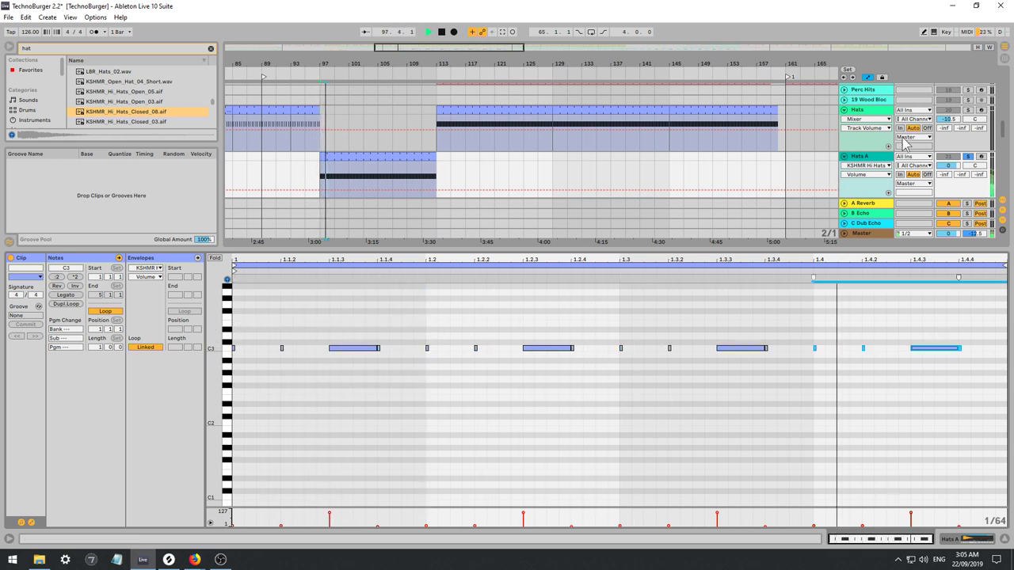
Transpose the Hats A sample to +3 st, unsolo Hats A, and adjust the amplitude release.
{"action": "double_click", "coordinate": [858, 156]}
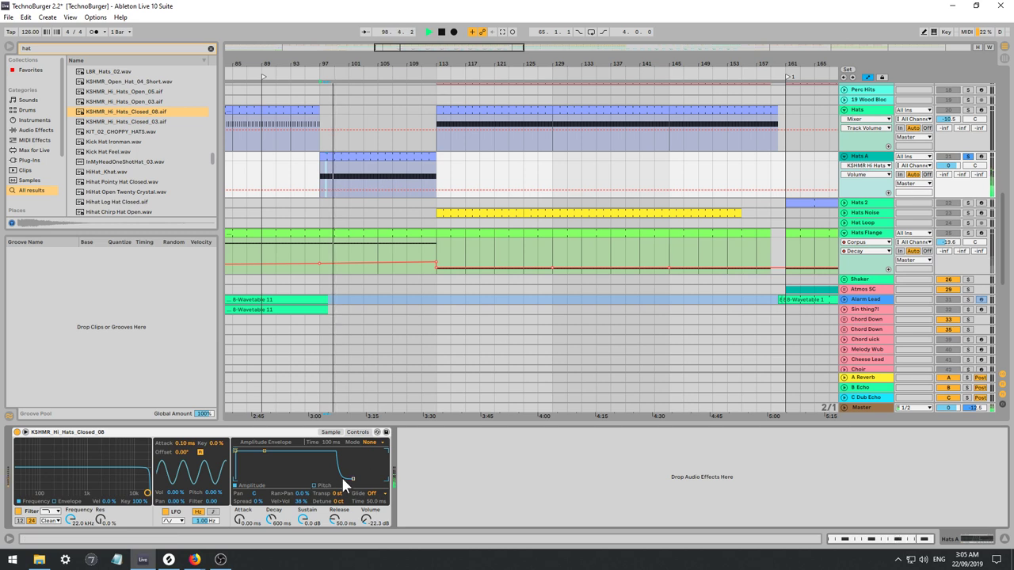
{"action": "left_click_drag", "start_coordinate": [337, 493], "coordinate": [338, 480]}
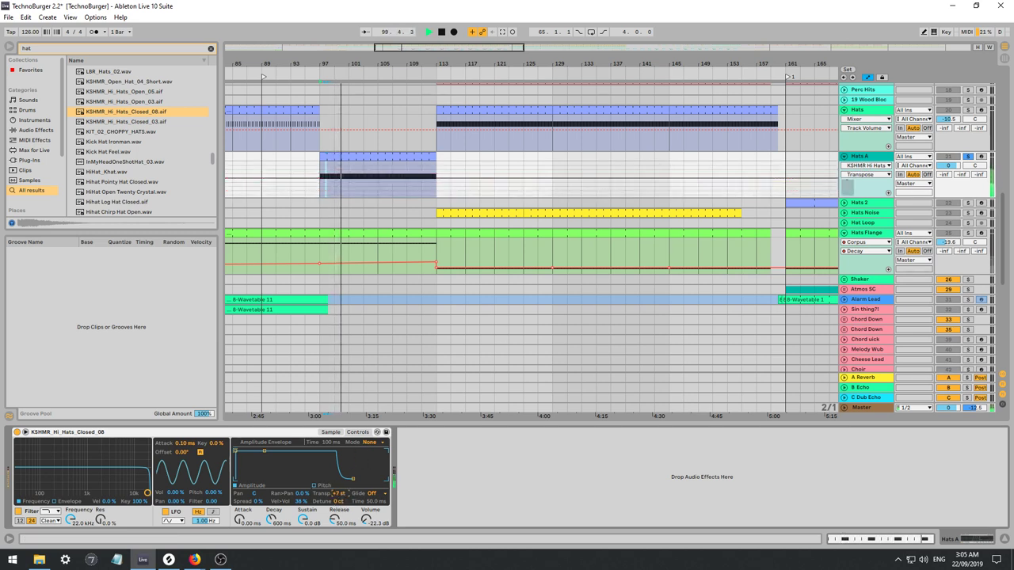
{"action": "key", "text": "space"}
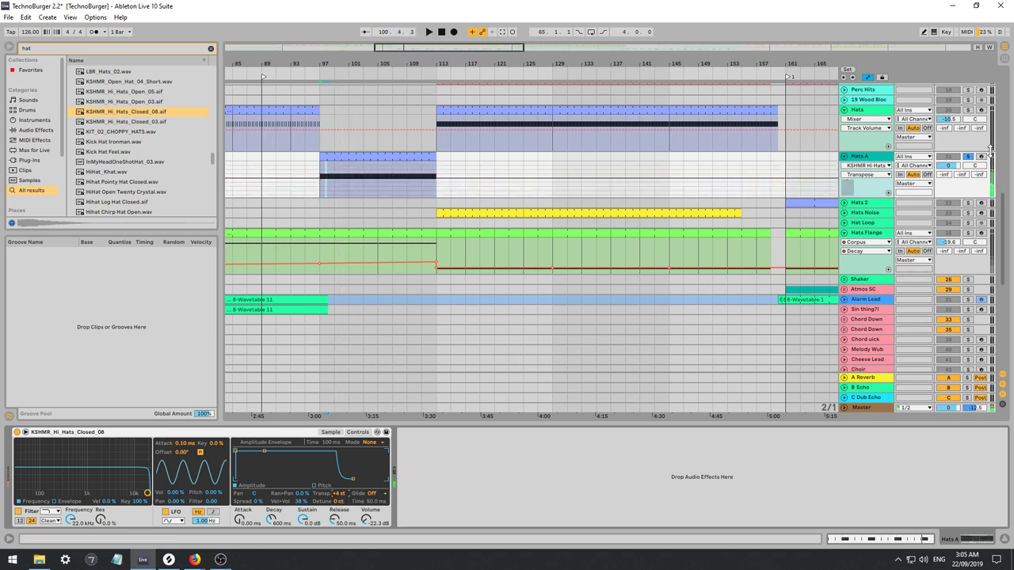
{"action": "key", "text": "space"}
{"action": "left_click", "coordinate": [968, 158]}
{"action": "left_click", "coordinate": [339, 495]}
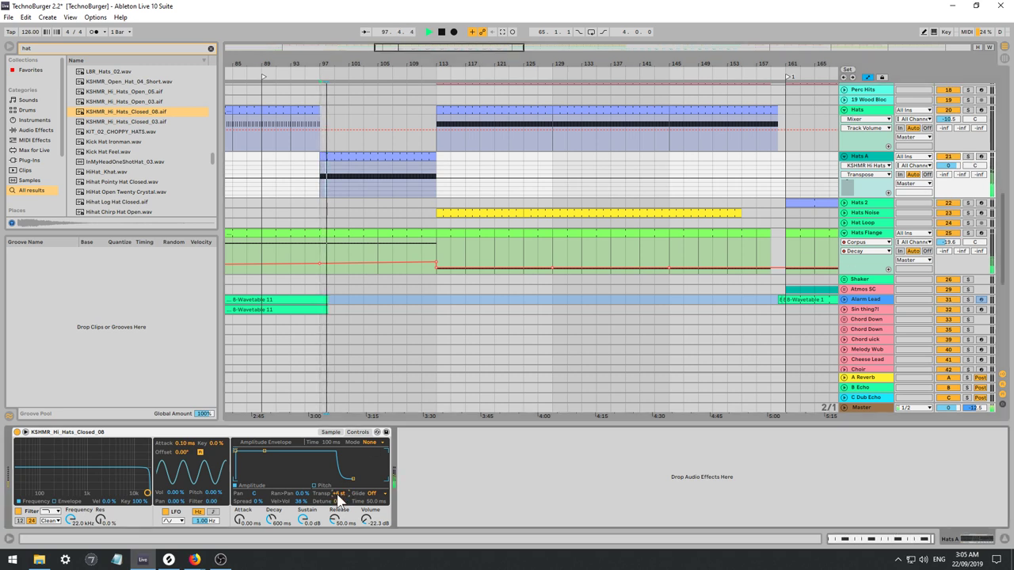
{"action": "key", "text": "Down"}
{"action": "key", "text": "Down"}
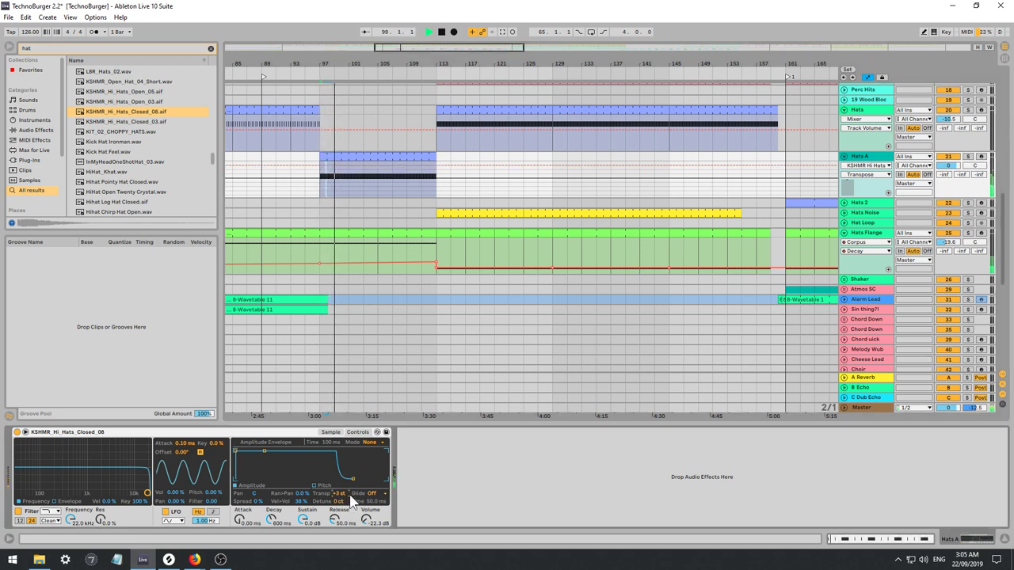
{"action": "key", "text": "Up"}
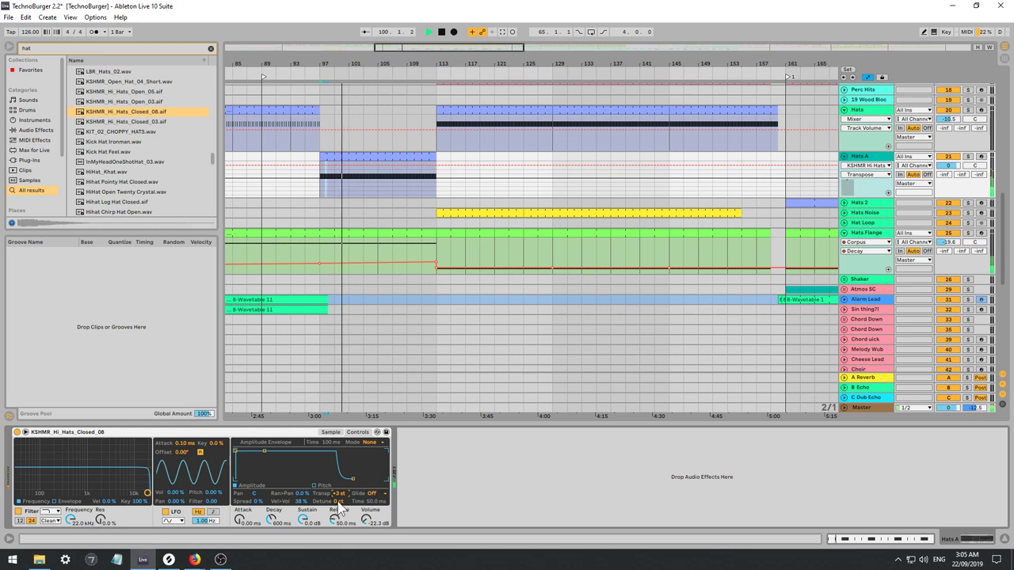
{"action": "mouse_move", "coordinate": [351, 479]}
{"action": "left_mouse_down"}
{"action": "mouse_move", "coordinate": [367, 478]}
{"action": "mouse_move", "coordinate": [337, 479]}
{"action": "left_mouse_up"}
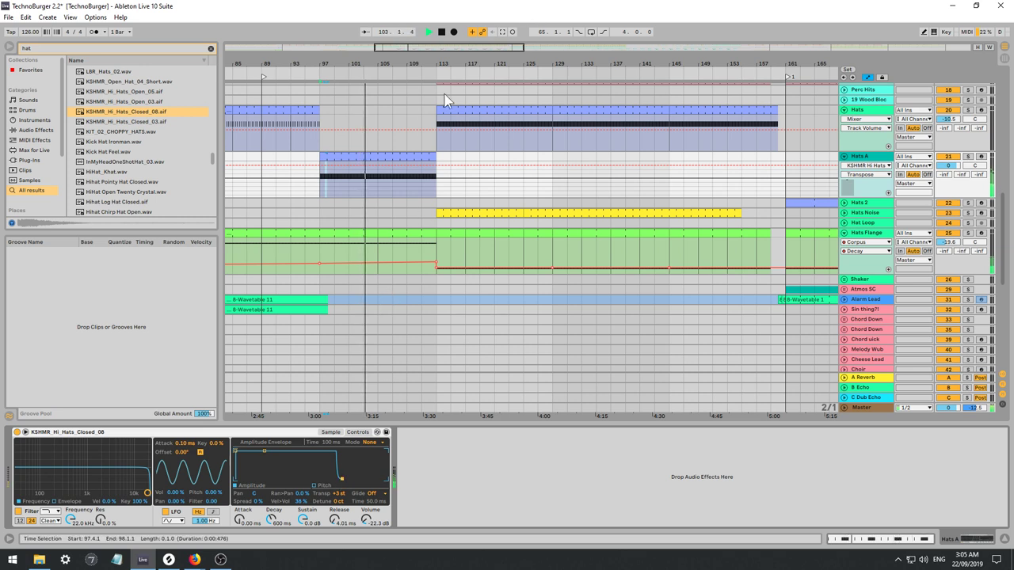
Load the Filter Delay audio effect onto Hats A and play the hats.
{"action": "left_click", "coordinate": [37, 130]}
{"action": "key", "text": "space"}
{"action": "left_click", "coordinate": [211, 49]}
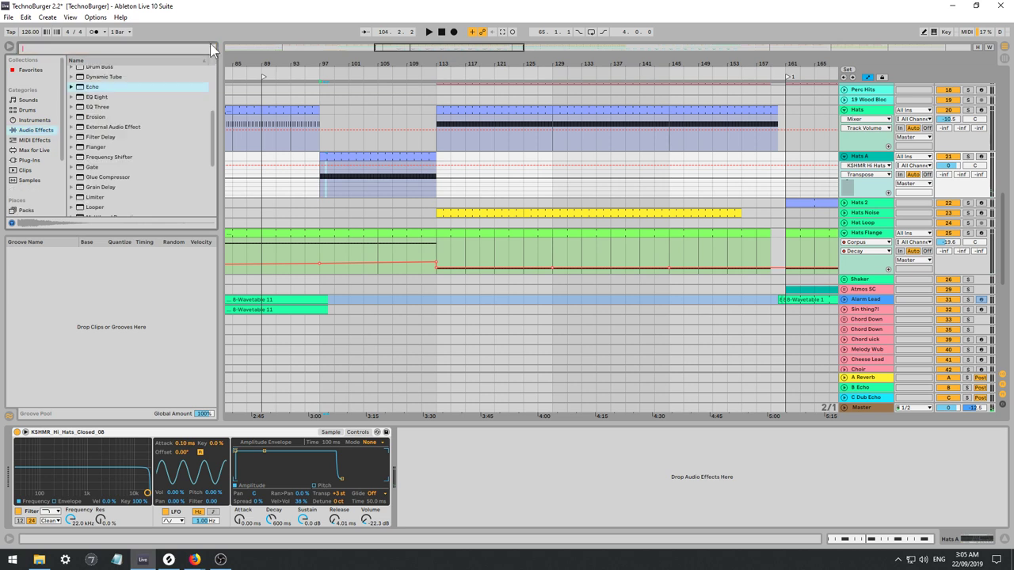
{"action": "left_click", "coordinate": [104, 138]}
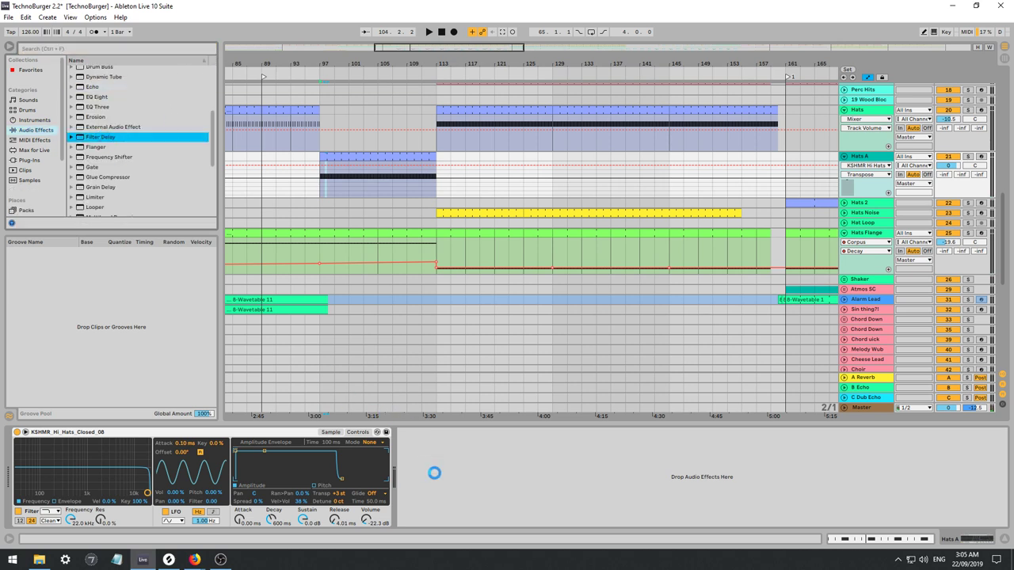
{"action": "key", "text": "space"}
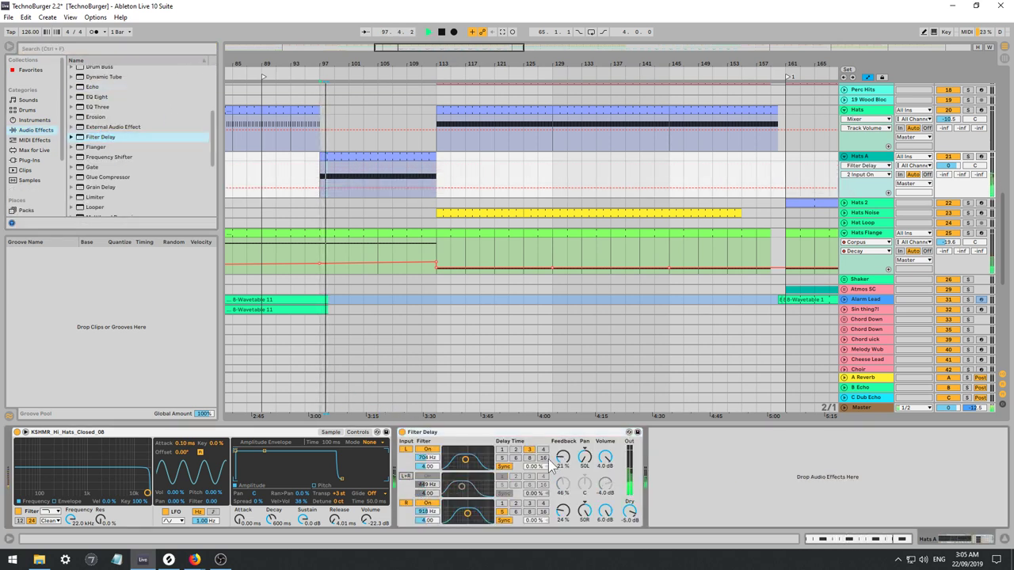
Switch both delays to milliseconds, set left time 1.00 ms, left filter 8.55 kHz, dry fully down.
{"action": "left_click", "coordinate": [504, 466]}
{"action": "left_click", "coordinate": [504, 520]}
{"action": "left_click", "coordinate": [491, 504]}
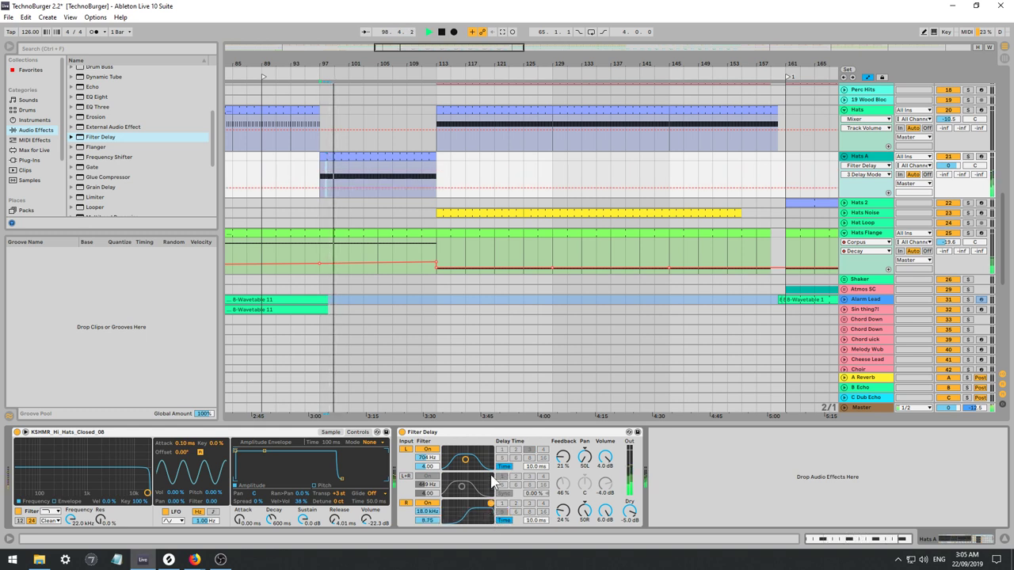
{"action": "left_click", "coordinate": [484, 450]}
{"action": "left_click_drag", "start_coordinate": [539, 467], "coordinate": [539, 523]}
{"action": "left_click_drag", "start_coordinate": [630, 512], "coordinate": [630, 558]}
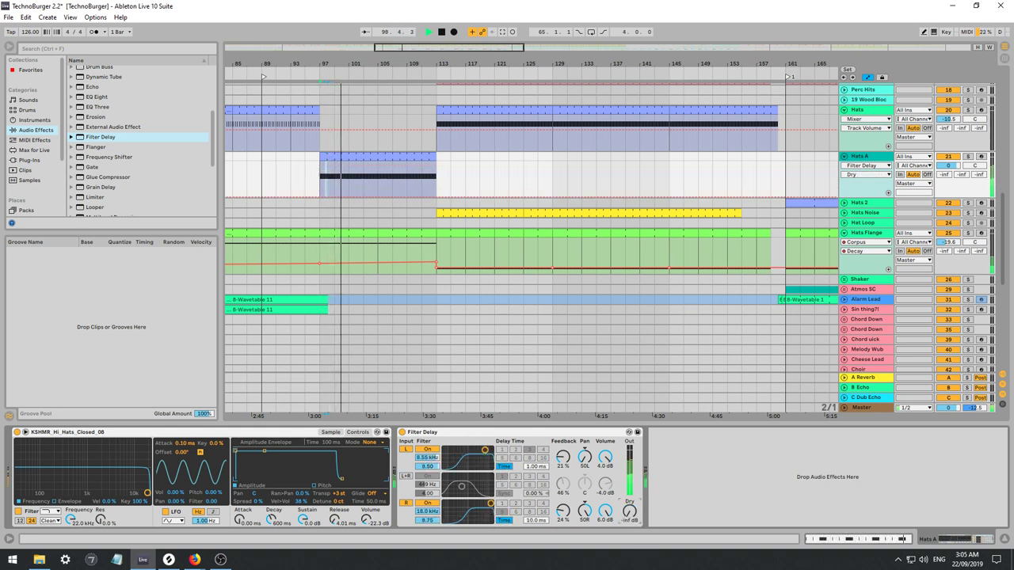
Reset the right delay volume to 0.0 dB and settle the right delay time at 24.4 ms.
{"action": "double_click", "coordinate": [607, 509]}
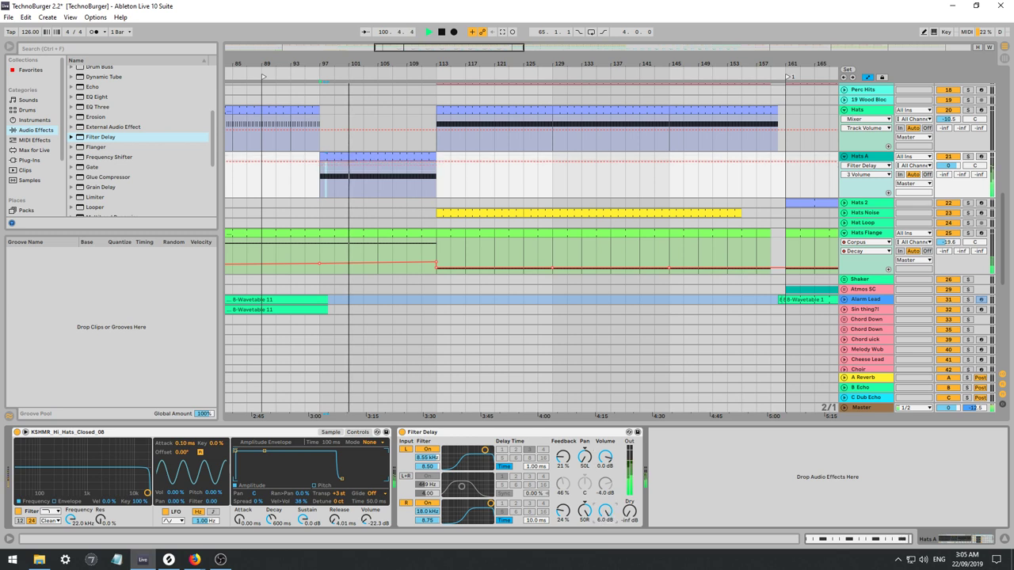
{"action": "left_click_drag", "start_coordinate": [532, 522], "coordinate": [476, 507]}
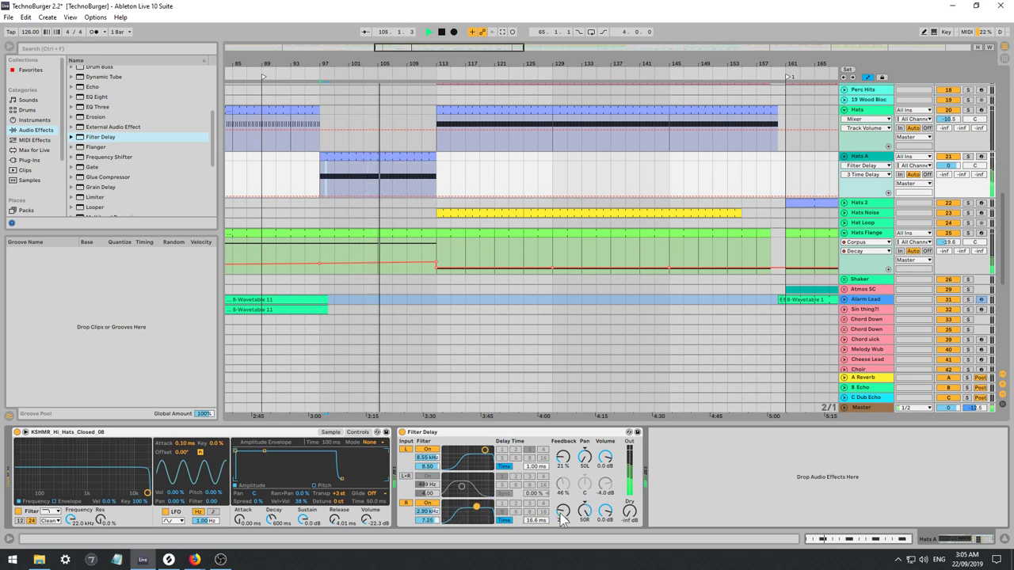
{"action": "left_click_drag", "start_coordinate": [536, 520], "coordinate": [536, 476]}
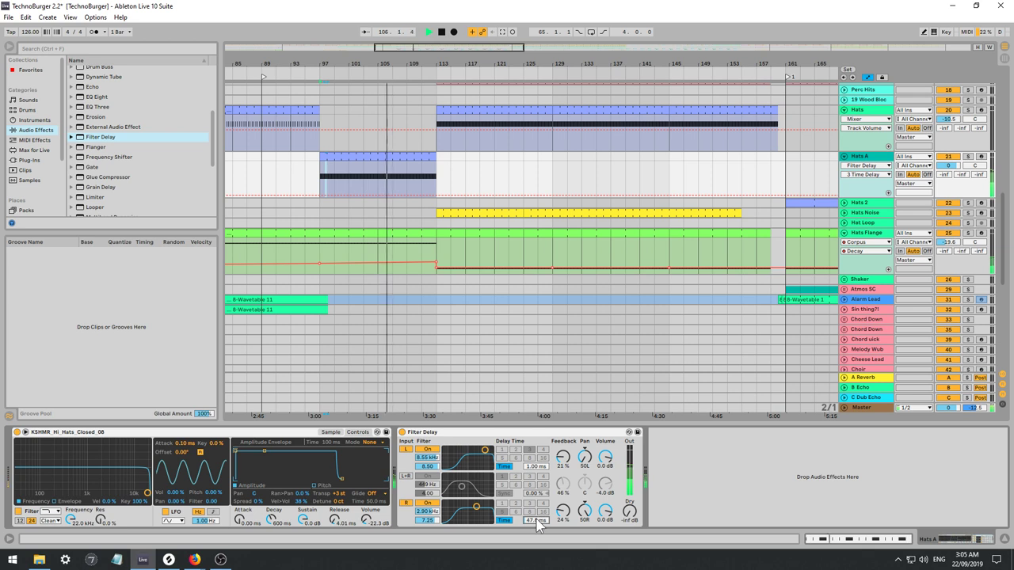
{"action": "left_click_drag", "start_coordinate": [536, 520], "coordinate": [536, 562]}
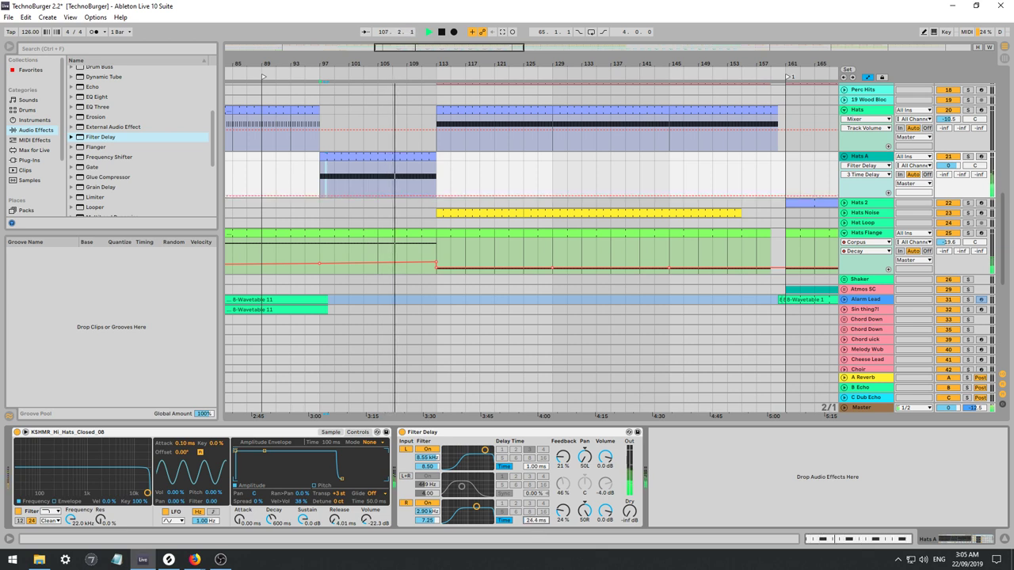
{"action": "left_click_drag", "start_coordinate": [536, 520], "coordinate": [536, 509]}
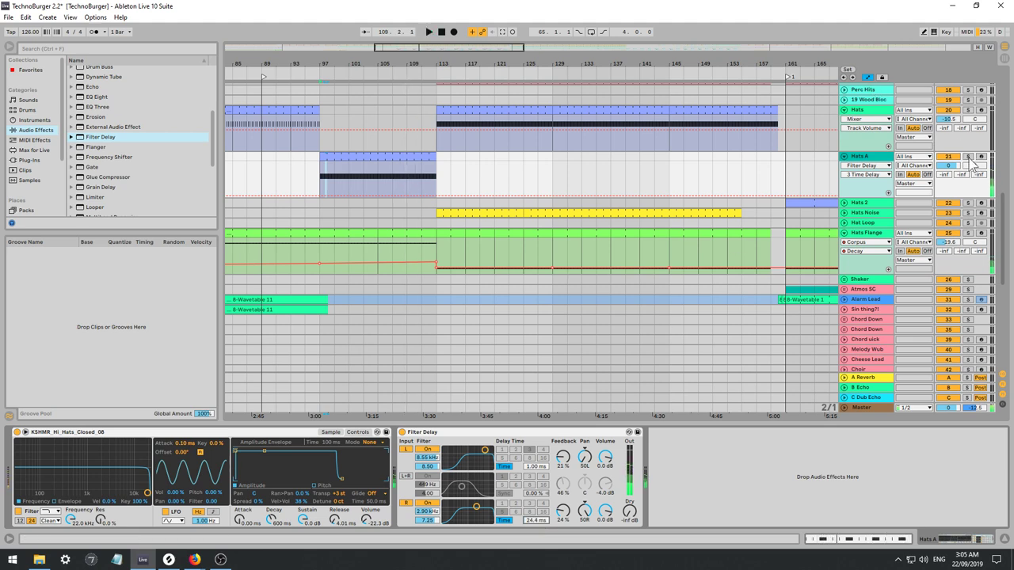
{"action": "key", "text": "space"}
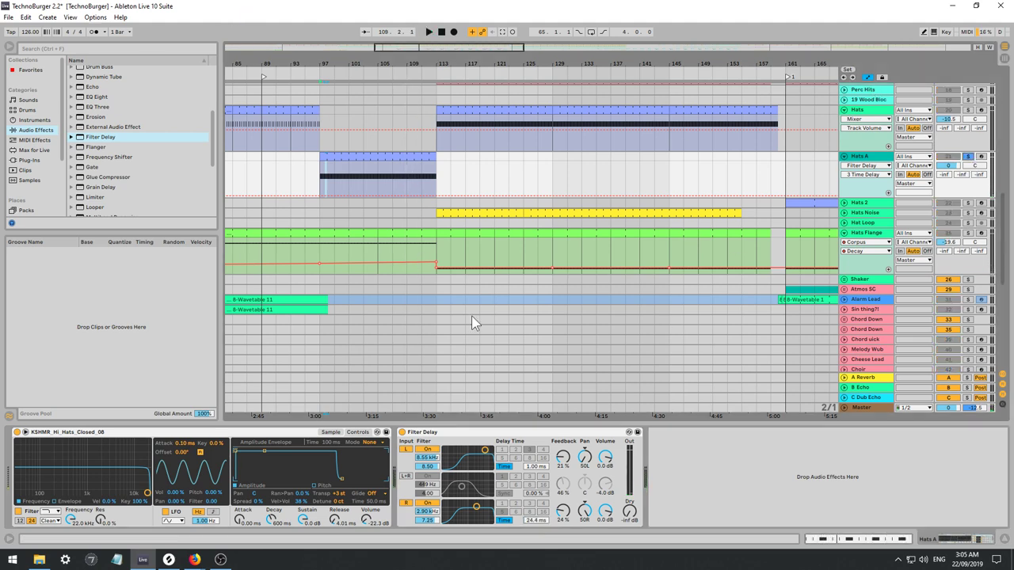
{"action": "key", "text": "ctrl+shift+s"}
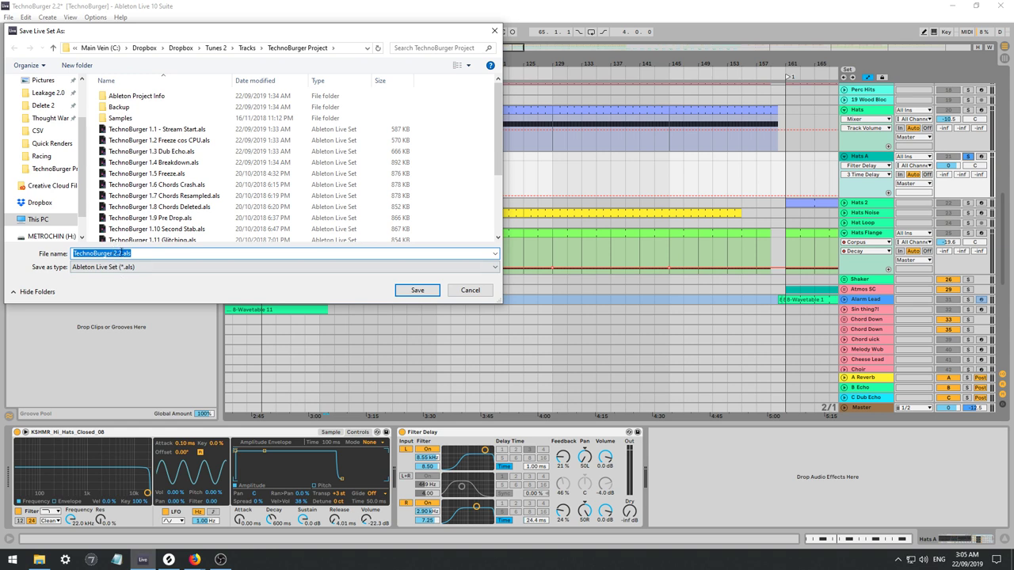
Change the version number to 3 and save as 'TechnoBurger 2.3 - LFO to hats space'.
{"action": "left_click_drag", "start_coordinate": [119, 254], "coordinate": [264, 166]}
{"action": "type", "text": "3 - LFO to hats space"}
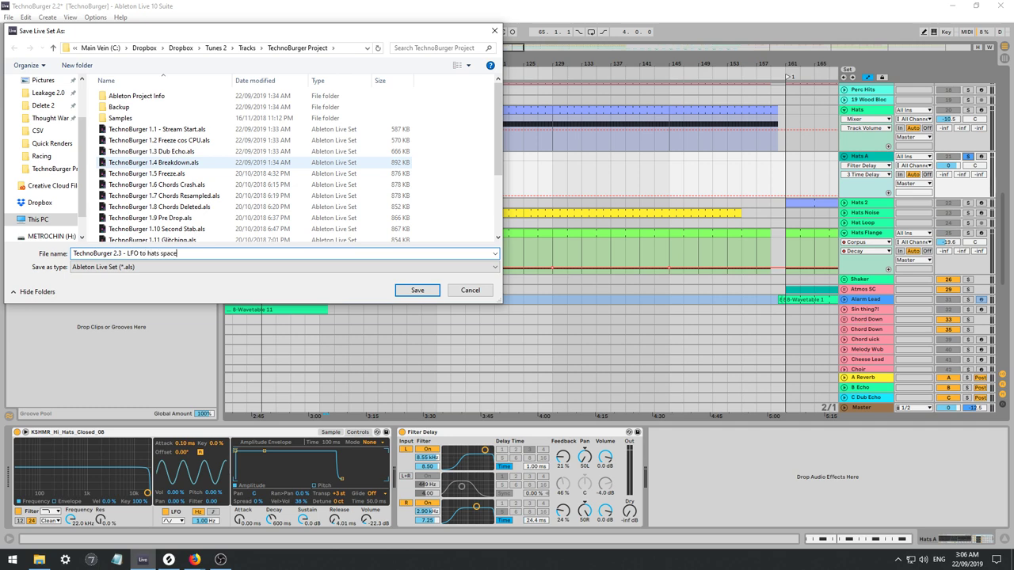
{"action": "key", "text": "Return"}
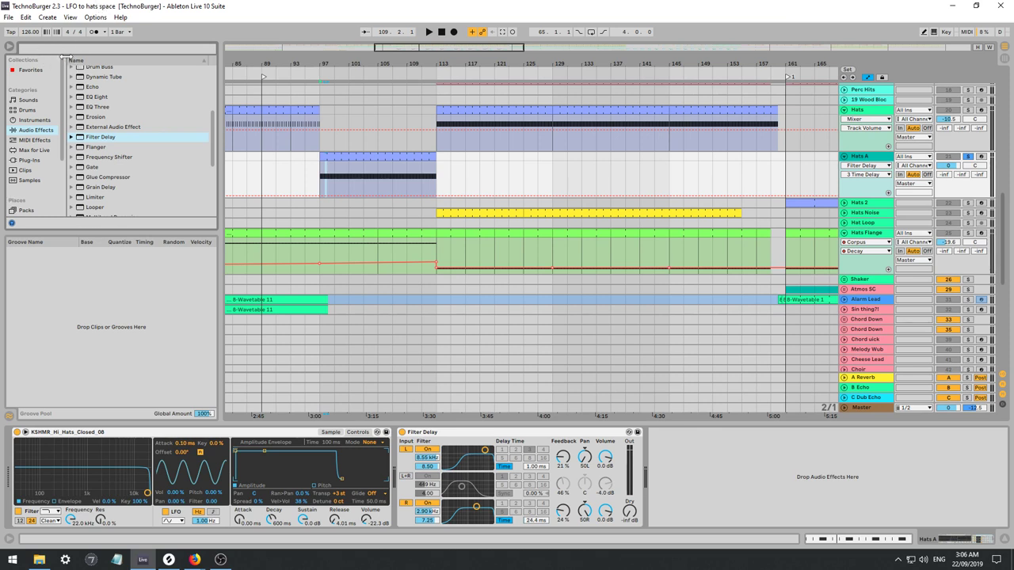
Search the browser for 'lfo' and load the LFO.amxd Max device onto Hats A.
{"action": "left_click", "coordinate": [676, 484]}
{"action": "key", "text": "space"}
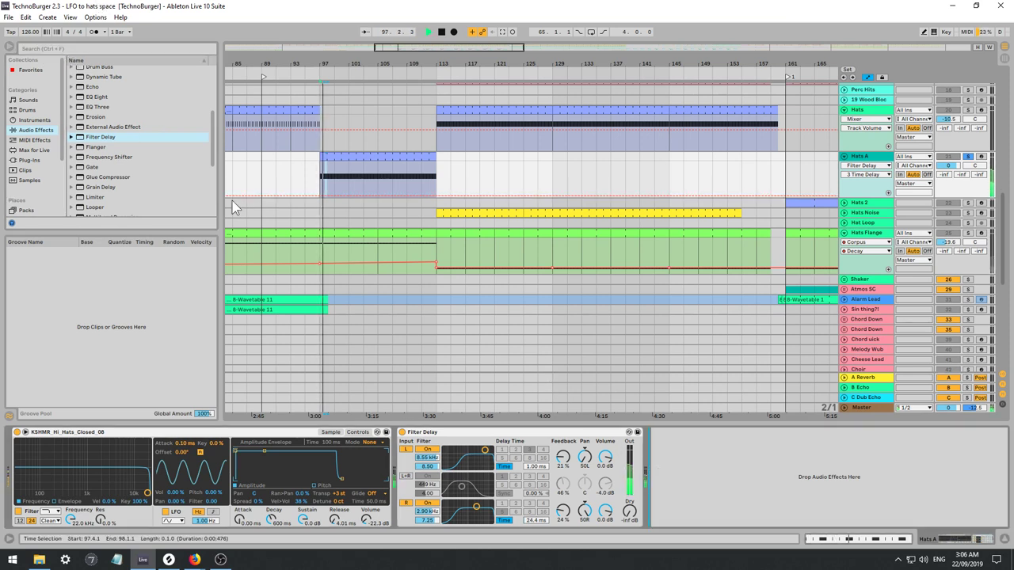
{"action": "key", "text": "space"}
{"action": "left_click", "coordinate": [40, 49]}
{"action": "type", "text": "l"}
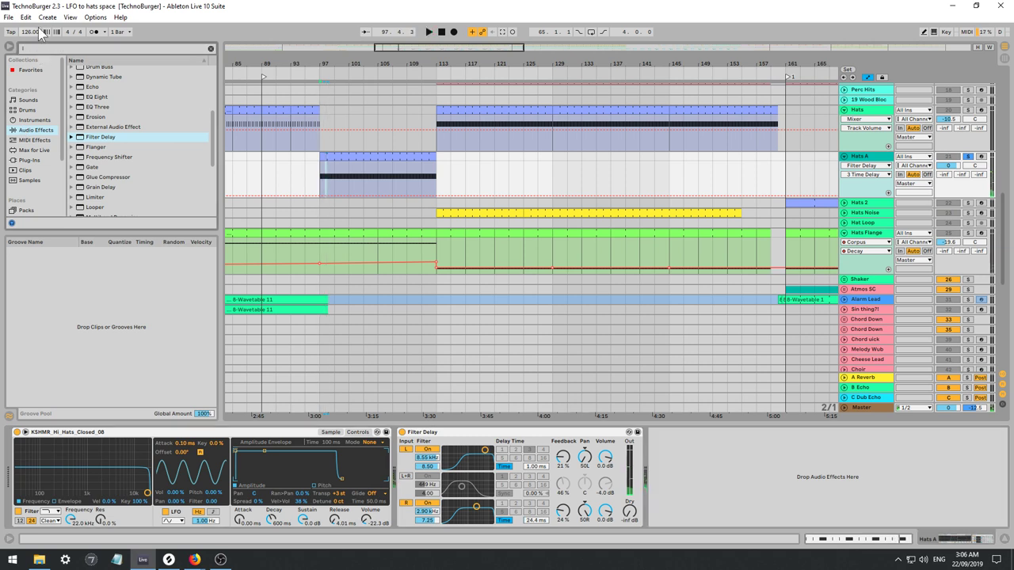
{"action": "type", "text": "fo"}
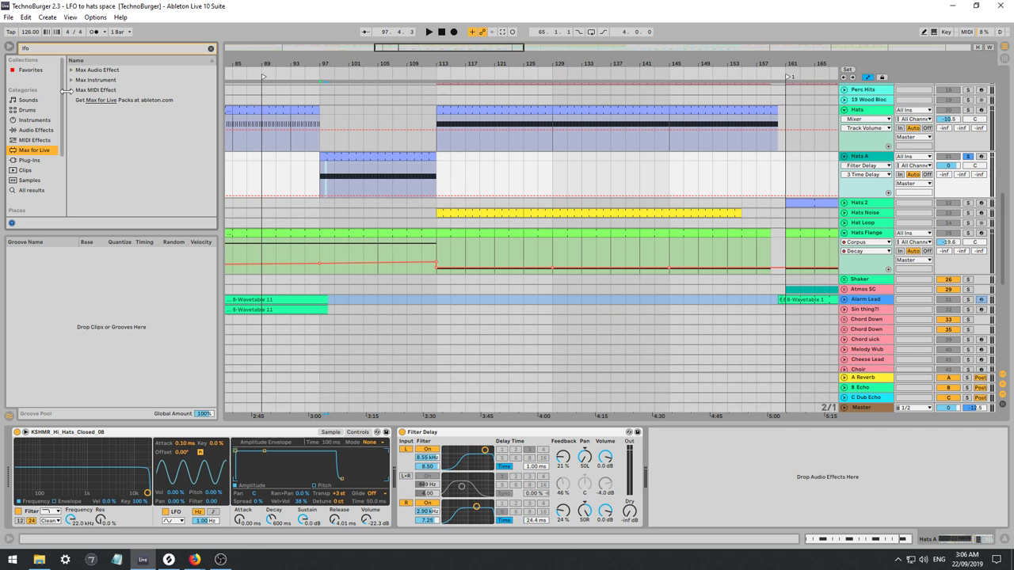
{"action": "left_click", "coordinate": [72, 70]}
{"action": "left_click", "coordinate": [109, 90]}
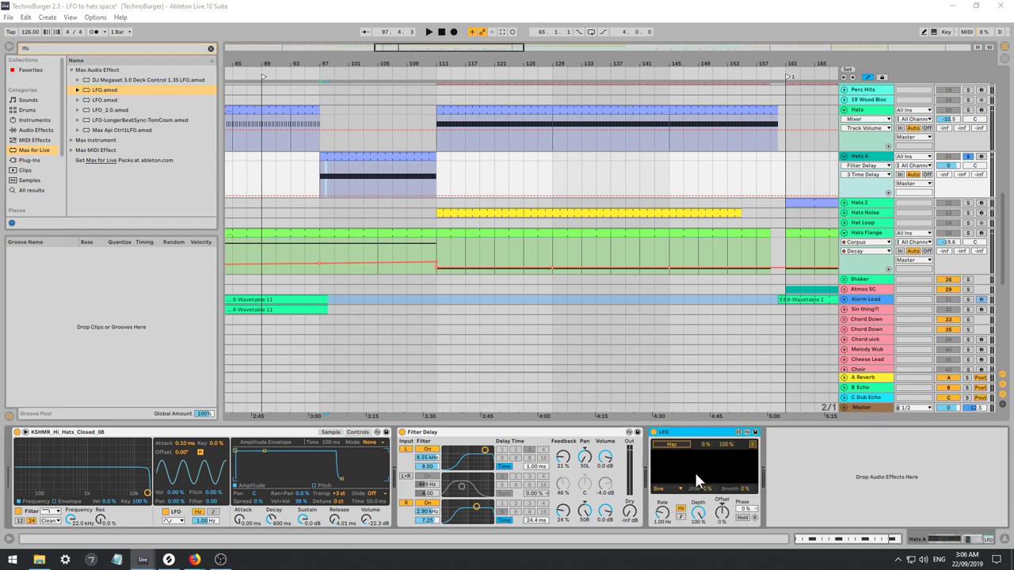
{"action": "key", "text": "space"}
Map the LFO to the Filter Delay right delay time, with lower depth, slow rate and raised offset.
{"action": "left_click", "coordinate": [671, 442]}
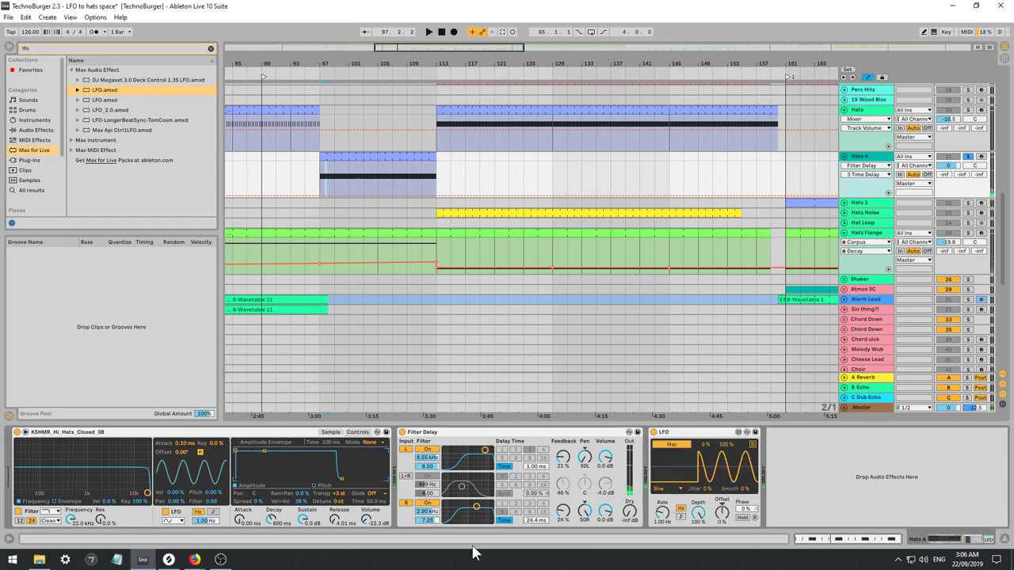
{"action": "left_click", "coordinate": [534, 521]}
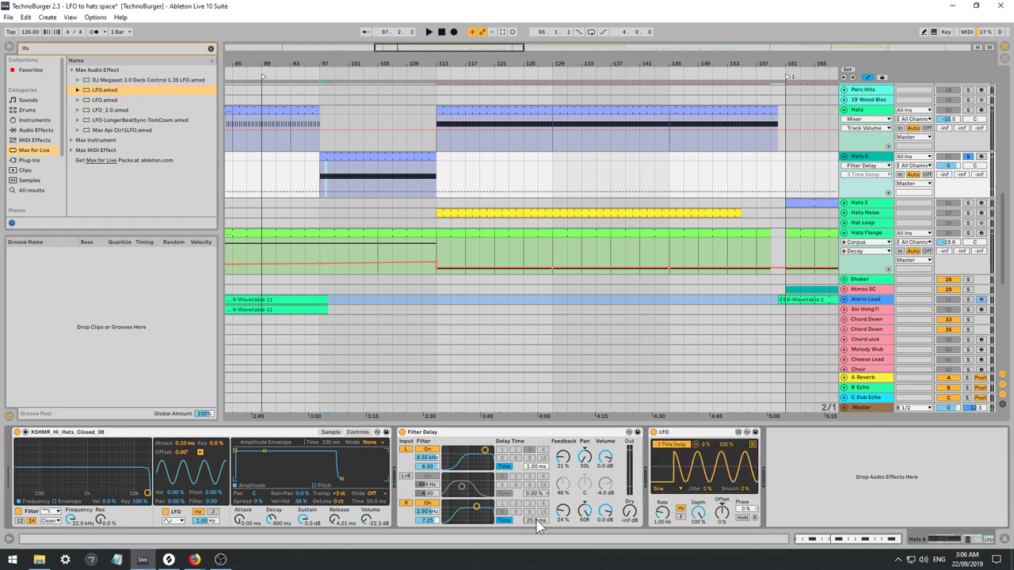
{"action": "left_click", "coordinate": [698, 513]}
{"action": "left_click_drag", "start_coordinate": [698, 514], "coordinate": [722, 559]}
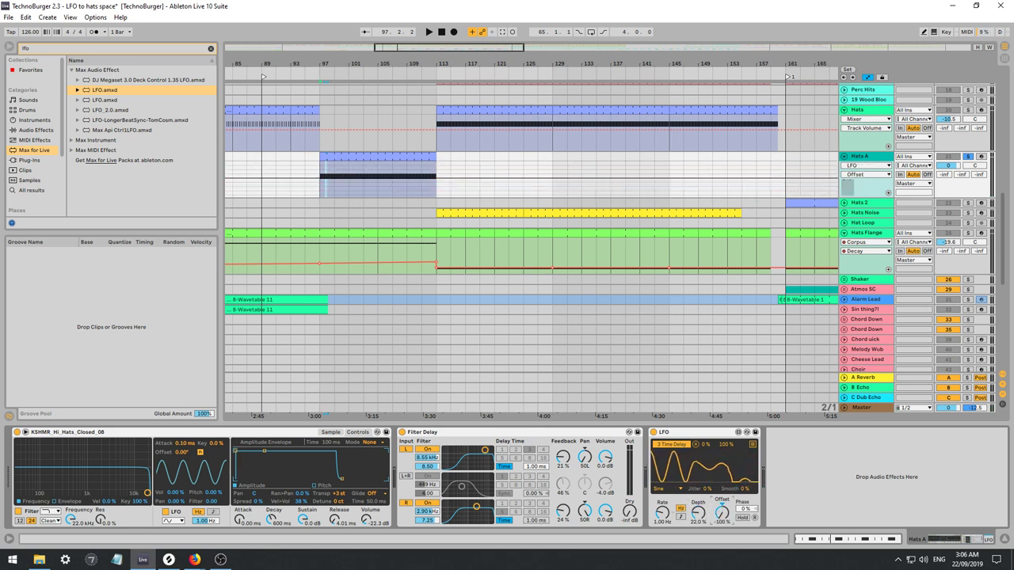
{"action": "left_click_drag", "start_coordinate": [662, 513], "coordinate": [662, 555]}
{"action": "left_click_drag", "start_coordinate": [713, 524], "coordinate": [670, 509]}
Fine-tune the LFO to 3.15% depth, offset near -93%, and tempo-synced rate 4.
{"action": "left_click", "coordinate": [727, 515]}
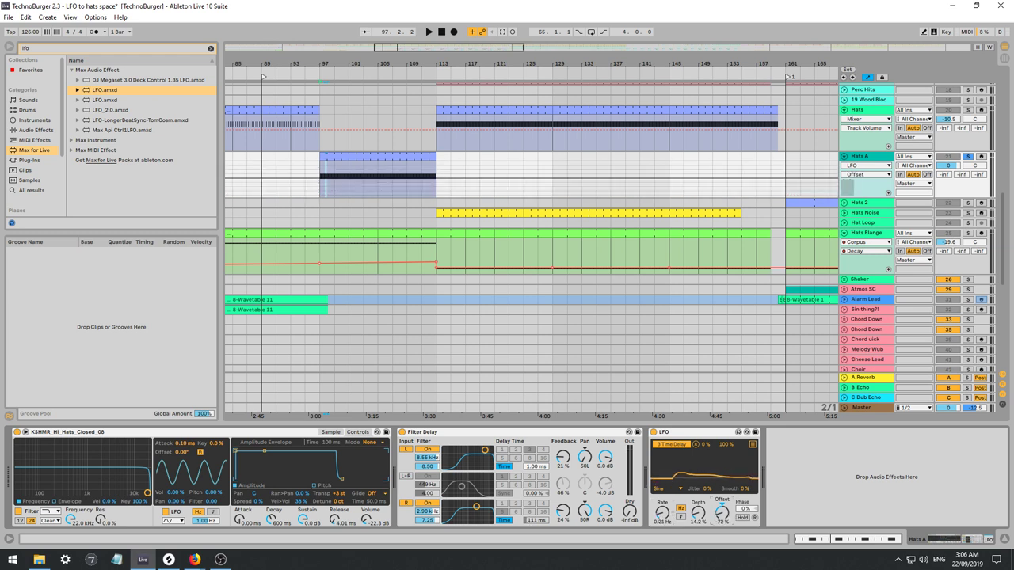
{"action": "left_click_drag", "start_coordinate": [699, 514], "coordinate": [700, 520]}
{"action": "left_click", "coordinate": [680, 516]}
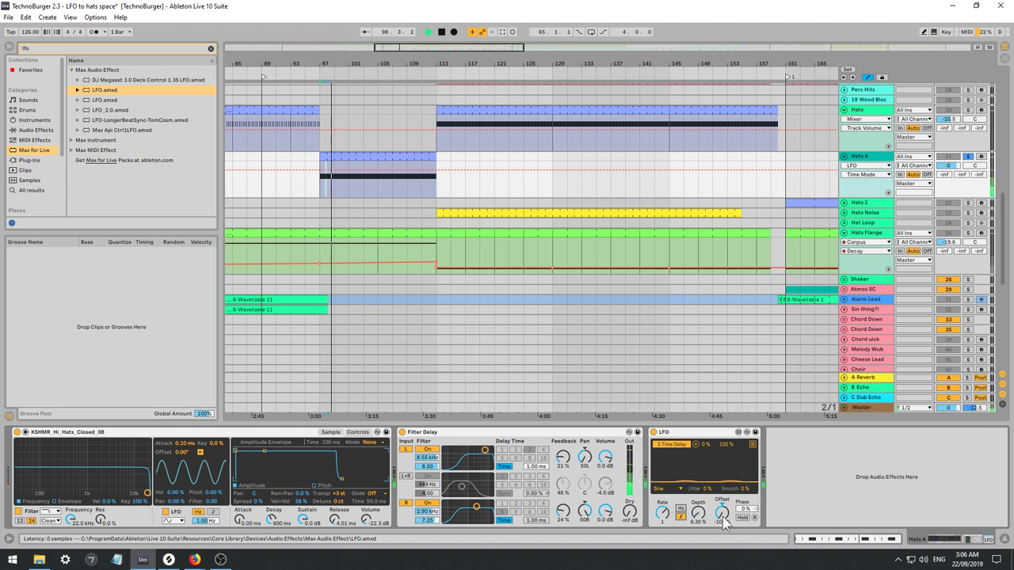
{"action": "left_click_drag", "start_coordinate": [698, 514], "coordinate": [721, 518]}
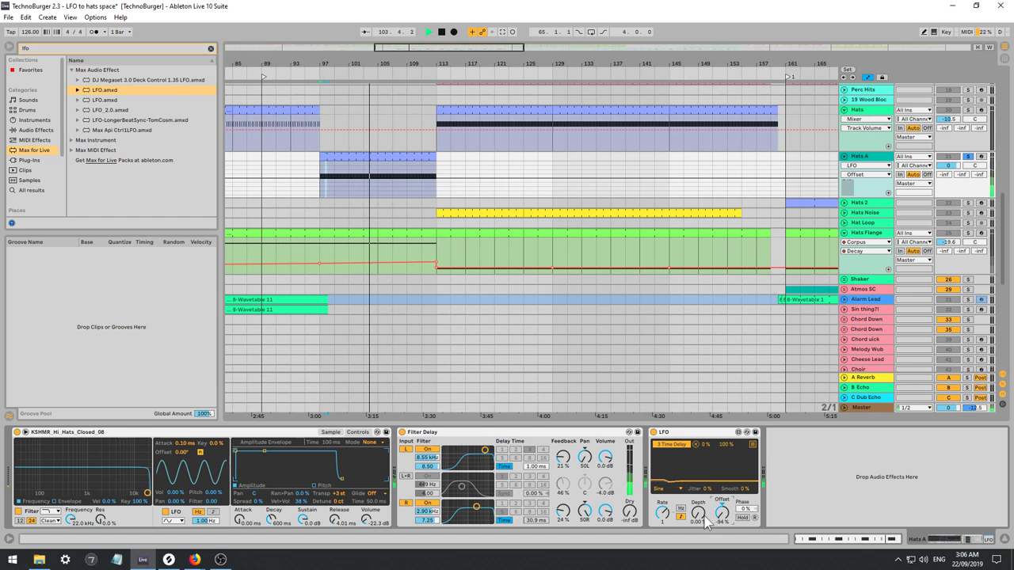
{"action": "key", "text": "ctrl+z"}
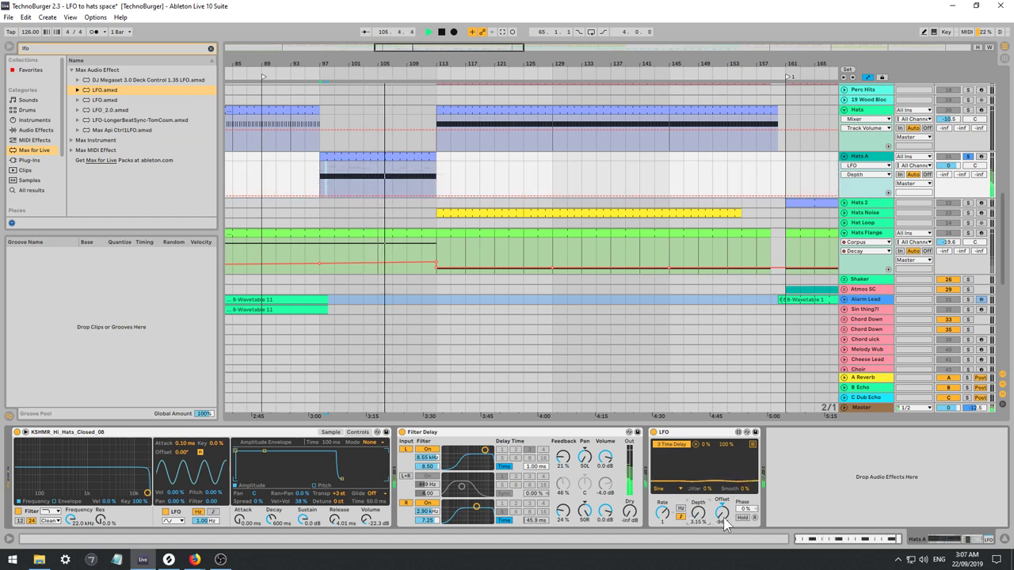
{"action": "left_click_drag", "start_coordinate": [726, 525], "coordinate": [726, 525]}
{"action": "left_click", "coordinate": [664, 514]}
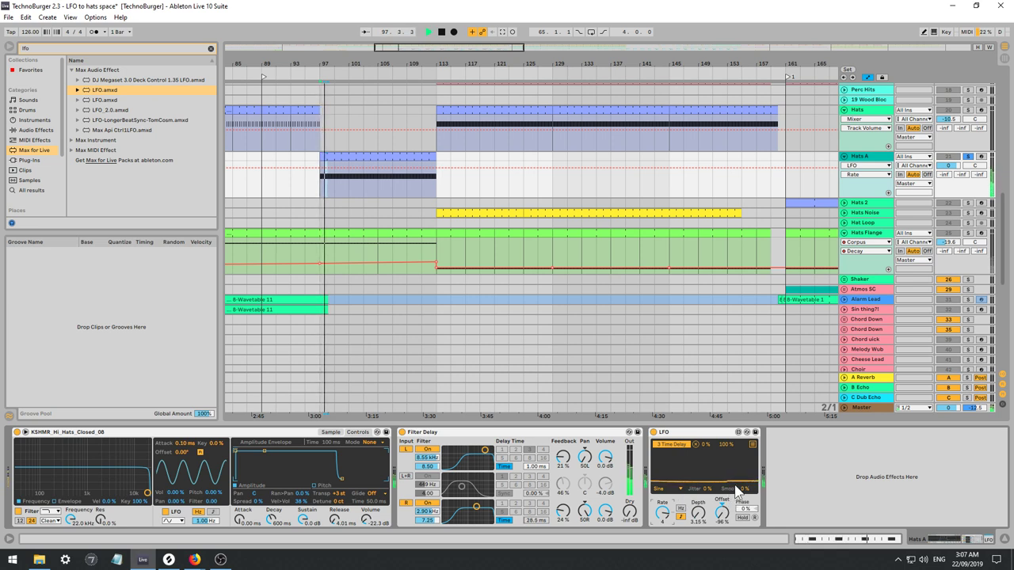
{"action": "key", "text": "space"}
{"action": "key", "text": "space"}
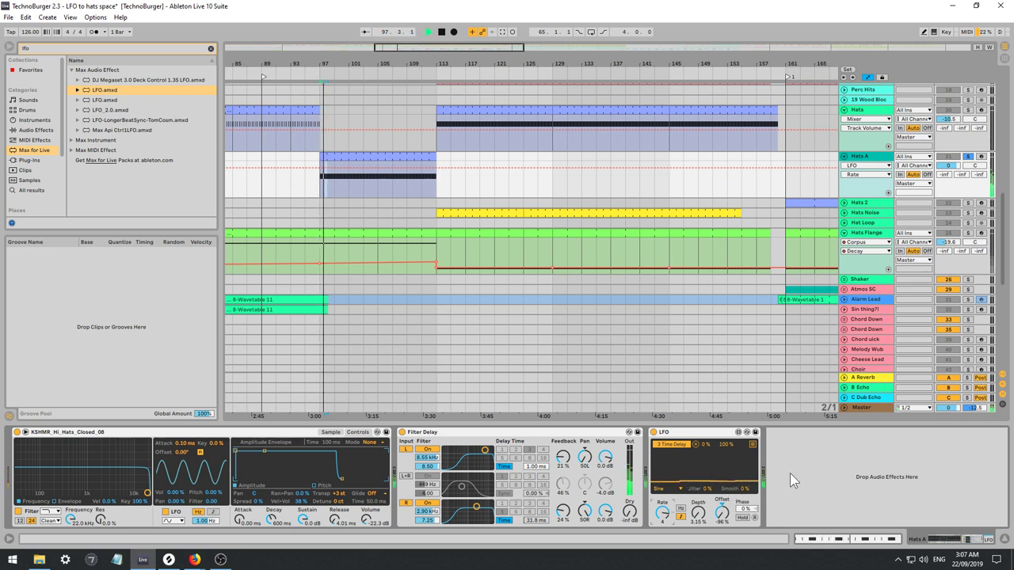
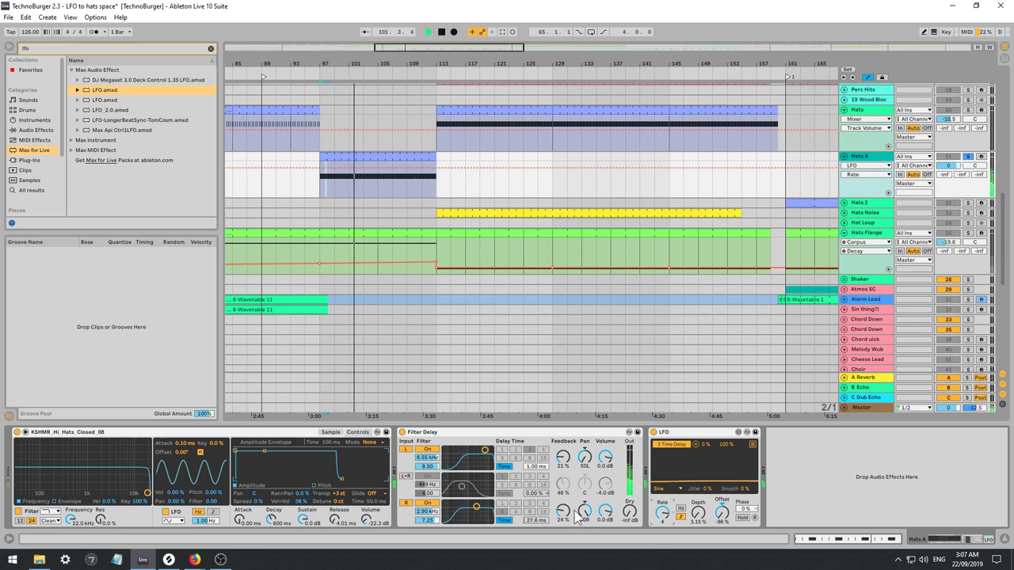
Zero the Filter Delay feedback and set the LFO depth to 2% and offset to -99%.
{"action": "left_click_drag", "start_coordinate": [563, 512], "coordinate": [563, 547]}
{"action": "left_click_drag", "start_coordinate": [563, 458], "coordinate": [563, 493]}
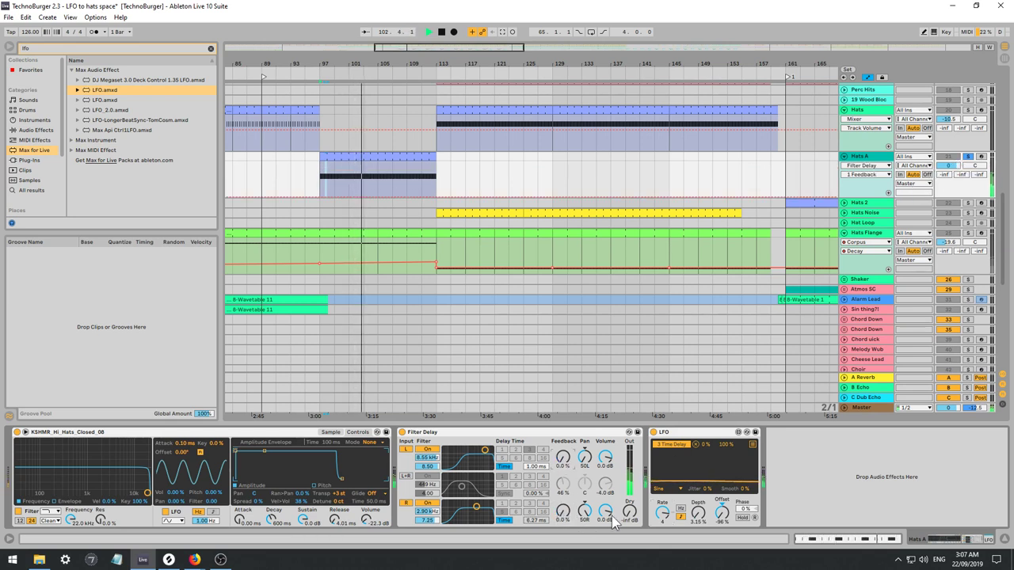
{"action": "left_click_drag", "start_coordinate": [699, 517], "coordinate": [700, 525]}
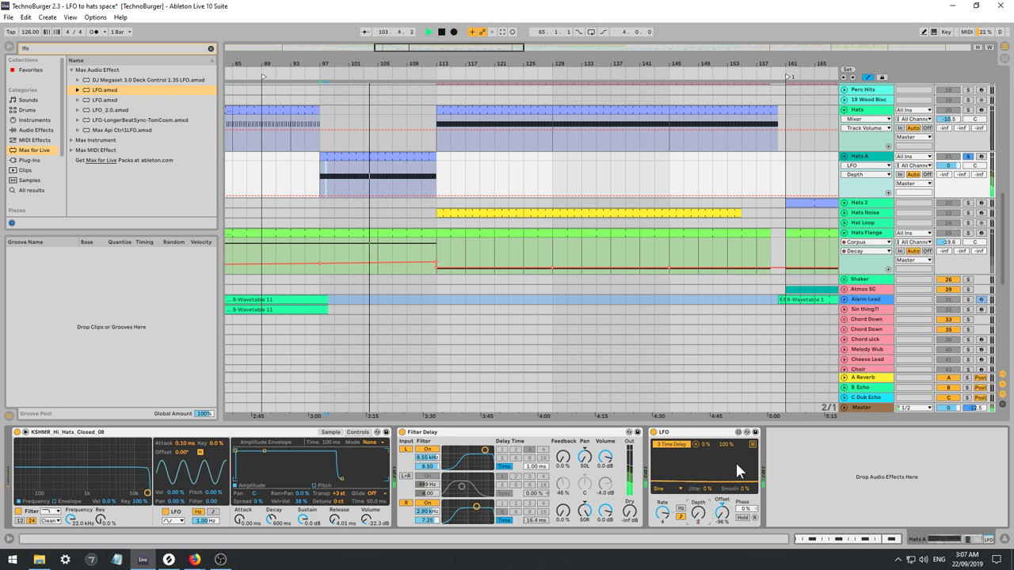
{"action": "left_click", "coordinate": [722, 513]}
{"action": "left_click_drag", "start_coordinate": [722, 514], "coordinate": [721, 517]}
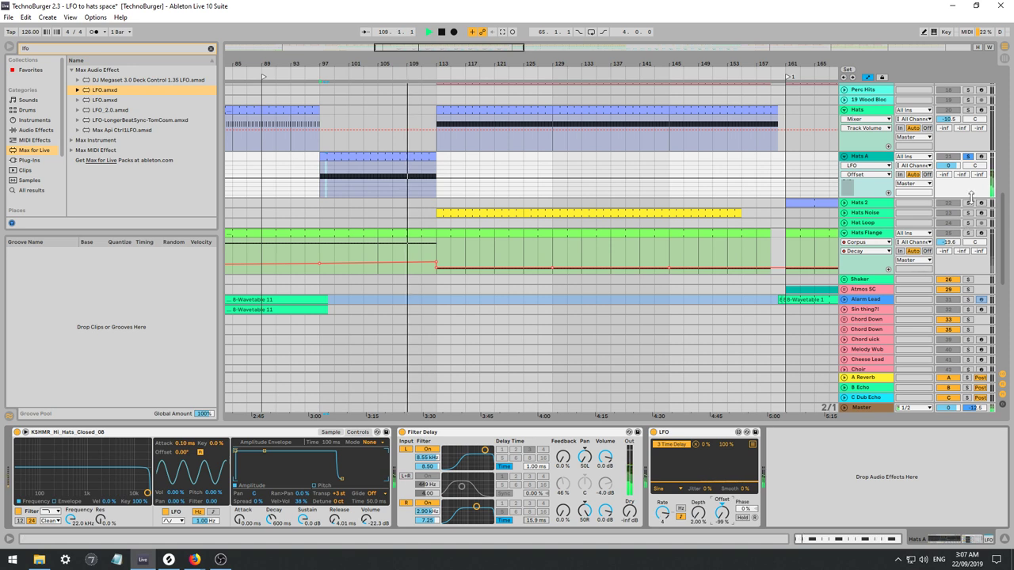
Unsolo Hats A, audition from bar 97, and insert a new MIDI track beneath it.
{"action": "left_click", "coordinate": [970, 157]}
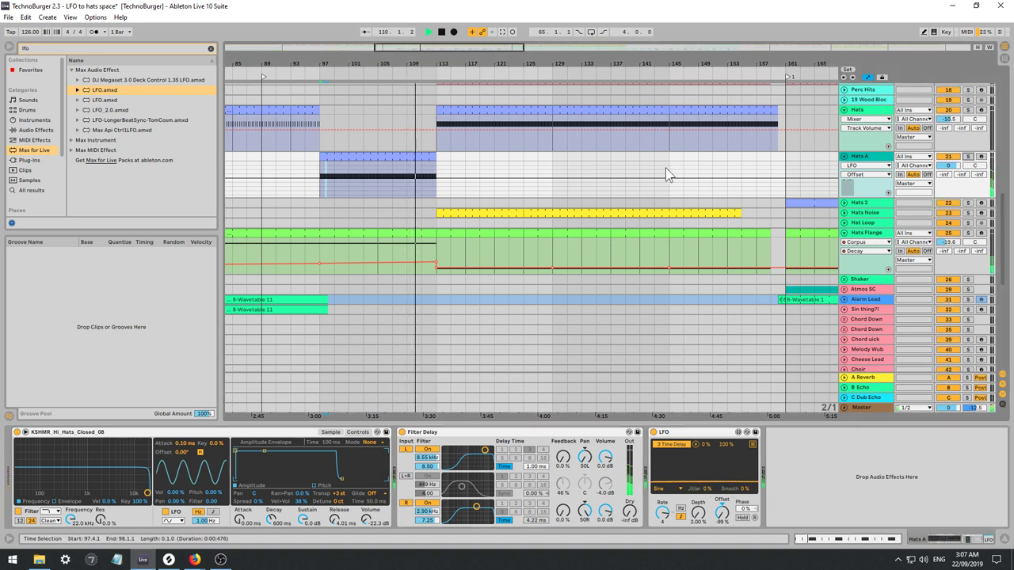
{"action": "left_click", "coordinate": [321, 171]}
{"action": "key", "text": "space"}
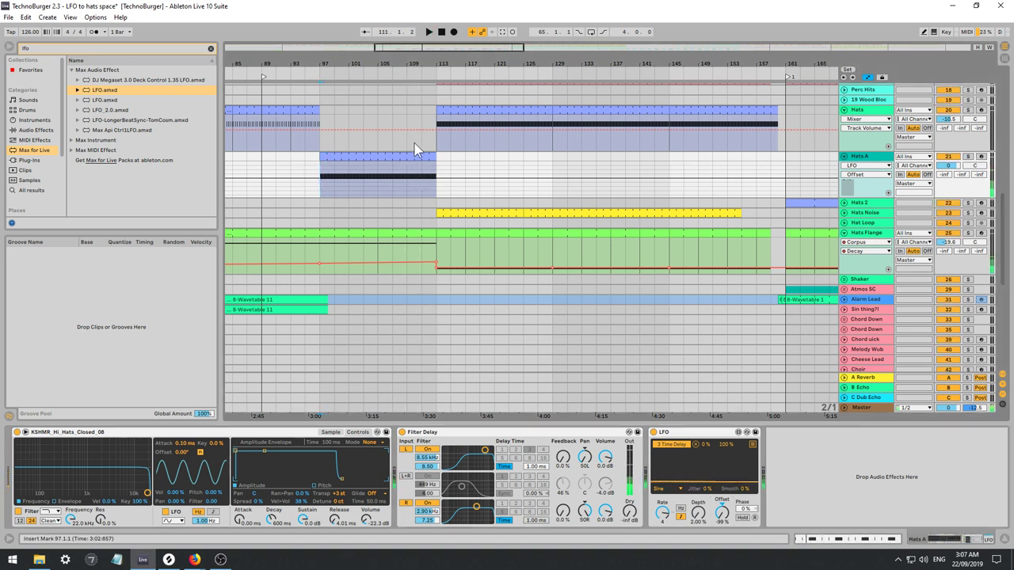
{"action": "key", "text": "space"}
{"action": "left_click", "coordinate": [307, 173]}
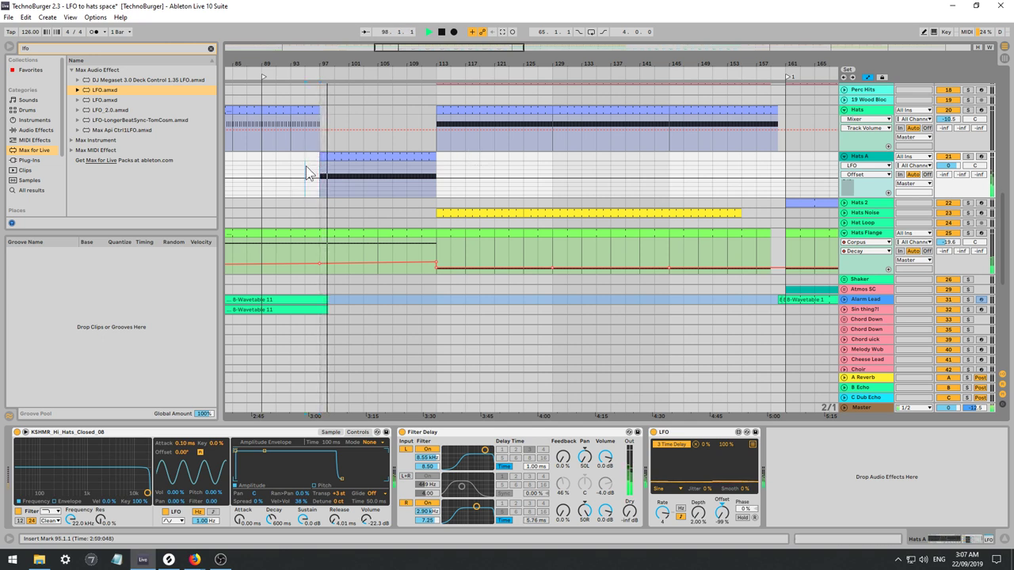
{"action": "key", "text": "space"}
{"action": "left_click", "coordinate": [322, 177]}
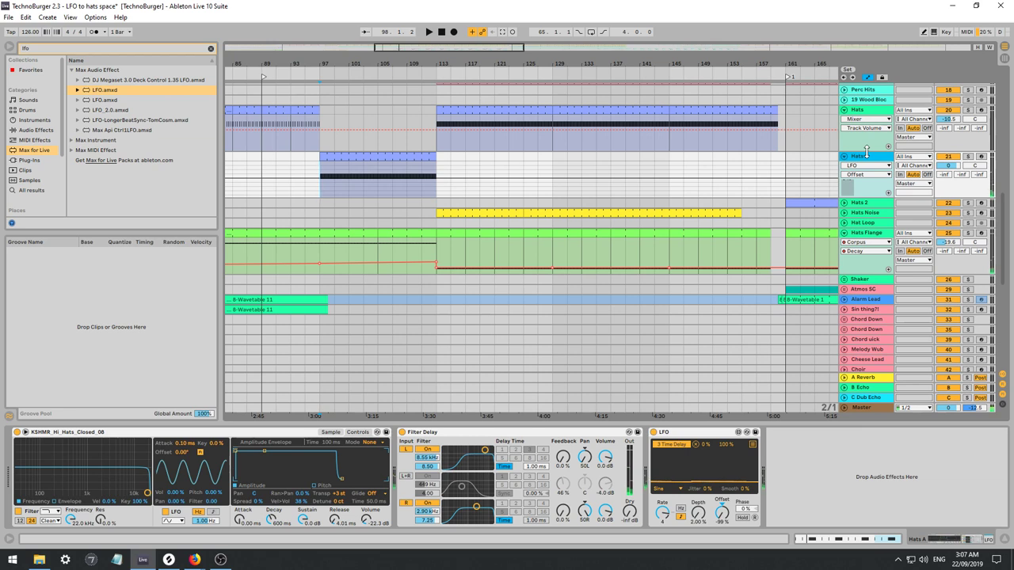
{"action": "key", "text": "ctrl+shift+t"}
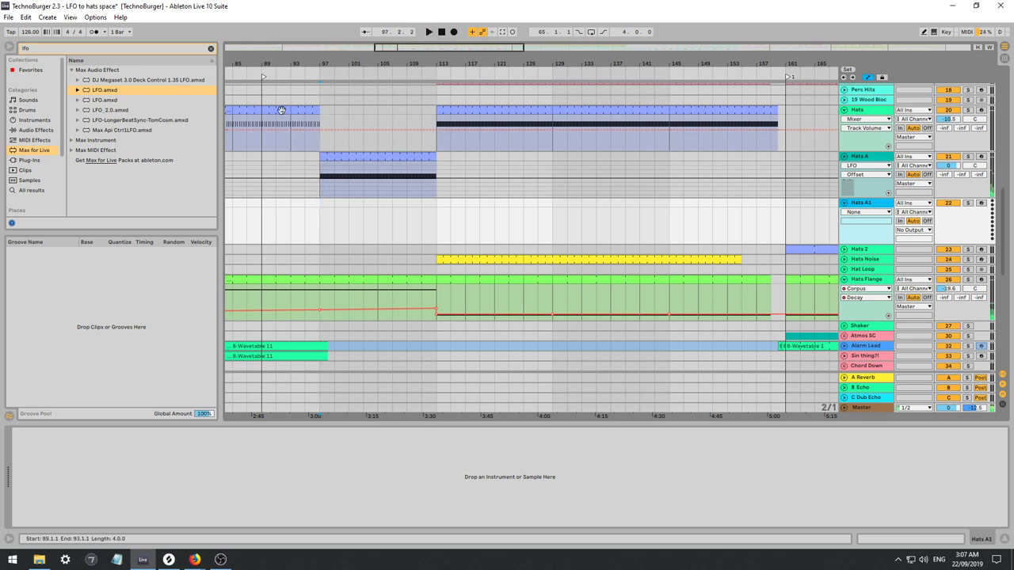
Copy the Hats clip into Hats A1 at bar 97 and audition hat samples from a 'gat' search.
{"action": "left_click_drag", "start_coordinate": [297, 110], "coordinate": [333, 217]}
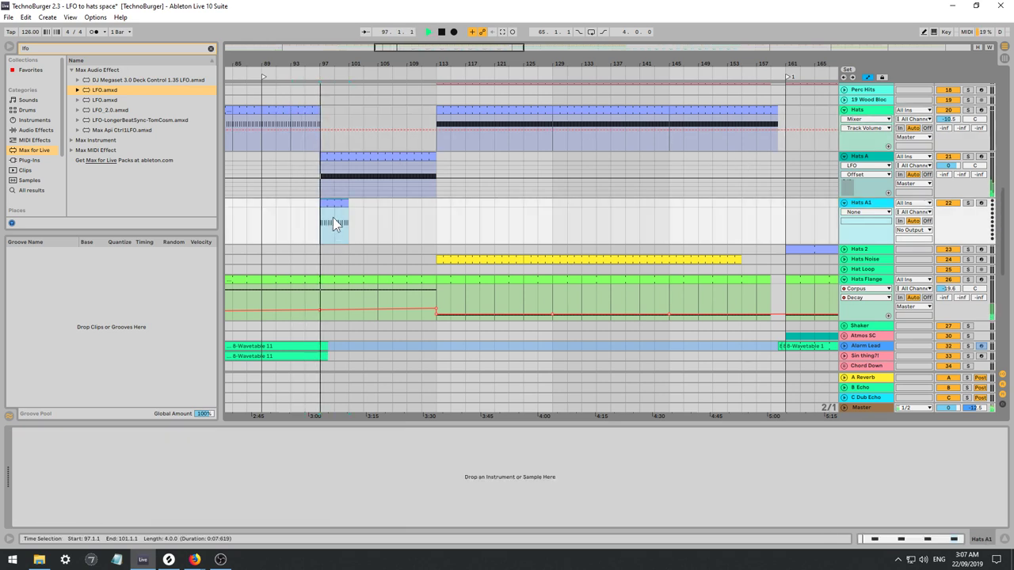
{"action": "left_click", "coordinate": [30, 49]}
{"action": "type", "text": "ga"}
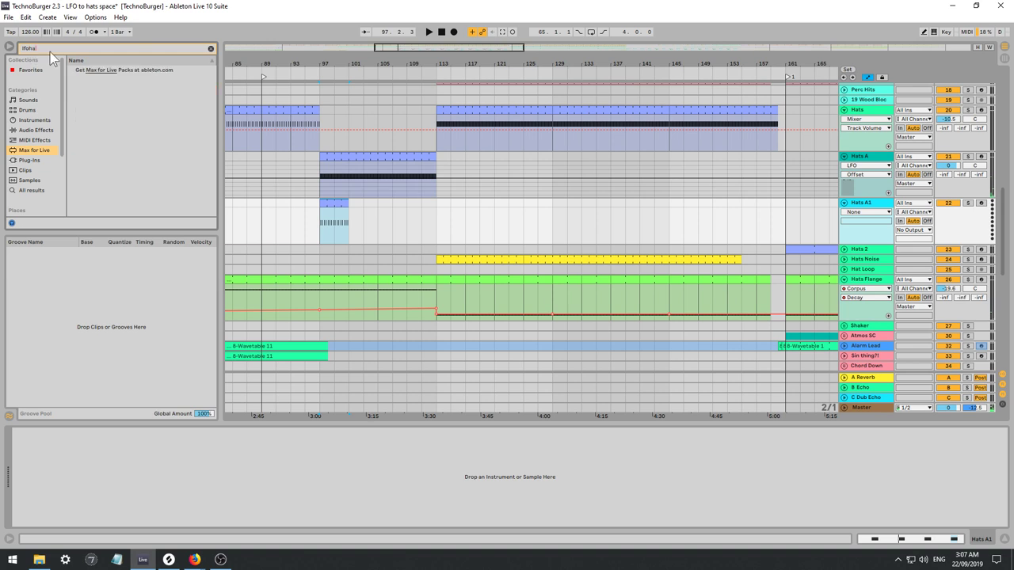
{"action": "key", "text": "ctrl+a"}
{"action": "type", "text": "g"}
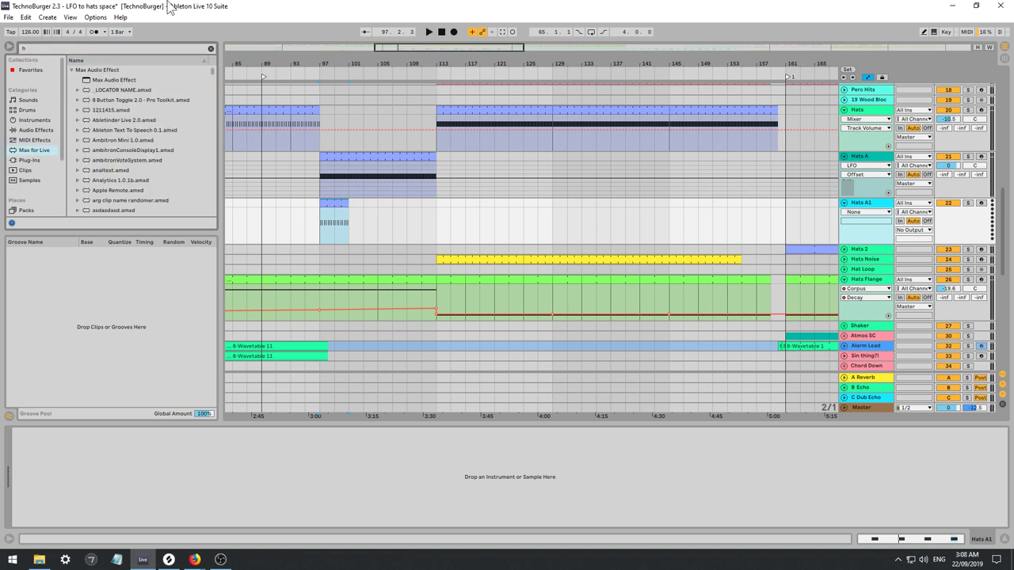
{"action": "type", "text": "at"}
{"action": "left_click", "coordinate": [31, 191]}
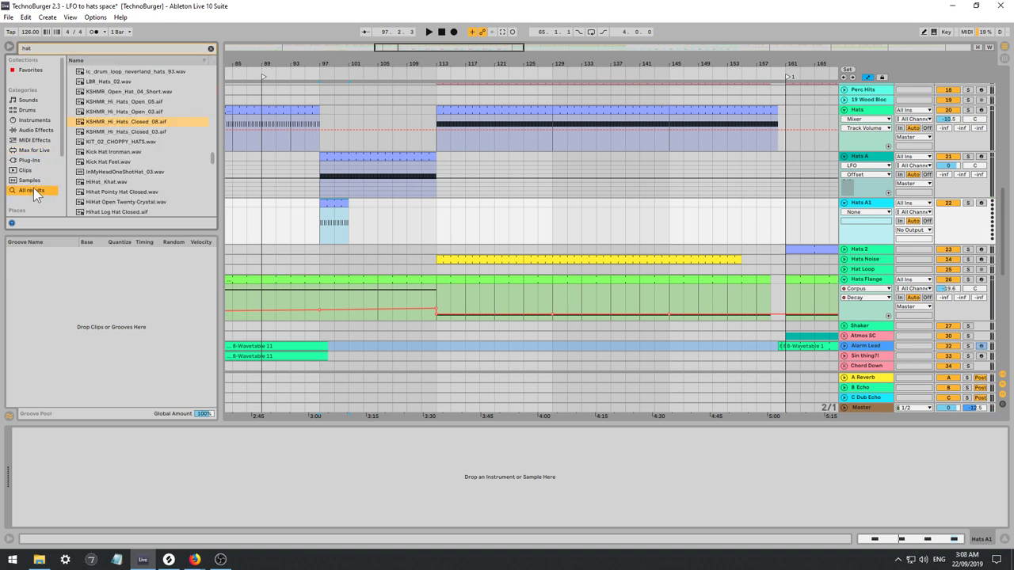
{"action": "scroll", "coordinate": [126, 124], "scroll_direction": "up", "scroll_amount": 2}
{"action": "left_click", "coordinate": [109, 114]}
{"action": "key", "text": "Up"}
{"action": "scroll", "coordinate": [136, 155], "scroll_direction": "up", "scroll_amount": 3}
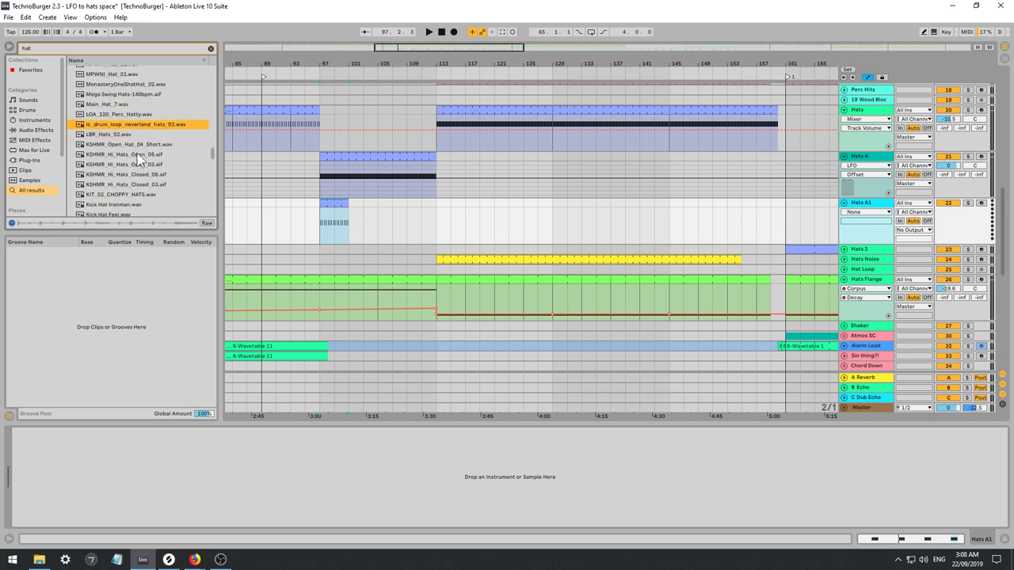
{"action": "key", "text": "Up"}
{"action": "key", "text": "Up"}
{"action": "key", "text": "Up"}
{"action": "key", "text": "Up"}
{"action": "key", "text": "Up"}
{"action": "key", "text": "Up"}
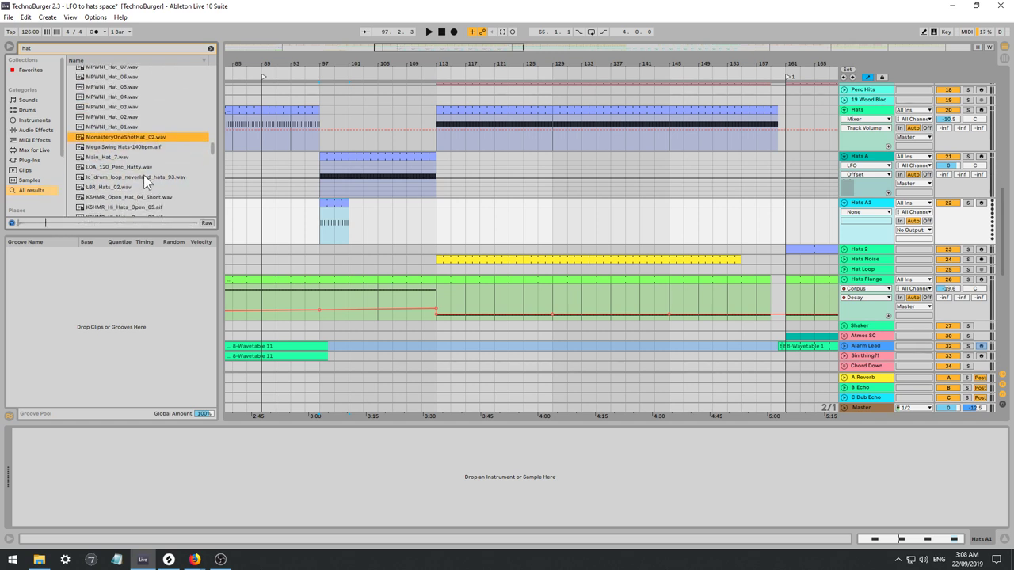
{"action": "key", "text": "Up"}
{"action": "key", "text": "Up"}
Search for 'ride' and load TC_SH01_Ride_02 onto Hats A1.
{"action": "key", "text": "ctrl+f"}
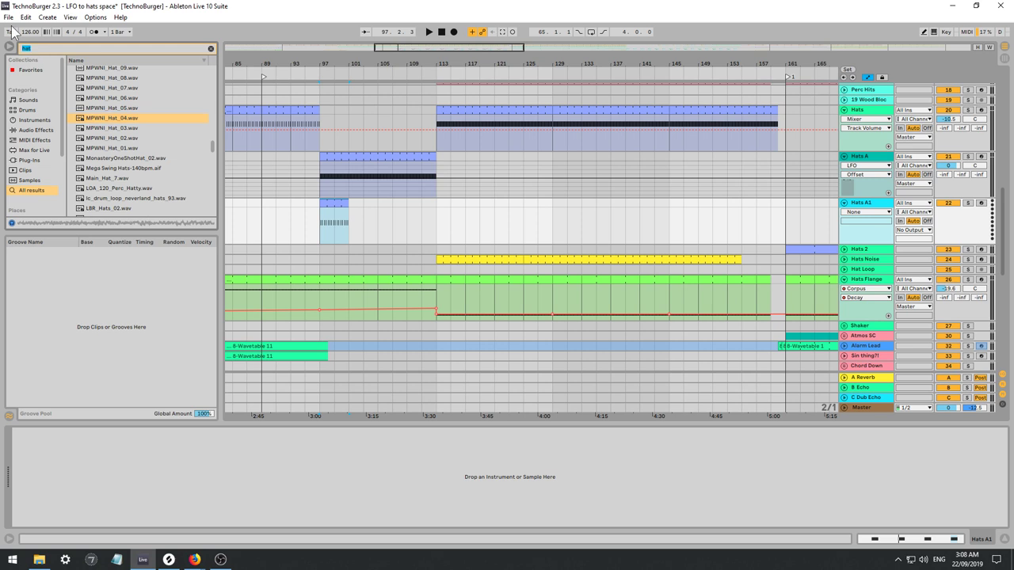
{"action": "type", "text": "ride"}
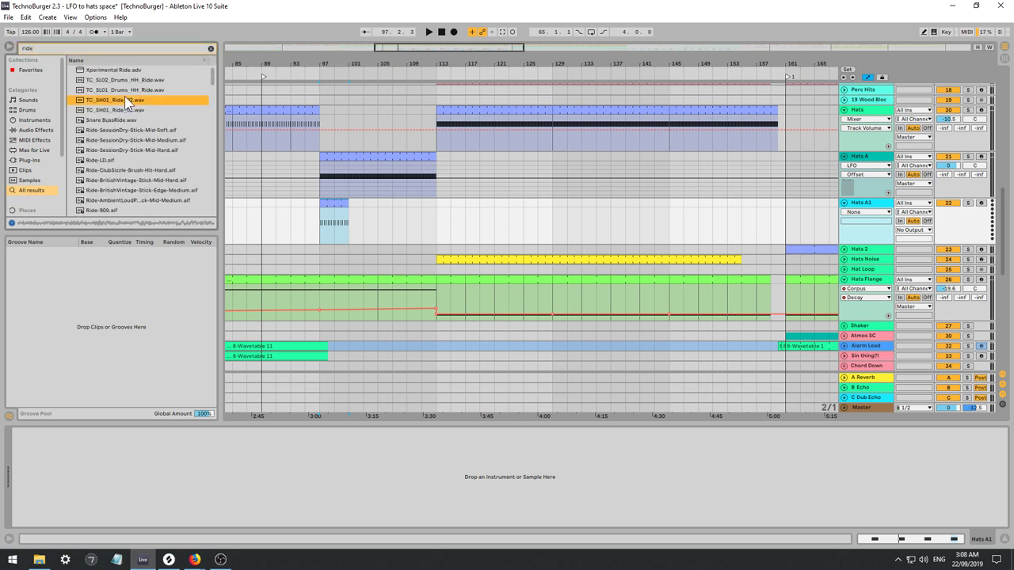
{"action": "left_click", "coordinate": [157, 109]}
{"action": "scroll", "coordinate": [157, 109], "scroll_direction": "down", "scroll_amount": 1}
{"action": "key", "text": "Up"}
{"action": "key", "text": "Up"}
{"action": "key", "text": "Down"}
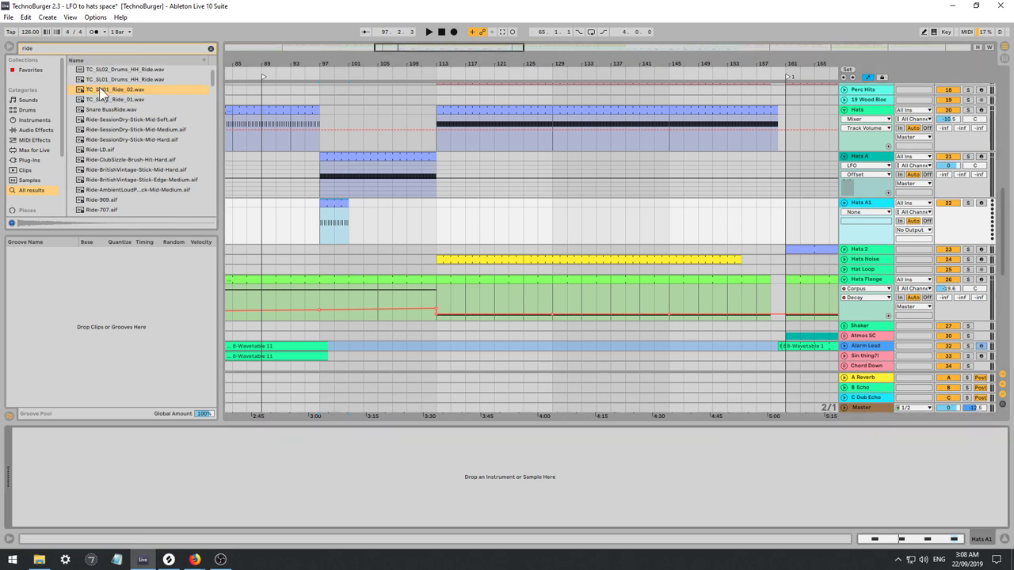
{"action": "left_click_drag", "start_coordinate": [101, 94], "coordinate": [120, 525]}
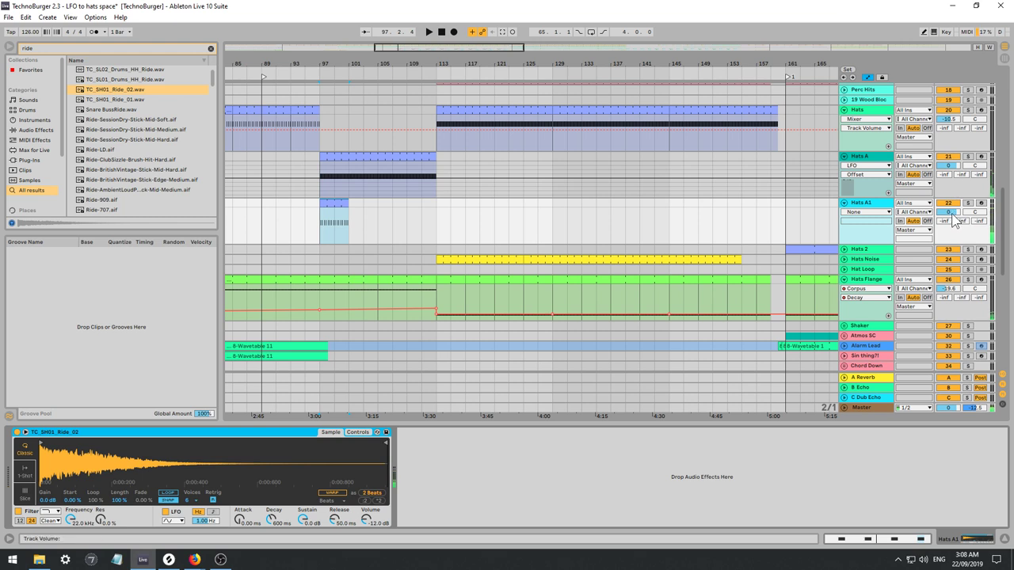
Lower the Hats A1 volume and lengthen the ride's Simpler release to 656 ms.
{"action": "key", "text": "space"}
{"action": "left_click_drag", "start_coordinate": [952, 213], "coordinate": [952, 247]}
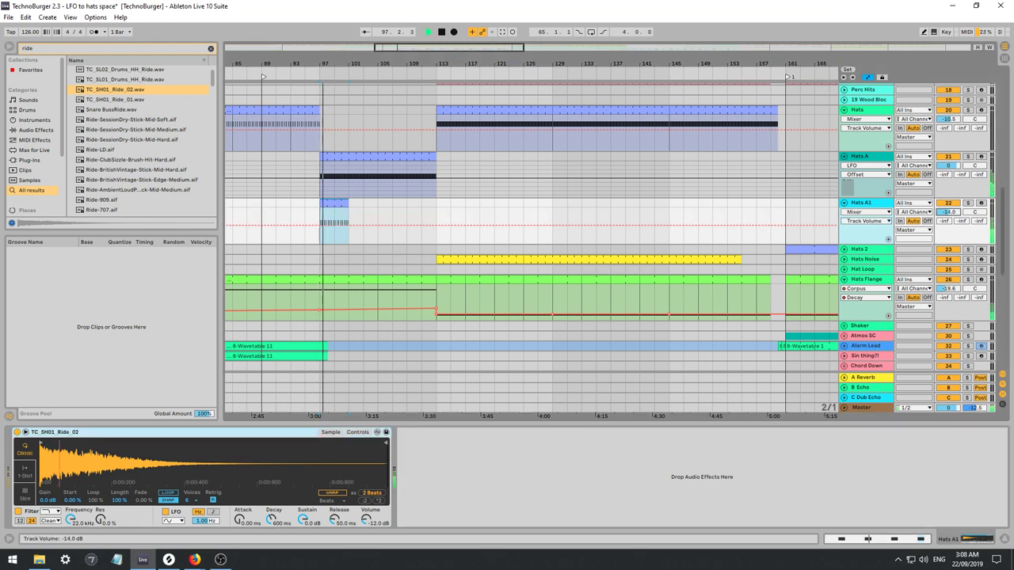
{"action": "left_click", "coordinate": [355, 433]}
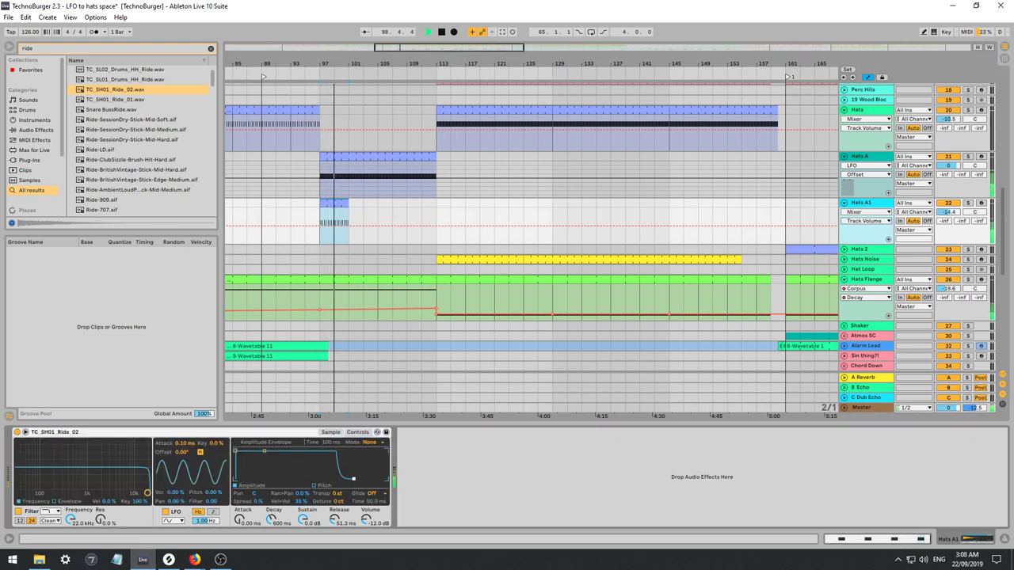
{"action": "mouse_move", "coordinate": [354, 478]}
{"action": "left_mouse_down"}
{"action": "mouse_move", "coordinate": [367, 478]}
{"action": "mouse_move", "coordinate": [339, 486]}
{"action": "mouse_move", "coordinate": [357, 495]}
{"action": "left_mouse_up"}
{"action": "key", "text": "space"}
{"action": "key", "text": "space"}
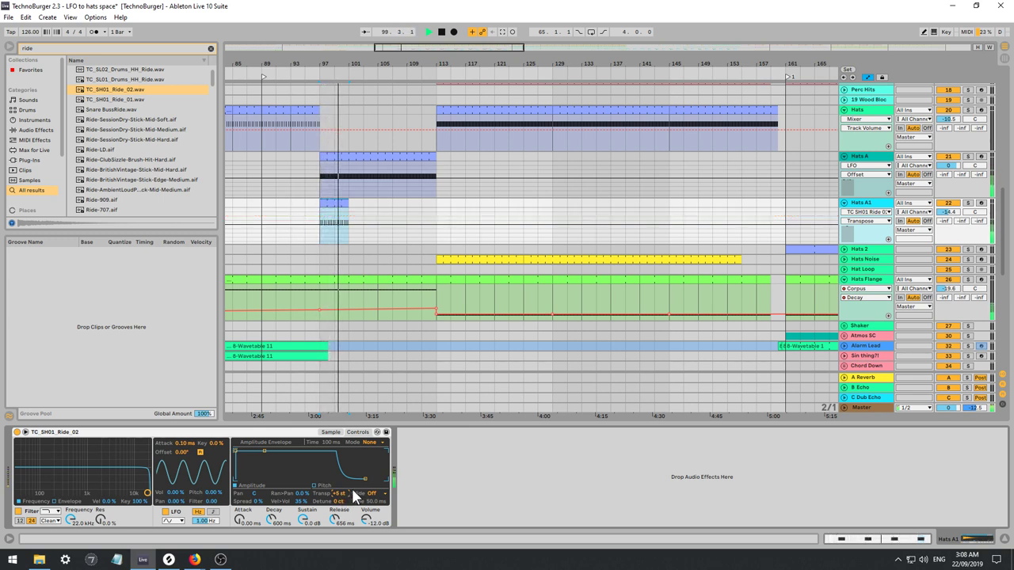
Transpose the ride to -1 st, detune it to -33 ct, and set the volume to -17.2 dB.
{"action": "left_click_drag", "start_coordinate": [355, 496], "coordinate": [338, 504]}
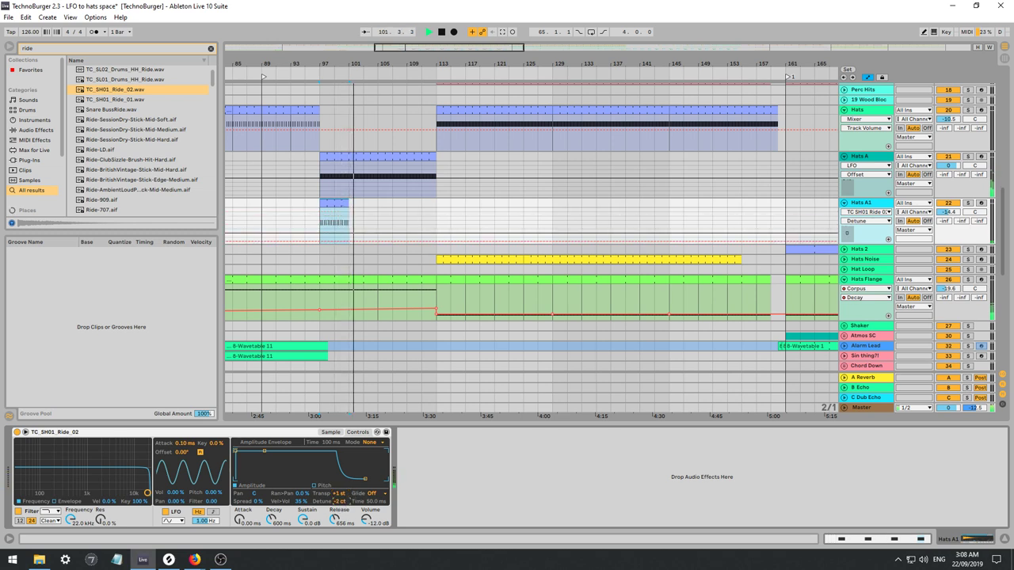
{"action": "left_click", "coordinate": [341, 495]}
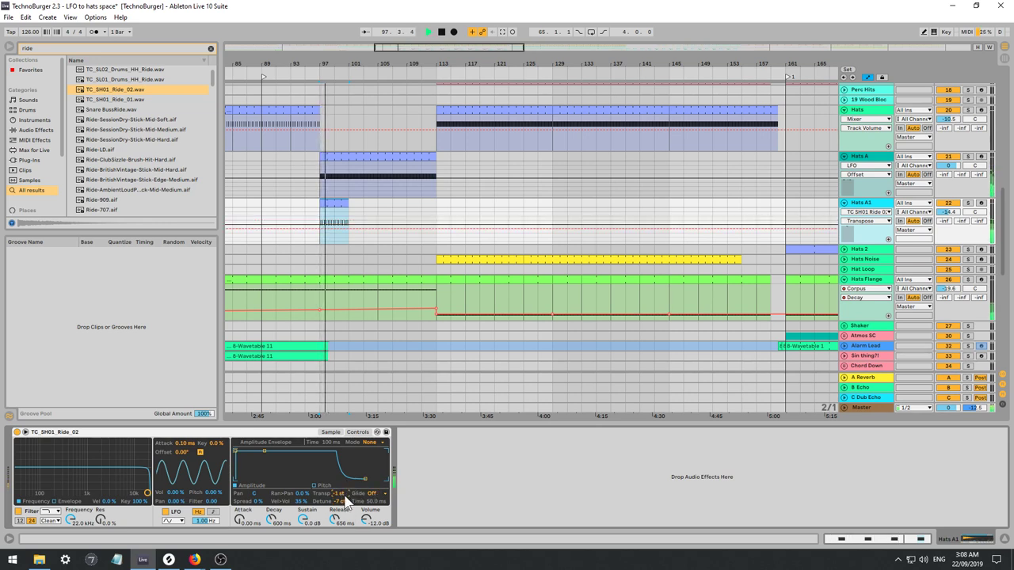
{"action": "left_click_drag", "start_coordinate": [341, 502], "coordinate": [340, 512]}
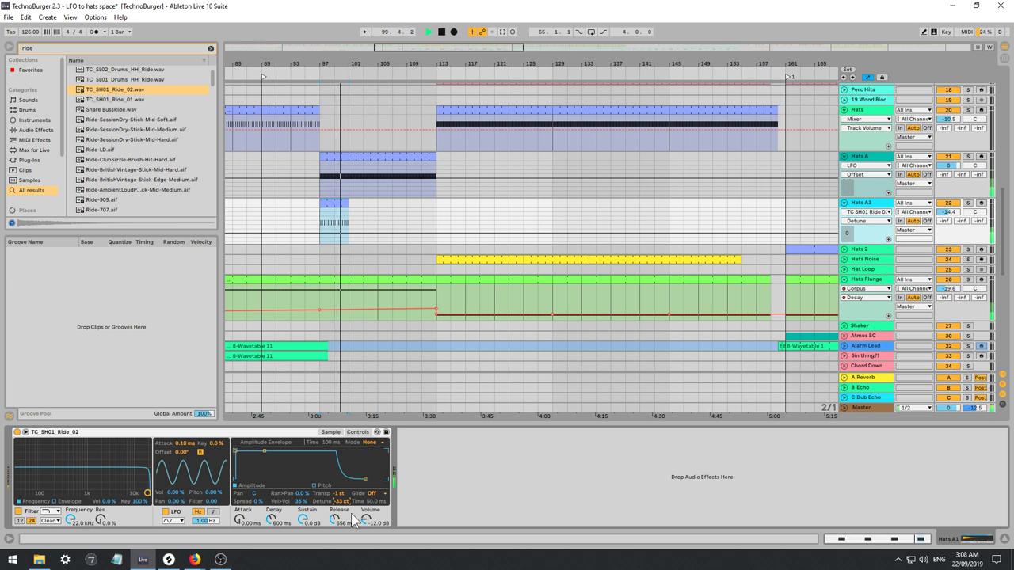
{"action": "left_click_drag", "start_coordinate": [949, 212], "coordinate": [949, 222]}
Stop playback and step through other ride samples in the browser.
{"action": "key", "text": "space"}
{"action": "left_click", "coordinate": [139, 100]}
{"action": "key", "text": "Down"}
Load Ride-909 onto Hats A1 and raise its detune in Simpler.
{"action": "scroll", "coordinate": [155, 125], "scroll_direction": "down", "scroll_amount": 1}
{"action": "key", "text": "Down"}
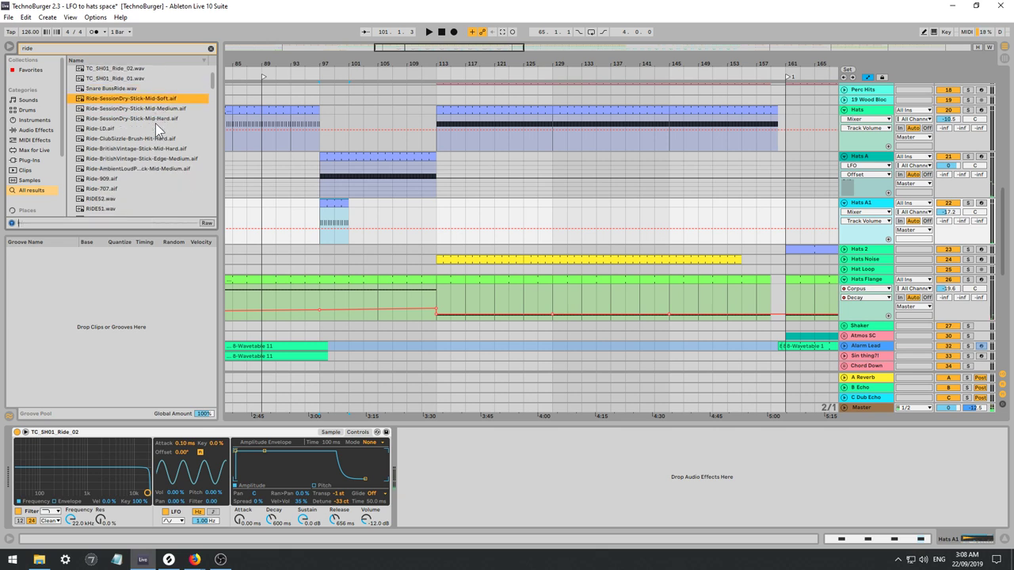
{"action": "key", "text": "Down"}
{"action": "key", "text": "Down"}
{"action": "key", "text": "Down"}
{"action": "key", "text": "Down"}
{"action": "key", "text": "Down"}
{"action": "key", "text": "Down"}
{"action": "key", "text": "Down"}
{"action": "key", "text": "Down"}
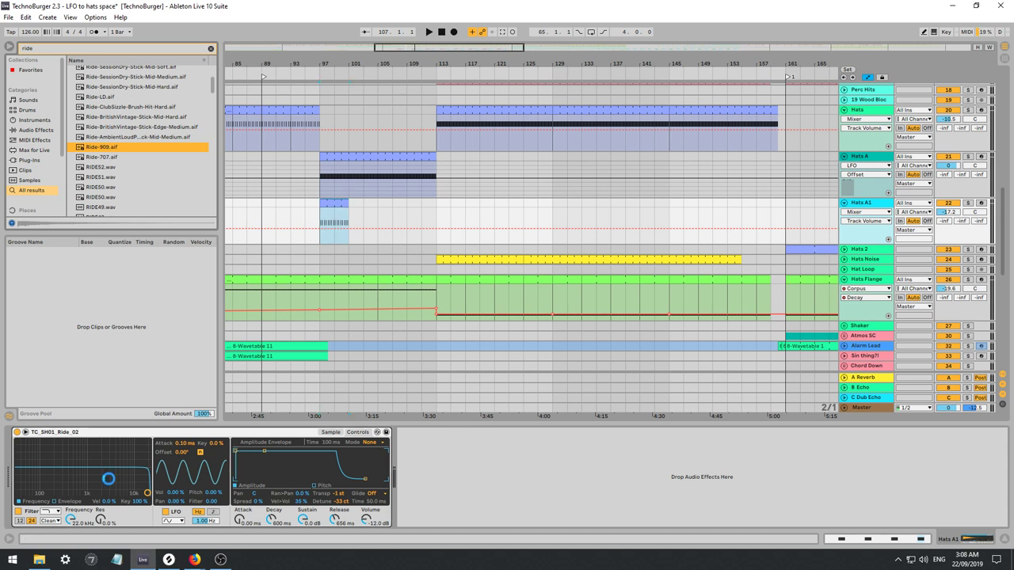
{"action": "key", "text": "Return"}
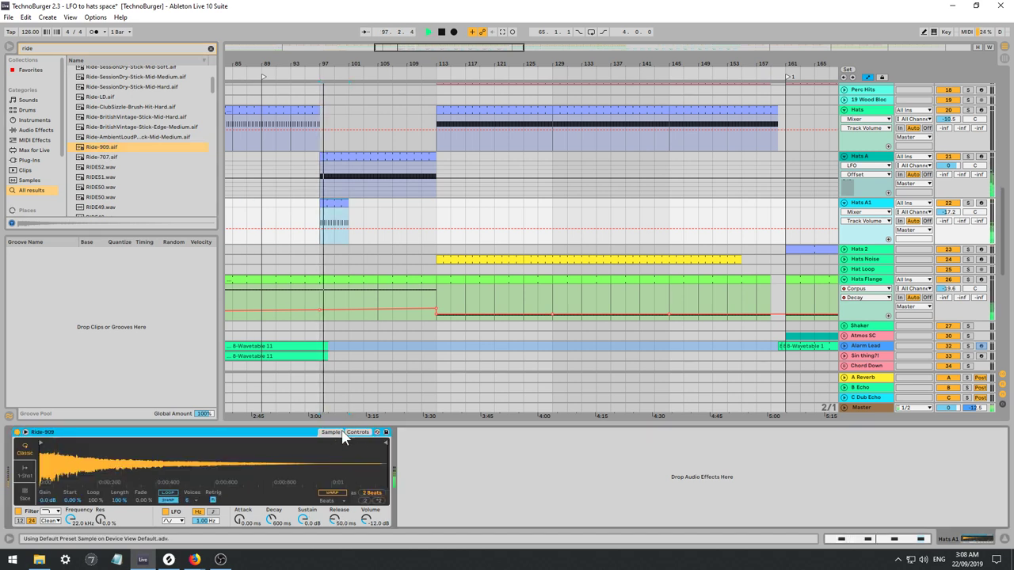
{"action": "left_click", "coordinate": [357, 433]}
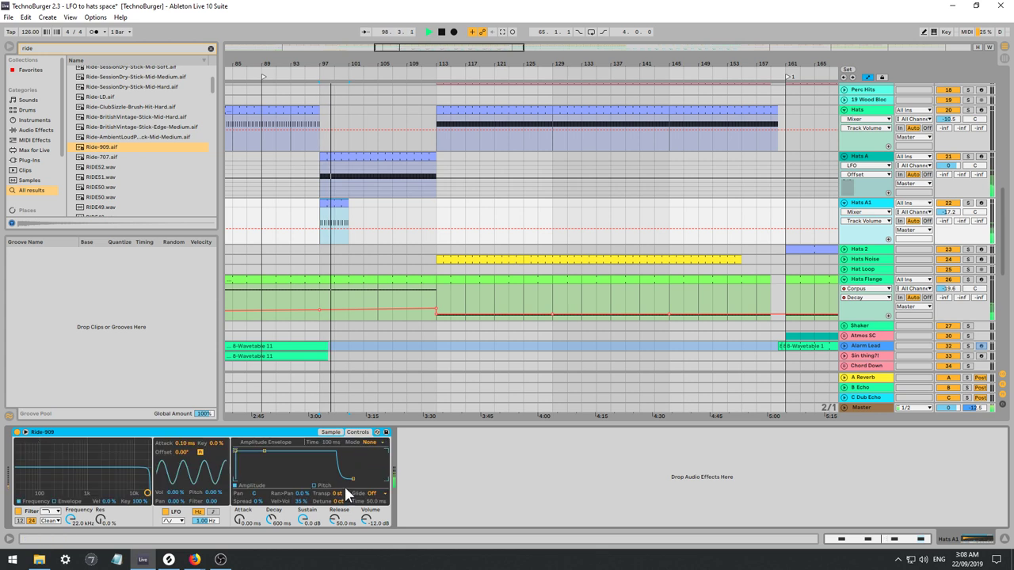
{"action": "left_click", "coordinate": [337, 494]}
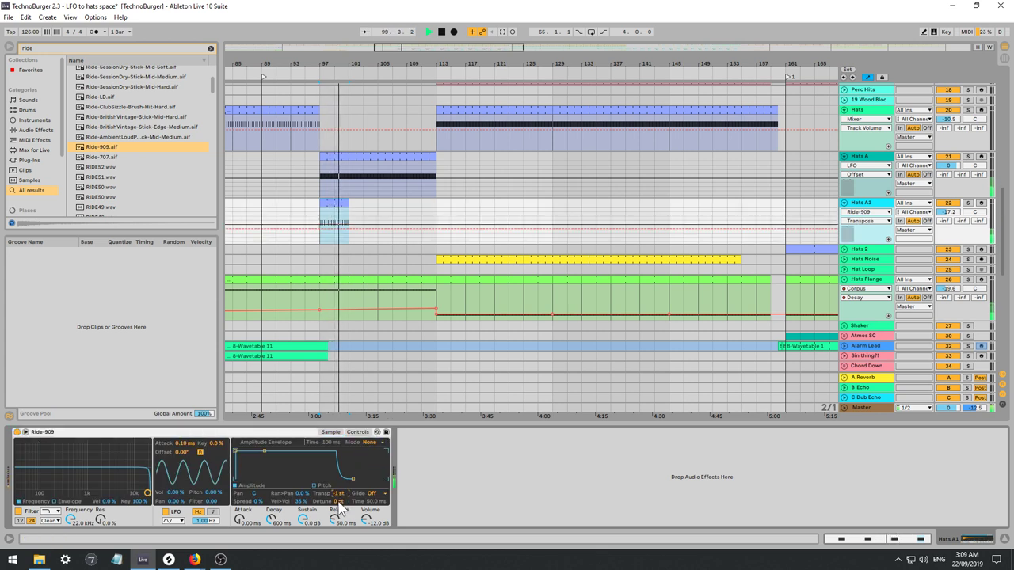
{"action": "left_click_drag", "start_coordinate": [337, 503], "coordinate": [336, 496]}
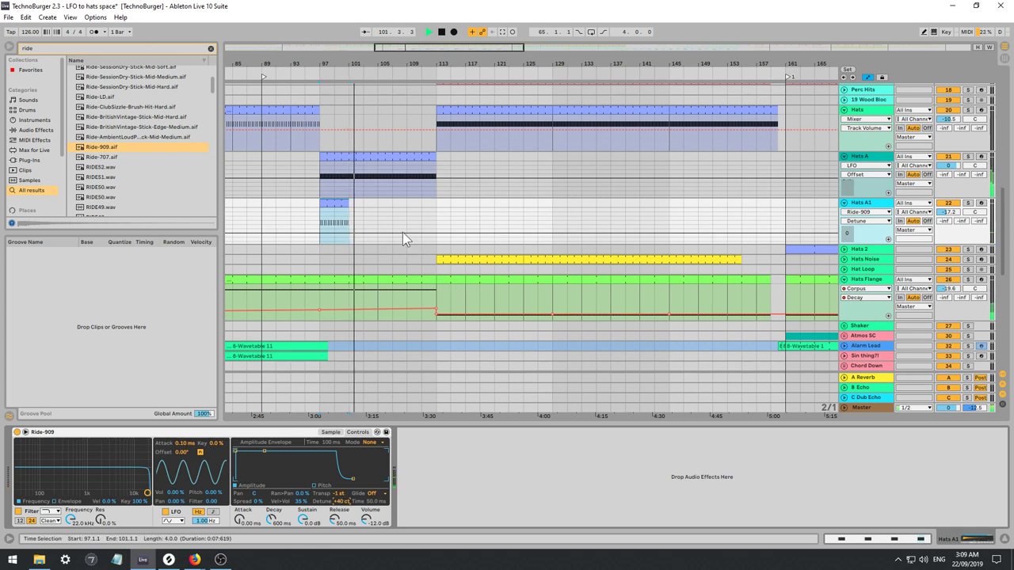
Stretch the Hats A1 clip to bar 113 to match Hats A, then lower the volume to about -20 dB.
{"action": "left_click_drag", "start_coordinate": [348, 205], "coordinate": [435, 204]}
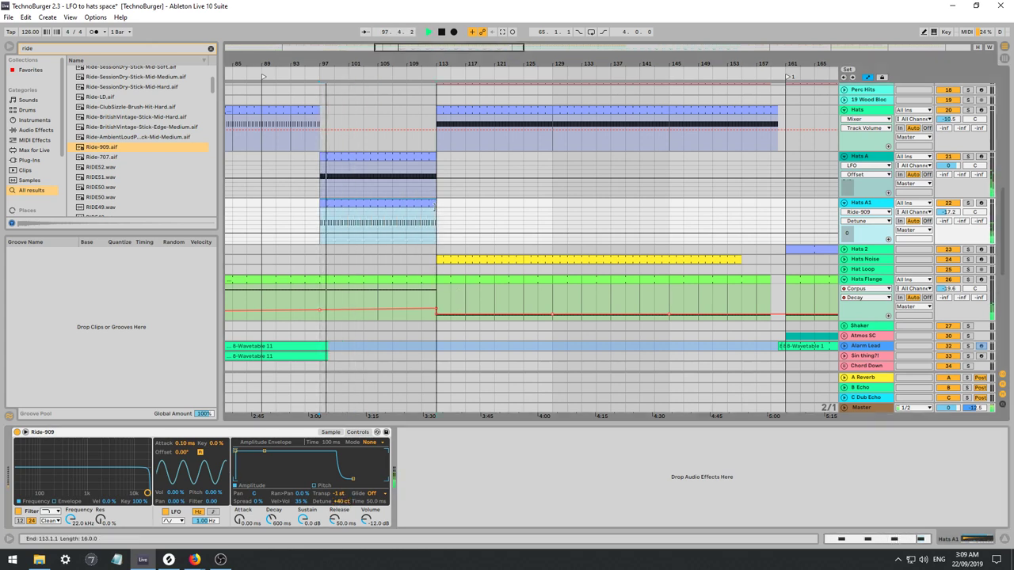
{"action": "left_click_drag", "start_coordinate": [953, 213], "coordinate": [953, 221]}
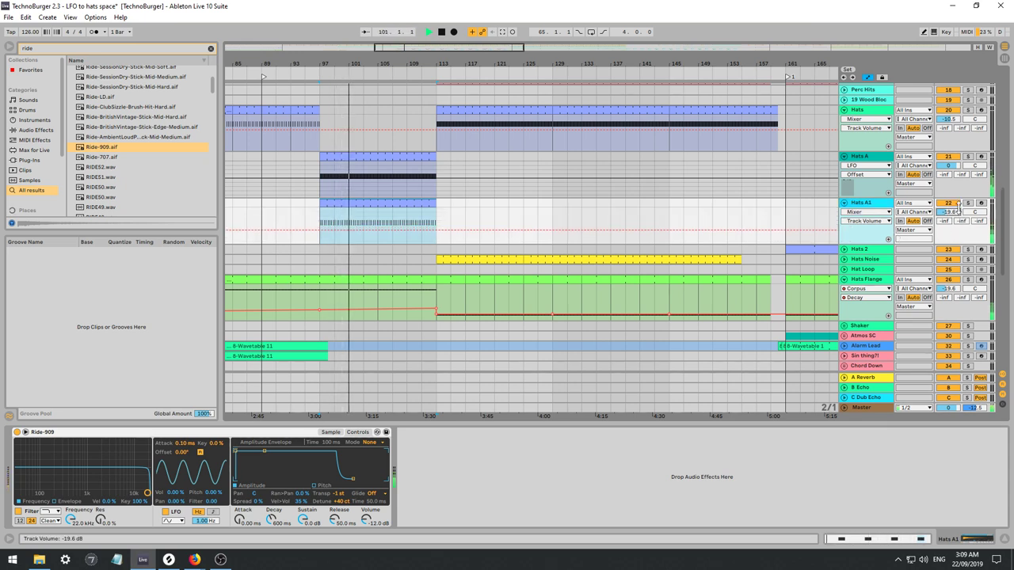
{"action": "left_click_drag", "start_coordinate": [948, 208], "coordinate": [948, 210]}
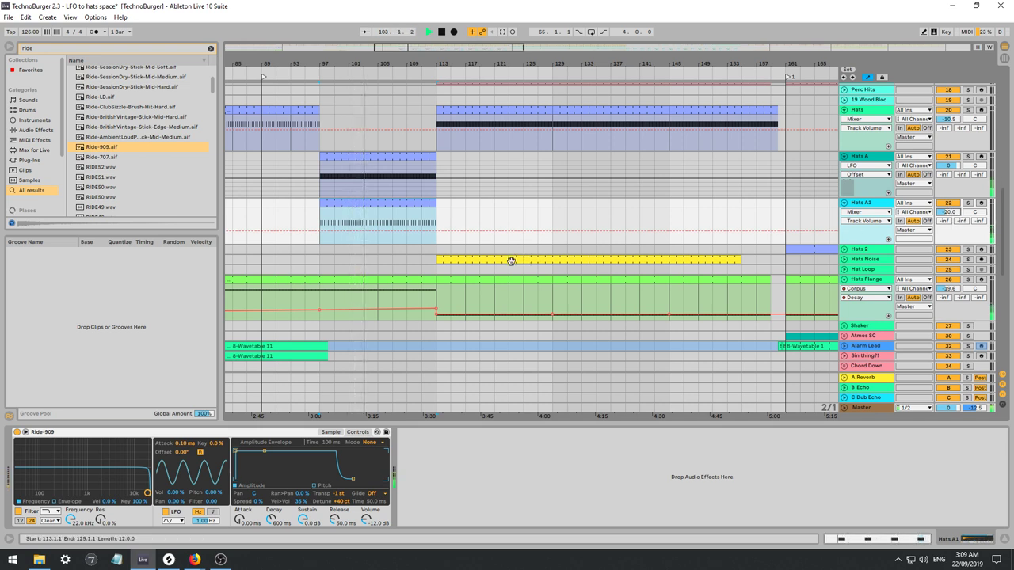
Add a short C3 note at 1.1.4 in the Hats A1 clip and shorten the first C3 note.
{"action": "double_click", "coordinate": [371, 203]}
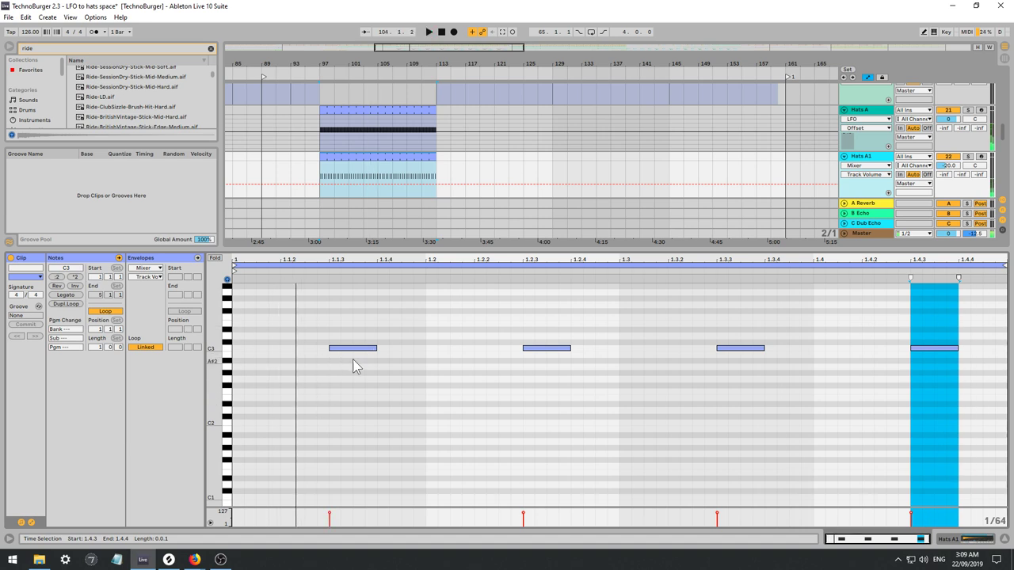
{"action": "double_click", "coordinate": [385, 348]}
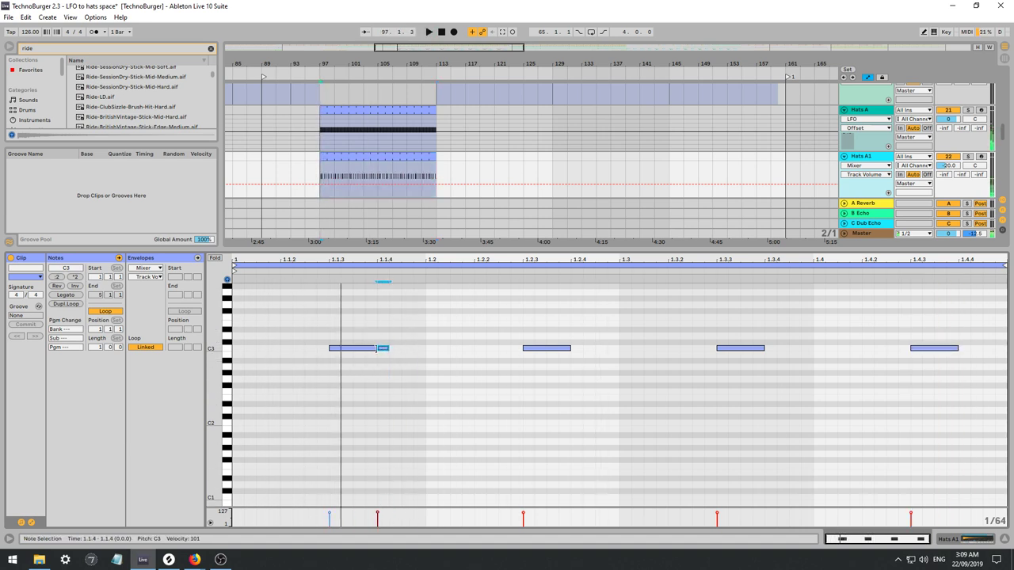
{"action": "left_click_drag", "start_coordinate": [375, 349], "coordinate": [412, 349]}
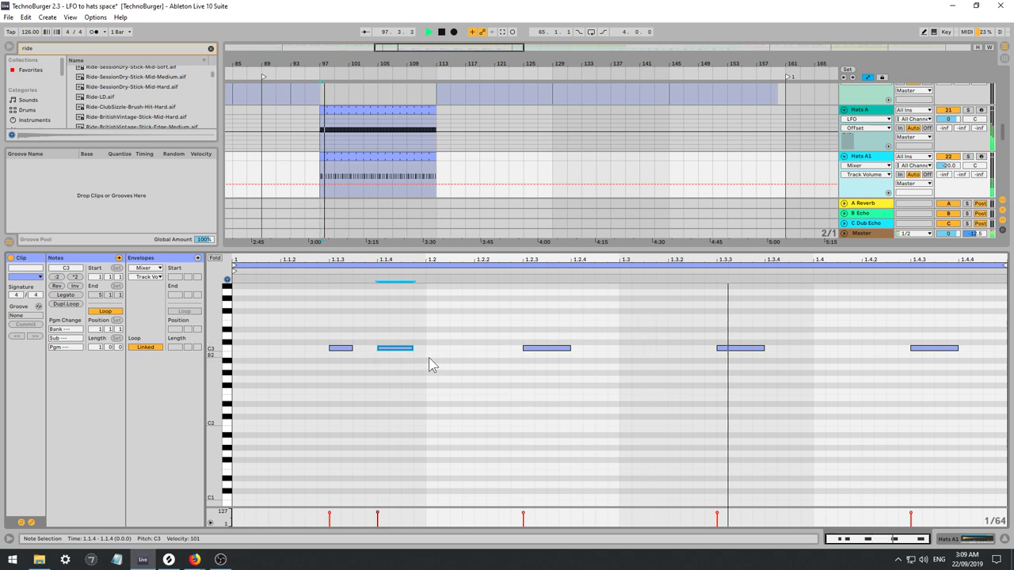
Duplicate the three-note C3 figure later in the bar and nudge the copies slightly late.
{"action": "left_click_drag", "start_coordinate": [612, 318], "coordinate": [75, 418]}
{"action": "key", "text": "ctrl+d"}
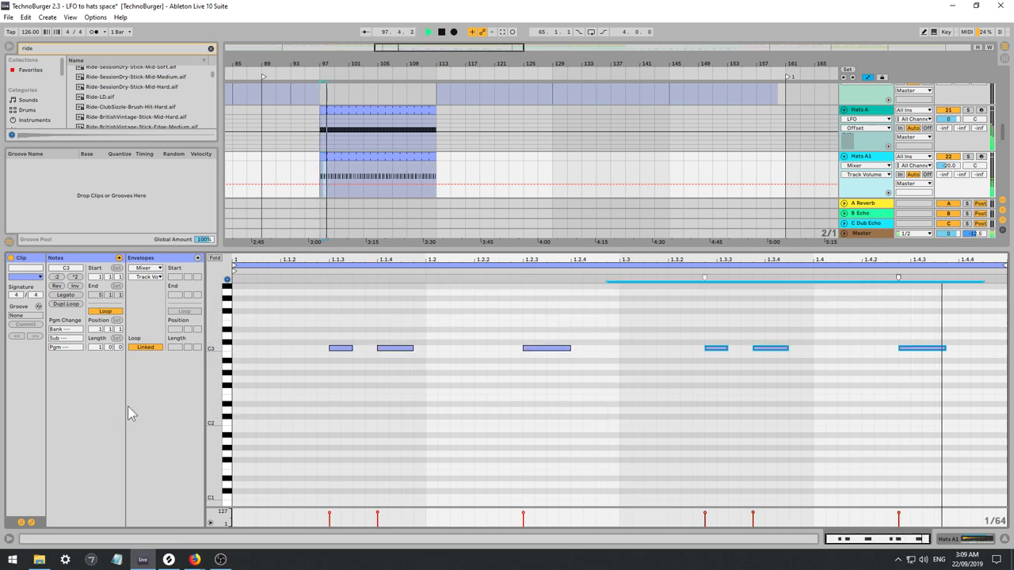
{"action": "left_click", "coordinate": [751, 385]}
{"action": "left_click_drag", "start_coordinate": [663, 314], "coordinate": [982, 385]}
{"action": "key", "text": "Right"}
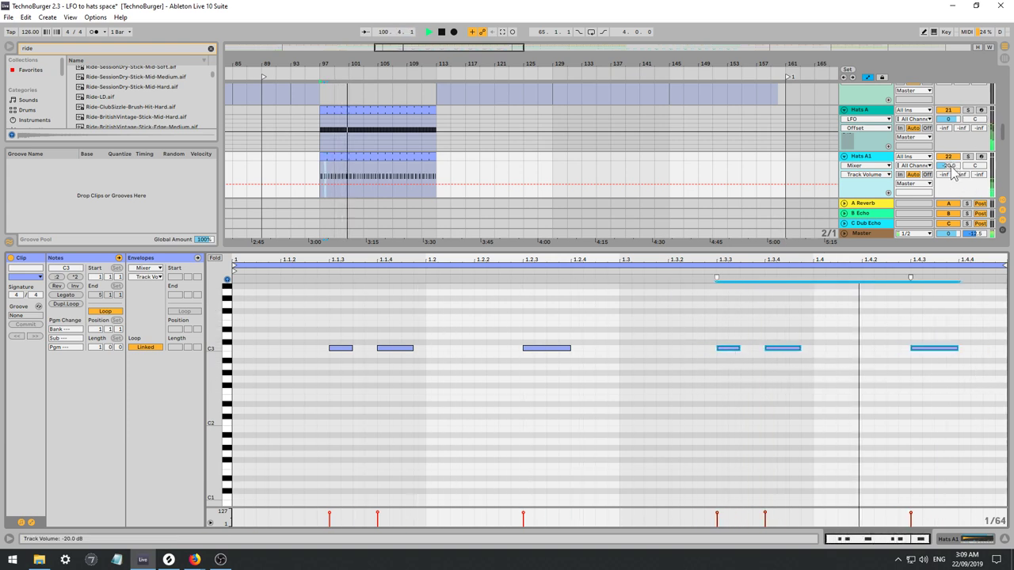
Restore the Hats A1 volume automation and enlarge the arrangement to show more tracks.
{"action": "left_click", "coordinate": [287, 169]}
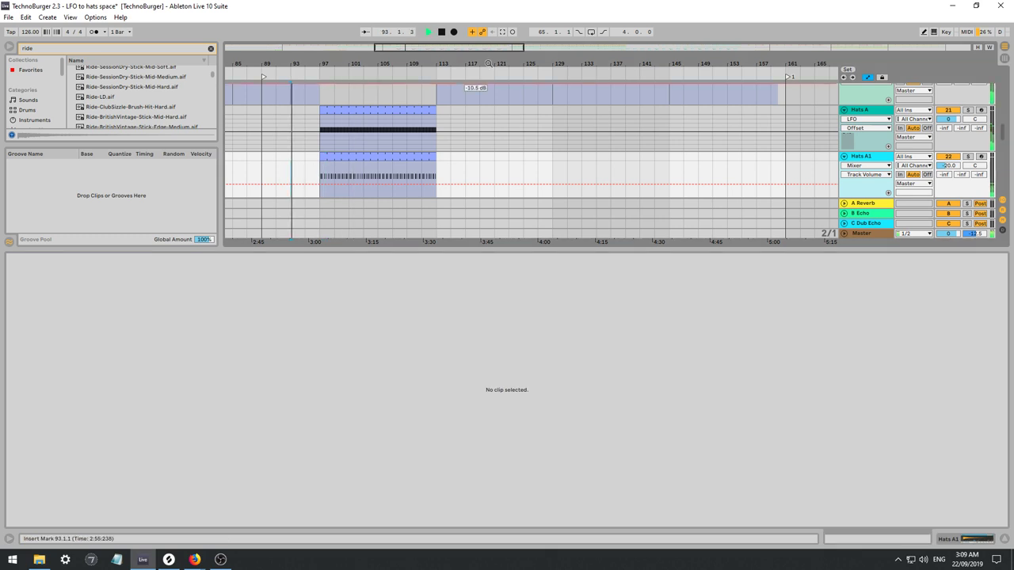
{"action": "left_click", "coordinate": [773, 184]}
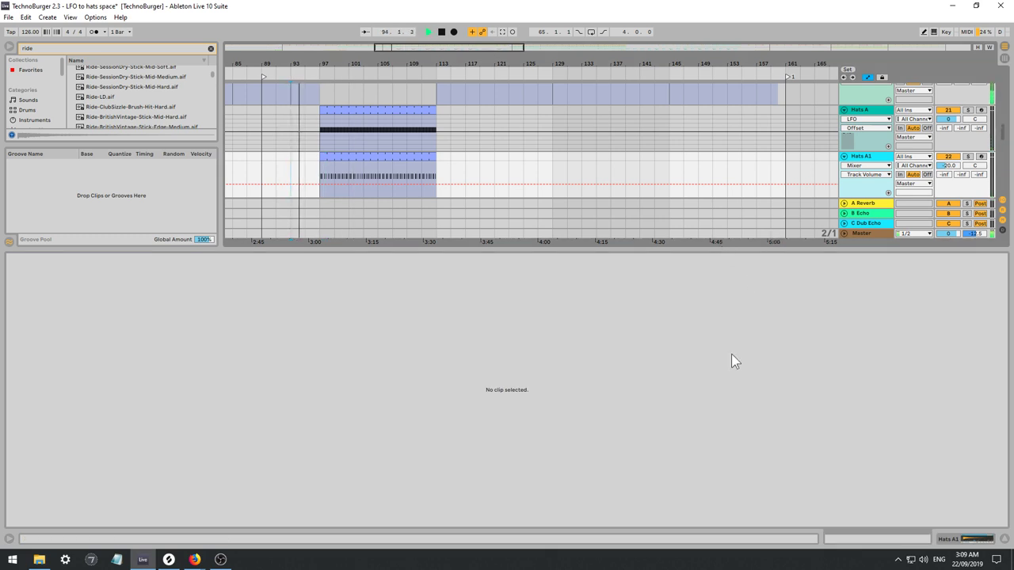
{"action": "left_click_drag", "start_coordinate": [676, 250], "coordinate": [659, 411]}
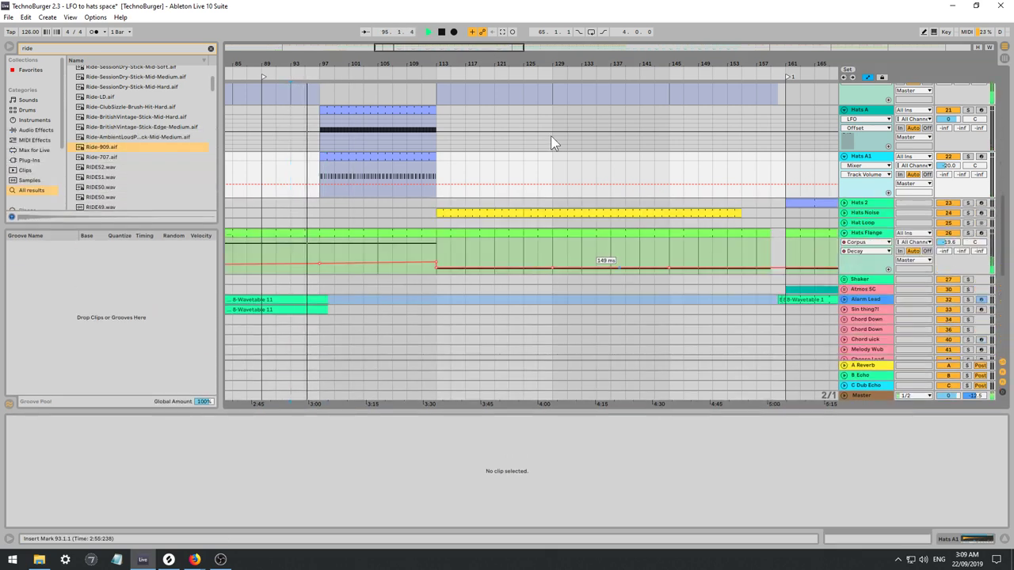
Zoom in on bars 81–129 and raise the Hats A1 Ride-909 transpose to +3 st.
{"action": "left_click_drag", "start_coordinate": [434, 47], "coordinate": [433, 72]}
{"action": "left_click_drag", "start_coordinate": [507, 64], "coordinate": [659, 68]}
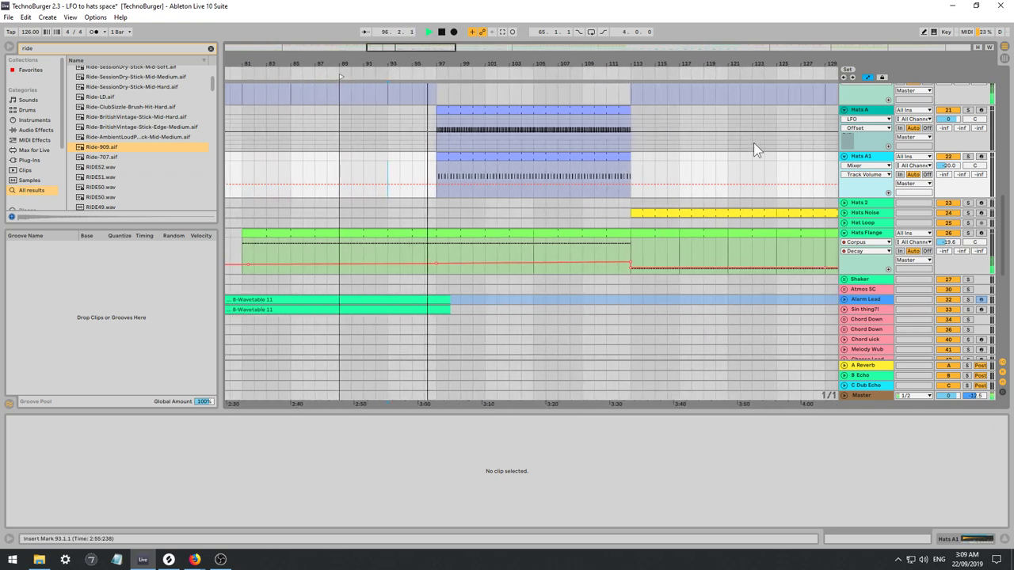
{"action": "left_click_drag", "start_coordinate": [1002, 217], "coordinate": [998, 195]}
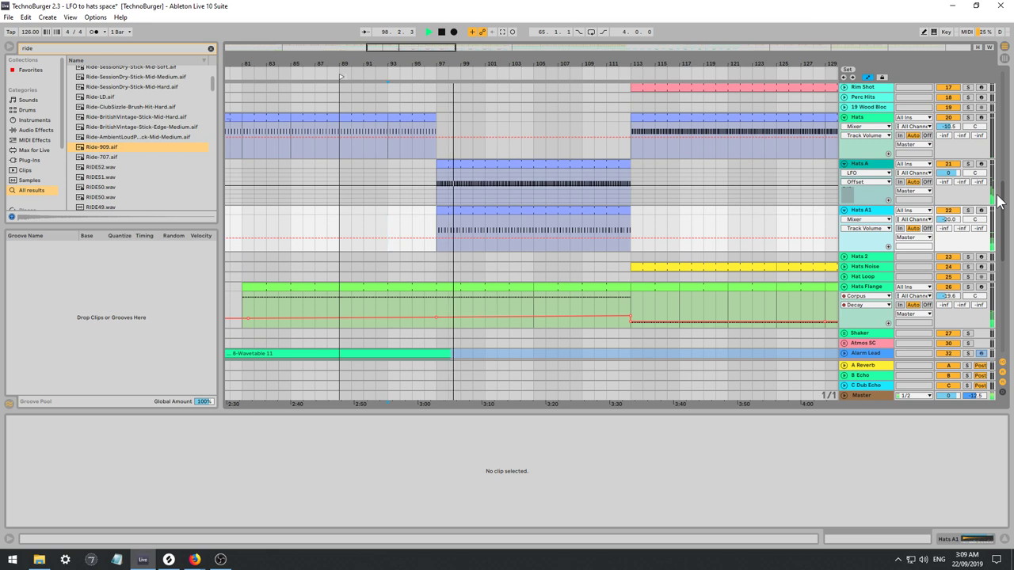
{"action": "left_click", "coordinate": [871, 210]}
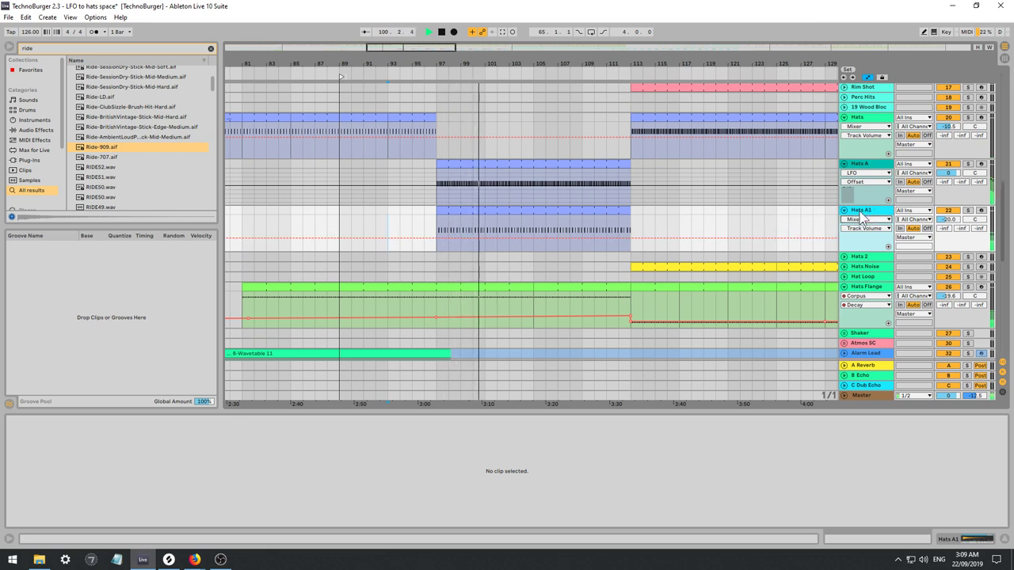
{"action": "double_click", "coordinate": [862, 213]}
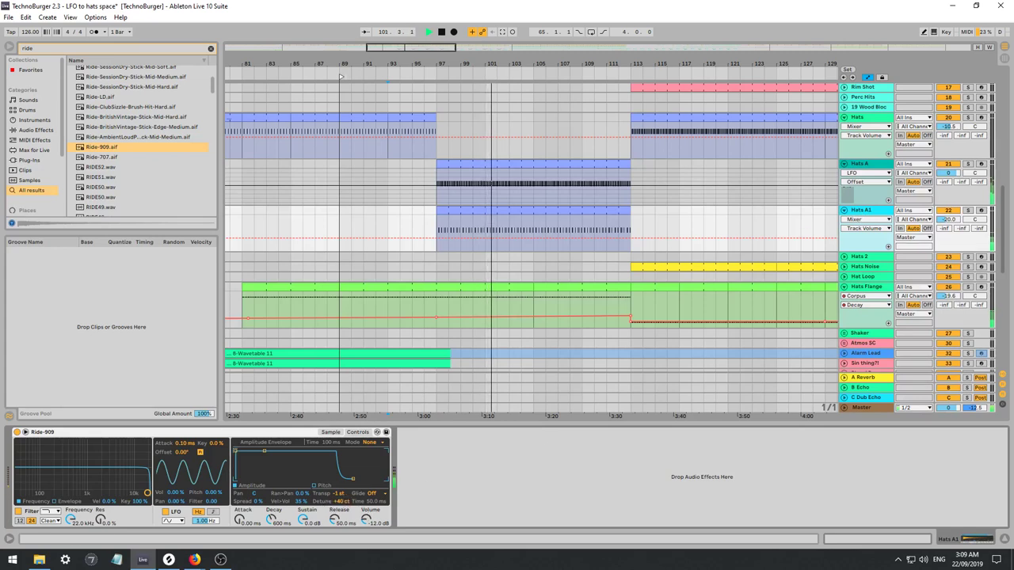
{"action": "left_click", "coordinate": [339, 494]}
{"action": "key", "text": "Up"}
{"action": "key", "text": "Up"}
{"action": "key", "text": "Up"}
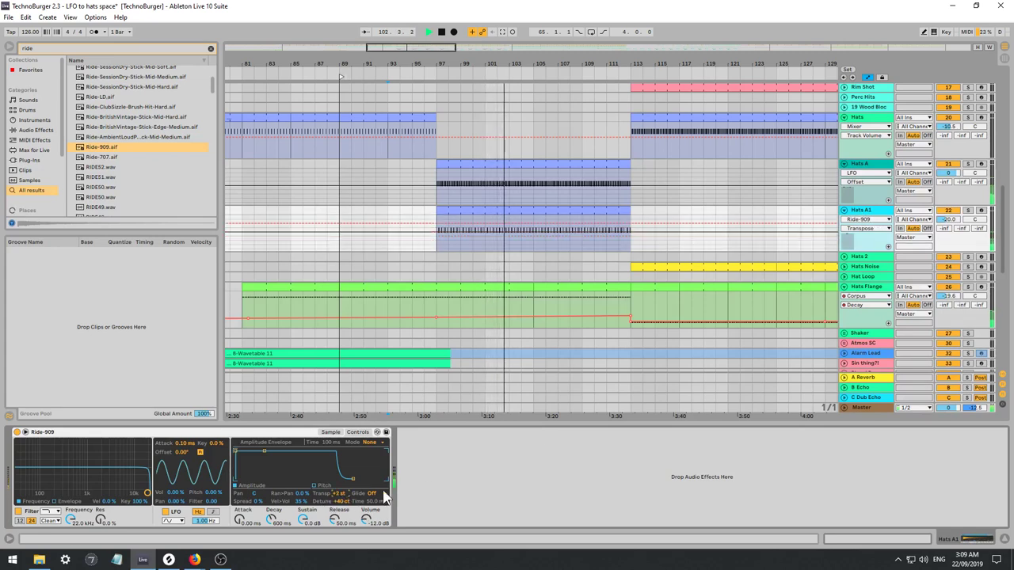
{"action": "key", "text": "Up"}
Set the Ride-909 detune to +26 ct, release to 206 ms, and track volume to -17.9 dB.
{"action": "left_click_drag", "start_coordinate": [341, 503], "coordinate": [341, 508]}
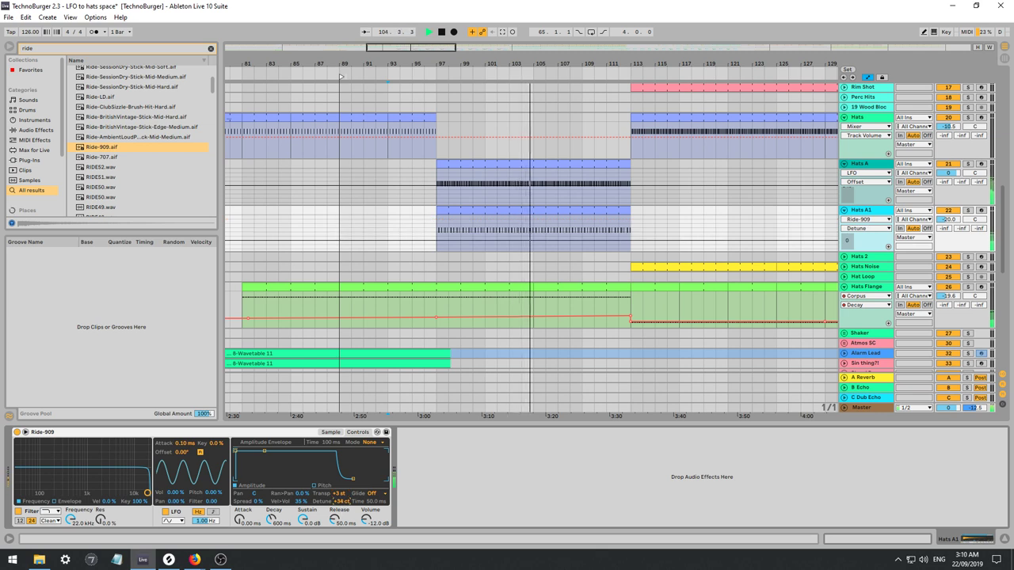
{"action": "left_click_drag", "start_coordinate": [948, 219], "coordinate": [948, 214]}
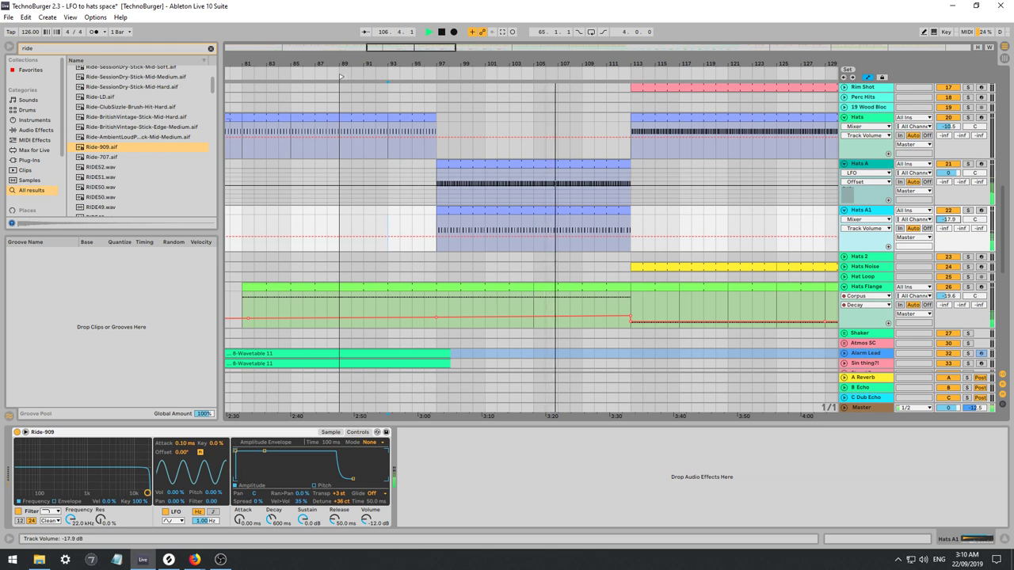
{"action": "left_click_drag", "start_coordinate": [341, 501], "coordinate": [341, 504]}
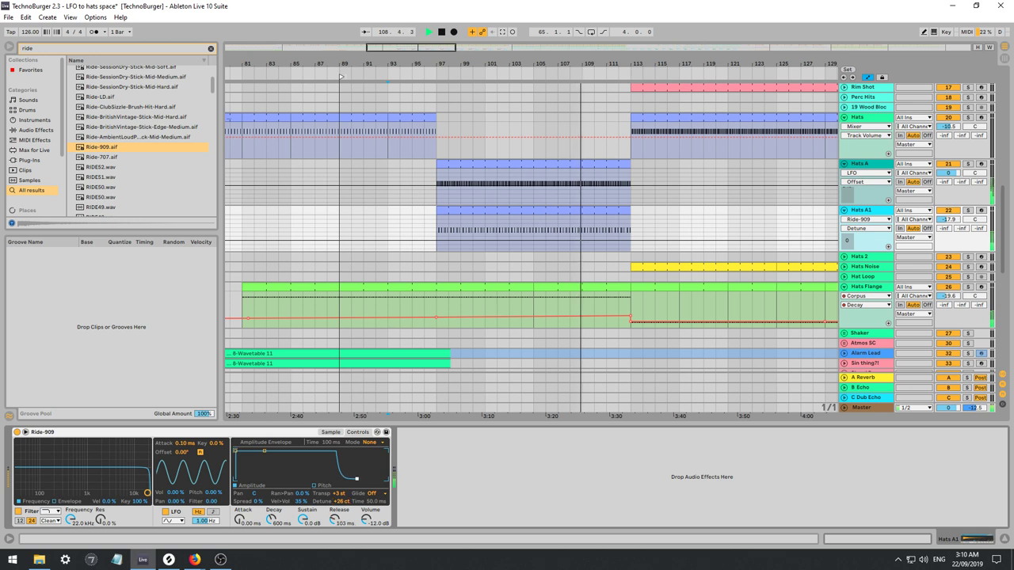
{"action": "left_click_drag", "start_coordinate": [360, 479], "coordinate": [367, 479]}
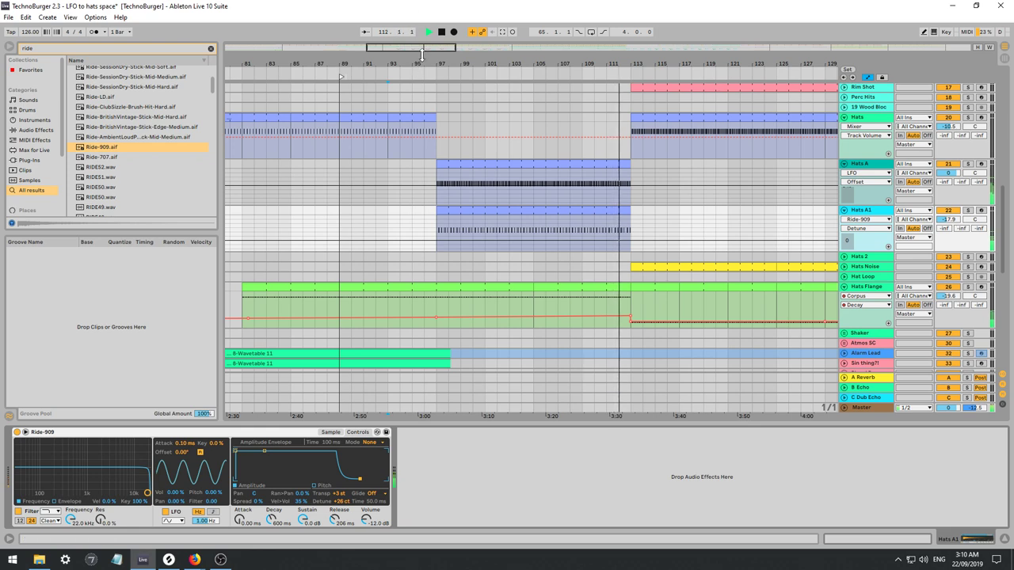
{"action": "left_click_drag", "start_coordinate": [426, 50], "coordinate": [446, 24]}
{"action": "left_click_drag", "start_coordinate": [502, 117], "coordinate": [587, 116]}
Delete the Hats clips at bars 129 and 145.
{"action": "key", "text": "Delete"}
{"action": "left_click", "coordinate": [652, 117]}
{"action": "key", "text": "Delete"}
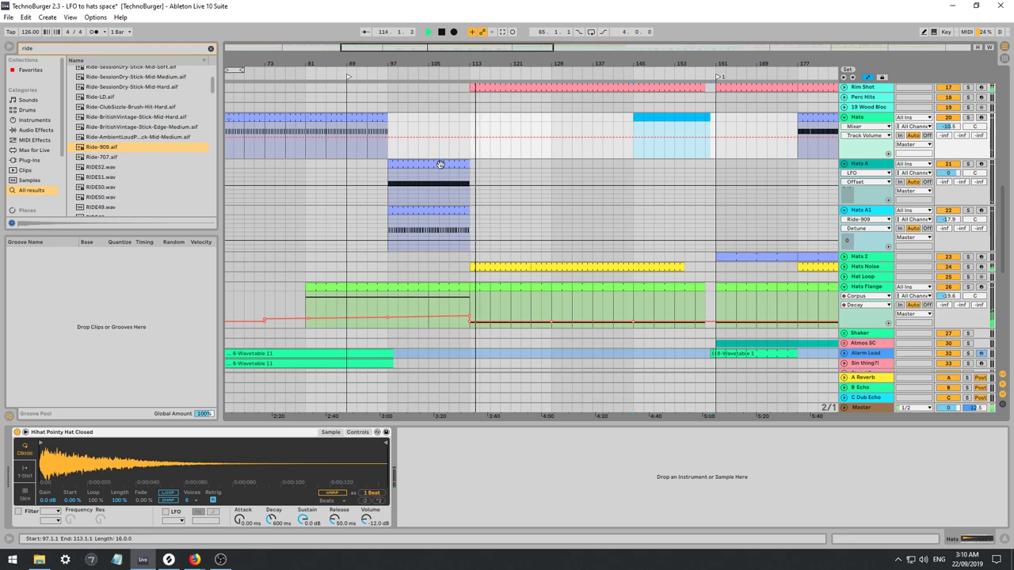
Extend the Hats A and Hats A1 clips together to bar 155.
{"action": "left_click", "coordinate": [442, 164]}
{"action": "left_click", "coordinate": [457, 212], "text": "shift"}
{"action": "key", "text": "space"}
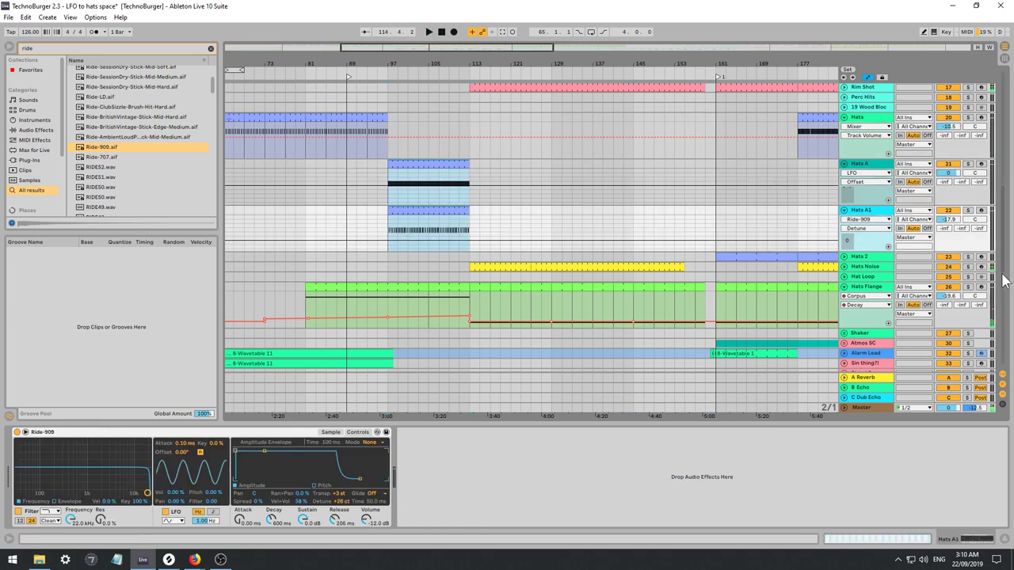
{"action": "left_click", "coordinate": [968, 267]}
{"action": "left_click", "coordinate": [504, 230]}
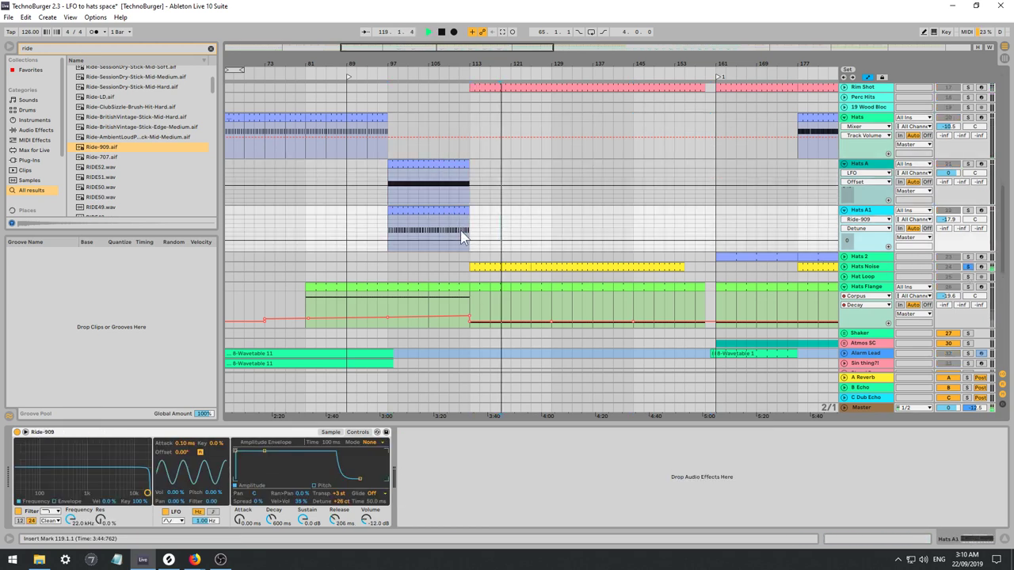
{"action": "left_click", "coordinate": [468, 234]}
{"action": "left_click", "coordinate": [466, 170]}
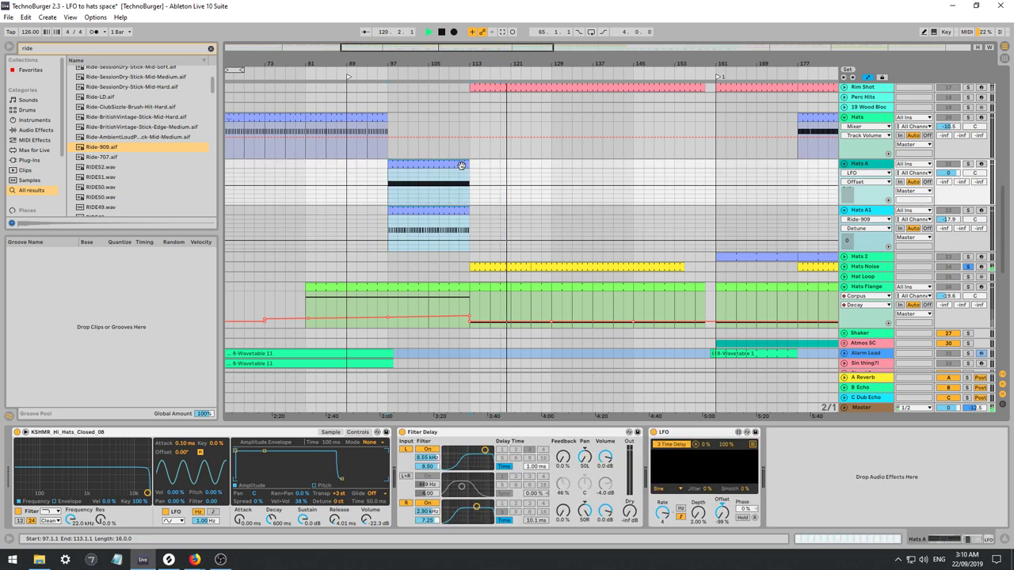
{"action": "key", "text": "space"}
{"action": "left_click_drag", "start_coordinate": [468, 164], "coordinate": [684, 185]}
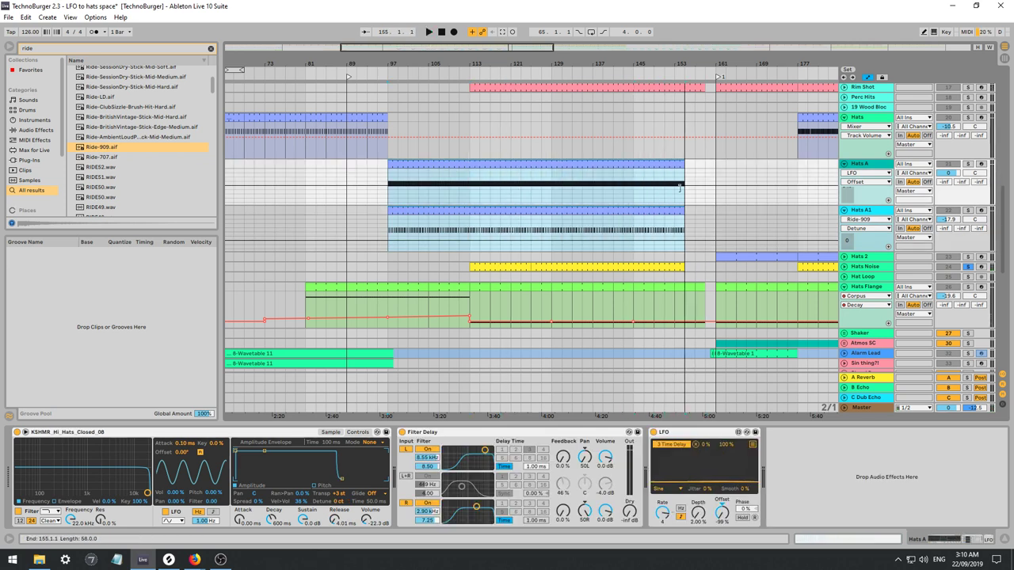
{"action": "key", "text": "space"}
Check Hats A and Hats A1 in solo, clear all solos, and unfold the Hats Noise track.
{"action": "left_click", "coordinate": [968, 210]}
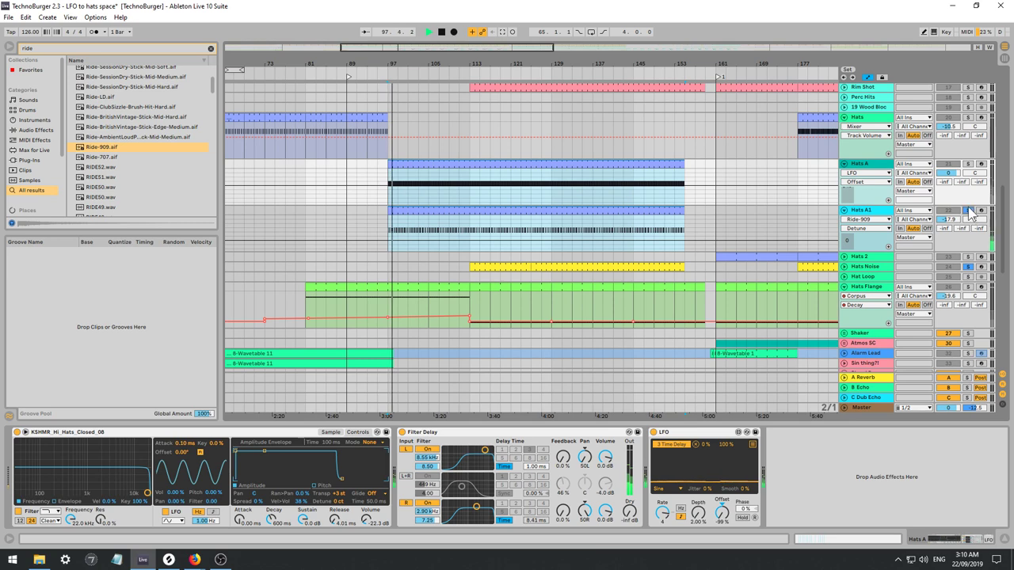
{"action": "left_click", "coordinate": [968, 164]}
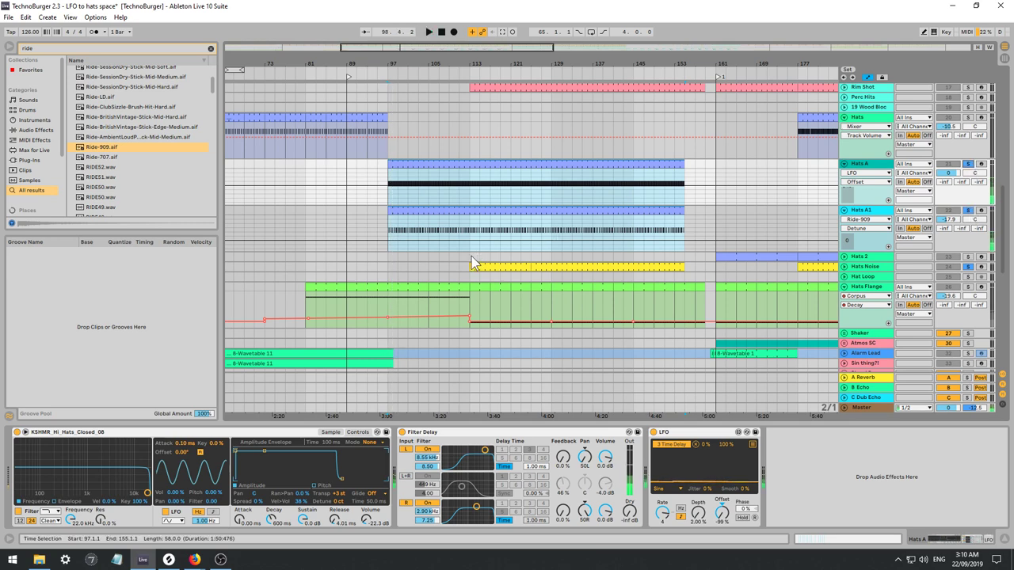
{"action": "left_click", "coordinate": [471, 255]}
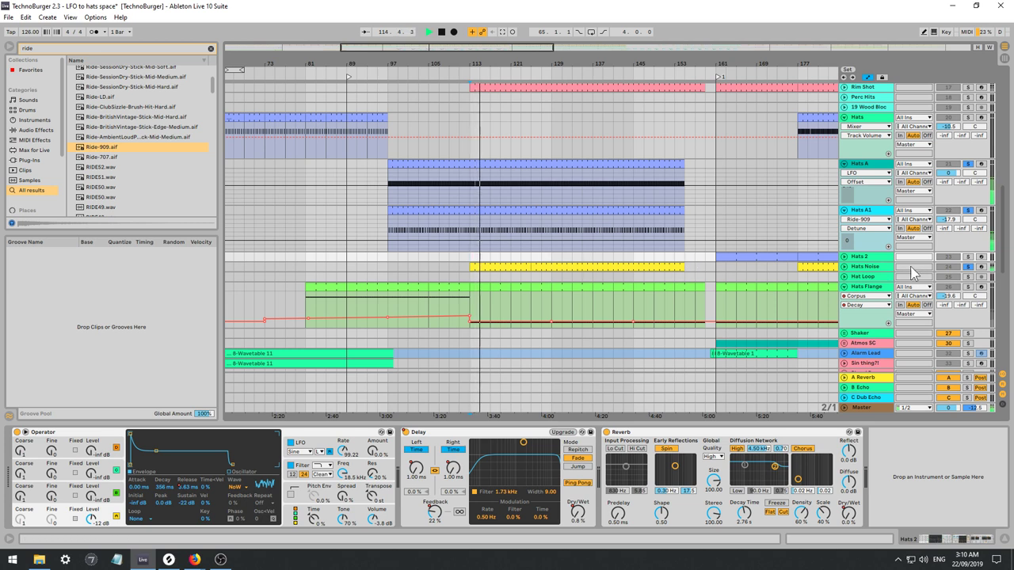
{"action": "left_click", "coordinate": [967, 267]}
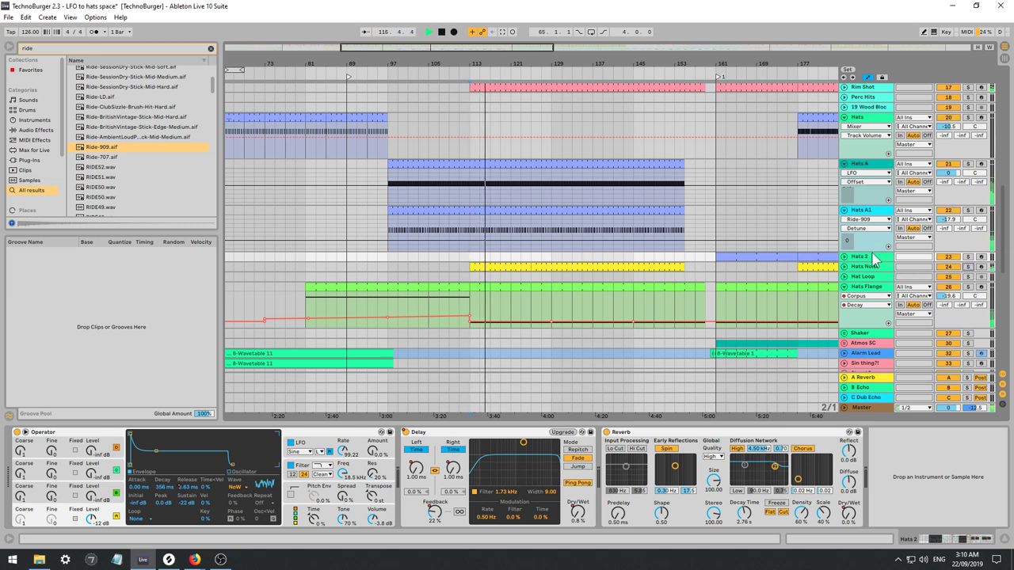
{"action": "left_click", "coordinate": [844, 266]}
Shift the four Hats Noise notes three 64ths later.
{"action": "double_click", "coordinate": [510, 268]}
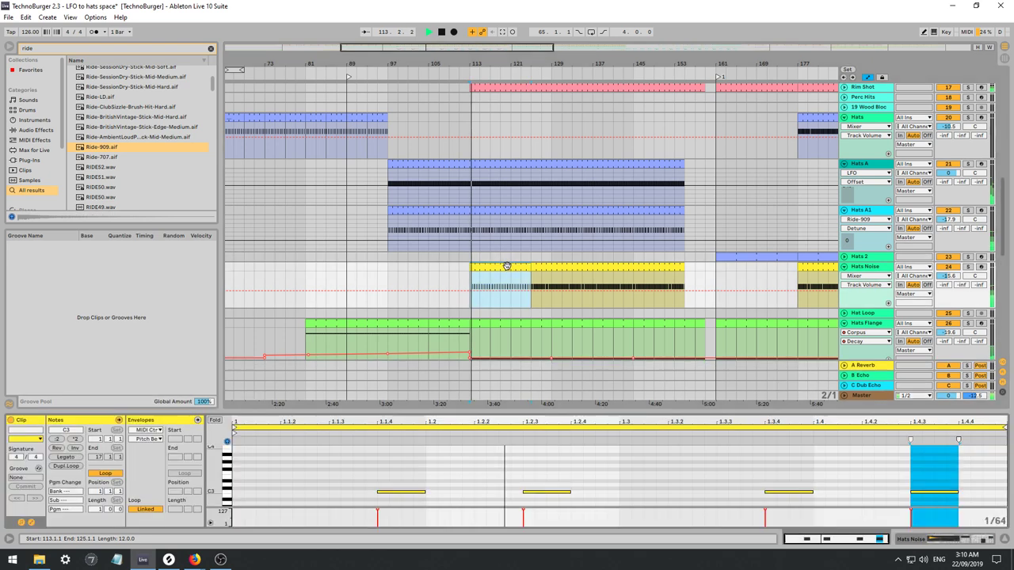
{"action": "left_click", "coordinate": [512, 473]}
{"action": "key", "text": "space"}
{"action": "key", "text": "ctrl+a"}
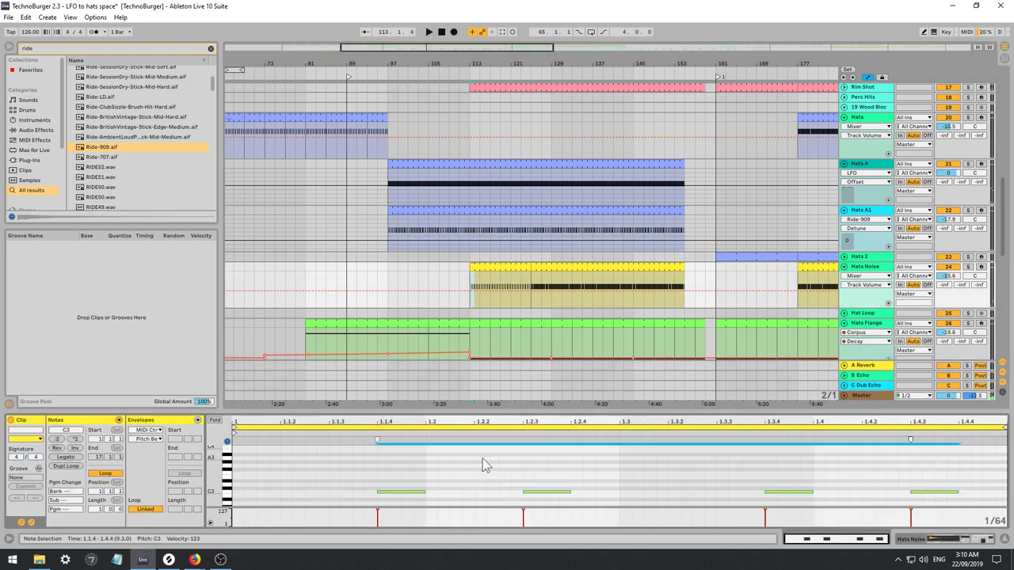
{"action": "key", "text": "Left"}
{"action": "key", "text": "Left"}
{"action": "key", "text": "Left"}
{"action": "key", "text": "Left"}
{"action": "key", "text": "space"}
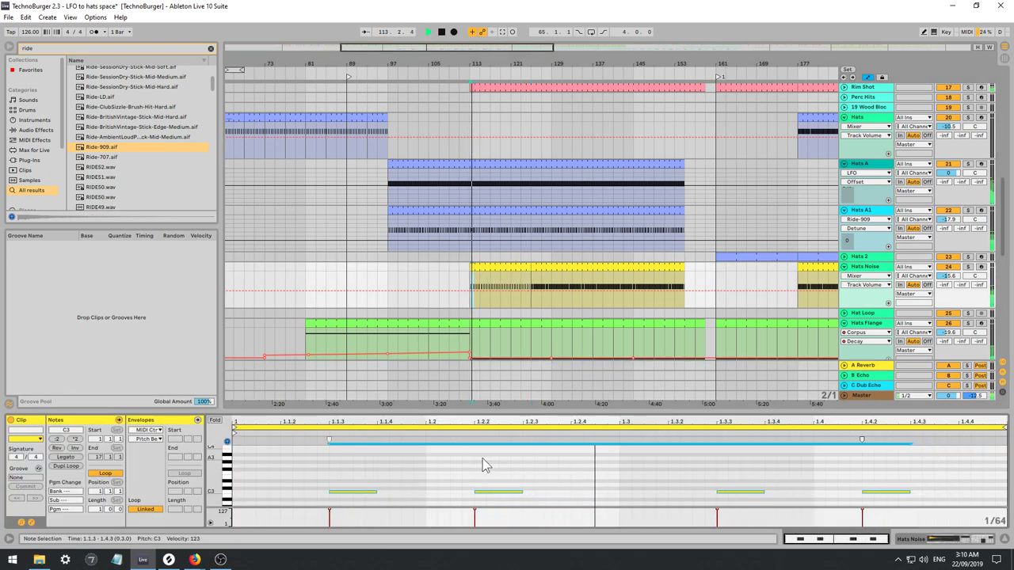
{"action": "key", "text": "Right"}
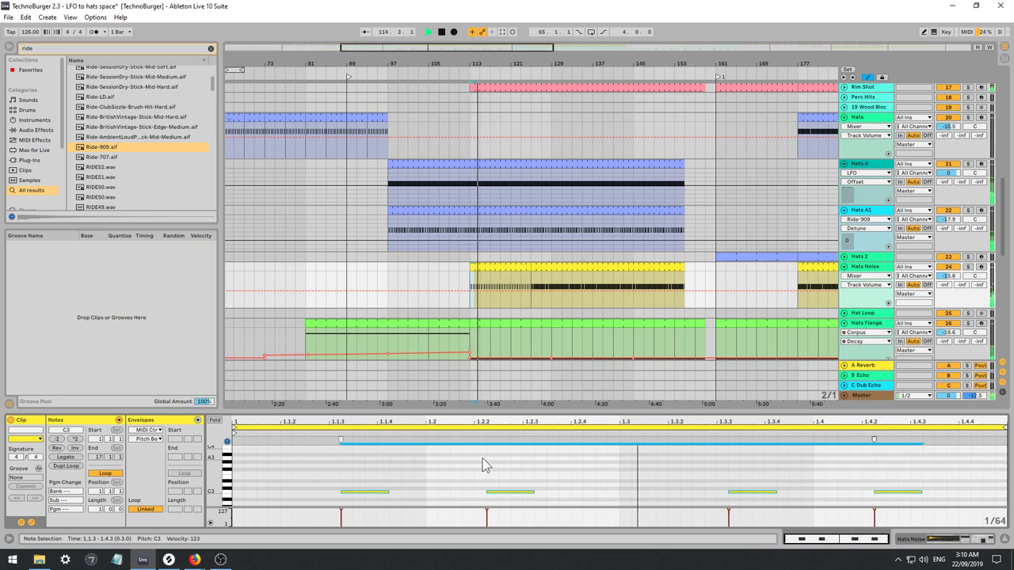
{"action": "key", "text": "Right"}
{"action": "key", "text": "Right"}
{"action": "key", "text": "Right"}
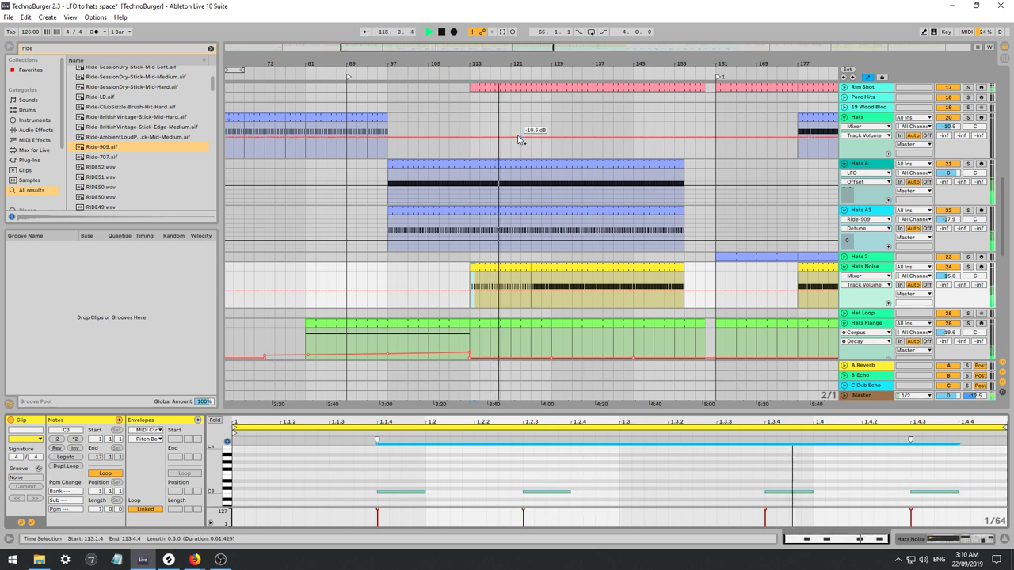
Delete the Hats Noise clip at bar 129 and extend the earlier one to bar 155.
{"action": "left_click_drag", "start_coordinate": [506, 48], "coordinate": [498, 47]}
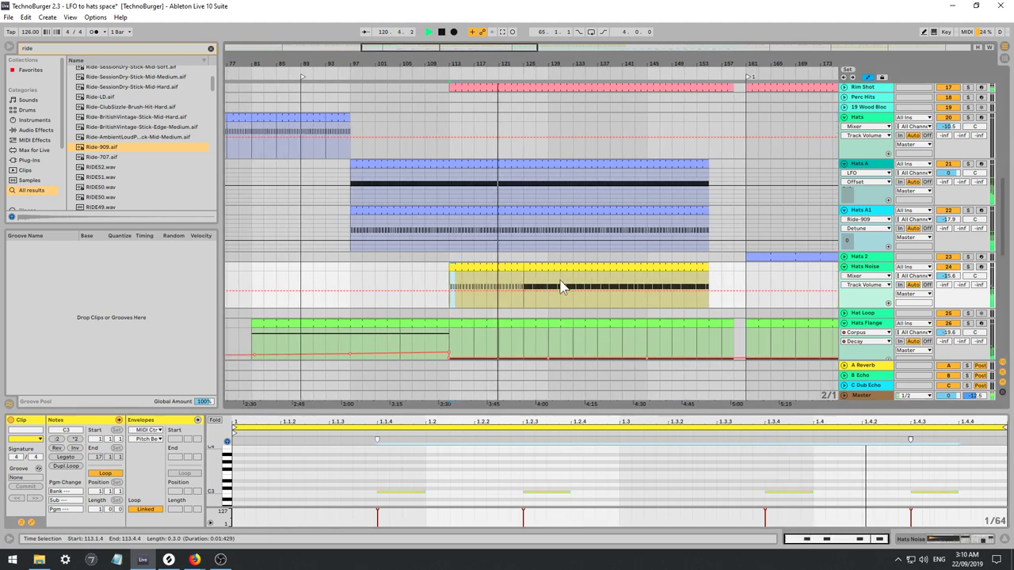
{"action": "left_click", "coordinate": [516, 300]}
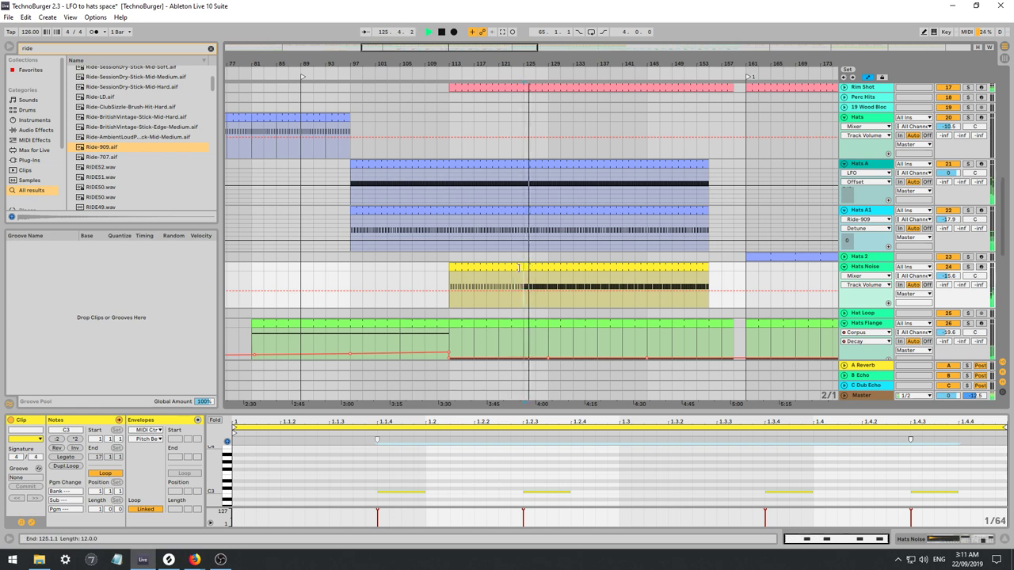
{"action": "left_click_drag", "start_coordinate": [519, 268], "coordinate": [544, 266]}
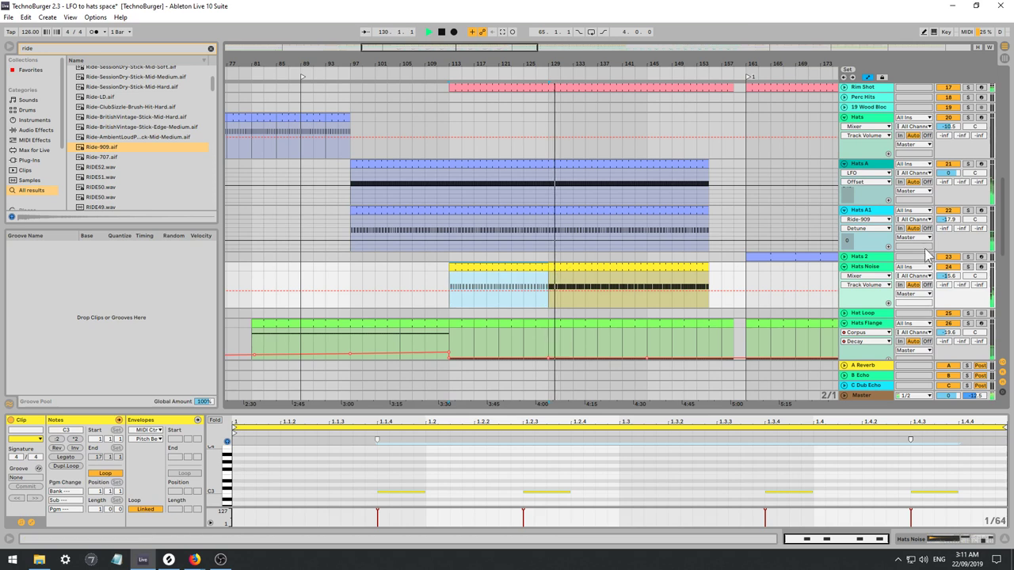
{"action": "left_click", "coordinate": [967, 266]}
{"action": "left_click", "coordinate": [969, 267]}
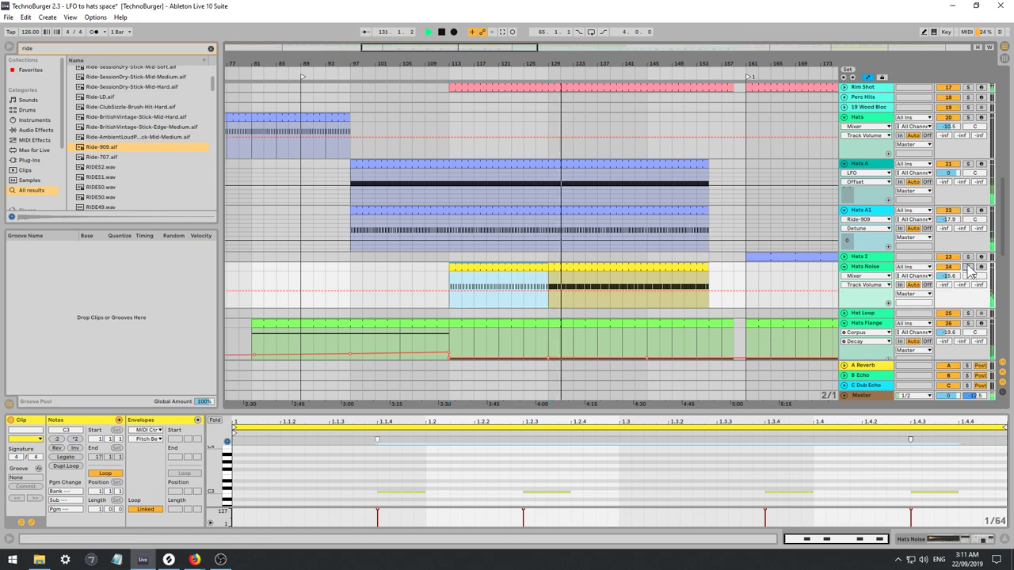
{"action": "left_click_drag", "start_coordinate": [584, 269], "coordinate": [549, 267]}
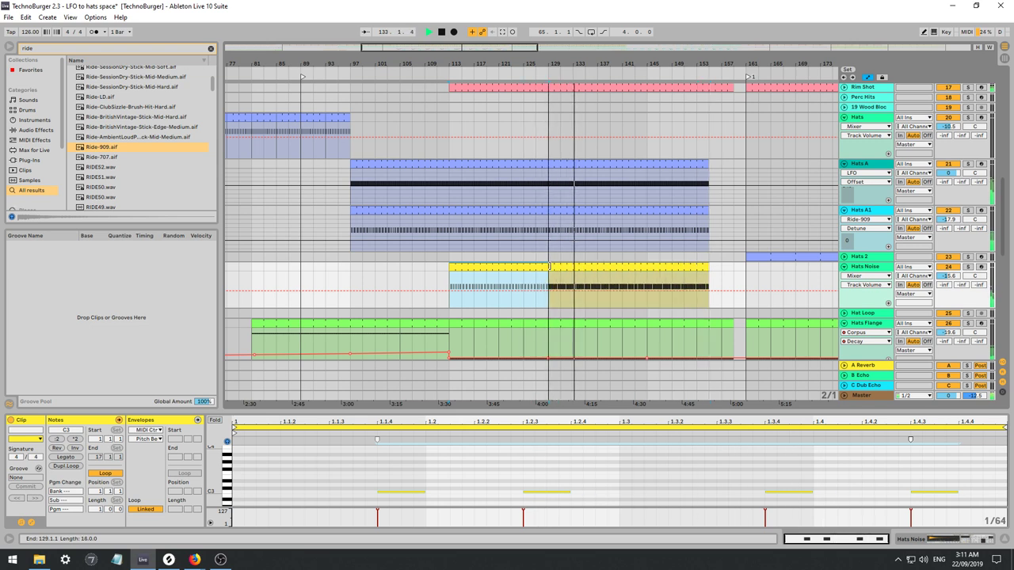
{"action": "left_click", "coordinate": [584, 267]}
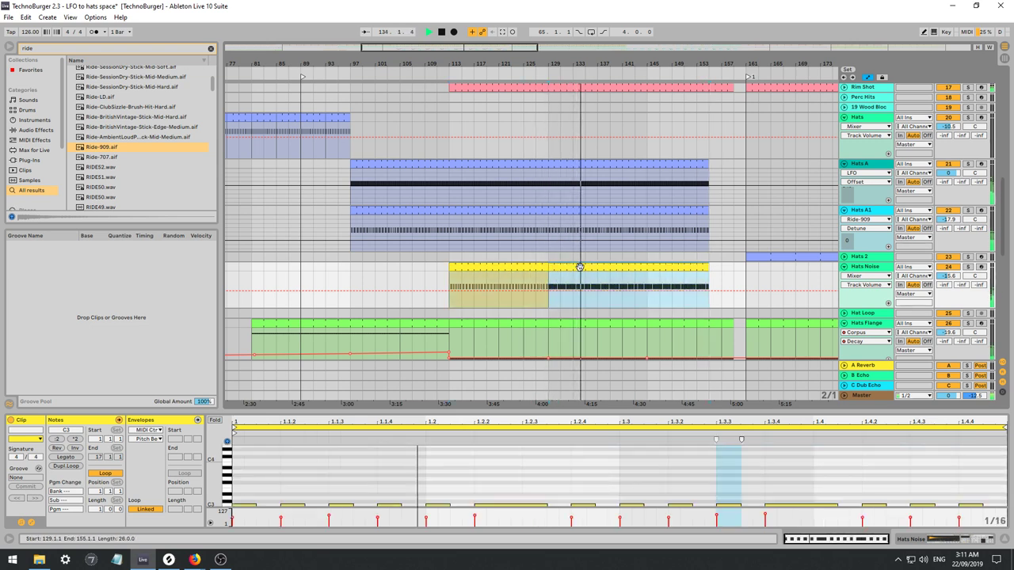
{"action": "key", "text": "Delete"}
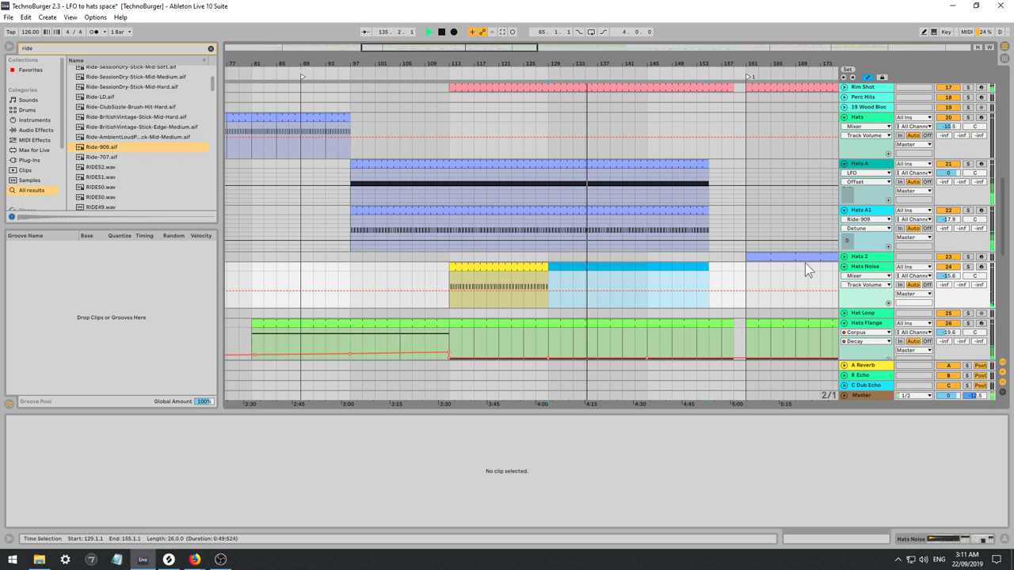
{"action": "left_click_drag", "start_coordinate": [548, 267], "coordinate": [710, 268]}
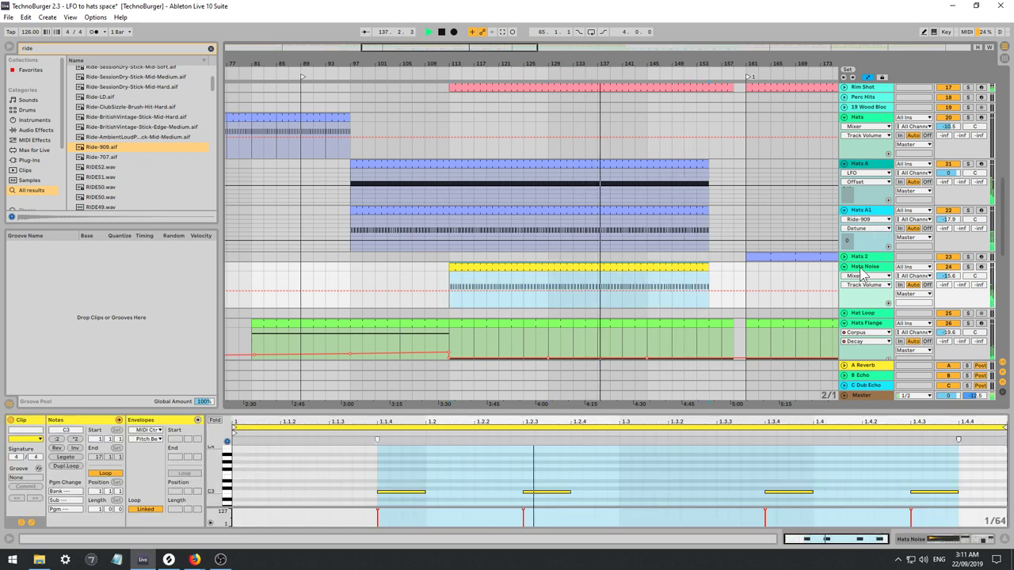
{"action": "key", "text": "space"}
{"action": "left_click_drag", "start_coordinate": [769, 63], "coordinate": [710, 35]}
Unfold the Shaker group and paste the Shaker clip at bar 129.
{"action": "scroll", "coordinate": [869, 299], "scroll_direction": "down", "scroll_amount": 3}
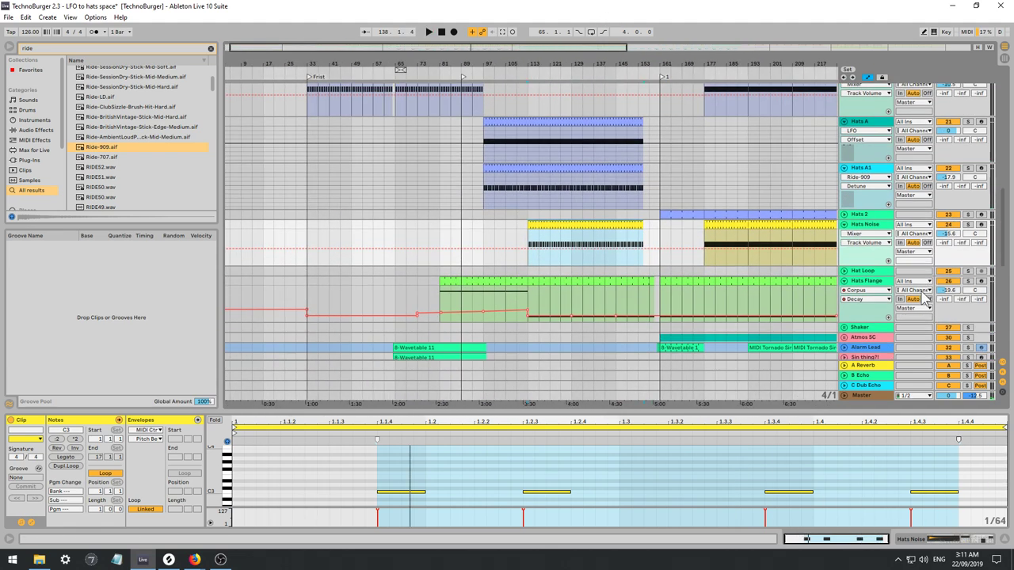
{"action": "left_click", "coordinate": [866, 291]}
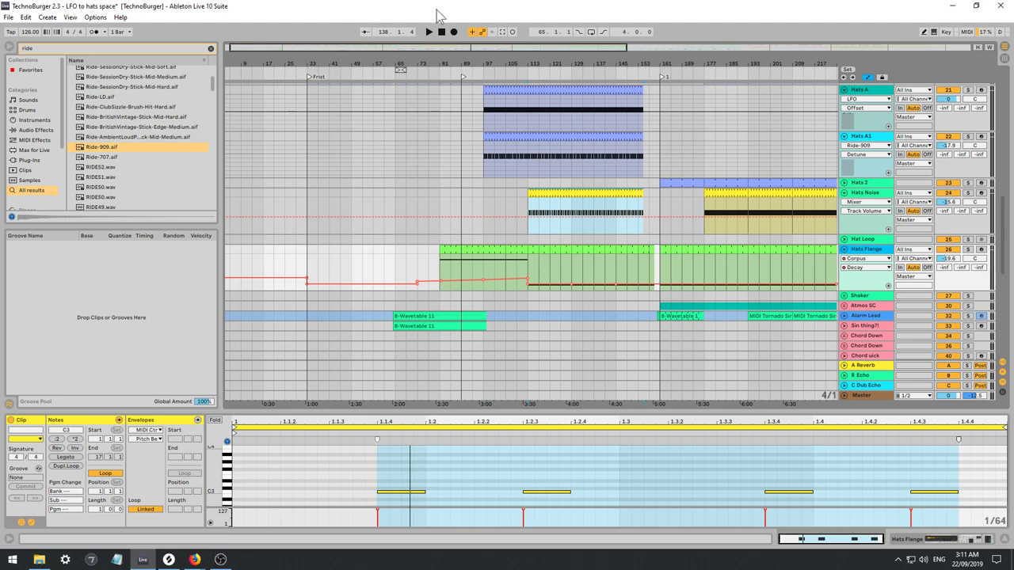
{"action": "key", "text": "minus"}
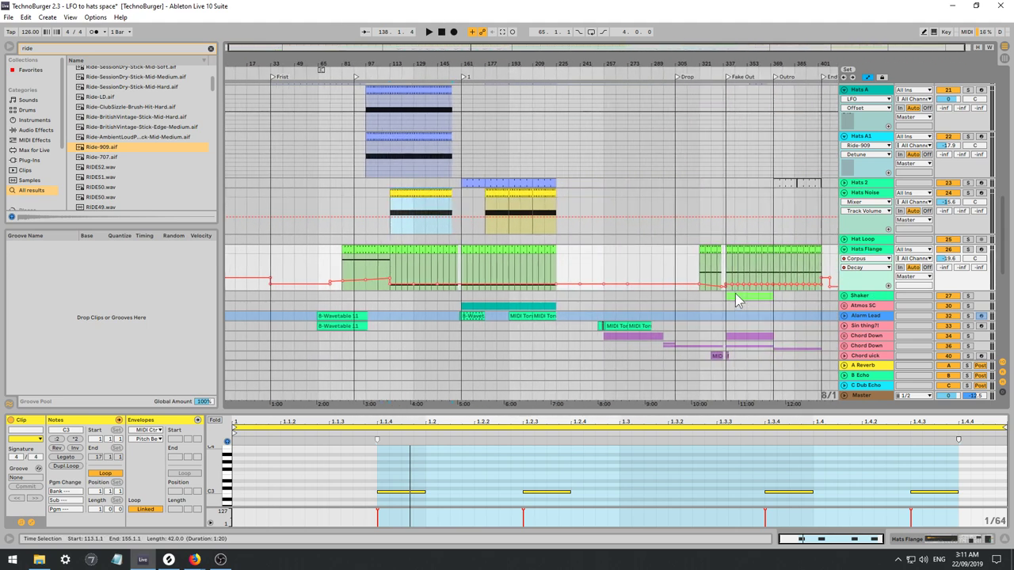
{"action": "left_click", "coordinate": [845, 297]}
{"action": "scroll", "coordinate": [745, 332], "scroll_direction": "down", "scroll_amount": 1}
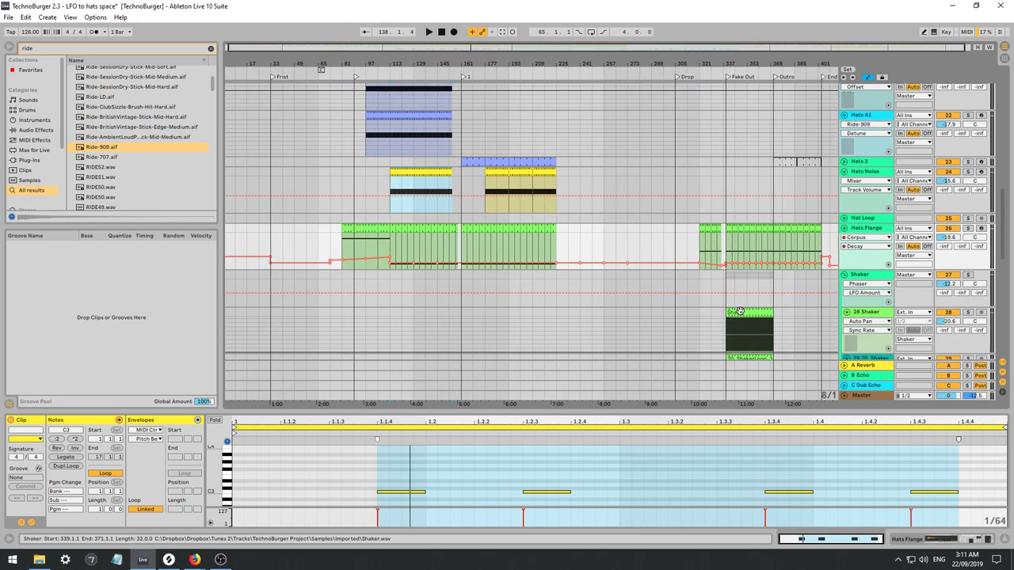
{"action": "left_click", "coordinate": [743, 311]}
{"action": "left_click", "coordinate": [414, 326]}
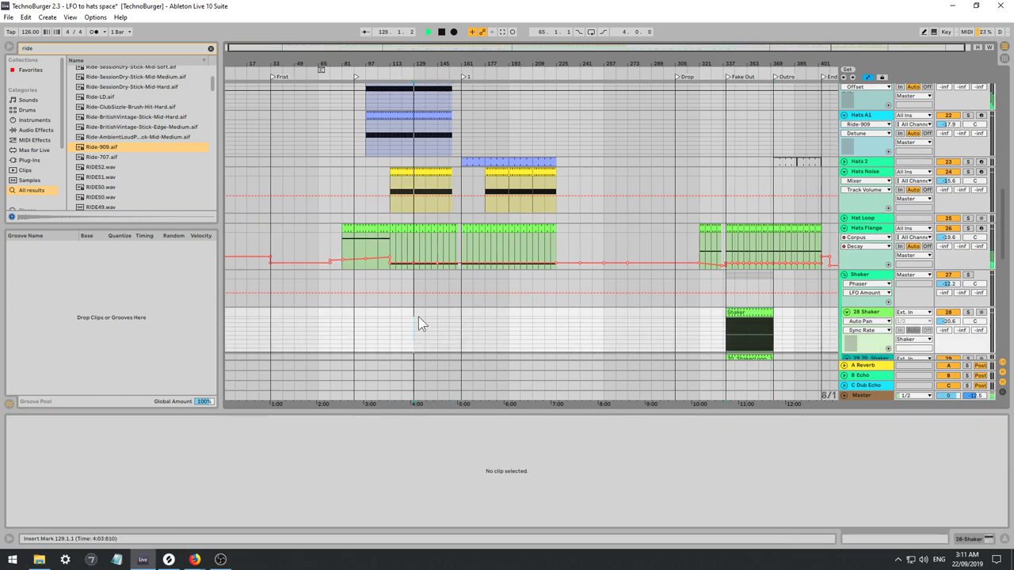
{"action": "key", "text": "ctrl+v"}
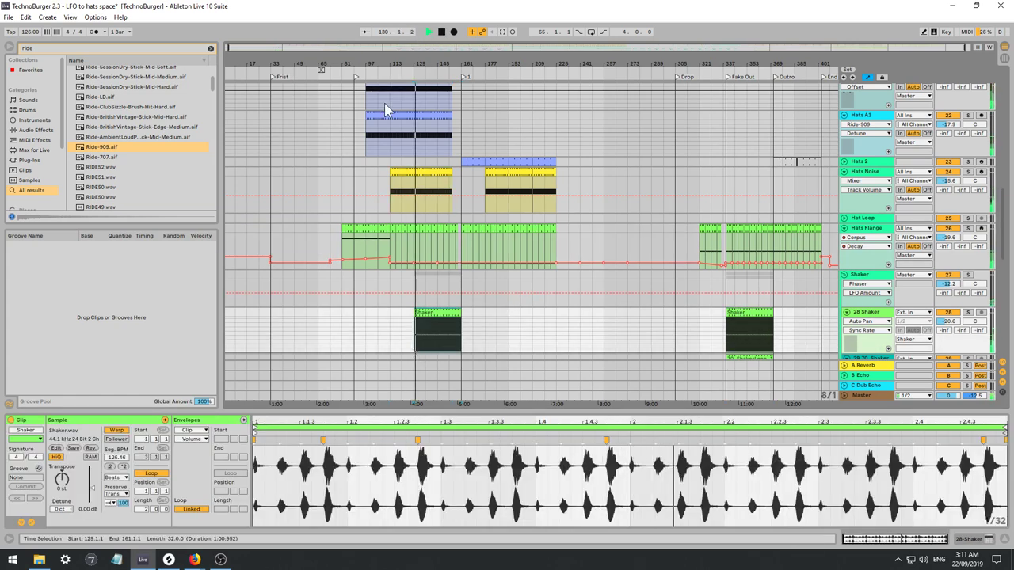
Copy both shaker clips to bar 129 so they run to bar 161, then play them back.
{"action": "left_click_drag", "start_coordinate": [393, 45], "coordinate": [393, 103]}
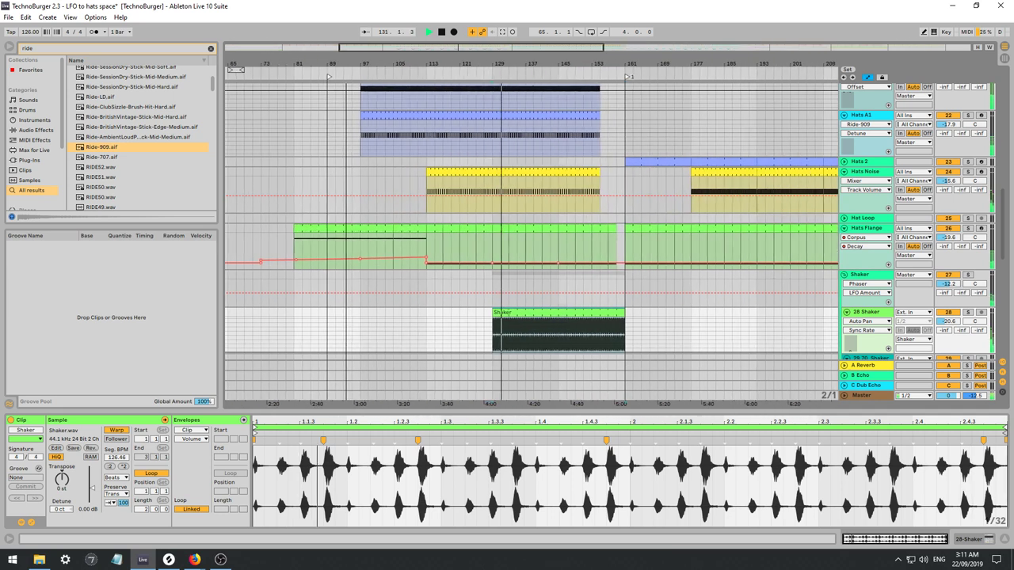
{"action": "left_click", "coordinate": [968, 313]}
{"action": "left_click", "coordinate": [969, 313]}
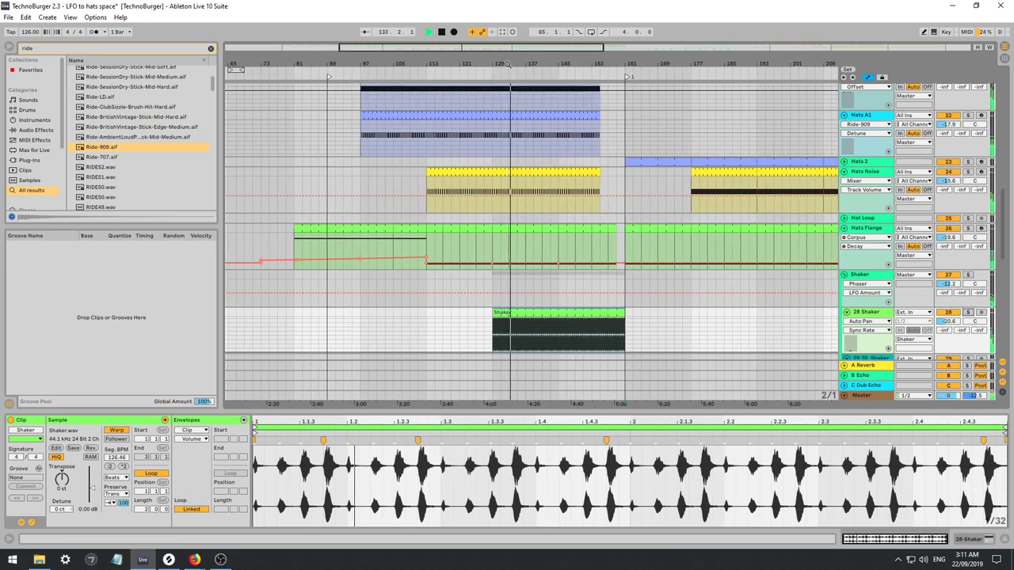
{"action": "left_click_drag", "start_coordinate": [492, 48], "coordinate": [610, 16]}
{"action": "key", "text": "space"}
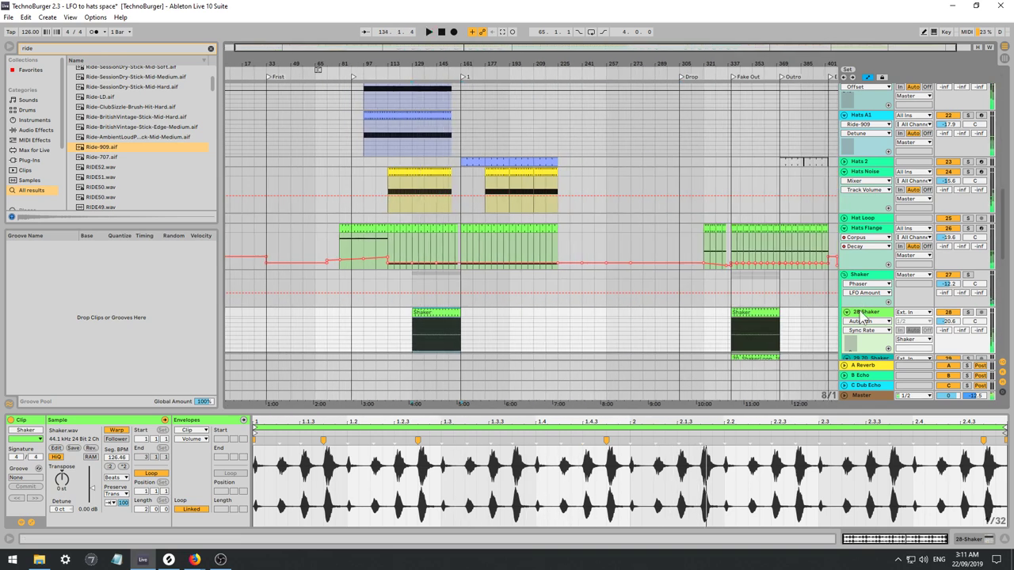
{"action": "scroll", "coordinate": [863, 313], "scroll_direction": "down", "scroll_amount": 3}
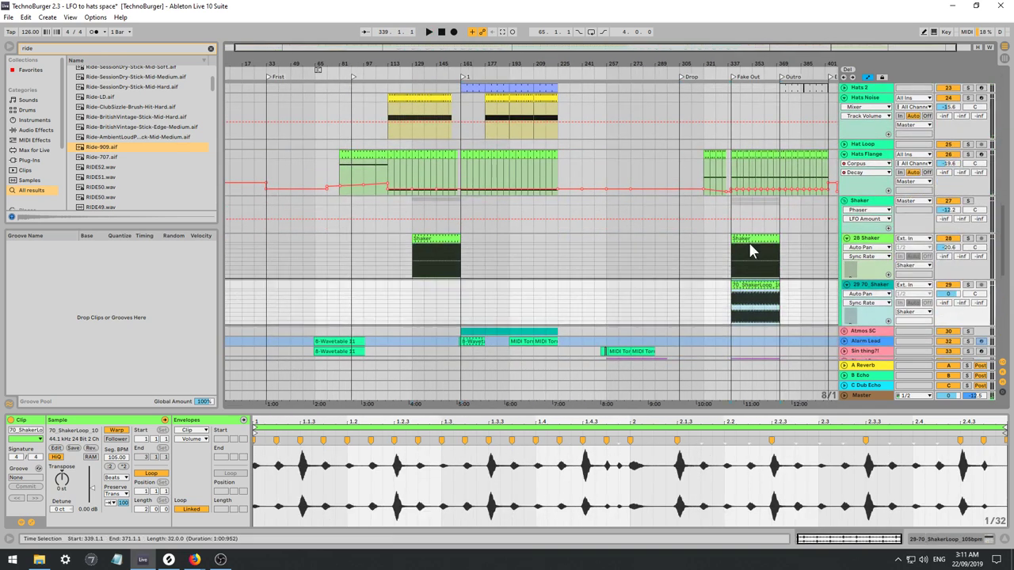
{"action": "left_click", "coordinate": [749, 241], "text": "shift"}
{"action": "left_click_drag", "start_coordinate": [749, 242], "coordinate": [428, 255]}
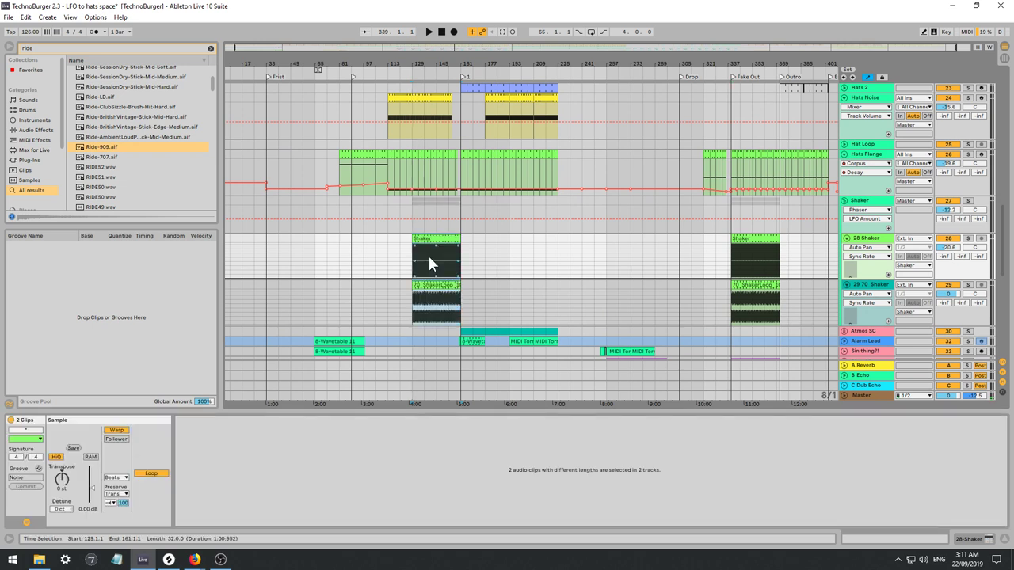
{"action": "key", "text": "space"}
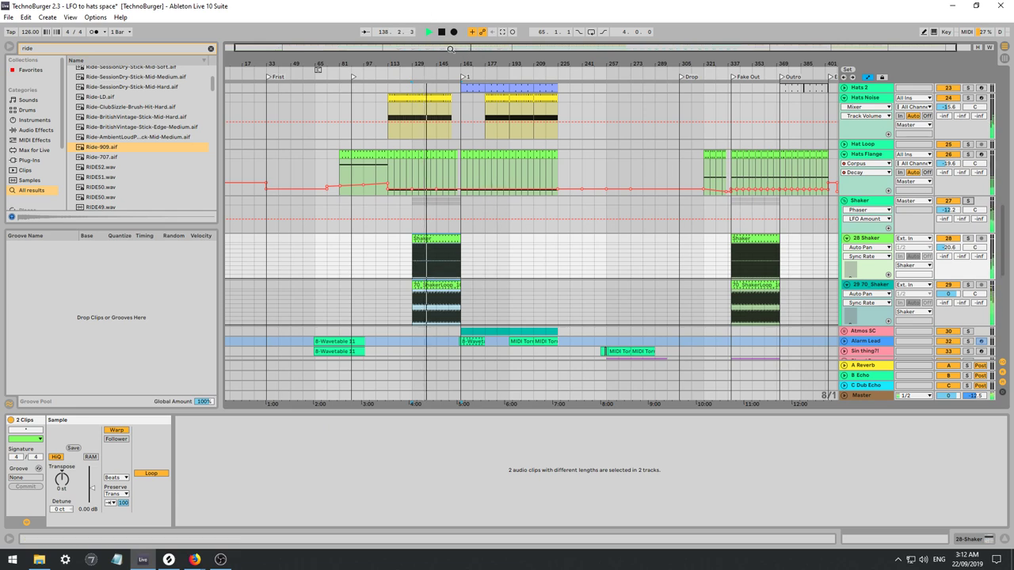
Zoom to bars 97–193, scroll to the lead and chord tracks, and play from bar 133.
{"action": "left_click_drag", "start_coordinate": [450, 49], "coordinate": [705, 263]}
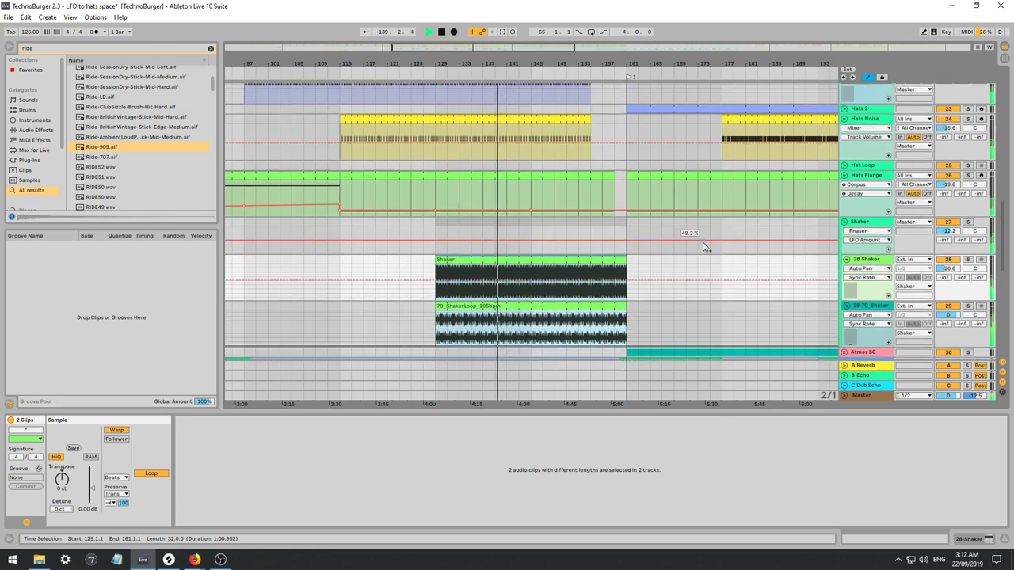
{"action": "scroll", "coordinate": [523, 225], "scroll_direction": "up", "scroll_amount": 10}
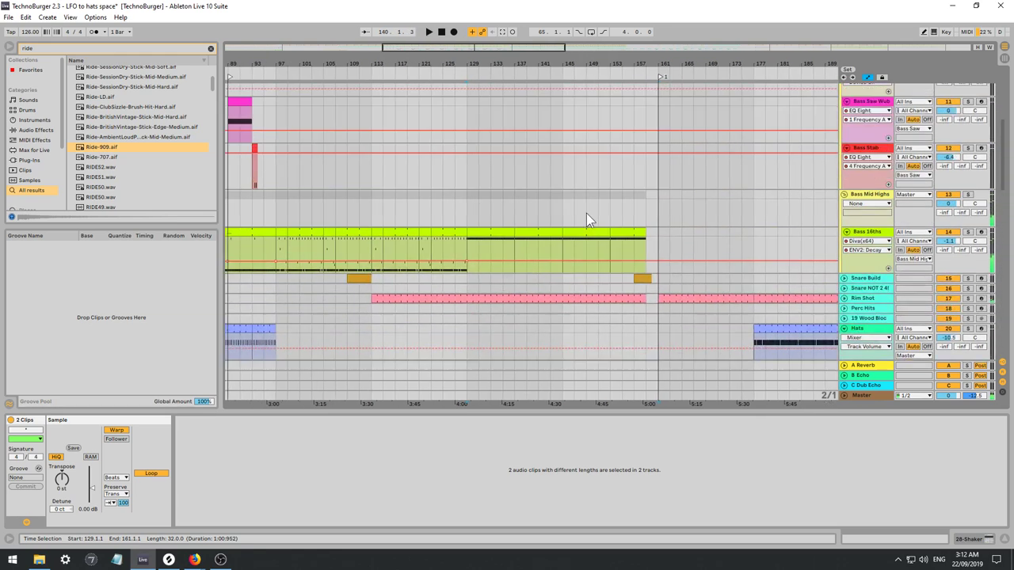
{"action": "scroll", "coordinate": [591, 214], "scroll_direction": "up", "scroll_amount": 5}
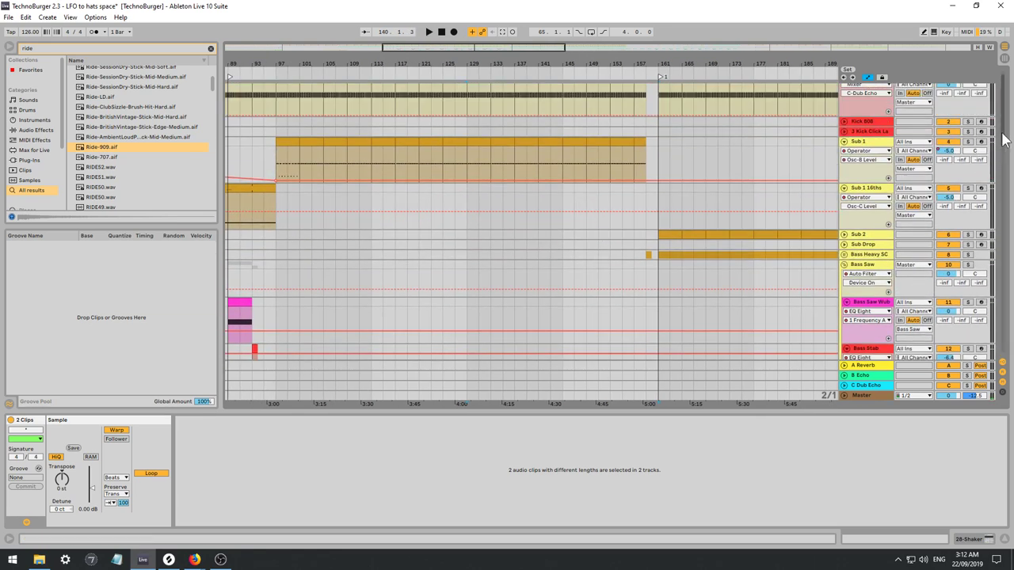
{"action": "left_click_drag", "start_coordinate": [1003, 133], "coordinate": [1003, 321]}
{"action": "key", "text": "space"}
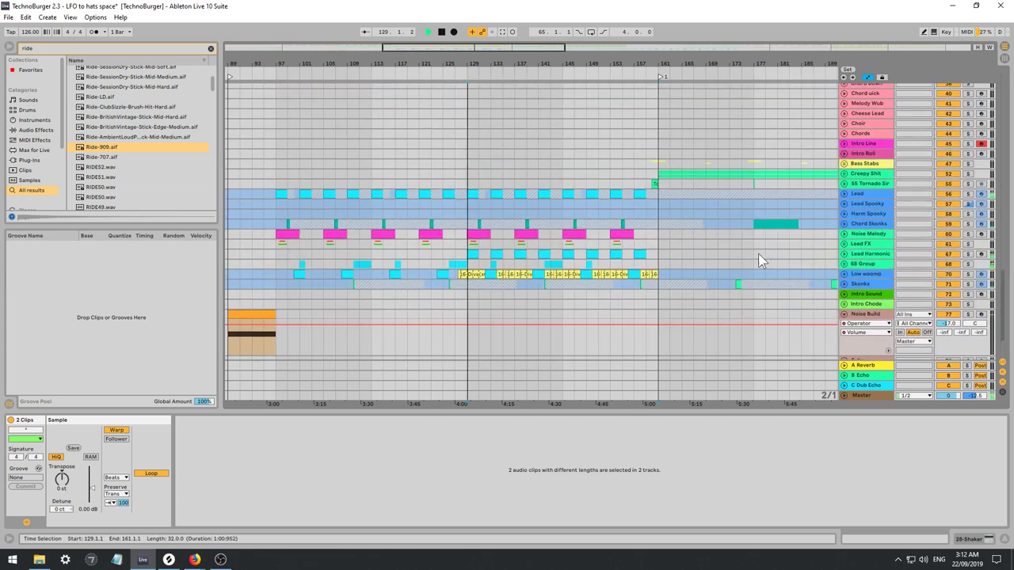
{"action": "left_click", "coordinate": [493, 184]}
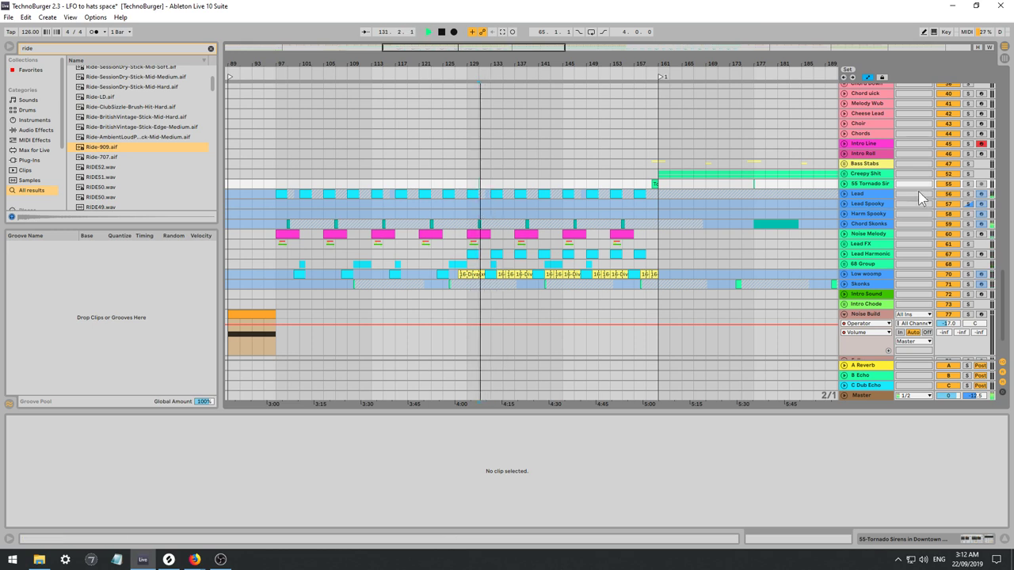
Unfold and unfreeze the Chord Skonks track from its context menu.
{"action": "left_click", "coordinate": [843, 224]}
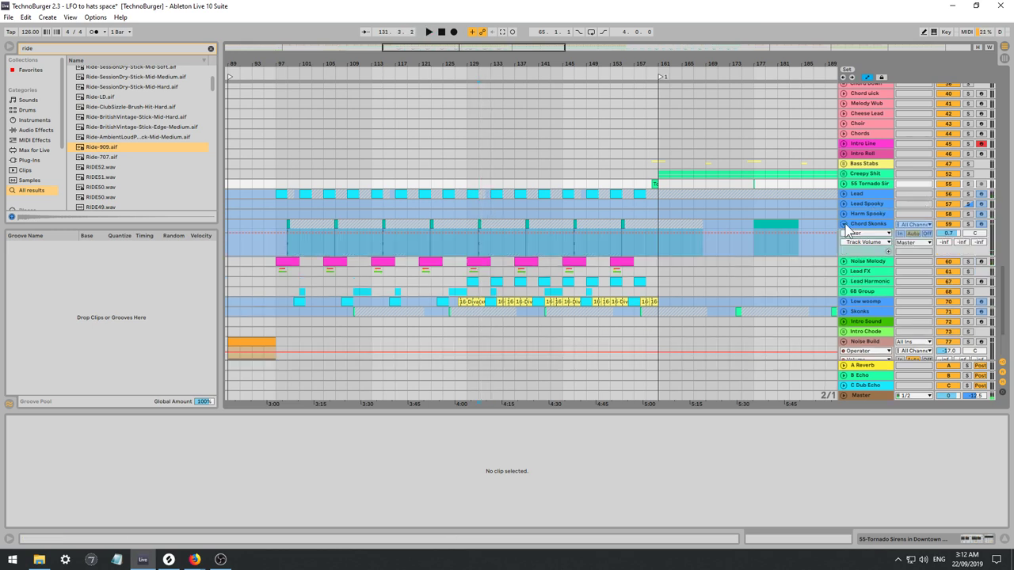
{"action": "left_click", "coordinate": [851, 226]}
{"action": "right_click", "coordinate": [862, 227]}
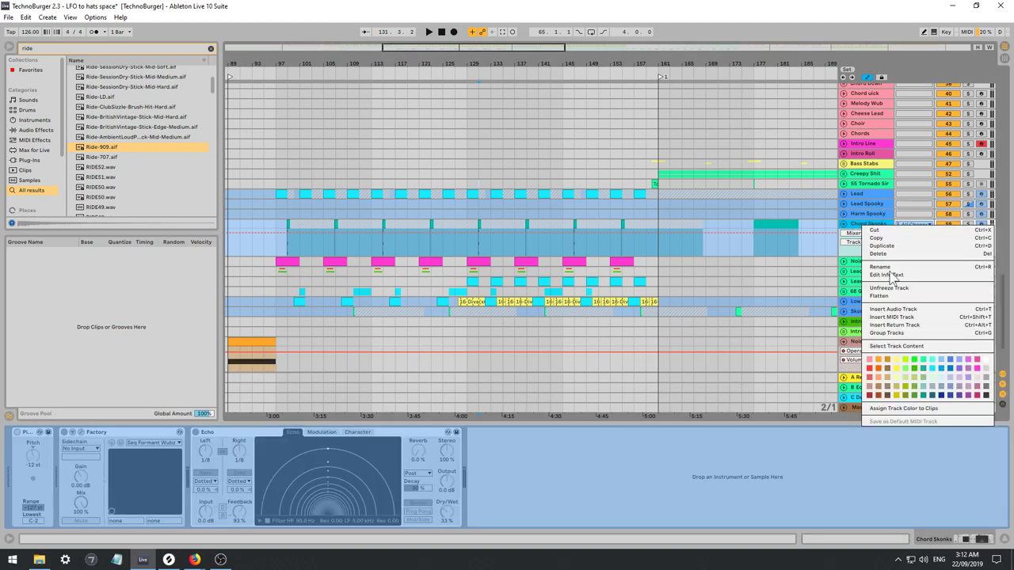
{"action": "left_click", "coordinate": [892, 289]}
Zoom the arrangement to bars 129–149 and play the Chord Skonks stabs from the insert marker.
{"action": "key", "text": "space"}
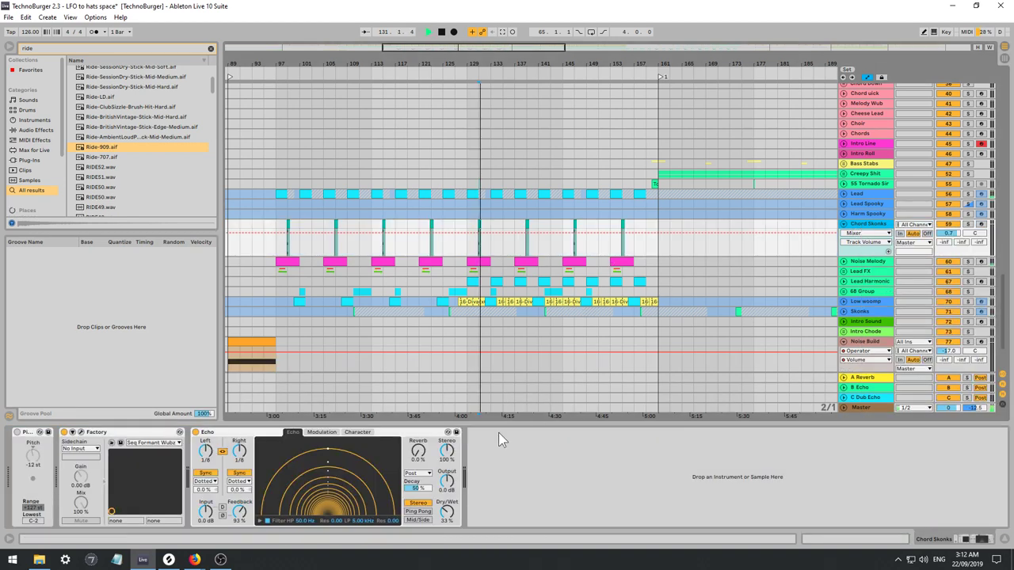
{"action": "key", "text": "space"}
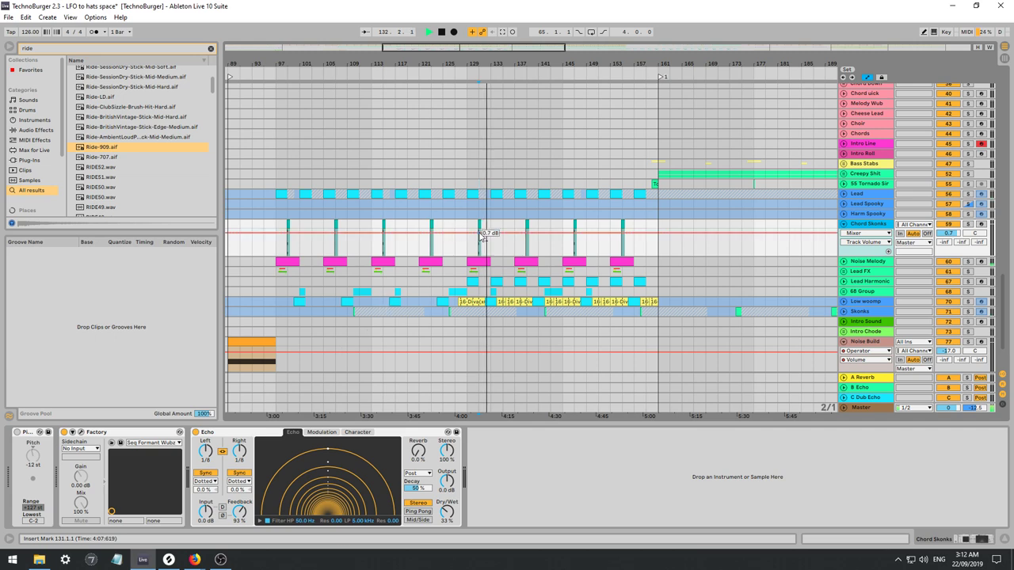
{"action": "left_click_drag", "start_coordinate": [511, 48], "coordinate": [514, 254]}
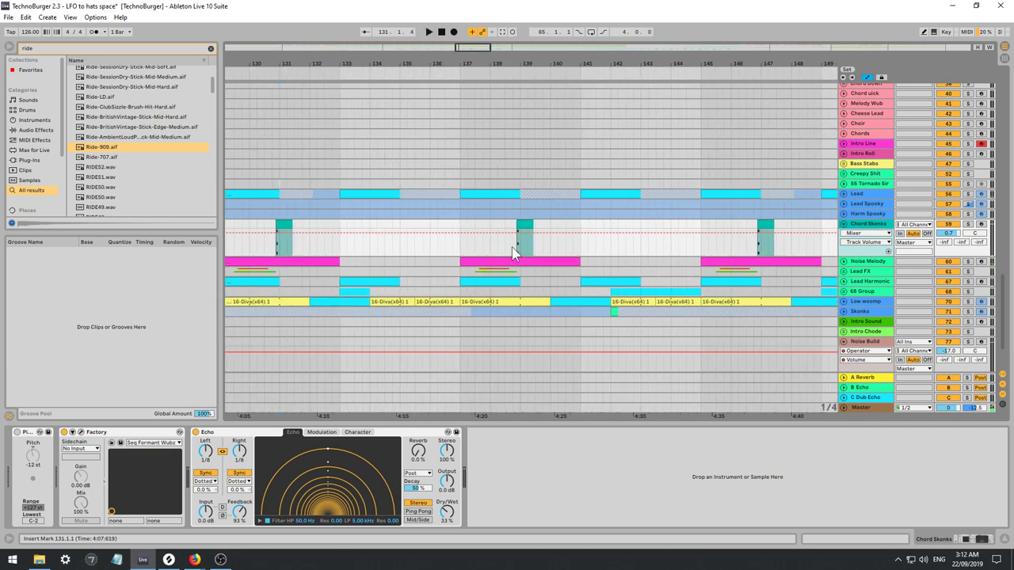
{"action": "key", "text": "space"}
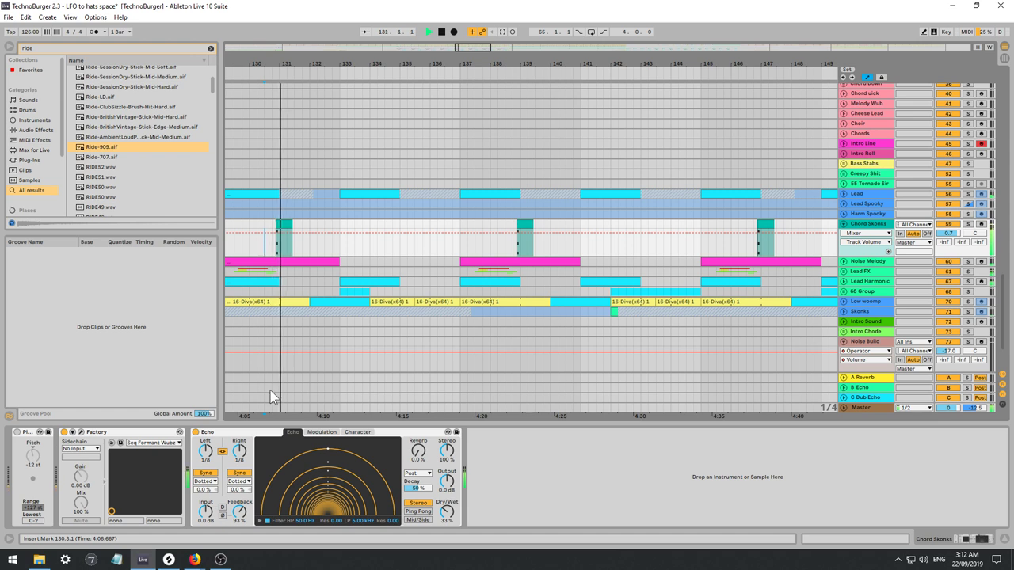
Load EQ Eight before the Echo and make band 1 a low cut at about 72.6 Hz.
{"action": "left_click", "coordinate": [35, 131]}
{"action": "left_click", "coordinate": [211, 49]}
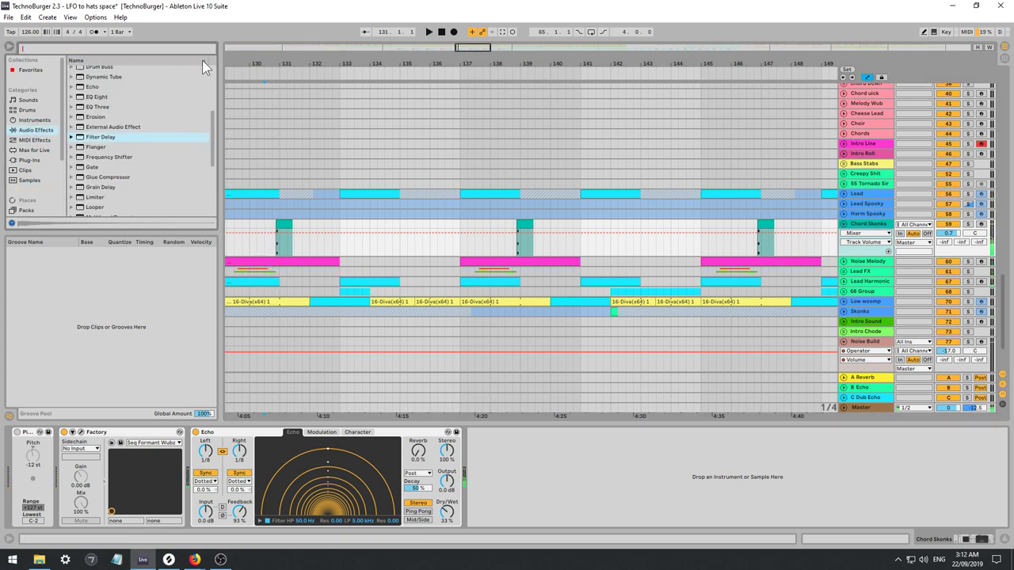
{"action": "left_click", "coordinate": [91, 96]}
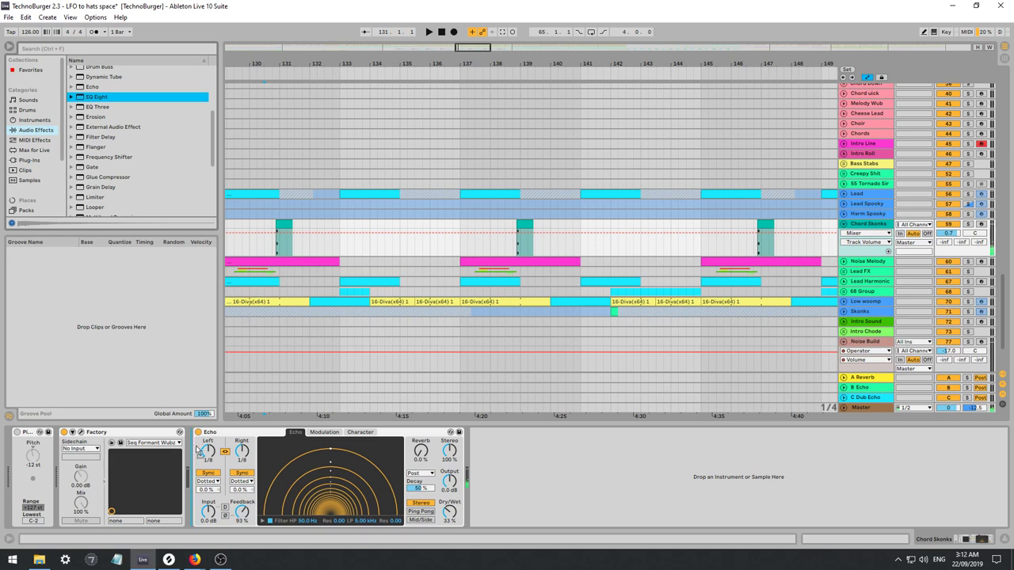
{"action": "key", "text": "Return"}
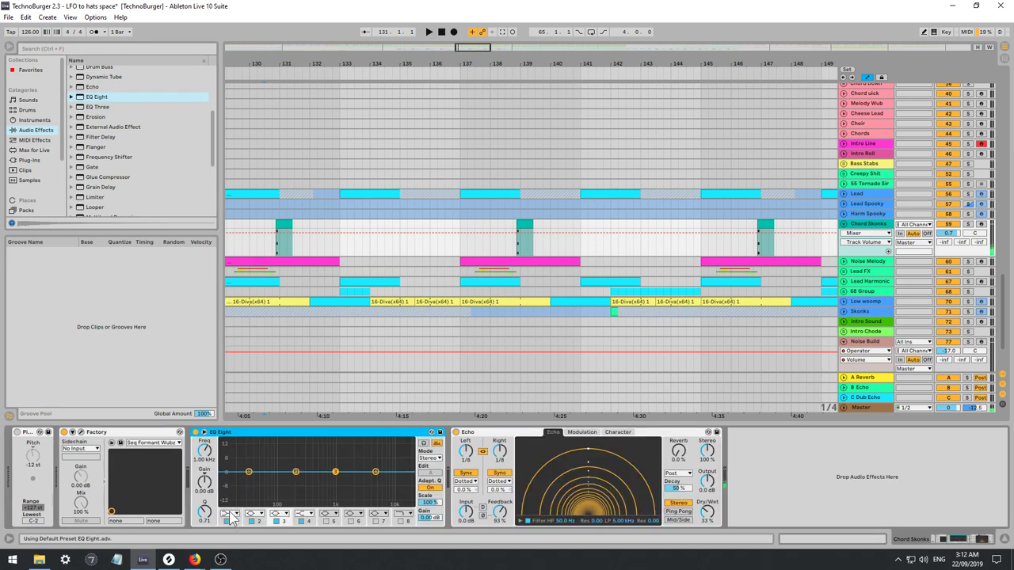
{"action": "left_click", "coordinate": [230, 516]}
{"action": "left_click", "coordinate": [228, 458]}
{"action": "key", "text": "space"}
{"action": "mouse_move", "coordinate": [247, 479]}
{"action": "left_mouse_down"}
{"action": "mouse_move", "coordinate": [274, 492]}
{"action": "mouse_move", "coordinate": [270, 476]}
{"action": "left_mouse_up"}
{"action": "key", "text": "space"}
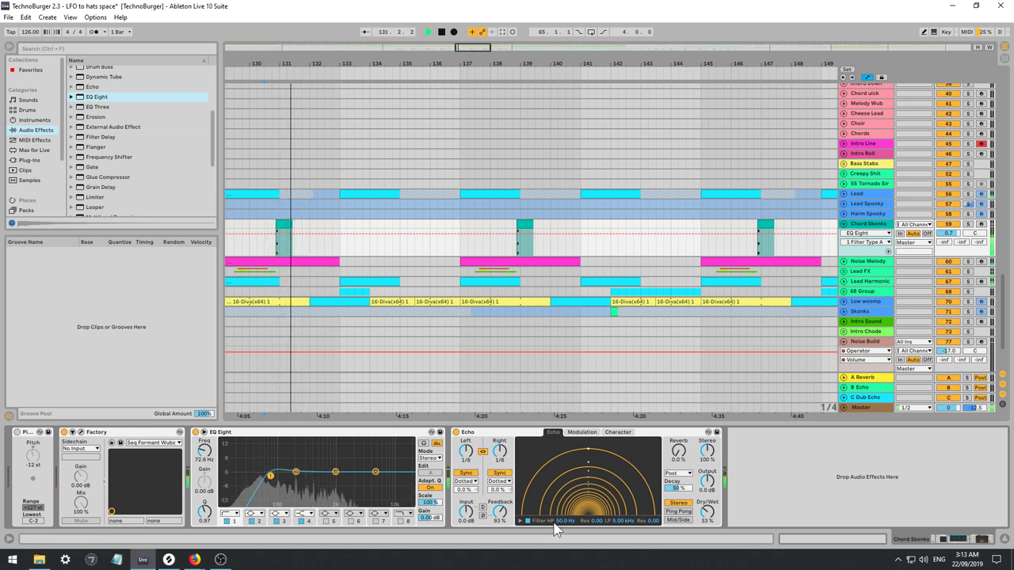
Audition the low cut from 130.4.1, then zoom in around bars 130–136.
{"action": "left_click", "coordinate": [251, 244]}
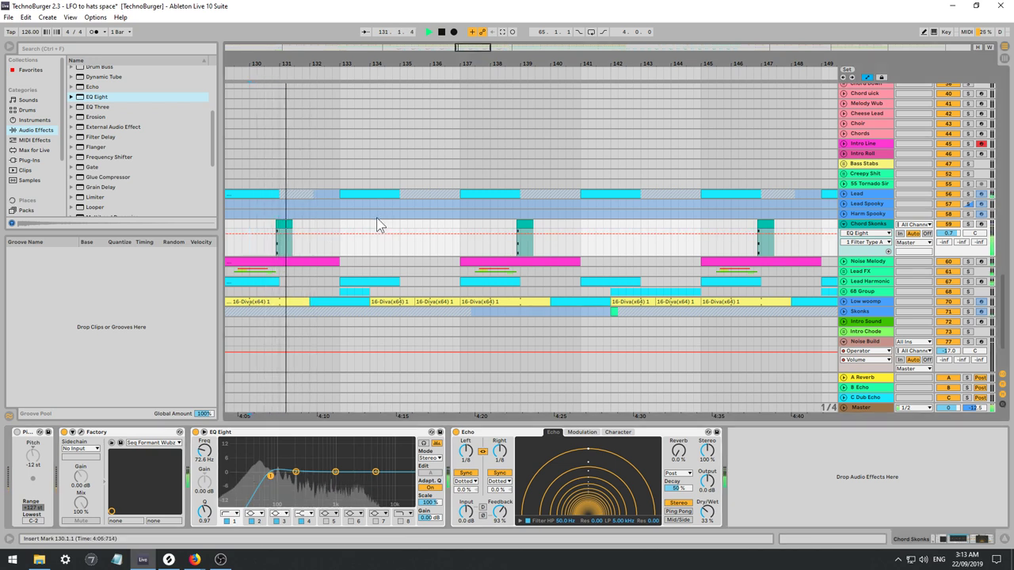
{"action": "left_click", "coordinate": [273, 247]}
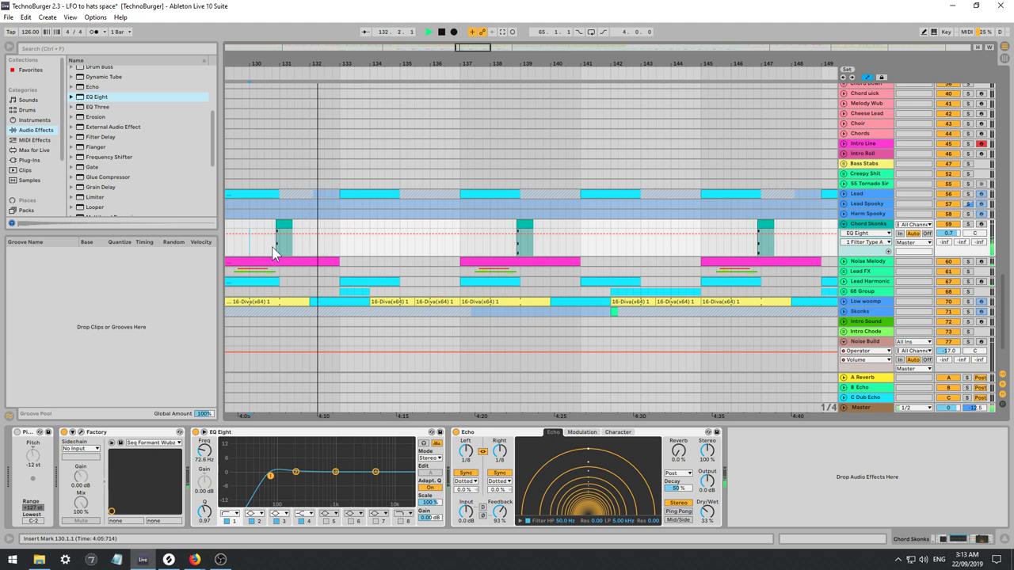
{"action": "key", "text": "space"}
{"action": "key", "text": "space"}
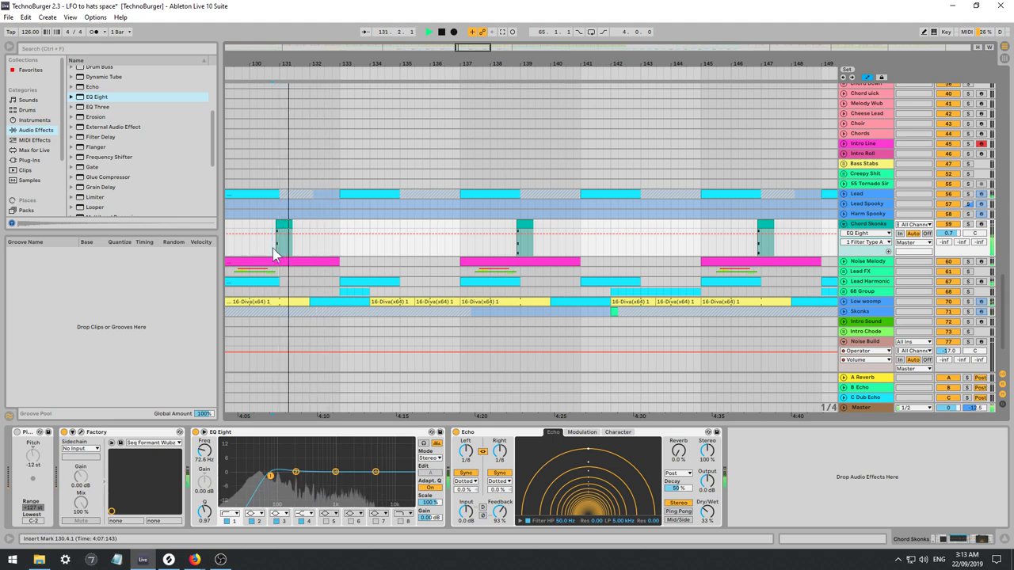
{"action": "key", "text": "space"}
{"action": "mouse_move", "coordinate": [465, 51]}
{"action": "left_mouse_down"}
{"action": "mouse_move", "coordinate": [461, 5]}
{"action": "mouse_move", "coordinate": [467, 56]}
{"action": "left_mouse_up"}
Group the Echo device into an Audio Effect Rack with Ctrl+G.
{"action": "right_click", "coordinate": [479, 433]}
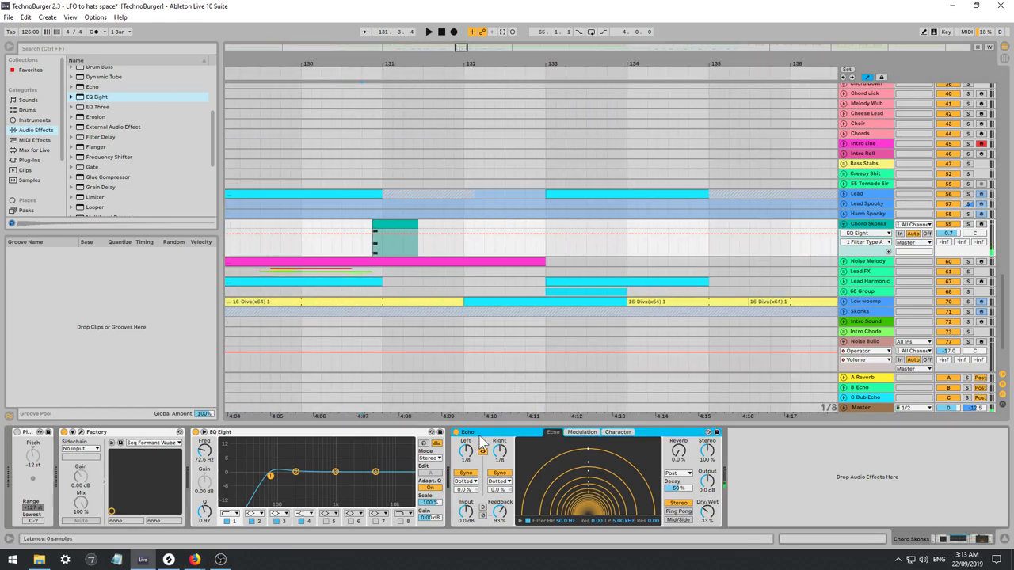
{"action": "left_click", "coordinate": [498, 510]}
{"action": "key", "text": "ctrl+g"}
Create a second, empty chain in the rack and name it Clean.
{"action": "left_click", "coordinate": [457, 449]}
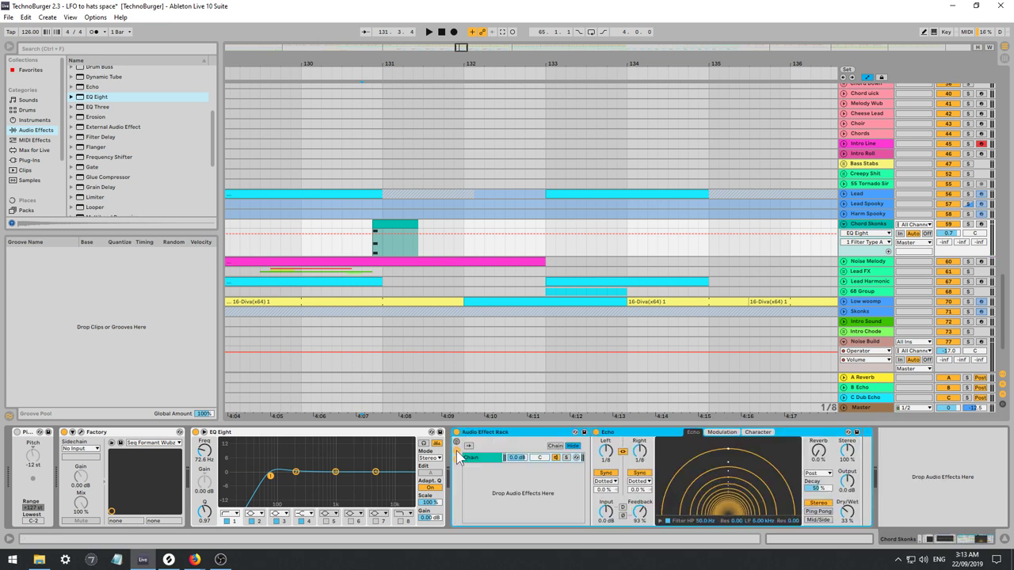
{"action": "right_click", "coordinate": [470, 475]}
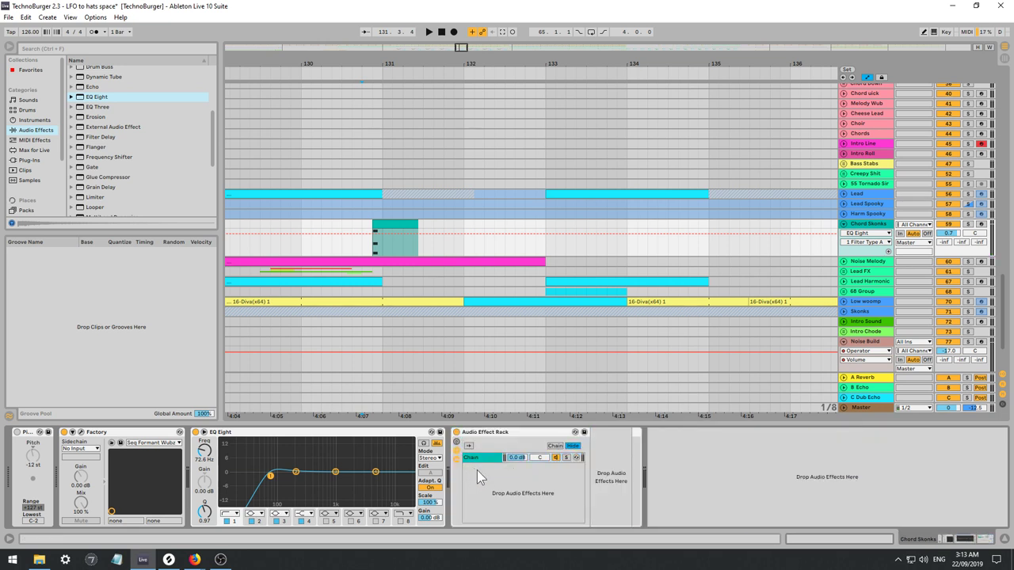
{"action": "right_click", "coordinate": [476, 468]}
{"action": "left_click", "coordinate": [479, 473]}
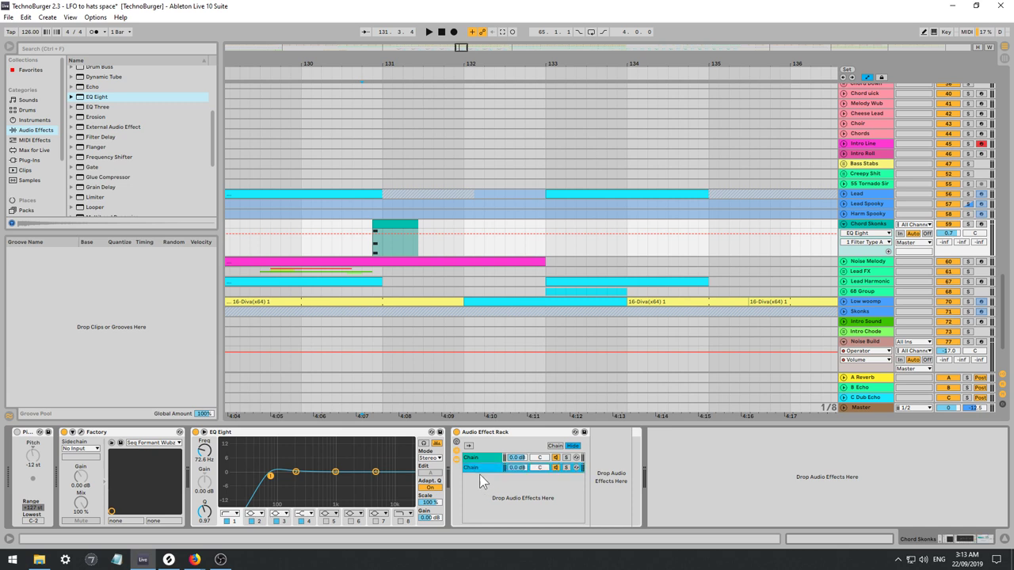
{"action": "key", "text": "ctrl+r"}
{"action": "type", "text": "Close"}
Set the Echo in the first chain to 100% Dry/Wet.
{"action": "left_click", "coordinate": [487, 458]}
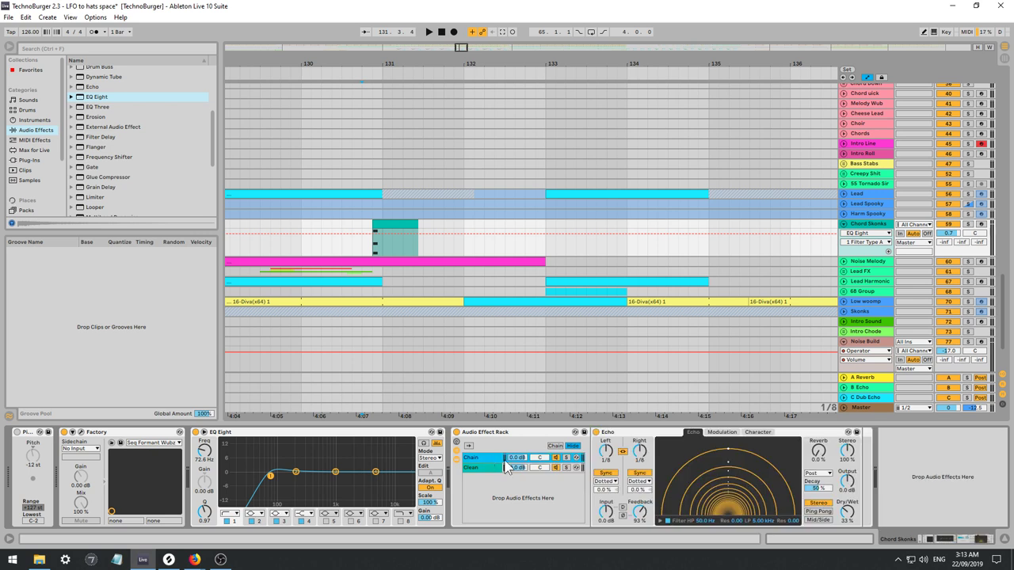
{"action": "key", "text": "space"}
{"action": "left_click_drag", "start_coordinate": [847, 512], "coordinate": [846, 451]}
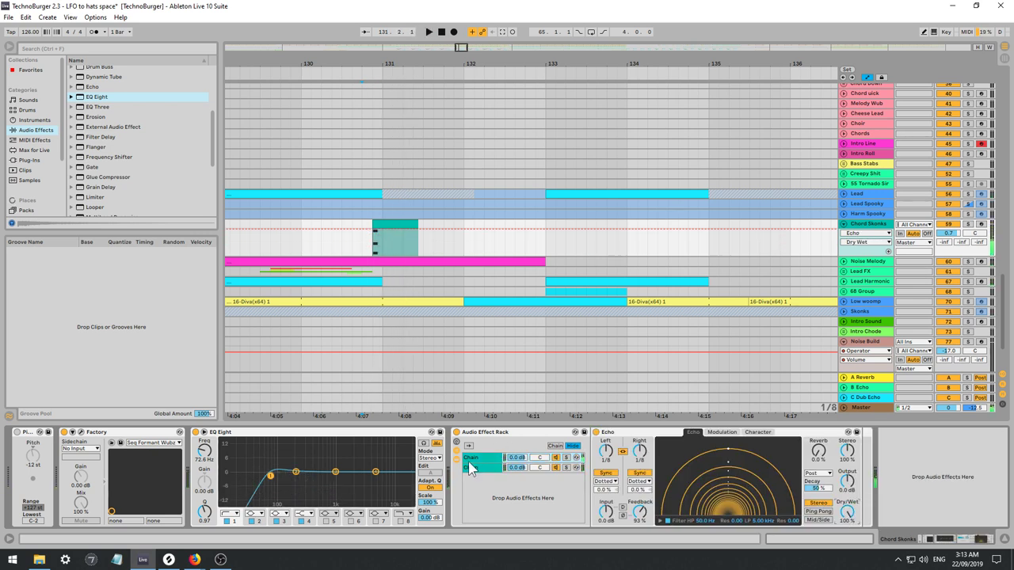
Place a Delay before the Echo with 0% feedback, 100% wet and left time at 16ths.
{"action": "scroll", "coordinate": [123, 135], "scroll_direction": "up", "scroll_amount": 5}
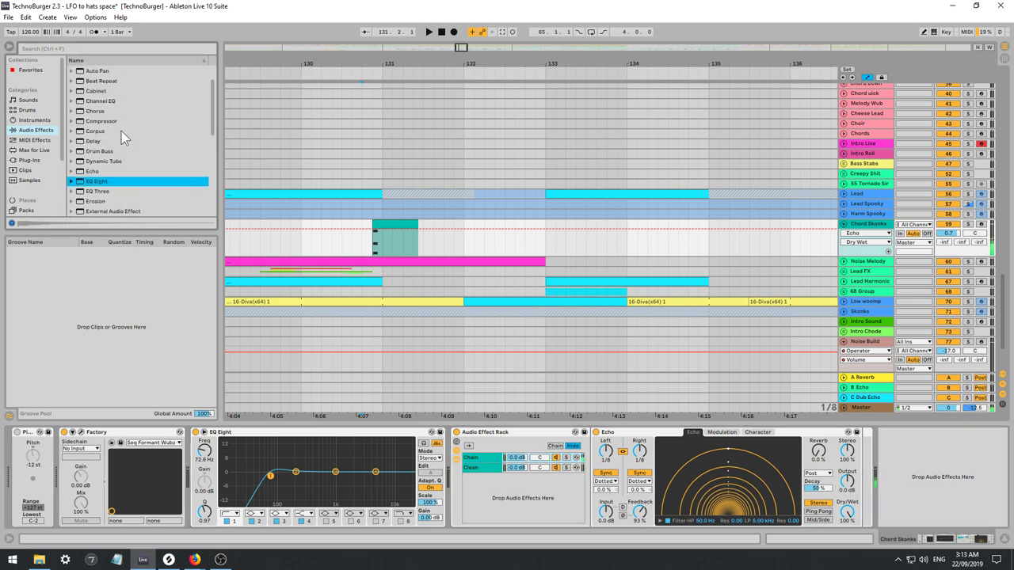
{"action": "left_click", "coordinate": [100, 173]}
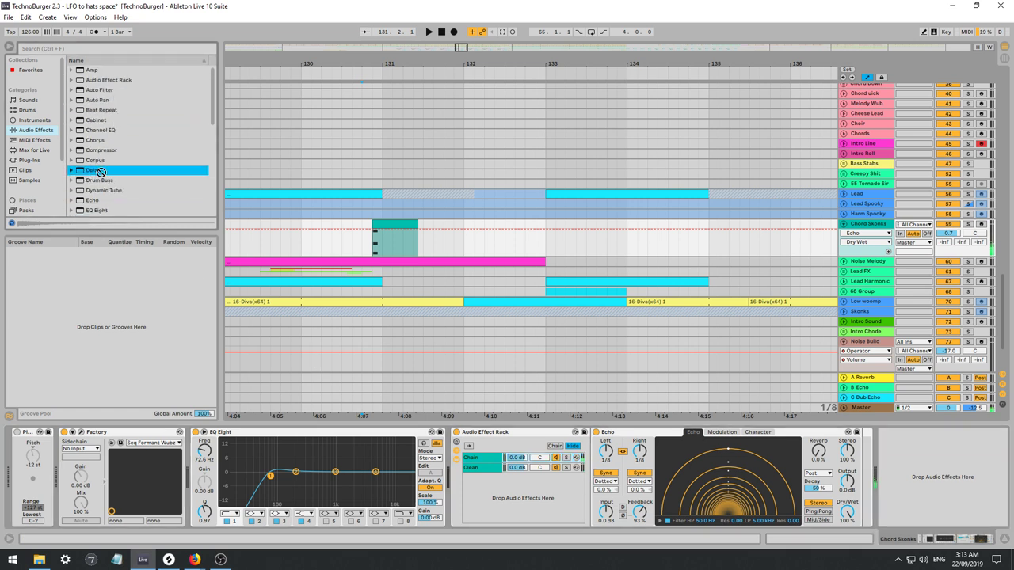
{"action": "left_click_drag", "start_coordinate": [481, 460], "coordinate": [589, 475]}
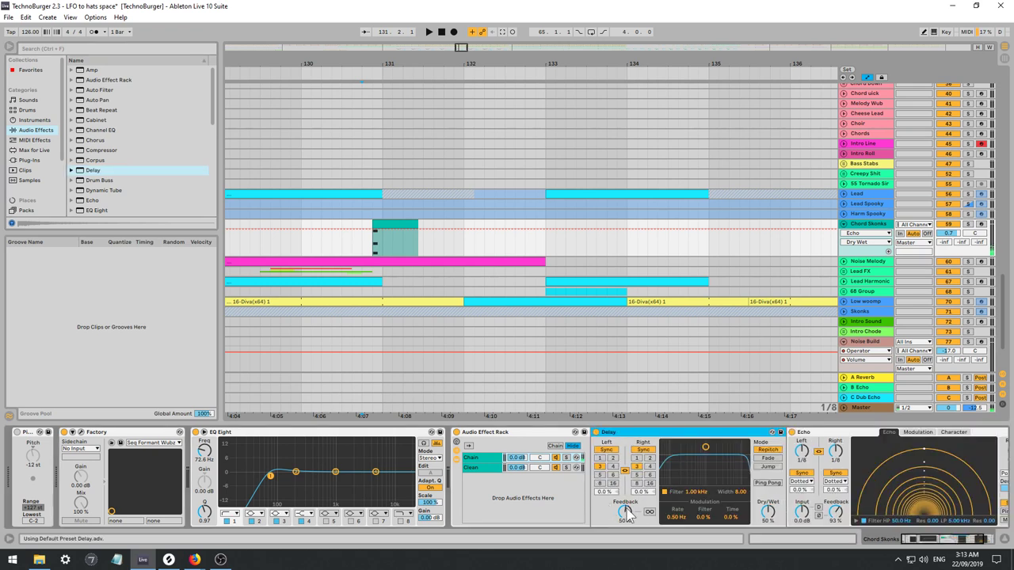
{"action": "left_click_drag", "start_coordinate": [626, 514], "coordinate": [628, 519]}
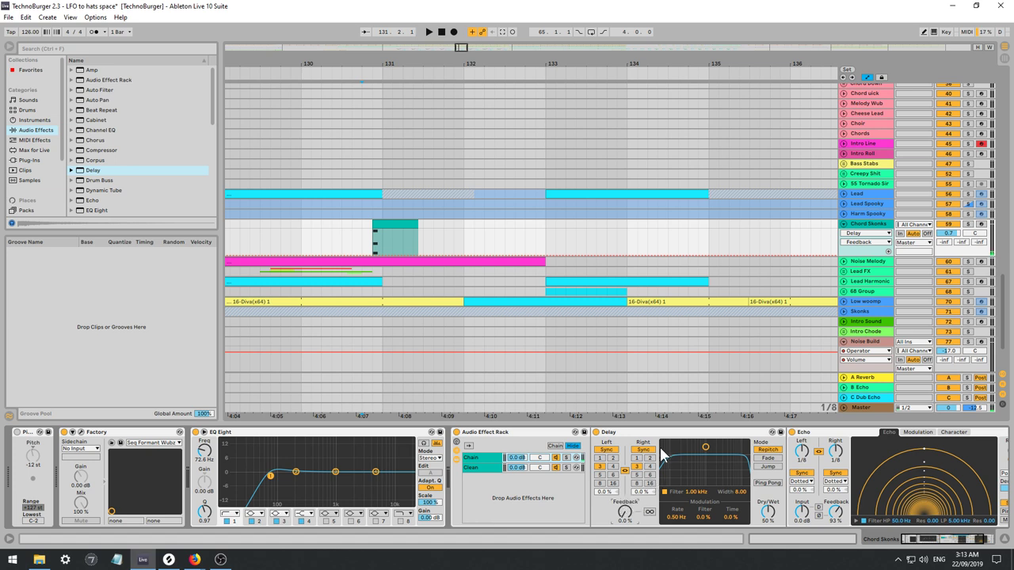
{"action": "left_click_drag", "start_coordinate": [769, 514], "coordinate": [751, 505]}
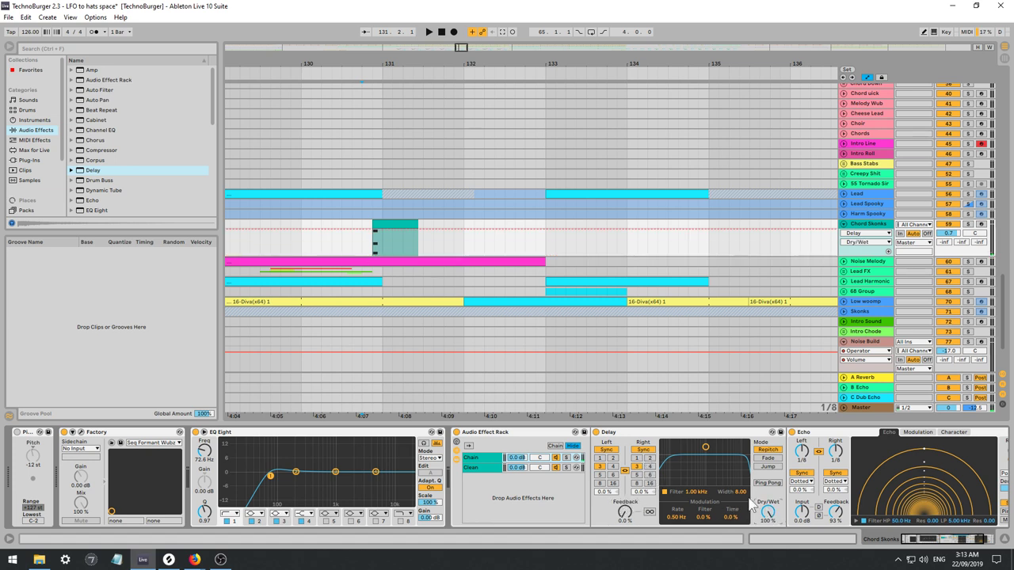
{"action": "left_click", "coordinate": [650, 460]}
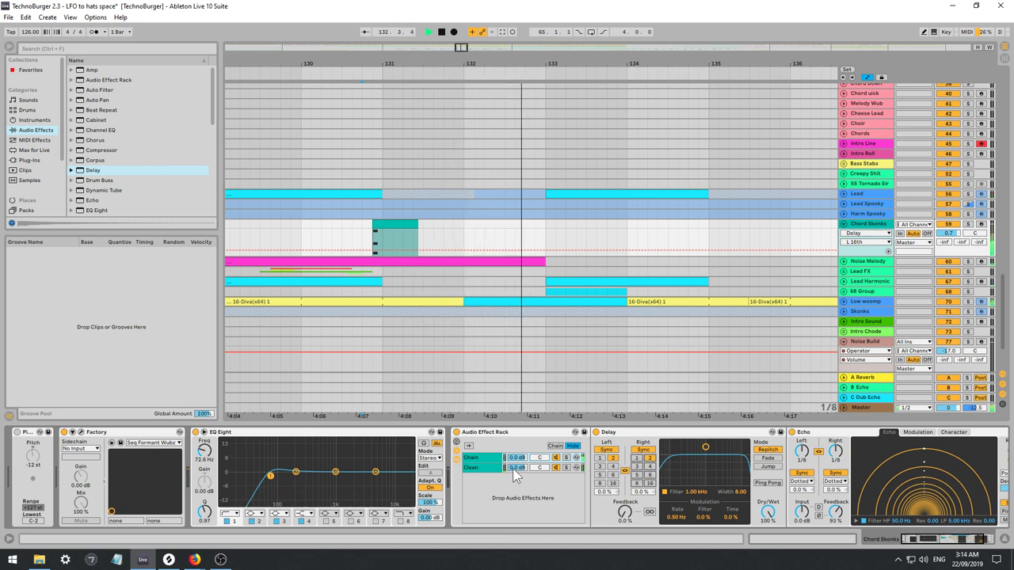
Audition the Delay from 130.4.3 and bar 130, then zoom out to bars 109–143.
{"action": "key", "text": "space"}
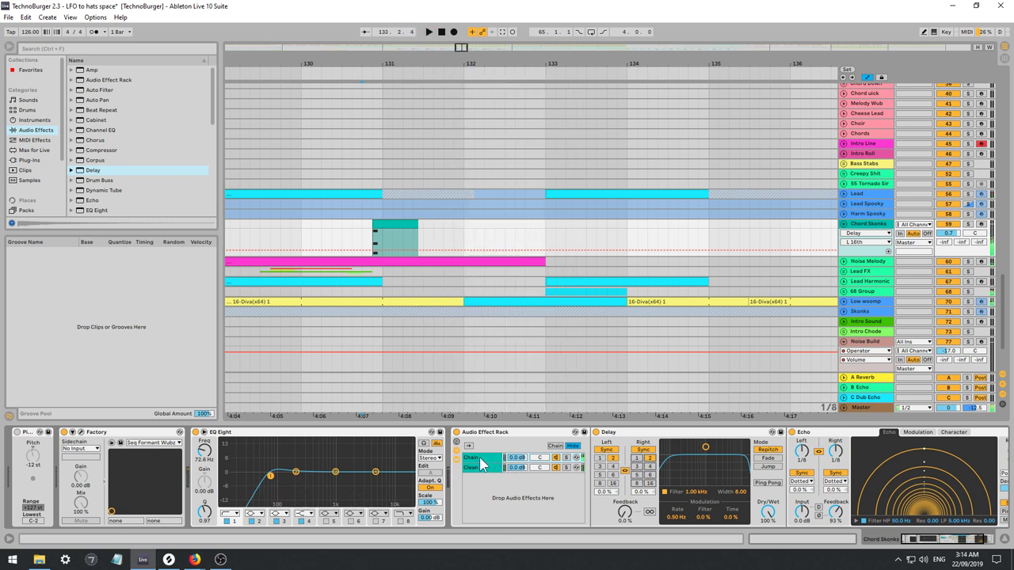
{"action": "left_click", "coordinate": [374, 244]}
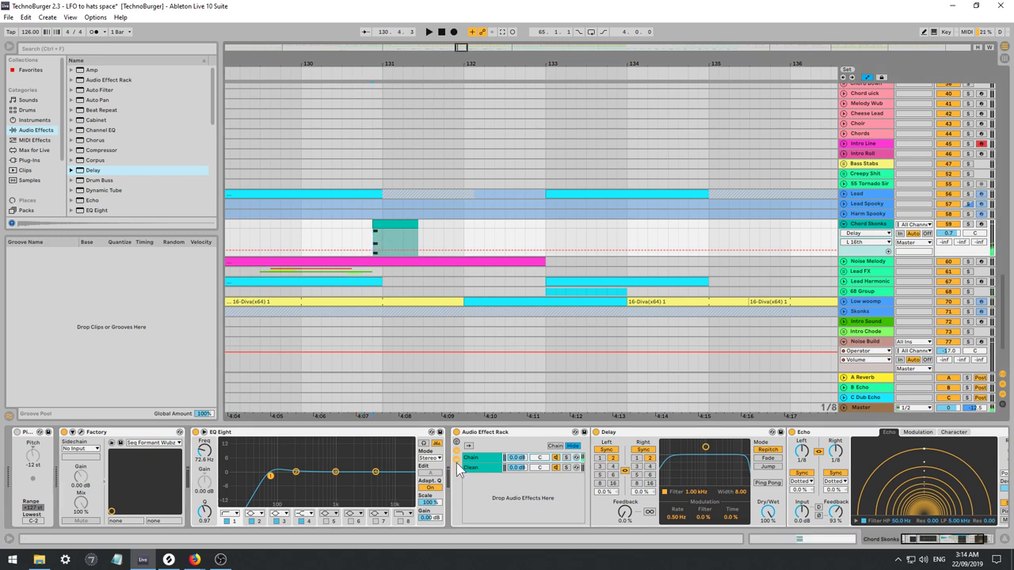
{"action": "key", "text": "space"}
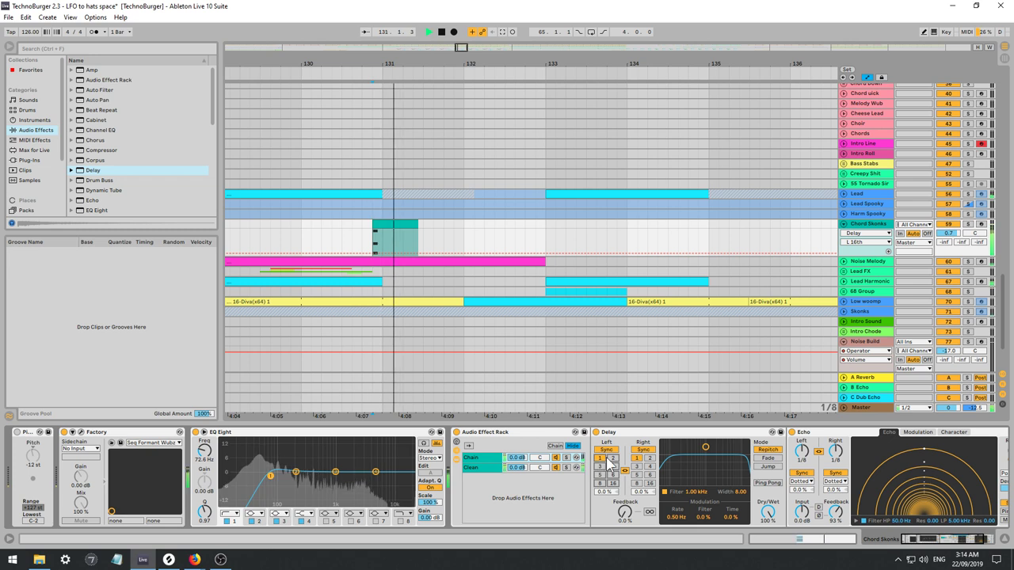
{"action": "key", "text": "space"}
{"action": "left_click", "coordinate": [301, 228]}
{"action": "key", "text": "space"}
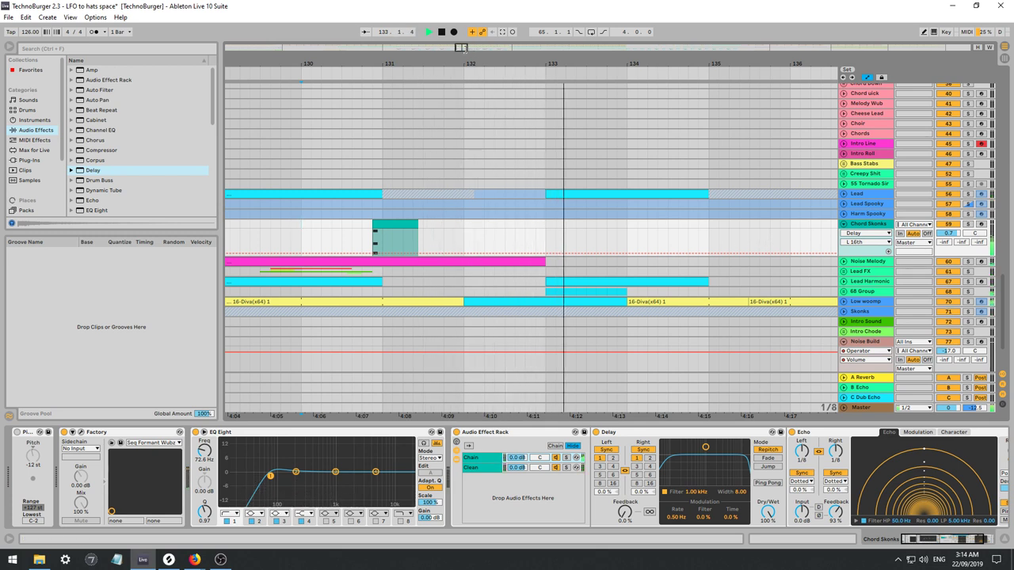
{"action": "left_click_drag", "start_coordinate": [546, 64], "coordinate": [634, 7]}
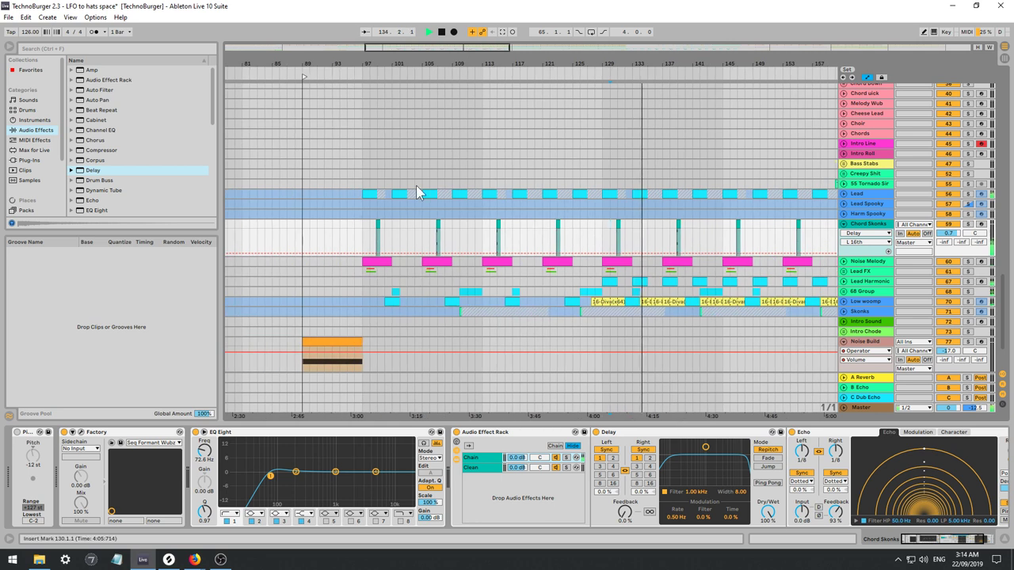
Play from bar 97 and lower the Chord Skonks track volume to 0.4.
{"action": "key", "text": "space"}
{"action": "left_click", "coordinate": [362, 238]}
{"action": "key", "text": "space"}
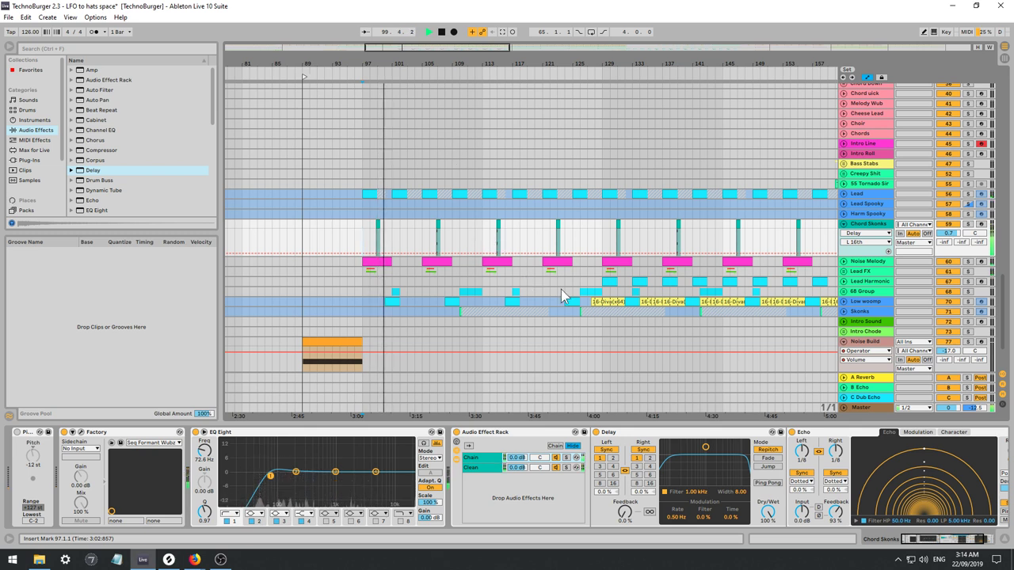
{"action": "left_click_drag", "start_coordinate": [946, 234], "coordinate": [946, 238]}
Set the rack's Clean chain level to -6.0 dB.
{"action": "key", "text": "space"}
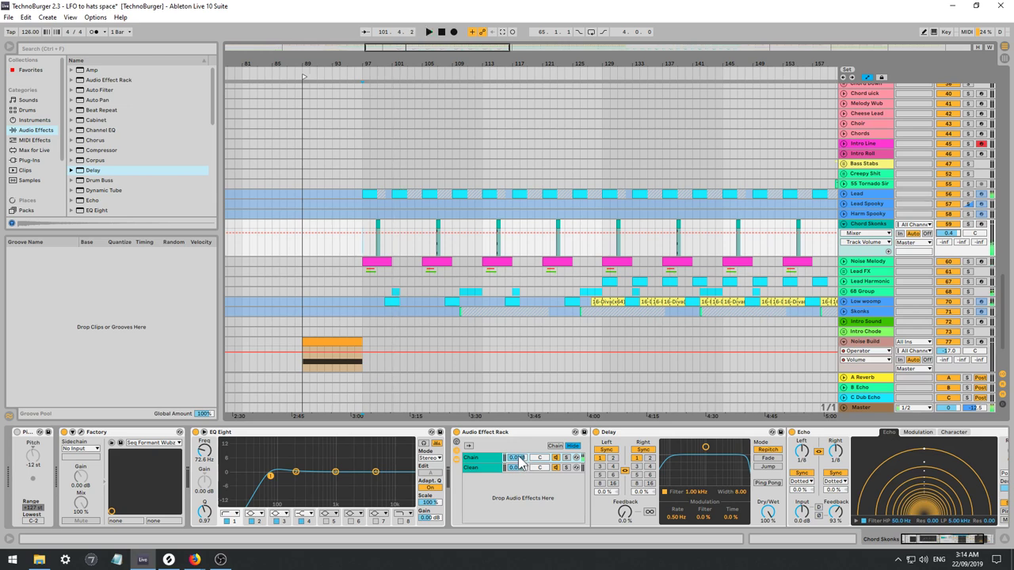
{"action": "left_click", "coordinate": [518, 458]}
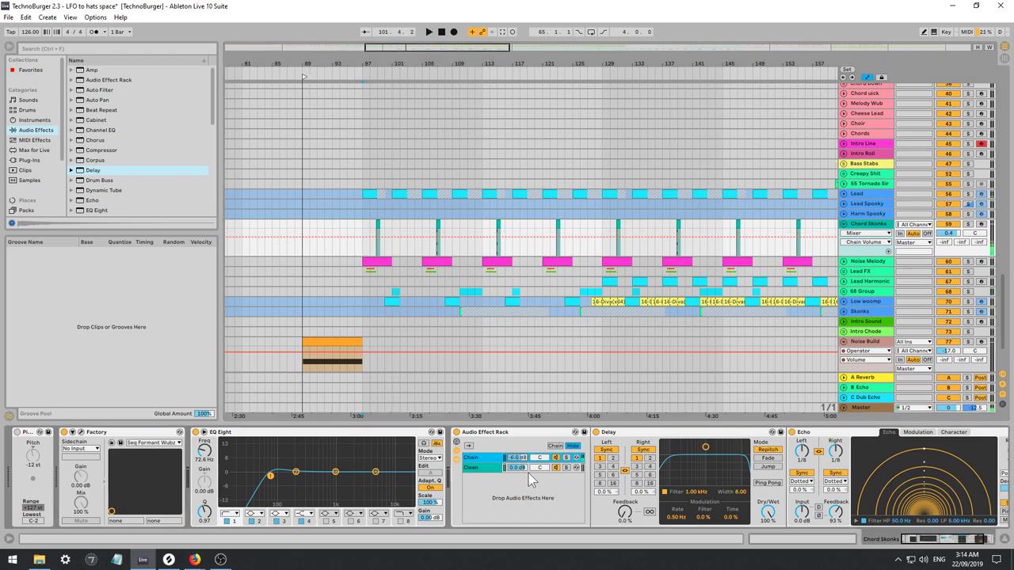
{"action": "left_click_drag", "start_coordinate": [519, 469], "coordinate": [521, 473]}
{"action": "key", "text": "Return"}
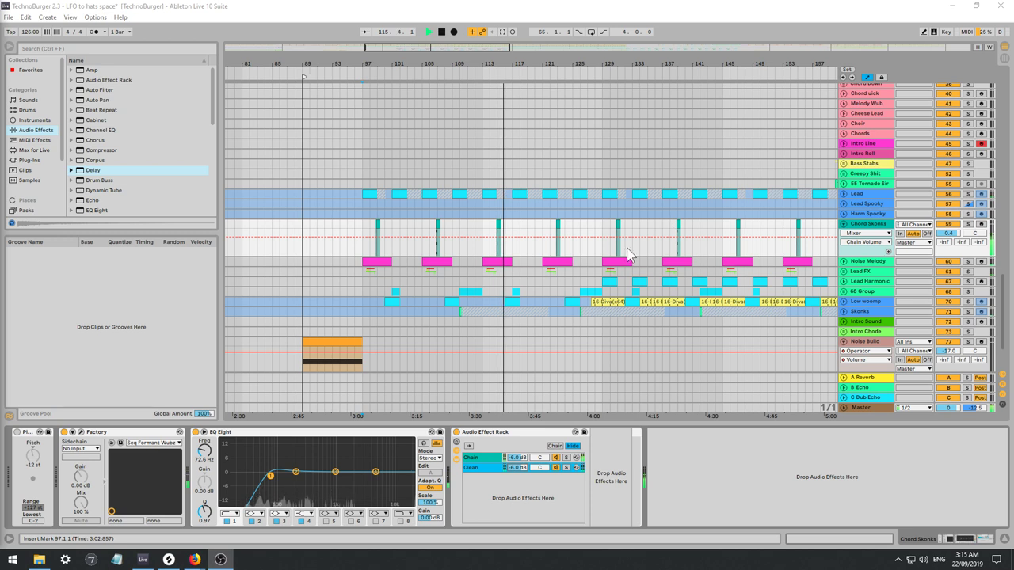
Show the Delay-and-Echo chain and choose Compressor from the Audio Effects list.
{"action": "left_click", "coordinate": [474, 458]}
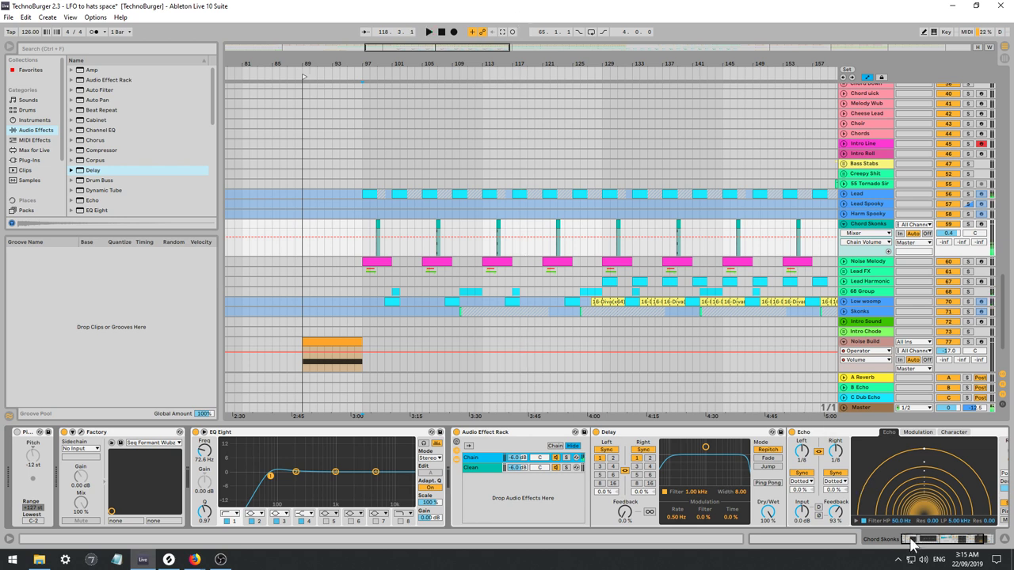
{"action": "left_click_drag", "start_coordinate": [911, 542], "coordinate": [928, 543]}
{"action": "left_click", "coordinate": [105, 150]}
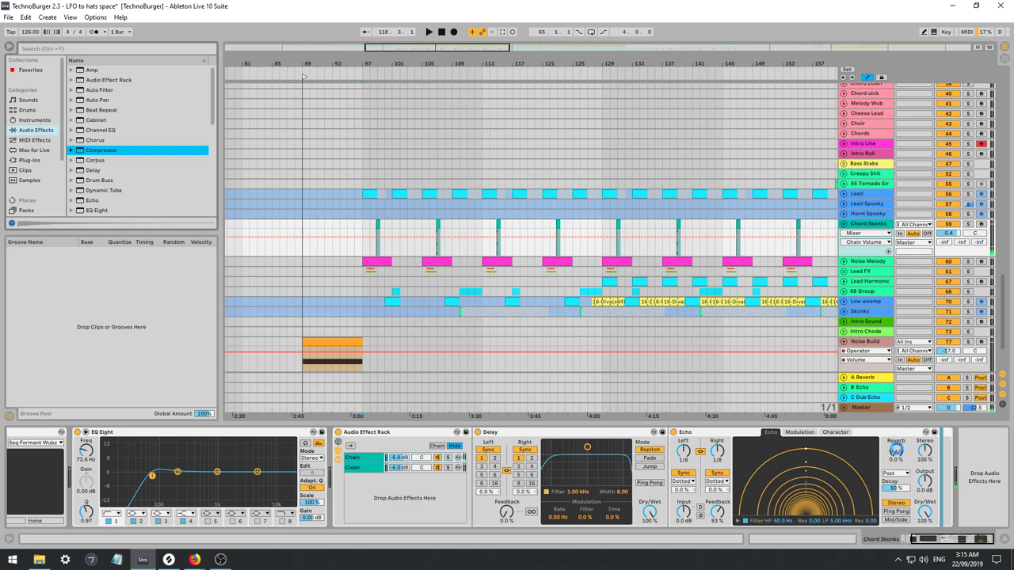
Load the Compressor at the end of the chain and check its sidechain source list, leaving it unset.
{"action": "key", "text": "Return"}
{"action": "left_click", "coordinate": [894, 432]}
{"action": "left_click", "coordinate": [903, 457]}
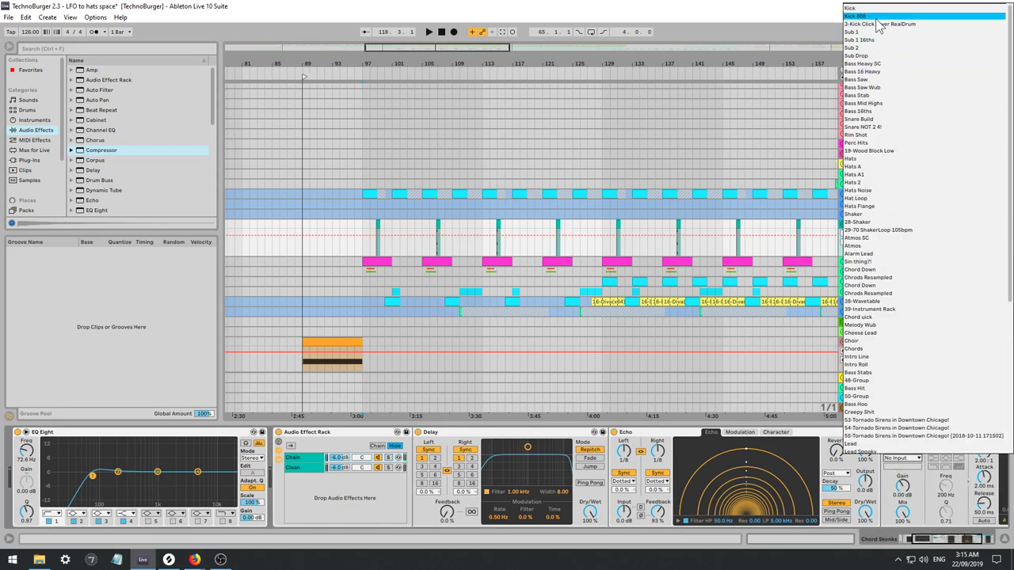
{"action": "left_click", "coordinate": [872, 16]}
Set the Compressor ratio to inf:1 and lower its threshold, auditioning from bar 97.
{"action": "left_click_drag", "start_coordinate": [944, 542], "coordinate": [956, 539]}
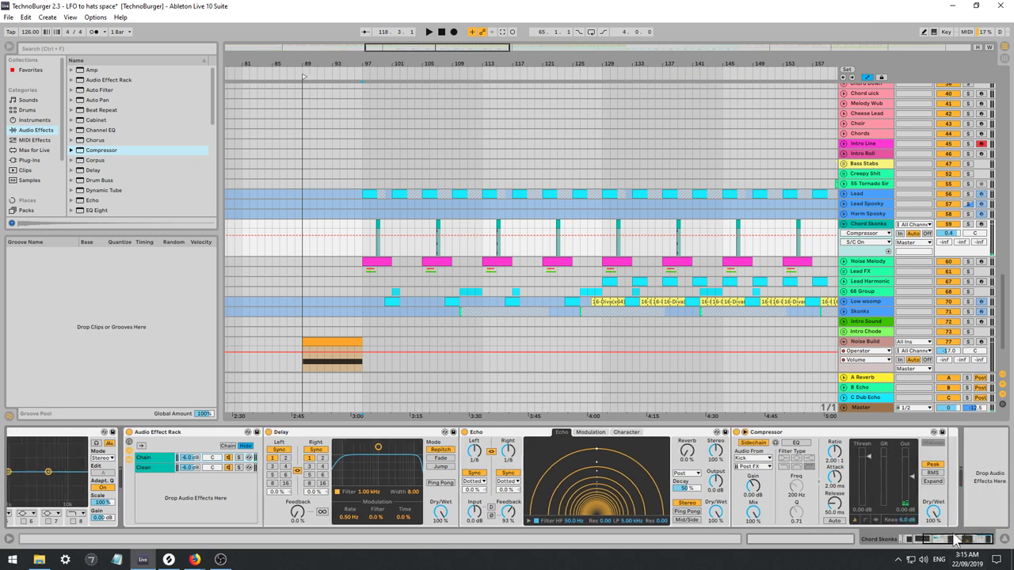
{"action": "left_click_drag", "start_coordinate": [835, 451], "coordinate": [835, 396]}
{"action": "key", "text": "space"}
{"action": "left_click_drag", "start_coordinate": [869, 457], "coordinate": [868, 484]}
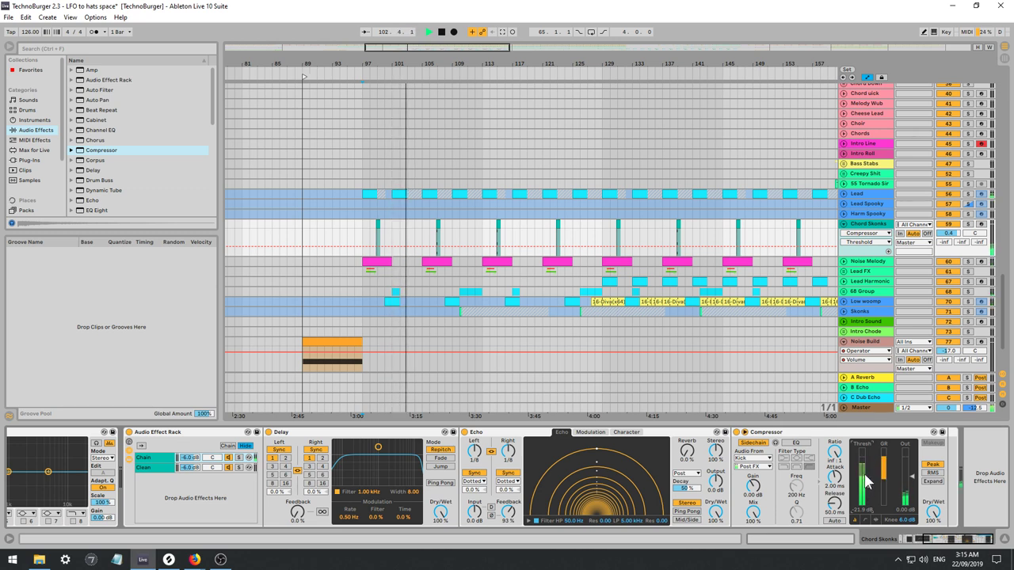
{"action": "left_click", "coordinate": [929, 537]}
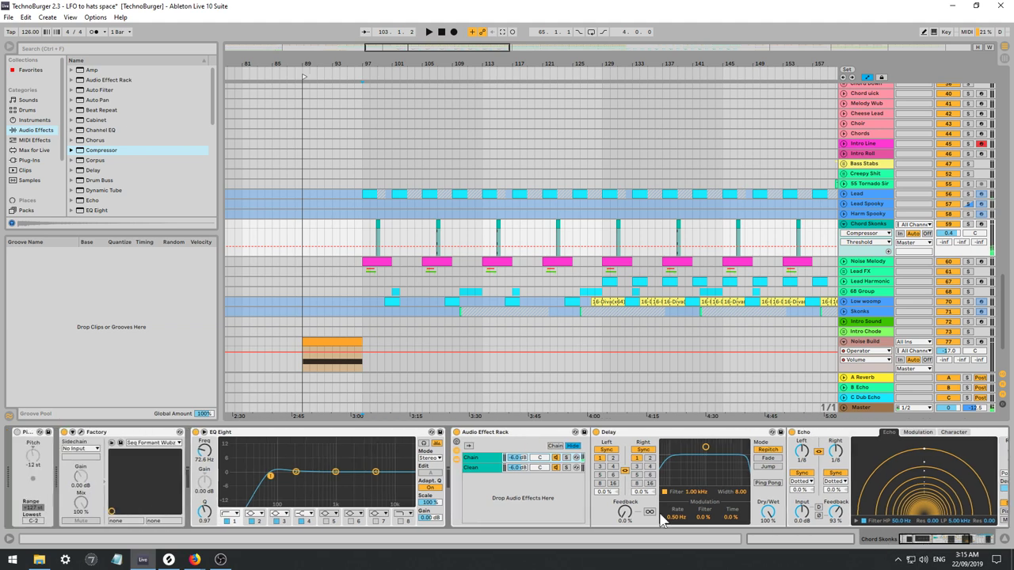
{"action": "key", "text": "space"}
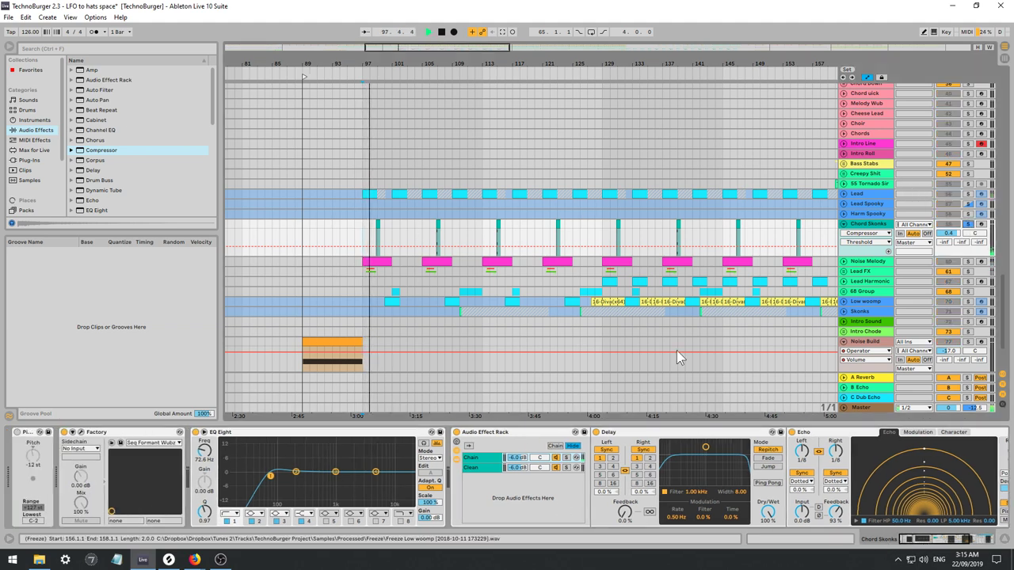
Expand EQ Eight and sweep the band 1 low cut upward while auditioning.
{"action": "left_click", "coordinate": [203, 433]}
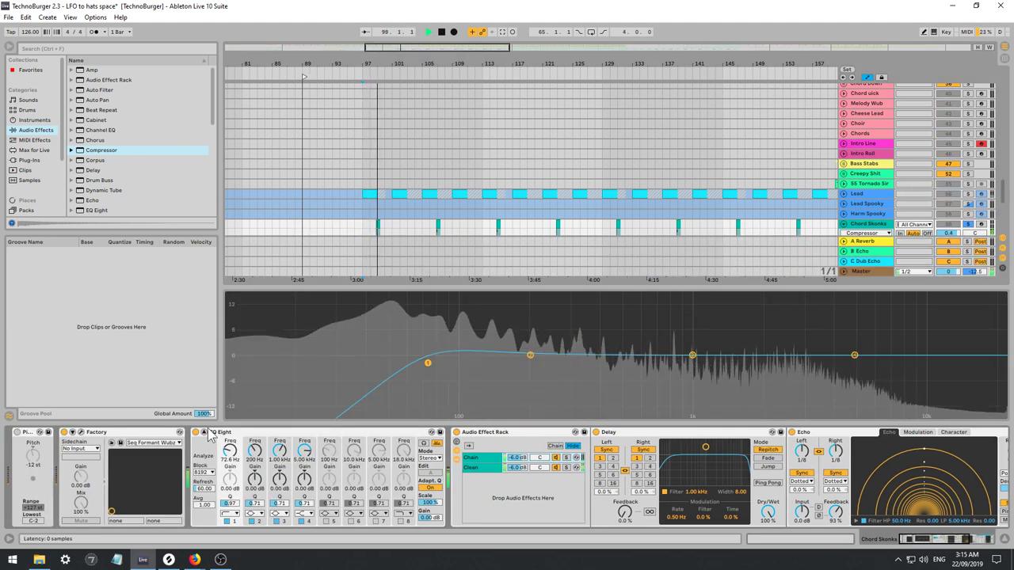
{"action": "key", "text": "space"}
{"action": "left_click_drag", "start_coordinate": [428, 363], "coordinate": [463, 366]}
{"action": "key", "text": "space"}
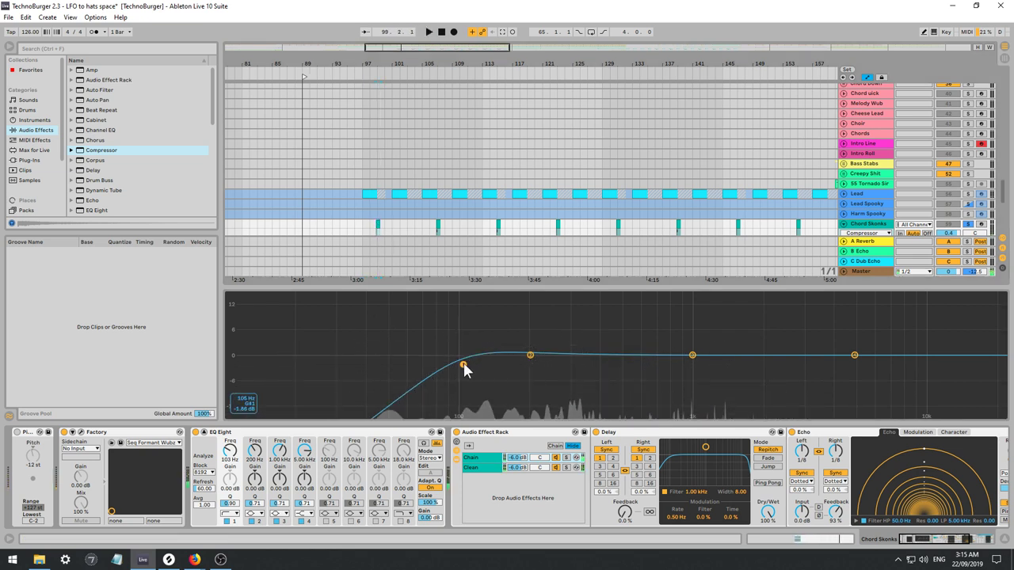
{"action": "left_click_drag", "start_coordinate": [464, 366], "coordinate": [494, 368]}
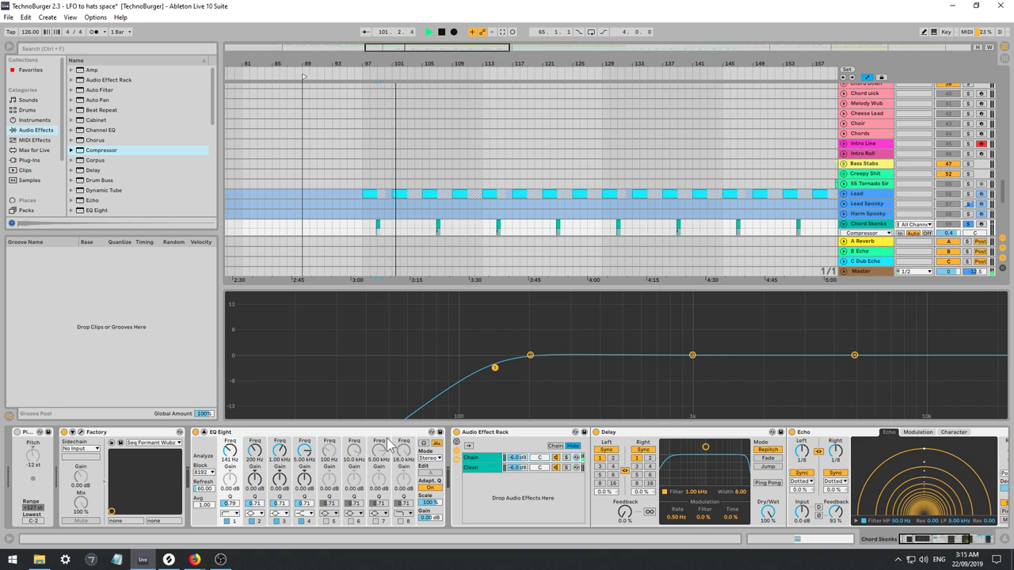
{"action": "key", "text": "space"}
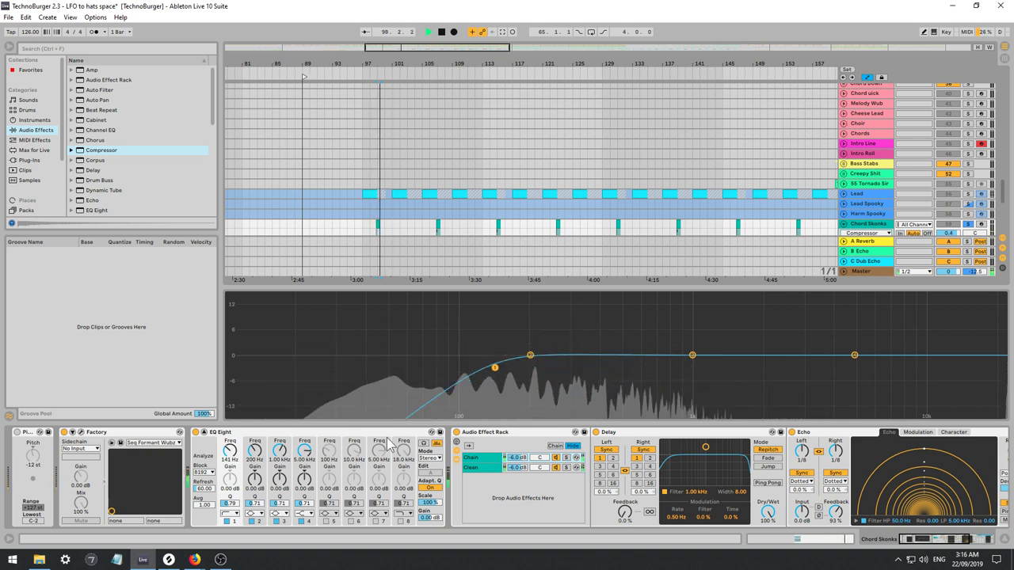
Switch band 1 to the steeper low cut at about 94.2 Hz, start point at bar 97.
{"action": "left_click", "coordinate": [227, 516]}
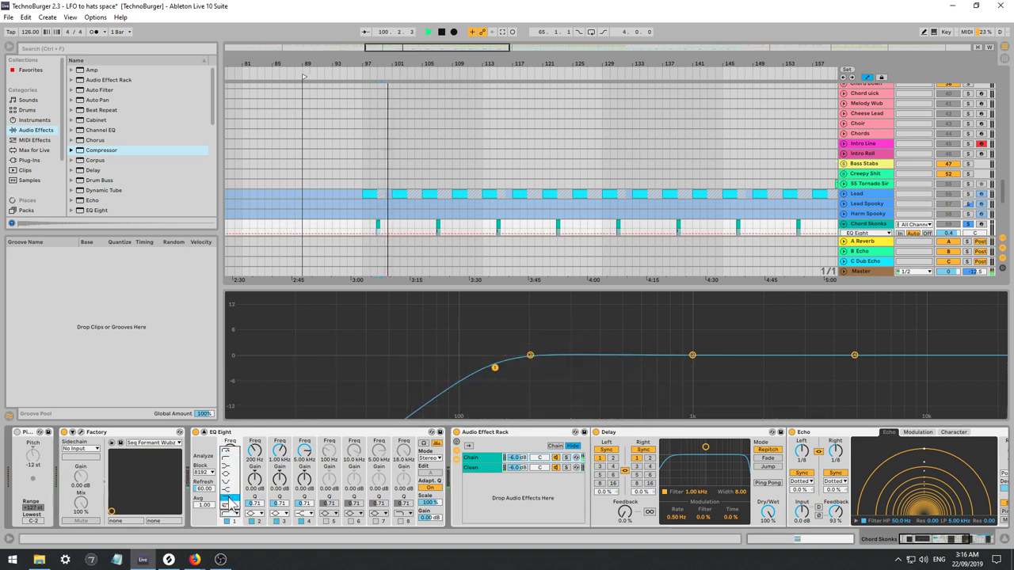
{"action": "left_click", "coordinate": [226, 452]}
{"action": "key", "text": "space"}
{"action": "key", "text": "space"}
{"action": "left_click_drag", "start_coordinate": [495, 367], "coordinate": [459, 382]}
{"action": "key", "text": "space"}
{"action": "key", "text": "space"}
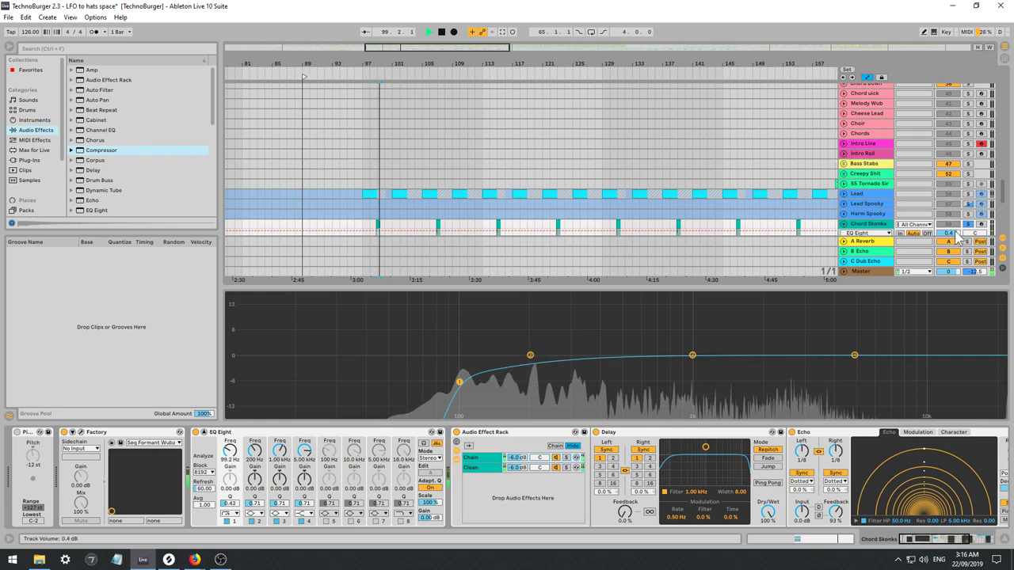
{"action": "key", "text": "space"}
{"action": "left_click", "coordinate": [370, 227]}
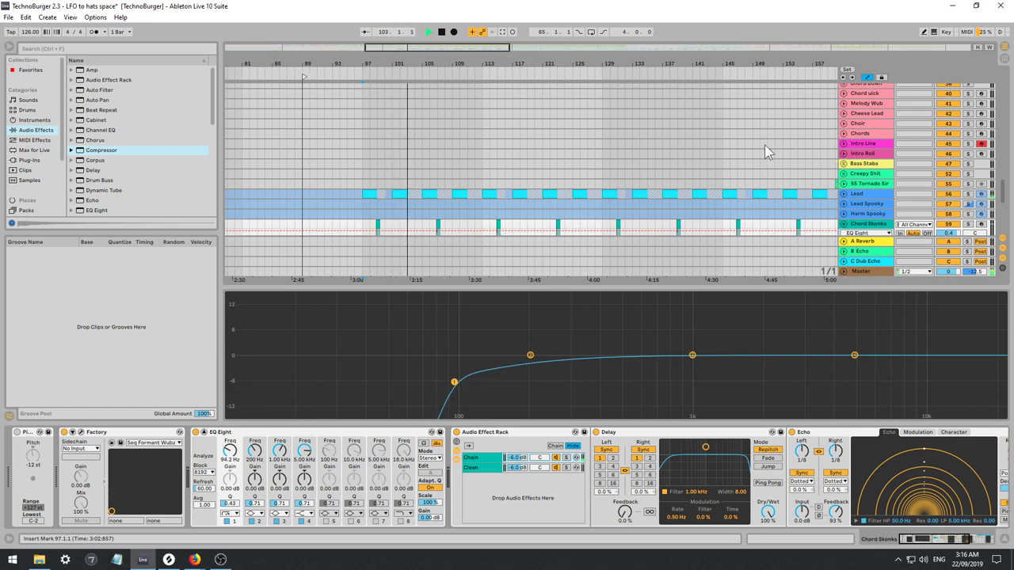
{"action": "left_click_drag", "start_coordinate": [1002, 202], "coordinate": [984, 153]}
Set the Hats A1 Ride-909 transpose to +2 st.
{"action": "left_click", "coordinate": [878, 114]}
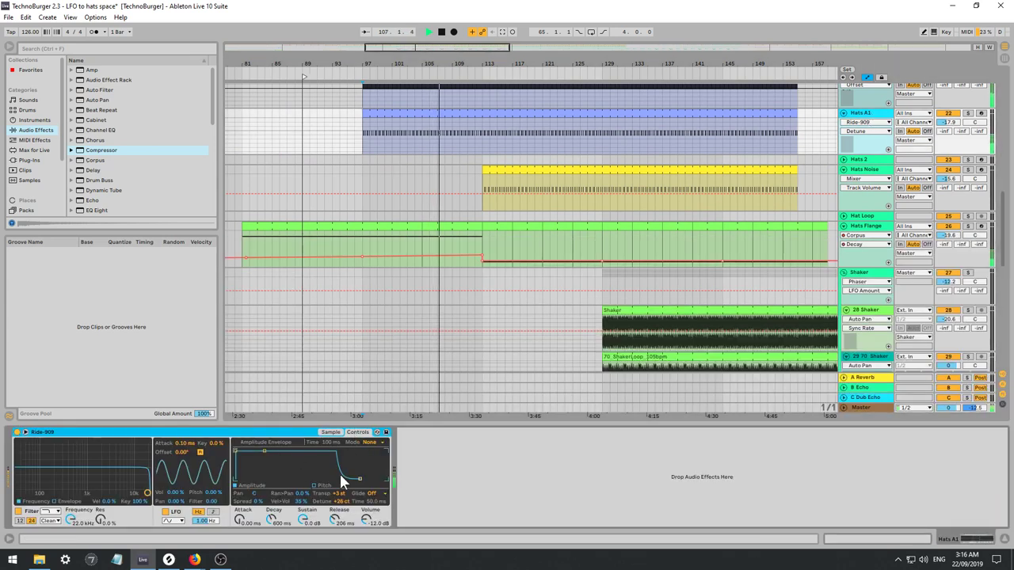
{"action": "left_click", "coordinate": [341, 494]}
{"action": "left_click_drag", "start_coordinate": [341, 495], "coordinate": [340, 487]}
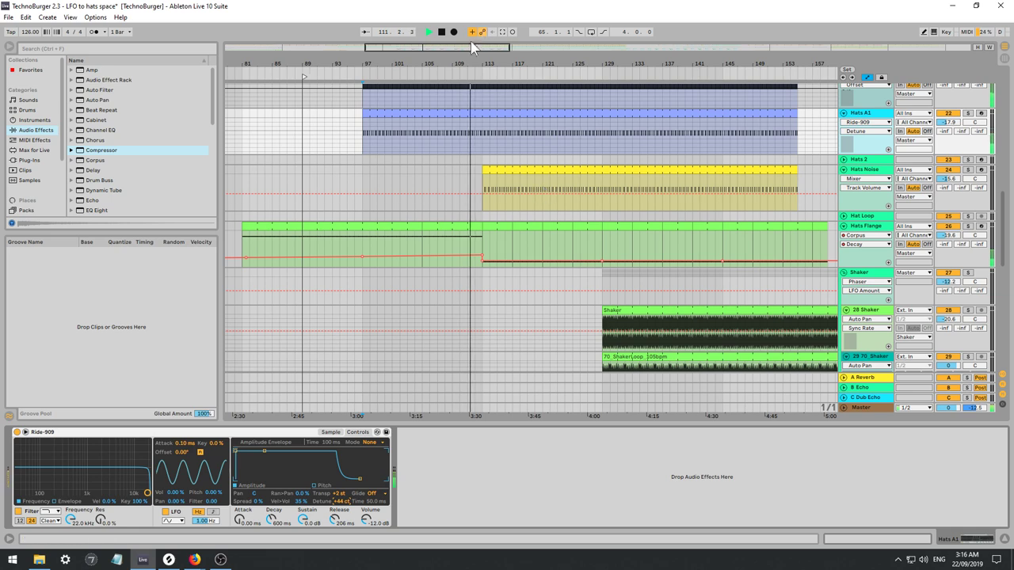
Zoom out to bars 67–185, audition Hats Flange from bars 81–129, and open its bar-129 clip.
{"action": "left_click_drag", "start_coordinate": [460, 48], "coordinate": [482, 21]}
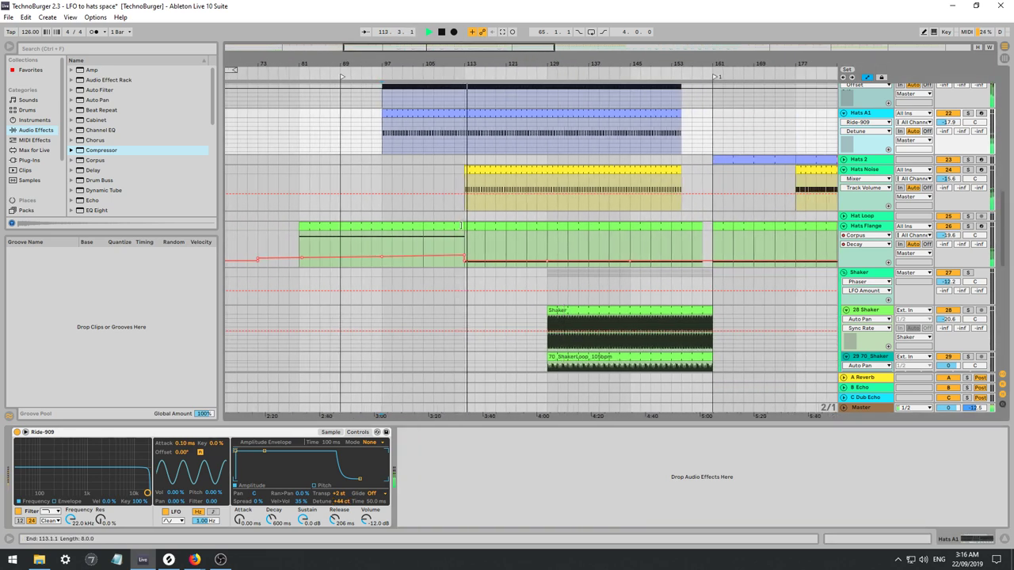
{"action": "left_click_drag", "start_coordinate": [424, 249], "coordinate": [681, 223]}
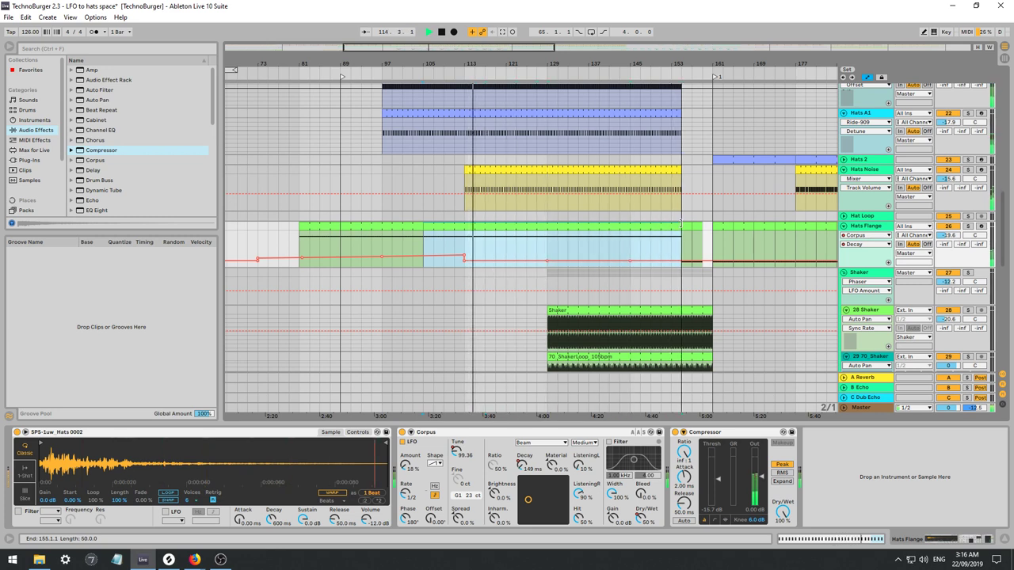
{"action": "left_click", "coordinate": [547, 239]}
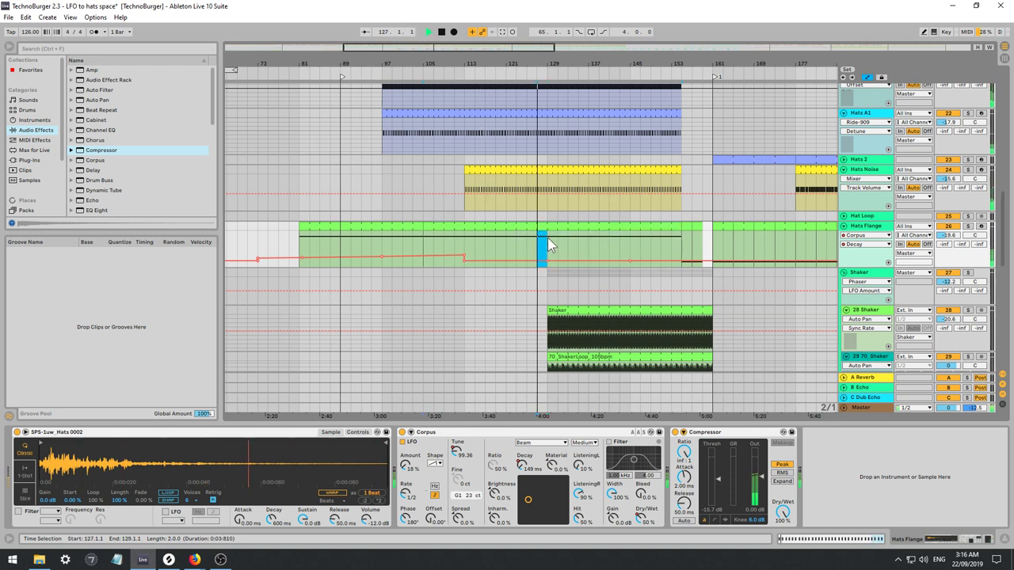
{"action": "left_click", "coordinate": [301, 245]}
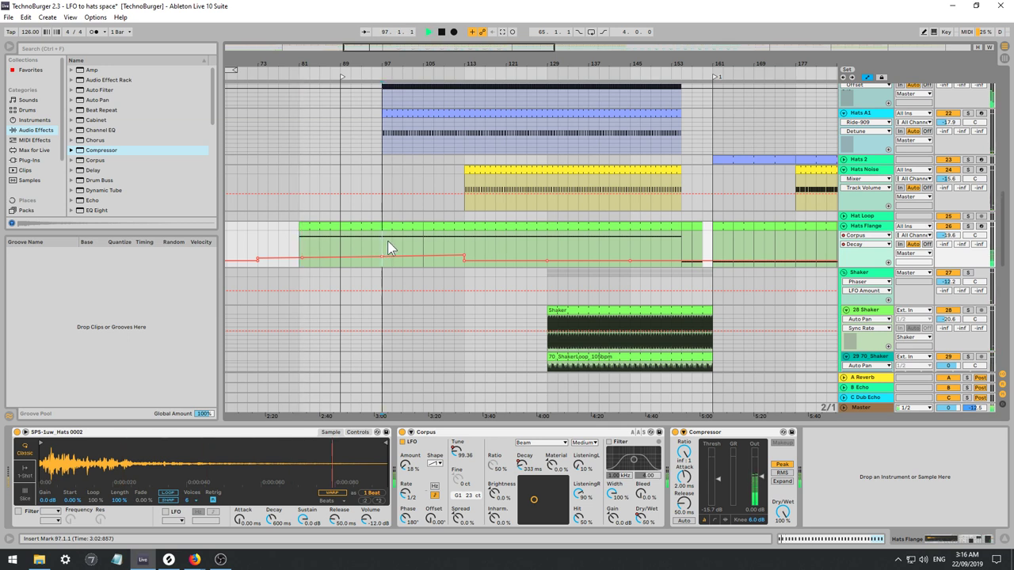
{"action": "left_click", "coordinate": [464, 242]}
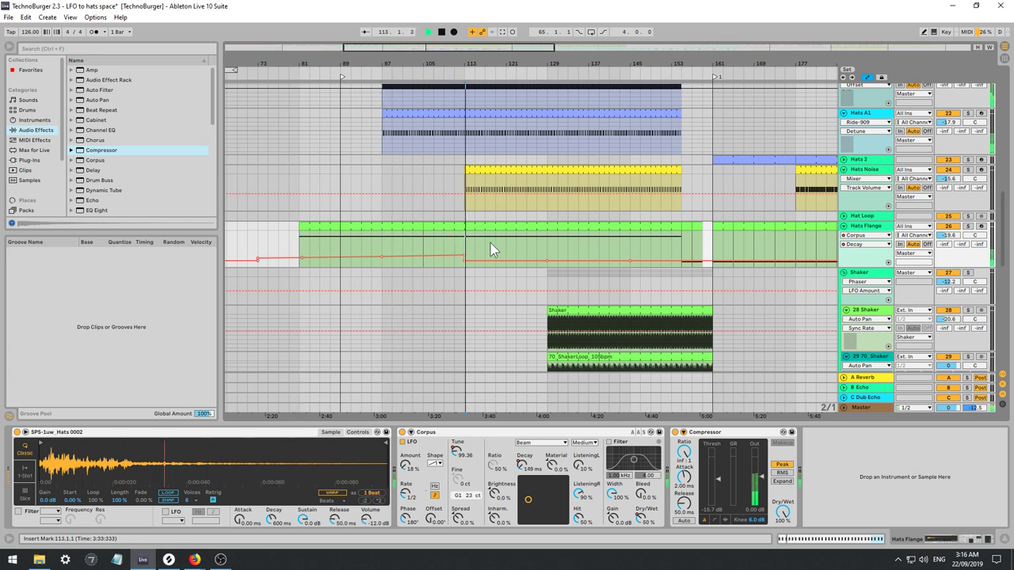
{"action": "left_click", "coordinate": [546, 242]}
{"action": "left_click", "coordinate": [570, 238]}
{"action": "left_click", "coordinate": [547, 239]}
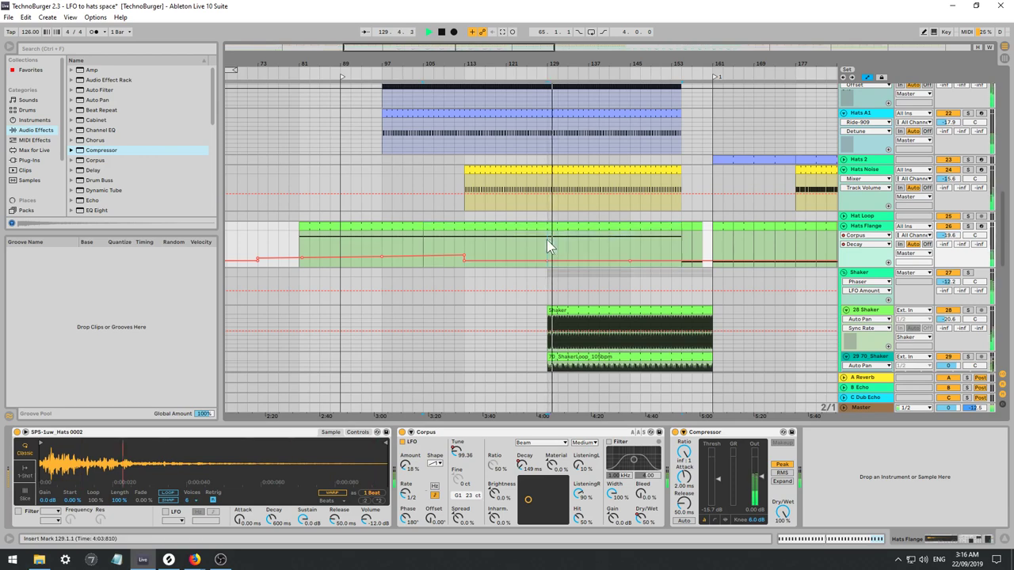
{"action": "left_click", "coordinate": [550, 227]}
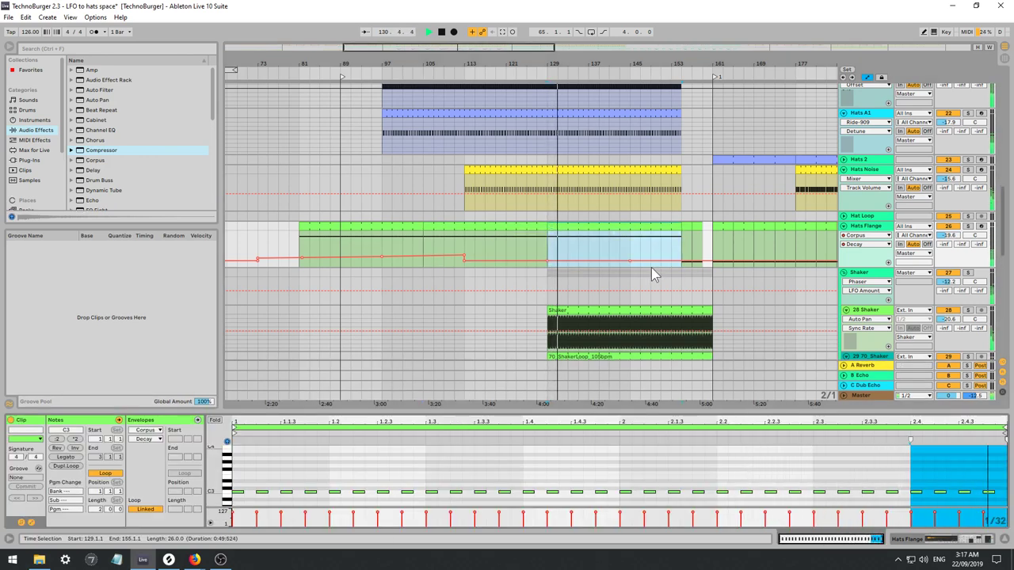
Solo Hats Flange briefly, then nudge the first and third notes in the bar-129 Hats Noise clip.
{"action": "left_click", "coordinate": [968, 227]}
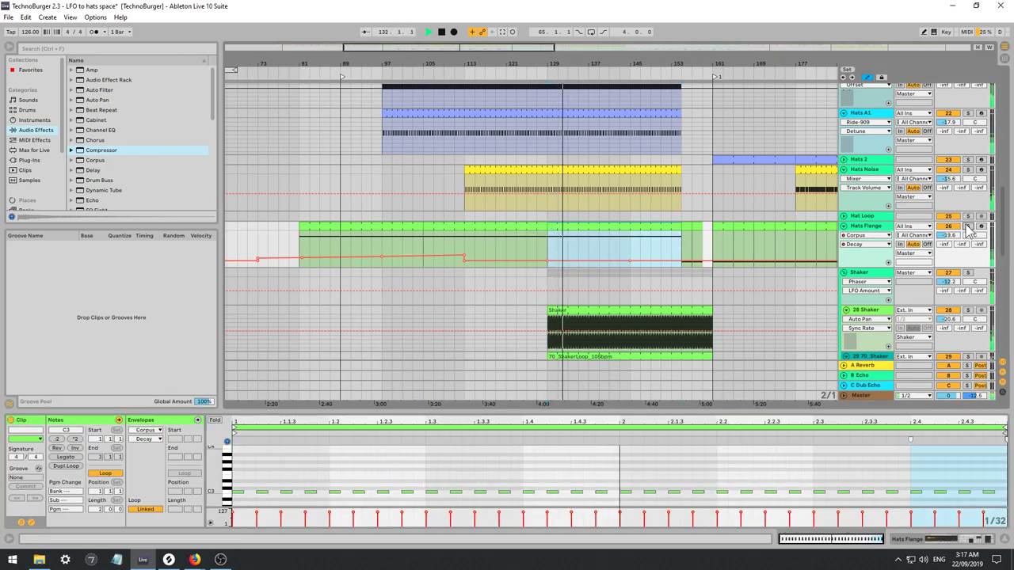
{"action": "left_click", "coordinate": [968, 227]}
{"action": "left_click", "coordinate": [549, 182]}
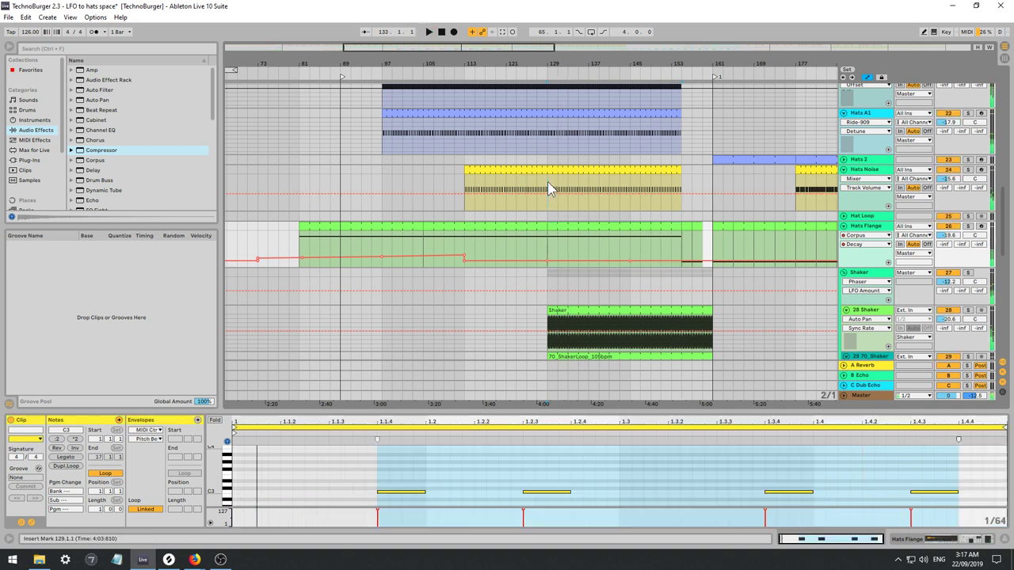
{"action": "double_click", "coordinate": [556, 171]}
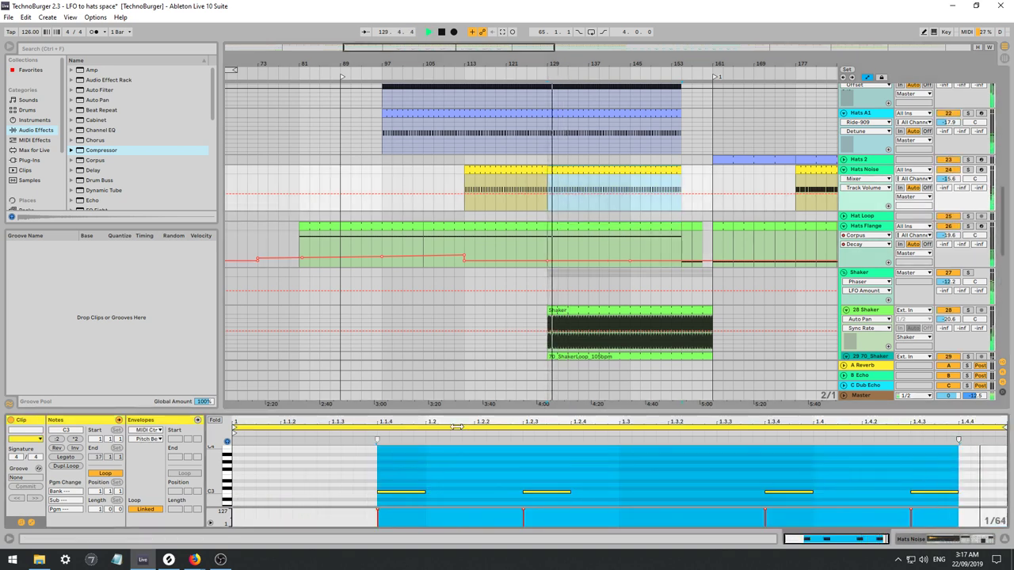
{"action": "key", "text": "space"}
{"action": "key", "text": "space"}
{"action": "left_click_drag", "start_coordinate": [450, 484], "coordinate": [398, 495]}
{"action": "key", "text": "Left"}
{"action": "key", "text": "Left"}
{"action": "key", "text": "Left"}
{"action": "key", "text": "Left"}
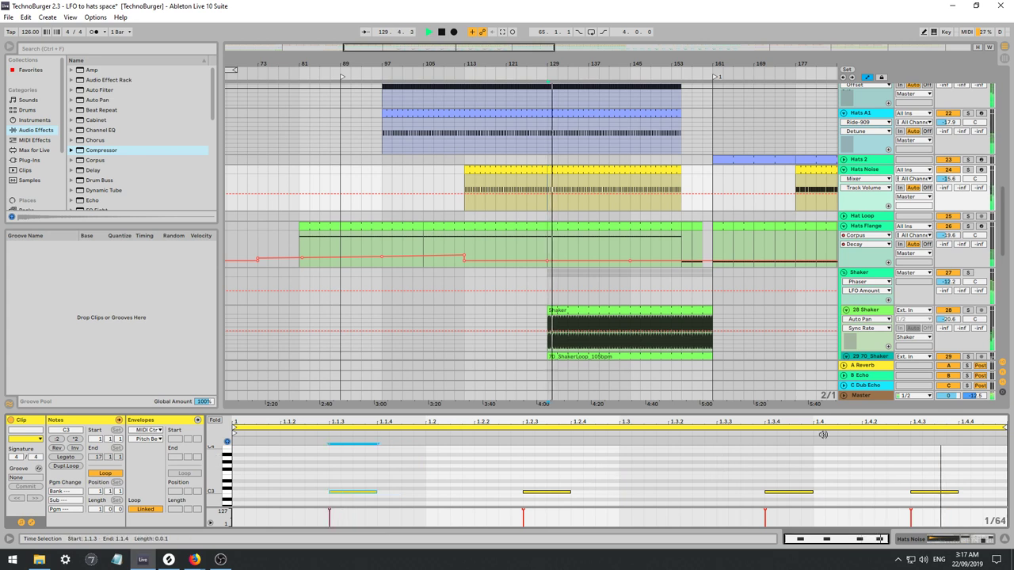
{"action": "left_click_drag", "start_coordinate": [814, 475], "coordinate": [764, 496]}
{"action": "key", "text": "Left"}
{"action": "key", "text": "Left"}
{"action": "key", "text": "Left"}
{"action": "key", "text": "Left"}
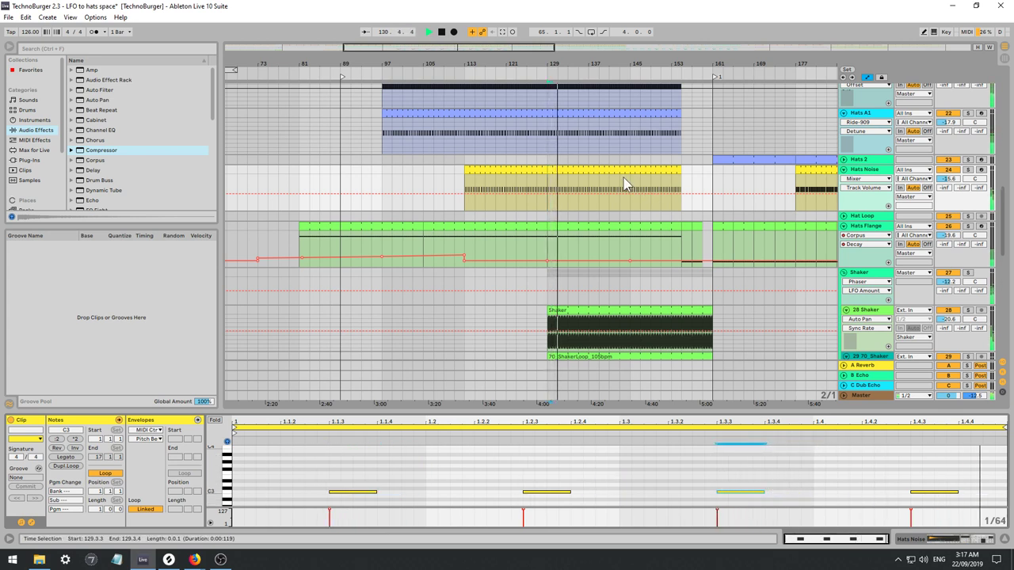
{"action": "left_click", "coordinate": [573, 202]}
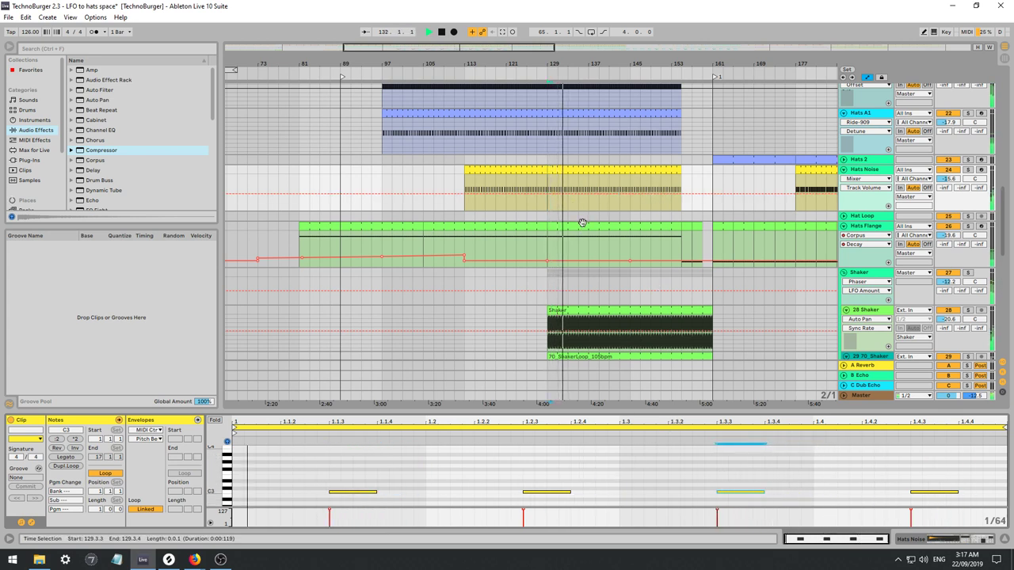
{"action": "scroll", "coordinate": [579, 253], "scroll_direction": "up", "scroll_amount": 2}
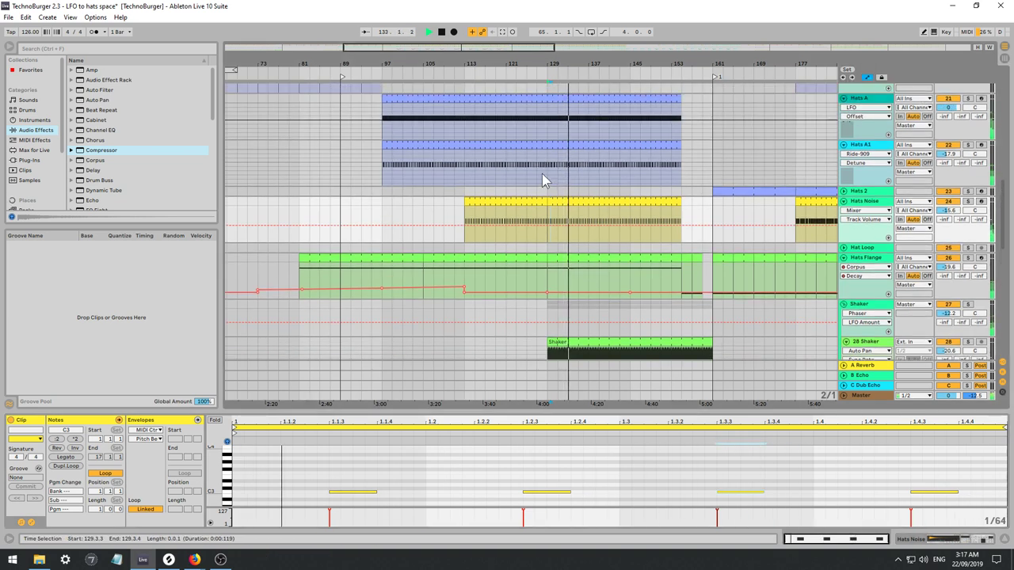
{"action": "key", "text": "Right"}
{"action": "key", "text": "Right"}
{"action": "key", "text": "Right"}
{"action": "key", "text": "Right"}
{"action": "key", "text": "Right"}
{"action": "key", "text": "Right"}
{"action": "key", "text": "Right"}
{"action": "key", "text": "Right"}
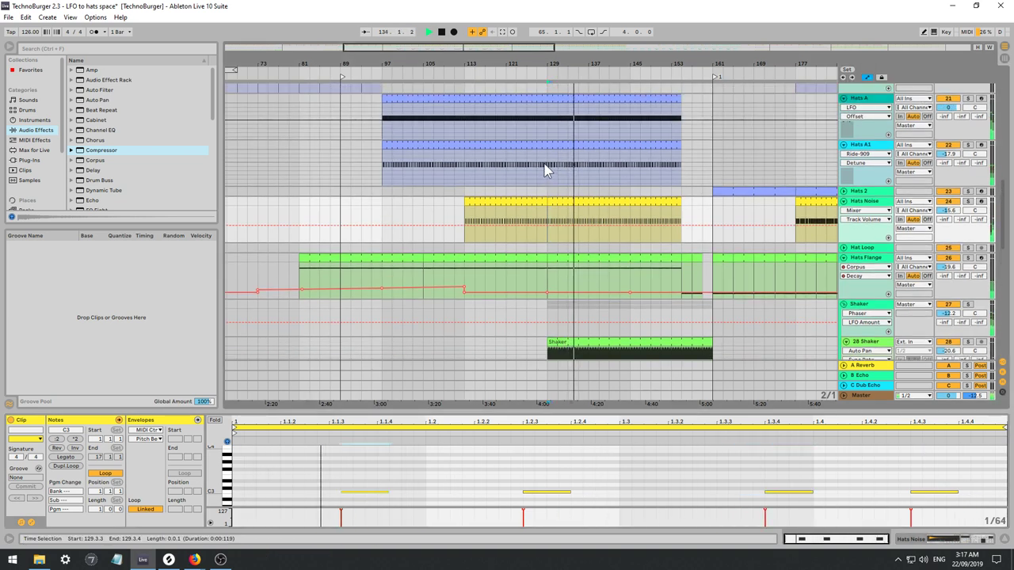
In the Hats A1 clip, delete the C3 notes at 1.1.4 and 1.3.4 and lengthen those at 1.1.3 and 1.3.3.
{"action": "left_click", "coordinate": [551, 174]}
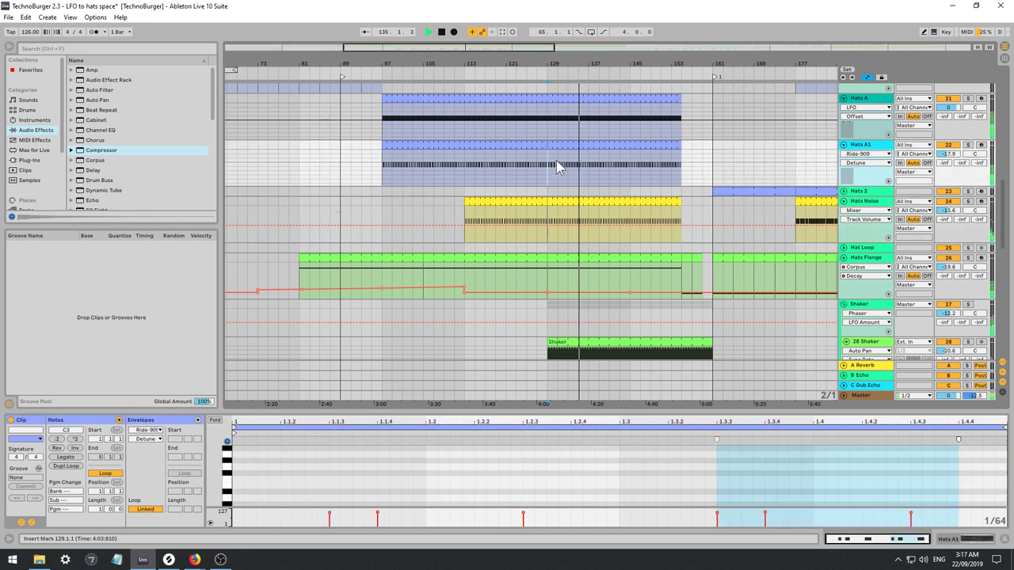
{"action": "double_click", "coordinate": [555, 144]}
{"action": "key", "text": "space"}
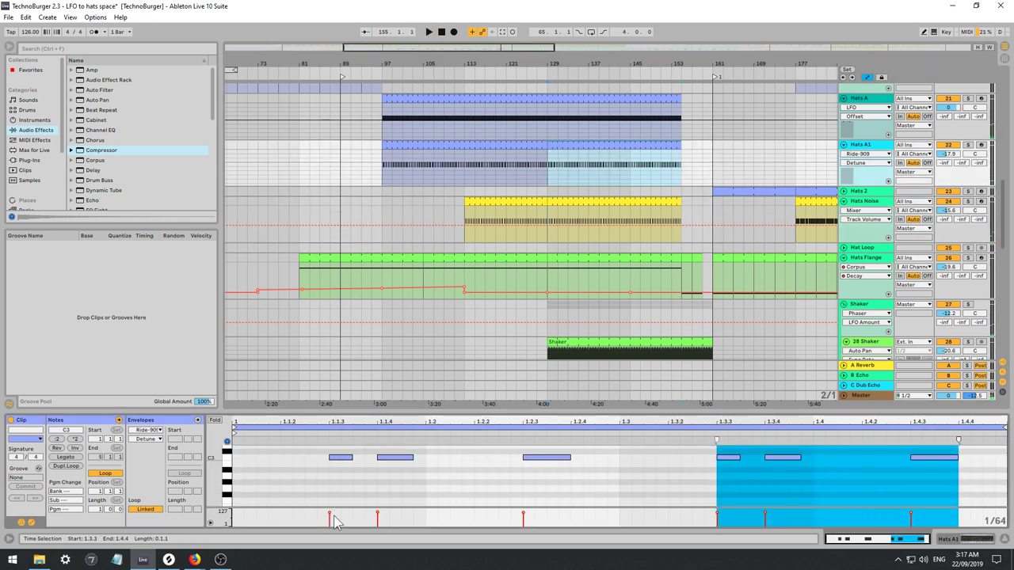
{"action": "left_click_drag", "start_coordinate": [361, 474], "coordinate": [342, 450]}
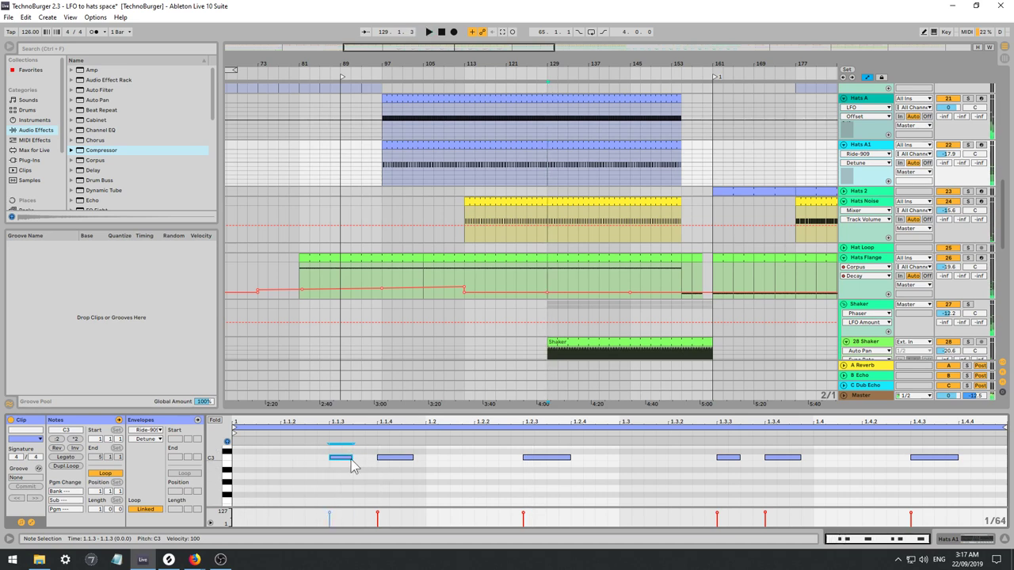
{"action": "key", "text": "Delete"}
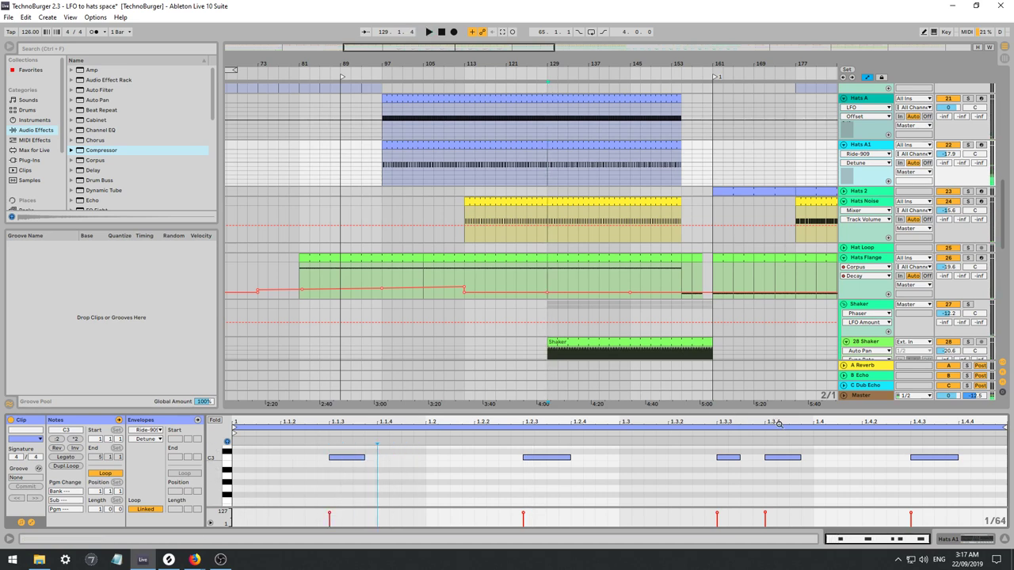
{"action": "double_click", "coordinate": [782, 455]}
{"action": "key", "text": "space"}
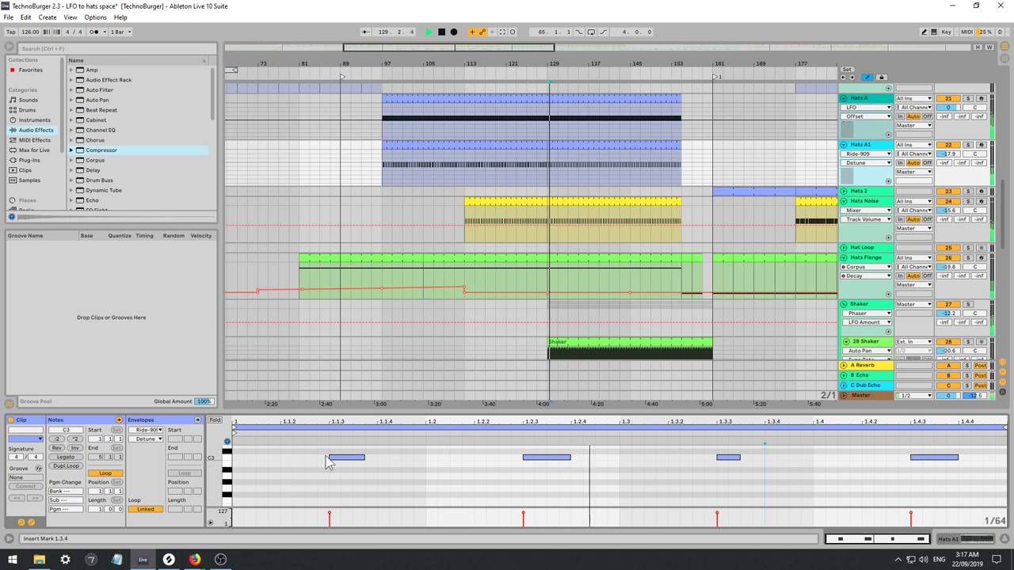
{"action": "left_click_drag", "start_coordinate": [364, 456], "coordinate": [377, 457]}
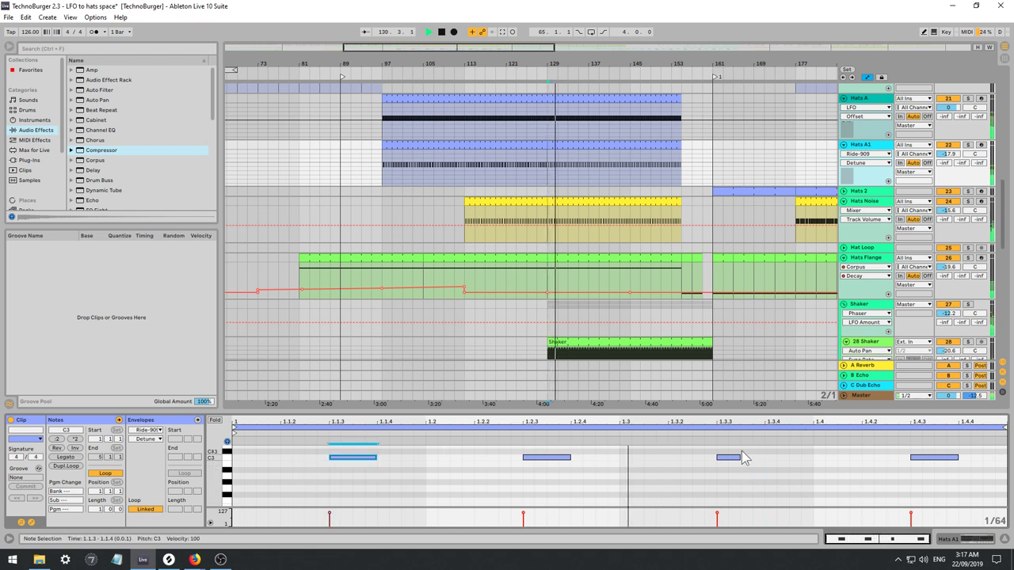
{"action": "left_click_drag", "start_coordinate": [739, 457], "coordinate": [759, 464]}
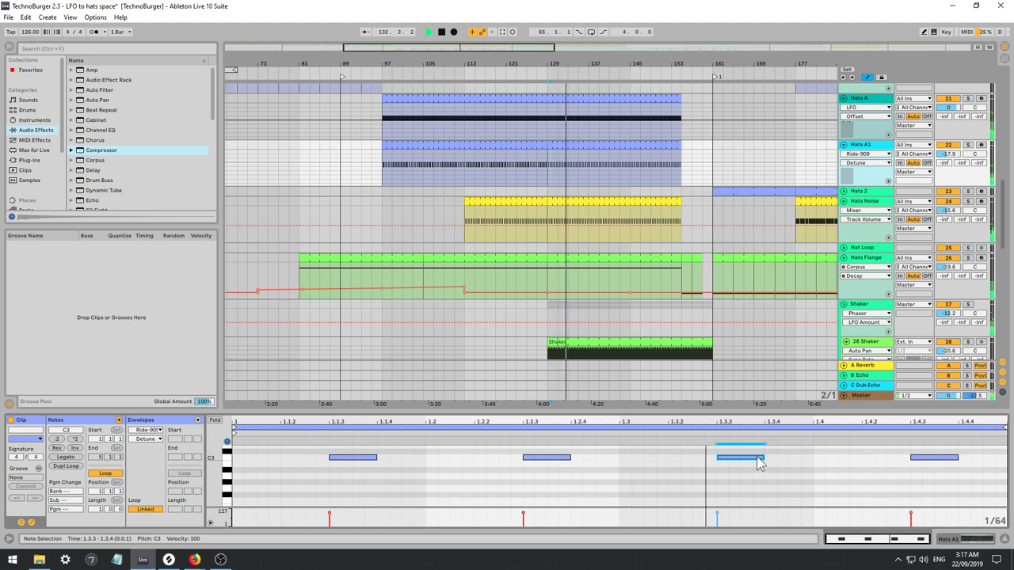
{"action": "left_click", "coordinate": [640, 273]}
Select the Bass 16ths clips before bar 129 and duplicate the 8-bar section with Ctrl+D.
{"action": "scroll", "coordinate": [631, 232], "scroll_direction": "up", "scroll_amount": 5}
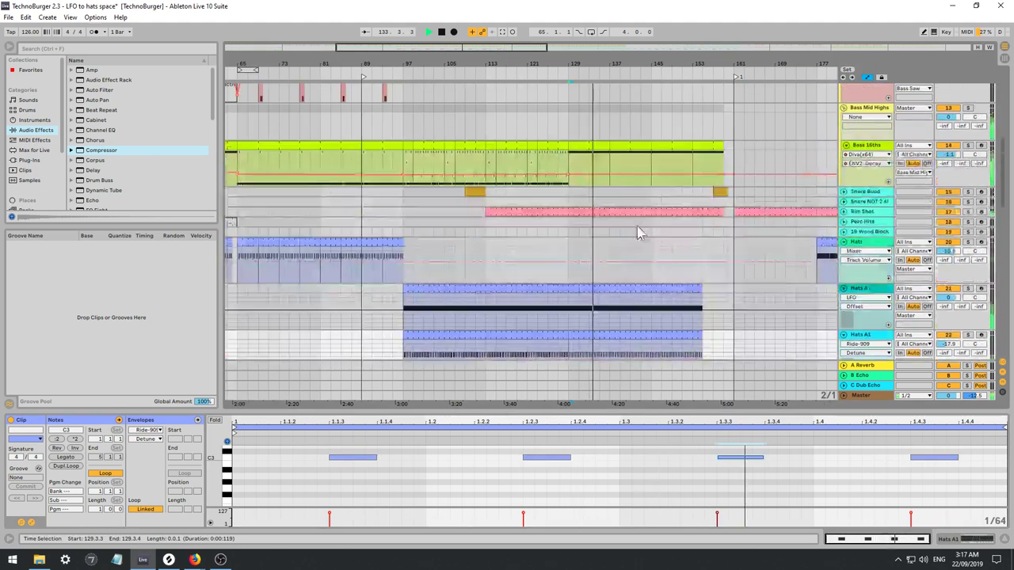
{"action": "scroll", "coordinate": [647, 220], "scroll_direction": "up", "scroll_amount": 1}
{"action": "left_click", "coordinate": [557, 177]}
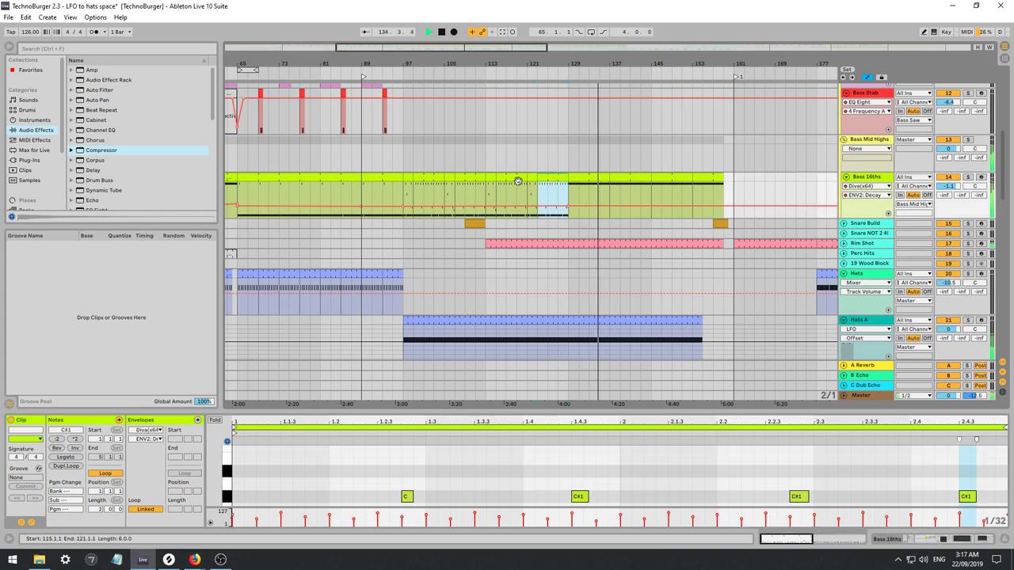
{"action": "left_click", "coordinate": [532, 178], "text": "shift"}
{"action": "key", "text": "ctrl+d"}
{"action": "key", "text": "ctrl+d"}
{"action": "key", "text": "ctrl+d"}
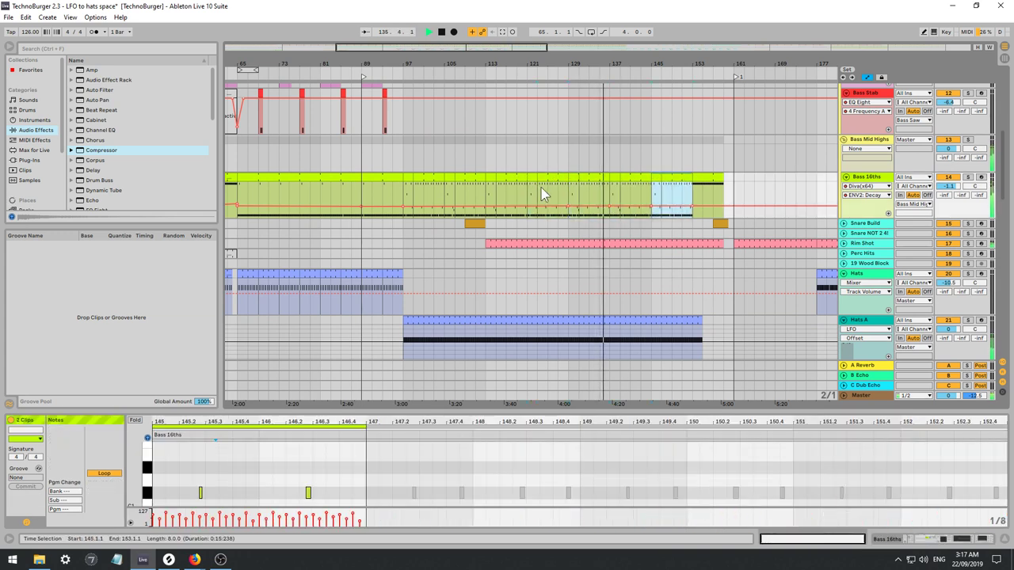
Duplicate Bass 16ths again toward bar 161, hide automation with A, and play from bar 129.
{"action": "key", "text": "ctrl+d"}
{"action": "left_click", "coordinate": [726, 186]}
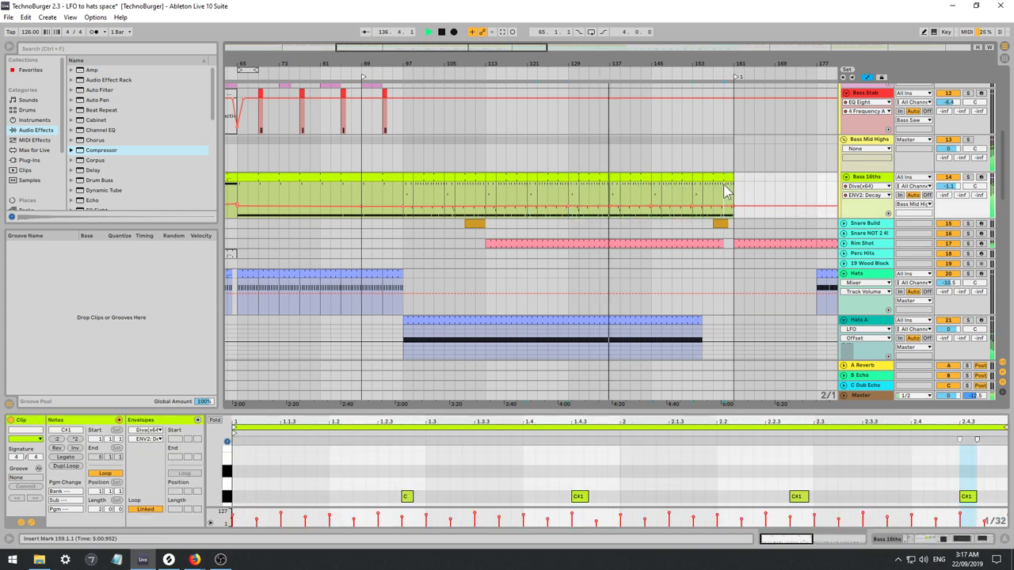
{"action": "key", "text": "a"}
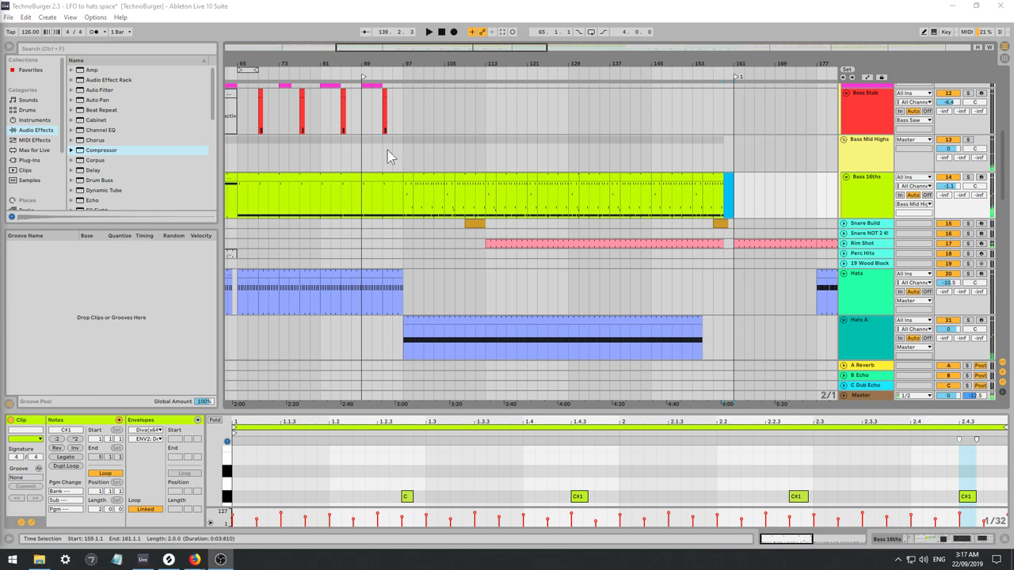
{"action": "left_click", "coordinate": [567, 196]}
{"action": "key", "text": "space"}
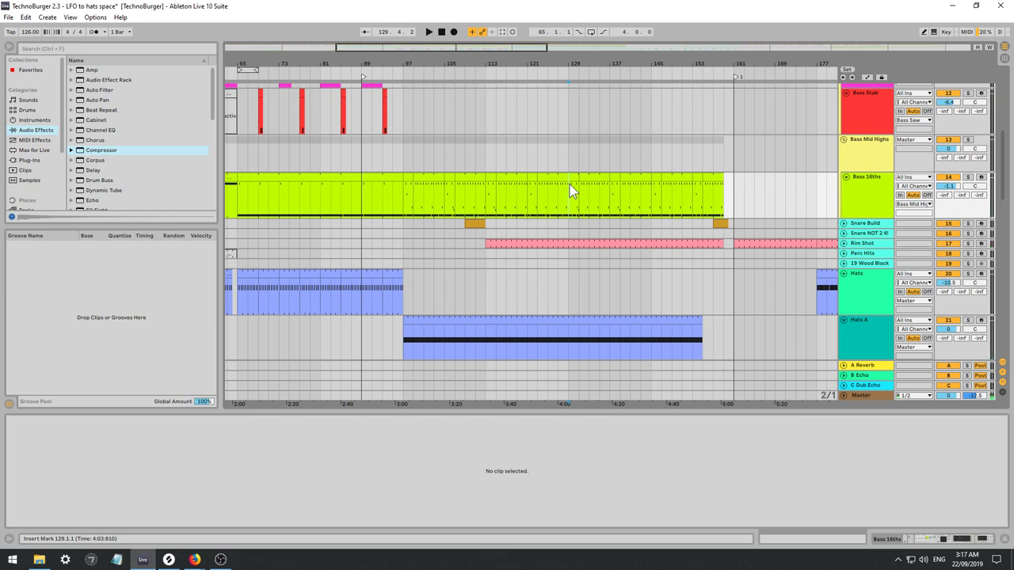
{"action": "key", "text": "space"}
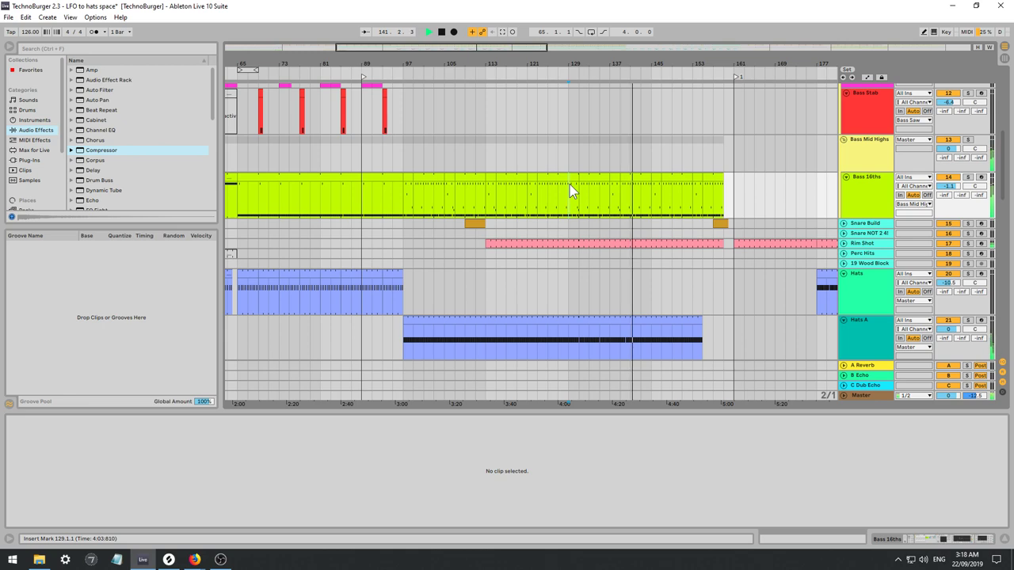
Drag the Hats A, Hats A1 and Hats Noise clip ends from bar 155 out to bar 159.
{"action": "scroll", "coordinate": [674, 182], "scroll_direction": "up", "scroll_amount": 3}
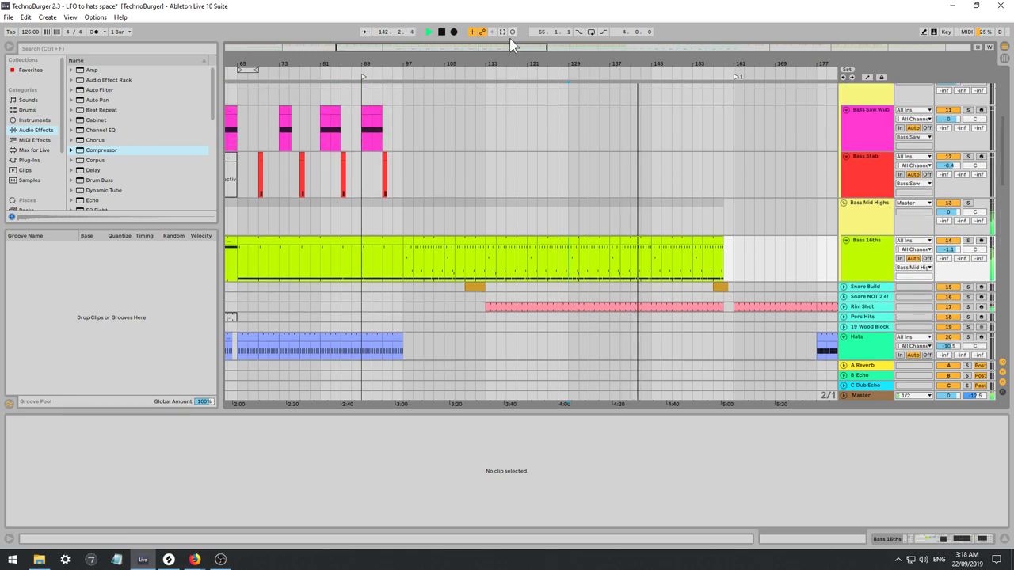
{"action": "left_click_drag", "start_coordinate": [504, 62], "coordinate": [485, 30]}
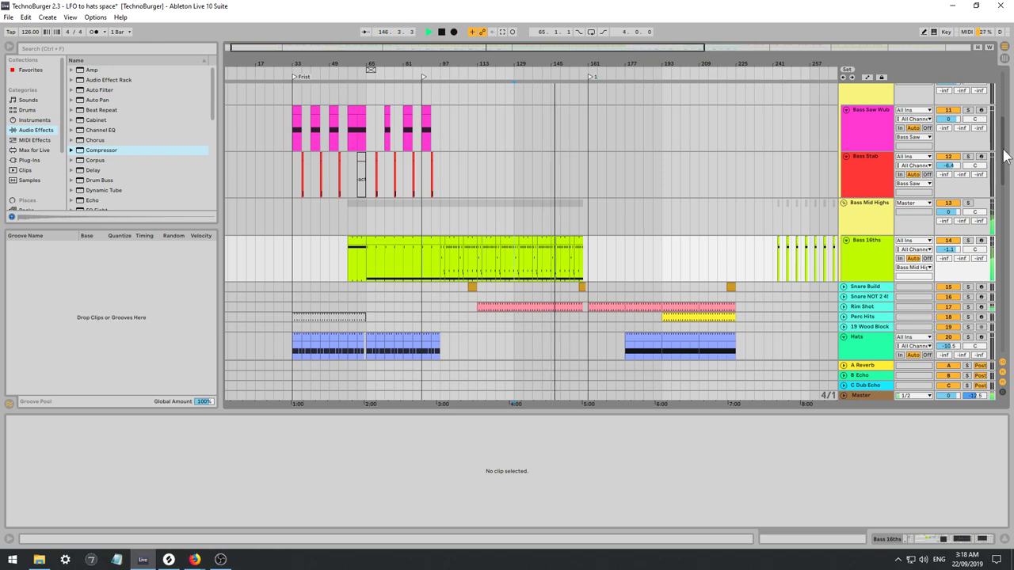
{"action": "left_click_drag", "start_coordinate": [1007, 157], "coordinate": [999, 138]}
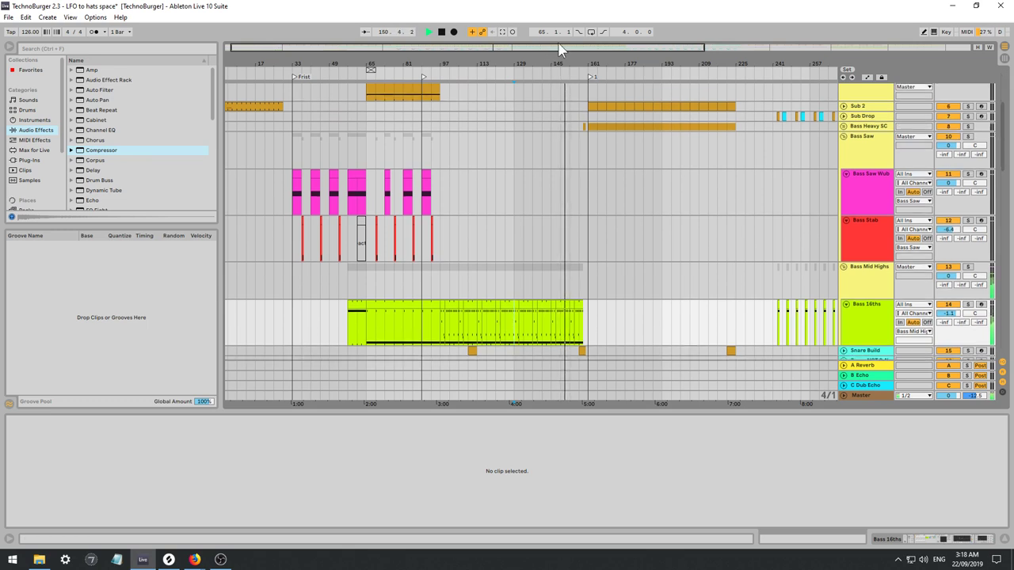
{"action": "left_click_drag", "start_coordinate": [552, 59], "coordinate": [538, 103]}
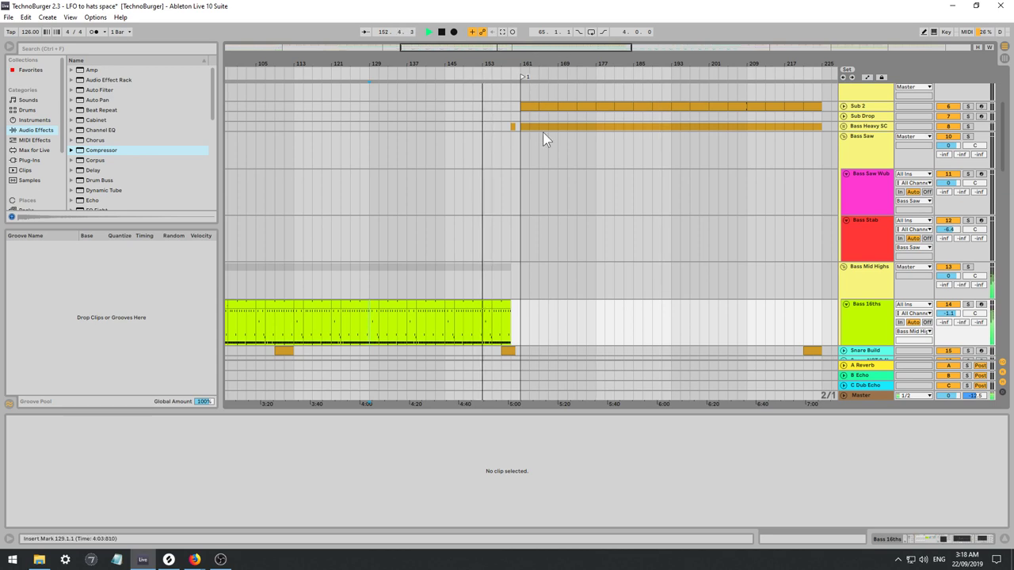
{"action": "scroll", "coordinate": [552, 210], "scroll_direction": "down", "scroll_amount": 2}
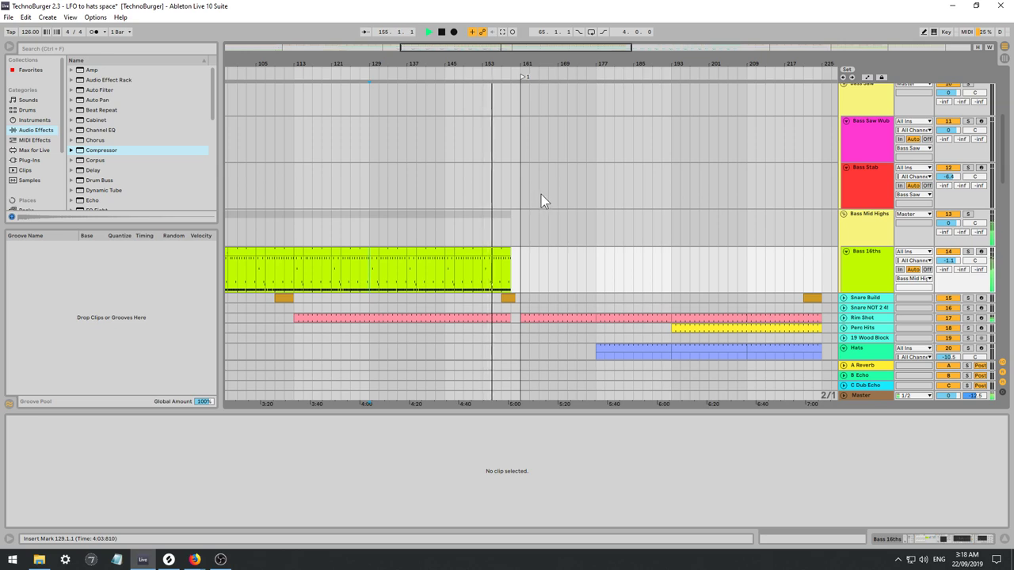
{"action": "scroll", "coordinate": [542, 224], "scroll_direction": "down", "scroll_amount": 3}
{"action": "scroll", "coordinate": [539, 234], "scroll_direction": "down", "scroll_amount": 3}
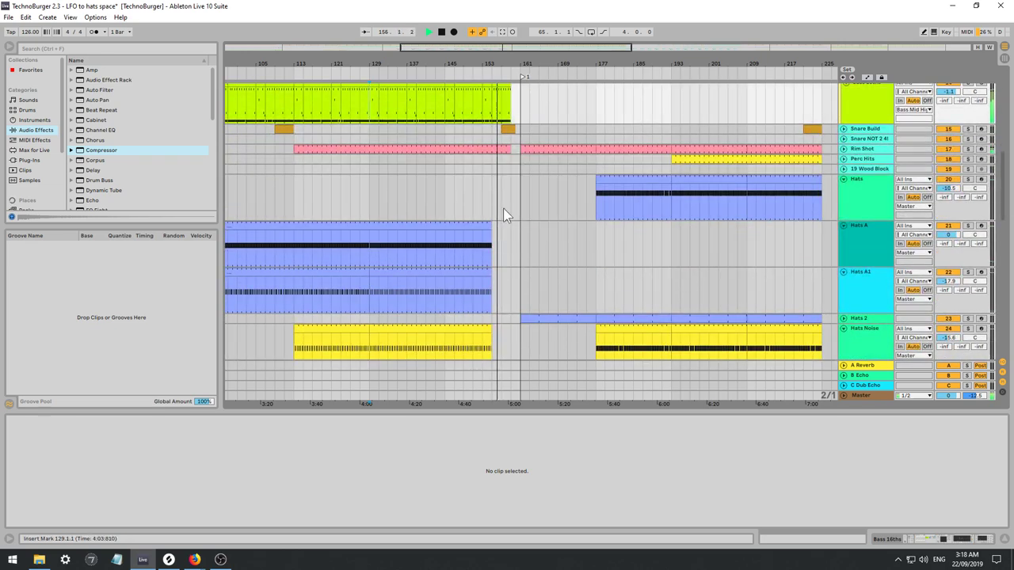
{"action": "left_click_drag", "start_coordinate": [488, 228], "coordinate": [508, 228]}
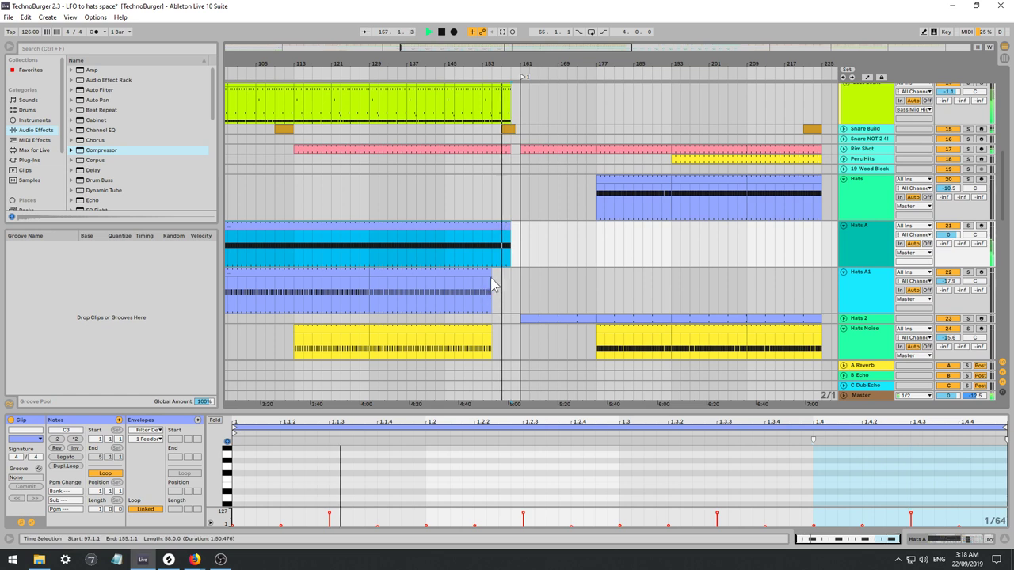
{"action": "left_click_drag", "start_coordinate": [490, 274], "coordinate": [509, 276]}
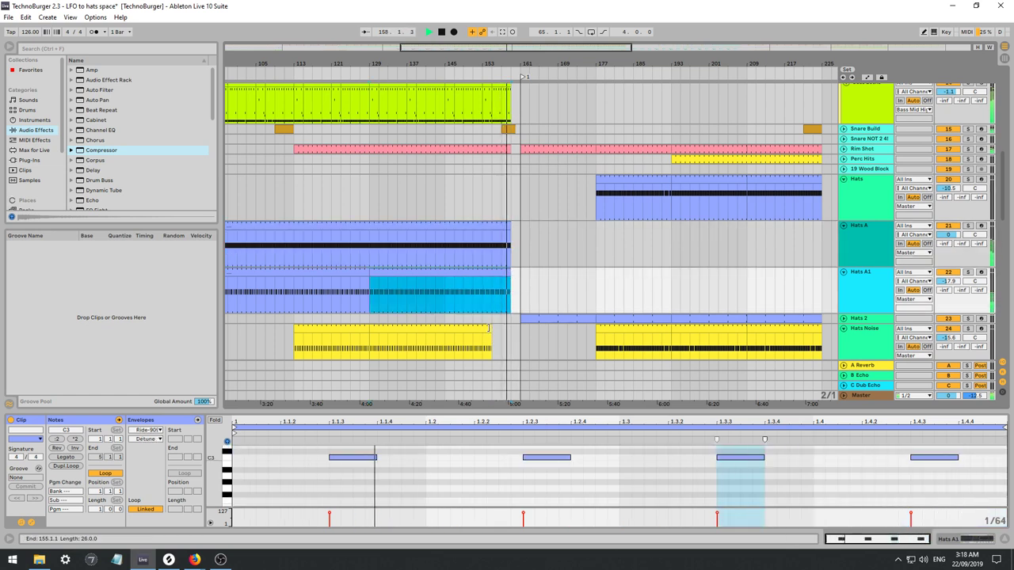
{"action": "left_click_drag", "start_coordinate": [492, 334], "coordinate": [511, 334]}
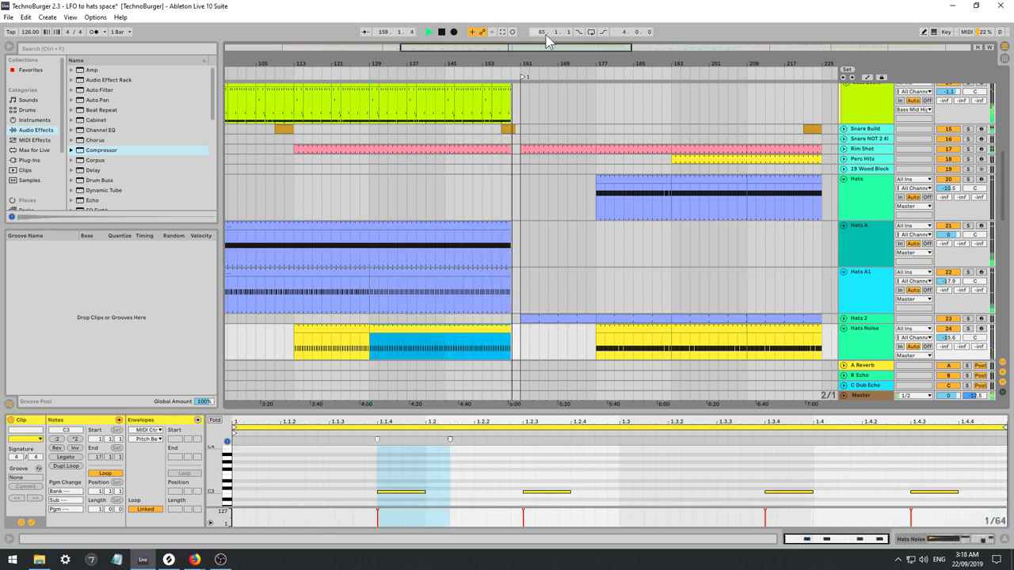
{"action": "left_click_drag", "start_coordinate": [537, 48], "coordinate": [522, 48]}
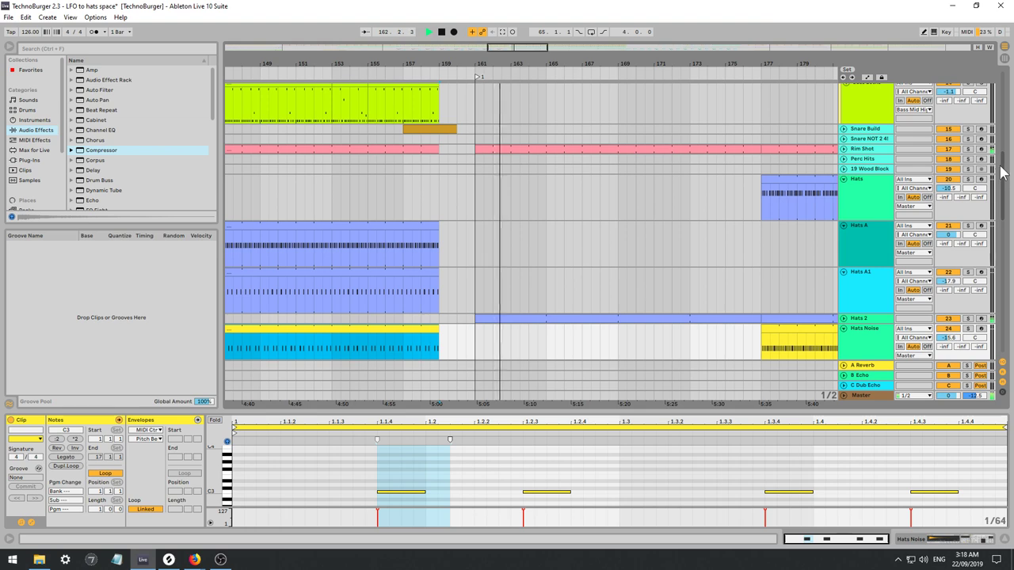
{"action": "left_click_drag", "start_coordinate": [1000, 166], "coordinate": [989, 303]}
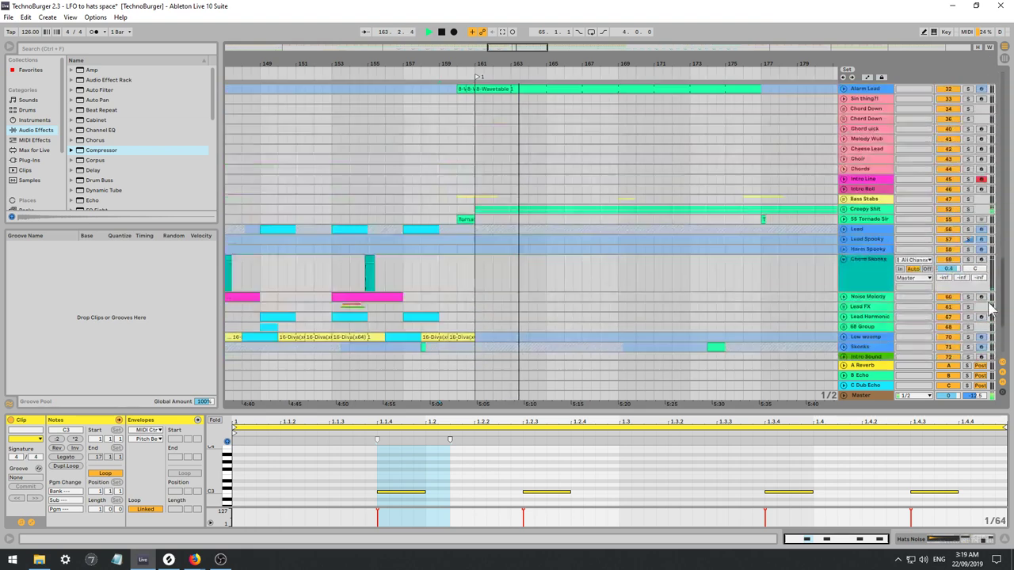
Set the playback start at bar 160 and play back the passage around it.
{"action": "scroll", "coordinate": [990, 309], "scroll_direction": "down", "scroll_amount": 3}
{"action": "left_click", "coordinate": [528, 206]}
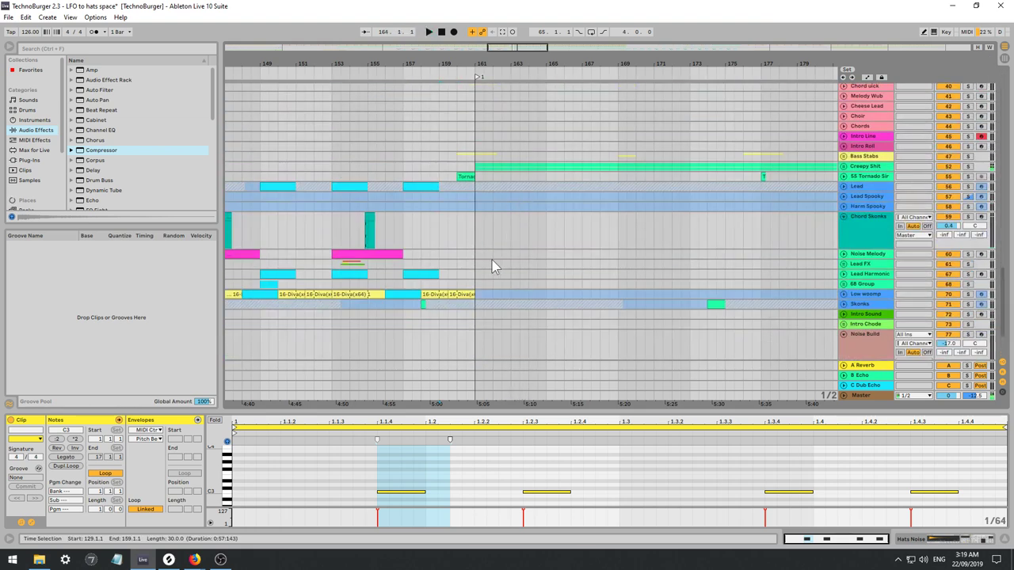
{"action": "left_click", "coordinate": [464, 285]}
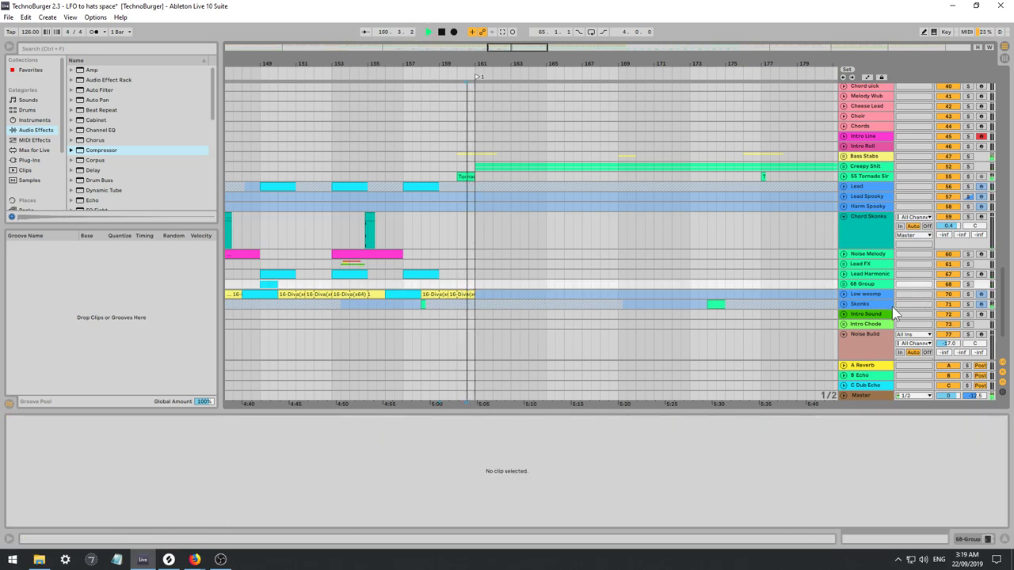
{"action": "key", "text": "space"}
{"action": "key", "text": "space"}
{"action": "key", "text": "space"}
{"action": "left_click_drag", "start_coordinate": [1004, 311], "coordinate": [982, 116]}
{"action": "scroll", "coordinate": [986, 119], "scroll_direction": "down", "scroll_amount": 15}
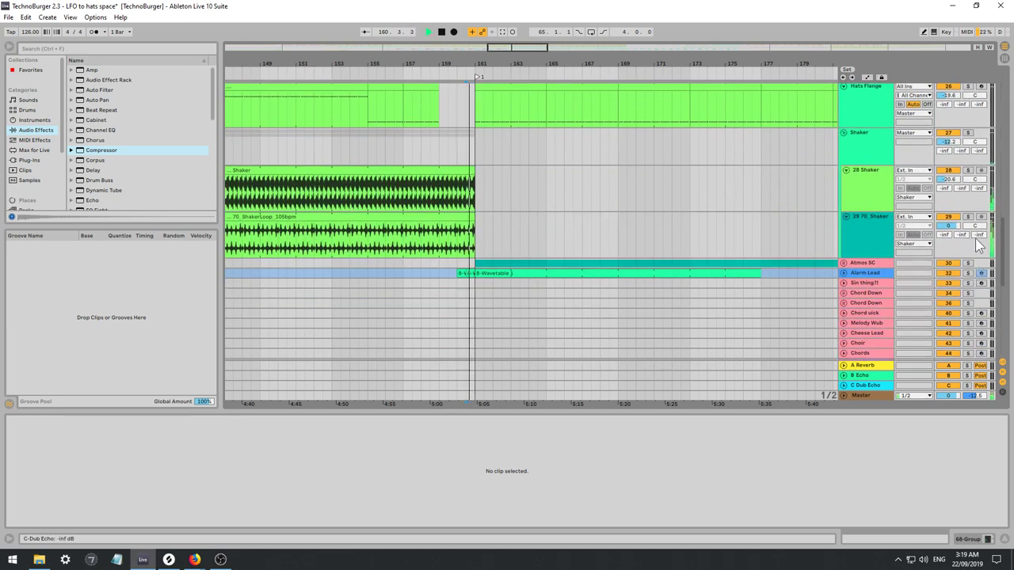
{"action": "key", "text": "space"}
{"action": "scroll", "coordinate": [961, 230], "scroll_direction": "down", "scroll_amount": 3}
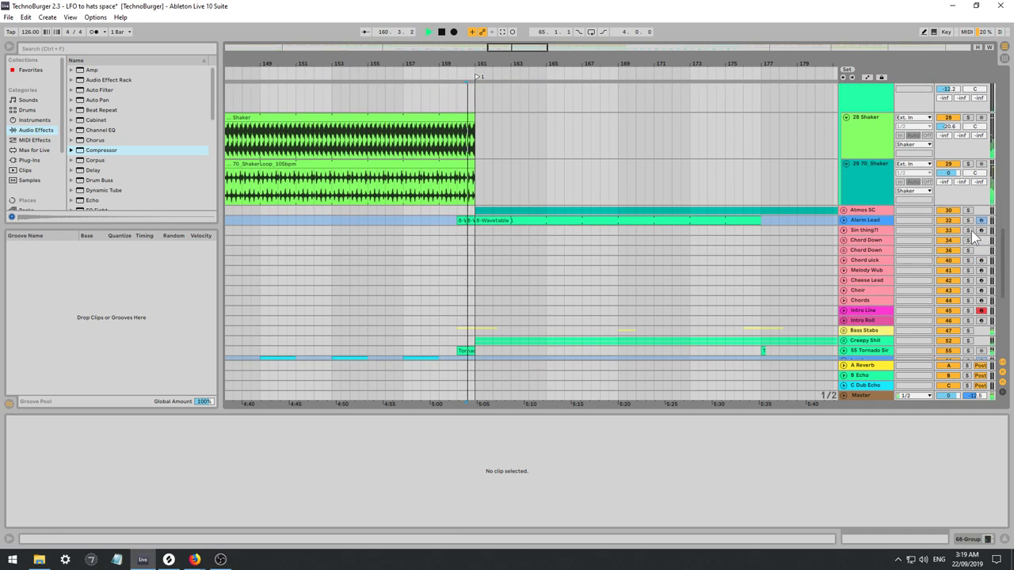
{"action": "scroll", "coordinate": [954, 239], "scroll_direction": "down", "scroll_amount": 14}
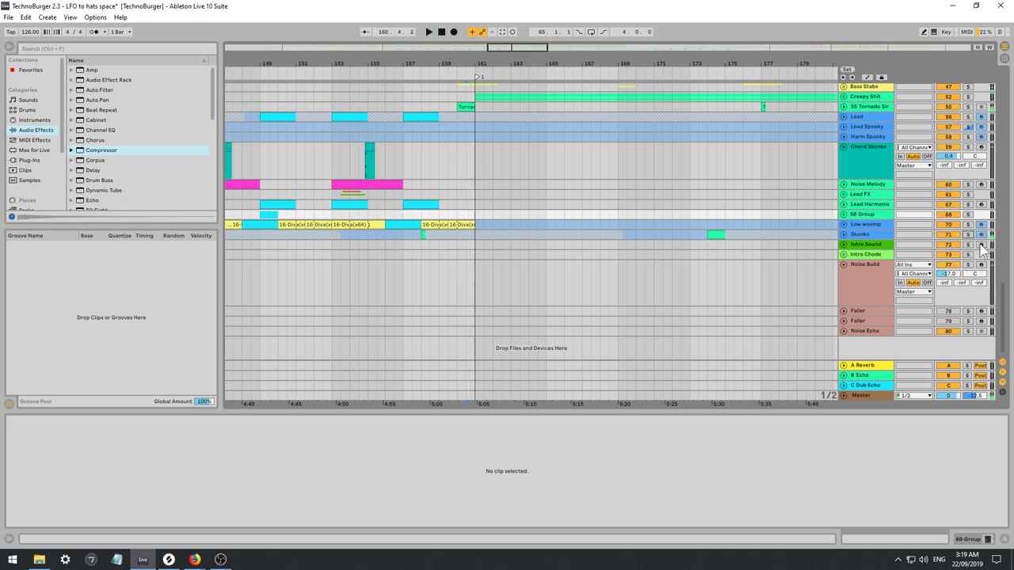
{"action": "left_click_drag", "start_coordinate": [1006, 299], "coordinate": [1000, 28]}
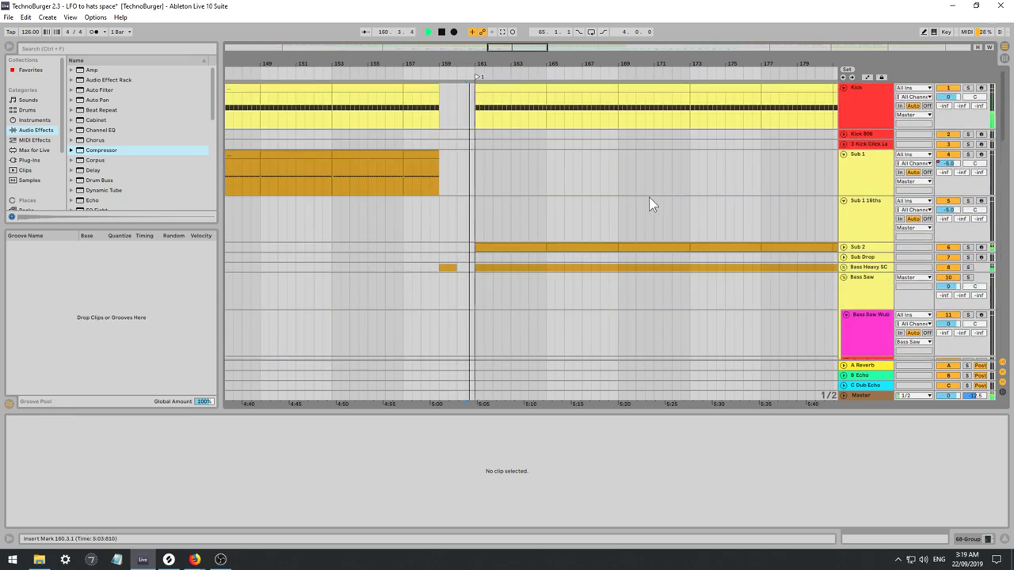
{"action": "scroll", "coordinate": [654, 201], "scroll_direction": "down", "scroll_amount": 3}
{"action": "scroll", "coordinate": [662, 207], "scroll_direction": "down", "scroll_amount": 15}
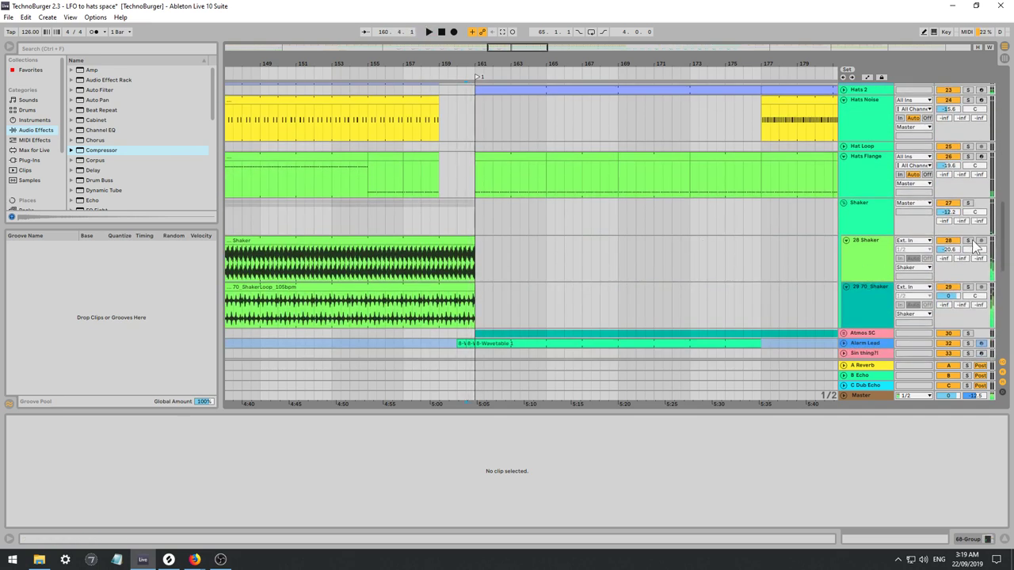
Solo and unsolo 28 Shaker, then Alarm Lead, while playing from bar 160.
{"action": "left_click", "coordinate": [968, 241]}
{"action": "key", "text": "space"}
{"action": "left_click", "coordinate": [968, 241]}
{"action": "scroll", "coordinate": [480, 278], "scroll_direction": "down", "scroll_amount": 4}
{"action": "key", "text": "space"}
{"action": "key", "text": "space"}
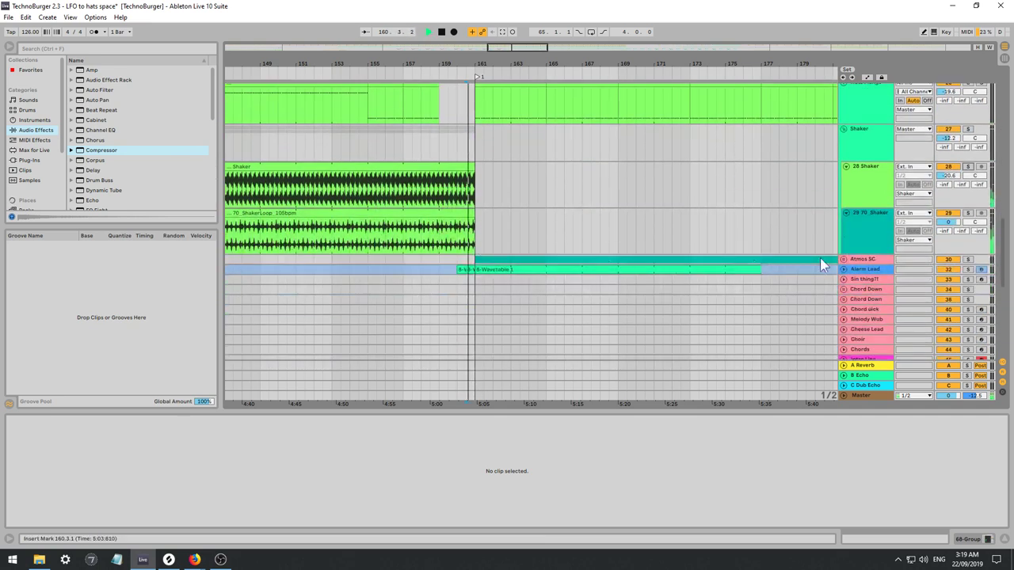
{"action": "left_click", "coordinate": [968, 269]}
{"action": "left_click", "coordinate": [967, 270]}
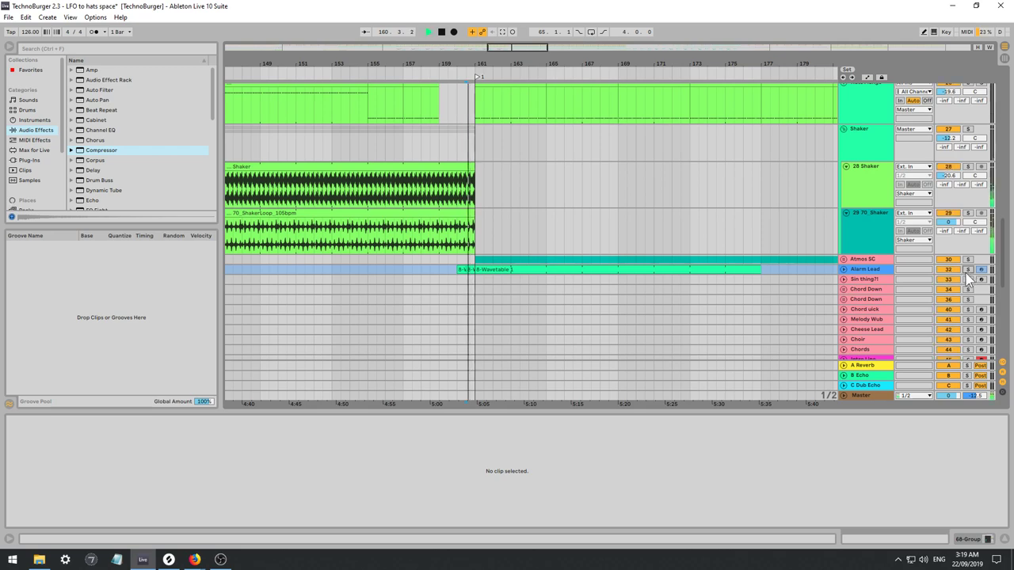
Audition the tornado siren track in solo, stop playback and switch to Session view.
{"action": "scroll", "coordinate": [808, 255], "scroll_direction": "down", "scroll_amount": 6}
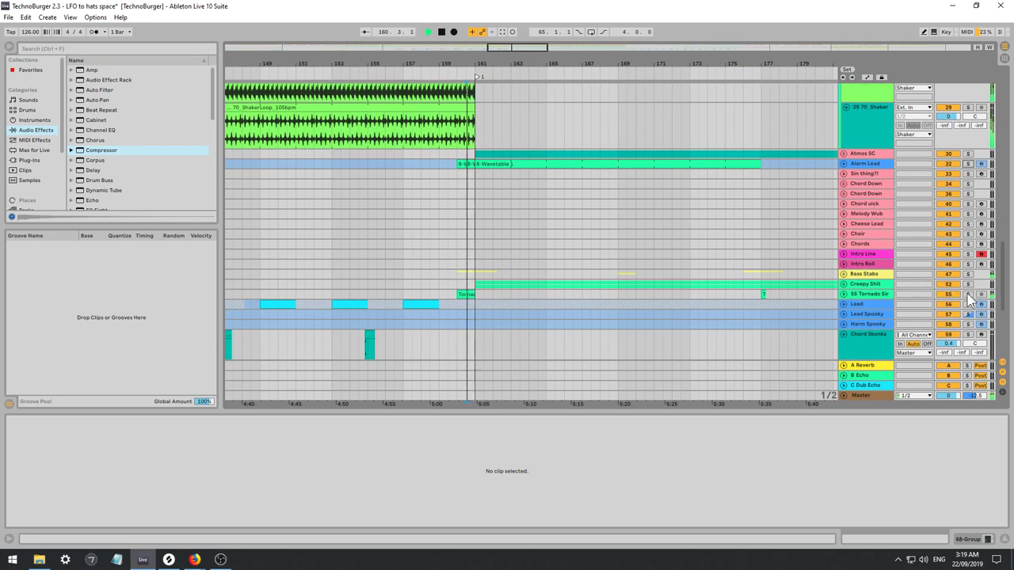
{"action": "left_click", "coordinate": [966, 293]}
{"action": "left_click", "coordinate": [967, 294]}
{"action": "scroll", "coordinate": [872, 299], "scroll_direction": "down", "scroll_amount": 8}
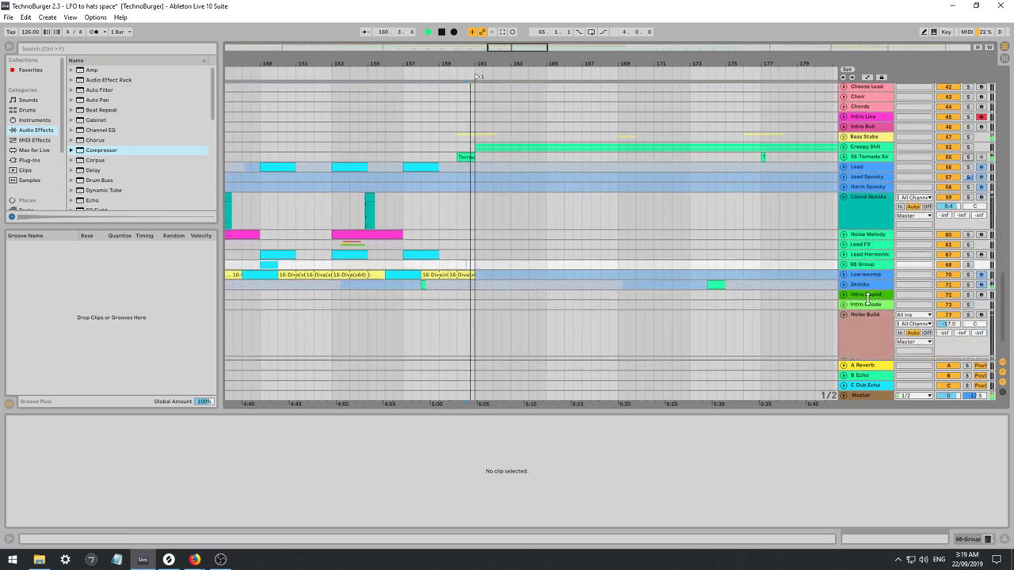
{"action": "left_click_drag", "start_coordinate": [1002, 306], "coordinate": [1001, 41]}
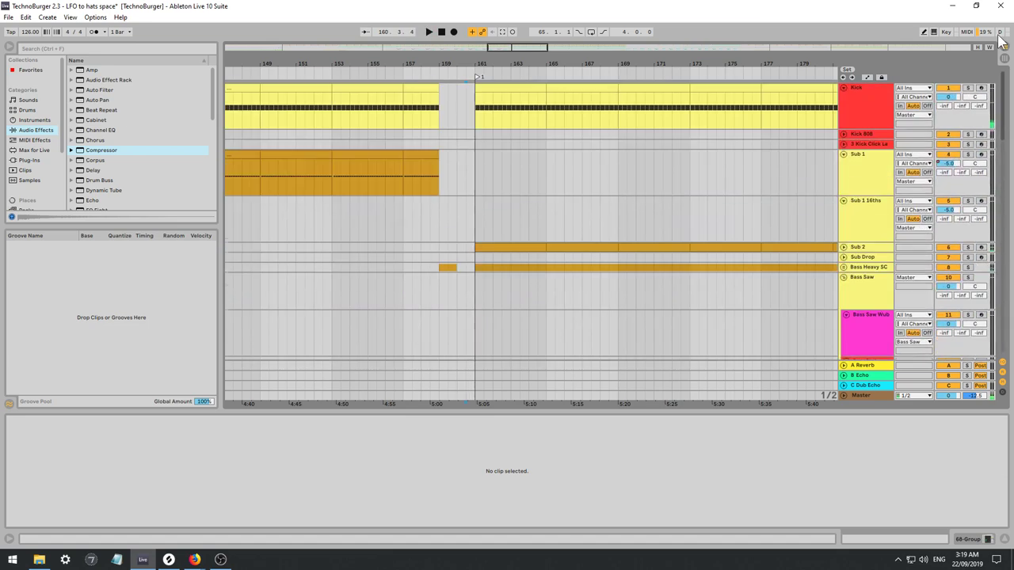
{"action": "key", "text": "space"}
{"action": "scroll", "coordinate": [946, 131], "scroll_direction": "down", "scroll_amount": 16}
{"action": "scroll", "coordinate": [946, 131], "scroll_direction": "up", "scroll_amount": 10}
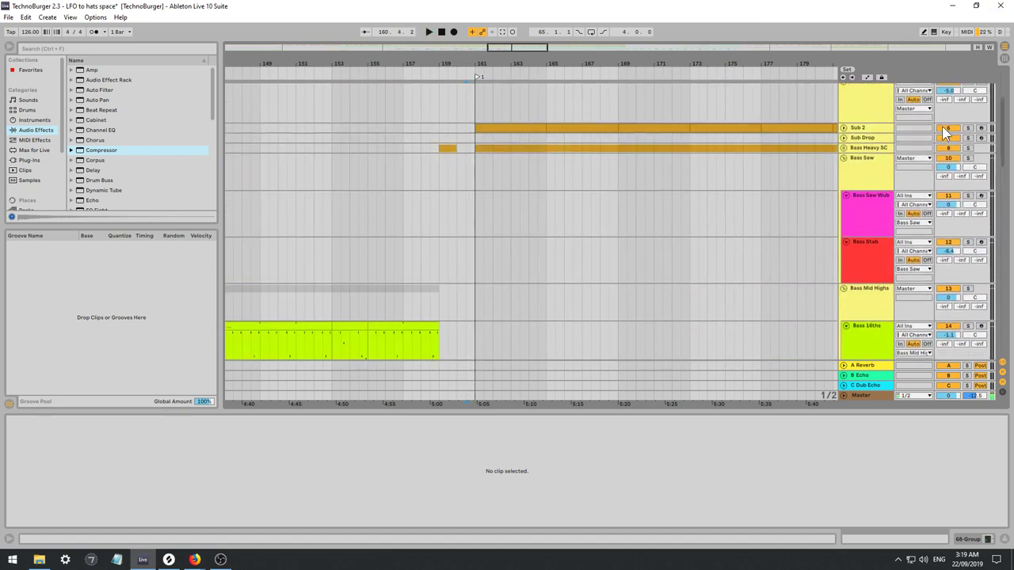
{"action": "key", "text": "Tab"}
Solo the shaker loop track in the Session mixer.
{"action": "key", "text": "space"}
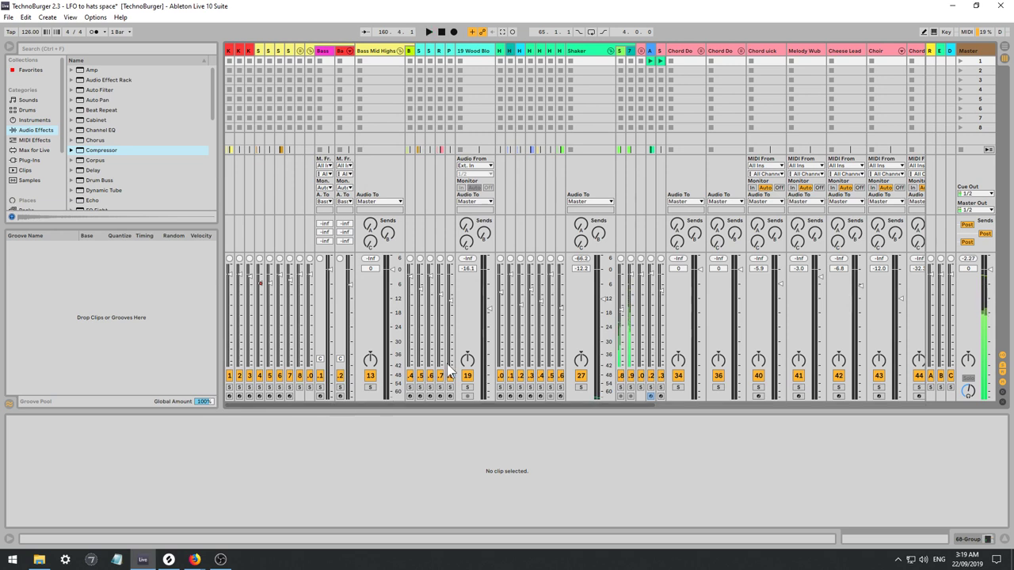
{"action": "left_click", "coordinate": [630, 57]}
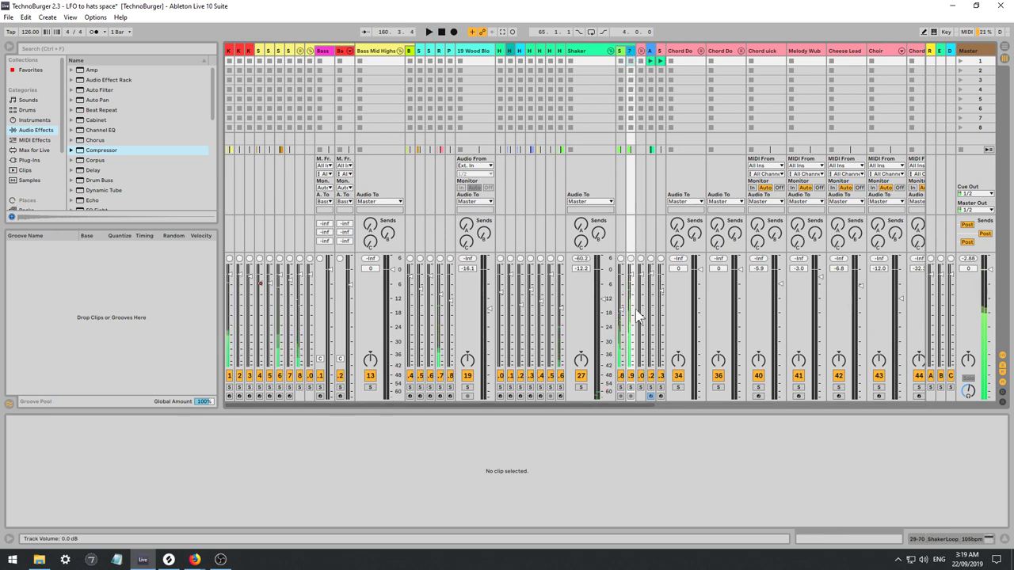
{"action": "left_click", "coordinate": [630, 386]}
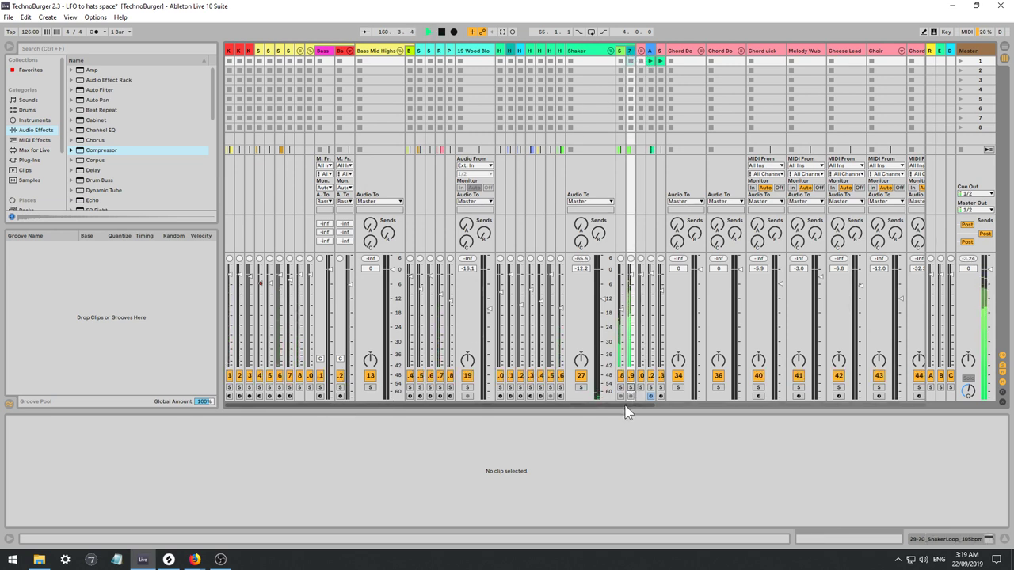
{"action": "left_click_drag", "start_coordinate": [629, 407], "coordinate": [853, 402]}
{"action": "key", "text": "space"}
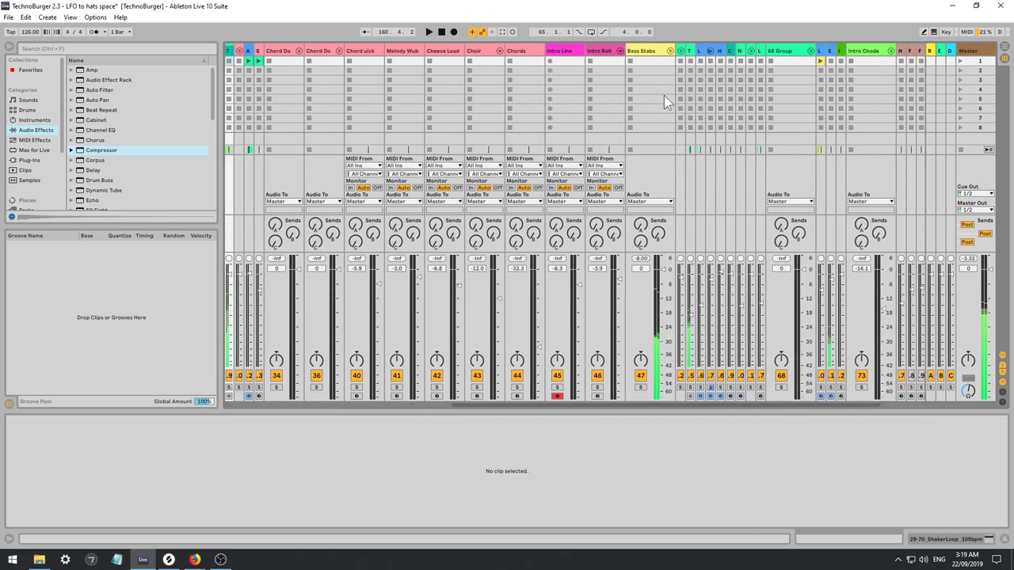
Return to the Arrangement and unfold the Bass Stabs group to show its tracks.
{"action": "left_click", "coordinate": [646, 52]}
{"action": "key", "text": "Tab"}
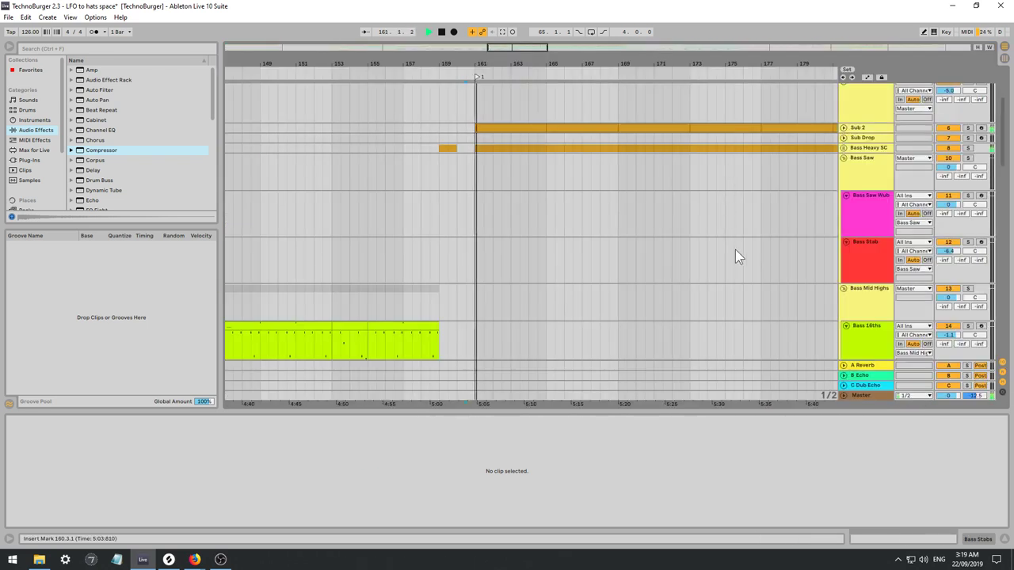
{"action": "scroll", "coordinate": [760, 262], "scroll_direction": "down", "scroll_amount": 2}
{"action": "key", "text": "space"}
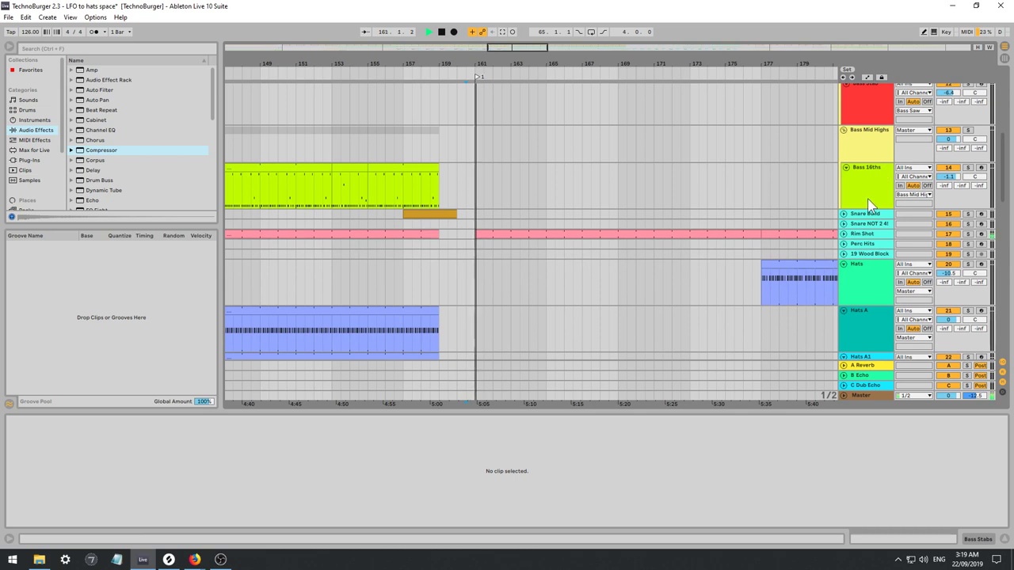
{"action": "scroll", "coordinate": [884, 237], "scroll_direction": "down", "scroll_amount": 10}
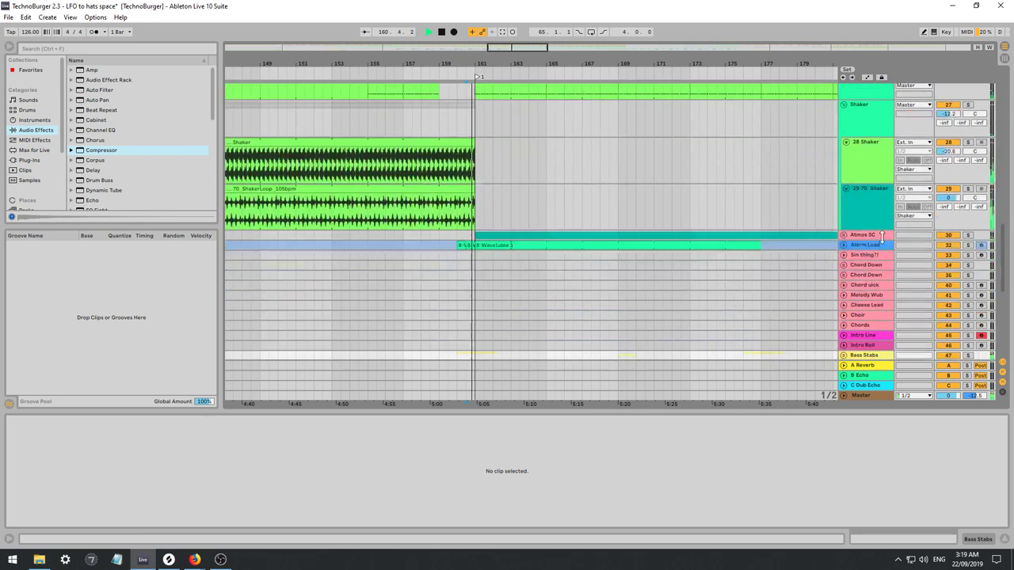
{"action": "scroll", "coordinate": [881, 237], "scroll_direction": "down", "scroll_amount": 2}
{"action": "left_click", "coordinate": [844, 323]}
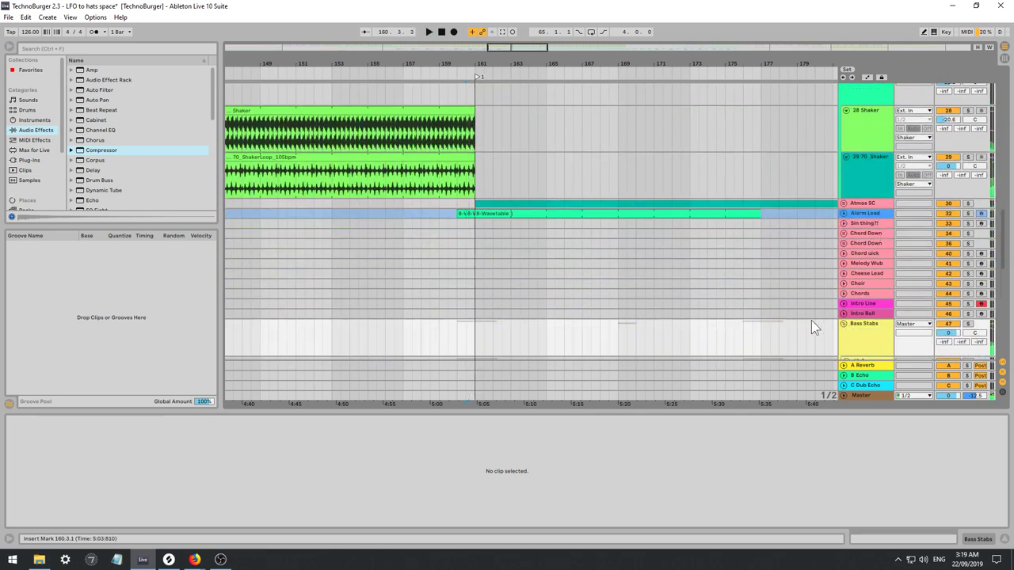
{"action": "scroll", "coordinate": [515, 308], "scroll_direction": "down", "scroll_amount": 8}
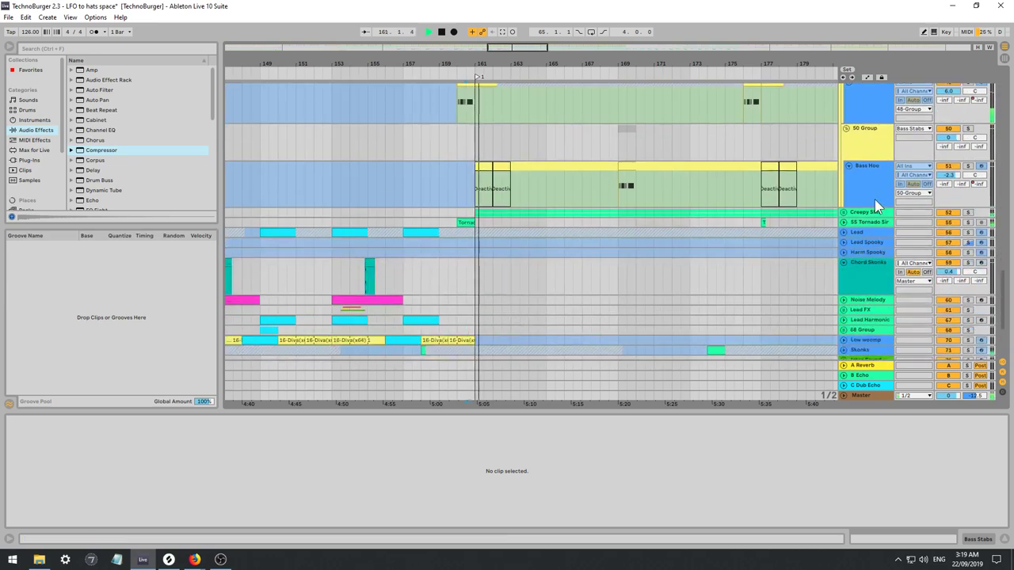
{"action": "scroll", "coordinate": [517, 238], "scroll_direction": "up", "scroll_amount": 6}
{"action": "key", "text": "space"}
Open the Bass Hit clip's notes, pick its C Dub Echo send, and set the start at bar 160.
{"action": "left_click", "coordinate": [469, 214]}
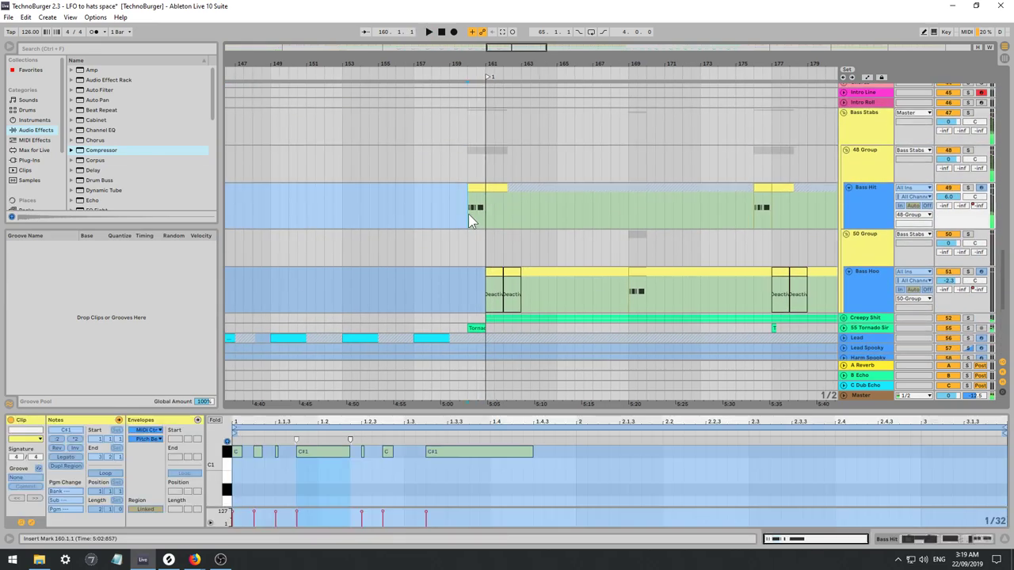
{"action": "key", "text": "space"}
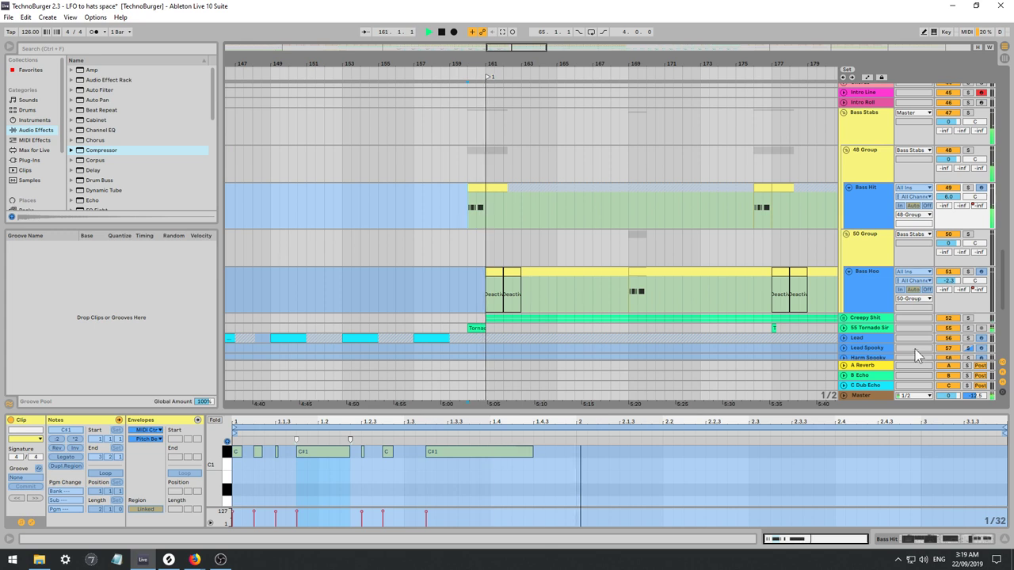
{"action": "left_click", "coordinate": [872, 387]}
{"action": "key", "text": "space"}
{"action": "left_click", "coordinate": [451, 197]}
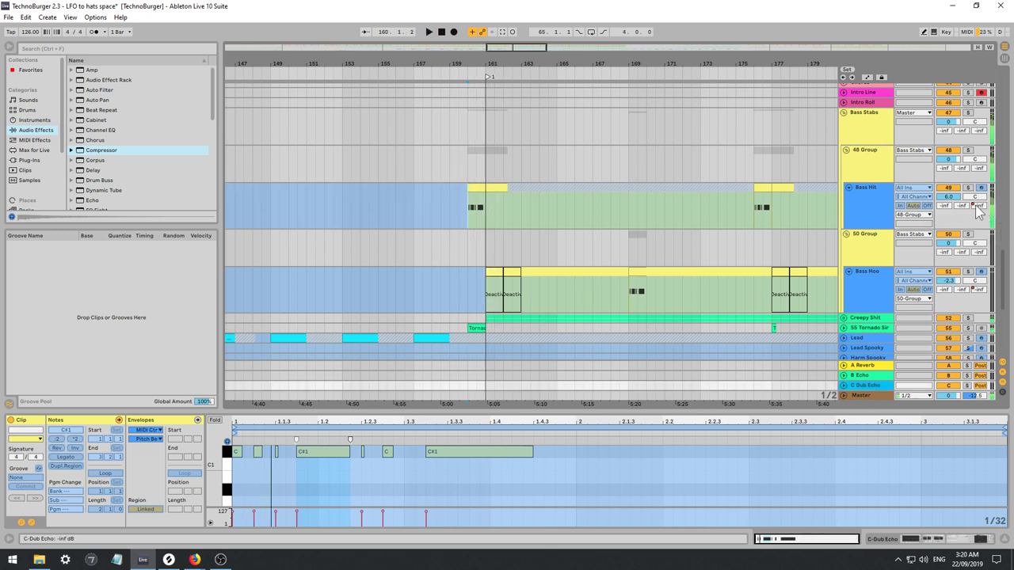
Show automation lanes, draw a Bass Hit send step in Draw Mode, then undo it.
{"action": "key", "text": "a"}
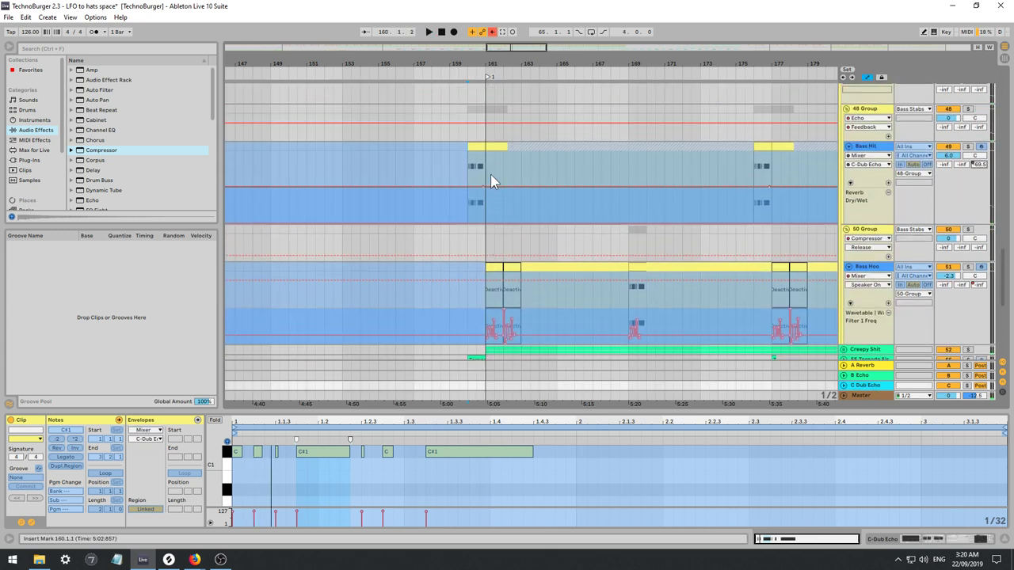
{"action": "key", "text": "b"}
{"action": "left_click", "coordinate": [482, 147]}
{"action": "left_click_drag", "start_coordinate": [499, 48], "coordinate": [328, 122]}
{"action": "key", "text": "space"}
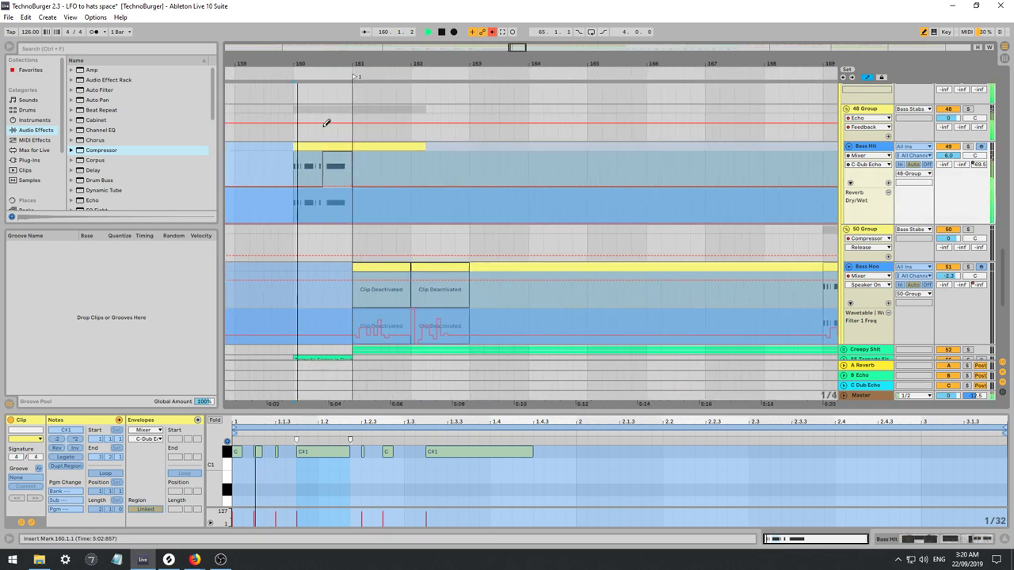
{"action": "key", "text": "space"}
{"action": "key", "text": "space"}
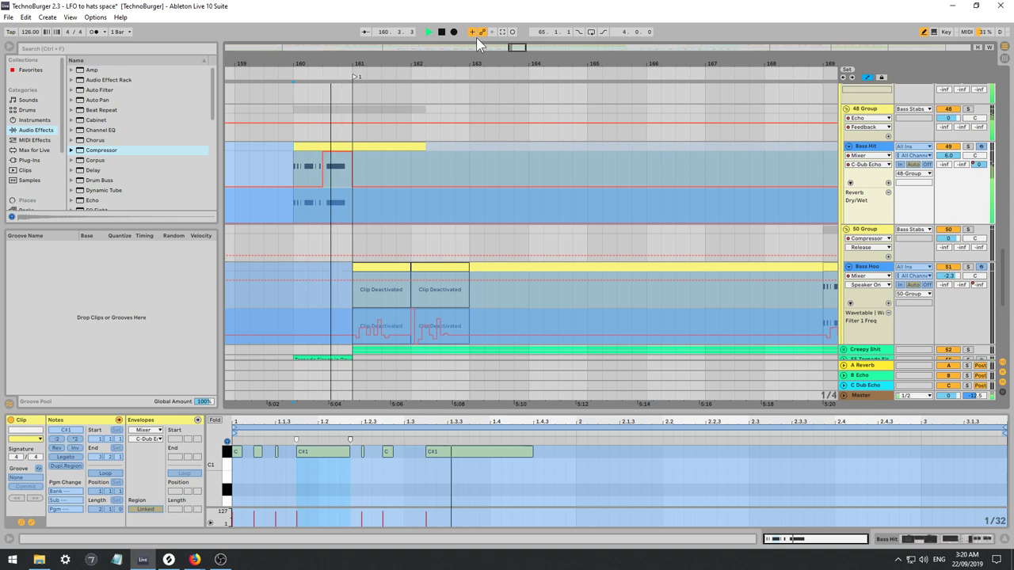
{"action": "key", "text": "ctrl+z"}
{"action": "key", "text": "space"}
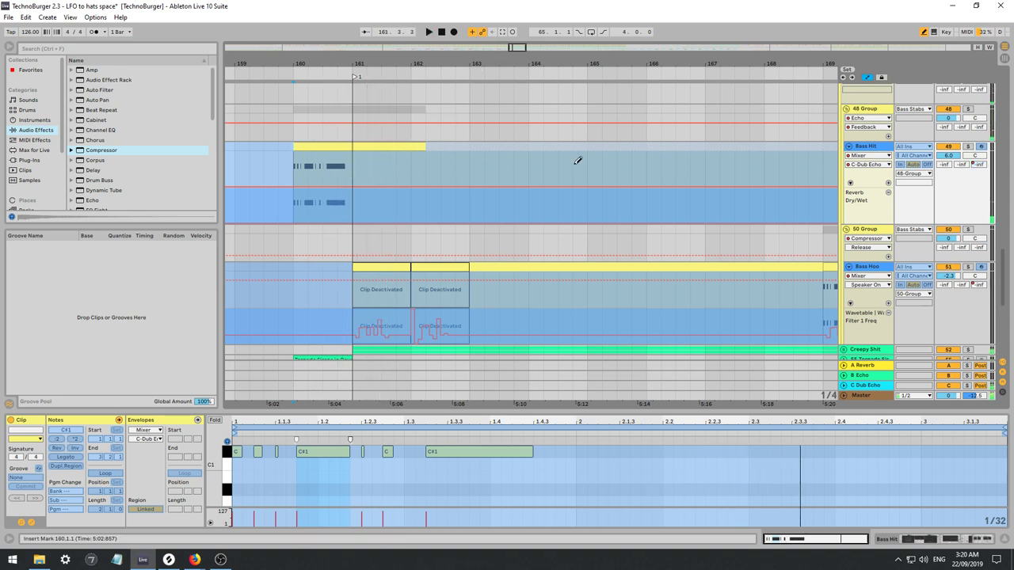
{"action": "key", "text": "space"}
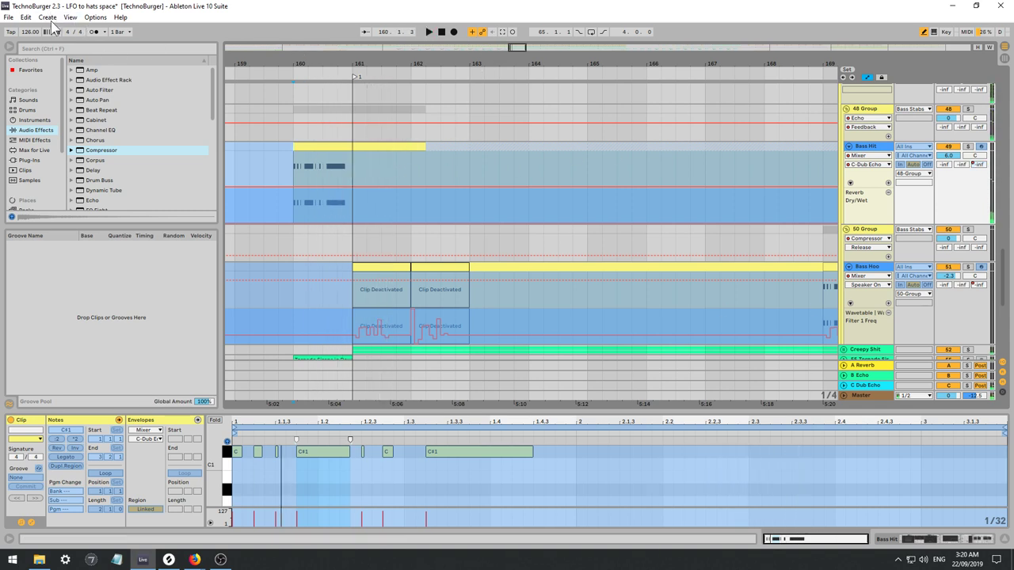
Insert a new return track and load the Echo effect onto it.
{"action": "left_click", "coordinate": [50, 19]}
{"action": "left_click", "coordinate": [115, 147]}
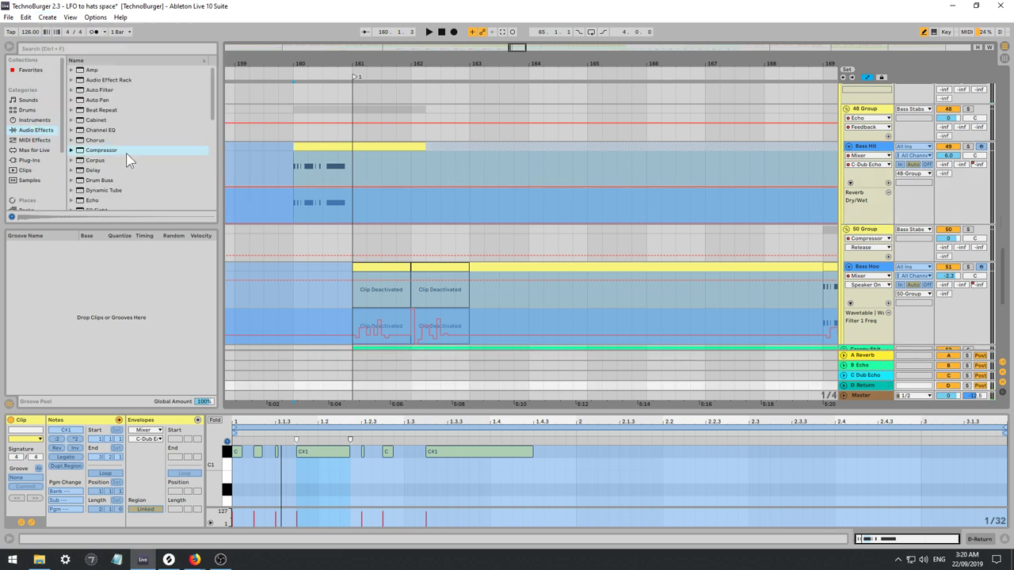
{"action": "left_click", "coordinate": [89, 200]}
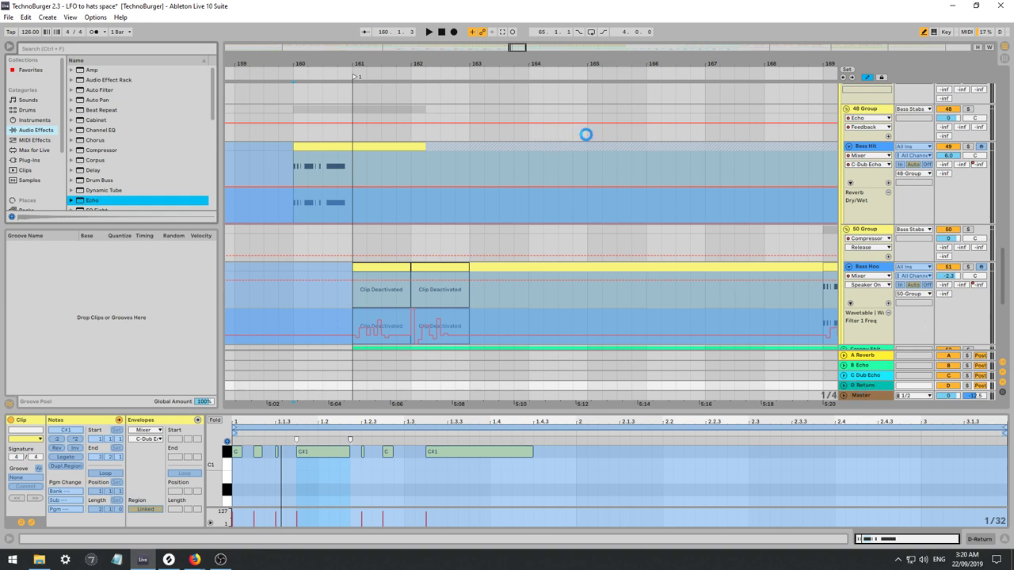
{"action": "left_click", "coordinate": [331, 168]}
{"action": "key", "text": "space"}
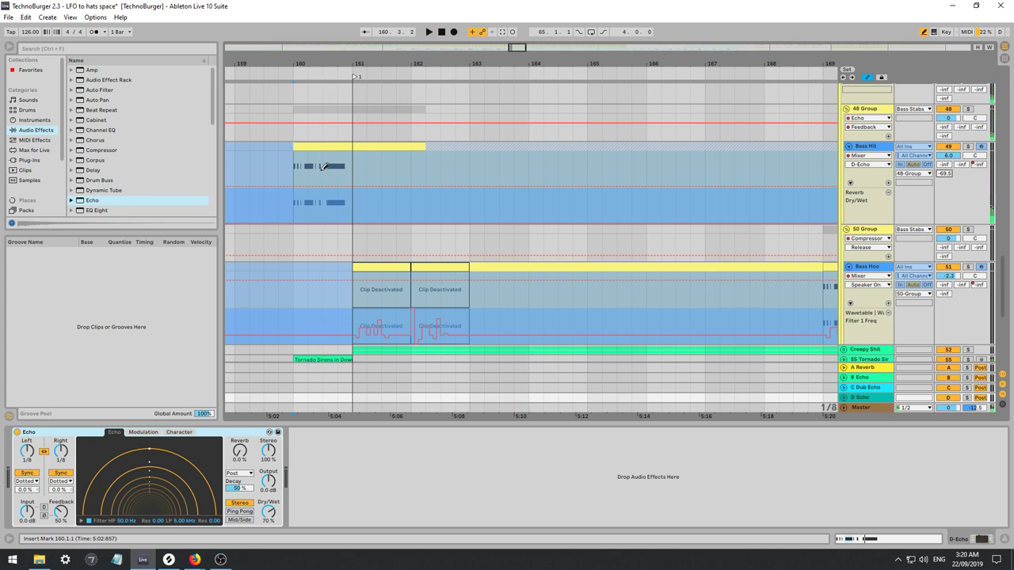
Draw a D Echo send step on Bass Hit from bar 160 to bar 161.
{"action": "left_click_drag", "start_coordinate": [513, 50], "coordinate": [514, 53]}
{"action": "left_click", "coordinate": [309, 153]}
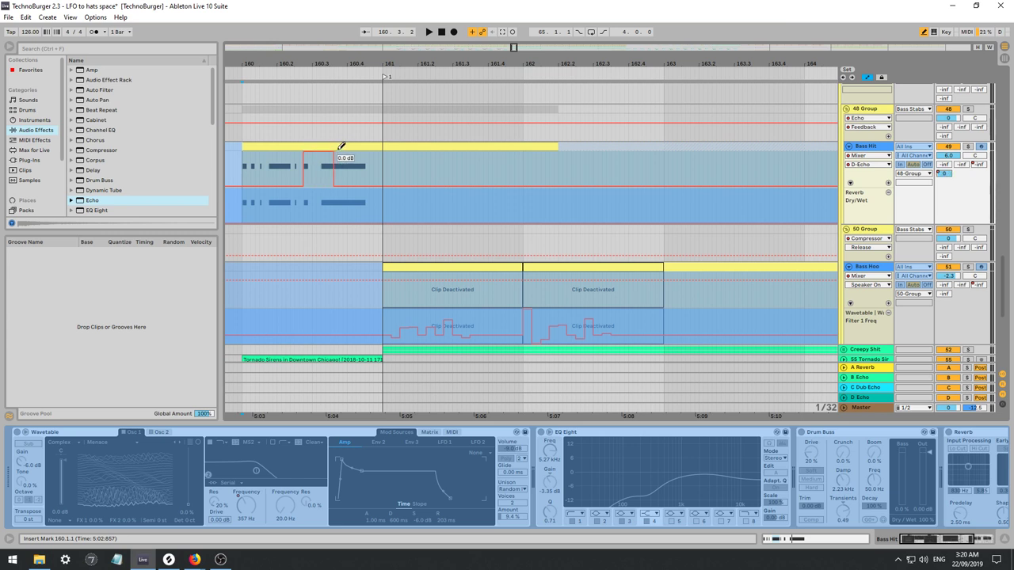
{"action": "left_click_drag", "start_coordinate": [341, 146], "coordinate": [380, 147]}
{"action": "key", "text": "space"}
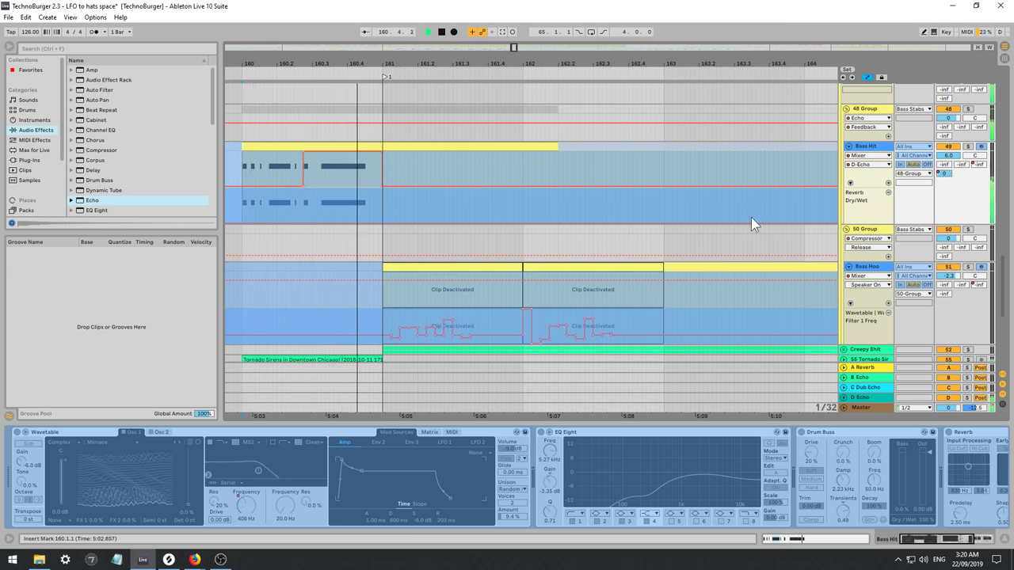
Try 1/4 delay times on the D Echo return's Echo, then set them back to 1/8.
{"action": "left_click", "coordinate": [867, 398]}
{"action": "key", "text": "space"}
{"action": "key", "text": "space"}
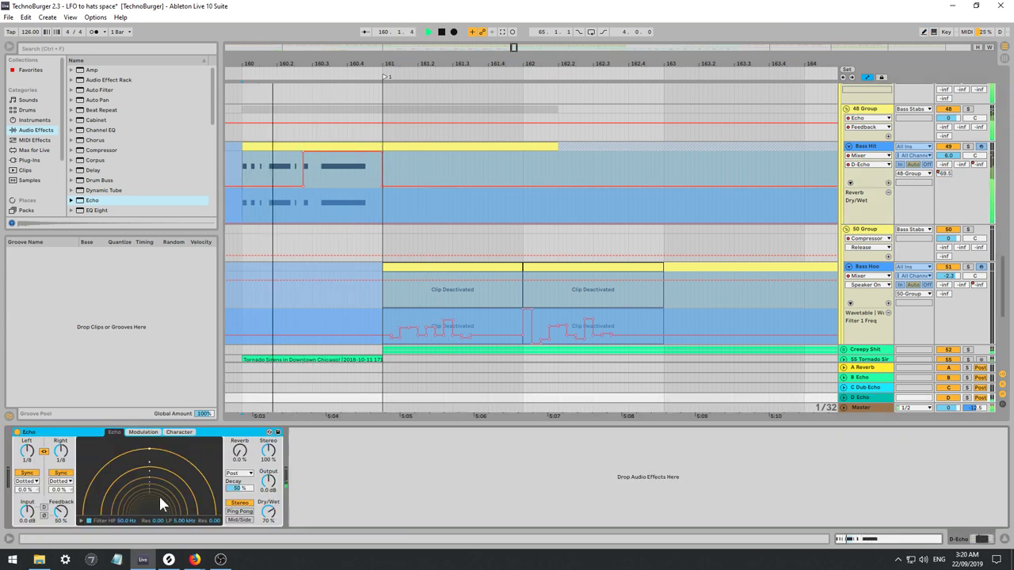
{"action": "key", "text": "space"}
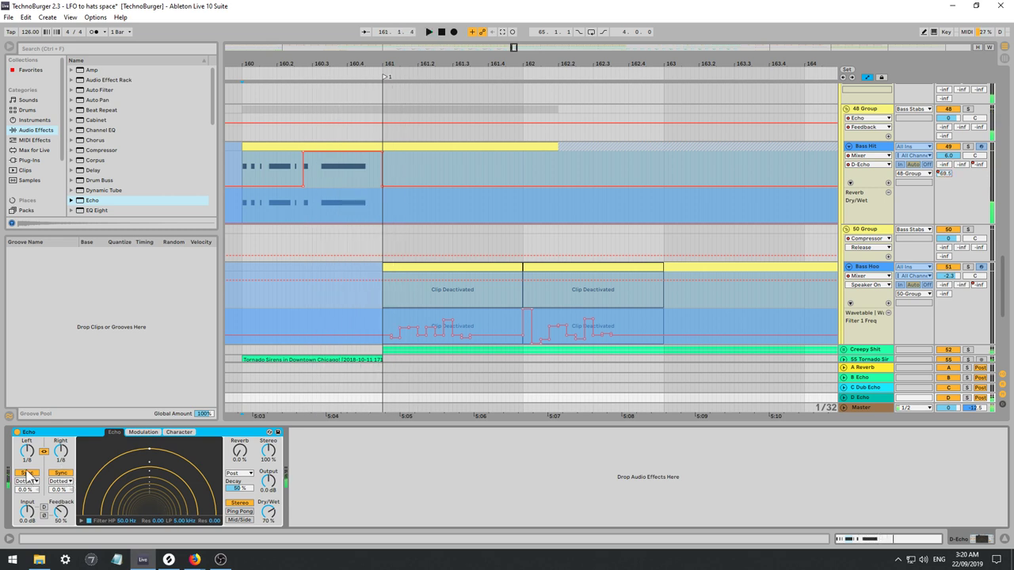
{"action": "left_click_drag", "start_coordinate": [27, 453], "coordinate": [27, 445]}
{"action": "key", "text": "space"}
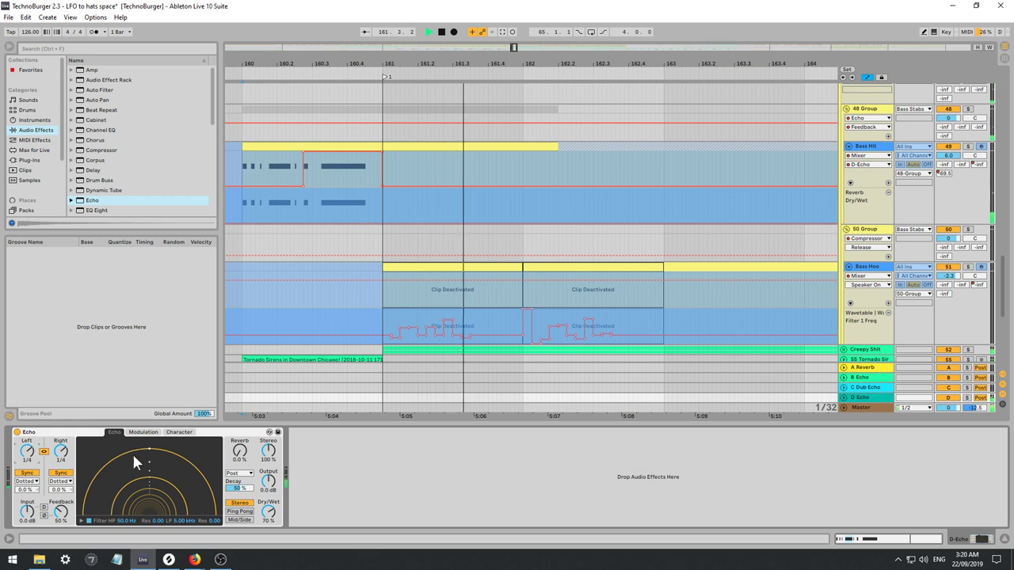
{"action": "left_click_drag", "start_coordinate": [30, 458], "coordinate": [90, 471]}
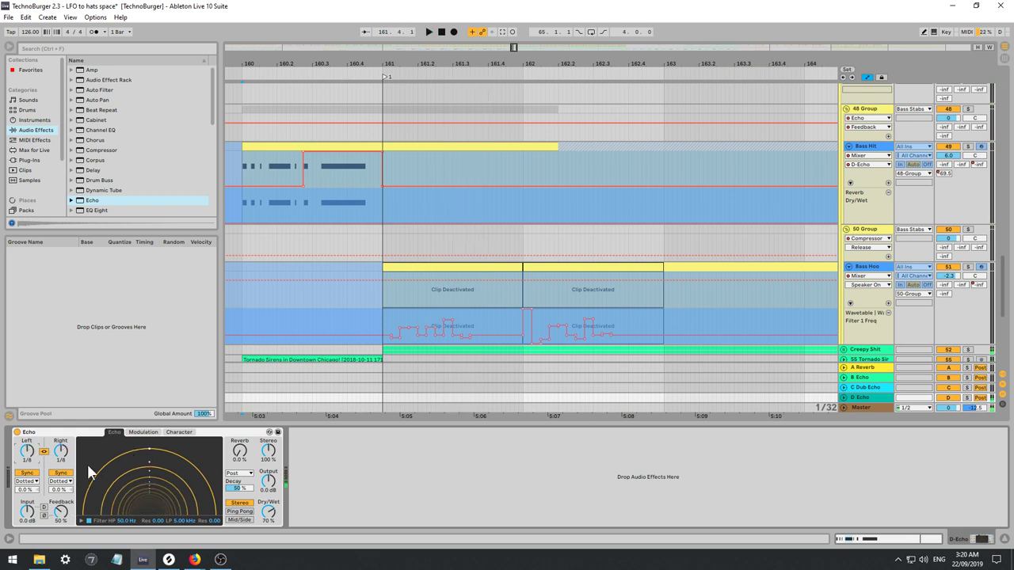
Enable the Echo's filter with high-pass near 54 Hz and low-pass at 3.40 kHz.
{"action": "left_click", "coordinate": [143, 433]}
{"action": "key", "text": "space"}
{"action": "left_click", "coordinate": [114, 432]}
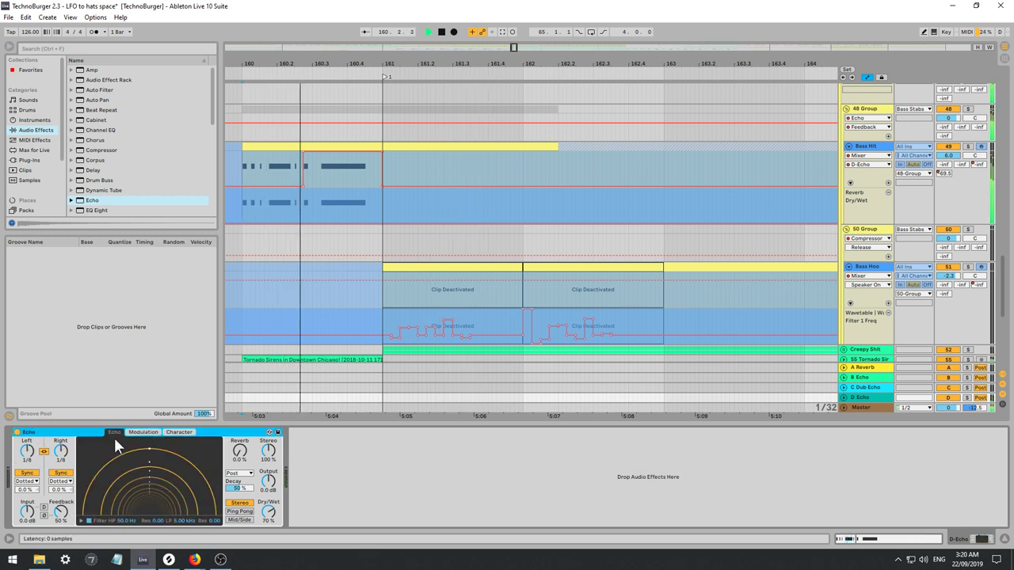
{"action": "left_click", "coordinate": [81, 521]}
{"action": "left_click_drag", "start_coordinate": [97, 513], "coordinate": [114, 509]}
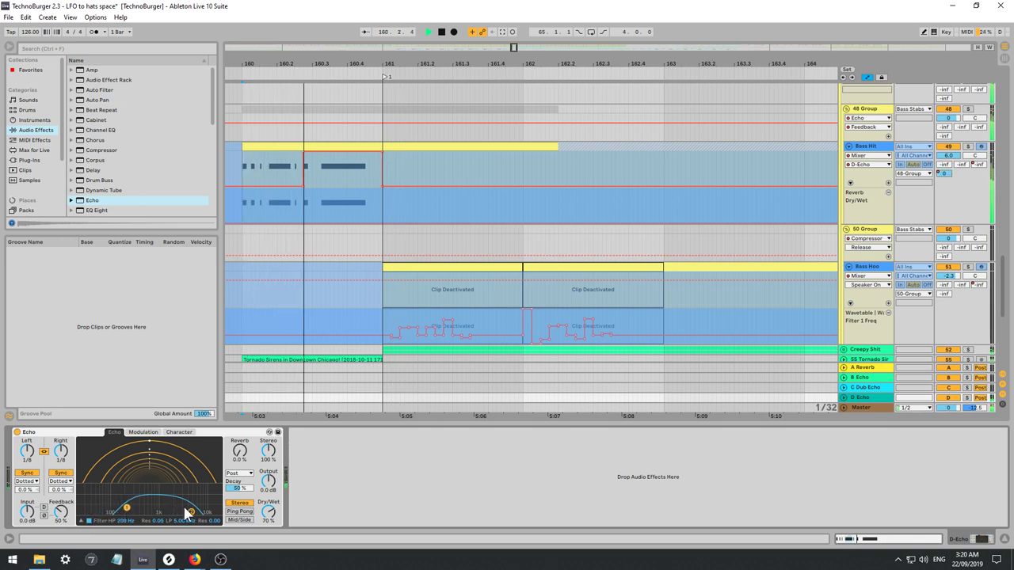
{"action": "left_click_drag", "start_coordinate": [188, 513], "coordinate": [210, 507]}
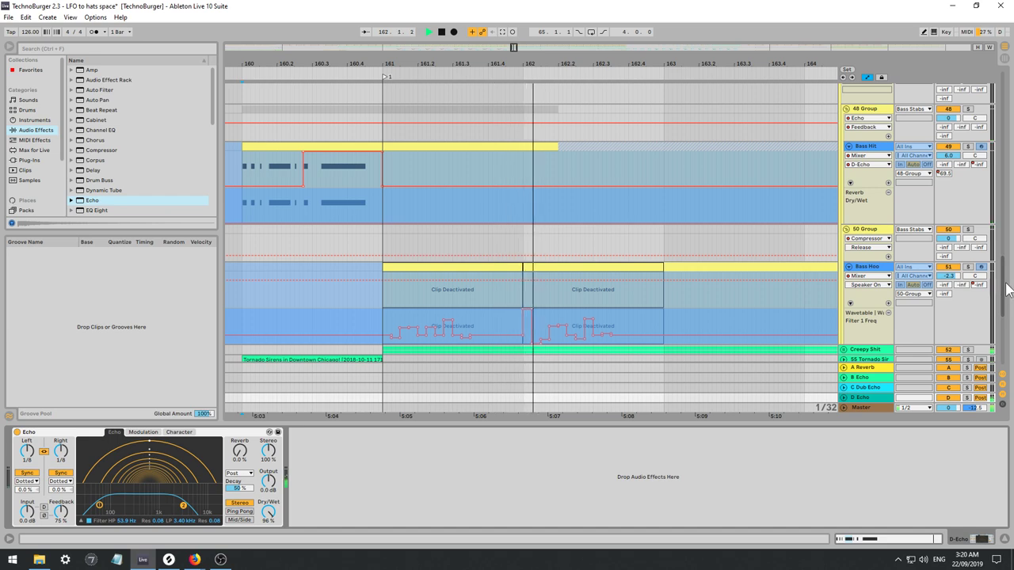
Unfold the Bass Heavy SC group to reveal Bass 16 Heavy, solo Sub 2, and zoom out.
{"action": "scroll", "coordinate": [1007, 289], "scroll_direction": "up", "scroll_amount": 6}
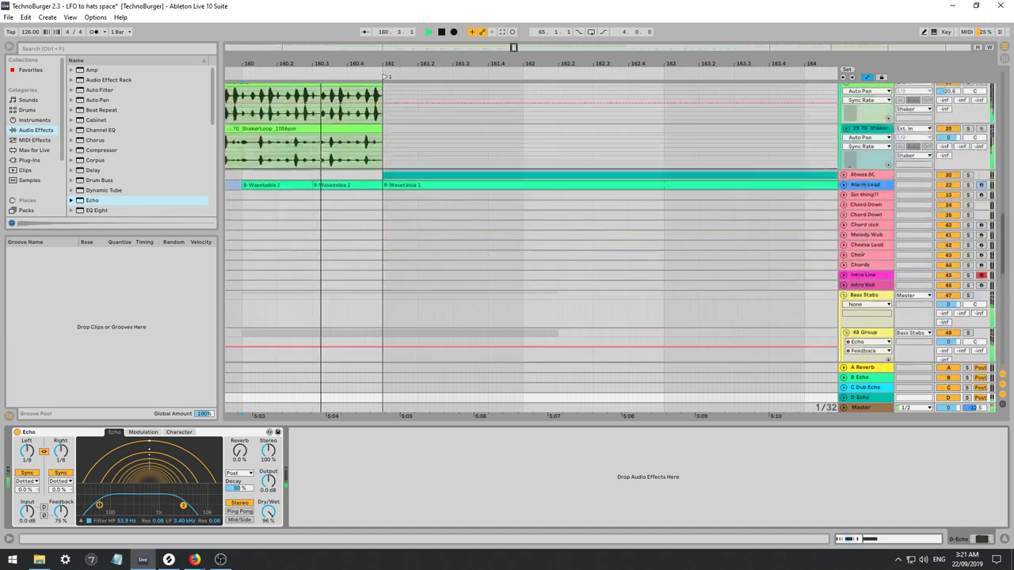
{"action": "scroll", "coordinate": [1008, 289], "scroll_direction": "up", "scroll_amount": 10}
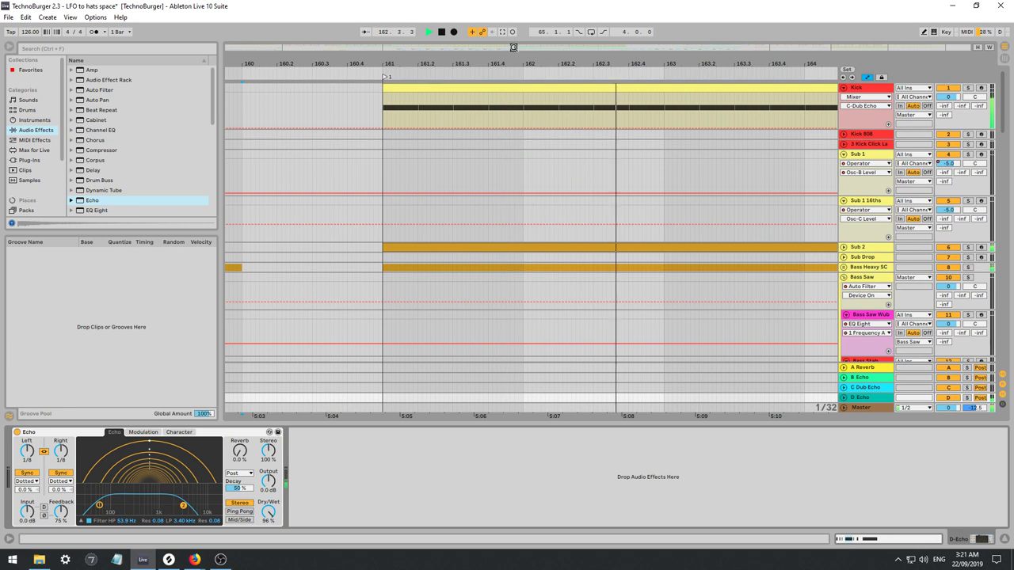
{"action": "left_click_drag", "start_coordinate": [514, 48], "coordinate": [518, 11]}
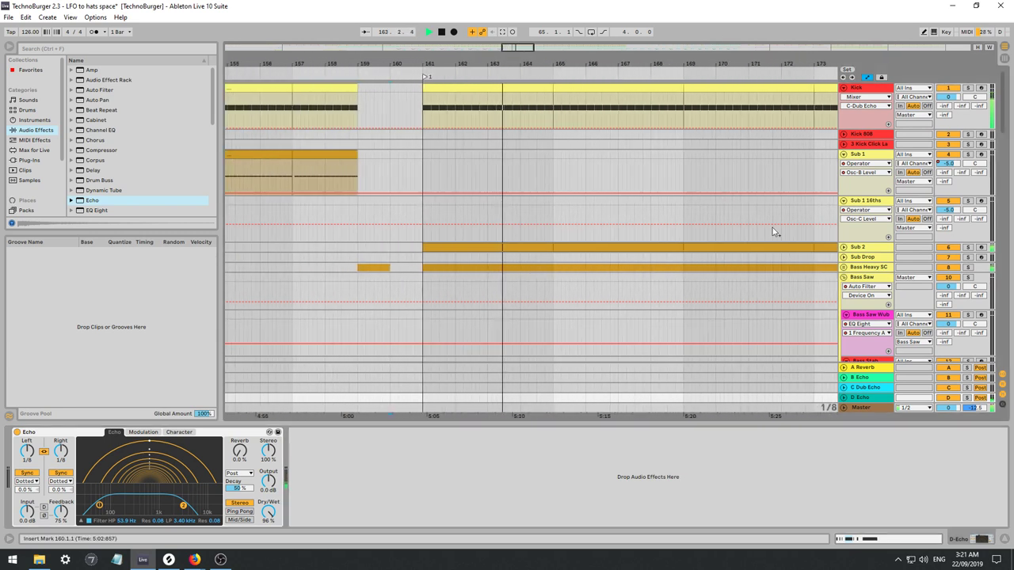
{"action": "left_click", "coordinate": [844, 268]}
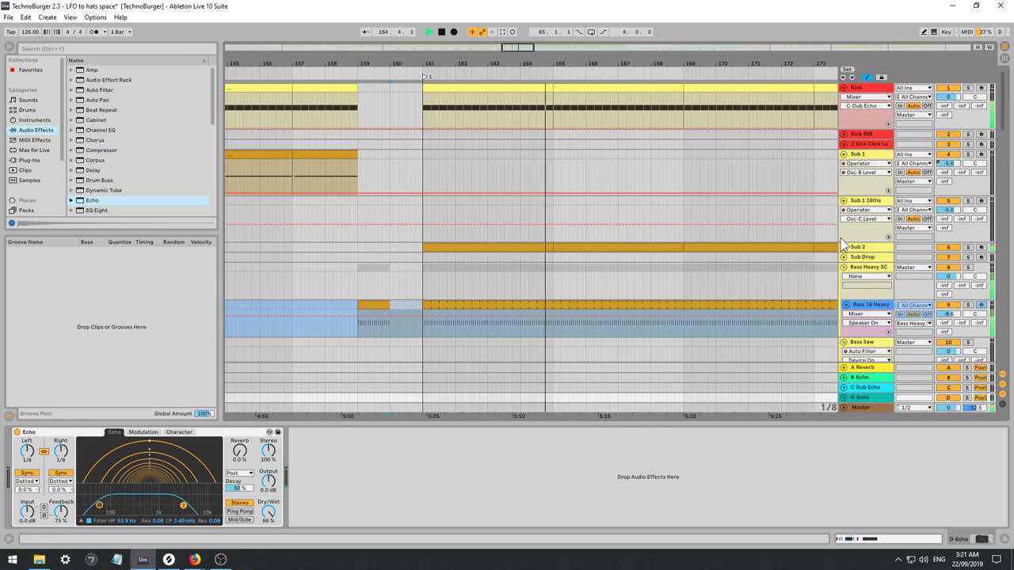
{"action": "left_click", "coordinate": [844, 247]}
{"action": "left_click", "coordinate": [968, 247]}
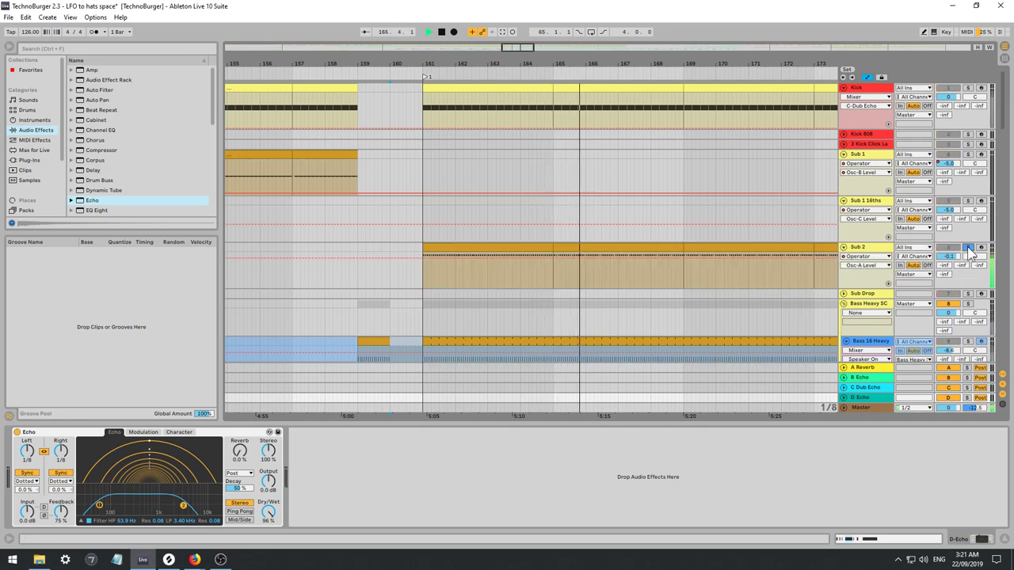
{"action": "scroll", "coordinate": [798, 297], "scroll_direction": "down", "scroll_amount": 4}
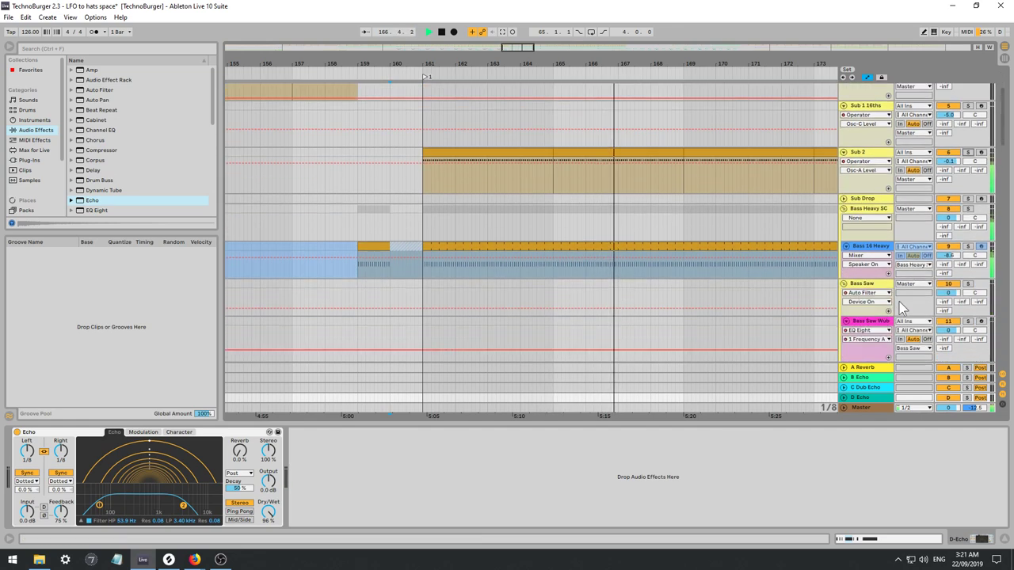
{"action": "scroll", "coordinate": [900, 307], "scroll_direction": "down", "scroll_amount": 1}
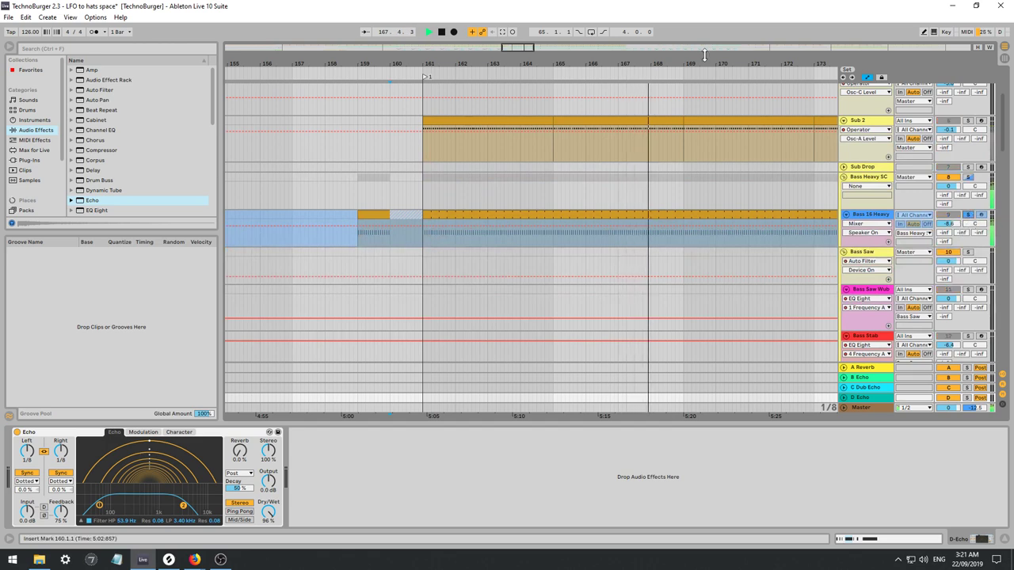
{"action": "left_click_drag", "start_coordinate": [518, 62], "coordinate": [510, 16]}
{"action": "key", "text": "space"}
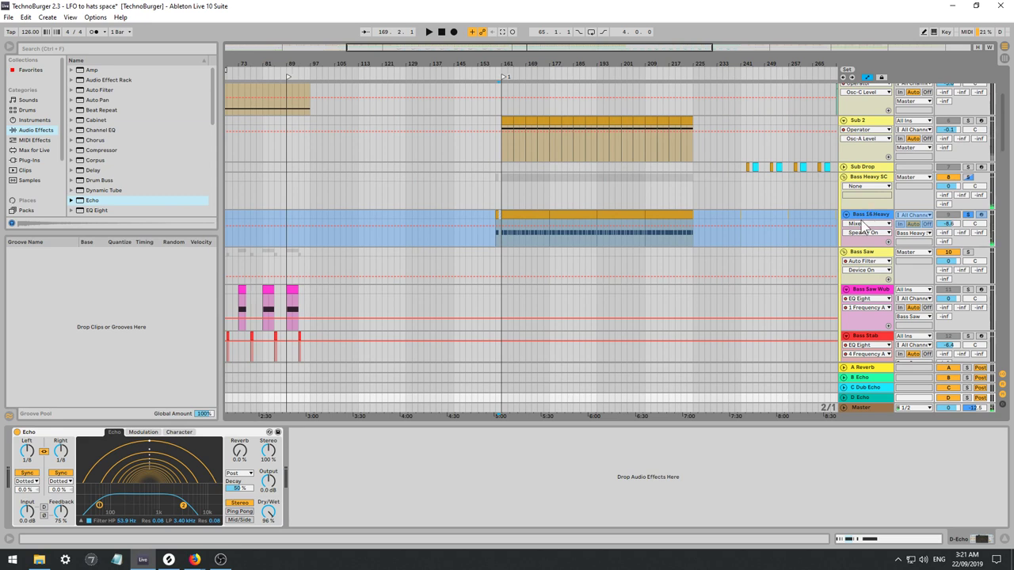
Unfreeze Bass 16 Heavy, expand Diva and nudge its VCF1: Frequency control.
{"action": "left_click", "coordinate": [863, 217]}
{"action": "right_click", "coordinate": [862, 216]}
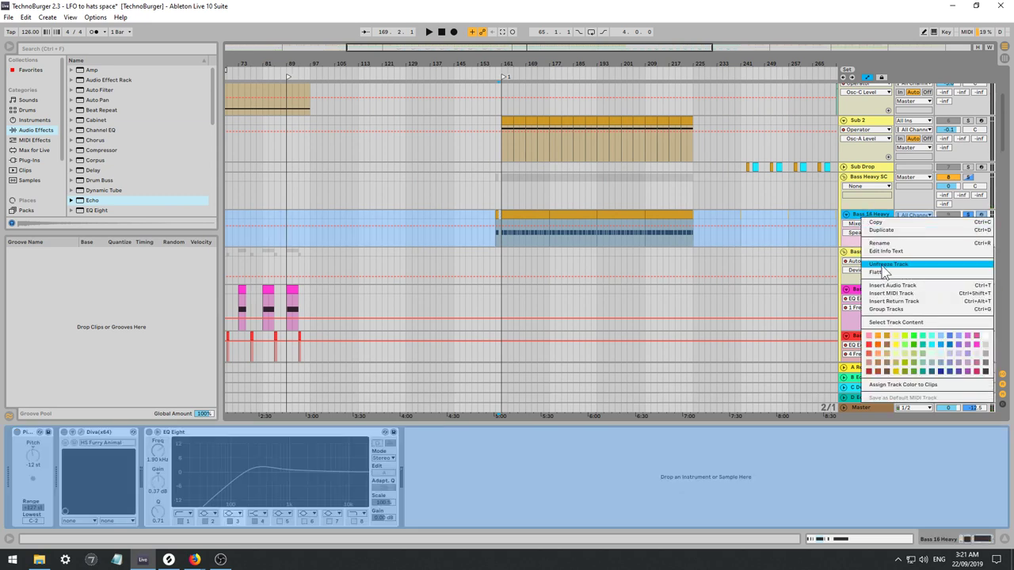
{"action": "left_click", "coordinate": [886, 265]}
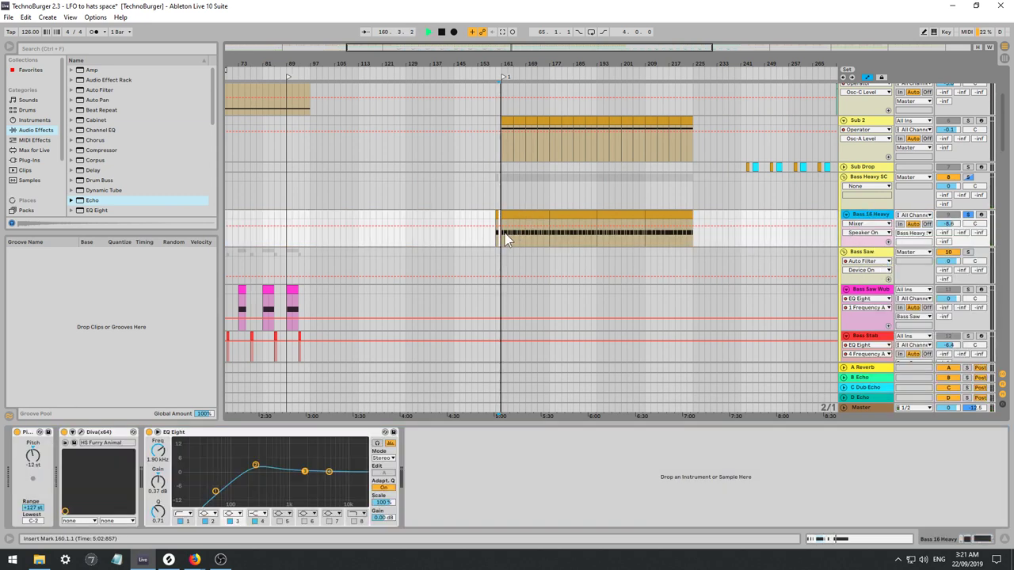
{"action": "left_click", "coordinate": [72, 432]}
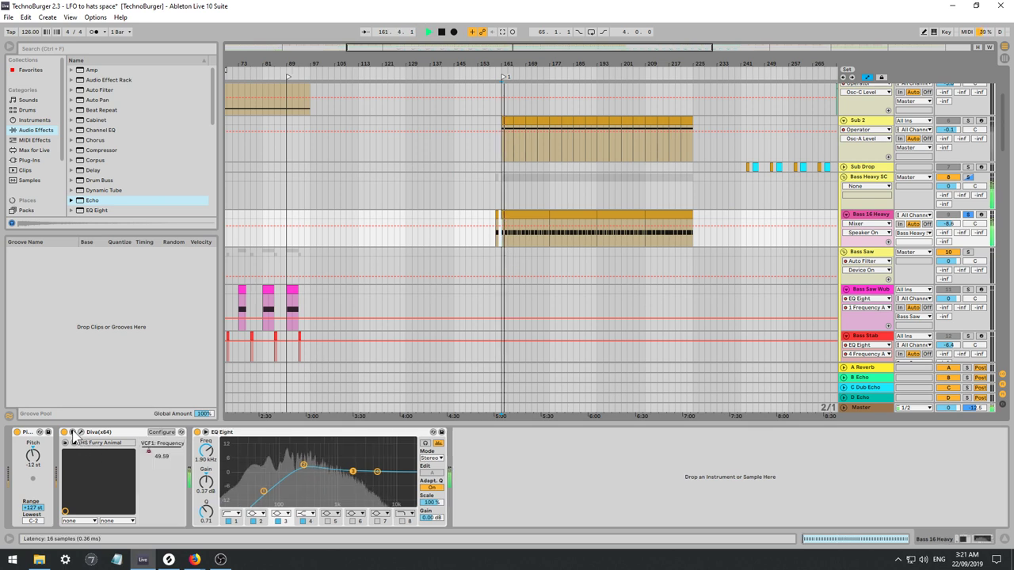
{"action": "left_click_drag", "start_coordinate": [149, 451], "coordinate": [146, 452]}
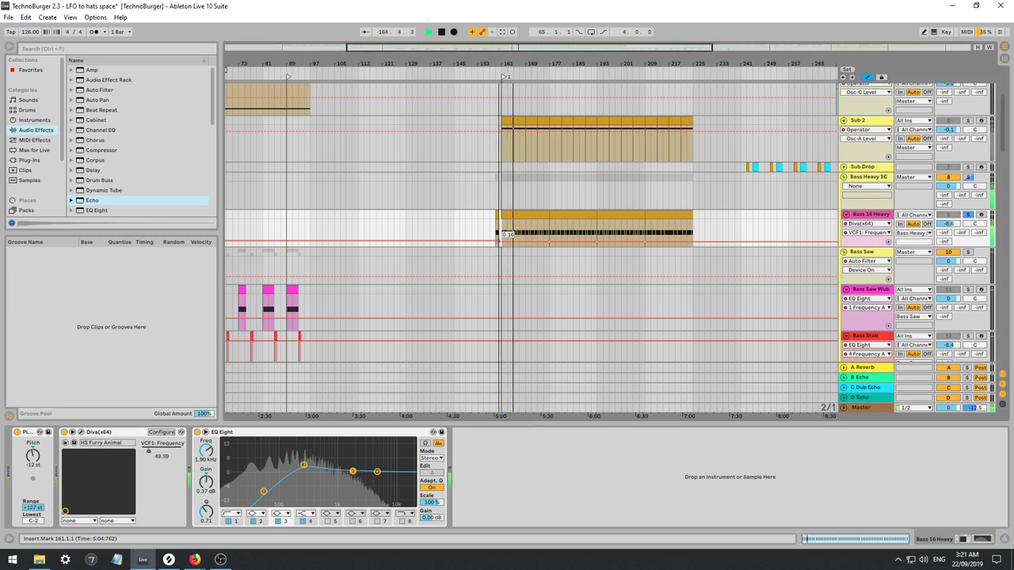
Zoom in around bar 161 and show Bass 16 Heavy's VCF1 Frequency lane on a taller track.
{"action": "key", "text": "space"}
{"action": "key", "text": "space"}
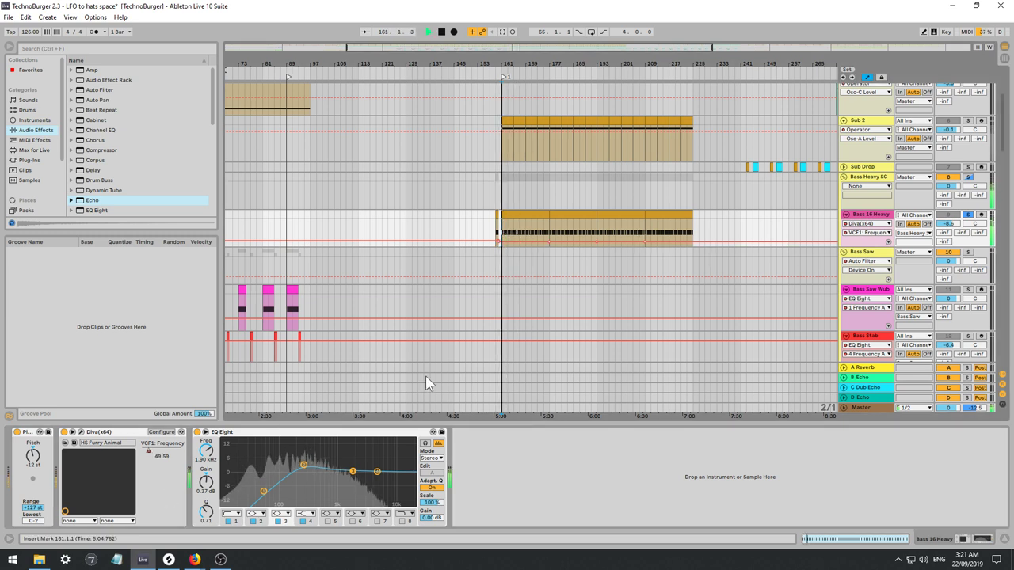
{"action": "left_click_drag", "start_coordinate": [719, 223], "coordinate": [509, 245]}
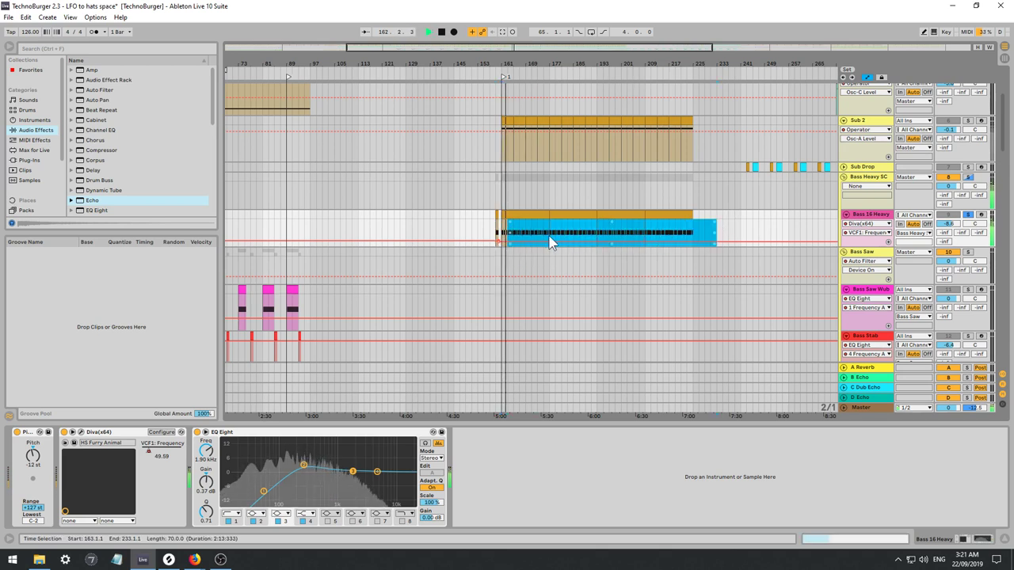
{"action": "left_click", "coordinate": [531, 235]}
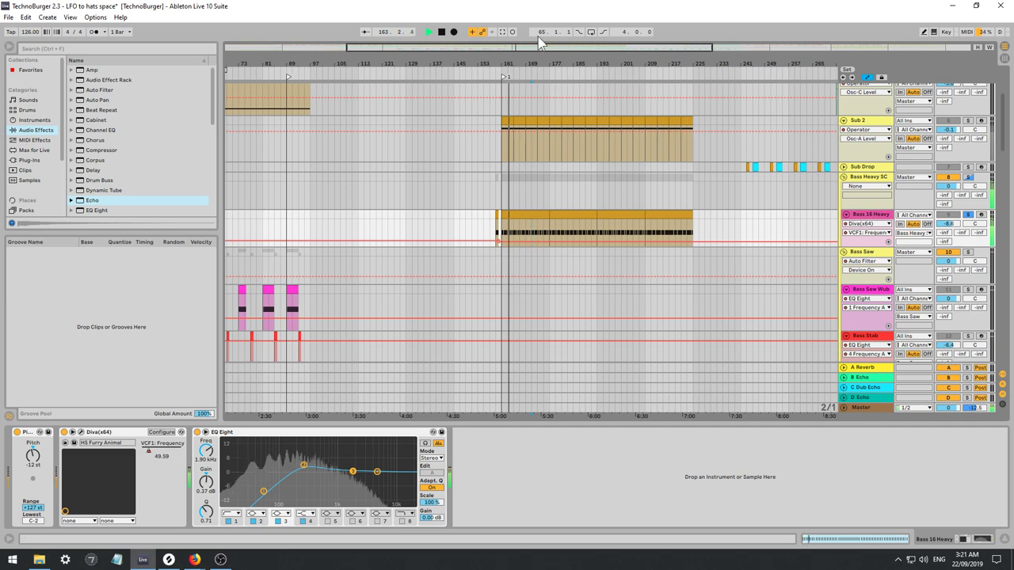
{"action": "left_click_drag", "start_coordinate": [541, 47], "coordinate": [529, 87]}
{"action": "key", "text": "plus"}
{"action": "key", "text": "space"}
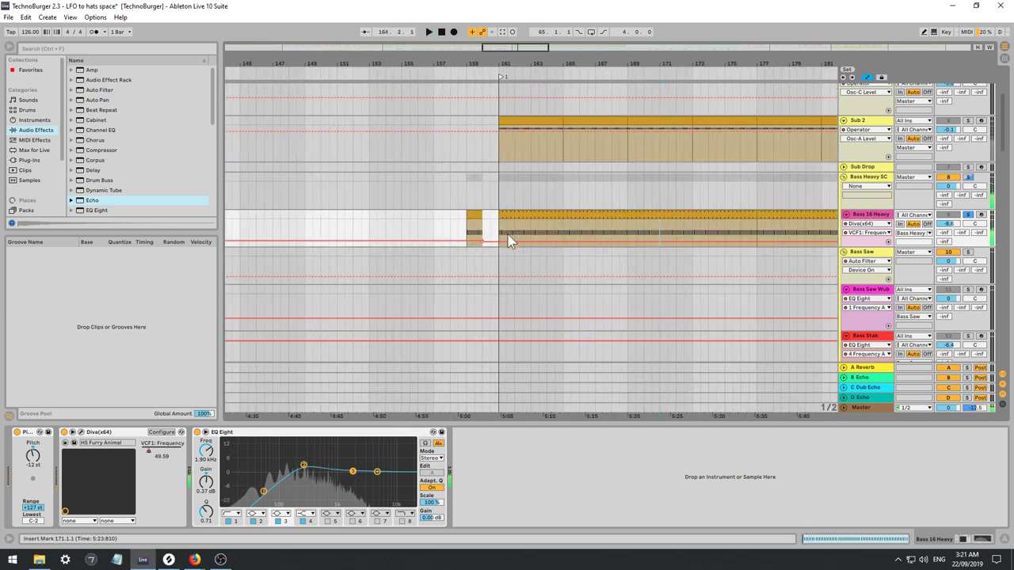
{"action": "left_click", "coordinate": [888, 242]}
{"action": "scroll", "coordinate": [868, 252], "scroll_direction": "down", "scroll_amount": 1}
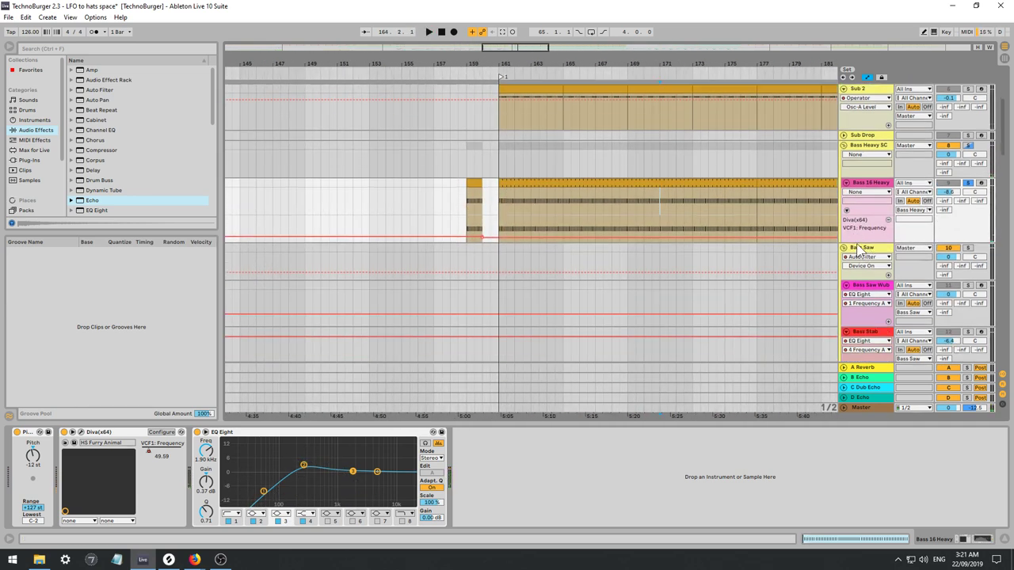
{"action": "left_click_drag", "start_coordinate": [857, 244], "coordinate": [857, 351]}
Automate VCF1 Frequency to drop to 0.01 at bar 161, then ramp slowly upward.
{"action": "key", "text": "space"}
{"action": "left_click", "coordinate": [503, 344]}
{"action": "key", "text": "space"}
{"action": "key", "text": "space"}
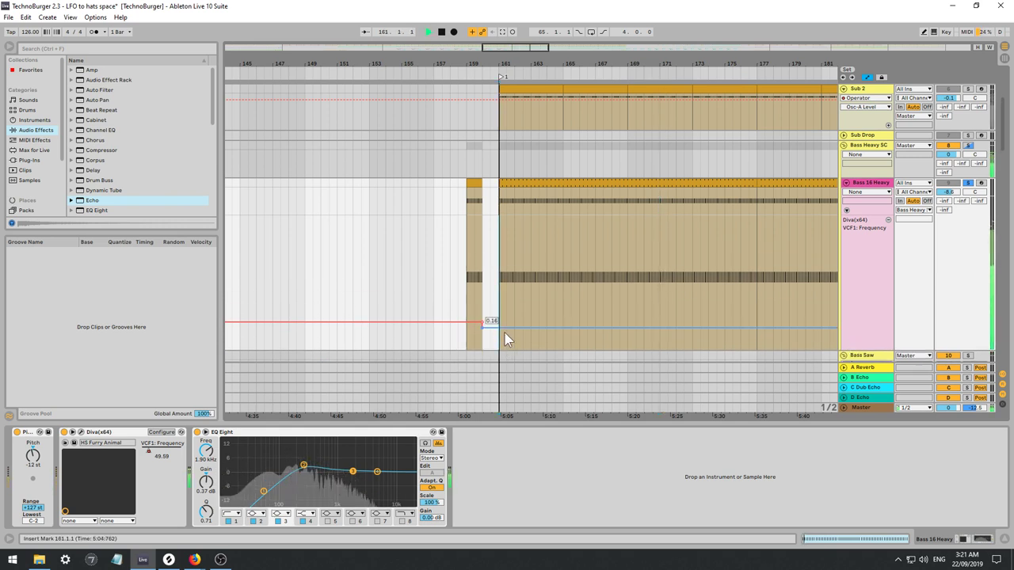
{"action": "left_click_drag", "start_coordinate": [511, 325], "coordinate": [508, 349]}
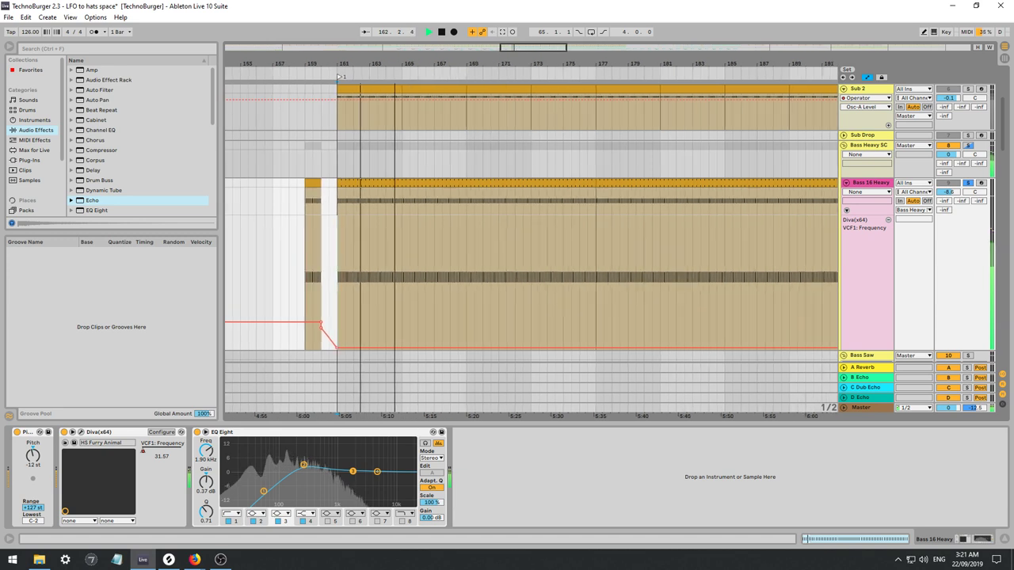
{"action": "left_click_drag", "start_coordinate": [599, 64], "coordinate": [599, 56]}
{"action": "left_click_drag", "start_coordinate": [666, 348], "coordinate": [665, 332]}
Unsolo the bass tracks and play back from a few bars before the drop.
{"action": "left_click", "coordinate": [968, 183]}
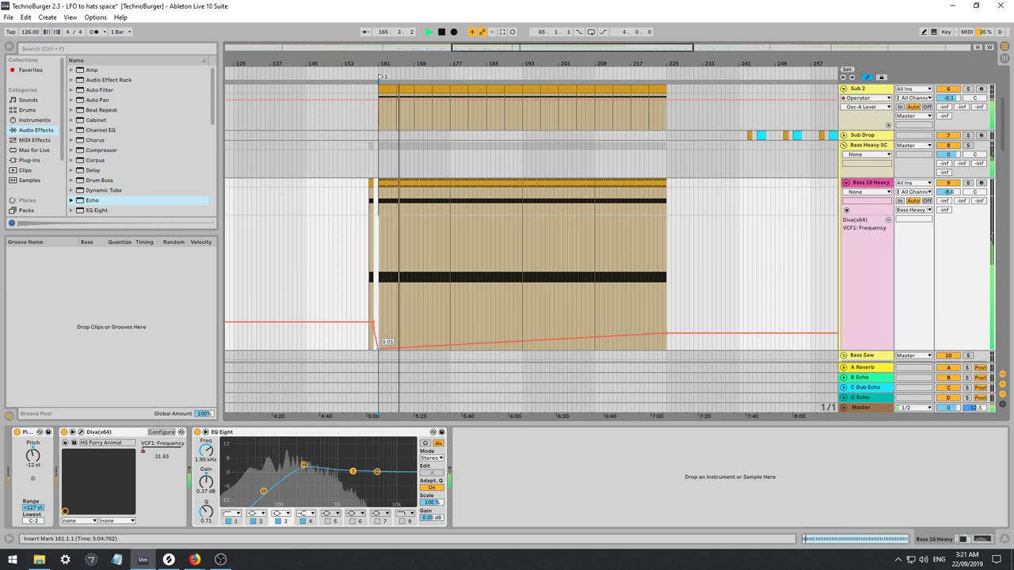
{"action": "left_click", "coordinate": [343, 244]}
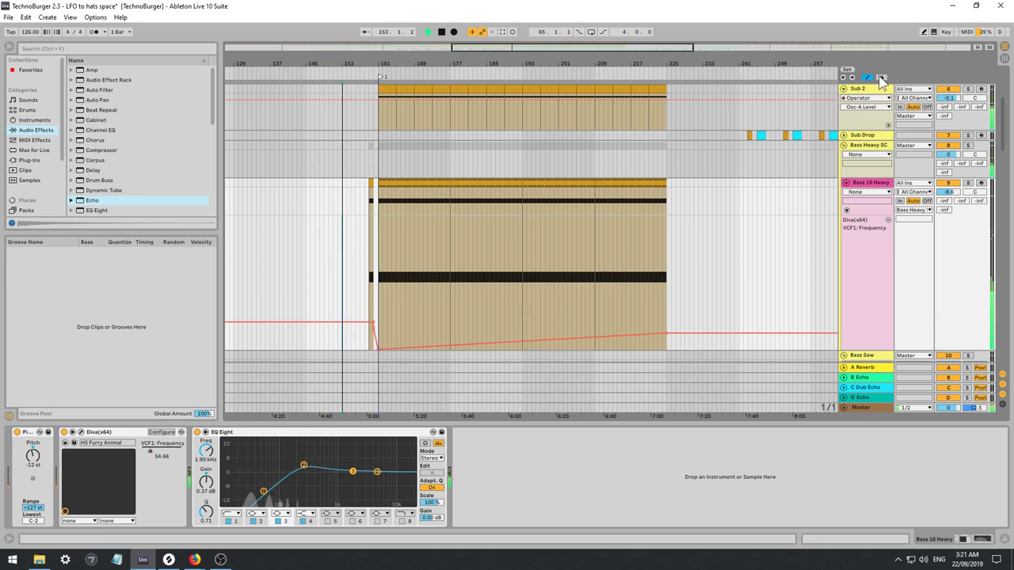
{"action": "left_click_drag", "start_coordinate": [574, 54], "coordinate": [693, 84]}
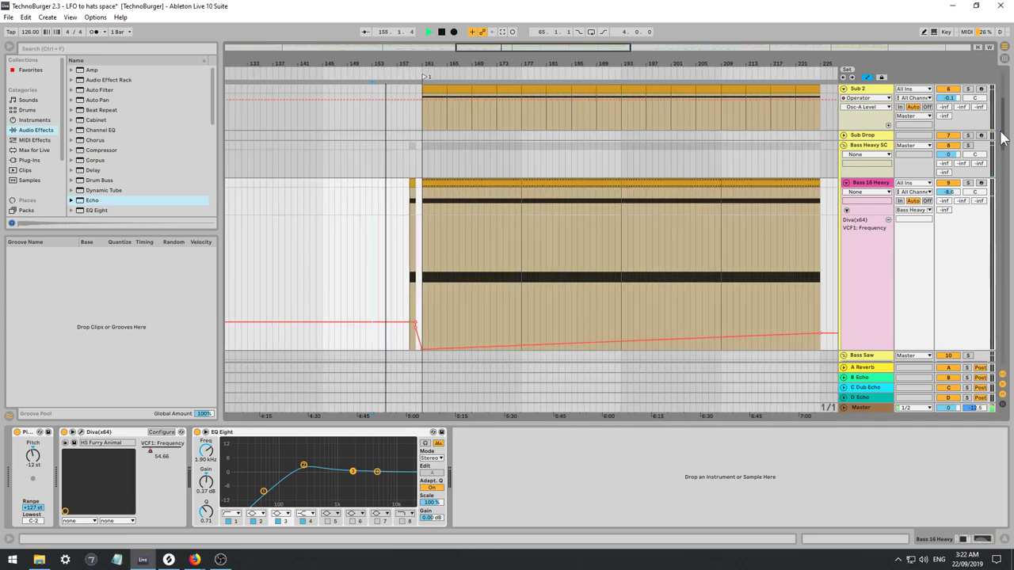
{"action": "left_click_drag", "start_coordinate": [1004, 138], "coordinate": [1002, 229]}
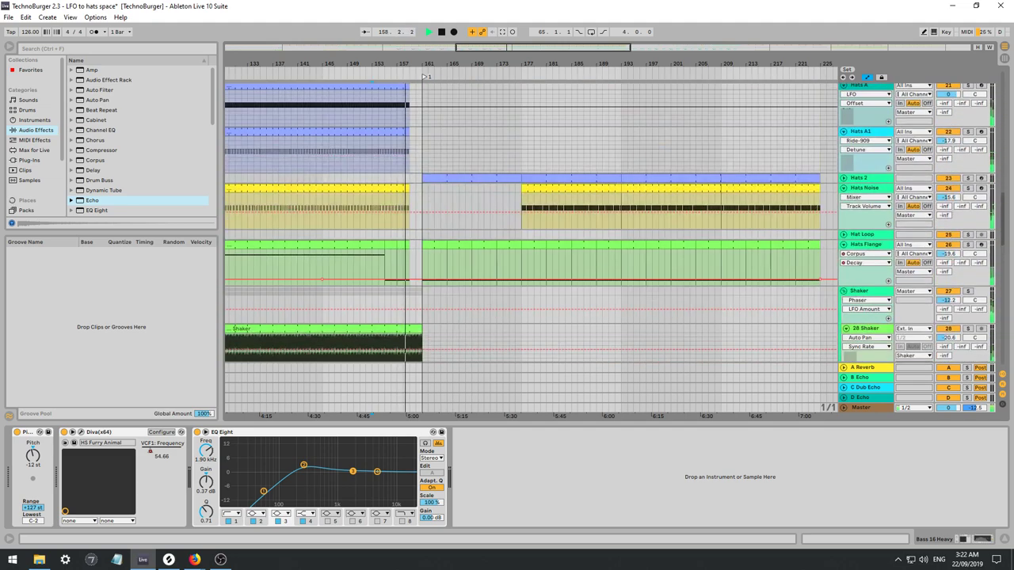
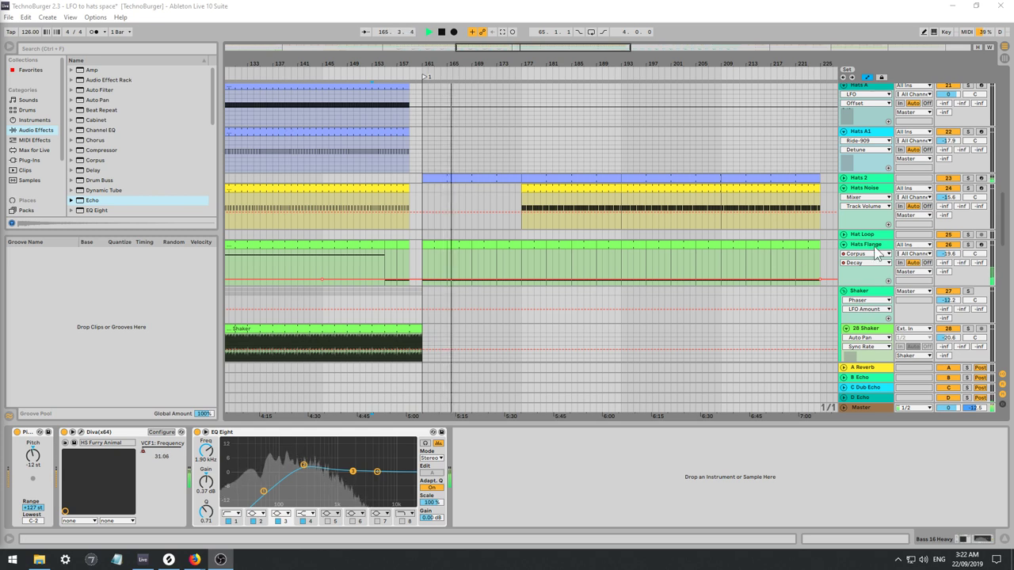
Stop playback and scroll down to the Bass Hit and Bass Hoo group tracks.
{"action": "key", "text": "space"}
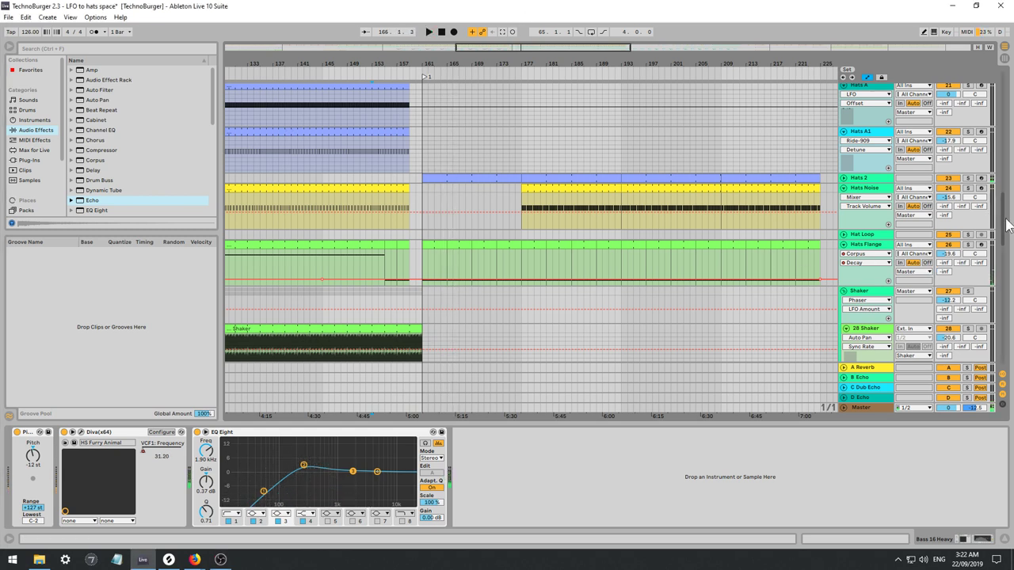
{"action": "left_click_drag", "start_coordinate": [1006, 225], "coordinate": [1004, 299]}
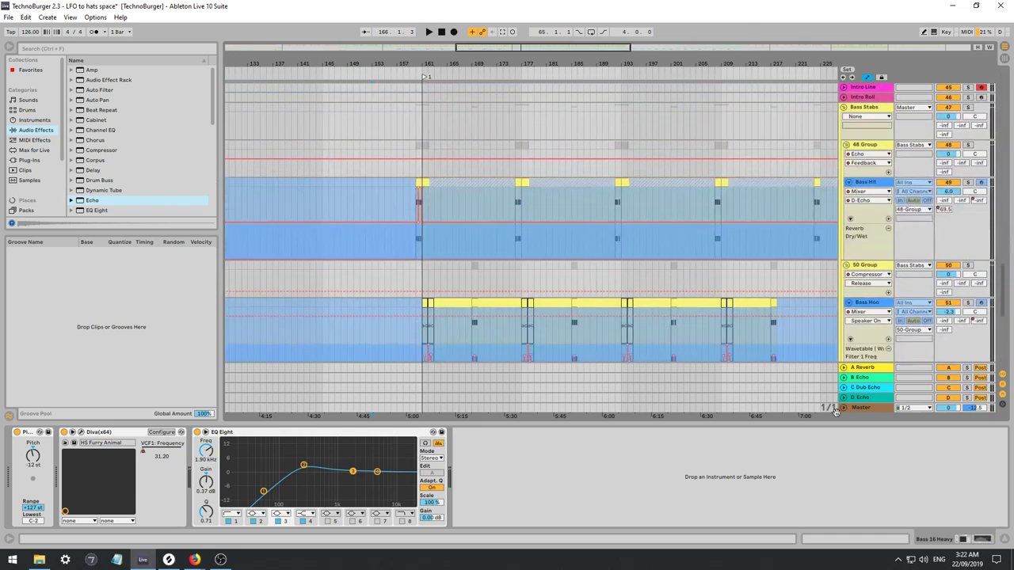
Automate D Echo's Echo Feedback with a short swell up to 118% just after bar 161.
{"action": "left_click", "coordinate": [863, 398]}
{"action": "key", "text": "space"}
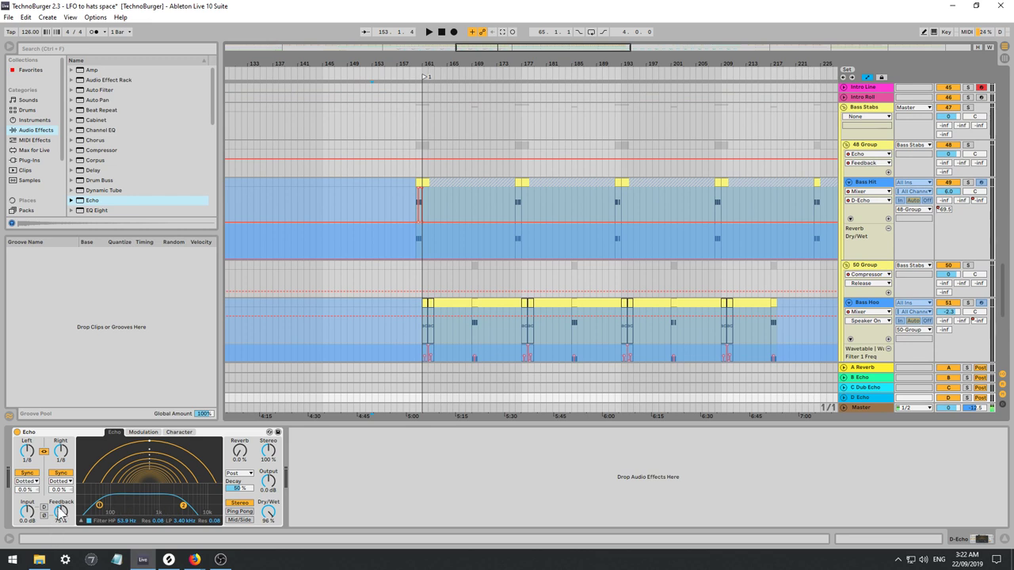
{"action": "left_click", "coordinate": [59, 510]}
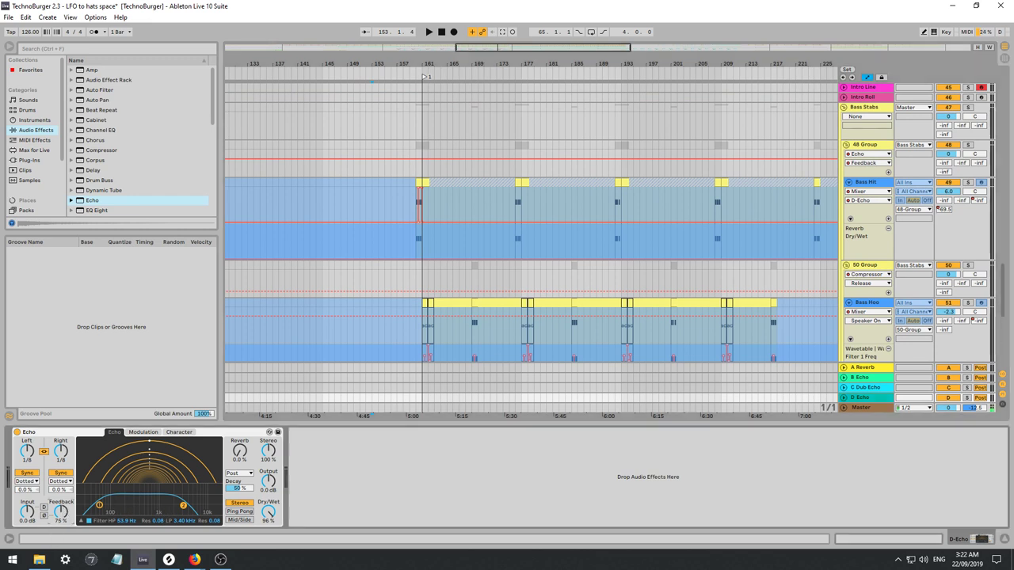
{"action": "left_click", "coordinate": [844, 397]}
{"action": "key", "text": "space"}
{"action": "key", "text": "space"}
{"action": "left_click", "coordinate": [411, 398]}
{"action": "key", "text": "space"}
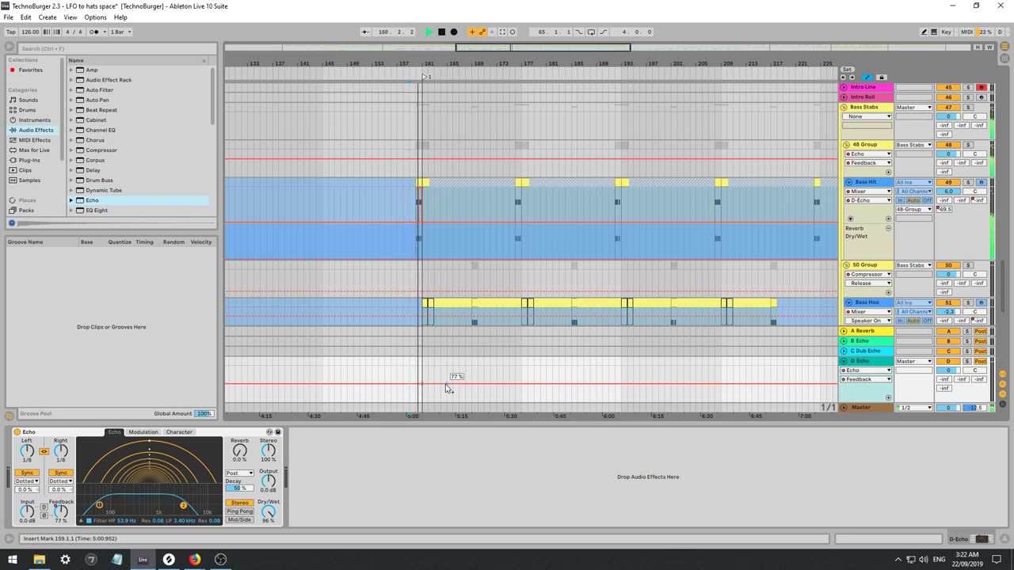
{"action": "mouse_move", "coordinate": [445, 385]}
{"action": "left_mouse_down"}
{"action": "mouse_move", "coordinate": [446, 370]}
{"action": "mouse_move", "coordinate": [473, 388]}
{"action": "mouse_move", "coordinate": [442, 380]}
{"action": "left_mouse_up"}
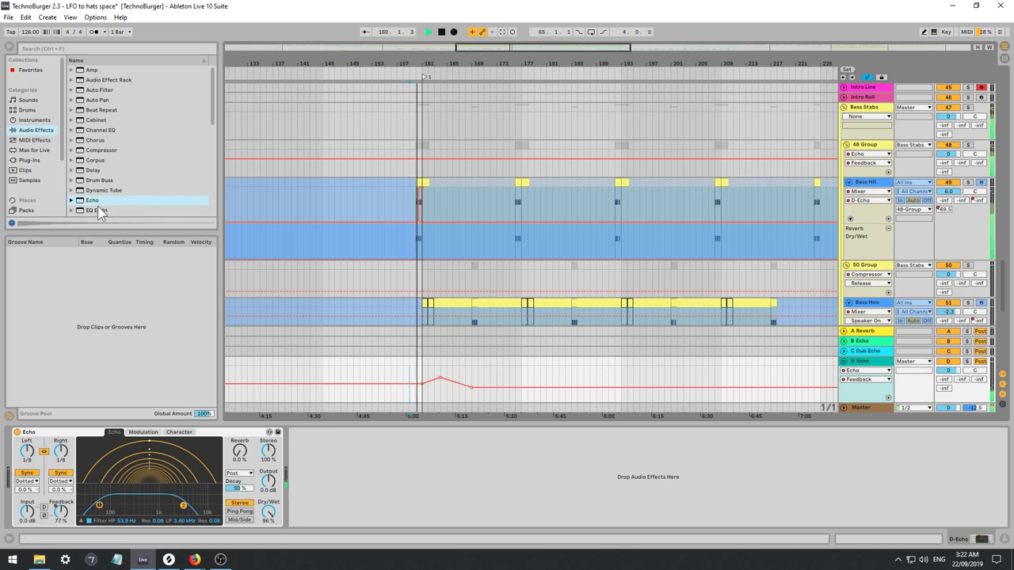
Add EQ Eight after Echo on D Echo and set band 1 to Low Cut.
{"action": "left_click_drag", "start_coordinate": [98, 211], "coordinate": [424, 543]}
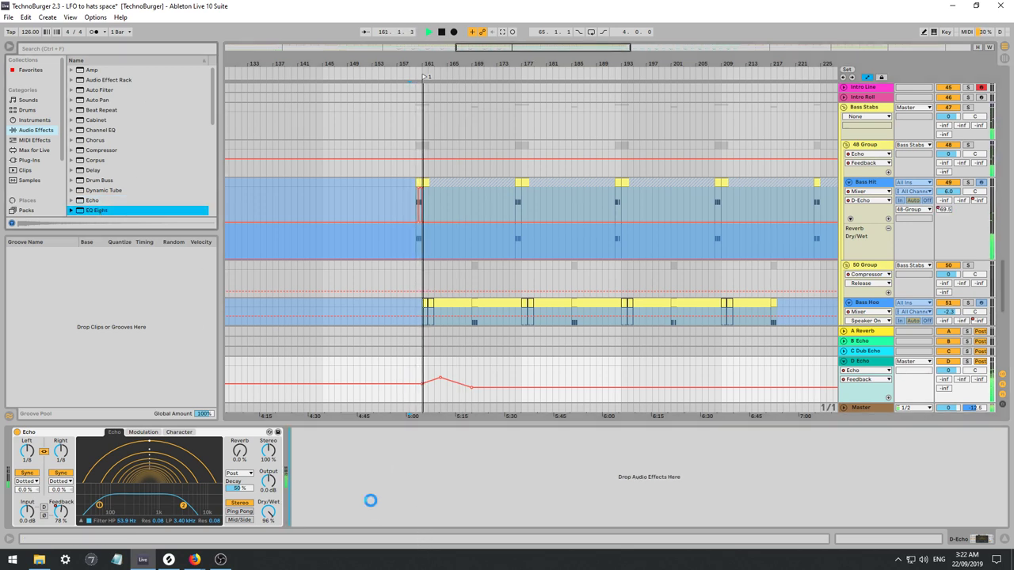
{"action": "left_click_drag", "start_coordinate": [341, 500], "coordinate": [322, 527]}
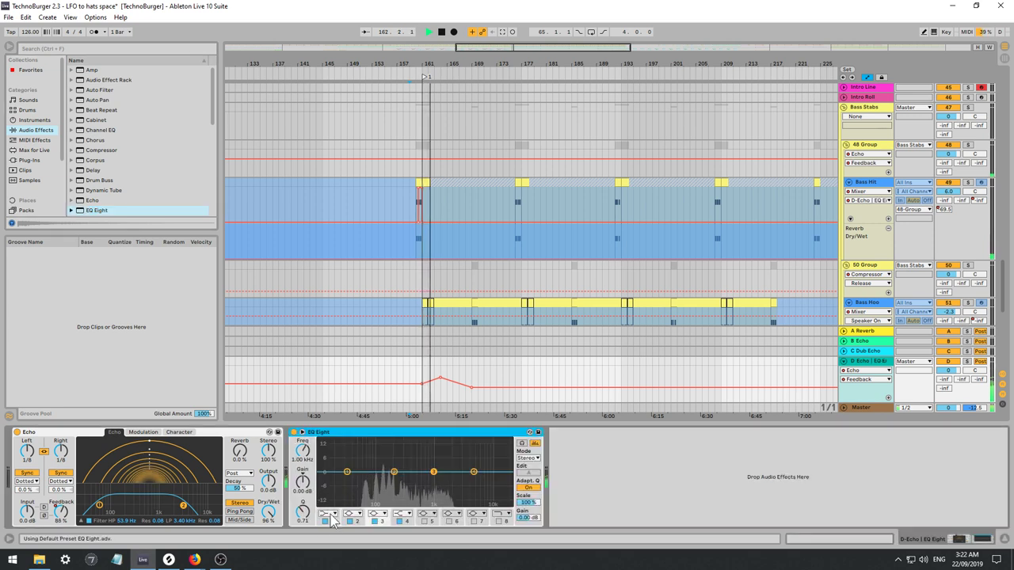
{"action": "left_click", "coordinate": [330, 515]}
{"action": "left_click", "coordinate": [327, 460]}
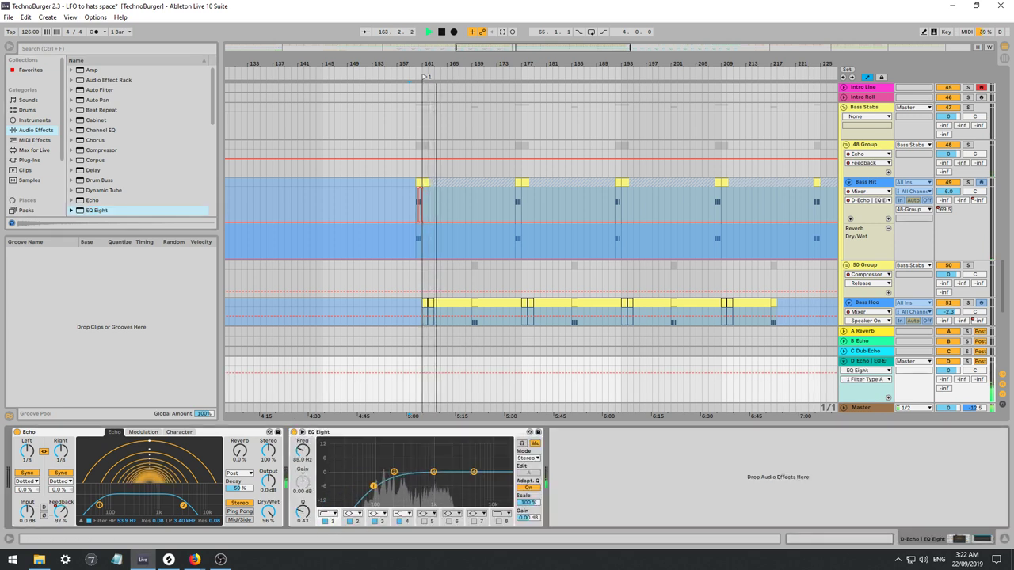
Move the feedback swell's peak earlier and higher, auditioning from bar 159.
{"action": "left_click", "coordinate": [410, 348]}
{"action": "key", "text": "space"}
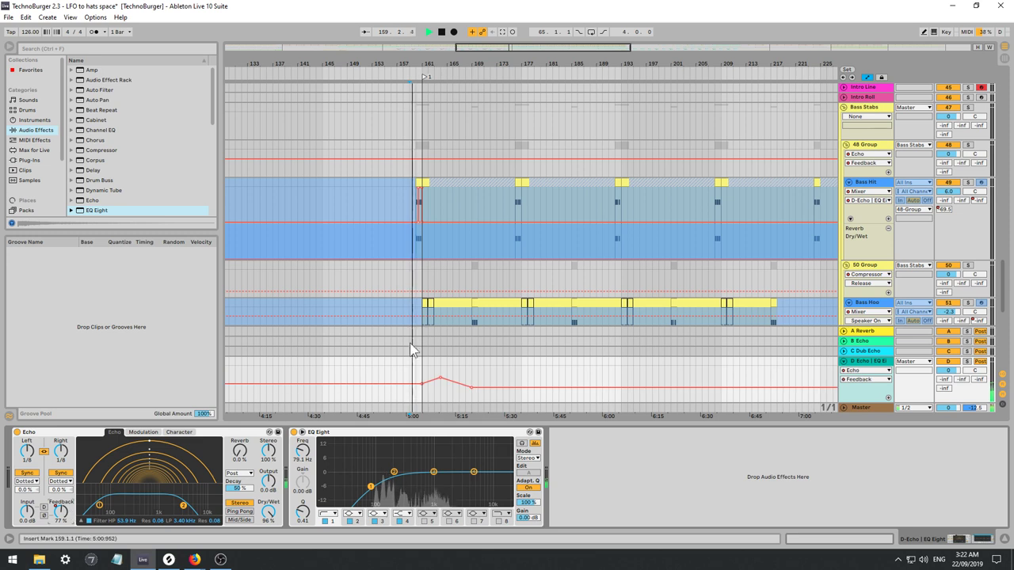
{"action": "left_click_drag", "start_coordinate": [441, 377], "coordinate": [434, 372]}
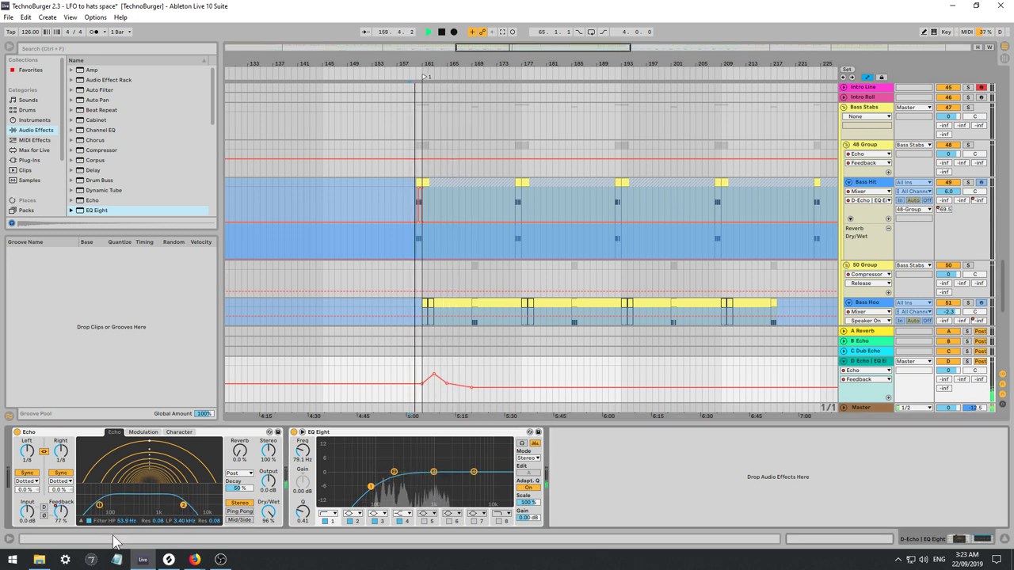
Raise D Echo's HP Freq automation to 213 Hz and shift a feedback breakpoint later, to 83%.
{"action": "left_click_drag", "start_coordinate": [124, 526], "coordinate": [125, 523]}
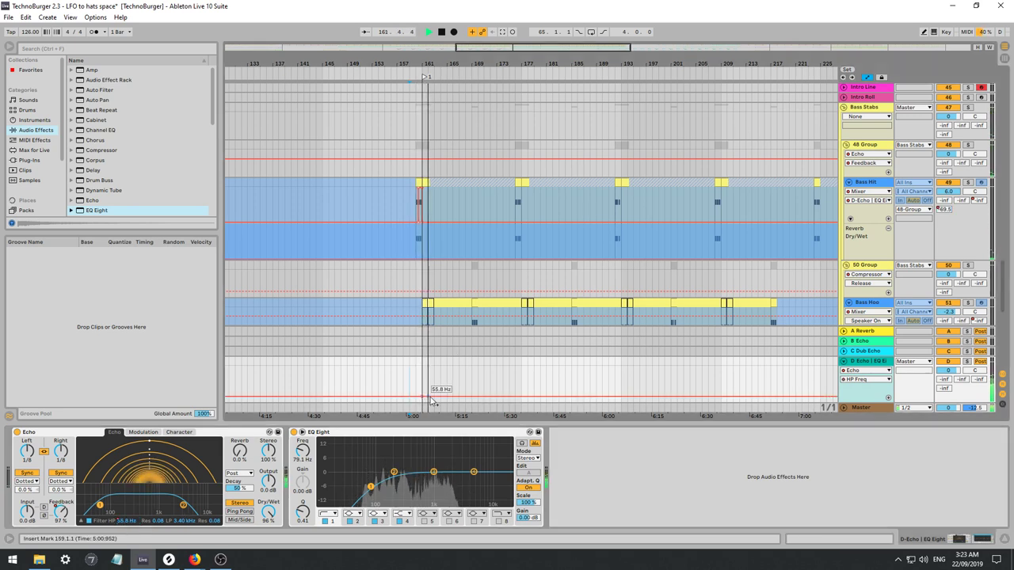
{"action": "left_click_drag", "start_coordinate": [435, 402], "coordinate": [464, 393]}
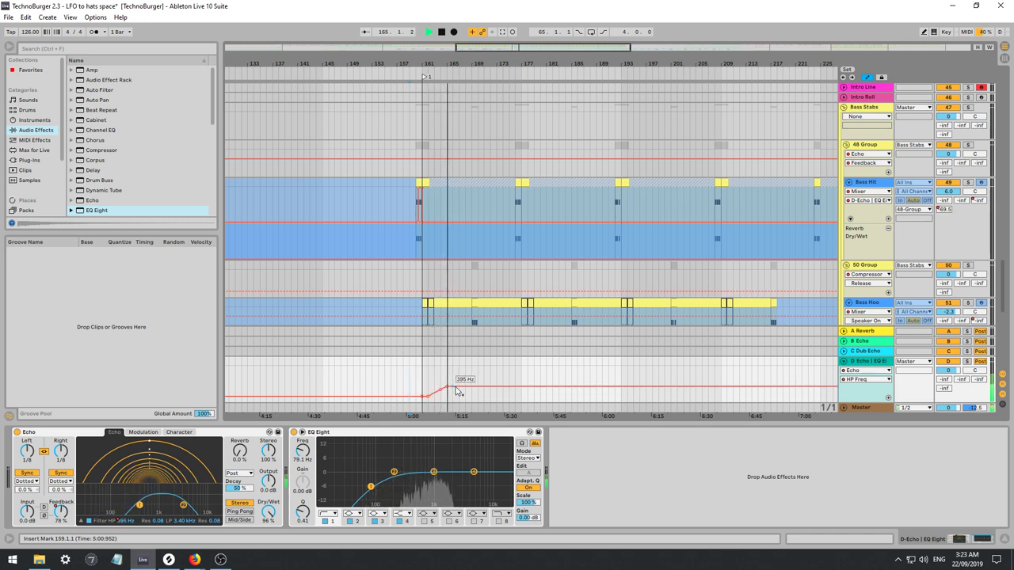
{"action": "left_click", "coordinate": [61, 513]}
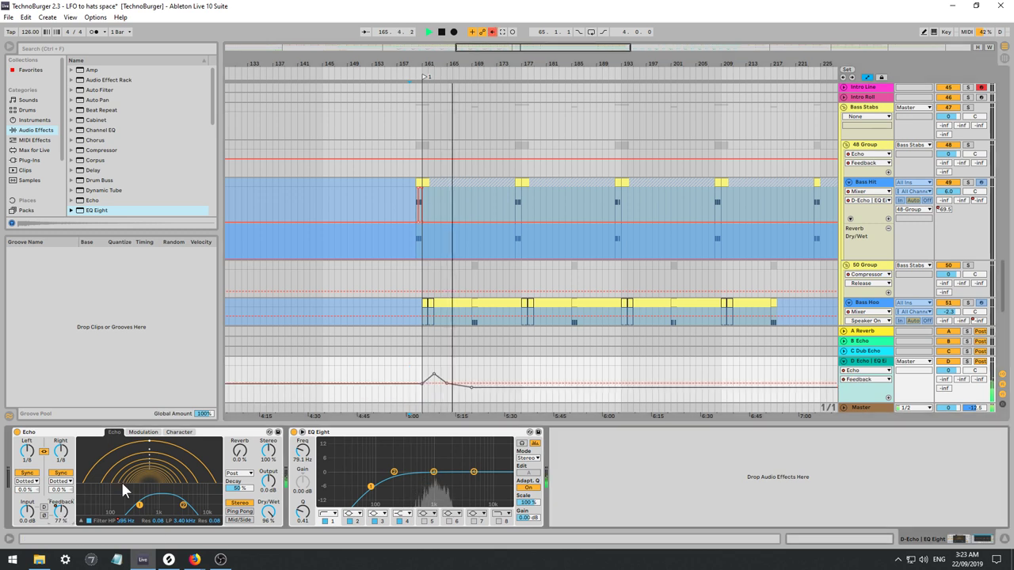
{"action": "left_click", "coordinate": [492, 32]}
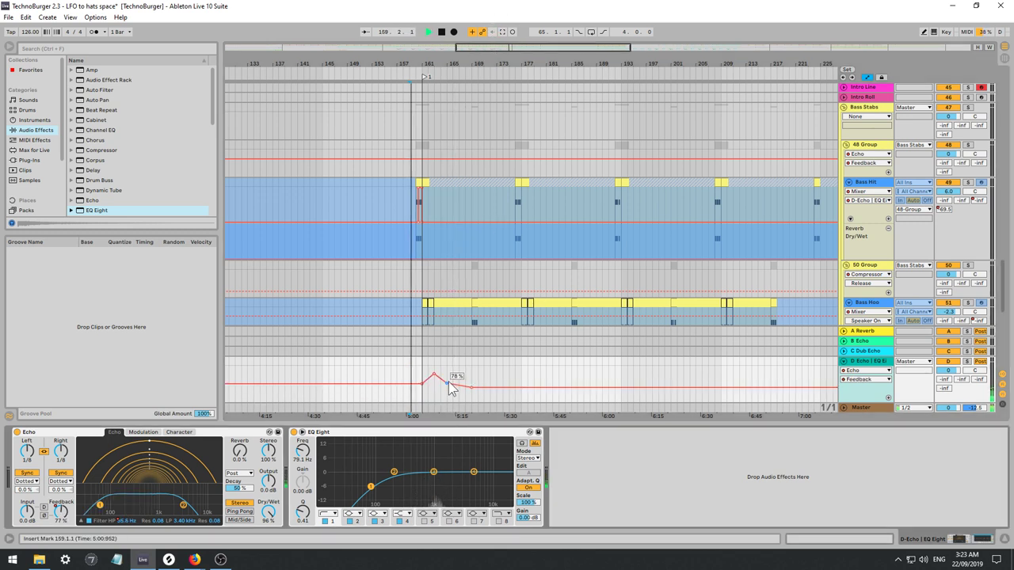
{"action": "left_click_drag", "start_coordinate": [449, 388], "coordinate": [497, 385]}
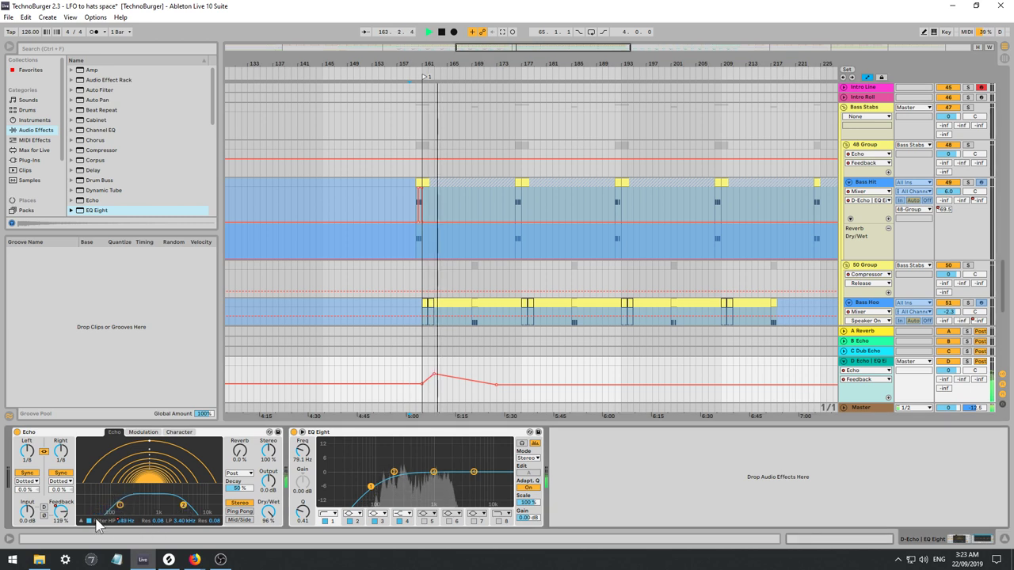
Re-enable HP Freq and feedback automation, then add an LP Freq breakpoint at 20.0 kHz.
{"action": "left_click", "coordinate": [125, 521]}
{"action": "left_click", "coordinate": [492, 32]}
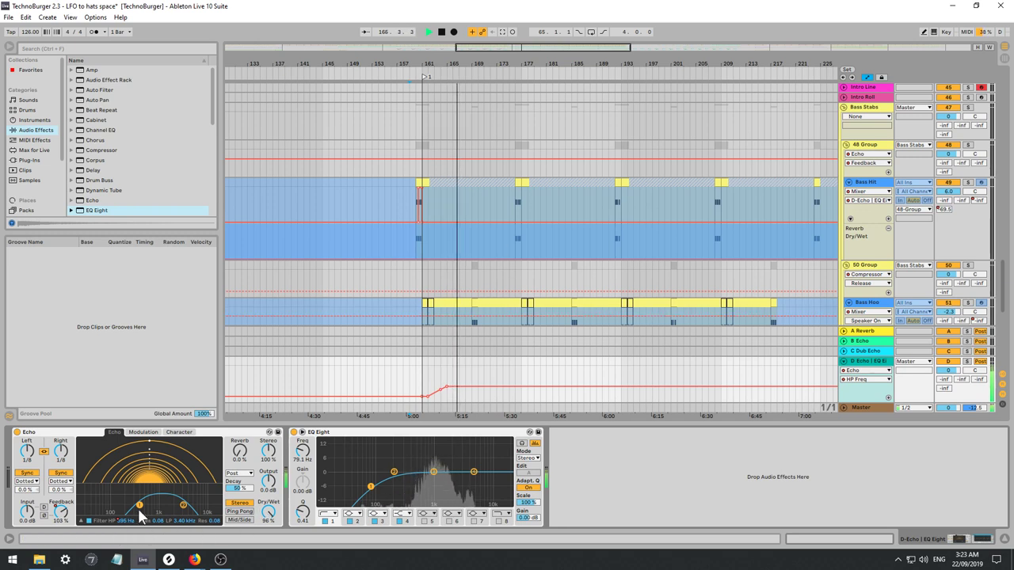
{"action": "left_click", "coordinate": [61, 511]}
{"action": "left_click", "coordinate": [492, 32]}
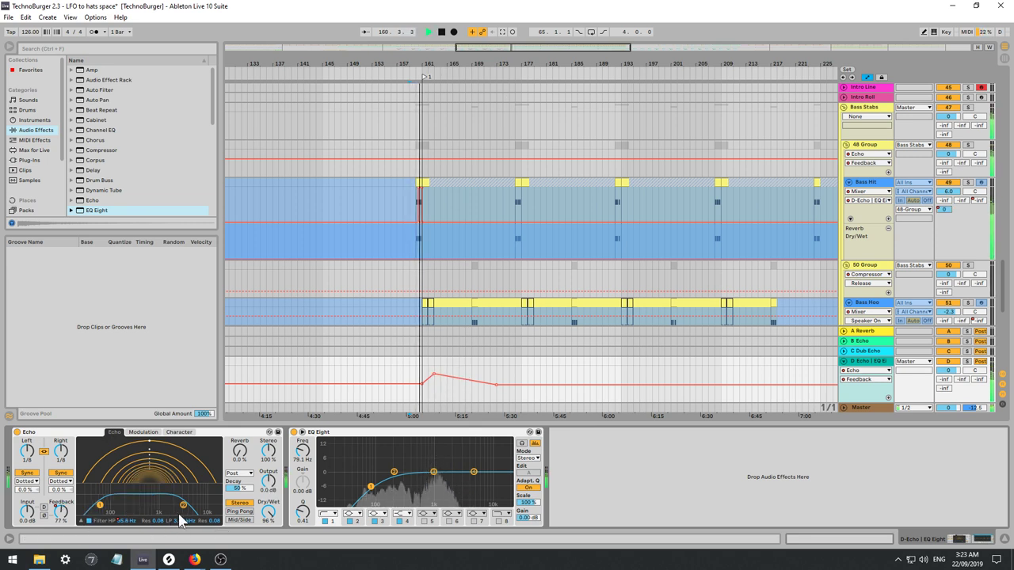
{"action": "left_click", "coordinate": [129, 526]}
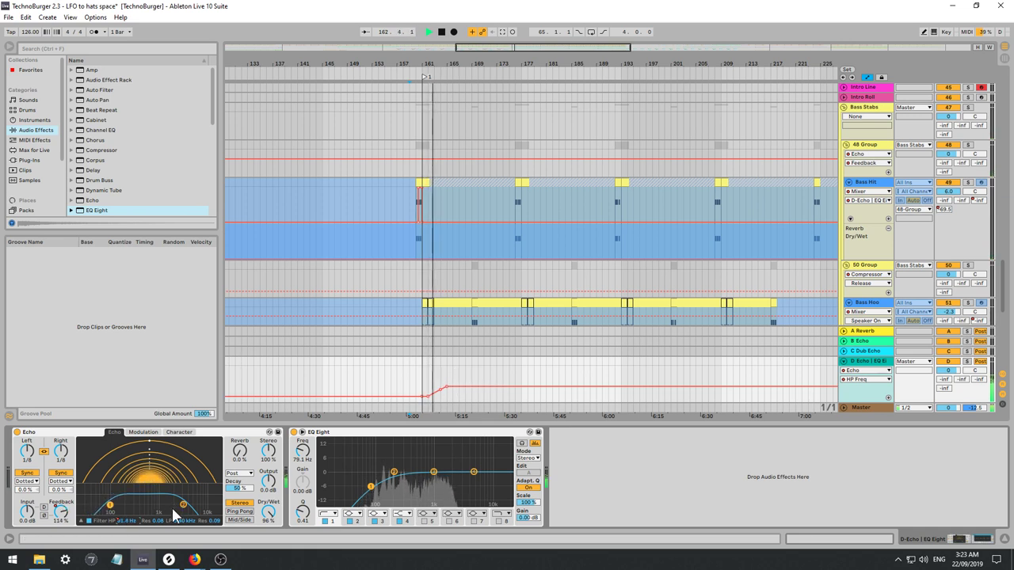
{"action": "left_click", "coordinate": [109, 516]}
{"action": "left_click", "coordinate": [427, 377]}
{"action": "left_click_drag", "start_coordinate": [439, 376], "coordinate": [452, 366]}
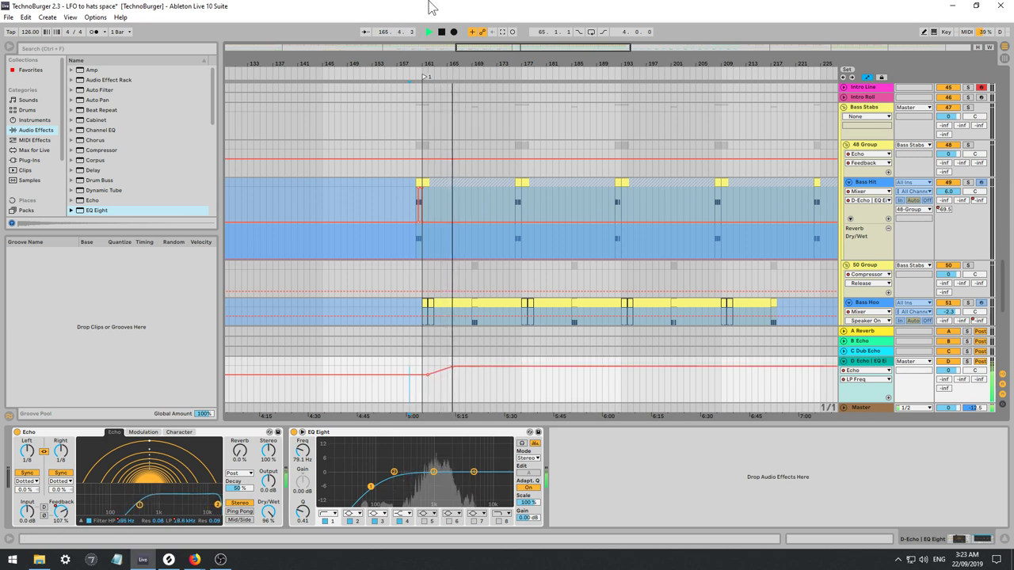
Re-enable feedback automation and retune the swell: peak about 116%, next breakpoint 89%.
{"action": "left_click", "coordinate": [61, 514]}
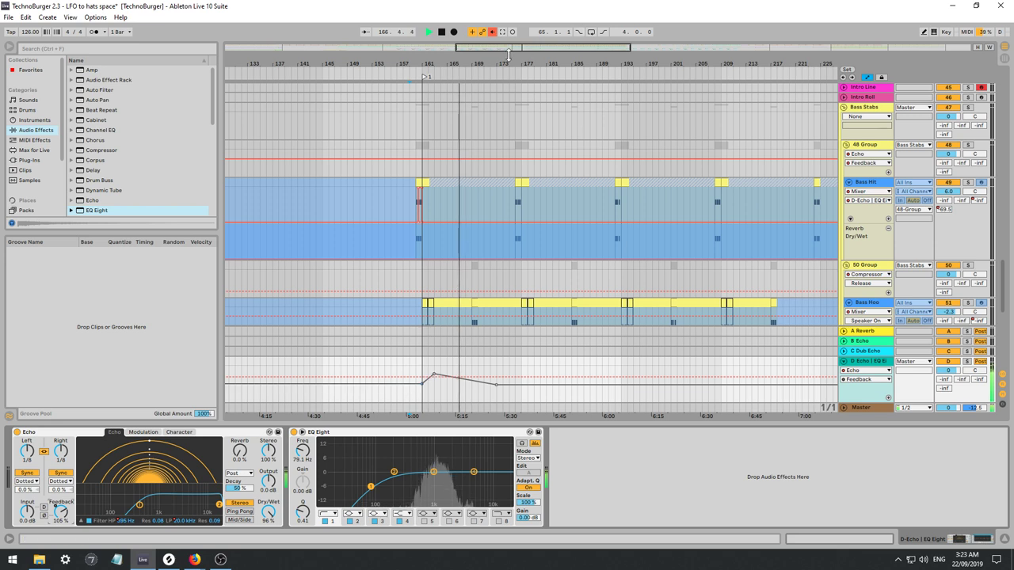
{"action": "left_click", "coordinate": [492, 32]}
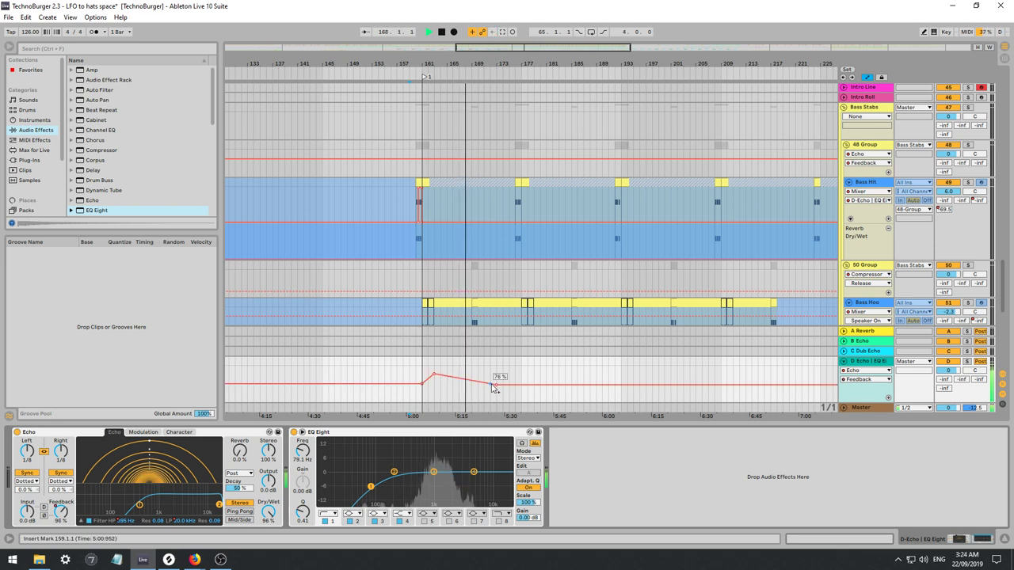
{"action": "left_click_drag", "start_coordinate": [435, 374], "coordinate": [425, 369]}
{"action": "key", "text": "space"}
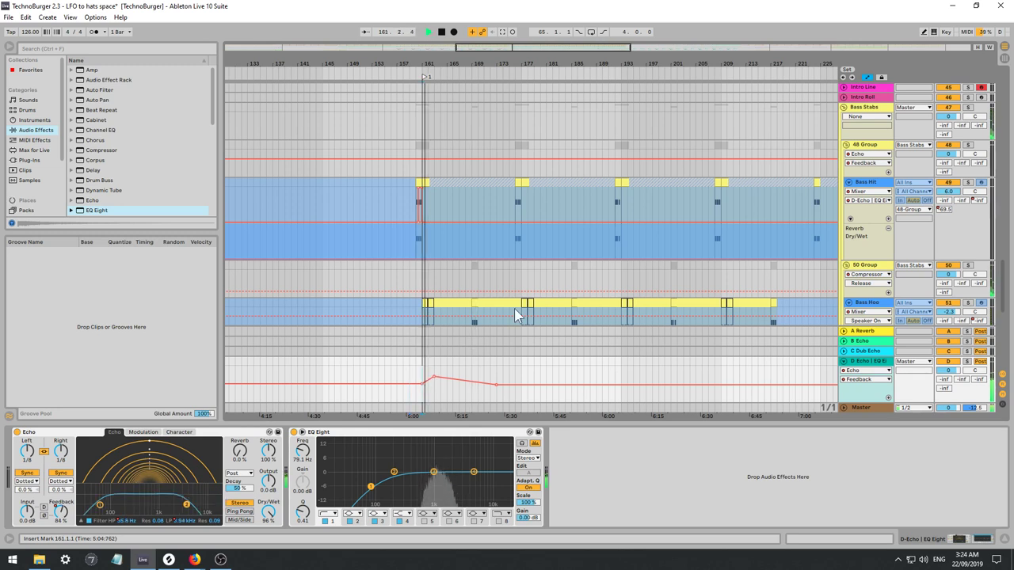
{"action": "key", "text": "space"}
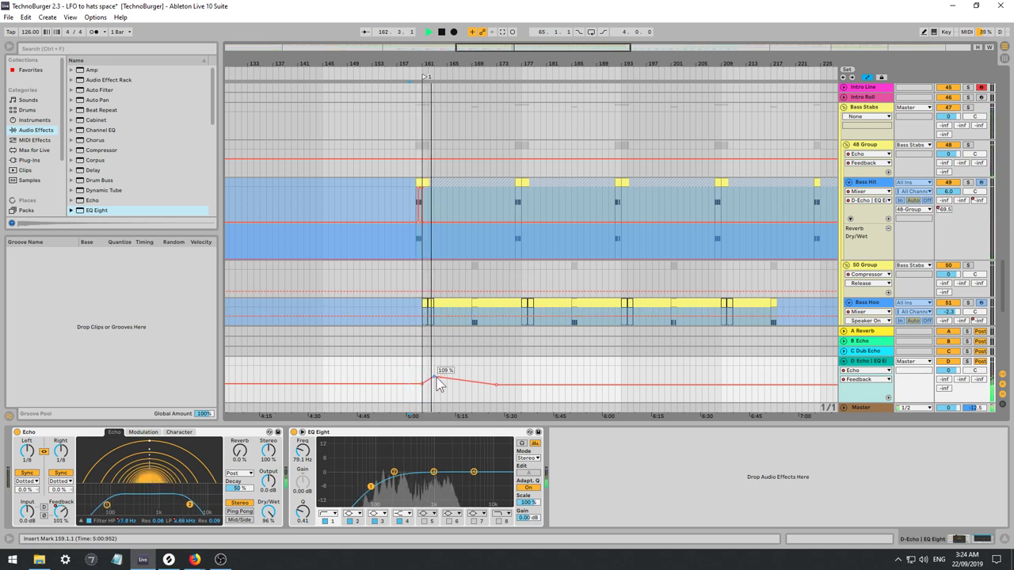
{"action": "left_click_drag", "start_coordinate": [435, 376], "coordinate": [435, 374]}
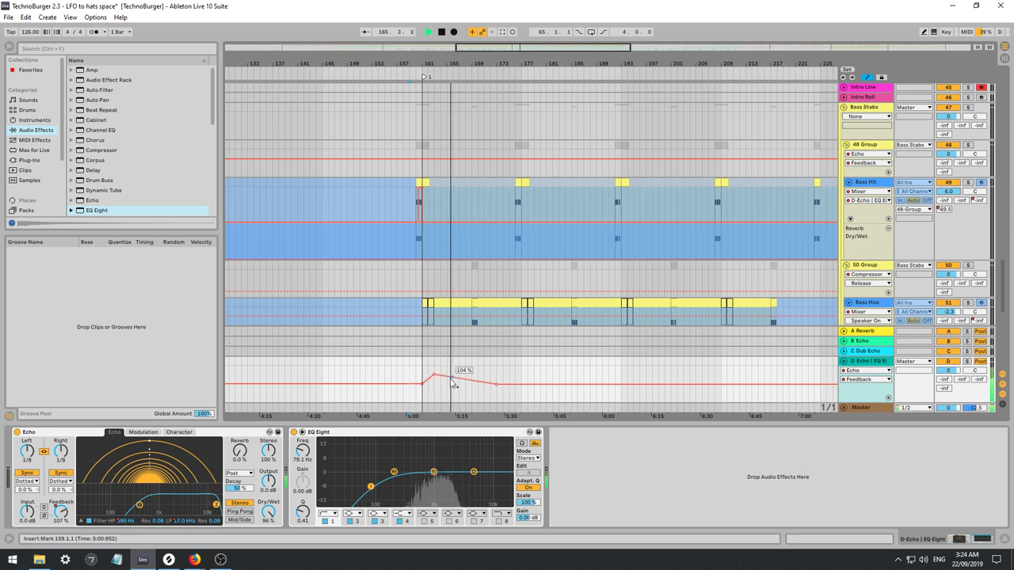
{"action": "left_click_drag", "start_coordinate": [452, 377], "coordinate": [454, 382]}
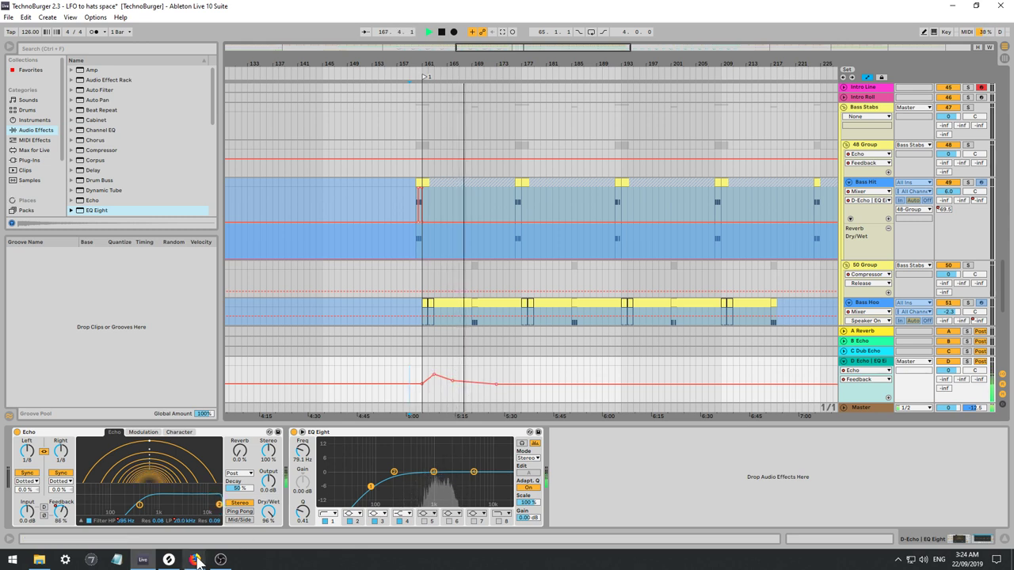
Pull the LP Freq envelope down to 1.01 kHz after bar 161 and re-enable HP and LP automation.
{"action": "left_click", "coordinate": [184, 521]}
{"action": "key", "text": "space"}
{"action": "key", "text": "space"}
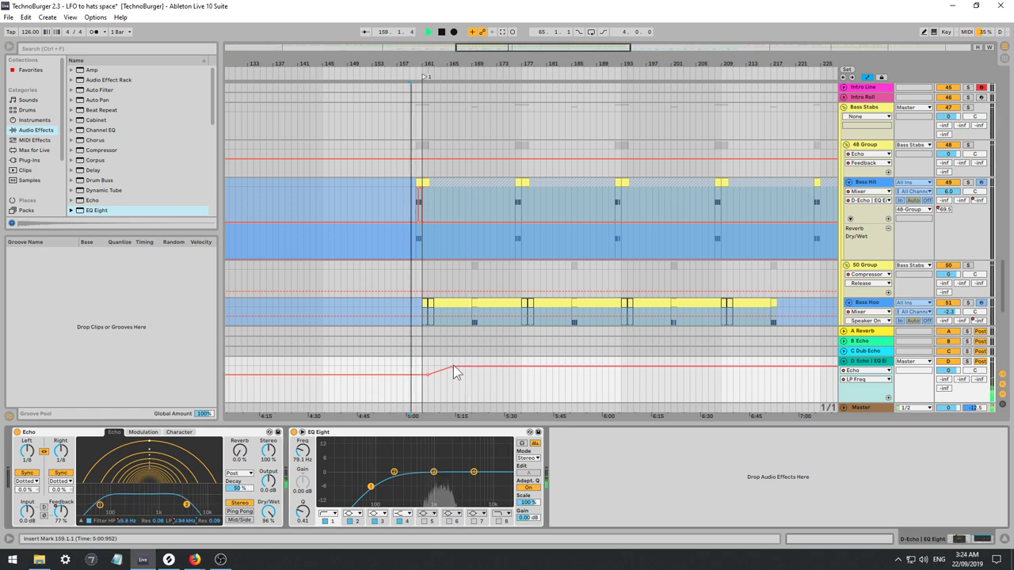
{"action": "left_click", "coordinate": [453, 365]}
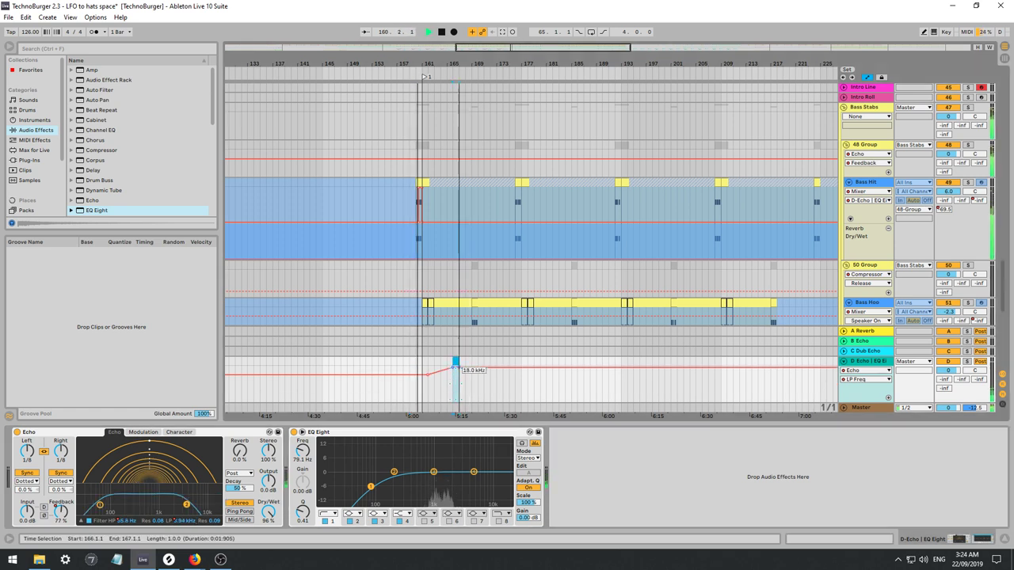
{"action": "left_click", "coordinate": [452, 376]}
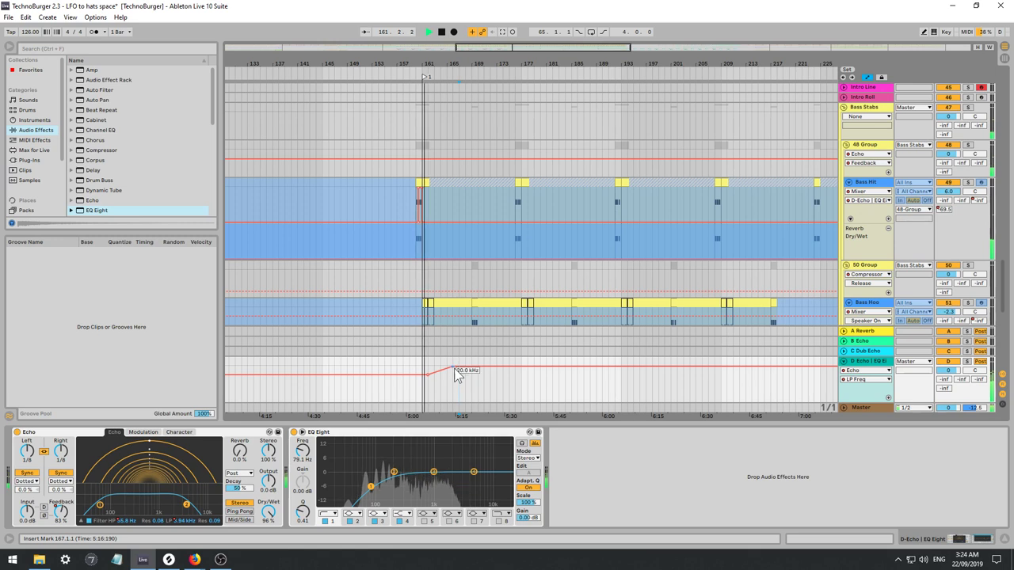
{"action": "left_click_drag", "start_coordinate": [455, 372], "coordinate": [460, 394]}
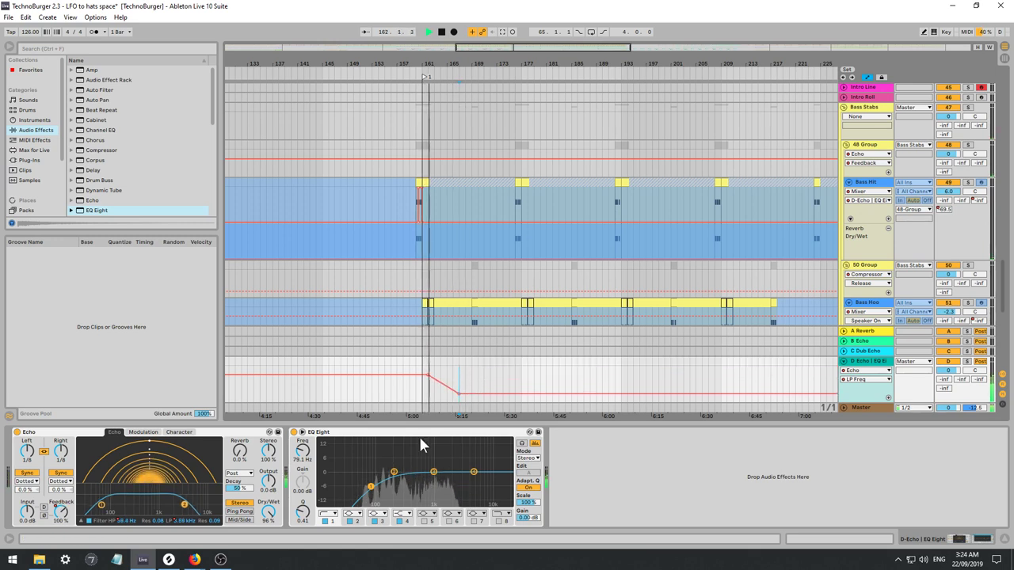
{"action": "left_click", "coordinate": [124, 522]}
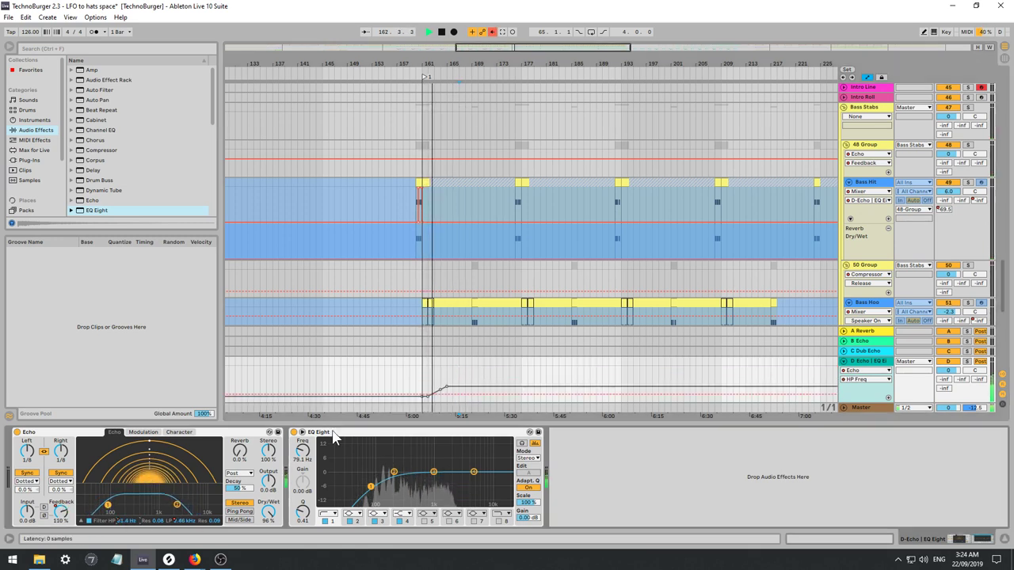
{"action": "left_click", "coordinate": [492, 33]}
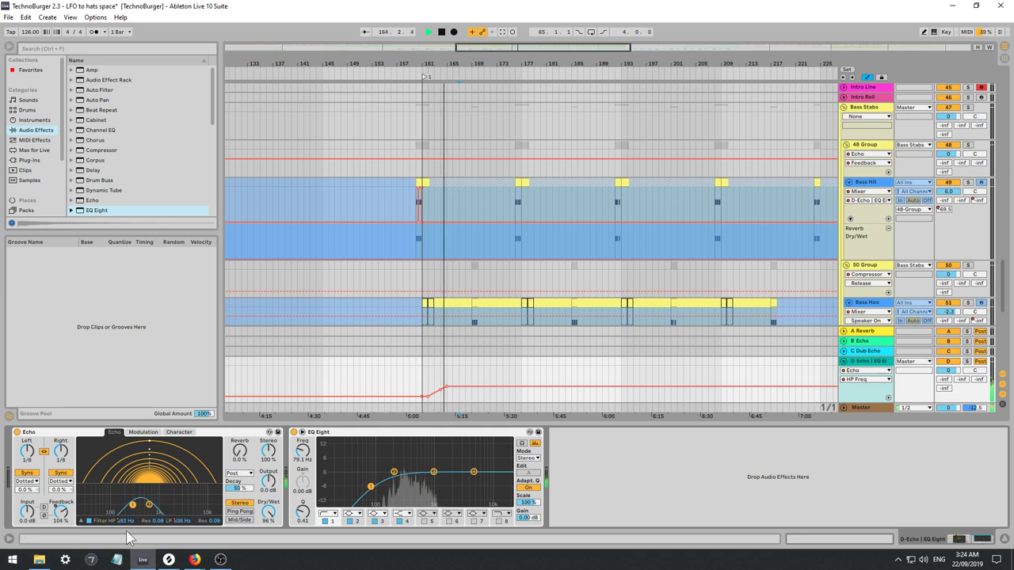
{"action": "left_click", "coordinate": [183, 522]}
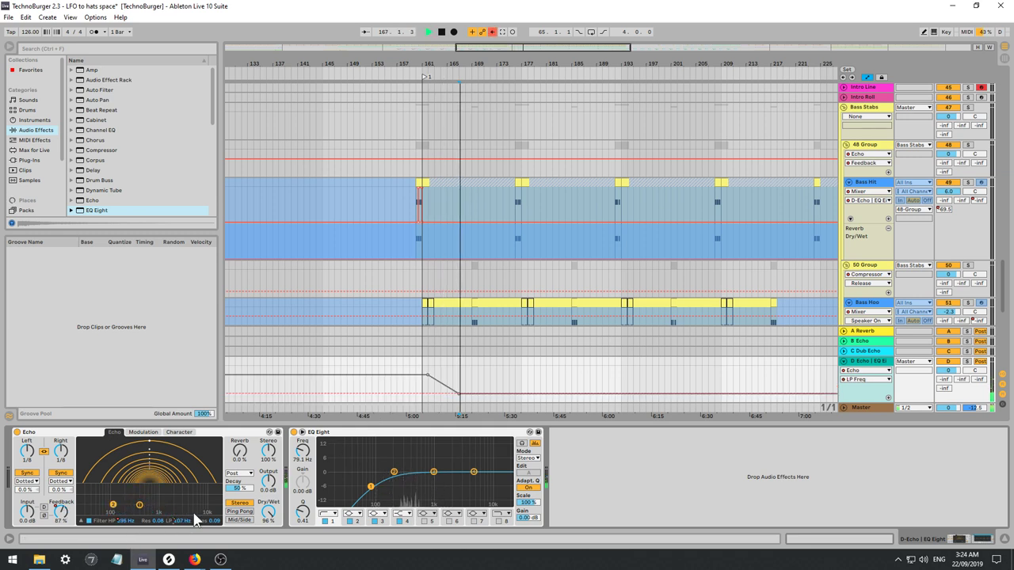
{"action": "left_click", "coordinate": [492, 33]}
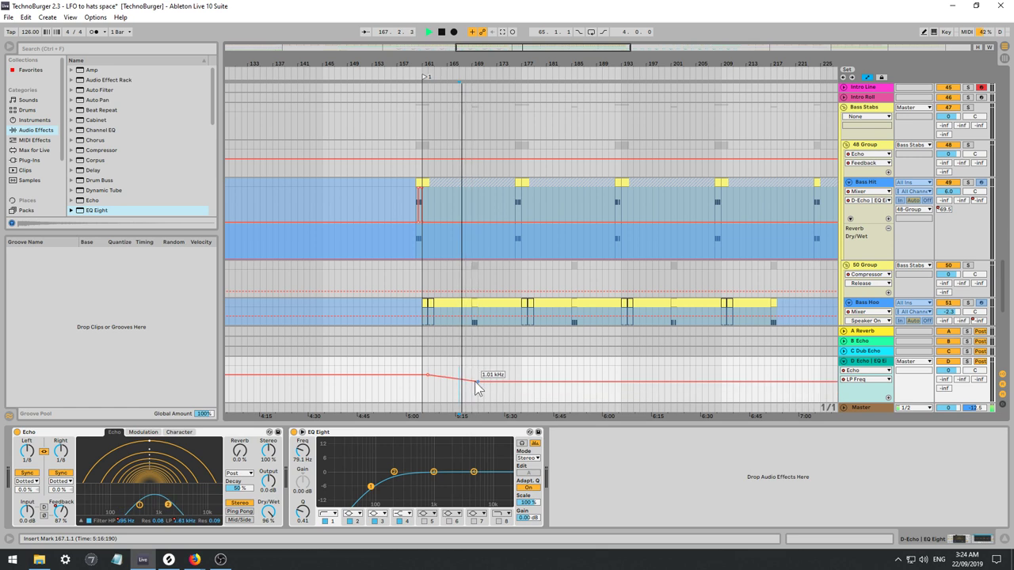
{"action": "left_click", "coordinate": [422, 389]}
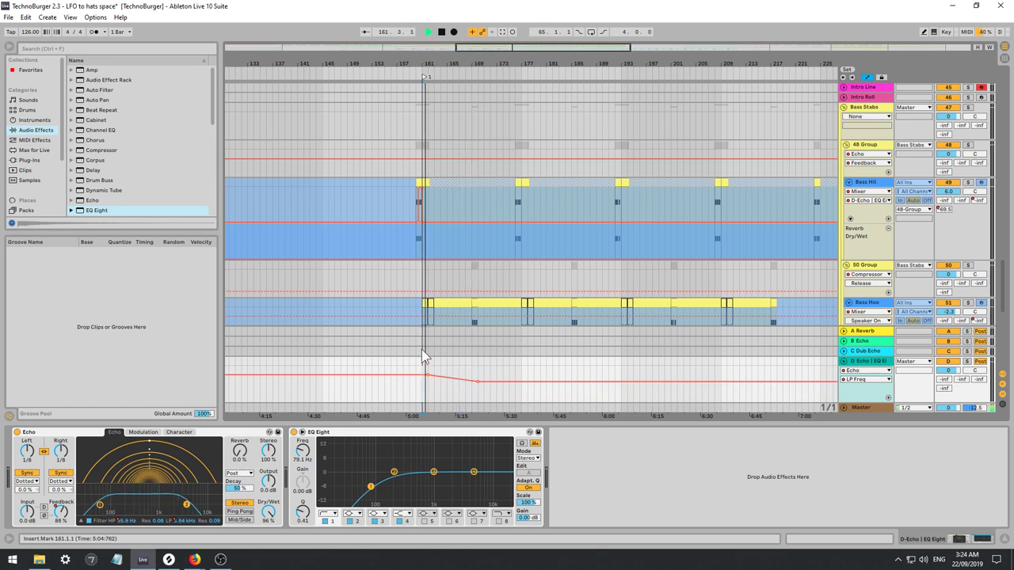
Ramp the Echo reverb level automation up to 48% just after bar 161.
{"action": "left_click", "coordinate": [411, 389]}
{"action": "key", "text": "space"}
{"action": "left_click", "coordinate": [244, 455]}
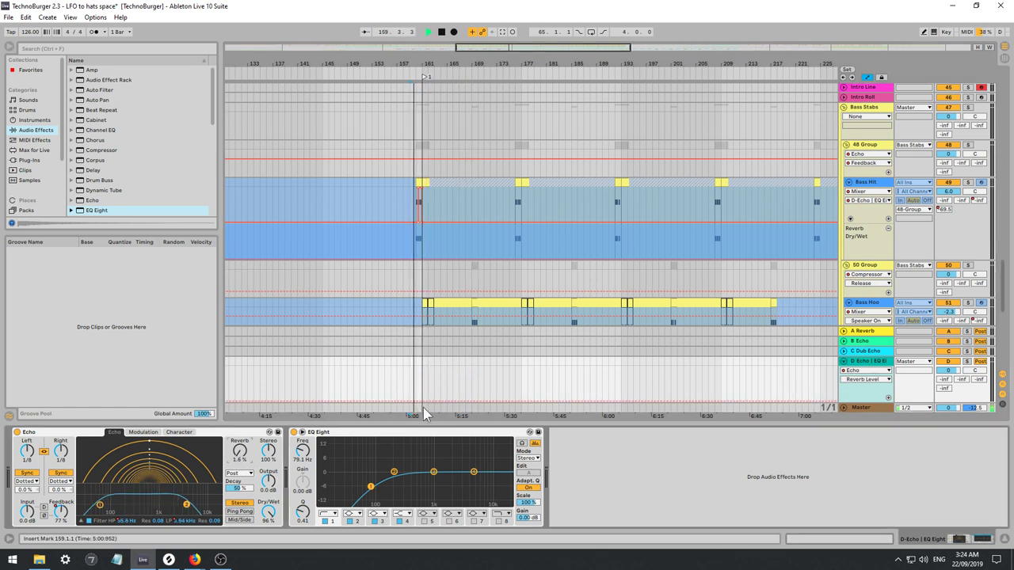
{"action": "left_click_drag", "start_coordinate": [428, 403], "coordinate": [474, 381]}
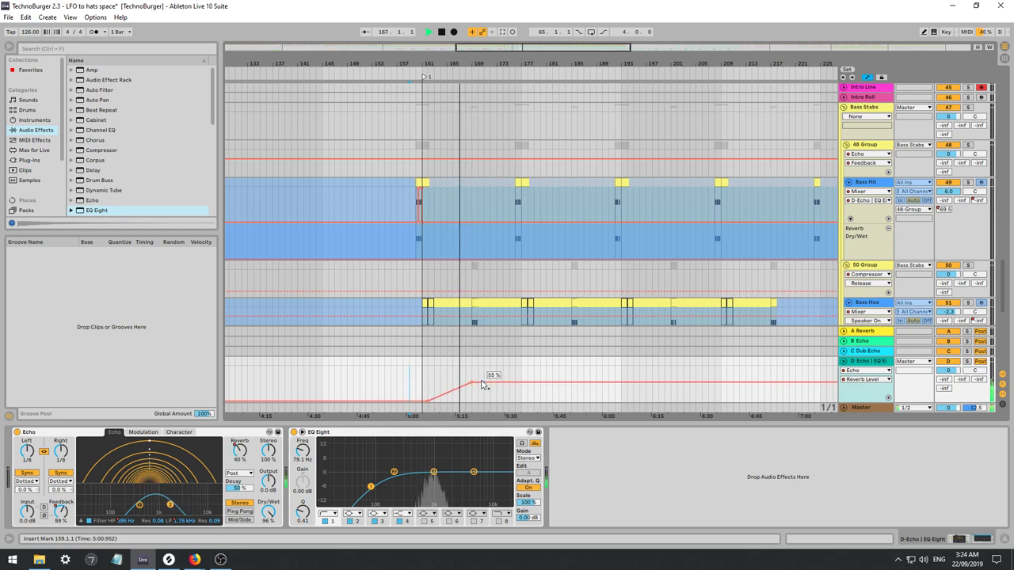
Re-enable D Echo's HP Freq automation, held flat near 55.8 Hz past bar 161.
{"action": "left_click", "coordinate": [182, 520]}
{"action": "key", "text": "space"}
{"action": "key", "text": "space"}
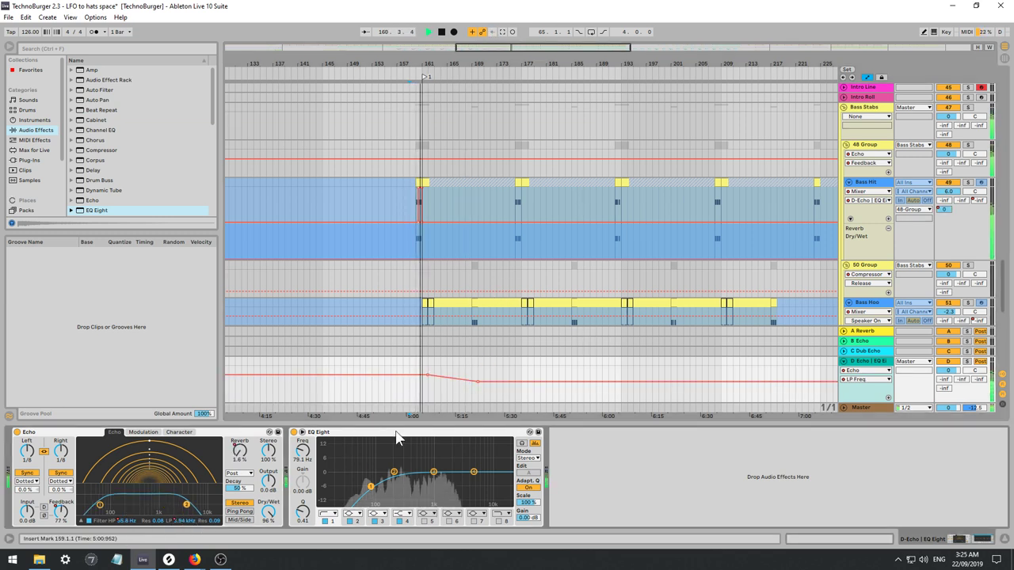
{"action": "left_click", "coordinate": [125, 522]}
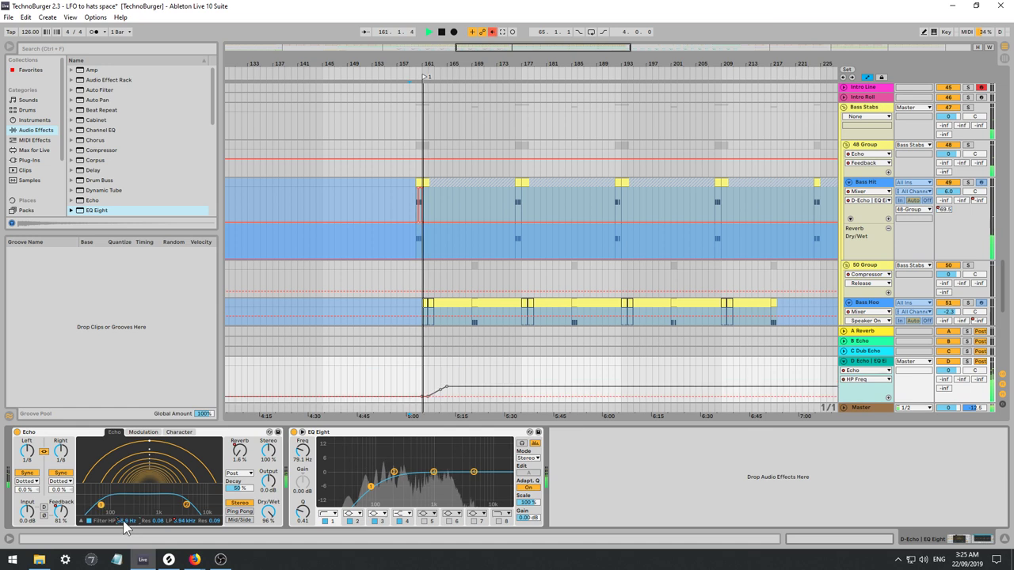
{"action": "left_click", "coordinate": [492, 32]}
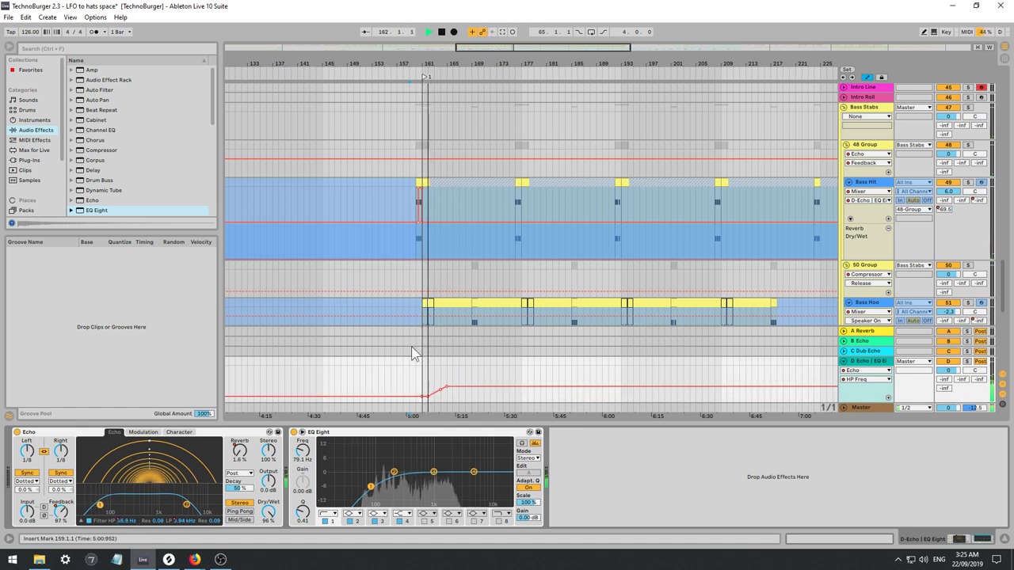
{"action": "left_click", "coordinate": [450, 384]}
{"action": "left_click", "coordinate": [448, 387]}
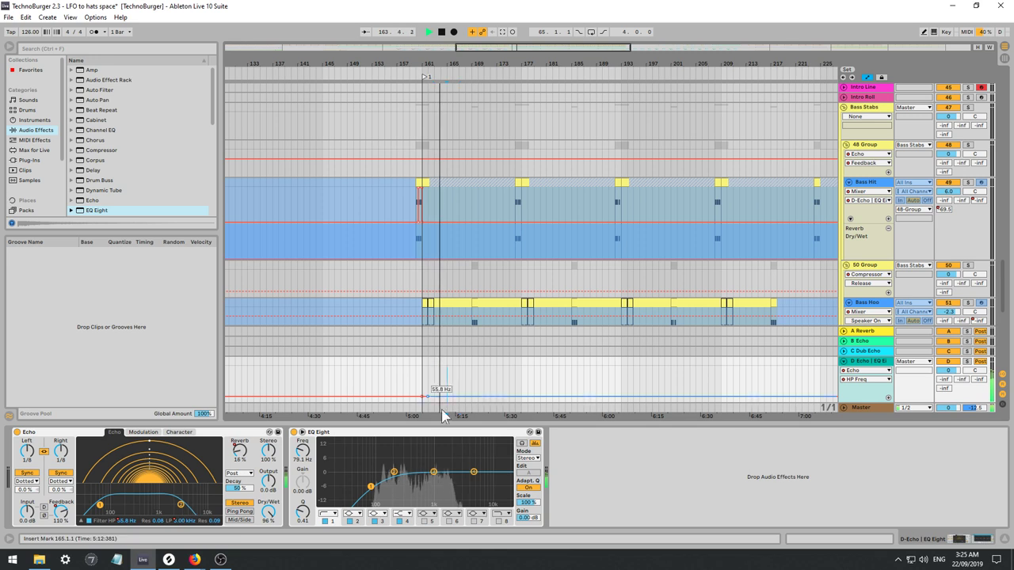
{"action": "left_click", "coordinate": [269, 513]}
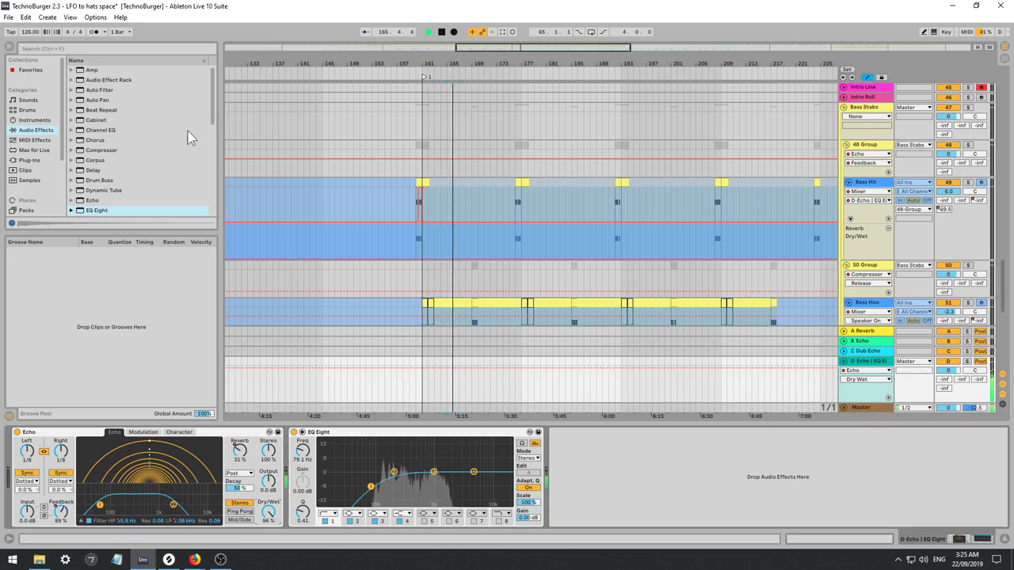
{"action": "left_click", "coordinate": [103, 149]}
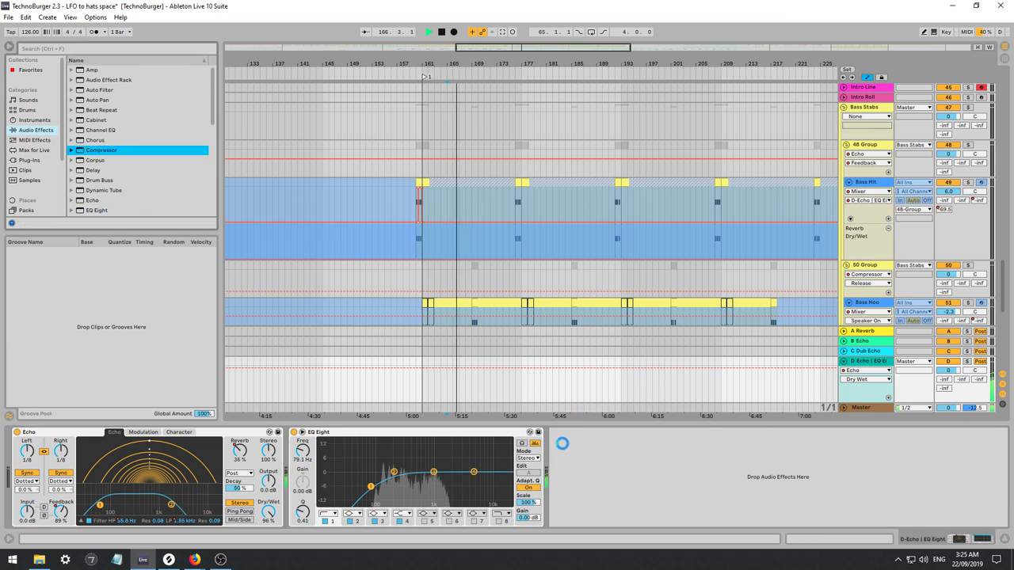
Load Compressor on D Echo, sidechained from Kick with a 14:1 ratio.
{"action": "key", "text": "space"}
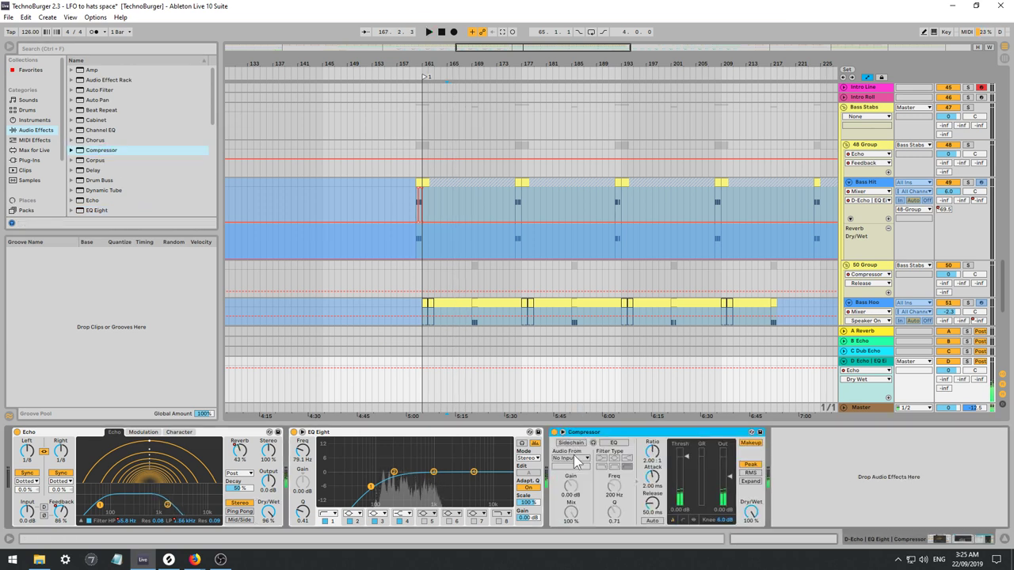
{"action": "left_click", "coordinate": [571, 443]}
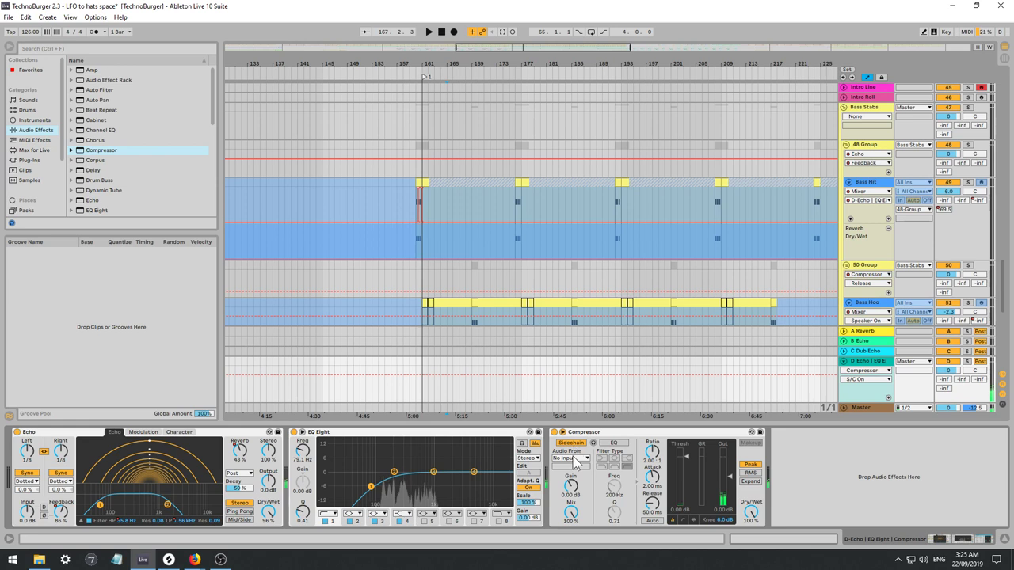
{"action": "left_click", "coordinate": [572, 459]}
{"action": "scroll", "coordinate": [610, 293], "scroll_direction": "up", "scroll_amount": 5}
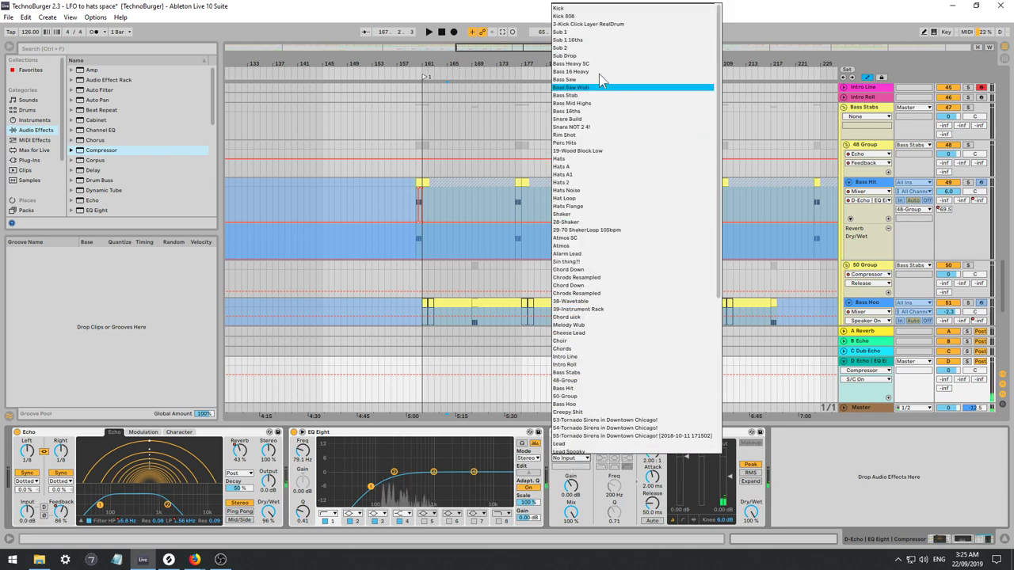
{"action": "left_click", "coordinate": [574, 23]}
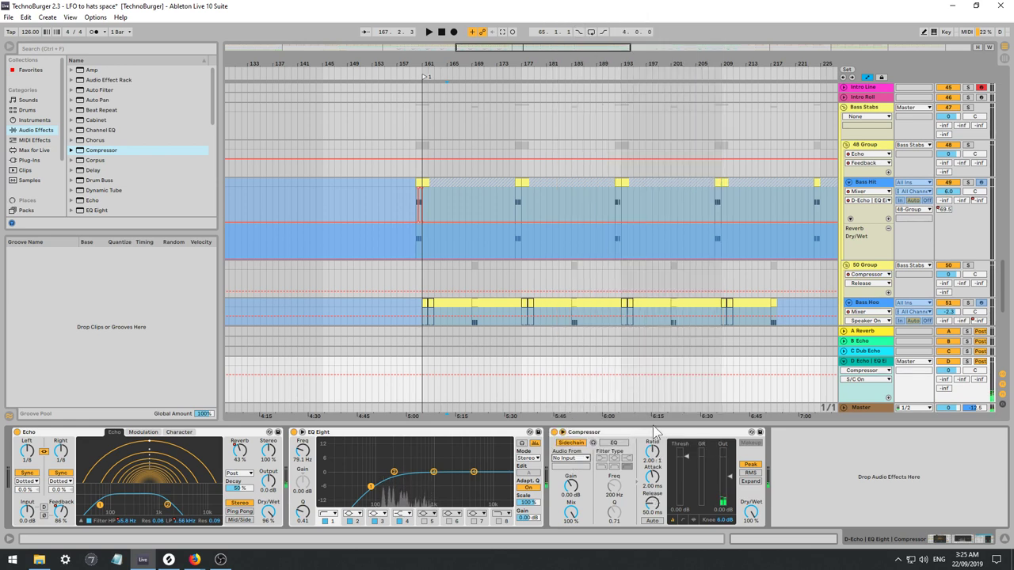
{"action": "left_click_drag", "start_coordinate": [652, 450], "coordinate": [652, 412]}
{"action": "key", "text": "space"}
{"action": "left_click_drag", "start_coordinate": [687, 458], "coordinate": [687, 486]}
{"action": "key", "text": "space"}
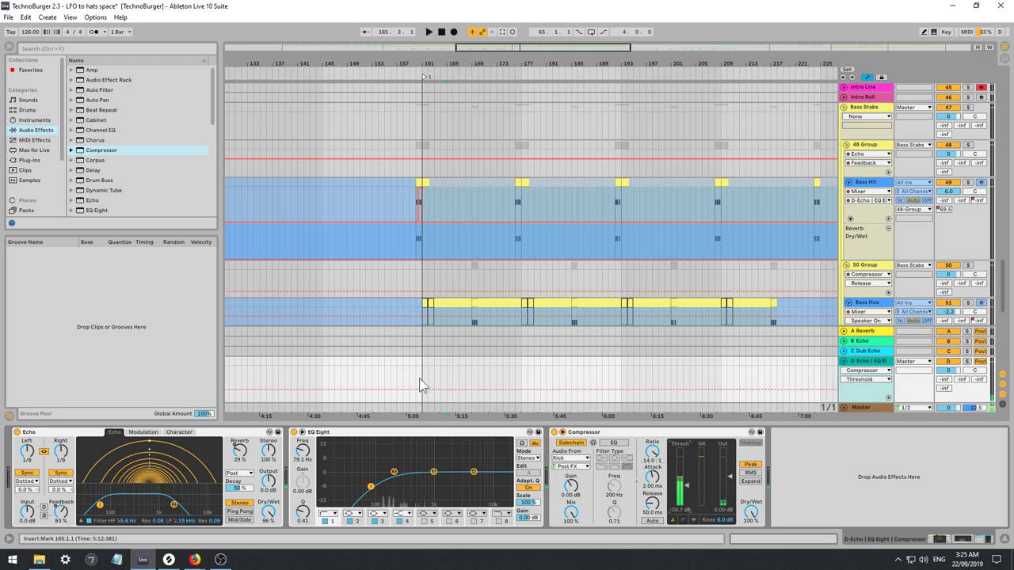
Replay from bar 160 and add a Threshold automation breakpoint around -7.94 dB.
{"action": "left_click", "coordinate": [419, 386]}
{"action": "key", "text": "space"}
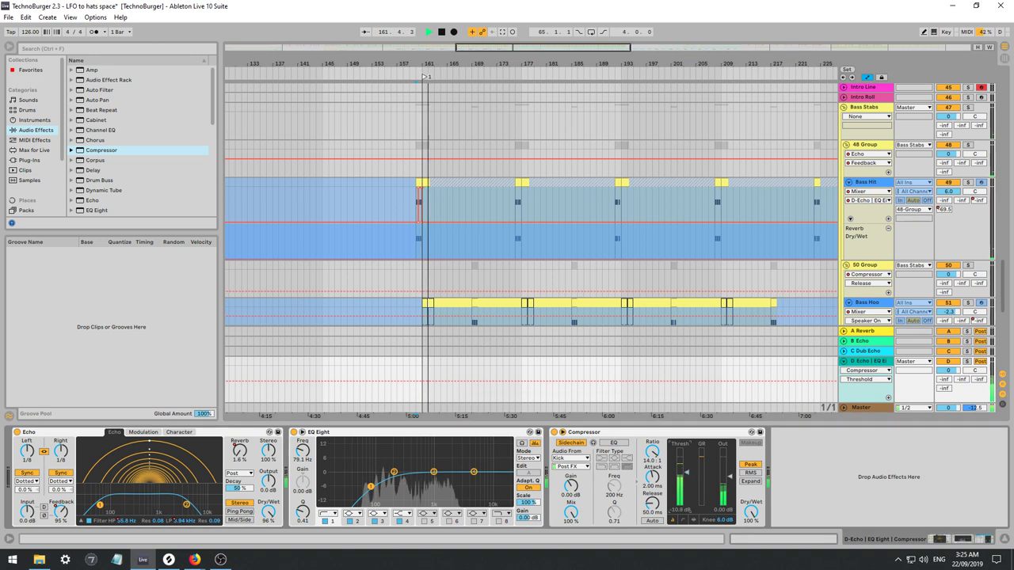
{"action": "left_click", "coordinate": [427, 378]}
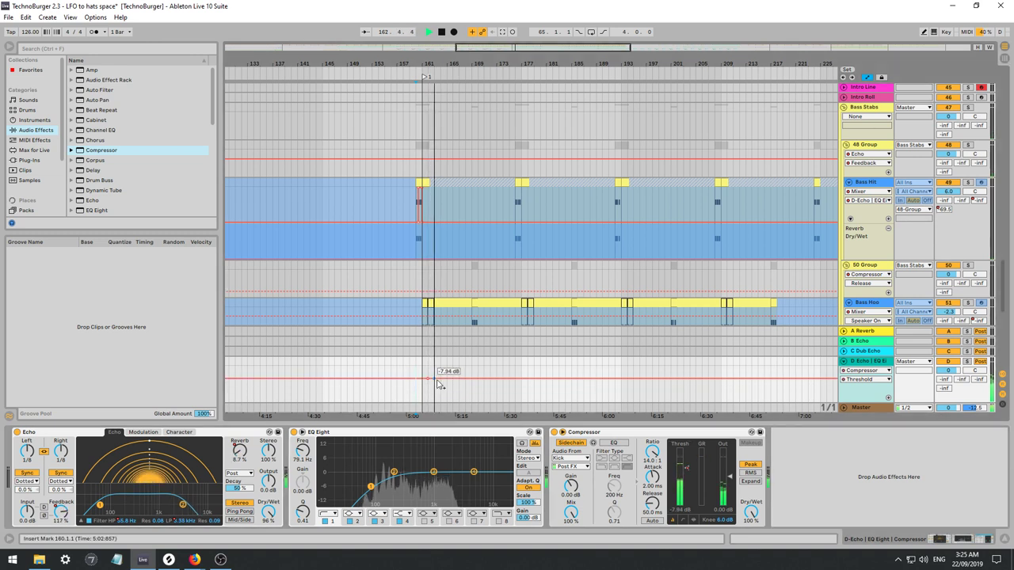
Pull the compressor Threshold breakpoint down to about -13.9 dB and audition from bar 160.
{"action": "left_click_drag", "start_coordinate": [439, 380], "coordinate": [453, 388]}
{"action": "key", "text": "space"}
{"action": "key", "text": "space"}
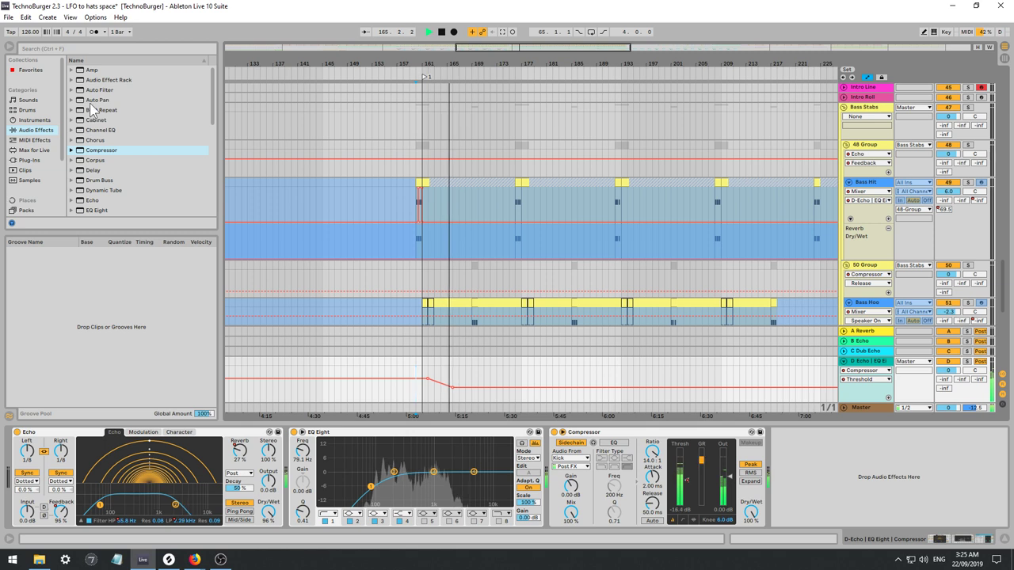
{"action": "left_click", "coordinate": [240, 451]}
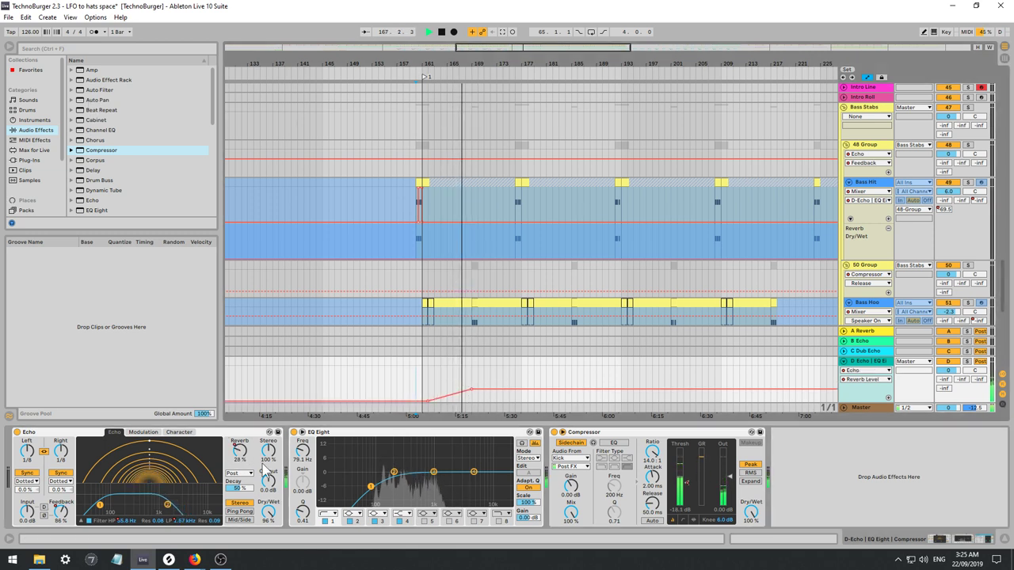
{"action": "left_click", "coordinate": [60, 514]}
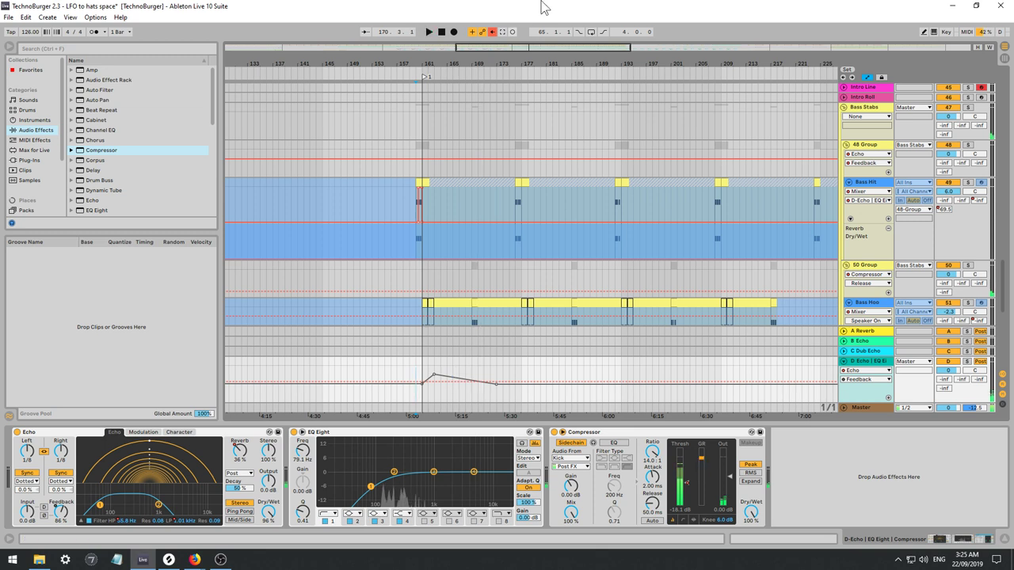
Re-enable feedback automation and push the swell's falling breakpoint later, keeping the 118% peak.
{"action": "left_click", "coordinate": [492, 33]}
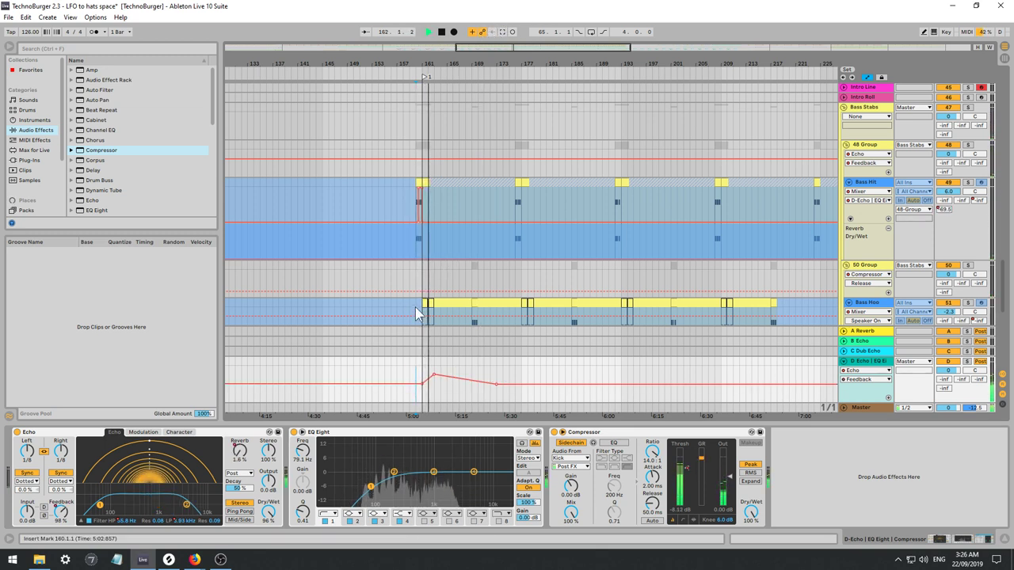
{"action": "left_click_drag", "start_coordinate": [498, 385], "coordinate": [521, 384]}
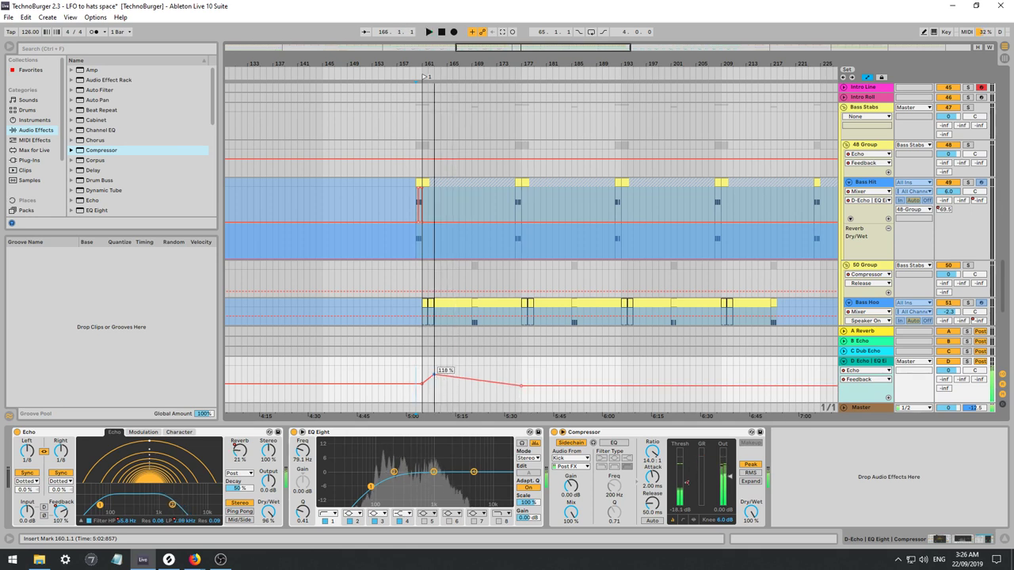
{"action": "left_click", "coordinate": [410, 374]}
{"action": "key", "text": "space"}
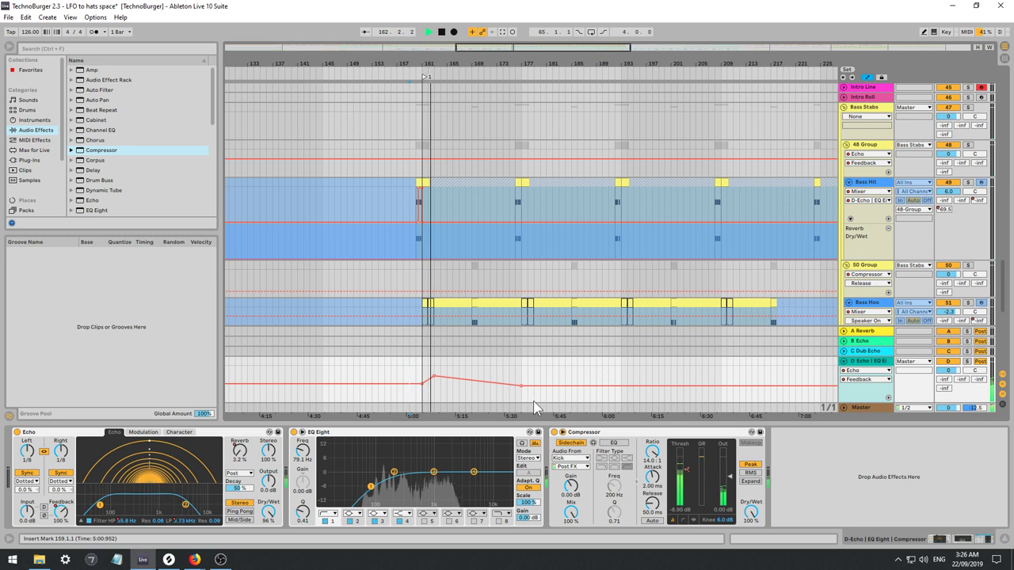
{"action": "left_click", "coordinate": [569, 458]}
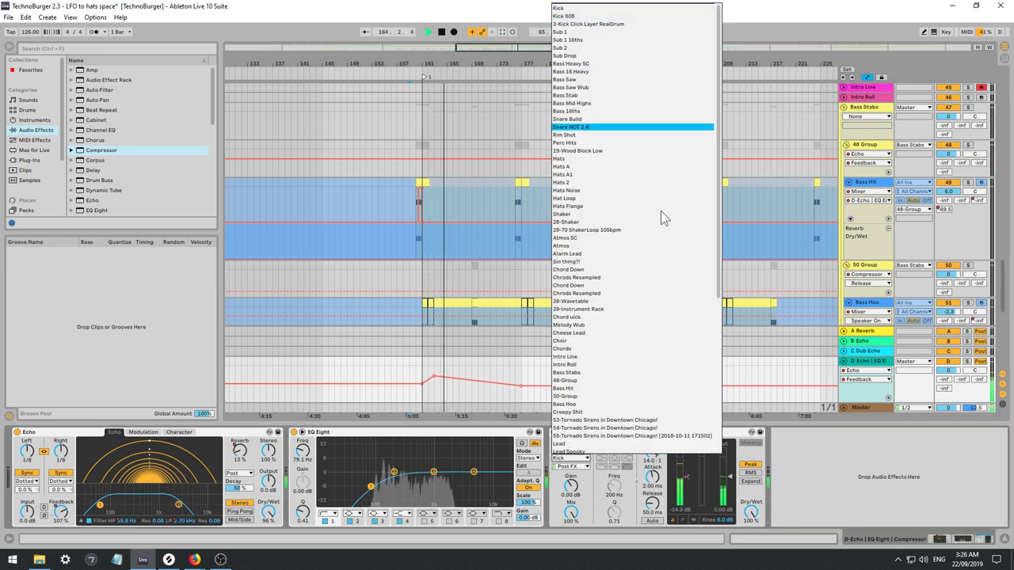
{"action": "left_click", "coordinate": [882, 481]}
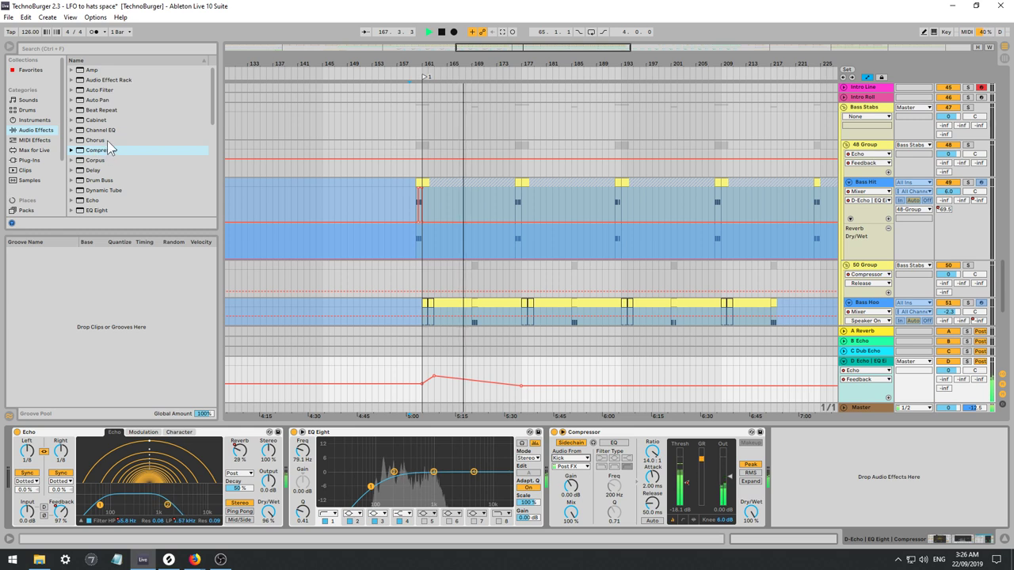
Add Auto Pan to D Echo, ramping Amount to 69.5% after bar 160 with 0.11 Hz rate.
{"action": "left_click_drag", "start_coordinate": [103, 101], "coordinate": [588, 524]}
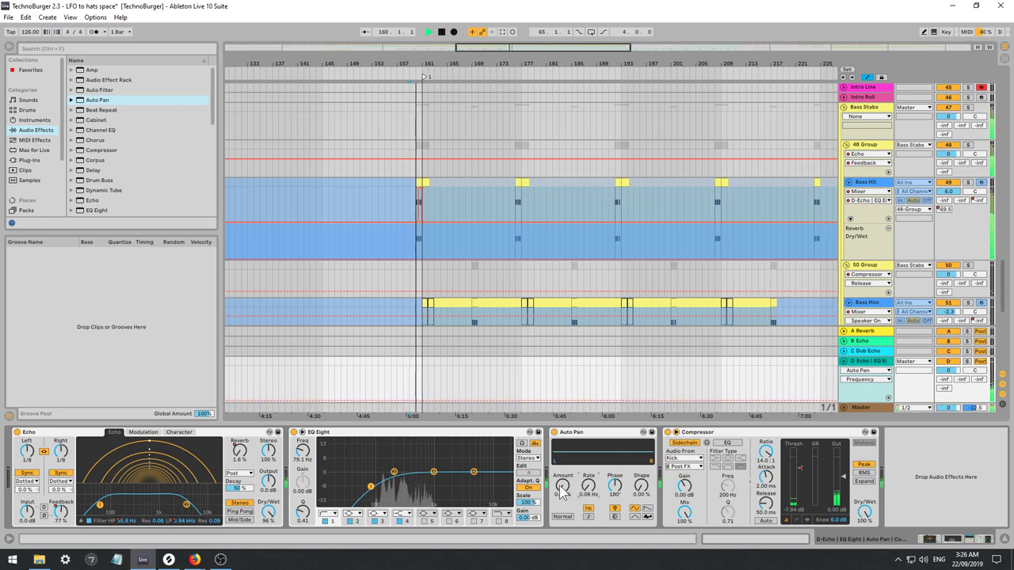
{"action": "left_click", "coordinate": [416, 401]}
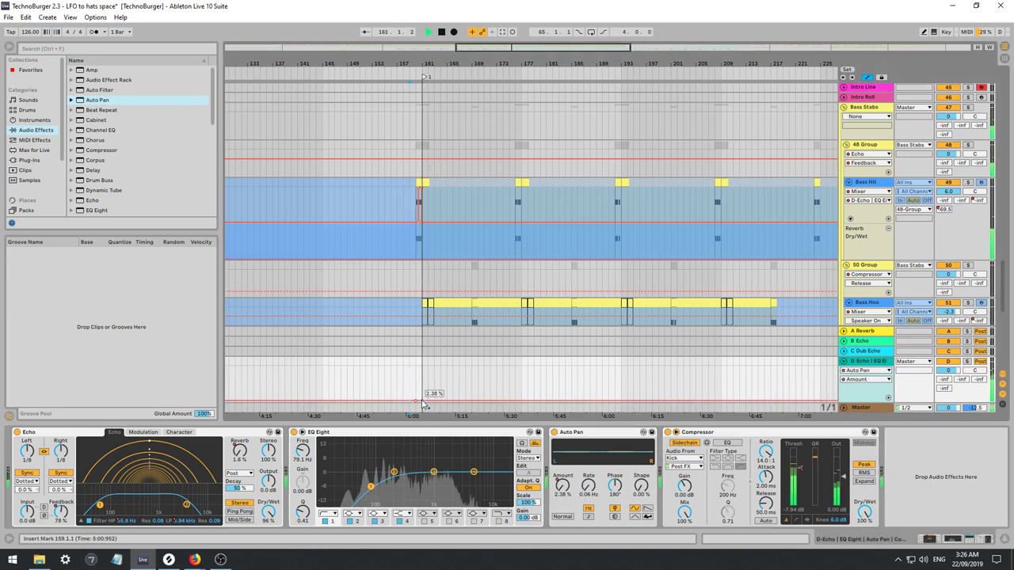
{"action": "left_click_drag", "start_coordinate": [422, 401], "coordinate": [453, 377]}
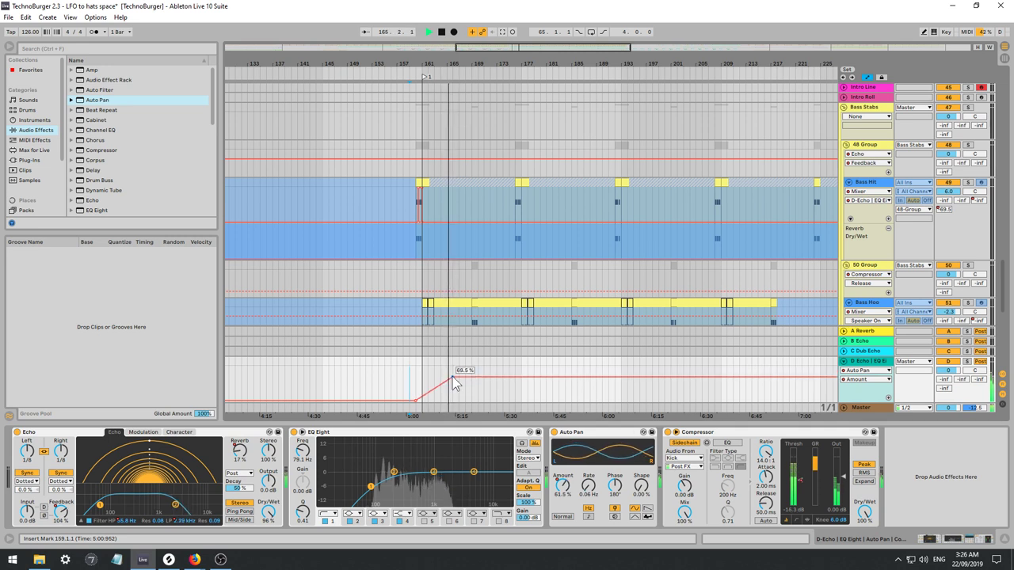
{"action": "left_click_drag", "start_coordinate": [588, 486], "coordinate": [589, 480]}
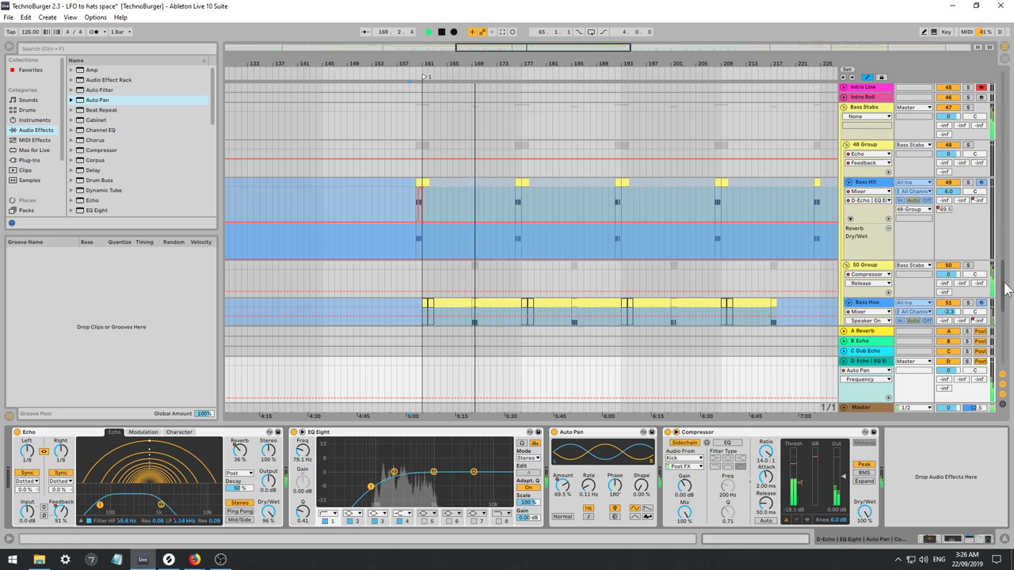
{"action": "scroll", "coordinate": [1006, 290], "scroll_direction": "up", "scroll_amount": 10}
{"action": "key", "text": "space"}
{"action": "mouse_move", "coordinate": [1003, 252]}
{"action": "left_mouse_down"}
{"action": "mouse_move", "coordinate": [998, 101]}
{"action": "mouse_move", "coordinate": [998, 246]}
{"action": "left_mouse_up"}
Solo Atmos and deactivate its first two Freeze clips between bars 161 and 193.
{"action": "scroll", "coordinate": [899, 273], "scroll_direction": "down", "scroll_amount": 3}
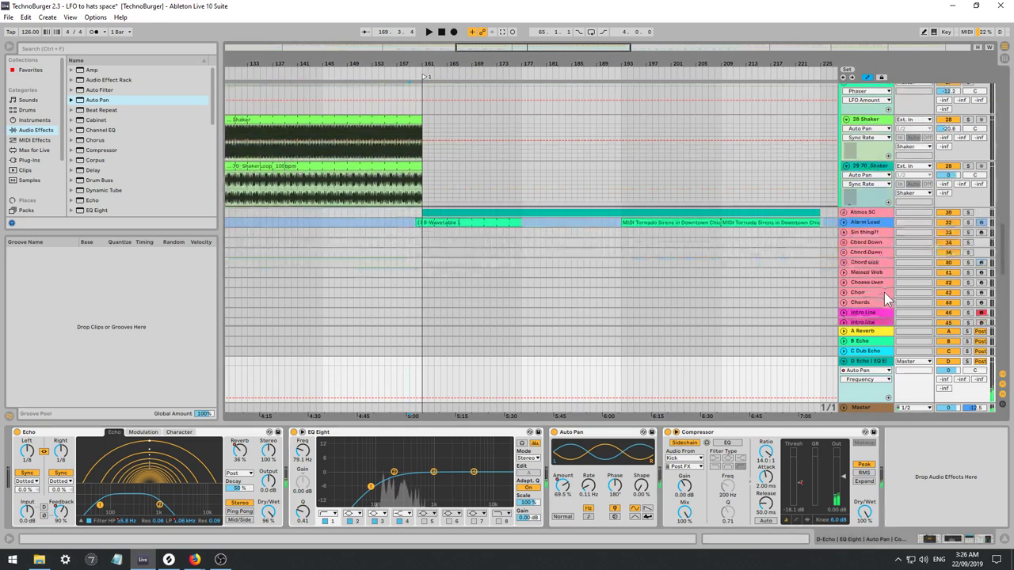
{"action": "left_click", "coordinate": [845, 203]}
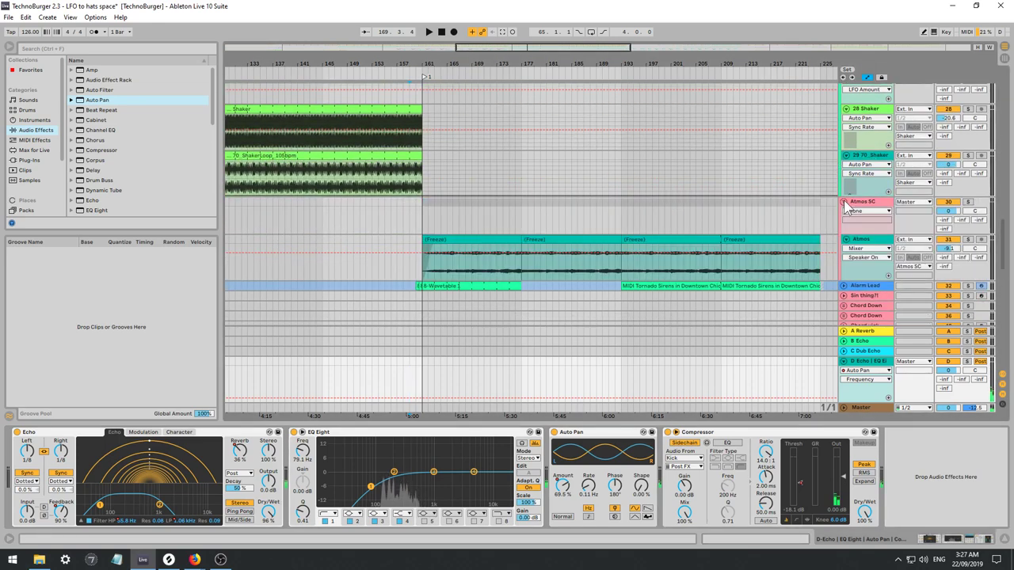
{"action": "left_click", "coordinate": [410, 379]}
{"action": "left_click", "coordinate": [441, 273]}
{"action": "key", "text": "space"}
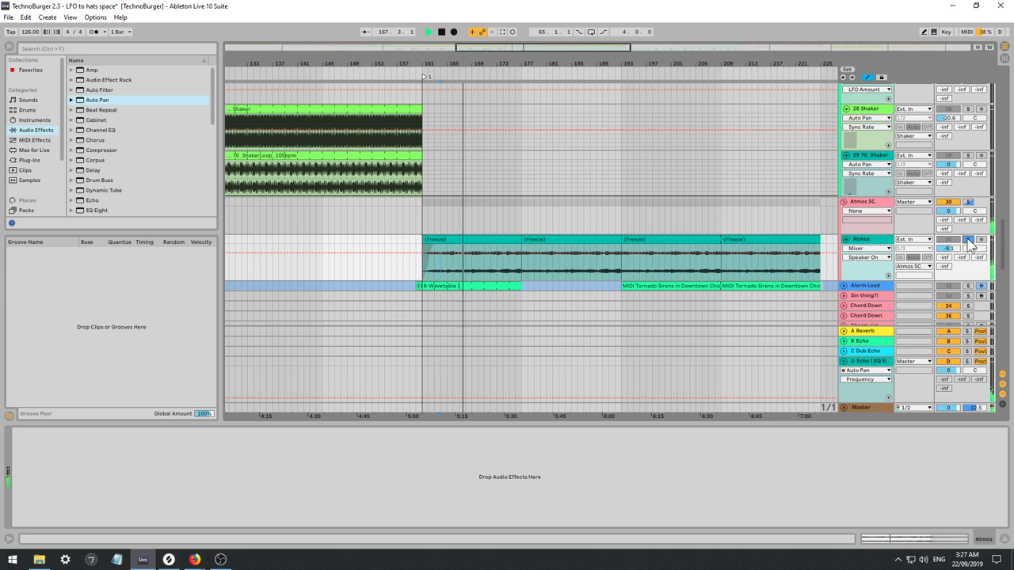
{"action": "left_click", "coordinate": [968, 240]}
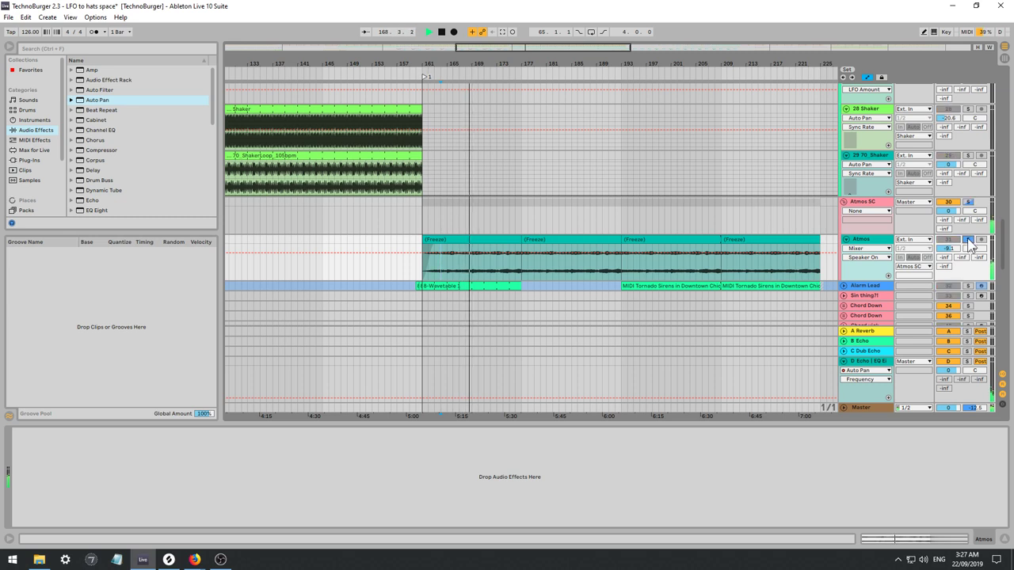
{"action": "left_click", "coordinate": [526, 240]}
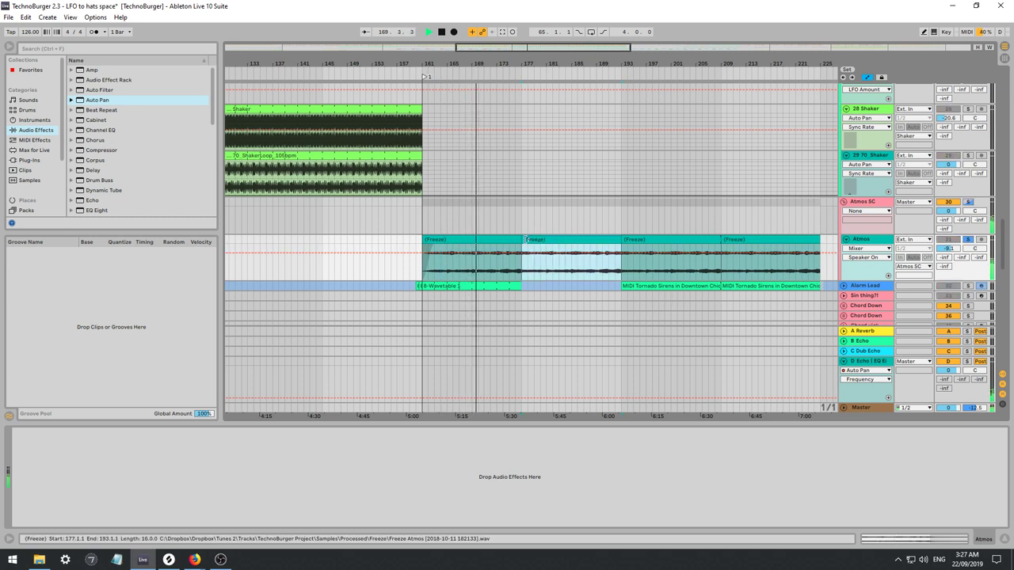
{"action": "left_click", "coordinate": [502, 239], "text": "shift"}
{"action": "key", "text": "0"}
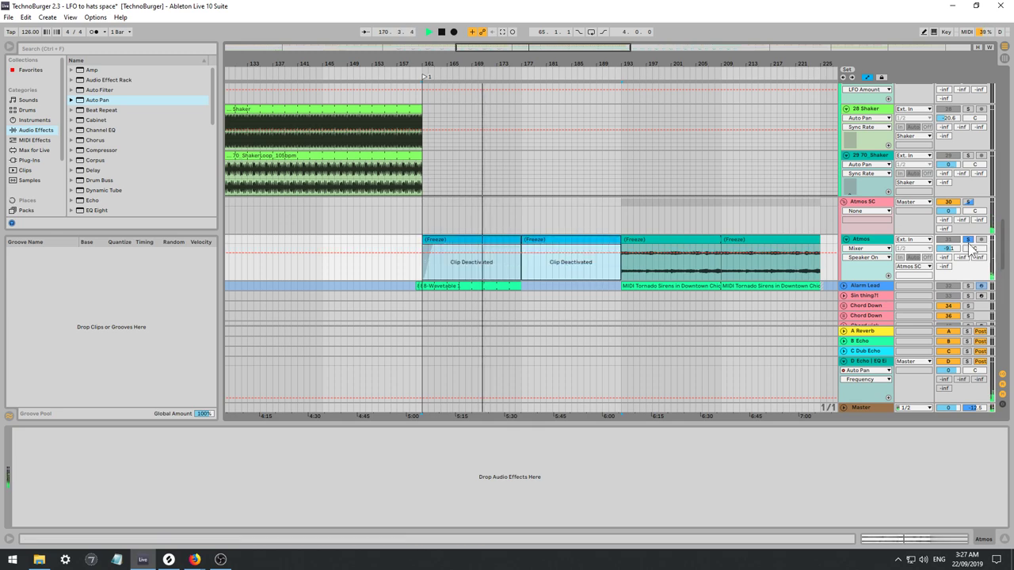
{"action": "left_click_drag", "start_coordinate": [1002, 252], "coordinate": [1004, 327]}
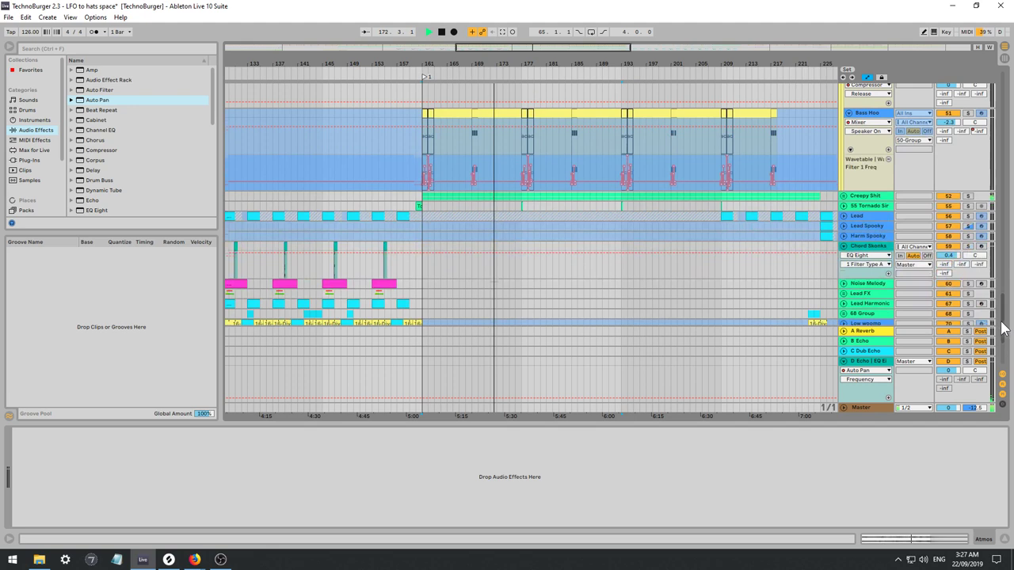
Deactivate track 54's first siren clip while auditioning track 53 solo from bar 161.
{"action": "left_click", "coordinate": [845, 205]}
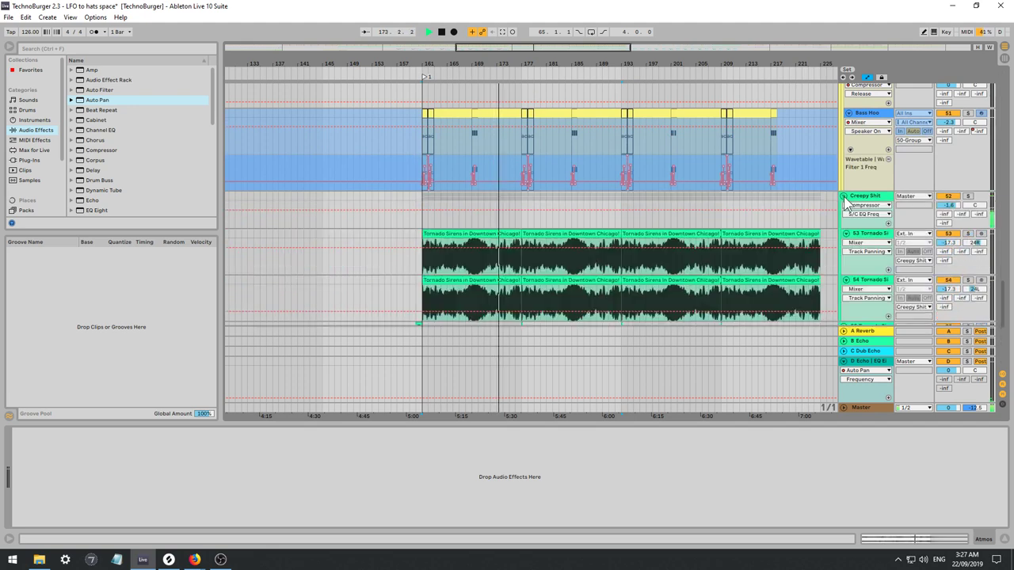
{"action": "left_click", "coordinate": [418, 271]}
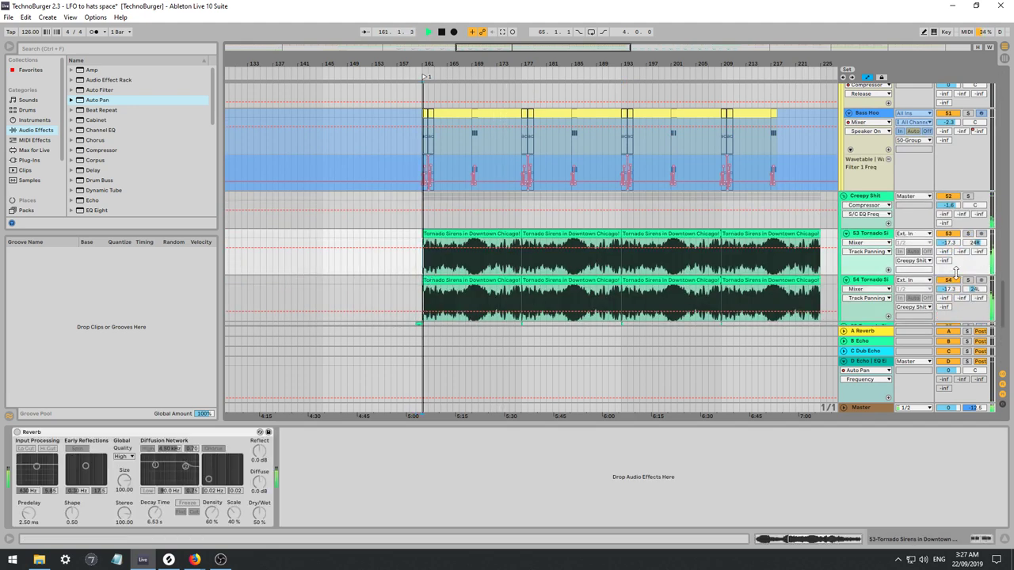
{"action": "key", "text": "space"}
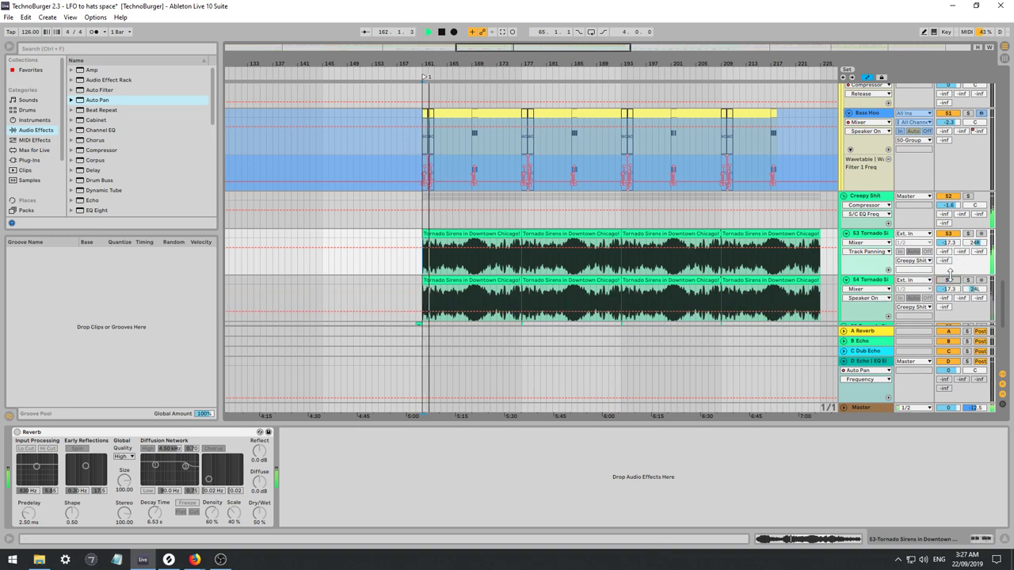
{"action": "key", "text": "space"}
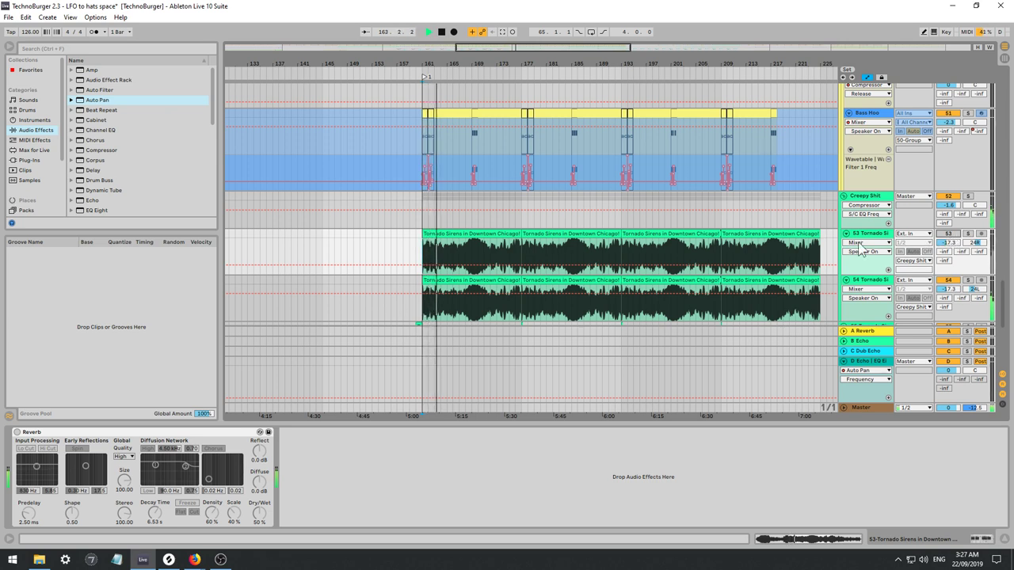
{"action": "left_click", "coordinate": [463, 281]}
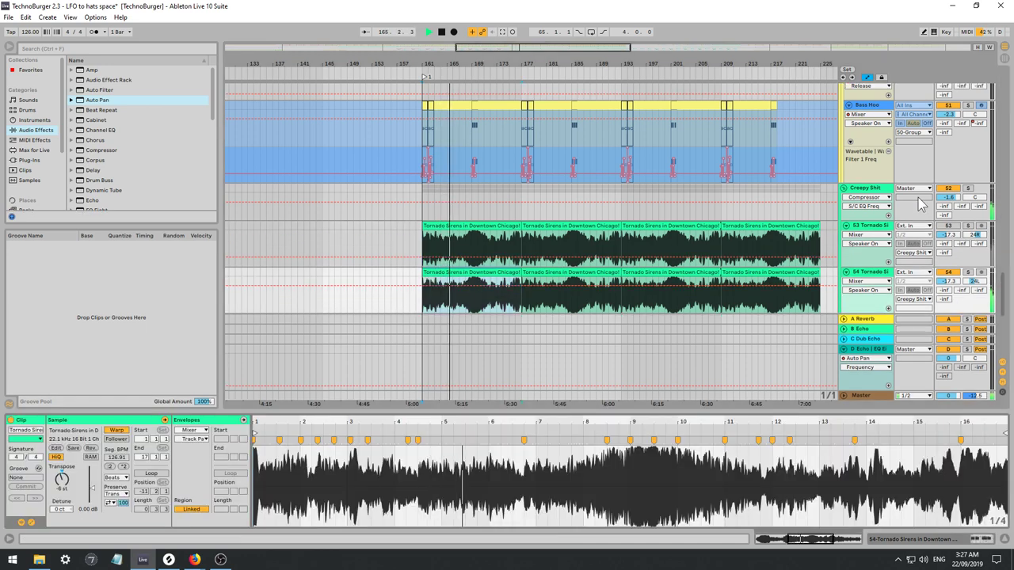
{"action": "left_click", "coordinate": [968, 226]}
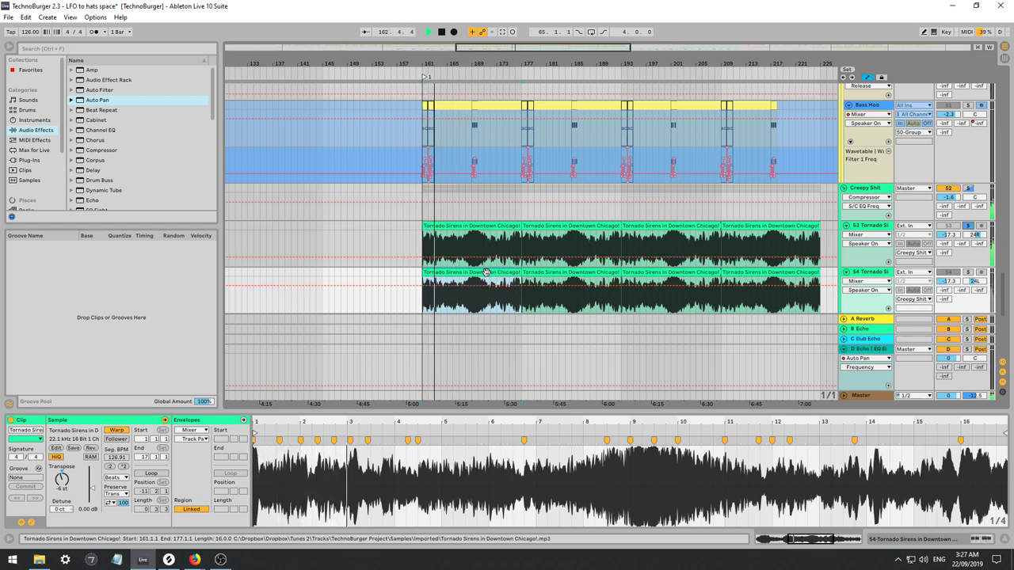
{"action": "key", "text": "0"}
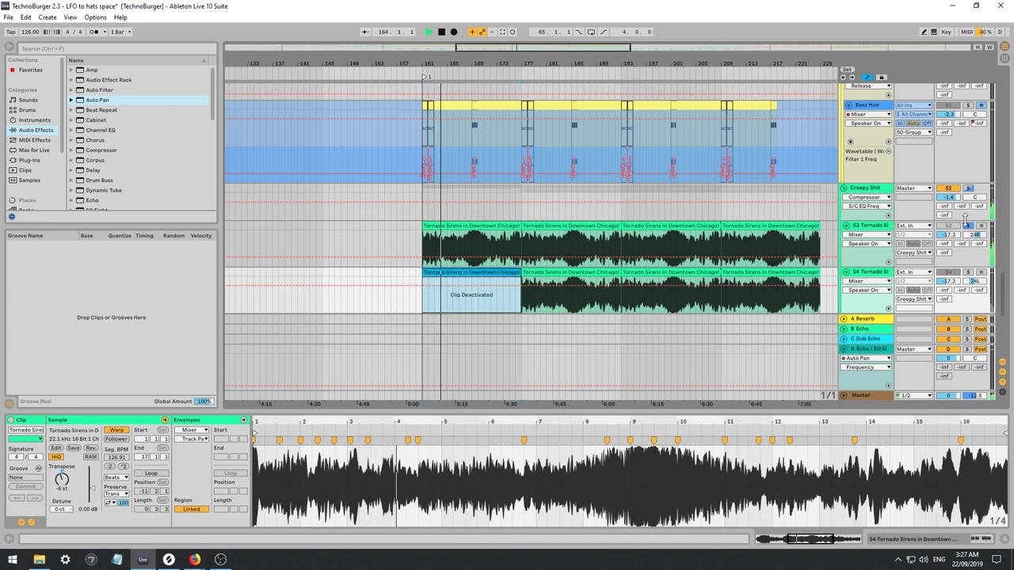
{"action": "left_click", "coordinate": [967, 226]}
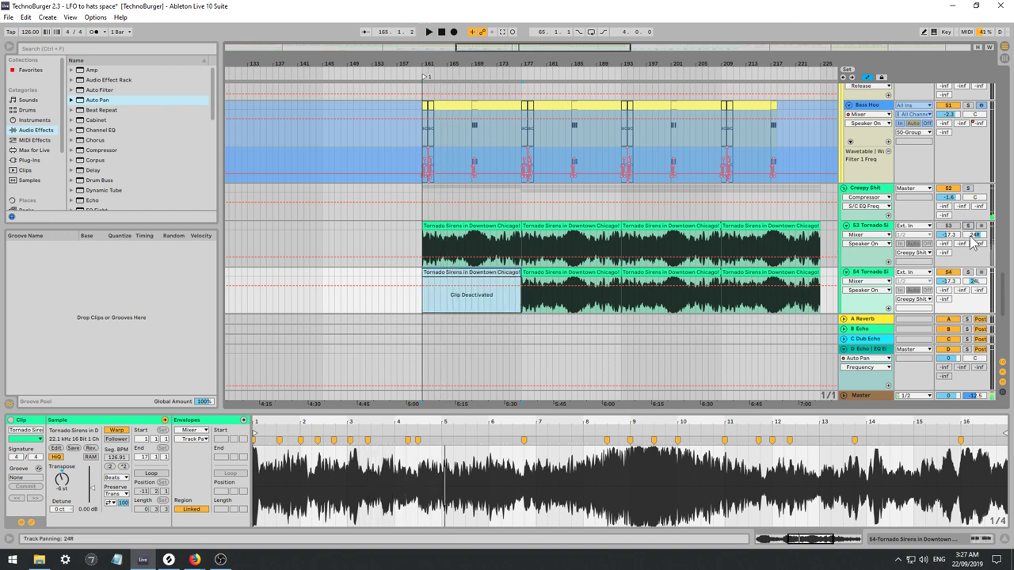
Duplicate the S3 Tornado Sirens track, then delete the copy's first clip and S3's second clip.
{"action": "left_click", "coordinate": [869, 227]}
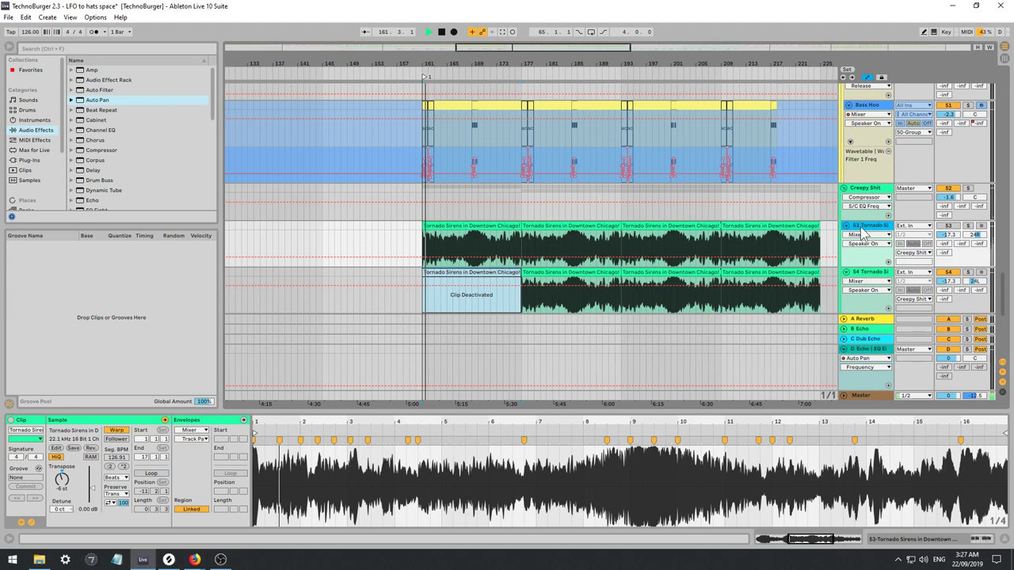
{"action": "key", "text": "ctrl+d"}
{"action": "scroll", "coordinate": [507, 246], "scroll_direction": "down", "scroll_amount": 1}
{"action": "left_click", "coordinate": [504, 222]}
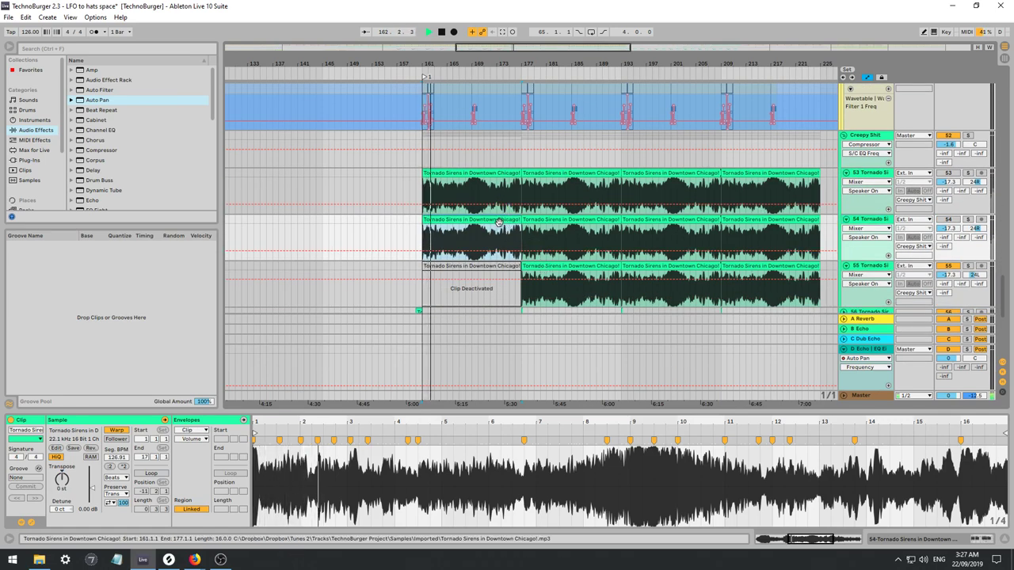
{"action": "key", "text": "Delete"}
{"action": "left_click", "coordinate": [528, 181]}
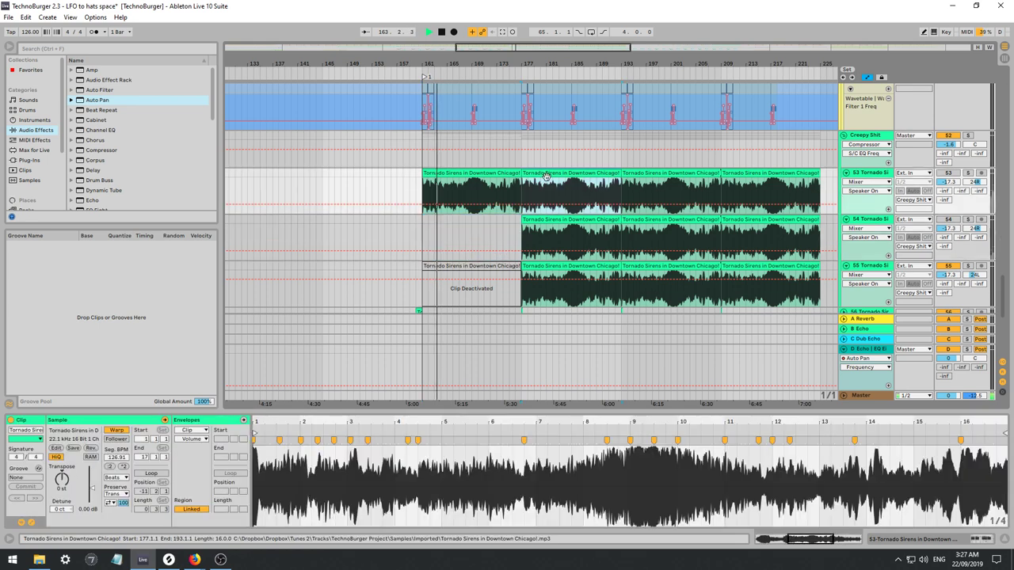
{"action": "key", "text": "Delete"}
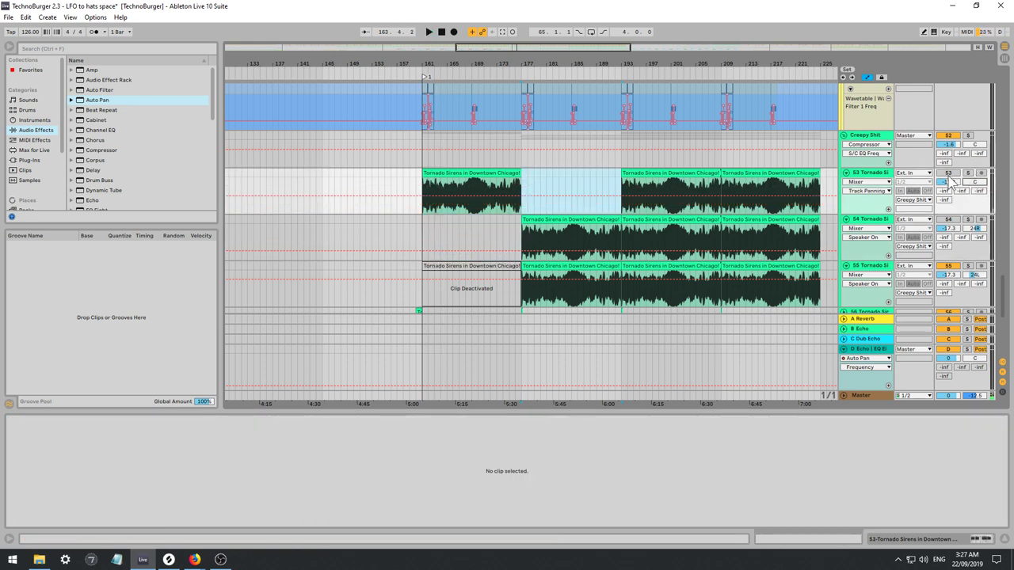
Play back from bar 177 and bar 161 to check the staggered siren clips.
{"action": "key", "text": "space"}
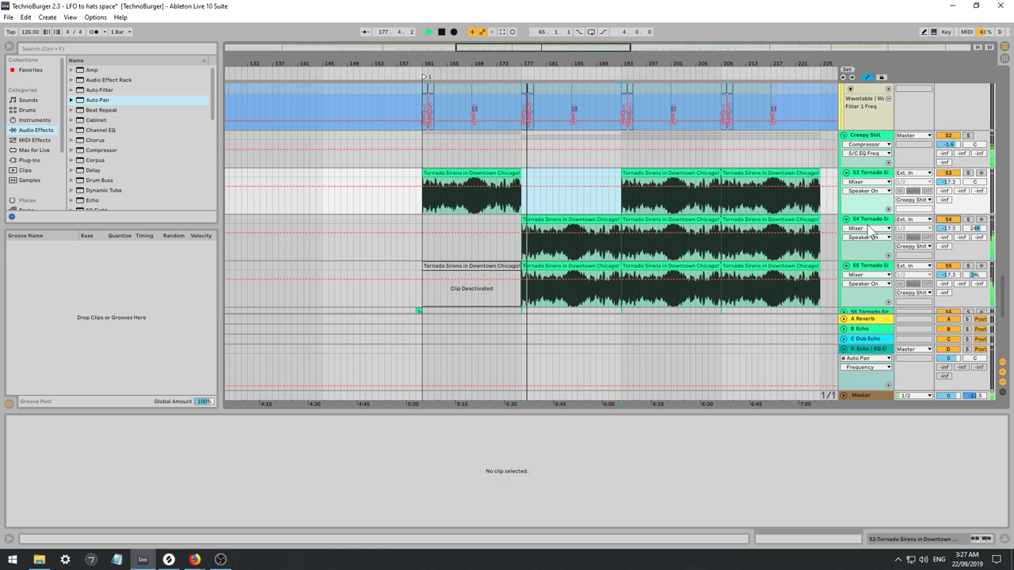
{"action": "key", "text": "space"}
{"action": "key", "text": "space"}
{"action": "left_click", "coordinate": [434, 185]}
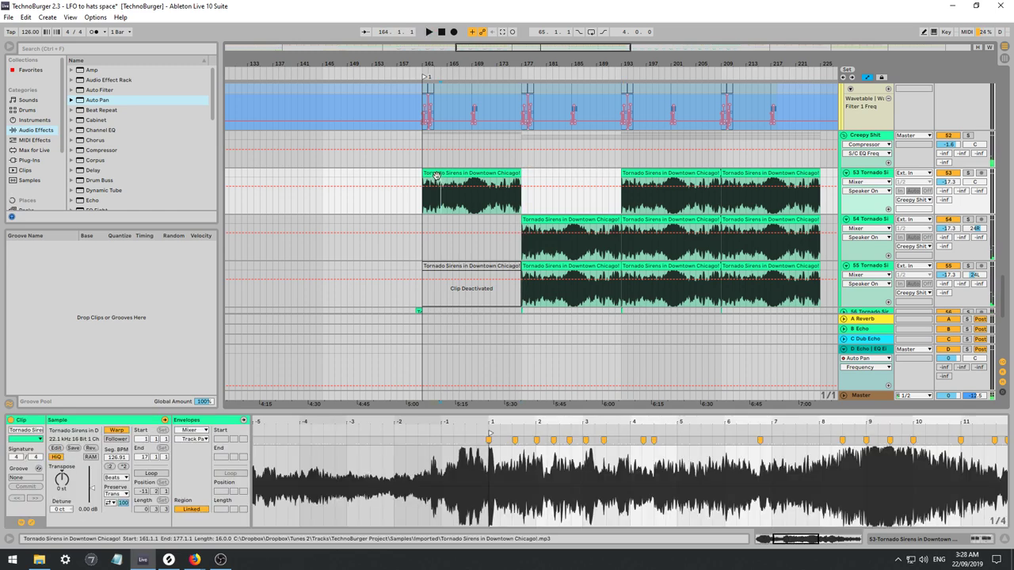
{"action": "left_click", "coordinate": [869, 176]}
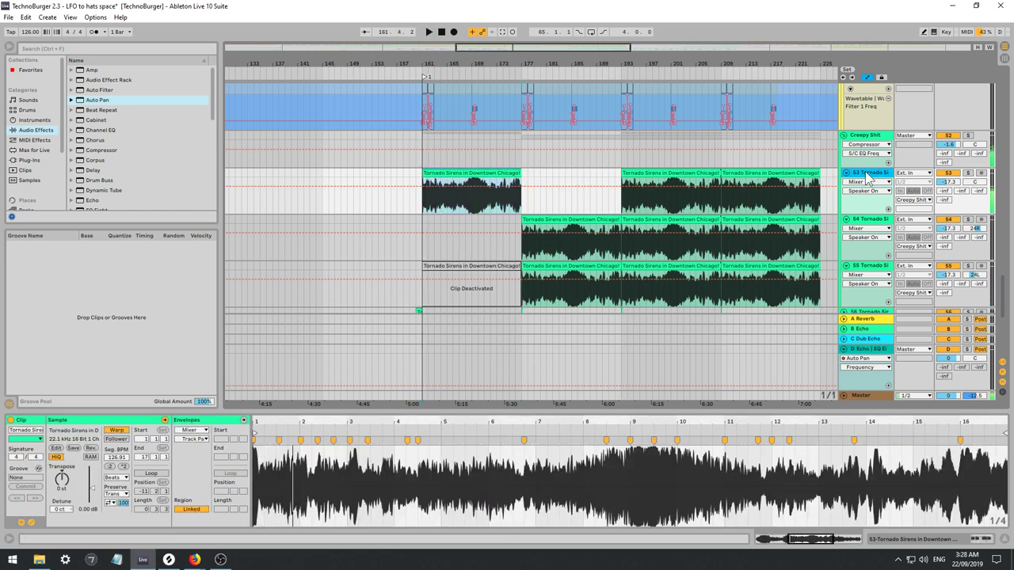
{"action": "key", "text": "space"}
{"action": "key", "text": "space"}
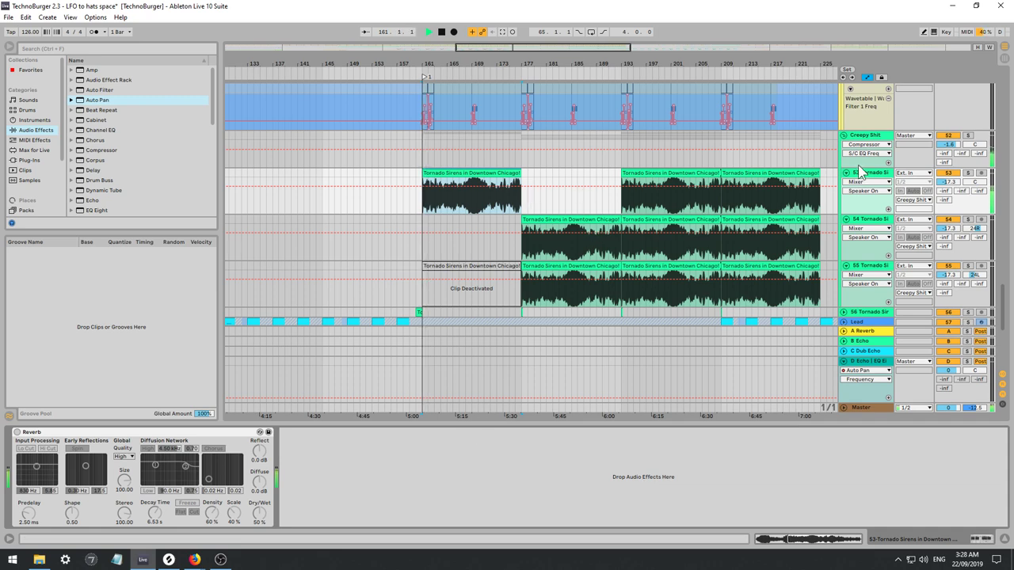
Open the siren clip's details and keep Mixer as its envelope source.
{"action": "double_click", "coordinate": [464, 187]}
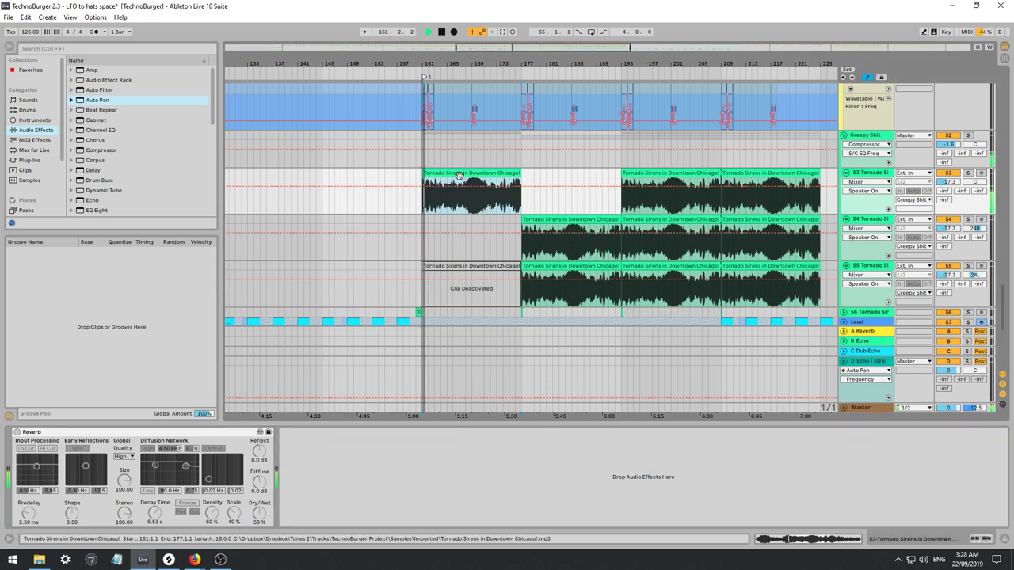
{"action": "left_click", "coordinate": [206, 430]}
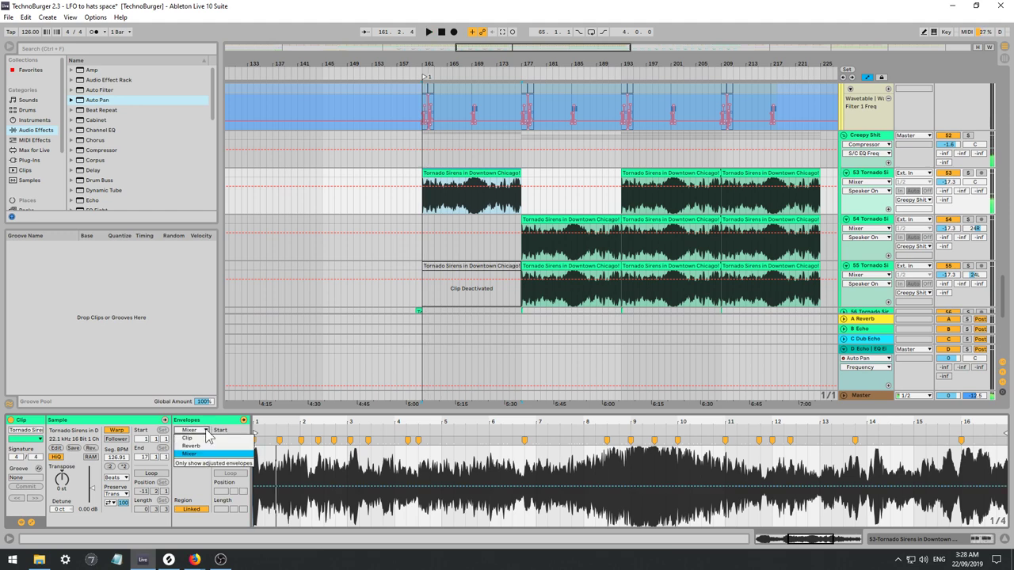
{"action": "left_click", "coordinate": [204, 430]}
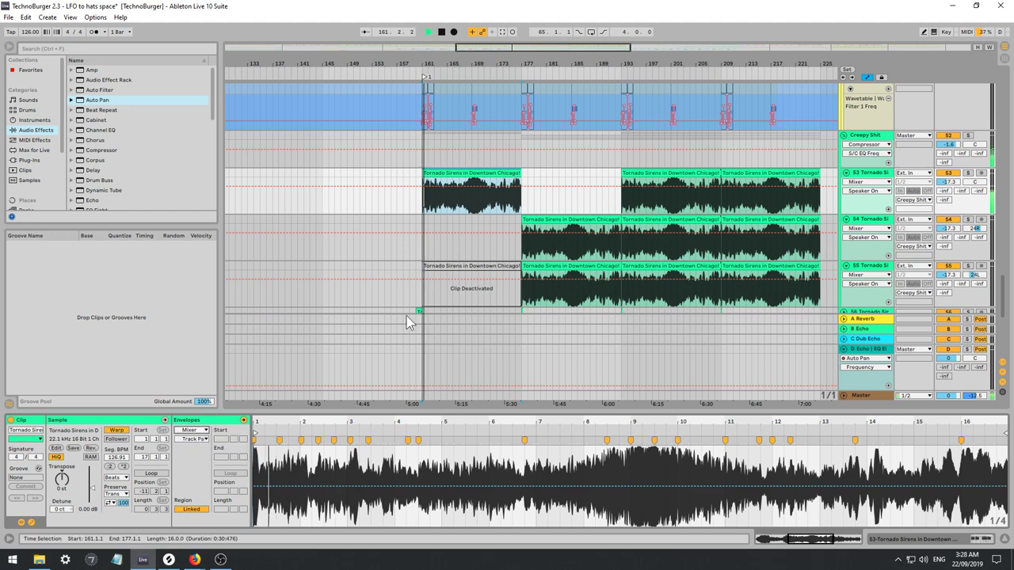
Lower the Creepy Shit Compressor Threshold automation to -17.6 dB from bar 161.
{"action": "left_click", "coordinate": [881, 135]}
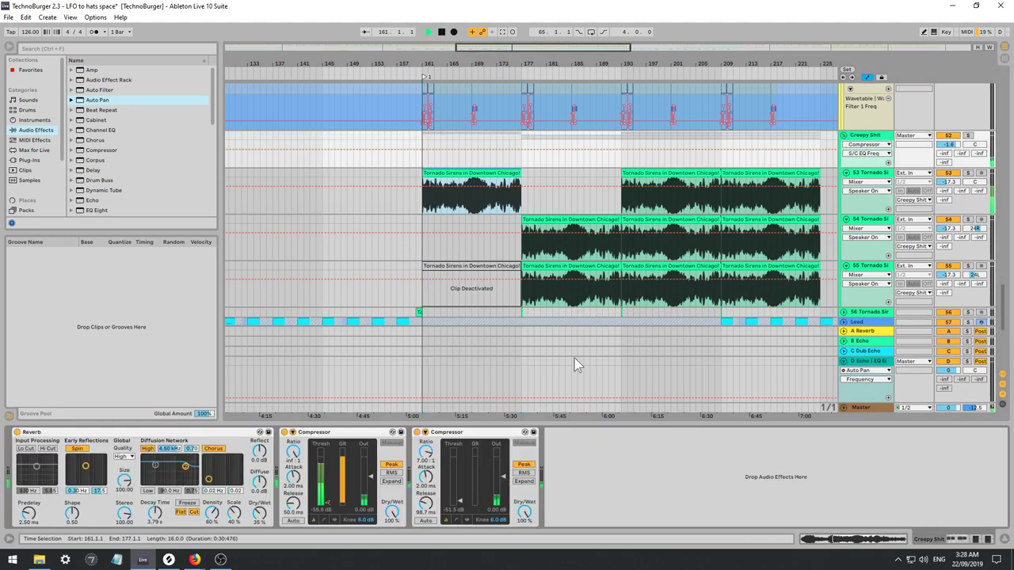
{"action": "left_click", "coordinate": [328, 482]}
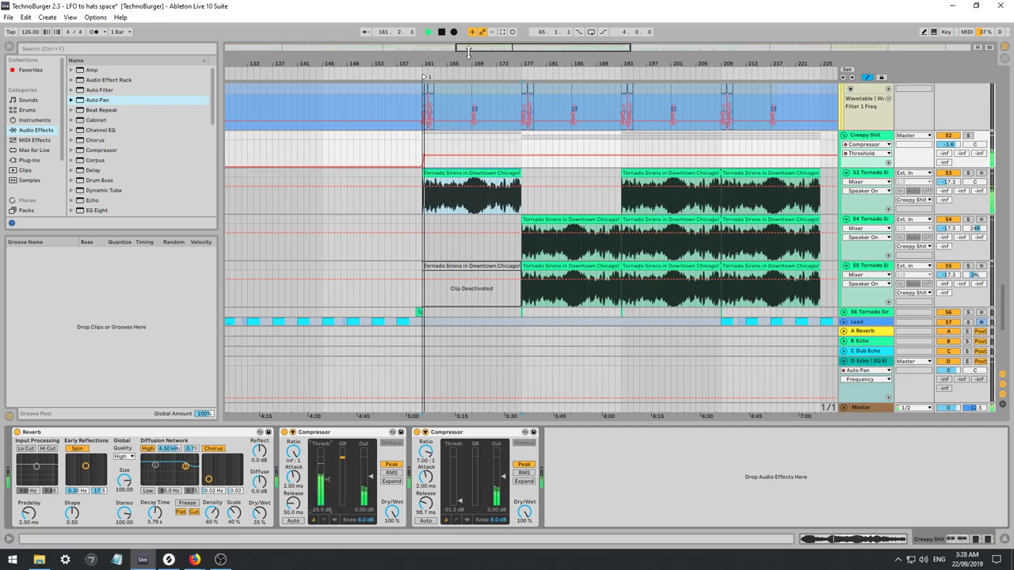
{"action": "left_click_drag", "start_coordinate": [429, 64], "coordinate": [422, 156]}
{"action": "key", "text": "space"}
{"action": "key", "text": "space"}
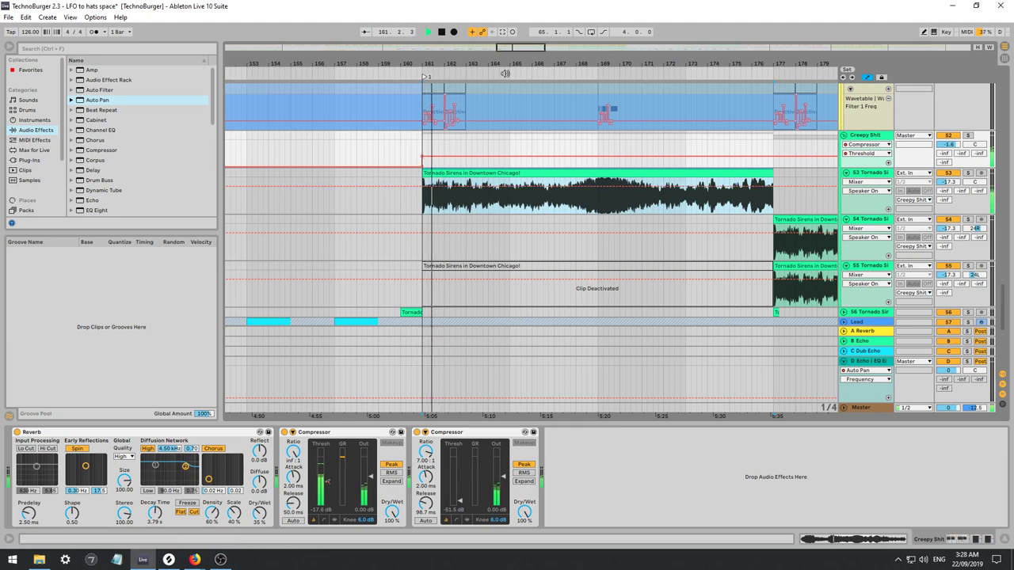
{"action": "left_click_drag", "start_coordinate": [521, 47], "coordinate": [507, 75]}
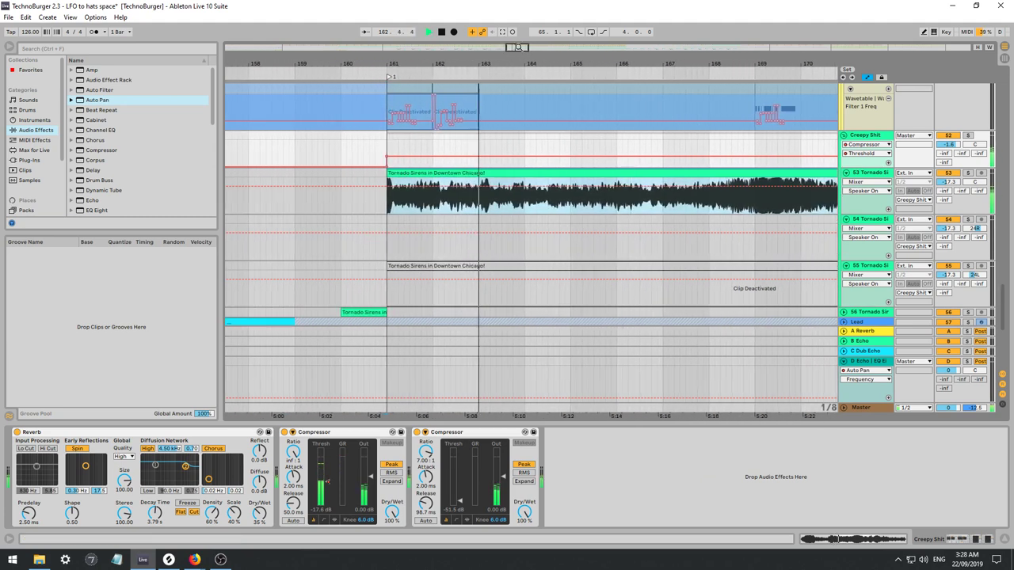
Add a warp marker at beat 1.2 of the S3 siren clip and drag it later.
{"action": "left_click", "coordinate": [404, 170]}
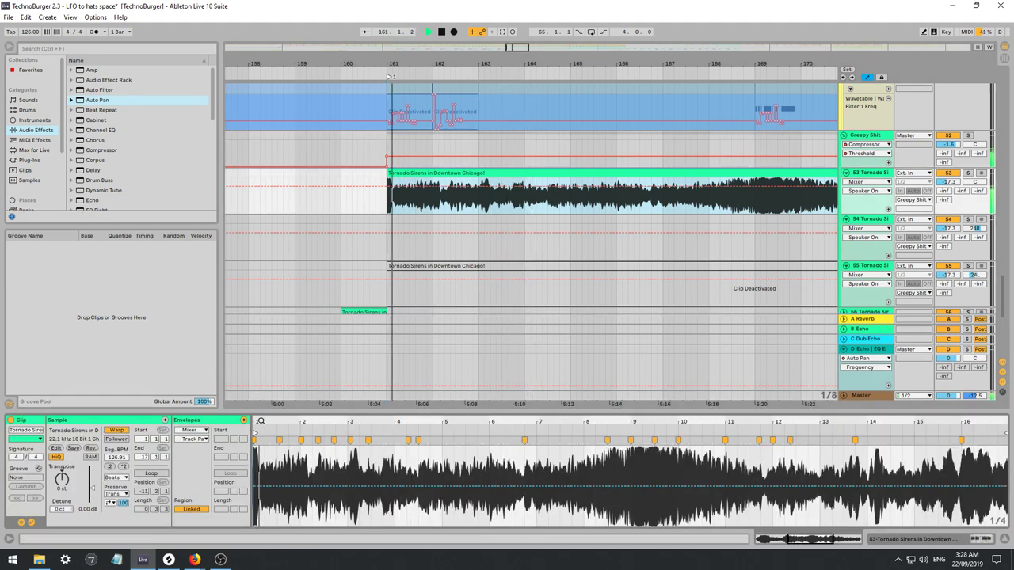
{"action": "mouse_move", "coordinate": [261, 421]}
{"action": "left_mouse_down"}
{"action": "mouse_move", "coordinate": [268, 441]}
{"action": "mouse_move", "coordinate": [375, 467]}
{"action": "mouse_move", "coordinate": [403, 458]}
{"action": "left_mouse_up"}
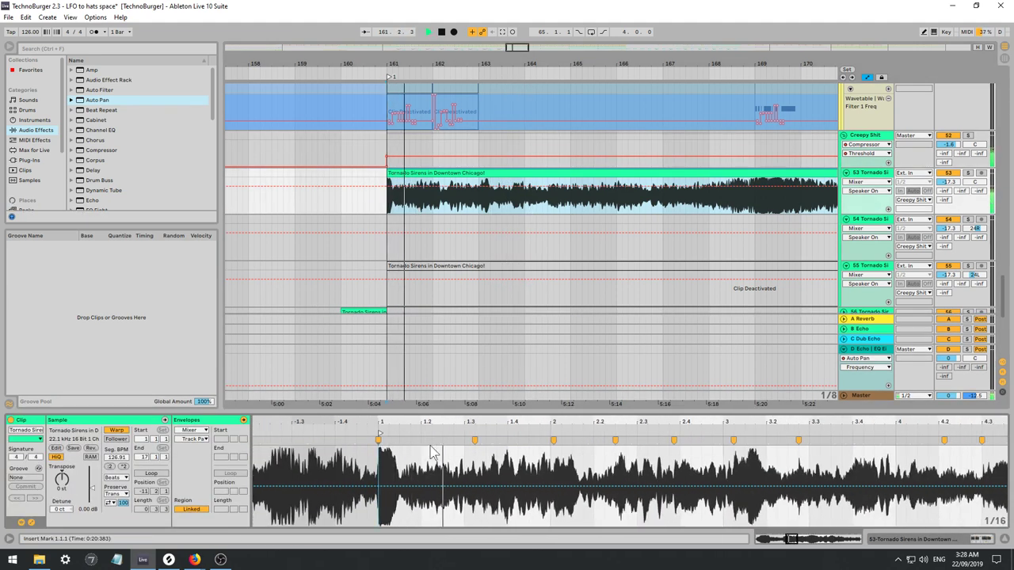
{"action": "key", "text": "space"}
{"action": "key", "text": "space"}
{"action": "key", "text": "space"}
{"action": "key", "text": "space"}
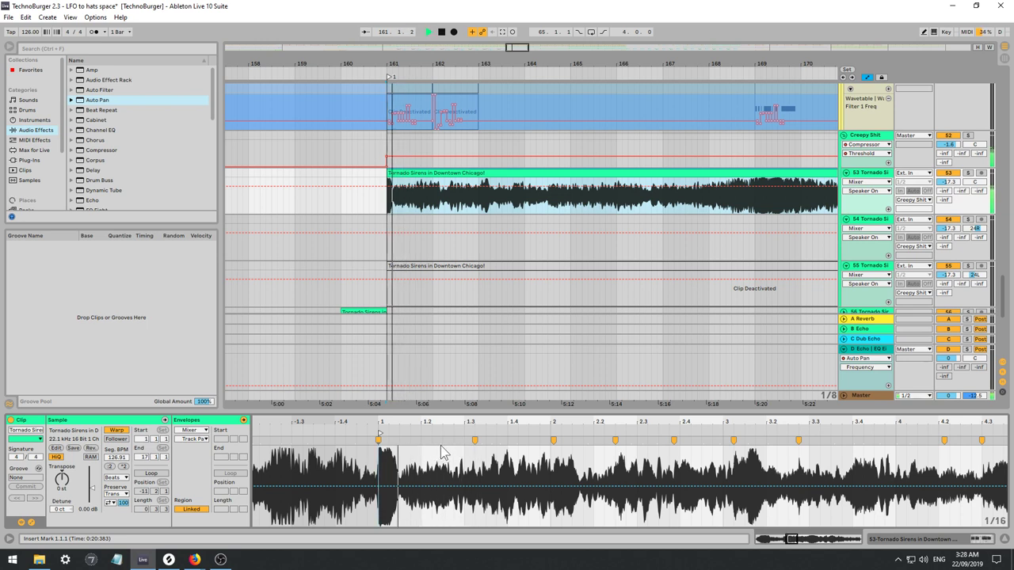
{"action": "left_click", "coordinate": [437, 453]}
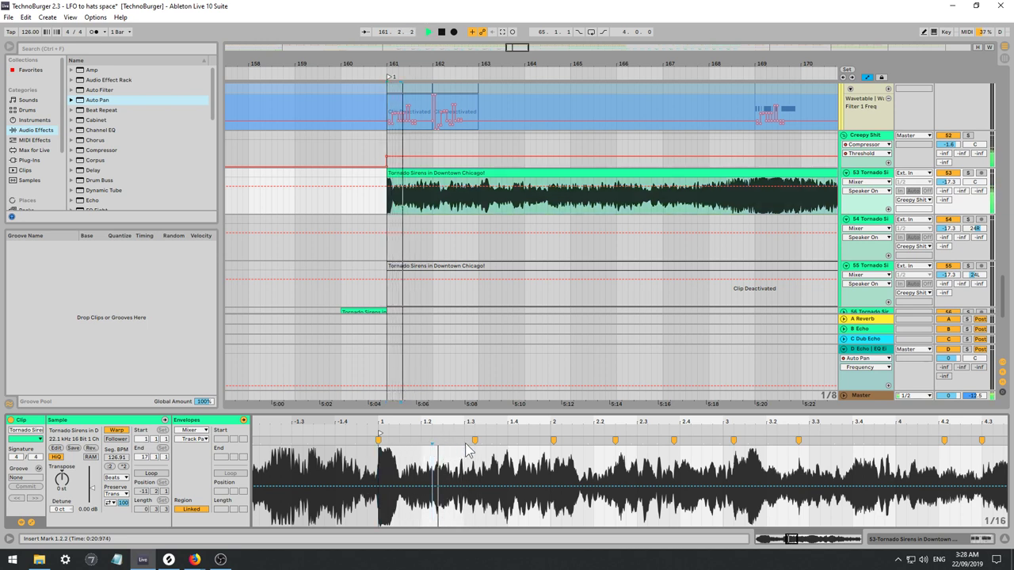
{"action": "key", "text": "space"}
{"action": "key", "text": "space"}
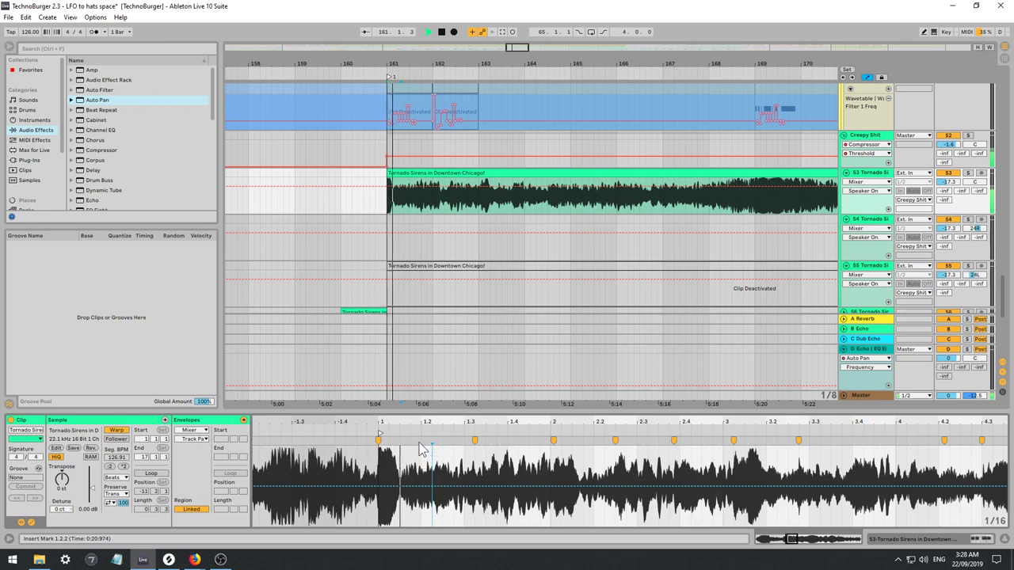
{"action": "double_click", "coordinate": [422, 441]}
{"action": "key", "text": "space"}
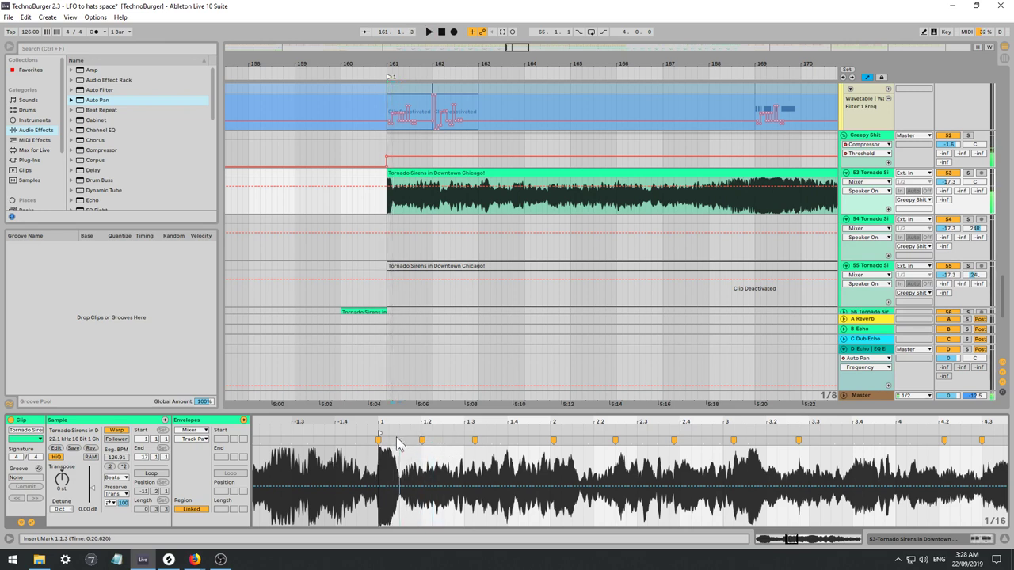
{"action": "left_click_drag", "start_coordinate": [396, 440], "coordinate": [442, 441]}
{"action": "key", "text": "space"}
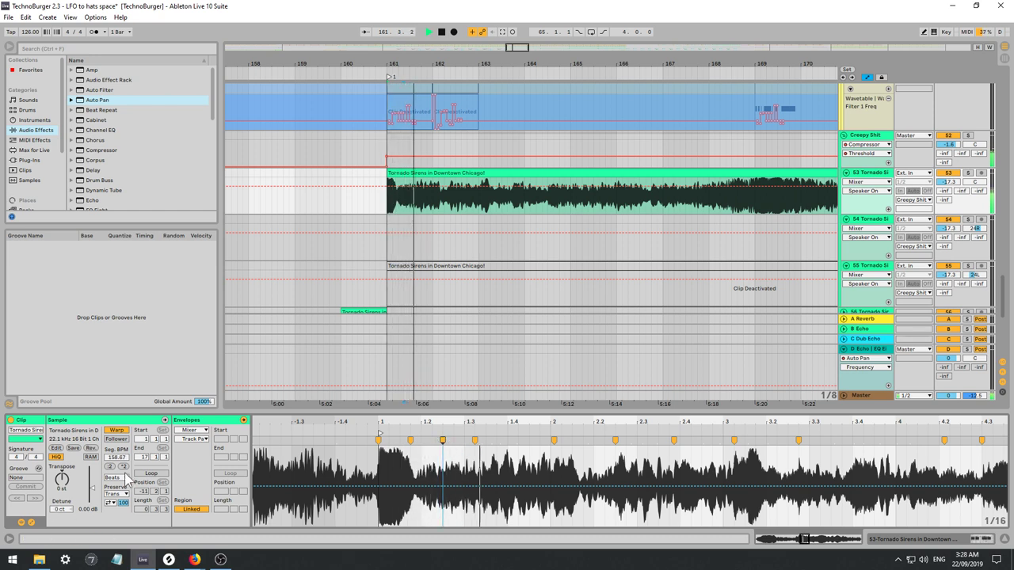
Change the clip's warp mode to Re-Pitch, then to Complex.
{"action": "left_click", "coordinate": [115, 494]}
{"action": "left_click", "coordinate": [114, 508]}
{"action": "key", "text": "space"}
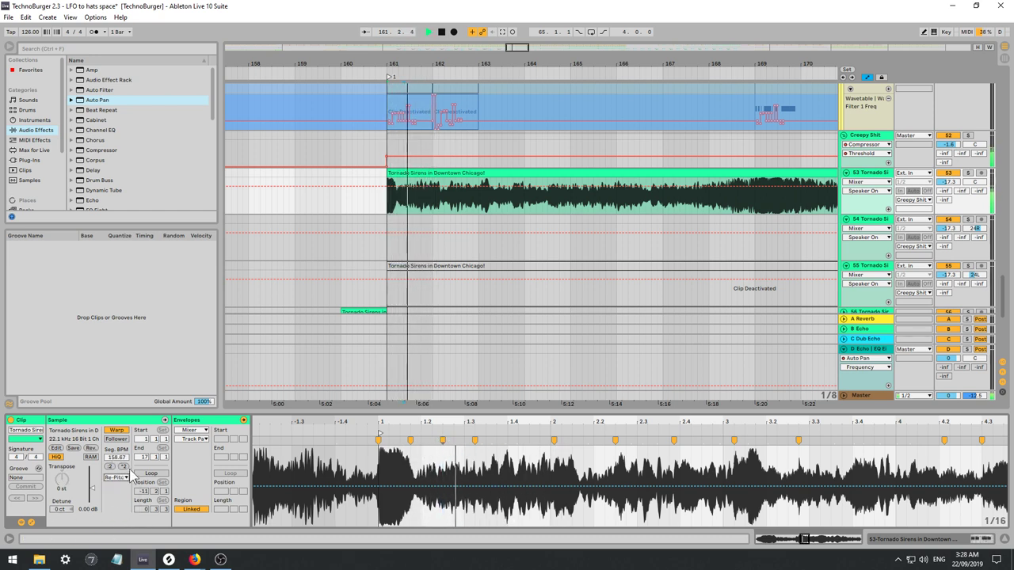
{"action": "left_click", "coordinate": [116, 478]}
{"action": "left_click", "coordinate": [120, 519]}
{"action": "key", "text": "space"}
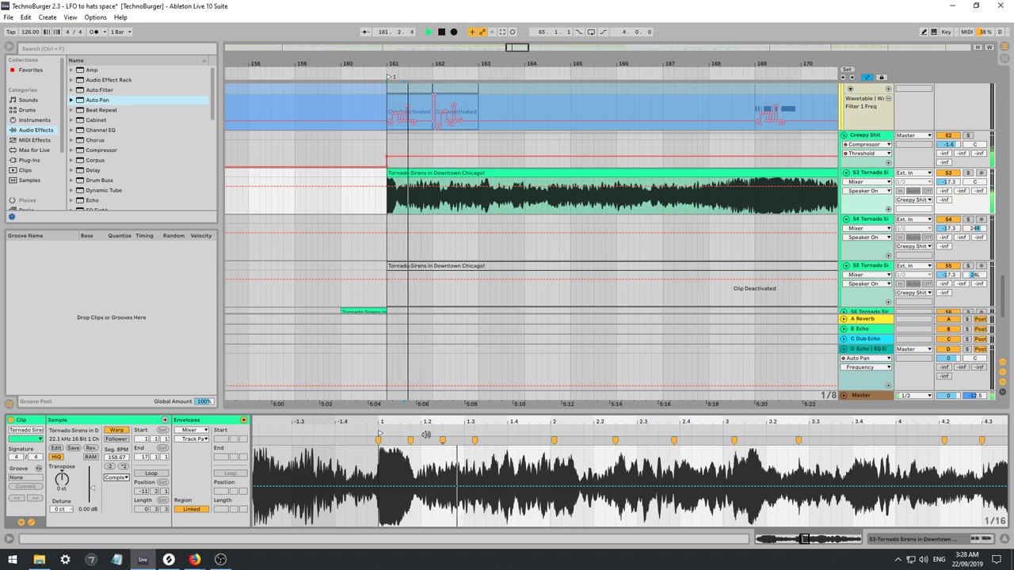
Shift the warp marker further right and add another at the transient, auditioning from bar 161.
{"action": "left_click_drag", "start_coordinate": [411, 440], "coordinate": [433, 440]}
{"action": "key", "text": "space"}
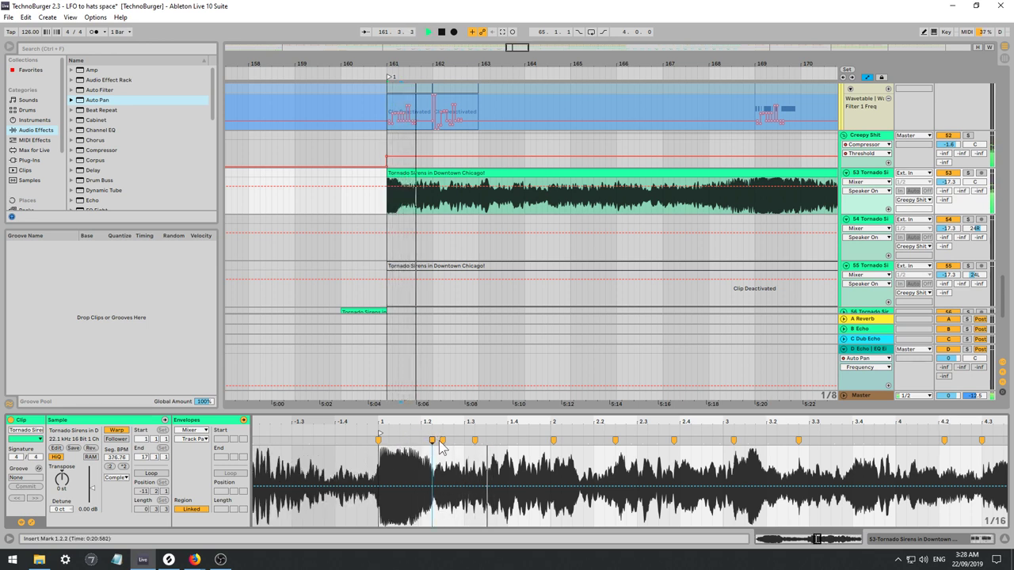
{"action": "double_click", "coordinate": [441, 441]}
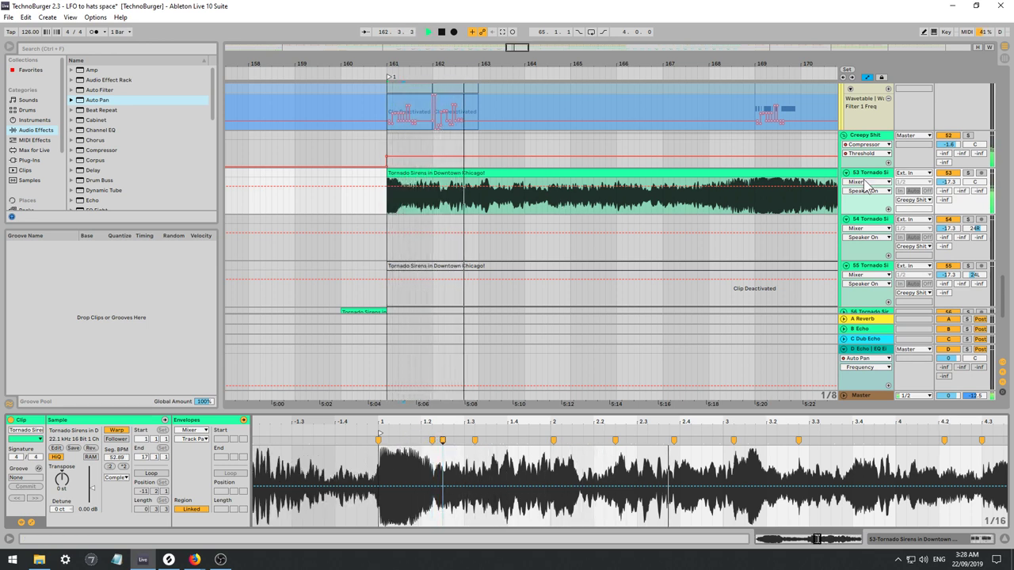
{"action": "key", "text": "space"}
{"action": "key", "text": "space"}
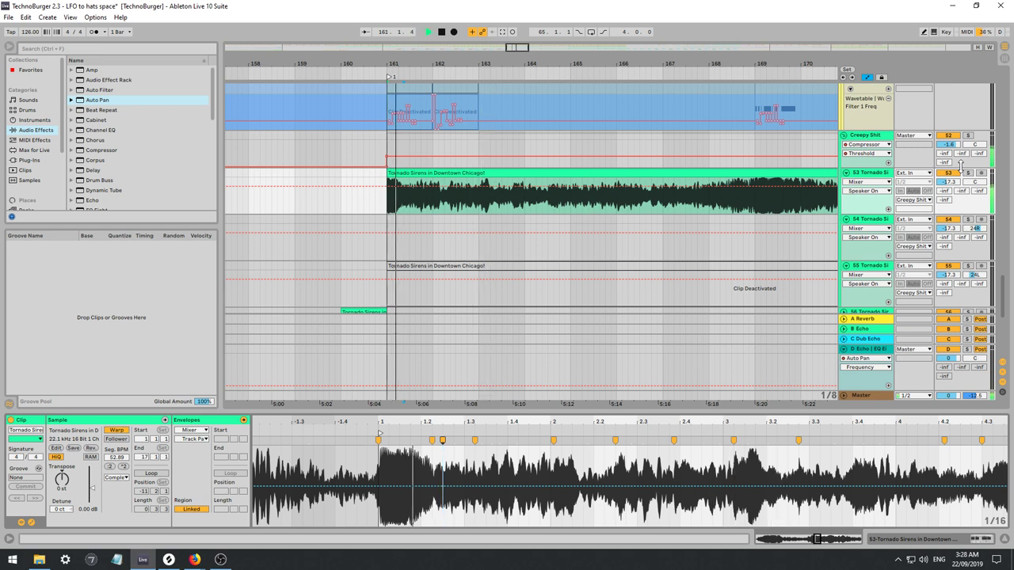
{"action": "key", "text": "space"}
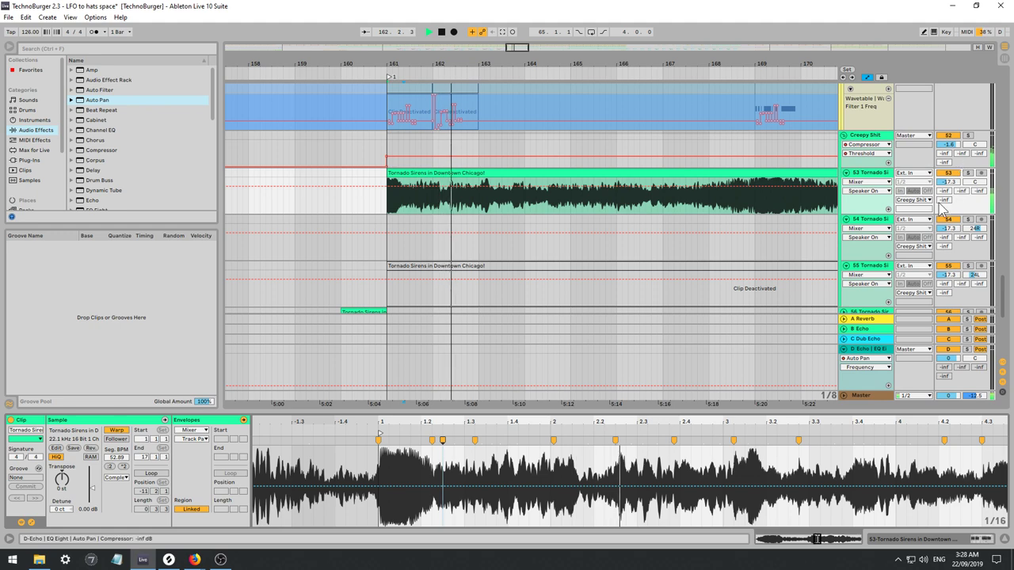
{"action": "left_click_drag", "start_coordinate": [500, 68], "coordinate": [456, 30]}
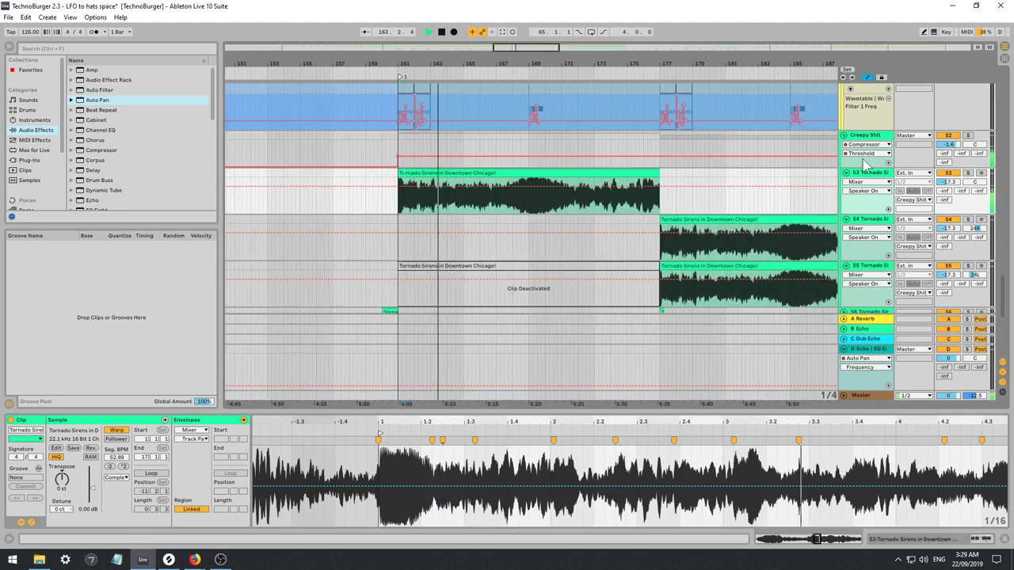
{"action": "double_click", "coordinate": [876, 174]}
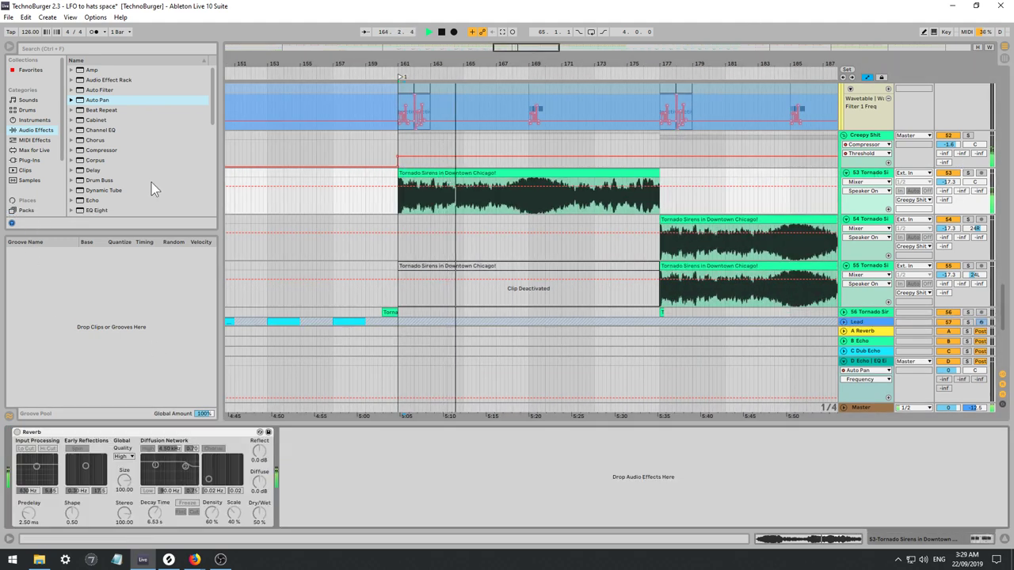
Add a Chorus to Tornado Sirens with Dry/Wet 65% and a very short Delay 1.
{"action": "key", "text": "space"}
{"action": "left_click", "coordinate": [95, 140]}
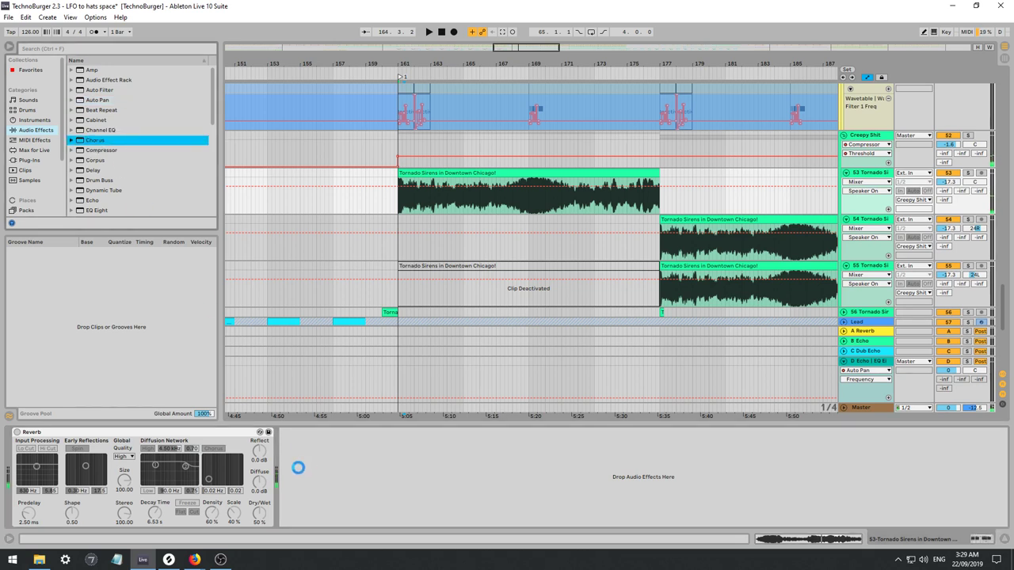
{"action": "key", "text": "space"}
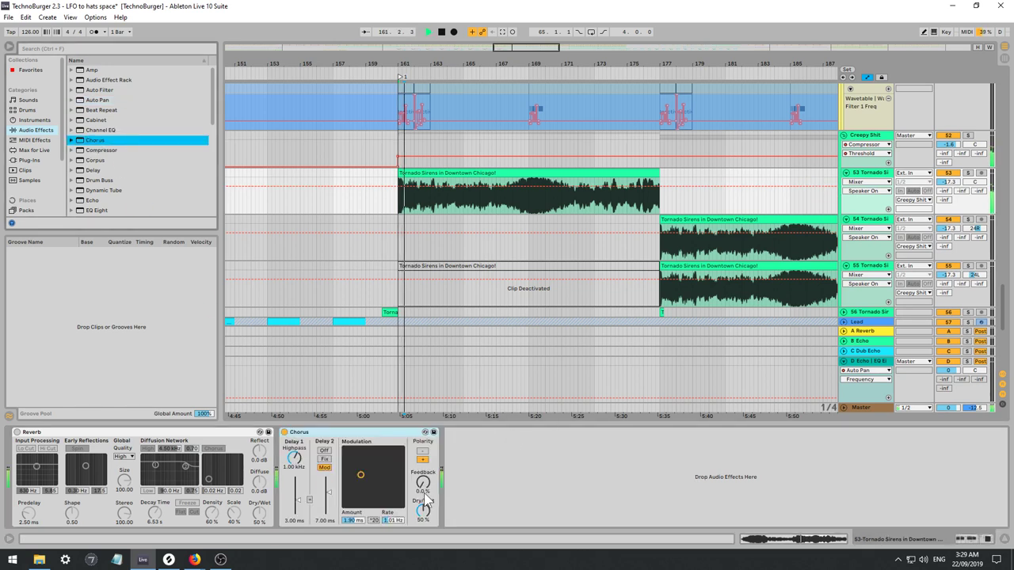
{"action": "left_click_drag", "start_coordinate": [426, 497], "coordinate": [425, 486]}
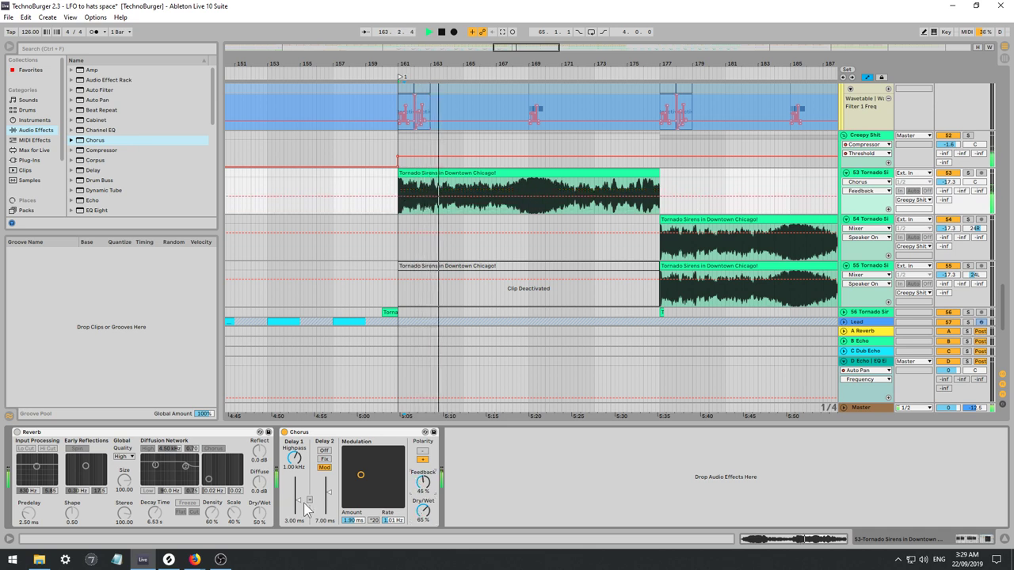
{"action": "left_click_drag", "start_coordinate": [299, 501], "coordinate": [363, 476]}
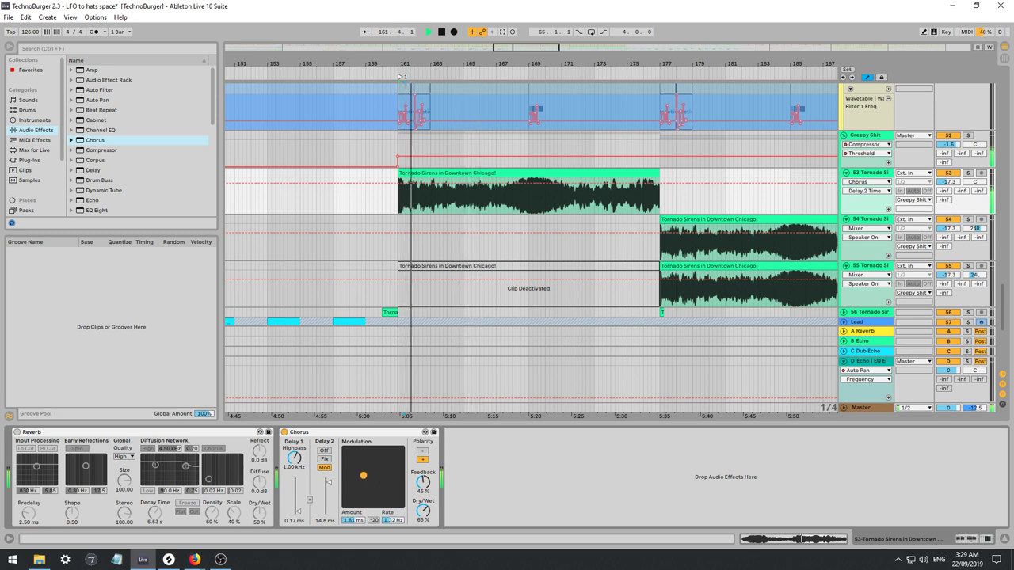
{"action": "double_click", "coordinate": [420, 173]}
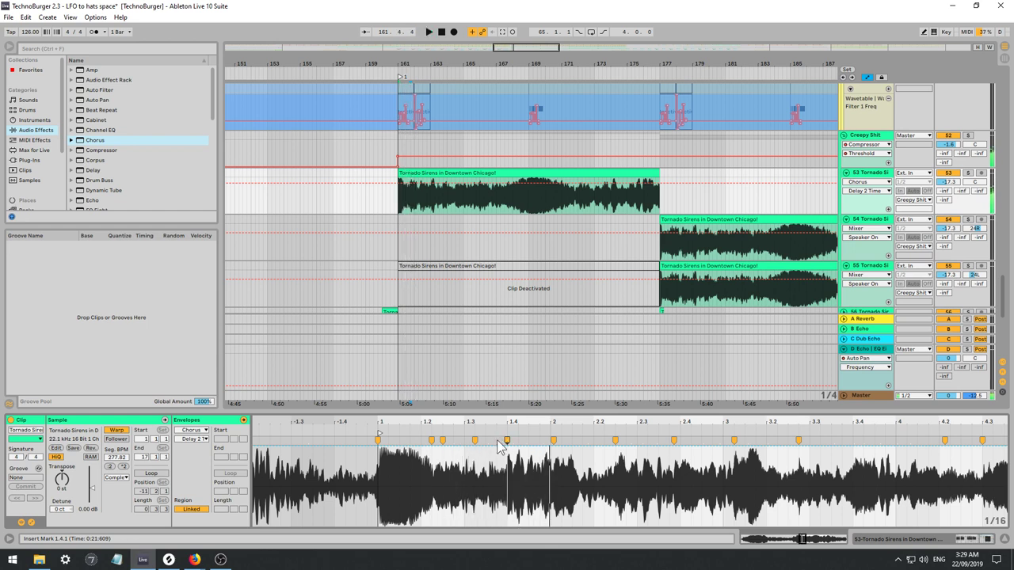
{"action": "key", "text": "space"}
Set the siren clip to Complex Pro and nudge warp markers later, making the 2.4 segment 130.70 BPM.
{"action": "left_click_drag", "start_coordinate": [475, 440], "coordinate": [528, 441]}
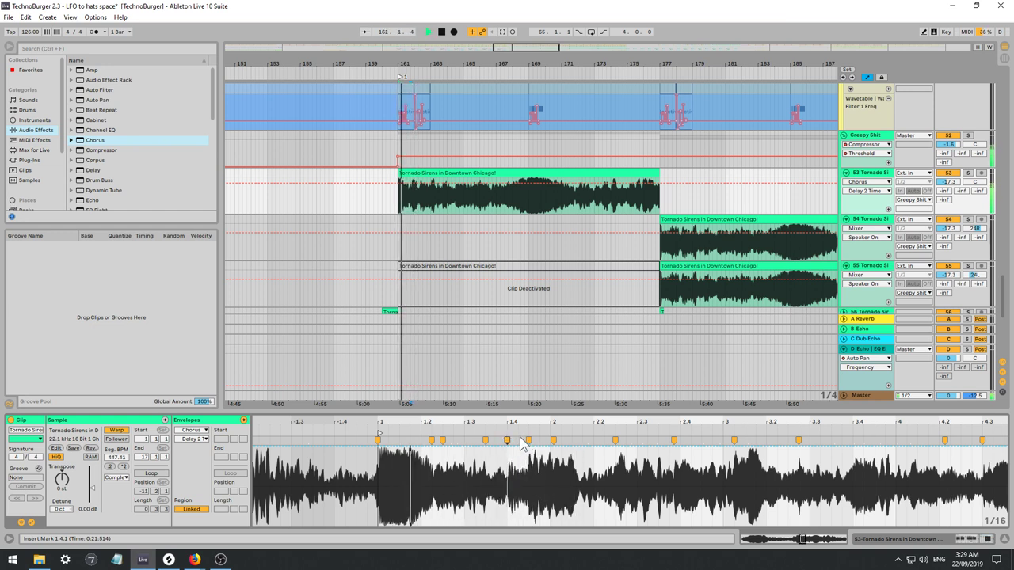
{"action": "left_click", "coordinate": [124, 478]}
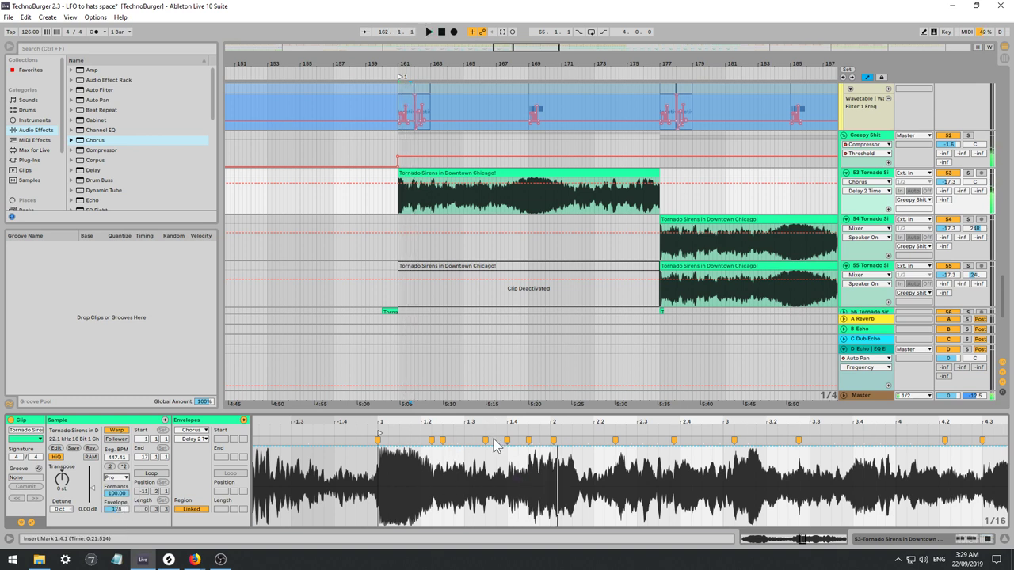
{"action": "left_click_drag", "start_coordinate": [485, 440], "coordinate": [539, 440]}
{"action": "key", "text": "space"}
{"action": "key", "text": "space"}
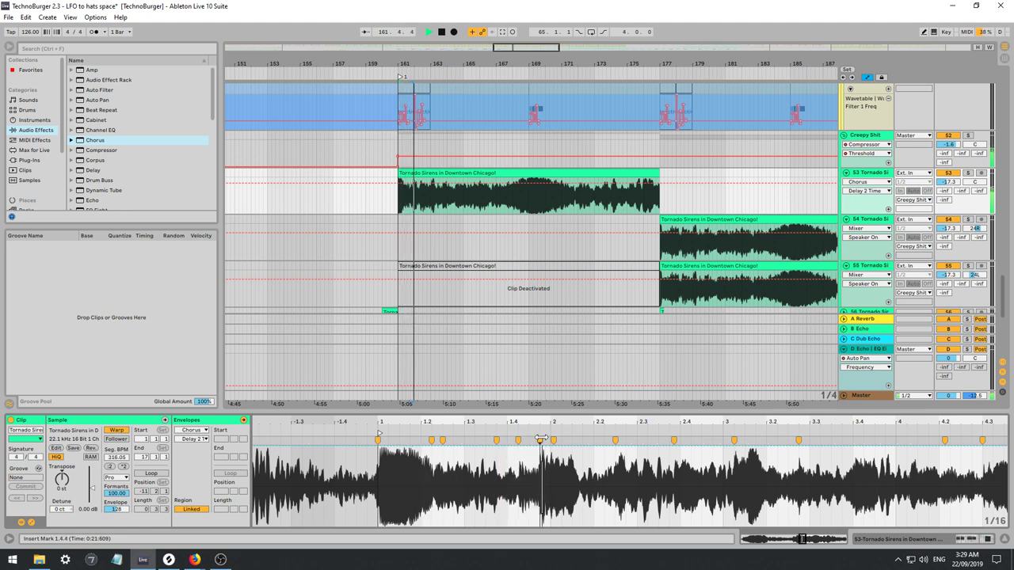
{"action": "key", "text": "space"}
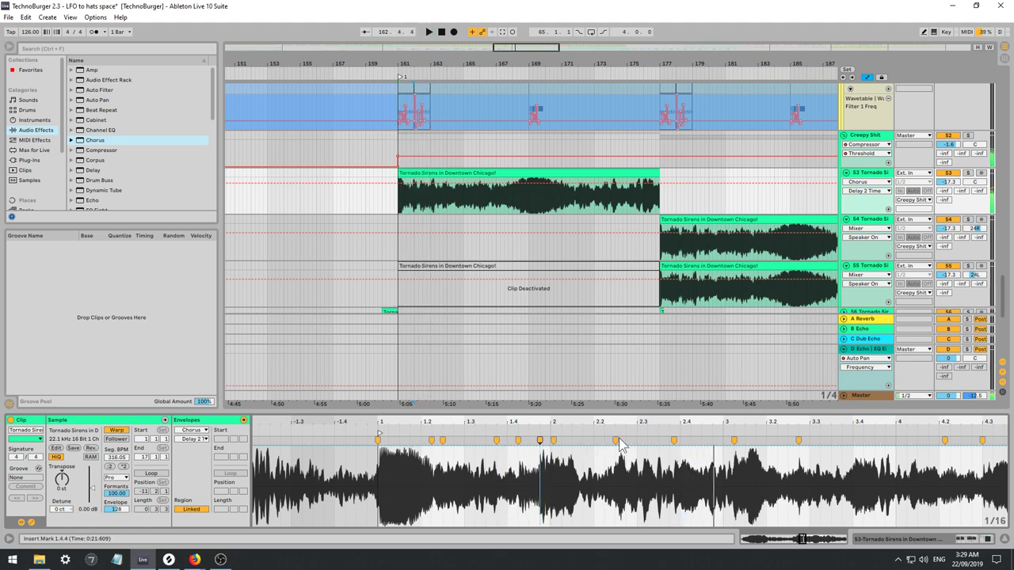
{"action": "left_click_drag", "start_coordinate": [615, 439], "coordinate": [622, 439]}
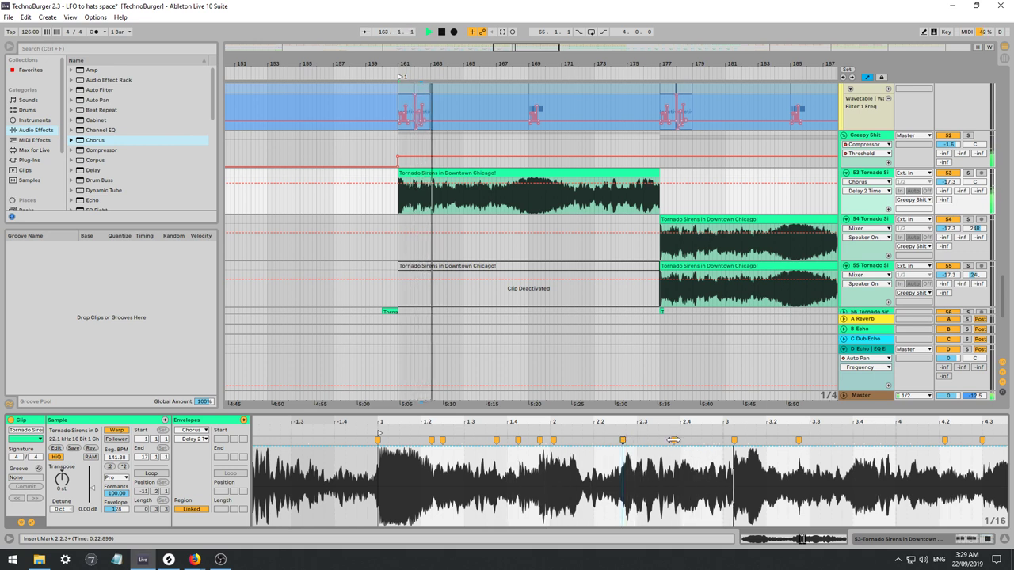
{"action": "left_click_drag", "start_coordinate": [673, 440], "coordinate": [679, 439]}
{"action": "key", "text": "space"}
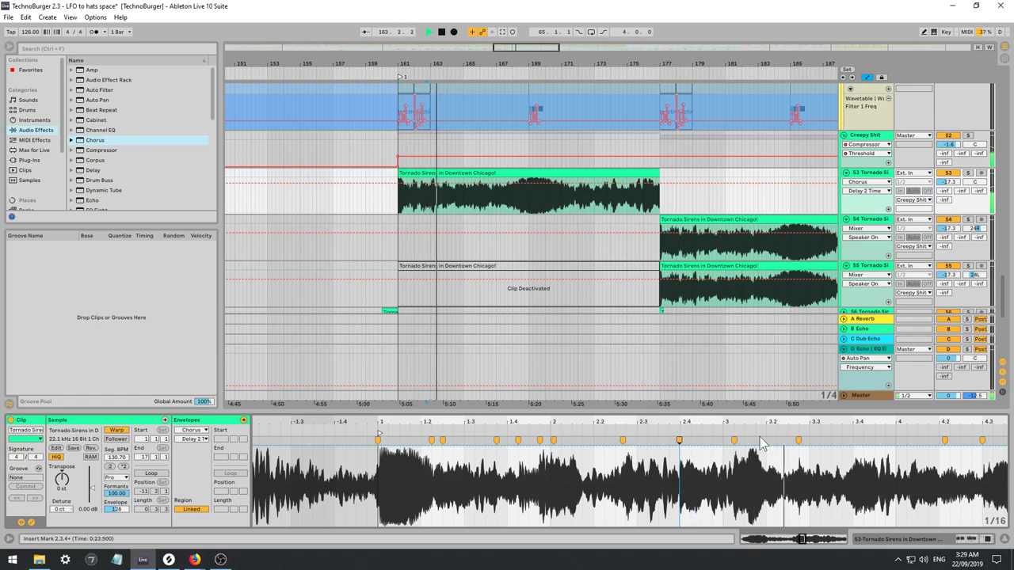
{"action": "left_click", "coordinate": [400, 213]}
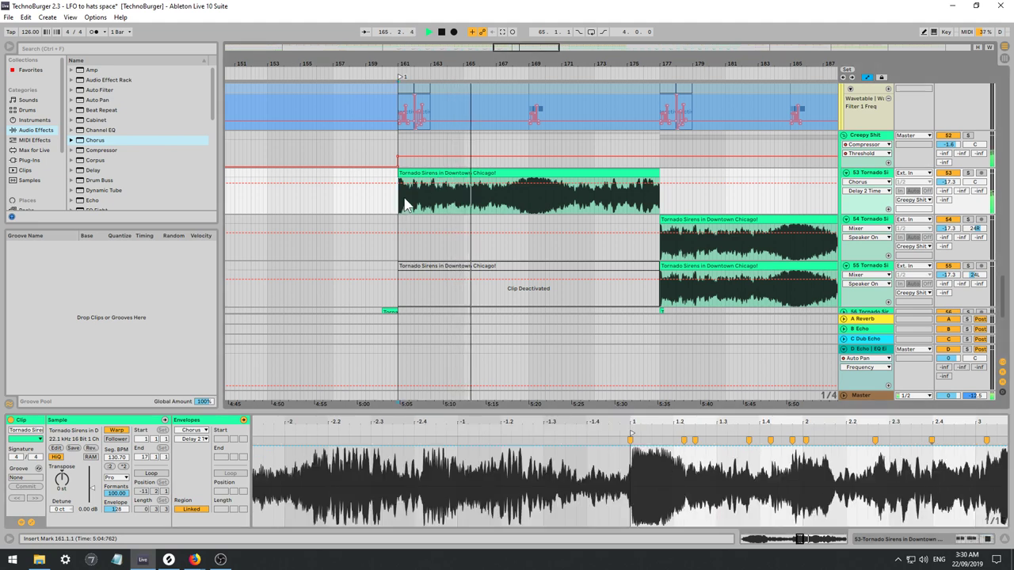
{"action": "key", "text": "space"}
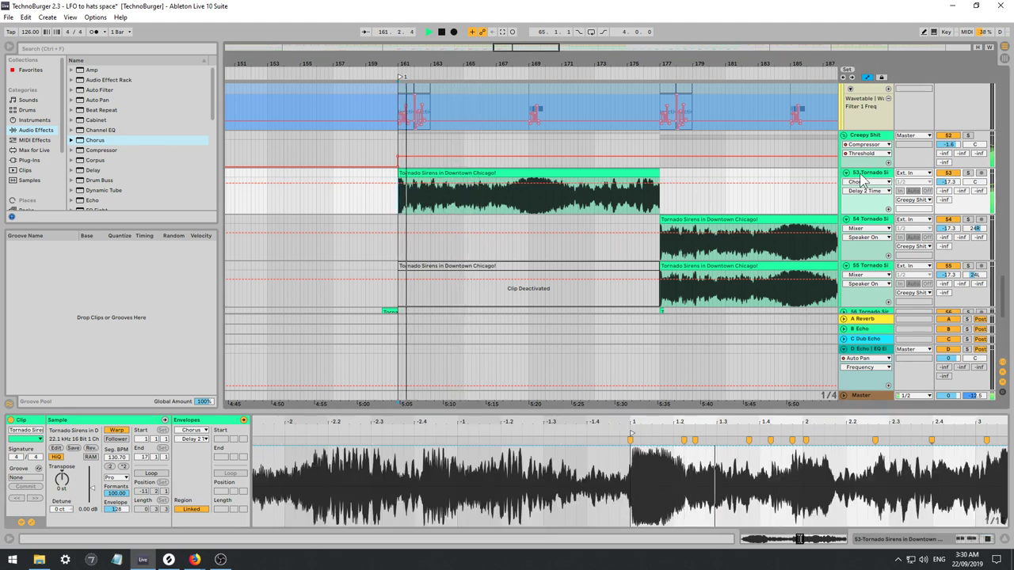
{"action": "key", "text": "shift+Tab"}
Add an Echo to the Tornado Sirens track after its Chorus.
{"action": "left_click", "coordinate": [315, 436]}
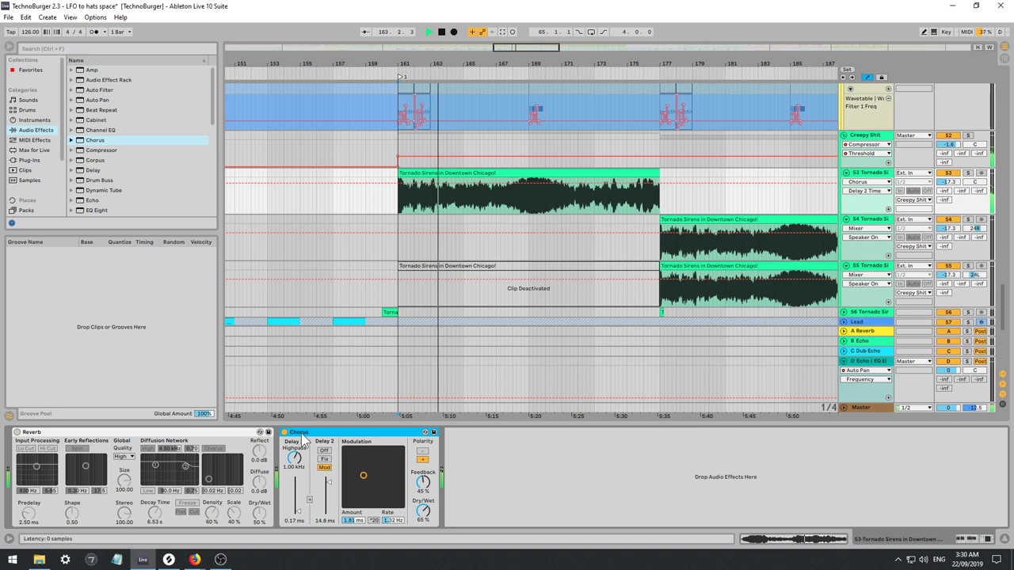
{"action": "left_click", "coordinate": [874, 138]}
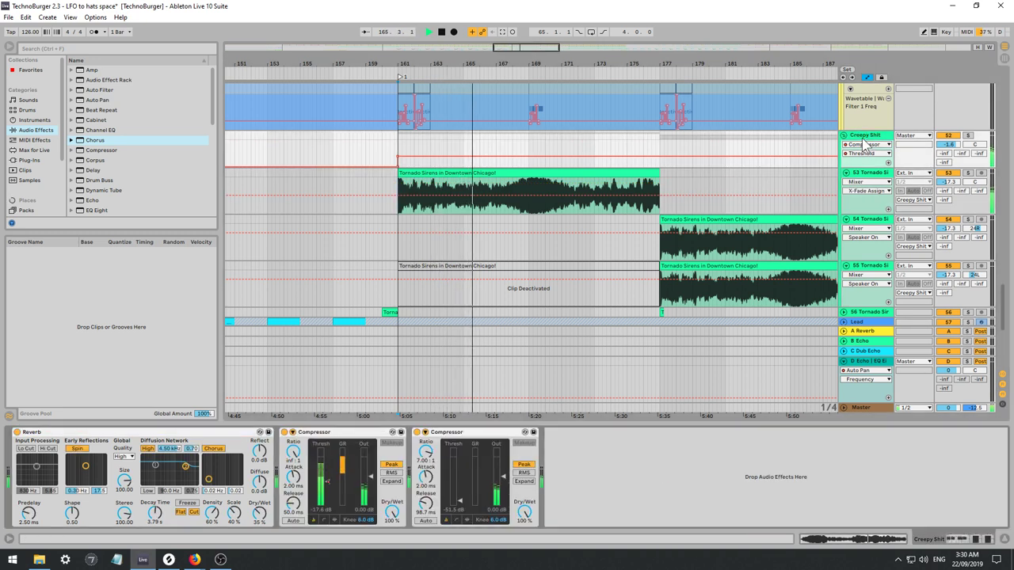
{"action": "key", "text": "space"}
{"action": "key", "text": "space"}
{"action": "left_click", "coordinate": [869, 174]}
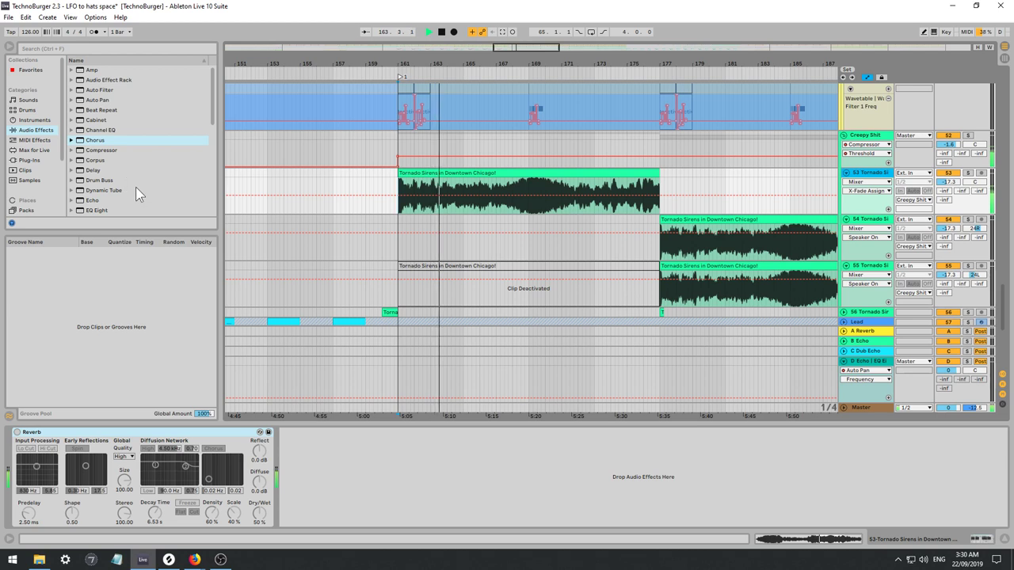
{"action": "scroll", "coordinate": [136, 187], "scroll_direction": "down", "scroll_amount": 1}
{"action": "key", "text": "space"}
{"action": "key", "text": "space"}
{"action": "key", "text": "space"}
{"action": "scroll", "coordinate": [135, 187], "scroll_direction": "down", "scroll_amount": 1}
{"action": "scroll", "coordinate": [134, 168], "scroll_direction": "up", "scroll_amount": 2}
{"action": "key", "text": "space"}
{"action": "key", "text": "space"}
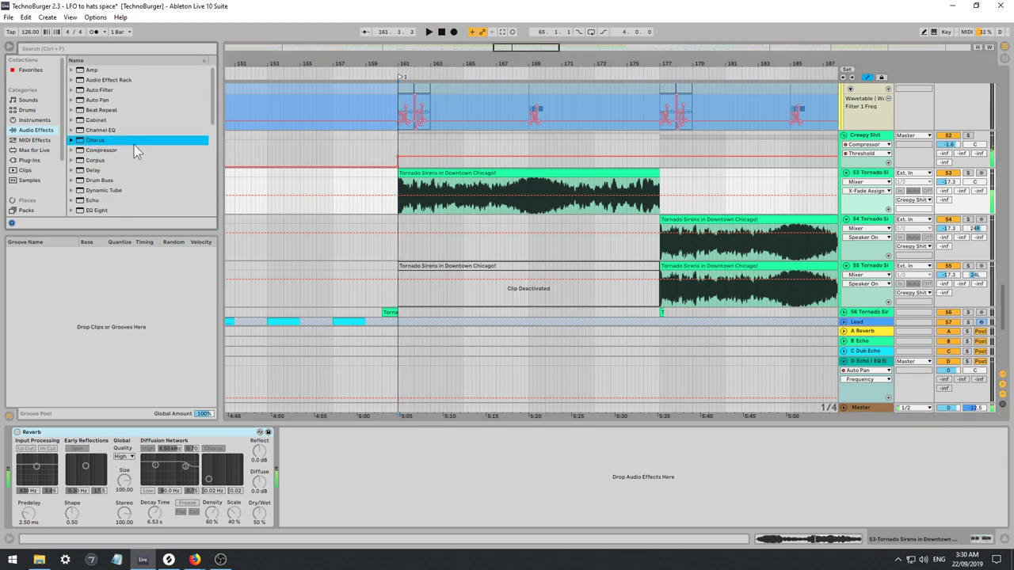
{"action": "scroll", "coordinate": [133, 145], "scroll_direction": "down", "scroll_amount": 2}
{"action": "left_click", "coordinate": [101, 138]}
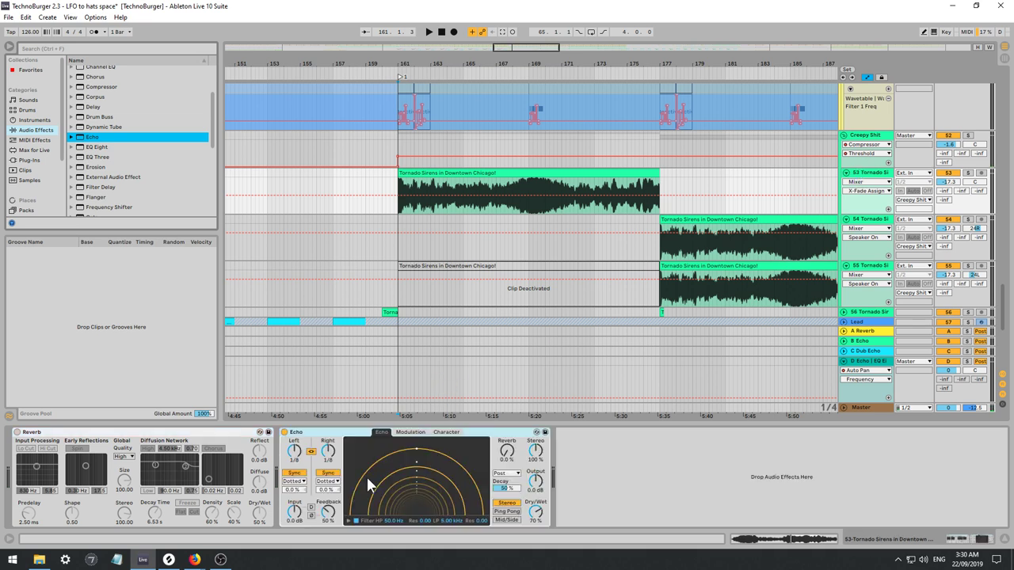
Rough in the Echo's Dry/Wet and Feedback, then solo the track and A/B the Echo.
{"action": "left_click_drag", "start_coordinate": [539, 517], "coordinate": [538, 555]}
{"action": "left_click_drag", "start_coordinate": [295, 513], "coordinate": [327, 501]}
{"action": "mouse_move", "coordinate": [536, 512]}
{"action": "left_mouse_down"}
{"action": "mouse_move", "coordinate": [535, 499]}
{"action": "mouse_move", "coordinate": [536, 512]}
{"action": "left_mouse_up"}
{"action": "left_click_drag", "start_coordinate": [328, 513], "coordinate": [327, 527]}
{"action": "key", "text": "space"}
{"action": "key", "text": "space"}
{"action": "left_click", "coordinate": [967, 172]}
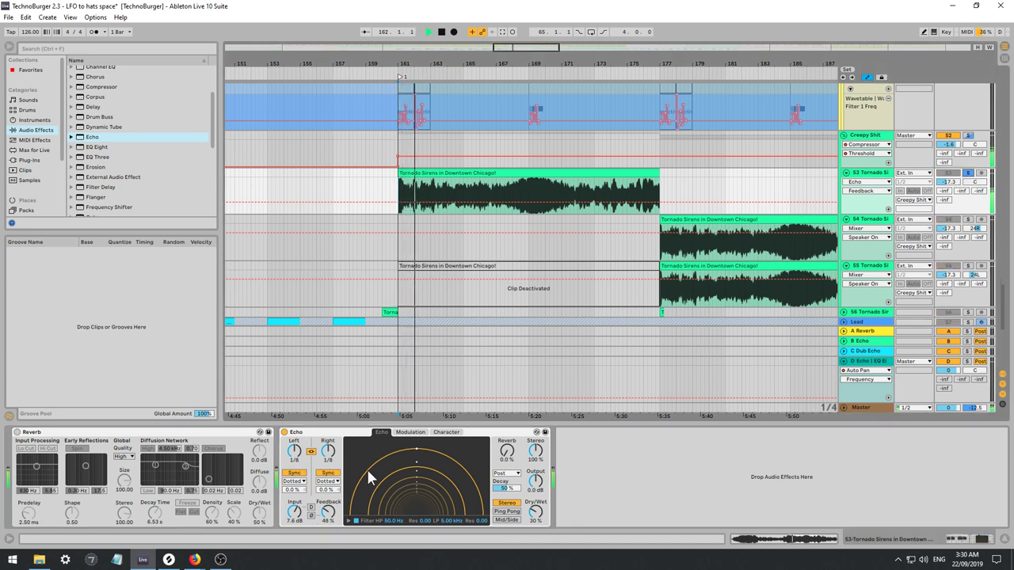
{"action": "left_click", "coordinate": [284, 432]}
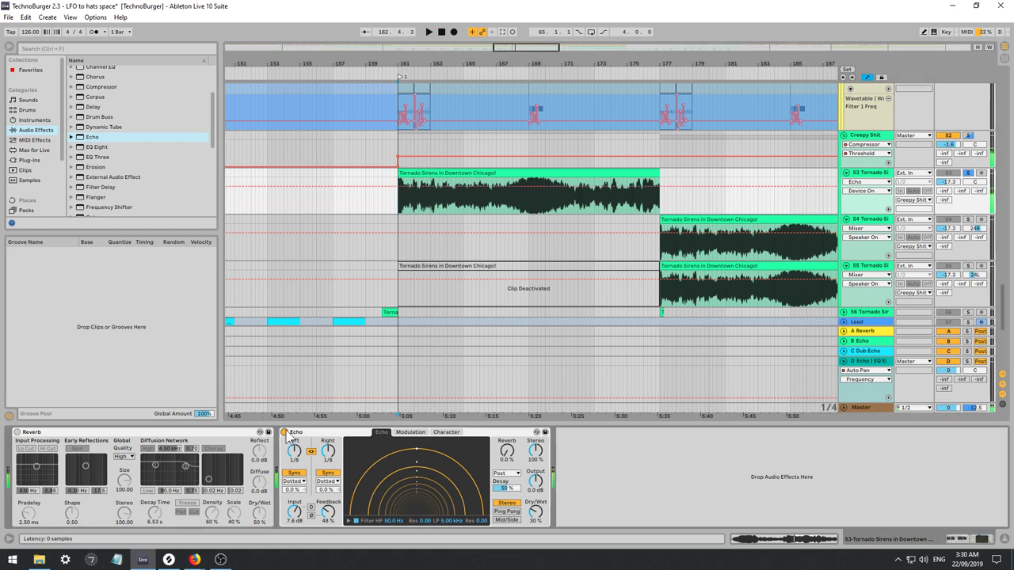
{"action": "left_click", "coordinate": [284, 432]}
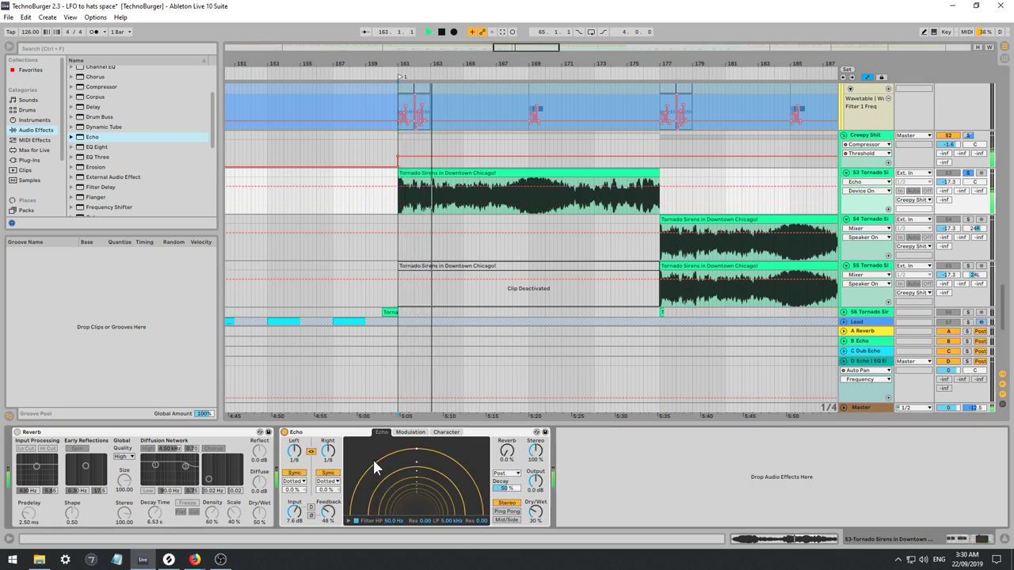
{"action": "key", "text": "space"}
{"action": "key", "text": "space"}
Switch the Echo to Mid/Side with Input -6.3 dB, Feedback 39%, Dry/Wet 42%.
{"action": "left_click_drag", "start_coordinate": [294, 512], "coordinate": [294, 532]}
{"action": "left_click_drag", "start_coordinate": [535, 513], "coordinate": [536, 492]}
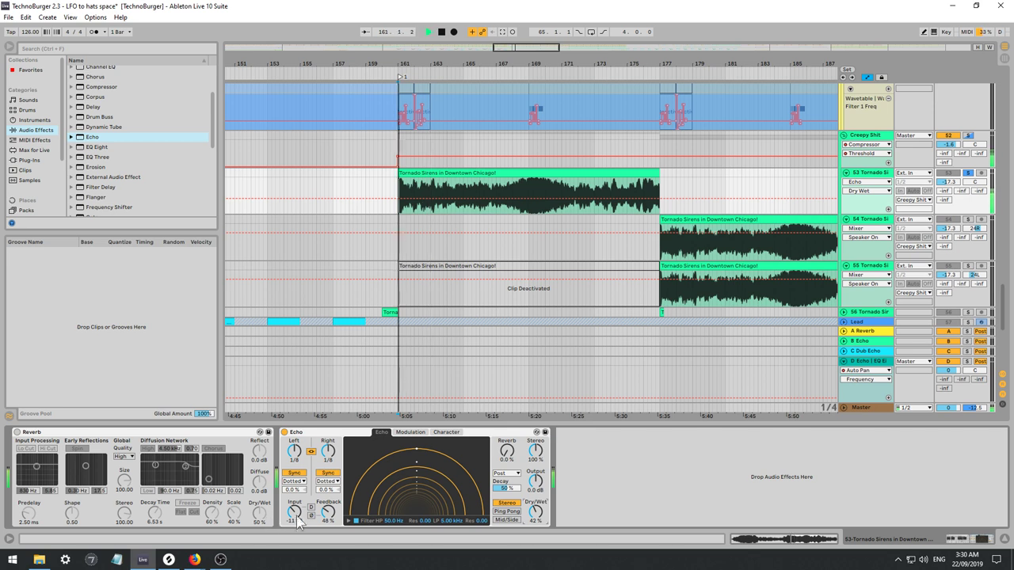
{"action": "left_click_drag", "start_coordinate": [298, 522], "coordinate": [298, 505]}
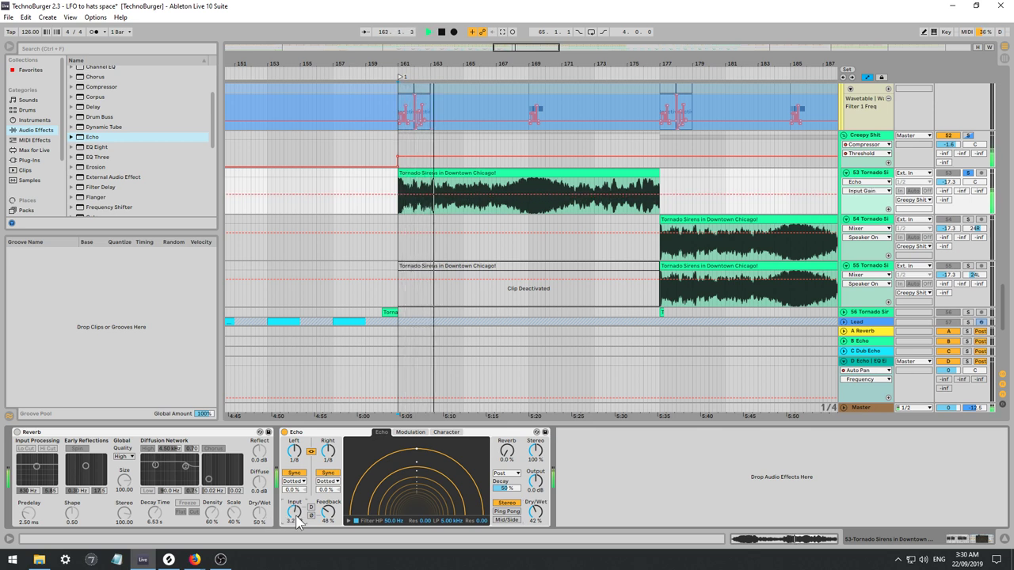
{"action": "left_click_drag", "start_coordinate": [315, 516], "coordinate": [294, 518]}
{"action": "left_click", "coordinate": [503, 520]}
{"action": "key", "text": "space"}
{"action": "key", "text": "space"}
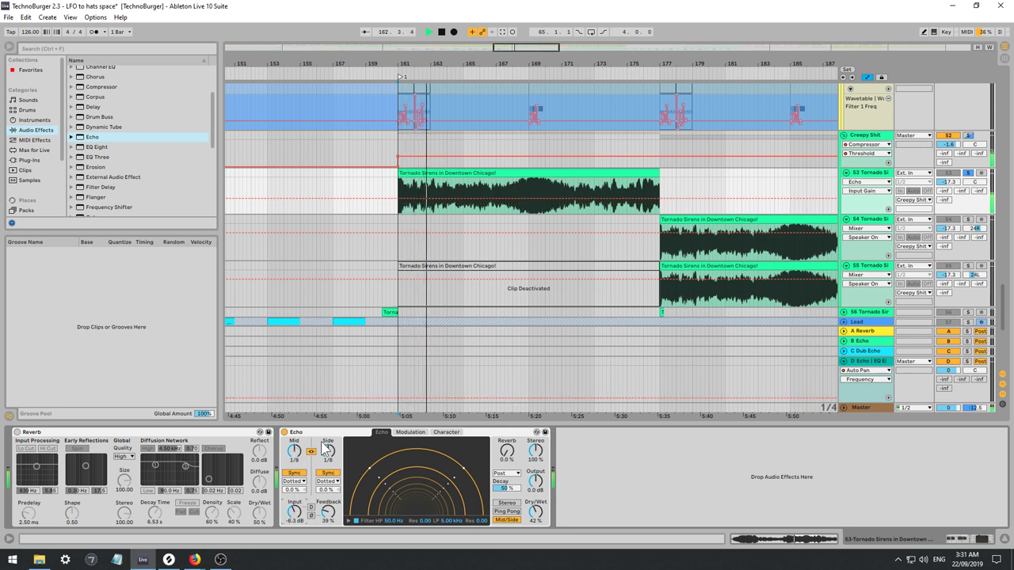
{"action": "left_click", "coordinate": [284, 433]}
{"action": "left_click", "coordinate": [284, 433]}
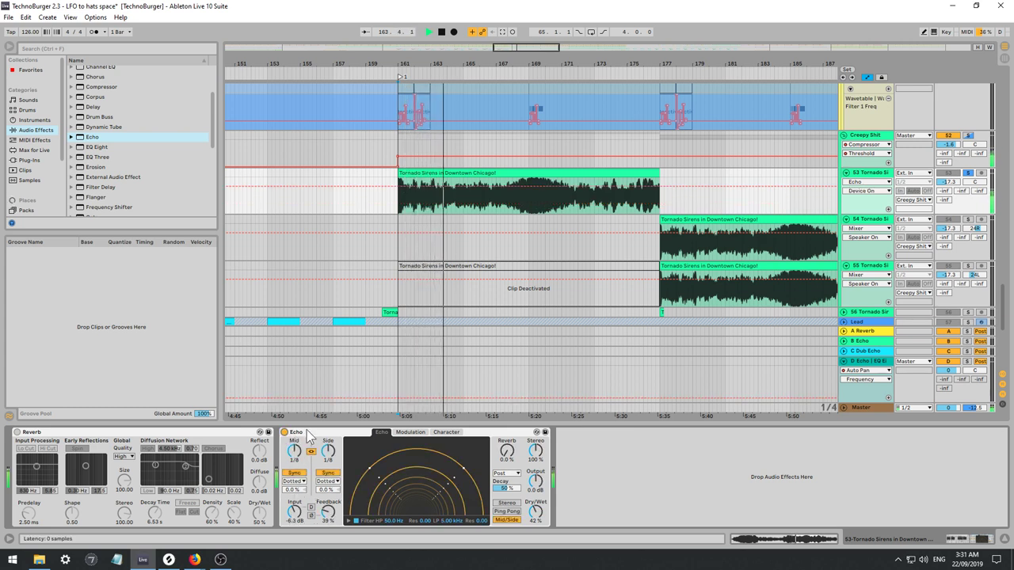
{"action": "left_click", "coordinate": [309, 436]}
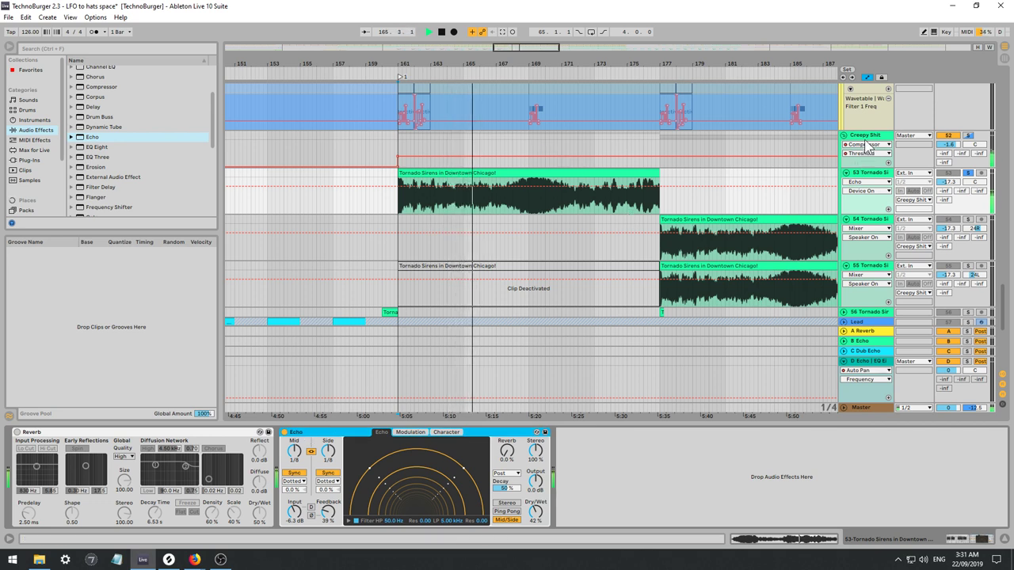
Delete the Echo from the Tornado Sirens track.
{"action": "key", "text": "Delete"}
{"action": "key", "text": "minus"}
{"action": "key", "text": "minus"}
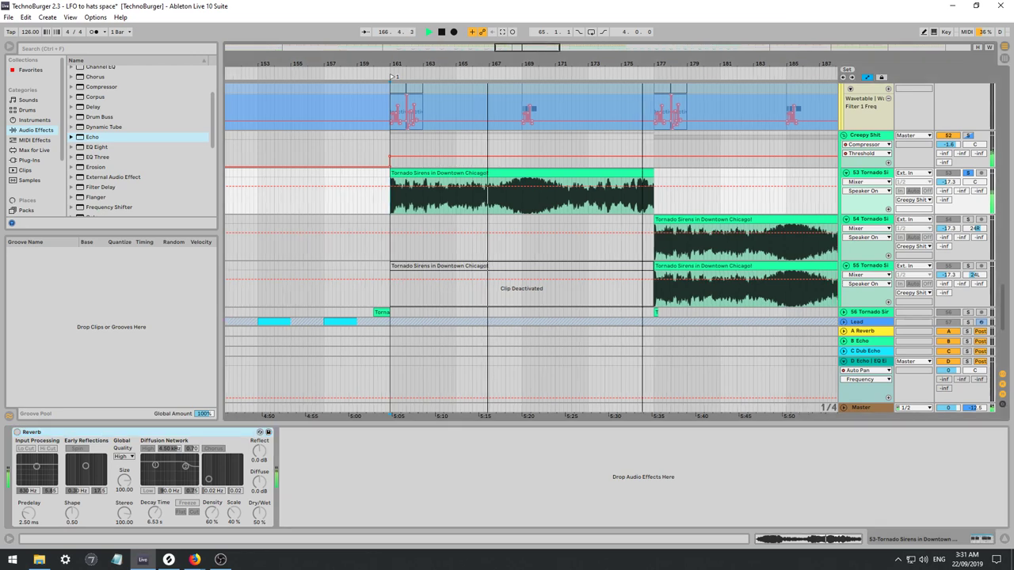
{"action": "left_click_drag", "start_coordinate": [514, 63], "coordinate": [537, 73]}
Toggle the Creepy Shit group's Reverb off and back on, then unsolo Tornado Sirens.
{"action": "left_click", "coordinate": [867, 136]}
{"action": "key", "text": "space"}
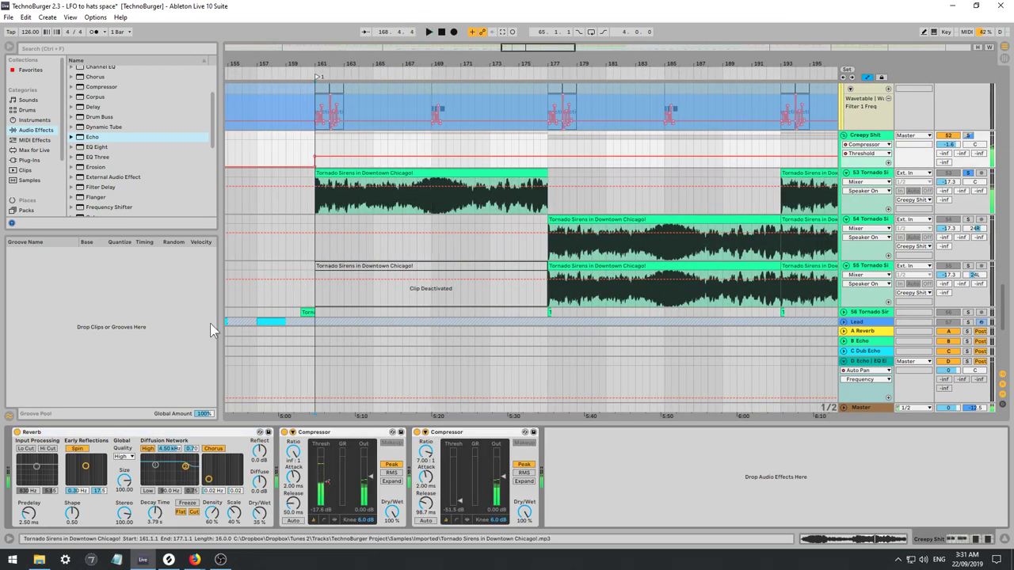
{"action": "left_click", "coordinate": [17, 433]}
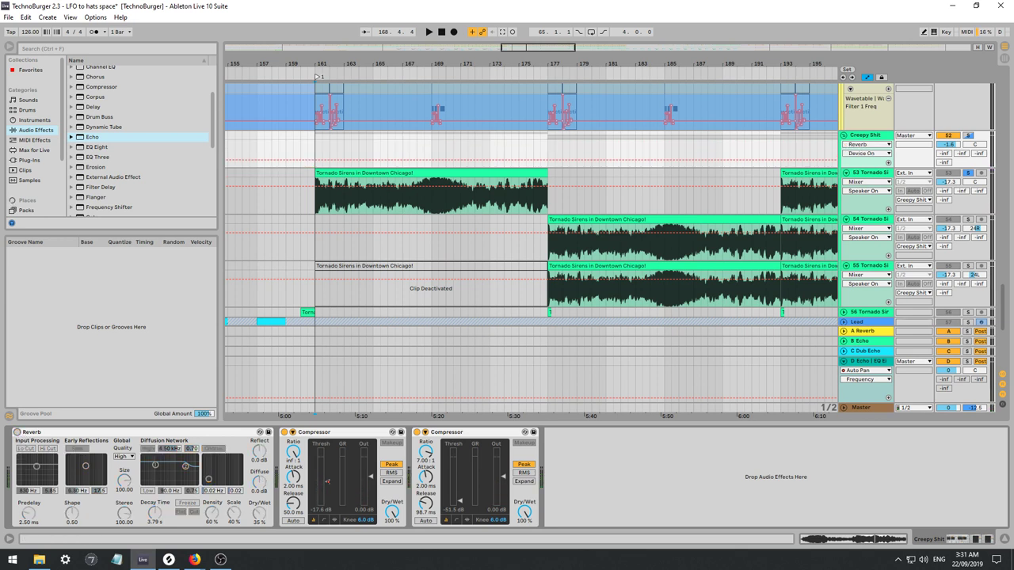
{"action": "key", "text": "alt+Tab"}
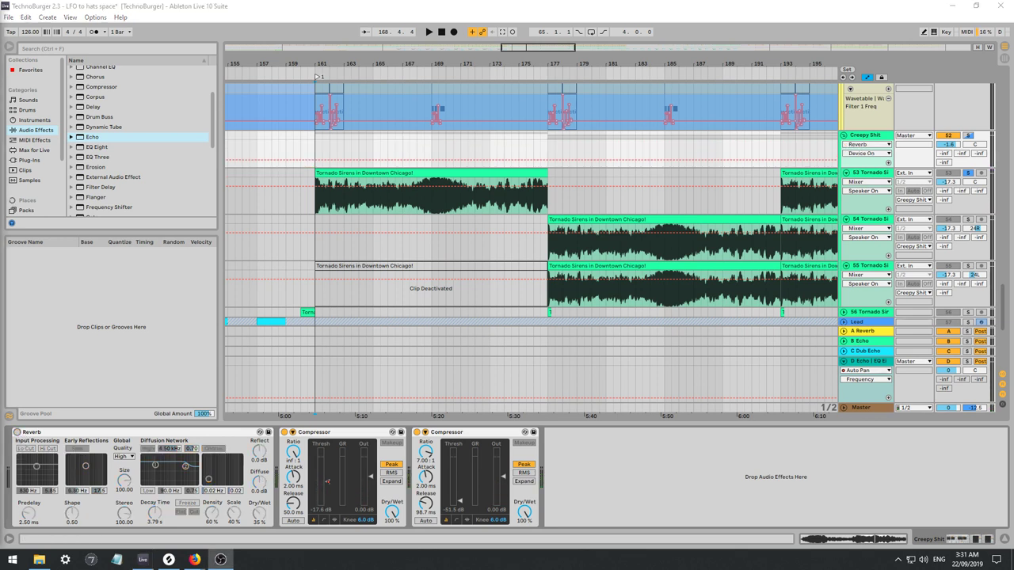
{"action": "left_click", "coordinate": [37, 442]}
{"action": "key", "text": "space"}
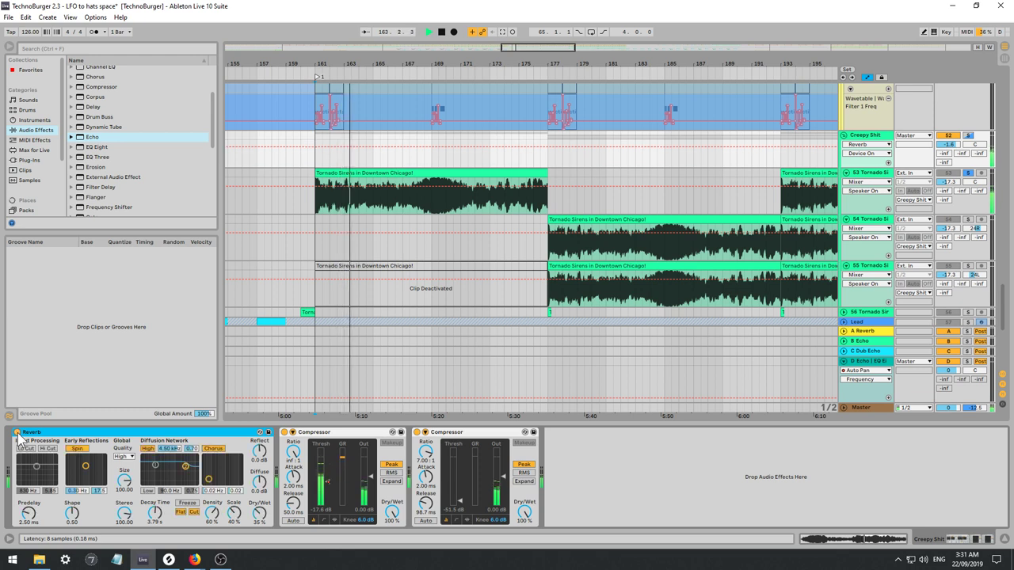
{"action": "left_click", "coordinate": [16, 432]}
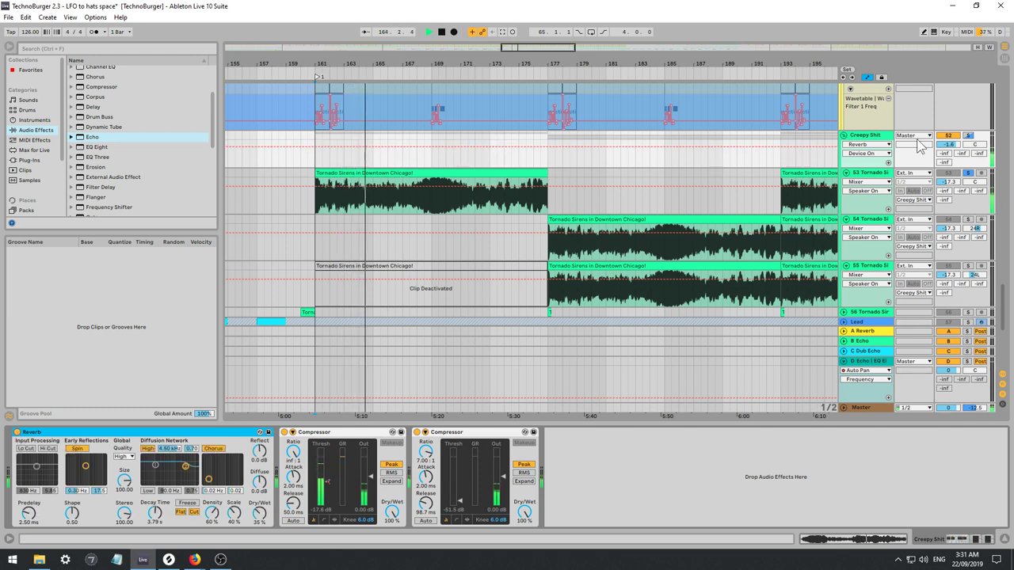
{"action": "left_click", "coordinate": [967, 172]}
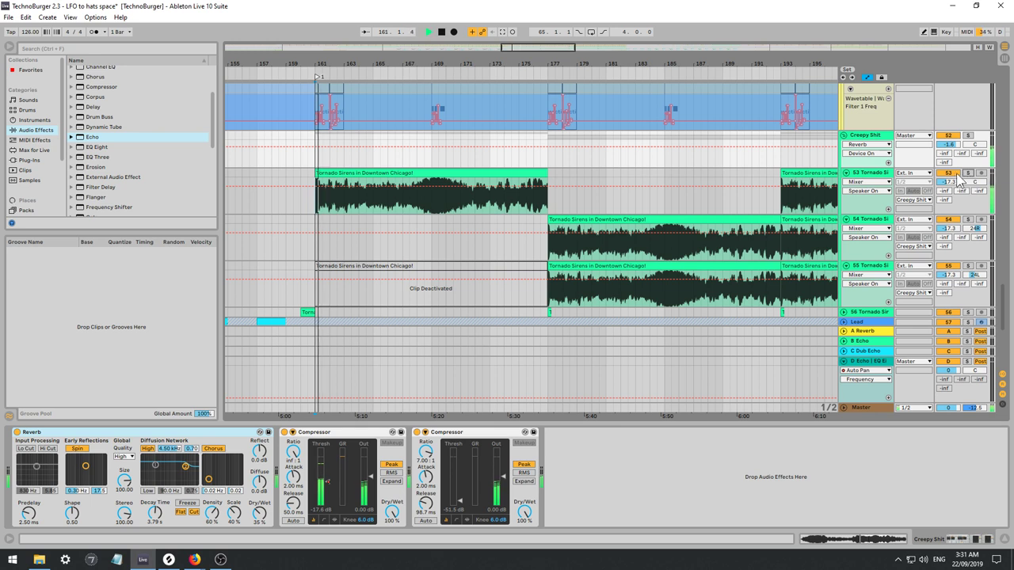
Try an Auto Pan on Creepy Shit with saw shape, 96.9% amount and 0° phase.
{"action": "scroll", "coordinate": [119, 110], "scroll_direction": "up", "scroll_amount": 3}
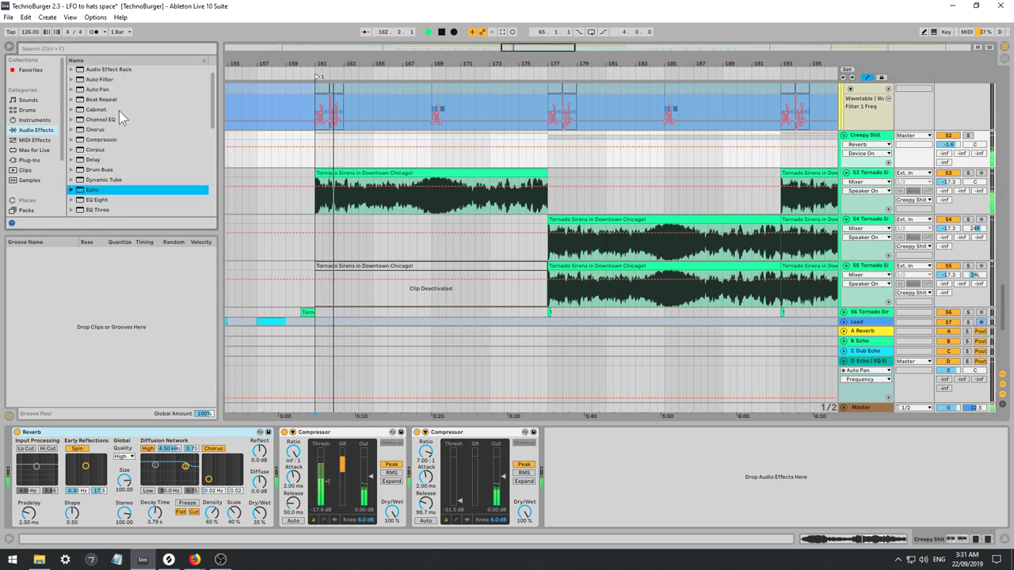
{"action": "left_click_drag", "start_coordinate": [89, 101], "coordinate": [641, 468]}
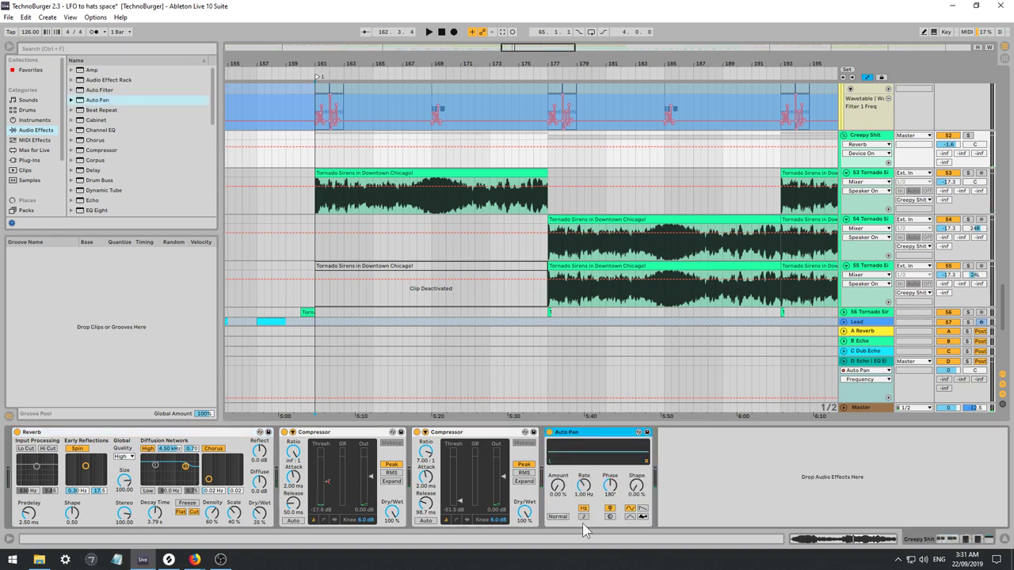
{"action": "left_click", "coordinate": [642, 509]}
{"action": "left_click_drag", "start_coordinate": [560, 489], "coordinate": [560, 396]}
{"action": "key", "text": "space"}
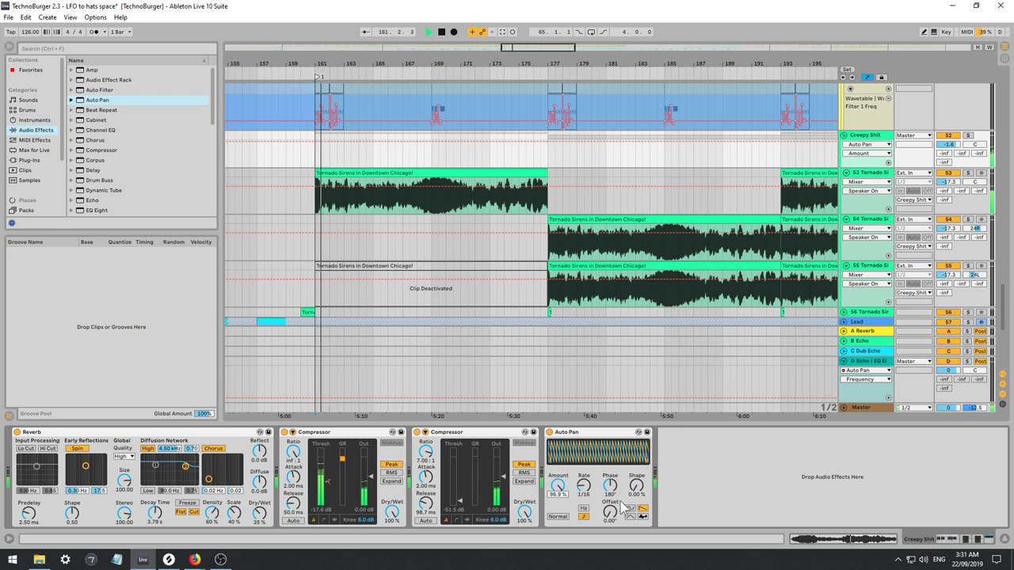
{"action": "left_click_drag", "start_coordinate": [610, 486], "coordinate": [610, 542]}
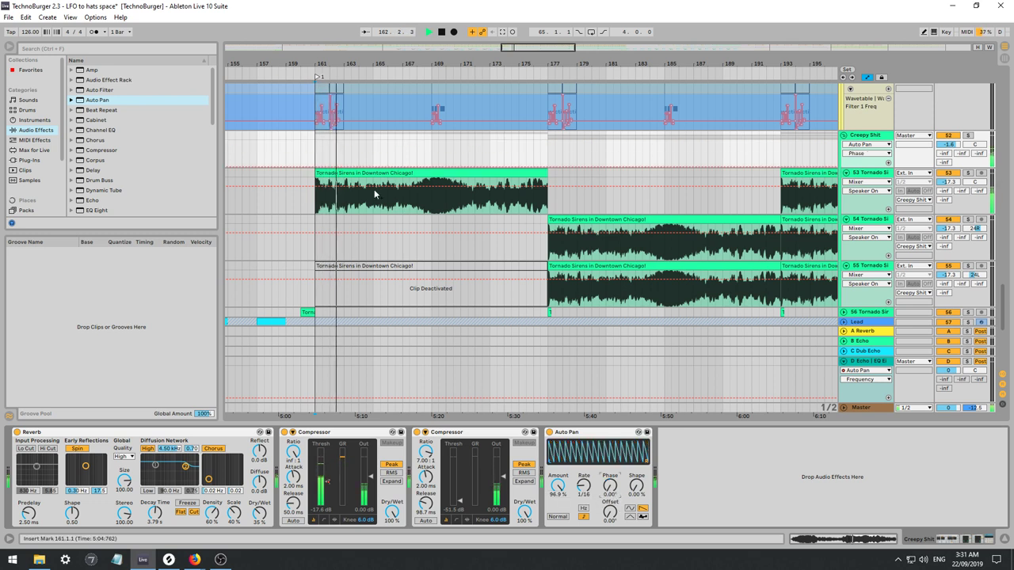
{"action": "left_click", "coordinate": [288, 216]}
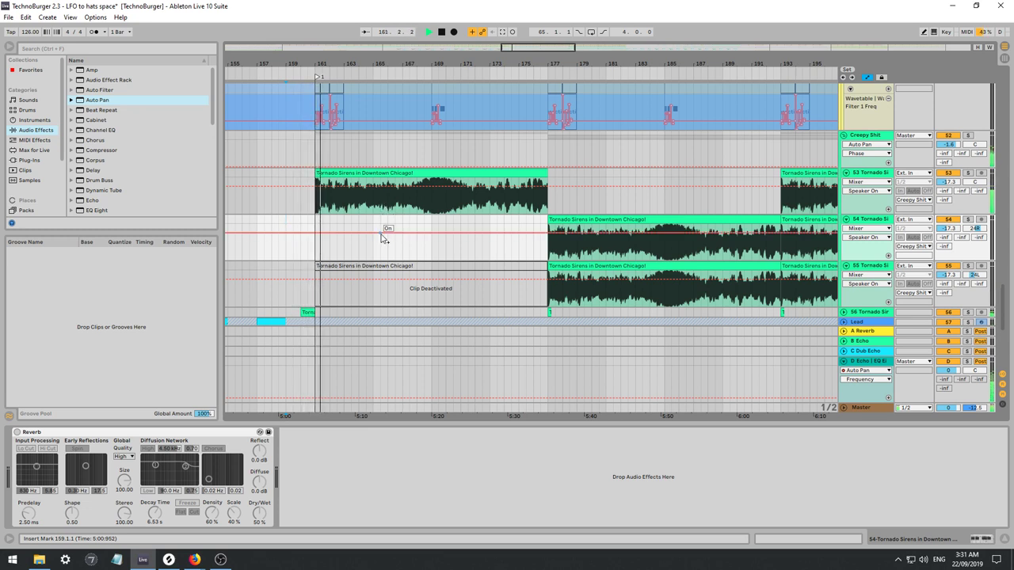
{"action": "left_click", "coordinate": [869, 174]}
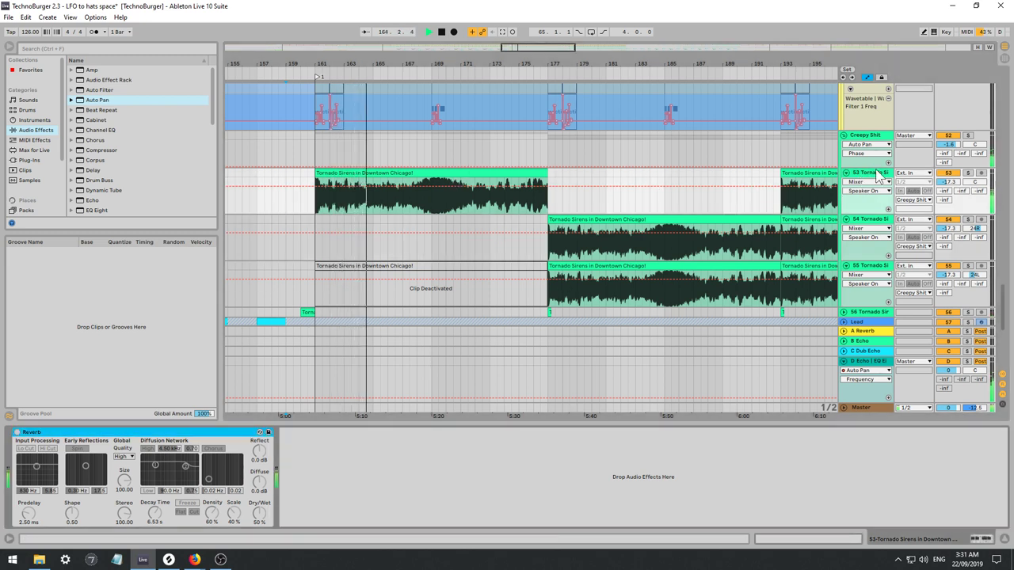
Delete the Auto Pan and add a Gate after the second Compressor.
{"action": "left_click", "coordinate": [864, 136]}
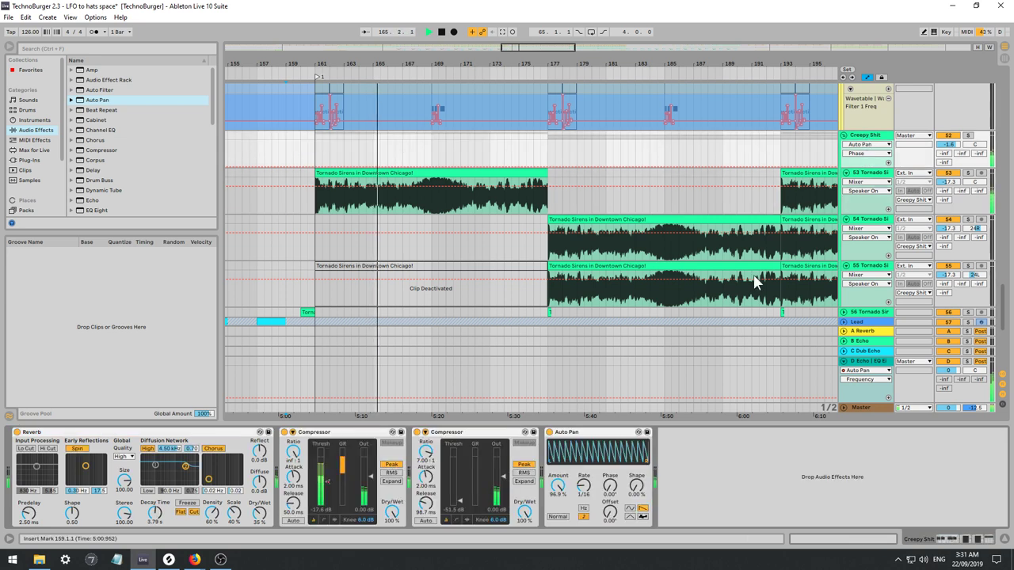
{"action": "key", "text": "space"}
{"action": "left_click", "coordinate": [576, 433]}
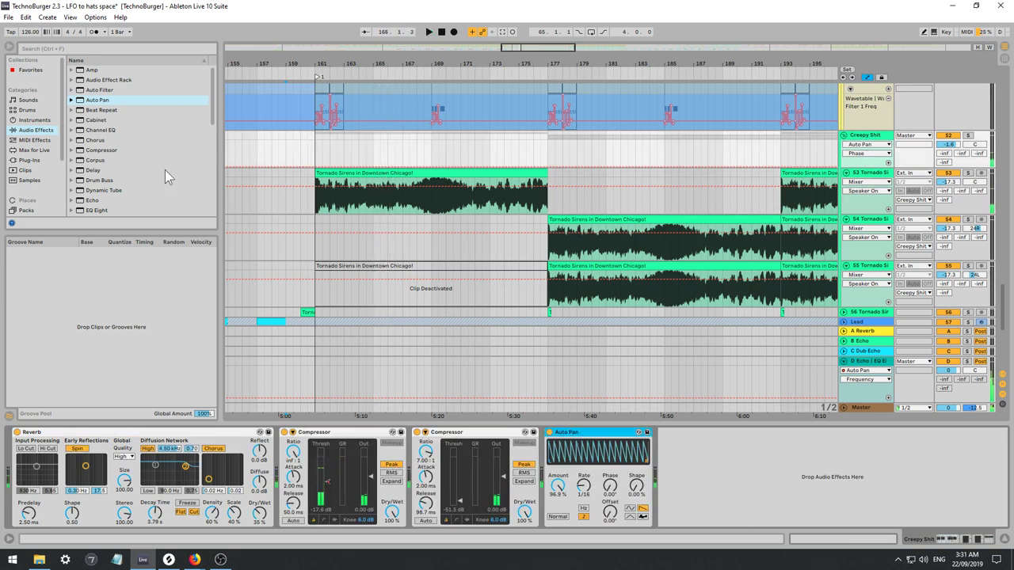
{"action": "key", "text": "Delete"}
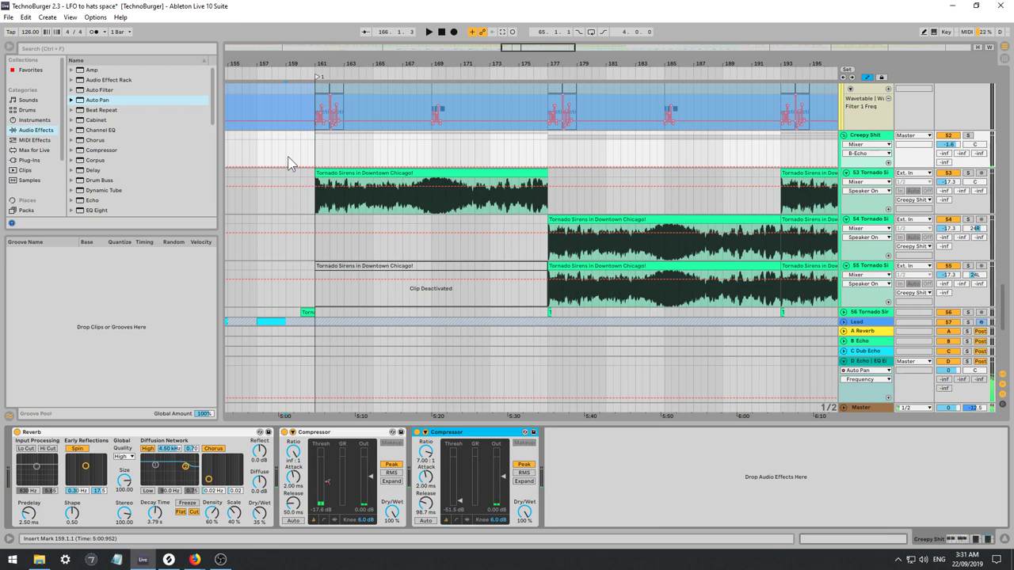
{"action": "key", "text": "space"}
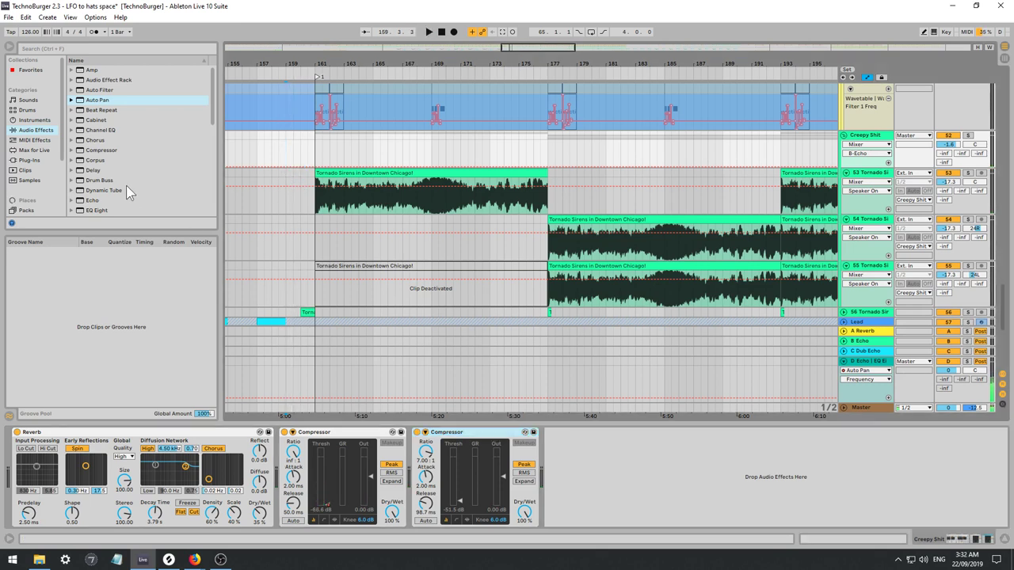
{"action": "scroll", "coordinate": [118, 185], "scroll_direction": "down", "scroll_amount": 5}
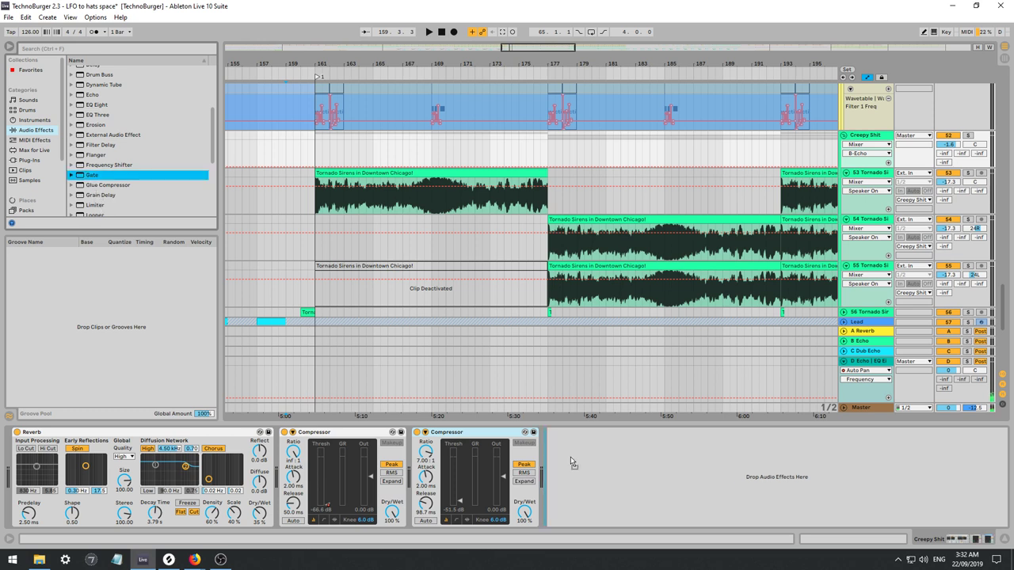
{"action": "left_click_drag", "start_coordinate": [865, 134], "coordinate": [868, 139]}
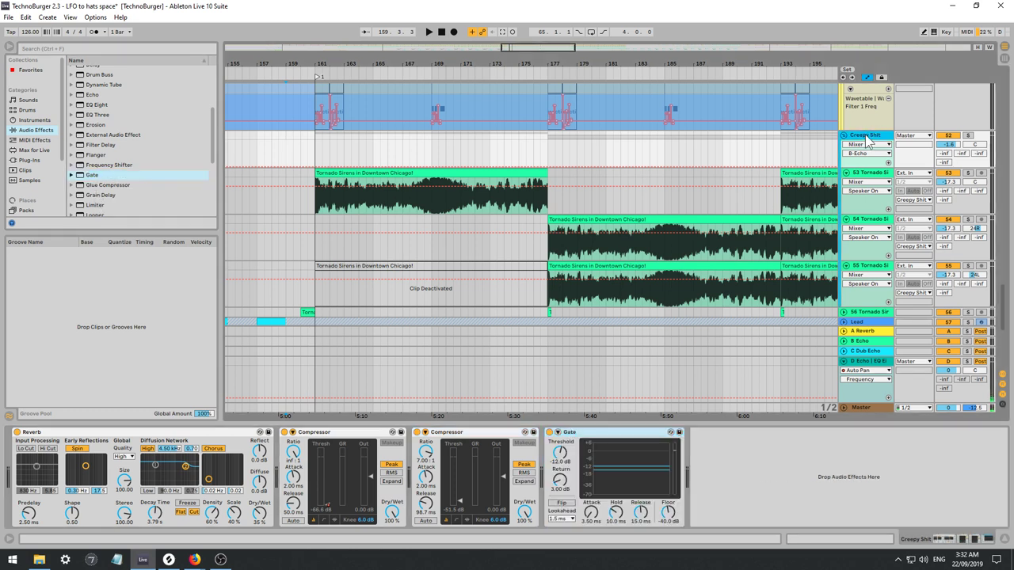
Insert a new MIDI track below the last Tornado Sirens track and load Operator.
{"action": "left_click", "coordinate": [866, 275]}
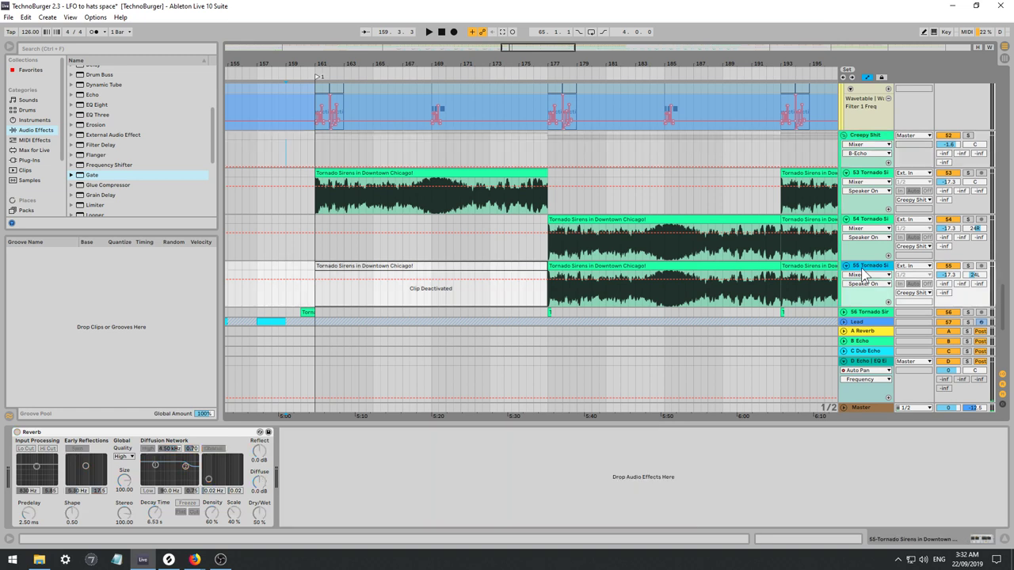
{"action": "key", "text": "ctrl+shift+t"}
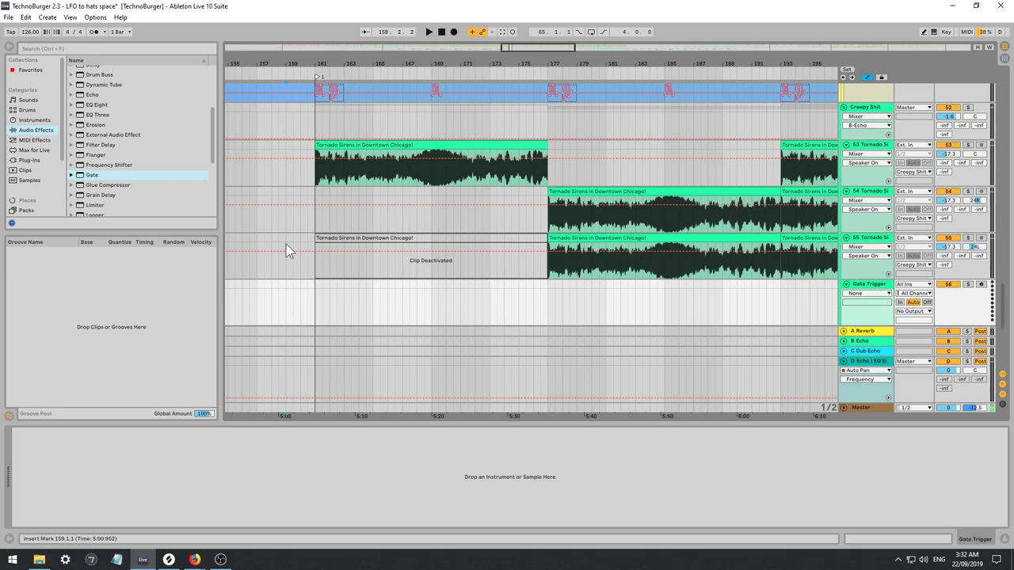
{"action": "left_click", "coordinate": [35, 119]}
{"action": "left_click", "coordinate": [98, 144]}
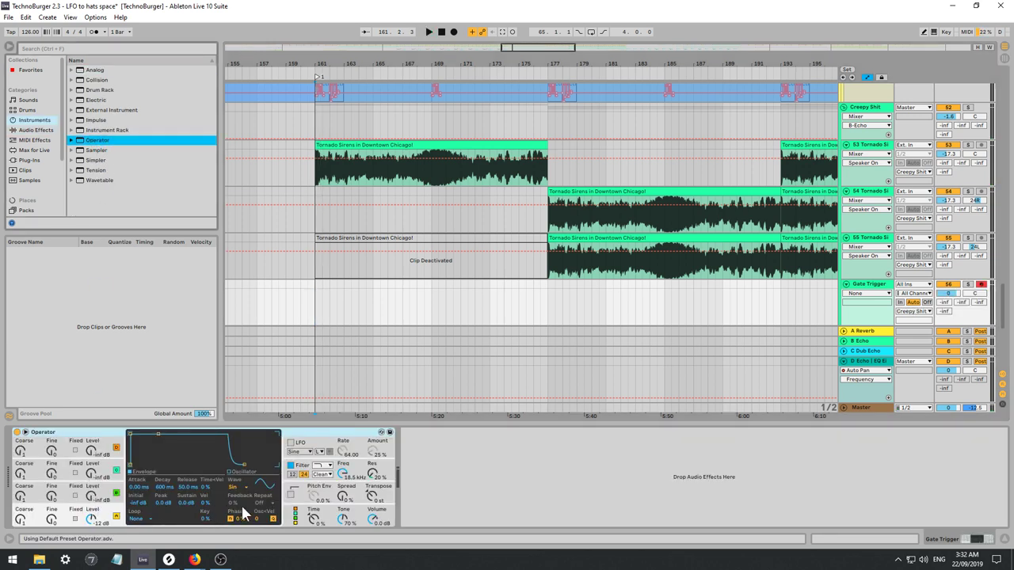
Set Operator's waveform to Noise White and volume to -11 dB, then select bars 161–165.
{"action": "left_click", "coordinate": [237, 487]}
{"action": "left_click", "coordinate": [245, 473]}
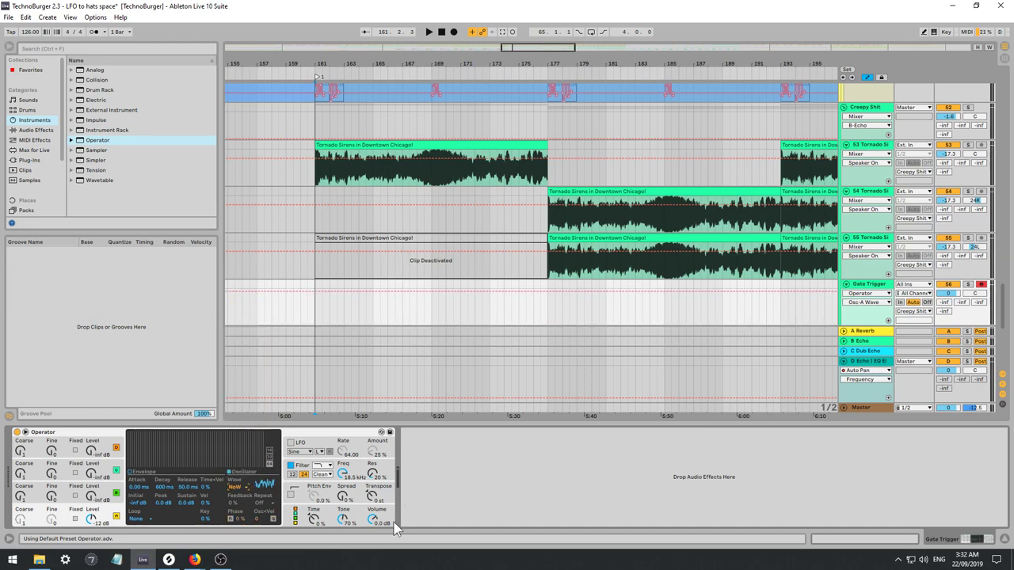
{"action": "left_click_drag", "start_coordinate": [369, 519], "coordinate": [370, 537]}
{"action": "key", "text": "space"}
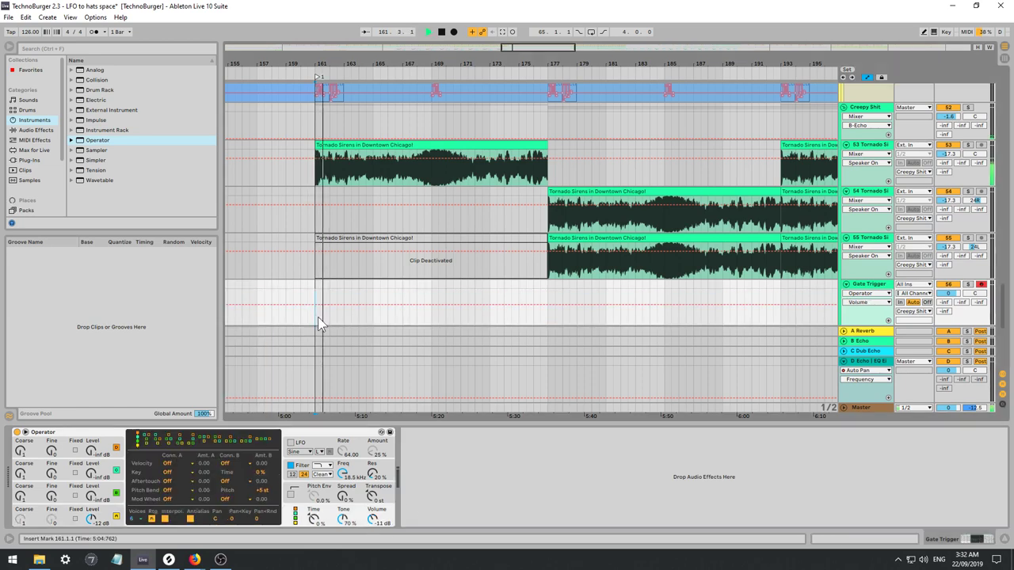
{"action": "left_click_drag", "start_coordinate": [318, 317], "coordinate": [375, 281]}
Turn the bars 161–165 selection into a MIDI clip and add a note at its start.
{"action": "key", "text": "ctrl+shift+m"}
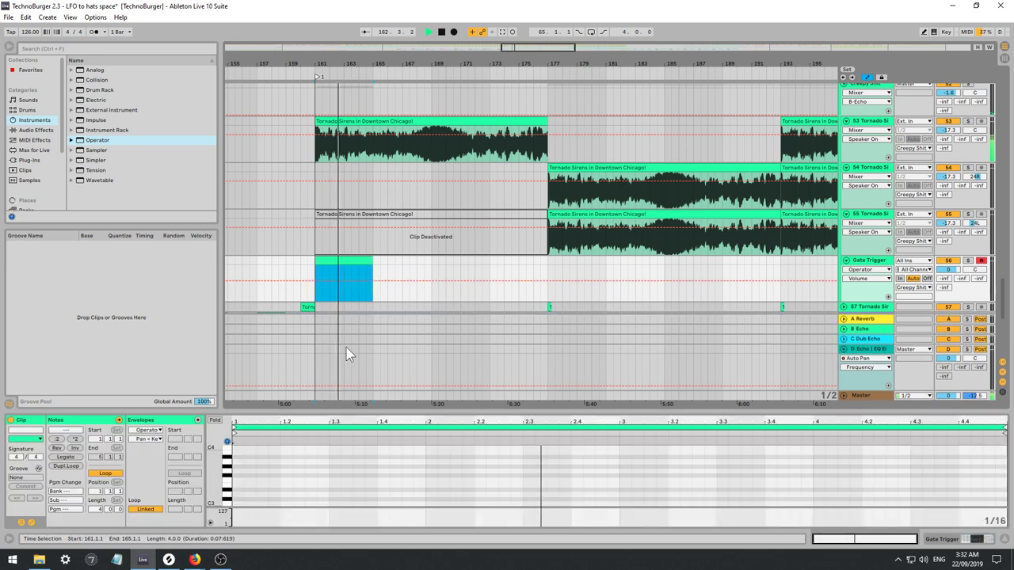
{"action": "key", "text": "space"}
{"action": "left_click", "coordinate": [235, 489]}
{"action": "scroll", "coordinate": [247, 479], "scroll_direction": "down", "scroll_amount": 3}
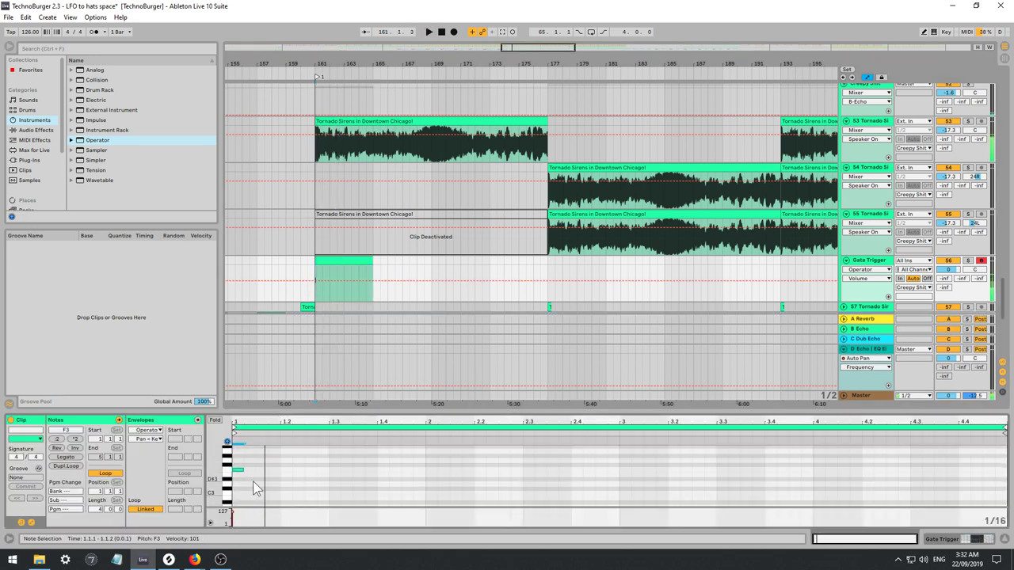
{"action": "double_click", "coordinate": [237, 460]}
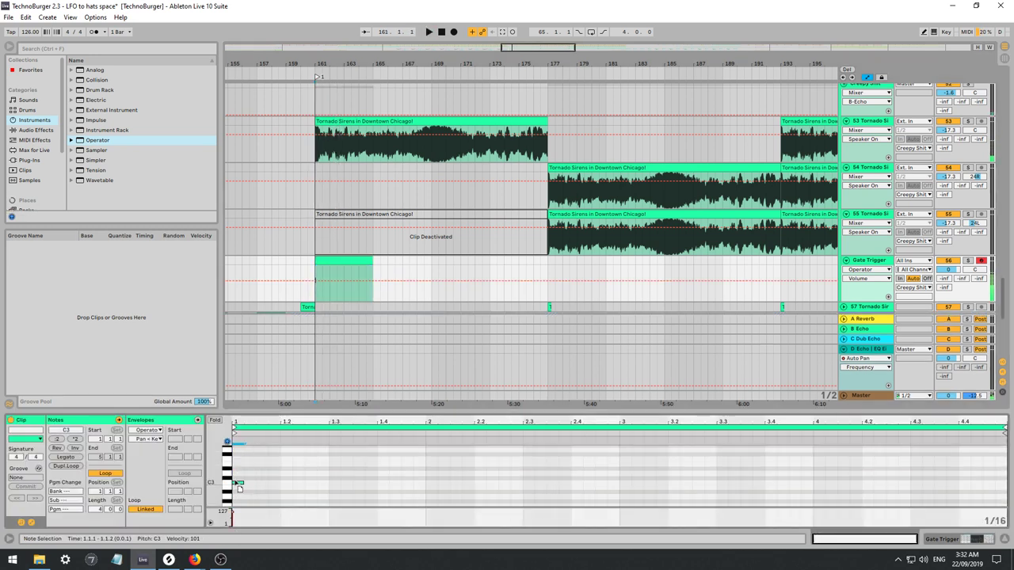
Move the Gate Trigger track lower in the track list and audition playback.
{"action": "left_click", "coordinate": [869, 262]}
{"action": "left_click_drag", "start_coordinate": [872, 264], "coordinate": [863, 297]}
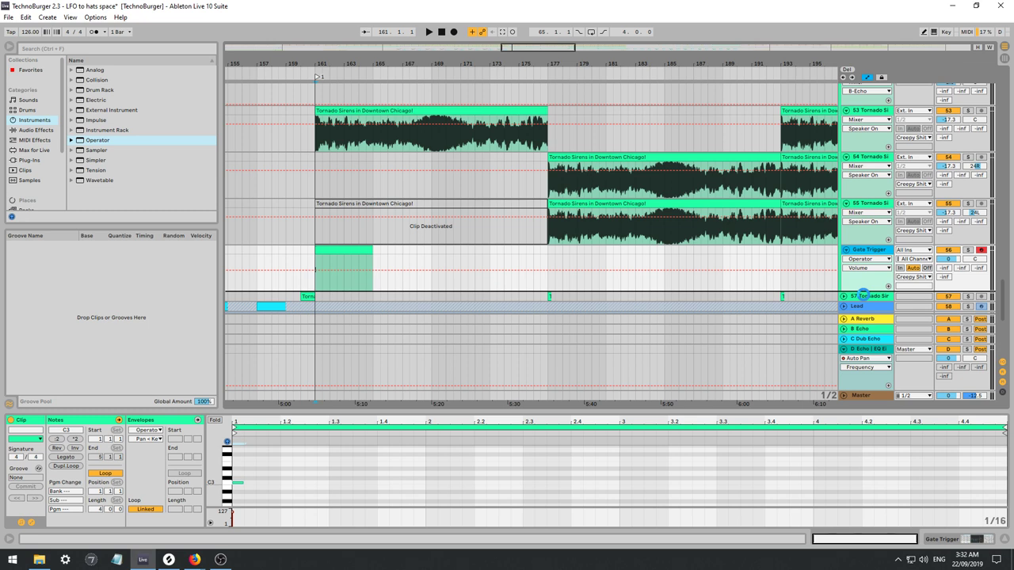
{"action": "key", "text": "space"}
{"action": "key", "text": "space"}
{"action": "scroll", "coordinate": [488, 262], "scroll_direction": "down", "scroll_amount": 1}
{"action": "key", "text": "space"}
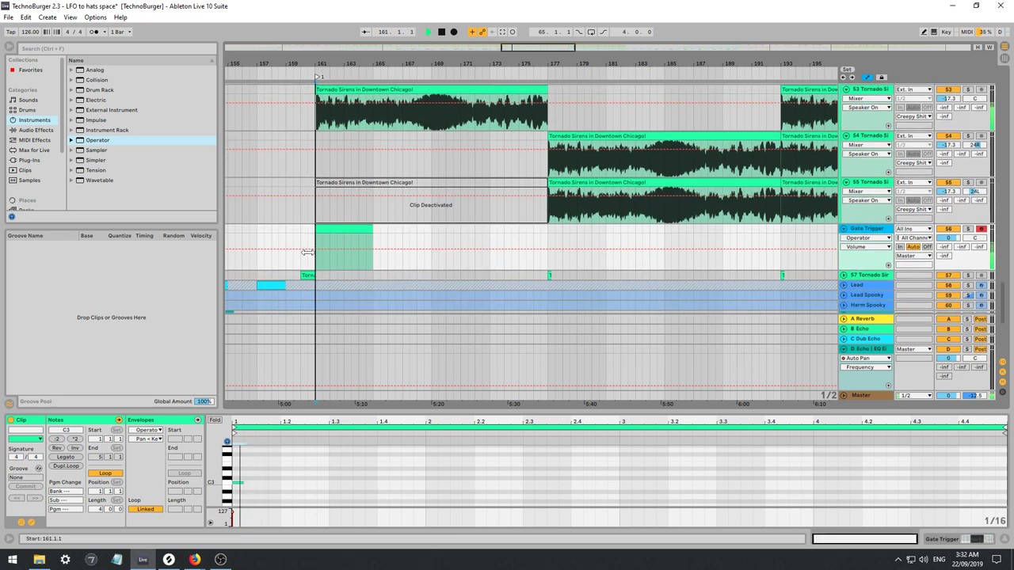
{"action": "key", "text": "space"}
Duplicate the C3 notes repeatedly until the clip is filled with sixteenth-note hits.
{"action": "mouse_move", "coordinate": [247, 465]}
{"action": "left_mouse_down"}
{"action": "mouse_move", "coordinate": [241, 486]}
{"action": "mouse_move", "coordinate": [273, 477]}
{"action": "mouse_move", "coordinate": [237, 490]}
{"action": "left_mouse_up"}
{"action": "key", "text": "ctrl+d"}
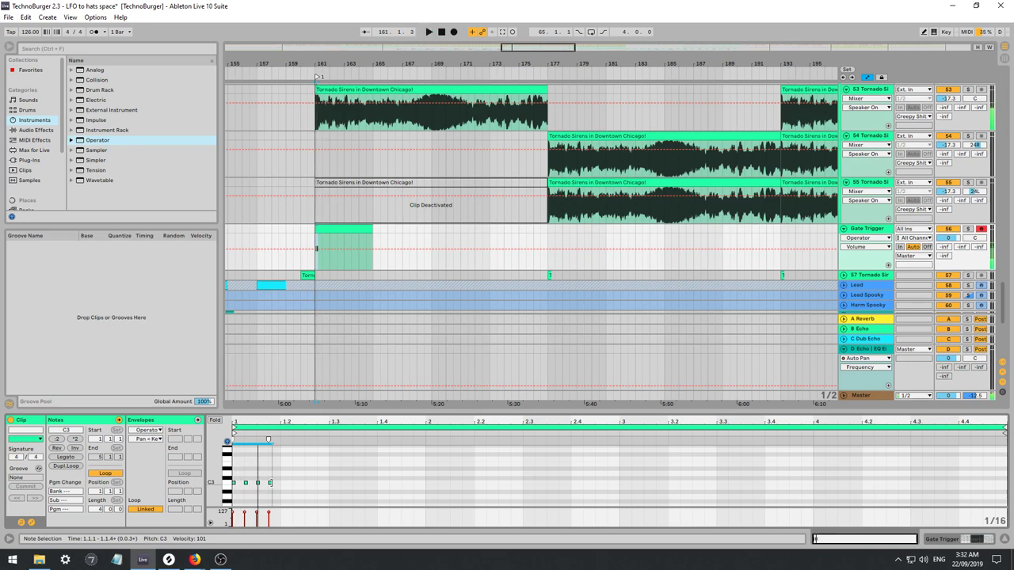
{"action": "left_click", "coordinate": [278, 491]}
{"action": "key", "text": "ctrl+a"}
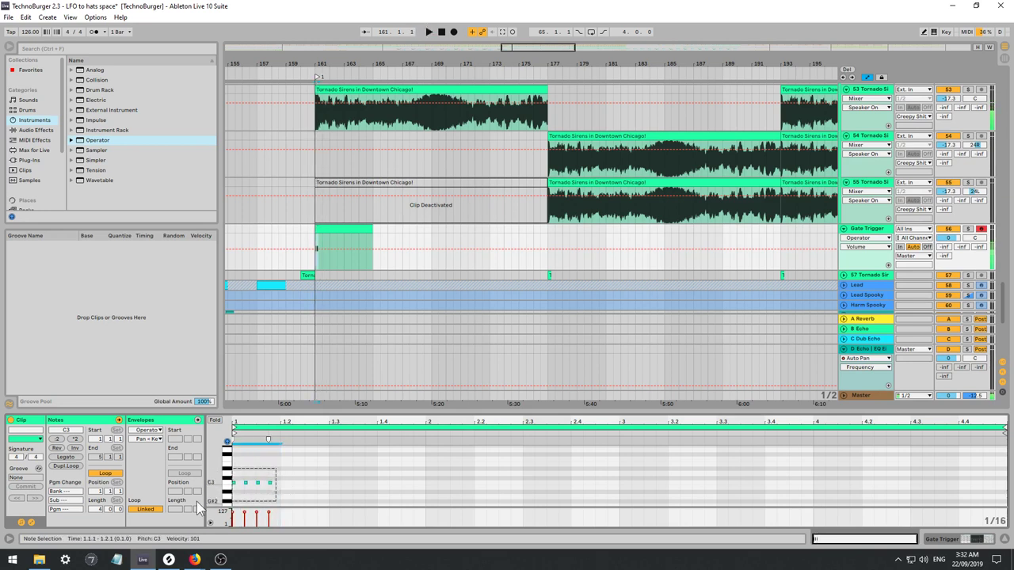
{"action": "key", "text": "ctrl+d"}
{"action": "key", "text": "ctrl+d"}
{"action": "key", "text": "ctrl+d"}
{"action": "key", "text": "ctrl+d"}
{"action": "key", "text": "ctrl+d"}
{"action": "key", "text": "ctrl+d"}
{"action": "key", "text": "ctrl+d"}
{"action": "key", "text": "ctrl+d"}
{"action": "key", "text": "ctrl+d"}
{"action": "key", "text": "ctrl+d"}
{"action": "key", "text": "ctrl+d"}
{"action": "key", "text": "ctrl+d"}
{"action": "key", "text": "ctrl+d"}
{"action": "key", "text": "ctrl+d"}
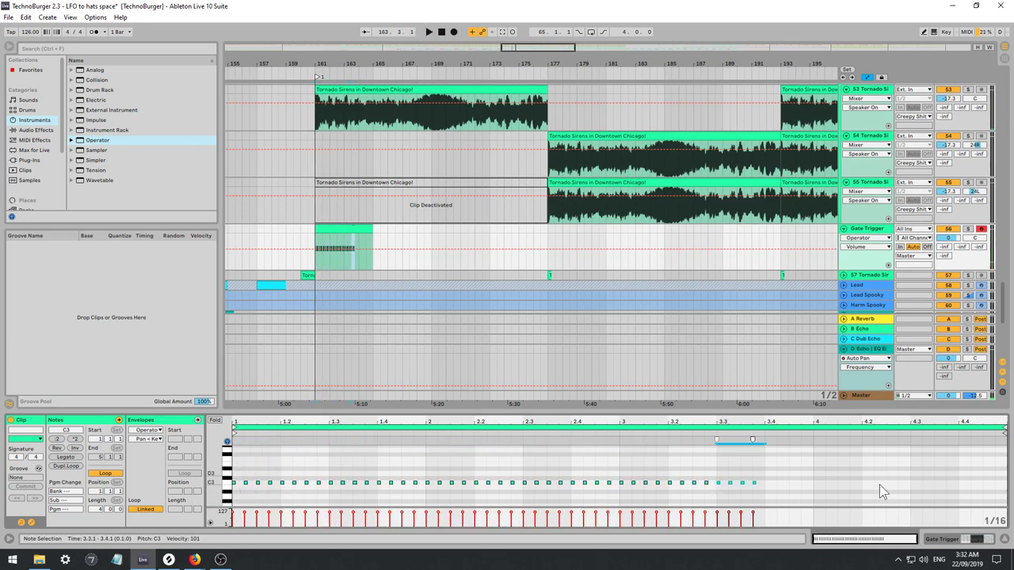
{"action": "key", "text": "ctrl+d"}
{"action": "left_click", "coordinate": [803, 482]}
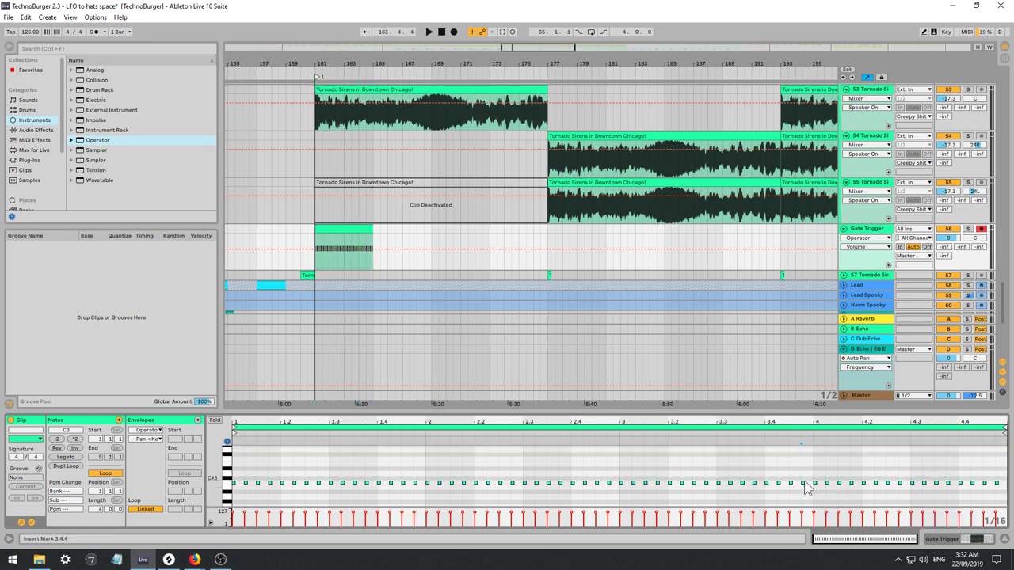
{"action": "key", "text": "ctrl+a"}
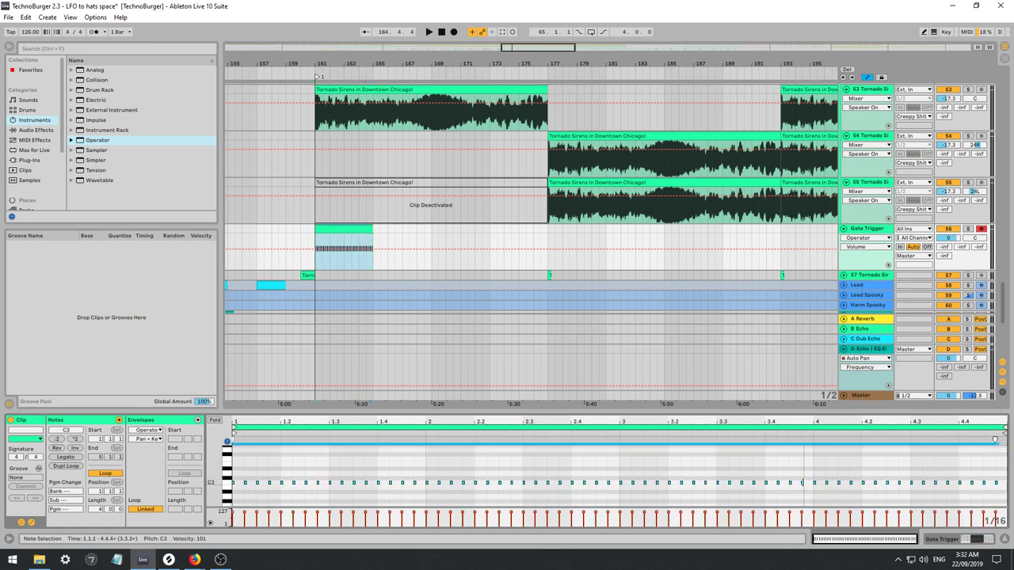
{"action": "key", "text": "space"}
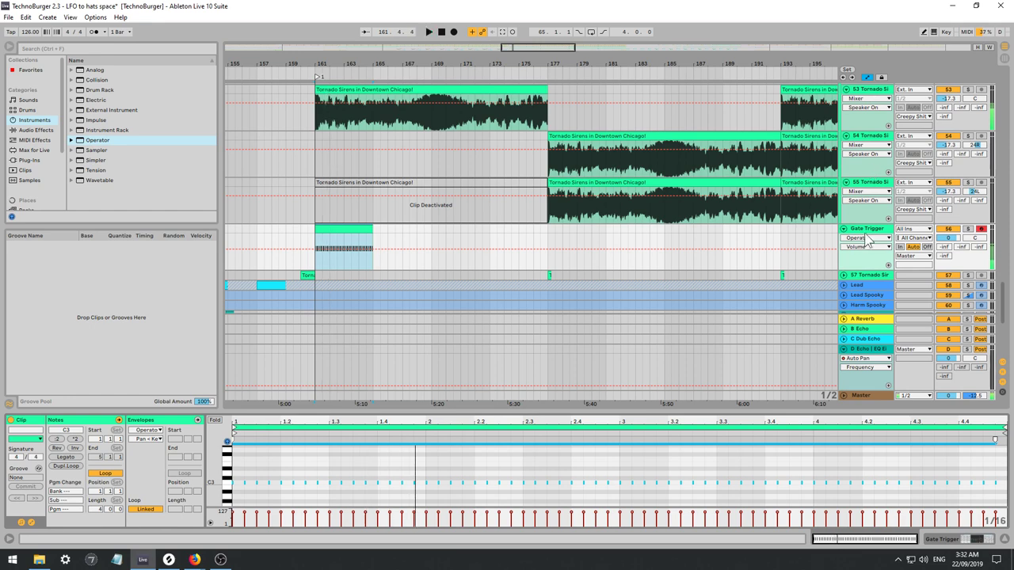
Lengthen Operator's envelope release to 6.57 ms and solo the Gate Trigger track.
{"action": "left_click", "coordinate": [868, 241]}
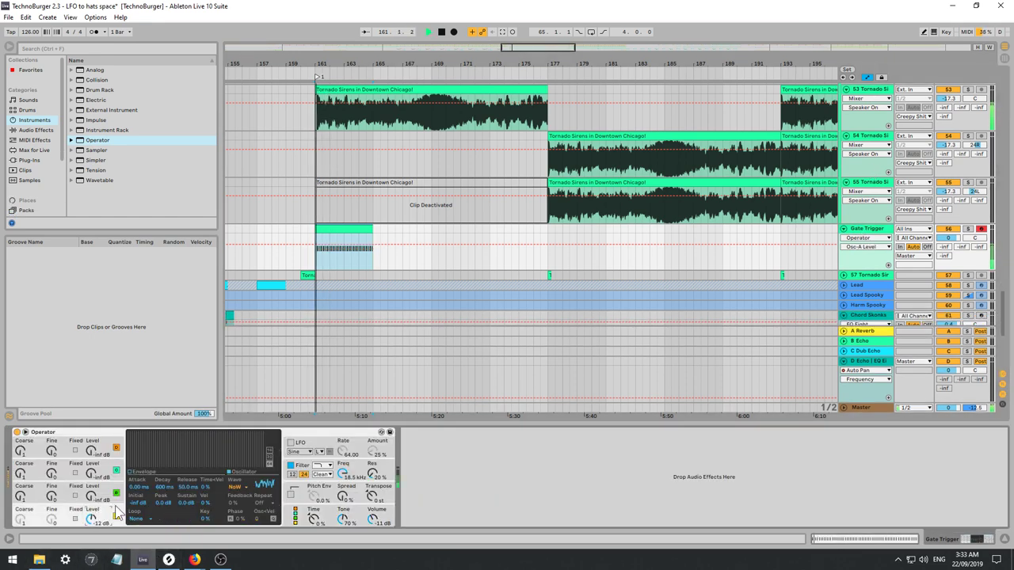
{"action": "left_click_drag", "start_coordinate": [183, 488], "coordinate": [183, 518]}
{"action": "key", "text": "space"}
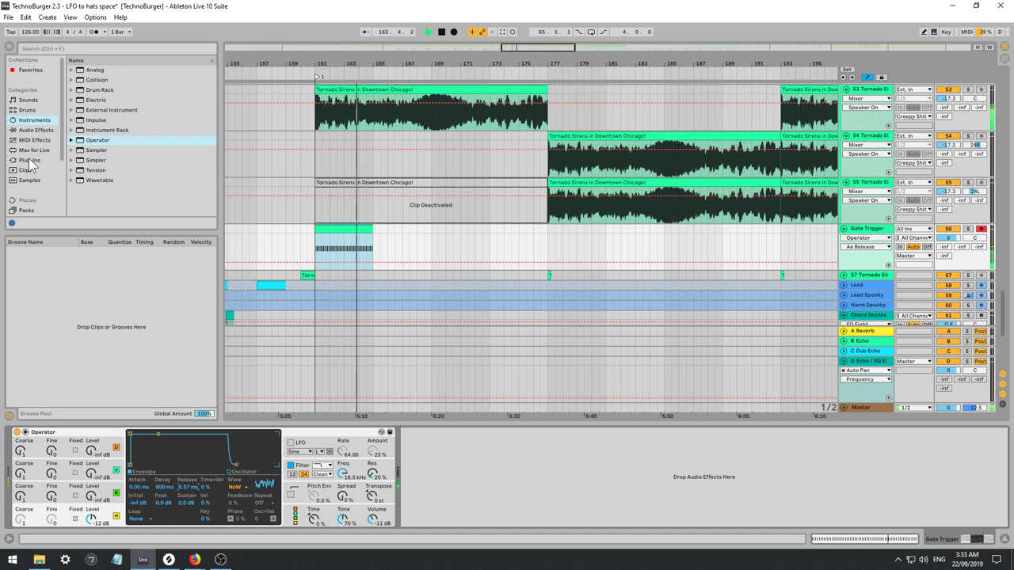
{"action": "key", "text": "space"}
{"action": "key", "text": "space"}
{"action": "key", "text": "space"}
{"action": "key", "text": "space"}
{"action": "key", "text": "space"}
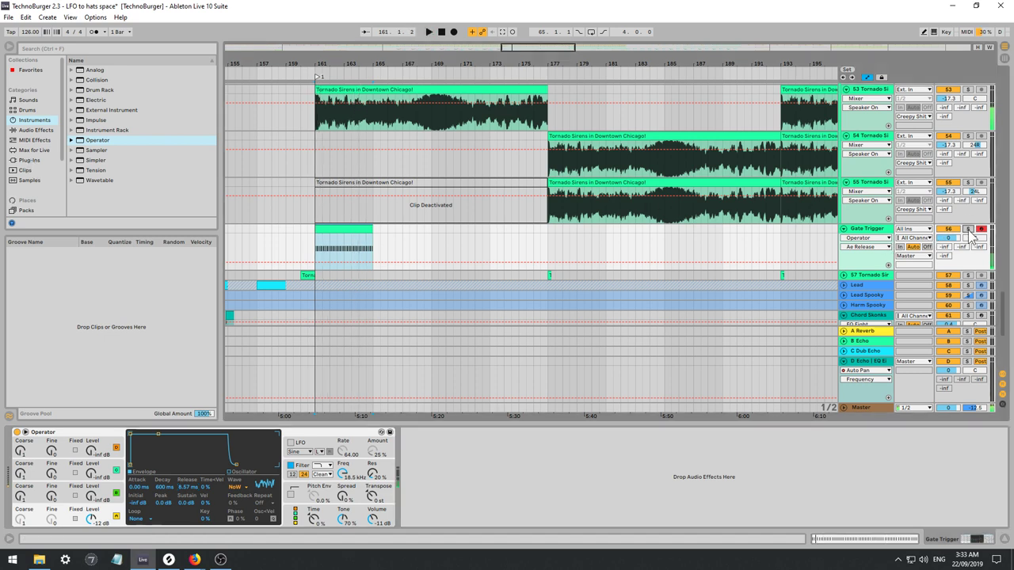
{"action": "left_click", "coordinate": [968, 230]}
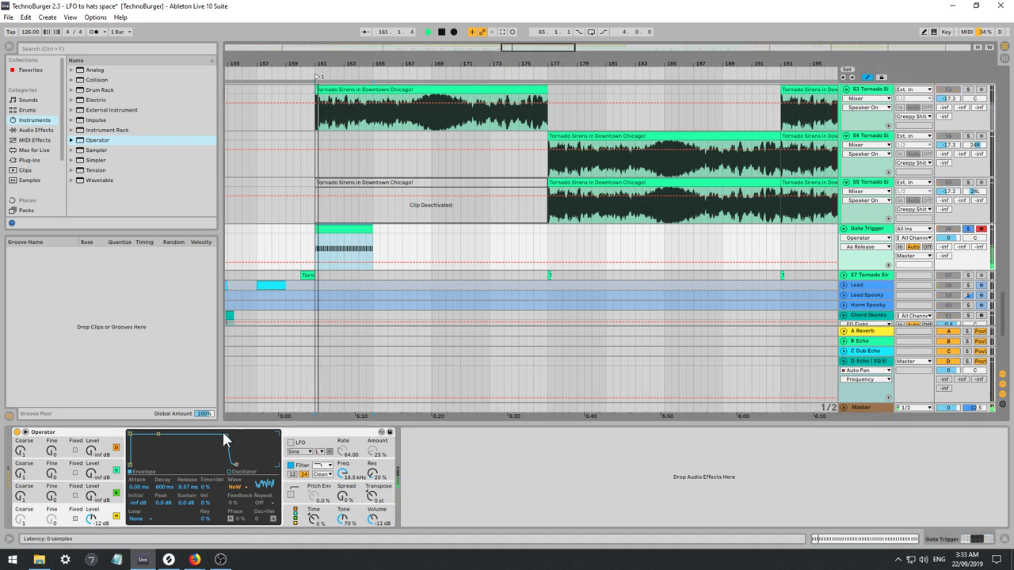
Insert a Note Length MIDI effect before Operator on Gate Trigger, with a length of about 21.4 ms.
{"action": "left_click", "coordinate": [30, 140]}
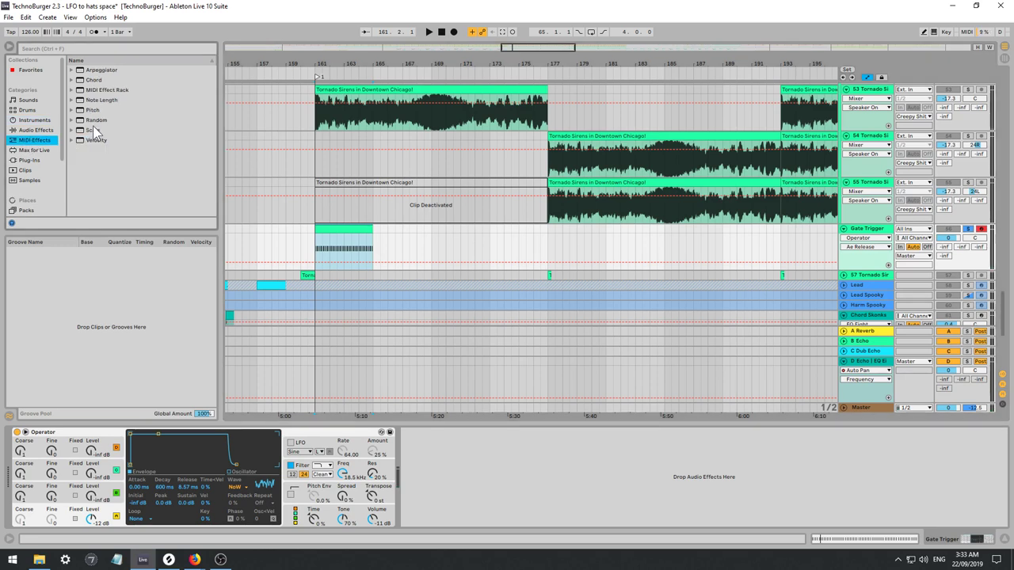
{"action": "left_click", "coordinate": [93, 101]}
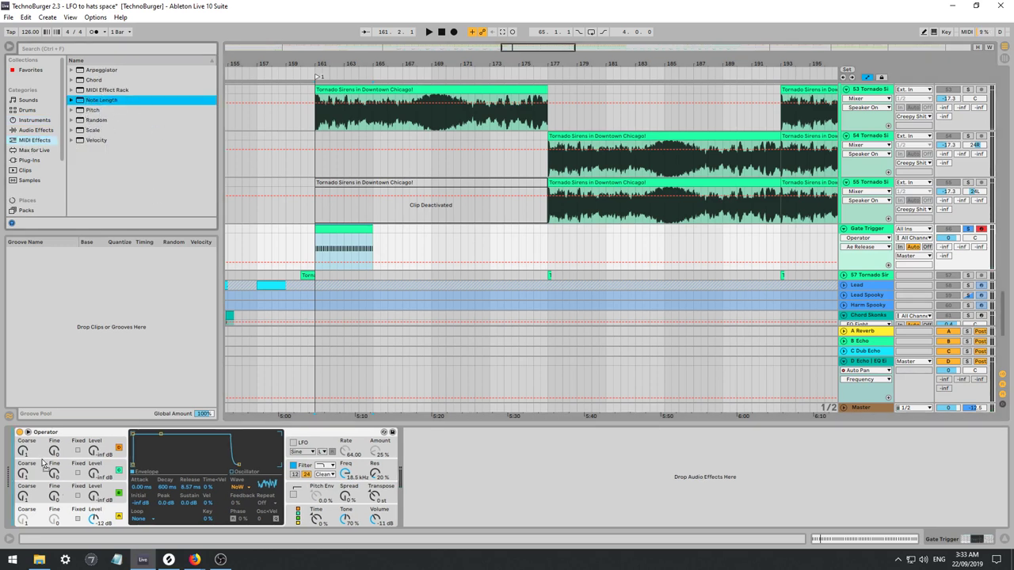
{"action": "left_click_drag", "start_coordinate": [56, 479], "coordinate": [58, 495]}
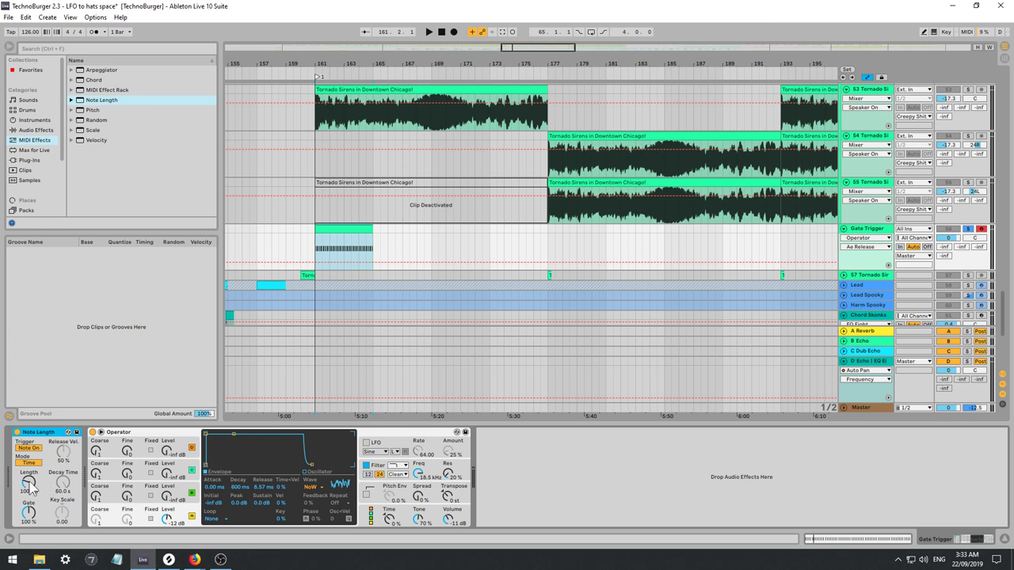
{"action": "key", "text": "space"}
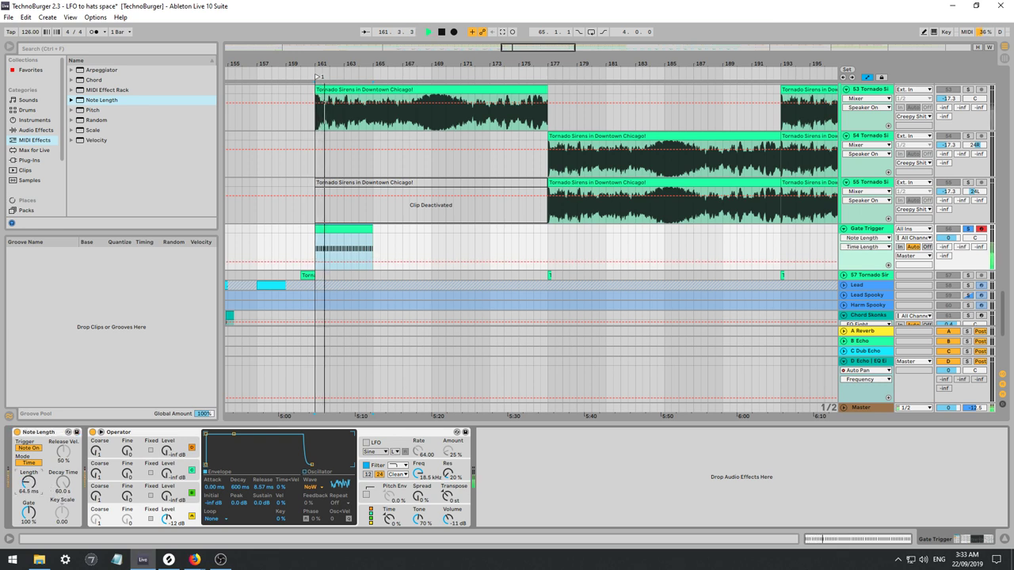
{"action": "left_click_drag", "start_coordinate": [28, 482], "coordinate": [29, 475]}
{"action": "key", "text": "space"}
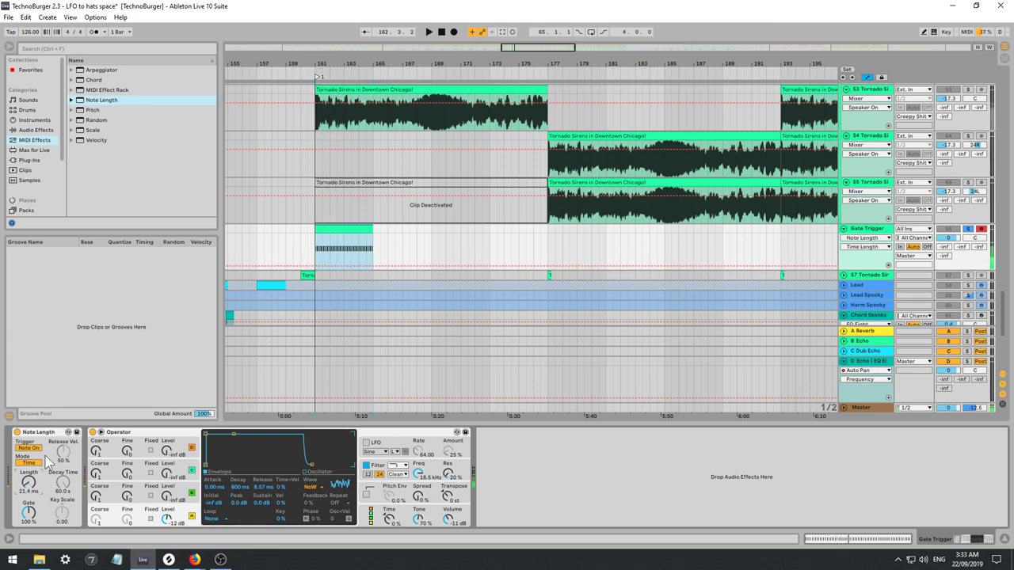
{"action": "left_click", "coordinate": [32, 435]}
{"action": "left_click", "coordinate": [113, 495]}
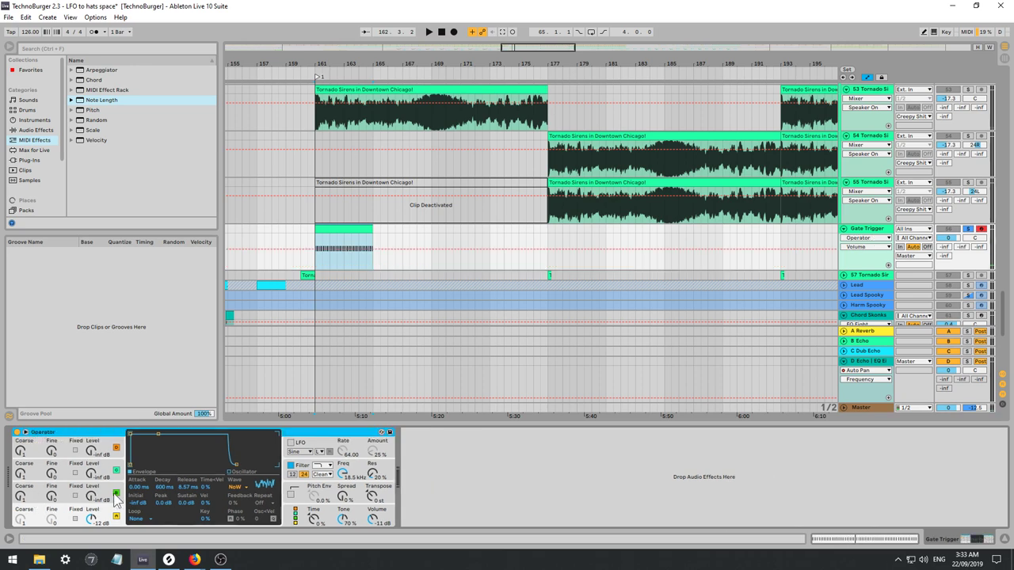
In the Gate Trigger clip, select the first two beats of C3 notes and duplicate them.
{"action": "double_click", "coordinate": [331, 228]}
{"action": "left_click", "coordinate": [269, 476]}
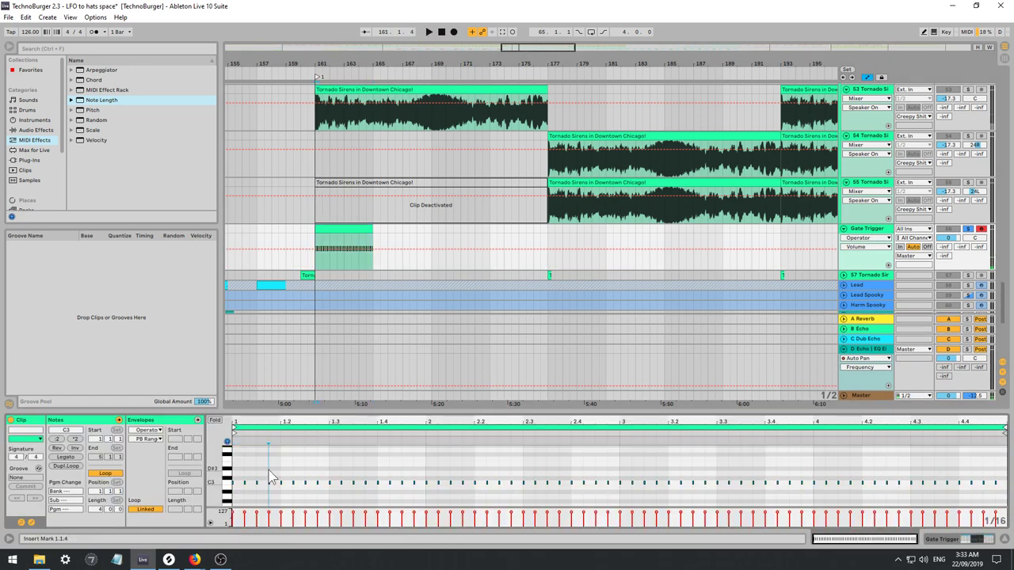
{"action": "key", "text": "ctrl+a"}
{"action": "left_click", "coordinate": [270, 482]}
{"action": "key", "text": "ctrl+a"}
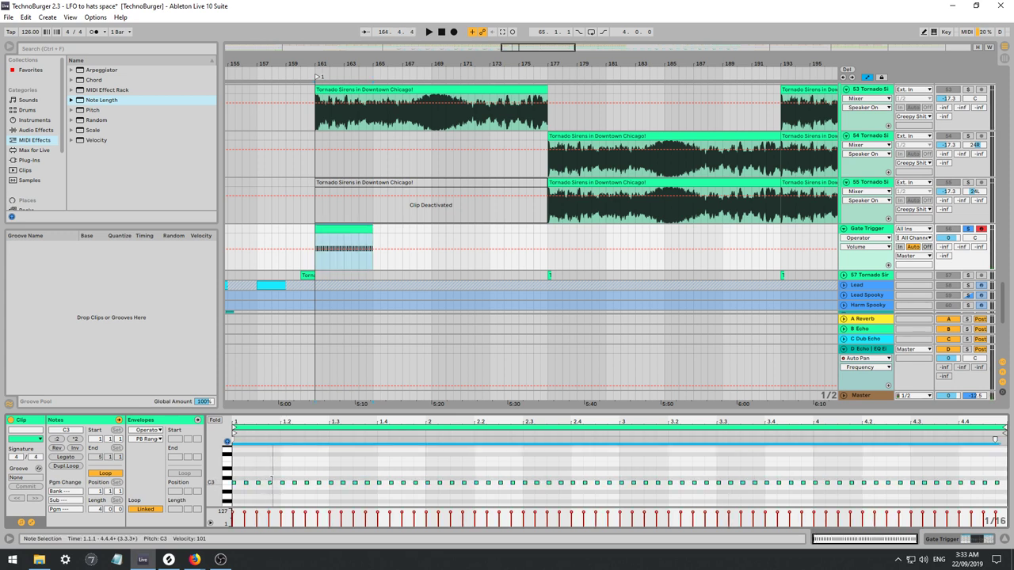
{"action": "left_click", "coordinate": [271, 480]}
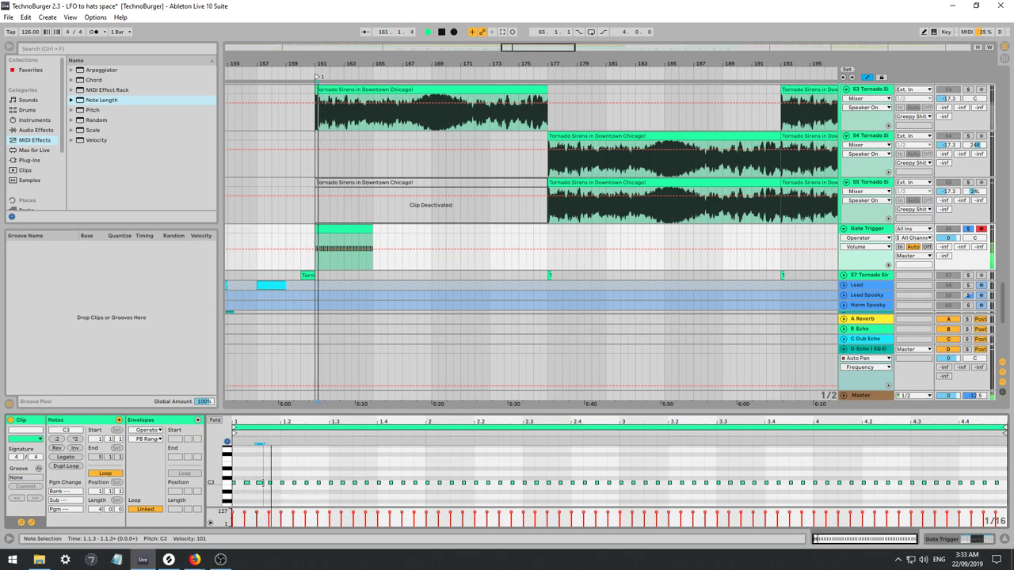
{"action": "left_click", "coordinate": [321, 482]}
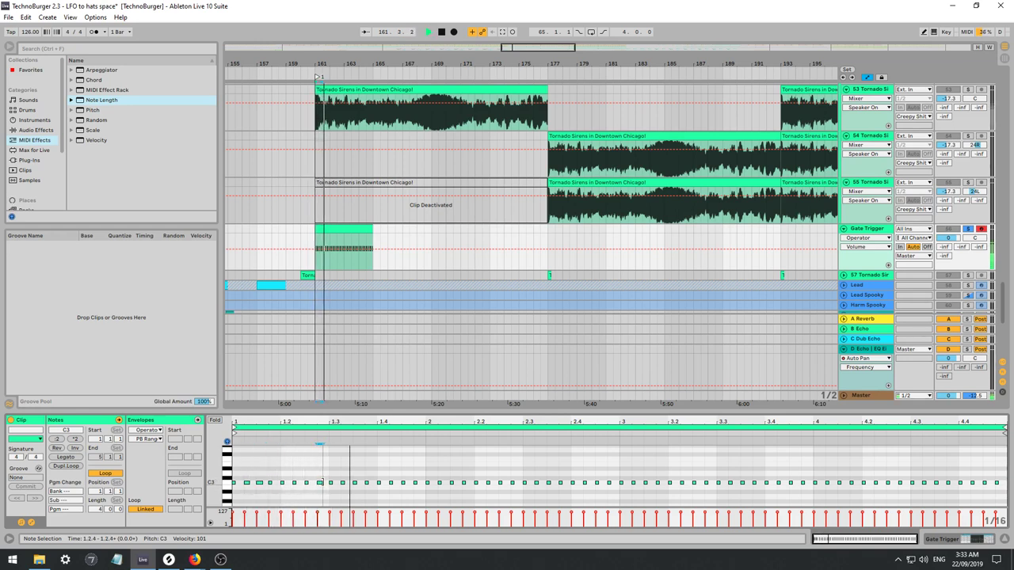
{"action": "key", "text": "space"}
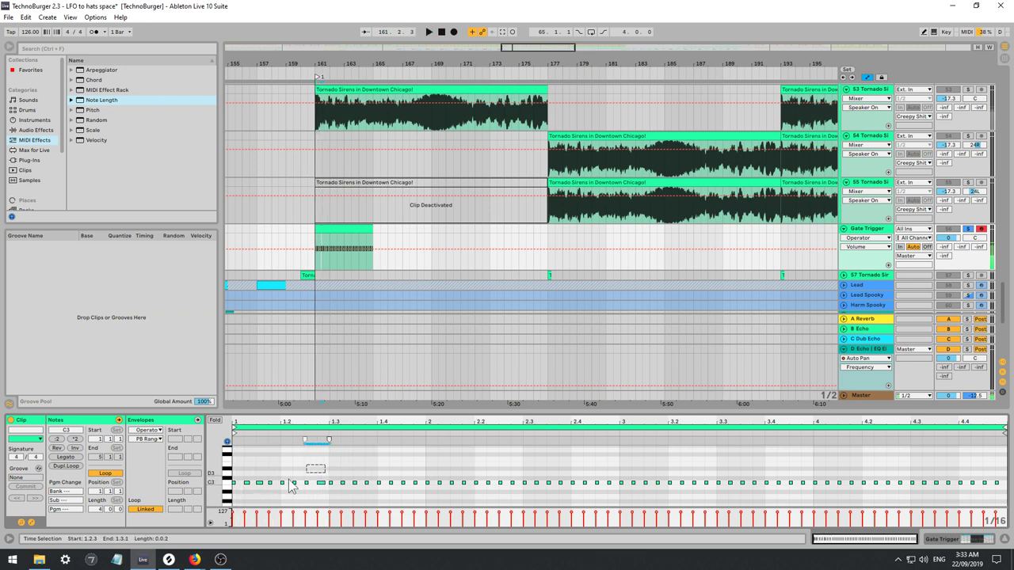
{"action": "left_click_drag", "start_coordinate": [326, 466], "coordinate": [232, 507]}
{"action": "key", "text": "ctrl+d"}
{"action": "key", "text": "ctrl+d"}
{"action": "key", "text": "ctrl+d"}
{"action": "key", "text": "ctrl+d"}
{"action": "key", "text": "ctrl+d"}
{"action": "key", "text": "ctrl+d"}
{"action": "key", "text": "ctrl+d"}
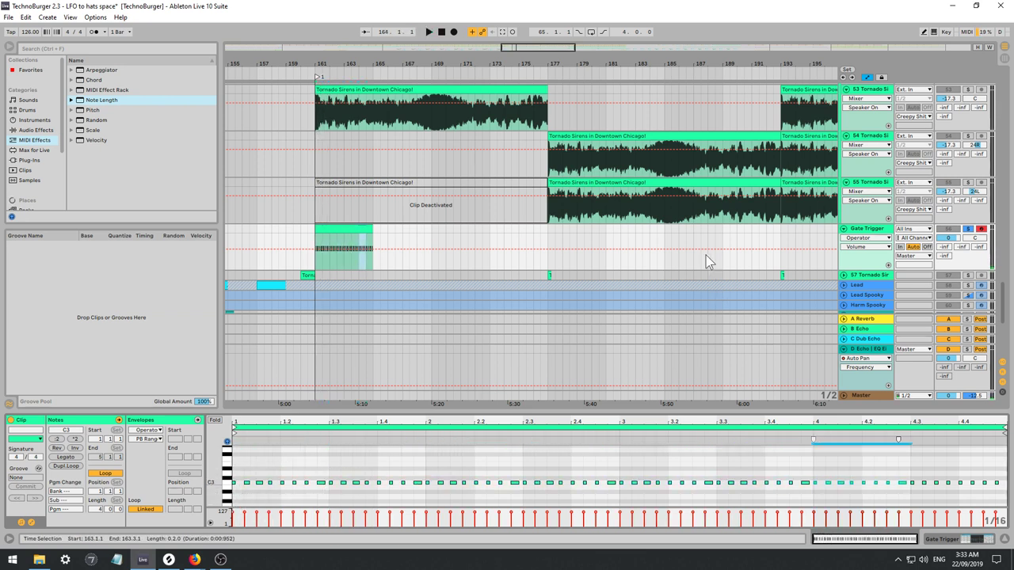
Enable sidechain on the Creepy Shit Gate with Gate Trigger as its source.
{"action": "scroll", "coordinate": [582, 240], "scroll_direction": "up", "scroll_amount": 2}
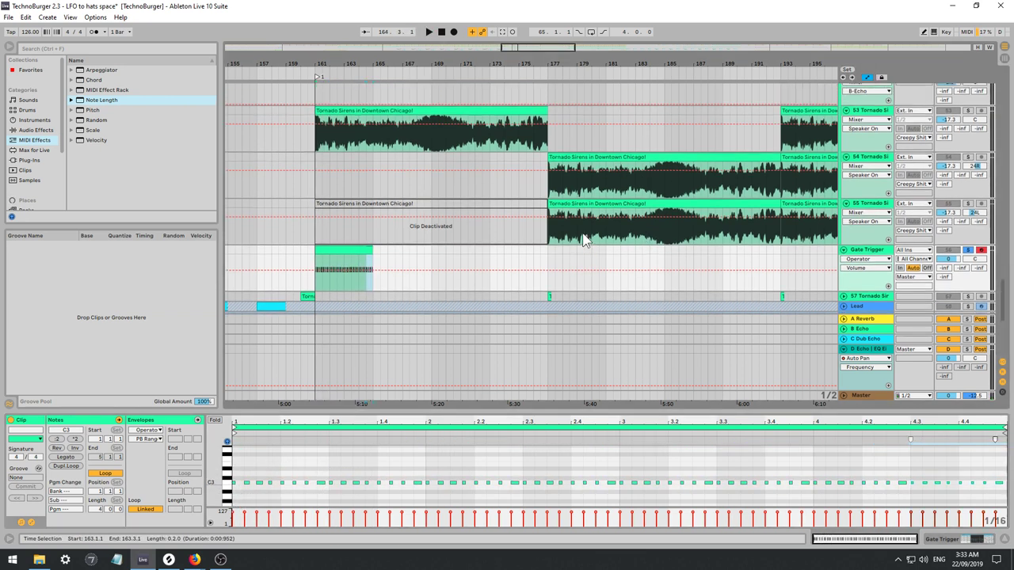
{"action": "left_click", "coordinate": [924, 278]}
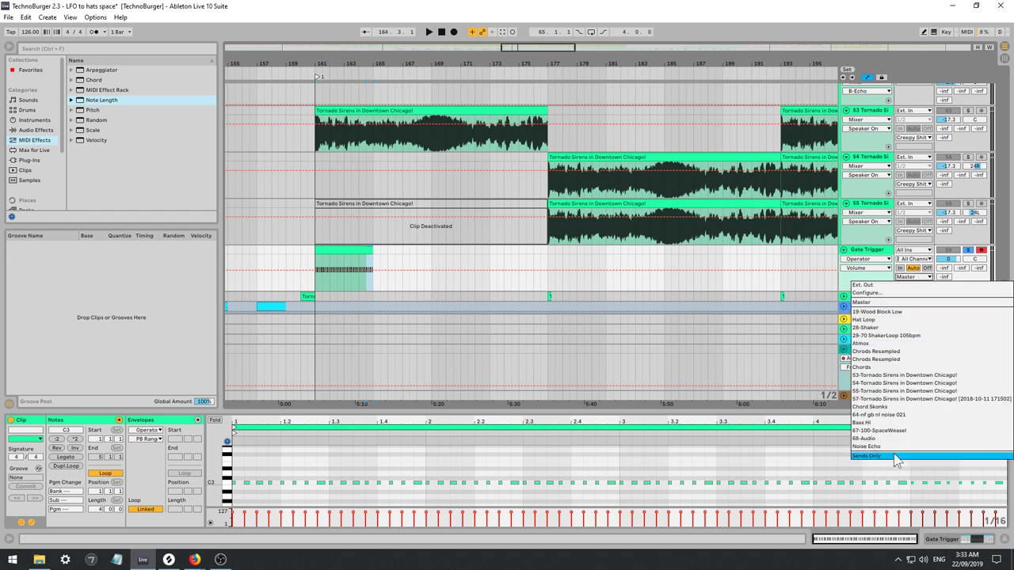
{"action": "left_click", "coordinate": [840, 293]}
{"action": "scroll", "coordinate": [731, 220], "scroll_direction": "up", "scroll_amount": 4}
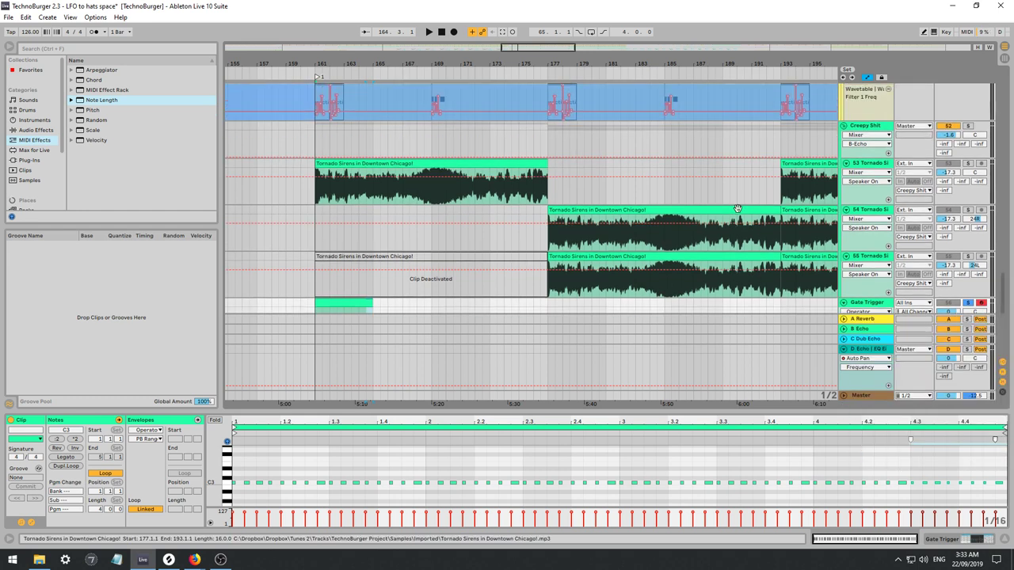
{"action": "left_click", "coordinate": [861, 133]}
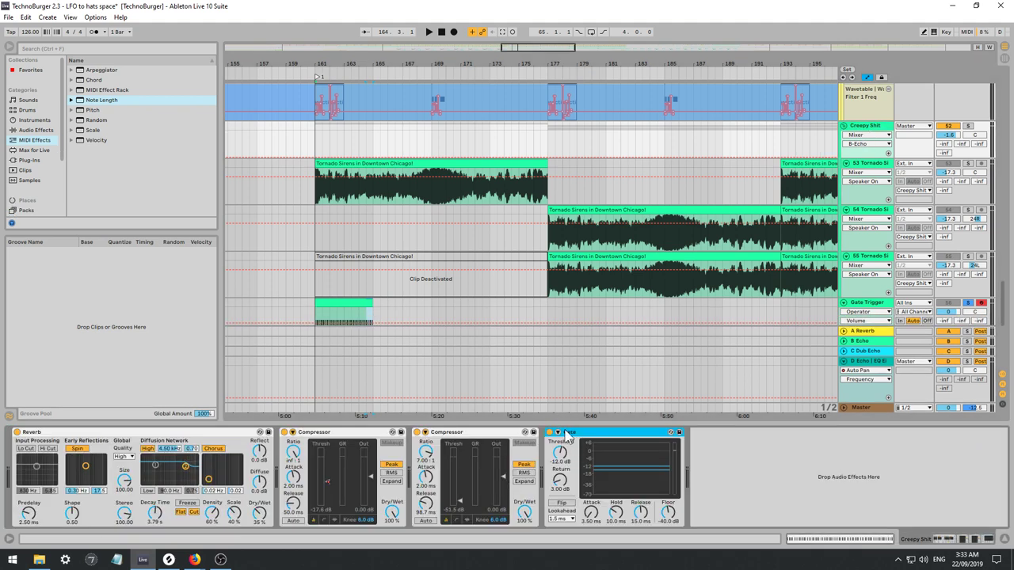
{"action": "left_click", "coordinate": [559, 432]}
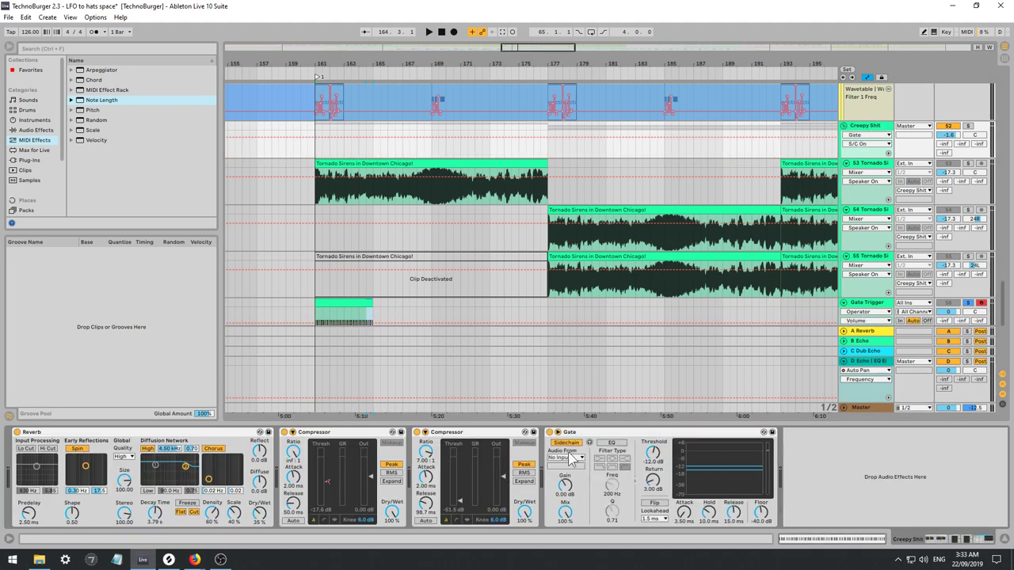
{"action": "left_click", "coordinate": [570, 463]}
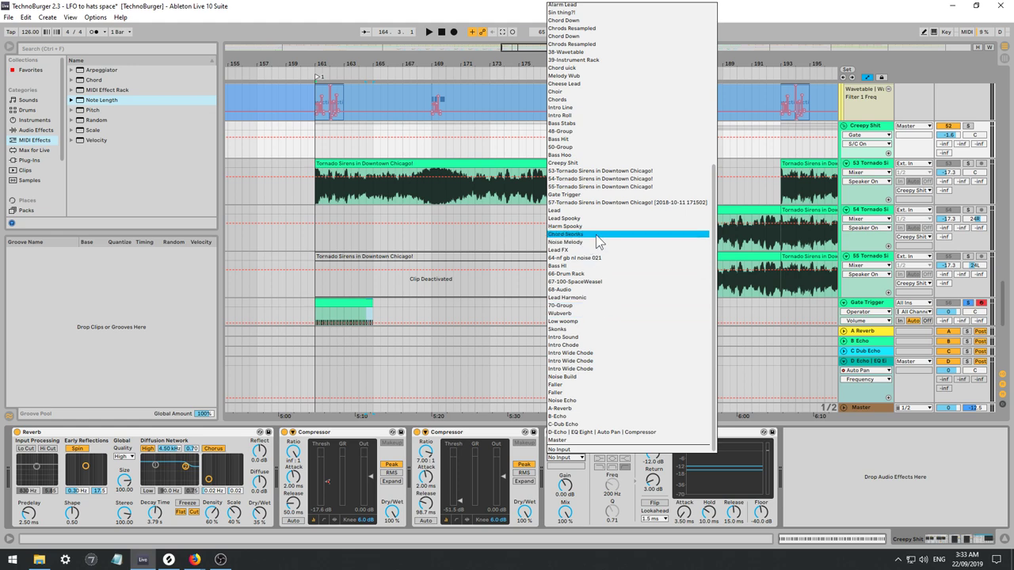
{"action": "left_click", "coordinate": [603, 195]}
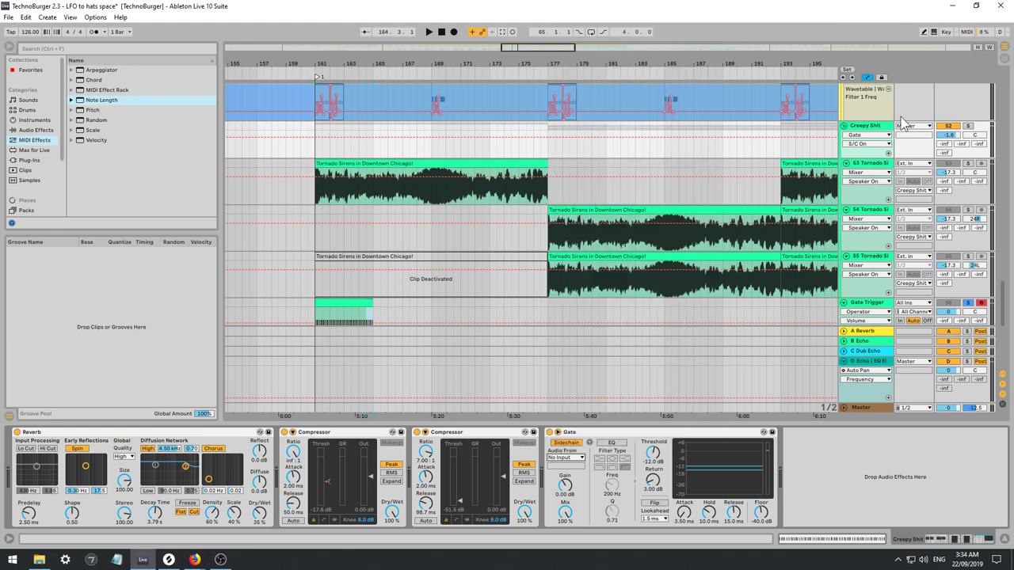
{"action": "left_click", "coordinate": [976, 117]}
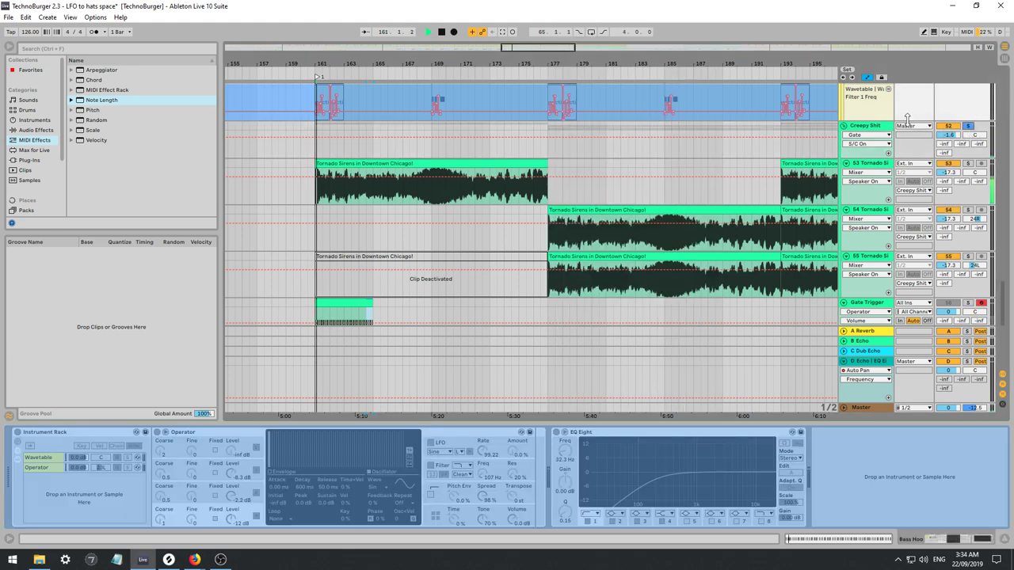
Raise the Creepy Shit gate threshold to about -5.4 dB and try Flip on, then off.
{"action": "left_click", "coordinate": [872, 129]}
{"action": "key", "text": "space"}
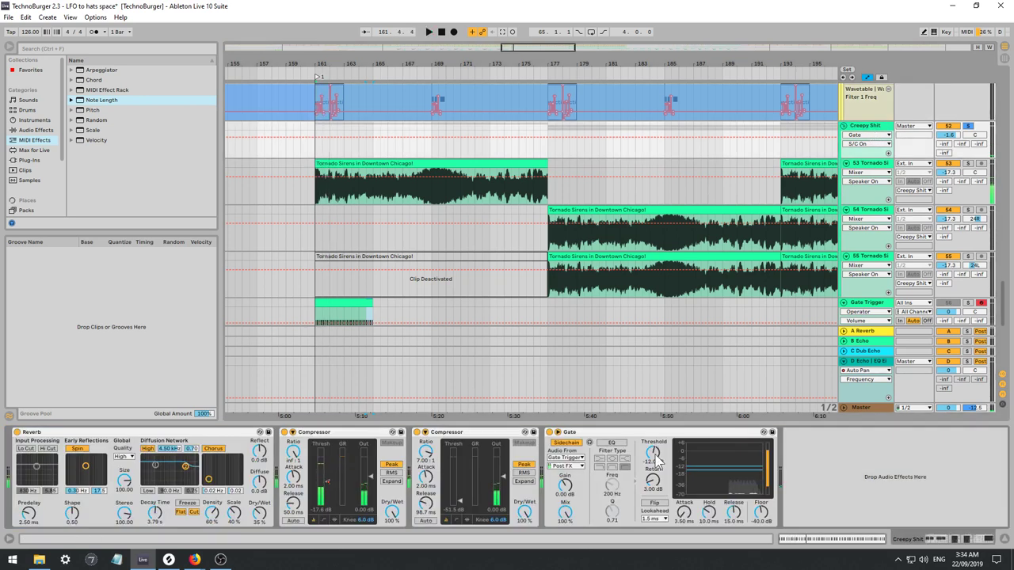
{"action": "key", "text": "space"}
{"action": "left_click_drag", "start_coordinate": [655, 456], "coordinate": [655, 496]}
{"action": "key", "text": "space"}
{"action": "key", "text": "space"}
{"action": "left_click", "coordinate": [656, 504]}
{"action": "key", "text": "space"}
{"action": "key", "text": "space"}
{"action": "key", "text": "space"}
{"action": "key", "text": "space"}
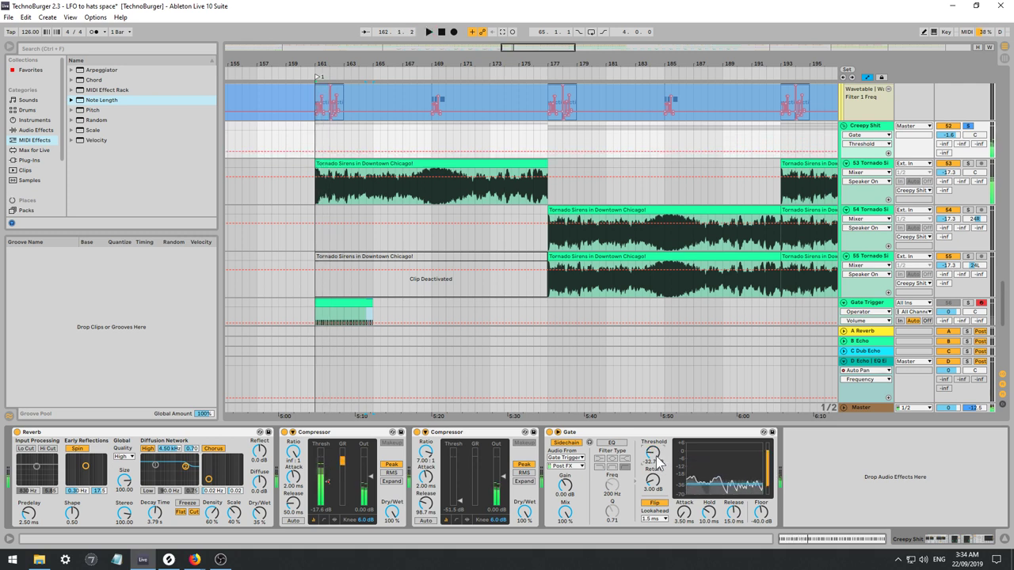
{"action": "left_click", "coordinate": [655, 504]}
{"action": "key", "text": "space"}
{"action": "key", "text": "space"}
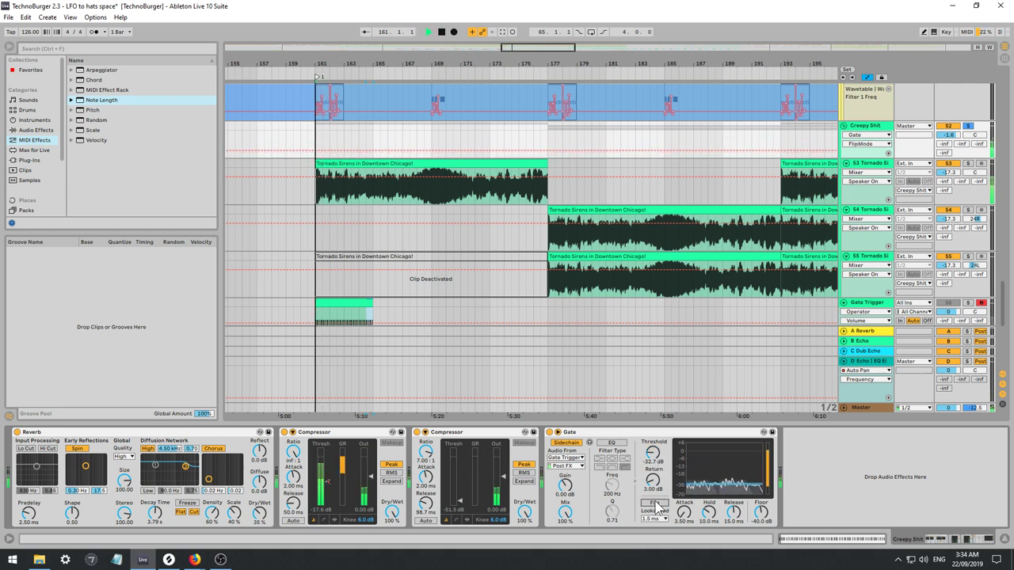
Set gate threshold -35.6 dB, return 1.52 dB, hold 3.38 ms, shorter release, mix about 61%.
{"action": "left_click_drag", "start_coordinate": [655, 455], "coordinate": [653, 477]}
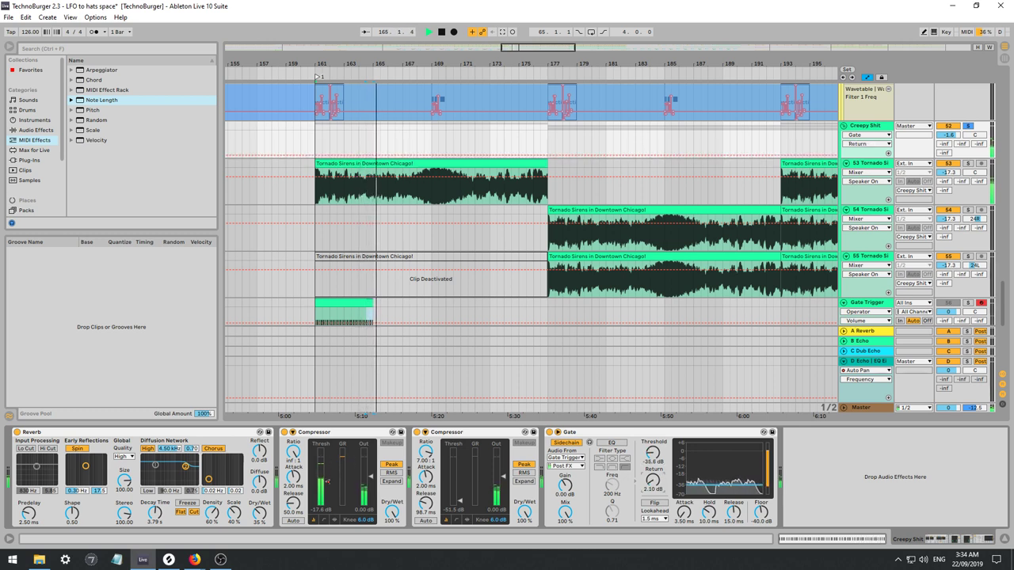
{"action": "key", "text": "space"}
{"action": "key", "text": "space"}
{"action": "left_click_drag", "start_coordinate": [733, 512], "coordinate": [709, 521]}
{"action": "left_click", "coordinate": [734, 512]}
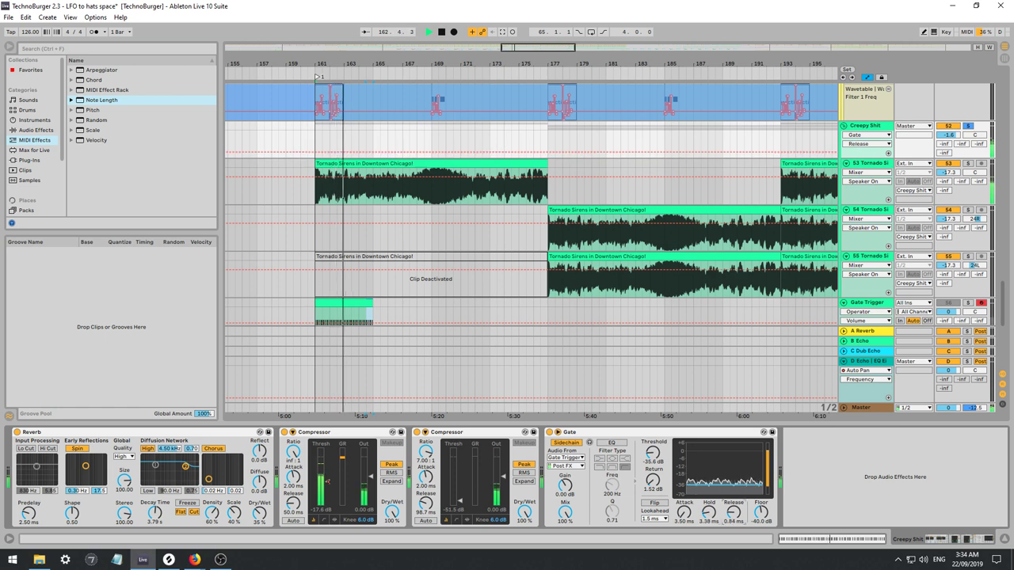
{"action": "key", "text": "space"}
{"action": "key", "text": "space"}
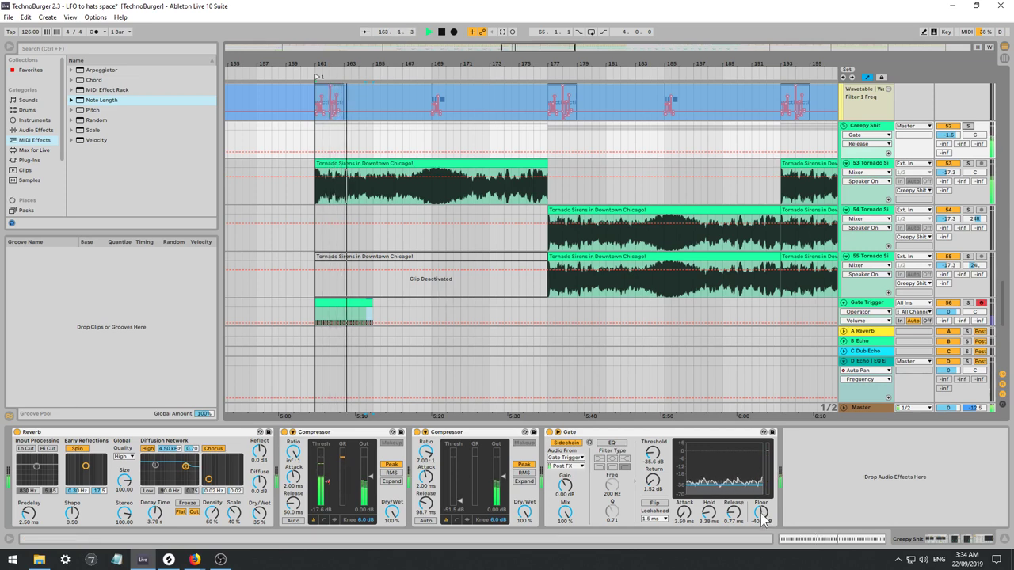
{"action": "mouse_move", "coordinate": [565, 513]}
{"action": "left_mouse_down"}
{"action": "mouse_move", "coordinate": [564, 529]}
{"action": "mouse_move", "coordinate": [565, 520]}
{"action": "left_mouse_up"}
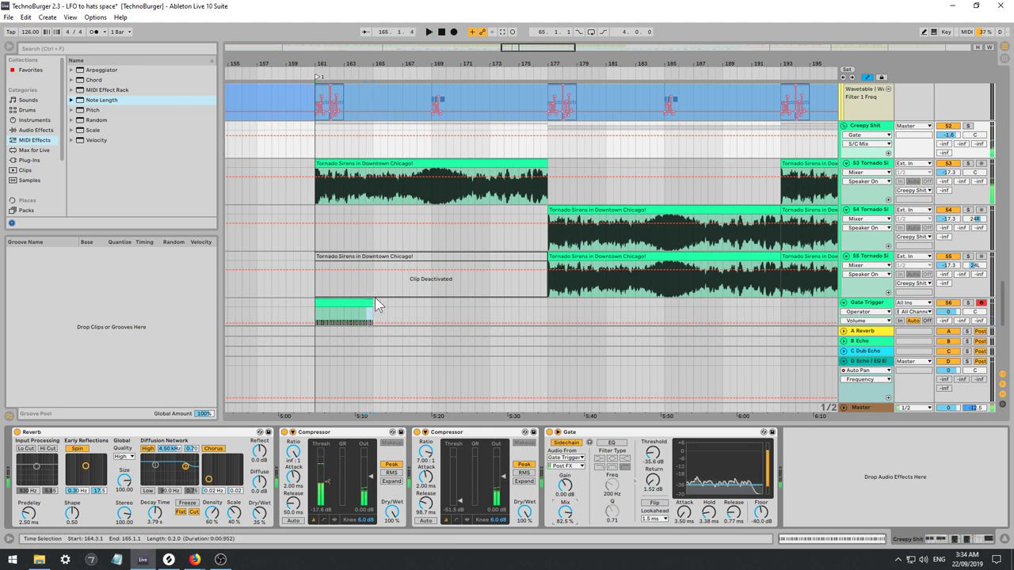
Solo the Creepy Shit track and bring the gate mix back to 100%.
{"action": "left_click", "coordinate": [354, 319]}
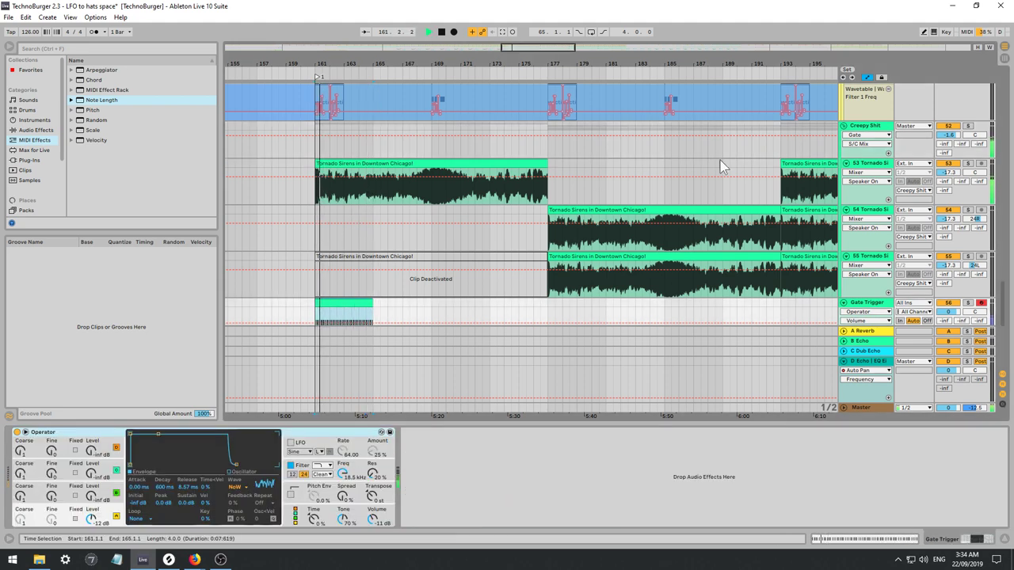
{"action": "left_click", "coordinate": [954, 133]}
{"action": "key", "text": "space"}
{"action": "left_click", "coordinate": [968, 125]}
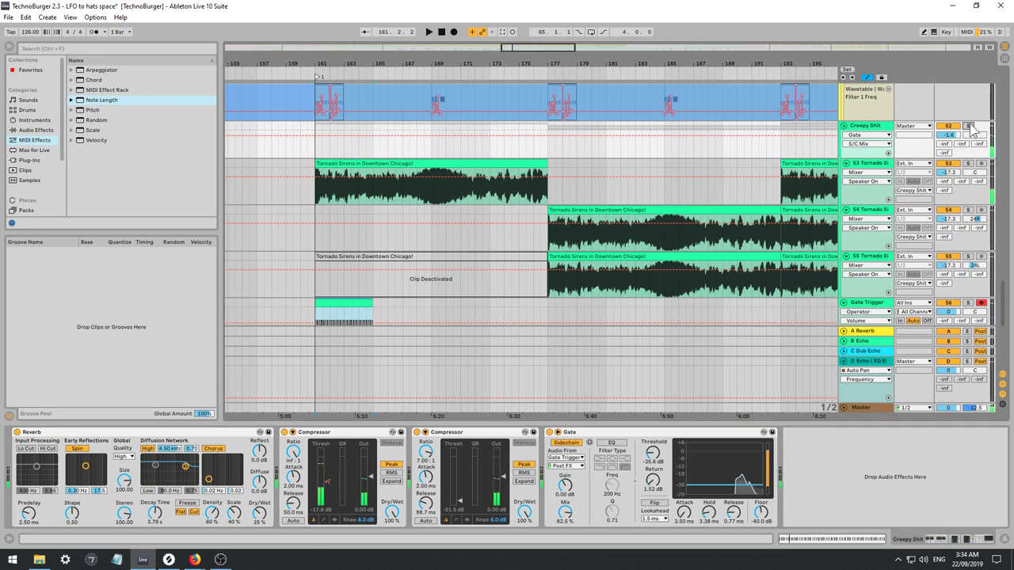
{"action": "key", "text": "space"}
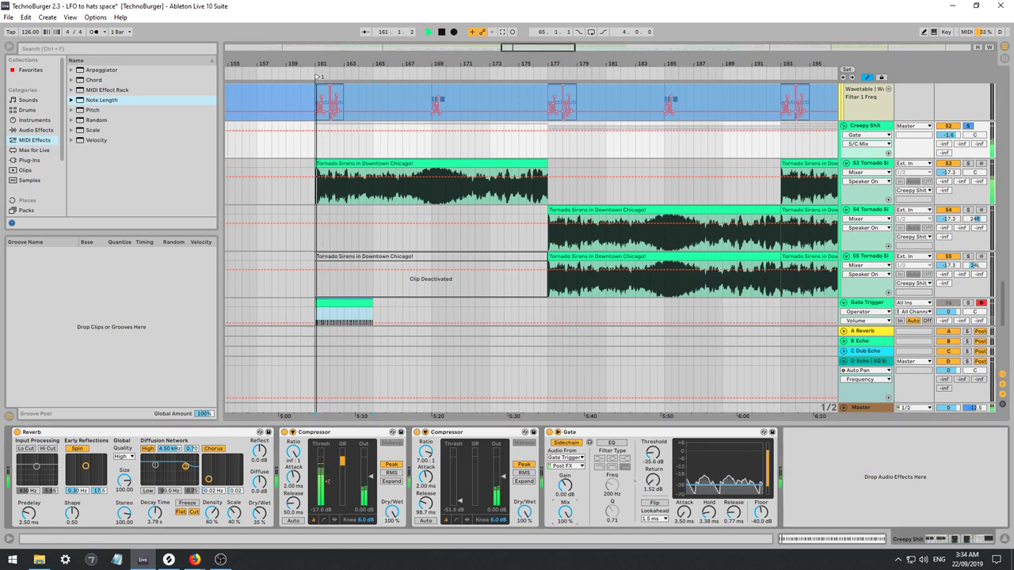
{"action": "left_click_drag", "start_coordinate": [570, 526], "coordinate": [561, 485]}
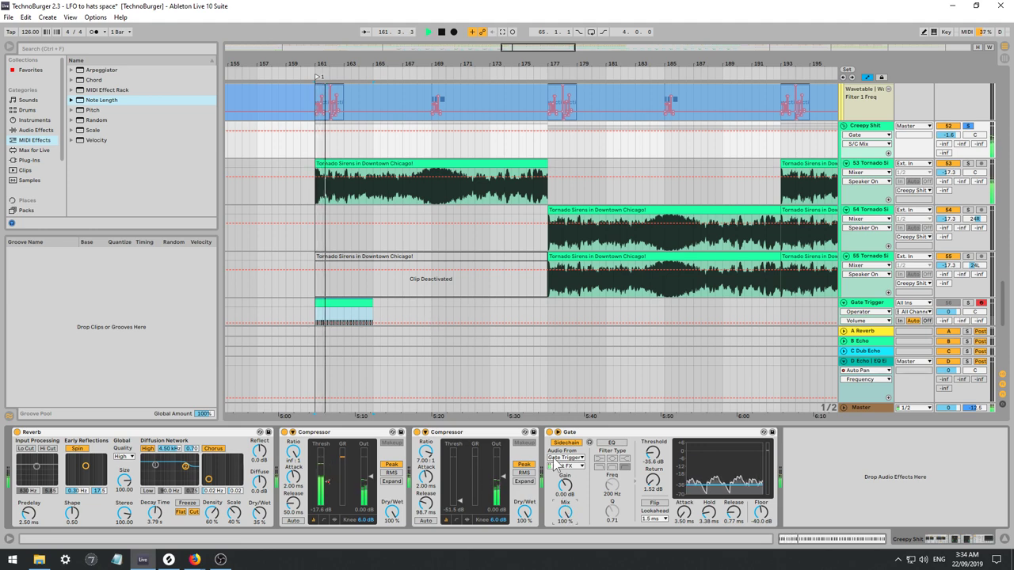
{"action": "key", "text": "space"}
Lengthen the C3 notes at 1.3.3 and 1.4.3, and shift the 2.2.2 note two steps later.
{"action": "double_click", "coordinate": [335, 302]}
{"action": "key", "text": "space"}
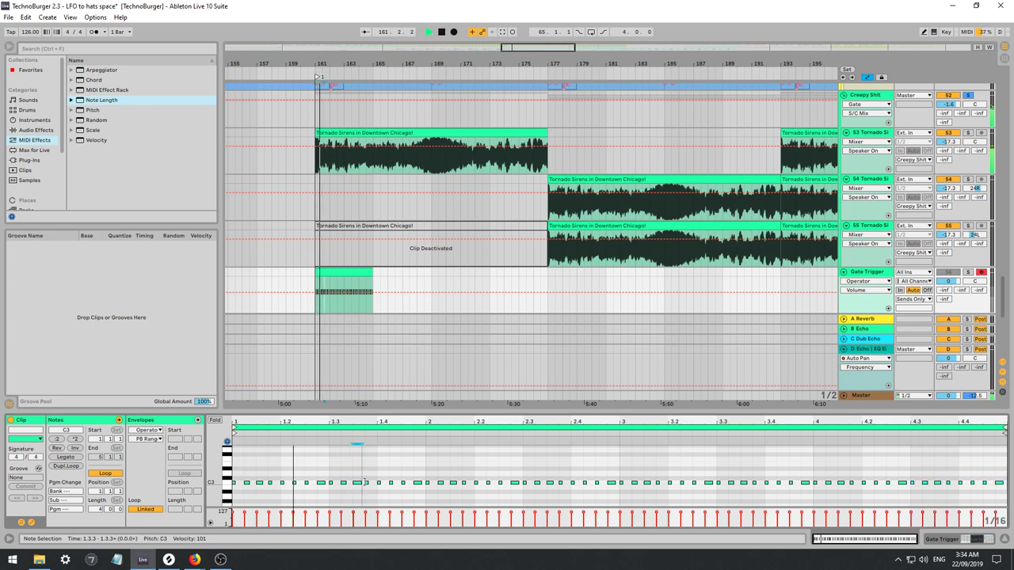
{"action": "mouse_move", "coordinate": [358, 483]}
{"action": "left_mouse_down"}
{"action": "mouse_move", "coordinate": [385, 482]}
{"action": "mouse_move", "coordinate": [372, 482]}
{"action": "left_mouse_up"}
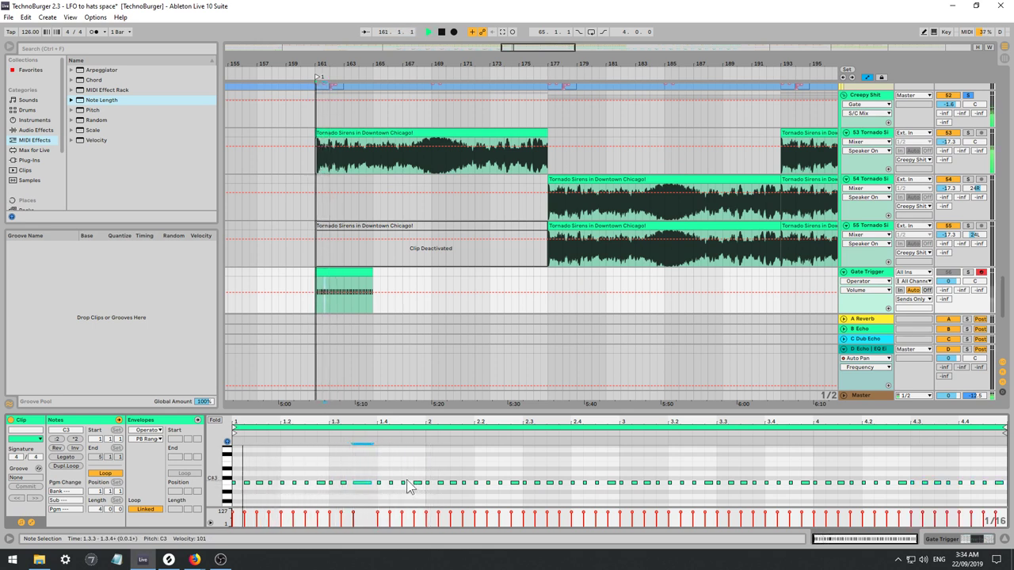
{"action": "left_click_drag", "start_coordinate": [407, 483], "coordinate": [432, 481]}
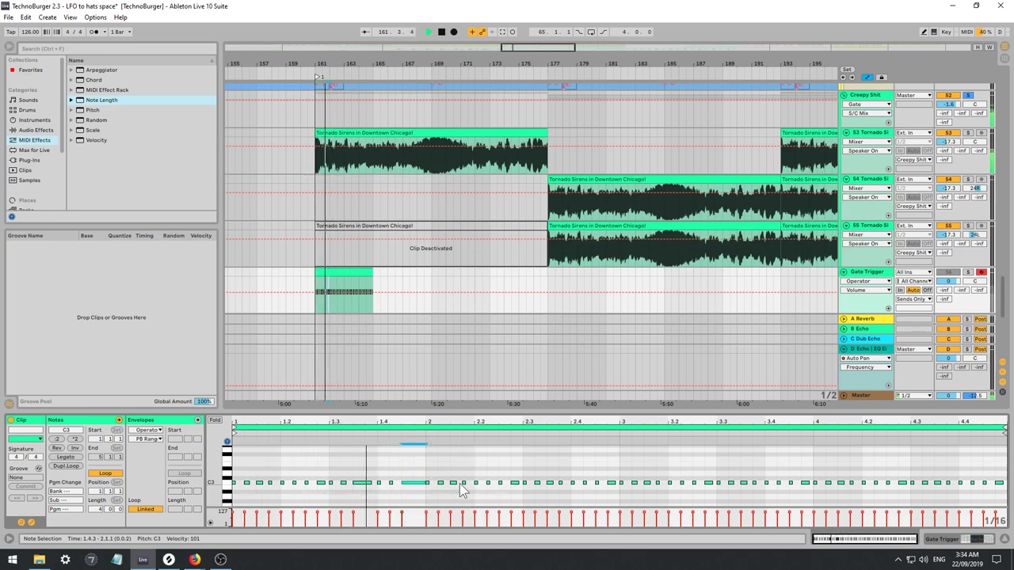
{"action": "left_click", "coordinate": [458, 483]}
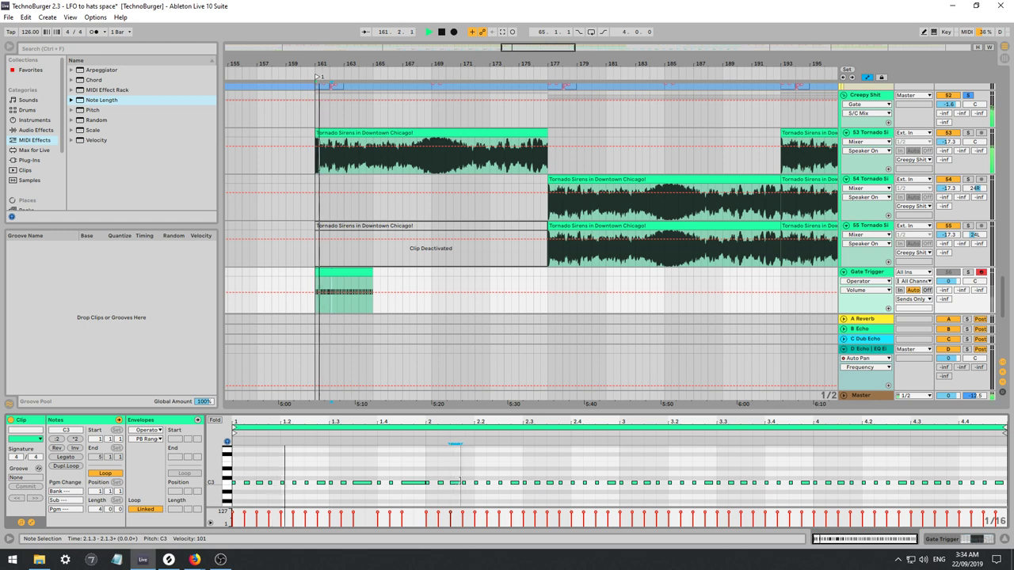
{"action": "left_click", "coordinate": [492, 484]}
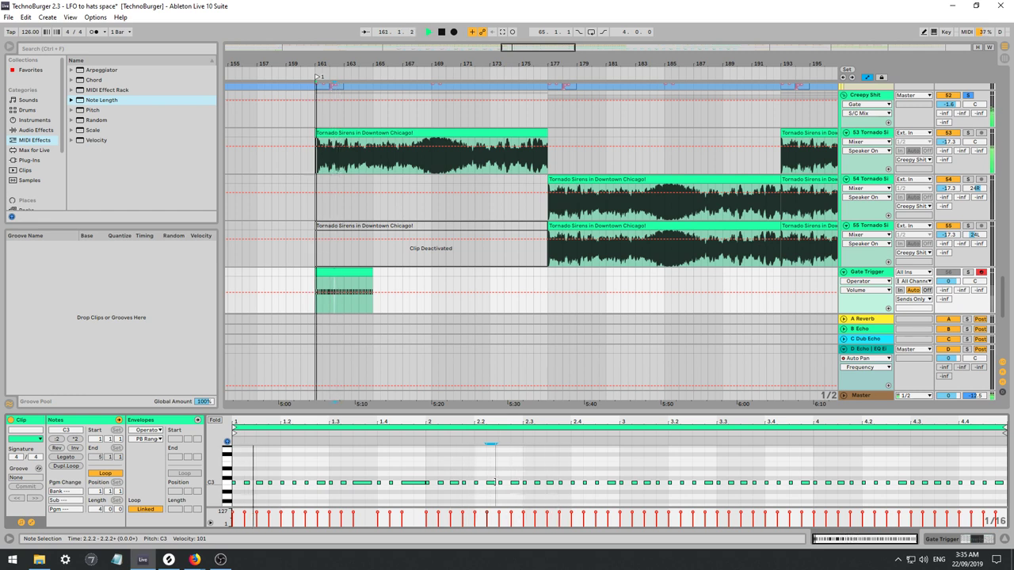
{"action": "key", "text": "Right"}
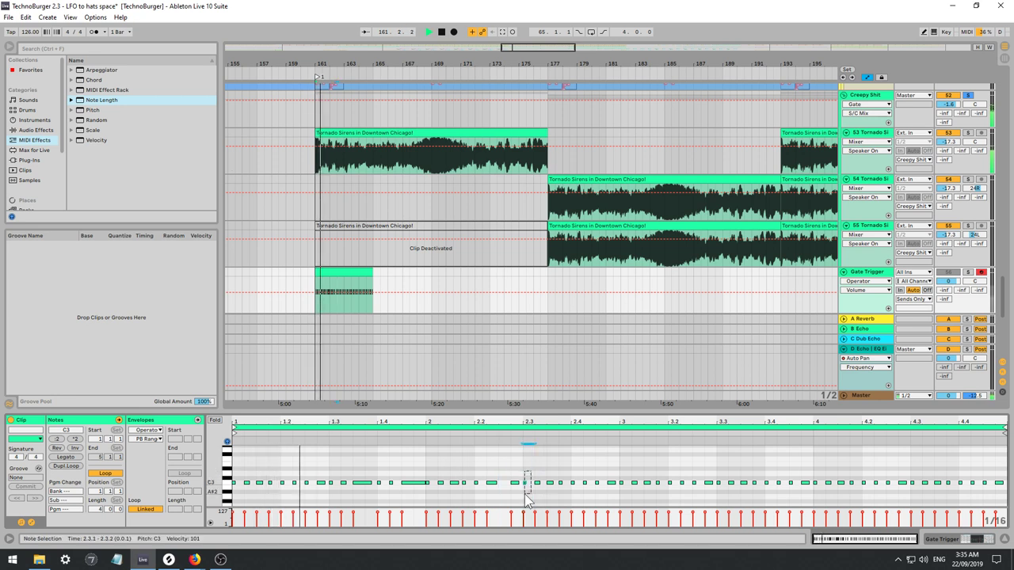
{"action": "key", "text": "Right"}
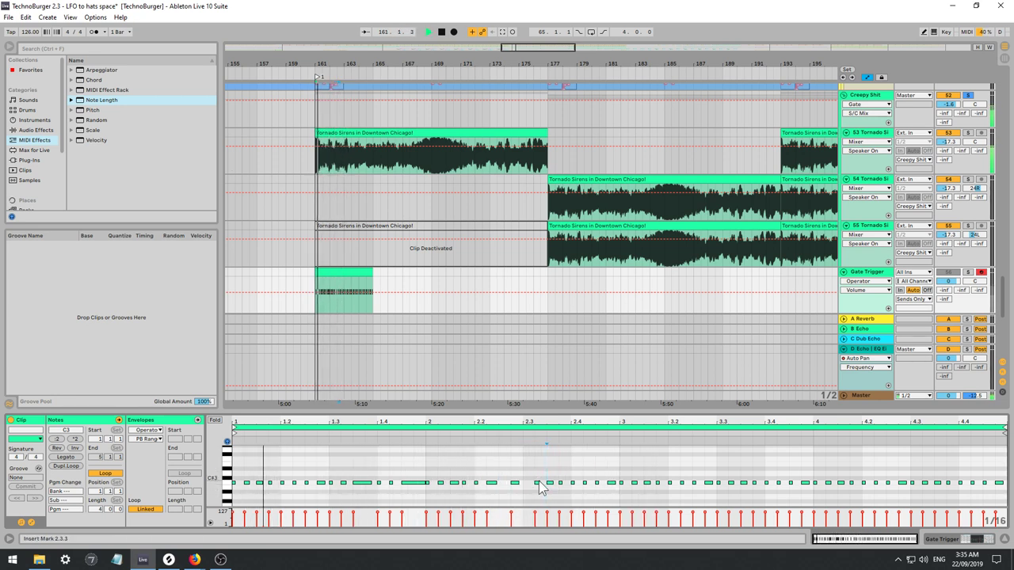
{"action": "left_click", "coordinate": [539, 483]}
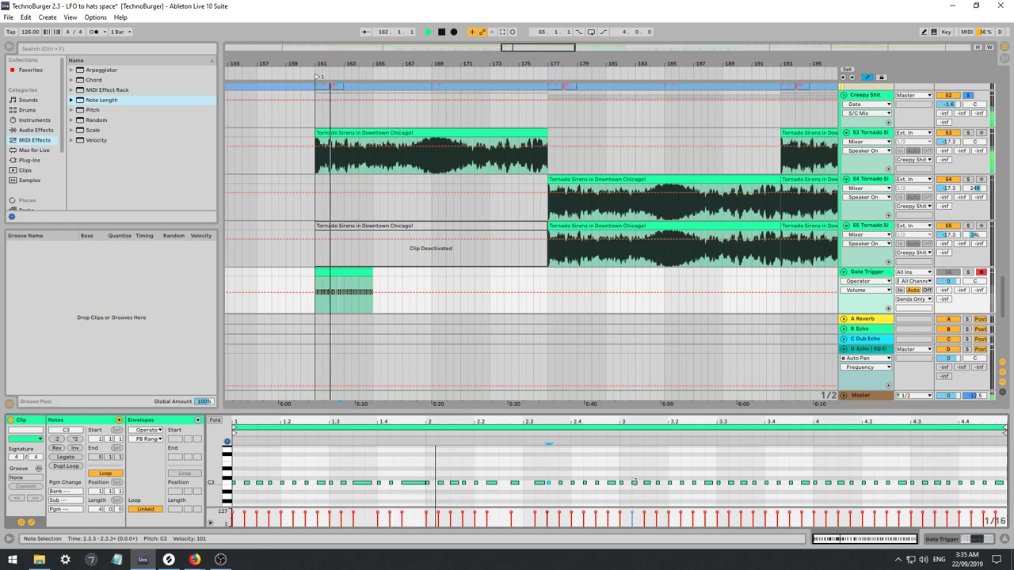
Lengthen the note at 3.1.2 to reach 3.1.4.
{"action": "left_click", "coordinate": [642, 488]}
{"action": "left_click", "coordinate": [637, 484]}
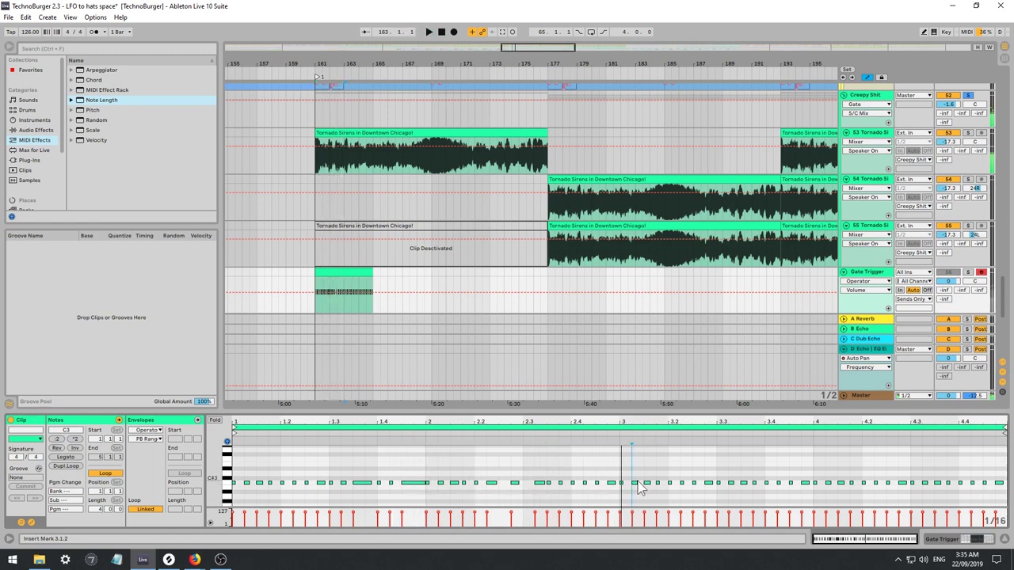
{"action": "left_click_drag", "start_coordinate": [635, 482], "coordinate": [662, 483]}
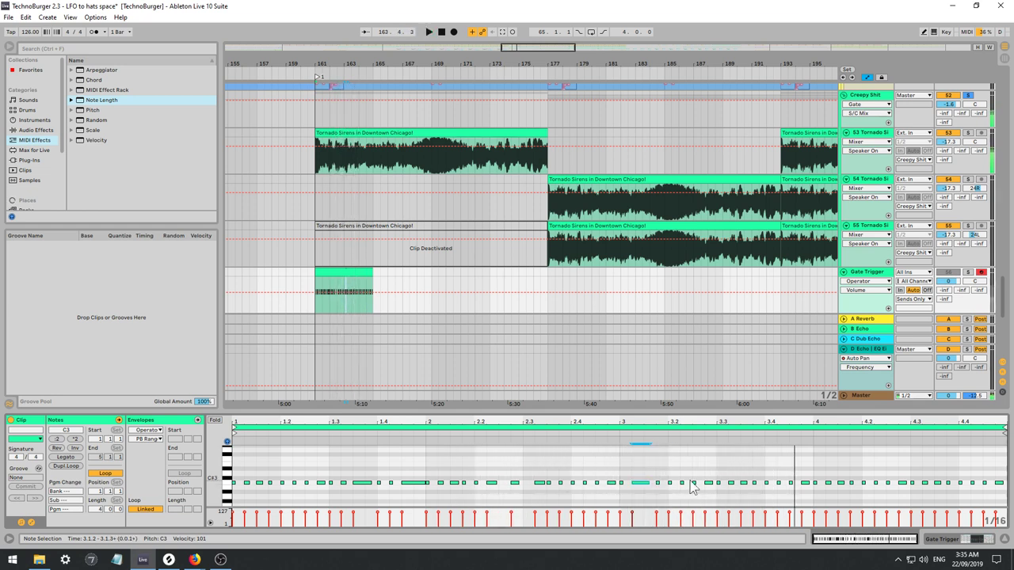
{"action": "mouse_move", "coordinate": [687, 475]}
{"action": "left_mouse_down"}
{"action": "mouse_move", "coordinate": [673, 487]}
{"action": "mouse_move", "coordinate": [688, 487]}
{"action": "left_mouse_up"}
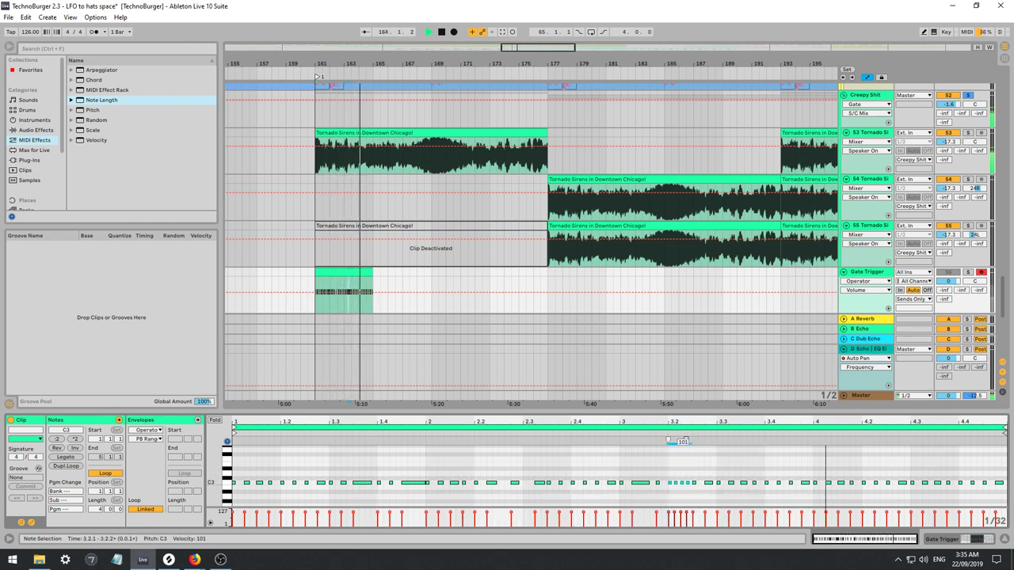
{"action": "left_click", "coordinate": [711, 478]}
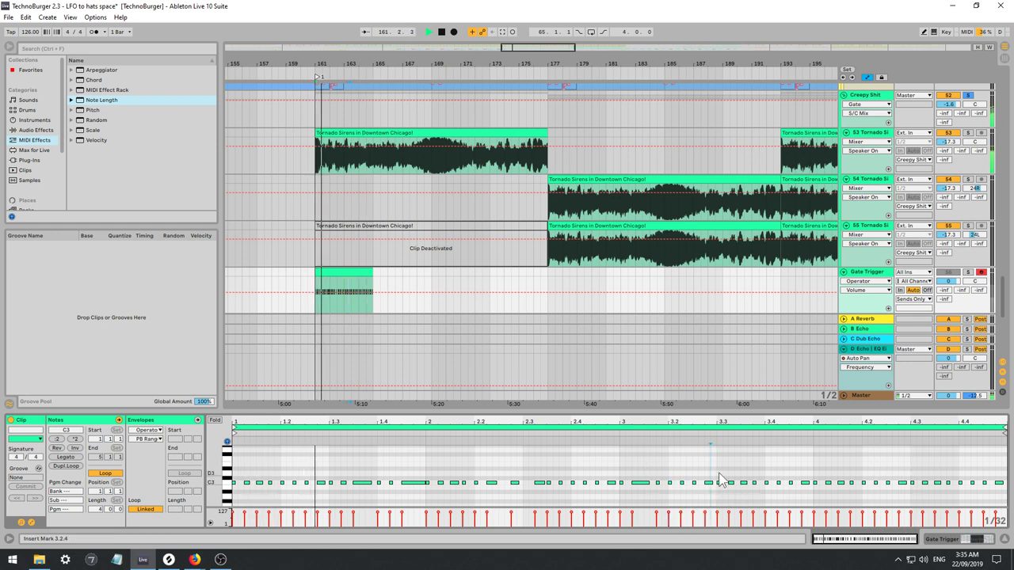
Duplicate the first two bars into bars 3–4, extend the clip to bar 177, and unsolo Creepy Shit.
{"action": "left_click_drag", "start_coordinate": [616, 465], "coordinate": [42, 553]}
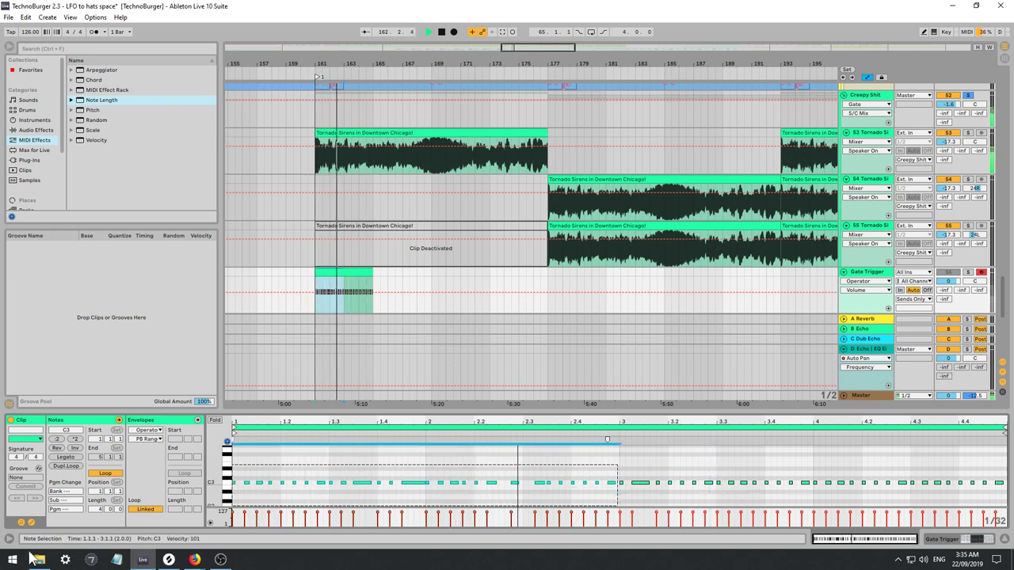
{"action": "key", "text": "ctrl+d"}
{"action": "left_click", "coordinate": [672, 467]}
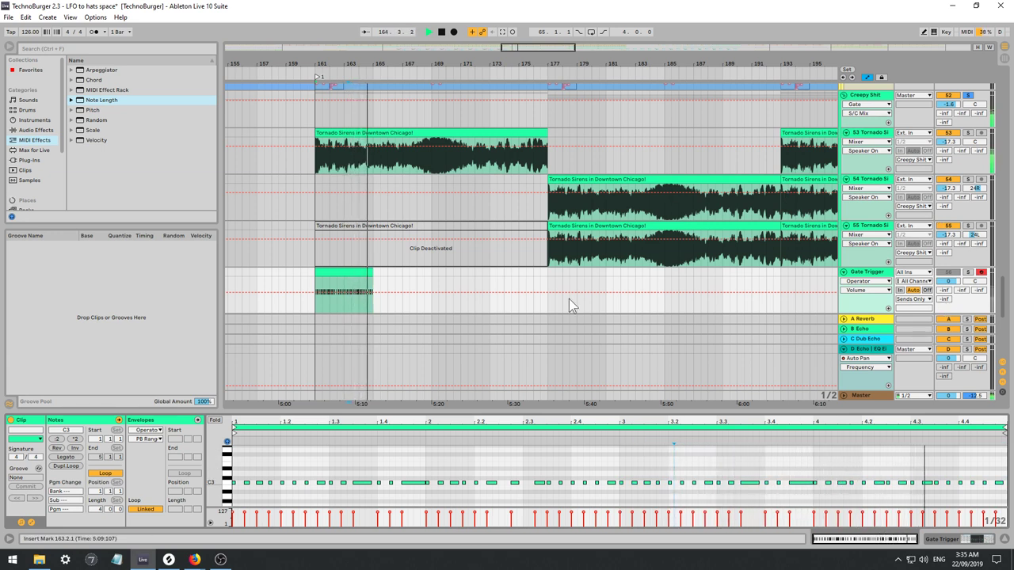
{"action": "left_click_drag", "start_coordinate": [371, 272], "coordinate": [547, 271]}
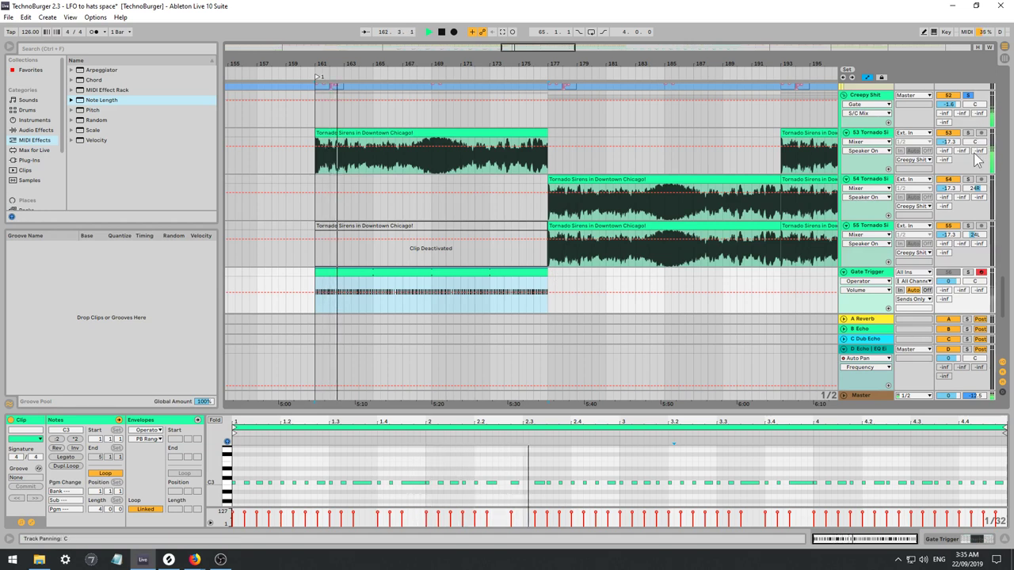
{"action": "left_click", "coordinate": [968, 96]}
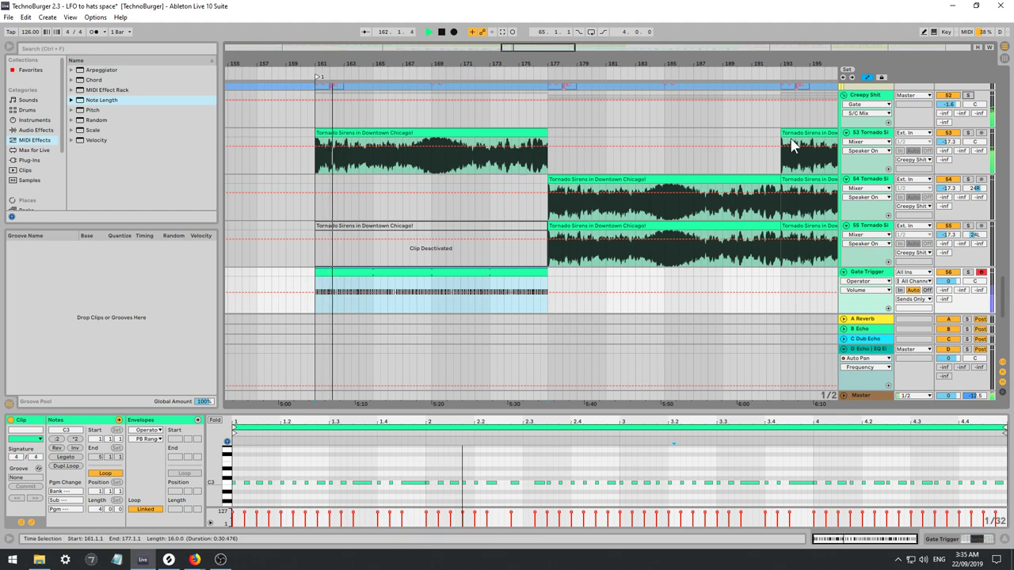
{"action": "double_click", "coordinate": [873, 133]}
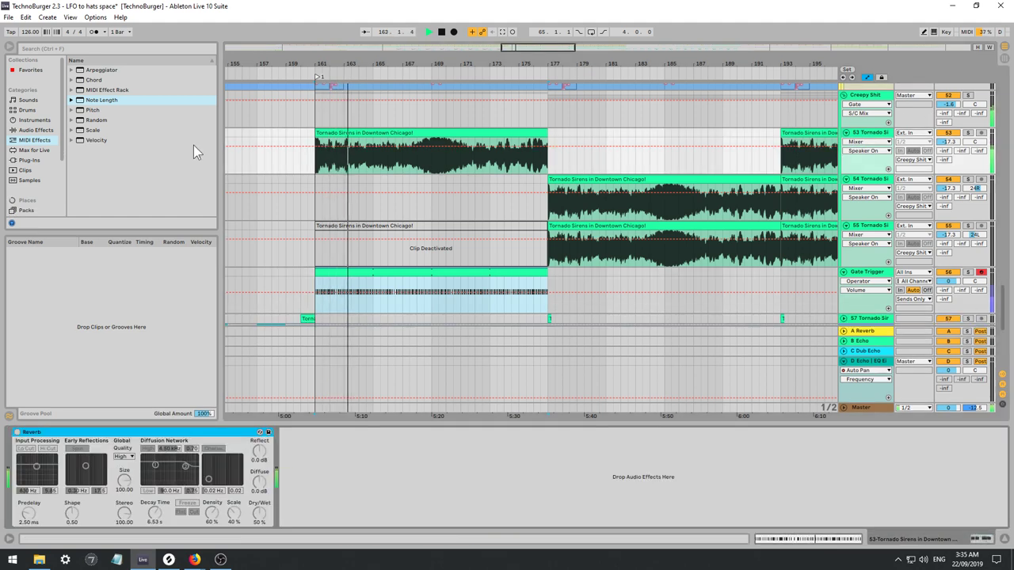
Extend the Gate Trigger clip to 32 bars (161–193) and lower the Creepy Shit Gate mix.
{"action": "scroll", "coordinate": [878, 176], "scroll_direction": "up", "scroll_amount": 1}
{"action": "left_click", "coordinate": [863, 129]}
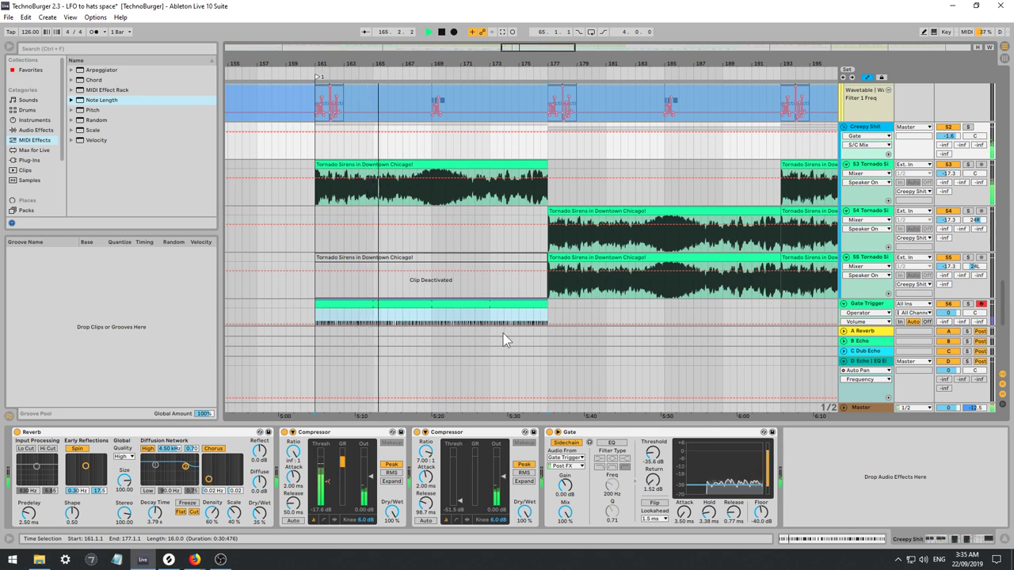
{"action": "left_click", "coordinate": [867, 166]}
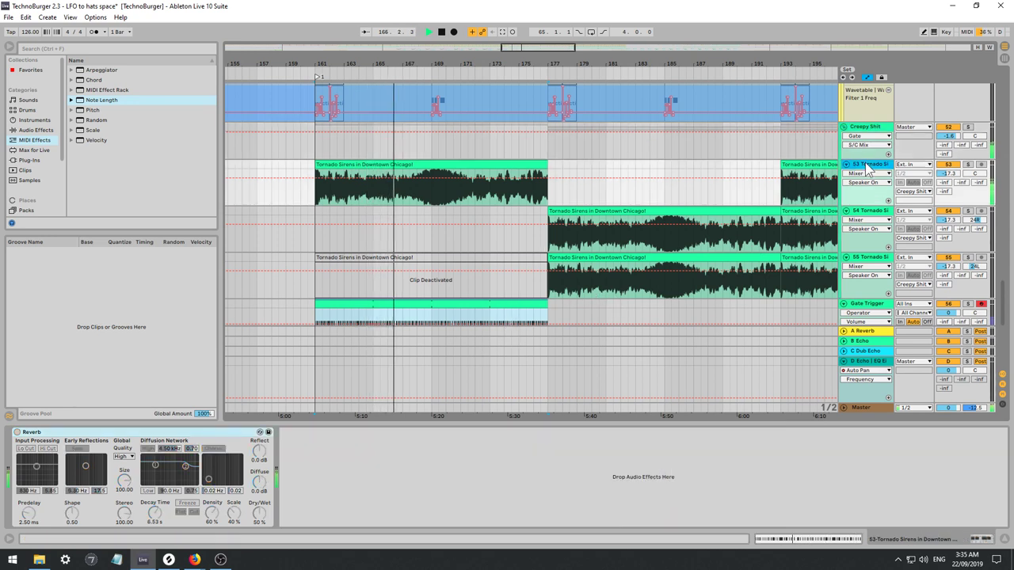
{"action": "scroll", "coordinate": [532, 312], "scroll_direction": "down", "scroll_amount": 1}
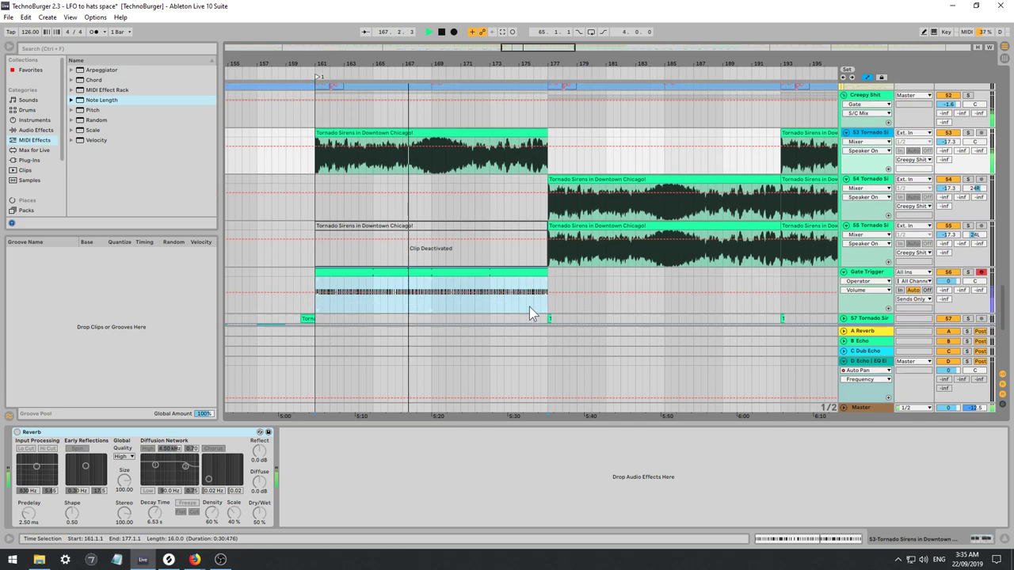
{"action": "left_click_drag", "start_coordinate": [547, 289], "coordinate": [780, 289]}
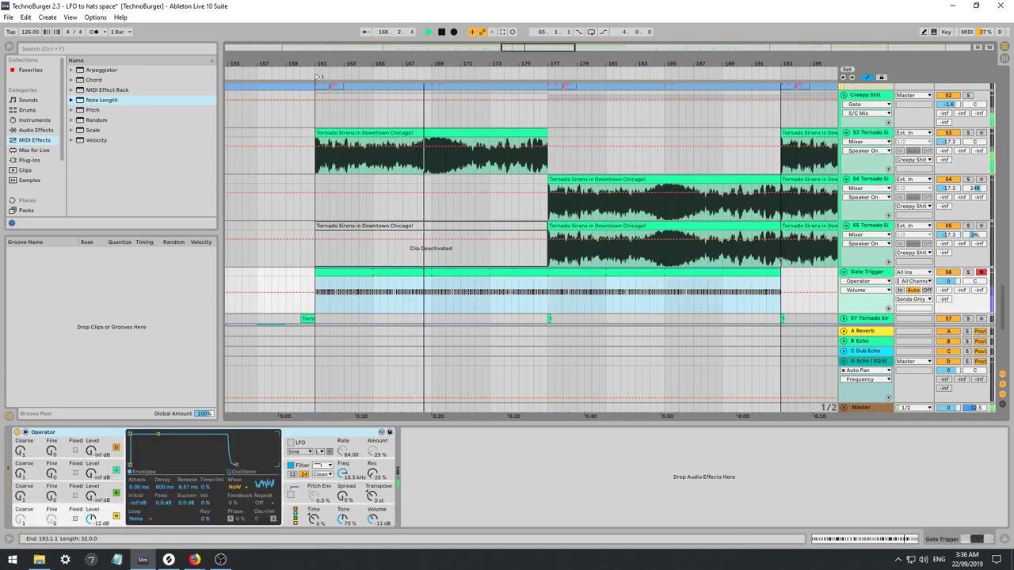
{"action": "left_click", "coordinate": [870, 135]}
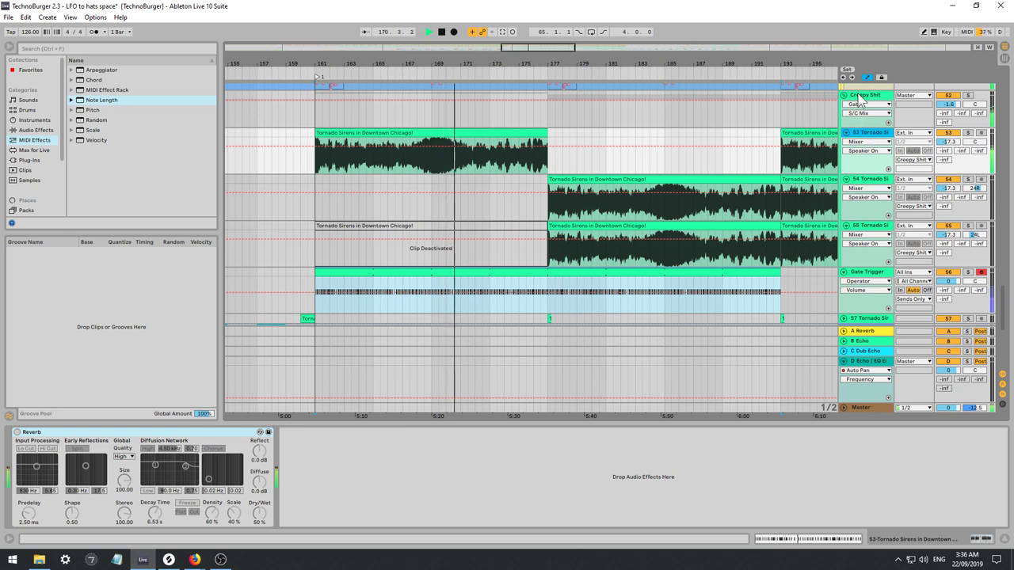
{"action": "left_click", "coordinate": [867, 96]}
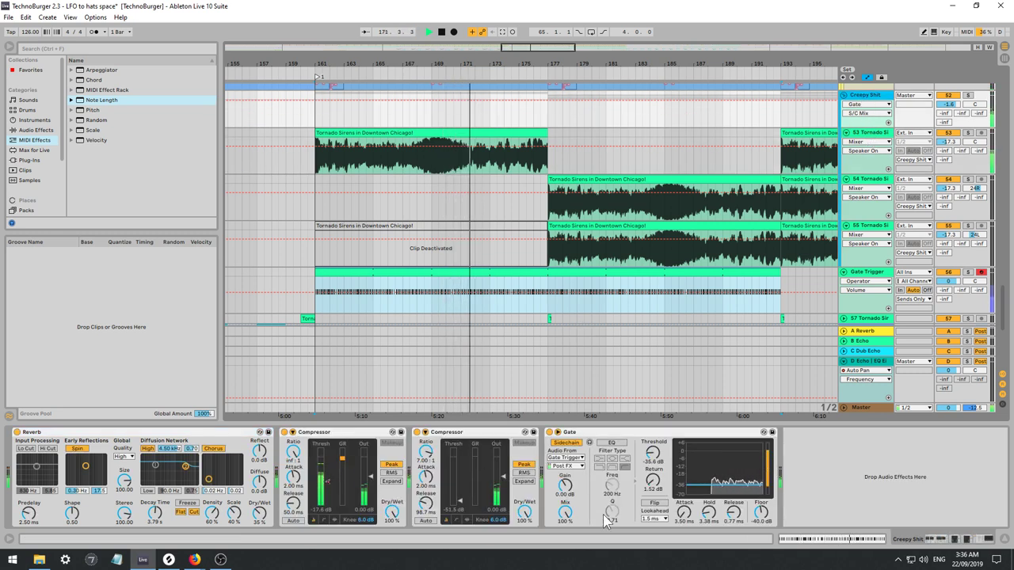
{"action": "mouse_move", "coordinate": [565, 513]}
{"action": "left_mouse_down"}
{"action": "mouse_move", "coordinate": [564, 552]}
{"action": "mouse_move", "coordinate": [572, 496]}
{"action": "left_mouse_up"}
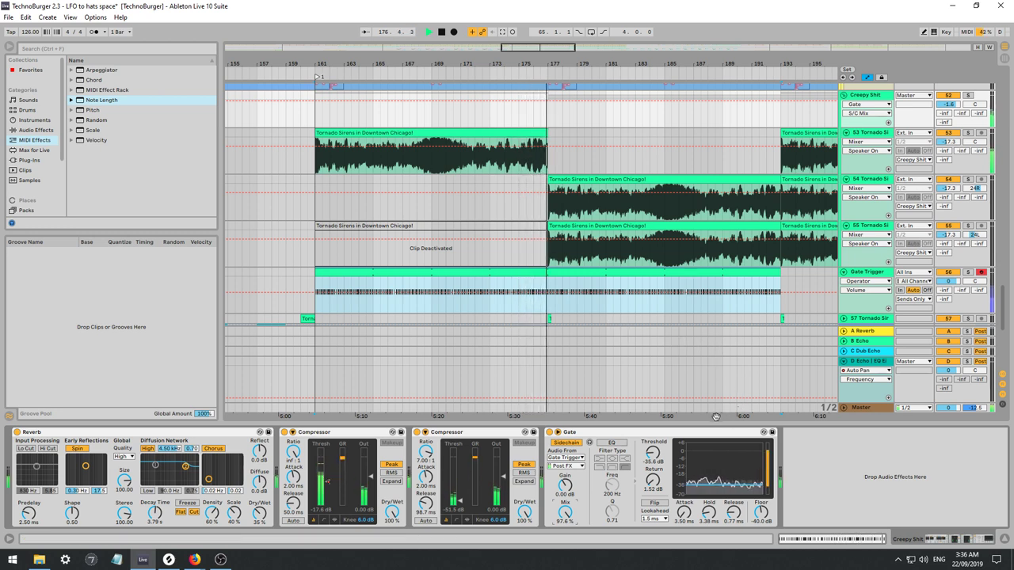
Group the Creepy Shit Gate into an effect rack and show its chain list.
{"action": "key", "text": "space"}
{"action": "right_click", "coordinate": [575, 434]}
{"action": "left_click", "coordinate": [597, 503]}
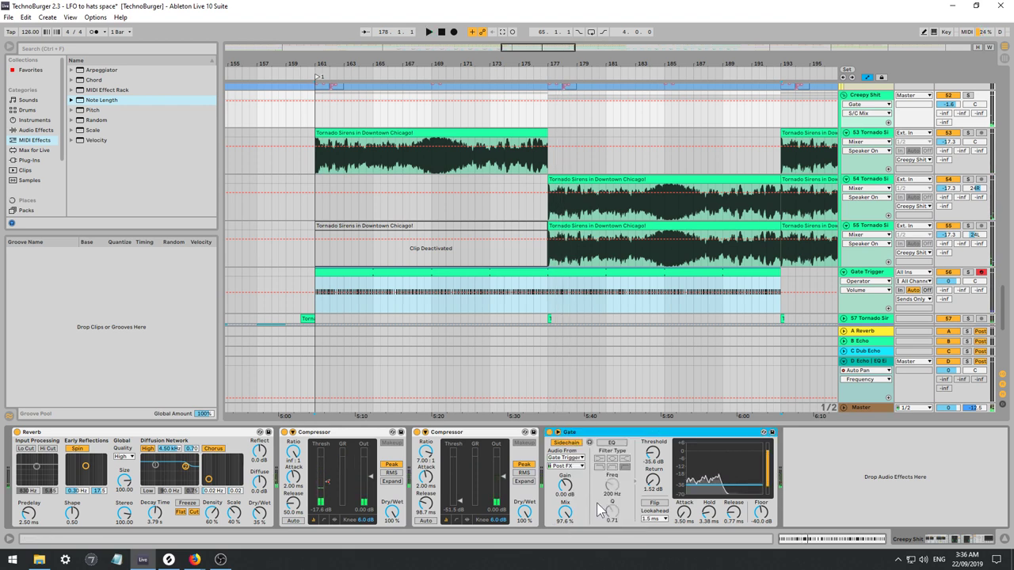
{"action": "key", "text": "ctrl+g"}
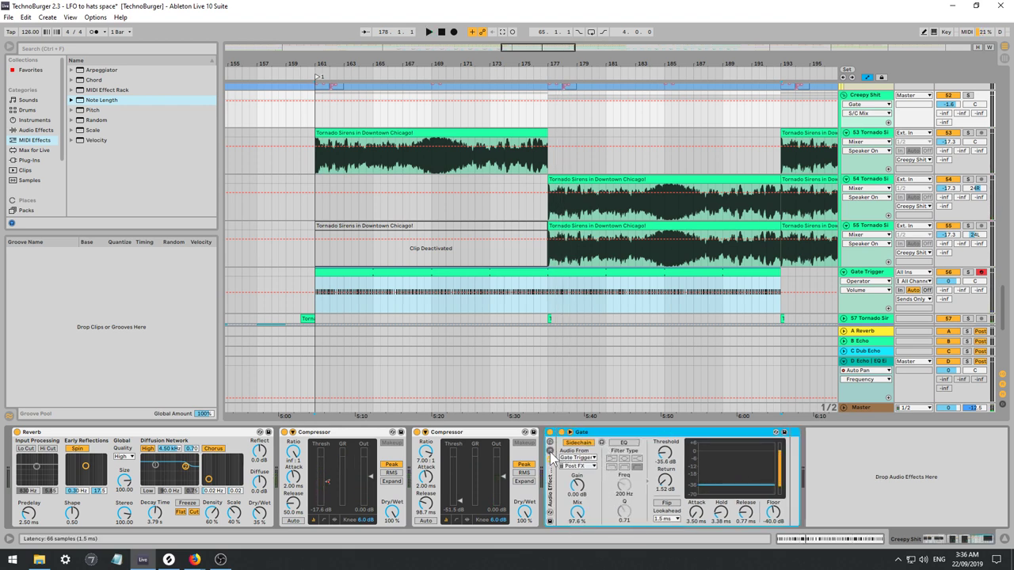
{"action": "left_click", "coordinate": [551, 457]}
Add Auto Filter to the rack as a new chain.
{"action": "left_click", "coordinate": [315, 167]}
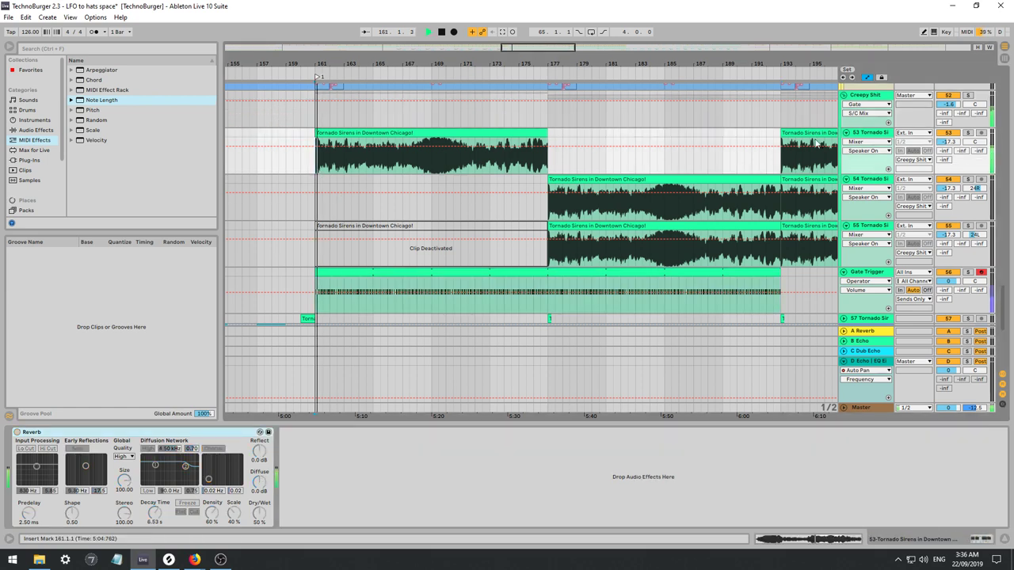
{"action": "left_click", "coordinate": [869, 139]}
{"action": "key", "text": "space"}
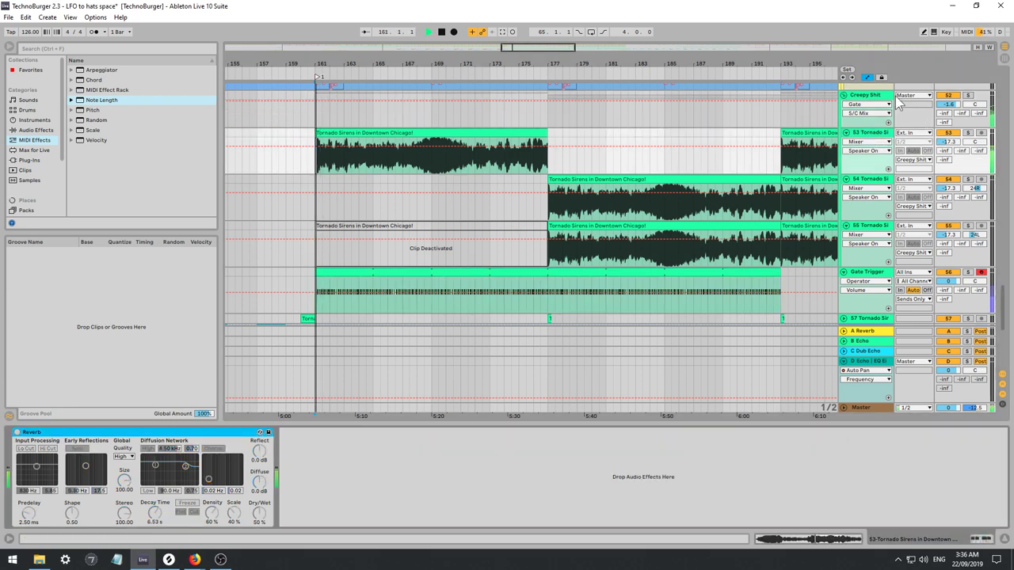
{"action": "left_click", "coordinate": [866, 107]}
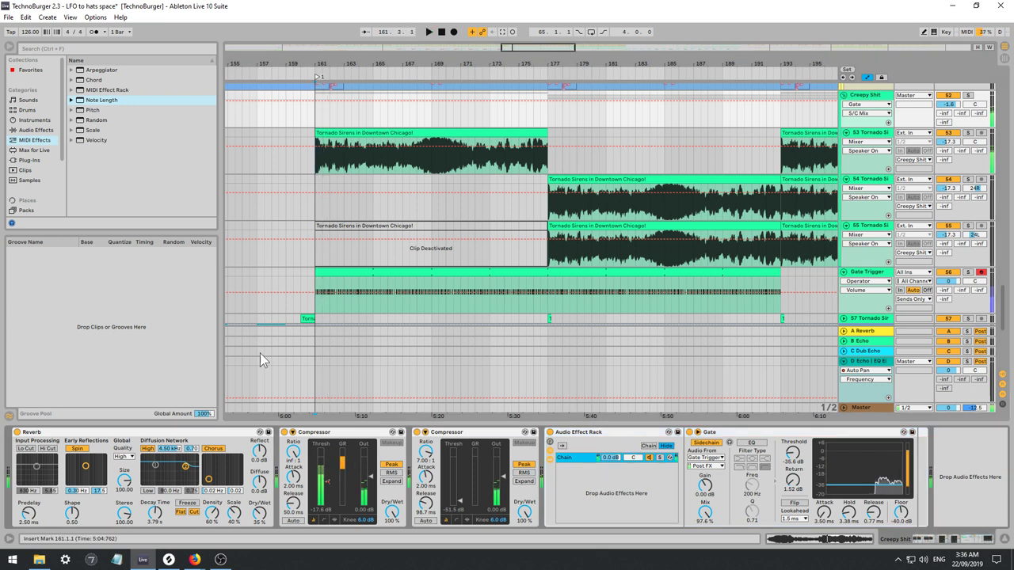
{"action": "left_click", "coordinate": [35, 129]}
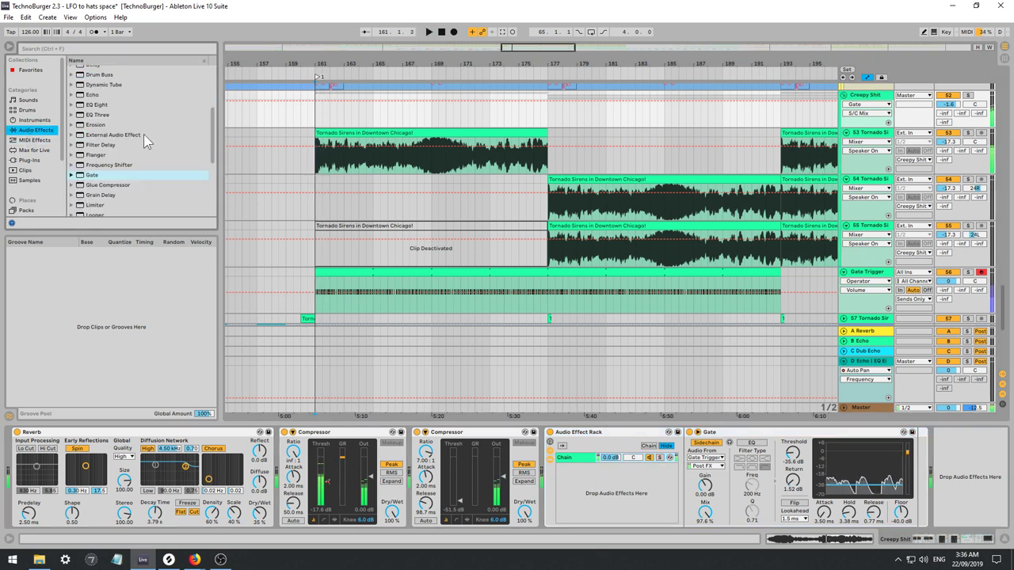
{"action": "scroll", "coordinate": [144, 135], "scroll_direction": "up", "scroll_amount": 1}
{"action": "scroll", "coordinate": [147, 135], "scroll_direction": "up", "scroll_amount": 3}
{"action": "key", "text": "space"}
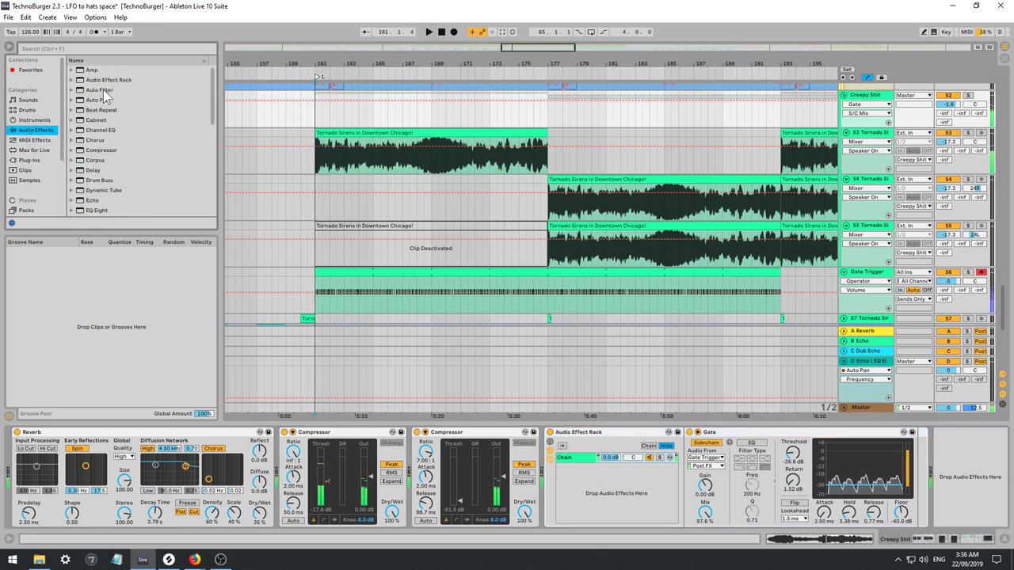
{"action": "left_click_drag", "start_coordinate": [103, 91], "coordinate": [618, 484]}
Sync the Auto Filter LFO at 1/4, amount 30.0, phase 177°, with chain volume -0.2 dB.
{"action": "left_click_drag", "start_coordinate": [865, 458], "coordinate": [865, 432]}
{"action": "key", "text": "space"}
{"action": "key", "text": "space"}
{"action": "left_click", "coordinate": [890, 491]}
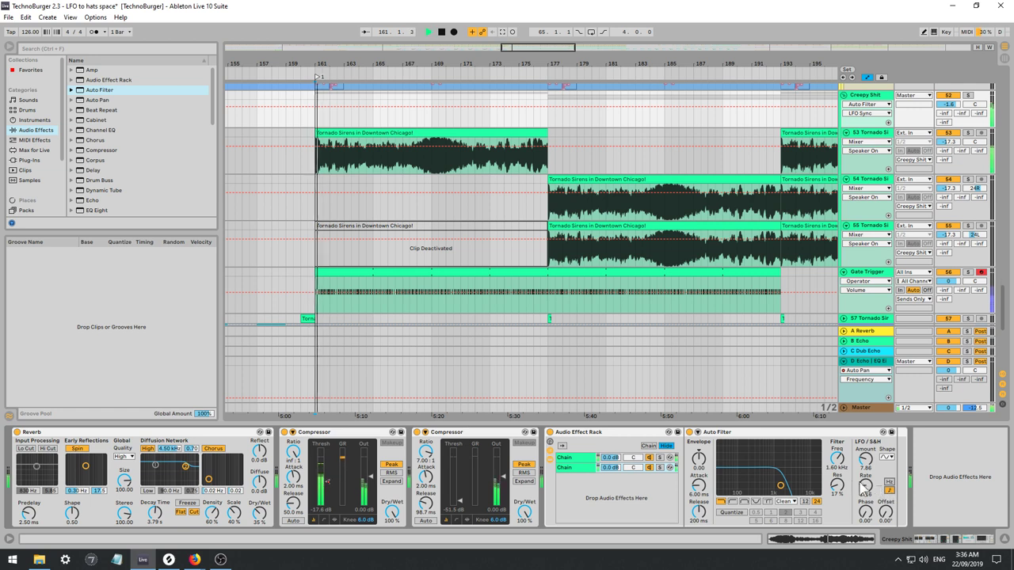
{"action": "left_click_drag", "start_coordinate": [865, 458], "coordinate": [865, 437]}
{"action": "left_click_drag", "start_coordinate": [865, 485], "coordinate": [865, 461]}
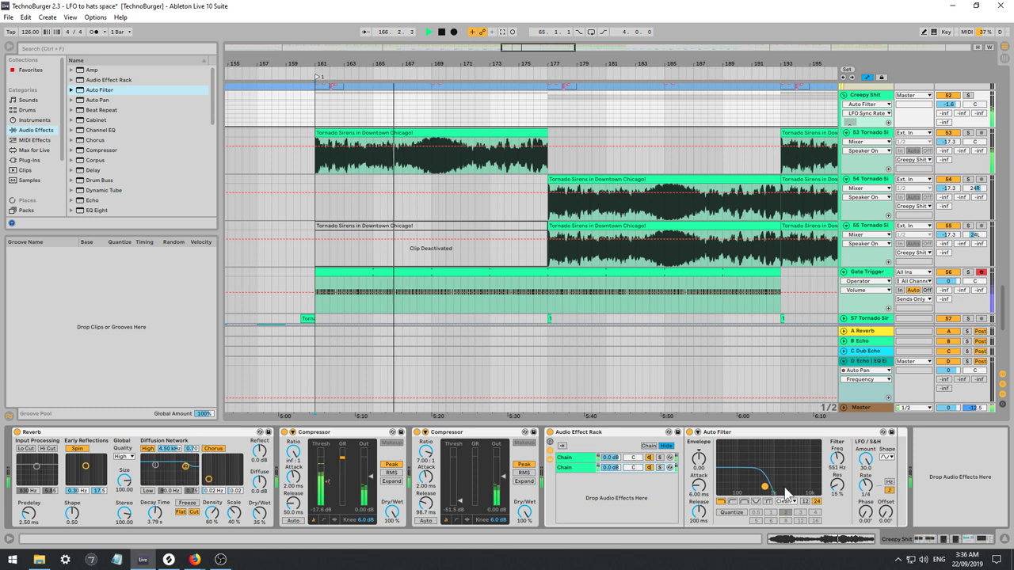
{"action": "left_click_drag", "start_coordinate": [869, 497], "coordinate": [869, 451]}
{"action": "left_click", "coordinate": [866, 522]}
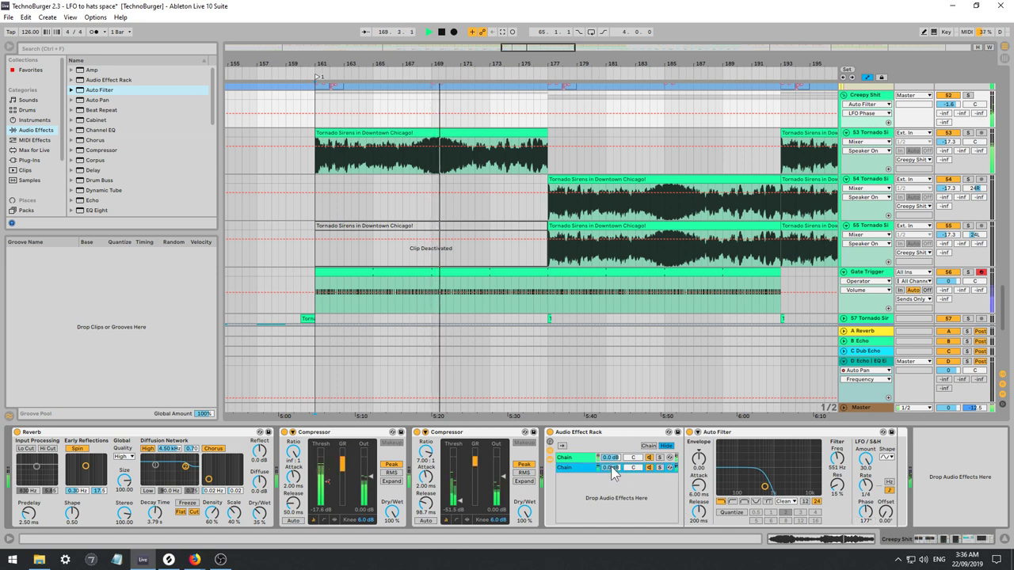
{"action": "left_click_drag", "start_coordinate": [609, 468], "coordinate": [609, 471]}
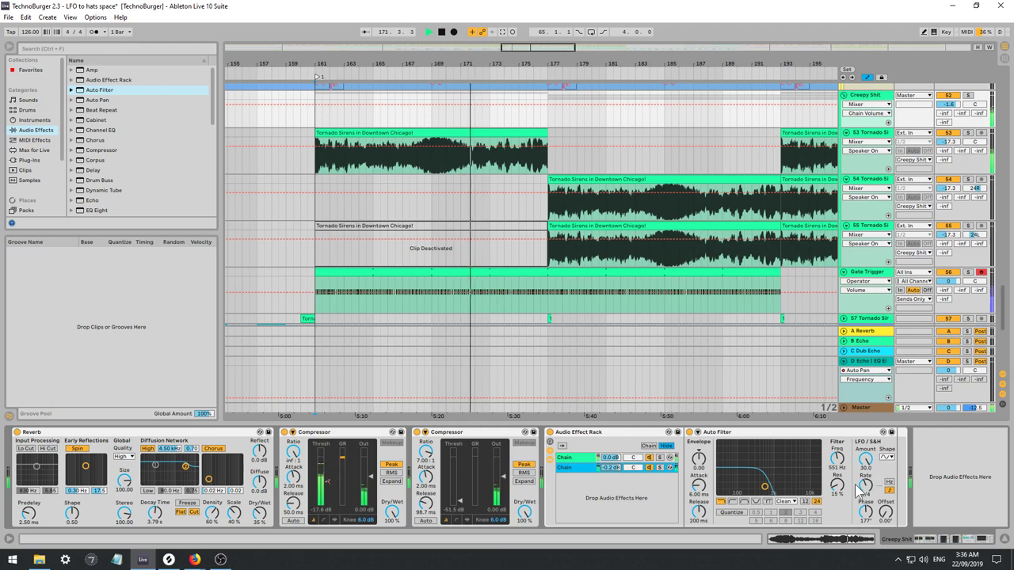
{"action": "left_click_drag", "start_coordinate": [869, 493], "coordinate": [869, 484]}
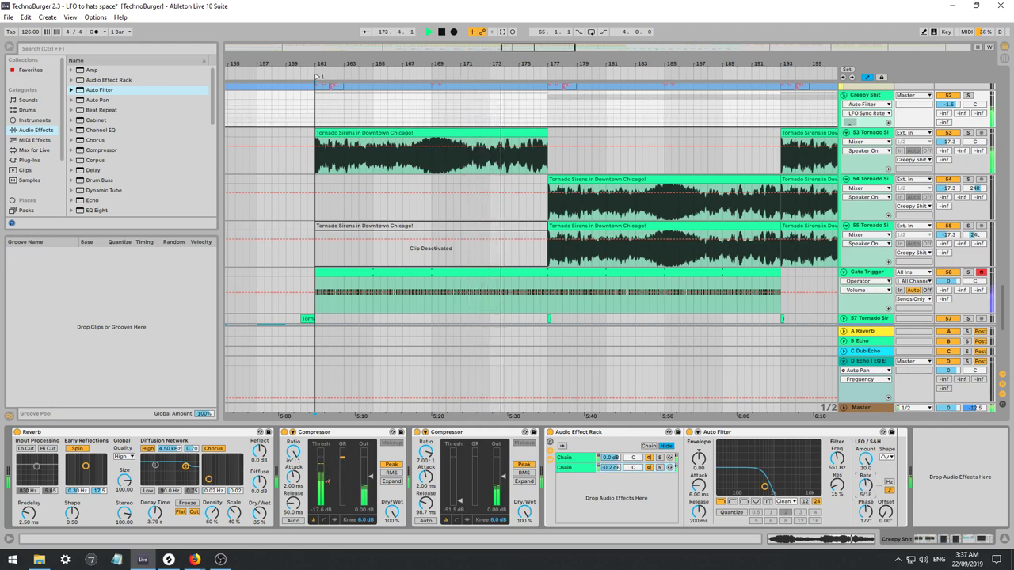
{"action": "left_click_drag", "start_coordinate": [866, 487], "coordinate": [867, 490]}
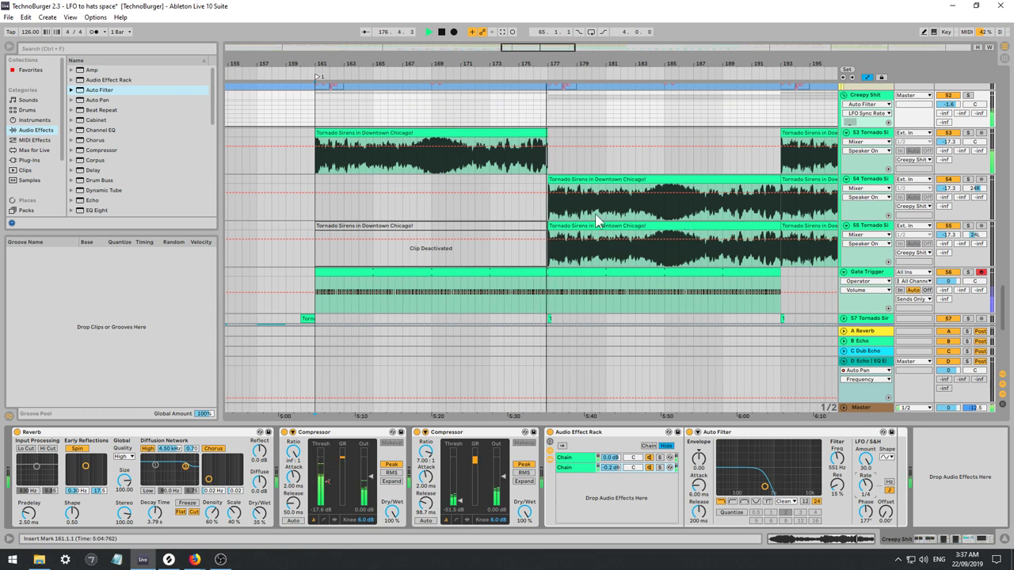
{"action": "left_click", "coordinate": [313, 182]}
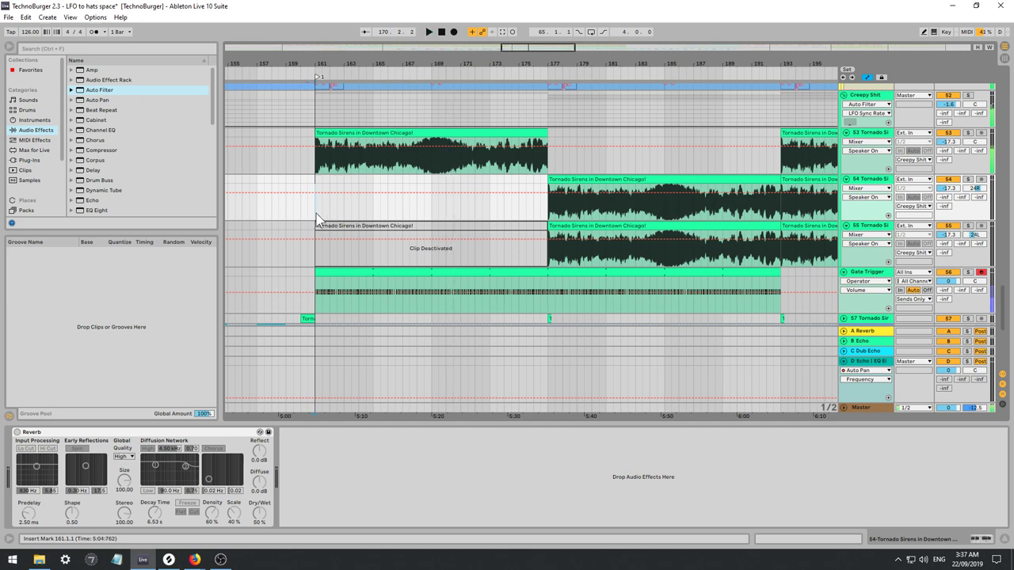
{"action": "left_click", "coordinate": [286, 208]}
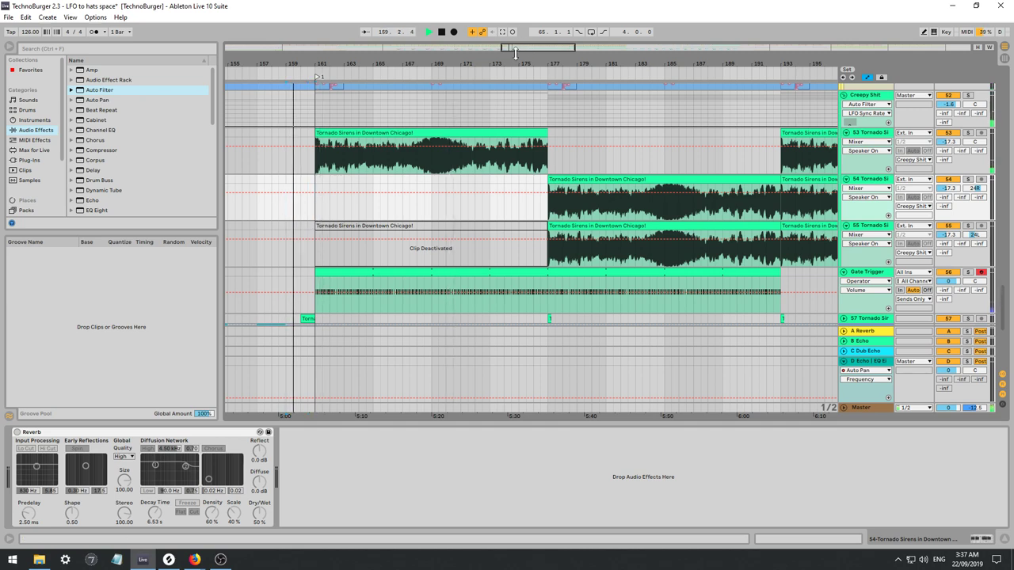
{"action": "left_click_drag", "start_coordinate": [516, 46], "coordinate": [430, 256]}
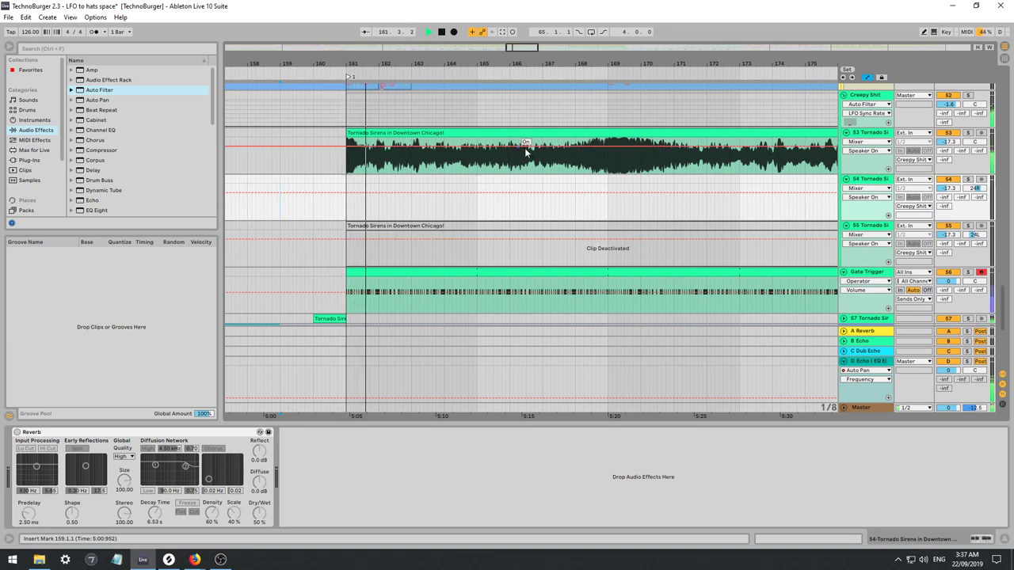
{"action": "left_click_drag", "start_coordinate": [523, 51], "coordinate": [444, 6]}
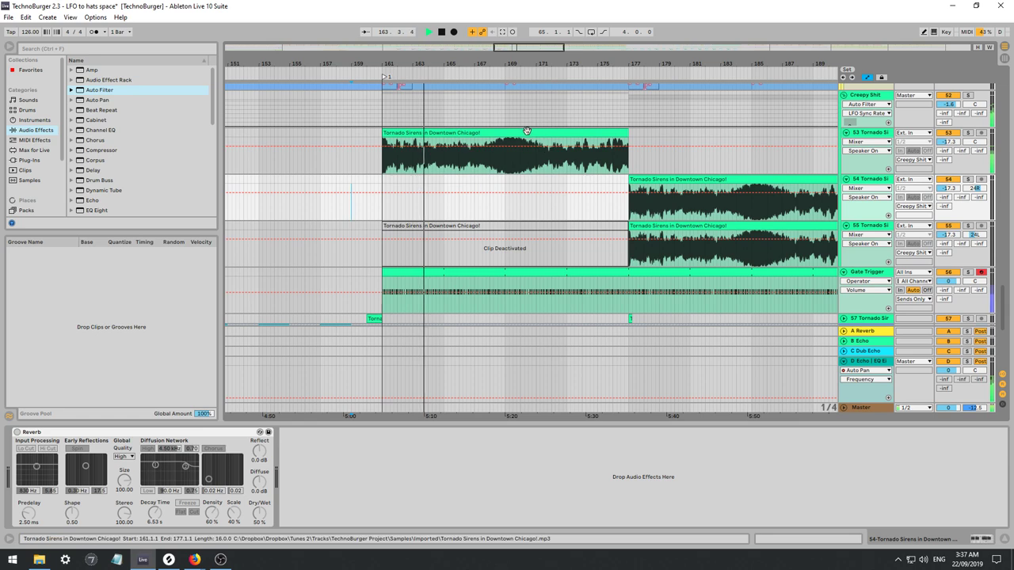
Show the track 53 siren clip's transposition settings and play it back.
{"action": "key", "text": "space"}
{"action": "double_click", "coordinate": [528, 132]}
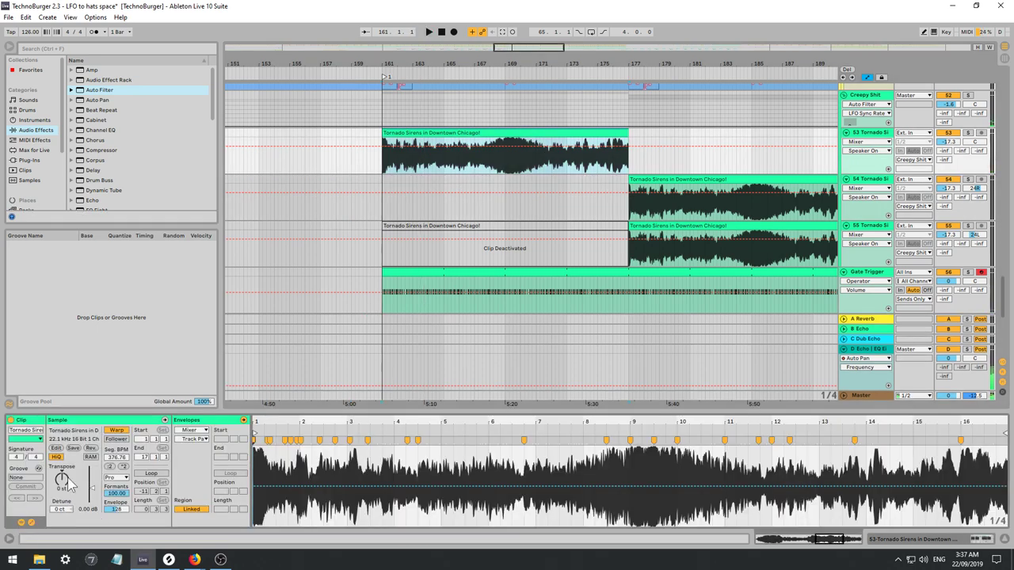
{"action": "left_click", "coordinate": [67, 480]}
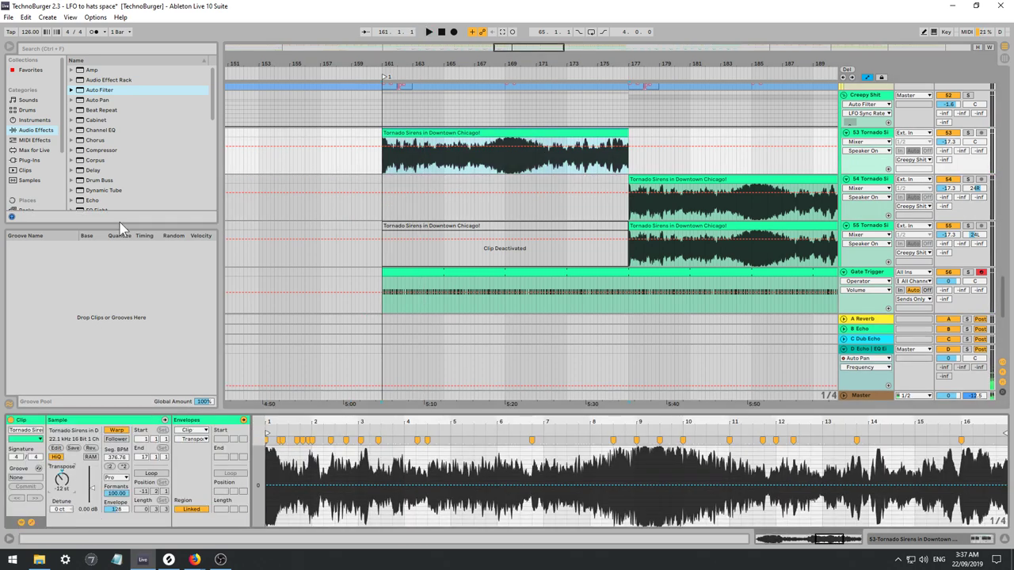
{"action": "key", "text": "space"}
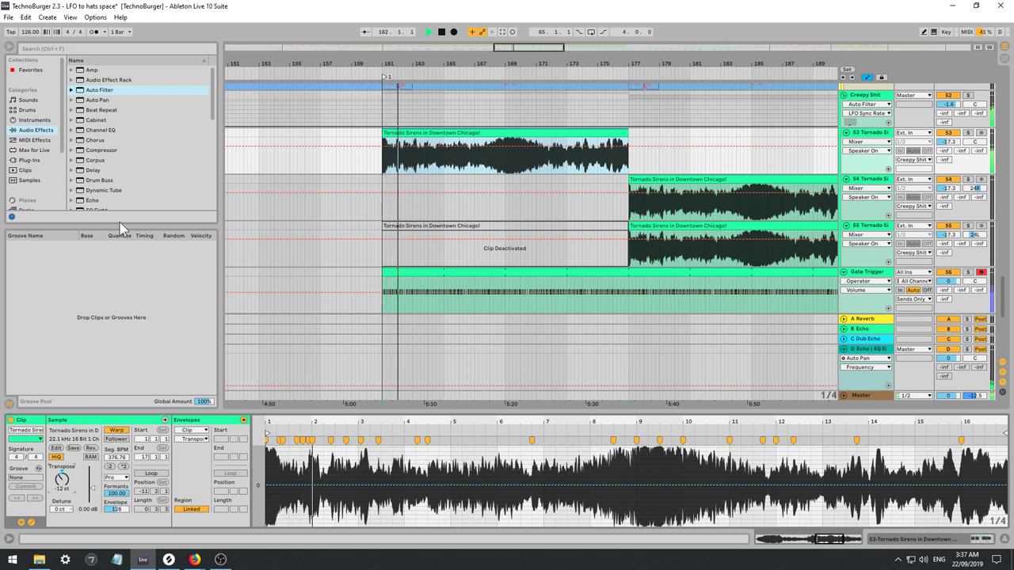
After trying Complex and Tones, warp the clip in Texture mode with Flux 18.75 and Grain Size 65.
{"action": "left_click", "coordinate": [116, 478]}
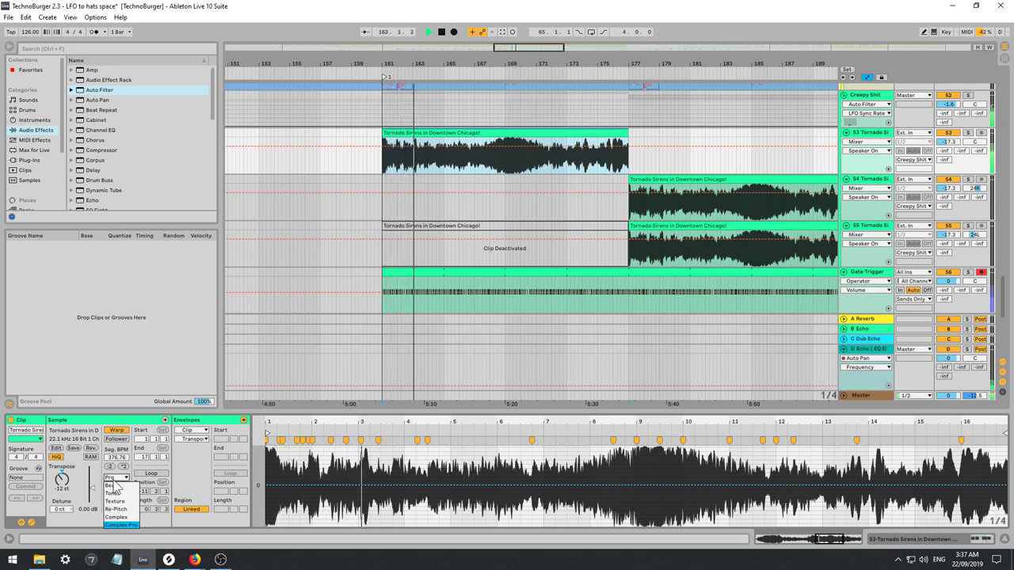
{"action": "left_click", "coordinate": [116, 516]}
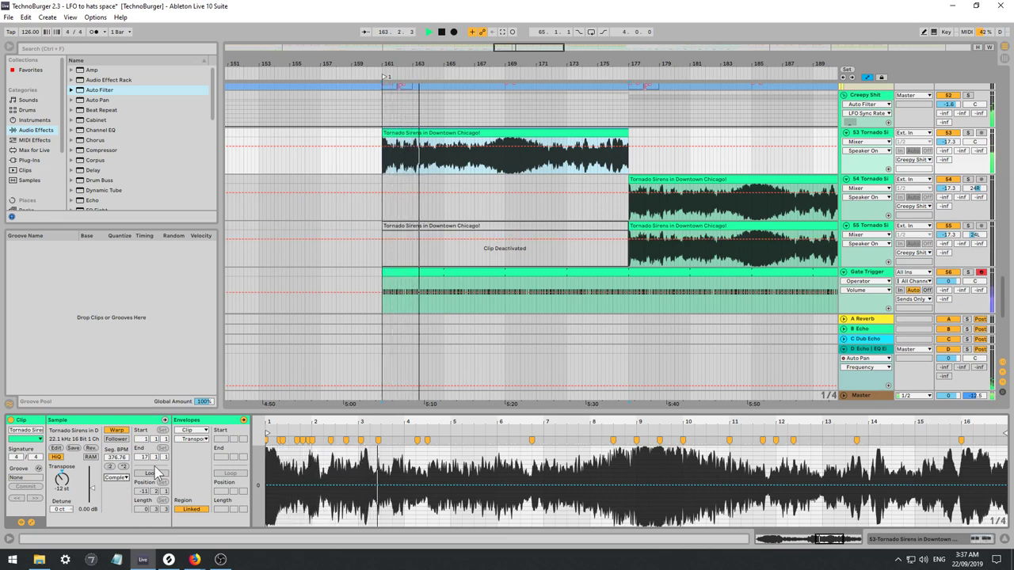
{"action": "left_click", "coordinate": [117, 478]}
{"action": "left_click", "coordinate": [123, 491]}
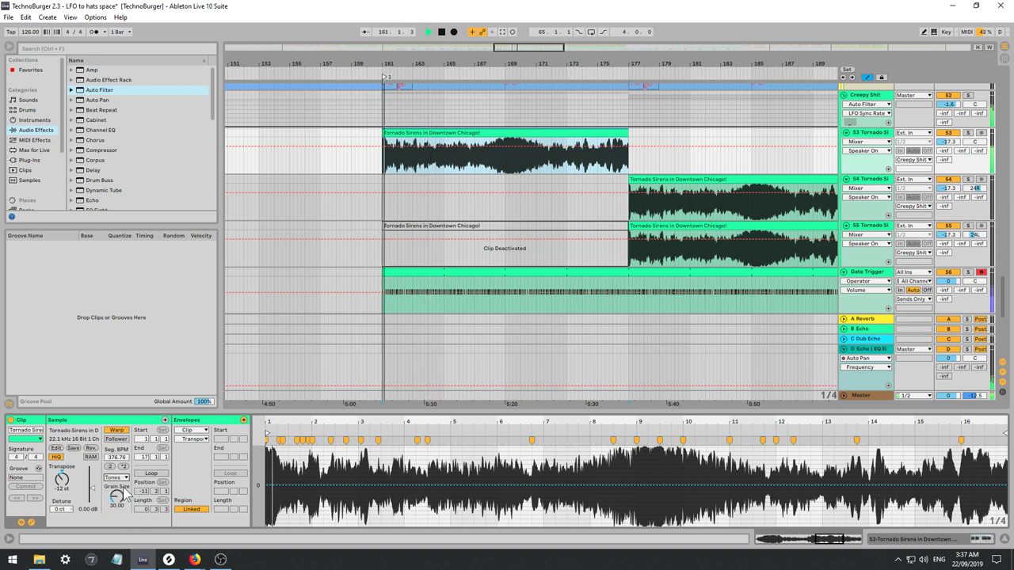
{"action": "left_click", "coordinate": [124, 479]}
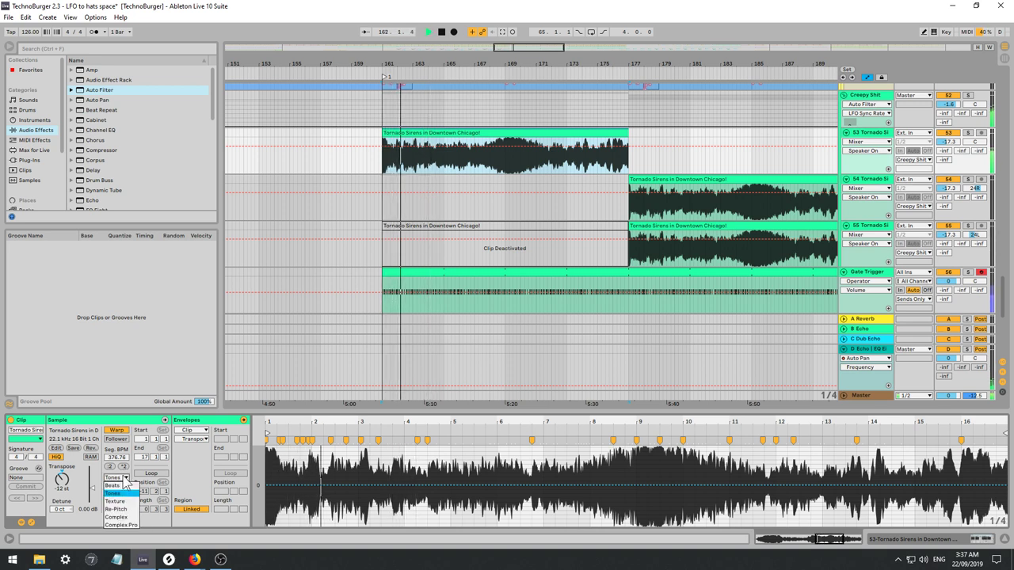
{"action": "left_click", "coordinate": [115, 501]}
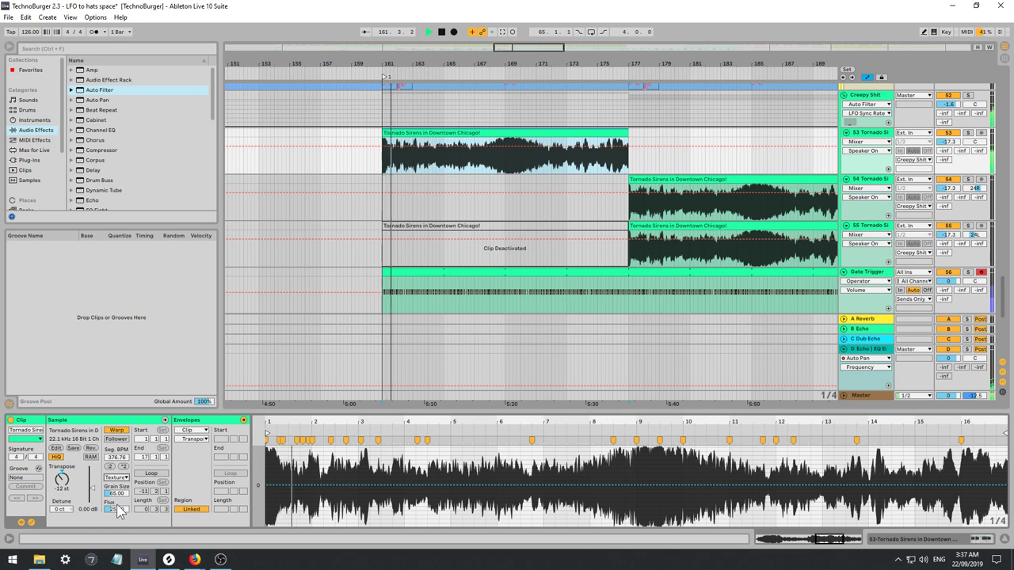
{"action": "left_click_drag", "start_coordinate": [117, 508], "coordinate": [118, 493]}
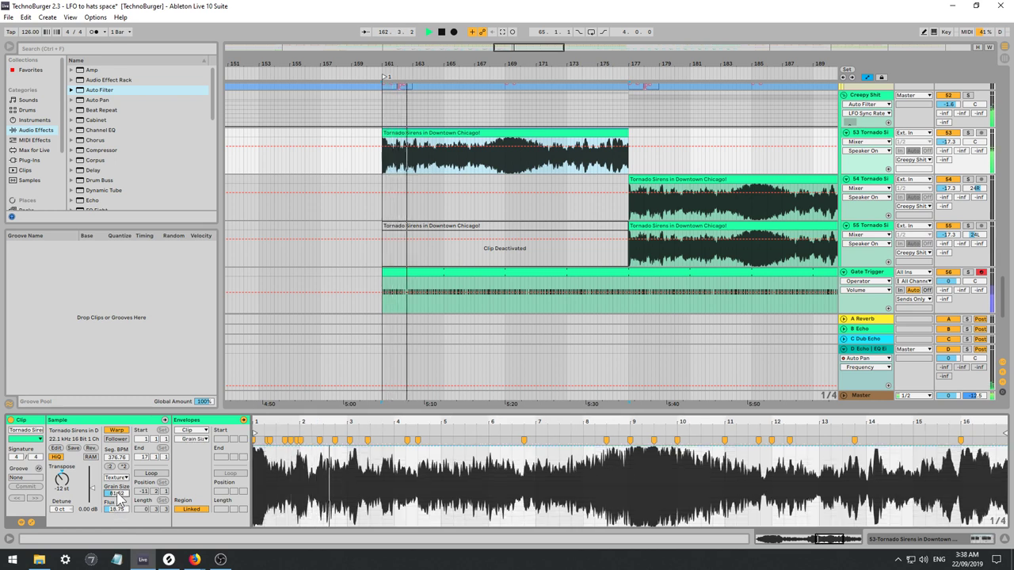
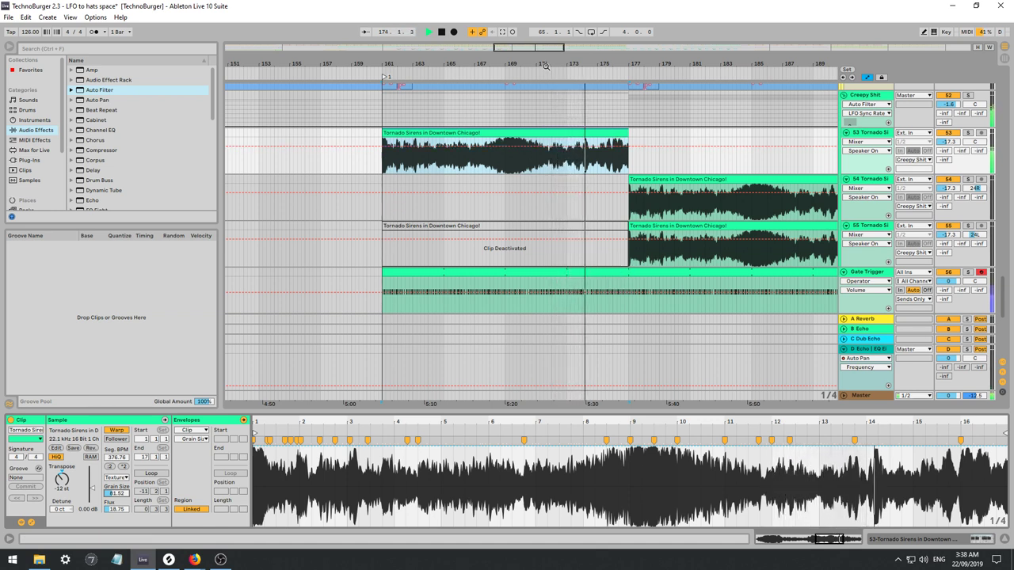
Reset the Tornado Sirens clip's transpose to 0 st and stop playback.
{"action": "double_click", "coordinate": [62, 479]}
{"action": "key", "text": "space"}
{"action": "key", "text": "space"}
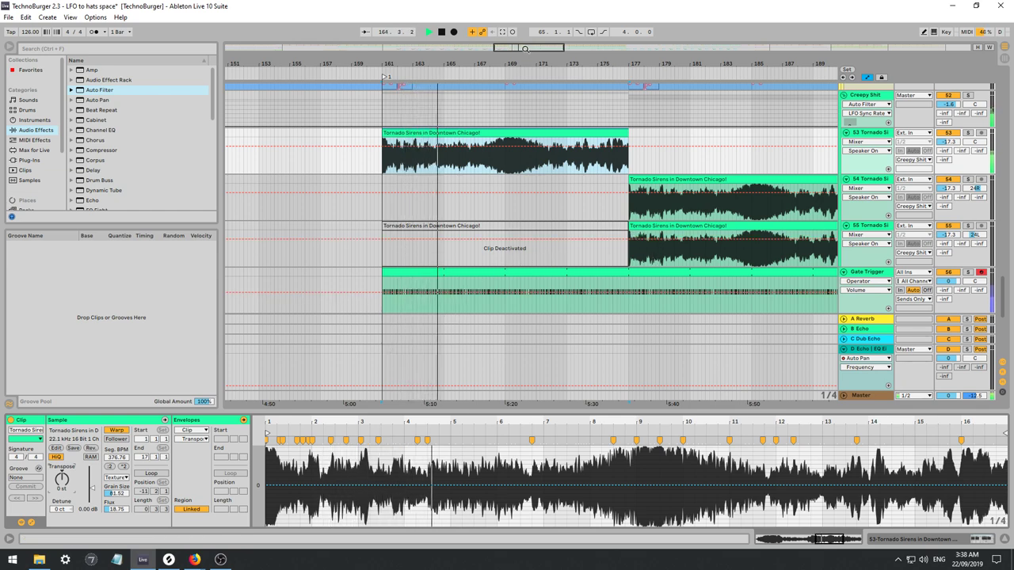
{"action": "left_click_drag", "start_coordinate": [529, 49], "coordinate": [542, 52]}
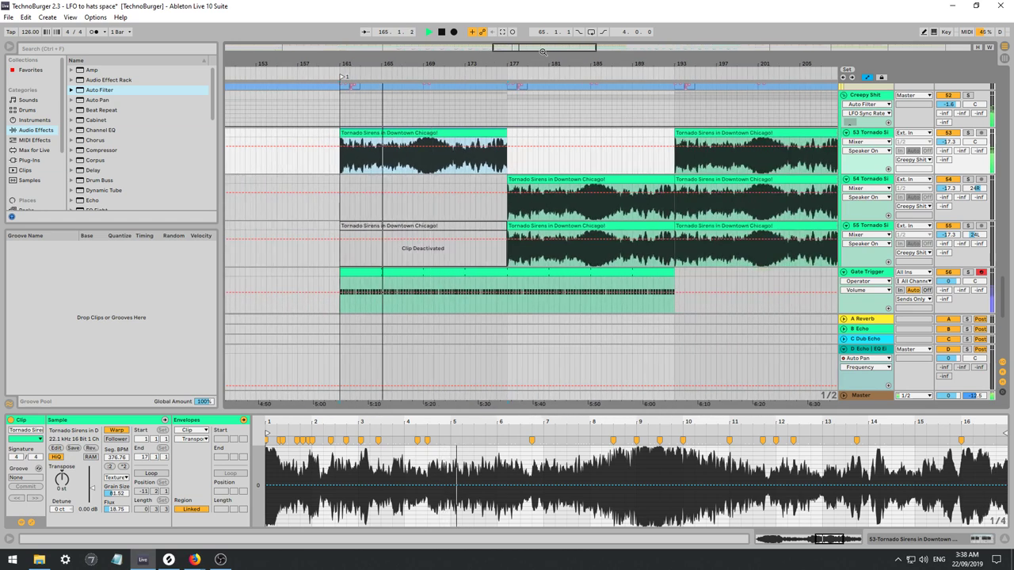
Delete track 53's Tornado Sirens clips at bars 193 and 209.
{"action": "left_click", "coordinate": [511, 166]}
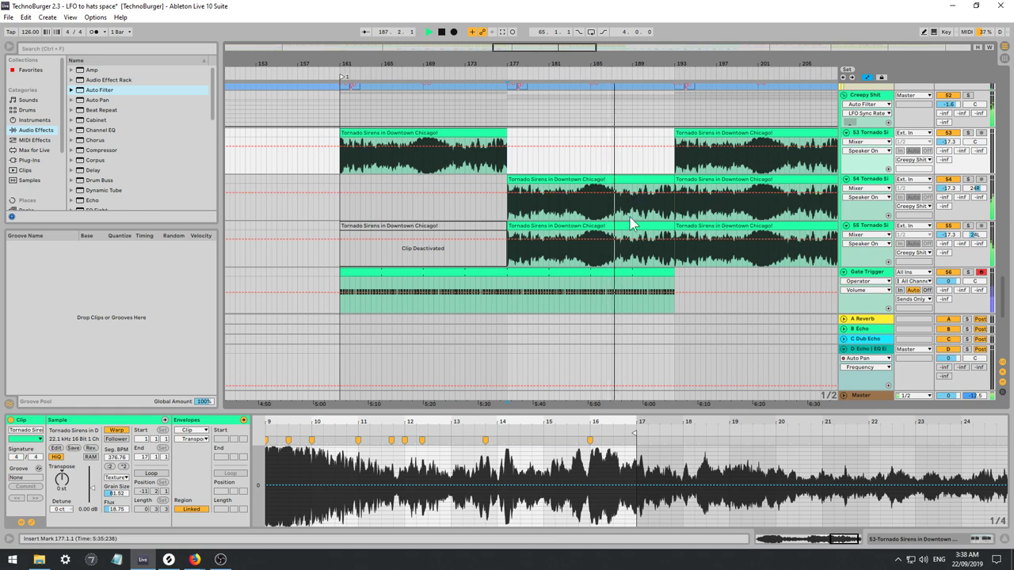
{"action": "left_click_drag", "start_coordinate": [558, 49], "coordinate": [565, 47]}
{"action": "left_click_drag", "start_coordinate": [555, 48], "coordinate": [560, 45]}
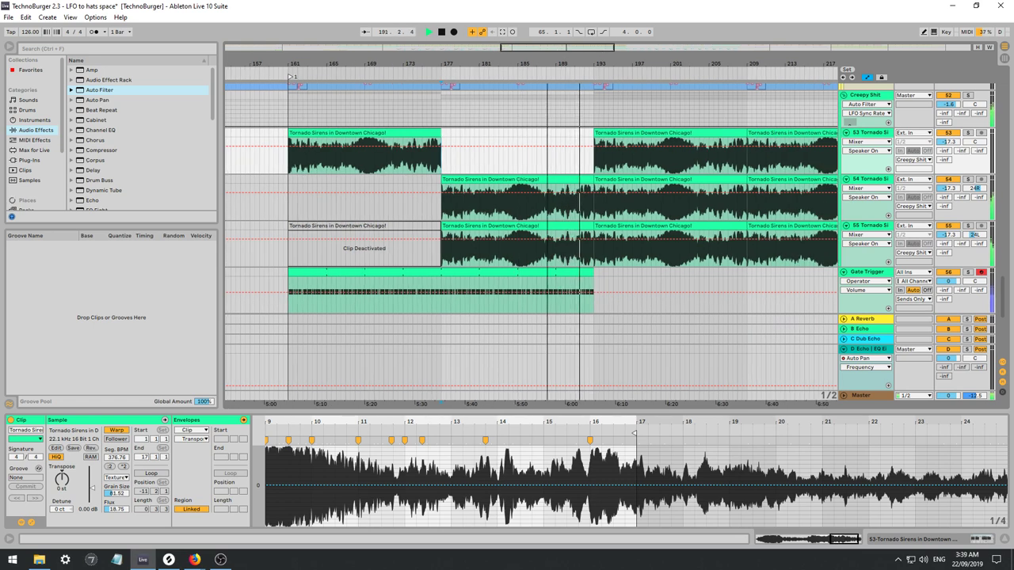
{"action": "left_click_drag", "start_coordinate": [560, 50], "coordinate": [560, 46]}
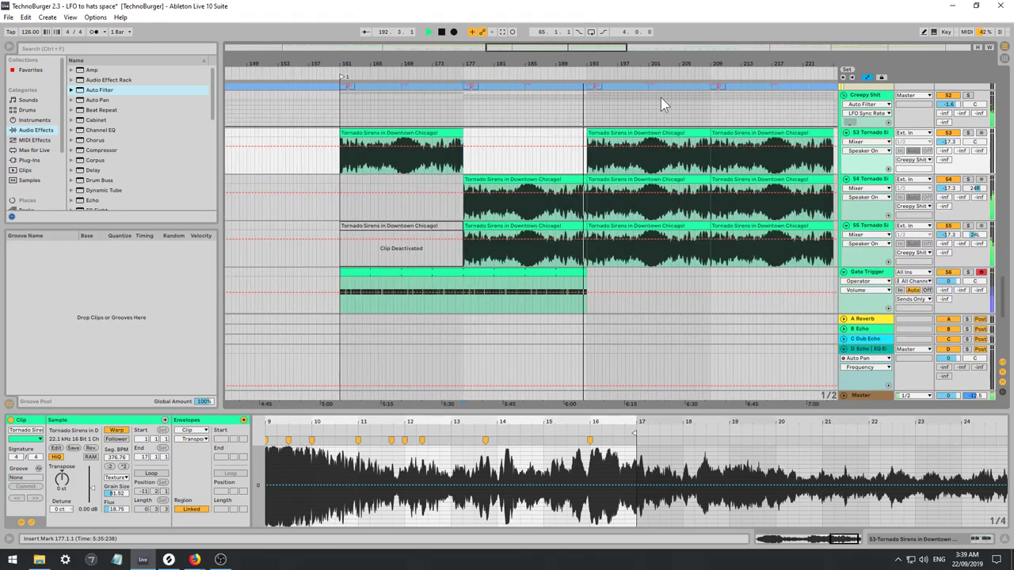
{"action": "left_click", "coordinate": [614, 132]}
{"action": "key", "text": "Delete"}
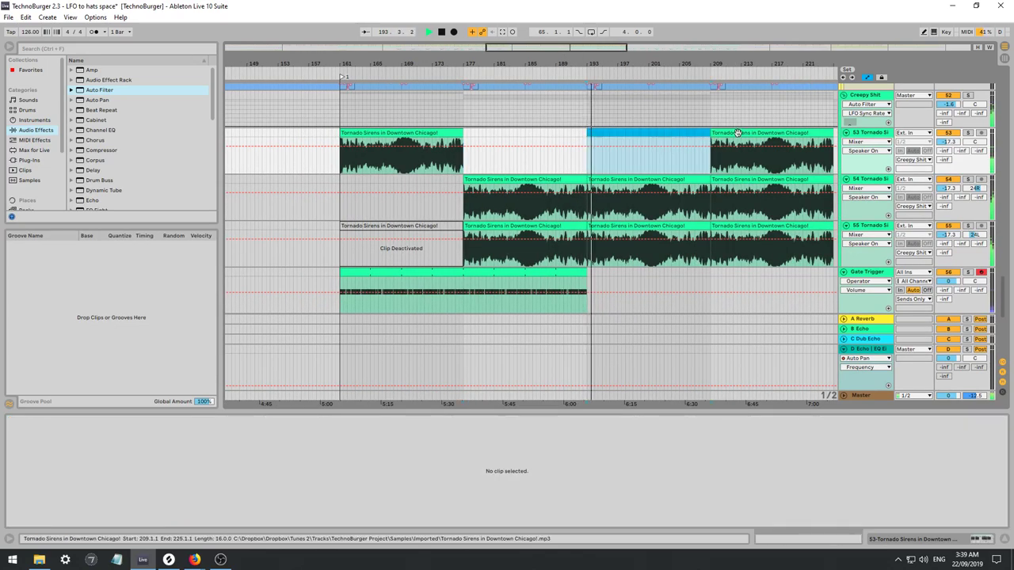
{"action": "left_click", "coordinate": [717, 133]}
{"action": "key", "text": "Delete"}
Extend the Gate Trigger clip to end at bar 225, then zoom back in around bar 161.
{"action": "left_click_drag", "start_coordinate": [550, 49], "coordinate": [560, 46]}
{"action": "left_click_drag", "start_coordinate": [530, 272], "coordinate": [727, 273]}
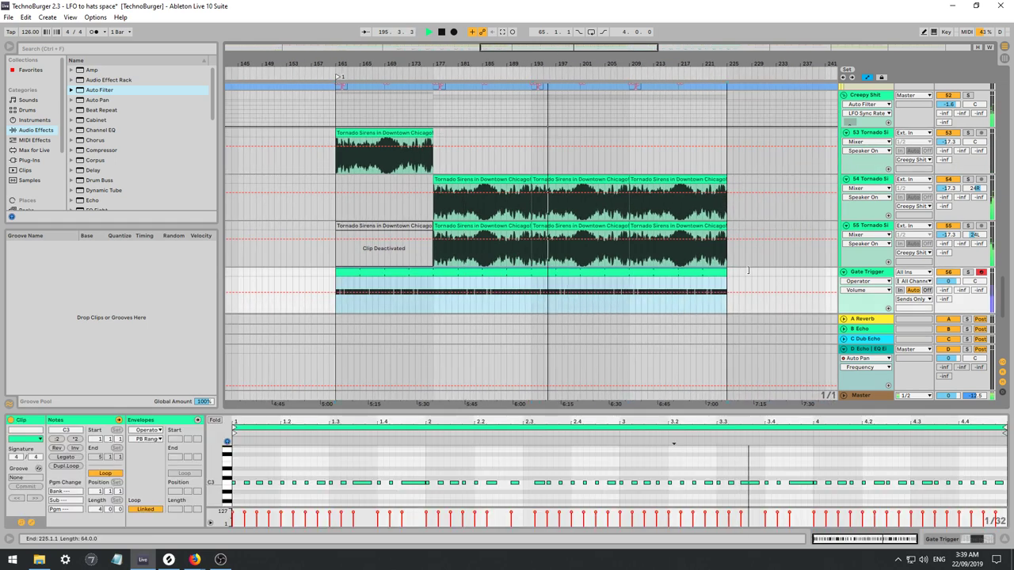
{"action": "left_click", "coordinate": [320, 209]}
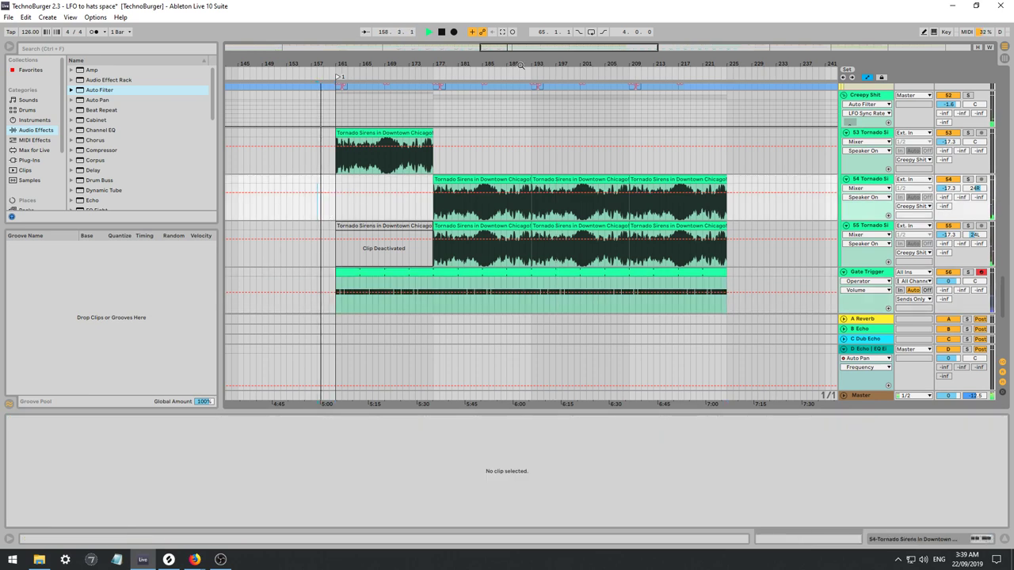
{"action": "left_click_drag", "start_coordinate": [507, 49], "coordinate": [507, 50]}
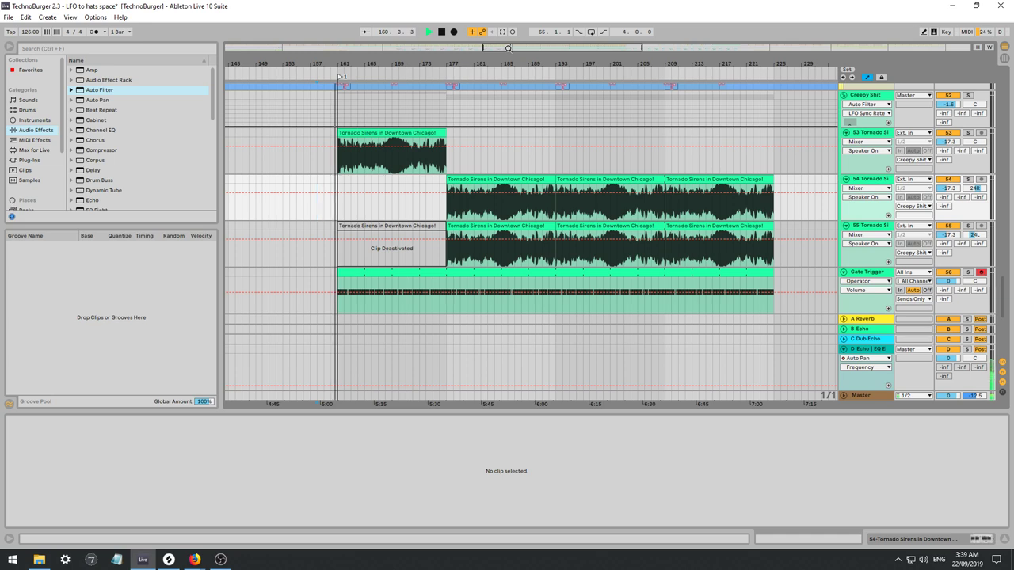
{"action": "left_click_drag", "start_coordinate": [510, 49], "coordinate": [509, 61]}
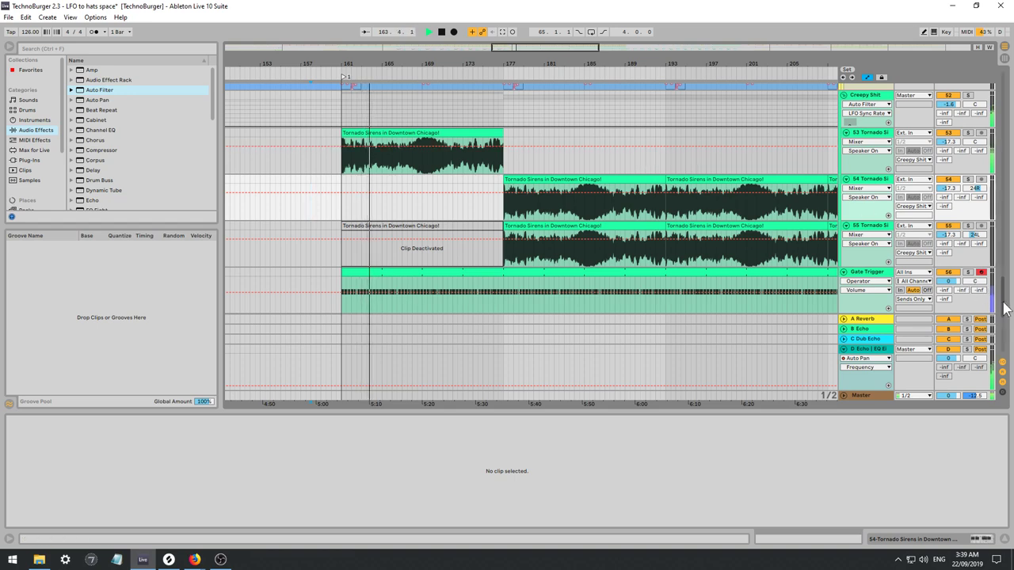
{"action": "left_click_drag", "start_coordinate": [1000, 307], "coordinate": [1000, 340]}
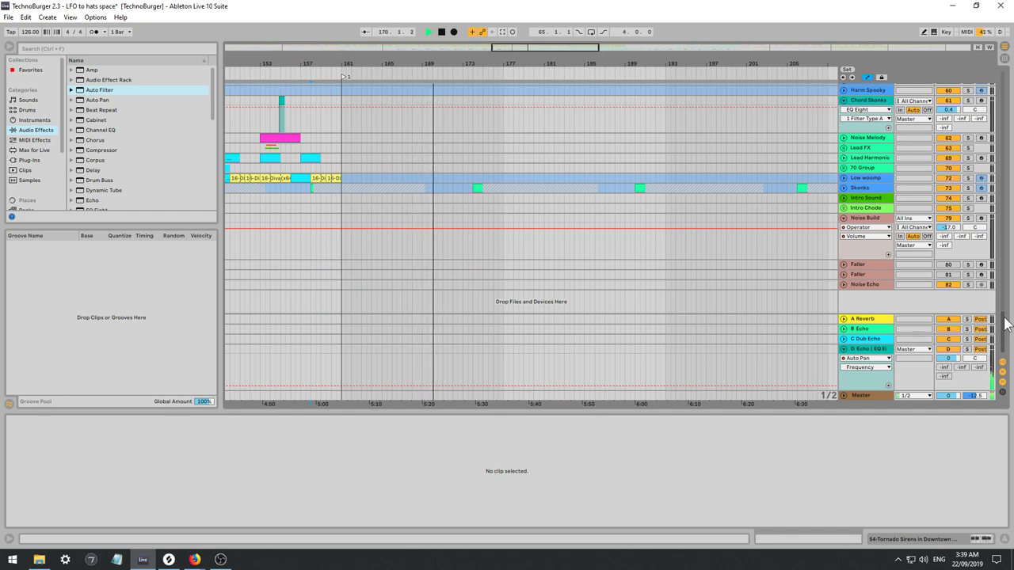
Expand the Rim Shot track and deactivate its clip at bars 161–177.
{"action": "scroll", "coordinate": [675, 134], "scroll_direction": "up", "scroll_amount": 10}
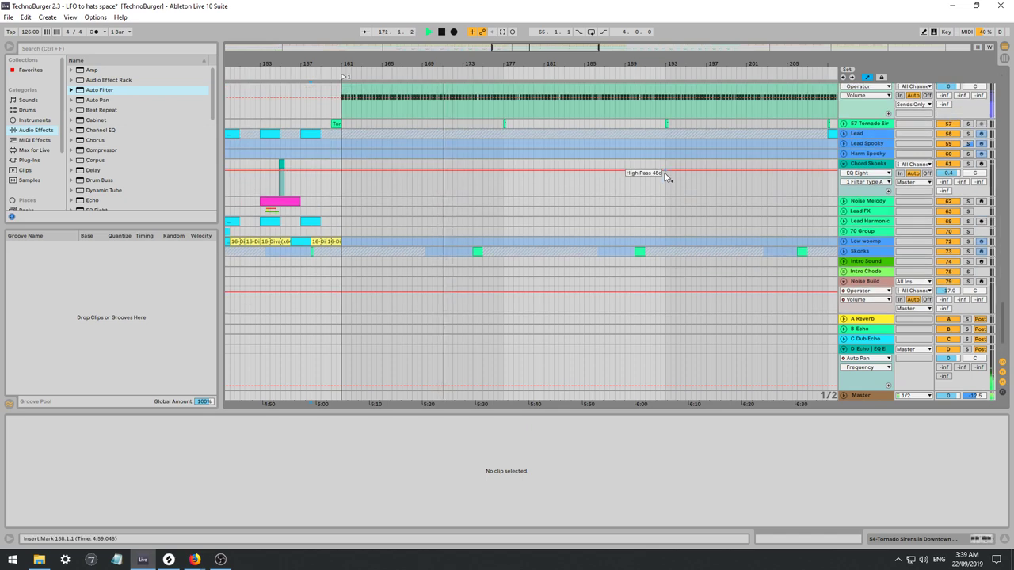
{"action": "scroll", "coordinate": [675, 134], "scroll_direction": "up", "scroll_amount": 10}
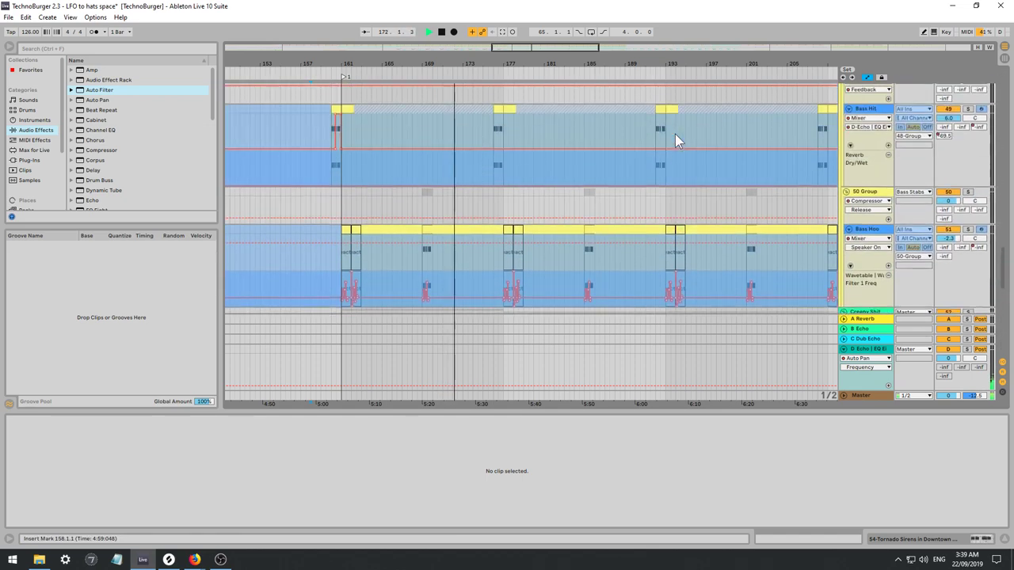
{"action": "scroll", "coordinate": [675, 128], "scroll_direction": "up", "scroll_amount": 3}
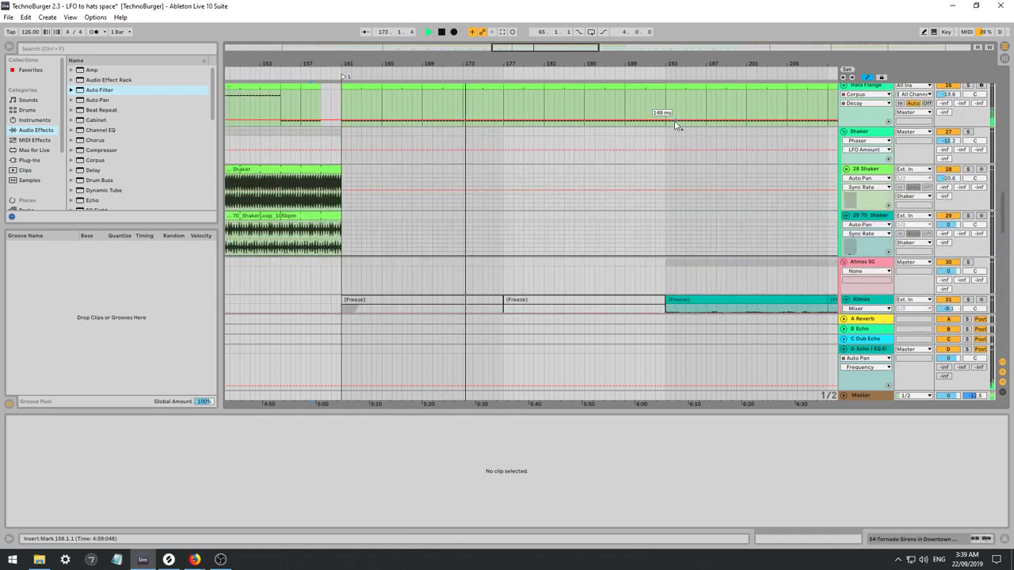
{"action": "left_click_drag", "start_coordinate": [1000, 204], "coordinate": [1010, 156]}
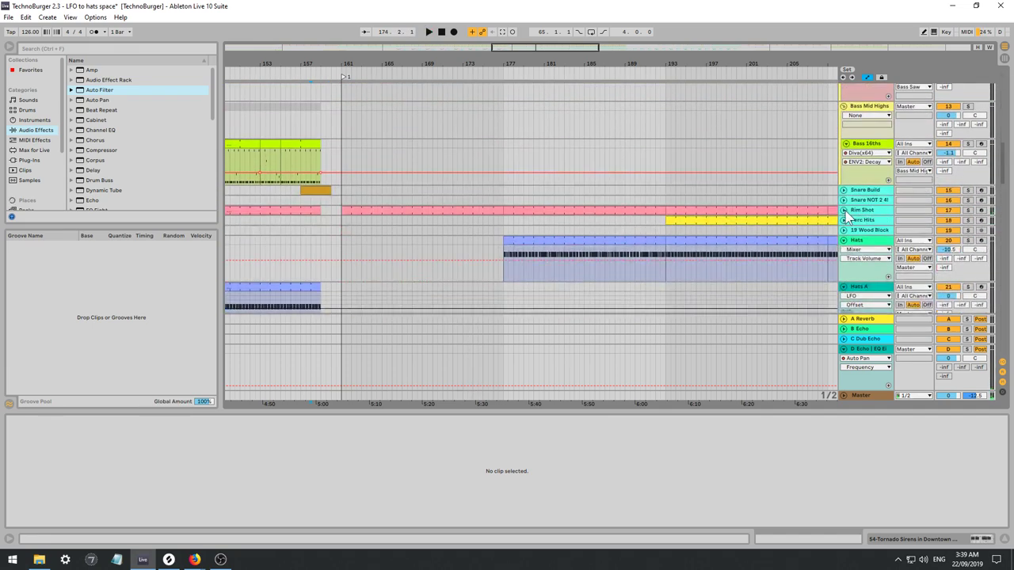
{"action": "left_click", "coordinate": [845, 211]}
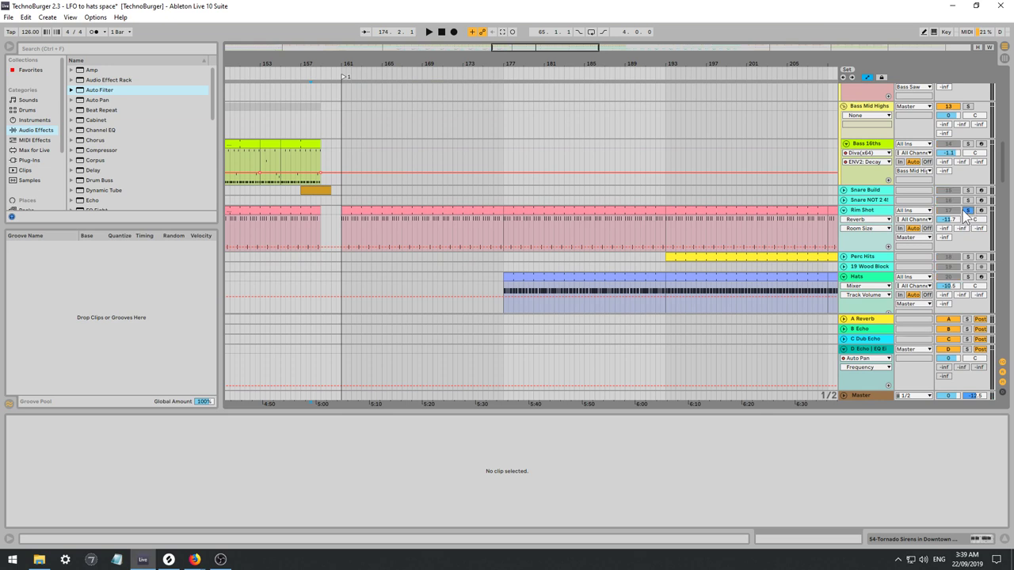
{"action": "key", "text": "space"}
{"action": "left_click", "coordinate": [353, 212]}
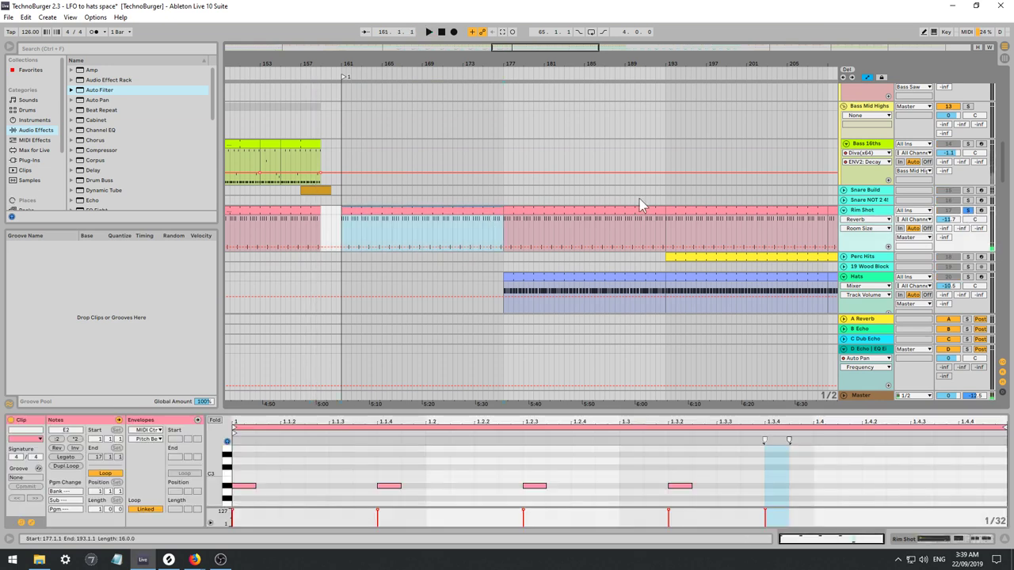
{"action": "key", "text": "0"}
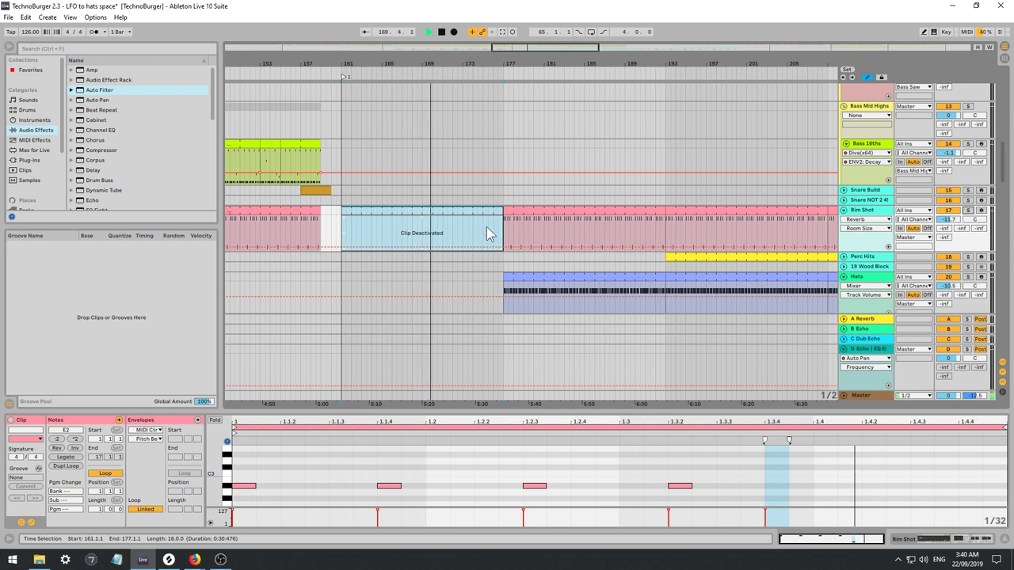
Clear the Rim Shot part from bar 177 to 193.
{"action": "key", "text": "ctrl+d"}
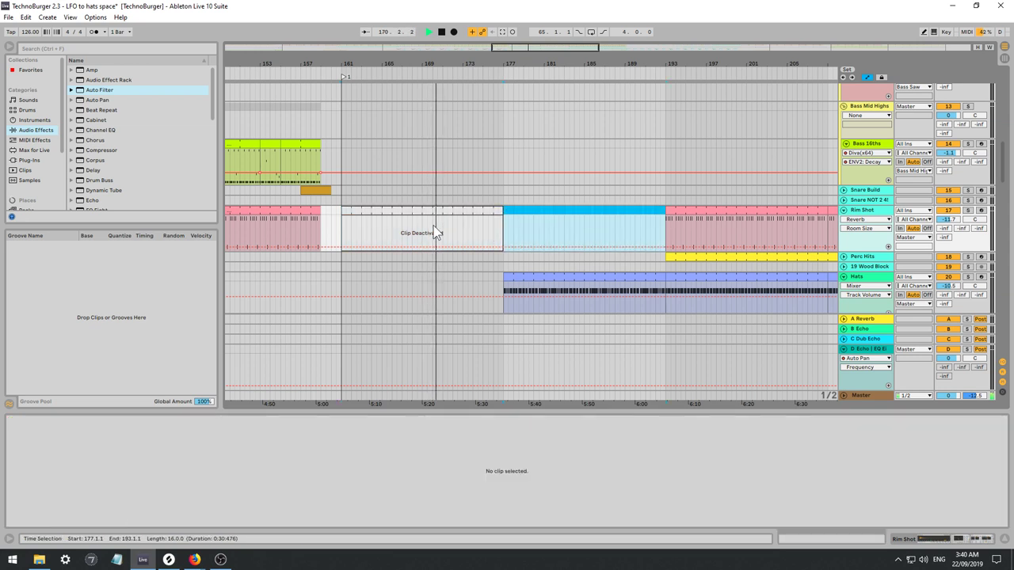
{"action": "left_click", "coordinate": [340, 228]}
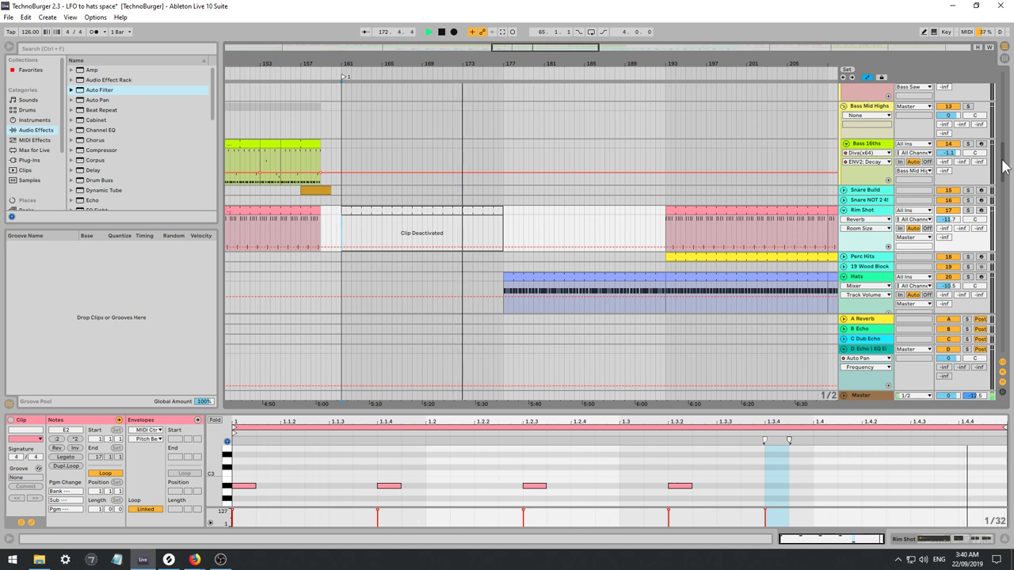
{"action": "scroll", "coordinate": [1002, 167], "scroll_direction": "down", "scroll_amount": 1}
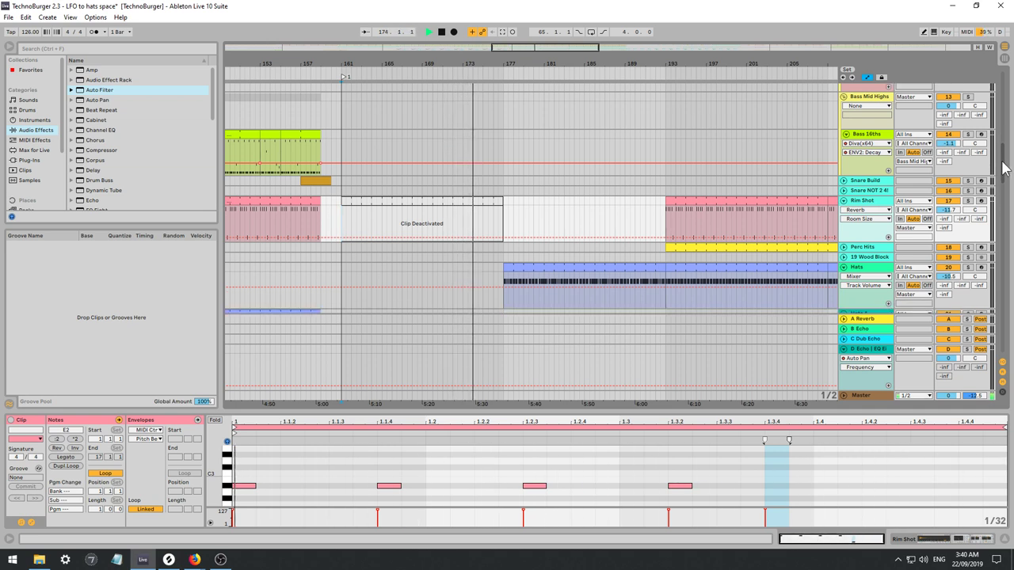
{"action": "scroll", "coordinate": [1003, 170], "scroll_direction": "down", "scroll_amount": 1}
{"action": "left_click_drag", "start_coordinate": [1003, 165], "coordinate": [1012, 348]}
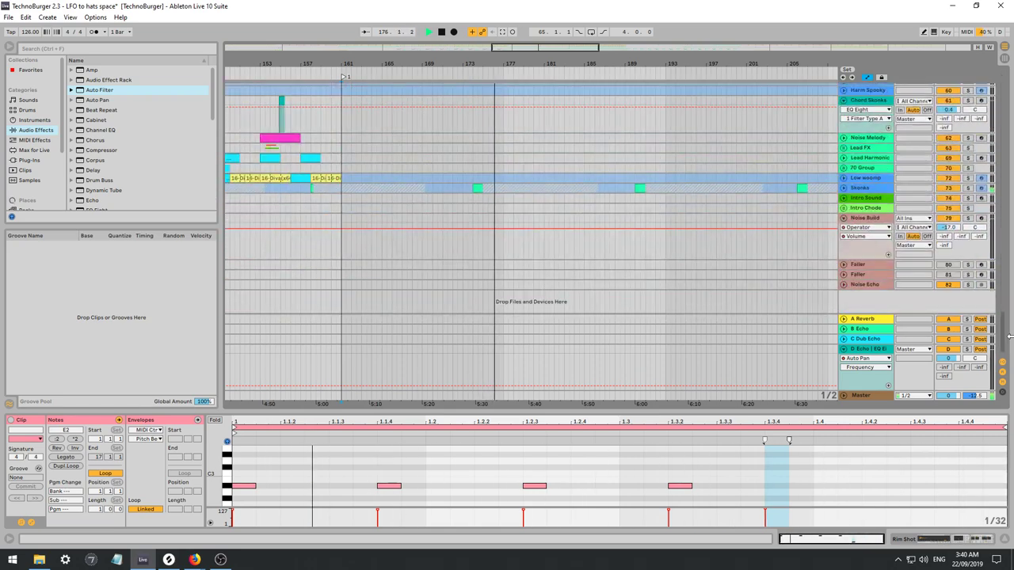
{"action": "mouse_move", "coordinate": [580, 51]}
{"action": "left_mouse_down"}
{"action": "mouse_move", "coordinate": [583, 20]}
{"action": "mouse_move", "coordinate": [585, 51]}
{"action": "left_mouse_up"}
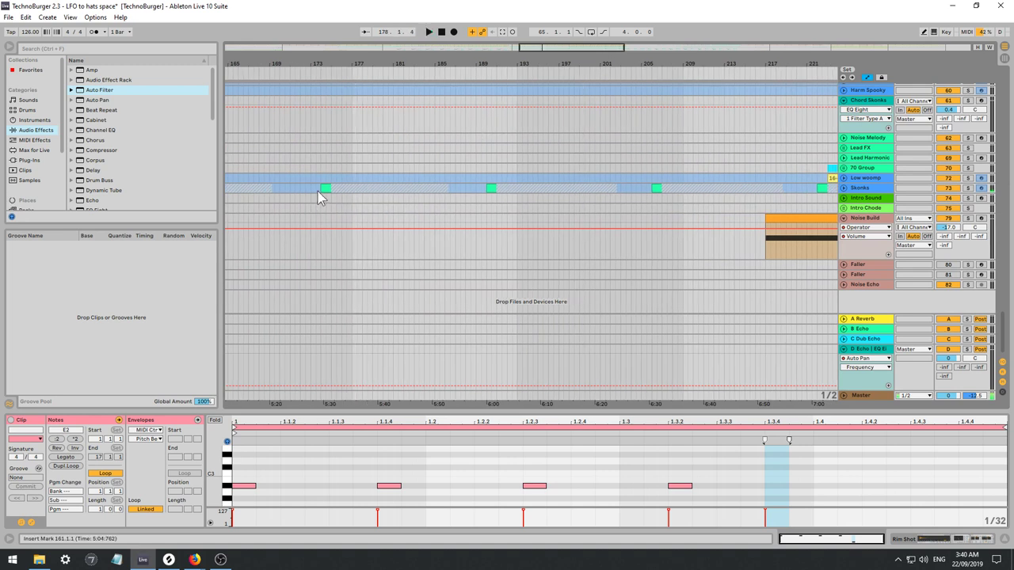
Drop the short Skonks clip's two C#1 notes an octave to C#0.
{"action": "left_click", "coordinate": [318, 194]}
{"action": "key", "text": "space"}
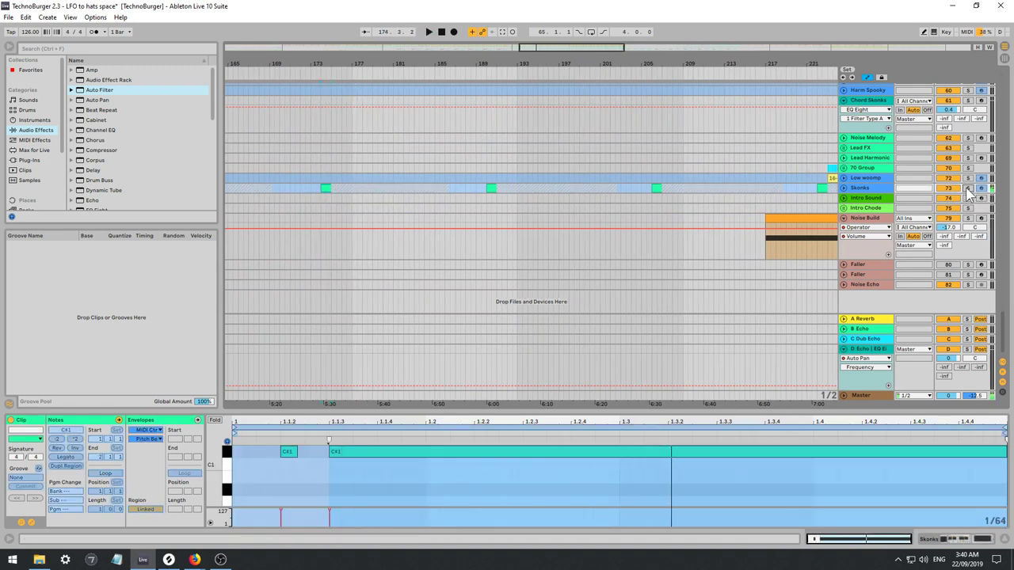
{"action": "left_click", "coordinate": [843, 188]}
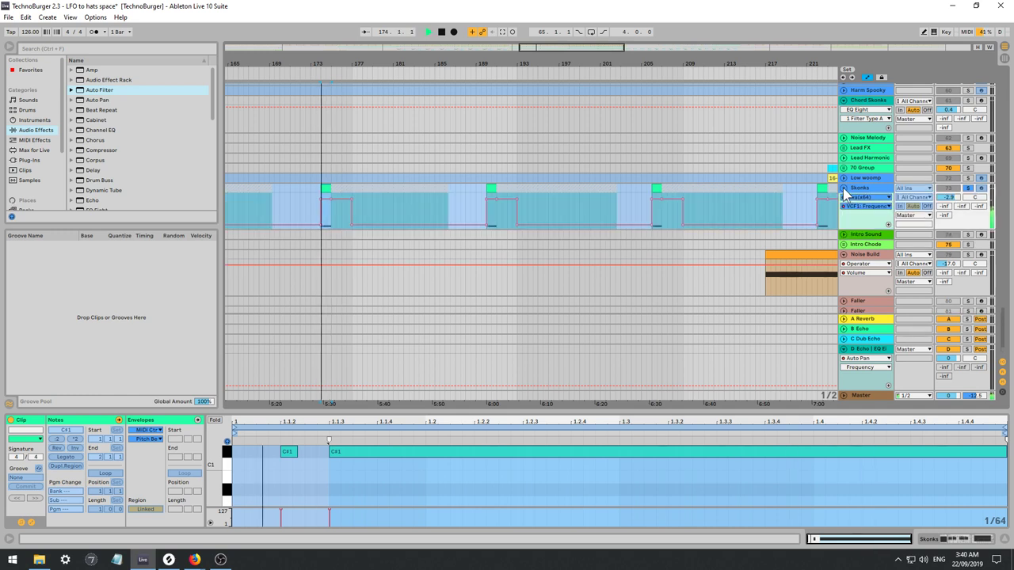
{"action": "right_click", "coordinate": [859, 187]}
{"action": "left_click", "coordinate": [885, 252]}
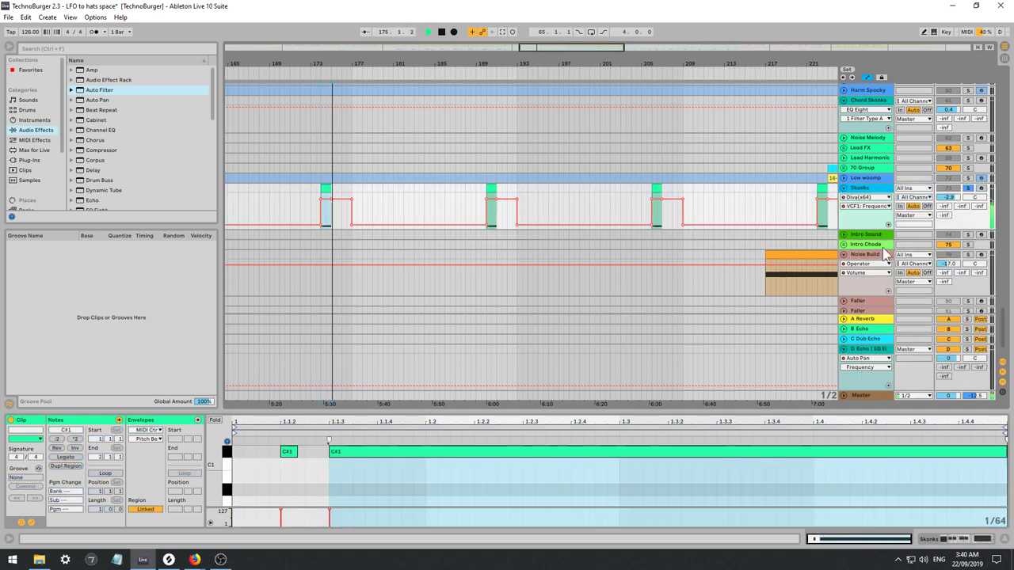
{"action": "key", "text": "space"}
{"action": "key", "text": "space"}
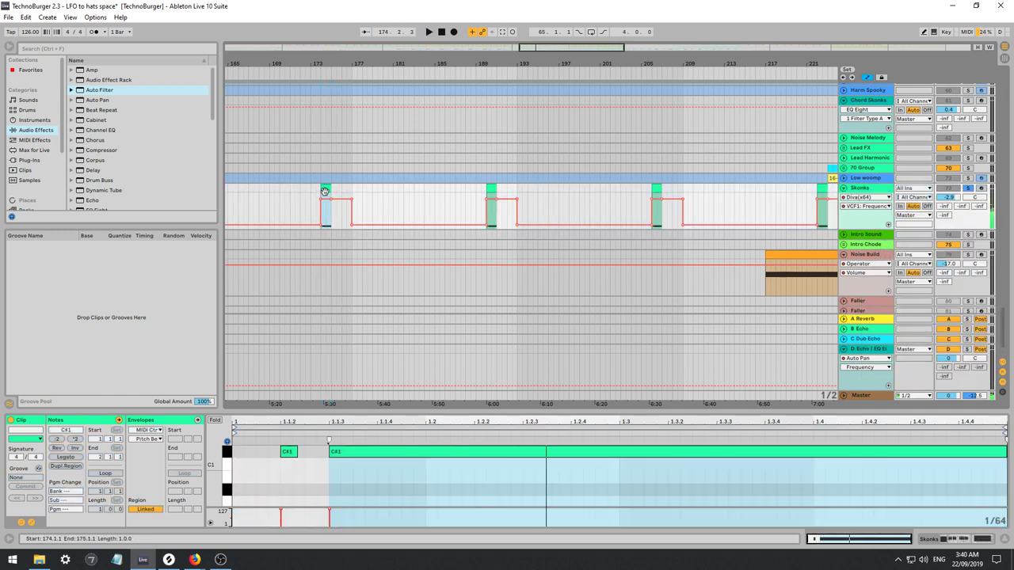
{"action": "double_click", "coordinate": [325, 192]}
{"action": "left_click", "coordinate": [364, 489]}
{"action": "key", "text": "ctrl+a"}
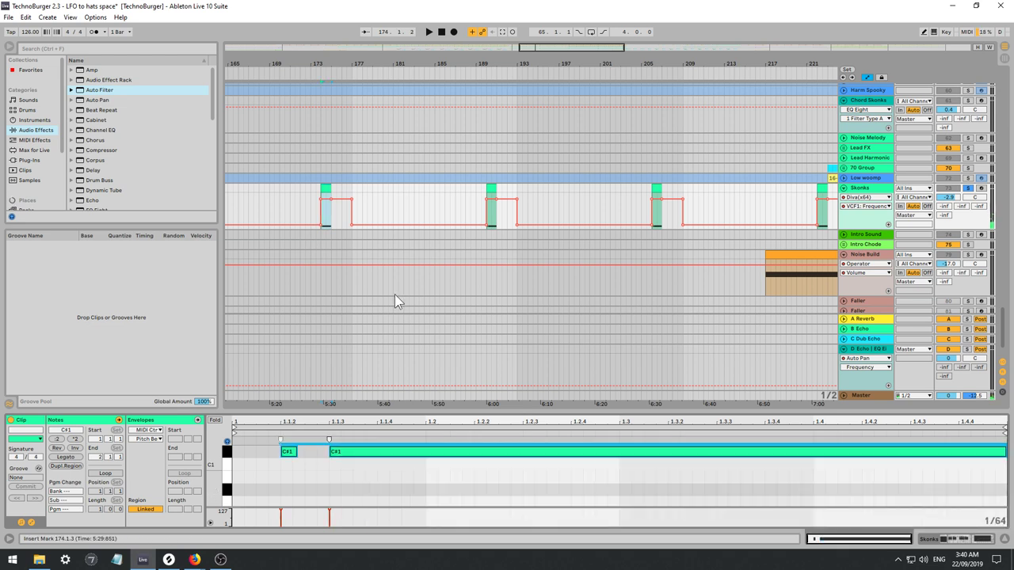
{"action": "key", "text": "shift+Down"}
{"action": "key", "text": "space"}
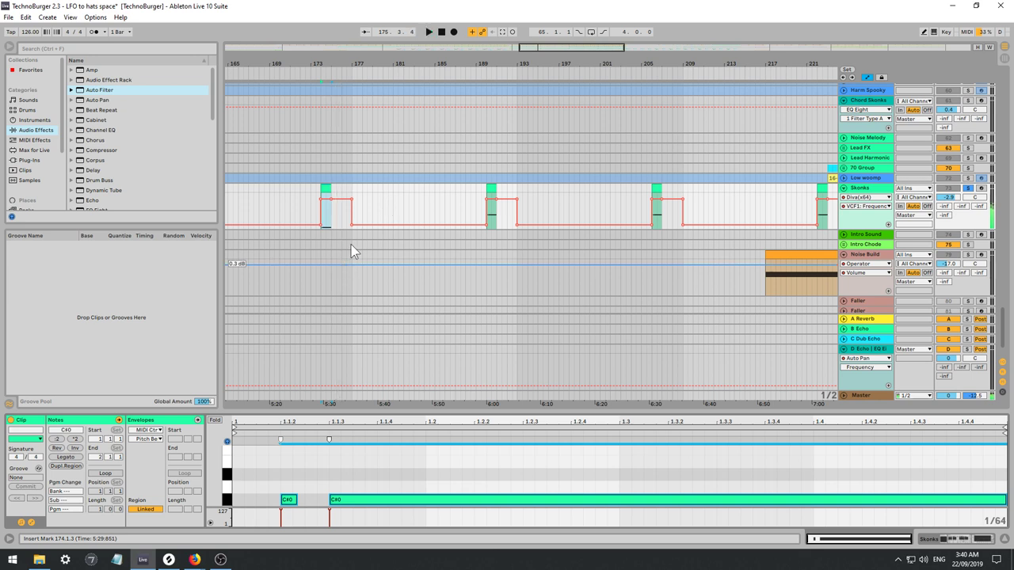
Show Skonks' Diva parameters and raise the VCF1 breakpoint into a ramp at bar 174.
{"action": "key", "text": "shift+Tab"}
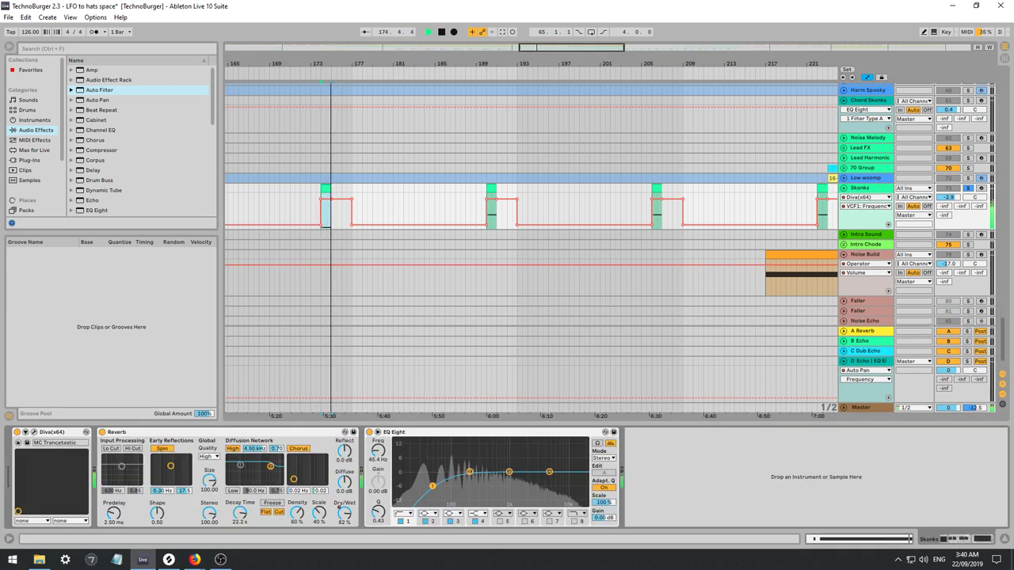
{"action": "key", "text": "space"}
{"action": "key", "text": "space"}
{"action": "left_click", "coordinate": [25, 433]}
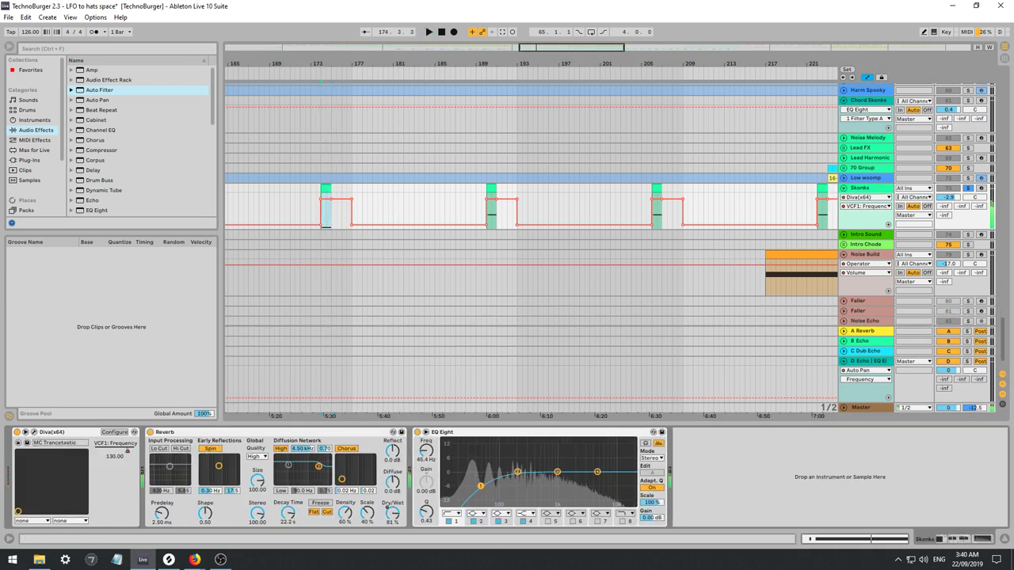
{"action": "key", "text": "space"}
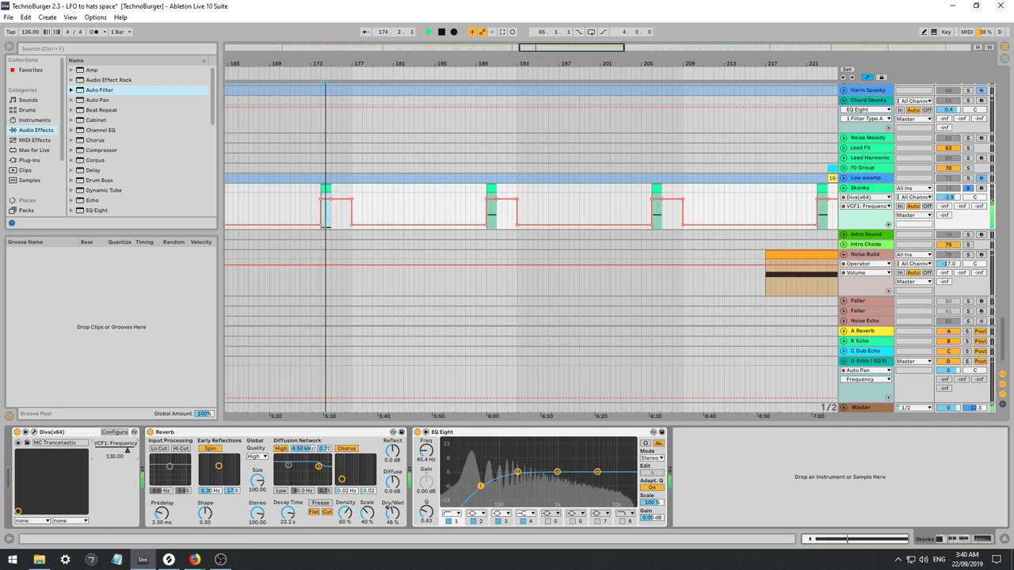
{"action": "left_click_drag", "start_coordinate": [331, 63], "coordinate": [516, 122]}
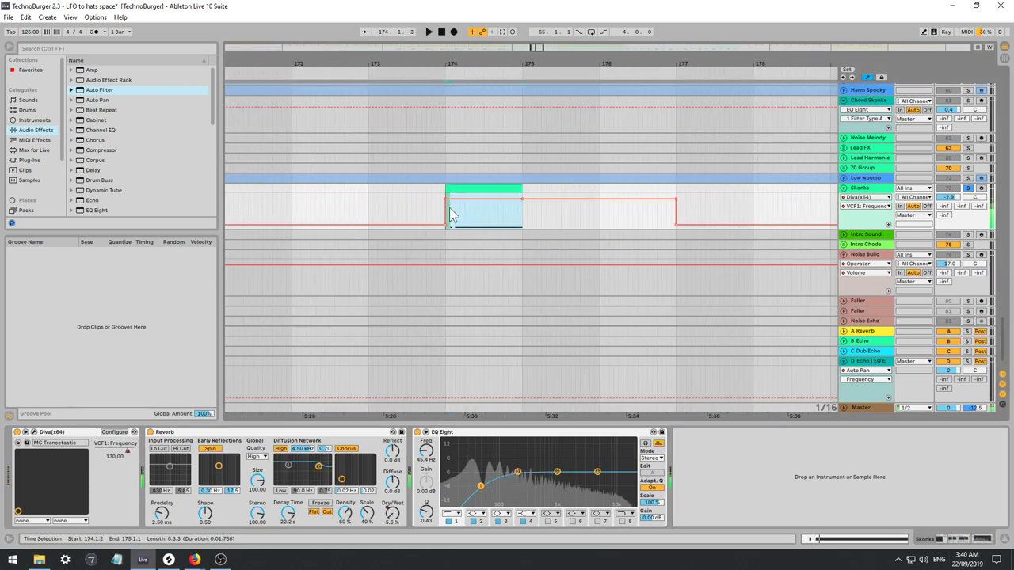
{"action": "key", "text": "space"}
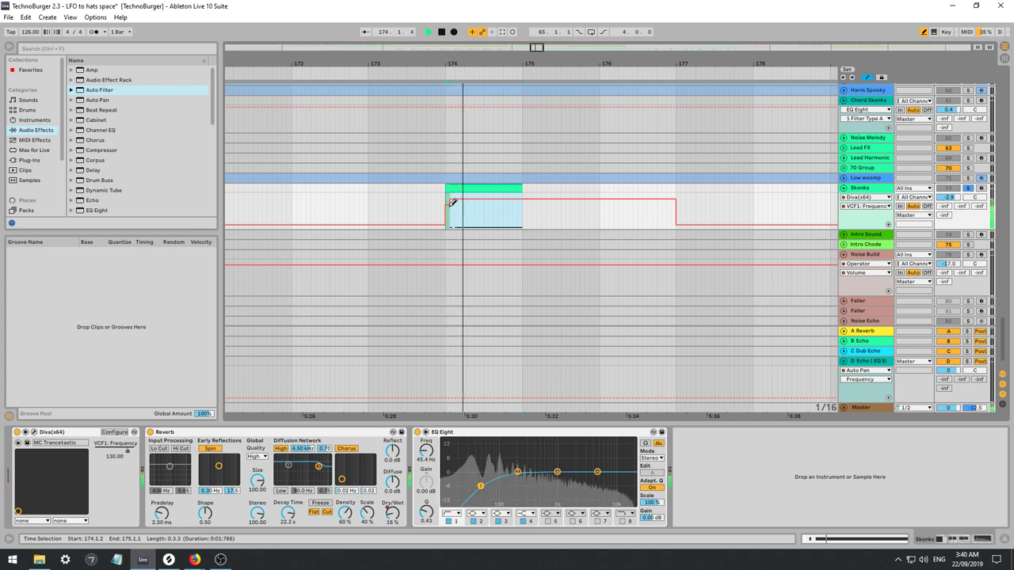
{"action": "key", "text": "space"}
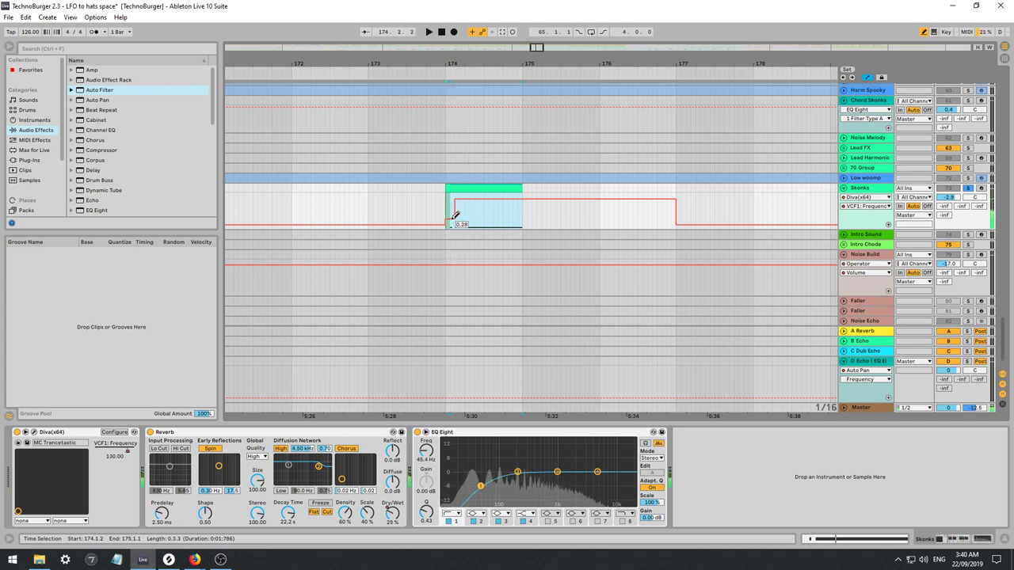
{"action": "key", "text": "space"}
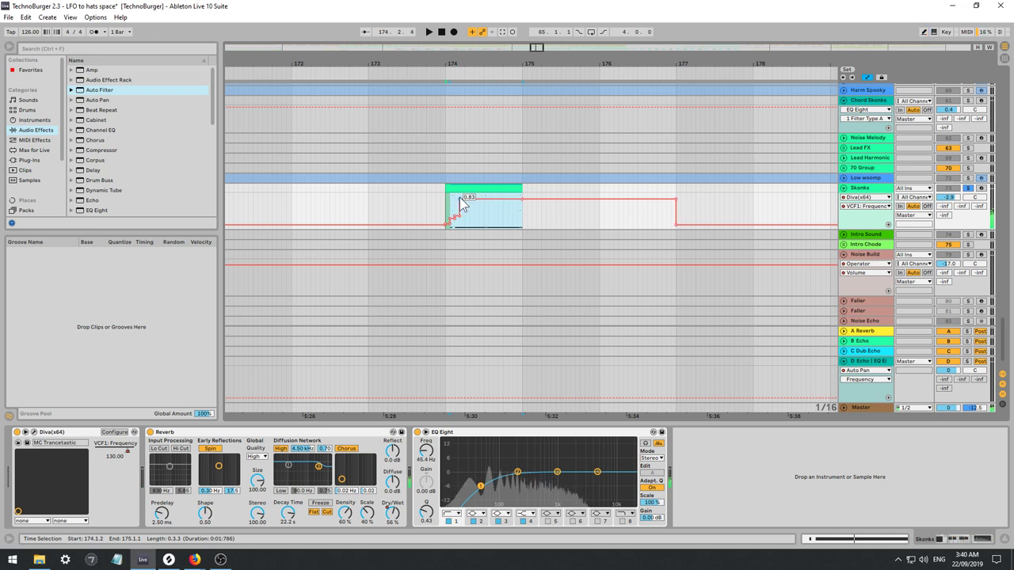
{"action": "key", "text": "space"}
{"action": "left_click_drag", "start_coordinate": [471, 197], "coordinate": [503, 202]}
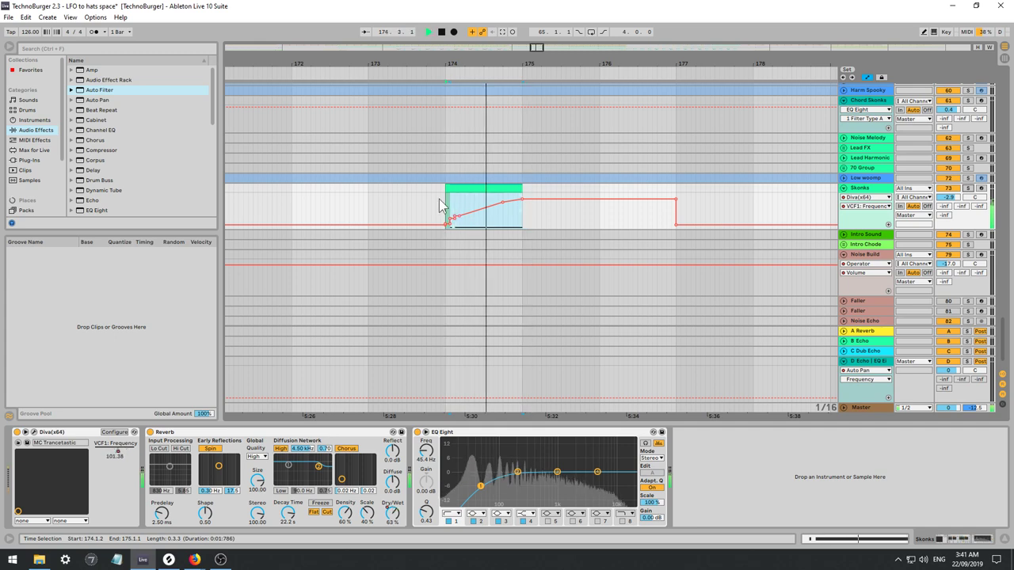
Extend the time selection to bar 190 and duplicate the section with its automation twice.
{"action": "left_click_drag", "start_coordinate": [527, 65], "coordinate": [425, 17]}
{"action": "left_click_drag", "start_coordinate": [407, 64], "coordinate": [410, 54]}
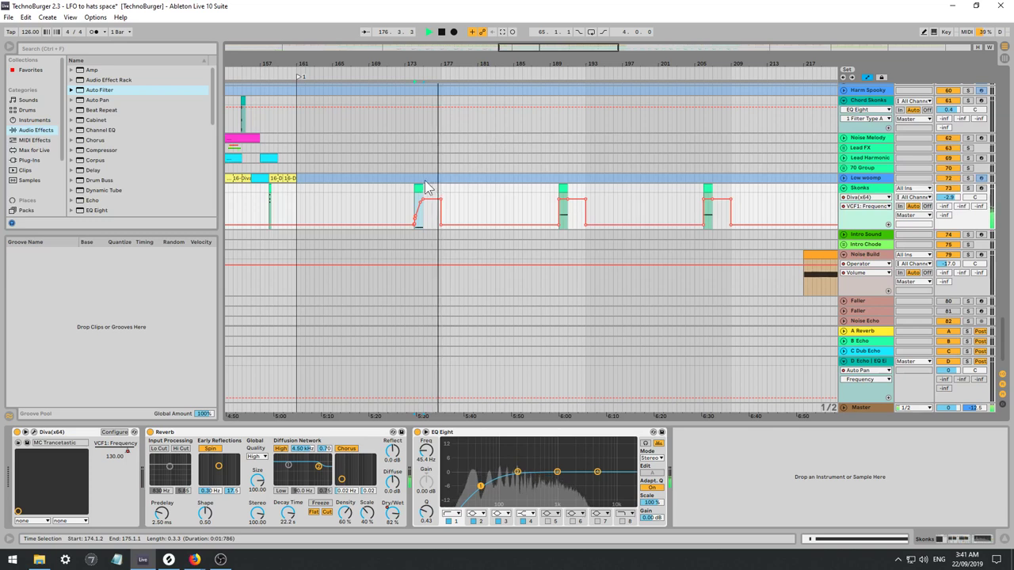
{"action": "left_click", "coordinate": [557, 188], "text": "shift"}
{"action": "key", "text": "ctrl+d"}
{"action": "key", "text": "ctrl+d"}
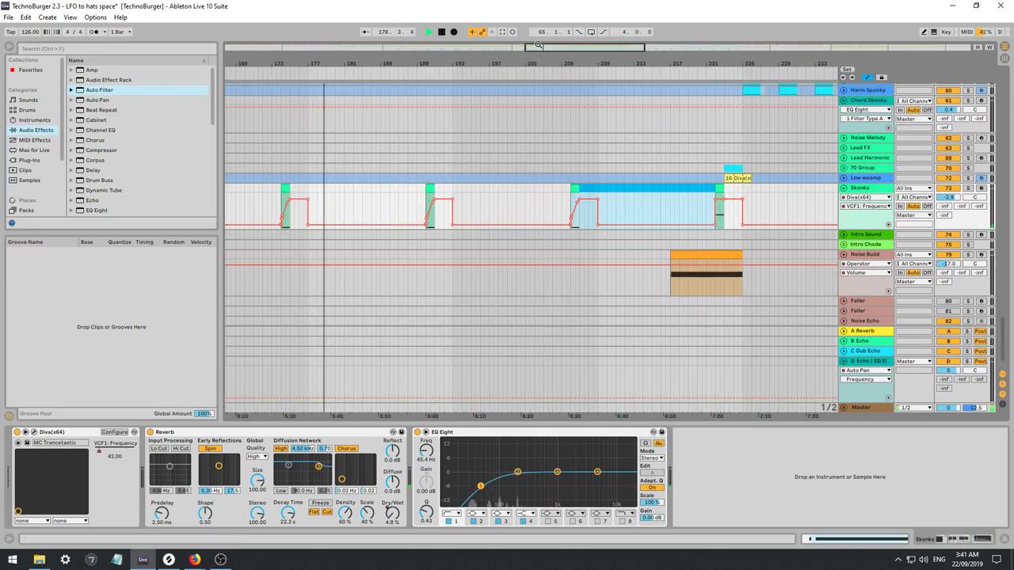
{"action": "left_click_drag", "start_coordinate": [543, 49], "coordinate": [525, 91]}
{"action": "key", "text": "ctrl+d"}
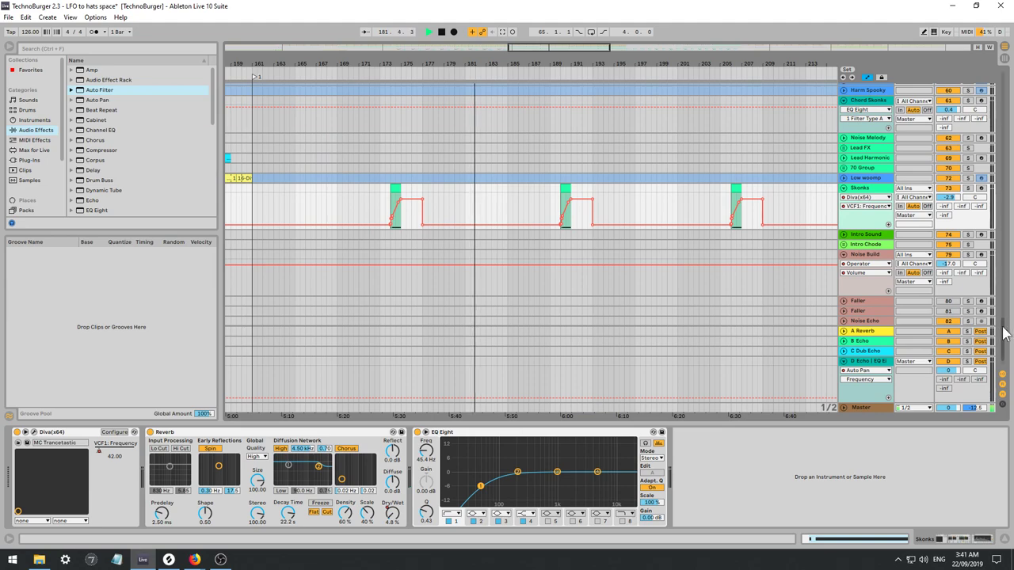
{"action": "left_click_drag", "start_coordinate": [1004, 333], "coordinate": [1007, 190]}
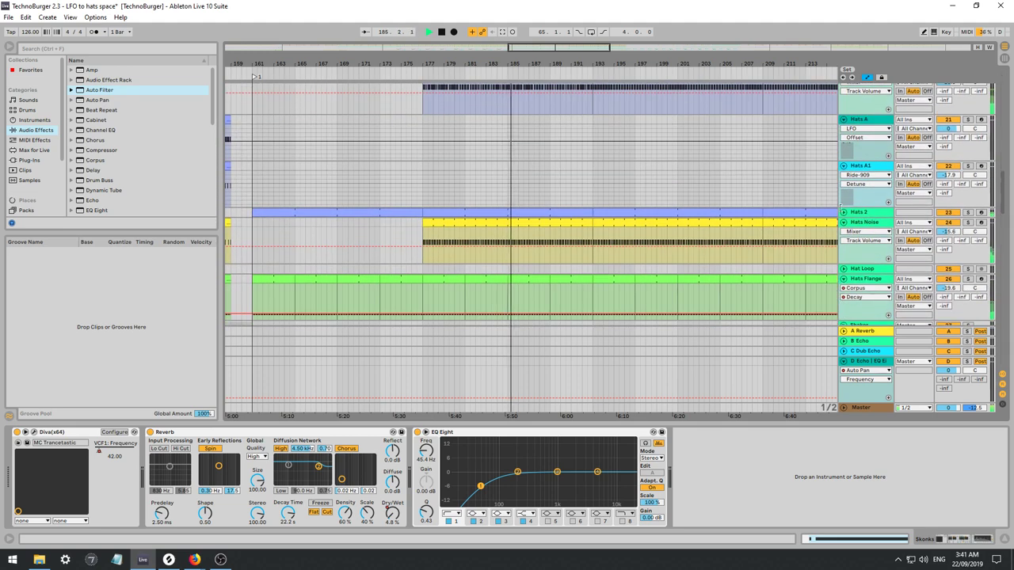
Briefly solo Hats 2 to audition it, then unsolo it.
{"action": "left_click", "coordinate": [864, 215]}
{"action": "left_click", "coordinate": [966, 206]}
{"action": "left_click", "coordinate": [968, 213]}
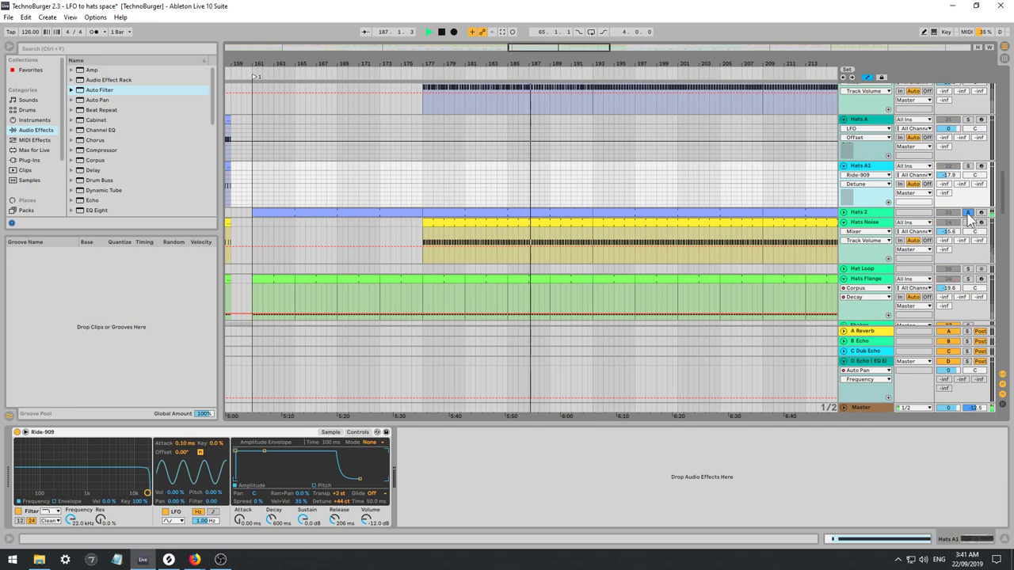
{"action": "left_click", "coordinate": [968, 213]}
Hide the automation lanes and select bars 193–225 on the Hats A1 track.
{"action": "left_click_drag", "start_coordinate": [570, 48], "coordinate": [571, 16]}
{"action": "left_click", "coordinate": [370, 188]}
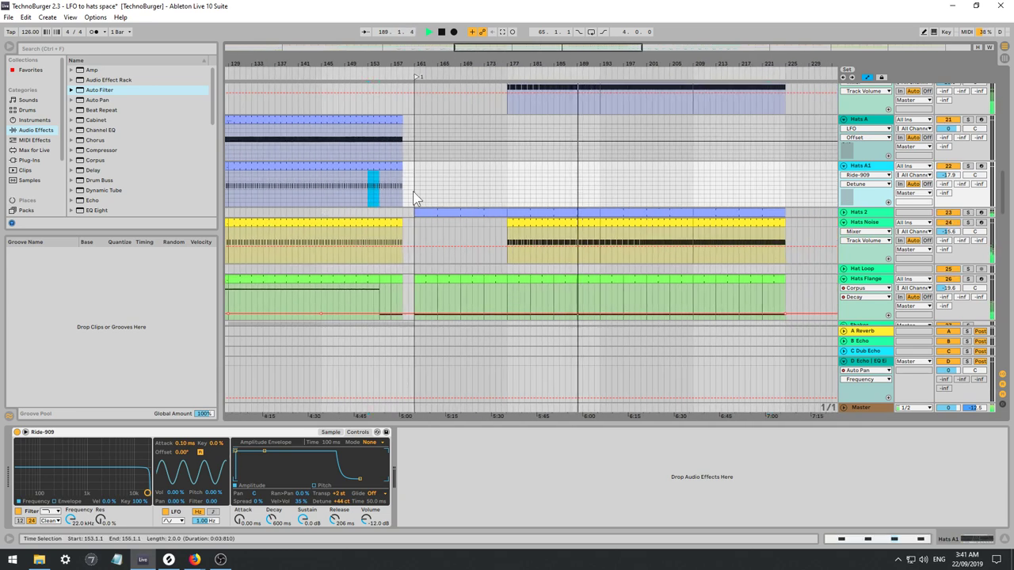
{"action": "key", "text": "a"}
{"action": "left_click", "coordinate": [602, 191]}
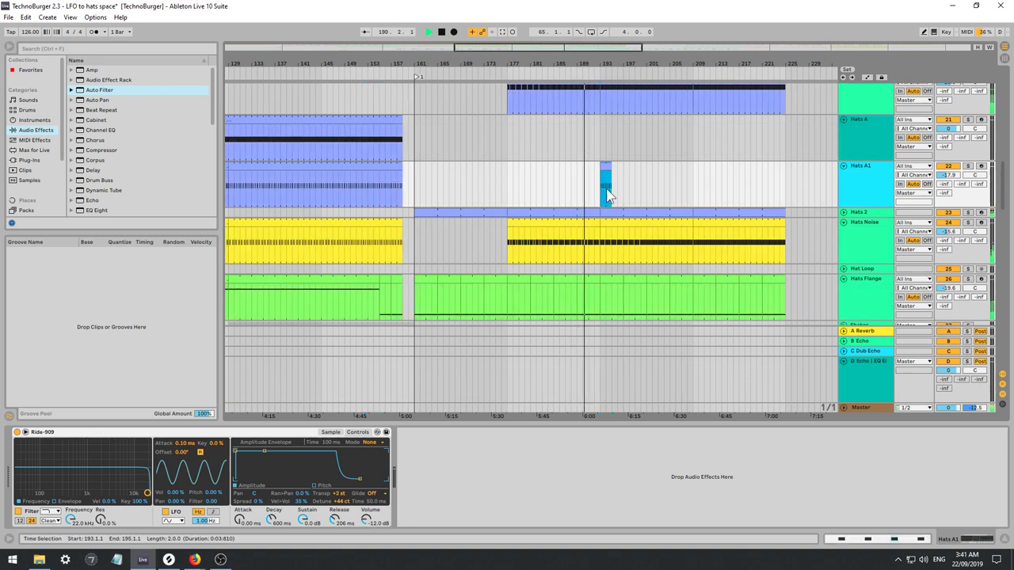
{"action": "left_click_drag", "start_coordinate": [606, 166], "coordinate": [804, 171]}
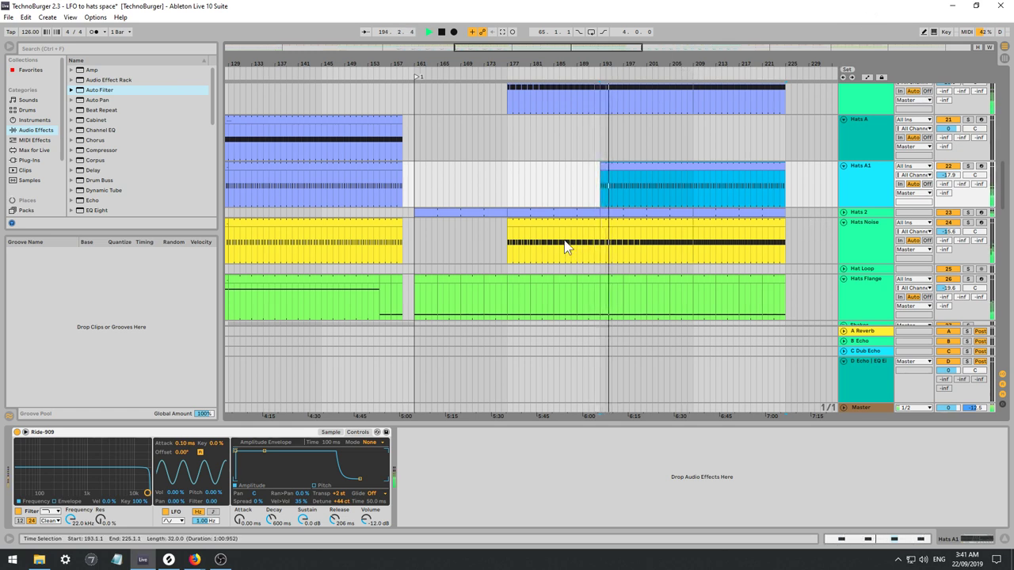
Solo Perc Hits, play from bar 193, and scroll its device chain to Auto Filter.
{"action": "scroll", "coordinate": [693, 231], "scroll_direction": "down", "scroll_amount": 8}
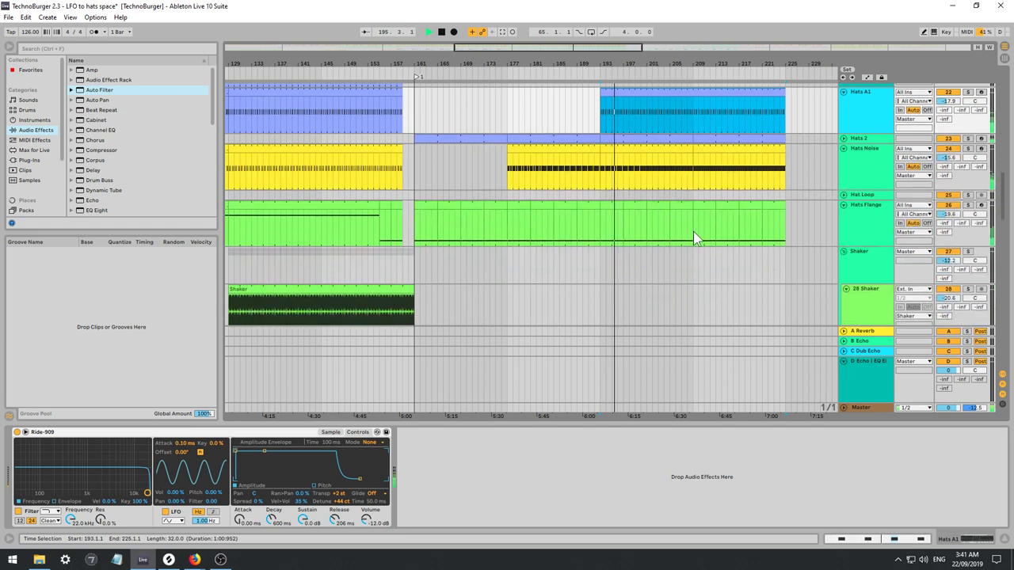
{"action": "scroll", "coordinate": [701, 259], "scroll_direction": "down", "scroll_amount": 5}
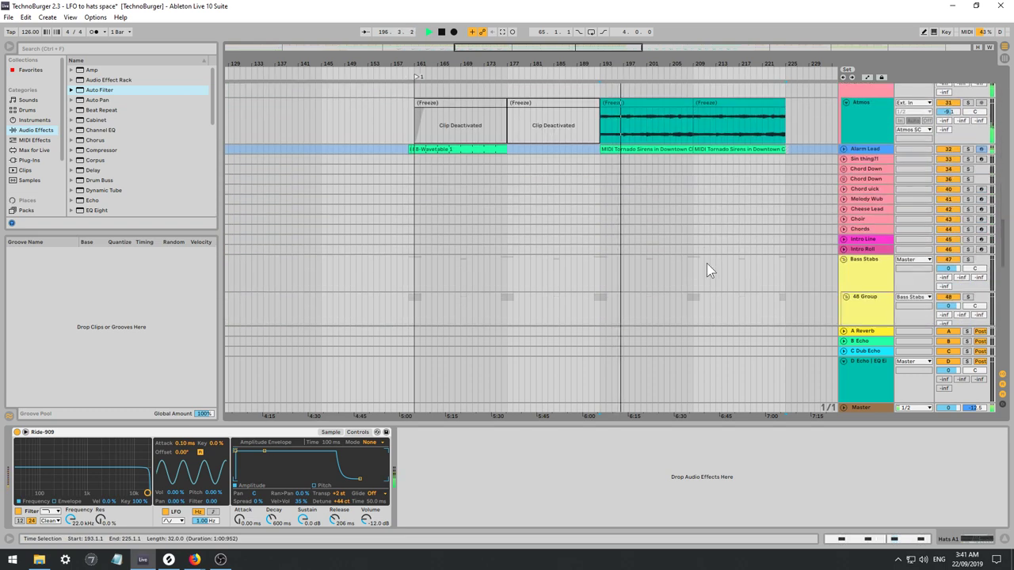
{"action": "scroll", "coordinate": [702, 182], "scroll_direction": "up", "scroll_amount": 10}
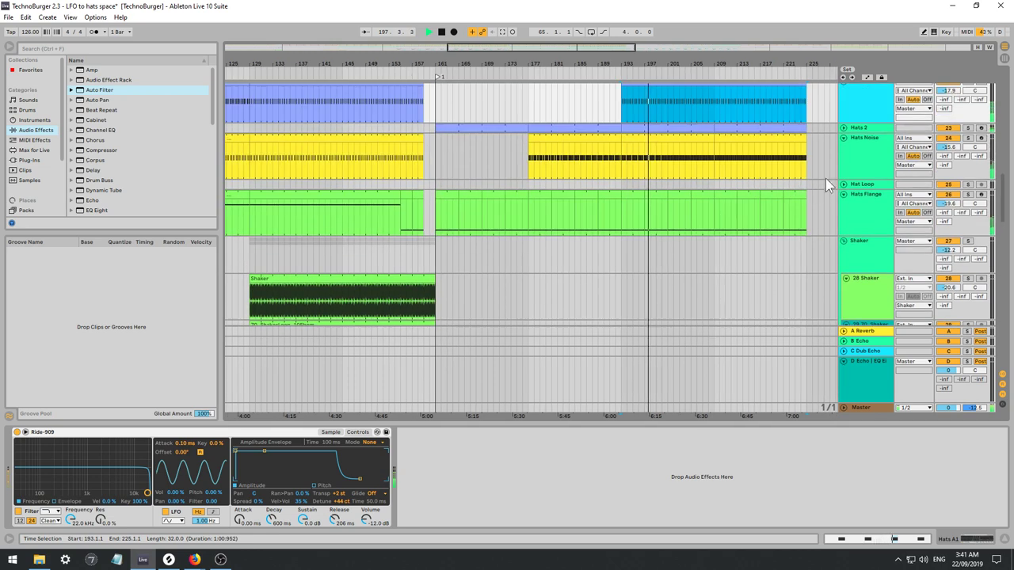
{"action": "scroll", "coordinate": [754, 273], "scroll_direction": "up", "scroll_amount": 10}
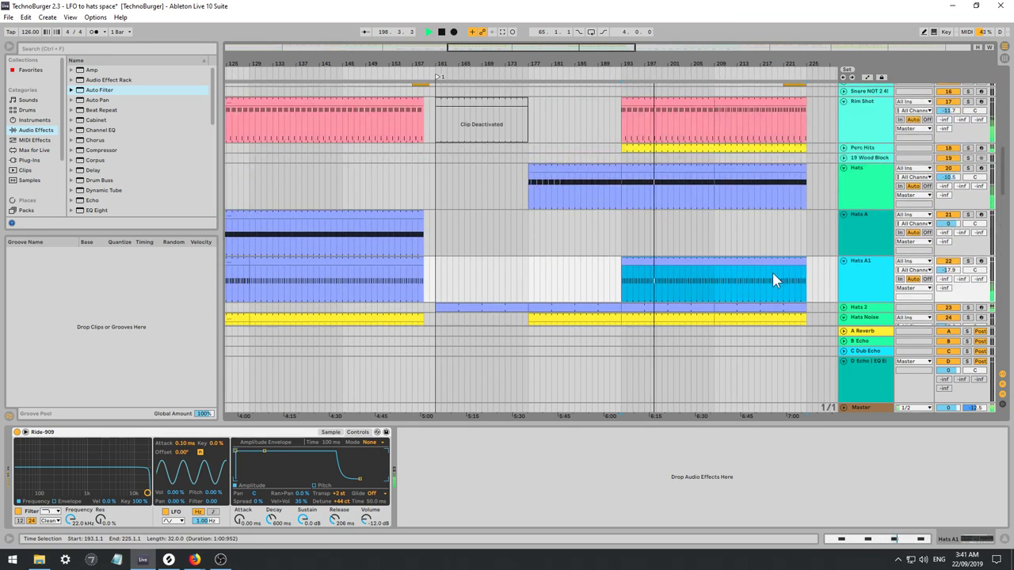
{"action": "left_click", "coordinate": [844, 212]}
{"action": "left_click", "coordinate": [860, 214]}
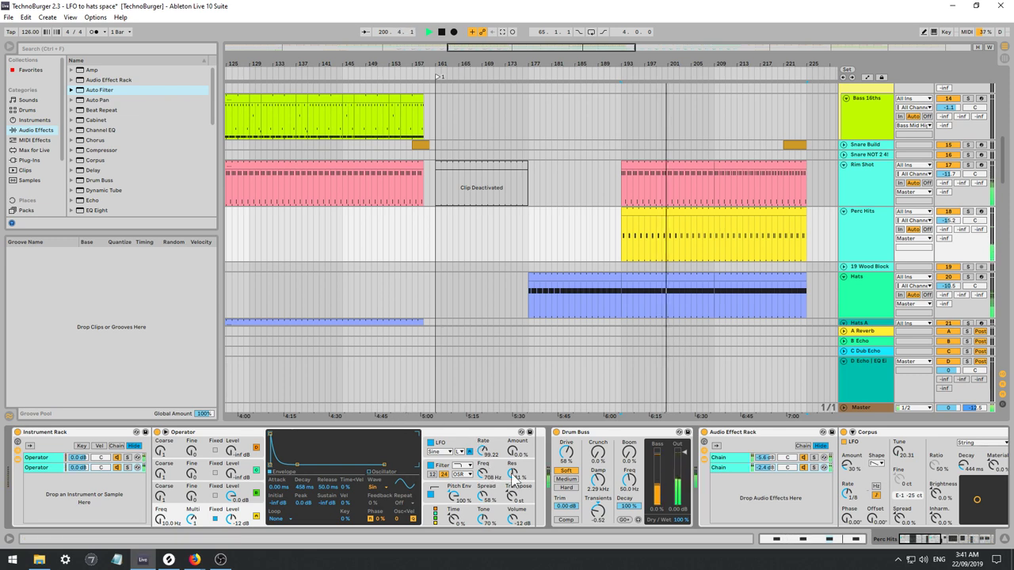
{"action": "key", "text": "space"}
{"action": "left_click", "coordinate": [968, 211]}
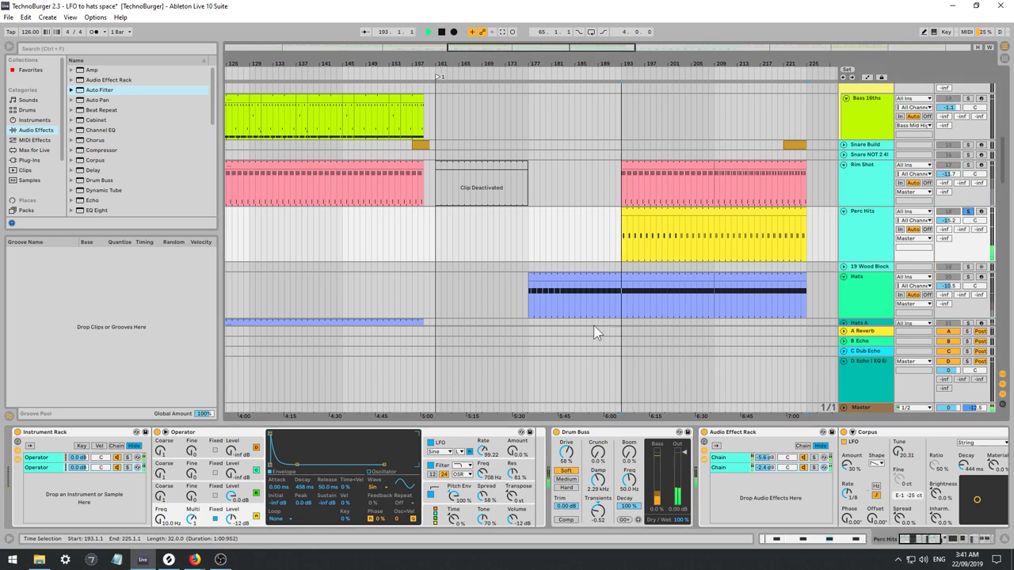
{"action": "key", "text": "space"}
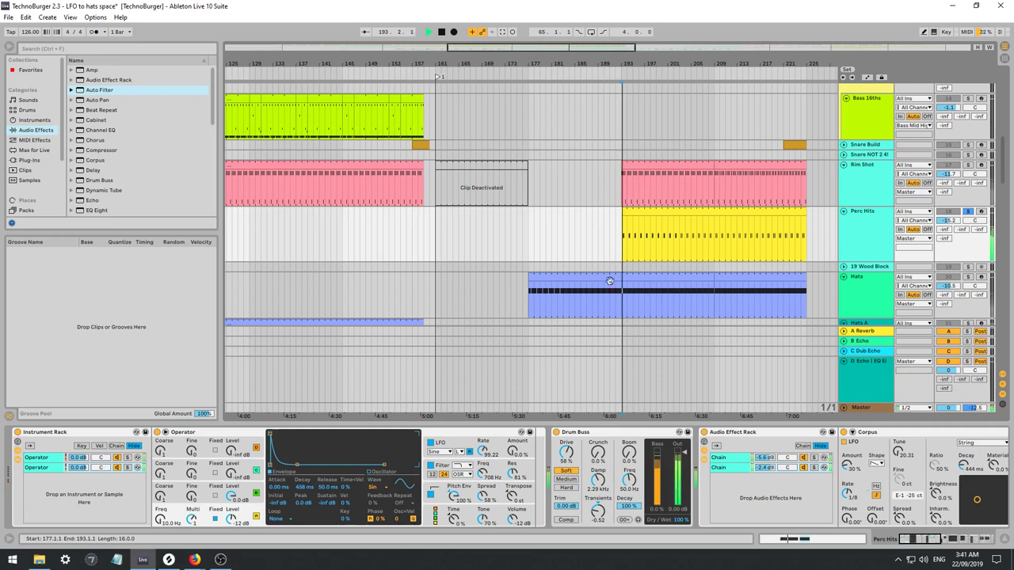
{"action": "scroll", "coordinate": [900, 520], "scroll_direction": "right", "scroll_amount": 10}
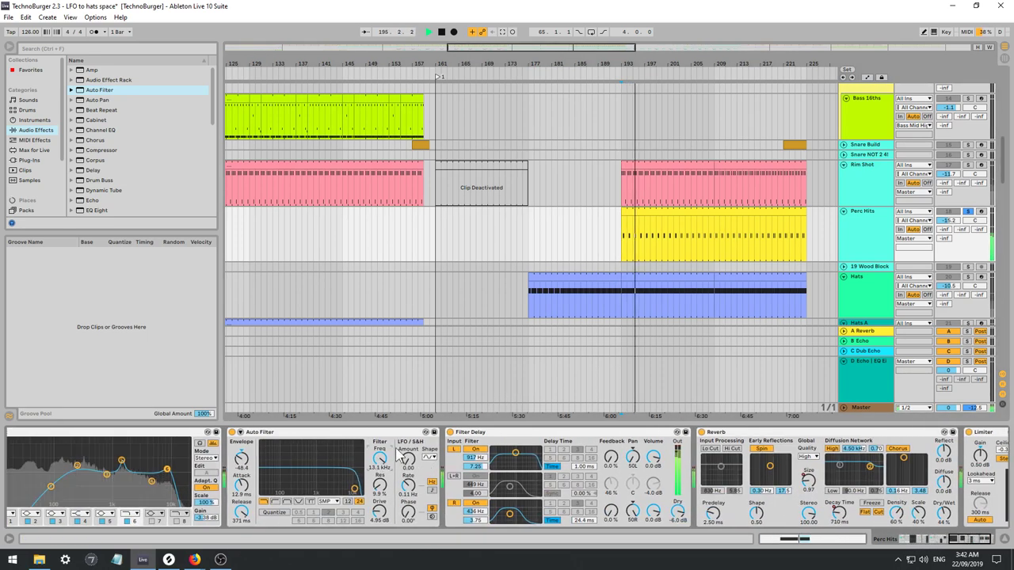
Automate Perc Hits' Auto Filter Frequency to ramp up from 250 Hz at bar 193.
{"action": "key", "text": "a"}
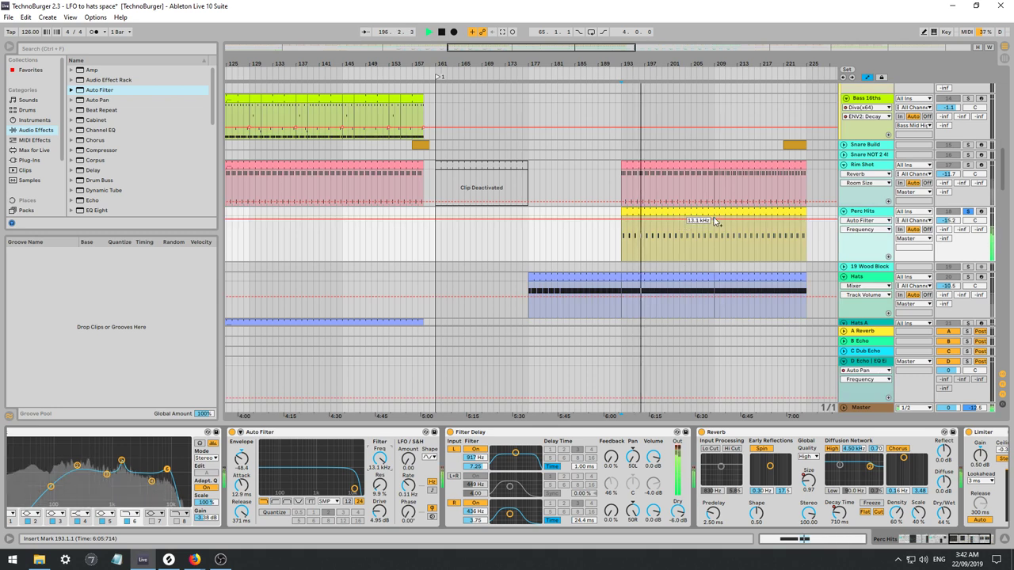
{"action": "left_click", "coordinate": [714, 220]}
{"action": "left_click_drag", "start_coordinate": [621, 218], "coordinate": [621, 246]}
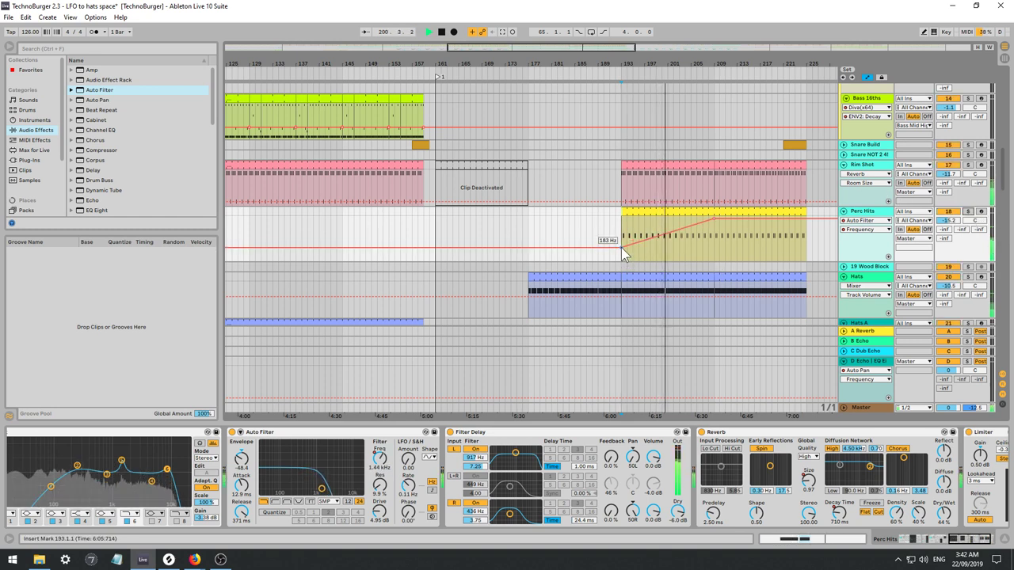
{"action": "left_click_drag", "start_coordinate": [623, 253], "coordinate": [623, 250]}
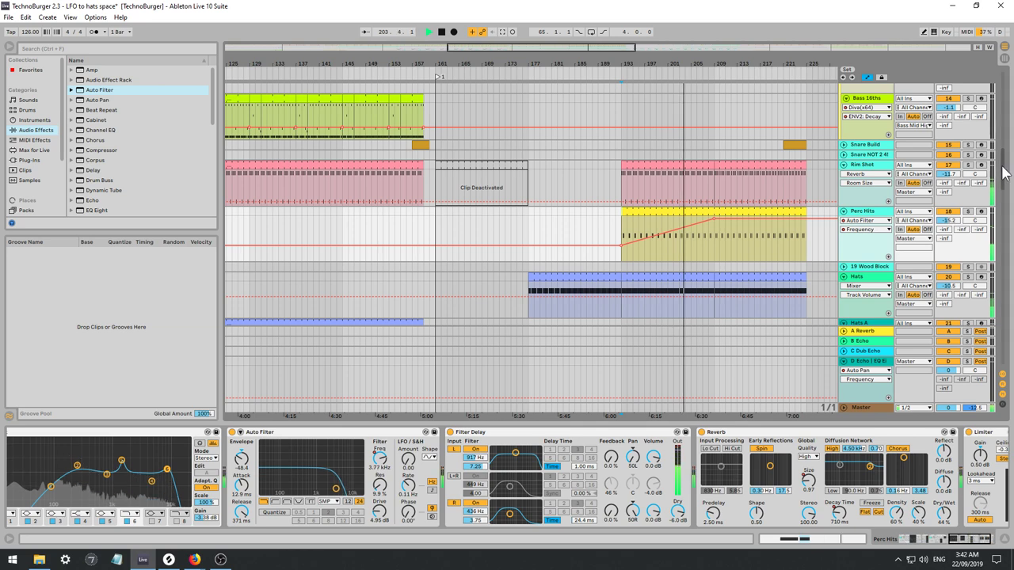
{"action": "left_click_drag", "start_coordinate": [1003, 167], "coordinate": [1004, 195]}
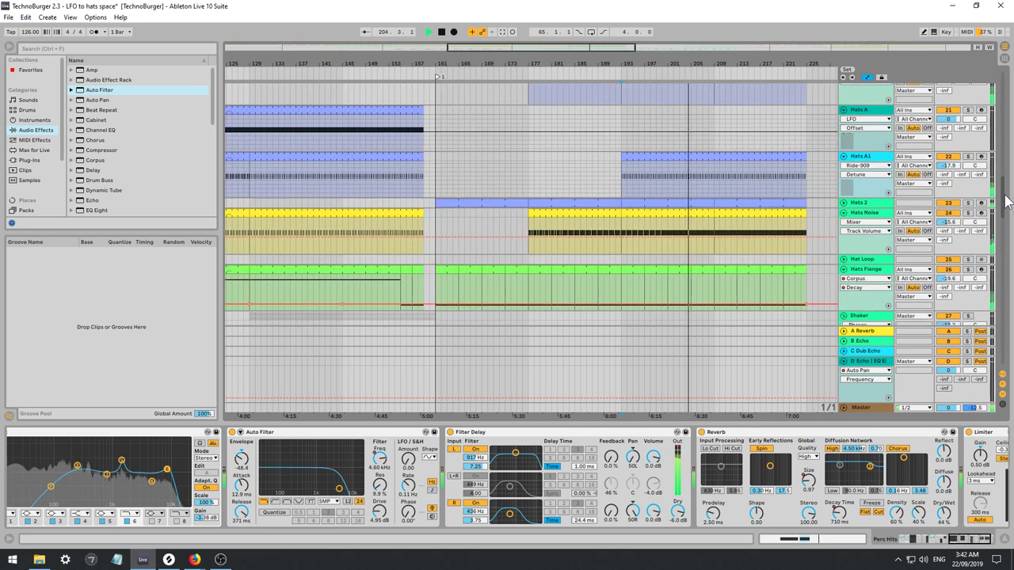
Solo Hats Noise and set its Corpus Decay to 226 ms.
{"action": "left_click", "coordinate": [967, 213]}
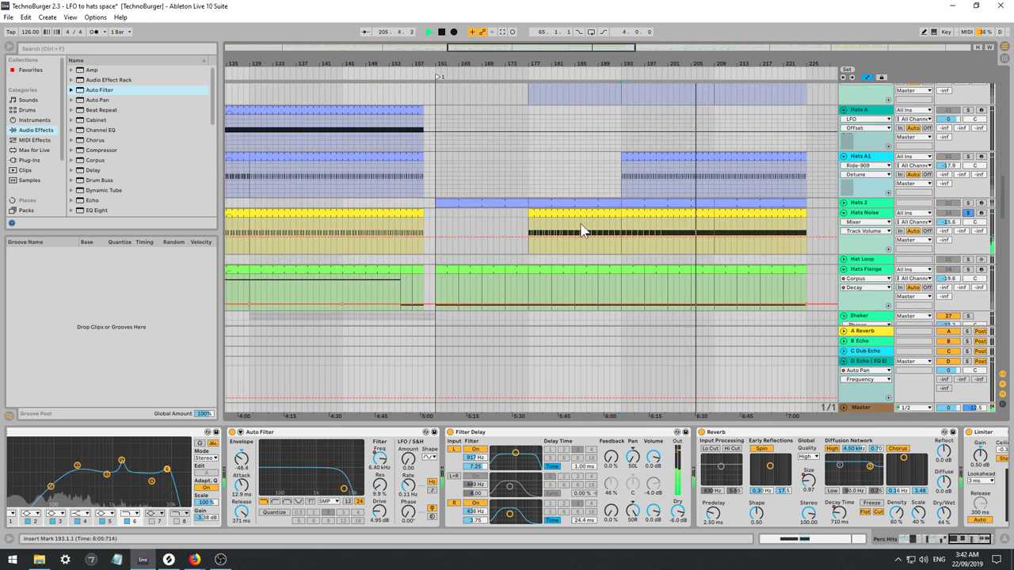
{"action": "key", "text": "space"}
{"action": "left_click", "coordinate": [531, 233]}
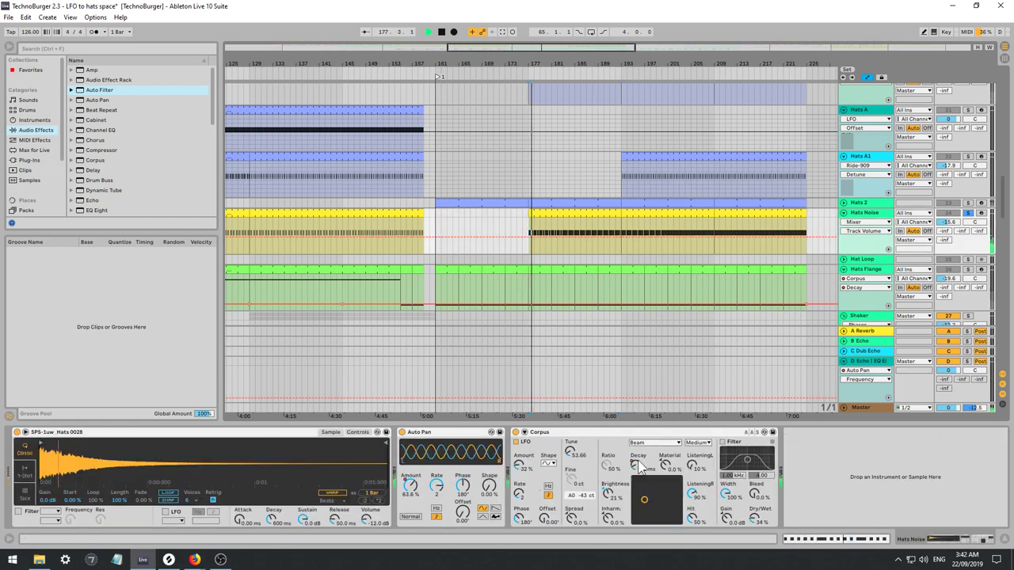
{"action": "left_click_drag", "start_coordinate": [640, 468], "coordinate": [640, 462]}
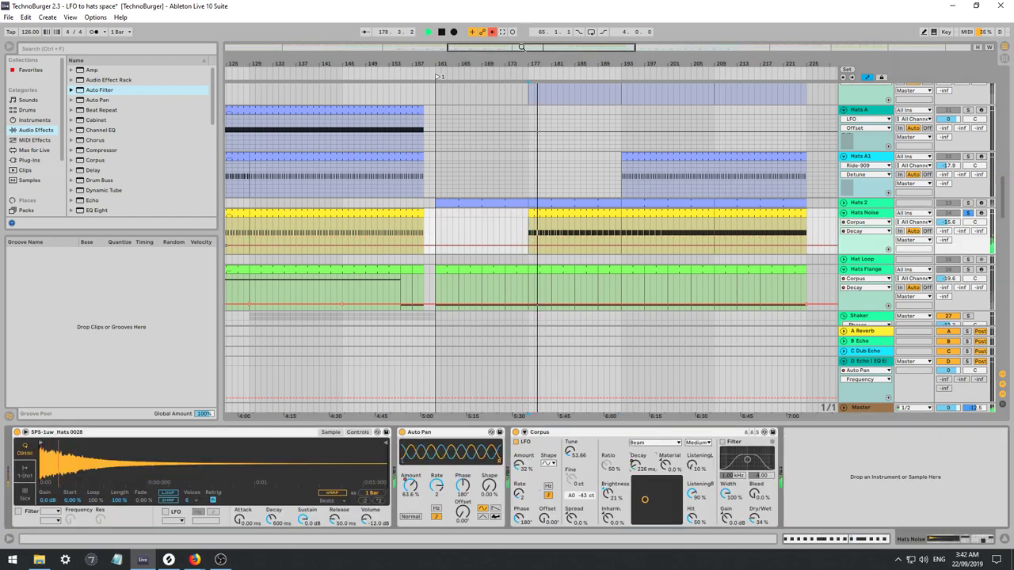
Add a Corpus Decay automation point at 56 ms, then raise it to 123 ms.
{"action": "left_click_drag", "start_coordinate": [523, 49], "coordinate": [442, 200]}
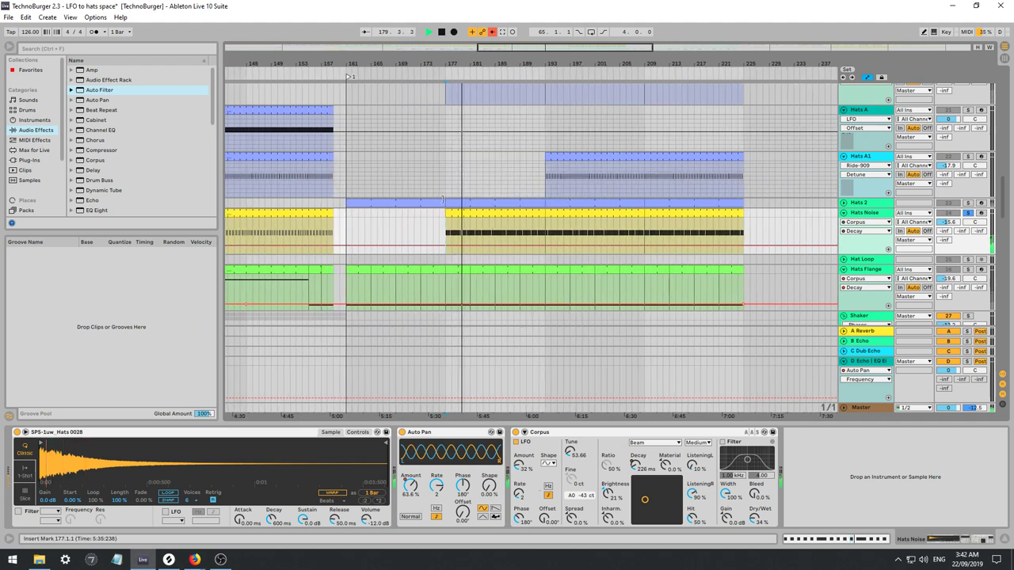
{"action": "left_click", "coordinate": [438, 247]}
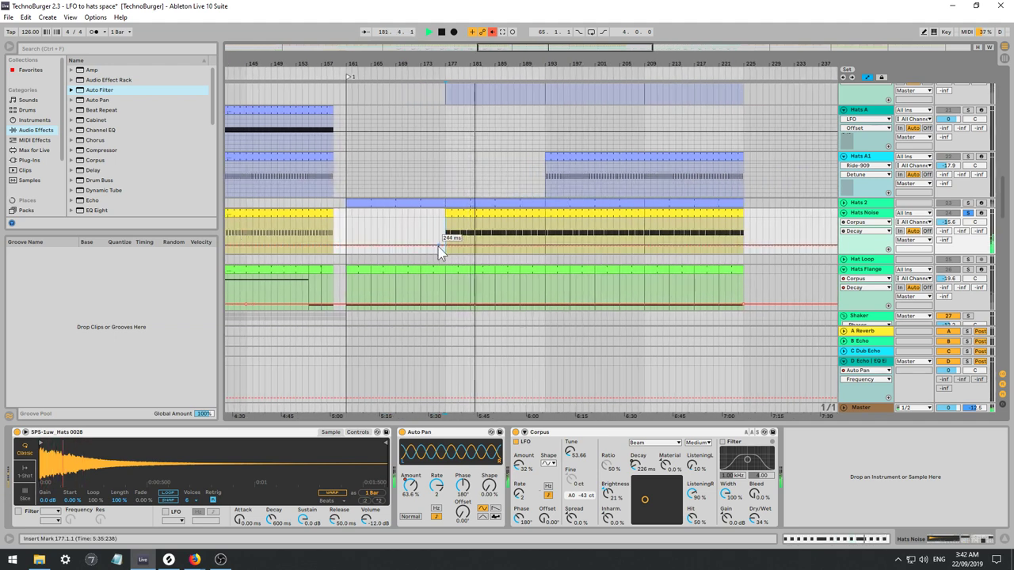
{"action": "left_click_drag", "start_coordinate": [445, 247], "coordinate": [439, 255]}
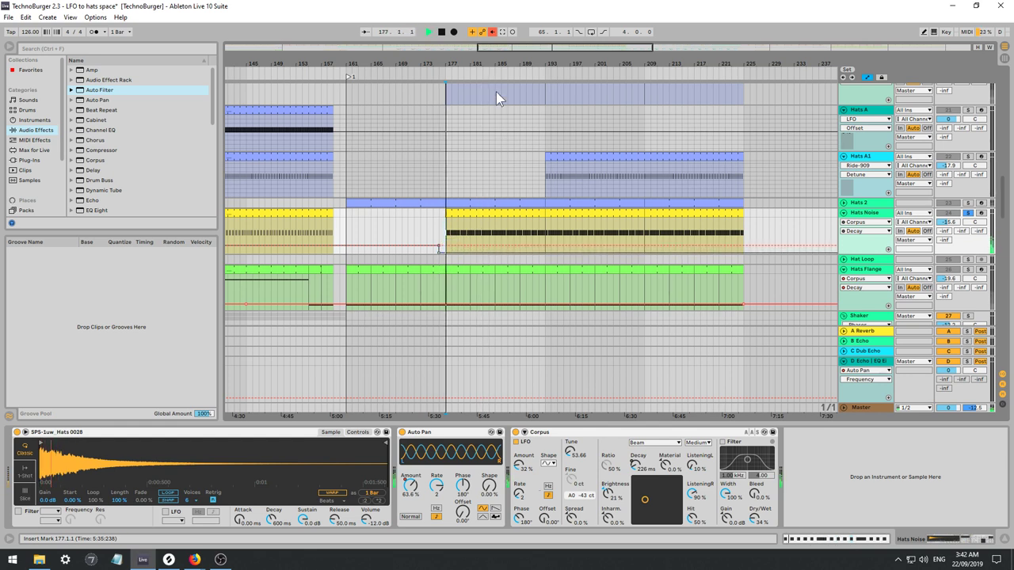
{"action": "left_click", "coordinate": [492, 32]}
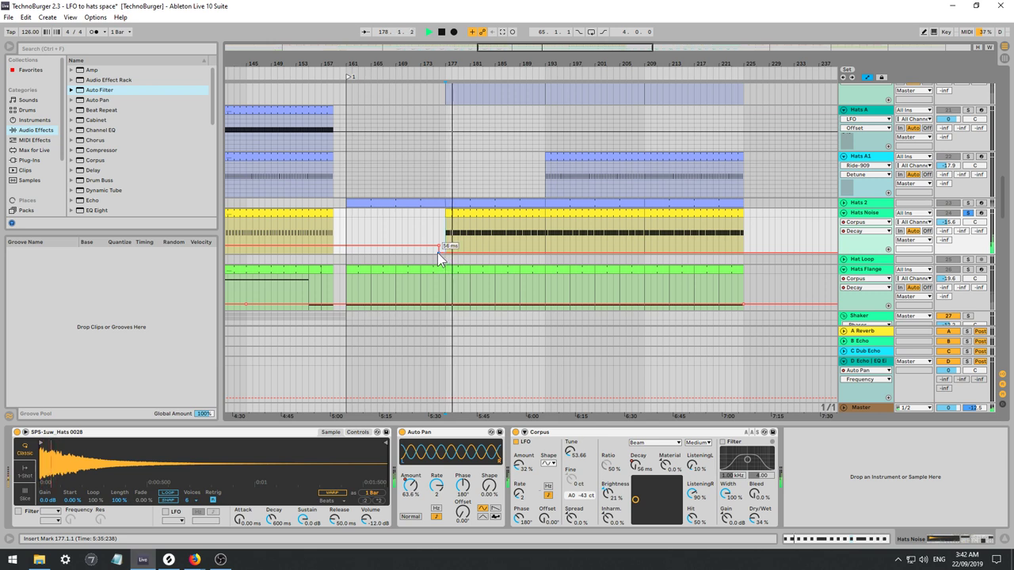
{"action": "left_click_drag", "start_coordinate": [441, 258], "coordinate": [440, 252]}
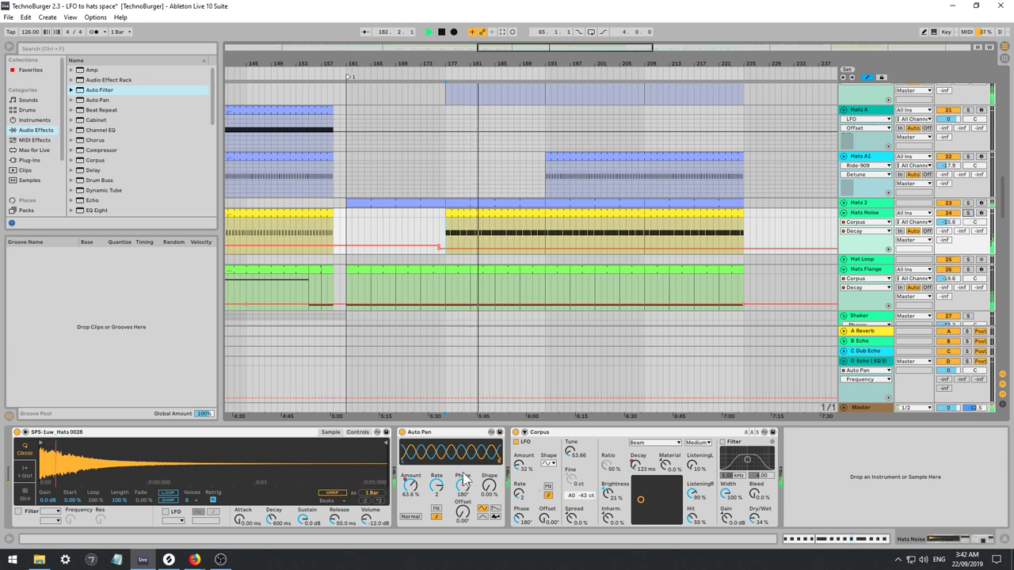
Ramp Hats Noise's Auto Pan Amount down to 60%, then flatten bars 183–229 to one level.
{"action": "left_click", "coordinate": [411, 487]}
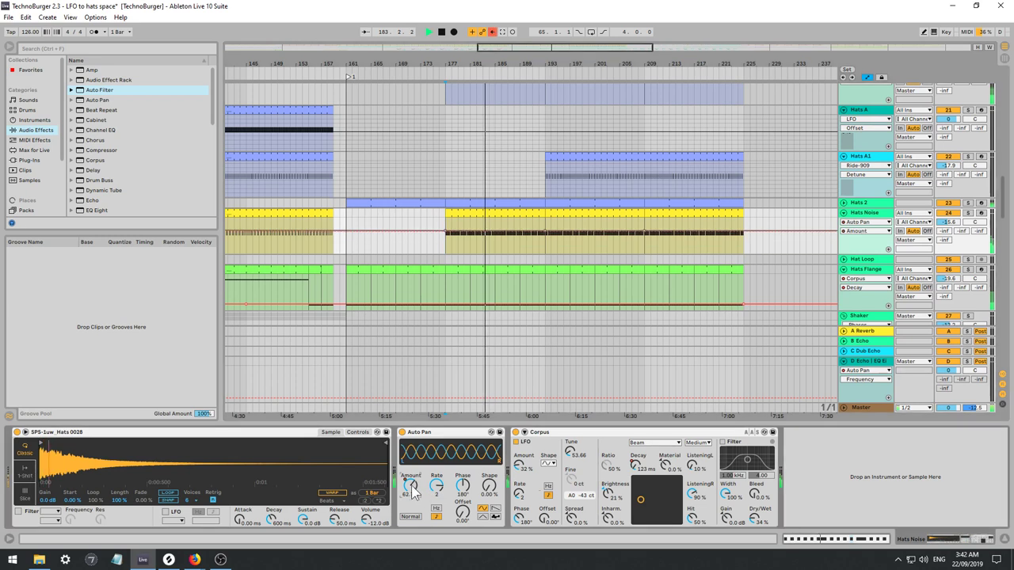
{"action": "left_click_drag", "start_coordinate": [455, 236], "coordinate": [536, 237]}
{"action": "left_click_drag", "start_coordinate": [770, 242], "coordinate": [462, 242]}
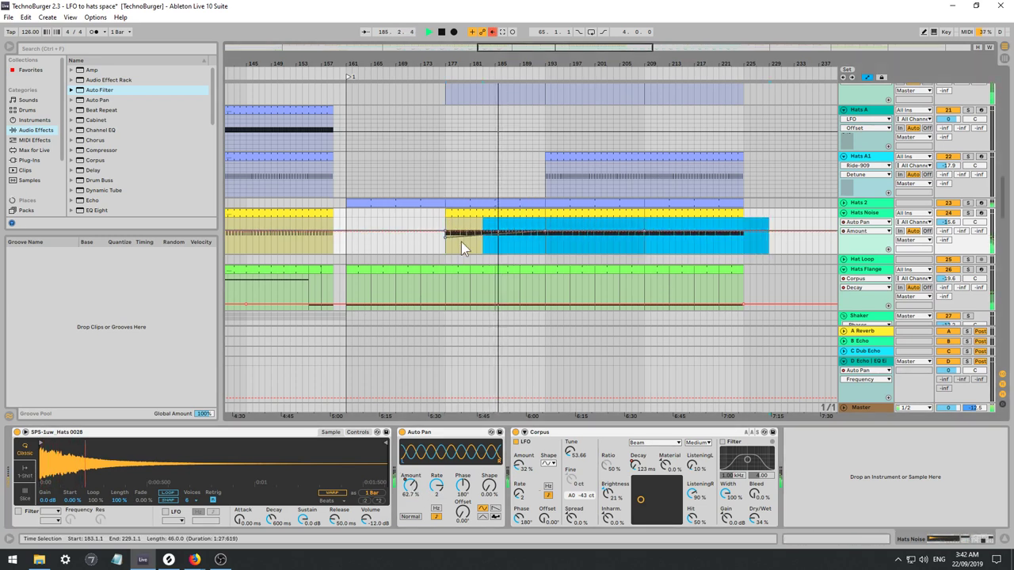
{"action": "left_click", "coordinate": [491, 32]}
{"action": "key", "text": "Delete"}
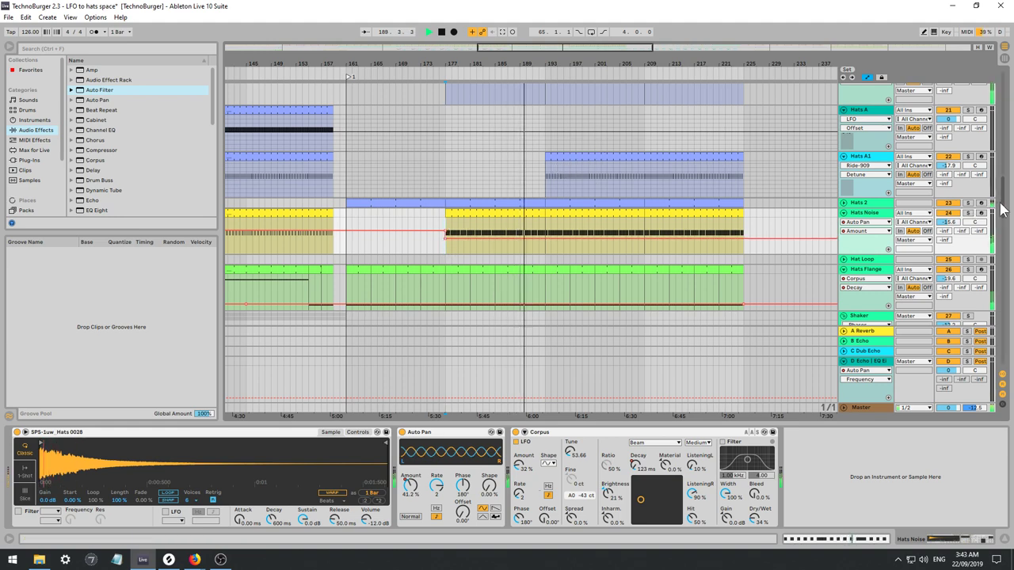
{"action": "left_click_drag", "start_coordinate": [1003, 204], "coordinate": [1004, 366]}
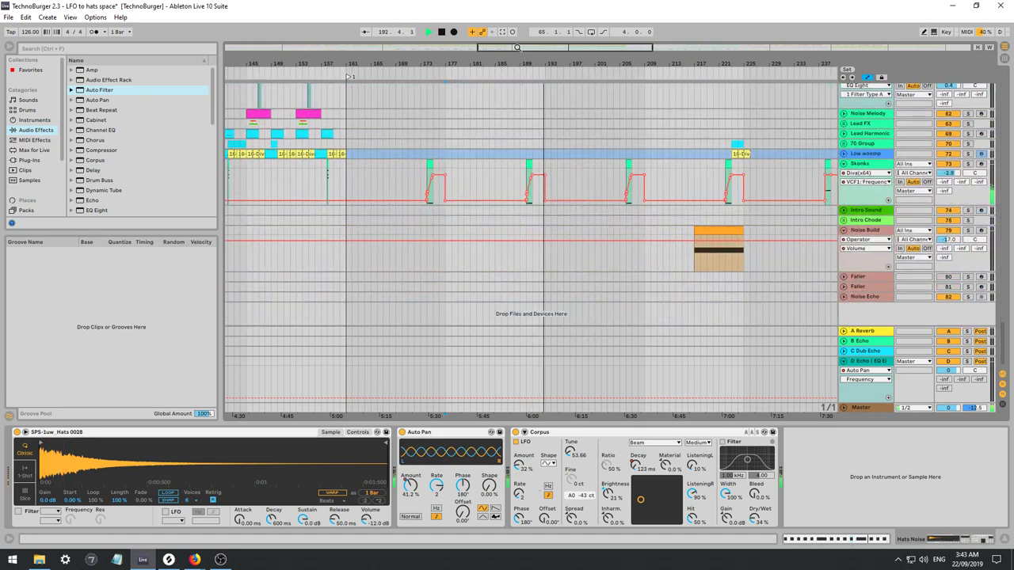
Stop playback and insert a new MIDI track directly below Skonks with Ctrl+Shift+T.
{"action": "left_click_drag", "start_coordinate": [517, 47], "coordinate": [501, 157]}
{"action": "key", "text": "space"}
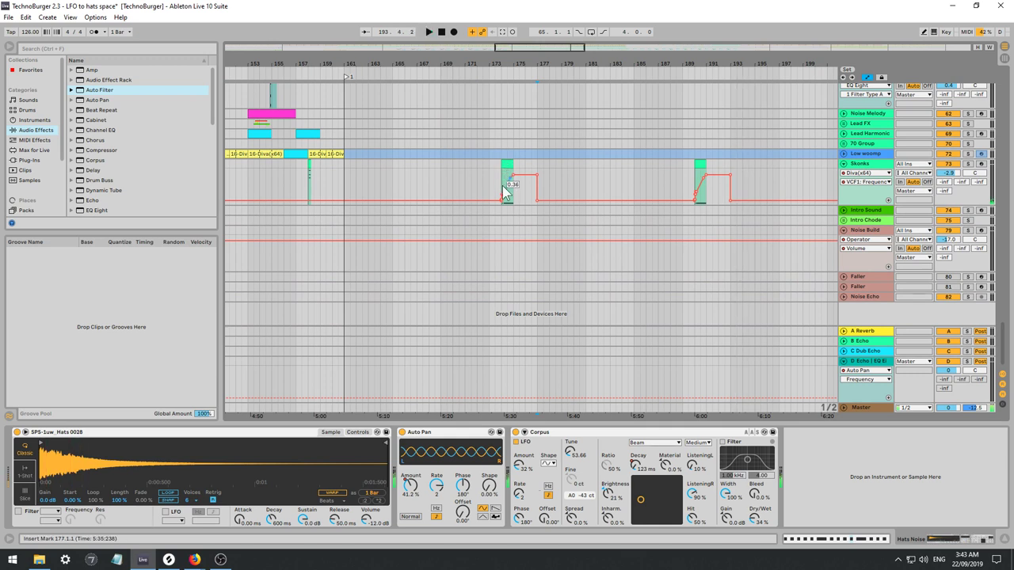
{"action": "left_click", "coordinate": [504, 175]}
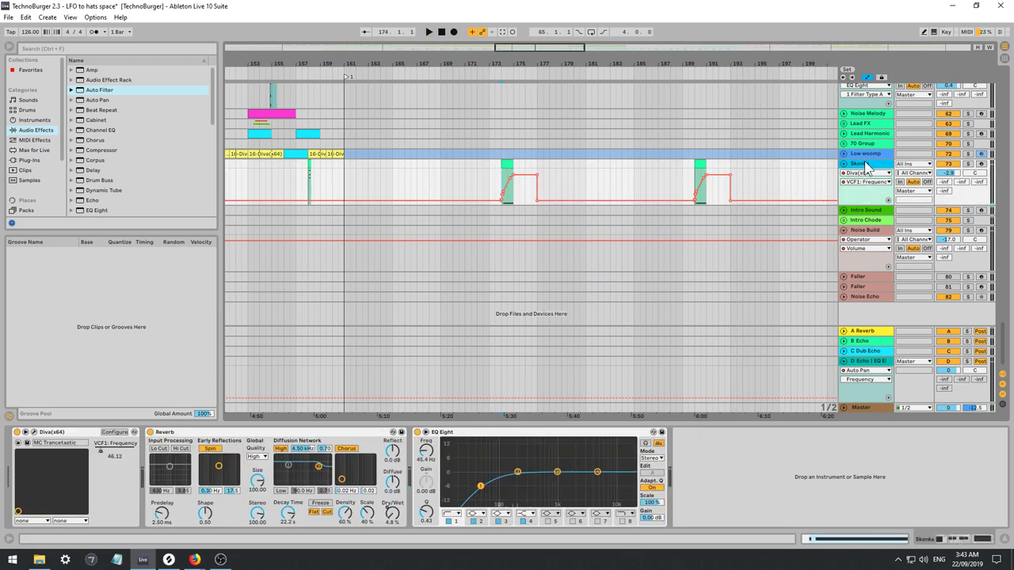
{"action": "key", "text": "ctrl+shift+t"}
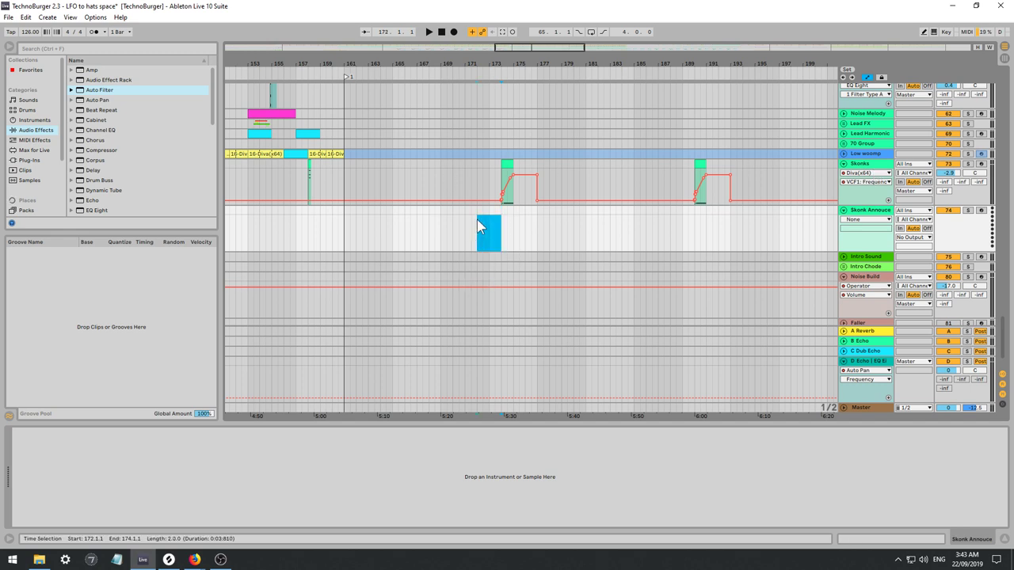
Turn the bar 172–174 selection on Skonk Annouce into a MIDI clip and load Wavetable.
{"action": "key", "text": "ctrl+shift+m"}
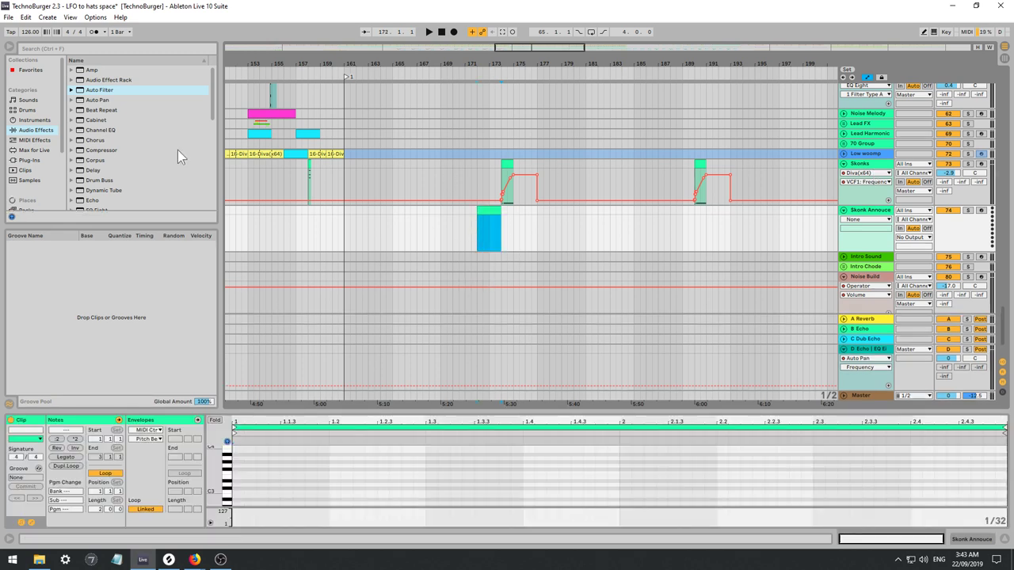
{"action": "left_click", "coordinate": [34, 120]}
{"action": "left_click", "coordinate": [94, 181]}
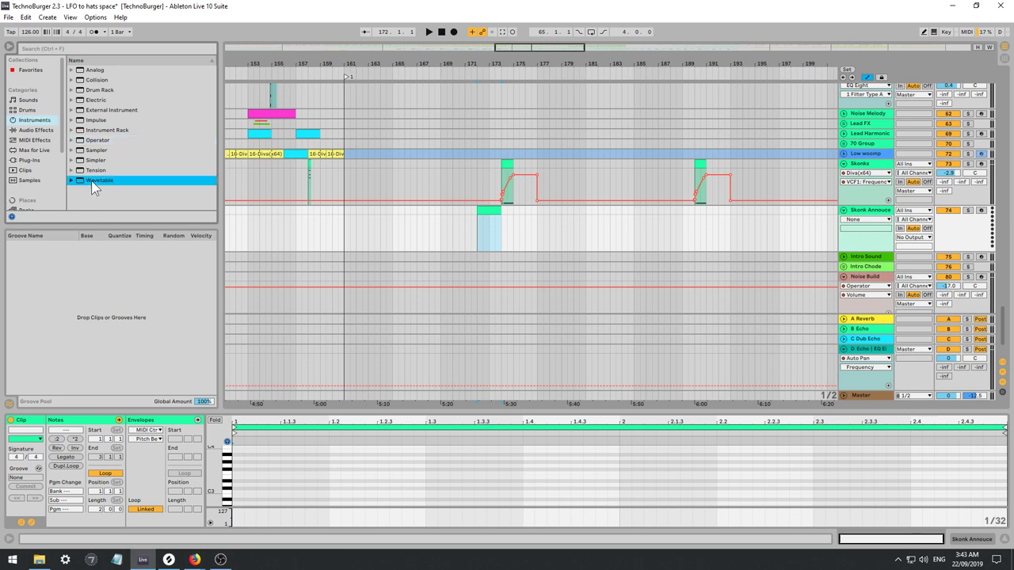
{"action": "double_click", "coordinate": [483, 211]}
{"action": "key", "text": "space"}
Draw one C#1 note stretched to bar 3, then solo Skonk Annouce.
{"action": "scroll", "coordinate": [274, 480], "scroll_direction": "down", "scroll_amount": 3}
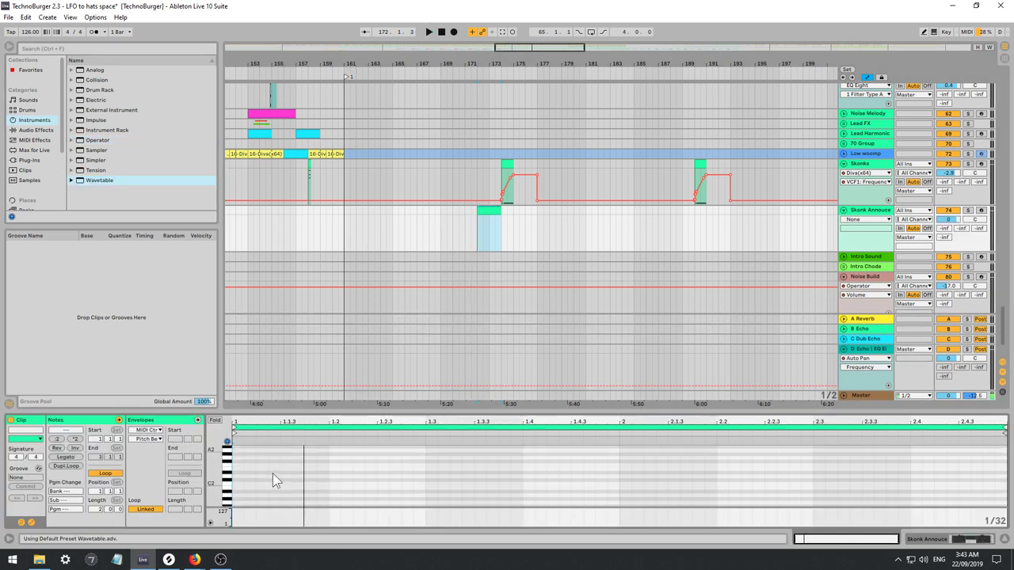
{"action": "scroll", "coordinate": [248, 501], "scroll_direction": "down", "scroll_amount": 3}
{"action": "left_click", "coordinate": [243, 497]}
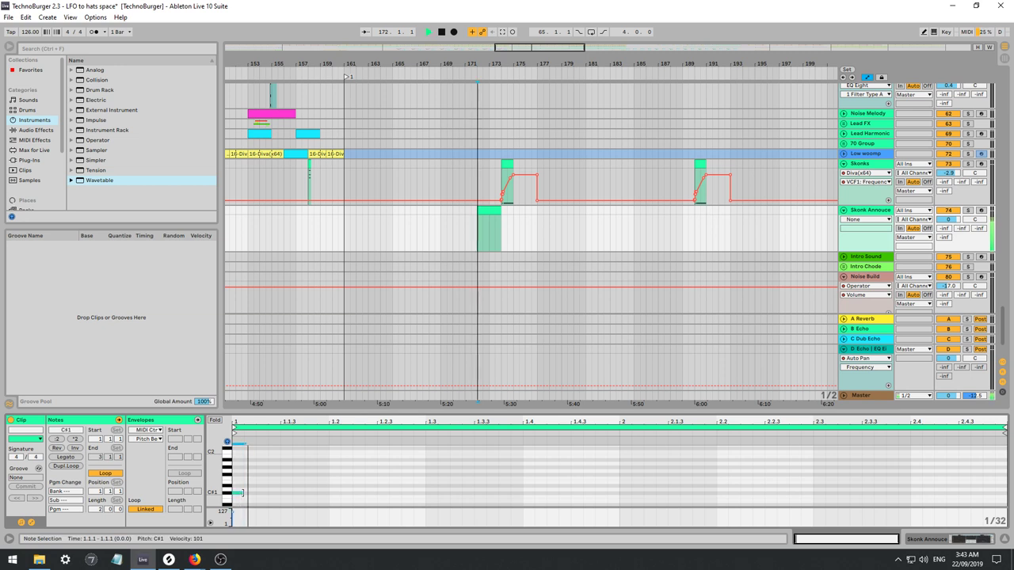
{"action": "left_click_drag", "start_coordinate": [243, 494], "coordinate": [886, 494]}
{"action": "left_click", "coordinate": [967, 210]}
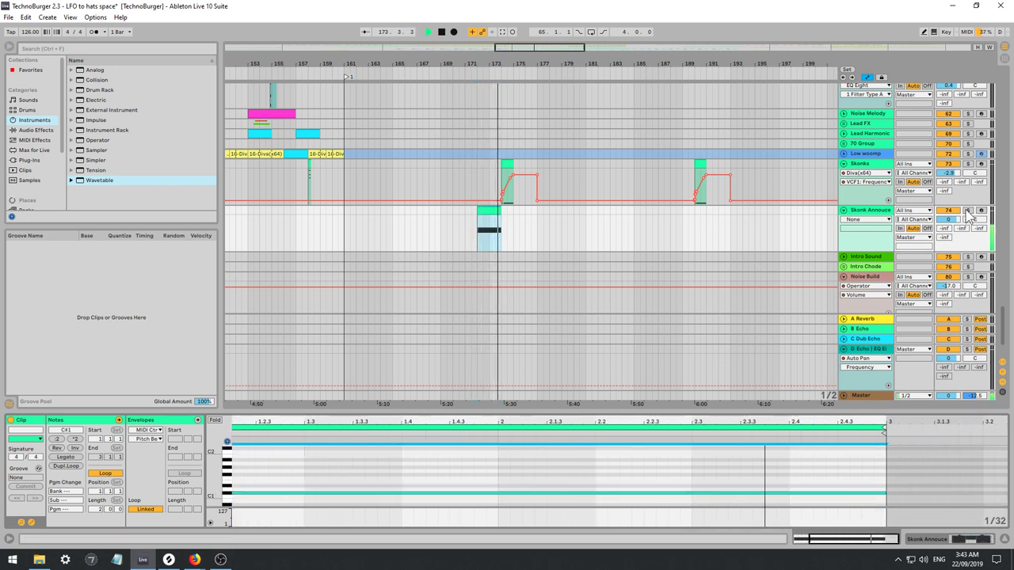
{"action": "left_click", "coordinate": [865, 221]}
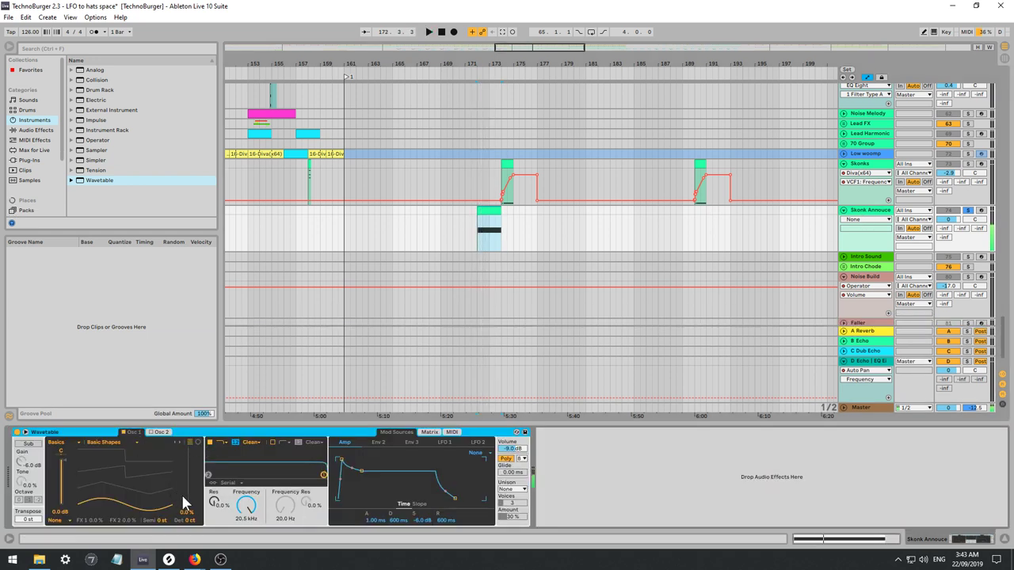
Draw rising Osc 1 Pos and Filter 1 Freq automation ramps from bar 172.
{"action": "key", "text": "space"}
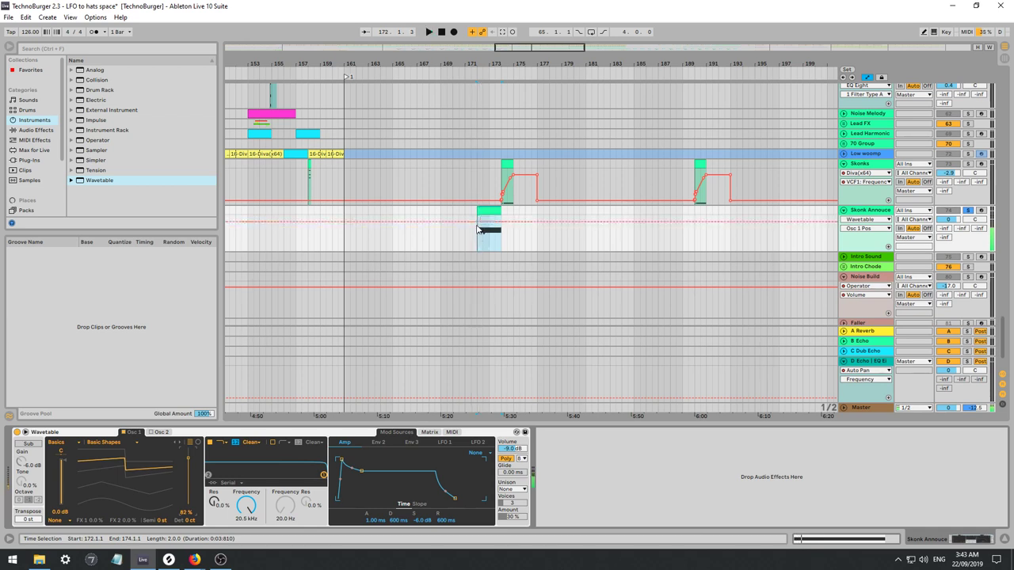
{"action": "left_click_drag", "start_coordinate": [477, 221], "coordinate": [498, 229]}
{"action": "key", "text": "space"}
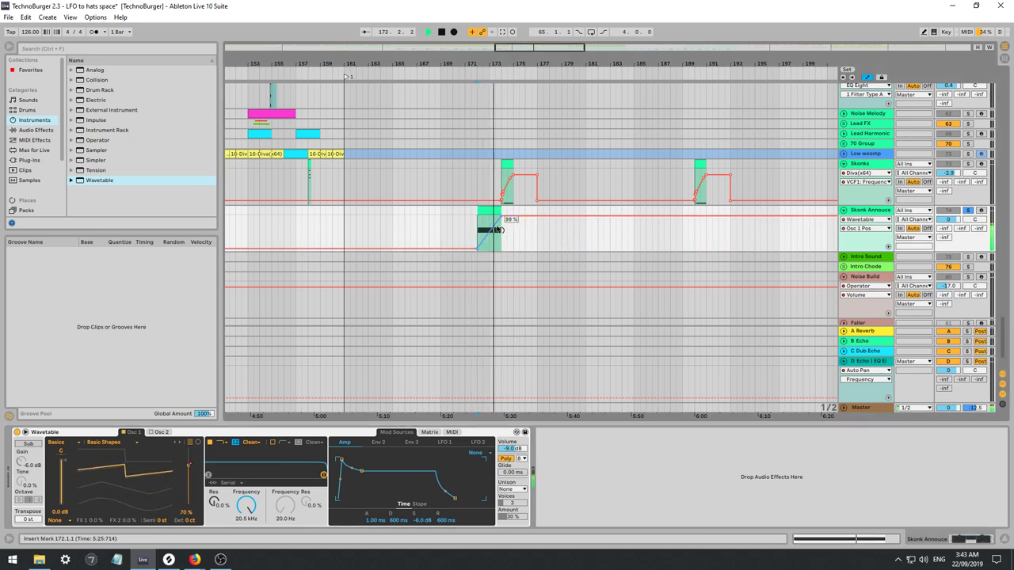
{"action": "left_click", "coordinate": [248, 504]}
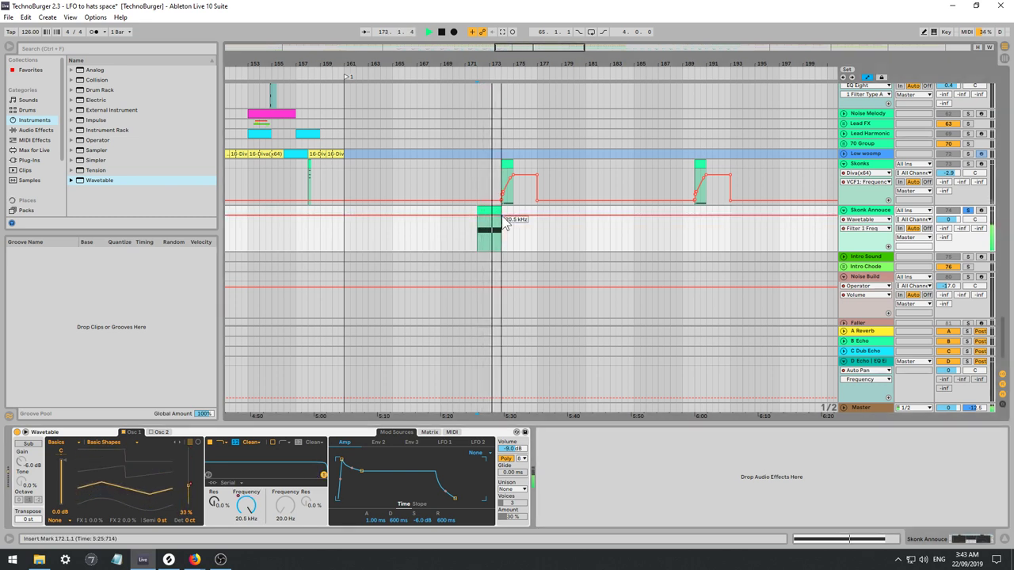
{"action": "left_click_drag", "start_coordinate": [478, 215], "coordinate": [493, 246]}
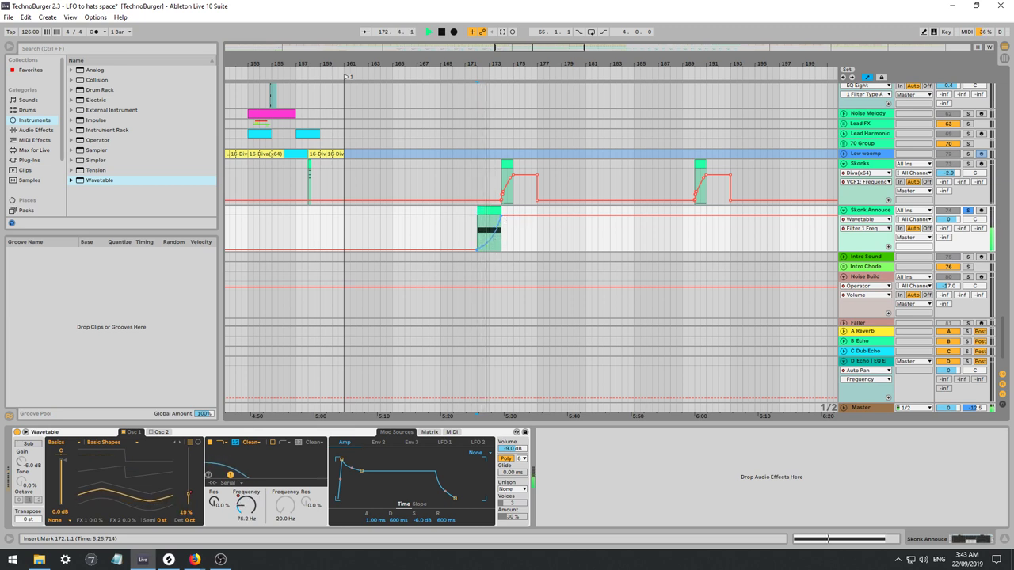
Set the filter circuit to OSR, pick the Complex Bit Ring wavetable, and transpose -12 semitones.
{"action": "left_click", "coordinate": [253, 442]}
{"action": "left_click", "coordinate": [249, 461]}
{"action": "key", "text": "space"}
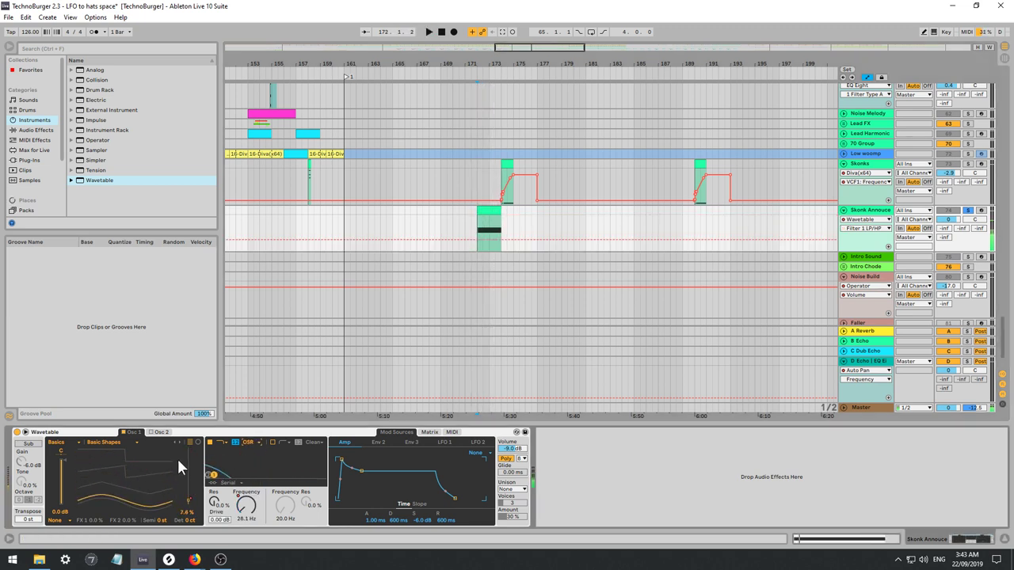
{"action": "left_click", "coordinate": [74, 444]}
{"action": "left_click", "coordinate": [66, 466]}
{"action": "key", "text": "space"}
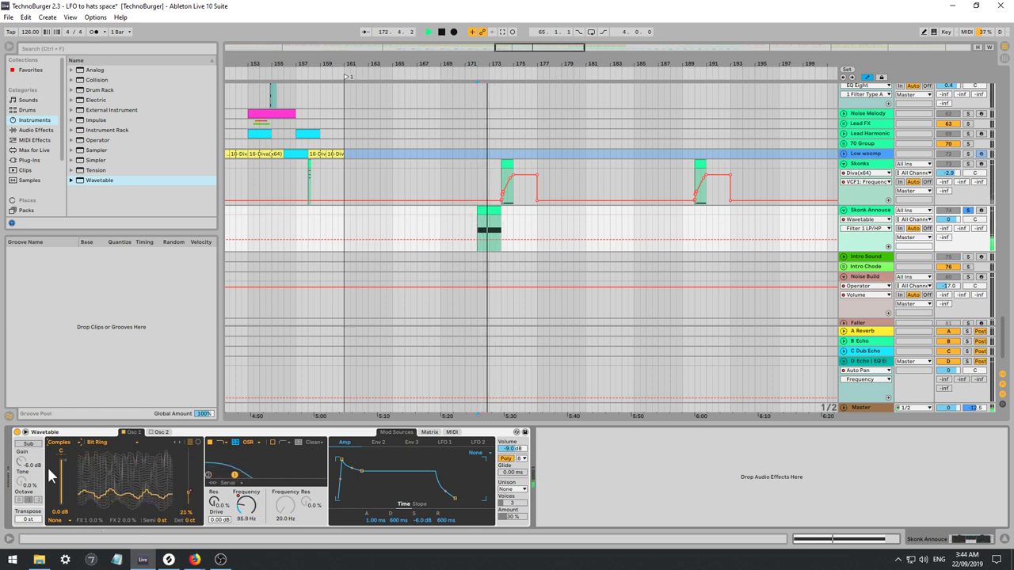
{"action": "left_click", "coordinate": [161, 521]}
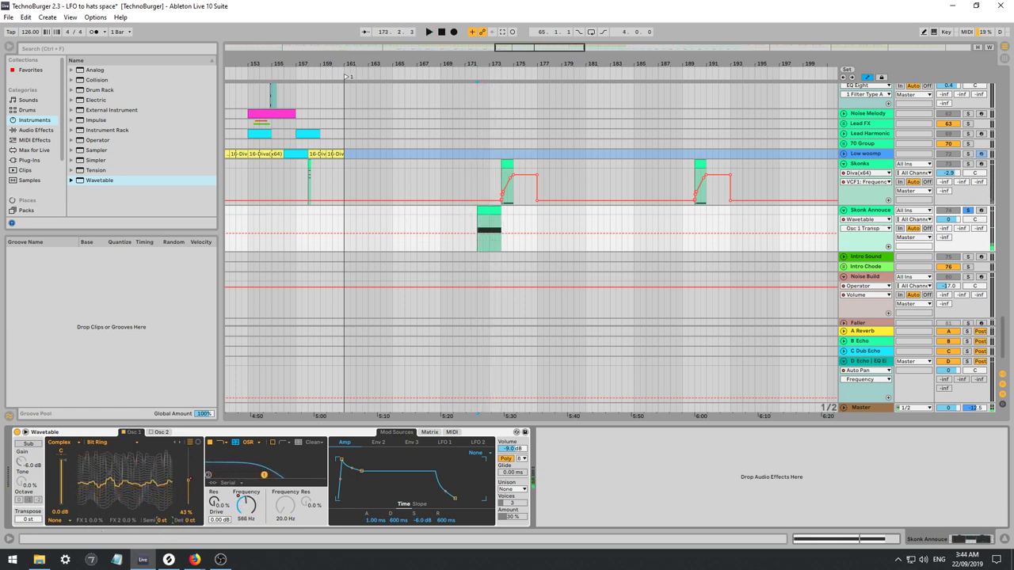
{"action": "key", "text": "space"}
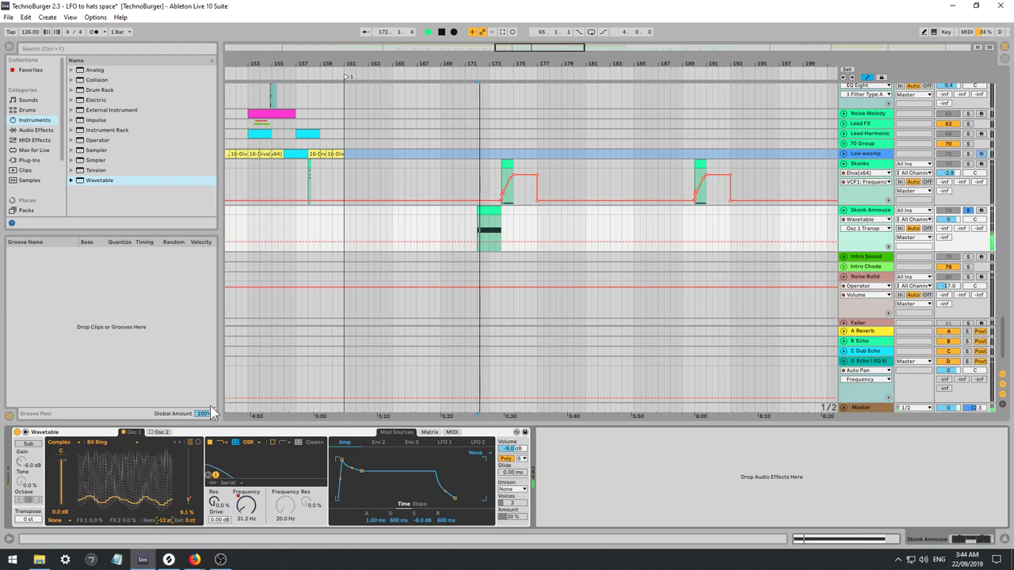
Insert EQ Eight after Wavetable with band 1 as a low cut near 58.7 Hz, Q 0.23.
{"action": "left_click", "coordinate": [35, 129]}
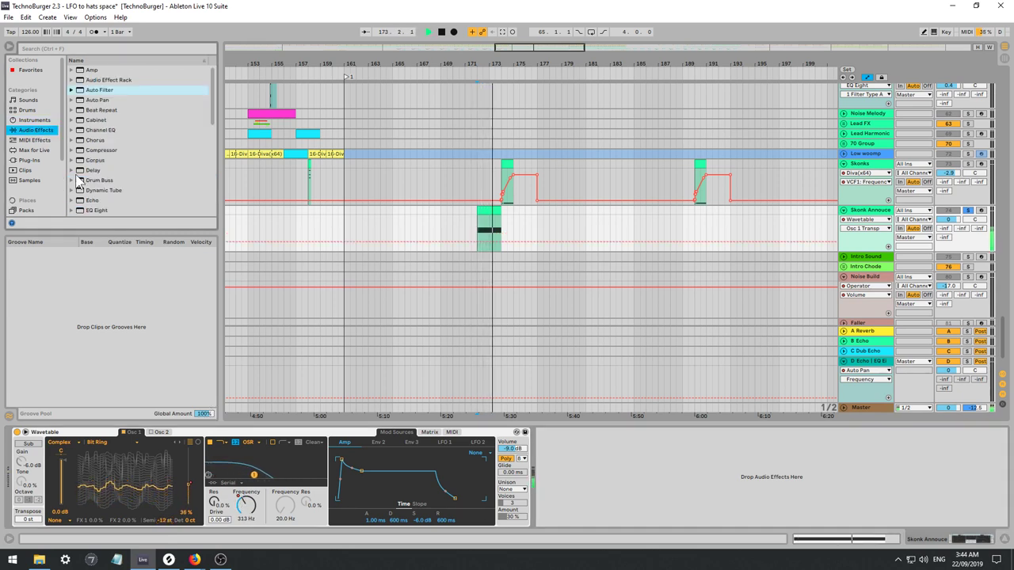
{"action": "left_click_drag", "start_coordinate": [98, 210], "coordinate": [184, 243]}
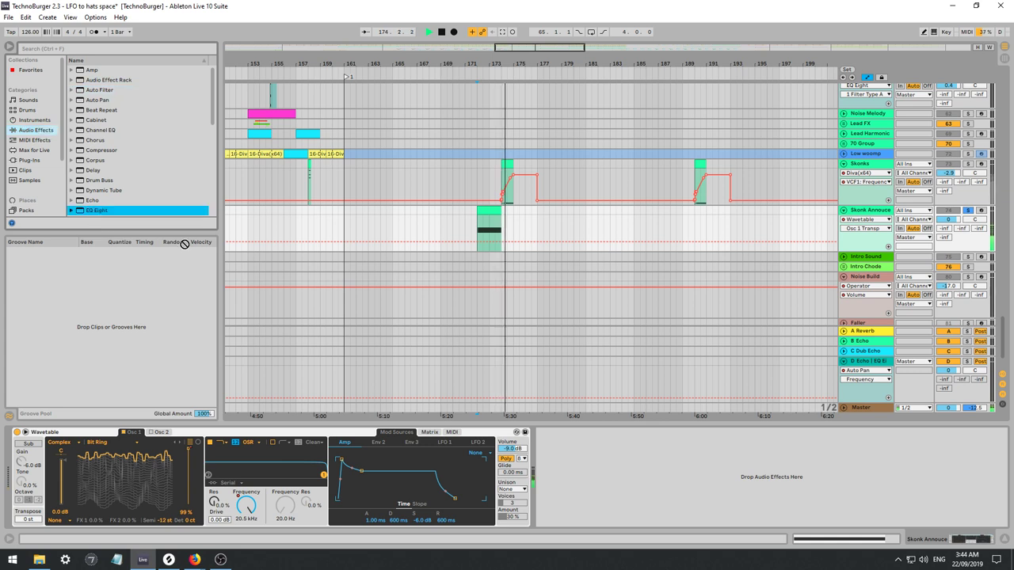
{"action": "left_click_drag", "start_coordinate": [604, 486], "coordinate": [590, 485]}
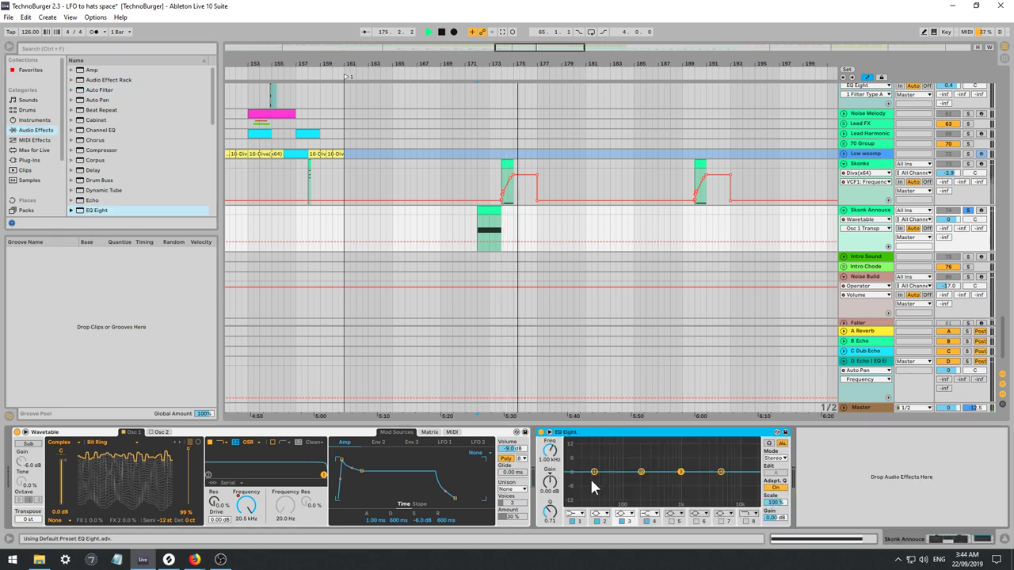
{"action": "left_click", "coordinate": [572, 514]}
{"action": "left_click", "coordinate": [580, 463]}
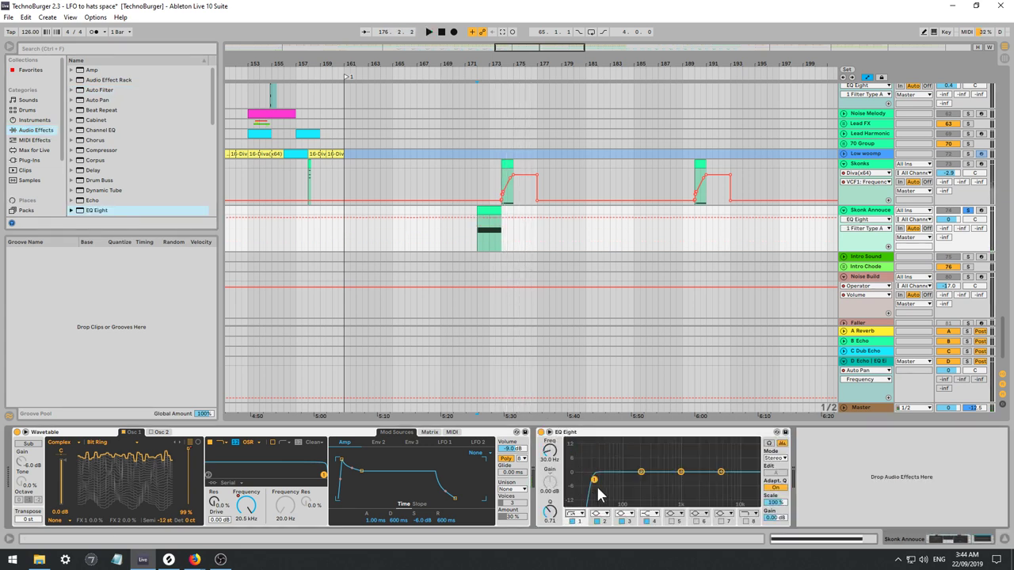
{"action": "key", "text": "space"}
{"action": "left_click_drag", "start_coordinate": [595, 481], "coordinate": [610, 493]}
{"action": "scroll", "coordinate": [142, 141], "scroll_direction": "down", "scroll_amount": 6}
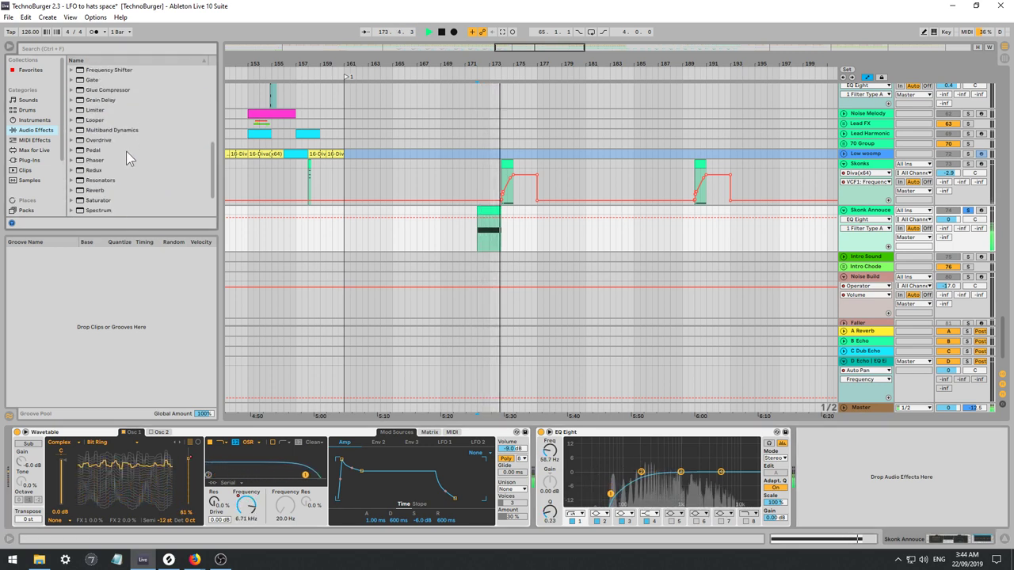
{"action": "left_click", "coordinate": [127, 170]}
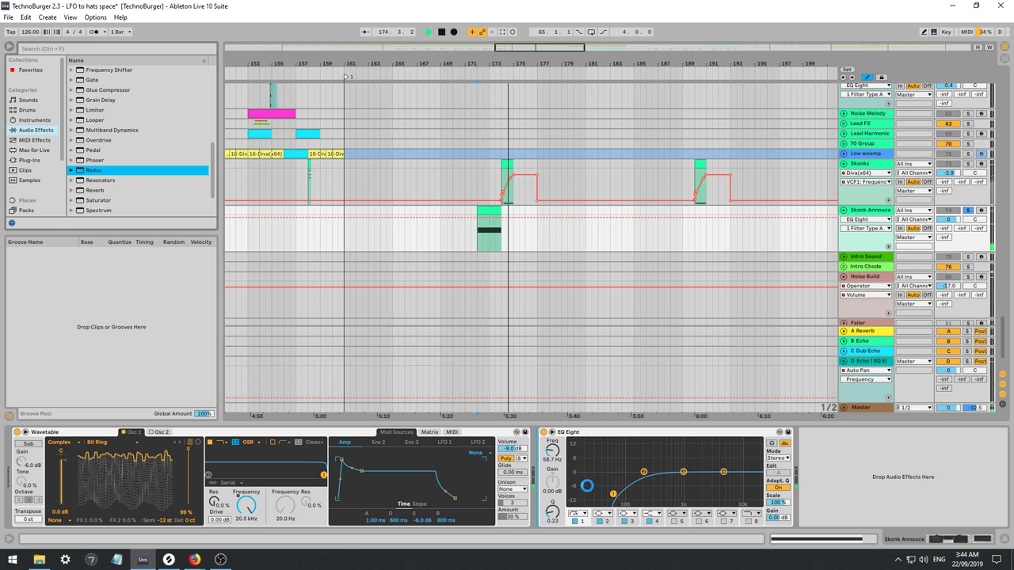
Insert Redux before EQ Eight with soft downsampling at about 2.2.
{"action": "left_click_drag", "start_coordinate": [544, 463], "coordinate": [545, 468]}
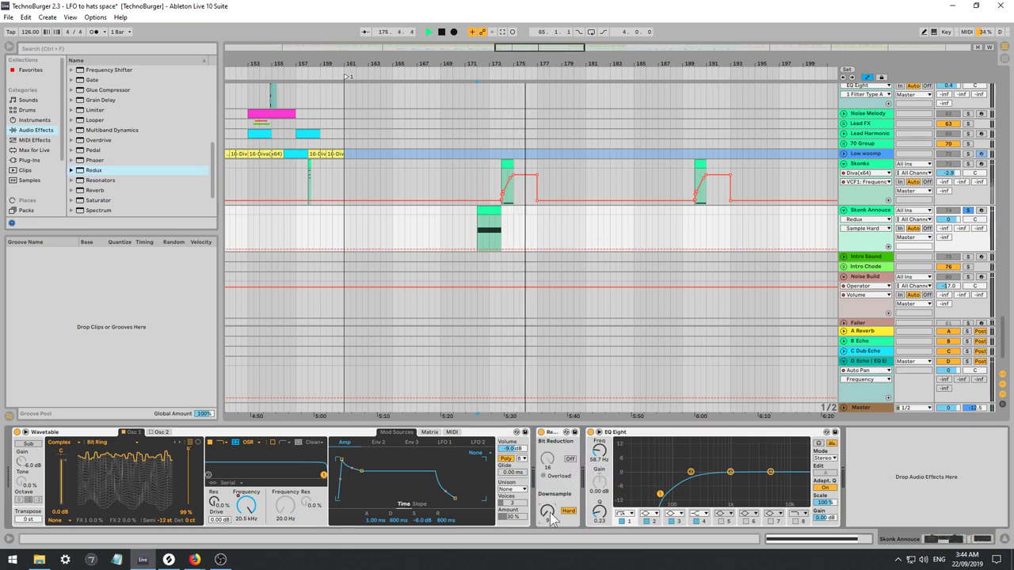
{"action": "left_click", "coordinate": [567, 512]}
{"action": "key", "text": "space"}
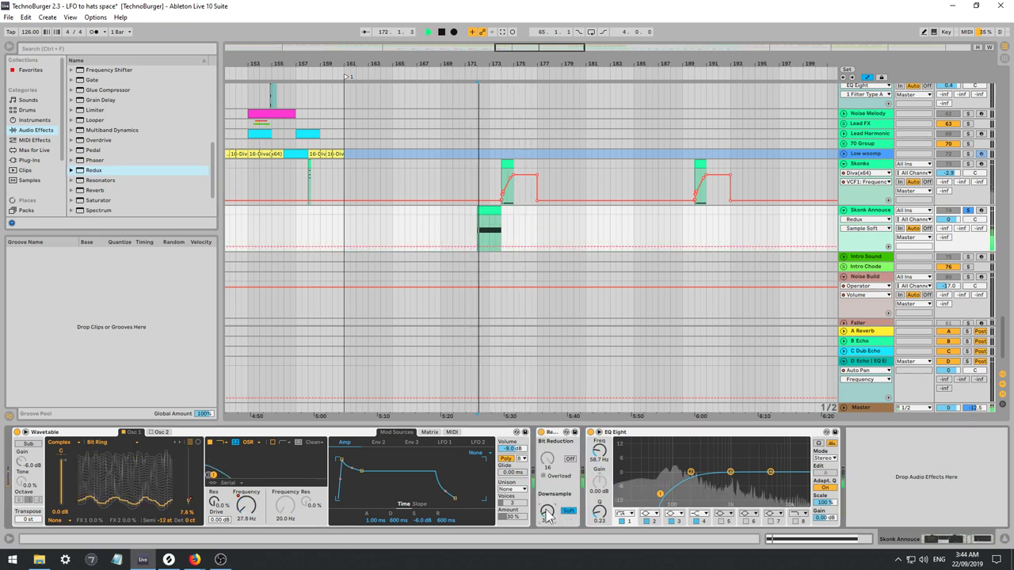
{"action": "left_click_drag", "start_coordinate": [547, 511], "coordinate": [547, 501]}
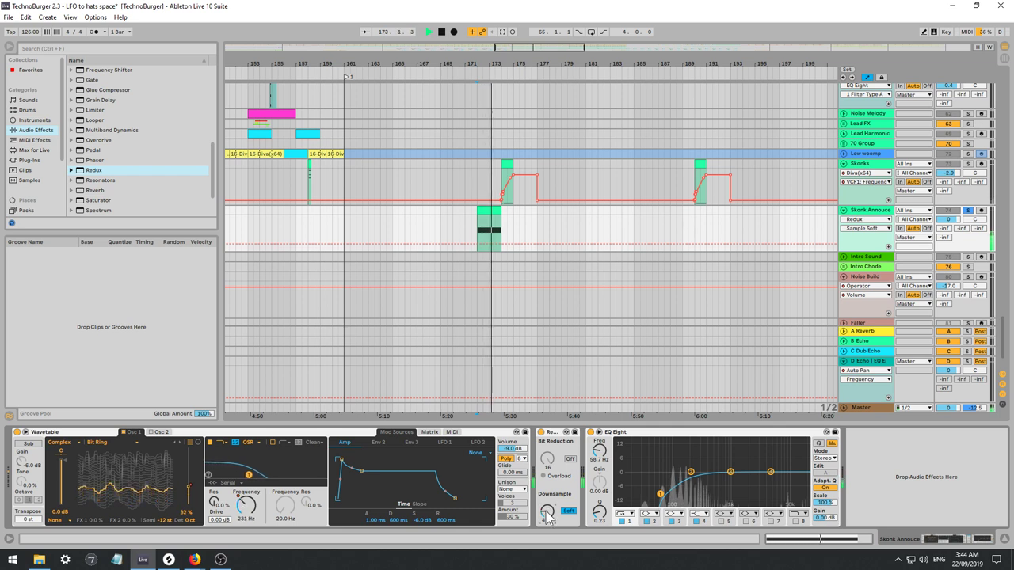
{"action": "left_click_drag", "start_coordinate": [547, 515], "coordinate": [547, 526]}
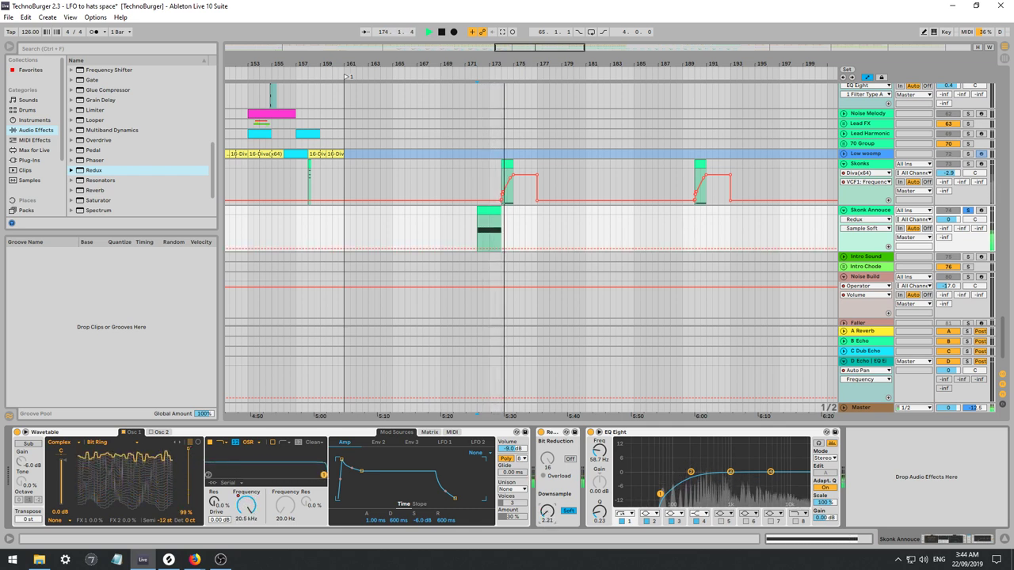
Step Osc 1 through Bittan Filter and Bittan Sync to Dubstep Organ, set Redux downsample 1.00, bypass Redux.
{"action": "left_click", "coordinate": [179, 440]}
{"action": "left_click", "coordinate": [179, 440]}
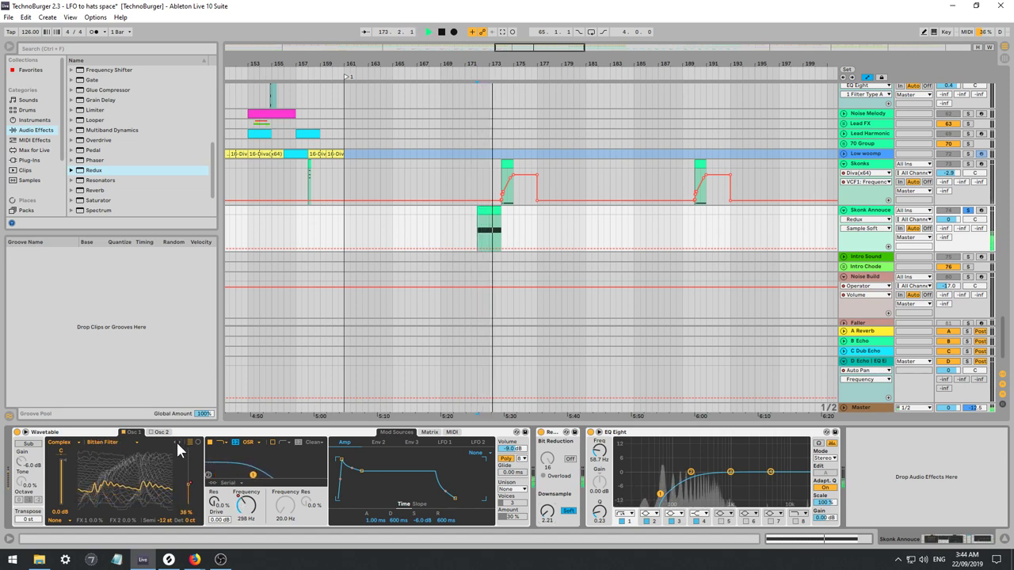
{"action": "left_click", "coordinate": [179, 442]}
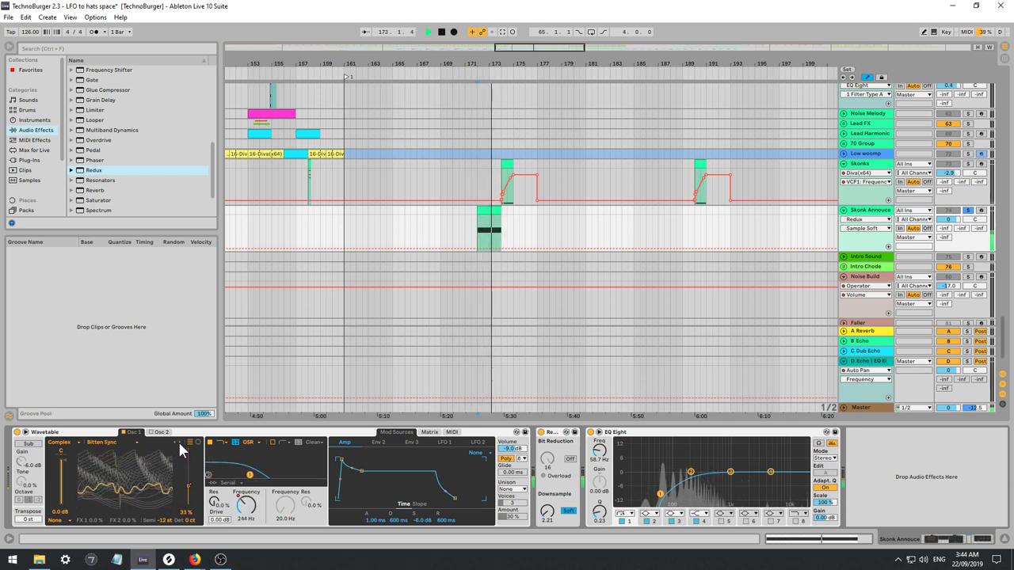
{"action": "left_click", "coordinate": [179, 441]}
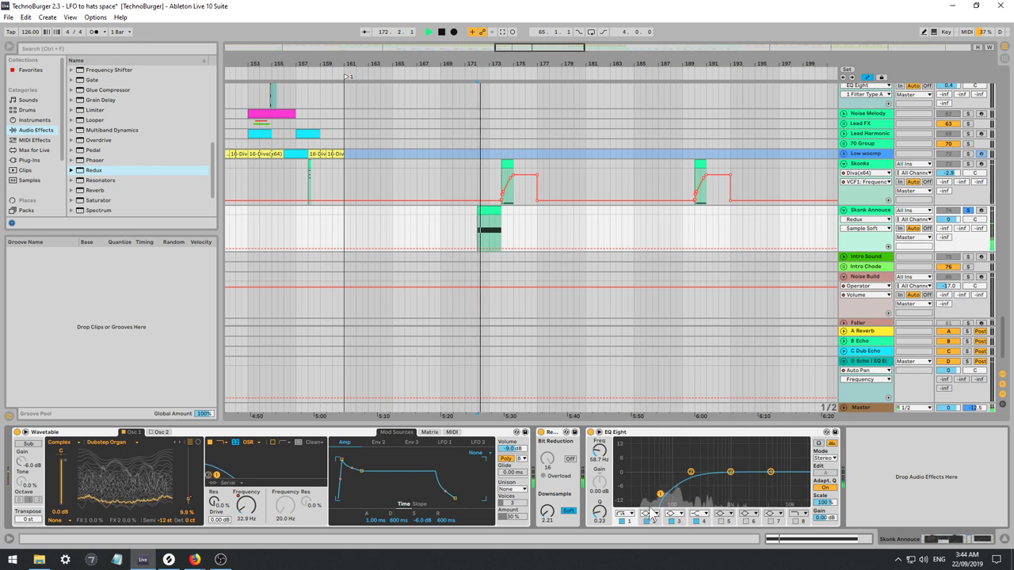
{"action": "left_click_drag", "start_coordinate": [545, 521], "coordinate": [546, 536]}
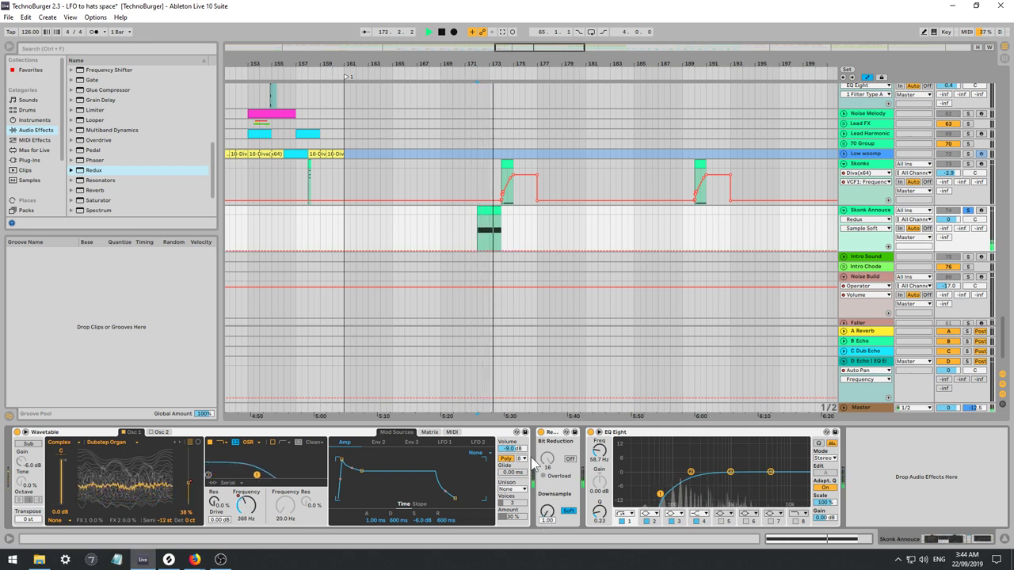
{"action": "left_click", "coordinate": [541, 432]}
{"action": "key", "text": "space"}
{"action": "key", "text": "space"}
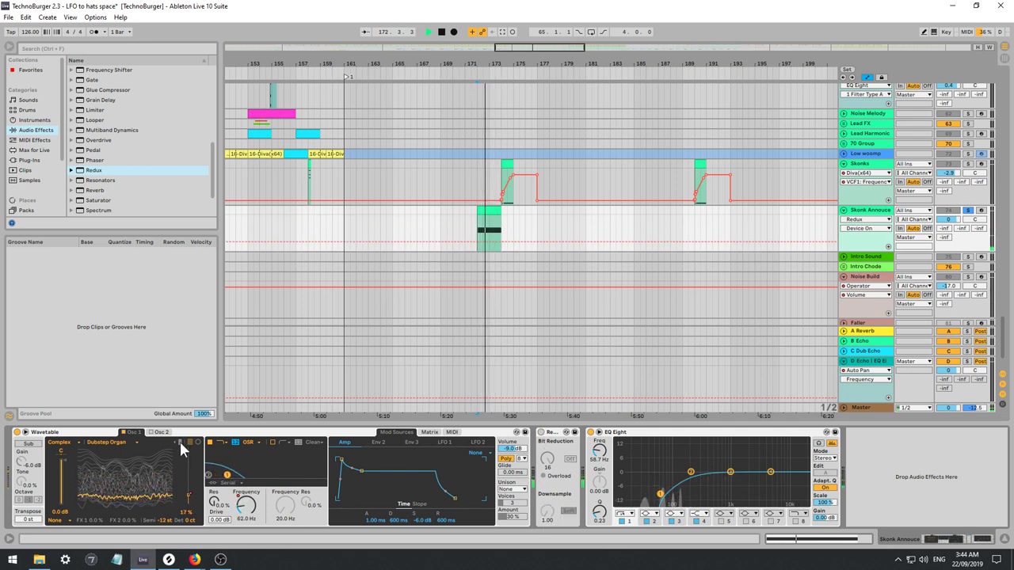
{"action": "left_click", "coordinate": [179, 441]}
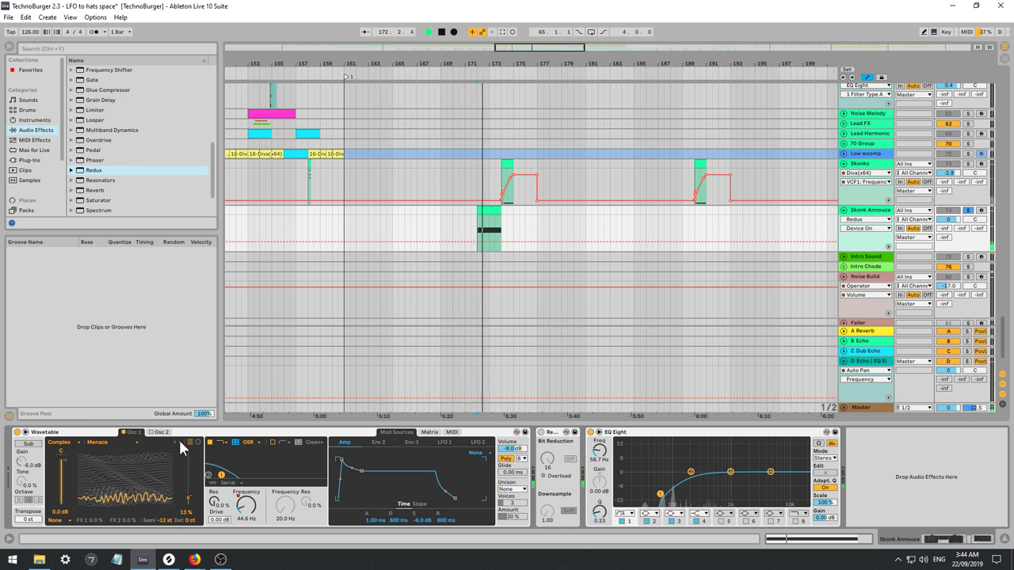
Switch Osc 1 to Noise Manipulator and set unison to Shimmer with 4 voices.
{"action": "left_click", "coordinate": [179, 441]}
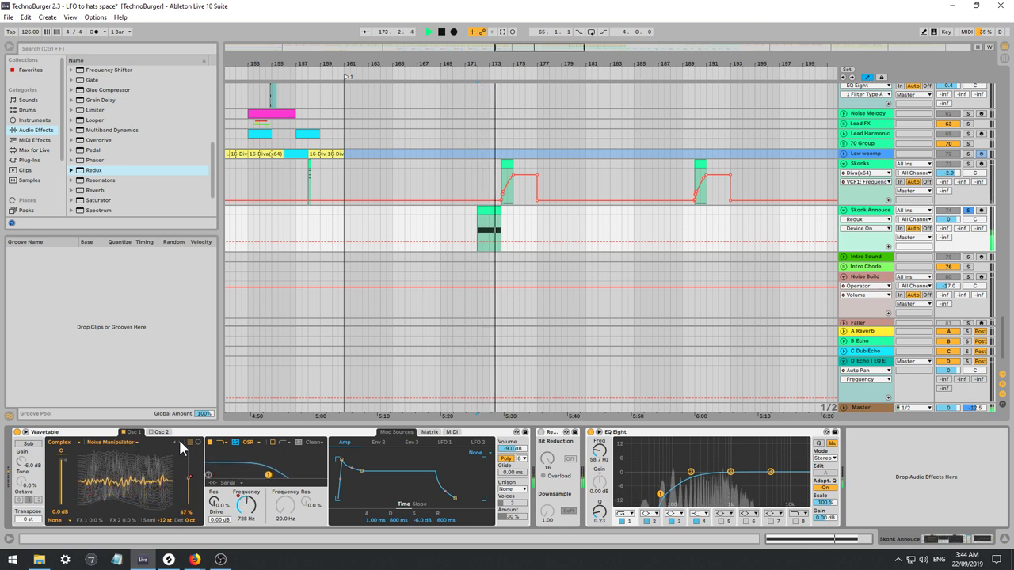
{"action": "left_click", "coordinate": [511, 490]}
{"action": "left_click", "coordinate": [512, 450]}
{"action": "key", "text": "space"}
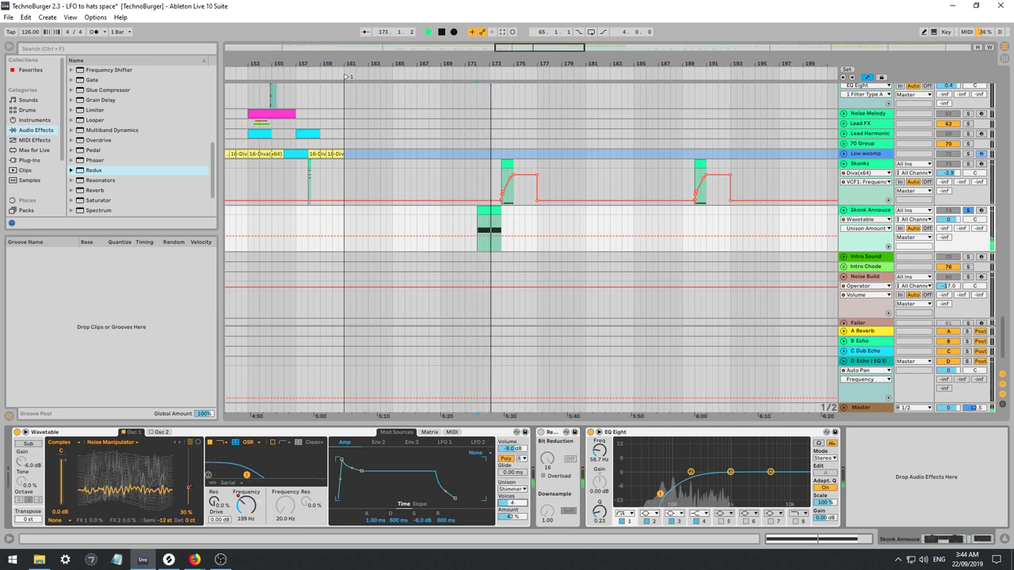
{"action": "key", "text": "space"}
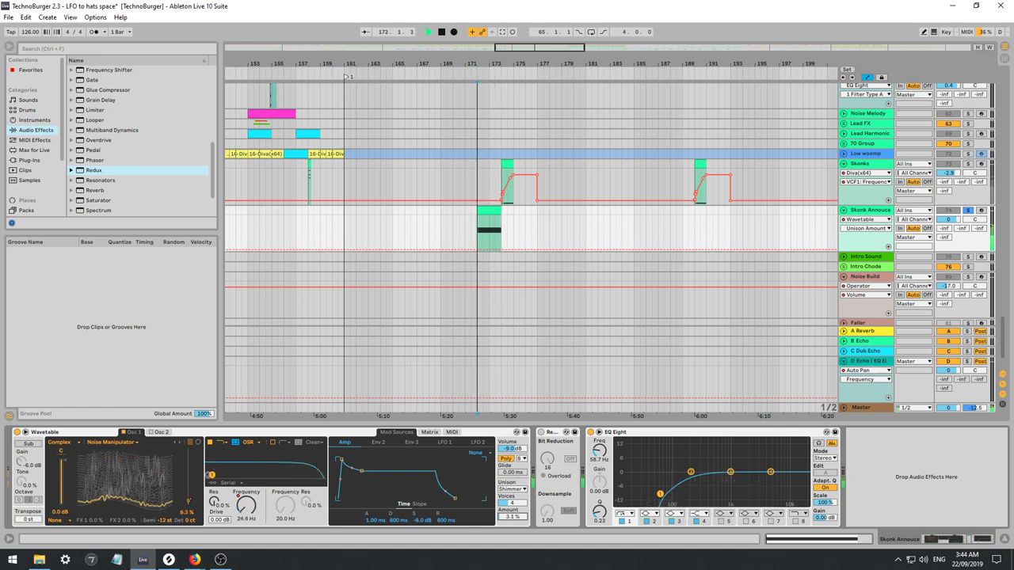
{"action": "key", "text": "space"}
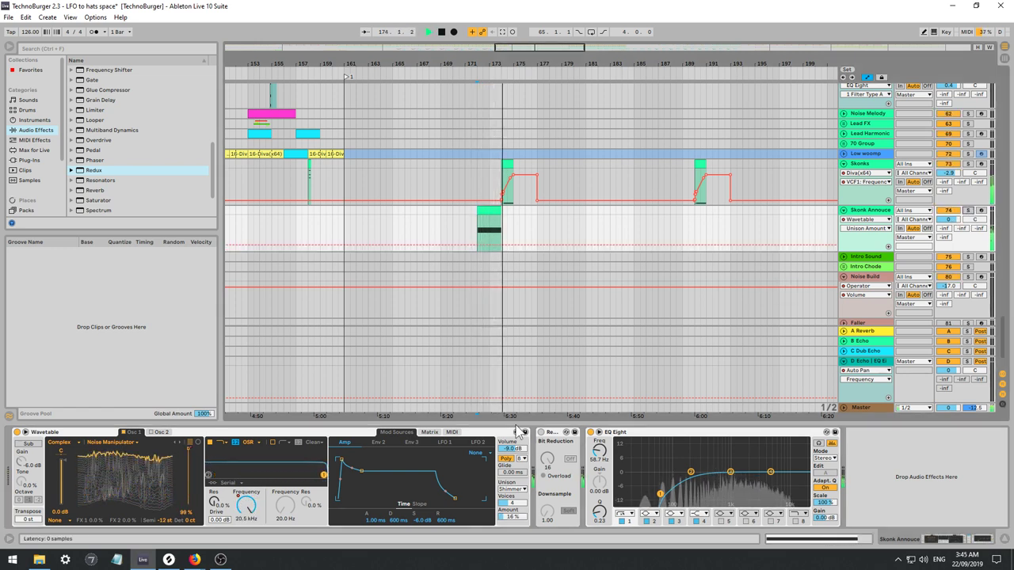
{"action": "left_click_drag", "start_coordinate": [526, 59], "coordinate": [518, 123]}
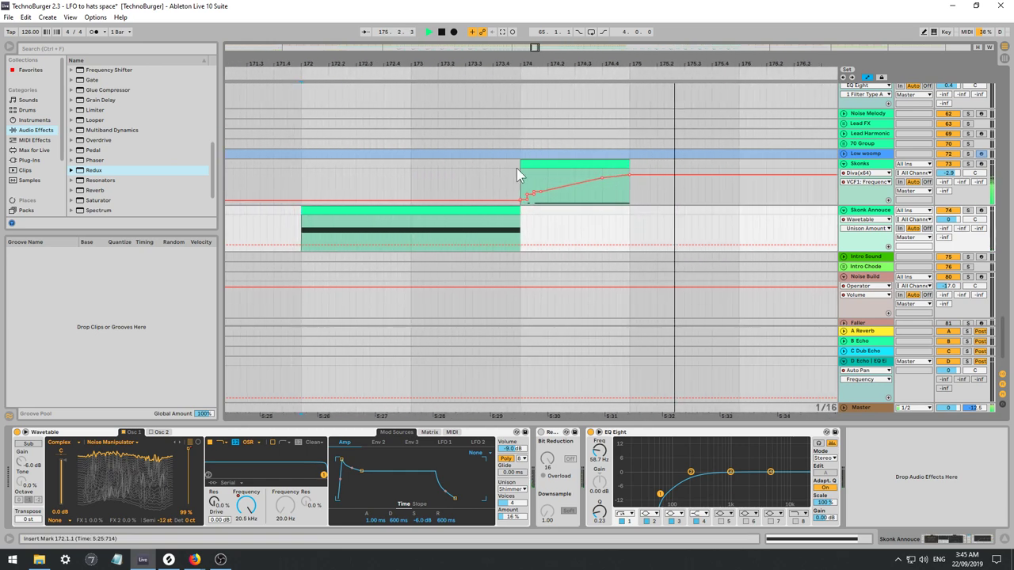
Move the Skonk Annouce clip three sixteenths earlier and audition it from the insert mark.
{"action": "left_click", "coordinate": [494, 238]}
{"action": "key", "text": "space"}
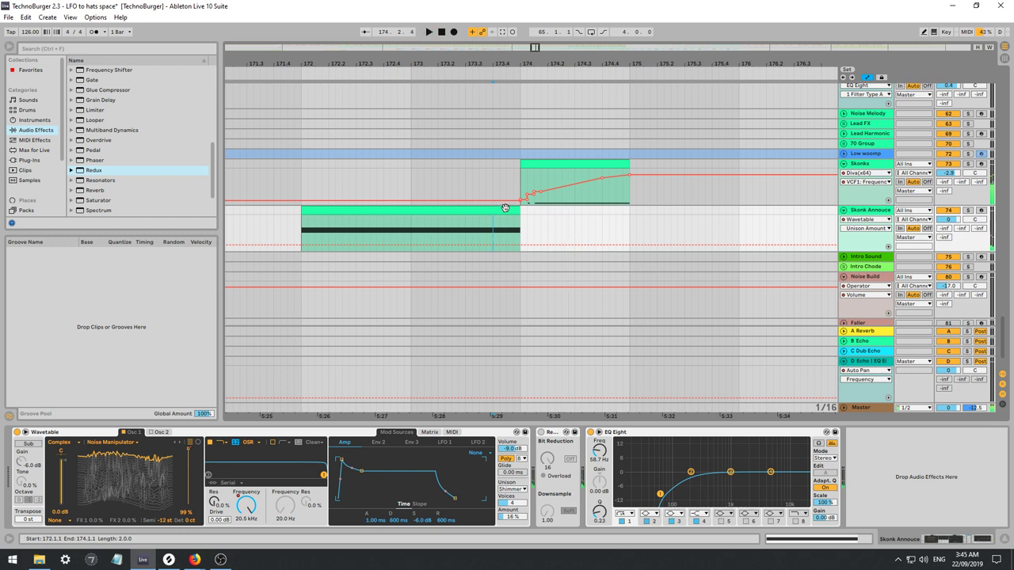
{"action": "left_click_drag", "start_coordinate": [505, 208], "coordinate": [482, 210]}
{"action": "left_click", "coordinate": [405, 232]}
{"action": "key", "text": "space"}
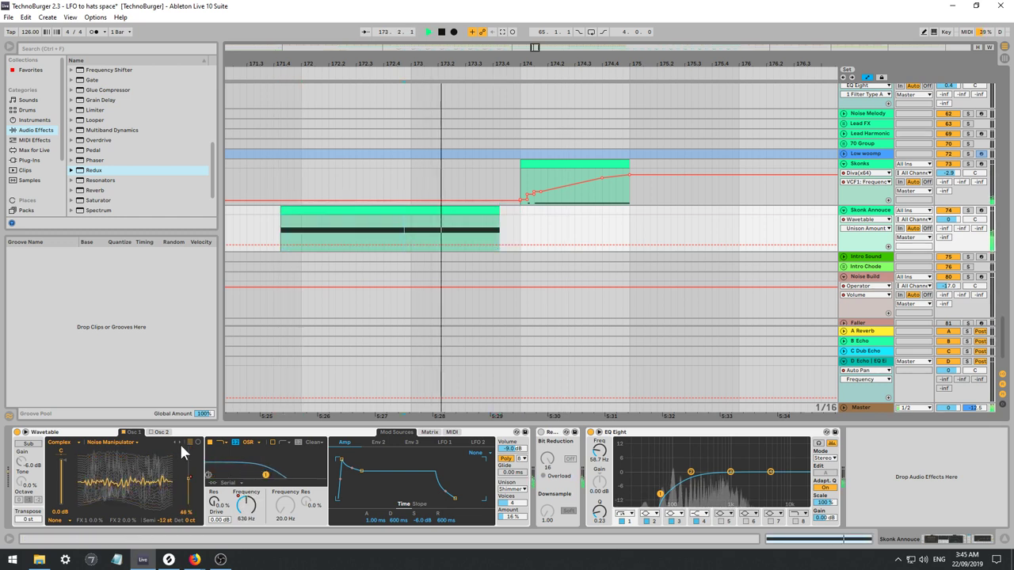
{"action": "key", "text": "space"}
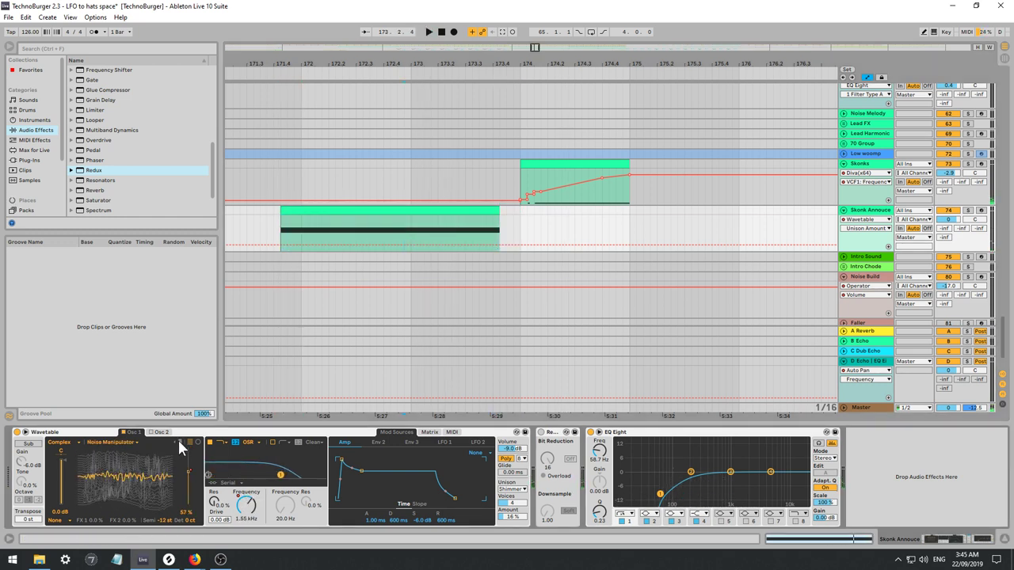
Audition Osc 1 wavetables Octa Phase, Plastic Shimmer, Ring Mod and Ripped Sync, settling on Transformations.
{"action": "left_click", "coordinate": [178, 437]}
{"action": "key", "text": "space"}
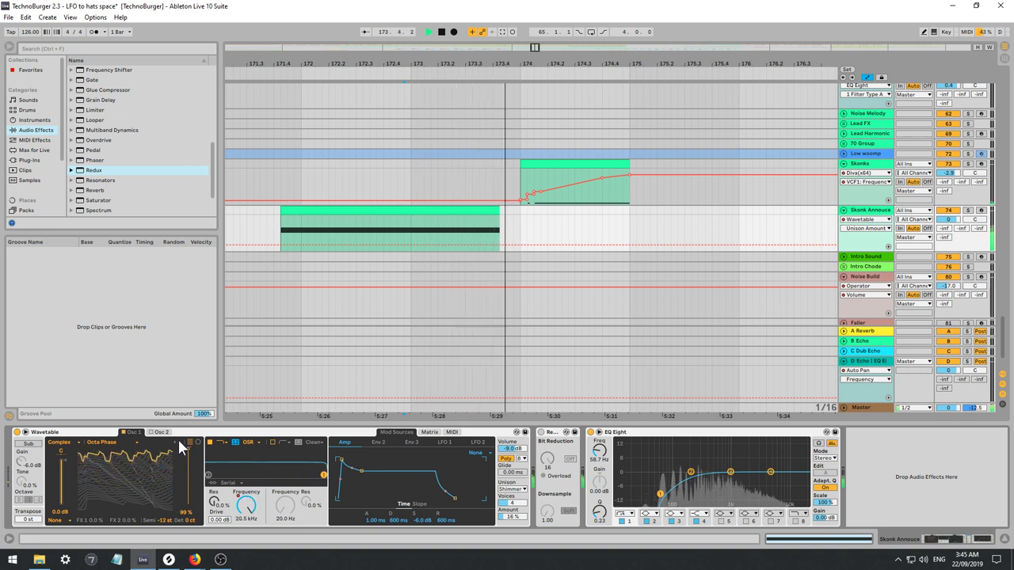
{"action": "key", "text": "space"}
{"action": "left_click", "coordinate": [177, 437]}
{"action": "key", "text": "space"}
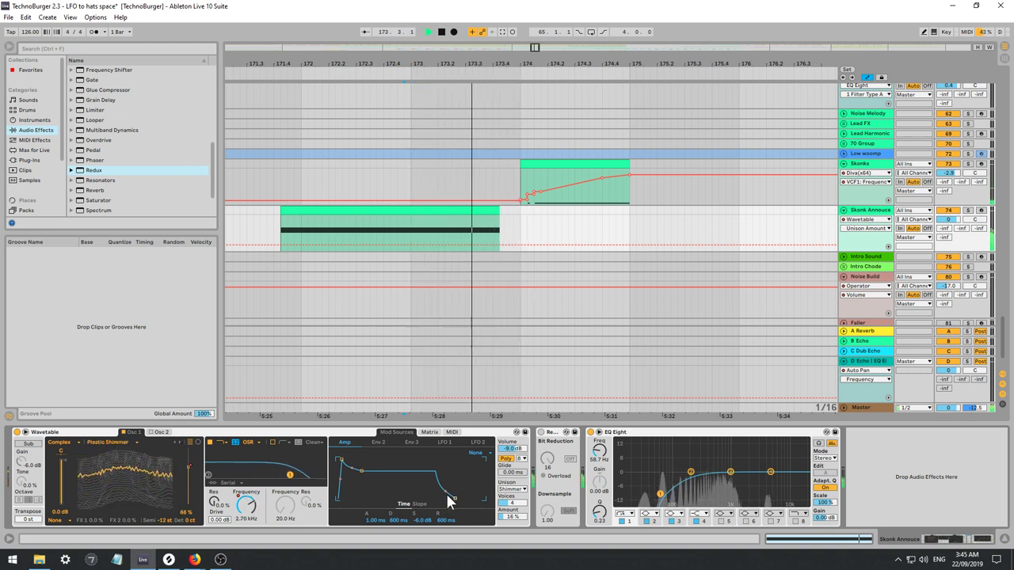
{"action": "key", "text": "space"}
{"action": "key", "text": "space"}
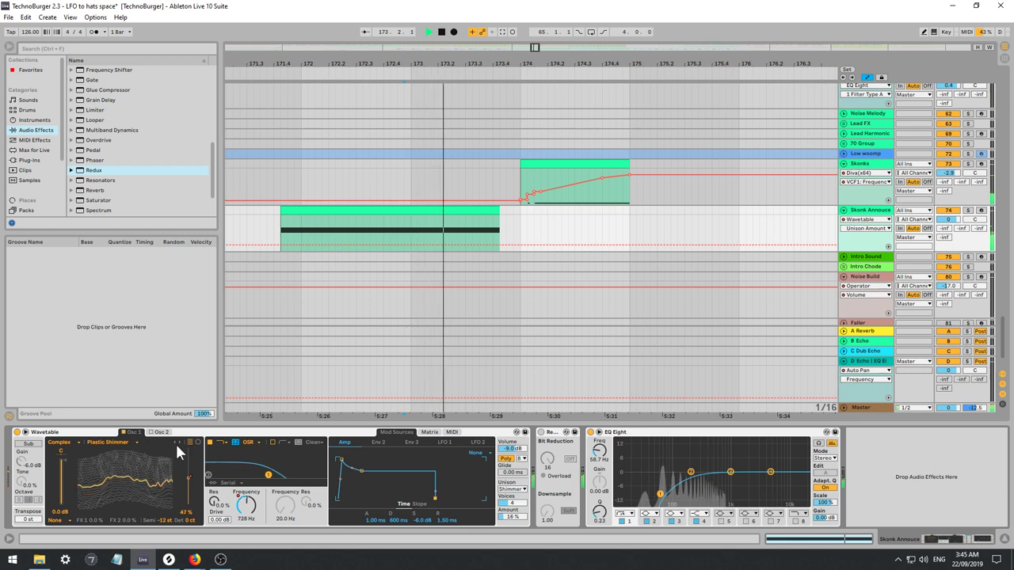
{"action": "left_click", "coordinate": [177, 441]}
{"action": "key", "text": "space"}
{"action": "key", "text": "space"}
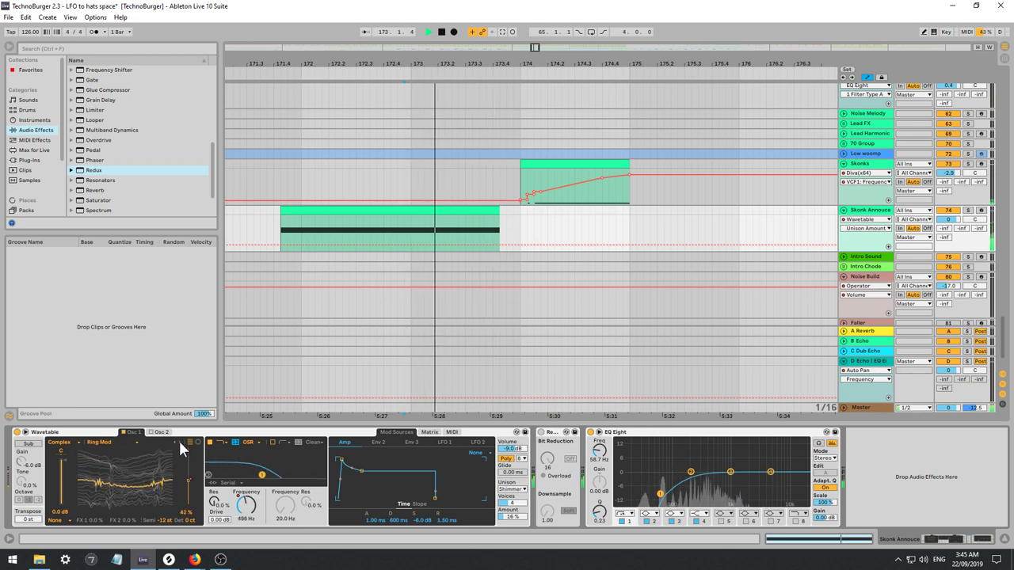
{"action": "left_click", "coordinate": [177, 441]}
{"action": "key", "text": "space"}
{"action": "key", "text": "space"}
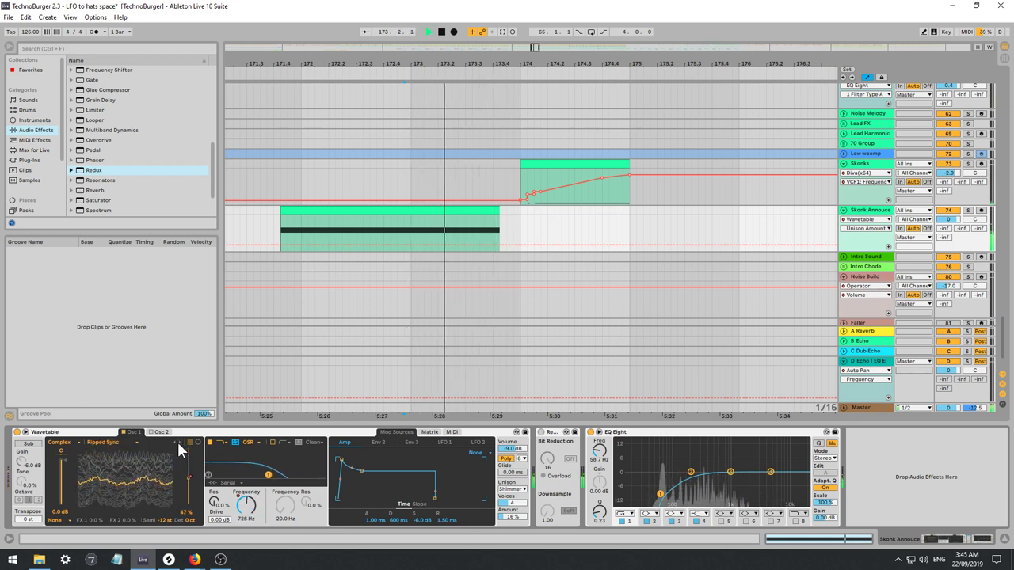
{"action": "left_click", "coordinate": [178, 441]}
{"action": "key", "text": "space"}
{"action": "key", "text": "space"}
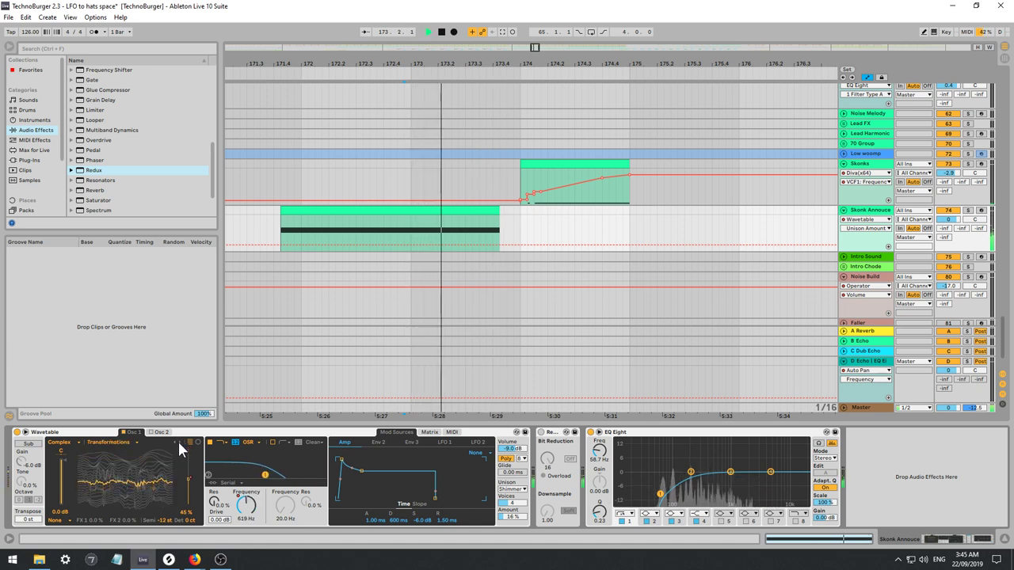
{"action": "key", "text": "space"}
{"action": "key", "text": "space"}
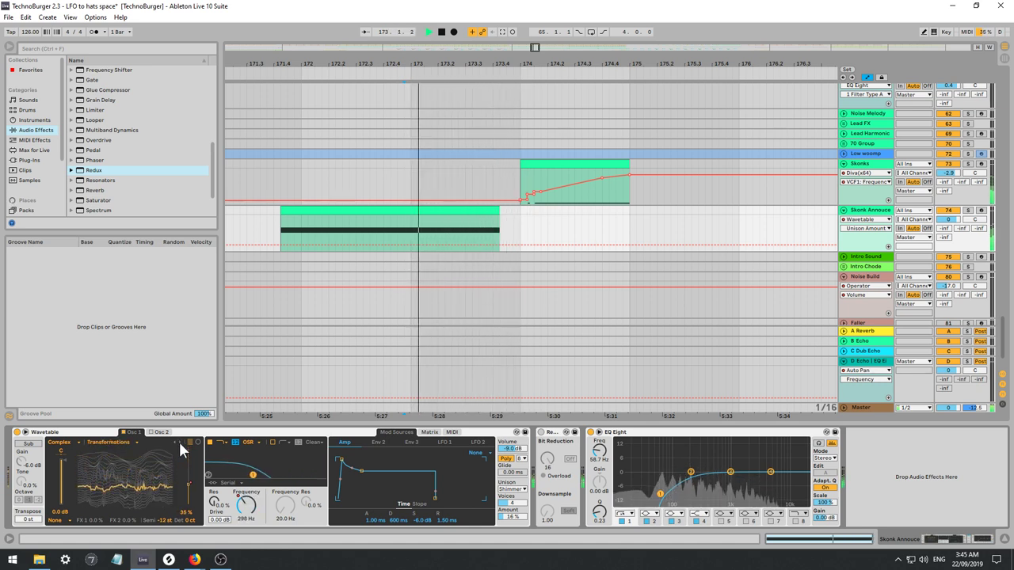
{"action": "key", "text": "space"}
{"action": "key", "text": "space"}
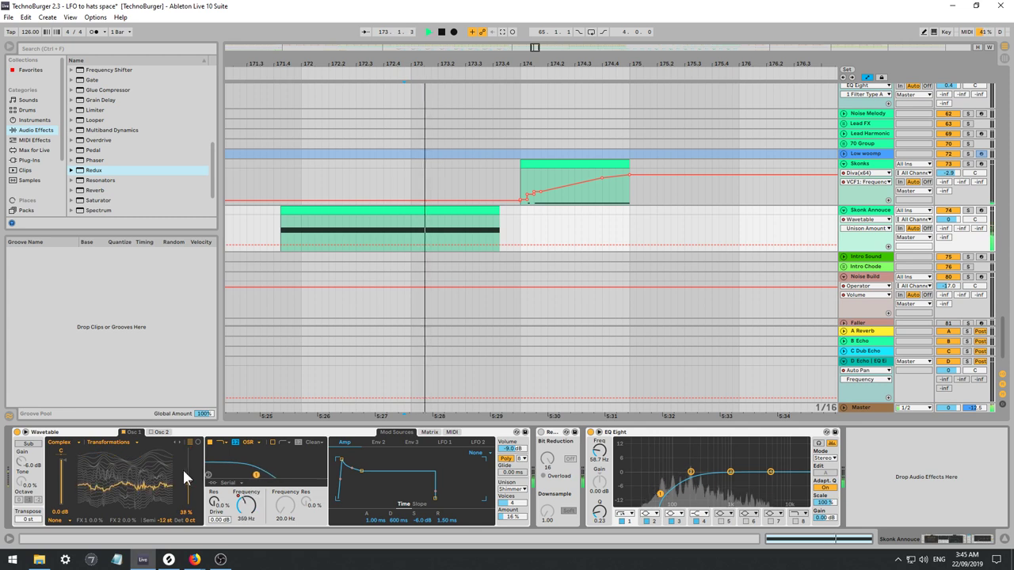
{"action": "key", "text": "space"}
Set Osc 1 position to 54%, re-enable its automation, and add a raised mid-clip breakpoint.
{"action": "left_click_drag", "start_coordinate": [188, 473], "coordinate": [198, 466]}
{"action": "key", "text": "space"}
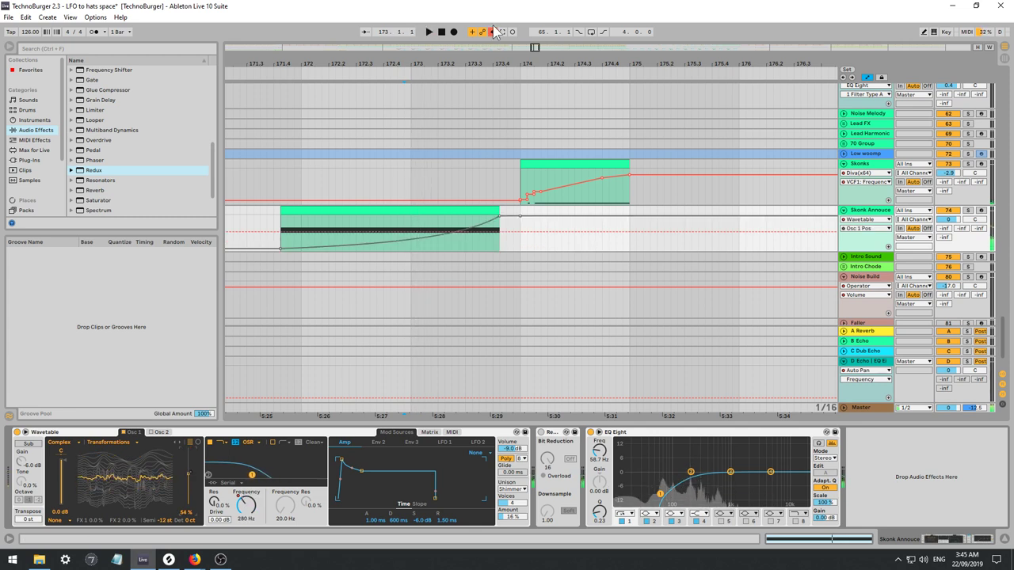
{"action": "left_click", "coordinate": [492, 32]}
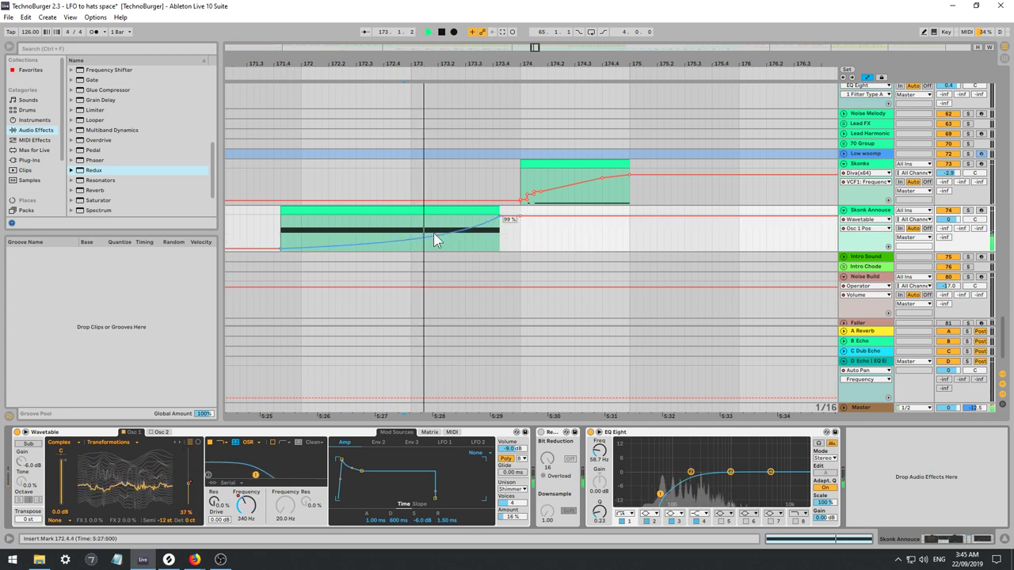
{"action": "key", "text": "space"}
{"action": "key", "text": "space"}
{"action": "left_click_drag", "start_coordinate": [438, 235], "coordinate": [438, 231]}
{"action": "key", "text": "space"}
{"action": "key", "text": "space"}
Fine-tune the mid-clip peak and lower the clip-end Osc 1 Pos breakpoint to 36%.
{"action": "left_click", "coordinate": [499, 212]}
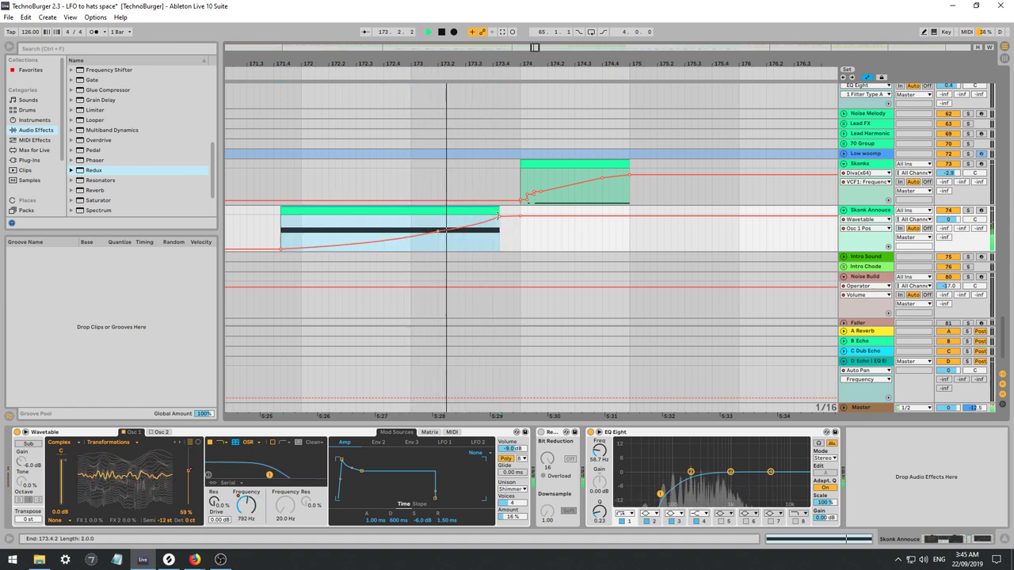
{"action": "left_click", "coordinate": [501, 224]}
{"action": "left_click_drag", "start_coordinate": [503, 223], "coordinate": [504, 237]}
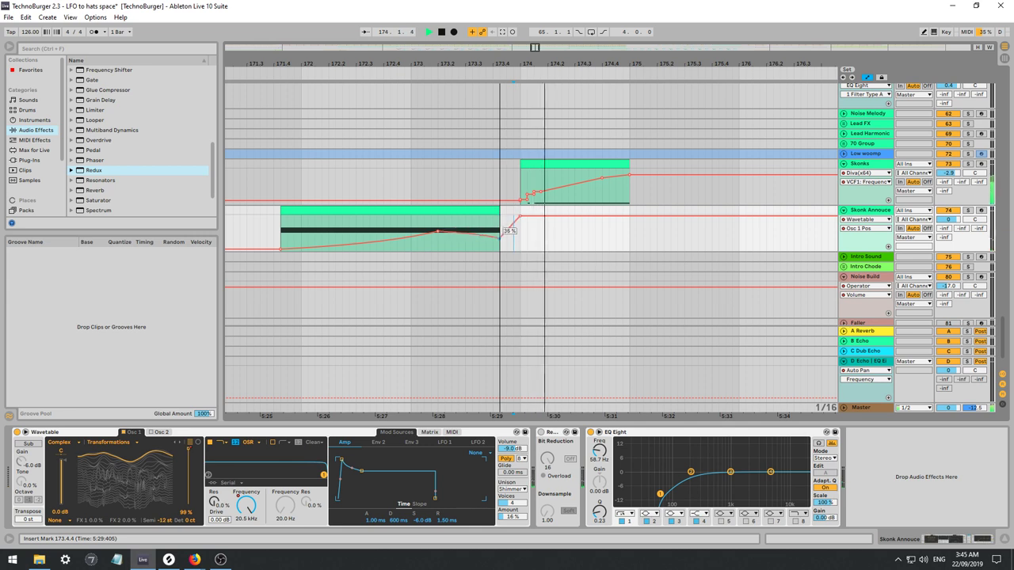
{"action": "left_click", "coordinate": [412, 237]}
{"action": "key", "text": "space"}
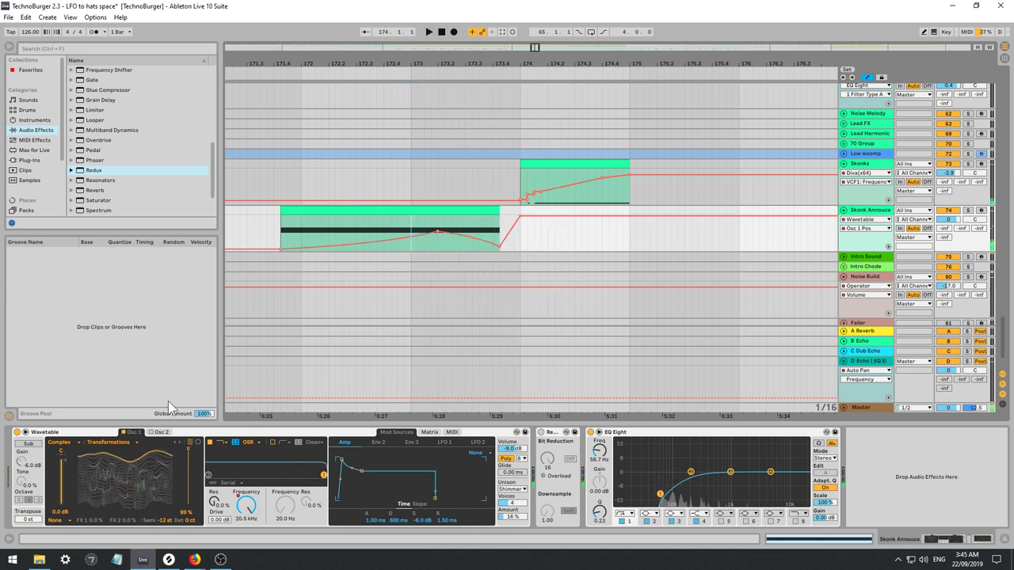
{"action": "key", "text": "space"}
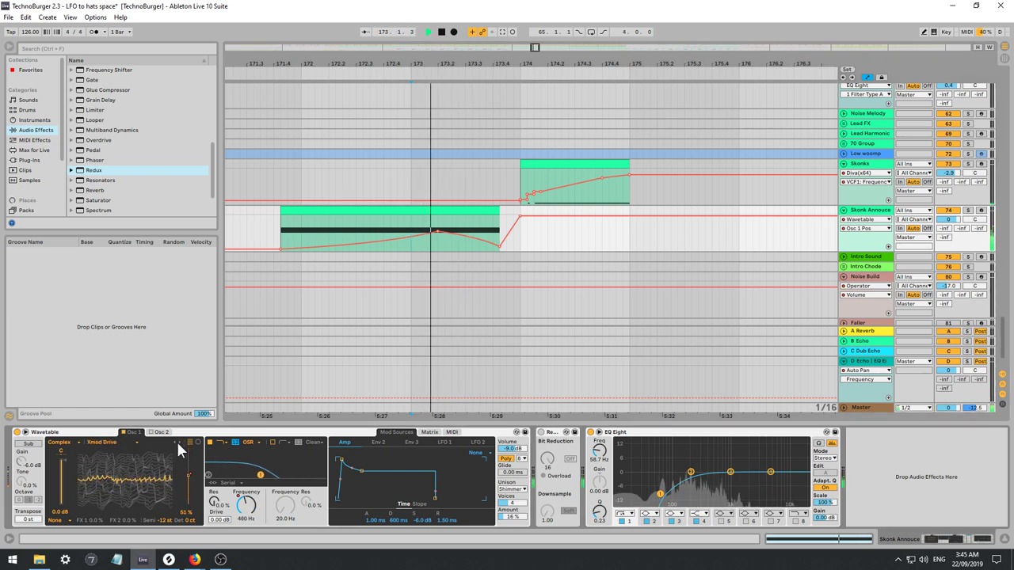
Audition Clipped Sweep, Brutal Metal and DP Fold wavetables on Osc 1 with the track soloed.
{"action": "left_click", "coordinate": [177, 441]}
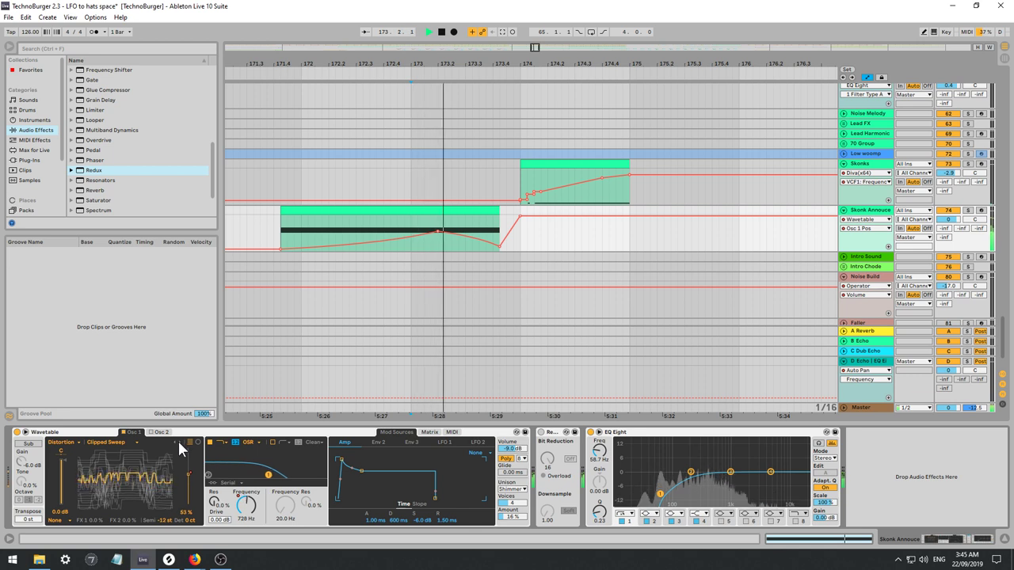
{"action": "left_click", "coordinate": [177, 439]}
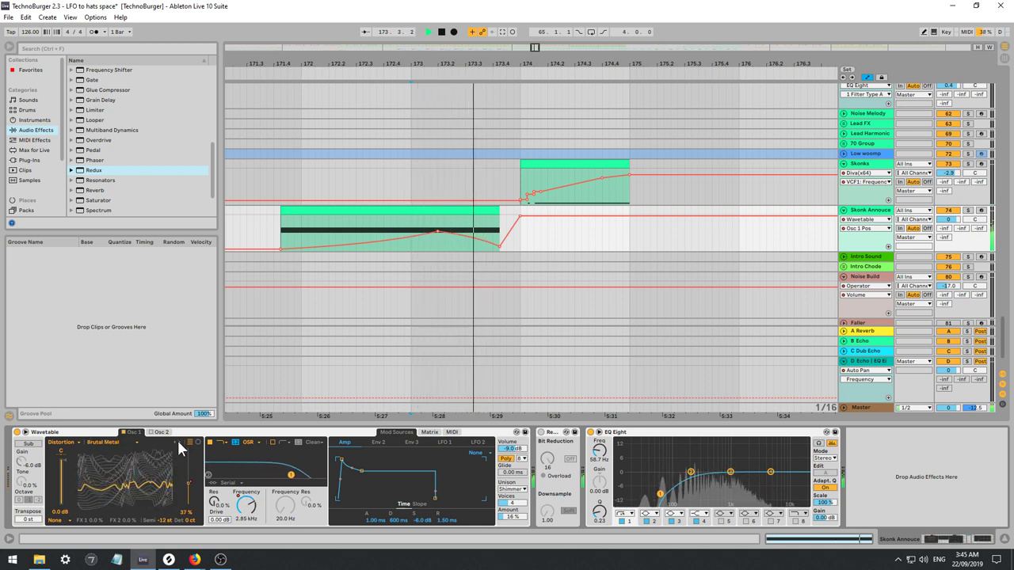
{"action": "left_click", "coordinate": [176, 439]}
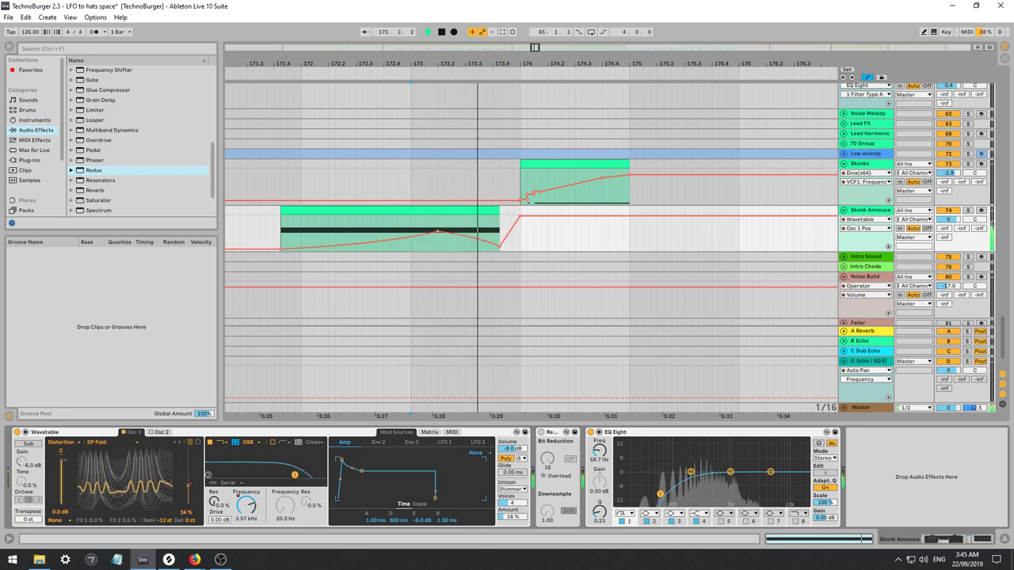
{"action": "key", "text": "space"}
{"action": "left_click", "coordinate": [968, 210]}
{"action": "key", "text": "space"}
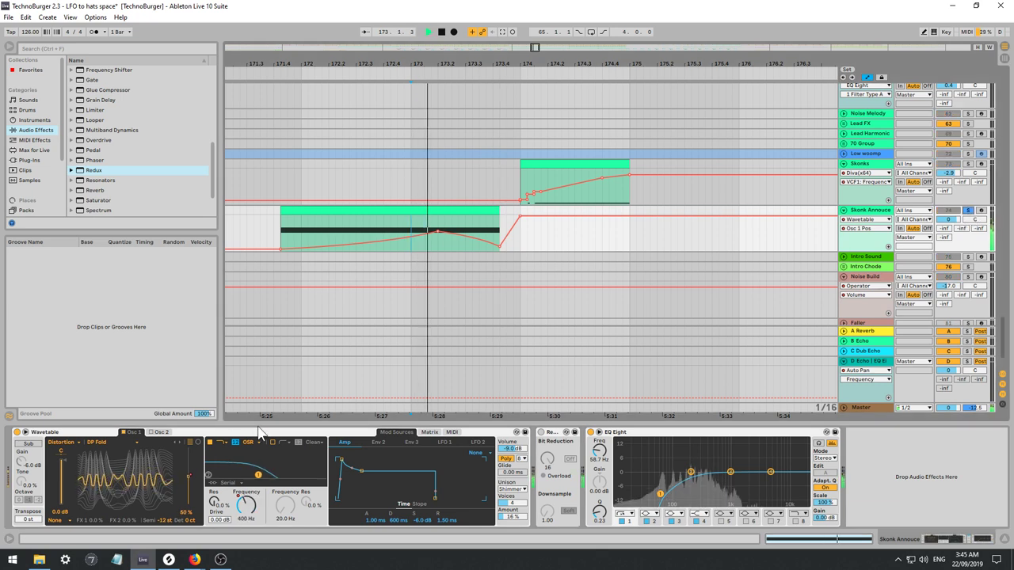
{"action": "left_click", "coordinate": [178, 440]}
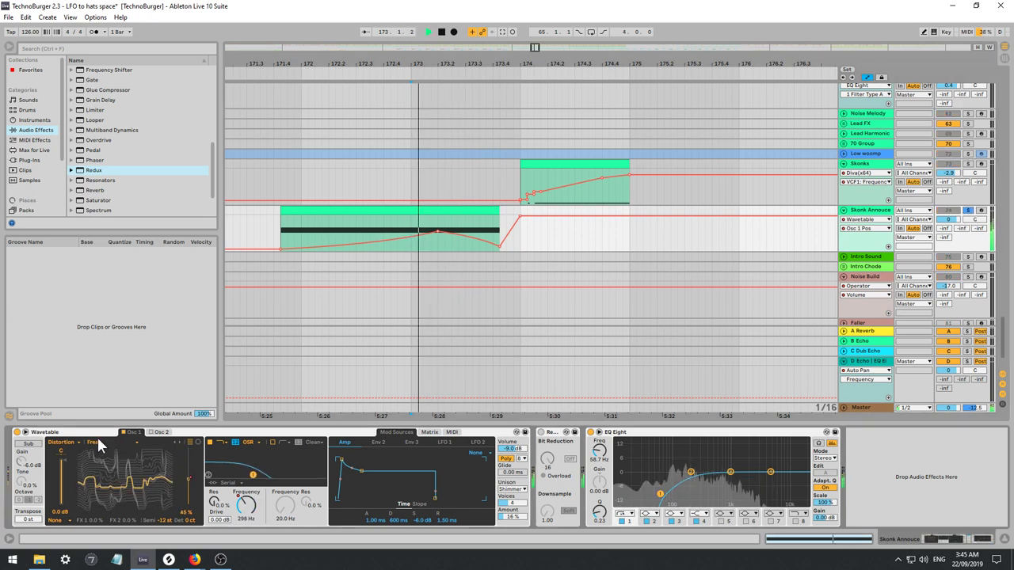
Switch Osc 1 to the Collection category and step past Aureolin and Charcoal to Cobalt.
{"action": "left_click", "coordinate": [63, 444]}
{"action": "left_click", "coordinate": [77, 457]}
{"action": "key", "text": "space"}
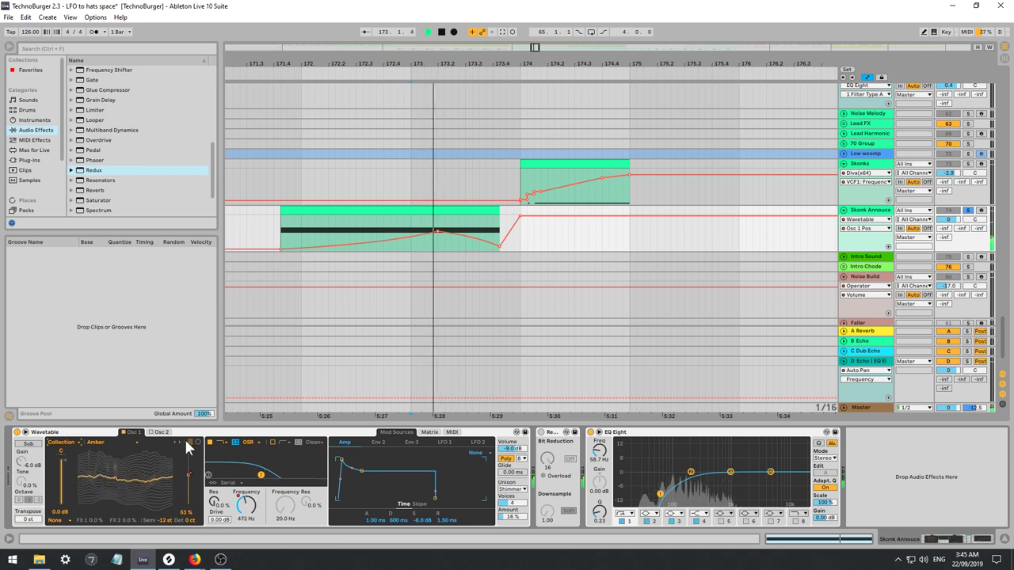
{"action": "left_click", "coordinate": [175, 440]}
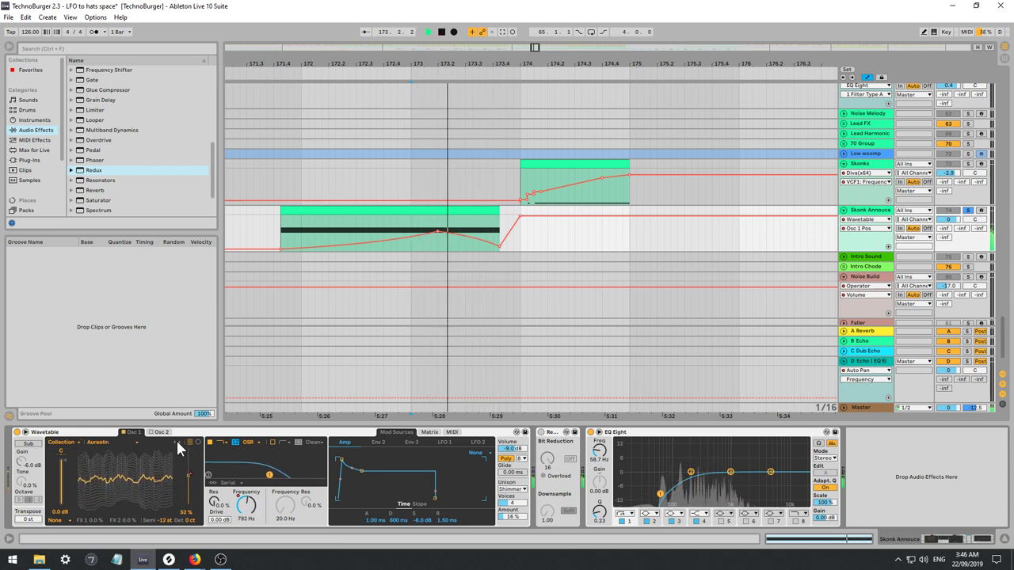
{"action": "left_click", "coordinate": [176, 438]}
{"action": "left_click", "coordinate": [176, 438]}
{"action": "left_click", "coordinate": [178, 438]}
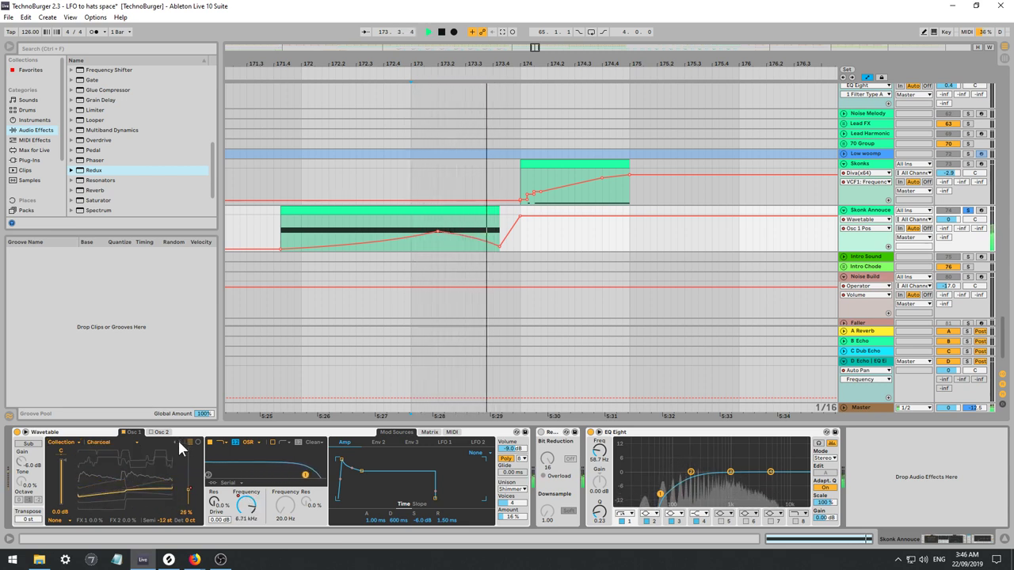
{"action": "left_click", "coordinate": [178, 438]}
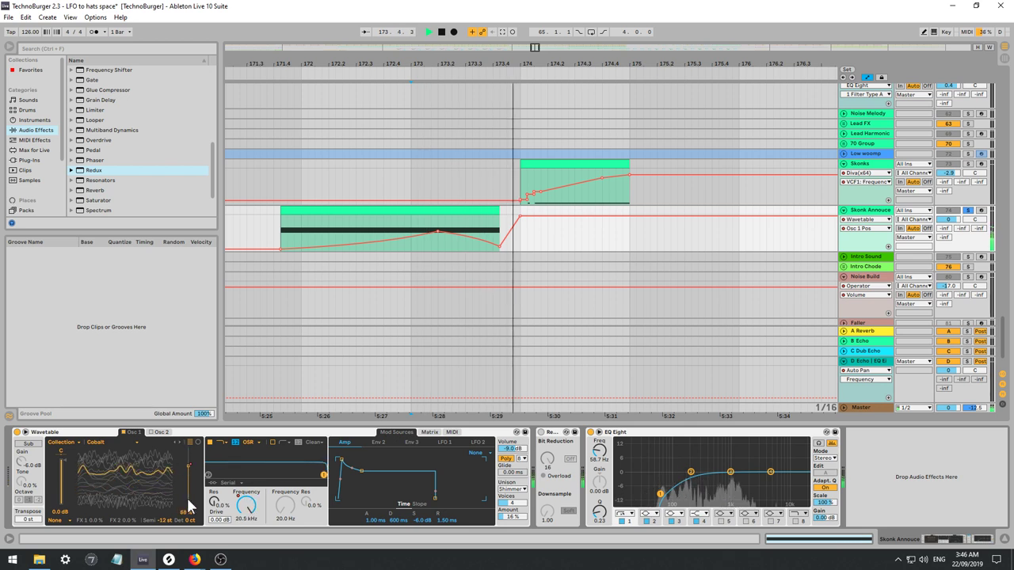
Unsolo Skonk Annouce, set Osc 1 position to 38%, and re-enable its automation ramp.
{"action": "left_click", "coordinate": [968, 210]}
{"action": "key", "text": "space"}
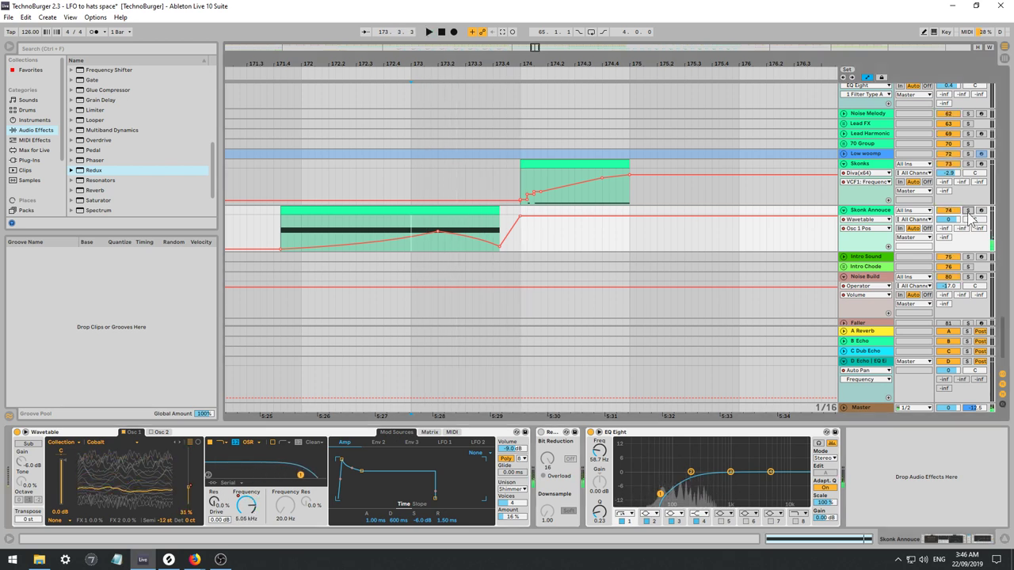
{"action": "key", "text": "space"}
{"action": "left_click_drag", "start_coordinate": [189, 483], "coordinate": [189, 481]}
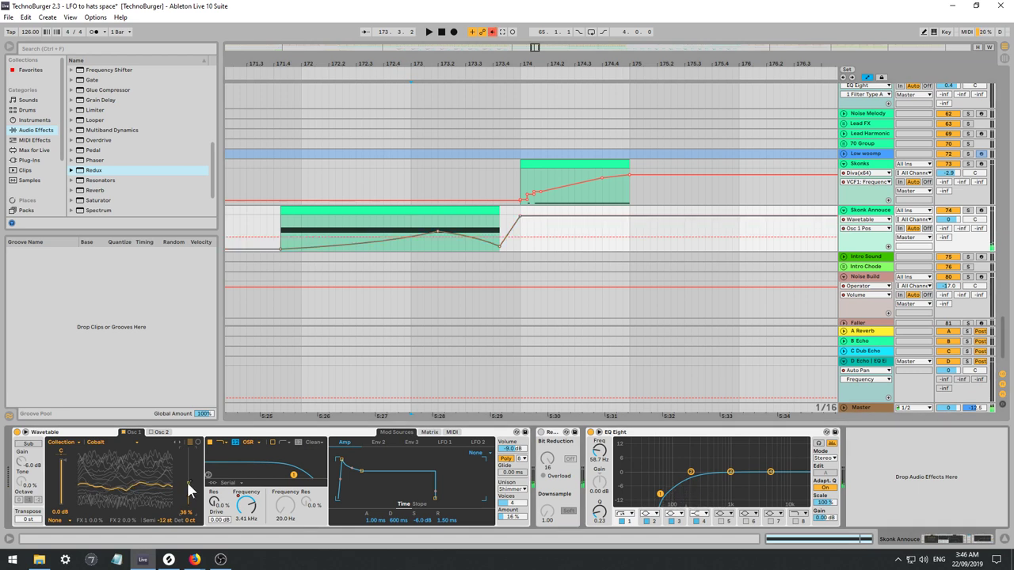
{"action": "key", "text": "space"}
{"action": "key", "text": "space"}
{"action": "key", "text": "space"}
{"action": "left_click_drag", "start_coordinate": [438, 232], "coordinate": [499, 217]}
{"action": "key", "text": "space"}
{"action": "key", "text": "space"}
{"action": "key", "text": "space"}
{"action": "left_click", "coordinate": [493, 32]}
{"action": "key", "text": "space"}
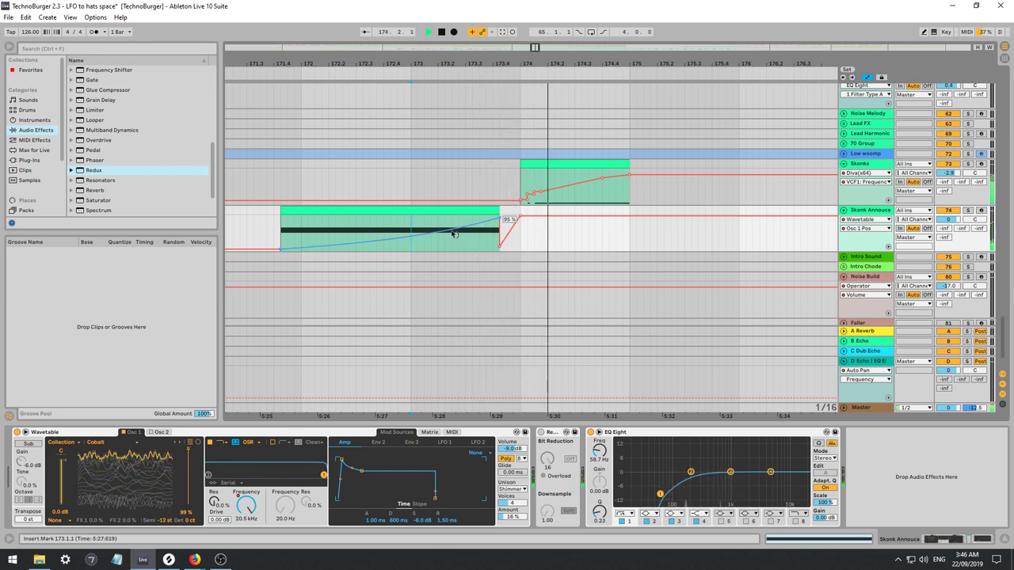
Bend the Osc 1 Pos ramp into a curve and solo Skonk Annouce.
{"action": "left_click_drag", "start_coordinate": [452, 232], "coordinate": [452, 250]}
{"action": "key", "text": "space"}
{"action": "key", "text": "space"}
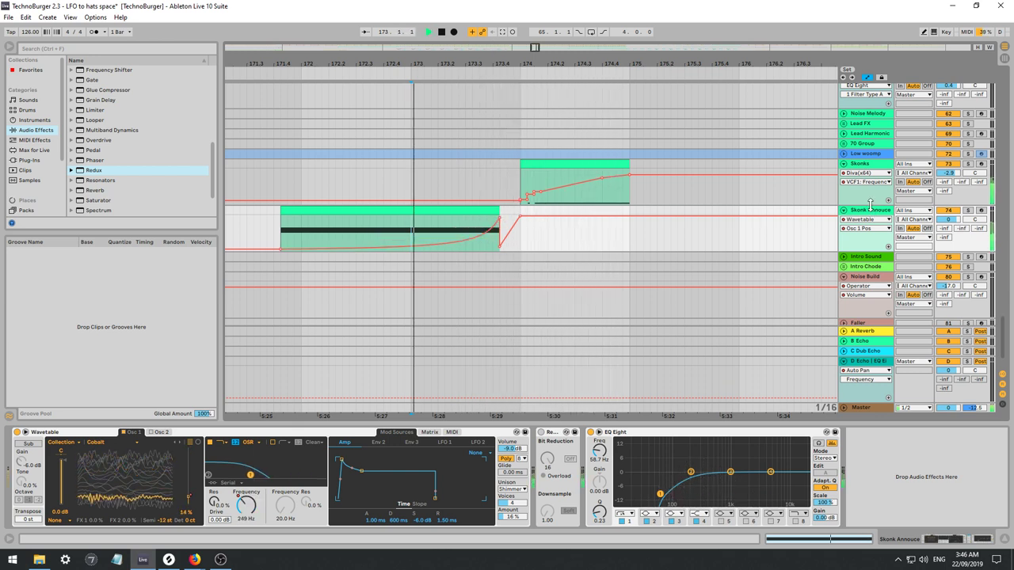
{"action": "left_click", "coordinate": [968, 211]}
{"action": "key", "text": "space"}
{"action": "key", "text": "space"}
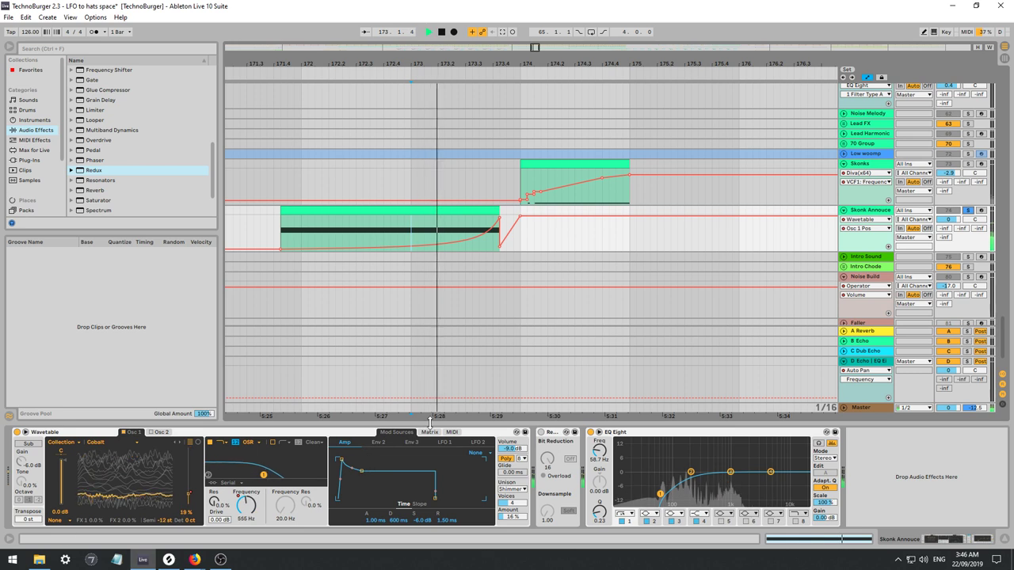
{"action": "key", "text": "space"}
Add Filter 1 Freq as a modulation target in the Wavetable matrix.
{"action": "left_click", "coordinate": [430, 435]}
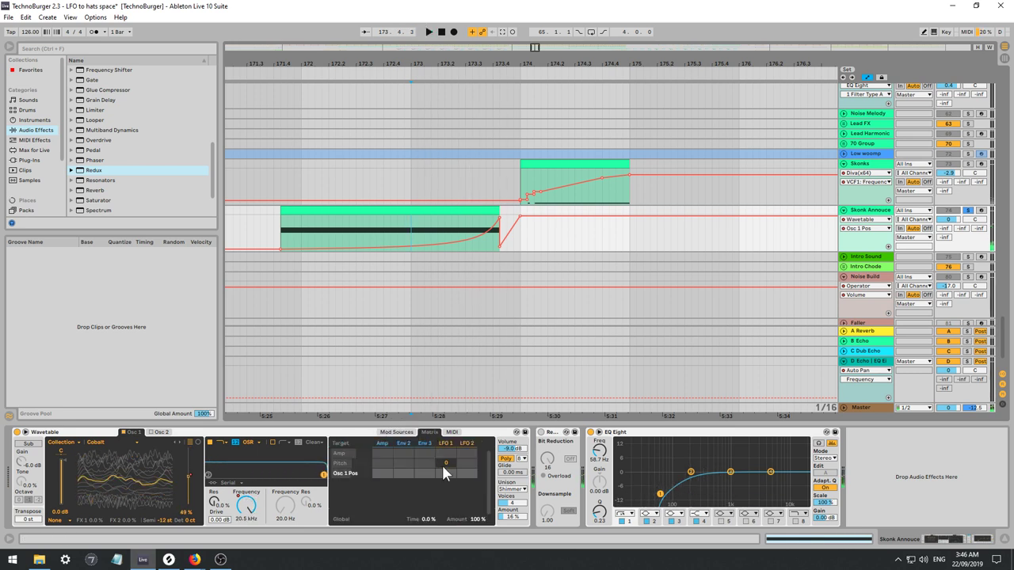
{"action": "left_click", "coordinate": [248, 505]}
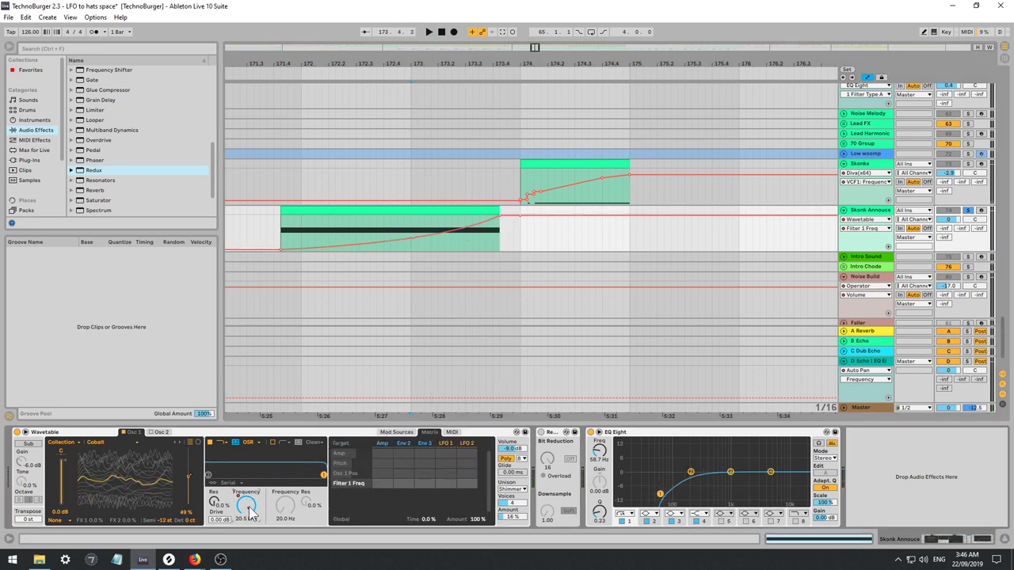
{"action": "key", "text": "space"}
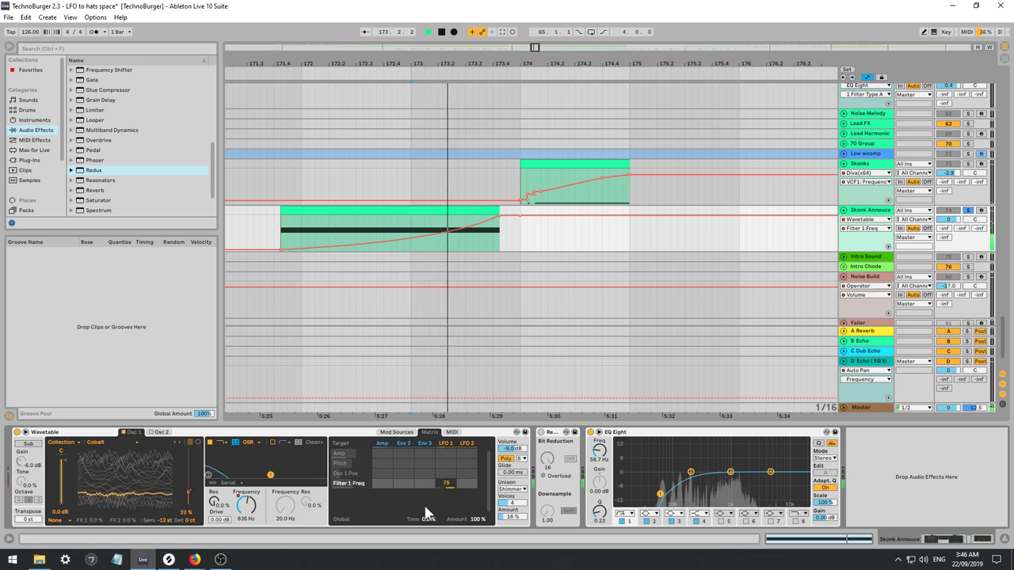
{"action": "left_click", "coordinate": [410, 433]}
{"action": "key", "text": "space"}
Tempo-sync LFO 1 at a 1/12 rate with a 20% amount.
{"action": "left_click", "coordinate": [442, 442]}
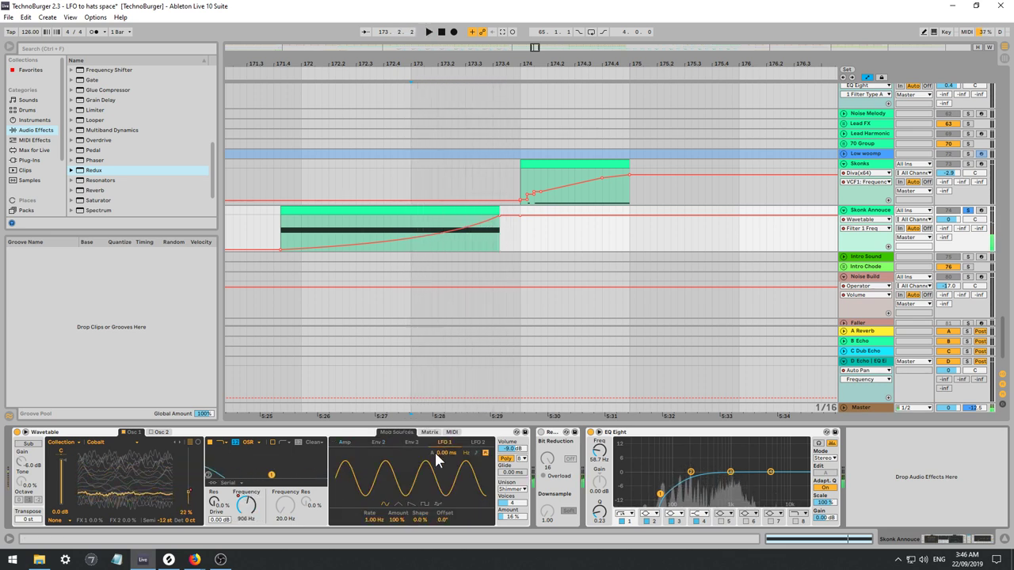
{"action": "left_click", "coordinate": [483, 453]}
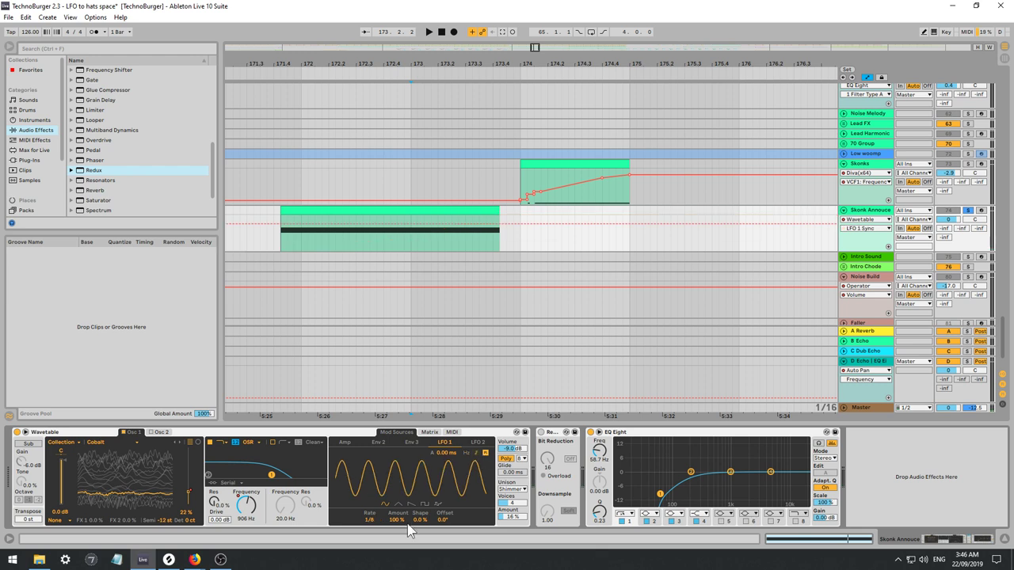
{"action": "left_click_drag", "start_coordinate": [370, 521], "coordinate": [370, 515]}
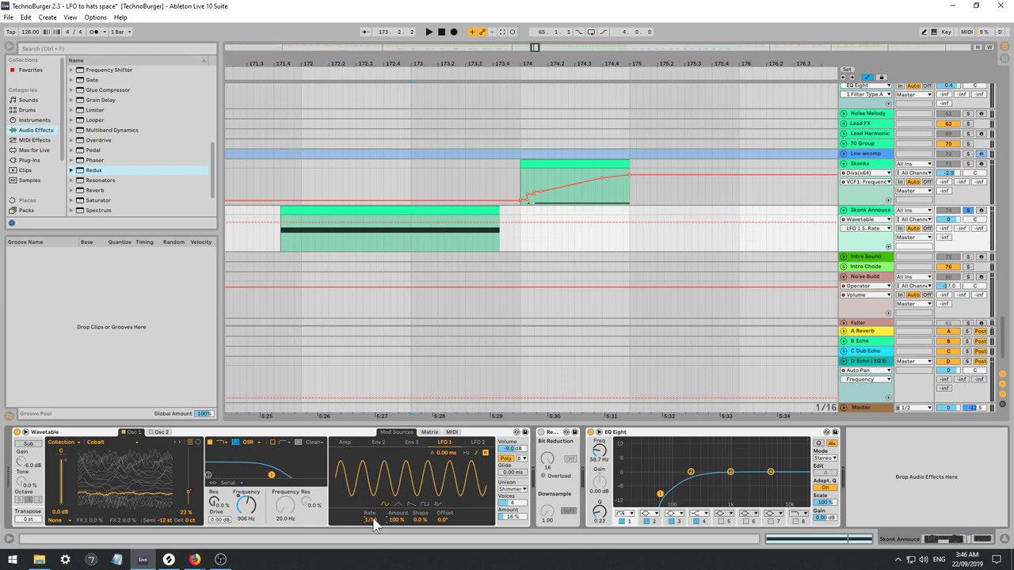
{"action": "key", "text": "Down"}
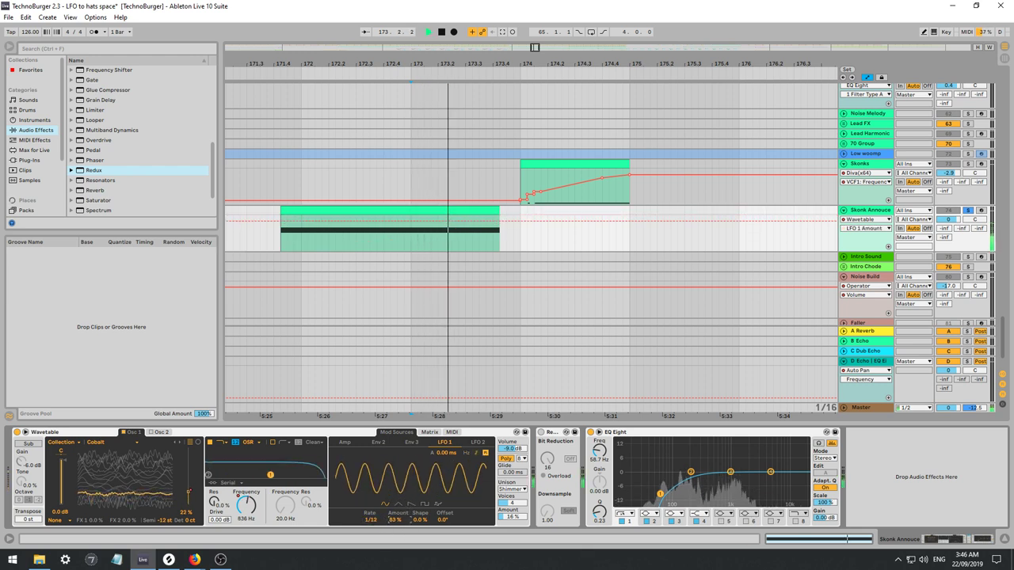
{"action": "left_click_drag", "start_coordinate": [402, 519], "coordinate": [381, 527]}
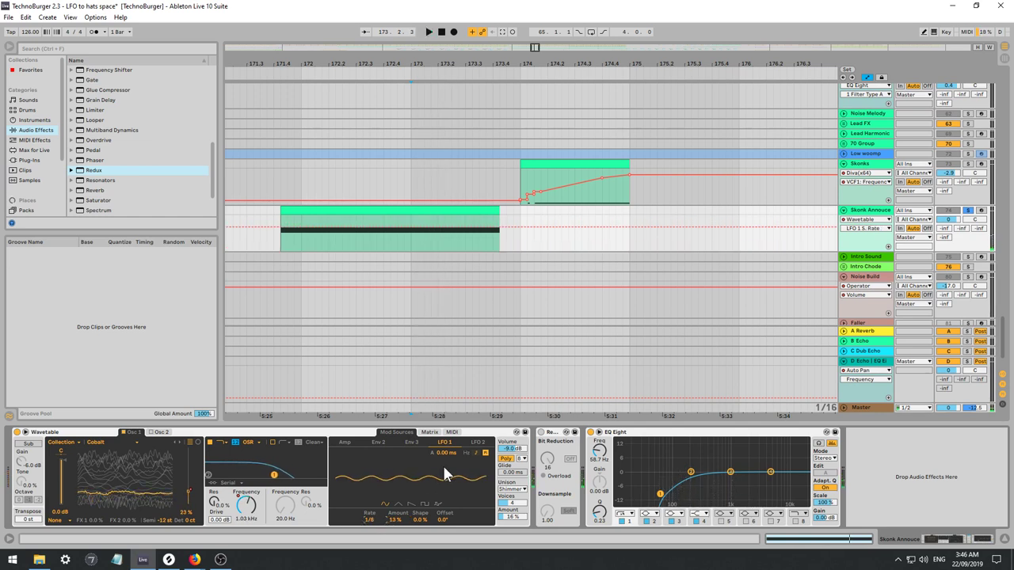
{"action": "key", "text": "space"}
{"action": "left_click_drag", "start_coordinate": [398, 521], "coordinate": [398, 514]}
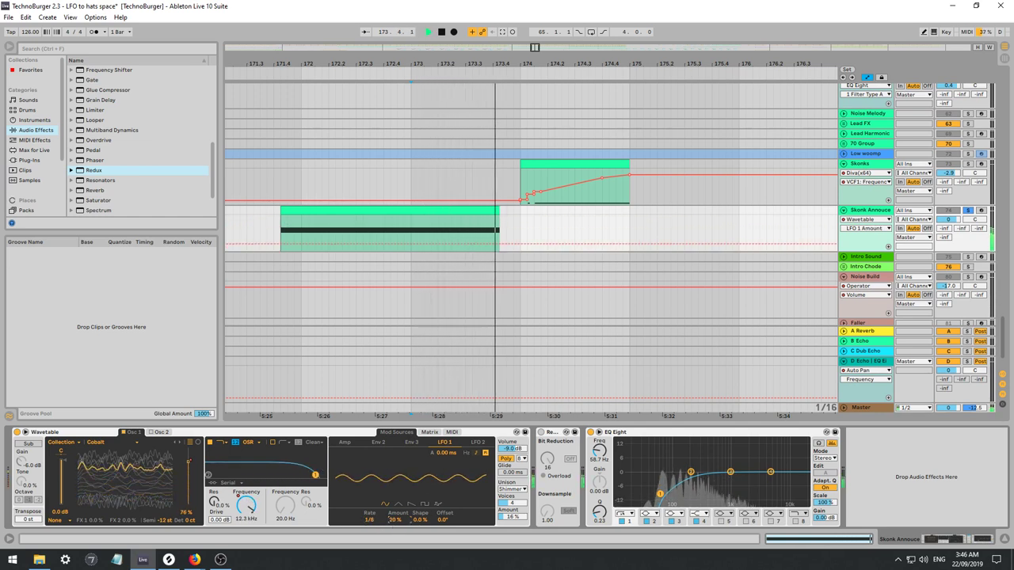
Audition Copper, Graphite, Olive, Pearl and Ruby wavetables on Osc 1, re-enabling the Osc 1 Pos automation.
{"action": "left_click", "coordinate": [179, 442]}
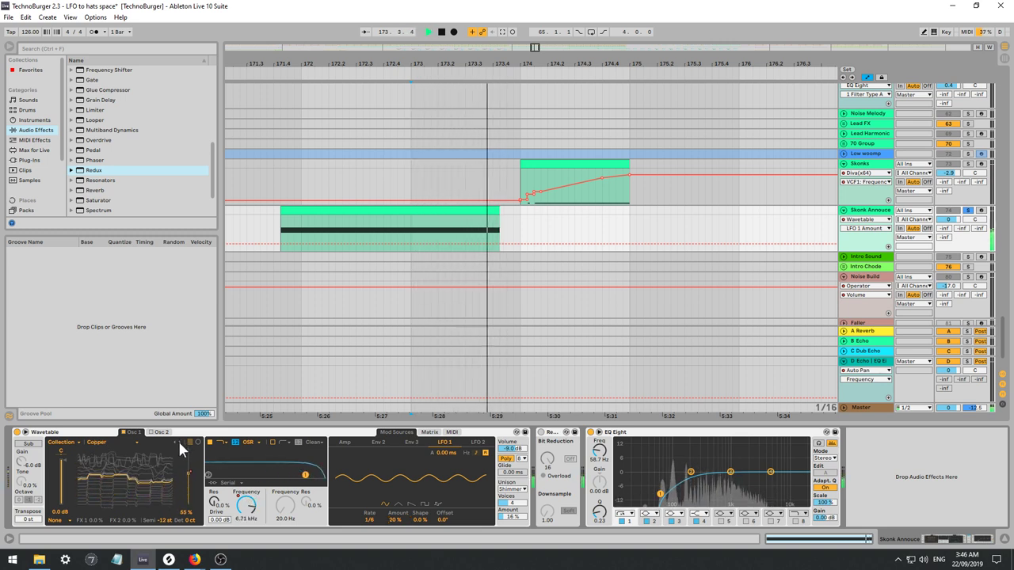
{"action": "left_click", "coordinate": [178, 439]}
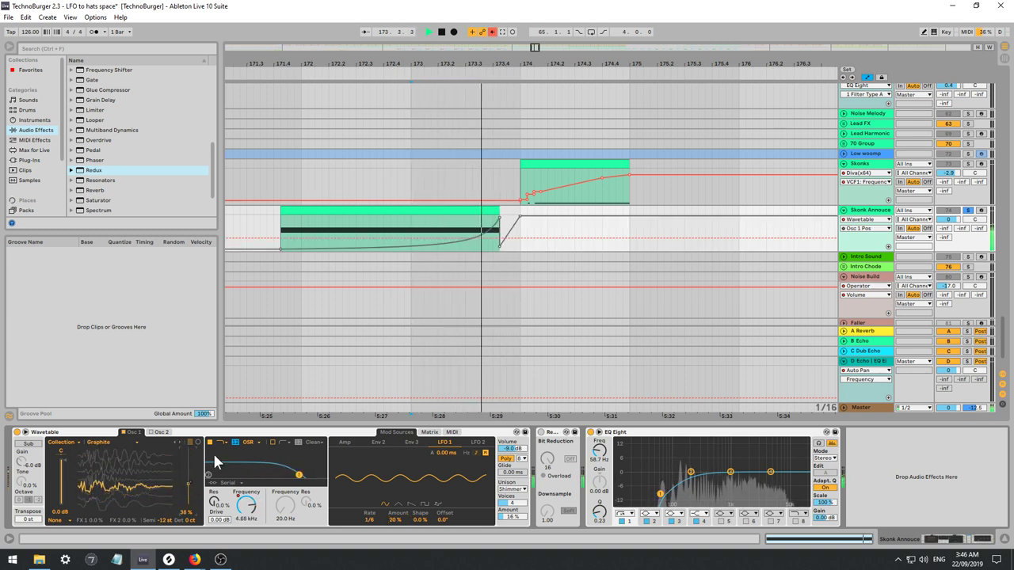
{"action": "left_click", "coordinate": [494, 40]}
{"action": "key", "text": "space"}
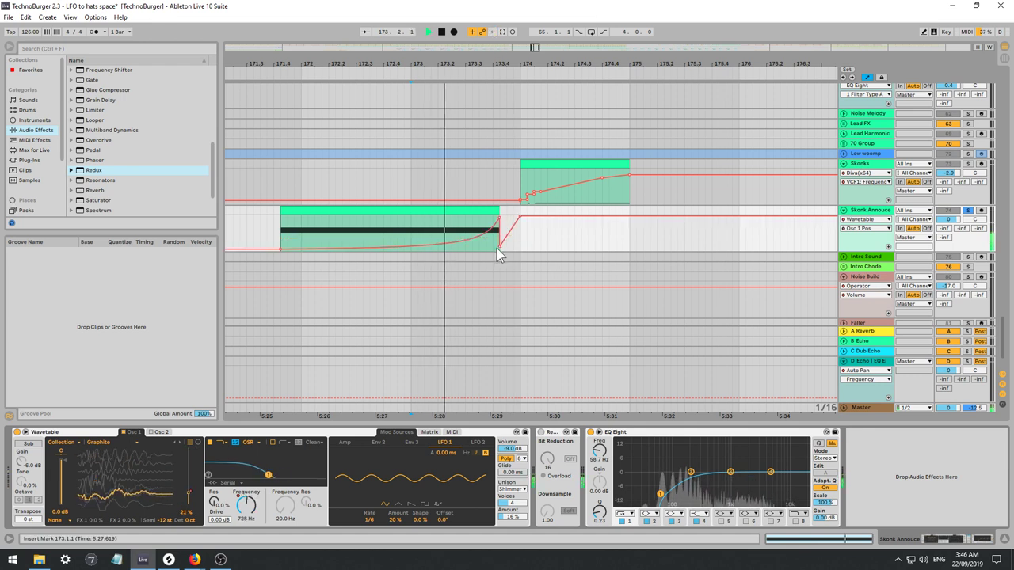
{"action": "left_click", "coordinate": [179, 439]}
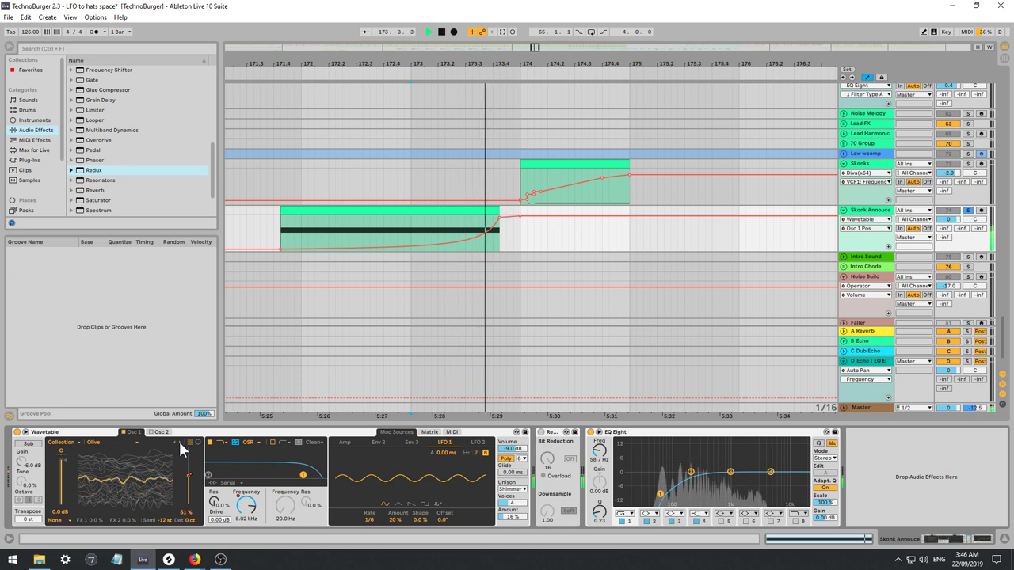
{"action": "left_click", "coordinate": [178, 440]}
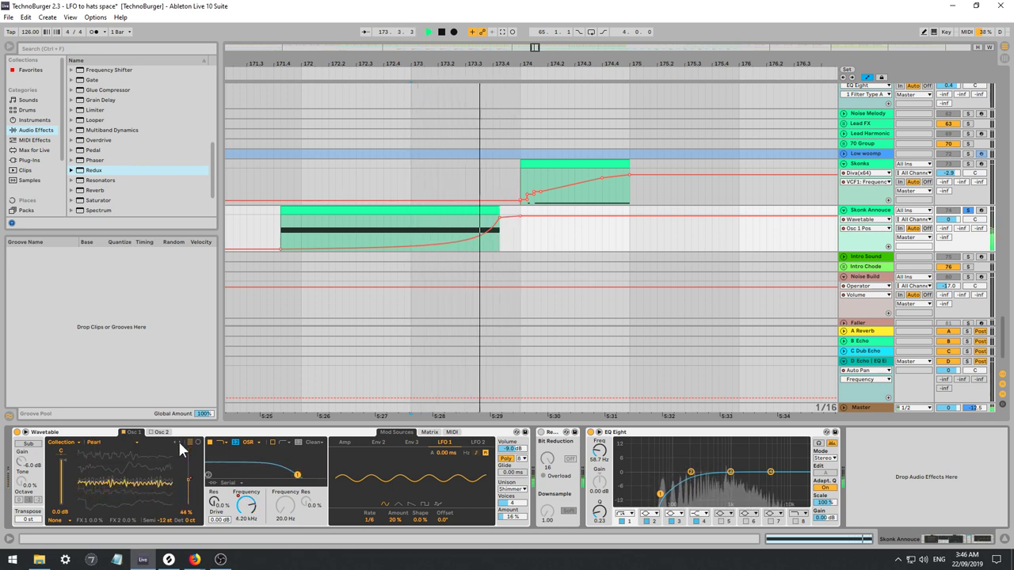
{"action": "left_click", "coordinate": [178, 439]}
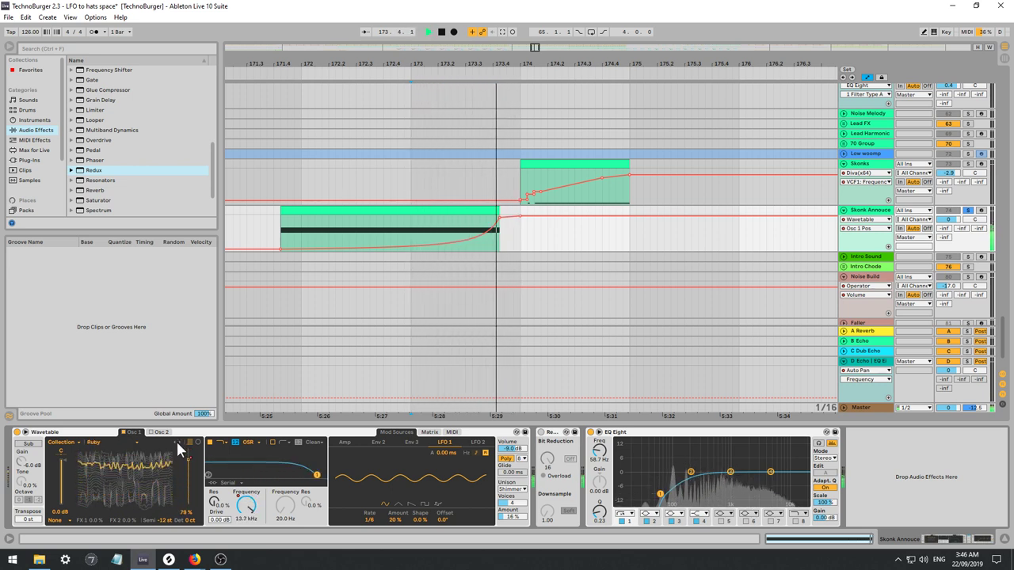
{"action": "left_click", "coordinate": [175, 441]}
{"action": "key", "text": "space"}
Continue through Rust, Sapphire and Squash while replaying, and settle on the Violet wavetable.
{"action": "left_click", "coordinate": [178, 439]}
{"action": "left_click", "coordinate": [178, 439]}
{"action": "key", "text": "space"}
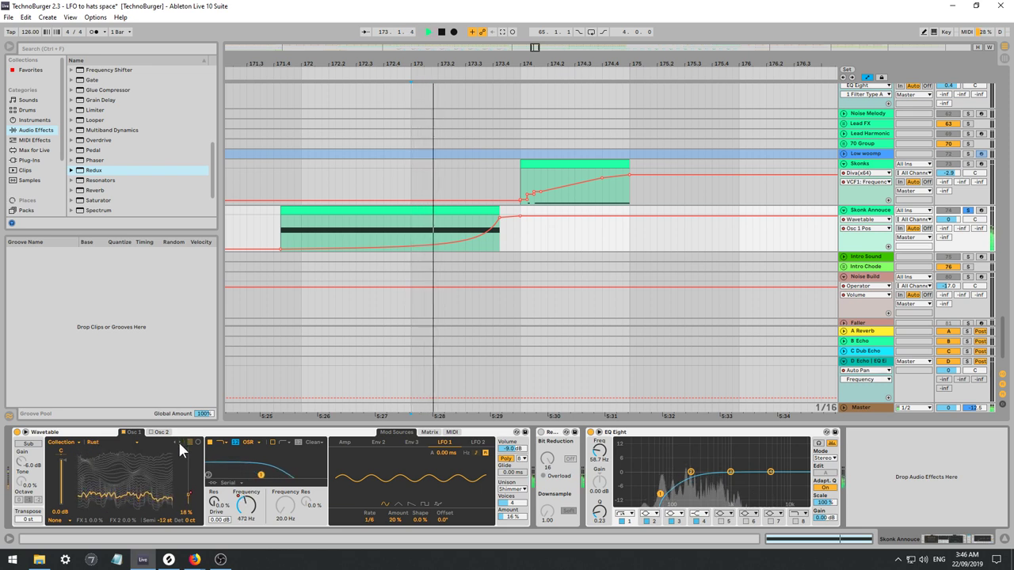
{"action": "left_click", "coordinate": [179, 442]}
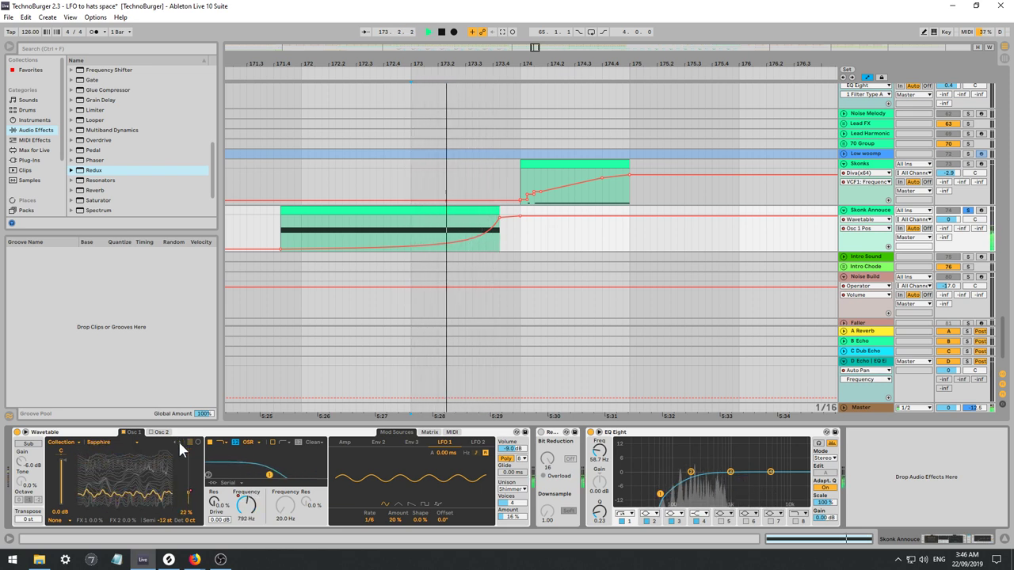
{"action": "key", "text": "space"}
{"action": "left_click", "coordinate": [178, 440]}
{"action": "key", "text": "space"}
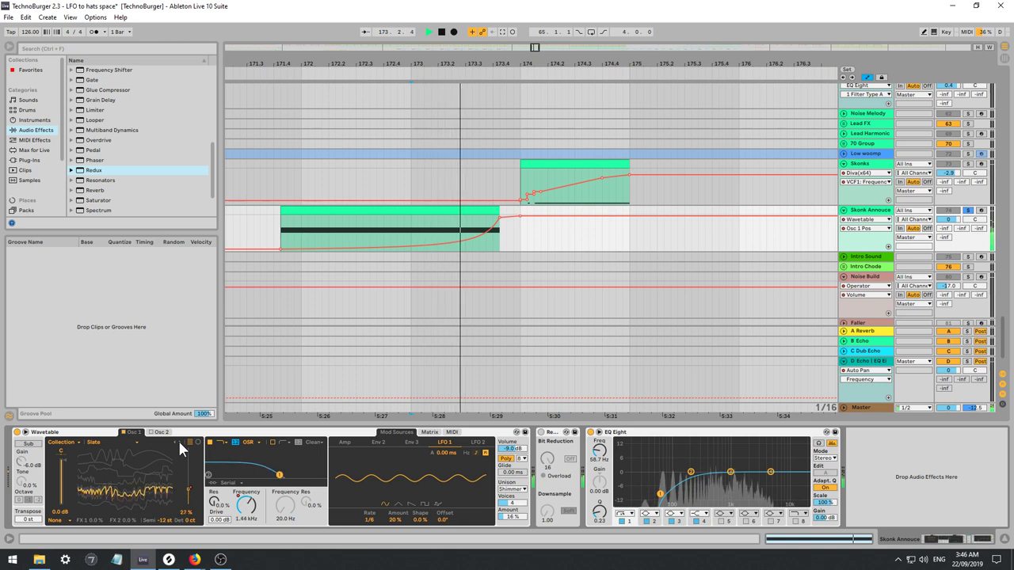
{"action": "key", "text": "space"}
{"action": "left_click", "coordinate": [178, 438]}
{"action": "key", "text": "space"}
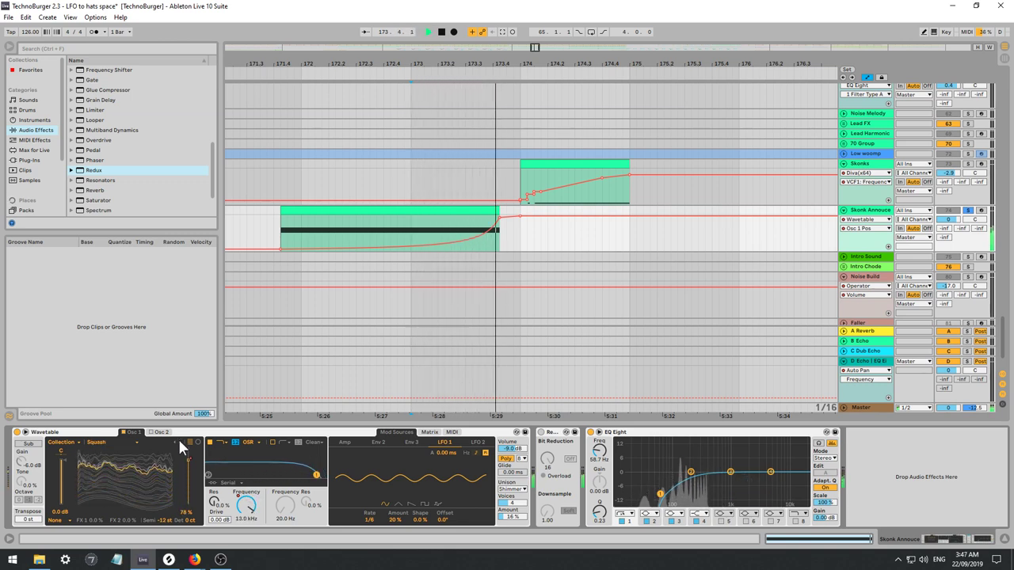
{"action": "left_click", "coordinate": [179, 439]}
{"action": "key", "text": "space"}
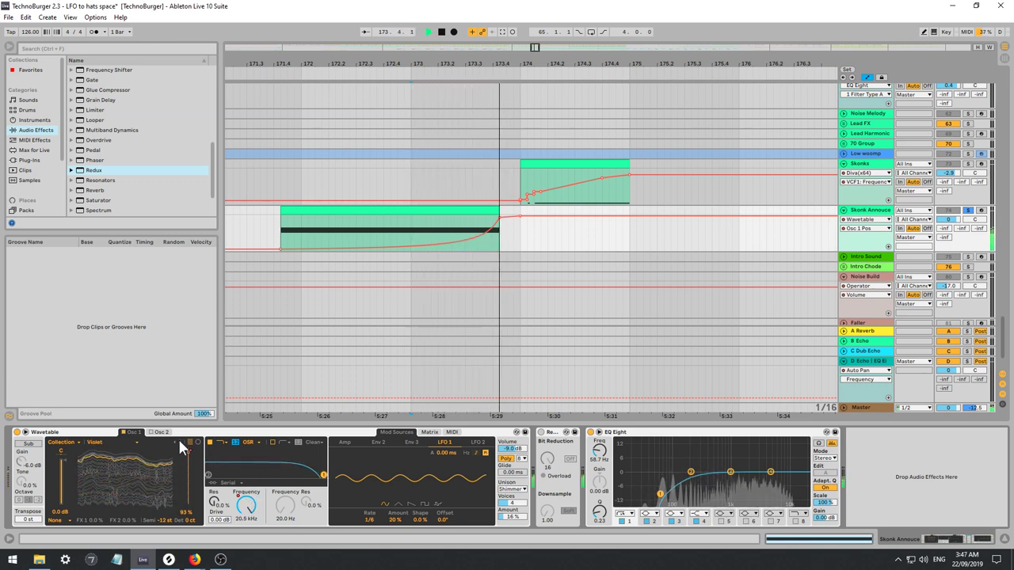
{"action": "key", "text": "space"}
Replay the Osc 1 Pos rise with automation re-enabled, then switch the lane to Osc 1 Transp.
{"action": "left_click", "coordinate": [188, 483]}
{"action": "key", "text": "space"}
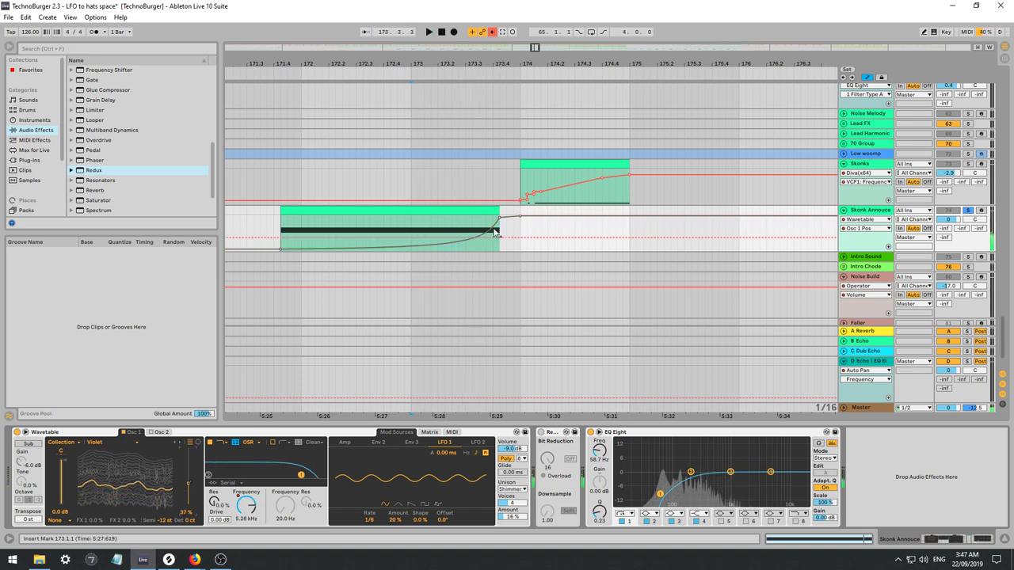
{"action": "key", "text": "space"}
{"action": "left_click", "coordinate": [493, 33]}
{"action": "key", "text": "space"}
{"action": "key", "text": "space"}
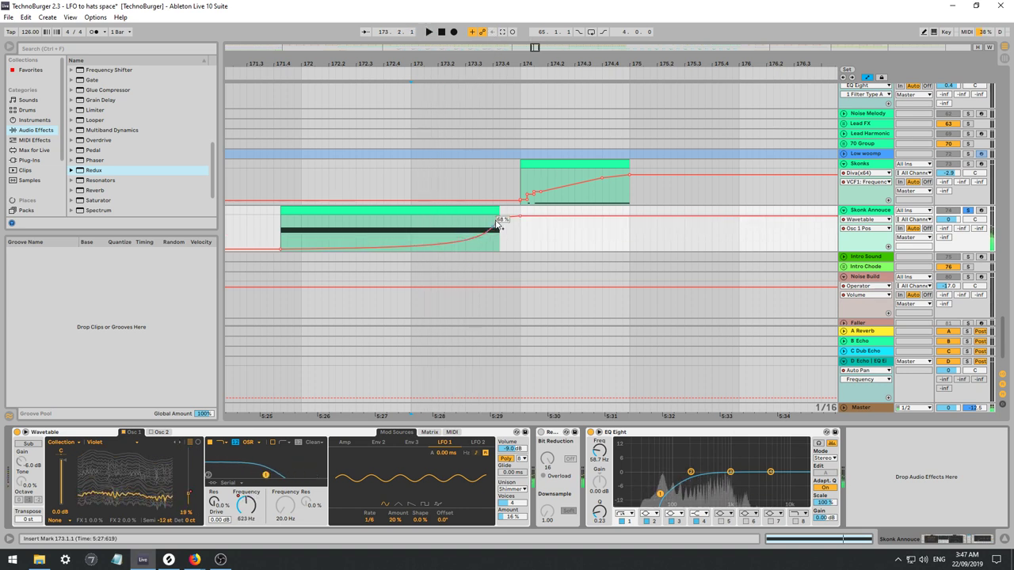
{"action": "key", "text": "space"}
{"action": "key", "text": "space"}
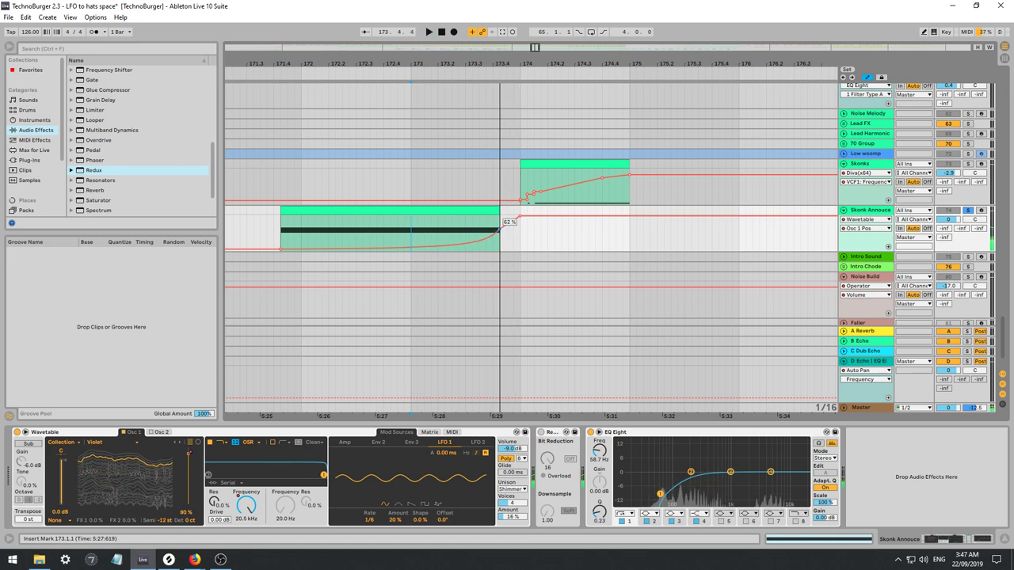
{"action": "key", "text": "space"}
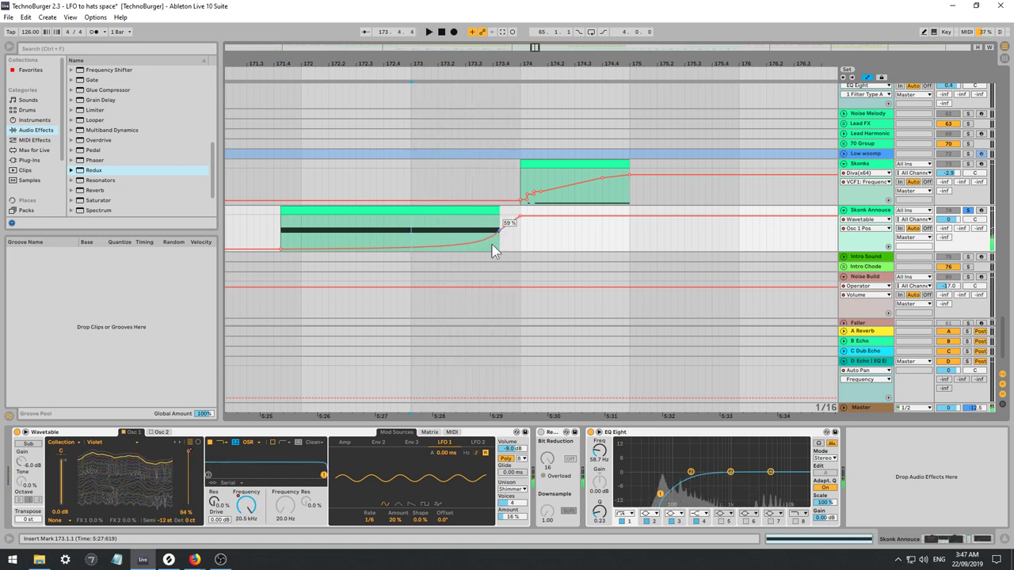
{"action": "key", "text": "space"}
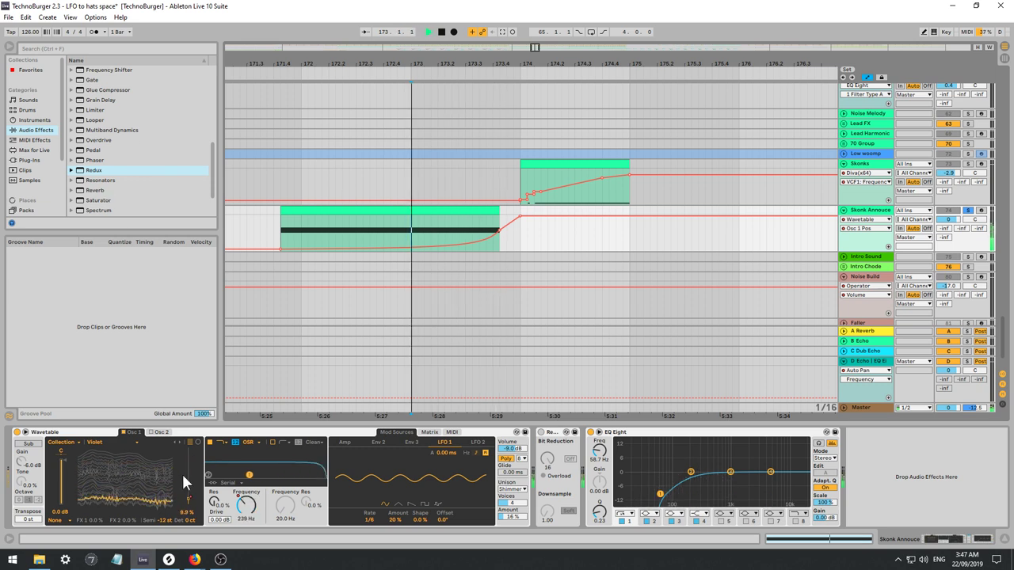
{"action": "left_click", "coordinate": [164, 522]}
{"action": "key", "text": "space"}
{"action": "key", "text": "space"}
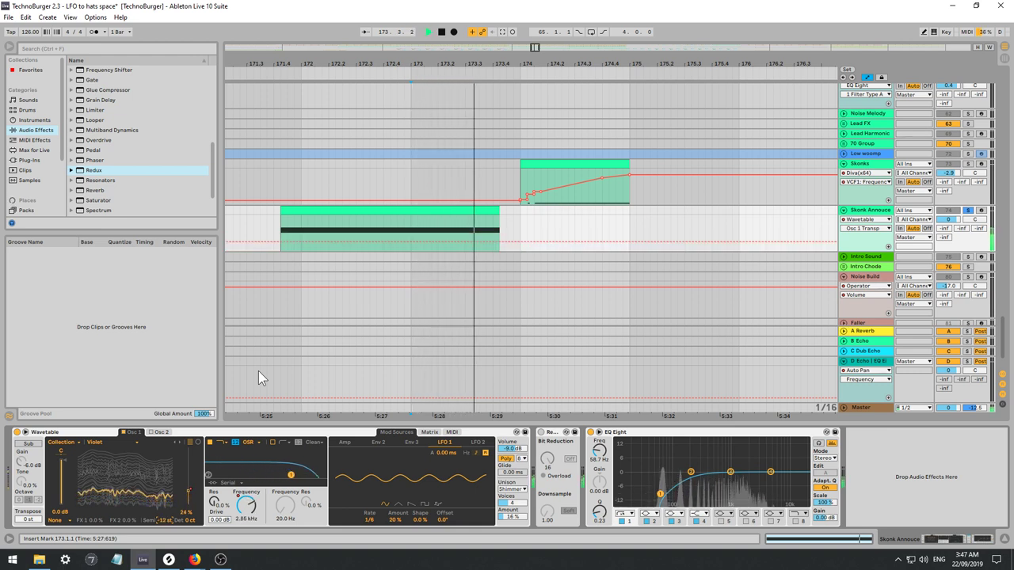
{"action": "key", "text": "space"}
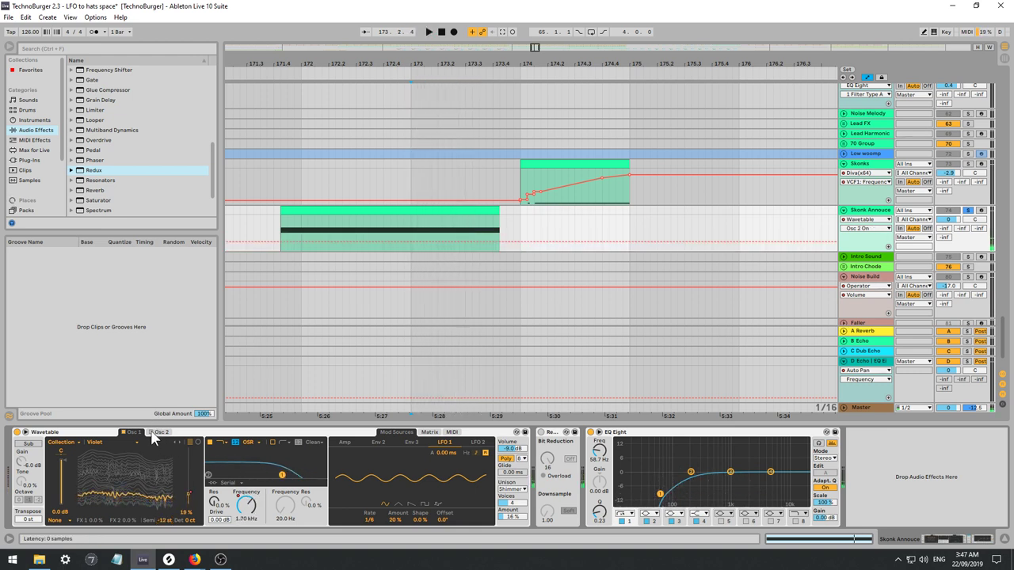
Load the Noise > Swept Noise wavetable on Osc 2.
{"action": "left_click", "coordinate": [161, 432]}
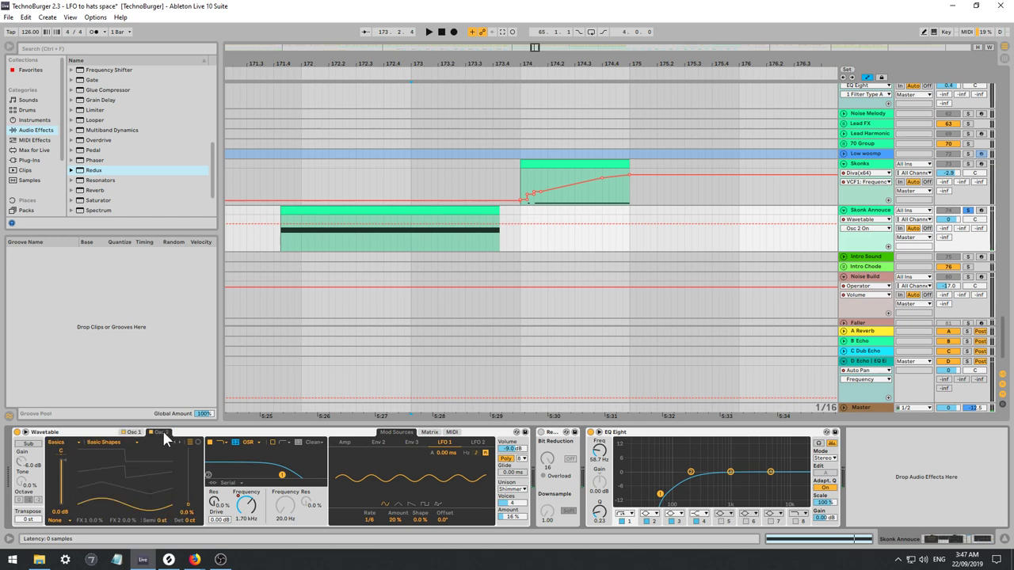
{"action": "left_click", "coordinate": [59, 447]}
{"action": "left_click", "coordinate": [62, 520]}
{"action": "key", "text": "space"}
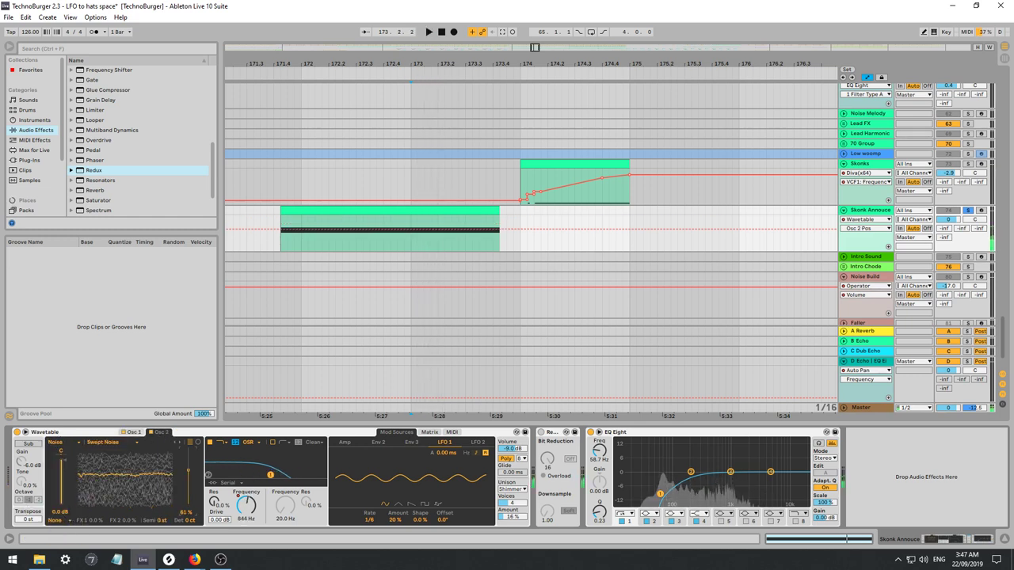
Draw an Osc 2 Pos ramp rising from 24% across the clip and nudge the clip earlier.
{"action": "left_click_drag", "start_coordinate": [274, 229], "coordinate": [500, 229]}
{"action": "key", "text": "space"}
{"action": "key", "text": "space"}
{"action": "left_click", "coordinate": [281, 243]}
{"action": "key", "text": "space"}
{"action": "key", "text": "space"}
{"action": "left_click", "coordinate": [501, 241]}
{"action": "key", "text": "space"}
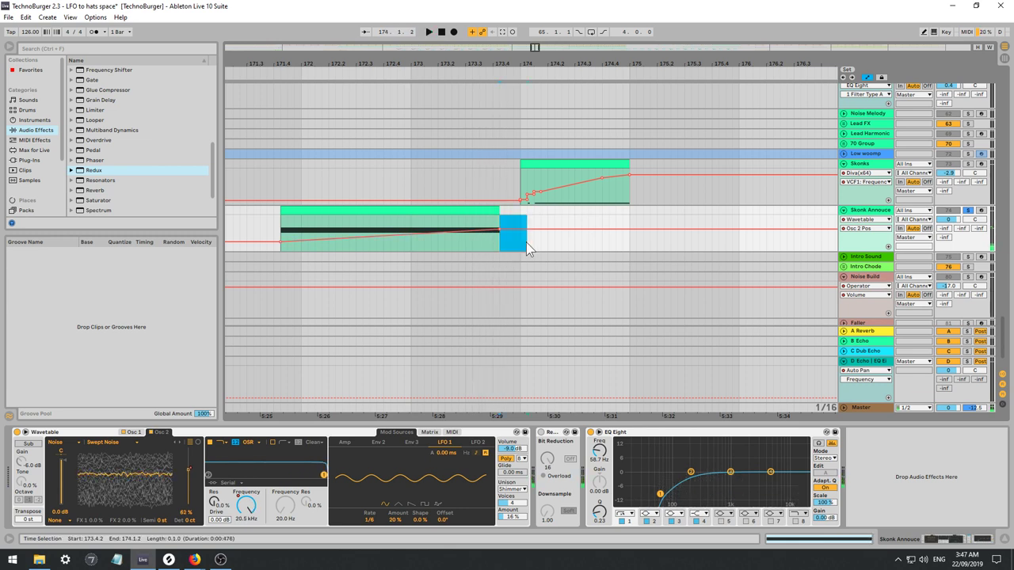
{"action": "left_click", "coordinate": [501, 250]}
{"action": "left_click_drag", "start_coordinate": [489, 206], "coordinate": [482, 209]}
{"action": "key", "text": "space"}
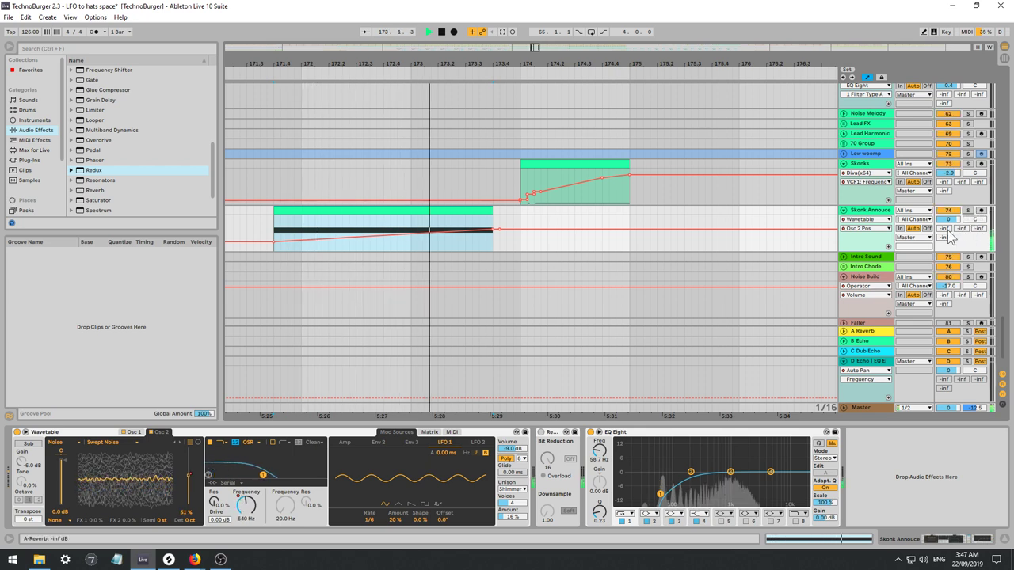
{"action": "key", "text": "space"}
{"action": "key", "text": "space"}
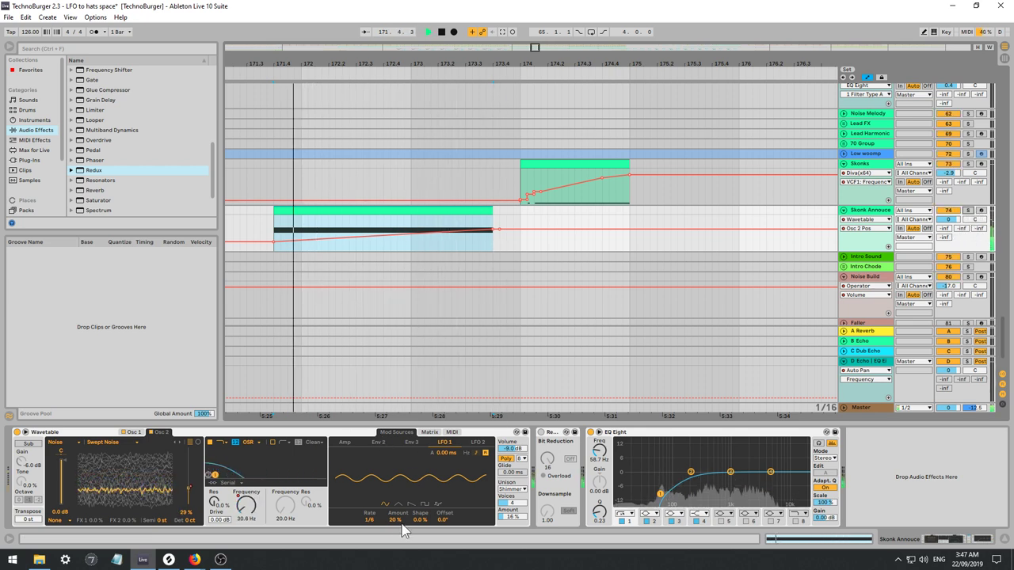
Set the LFO 1 amount to 20%.
{"action": "left_click_drag", "start_coordinate": [412, 468], "coordinate": [412, 483]}
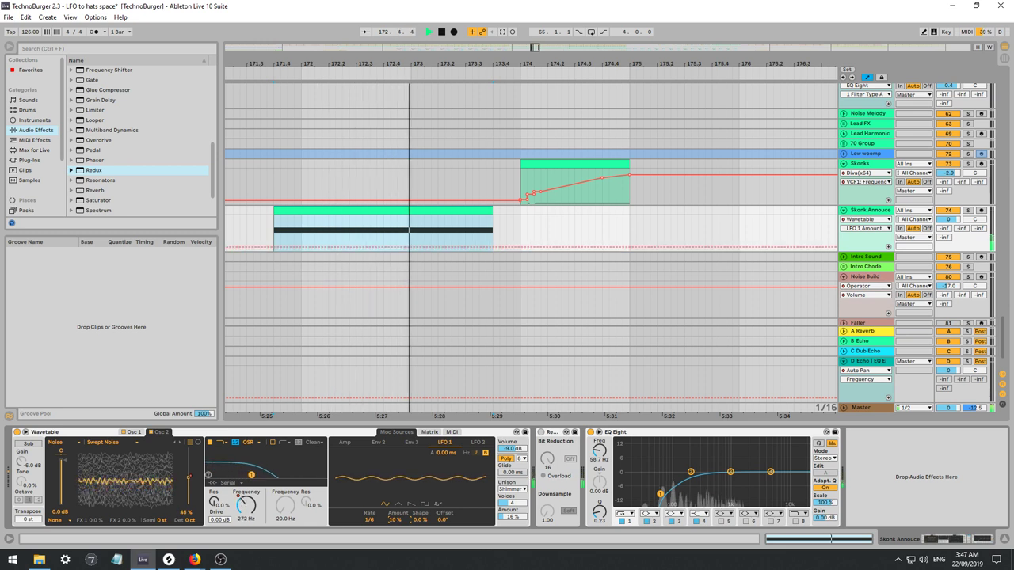
{"action": "left_click_drag", "start_coordinate": [394, 522], "coordinate": [394, 516]}
{"action": "key", "text": "space"}
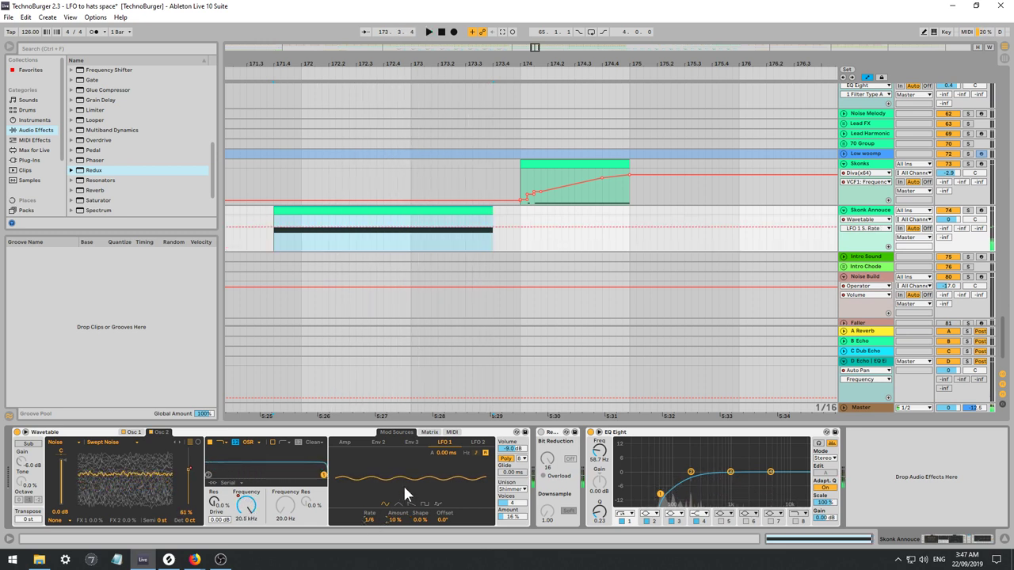
{"action": "key", "text": "space"}
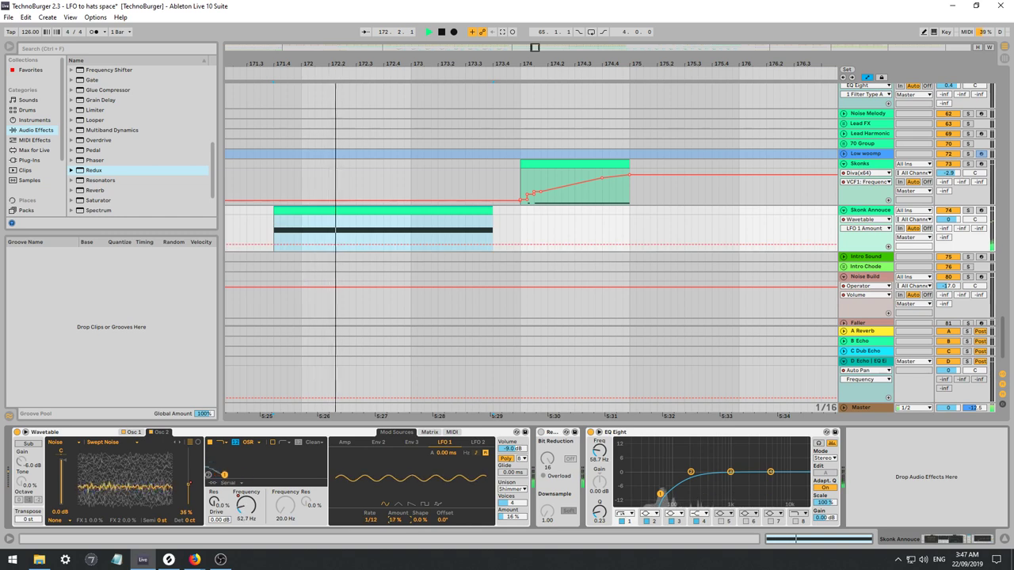
{"action": "left_click_drag", "start_coordinate": [393, 520], "coordinate": [394, 508]}
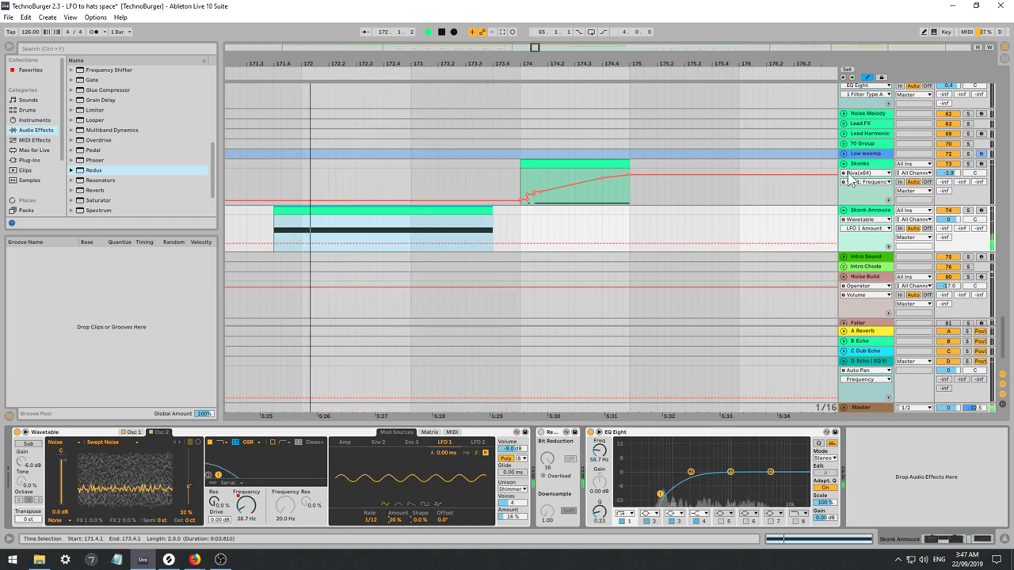
Solo Skonk Annouce and lower the low-end bands of the EQ Eight curve.
{"action": "left_click", "coordinate": [968, 211]}
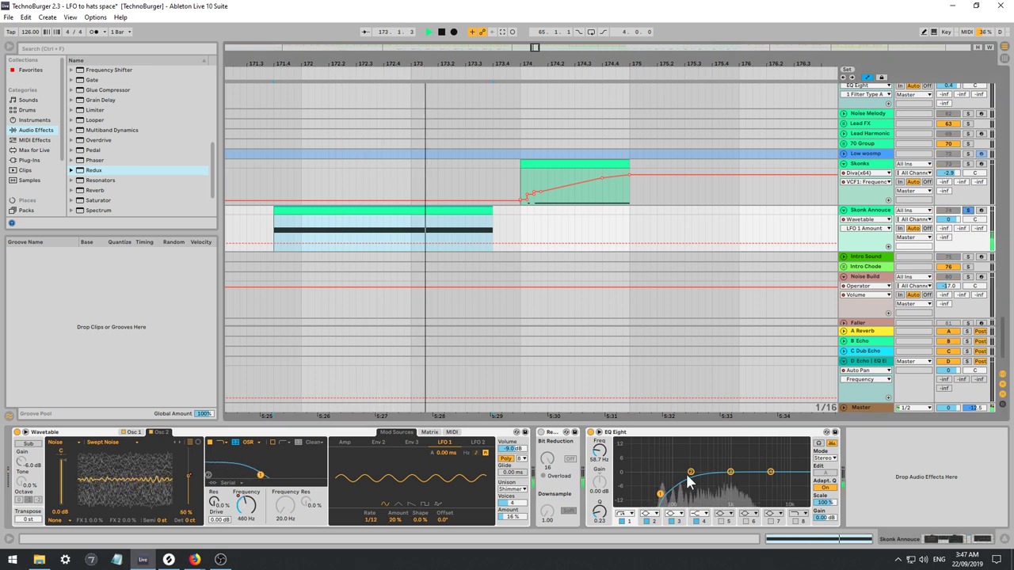
{"action": "left_click_drag", "start_coordinate": [690, 472], "coordinate": [655, 493]}
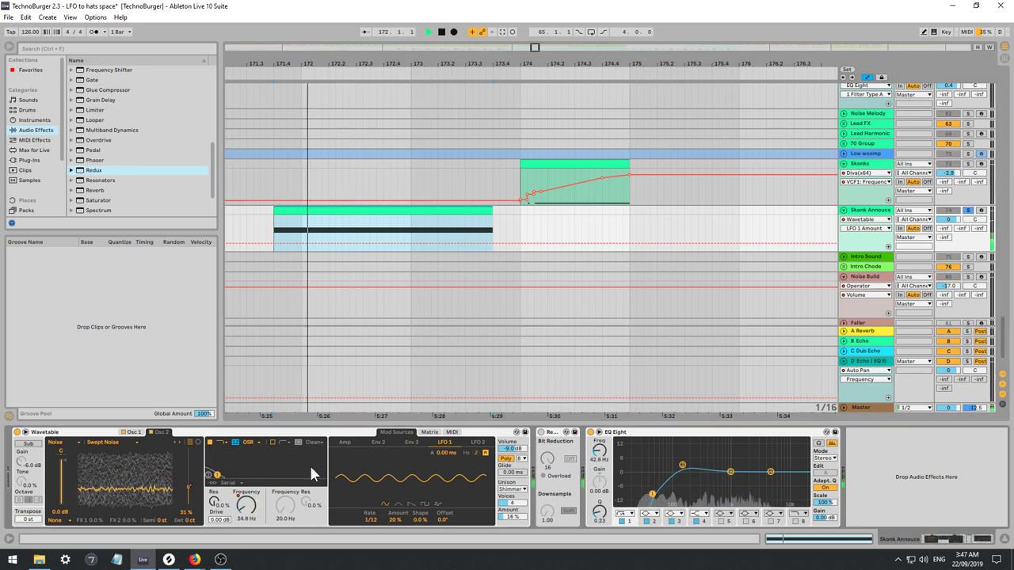
{"action": "key", "text": "space"}
{"action": "left_click", "coordinate": [130, 433]}
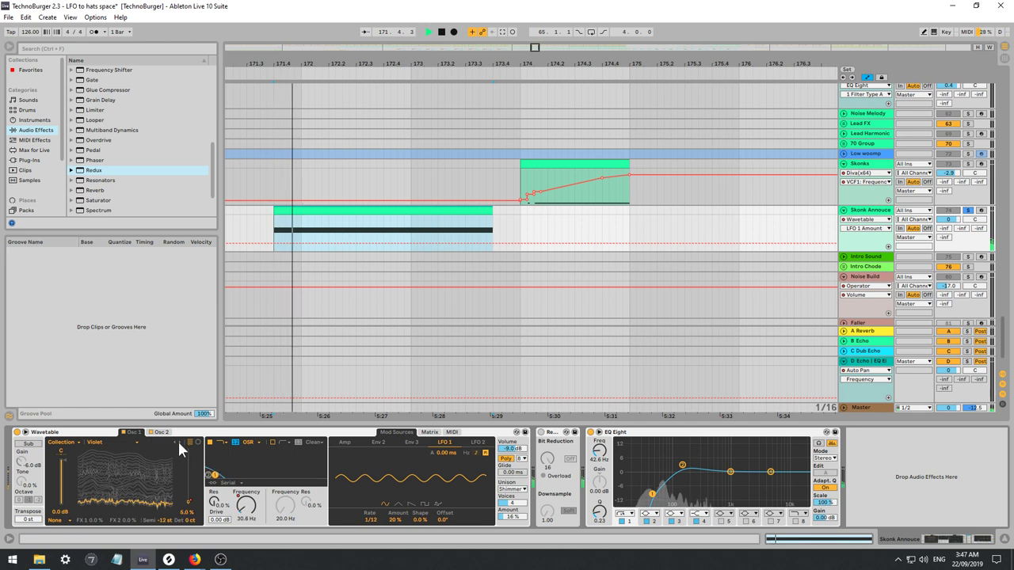
Step Osc 1 to Bit Ring and ramp the LFO 1 Amount automation up to 77% at clip end.
{"action": "left_click", "coordinate": [176, 440]}
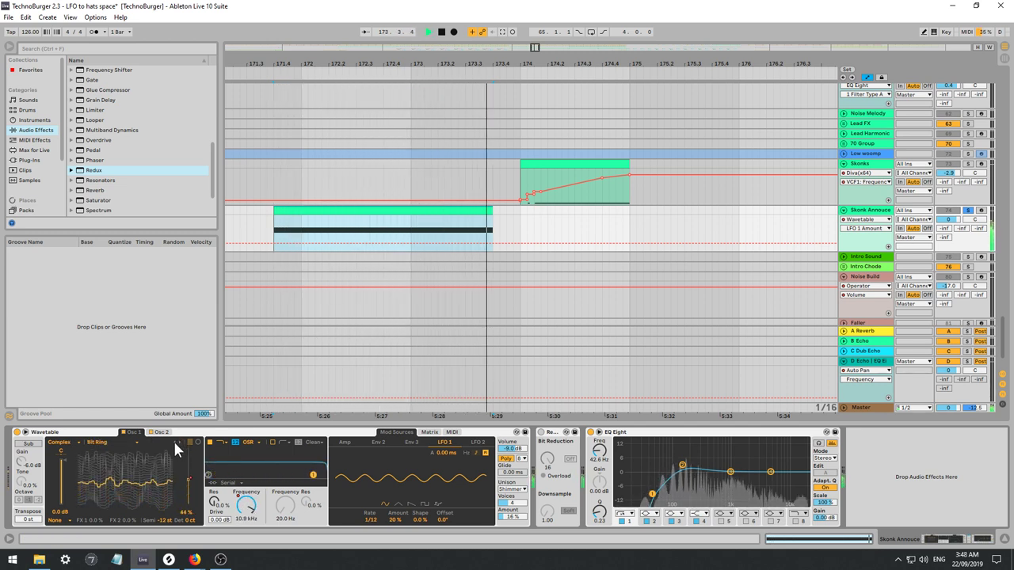
{"action": "left_click", "coordinate": [176, 442]}
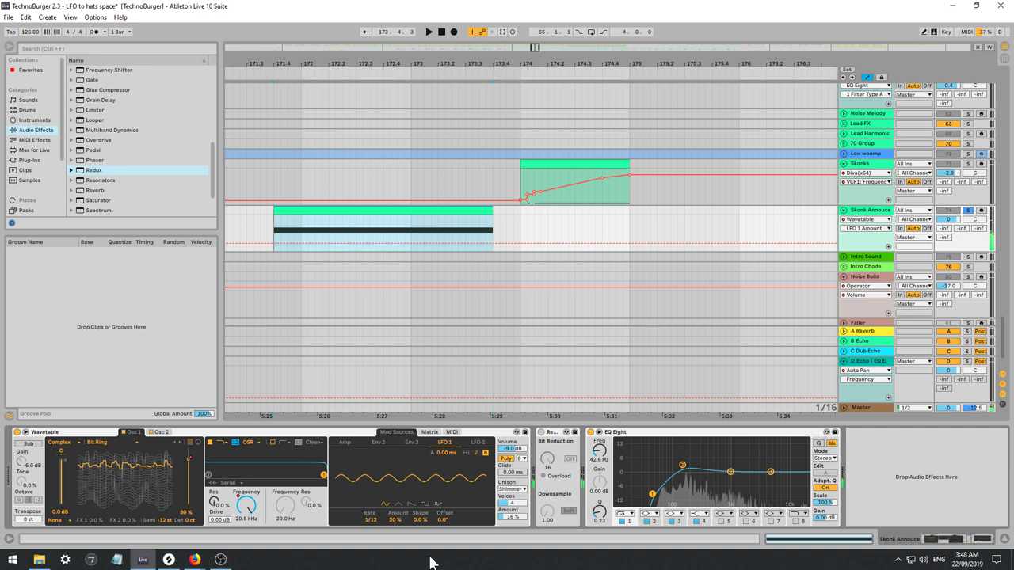
{"action": "left_click", "coordinate": [398, 242]}
{"action": "left_click", "coordinate": [398, 243]}
{"action": "left_click", "coordinate": [438, 243]}
{"action": "left_click_drag", "start_coordinate": [438, 243], "coordinate": [489, 220]}
{"action": "key", "text": "space"}
{"action": "key", "text": "space"}
{"action": "key", "text": "space"}
{"action": "key", "text": "space"}
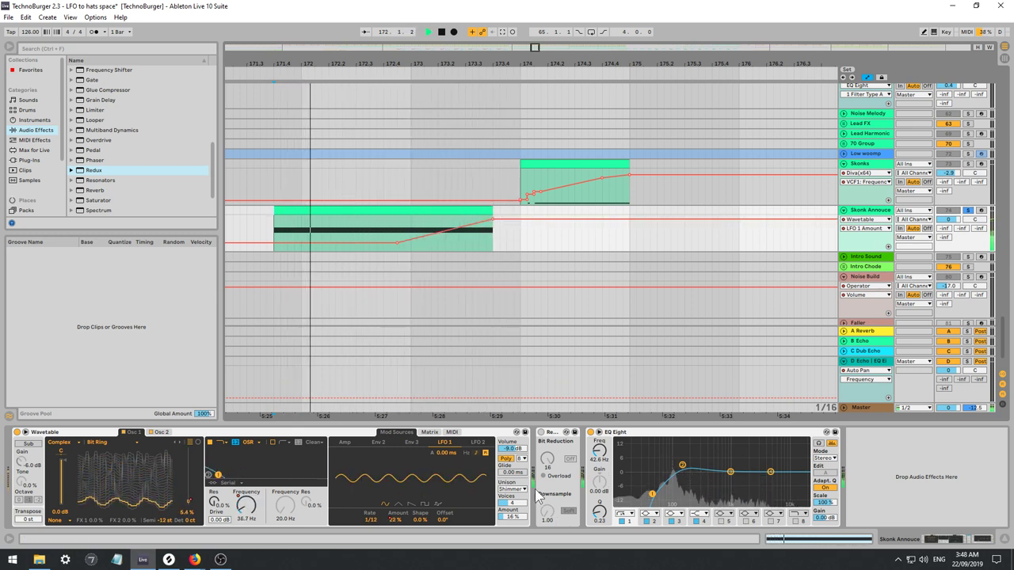
Try Shimmer and Random unison, then settle on Position unison with 44% amount.
{"action": "left_click", "coordinate": [518, 489]}
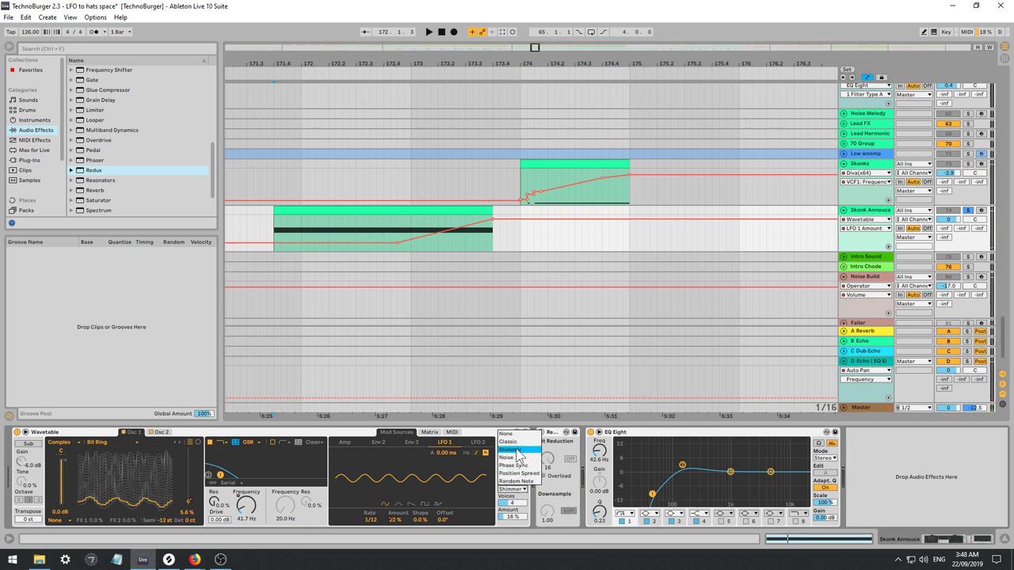
{"action": "left_click", "coordinate": [518, 451]}
{"action": "left_click_drag", "start_coordinate": [514, 517], "coordinate": [515, 515]}
{"action": "left_click", "coordinate": [511, 491]}
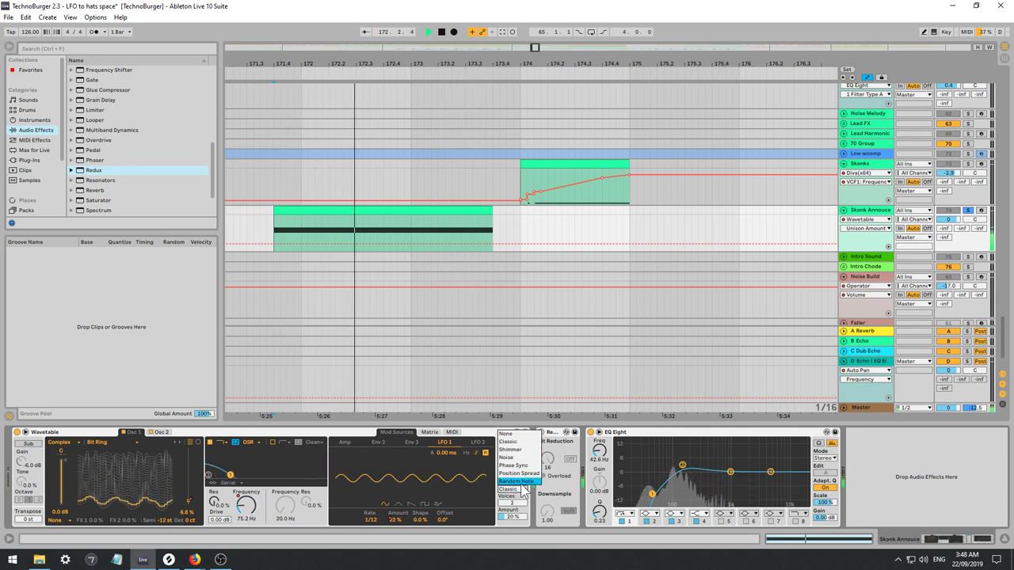
{"action": "left_click", "coordinate": [515, 489]}
{"action": "left_click_drag", "start_coordinate": [513, 517], "coordinate": [518, 506]}
{"action": "key", "text": "space"}
{"action": "left_click", "coordinate": [523, 490]}
{"action": "left_click", "coordinate": [523, 477]}
{"action": "key", "text": "space"}
{"action": "key", "text": "space"}
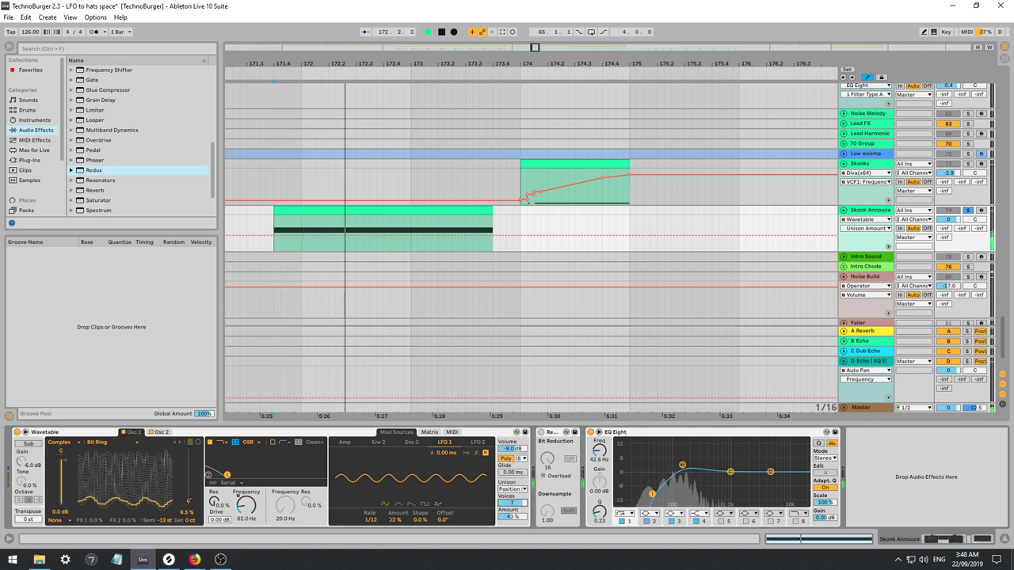
{"action": "left_click_drag", "start_coordinate": [517, 514], "coordinate": [518, 513]}
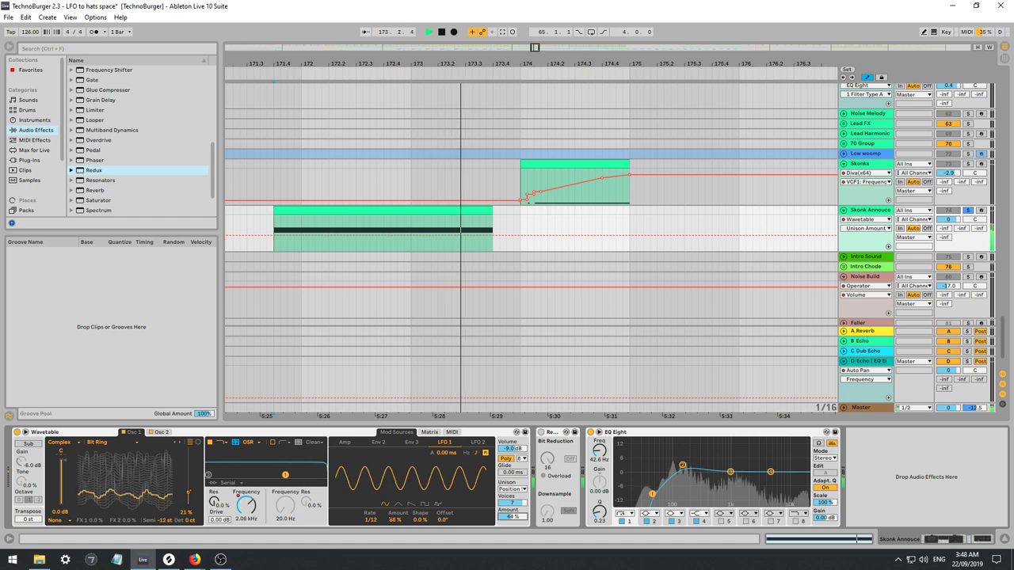
{"action": "key", "text": "space"}
{"action": "key", "text": "space"}
Try Redux with slightly more downsampling, then delete it from the chain.
{"action": "left_click", "coordinate": [541, 433]}
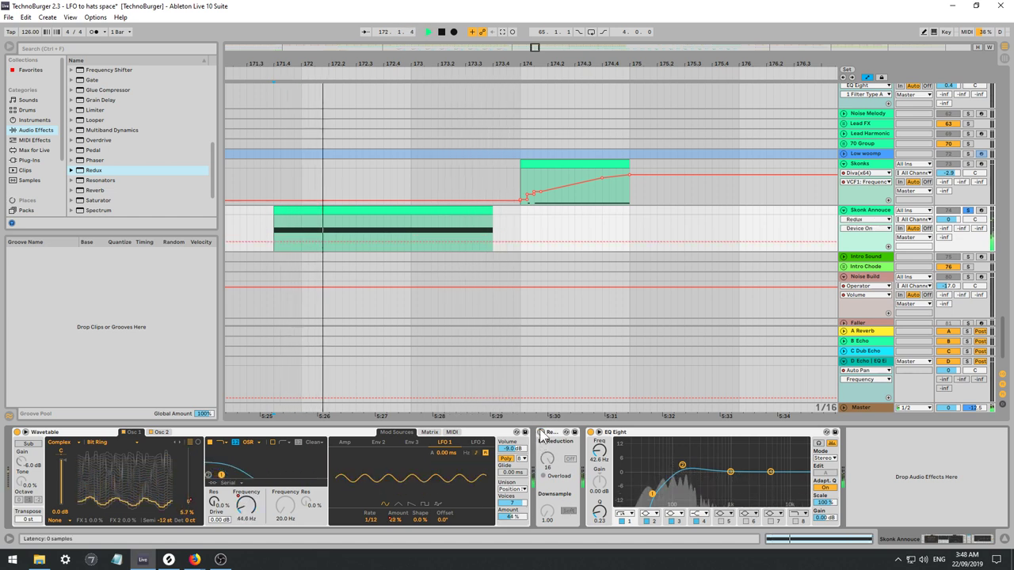
{"action": "left_click_drag", "start_coordinate": [543, 513], "coordinate": [544, 511]}
{"action": "left_click", "coordinate": [541, 433]}
{"action": "key", "text": "space"}
{"action": "key", "text": "space"}
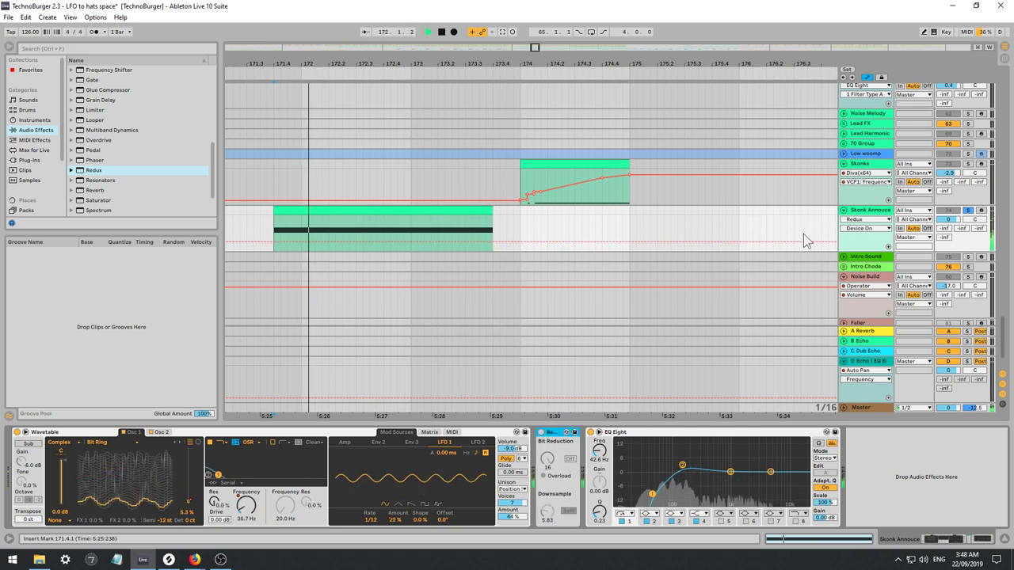
{"action": "key", "text": "Delete"}
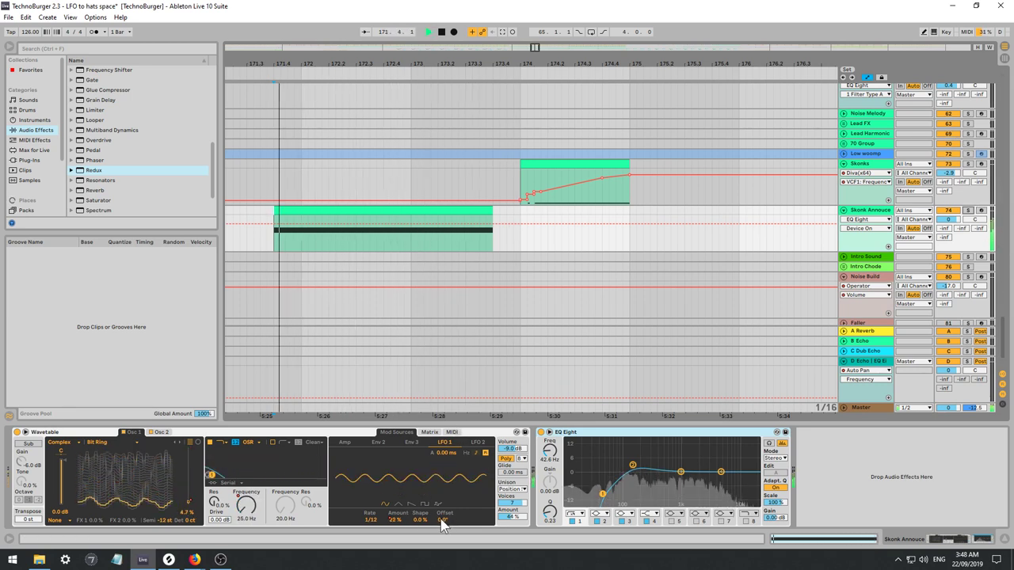
Set LFO 1 phase offset to 270° and raise Filter 1 resonance to 19%.
{"action": "left_click_drag", "start_coordinate": [442, 526], "coordinate": [442, 468]}
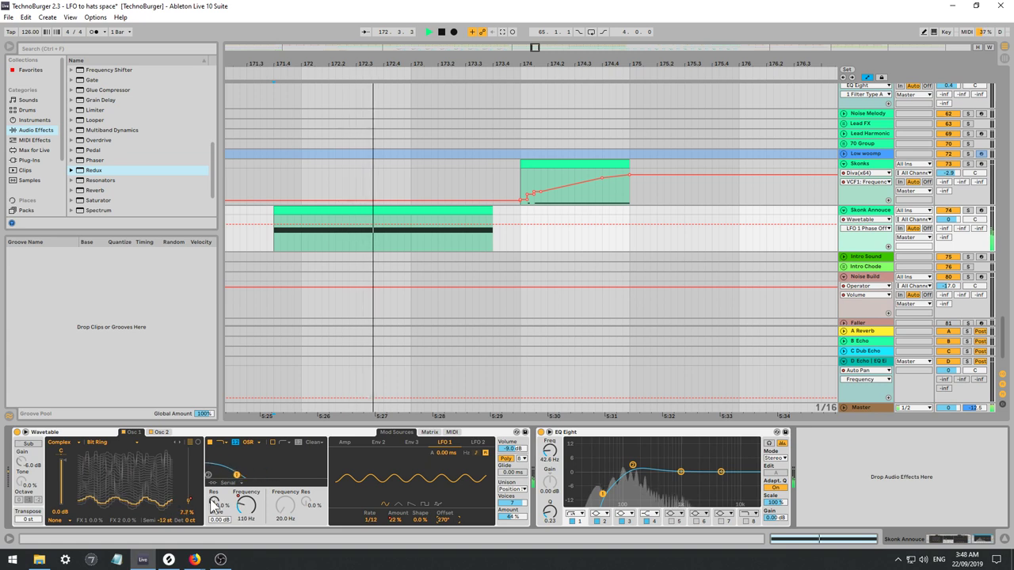
{"action": "left_click_drag", "start_coordinate": [213, 503], "coordinate": [213, 489]}
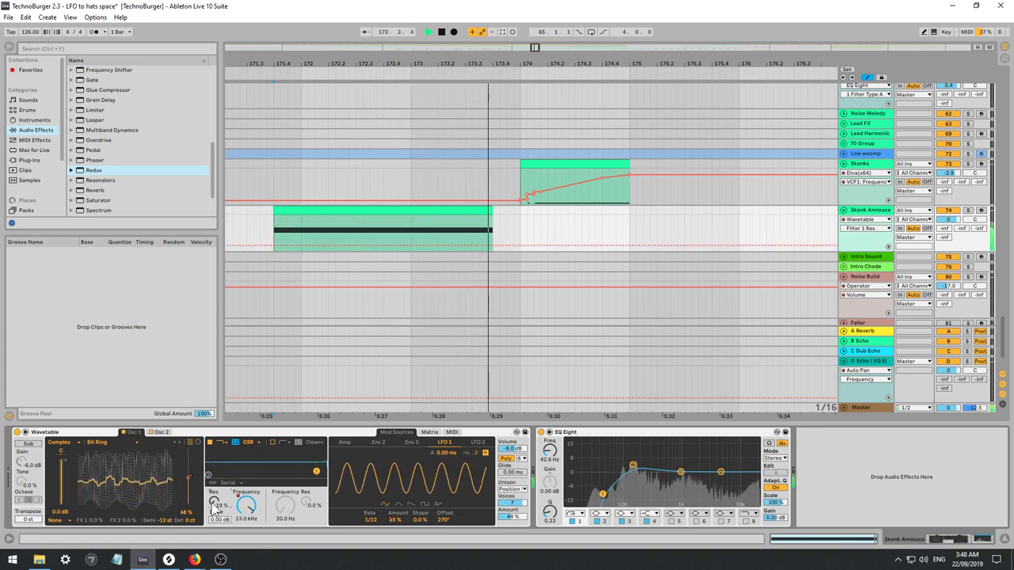
{"action": "left_click", "coordinate": [374, 523]}
Add LFO 1 rate automation breakpoints stepping the rate to 1/6 and 1/16.
{"action": "key", "text": "space"}
{"action": "key", "text": "space"}
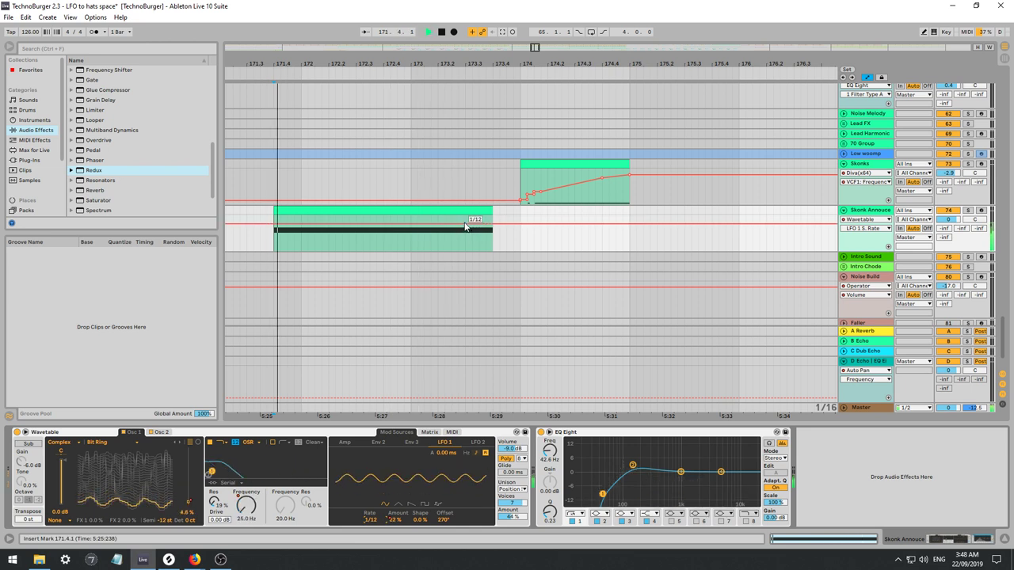
{"action": "left_click", "coordinate": [466, 224]}
{"action": "left_click_drag", "start_coordinate": [472, 224], "coordinate": [467, 222]}
{"action": "mouse_move", "coordinate": [466, 220]}
{"action": "left_mouse_down"}
{"action": "mouse_move", "coordinate": [405, 223]}
{"action": "mouse_move", "coordinate": [468, 218]}
{"action": "left_mouse_up"}
{"action": "key", "text": "space"}
{"action": "key", "text": "space"}
{"action": "key", "text": "space"}
{"action": "key", "text": "space"}
{"action": "key", "text": "space"}
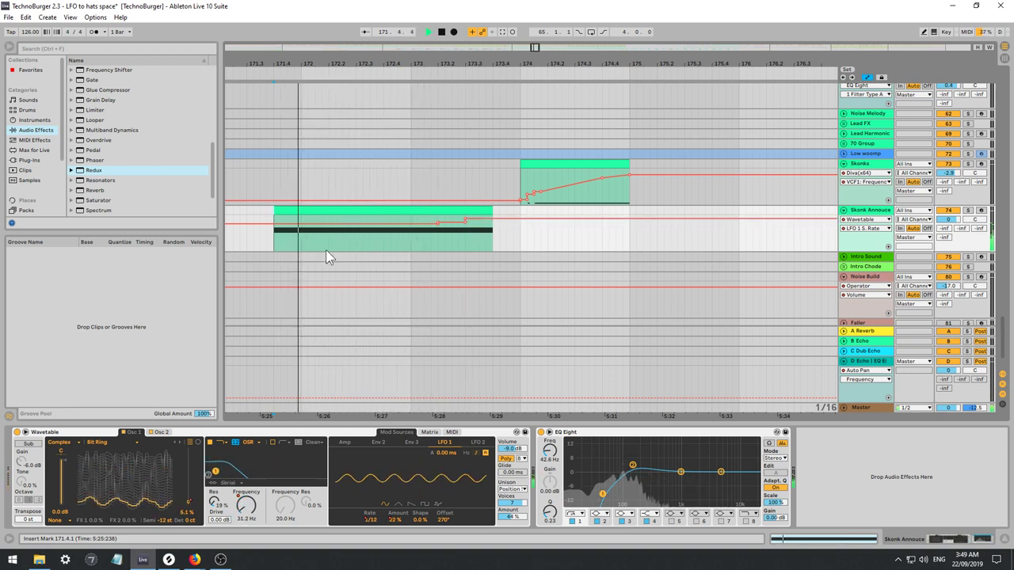
{"action": "key", "text": "space"}
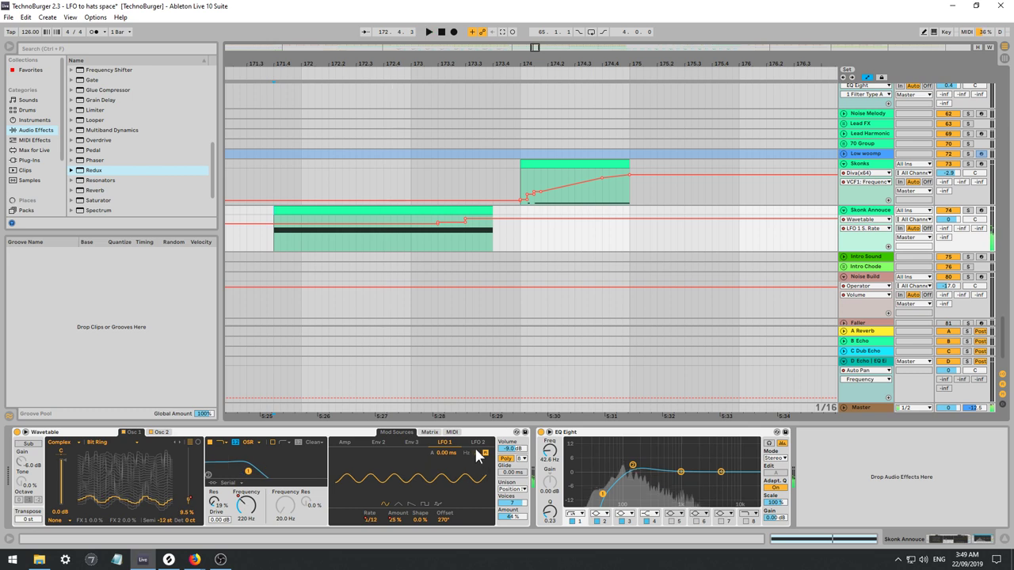
Enable LFO 1 Retrigger, set its offset to 354° and shape to 3.1%.
{"action": "left_click", "coordinate": [475, 452]}
{"action": "left_click", "coordinate": [486, 454]}
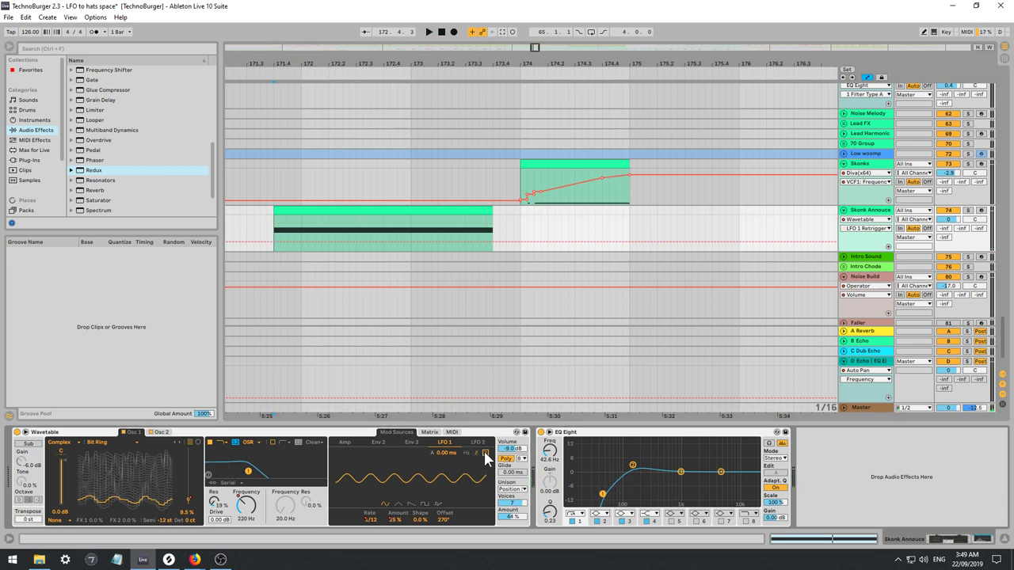
{"action": "left_click_drag", "start_coordinate": [446, 523], "coordinate": [446, 498]}
{"action": "key", "text": "space"}
{"action": "key", "text": "space"}
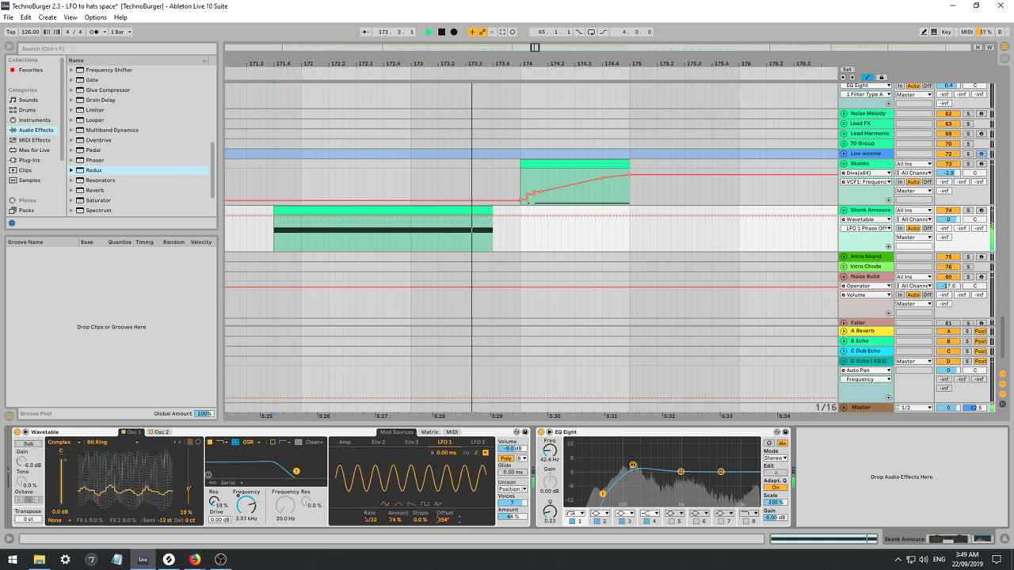
{"action": "left_click_drag", "start_coordinate": [420, 520], "coordinate": [419, 569]}
{"action": "key", "text": "space"}
{"action": "key", "text": "space"}
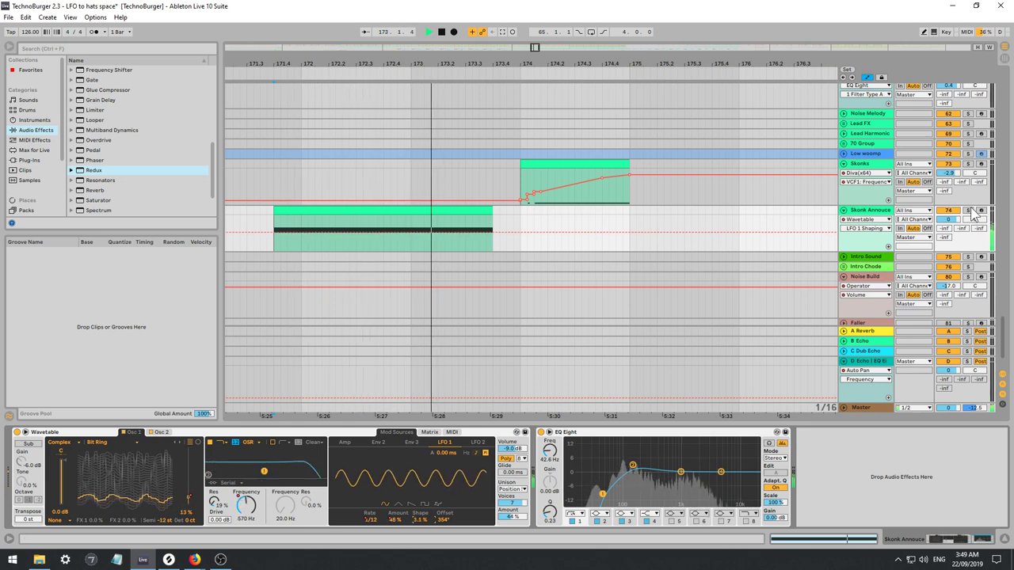
{"action": "key", "text": "space"}
{"action": "key", "text": "space"}
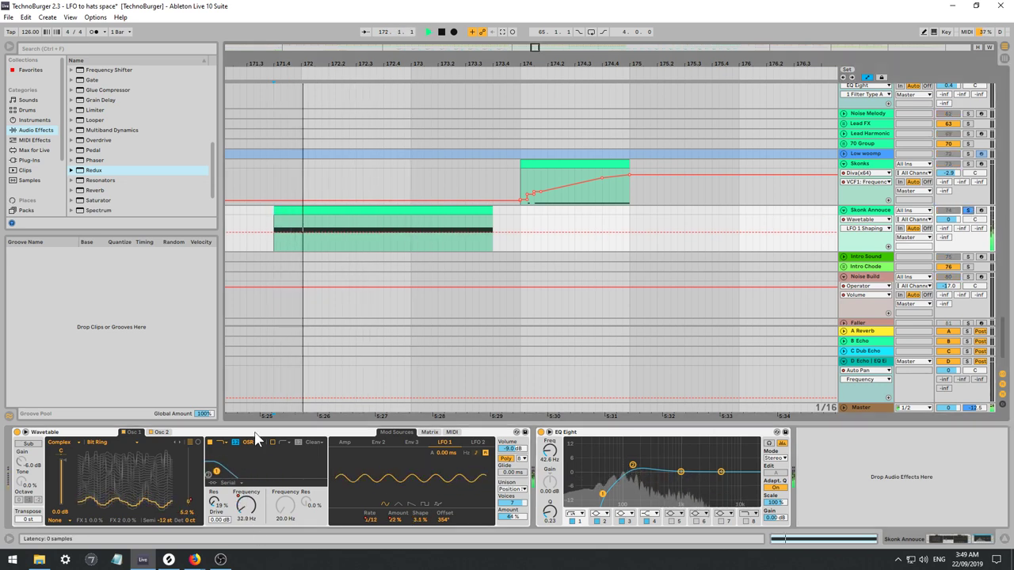
Set the filters to Split routing and automate Filter 2 frequency falling from 12.5 kHz across the clip.
{"action": "left_click", "coordinate": [230, 482]}
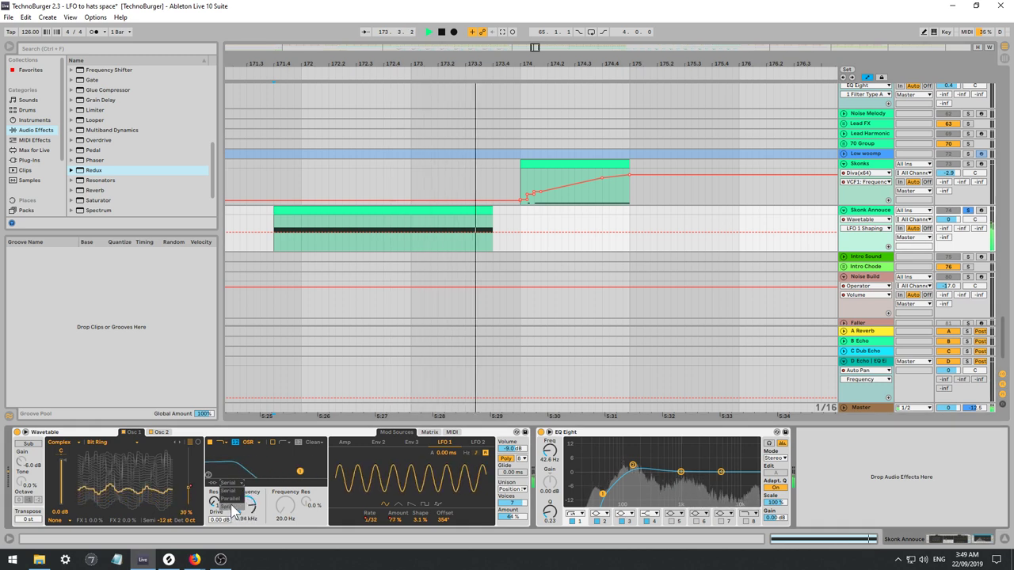
{"action": "left_click", "coordinate": [231, 508]}
{"action": "left_click", "coordinate": [273, 442]}
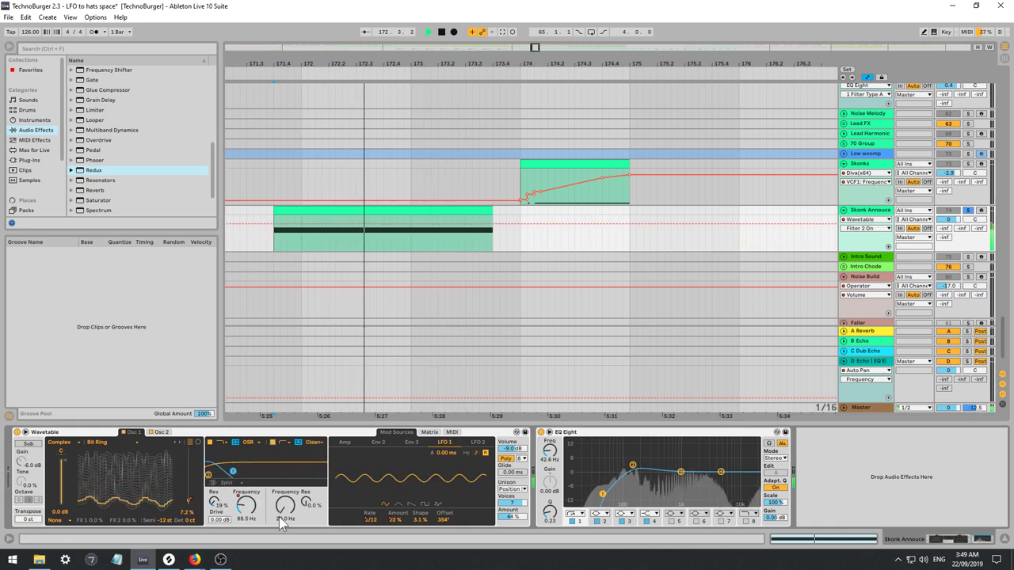
{"action": "key", "text": "space"}
{"action": "key", "text": "space"}
{"action": "left_click_drag", "start_coordinate": [285, 506], "coordinate": [285, 411]}
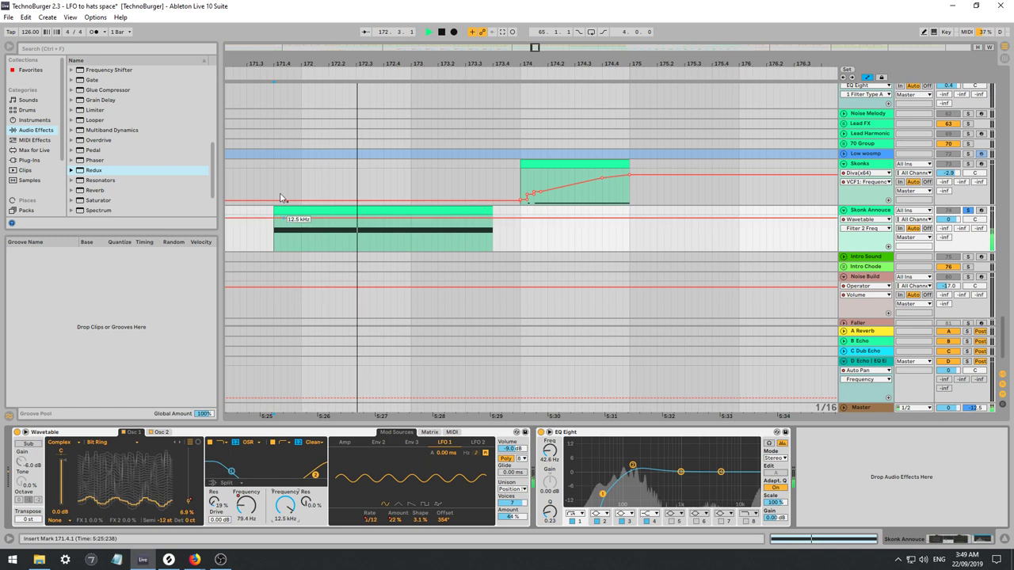
{"action": "key", "text": "space"}
{"action": "key", "text": "space"}
{"action": "key", "text": "space"}
{"action": "key", "text": "space"}
{"action": "left_click_drag", "start_coordinate": [373, 218], "coordinate": [493, 233]}
{"action": "key", "text": "space"}
{"action": "key", "text": "space"}
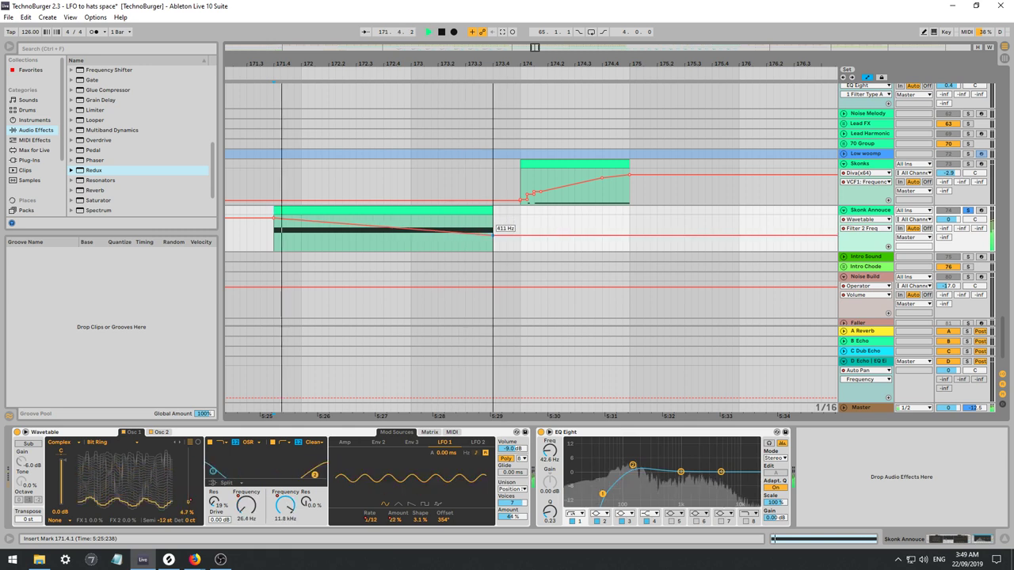
Raise Filter 2 resonance, re-enable automation, and route LFO 1 to Filter 2 Freq at -14.
{"action": "left_click_drag", "start_coordinate": [306, 502], "coordinate": [305, 492]}
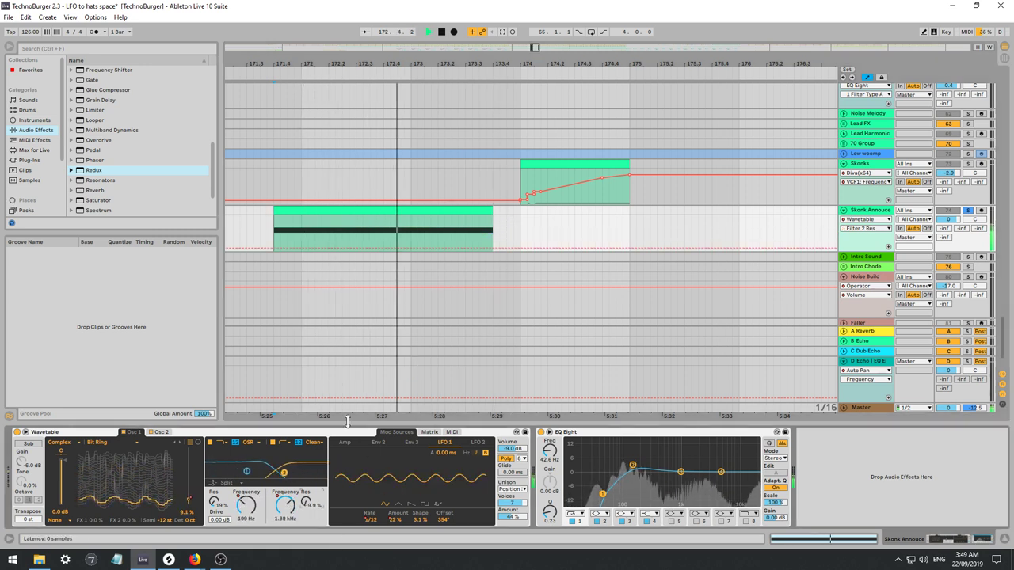
{"action": "left_click", "coordinate": [285, 507]}
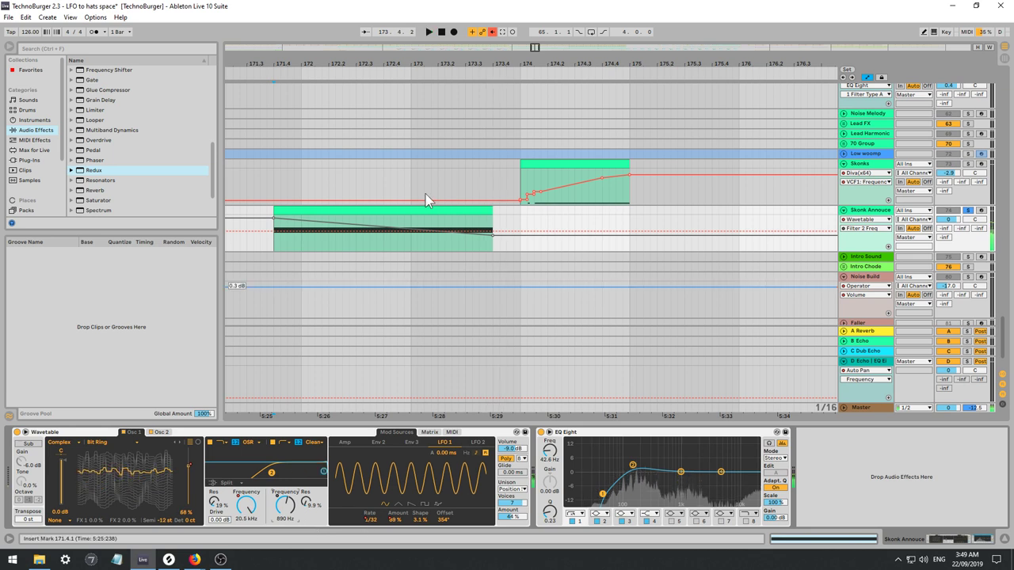
{"action": "left_click", "coordinate": [492, 32]}
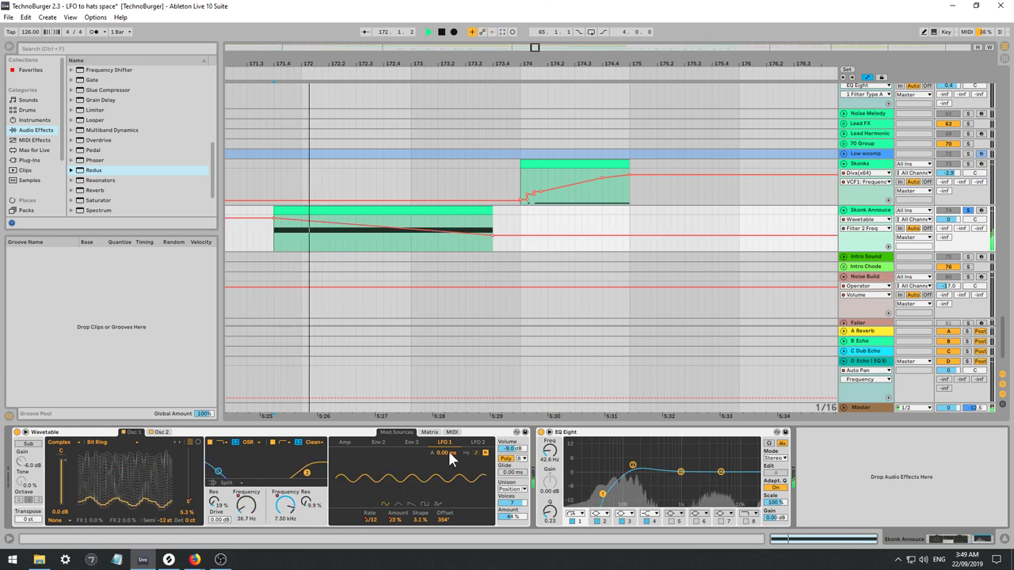
{"action": "left_click", "coordinate": [429, 432]}
{"action": "mouse_move", "coordinate": [446, 493]}
{"action": "left_mouse_down"}
{"action": "mouse_move", "coordinate": [446, 507]}
{"action": "mouse_move", "coordinate": [446, 489]}
{"action": "left_mouse_up"}
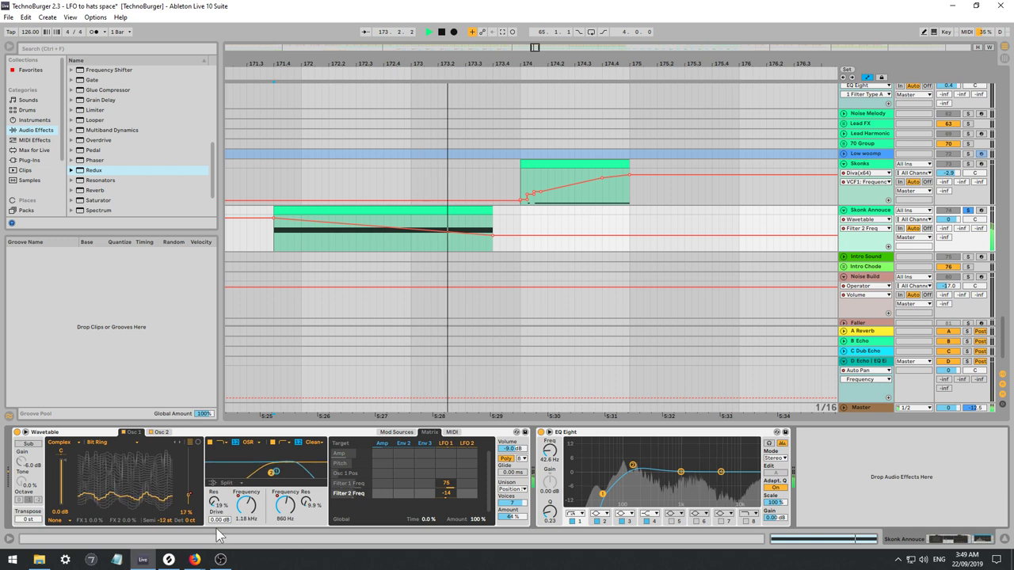
Raise Filter 1 Drive to 4.69 dB and load a Reverb onto the Skonk Announce chain.
{"action": "key", "text": "space"}
{"action": "key", "text": "space"}
{"action": "left_click_drag", "start_coordinate": [220, 521], "coordinate": [220, 505]}
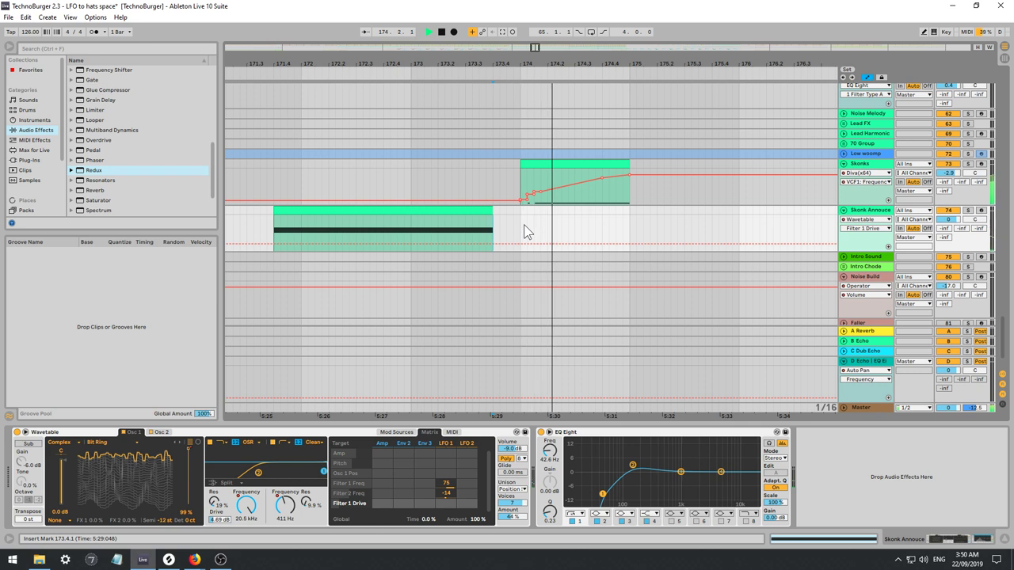
{"action": "key", "text": "space"}
{"action": "left_click", "coordinate": [407, 228]}
{"action": "key", "text": "space"}
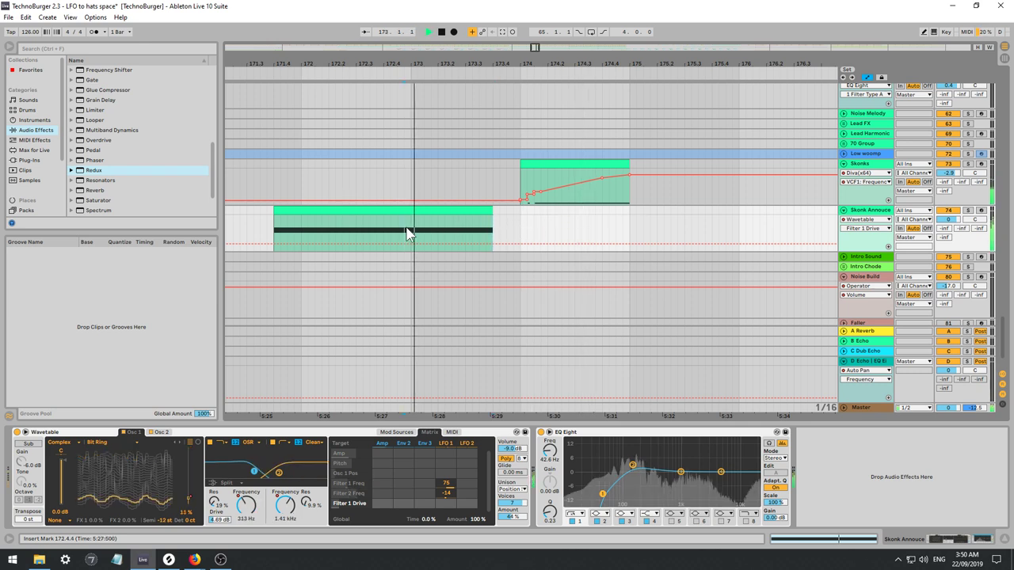
{"action": "left_click", "coordinate": [99, 190]}
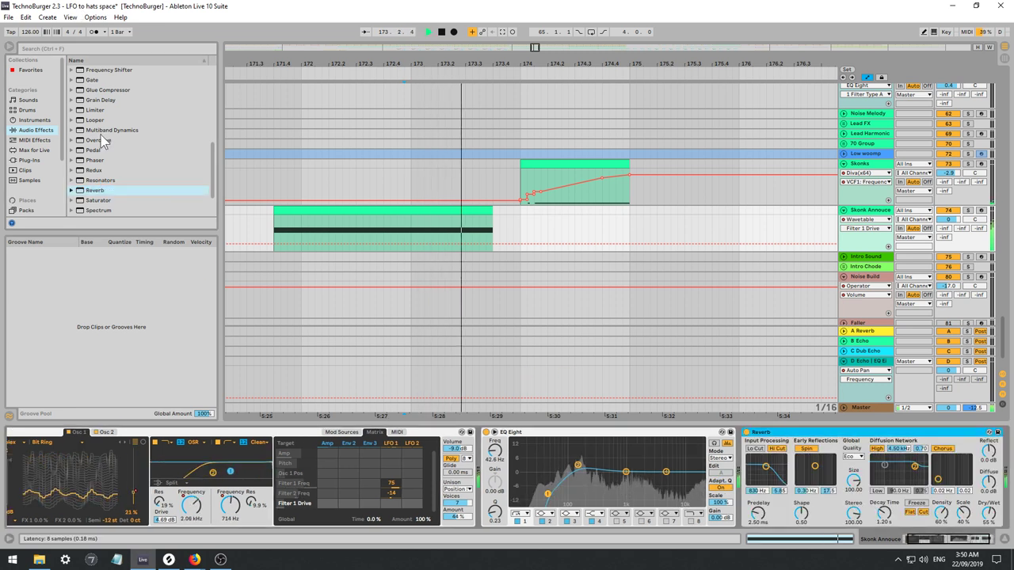
Delete the Reverb, check the Skonks devices, and load a Delay after EQ Eight on Skonk Announce.
{"action": "key", "text": "Delete"}
{"action": "key", "text": "space"}
{"action": "scroll", "coordinate": [111, 141], "scroll_direction": "up", "scroll_amount": 5}
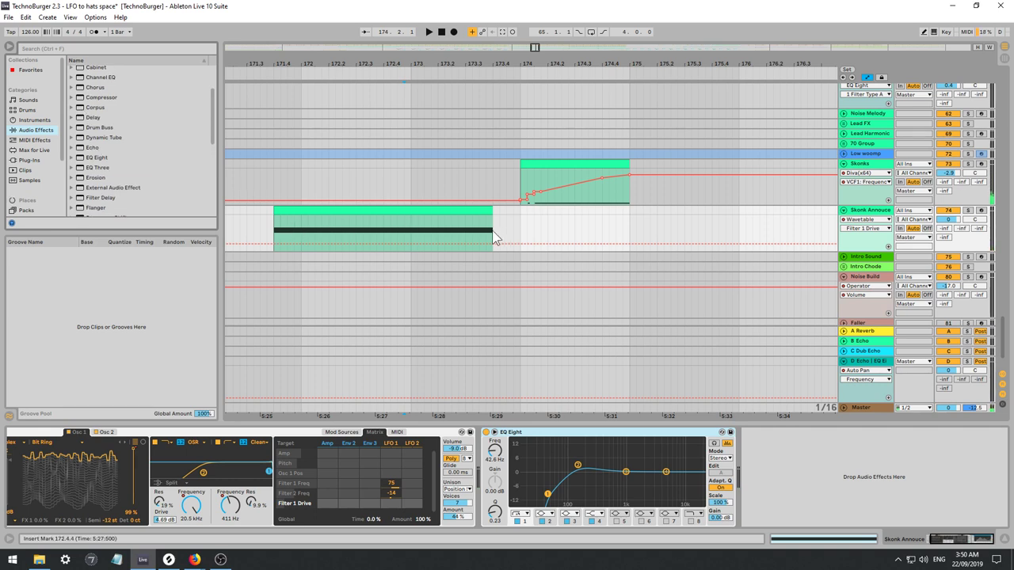
{"action": "left_click_drag", "start_coordinate": [494, 236], "coordinate": [521, 234]}
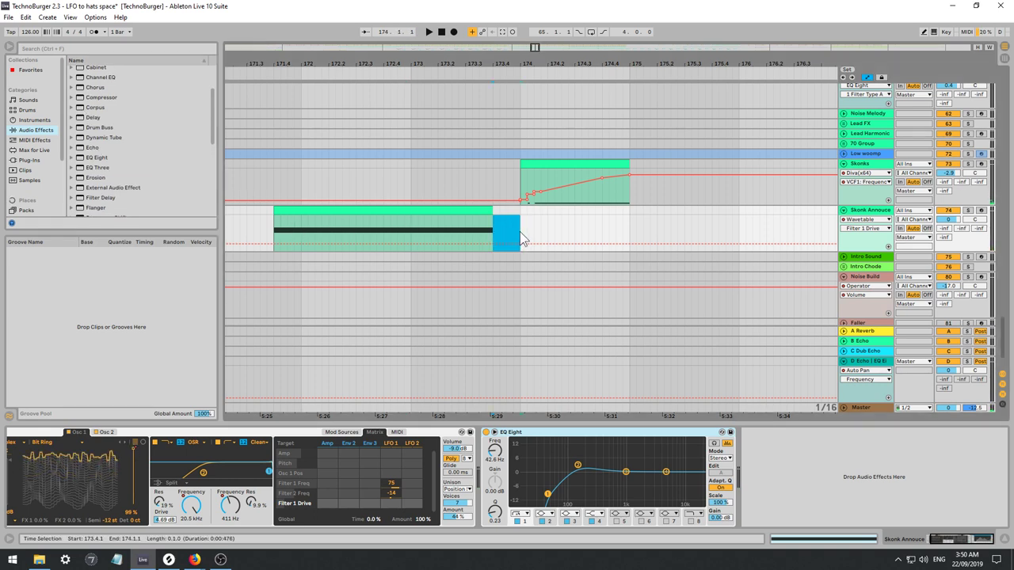
{"action": "left_click", "coordinate": [523, 190]}
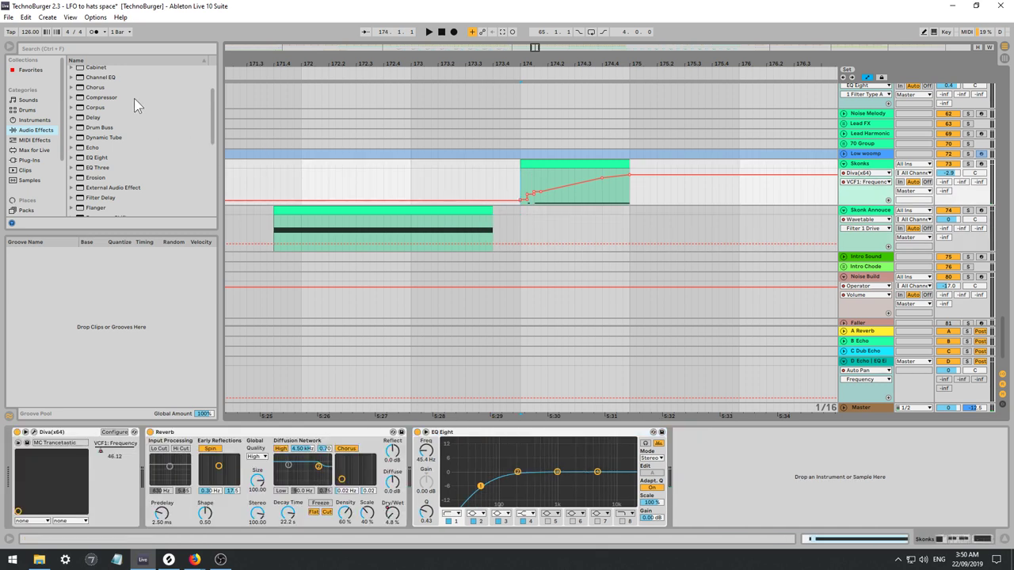
{"action": "left_click", "coordinate": [92, 118]}
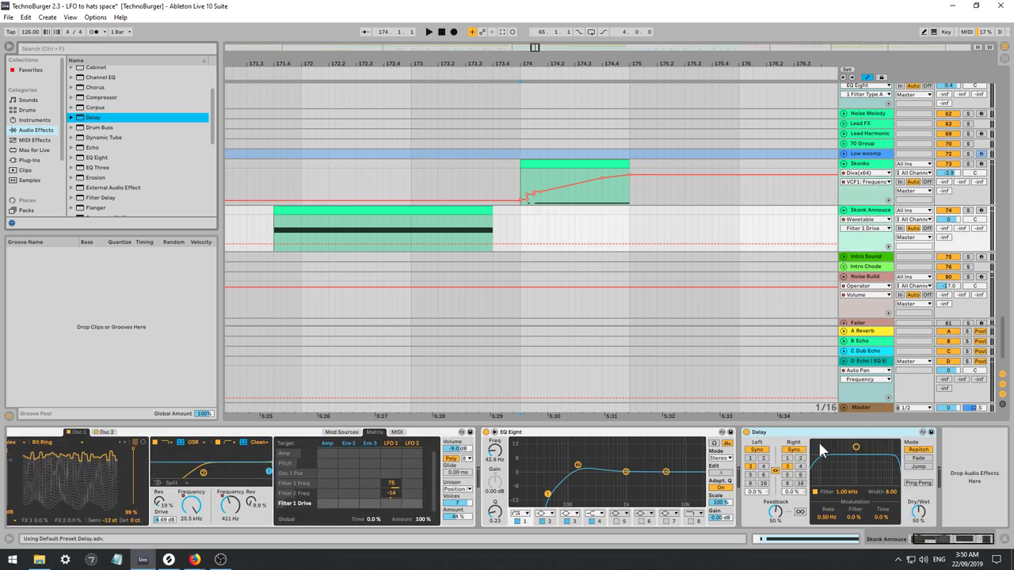
Switch the Skonk Announce delay to free time, show its Feedback lane, and audition from inside the clip.
{"action": "left_click", "coordinate": [759, 450]}
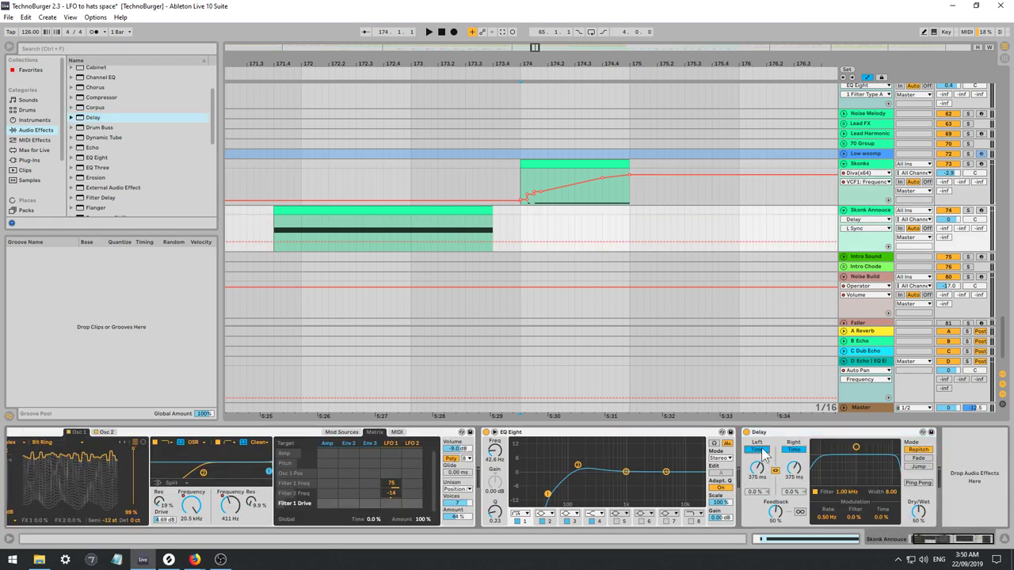
{"action": "left_click", "coordinate": [774, 513]}
{"action": "left_click", "coordinate": [461, 238]}
{"action": "key", "text": "space"}
{"action": "key", "text": "space"}
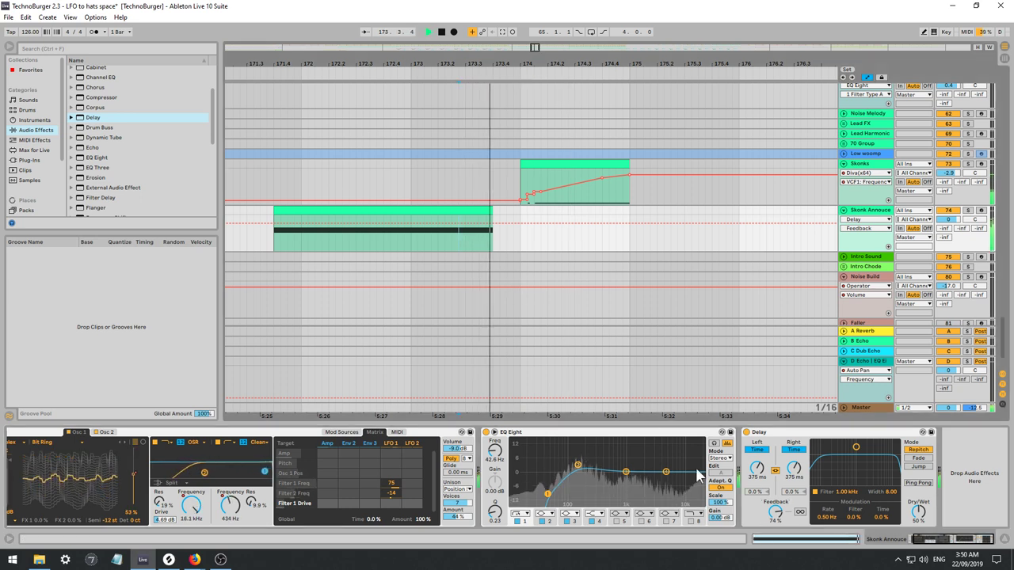
{"action": "key", "text": "space"}
Shorten the delay time, turn Dry/Wet nearly dry, and automate the mix rising toward the clip end.
{"action": "mouse_move", "coordinate": [757, 468]}
{"action": "left_mouse_down"}
{"action": "mouse_move", "coordinate": [757, 507]}
{"action": "mouse_move", "coordinate": [757, 467]}
{"action": "left_mouse_up"}
{"action": "key", "text": "space"}
{"action": "key", "text": "space"}
{"action": "left_click_drag", "start_coordinate": [917, 514], "coordinate": [916, 555]}
{"action": "key", "text": "space"}
{"action": "key", "text": "space"}
{"action": "key", "text": "space"}
{"action": "left_click", "coordinate": [473, 251]}
{"action": "key", "text": "space"}
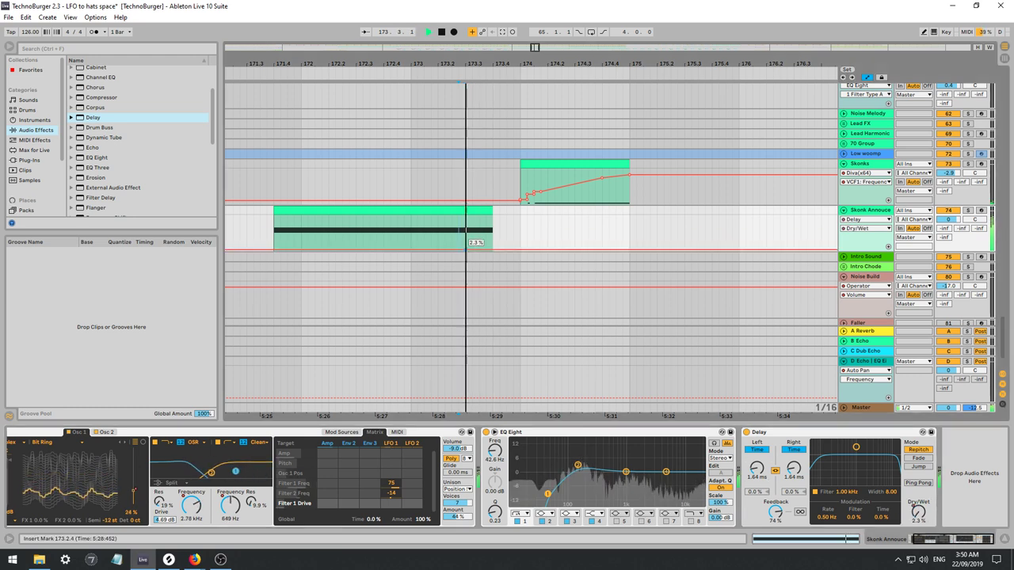
{"action": "left_click_drag", "start_coordinate": [472, 254], "coordinate": [493, 234]}
{"action": "key", "text": "space"}
{"action": "key", "text": "space"}
{"action": "key", "text": "space"}
{"action": "key", "text": "space"}
Add a delay-time breakpoint that drops the time near zero at the clip end, raising feedback.
{"action": "left_click_drag", "start_coordinate": [759, 471], "coordinate": [757, 432]}
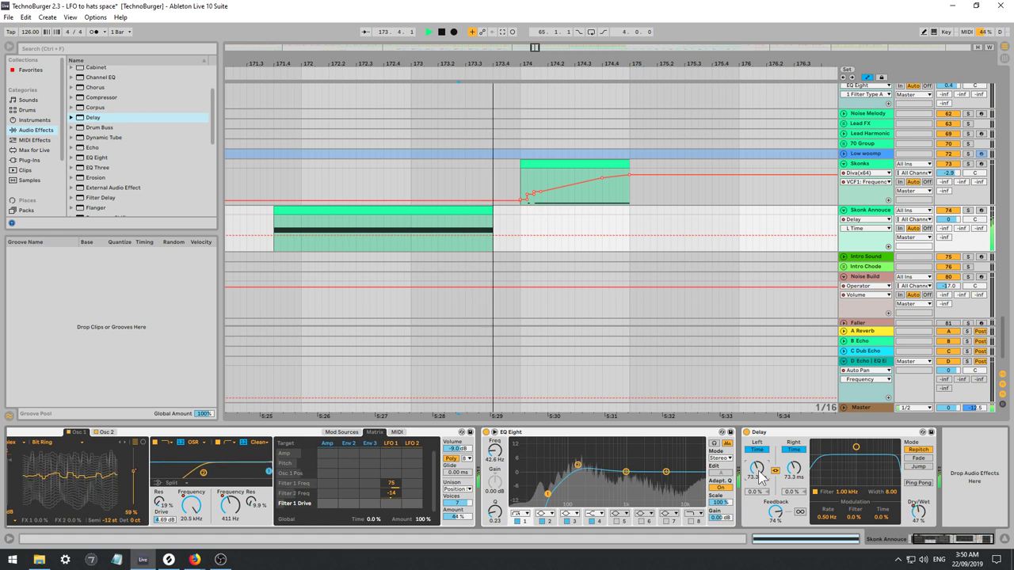
{"action": "left_click", "coordinate": [467, 237]}
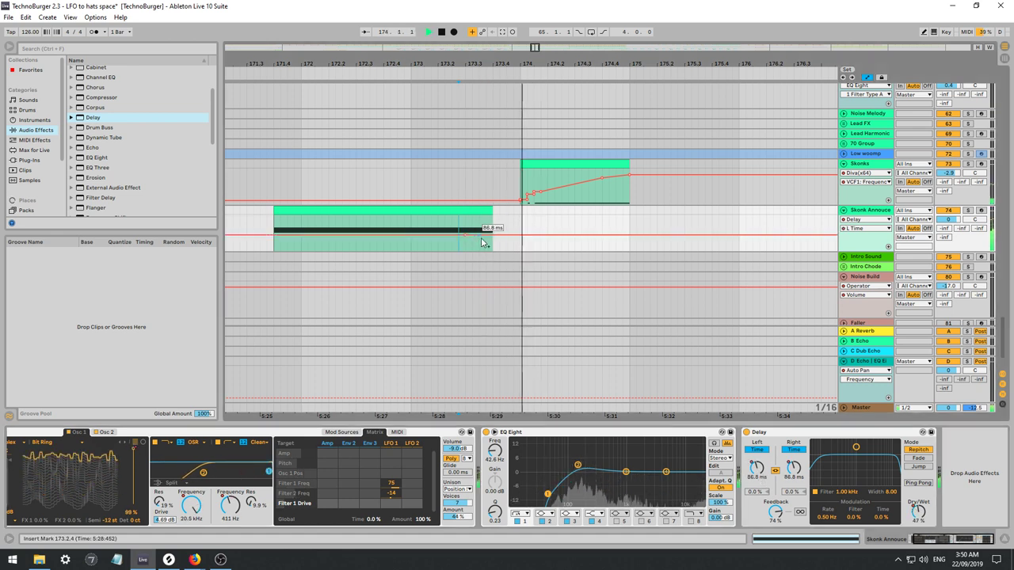
{"action": "left_click_drag", "start_coordinate": [492, 235], "coordinate": [493, 236]}
{"action": "key", "text": "space"}
{"action": "key", "text": "space"}
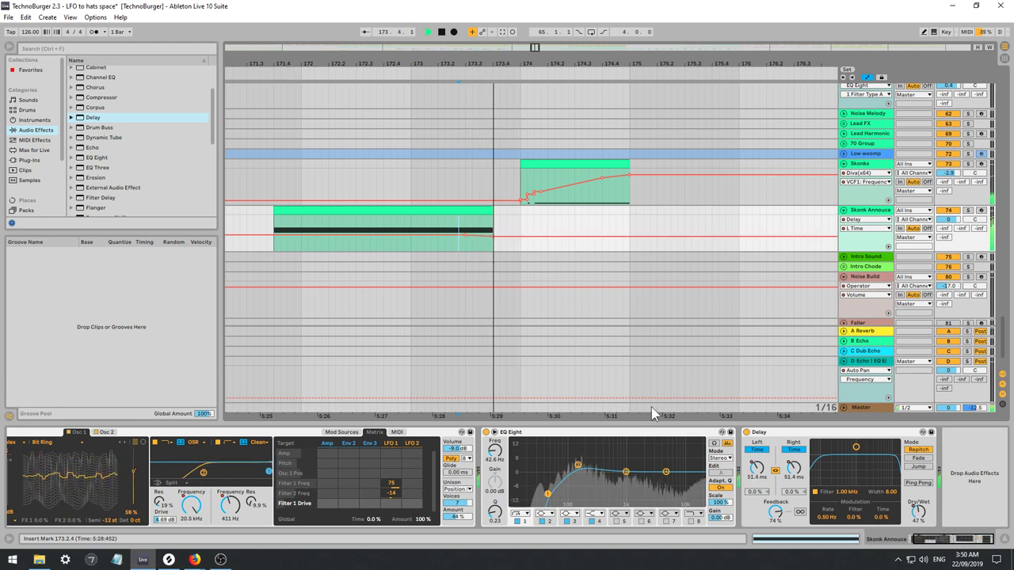
{"action": "left_click_drag", "start_coordinate": [775, 511], "coordinate": [775, 506]}
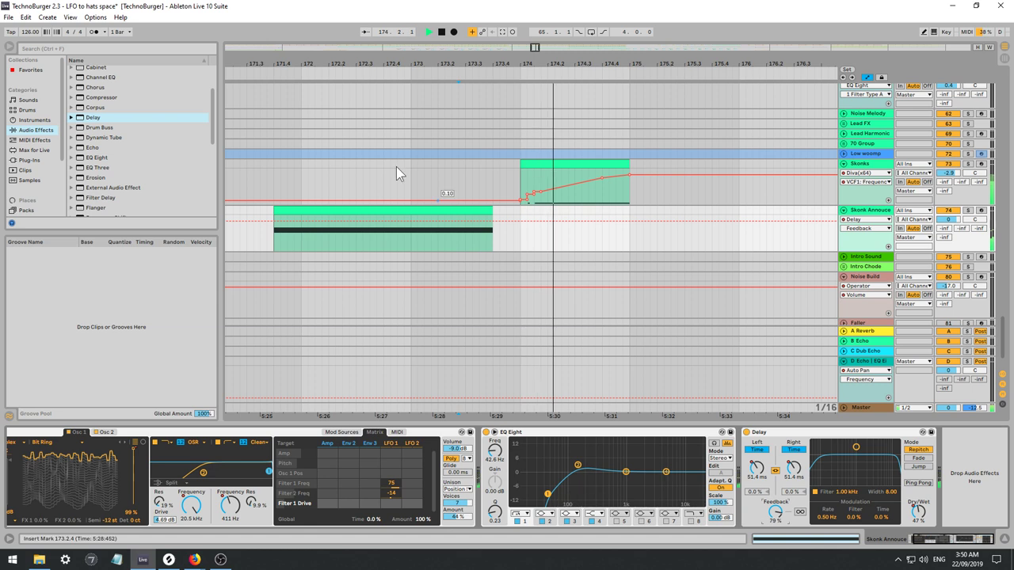
{"action": "left_click_drag", "start_coordinate": [755, 468], "coordinate": [756, 464]}
{"action": "key", "text": "space"}
{"action": "key", "text": "space"}
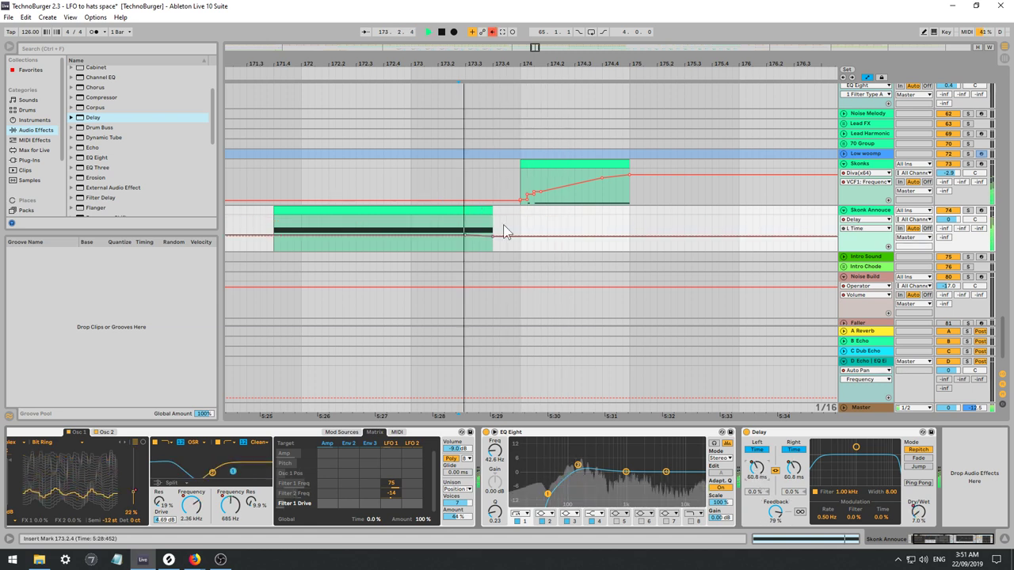
{"action": "left_click_drag", "start_coordinate": [464, 235], "coordinate": [465, 245]}
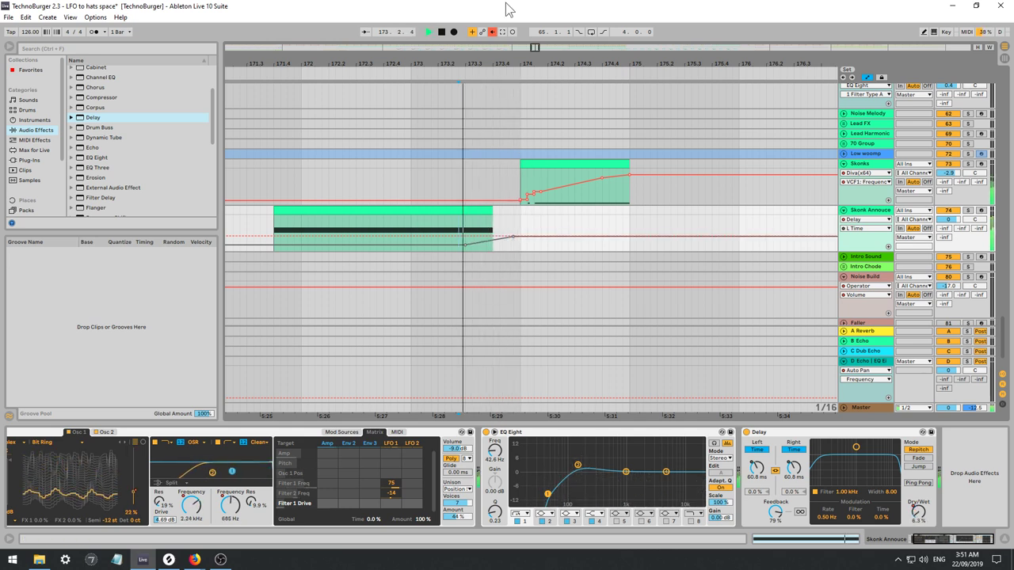
Re-enable the overridden automation, increase delay feedback further, and move the time breakpoint later.
{"action": "left_click", "coordinate": [492, 33]}
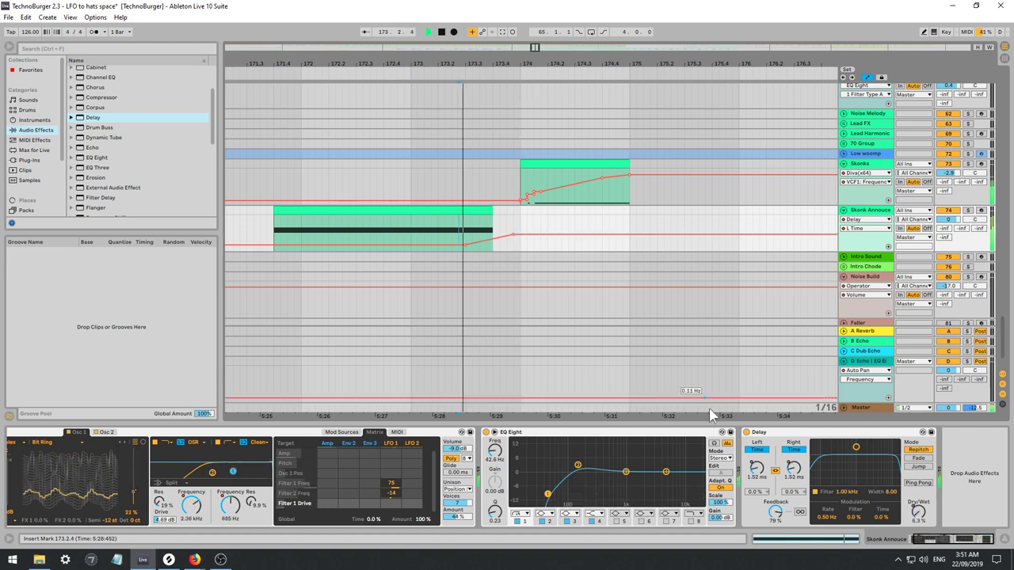
{"action": "left_click_drag", "start_coordinate": [775, 512], "coordinate": [793, 474]}
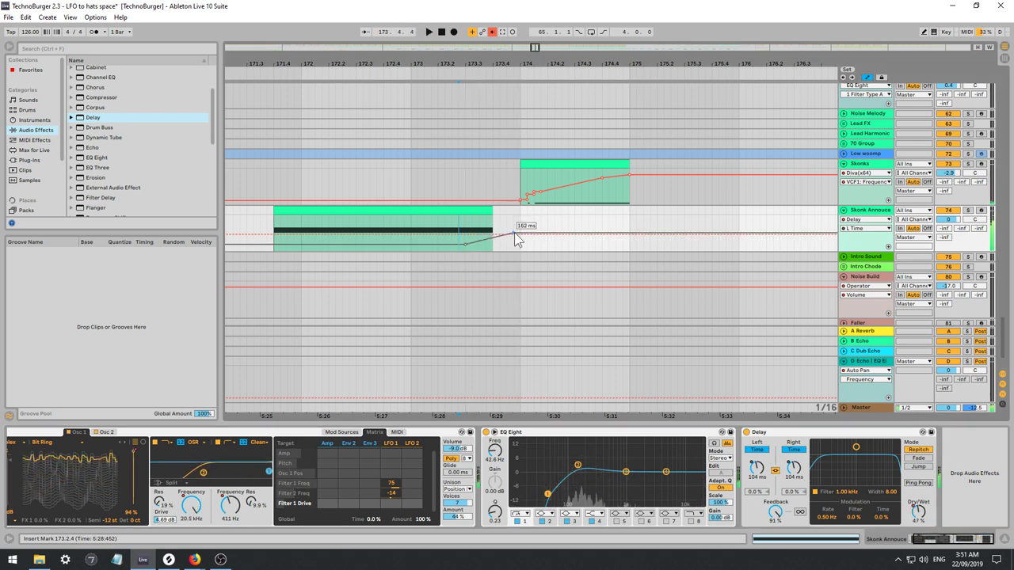
{"action": "left_click", "coordinate": [493, 33]}
{"action": "key", "text": "space"}
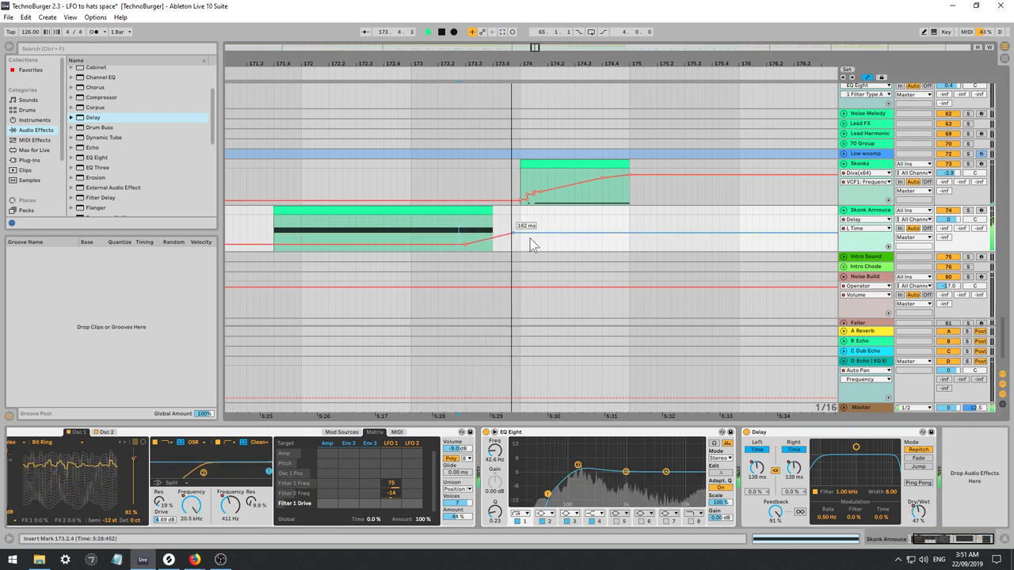
{"action": "key", "text": "space"}
{"action": "left_click_drag", "start_coordinate": [514, 233], "coordinate": [492, 231]}
{"action": "key", "text": "space"}
{"action": "key", "text": "space"}
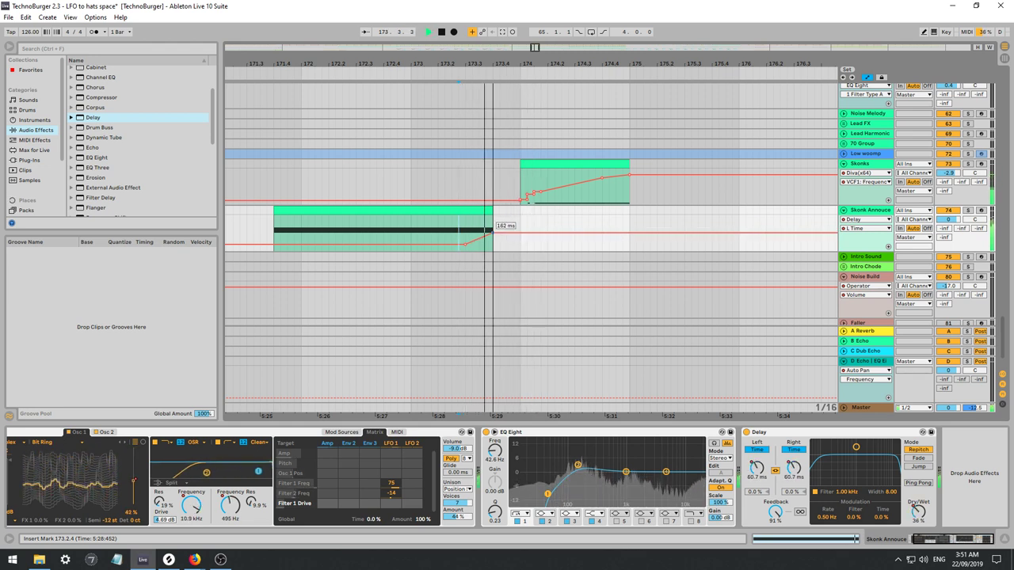
Fine-tune the Left Time breakpoint so the delay ramps down to 42.6 ms.
{"action": "left_click_drag", "start_coordinate": [492, 233], "coordinate": [493, 227]}
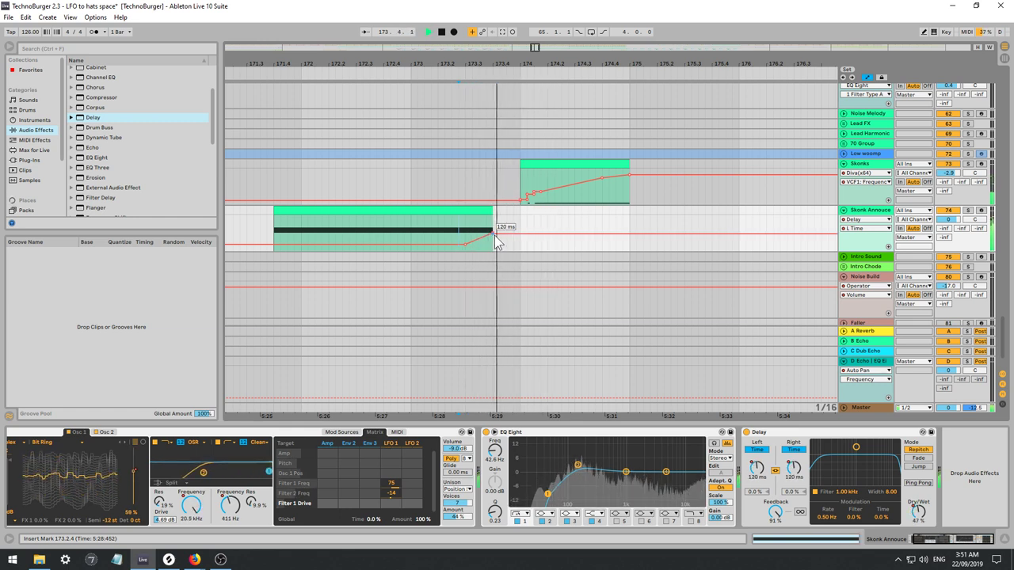
{"action": "key", "text": "space"}
{"action": "left_click_drag", "start_coordinate": [494, 235], "coordinate": [495, 238]}
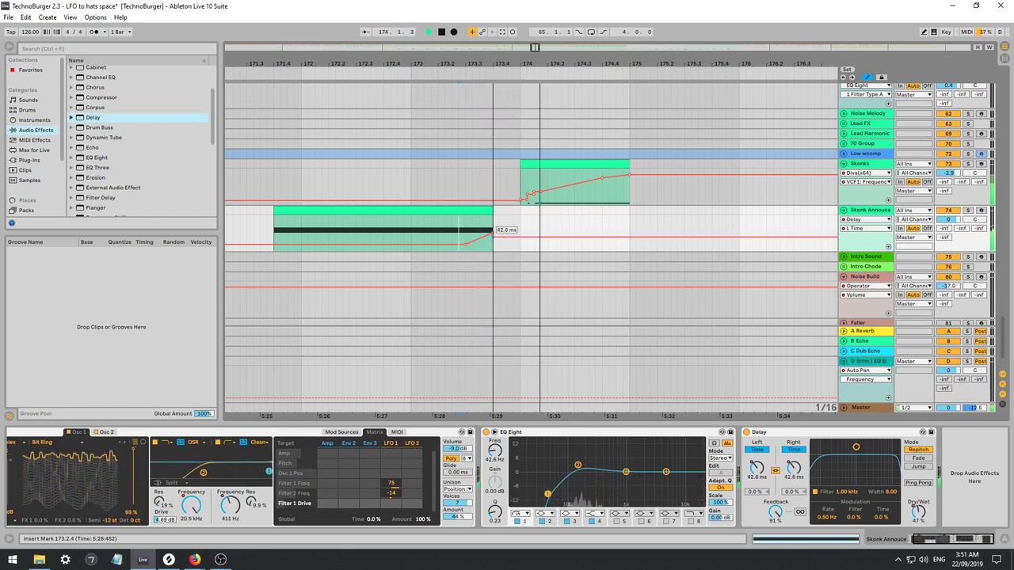
{"action": "key", "text": "space"}
{"action": "key", "text": "space"}
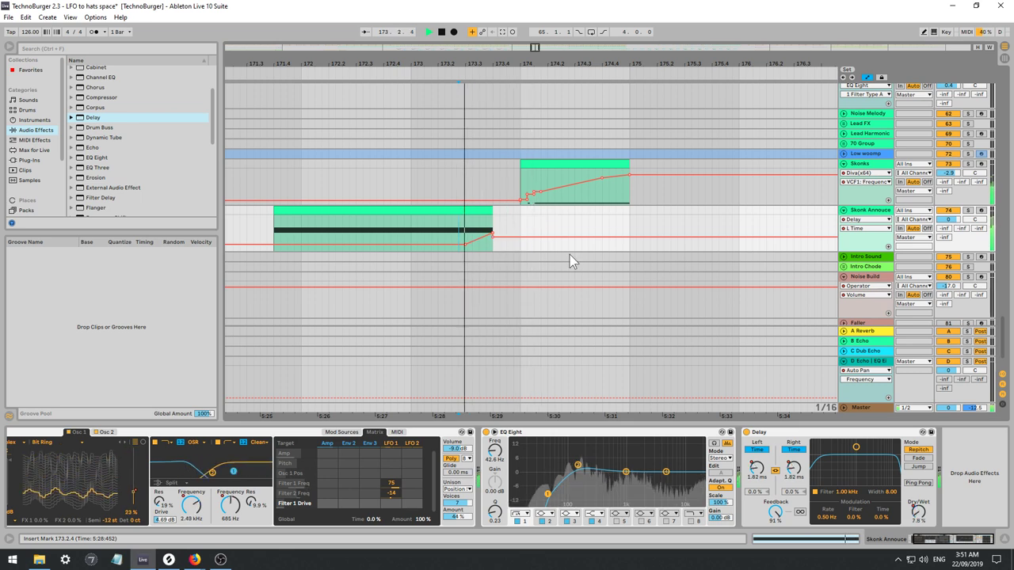
Lower Delay Feedback slightly and draw a Feedback envelope drop to 0.0% after the clip.
{"action": "left_click_drag", "start_coordinate": [776, 512], "coordinate": [775, 516]}
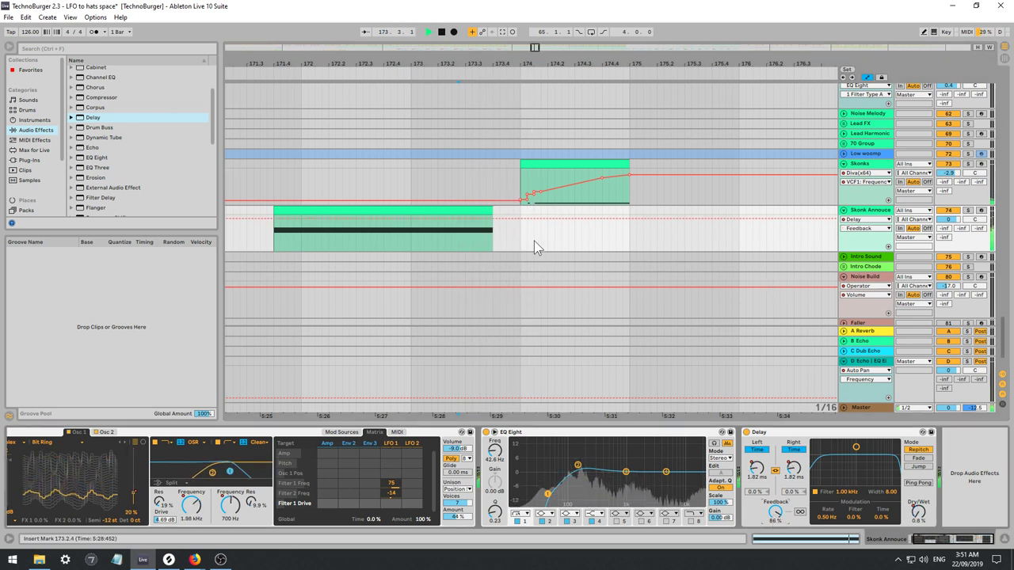
{"action": "left_click", "coordinate": [513, 218]}
{"action": "key", "text": "space"}
{"action": "key", "text": "space"}
{"action": "left_click_drag", "start_coordinate": [520, 219], "coordinate": [521, 251]}
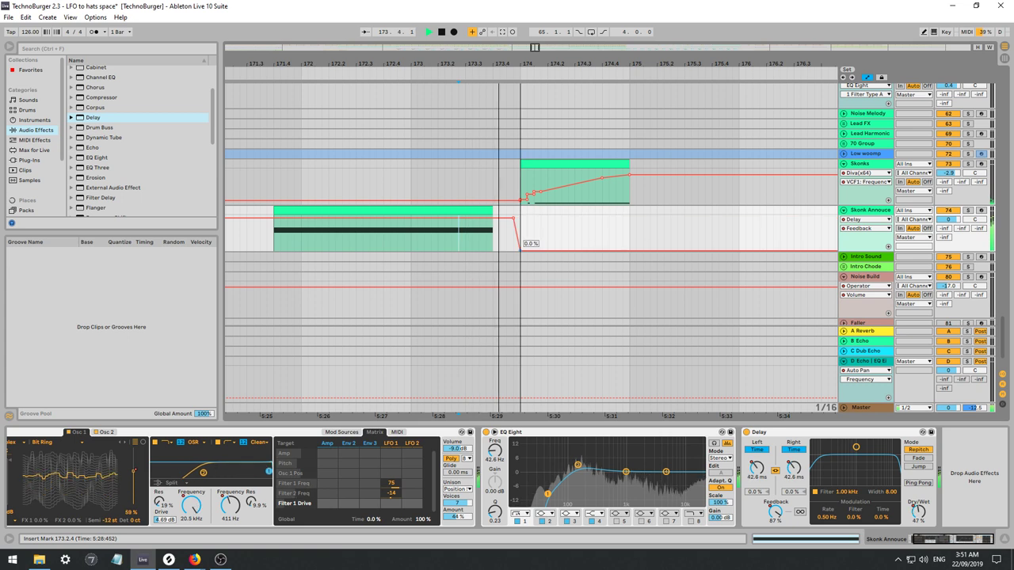
Draw the Skonks VCF1 Frequency envelope flat at 1.00 across the bar 174 clip in Draw Mode.
{"action": "left_click", "coordinate": [525, 191]}
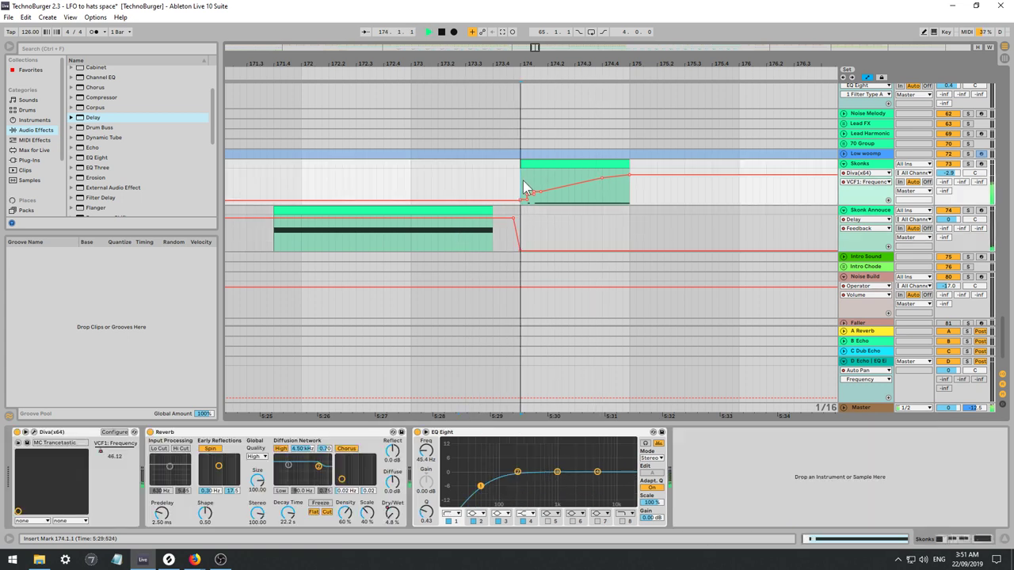
{"action": "key", "text": "b"}
{"action": "mouse_move", "coordinate": [531, 169]}
{"action": "left_mouse_down"}
{"action": "mouse_move", "coordinate": [576, 151]}
{"action": "mouse_move", "coordinate": [632, 147]}
{"action": "left_mouse_up"}
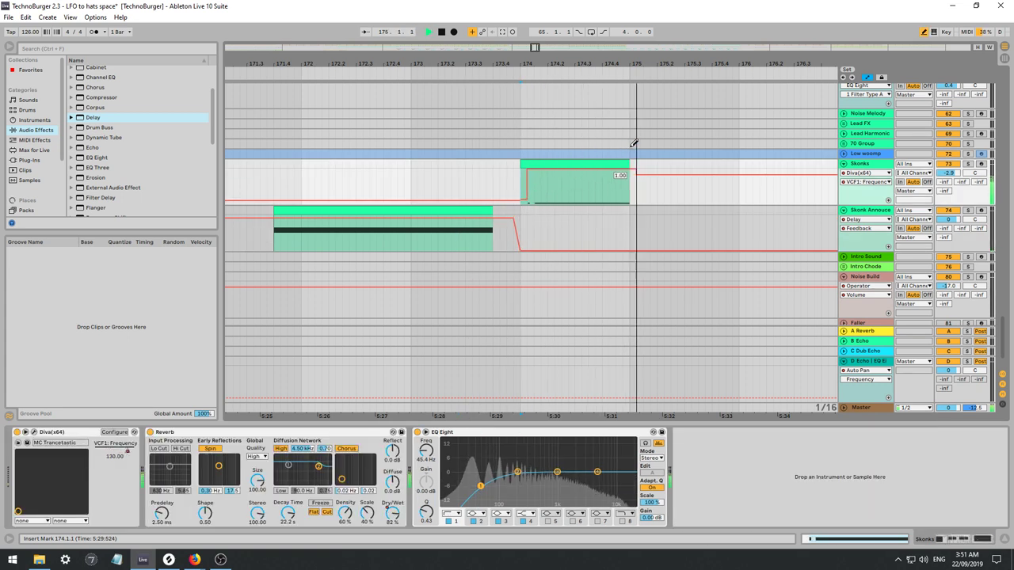
{"action": "key", "text": "b"}
{"action": "key", "text": "space"}
{"action": "key", "text": "space"}
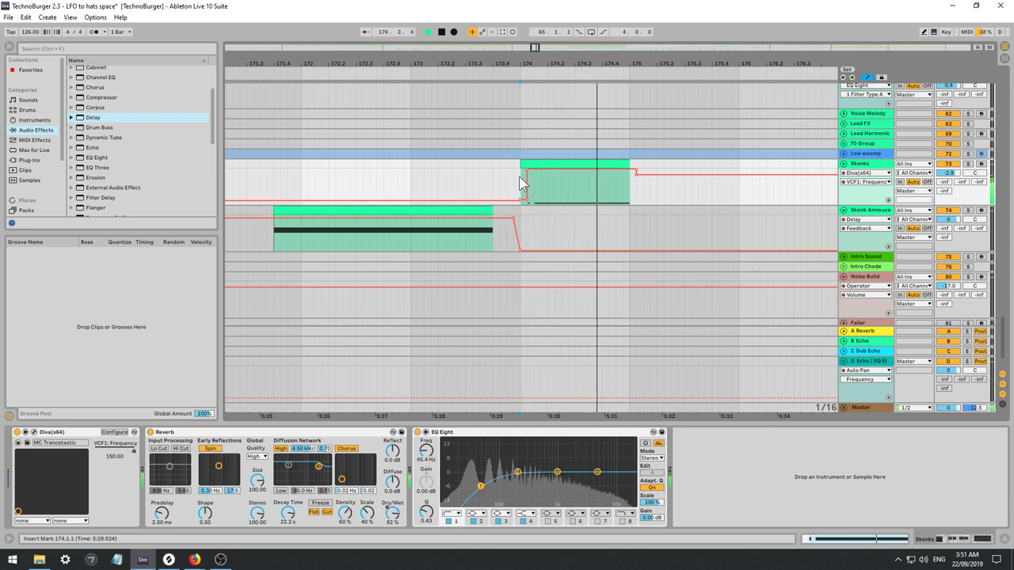
{"action": "key", "text": "space"}
{"action": "key", "text": "space"}
{"action": "key", "text": "space"}
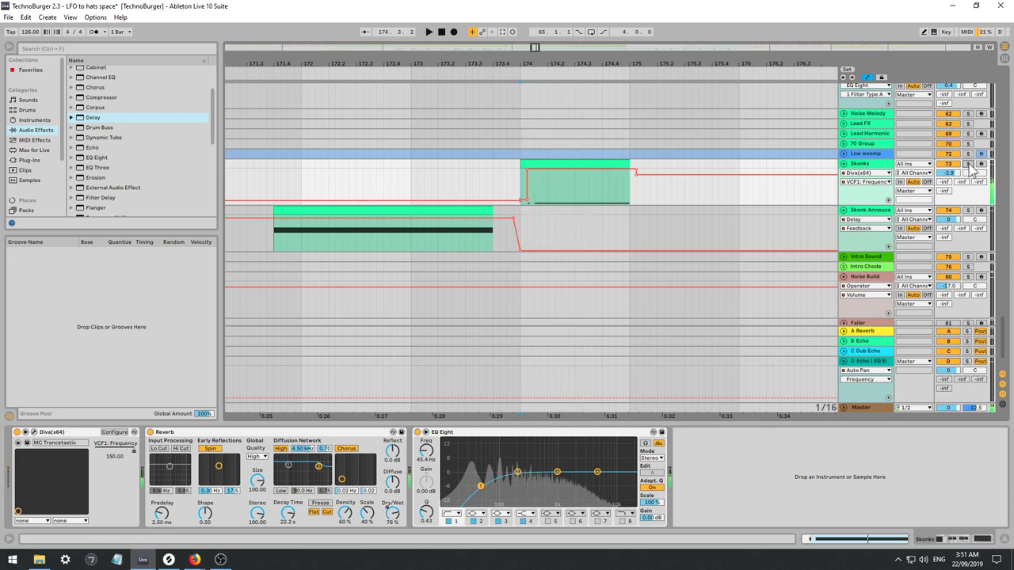
{"action": "key", "text": "space"}
{"action": "key", "text": "space"}
{"action": "key", "text": "space"}
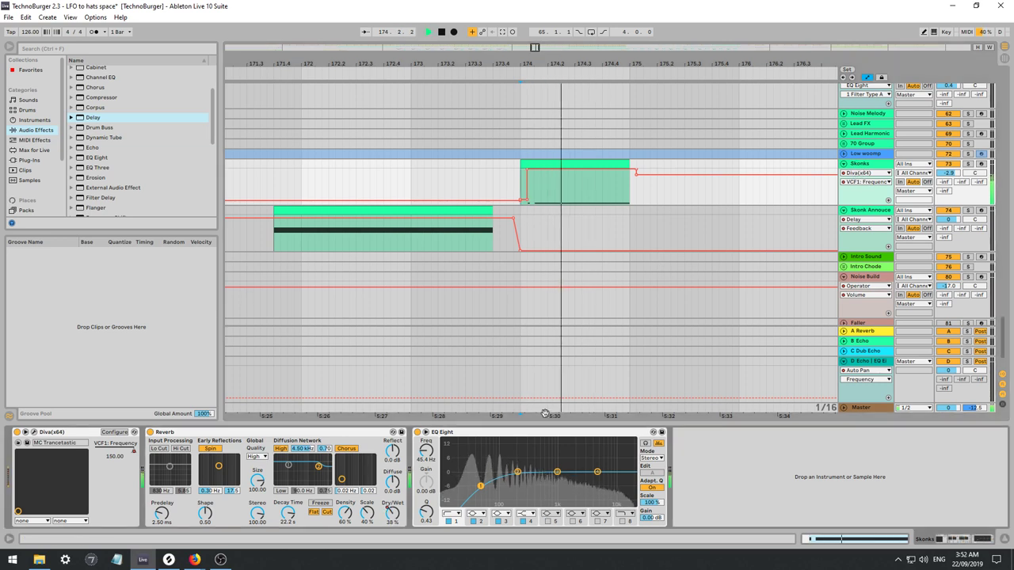
Solo the Skonks track and audition its clip from bar 174.
{"action": "left_click", "coordinate": [968, 164]}
{"action": "key", "text": "space"}
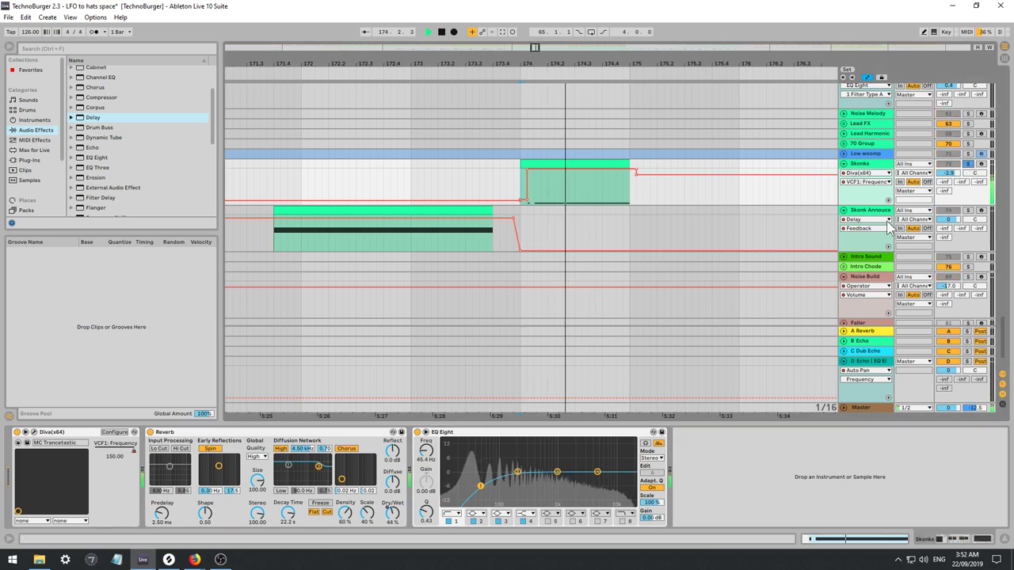
{"action": "left_click", "coordinate": [546, 164]}
{"action": "key", "text": "space"}
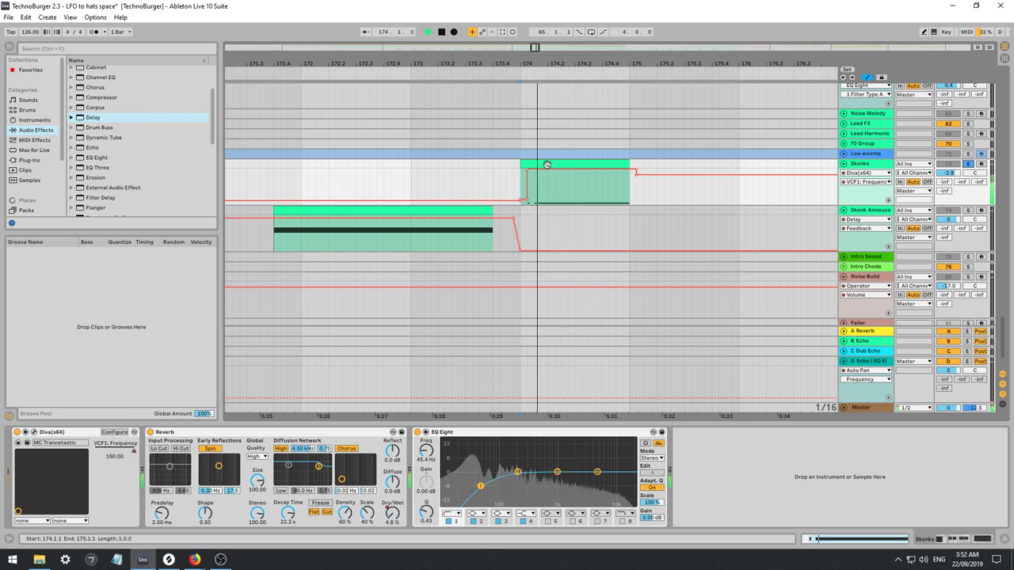
{"action": "left_click", "coordinate": [417, 182]}
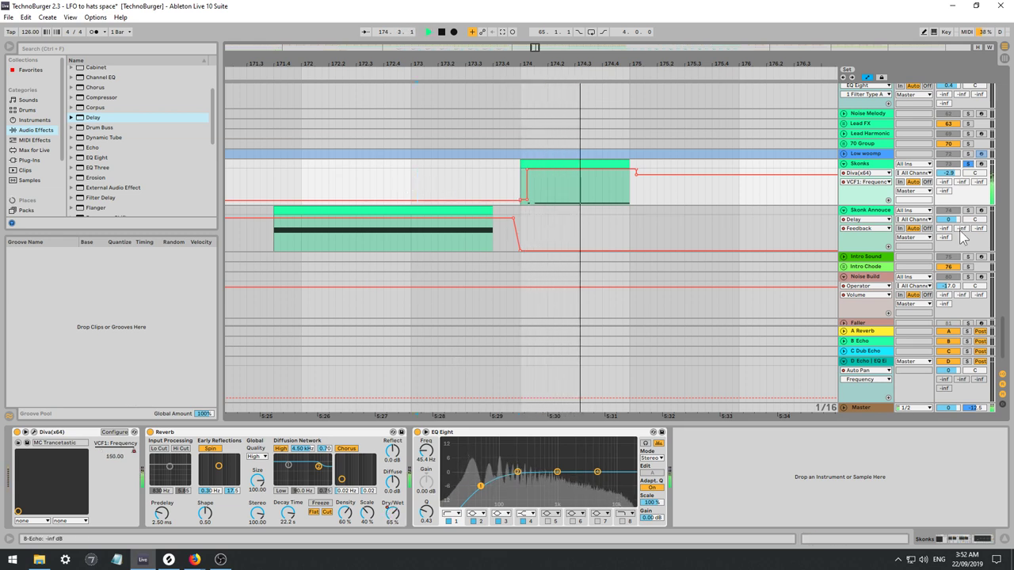
{"action": "key", "text": "space"}
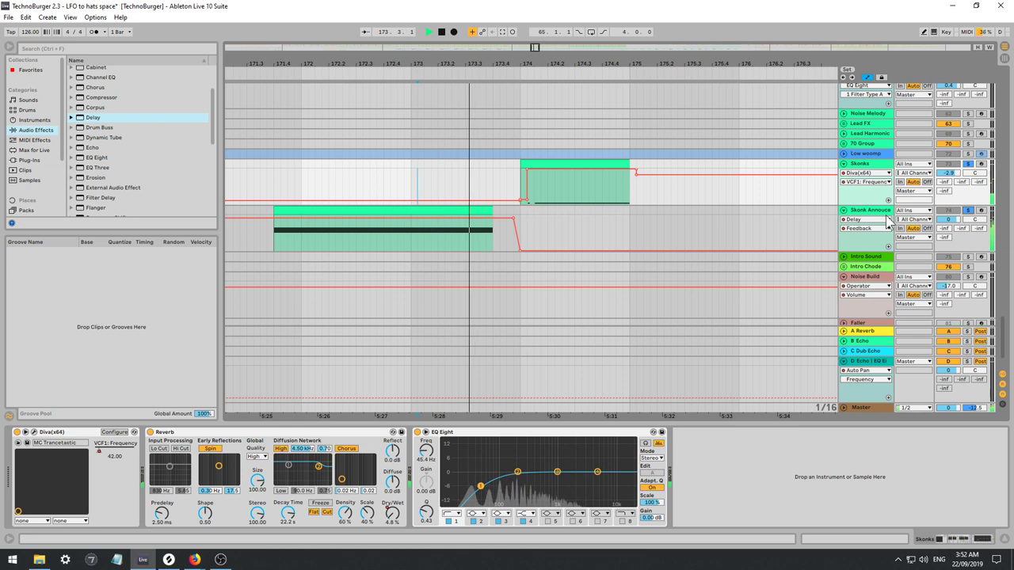
Open the Skonks clip's notes for editing and show the track's instrument and effects.
{"action": "left_click", "coordinate": [532, 182]}
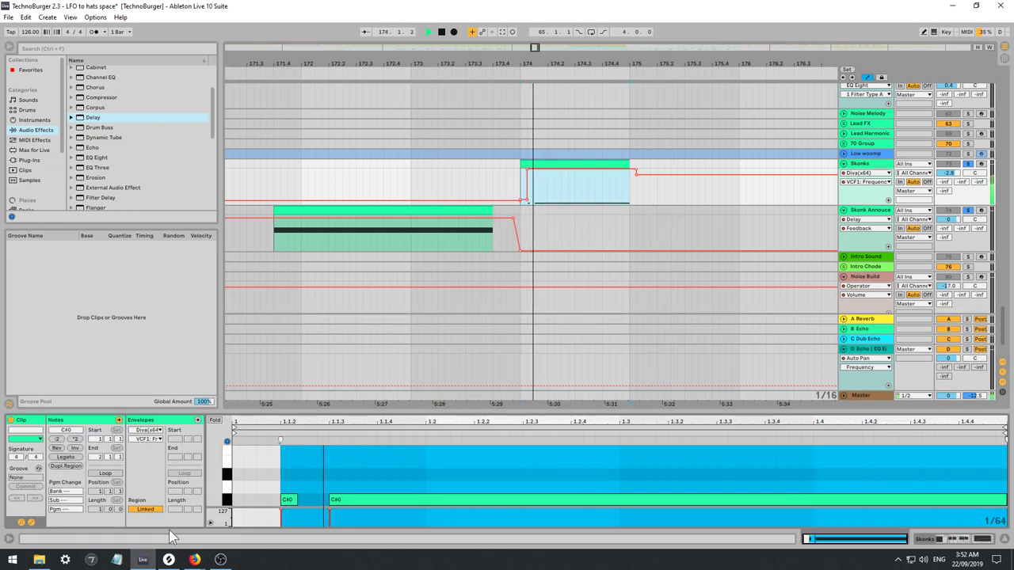
{"action": "left_click", "coordinate": [236, 512]}
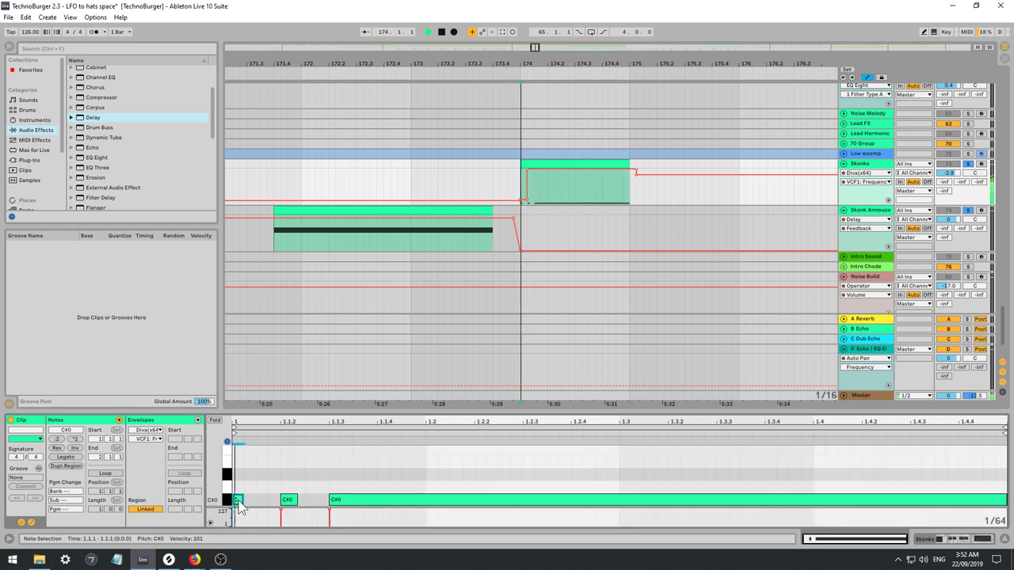
{"action": "key", "text": "b"}
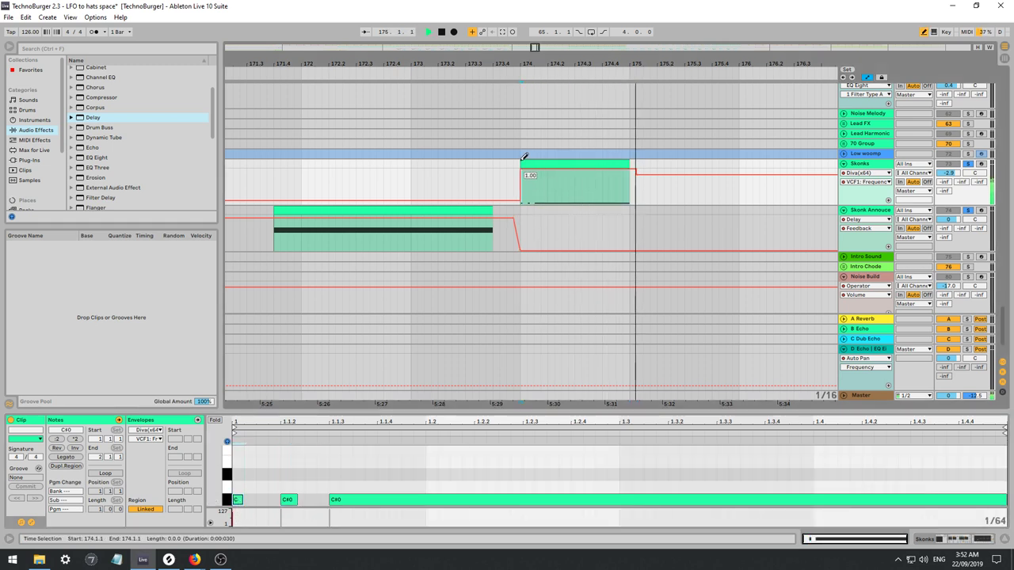
{"action": "key", "text": "space"}
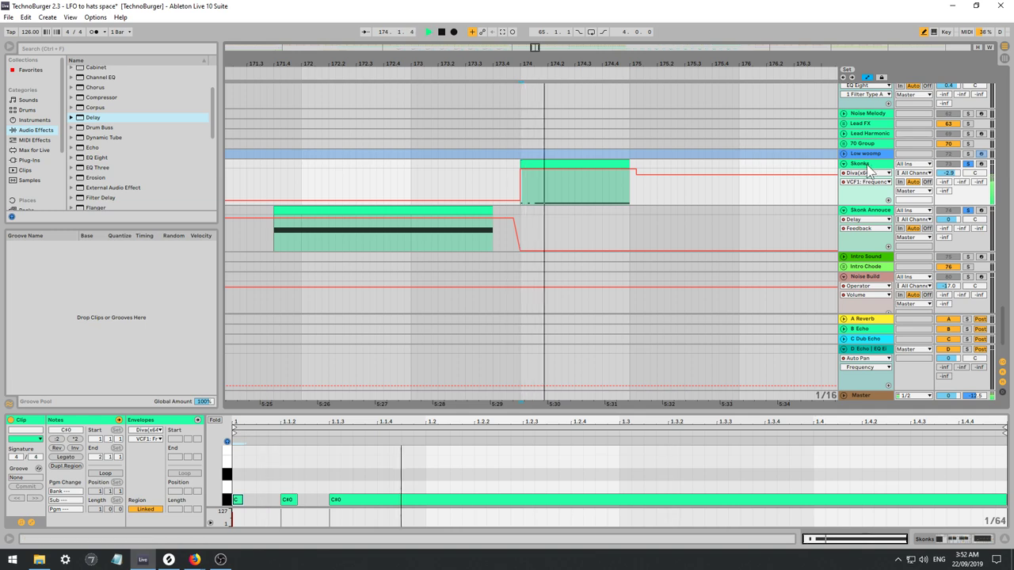
{"action": "key", "text": "space"}
{"action": "key", "text": "space"}
{"action": "double_click", "coordinate": [863, 166]}
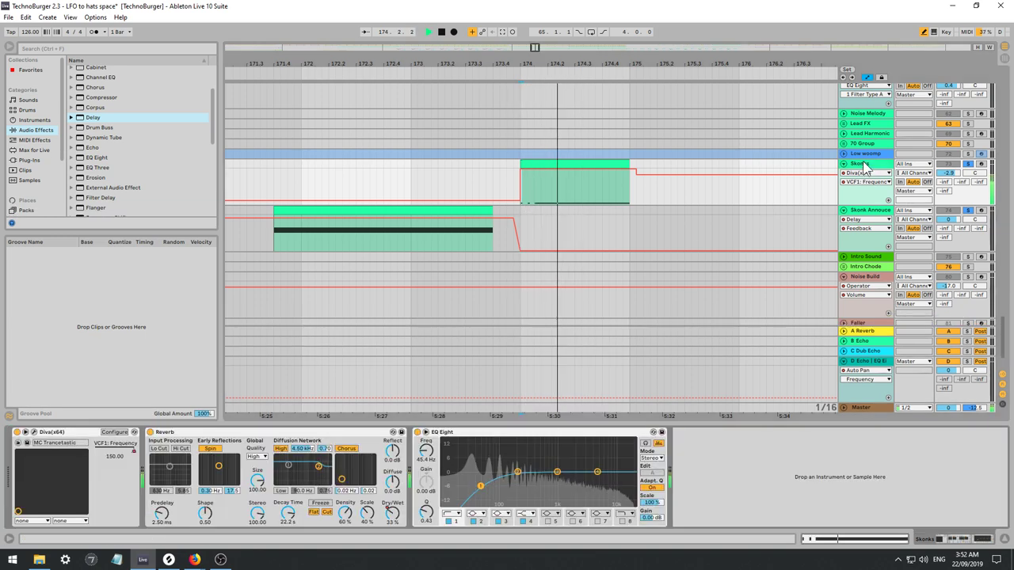
{"action": "key", "text": "space"}
{"action": "left_click_drag", "start_coordinate": [535, 48], "coordinate": [520, 26]}
Set the insert mark at bar 158 and duplicate the Skonks track with Ctrl+D.
{"action": "left_click", "coordinate": [489, 197]}
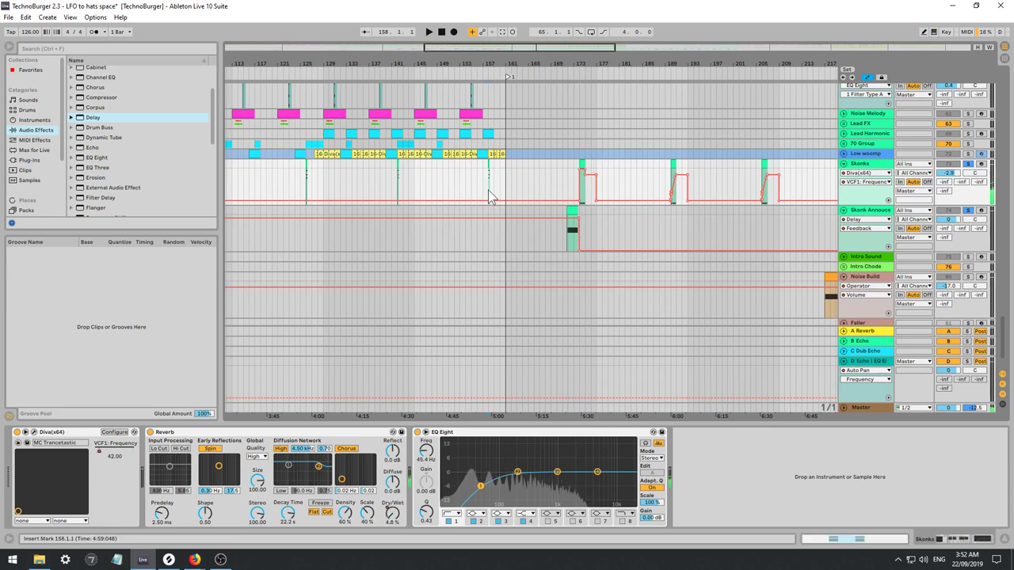
{"action": "key", "text": "space"}
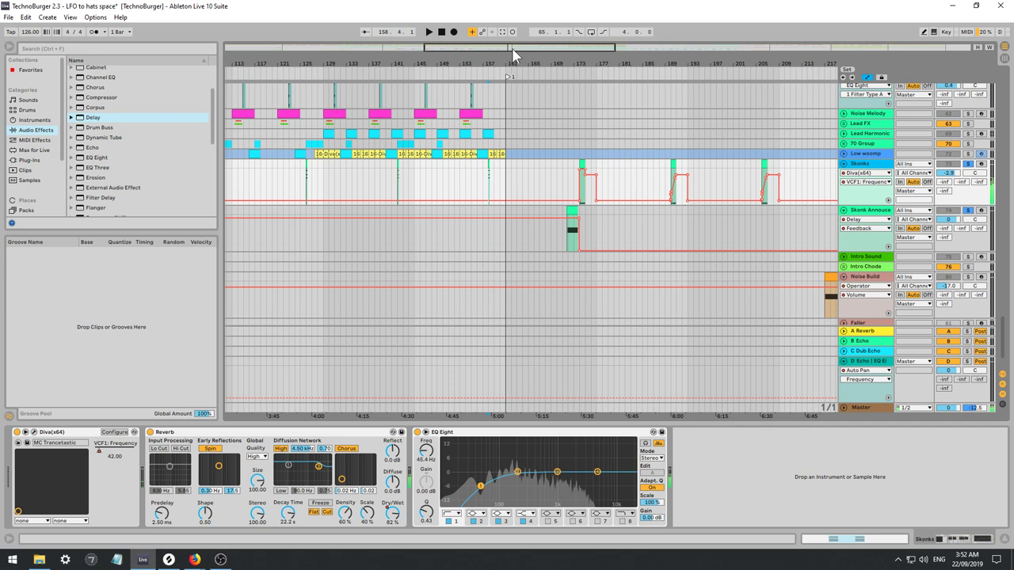
{"action": "key", "text": "ctrl+d"}
{"action": "left_click_drag", "start_coordinate": [513, 49], "coordinate": [499, 32]}
Hide the automation envelopes, select the copy's clip at bar 174, and solo the lower Skonks track.
{"action": "left_click_drag", "start_coordinate": [551, 235], "coordinate": [291, 240]}
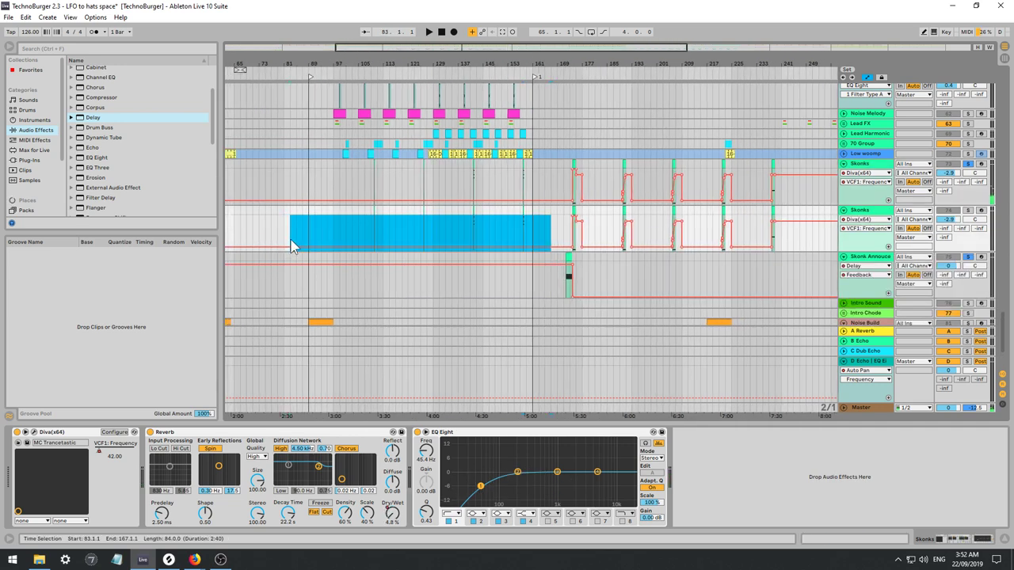
{"action": "key", "text": "a"}
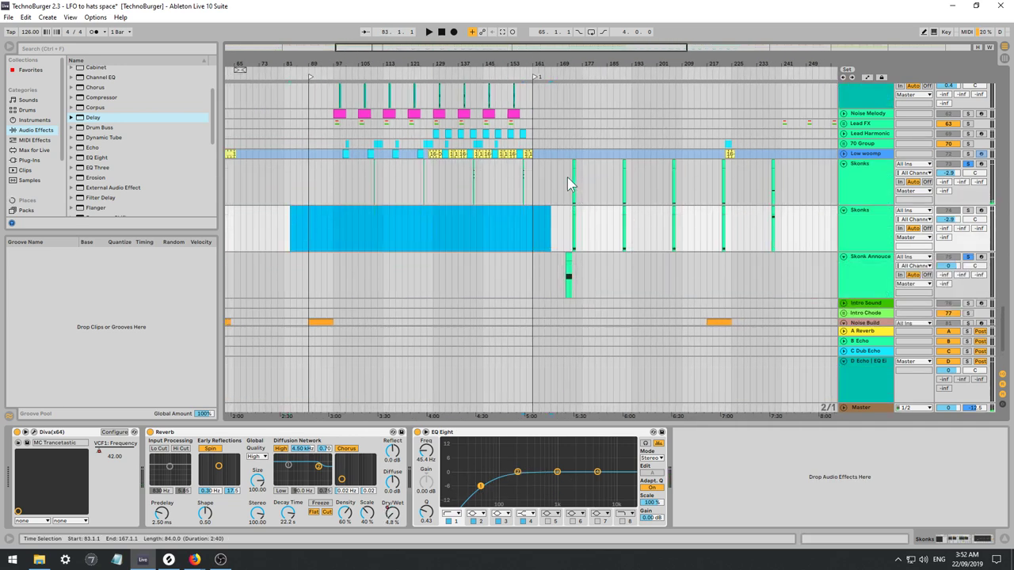
{"action": "left_click_drag", "start_coordinate": [567, 176], "coordinate": [812, 170]}
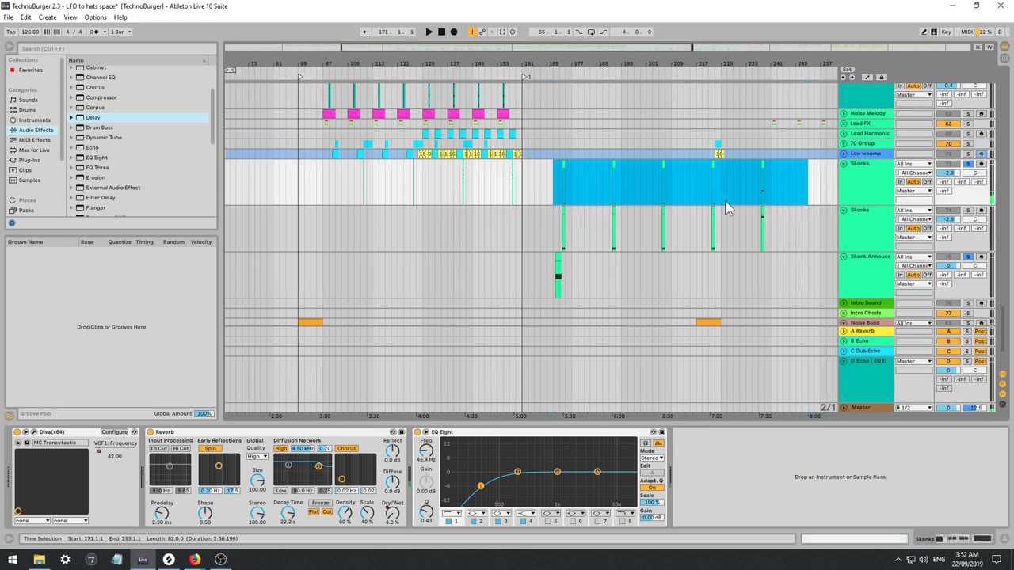
{"action": "left_click", "coordinate": [563, 210]}
{"action": "key", "text": "space"}
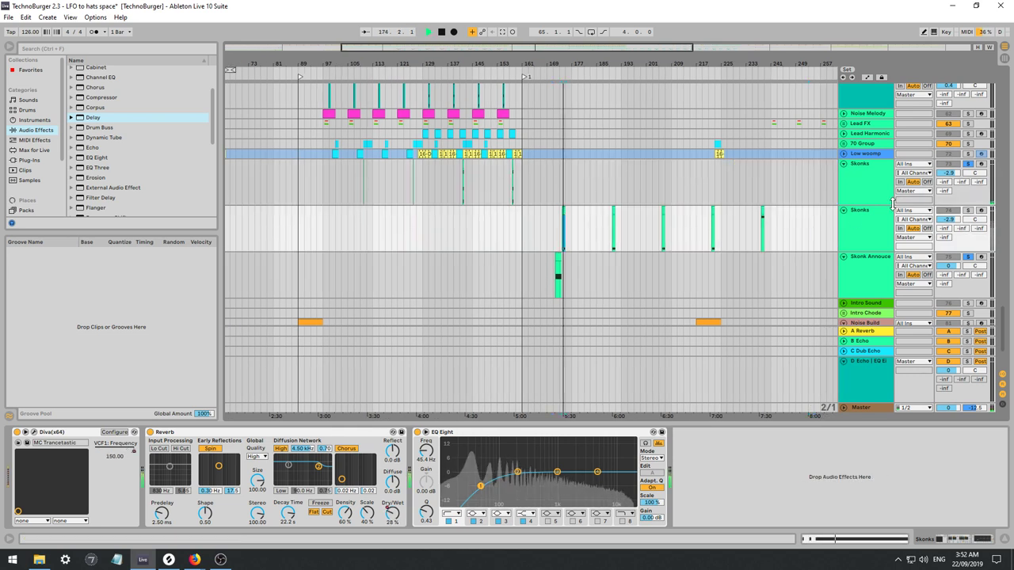
{"action": "key", "text": "space"}
{"action": "left_click", "coordinate": [967, 210]}
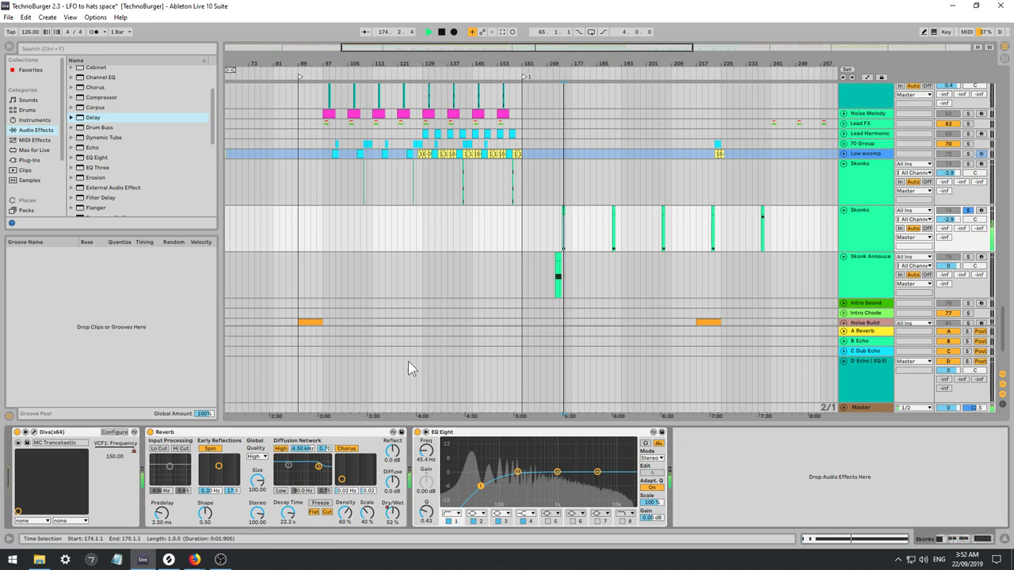
{"action": "left_click", "coordinate": [34, 434]}
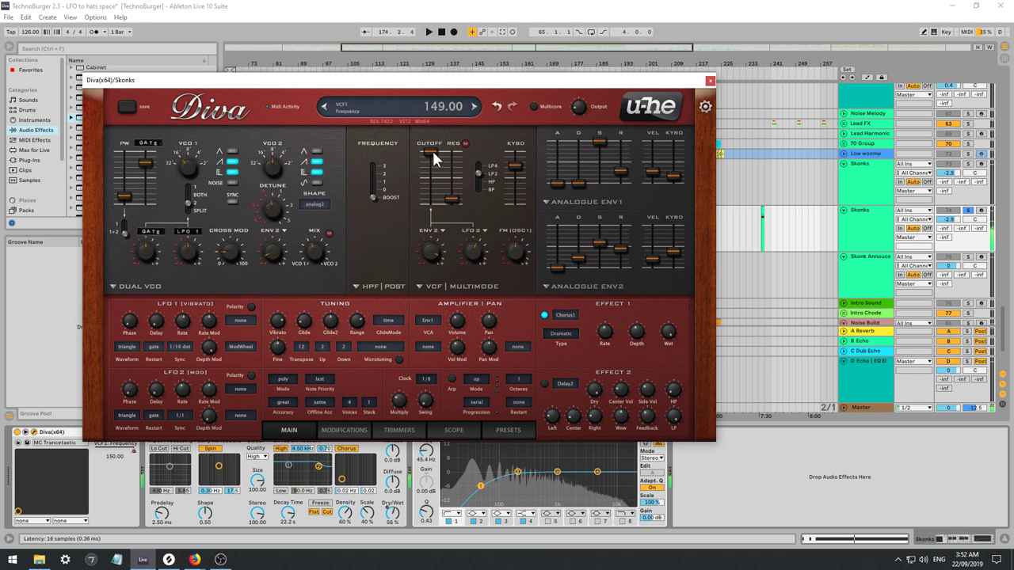
Pull Diva's VCF1 cutoff down to 75 with lower resonance, and raise Env1 decay to 69.
{"action": "left_click_drag", "start_coordinate": [432, 157], "coordinate": [429, 194]}
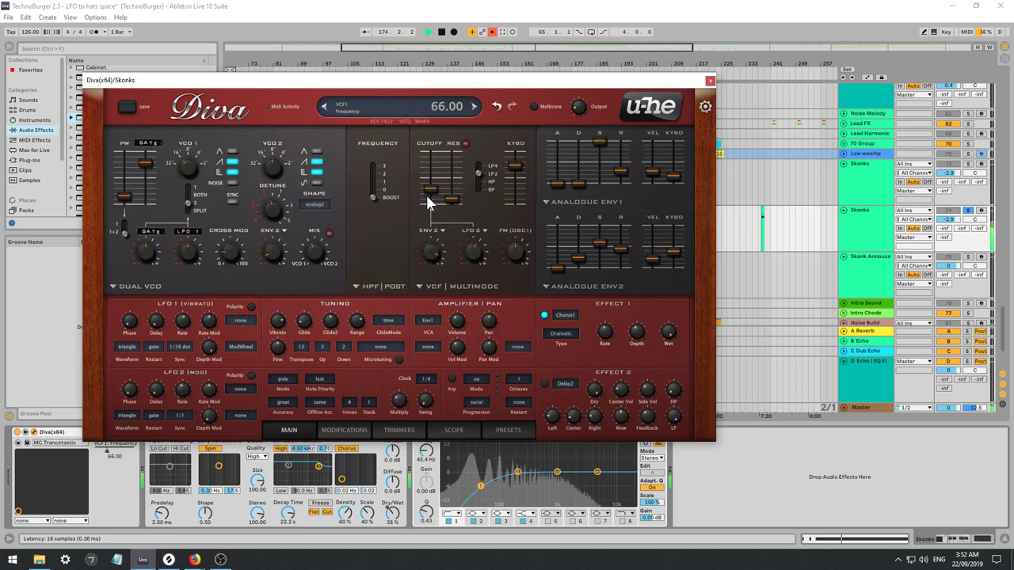
{"action": "scroll", "coordinate": [427, 196], "scroll_direction": "up", "scroll_amount": 2}
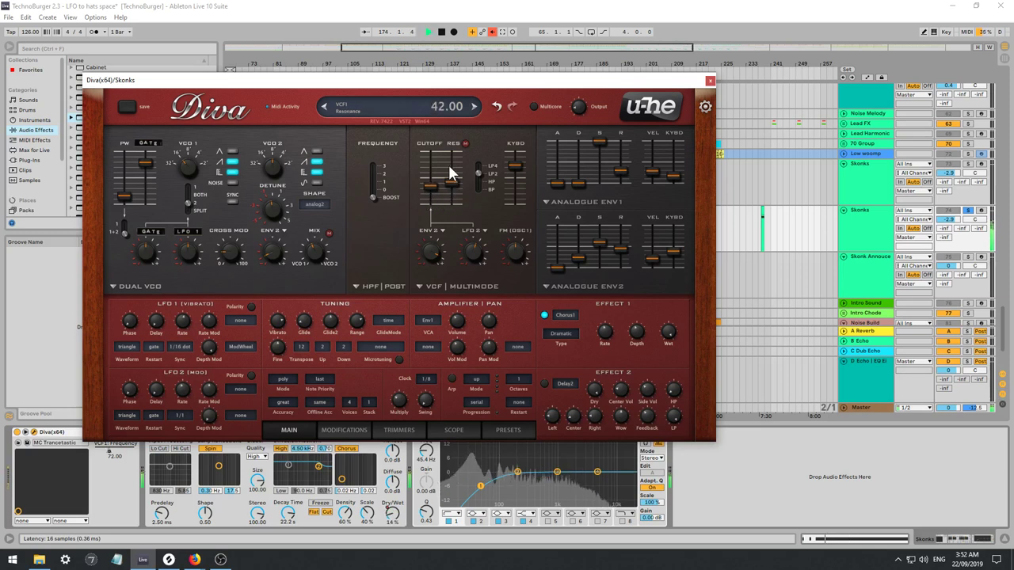
{"action": "left_click_drag", "start_coordinate": [448, 164], "coordinate": [430, 177]}
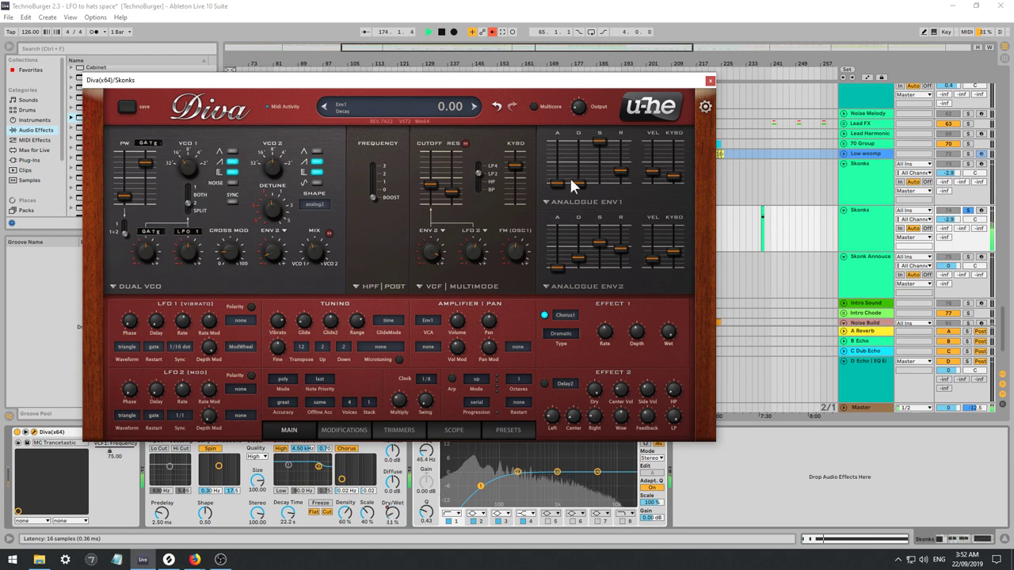
{"action": "left_click_drag", "start_coordinate": [574, 182], "coordinate": [579, 155]}
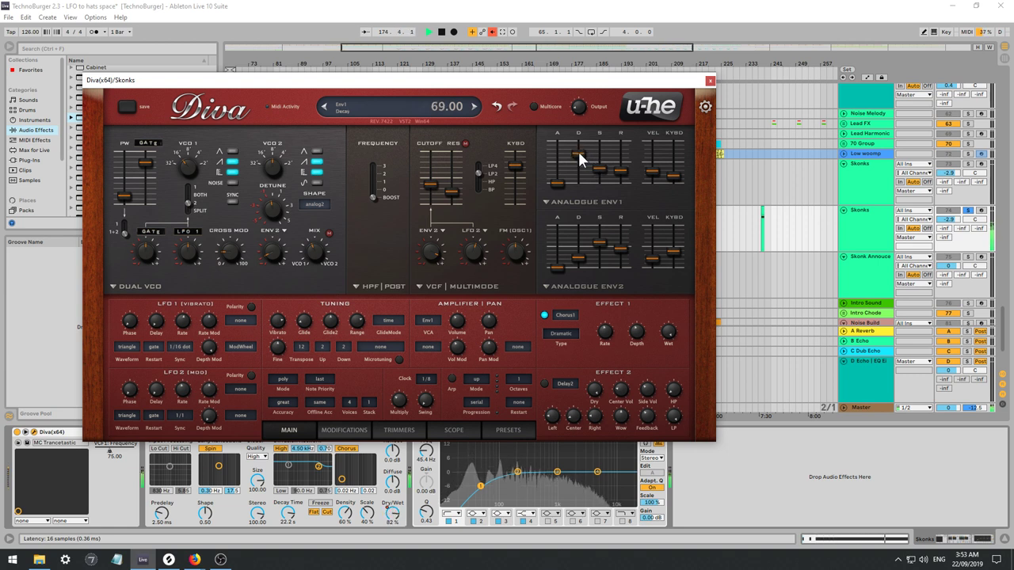
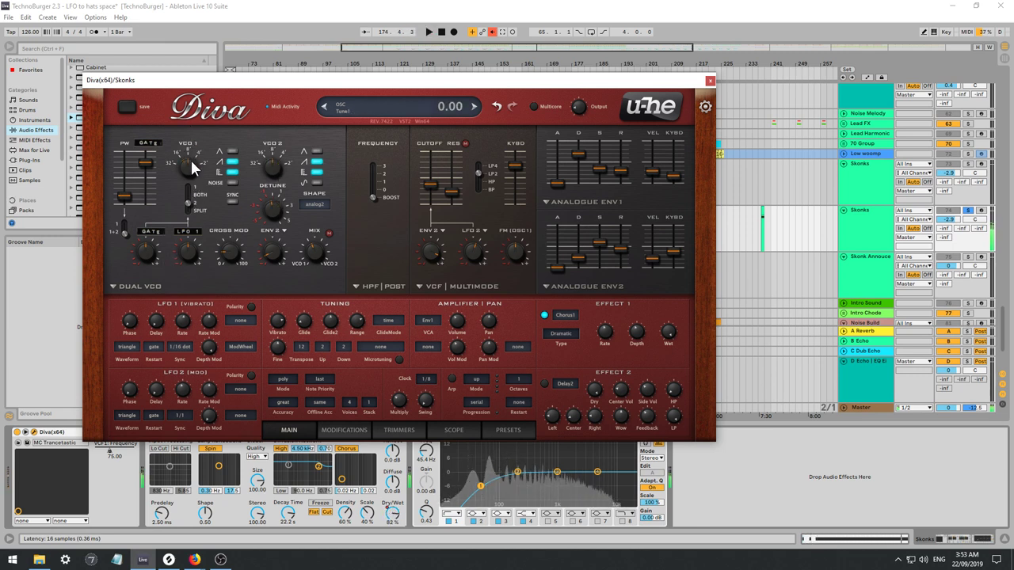
Audition the MC Trancetastic Diva sound with Skonks soloed, and slightly retune VCO 2 Detune.
{"action": "left_click", "coordinate": [980, 218]}
{"action": "key", "text": "space"}
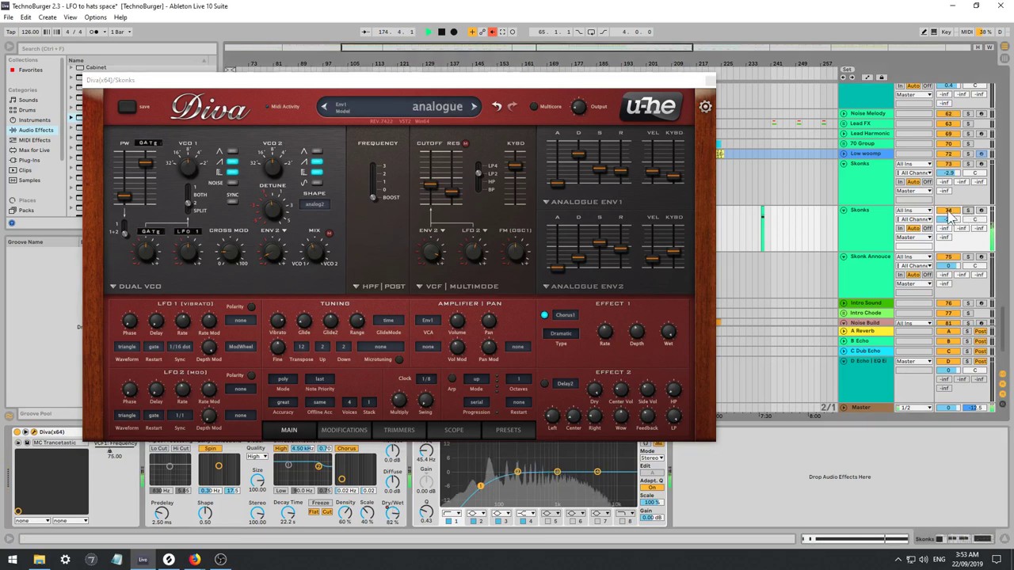
{"action": "left_click", "coordinate": [968, 212]}
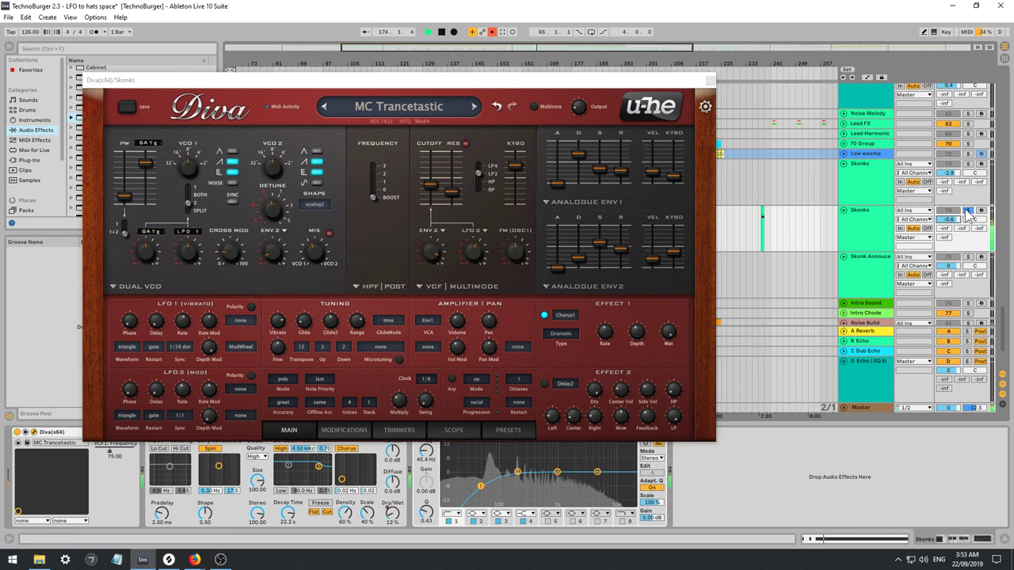
{"action": "left_click", "coordinate": [967, 211]}
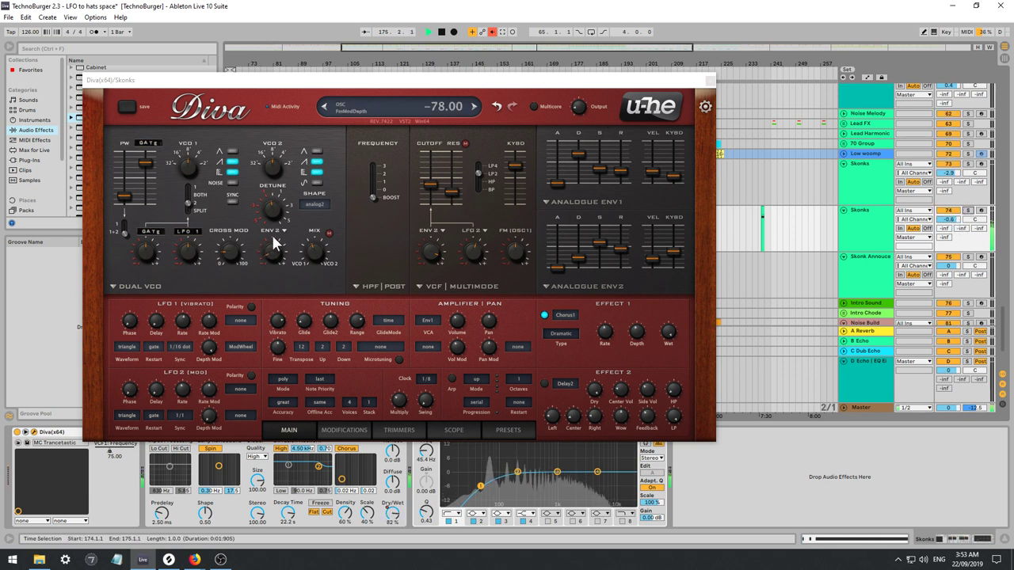
{"action": "key", "text": "space"}
{"action": "left_click", "coordinate": [271, 209]}
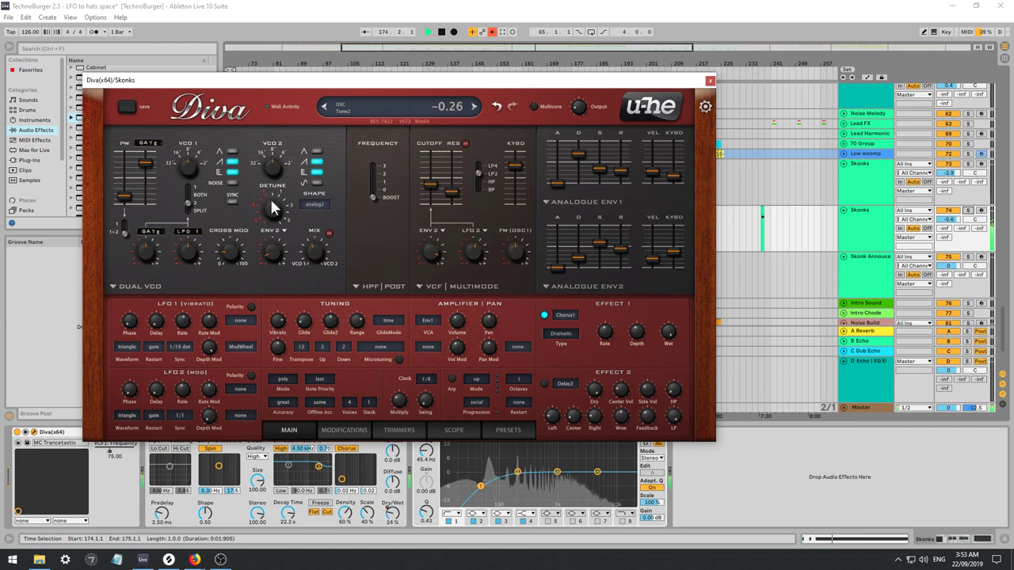
{"action": "key", "text": "space"}
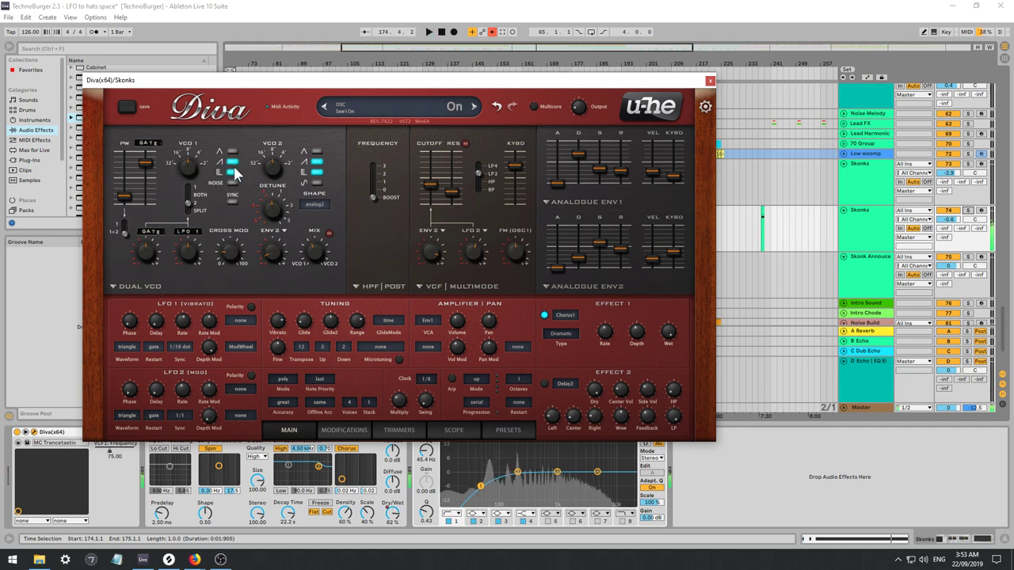
Close Diva and play the arrangement from near bar 167, zoomed in around the playhead.
{"action": "left_click", "coordinate": [710, 80]}
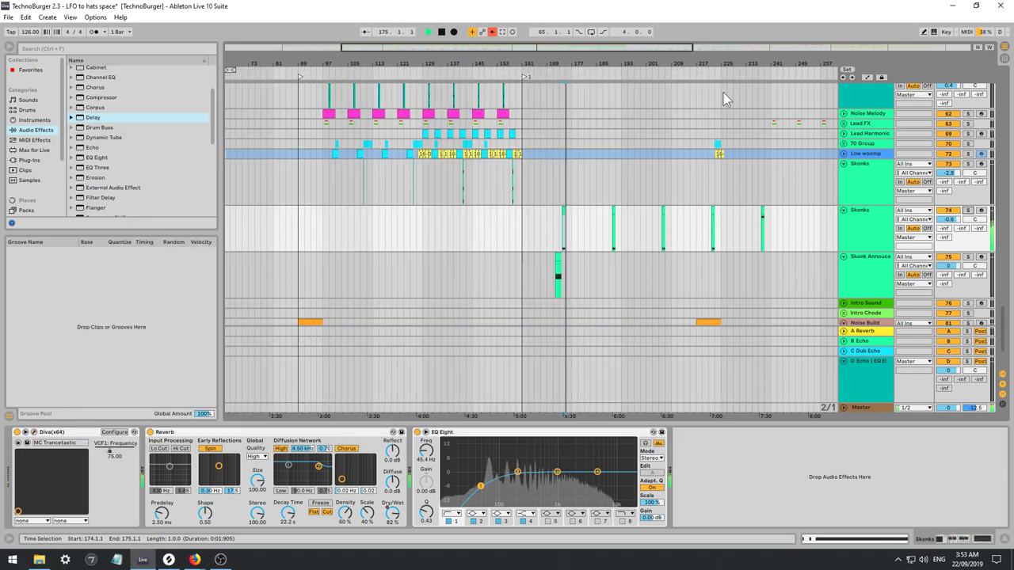
{"action": "key", "text": "space"}
{"action": "left_click", "coordinate": [542, 238]}
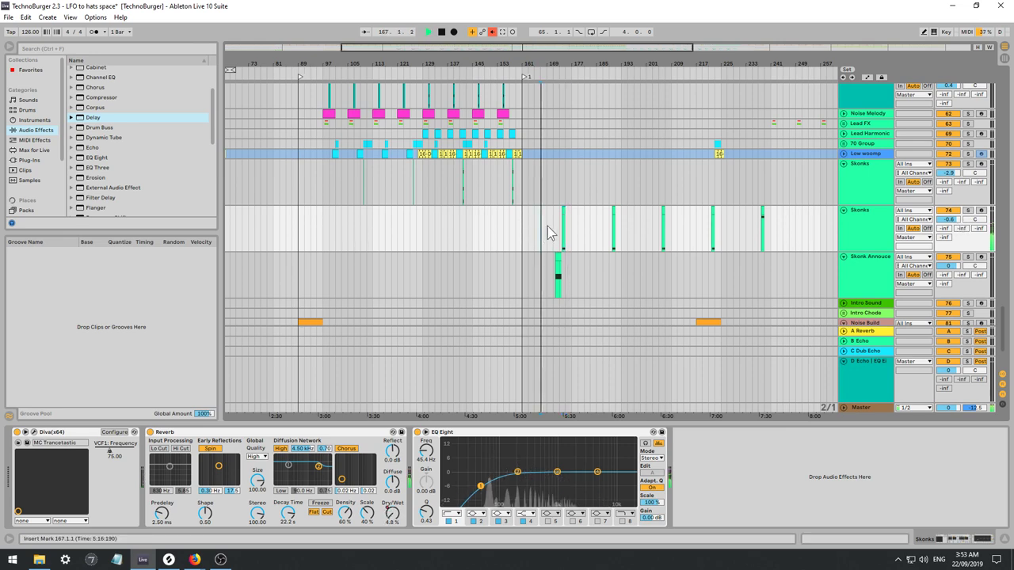
{"action": "left_click_drag", "start_coordinate": [561, 49], "coordinate": [596, 76]}
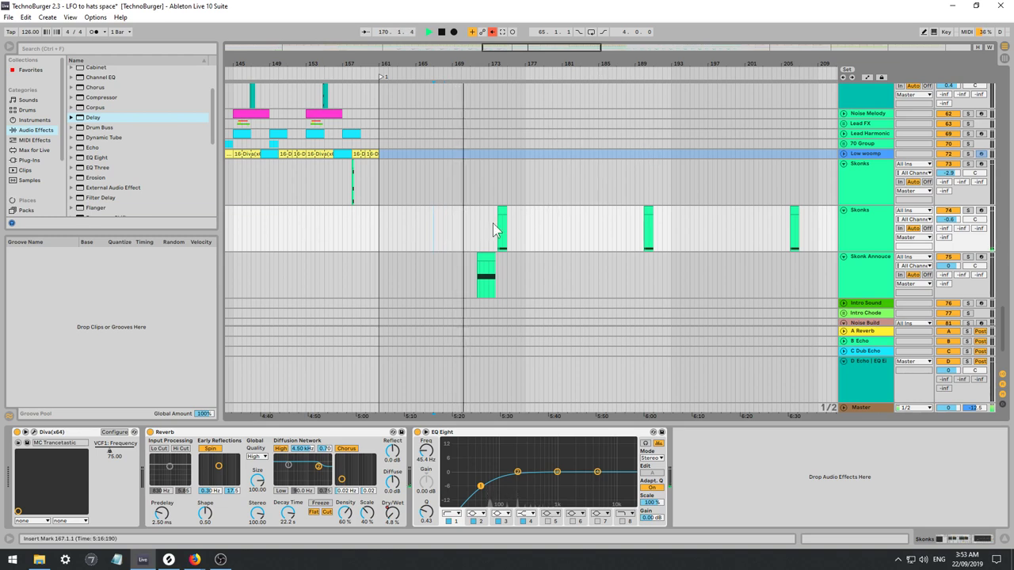
{"action": "scroll", "coordinate": [515, 270], "scroll_direction": "down", "scroll_amount": 1}
{"action": "left_click", "coordinate": [490, 252]}
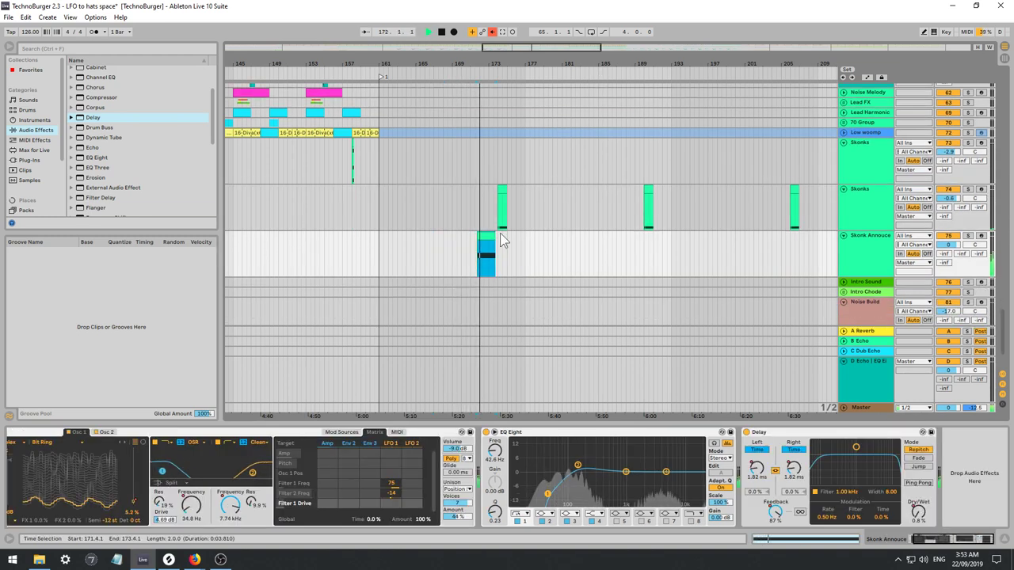
{"action": "left_click_drag", "start_coordinate": [529, 48], "coordinate": [534, 97]}
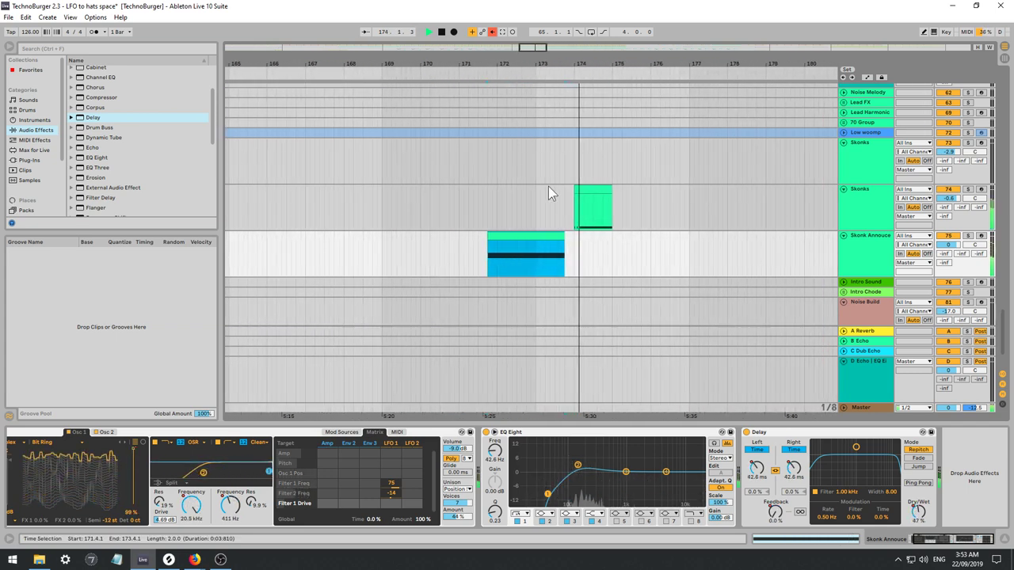
{"action": "left_click", "coordinate": [566, 265]}
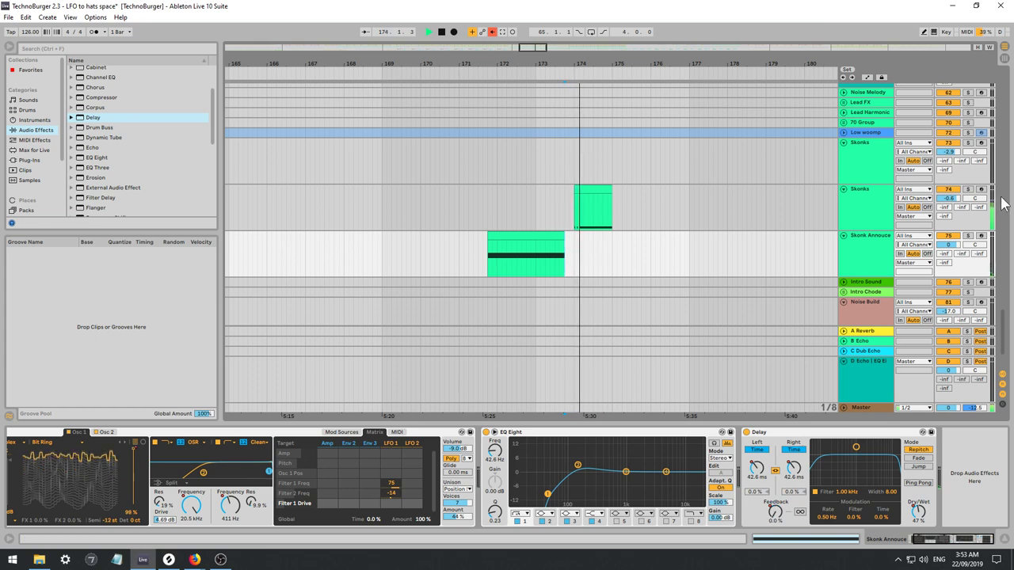
{"action": "left_click_drag", "start_coordinate": [1000, 203], "coordinate": [1000, 57]}
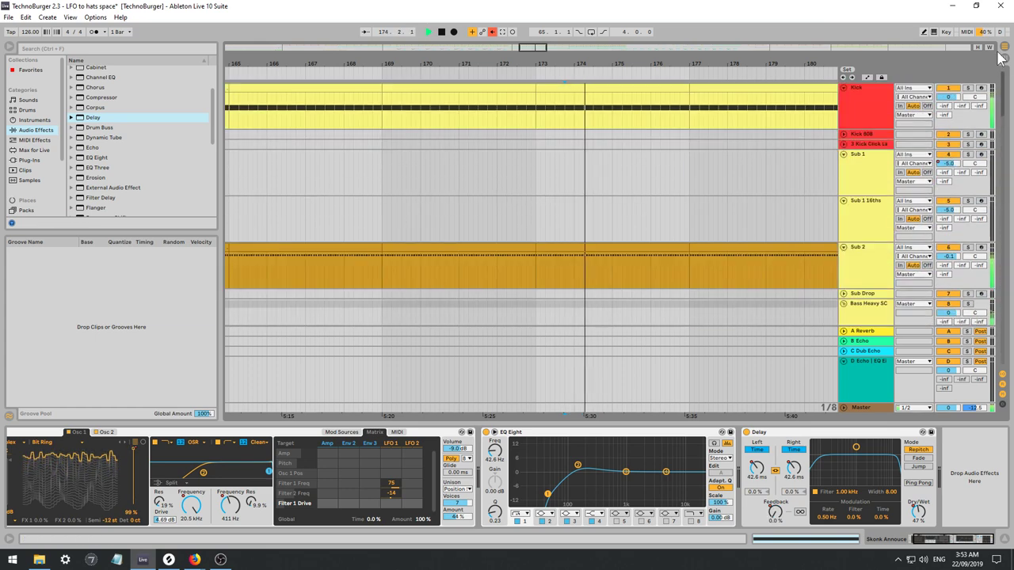
{"action": "key", "text": "space"}
In the Kick clip at bar 173, shorten the C3 note so it ends before 1.4.4.
{"action": "left_click_drag", "start_coordinate": [566, 120], "coordinate": [574, 121]}
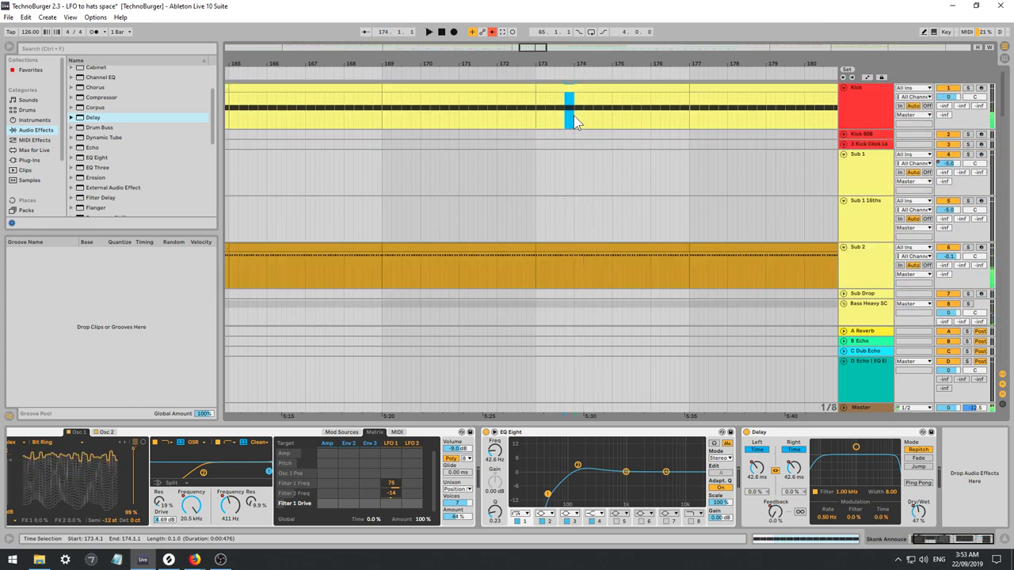
{"action": "key", "text": "space"}
{"action": "key", "text": "space"}
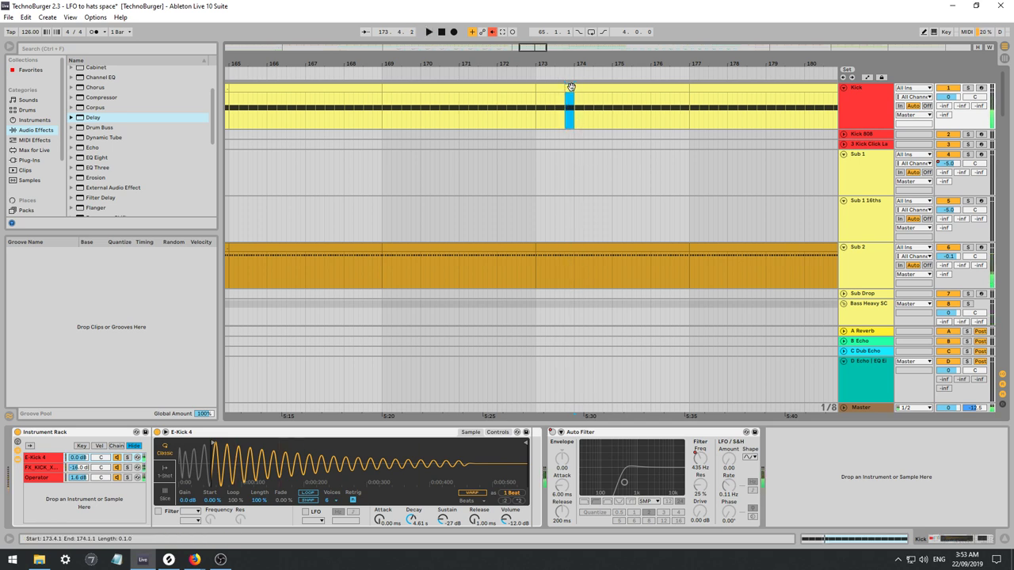
{"action": "double_click", "coordinate": [571, 87]}
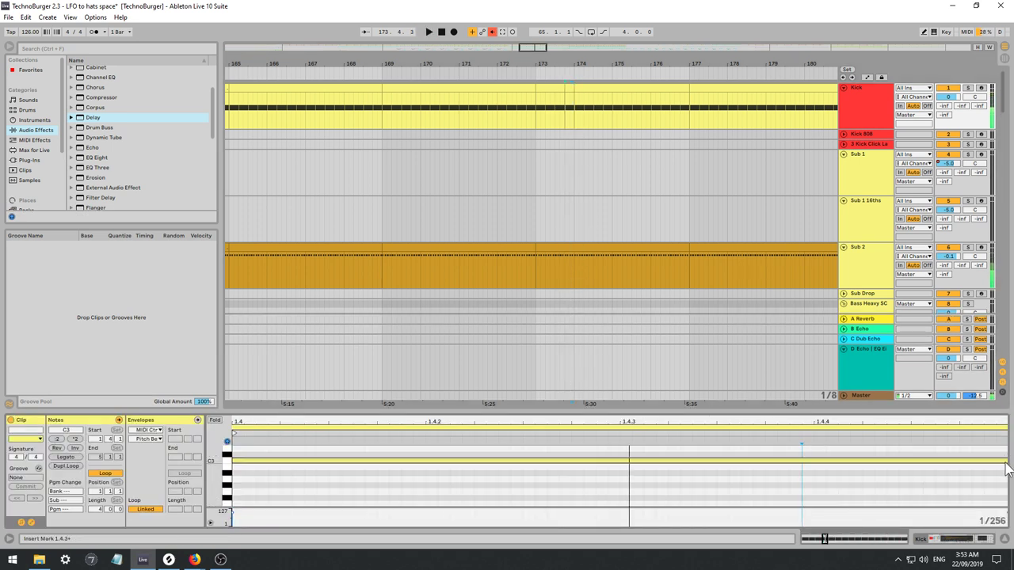
{"action": "left_click_drag", "start_coordinate": [1006, 461], "coordinate": [995, 464]}
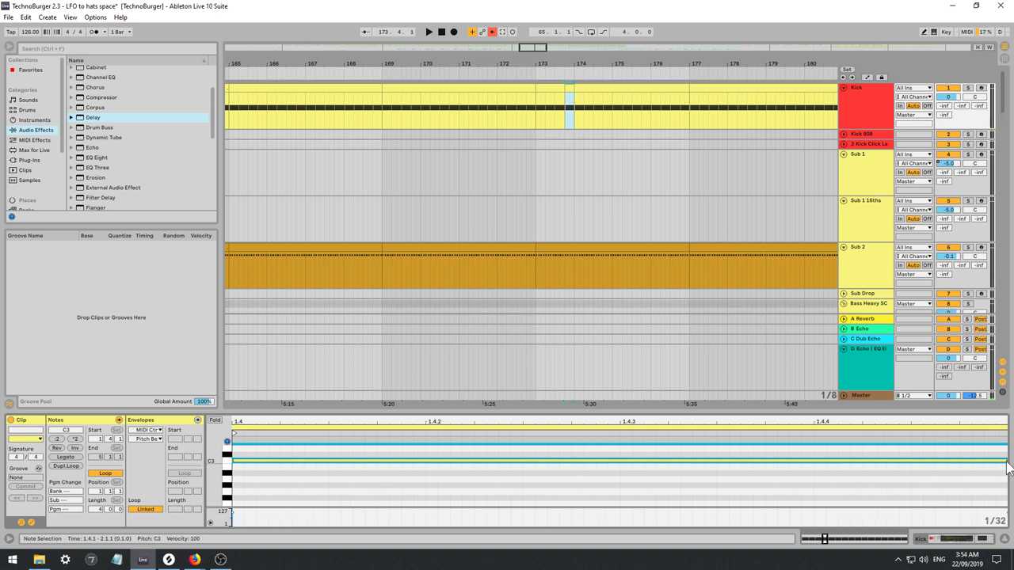
{"action": "left_click_drag", "start_coordinate": [1006, 461], "coordinate": [696, 475]}
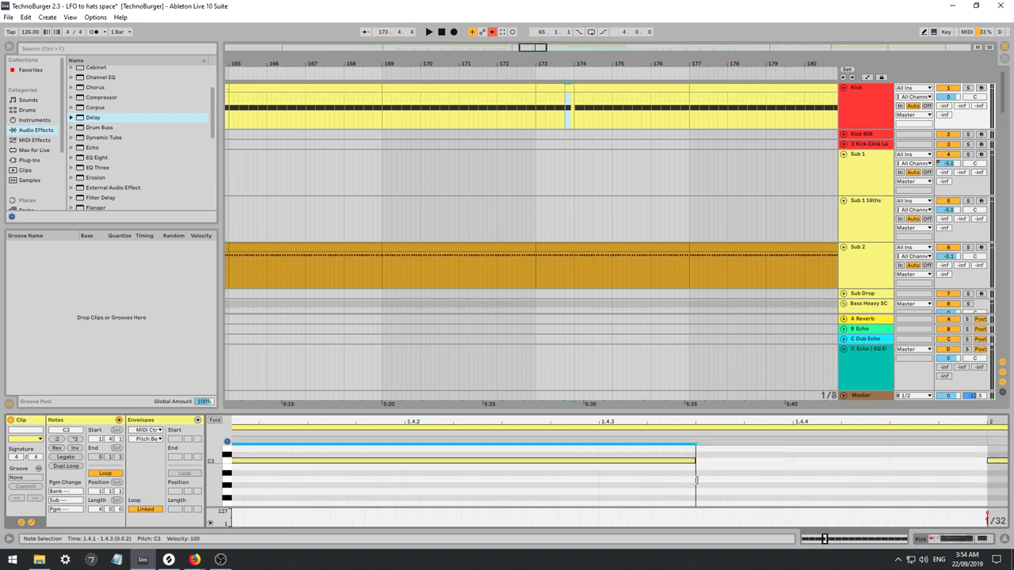
{"action": "key", "text": "space"}
{"action": "left_click_drag", "start_coordinate": [825, 539], "coordinate": [825, 511]}
{"action": "key", "text": "space"}
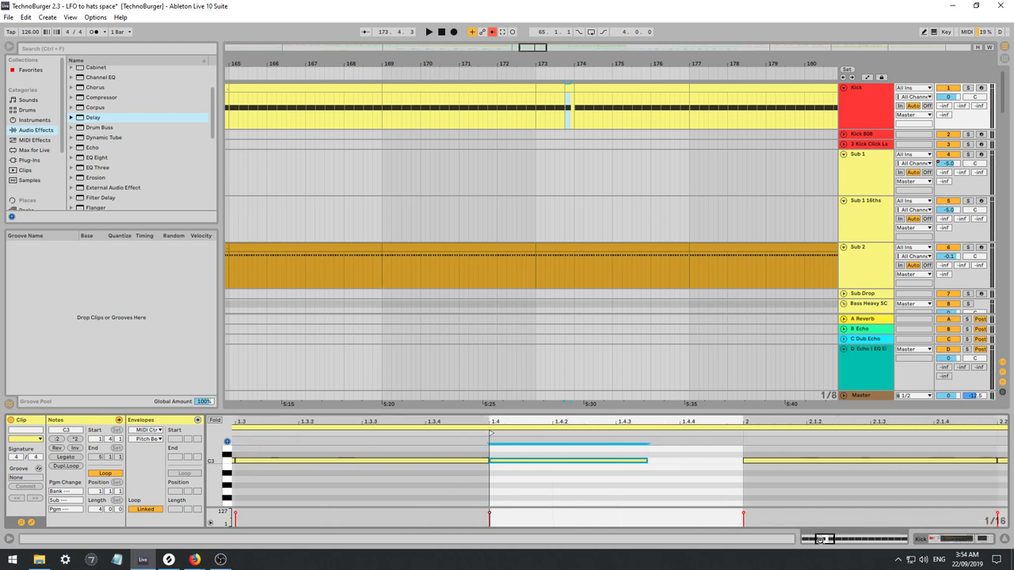
{"action": "key", "text": "space"}
{"action": "key", "text": "space"}
{"action": "key", "text": "space"}
Add an extra C3 kick at 1.4.4 and audition it from bar 172.
{"action": "double_click", "coordinate": [696, 463]}
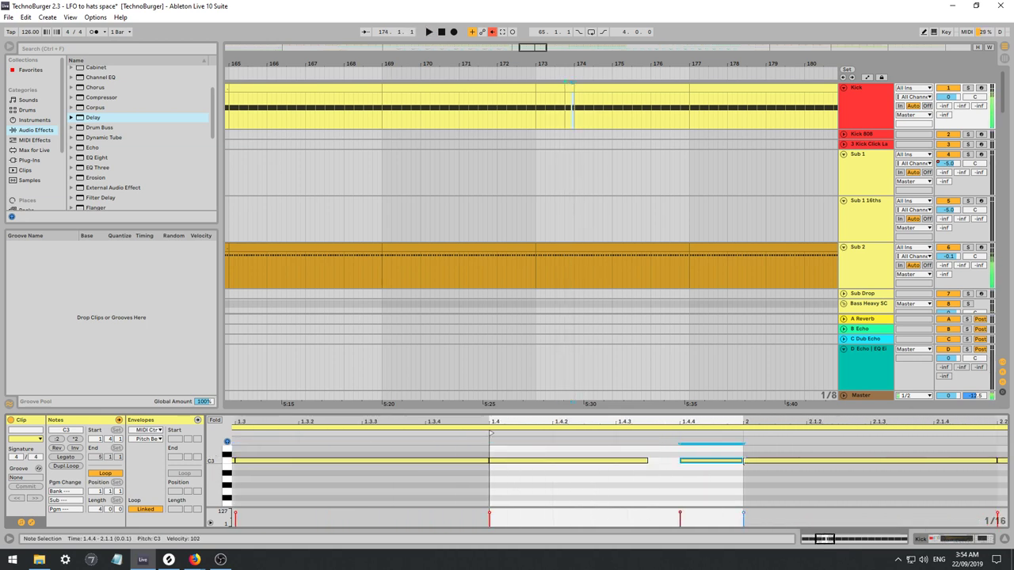
{"action": "left_click", "coordinate": [745, 462]}
{"action": "key", "text": "space"}
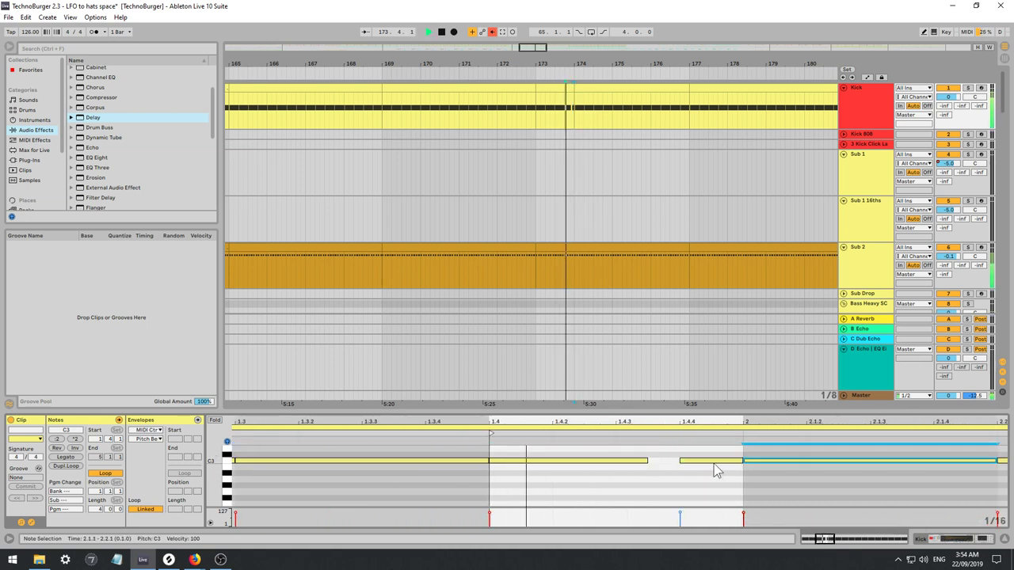
{"action": "left_click", "coordinate": [541, 119]}
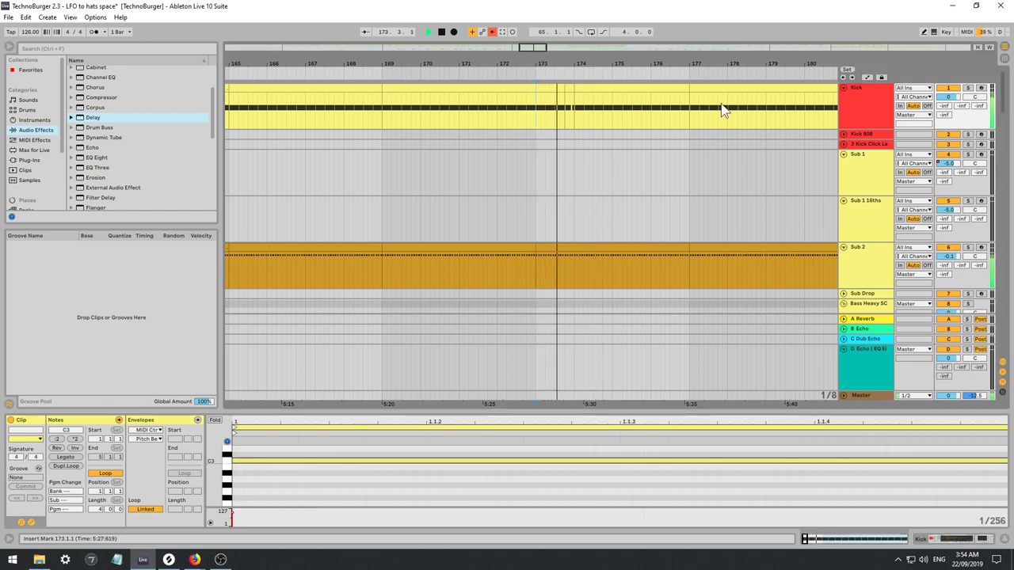
{"action": "left_click", "coordinate": [502, 115]}
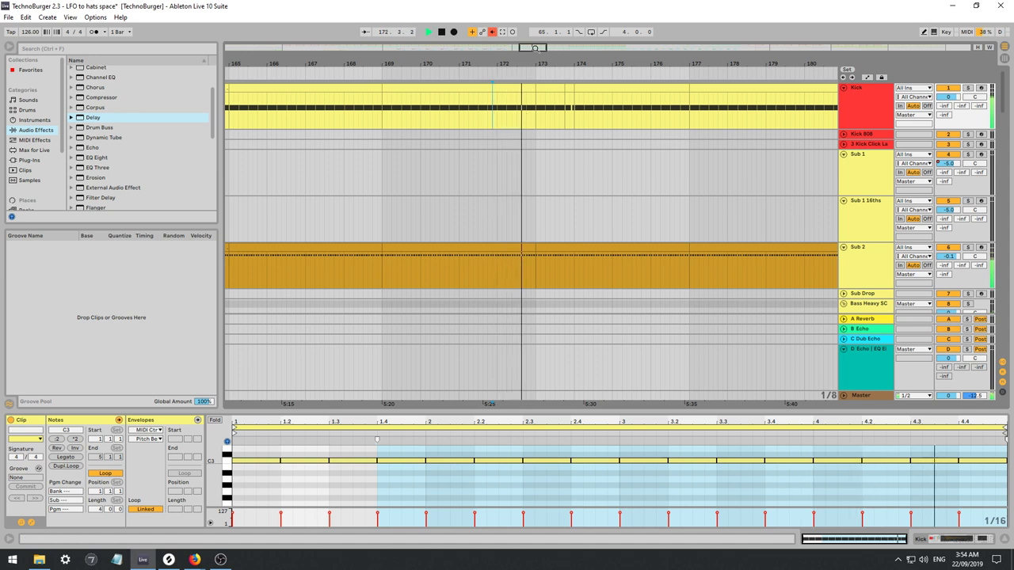
{"action": "mouse_move", "coordinate": [576, 63]}
{"action": "left_mouse_down"}
{"action": "mouse_move", "coordinate": [576, 33]}
{"action": "mouse_move", "coordinate": [571, 46]}
{"action": "left_mouse_up"}
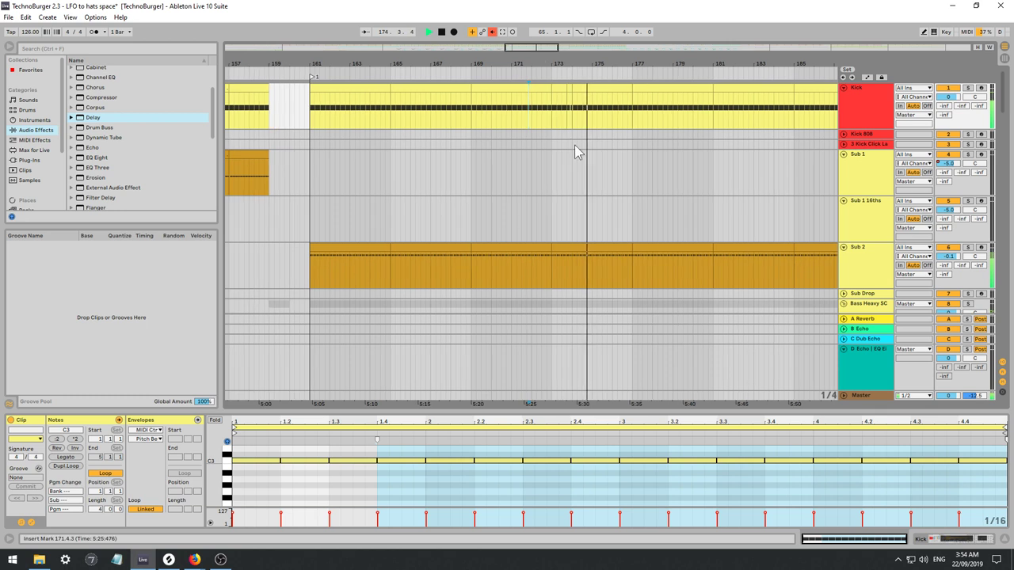
{"action": "left_click", "coordinate": [564, 91]}
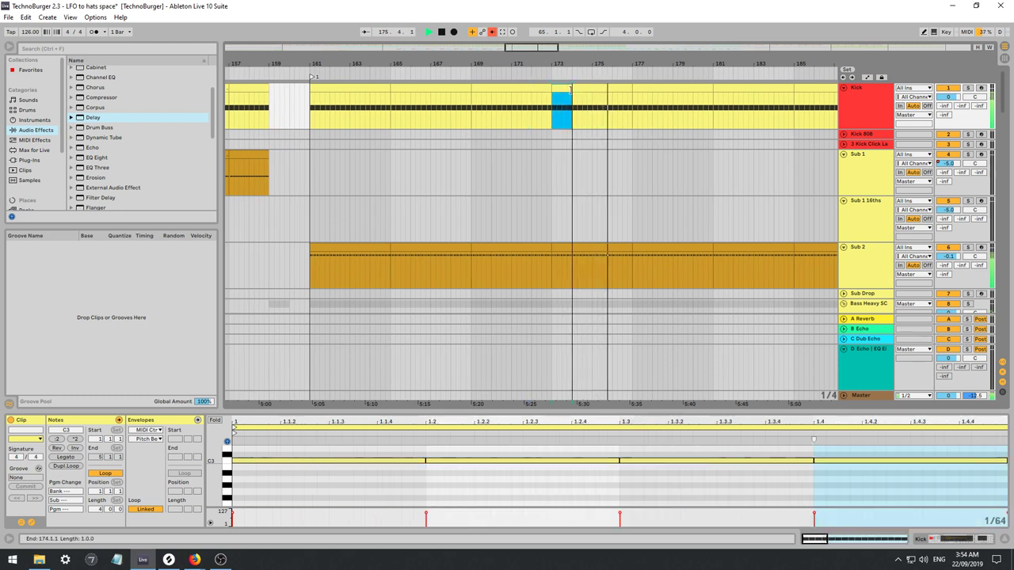
{"action": "left_click", "coordinate": [553, 142]}
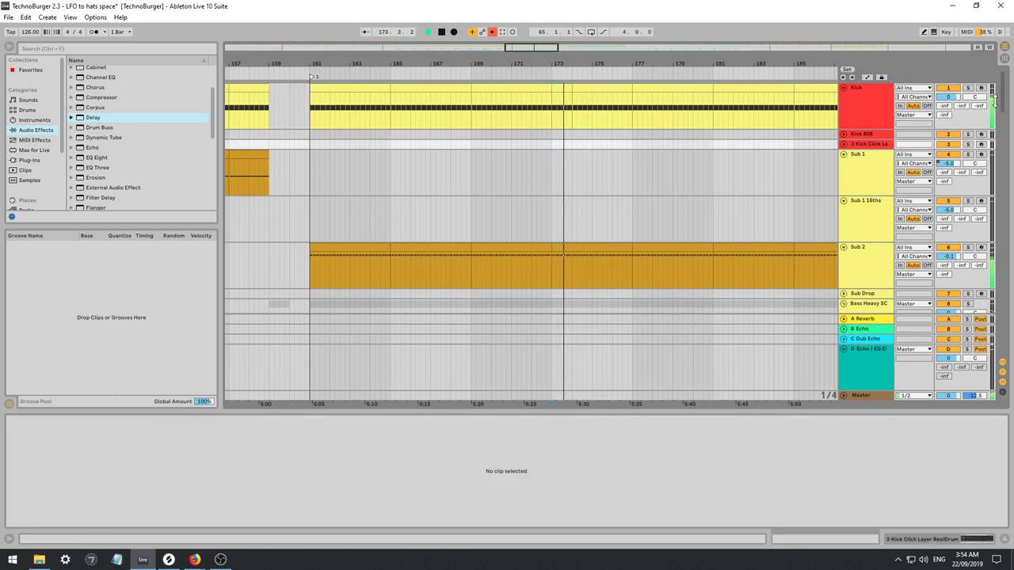
{"action": "left_click_drag", "start_coordinate": [1002, 100], "coordinate": [999, 354]}
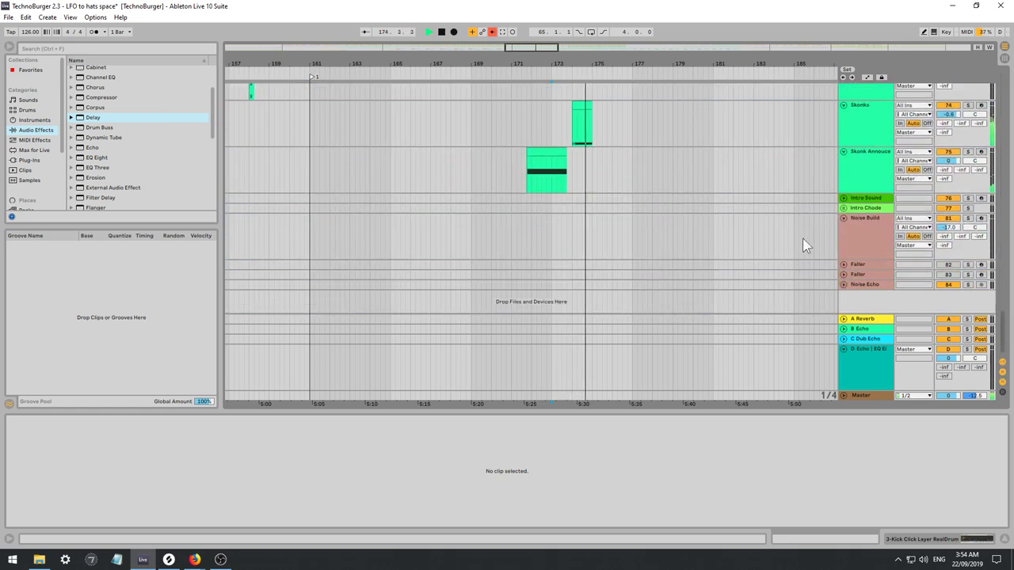
Show automation lanes and Skonk Annouce's devices, then audition the clip from bar 171.
{"action": "left_click", "coordinate": [553, 152]}
{"action": "key", "text": "space"}
{"action": "key", "text": "a"}
{"action": "left_click", "coordinate": [536, 179]}
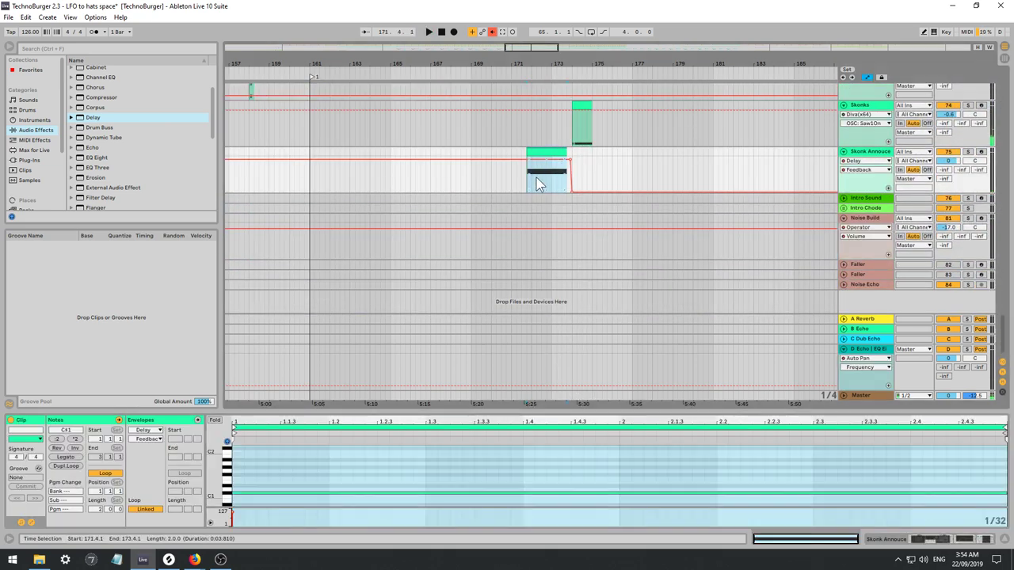
{"action": "left_click", "coordinate": [866, 155]}
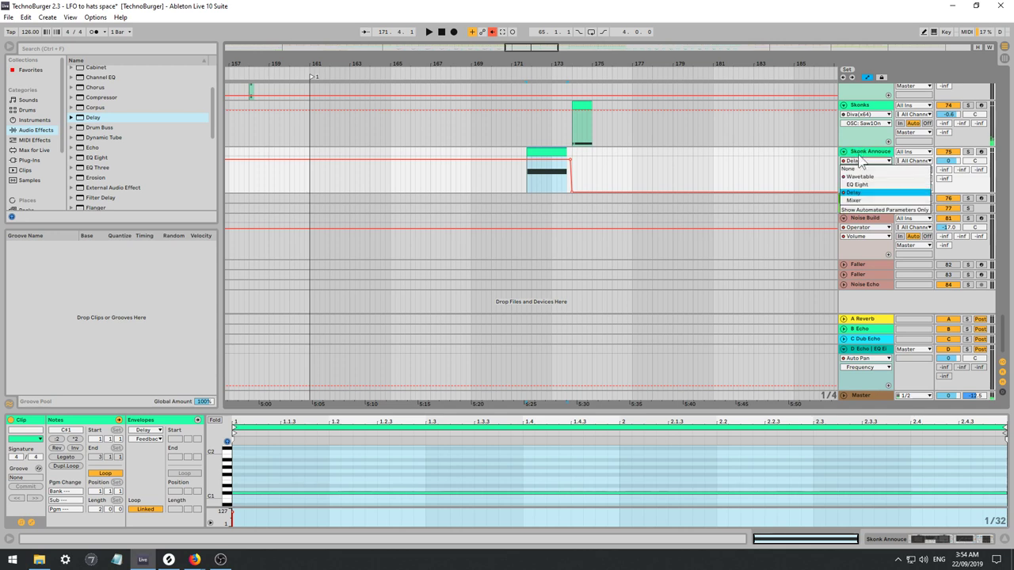
{"action": "key", "text": "space"}
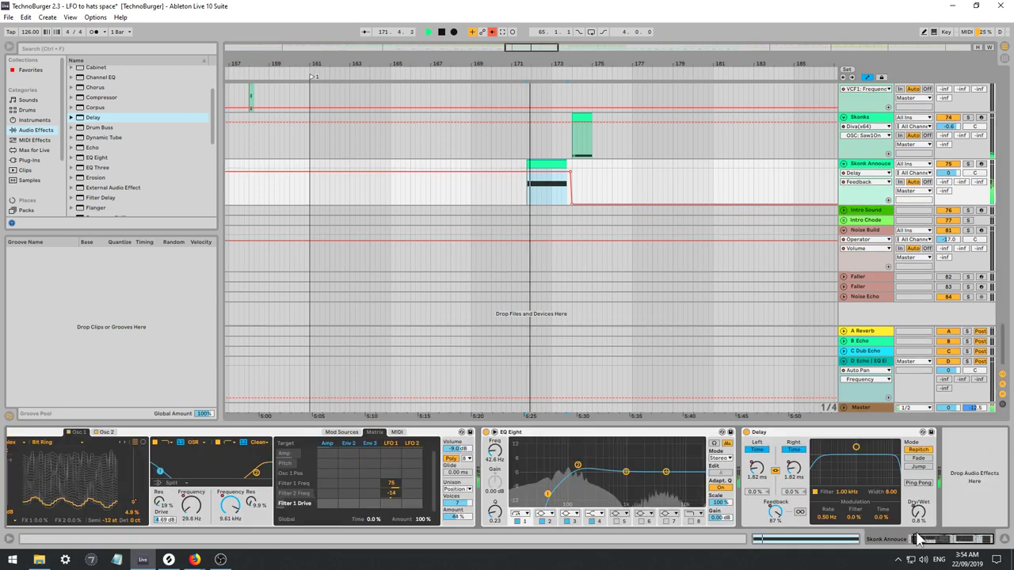
{"action": "key", "text": "space"}
{"action": "scroll", "coordinate": [214, 507], "scroll_direction": "left", "scroll_amount": 2}
{"action": "key", "text": "space"}
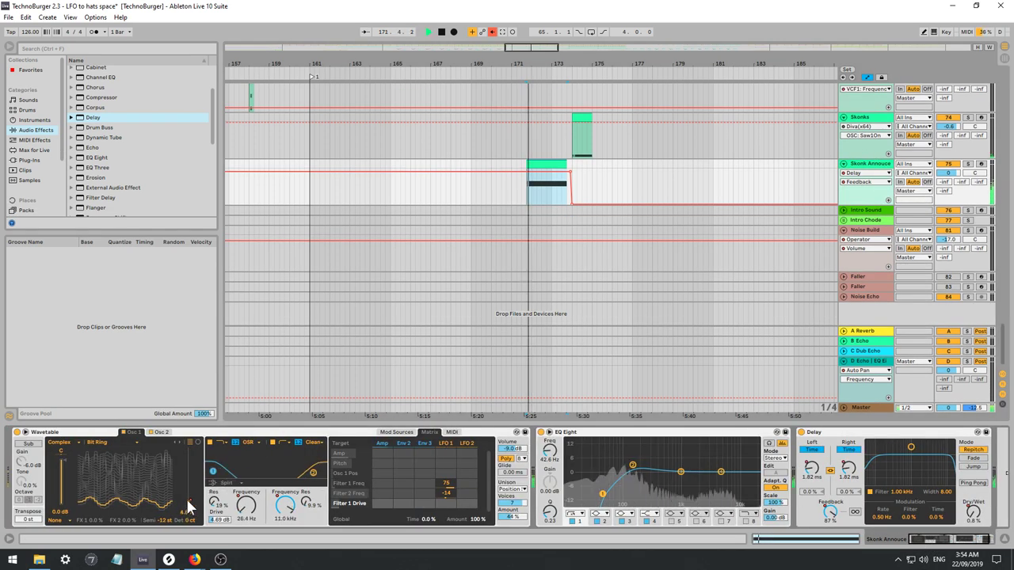
Move the Skonk Annouce clip to bar 173 and reshape its Osc 1 Pos automation.
{"action": "left_click", "coordinate": [345, 473]}
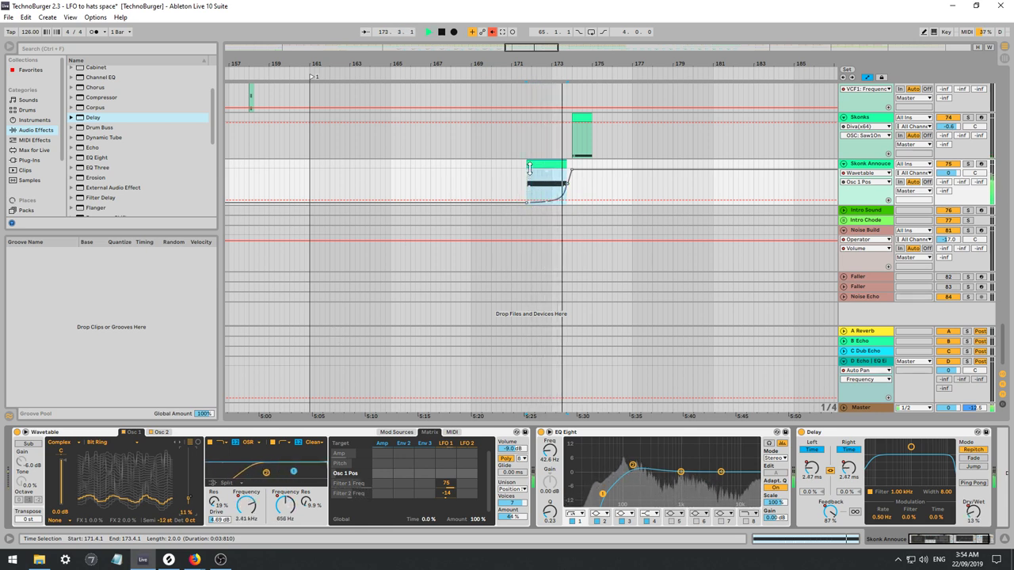
{"action": "left_click_drag", "start_coordinate": [543, 165], "coordinate": [568, 165]}
{"action": "key", "text": "space"}
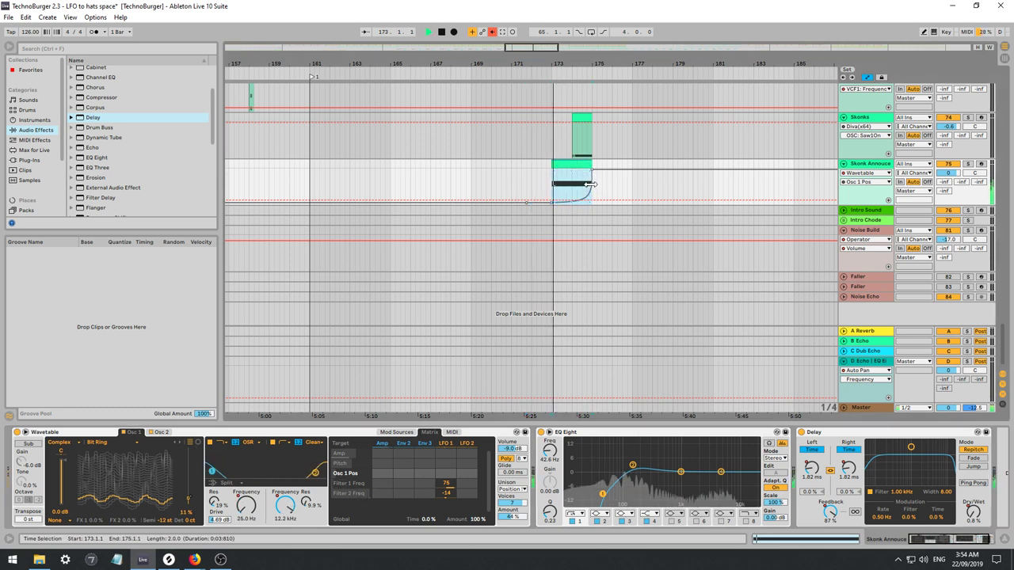
{"action": "key", "text": "space"}
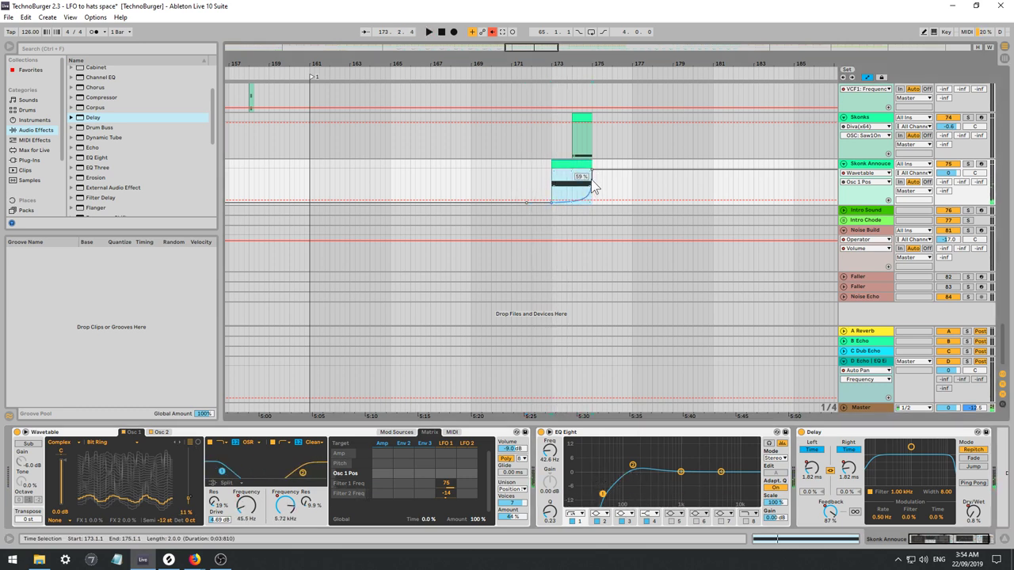
{"action": "left_click_drag", "start_coordinate": [593, 182], "coordinate": [571, 170]}
{"action": "key", "text": "space"}
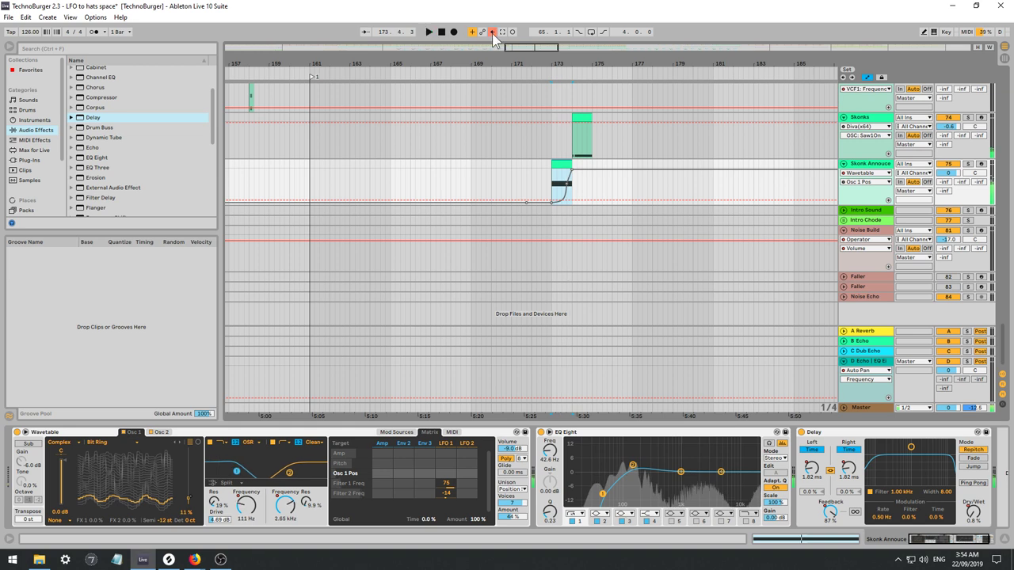
{"action": "left_click", "coordinate": [492, 32]}
Reshape Filter 1 Freq automation into a sweep up to 20.5 kHz near bar 174.
{"action": "left_click", "coordinate": [247, 505]}
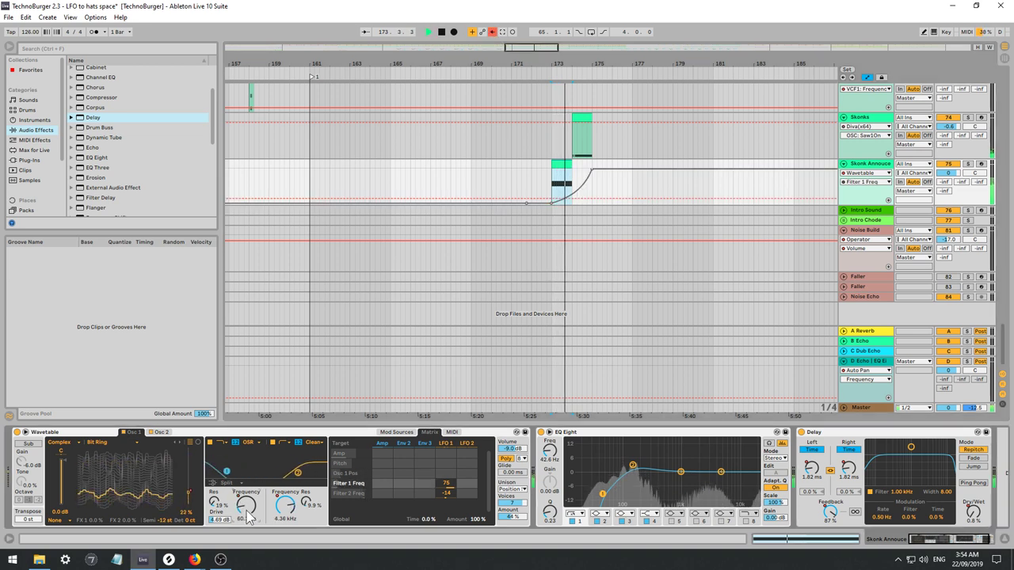
{"action": "key", "text": "space"}
{"action": "key", "text": "space"}
{"action": "key", "text": "space"}
{"action": "left_click", "coordinate": [590, 170]}
{"action": "key", "text": "space"}
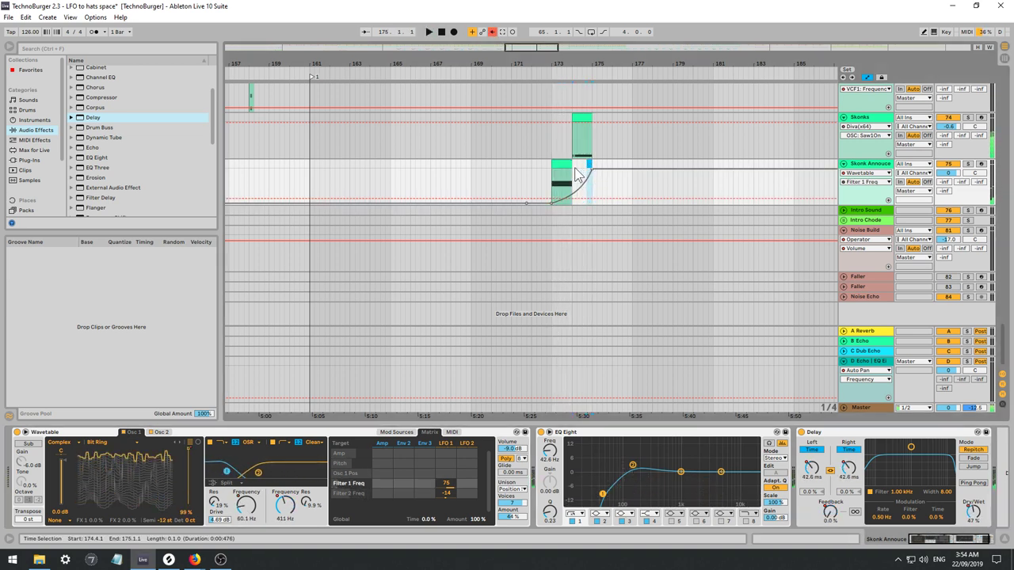
{"action": "left_click", "coordinate": [592, 169]}
{"action": "left_click_drag", "start_coordinate": [591, 174], "coordinate": [585, 175]}
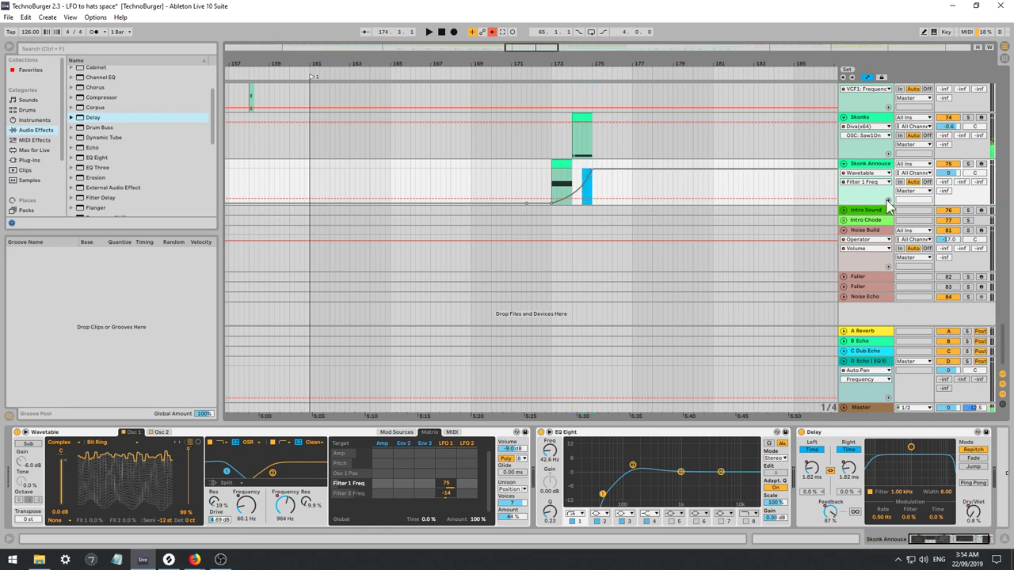
{"action": "left_click_drag", "start_coordinate": [888, 205], "coordinate": [888, 241]}
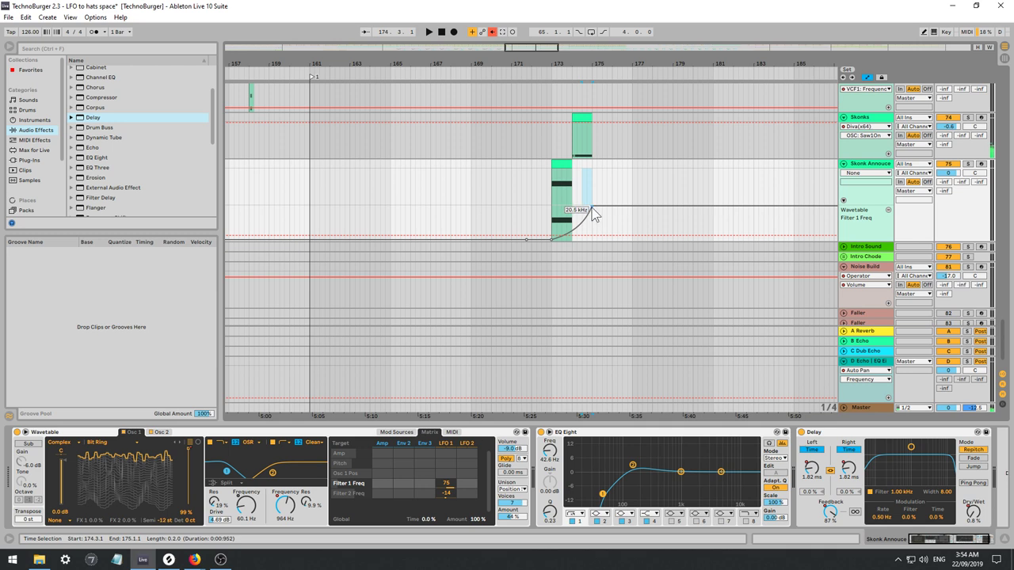
{"action": "left_click_drag", "start_coordinate": [591, 208], "coordinate": [572, 207]}
{"action": "key", "text": "space"}
{"action": "key", "text": "space"}
{"action": "key", "text": "space"}
{"action": "key", "text": "space"}
{"action": "left_click", "coordinate": [491, 32]}
{"action": "key", "text": "space"}
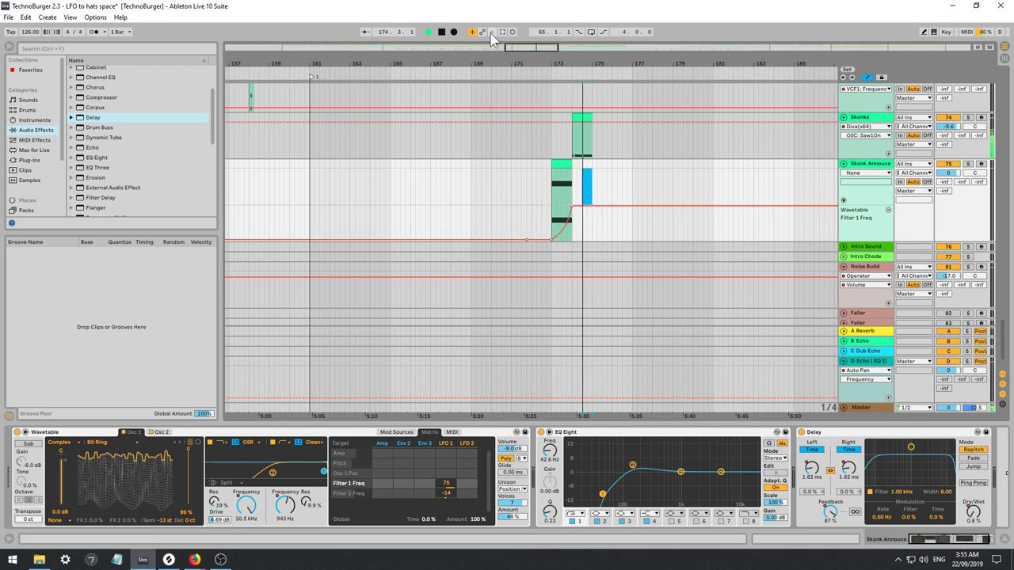
{"action": "key", "text": "space"}
{"action": "left_click", "coordinate": [552, 202]}
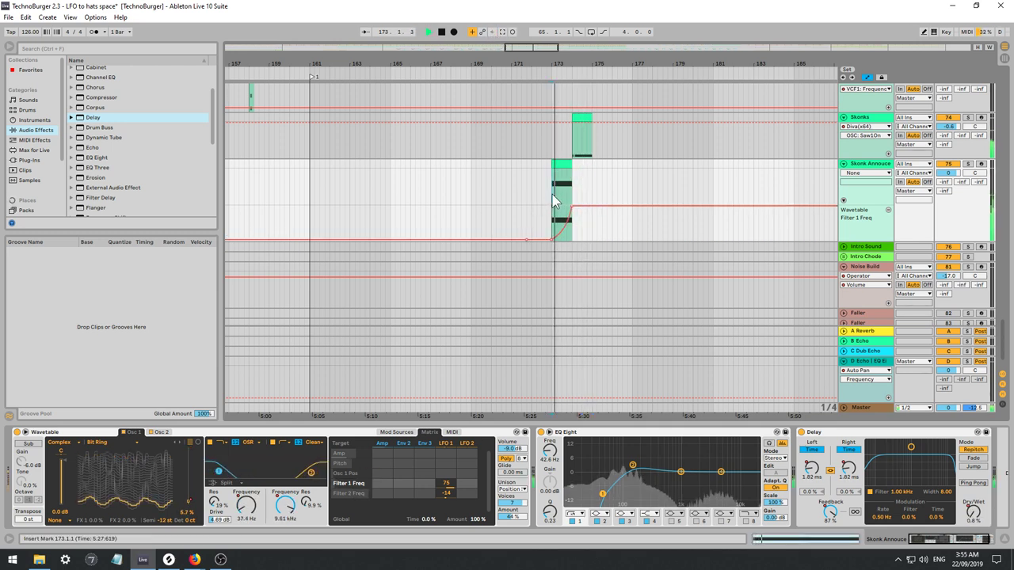
{"action": "key", "text": "space"}
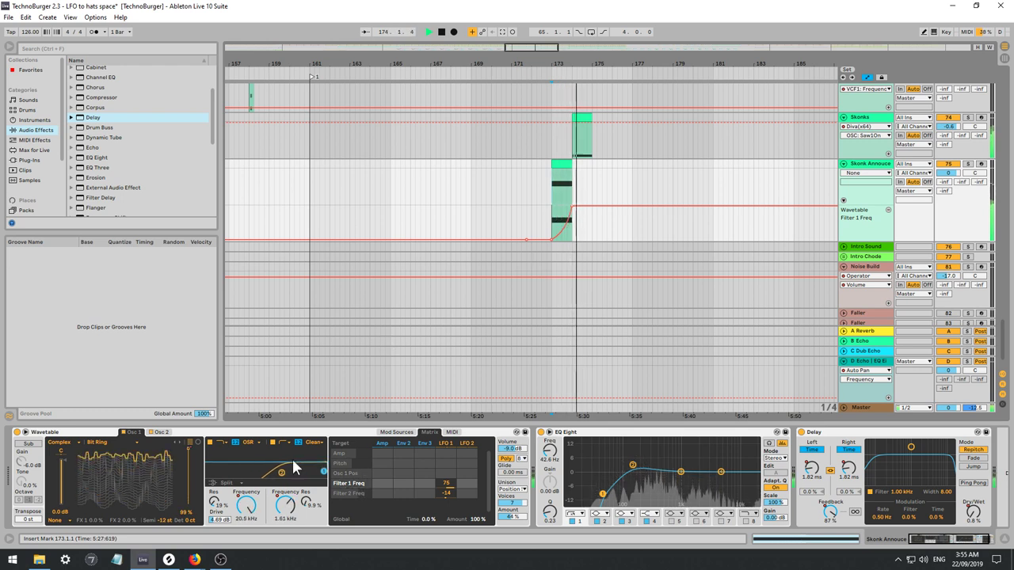
Lower LFO 1's Filter 1 Freq amount to -4.7 and try several Osc 1 wavetables.
{"action": "key", "text": "space"}
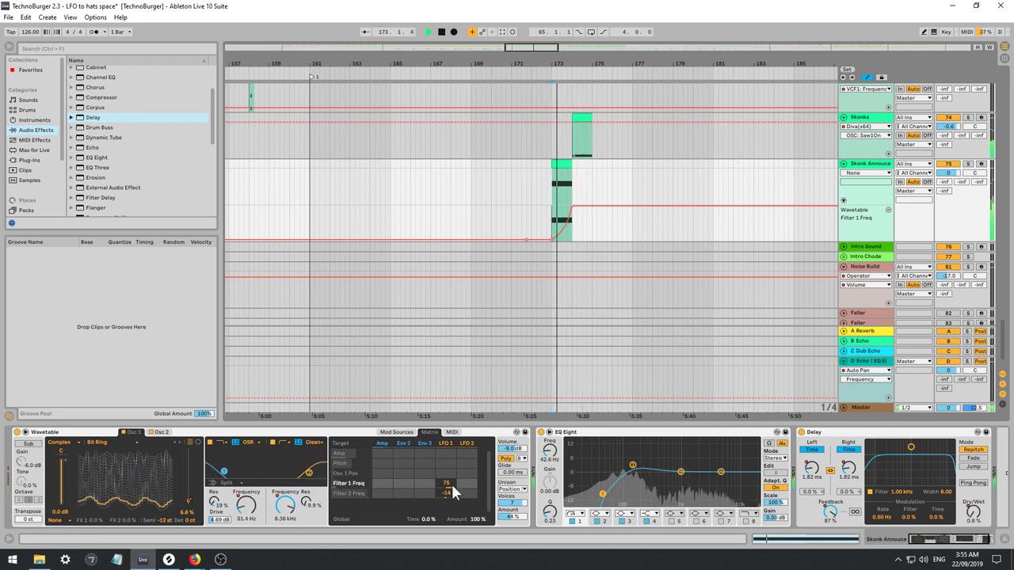
{"action": "left_click_drag", "start_coordinate": [449, 483], "coordinate": [446, 554]}
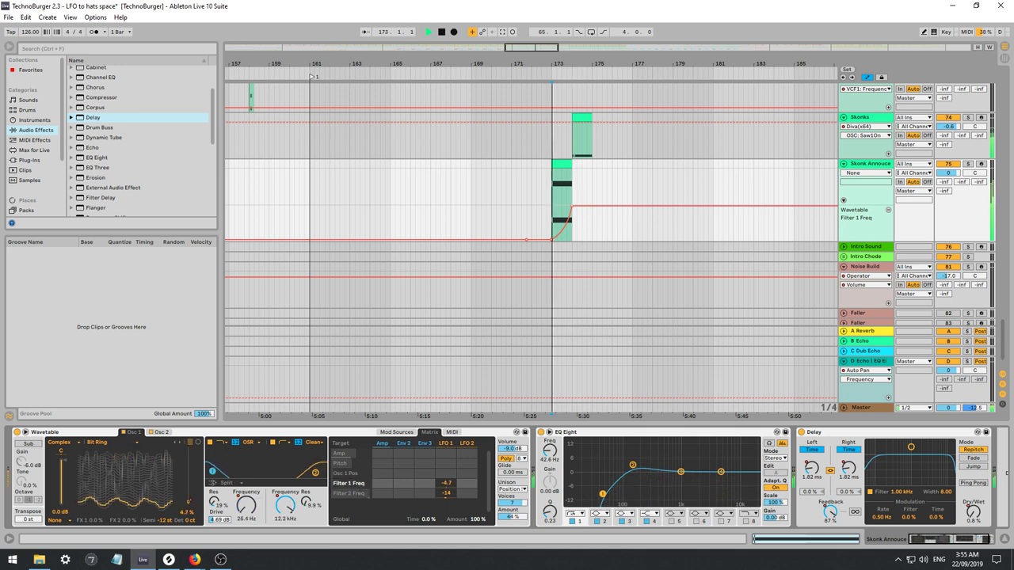
{"action": "left_click", "coordinate": [180, 442]}
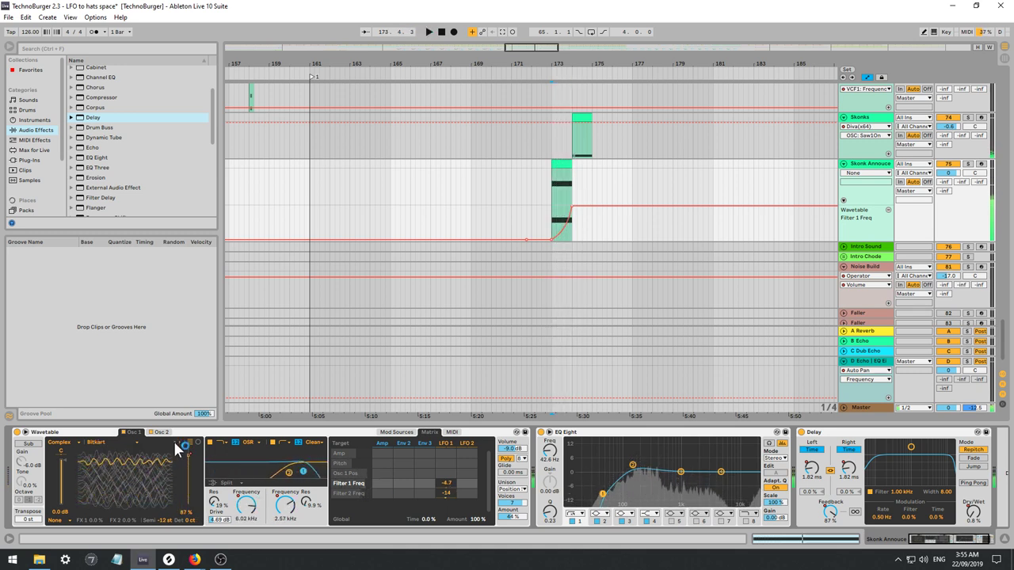
{"action": "left_click", "coordinate": [180, 442]}
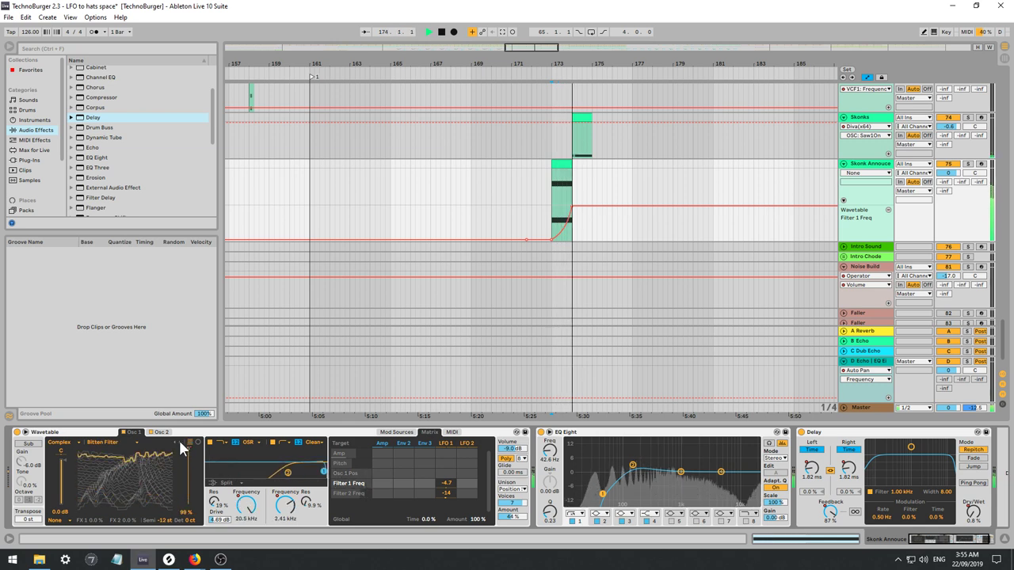
{"action": "left_click", "coordinate": [180, 444]}
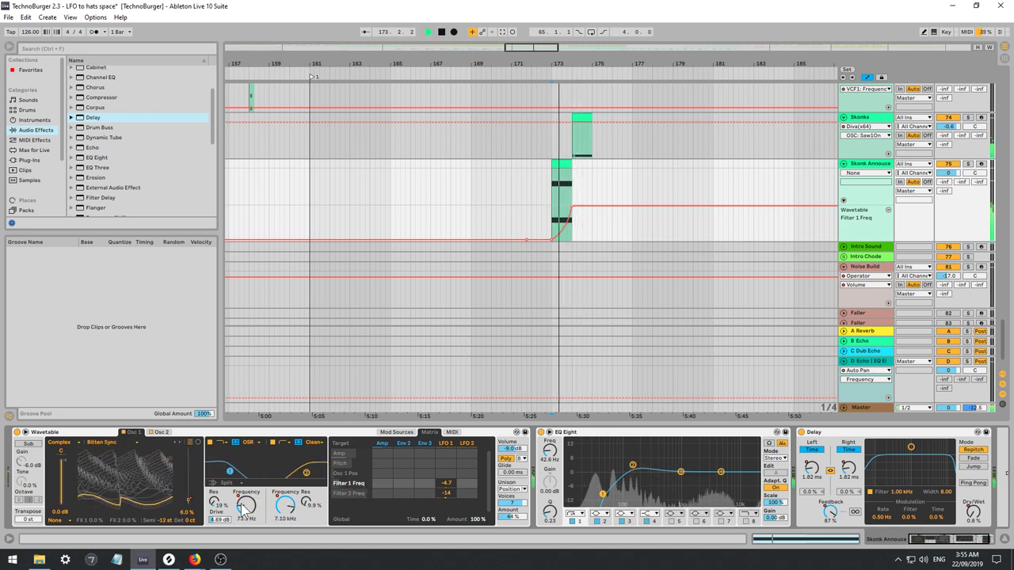
{"action": "left_click", "coordinate": [175, 444]}
{"action": "key", "text": "space"}
{"action": "key", "text": "space"}
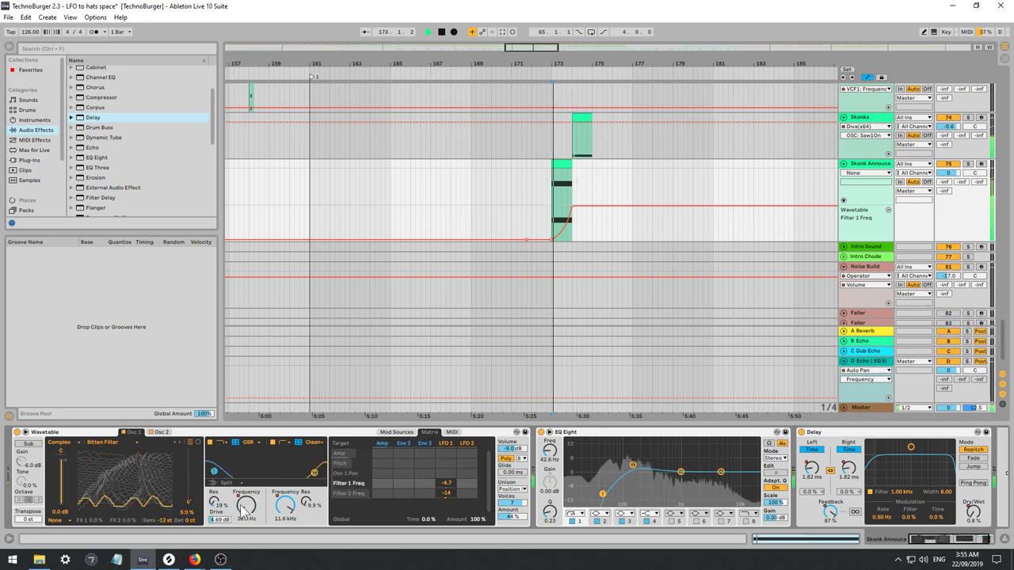
Nudge the Filter 1 frequency and re-enable its automation.
{"action": "left_click_drag", "start_coordinate": [246, 505], "coordinate": [246, 499]}
{"action": "key", "text": "space"}
{"action": "left_click", "coordinate": [492, 32]}
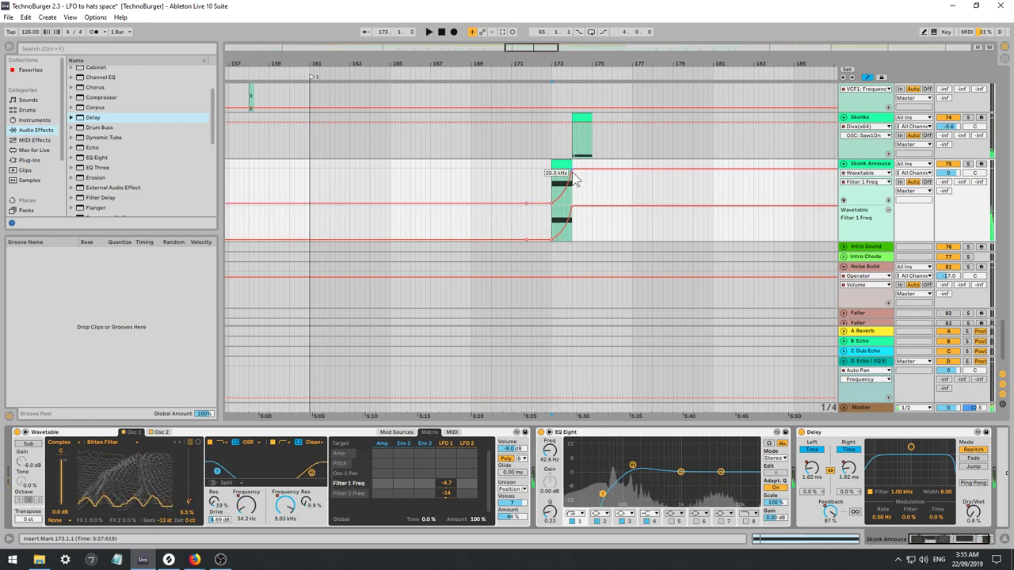
{"action": "key", "text": "space"}
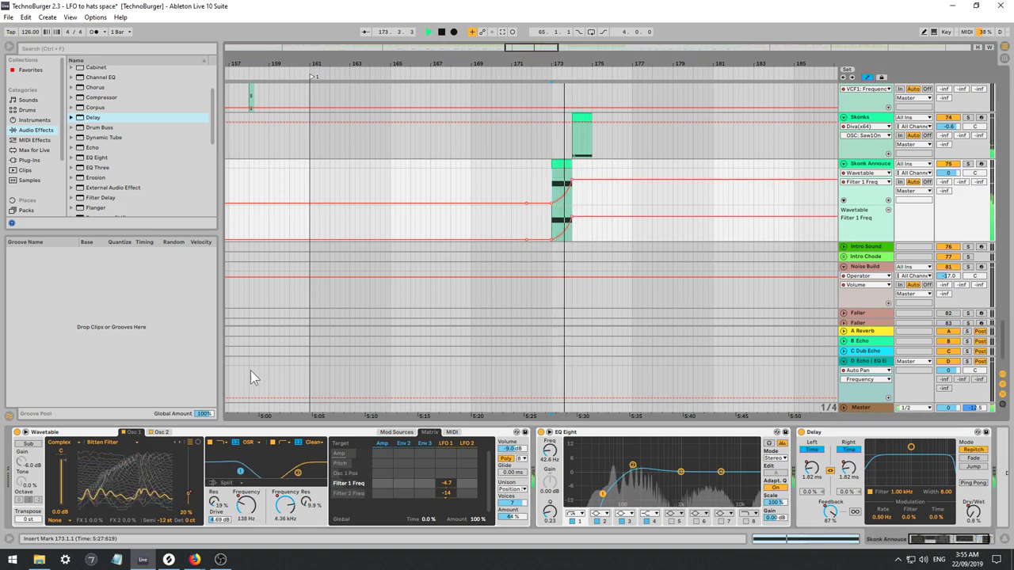
Browse Osc 1 wavetables, then choose Vintage 'Brds Dual Saw' instead of 'Menace'.
{"action": "left_click", "coordinate": [180, 442]}
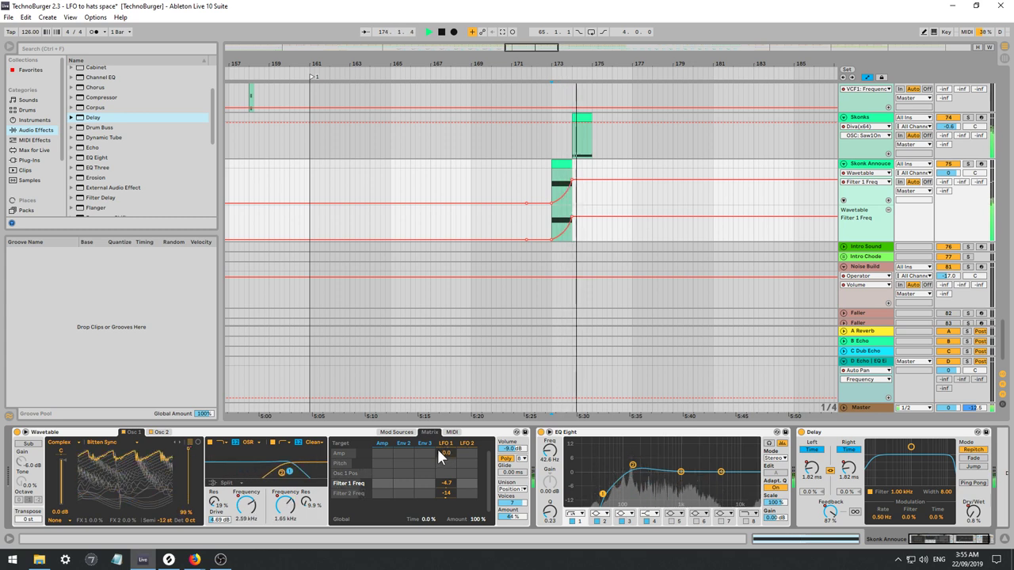
{"action": "key", "text": "space"}
{"action": "key", "text": "space"}
{"action": "left_click", "coordinate": [178, 441]}
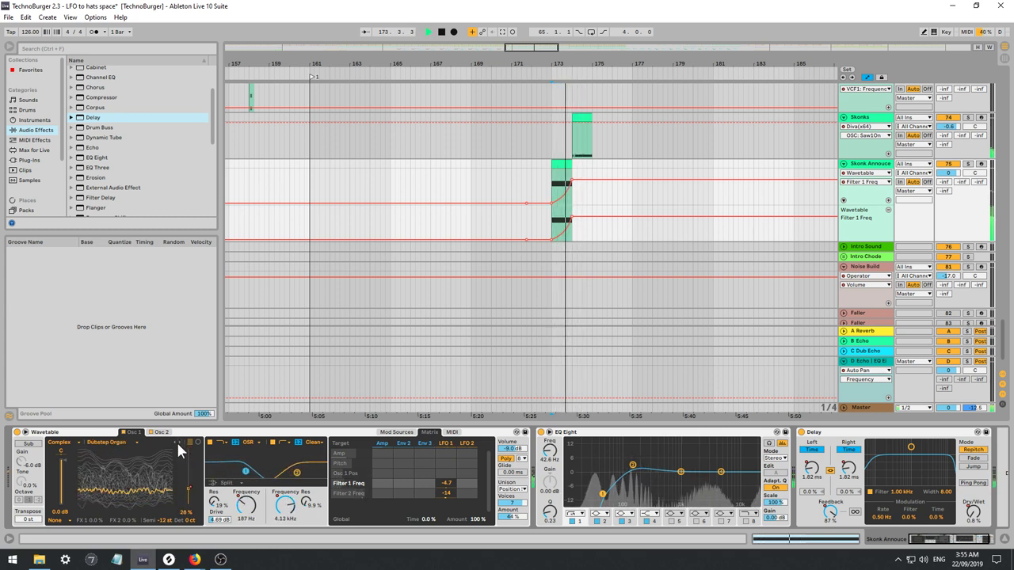
{"action": "left_click", "coordinate": [180, 443]}
{"action": "key", "text": "space"}
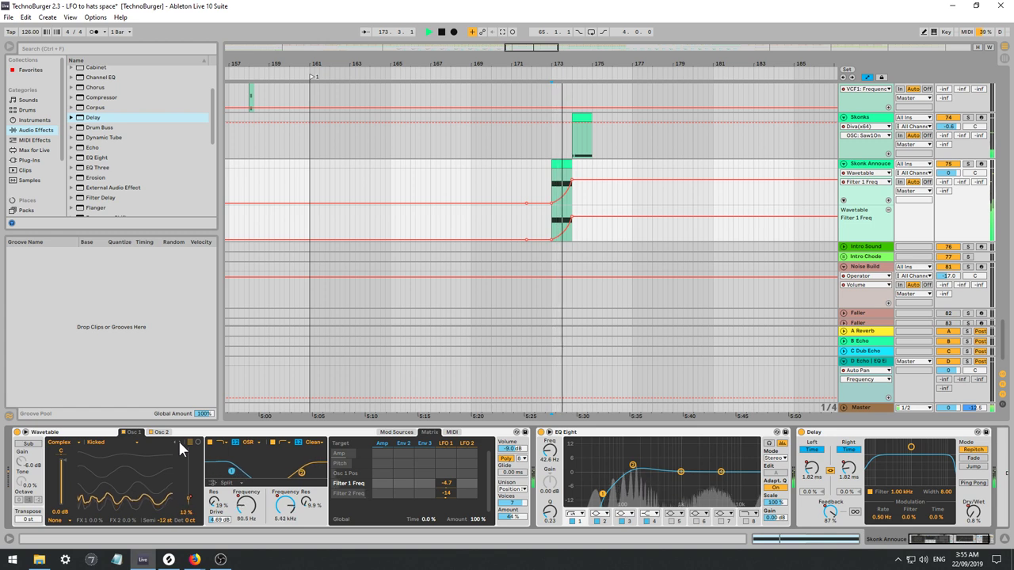
{"action": "left_click", "coordinate": [177, 440]}
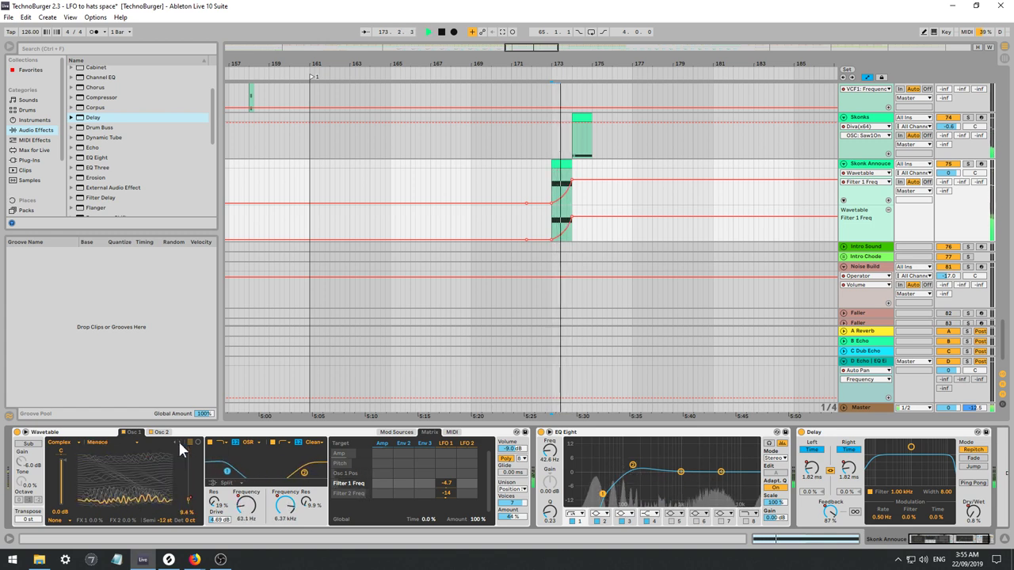
{"action": "left_click", "coordinate": [177, 440]}
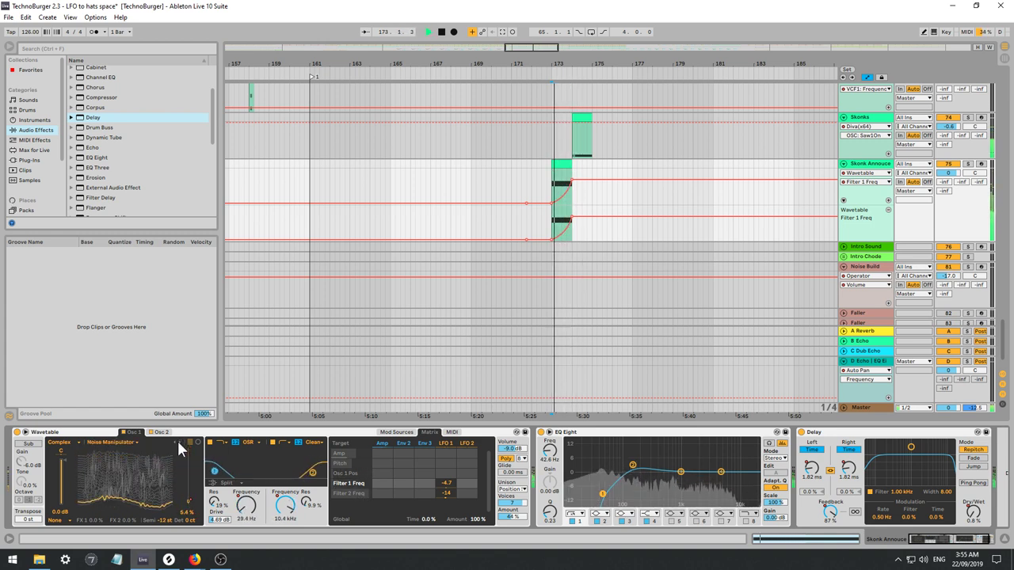
{"action": "left_click", "coordinate": [65, 443]}
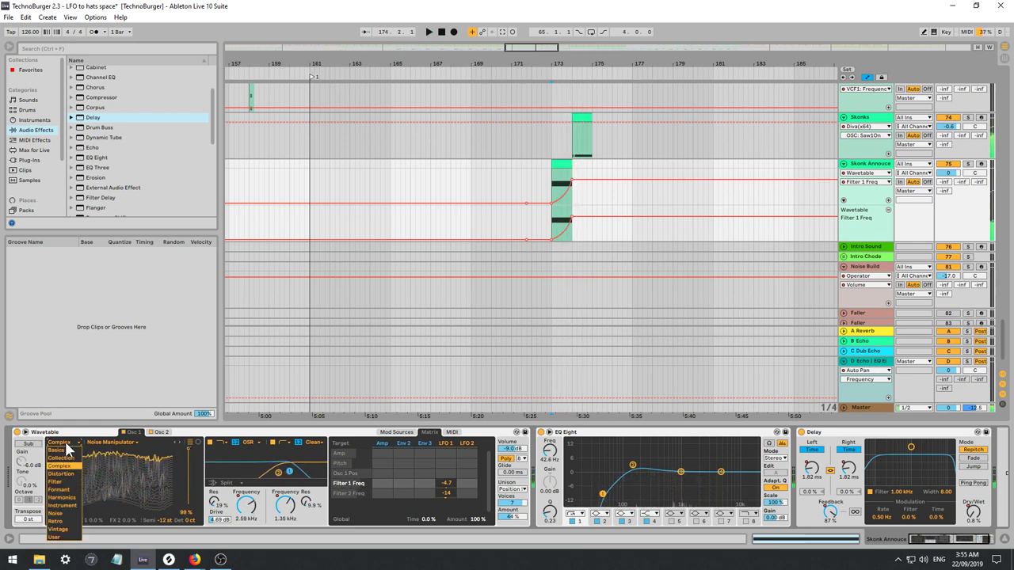
{"action": "left_click", "coordinate": [68, 530]}
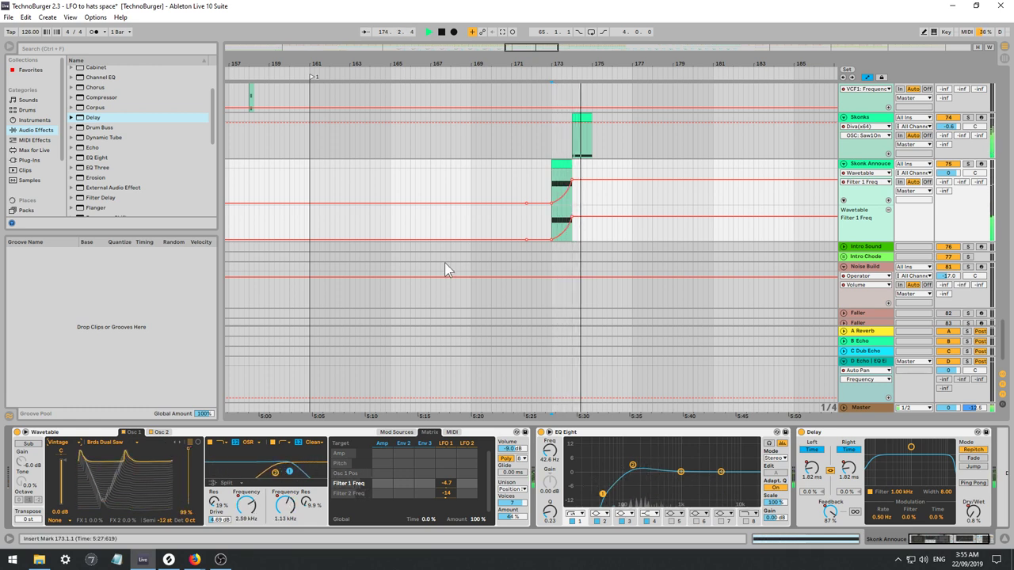
{"action": "left_click", "coordinate": [529, 181]}
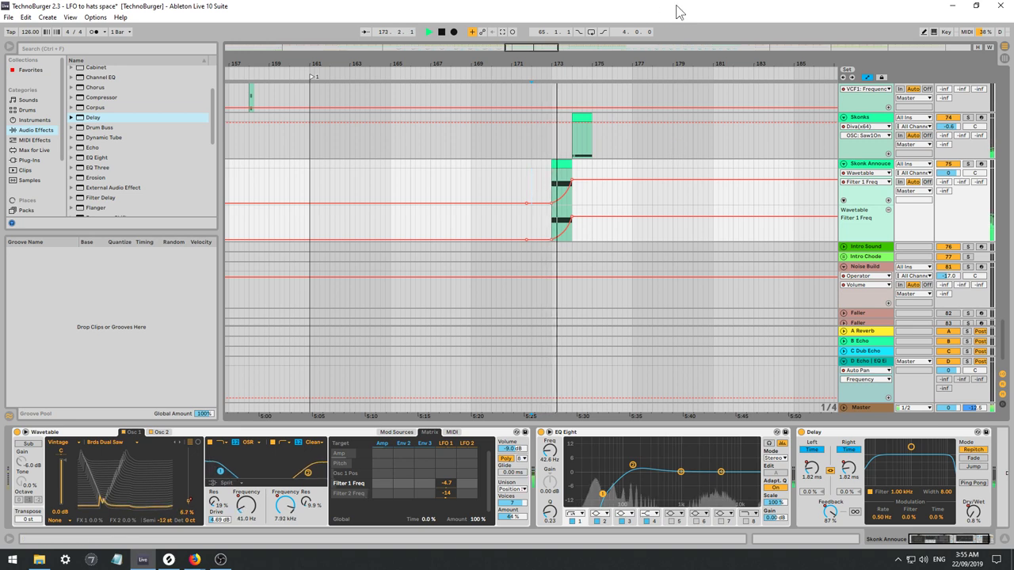
Show the LFO 1 S. Rate automation on Skonk Annouce and re-enable it.
{"action": "left_click", "coordinate": [445, 443]}
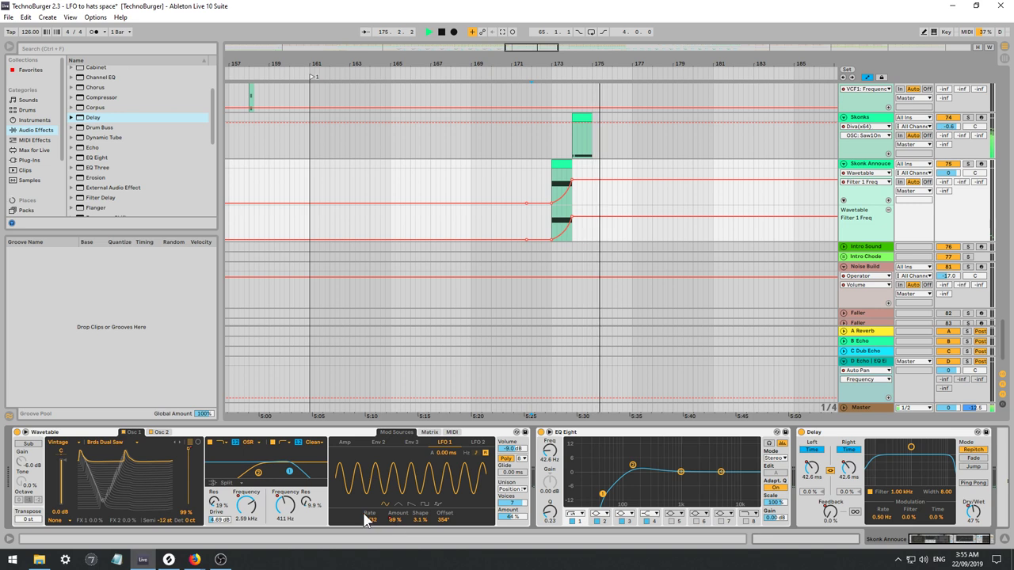
{"action": "key", "text": "space"}
{"action": "key", "text": "space"}
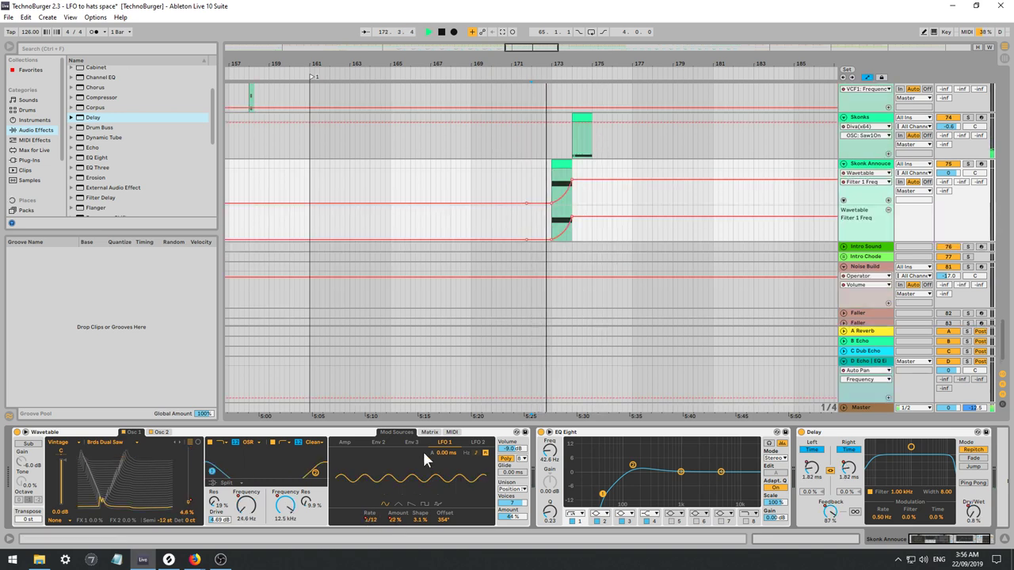
{"action": "left_click", "coordinate": [369, 520]}
{"action": "left_click", "coordinate": [493, 34]}
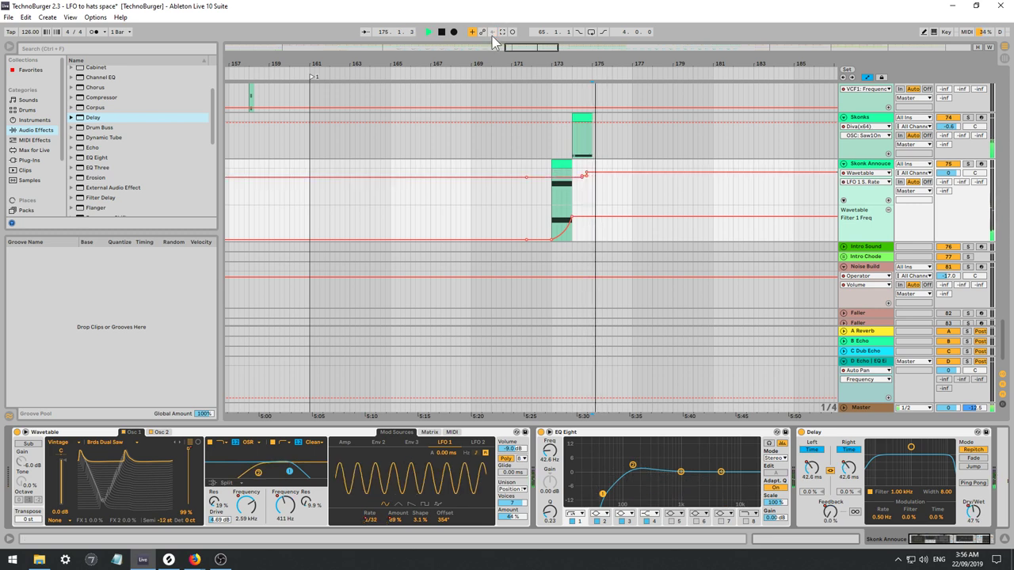
{"action": "key", "text": "b"}
{"action": "key", "text": "space"}
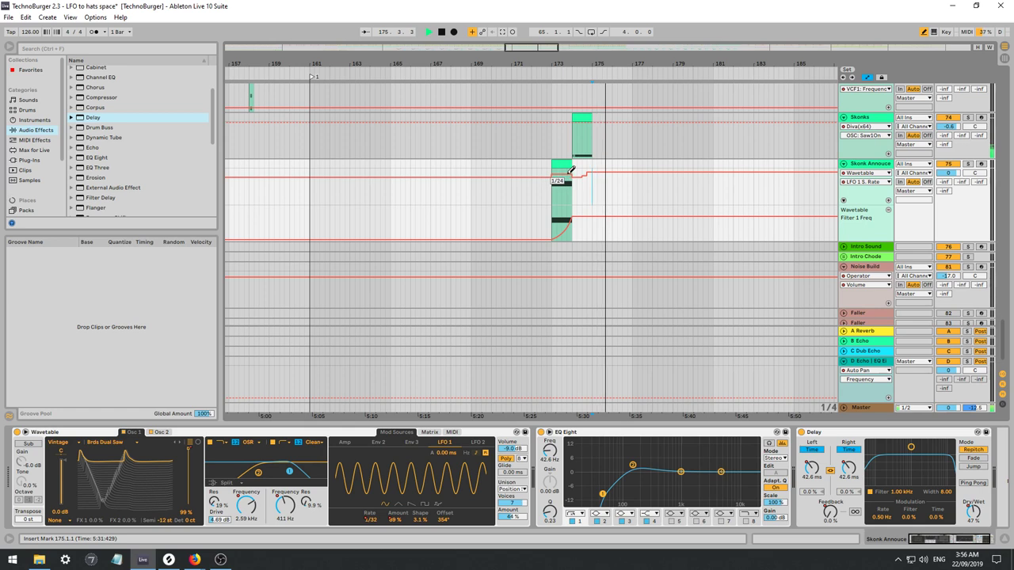
{"action": "key", "text": "b"}
{"action": "left_click", "coordinate": [554, 196]}
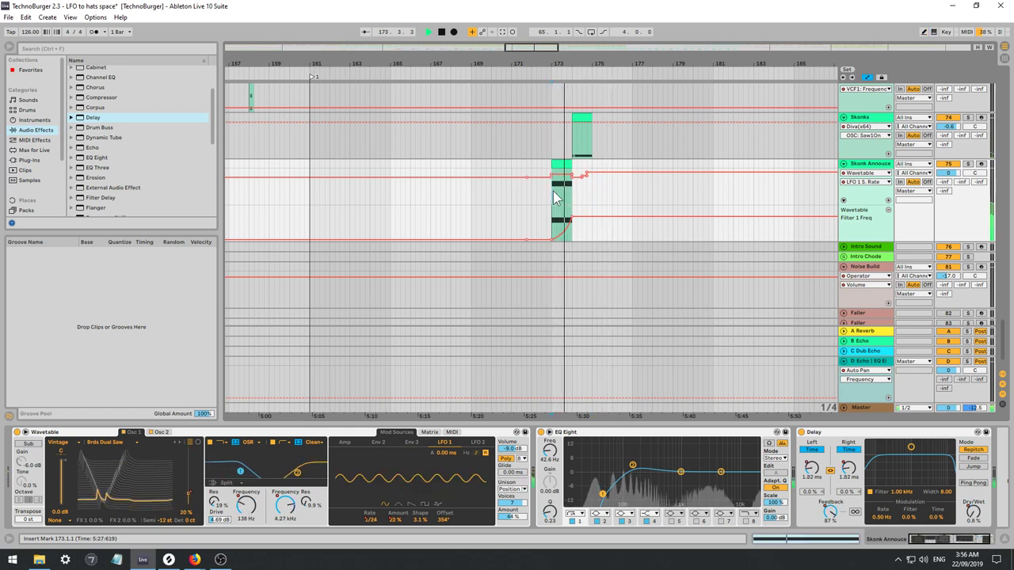
{"action": "key", "text": "space"}
{"action": "key", "text": "space"}
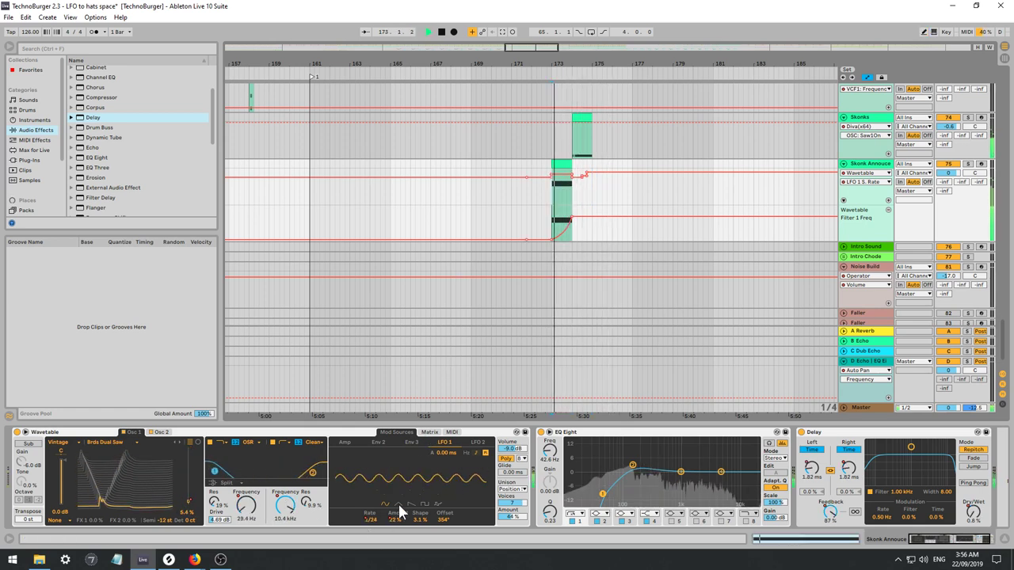
Re-enable LFO 1 Amount automation and raise its breakpoint before bar 173 to 62 %.
{"action": "left_click", "coordinate": [396, 520]}
{"action": "key", "text": "space"}
{"action": "left_click", "coordinate": [492, 32]}
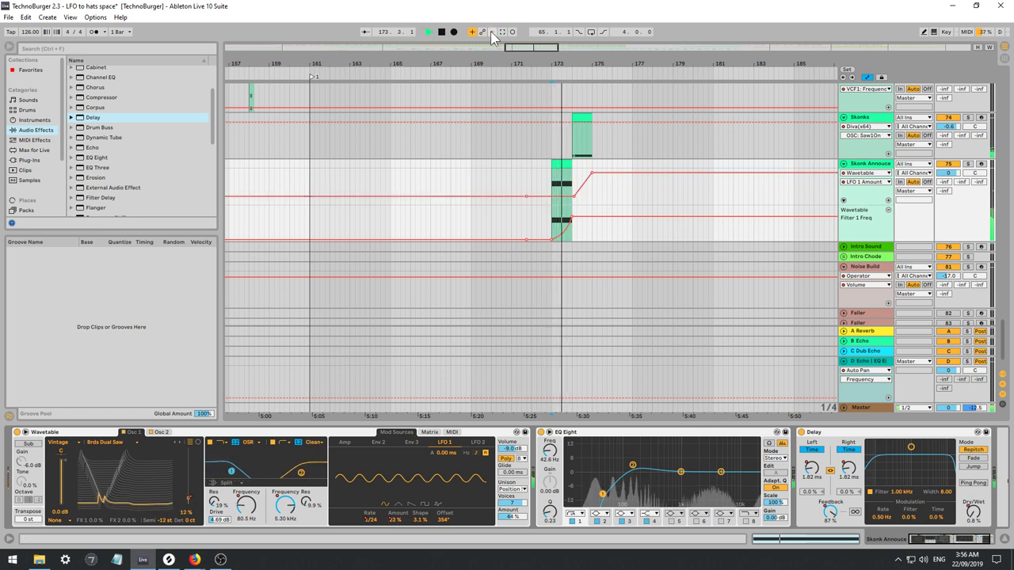
{"action": "left_click_drag", "start_coordinate": [560, 203], "coordinate": [559, 190]}
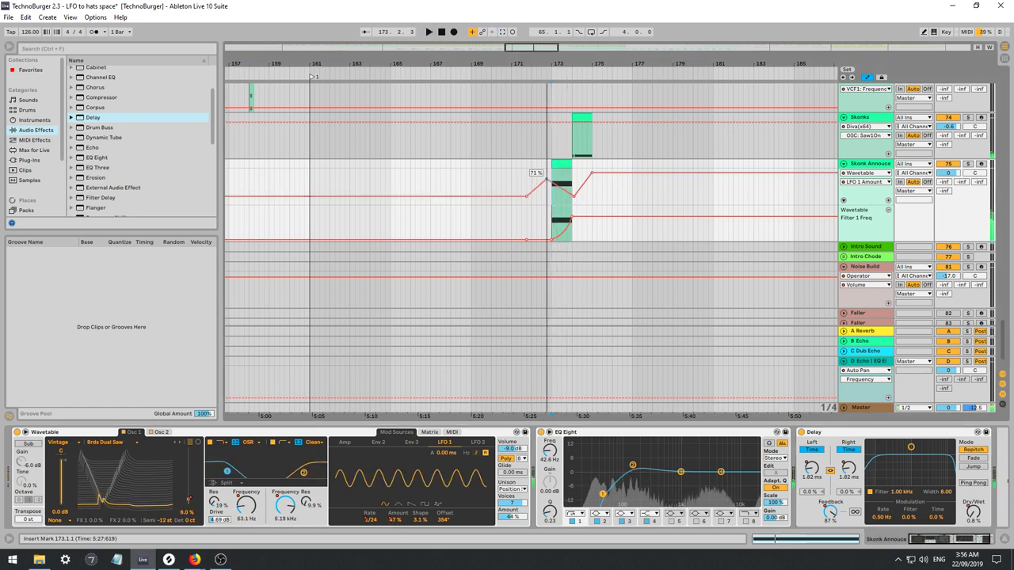
{"action": "key", "text": "space"}
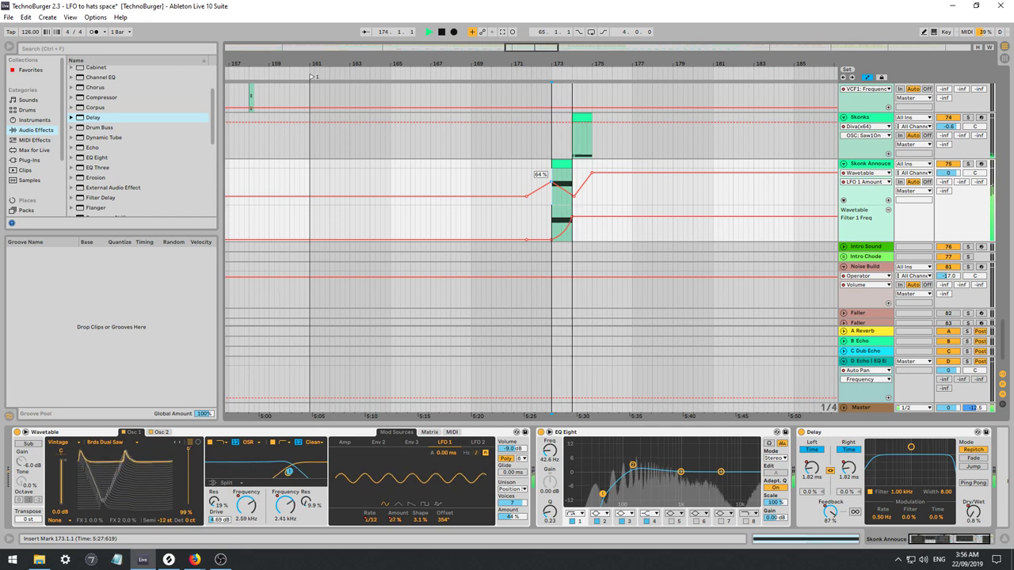
{"action": "key", "text": "space"}
{"action": "key", "text": "space"}
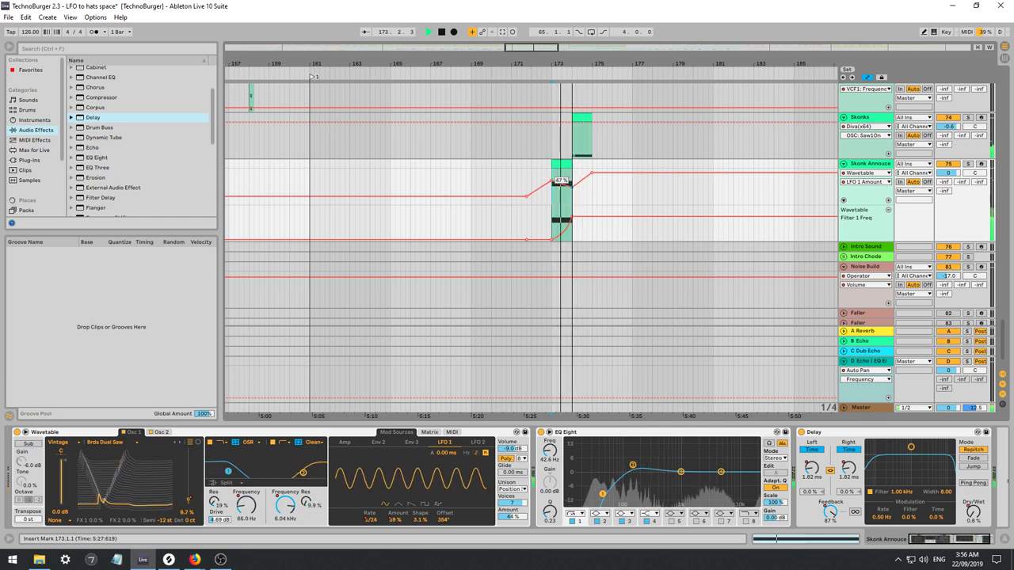
{"action": "left_click", "coordinate": [537, 170]}
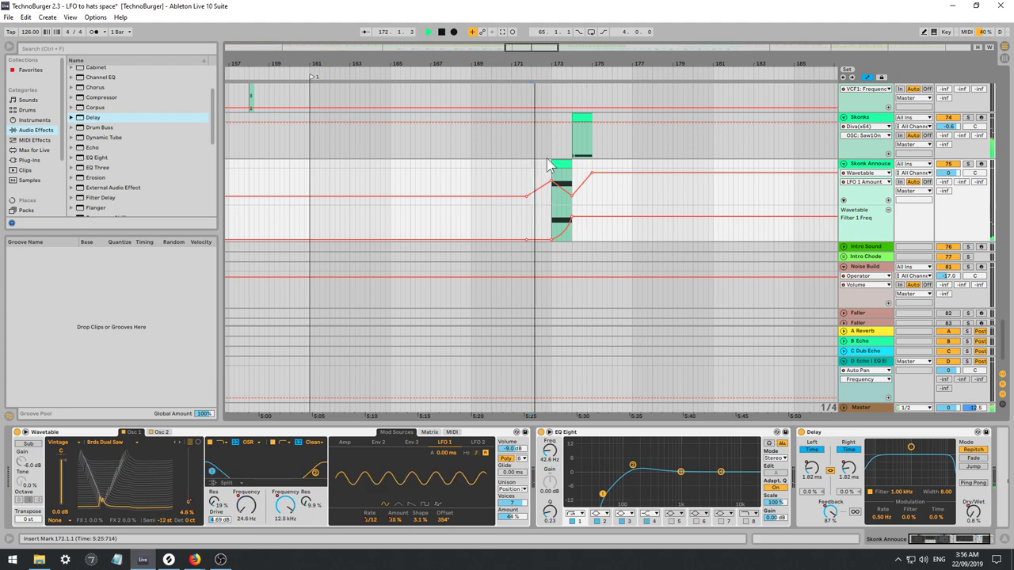
Move the long C#0 note to start at 1.1.4 and shorten the short note before it.
{"action": "left_click", "coordinate": [584, 118]}
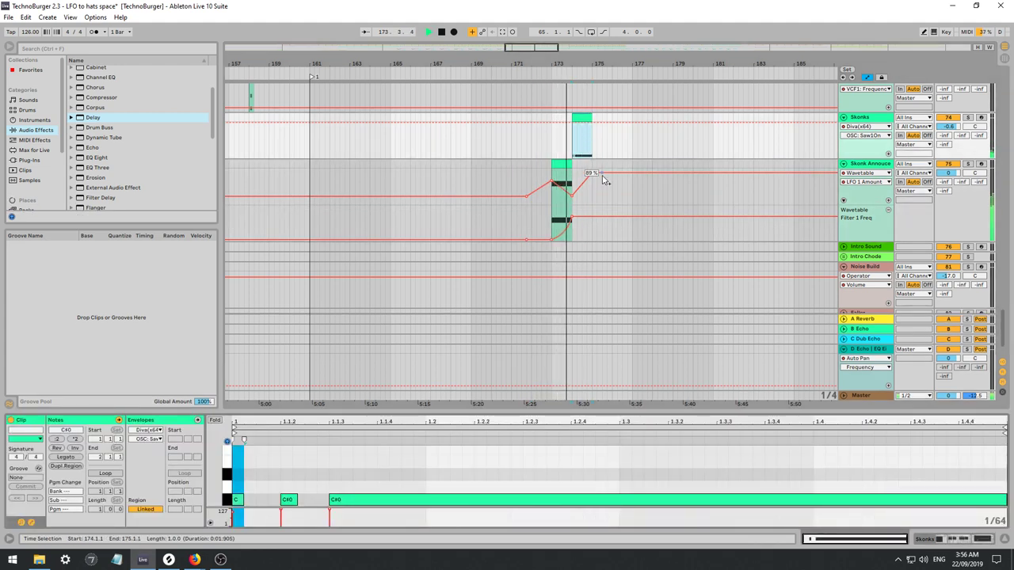
{"action": "left_click", "coordinate": [319, 481]}
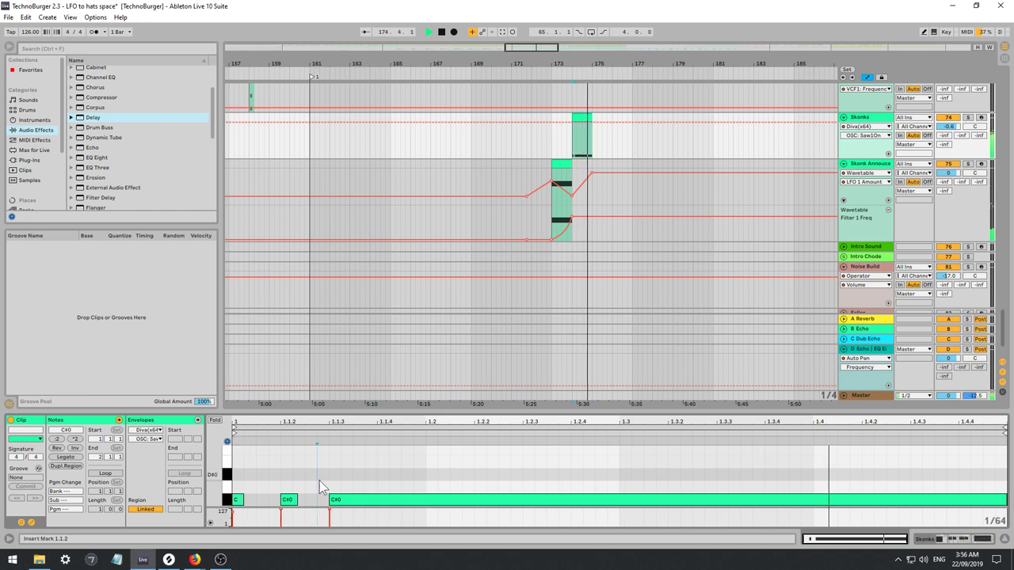
{"action": "key", "text": "space"}
{"action": "key", "text": "space"}
{"action": "left_click_drag", "start_coordinate": [346, 509], "coordinate": [394, 506]}
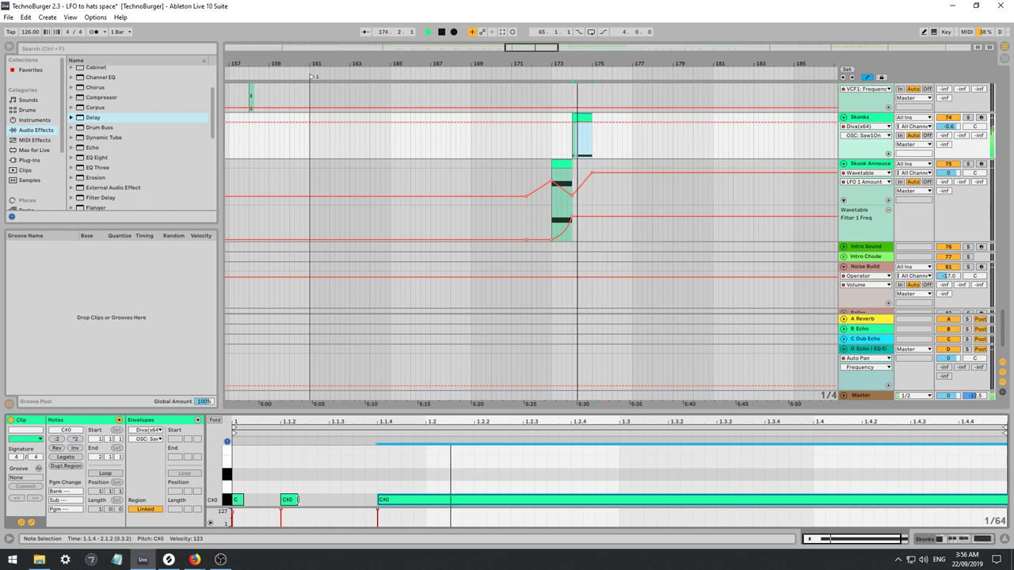
{"action": "mouse_move", "coordinate": [298, 499]}
{"action": "left_mouse_down"}
{"action": "mouse_move", "coordinate": [285, 499]}
{"action": "mouse_move", "coordinate": [293, 501]}
{"action": "left_mouse_up"}
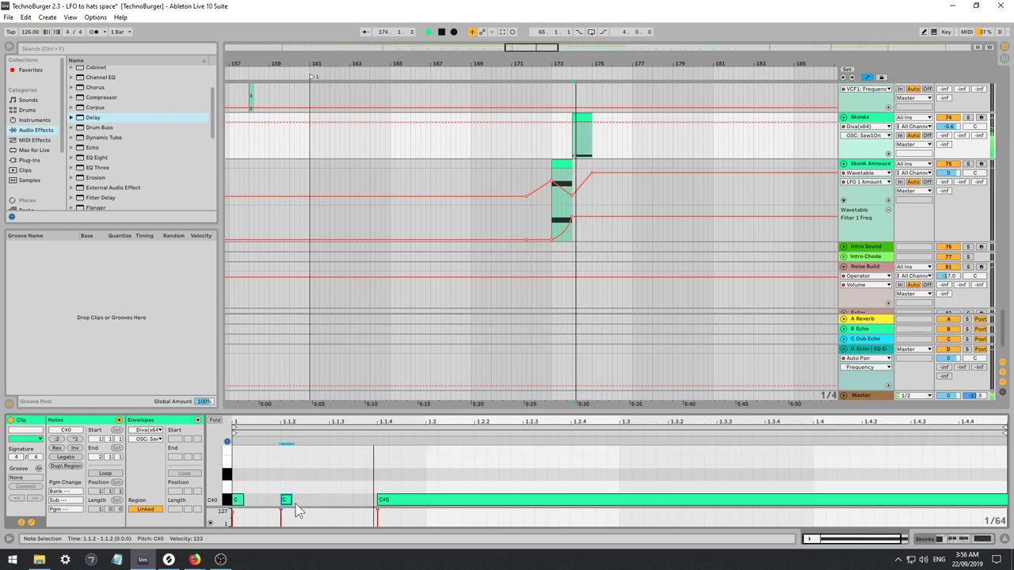
{"action": "double_click", "coordinate": [335, 474]}
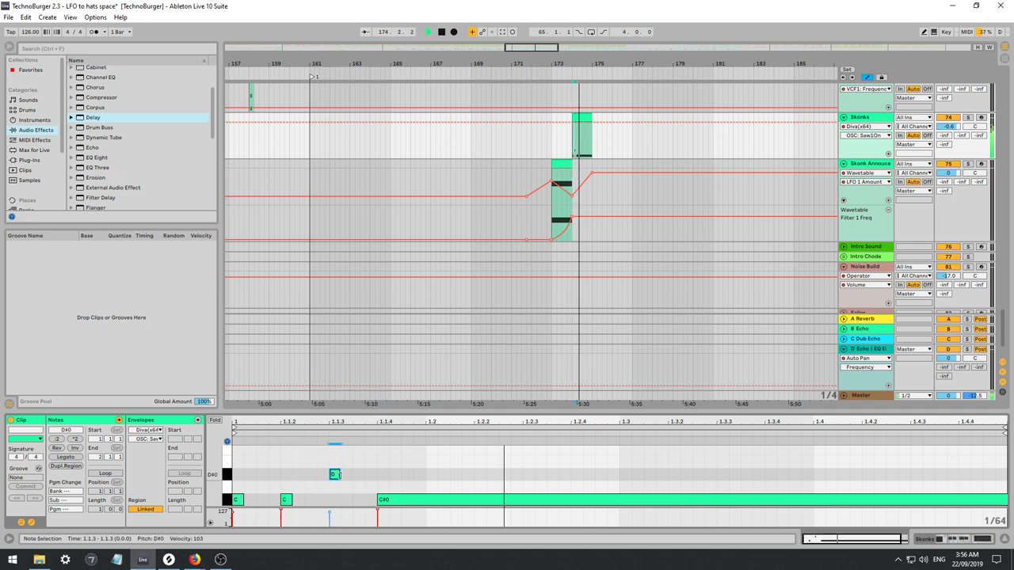
{"action": "double_click", "coordinate": [331, 475]}
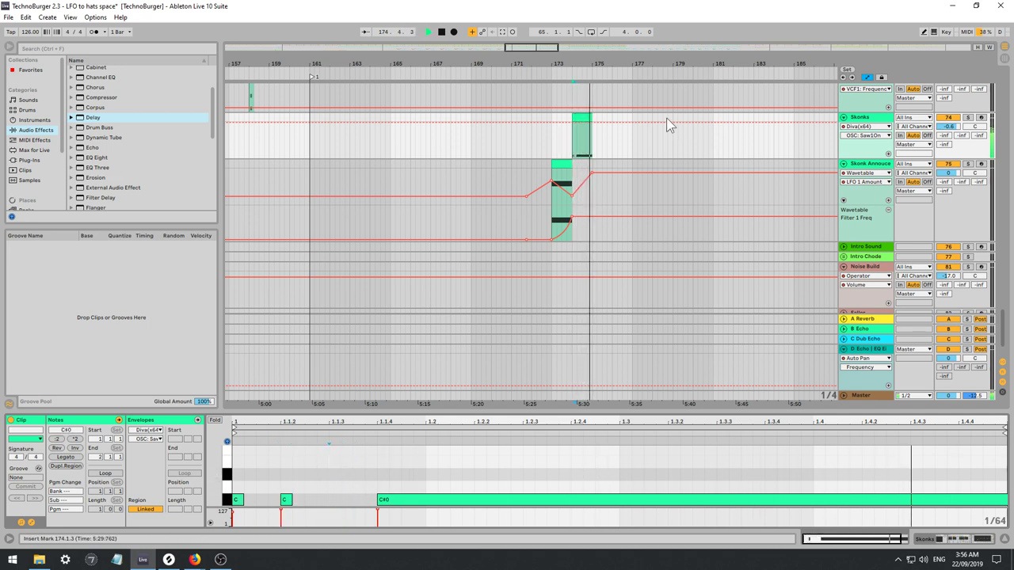
{"action": "left_click", "coordinate": [552, 147]}
{"action": "key", "text": "space"}
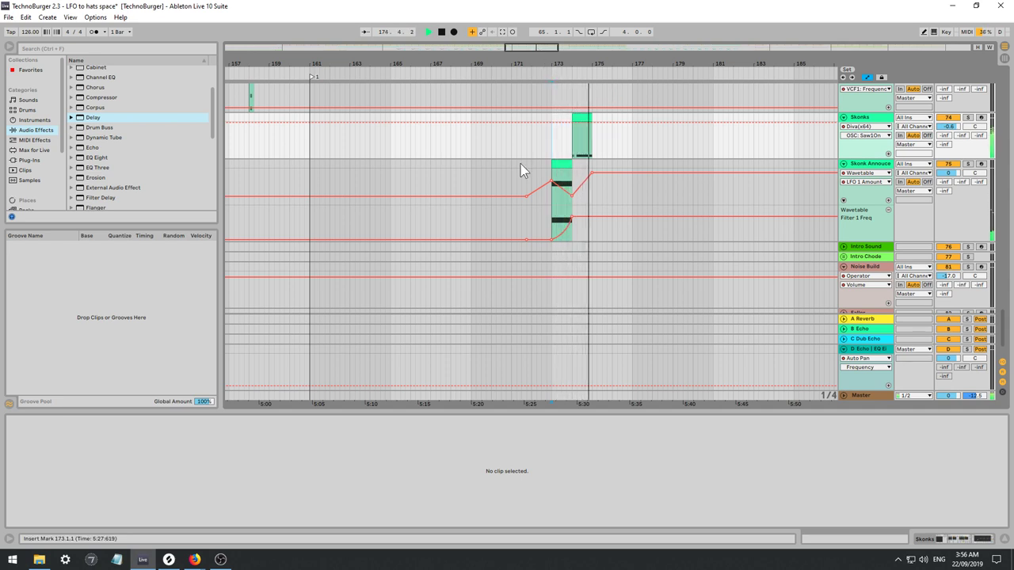
{"action": "left_click", "coordinate": [575, 152]}
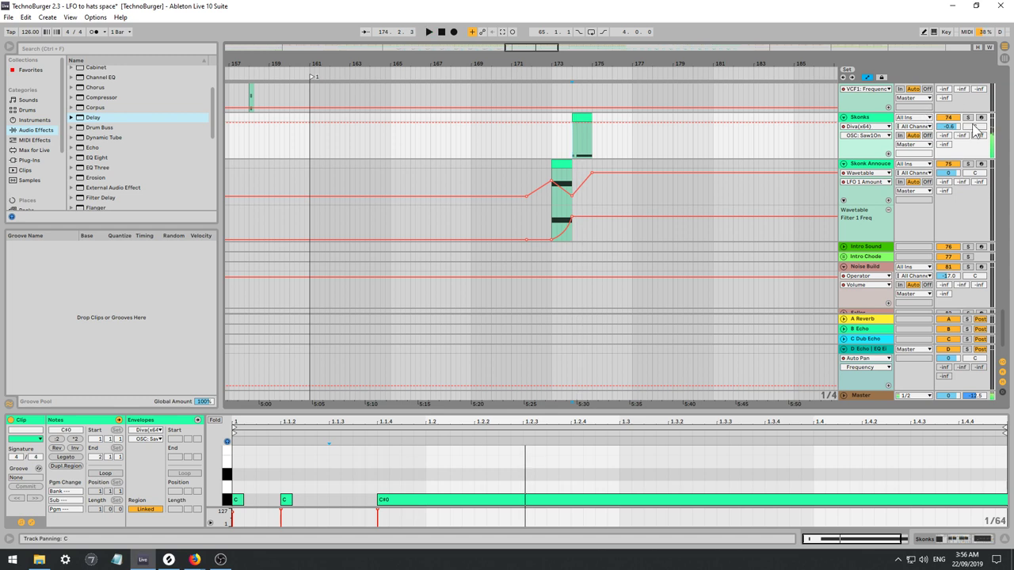
Delete the inner Diva VCF1: Frequency breakpoints across bar 174, leaving one rising ramp.
{"action": "left_click", "coordinate": [865, 119]}
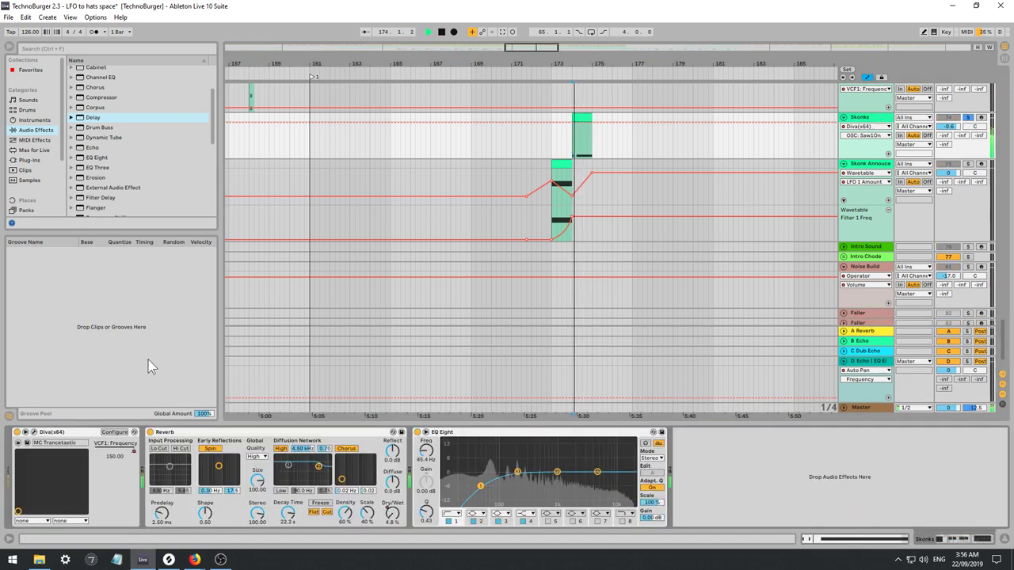
{"action": "left_click", "coordinate": [135, 451]}
{"action": "key", "text": "space"}
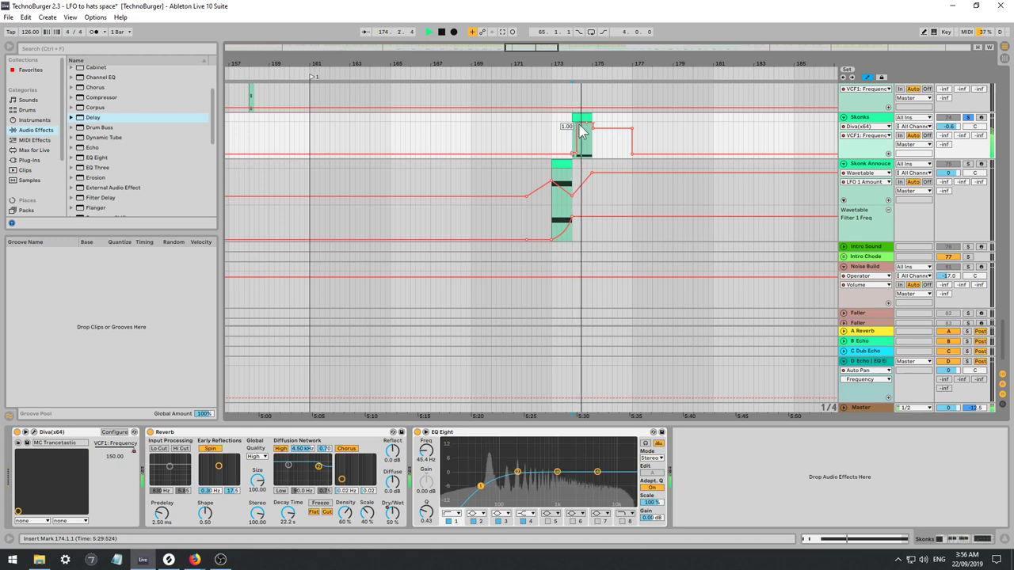
{"action": "left_click", "coordinate": [576, 124]}
{"action": "left_click", "coordinate": [579, 130]}
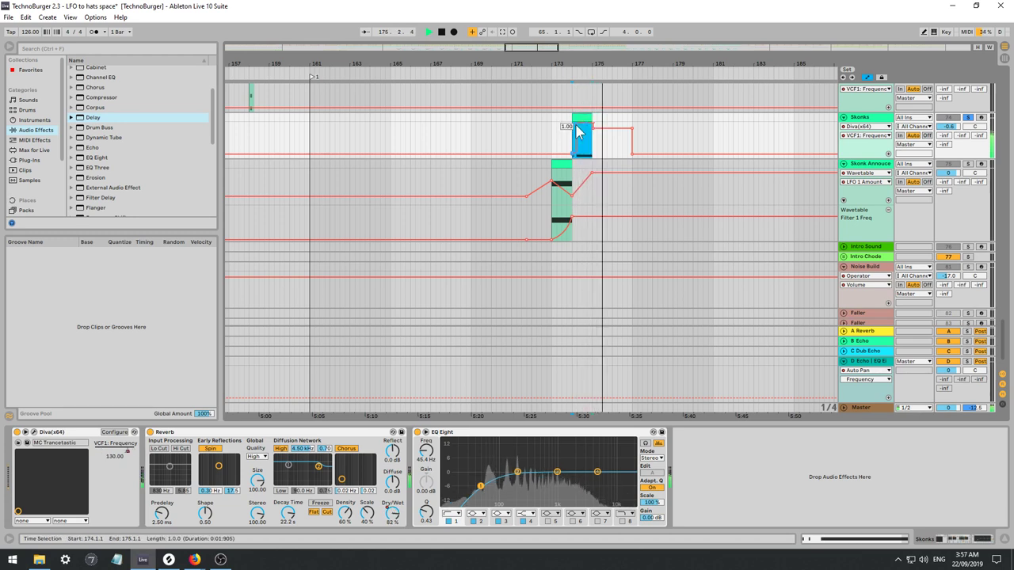
{"action": "left_click", "coordinate": [888, 155]}
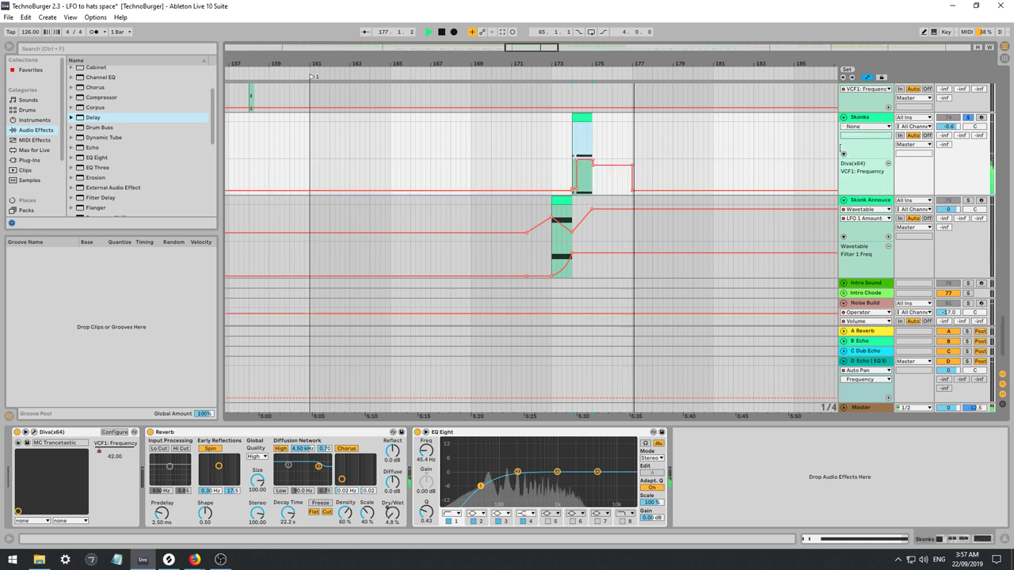
{"action": "left_click", "coordinate": [580, 164]}
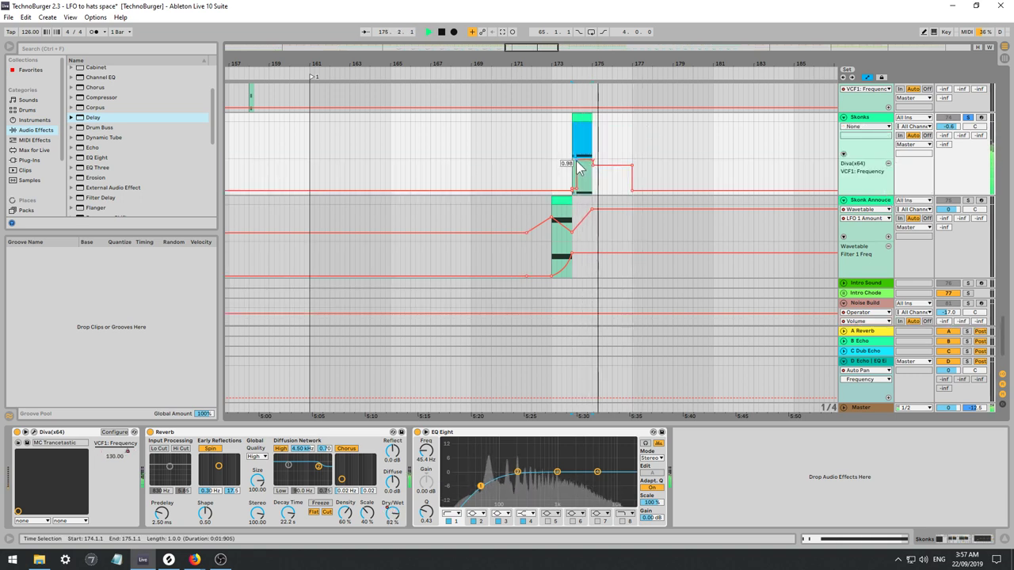
{"action": "left_click_drag", "start_coordinate": [586, 168], "coordinate": [573, 168]}
{"action": "key", "text": "Delete"}
{"action": "key", "text": "space"}
{"action": "key", "text": "space"}
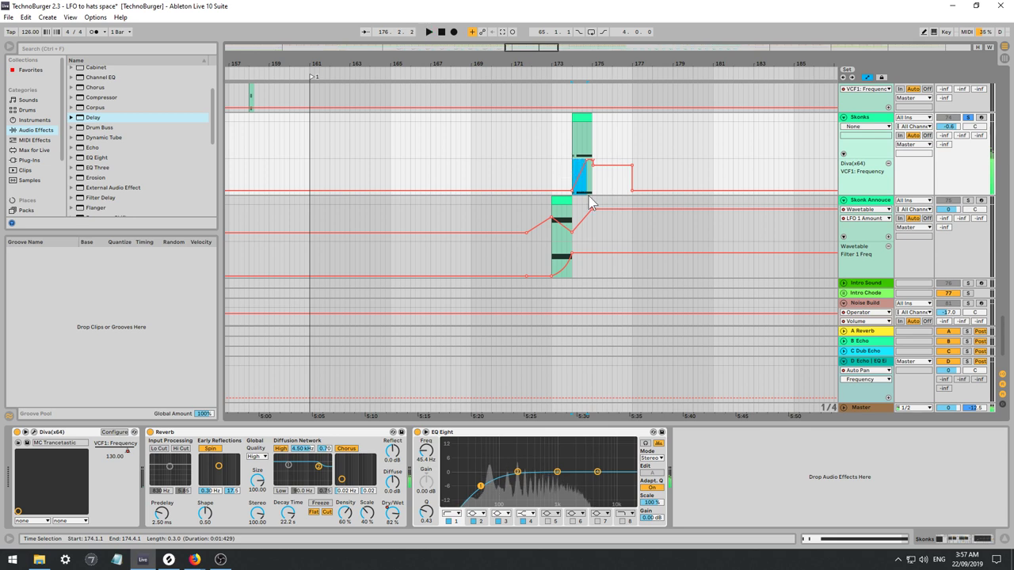
{"action": "key", "text": "space"}
{"action": "key", "text": "space"}
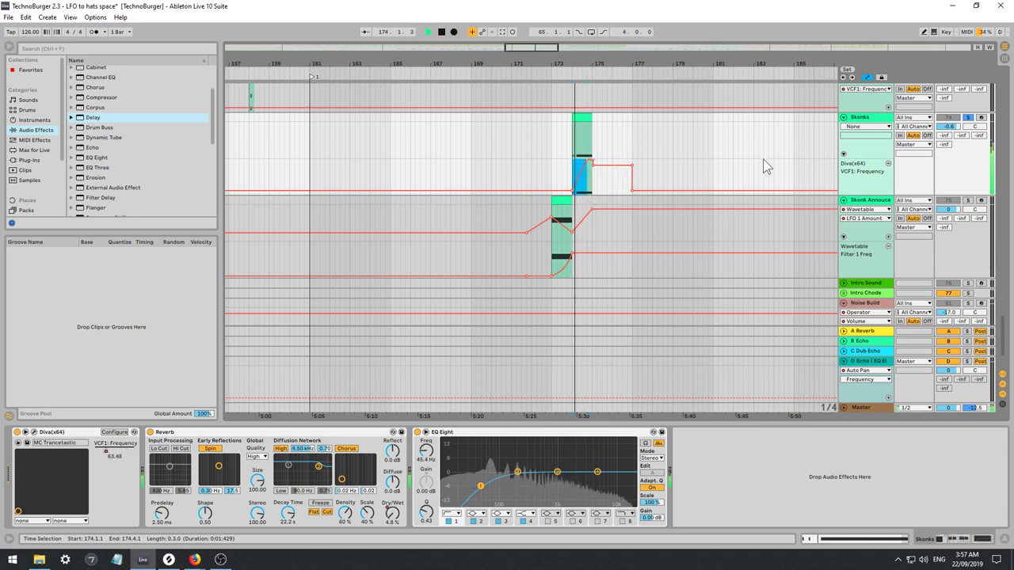
{"action": "key", "text": "space"}
{"action": "key", "text": "space"}
Insert a Limiter into the Skonks effects chain with its Gain at 24 dB.
{"action": "left_click", "coordinate": [864, 117]}
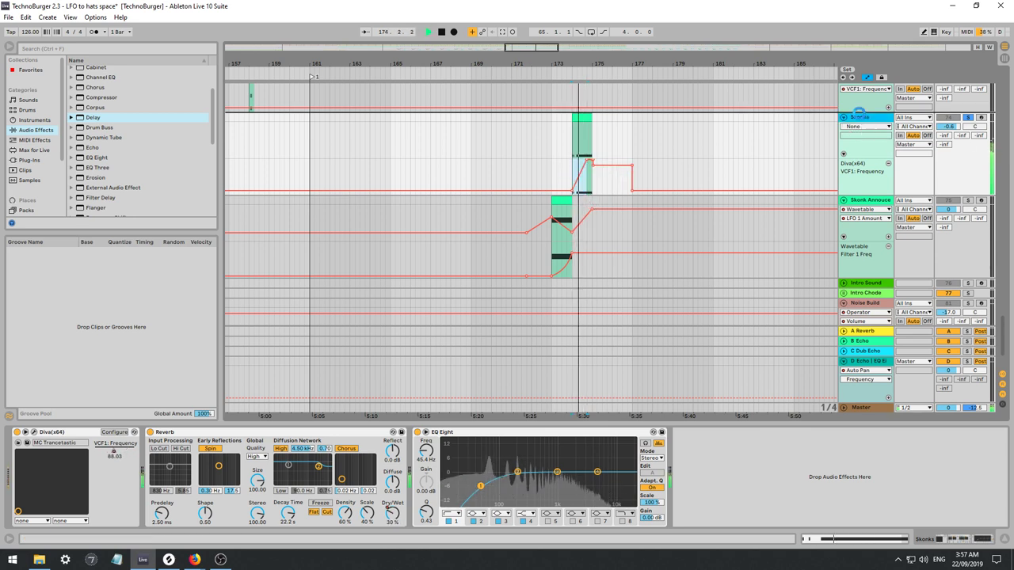
{"action": "left_click", "coordinate": [863, 106]}
{"action": "key", "text": "space"}
{"action": "scroll", "coordinate": [134, 171], "scroll_direction": "down", "scroll_amount": 5}
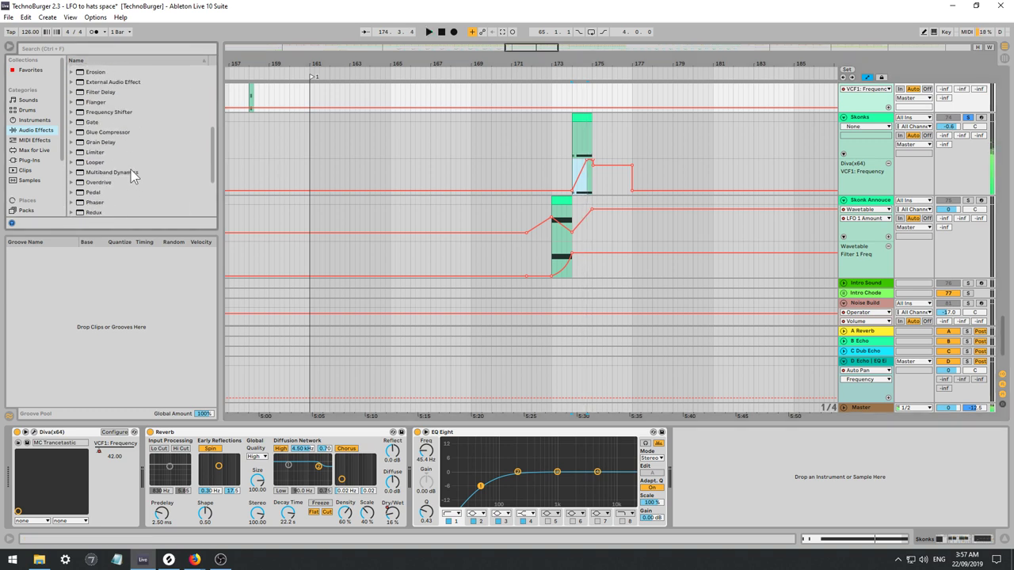
{"action": "left_click_drag", "start_coordinate": [94, 152], "coordinate": [305, 448]}
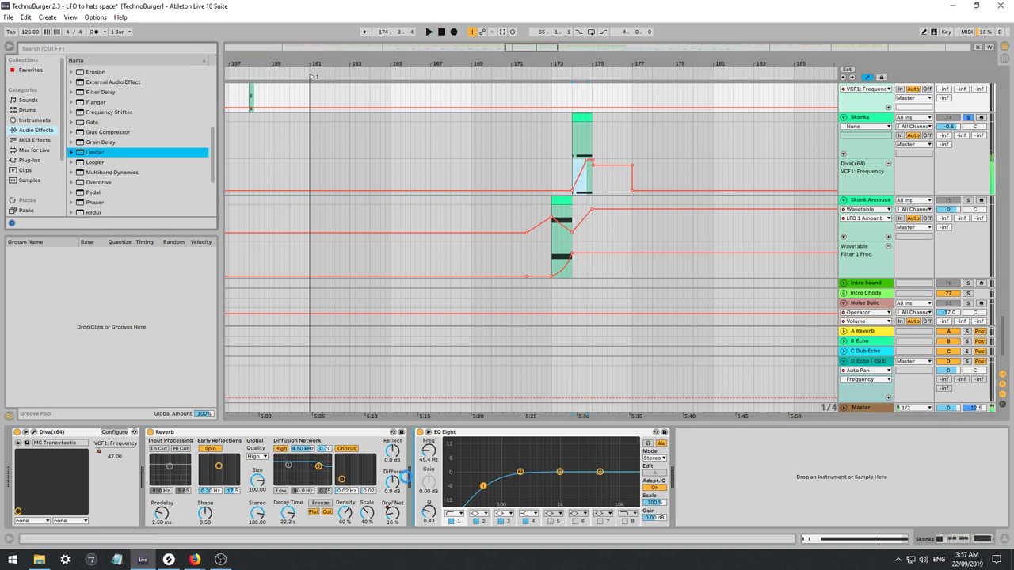
{"action": "left_click_drag", "start_coordinate": [428, 458], "coordinate": [428, 458]}
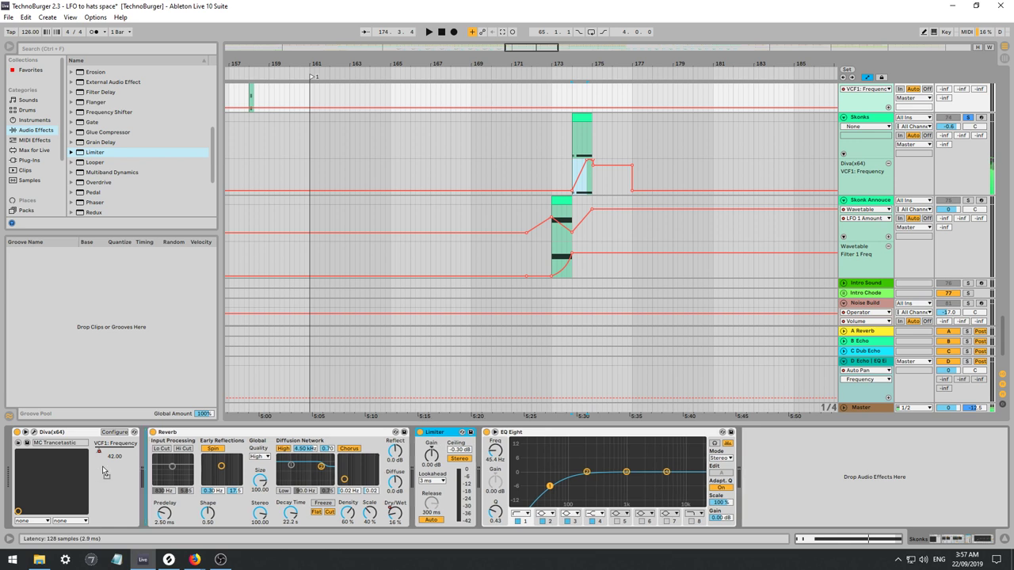
{"action": "left_click_drag", "start_coordinate": [172, 466], "coordinate": [162, 451]}
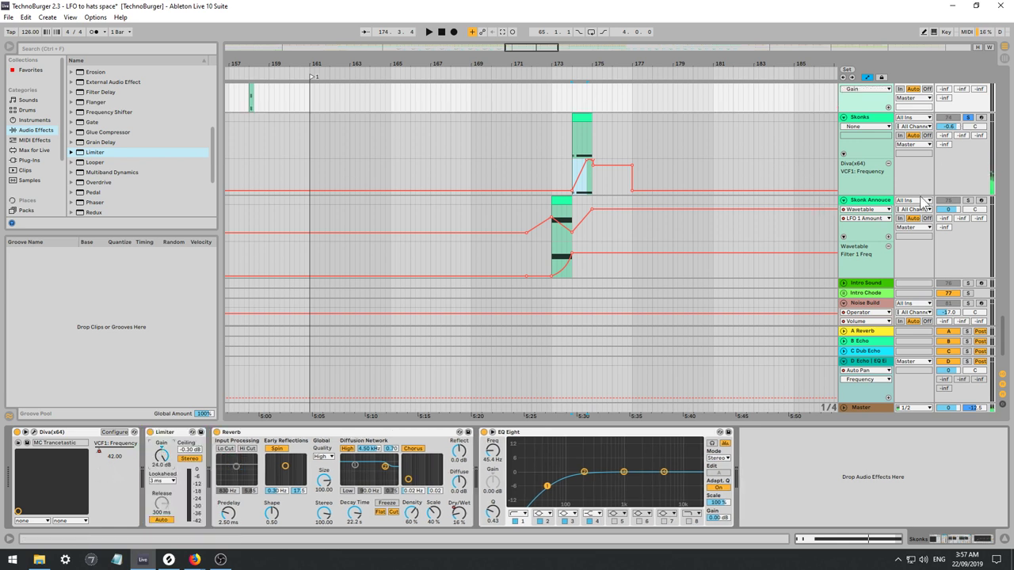
{"action": "scroll", "coordinate": [903, 187], "scroll_direction": "up", "scroll_amount": 2}
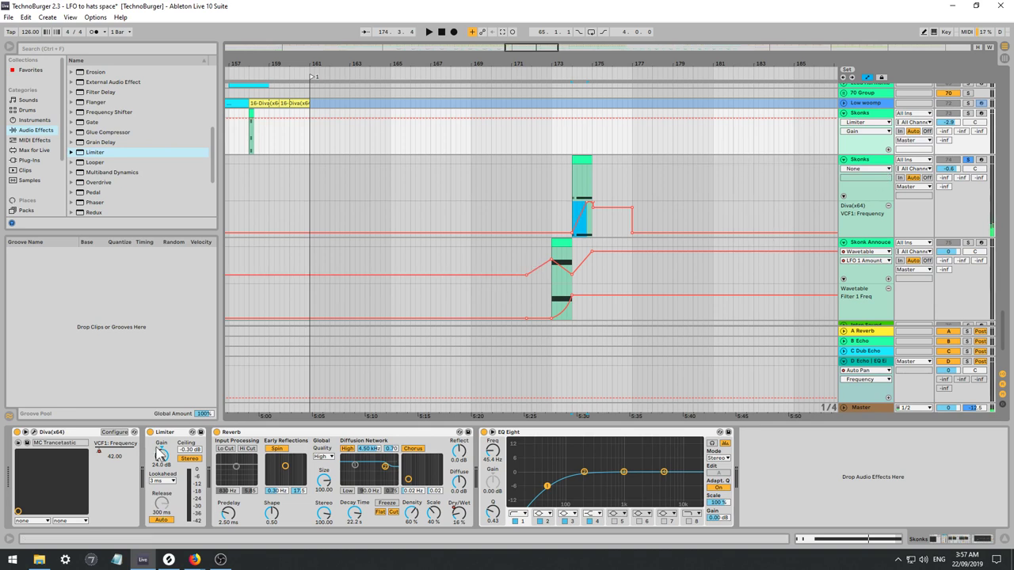
{"action": "left_click", "coordinate": [169, 433]}
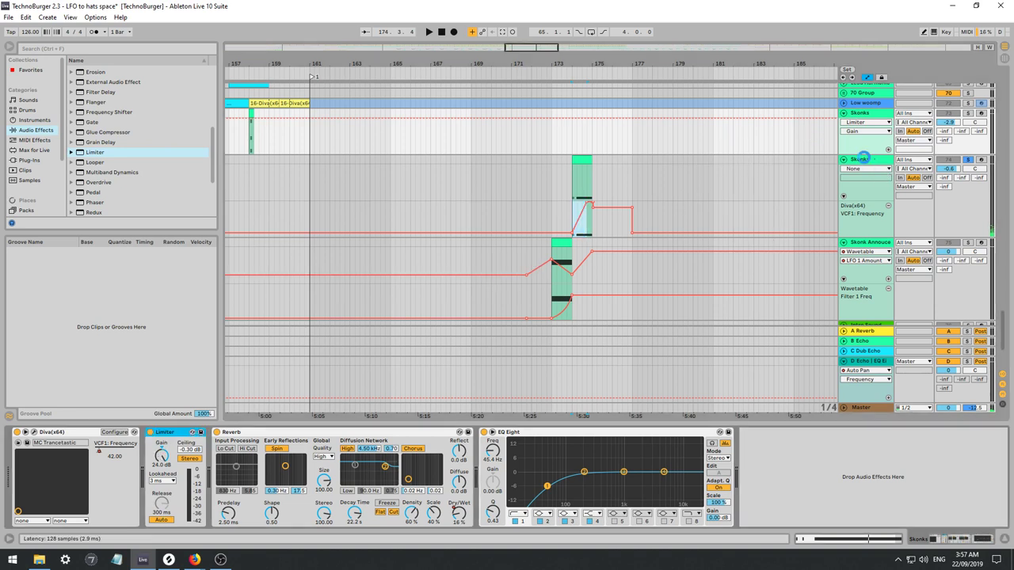
On the second Skonks track, move the Limiter directly after Diva.
{"action": "left_click", "coordinate": [861, 159]}
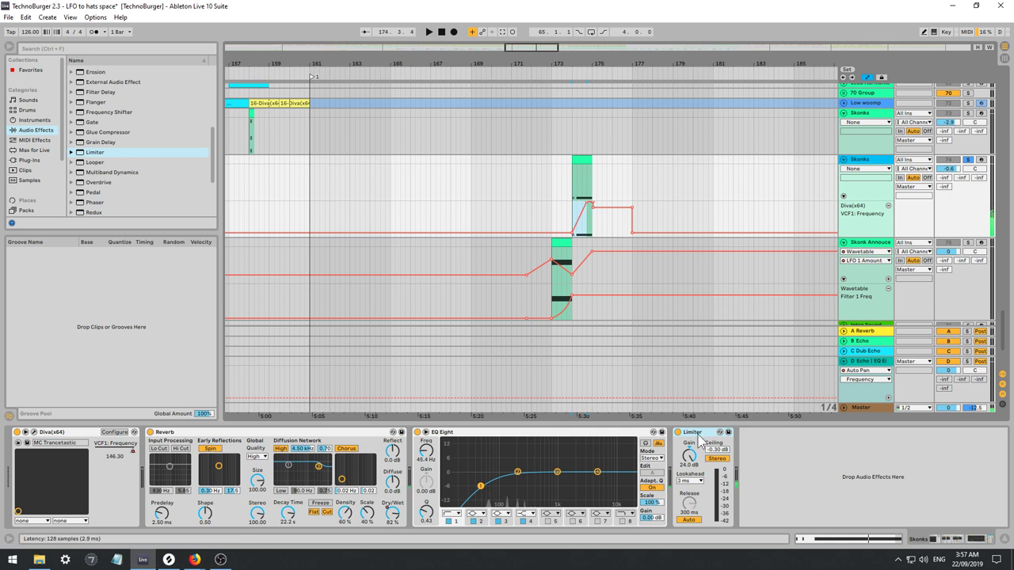
{"action": "left_click", "coordinate": [700, 441]}
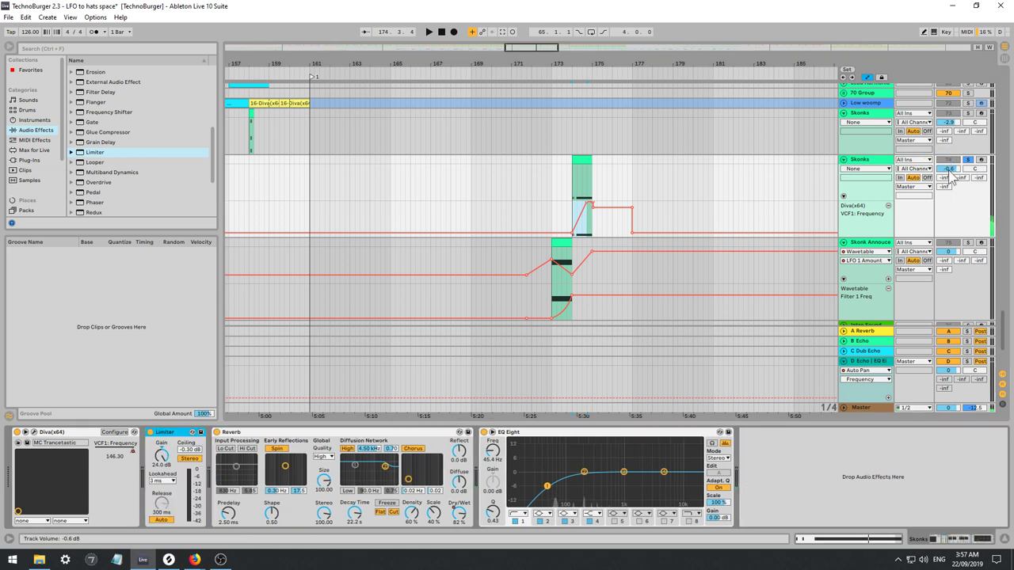
{"action": "key", "text": "space"}
{"action": "left_click_drag", "start_coordinate": [952, 169], "coordinate": [952, 203]}
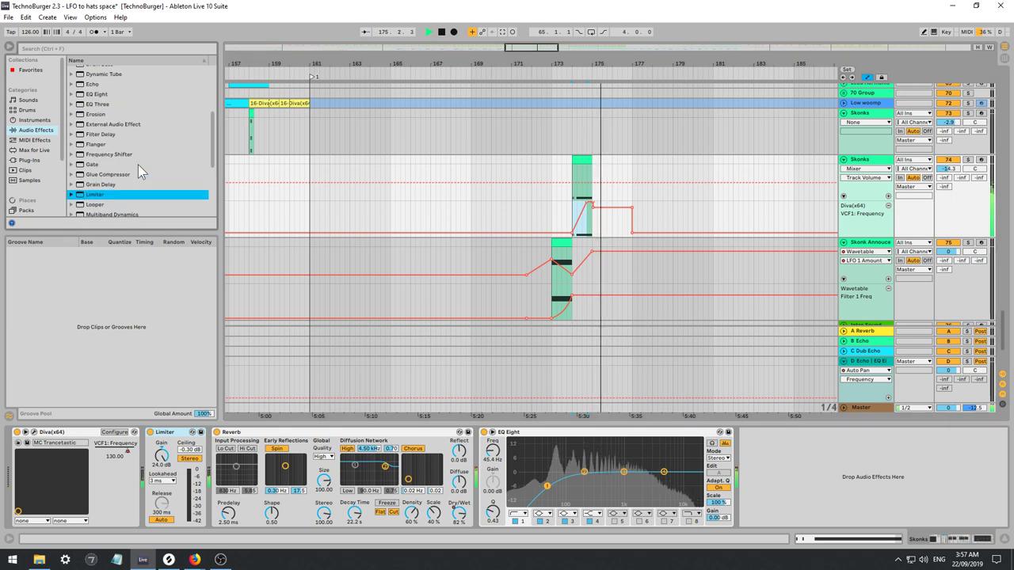
Load a Compressor on the Skonks track with its sidechain enabled and fed from Kick.
{"action": "scroll", "coordinate": [126, 163], "scroll_direction": "up", "scroll_amount": 5}
{"action": "scroll", "coordinate": [126, 159], "scroll_direction": "up", "scroll_amount": 1}
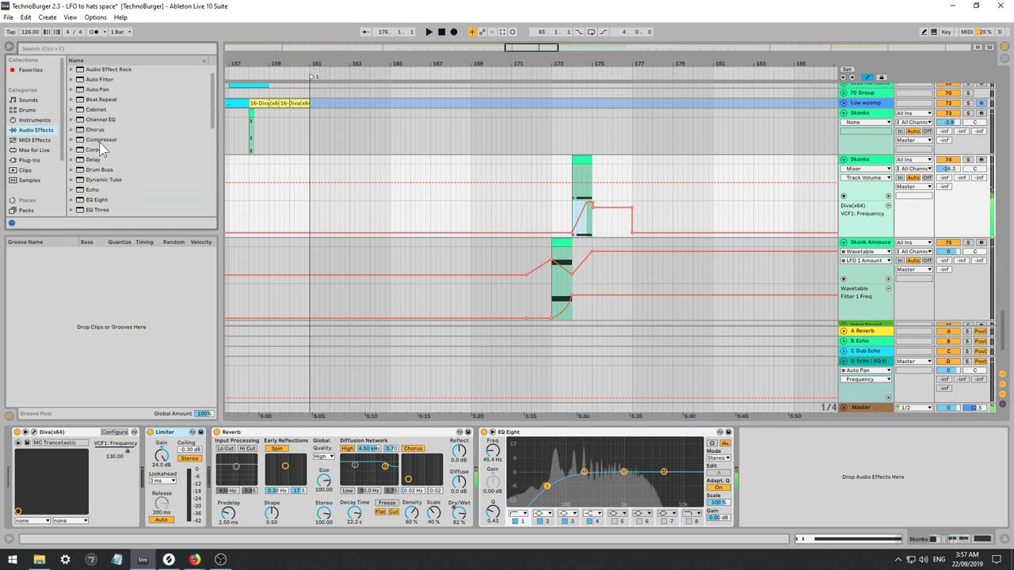
{"action": "double_click", "coordinate": [99, 139]}
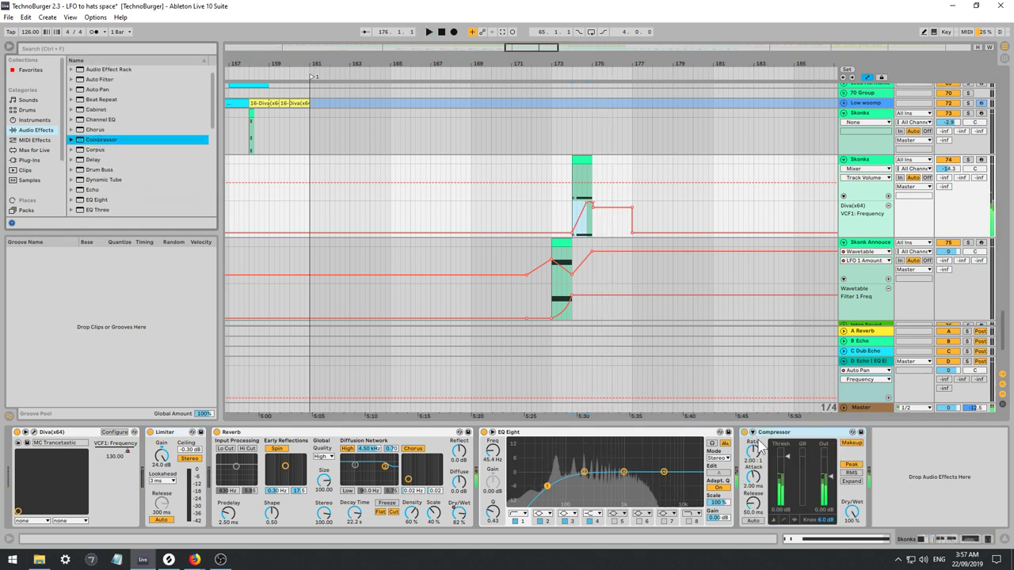
{"action": "left_click", "coordinate": [752, 433]}
{"action": "left_click", "coordinate": [759, 444]}
{"action": "left_click", "coordinate": [760, 458]}
{"action": "scroll", "coordinate": [800, 170], "scroll_direction": "up", "scroll_amount": 10}
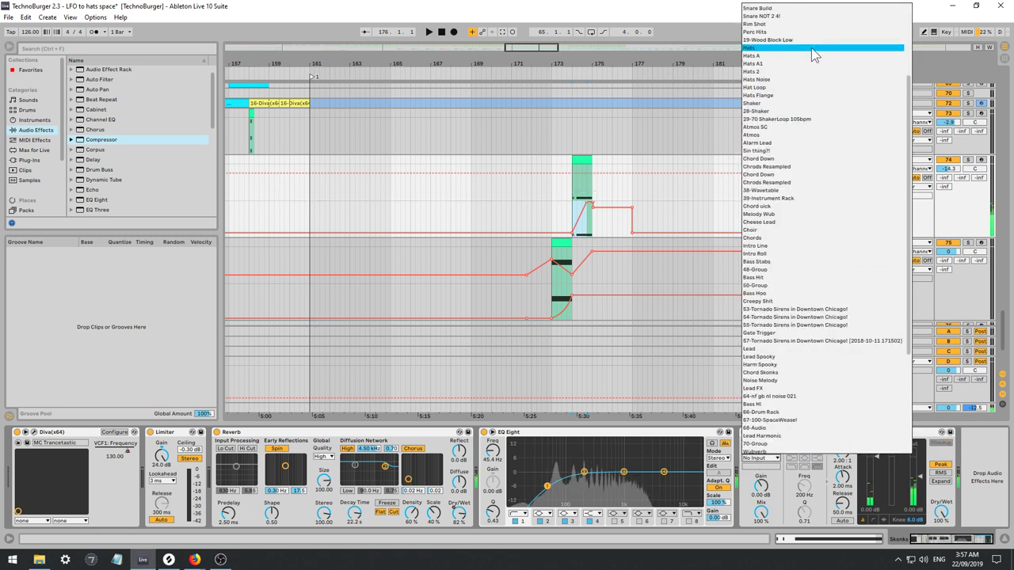
{"action": "left_click", "coordinate": [750, 10]}
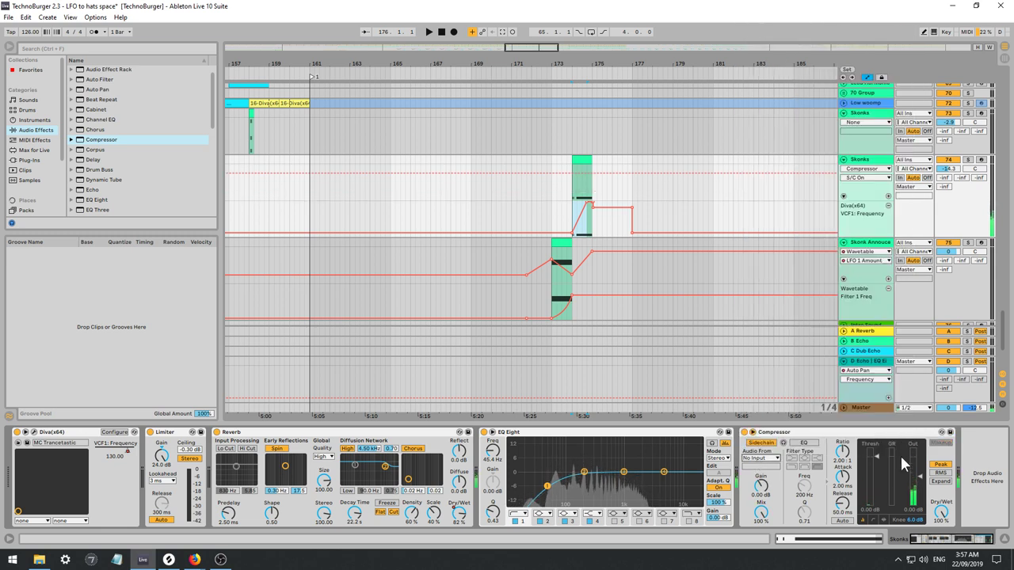
Set the compressor ratio to inf:1 and lower the threshold to about -13.4 dB.
{"action": "left_click_drag", "start_coordinate": [842, 458], "coordinate": [842, 428]}
{"action": "left_click", "coordinate": [871, 490]}
{"action": "key", "text": "space"}
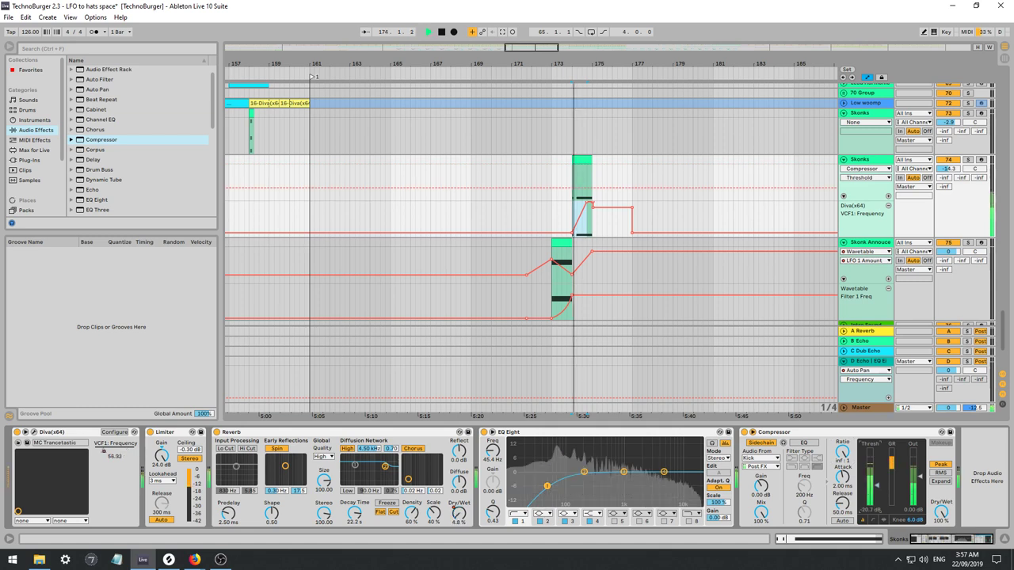
{"action": "left_click_drag", "start_coordinate": [872, 489], "coordinate": [877, 476]}
{"action": "key", "text": "space"}
{"action": "key", "text": "space"}
Add a threshold automation point near bar 174, raised to -8.67 dB.
{"action": "left_click", "coordinate": [567, 183]}
{"action": "key", "text": "space"}
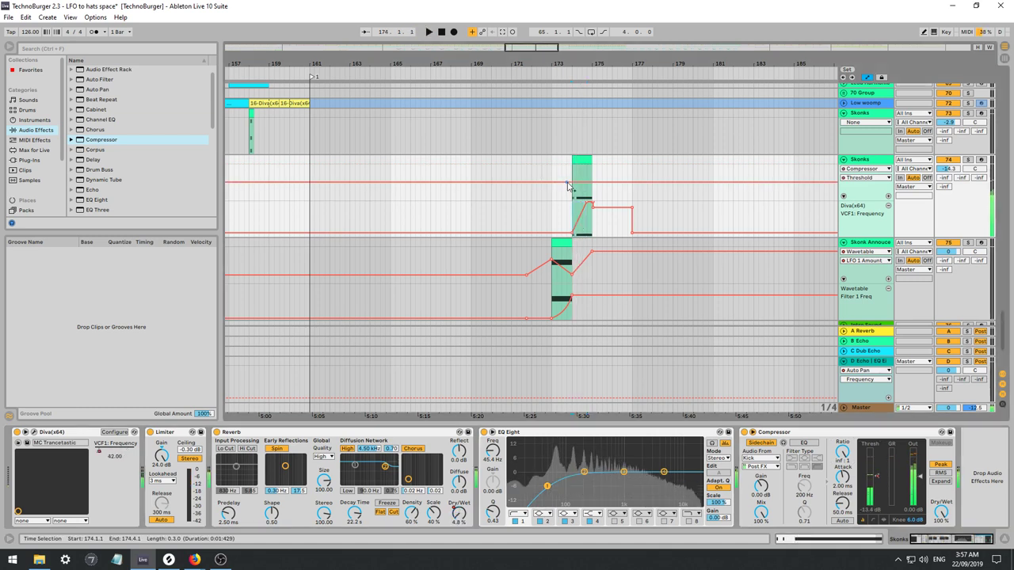
{"action": "mouse_move", "coordinate": [567, 182]}
{"action": "left_mouse_down"}
{"action": "mouse_move", "coordinate": [582, 185]}
{"action": "mouse_move", "coordinate": [583, 196]}
{"action": "left_mouse_up"}
{"action": "key", "text": "space"}
{"action": "key", "text": "space"}
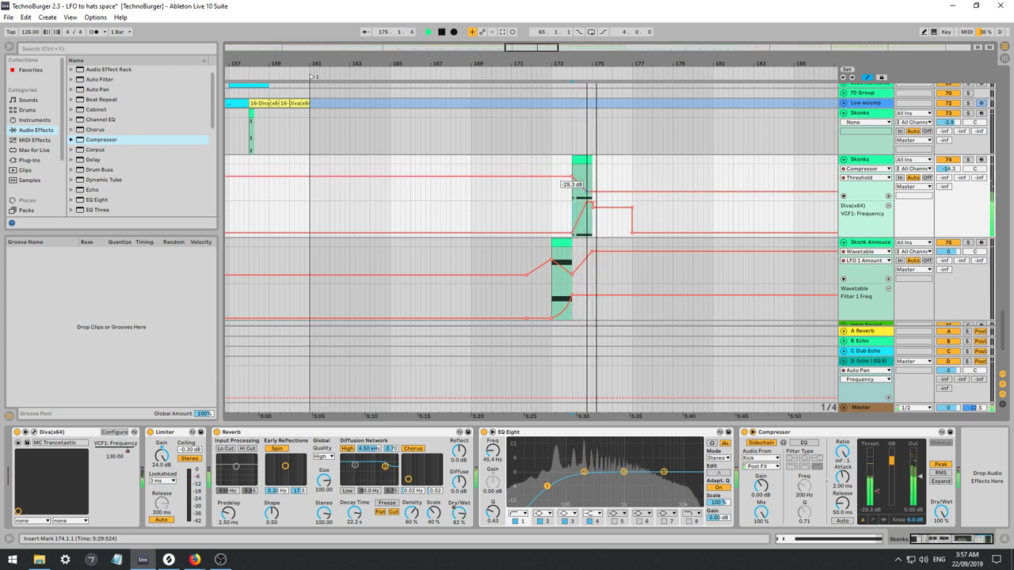
Shorten the compressor attack to 0.19 ms and audition the passage zoomed in around bar 174.
{"action": "mouse_move", "coordinate": [854, 483]}
{"action": "left_mouse_down"}
{"action": "mouse_move", "coordinate": [877, 491]}
{"action": "mouse_move", "coordinate": [842, 492]}
{"action": "left_mouse_up"}
{"action": "key", "text": "space"}
{"action": "key", "text": "space"}
{"action": "key", "text": "space"}
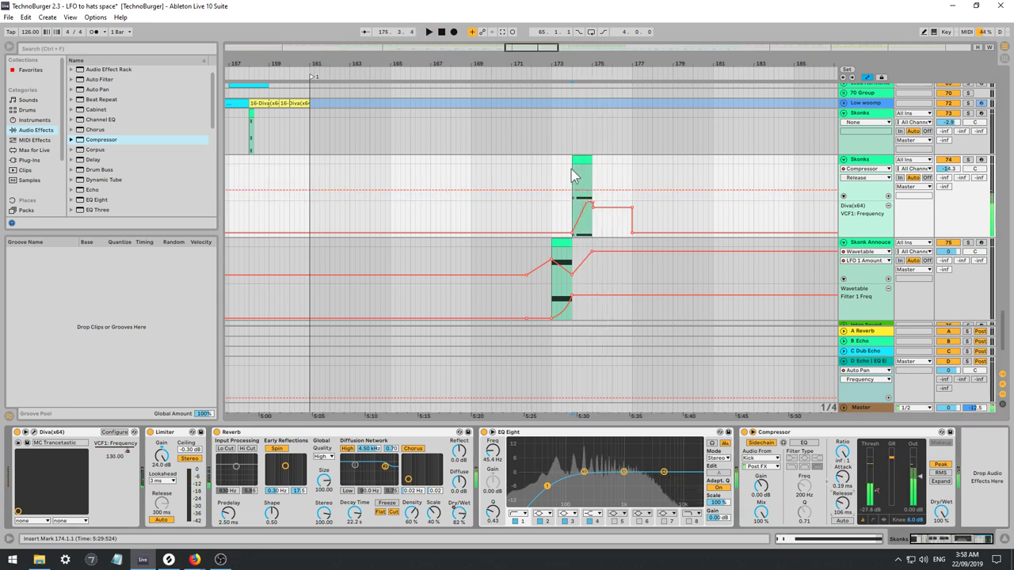
{"action": "key", "text": "space"}
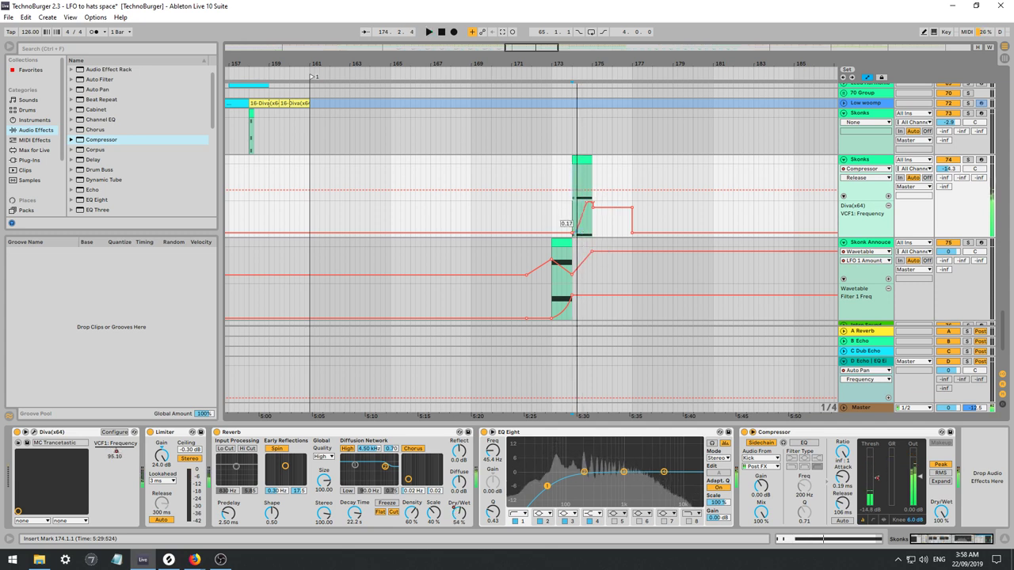
{"action": "key", "text": "space"}
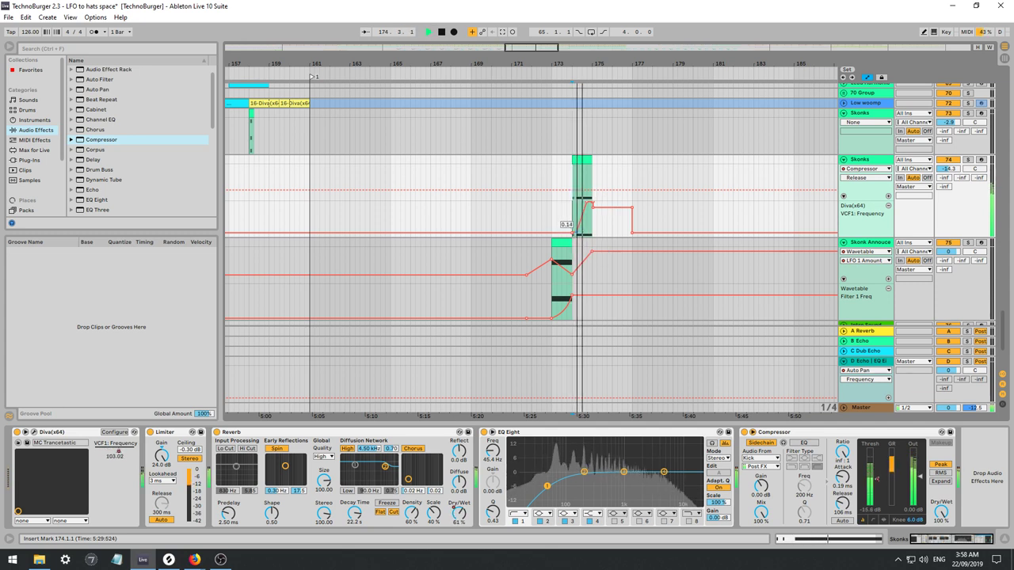
{"action": "key", "text": "space"}
{"action": "key", "text": "space"}
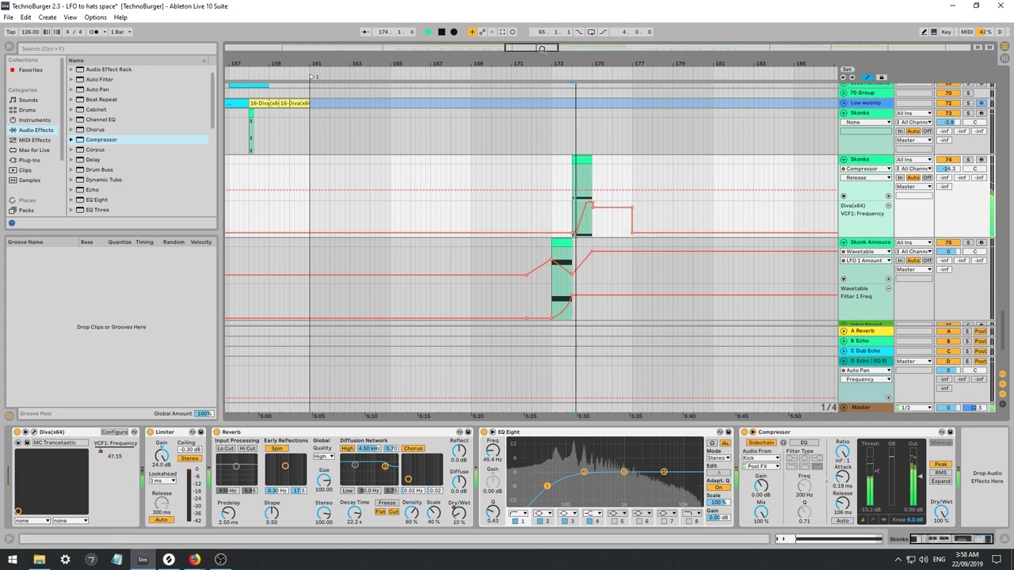
{"action": "left_click_drag", "start_coordinate": [537, 47], "coordinate": [537, 111]}
{"action": "key", "text": "plus"}
{"action": "key", "text": "space"}
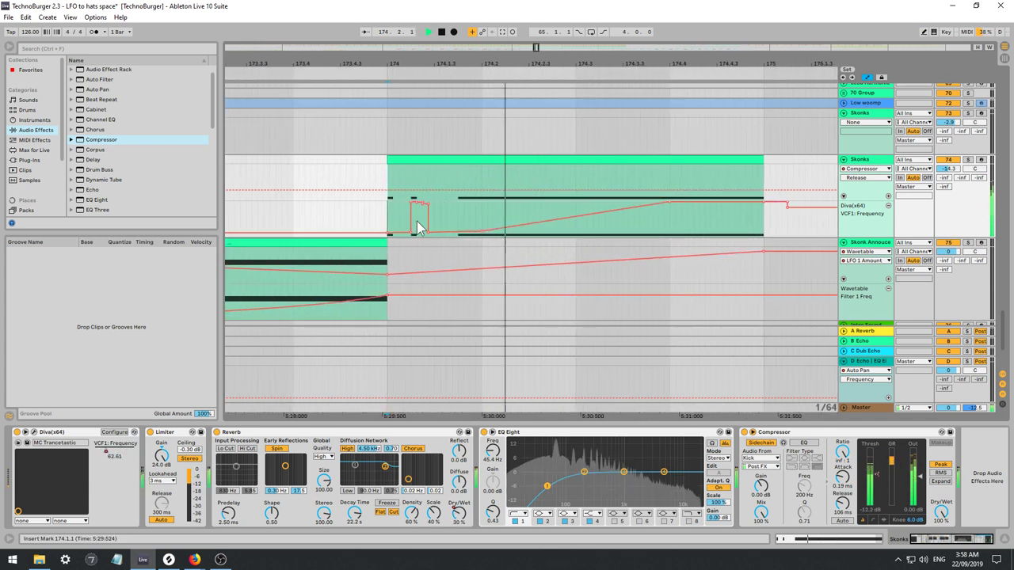
Freehand-draw the first VCF1 Frequency automation steps at bar 174 down to about 0.21.
{"action": "key", "text": "b"}
{"action": "key", "text": "space"}
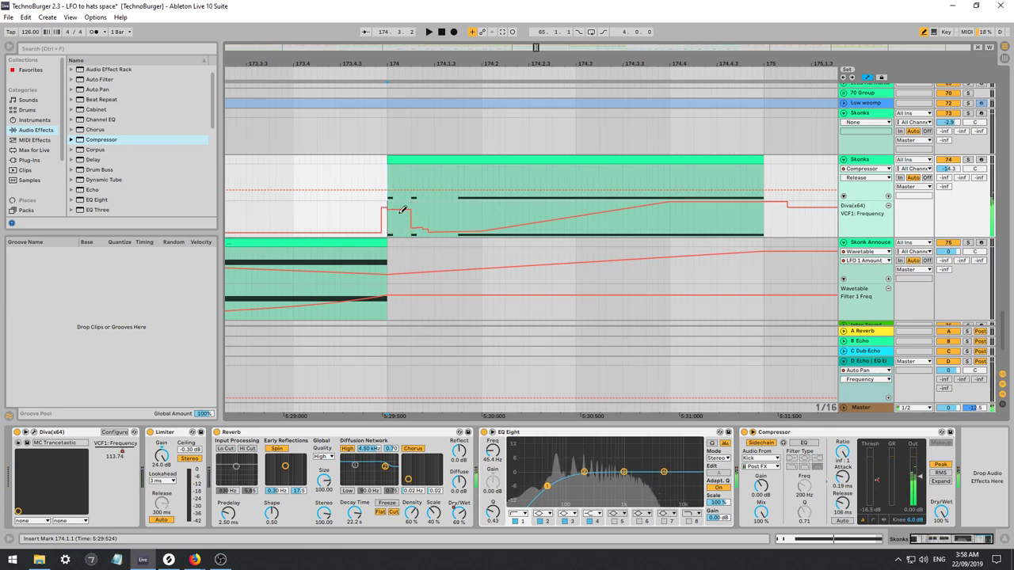
{"action": "key", "text": "space"}
{"action": "key", "text": "space"}
{"action": "left_click", "coordinate": [402, 220]}
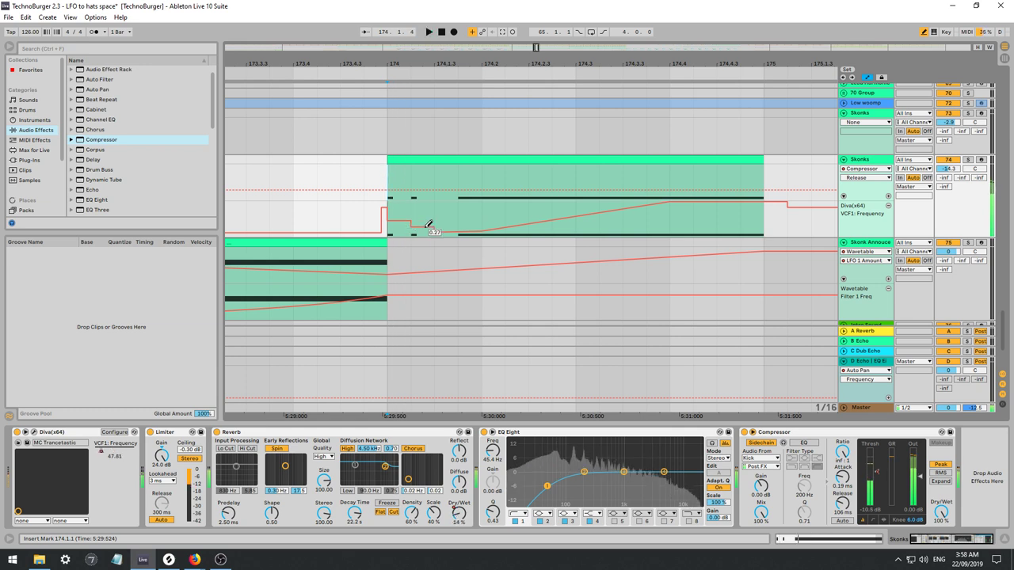
{"action": "left_click_drag", "start_coordinate": [426, 228], "coordinate": [424, 231]}
{"action": "key", "text": "space"}
{"action": "key", "text": "space"}
{"action": "key", "text": "space"}
{"action": "key", "text": "space"}
{"action": "left_click", "coordinate": [404, 229]}
{"action": "key", "text": "space"}
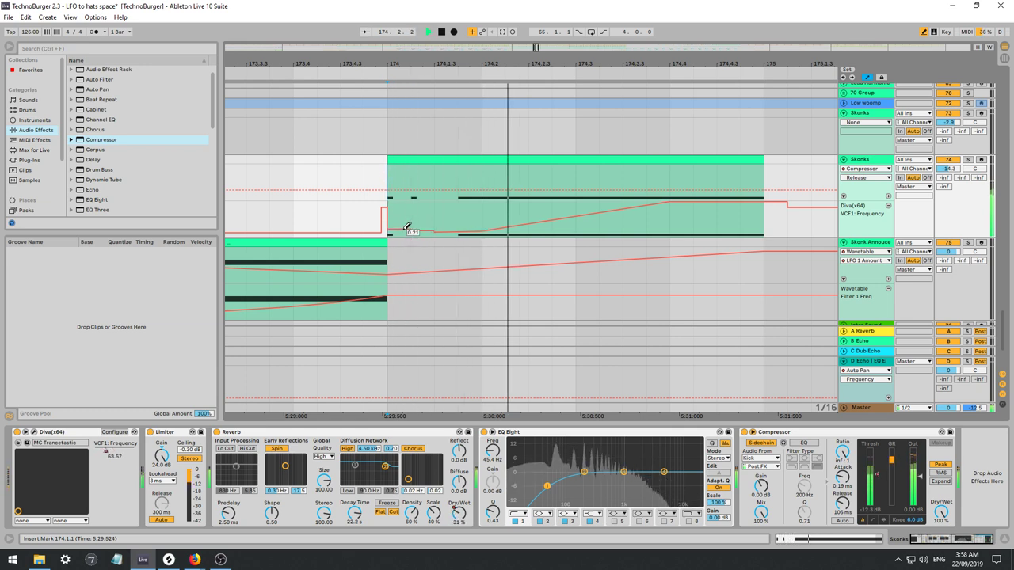
{"action": "key", "text": "b"}
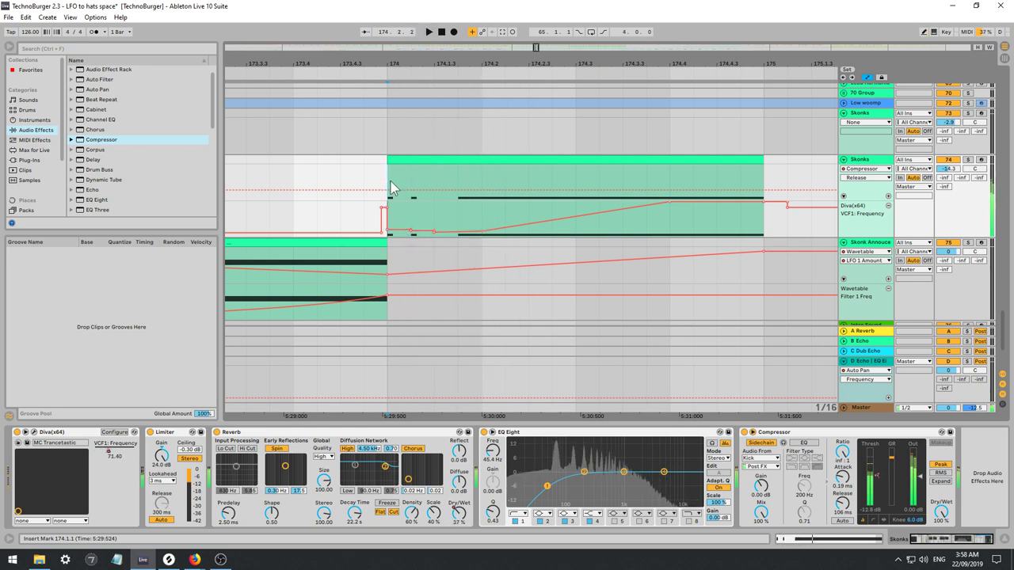
Copy and duplicate the short C#0 notes so six hits precede the long note.
{"action": "double_click", "coordinate": [407, 155]}
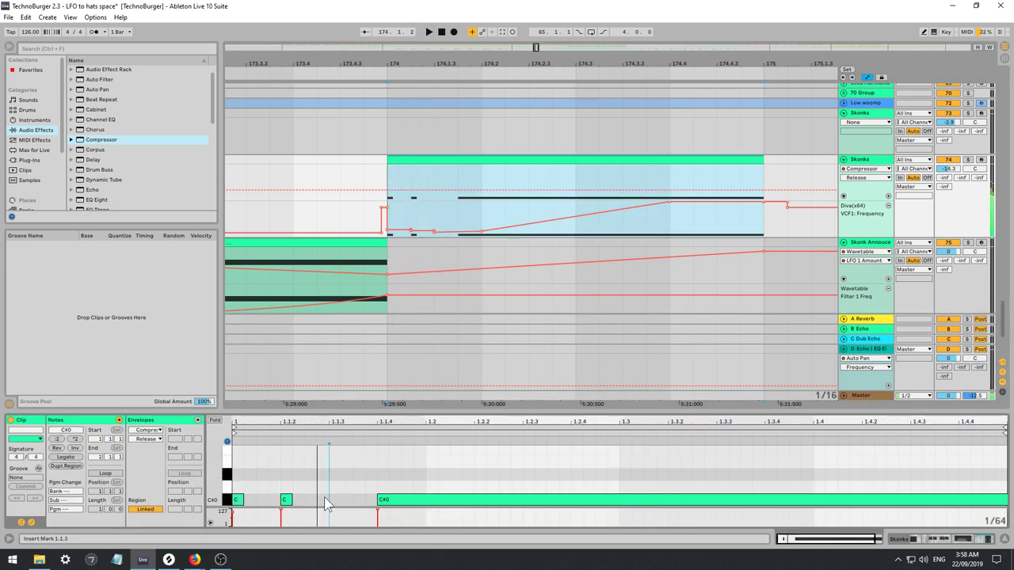
{"action": "left_click_drag", "start_coordinate": [307, 481], "coordinate": [263, 503]}
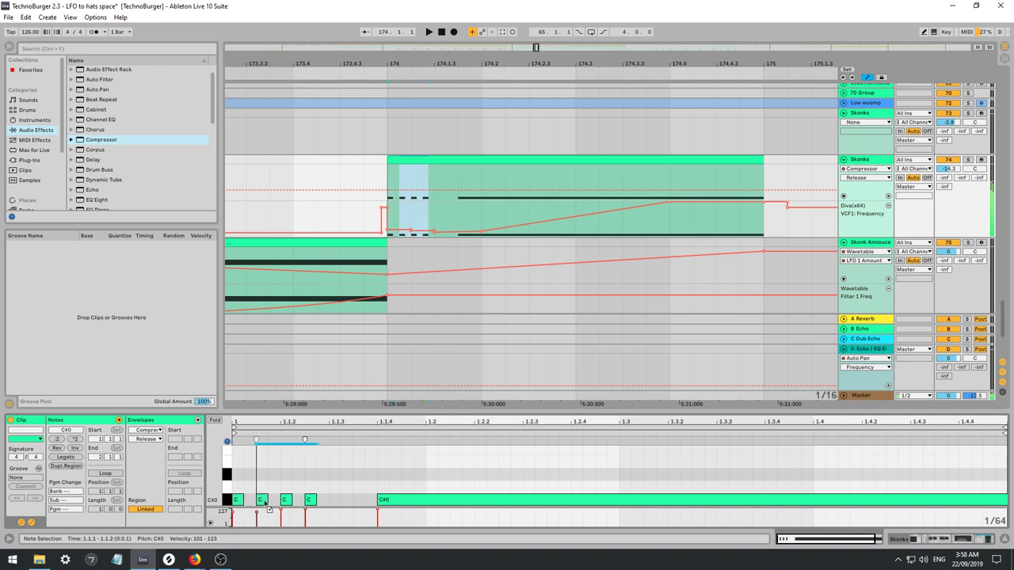
{"action": "left_click_drag", "start_coordinate": [341, 487], "coordinate": [283, 504]}
{"action": "mouse_move", "coordinate": [321, 473]}
{"action": "left_mouse_down"}
{"action": "mouse_move", "coordinate": [280, 506]}
{"action": "mouse_move", "coordinate": [346, 503]}
{"action": "left_mouse_up"}
{"action": "key", "text": "ctrl+d"}
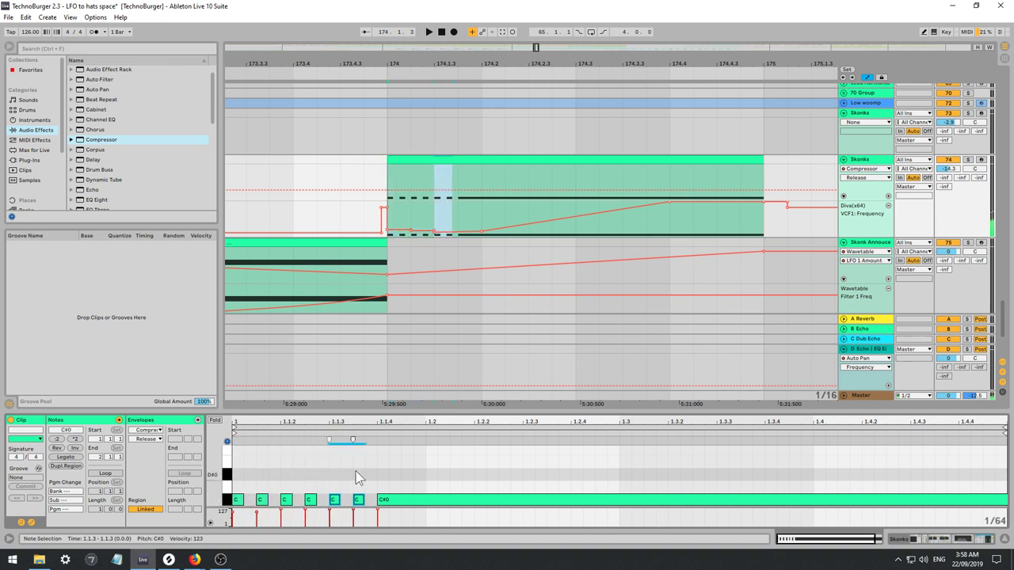
{"action": "left_click", "coordinate": [433, 228]}
{"action": "key", "text": "space"}
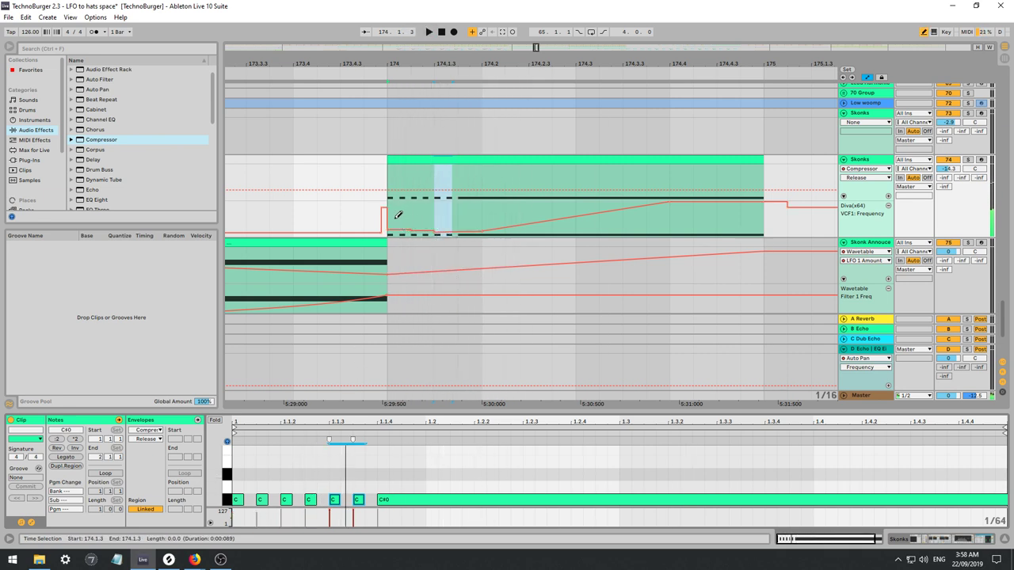
{"action": "key", "text": "space"}
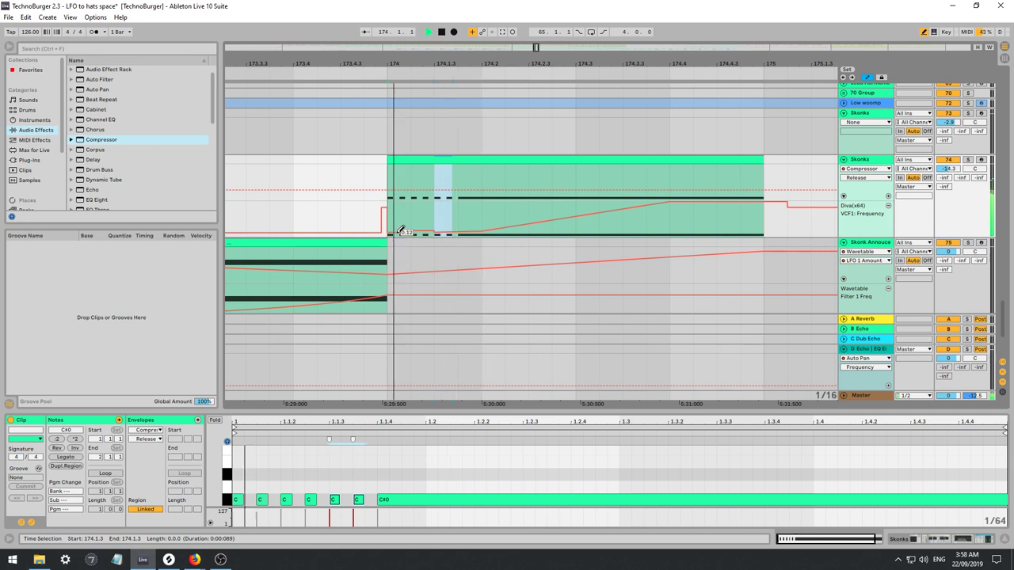
Reshape the automation step around 174.1.3 into a small bump and solo the Skonks track.
{"action": "left_click", "coordinate": [442, 214]}
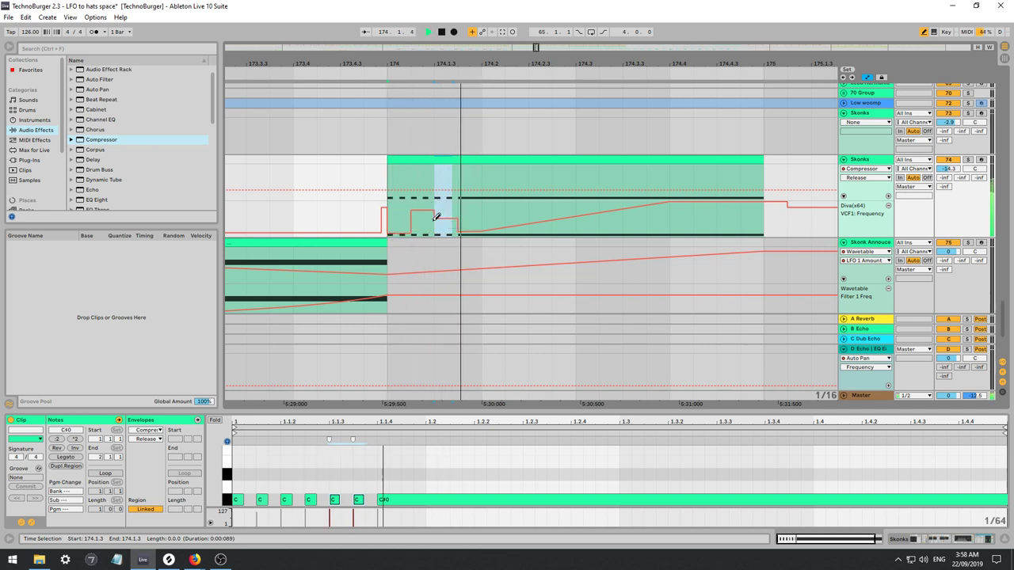
{"action": "left_click", "coordinate": [429, 228]}
{"action": "left_click", "coordinate": [439, 226]}
{"action": "key", "text": "space"}
{"action": "key", "text": "space"}
{"action": "key", "text": "space"}
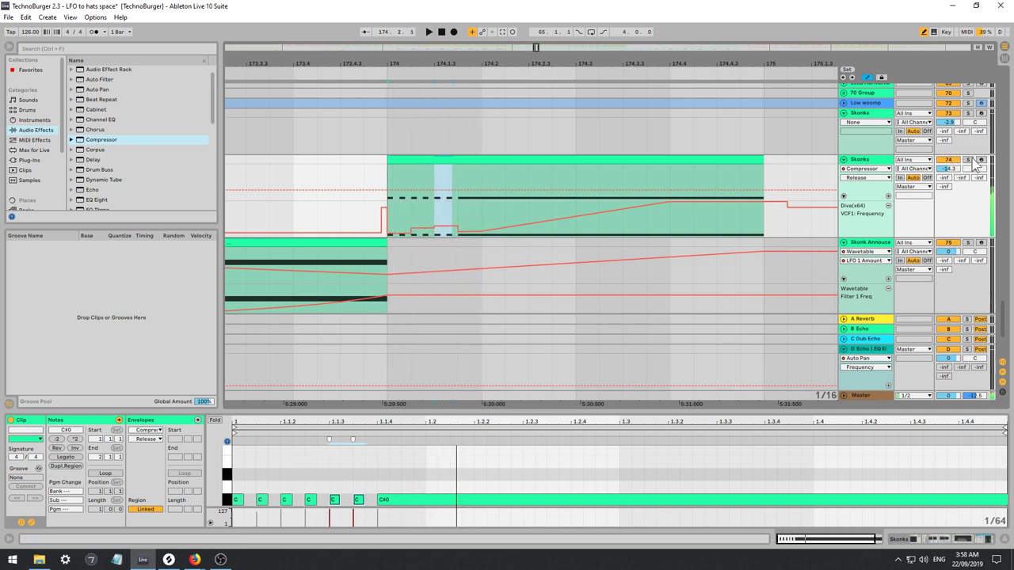
{"action": "left_click", "coordinate": [968, 160]}
{"action": "key", "text": "space"}
Enable Configure in Skonks' Diva and add VCF1 FreqModDepth as an exposed parameter.
{"action": "double_click", "coordinate": [862, 160]}
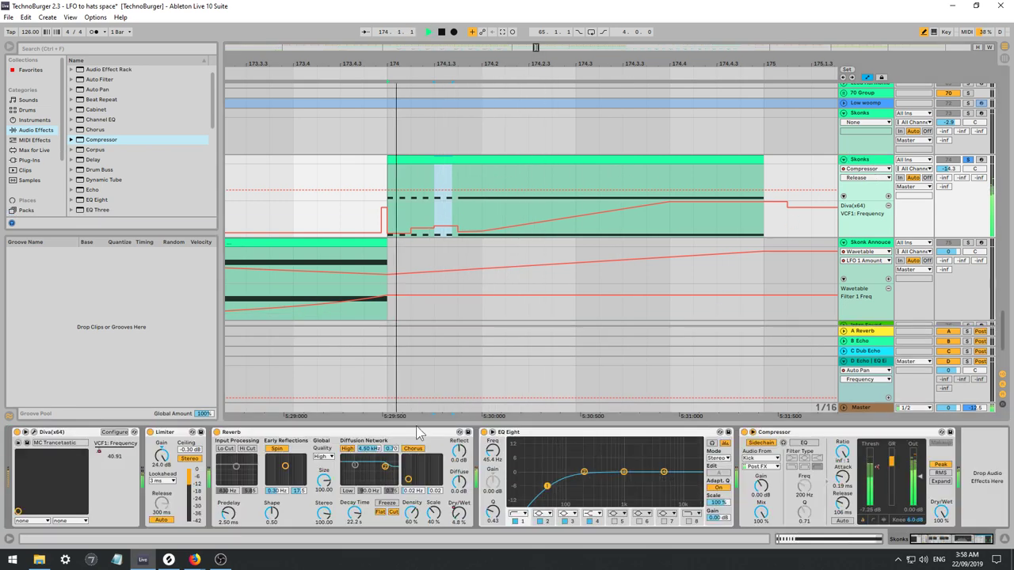
{"action": "left_click", "coordinate": [34, 432]}
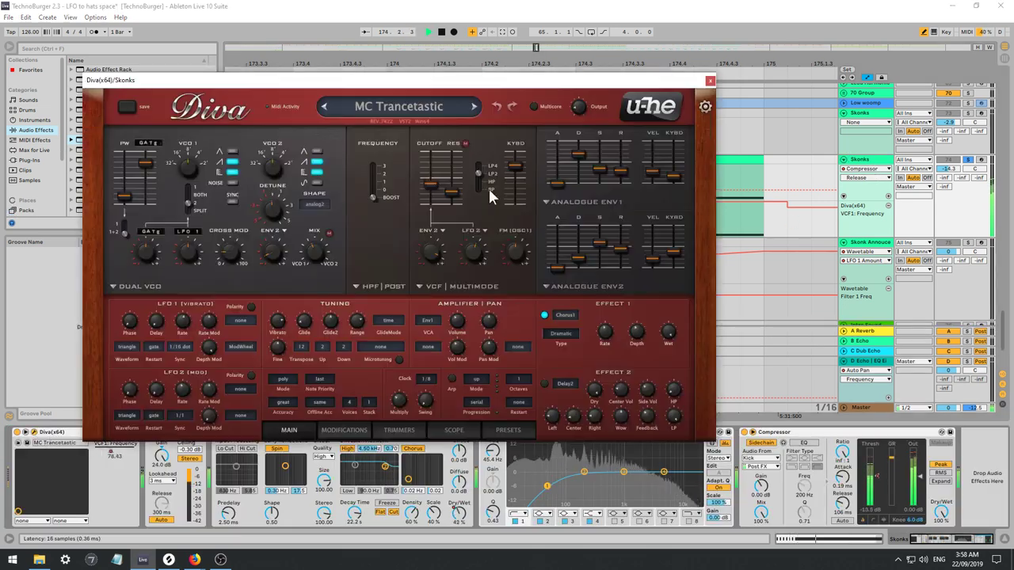
{"action": "key", "text": "space"}
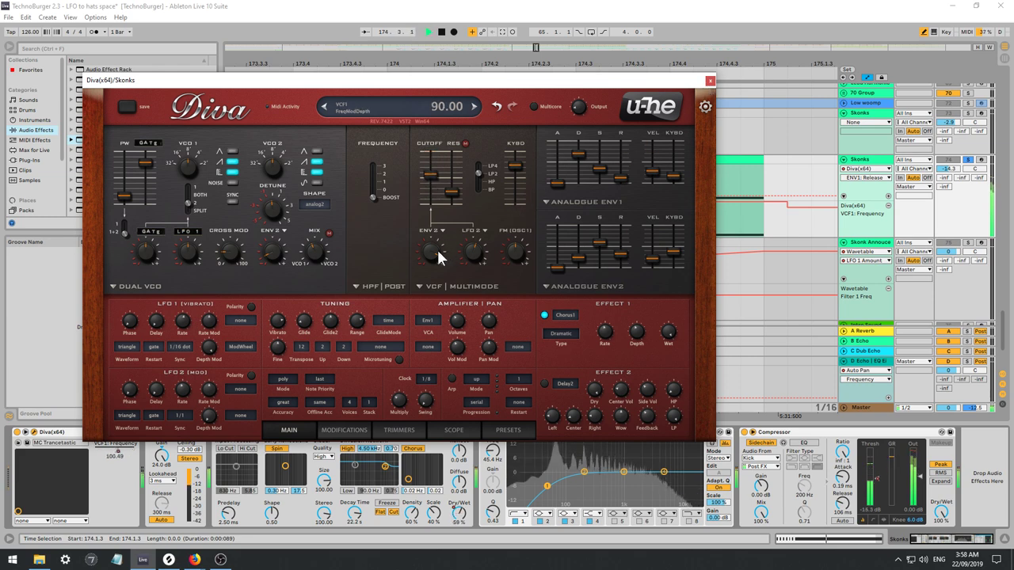
{"action": "left_click_drag", "start_coordinate": [218, 82], "coordinate": [295, 31]}
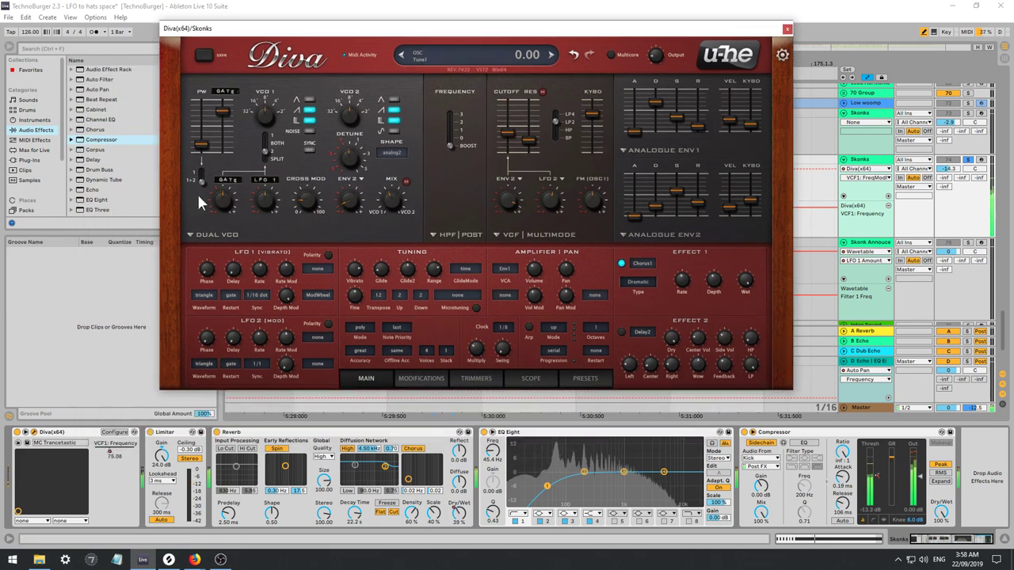
{"action": "left_click", "coordinate": [112, 446]}
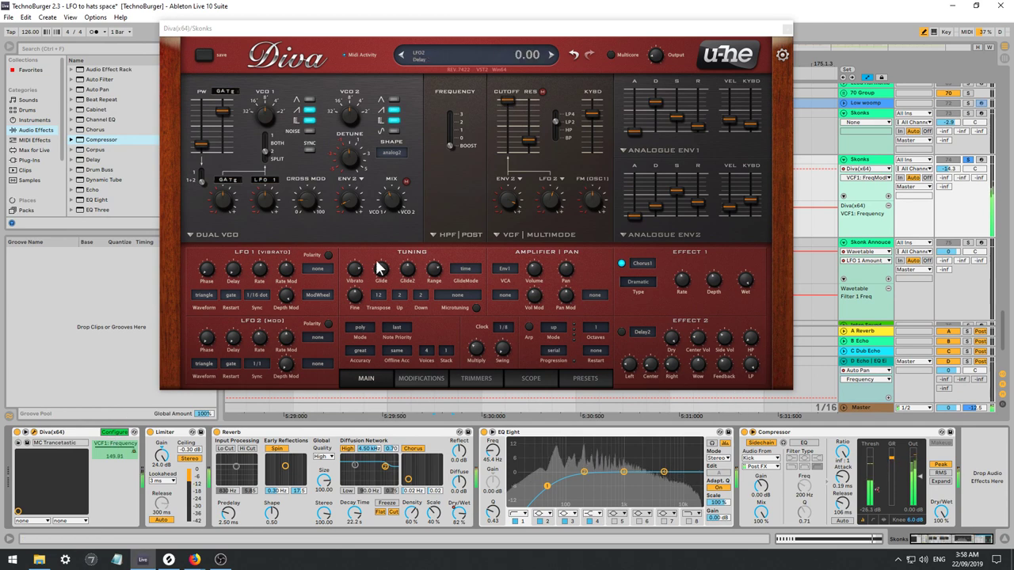
{"action": "left_click", "coordinate": [509, 200]}
{"action": "left_click", "coordinate": [785, 29]}
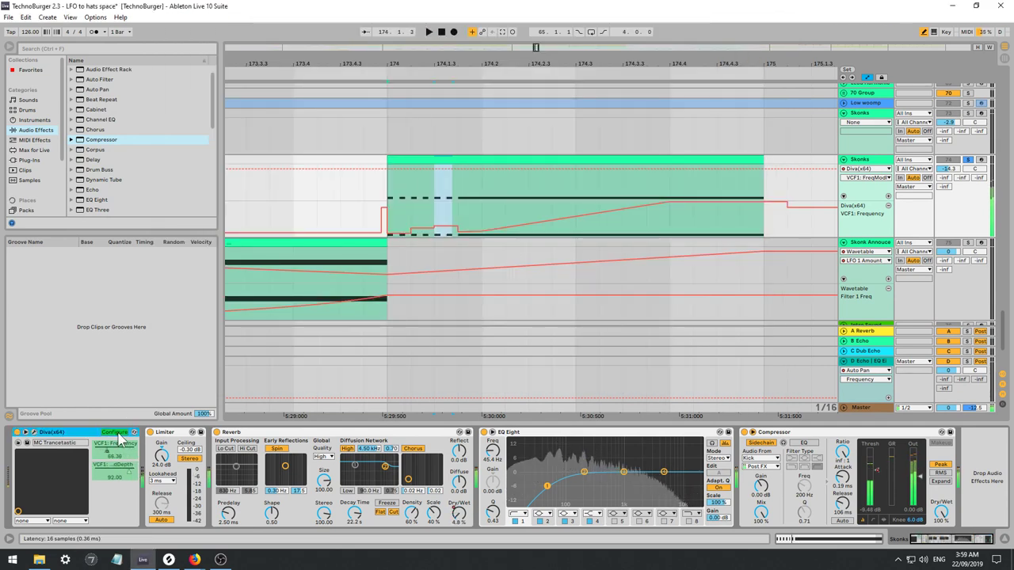
Lower the FreqModDepth value, then expose Diva's Effect 1 on/off switch the same way.
{"action": "left_click_drag", "start_coordinate": [129, 473], "coordinate": [129, 505]}
{"action": "key", "text": "space"}
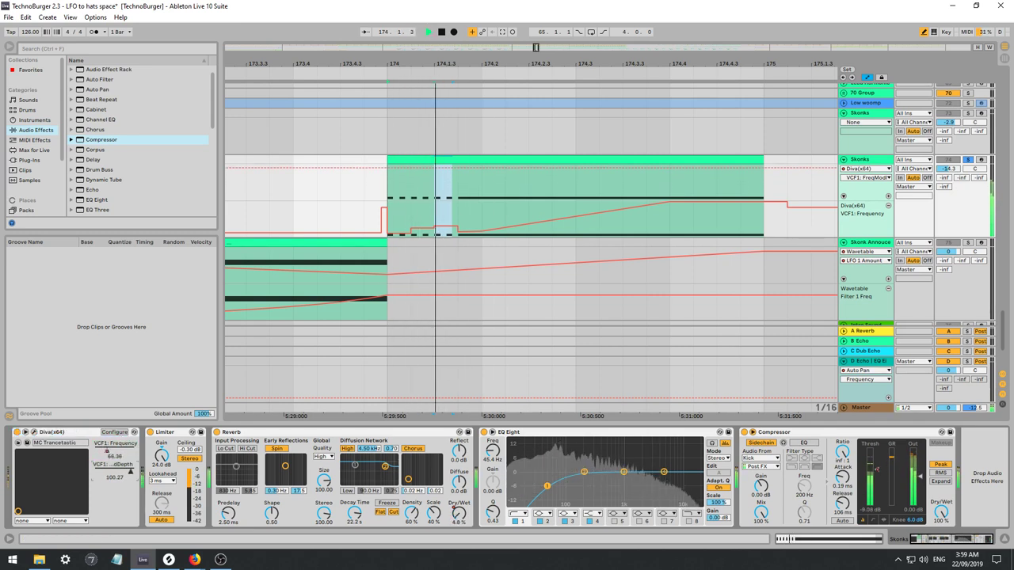
{"action": "left_click", "coordinate": [35, 432]}
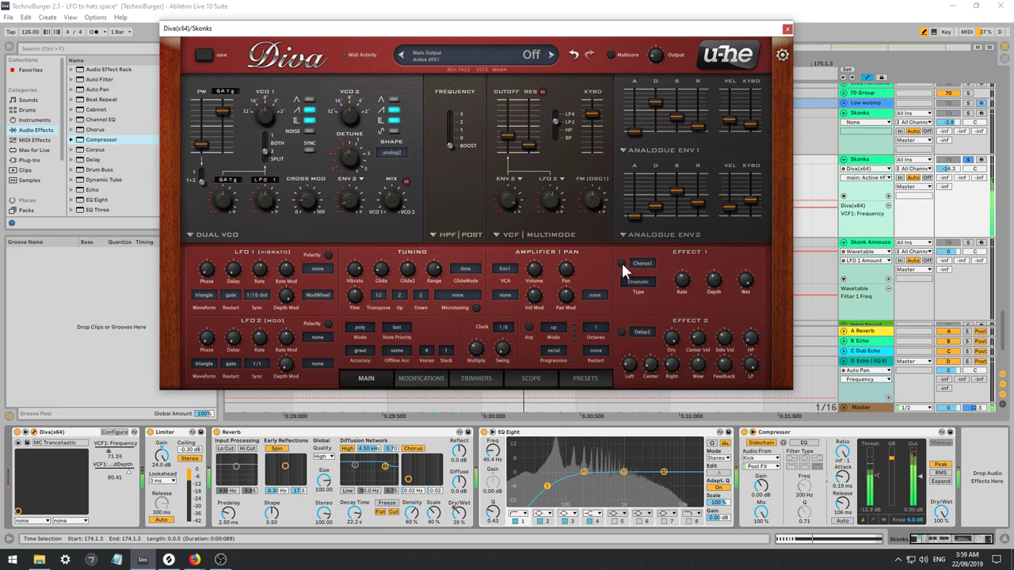
{"action": "left_click", "coordinate": [968, 160]}
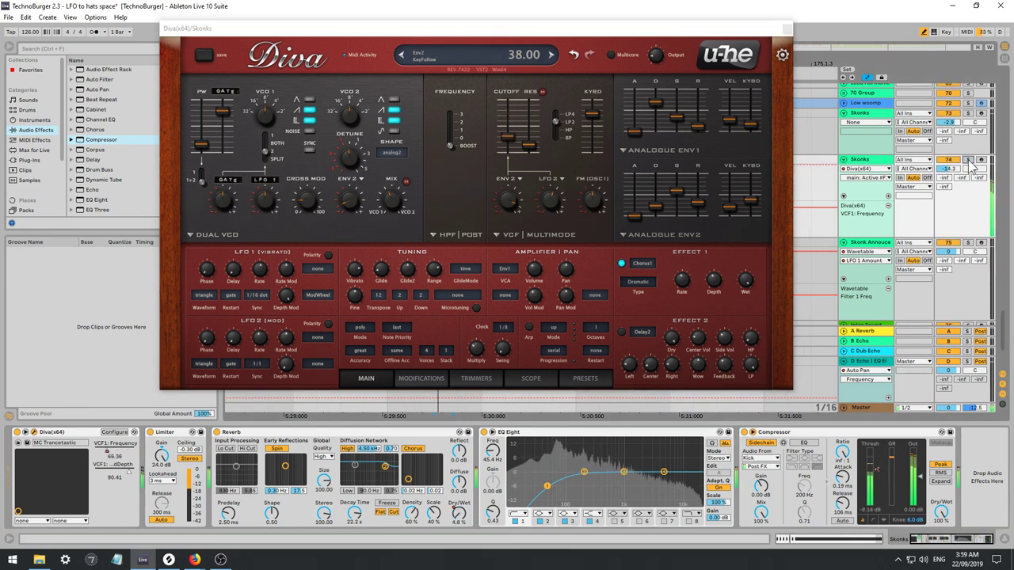
{"action": "left_click", "coordinate": [786, 29]}
Delete the stray D#0 note, keep the long note on C#0, and lengthen the last short C#0 note.
{"action": "double_click", "coordinate": [455, 160]}
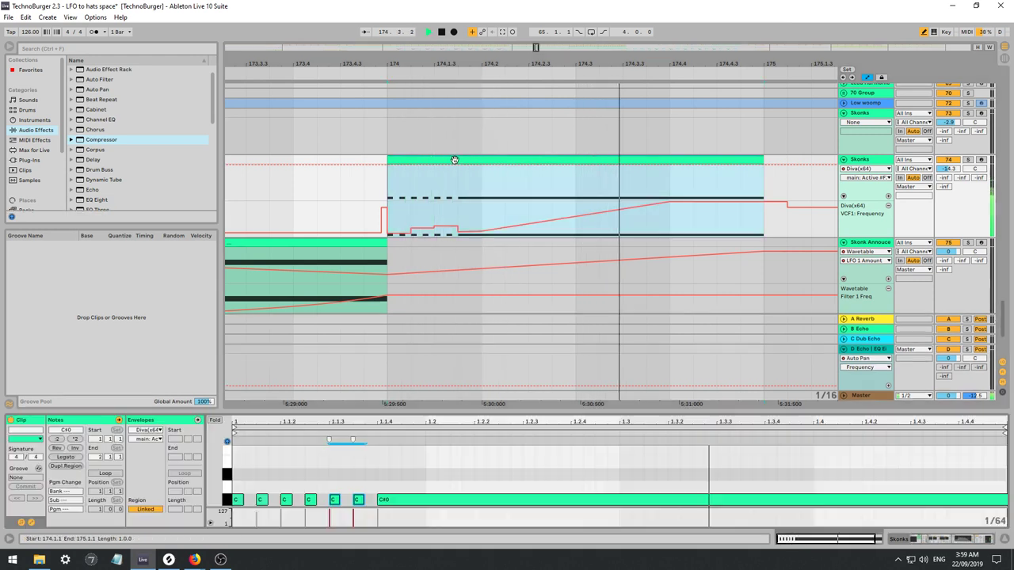
{"action": "key", "text": "space"}
{"action": "key", "text": "space"}
{"action": "key", "text": "space"}
{"action": "left_click", "coordinate": [394, 475]}
{"action": "left_click", "coordinate": [404, 474]}
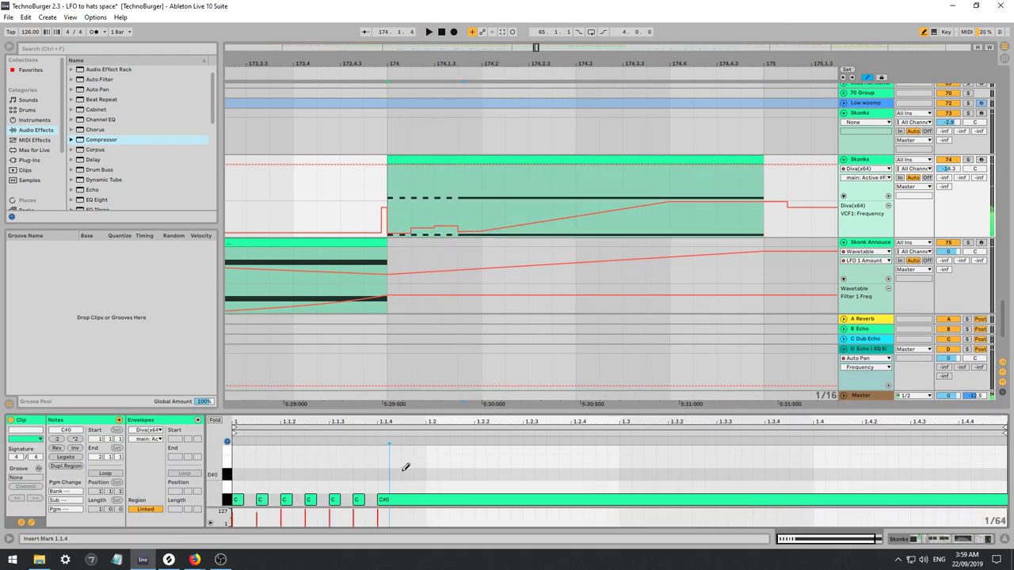
{"action": "left_click_drag", "start_coordinate": [399, 502], "coordinate": [492, 500]}
{"action": "key", "text": "space"}
{"action": "key", "text": "space"}
{"action": "key", "text": "space"}
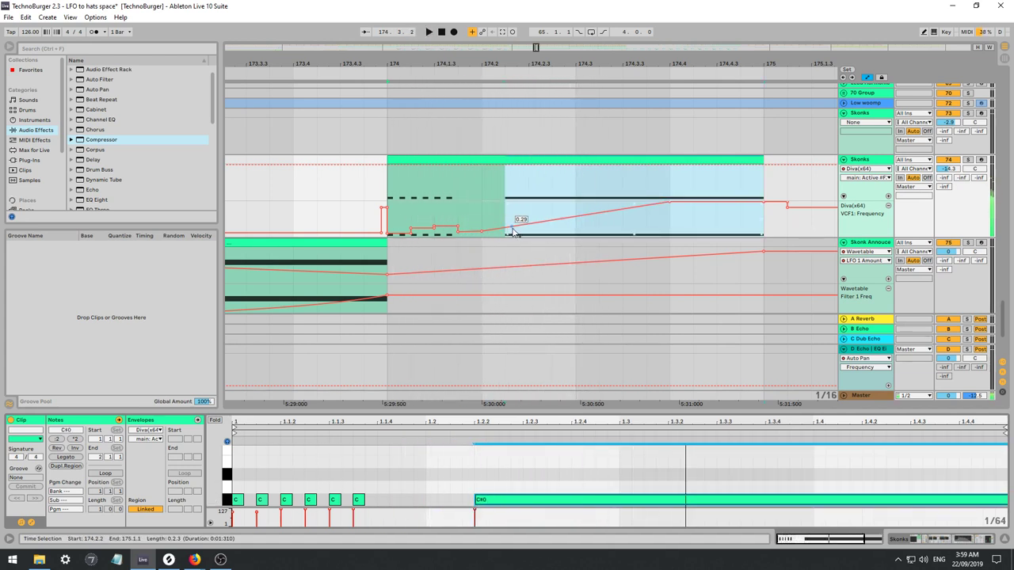
{"action": "left_click", "coordinate": [505, 226]}
{"action": "left_click", "coordinate": [373, 499]}
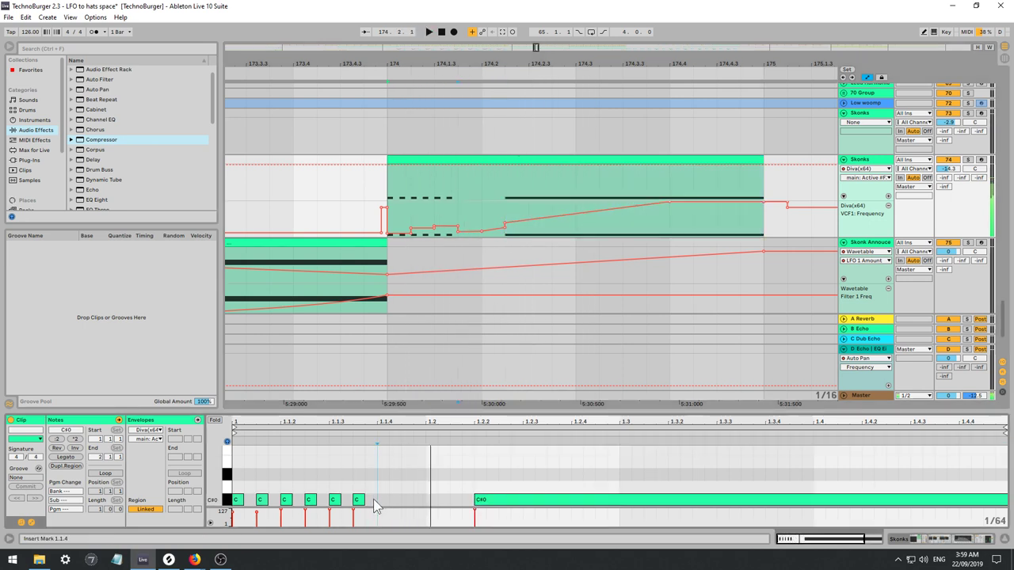
{"action": "left_click_drag", "start_coordinate": [364, 500], "coordinate": [458, 493]}
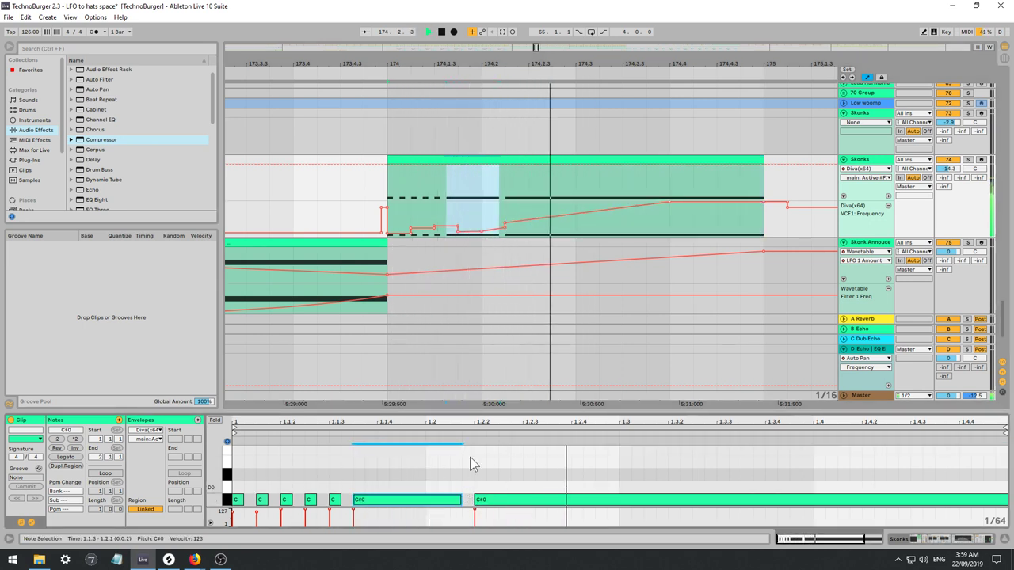
Move the 1.00 filter breakpoint between 174.1.4 and 174.2.2 earlier.
{"action": "mouse_move", "coordinate": [497, 209]}
{"action": "left_mouse_down"}
{"action": "mouse_move", "coordinate": [450, 220]}
{"action": "mouse_move", "coordinate": [485, 205]}
{"action": "left_mouse_up"}
{"action": "key", "text": "space"}
{"action": "key", "text": "space"}
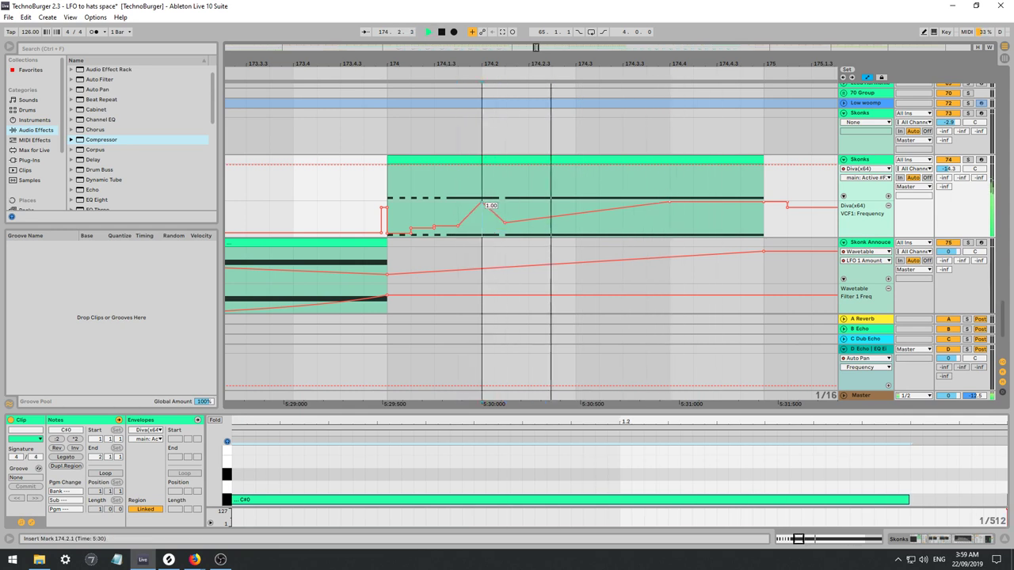
{"action": "key", "text": "space"}
{"action": "left_click", "coordinate": [434, 198]}
{"action": "key", "text": "space"}
{"action": "key", "text": "space"}
{"action": "left_click", "coordinate": [390, 205]}
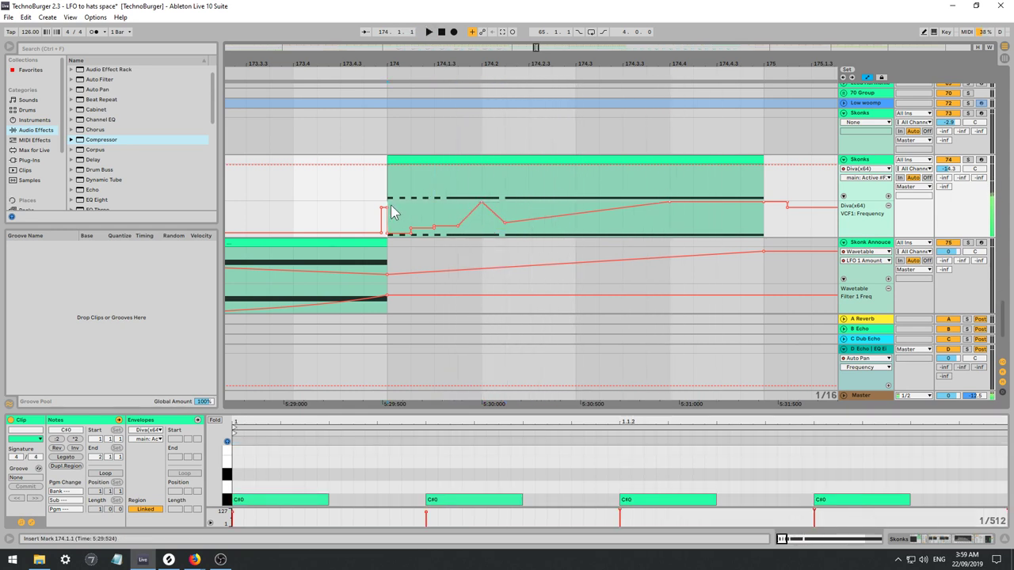
{"action": "key", "text": "space"}
{"action": "key", "text": "space"}
{"action": "left_click_drag", "start_coordinate": [485, 204], "coordinate": [457, 204]}
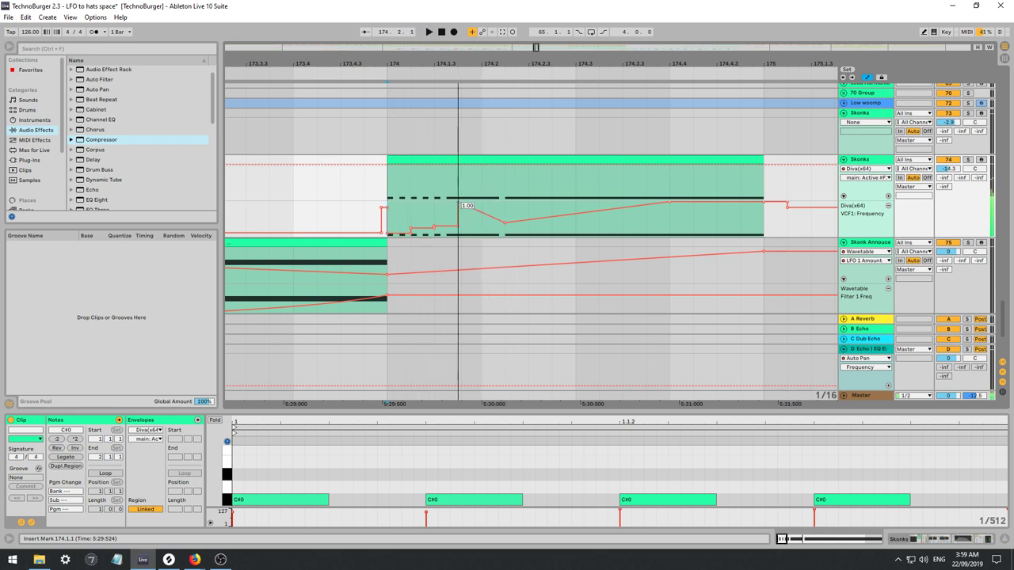
{"action": "key", "text": "space"}
{"action": "key", "text": "space"}
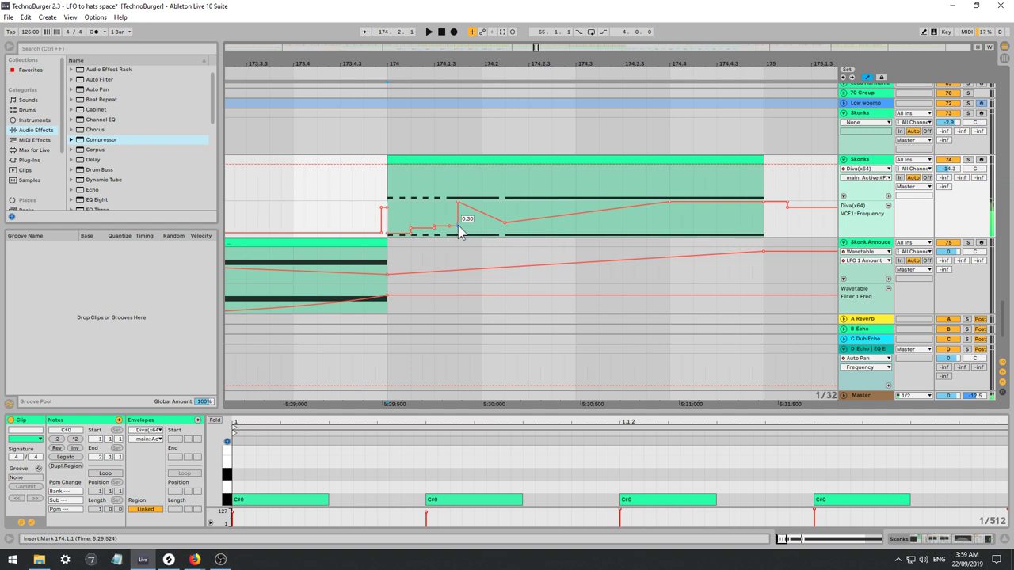
Shift the peak breakpoint near 174.1.3 into a step and pull the automation spike down.
{"action": "left_click_drag", "start_coordinate": [455, 226], "coordinate": [499, 219]}
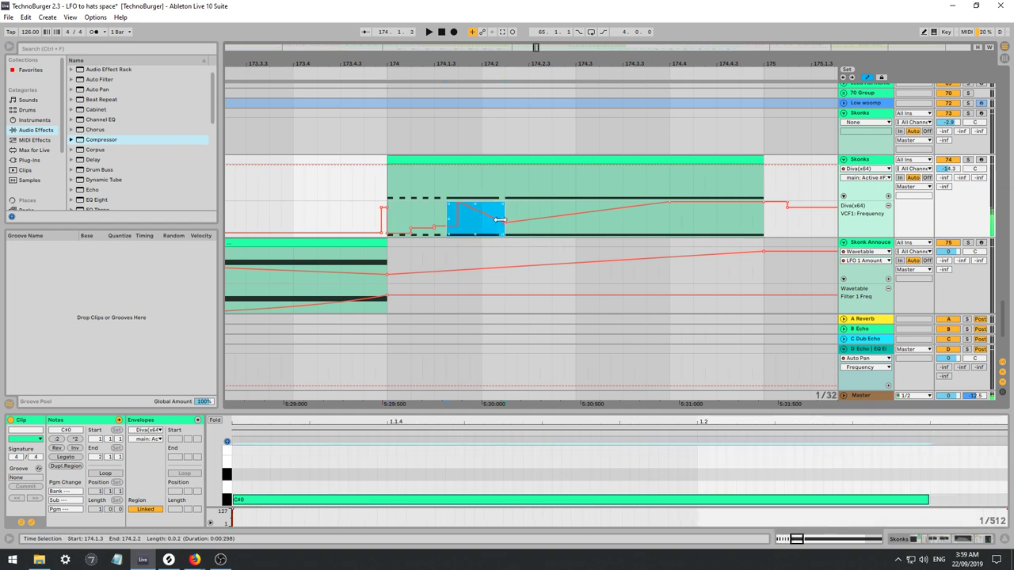
{"action": "left_click", "coordinate": [459, 226]}
{"action": "key", "text": "space"}
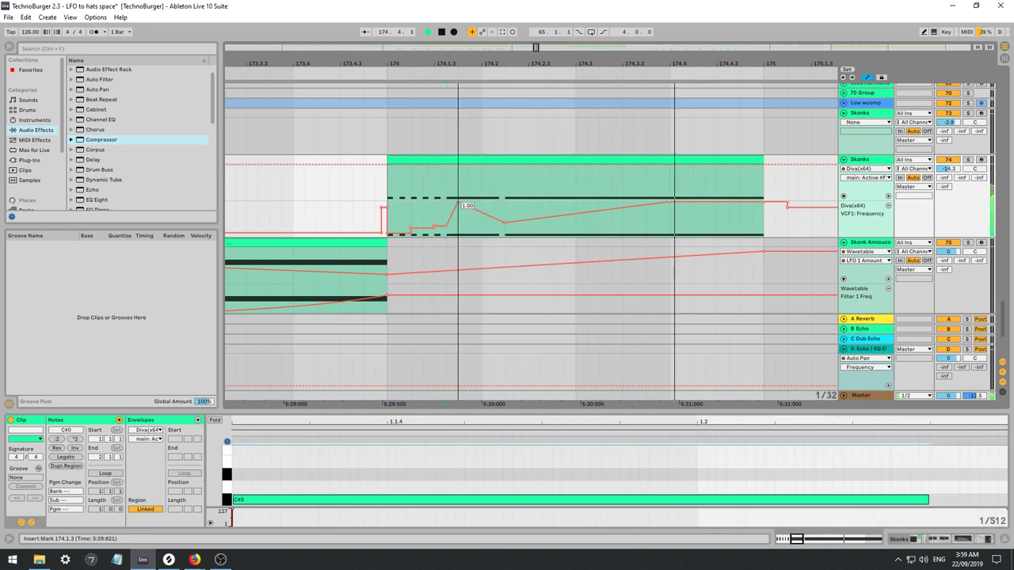
{"action": "mouse_move", "coordinate": [458, 203]}
{"action": "left_mouse_down"}
{"action": "mouse_move", "coordinate": [446, 203]}
{"action": "mouse_move", "coordinate": [469, 233]}
{"action": "left_mouse_up"}
{"action": "key", "text": "space"}
{"action": "key", "text": "space"}
{"action": "key", "text": "space"}
{"action": "key", "text": "space"}
{"action": "key", "text": "space"}
{"action": "key", "text": "space"}
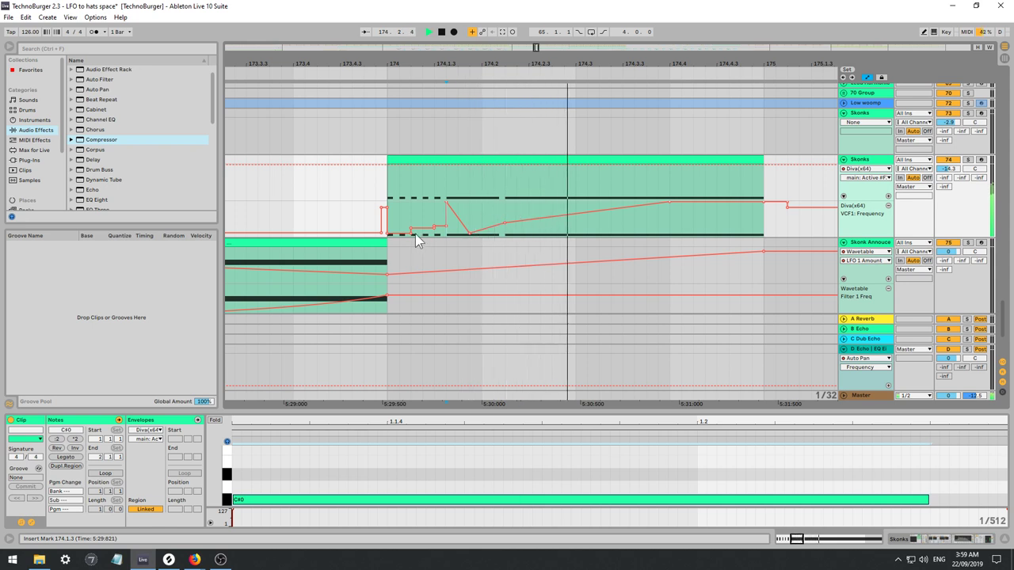
{"action": "key", "text": "space"}
{"action": "left_click", "coordinate": [389, 185]}
{"action": "key", "text": "space"}
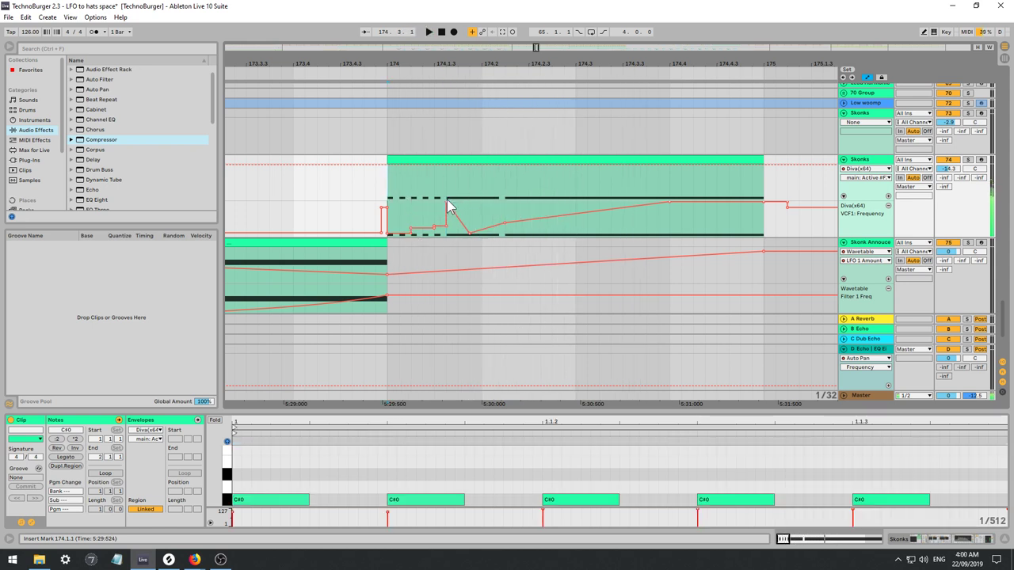
{"action": "left_click_drag", "start_coordinate": [447, 206], "coordinate": [475, 232]}
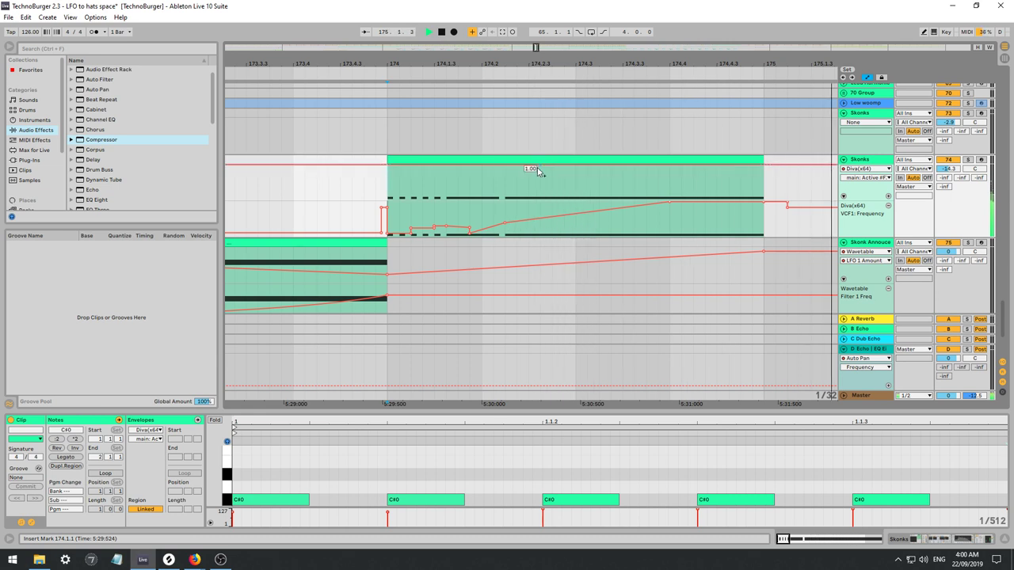
{"action": "key", "text": "space"}
{"action": "key", "text": "space"}
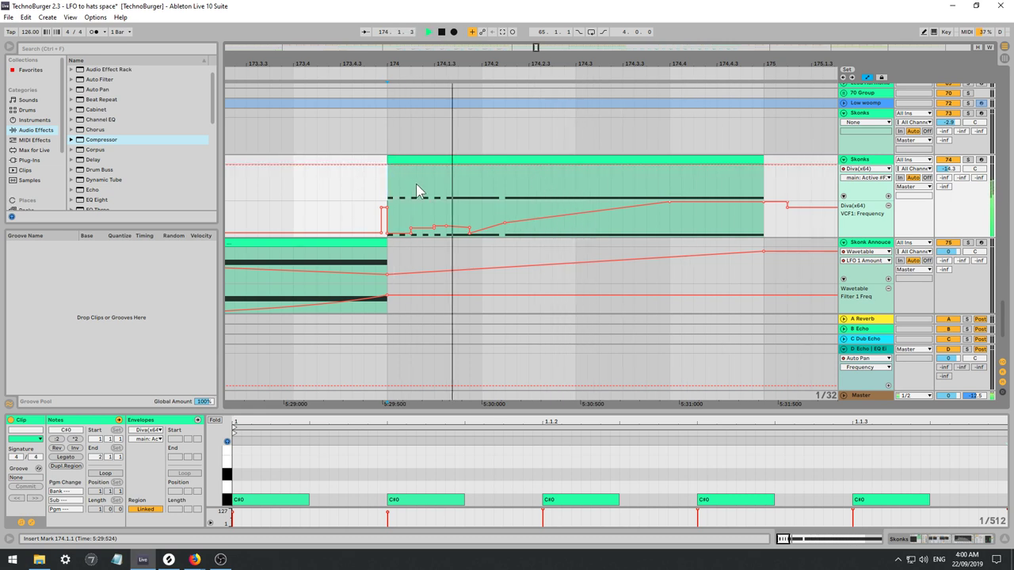
{"action": "key", "text": "space"}
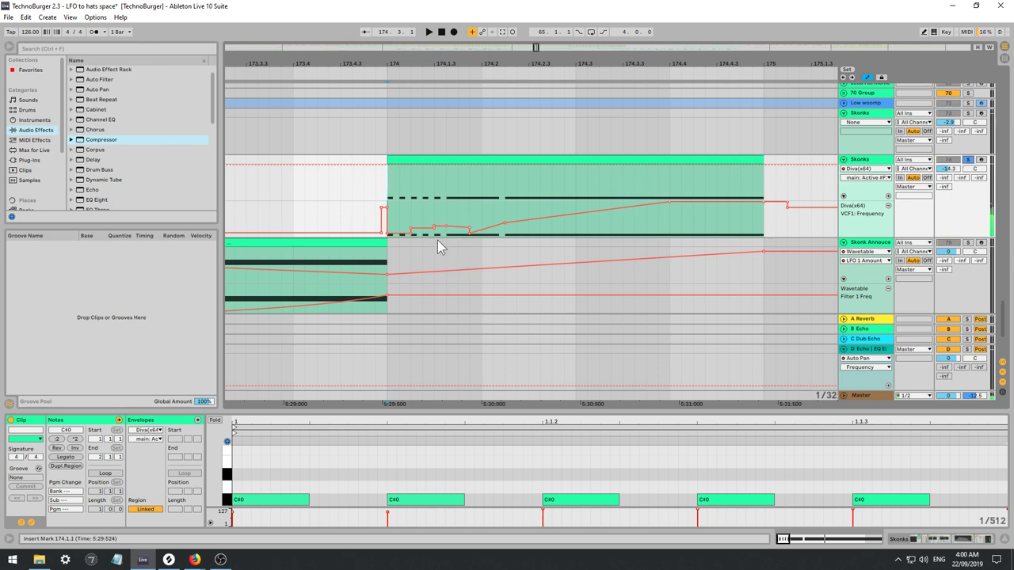
Replay the Skonks passage from bar 174 and zoom the arrangement out slightly.
{"action": "left_click", "coordinate": [289, 189]}
{"action": "left_click", "coordinate": [390, 187]}
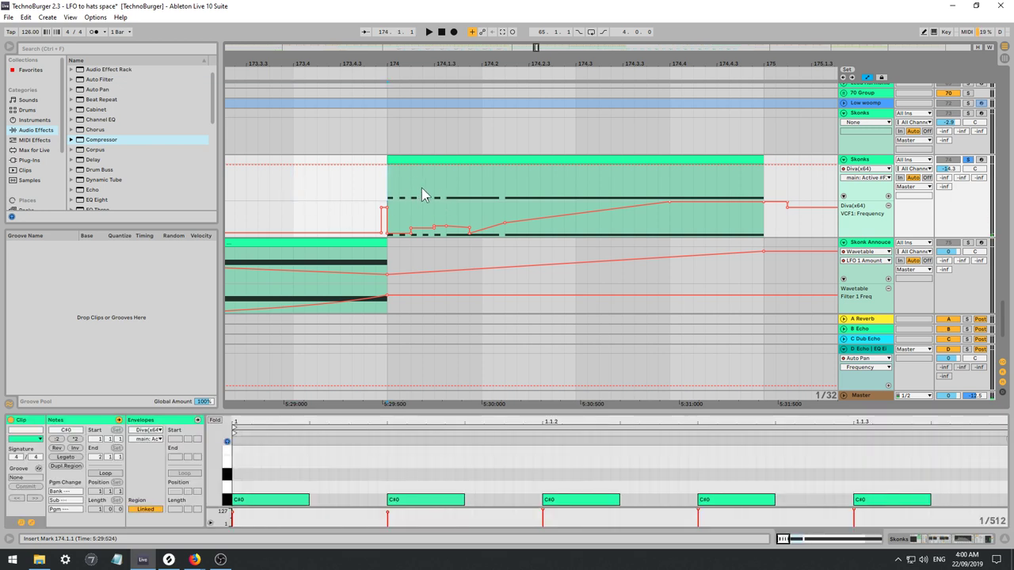
{"action": "key", "text": "space"}
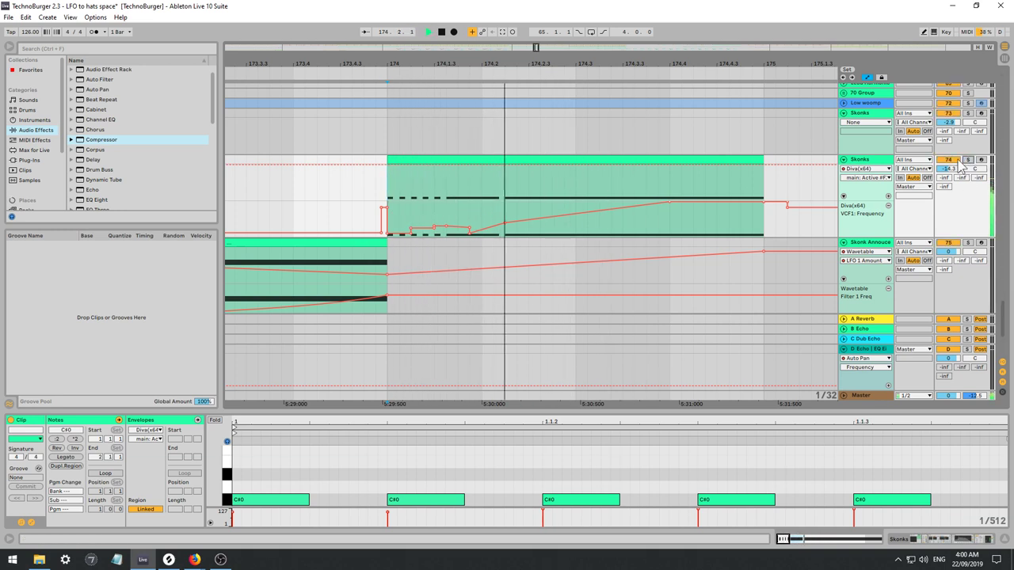
{"action": "left_click", "coordinate": [542, 71]}
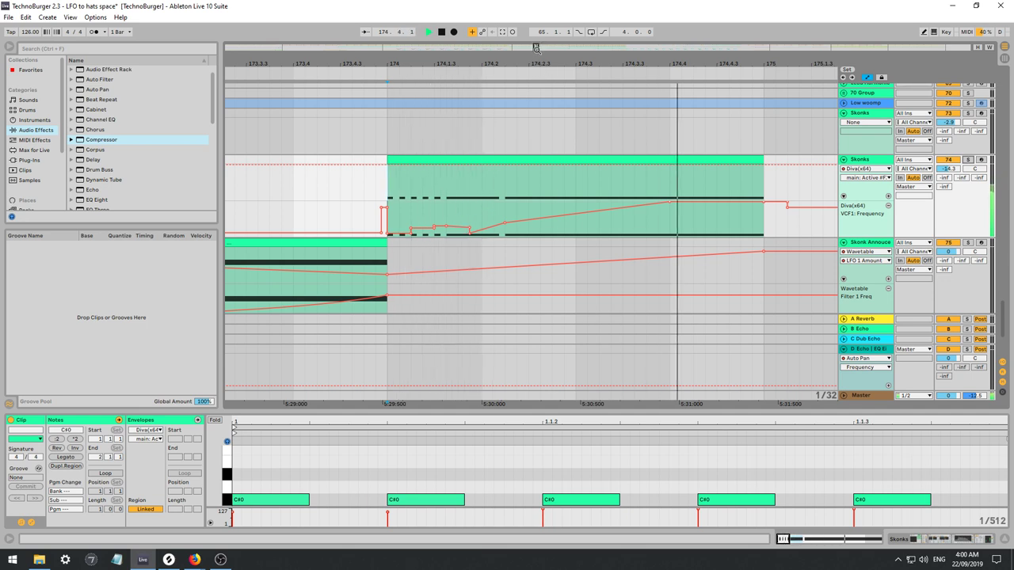
{"action": "key", "text": "space"}
{"action": "left_click_drag", "start_coordinate": [698, 63], "coordinate": [704, 33]}
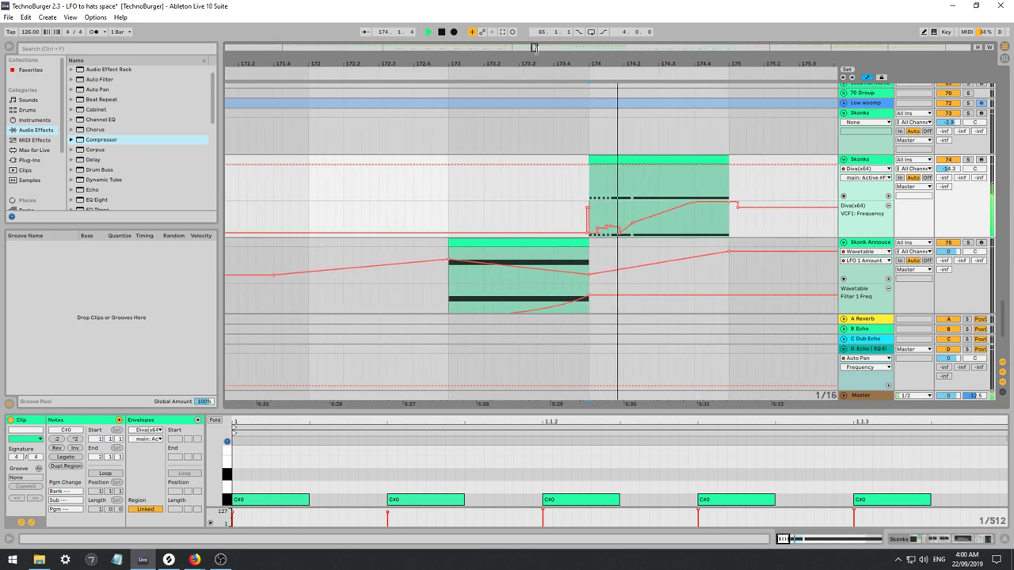
Move the long C#0 note down an octave to audition it, then delete the C#-1 copy.
{"action": "left_click", "coordinate": [627, 156]}
{"action": "left_click", "coordinate": [483, 499]}
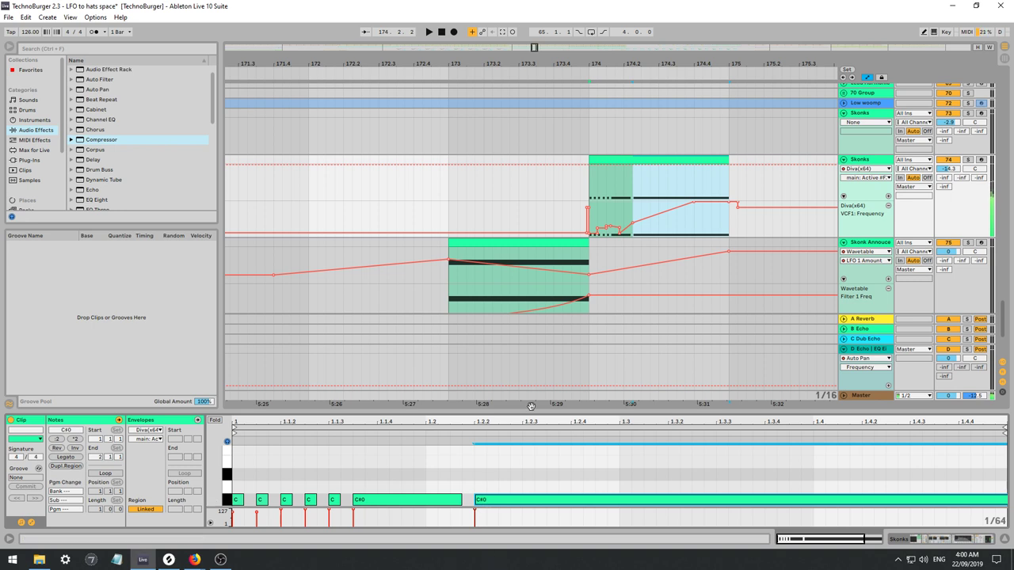
{"action": "key", "text": "shift+Down"}
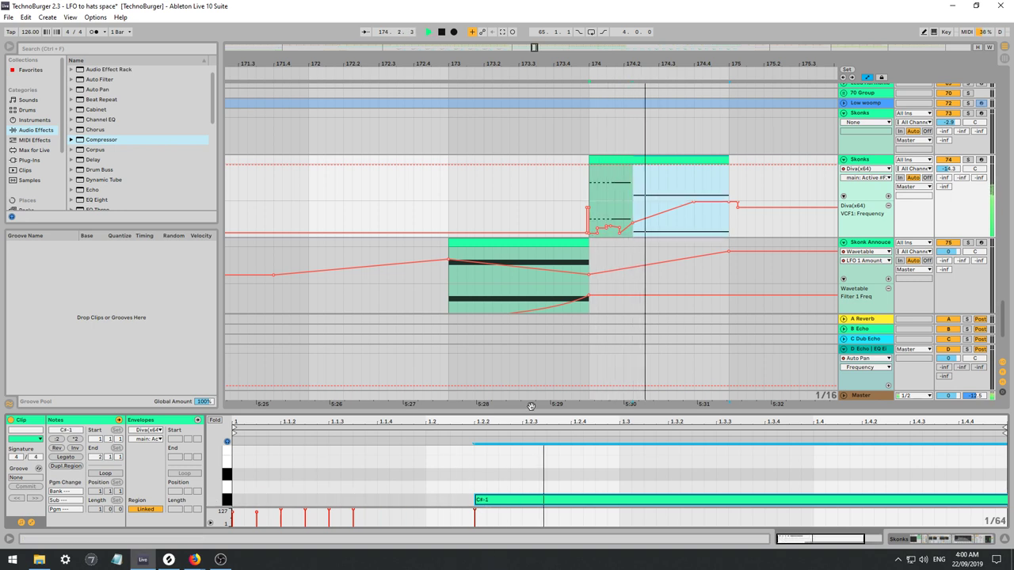
{"action": "key", "text": "space"}
{"action": "key", "text": "space"}
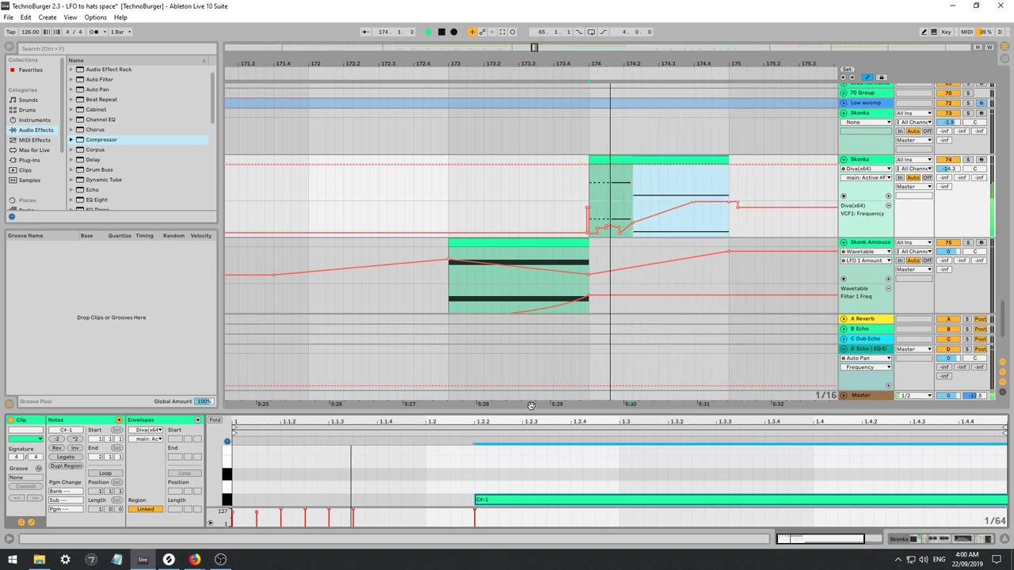
{"action": "left_click_drag", "start_coordinate": [234, 515], "coordinate": [516, 515]}
{"action": "key", "text": "space"}
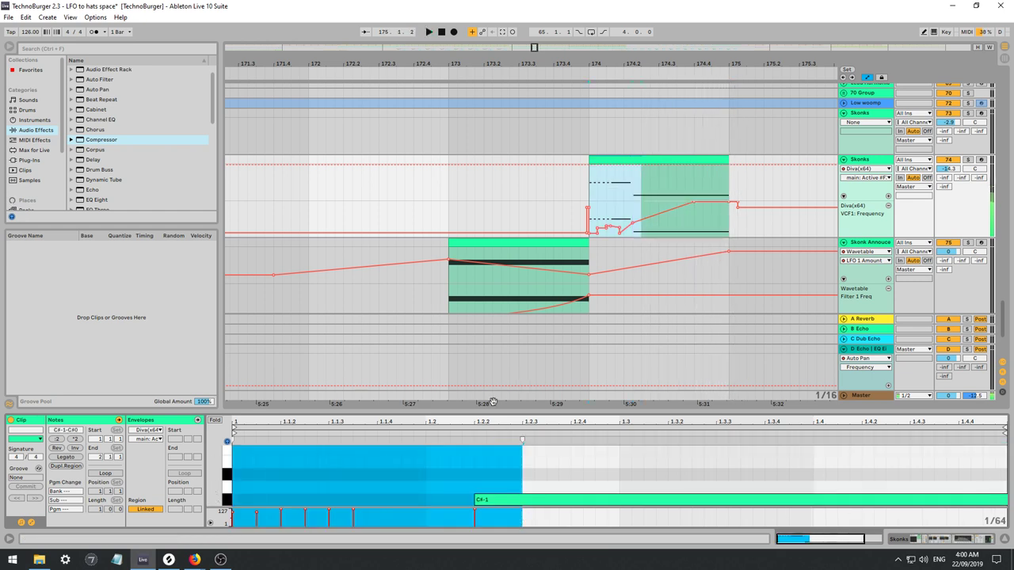
{"action": "left_click", "coordinate": [376, 465]}
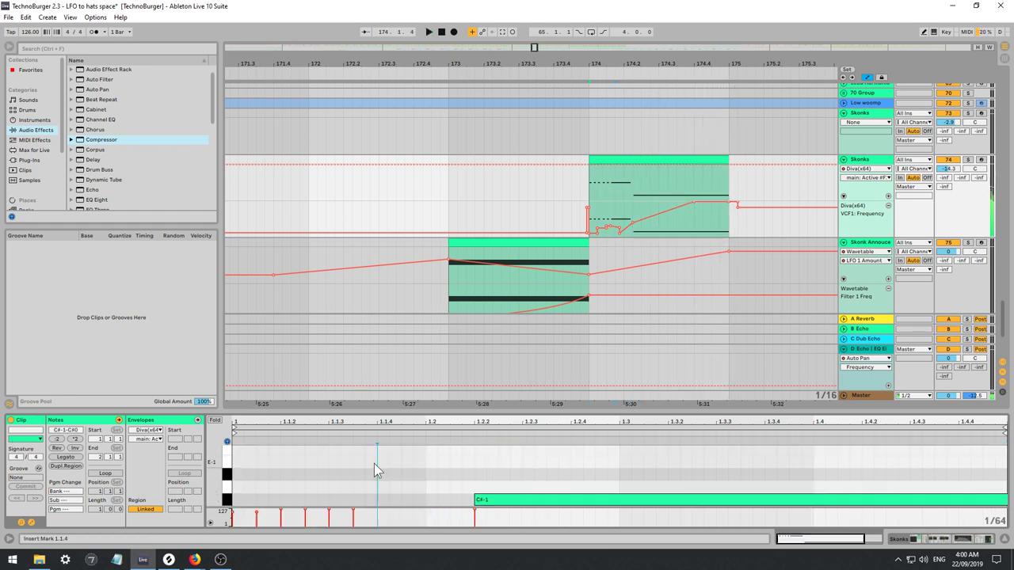
{"action": "left_click", "coordinate": [512, 498]}
{"action": "key", "text": "Delete"}
{"action": "scroll", "coordinate": [515, 471], "scroll_direction": "up", "scroll_amount": 3}
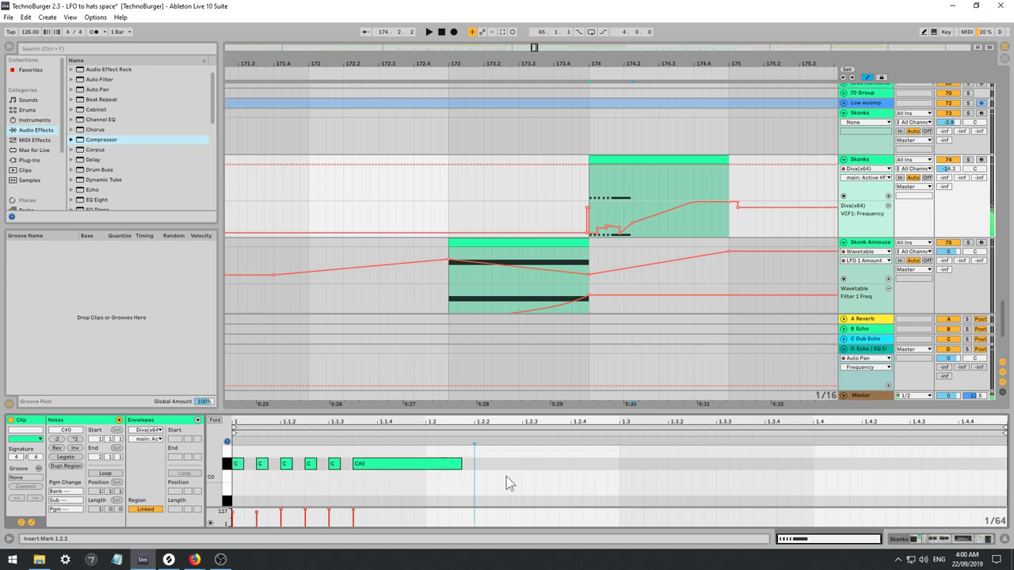
Stretch the long C#0 note to the clip end at 2.1.1.
{"action": "key", "text": "space"}
{"action": "left_click_drag", "start_coordinate": [461, 464], "coordinate": [1003, 463]}
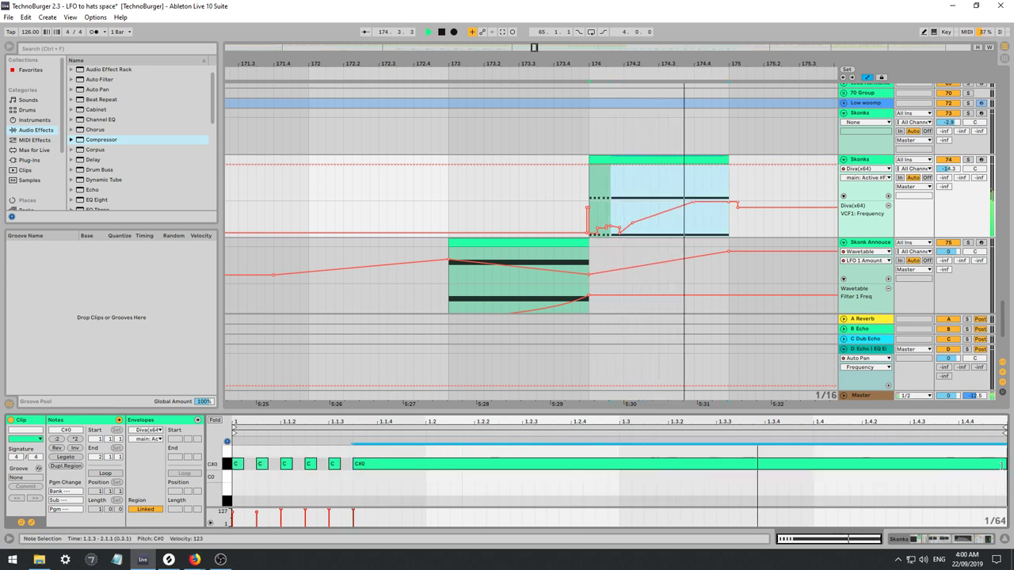
{"action": "left_click", "coordinate": [606, 225]}
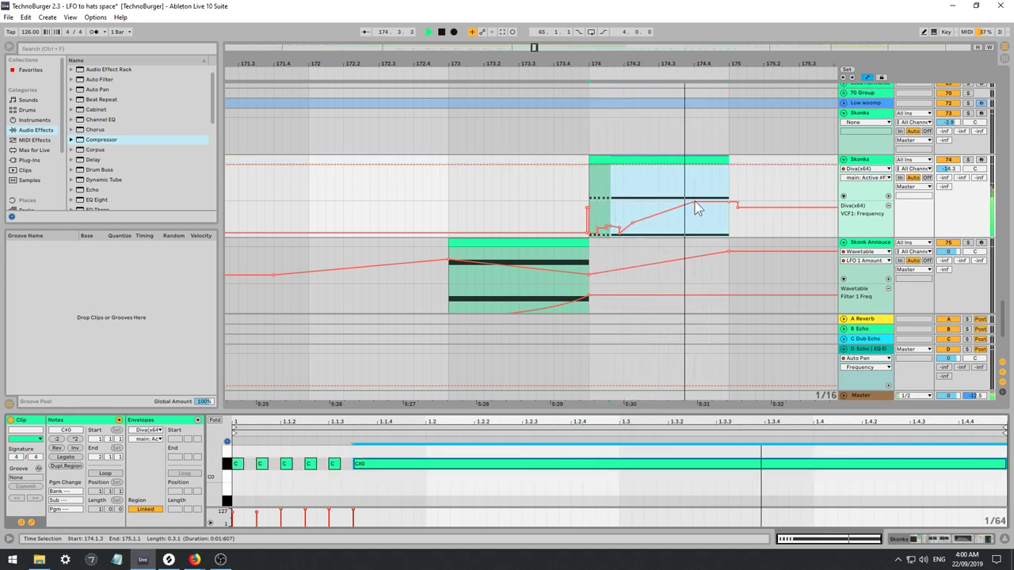
{"action": "key", "text": "space"}
{"action": "left_click", "coordinate": [668, 160]}
{"action": "key", "text": "space"}
{"action": "key", "text": "space"}
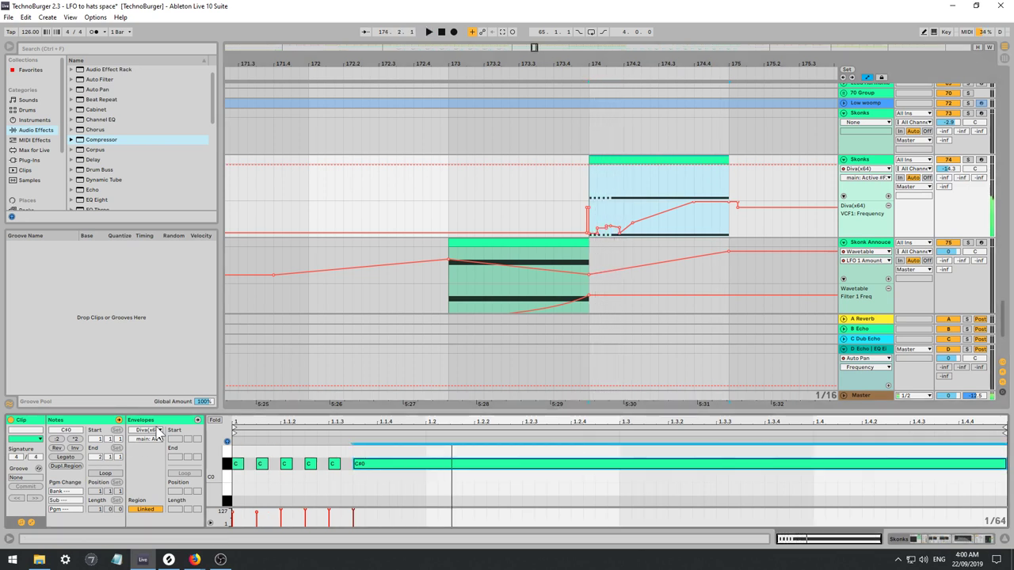
Draw a MIDI Ctrl Pitch Bend ramp from 1.3 down to about -8191, then solo Skonks.
{"action": "left_click", "coordinate": [156, 429]}
{"action": "left_click", "coordinate": [157, 440]}
{"action": "left_click", "coordinate": [154, 439]}
{"action": "left_click", "coordinate": [154, 439]}
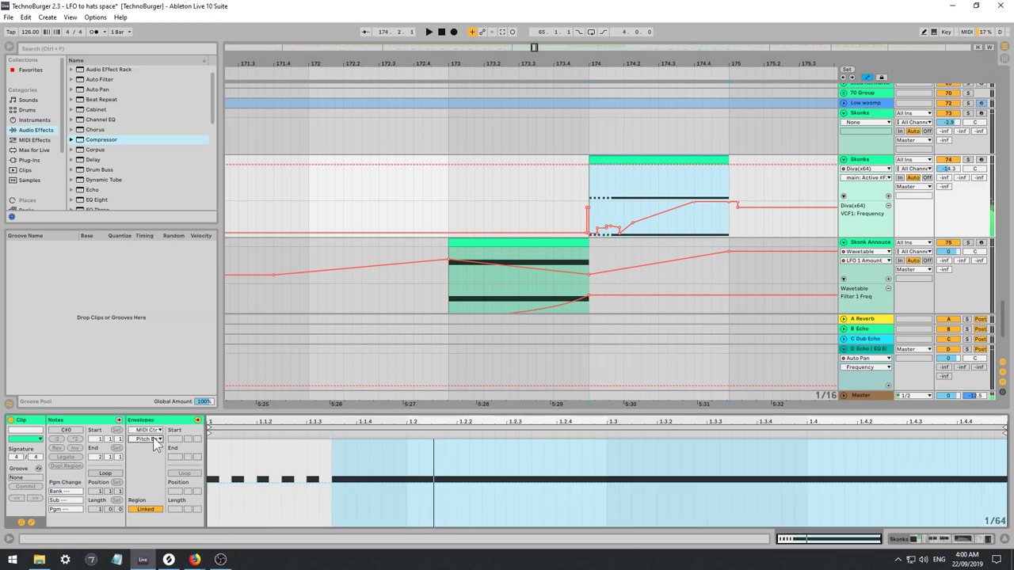
{"action": "key", "text": "space"}
{"action": "key", "text": "space"}
{"action": "key", "text": "space"}
{"action": "left_click", "coordinate": [607, 481]}
{"action": "left_click_drag", "start_coordinate": [720, 482], "coordinate": [806, 524]}
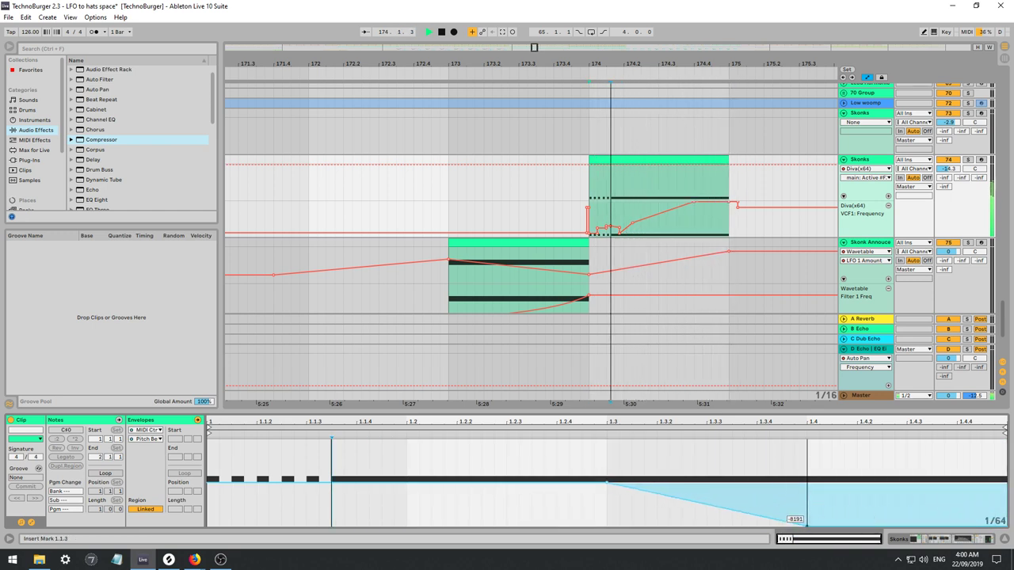
{"action": "left_click", "coordinate": [968, 160]}
{"action": "key", "text": "space"}
{"action": "key", "text": "space"}
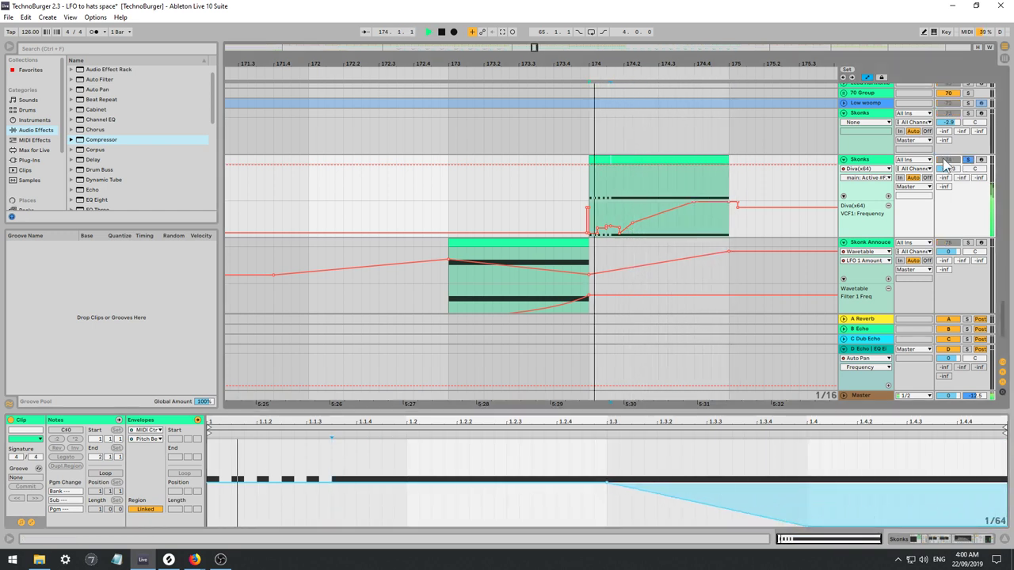
Set Diva's pitch-bend Down range on Skonks to 7 semitones, after briefly trying 12.
{"action": "double_click", "coordinate": [873, 161]}
{"action": "left_click", "coordinate": [34, 433]}
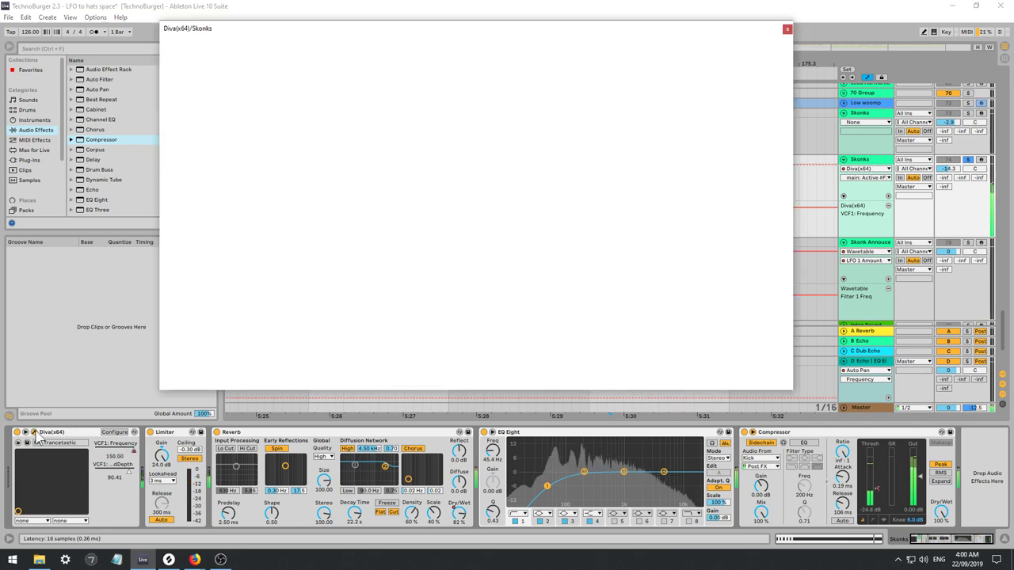
{"action": "left_click", "coordinate": [417, 305]}
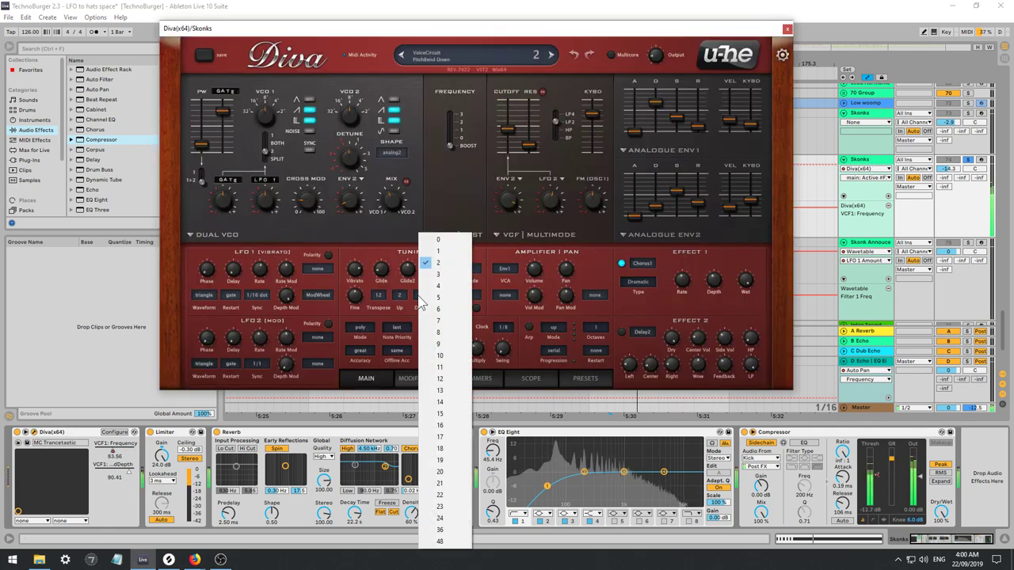
{"action": "left_click", "coordinate": [433, 364]}
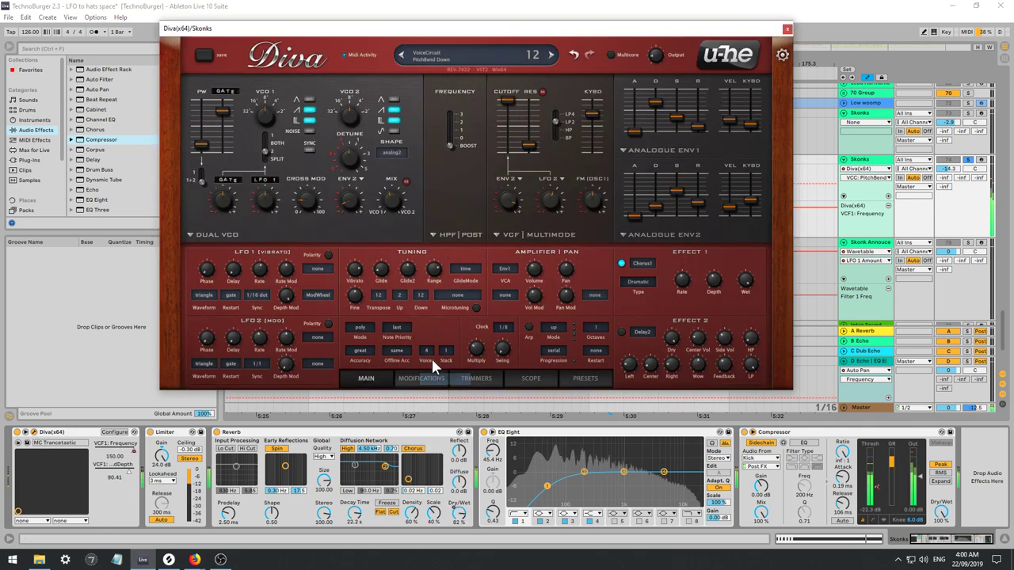
{"action": "left_click", "coordinate": [417, 300]}
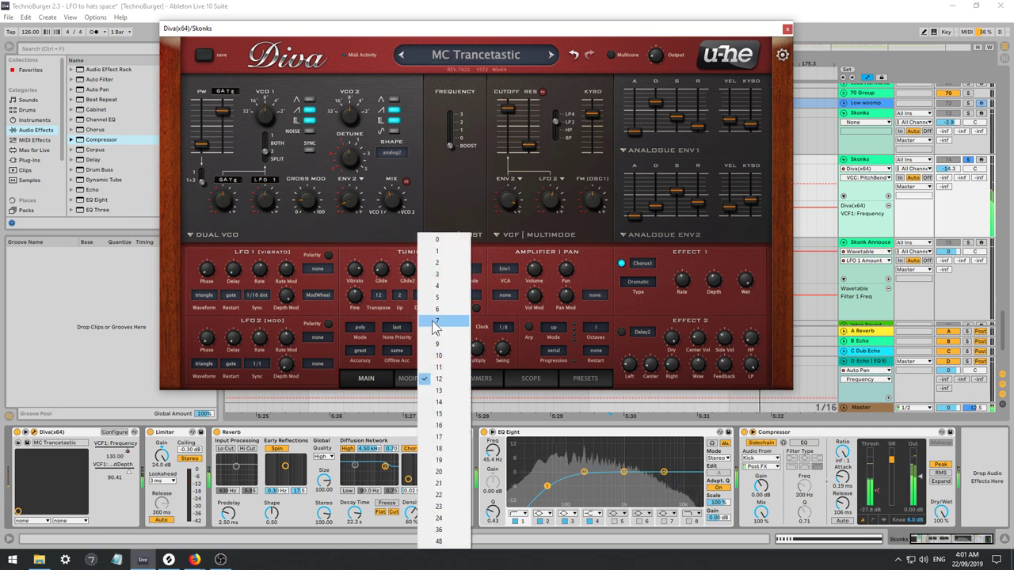
{"action": "left_click", "coordinate": [437, 321]}
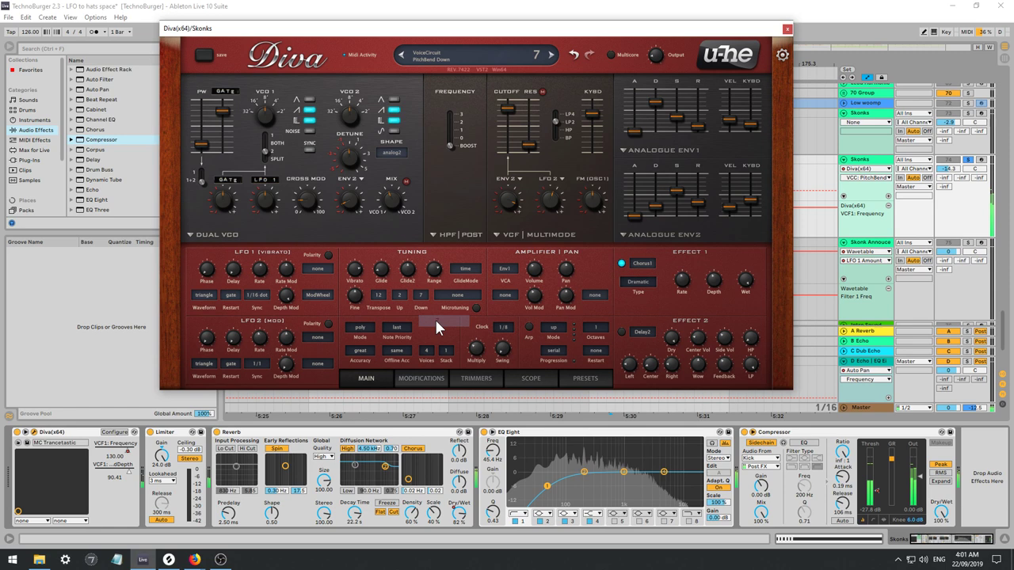
{"action": "left_click", "coordinate": [789, 29]}
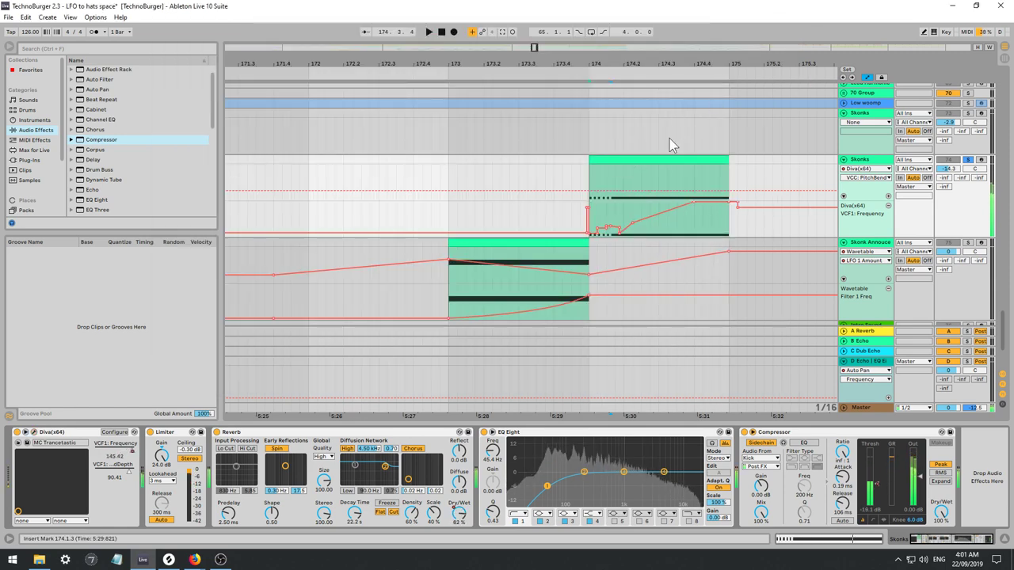
Open the Skonks clip and show its MIDI Ctrl Pitch Bend envelope.
{"action": "double_click", "coordinate": [652, 160]}
{"action": "key", "text": "space"}
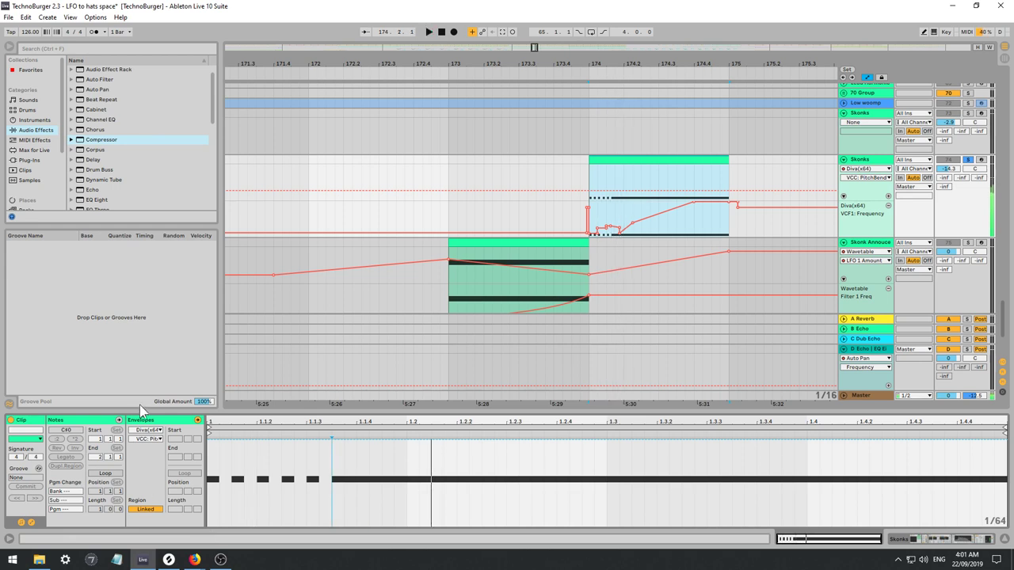
{"action": "key", "text": "space"}
{"action": "key", "text": "space"}
{"action": "left_click", "coordinate": [118, 421]}
{"action": "left_click", "coordinate": [156, 426]}
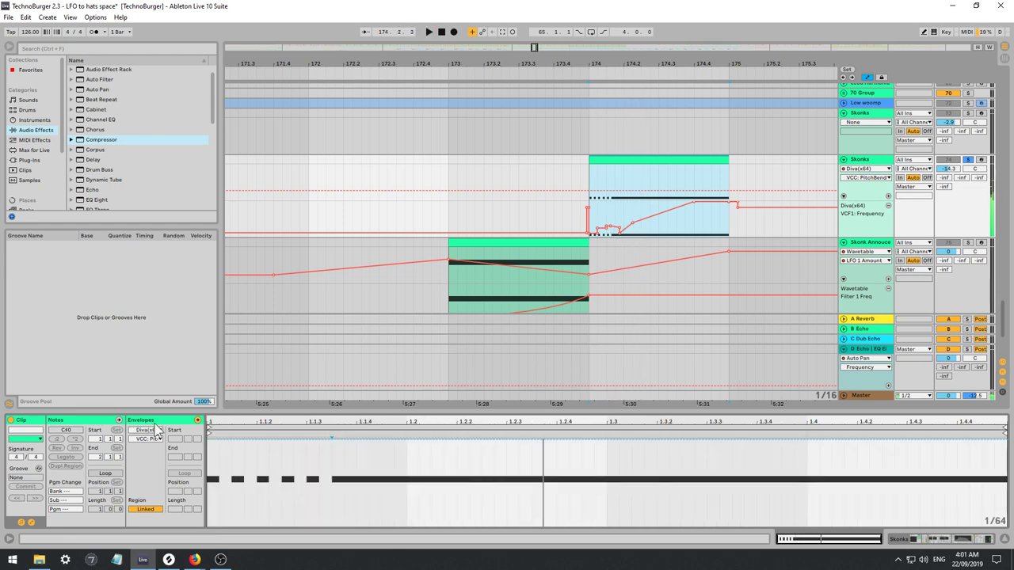
{"action": "left_click", "coordinate": [155, 430]}
{"action": "left_click", "coordinate": [225, 457]}
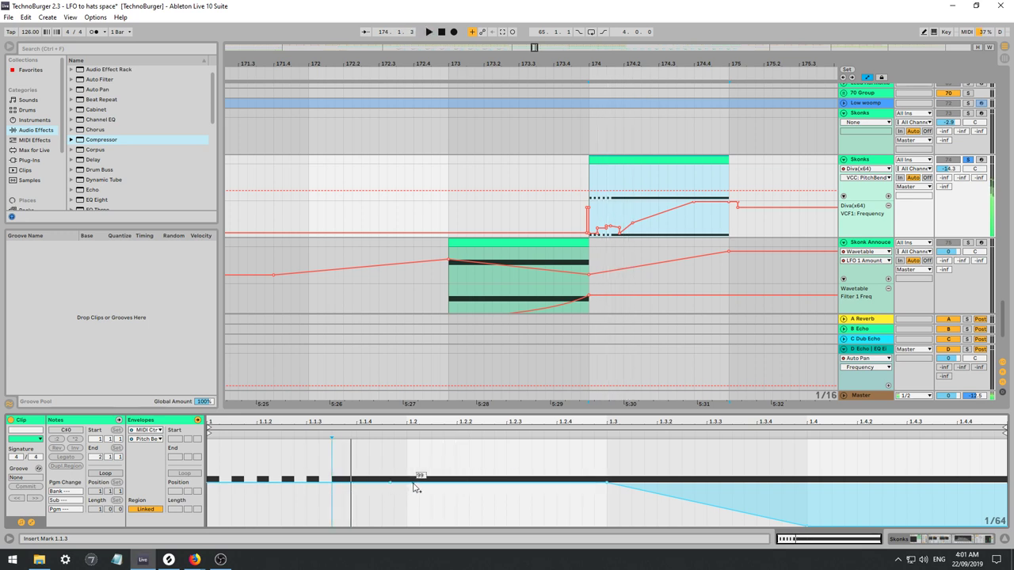
Raise a pitch-bend point to full up and move the peak to 1.1.3.
{"action": "left_click_drag", "start_coordinate": [412, 480], "coordinate": [407, 442]}
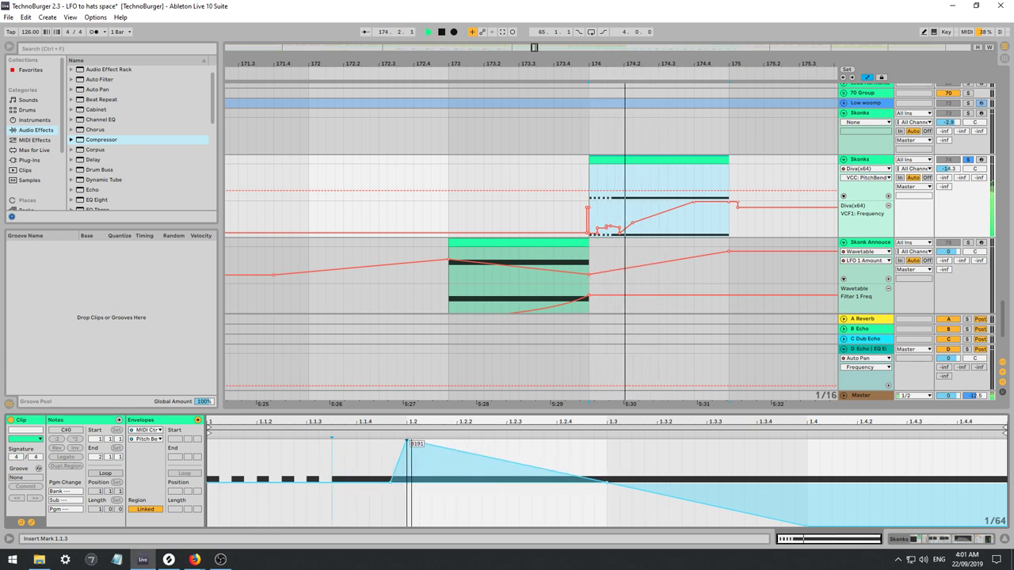
{"action": "left_click_drag", "start_coordinate": [392, 480], "coordinate": [331, 478]}
{"action": "key", "text": "space"}
{"action": "key", "text": "space"}
{"action": "key", "text": "space"}
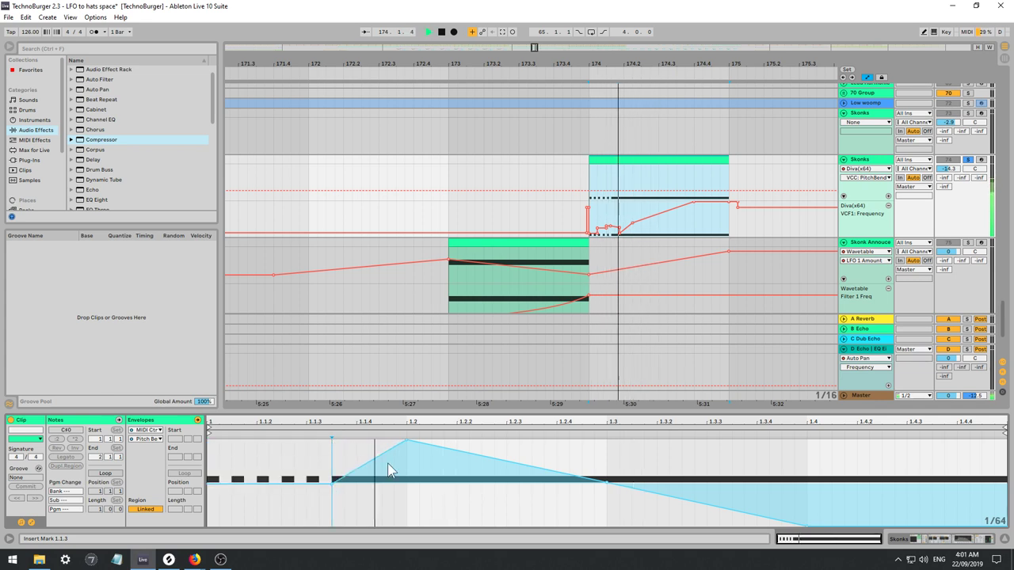
{"action": "left_click_drag", "start_coordinate": [406, 440], "coordinate": [331, 439]}
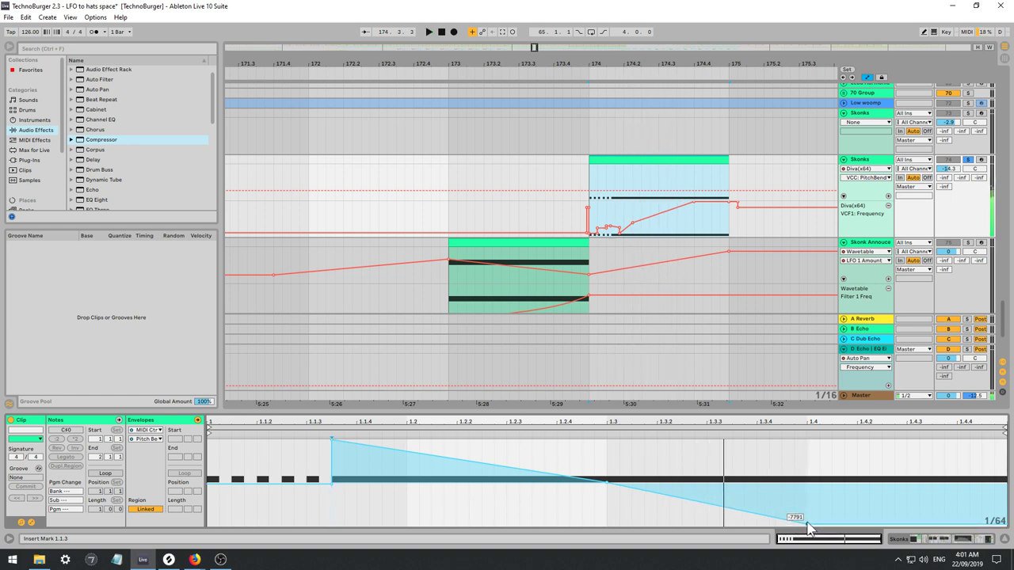
{"action": "left_click_drag", "start_coordinate": [808, 526], "coordinate": [607, 479]}
{"action": "key", "text": "space"}
Add breakpoints so the bend glides back to centre by 1.2.2, flattening the later dip.
{"action": "key", "text": "space"}
{"action": "key", "text": "space"}
{"action": "left_click_drag", "start_coordinate": [399, 451], "coordinate": [468, 478]}
{"action": "key", "text": "space"}
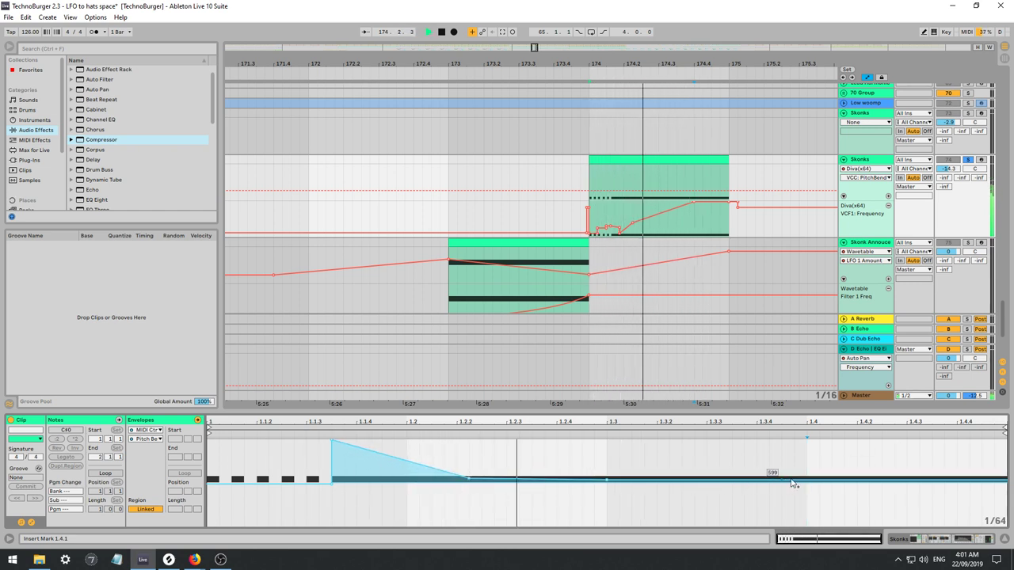
{"action": "key", "text": "space"}
{"action": "left_click_drag", "start_coordinate": [717, 480], "coordinate": [695, 479]}
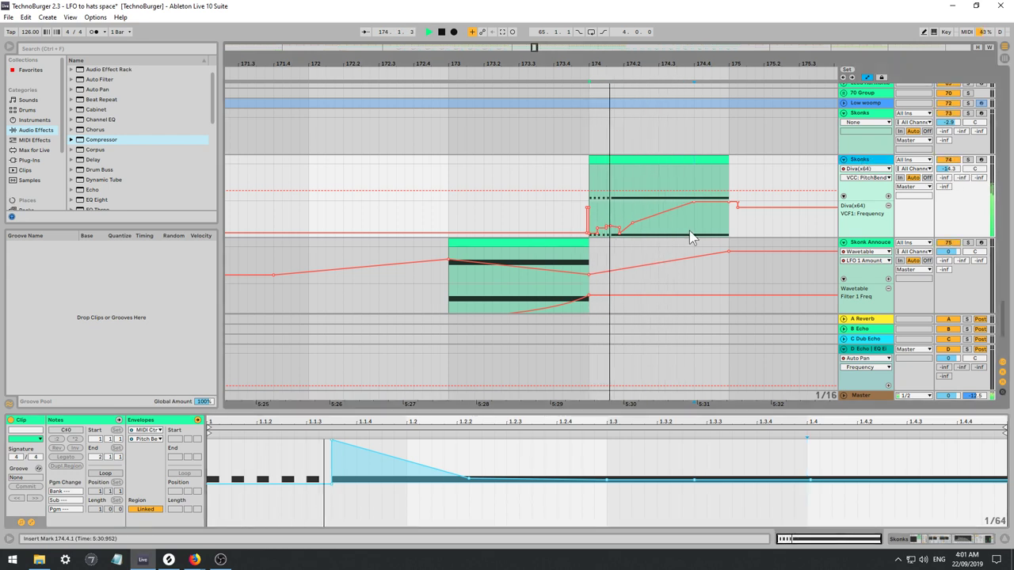
{"action": "key", "text": "space"}
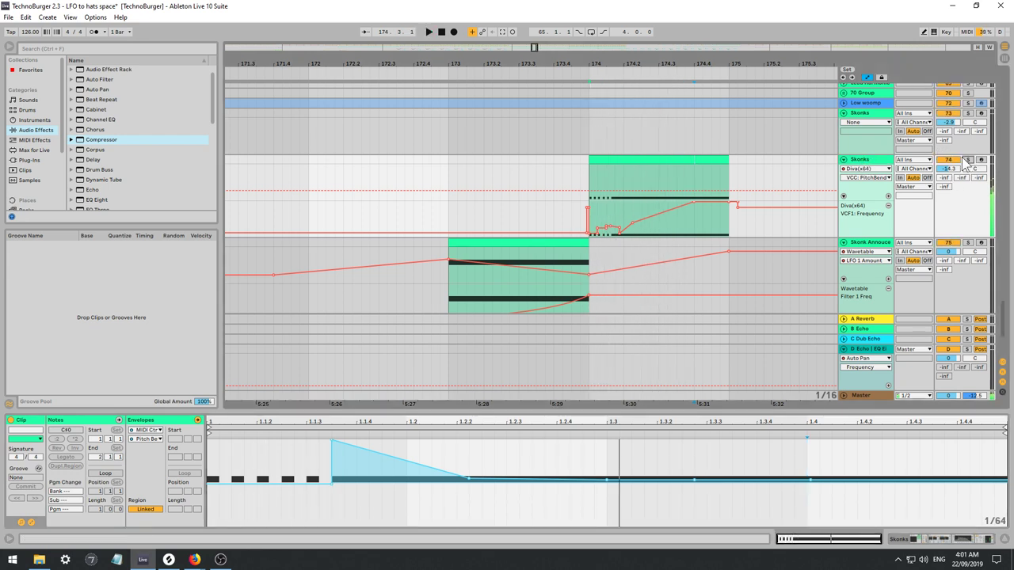
{"action": "left_click", "coordinate": [872, 164]}
In Diva, audition pitch-bend Up ranges of 7, 3 and 12 during playback.
{"action": "key", "text": "space"}
{"action": "left_click", "coordinate": [35, 432]}
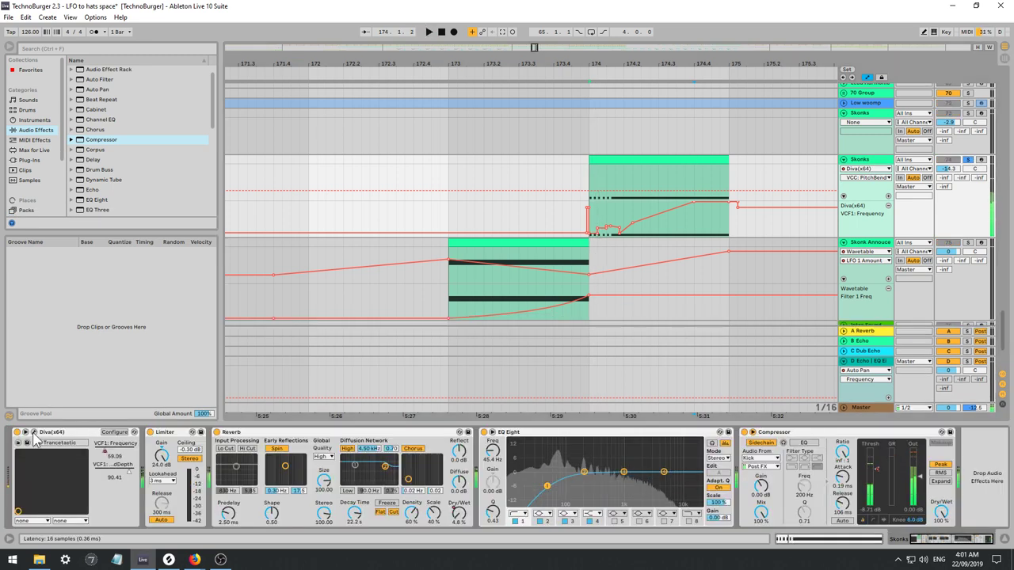
{"action": "left_click", "coordinate": [403, 302]}
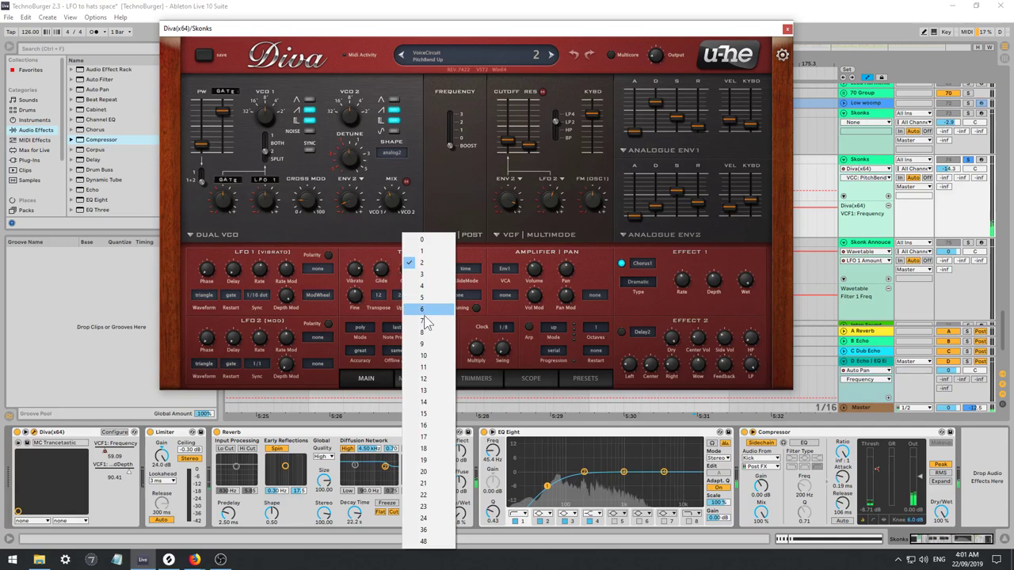
{"action": "left_click", "coordinate": [424, 320]}
{"action": "left_click", "coordinate": [399, 302]}
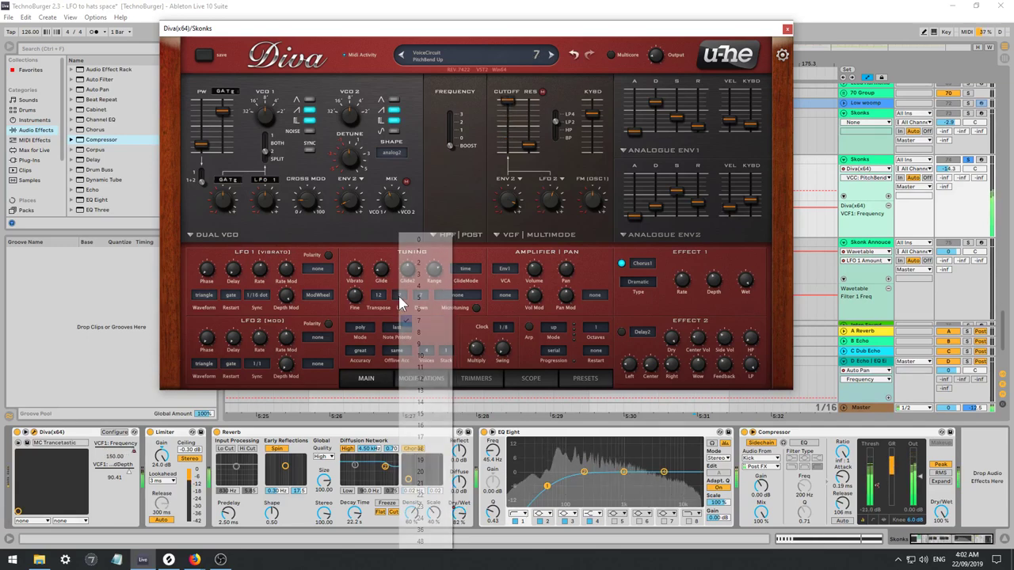
{"action": "left_click", "coordinate": [420, 275]}
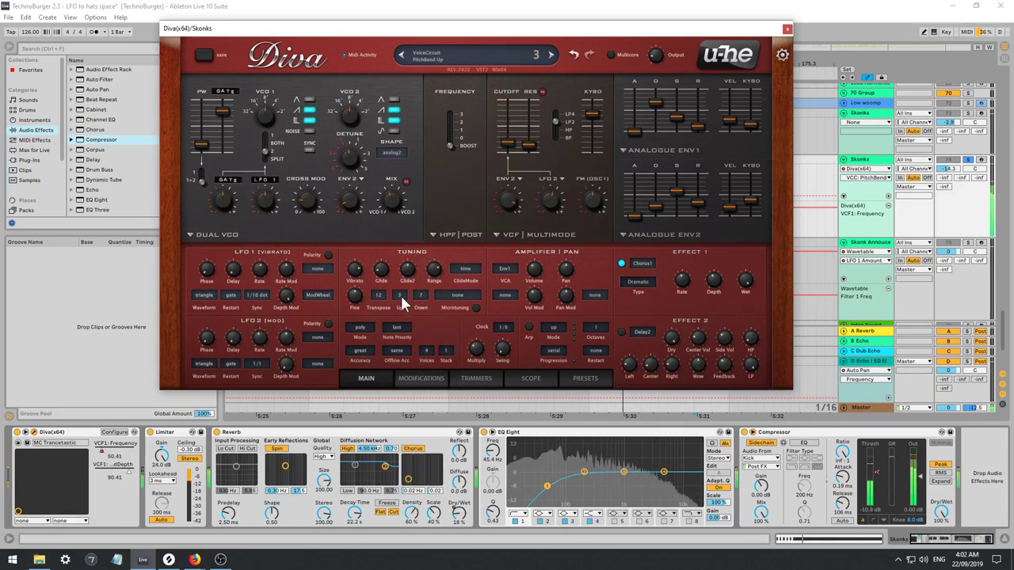
{"action": "left_click", "coordinate": [400, 301]}
{"action": "left_click", "coordinate": [424, 382]}
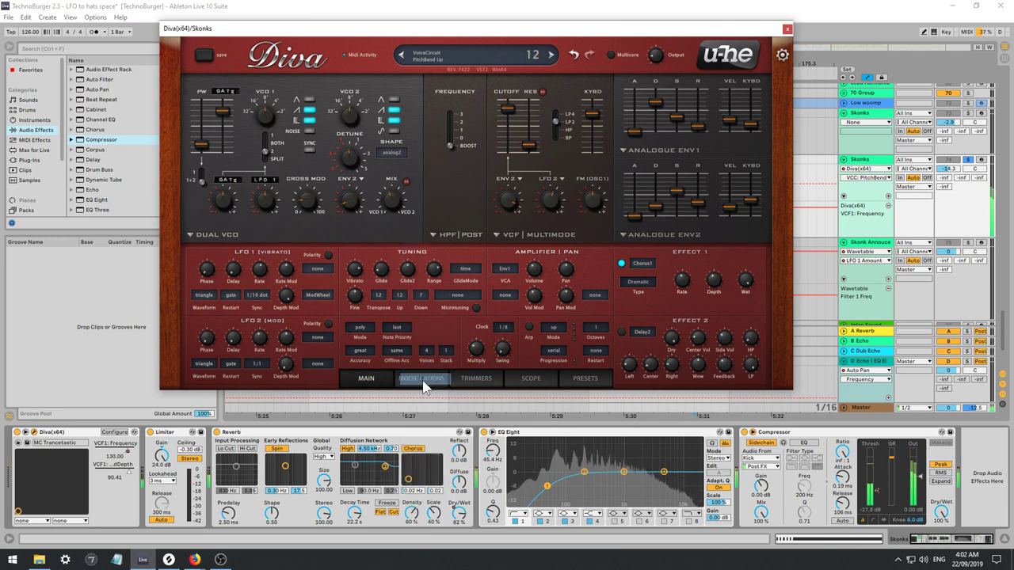
Try Up ranges 2 and 5, settle on 4, unsolo Skonks and close Diva.
{"action": "left_click", "coordinate": [399, 302]}
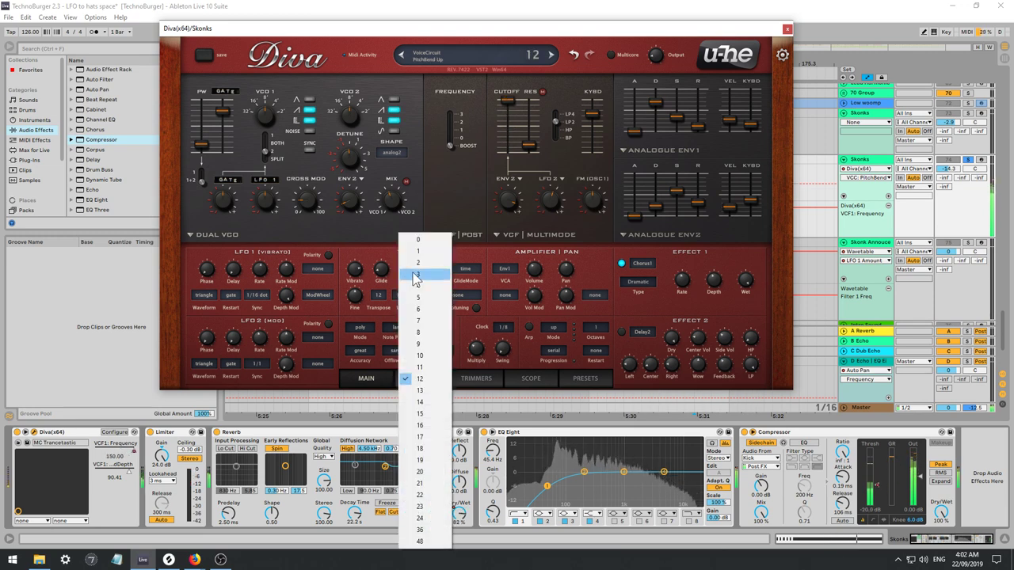
{"action": "left_click", "coordinate": [410, 271]}
{"action": "left_click", "coordinate": [401, 301]}
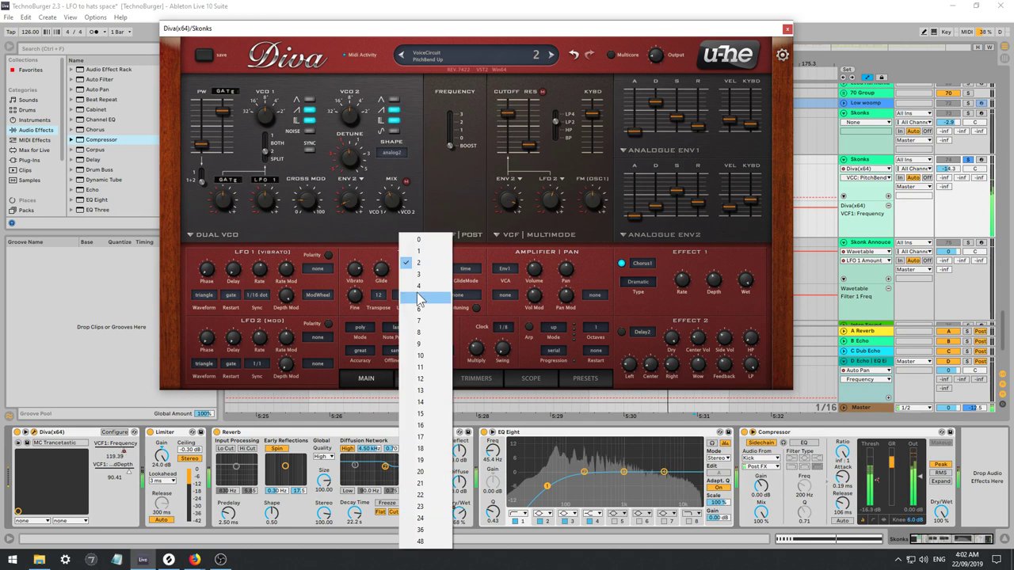
{"action": "left_click", "coordinate": [401, 304]}
{"action": "left_click", "coordinate": [401, 302]}
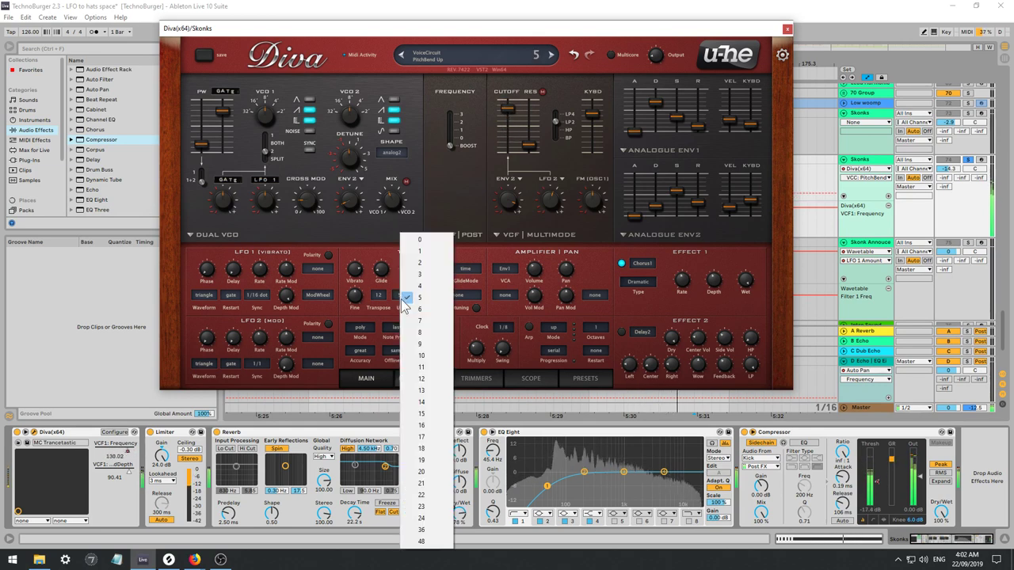
{"action": "left_click", "coordinate": [419, 286]}
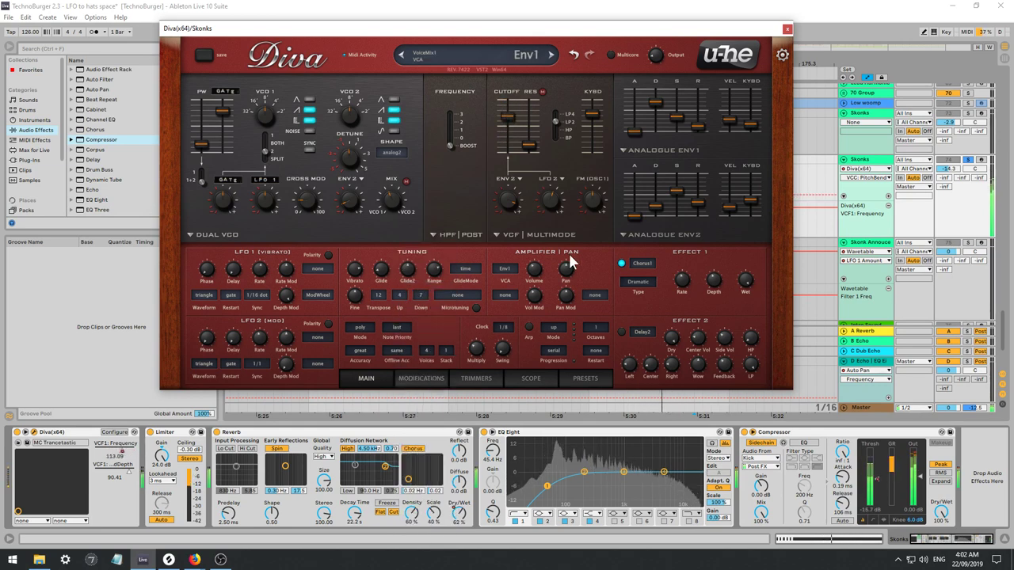
{"action": "left_click", "coordinate": [969, 160]}
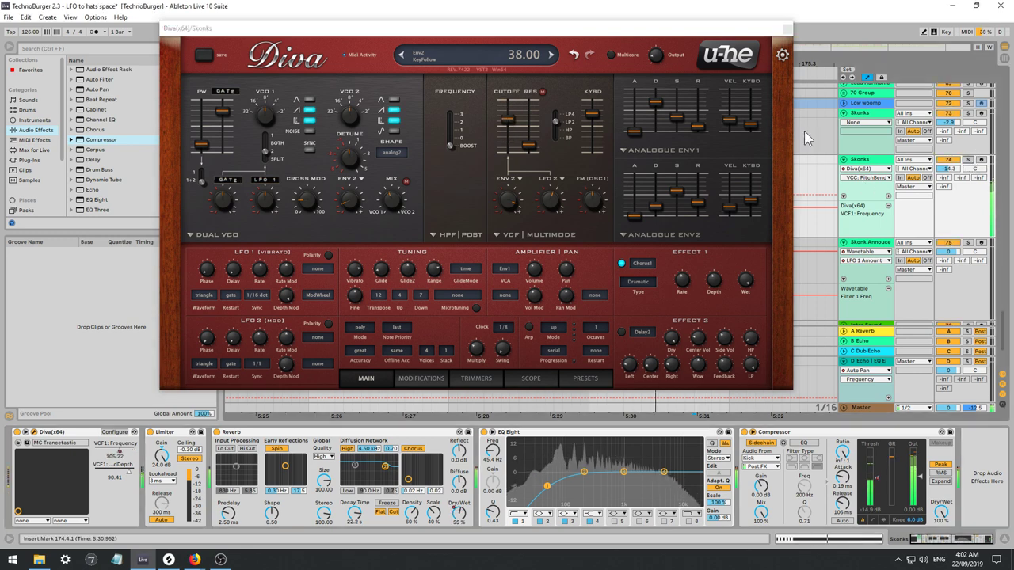
{"action": "left_click", "coordinate": [787, 30]}
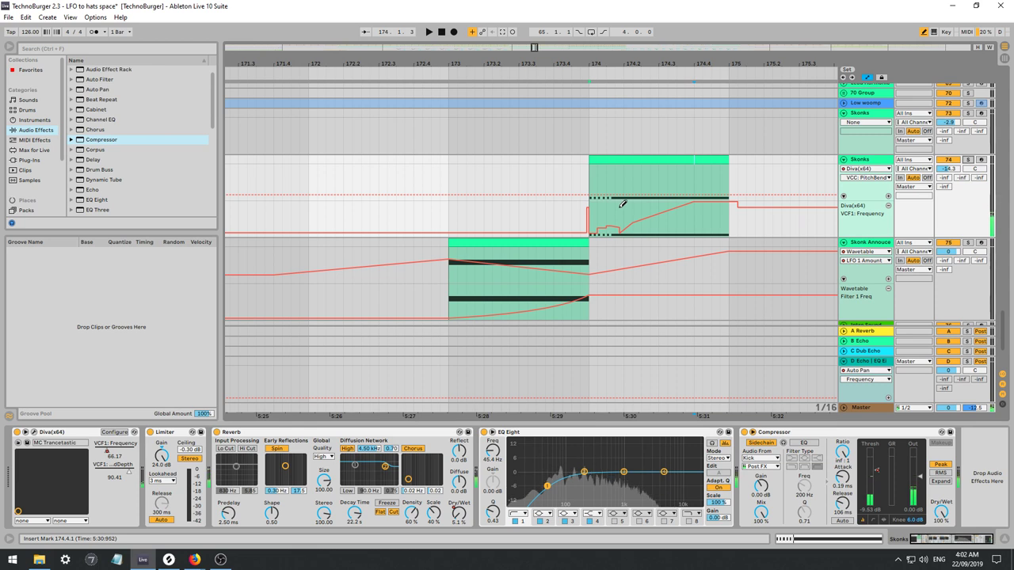
Zoom in around bar 174 and delete the pitch-bend automation envelope.
{"action": "left_click_drag", "start_coordinate": [541, 61], "coordinate": [416, 129]}
{"action": "key", "text": "space"}
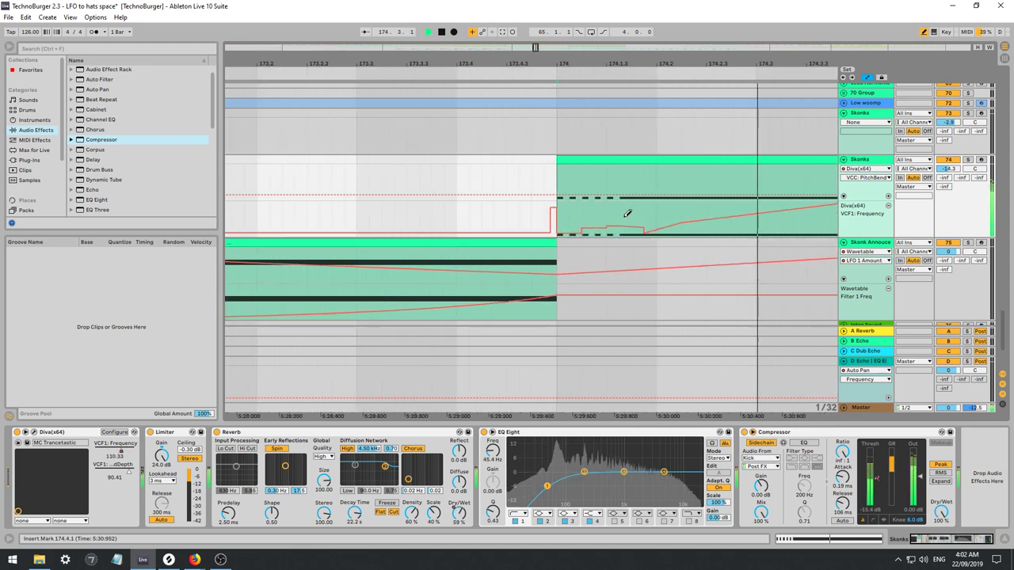
{"action": "key", "text": "ctrl+1"}
{"action": "left_click", "coordinate": [625, 195]}
{"action": "key", "text": "space"}
{"action": "key", "text": "space"}
{"action": "key", "text": "ctrl+z"}
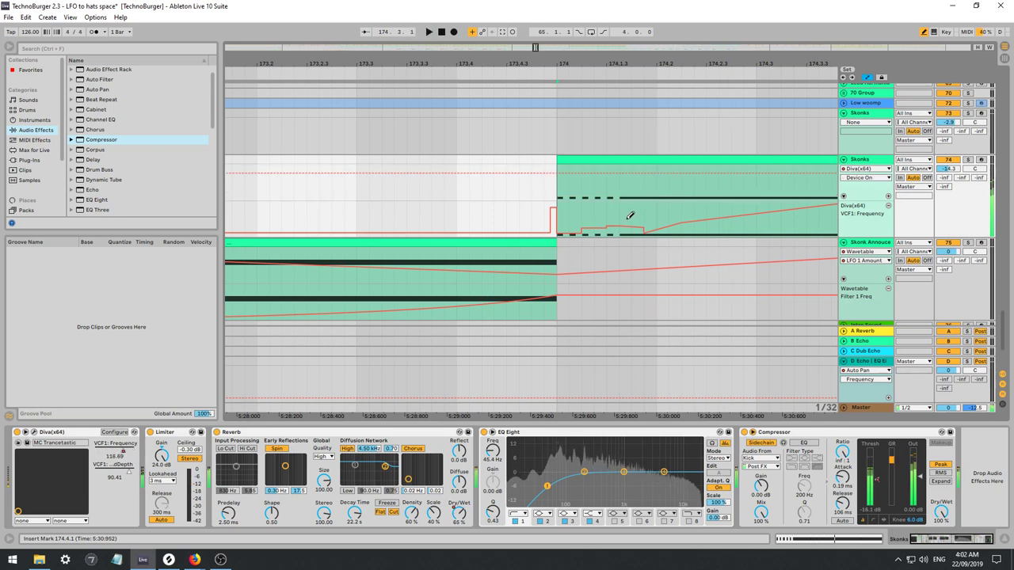
Draw a raised step into VCF1 Frequency automation and shift its low breakpoint slightly later.
{"action": "left_click", "coordinate": [629, 216]}
{"action": "key", "text": "space"}
{"action": "key", "text": "space"}
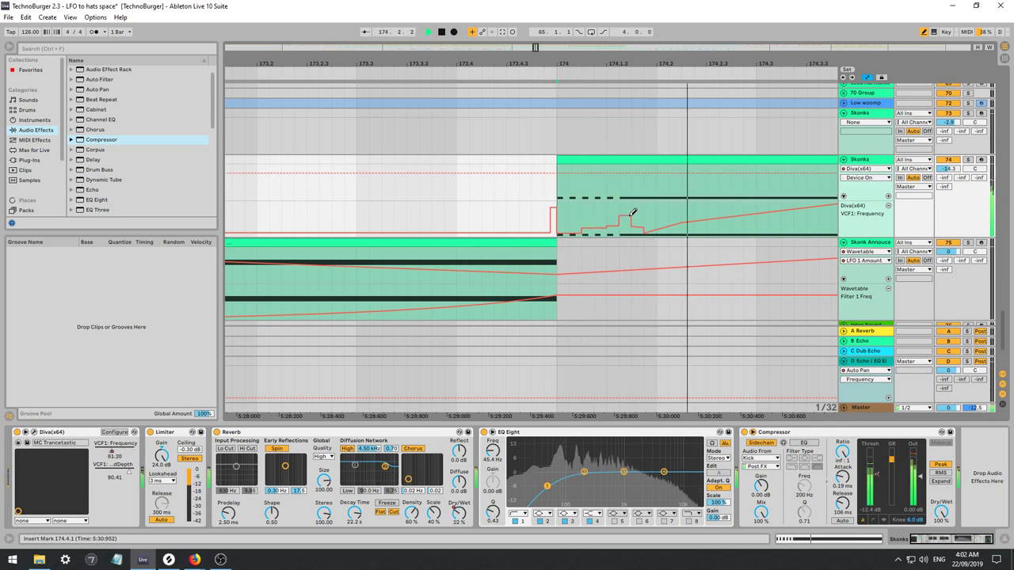
{"action": "key", "text": "space"}
{"action": "key", "text": "space"}
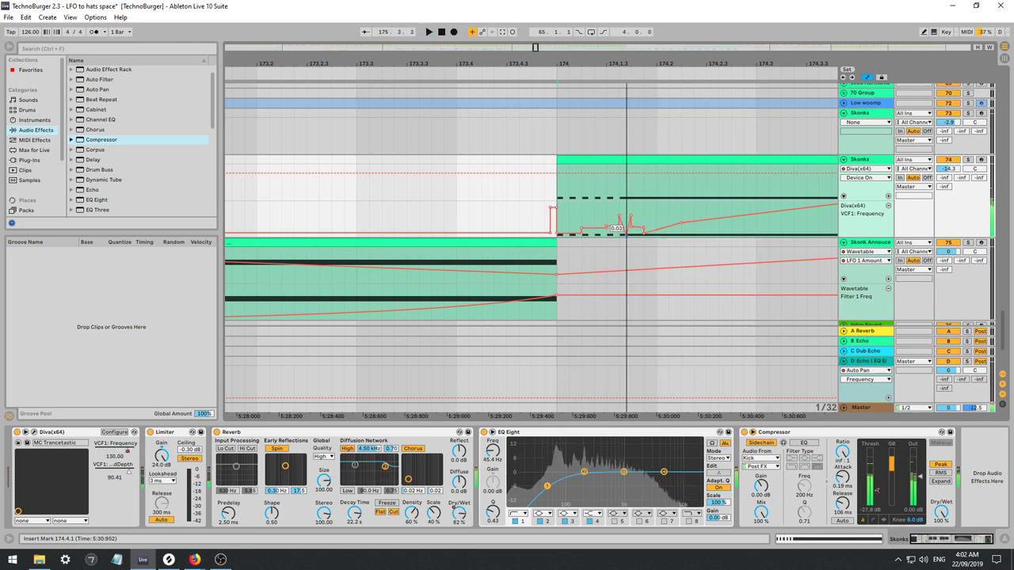
{"action": "key", "text": "space"}
{"action": "left_click_drag", "start_coordinate": [627, 235], "coordinate": [631, 216]}
{"action": "key", "text": "space"}
{"action": "key", "text": "space"}
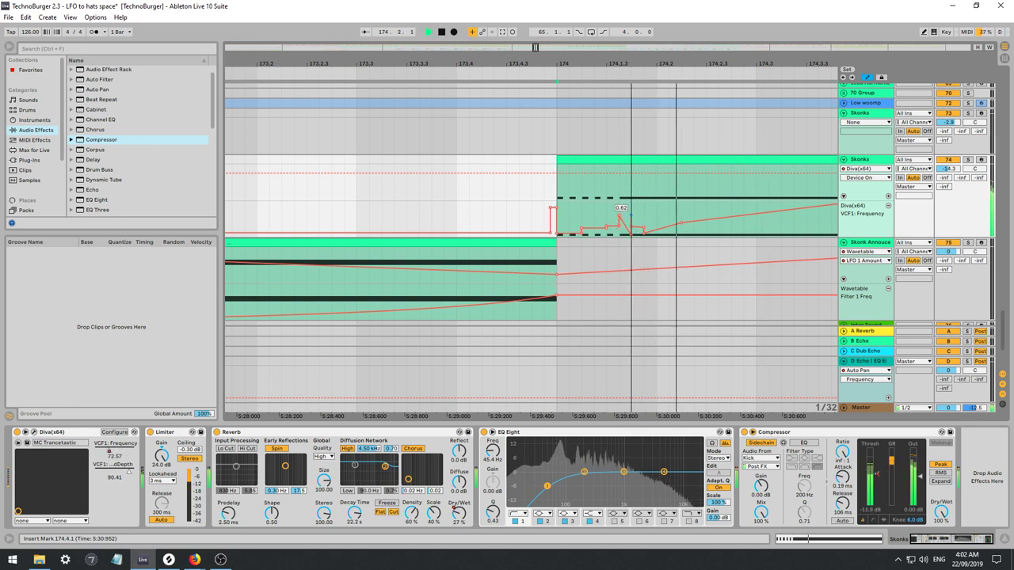
Open the Skonks clip in the detail view and display its notes.
{"action": "double_click", "coordinate": [598, 160]}
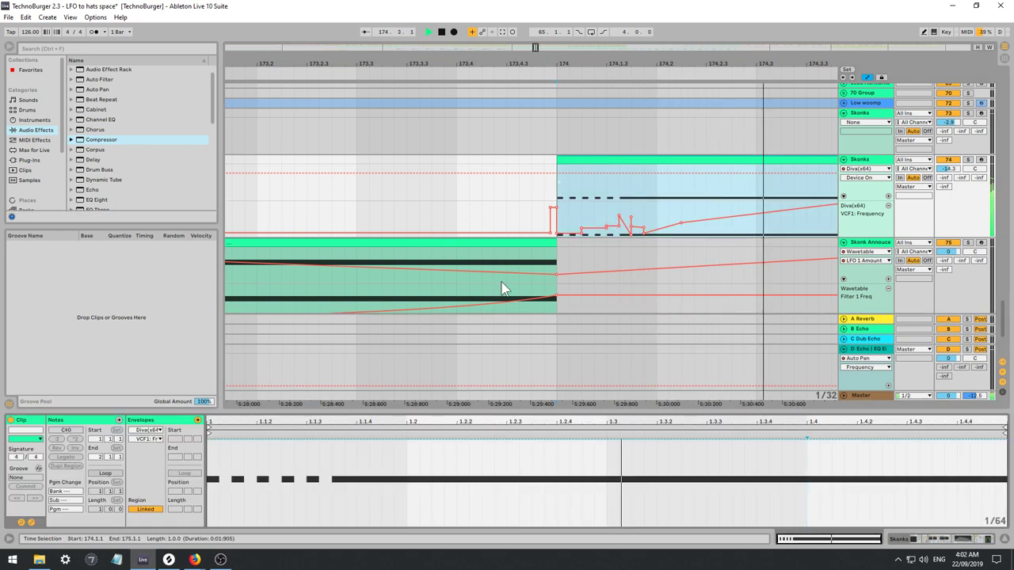
{"action": "key", "text": "space"}
{"action": "key", "text": "space"}
{"action": "key", "text": "space"}
{"action": "key", "text": "space"}
{"action": "key", "text": "space"}
{"action": "left_click", "coordinate": [84, 421]}
{"action": "key", "text": "space"}
{"action": "key", "text": "space"}
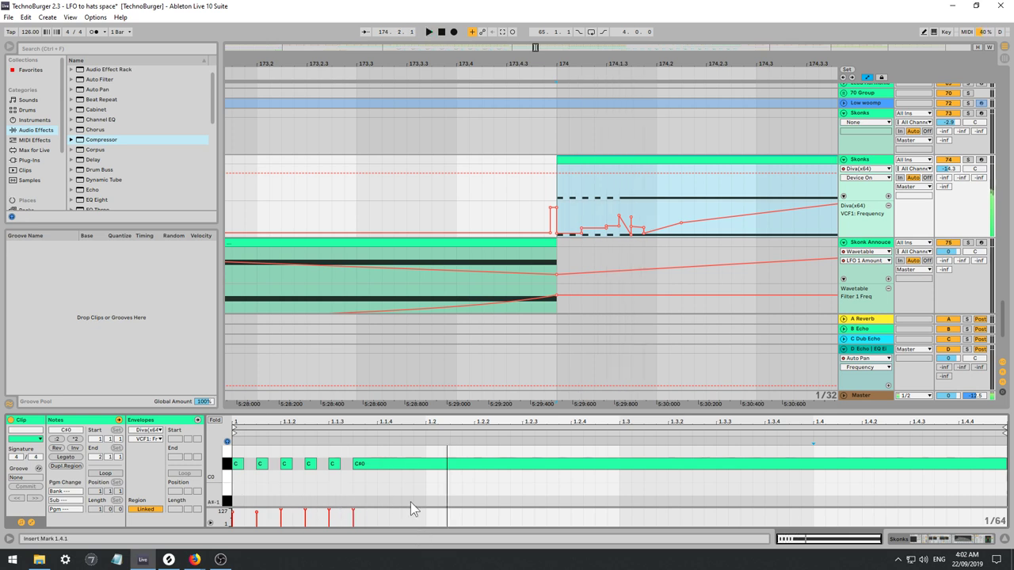
Move the long C#0 note to start at 1.1.4 and audition the clip.
{"action": "mouse_move", "coordinate": [378, 464]}
{"action": "left_mouse_down"}
{"action": "mouse_move", "coordinate": [525, 466]}
{"action": "mouse_move", "coordinate": [409, 464]}
{"action": "left_mouse_up"}
{"action": "key", "text": "space"}
{"action": "key", "text": "space"}
{"action": "key", "text": "space"}
{"action": "key", "text": "space"}
{"action": "key", "text": "space"}
{"action": "key", "text": "space"}
{"action": "key", "text": "space"}
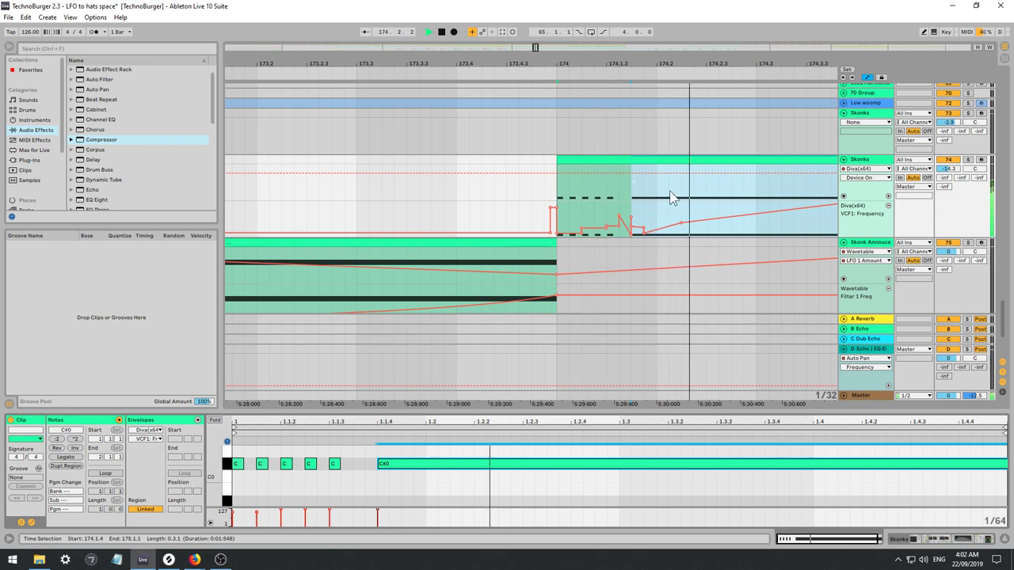
{"action": "left_click", "coordinate": [733, 156]}
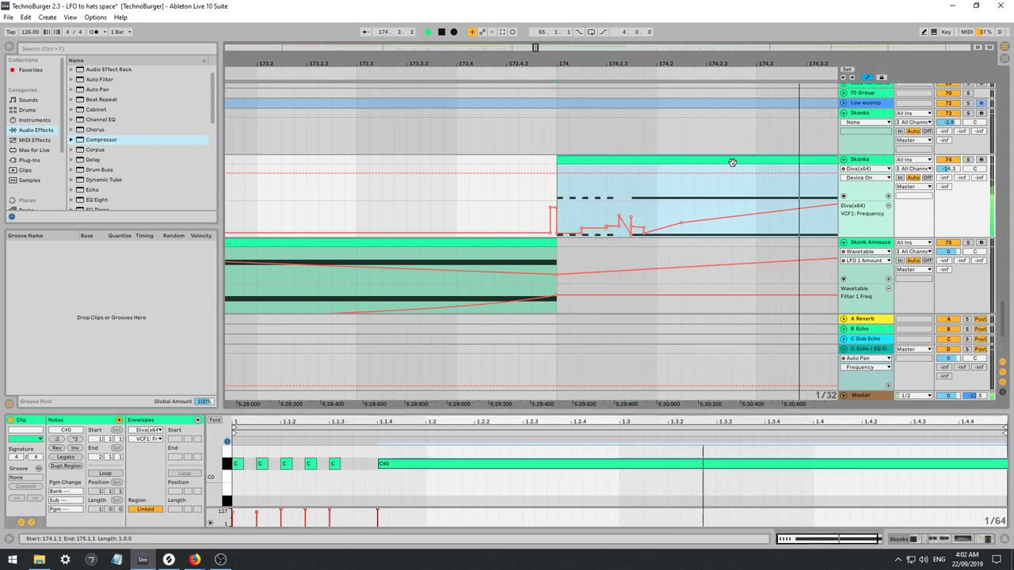
{"action": "key", "text": "space"}
{"action": "key", "text": "space"}
{"action": "key", "text": "space"}
Delete the 7967 breakpoint from the clip's MIDI Ctrl Pitch Bend envelope.
{"action": "left_click", "coordinate": [158, 424]}
{"action": "left_click", "coordinate": [158, 429]}
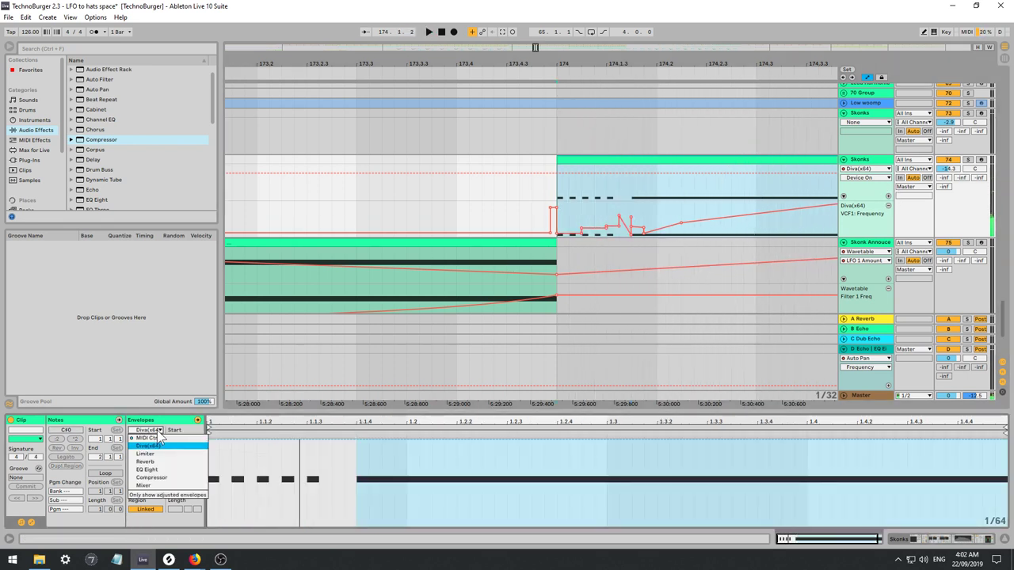
{"action": "left_click", "coordinate": [159, 439]}
{"action": "left_click", "coordinate": [336, 444]}
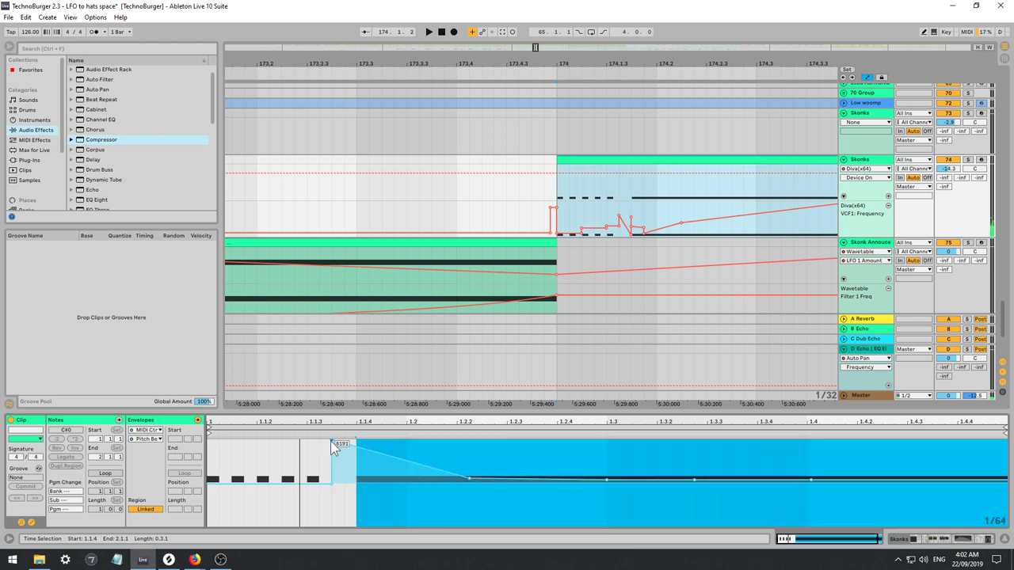
{"action": "key", "text": "space"}
Solo Skonks, audition from bar 174, zoom out, and set playback start to bar 172.
{"action": "left_click", "coordinate": [969, 160]}
{"action": "key", "text": "space"}
{"action": "key", "text": "space"}
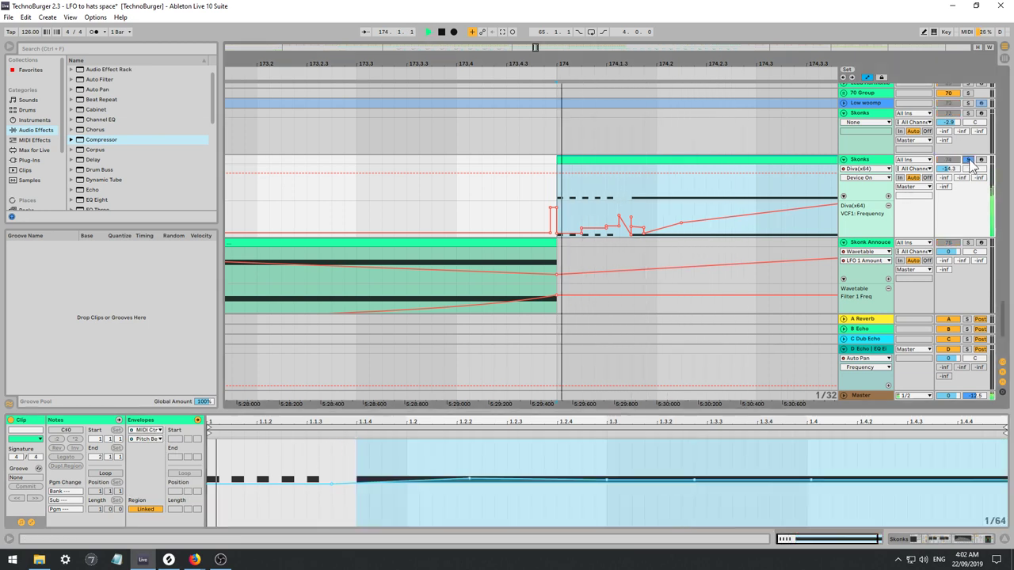
{"action": "left_click", "coordinate": [558, 192]}
{"action": "key", "text": "space"}
{"action": "key", "text": "space"}
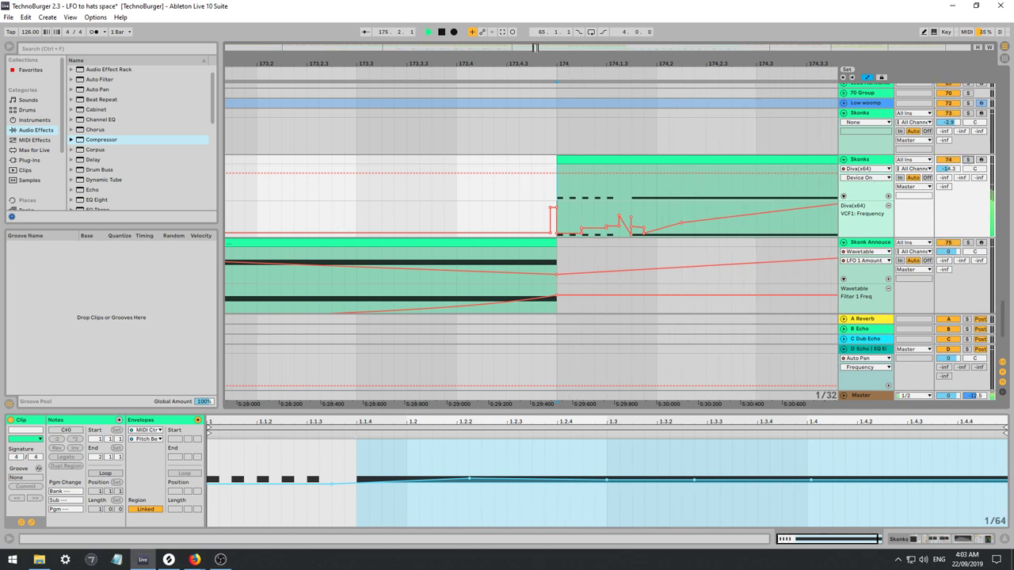
{"action": "left_click_drag", "start_coordinate": [536, 48], "coordinate": [535, 24]}
{"action": "key", "text": "space"}
{"action": "key", "text": "space"}
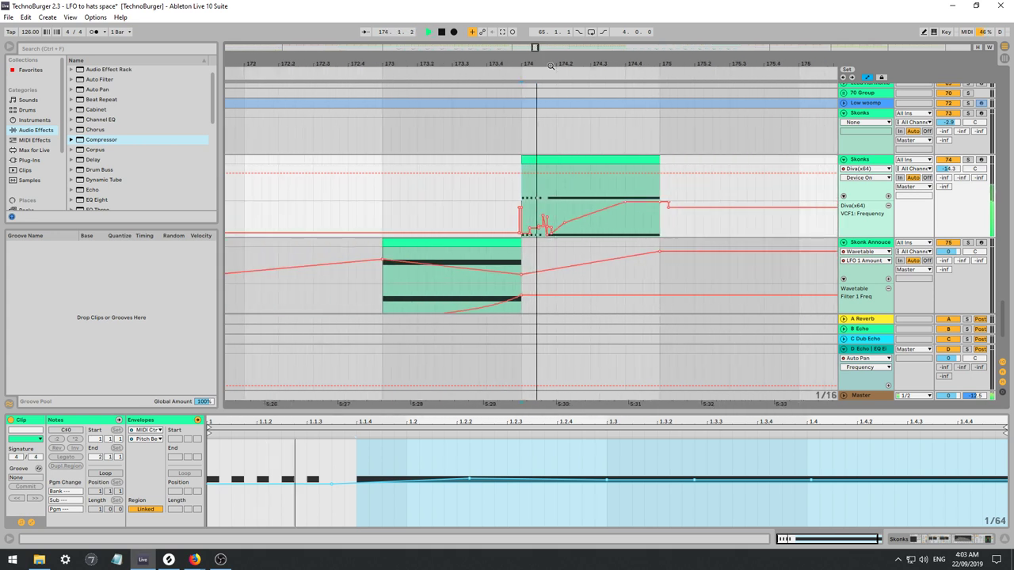
{"action": "left_click", "coordinate": [388, 210]}
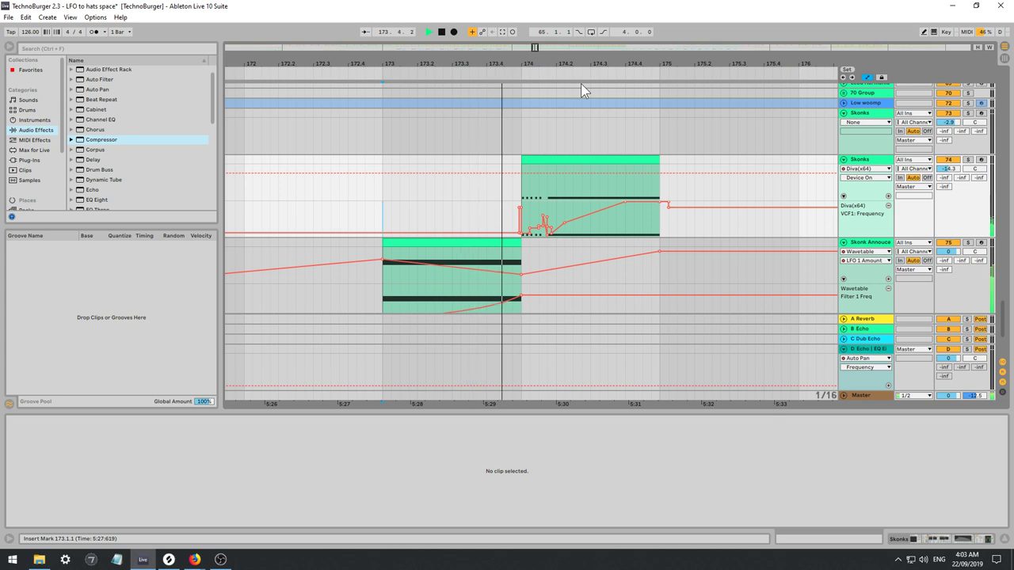
{"action": "left_click", "coordinate": [246, 192]}
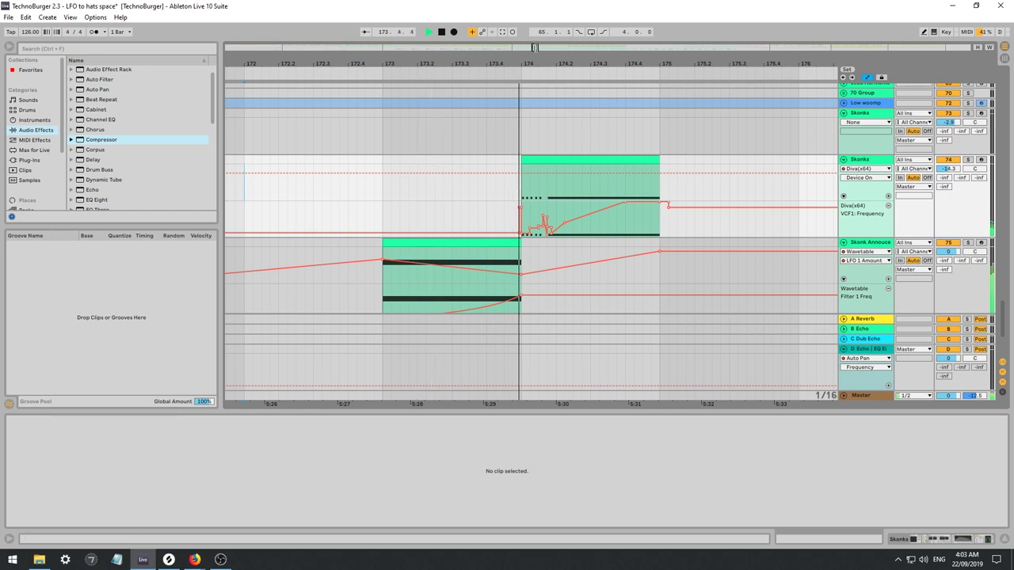
{"action": "scroll", "coordinate": [515, 256], "scroll_direction": "down", "scroll_amount": 8}
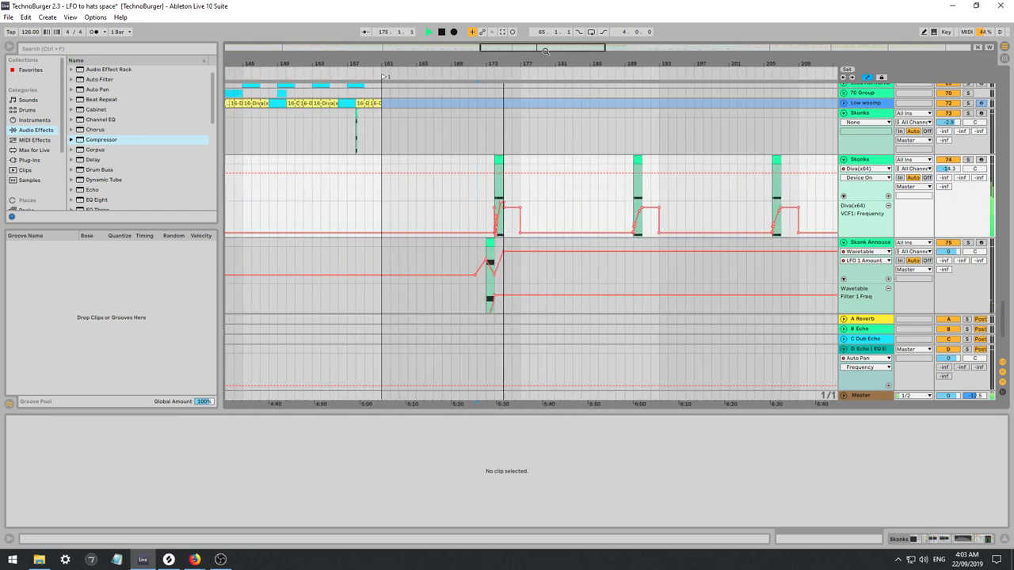
Try duplicating and deleting the bars 173–190 Skonks section, undoing both.
{"action": "left_click", "coordinate": [630, 190]}
{"action": "left_click_drag", "start_coordinate": [631, 190], "coordinate": [499, 308]}
{"action": "key", "text": "a"}
{"action": "key", "text": "ctrl+d"}
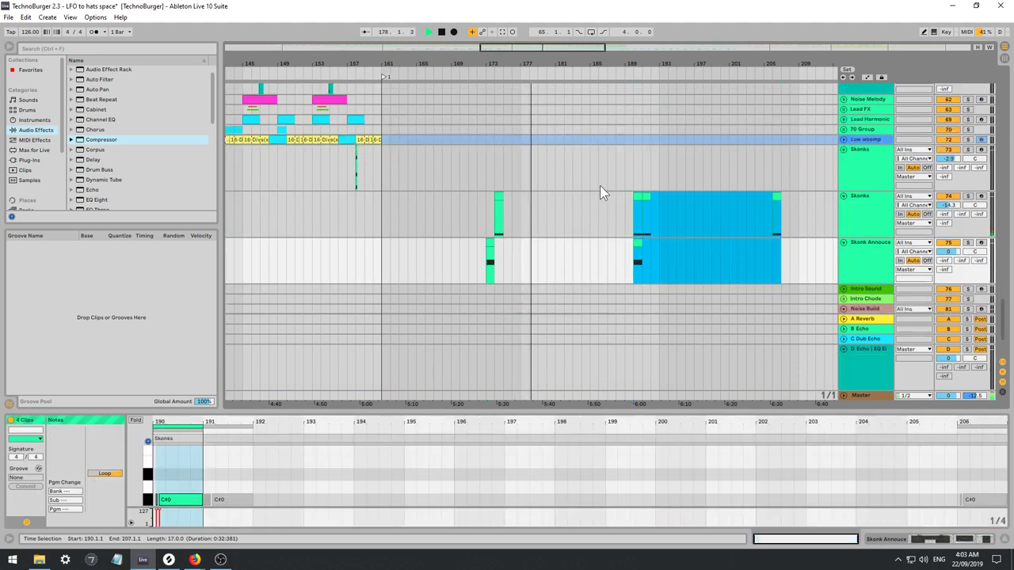
{"action": "key", "text": "ctrl+z"}
{"action": "left_click", "coordinate": [658, 253]}
{"action": "left_click", "coordinate": [637, 195]}
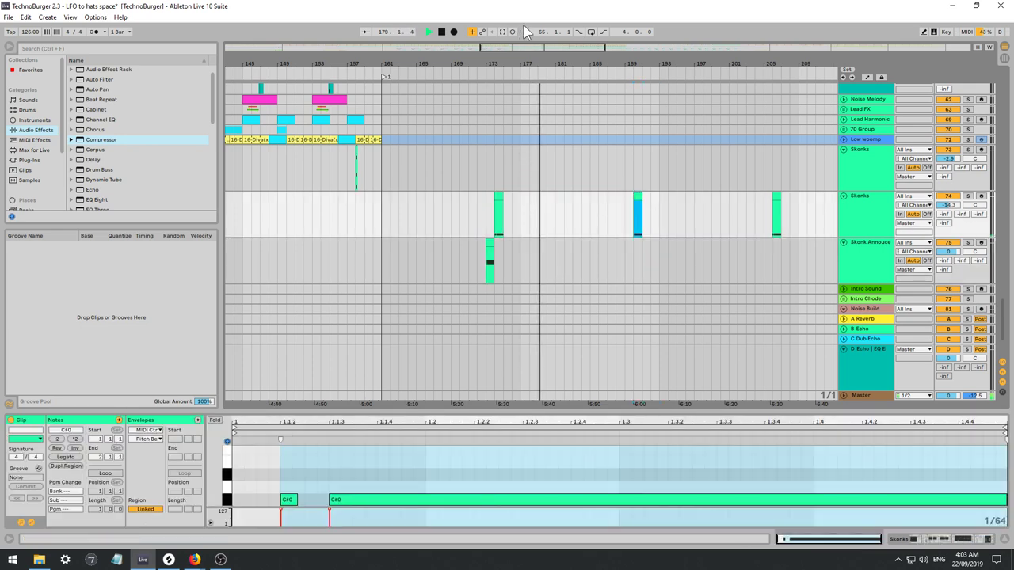
{"action": "left_click_drag", "start_coordinate": [547, 48], "coordinate": [564, 30]}
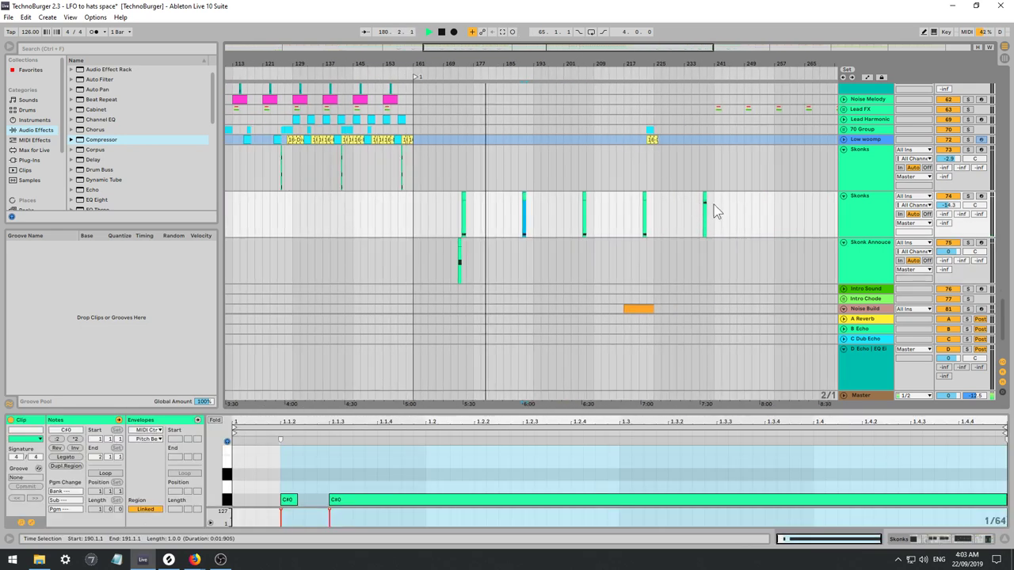
{"action": "left_click", "coordinate": [656, 220], "text": "shift"}
{"action": "key", "text": "Delete"}
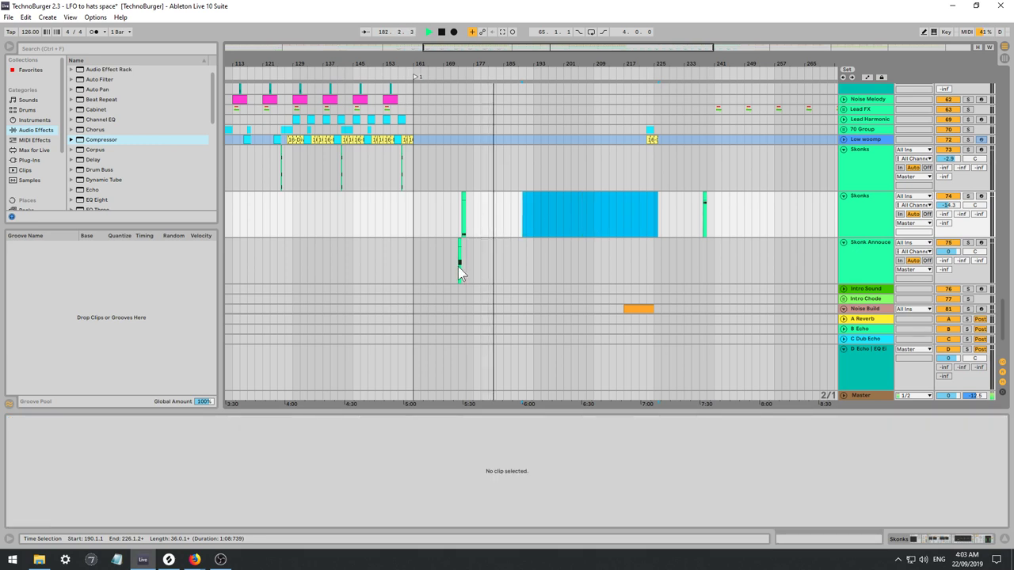
{"action": "key", "text": "ctrl+z"}
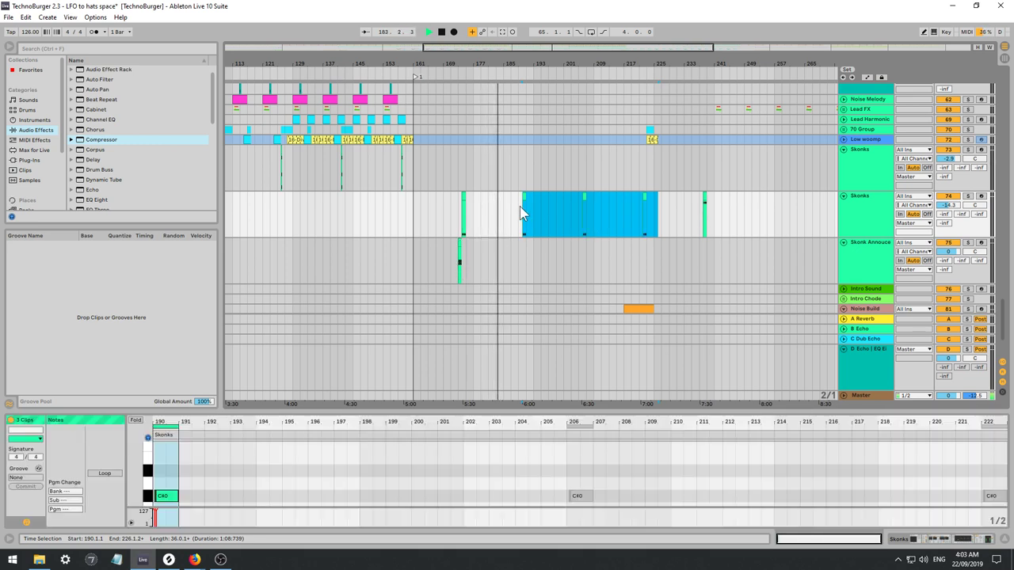
Reselect bars 173–190 on both Skonk tracks and test further duplications, undoing each.
{"action": "left_click_drag", "start_coordinate": [499, 49], "coordinate": [604, 147]}
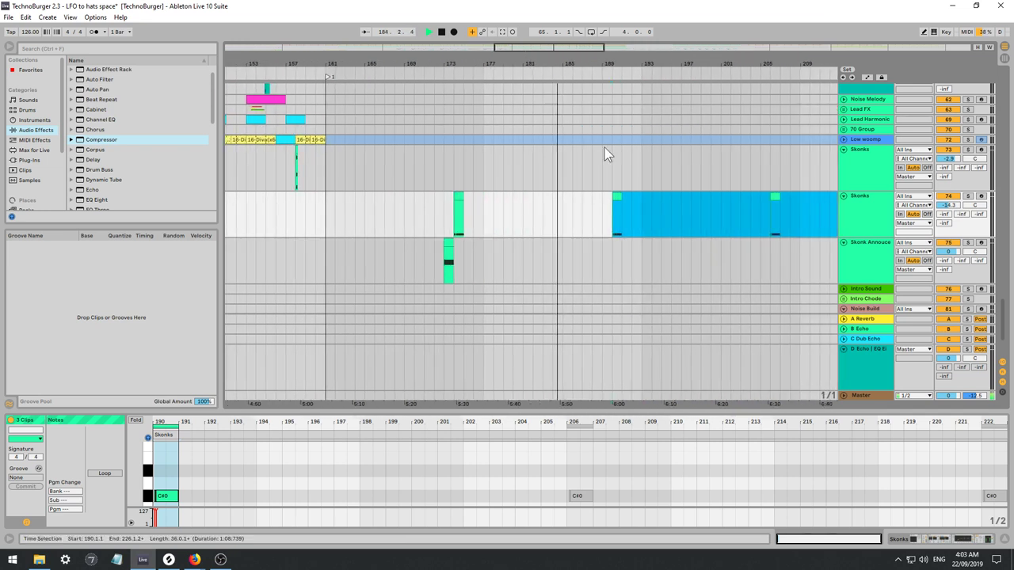
{"action": "left_click", "coordinate": [612, 211]}
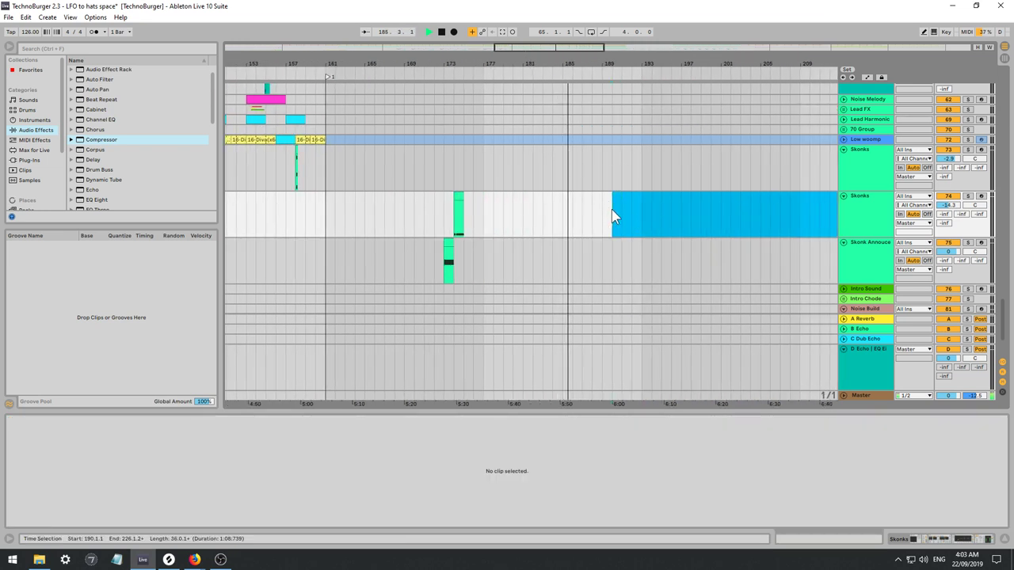
{"action": "left_click_drag", "start_coordinate": [612, 209], "coordinate": [516, 252]}
{"action": "key", "text": "ctrl+v"}
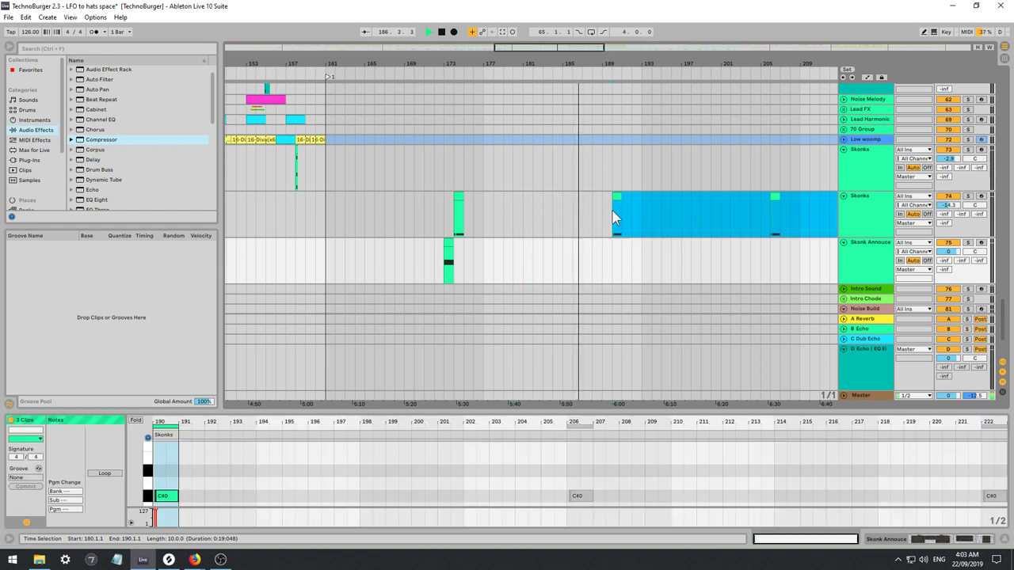
{"action": "left_click", "coordinate": [621, 211]}
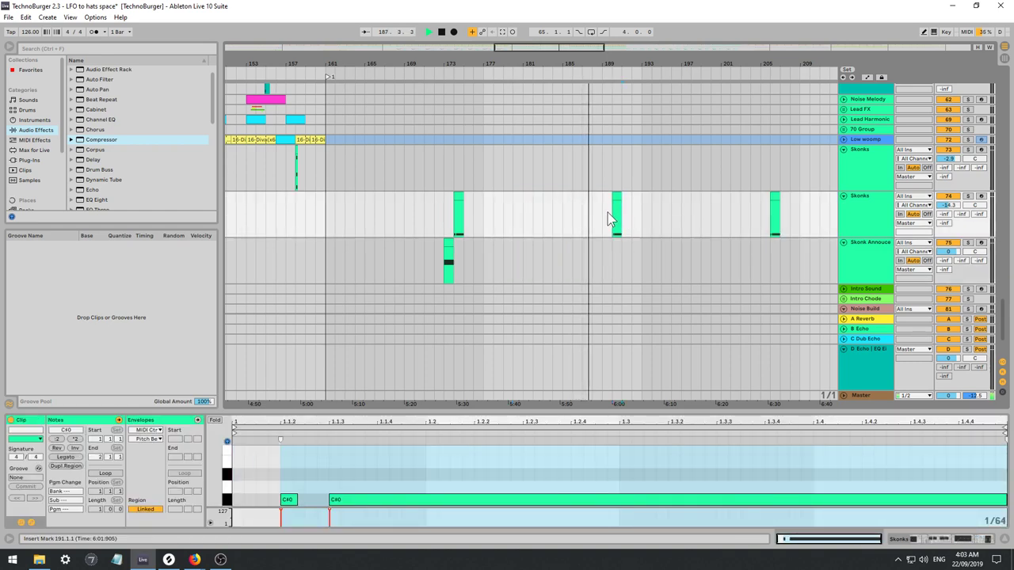
{"action": "left_click_drag", "start_coordinate": [607, 213], "coordinate": [439, 277]}
{"action": "key", "text": "ctrl+d"}
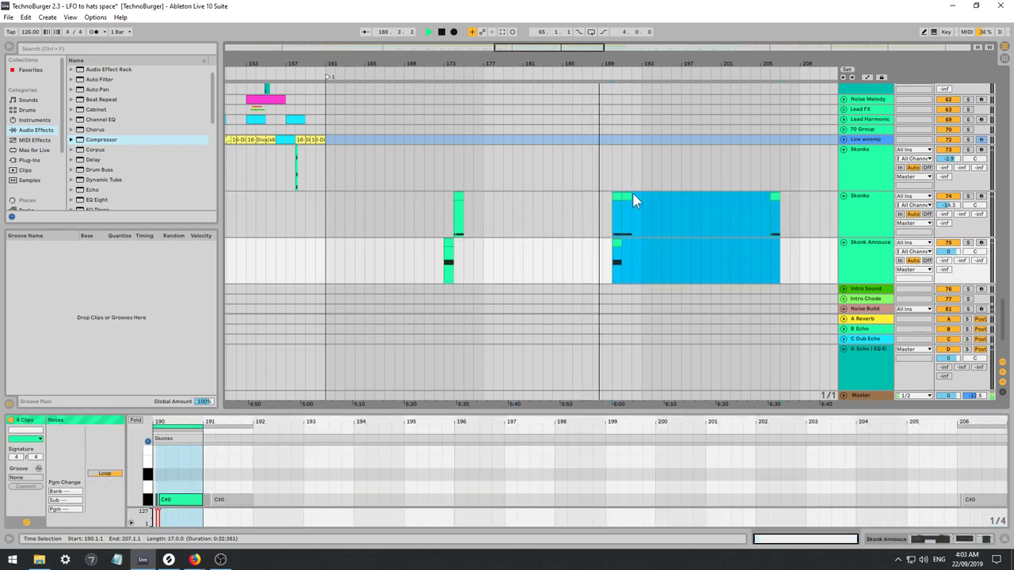
{"action": "key", "text": "ctrl+z"}
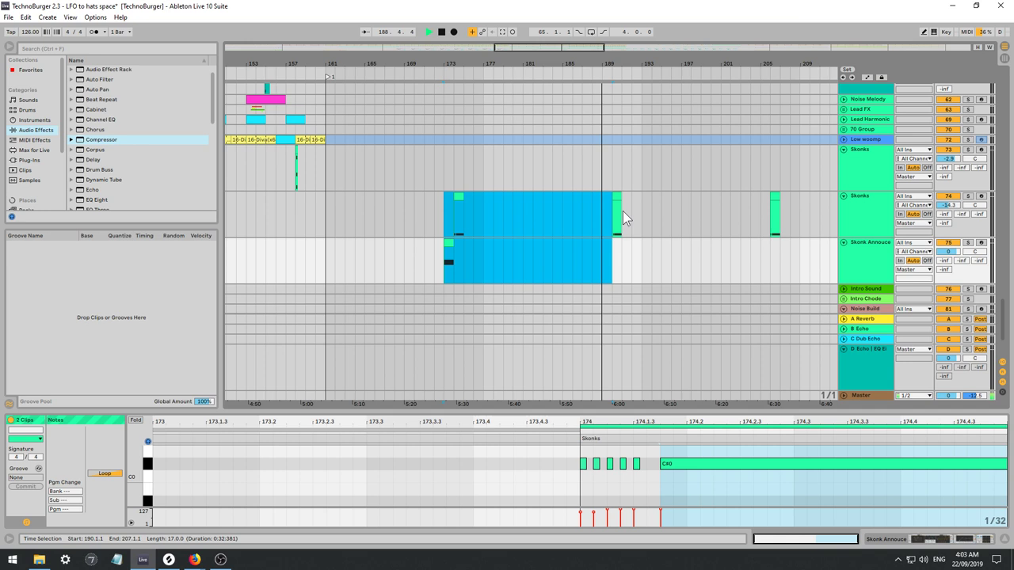
{"action": "left_click", "coordinate": [437, 254], "text": "shift"}
{"action": "key", "text": "ctrl+d"}
{"action": "key", "text": "ctrl+z"}
{"action": "left_click", "coordinate": [464, 251], "text": "shift"}
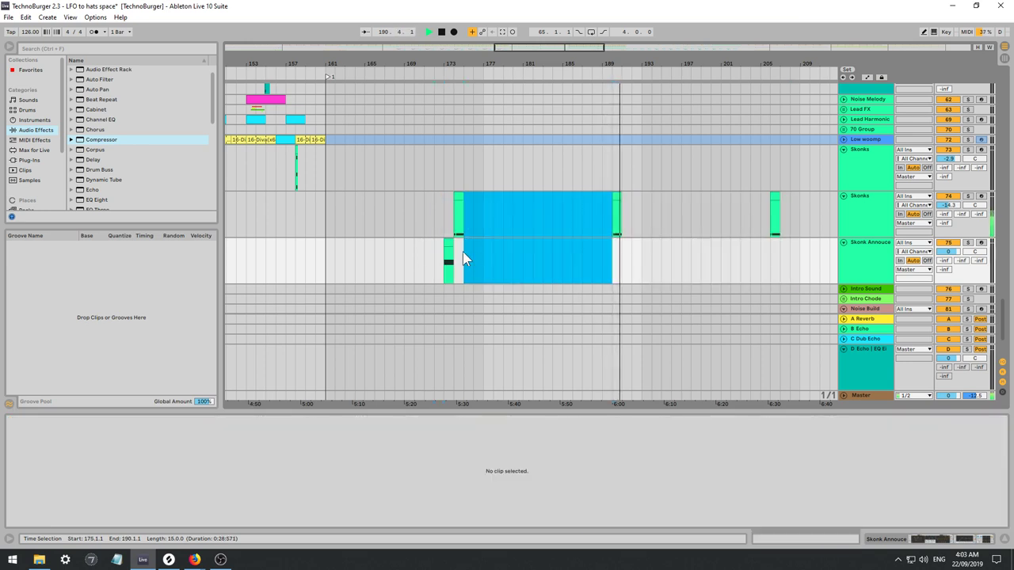
{"action": "left_click", "coordinate": [450, 258]}
Copy the Skonk Annouce and Skonks clips from bar 173 to bar 189.
{"action": "left_click", "coordinate": [449, 243]}
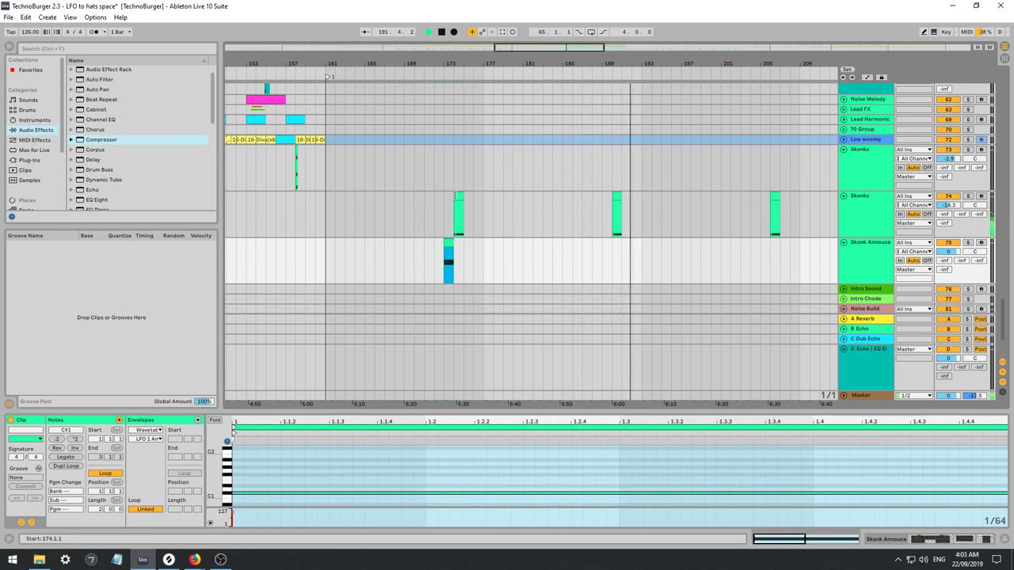
{"action": "left_click", "coordinate": [461, 208], "text": "shift"}
{"action": "left_click_drag", "start_coordinate": [448, 244], "coordinate": [771, 240]}
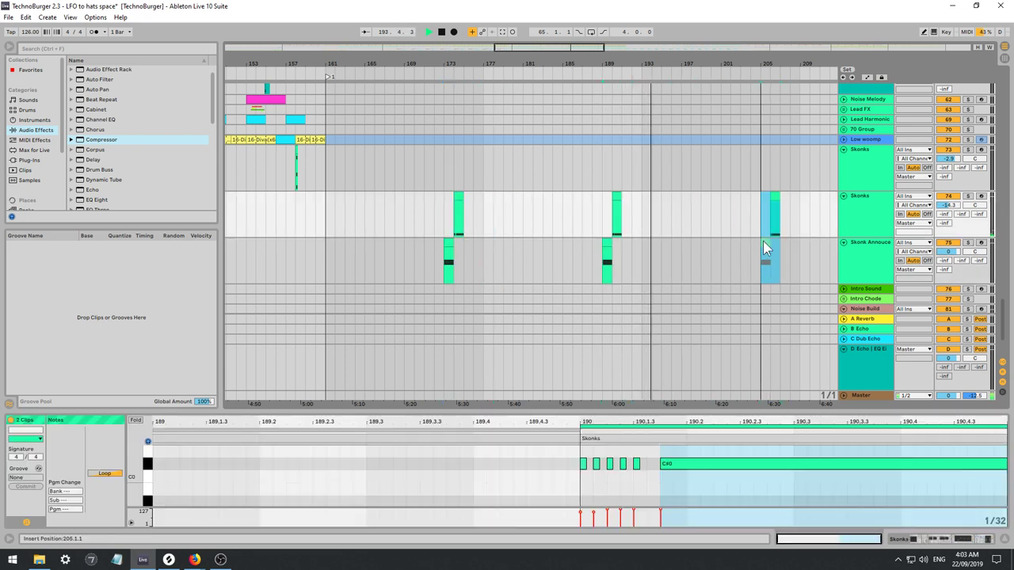
{"action": "left_click_drag", "start_coordinate": [568, 47], "coordinate": [596, 27]}
{"action": "key", "text": "space"}
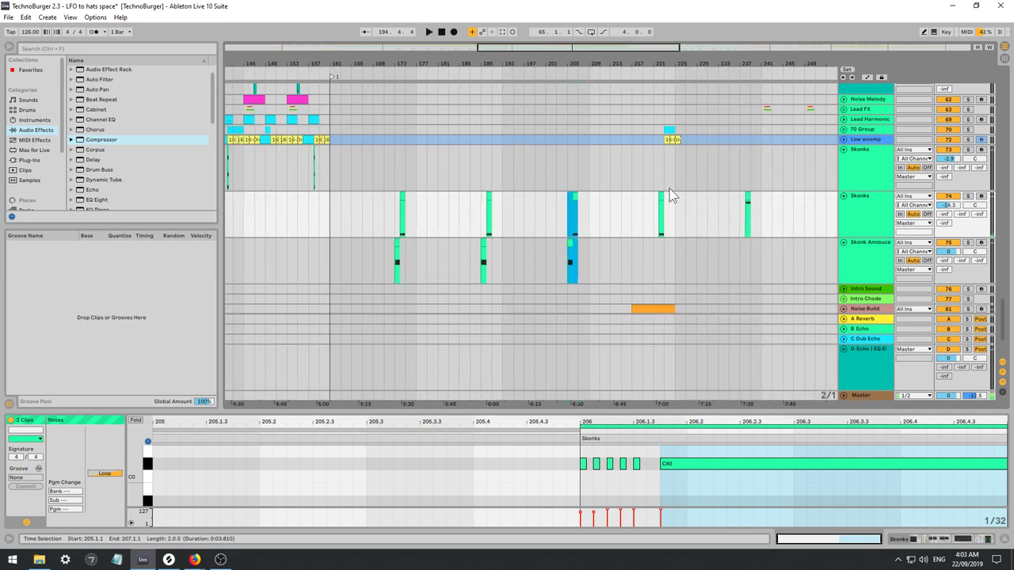
Paste the Skonk Annouce and Skonks clip pair at bar 221 and play from there.
{"action": "left_click", "coordinate": [571, 243]}
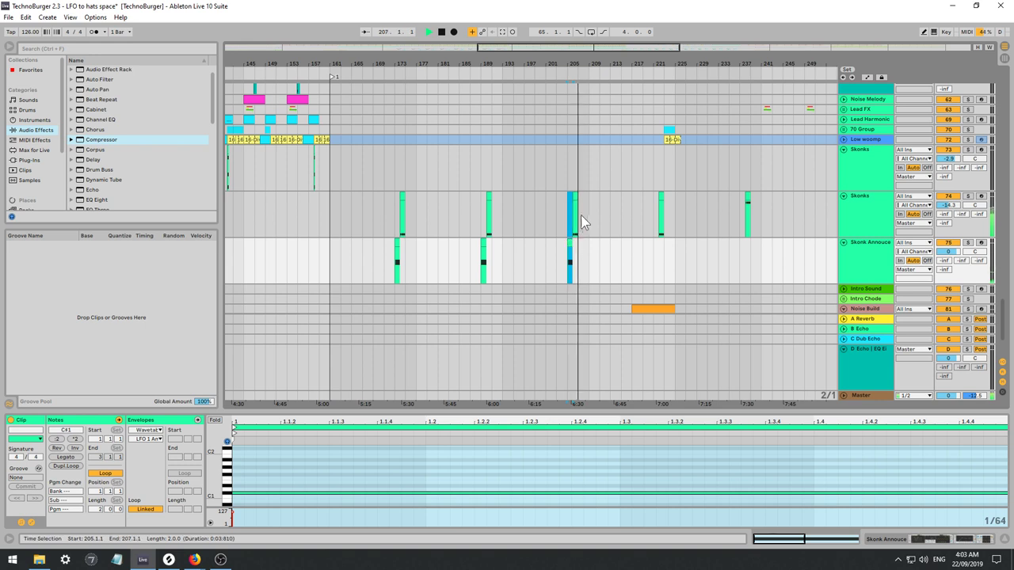
{"action": "left_click", "coordinate": [578, 213], "text": "shift"}
{"action": "left_click", "coordinate": [652, 259]}
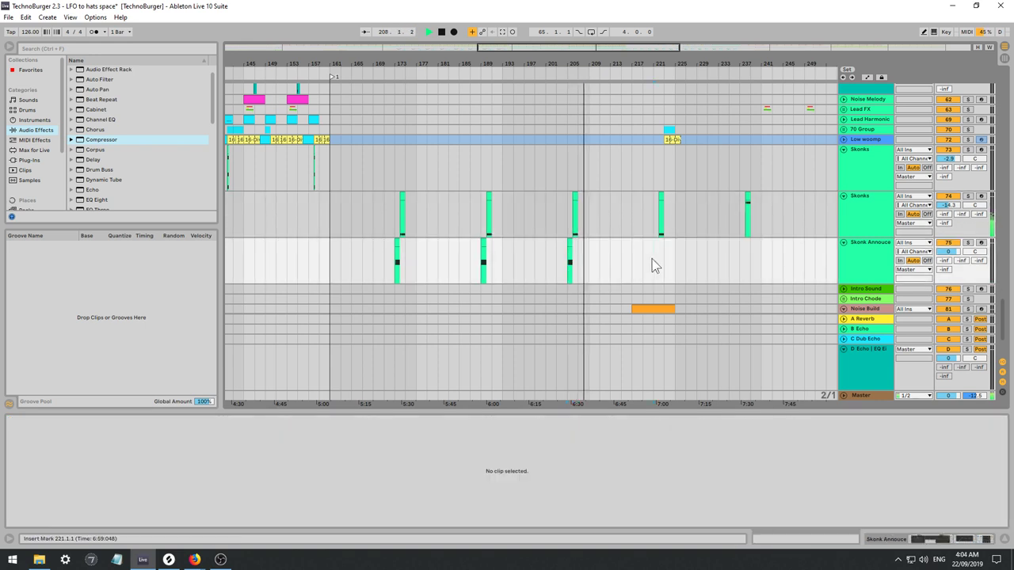
{"action": "left_click", "coordinate": [653, 220]}
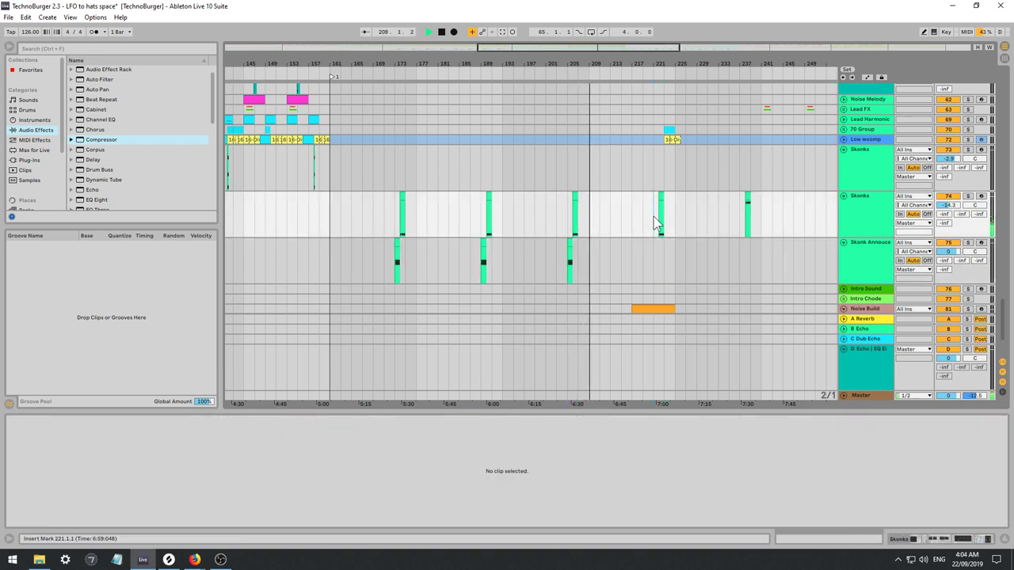
{"action": "key", "text": "ctrl+v"}
{"action": "key", "text": "space"}
{"action": "key", "text": "space"}
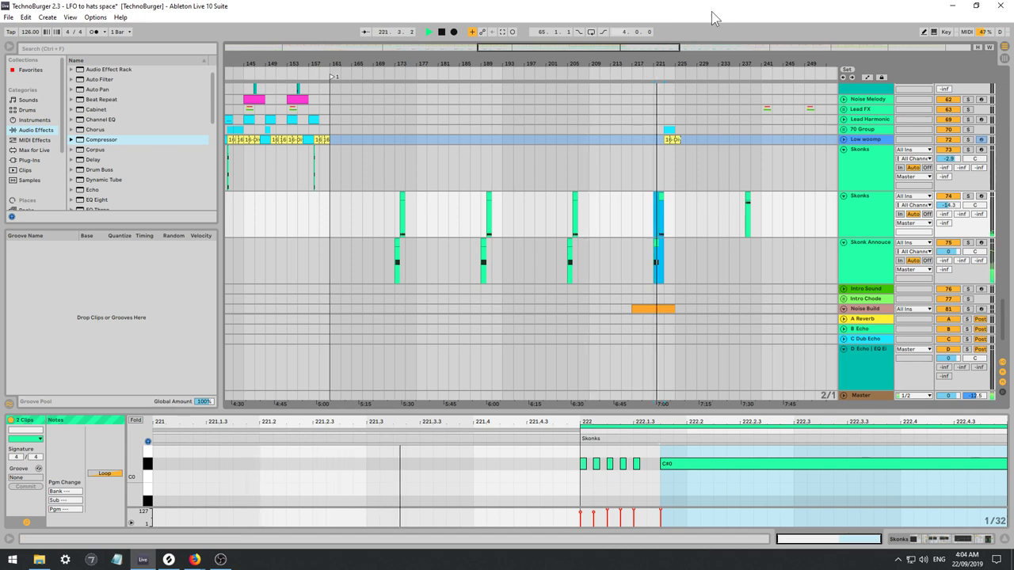
{"action": "left_click_drag", "start_coordinate": [622, 47], "coordinate": [622, 36]}
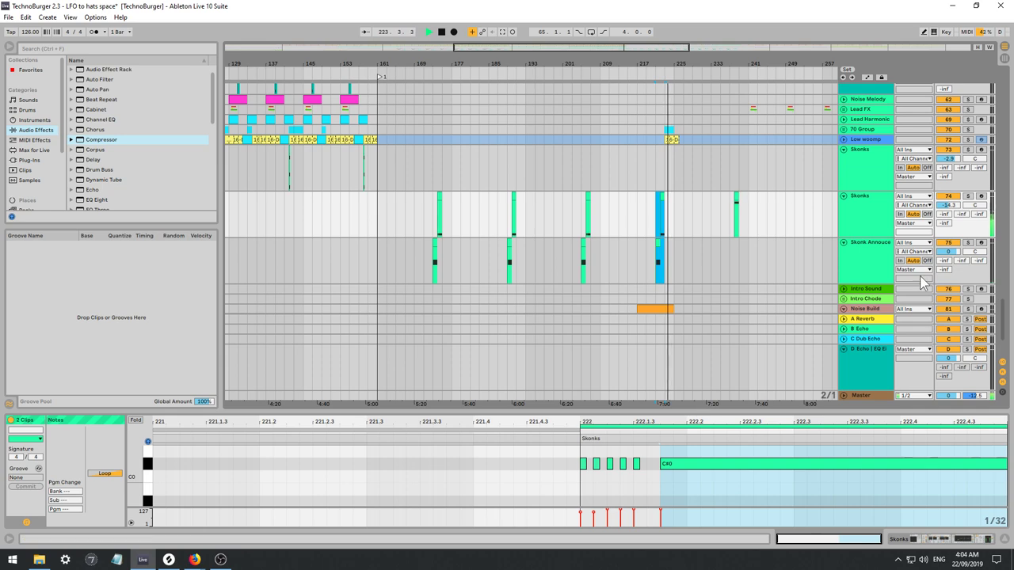
{"action": "left_click_drag", "start_coordinate": [1002, 321], "coordinate": [1004, 288]}
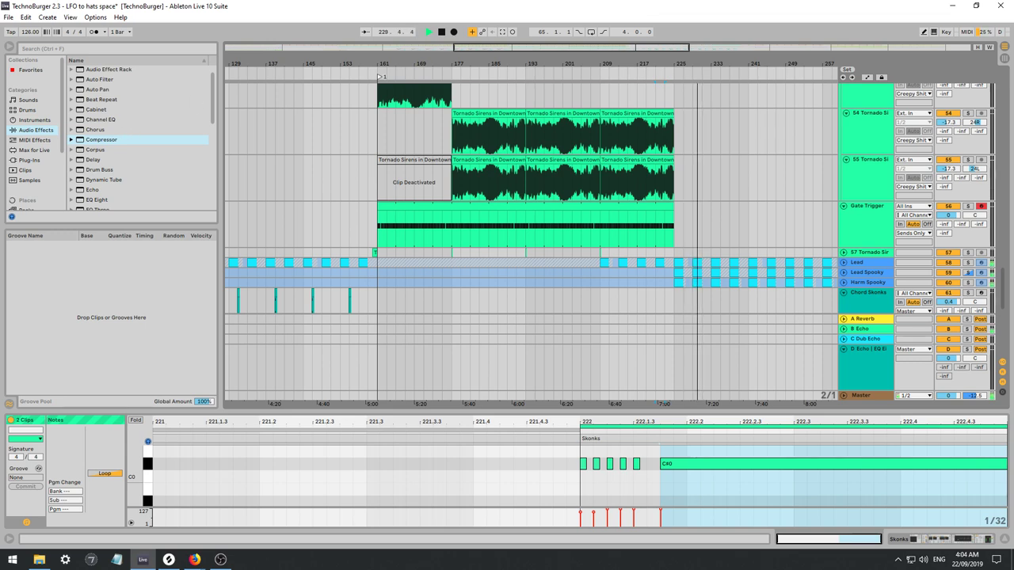
Scroll the arrangement and inspect the Sub Drop track's instrument.
{"action": "left_click_drag", "start_coordinate": [645, 49], "coordinate": [830, 49]}
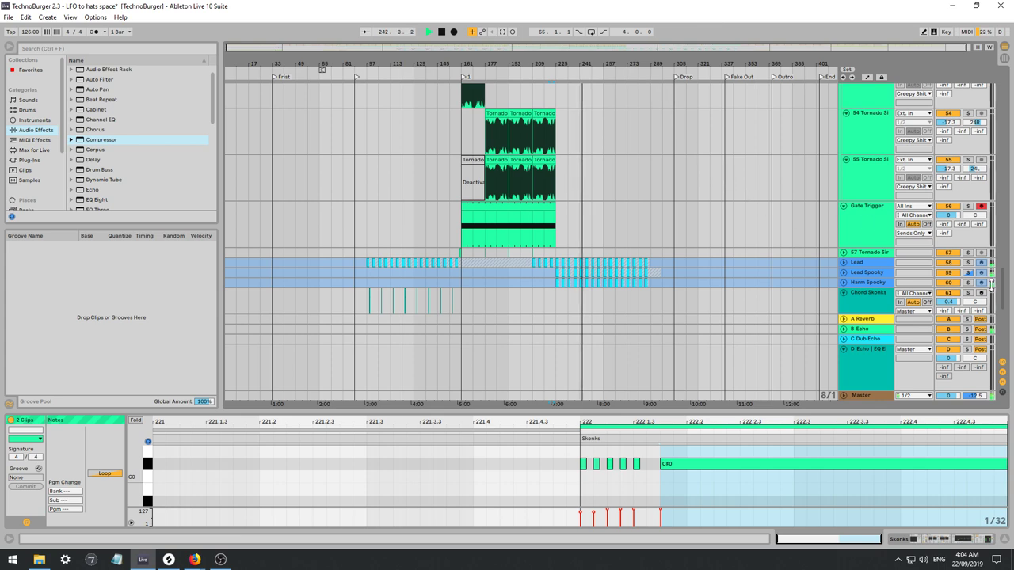
{"action": "scroll", "coordinate": [1004, 293], "scroll_direction": "up", "scroll_amount": 10}
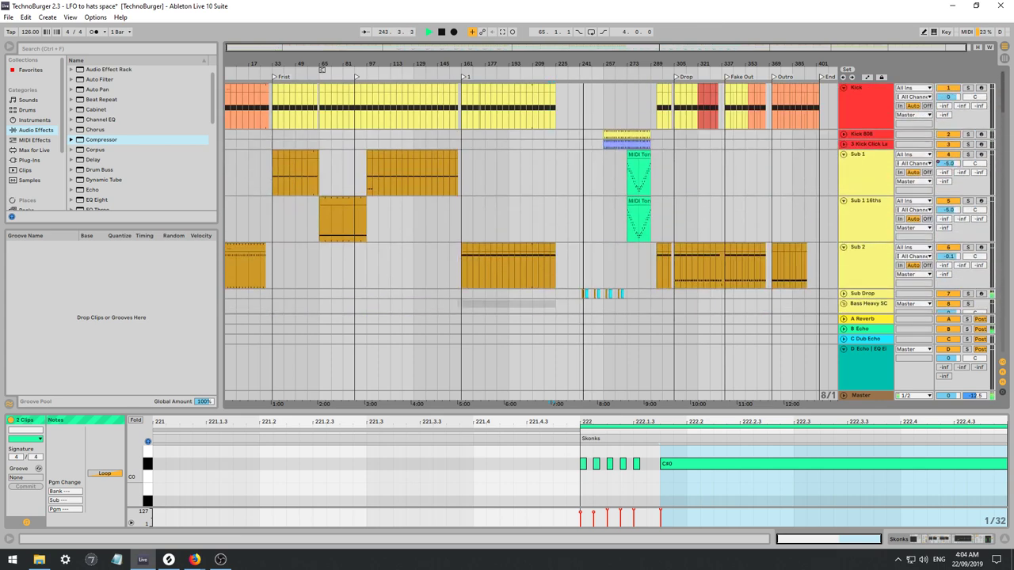
{"action": "scroll", "coordinate": [888, 145], "scroll_direction": "down", "scroll_amount": 6}
{"action": "scroll", "coordinate": [887, 145], "scroll_direction": "up", "scroll_amount": 2}
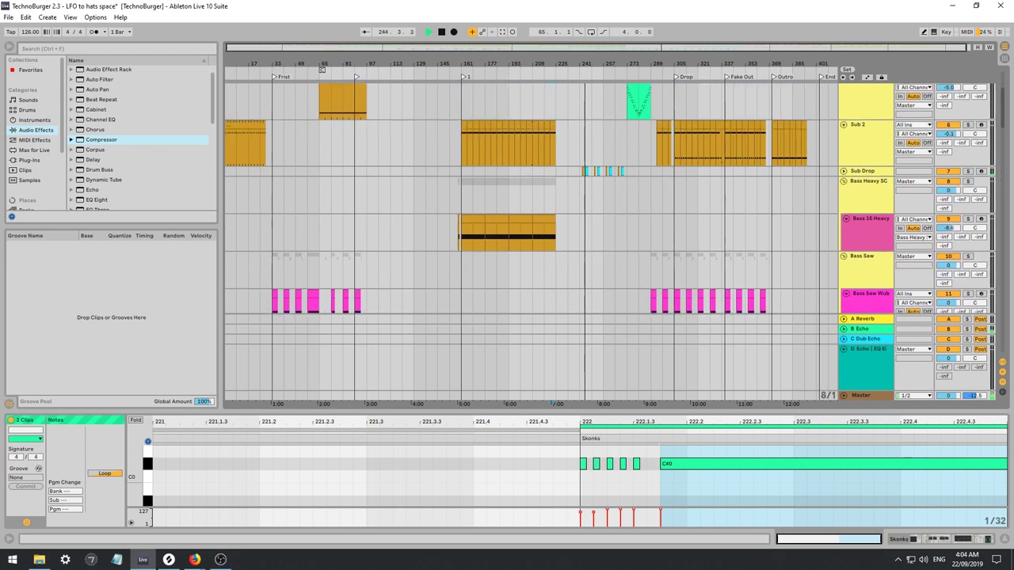
{"action": "left_click", "coordinate": [869, 177]}
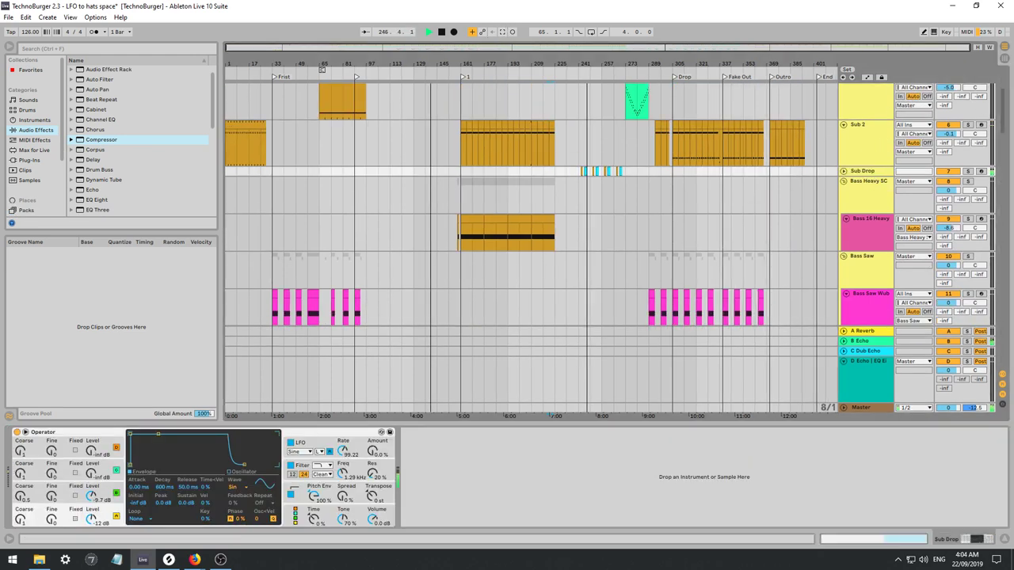
{"action": "left_click_drag", "start_coordinate": [475, 50], "coordinate": [701, 148]}
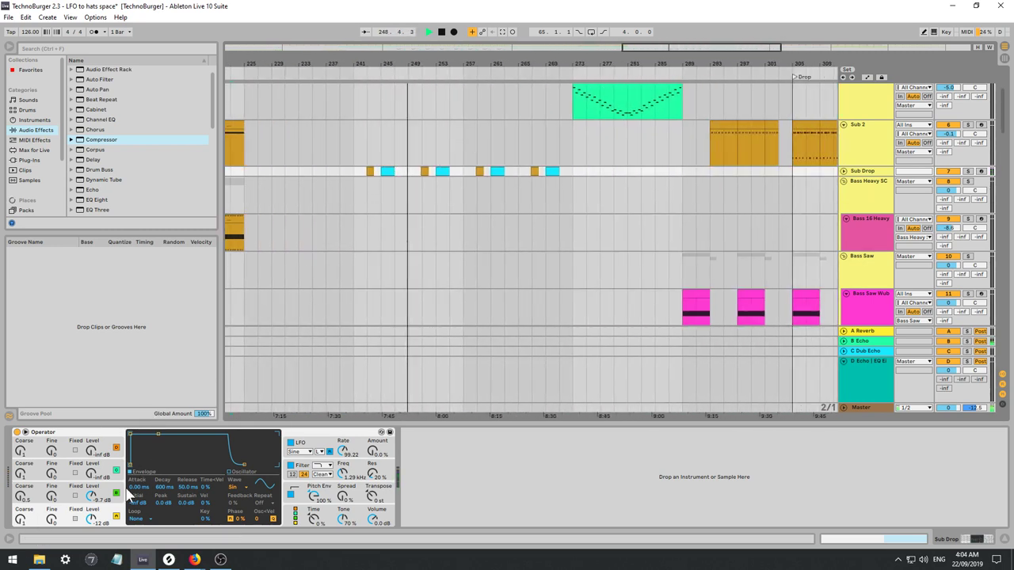
Browse plug-in and built-in instruments, play from bar 243, then show the Bass 16ths devices.
{"action": "left_click", "coordinate": [32, 160]}
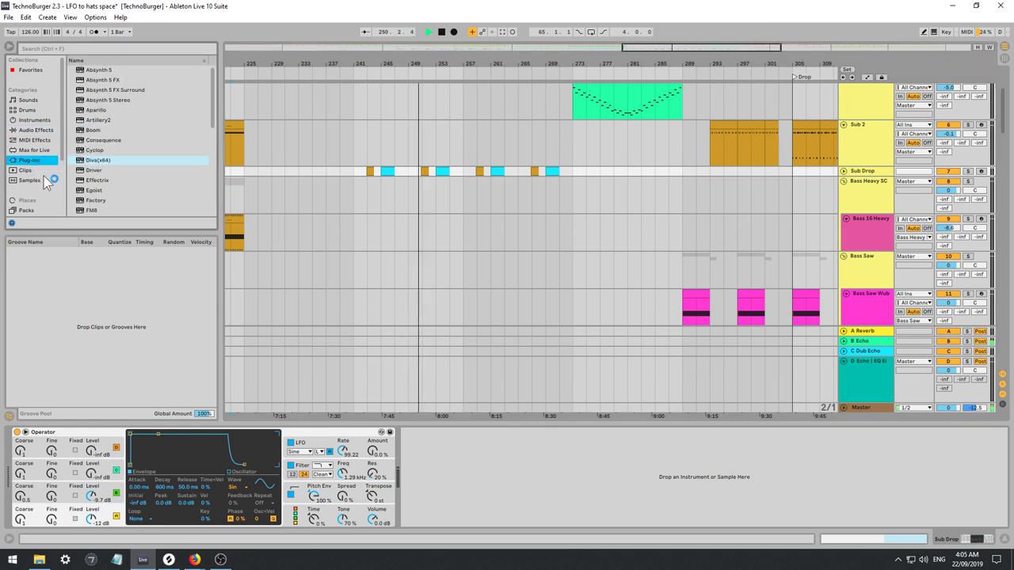
{"action": "left_click", "coordinate": [35, 121]}
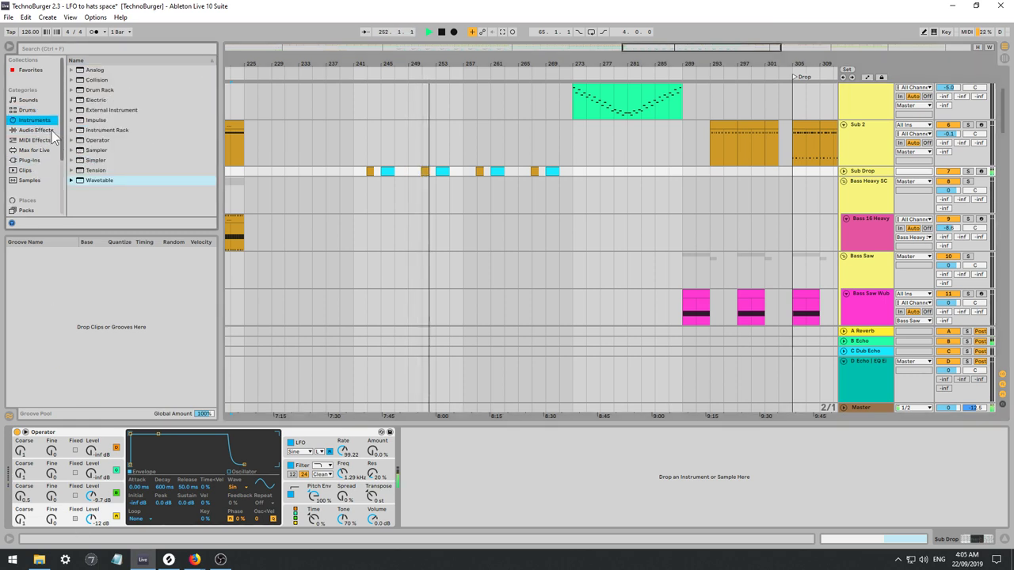
{"action": "key", "text": "space"}
{"action": "left_click", "coordinate": [370, 171]}
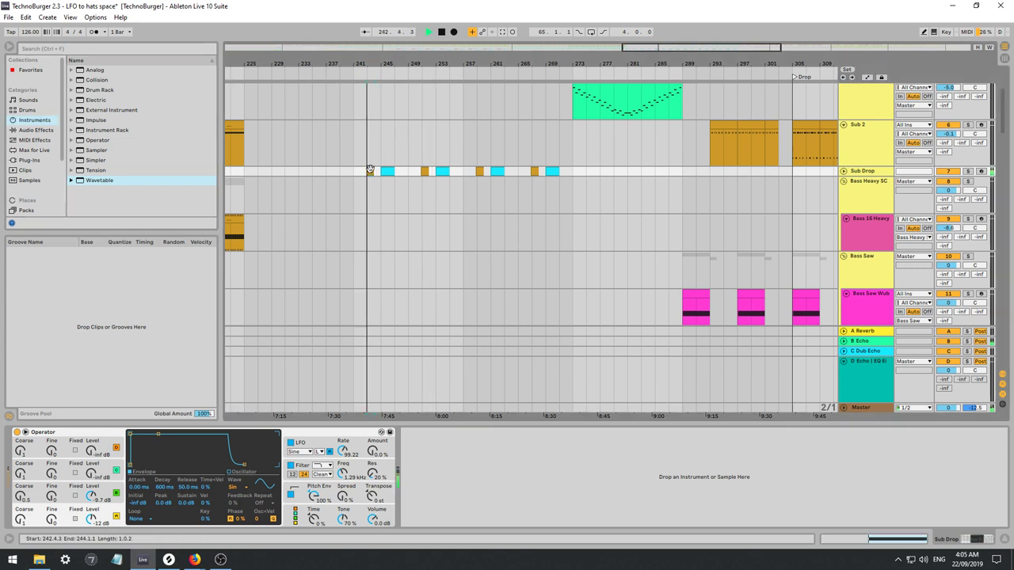
{"action": "key", "text": "space"}
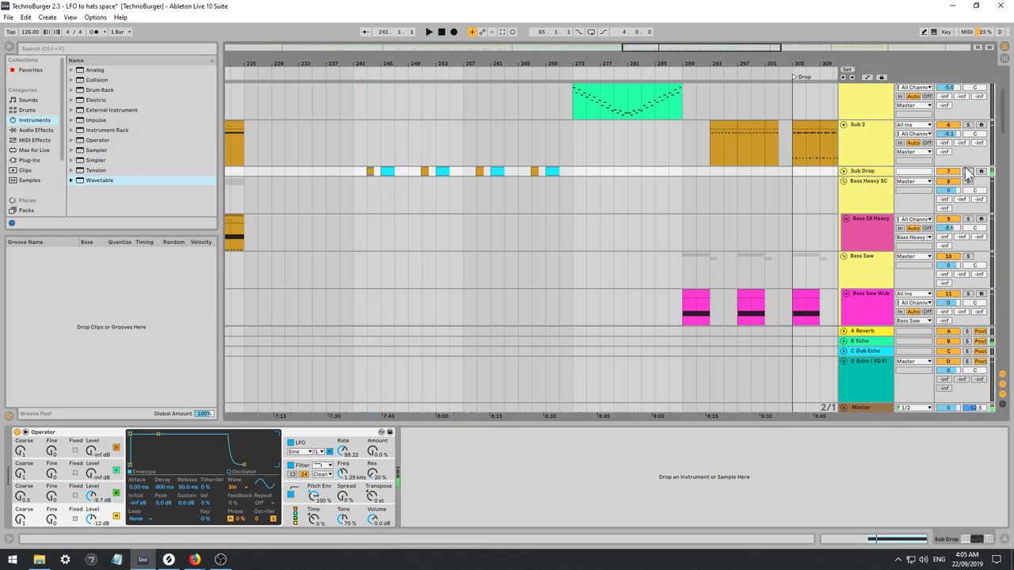
{"action": "scroll", "coordinate": [503, 198], "scroll_direction": "up", "scroll_amount": 4}
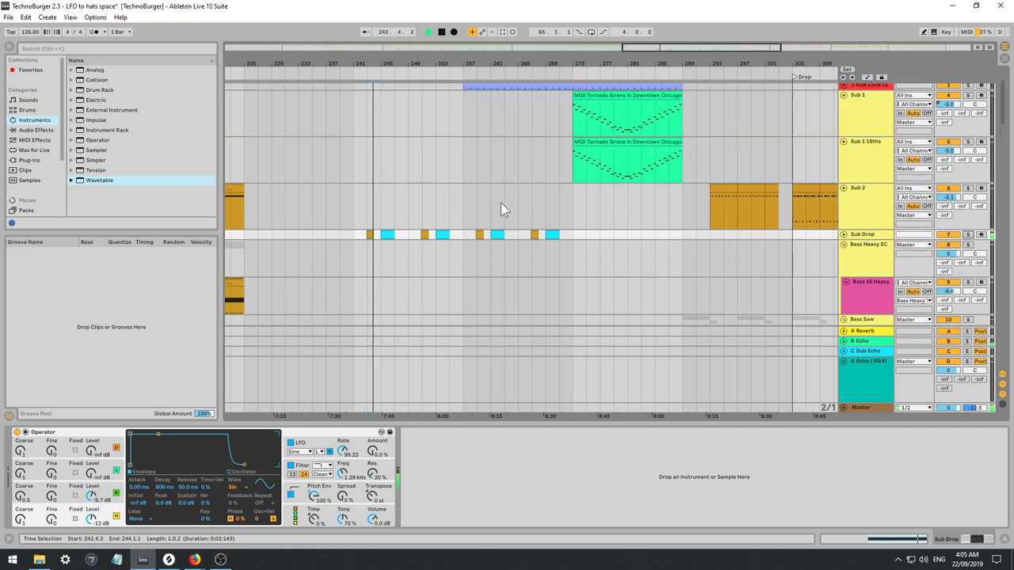
{"action": "scroll", "coordinate": [507, 198], "scroll_direction": "down", "scroll_amount": 10}
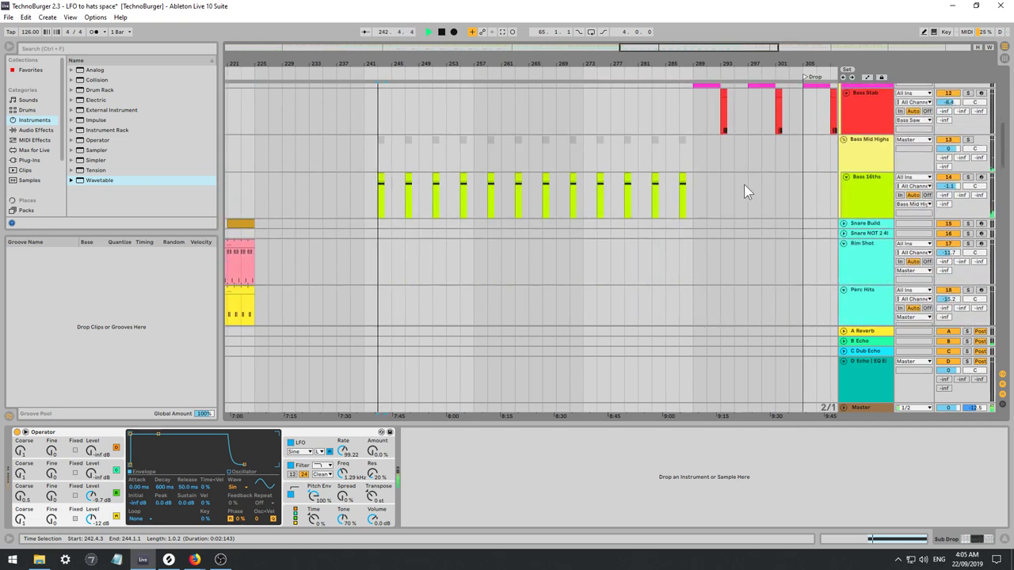
{"action": "left_click", "coordinate": [853, 182]}
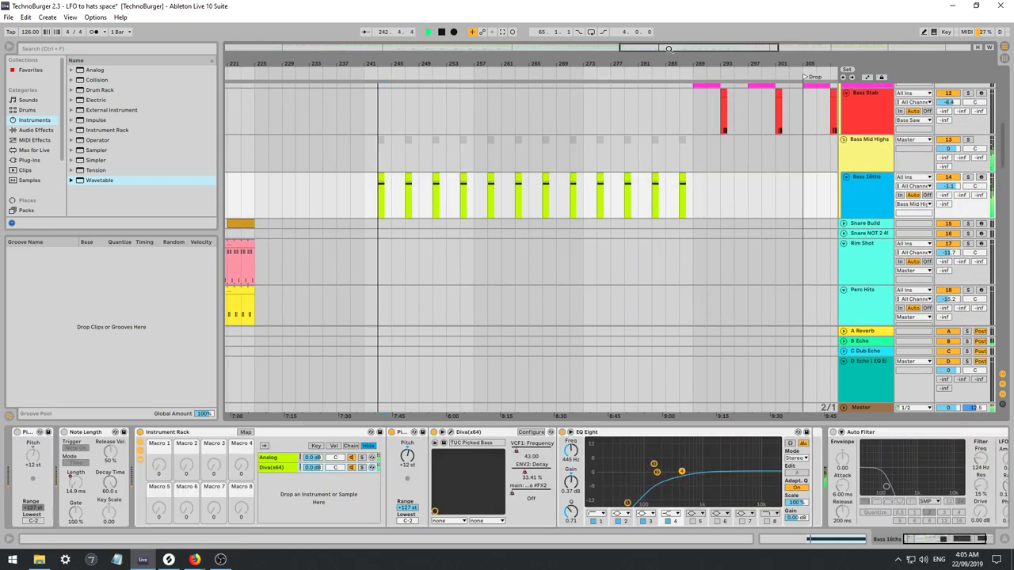
Transpose the bar 243 Bass 16ths clip's notes down to C#0.
{"action": "key", "text": "minus"}
{"action": "left_click_drag", "start_coordinate": [398, 64], "coordinate": [491, 158]}
{"action": "key", "text": "space"}
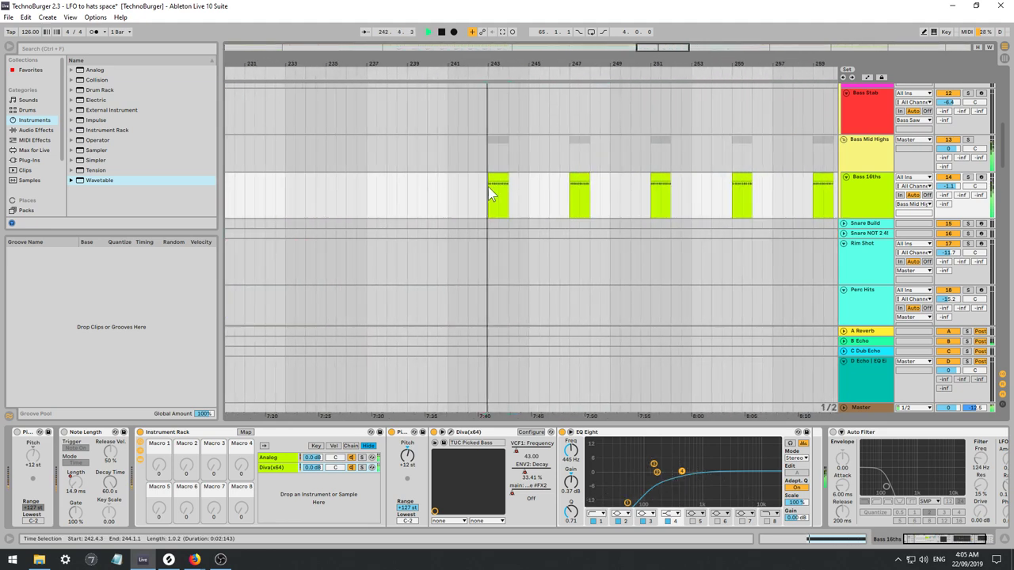
{"action": "left_click", "coordinate": [494, 177]}
{"action": "double_click", "coordinate": [495, 178]}
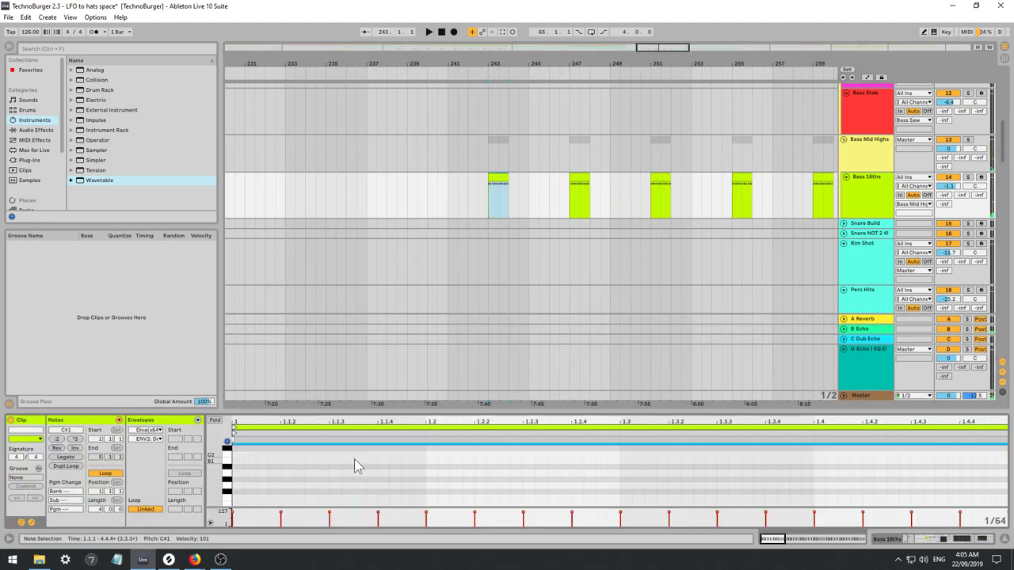
{"action": "key", "text": "shift+Down"}
{"action": "key", "text": "shift+Down"}
{"action": "key", "text": "space"}
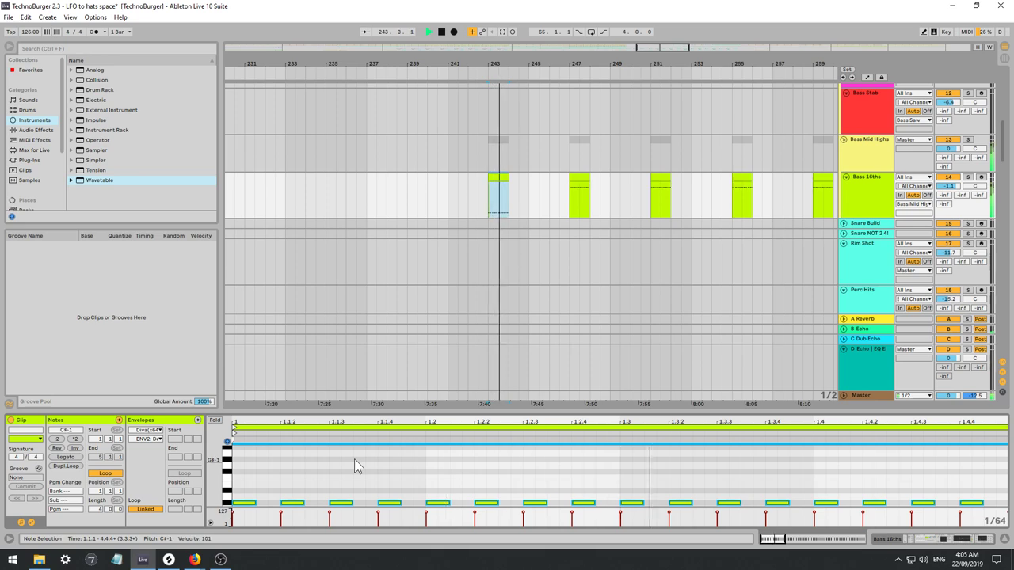
{"action": "key", "text": "shift+Up"}
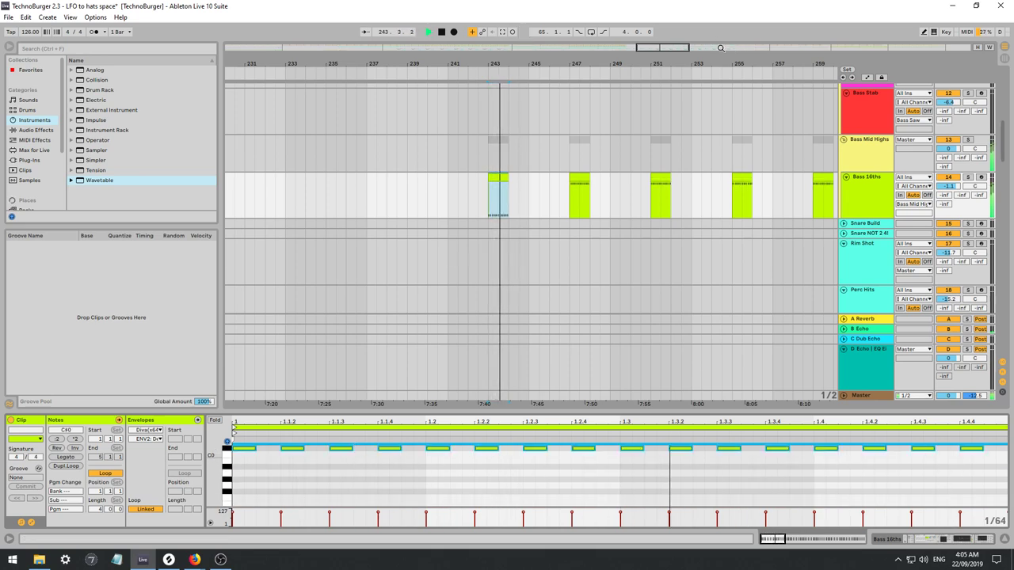
Draw EQ Eight band 1 frequency automation down to 10 Hz over the break.
{"action": "left_click_drag", "start_coordinate": [653, 46], "coordinate": [648, 10]}
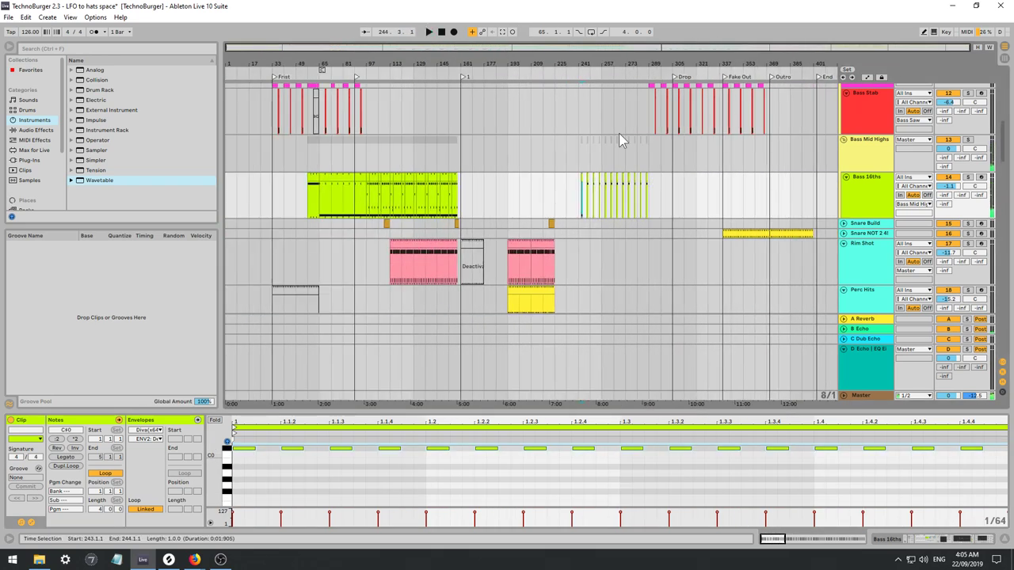
{"action": "left_click", "coordinate": [858, 181]}
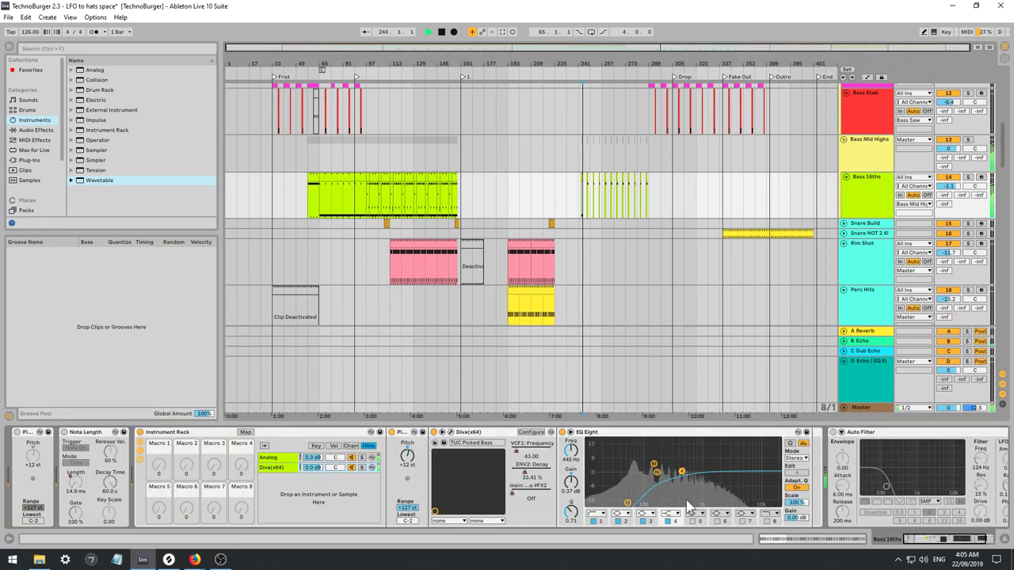
{"action": "left_click", "coordinate": [629, 503]}
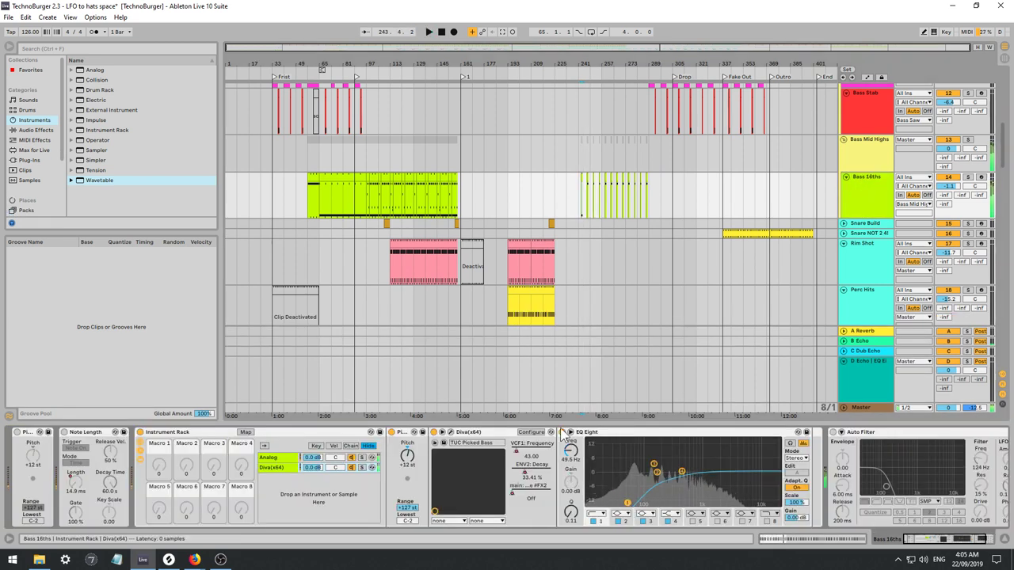
{"action": "key", "text": "a"}
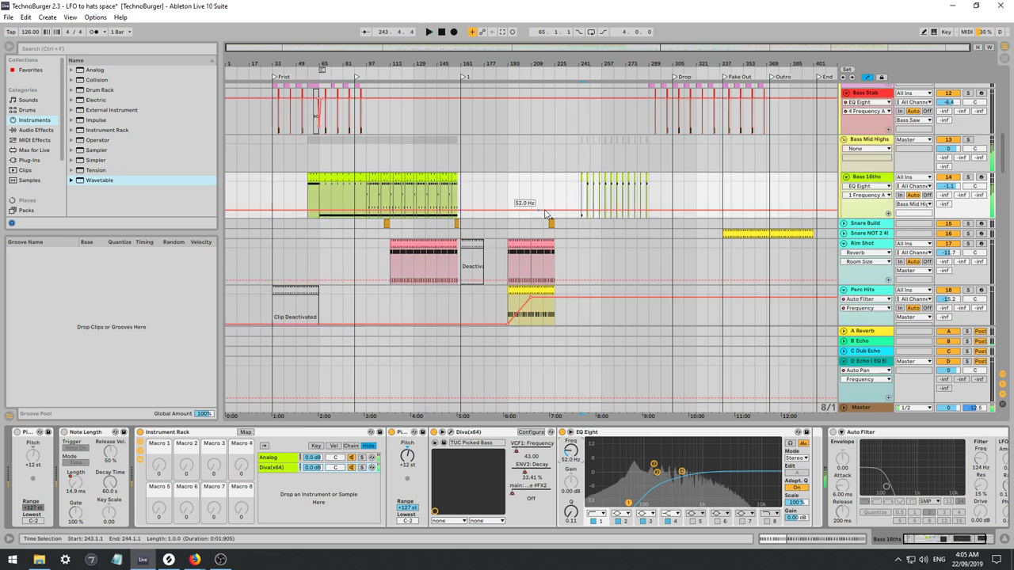
{"action": "key", "text": "b"}
{"action": "mouse_move", "coordinate": [584, 214]}
{"action": "left_mouse_down"}
{"action": "mouse_move", "coordinate": [584, 231]}
{"action": "mouse_move", "coordinate": [657, 247]}
{"action": "left_mouse_up"}
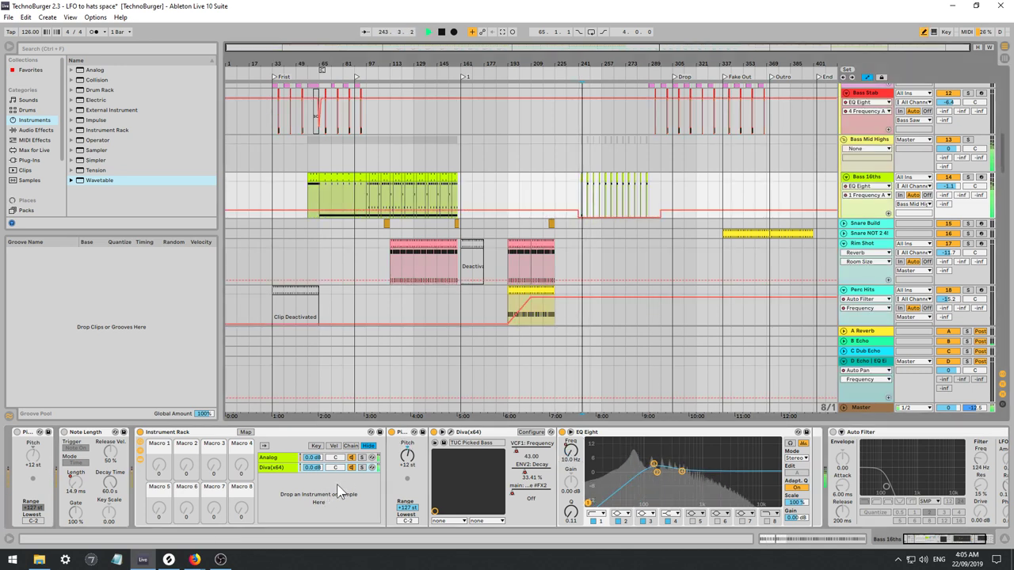
Automate the Analog layer off from bar 241 and open Diva's editor.
{"action": "left_click", "coordinate": [351, 458]}
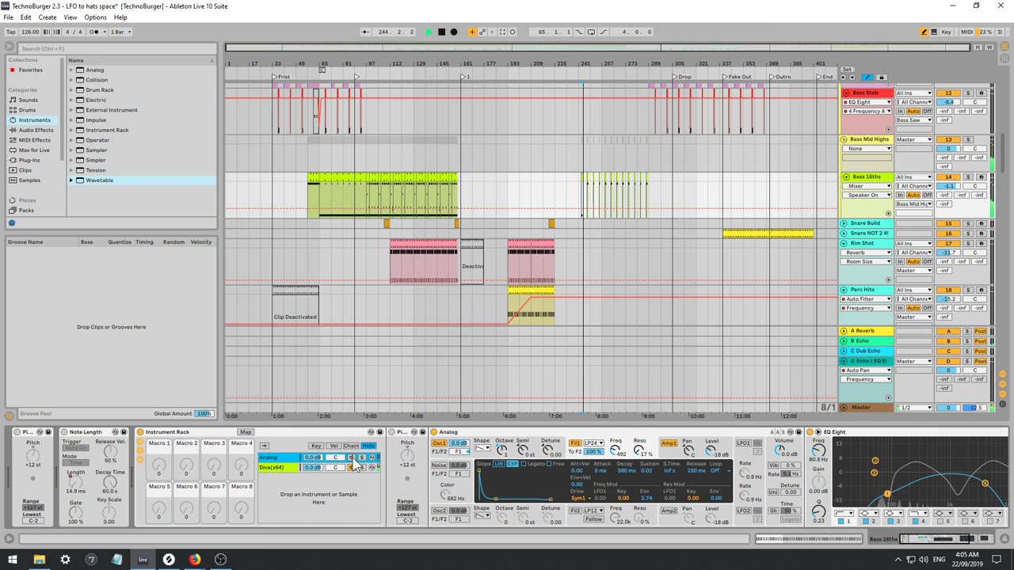
{"action": "left_click", "coordinate": [353, 458]}
{"action": "mouse_move", "coordinate": [582, 205]}
{"action": "left_mouse_down"}
{"action": "mouse_move", "coordinate": [670, 232]}
{"action": "mouse_move", "coordinate": [692, 220]}
{"action": "left_mouse_up"}
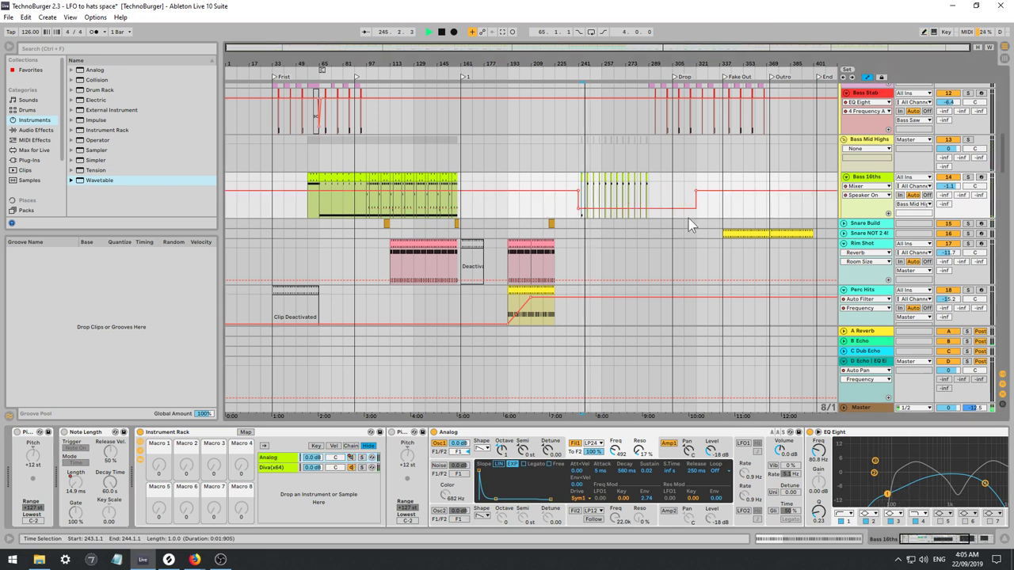
{"action": "left_click", "coordinate": [277, 467]}
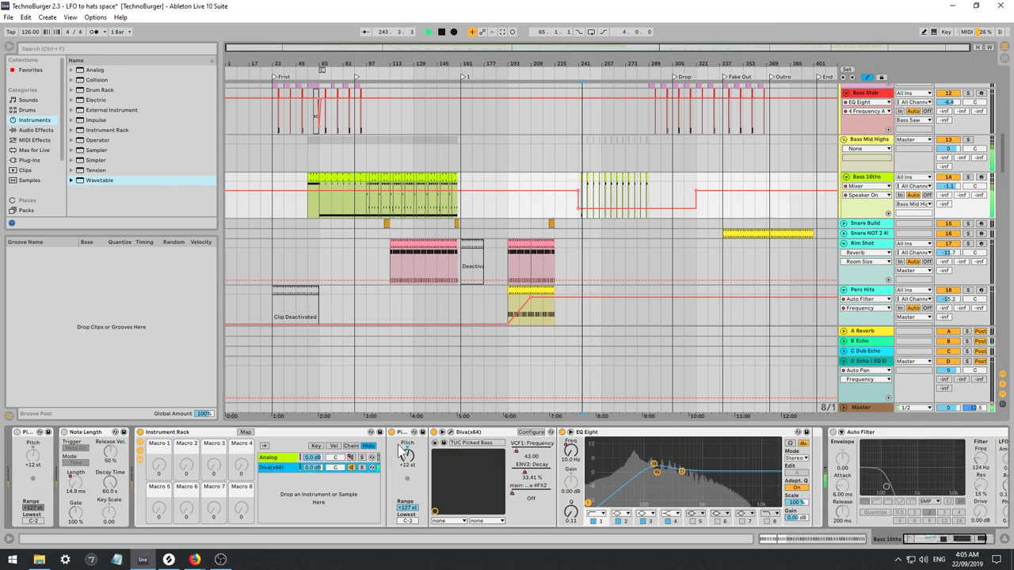
{"action": "left_click", "coordinate": [450, 432]}
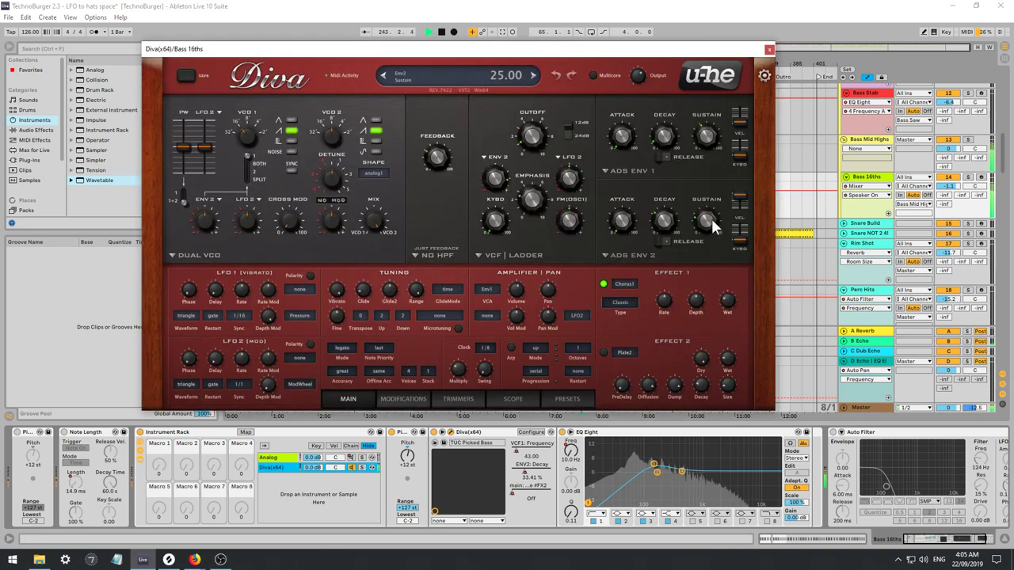
Set Diva's ENV 2 sustain to 25, ENV 1 sustain to 33.50 and ENV 1 decay to 10.00.
{"action": "mouse_move", "coordinate": [705, 227]}
{"action": "left_mouse_down"}
{"action": "mouse_move", "coordinate": [697, 201]}
{"action": "mouse_move", "coordinate": [699, 226]}
{"action": "left_mouse_up"}
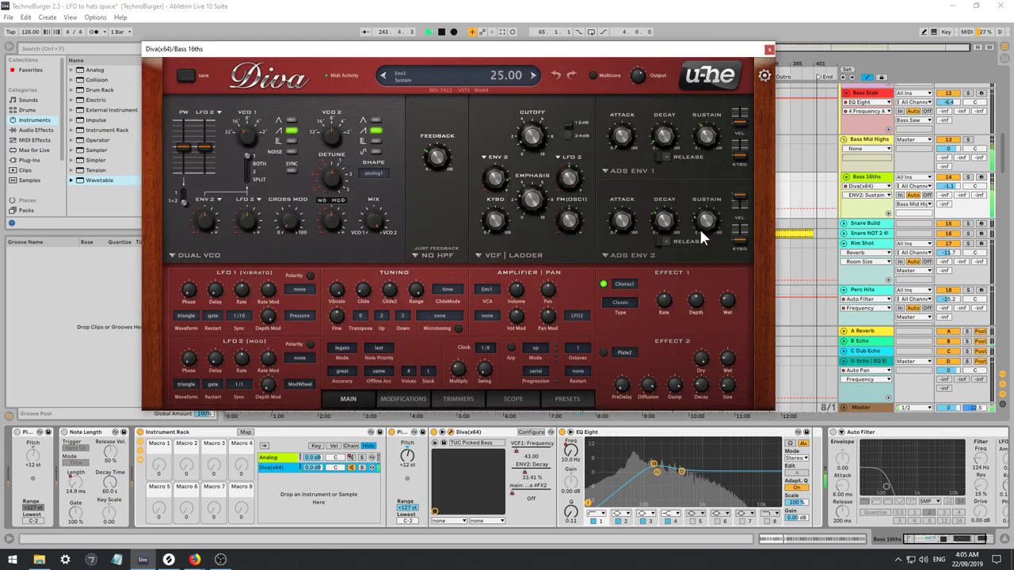
{"action": "mouse_move", "coordinate": [703, 139]}
{"action": "left_mouse_down"}
{"action": "mouse_move", "coordinate": [691, 84]}
{"action": "mouse_move", "coordinate": [697, 145]}
{"action": "left_mouse_up"}
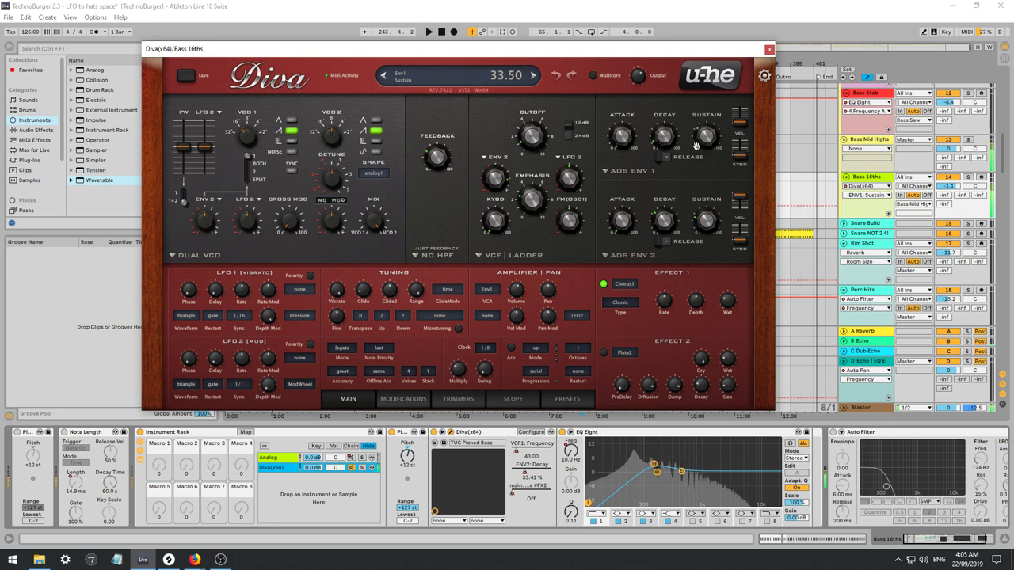
{"action": "left_click_drag", "start_coordinate": [664, 221], "coordinate": [650, 197]}
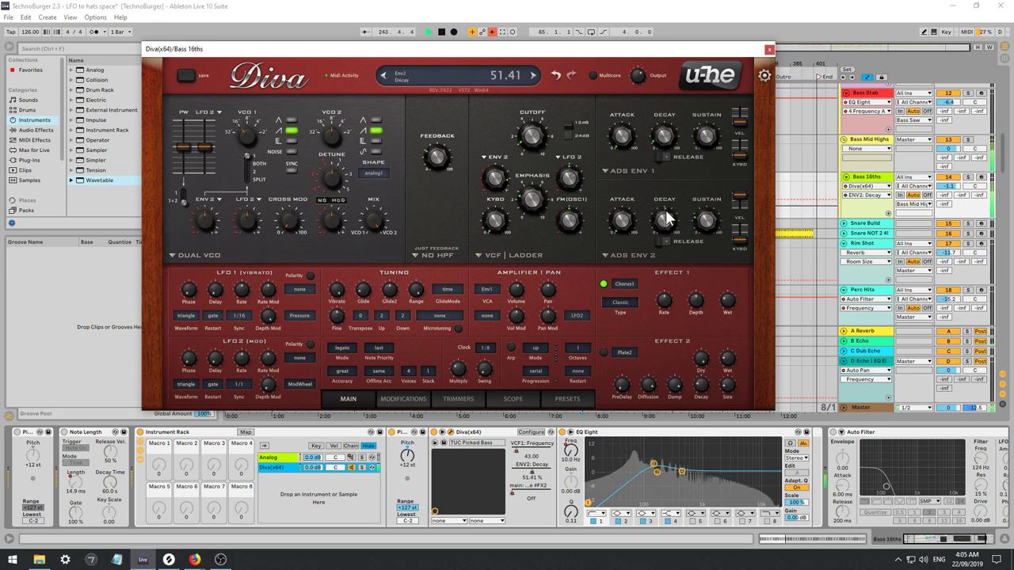
{"action": "key", "text": "ctrl+z"}
{"action": "key", "text": "space"}
{"action": "key", "text": "space"}
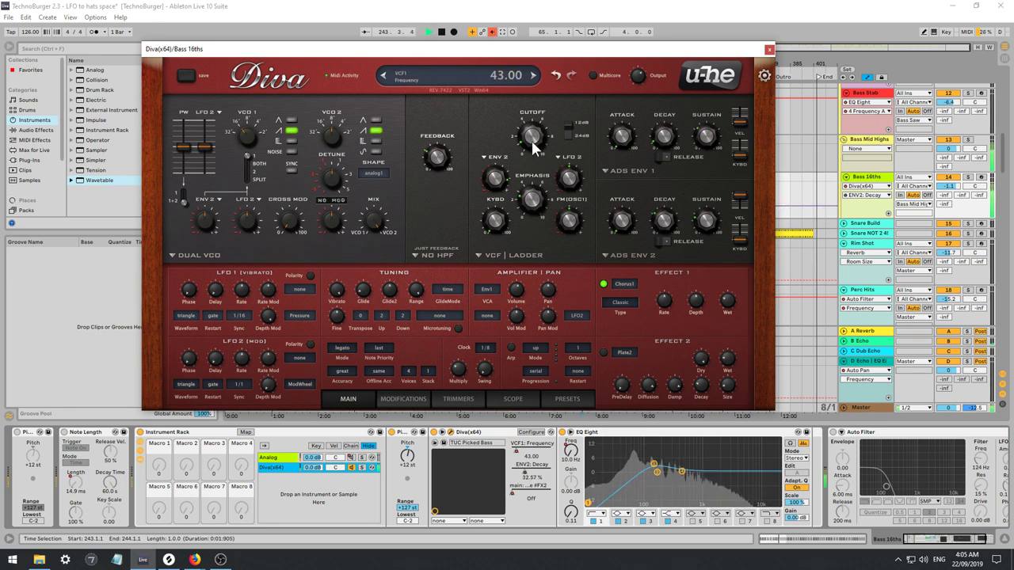
{"action": "mouse_move", "coordinate": [671, 125]}
{"action": "left_mouse_down"}
{"action": "mouse_move", "coordinate": [650, 118]}
{"action": "mouse_move", "coordinate": [665, 142]}
{"action": "left_mouse_up"}
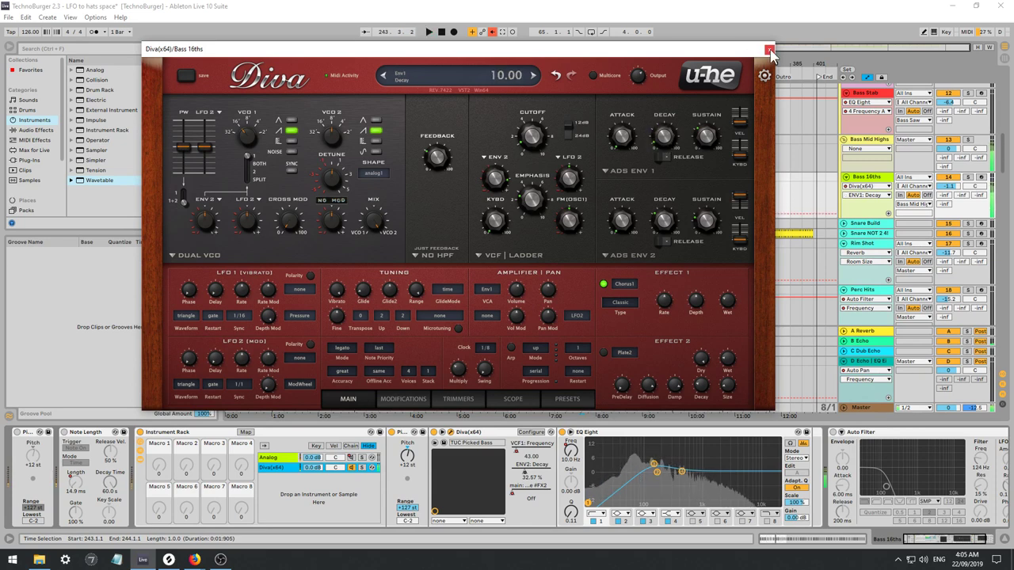
{"action": "left_click", "coordinate": [768, 49]}
Duplicate the Bass 16ths track and select the break-section clips.
{"action": "key", "text": "space"}
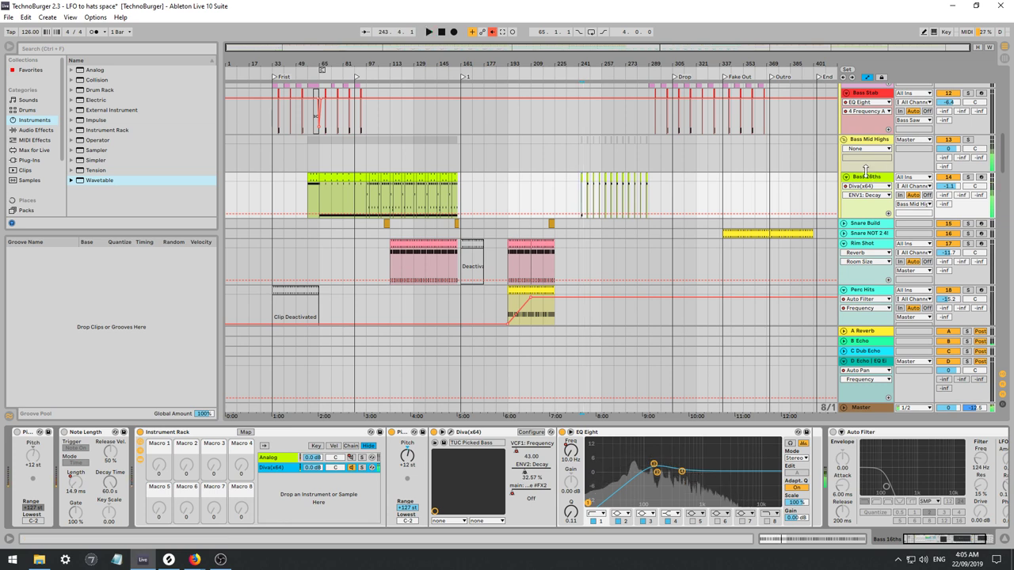
{"action": "left_click", "coordinate": [868, 177]}
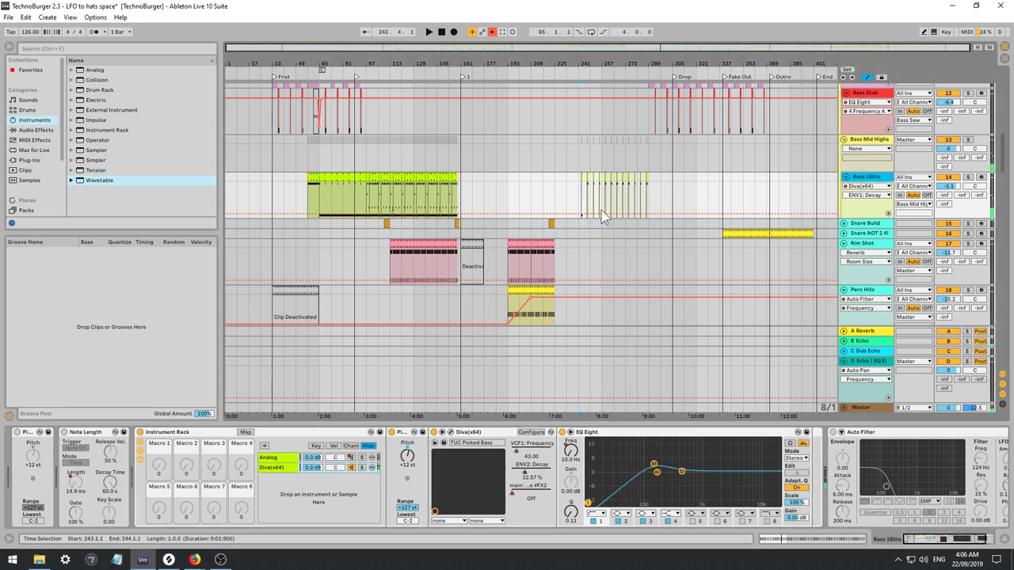
{"action": "key", "text": "ctrl+d"}
{"action": "left_click", "coordinate": [474, 232]}
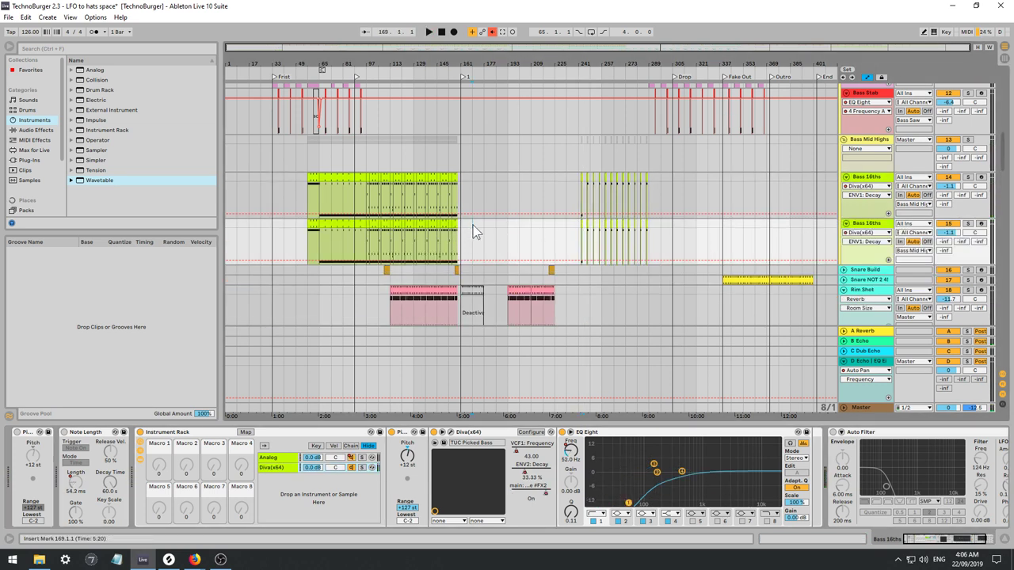
{"action": "left_click", "coordinate": [296, 234], "text": "shift"}
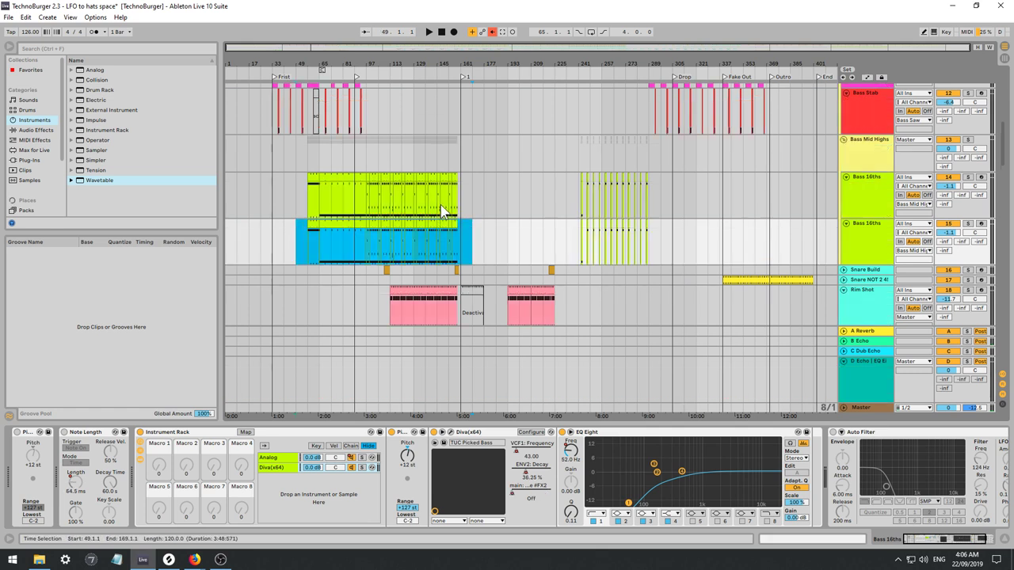
{"action": "left_click_drag", "start_coordinate": [581, 190], "coordinate": [748, 218]}
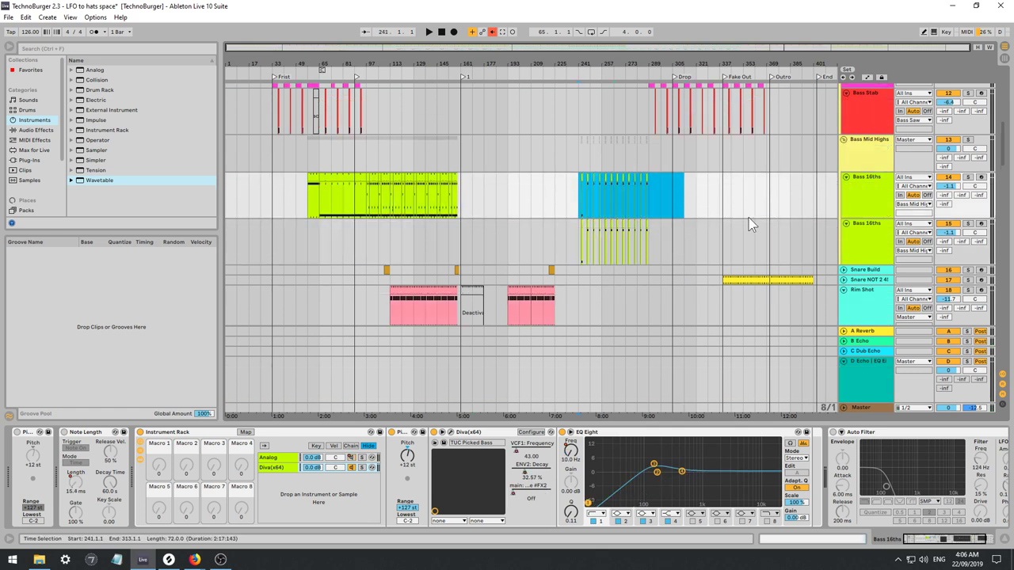
Rename the duplicated track to 'Bass 16ths Break'.
{"action": "left_click", "coordinate": [881, 232]}
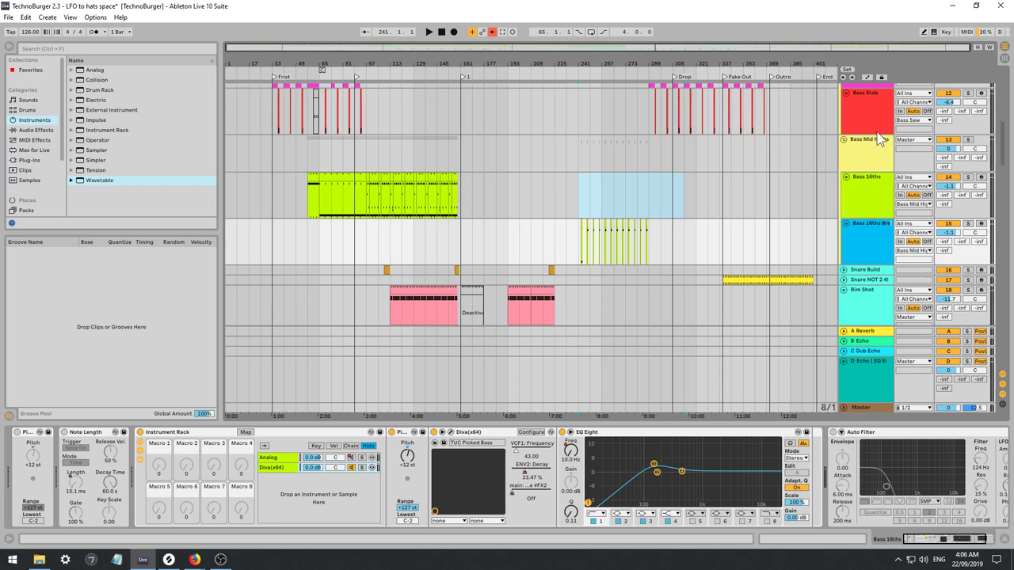
{"action": "type", "text": "ak"}
{"action": "key", "text": "Return"}
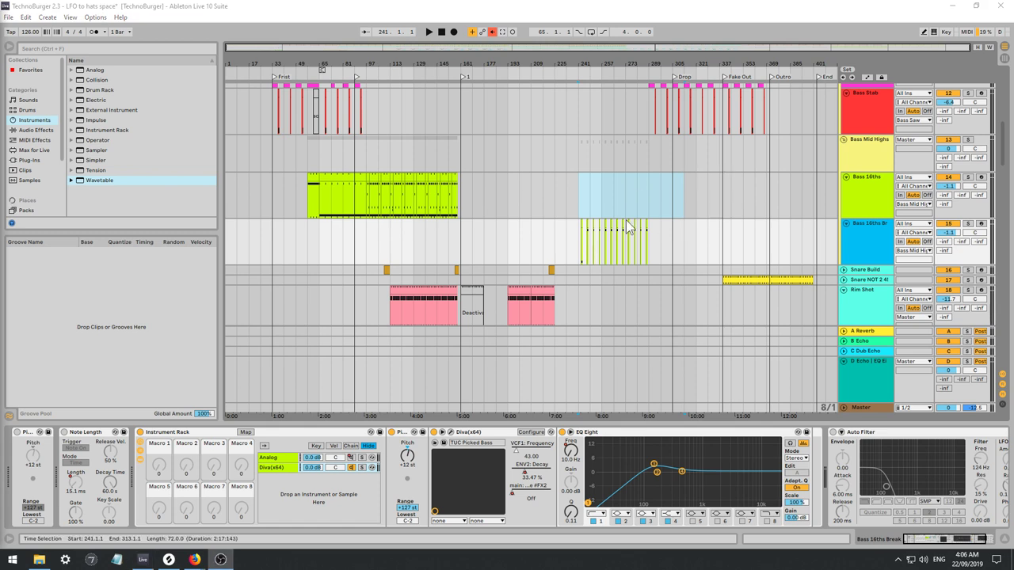
{"action": "left_click", "coordinate": [581, 206]}
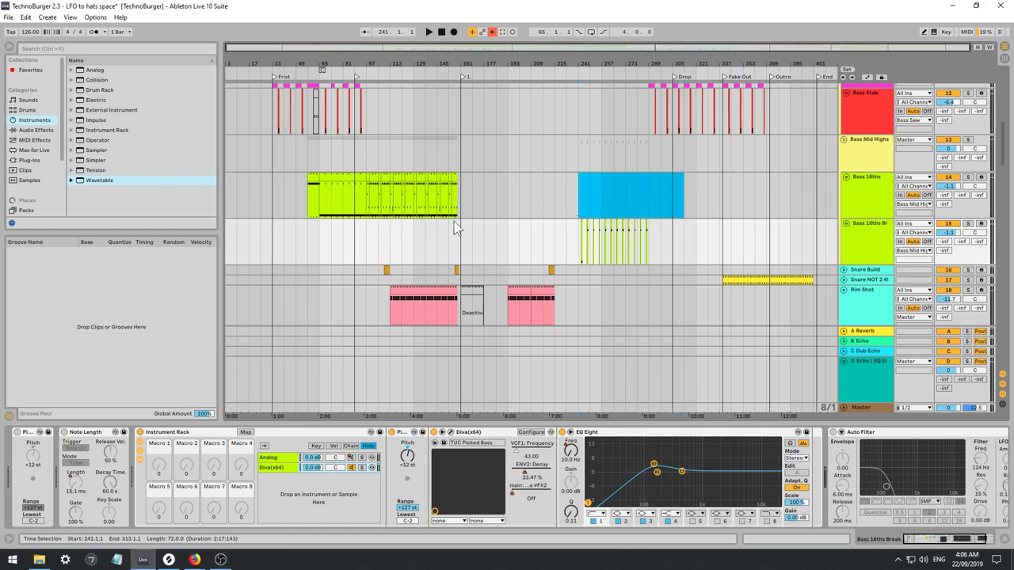
Solo Bass 16ths Break, play from bar 241 and select the break clip there.
{"action": "left_click", "coordinate": [575, 244]}
{"action": "key", "text": "space"}
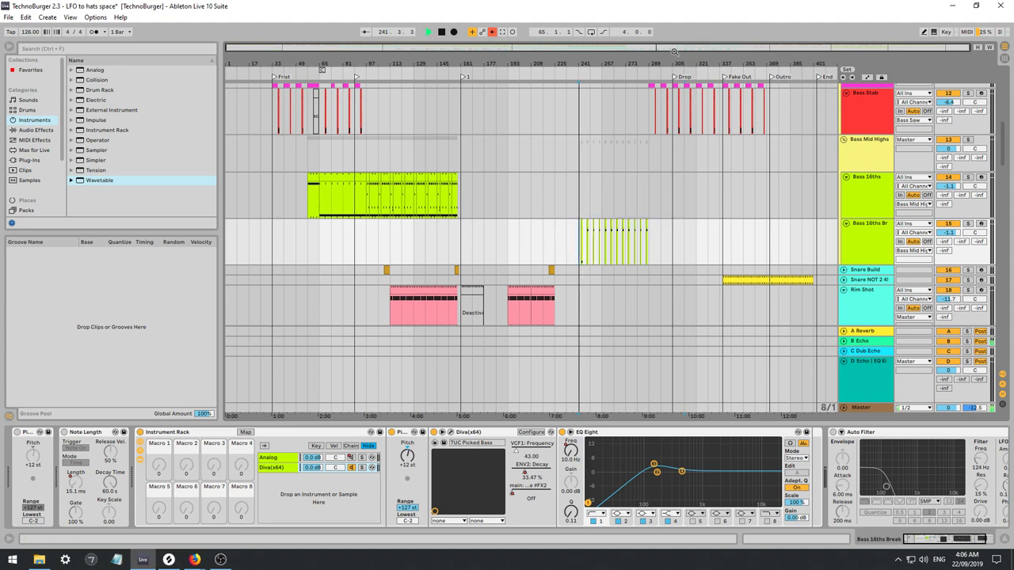
{"action": "left_click_drag", "start_coordinate": [675, 51], "coordinate": [664, 135]}
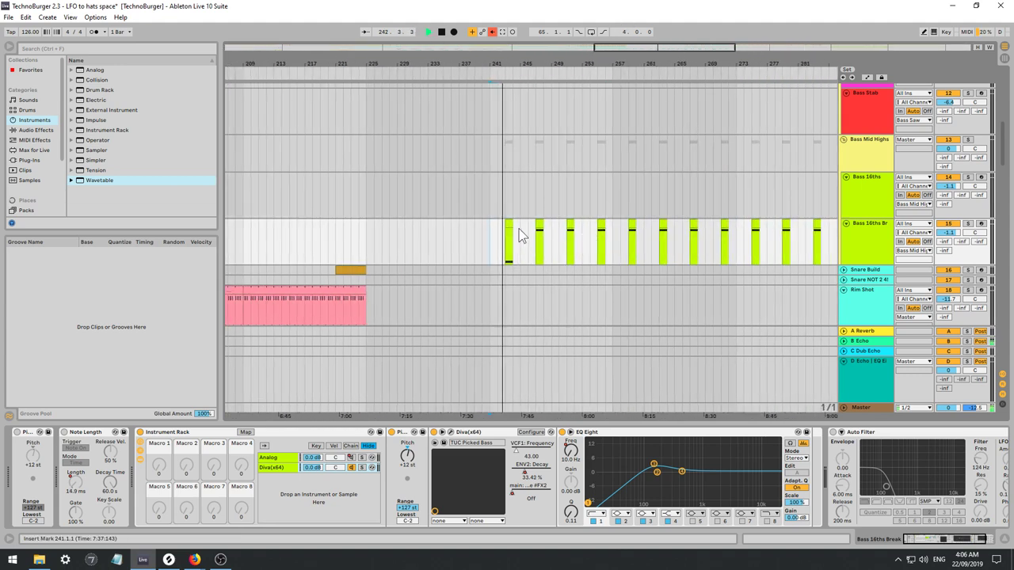
{"action": "left_click", "coordinate": [967, 225]}
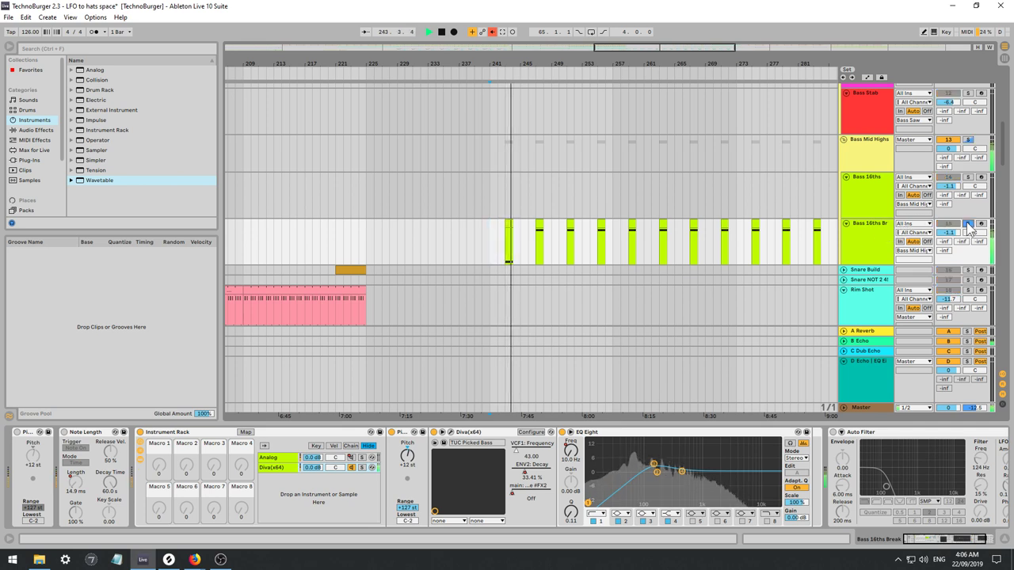
{"action": "key", "text": "space"}
{"action": "key", "text": "space"}
{"action": "key", "text": "space"}
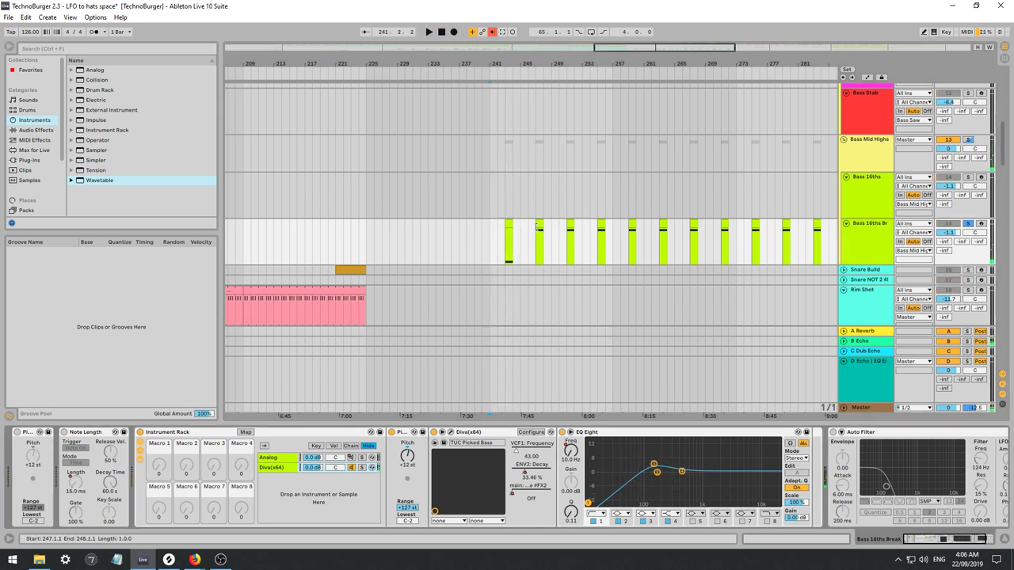
{"action": "left_click", "coordinate": [508, 242]}
{"action": "key", "text": "space"}
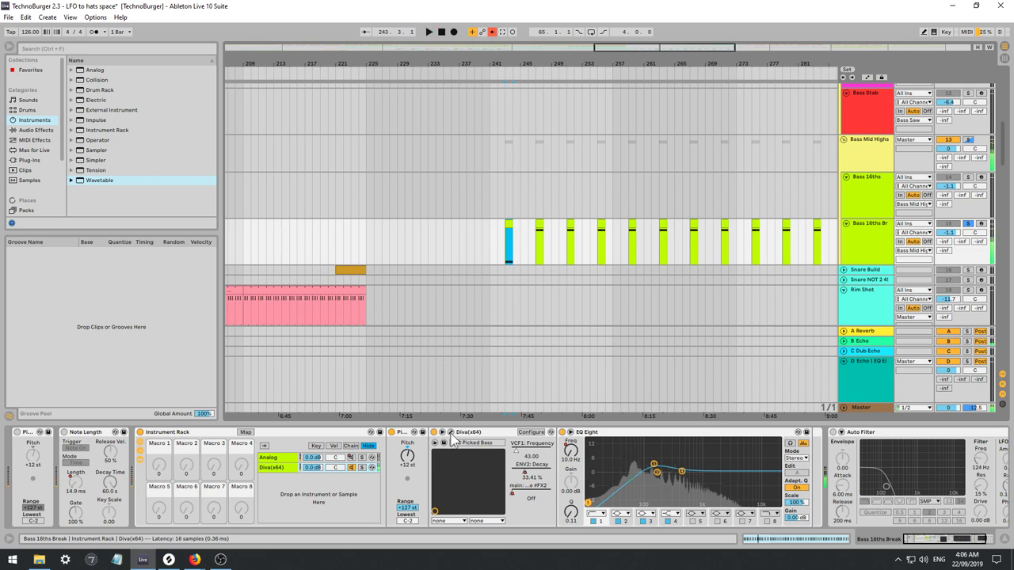
{"action": "left_click", "coordinate": [451, 434]}
Rework Diva's filter cutoff and shorten both envelope decays, ENV 2 to about 21.
{"action": "left_click_drag", "start_coordinate": [532, 137], "coordinate": [521, 146]}
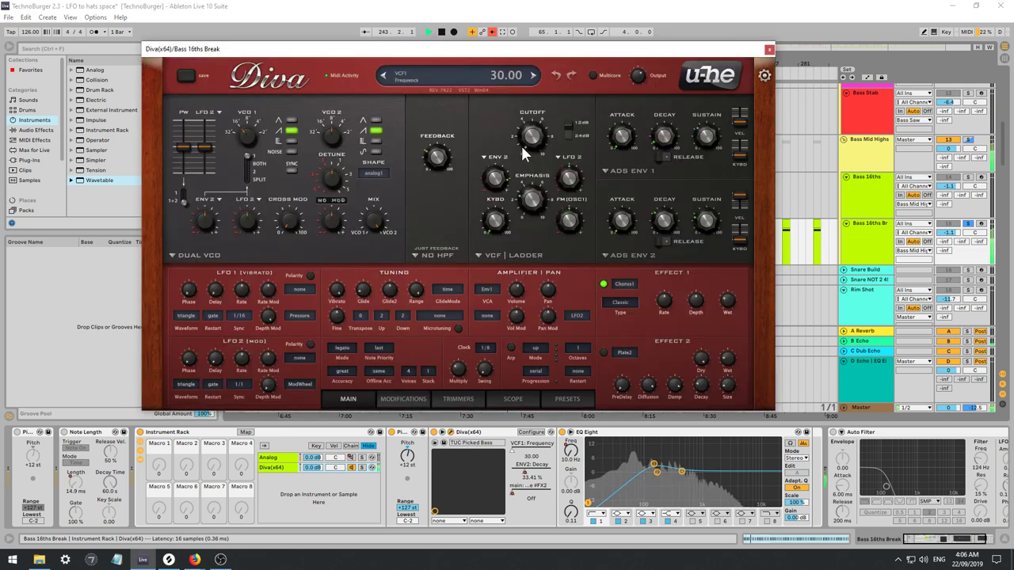
{"action": "key", "text": "space"}
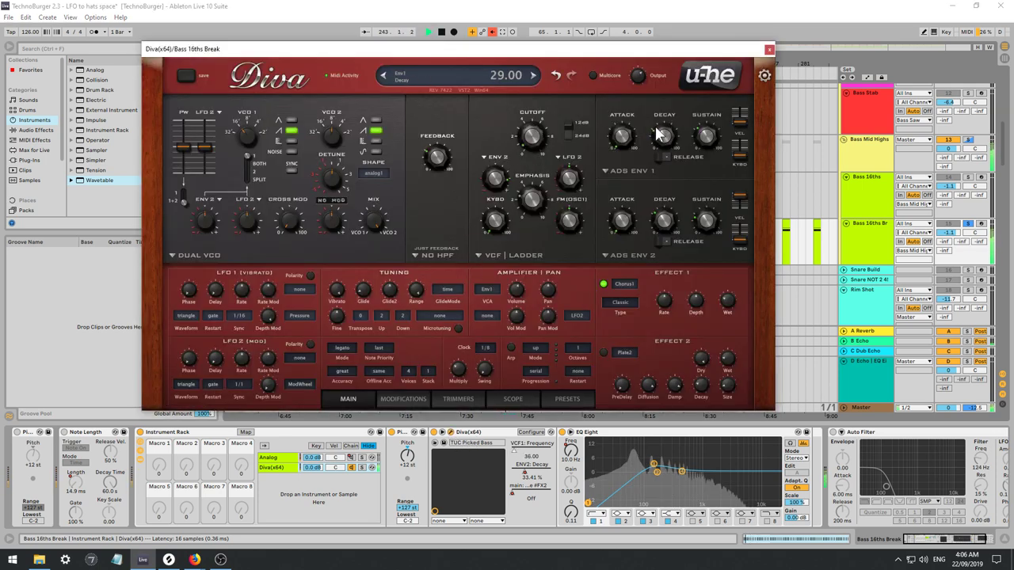
{"action": "mouse_move", "coordinate": [657, 135]}
{"action": "left_mouse_down"}
{"action": "mouse_move", "coordinate": [646, 112]}
{"action": "mouse_move", "coordinate": [641, 130]}
{"action": "left_mouse_up"}
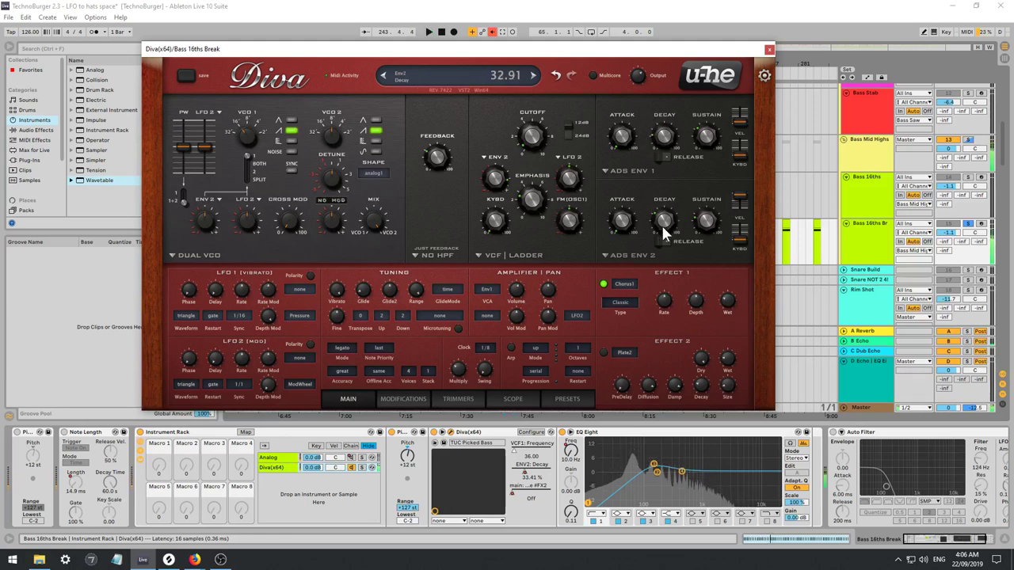
{"action": "left_click_drag", "start_coordinate": [662, 225], "coordinate": [656, 234]}
{"action": "key", "text": "space"}
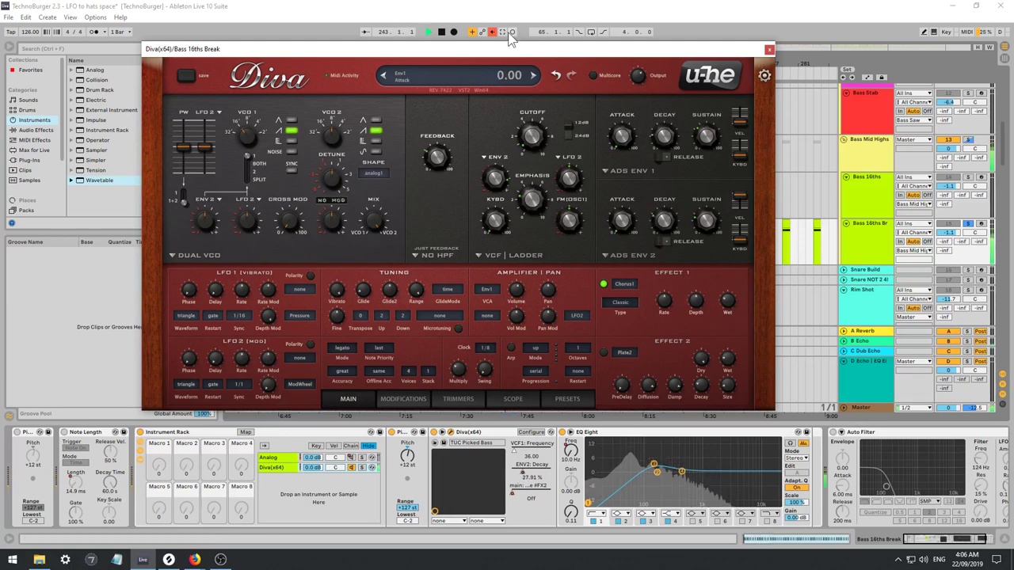
{"action": "left_click", "coordinate": [492, 32]}
{"action": "left_click_drag", "start_coordinate": [532, 137], "coordinate": [505, 119]}
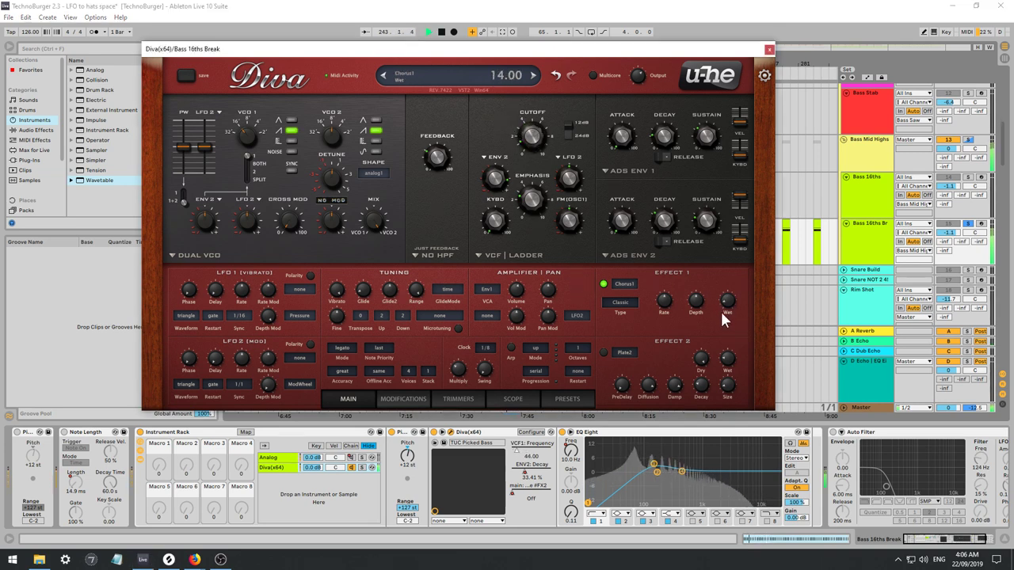
Replace the chorus effect with a Plate1 reverb at Wet 17 and Size 32.
{"action": "left_click_drag", "start_coordinate": [722, 314], "coordinate": [715, 254]}
{"action": "left_click", "coordinate": [628, 284]}
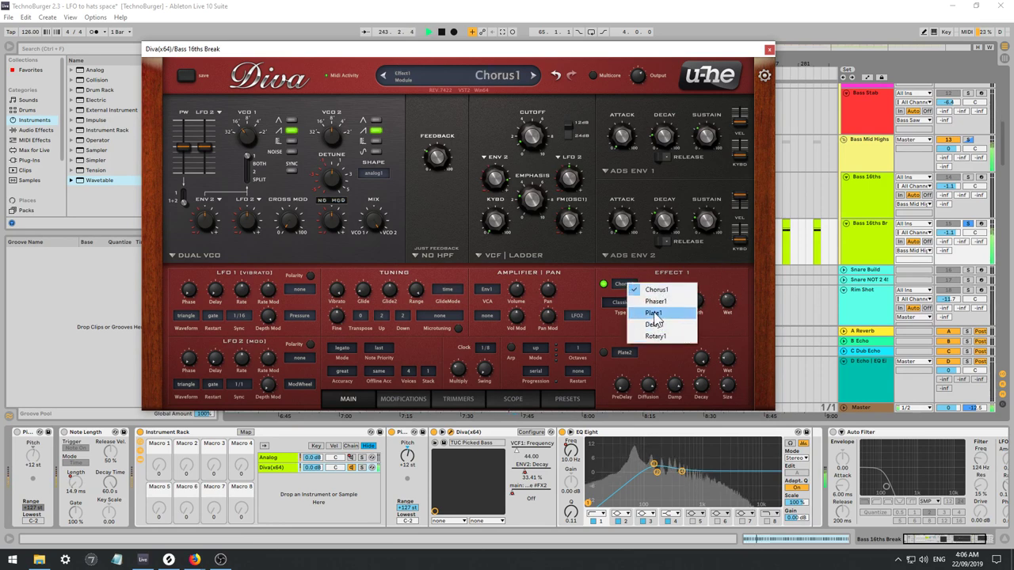
{"action": "left_click", "coordinate": [653, 314]}
{"action": "left_click", "coordinate": [627, 284]}
{"action": "left_click", "coordinate": [645, 301]}
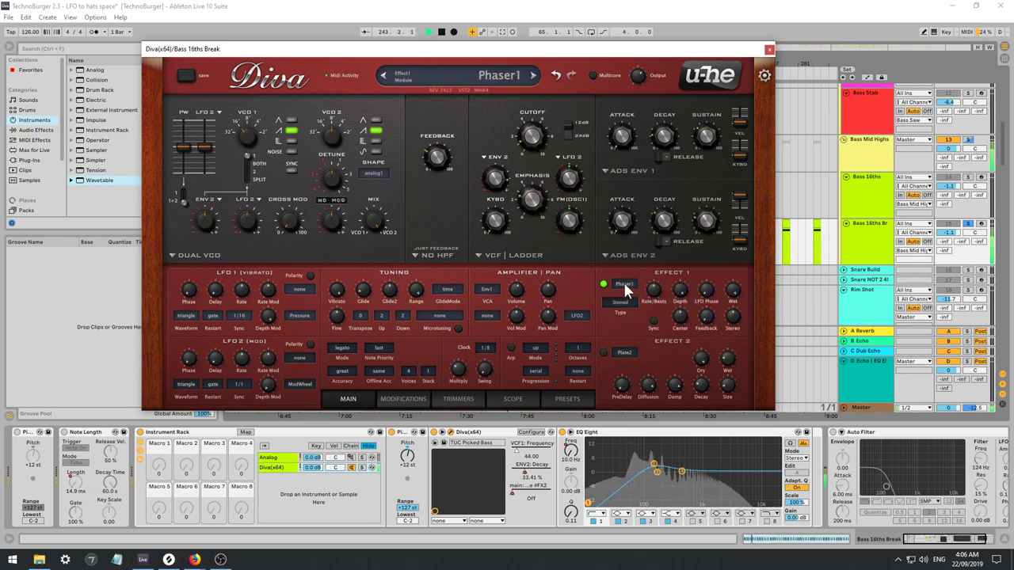
{"action": "left_click", "coordinate": [626, 287]}
{"action": "left_click", "coordinate": [650, 314]}
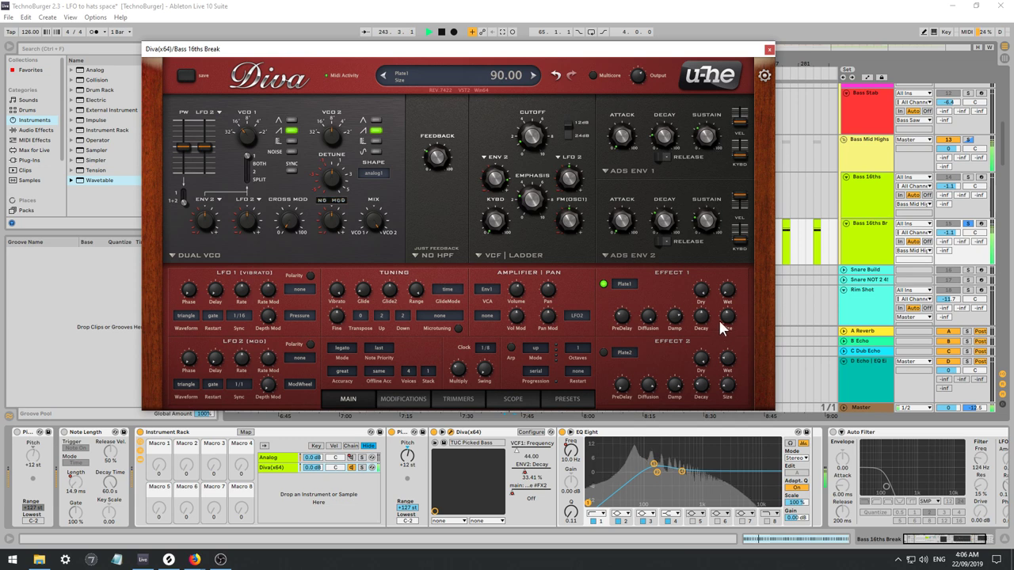
{"action": "left_click_drag", "start_coordinate": [726, 292], "coordinate": [711, 224]}
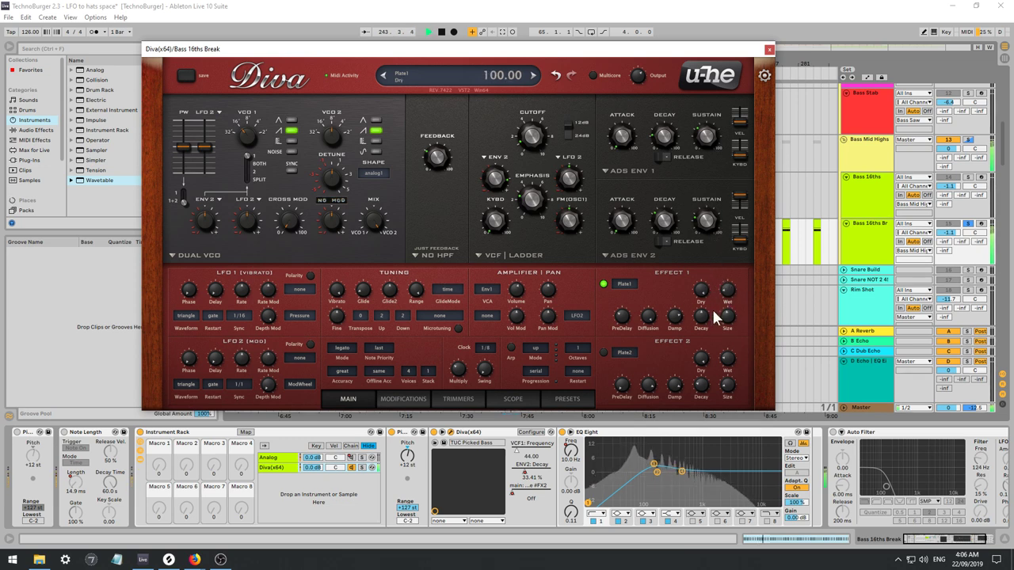
{"action": "key", "text": "space"}
{"action": "left_click_drag", "start_coordinate": [727, 328], "coordinate": [724, 317]}
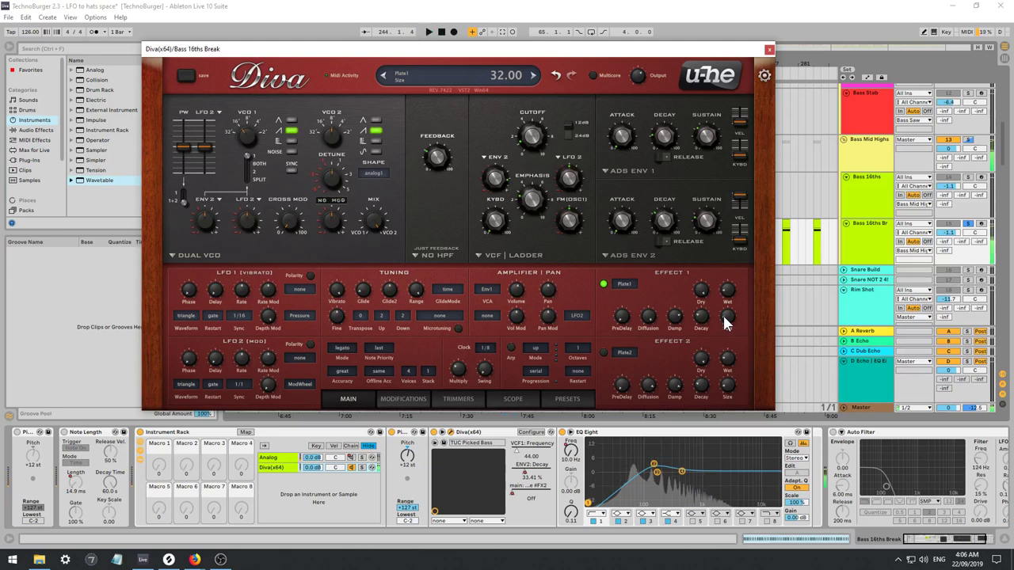
{"action": "left_click", "coordinate": [768, 51]}
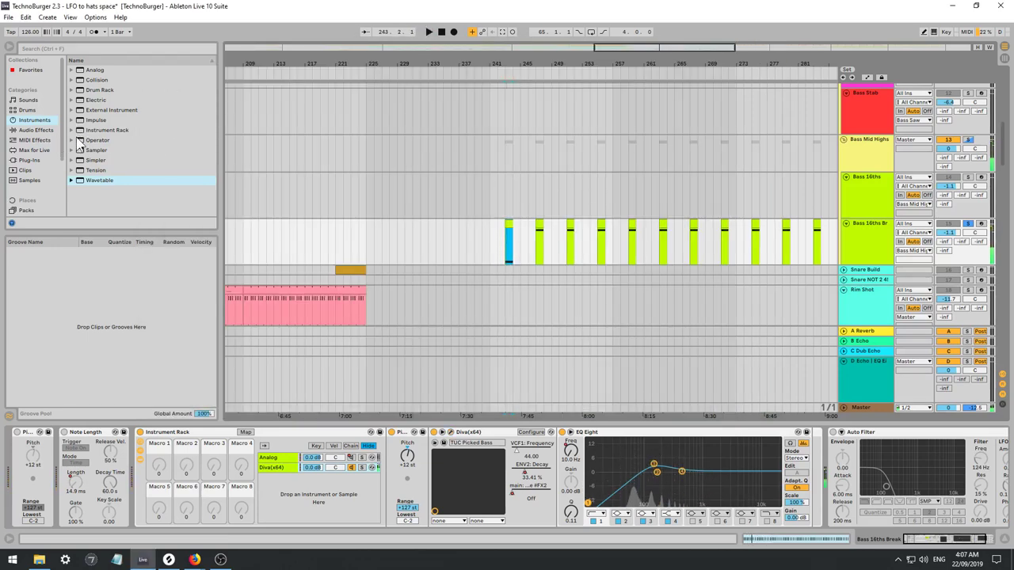
Add a Velocity MIDI effect between Note Length and the Instrument Rack.
{"action": "left_click", "coordinate": [35, 140]}
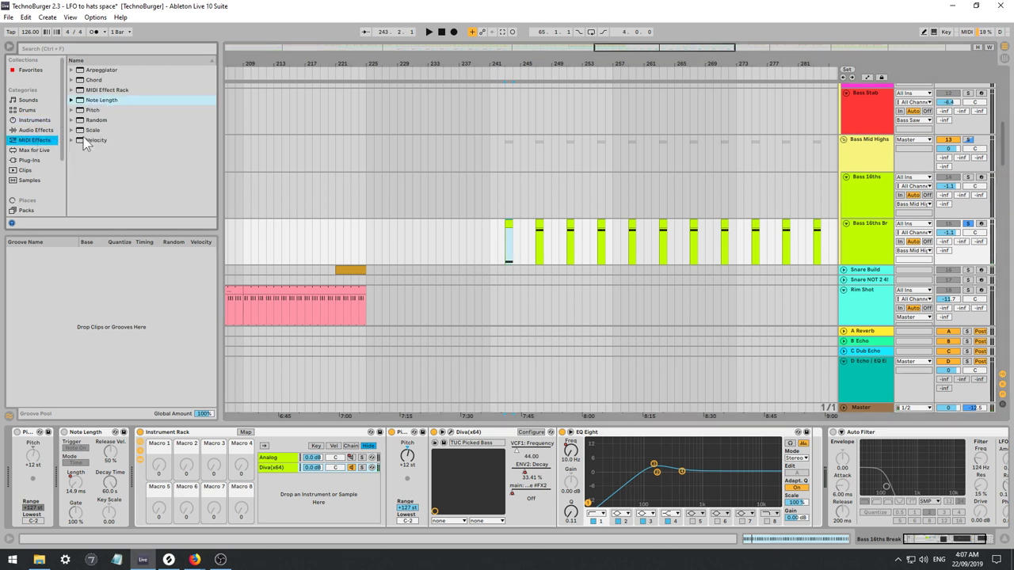
{"action": "mouse_move", "coordinate": [85, 142]}
{"action": "left_mouse_down"}
{"action": "mouse_move", "coordinate": [127, 452]}
{"action": "mouse_move", "coordinate": [181, 443]}
{"action": "left_mouse_up"}
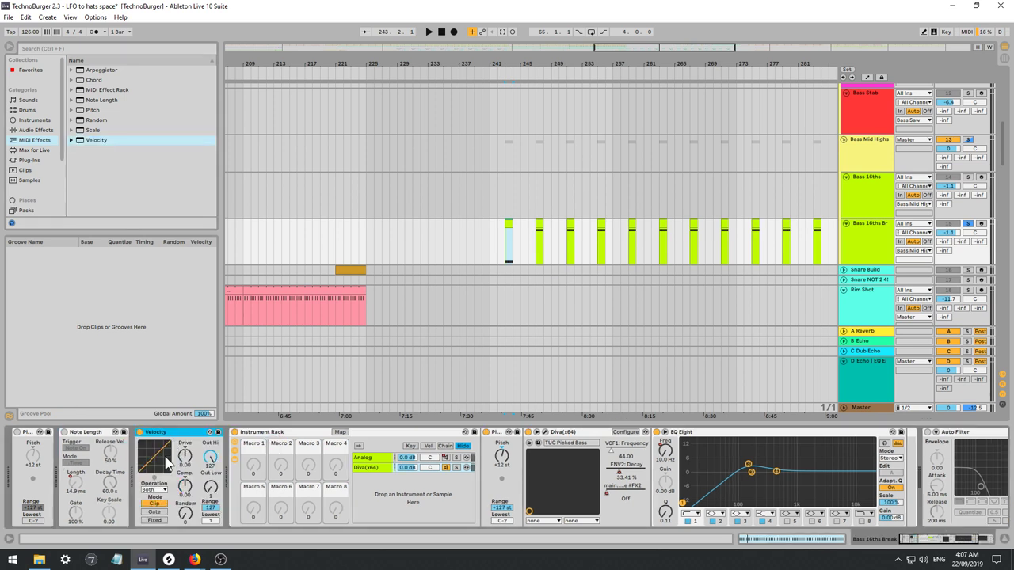
{"action": "key", "text": "space"}
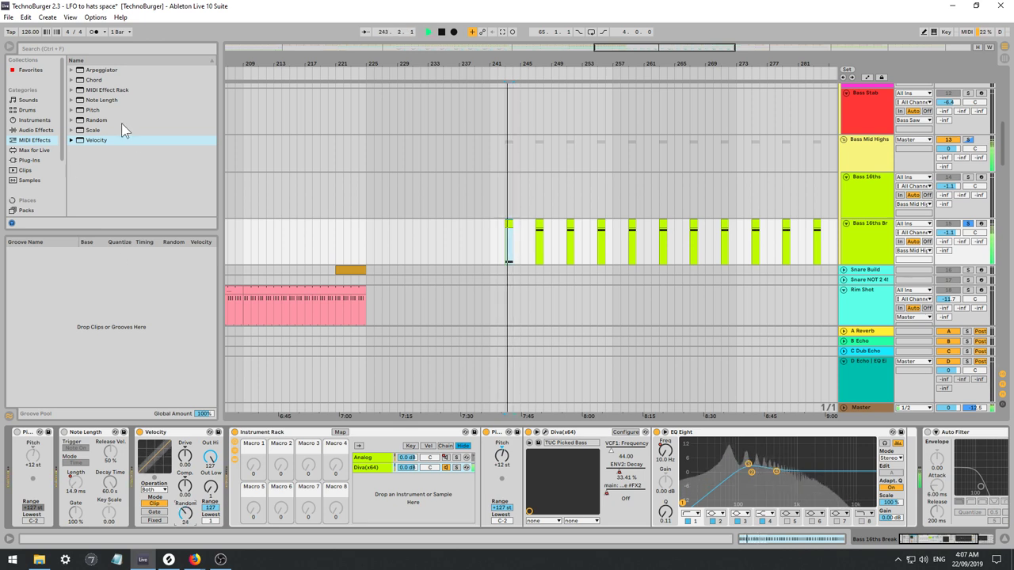
Try a second Note Length at 148 ms before Velocity, then delete it.
{"action": "left_click", "coordinate": [103, 101]}
{"action": "key", "text": "space"}
{"action": "left_click_drag", "start_coordinate": [145, 447], "coordinate": [137, 490]}
{"action": "key", "text": "space"}
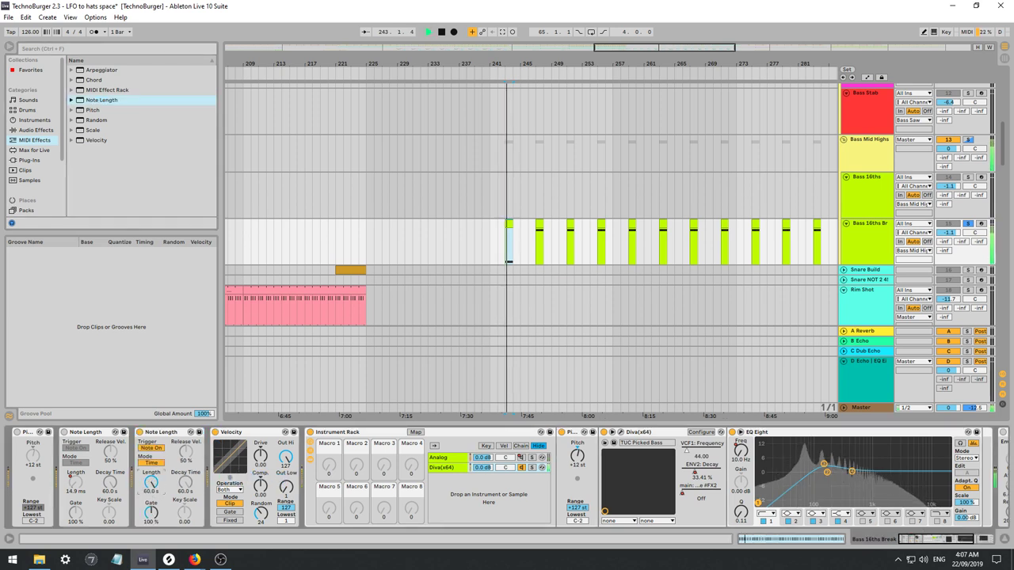
{"action": "left_click_drag", "start_coordinate": [151, 481], "coordinate": [151, 494]}
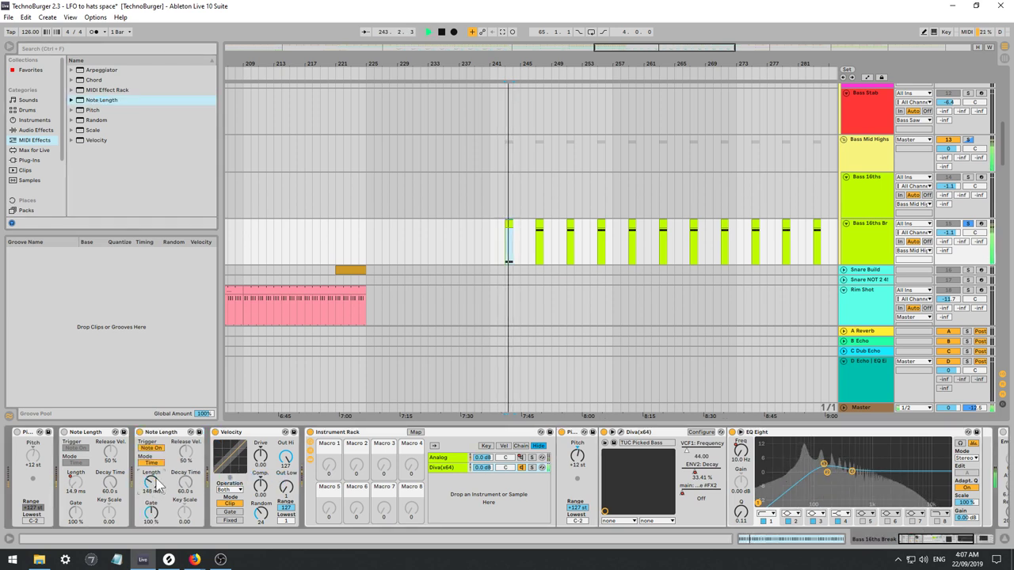
{"action": "key", "text": "space"}
{"action": "key", "text": "space"}
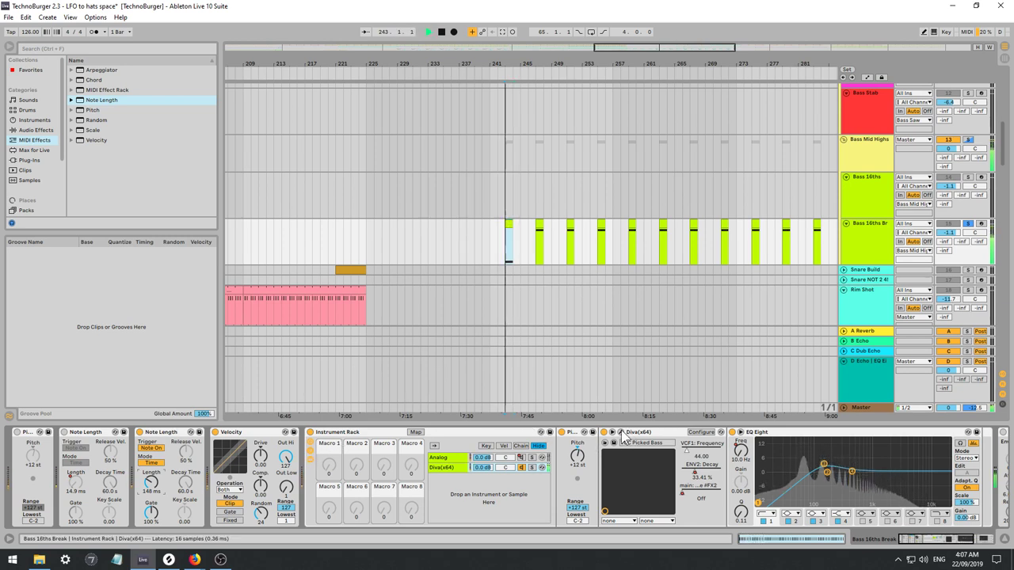
{"action": "key", "text": "space"}
{"action": "left_click", "coordinate": [159, 433]}
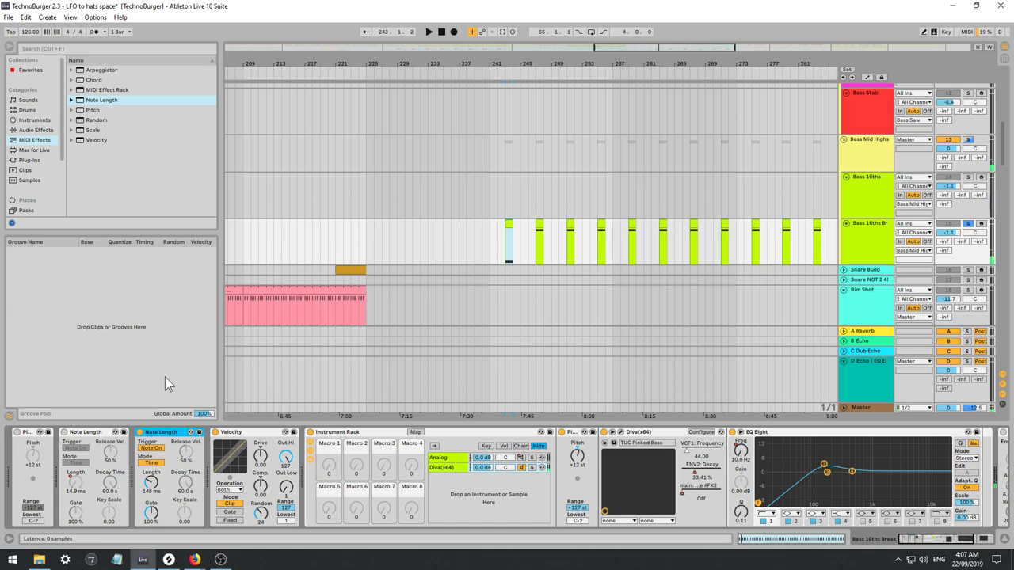
{"action": "key", "text": "Delete"}
{"action": "key", "text": "space"}
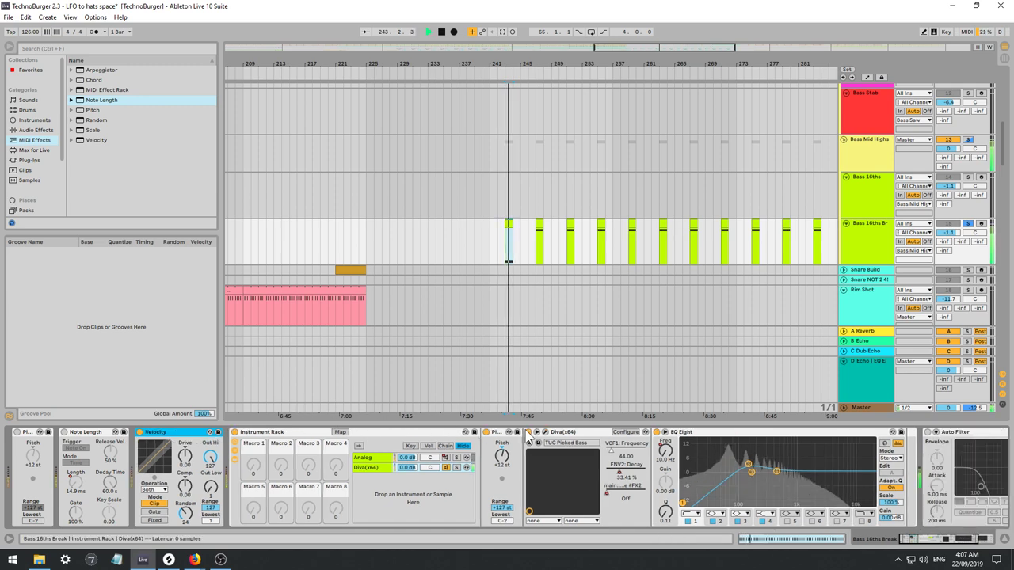
{"action": "left_click", "coordinate": [546, 433]}
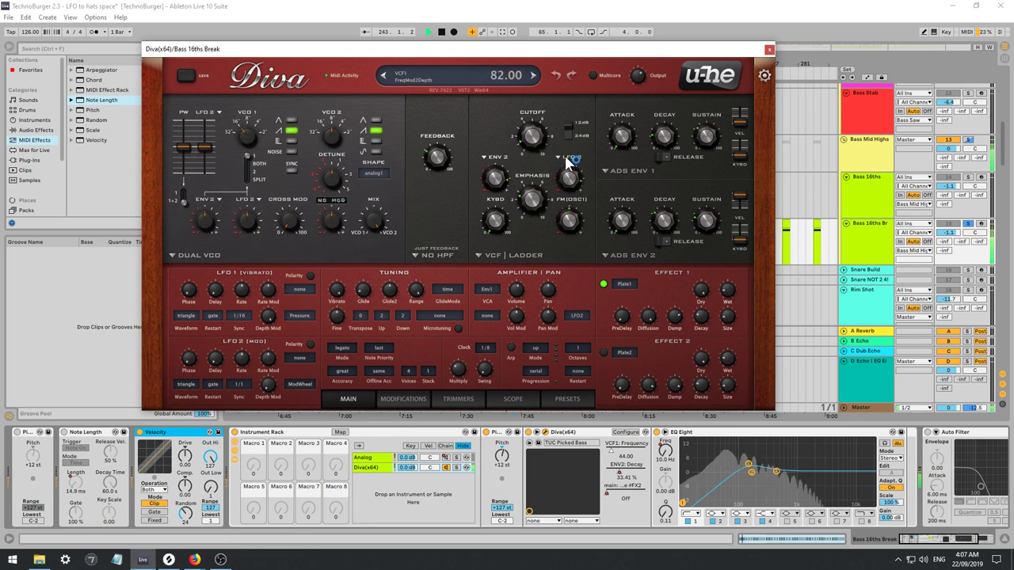
Set LFO 2's cutoff modulation to 30 and slow its rate. Raise emphasis and set ENV 1 decay to 22.
{"action": "mouse_move", "coordinate": [568, 174]}
{"action": "left_mouse_down"}
{"action": "mouse_move", "coordinate": [560, 191]}
{"action": "mouse_move", "coordinate": [548, 166]}
{"action": "mouse_move", "coordinate": [550, 176]}
{"action": "left_mouse_up"}
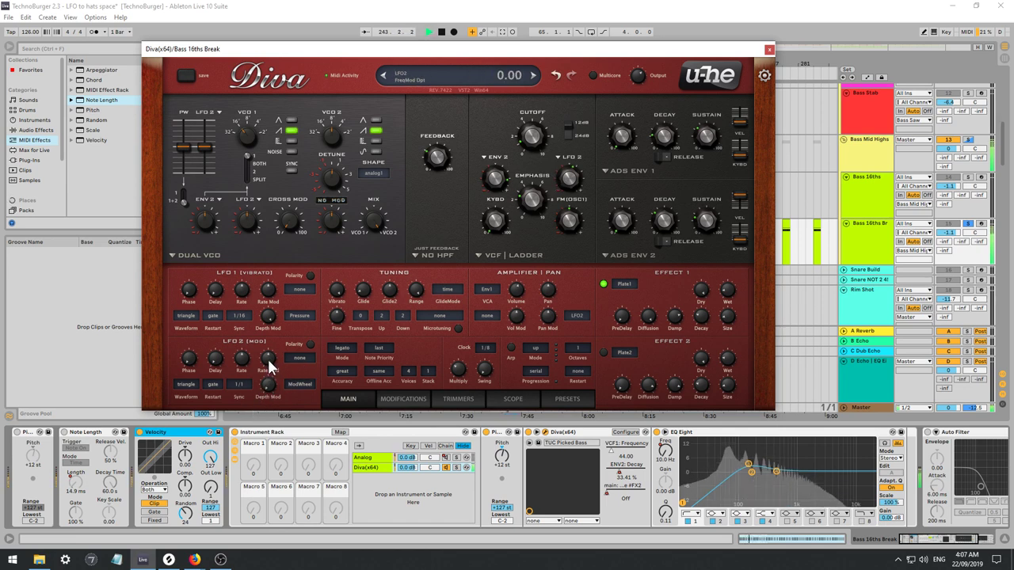
{"action": "left_click_drag", "start_coordinate": [243, 361], "coordinate": [244, 382]}
{"action": "mouse_move", "coordinate": [512, 214]}
{"action": "left_mouse_down"}
{"action": "mouse_move", "coordinate": [534, 199]}
{"action": "mouse_move", "coordinate": [518, 159]}
{"action": "mouse_move", "coordinate": [513, 199]}
{"action": "left_mouse_up"}
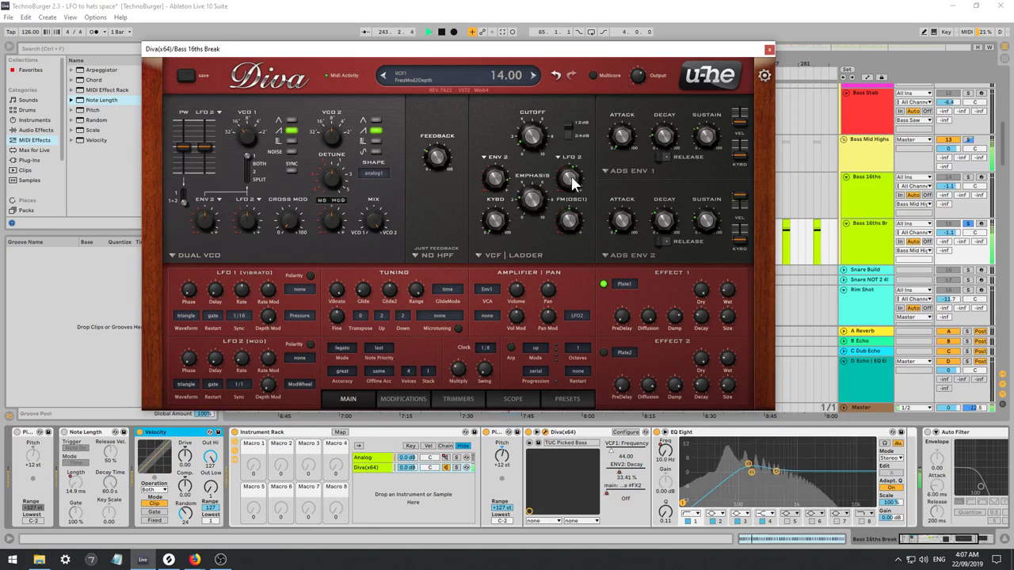
{"action": "left_click_drag", "start_coordinate": [572, 183], "coordinate": [549, 256]}
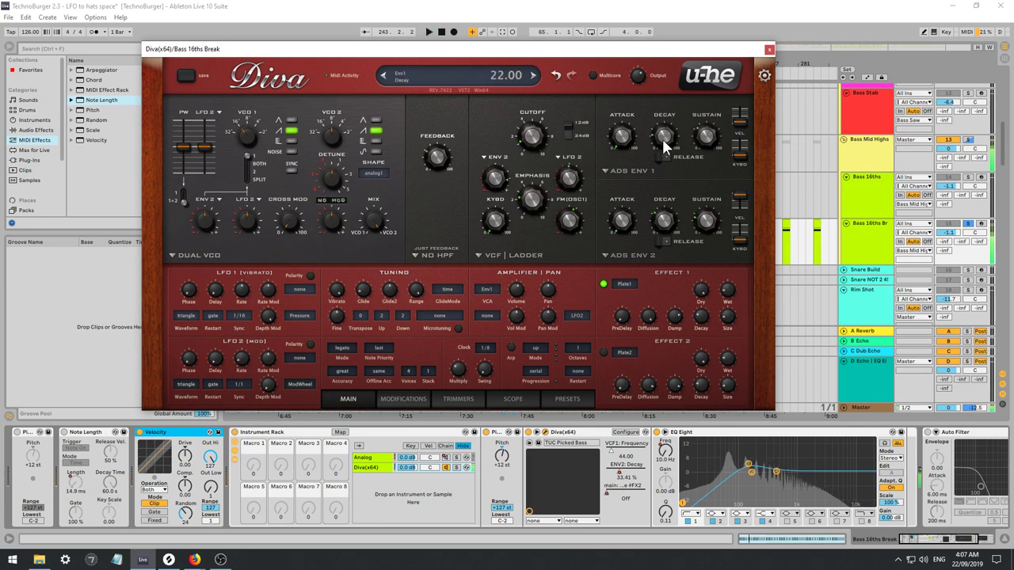
{"action": "left_click_drag", "start_coordinate": [664, 141], "coordinate": [639, 132]}
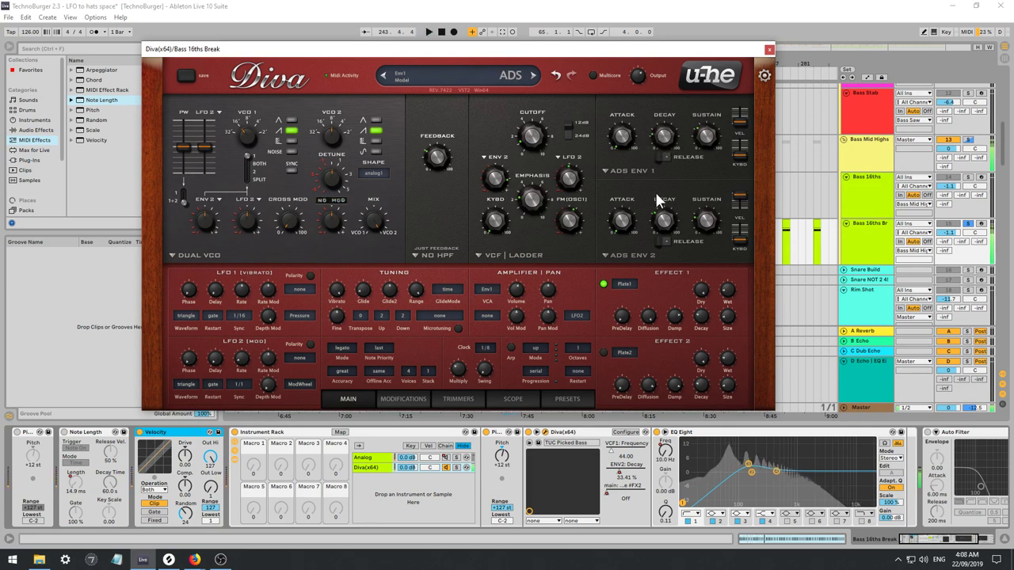
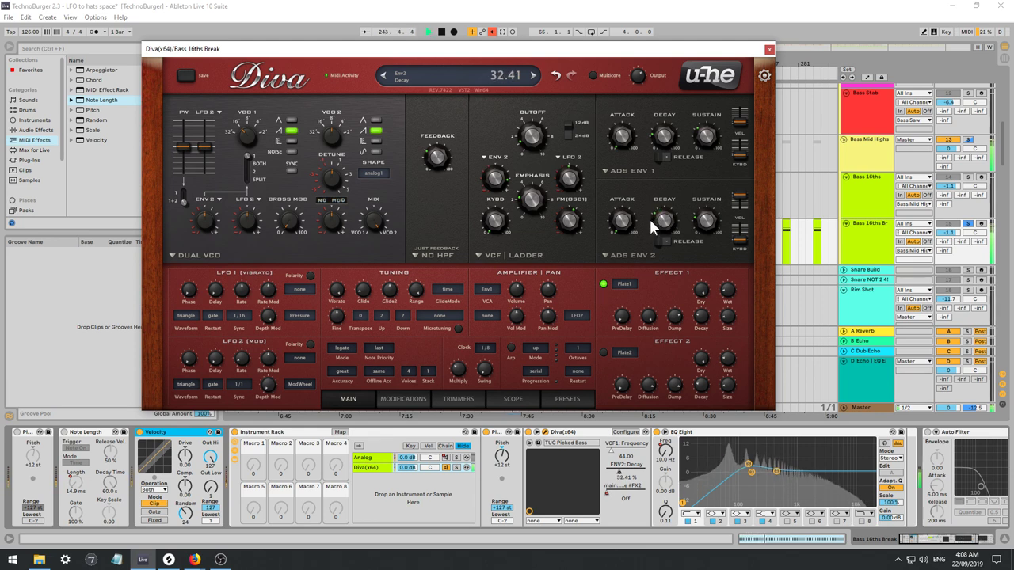
Audition the bass while trying envelope 2 settings and detuning oscillator 2, then restoring its tuning.
{"action": "left_click_drag", "start_coordinate": [649, 224], "coordinate": [649, 220]}
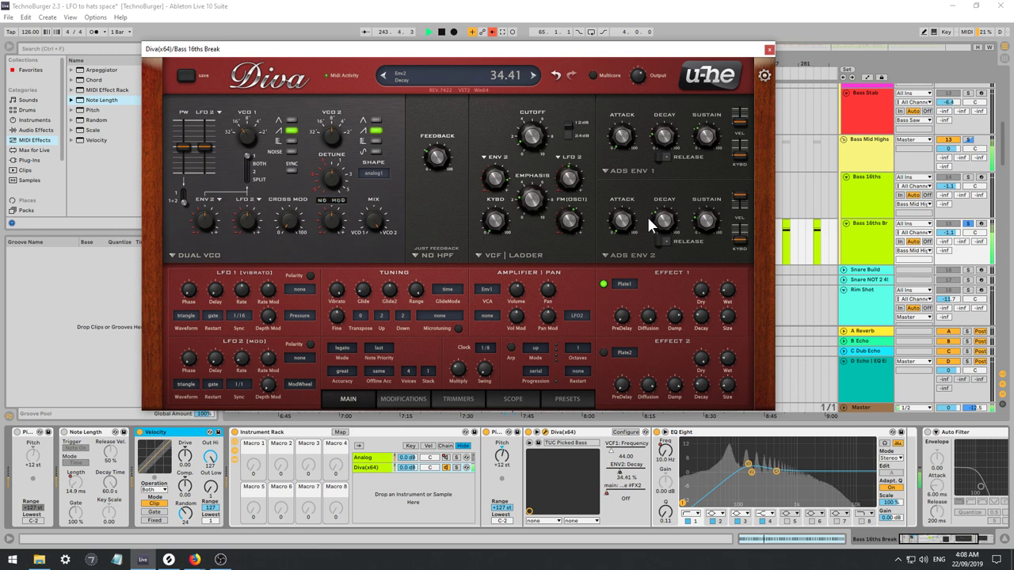
{"action": "key", "text": "space"}
{"action": "left_click_drag", "start_coordinate": [739, 194], "coordinate": [731, 253]}
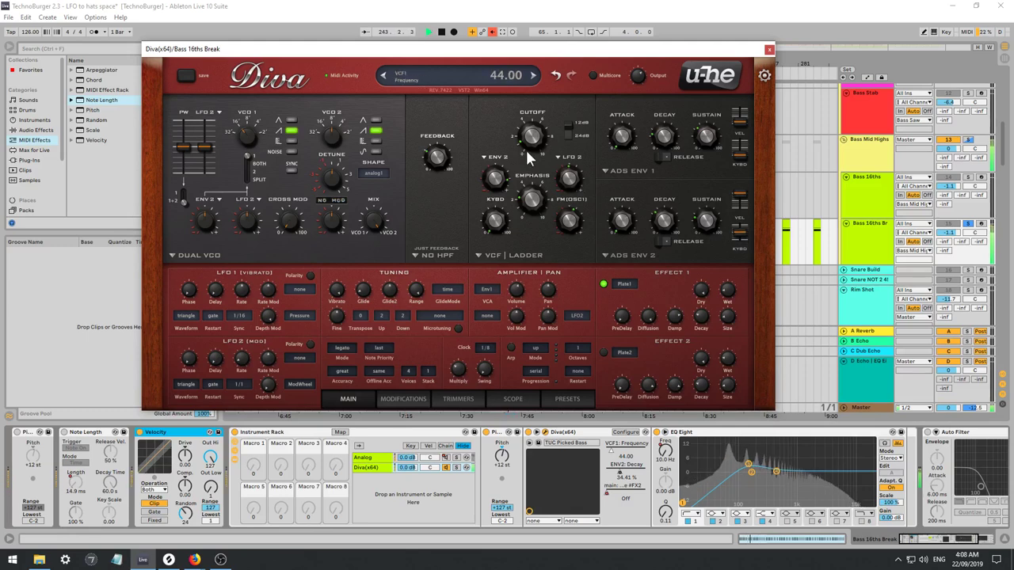
{"action": "left_click_drag", "start_coordinate": [339, 138], "coordinate": [339, 196]}
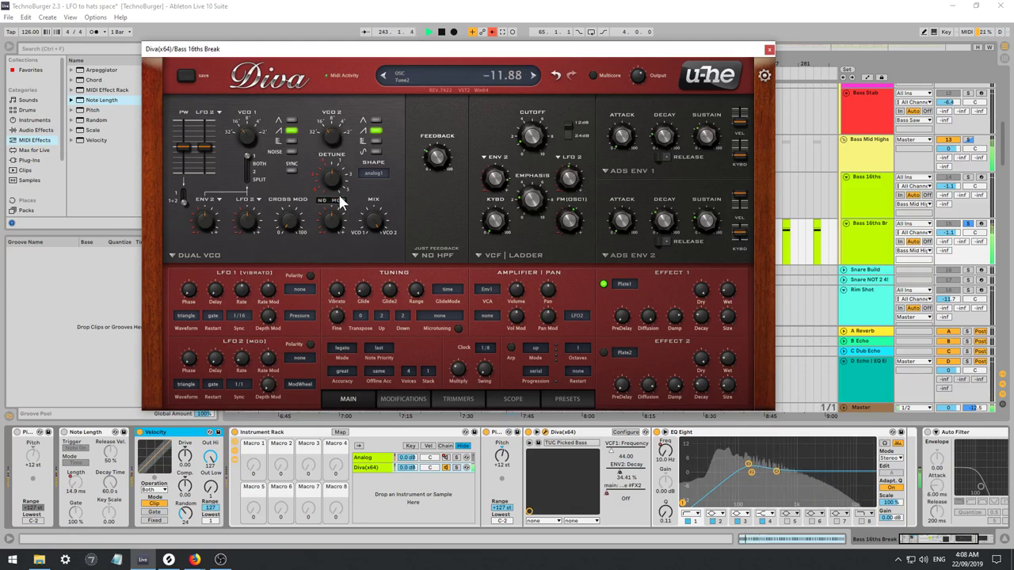
{"action": "left_click", "coordinate": [970, 227]}
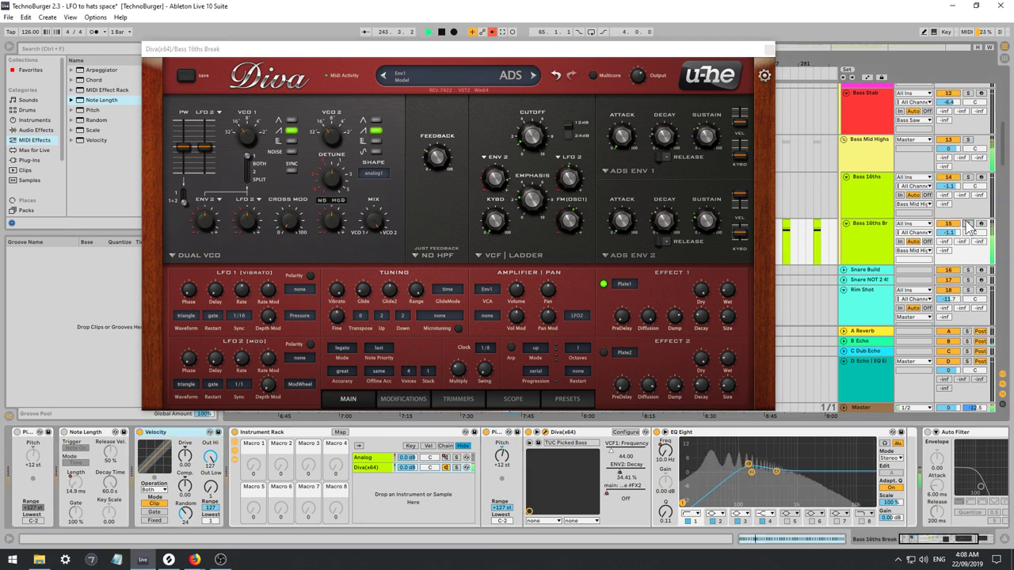
{"action": "left_click_drag", "start_coordinate": [328, 135], "coordinate": [324, 76]}
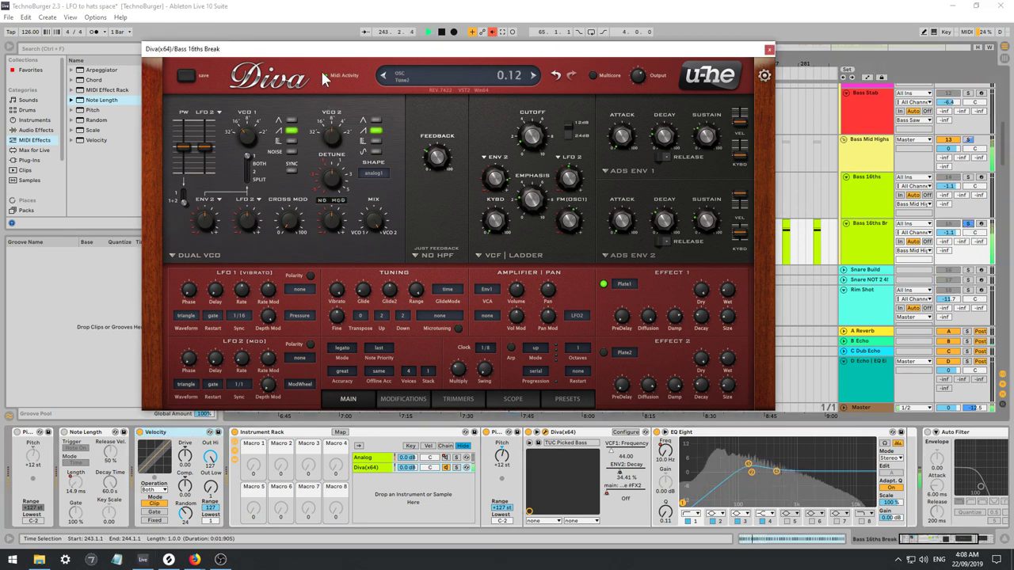
{"action": "left_click", "coordinate": [968, 230]}
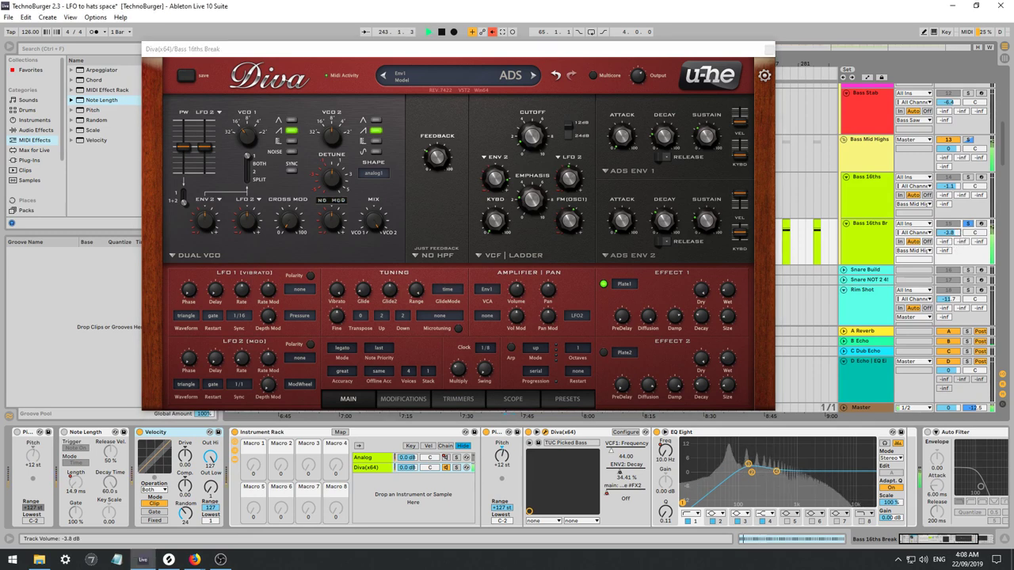
Unsolo Bass 16ths Break and raise its volume; set ENV 2 decay to 29.41 and VCF envelope mod to 44.
{"action": "left_click", "coordinate": [968, 226]}
{"action": "left_click_drag", "start_coordinate": [948, 234], "coordinate": [947, 219]}
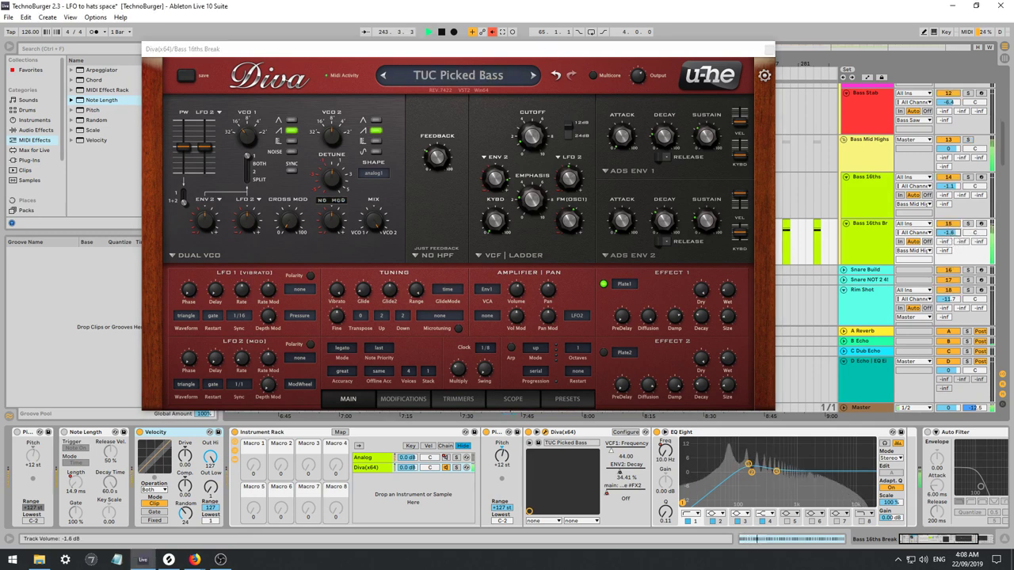
{"action": "left_click_drag", "start_coordinate": [658, 217], "coordinate": [658, 222]}
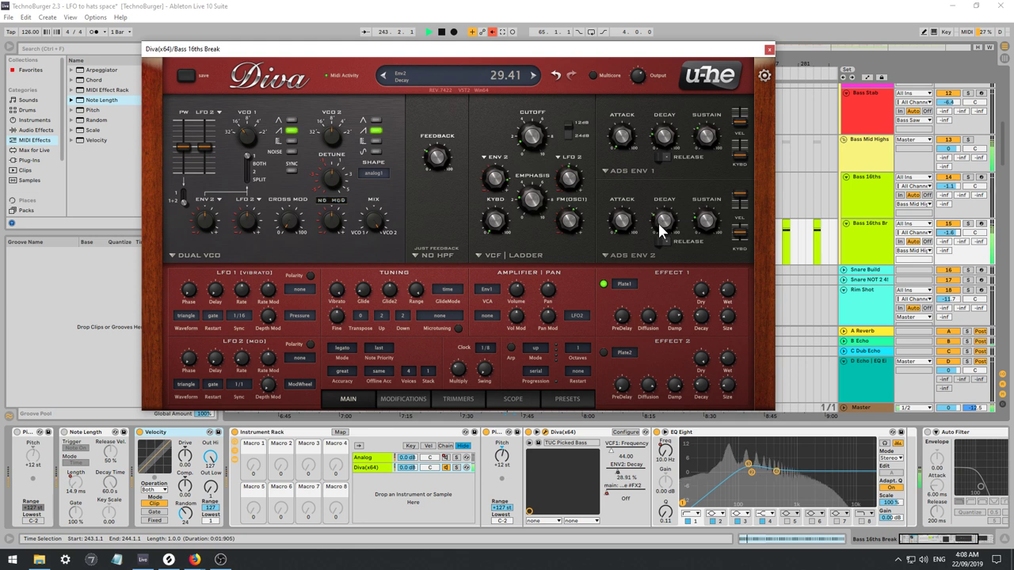
{"action": "left_click_drag", "start_coordinate": [497, 202], "coordinate": [497, 181]}
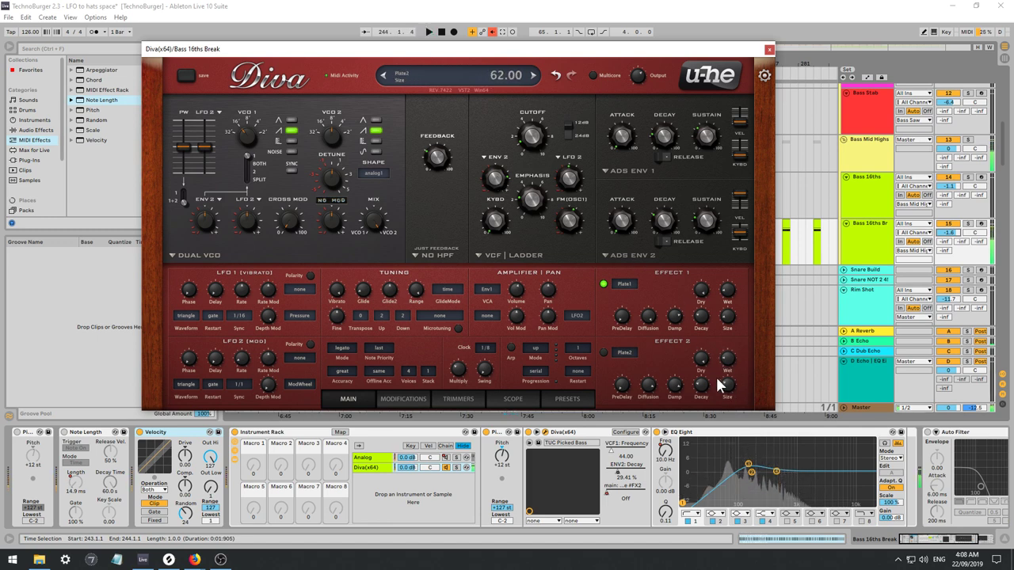
Shrink Plate 1 to size 46 and decay 41.50, then close Diva.
{"action": "left_click_drag", "start_coordinate": [722, 312], "coordinate": [734, 331]}
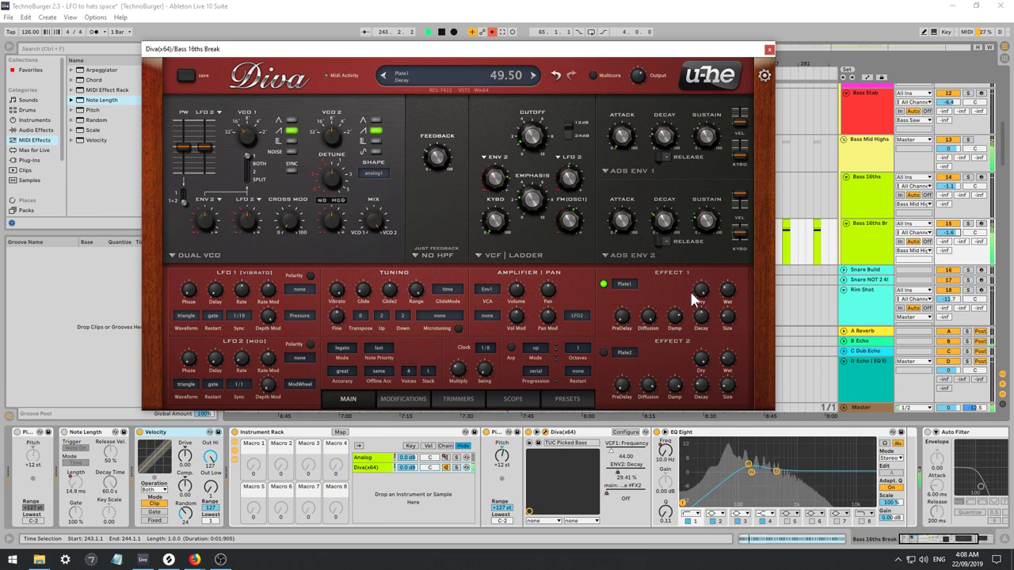
{"action": "mouse_move", "coordinate": [708, 321]}
{"action": "left_mouse_down"}
{"action": "mouse_move", "coordinate": [696, 328]}
{"action": "mouse_move", "coordinate": [718, 313]}
{"action": "mouse_move", "coordinate": [698, 311]}
{"action": "left_mouse_up"}
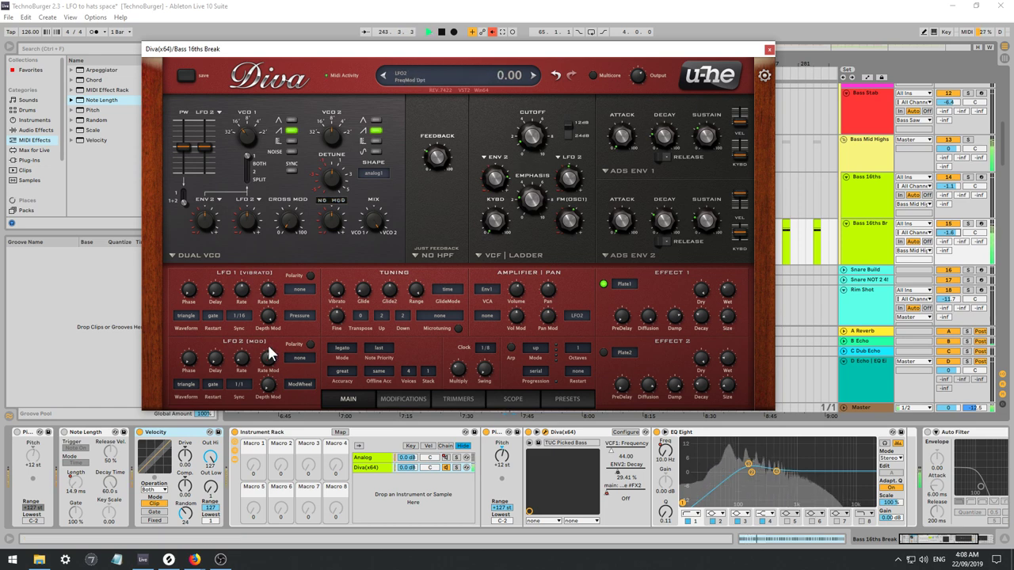
{"action": "left_click", "coordinate": [768, 49]}
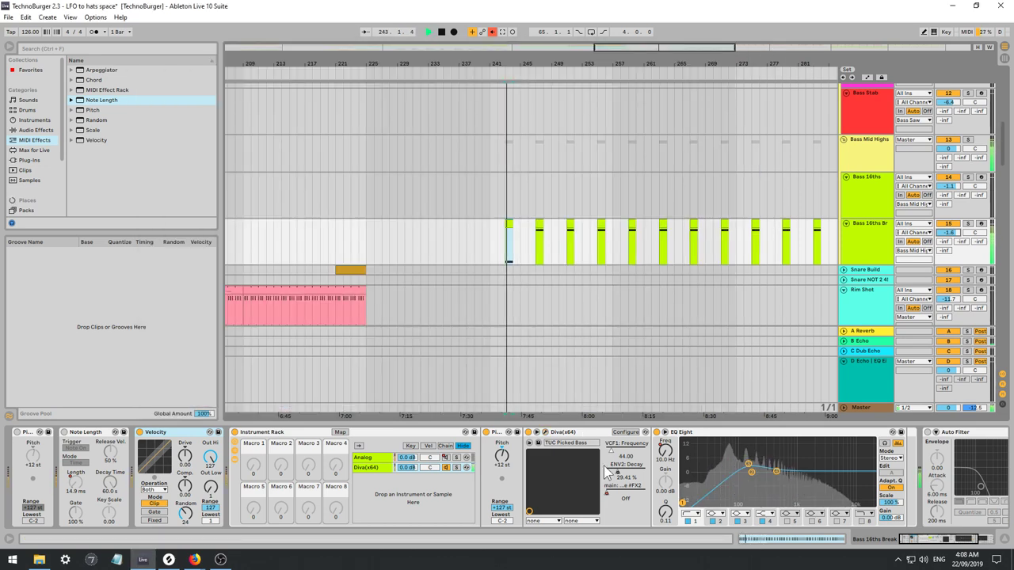
Zoom to bar 243, show automation lanes, set the start at 243.1.1, and enable Draw mode.
{"action": "key", "text": "space"}
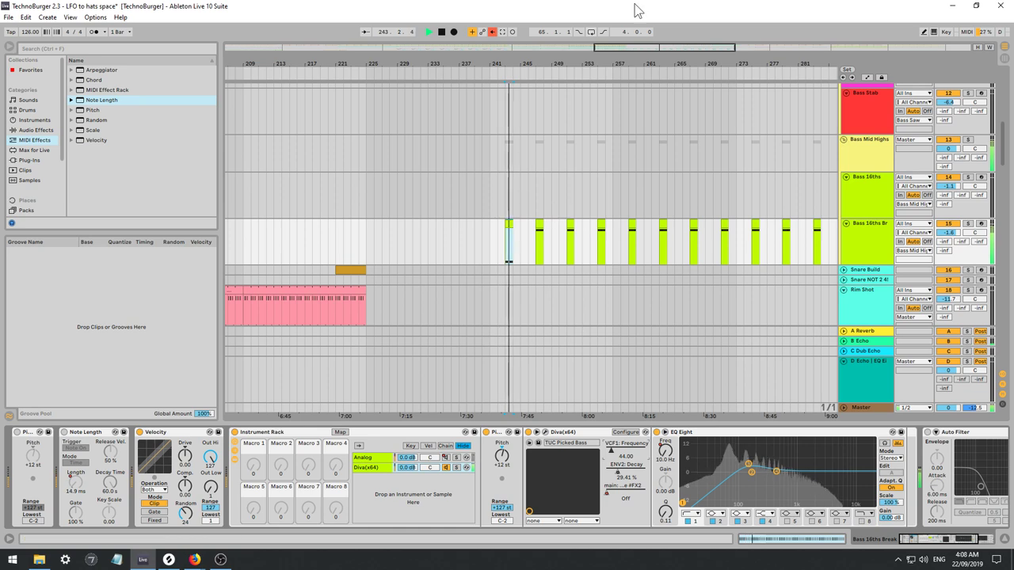
{"action": "left_click_drag", "start_coordinate": [649, 51], "coordinate": [626, 80]}
{"action": "left_click", "coordinate": [363, 260]}
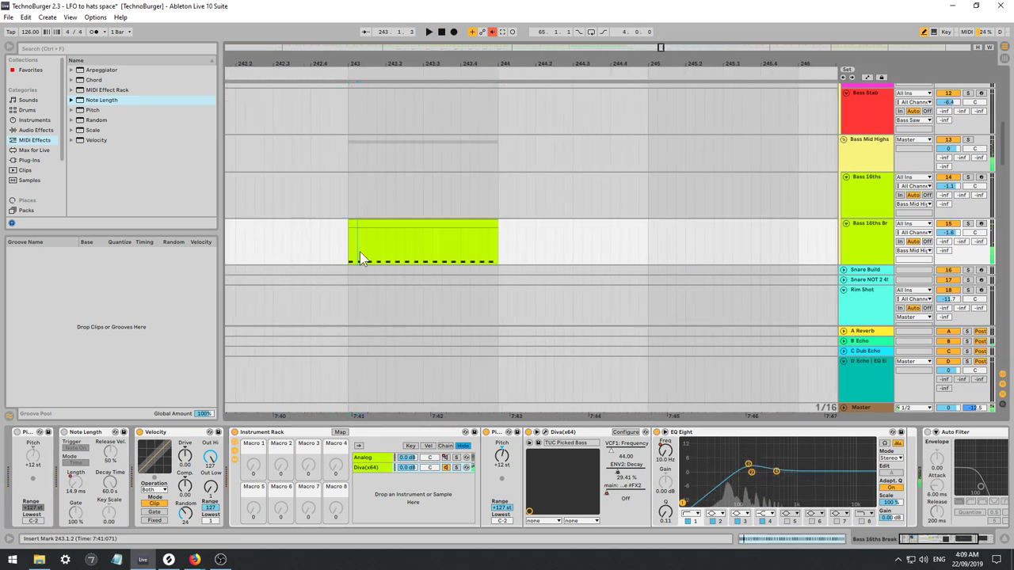
{"action": "key", "text": "a"}
{"action": "key", "text": "space"}
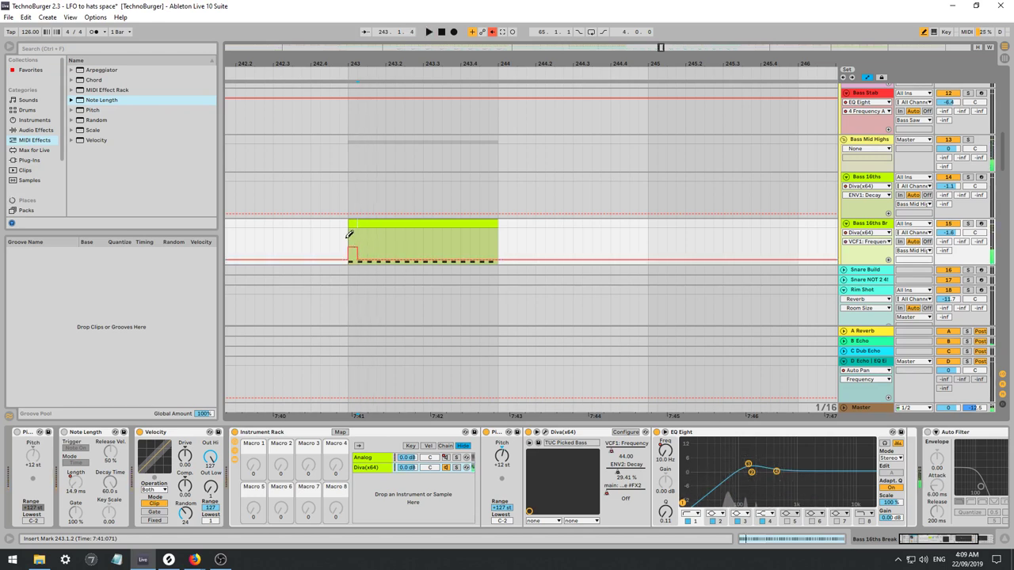
{"action": "key", "text": "b"}
{"action": "left_click", "coordinate": [347, 238]}
{"action": "key", "text": "space"}
{"action": "key", "text": "space"}
{"action": "key", "text": "b"}
Pencil stepped VCF1 Frequency automation across the clip, undo the overlong last step, and drag a downward ramp.
{"action": "left_click", "coordinate": [372, 254]}
{"action": "key", "text": "space"}
{"action": "key", "text": "space"}
{"action": "key", "text": "space"}
{"action": "key", "text": "space"}
{"action": "key", "text": "space"}
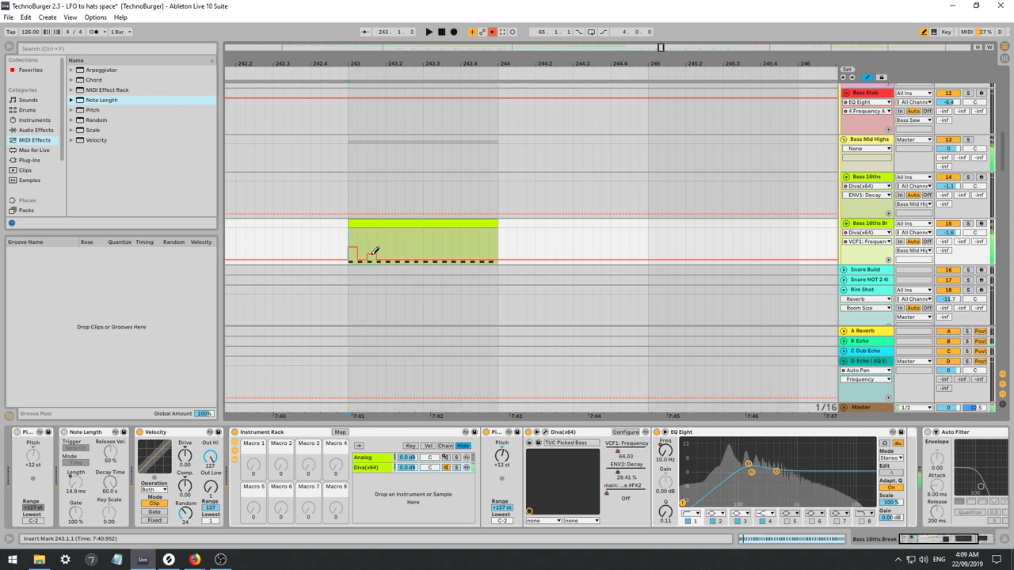
{"action": "left_click", "coordinate": [409, 249]}
{"action": "left_click", "coordinate": [427, 240]}
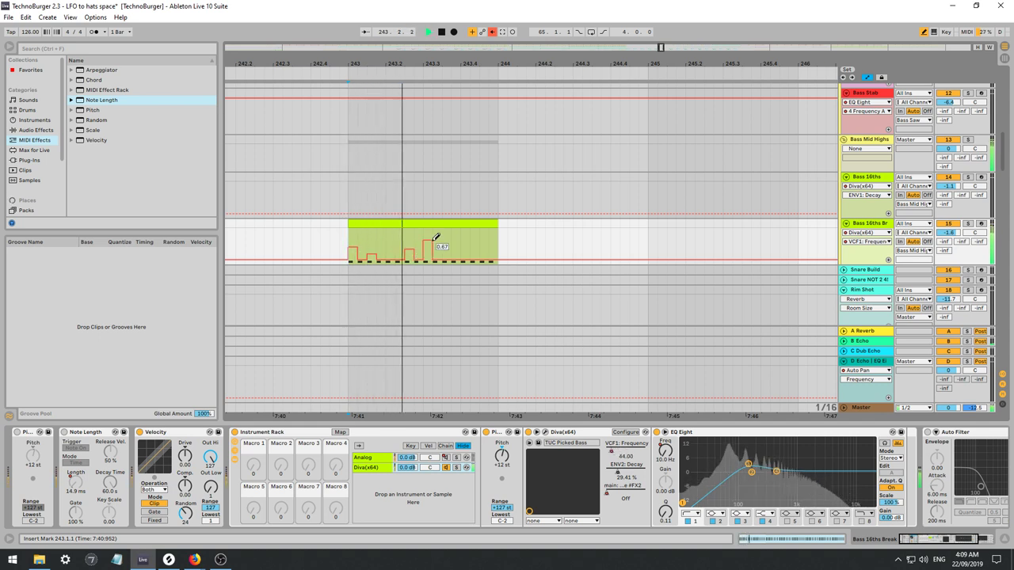
{"action": "left_click", "coordinate": [446, 249]}
{"action": "left_click", "coordinate": [473, 249]}
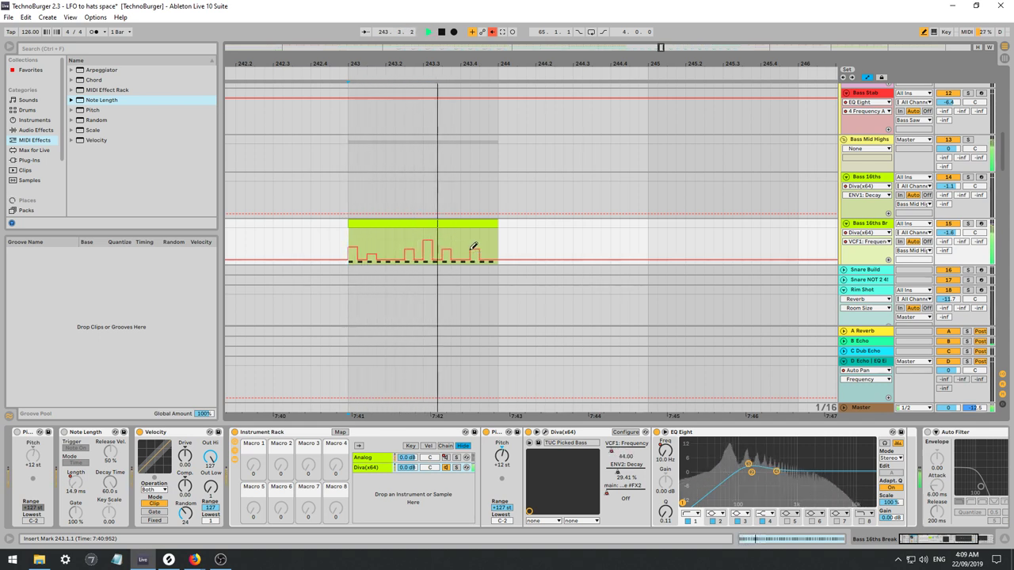
{"action": "key", "text": "space"}
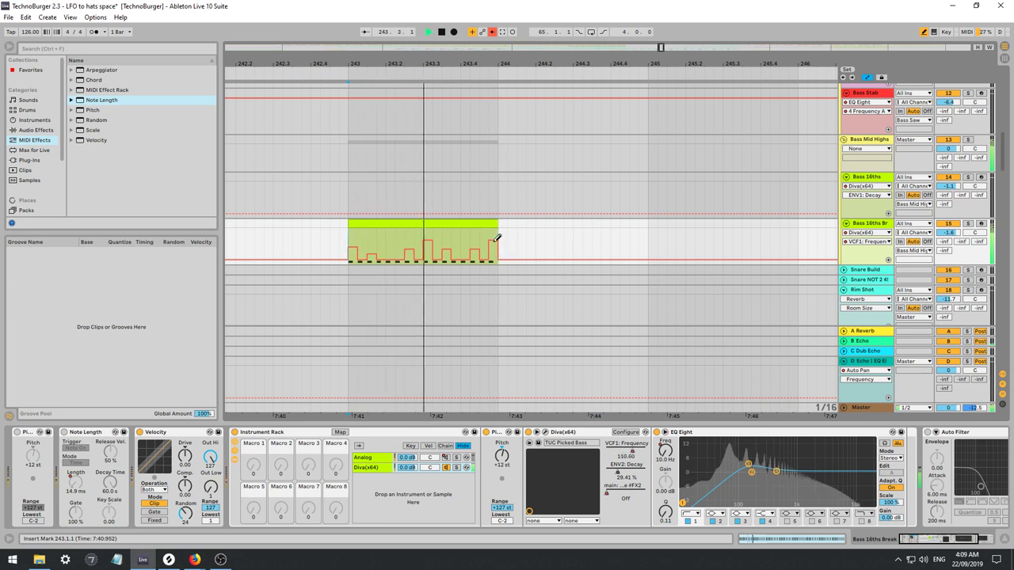
{"action": "left_click", "coordinate": [493, 239]}
{"action": "key", "text": "ctrl+z"}
{"action": "key", "text": "space"}
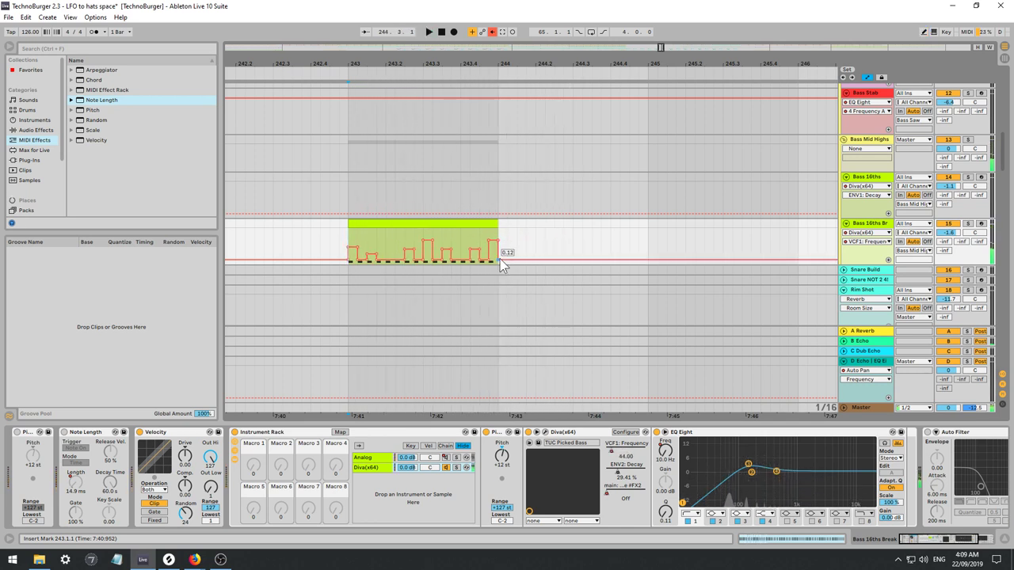
{"action": "key", "text": "space"}
{"action": "left_click_drag", "start_coordinate": [499, 260], "coordinate": [352, 225]}
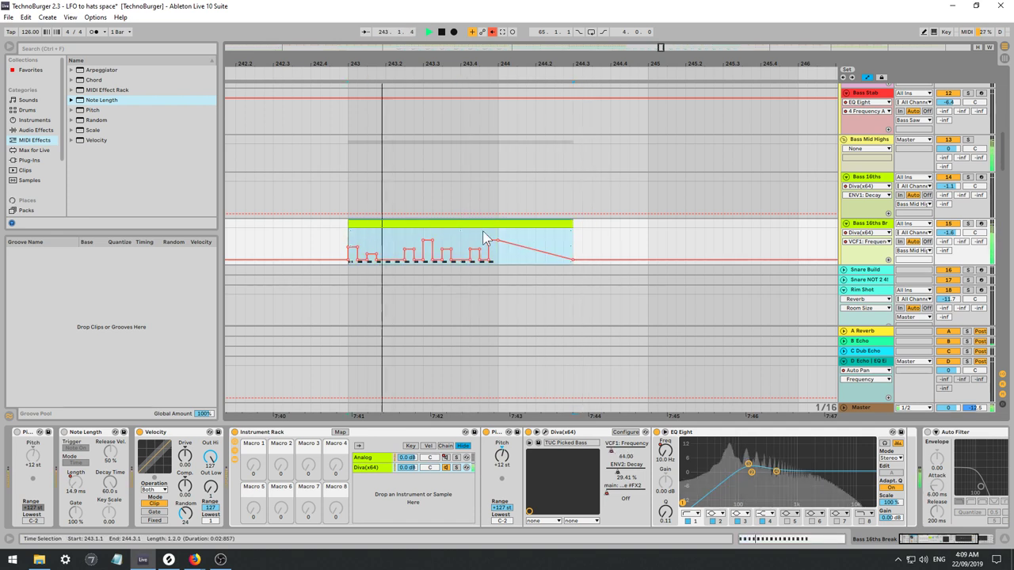
{"action": "double_click", "coordinate": [481, 225]}
Select the first fifteen C# notes in the Bass 16ths Break clip.
{"action": "left_click", "coordinate": [745, 458]}
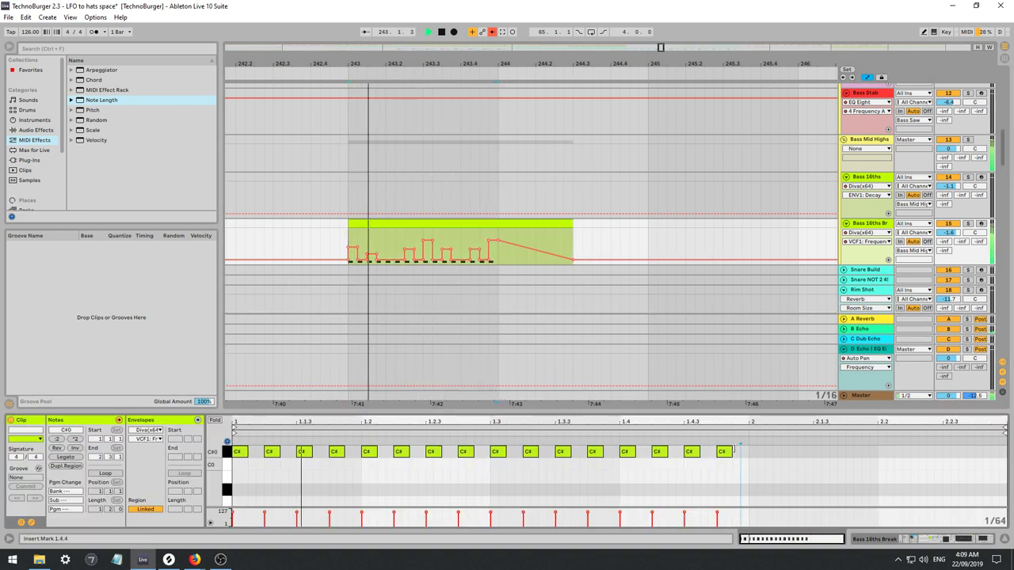
{"action": "left_click_drag", "start_coordinate": [734, 451], "coordinate": [875, 451]}
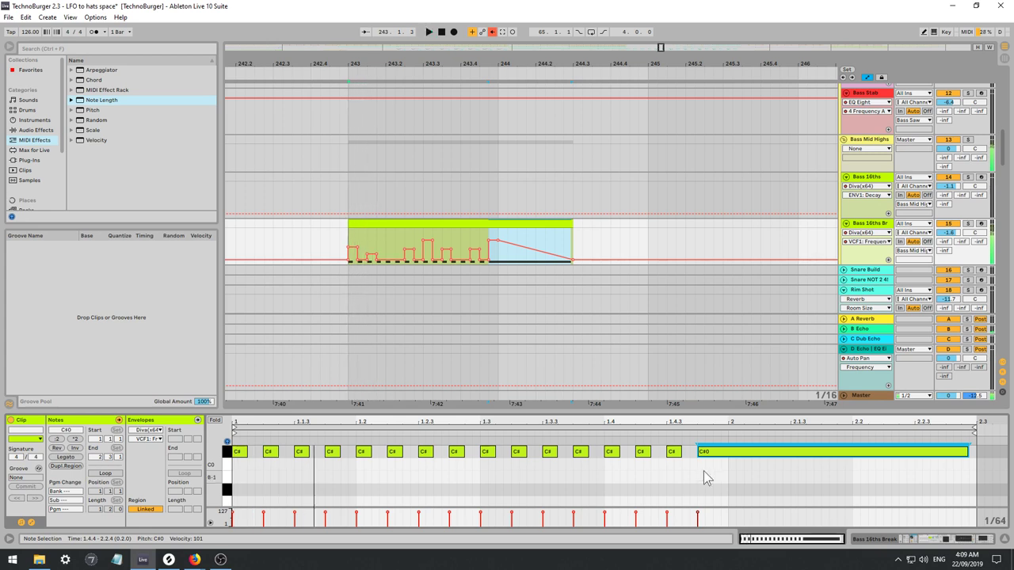
{"action": "left_click_drag", "start_coordinate": [678, 466], "coordinate": [247, 452]}
Lower the filter automation point to 0.09 and remove the 0.56 breakpoint near the clip end.
{"action": "key", "text": "space"}
{"action": "key", "text": "space"}
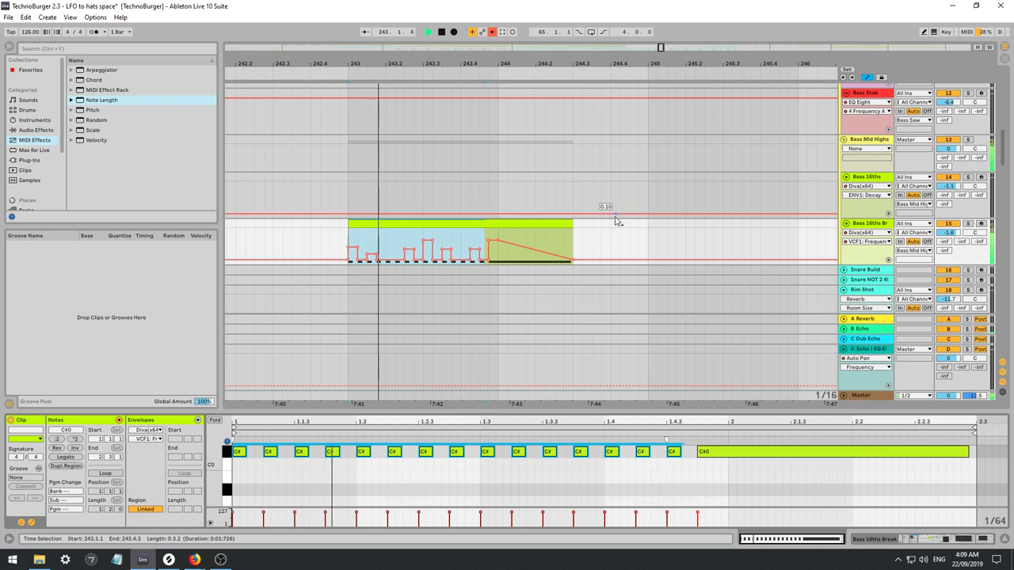
{"action": "left_click", "coordinate": [498, 252]}
{"action": "key", "text": "space"}
{"action": "mouse_move", "coordinate": [519, 248]}
{"action": "left_mouse_down"}
{"action": "mouse_move", "coordinate": [538, 265]}
{"action": "mouse_move", "coordinate": [525, 243]}
{"action": "left_mouse_up"}
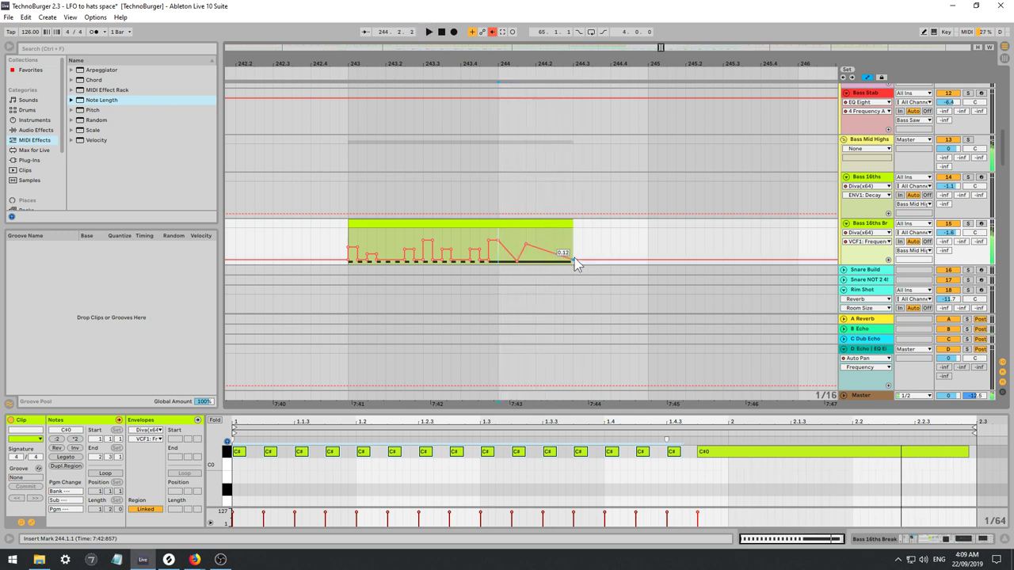
{"action": "key", "text": "space"}
{"action": "left_click", "coordinate": [527, 246]}
{"action": "key", "text": "space"}
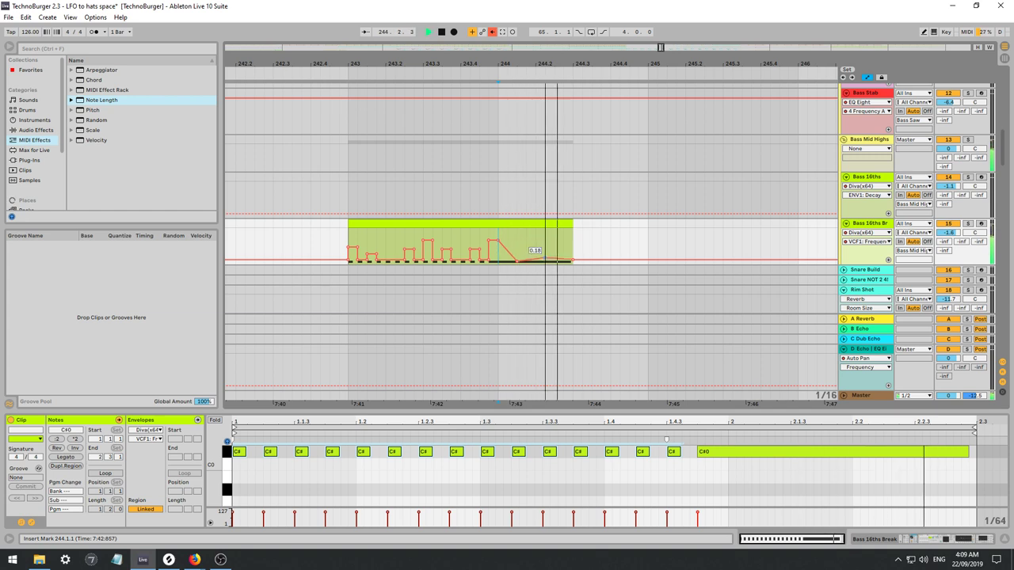
Extend the clip to two bars, lengthen the C#0 note, and move the filter breakpoint to the new end.
{"action": "left_click_drag", "start_coordinate": [575, 230], "coordinate": [650, 231]}
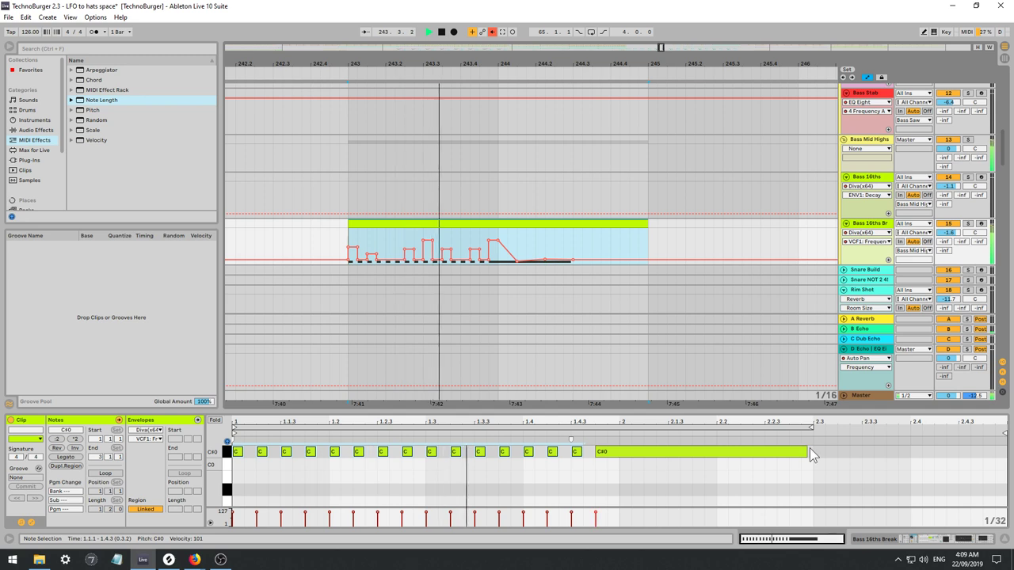
{"action": "left_click_drag", "start_coordinate": [809, 450], "coordinate": [947, 452]}
{"action": "left_click", "coordinate": [595, 243]}
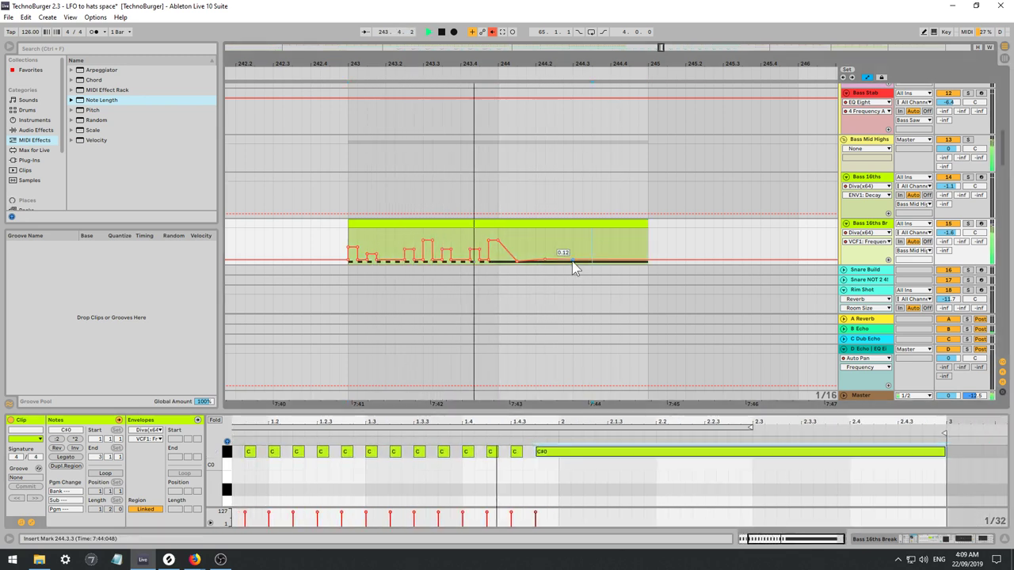
{"action": "left_click_drag", "start_coordinate": [573, 260], "coordinate": [648, 234]}
{"action": "key", "text": "space"}
{"action": "key", "text": "space"}
Show Bass 16ths Break's devices, solo the track, and open the Diva editor.
{"action": "key", "text": "space"}
{"action": "key", "text": "space"}
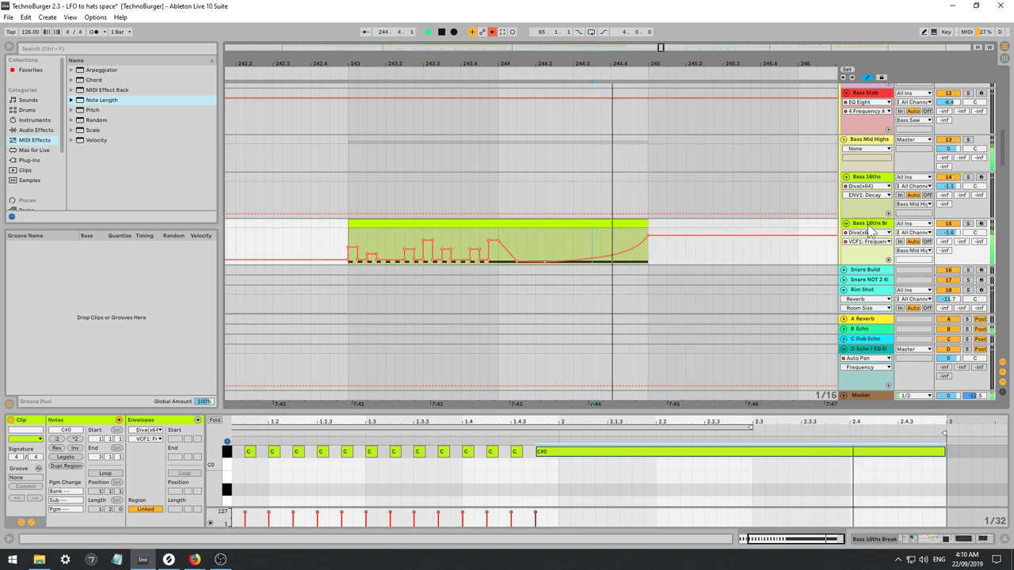
{"action": "double_click", "coordinate": [873, 225]}
{"action": "left_click", "coordinate": [968, 225]}
{"action": "key", "text": "space"}
{"action": "key", "text": "space"}
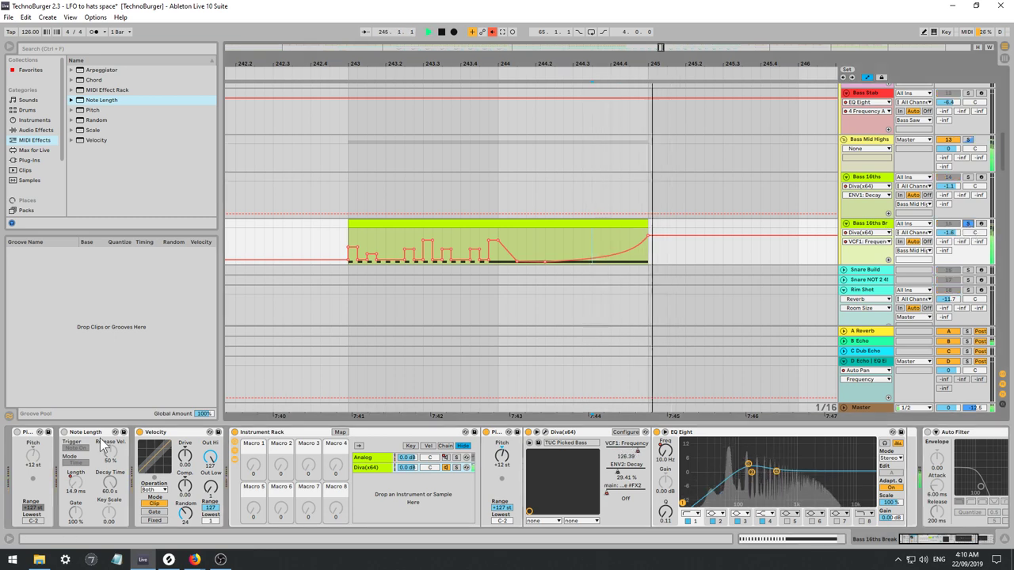
{"action": "left_click", "coordinate": [544, 432]}
Stop automation recording and expose Diva's Plate1 Size parameter through Configure, then close Diva.
{"action": "left_click", "coordinate": [492, 33]}
{"action": "key", "text": "space"}
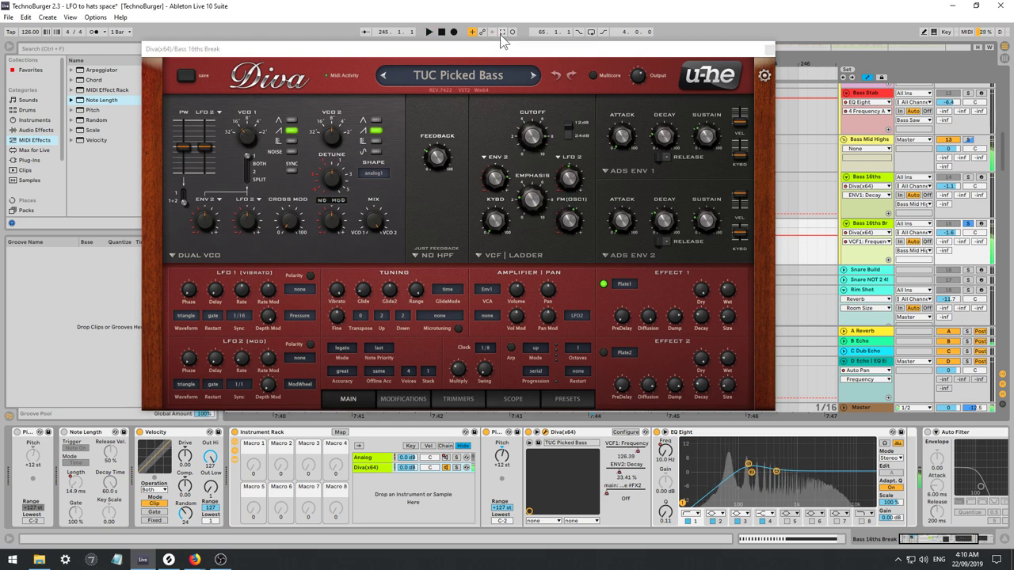
{"action": "key", "text": "space"}
{"action": "left_click", "coordinate": [726, 319]}
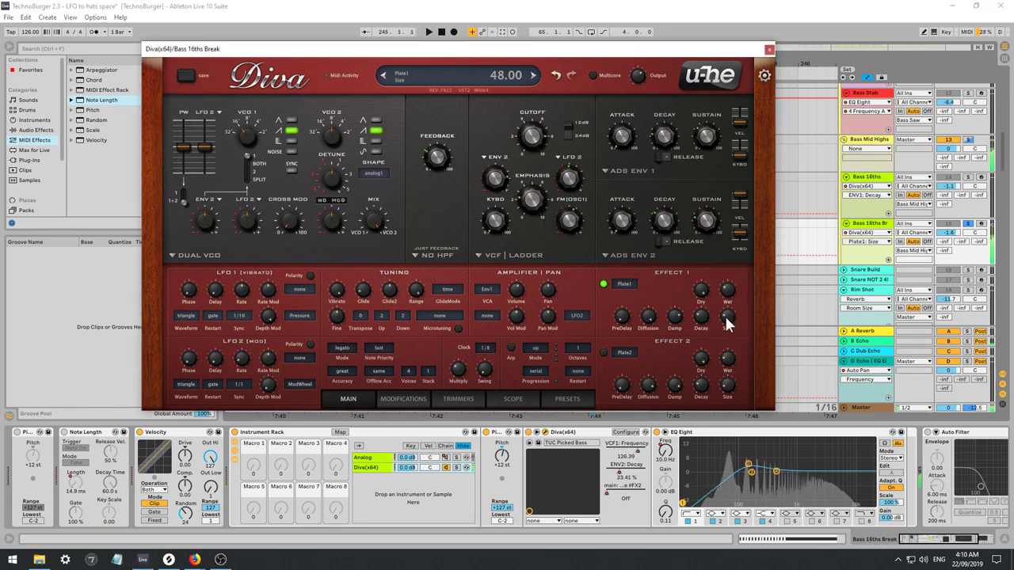
{"action": "left_click", "coordinate": [632, 434]}
{"action": "left_click", "coordinate": [727, 321]}
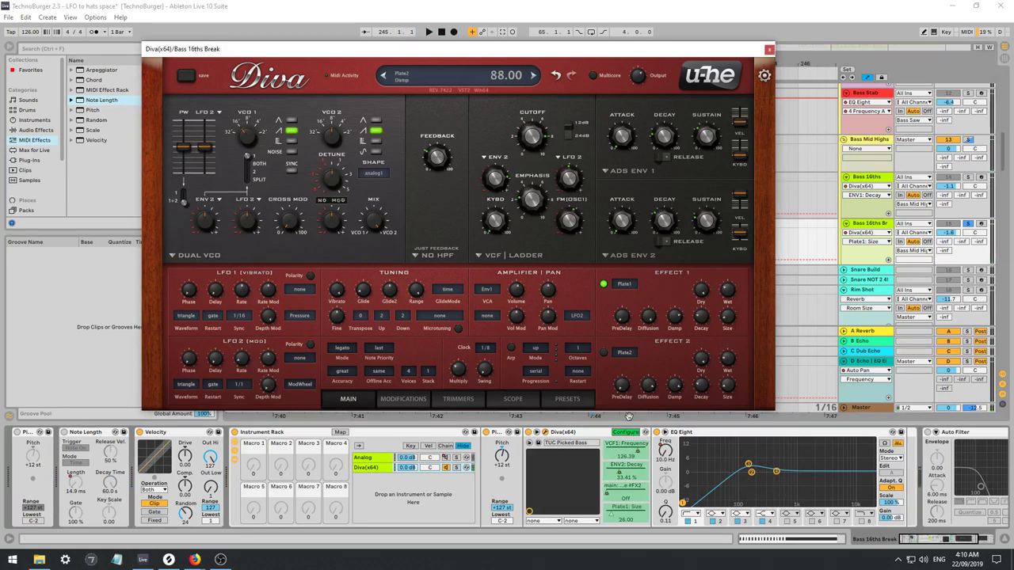
{"action": "left_click", "coordinate": [628, 432]}
{"action": "left_click", "coordinate": [768, 49]}
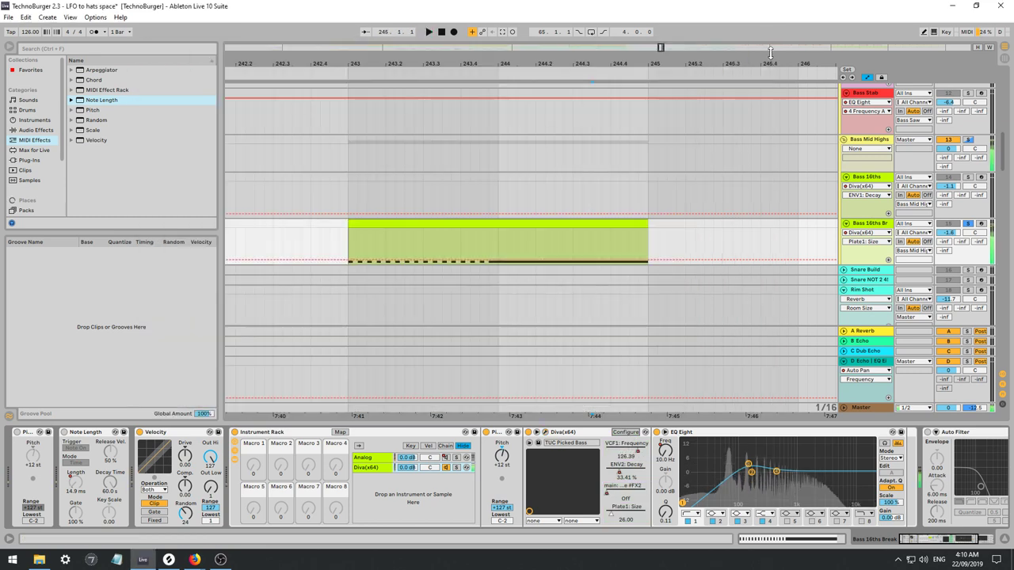
Draw Plate1 Size automation from bar 243: a low two-16th step, then a rising ramp toward the clip end.
{"action": "left_click", "coordinate": [346, 245]}
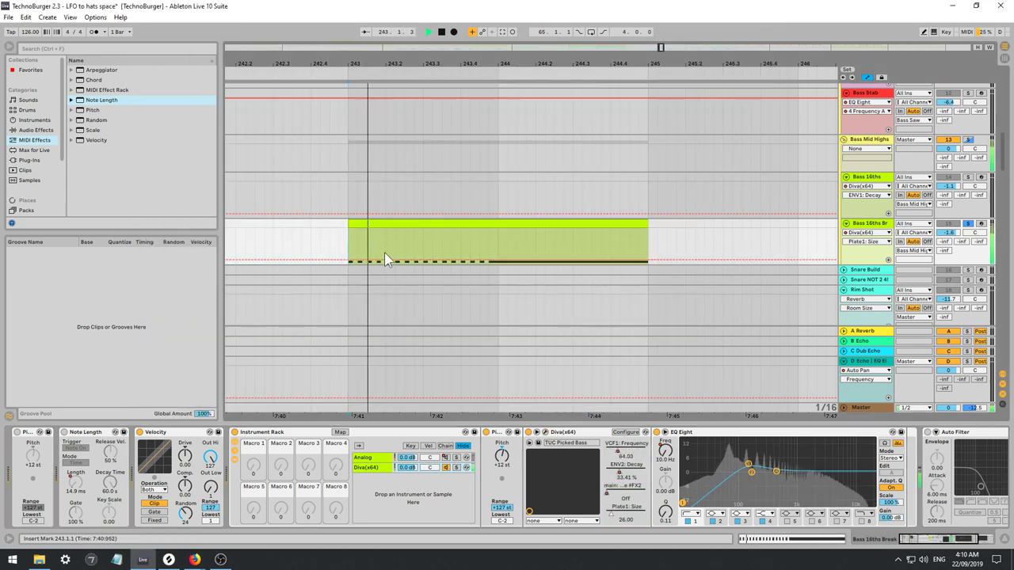
{"action": "key", "text": "b"}
{"action": "key", "text": "space"}
{"action": "left_click", "coordinate": [383, 247]}
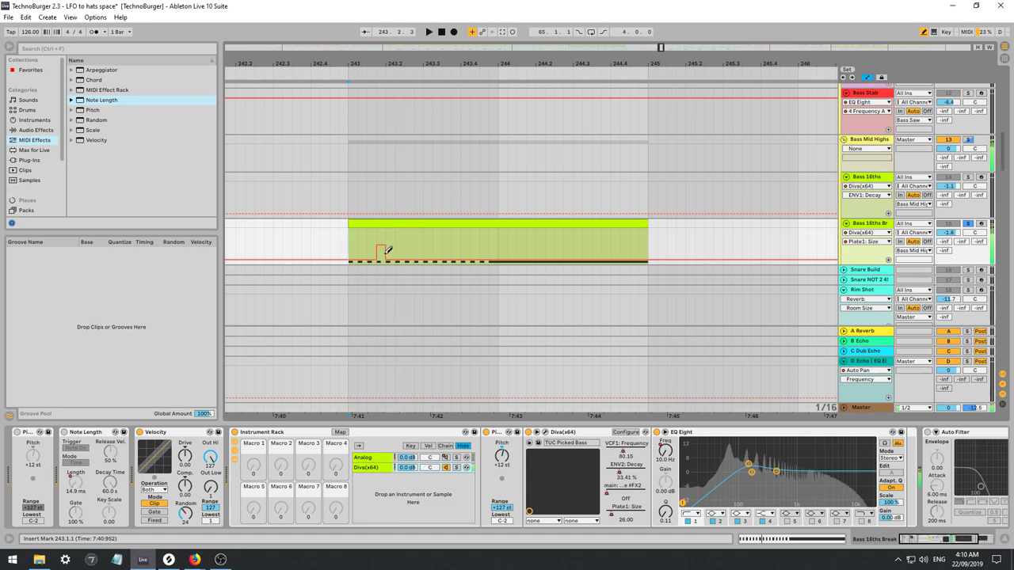
{"action": "left_click_drag", "start_coordinate": [388, 251], "coordinate": [383, 259]}
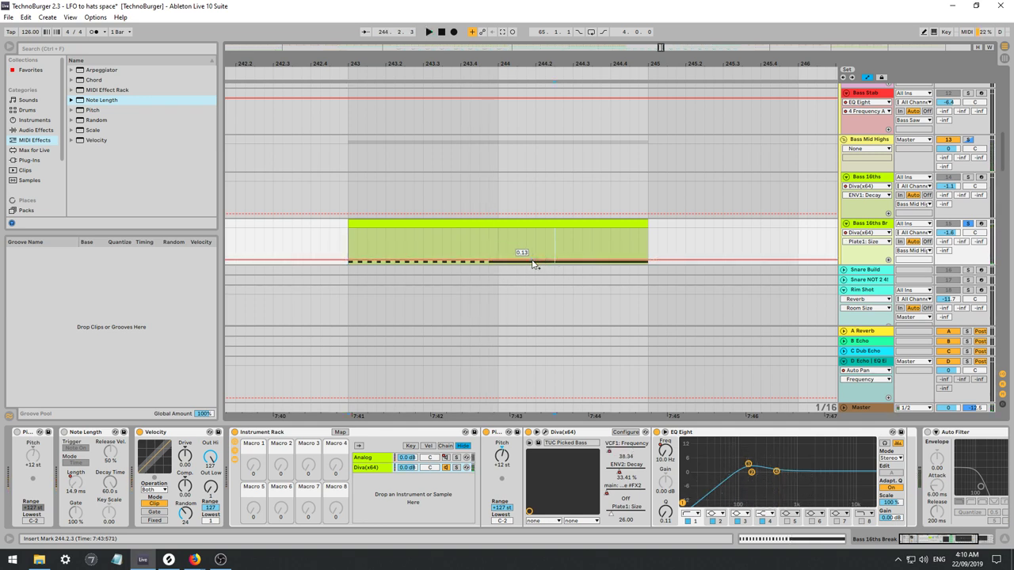
{"action": "left_click_drag", "start_coordinate": [533, 265], "coordinate": [533, 237]}
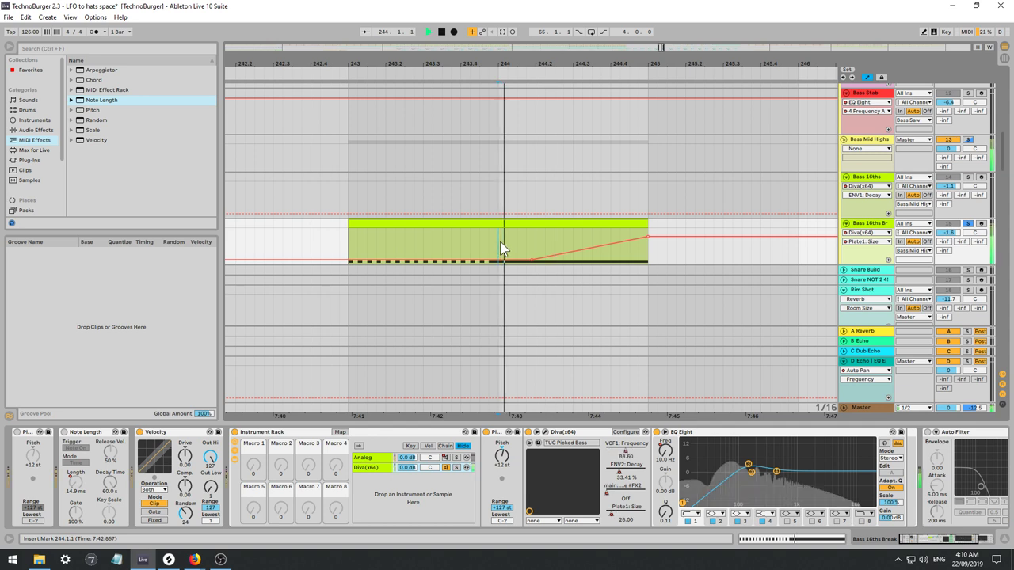
{"action": "left_click_drag", "start_coordinate": [644, 236], "coordinate": [573, 252]}
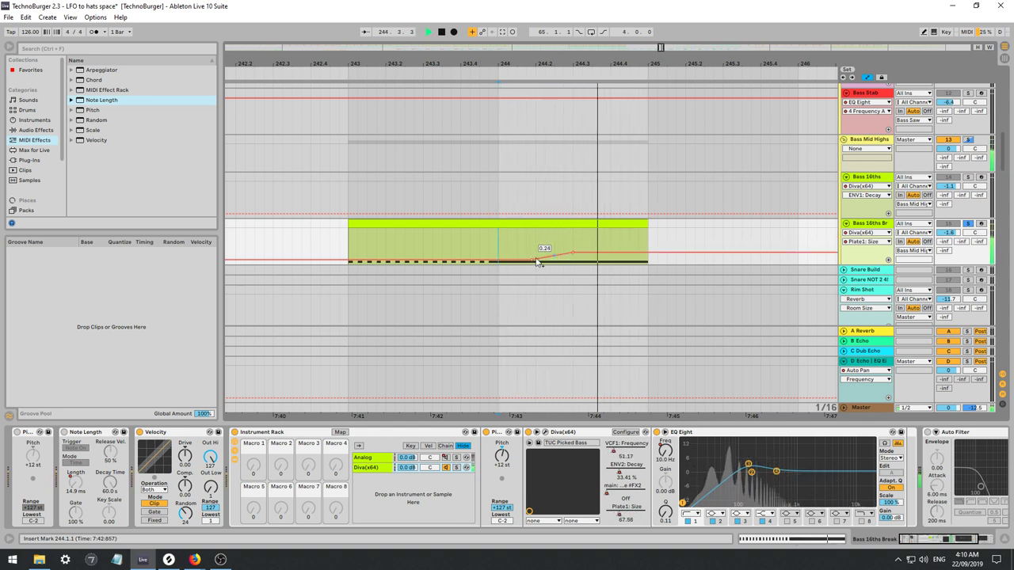
Add a short mid-clip Plate1 Size step, audition from bar 243, and reopen Diva.
{"action": "key", "text": "b"}
{"action": "left_click", "coordinate": [495, 246]}
{"action": "key", "text": "b"}
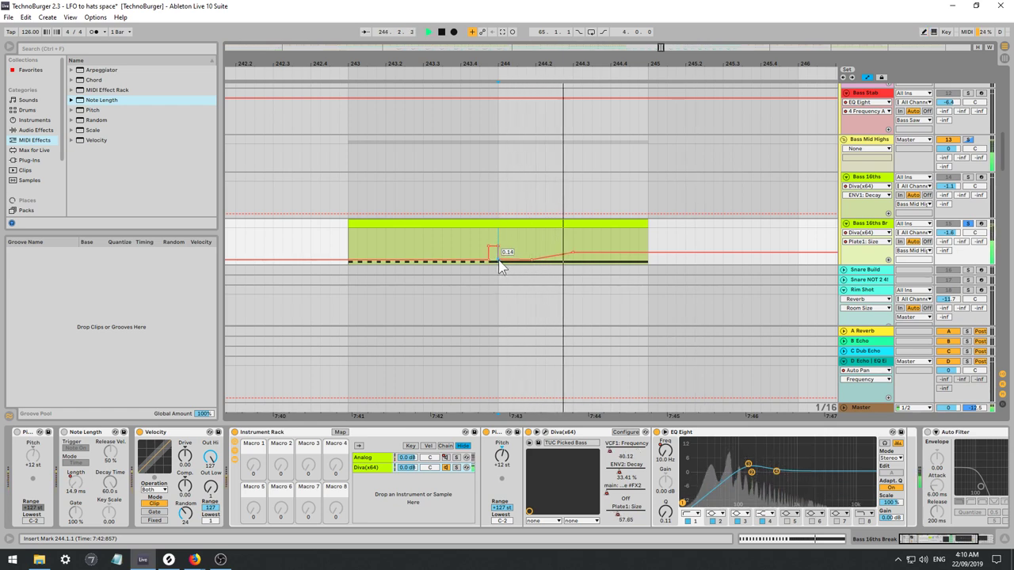
{"action": "left_click_drag", "start_coordinate": [673, 244], "coordinate": [503, 264]}
{"action": "key", "text": "space"}
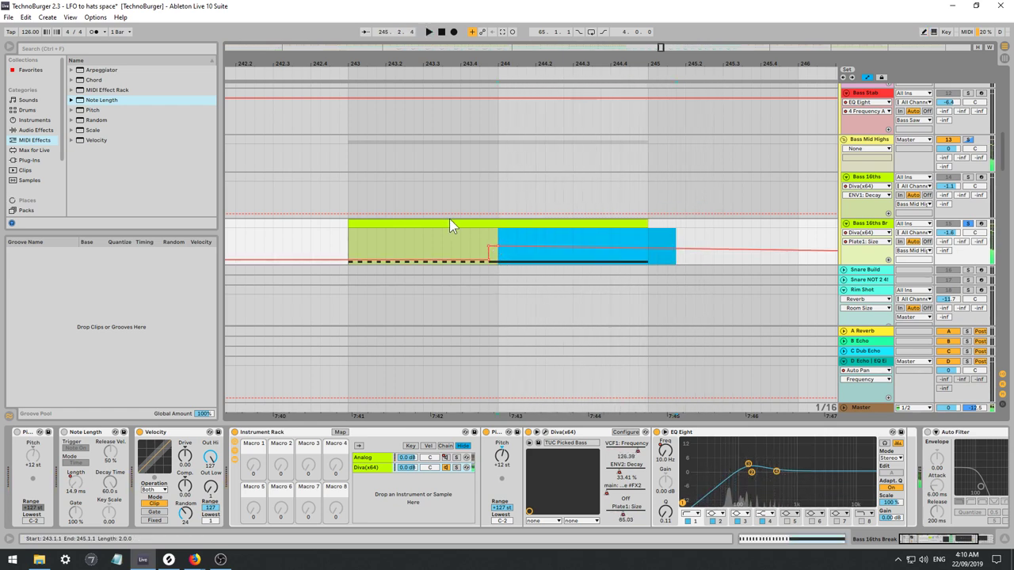
{"action": "left_click", "coordinate": [461, 235]}
{"action": "key", "text": "space"}
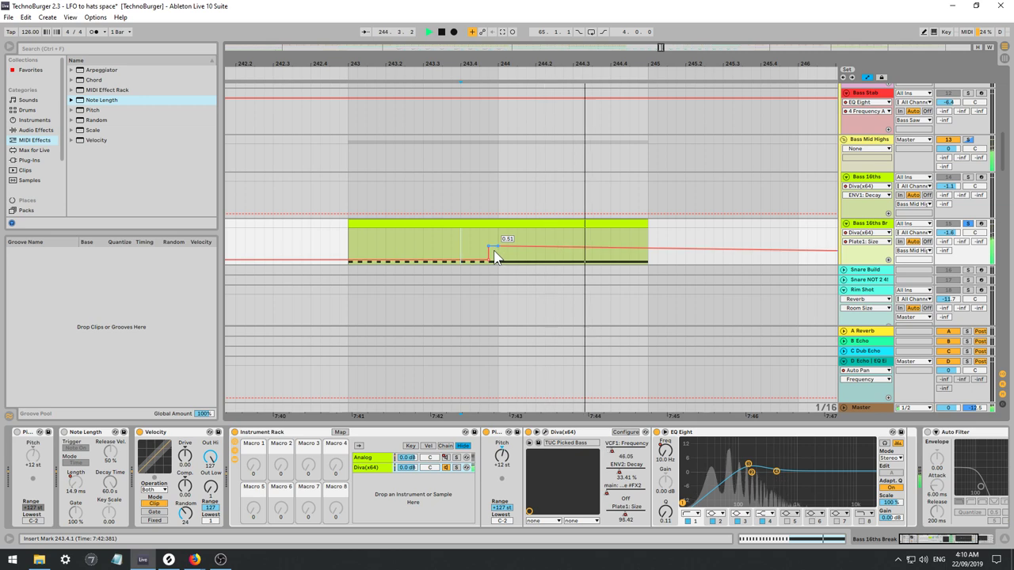
{"action": "left_click", "coordinate": [351, 241]}
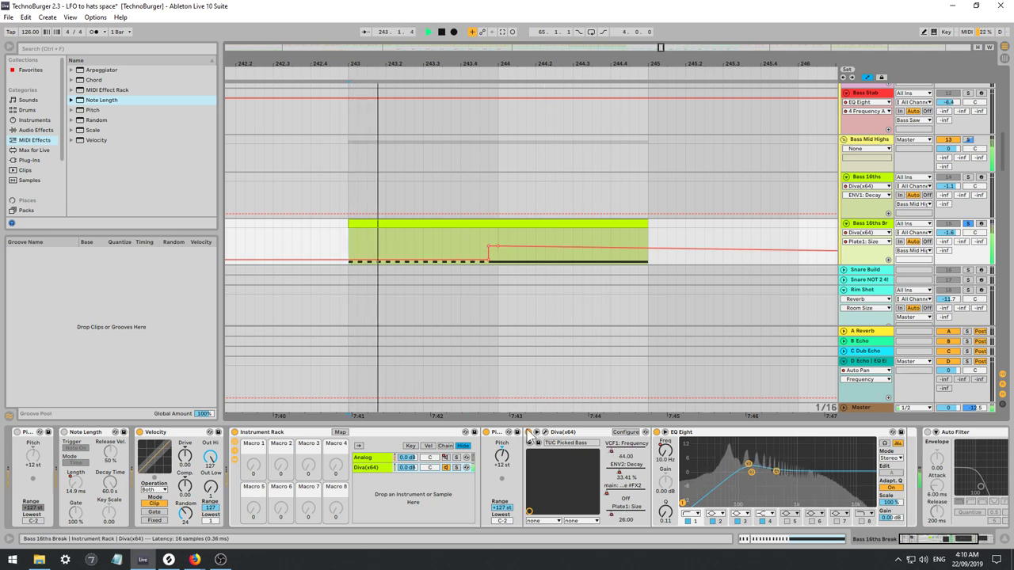
{"action": "left_click", "coordinate": [545, 432]}
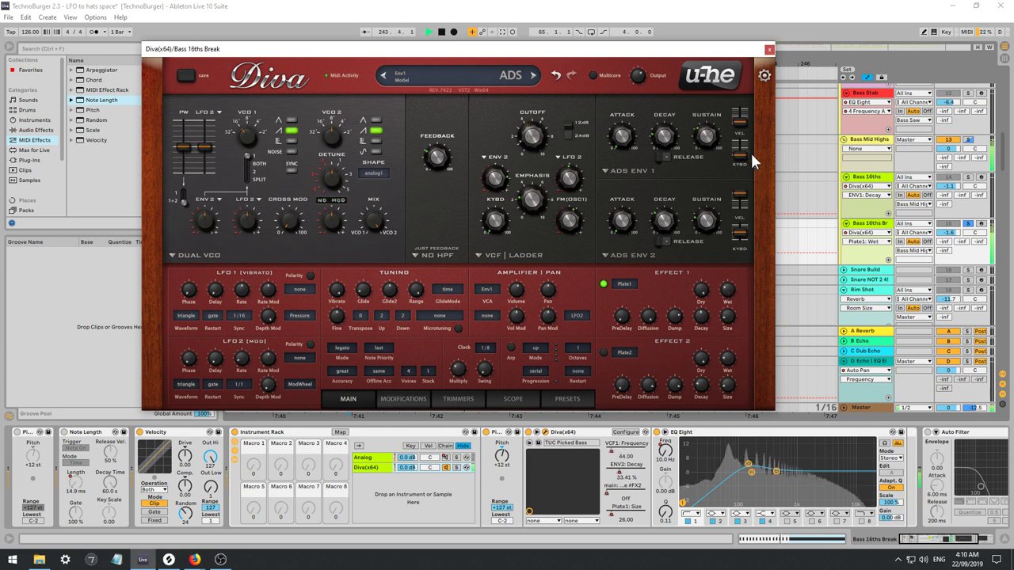
Expose Diva's Plate1 Wet parameter for automation and close the plugin window.
{"action": "left_click", "coordinate": [625, 434]}
{"action": "left_click", "coordinate": [727, 292]}
{"action": "key", "text": "space"}
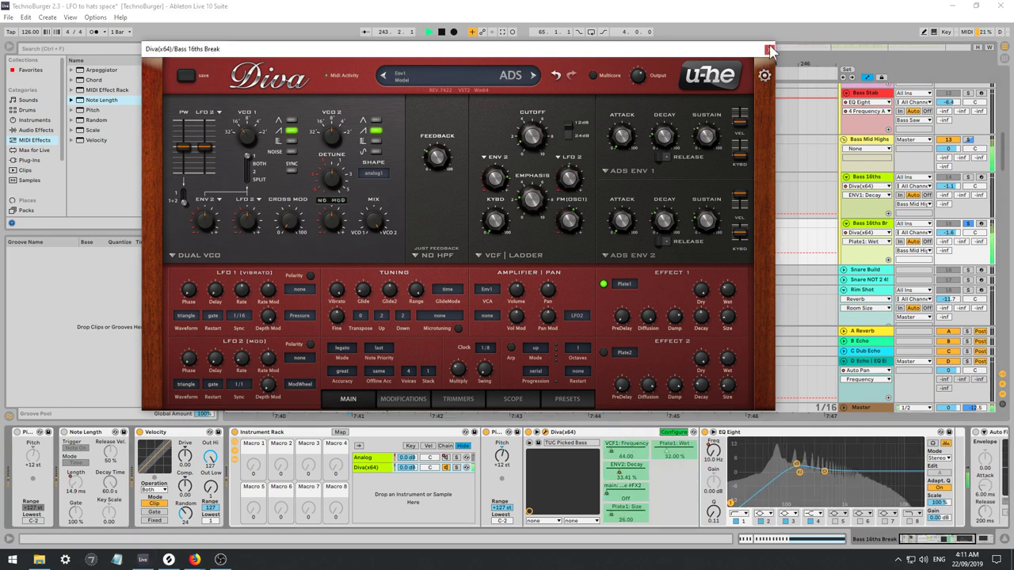
{"action": "left_click", "coordinate": [768, 49]}
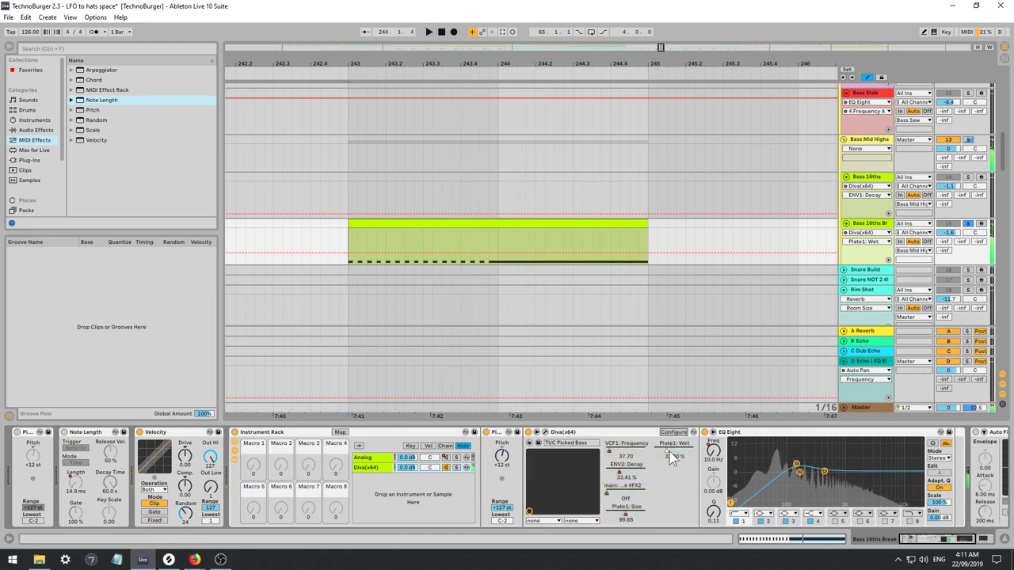
Pencil low stepped Plate1 Wet bursts that curve up to about 0.51 from bar 244.
{"action": "key", "text": "space"}
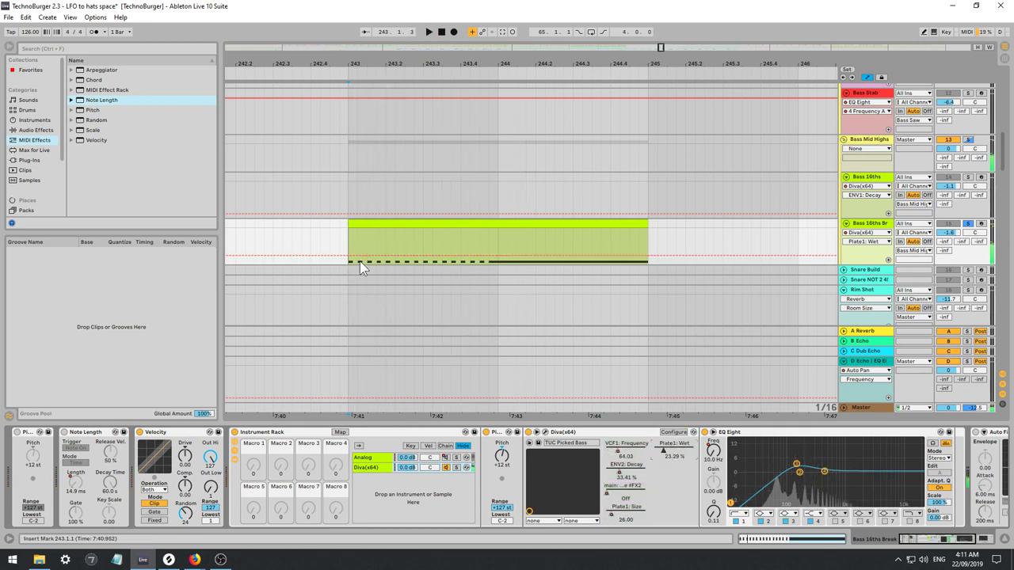
{"action": "key", "text": "b"}
{"action": "key", "text": "space"}
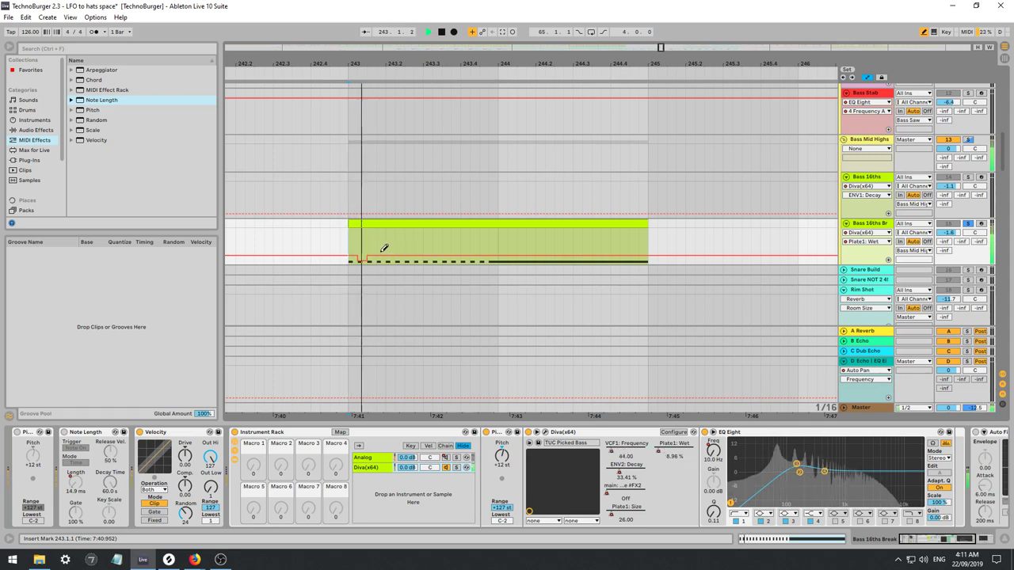
{"action": "mouse_move", "coordinate": [383, 246]}
{"action": "left_mouse_down"}
{"action": "mouse_move", "coordinate": [452, 255]}
{"action": "mouse_move", "coordinate": [457, 267]}
{"action": "mouse_move", "coordinate": [509, 245]}
{"action": "mouse_move", "coordinate": [504, 256]}
{"action": "mouse_move", "coordinate": [528, 258]}
{"action": "mouse_move", "coordinate": [499, 259]}
{"action": "mouse_move", "coordinate": [593, 242]}
{"action": "left_mouse_up"}
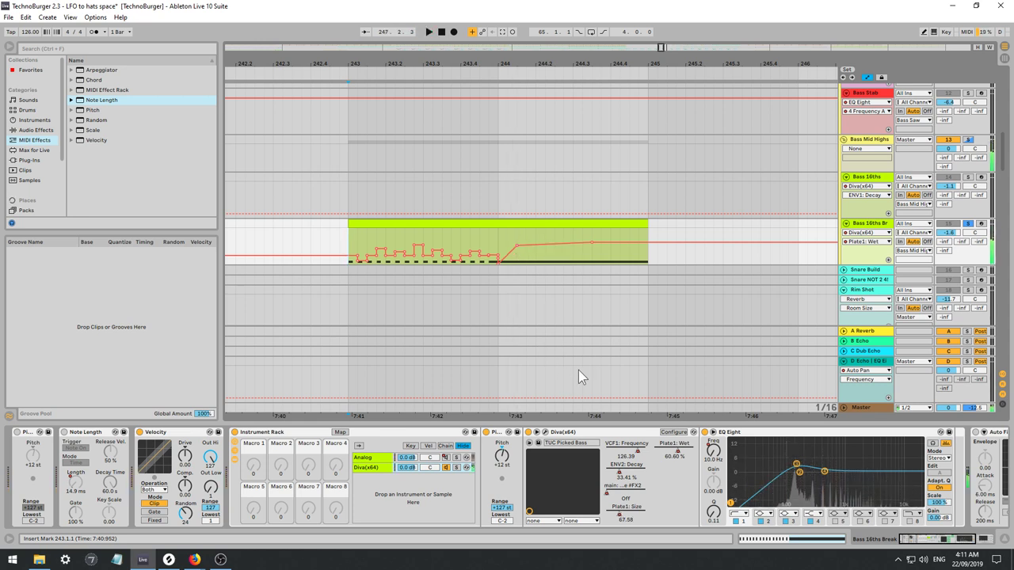
{"action": "key", "text": "space"}
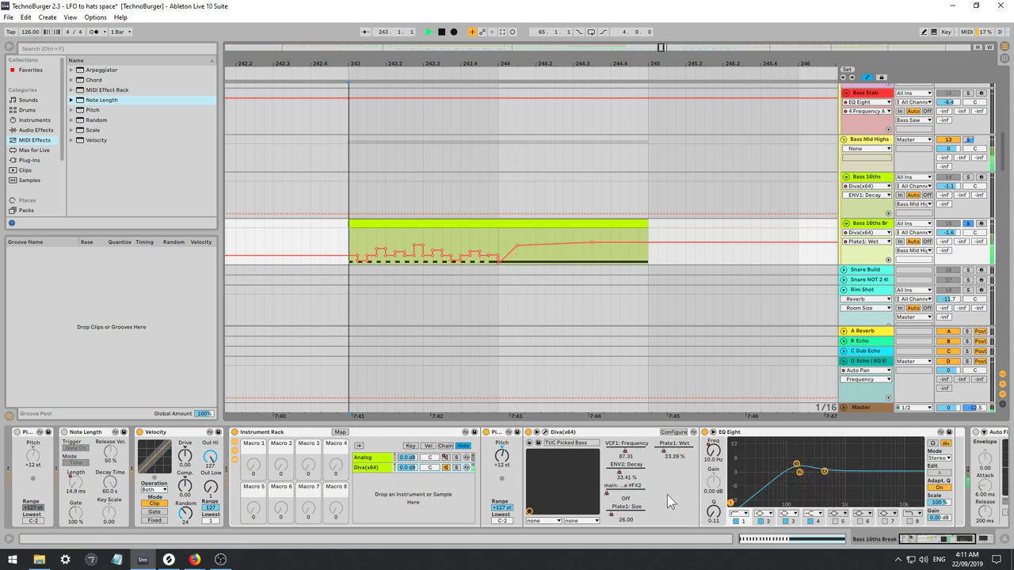
Show Plate1 Size in the lane, re-enable the overridden automation, and add a point at bar 245.
{"action": "left_click", "coordinate": [609, 515]}
{"action": "key", "text": "space"}
{"action": "key", "text": "space"}
{"action": "left_click", "coordinate": [493, 33]}
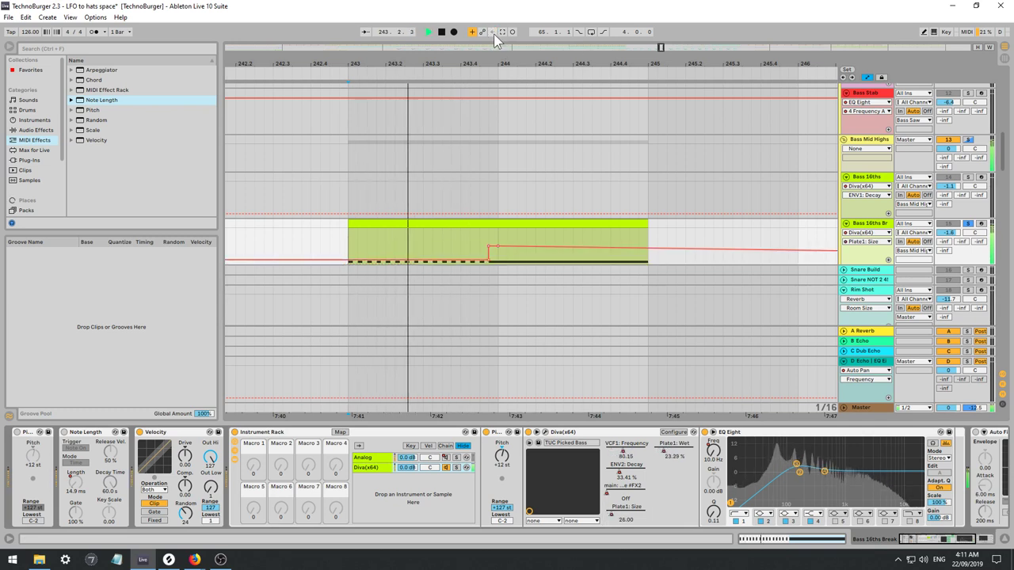
{"action": "key", "text": "space"}
{"action": "key", "text": "space"}
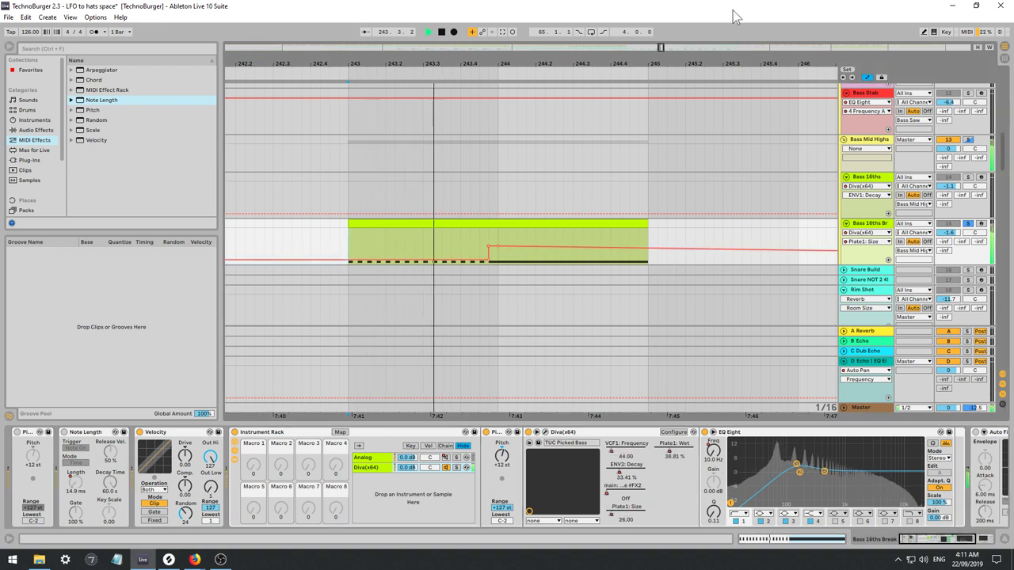
{"action": "left_click_drag", "start_coordinate": [648, 248], "coordinate": [648, 246]}
{"action": "key", "text": "space"}
{"action": "key", "text": "space"}
{"action": "key", "text": "space"}
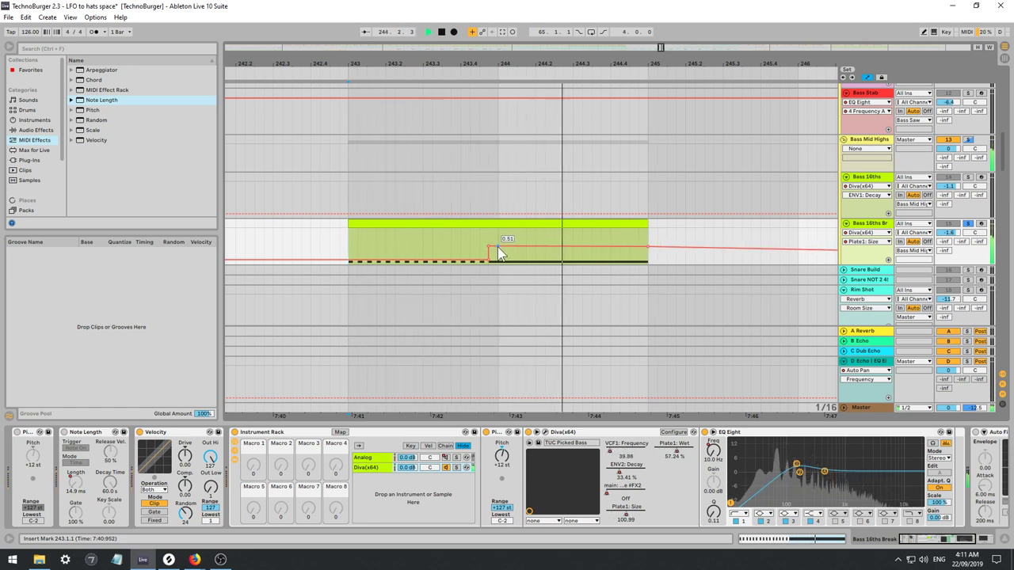
{"action": "key", "text": "space"}
{"action": "key", "text": "space"}
Reshape Plate1 Size: clip-end value 0.21, mid-clip point ramping up to 0.62, later segment flat.
{"action": "left_click_drag", "start_coordinate": [498, 247], "coordinate": [488, 257]}
{"action": "left_click_drag", "start_coordinate": [648, 251], "coordinate": [648, 257]}
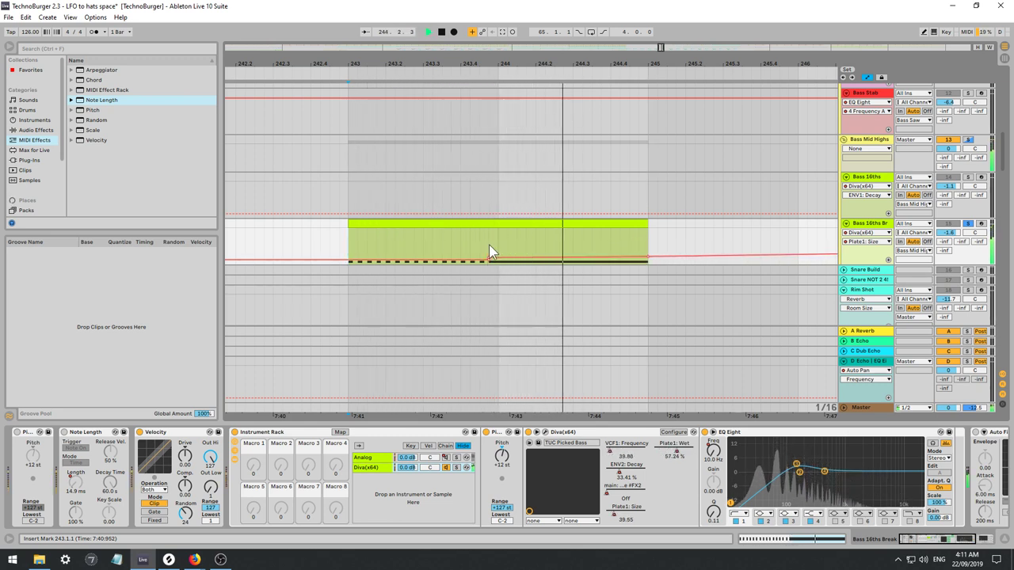
{"action": "left_click_drag", "start_coordinate": [488, 255], "coordinate": [488, 236]}
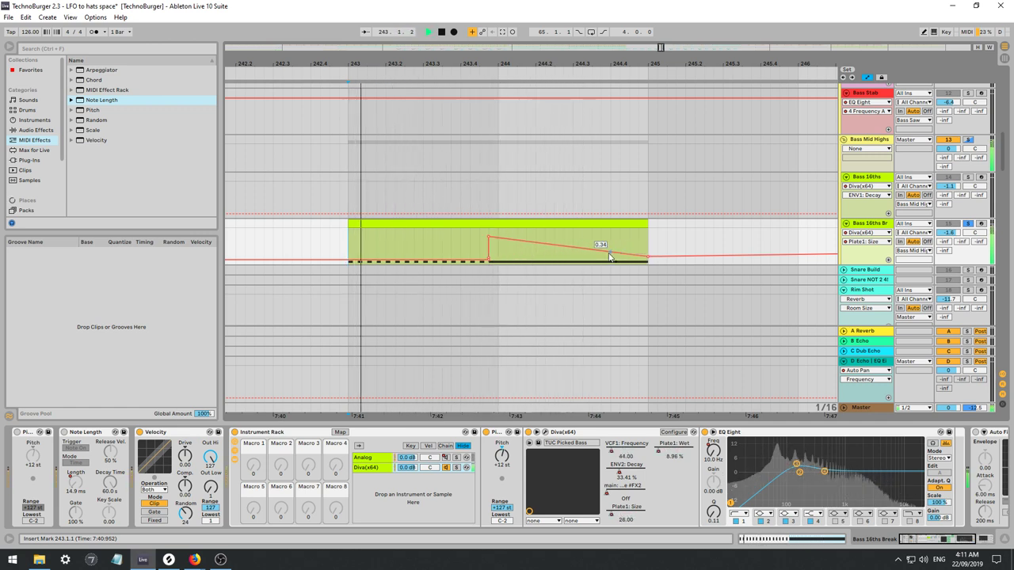
{"action": "left_click_drag", "start_coordinate": [610, 256], "coordinate": [610, 244]}
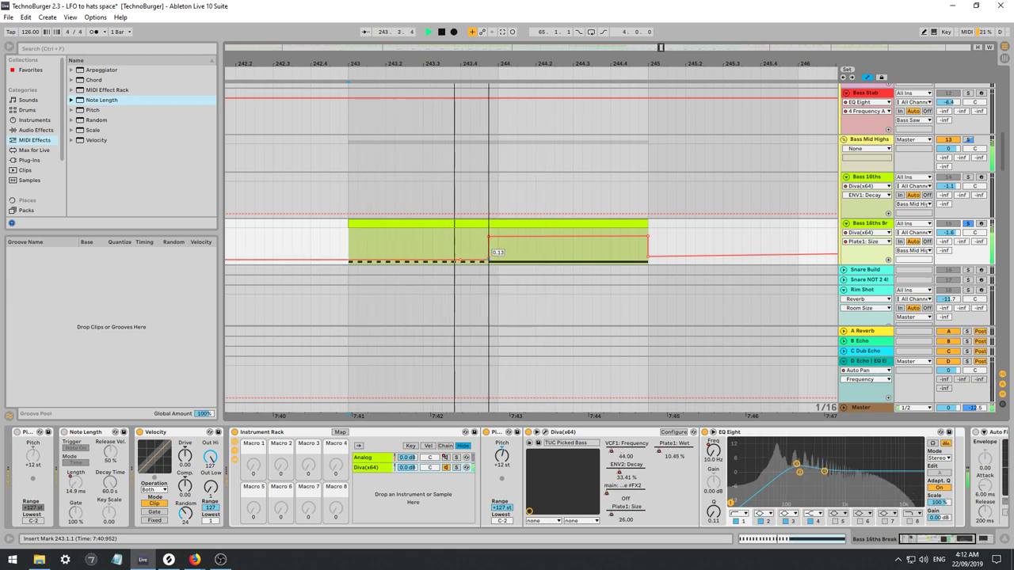
{"action": "mouse_move", "coordinate": [488, 261]}
{"action": "left_mouse_down"}
{"action": "mouse_move", "coordinate": [488, 236]}
{"action": "mouse_move", "coordinate": [496, 265]}
{"action": "left_mouse_up"}
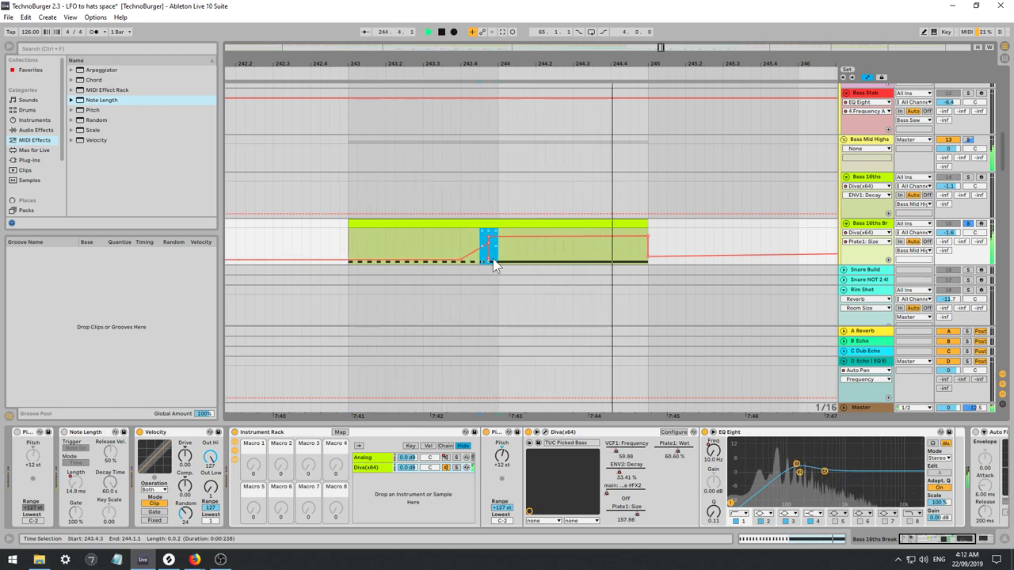
Audition from 243.3.1, lower the 0.78 breakpoint to 0.52, flatten the end, and clear all solos.
{"action": "left_click", "coordinate": [458, 241]}
{"action": "key", "text": "space"}
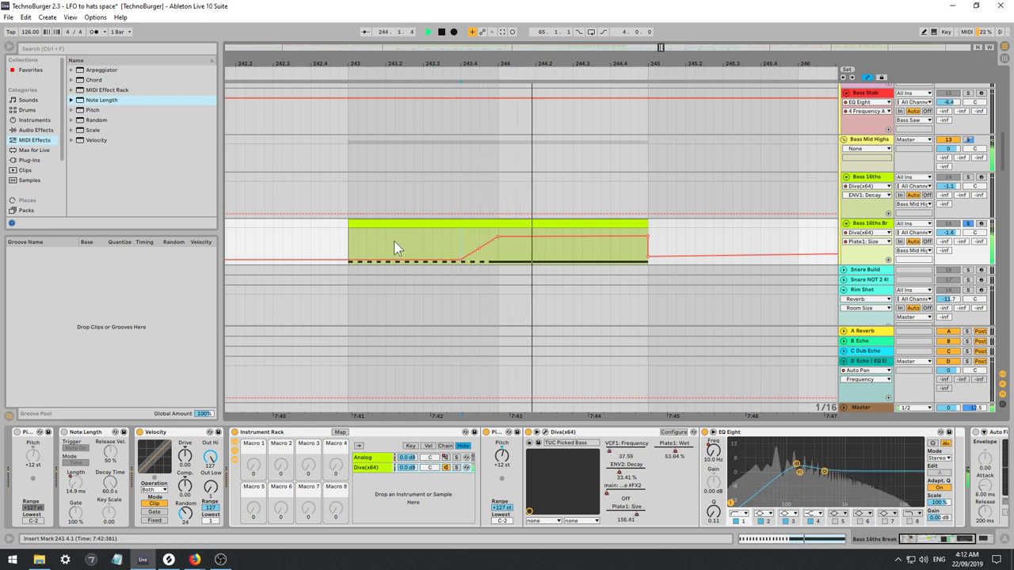
{"action": "key", "text": "space"}
{"action": "left_click", "coordinate": [423, 248]}
{"action": "key", "text": "space"}
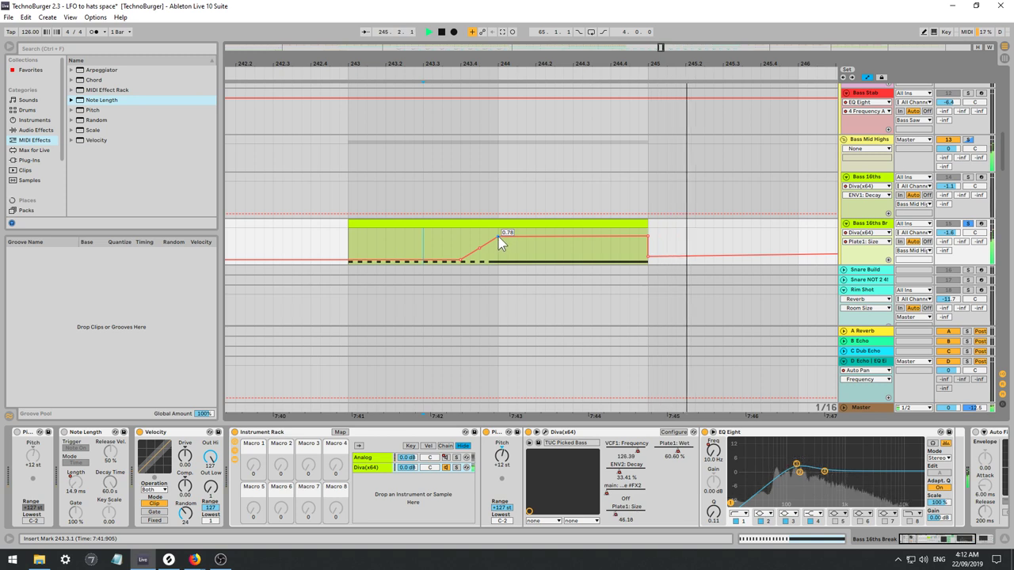
{"action": "left_click_drag", "start_coordinate": [497, 236], "coordinate": [502, 246]}
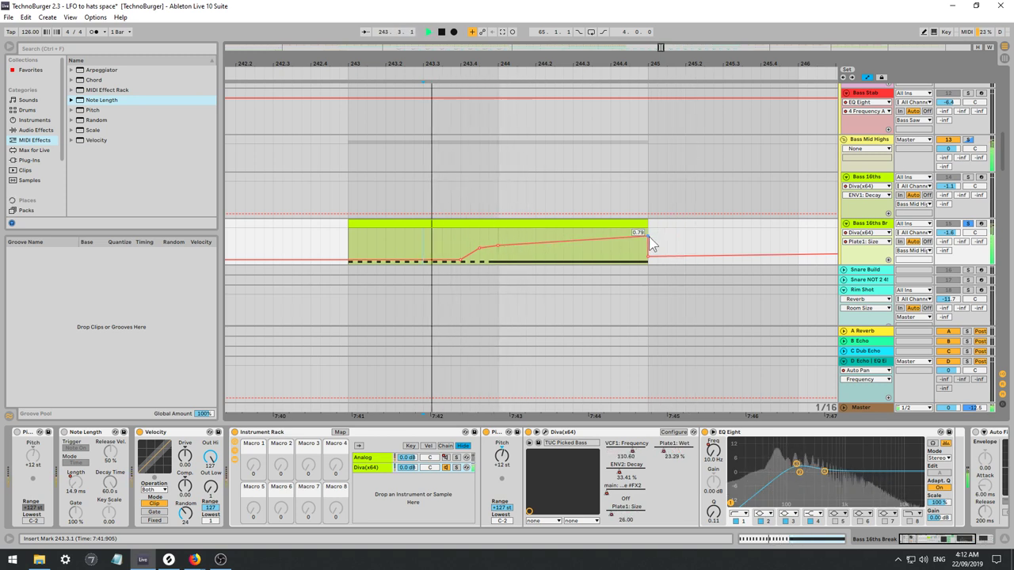
{"action": "left_click_drag", "start_coordinate": [649, 236], "coordinate": [649, 244]}
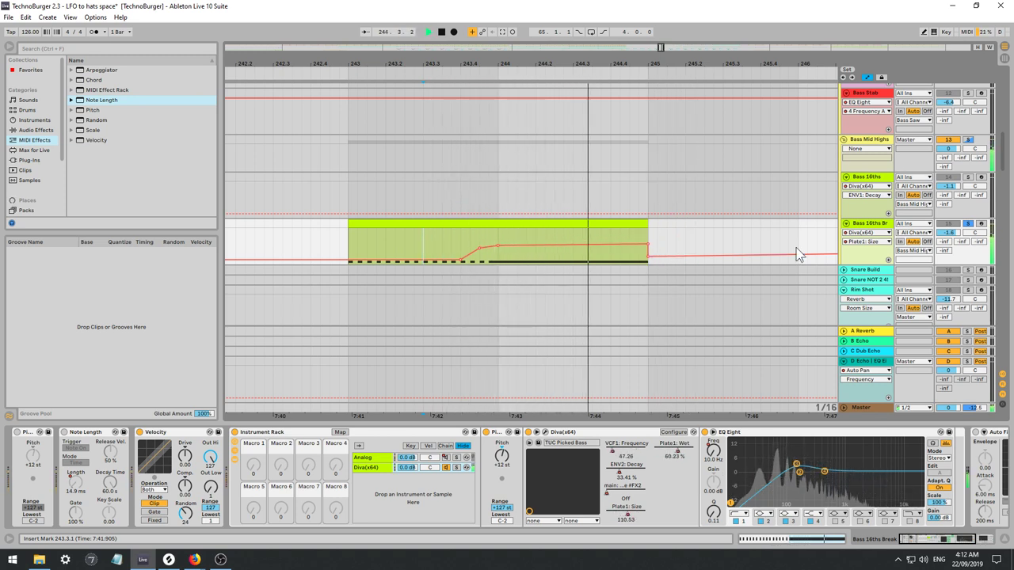
{"action": "left_click", "coordinate": [968, 223]}
{"action": "key", "text": "space"}
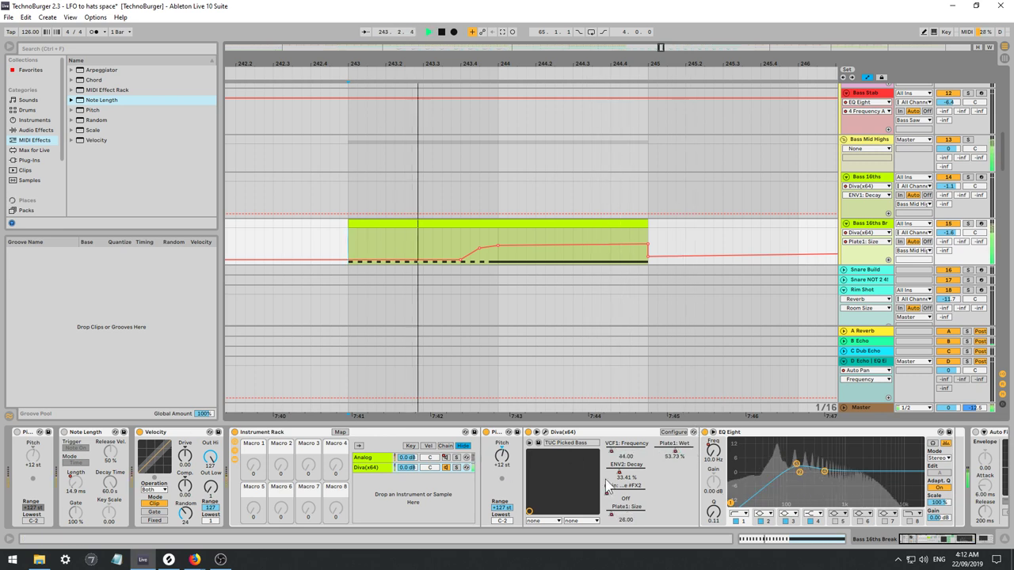
{"action": "key", "text": "space"}
Re-enable ENV2 Decay automation and set it to one flat level across the clip.
{"action": "left_click_drag", "start_coordinate": [620, 473], "coordinate": [618, 475]}
{"action": "key", "text": "space"}
{"action": "key", "text": "space"}
{"action": "key", "text": "space"}
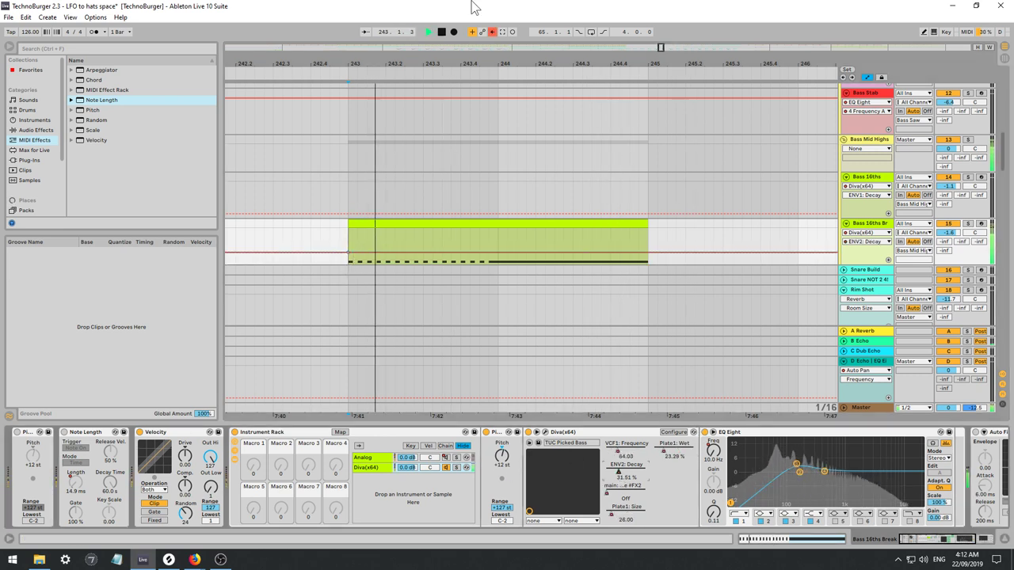
{"action": "left_click", "coordinate": [493, 33]}
{"action": "key", "text": "space"}
{"action": "key", "text": "space"}
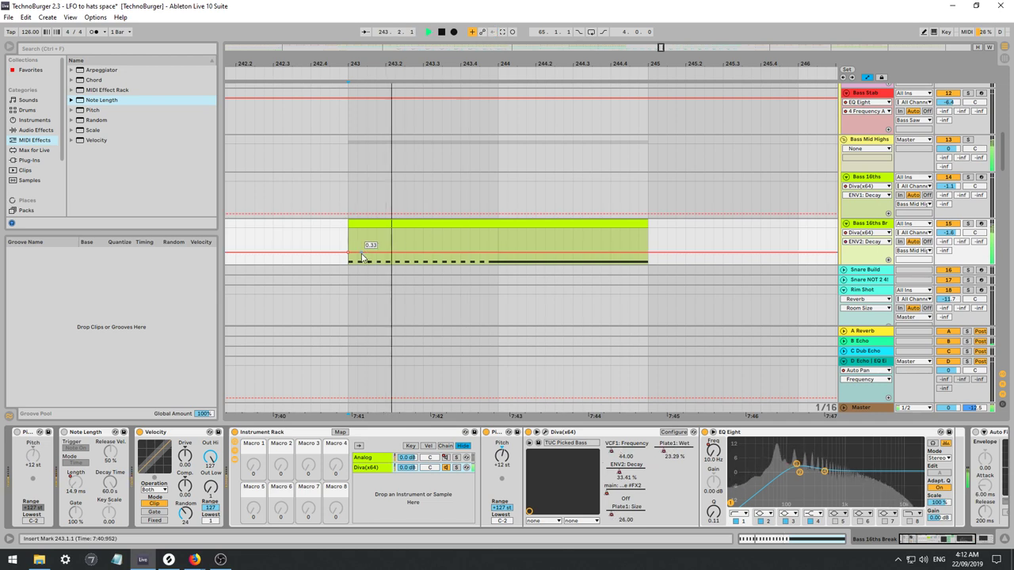
{"action": "key", "text": "space"}
{"action": "key", "text": "space"}
{"action": "left_click_drag", "start_coordinate": [350, 252], "coordinate": [349, 254]}
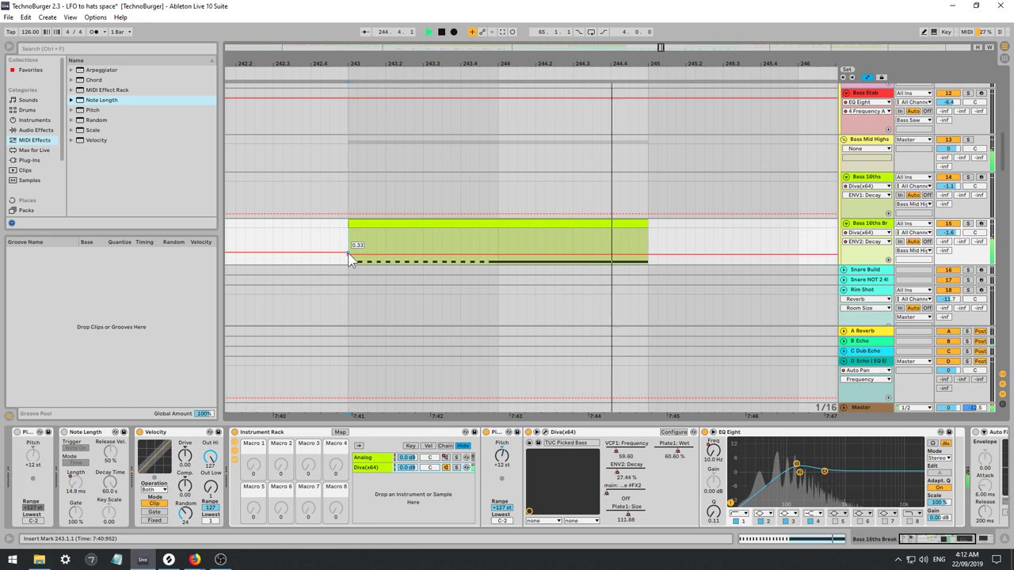
Expose Plate2 Decay at 32.50, Plate2 Damp at 83.00, and Plate1 Decay in Diva, then close it.
{"action": "left_click", "coordinate": [675, 433]}
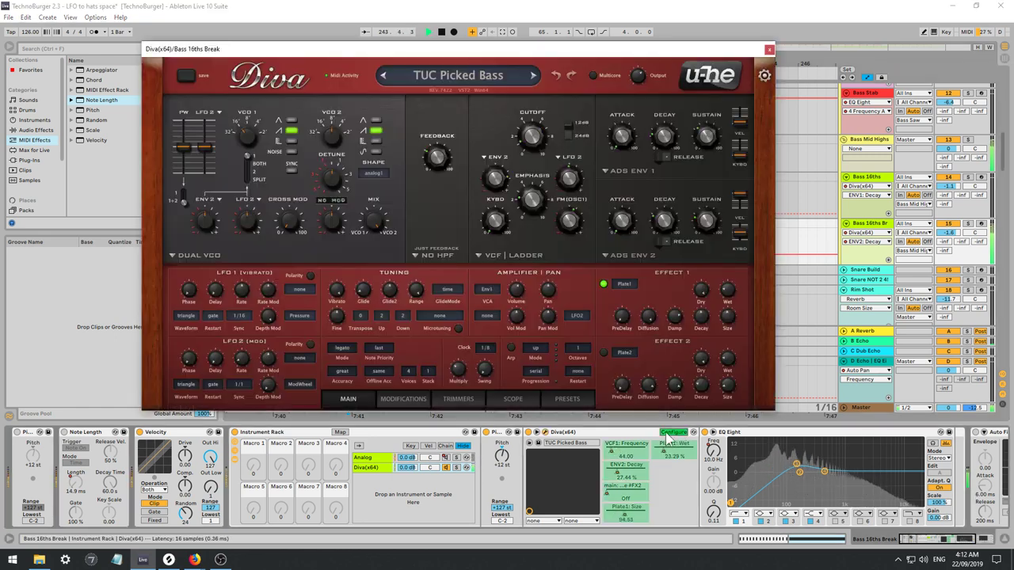
{"action": "left_click_drag", "start_coordinate": [697, 392], "coordinate": [686, 340]}
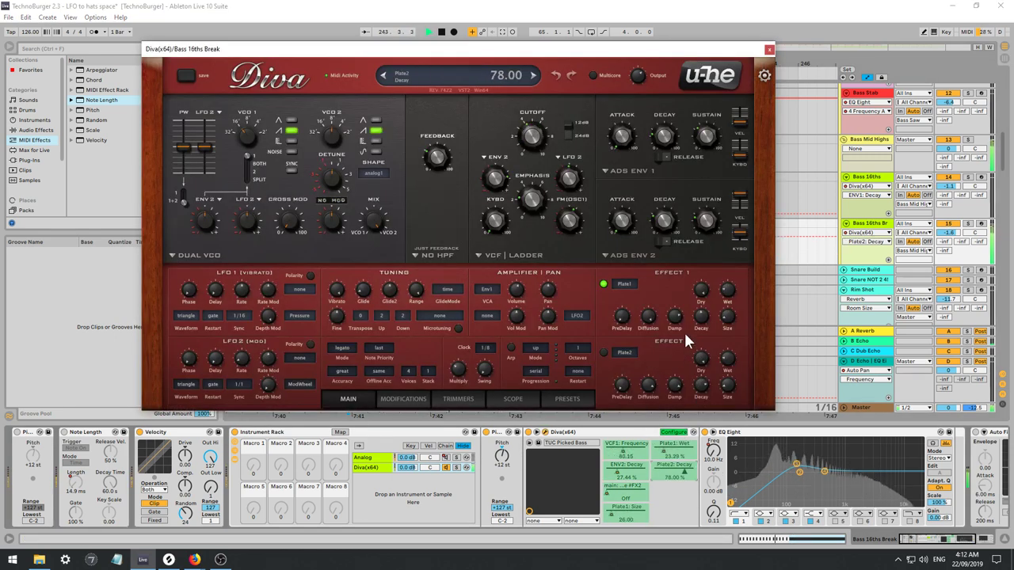
{"action": "left_click_drag", "start_coordinate": [702, 403], "coordinate": [694, 425]}
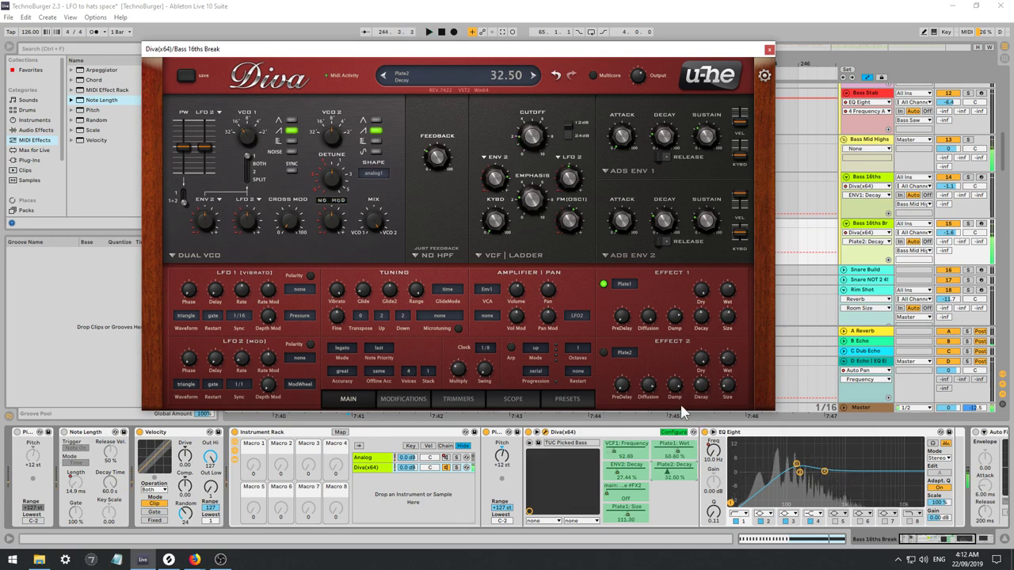
{"action": "left_click_drag", "start_coordinate": [674, 381], "coordinate": [666, 439]}
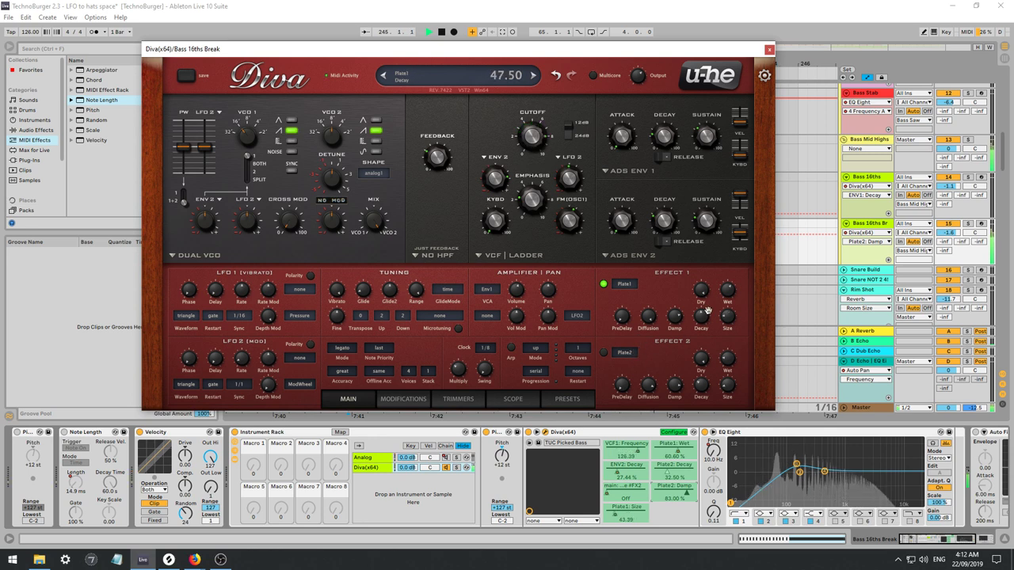
{"action": "left_click_drag", "start_coordinate": [704, 328], "coordinate": [697, 296]}
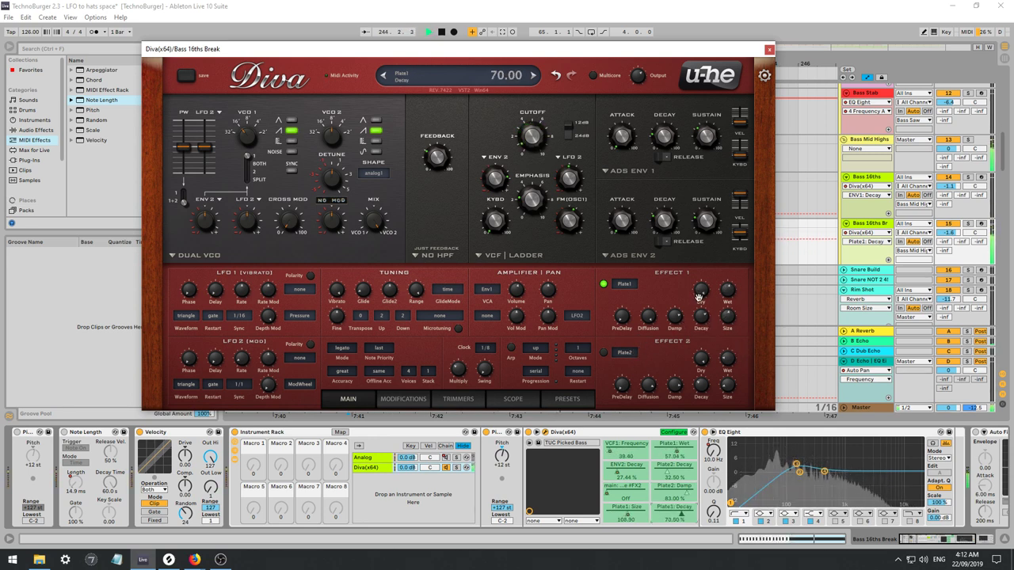
{"action": "left_click", "coordinate": [768, 49]}
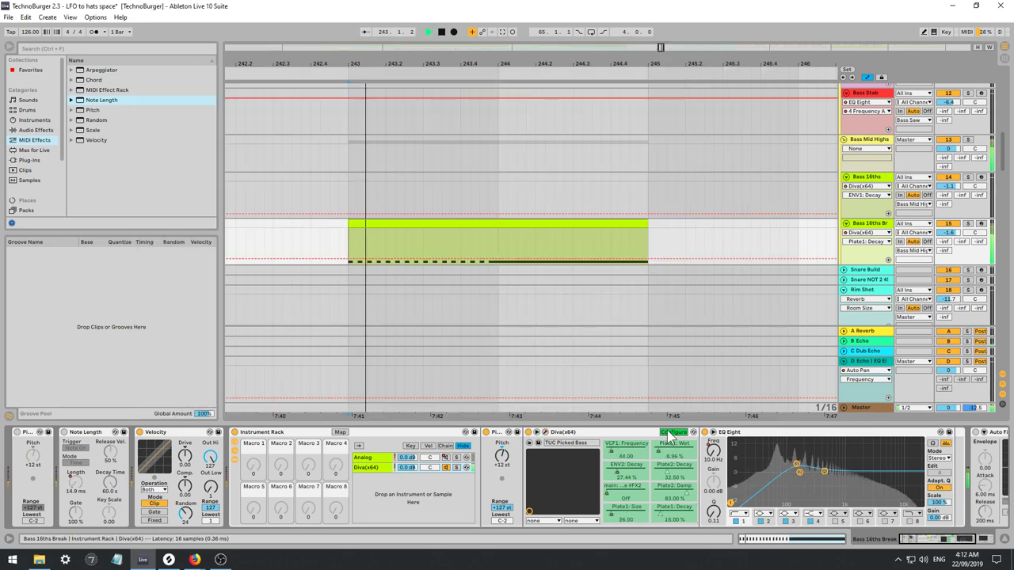
Set Plate1 Decay automation to 0.22, adding a breakpoint near bar 244 lifted to about 0.58.
{"action": "key", "text": "space"}
{"action": "key", "text": "space"}
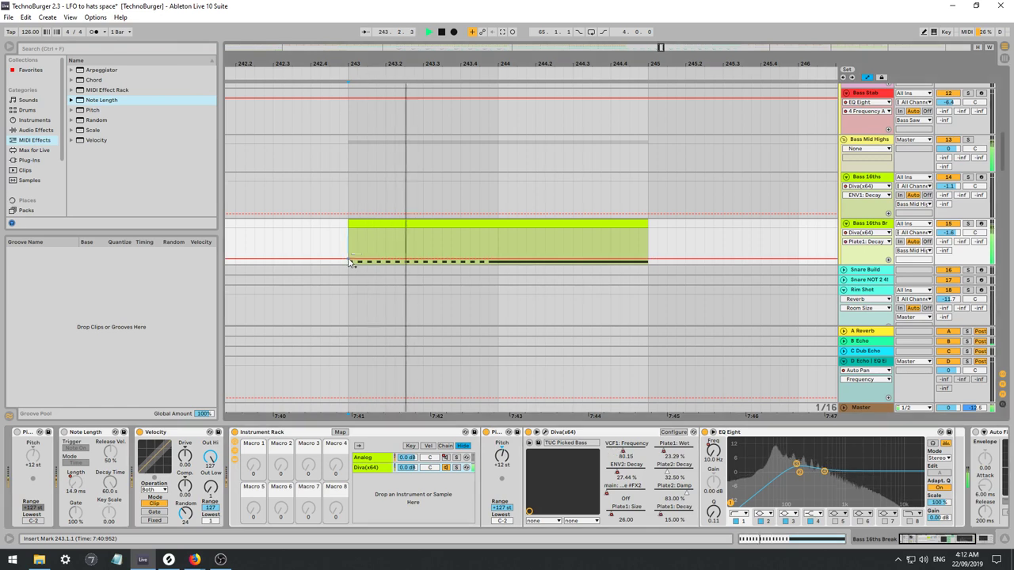
{"action": "left_click_drag", "start_coordinate": [349, 259], "coordinate": [349, 256]}
{"action": "key", "text": "space"}
{"action": "key", "text": "space"}
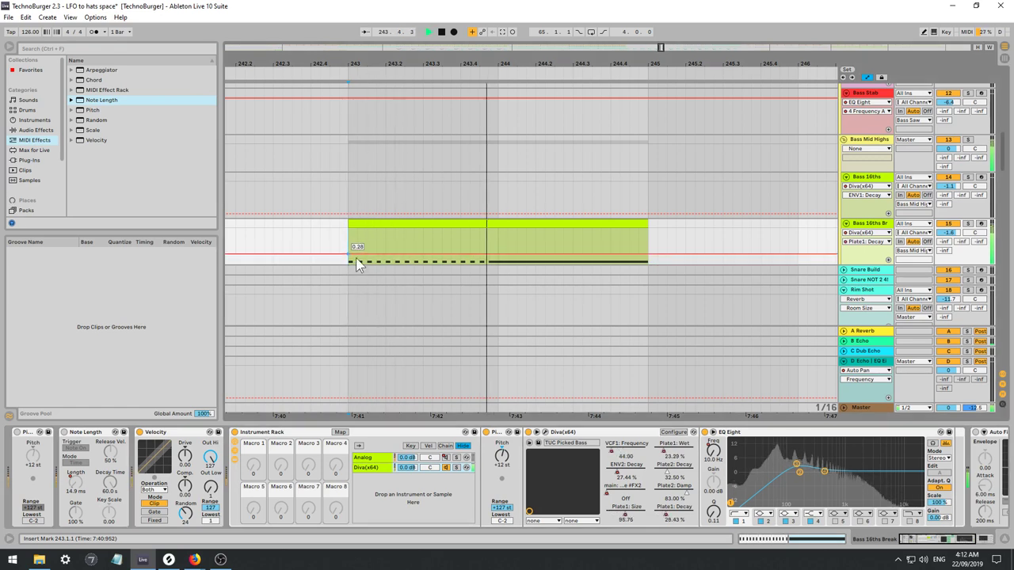
{"action": "key", "text": "space"}
{"action": "key", "text": "space"}
{"action": "left_click", "coordinate": [475, 254]}
{"action": "mouse_move", "coordinate": [496, 254]}
{"action": "left_mouse_down"}
{"action": "mouse_move", "coordinate": [503, 230]}
{"action": "mouse_move", "coordinate": [481, 232]}
{"action": "mouse_move", "coordinate": [491, 228]}
{"action": "mouse_move", "coordinate": [488, 243]}
{"action": "left_mouse_up"}
{"action": "key", "text": "space"}
{"action": "key", "text": "space"}
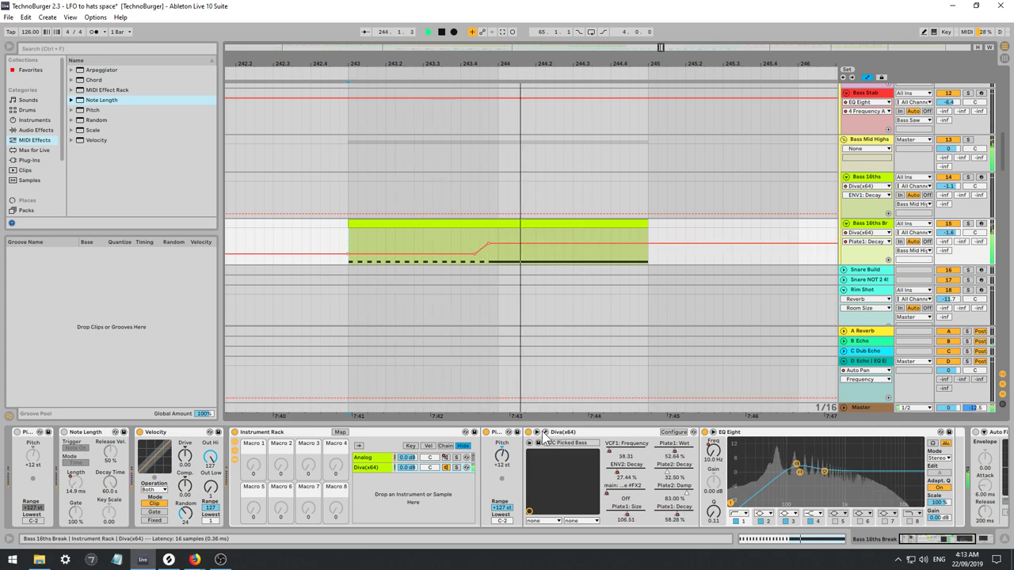
{"action": "left_click", "coordinate": [545, 432]}
Set the Plate1 damping to 51.50.
{"action": "key", "text": "space"}
{"action": "key", "text": "space"}
{"action": "left_click_drag", "start_coordinate": [675, 320], "coordinate": [667, 339]}
{"action": "key", "text": "space"}
{"action": "key", "text": "space"}
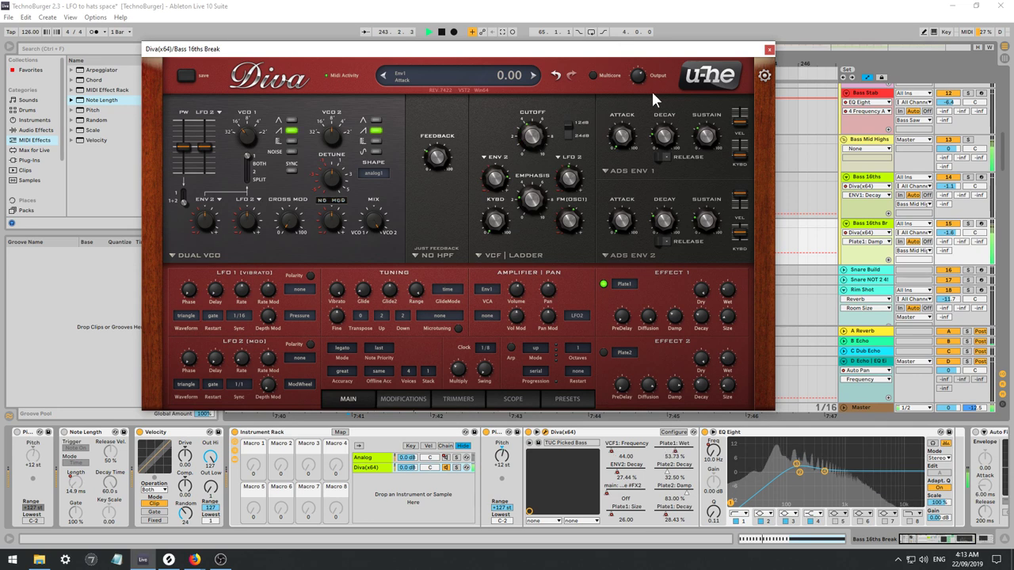
{"action": "left_click_drag", "start_coordinate": [800, 473], "coordinate": [797, 481]}
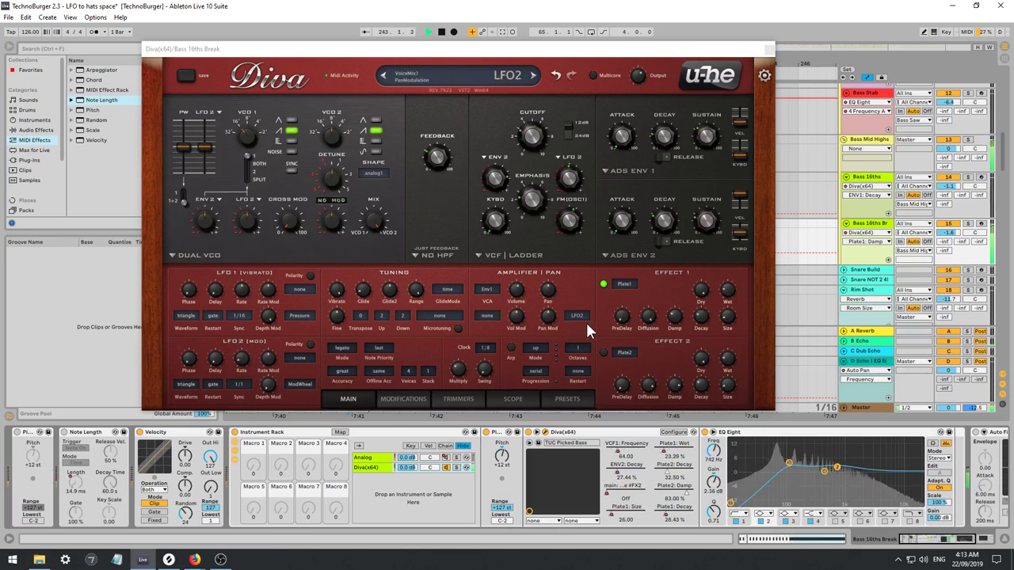
Switch Effect 2 to Chorus2, adjust depth and rate, and settle on the Ensemble chorus type.
{"action": "left_click", "coordinate": [623, 352]}
{"action": "left_click", "coordinate": [631, 362]}
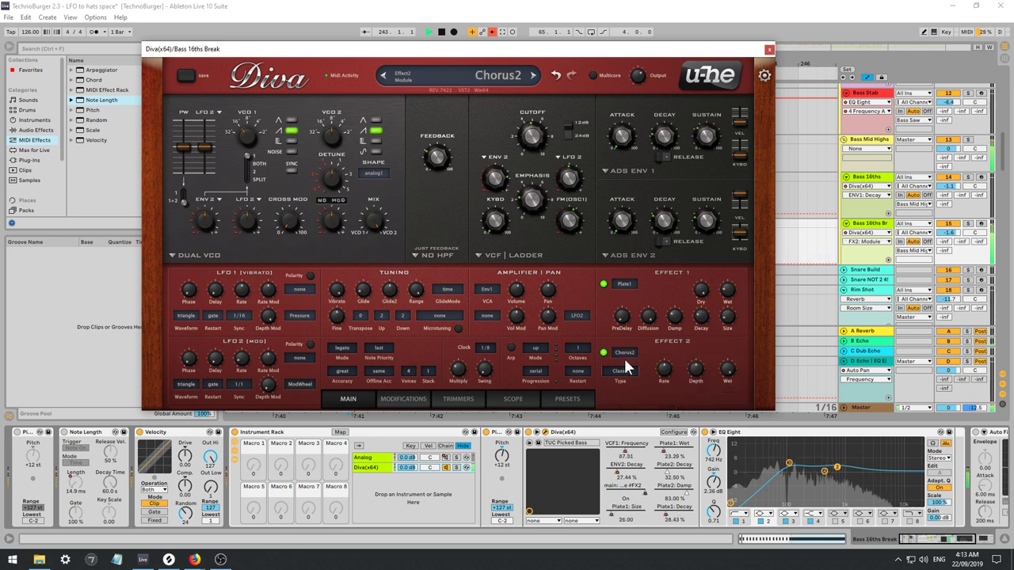
{"action": "left_click_drag", "start_coordinate": [692, 371], "coordinate": [687, 409]}
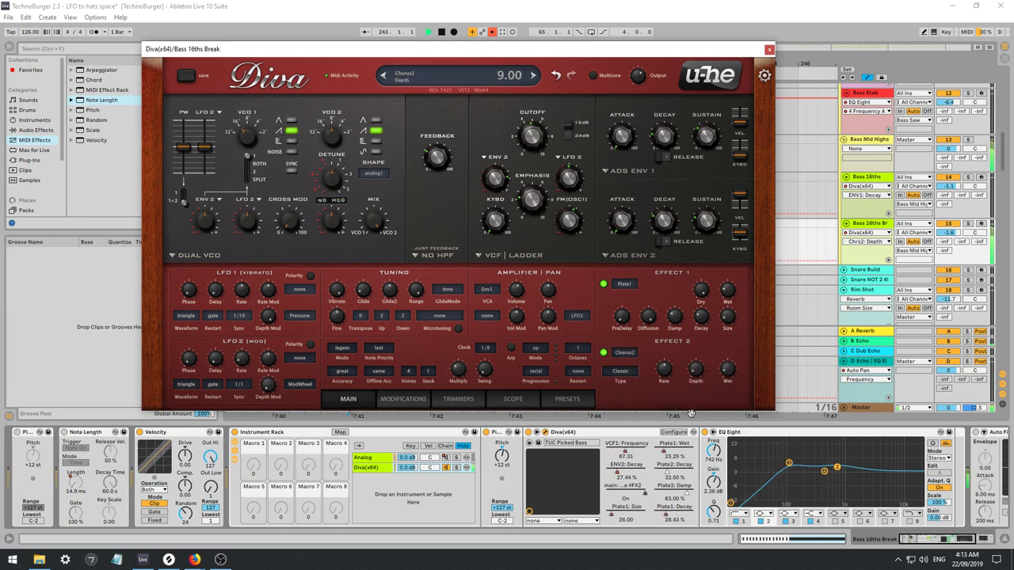
{"action": "left_click_drag", "start_coordinate": [664, 371], "coordinate": [658, 412]}
{"action": "left_click_drag", "start_coordinate": [694, 377], "coordinate": [726, 392]}
{"action": "left_click", "coordinate": [622, 372]}
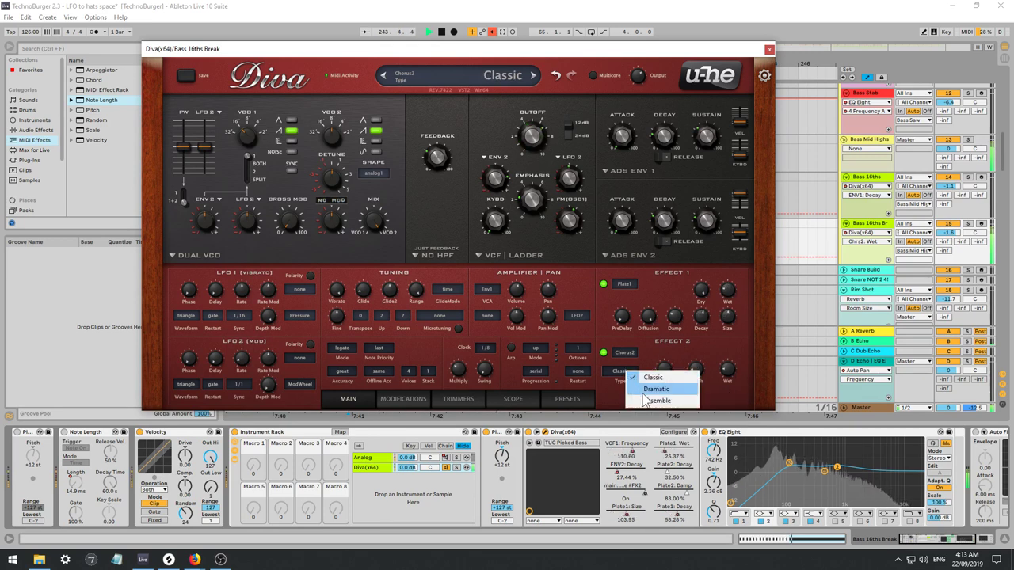
{"action": "left_click", "coordinate": [652, 385]}
{"action": "left_click", "coordinate": [625, 375]}
{"action": "left_click", "coordinate": [643, 378]}
{"action": "left_click", "coordinate": [646, 373]}
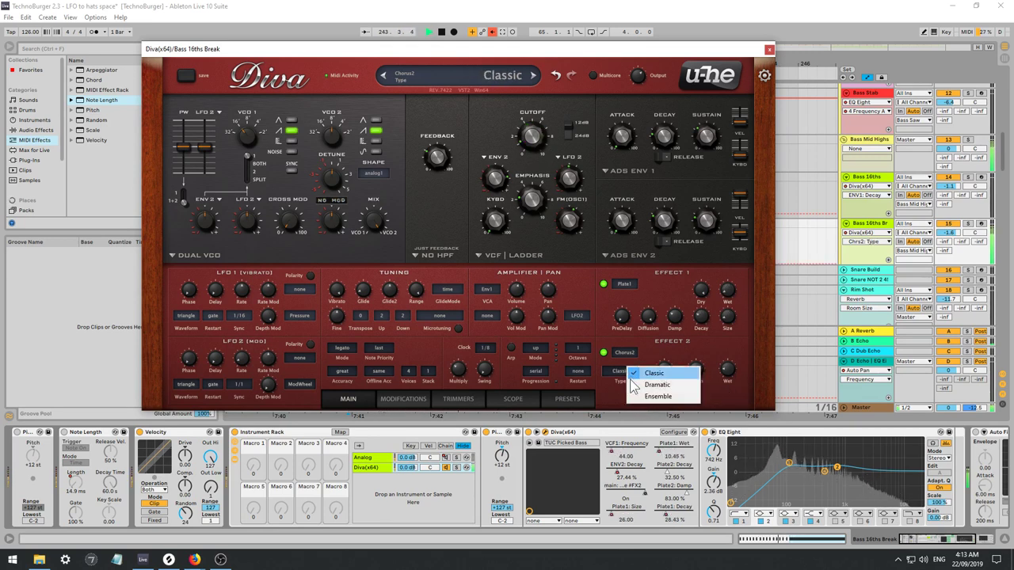
{"action": "left_click", "coordinate": [667, 403]}
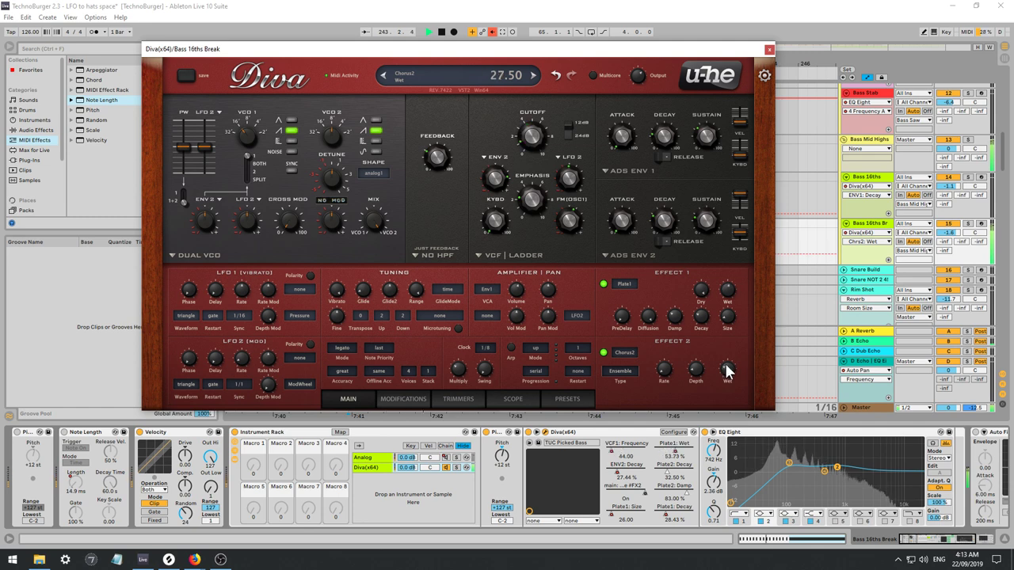
Swap Effect 2 to Phaser2 with tempo-synced rate, Flanged type and a lower wet mix.
{"action": "left_click", "coordinate": [626, 354]}
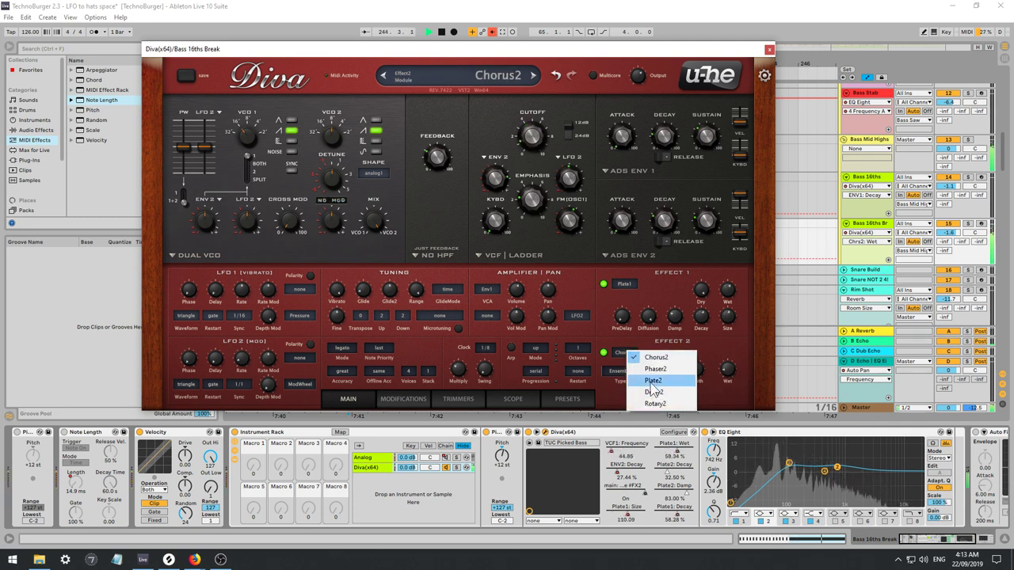
{"action": "left_click", "coordinate": [651, 377]}
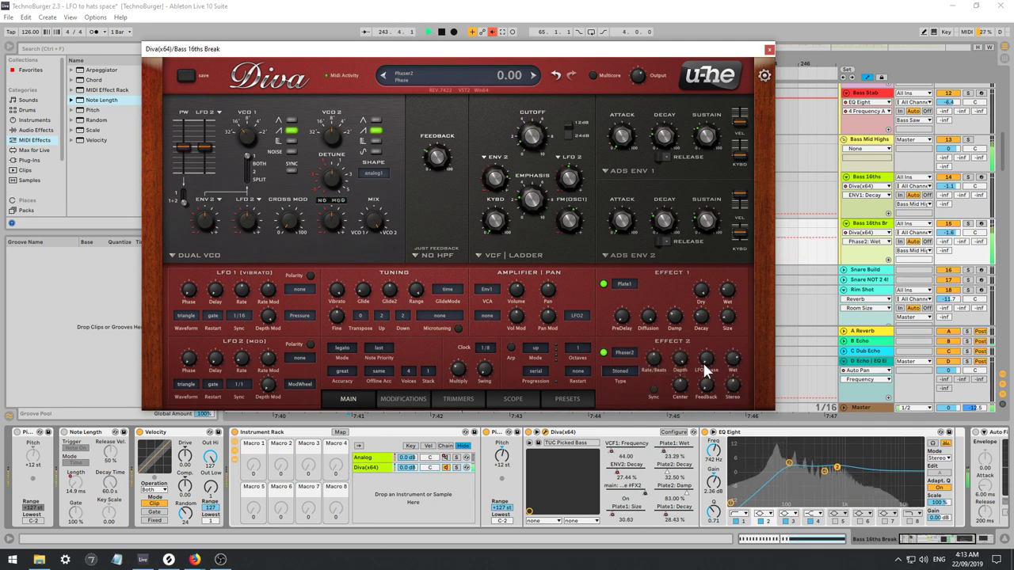
{"action": "key", "text": "space"}
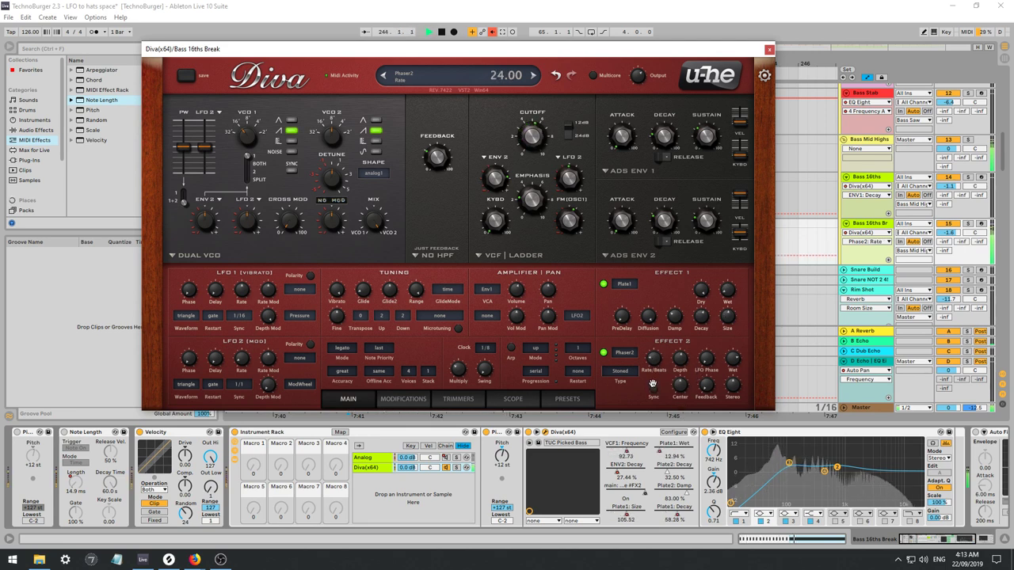
{"action": "left_click", "coordinate": [654, 390]}
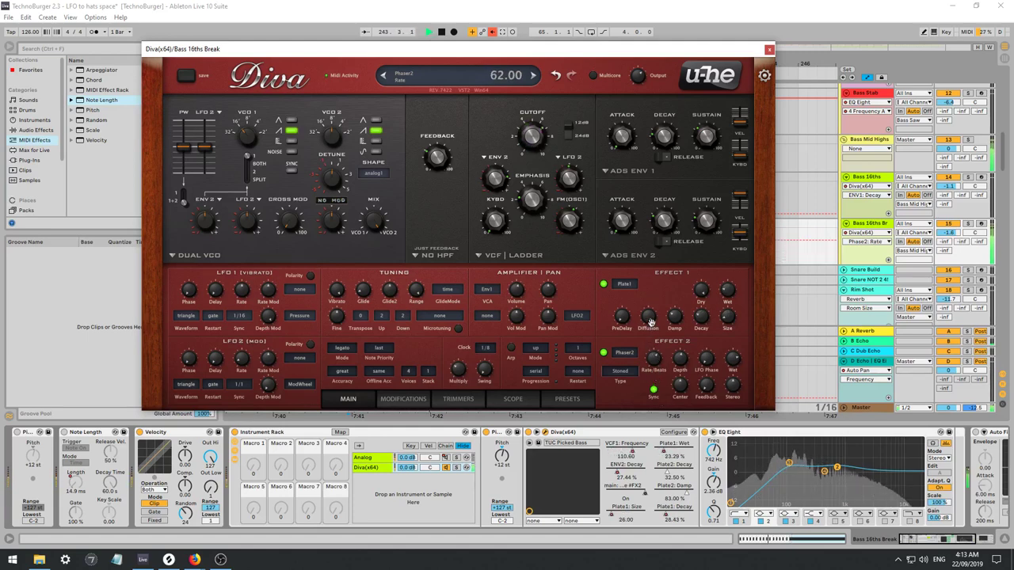
{"action": "left_click", "coordinate": [629, 373]}
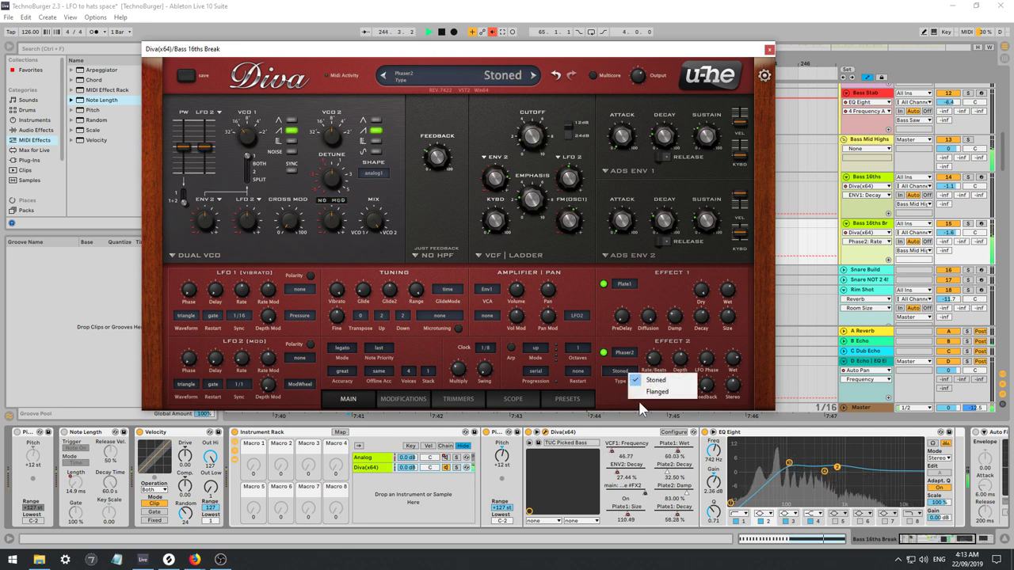
{"action": "left_click", "coordinate": [657, 392]}
{"action": "left_click_drag", "start_coordinate": [729, 370], "coordinate": [727, 412]}
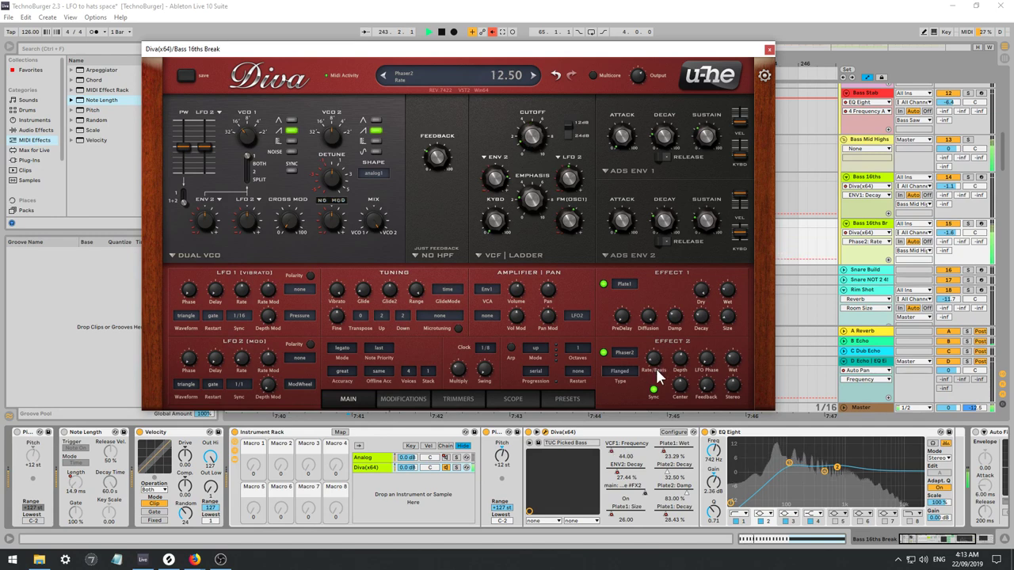
Change the phaser to Stoned, set wet around 85, lower feedback, and set stereo to -1.50.
{"action": "left_click", "coordinate": [622, 370]}
{"action": "left_click", "coordinate": [658, 387]}
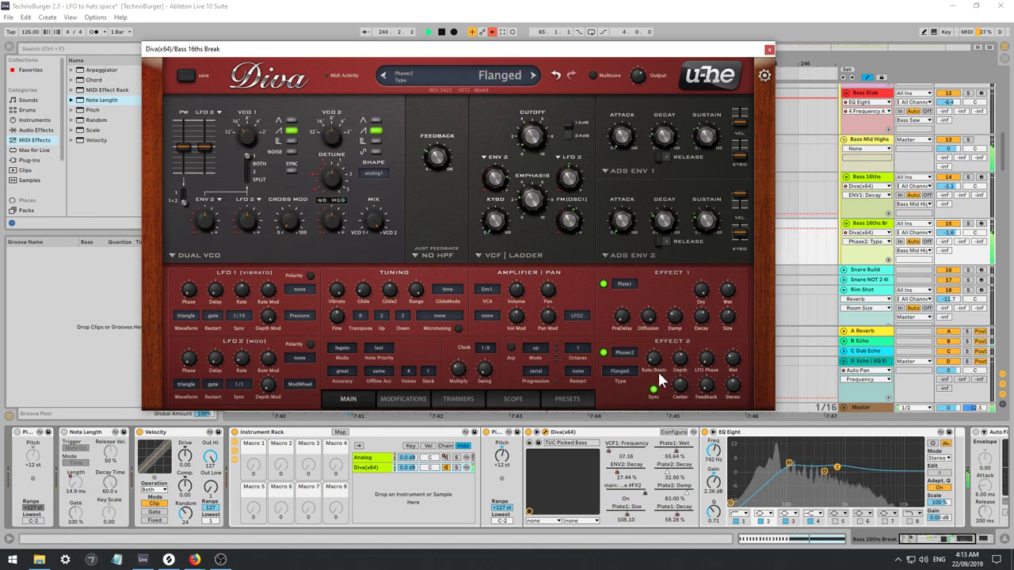
{"action": "left_click", "coordinate": [630, 370]}
{"action": "left_click", "coordinate": [659, 375]}
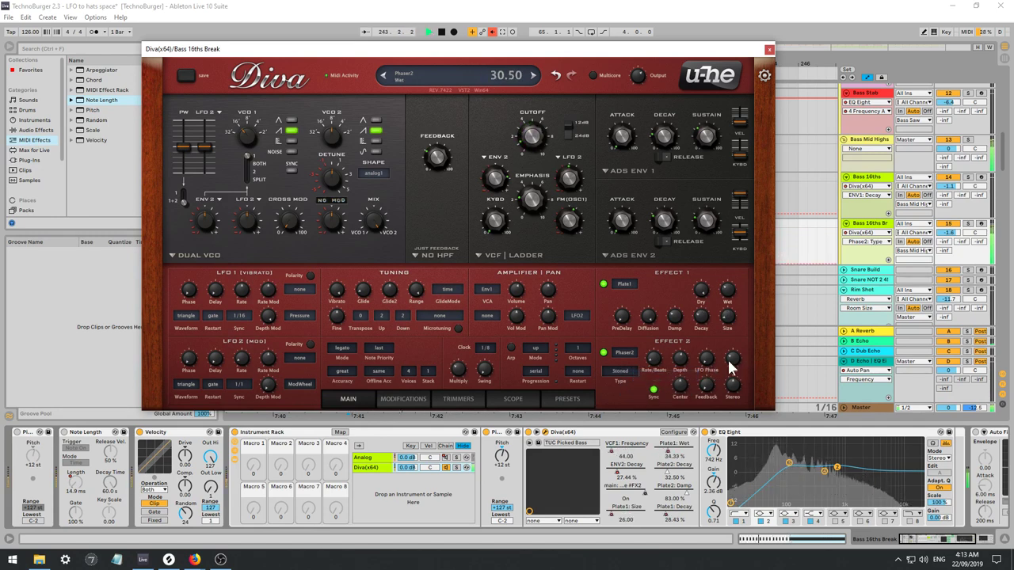
{"action": "left_click_drag", "start_coordinate": [731, 366], "coordinate": [705, 388]}
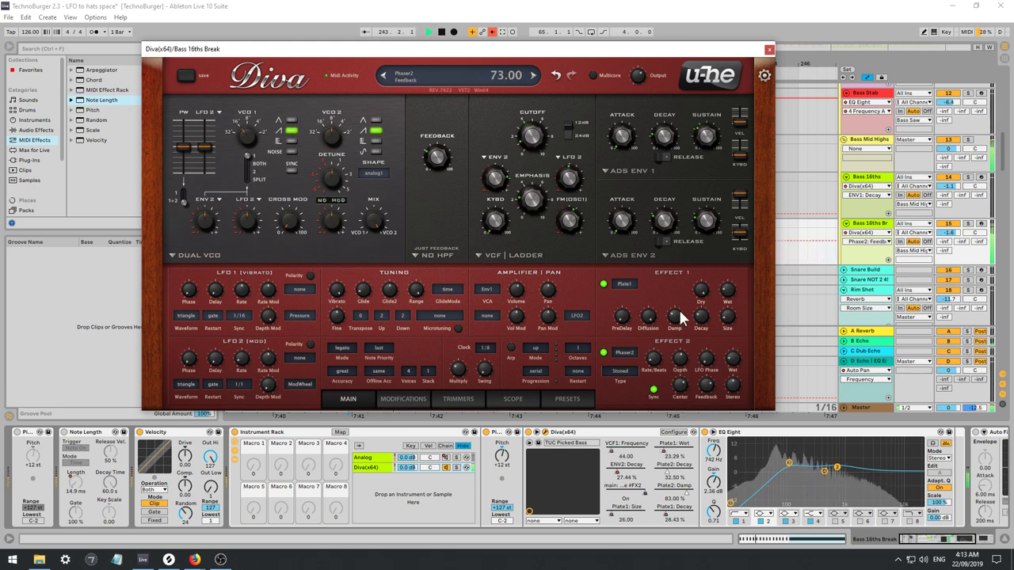
{"action": "left_click_drag", "start_coordinate": [675, 310], "coordinate": [725, 319]}
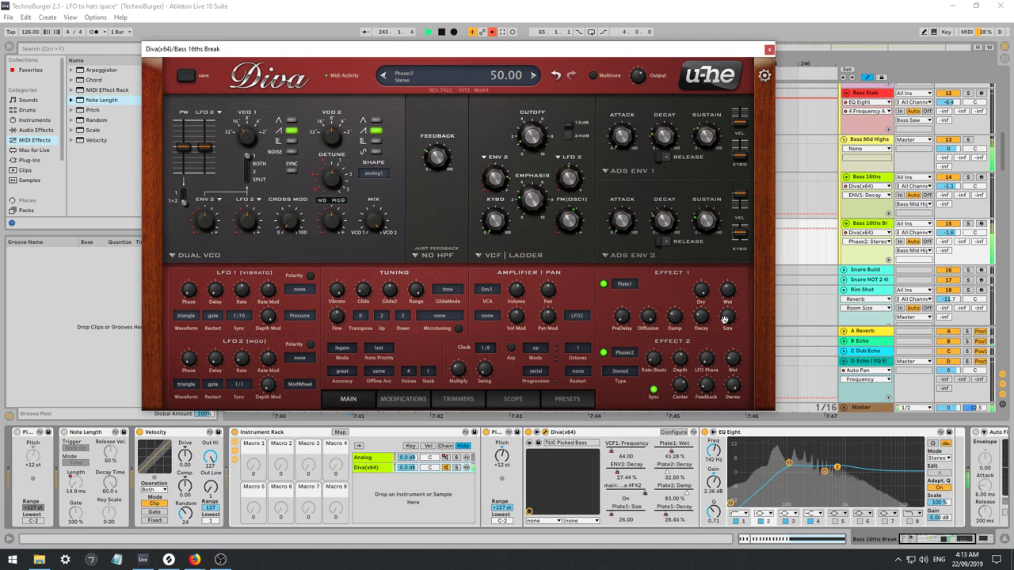
{"action": "left_click_drag", "start_coordinate": [733, 364], "coordinate": [720, 310]}
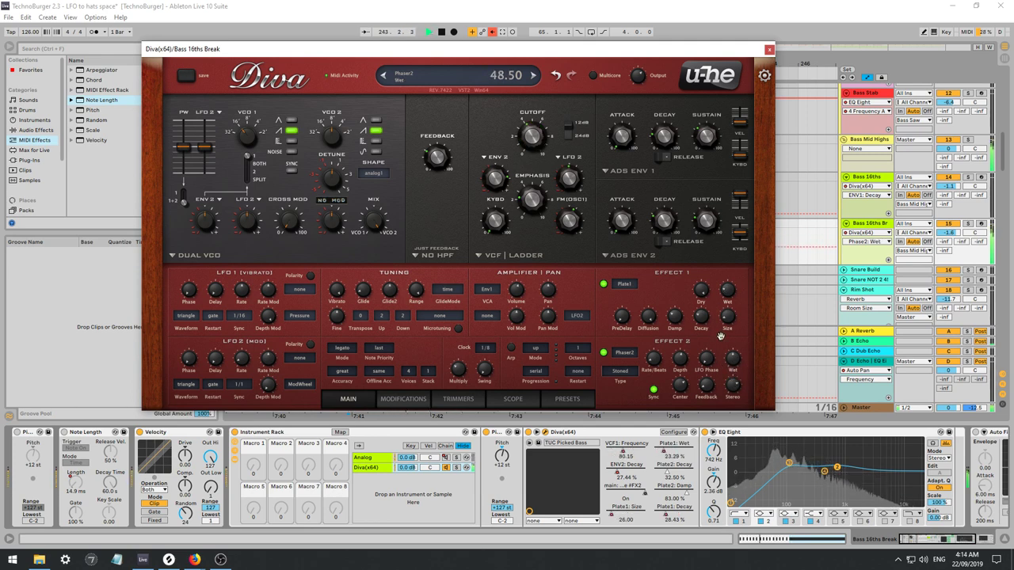
{"action": "left_click_drag", "start_coordinate": [706, 385], "coordinate": [707, 394]}
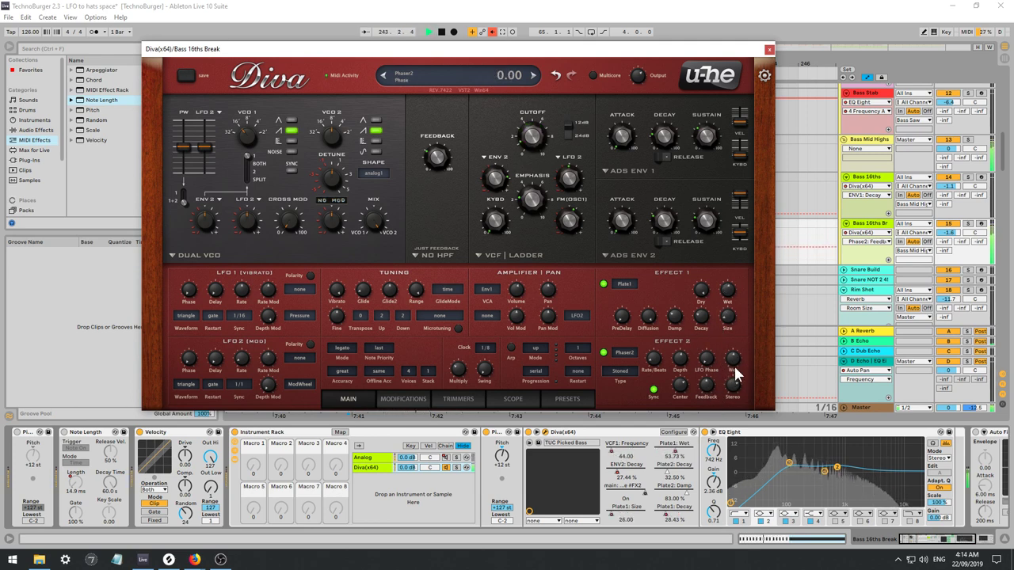
{"action": "left_click_drag", "start_coordinate": [734, 362], "coordinate": [727, 327]}
{"action": "left_click_drag", "start_coordinate": [724, 368], "coordinate": [647, 318]}
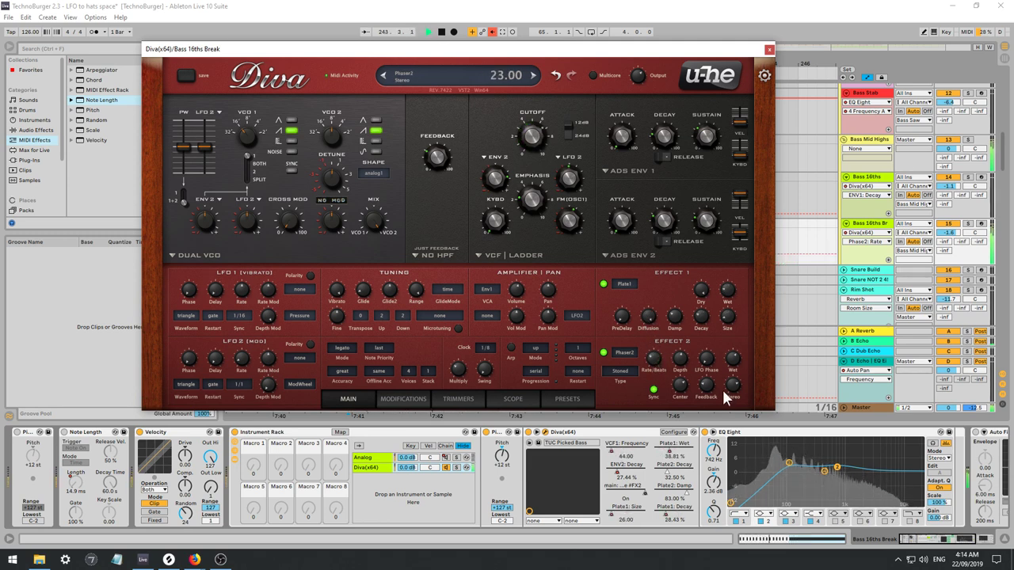
{"action": "left_click_drag", "start_coordinate": [725, 396], "coordinate": [727, 412]}
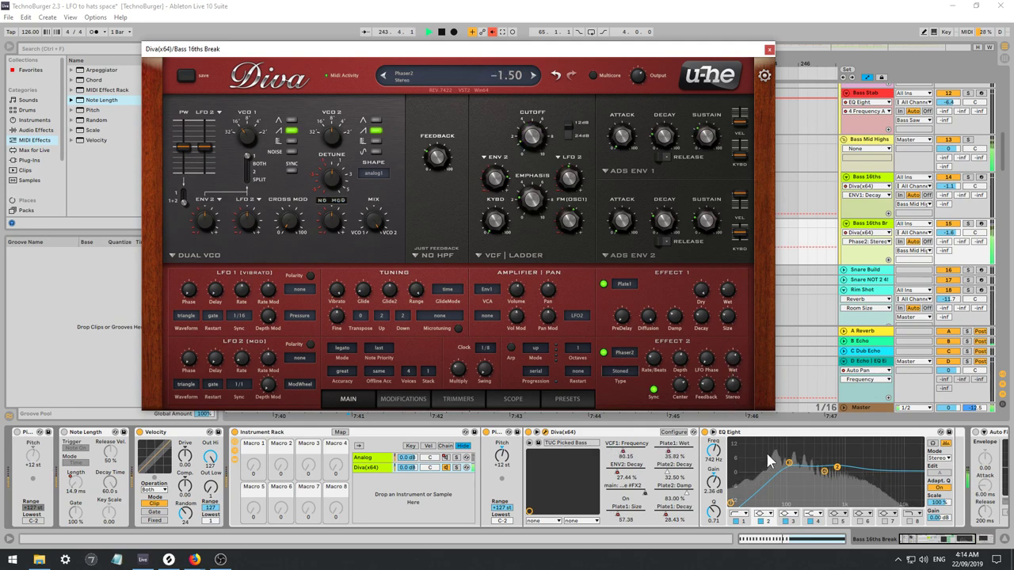
Nudge the third and fourth EQ Eight bands and raise Diva's filter envelope modulation depth.
{"action": "left_click", "coordinate": [796, 464]}
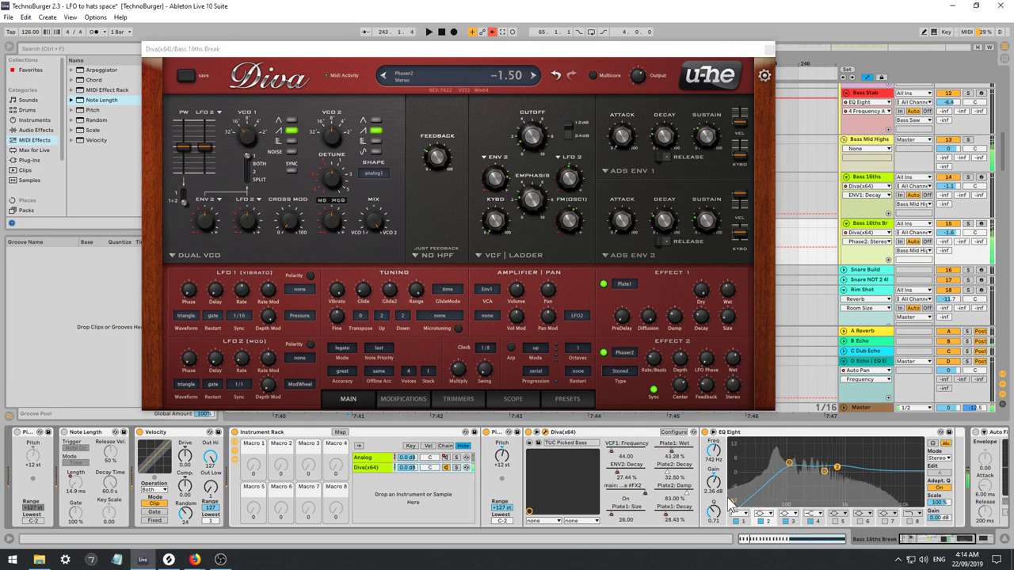
{"action": "key", "text": "space"}
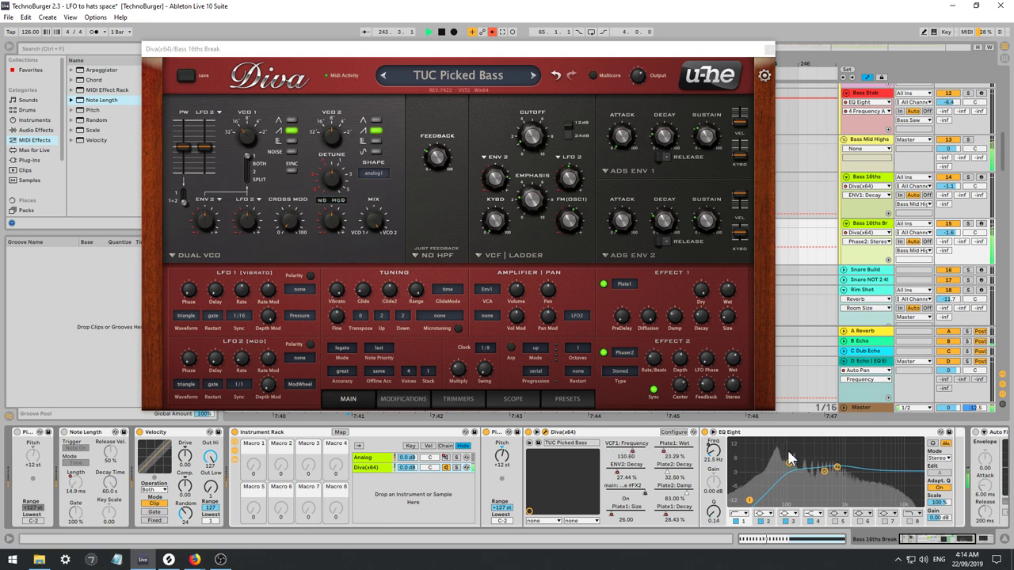
{"action": "left_click_drag", "start_coordinate": [793, 460], "coordinate": [793, 466]}
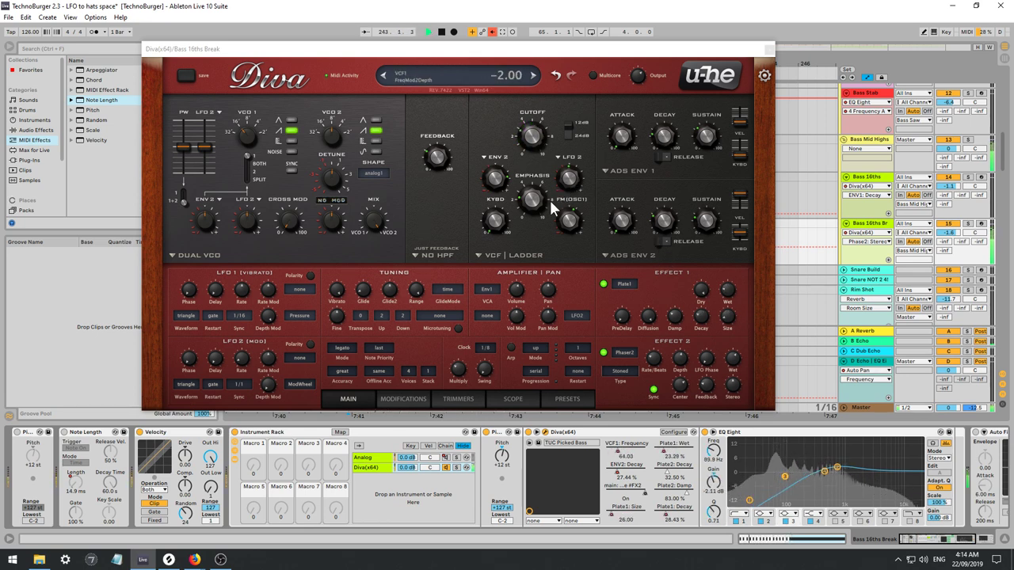
{"action": "mouse_move", "coordinate": [507, 178]}
{"action": "left_mouse_down"}
{"action": "mouse_move", "coordinate": [495, 175]}
{"action": "mouse_move", "coordinate": [493, 197]}
{"action": "mouse_move", "coordinate": [491, 183]}
{"action": "left_mouse_up"}
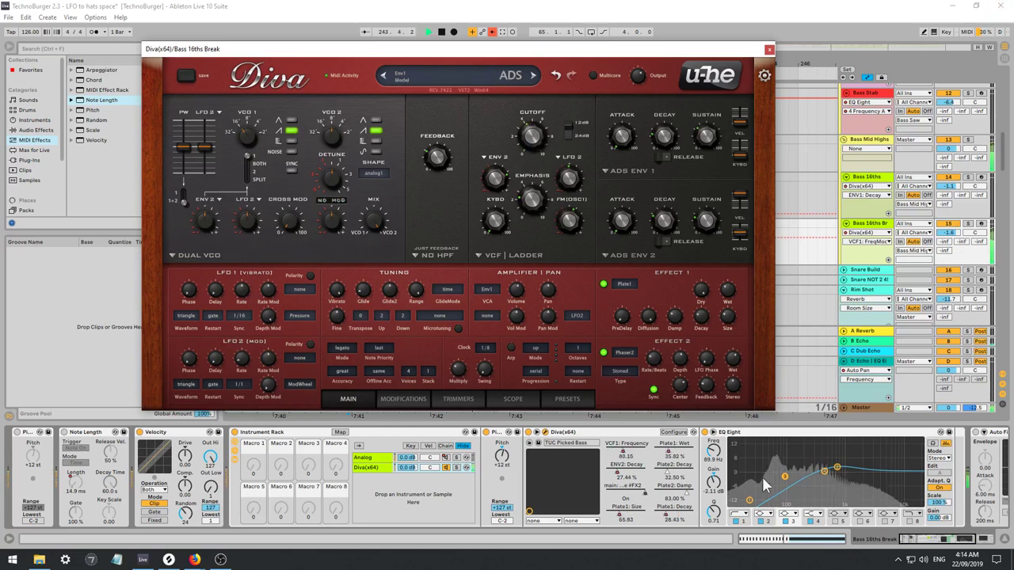
{"action": "left_click_drag", "start_coordinate": [824, 472], "coordinate": [821, 474]}
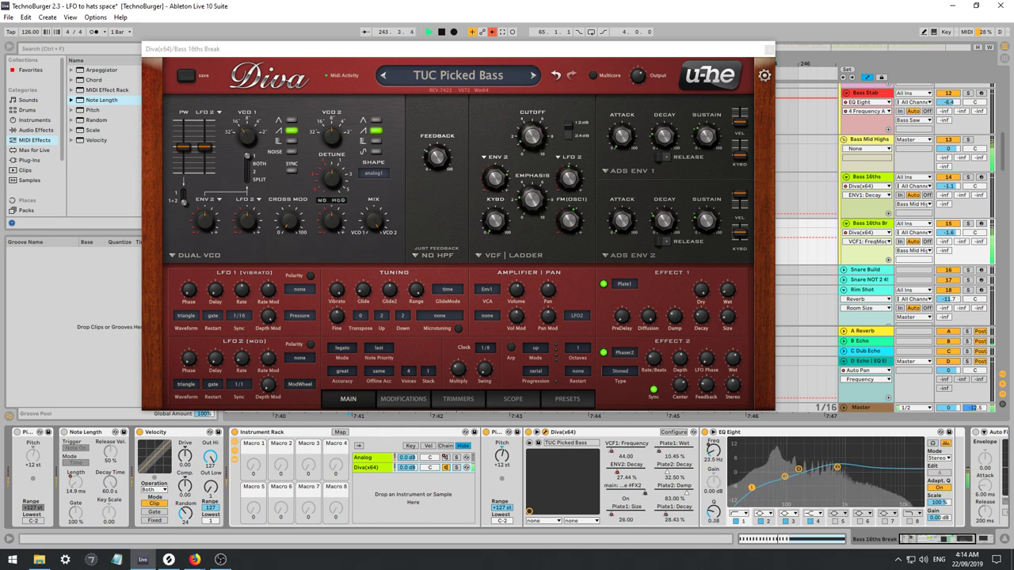
Solo Bass 16ths Break, raise the EQ low band to 100 Hz, and show Frequency A automation.
{"action": "key", "text": "space"}
{"action": "left_click", "coordinate": [968, 225]}
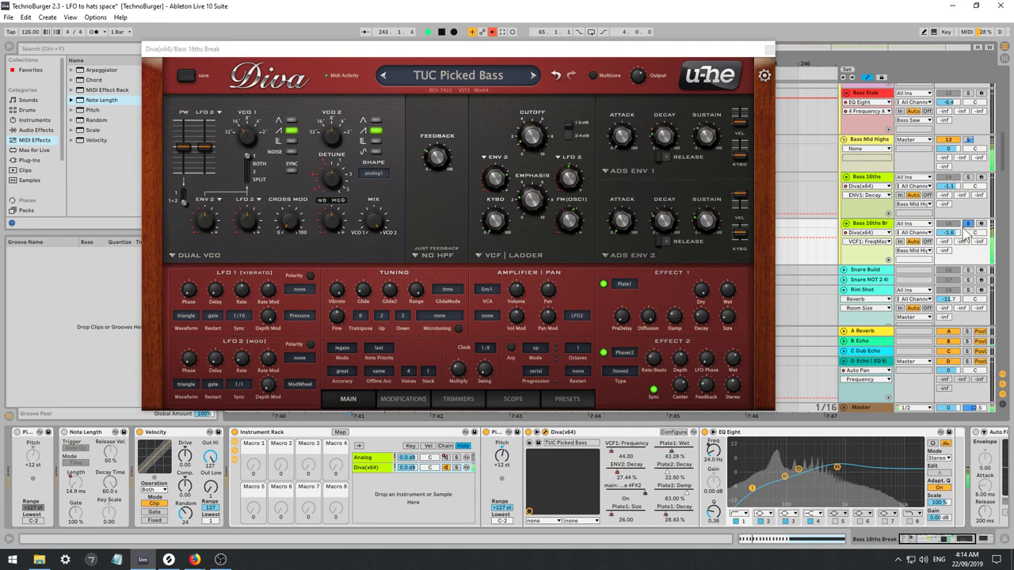
{"action": "left_click_drag", "start_coordinate": [751, 489], "coordinate": [787, 478]}
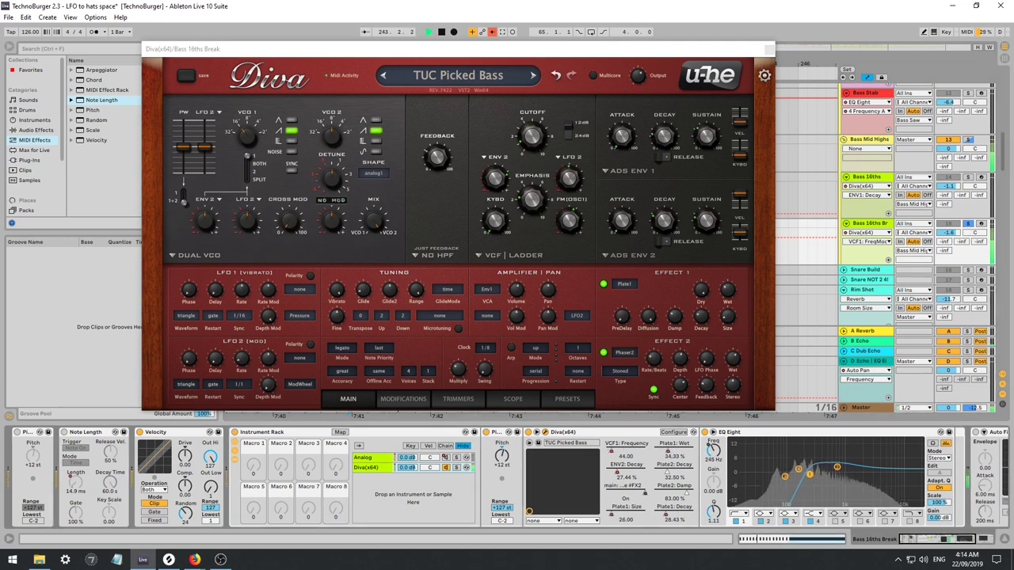
{"action": "left_click", "coordinate": [713, 453]}
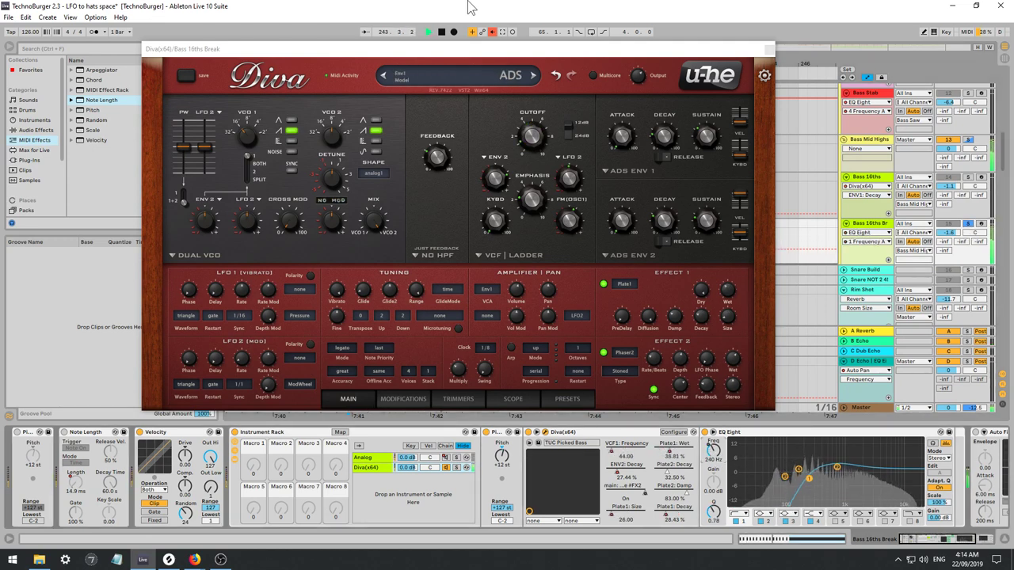
{"action": "left_click", "coordinate": [767, 50]}
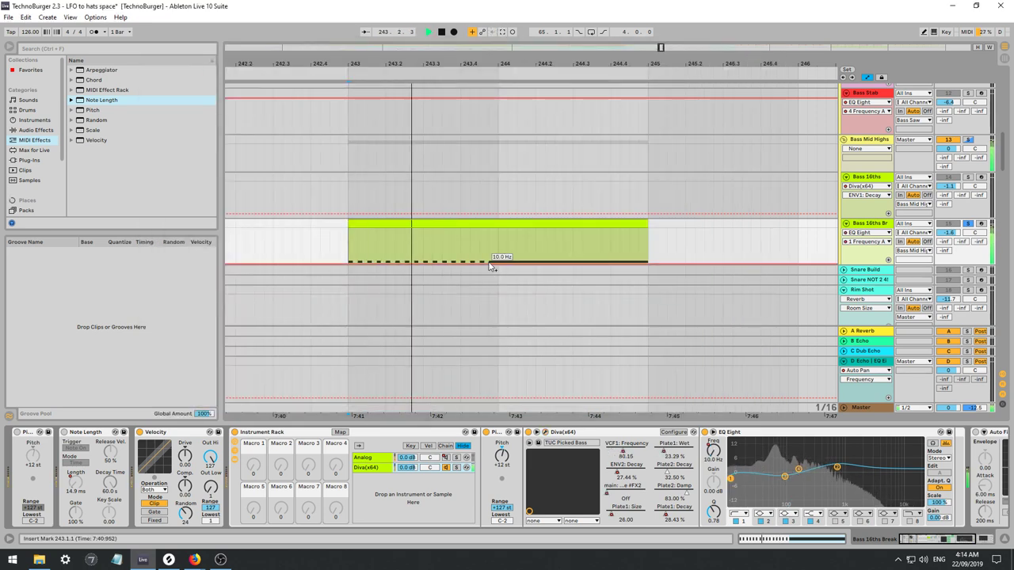
Move the Frequency A breakpoint before the break clip to 112 Hz and audition the ramp.
{"action": "key", "text": "space"}
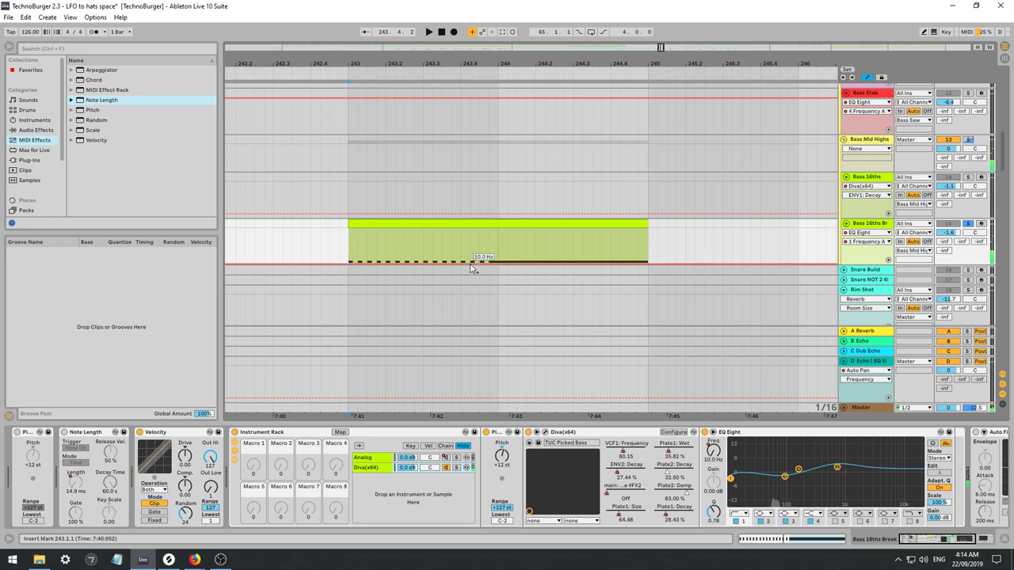
{"action": "left_click_drag", "start_coordinate": [469, 263], "coordinate": [349, 248]}
{"action": "key", "text": "space"}
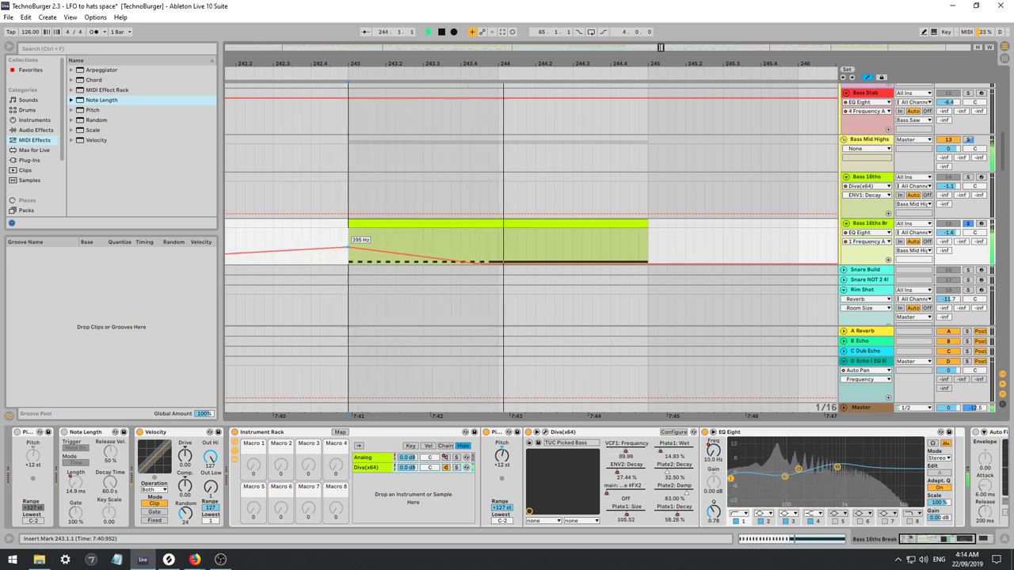
Change Diva's voice mode from legato to mono.
{"action": "left_click", "coordinate": [545, 433]}
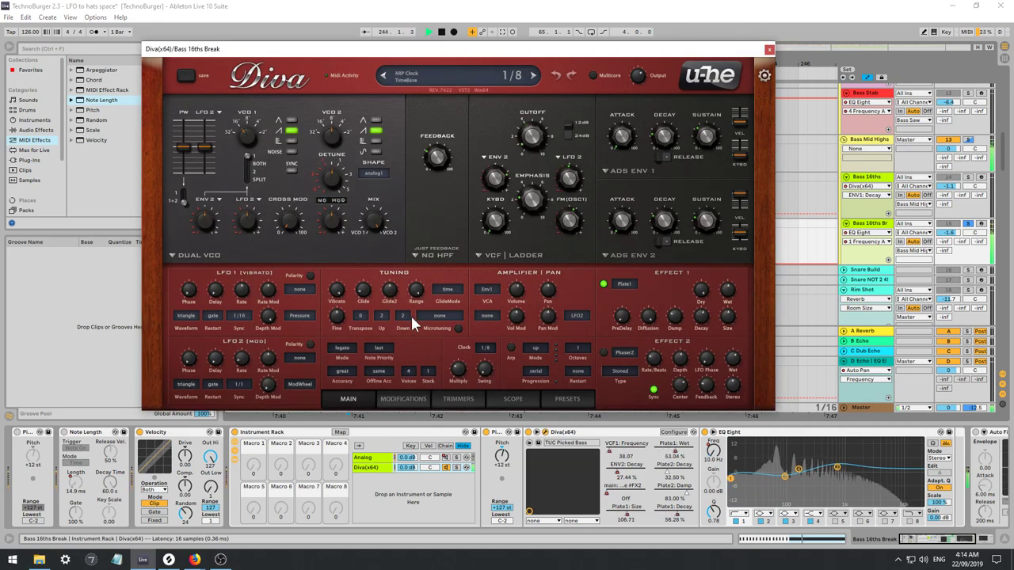
{"action": "left_click", "coordinate": [356, 347]}
{"action": "left_click", "coordinate": [364, 353]}
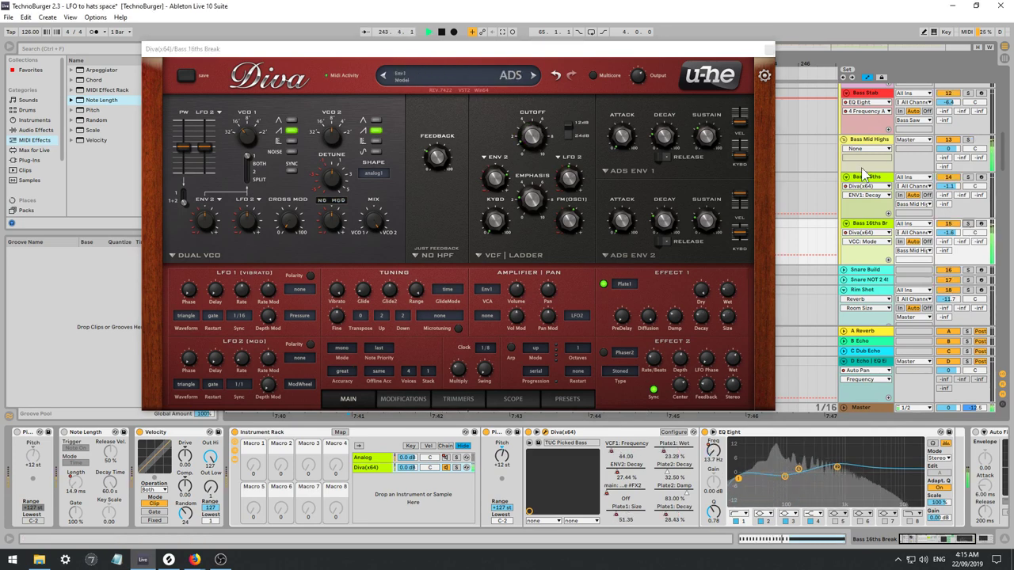
{"action": "left_click", "coordinate": [768, 49]}
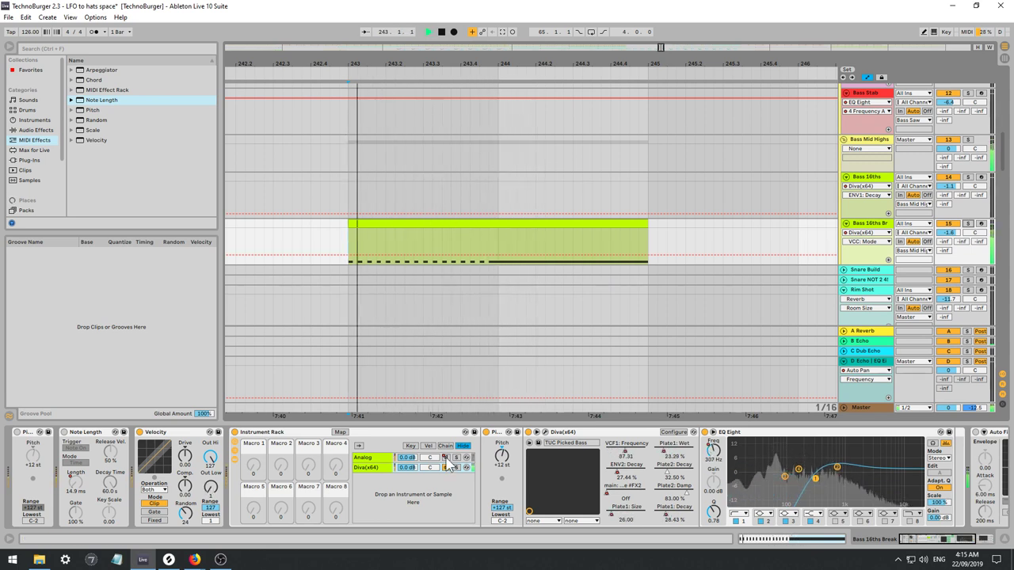
Re-enable the VCF1 Frequency automation on the clip and draw a step up to 0.54.
{"action": "left_click", "coordinate": [624, 459]}
{"action": "left_click", "coordinate": [492, 32]}
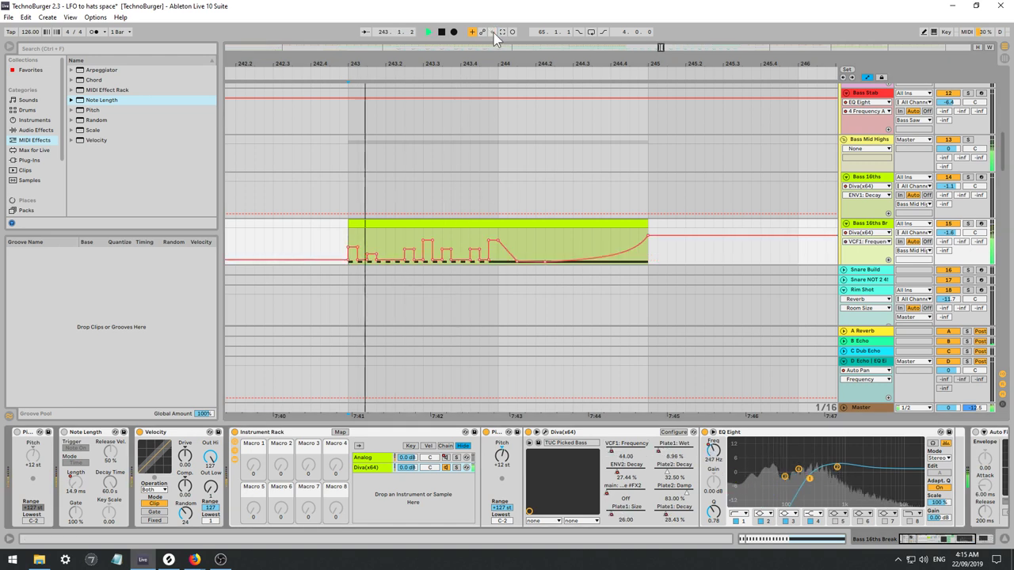
{"action": "key", "text": "b"}
{"action": "key", "text": "space"}
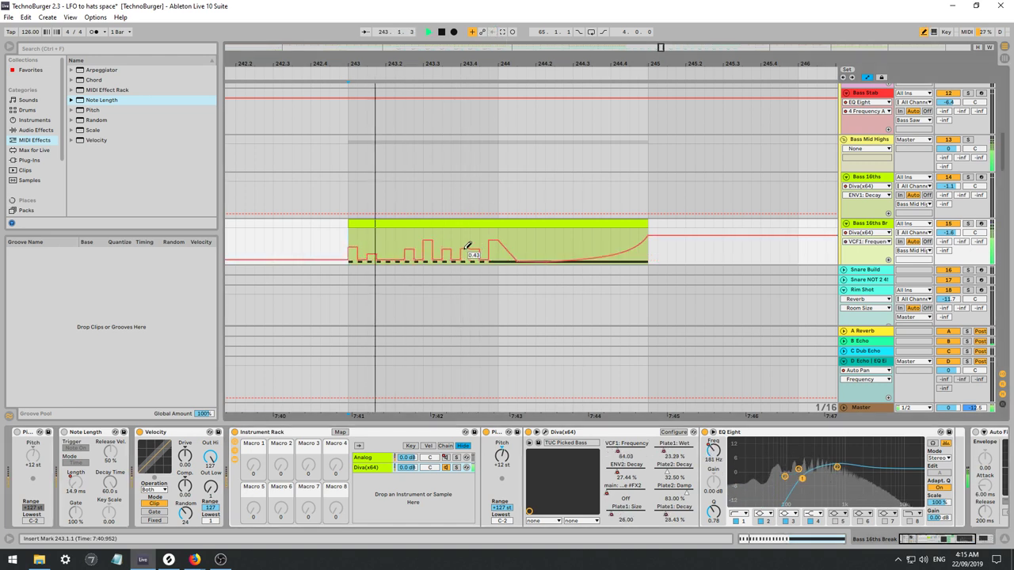
{"action": "mouse_move", "coordinate": [479, 254]}
{"action": "left_mouse_down"}
{"action": "mouse_move", "coordinate": [491, 241]}
{"action": "mouse_move", "coordinate": [494, 259]}
{"action": "left_mouse_up"}
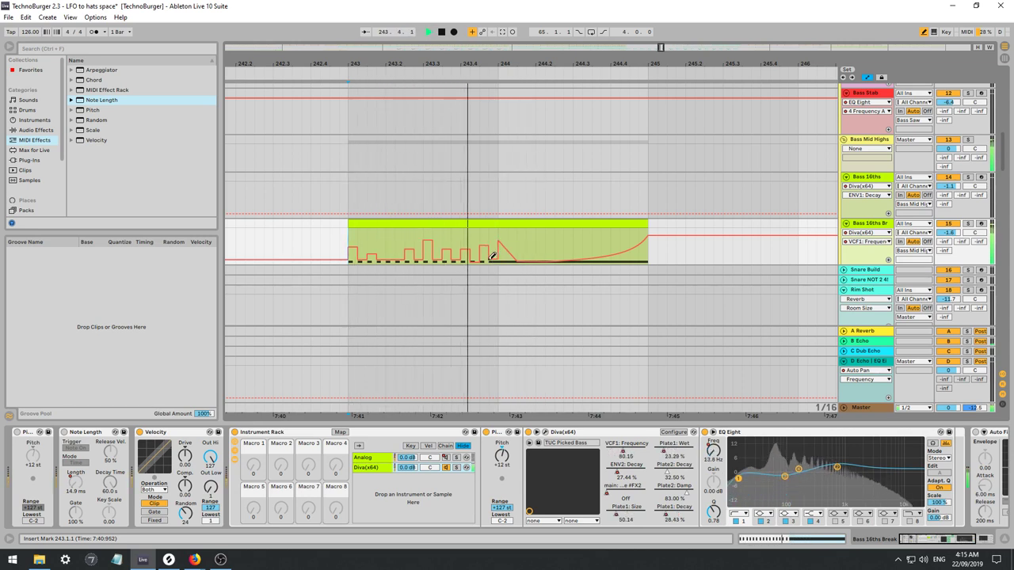
{"action": "key", "text": "space"}
{"action": "key", "text": "space"}
Draw a rising staircase of frequency steps, lower the later ones to about 0.25, and add a spike.
{"action": "left_click", "coordinate": [449, 258]}
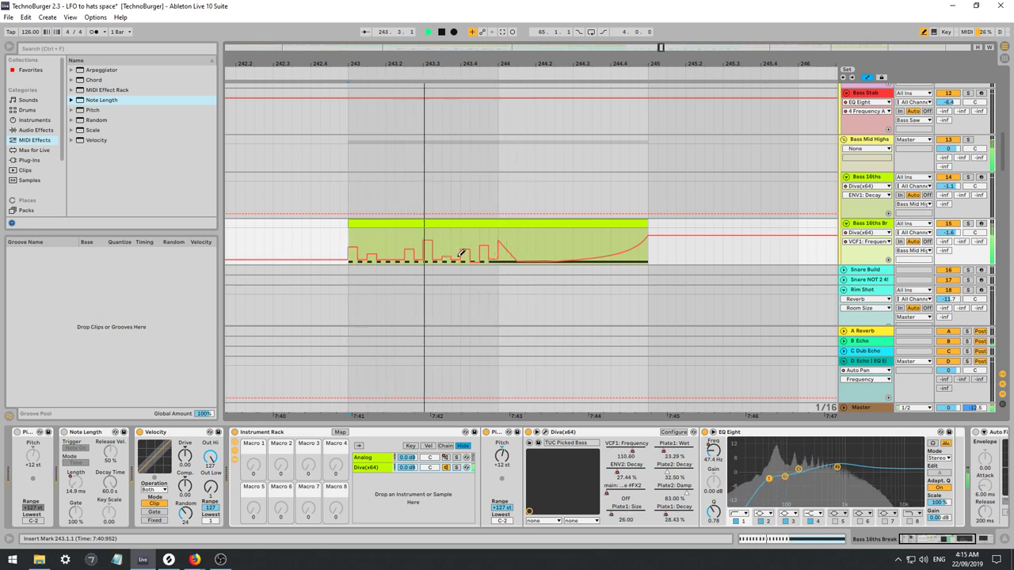
{"action": "left_click_drag", "start_coordinate": [456, 254], "coordinate": [476, 241]}
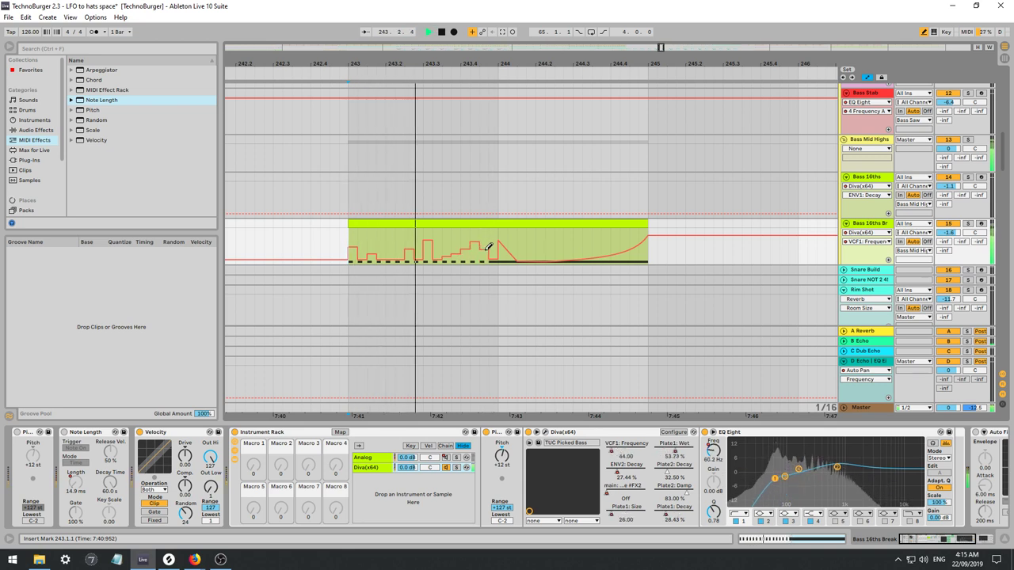
{"action": "key", "text": "space"}
{"action": "key", "text": "space"}
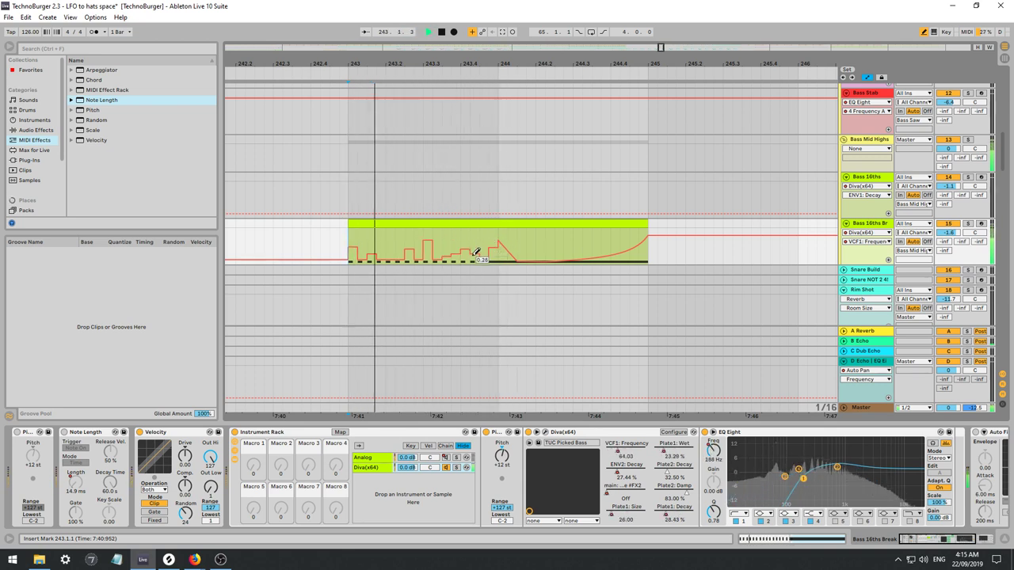
{"action": "left_click_drag", "start_coordinate": [477, 257], "coordinate": [492, 256]}
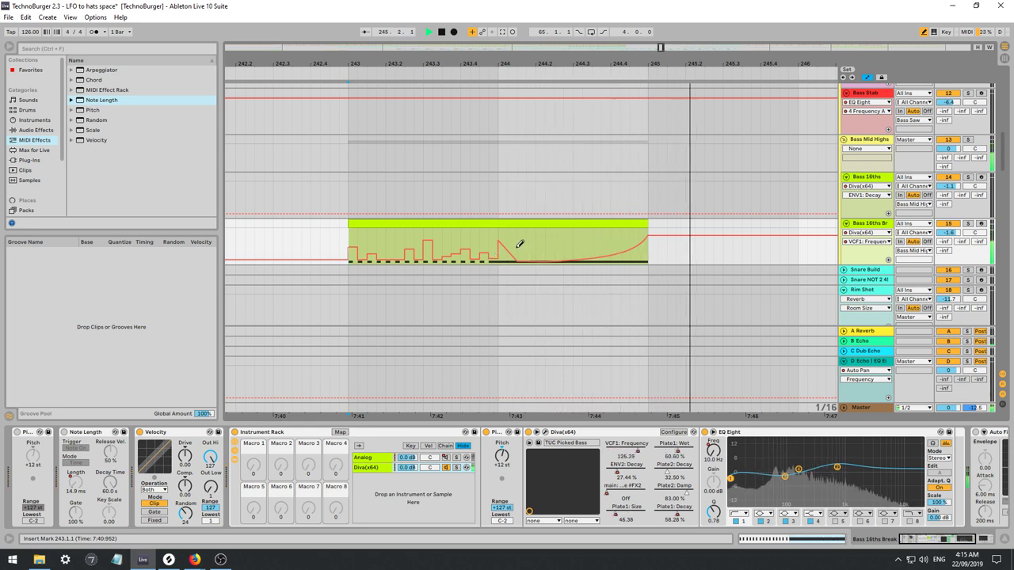
{"action": "left_click", "coordinate": [498, 238]}
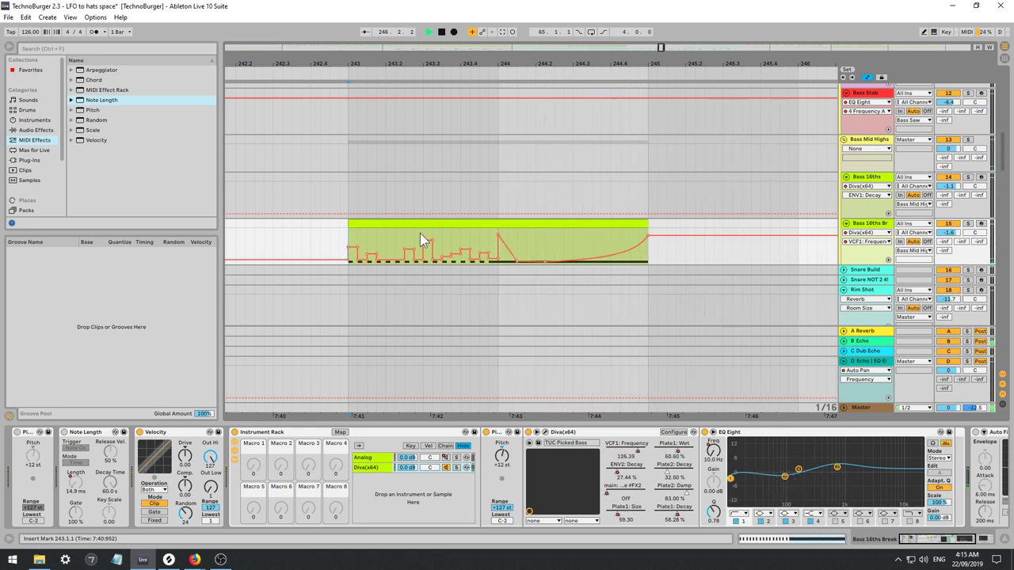
{"action": "left_click", "coordinate": [277, 235]}
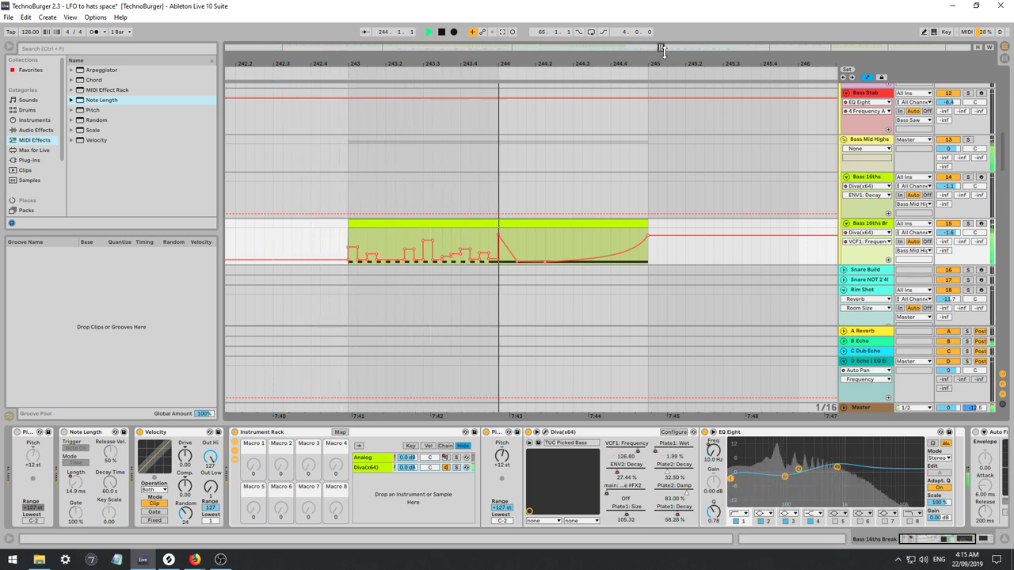
Bring up the ENV2 Decay automation lane for the track.
{"action": "left_click_drag", "start_coordinate": [555, 63], "coordinate": [557, 59]}
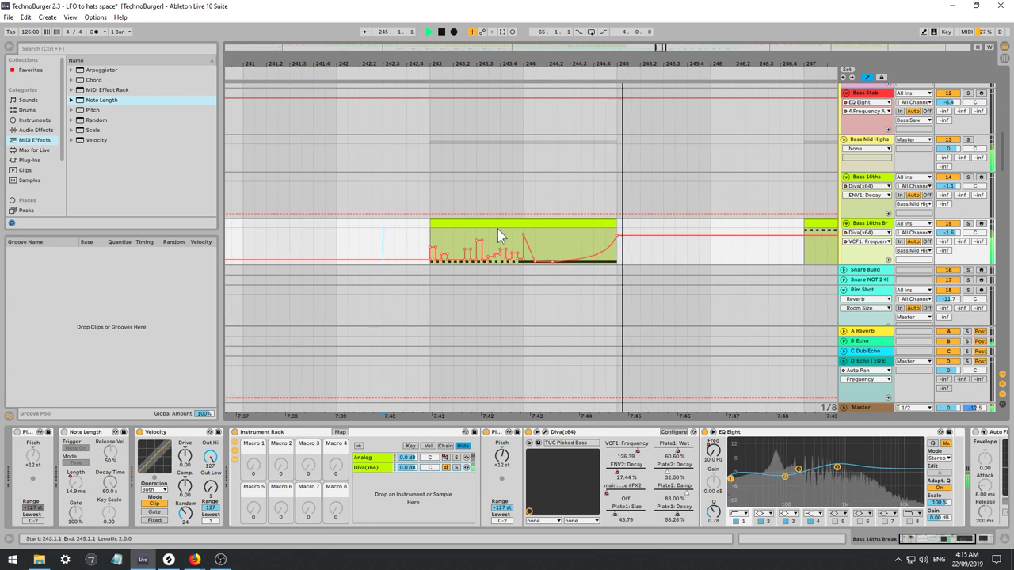
{"action": "key", "text": "space"}
{"action": "key", "text": "space"}
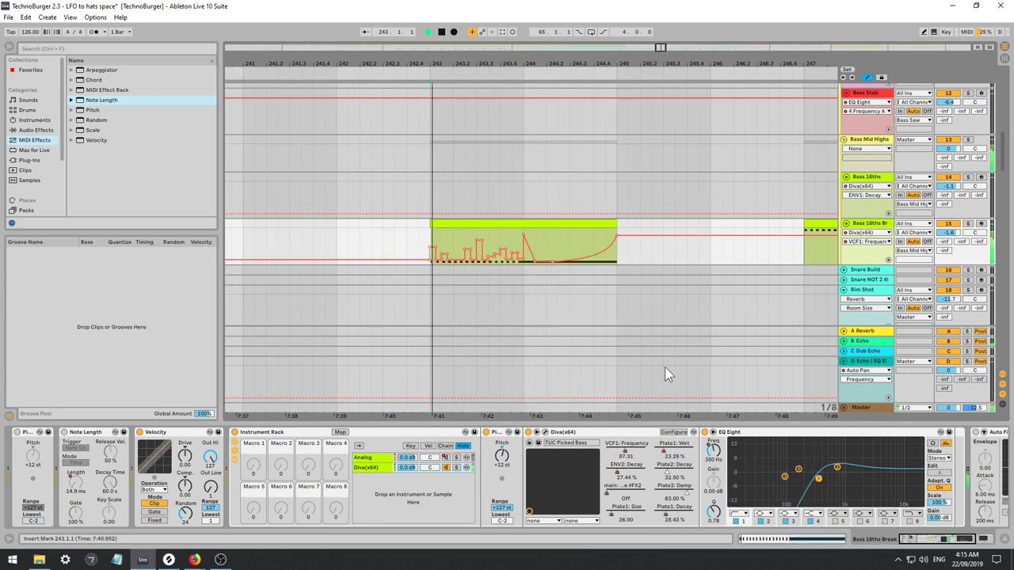
{"action": "key", "text": "space"}
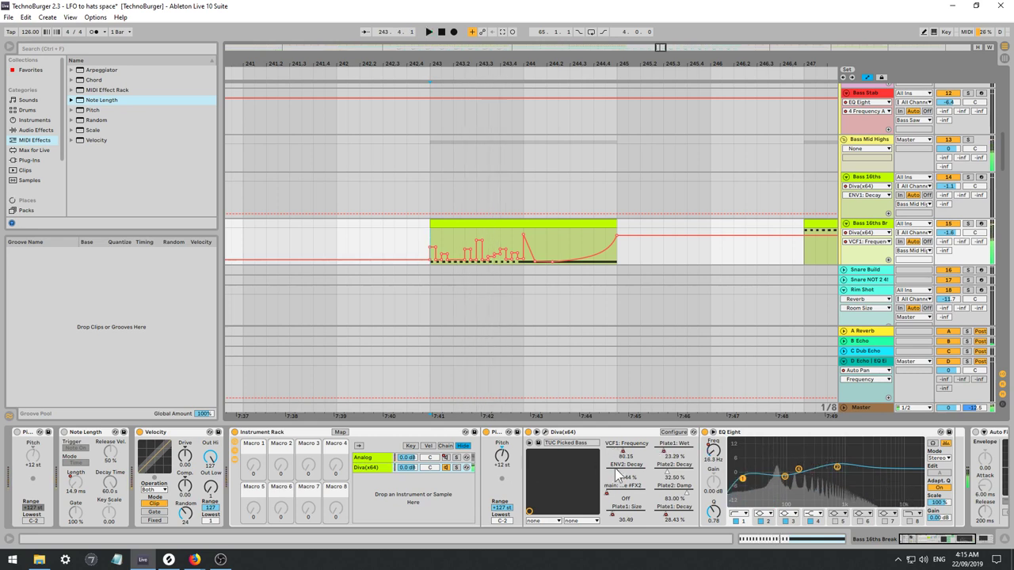
{"action": "left_click", "coordinate": [618, 473]}
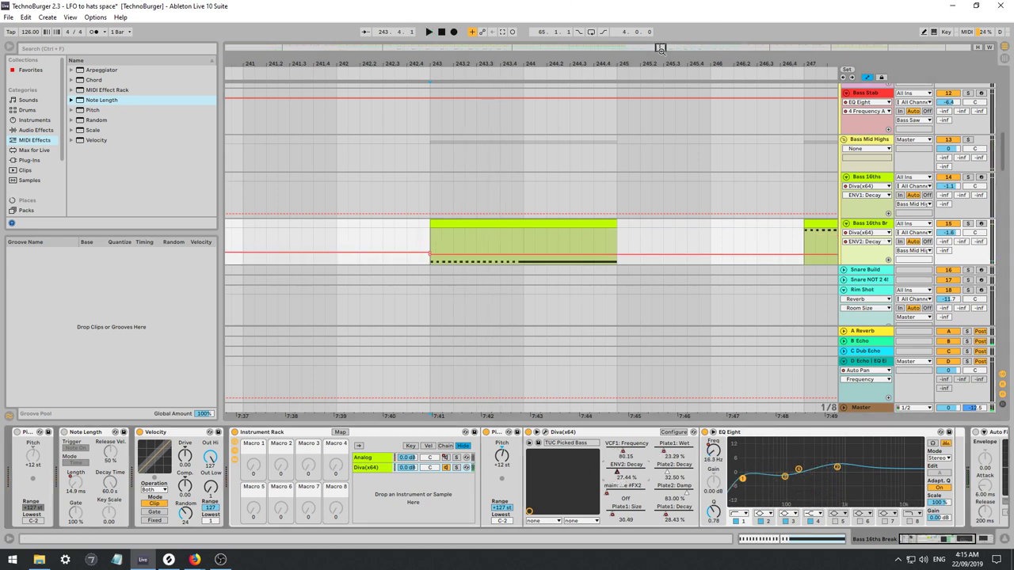
Draw stepped ENV2 Decay automation from bar 243, dropping one step to 0.15, then open Diva.
{"action": "left_click_drag", "start_coordinate": [660, 49], "coordinate": [660, 83]}
{"action": "key", "text": "space"}
{"action": "key", "text": "space"}
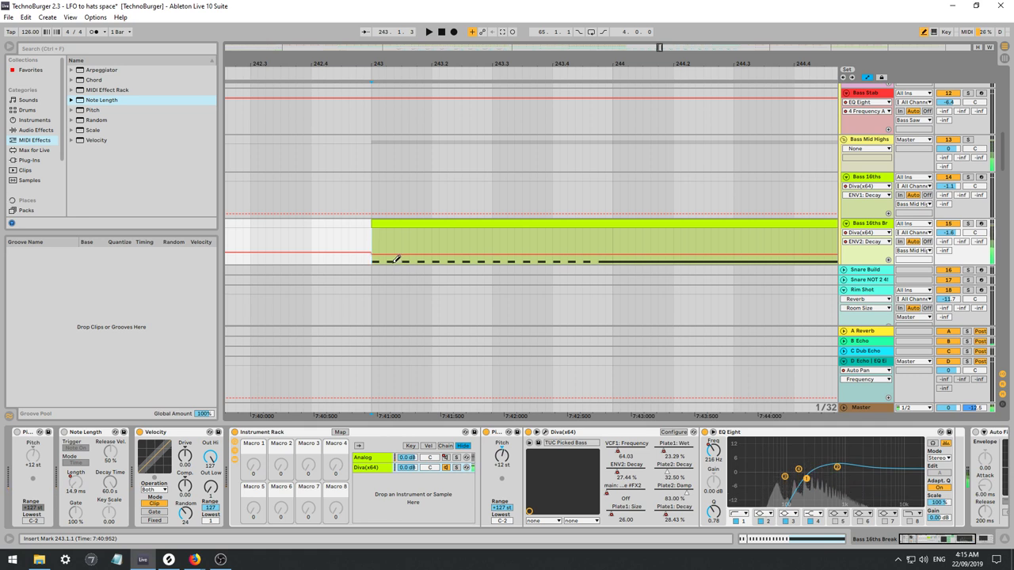
{"action": "key", "text": "space"}
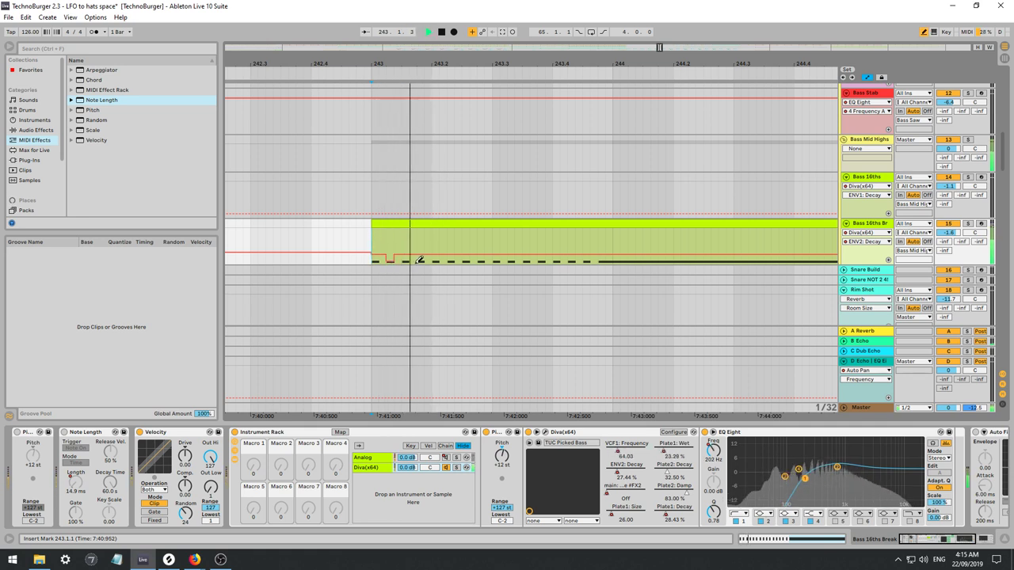
{"action": "mouse_move", "coordinate": [455, 252]}
{"action": "left_mouse_down"}
{"action": "mouse_move", "coordinate": [591, 256]}
{"action": "mouse_move", "coordinate": [555, 252]}
{"action": "mouse_move", "coordinate": [594, 244]}
{"action": "left_mouse_up"}
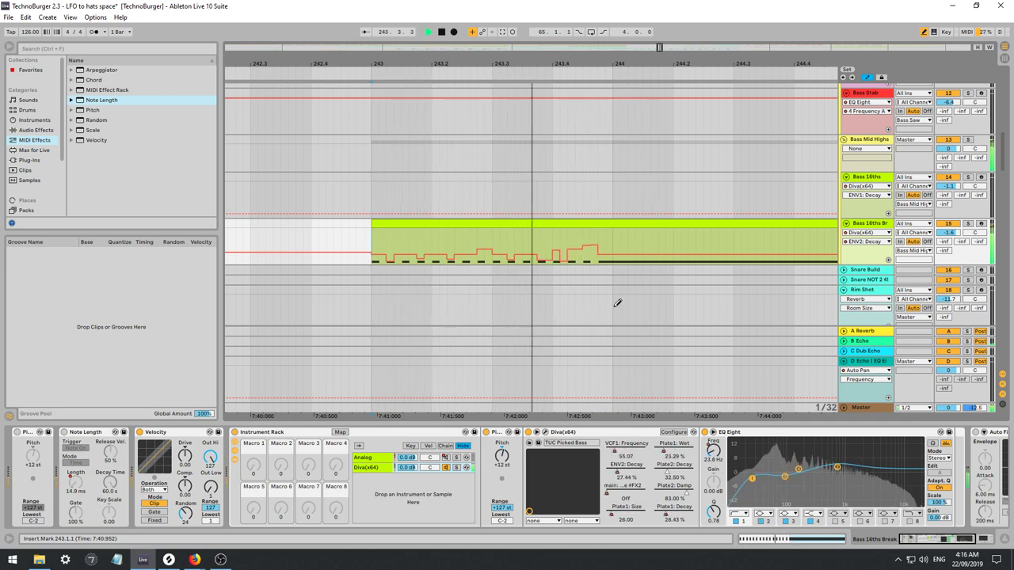
{"action": "left_click", "coordinate": [586, 258]}
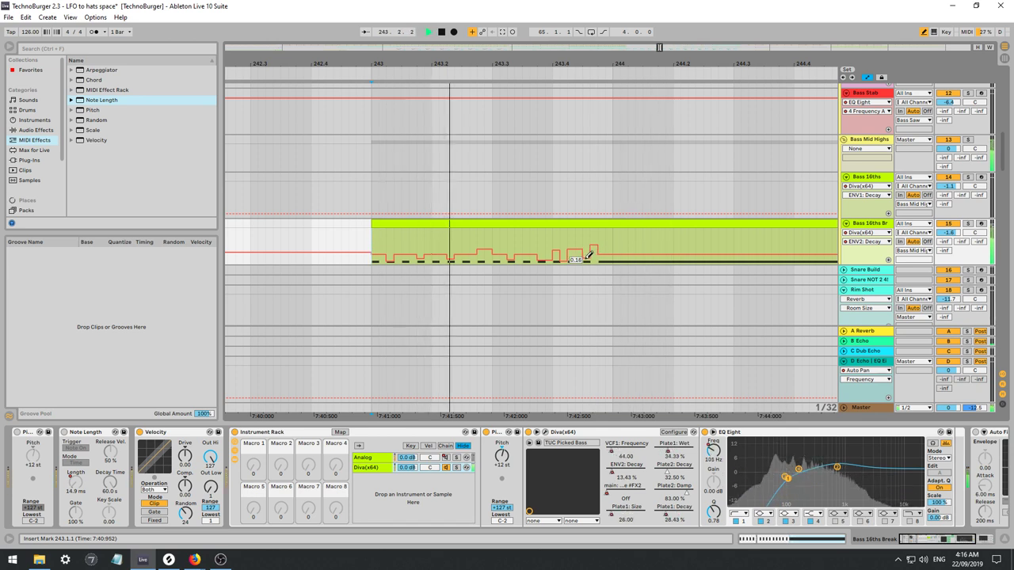
{"action": "left_click_drag", "start_coordinate": [590, 255], "coordinate": [594, 258]}
{"action": "key", "text": "space"}
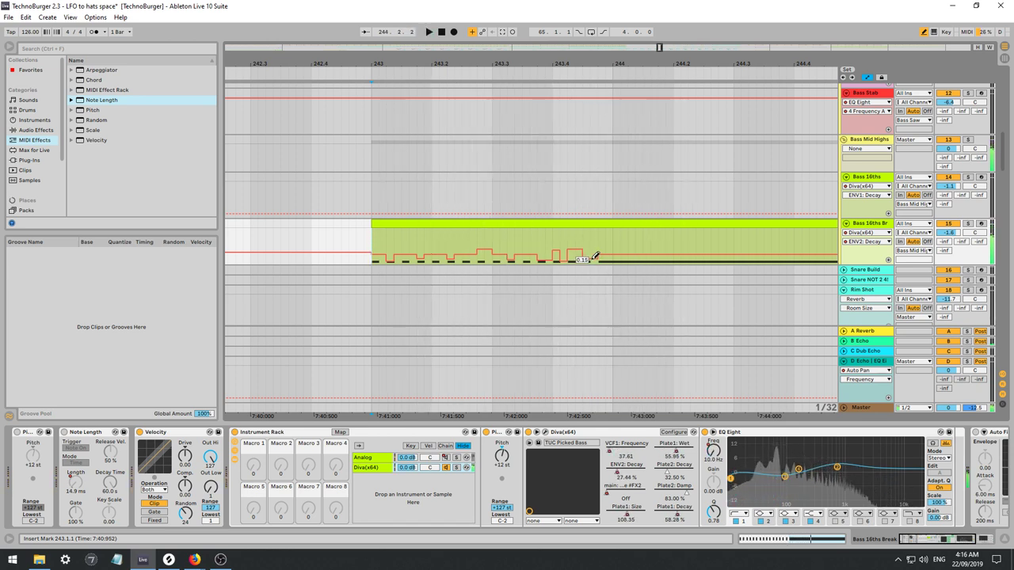
{"action": "key", "text": "space"}
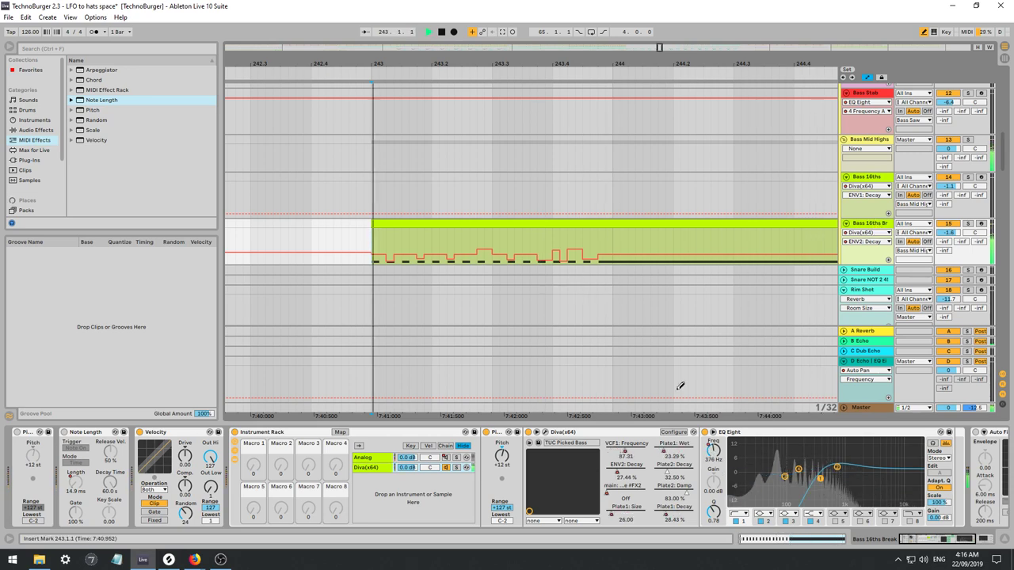
{"action": "left_click", "coordinate": [543, 431]}
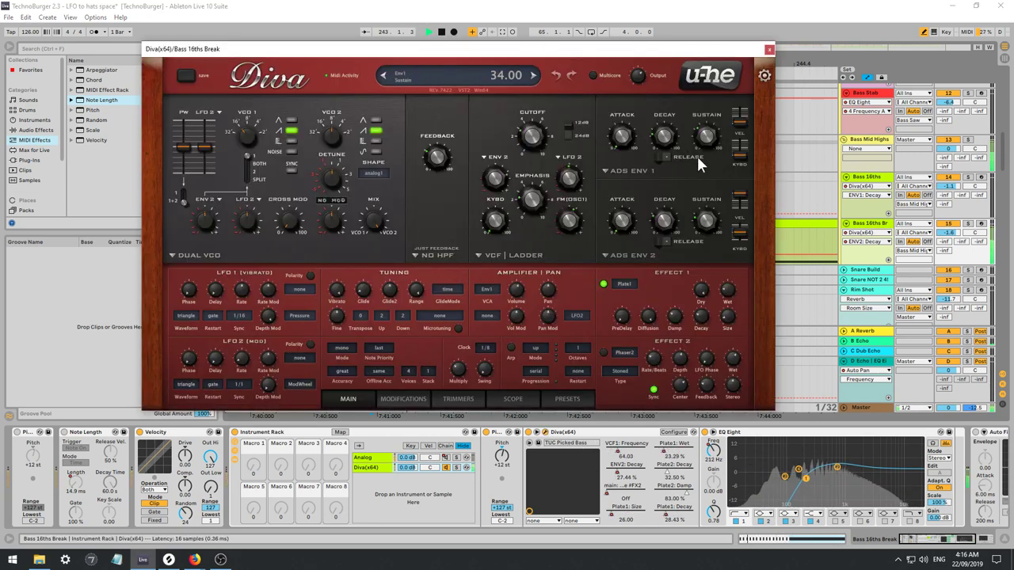
Set ENV1 Decay to about 22, lower ENV2 Sustain and the filter resonance, then close Diva.
{"action": "mouse_move", "coordinate": [660, 145]}
{"action": "left_mouse_down"}
{"action": "mouse_move", "coordinate": [649, 92]}
{"action": "mouse_move", "coordinate": [657, 133]}
{"action": "left_mouse_up"}
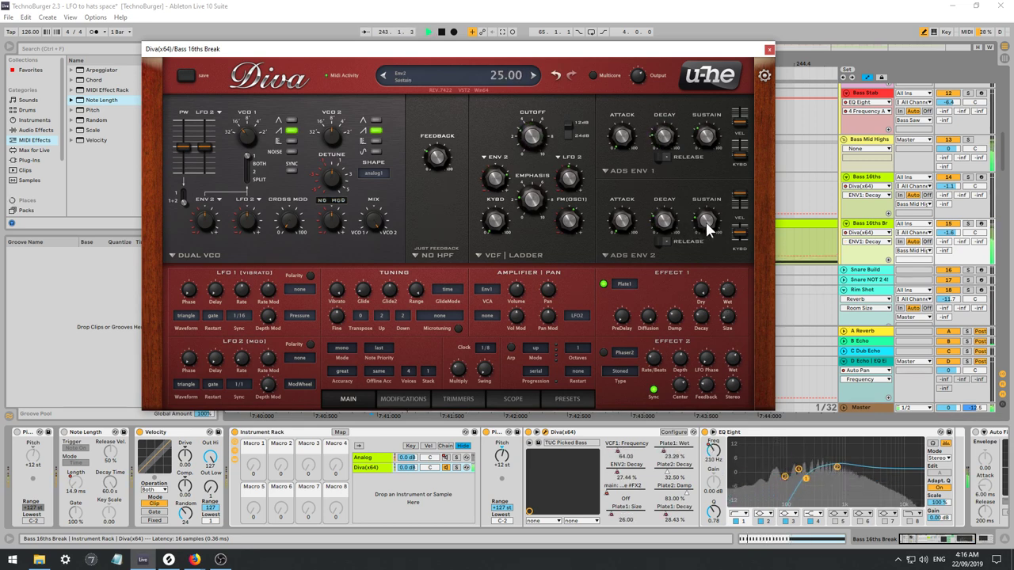
{"action": "mouse_move", "coordinate": [706, 221]}
{"action": "left_mouse_down"}
{"action": "mouse_move", "coordinate": [700, 237]}
{"action": "mouse_move", "coordinate": [697, 220]}
{"action": "left_mouse_up"}
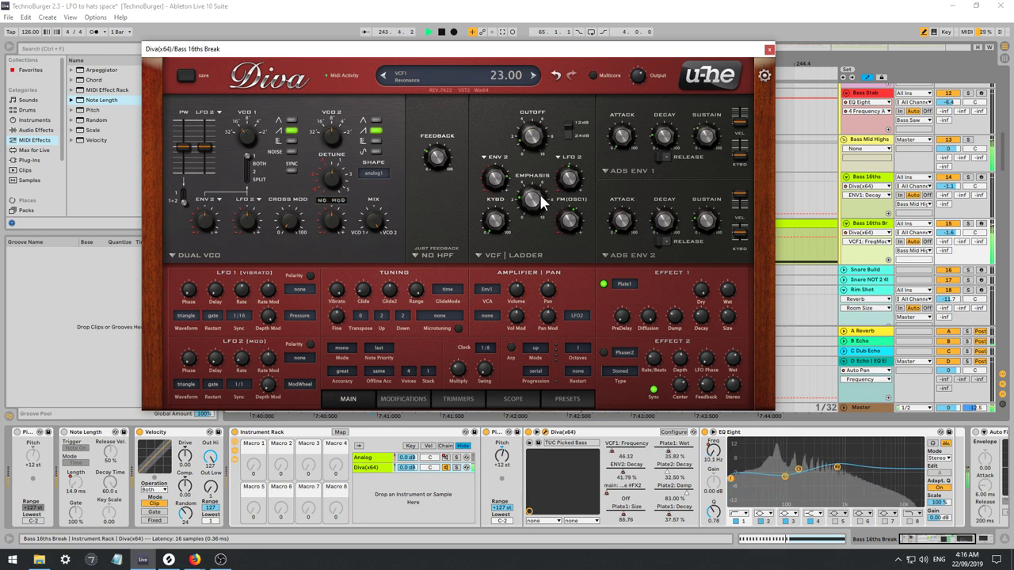
{"action": "left_click_drag", "start_coordinate": [529, 196], "coordinate": [519, 206]}
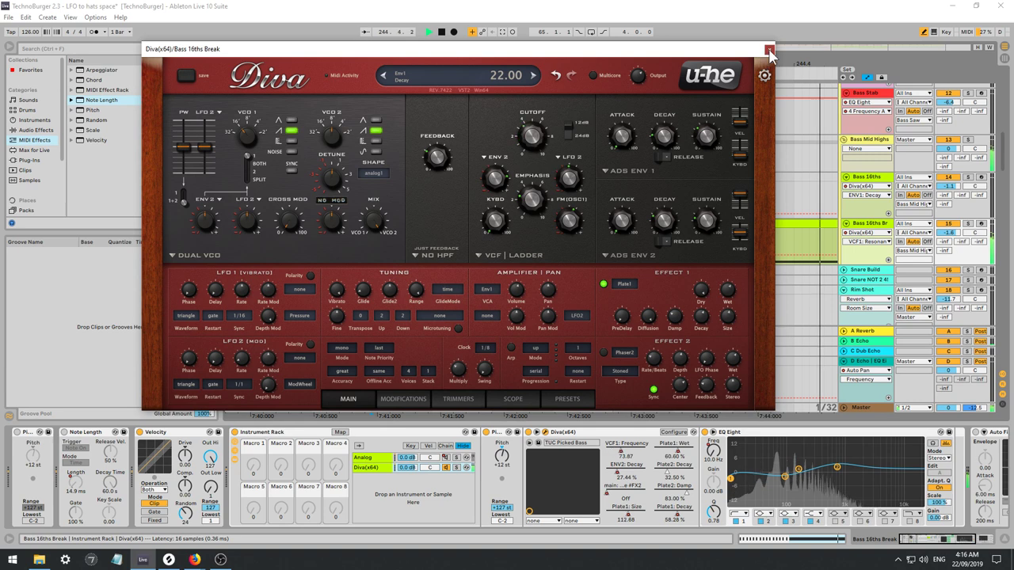
{"action": "left_click", "coordinate": [769, 49]}
Duplicate the first Bass 16ths Break clip six times so the break runs to about bar 289.
{"action": "key", "text": "space"}
{"action": "mouse_move", "coordinate": [485, 64]}
{"action": "left_mouse_down"}
{"action": "mouse_move", "coordinate": [474, 60]}
{"action": "mouse_move", "coordinate": [487, 13]}
{"action": "left_mouse_up"}
{"action": "key", "text": "space"}
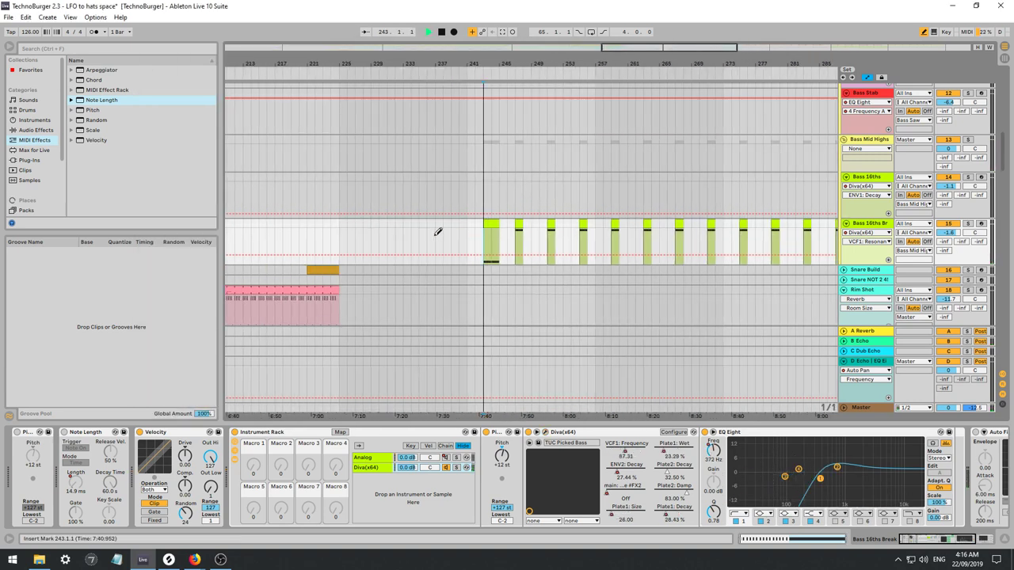
{"action": "key", "text": "space"}
{"action": "left_click", "coordinate": [325, 235]}
{"action": "key", "text": "space"}
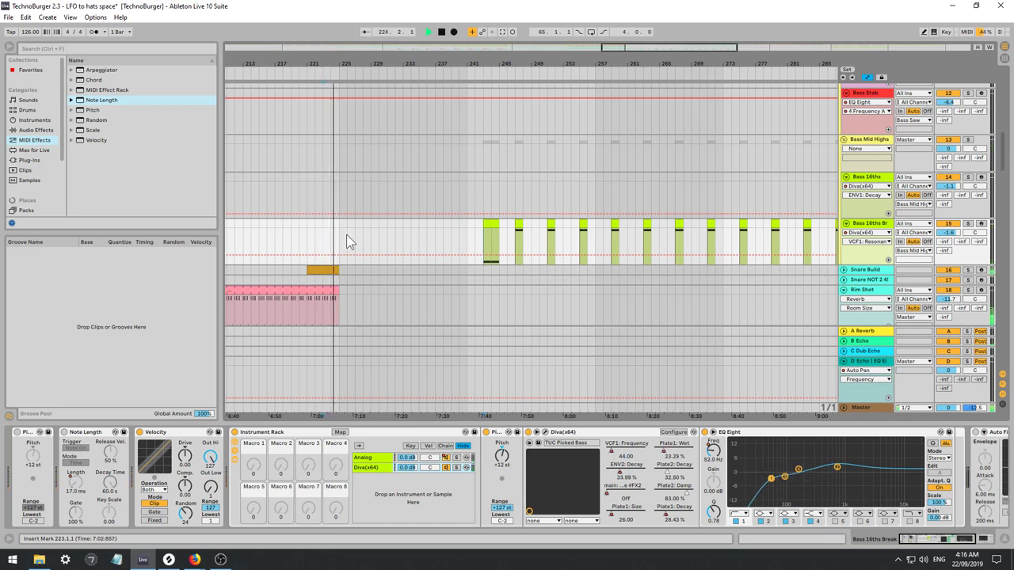
{"action": "left_click", "coordinate": [488, 229]}
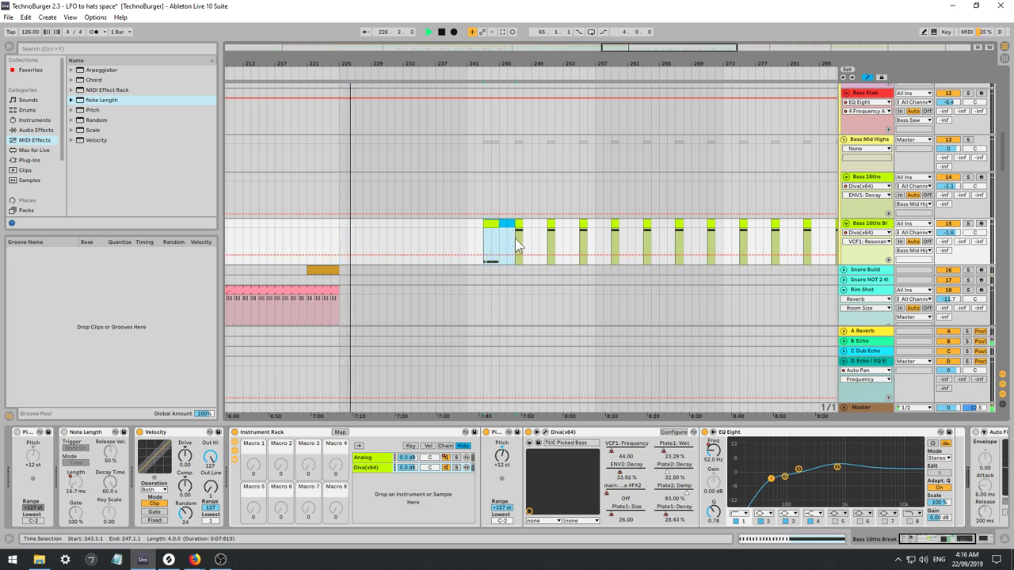
{"action": "key", "text": "ctrl+d"}
{"action": "key", "text": "ctrl+d"}
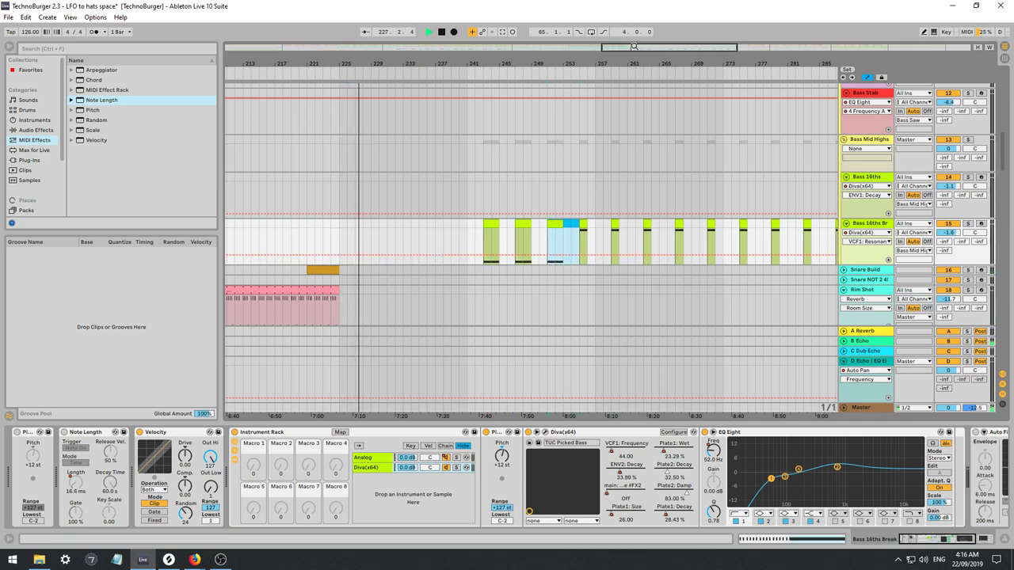
{"action": "left_click_drag", "start_coordinate": [634, 46], "coordinate": [688, 181]}
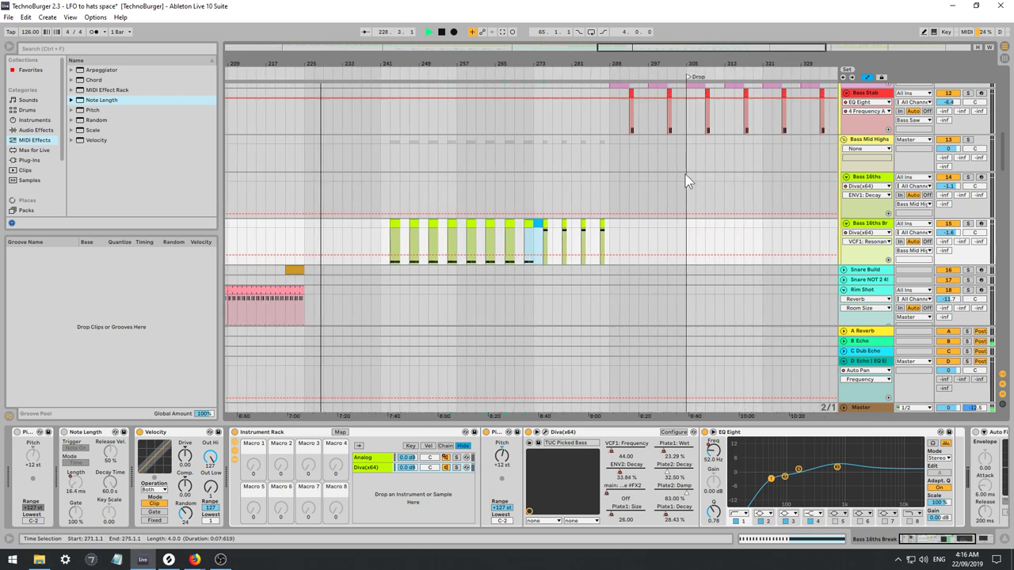
{"action": "key", "text": "ctrl+d"}
{"action": "key", "text": "ctrl+d"}
{"action": "key", "text": "ctrl+d"}
{"action": "key", "text": "ctrl+d"}
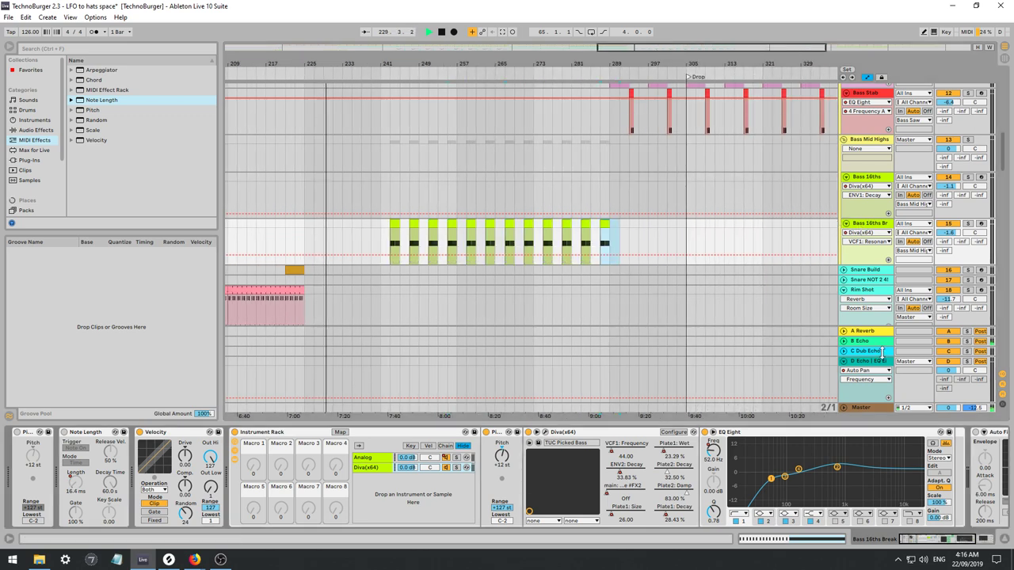
{"action": "left_click_drag", "start_coordinate": [917, 540], "coordinate": [960, 555]}
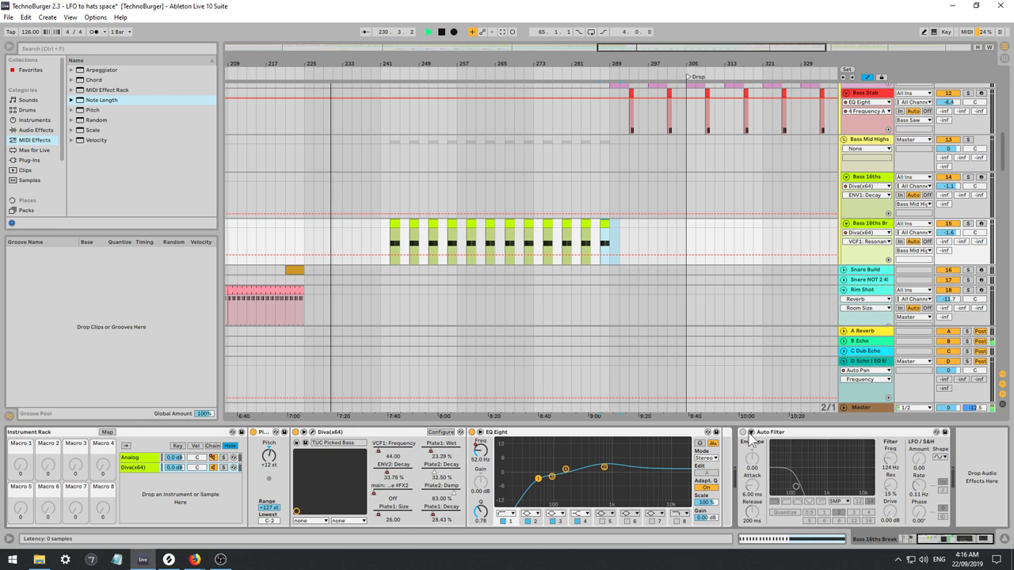
Enable the Auto Filter and draw a rising Frequency ramp starting around 365 Hz.
{"action": "left_click", "coordinate": [744, 432]}
{"action": "left_click", "coordinate": [919, 459]}
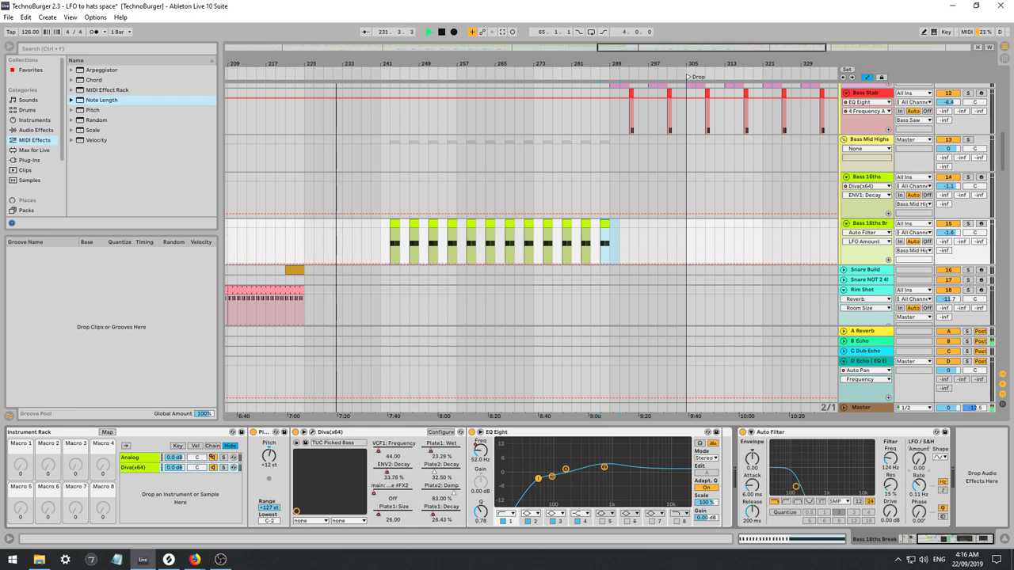
{"action": "left_click", "coordinate": [893, 462]}
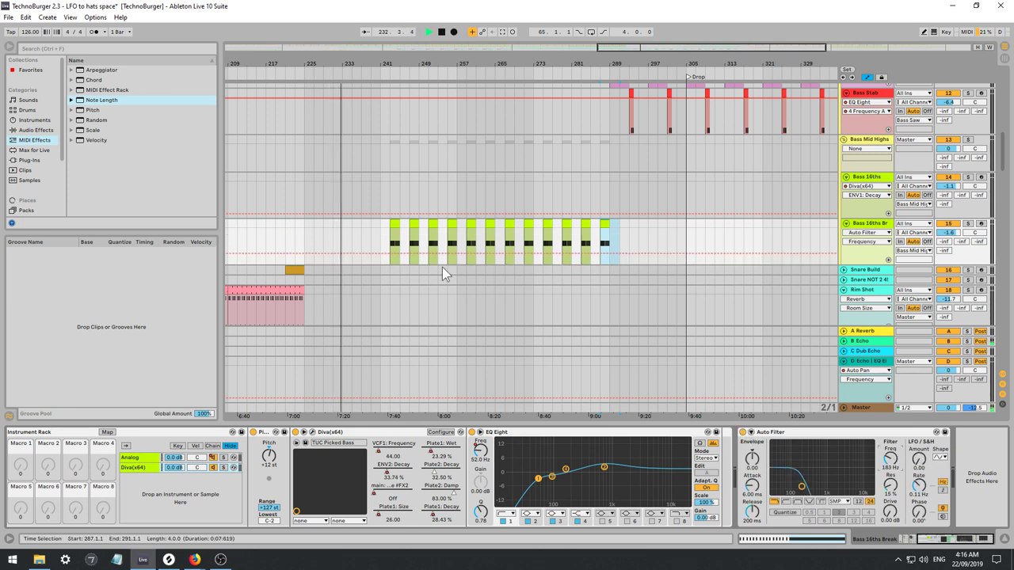
{"action": "left_click", "coordinate": [390, 254]}
{"action": "left_click_drag", "start_coordinate": [420, 254], "coordinate": [581, 229]}
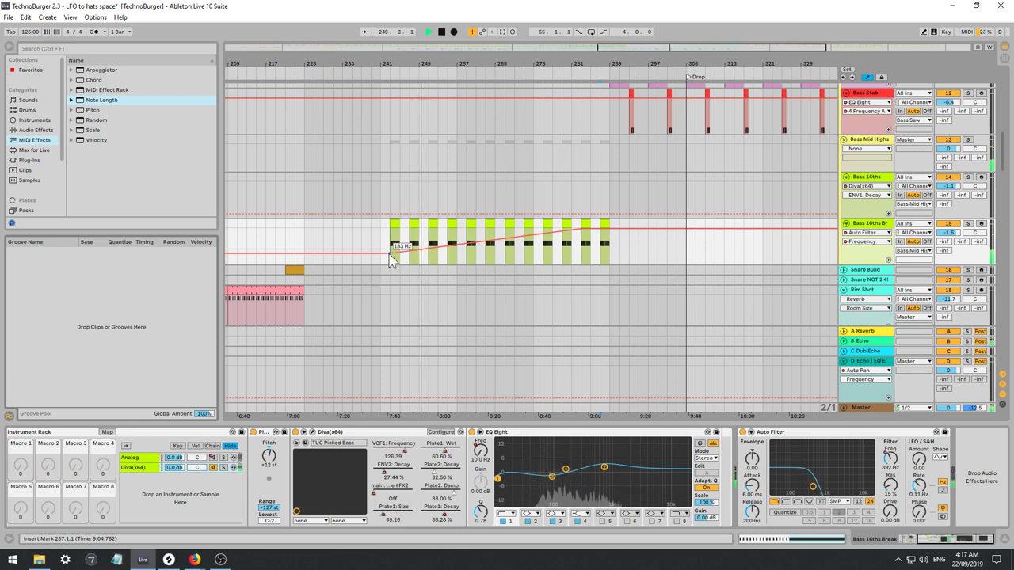
{"action": "left_click_drag", "start_coordinate": [390, 255], "coordinate": [389, 249]}
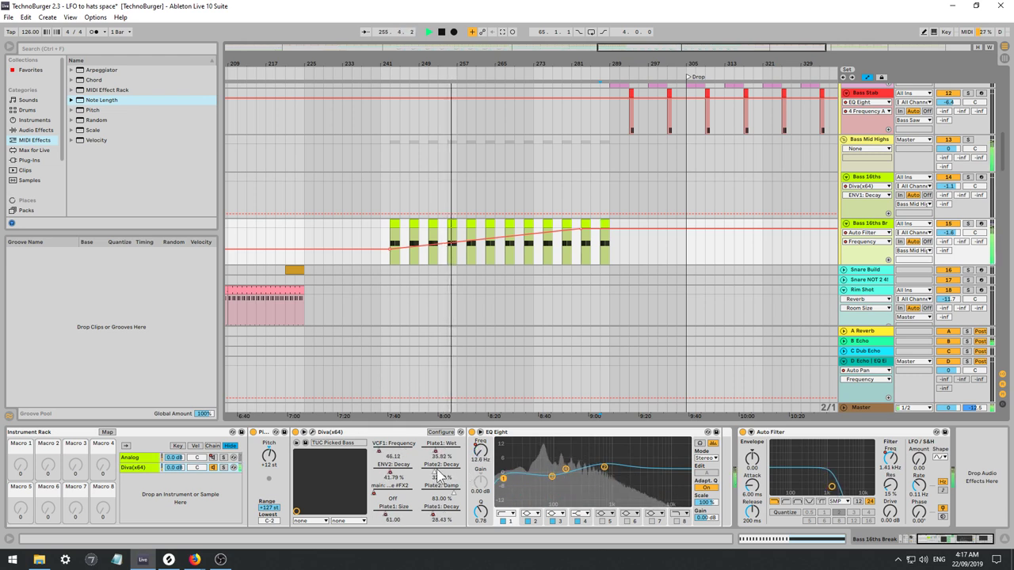
Re-enable EQ Eight Frequency A automation and duplicate its bar 243–247 ramp along the track.
{"action": "left_click", "coordinate": [480, 451]}
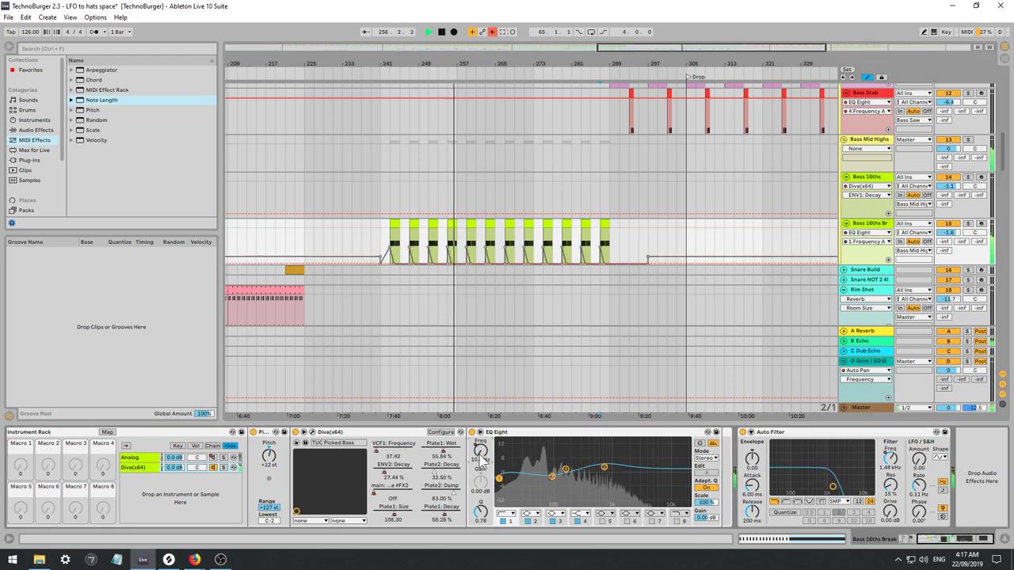
{"action": "left_click", "coordinate": [492, 32]}
{"action": "left_click_drag", "start_coordinate": [614, 50], "coordinate": [665, 119]}
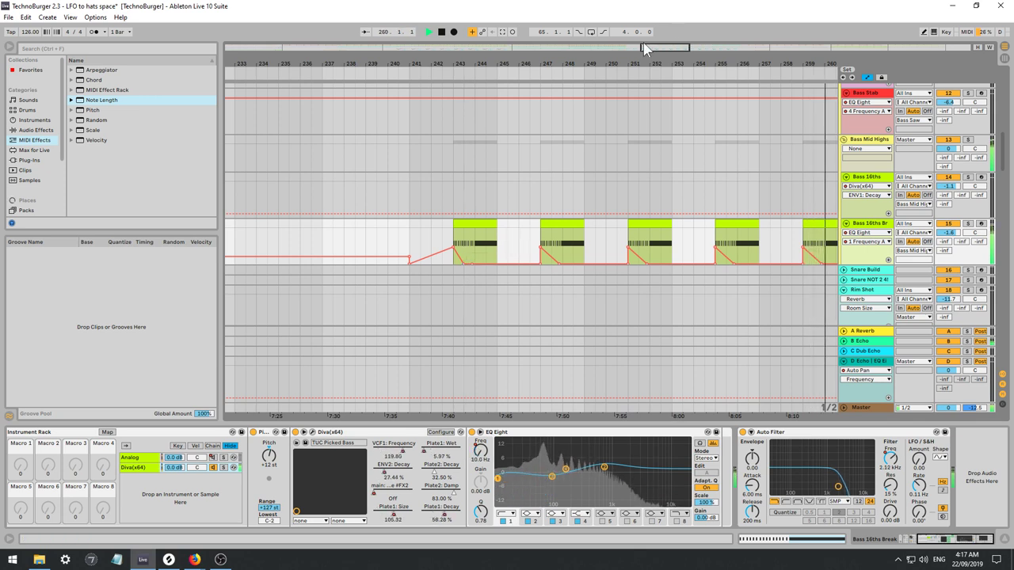
{"action": "left_click_drag", "start_coordinate": [893, 265], "coordinate": [893, 301]}
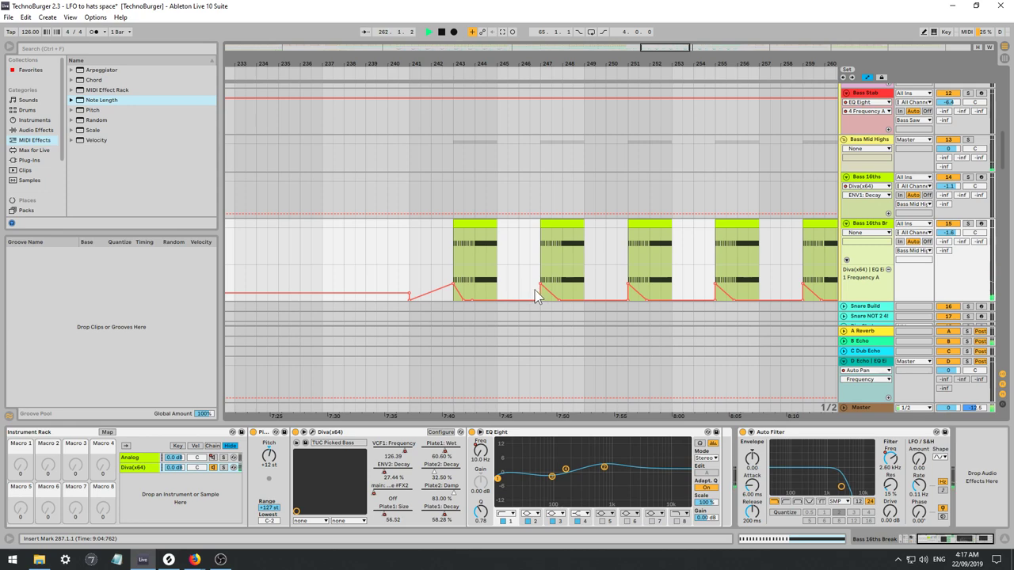
{"action": "left_click_drag", "start_coordinate": [454, 303], "coordinate": [542, 304]}
{"action": "key", "text": "ctrl+d"}
{"action": "key", "text": "ctrl+d"}
{"action": "key", "text": "ctrl+d"}
{"action": "key", "text": "ctrl+d"}
{"action": "key", "text": "ctrl+d"}
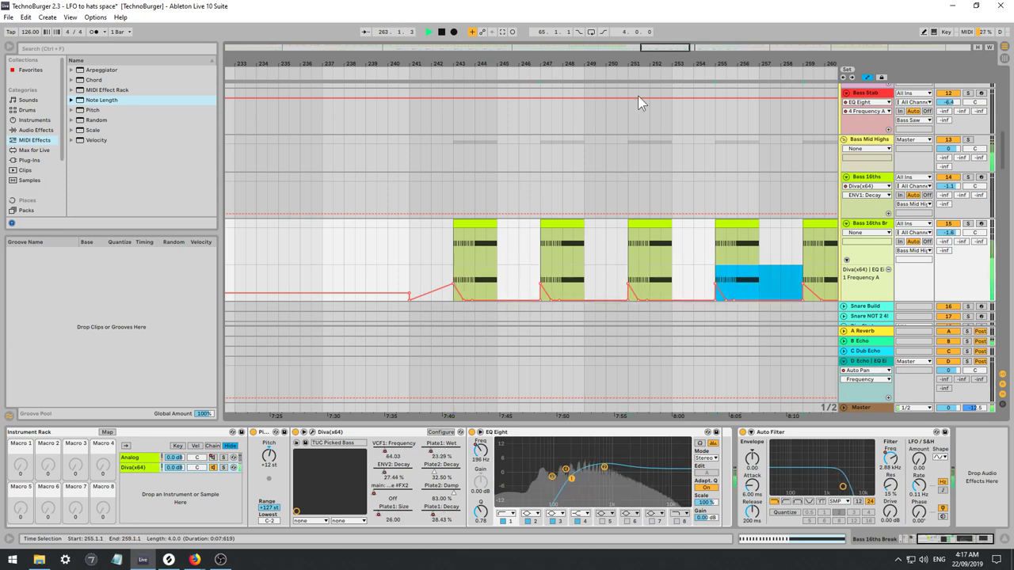
{"action": "left_click_drag", "start_coordinate": [672, 49], "coordinate": [677, 48]}
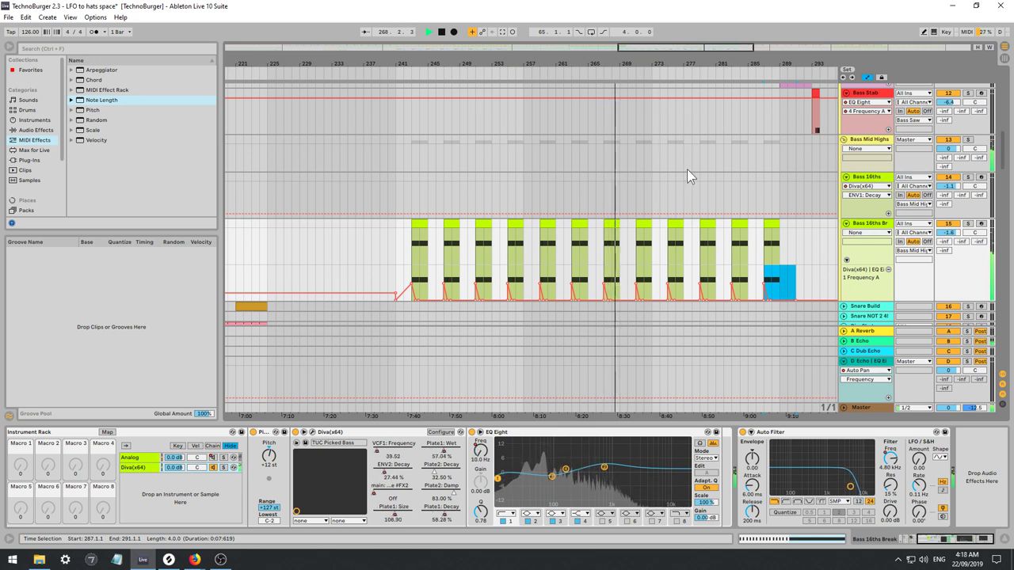
Open the Bass 16ths Break clip's notes and select bars 255 to 256 for playback.
{"action": "double_click", "coordinate": [643, 226]}
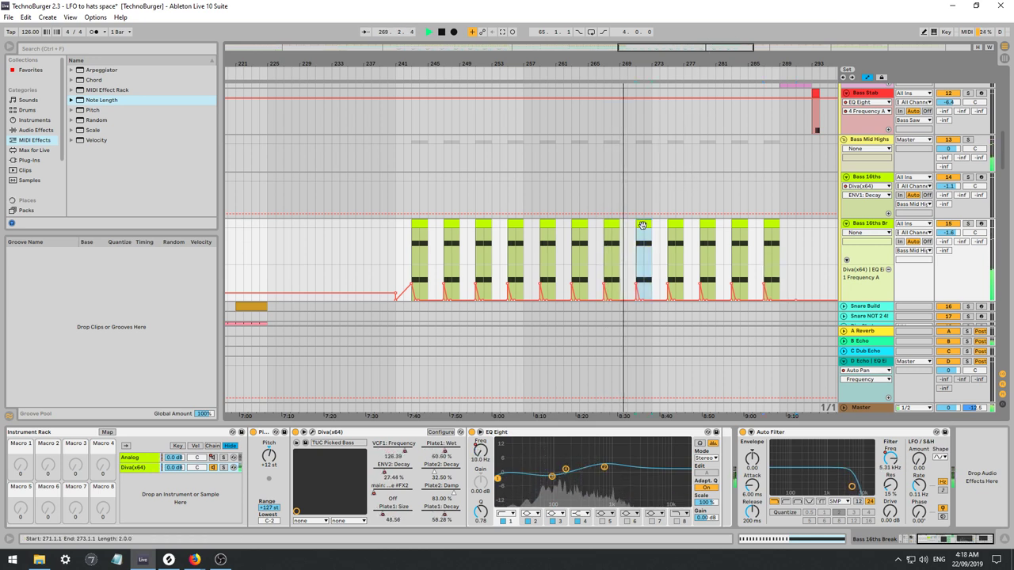
{"action": "scroll", "coordinate": [294, 483], "scroll_direction": "up", "scroll_amount": 2}
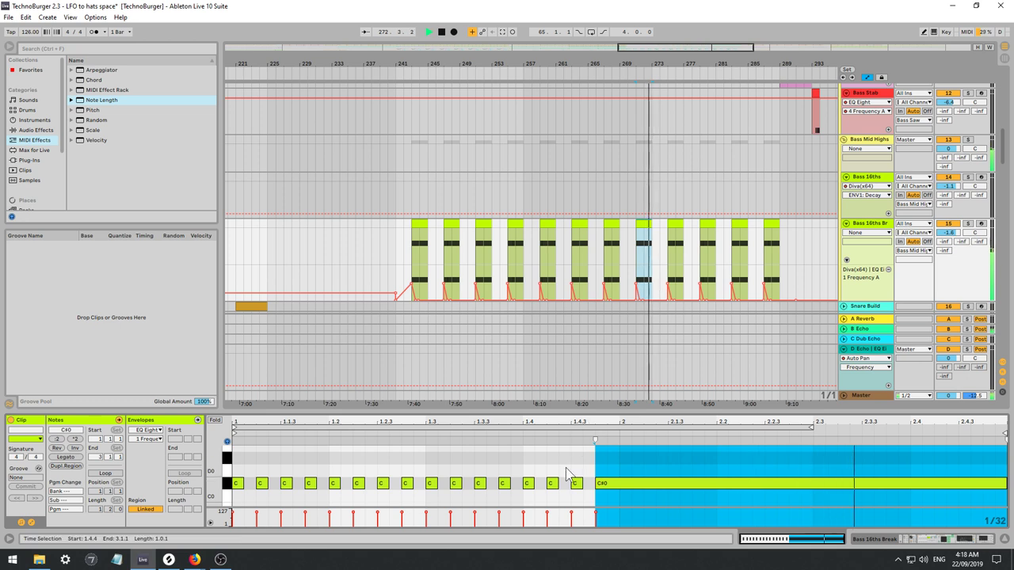
{"action": "left_click", "coordinate": [646, 260]}
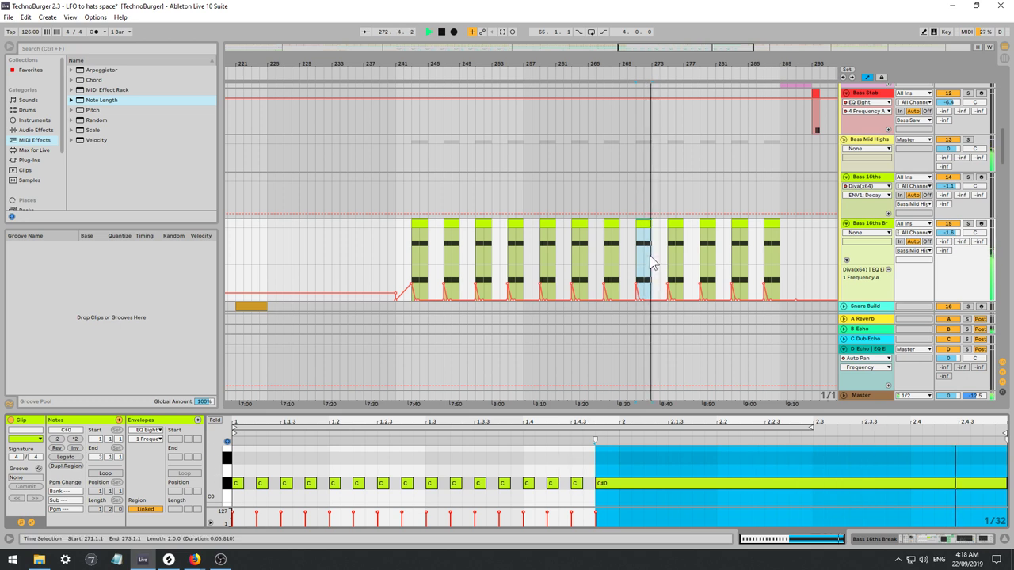
{"action": "left_click", "coordinate": [504, 251]}
{"action": "left_click", "coordinate": [504, 251]}
{"action": "key", "text": "space"}
{"action": "key", "text": "space"}
{"action": "left_click", "coordinate": [507, 253]}
{"action": "key", "text": "space"}
{"action": "key", "text": "space"}
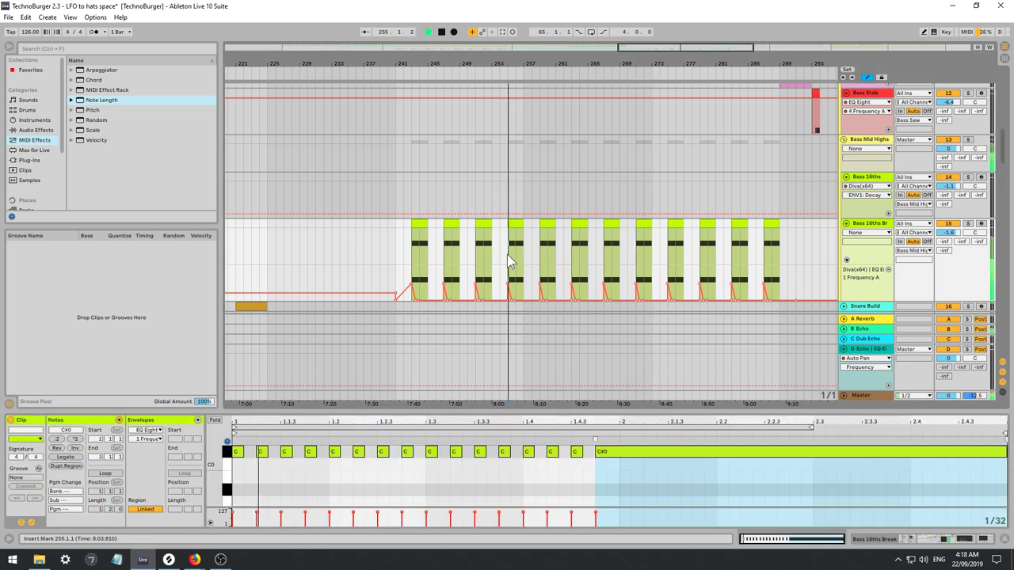
{"action": "left_click_drag", "start_coordinate": [509, 251], "coordinate": [519, 252]}
Hide the automation lanes and raise the C#0 note at 1.1.4 to C#1.
{"action": "key", "text": "a"}
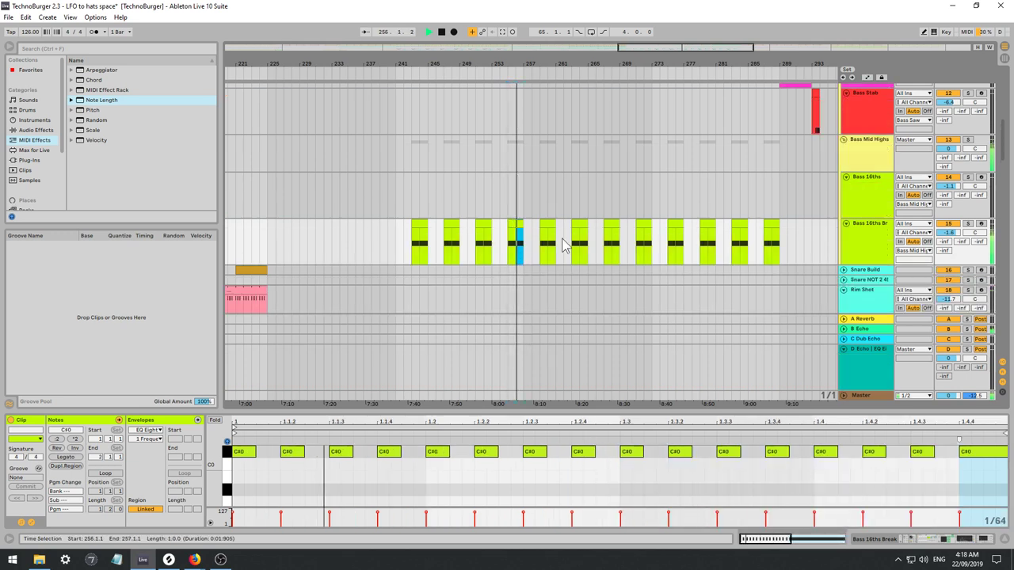
{"action": "scroll", "coordinate": [447, 494], "scroll_direction": "up", "scroll_amount": 1}
{"action": "key", "text": "space"}
{"action": "key", "text": "space"}
{"action": "key", "text": "space"}
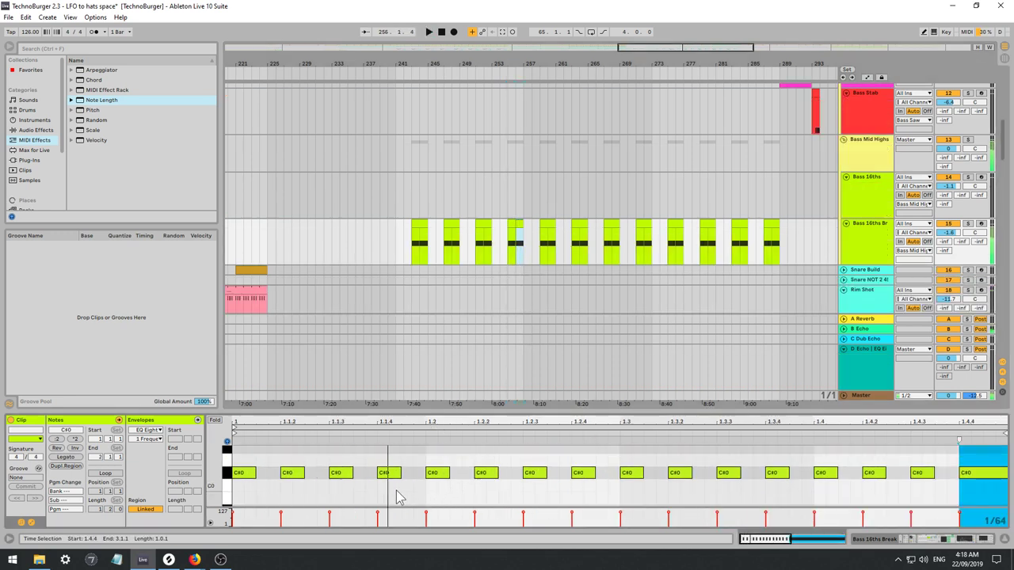
{"action": "left_click", "coordinate": [390, 473]}
{"action": "key", "text": "space"}
{"action": "key", "text": "space"}
{"action": "key", "text": "shift+Up"}
{"action": "key", "text": "space"}
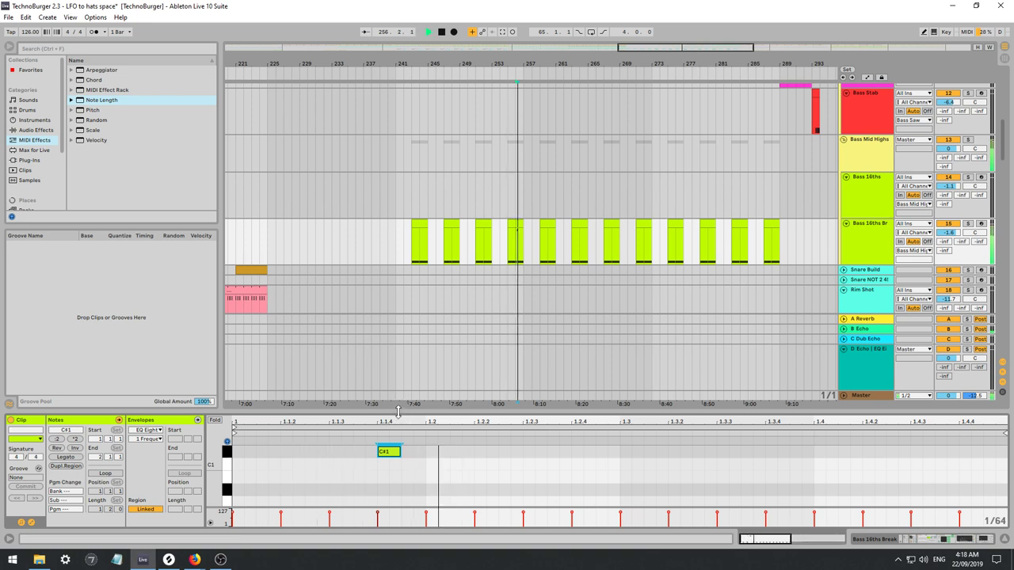
Enlarge the note editor and turn the C#0 note at 1.2.3 into B0.
{"action": "left_click_drag", "start_coordinate": [399, 410], "coordinate": [403, 216]}
{"action": "key", "text": "space"}
{"action": "key", "text": "space"}
{"action": "key", "text": "space"}
{"action": "left_click", "coordinate": [539, 387]}
{"action": "left_click", "coordinate": [539, 409]}
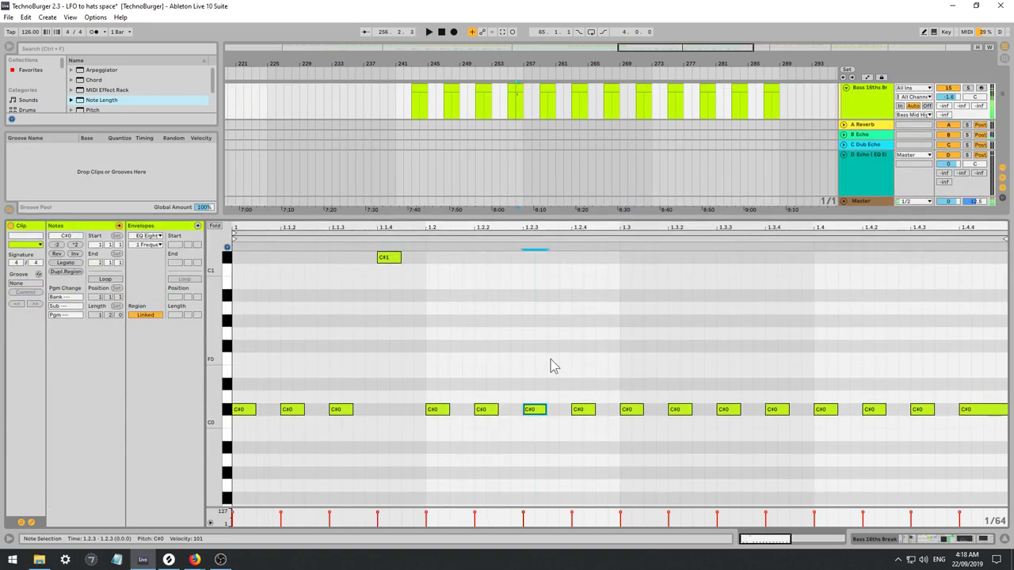
{"action": "key", "text": "shift+Up"}
{"action": "key", "text": "Down"}
{"action": "key", "text": "Down"}
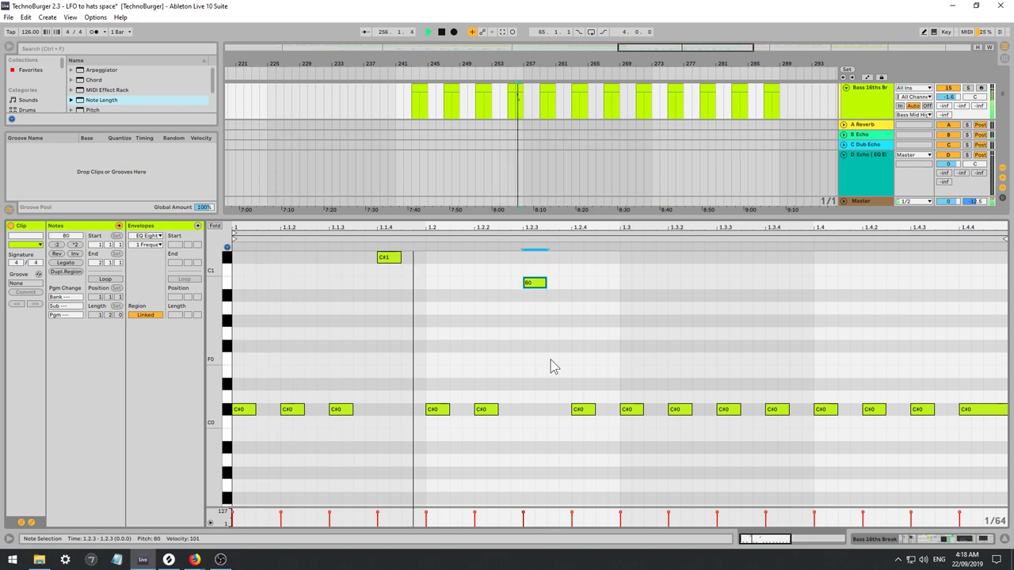
{"action": "key", "text": "Down"}
{"action": "key", "text": "Down"}
{"action": "key", "text": "Down"}
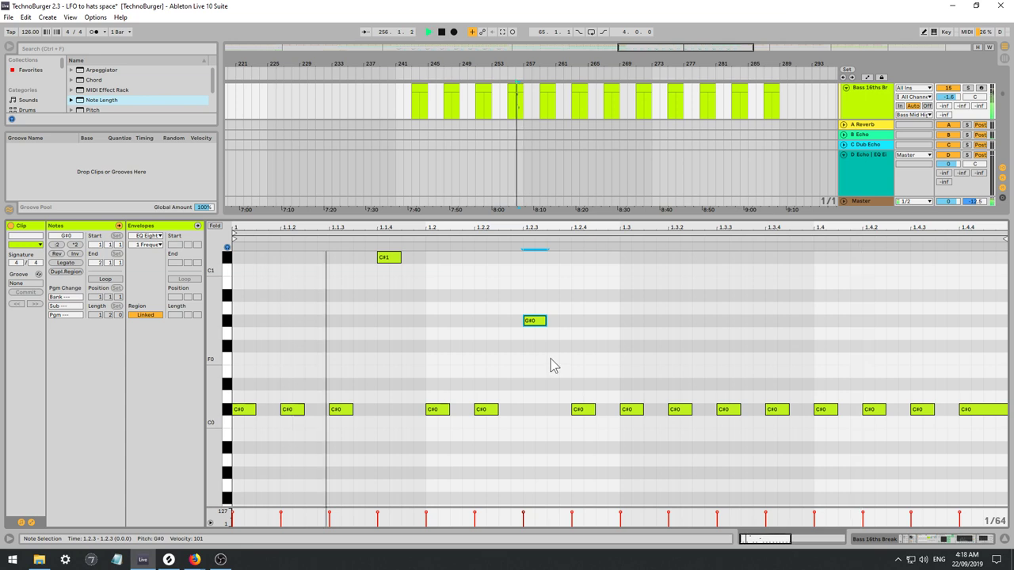
Move the note at 1.3.4 up to E0 and the note at 1.4.3 up to D#0.
{"action": "key", "text": "space"}
{"action": "left_click", "coordinate": [776, 409]}
{"action": "left_click_drag", "start_coordinate": [777, 410], "coordinate": [780, 370]}
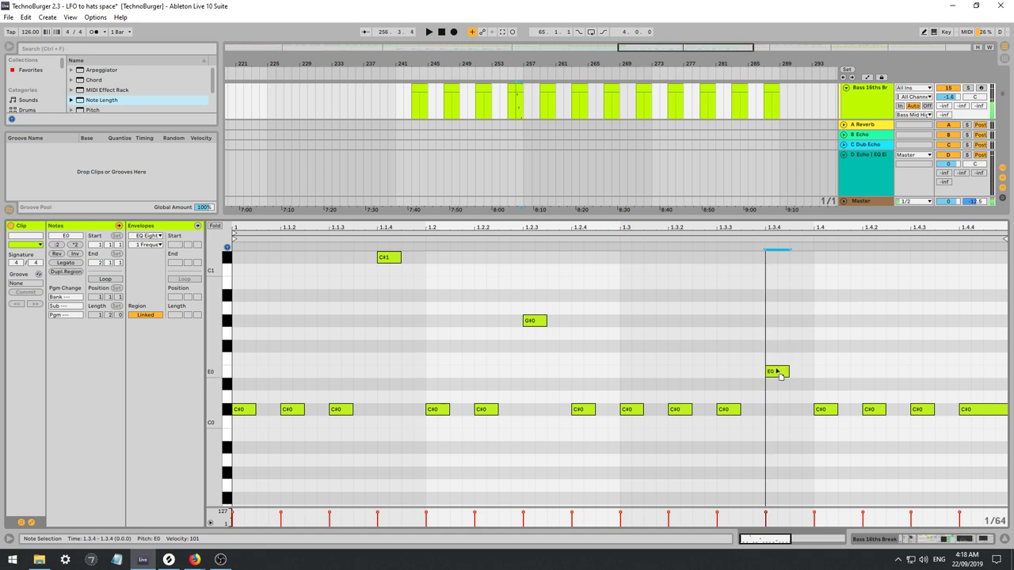
{"action": "left_click_drag", "start_coordinate": [933, 414], "coordinate": [929, 392]}
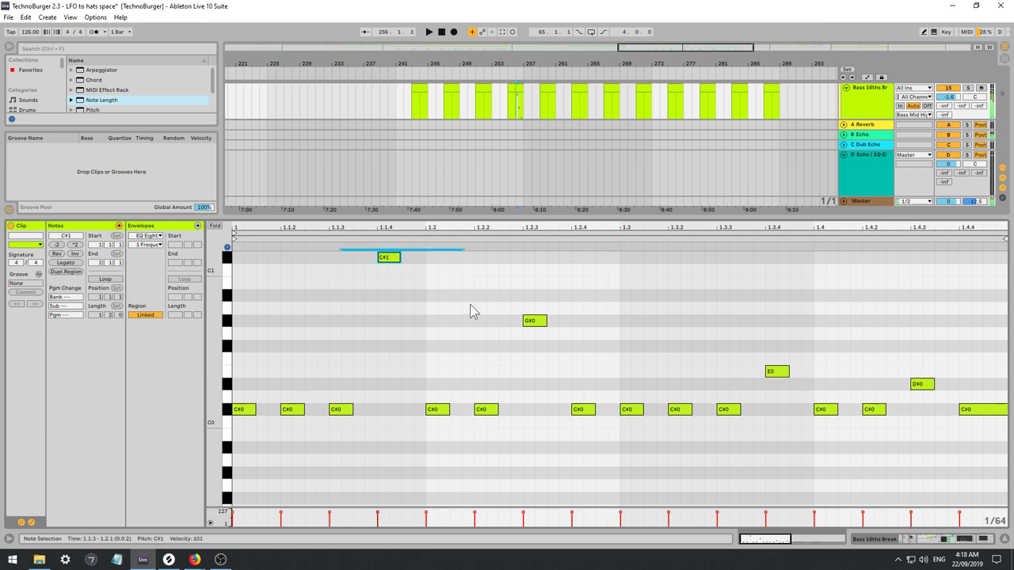
{"action": "left_click_drag", "start_coordinate": [499, 308], "coordinate": [557, 331]}
{"action": "left_click_drag", "start_coordinate": [743, 342], "coordinate": [776, 366]}
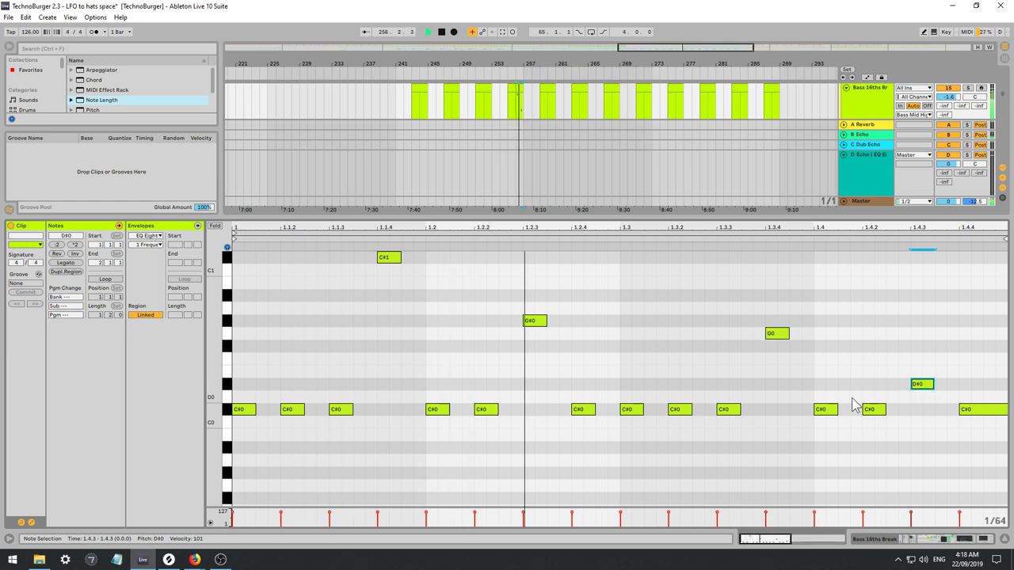
Return the 1.4.3 note to C#0, then drop it an octave to C#-1.
{"action": "left_click", "coordinate": [541, 110]}
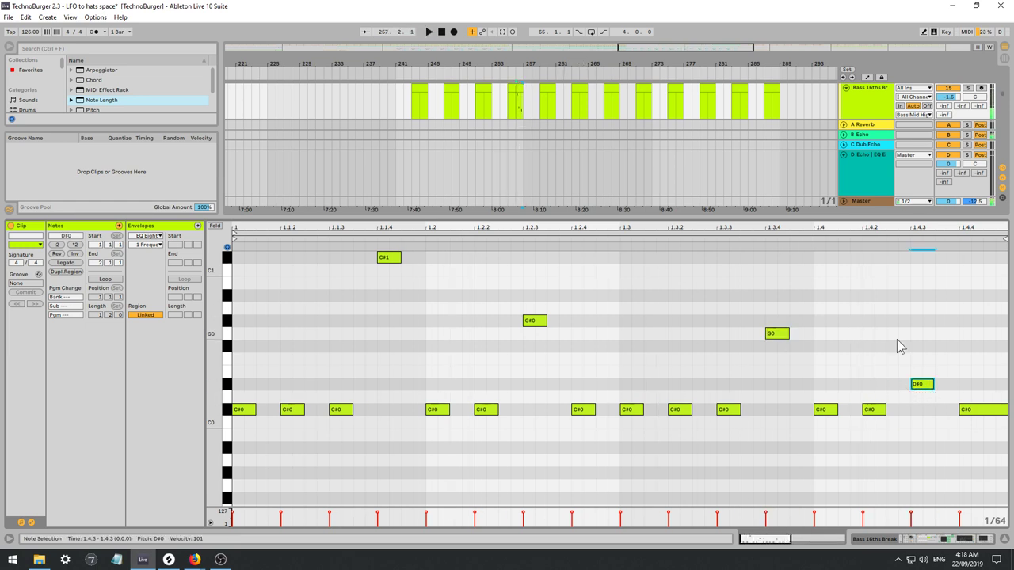
{"action": "left_click_drag", "start_coordinate": [925, 386], "coordinate": [924, 423]}
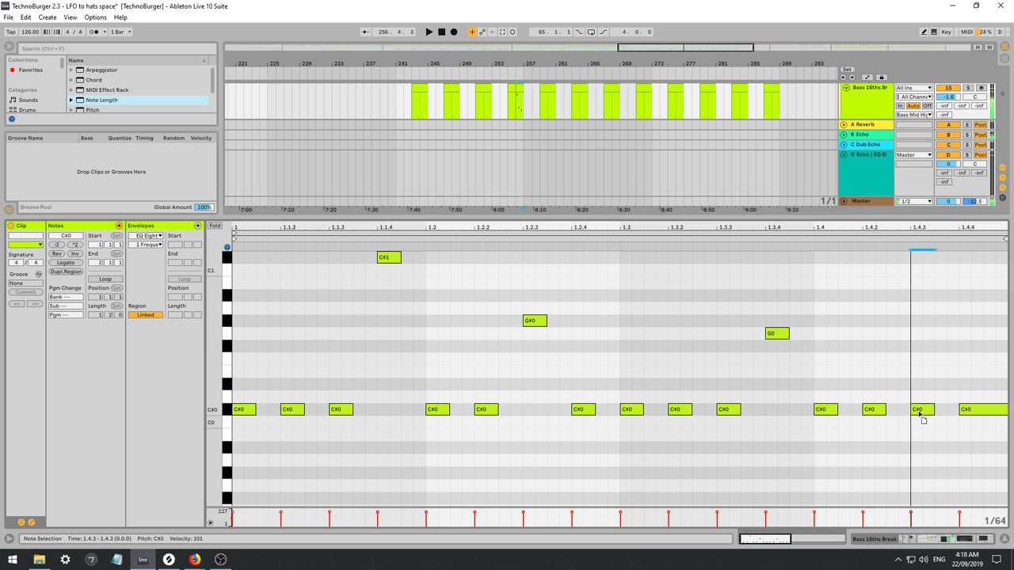
{"action": "key", "text": "space"}
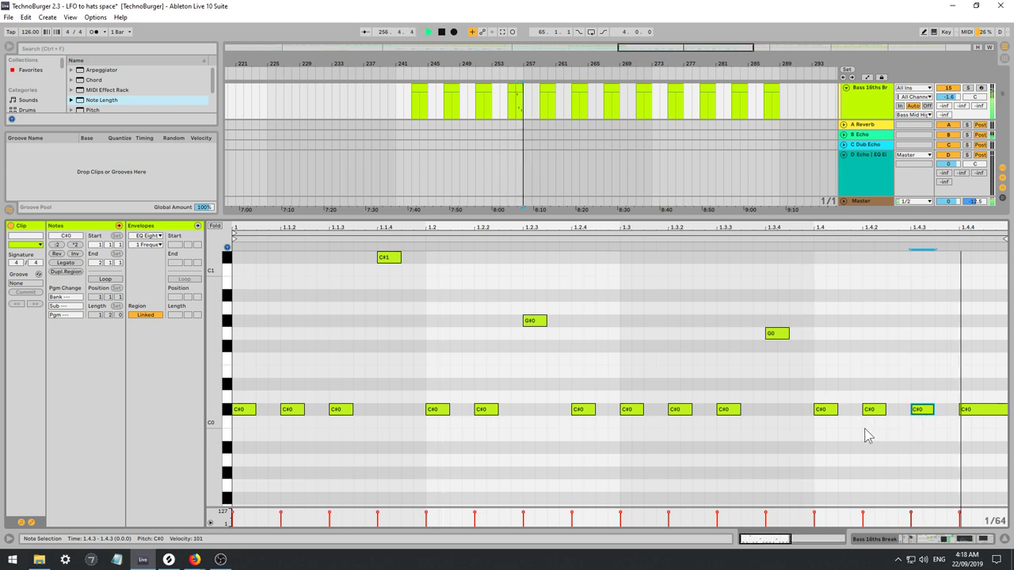
{"action": "left_click_drag", "start_coordinate": [918, 373], "coordinate": [922, 416]}
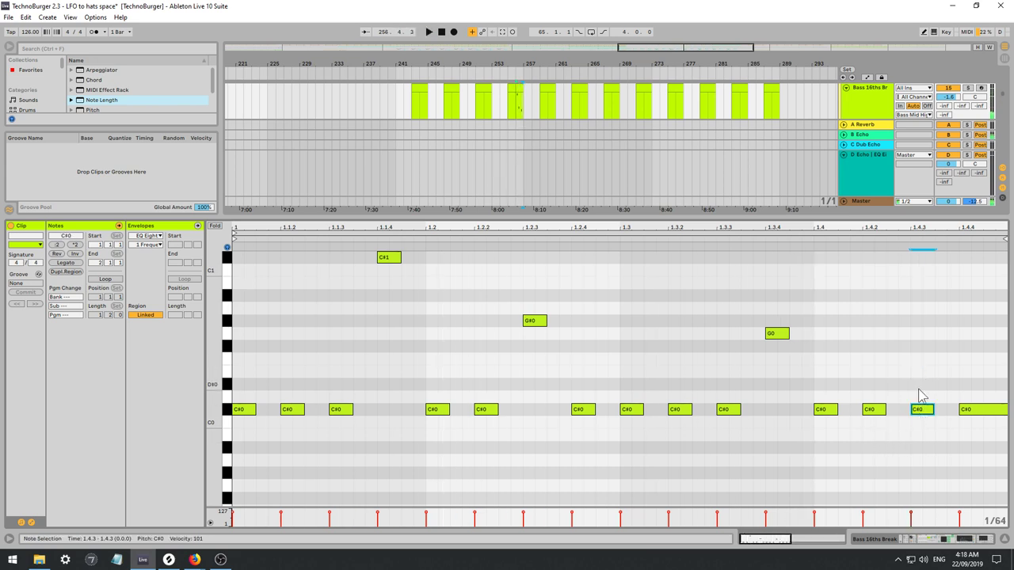
{"action": "key", "text": "shift+Down"}
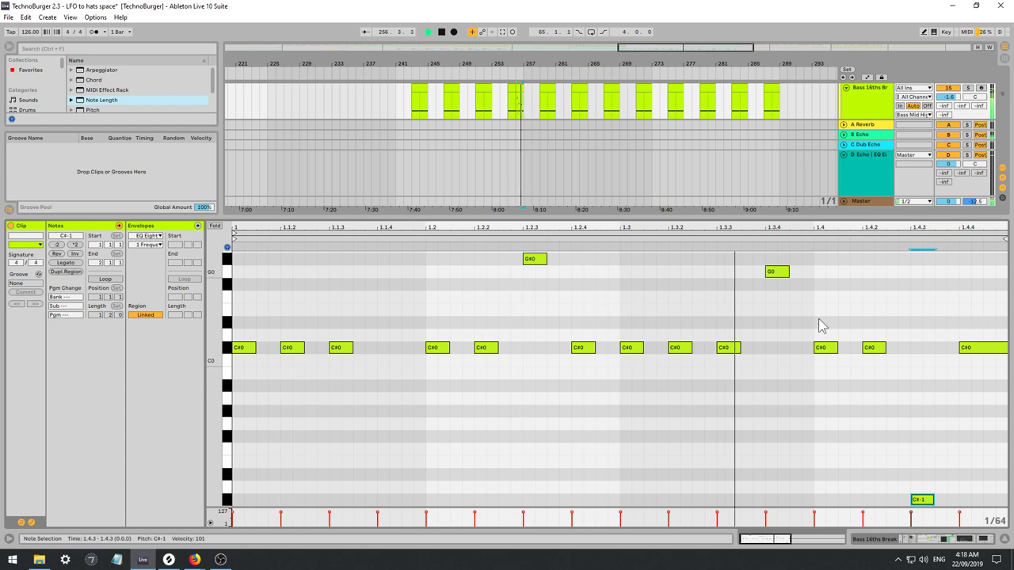
Select the Bass 16ths Break clip at bar 271 and select all its notes.
{"action": "scroll", "coordinate": [857, 385], "scroll_direction": "up", "scroll_amount": 1}
{"action": "scroll", "coordinate": [878, 408], "scroll_direction": "down", "scroll_amount": 1}
{"action": "scroll", "coordinate": [626, 373], "scroll_direction": "up", "scroll_amount": 2}
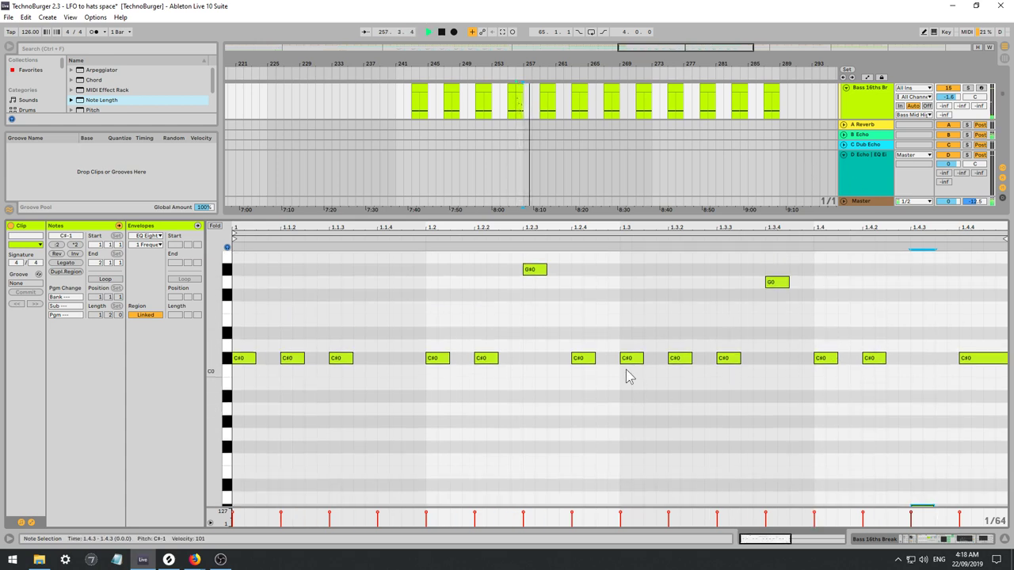
{"action": "left_click", "coordinate": [519, 115]}
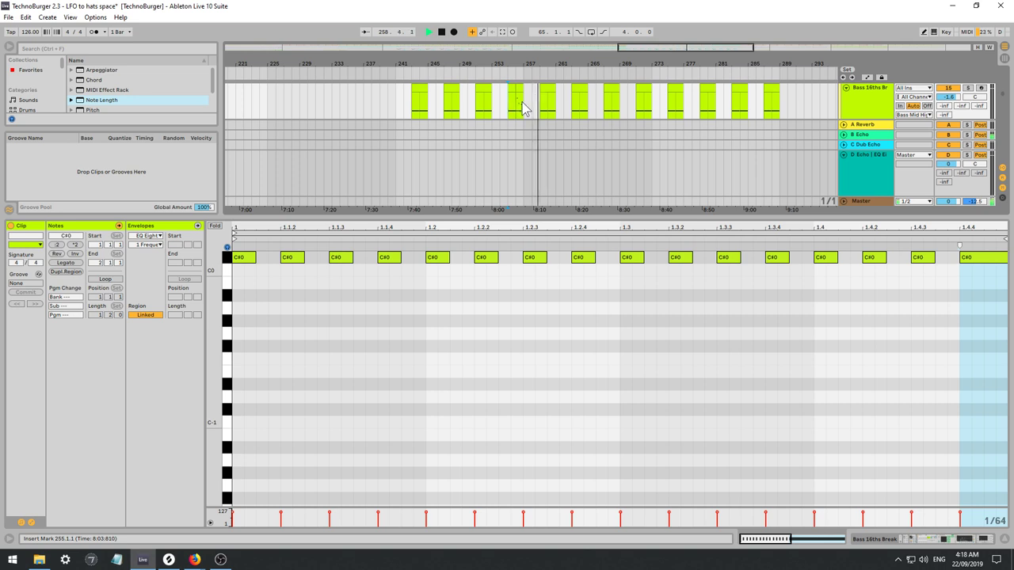
{"action": "left_click", "coordinate": [523, 107]}
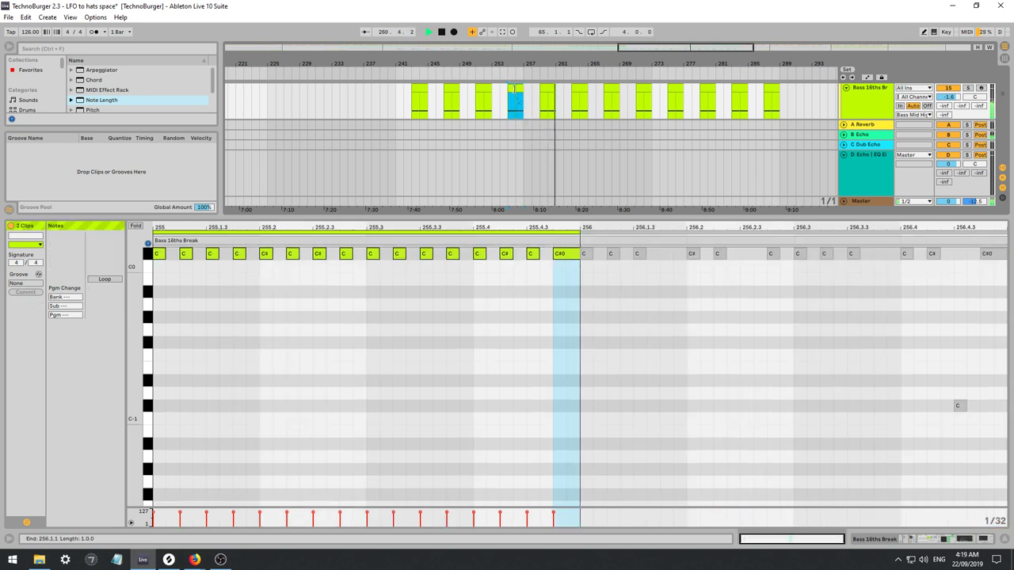
{"action": "left_click", "coordinate": [515, 88]}
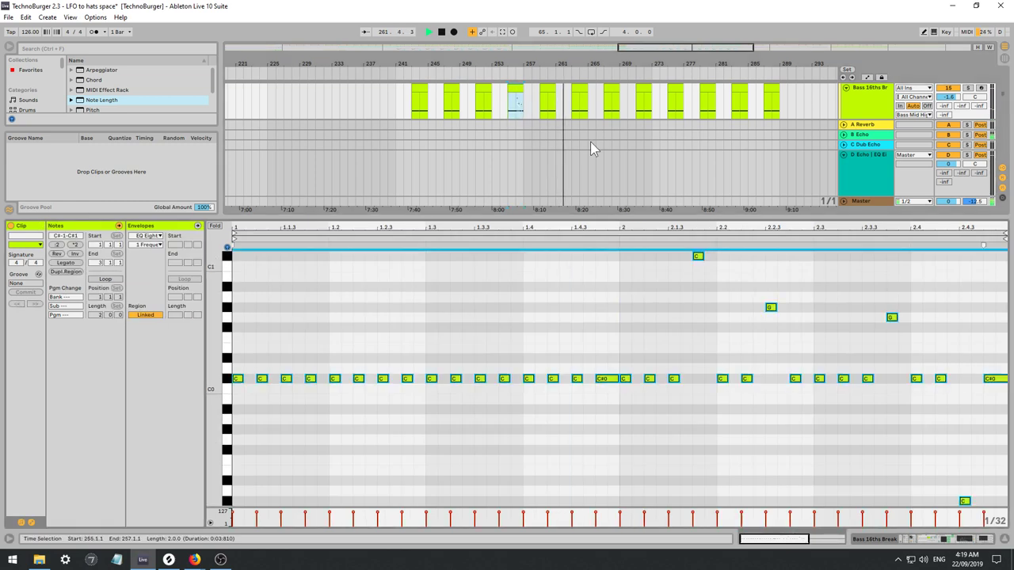
{"action": "left_click", "coordinate": [643, 111]}
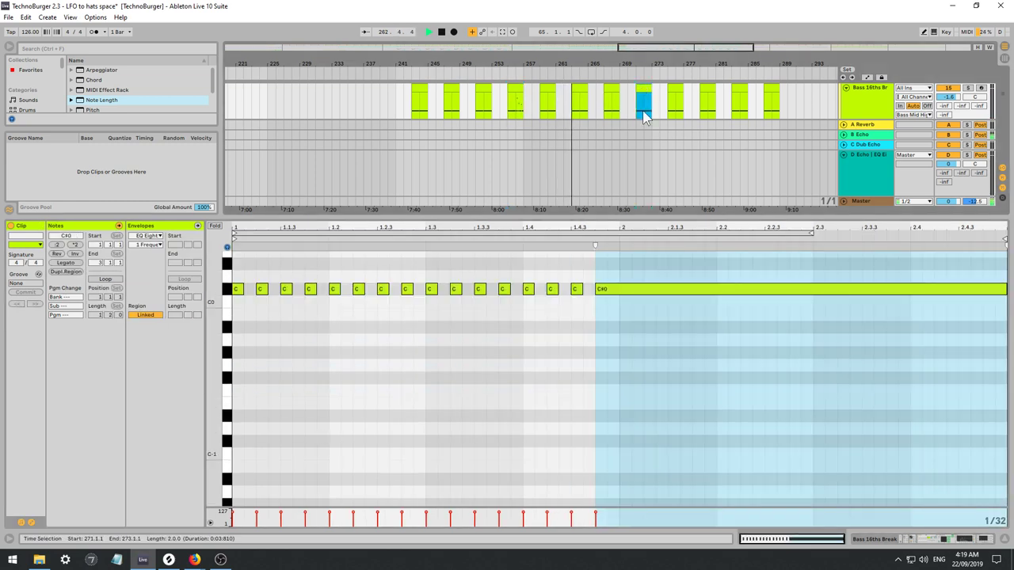
{"action": "key", "text": "ctrl+a"}
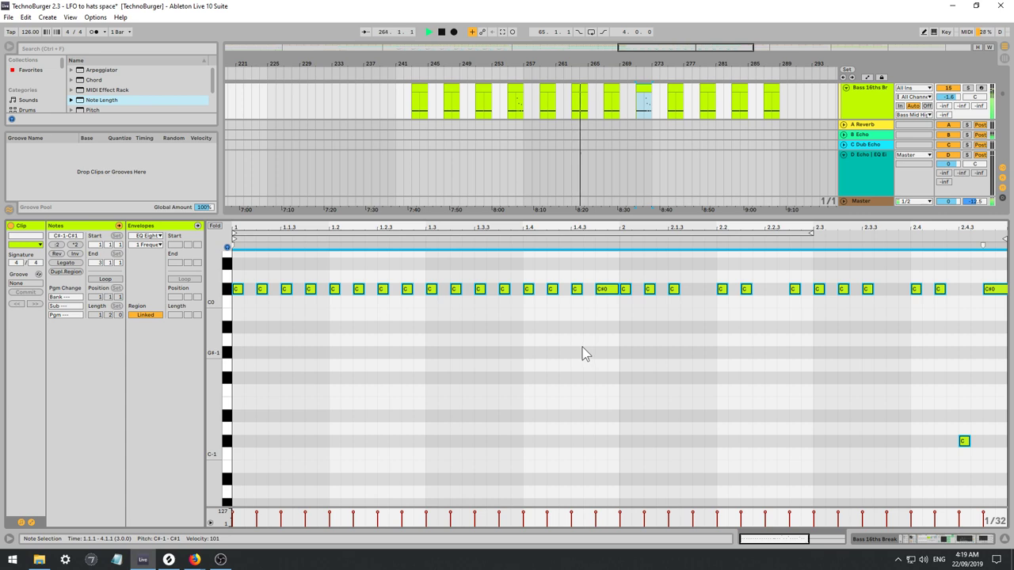
Zoom the arrangement out and drag the view split down to show more tracks.
{"action": "scroll", "coordinate": [609, 385], "scroll_direction": "up", "scroll_amount": 4}
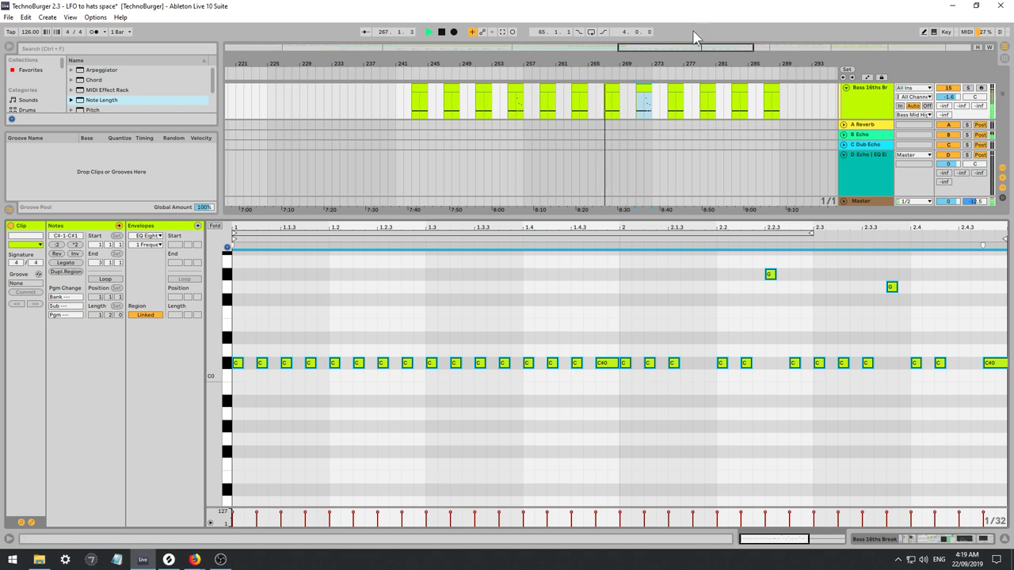
{"action": "left_click_drag", "start_coordinate": [680, 48], "coordinate": [700, 27]}
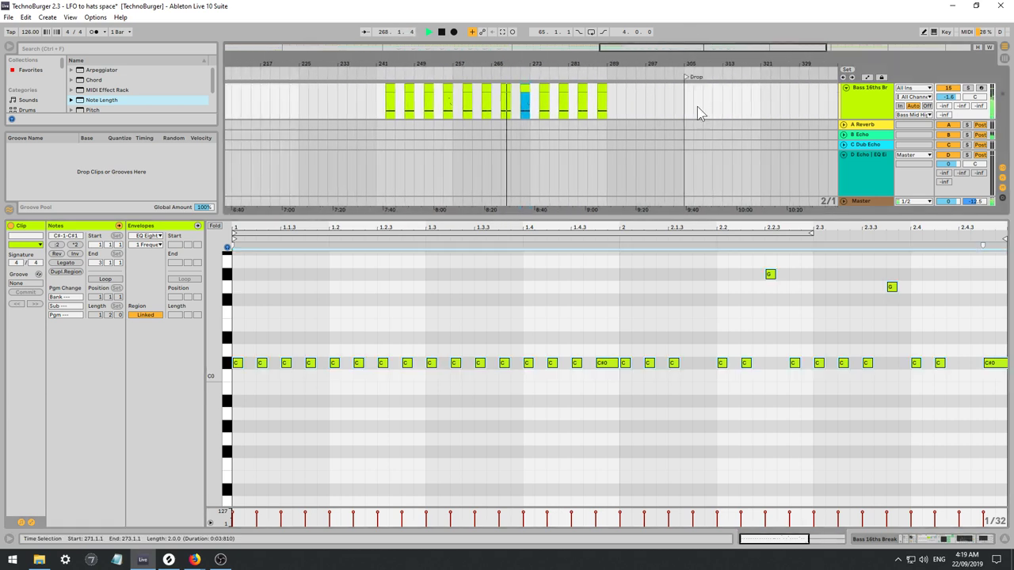
{"action": "left_click_drag", "start_coordinate": [648, 218], "coordinate": [648, 335]}
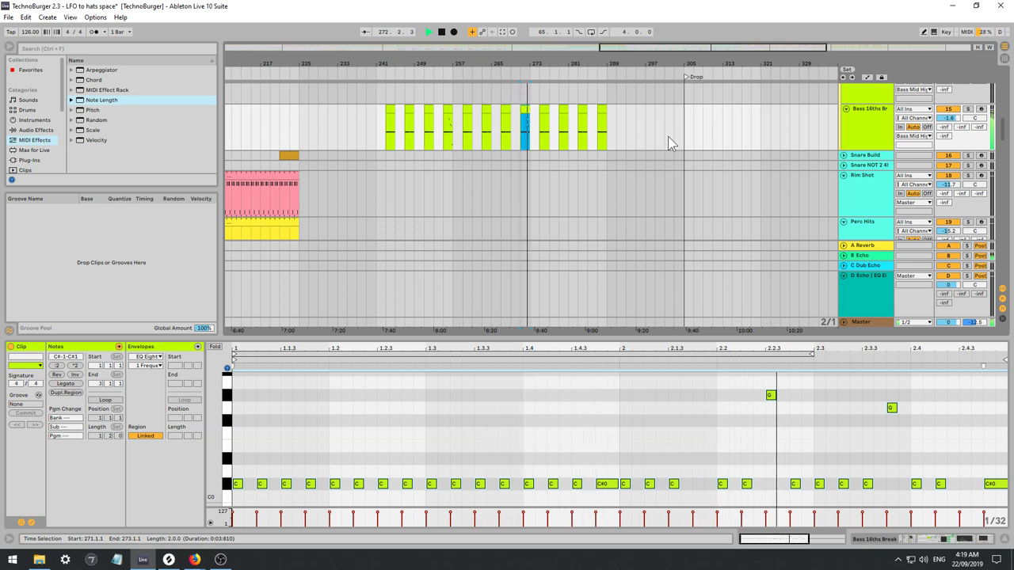
Raise the note at 1.2.3 an octave and turn the note at 1.3.3 into B0.
{"action": "left_click", "coordinate": [523, 136]}
{"action": "key", "text": "space"}
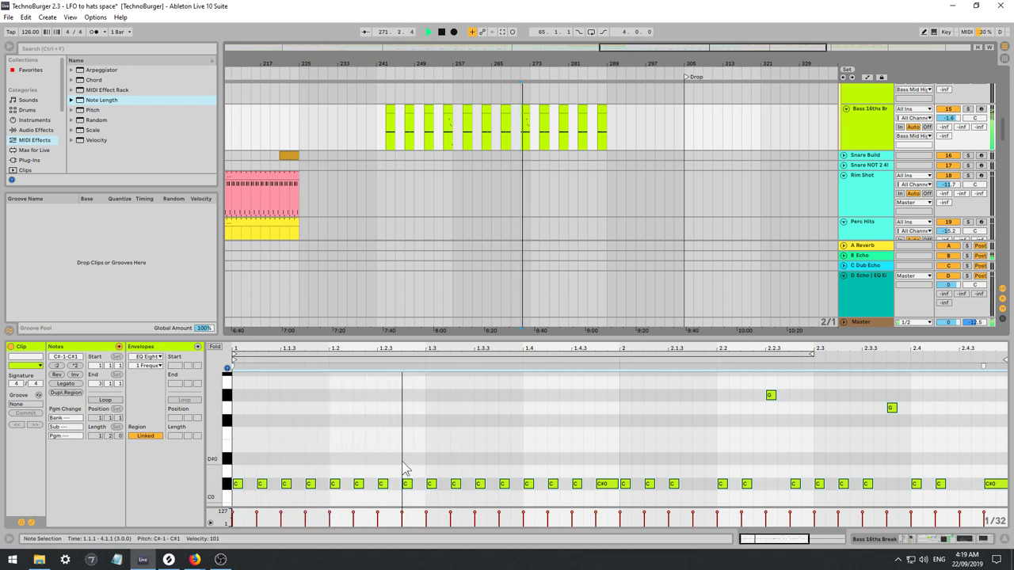
{"action": "left_click", "coordinate": [381, 484]}
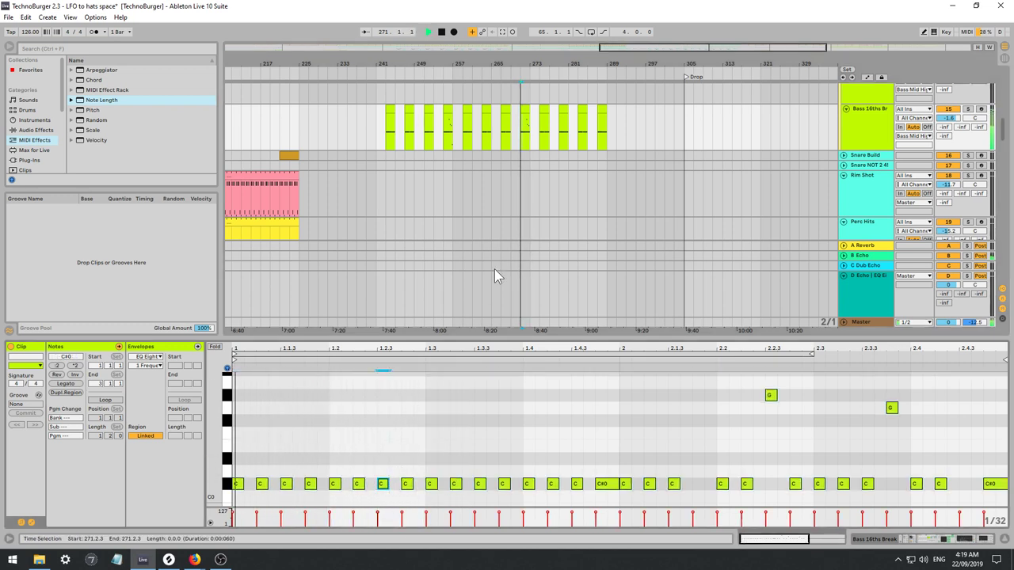
{"action": "key", "text": "shift+Up"}
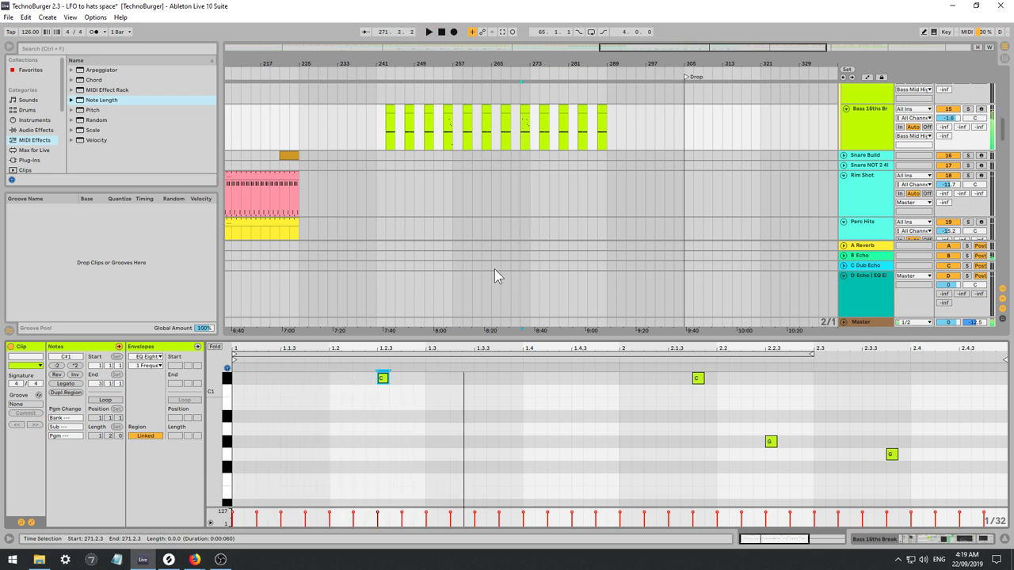
{"action": "scroll", "coordinate": [567, 400], "scroll_direction": "down", "scroll_amount": 2}
{"action": "scroll", "coordinate": [566, 396], "scroll_direction": "down", "scroll_amount": 1}
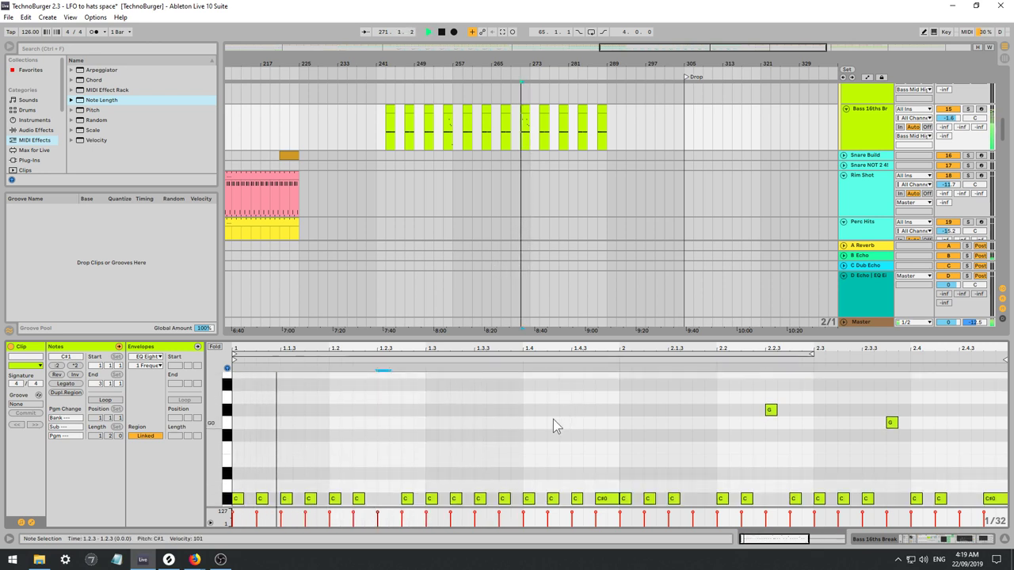
{"action": "left_click_drag", "start_coordinate": [496, 472], "coordinate": [504, 504]}
{"action": "key", "text": "shift+Up"}
{"action": "key", "text": "Down"}
{"action": "key", "text": "Down"}
Audition octave shifts on the 1.3.4 and 1.4.2 notes, keeping the 1.4.3 note raised an octave.
{"action": "scroll", "coordinate": [512, 474], "scroll_direction": "down", "scroll_amount": 3}
{"action": "key", "text": "shift+Up"}
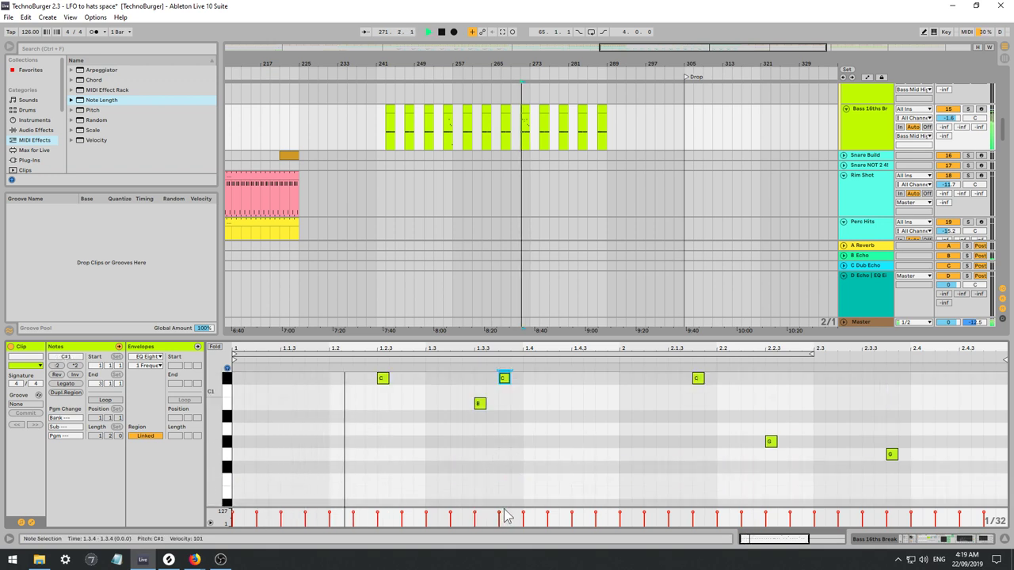
{"action": "key", "text": "space"}
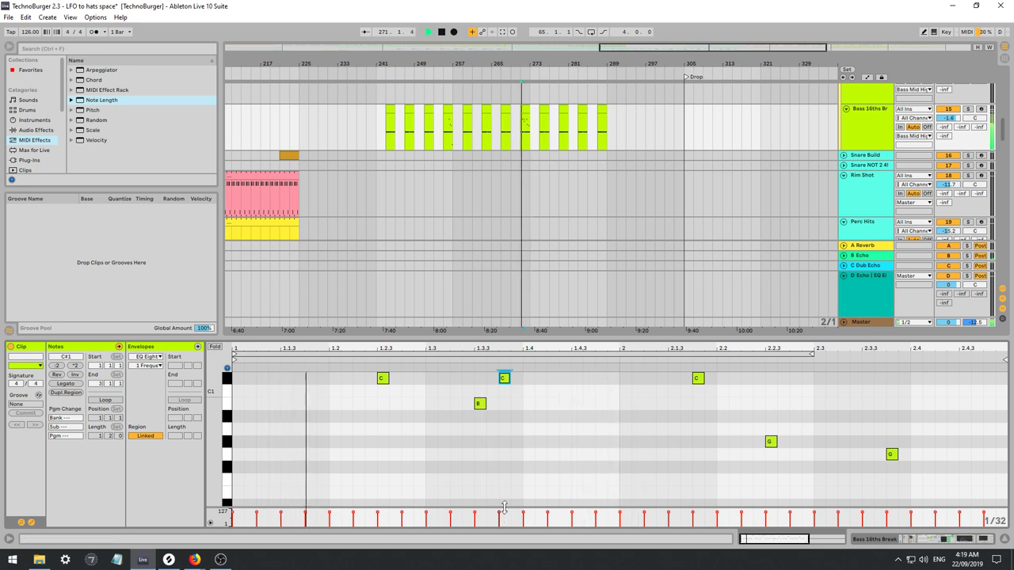
{"action": "key", "text": "shift+Down"}
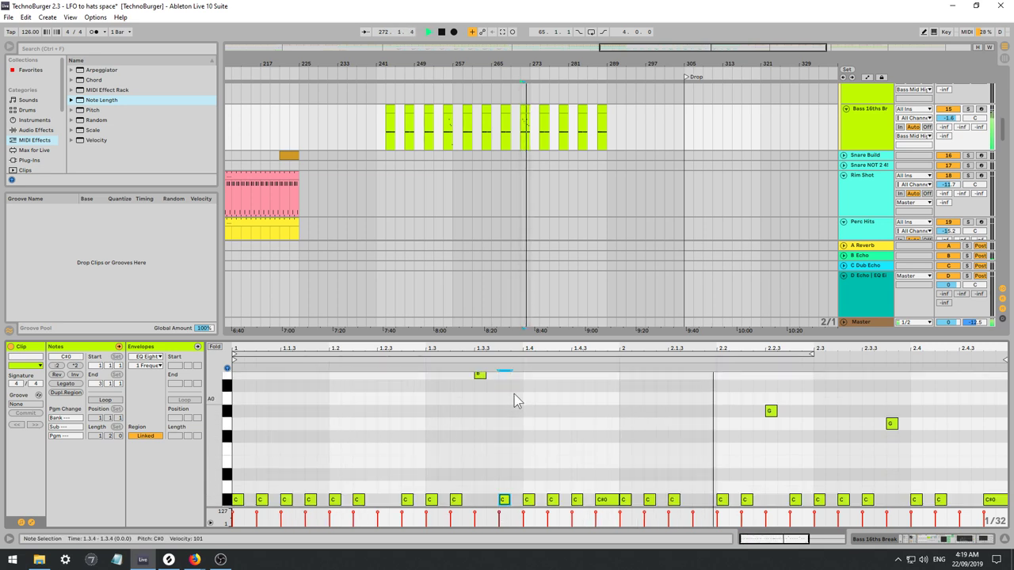
{"action": "key", "text": "space"}
{"action": "key", "text": "space"}
{"action": "key", "text": "space"}
{"action": "left_click_drag", "start_coordinate": [569, 480], "coordinate": [557, 515]}
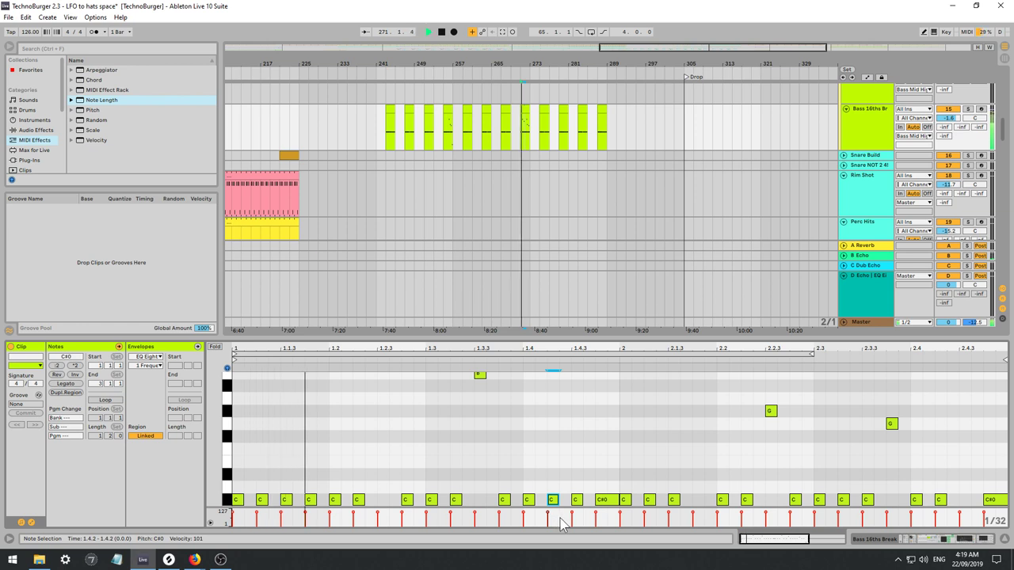
{"action": "key", "text": "shift+Up"}
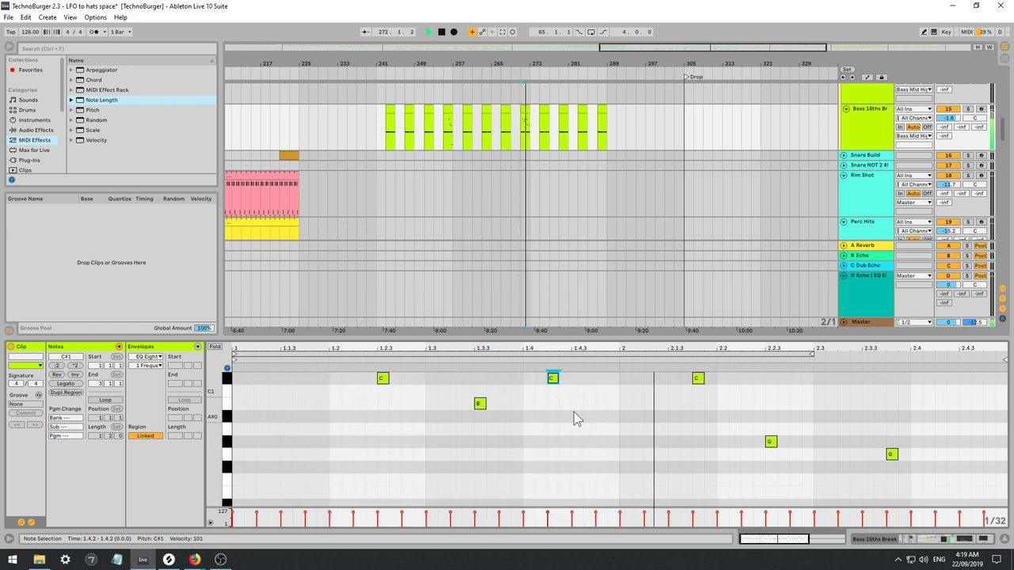
{"action": "key", "text": "shift+Down"}
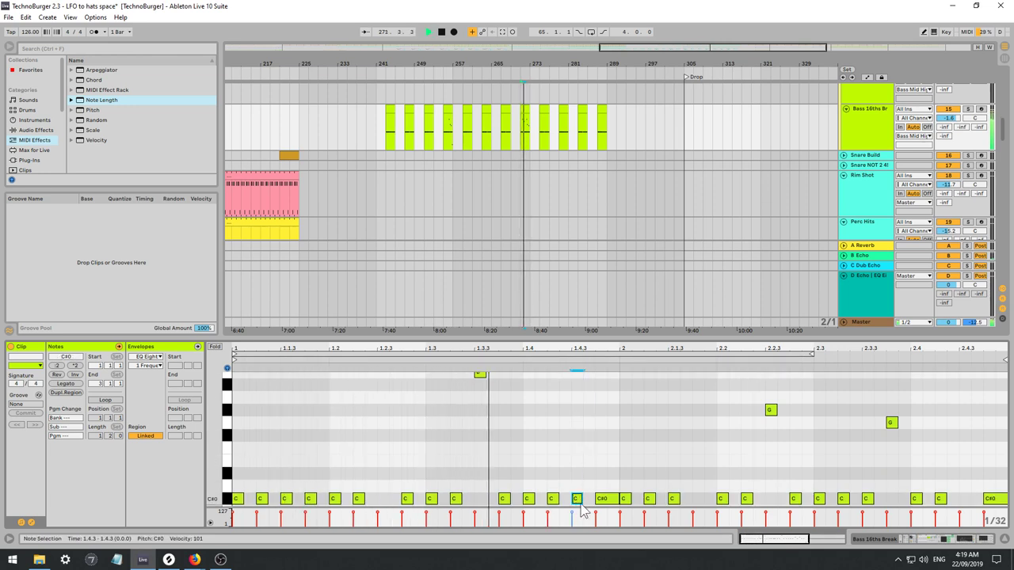
{"action": "key", "text": "shift+Up"}
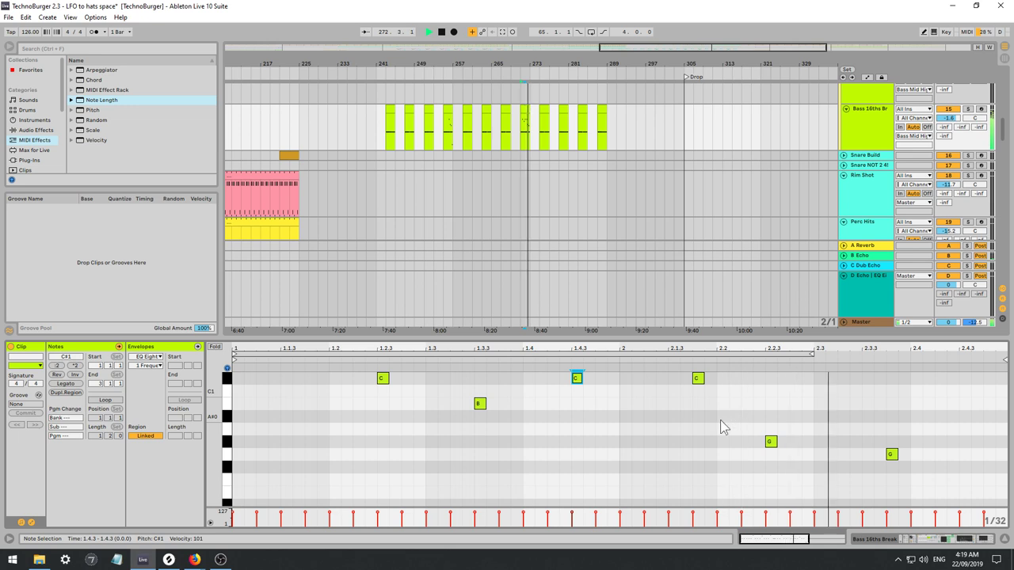
Zoom in around bar 271 and show the Bass 16ths Break device chain.
{"action": "scroll", "coordinate": [761, 448], "scroll_direction": "down", "scroll_amount": 3}
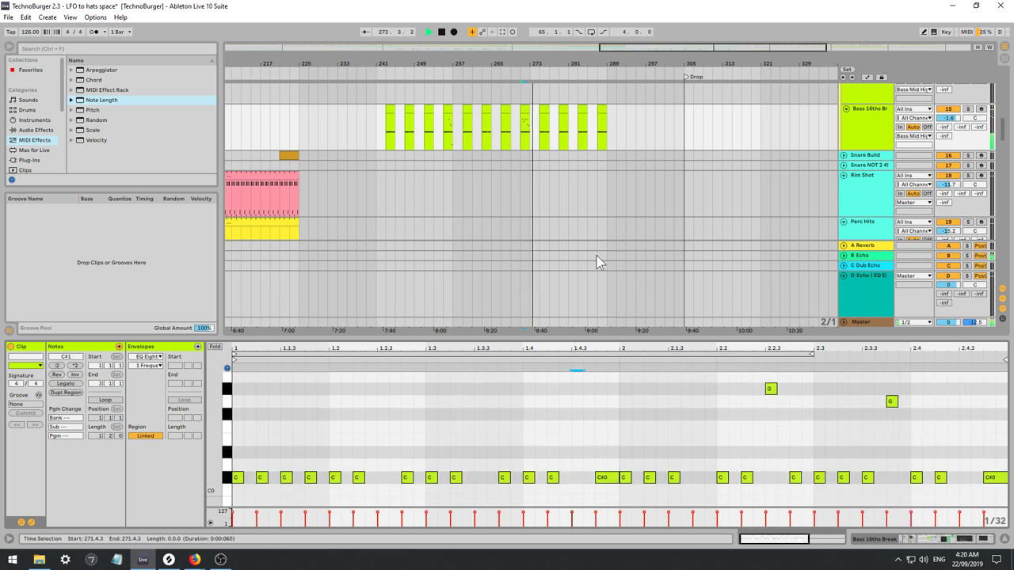
{"action": "left_click_drag", "start_coordinate": [539, 64], "coordinate": [606, 114]}
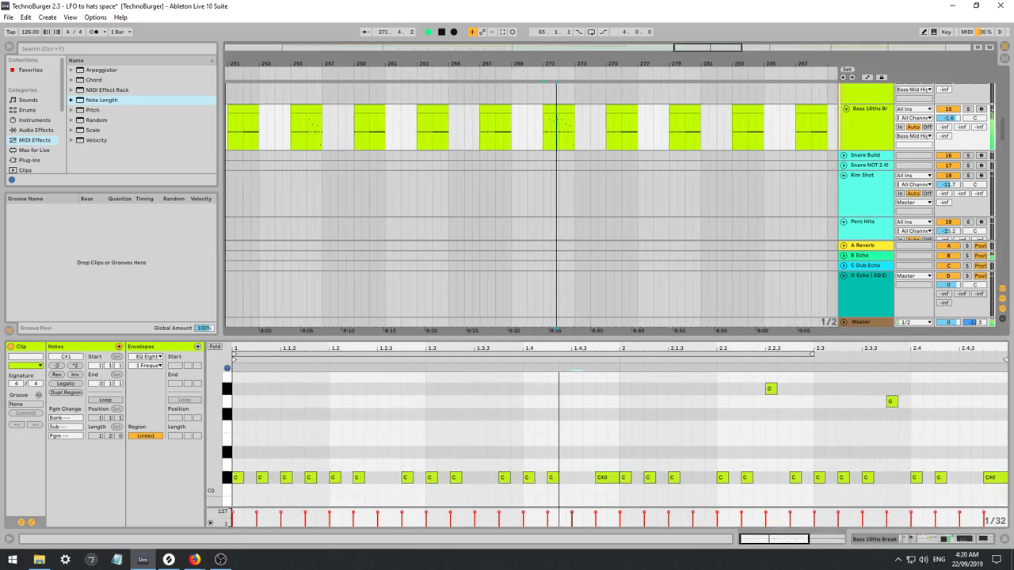
{"action": "left_click", "coordinate": [875, 111]}
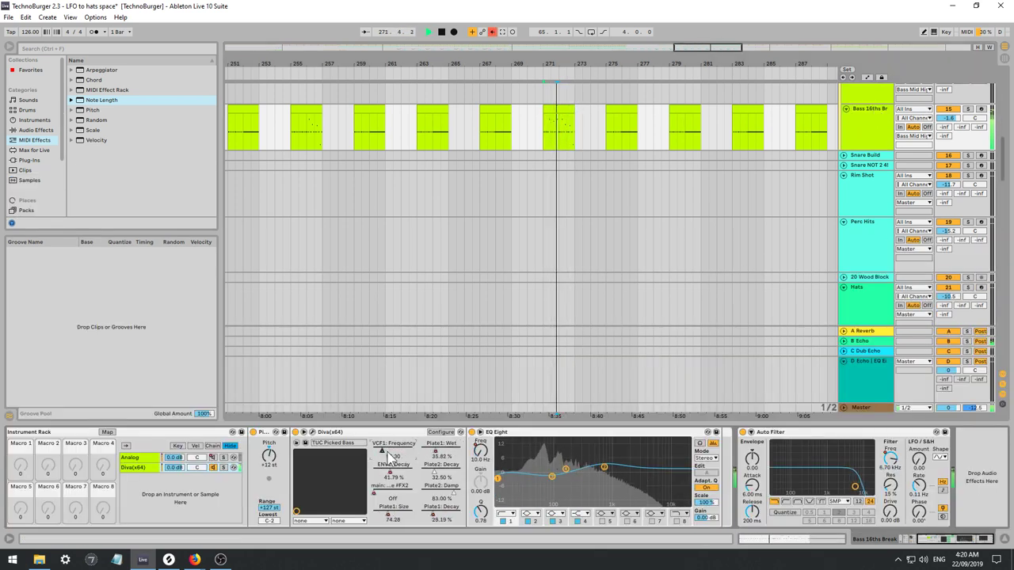
Re-enable automation and draw a flatter VCF1: Frequency step before bar 273.
{"action": "key", "text": "a"}
{"action": "left_click", "coordinate": [492, 33]}
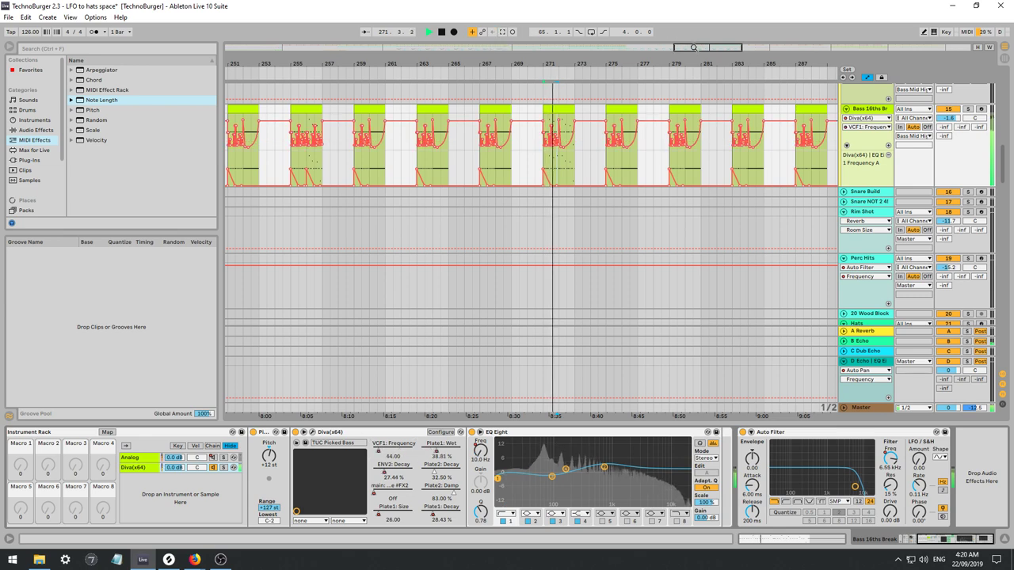
{"action": "left_click_drag", "start_coordinate": [473, 64], "coordinate": [474, 91]}
{"action": "mouse_move", "coordinate": [650, 67]}
{"action": "left_mouse_down"}
{"action": "mouse_move", "coordinate": [648, 111]}
{"action": "mouse_move", "coordinate": [537, 126]}
{"action": "mouse_move", "coordinate": [433, 124]}
{"action": "left_mouse_up"}
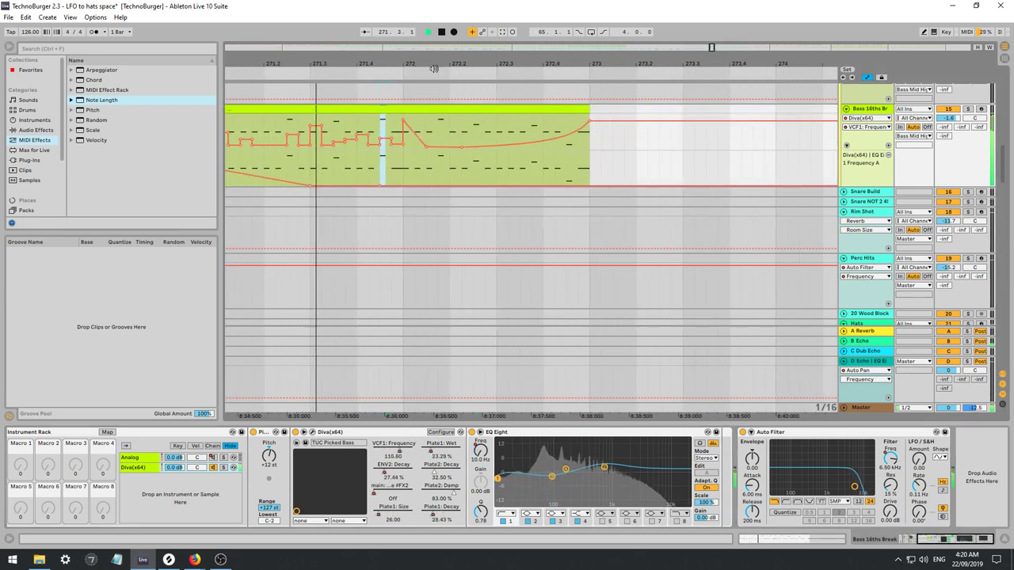
{"action": "key", "text": "b"}
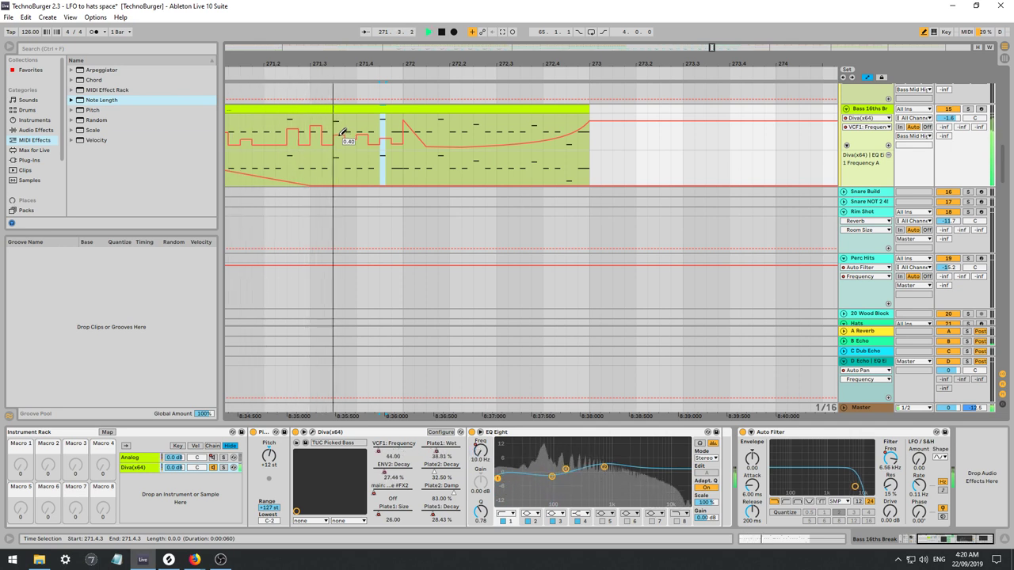
{"action": "key", "text": "space"}
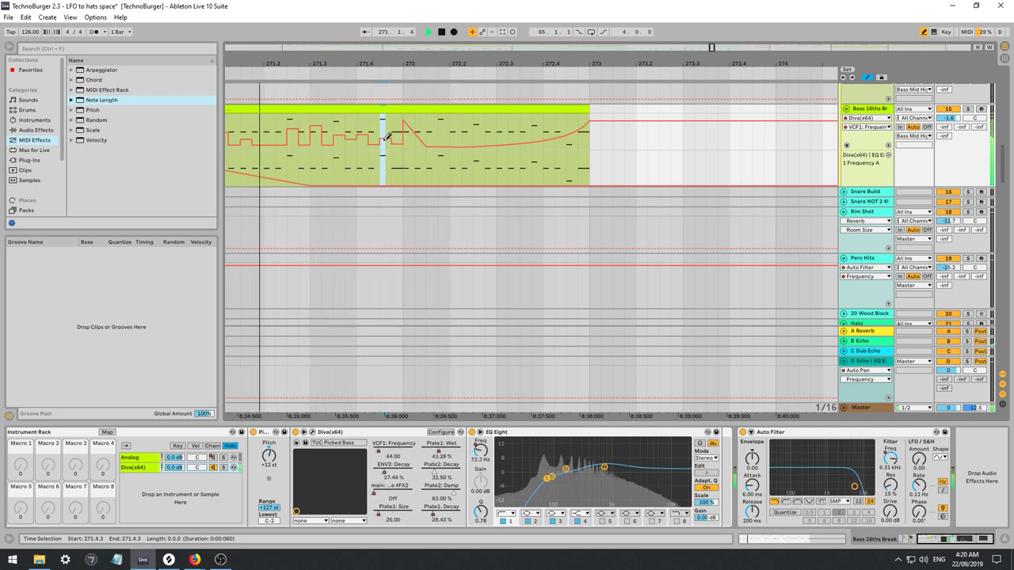
{"action": "left_click", "coordinate": [445, 135]}
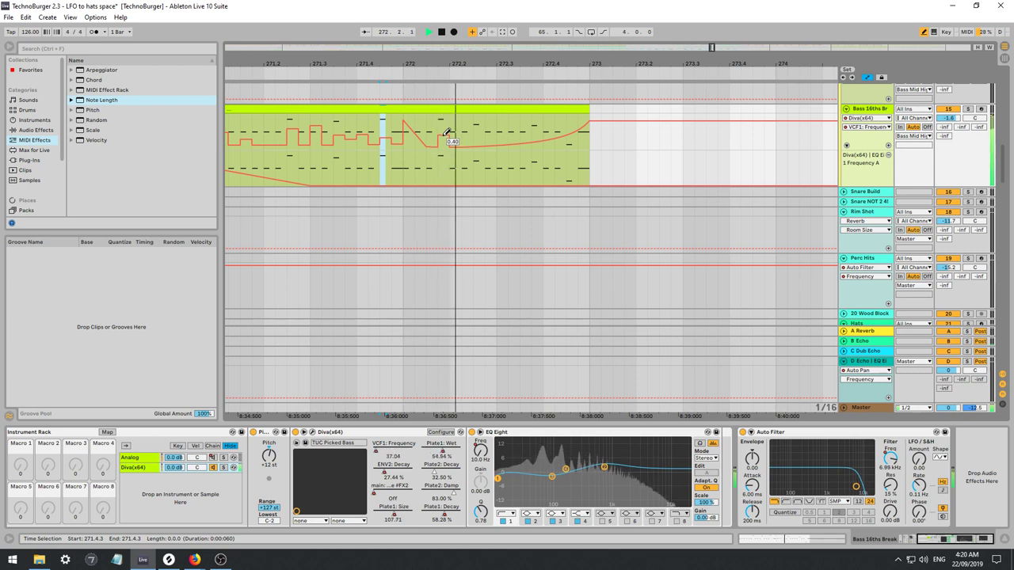
{"action": "mouse_move", "coordinate": [483, 136]}
{"action": "left_mouse_down"}
{"action": "mouse_move", "coordinate": [571, 148]}
{"action": "mouse_move", "coordinate": [576, 118]}
{"action": "left_mouse_up"}
Solo the bass track and dip Plate1: Wet breakpoints to 0.00, 0.01 and 0.00.
{"action": "key", "text": "b"}
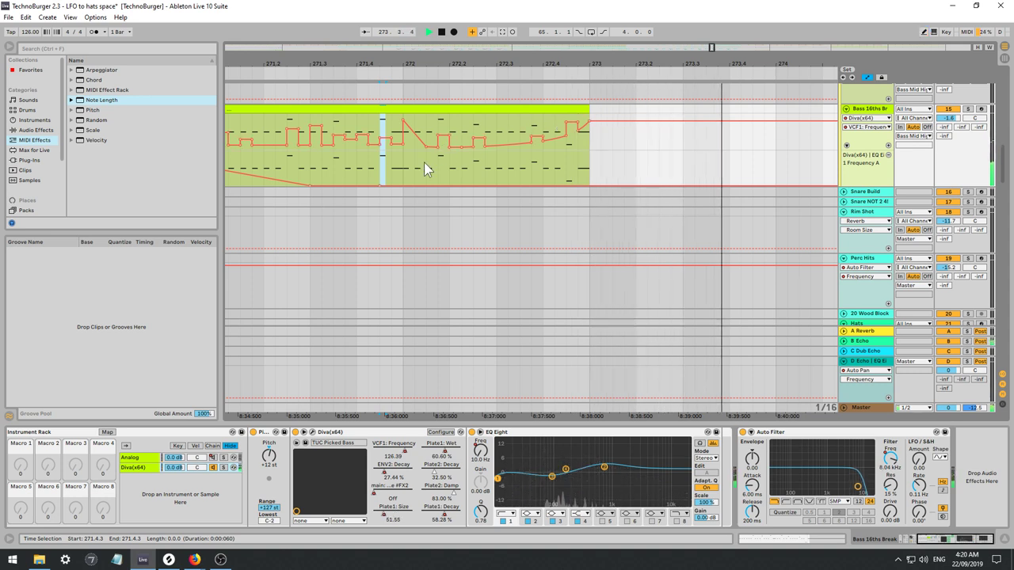
{"action": "left_click", "coordinate": [408, 171]}
{"action": "key", "text": "space"}
{"action": "key", "text": "space"}
{"action": "left_click", "coordinate": [967, 108]}
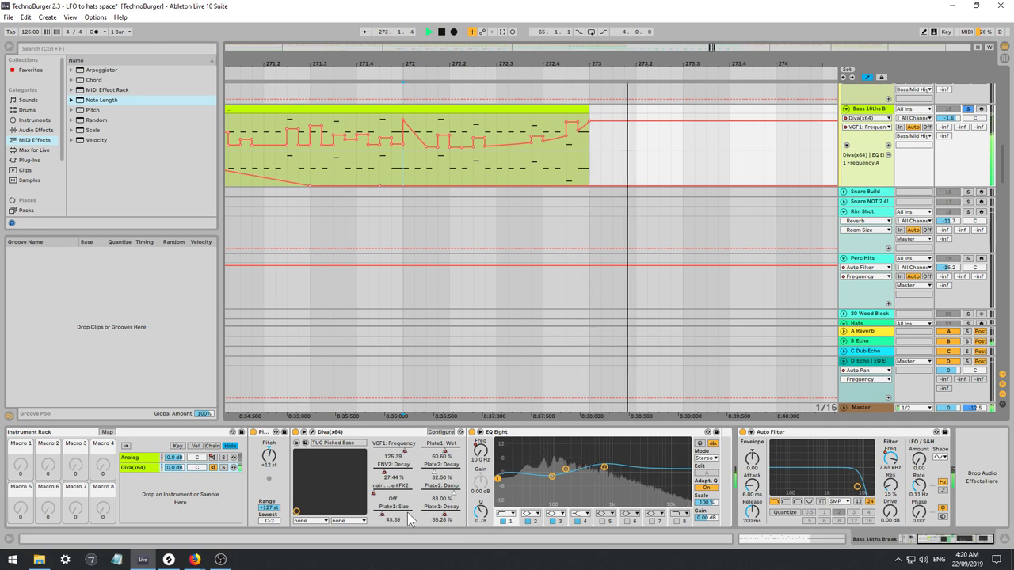
{"action": "left_click", "coordinate": [441, 445]}
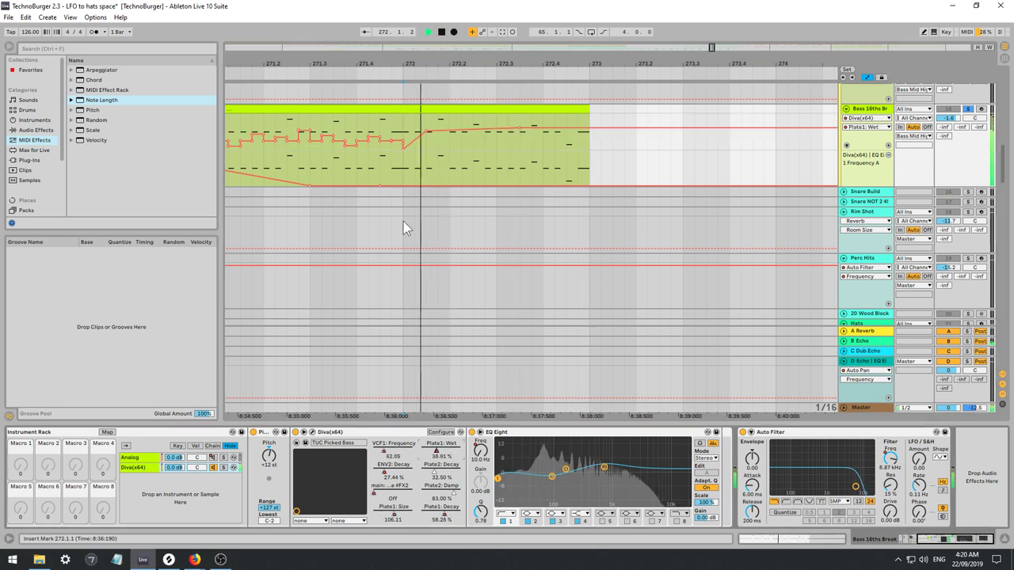
{"action": "key", "text": "space"}
{"action": "left_click_drag", "start_coordinate": [449, 130], "coordinate": [461, 150]}
{"action": "key", "text": "space"}
{"action": "key", "text": "space"}
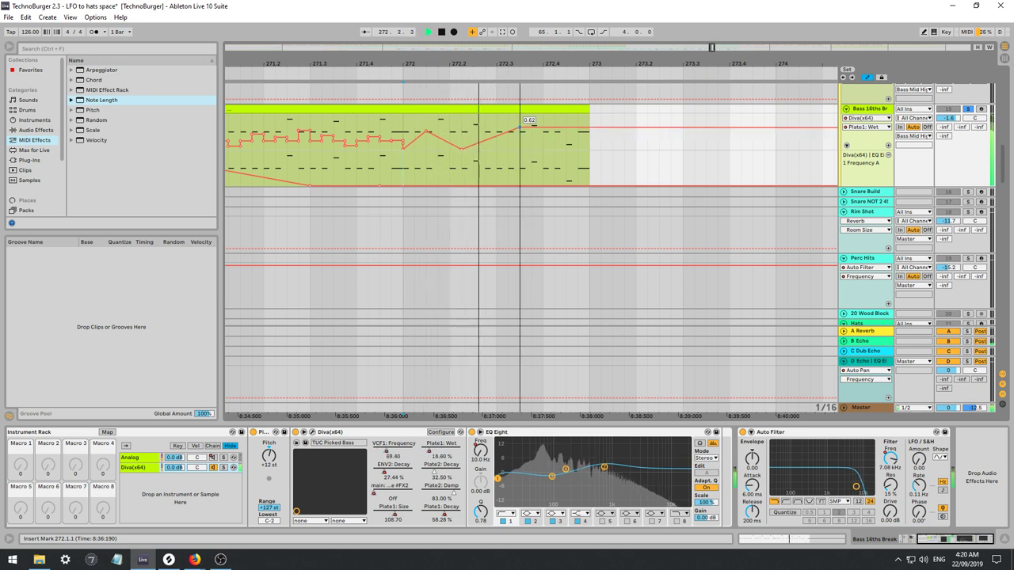
{"action": "left_click_drag", "start_coordinate": [520, 126], "coordinate": [508, 143]}
{"action": "key", "text": "space"}
{"action": "key", "text": "space"}
{"action": "mouse_move", "coordinate": [576, 141]}
{"action": "left_mouse_down"}
{"action": "mouse_move", "coordinate": [600, 149]}
{"action": "mouse_move", "coordinate": [578, 149]}
{"action": "left_mouse_up"}
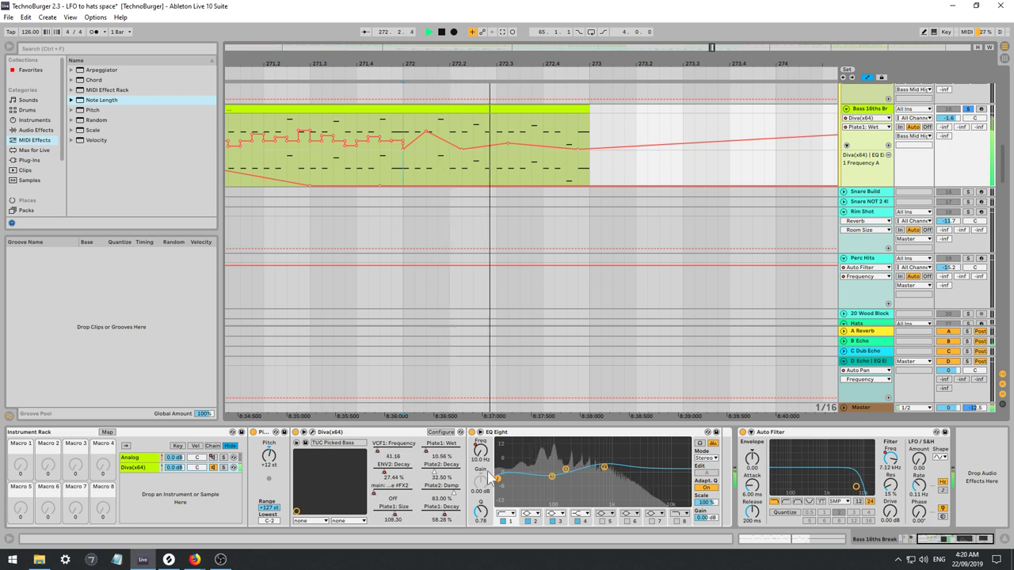
Raise the ENV2: Decay breakpoint to 0.39, then zoom back out.
{"action": "left_click", "coordinate": [413, 474]}
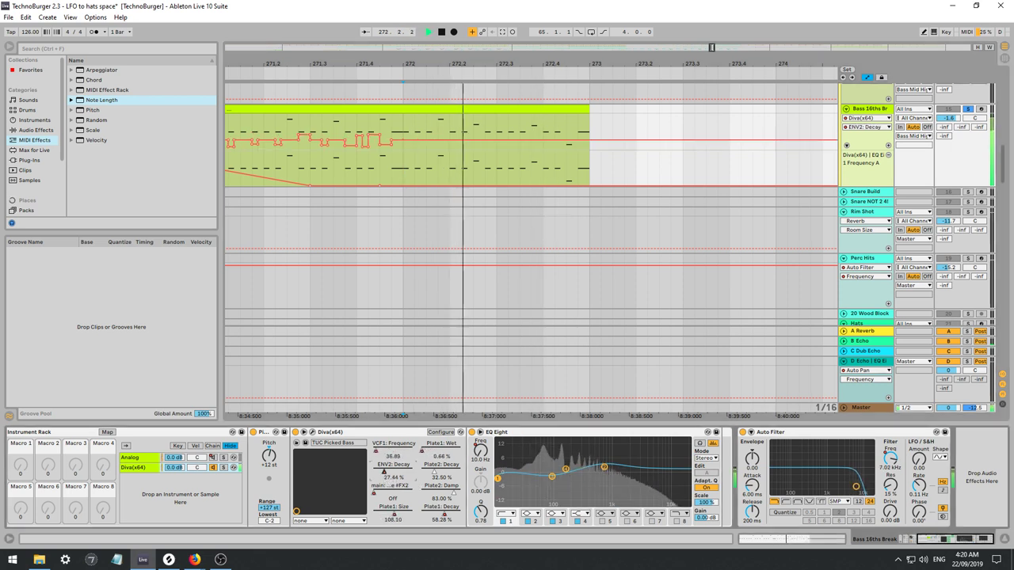
{"action": "key", "text": "space"}
{"action": "key", "text": "space"}
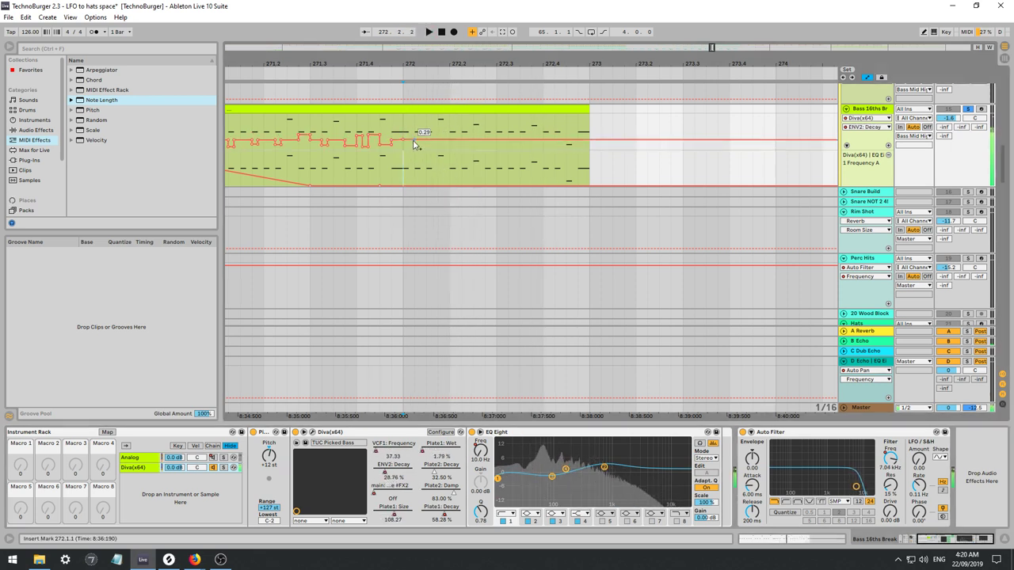
{"action": "key", "text": "space"}
{"action": "key", "text": "space"}
{"action": "left_click_drag", "start_coordinate": [450, 141], "coordinate": [508, 135]}
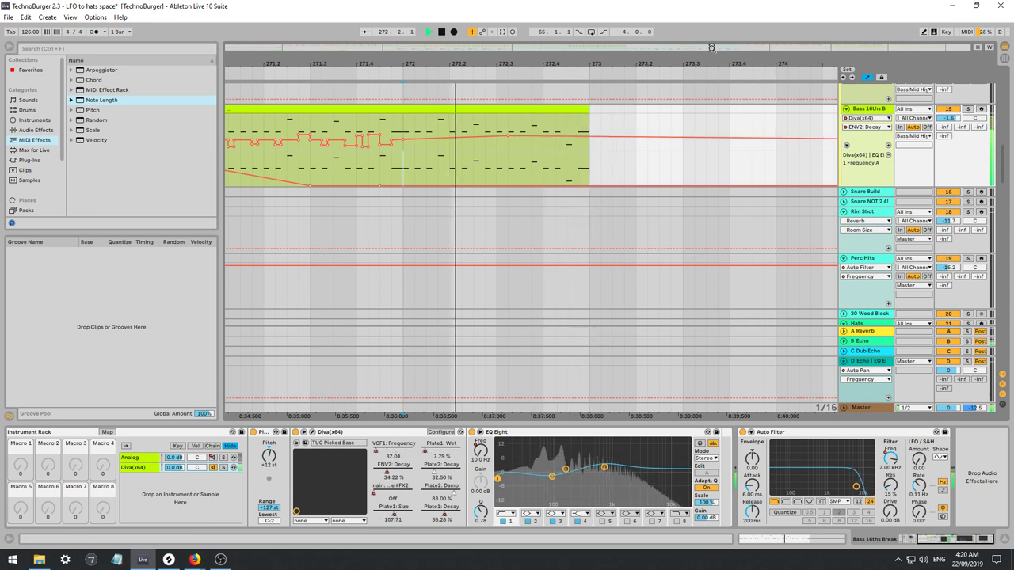
{"action": "left_click_drag", "start_coordinate": [711, 48], "coordinate": [715, 5]}
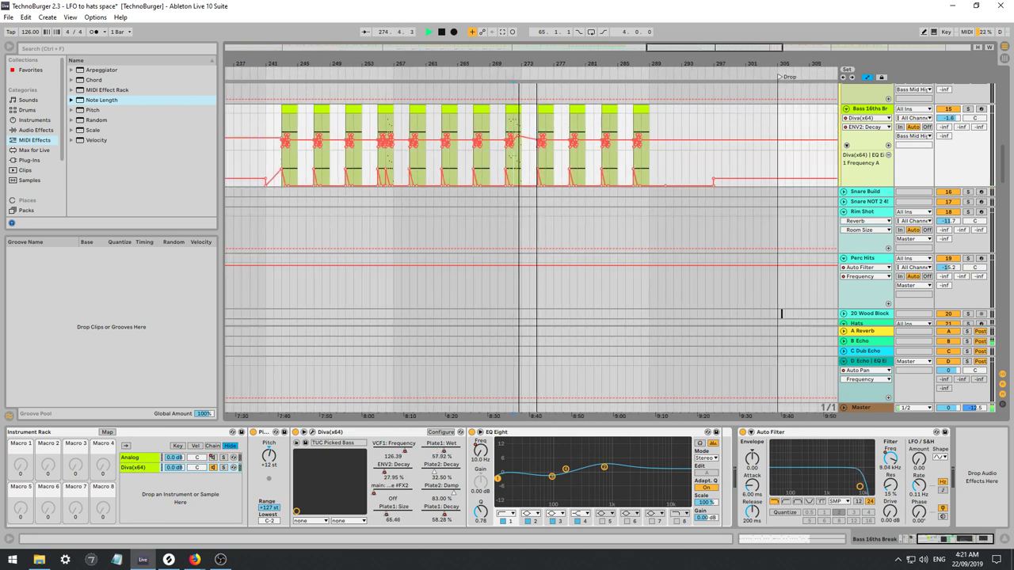
Consolidate the last Bass 16ths Break clips through bar 290 into one clip with Ctrl+J.
{"action": "double_click", "coordinate": [514, 127]}
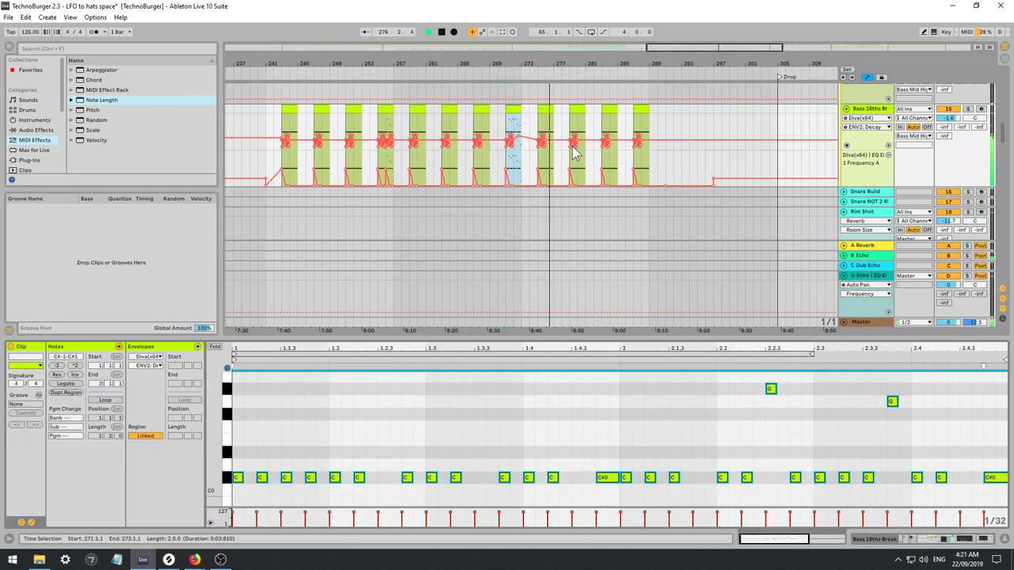
{"action": "left_click", "coordinate": [641, 109]}
{"action": "left_click", "coordinate": [547, 430]}
{"action": "key", "text": "ctrl+a"}
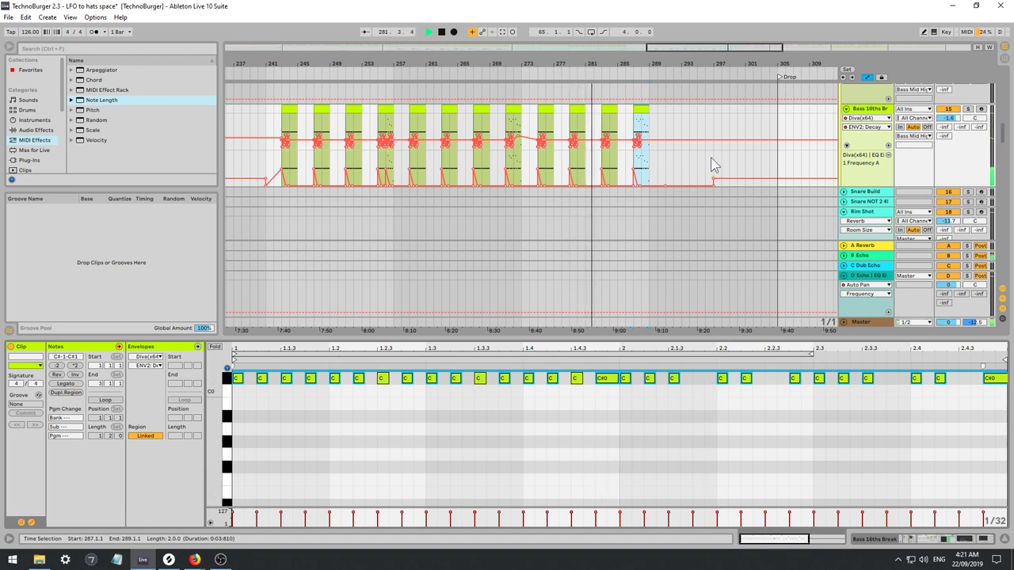
{"action": "scroll", "coordinate": [673, 140], "scroll_direction": "up", "scroll_amount": 1}
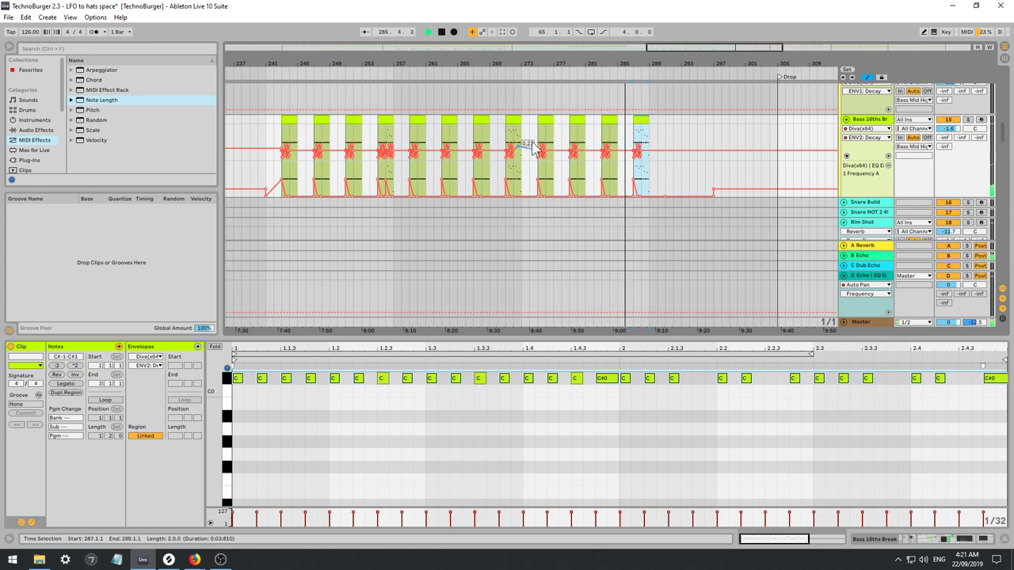
{"action": "left_click", "coordinate": [660, 125], "text": "shift"}
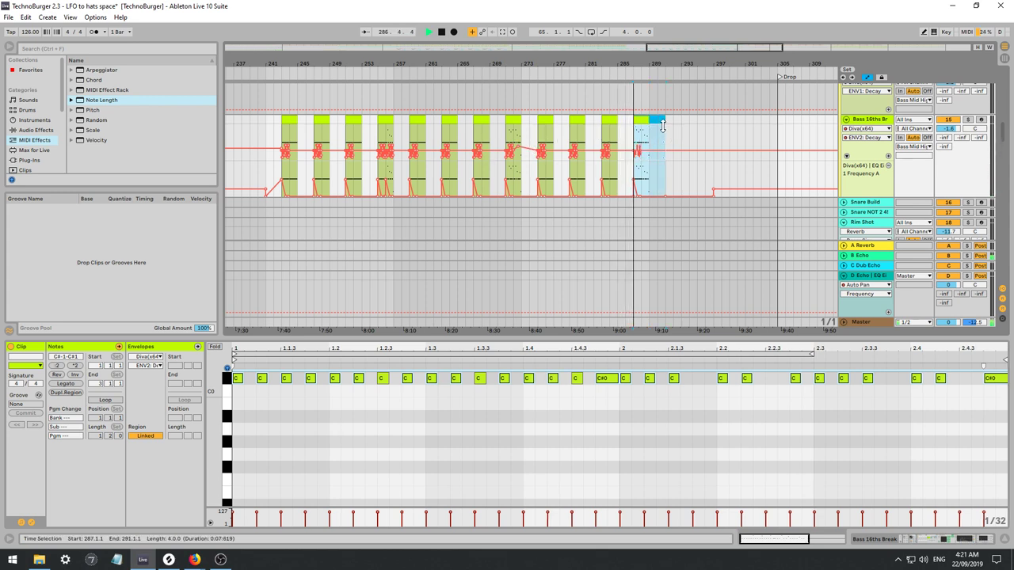
{"action": "key", "text": "ctrl+j"}
Lengthen the final C#0 note toward the end of the merged clip.
{"action": "left_click", "coordinate": [645, 455]}
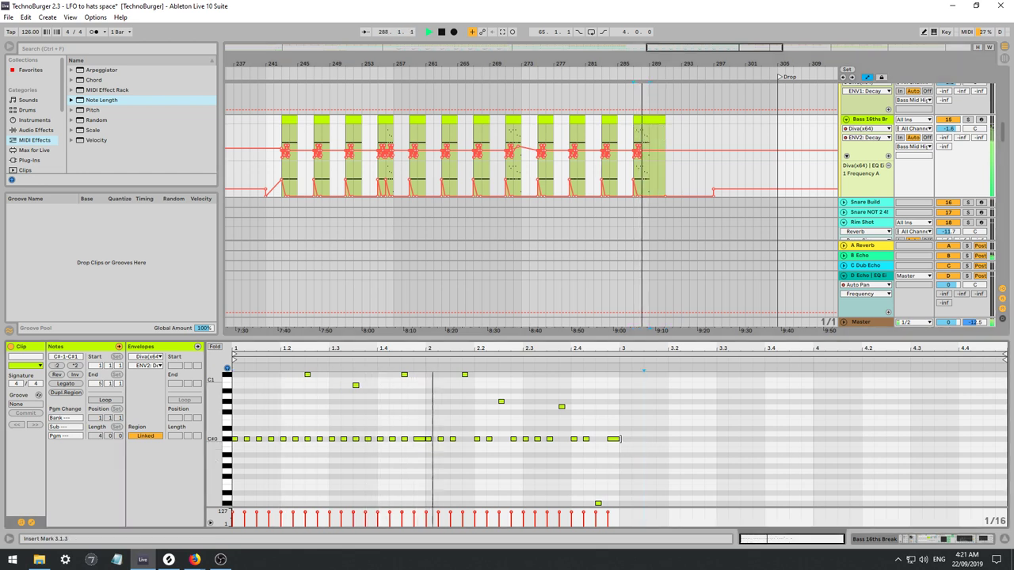
{"action": "left_click_drag", "start_coordinate": [620, 439], "coordinate": [1006, 442]}
{"action": "key", "text": "space"}
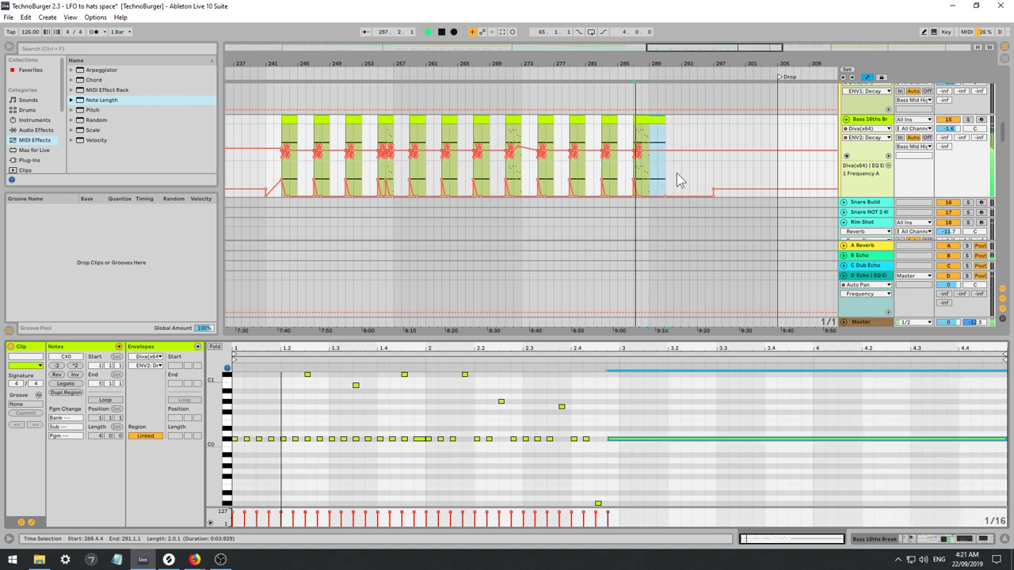
Pull the VCF1: Frequency automation down to 0.49 near bar 287.
{"action": "double_click", "coordinate": [867, 120]}
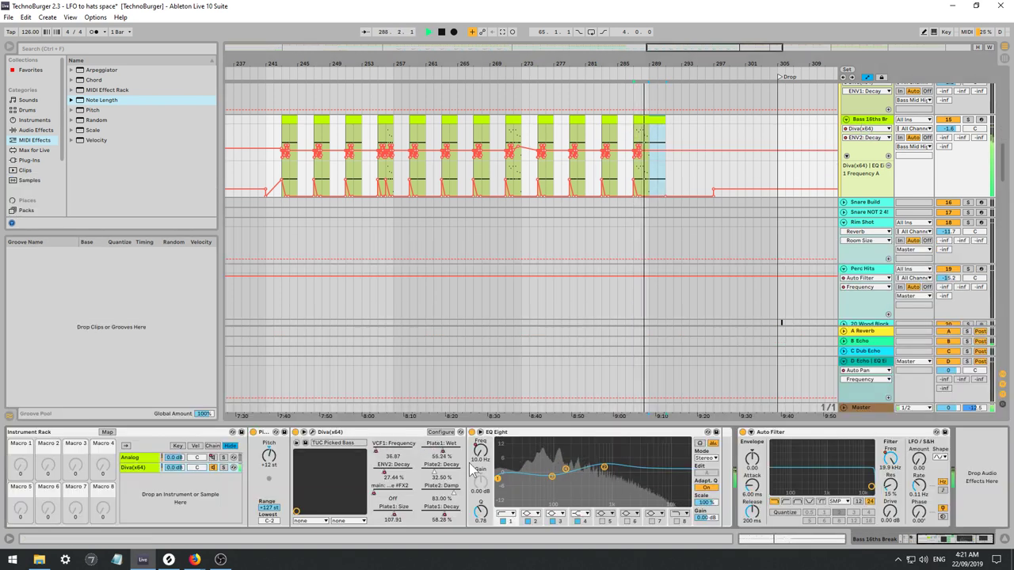
{"action": "left_click", "coordinate": [380, 450]}
{"action": "key", "text": "space"}
{"action": "key", "text": "space"}
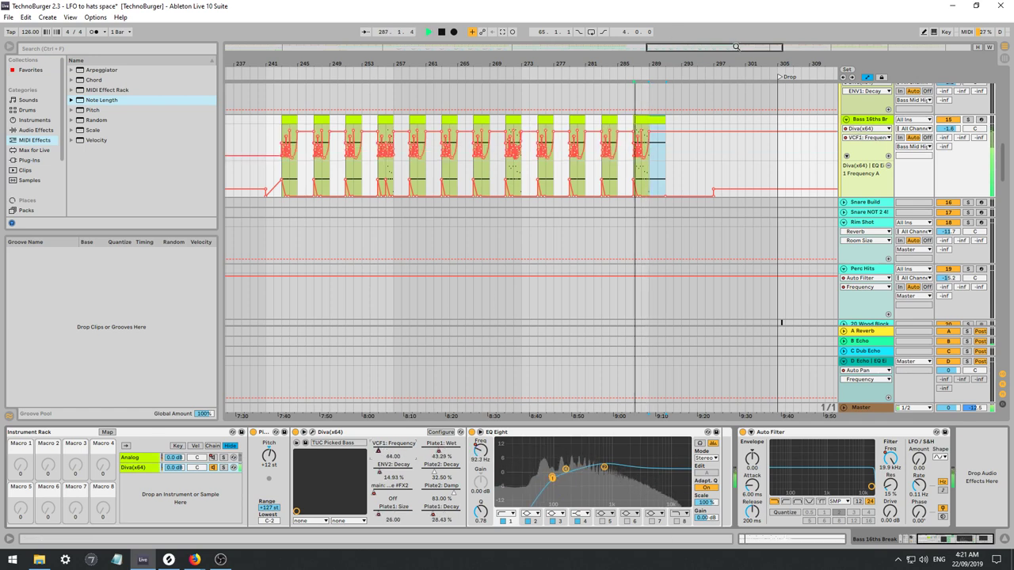
{"action": "left_click_drag", "start_coordinate": [661, 132], "coordinate": [663, 157]}
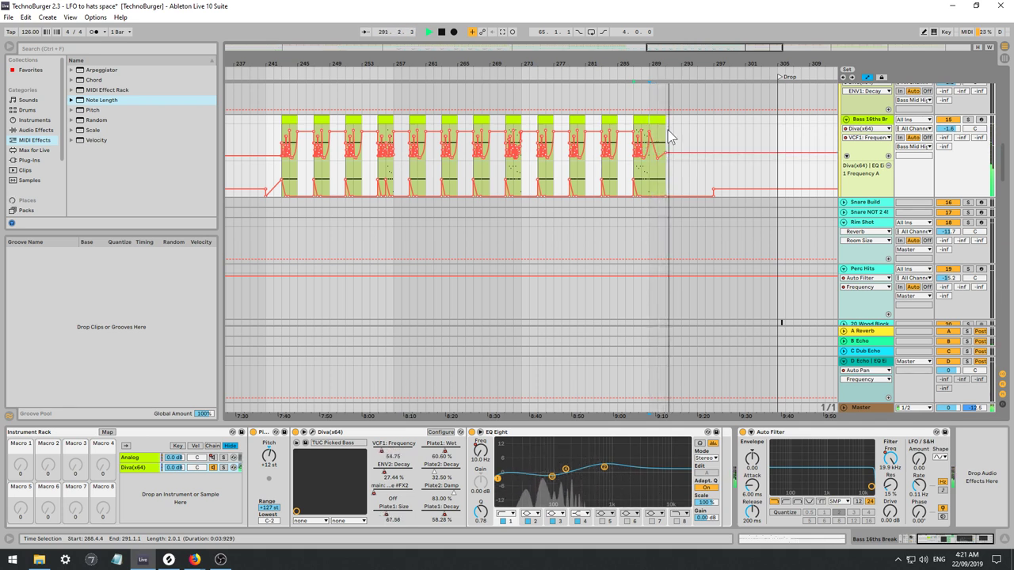
Extend the last clip further and stretch the long C#0 note to four bars.
{"action": "left_click_drag", "start_coordinate": [664, 119], "coordinate": [680, 119]}
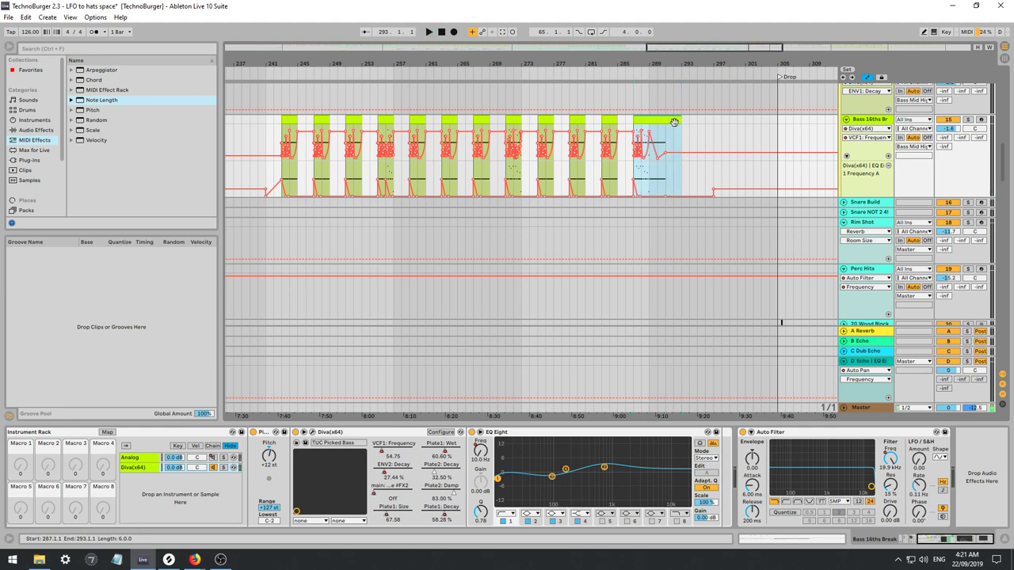
{"action": "double_click", "coordinate": [672, 121]}
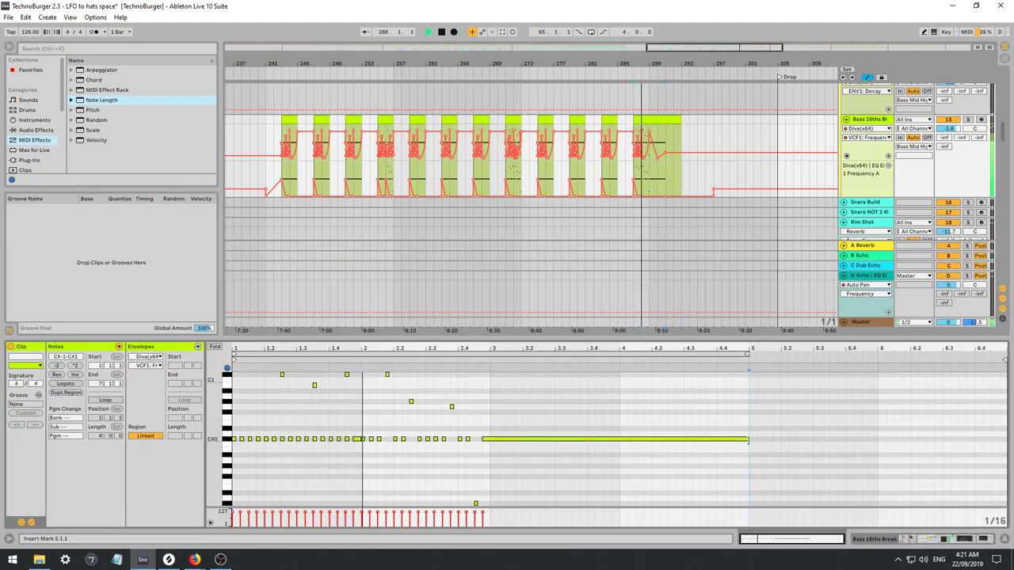
{"action": "left_click_drag", "start_coordinate": [749, 434], "coordinate": [1005, 425]}
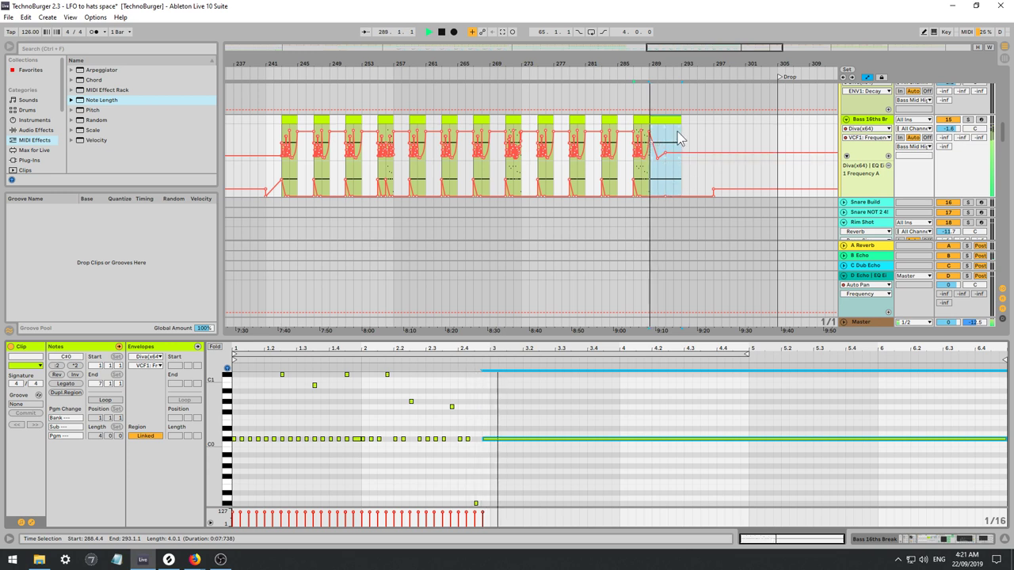
Raise the filter frequency automation from 0.21 to 0.77 and the bar-292 breakpoint to 0.80.
{"action": "left_click", "coordinate": [699, 143]}
{"action": "left_click_drag", "start_coordinate": [666, 158], "coordinate": [669, 131]}
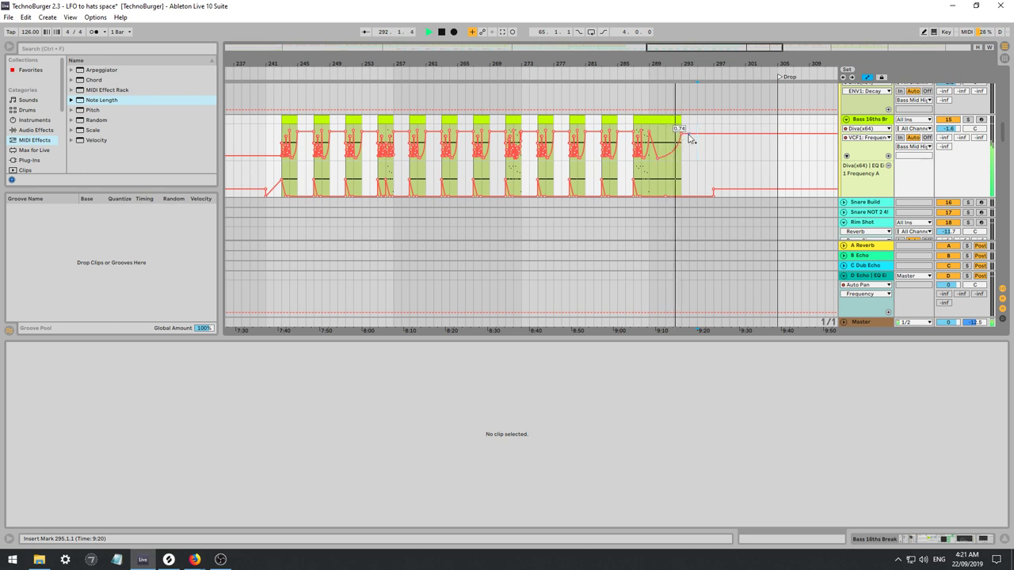
{"action": "left_click_drag", "start_coordinate": [684, 134], "coordinate": [682, 131]}
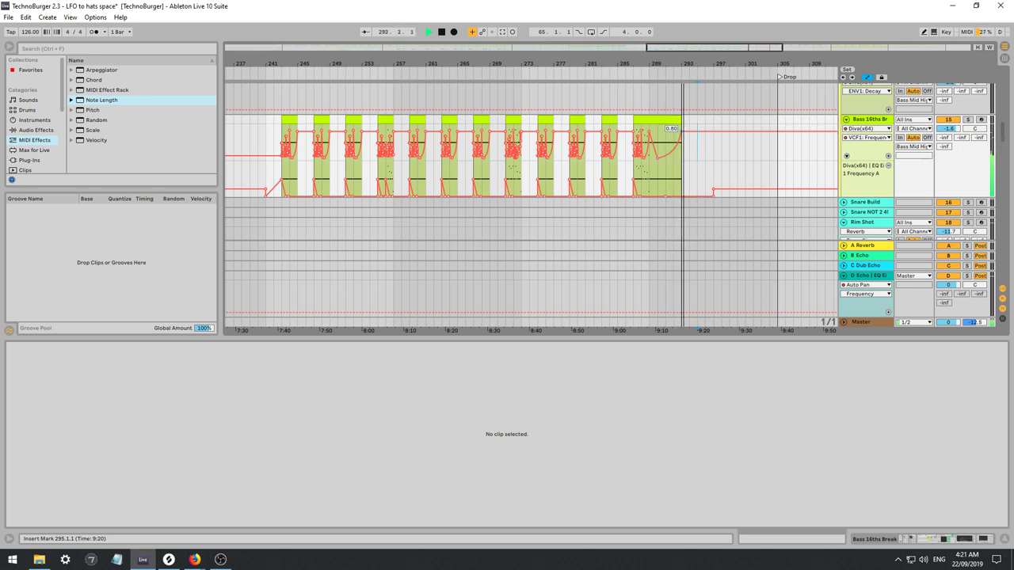
Raise ENV2: Decay to 0.65 and Plate1: Decay to 0.81, then lower VCF1: Frequency to 0.64.
{"action": "left_click", "coordinate": [868, 124]}
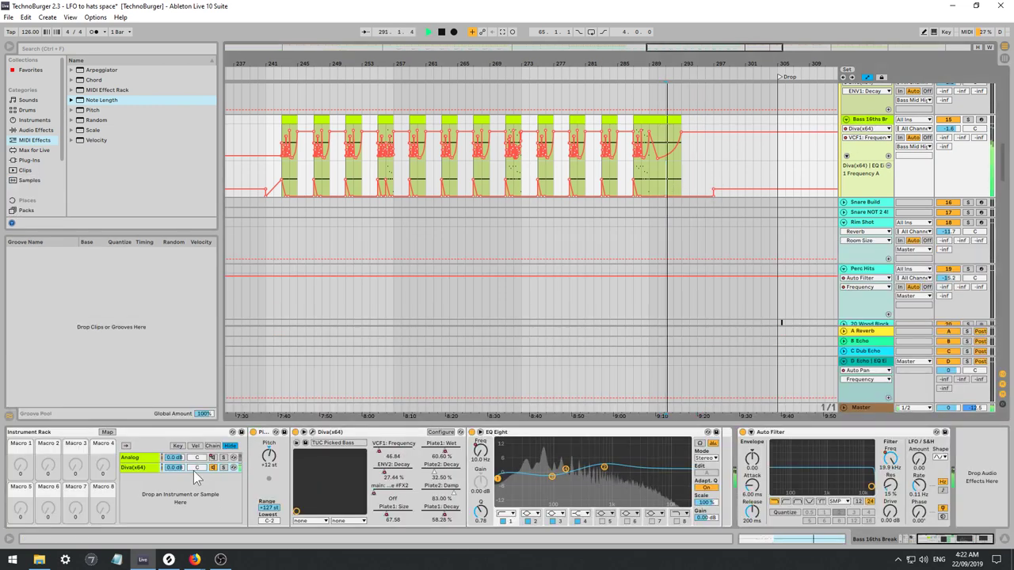
{"action": "left_click", "coordinate": [388, 474]}
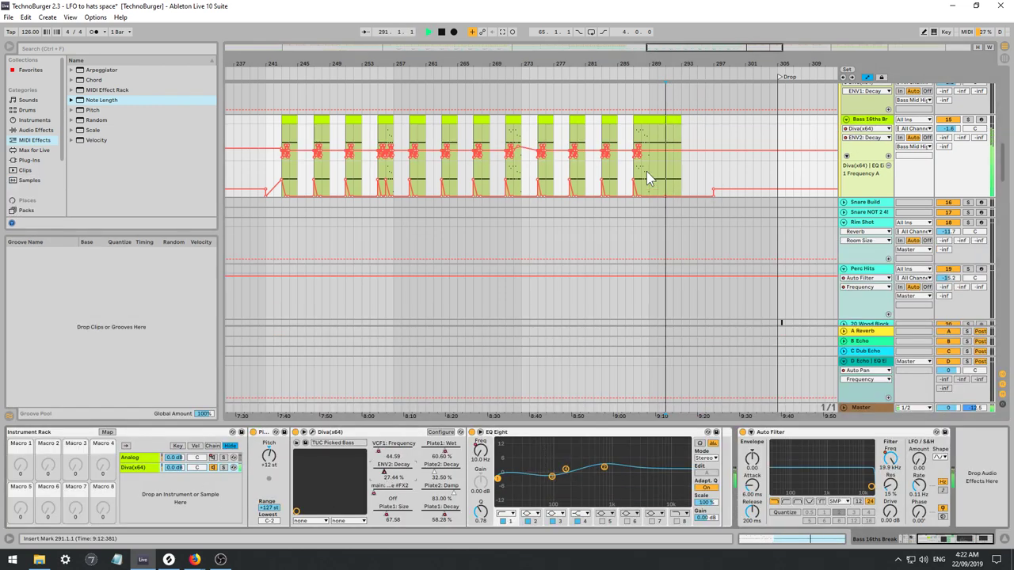
{"action": "left_click_drag", "start_coordinate": [672, 154], "coordinate": [675, 138]}
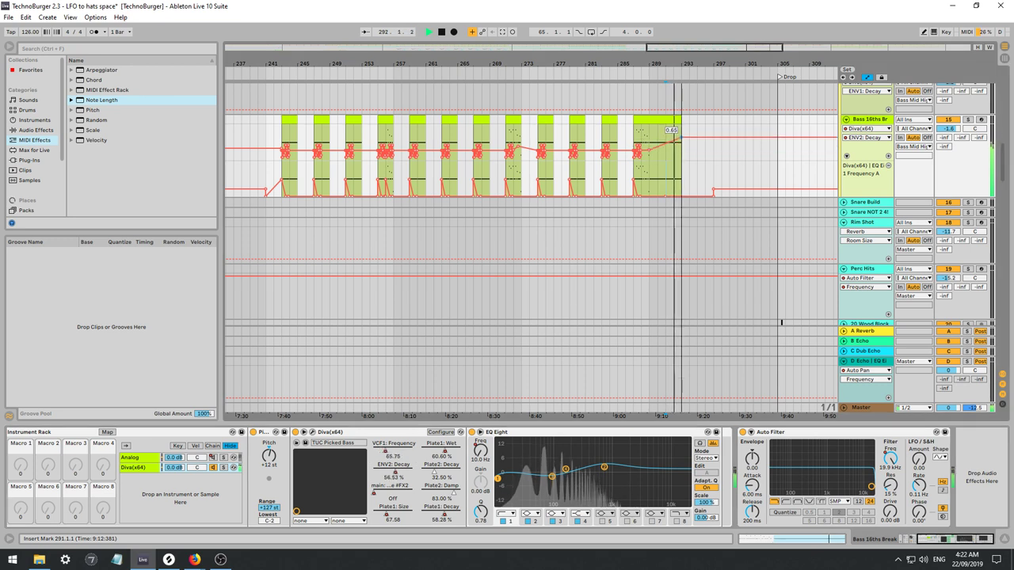
{"action": "left_click", "coordinate": [444, 513]}
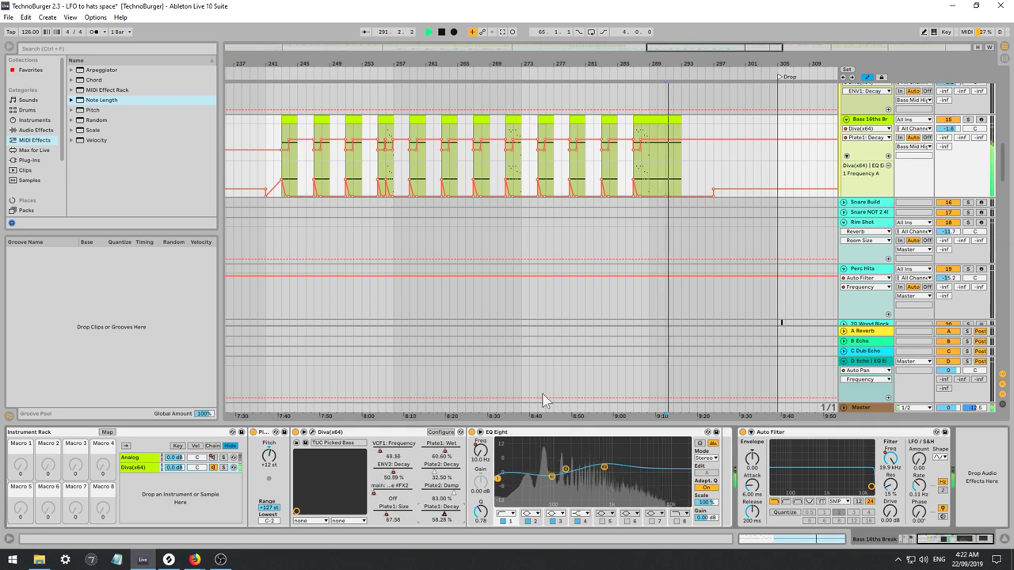
{"action": "left_click_drag", "start_coordinate": [670, 146], "coordinate": [673, 132]}
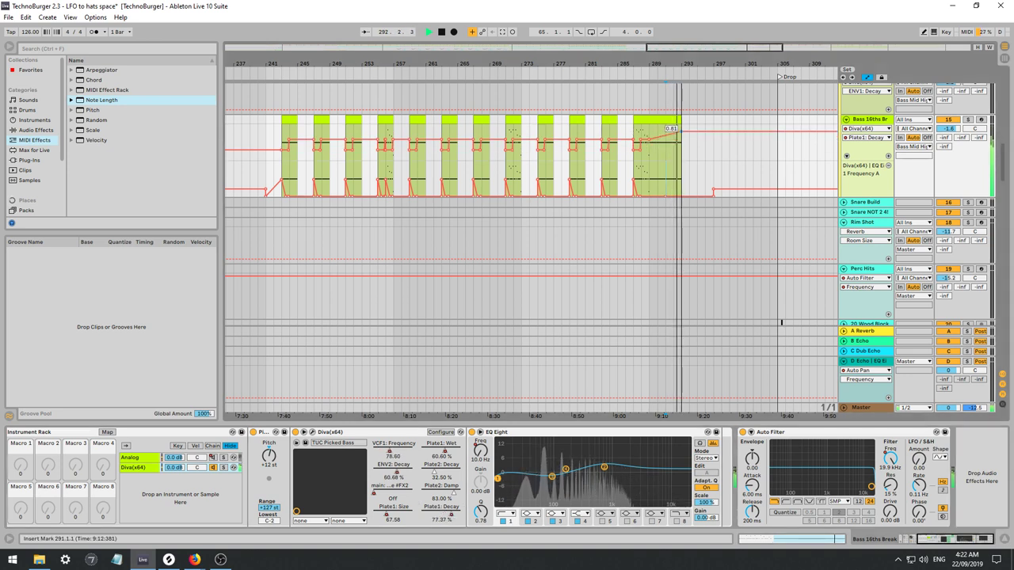
{"action": "left_click", "coordinate": [392, 446]}
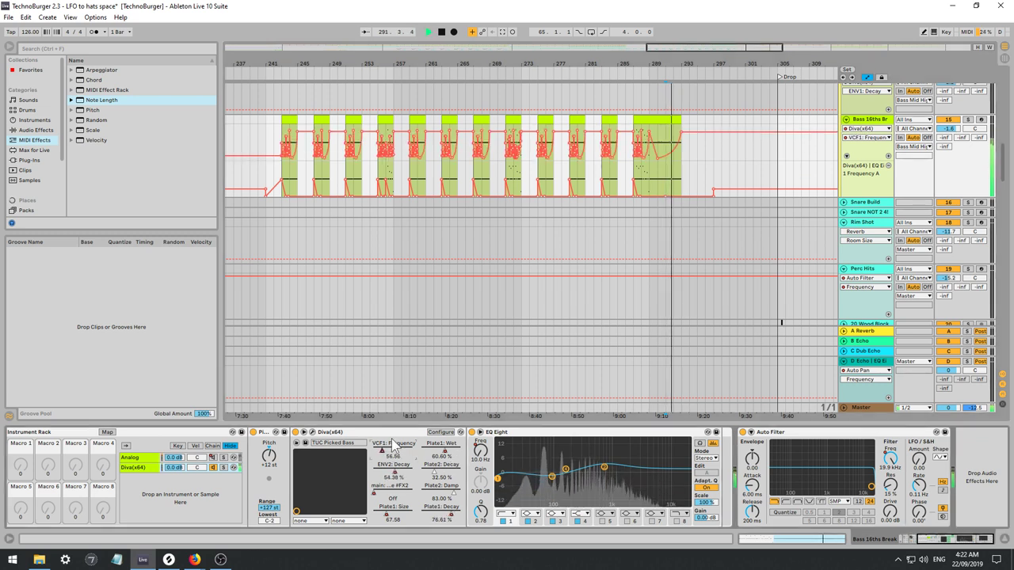
{"action": "left_click_drag", "start_coordinate": [680, 129], "coordinate": [680, 137]}
Inspect the last clip's held C#0 note, then return to the Bass 16ths Break devices.
{"action": "double_click", "coordinate": [665, 119]}
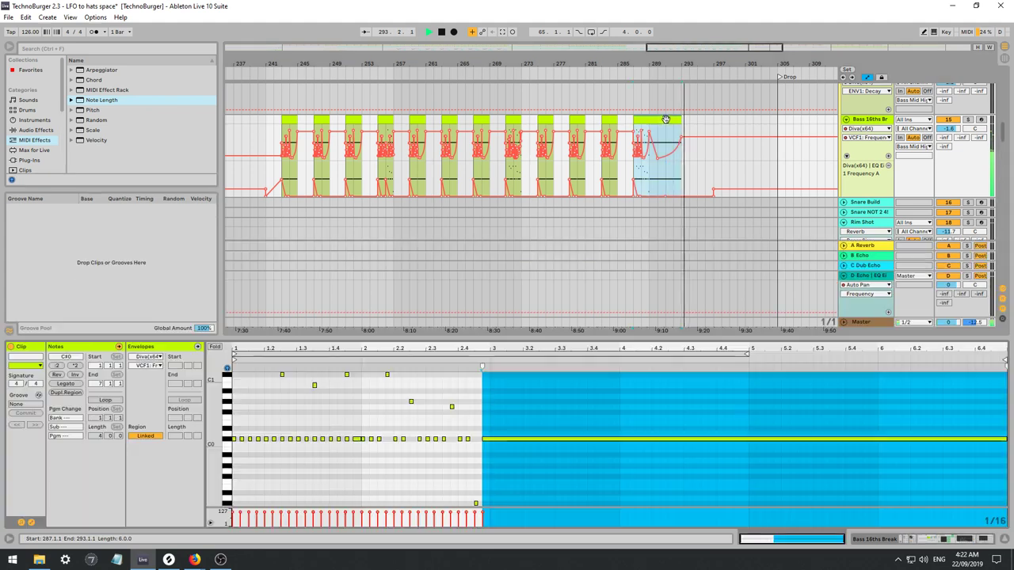
{"action": "key", "text": "space"}
{"action": "key", "text": "space"}
{"action": "mouse_move", "coordinate": [571, 472]}
{"action": "left_mouse_down"}
{"action": "mouse_move", "coordinate": [559, 397]}
{"action": "mouse_move", "coordinate": [565, 409]}
{"action": "left_mouse_up"}
{"action": "key", "text": "space"}
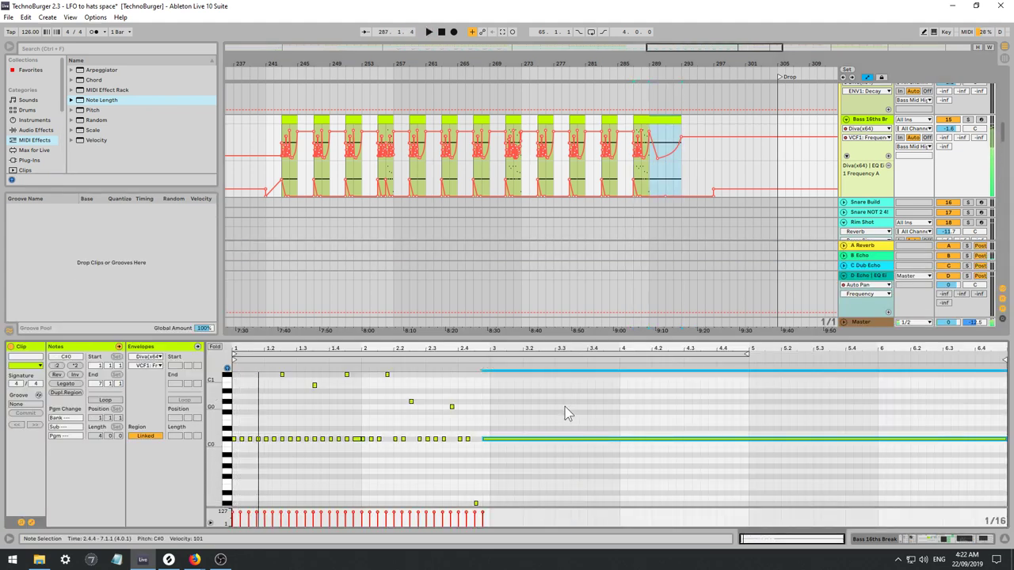
{"action": "left_click", "coordinate": [646, 177]}
{"action": "key", "text": "space"}
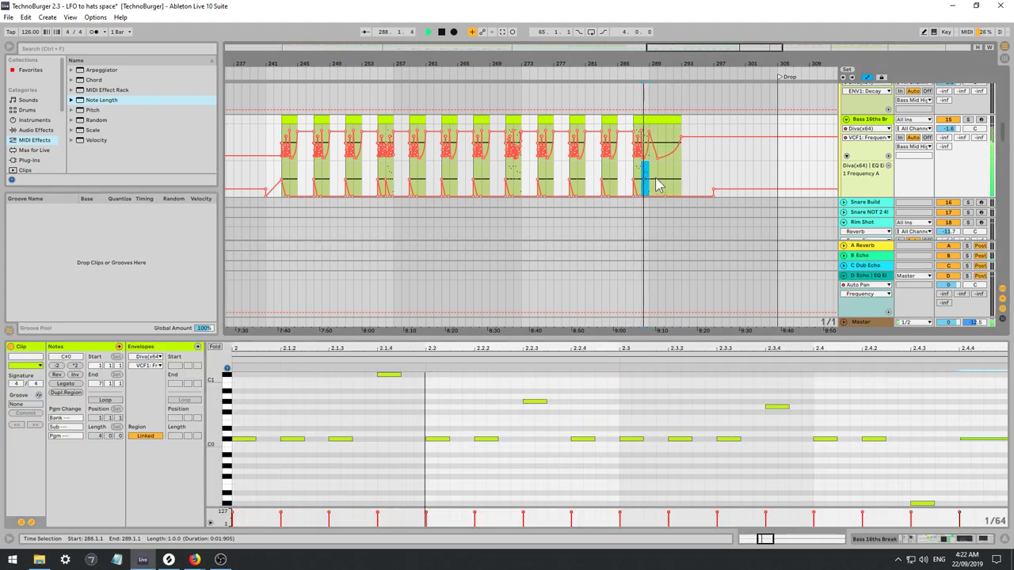
{"action": "left_click", "coordinate": [688, 163]}
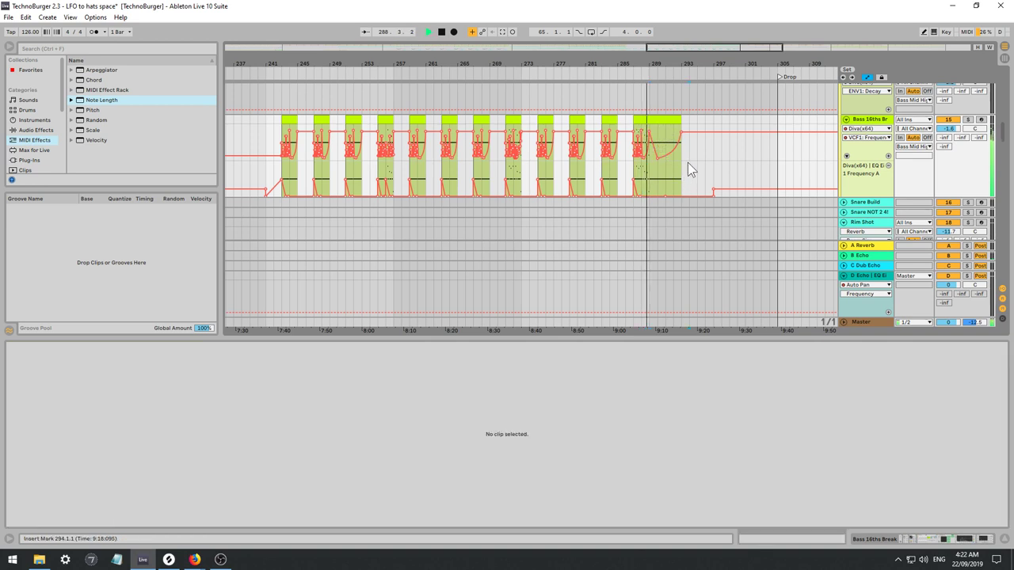
{"action": "left_click", "coordinate": [664, 132]}
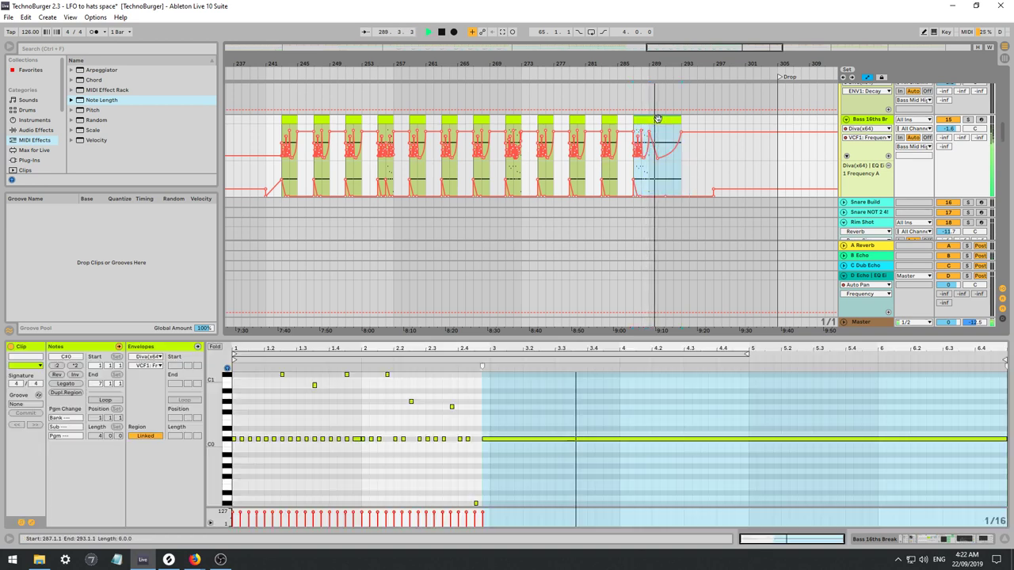
{"action": "key", "text": "space"}
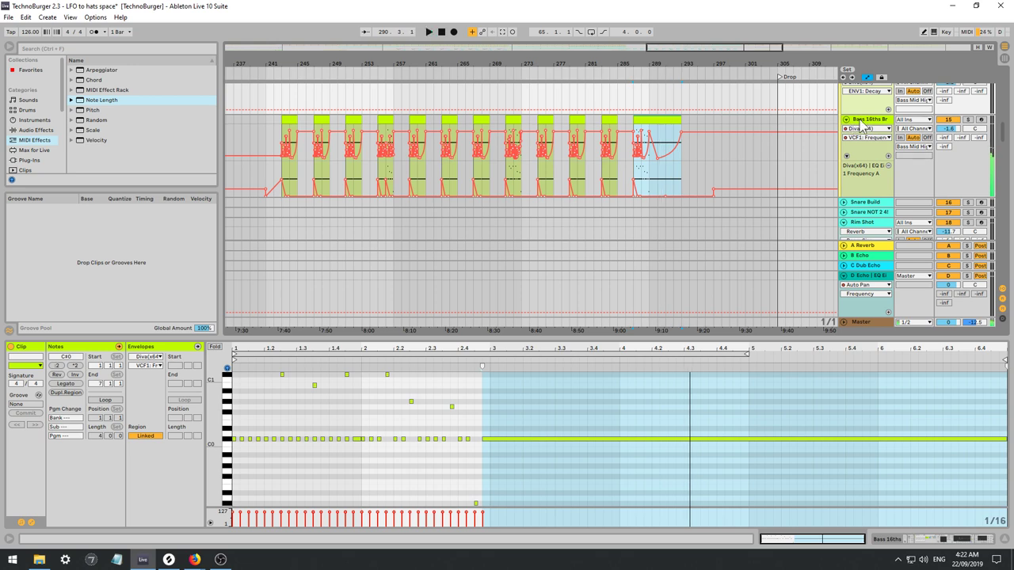
{"action": "left_click", "coordinate": [866, 123]}
Set Diva's pitch-bend down range to 12 in its editor window.
{"action": "left_click", "coordinate": [314, 432]}
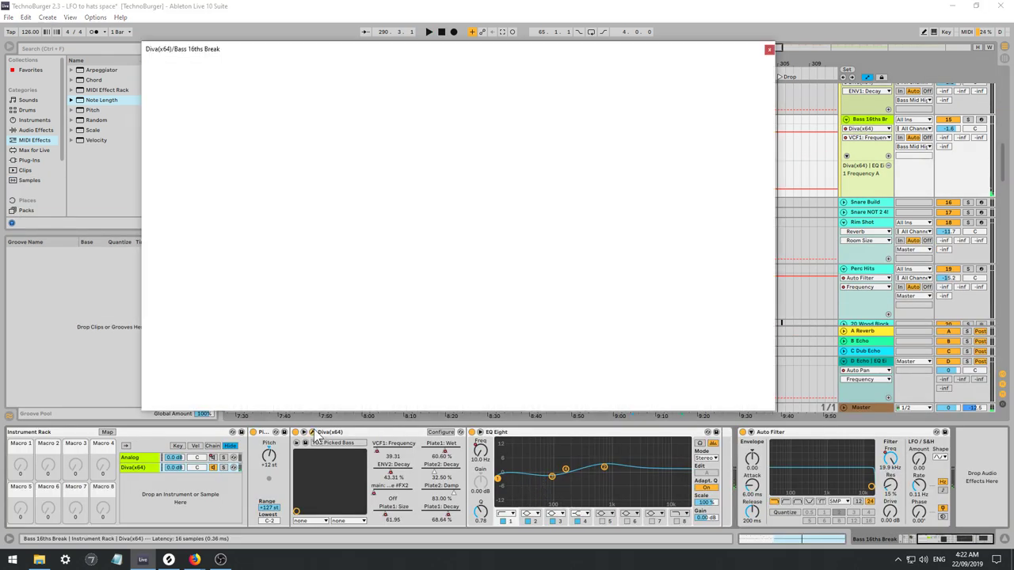
{"action": "left_click", "coordinate": [414, 316]}
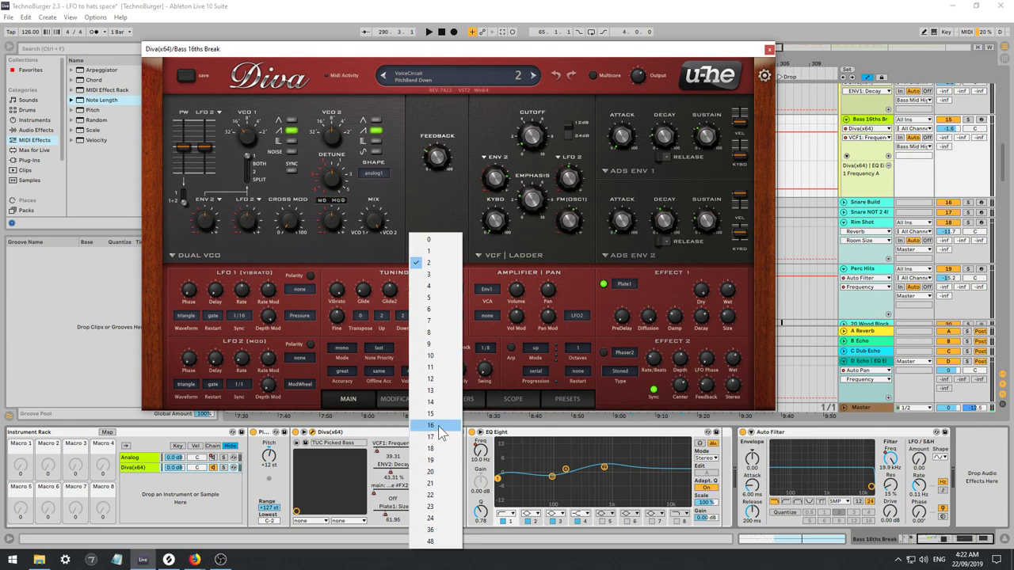
{"action": "left_click", "coordinate": [432, 379]}
{"action": "left_click", "coordinate": [768, 49]}
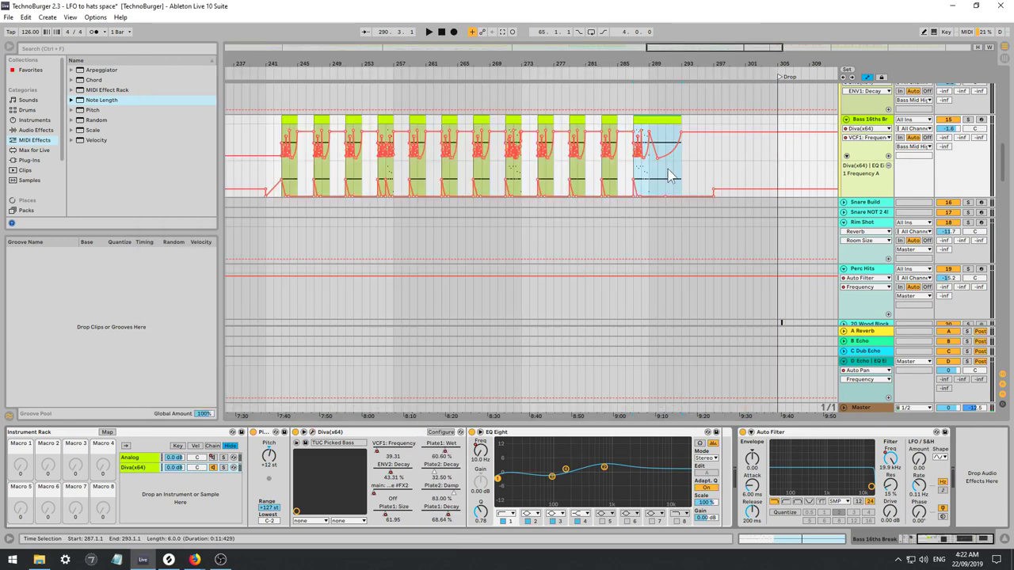
{"action": "key", "text": "space"}
Show the clip's MIDI Ctrl > Pitch Bend envelope in the clip editor.
{"action": "double_click", "coordinate": [647, 117]}
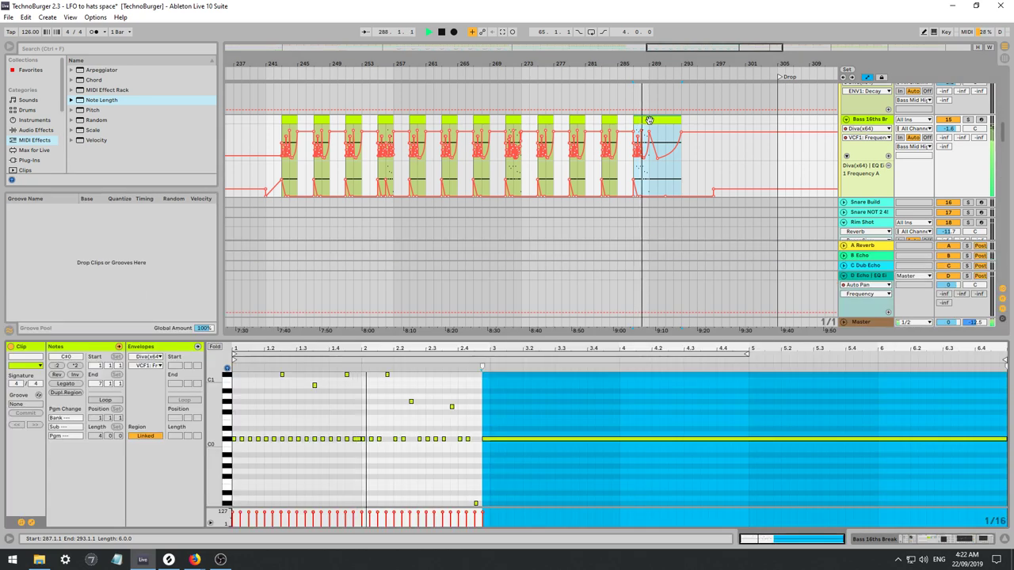
{"action": "left_click", "coordinate": [152, 357]}
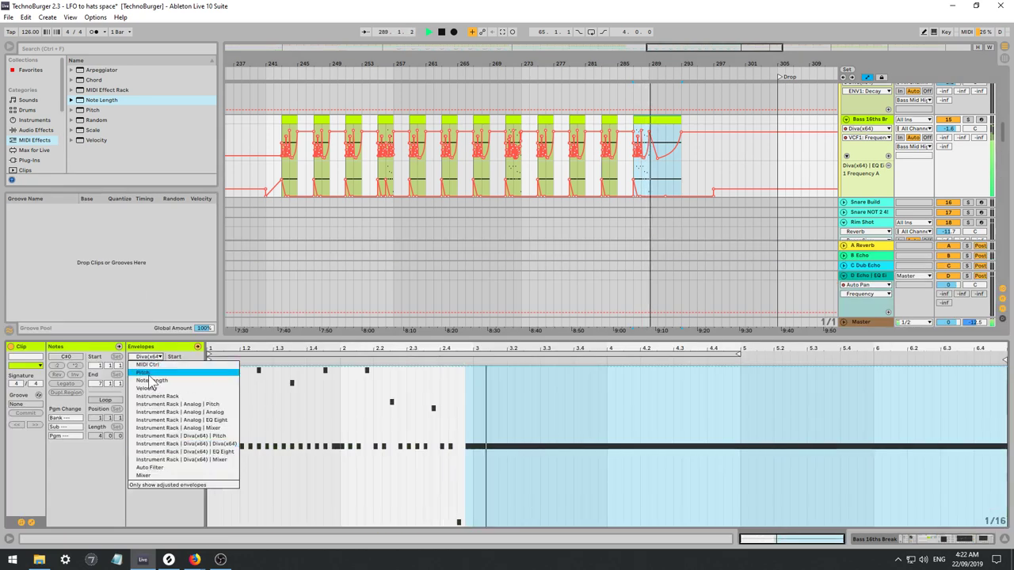
{"action": "left_click", "coordinate": [152, 374]}
{"action": "key", "text": "space"}
{"action": "key", "text": "space"}
{"action": "left_click", "coordinate": [151, 366]}
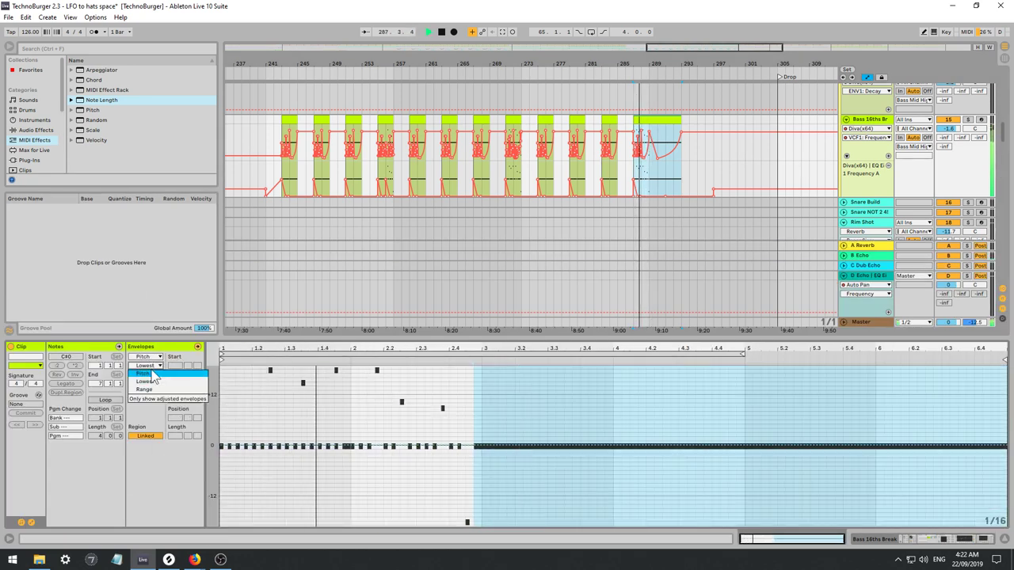
{"action": "left_click", "coordinate": [152, 374]}
{"action": "left_click", "coordinate": [153, 357]}
{"action": "left_click", "coordinate": [154, 364]}
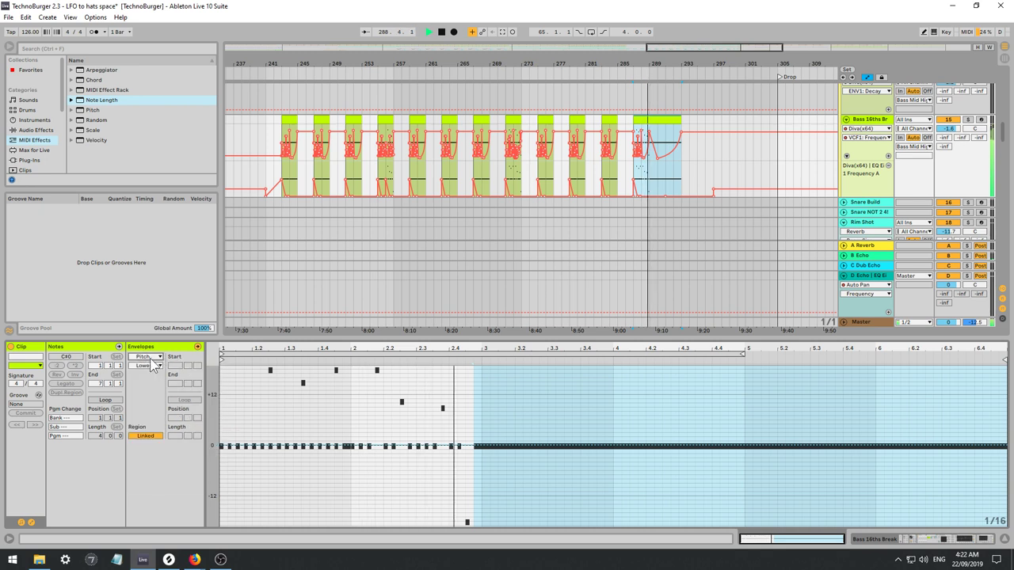
{"action": "left_click", "coordinate": [150, 366]}
{"action": "left_click", "coordinate": [153, 375]}
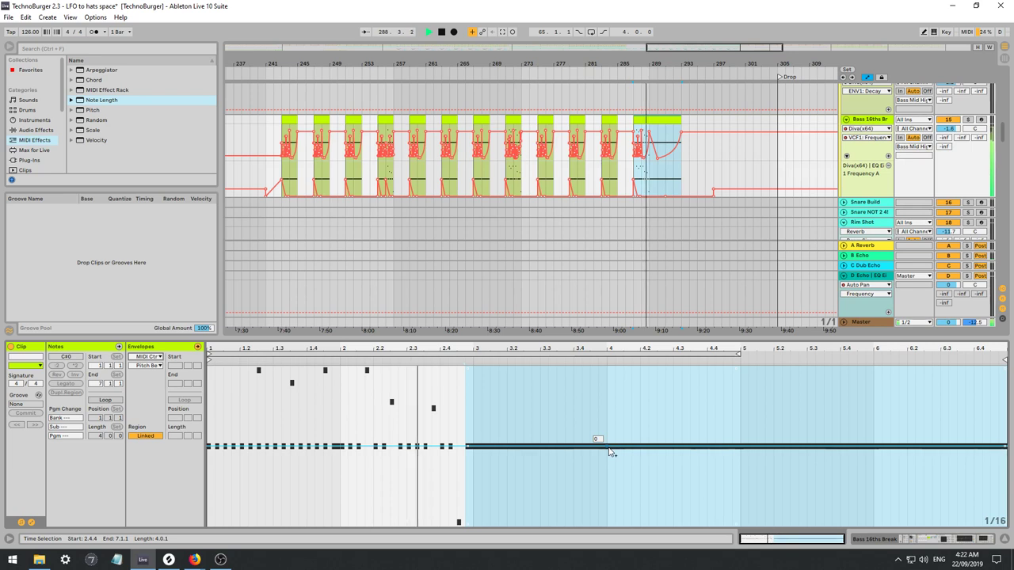
Add a breakpoint where the dive starts and pull the pitch bend down to -8192.
{"action": "left_click", "coordinate": [561, 449]}
{"action": "left_click_drag", "start_coordinate": [576, 448], "coordinate": [606, 521]}
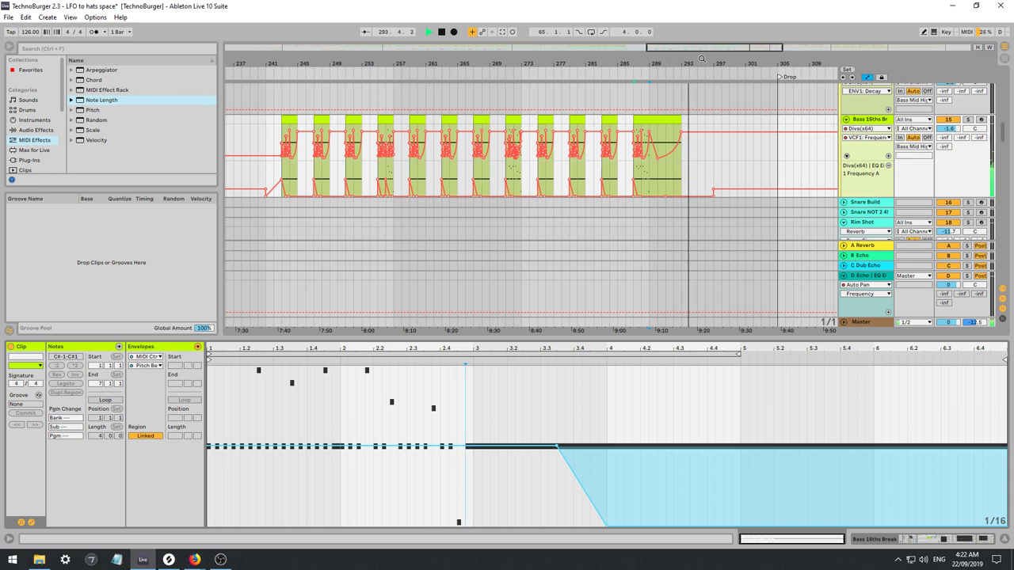
{"action": "left_click_drag", "start_coordinate": [687, 49], "coordinate": [686, 35]}
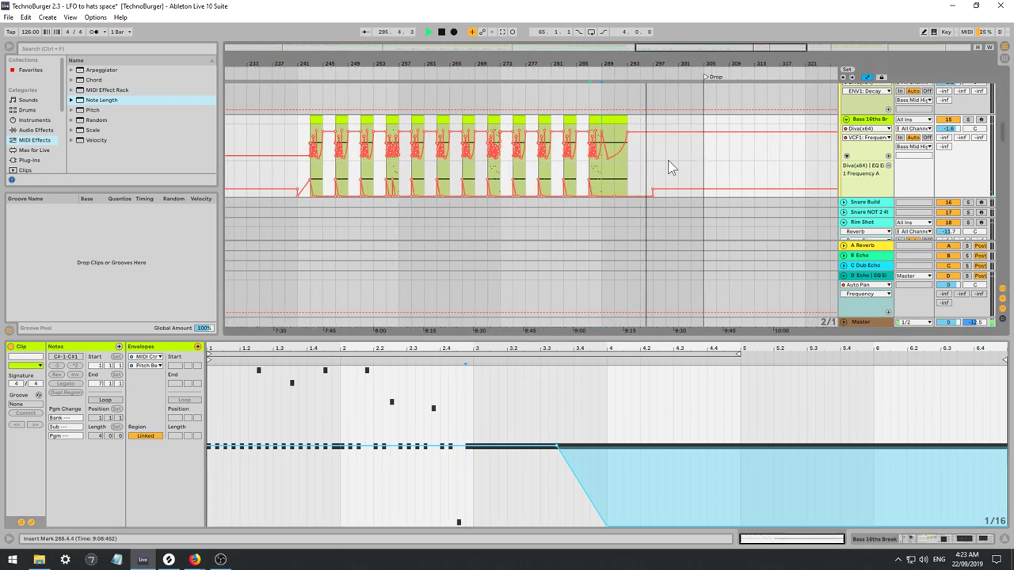
Zoom out the arrangement and make the top pink track taller.
{"action": "left_click_drag", "start_coordinate": [706, 47], "coordinate": [706, 35]}
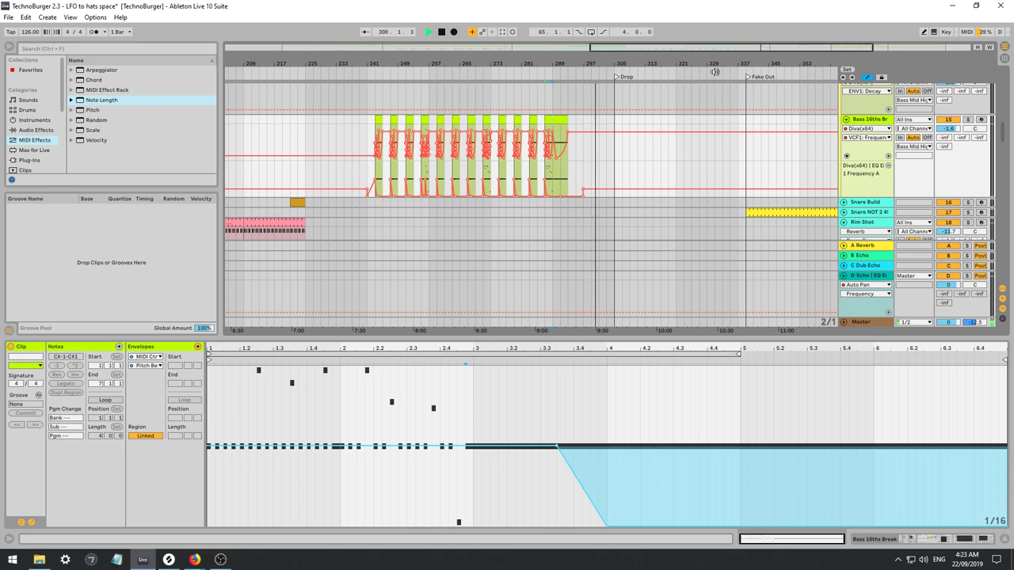
{"action": "mouse_move", "coordinate": [1002, 131]}
{"action": "left_mouse_down"}
{"action": "mouse_move", "coordinate": [1003, 108]}
{"action": "mouse_move", "coordinate": [995, 150]}
{"action": "mouse_move", "coordinate": [996, 85]}
{"action": "mouse_move", "coordinate": [997, 136]}
{"action": "left_mouse_up"}
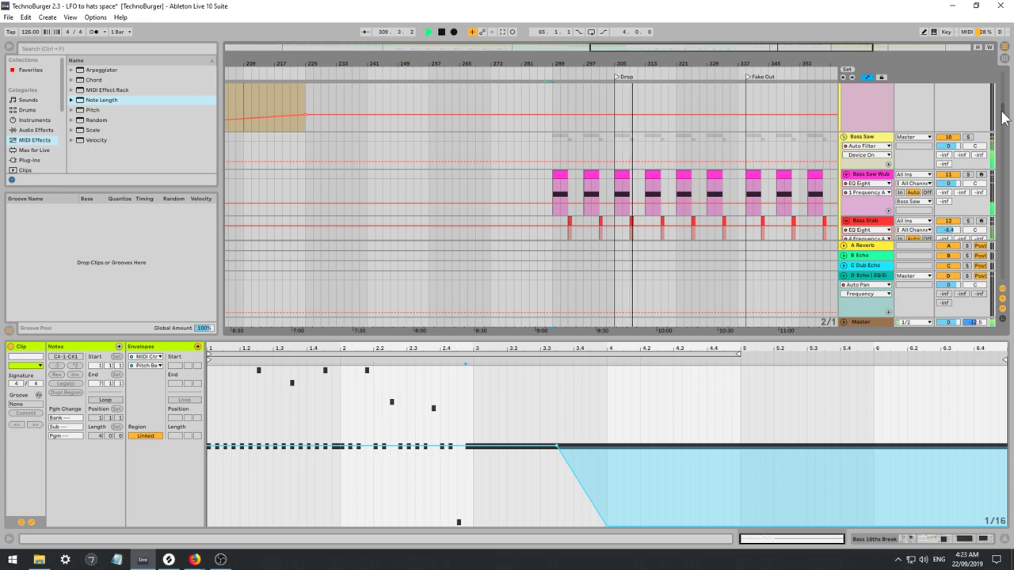
{"action": "left_click_drag", "start_coordinate": [1002, 87], "coordinate": [1006, 136]}
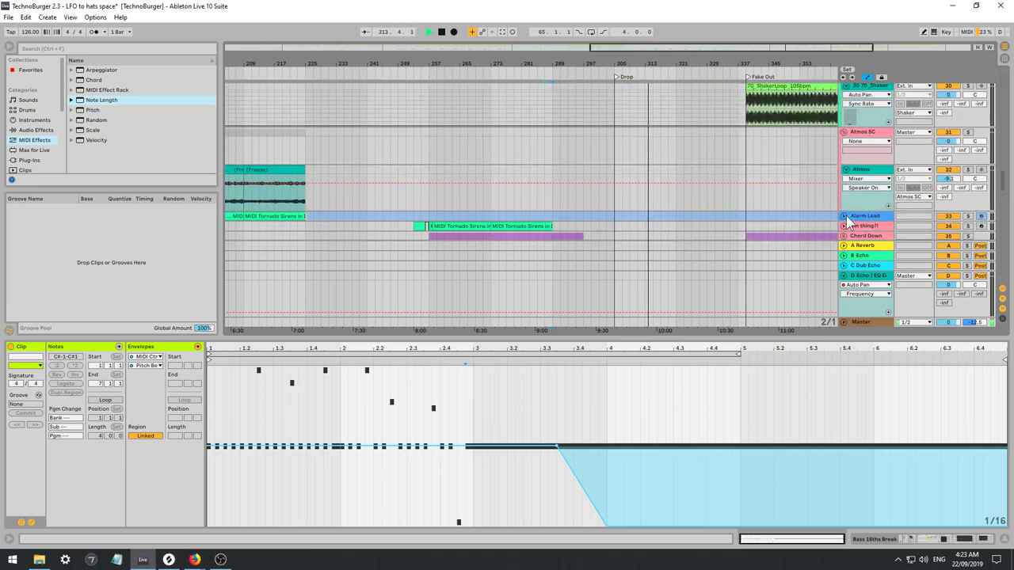
{"action": "scroll", "coordinate": [860, 211], "scroll_direction": "down", "scroll_amount": 1}
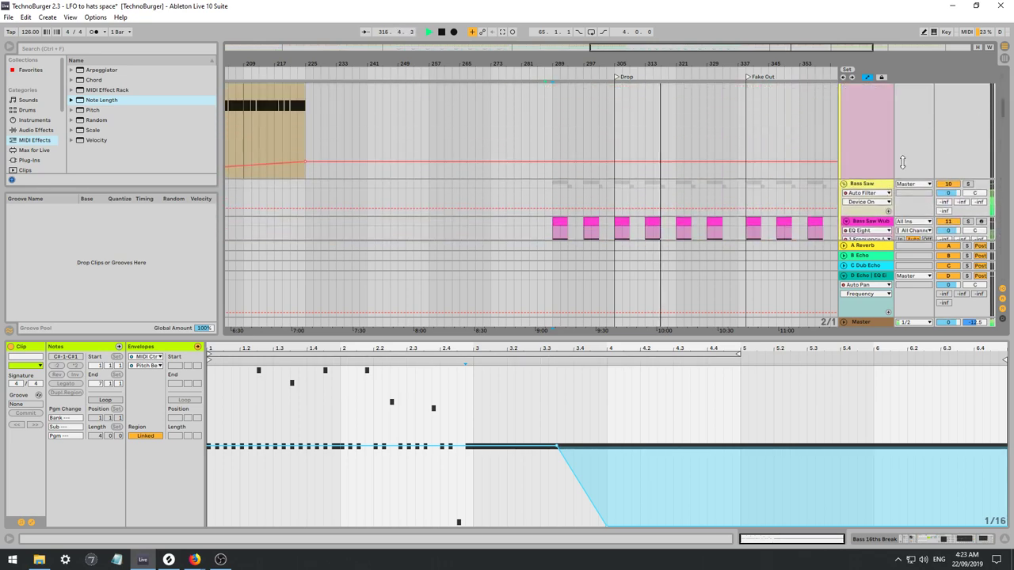
{"action": "left_click_drag", "start_coordinate": [902, 163], "coordinate": [885, 191]}
{"action": "scroll", "coordinate": [866, 220], "scroll_direction": "up", "scroll_amount": 5}
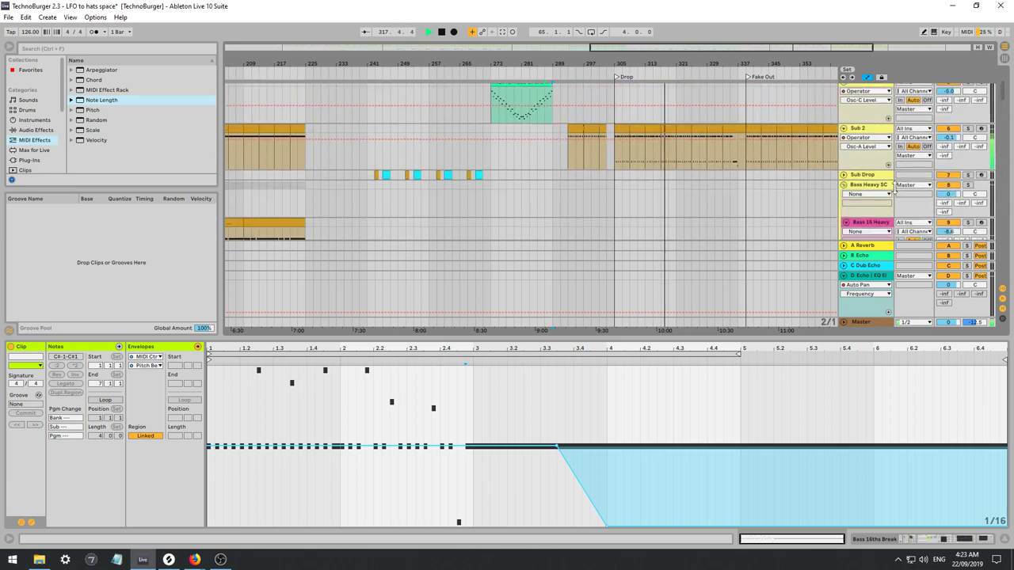
Unfold the Chord Down group and scroll down to the 39 Wavetable track.
{"action": "left_click_drag", "start_coordinate": [1004, 89], "coordinate": [997, 193]}
{"action": "scroll", "coordinate": [997, 193], "scroll_direction": "down", "scroll_amount": 3}
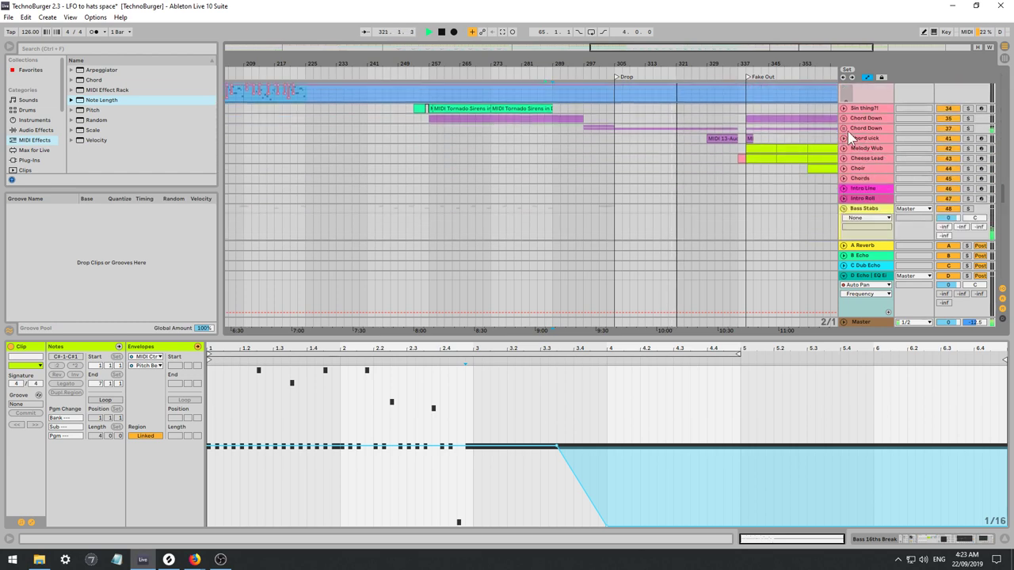
{"action": "left_click", "coordinate": [844, 129]}
{"action": "scroll", "coordinate": [878, 187], "scroll_direction": "down", "scroll_amount": 3}
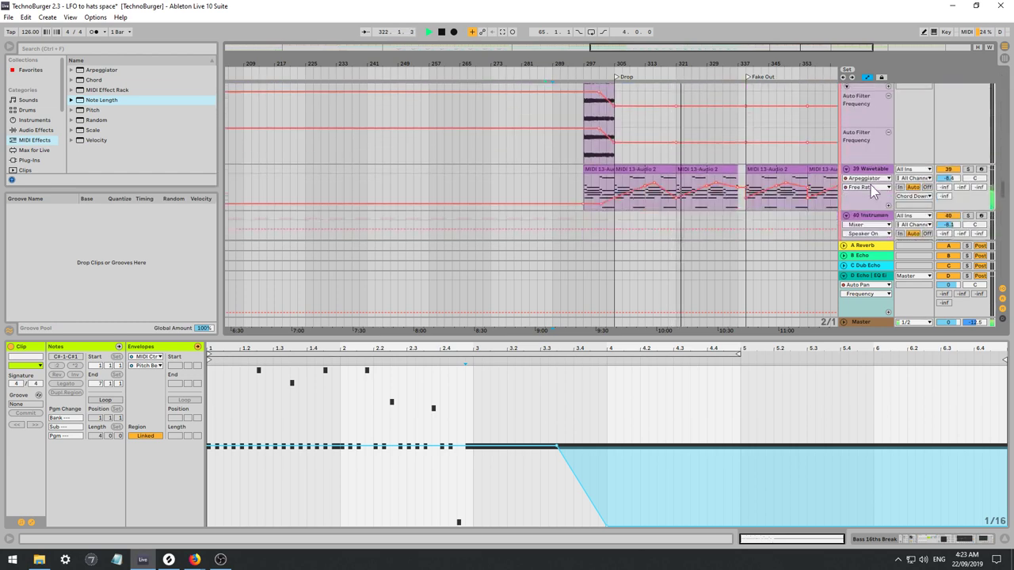
Automate 39 Wavetable's Filter 1 Res, adding a breakpoint near bar 309 and raising it to 29%.
{"action": "double_click", "coordinate": [867, 159]}
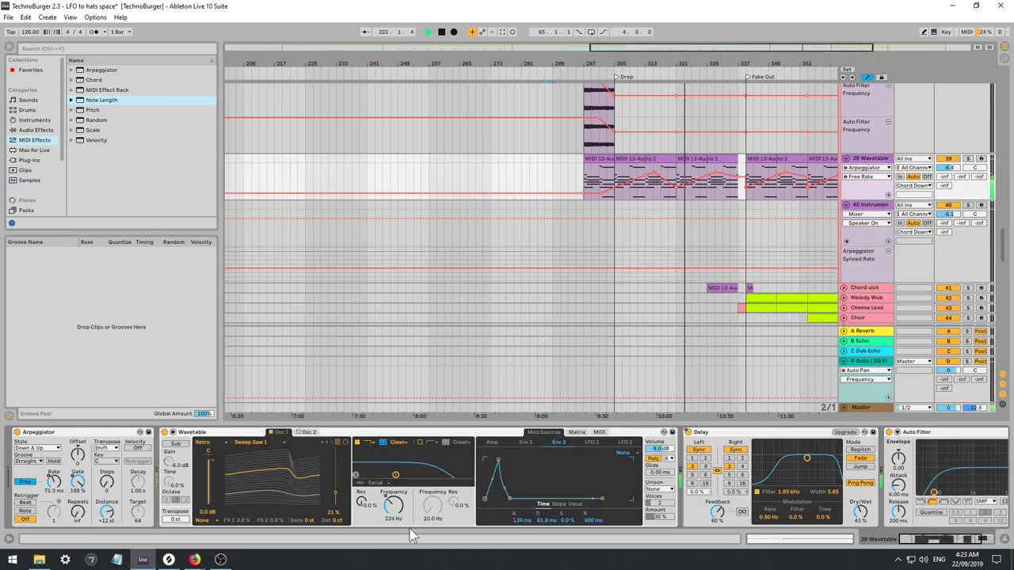
{"action": "mouse_move", "coordinate": [361, 502]}
{"action": "left_mouse_down"}
{"action": "mouse_move", "coordinate": [362, 419]}
{"action": "mouse_move", "coordinate": [361, 502]}
{"action": "left_mouse_up"}
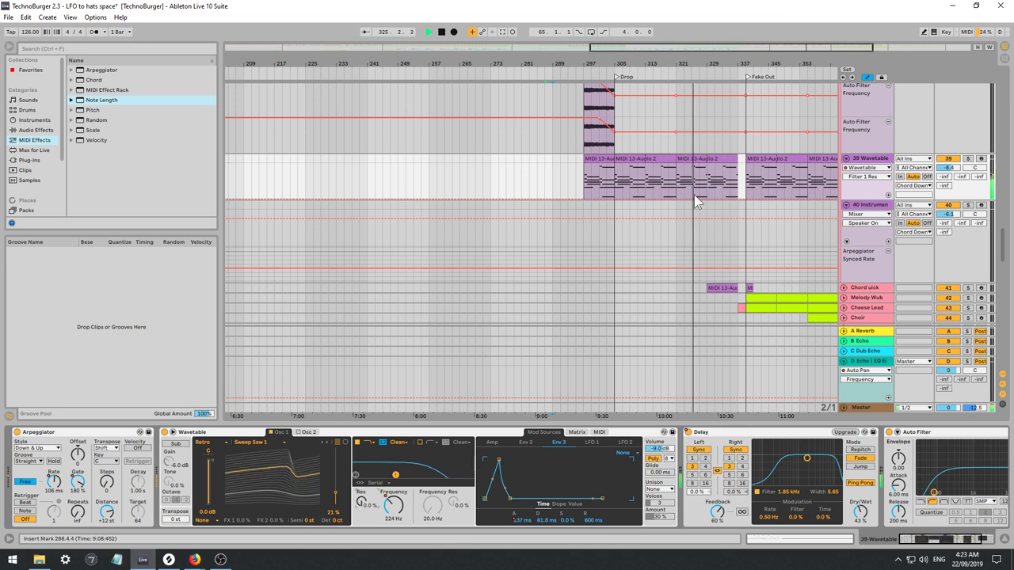
{"action": "left_click", "coordinate": [670, 198]}
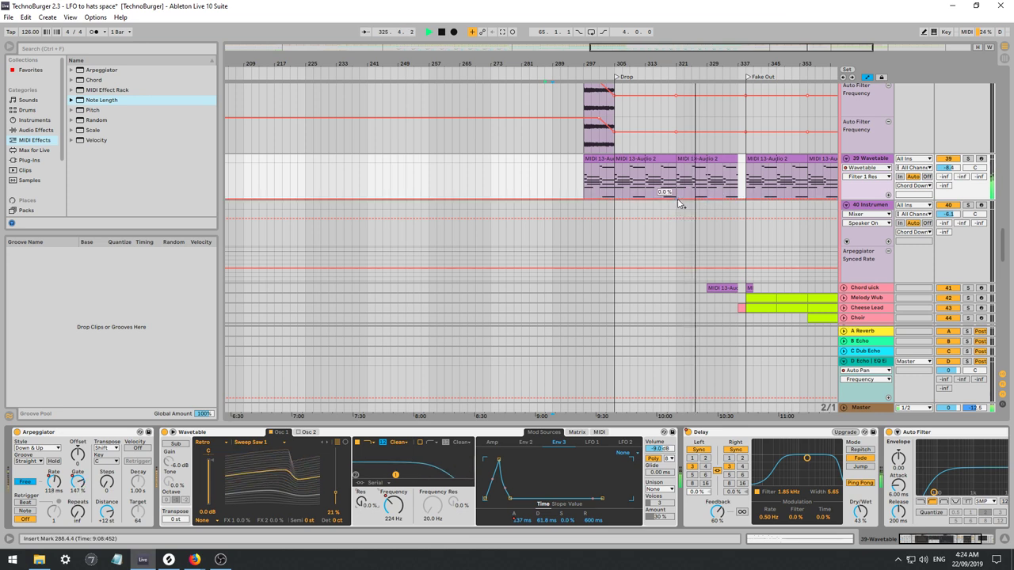
{"action": "left_click", "coordinate": [617, 187]}
{"action": "key", "text": "space"}
{"action": "key", "text": "space"}
{"action": "left_click", "coordinate": [631, 188]}
{"action": "key", "text": "space"}
{"action": "key", "text": "space"}
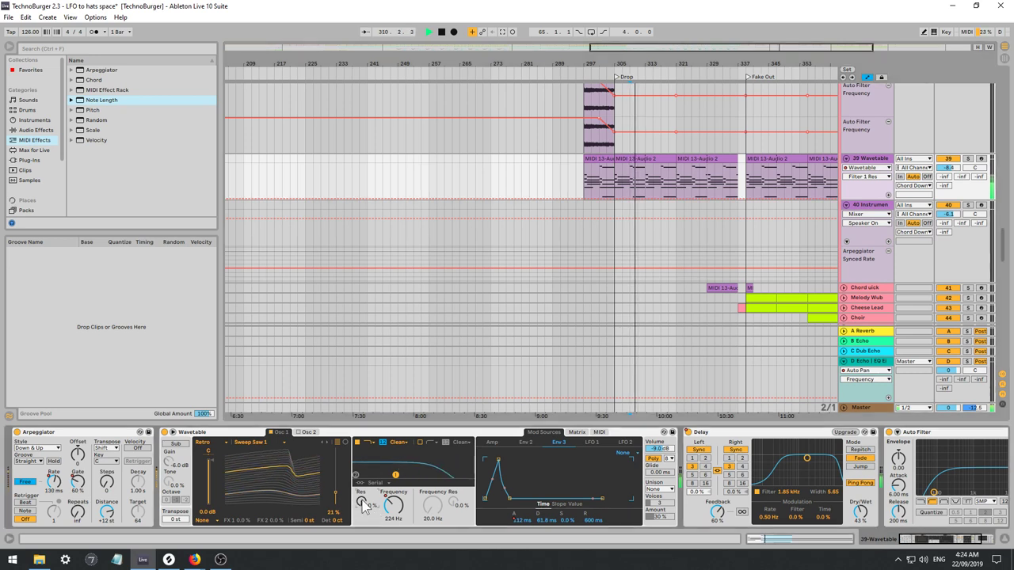
{"action": "left_click", "coordinate": [638, 197]}
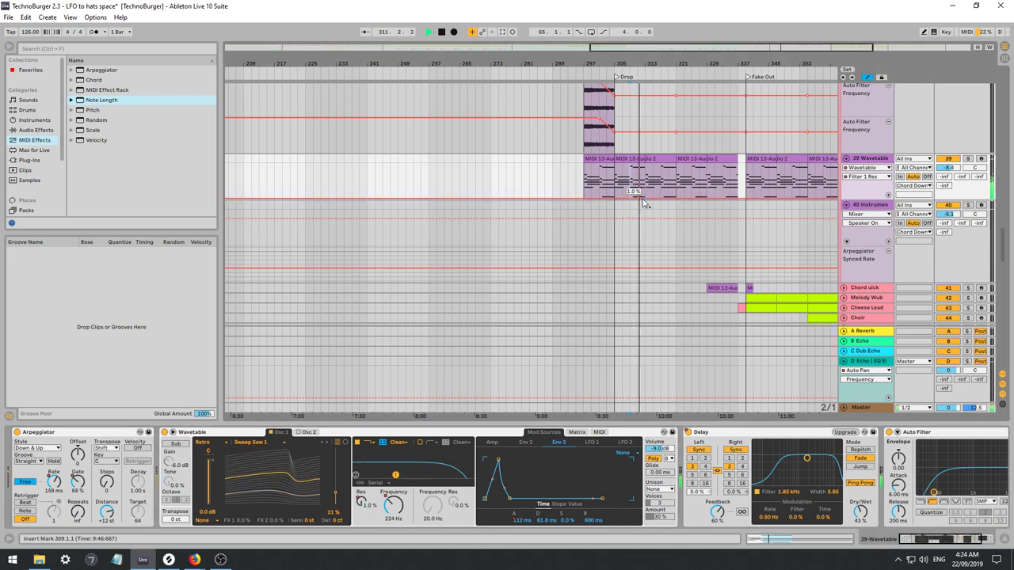
{"action": "left_click_drag", "start_coordinate": [643, 198], "coordinate": [726, 200]}
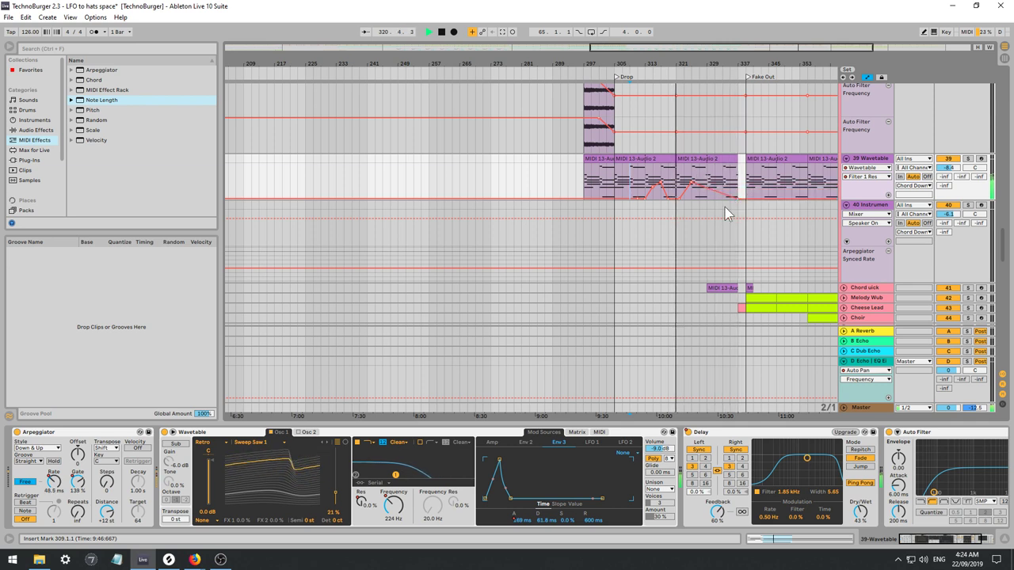
Add Env 2 Decay automation, raising it near the Drop to about 579 ms.
{"action": "left_click", "coordinate": [578, 433]}
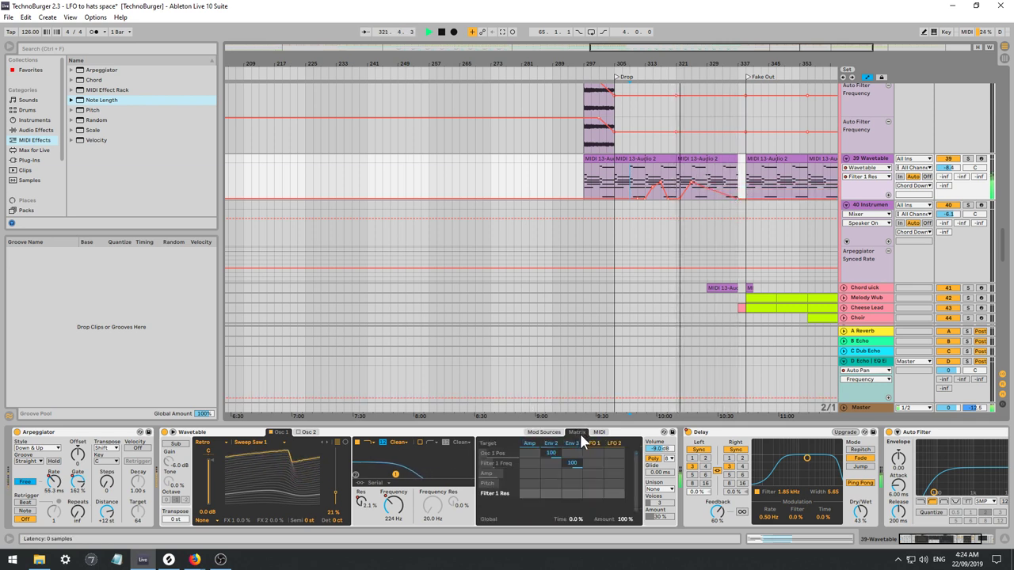
{"action": "left_click", "coordinate": [554, 445]}
{"action": "left_click", "coordinate": [543, 522]}
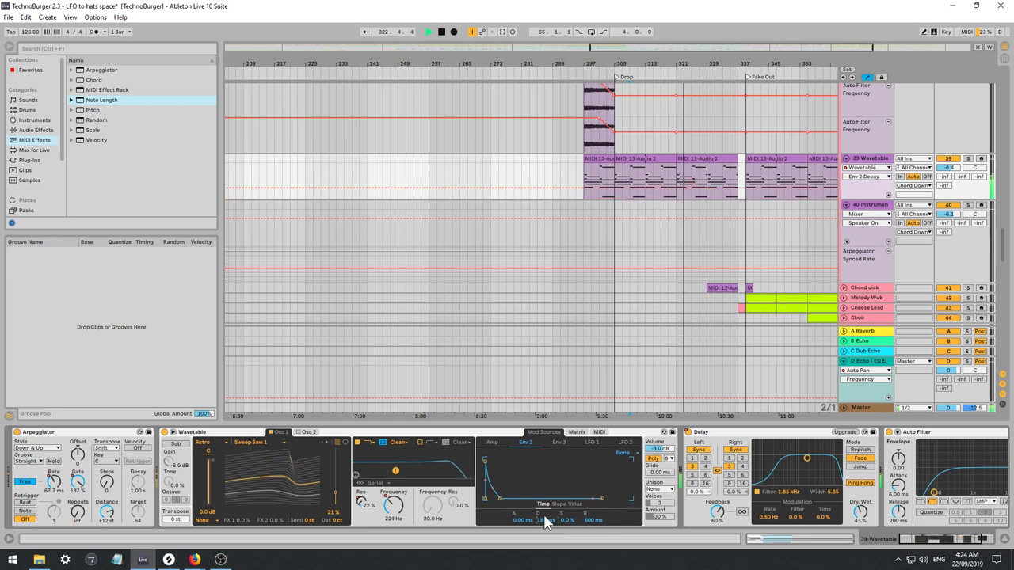
{"action": "key", "text": "space"}
{"action": "key", "text": "space"}
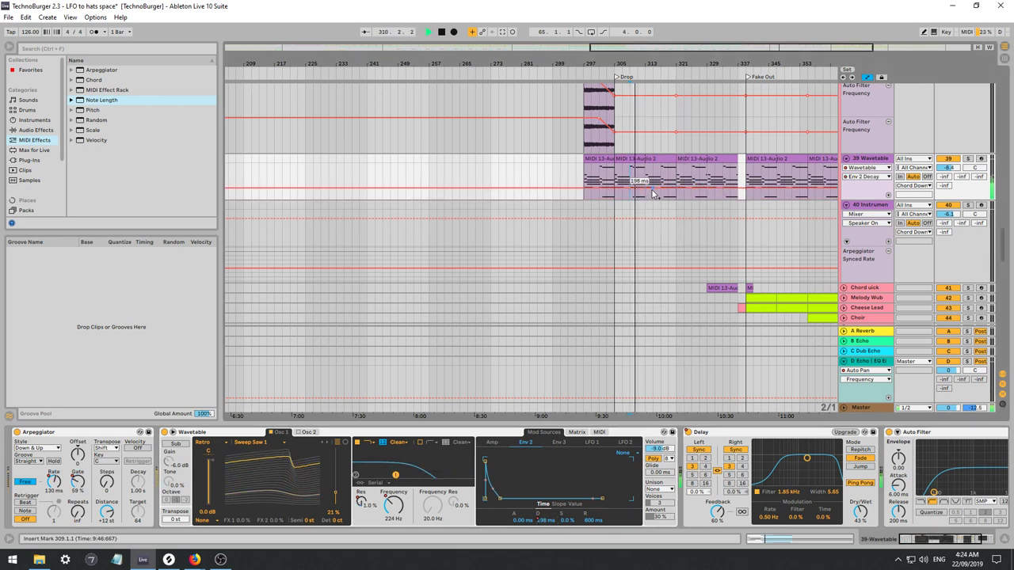
{"action": "left_click", "coordinate": [654, 189]}
{"action": "left_click_drag", "start_coordinate": [640, 190], "coordinate": [640, 187]}
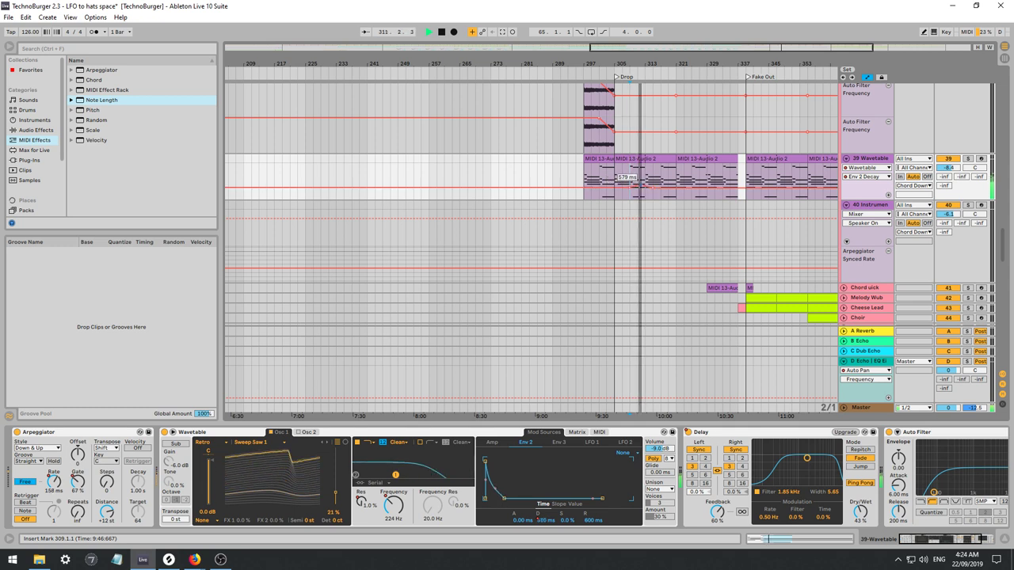
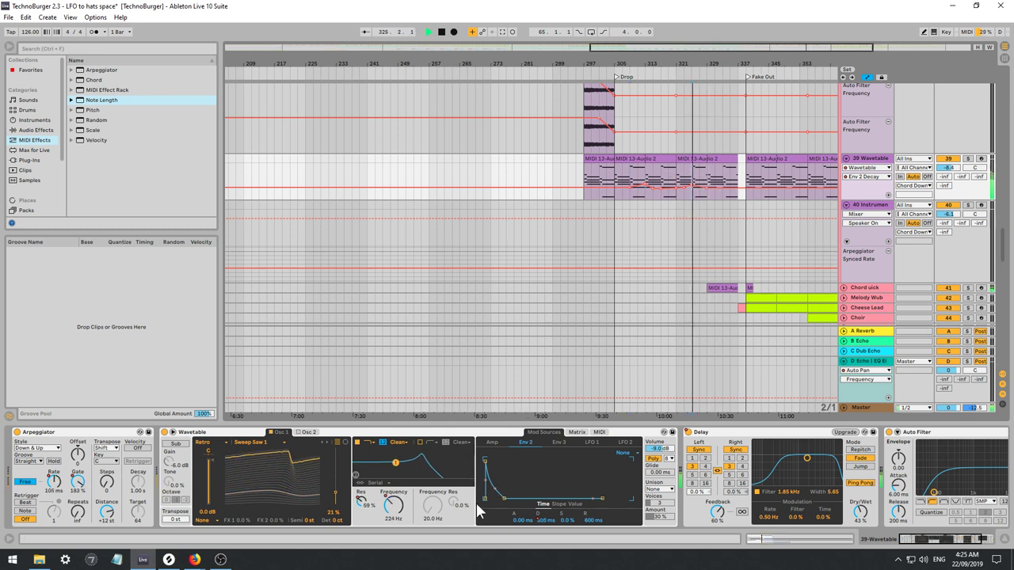
Add an Env 2 Attack automation peak near bar 330 on 39 Wavetable and show the Delay Filter Freq lane.
{"action": "left_click", "coordinate": [523, 520]}
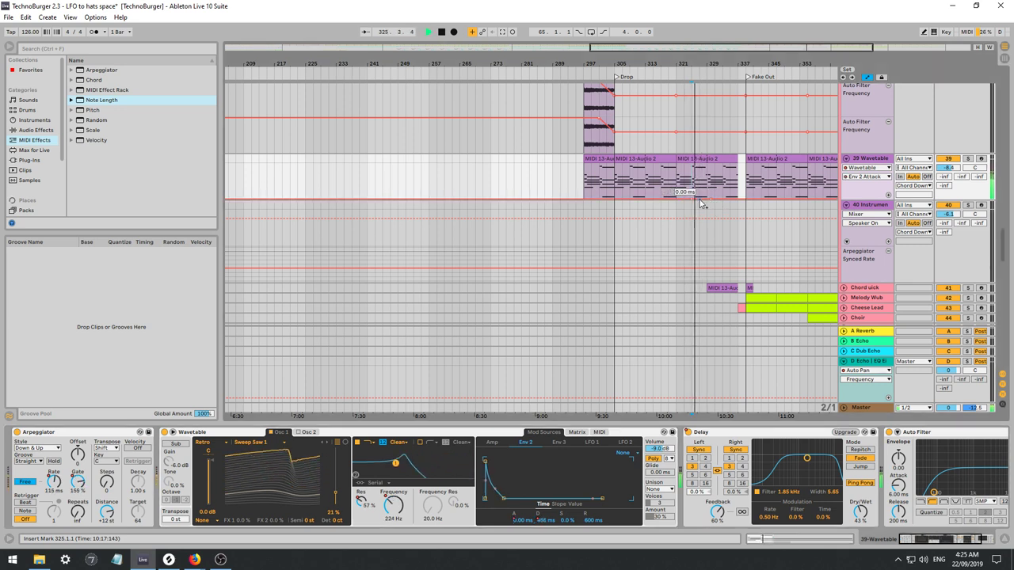
{"action": "mouse_move", "coordinate": [699, 199]}
{"action": "left_mouse_down"}
{"action": "mouse_move", "coordinate": [694, 187]}
{"action": "mouse_move", "coordinate": [700, 194]}
{"action": "left_mouse_up"}
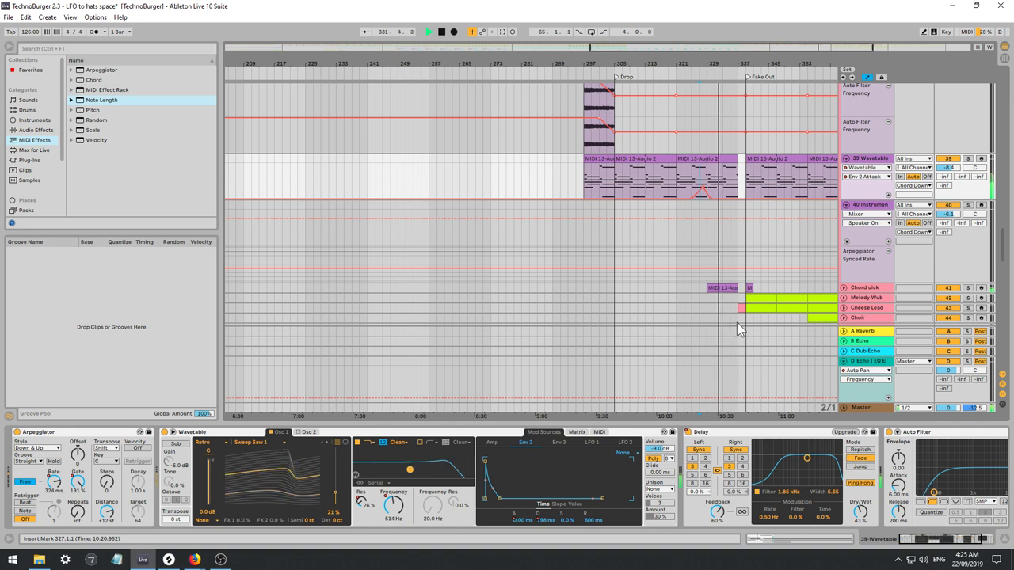
{"action": "left_click", "coordinate": [789, 494]}
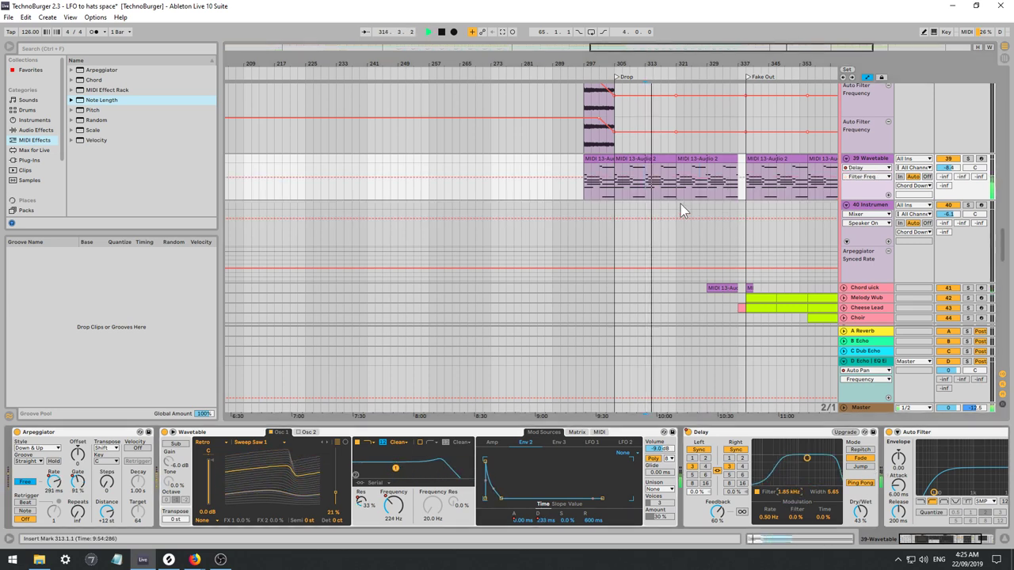
Add a Delay Filter Freq breakpoint and pull it down to about 917 Hz between bars 321 and 330.
{"action": "left_click", "coordinate": [643, 177]}
{"action": "left_click_drag", "start_coordinate": [660, 182], "coordinate": [708, 179]}
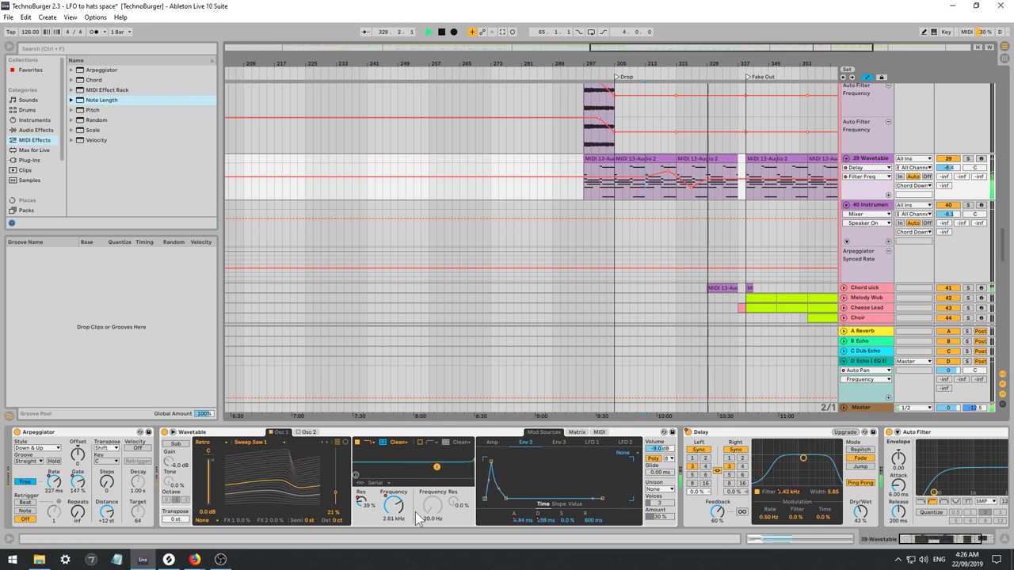
Raise a Filter 1 Res automation breakpoint peaking near bar 321, then re-enable the overridden automation.
{"action": "left_click", "coordinate": [362, 502]}
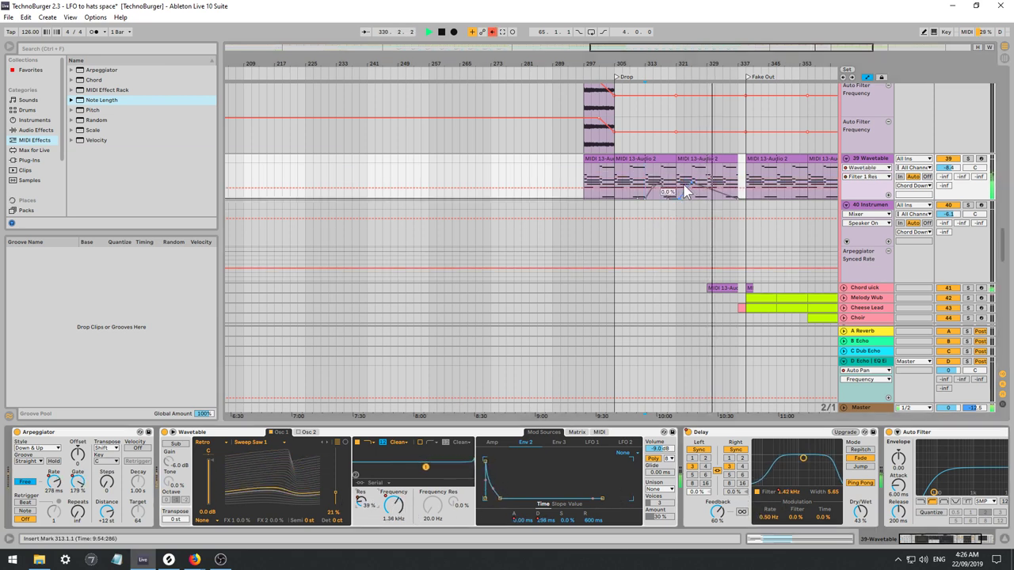
{"action": "left_click_drag", "start_coordinate": [699, 194], "coordinate": [698, 193]}
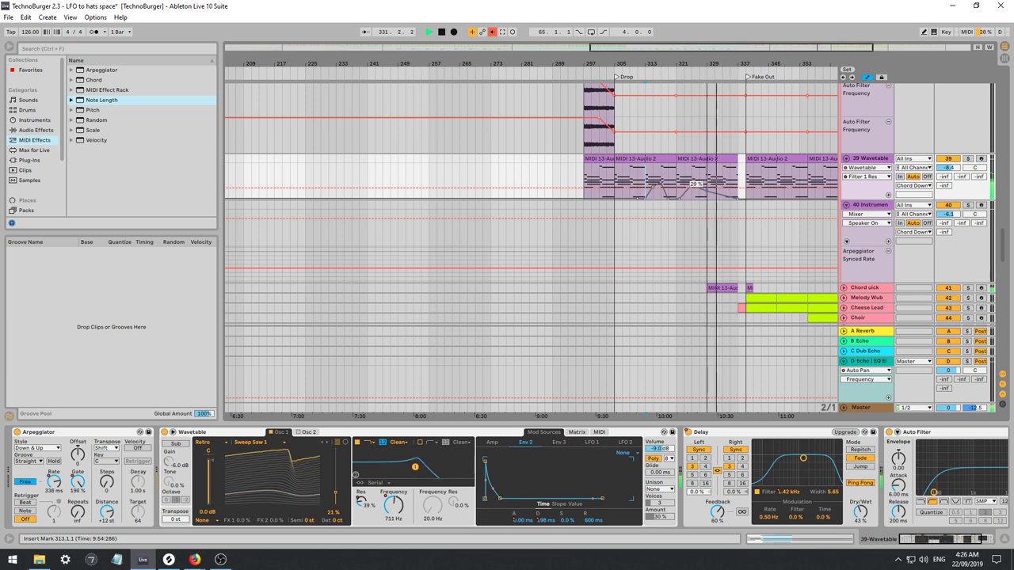
{"action": "left_click", "coordinate": [493, 31]}
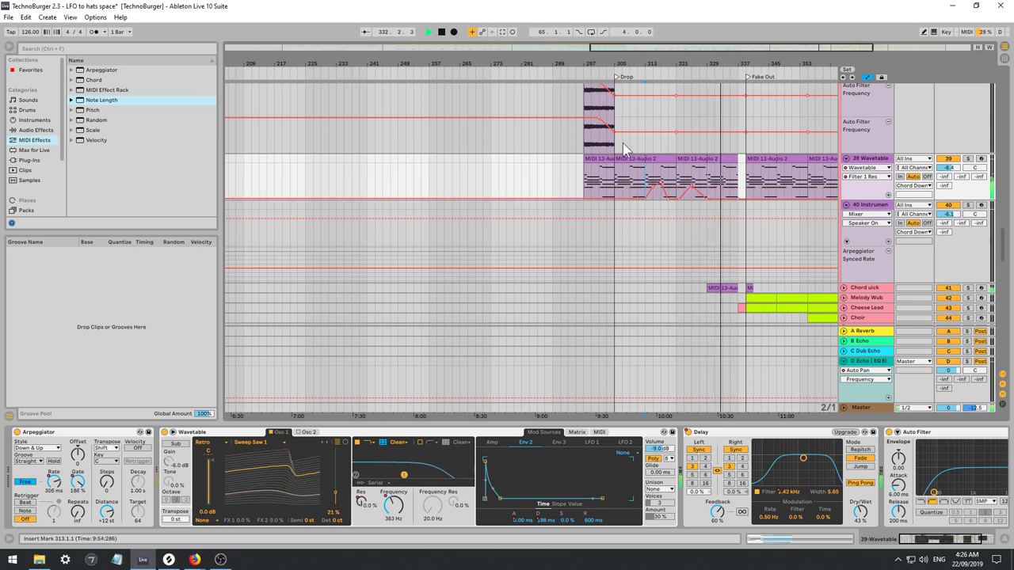
{"action": "left_click", "coordinate": [646, 173]}
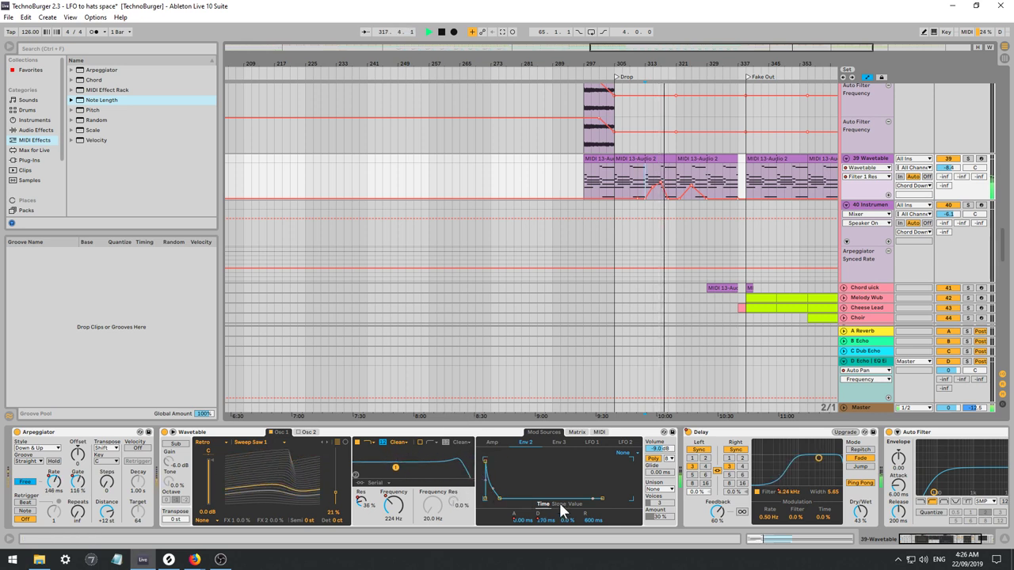
{"action": "left_click", "coordinate": [398, 442]}
Switch the filter circuit to SMP with 3 dB drive, automate Filter 1 Drive, and nudge Delay L Offset to 0.5%.
{"action": "left_click", "coordinate": [396, 473]}
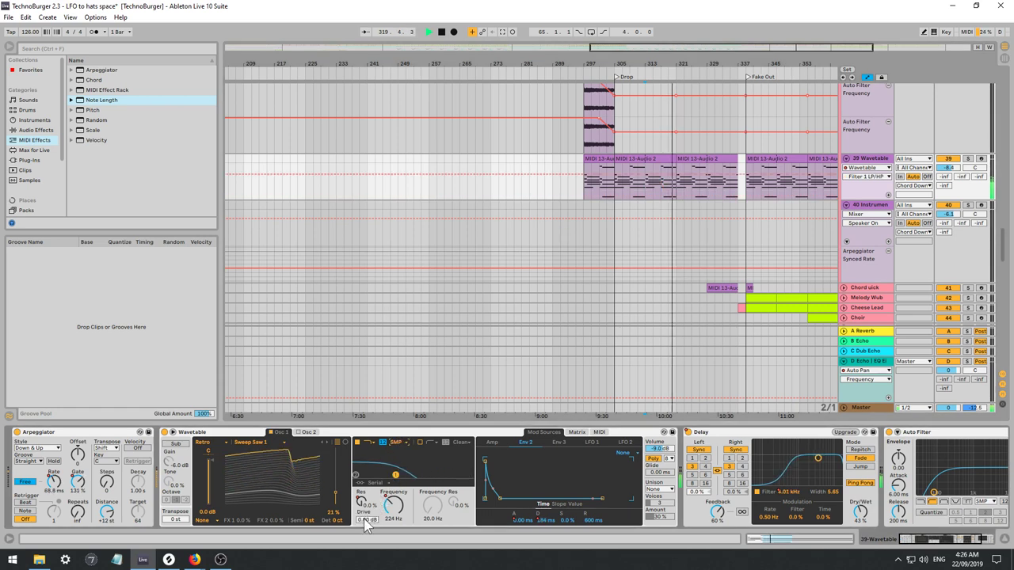
{"action": "mouse_move", "coordinate": [367, 520]}
{"action": "left_mouse_down"}
{"action": "mouse_move", "coordinate": [366, 481]}
{"action": "mouse_move", "coordinate": [367, 521]}
{"action": "left_mouse_up"}
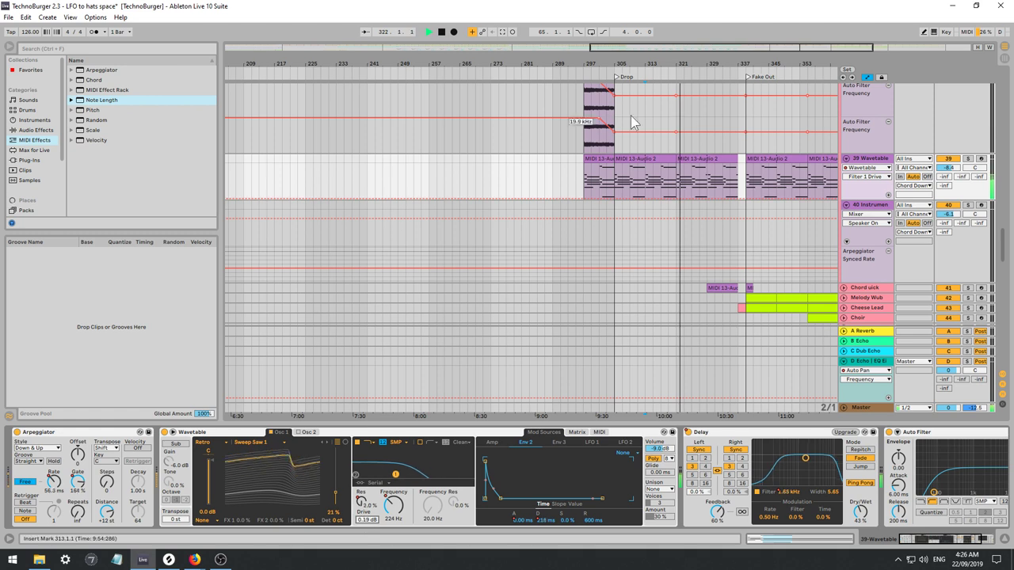
{"action": "left_click_drag", "start_coordinate": [677, 200], "coordinate": [694, 200]}
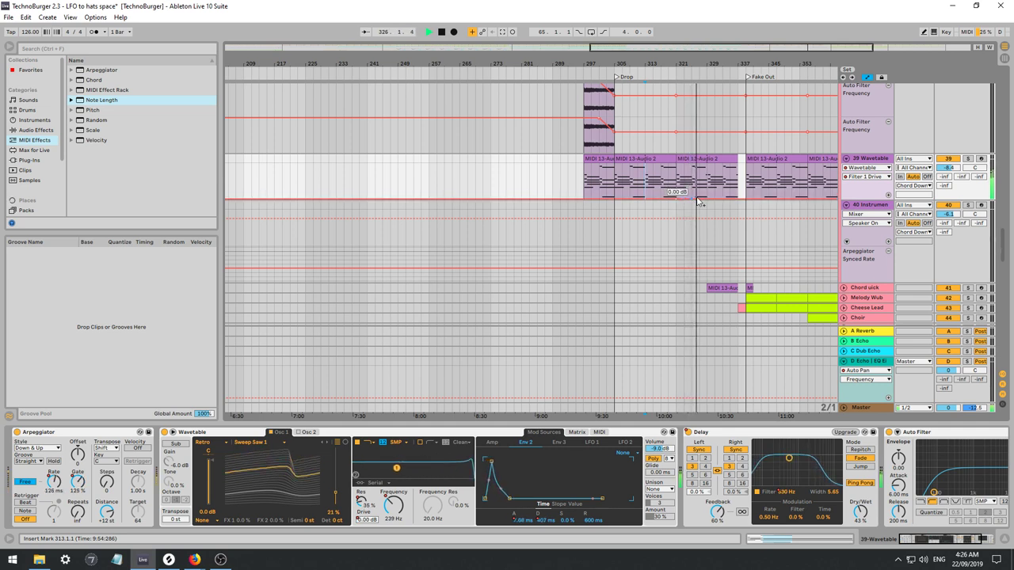
{"action": "left_click_drag", "start_coordinate": [706, 199], "coordinate": [704, 198]}
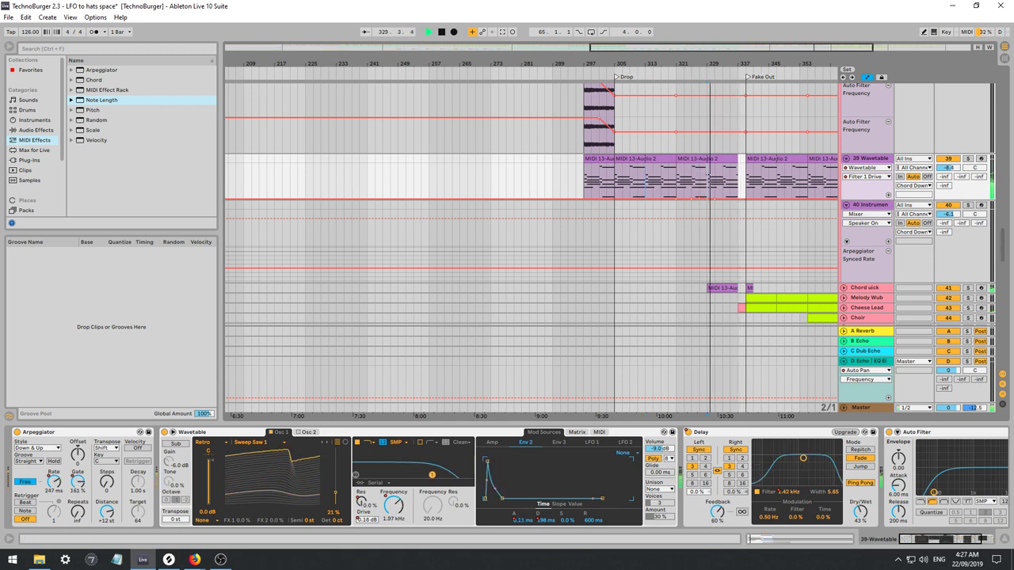
{"action": "left_click_drag", "start_coordinate": [704, 492], "coordinate": [703, 488]}
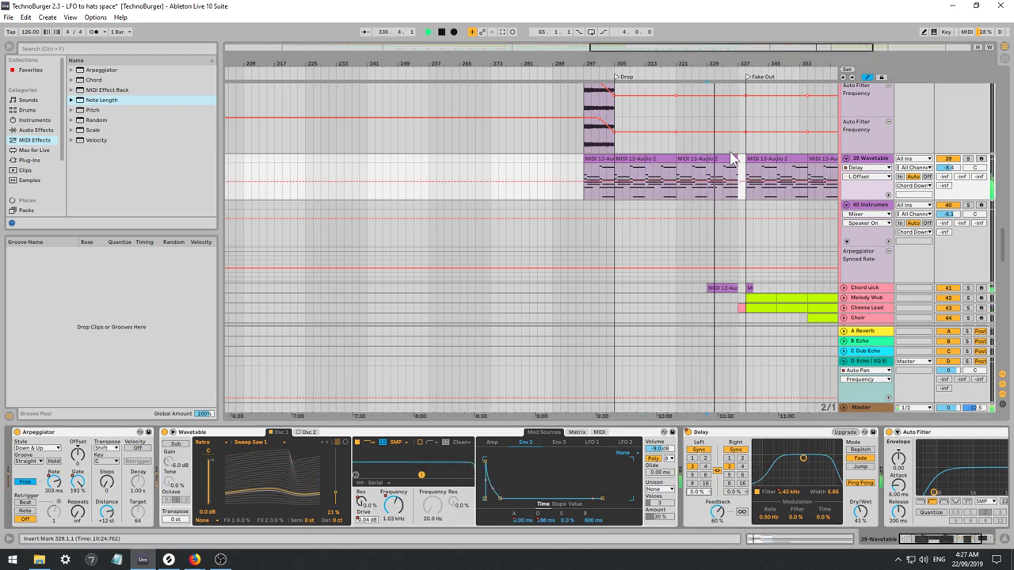
Raise the Delay L Offset automation breakpoints from 1.0% up to about 11% around bar 333.
{"action": "left_click_drag", "start_coordinate": [710, 187], "coordinate": [712, 187]}
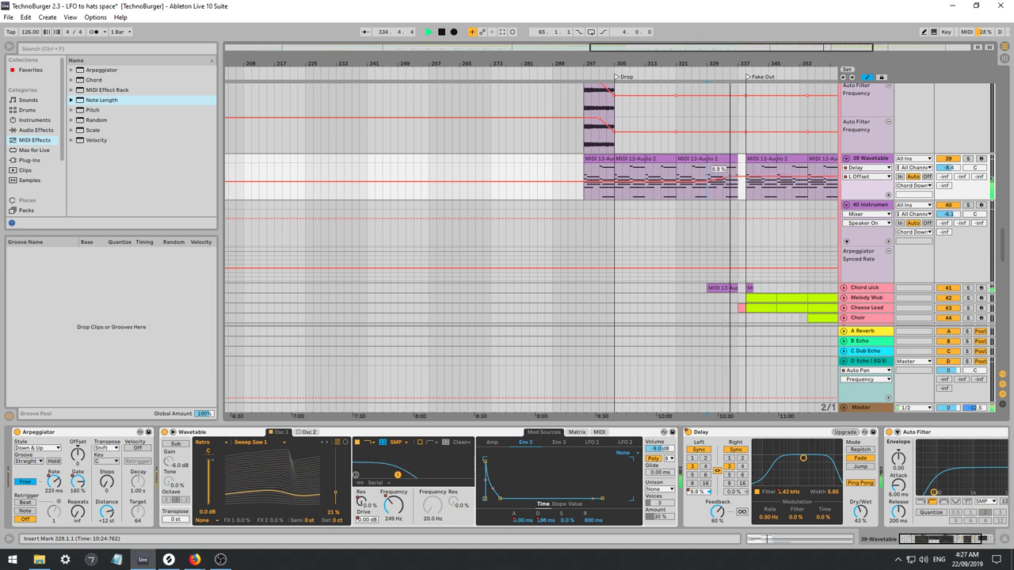
{"action": "left_click_drag", "start_coordinate": [729, 177], "coordinate": [728, 176]}
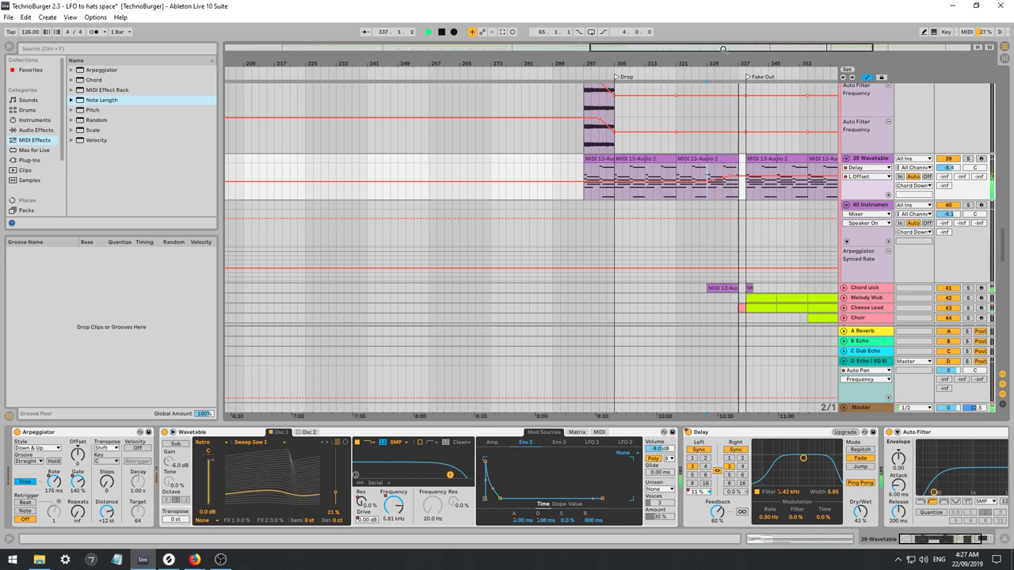
{"action": "left_click_drag", "start_coordinate": [723, 49], "coordinate": [791, 41]}
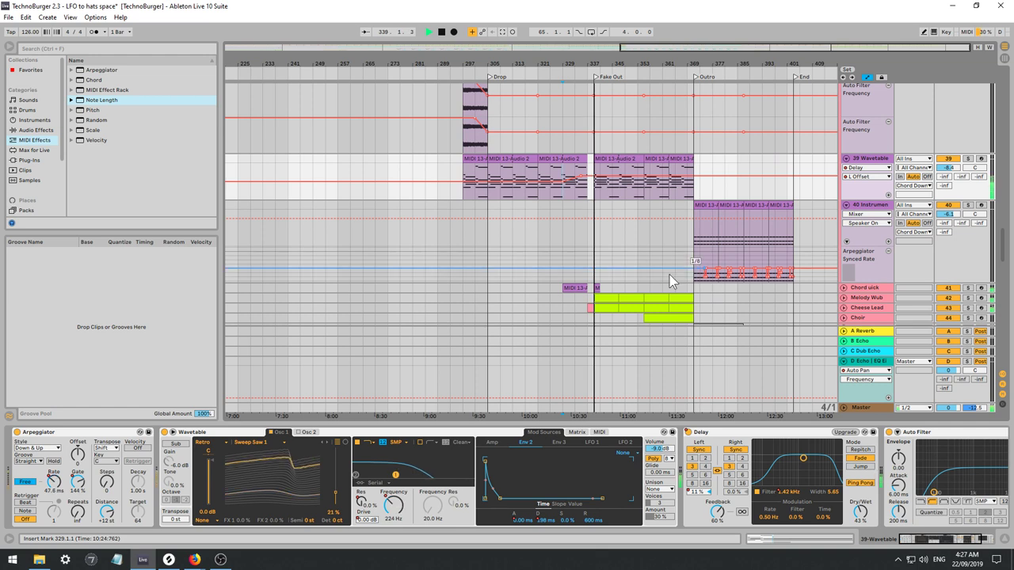
Solo and unfold Cheese Lead, tweak its Filter 1 Frequency, re-enable automation, and select bars 345–377.
{"action": "scroll", "coordinate": [968, 312], "scroll_direction": "down", "scroll_amount": 1}
{"action": "left_click", "coordinate": [967, 285]}
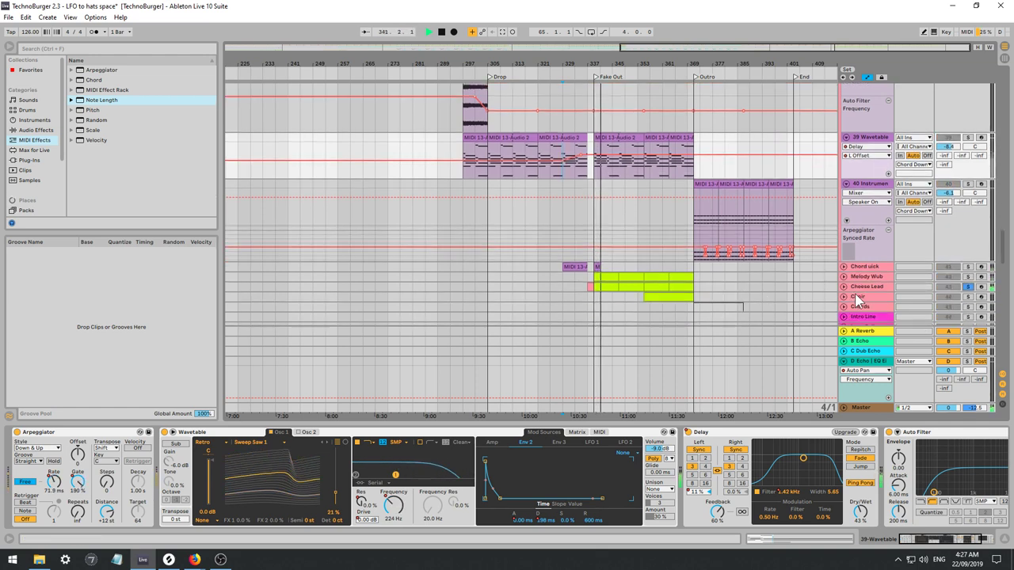
{"action": "left_click", "coordinate": [844, 287]}
{"action": "scroll", "coordinate": [868, 253], "scroll_direction": "down", "scroll_amount": 2}
{"action": "left_click", "coordinate": [869, 238]}
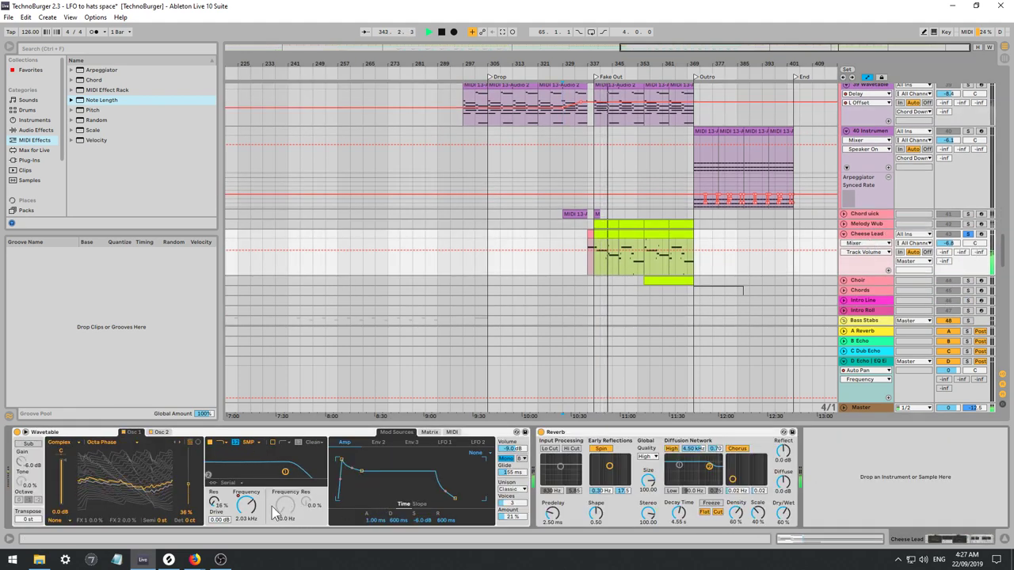
{"action": "left_click_drag", "start_coordinate": [249, 507], "coordinate": [251, 504]}
{"action": "left_click", "coordinate": [492, 31]}
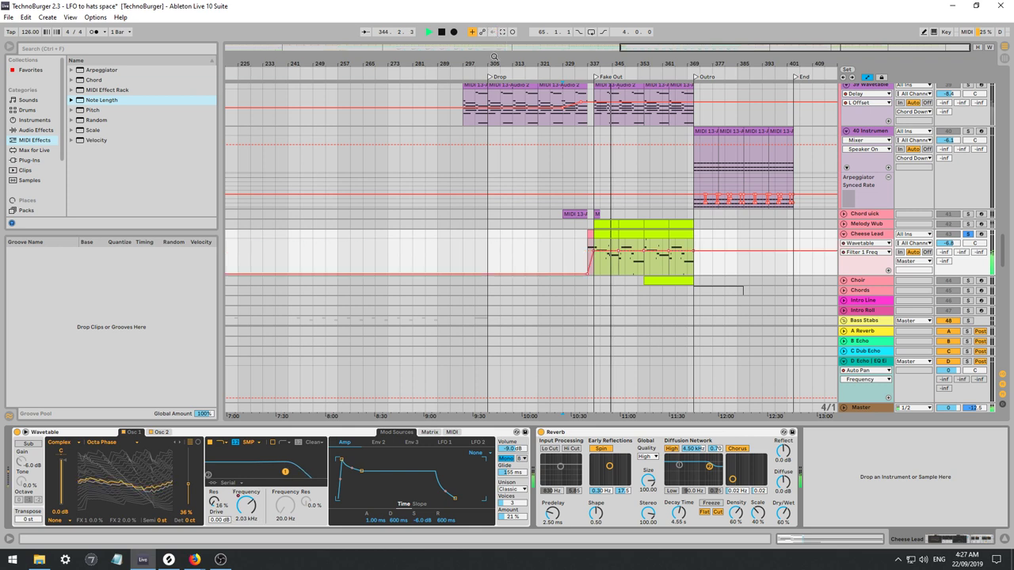
{"action": "left_click_drag", "start_coordinate": [707, 265], "coordinate": [594, 261]}
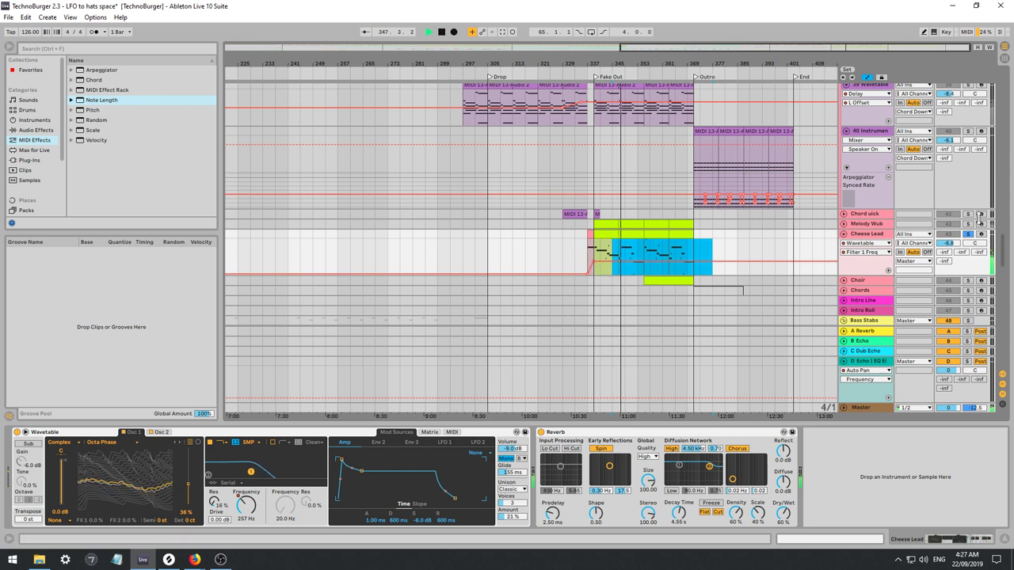
Step Osc 1 through the wavetables to Distortion Phased and transpose it to -12 st.
{"action": "left_click", "coordinate": [177, 442]}
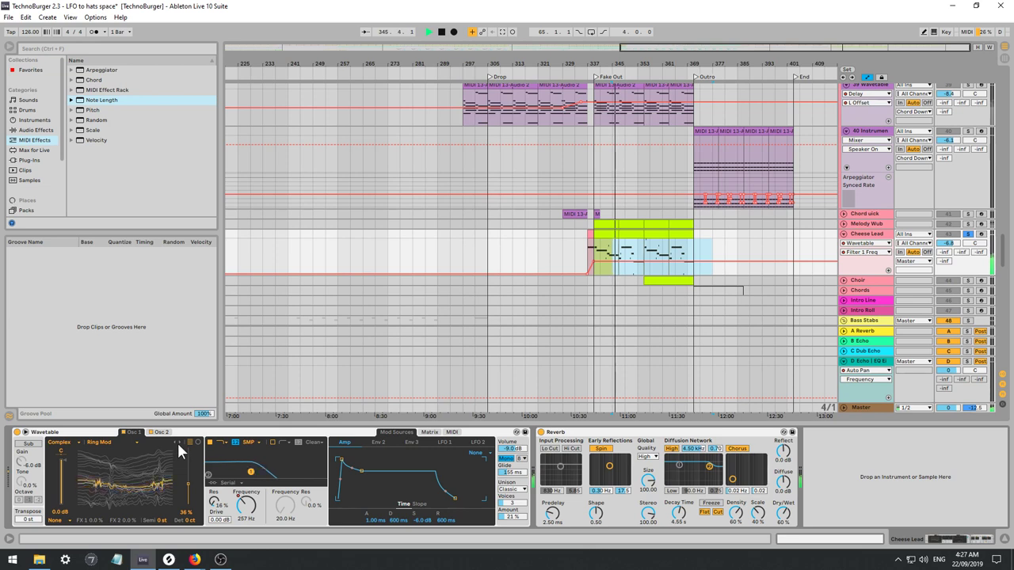
{"action": "left_click", "coordinate": [177, 442]}
{"action": "left_click", "coordinate": [177, 442]}
{"action": "left_click", "coordinate": [177, 442]}
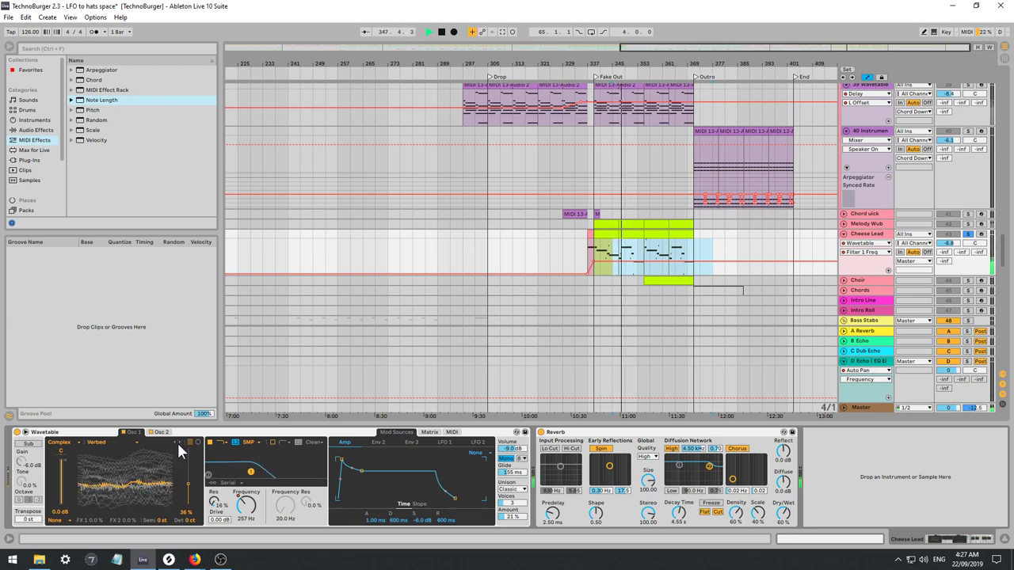
{"action": "left_click", "coordinate": [177, 442]}
{"action": "left_click", "coordinate": [177, 442]}
{"action": "left_click", "coordinate": [177, 440]}
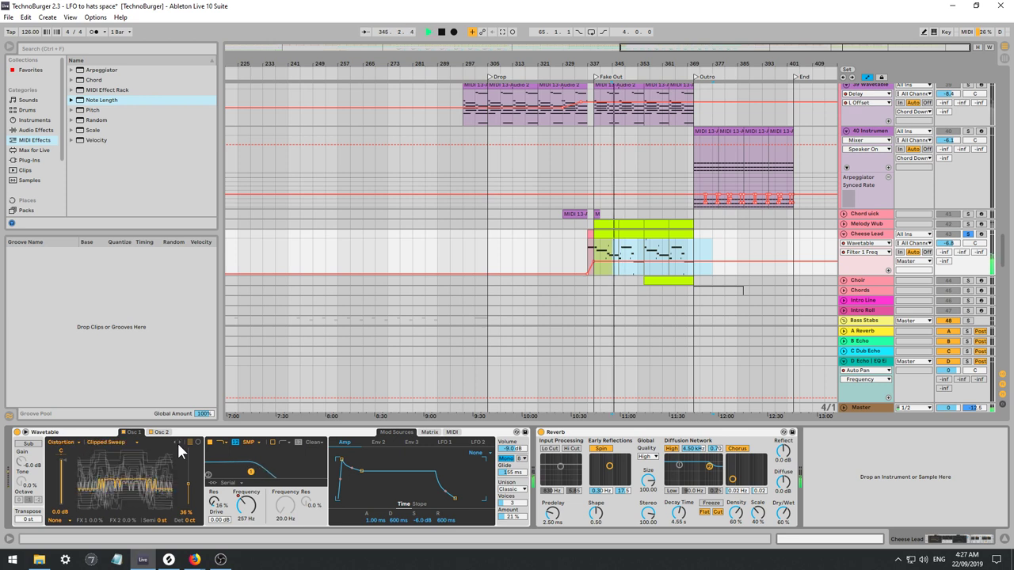
{"action": "left_click", "coordinate": [177, 440]}
{"action": "left_click", "coordinate": [176, 441]}
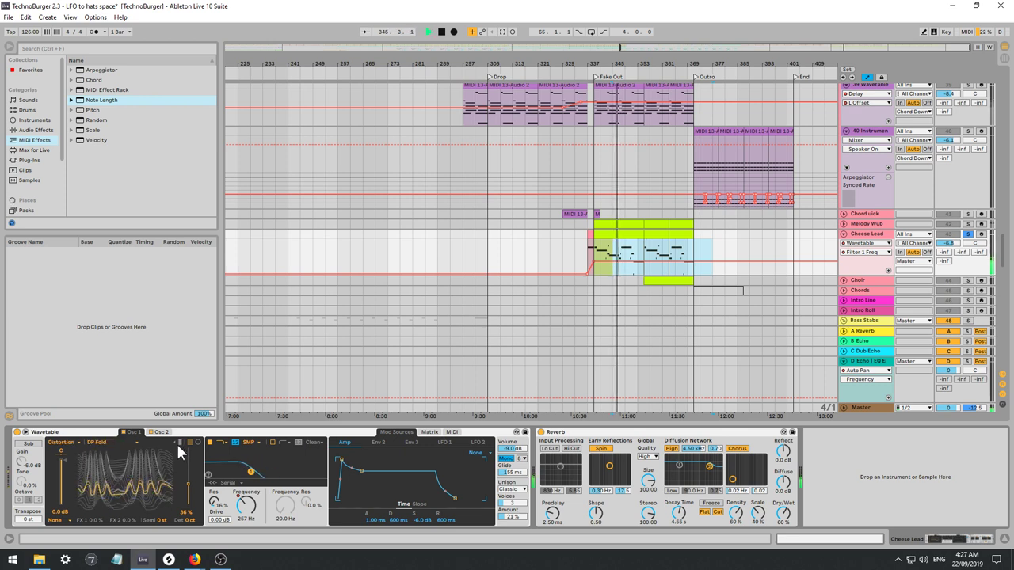
{"action": "left_click", "coordinate": [177, 442]}
{"action": "left_click", "coordinate": [177, 442]}
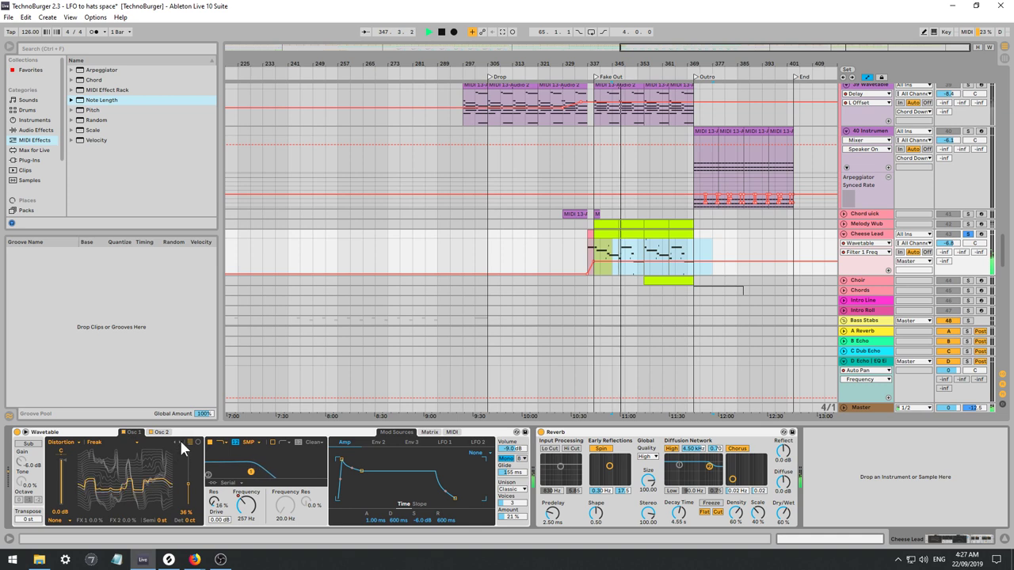
{"action": "left_click", "coordinate": [178, 441]}
{"action": "left_click", "coordinate": [178, 441]}
{"action": "left_click", "coordinate": [178, 440]}
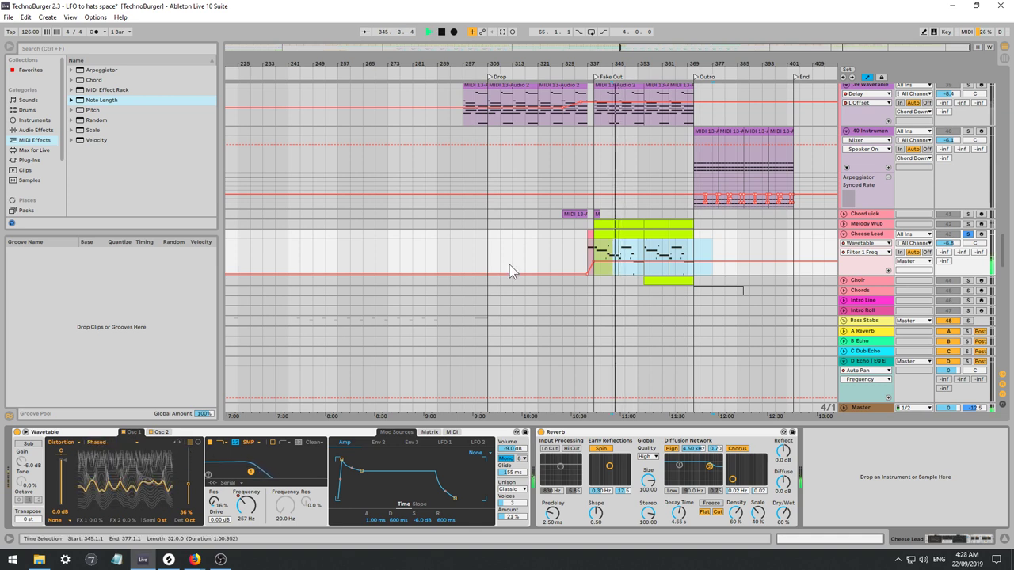
{"action": "left_click", "coordinate": [160, 521]}
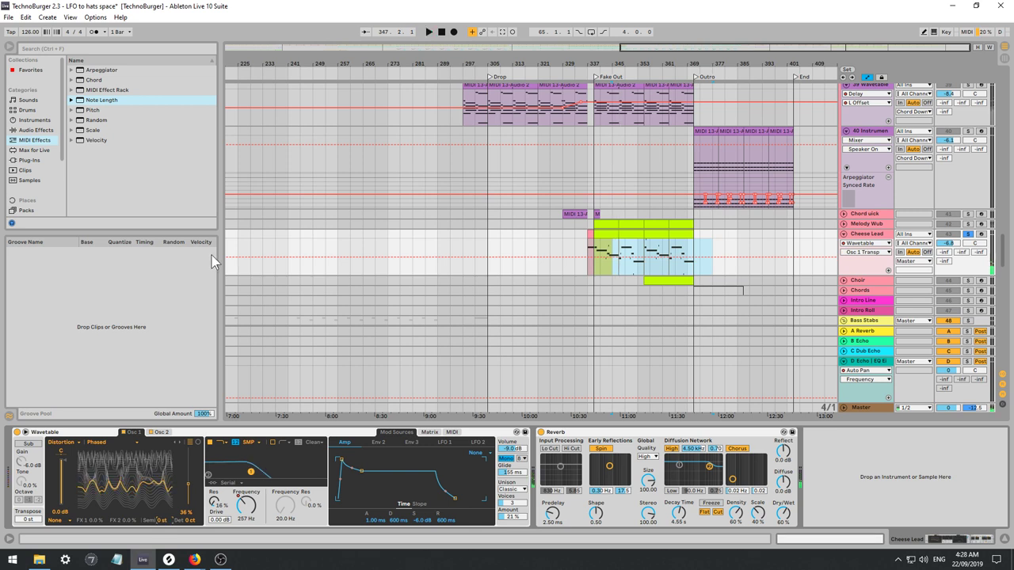
{"action": "key", "text": "space"}
Insert EQ Eight before Reverb with a 61.2 Hz low cut, unsolo Cheese Lead, and set its volume to -2.1 dB.
{"action": "left_click", "coordinate": [30, 131]}
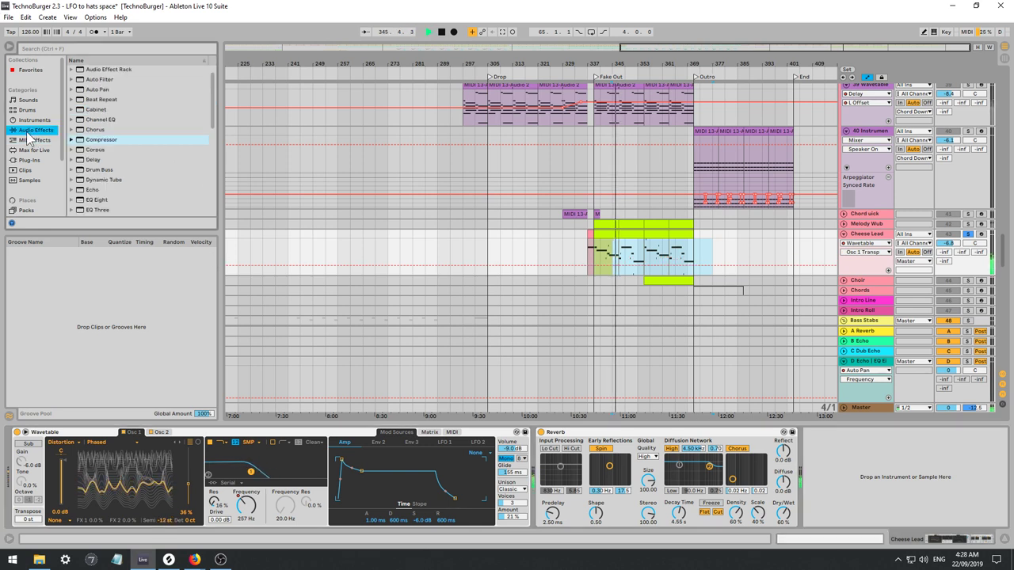
{"action": "left_click_drag", "start_coordinate": [80, 203], "coordinate": [571, 486]}
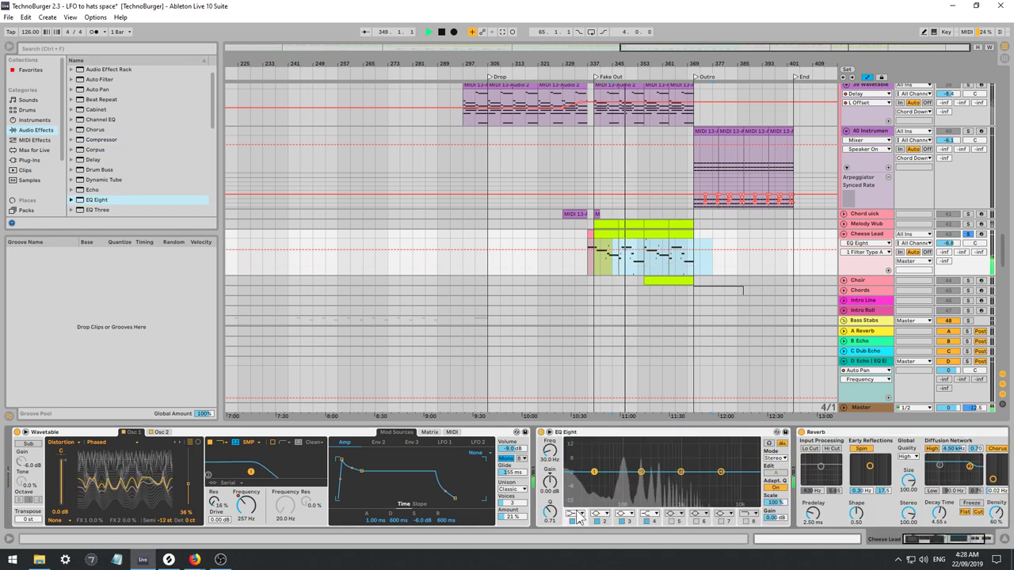
{"action": "left_click", "coordinate": [579, 514]}
{"action": "left_click", "coordinate": [576, 460]}
{"action": "left_click_drag", "start_coordinate": [596, 480], "coordinate": [611, 494]}
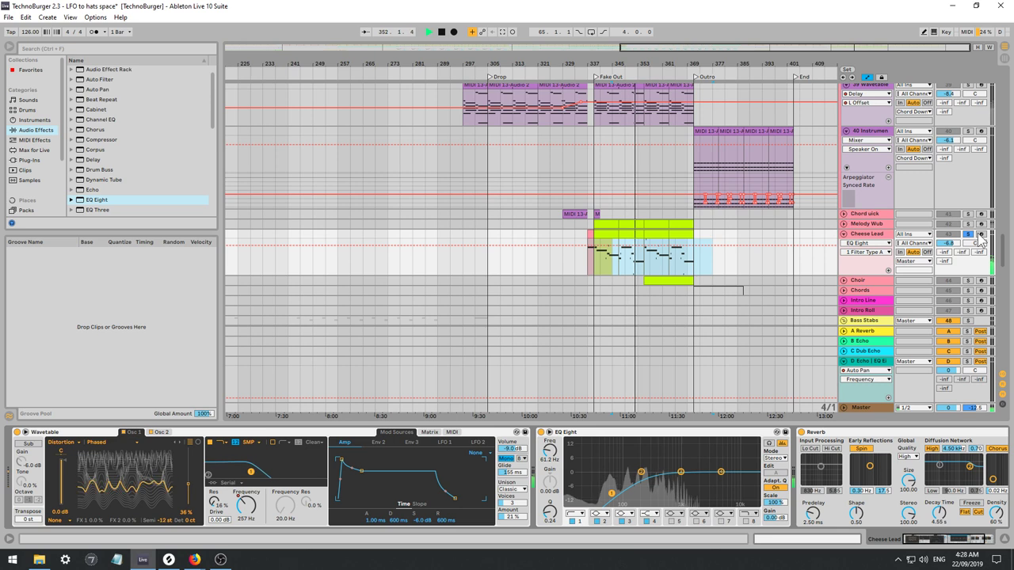
{"action": "left_click", "coordinate": [967, 234]}
{"action": "left_click_drag", "start_coordinate": [945, 243], "coordinate": [945, 235]}
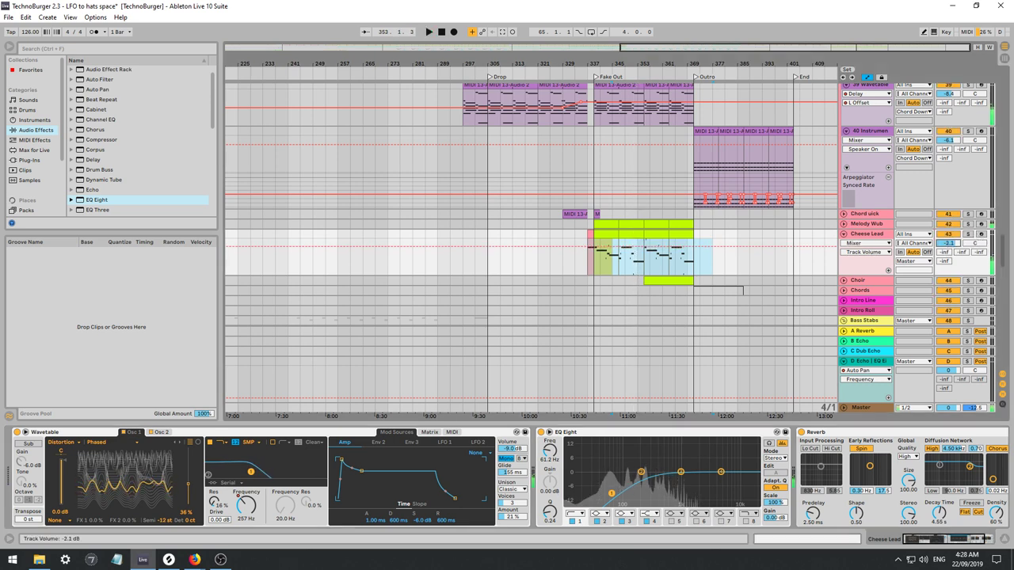
Audition the Melody Wub track by soloing and unsoloing it during playback from bar 339.
{"action": "left_click", "coordinate": [604, 227]}
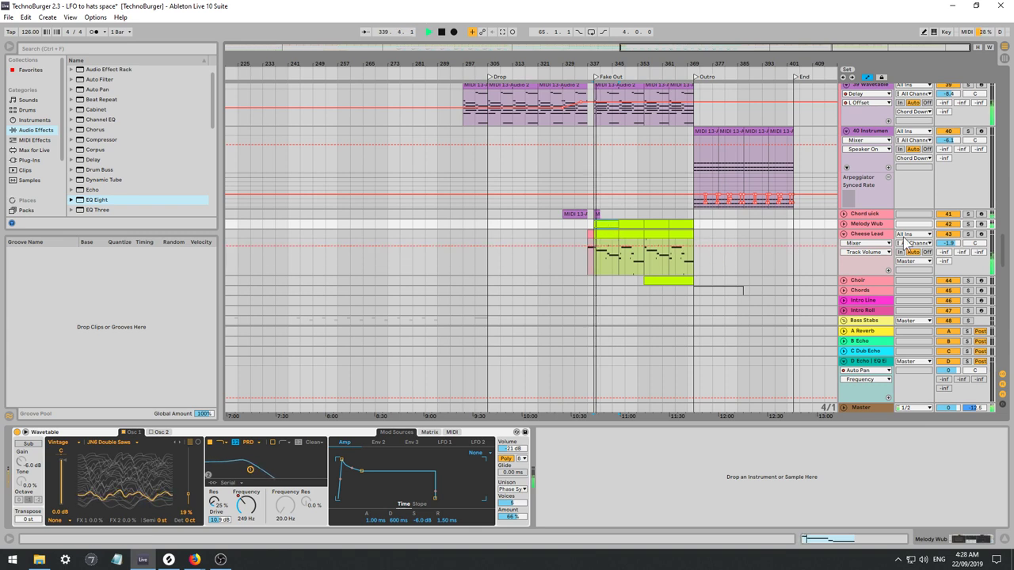
{"action": "key", "text": "space"}
{"action": "left_click", "coordinate": [967, 228]}
{"action": "key", "text": "space"}
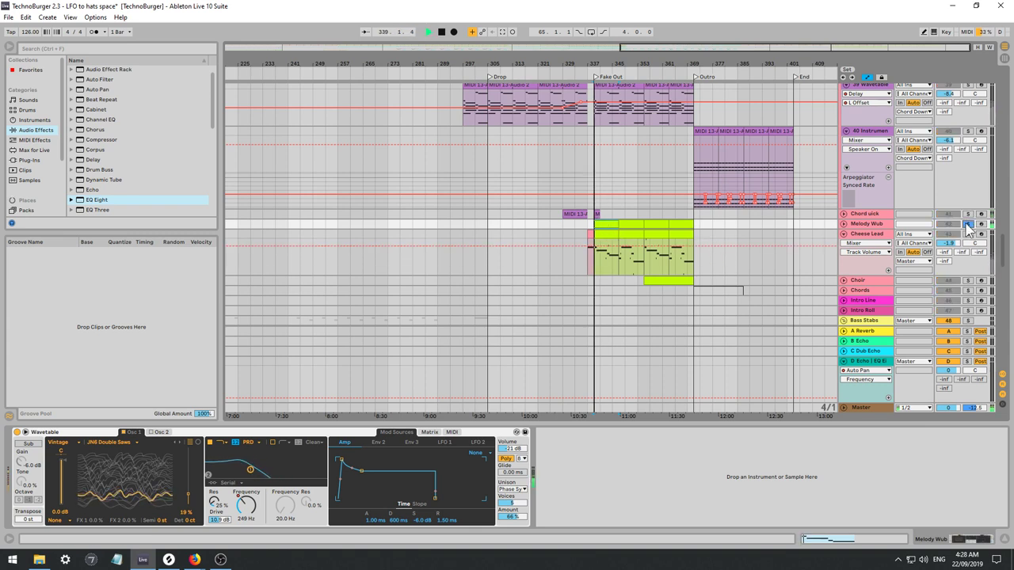
{"action": "left_click", "coordinate": [968, 224]}
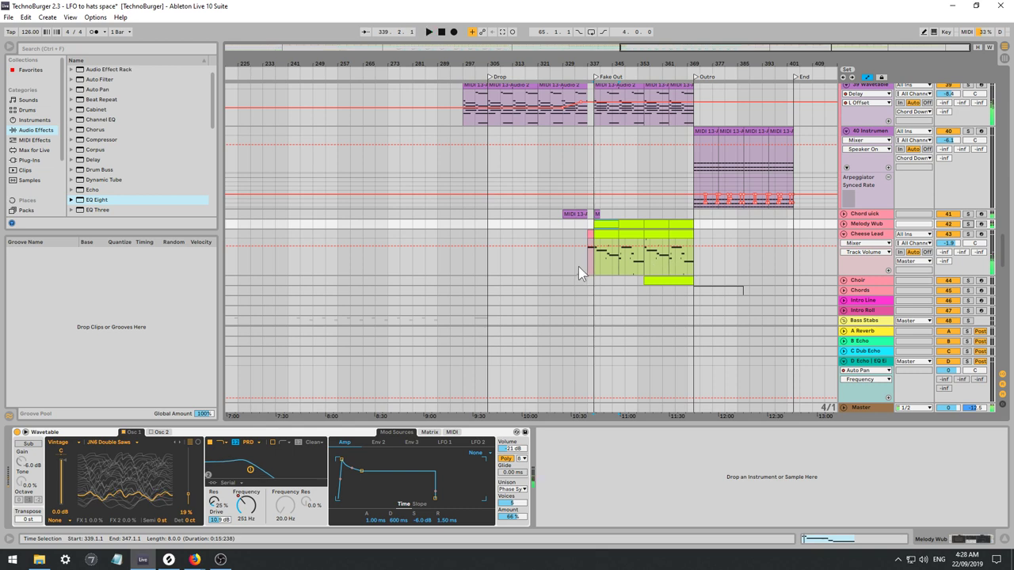
Re-enable Cheese Lead's Filter 1 Freq automation and mute the Cheese Lead track.
{"action": "left_click", "coordinate": [586, 264]}
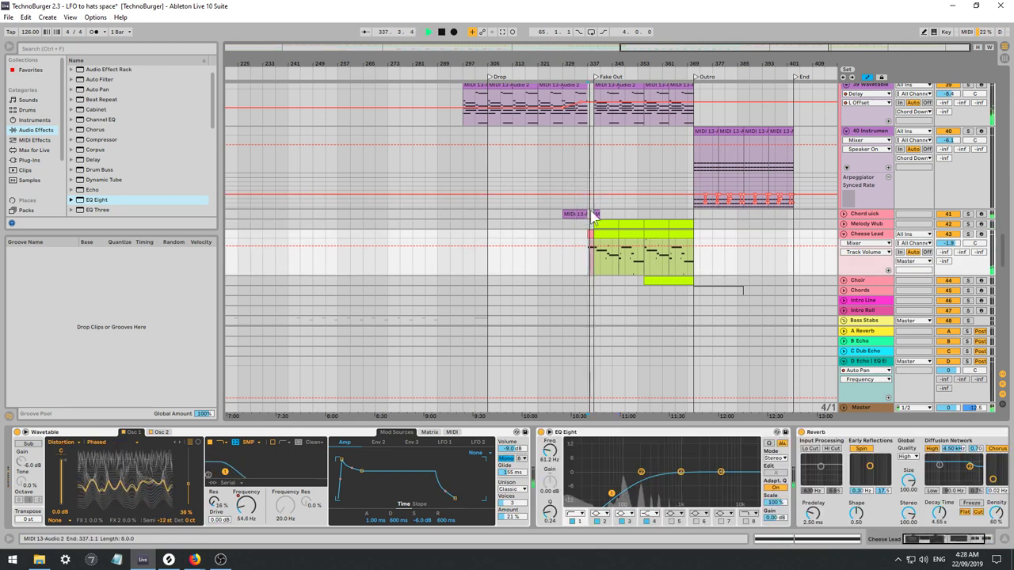
{"action": "left_click", "coordinate": [244, 507]}
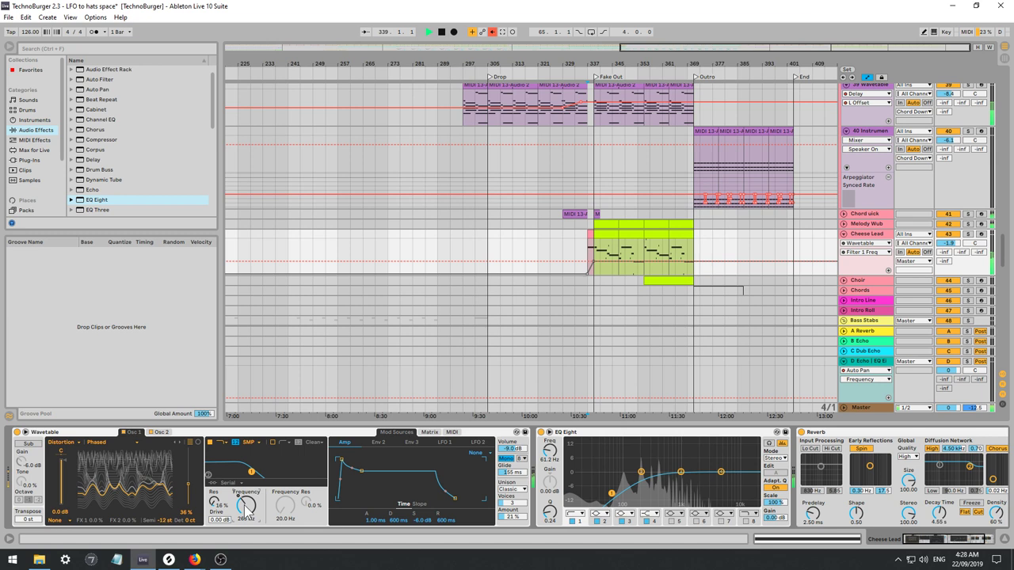
{"action": "left_click", "coordinate": [492, 32]}
{"action": "key", "text": "space"}
{"action": "key", "text": "space"}
{"action": "left_click", "coordinate": [948, 235]}
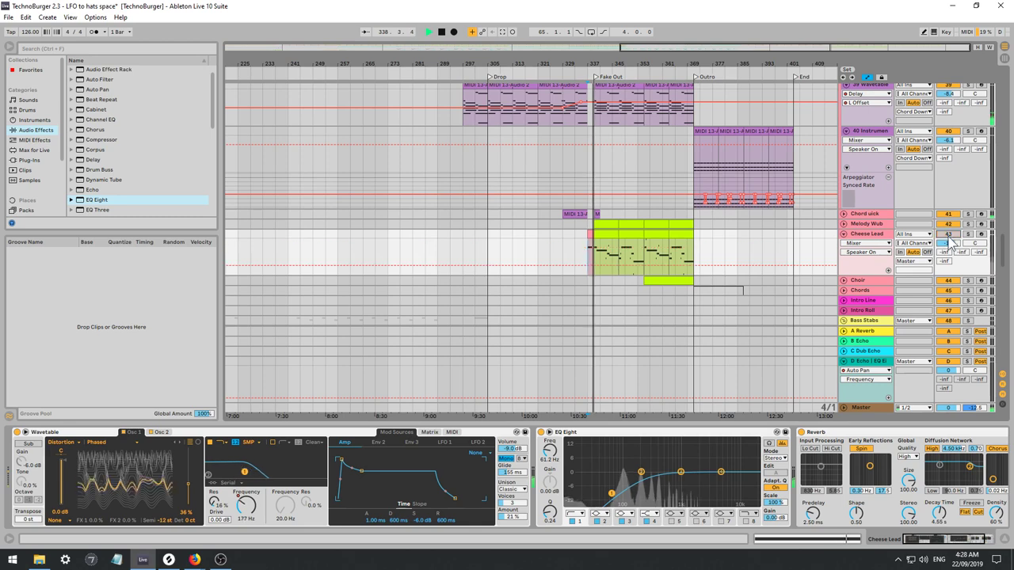
{"action": "key", "text": "space"}
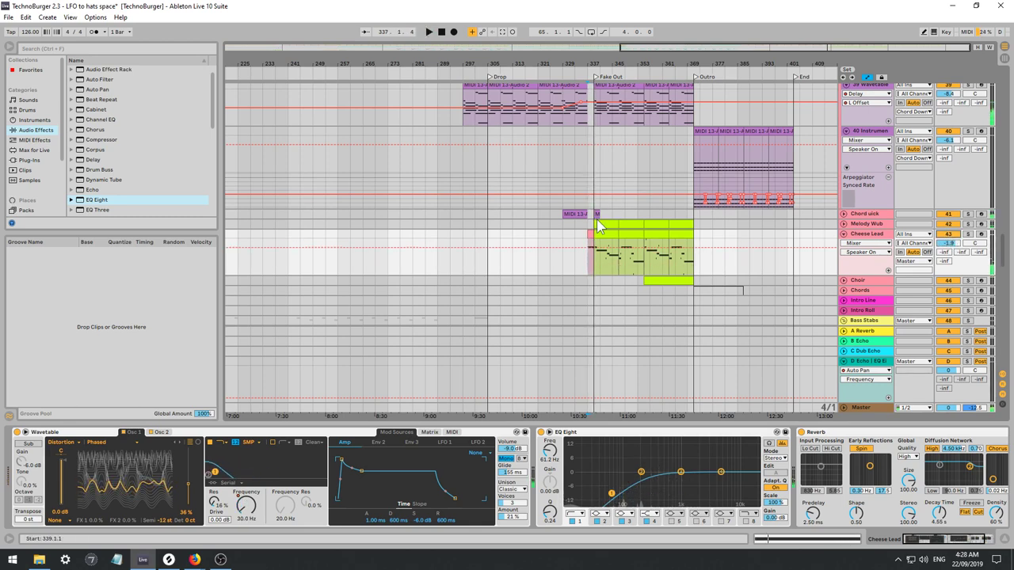
Solo the chord track and open its short clip near the Fake Out marker.
{"action": "left_click", "coordinate": [597, 214]}
{"action": "left_click", "coordinate": [968, 214]}
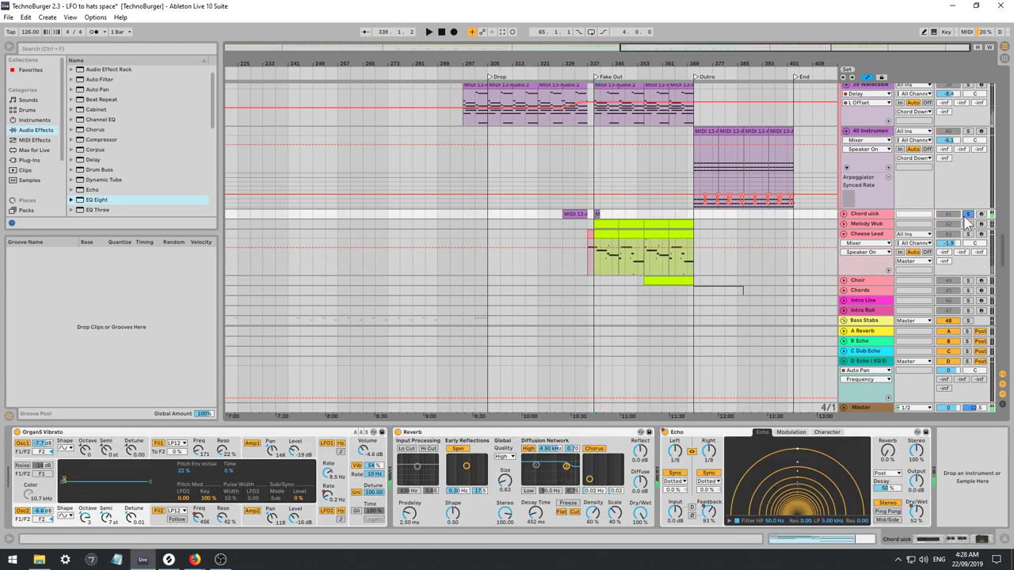
{"action": "double_click", "coordinate": [597, 212]}
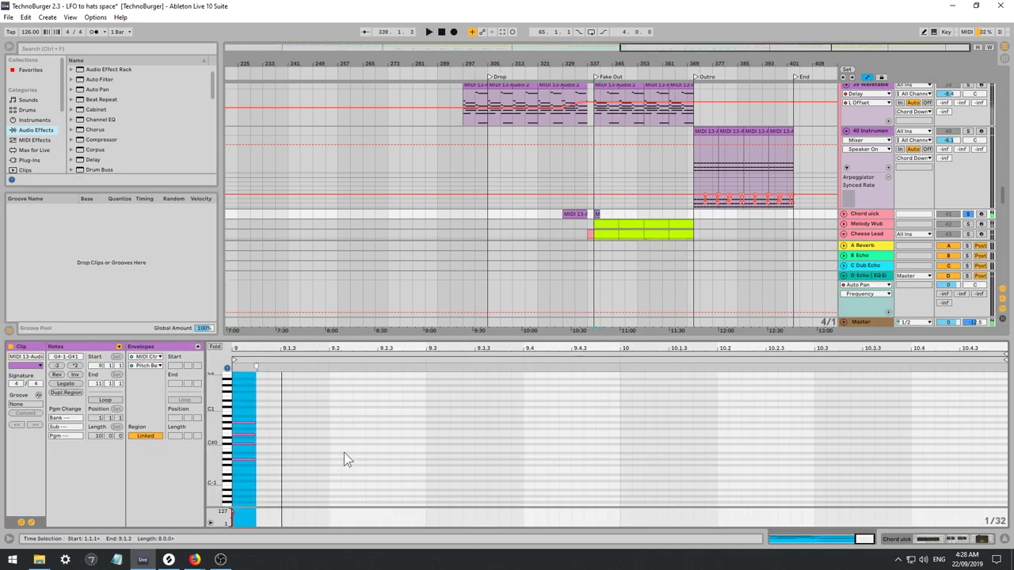
Revoice the chord: lowest note to C#-1, G-1 to G#-1, E0 to D0, C0 to C#0.
{"action": "left_click_drag", "start_coordinate": [294, 416], "coordinate": [242, 421]}
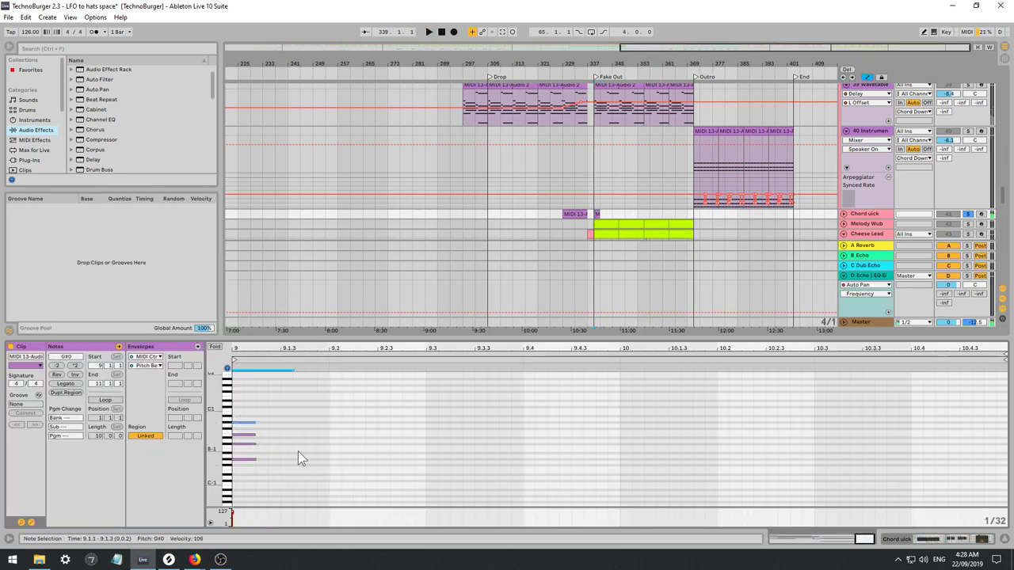
{"action": "left_click_drag", "start_coordinate": [274, 454], "coordinate": [233, 482]}
{"action": "key", "text": "Down"}
{"action": "key", "text": "Down"}
{"action": "key", "text": "Down"}
{"action": "key", "text": "Down"}
{"action": "key", "text": "Down"}
{"action": "key", "text": "Down"}
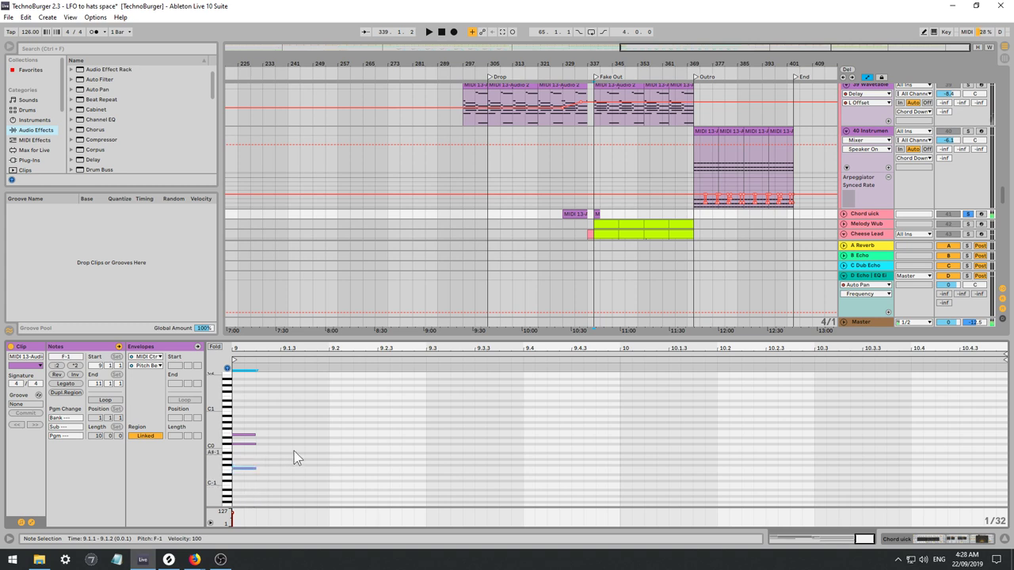
{"action": "left_click_drag", "start_coordinate": [281, 458], "coordinate": [235, 488]}
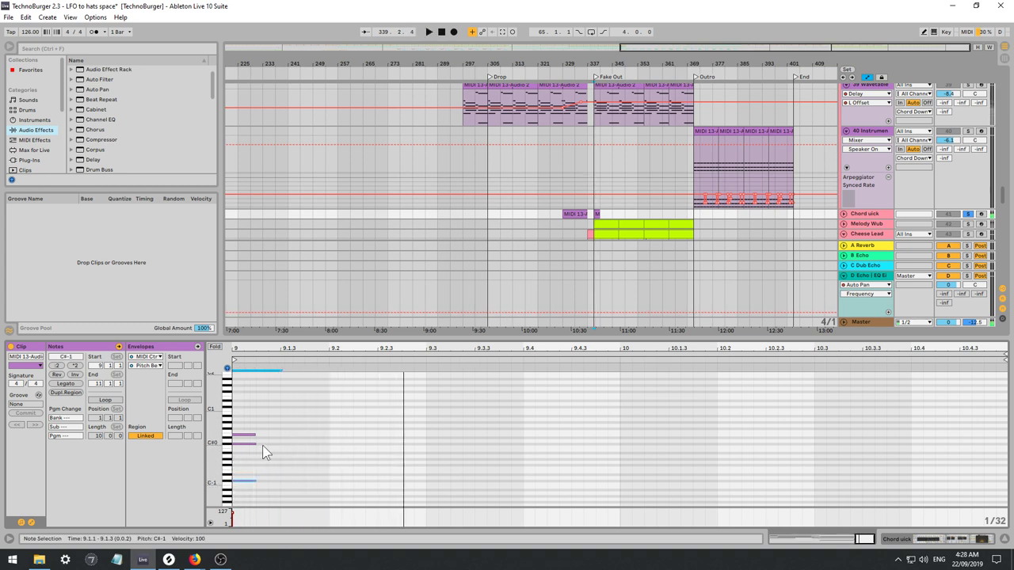
{"action": "key", "text": "space"}
{"action": "left_click", "coordinate": [241, 445]}
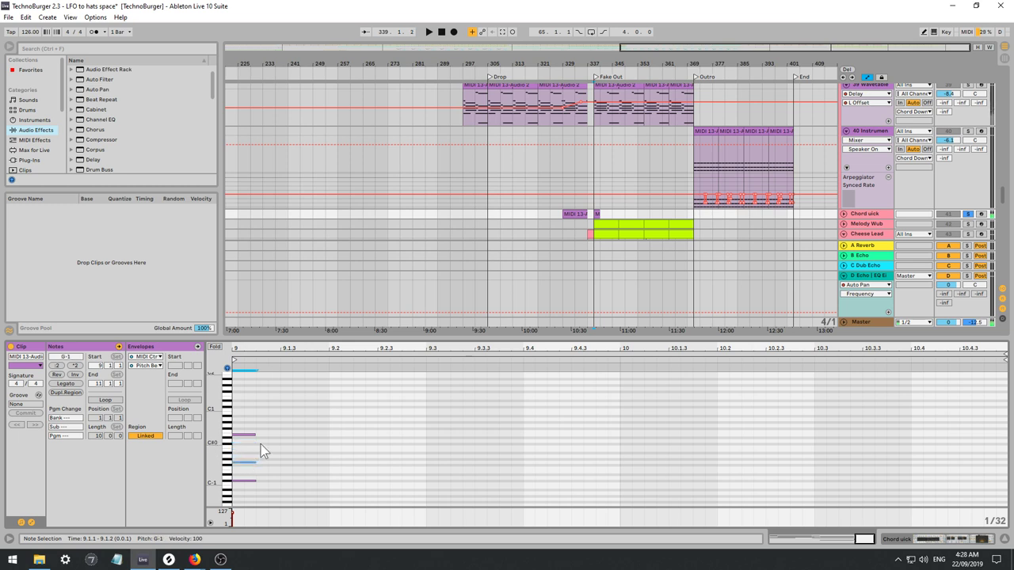
{"action": "key", "text": "Up"}
{"action": "left_click", "coordinate": [247, 434]}
{"action": "key", "text": "Down"}
{"action": "key", "text": "Down"}
{"action": "key", "text": "Up"}
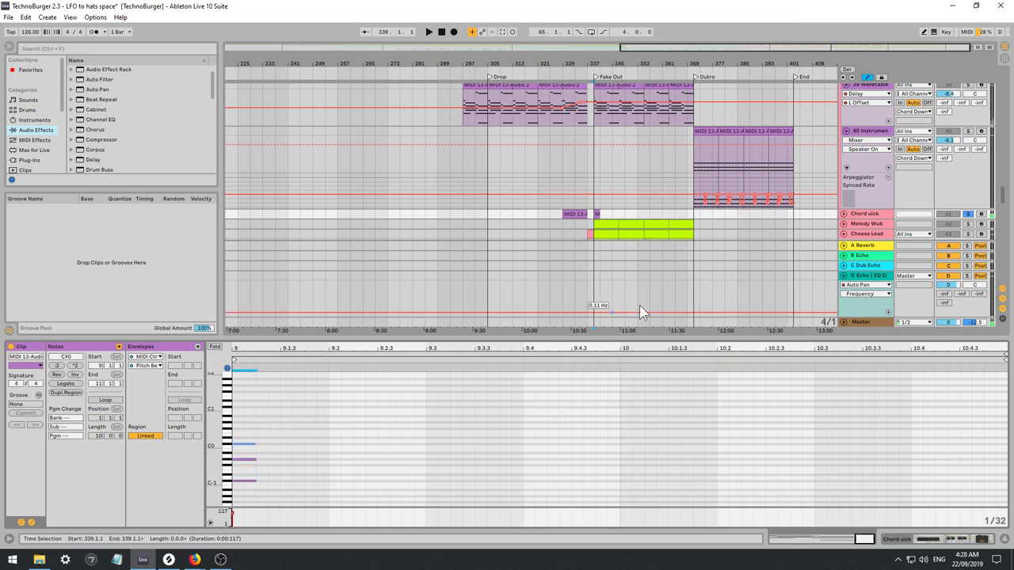
{"action": "key", "text": "space"}
{"action": "key", "text": "space"}
Drop all of the clip's notes one octave with Shift+Down.
{"action": "left_click", "coordinate": [315, 476]}
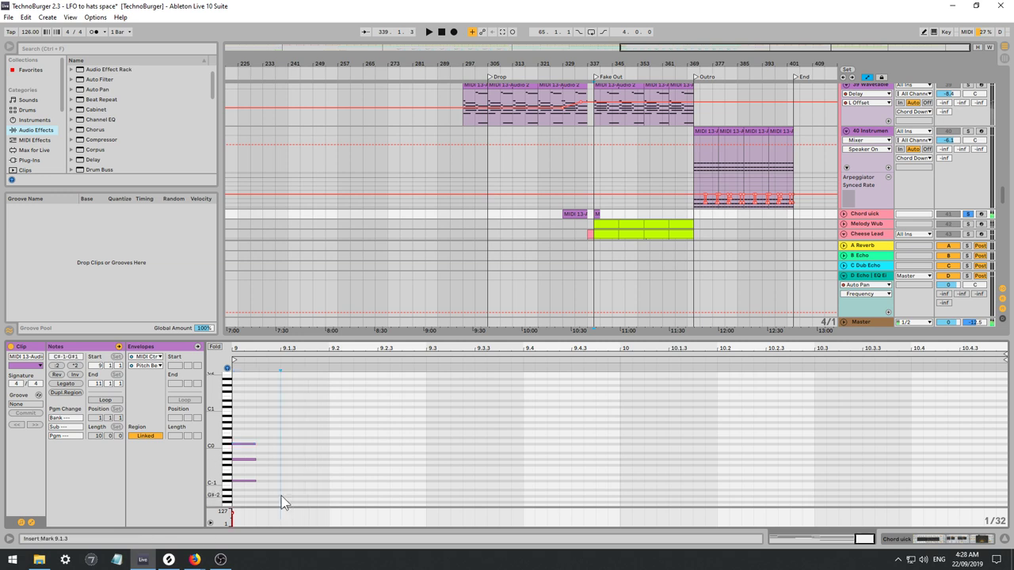
{"action": "key", "text": "shift+Down"}
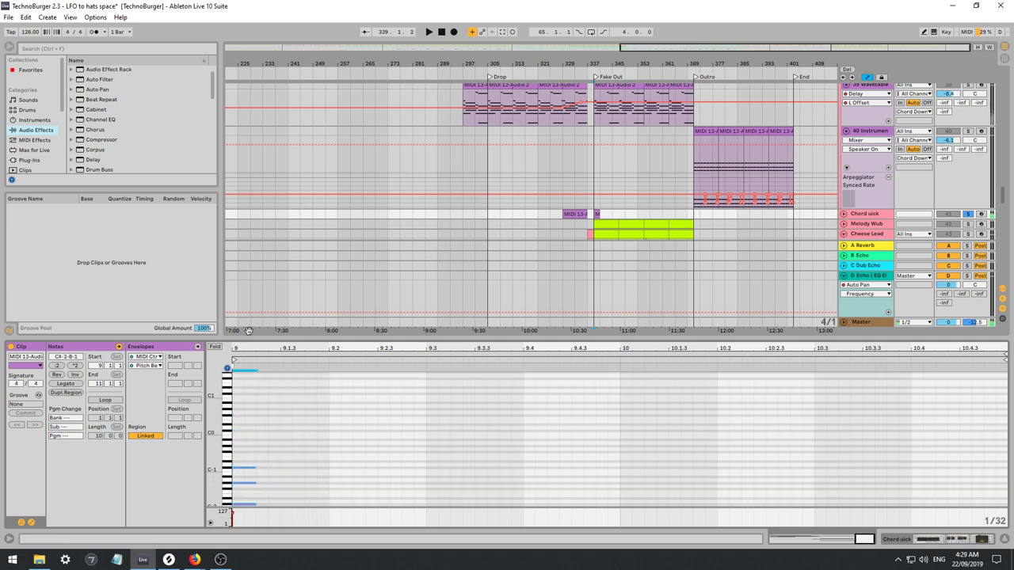
{"action": "left_click", "coordinate": [596, 213]}
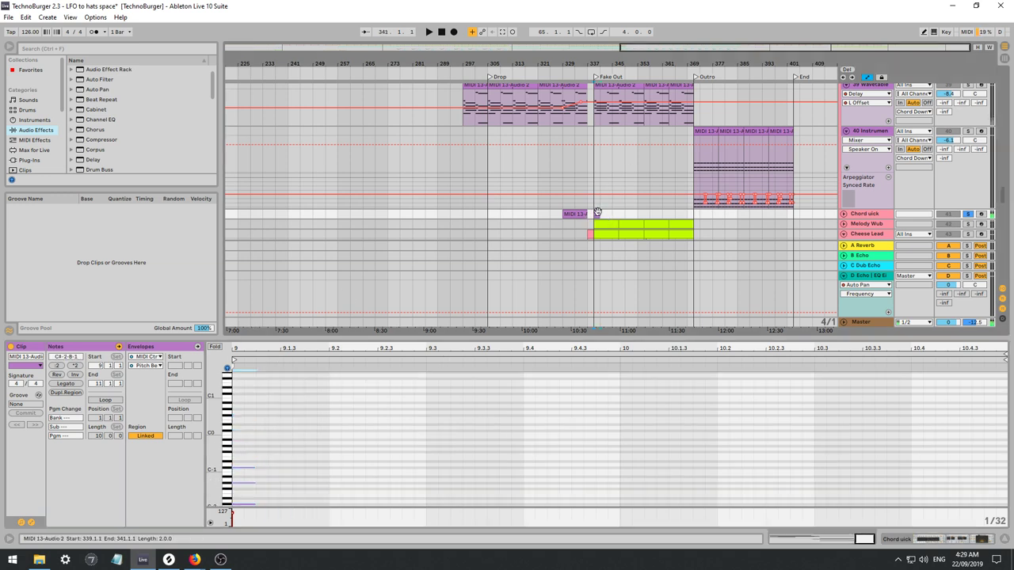
Play from bar 329, unsolo the chord track, zoom in on Fake Out, and select 39 Wavetable.
{"action": "left_click", "coordinate": [568, 227]}
{"action": "key", "text": "space"}
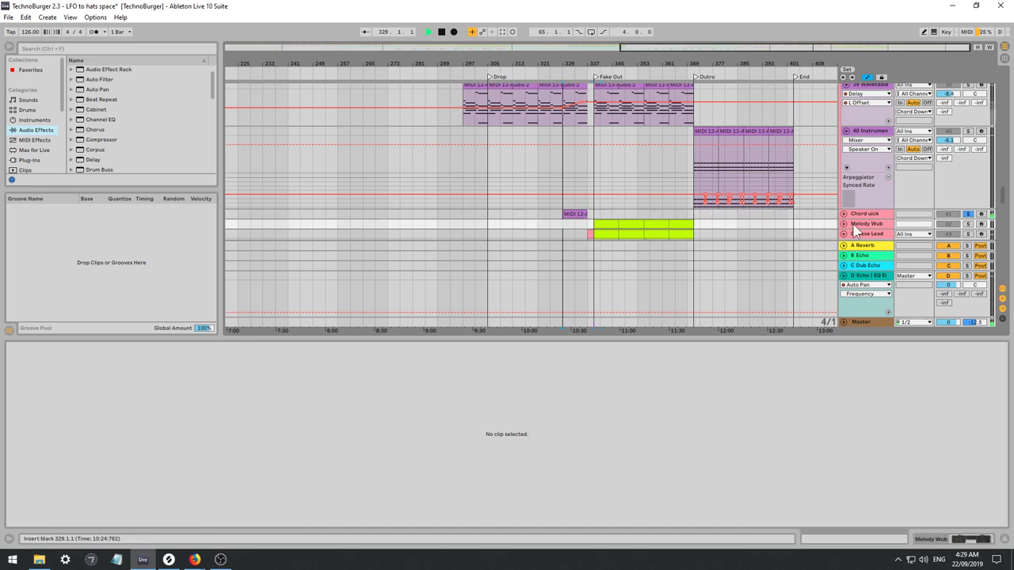
{"action": "left_click", "coordinate": [967, 214]}
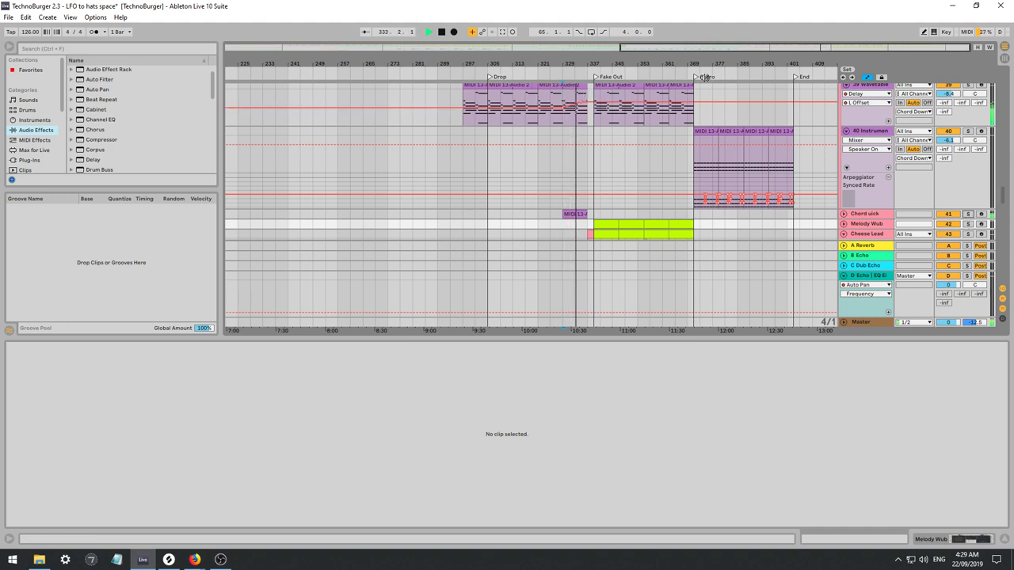
{"action": "left_click_drag", "start_coordinate": [666, 48], "coordinate": [790, 79]}
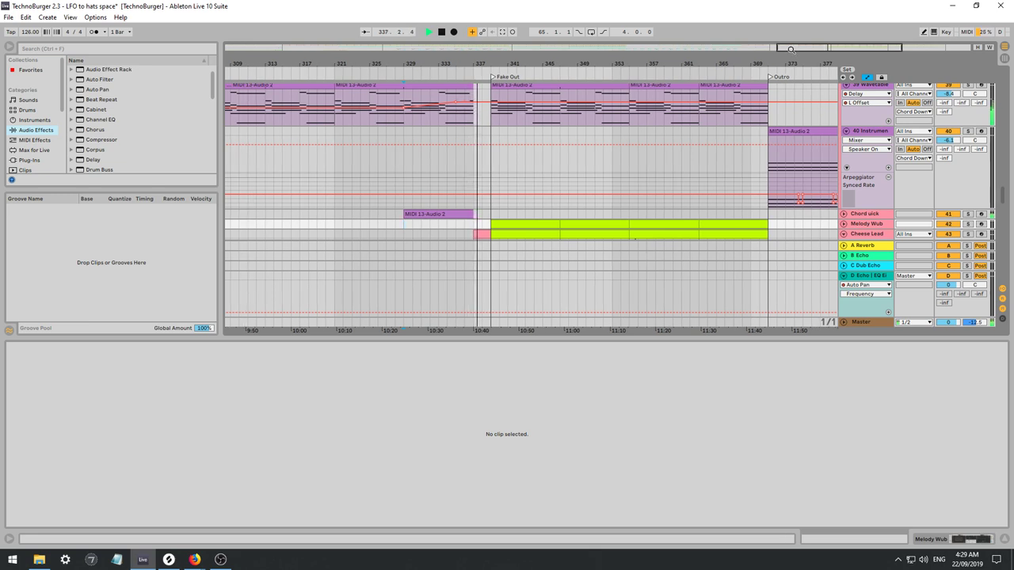
{"action": "left_click", "coordinate": [867, 89]}
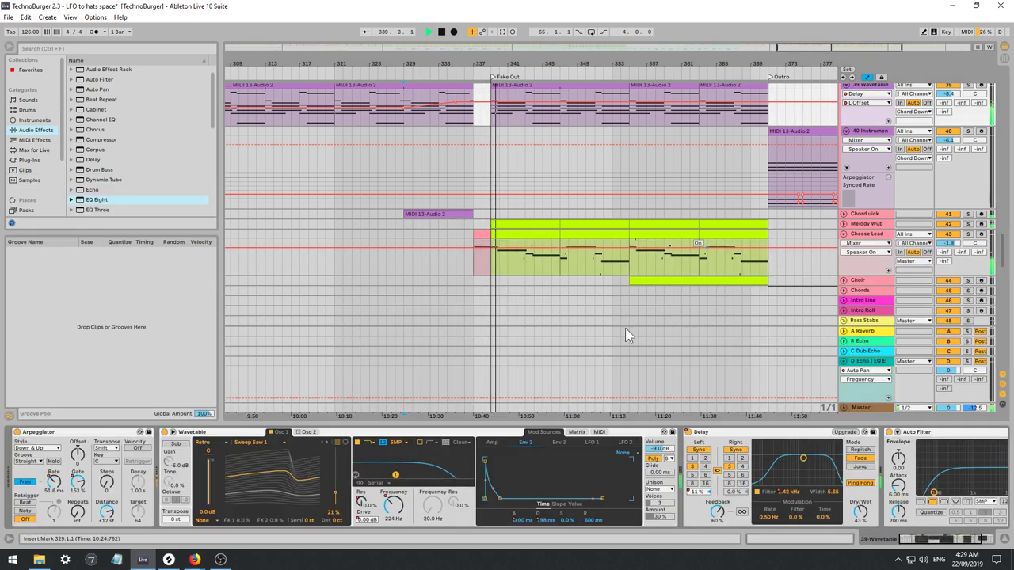
Override 39 Wavetable's Delay L Offset peak down to 1.0% and restart playback from bar 336.
{"action": "key", "text": "space"}
{"action": "left_click", "coordinate": [694, 493]}
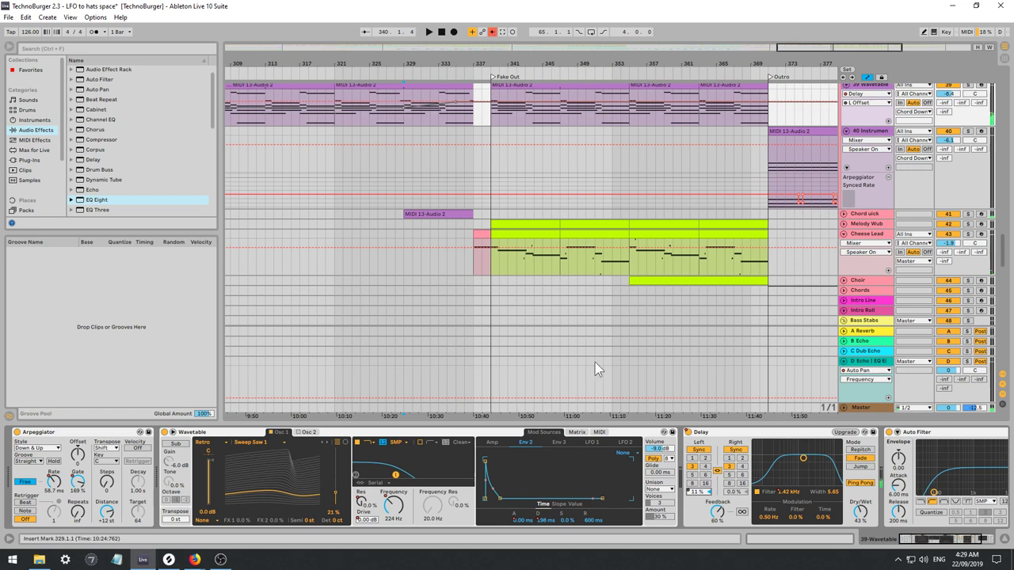
{"action": "key", "text": "space"}
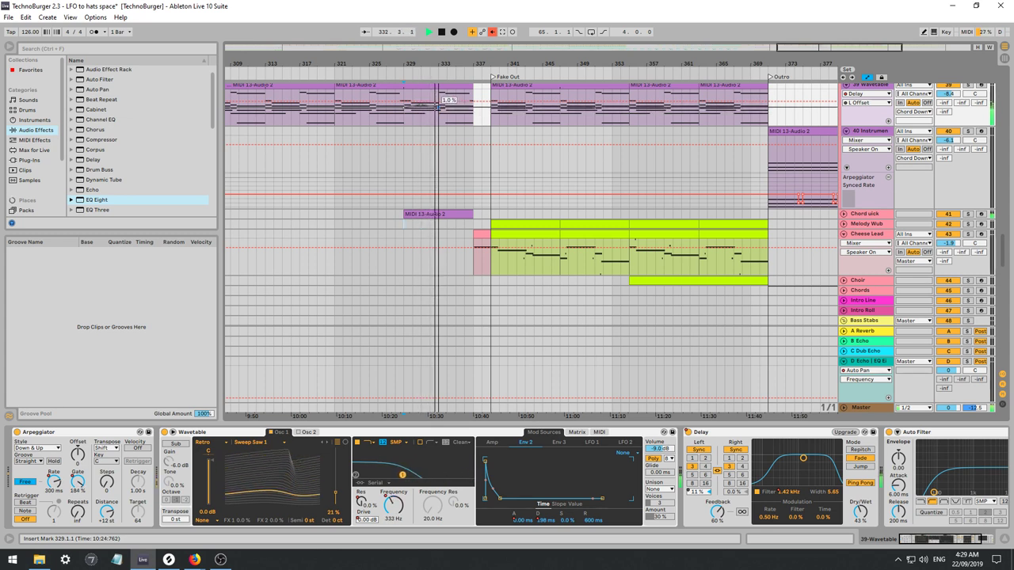
{"action": "left_click", "coordinate": [467, 102]}
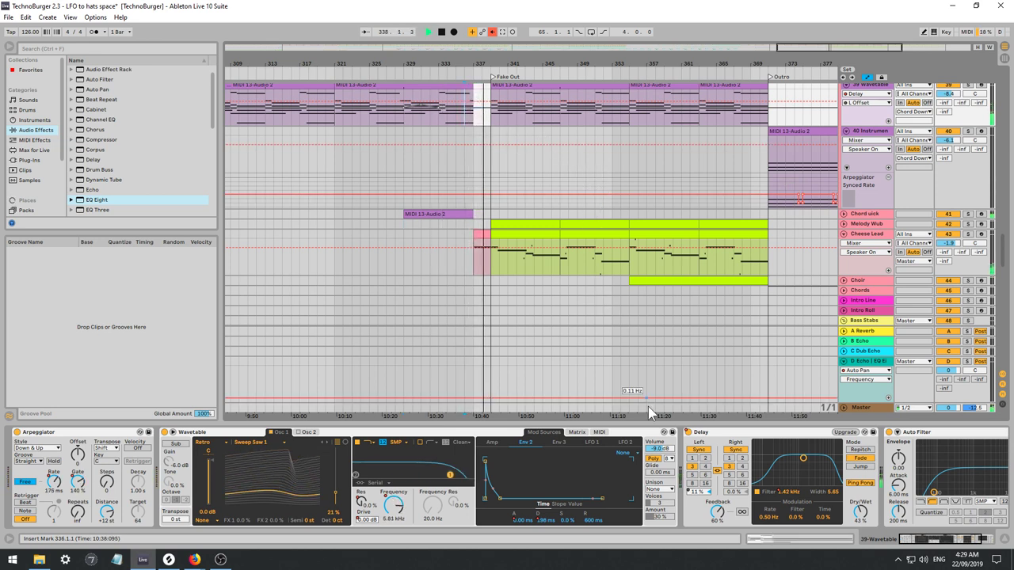
Lift Cheese Lead's Filter 1 Freq breakpoint at Fake Out to 430 Hz and set Glide to 24.7 ms.
{"action": "left_click", "coordinate": [865, 233]}
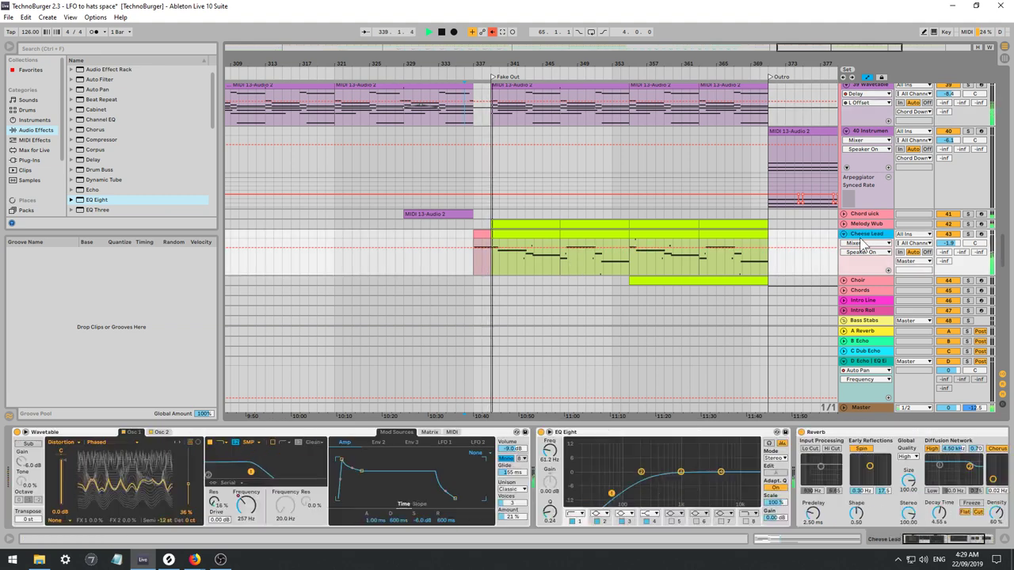
{"action": "left_click", "coordinate": [245, 511]}
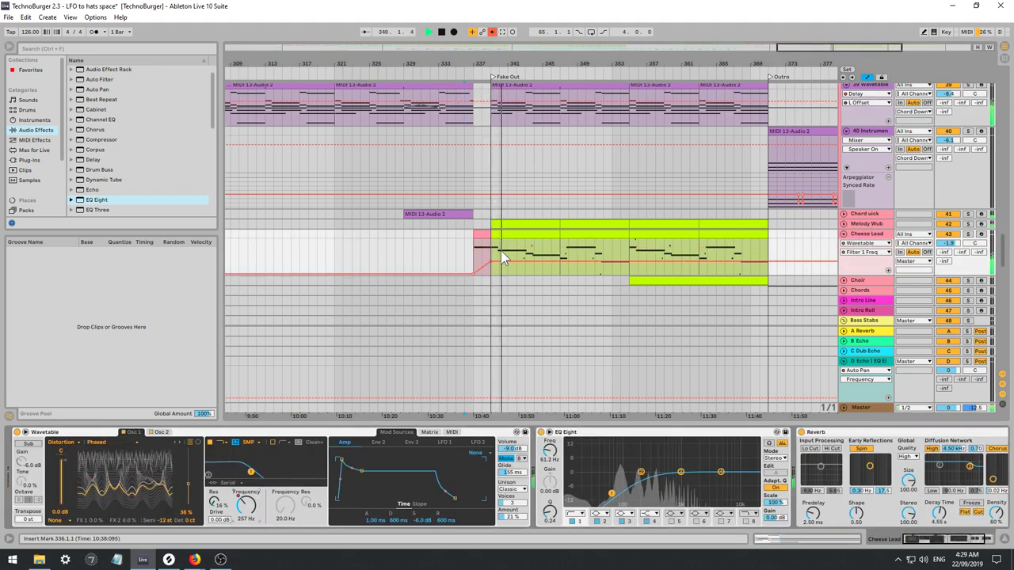
{"action": "left_click_drag", "start_coordinate": [491, 262], "coordinate": [490, 259]}
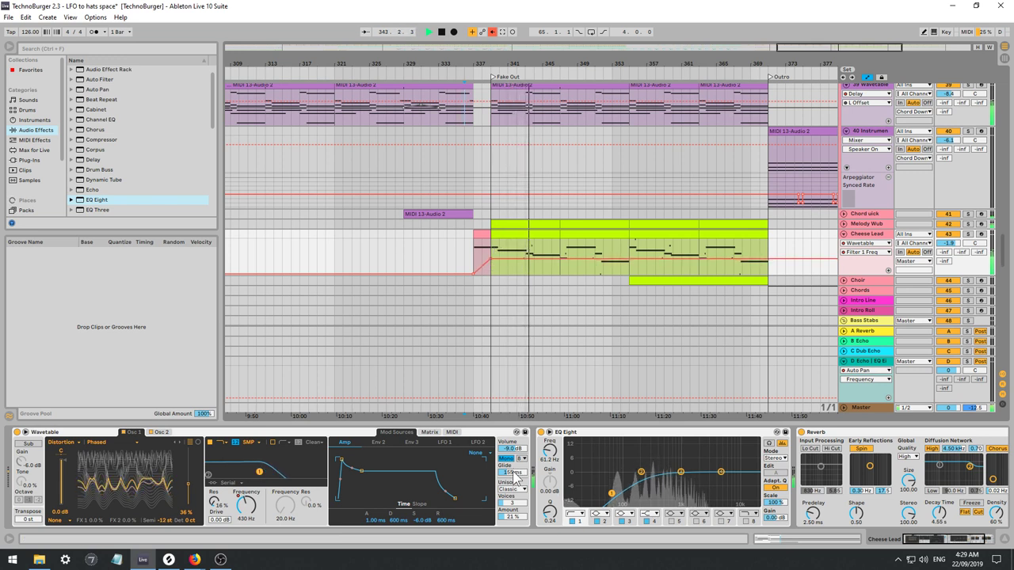
{"action": "left_click_drag", "start_coordinate": [513, 473], "coordinate": [513, 493]}
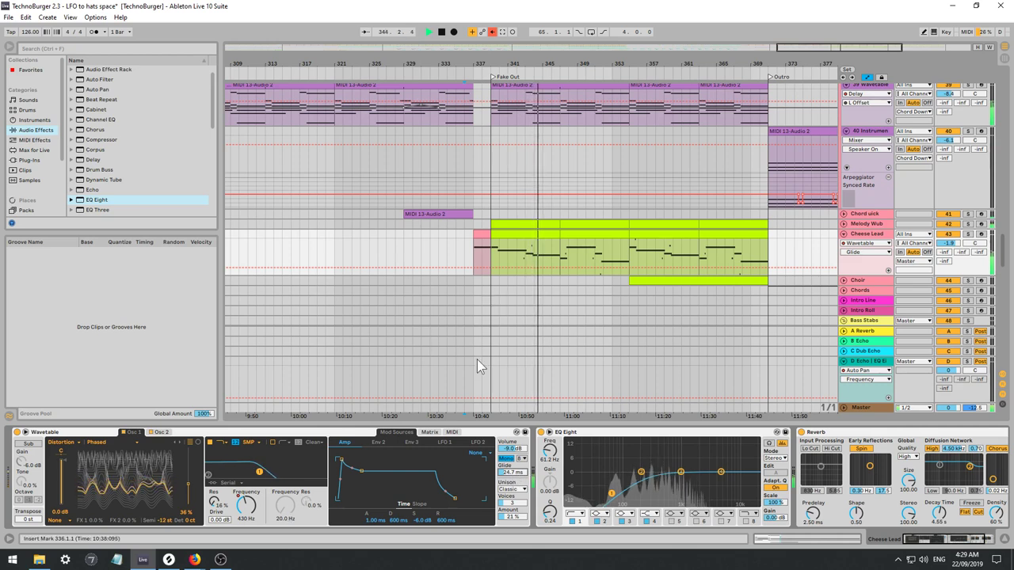
{"action": "left_click", "coordinate": [522, 235]}
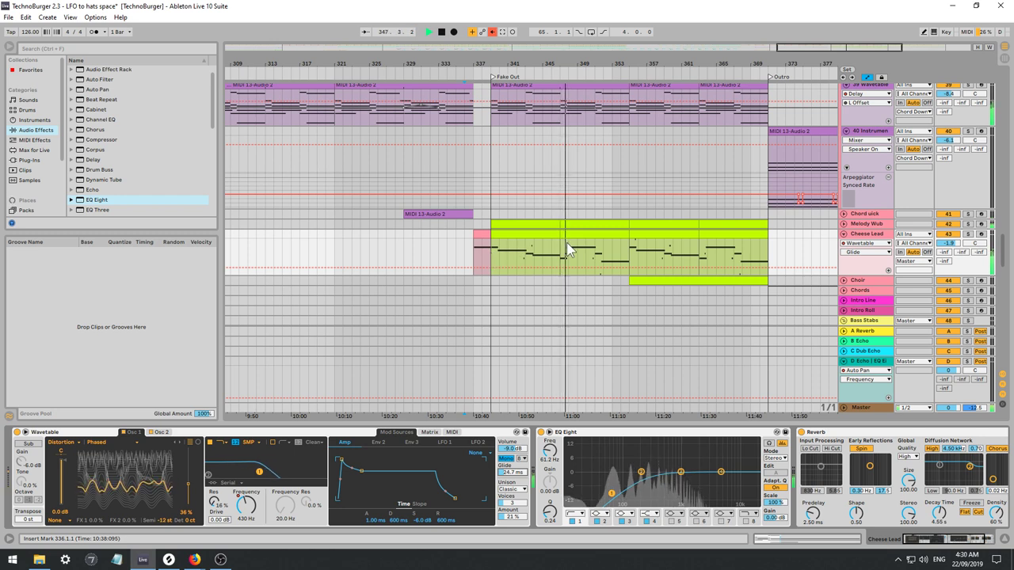
Replay from just before Fake Out while auditioning Osc 1 on Modern Sweep 2 and Frequency FM.
{"action": "key", "text": "space"}
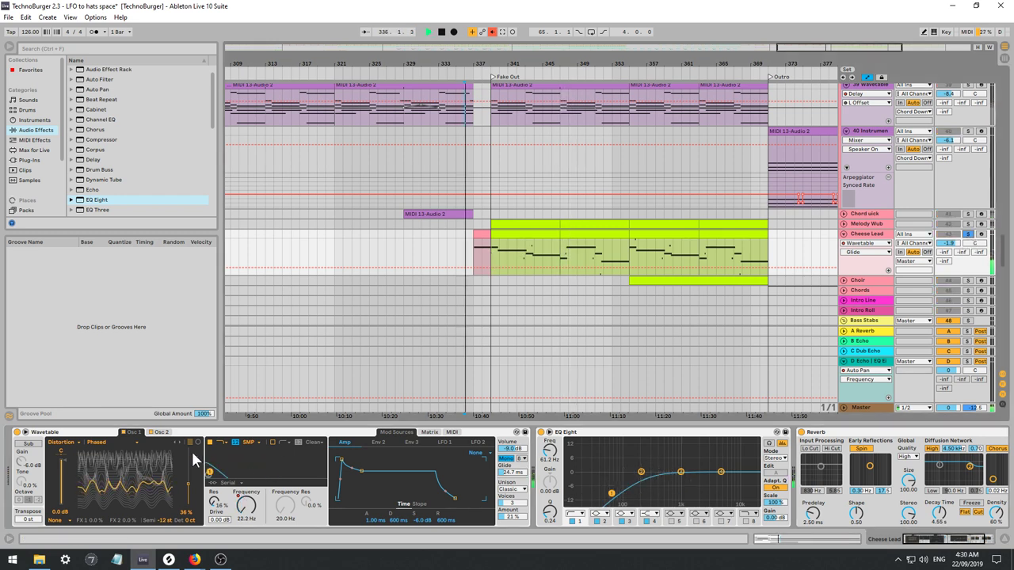
{"action": "left_click", "coordinate": [489, 251]}
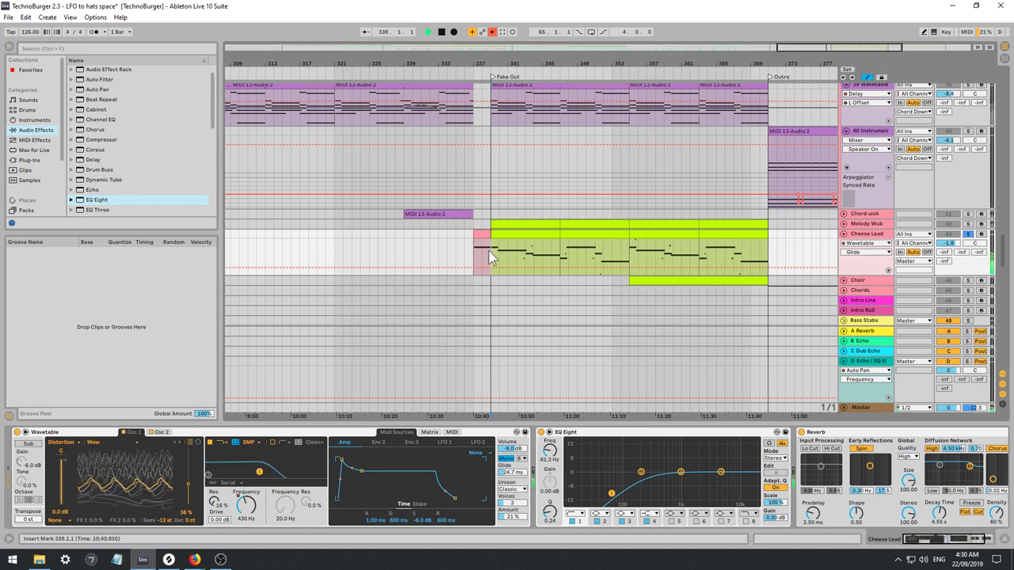
{"action": "key", "text": "space"}
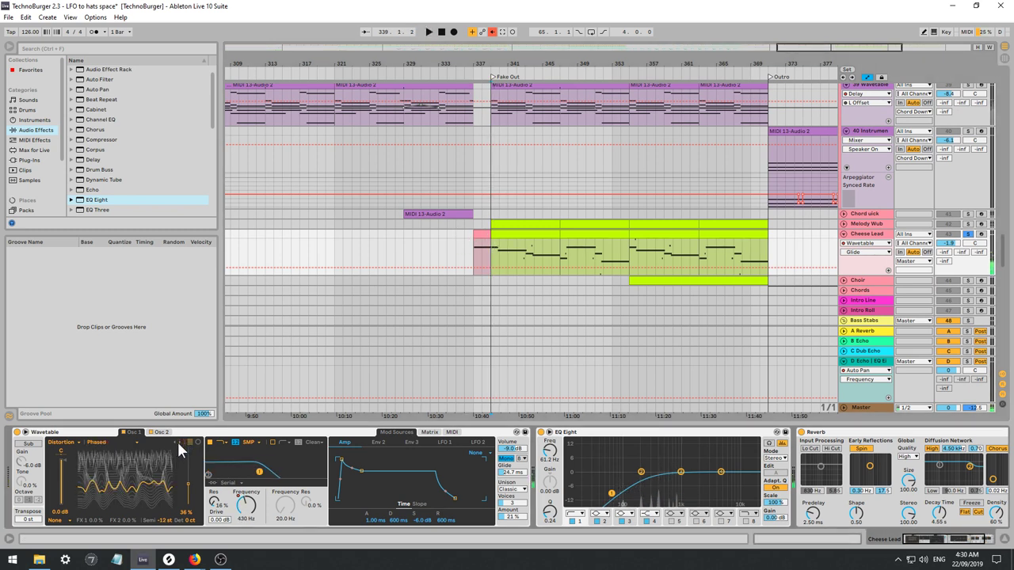
{"action": "left_click", "coordinate": [177, 442]}
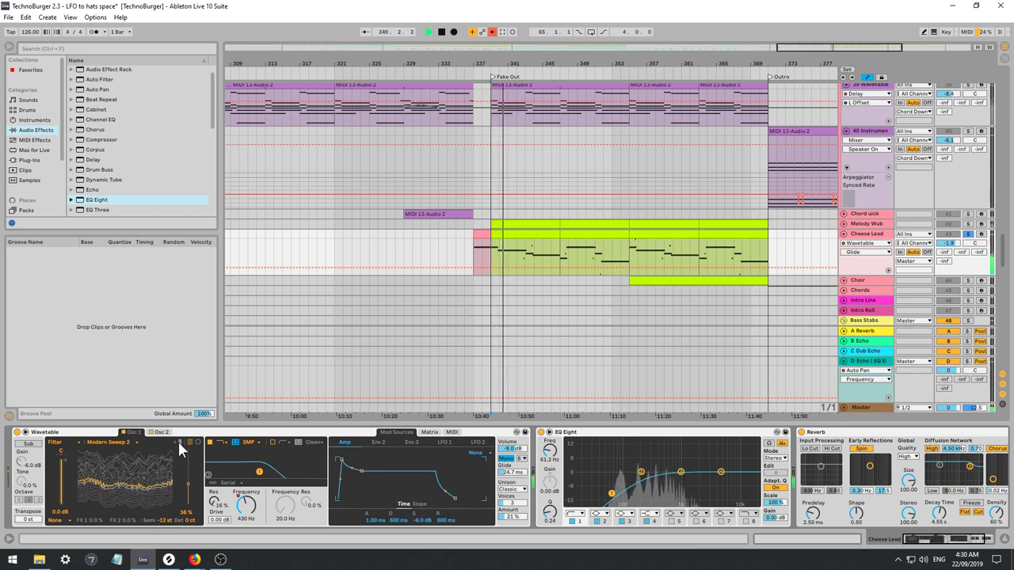
{"action": "left_click", "coordinate": [178, 442]}
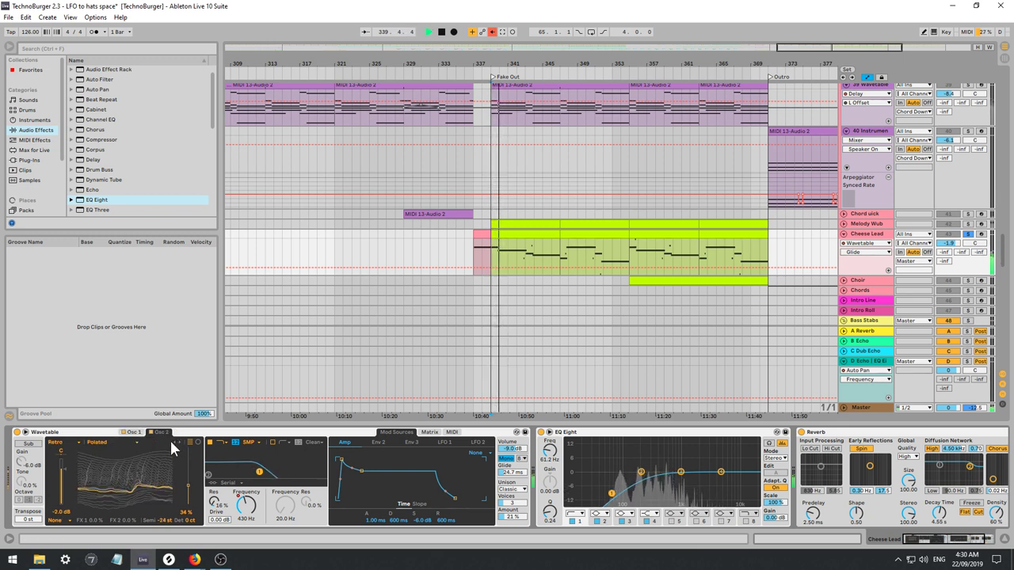
{"action": "left_click", "coordinate": [162, 432]}
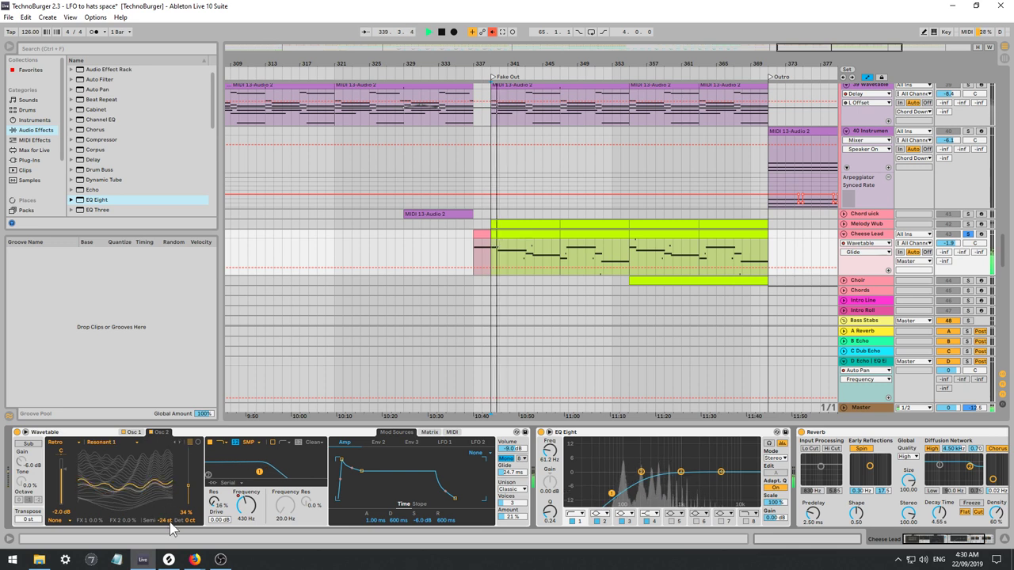
{"action": "left_click", "coordinate": [133, 432]}
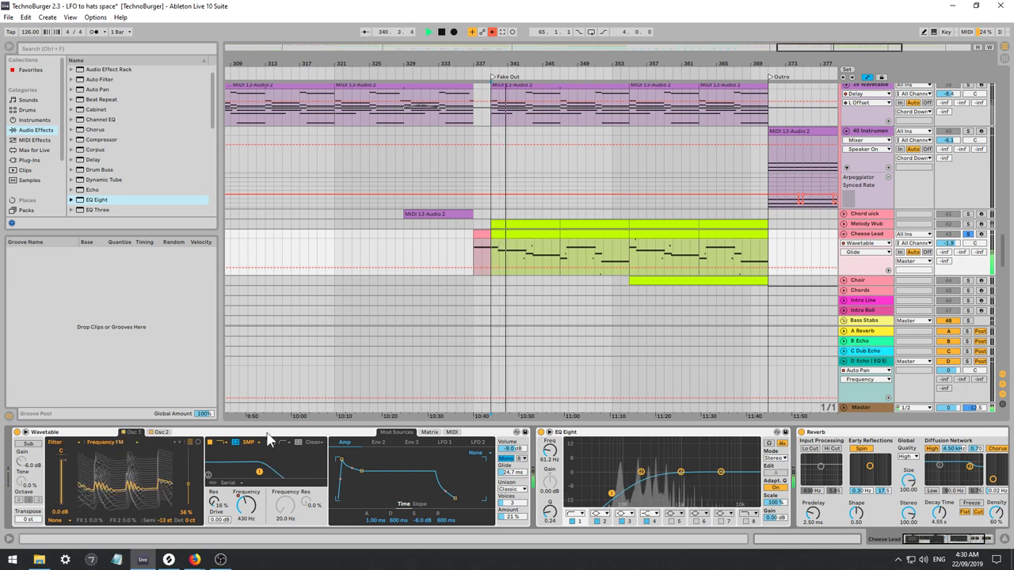
Toggle the Cheese Lead solo off and on, then step Osc 1 to the Filter table Sweep 4.
{"action": "left_click", "coordinate": [968, 235]}
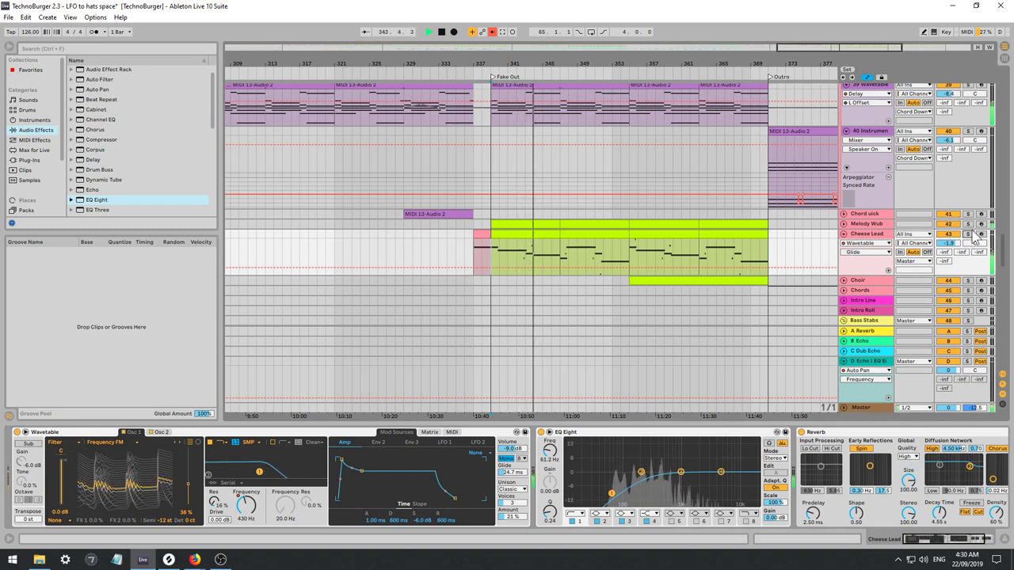
{"action": "left_click", "coordinate": [968, 234]}
{"action": "key", "text": "space"}
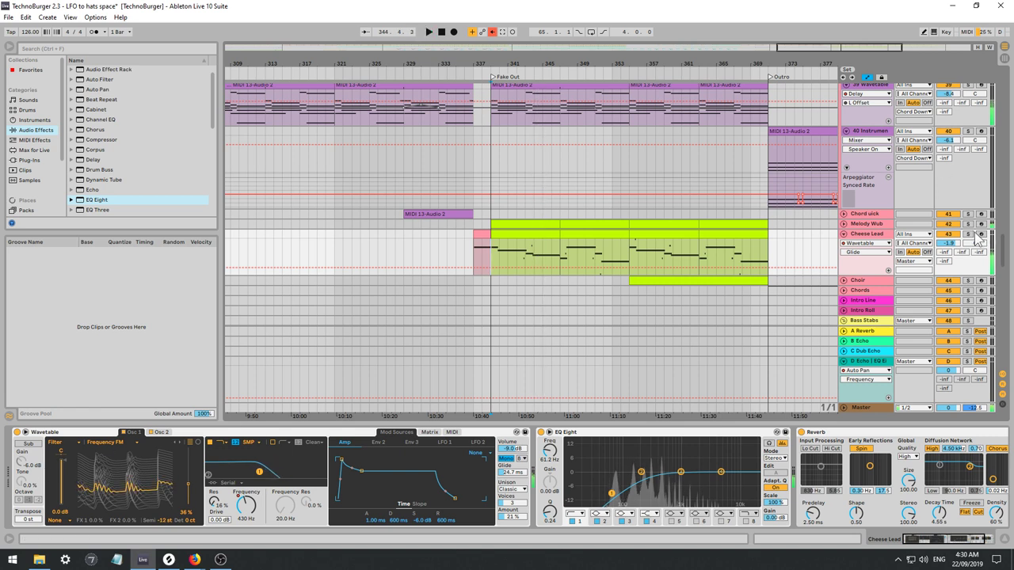
{"action": "left_click", "coordinate": [180, 442]}
{"action": "left_click", "coordinate": [180, 442]}
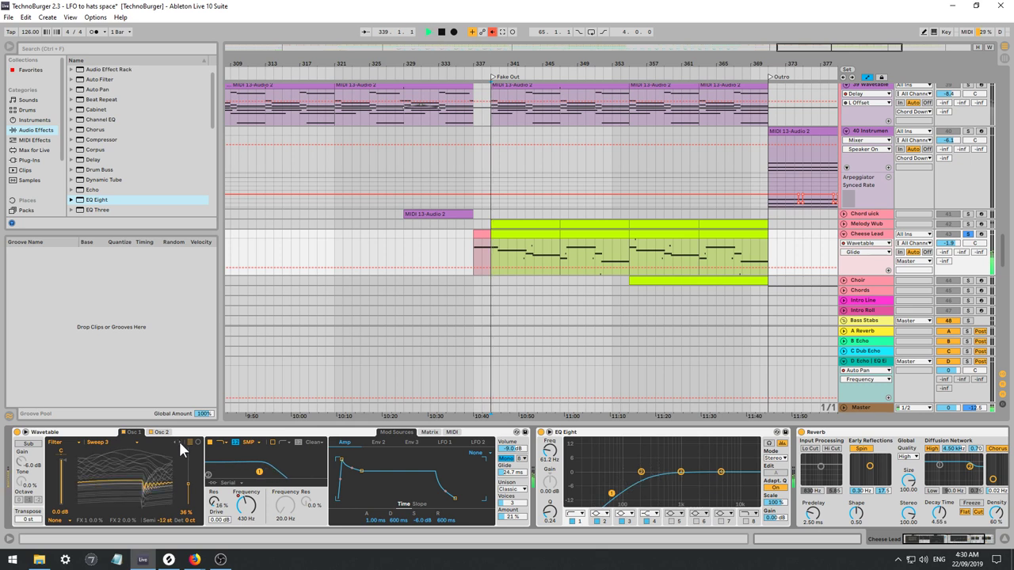
{"action": "left_click", "coordinate": [180, 441]}
{"action": "left_click", "coordinate": [68, 444]}
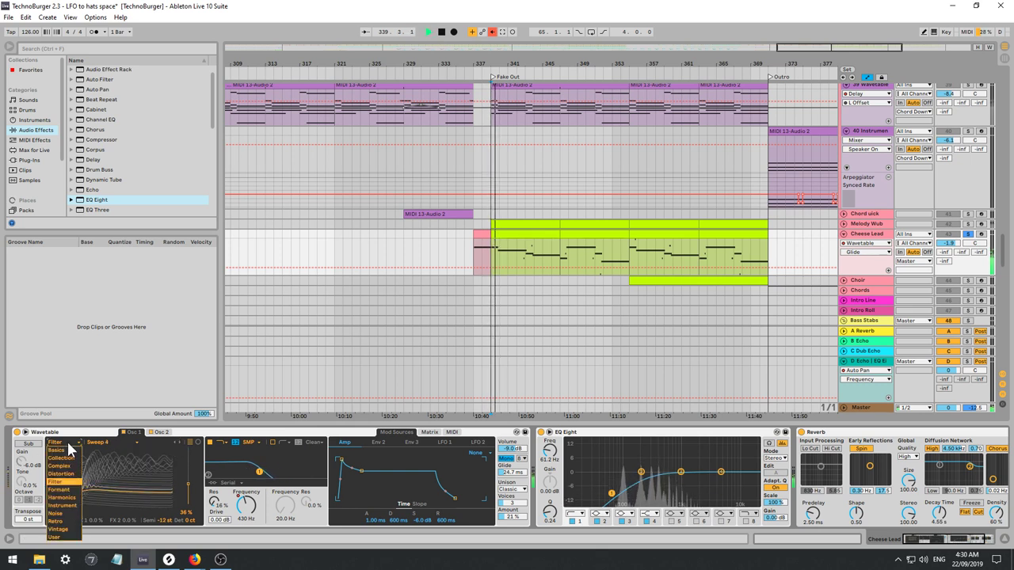
Switch Osc 1 to Formant wavetables, transpose it toward -24 st and raise FOF's position.
{"action": "left_click", "coordinate": [58, 490]}
{"action": "key", "text": "space"}
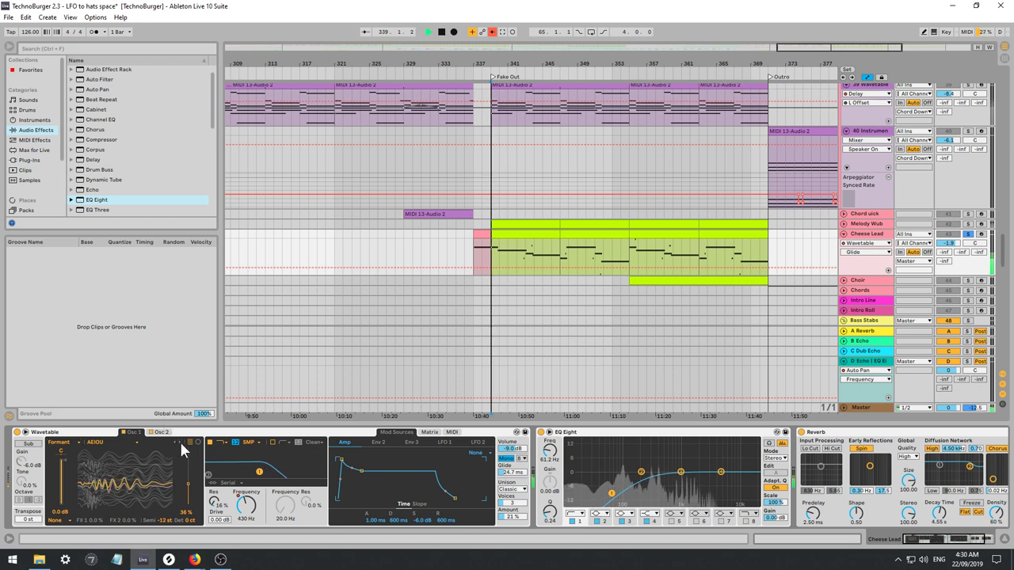
{"action": "left_click", "coordinate": [179, 441]}
{"action": "scroll", "coordinate": [166, 526], "scroll_direction": "up", "scroll_amount": 3}
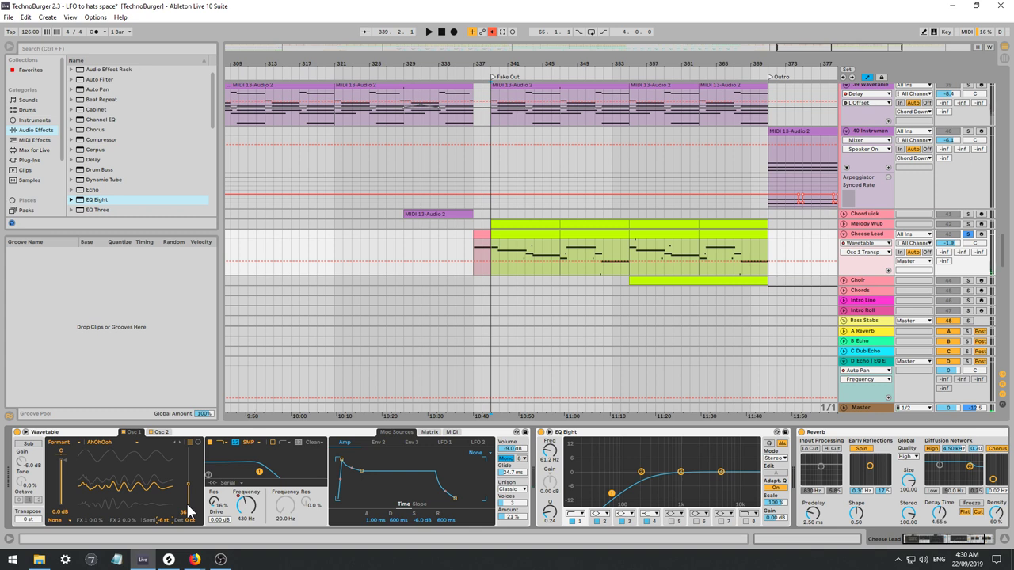
{"action": "key", "text": "Down"}
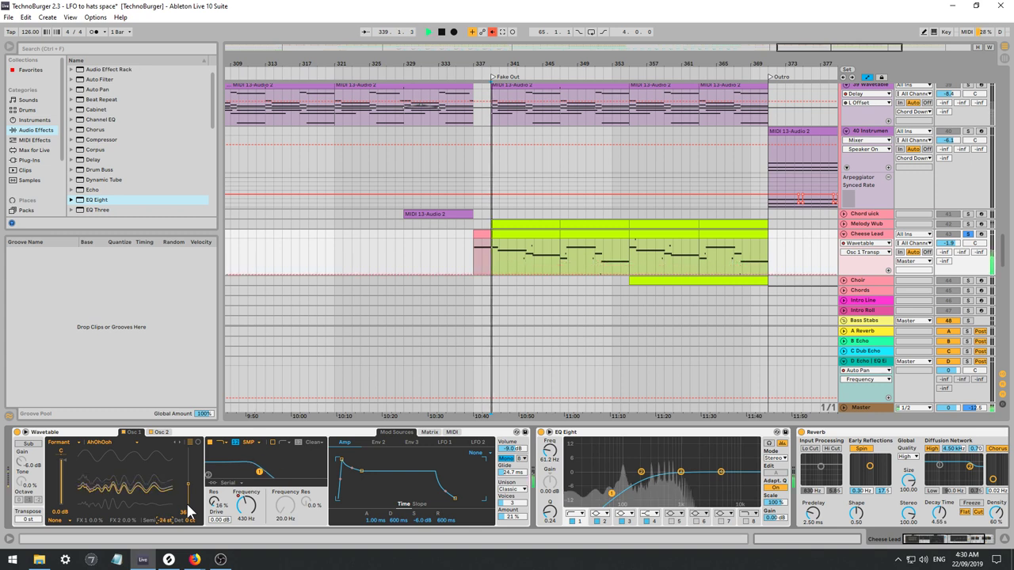
{"action": "left_click", "coordinate": [179, 442]}
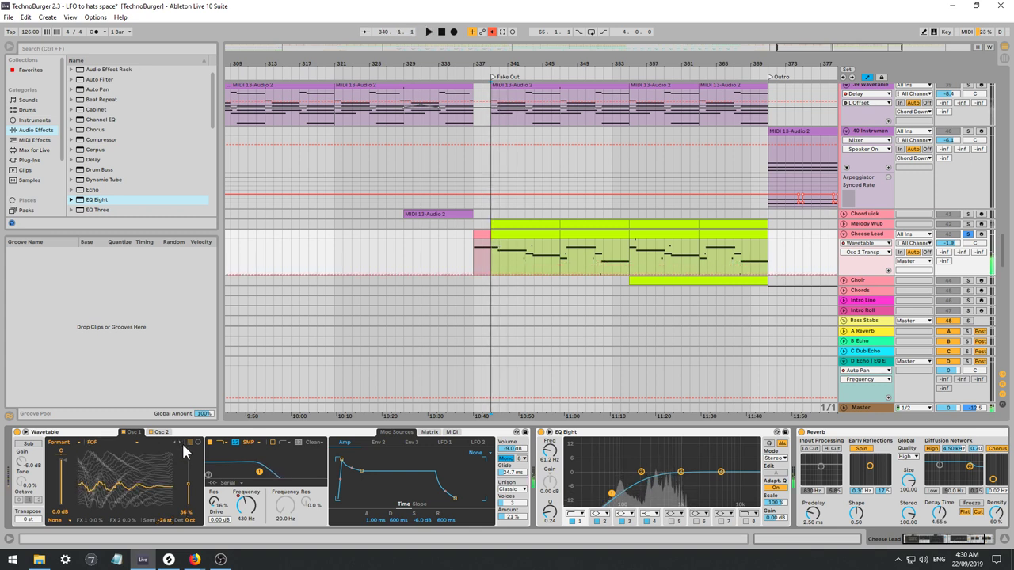
{"action": "left_click_drag", "start_coordinate": [190, 497], "coordinate": [190, 459]}
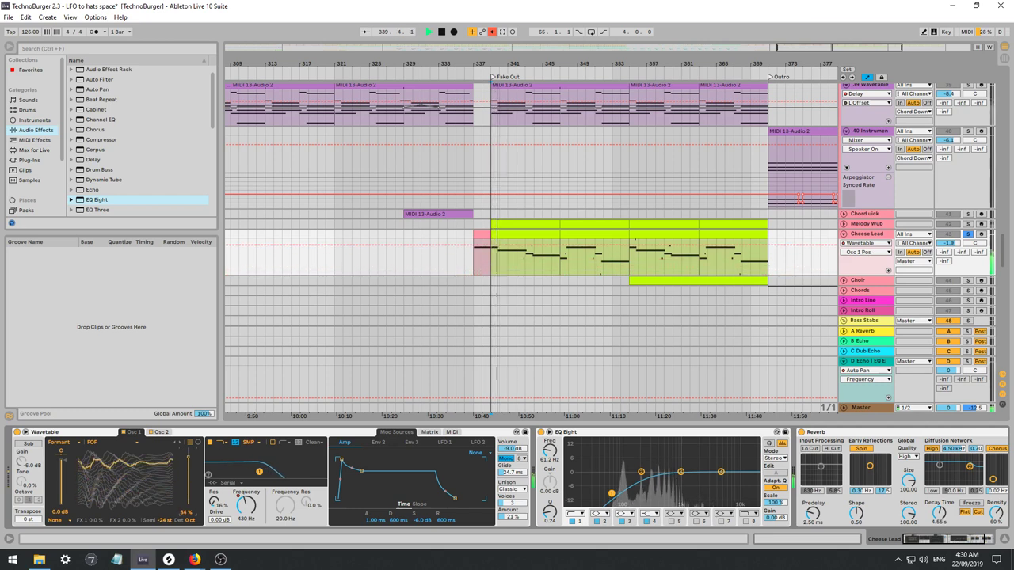
Step Osc 1 through VOSIM, Real Voice and Voice Harmonics to Crispy Form, then unsolo Cheese Lead.
{"action": "left_click", "coordinate": [179, 442]}
{"action": "key", "text": "space"}
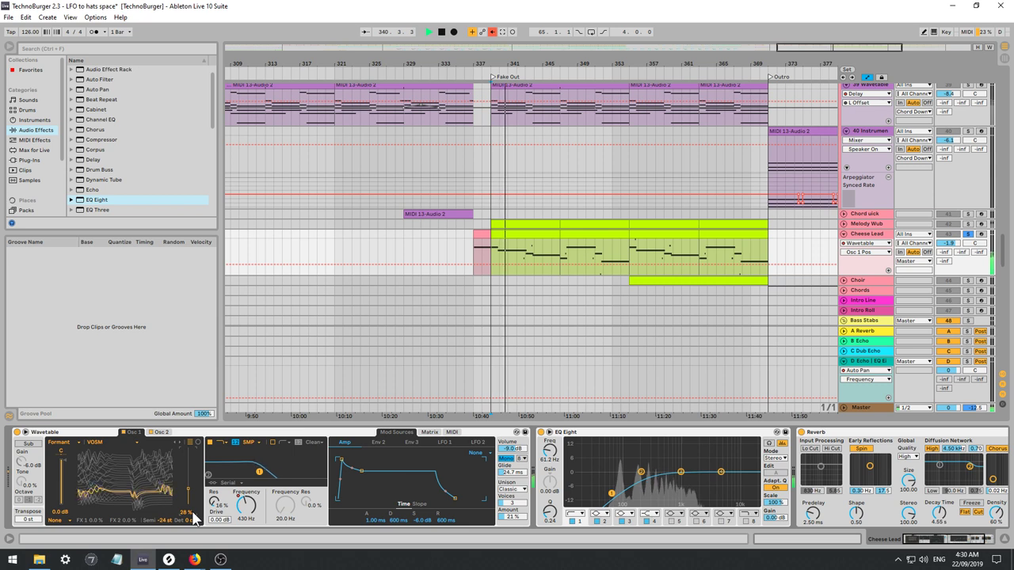
{"action": "key", "text": "space"}
{"action": "key", "text": "space"}
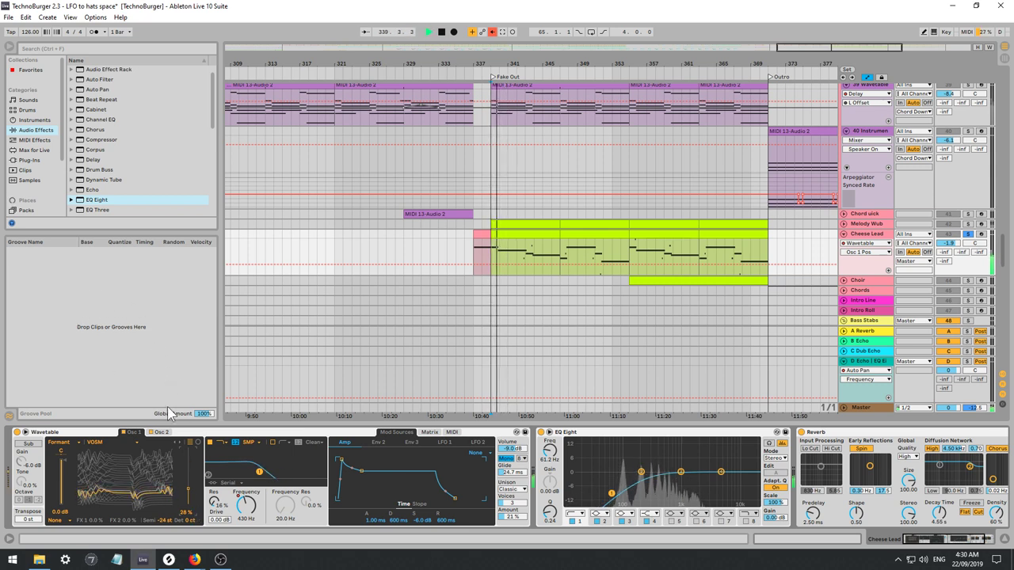
{"action": "left_click", "coordinate": [177, 438]}
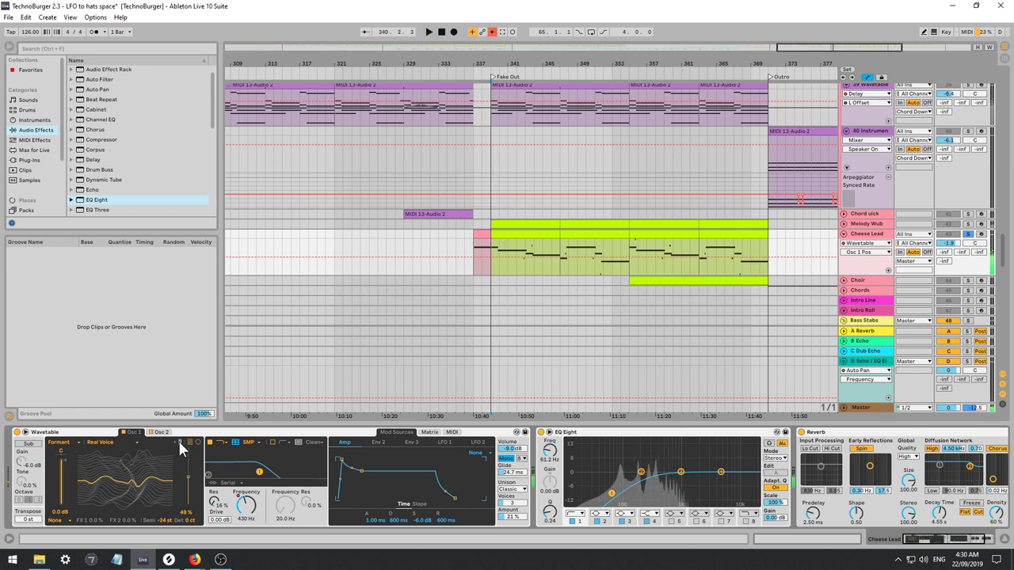
{"action": "left_click", "coordinate": [177, 438]}
{"action": "left_click", "coordinate": [178, 438]}
{"action": "left_click", "coordinate": [177, 438]}
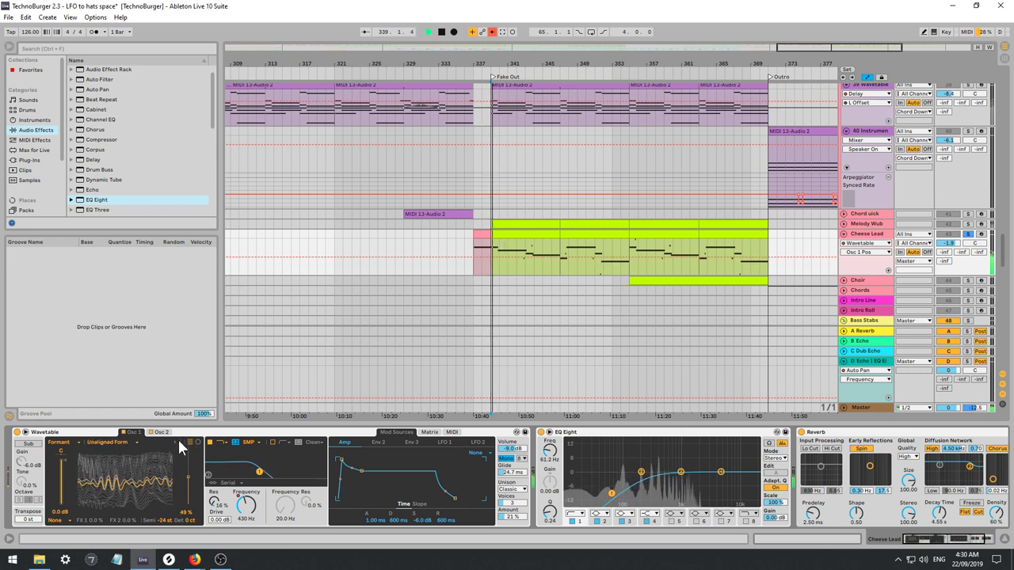
{"action": "left_click", "coordinate": [177, 437]}
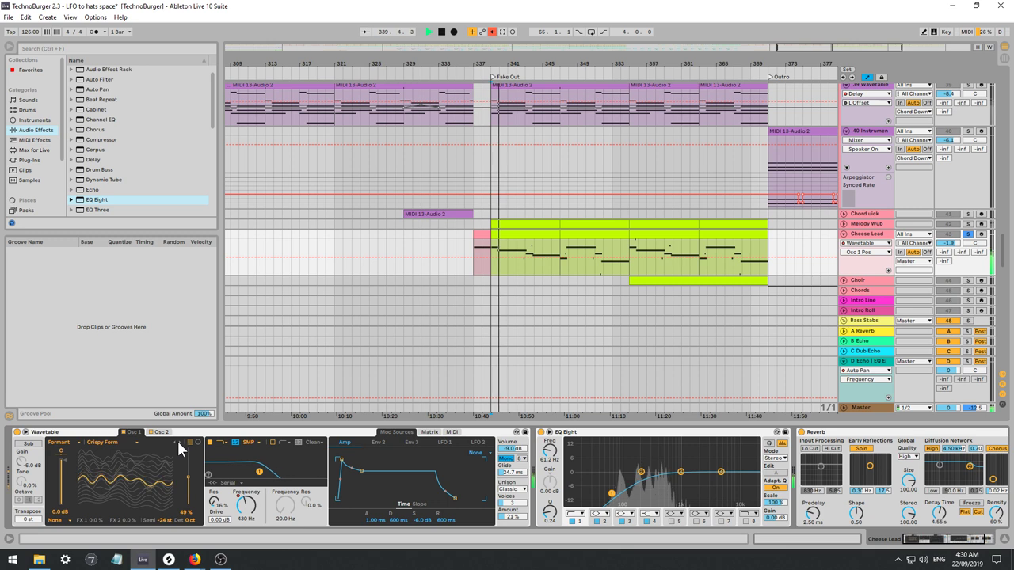
{"action": "left_click", "coordinate": [967, 234]}
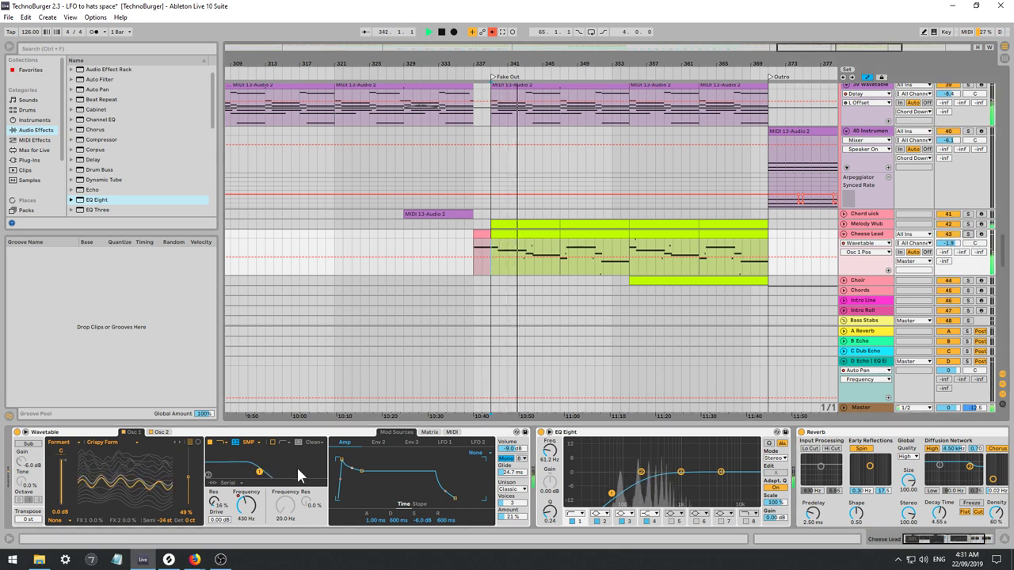
Raise the filter cutoff and lift its automation point at bar 339.
{"action": "left_click_drag", "start_coordinate": [251, 511], "coordinate": [251, 507]}
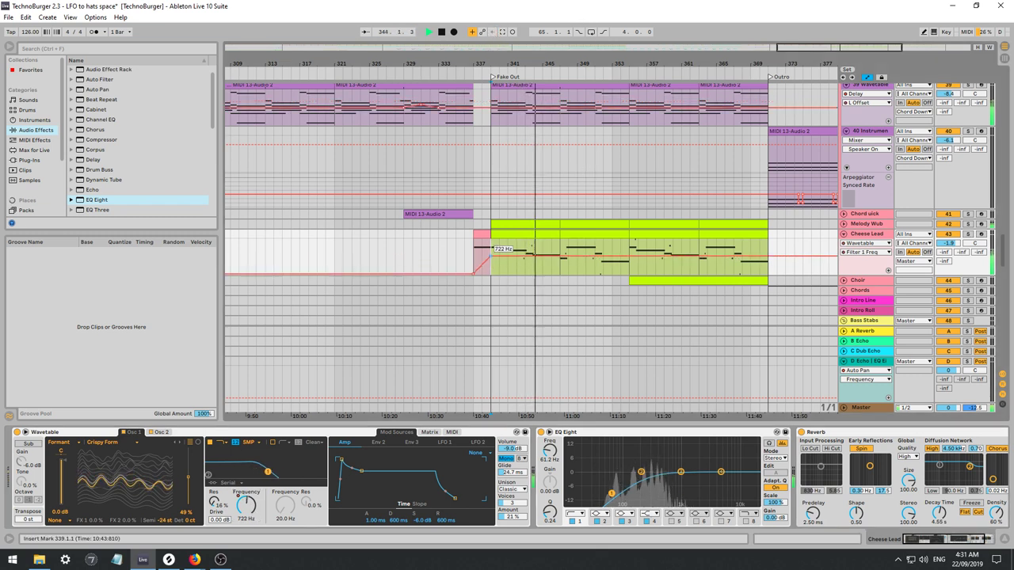
{"action": "left_click_drag", "start_coordinate": [492, 258], "coordinate": [490, 252]}
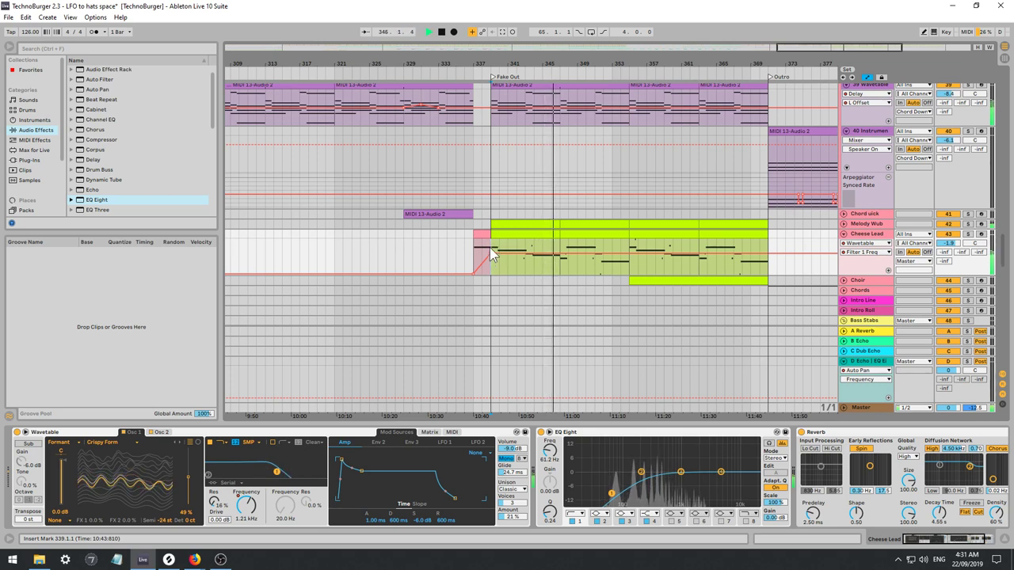
{"action": "key", "text": "space"}
{"action": "key", "text": "space"}
Move Osc 1 from Harsh Vowel to the Vintage wavetable category and replay from bar 339.
{"action": "left_click", "coordinate": [178, 441]}
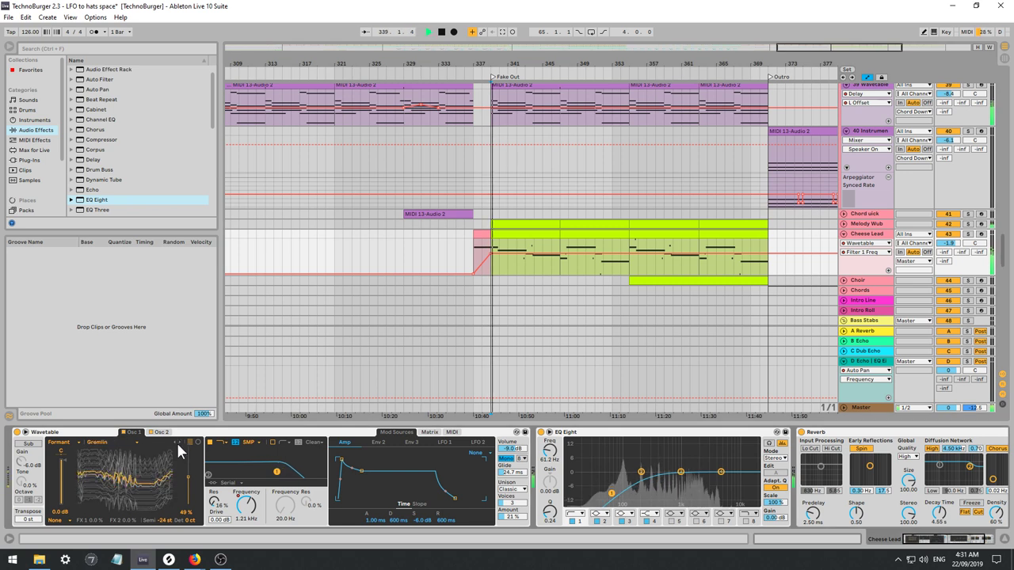
{"action": "left_click", "coordinate": [72, 443]}
{"action": "left_click", "coordinate": [63, 539]}
{"action": "key", "text": "space"}
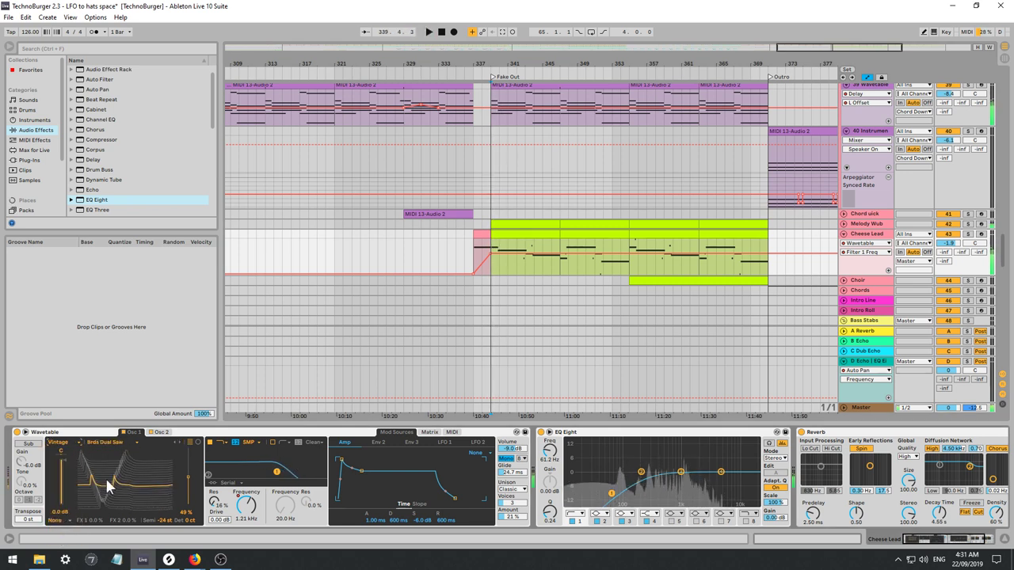
{"action": "key", "text": "space"}
Step Osc 1 through JN6 Double Saws, JUN Square Stack, JUP SawPulse and JX10 Sync to Logue Saw Dist.
{"action": "left_click", "coordinate": [177, 440]}
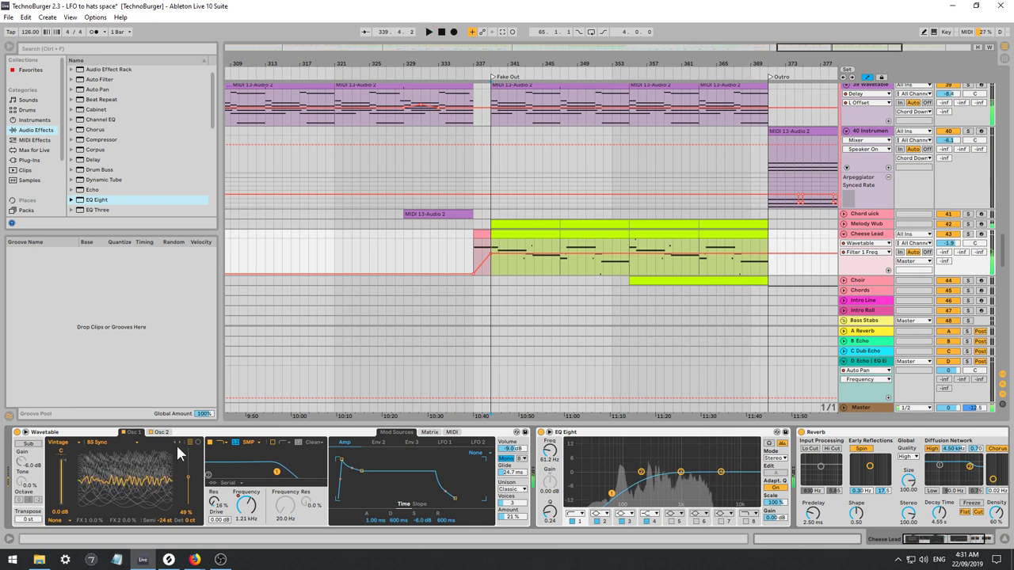
{"action": "left_click", "coordinate": [177, 440]}
{"action": "left_click", "coordinate": [177, 442]}
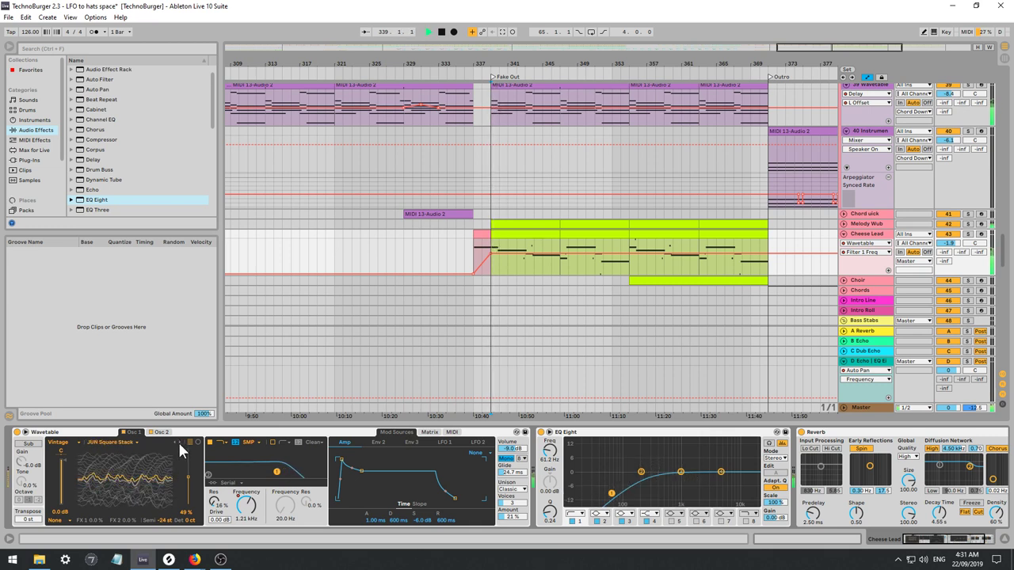
{"action": "left_click", "coordinate": [179, 442]}
{"action": "left_click", "coordinate": [179, 442]}
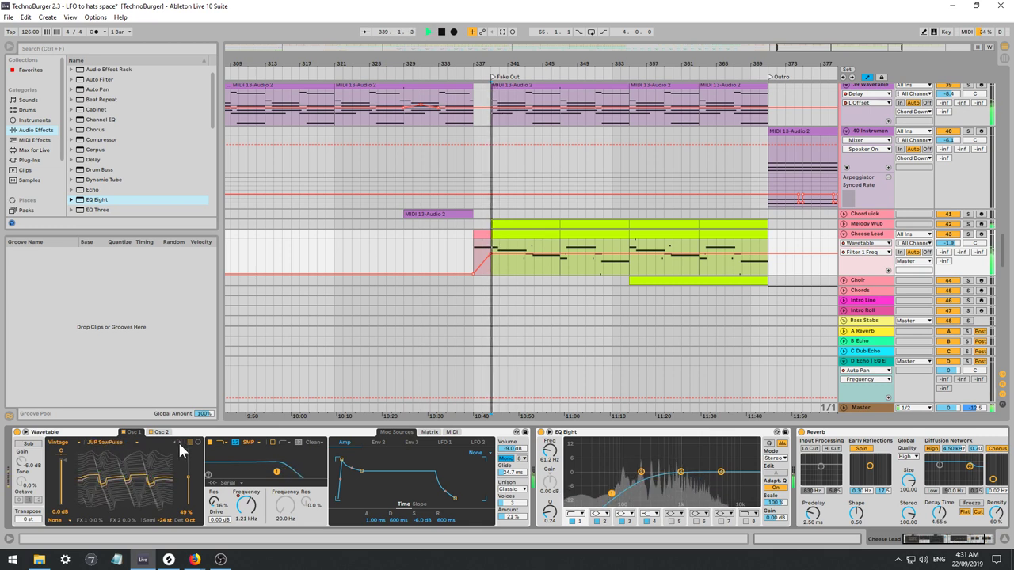
{"action": "left_click", "coordinate": [178, 440]}
{"action": "left_click", "coordinate": [177, 439]}
{"action": "key", "text": "space"}
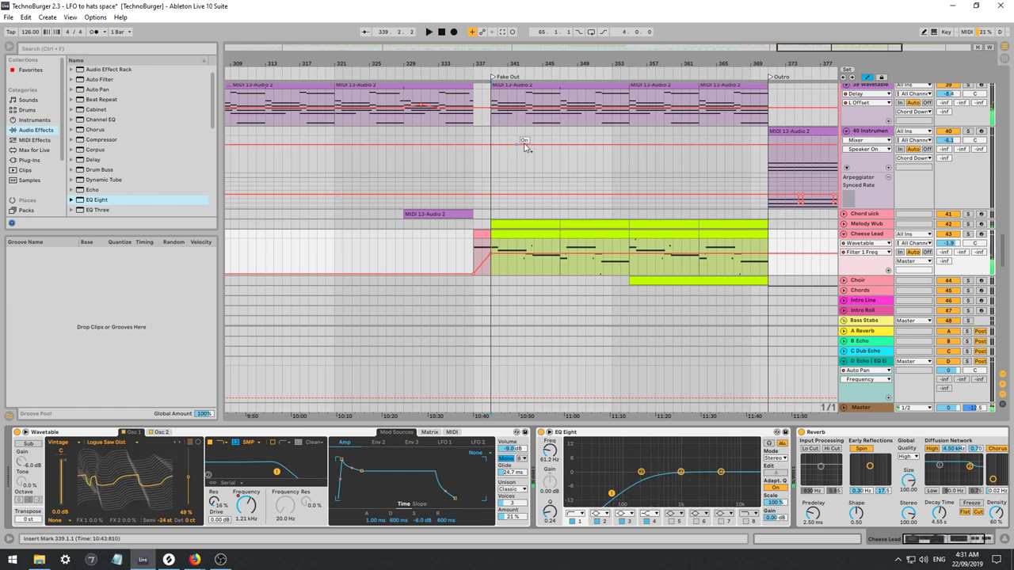
{"action": "left_click", "coordinate": [951, 235]}
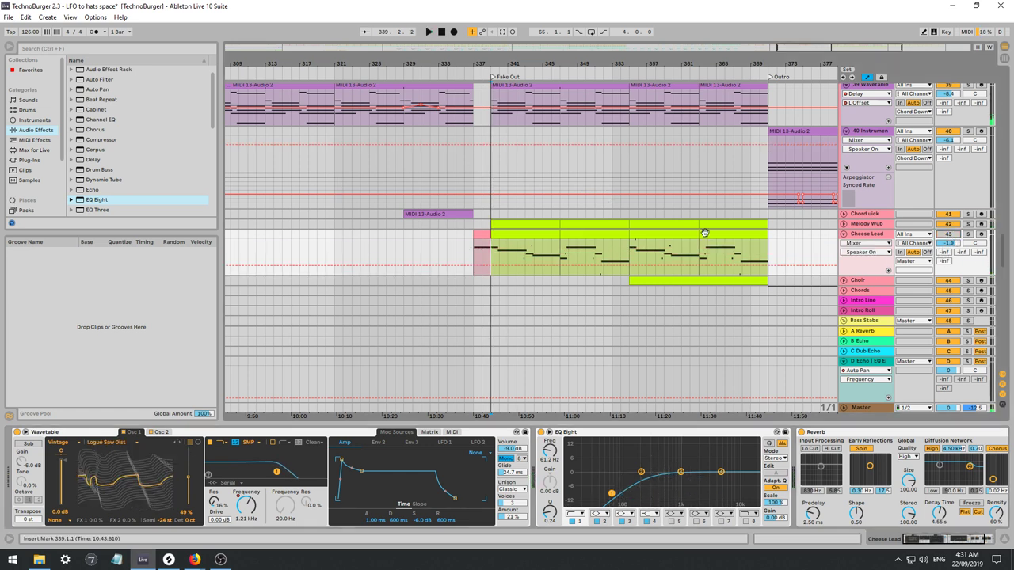
Play the Cheese Lead part from bar 333 over a bars 333–339 selection, then restart at bar 339.
{"action": "left_click", "coordinate": [439, 251]}
{"action": "key", "text": "space"}
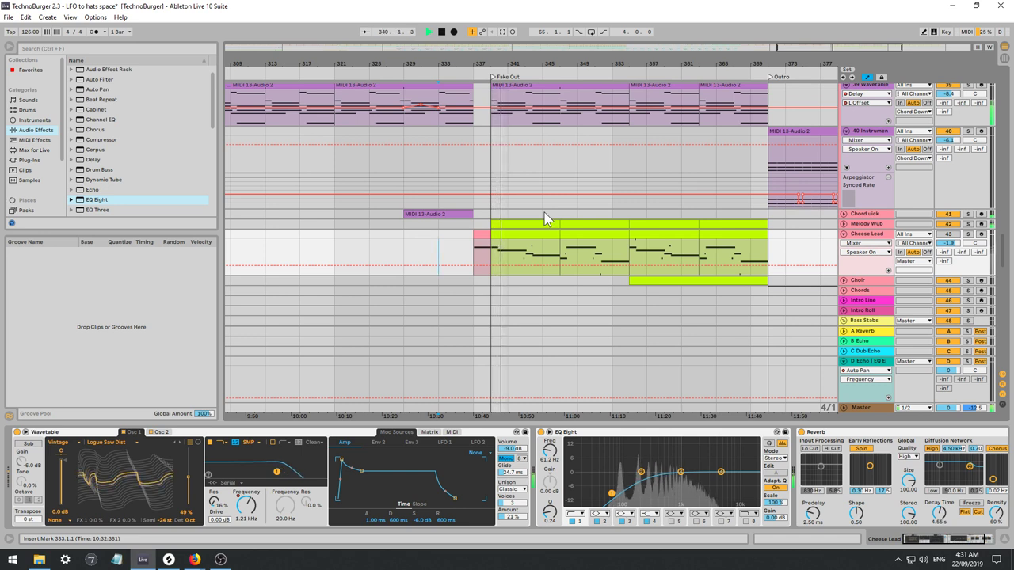
{"action": "key", "text": "space"}
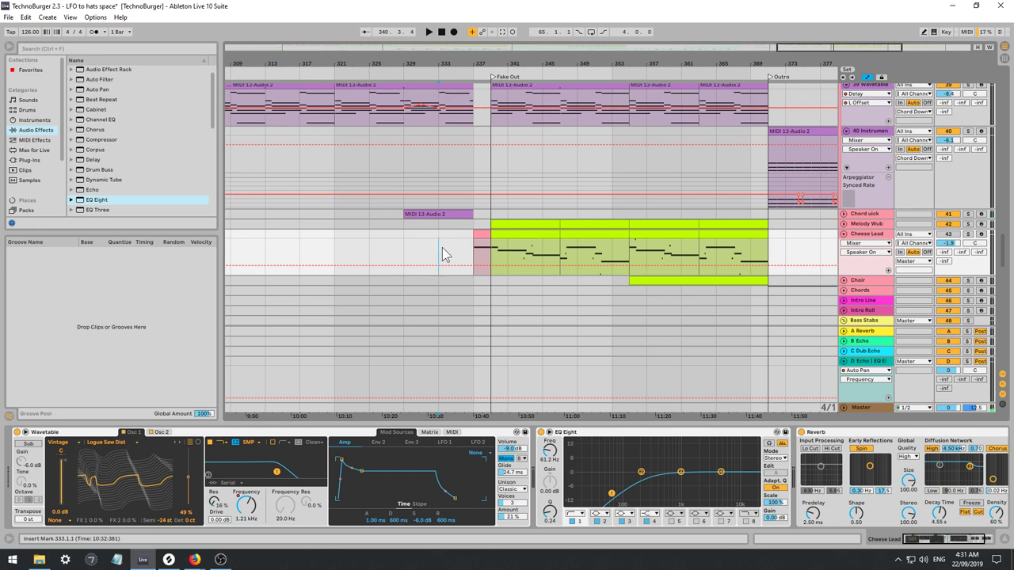
{"action": "left_click_drag", "start_coordinate": [442, 248], "coordinate": [483, 247]}
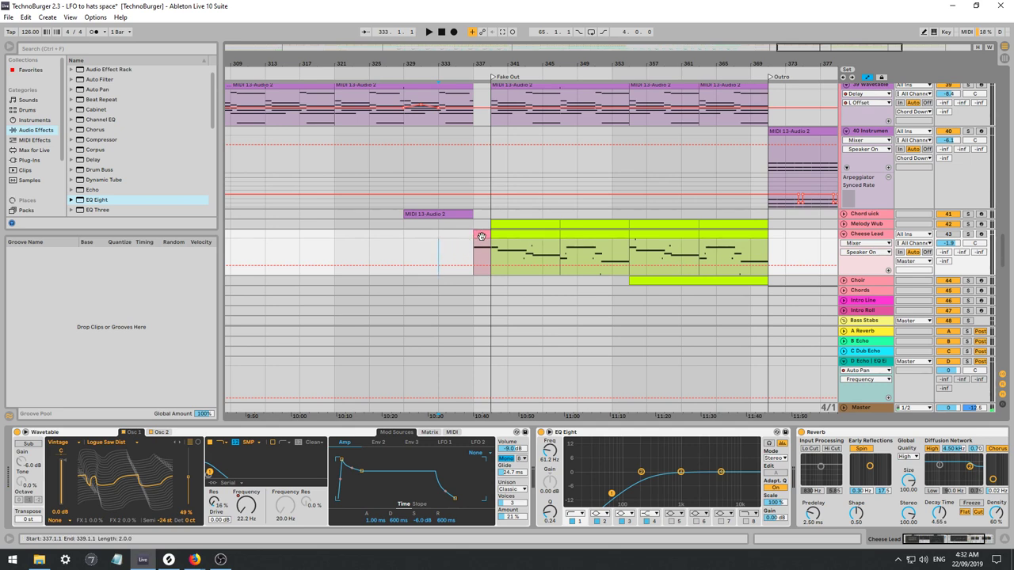
{"action": "left_click", "coordinate": [441, 247]}
{"action": "key", "text": "space"}
{"action": "key", "text": "space"}
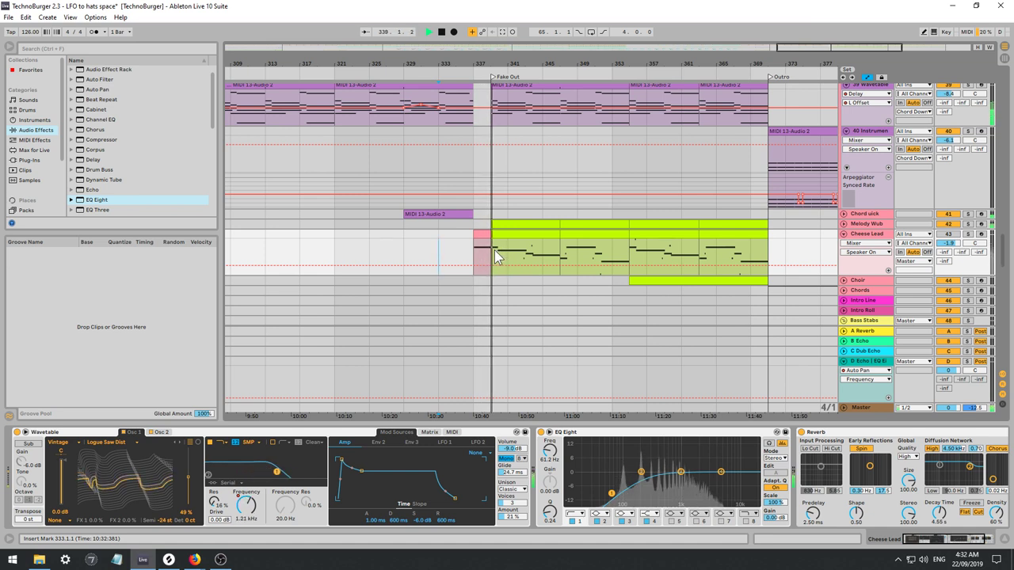
{"action": "left_click", "coordinate": [494, 254]}
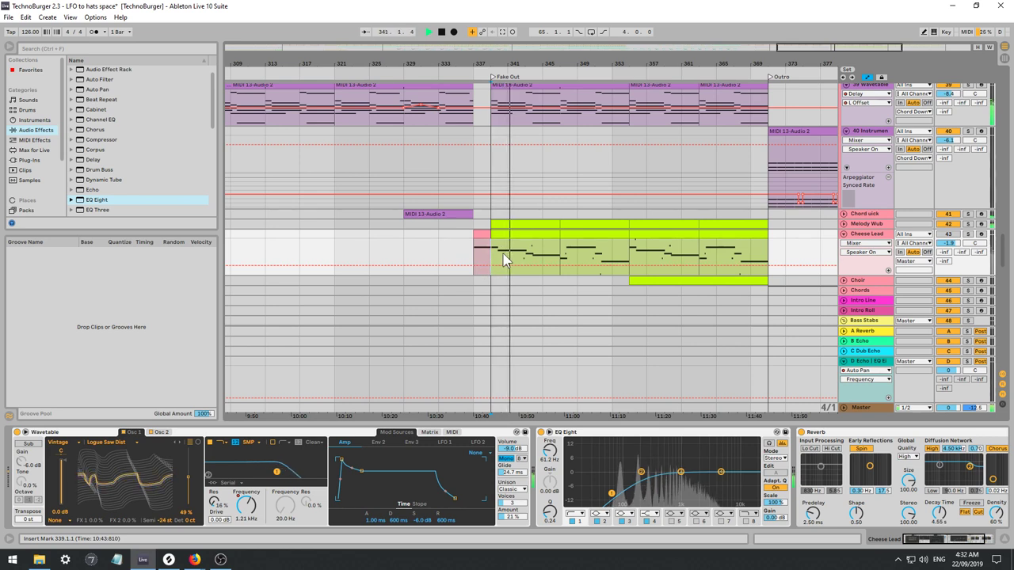
{"action": "scroll", "coordinate": [502, 262], "scroll_direction": "up", "scroll_amount": 1}
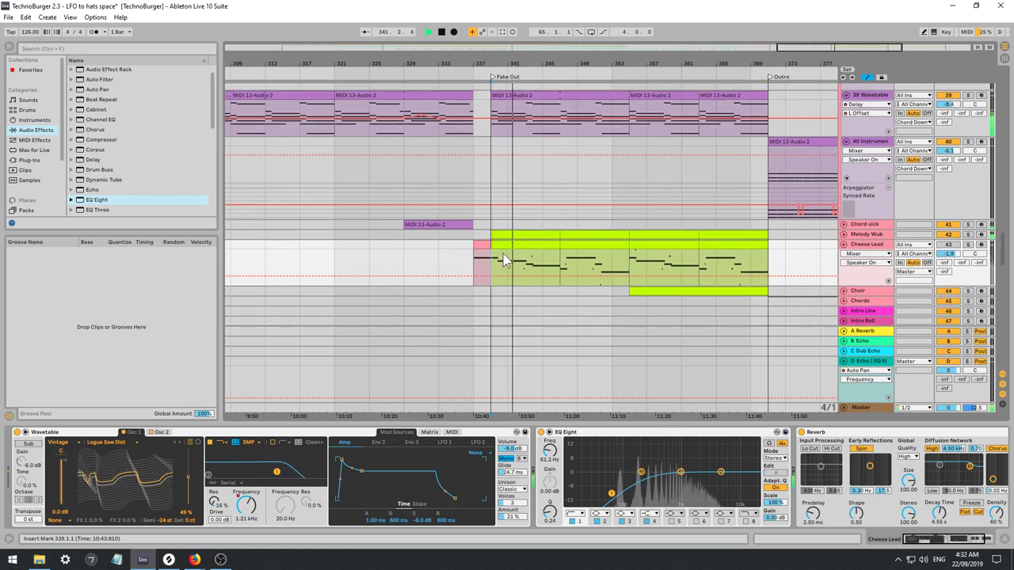
Solo Cheese Lead, set Osc 1 to -12 st and pick the Distortion DP Fold wavetable.
{"action": "left_click", "coordinate": [967, 245]}
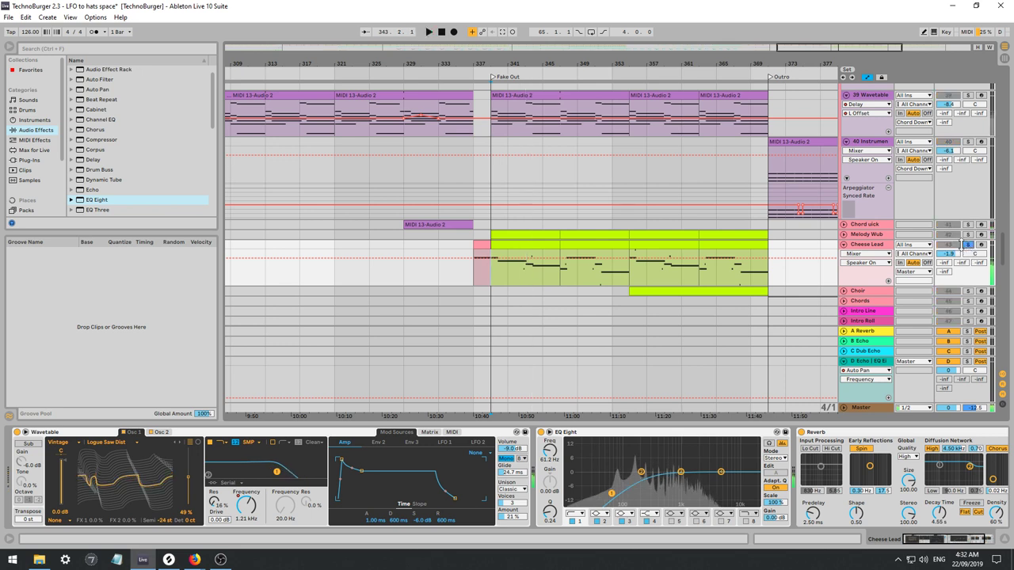
{"action": "left_click", "coordinate": [167, 521]}
{"action": "key", "text": "space"}
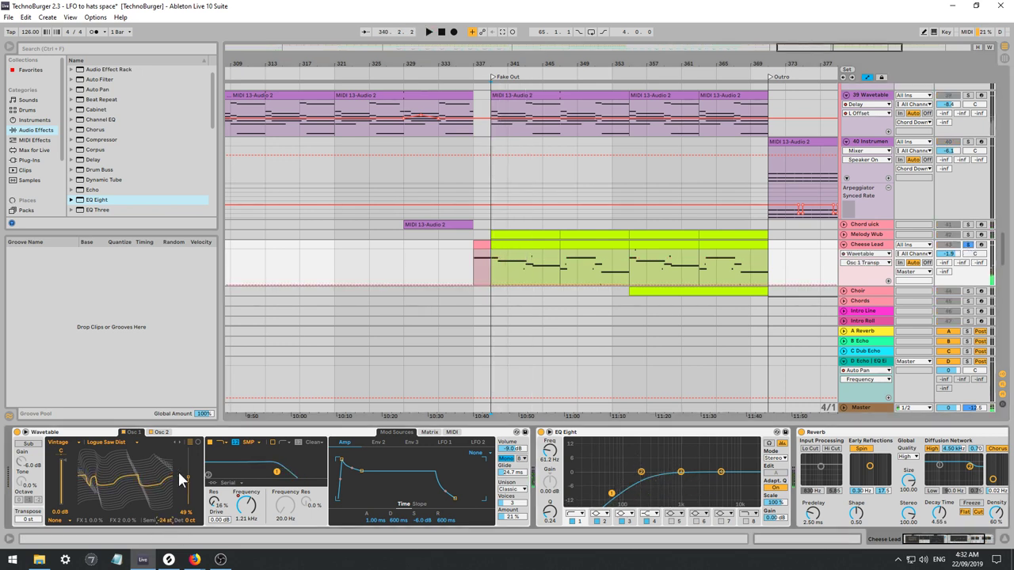
{"action": "key", "text": "ctrl+z"}
{"action": "left_click", "coordinate": [63, 448]}
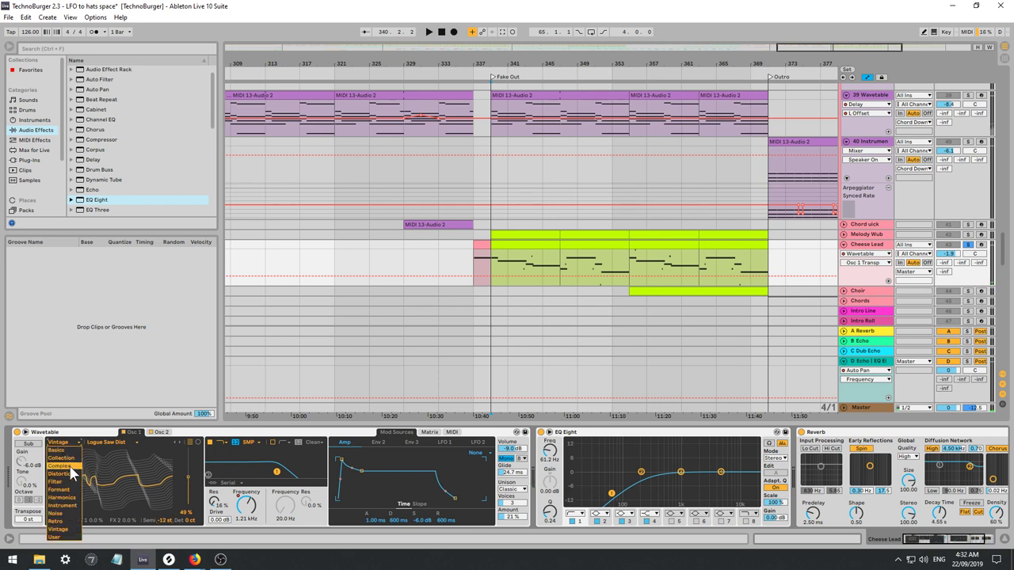
{"action": "left_click", "coordinate": [64, 474]}
{"action": "key", "text": "space"}
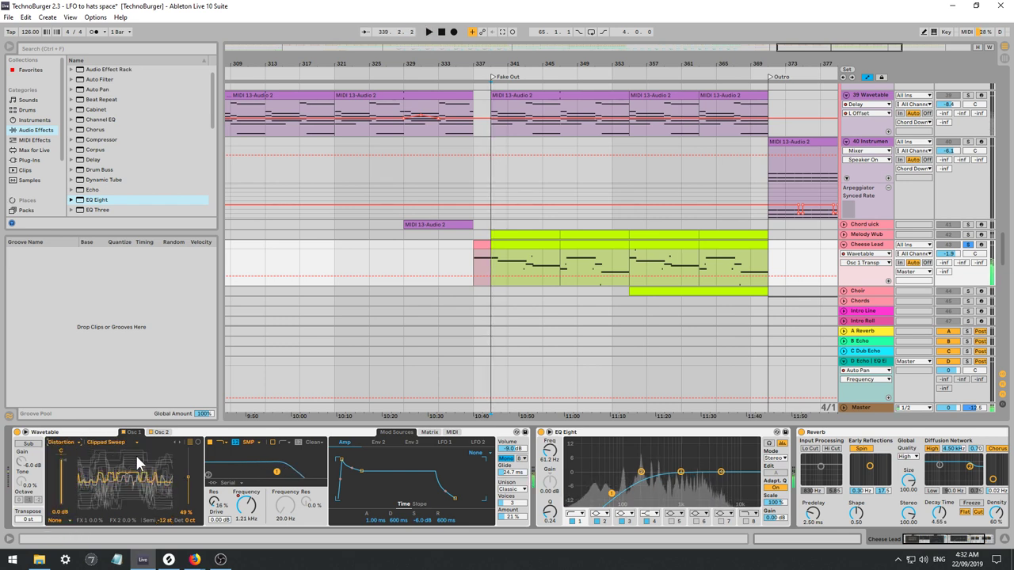
Switch the second oscillator off and return to Osc 1's settings.
{"action": "left_click", "coordinate": [156, 433]}
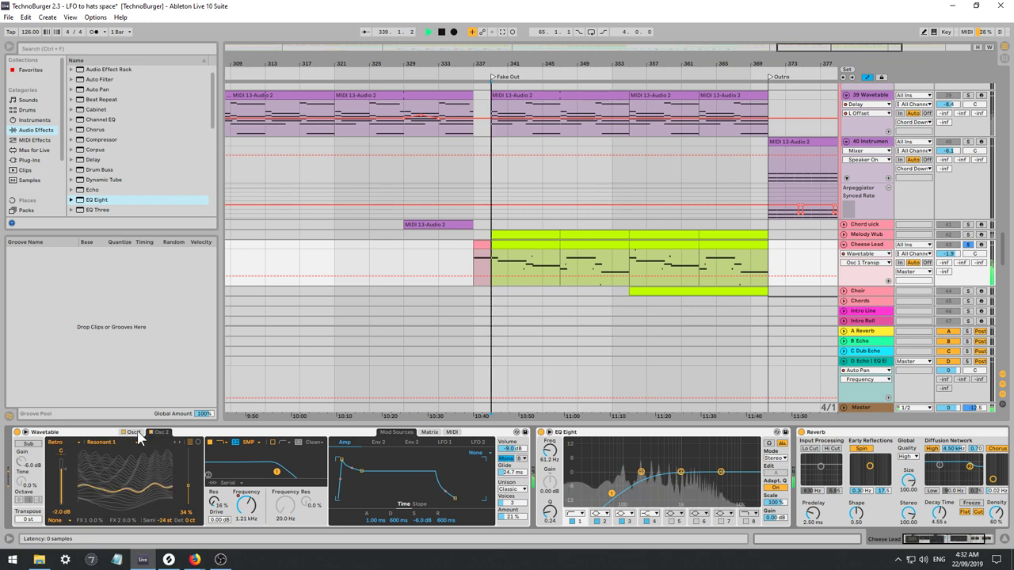
{"action": "left_click", "coordinate": [151, 432]}
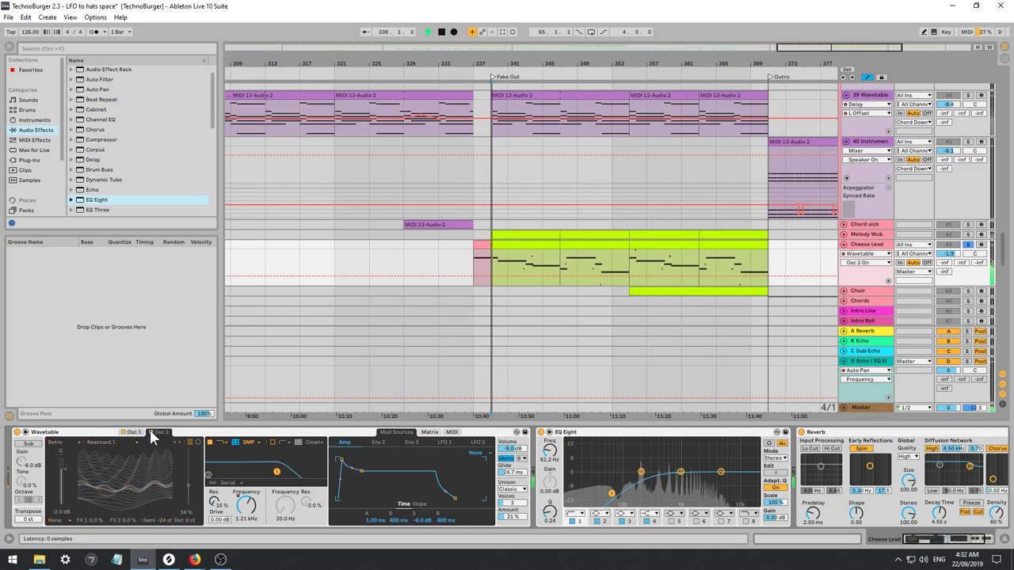
{"action": "key", "text": "space"}
{"action": "left_click", "coordinate": [133, 432]}
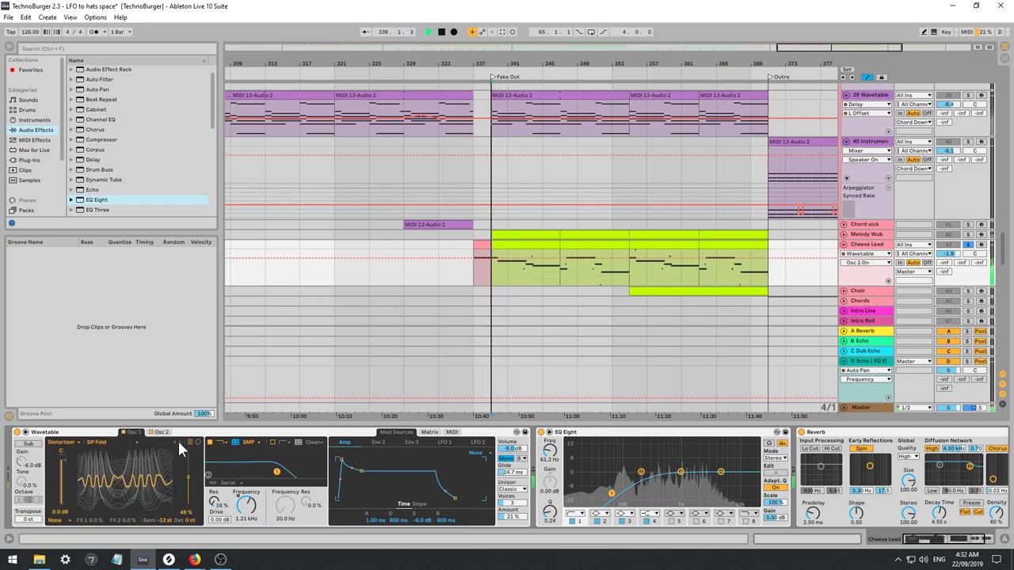
Open the bar-339 Cheese Lead clip and drop all its notes two octaves to C#1–A1.
{"action": "double_click", "coordinate": [508, 250]}
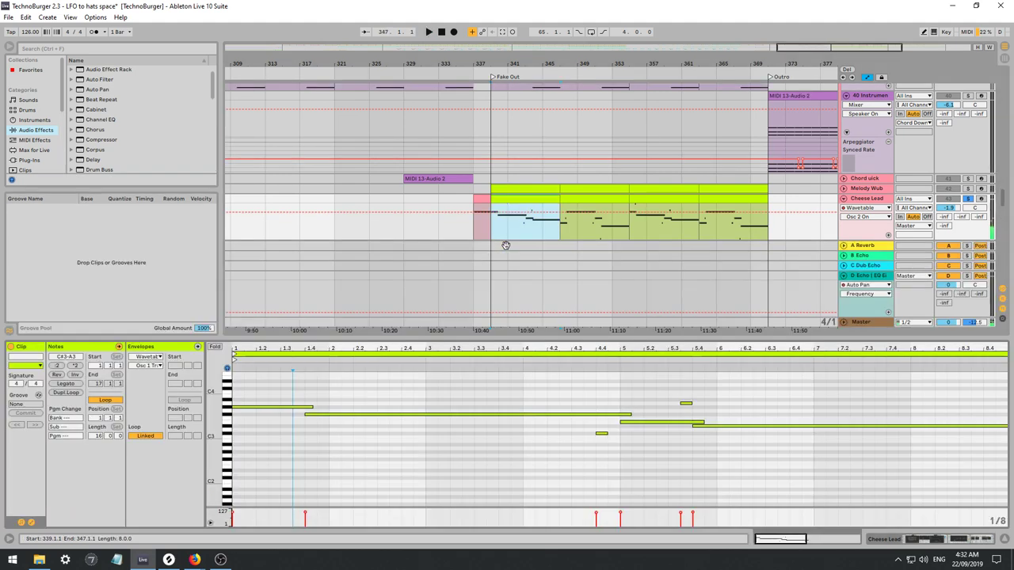
{"action": "key", "text": "ctrl+a"}
{"action": "key", "text": "shift+Down"}
{"action": "key", "text": "shift+Down"}
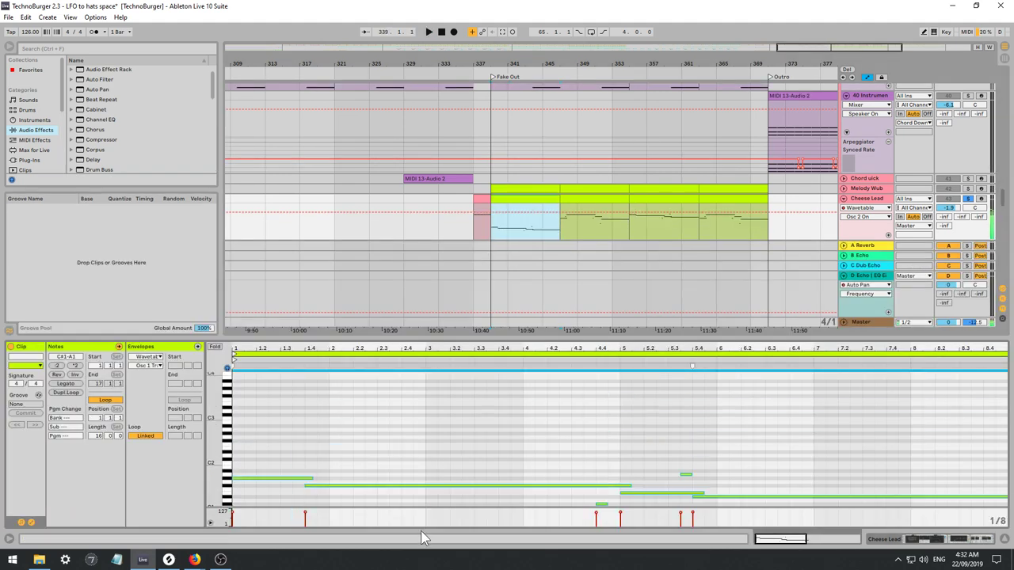
{"action": "key", "text": "shift+Up"}
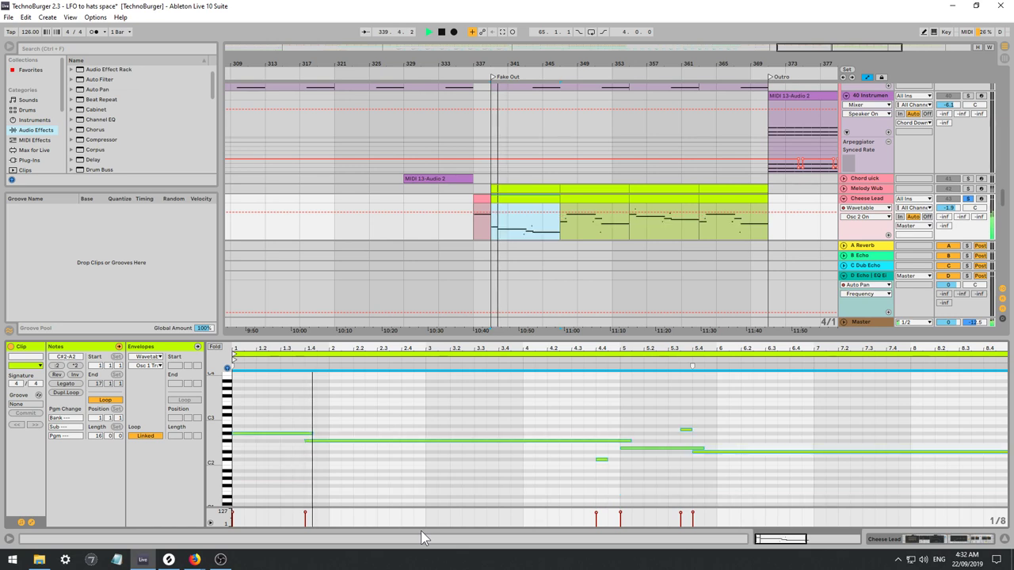
{"action": "key", "text": "shift+Up"}
{"action": "key", "text": "space"}
{"action": "key", "text": "space"}
{"action": "key", "text": "shift+Down"}
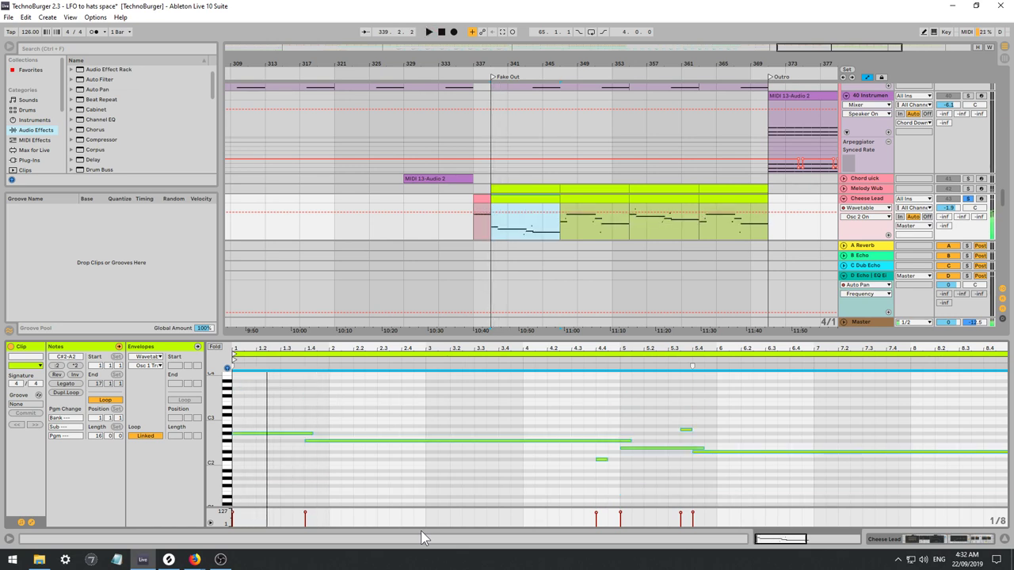
{"action": "key", "text": "shift+Down"}
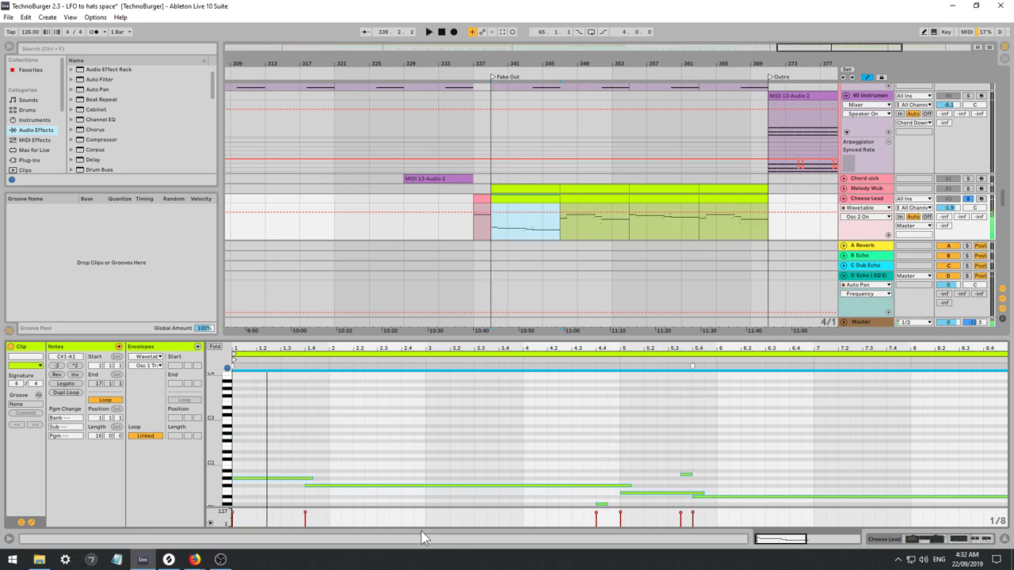
{"action": "key", "text": "space"}
Back in the devices, browse Osc 1 past Westcoast Fold and into the Collection category.
{"action": "key", "text": "shift+Tab"}
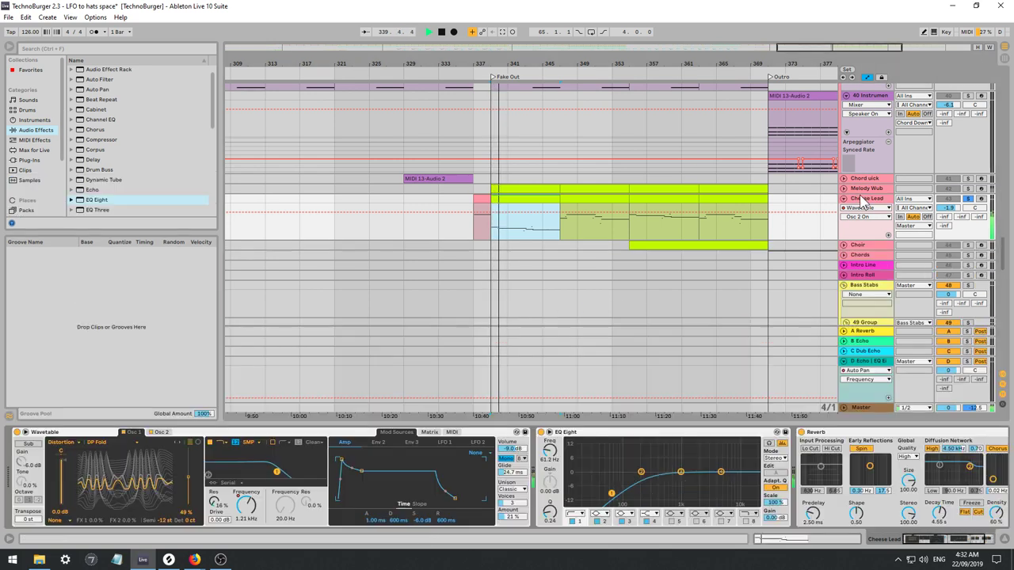
{"action": "left_click", "coordinate": [176, 437]}
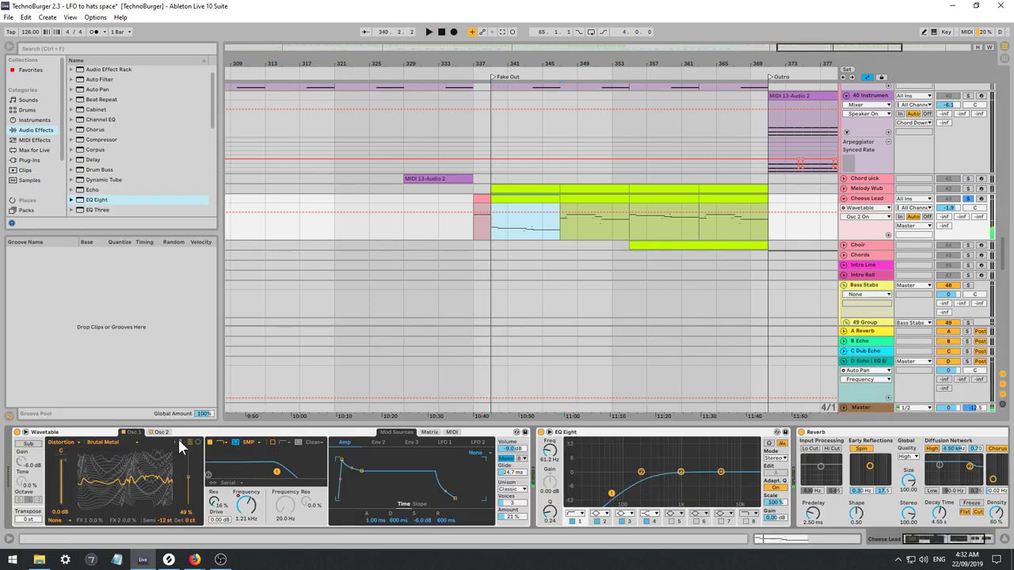
{"action": "left_click", "coordinate": [177, 436]}
{"action": "left_click", "coordinate": [178, 436]}
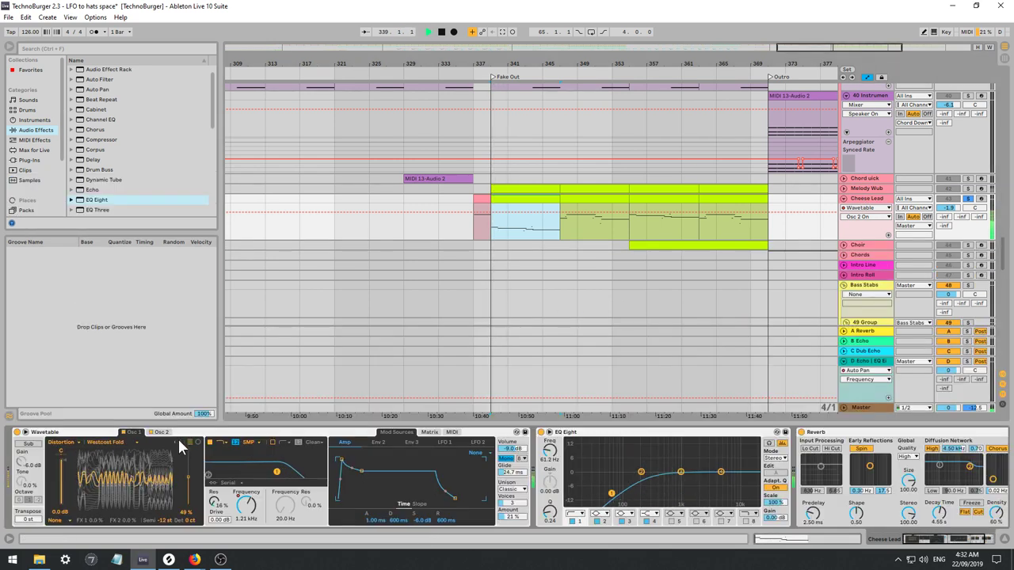
{"action": "left_click", "coordinate": [60, 442]}
{"action": "left_click", "coordinate": [67, 467]}
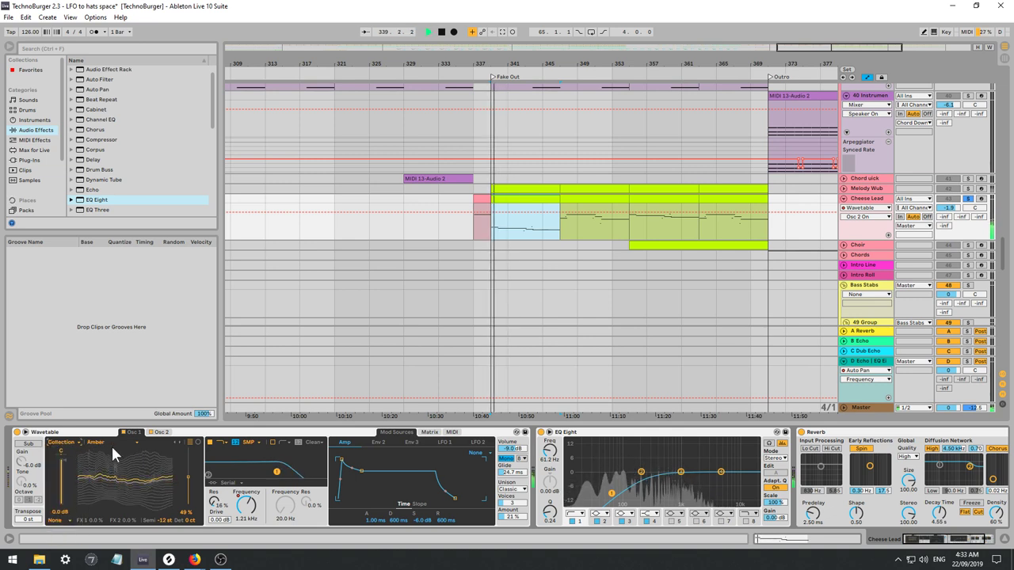
Choose the Complex category, settle Osc 1 on Dubstep Organ, and show LFO 1's settings.
{"action": "left_click", "coordinate": [66, 445]}
{"action": "left_click", "coordinate": [64, 463]}
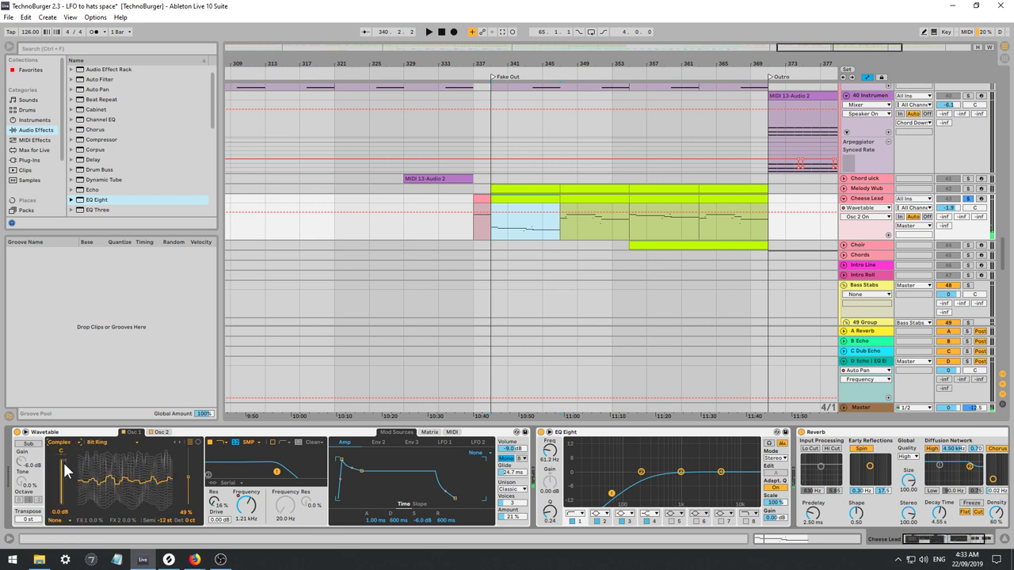
{"action": "left_click", "coordinate": [177, 438]}
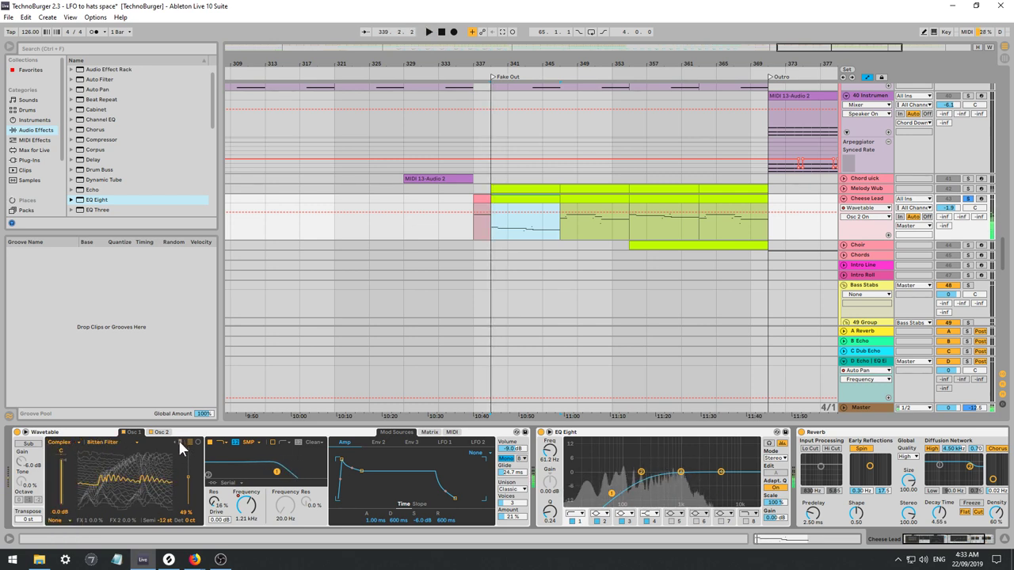
{"action": "left_click", "coordinate": [177, 438]}
{"action": "left_click", "coordinate": [177, 439]}
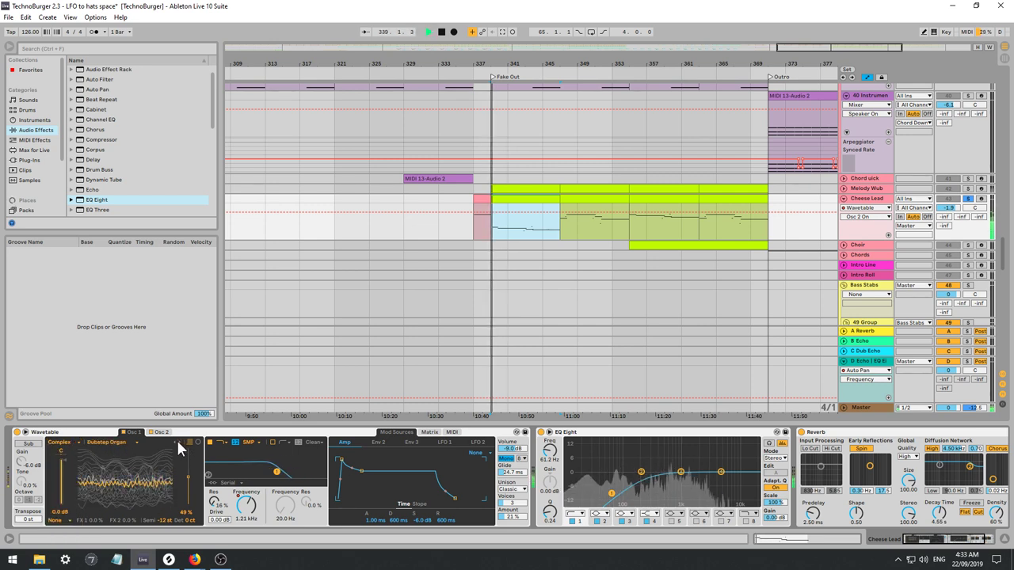
{"action": "left_click", "coordinate": [443, 442]}
{"action": "key", "text": "space"}
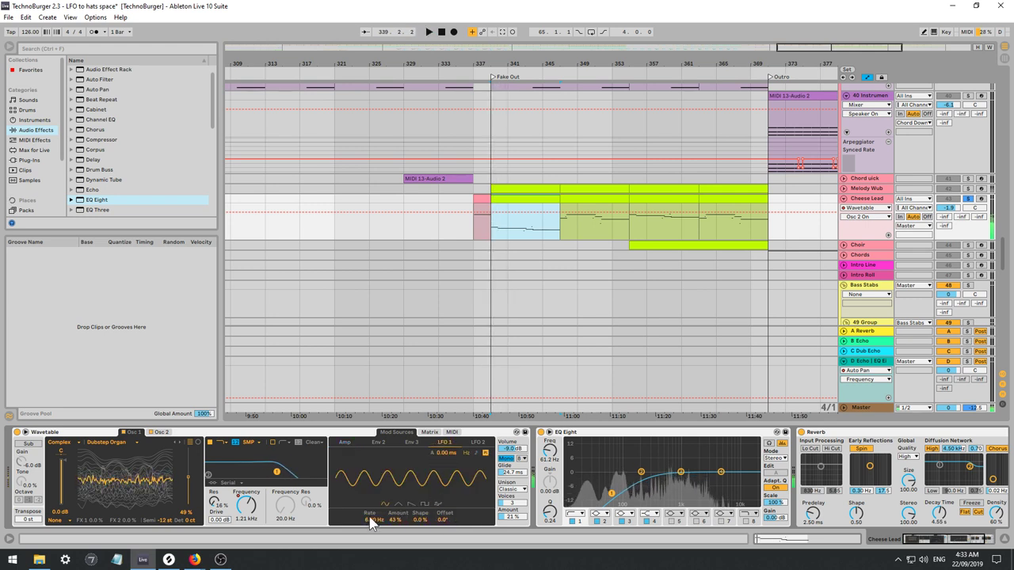
Slow LFO 1's rate to 0.01 Hz and raise its amount to 77%.
{"action": "key", "text": "space"}
{"action": "left_click_drag", "start_coordinate": [370, 520], "coordinate": [388, 537]}
{"action": "key", "text": "space"}
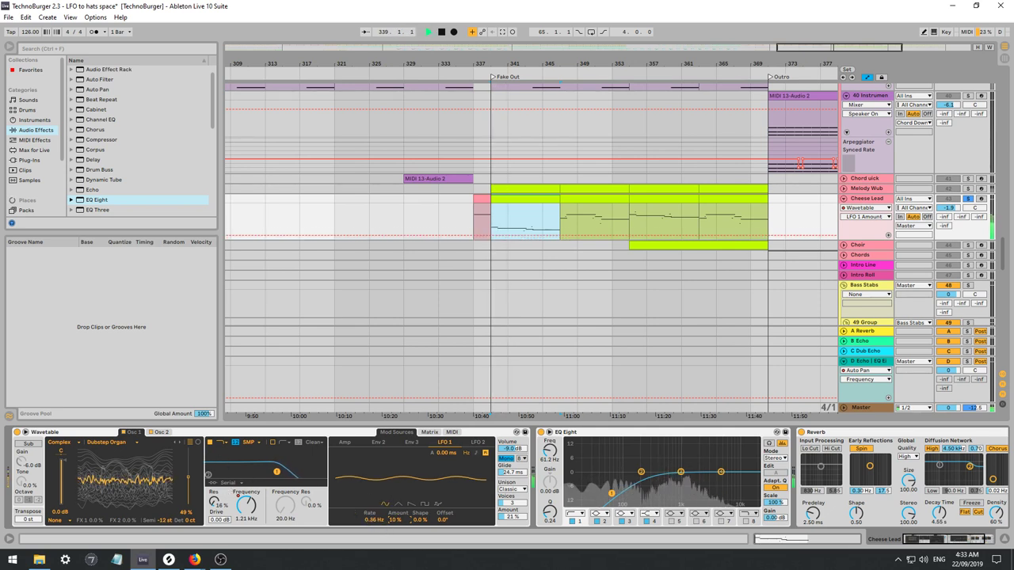
{"action": "left_click_drag", "start_coordinate": [388, 521], "coordinate": [391, 475]}
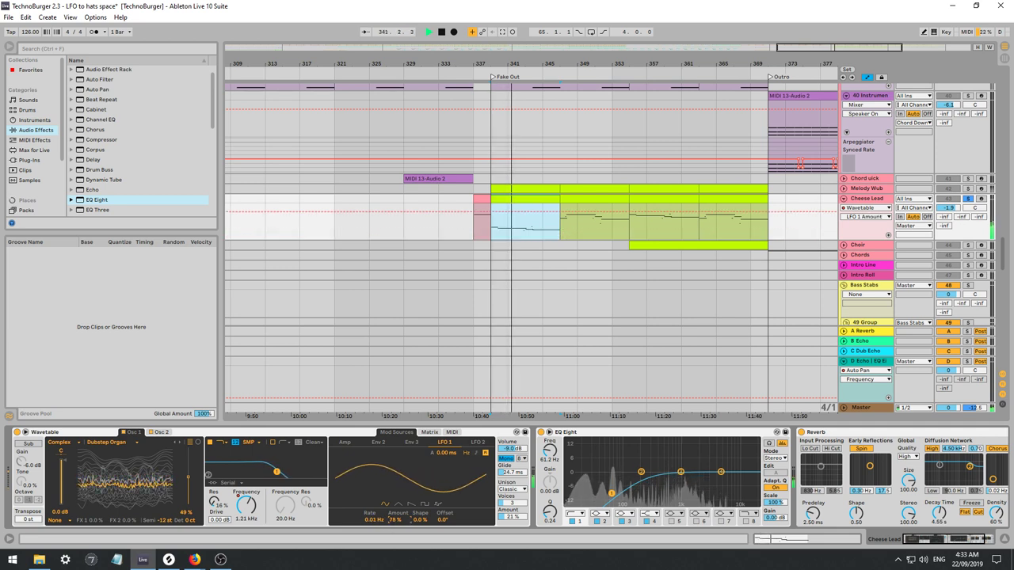
Try Kicked and Menace, set Osc 1 to Noise Manipulator, and open the bar-339 clip's notes.
{"action": "left_click", "coordinate": [178, 441]}
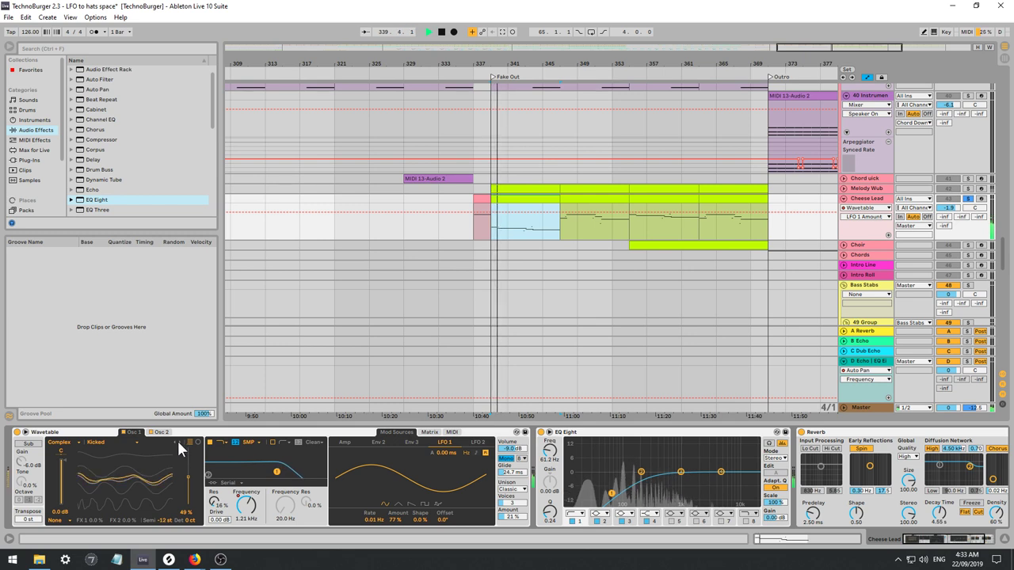
{"action": "left_click", "coordinate": [178, 441]}
{"action": "left_click", "coordinate": [177, 441]}
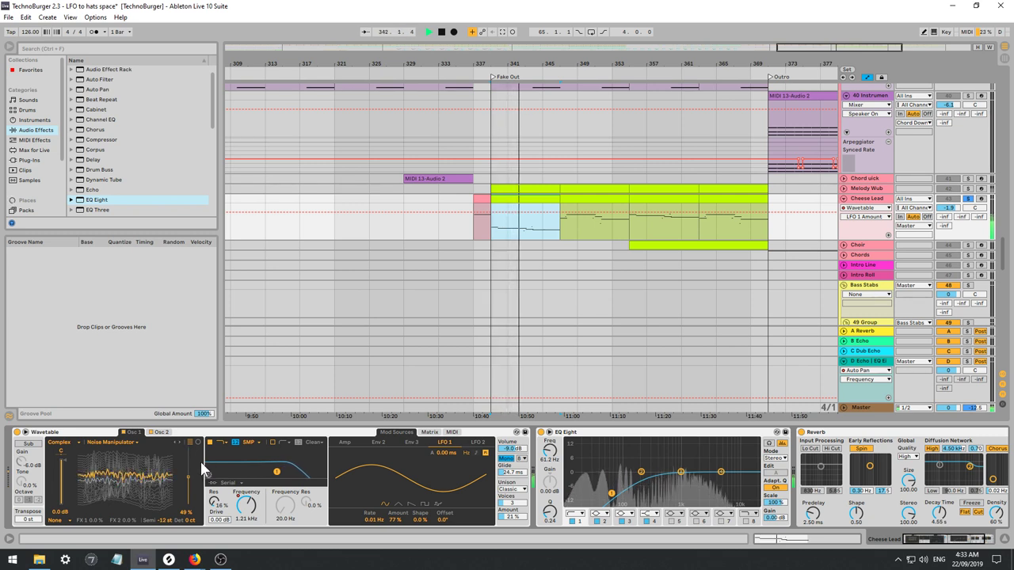
{"action": "key", "text": "space"}
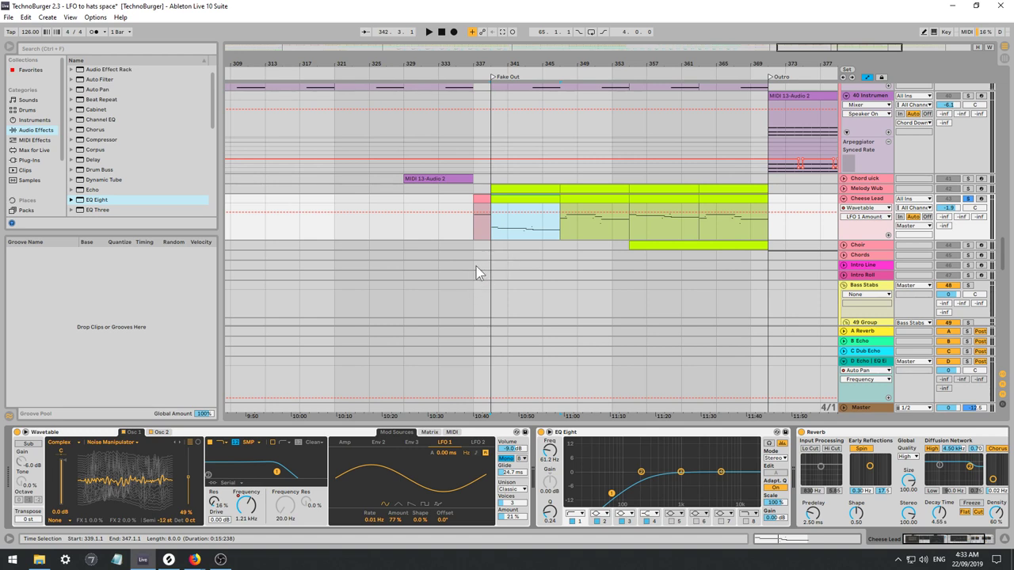
{"action": "key", "text": "space"}
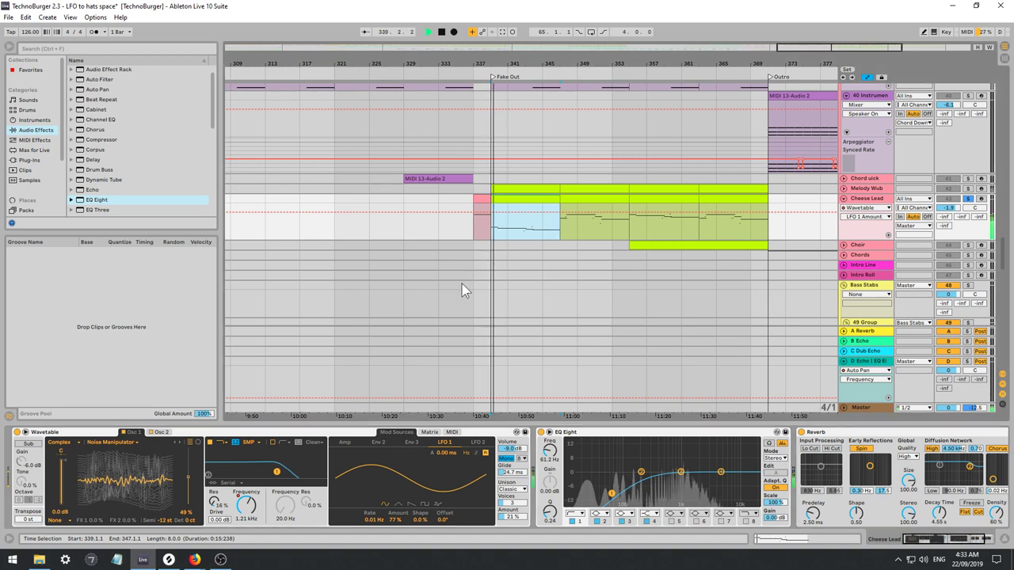
{"action": "double_click", "coordinate": [535, 198]}
{"action": "key", "text": "space"}
Delete the clip's old melody and draw a long C#1 note at the clip start.
{"action": "left_click_drag", "start_coordinate": [281, 442], "coordinate": [252, 505]}
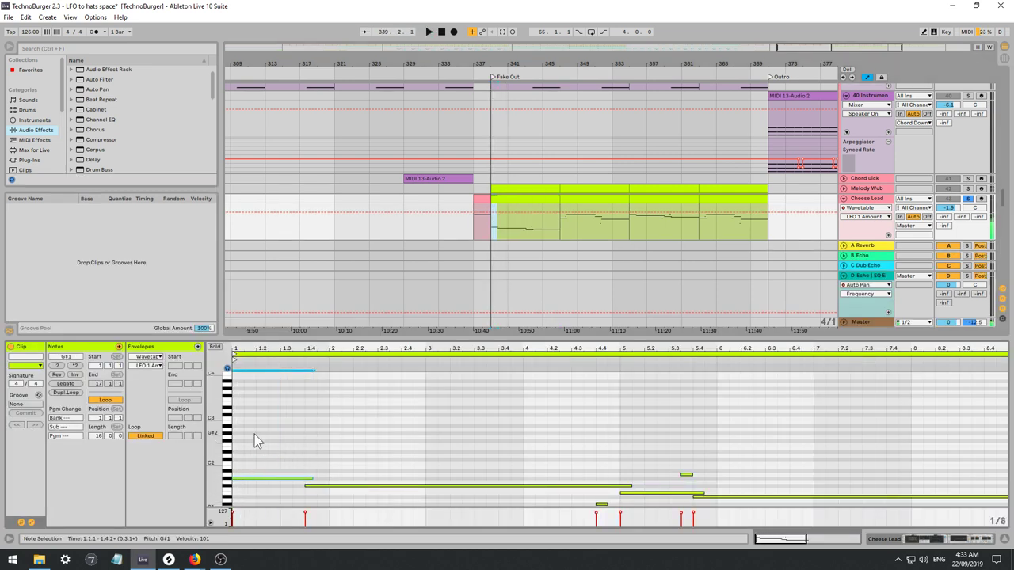
{"action": "key", "text": "ctrl+a"}
{"action": "scroll", "coordinate": [288, 459], "scroll_direction": "down", "scroll_amount": 1}
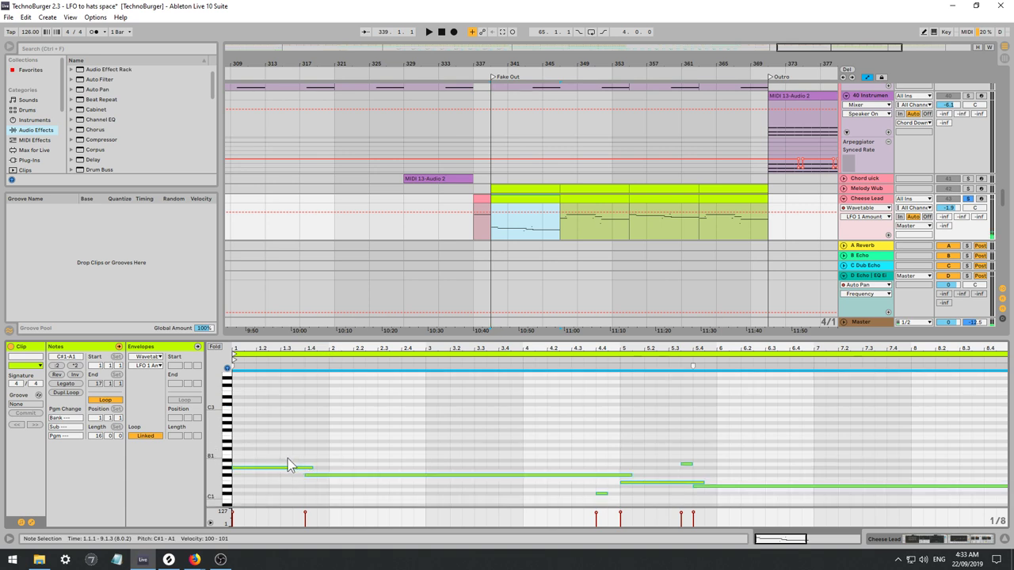
{"action": "key", "text": "Delete"}
{"action": "double_click", "coordinate": [238, 494]}
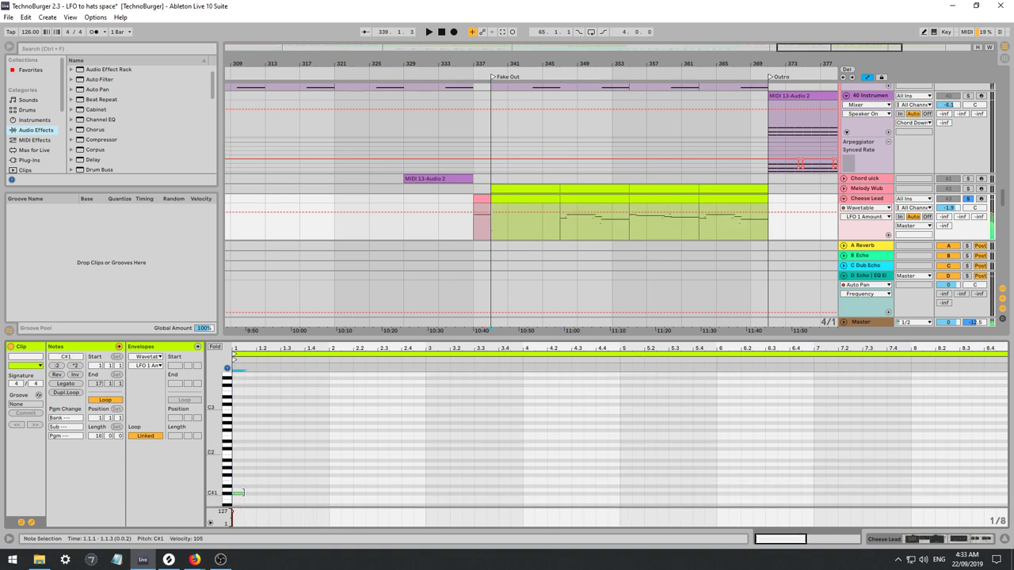
{"action": "key", "text": "space"}
{"action": "key", "text": "space"}
{"action": "key", "text": "space"}
{"action": "left_click_drag", "start_coordinate": [244, 493], "coordinate": [585, 474]}
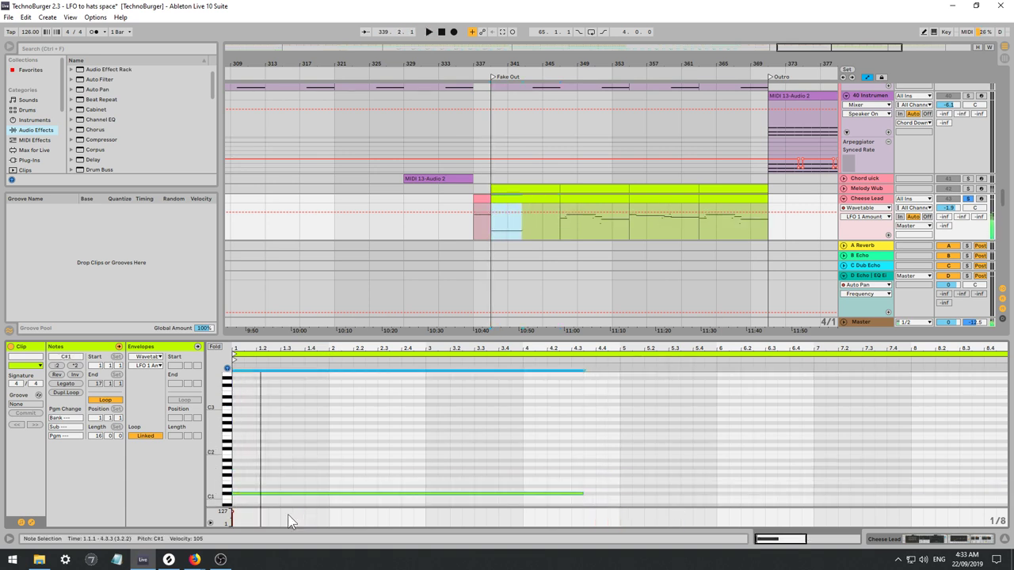
{"action": "left_click_drag", "start_coordinate": [240, 496], "coordinate": [249, 457]}
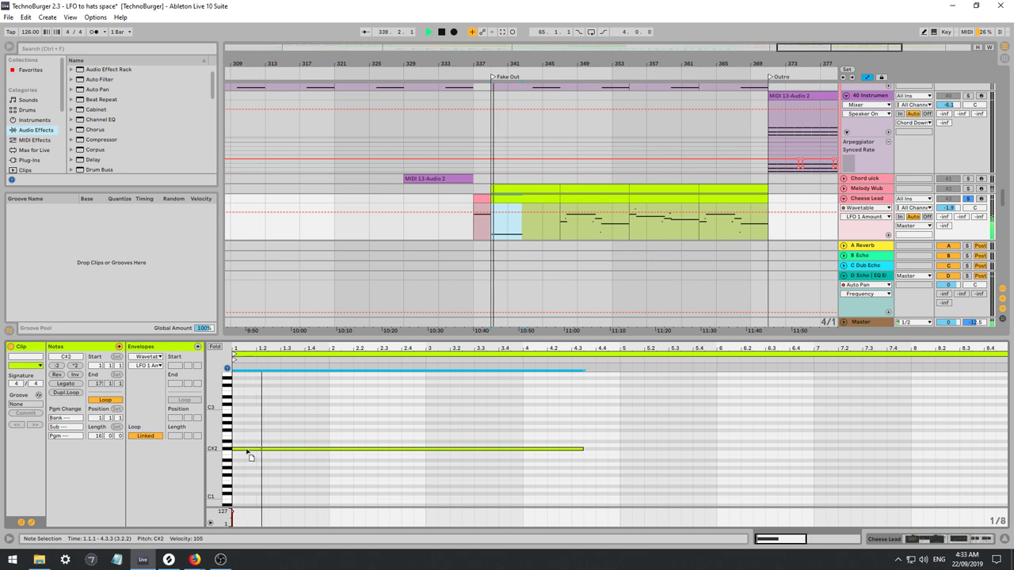
{"action": "key", "text": "space"}
{"action": "key", "text": "ctrl+z"}
{"action": "key", "text": "space"}
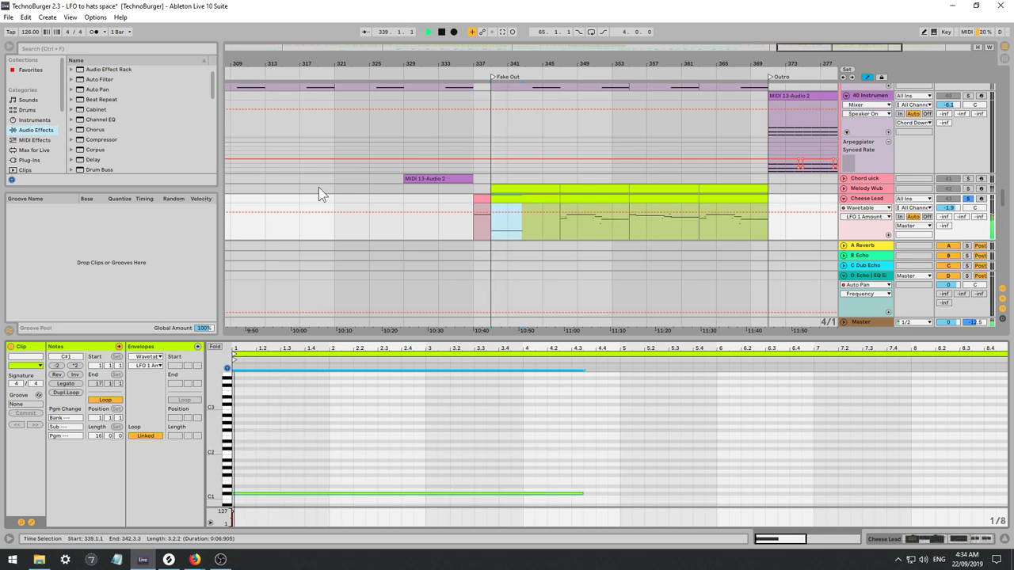
Unsolo Cheese Lead and shorten the C#1 note to a short length.
{"action": "left_click", "coordinate": [968, 199]}
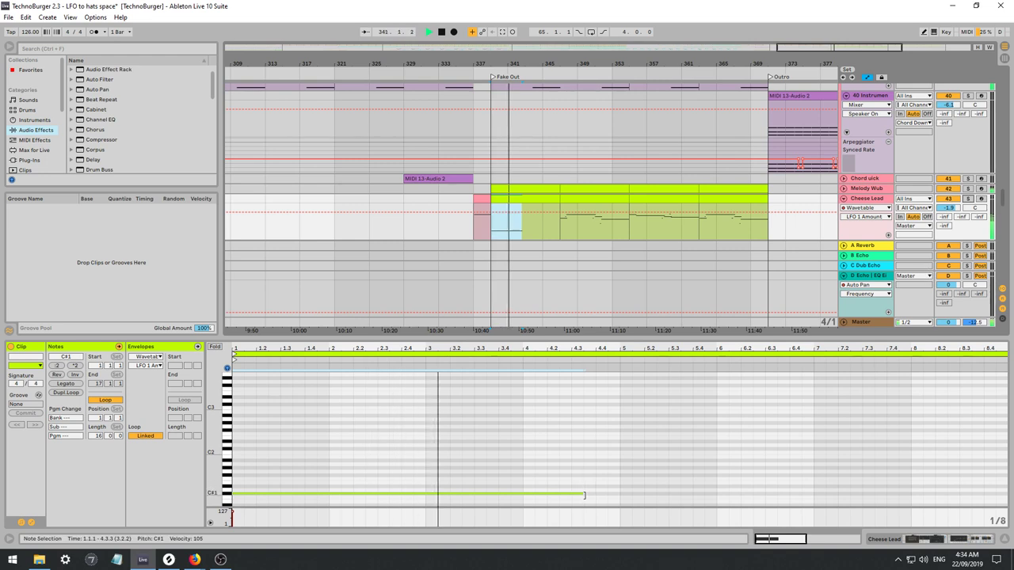
{"action": "key", "text": "space"}
{"action": "left_click_drag", "start_coordinate": [585, 492], "coordinate": [277, 480]}
{"action": "left_click", "coordinate": [632, 453]}
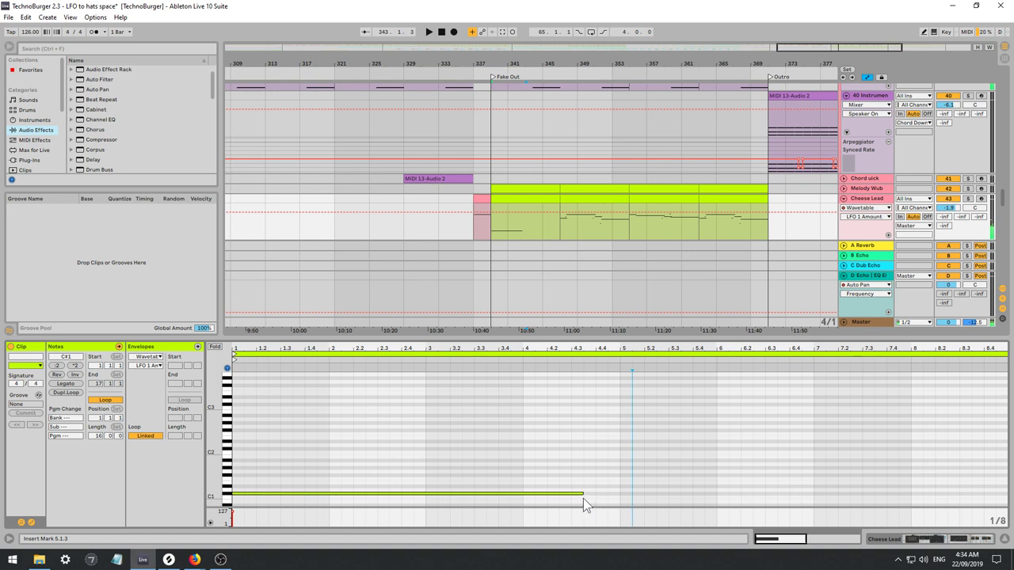
{"action": "left_click_drag", "start_coordinate": [583, 492], "coordinate": [262, 491]}
{"action": "key", "text": "space"}
{"action": "key", "text": "space"}
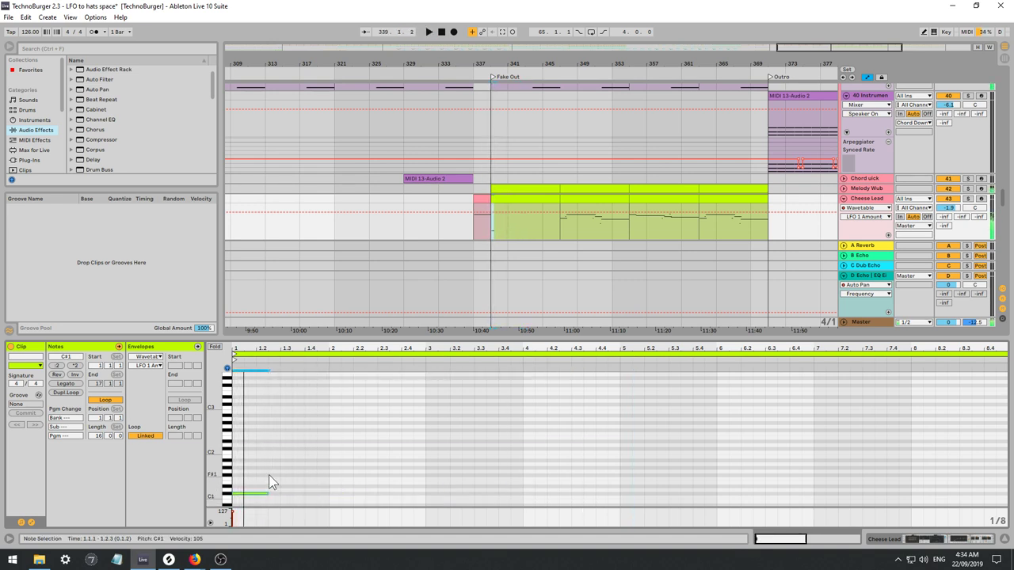
Duplicate the short note into a rising four-note phrase, stretching the final G#1 to about 4.1.
{"action": "key", "text": "ctrl+d"}
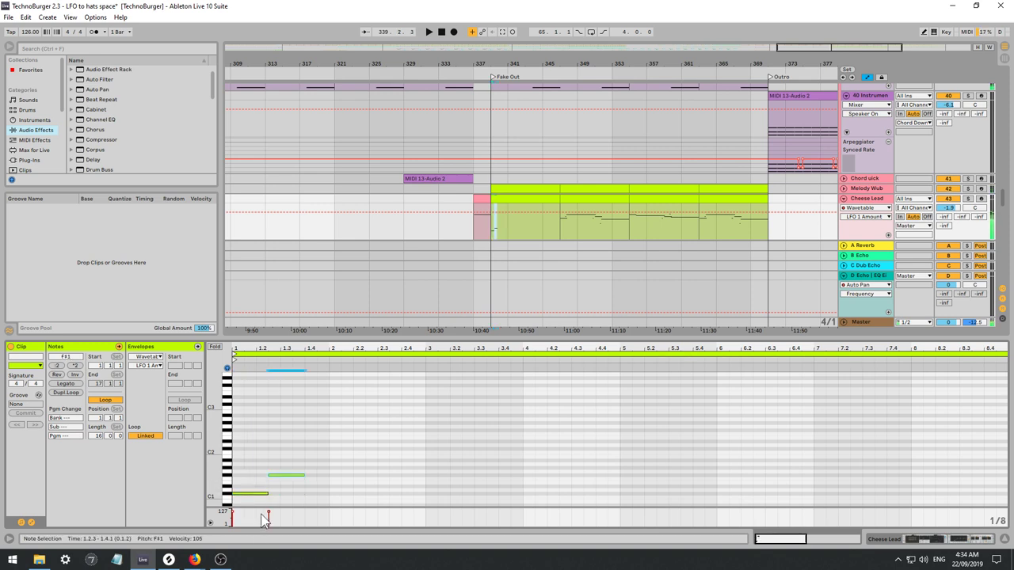
{"action": "key", "text": "ctrl+d"}
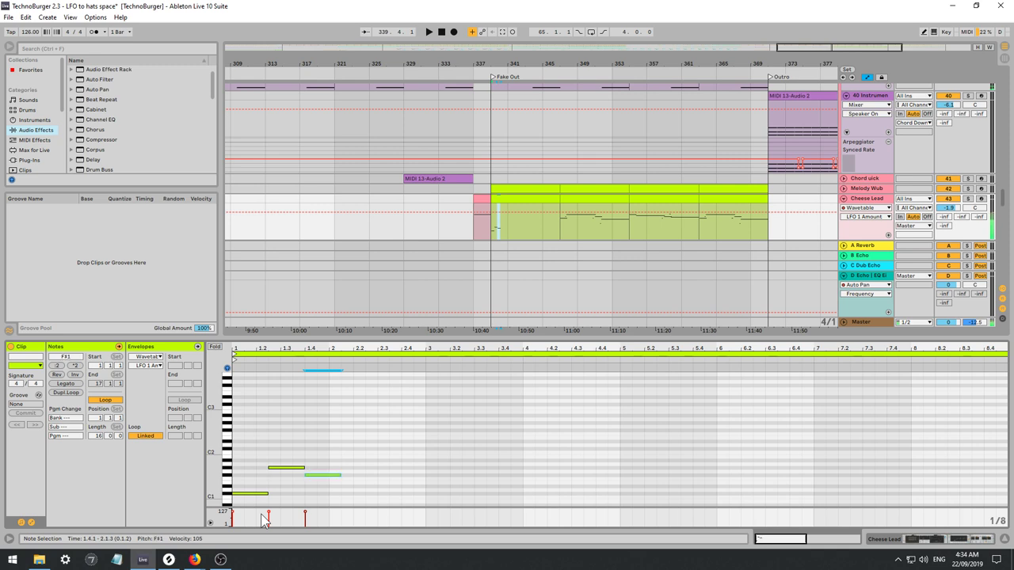
{"action": "key", "text": "ctrl+d"}
{"action": "key", "text": "Up"}
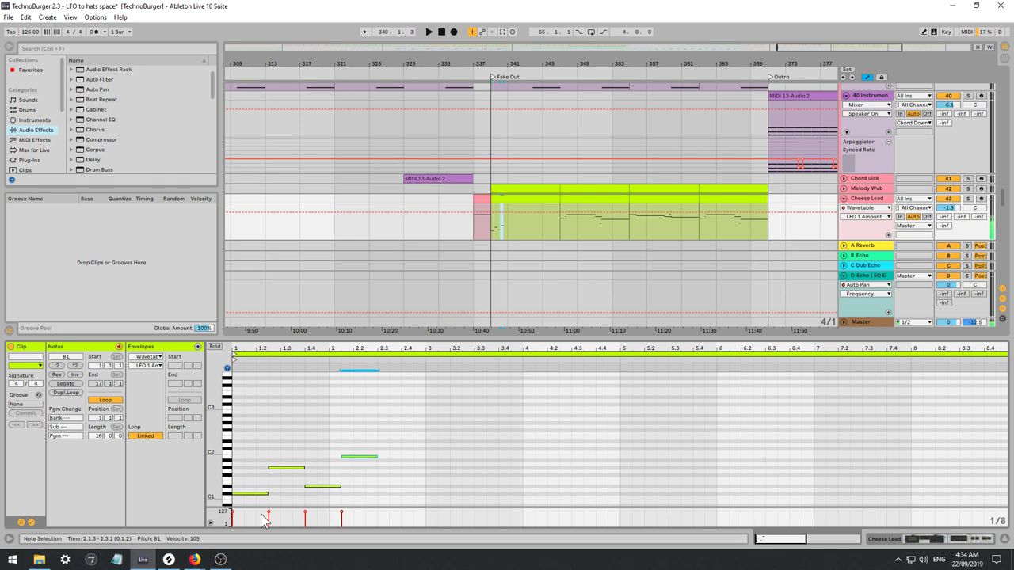
{"action": "key", "text": "ctrl+d"}
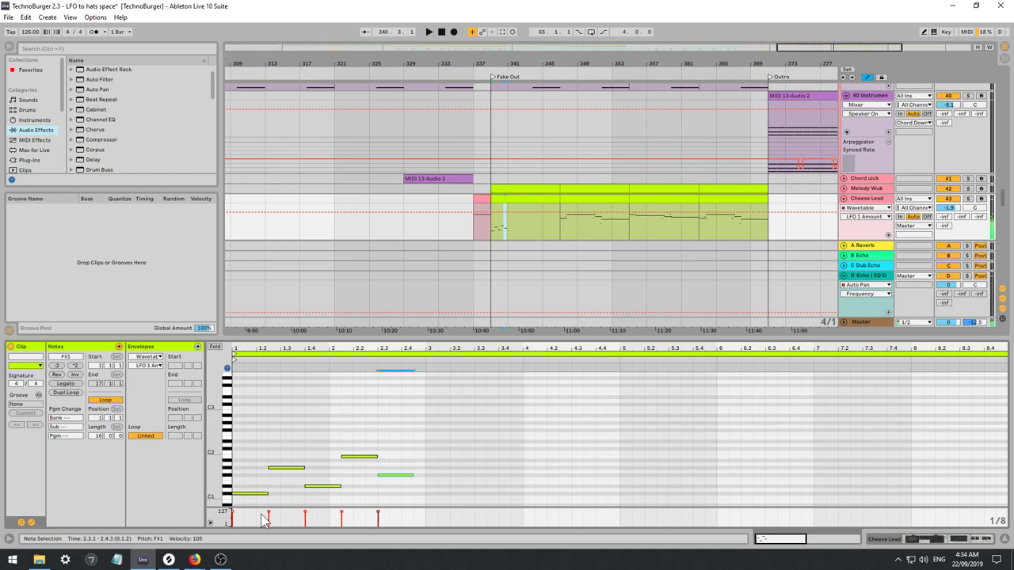
{"action": "key", "text": "space"}
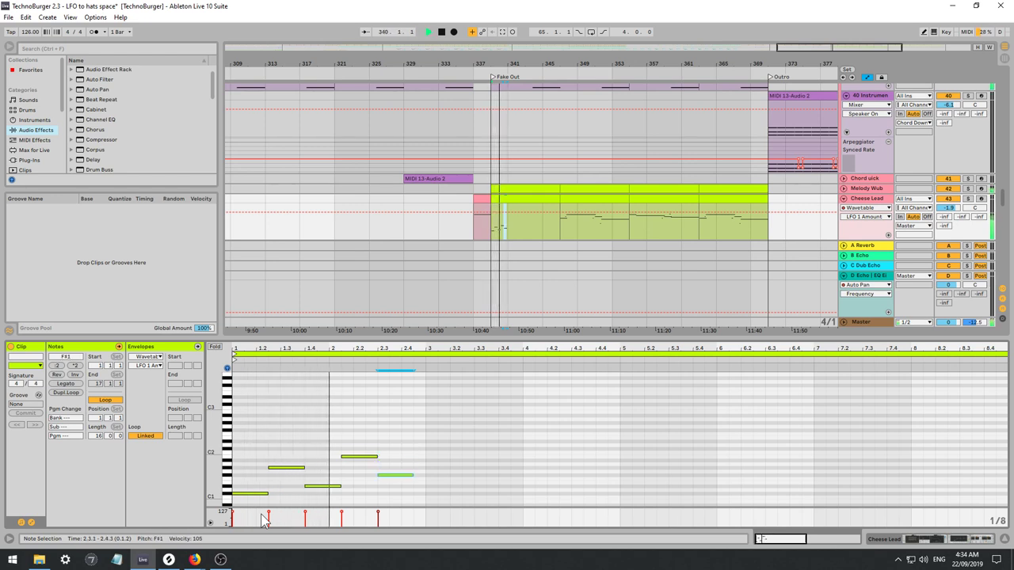
{"action": "key", "text": "space"}
{"action": "key", "text": "Up"}
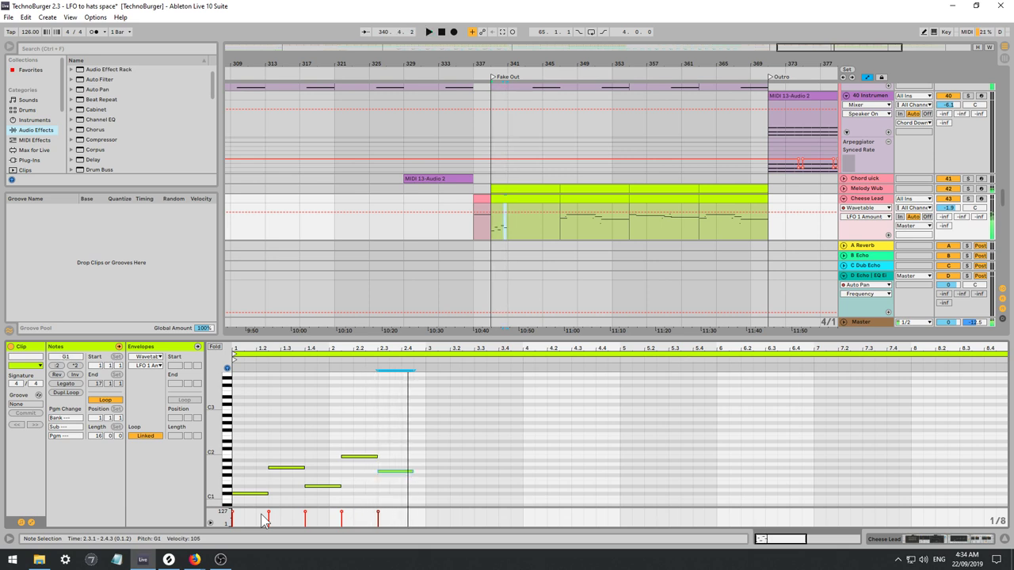
{"action": "key", "text": "space"}
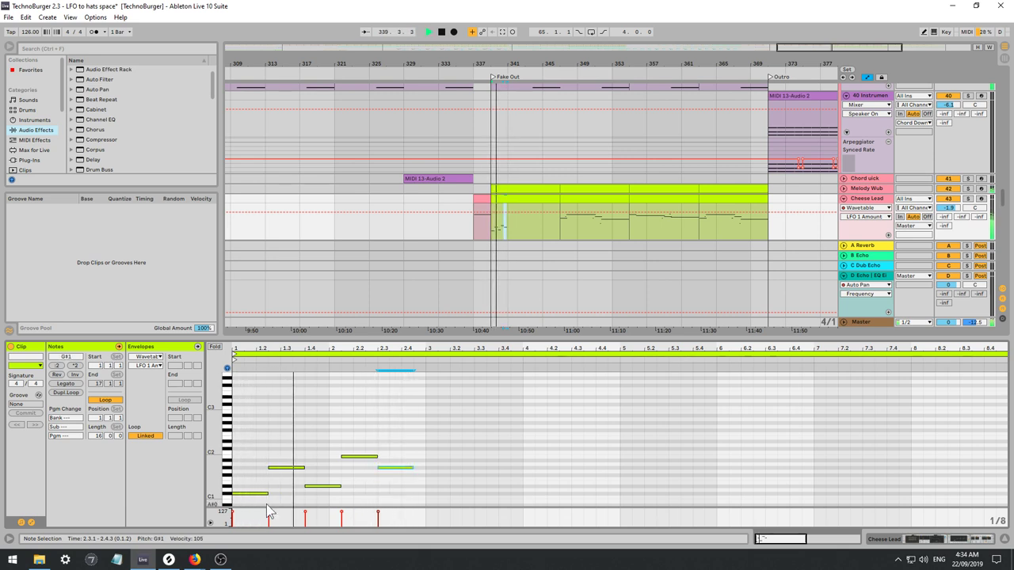
{"action": "left_click_drag", "start_coordinate": [413, 468], "coordinate": [528, 476]}
{"action": "key", "text": "space"}
{"action": "key", "text": "space"}
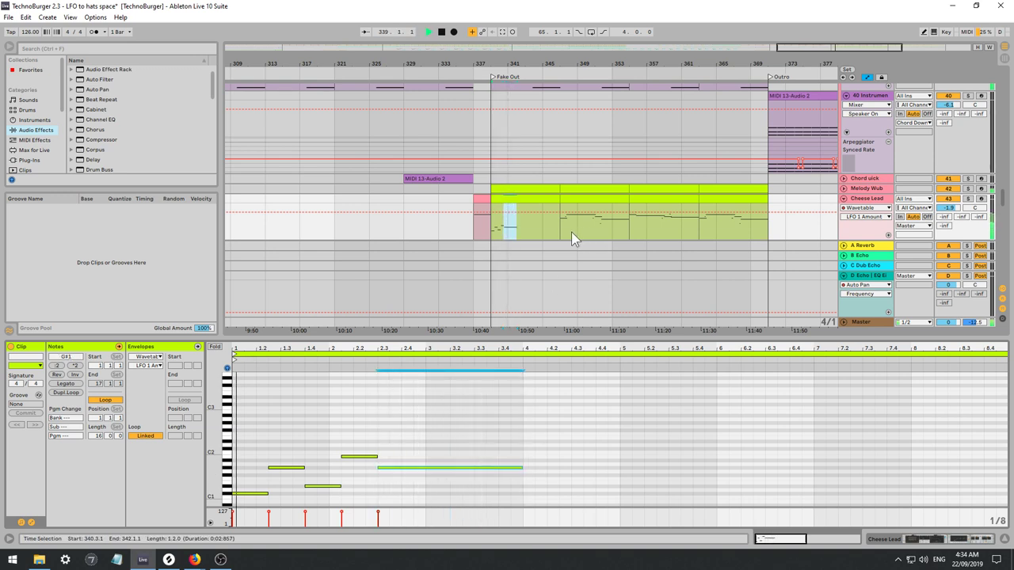
Show the Cheese Lead devices, then reopen the clip's notes and replay it.
{"action": "left_click", "coordinate": [867, 200]}
{"action": "double_click", "coordinate": [867, 200]}
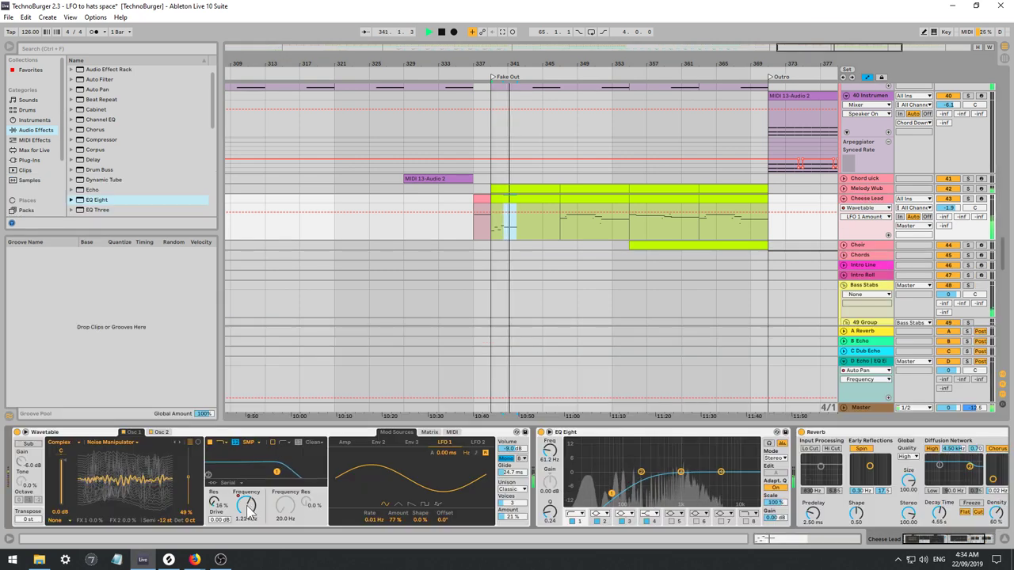
{"action": "left_click", "coordinate": [520, 198]}
{"action": "double_click", "coordinate": [520, 198]}
{"action": "key", "text": "space"}
{"action": "key", "text": "space"}
{"action": "left_click", "coordinate": [540, 473]}
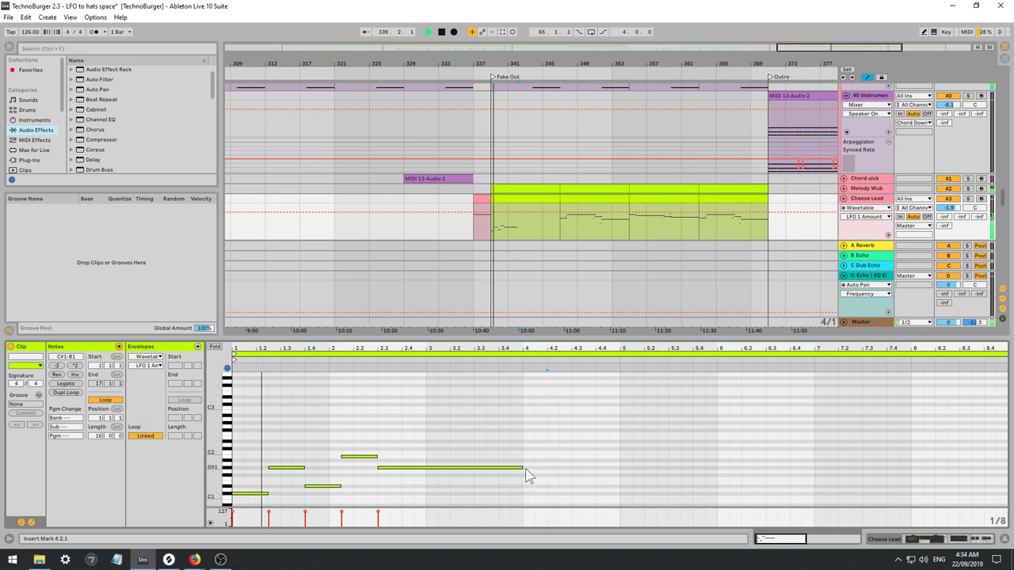
Extend the held G#1 note to bar 5, then duplicate the five-note phrase into bars 5–9.
{"action": "left_click_drag", "start_coordinate": [523, 468], "coordinate": [622, 459]}
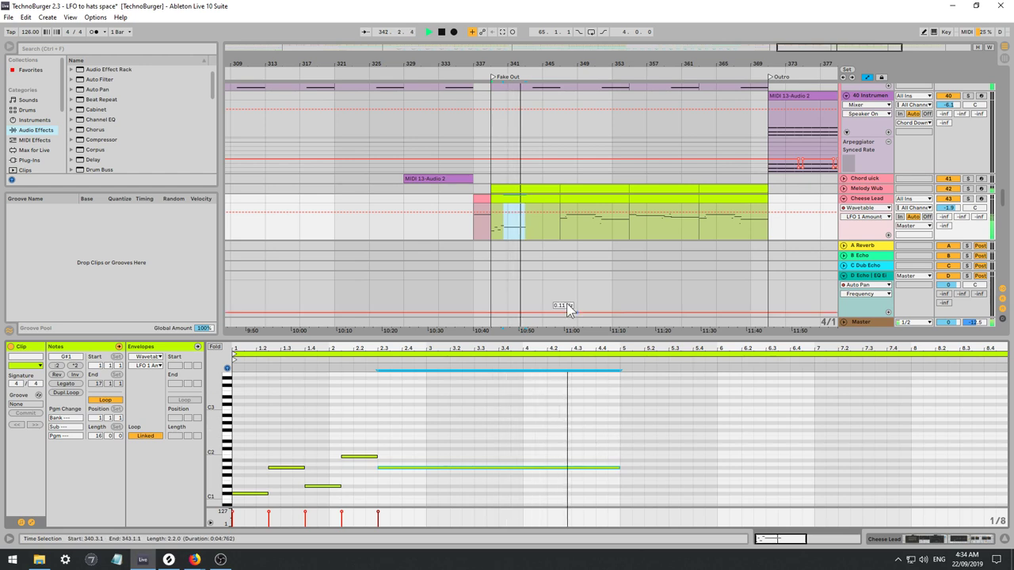
{"action": "key", "text": "space"}
{"action": "left_click_drag", "start_coordinate": [614, 405], "coordinate": [170, 533]}
{"action": "key", "text": "ctrl+d"}
Raise the copied note at 5.2.3 to D2 and the one at 5.4.1 to D#2.
{"action": "left_click", "coordinate": [625, 493]}
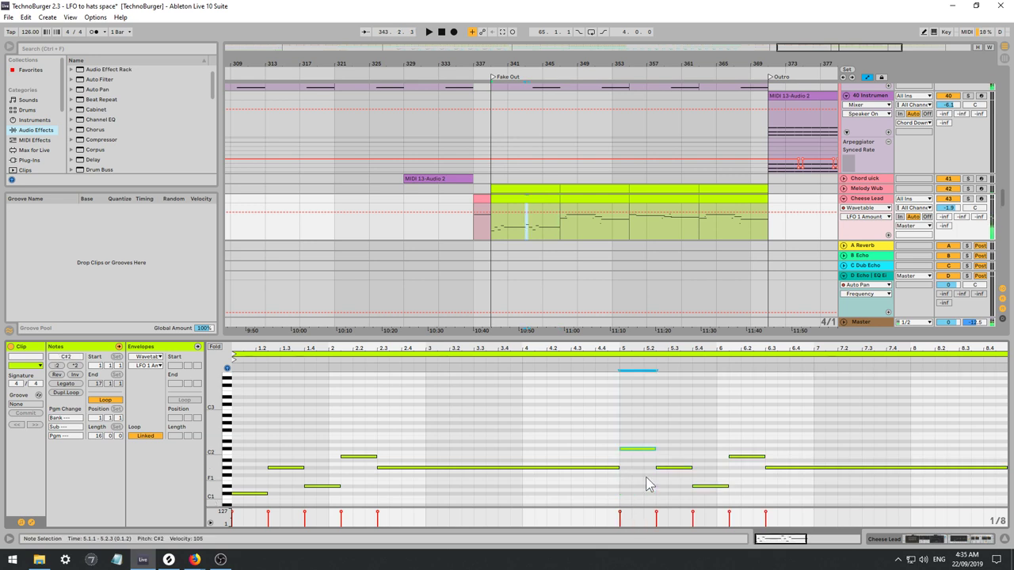
{"action": "left_click", "coordinate": [670, 468]}
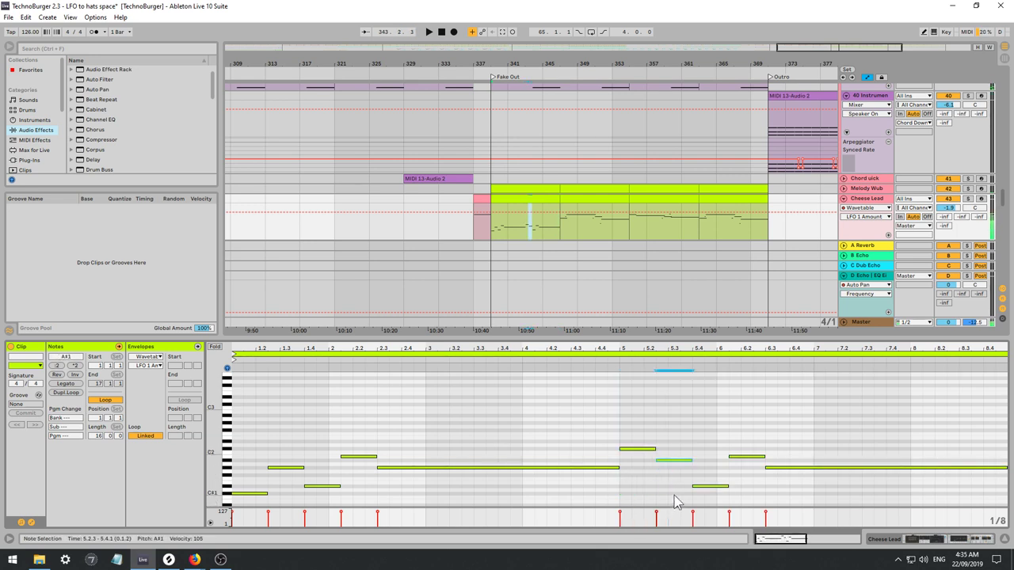
{"action": "key", "text": "Up"}
{"action": "key", "text": "Up"}
{"action": "key", "text": "Up"}
{"action": "key", "text": "Up"}
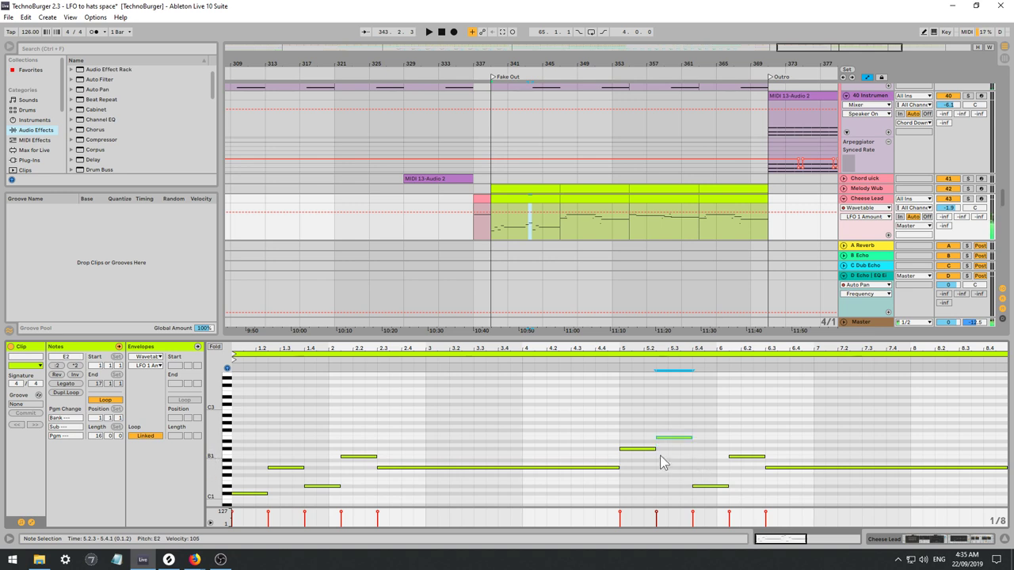
{"action": "left_click_drag", "start_coordinate": [638, 429], "coordinate": [643, 462]}
{"action": "left_click", "coordinate": [713, 485]}
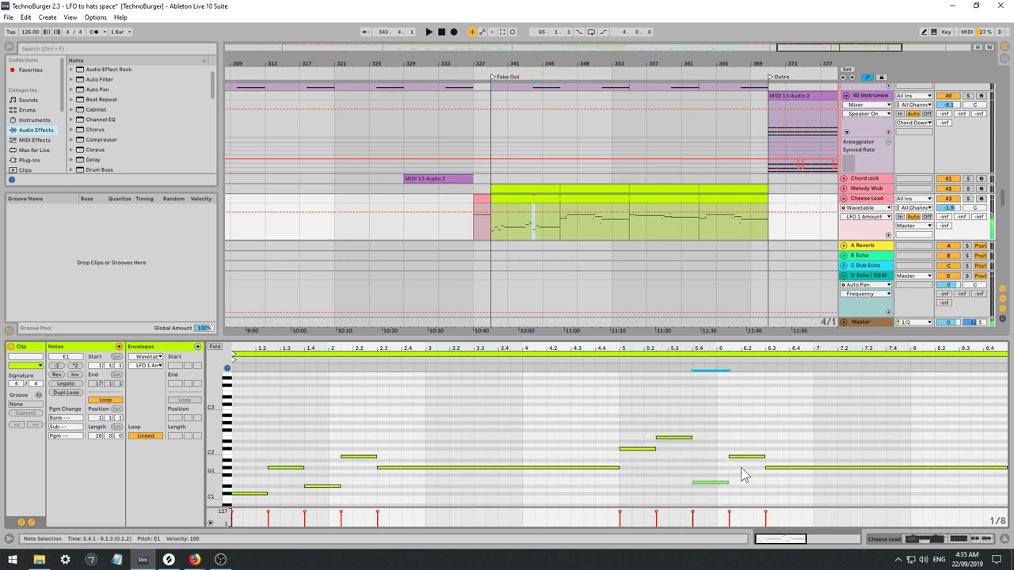
{"action": "mouse_move", "coordinate": [712, 466]}
{"action": "left_mouse_down"}
{"action": "mouse_move", "coordinate": [629, 477]}
{"action": "mouse_move", "coordinate": [718, 462]}
{"action": "left_mouse_up"}
{"action": "left_click", "coordinate": [745, 456]}
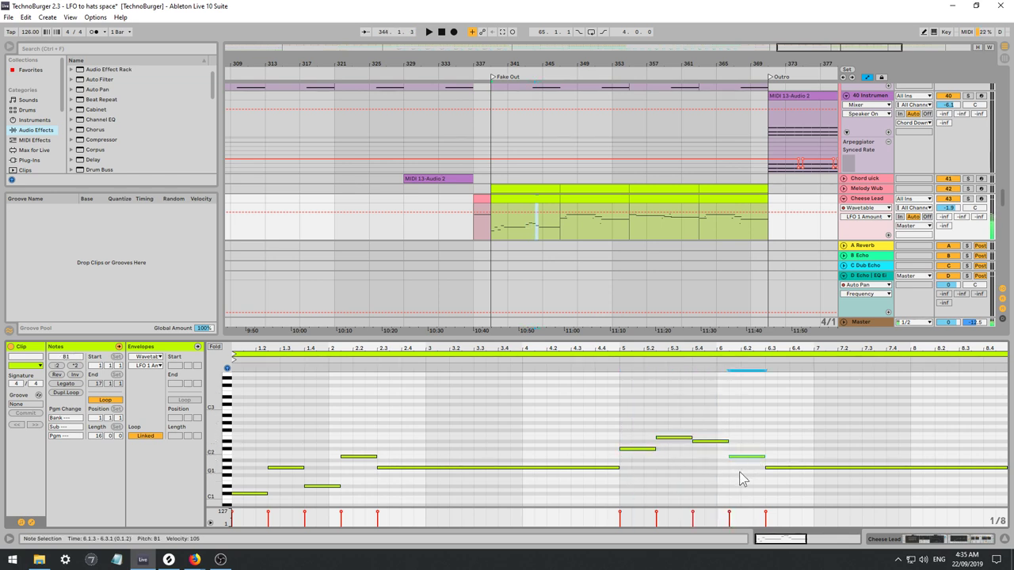
{"action": "left_click", "coordinate": [792, 469]}
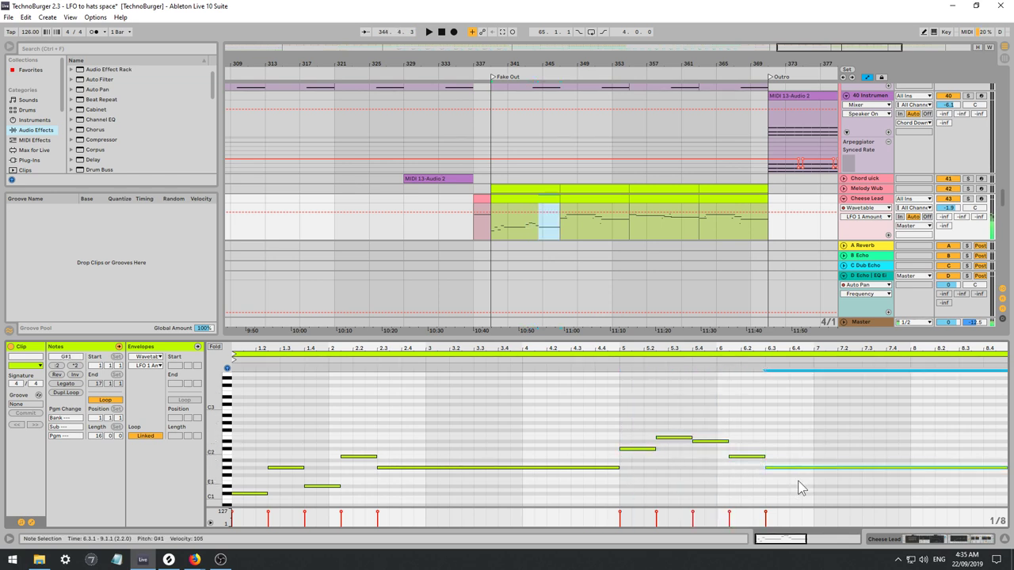
Play the varied phrase back, review all the clip's notes, and return to Cheese Lead's devices.
{"action": "key", "text": "space"}
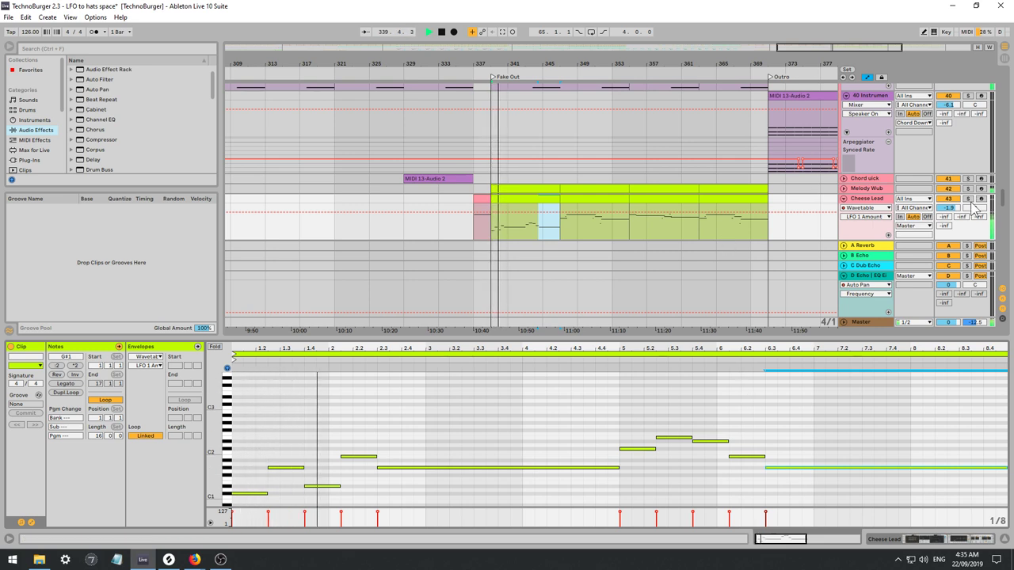
{"action": "left_click", "coordinate": [876, 199]}
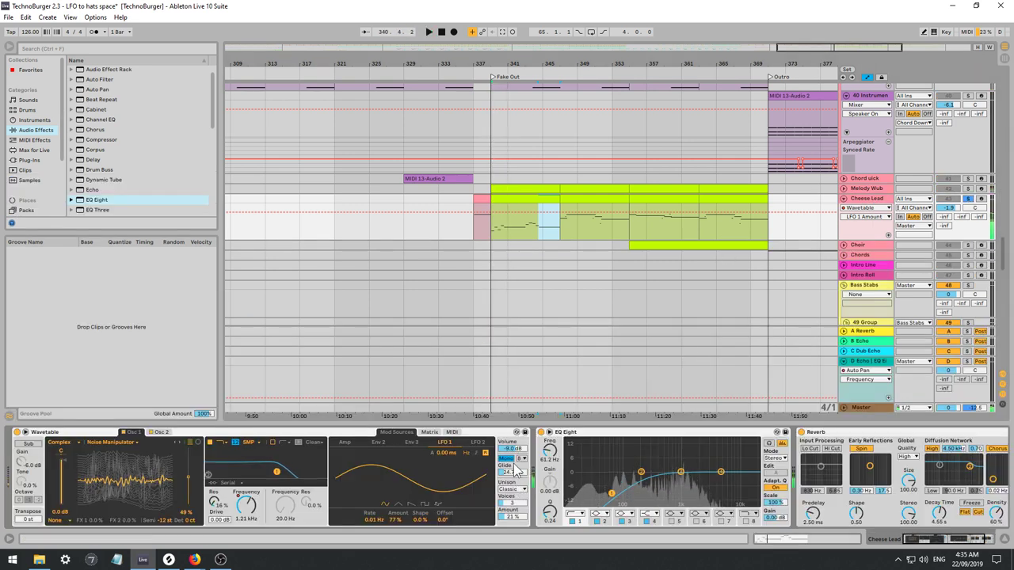
{"action": "double_click", "coordinate": [518, 202]}
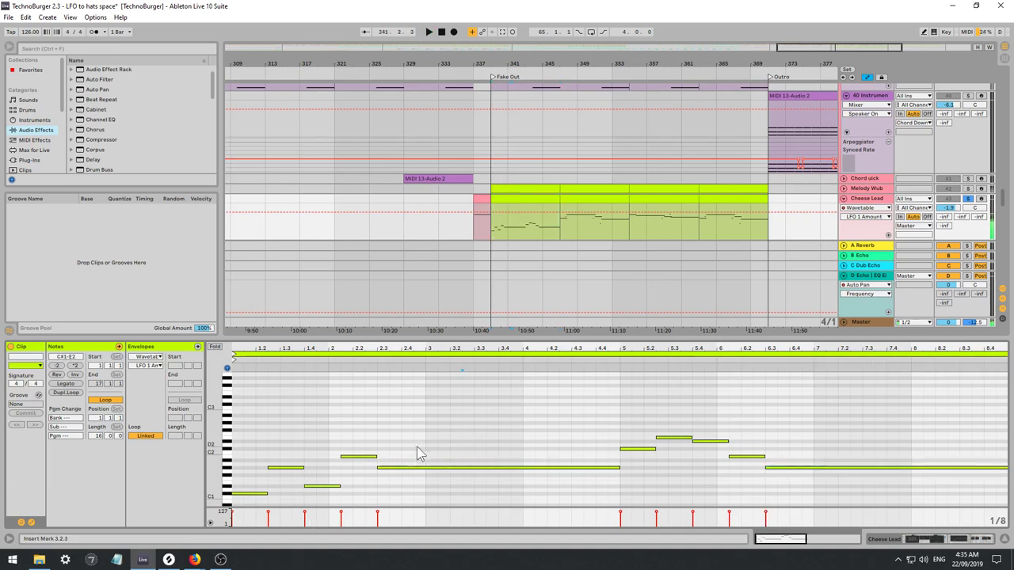
{"action": "key", "text": "ctrl+a"}
{"action": "key", "text": "space"}
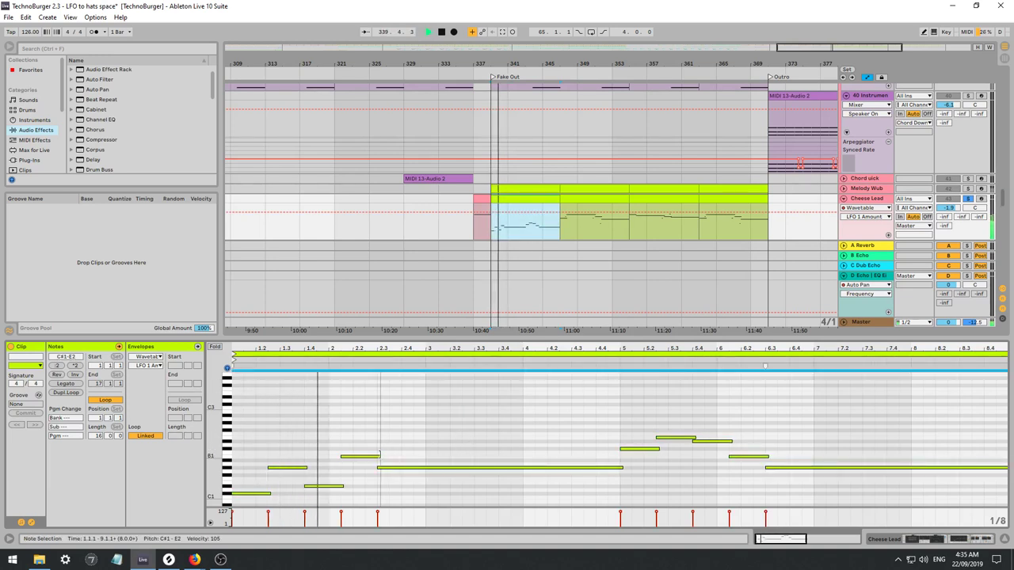
{"action": "left_click", "coordinate": [381, 460]}
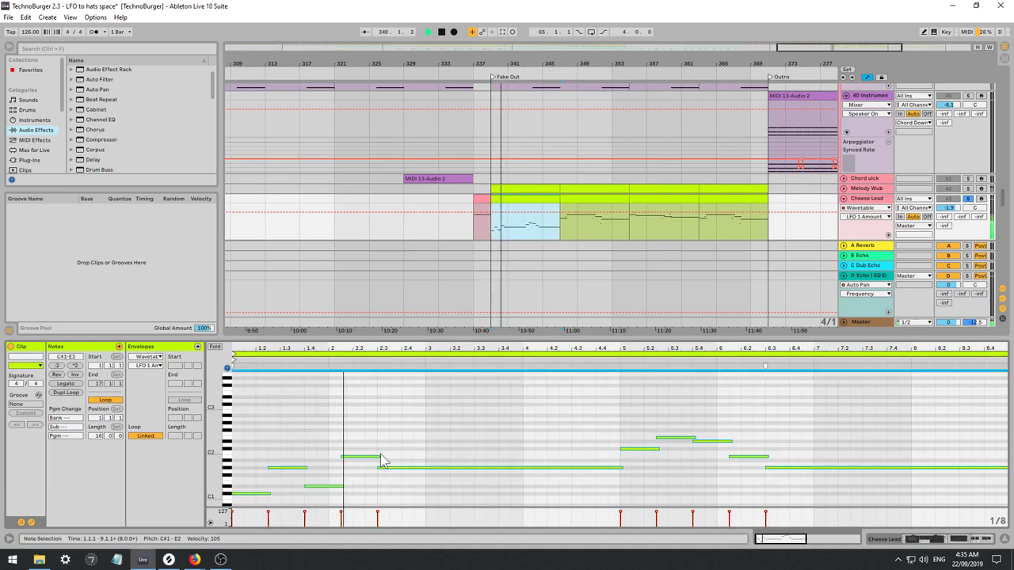
{"action": "double_click", "coordinate": [869, 199]}
Raise the glide time, speed LFO 1 slightly, try Plastic Shimmer, and enable the reverb's Lo Cut.
{"action": "key", "text": "space"}
{"action": "key", "text": "space"}
{"action": "left_click_drag", "start_coordinate": [513, 473], "coordinate": [513, 456]}
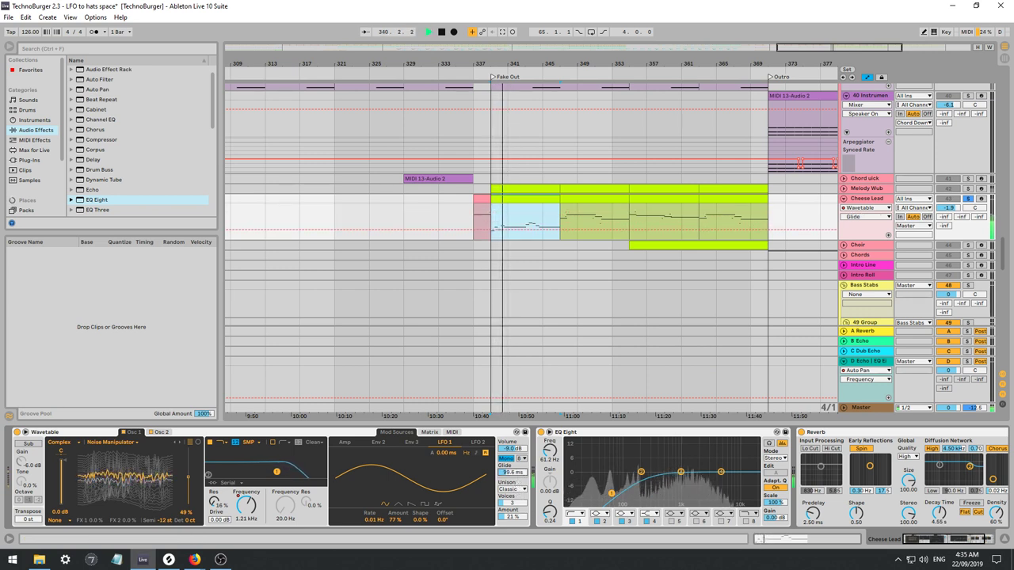
{"action": "left_click", "coordinate": [177, 443]}
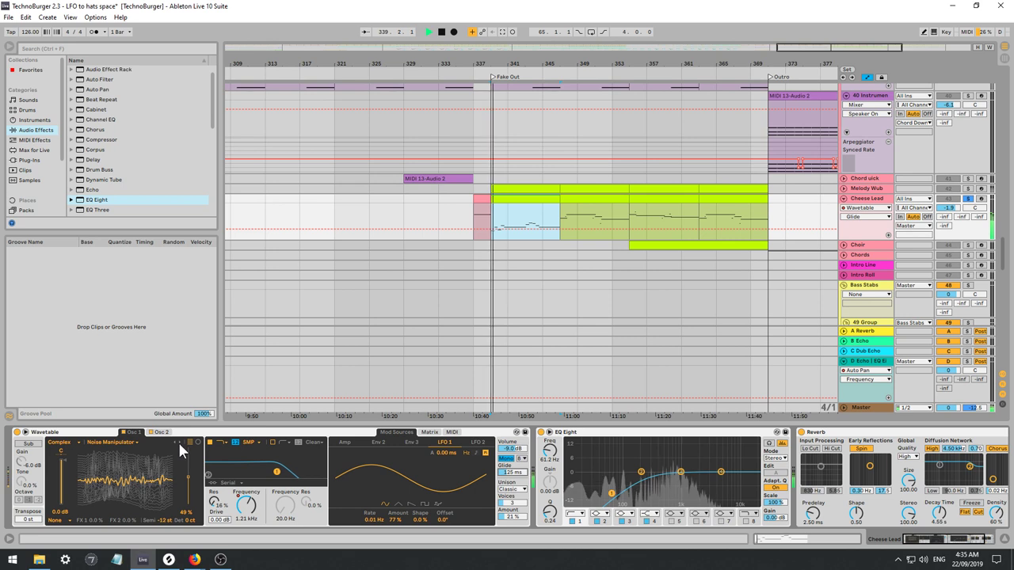
{"action": "left_click_drag", "start_coordinate": [373, 520], "coordinate": [372, 507]}
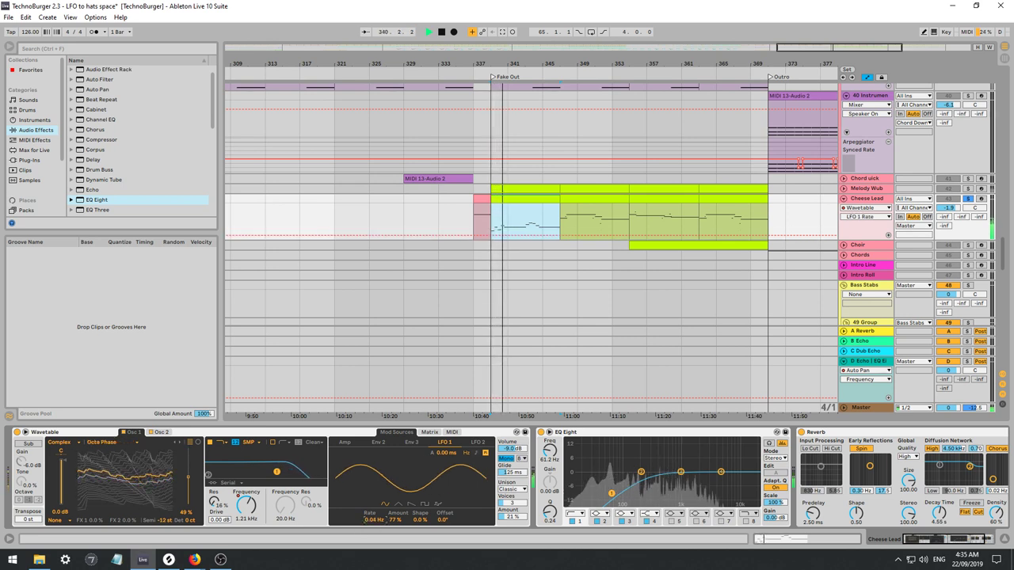
{"action": "left_click", "coordinate": [178, 438]}
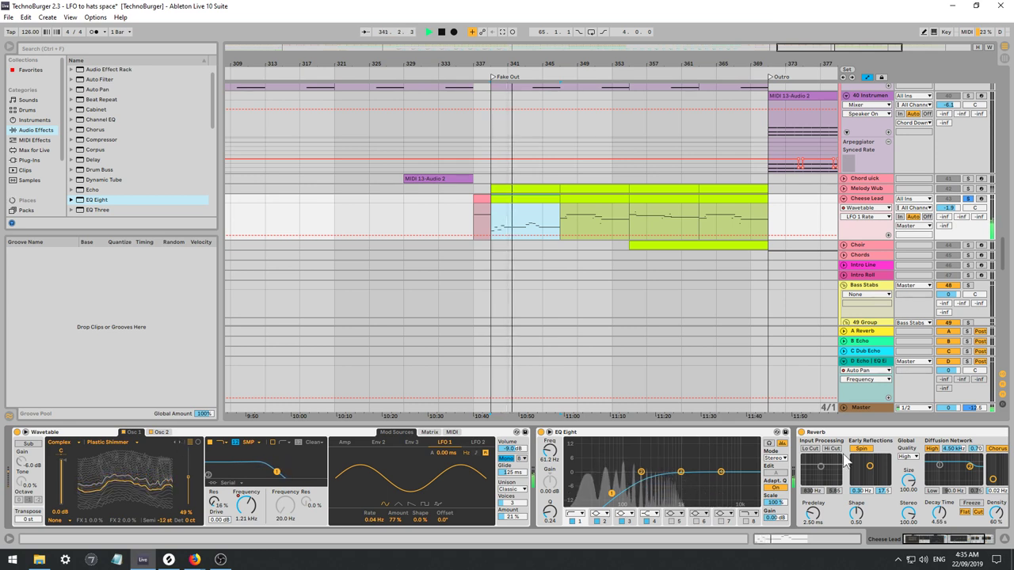
{"action": "left_click", "coordinate": [814, 449]}
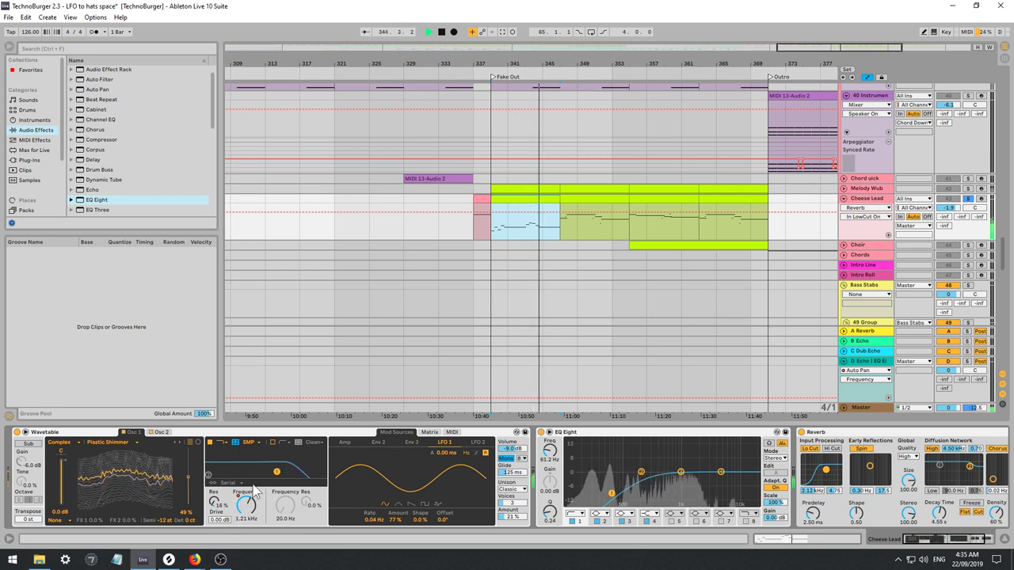
Nudge the Cheese Lead track volume up while comparing it soloed and unsoloed.
{"action": "left_click", "coordinate": [967, 199]}
{"action": "left_click", "coordinate": [967, 198]}
{"action": "key", "text": "space"}
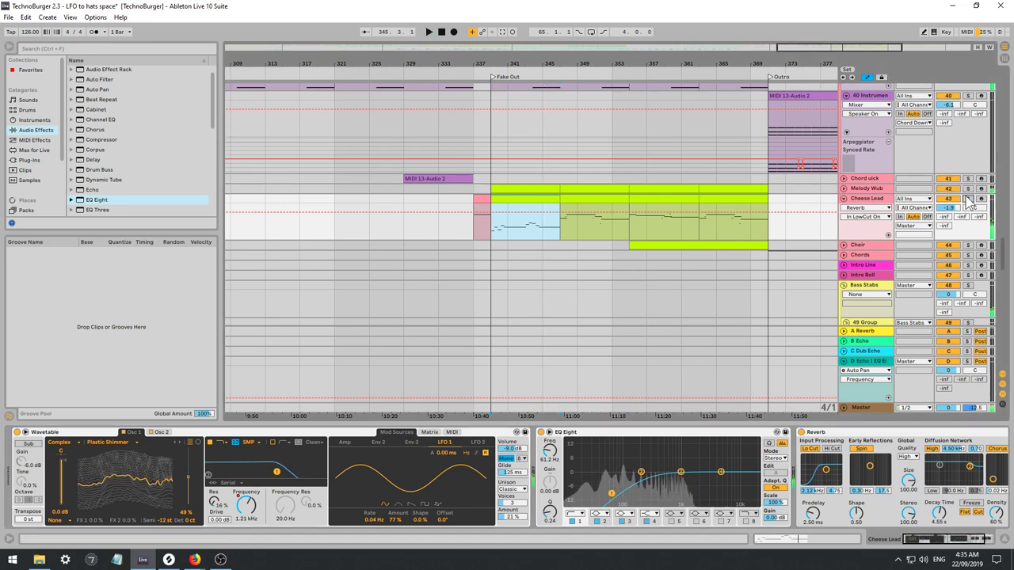
{"action": "mouse_move", "coordinate": [949, 210]}
{"action": "left_mouse_down"}
{"action": "mouse_move", "coordinate": [950, 190]}
{"action": "mouse_move", "coordinate": [949, 205]}
{"action": "left_mouse_up"}
{"action": "left_click", "coordinate": [968, 198]}
{"action": "key", "text": "space"}
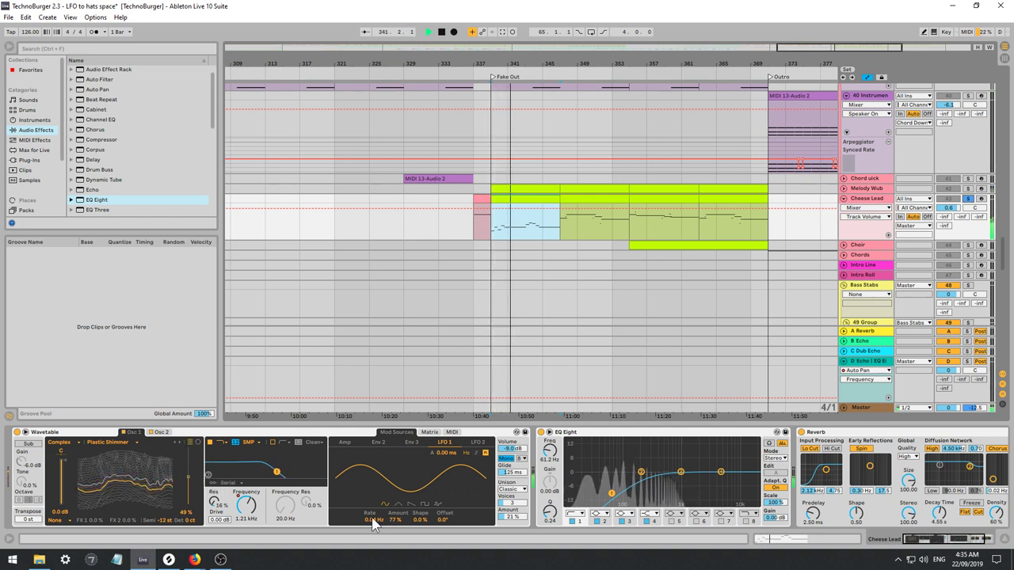
Set LFO 1 to 0.11 Hz and step Osc 1 past Ring Mod to the Transformations wavetable.
{"action": "mouse_move", "coordinate": [372, 522]}
{"action": "left_mouse_down"}
{"action": "mouse_move", "coordinate": [372, 479]}
{"action": "mouse_move", "coordinate": [373, 533]}
{"action": "left_mouse_up"}
{"action": "key", "text": "space"}
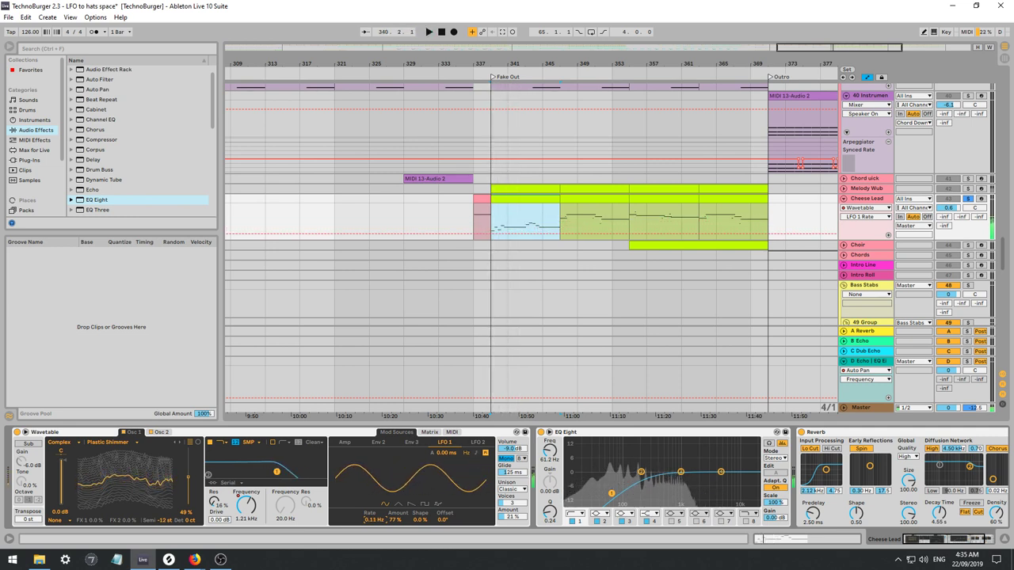
{"action": "left_click", "coordinate": [180, 442]}
{"action": "key", "text": "space"}
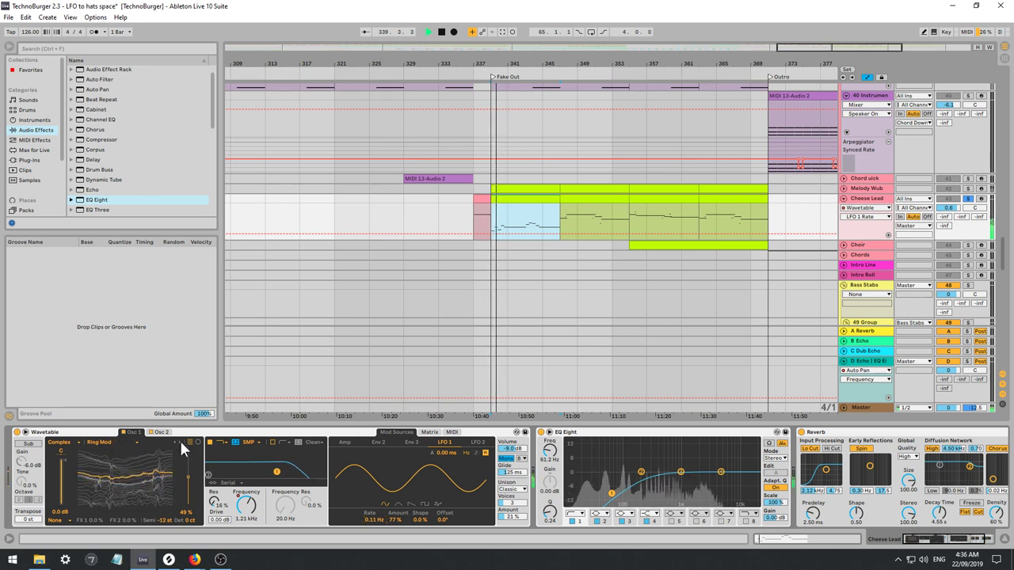
{"action": "left_click", "coordinate": [180, 441]}
{"action": "left_click", "coordinate": [178, 439]}
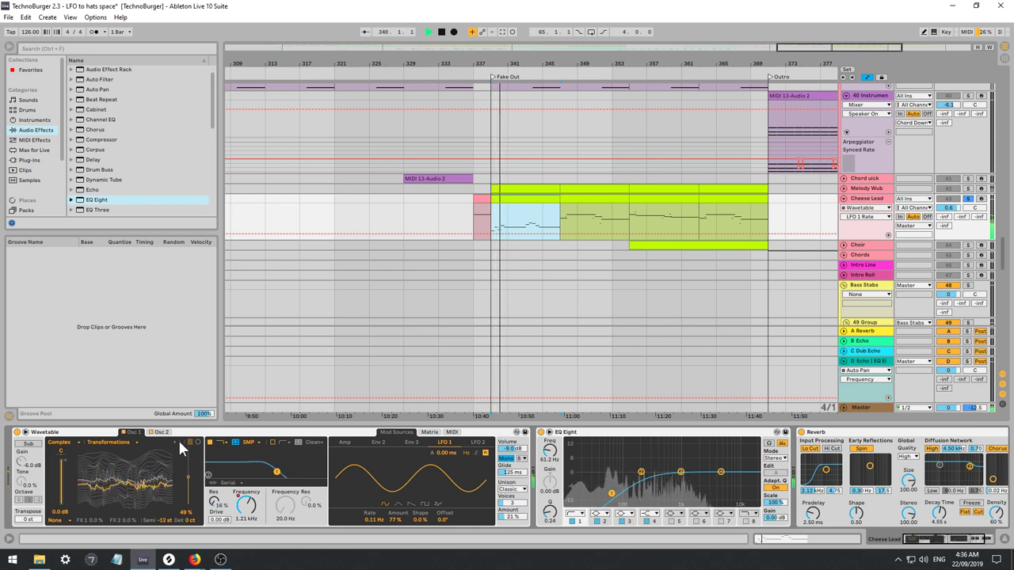
Move the Osc 1 wavetable position almost to the start and unsolo Cheese Lead.
{"action": "key", "text": "space"}
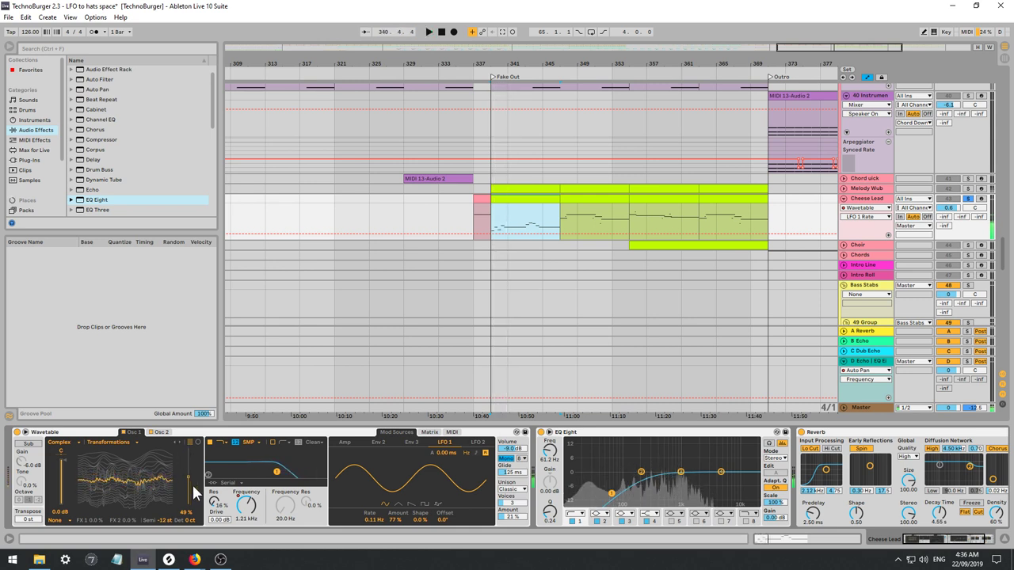
{"action": "key", "text": "space"}
{"action": "left_click_drag", "start_coordinate": [192, 485], "coordinate": [192, 522]}
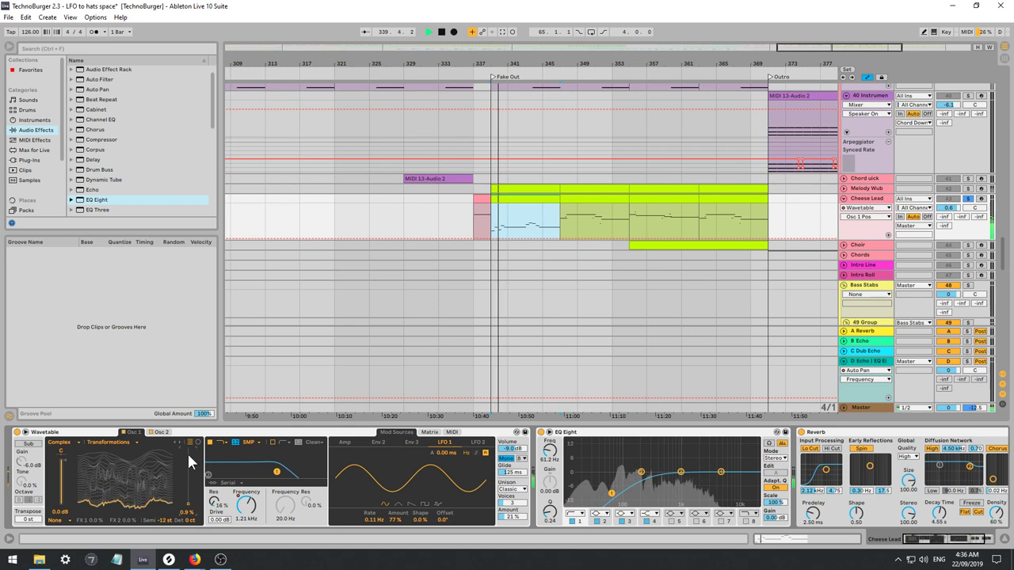
{"action": "left_click", "coordinate": [966, 199]}
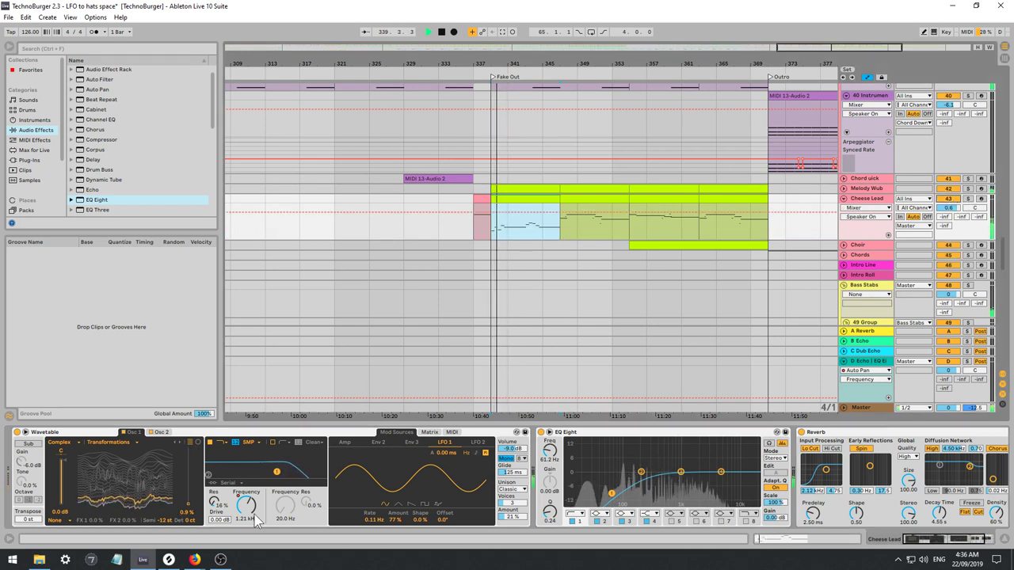
Audition the Verbed, Void, Xmod Drive, Clipped Sweep and Brutal Metal wavetables with Cheese Lead soloed.
{"action": "left_click", "coordinate": [179, 440]}
{"action": "key", "text": "space"}
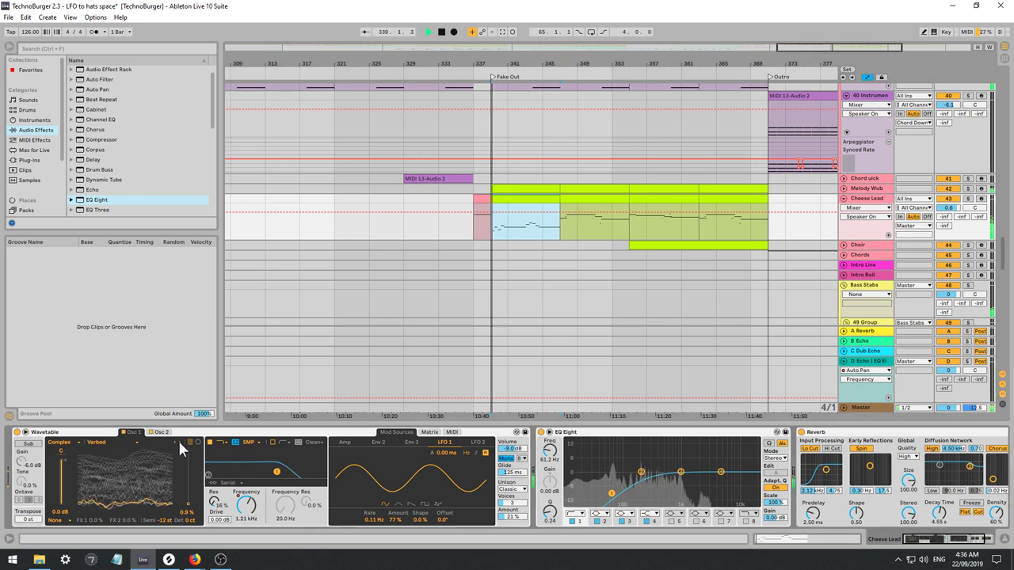
{"action": "left_click", "coordinate": [180, 442]}
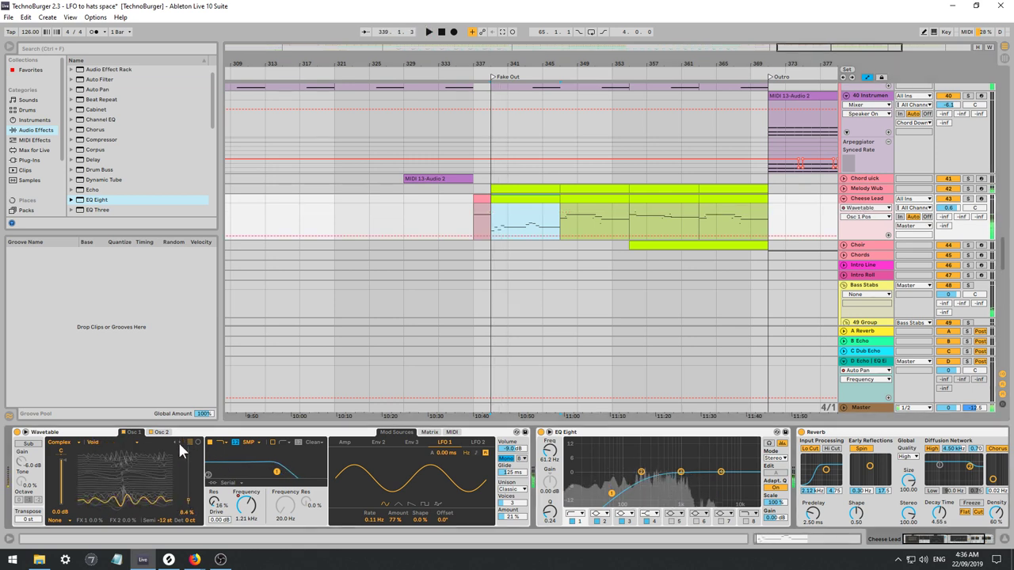
{"action": "left_click", "coordinate": [967, 199]}
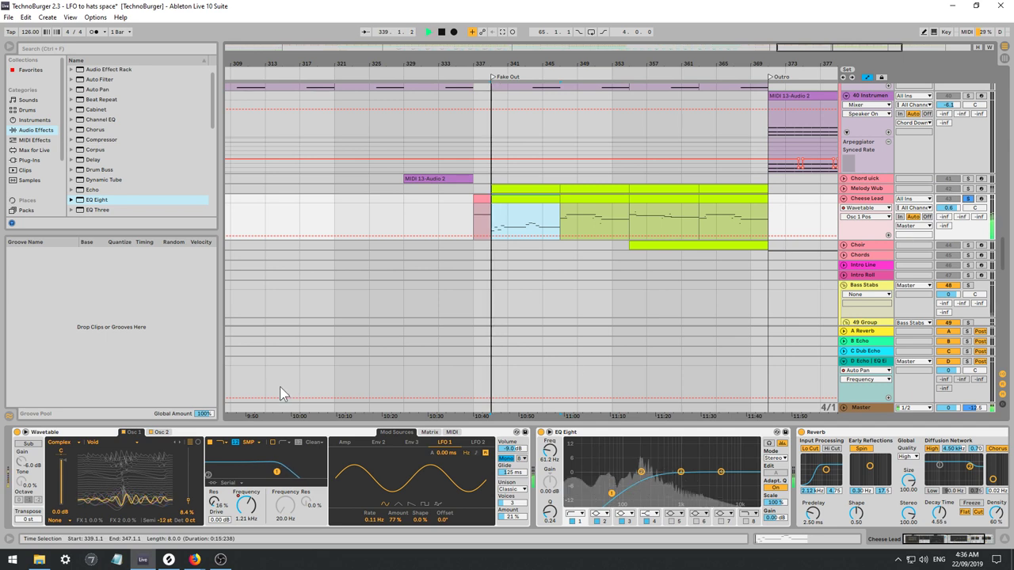
{"action": "left_click", "coordinate": [181, 437]}
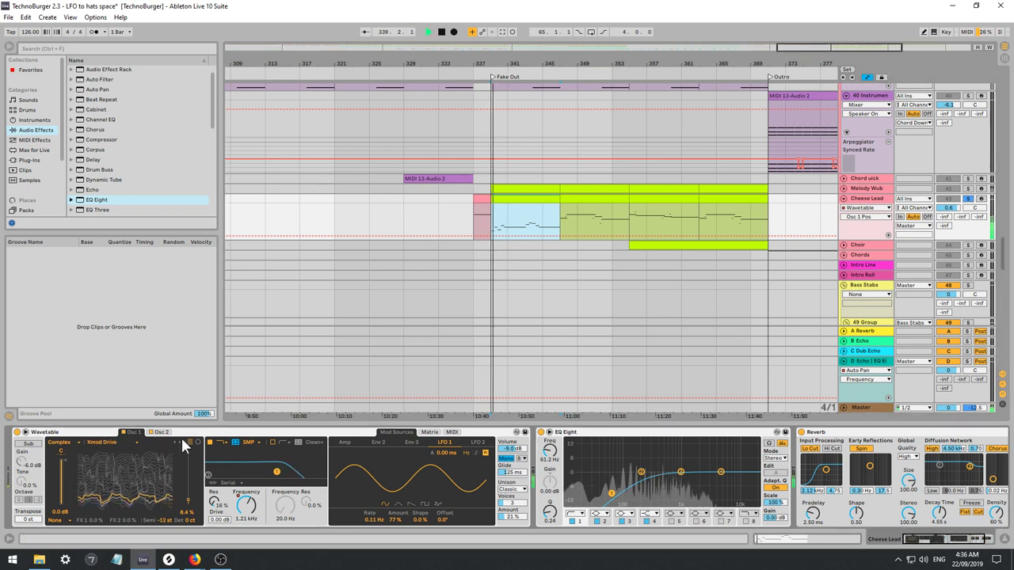
{"action": "left_click", "coordinate": [180, 438]}
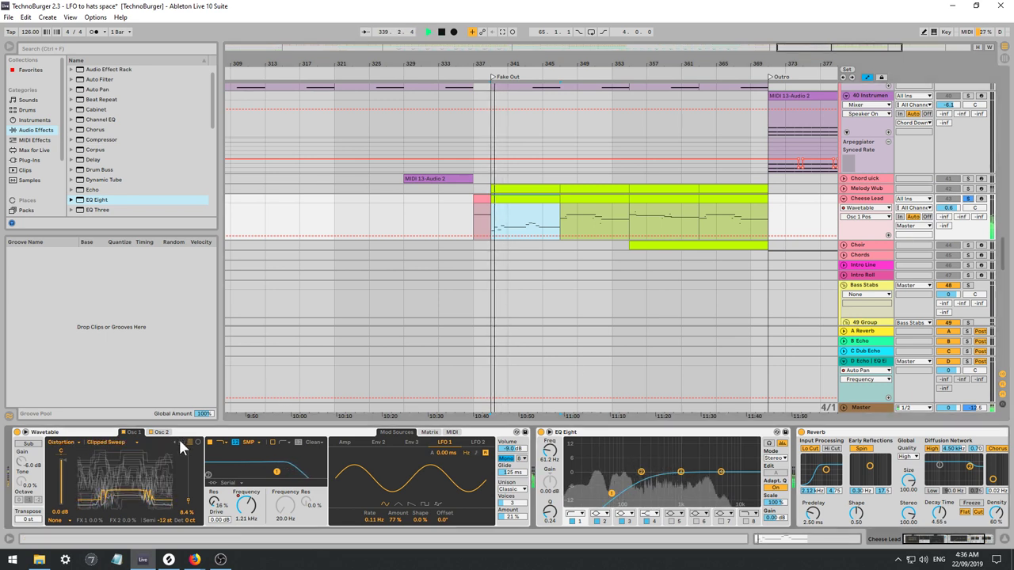
{"action": "left_click", "coordinate": [178, 437]}
Switch to the Basics category and step from White Noise through FM Harmonics and FM Fold to FM Feedback.
{"action": "left_click", "coordinate": [65, 442]}
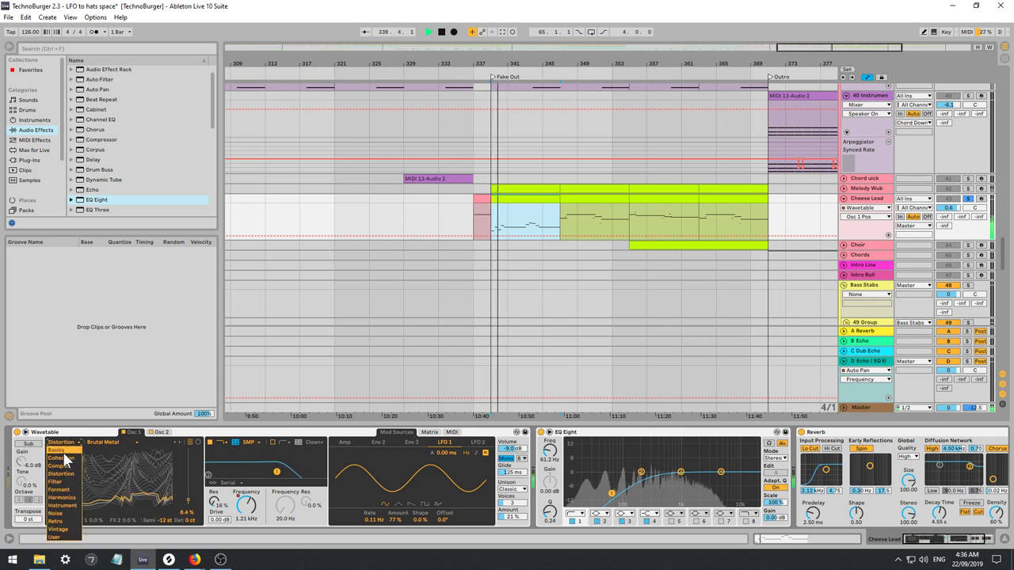
{"action": "left_click", "coordinate": [59, 450]}
{"action": "left_click", "coordinate": [131, 443]}
{"action": "left_click", "coordinate": [115, 435]}
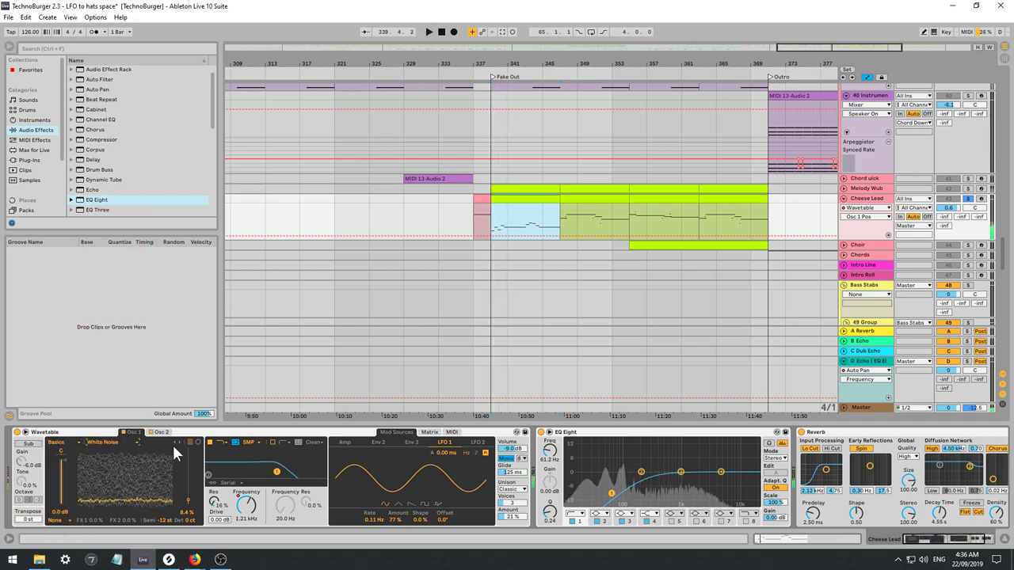
{"action": "left_click", "coordinate": [172, 442]}
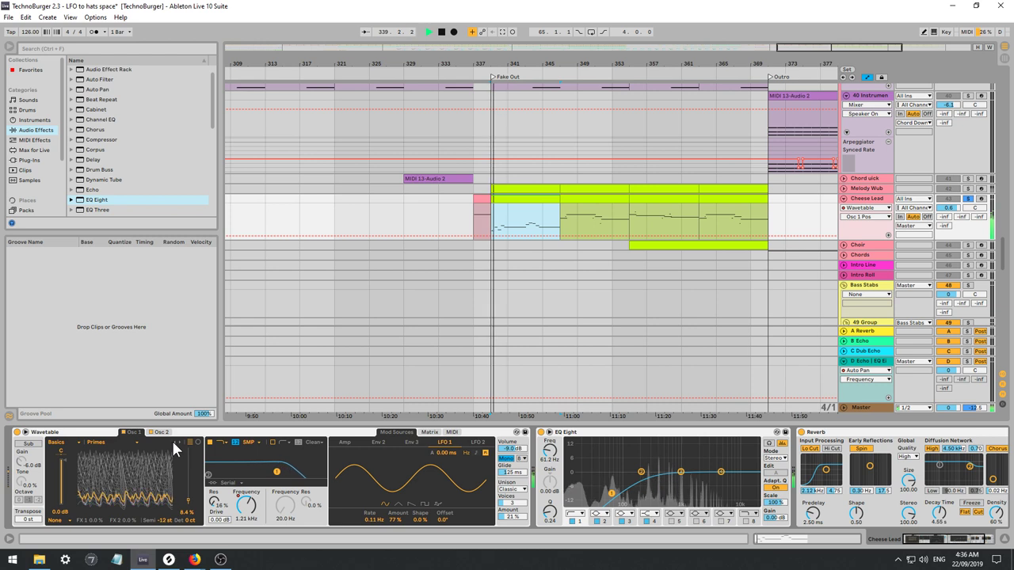
{"action": "left_click", "coordinate": [172, 441]}
{"action": "left_click", "coordinate": [172, 440]}
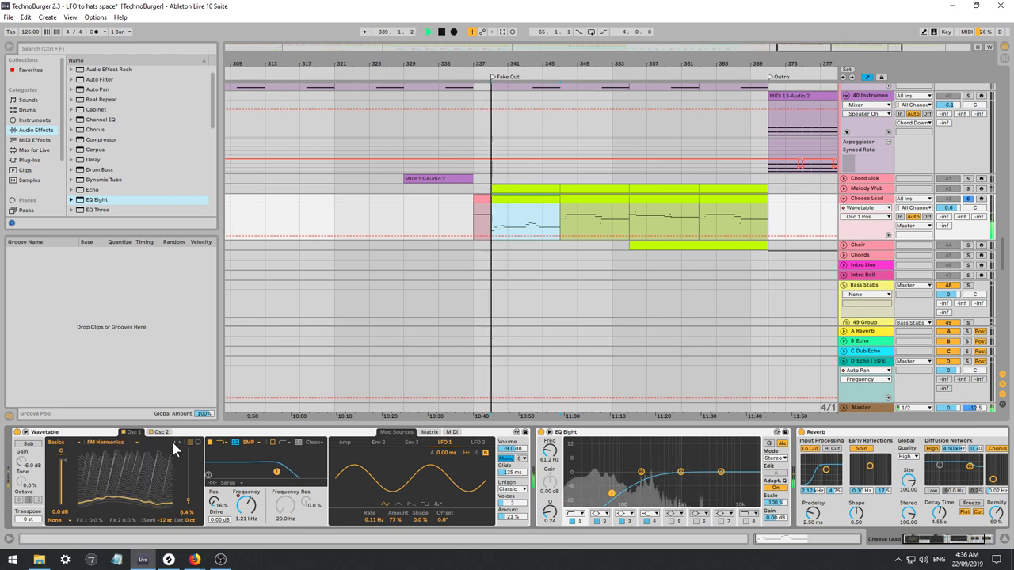
{"action": "left_click", "coordinate": [174, 443]}
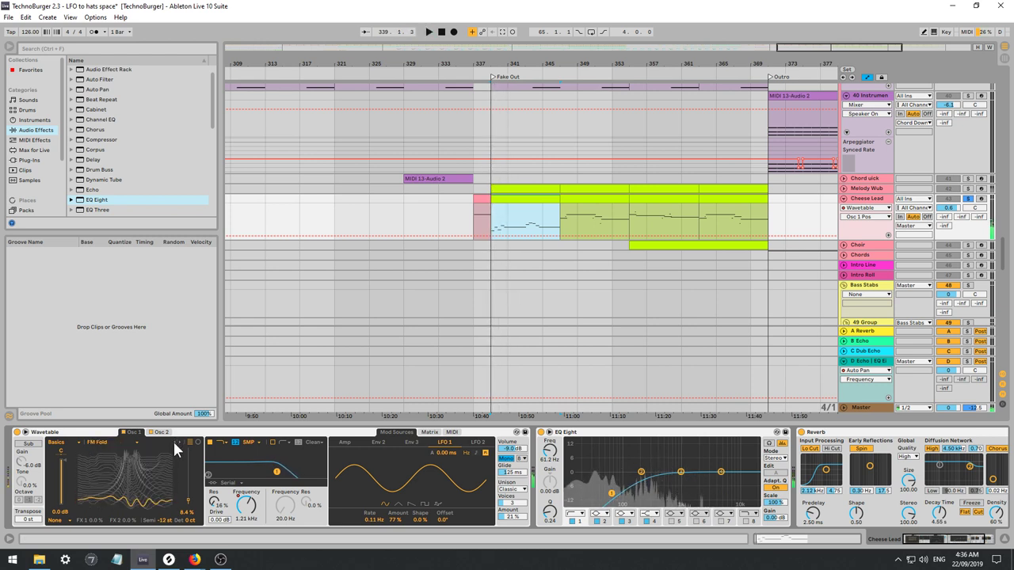
{"action": "key", "text": "space"}
{"action": "left_click", "coordinate": [175, 444]}
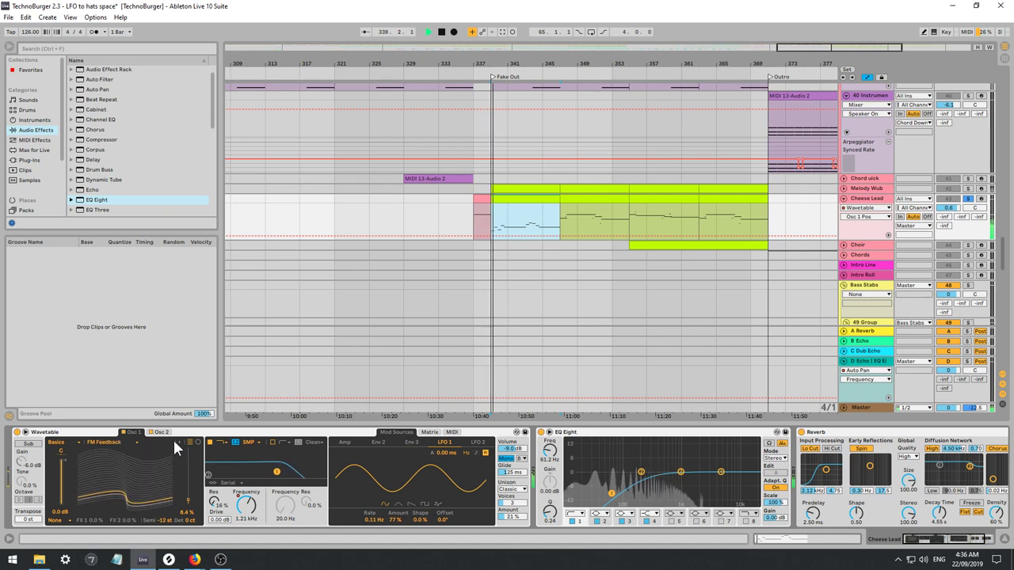
Toggle oscillator 2 and set the Osc 1 wavetable position to 20%.
{"action": "key", "text": "space"}
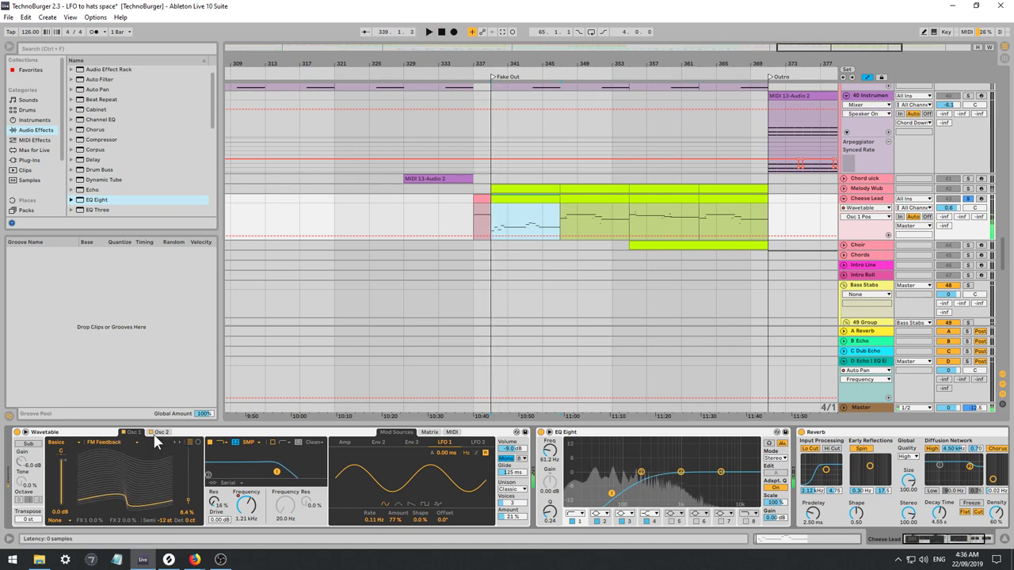
{"action": "left_click", "coordinate": [151, 433]}
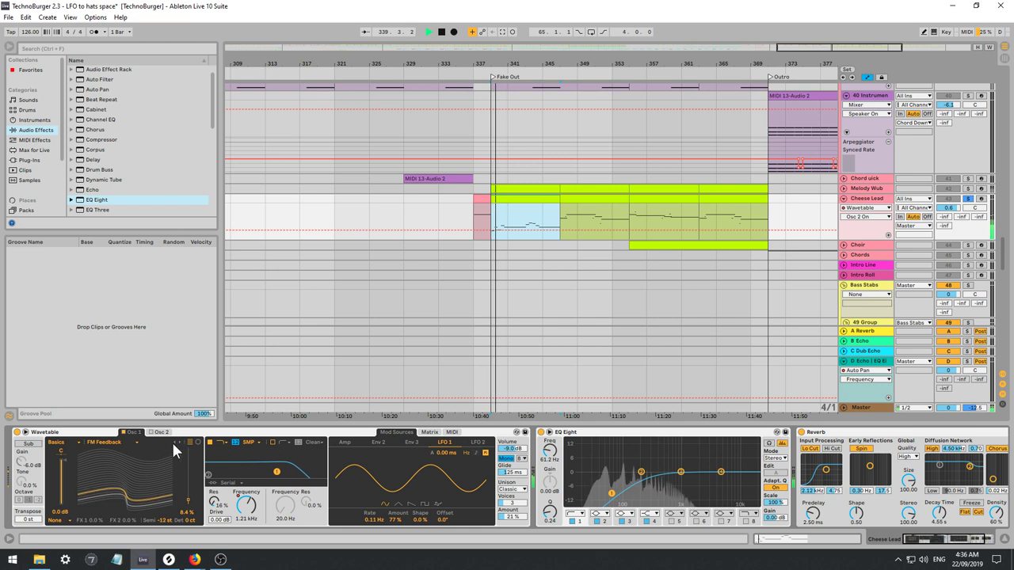
{"action": "left_click_drag", "start_coordinate": [188, 507], "coordinate": [188, 491]}
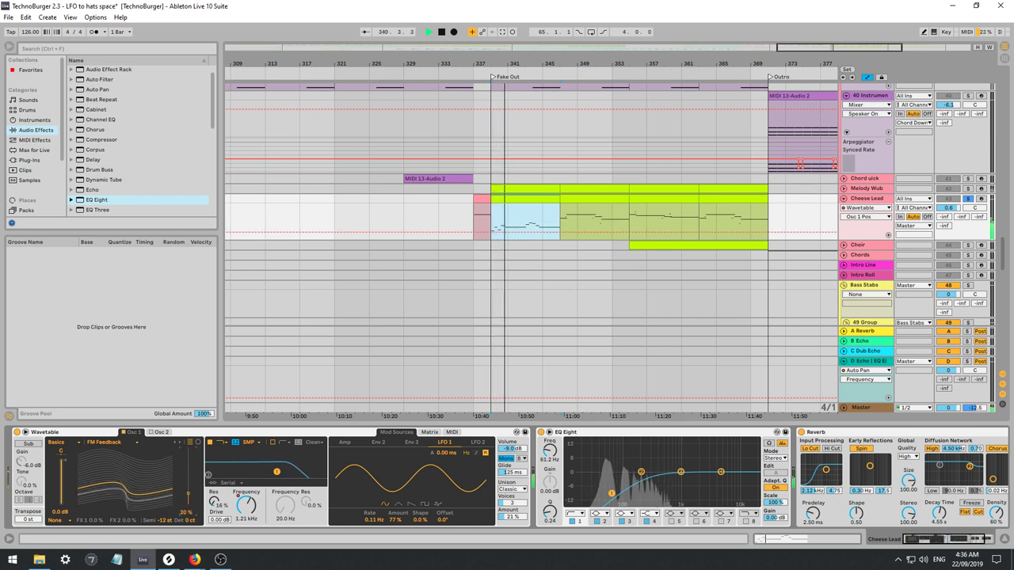
Give Osc 1 the Modern effect with slightly more Fold and Warp reset to 0%, trying Galactica.
{"action": "left_click", "coordinate": [66, 521]}
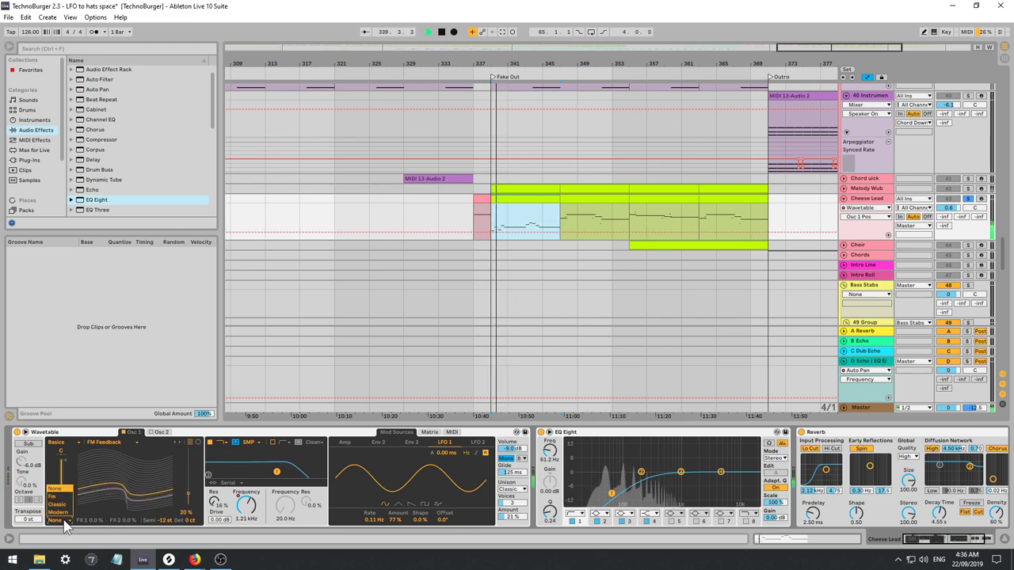
{"action": "left_click", "coordinate": [64, 519]}
{"action": "key", "text": "space"}
{"action": "left_click_drag", "start_coordinate": [127, 521], "coordinate": [96, 487]}
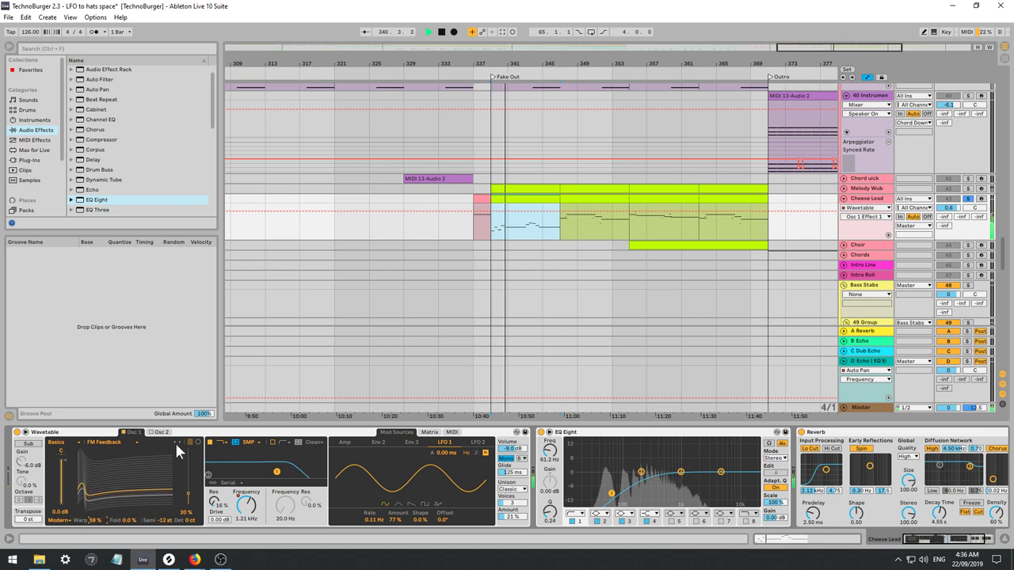
{"action": "left_click", "coordinate": [176, 444]}
{"action": "key", "text": "space"}
{"action": "double_click", "coordinate": [98, 523]}
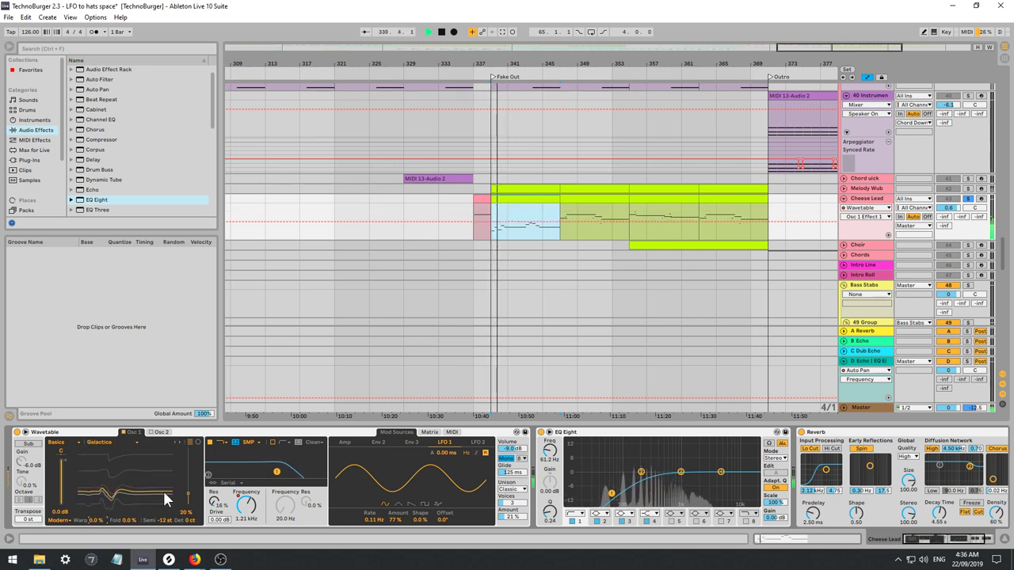
Try Sync Digital and the next wavetable, sweeping the Osc 1 position upward.
{"action": "left_click", "coordinate": [174, 439]}
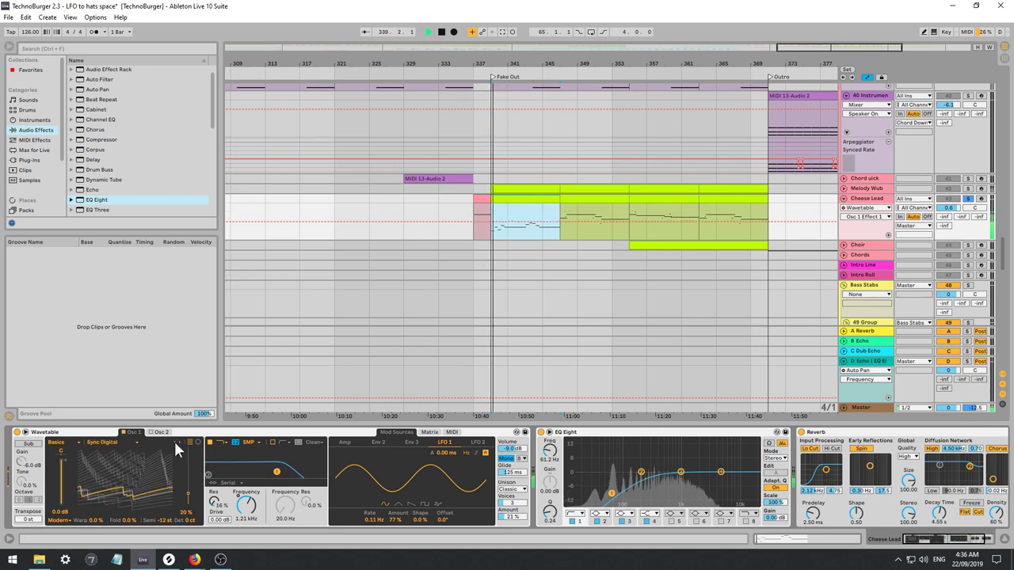
{"action": "left_click", "coordinate": [174, 440]}
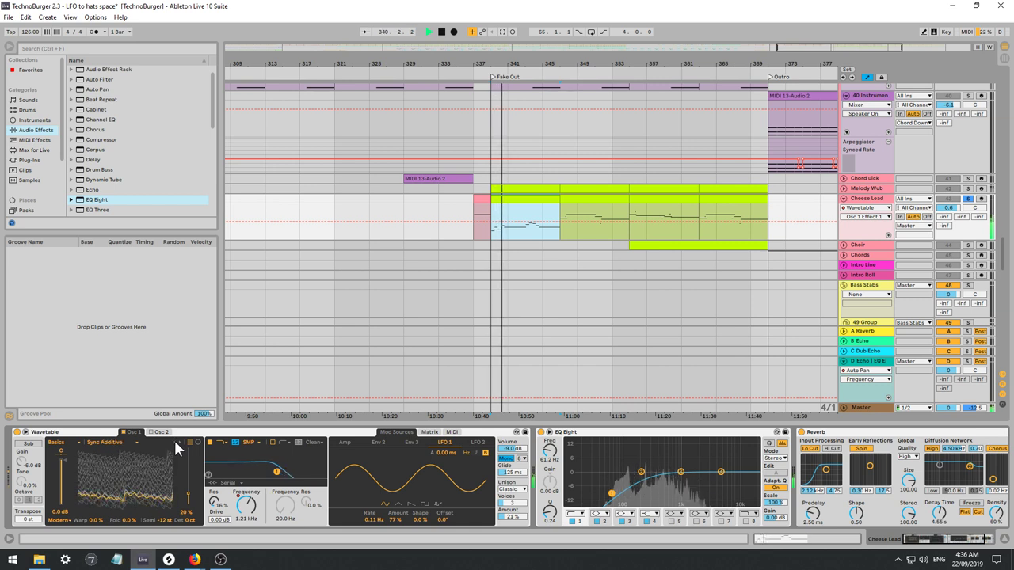
{"action": "mouse_move", "coordinate": [182, 493]}
{"action": "left_mouse_down"}
{"action": "mouse_move", "coordinate": [182, 468]}
{"action": "mouse_move", "coordinate": [190, 499]}
{"action": "left_mouse_up"}
{"action": "key", "text": "space"}
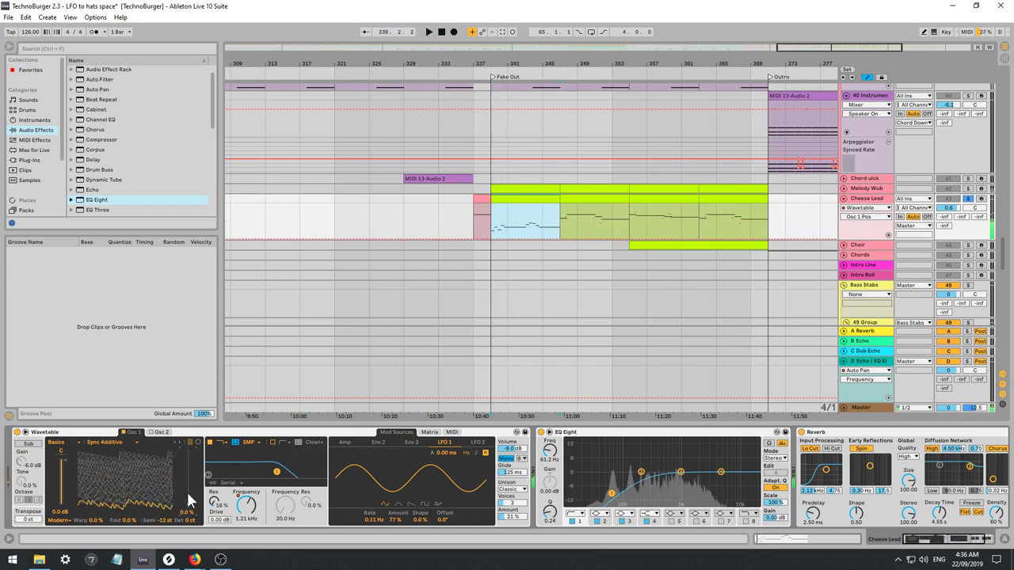
{"action": "key", "text": "space"}
Step through nine more wavetables, then pick Modern Sweep 1 from the Filter category.
{"action": "left_click", "coordinate": [173, 439]}
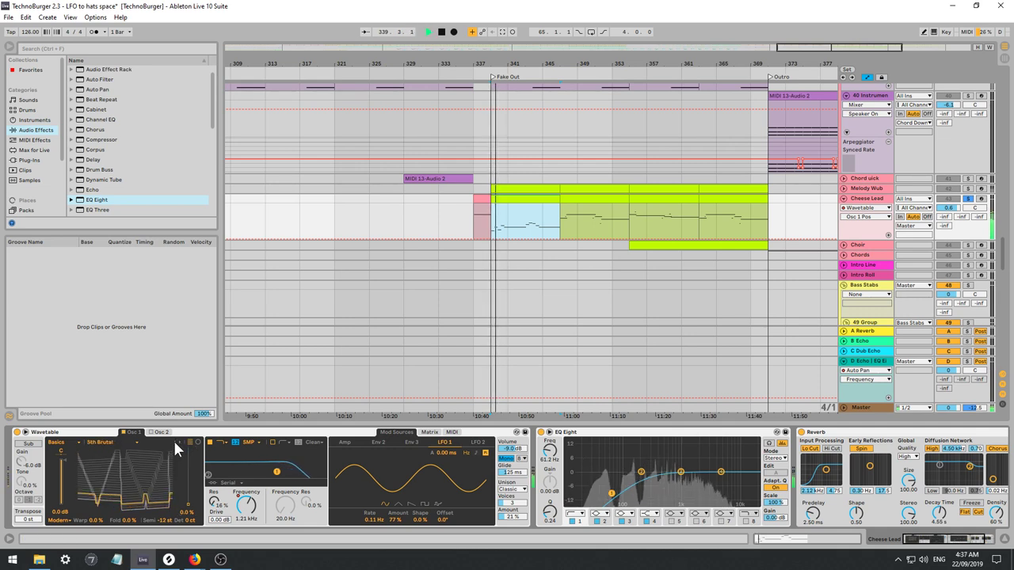
{"action": "left_click", "coordinate": [174, 441]}
{"action": "left_click", "coordinate": [174, 440]}
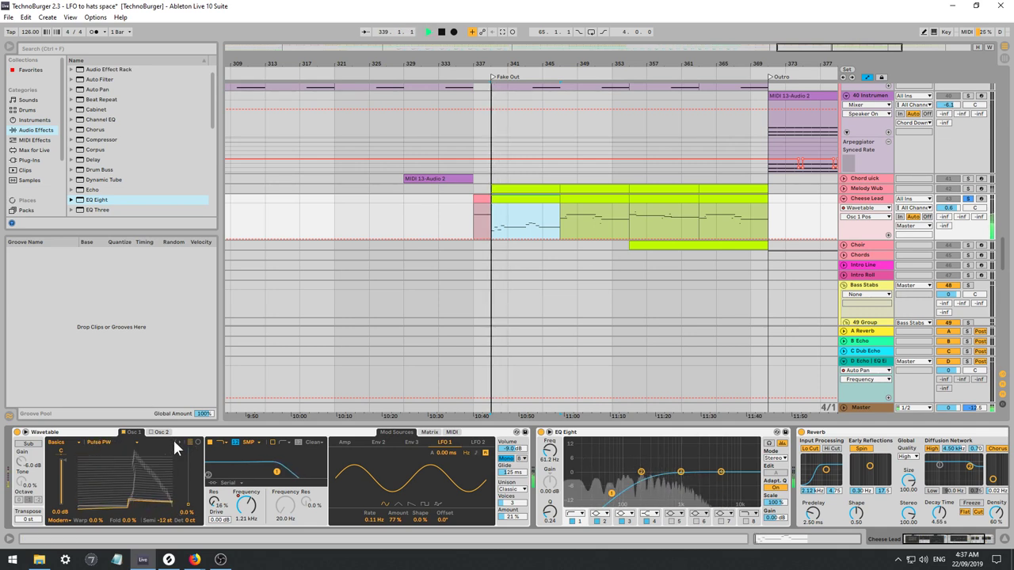
{"action": "left_click", "coordinate": [173, 440]}
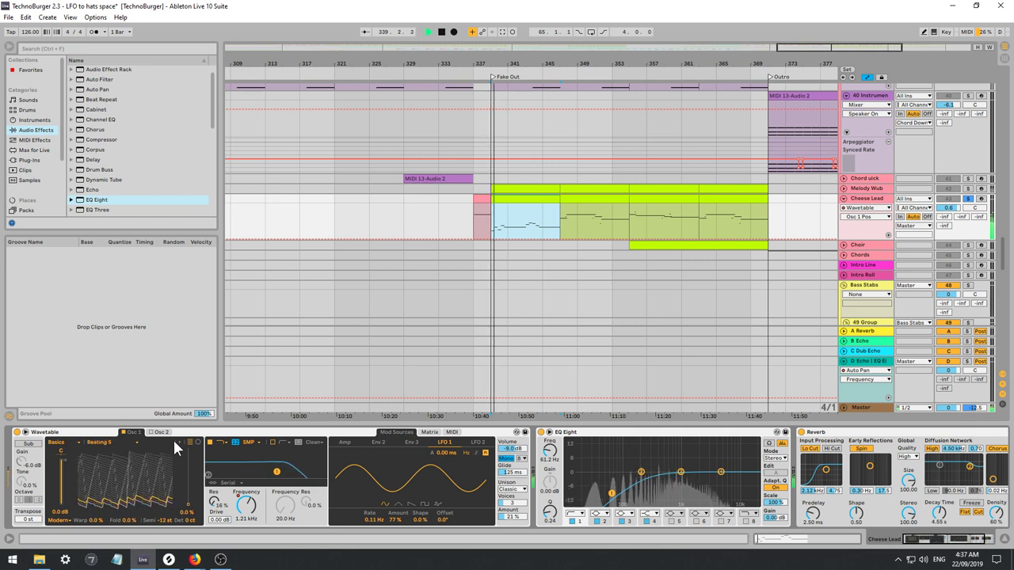
{"action": "left_click", "coordinate": [174, 440]}
{"action": "left_click", "coordinate": [174, 440]}
{"action": "left_click", "coordinate": [175, 440]}
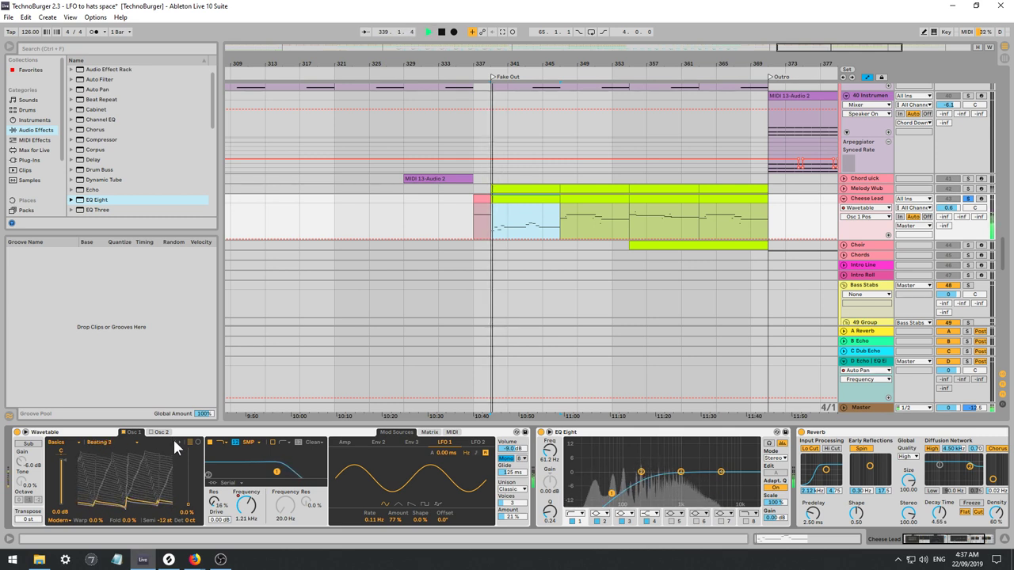
{"action": "left_click", "coordinate": [173, 439]}
{"action": "left_click", "coordinate": [174, 439]}
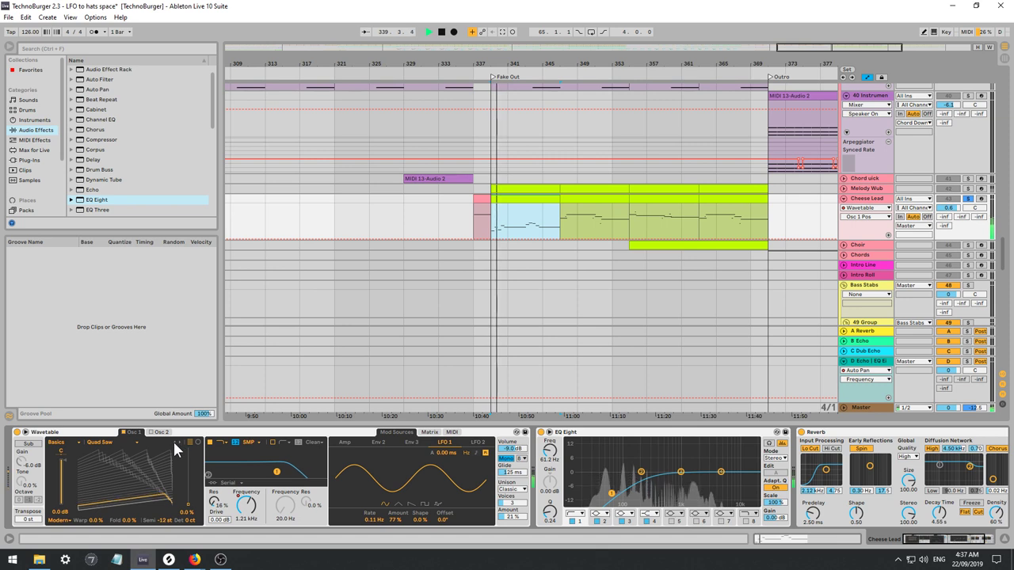
{"action": "left_click", "coordinate": [75, 443]}
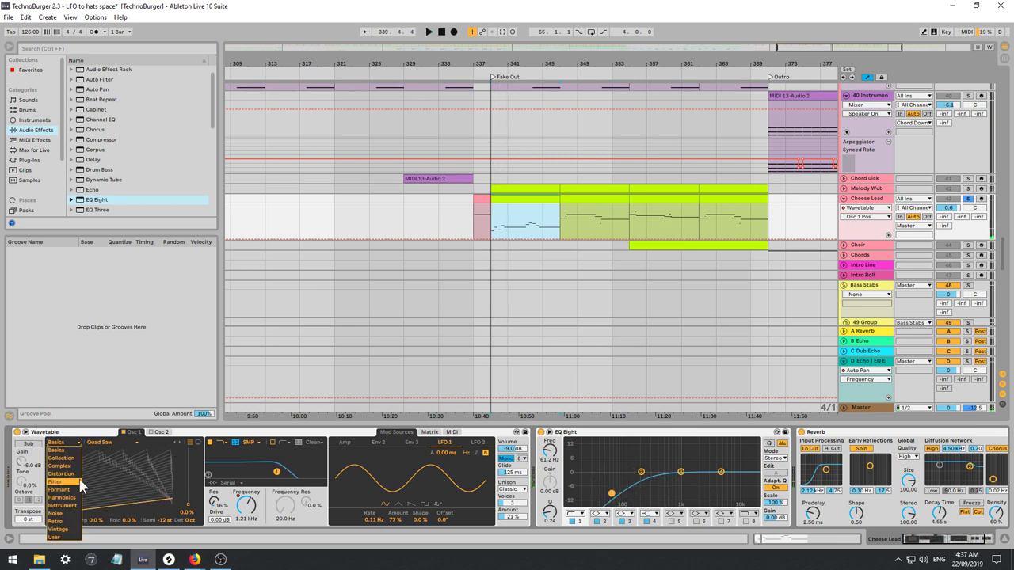
{"action": "left_click", "coordinate": [81, 484]}
{"action": "key", "text": "space"}
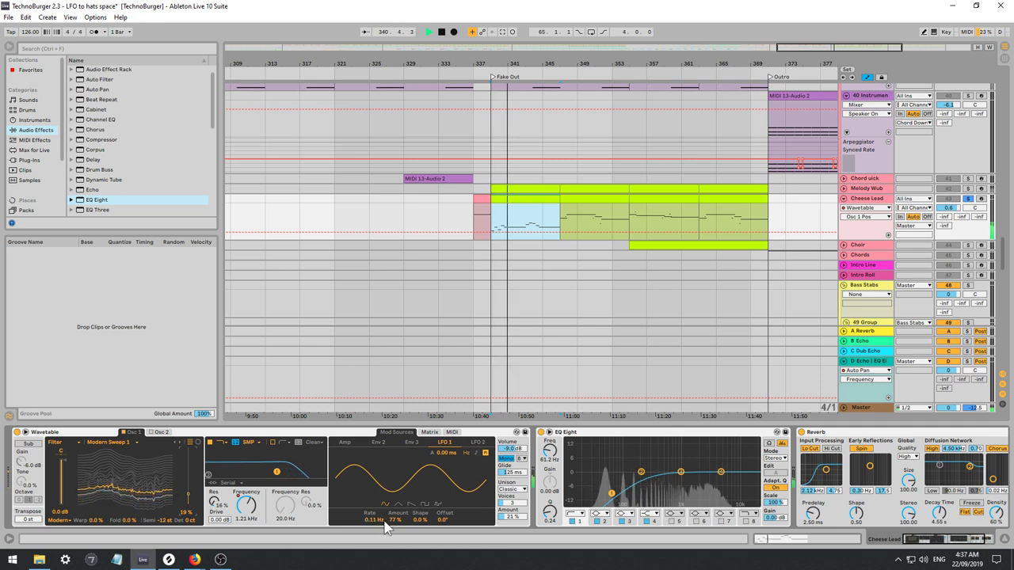
Nudge LFO 1 Rate up, then draw three sharp rate peaks into its automation from bar 339.
{"action": "left_click_drag", "start_coordinate": [370, 520], "coordinate": [370, 518]}
{"action": "key", "text": "space"}
{"action": "key", "text": "space"}
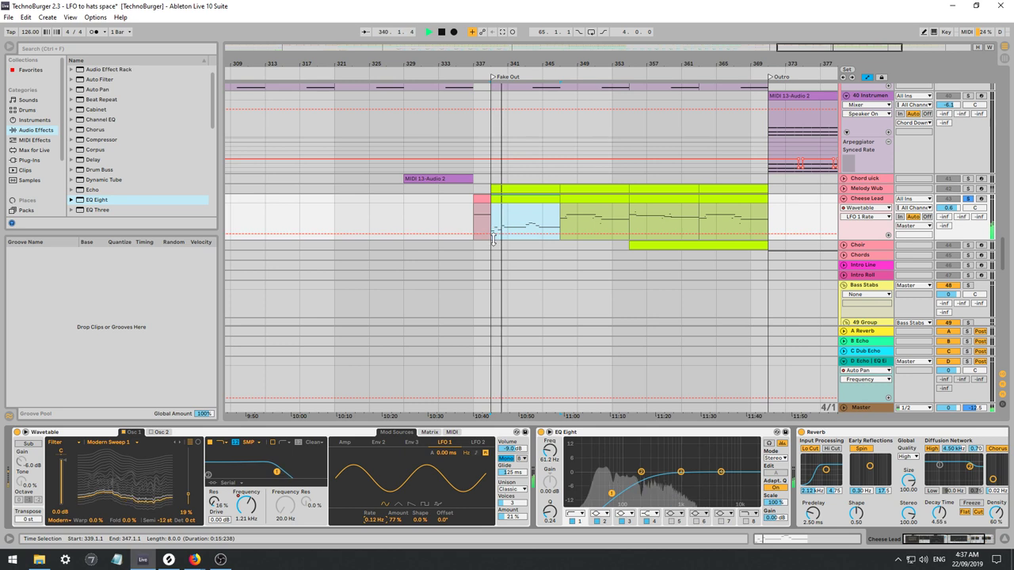
{"action": "left_click", "coordinate": [507, 234]}
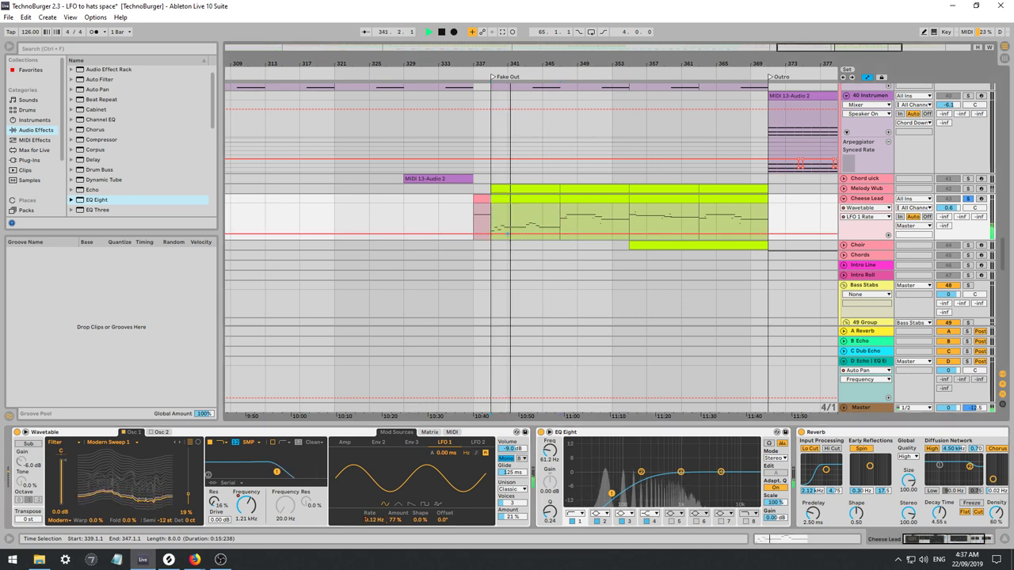
{"action": "left_click_drag", "start_coordinate": [521, 232], "coordinate": [522, 213]}
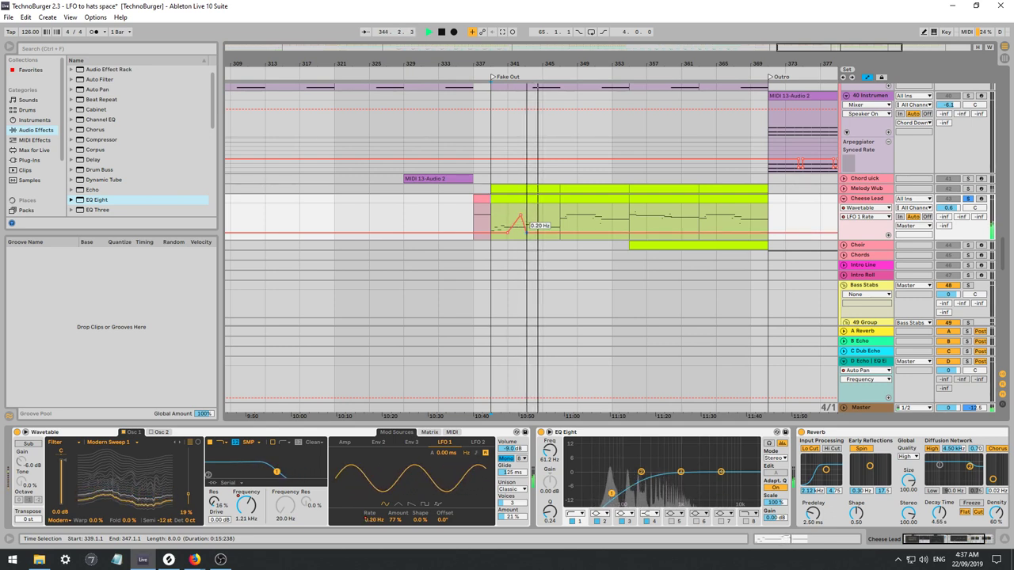
{"action": "mouse_move", "coordinate": [543, 232]}
{"action": "left_mouse_down"}
{"action": "mouse_move", "coordinate": [551, 218]}
{"action": "mouse_move", "coordinate": [559, 232]}
{"action": "left_mouse_up"}
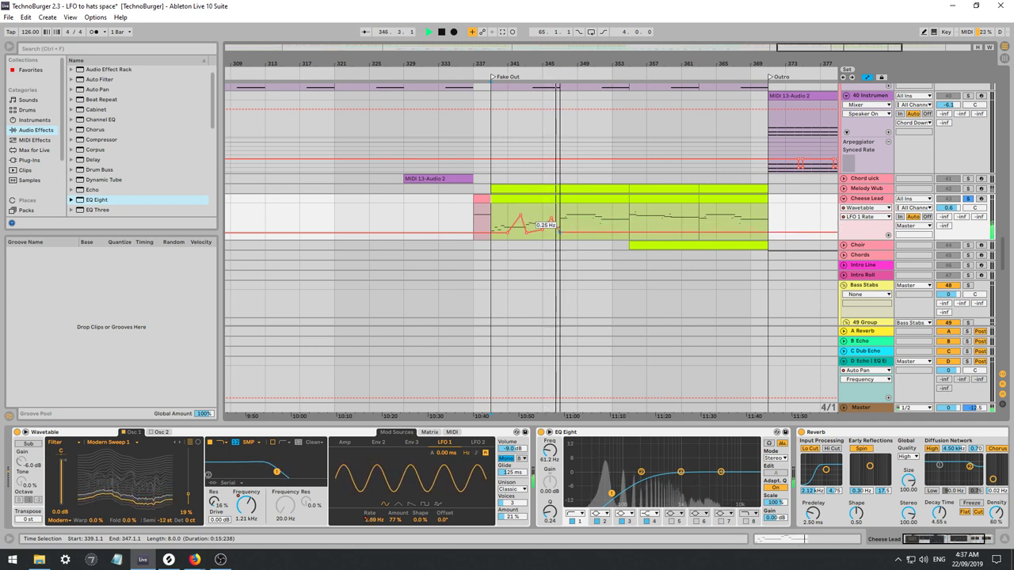
{"action": "left_click", "coordinate": [494, 223]}
{"action": "key", "text": "space"}
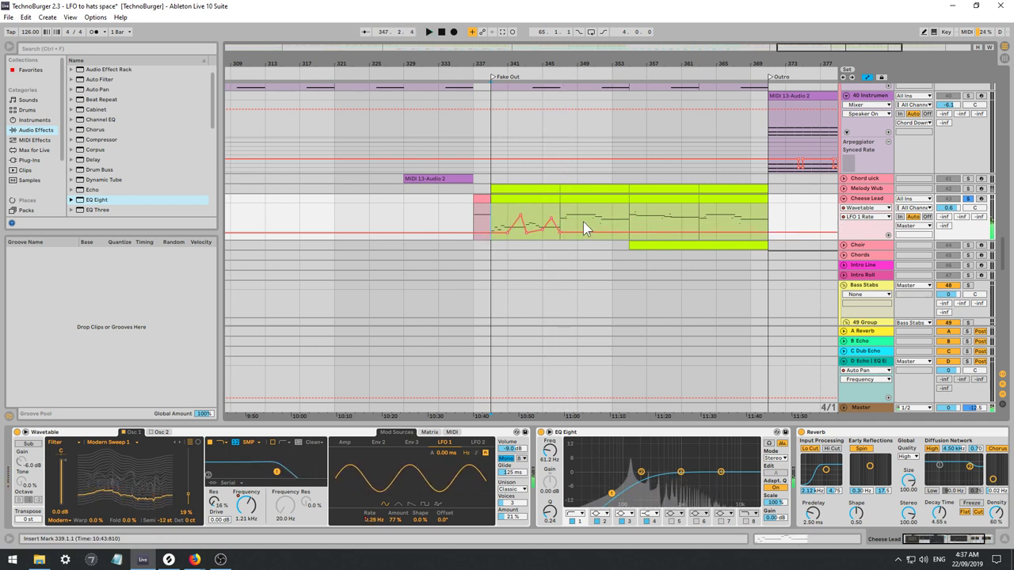
{"action": "key", "text": "space"}
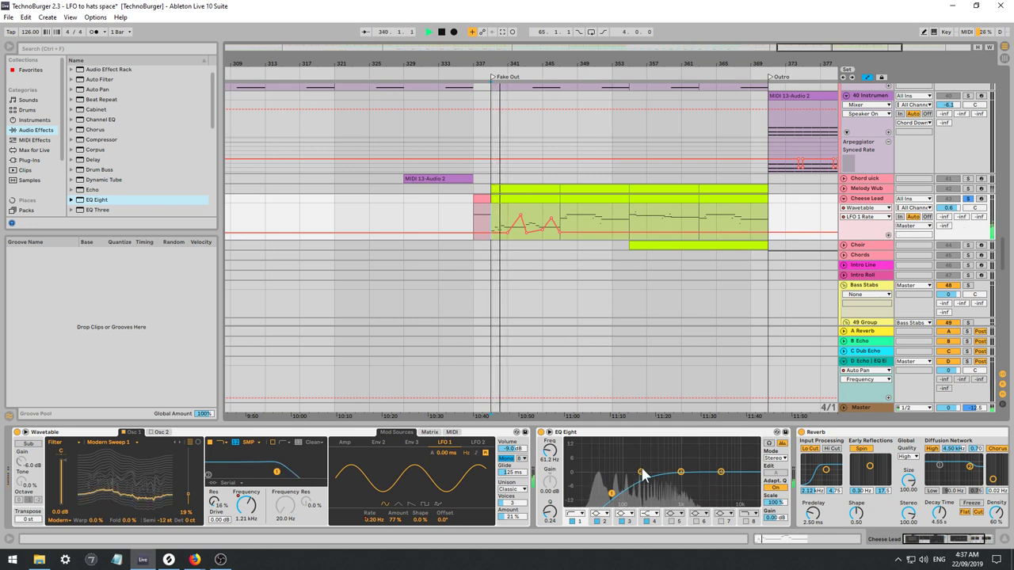
Select EQ Eight band 2, open up the filter cutoff, and re-enable the recorded automation.
{"action": "left_click", "coordinate": [641, 473]}
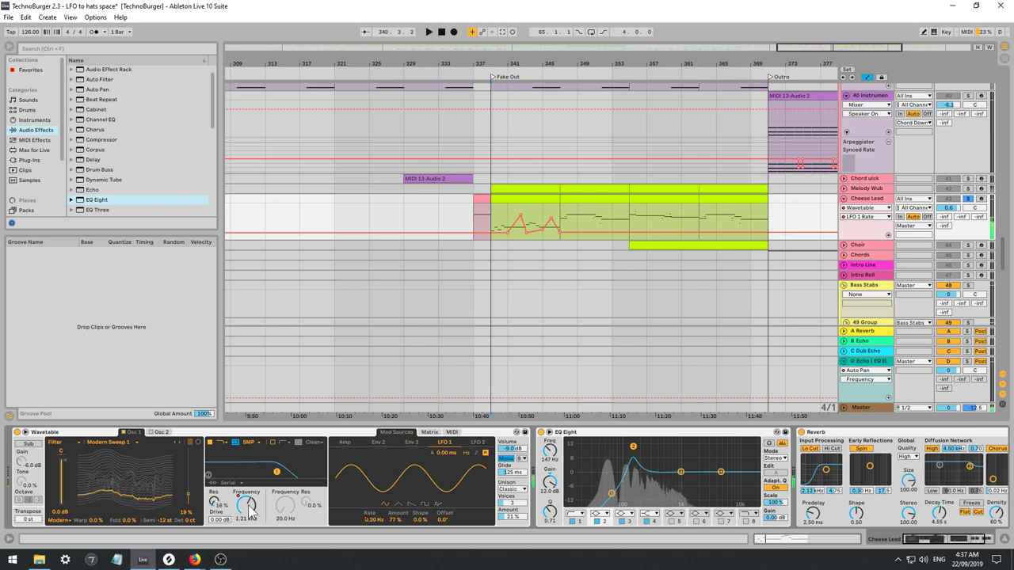
{"action": "left_click_drag", "start_coordinate": [250, 511], "coordinate": [250, 467]}
{"action": "key", "text": "space"}
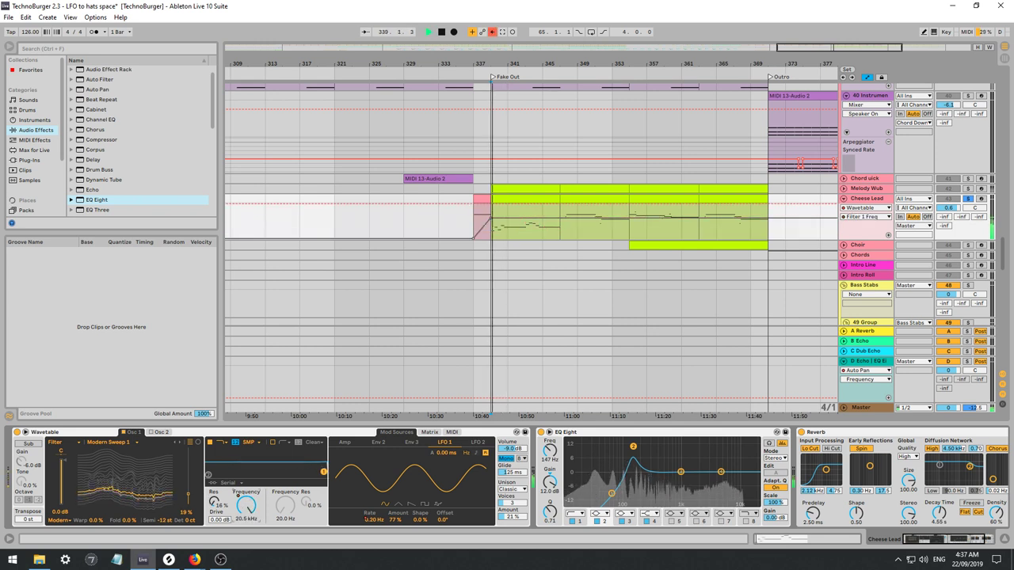
{"action": "left_click", "coordinate": [494, 34]}
{"action": "key", "text": "space"}
Increase the oscillator Fold amount and raise the Osc 1 wavetable position to 63%.
{"action": "mouse_move", "coordinate": [131, 519]}
{"action": "left_mouse_down"}
{"action": "mouse_move", "coordinate": [132, 500]}
{"action": "mouse_move", "coordinate": [125, 522]}
{"action": "left_mouse_up"}
{"action": "key", "text": "space"}
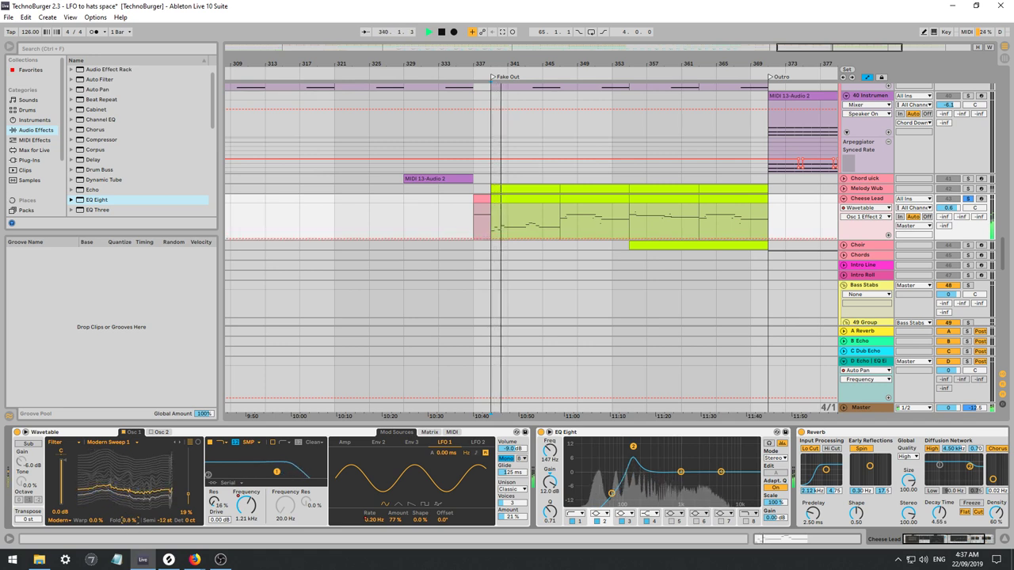
{"action": "key", "text": "space"}
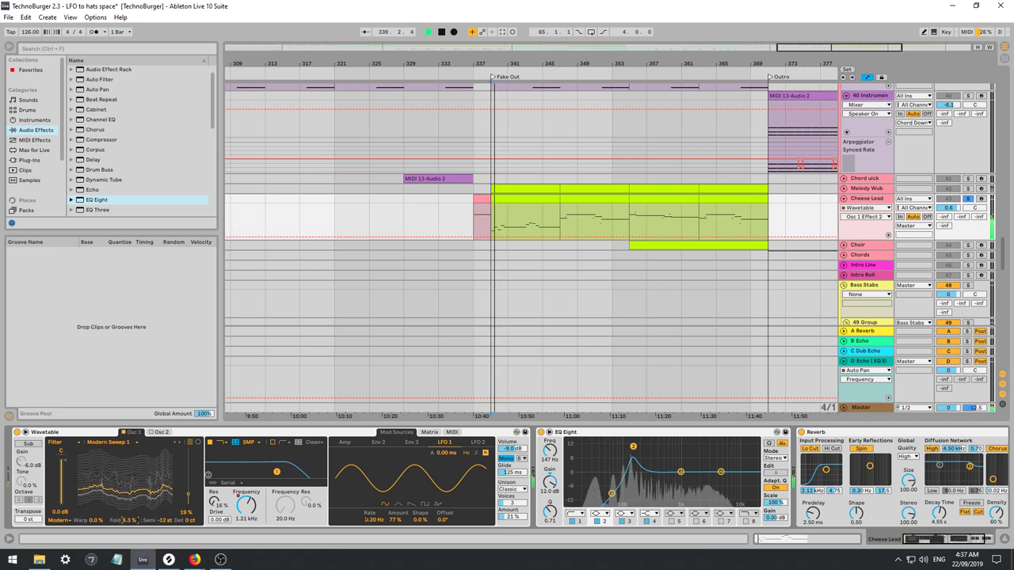
{"action": "mouse_move", "coordinate": [181, 485]}
{"action": "left_mouse_down"}
{"action": "mouse_move", "coordinate": [181, 460]}
{"action": "mouse_move", "coordinate": [189, 478]}
{"action": "left_mouse_up"}
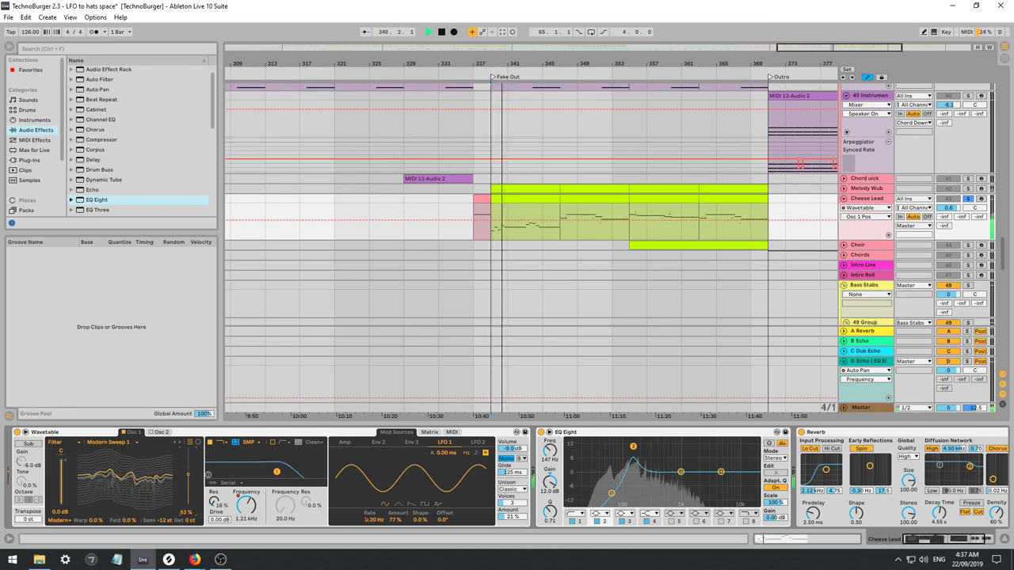
Set the unison mode to Shimmer with a 16% amount.
{"action": "left_click", "coordinate": [511, 488]}
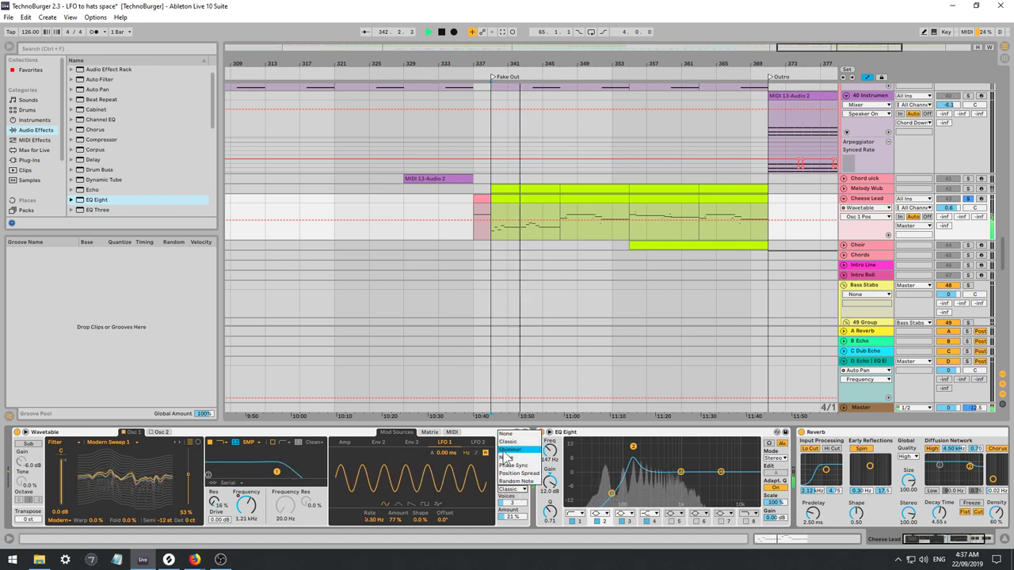
{"action": "left_click", "coordinate": [515, 452]}
{"action": "left_click_drag", "start_coordinate": [511, 517], "coordinate": [512, 480]}
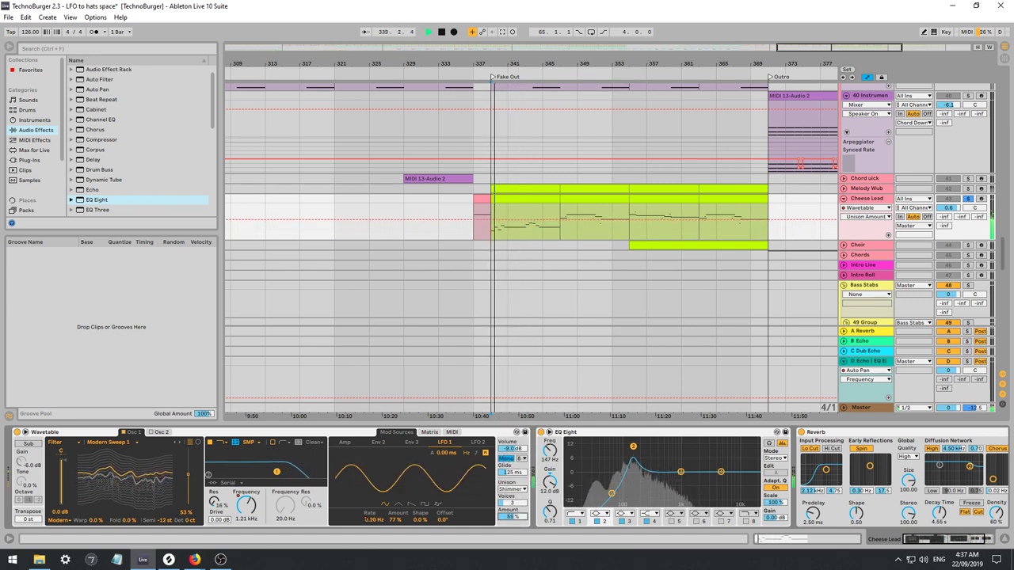
{"action": "left_click_drag", "start_coordinate": [519, 513], "coordinate": [519, 535]}
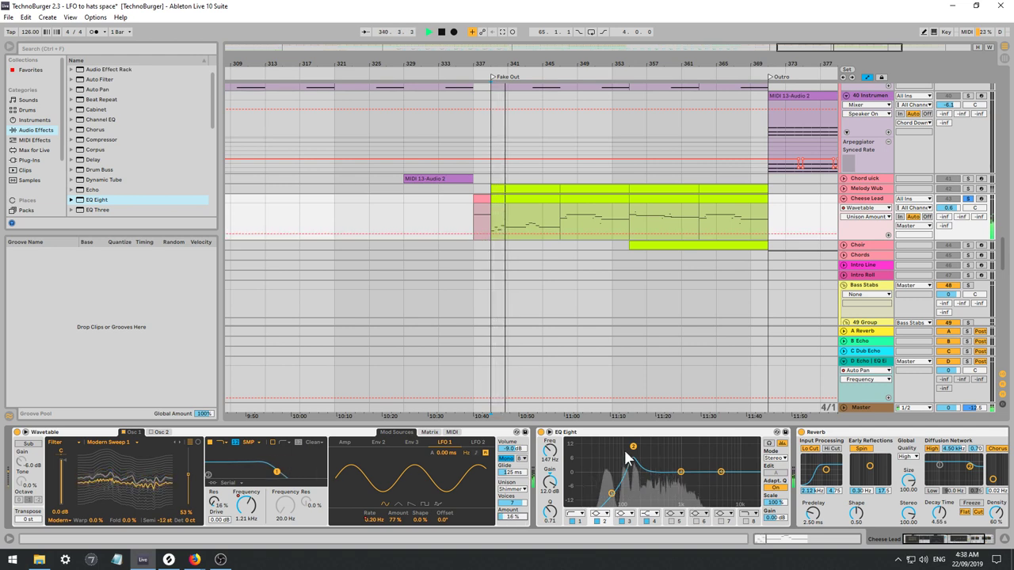
Set the Cheese Lead track volume to 5.9 dB, then solo the track again.
{"action": "left_click", "coordinate": [968, 199]}
{"action": "left_click", "coordinate": [949, 208]}
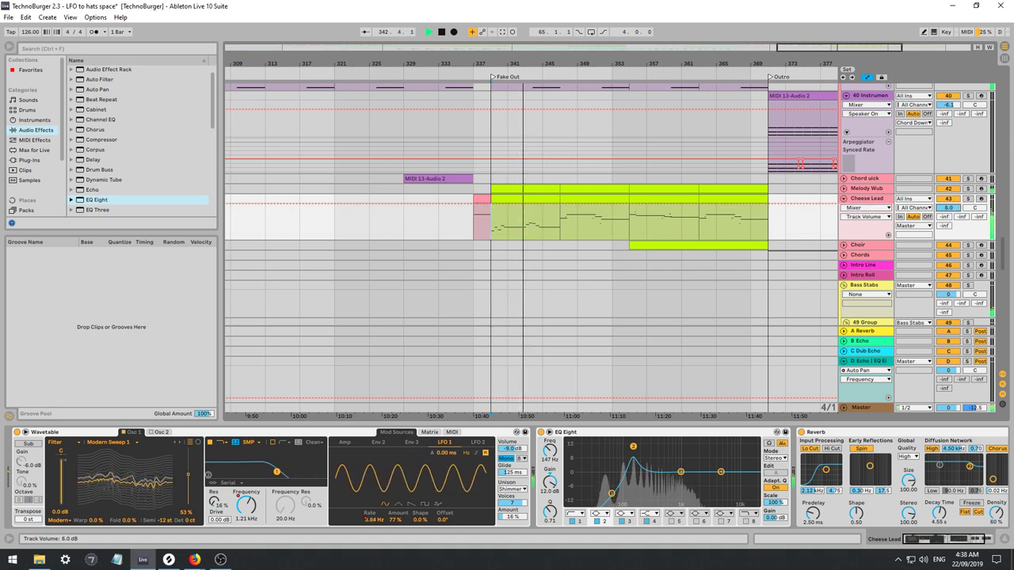
{"action": "left_click_drag", "start_coordinate": [949, 207], "coordinate": [949, 209]}
{"action": "left_click", "coordinate": [968, 199]}
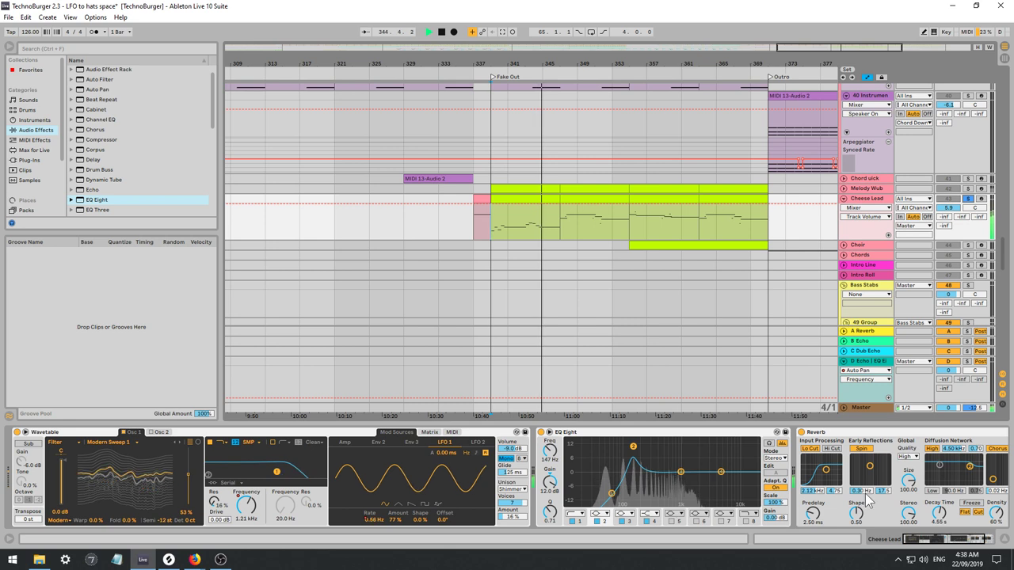
{"action": "key", "text": "space"}
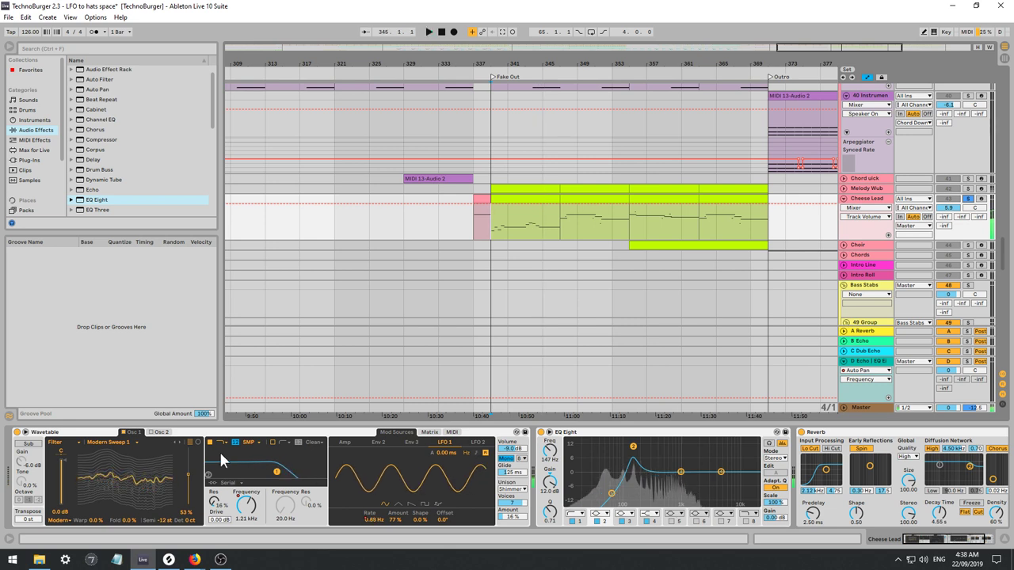
Audition six more Osc 1 wavetables during playback from bar 339.
{"action": "key", "text": "space"}
{"action": "left_click", "coordinate": [181, 438]}
{"action": "left_click", "coordinate": [176, 438]}
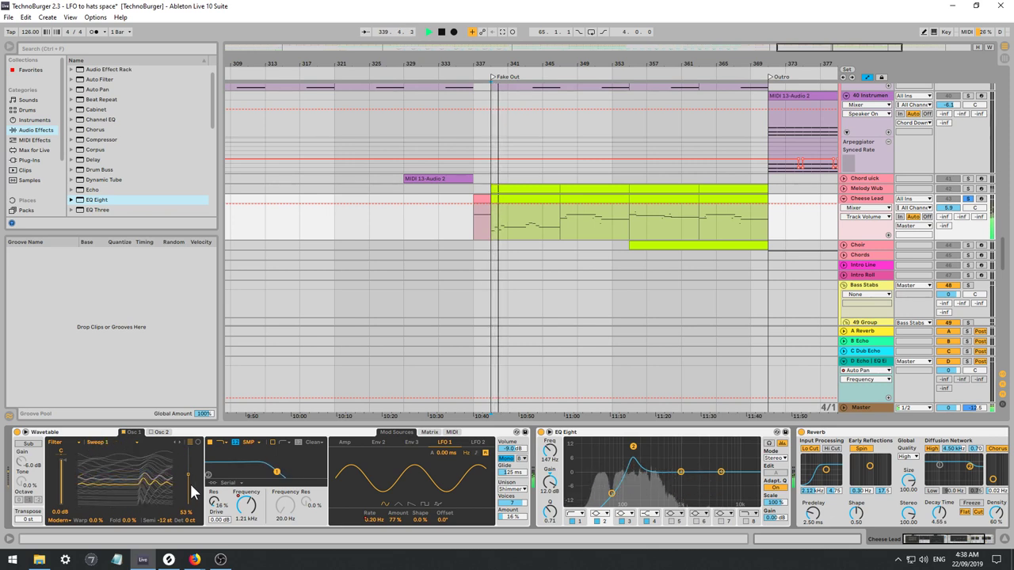
{"action": "left_click", "coordinate": [180, 439]}
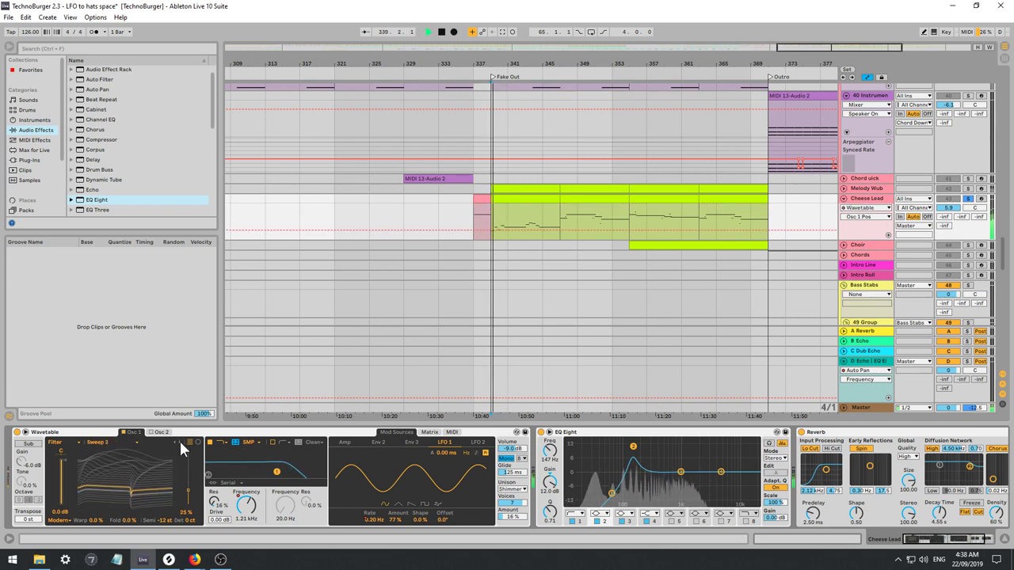
{"action": "left_click", "coordinate": [179, 439]}
{"action": "left_click", "coordinate": [178, 439]}
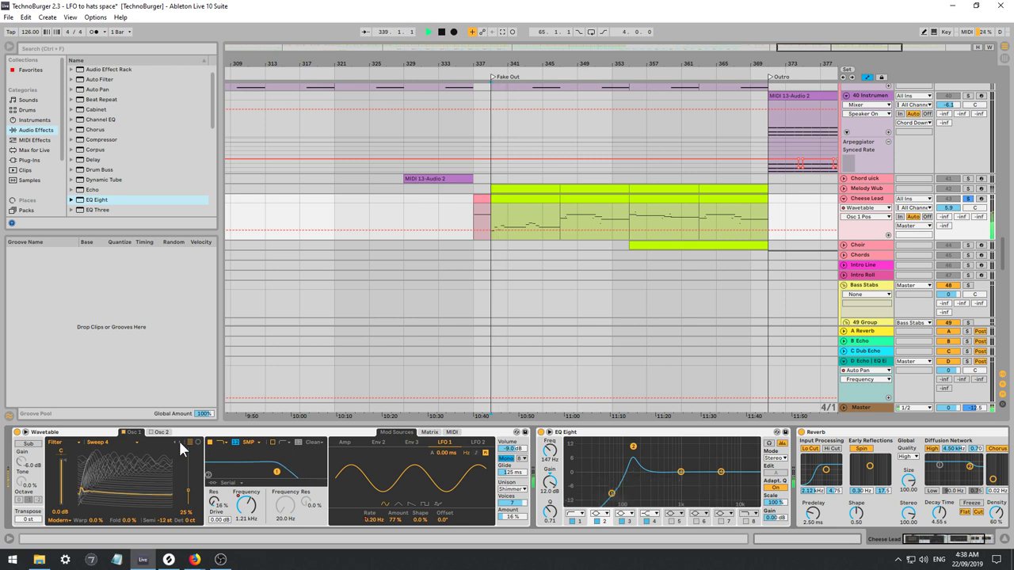
{"action": "left_click", "coordinate": [179, 443]}
{"action": "key", "text": "space"}
{"action": "key", "text": "space"}
Give Osc 2 the Retro Resonant 2 wavetable at 0 semitones with gain at -6.6 dB.
{"action": "left_click", "coordinate": [154, 434]}
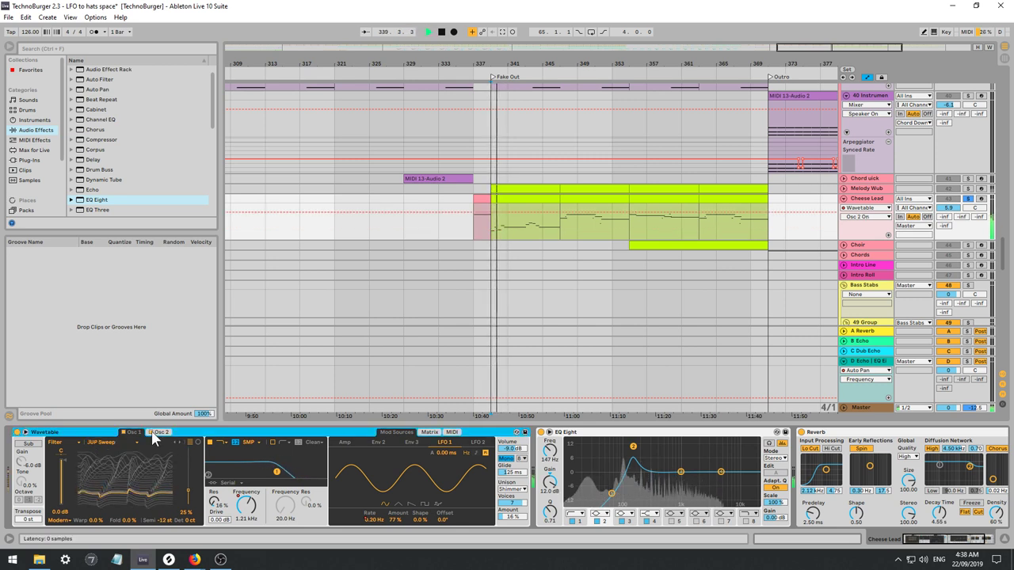
{"action": "left_click", "coordinate": [159, 433]}
{"action": "left_click", "coordinate": [180, 443]}
{"action": "key", "text": "space"}
{"action": "key", "text": "space"}
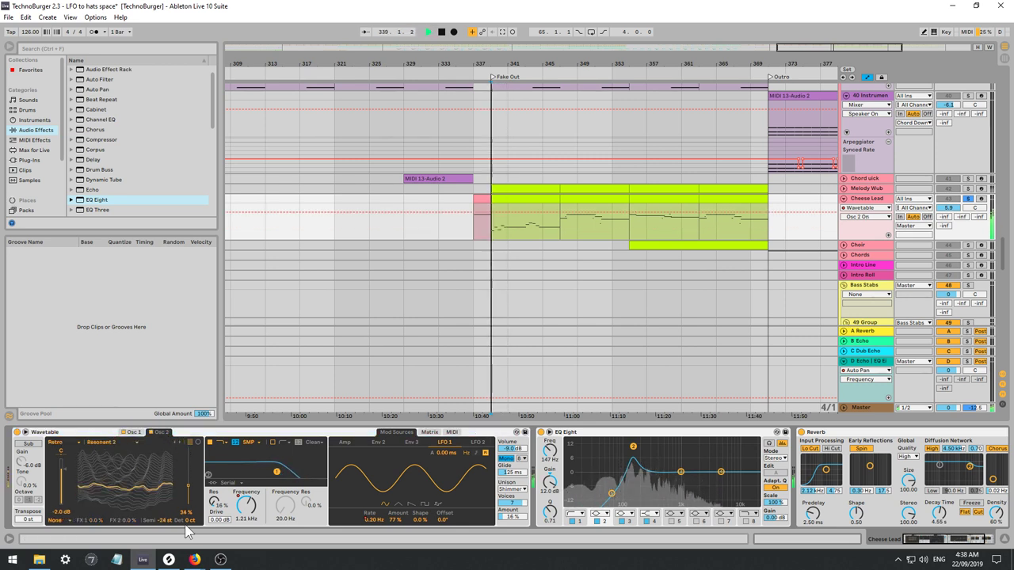
{"action": "left_click_drag", "start_coordinate": [163, 520], "coordinate": [163, 480]}
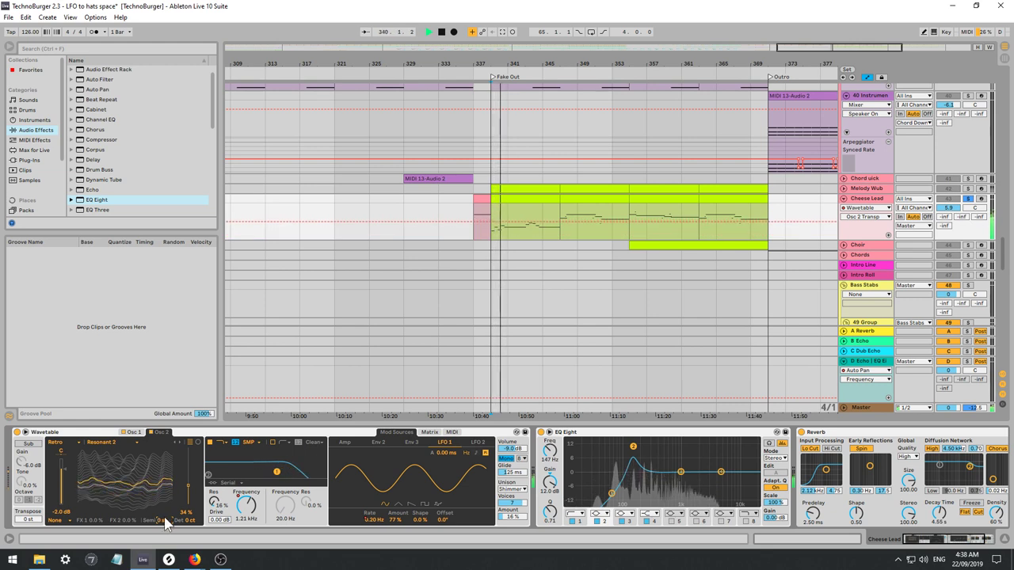
{"action": "key", "text": "space"}
{"action": "key", "text": "space"}
{"action": "left_click_drag", "start_coordinate": [62, 474], "coordinate": [62, 489]}
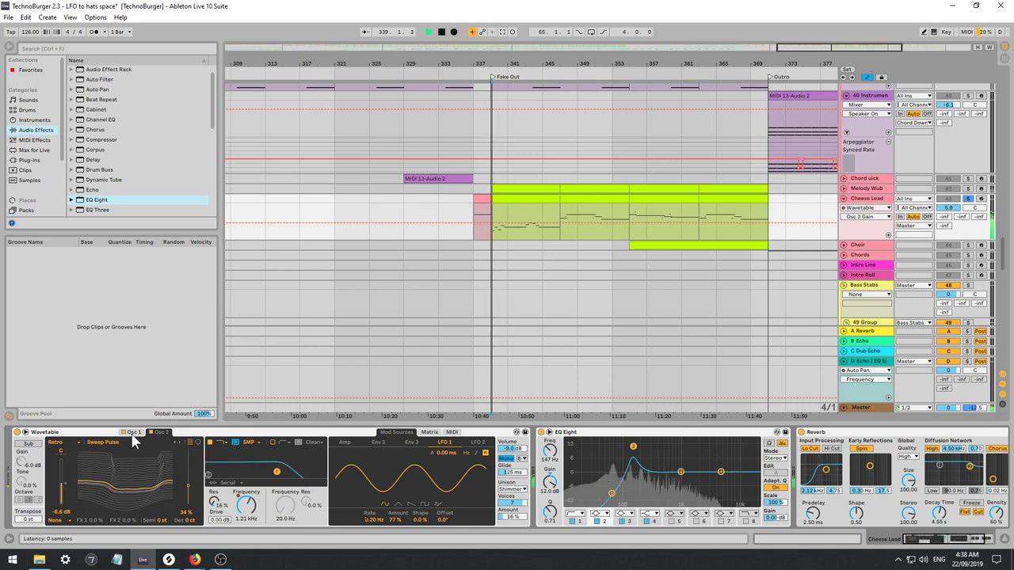
Switch Osc 1 to the Acid Pulse wavetable and show Wavetable's expanded view.
{"action": "left_click", "coordinate": [133, 432]}
{"action": "left_click", "coordinate": [176, 442]}
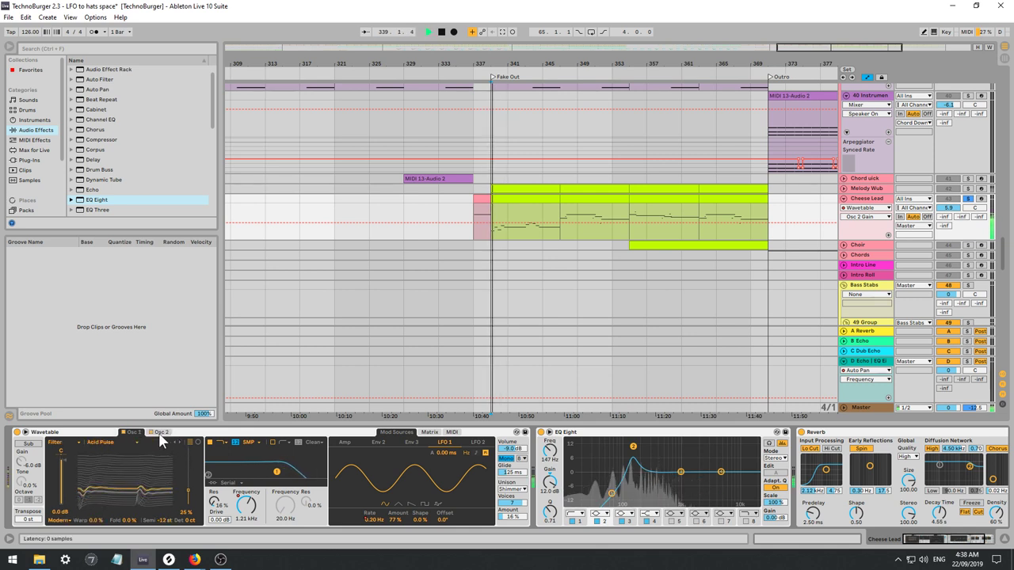
{"action": "left_click", "coordinate": [26, 432]}
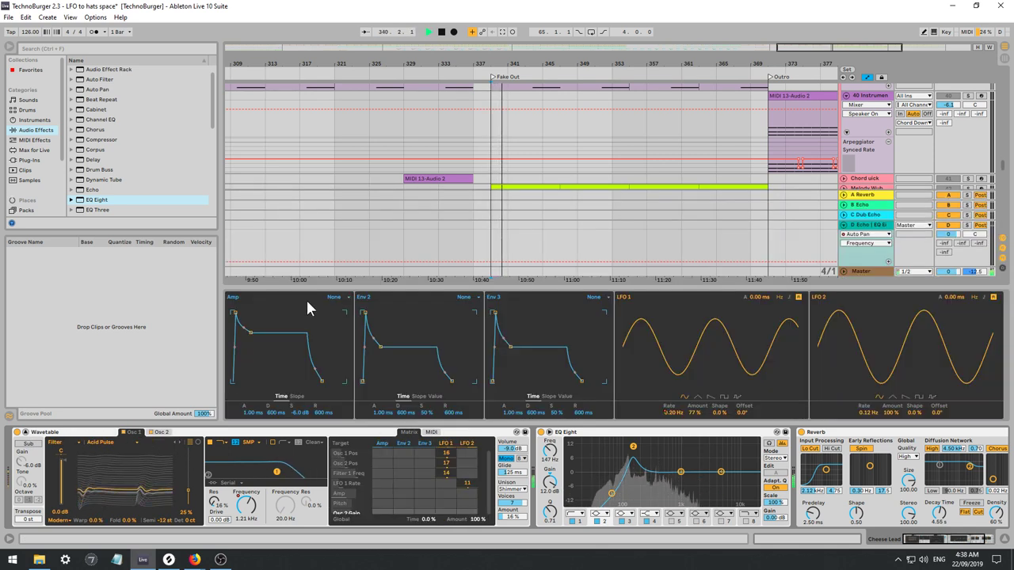
Audition Osc 1 wavetables, settling on Super Phased at 34% position.
{"action": "left_click_drag", "start_coordinate": [298, 289], "coordinate": [372, 108]}
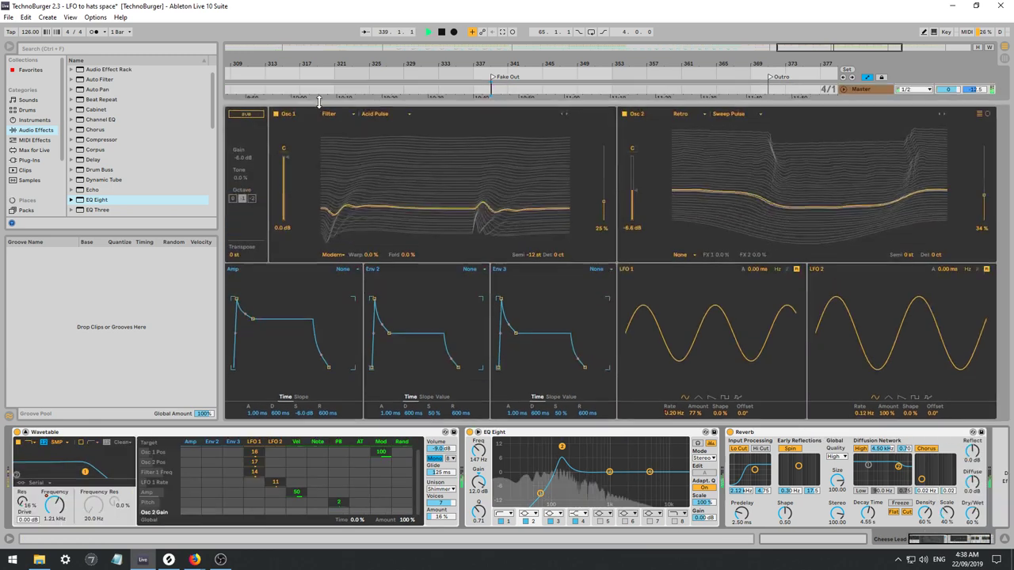
{"action": "left_click", "coordinate": [565, 112]}
{"action": "left_click", "coordinate": [565, 112]}
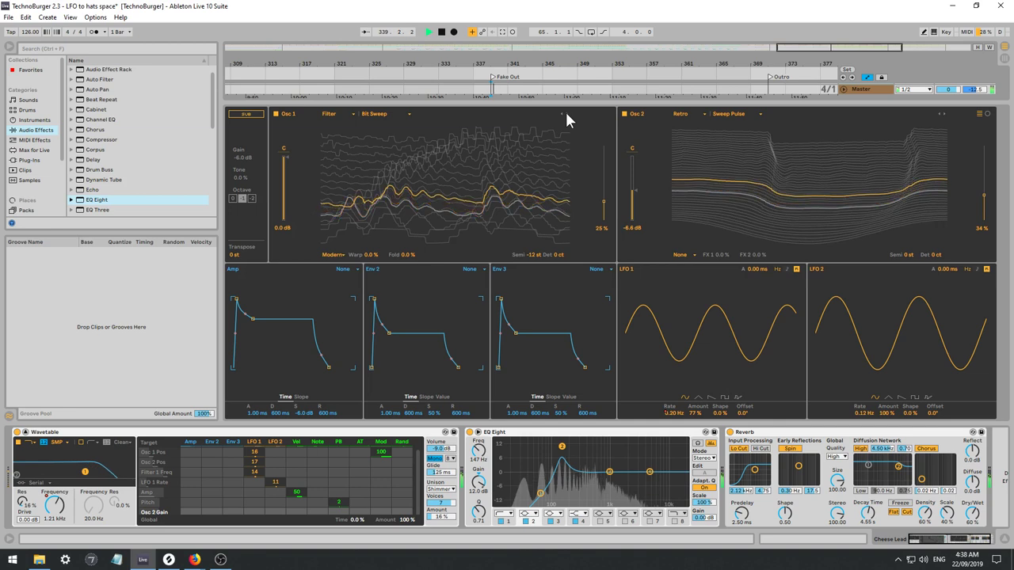
{"action": "left_click_drag", "start_coordinate": [603, 202], "coordinate": [604, 181]}
{"action": "key", "text": "space"}
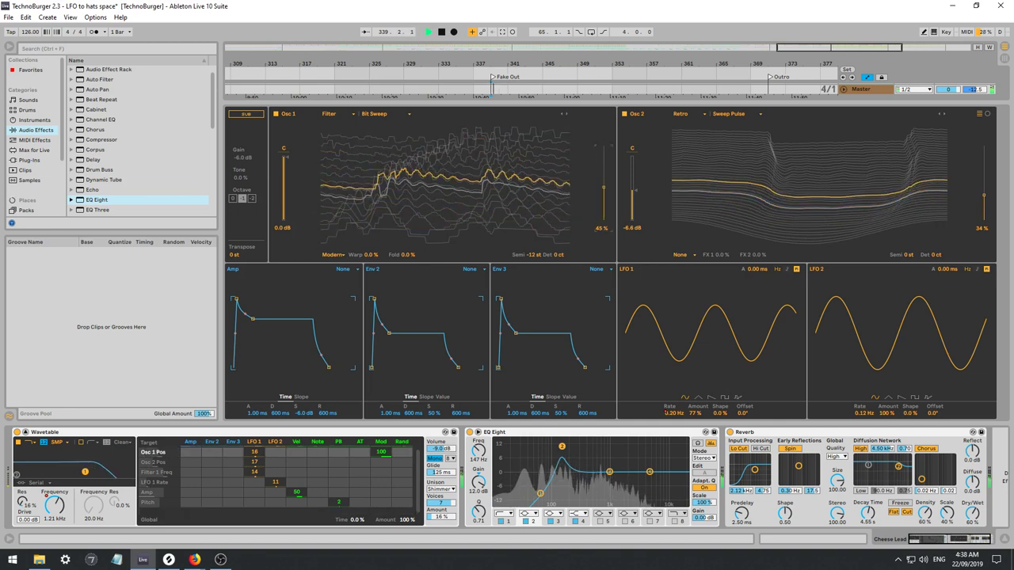
{"action": "key", "text": "space"}
{"action": "left_click", "coordinate": [566, 113]}
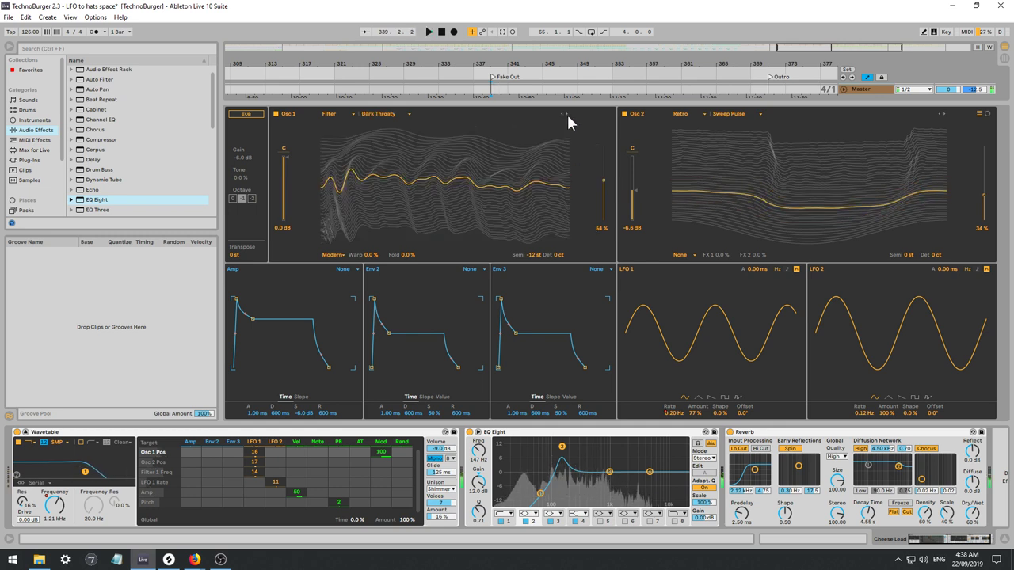
{"action": "left_click", "coordinate": [566, 112]}
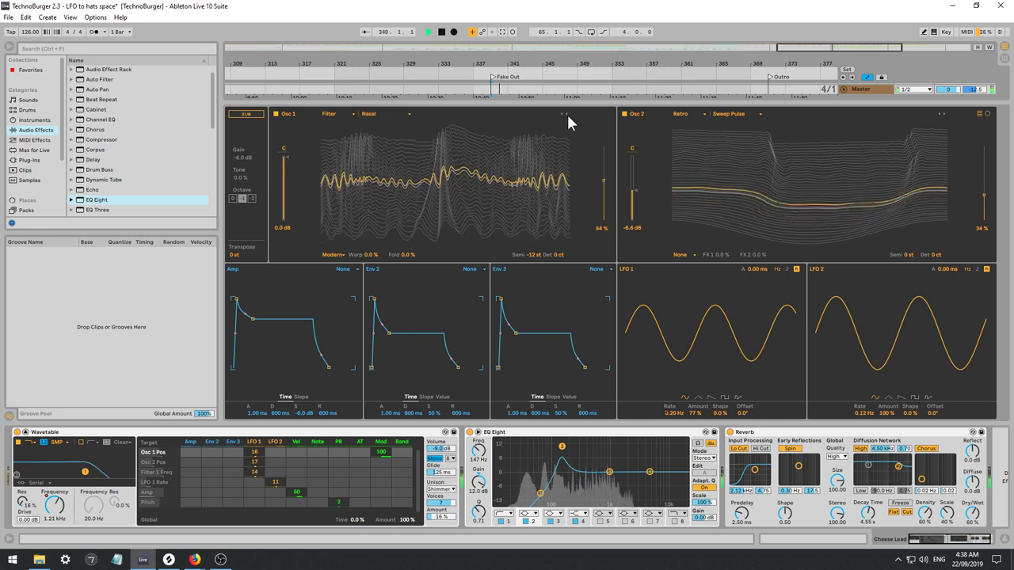
{"action": "left_click", "coordinate": [566, 112]}
{"action": "left_click_drag", "start_coordinate": [604, 181], "coordinate": [604, 195]}
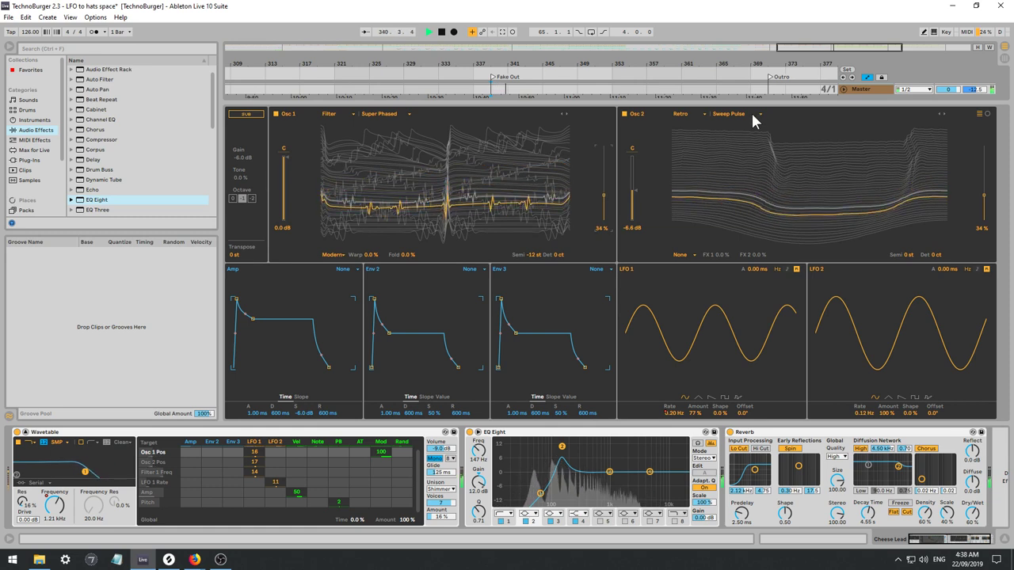
Set Osc 2 to Basics Saw Dual 1 with LFO 1 position modulation at -44.
{"action": "left_click", "coordinate": [943, 112]}
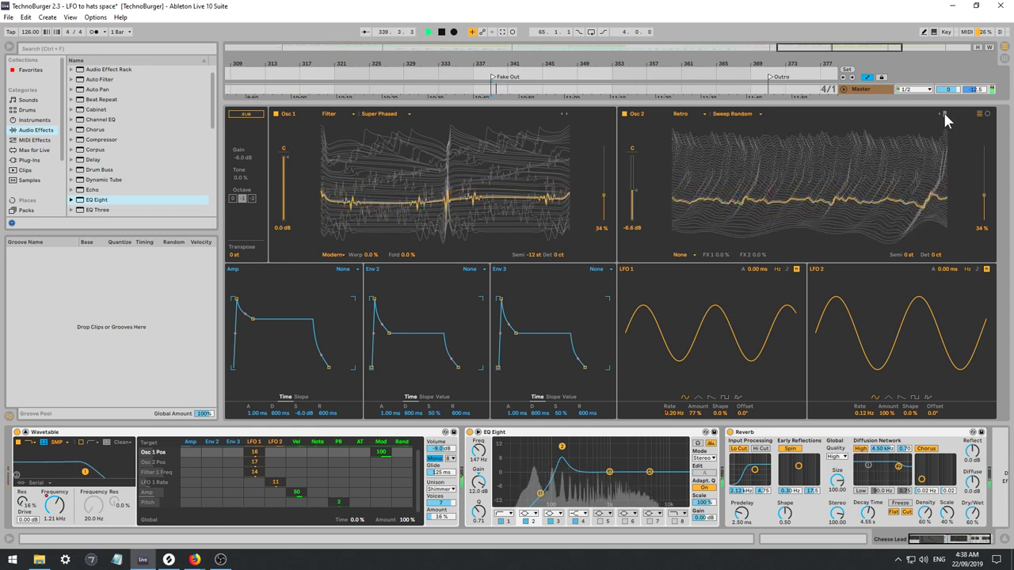
{"action": "left_click", "coordinate": [943, 113]}
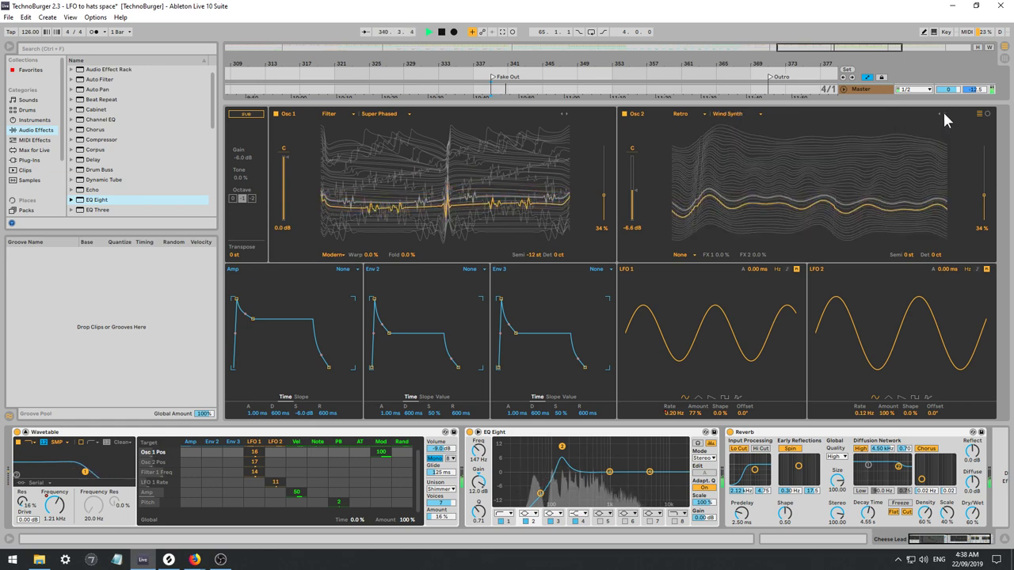
{"action": "left_click", "coordinate": [943, 114]}
{"action": "left_click", "coordinate": [942, 113]}
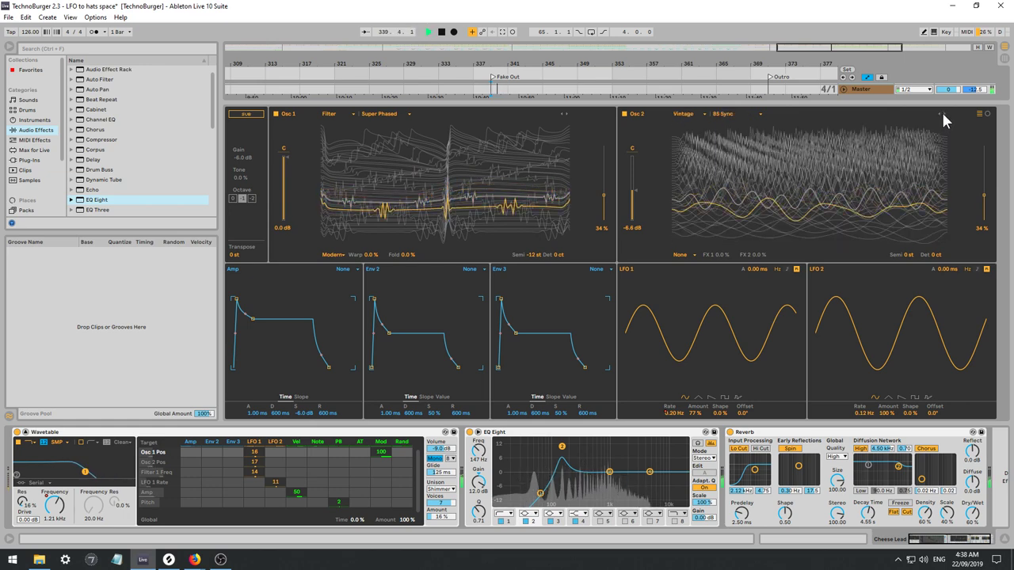
{"action": "left_click", "coordinate": [942, 113]}
{"action": "left_click", "coordinate": [691, 122]}
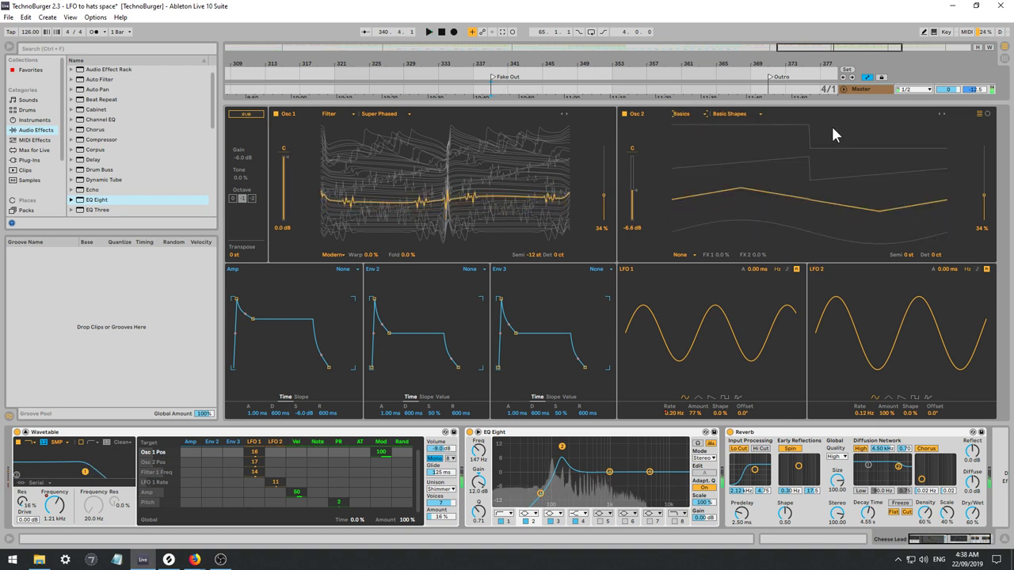
{"action": "left_click", "coordinate": [943, 113]}
{"action": "left_click", "coordinate": [943, 114]}
{"action": "left_click", "coordinate": [943, 113]}
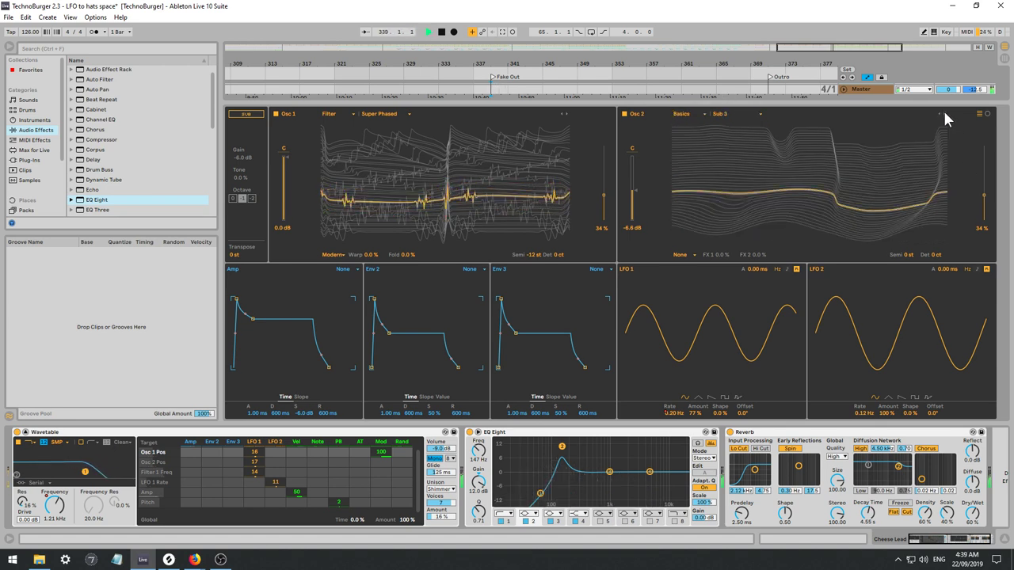
{"action": "left_click", "coordinate": [943, 113]}
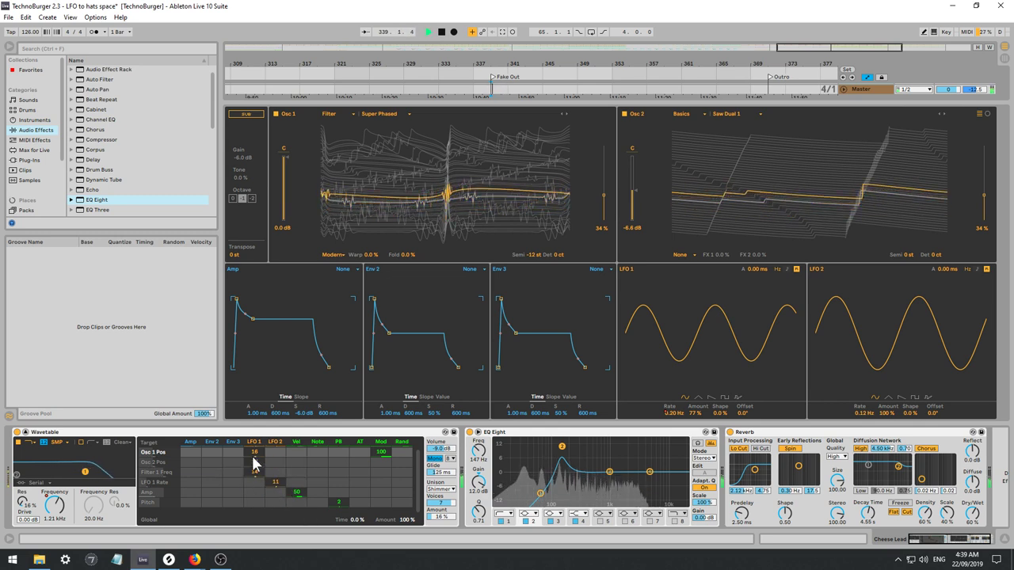
{"action": "left_click_drag", "start_coordinate": [254, 462], "coordinate": [254, 504]}
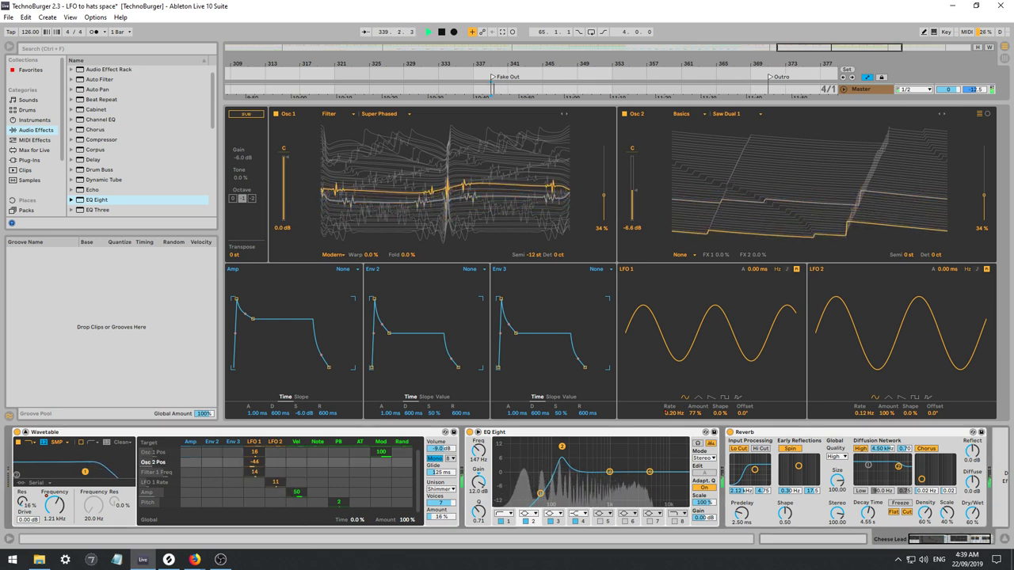
Give Osc 2 the Classic effect with PW 56% and Sync 17%, then stop playback.
{"action": "left_click", "coordinate": [681, 256]}
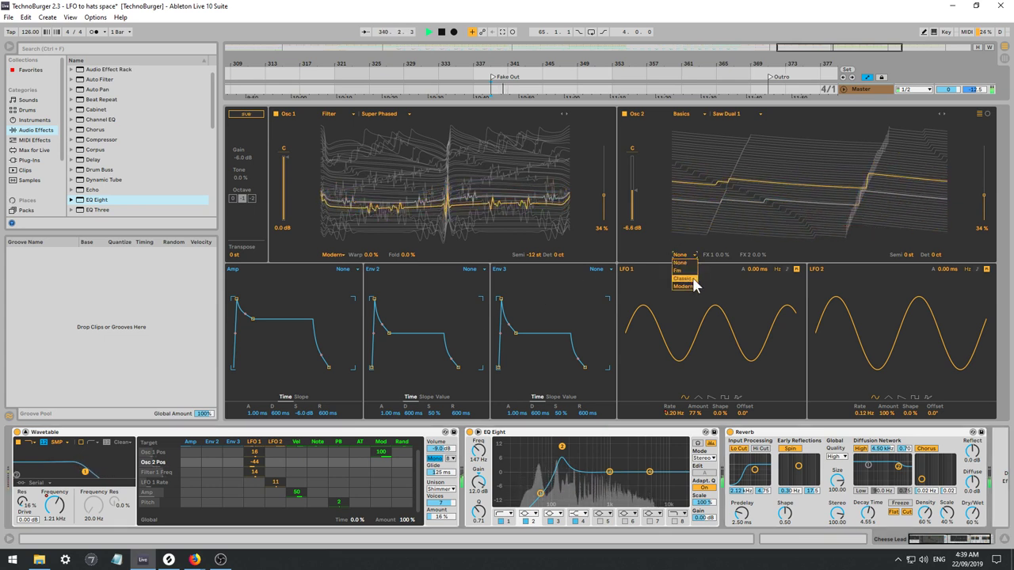
{"action": "left_click", "coordinate": [690, 287]}
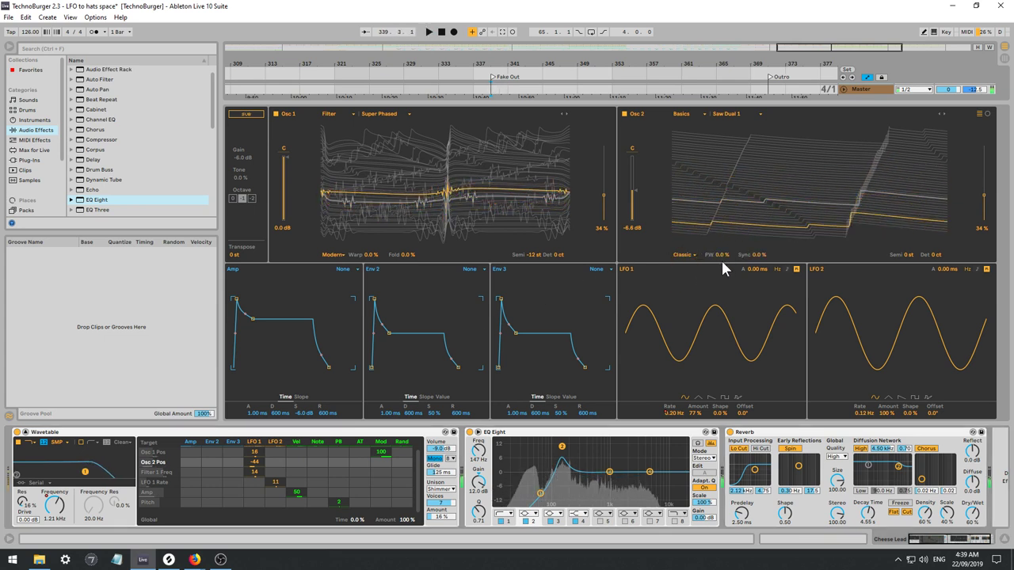
{"action": "left_click_drag", "start_coordinate": [721, 255], "coordinate": [721, 215]}
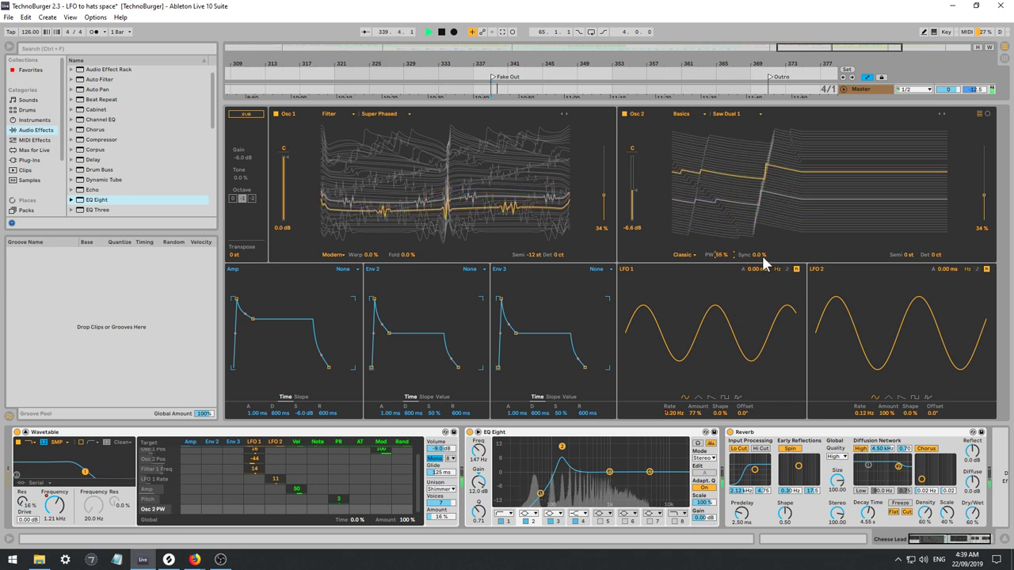
{"action": "left_click_drag", "start_coordinate": [760, 255], "coordinate": [721, 254]}
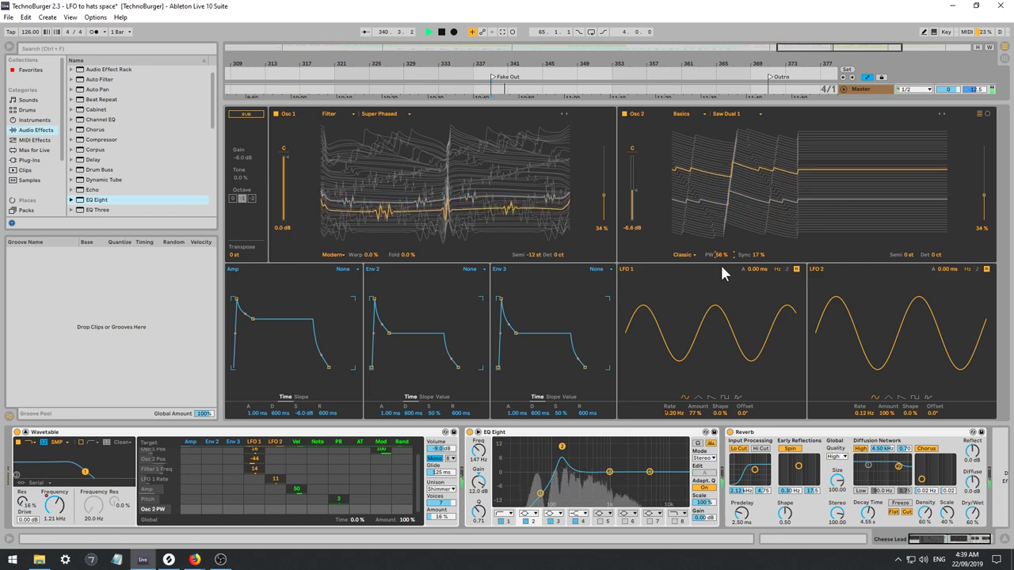
{"action": "key", "text": "space"}
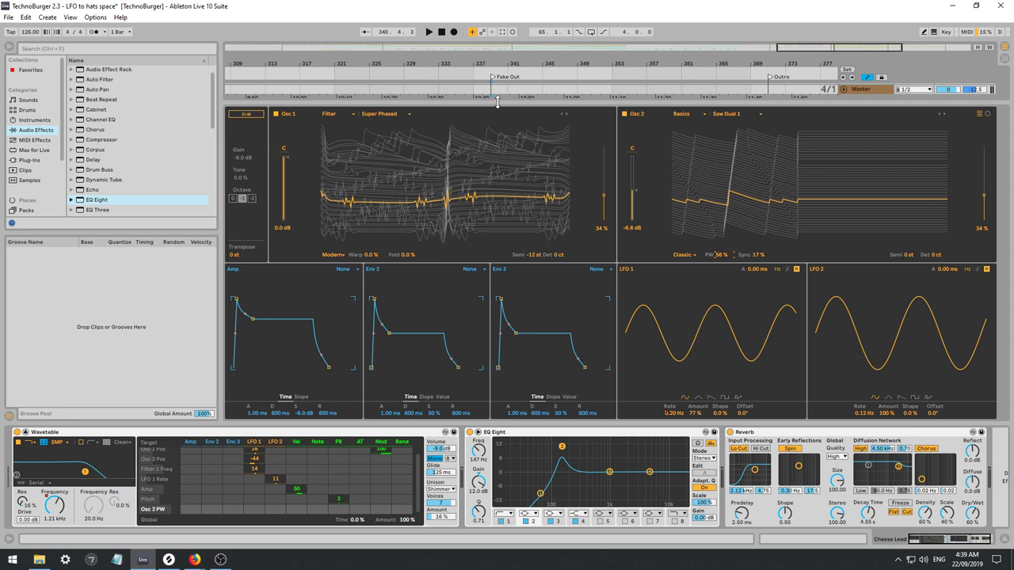
Adjust the arrangement/device panel split and close Wavetable's expanded view.
{"action": "left_click_drag", "start_coordinate": [497, 102], "coordinate": [487, 141]}
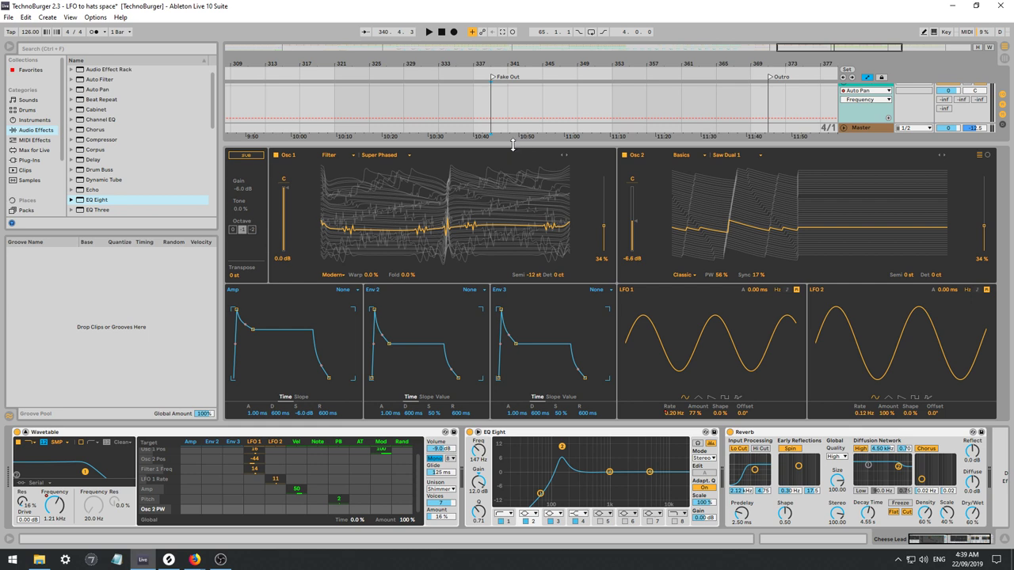
{"action": "left_click_drag", "start_coordinate": [513, 144], "coordinate": [501, 121]}
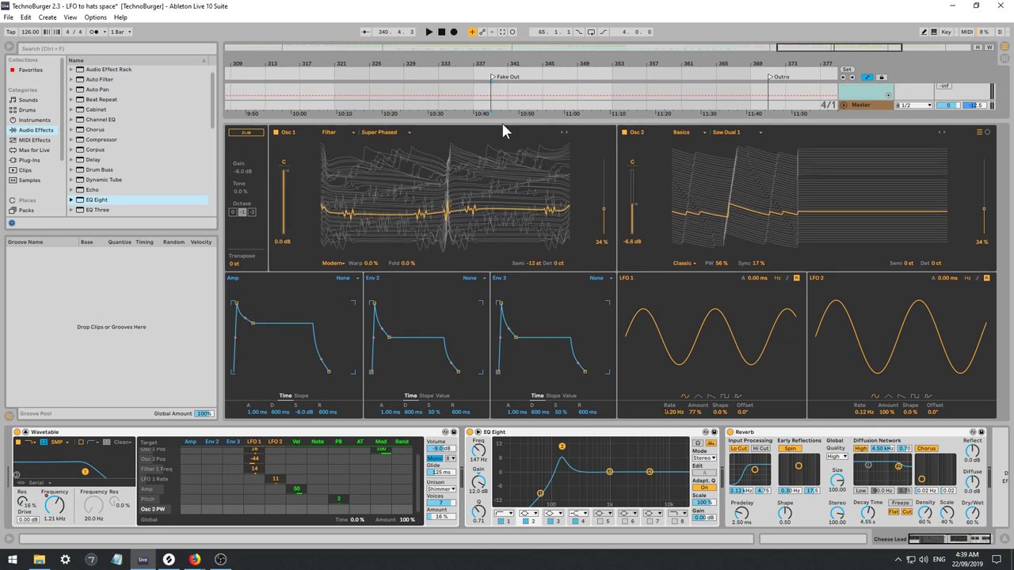
{"action": "left_click_drag", "start_coordinate": [488, 122], "coordinate": [489, 121]}
{"action": "left_click_drag", "start_coordinate": [491, 121], "coordinate": [498, 119]}
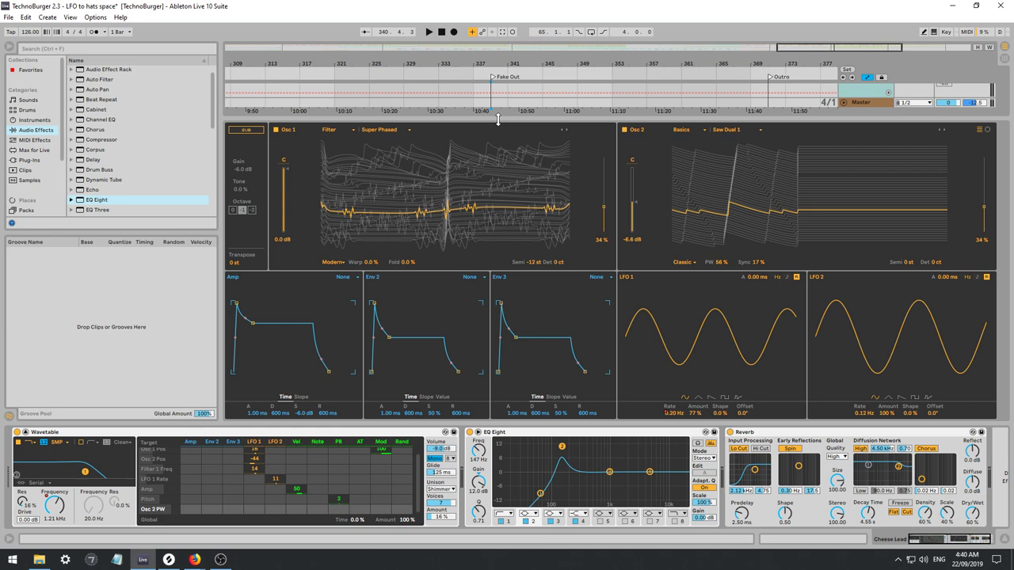
{"action": "left_click", "coordinate": [25, 433]}
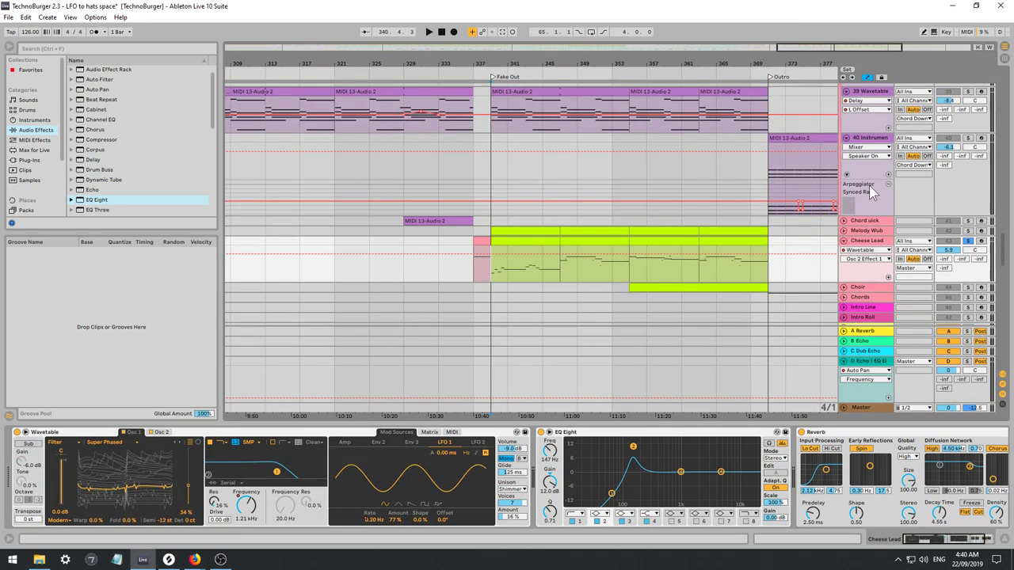
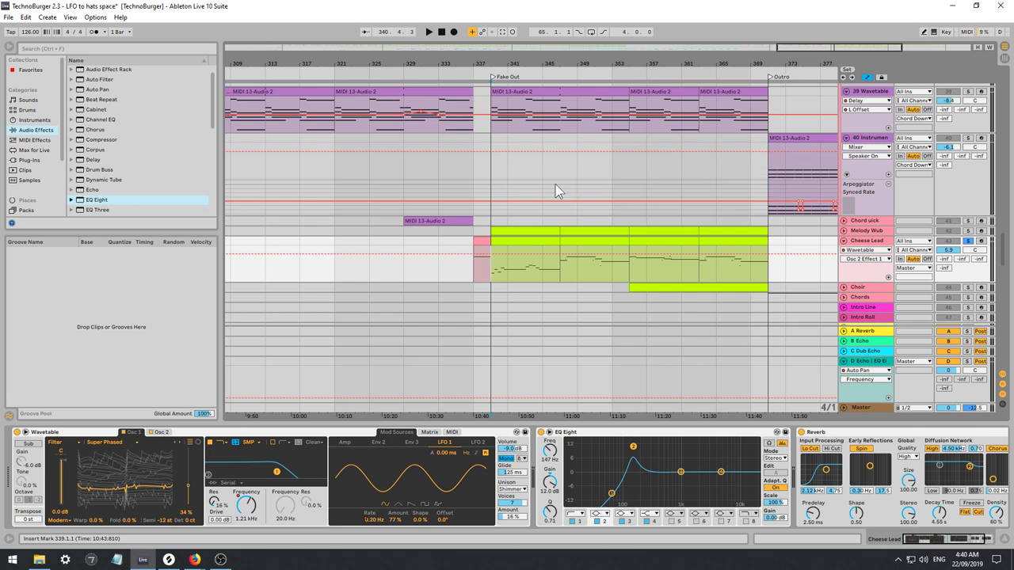
Select track 40 to show its Arpeggiator, Instrument Rack, Wavetable and Echo chain.
{"action": "left_click", "coordinate": [443, 179]}
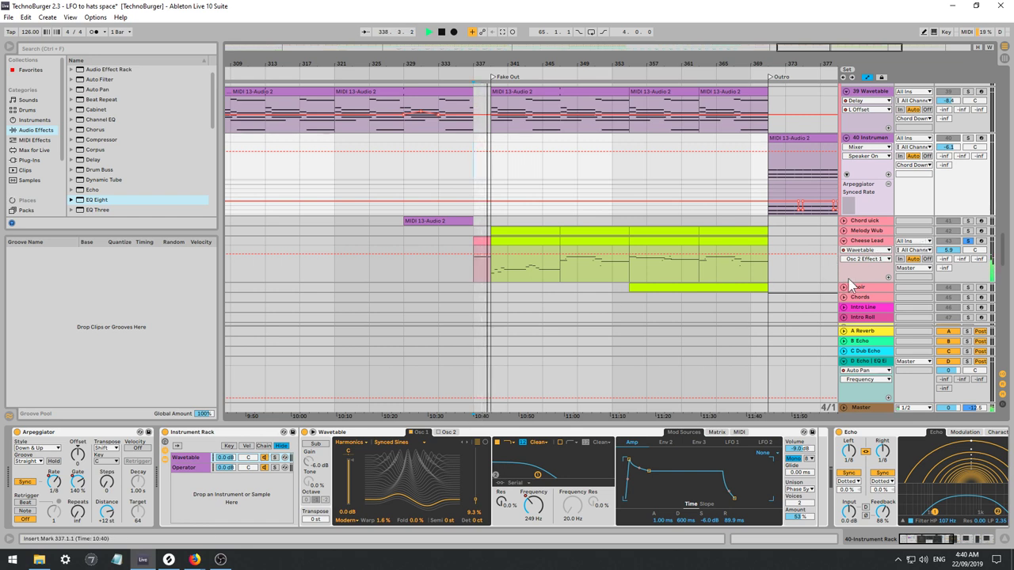
Lower the pink Cheese Lead clip's note two octaves and unsolo Cheese Lead.
{"action": "double_click", "coordinate": [482, 256]}
{"action": "key", "text": "ctrl+a"}
{"action": "key", "text": "space"}
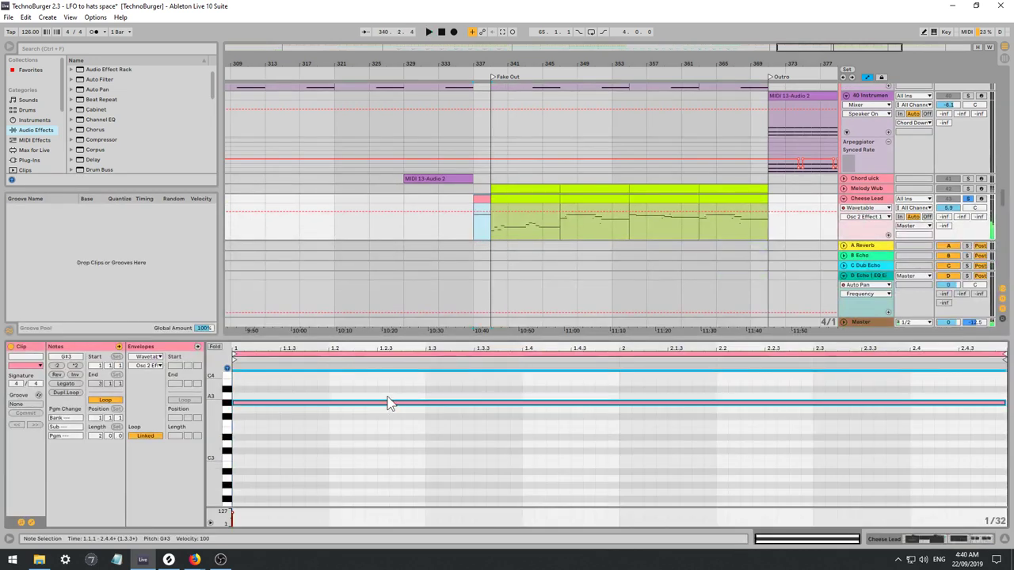
{"action": "key", "text": "shift+Down"}
{"action": "key", "text": "shift+Down"}
{"action": "scroll", "coordinate": [387, 403], "scroll_direction": "down", "scroll_amount": 4}
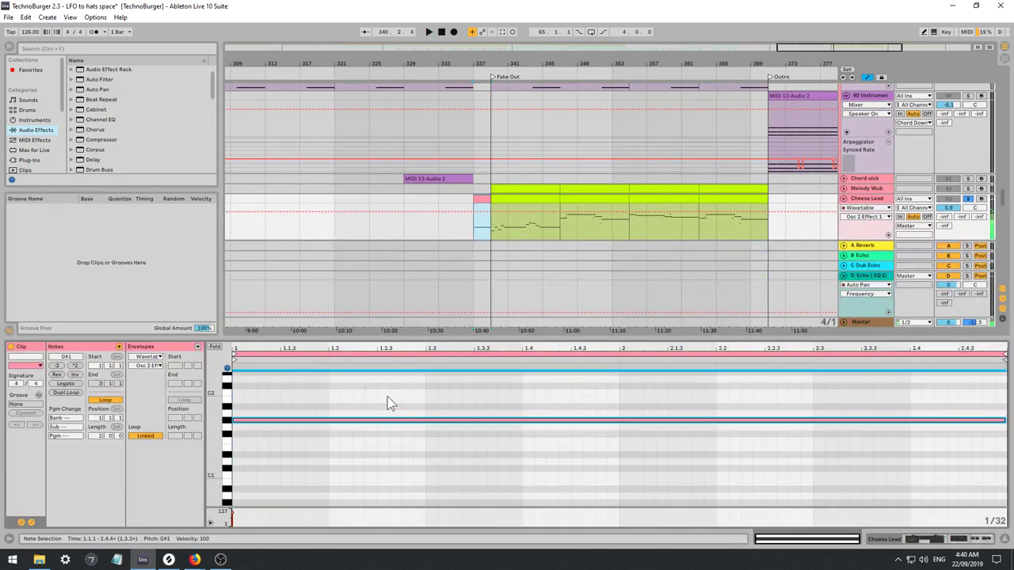
{"action": "key", "text": "space"}
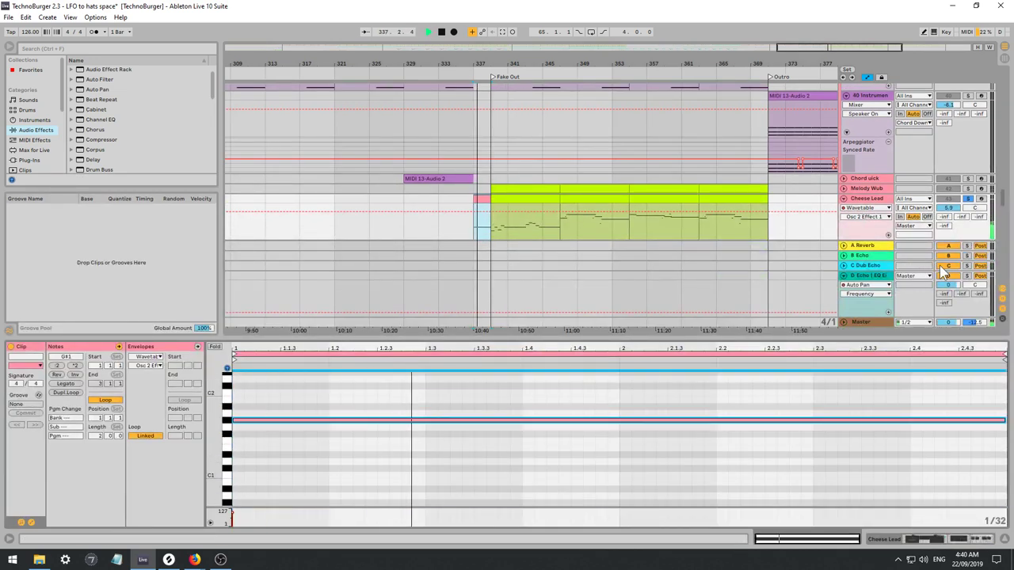
{"action": "left_click", "coordinate": [969, 198]}
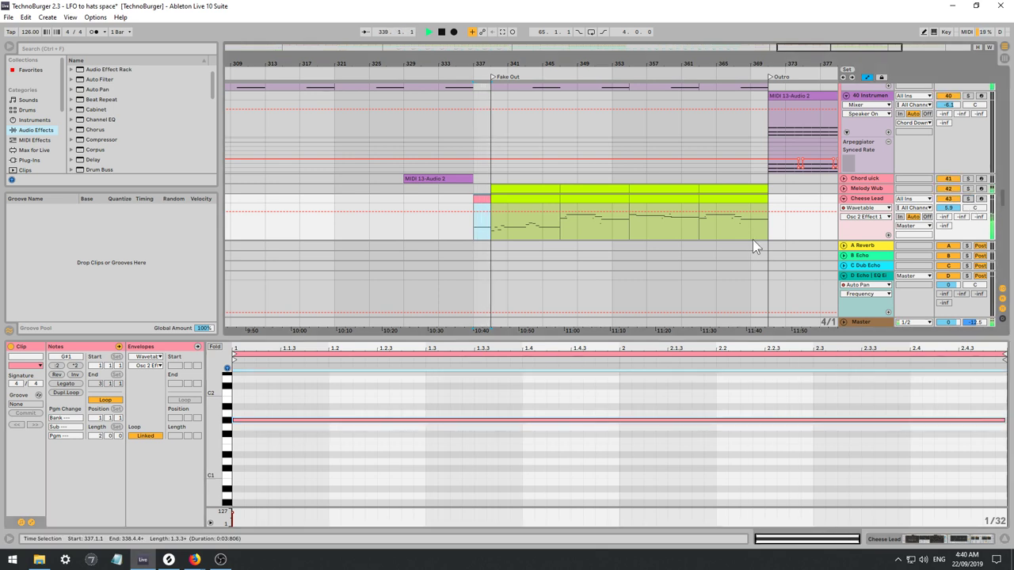
Replace the 339–347 clip's notes with one C#2 note lasting to bar 5.
{"action": "left_click", "coordinate": [547, 198]}
{"action": "key", "text": "space"}
{"action": "left_click", "coordinate": [468, 439]}
{"action": "key", "text": "ctrl+a"}
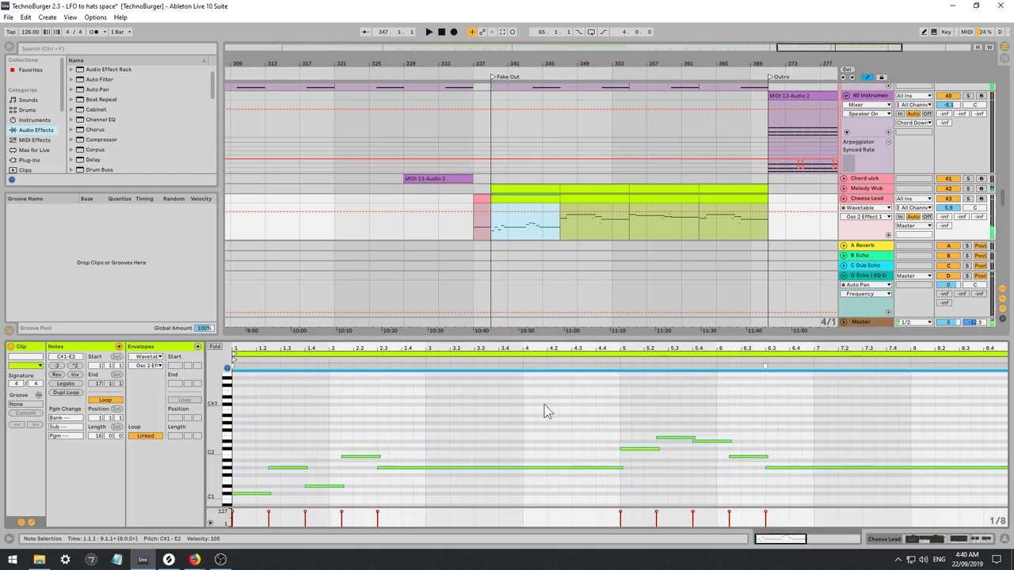
{"action": "key", "text": "Delete"}
{"action": "double_click", "coordinate": [235, 493]}
{"action": "key", "text": "space"}
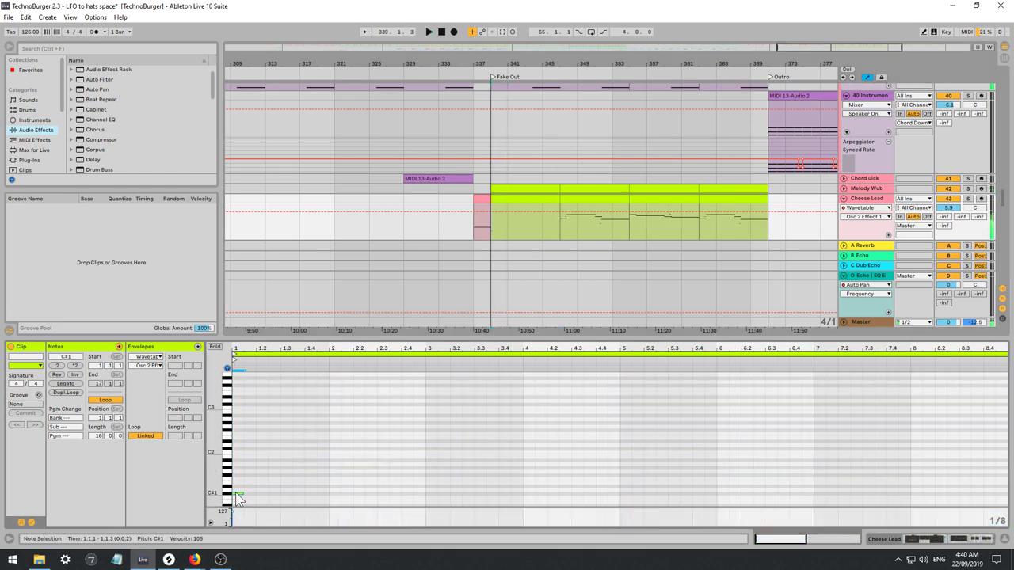
{"action": "left_click_drag", "start_coordinate": [241, 493], "coordinate": [621, 511]}
{"action": "key", "text": "space"}
{"action": "key", "text": "space"}
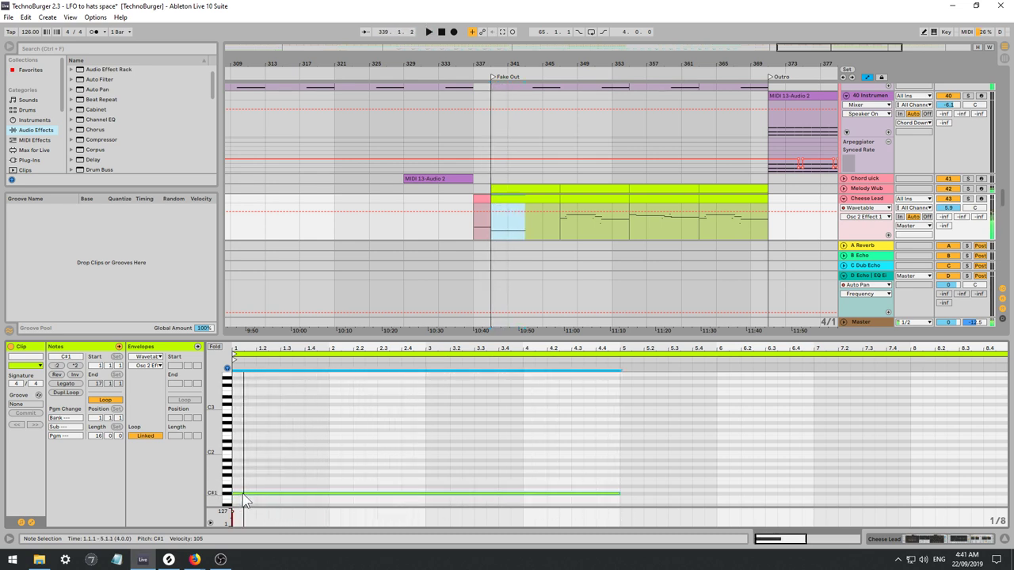
{"action": "left_click_drag", "start_coordinate": [243, 496], "coordinate": [244, 449]}
{"action": "key", "text": "space"}
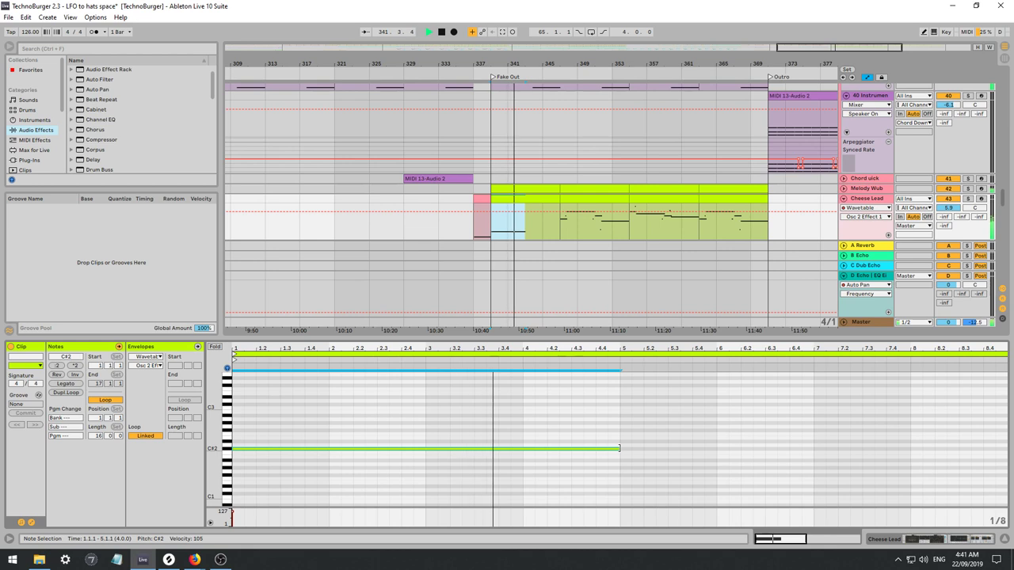
Audition the 339–347 clip against the 355–363 clip and show Cheese Lead's devices.
{"action": "left_click", "coordinate": [526, 218]}
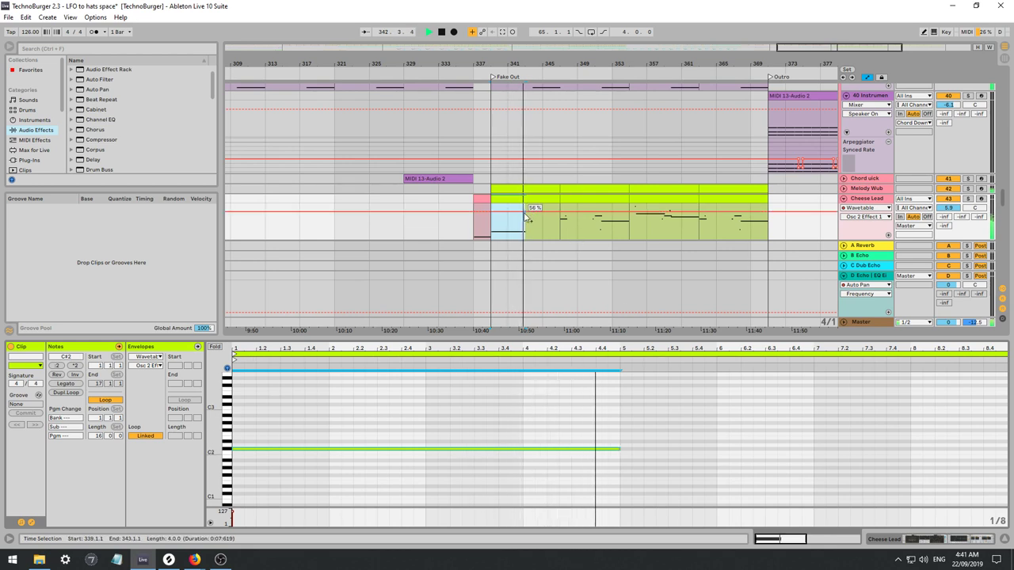
{"action": "key", "text": "space"}
{"action": "left_click", "coordinate": [565, 199]}
{"action": "left_click", "coordinate": [522, 200]}
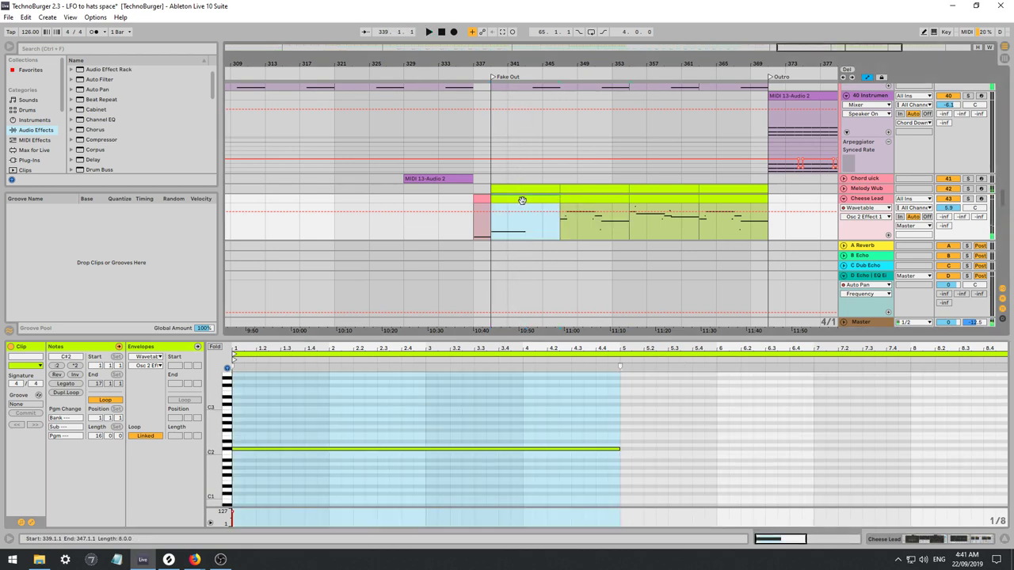
{"action": "key", "text": "space"}
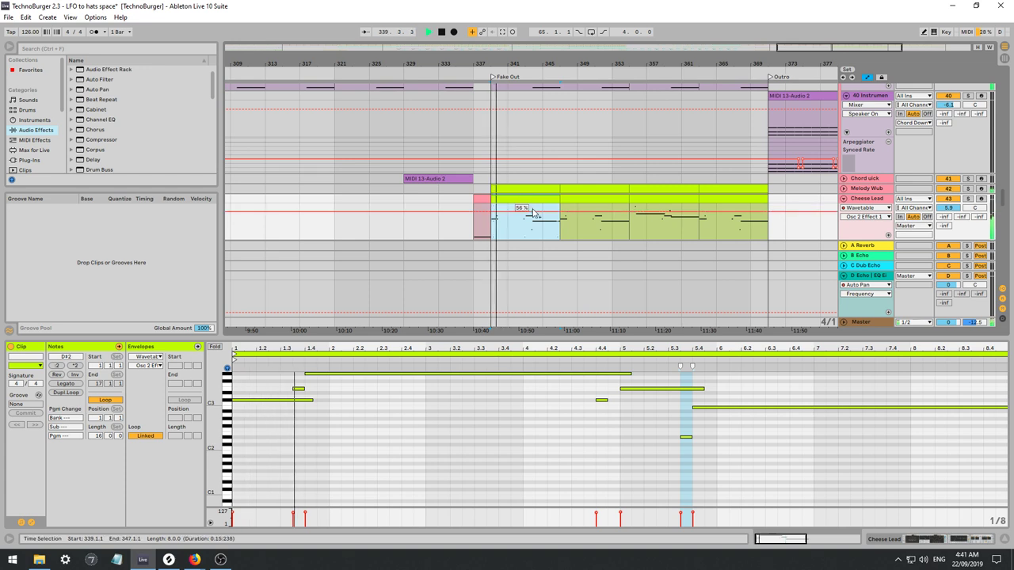
{"action": "left_click", "coordinate": [643, 199]}
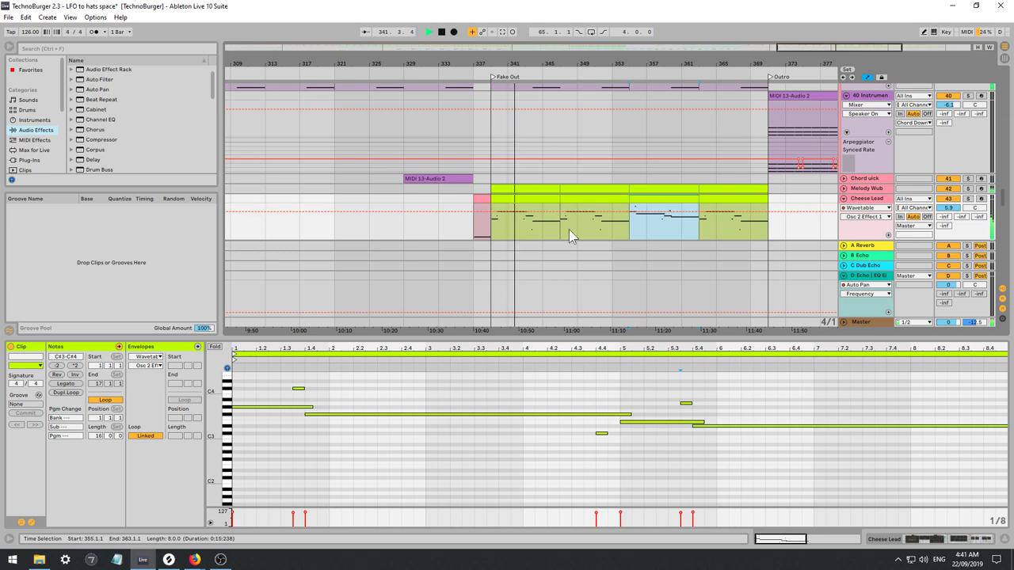
{"action": "left_click", "coordinate": [494, 235]}
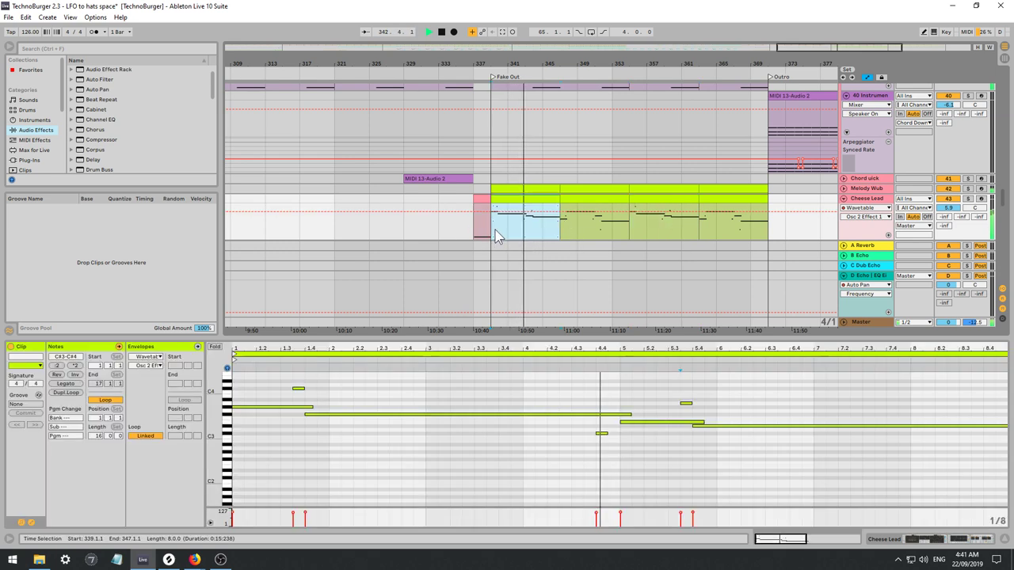
{"action": "key", "text": "space"}
{"action": "key", "text": "space"}
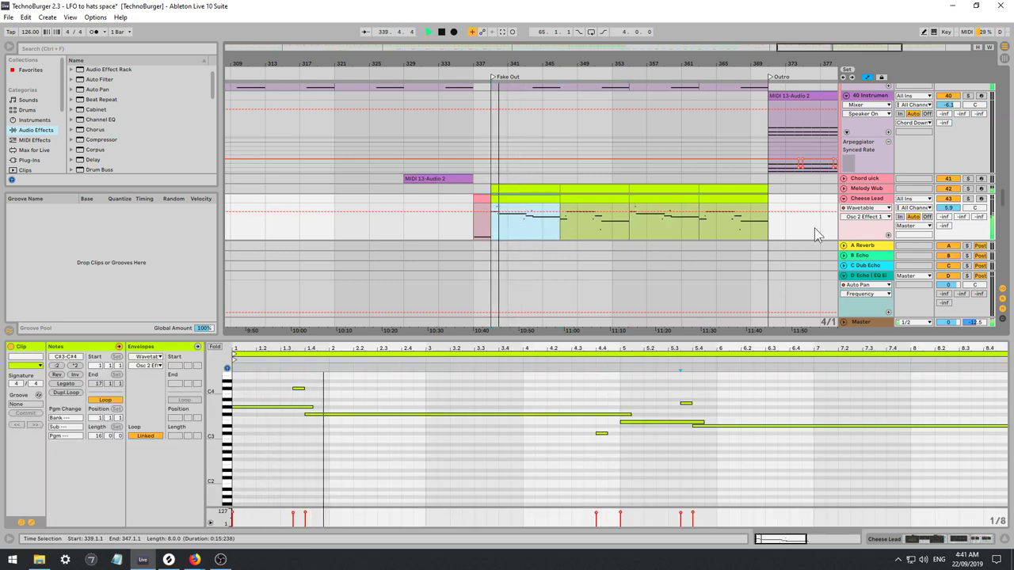
{"action": "double_click", "coordinate": [865, 200]}
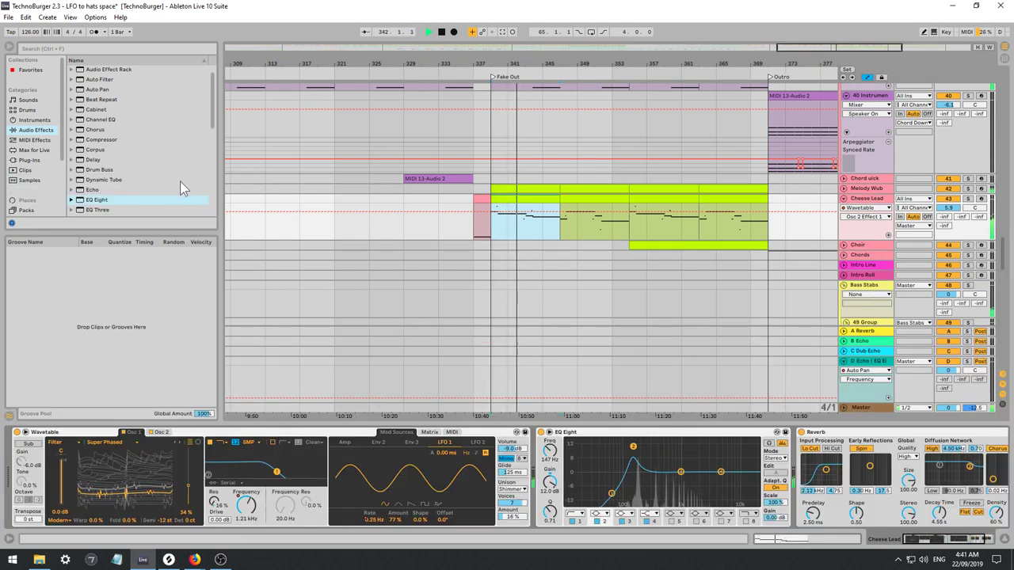
Add Auto Pan from the Audio Effects browser to the Cheese Lead track.
{"action": "scroll", "coordinate": [177, 182], "scroll_direction": "up", "scroll_amount": 1}
{"action": "scroll", "coordinate": [178, 182], "scroll_direction": "down", "scroll_amount": 1}
{"action": "scroll", "coordinate": [175, 183], "scroll_direction": "up", "scroll_amount": 1}
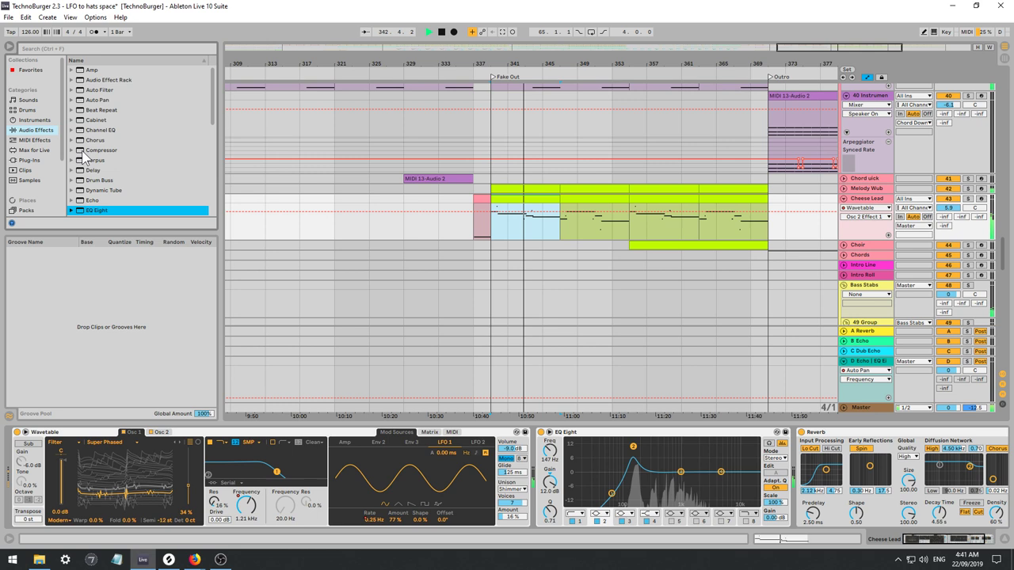
{"action": "left_click", "coordinate": [35, 121]}
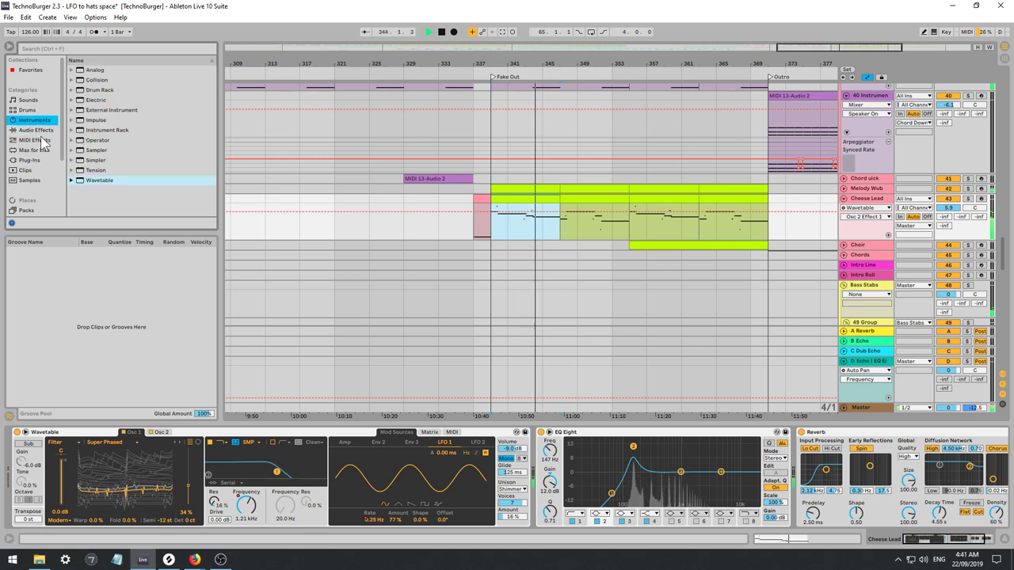
{"action": "left_click", "coordinate": [43, 141]}
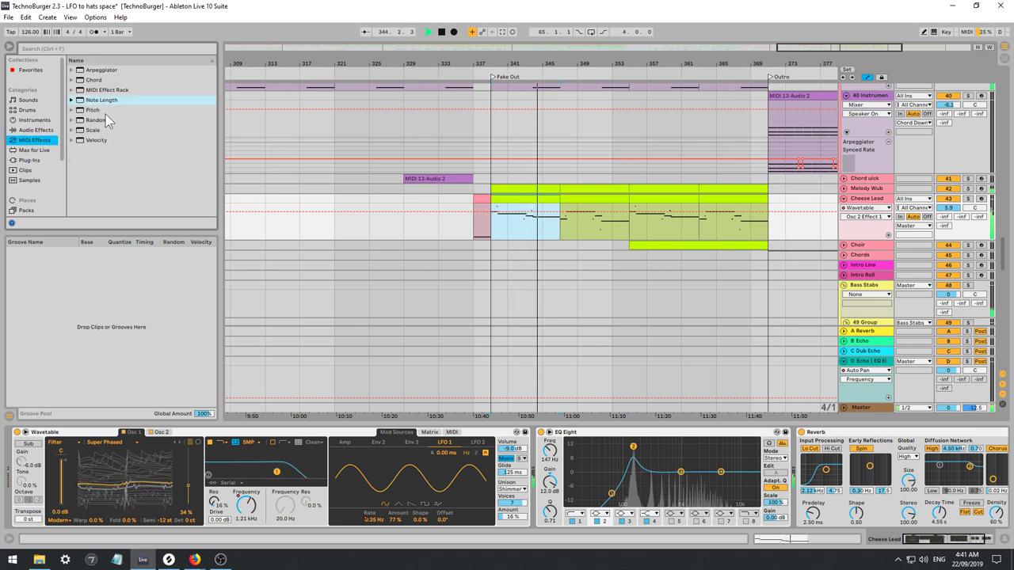
{"action": "left_click", "coordinate": [36, 130]}
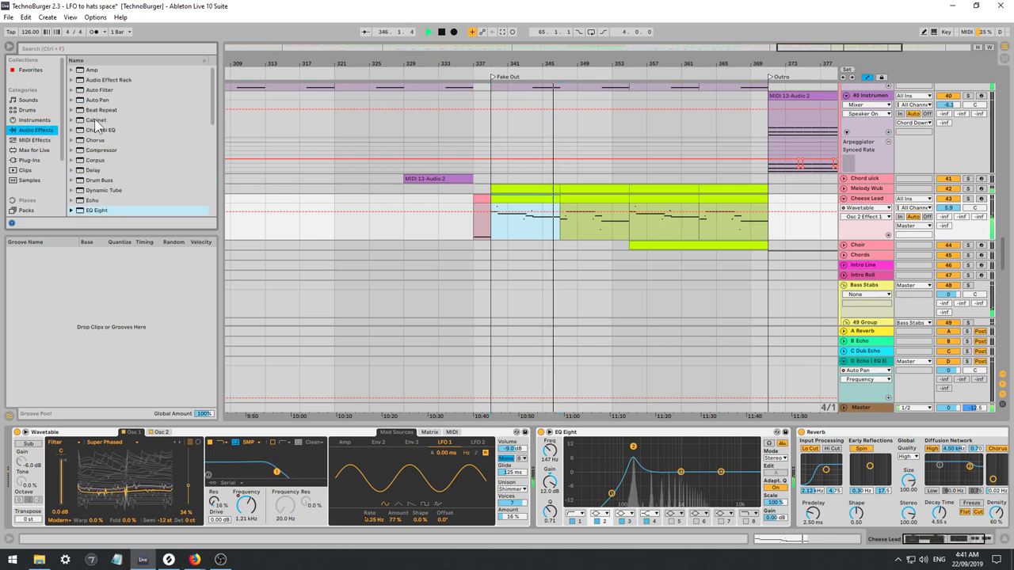
{"action": "left_click", "coordinate": [100, 101]}
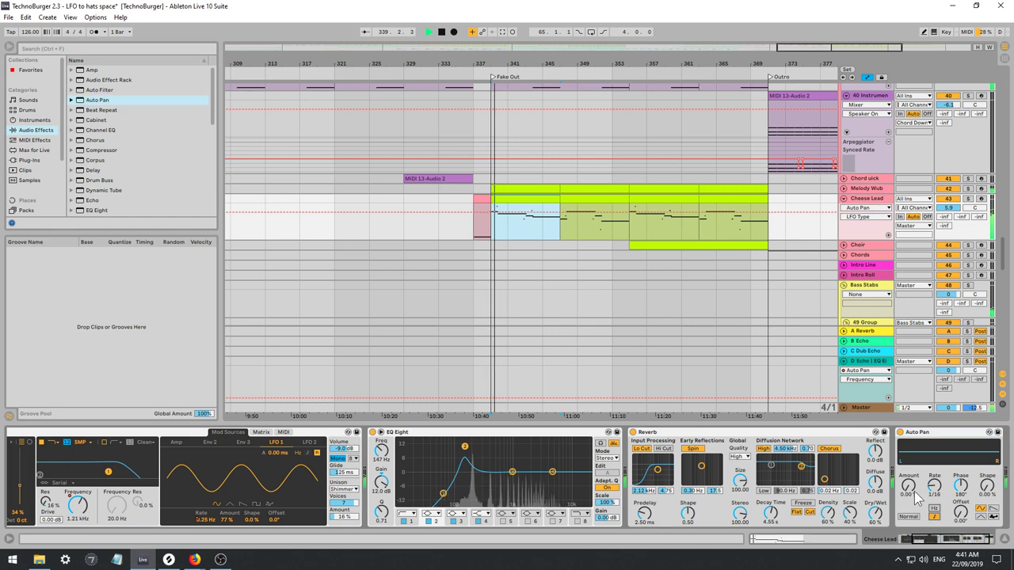
Set Auto Pan to 100% amount, saw wave, 0° phase, 1/32 rate and about 25% shape.
{"action": "left_click_drag", "start_coordinate": [910, 487], "coordinate": [910, 380]}
{"action": "key", "text": "space"}
{"action": "key", "text": "space"}
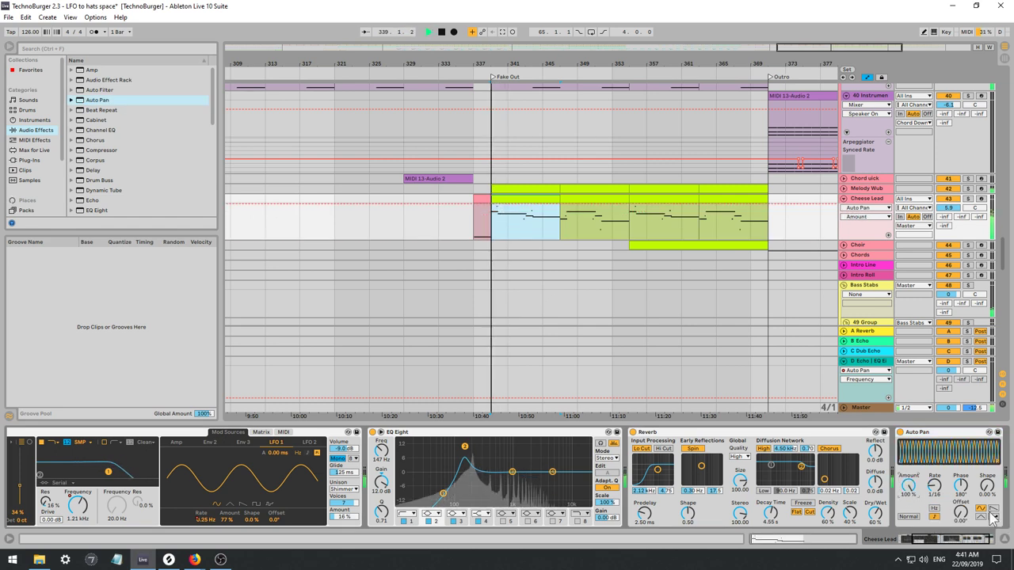
{"action": "left_click", "coordinate": [993, 510]}
{"action": "left_click_drag", "start_coordinate": [961, 487], "coordinate": [961, 547]}
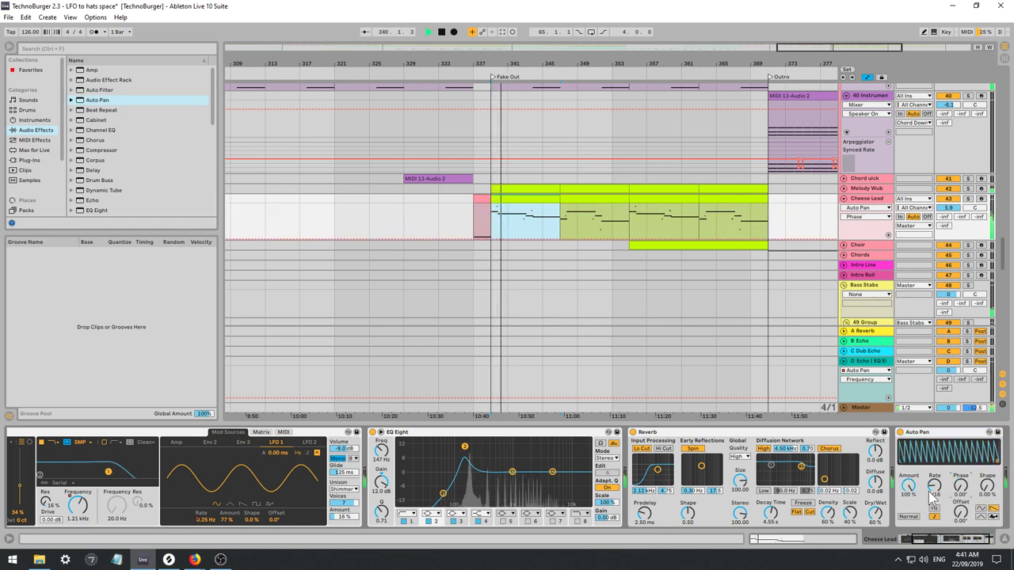
{"action": "left_click_drag", "start_coordinate": [933, 487], "coordinate": [933, 472]}
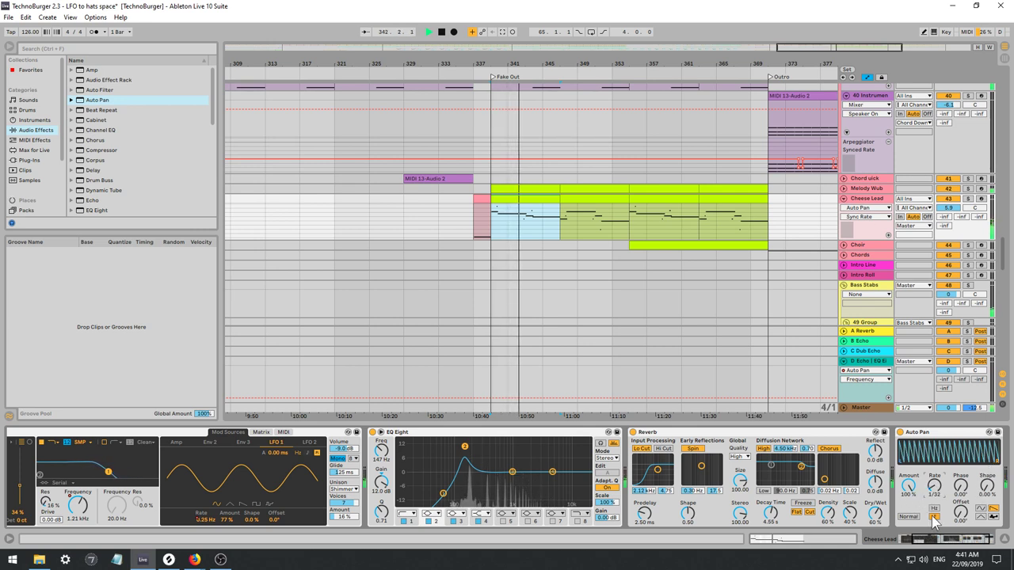
{"action": "left_click_drag", "start_coordinate": [936, 487], "coordinate": [986, 469]}
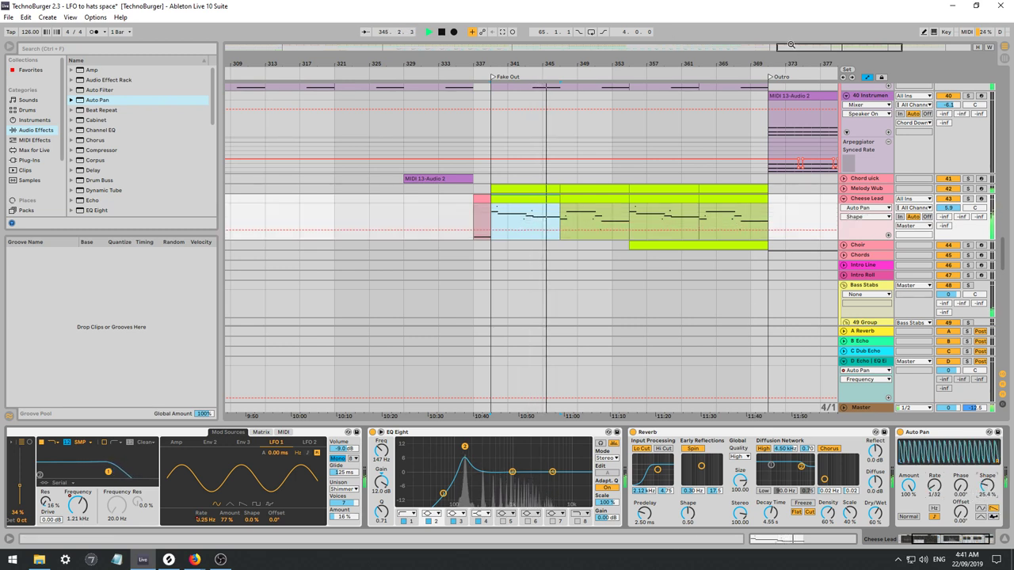
Reset Cheese Lead's track volume to 0 dB and stop playback.
{"action": "double_click", "coordinate": [952, 208]}
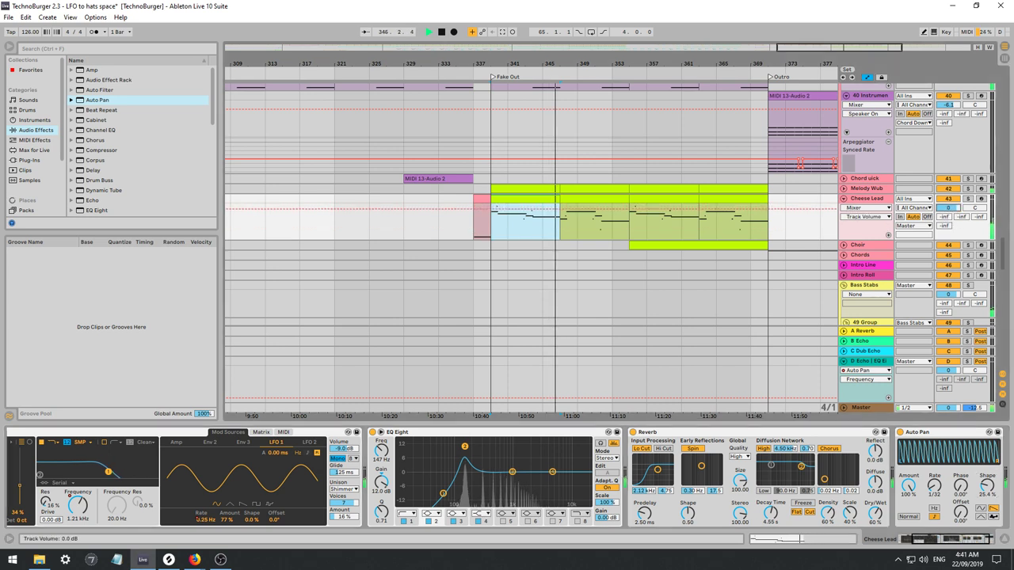
{"action": "left_click", "coordinate": [547, 209]}
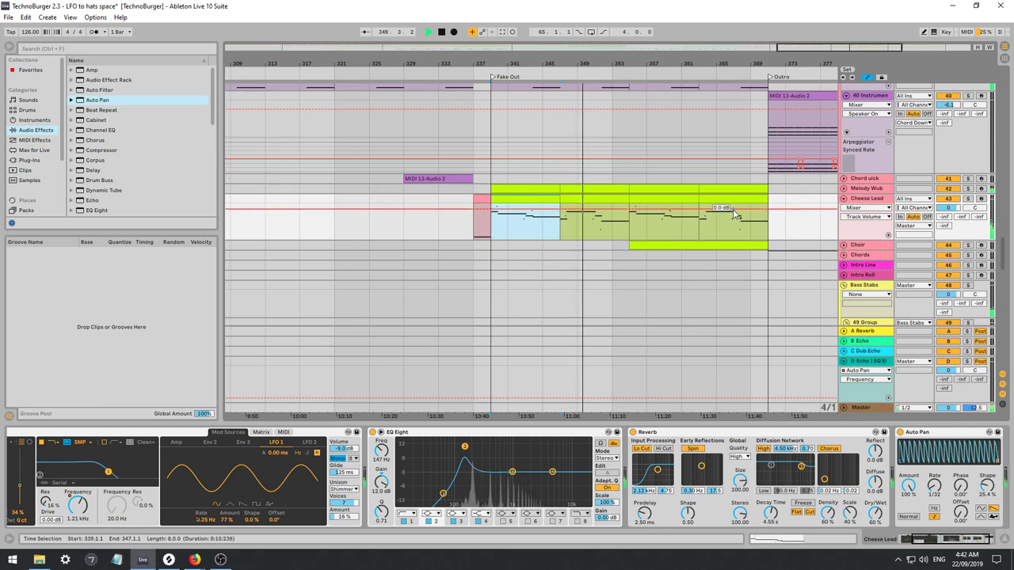
{"action": "key", "text": "space"}
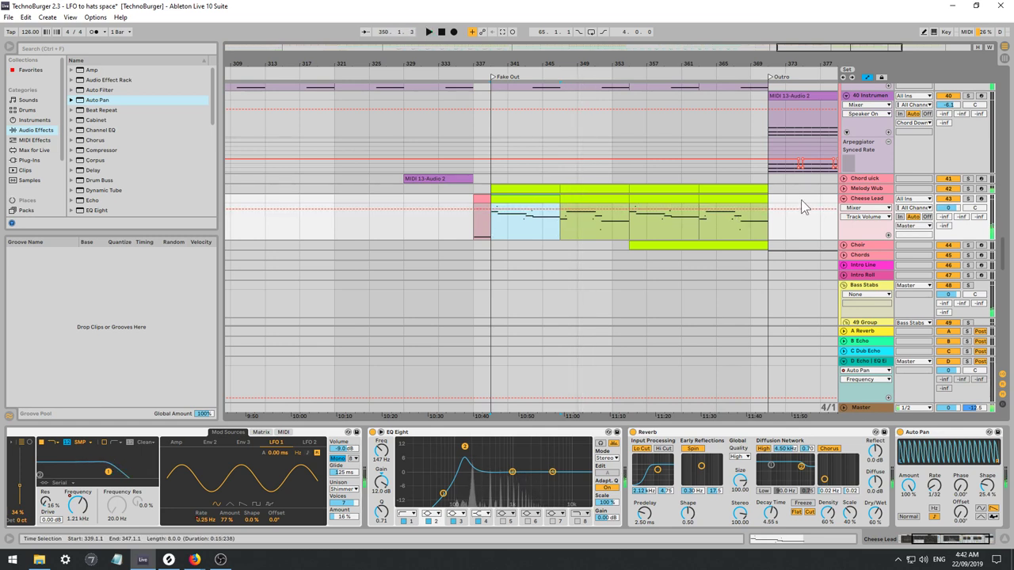
Delete the Cheese Lead track and unfold Melody Wub.
{"action": "left_click", "coordinate": [865, 201]}
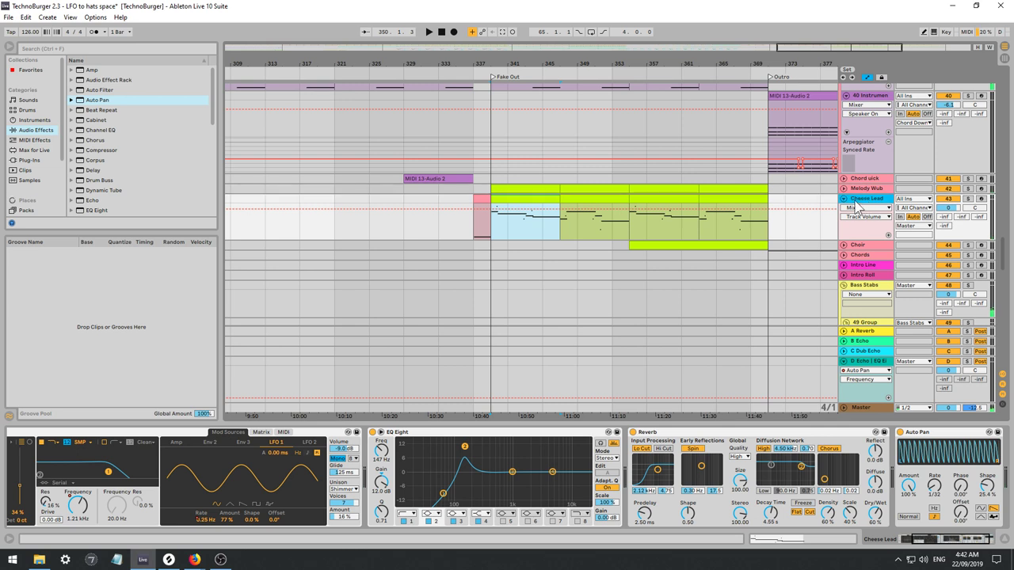
{"action": "key", "text": "Delete"}
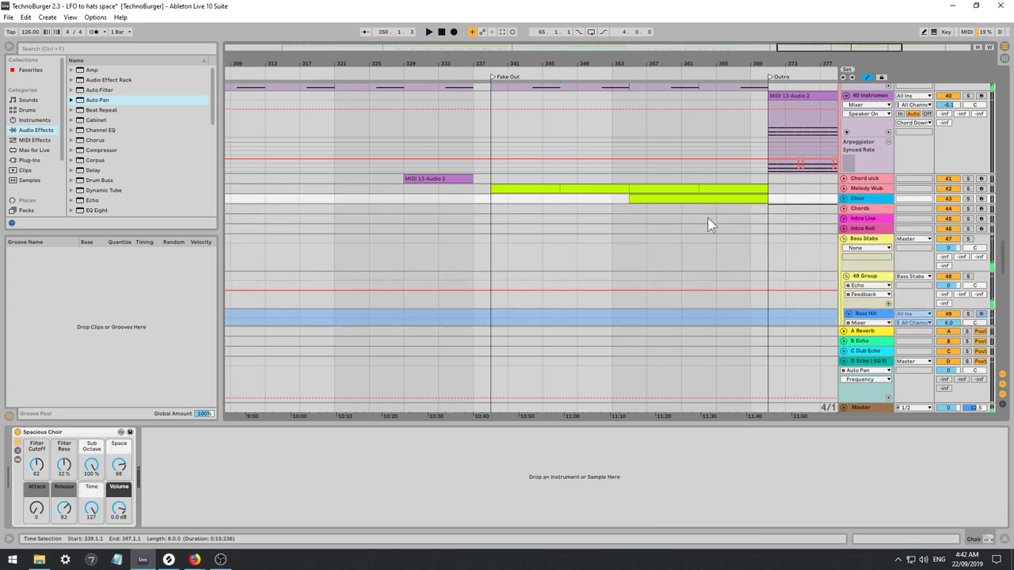
{"action": "left_click", "coordinate": [845, 188]}
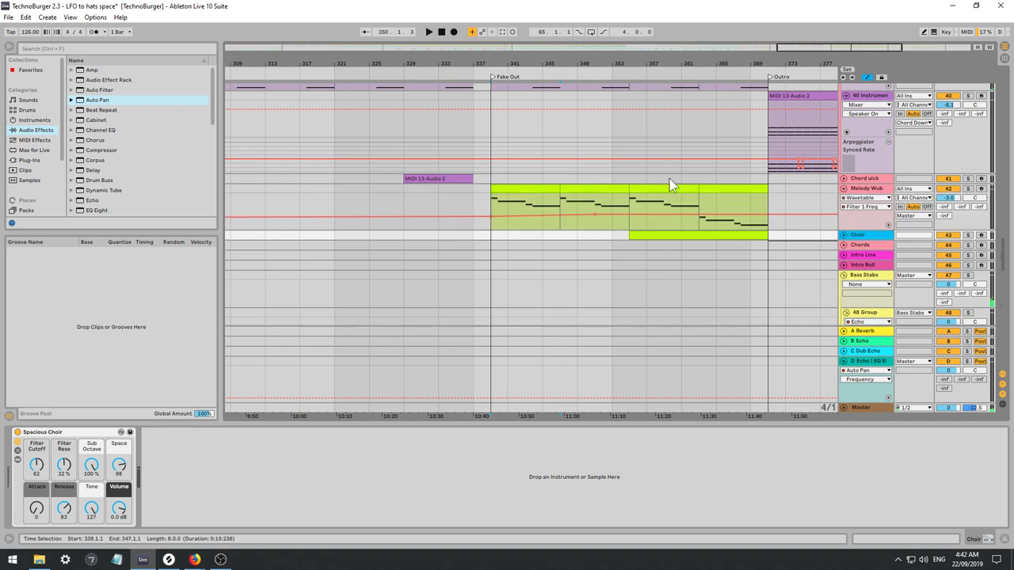
{"action": "left_click", "coordinate": [521, 191]}
Play Melody Wub from bar 337, then from bar 329, zoomed in on the Fake Out section.
{"action": "left_click", "coordinate": [478, 203]}
{"action": "key", "text": "space"}
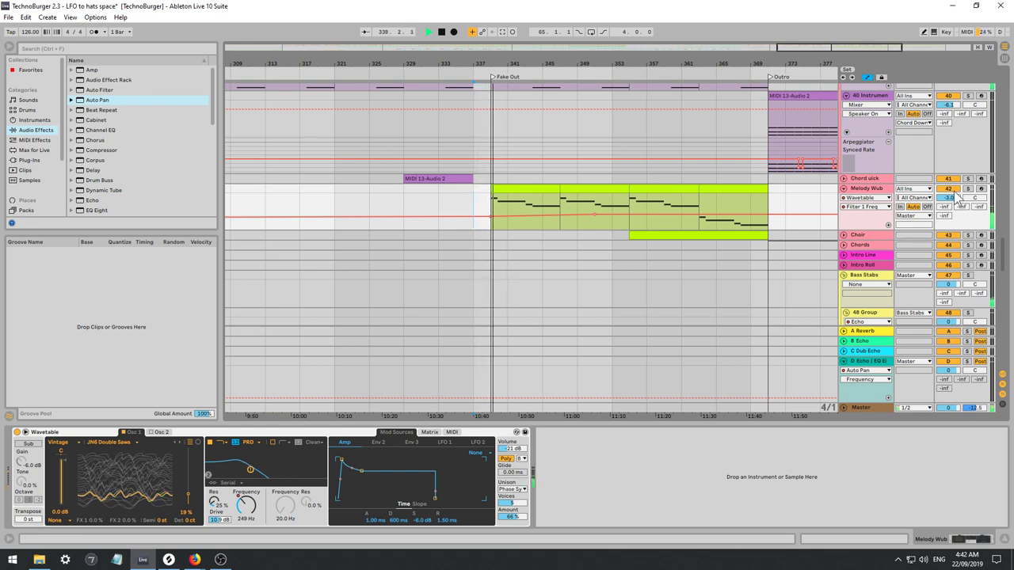
{"action": "key", "text": "space"}
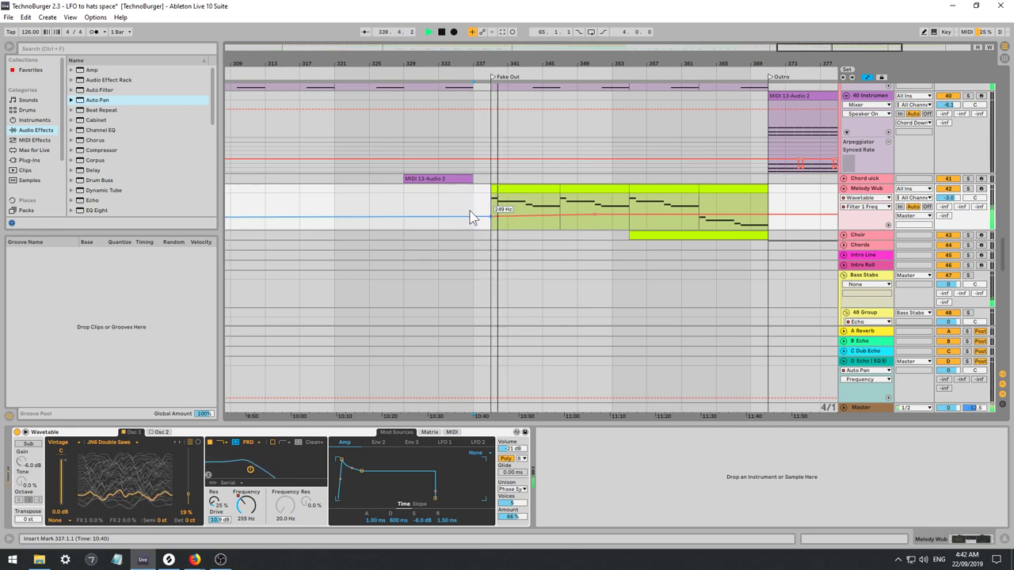
{"action": "left_click", "coordinate": [401, 198]}
{"action": "key", "text": "space"}
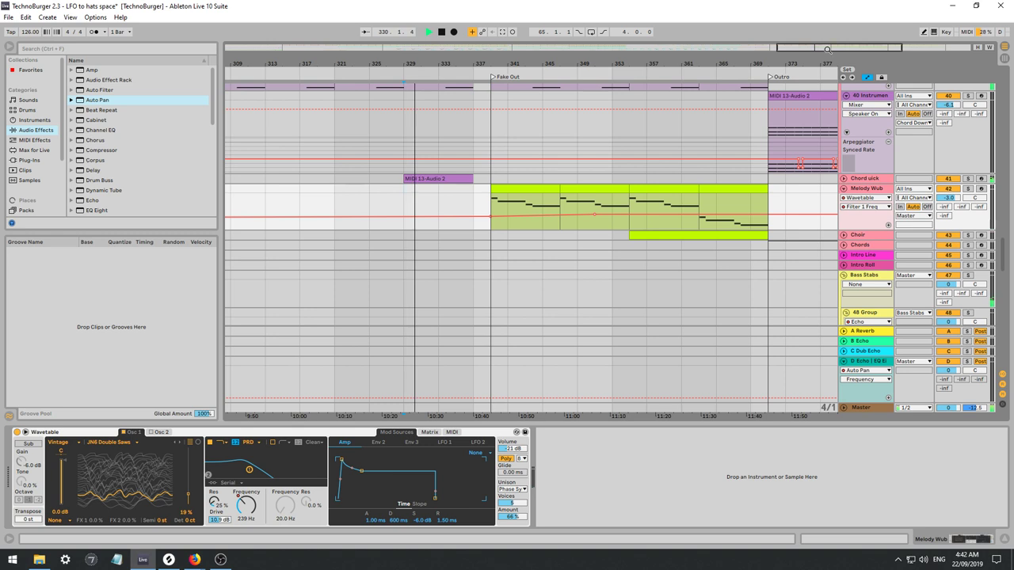
{"action": "left_click_drag", "start_coordinate": [827, 49], "coordinate": [826, 49]}
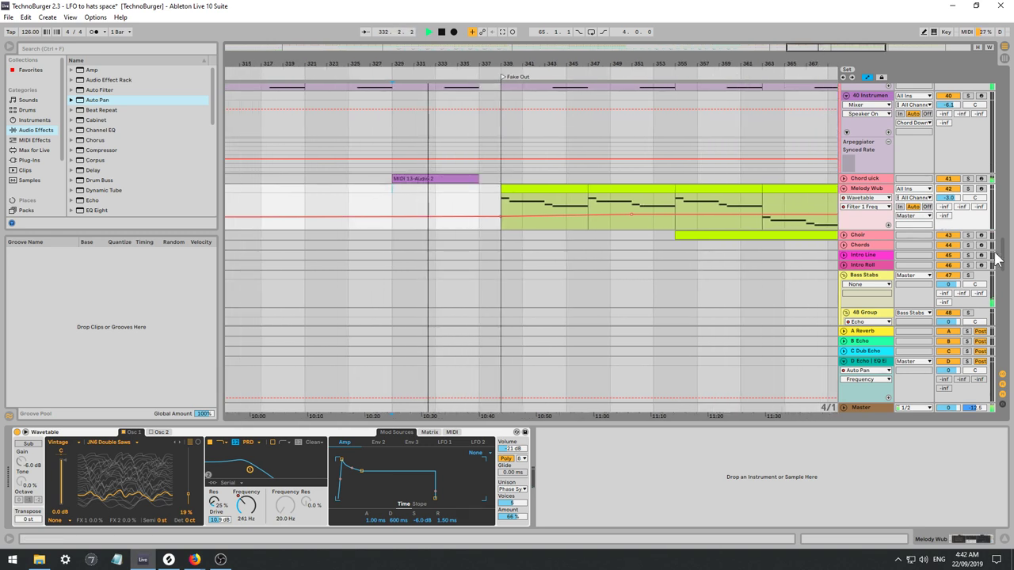
{"action": "mouse_move", "coordinate": [1002, 243]}
{"action": "left_mouse_down"}
{"action": "mouse_move", "coordinate": [1005, 229]}
{"action": "mouse_move", "coordinate": [1006, 241]}
{"action": "left_mouse_up"}
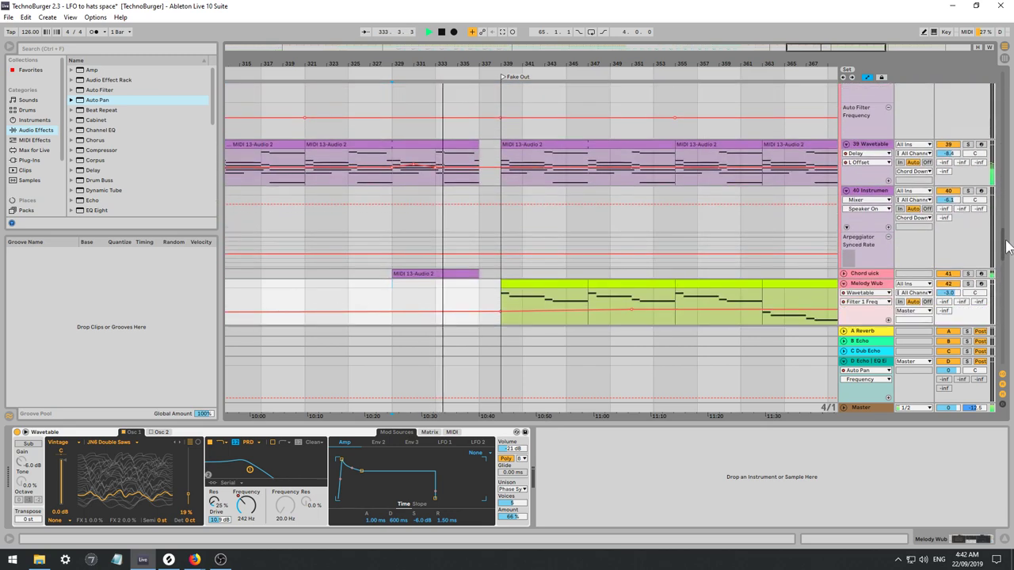
Duplicate 39 Wavetable into track 40 and delete the new track's early clips.
{"action": "left_click", "coordinate": [872, 146]}
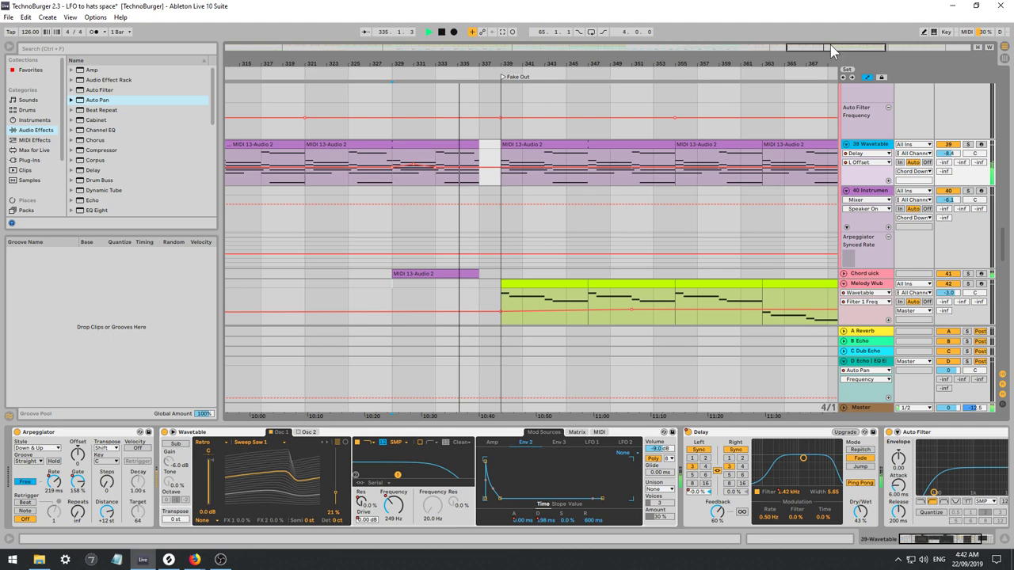
{"action": "key", "text": "ctrl+d"}
{"action": "left_click_drag", "start_coordinate": [821, 49], "coordinate": [814, 19]}
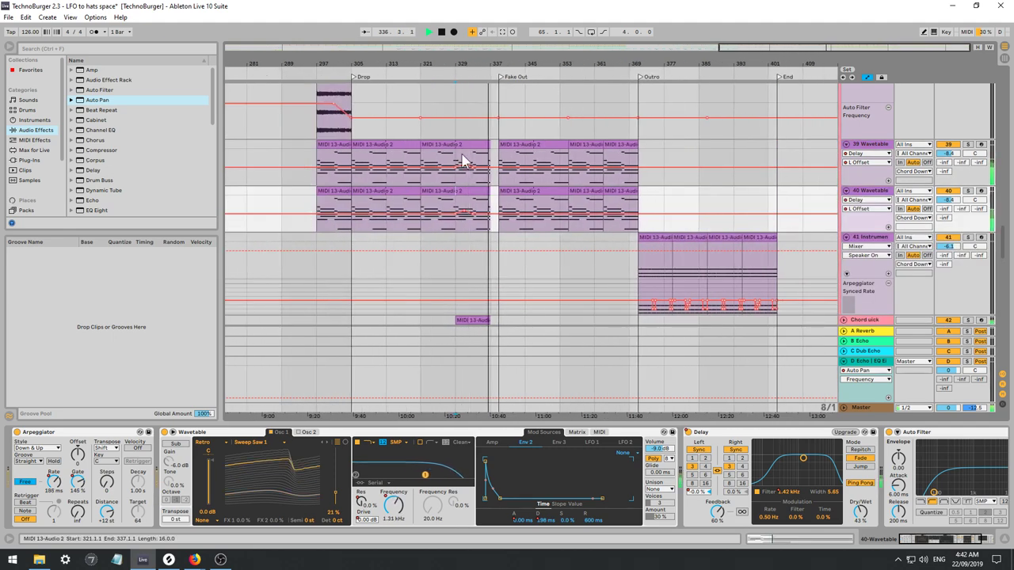
{"action": "left_click", "coordinate": [453, 210]}
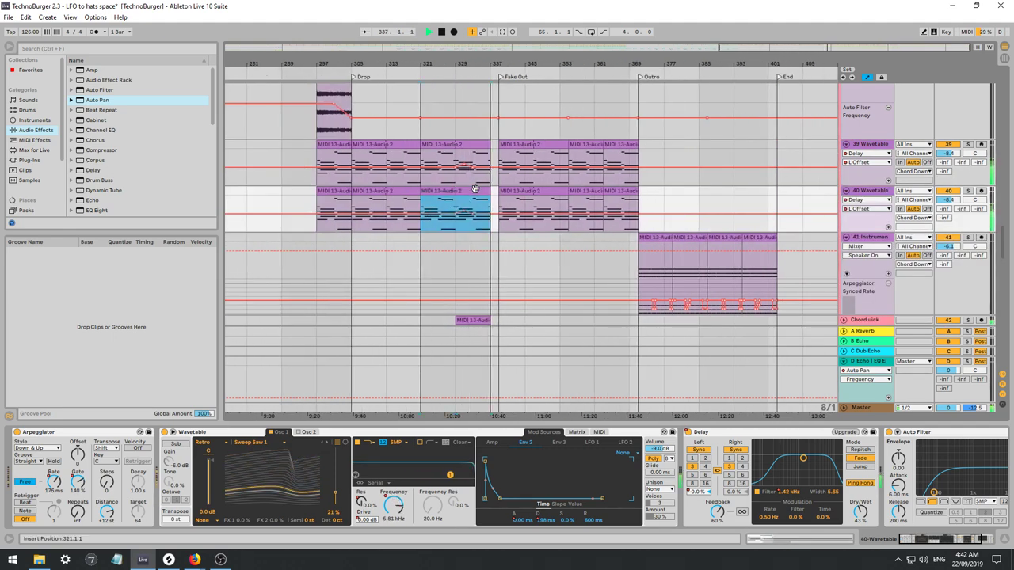
{"action": "left_click", "coordinate": [330, 190], "text": "shift"}
{"action": "key", "text": "Delete"}
{"action": "key", "text": "space"}
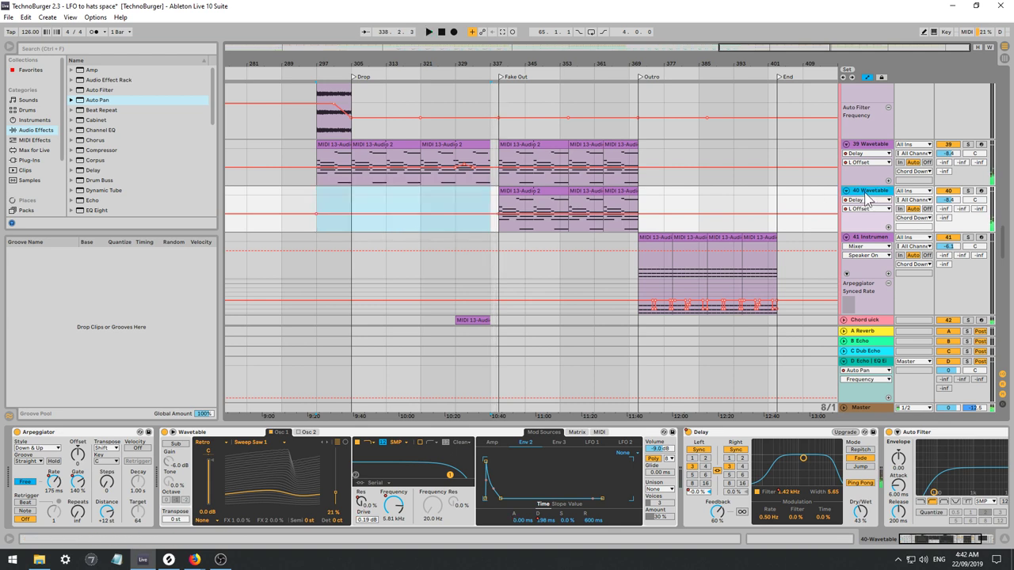
Delete track 40's arpeggiator rate automation and sync the rate to 1/16.
{"action": "right_click", "coordinate": [55, 482]}
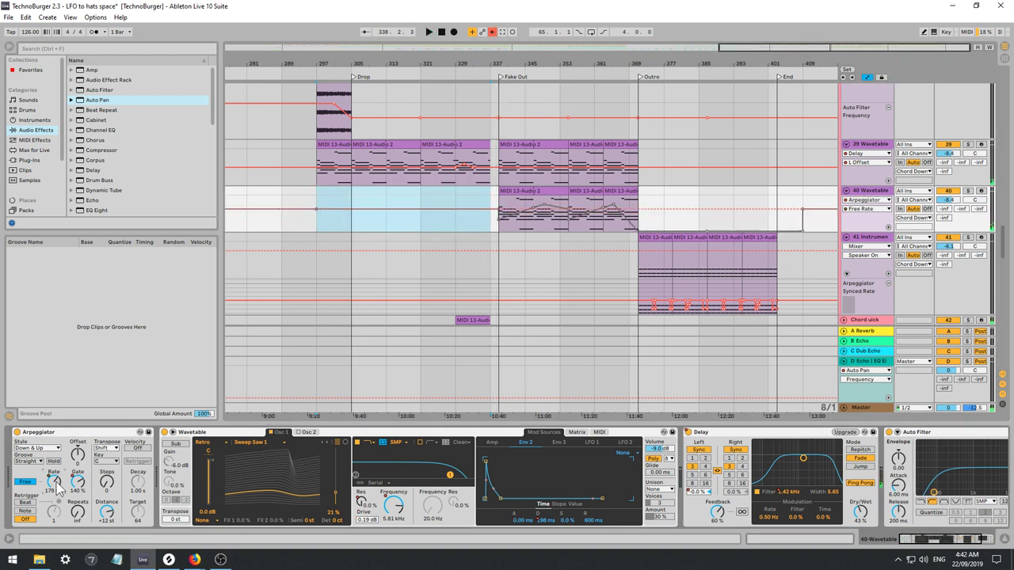
{"action": "left_click", "coordinate": [83, 457]}
{"action": "right_click", "coordinate": [23, 482]}
{"action": "left_click", "coordinate": [24, 484]}
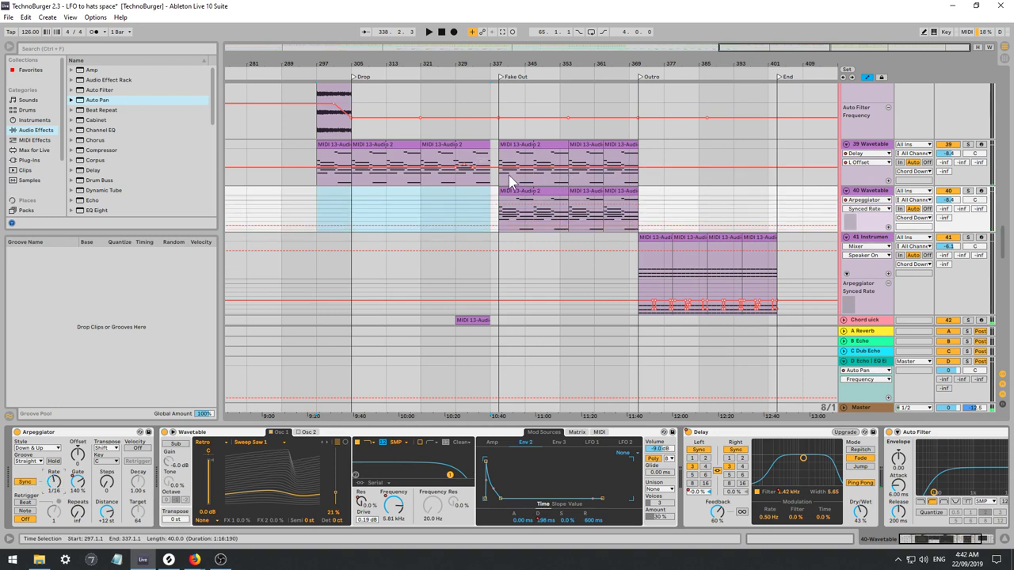
{"action": "left_click", "coordinate": [496, 215]}
{"action": "key", "text": "space"}
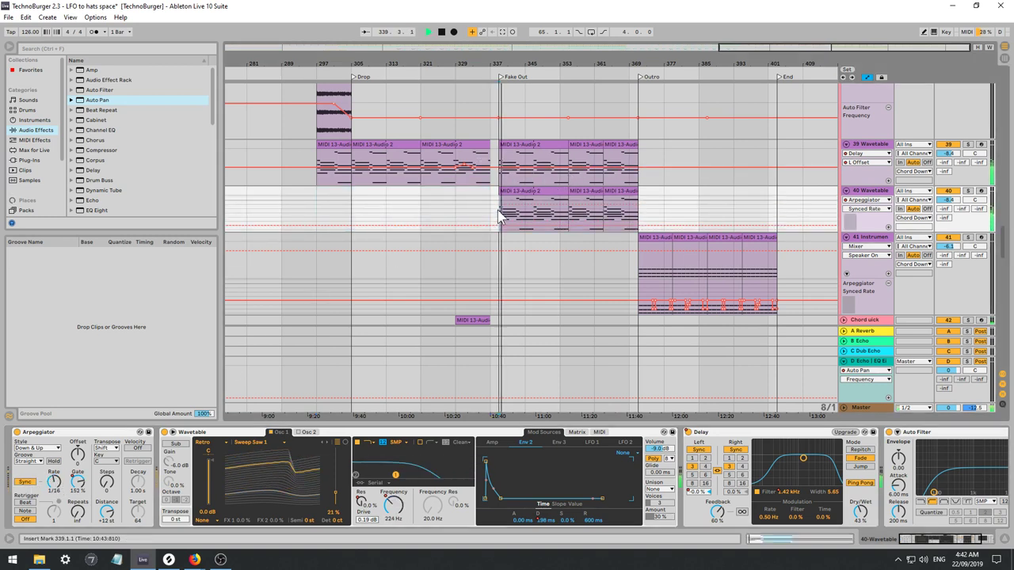
Remove the Delay and Auto Filter devices from track 40.
{"action": "left_click", "coordinate": [719, 433]}
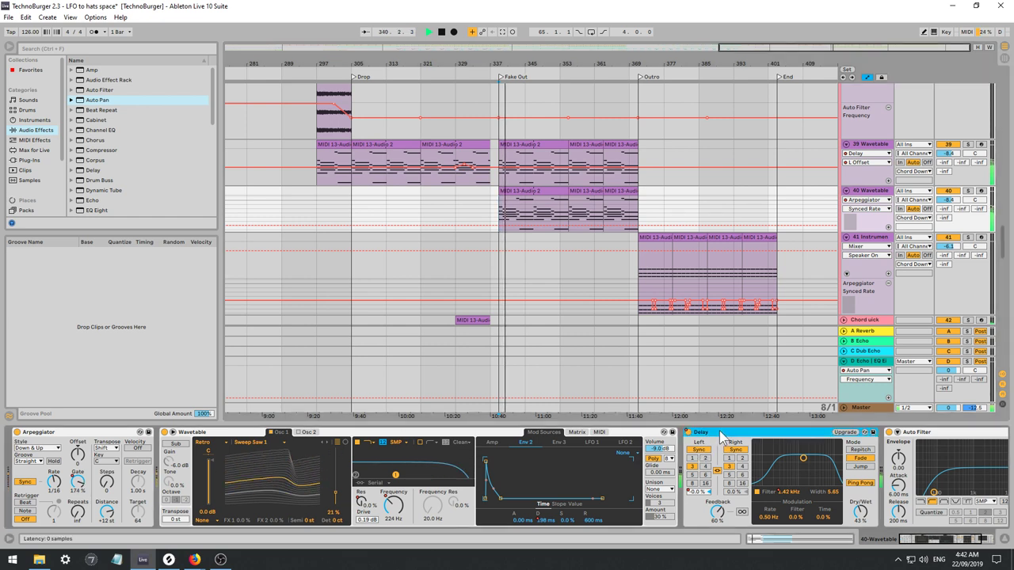
{"action": "key", "text": "Delete"}
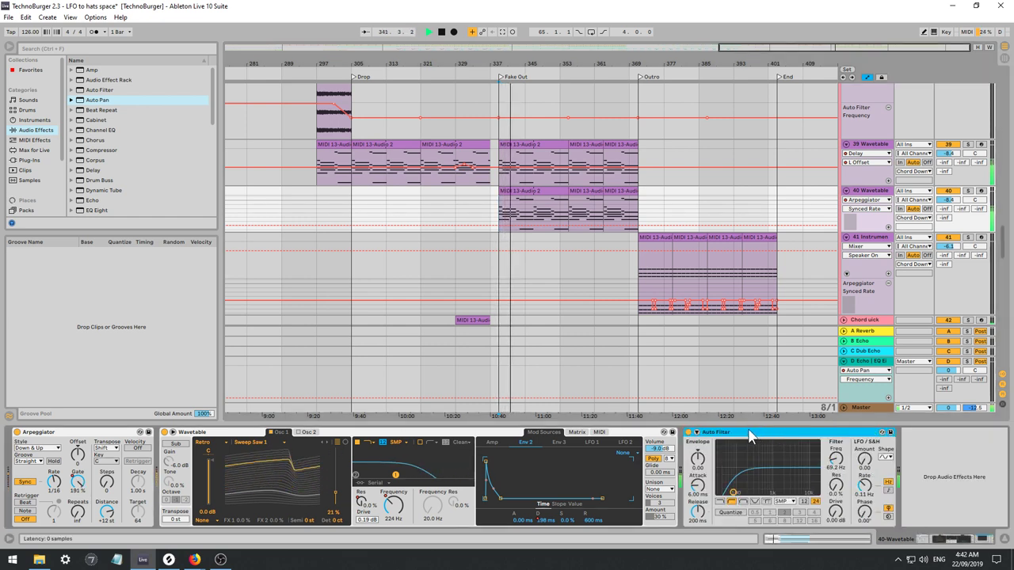
{"action": "key", "text": "Delete"}
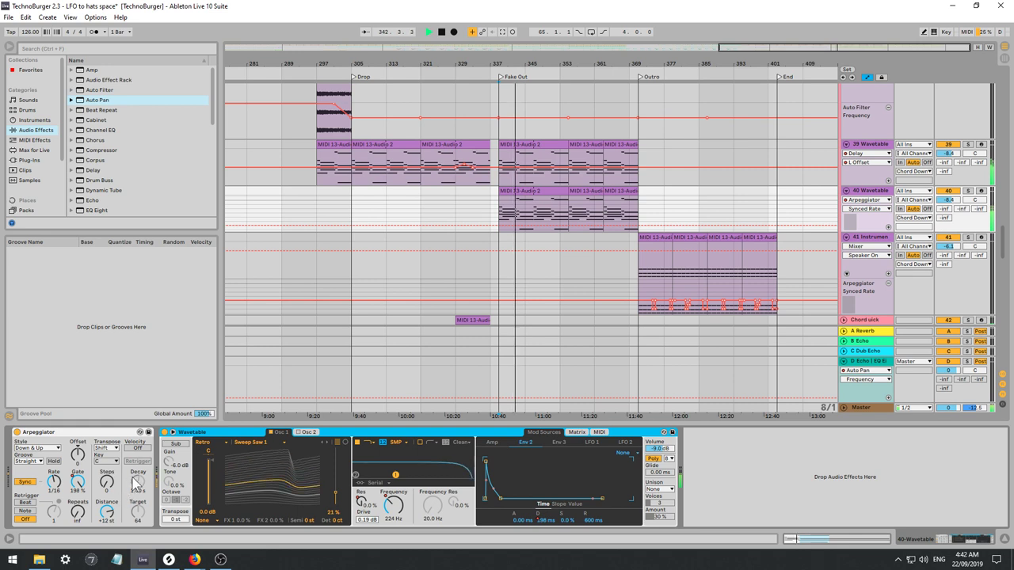
{"action": "left_click", "coordinate": [33, 449]}
{"action": "left_click", "coordinate": [32, 446]}
{"action": "left_click", "coordinate": [36, 449]}
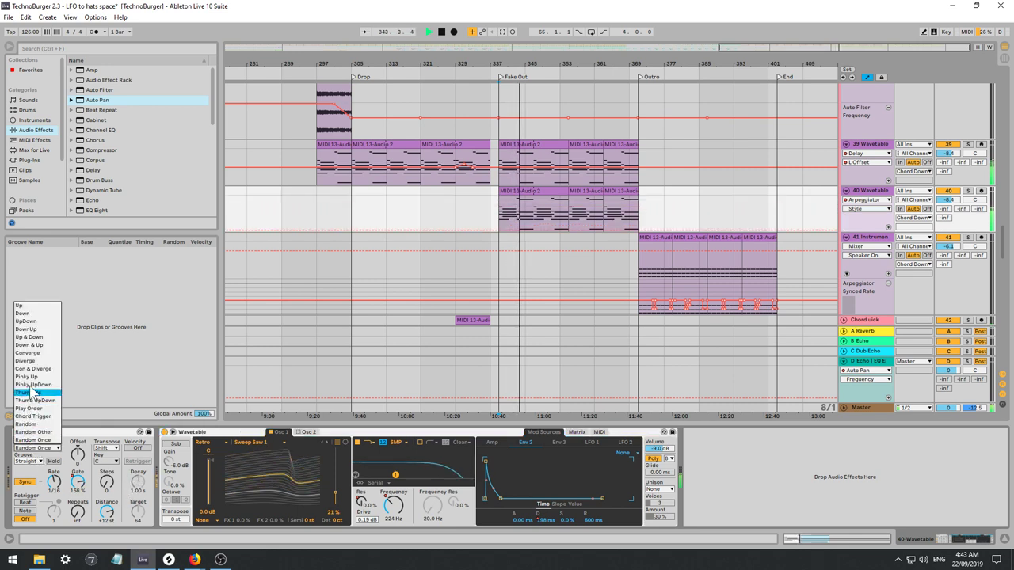
Set the Arpeggiator Style to Up and show transpose automation lanes on track 40.
{"action": "left_click", "coordinate": [19, 306]}
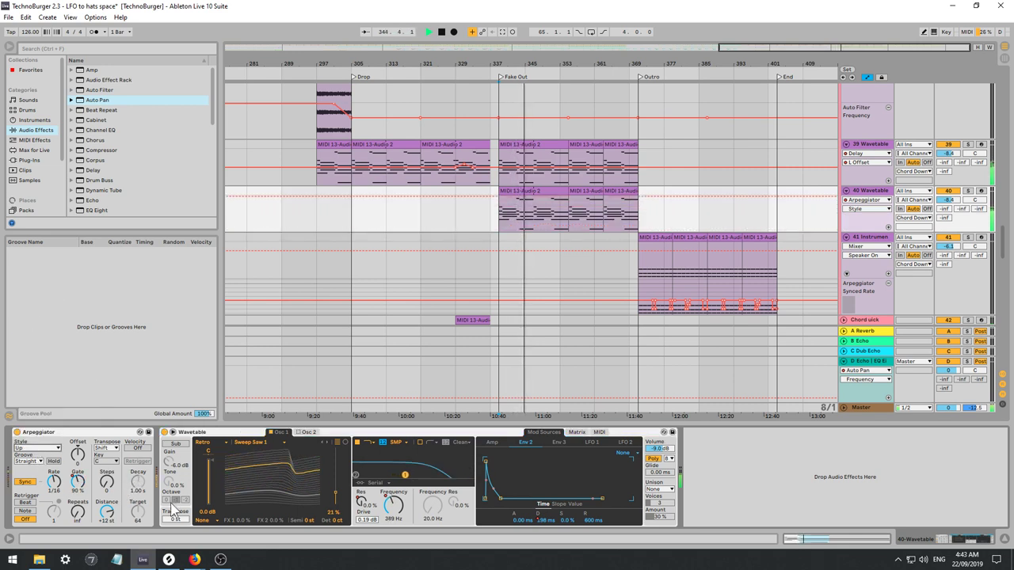
{"action": "left_click", "coordinate": [107, 483]}
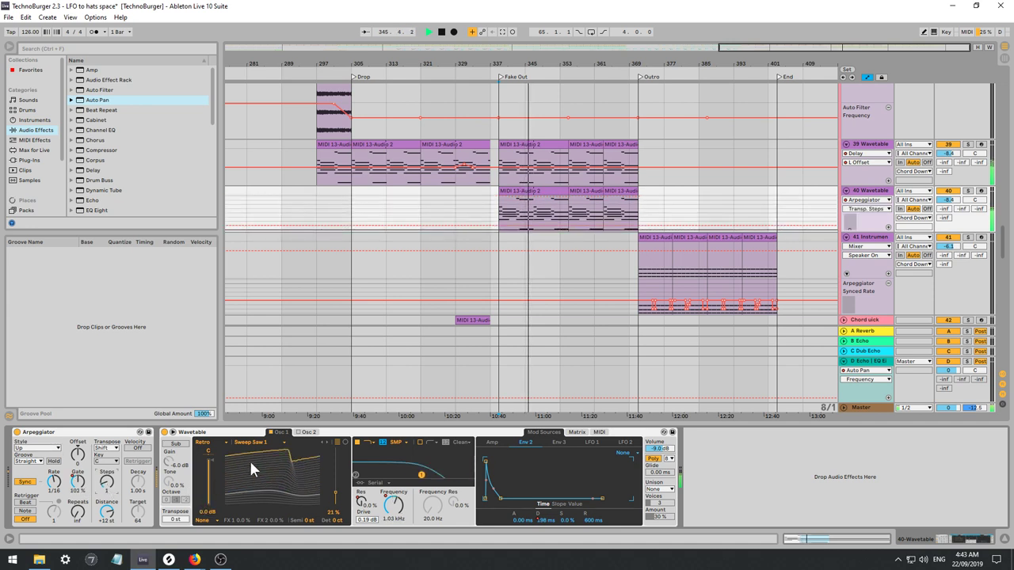
{"action": "left_click", "coordinate": [302, 521]}
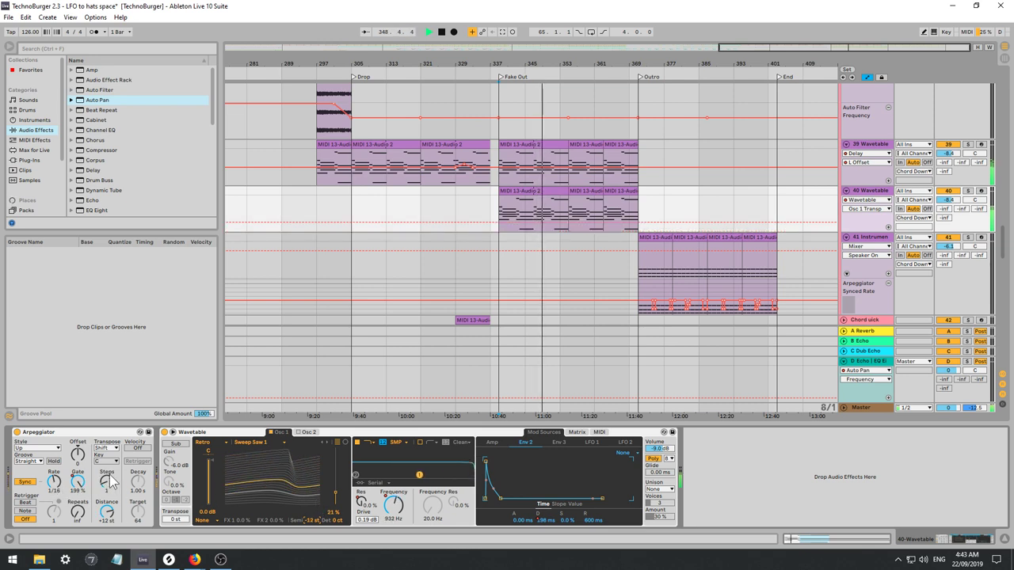
Load the Basics 'Sub 3' wavetable into Wavetable's Oscillator 1.
{"action": "left_click", "coordinate": [327, 442]}
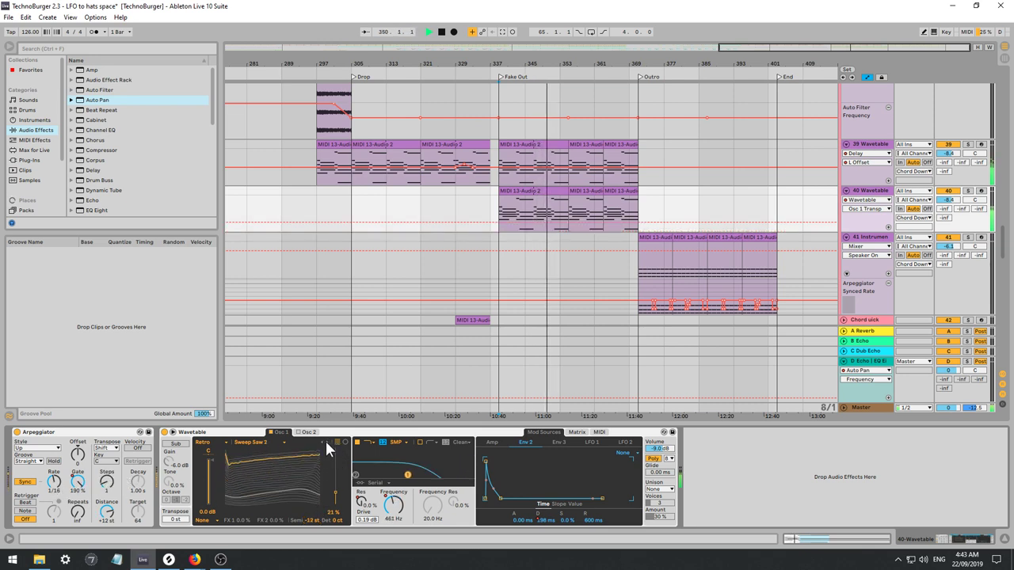
{"action": "left_click", "coordinate": [326, 442]}
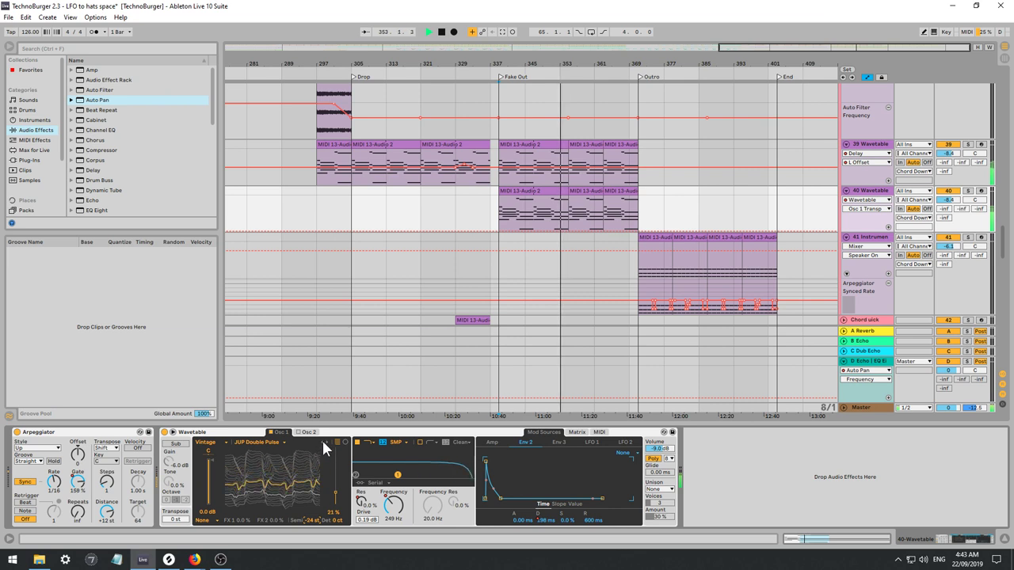
{"action": "left_click", "coordinate": [327, 442]}
{"action": "key", "text": "space"}
{"action": "key", "text": "space"}
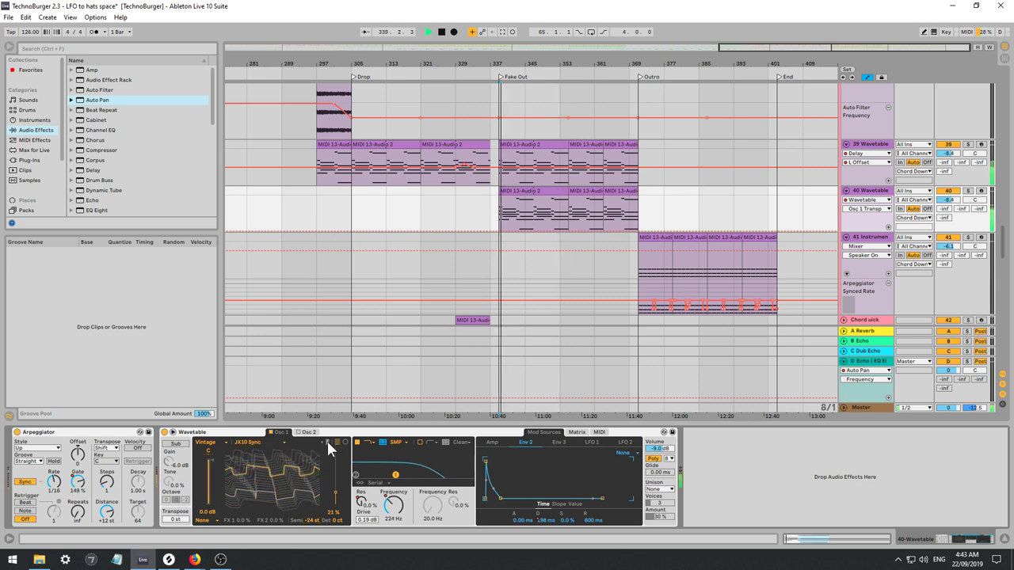
{"action": "left_click", "coordinate": [328, 442]}
{"action": "left_click", "coordinate": [206, 442]}
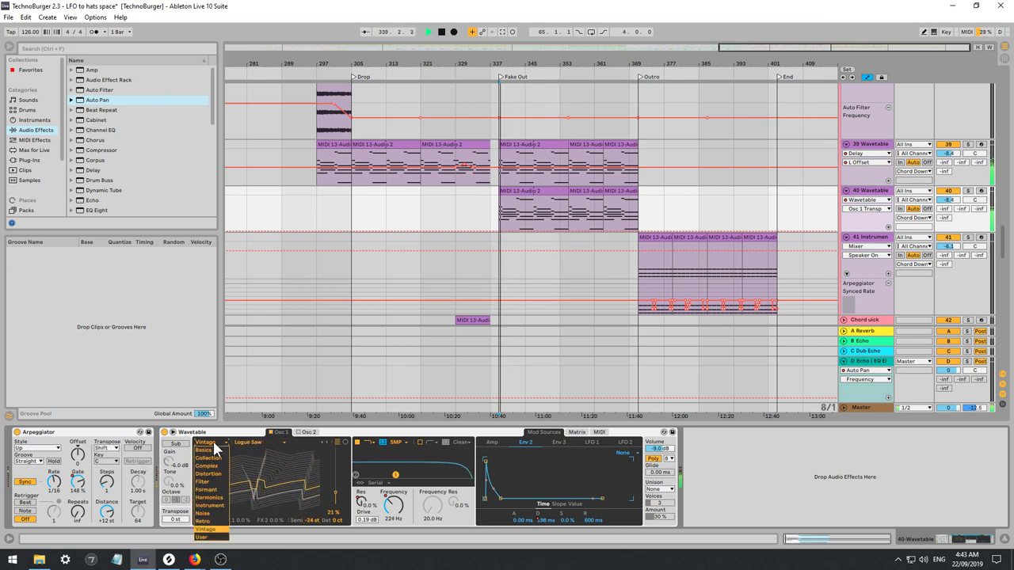
{"action": "left_click", "coordinate": [207, 450]}
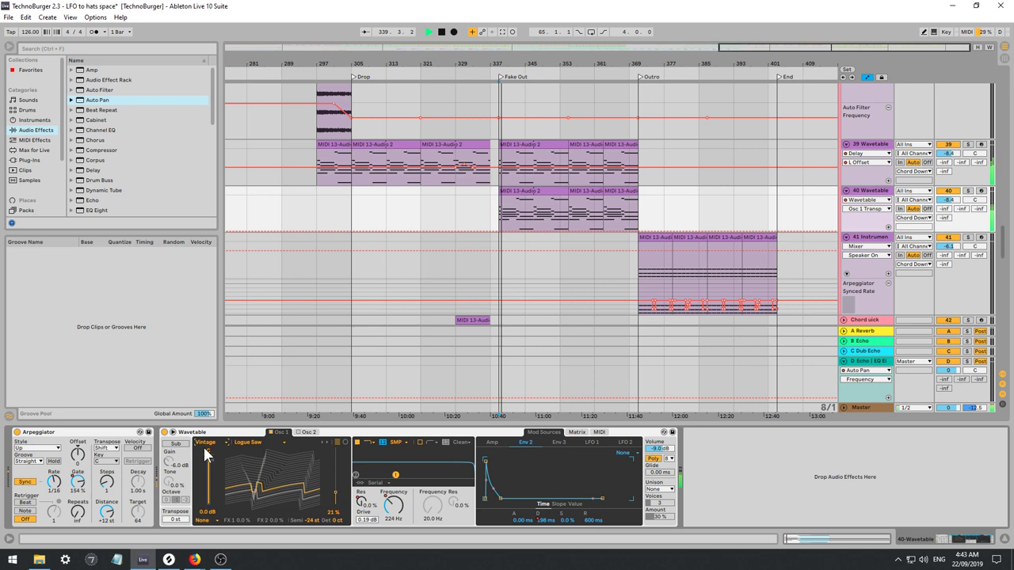
{"action": "left_click", "coordinate": [326, 443]}
{"action": "left_click", "coordinate": [325, 443]}
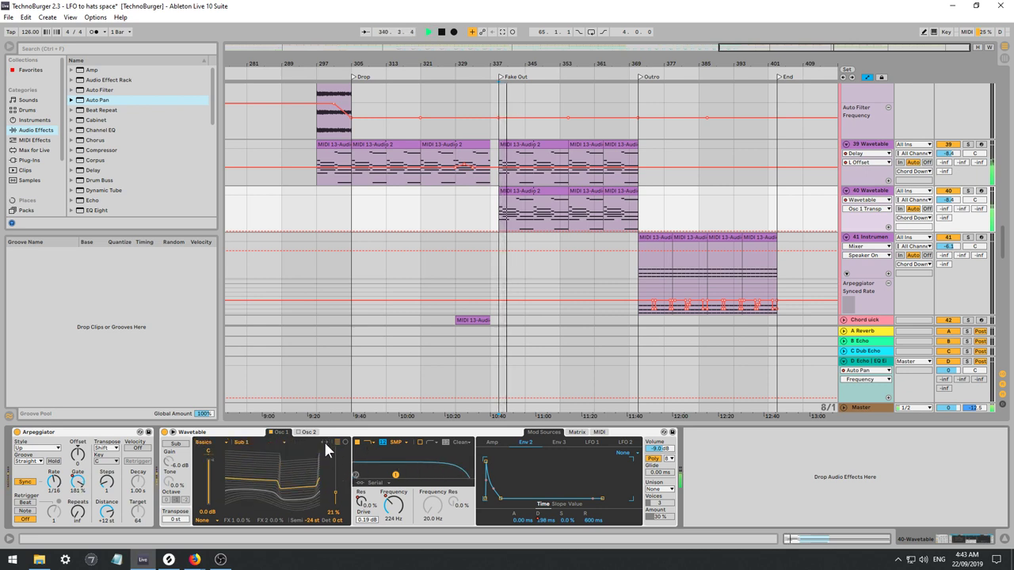
{"action": "left_click", "coordinate": [325, 443]}
{"action": "left_click", "coordinate": [326, 443]}
{"action": "left_click", "coordinate": [322, 442]}
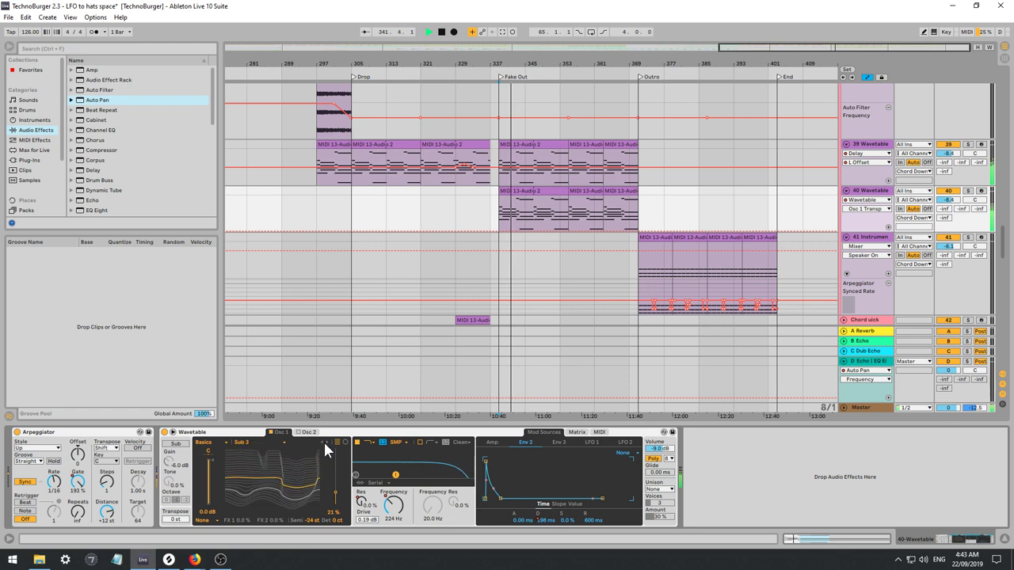
{"action": "left_click", "coordinate": [325, 442]}
{"action": "left_click", "coordinate": [325, 443]}
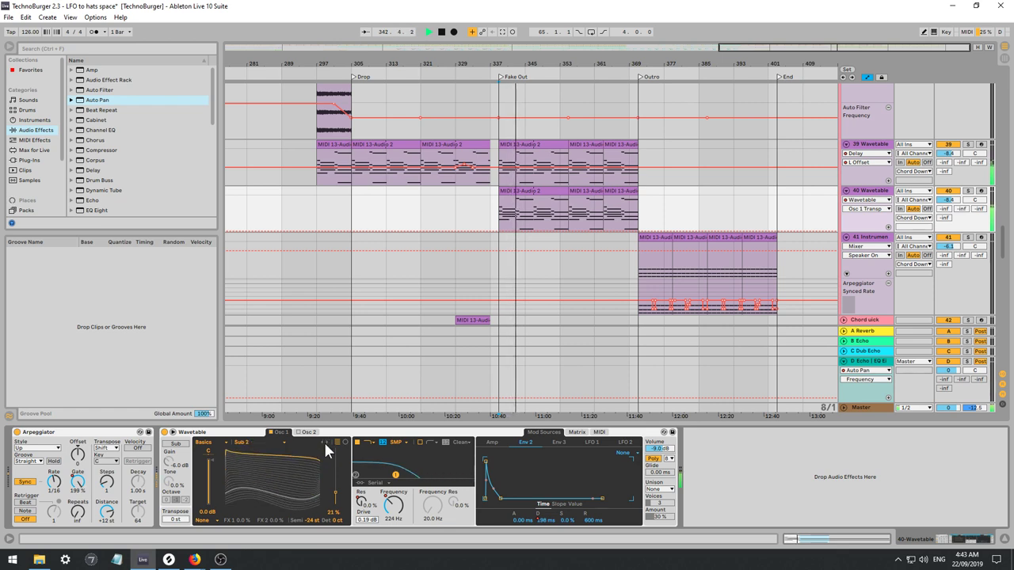
{"action": "left_click", "coordinate": [326, 443]}
{"action": "key", "text": "space"}
Delete the filter frequency automation and bring up Osc 1 Position's options.
{"action": "right_click", "coordinate": [390, 506]}
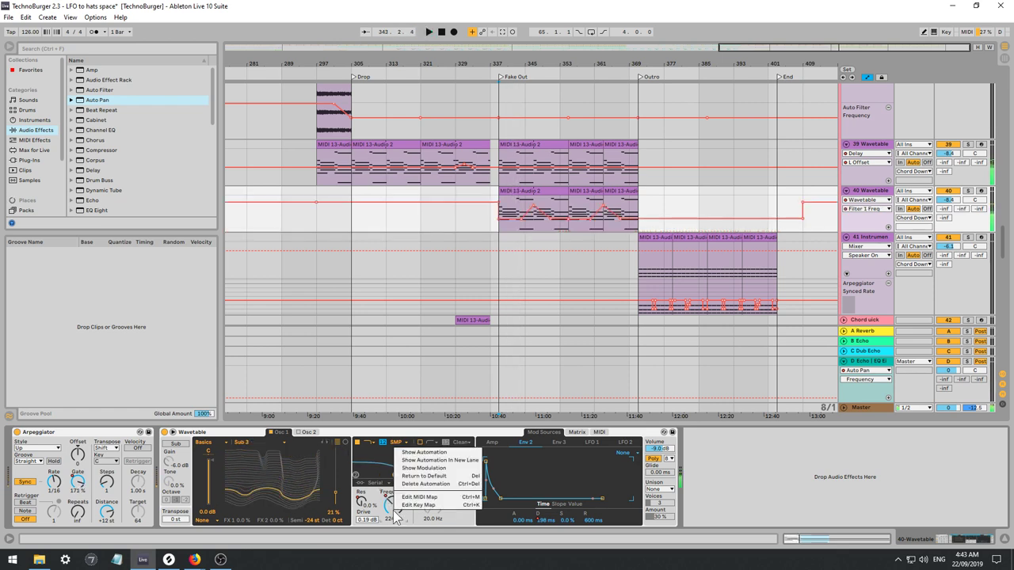
{"action": "left_click", "coordinate": [425, 483]}
{"action": "key", "text": "space"}
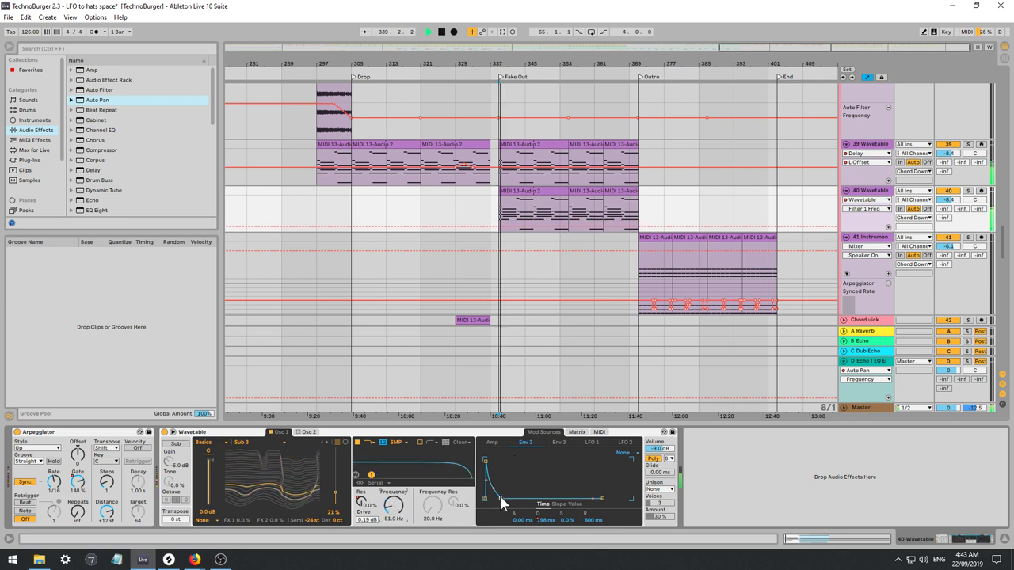
{"action": "left_click", "coordinate": [324, 475]}
{"action": "right_click", "coordinate": [333, 469]}
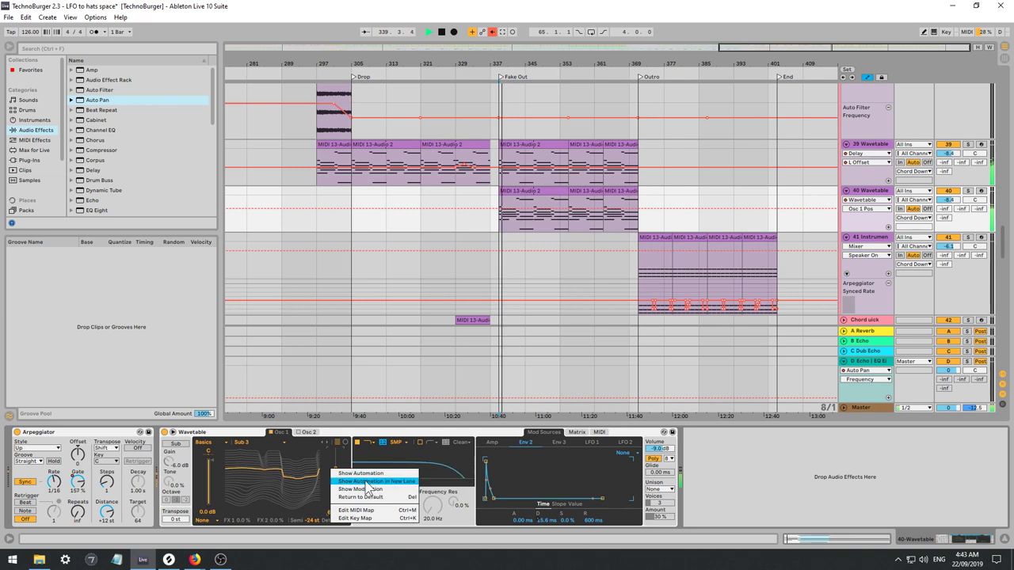
Clear Env 2's modulation of Osc 1 position in the Matrix and lengthen Env 2 decay.
{"action": "left_click", "coordinate": [490, 442]}
{"action": "left_click", "coordinate": [577, 433]}
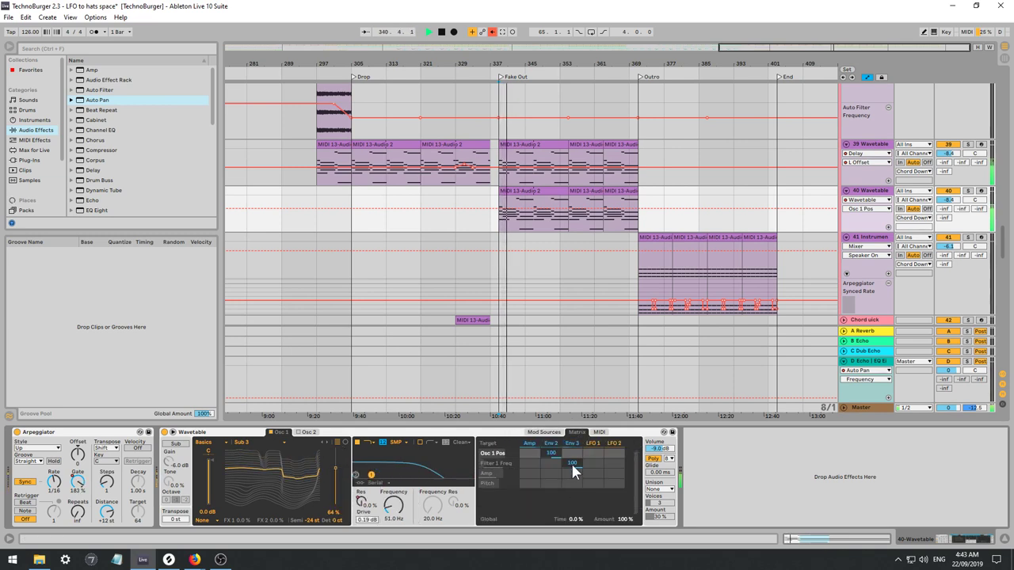
{"action": "key", "text": "space"}
{"action": "double_click", "coordinate": [551, 453]}
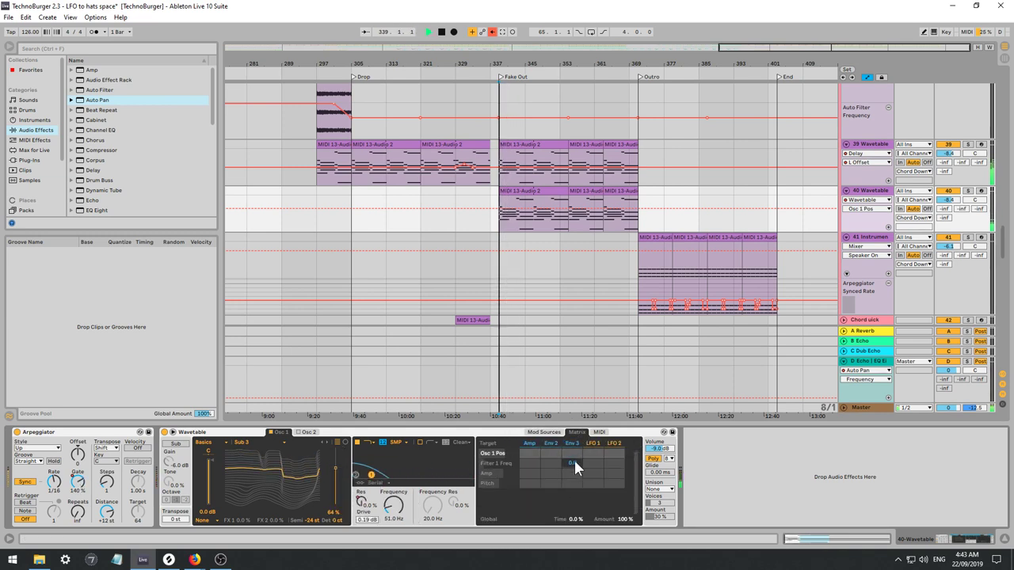
{"action": "left_click", "coordinate": [552, 464]}
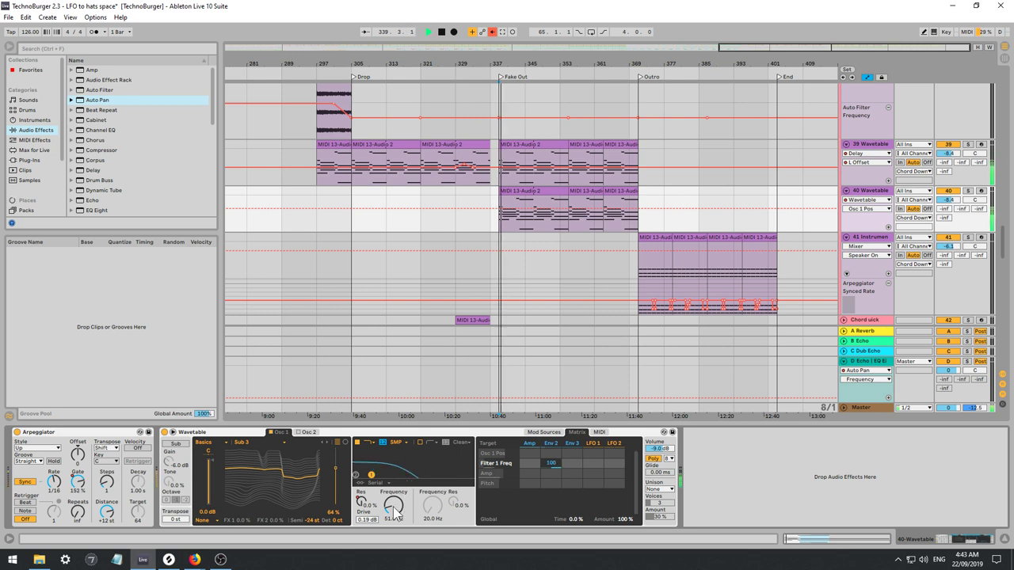
{"action": "left_click", "coordinate": [548, 444]}
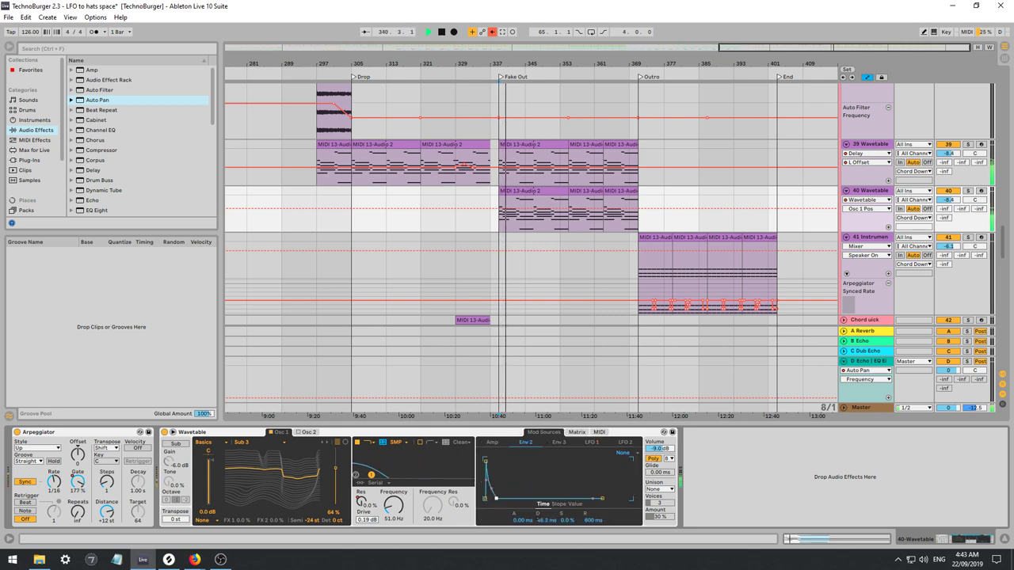
{"action": "mouse_move", "coordinate": [497, 499]}
{"action": "left_mouse_down"}
{"action": "mouse_move", "coordinate": [510, 498]}
{"action": "mouse_move", "coordinate": [501, 498]}
{"action": "left_mouse_up"}
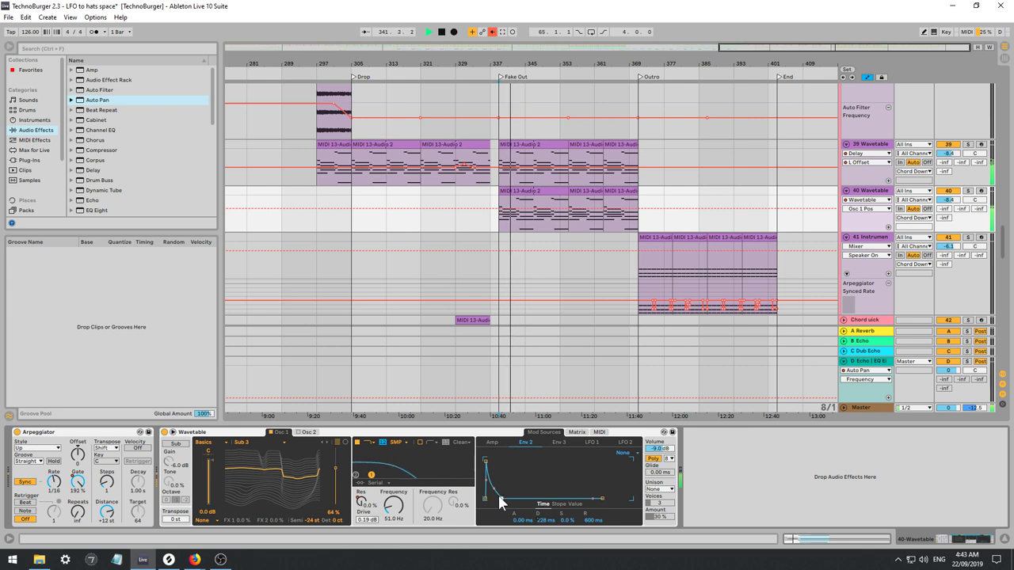
Delete the resonance automation and switch Osc 1 to the Saw PW Bass wavetable.
{"action": "right_click", "coordinate": [363, 502]}
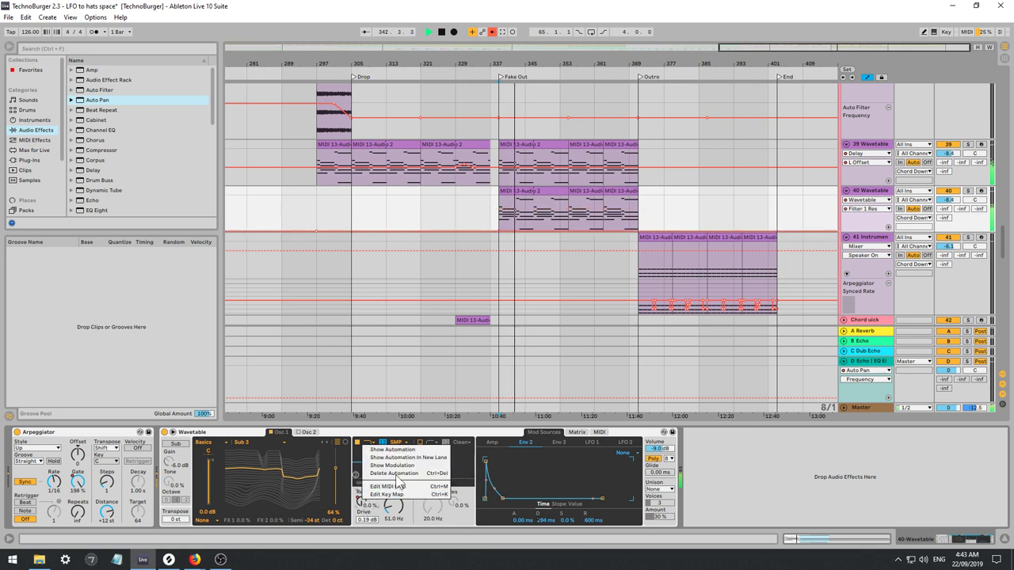
{"action": "left_click", "coordinate": [394, 473]}
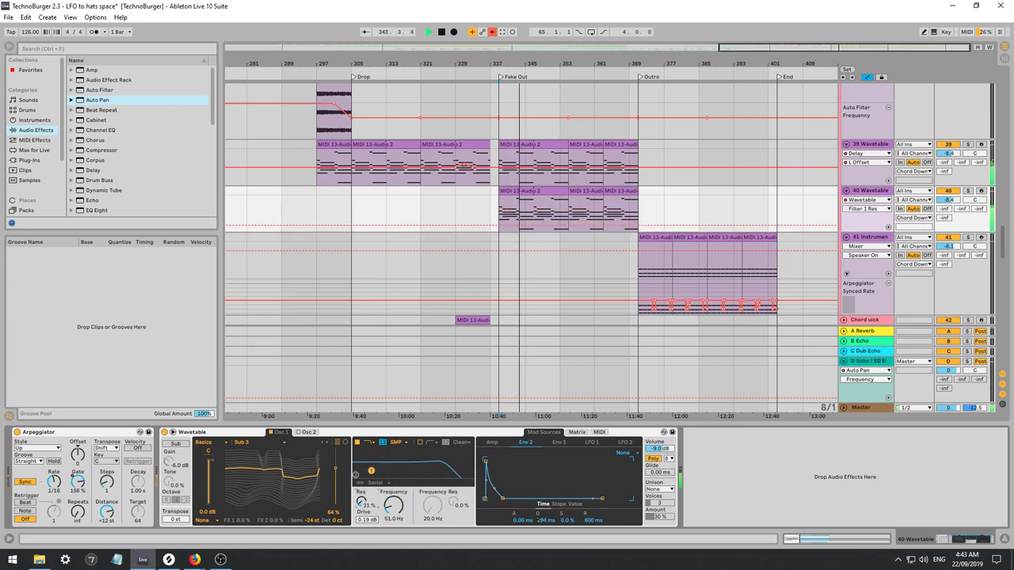
{"action": "left_click", "coordinate": [326, 442]}
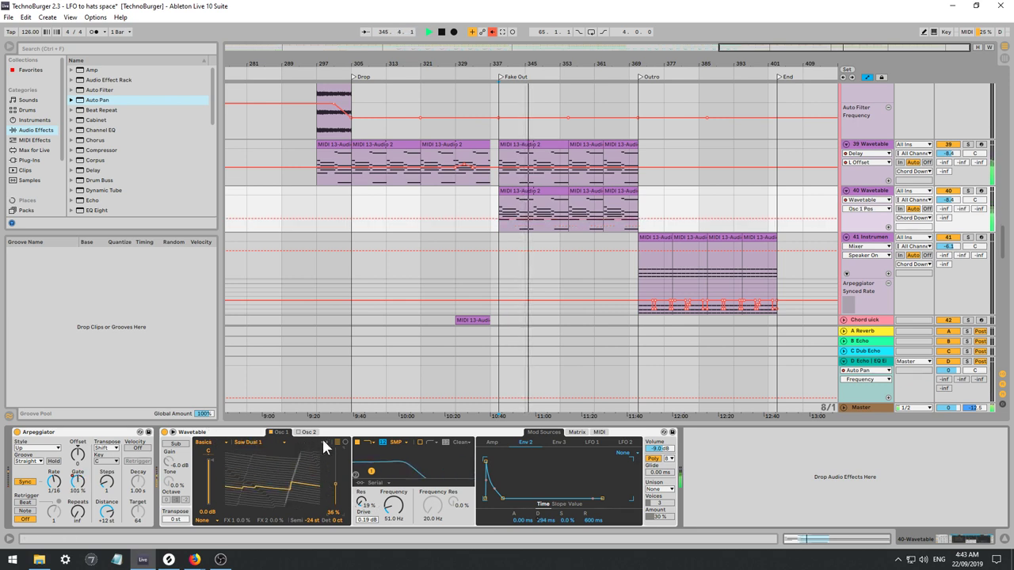
{"action": "left_click", "coordinate": [327, 442]}
{"action": "left_click", "coordinate": [328, 442]}
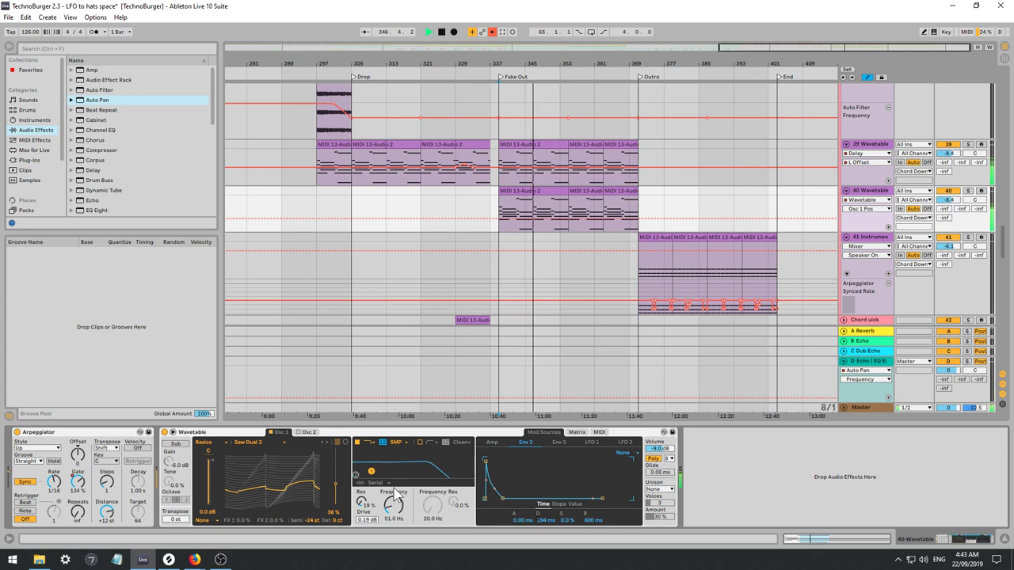
{"action": "left_click", "coordinate": [326, 443]}
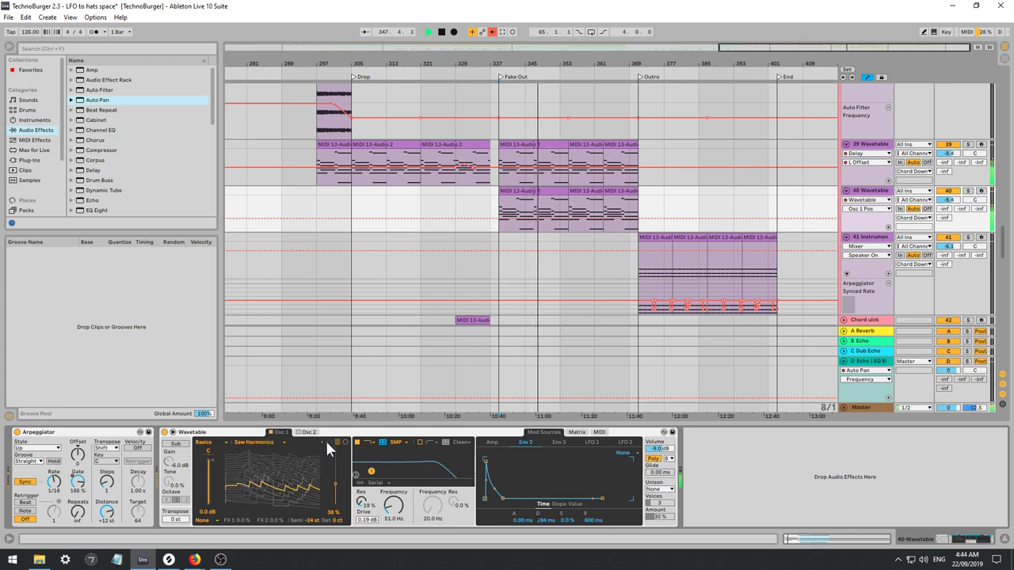
{"action": "left_click", "coordinate": [326, 443]}
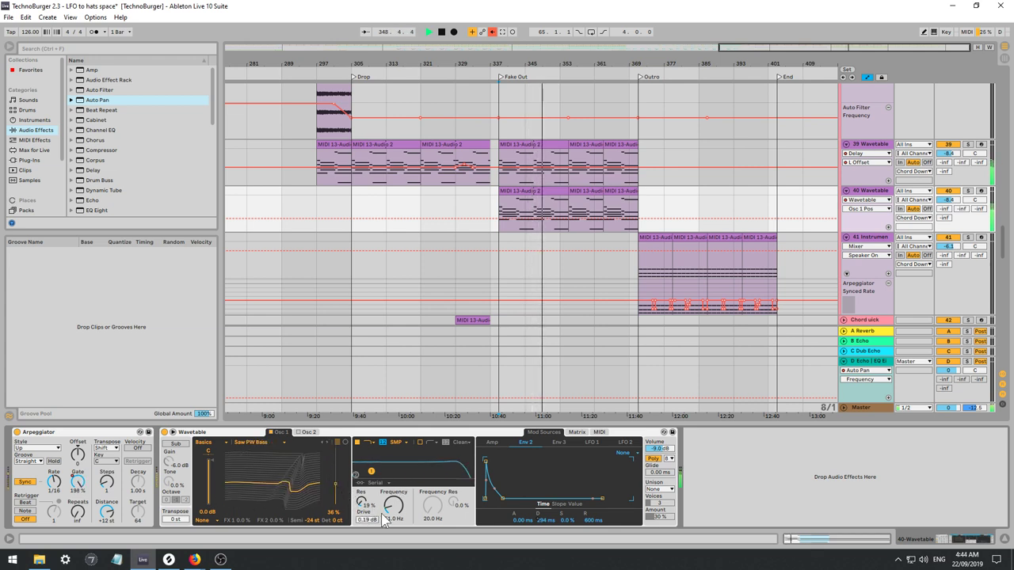
{"action": "left_click_drag", "start_coordinate": [393, 508], "coordinate": [393, 489]}
Set Wavetable's unison to Shimmer with fewer voices and slightly more amount.
{"action": "left_click", "coordinate": [661, 488]}
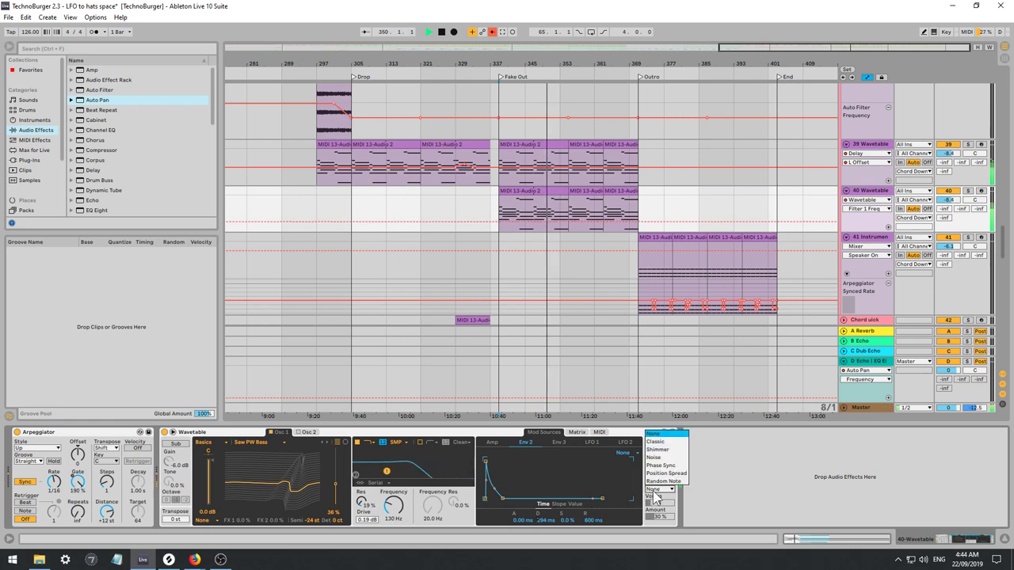
{"action": "left_click", "coordinate": [668, 440]}
{"action": "mouse_move", "coordinate": [658, 504]}
{"action": "left_mouse_down"}
{"action": "mouse_move", "coordinate": [660, 540]}
{"action": "mouse_move", "coordinate": [660, 485]}
{"action": "left_mouse_up"}
{"action": "left_click_drag", "start_coordinate": [667, 519], "coordinate": [667, 515]}
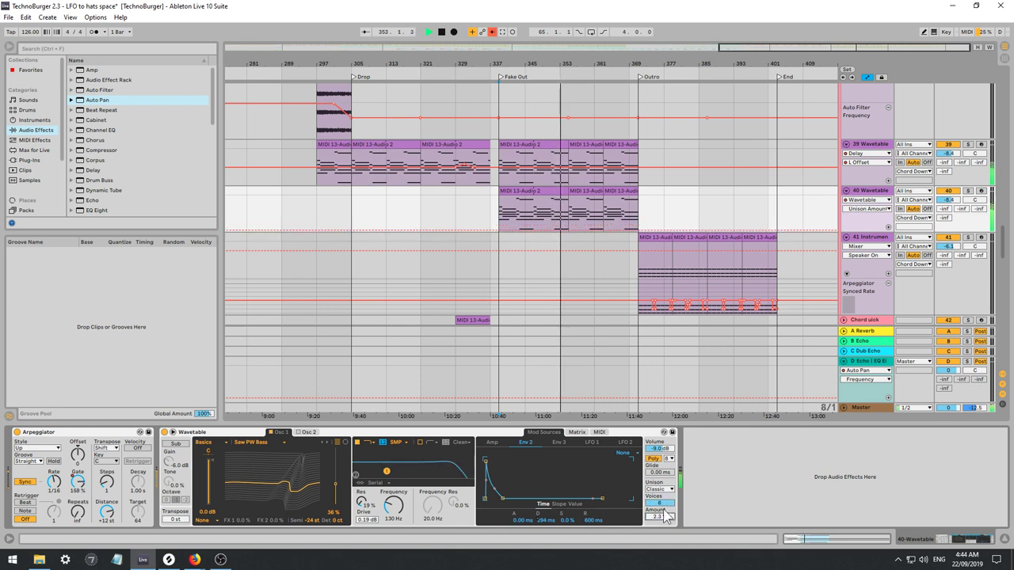
{"action": "left_click", "coordinate": [664, 490]}
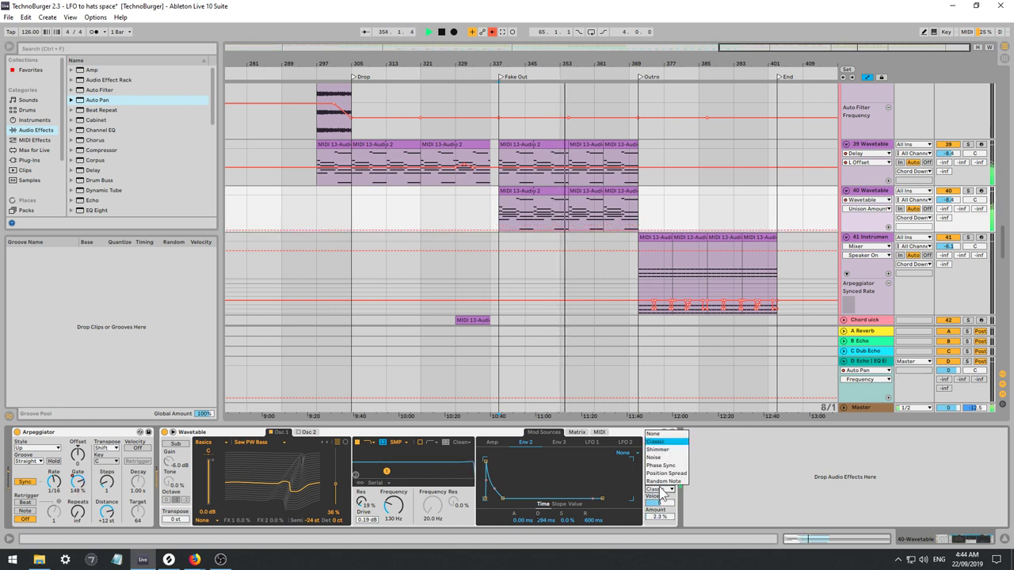
{"action": "left_click", "coordinate": [661, 454]}
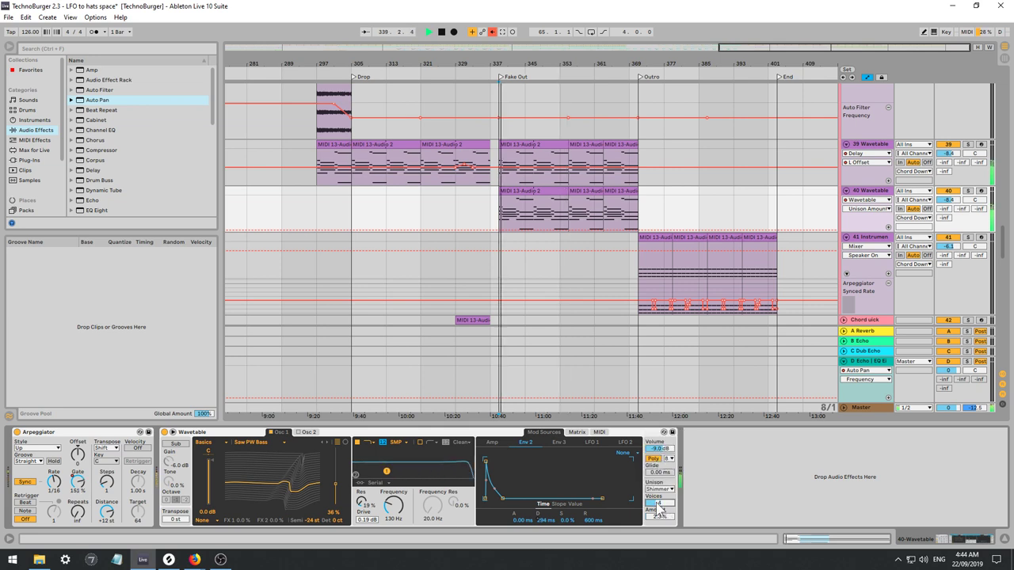
{"action": "left_click_drag", "start_coordinate": [108, 483], "coordinate": [108, 498]}
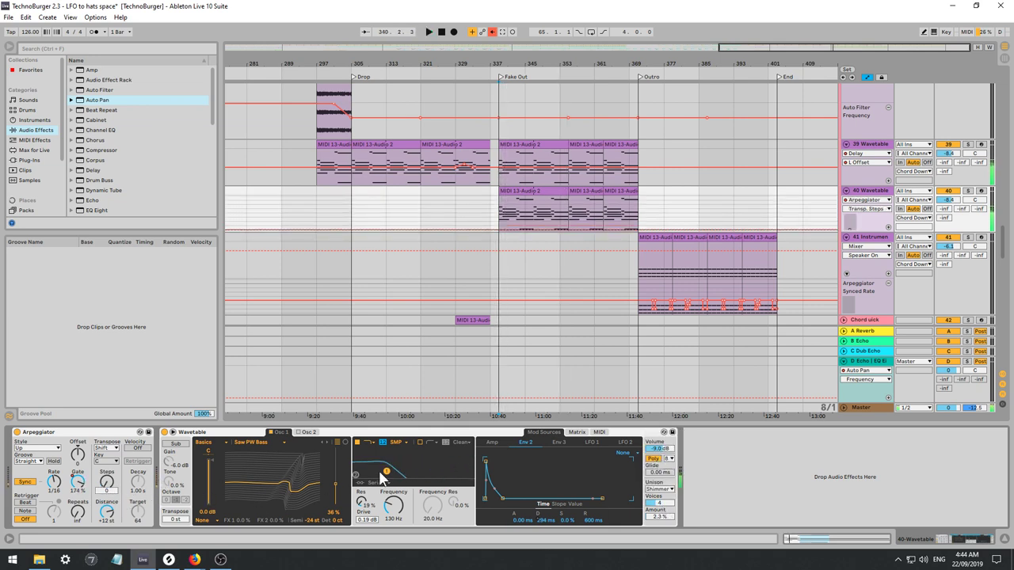
Tune Osc 1 to -12 st and lower the filter cutoff to about 38.7 Hz.
{"action": "key", "text": "space"}
{"action": "left_click", "coordinate": [817, 479]}
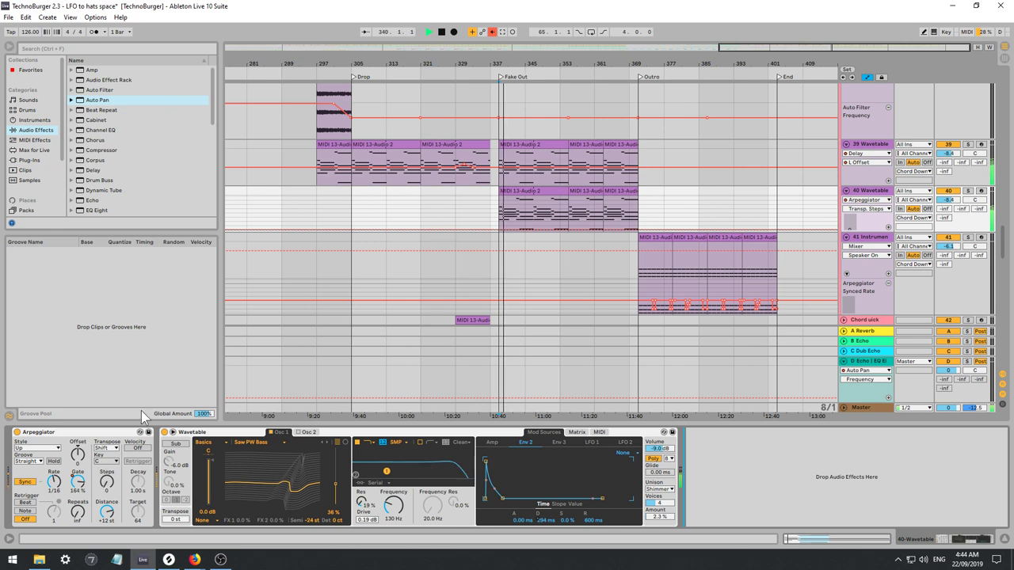
{"action": "left_click", "coordinate": [309, 520]}
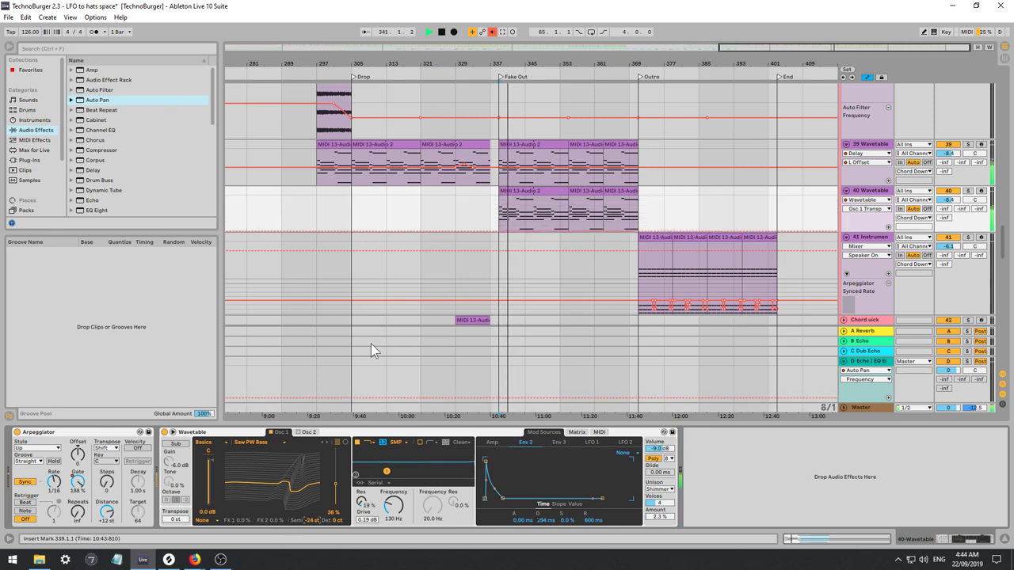
{"action": "type", "text": "-12"}
{"action": "key", "text": "Return"}
{"action": "key", "text": "space"}
{"action": "key", "text": "space"}
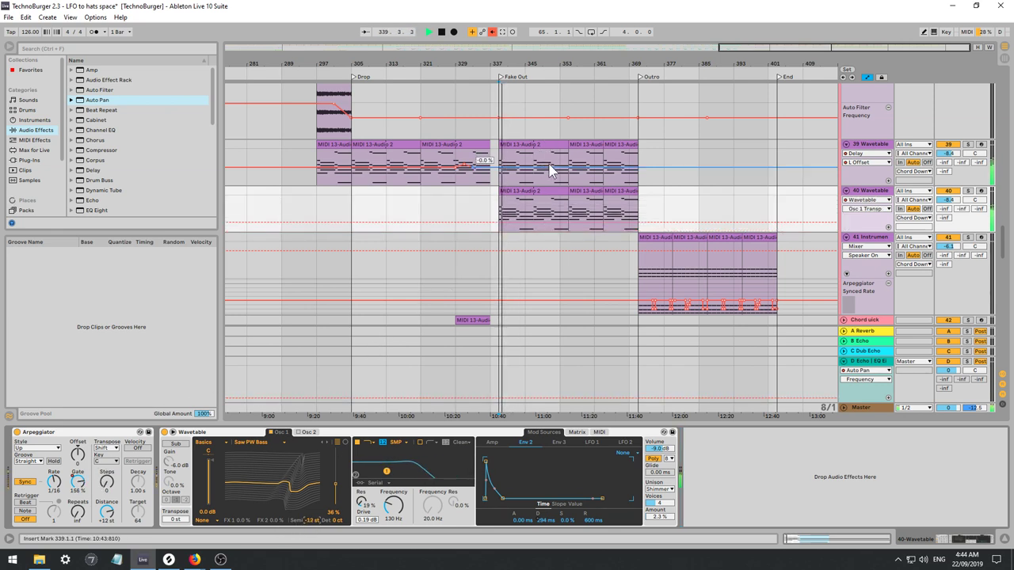
{"action": "left_click_drag", "start_coordinate": [394, 505], "coordinate": [394, 549]}
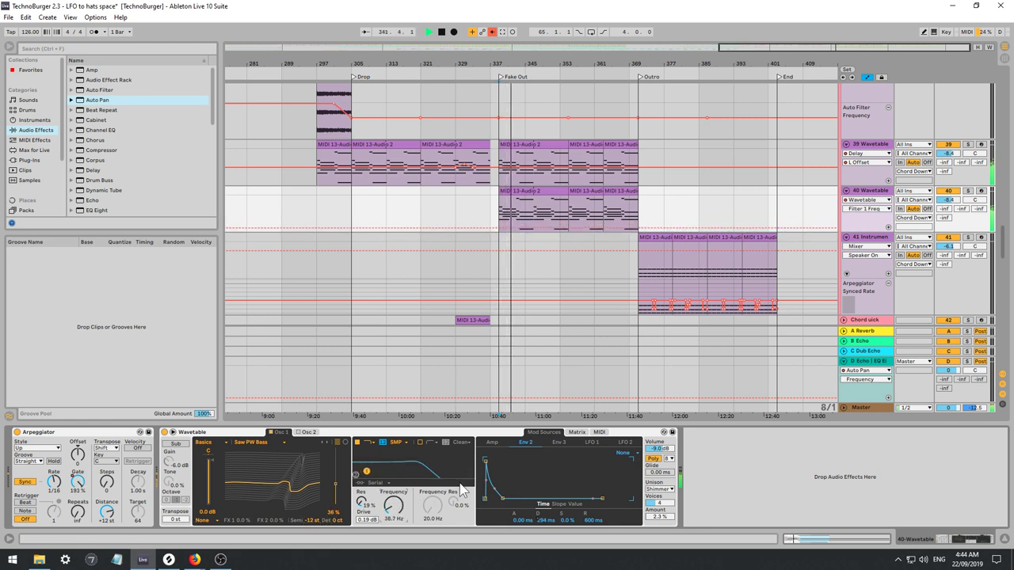
Show Env 2 Decay in track 40's automation lane and shorten the decay.
{"action": "left_click", "coordinate": [577, 432]}
{"action": "left_click", "coordinate": [545, 434]}
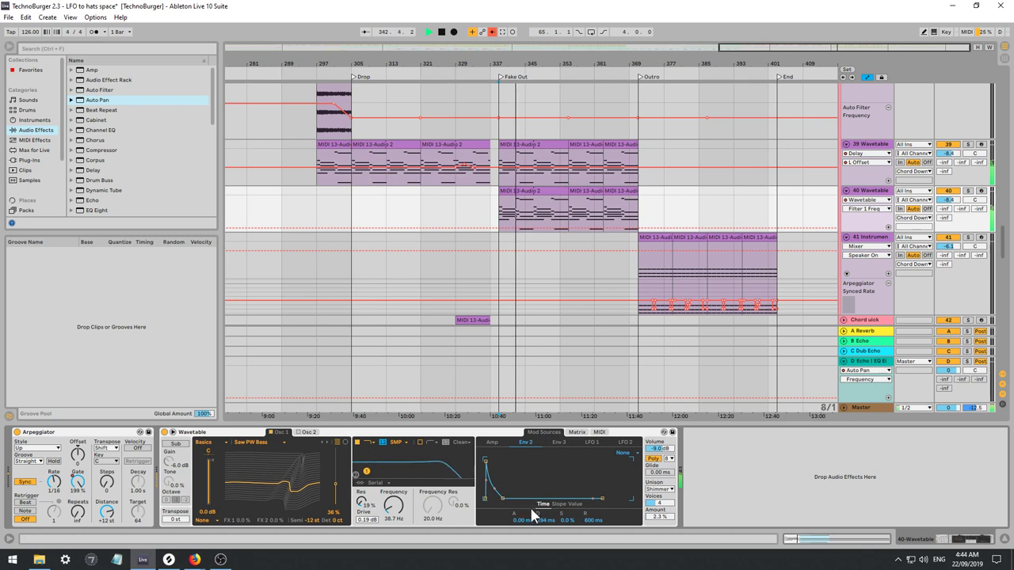
{"action": "right_click", "coordinate": [543, 529]}
{"action": "left_click", "coordinate": [565, 494]}
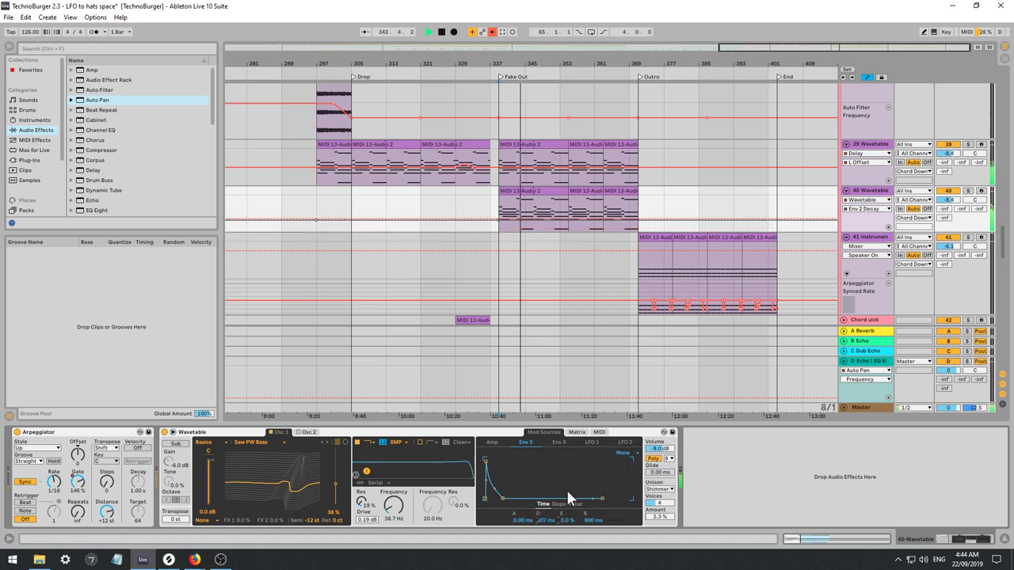
{"action": "mouse_move", "coordinate": [544, 521]}
{"action": "left_mouse_down"}
{"action": "mouse_move", "coordinate": [543, 547]}
{"action": "mouse_move", "coordinate": [544, 535]}
{"action": "left_mouse_up"}
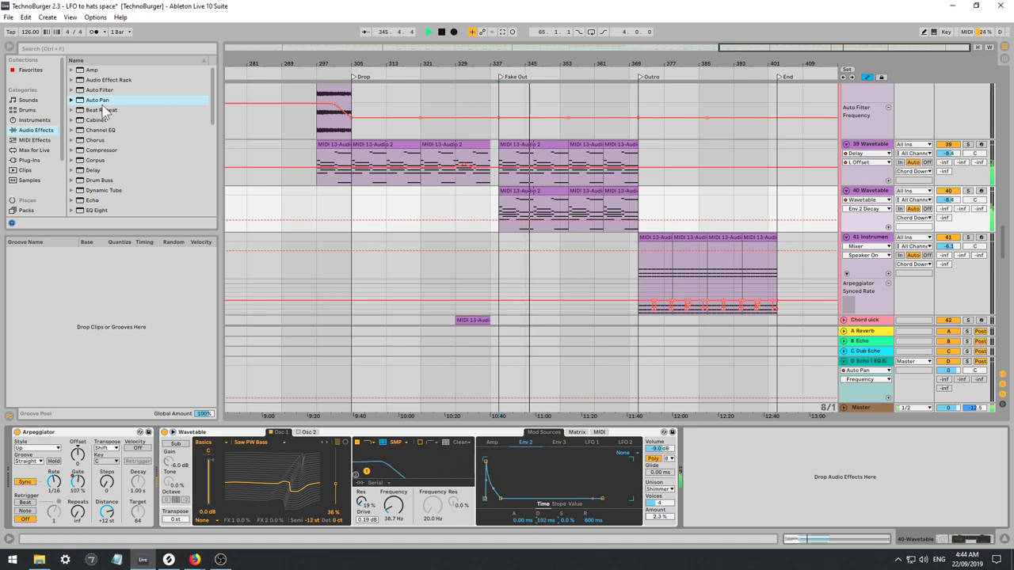
Show track 39's chain, toggle its Delay off and back on, and solo track 40.
{"action": "scroll", "coordinate": [105, 111], "scroll_direction": "down", "scroll_amount": 7}
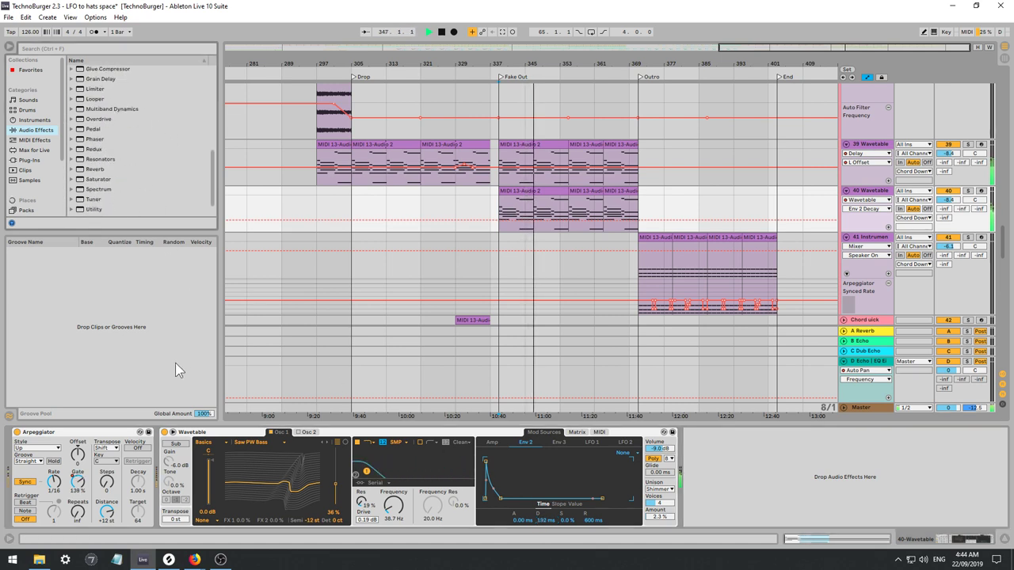
{"action": "left_click", "coordinate": [507, 192]}
{"action": "left_click", "coordinate": [861, 145]}
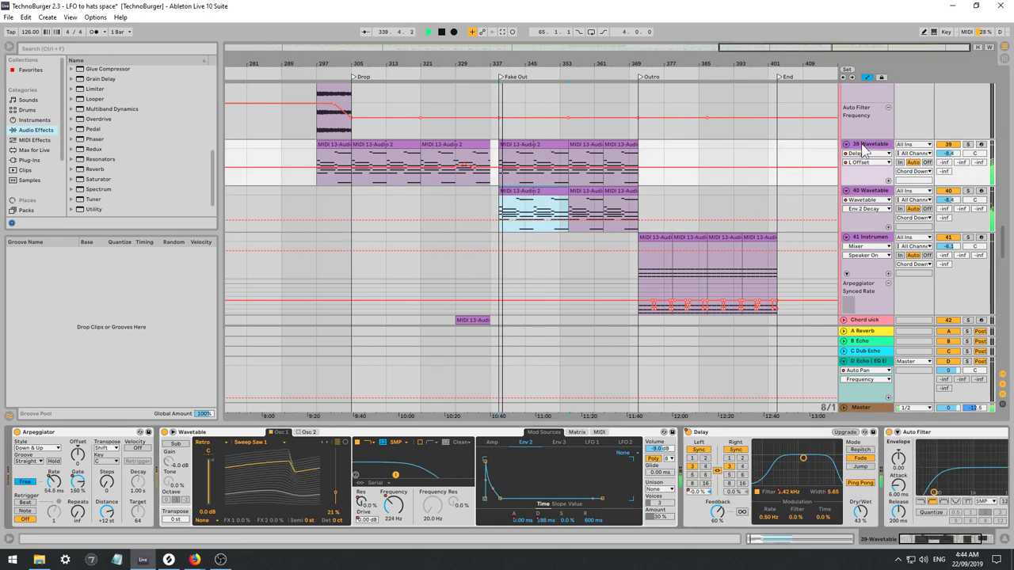
{"action": "left_click", "coordinate": [688, 432]}
{"action": "left_click", "coordinate": [687, 432]}
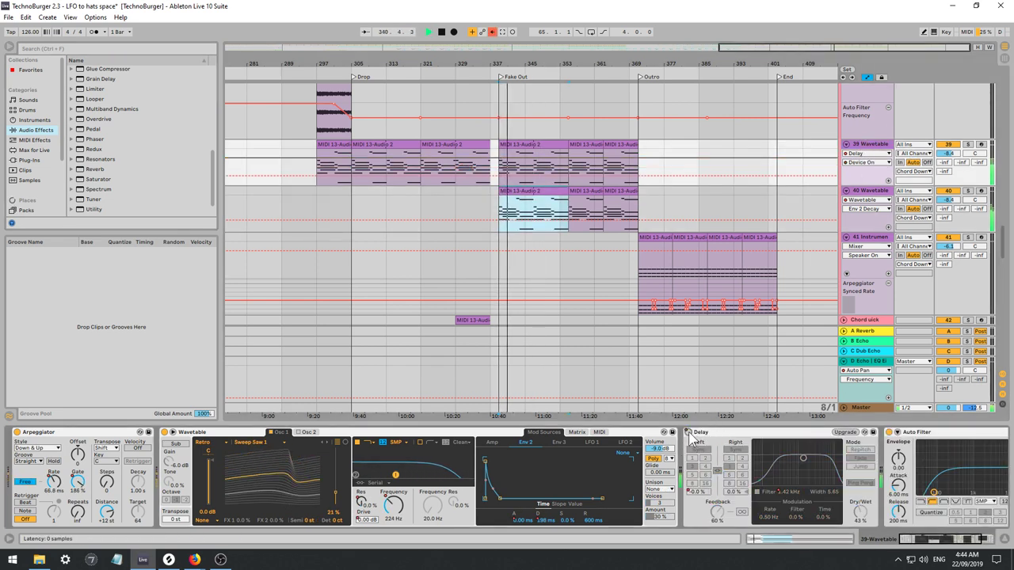
{"action": "left_click", "coordinate": [688, 432]}
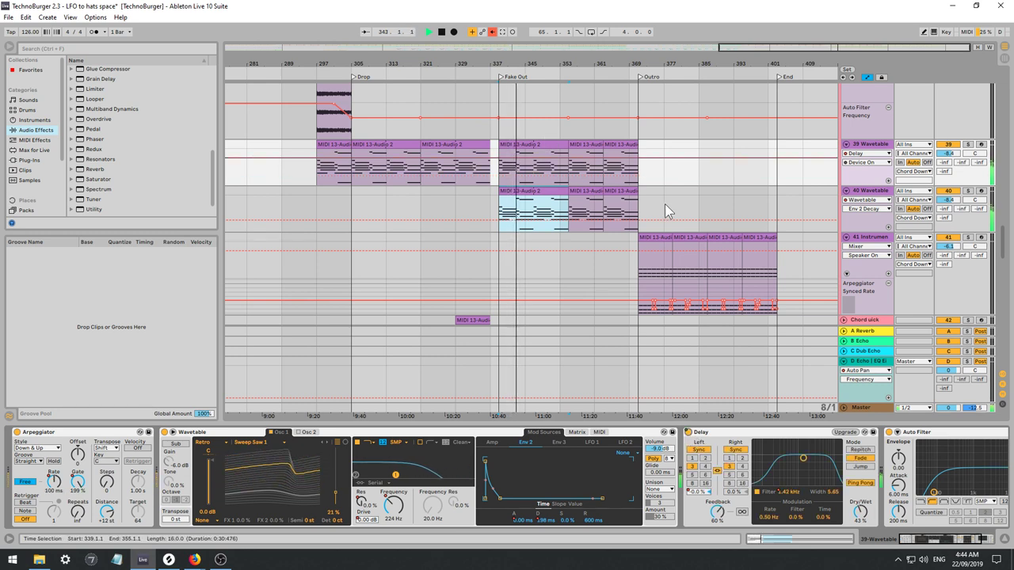
{"action": "left_click", "coordinate": [968, 193]}
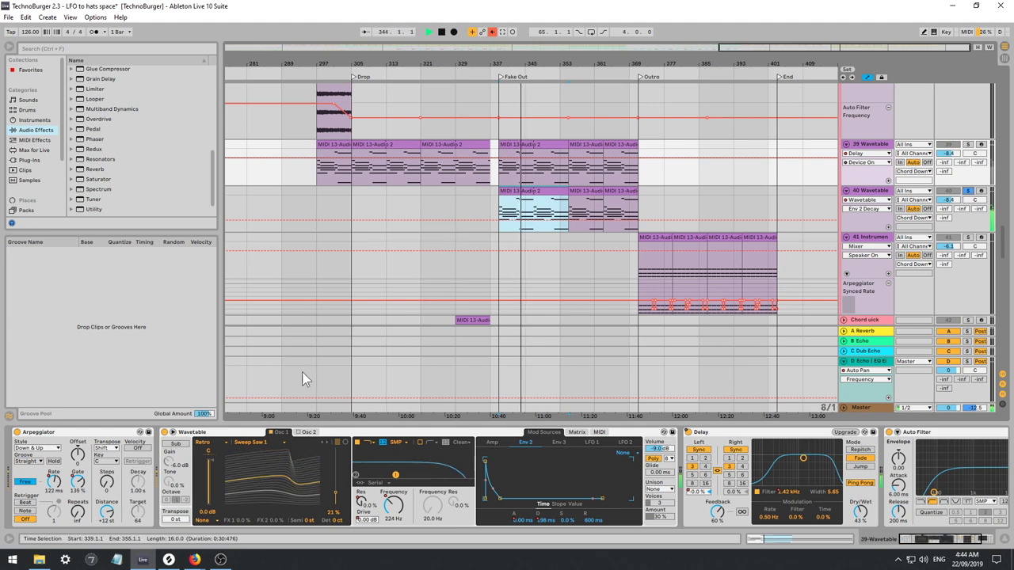
In the track 40 clip, shorten G#2 to end at bar 2 and add a note spanning bars 3–5.
{"action": "double_click", "coordinate": [536, 193]}
{"action": "key", "text": "space"}
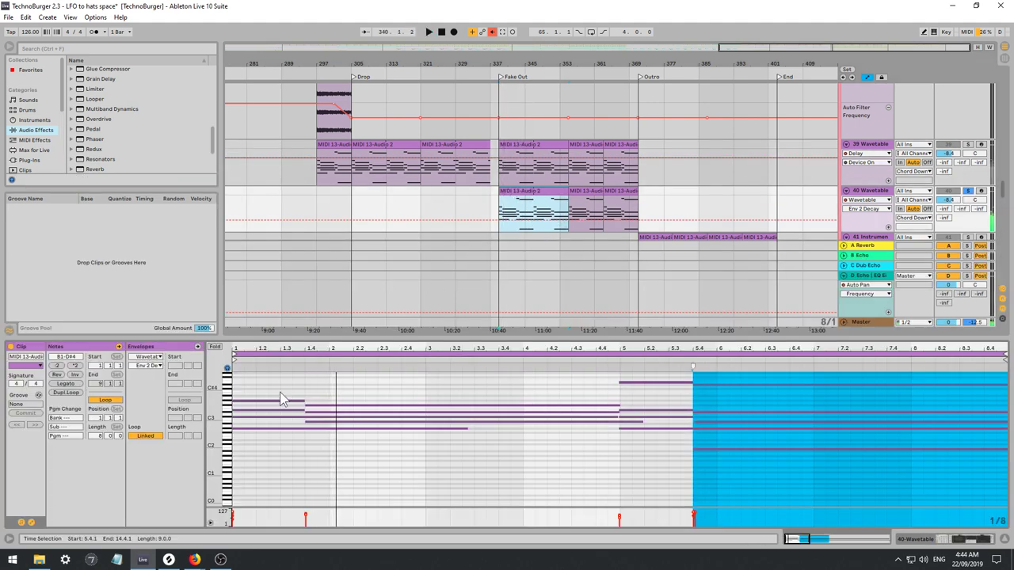
{"action": "left_click", "coordinate": [304, 459]}
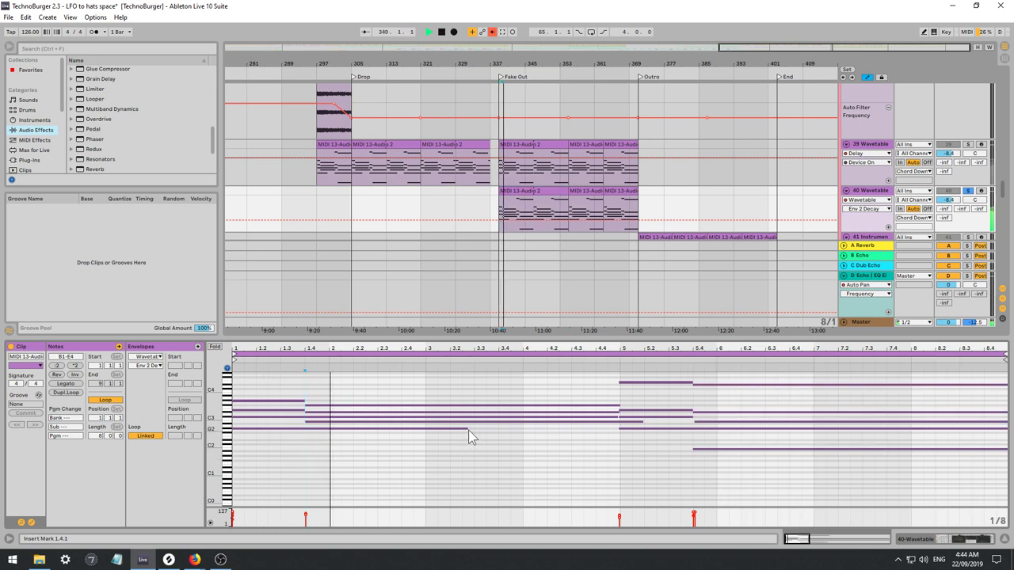
{"action": "left_click", "coordinate": [349, 425]}
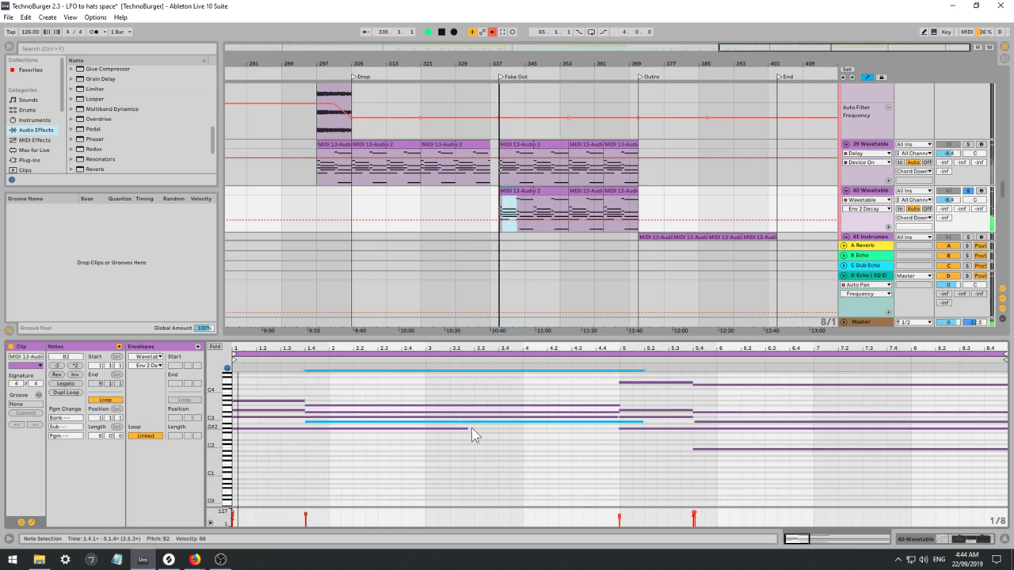
{"action": "left_click_drag", "start_coordinate": [467, 428], "coordinate": [329, 423]}
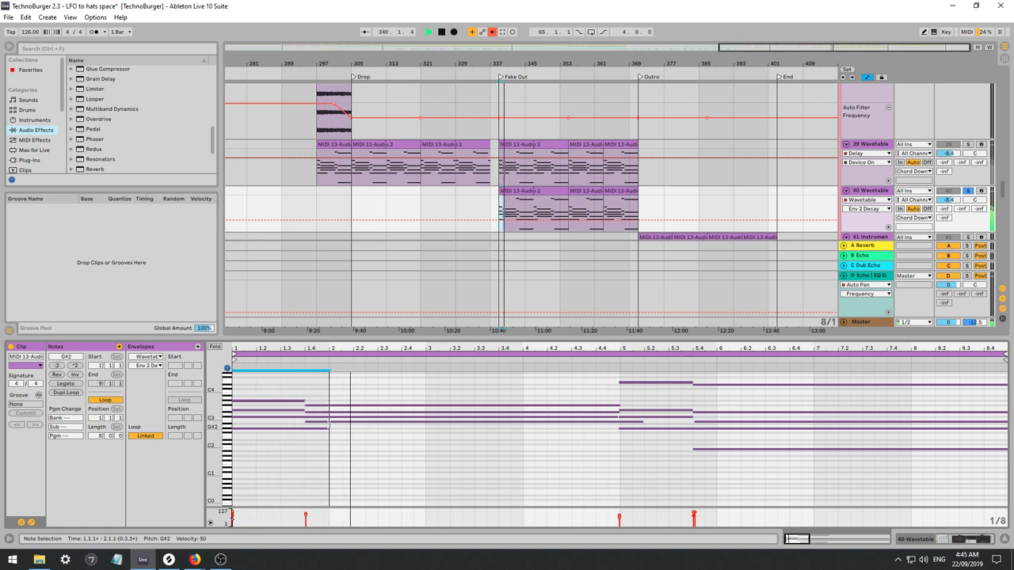
{"action": "left_click", "coordinate": [328, 427]}
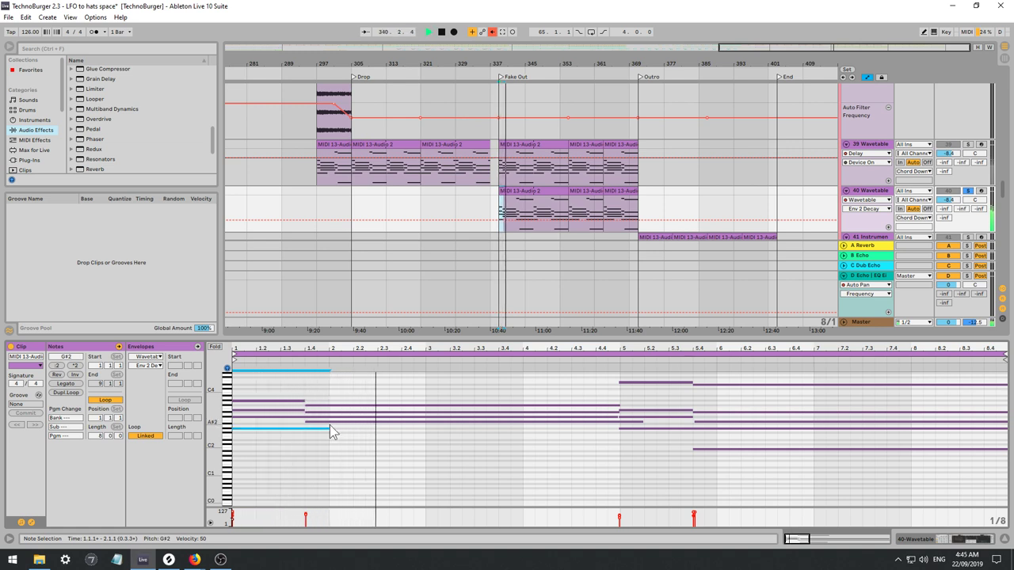
{"action": "double_click", "coordinate": [429, 446]}
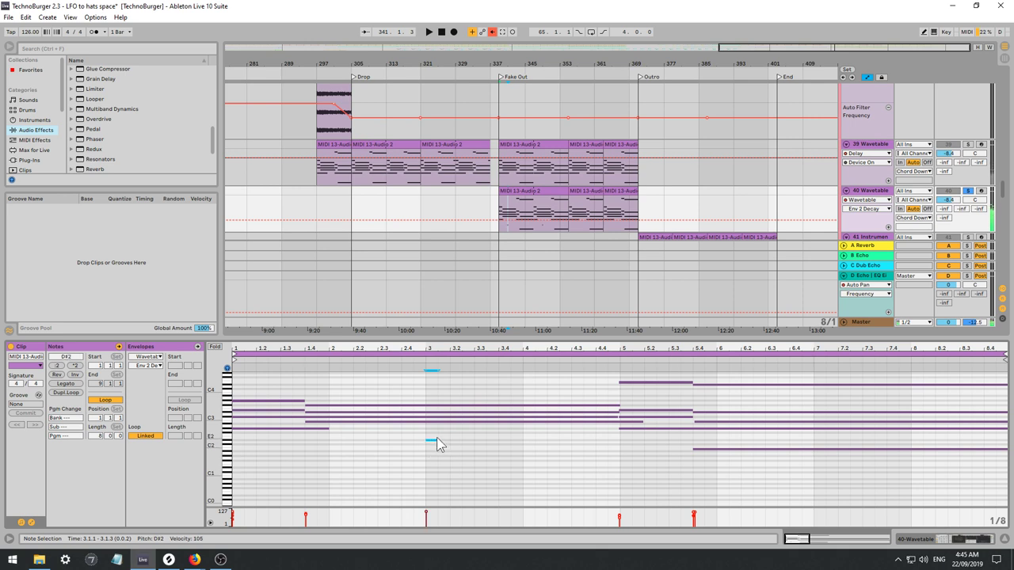
{"action": "left_click_drag", "start_coordinate": [469, 442], "coordinate": [623, 442]}
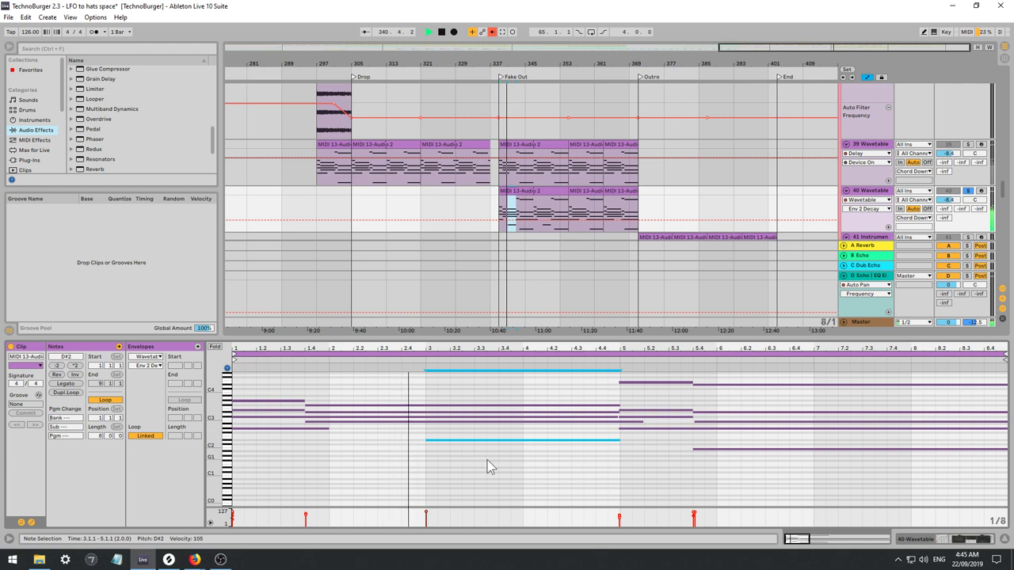
Extend the F#2 note to bar 5 and quantize all the clip's notes to the grid.
{"action": "left_click", "coordinate": [529, 435]}
{"action": "key", "text": "space"}
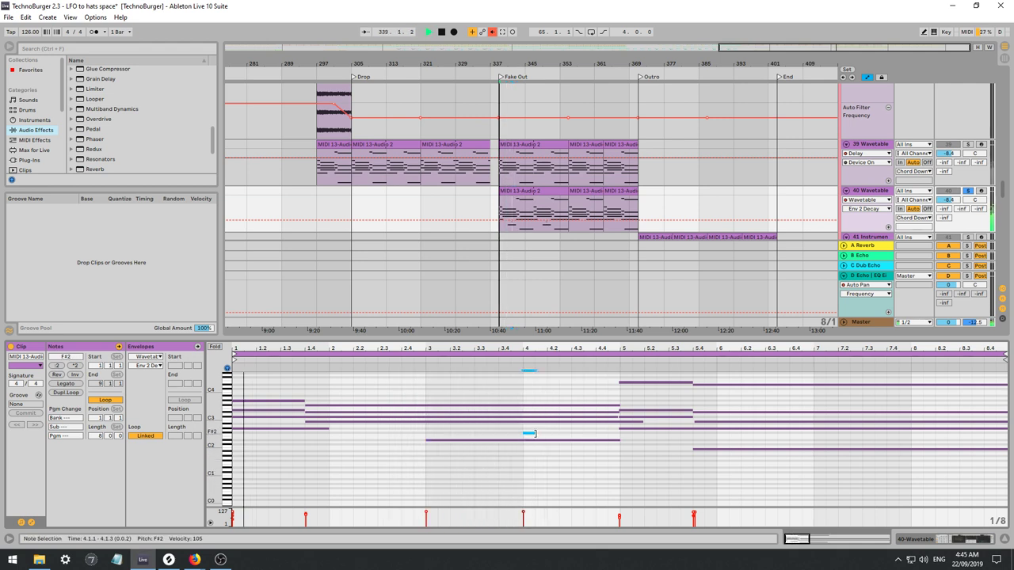
{"action": "left_click_drag", "start_coordinate": [563, 433], "coordinate": [619, 434]}
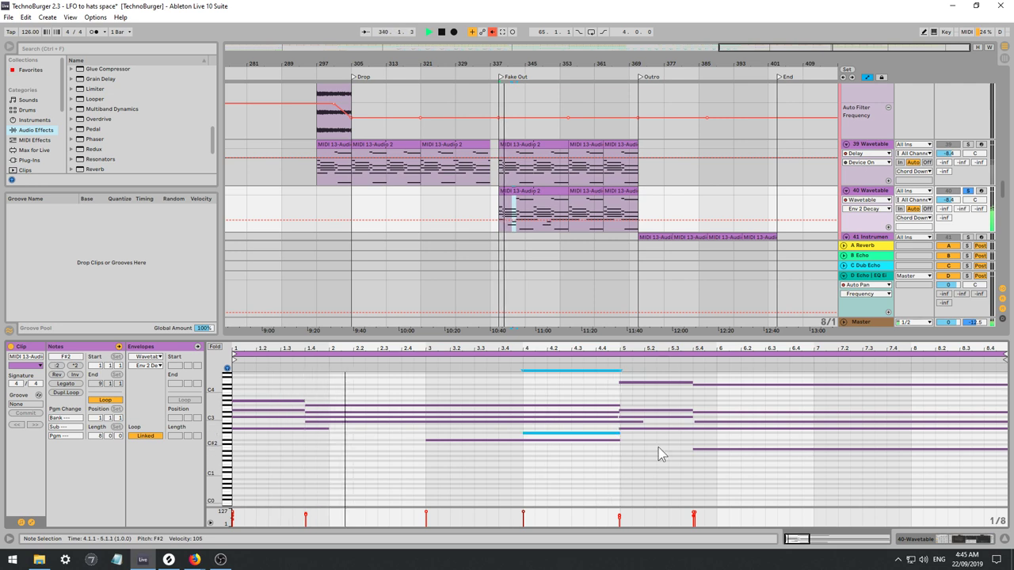
{"action": "left_click", "coordinate": [652, 447]}
{"action": "key", "text": "ctrl+a"}
{"action": "key", "text": "ctrl+u"}
{"action": "left_click", "coordinate": [662, 460]}
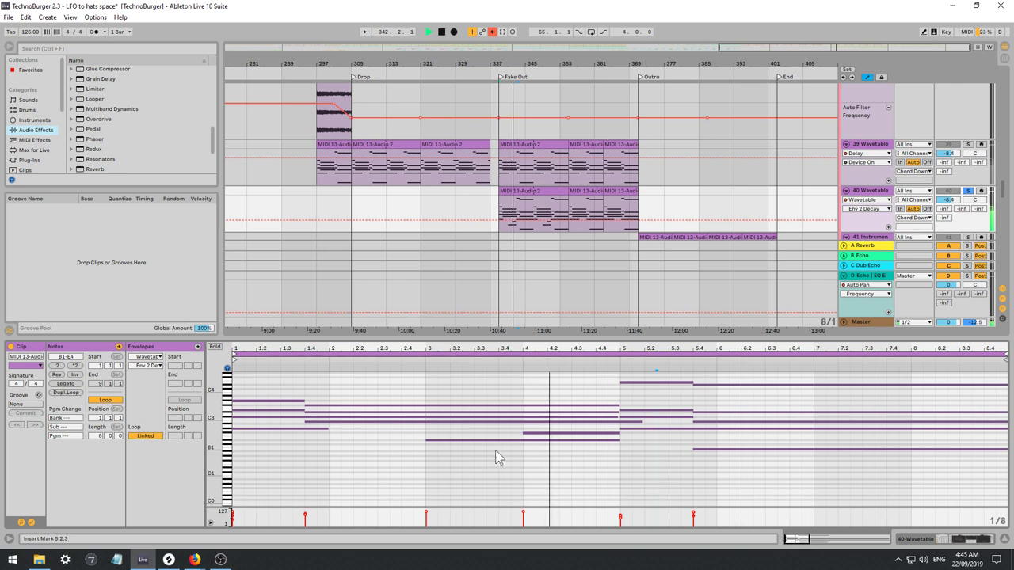
Transpose the bar 3 note up to E2, auditioning it along the way.
{"action": "key", "text": "space"}
{"action": "left_click_drag", "start_coordinate": [477, 439], "coordinate": [483, 444]}
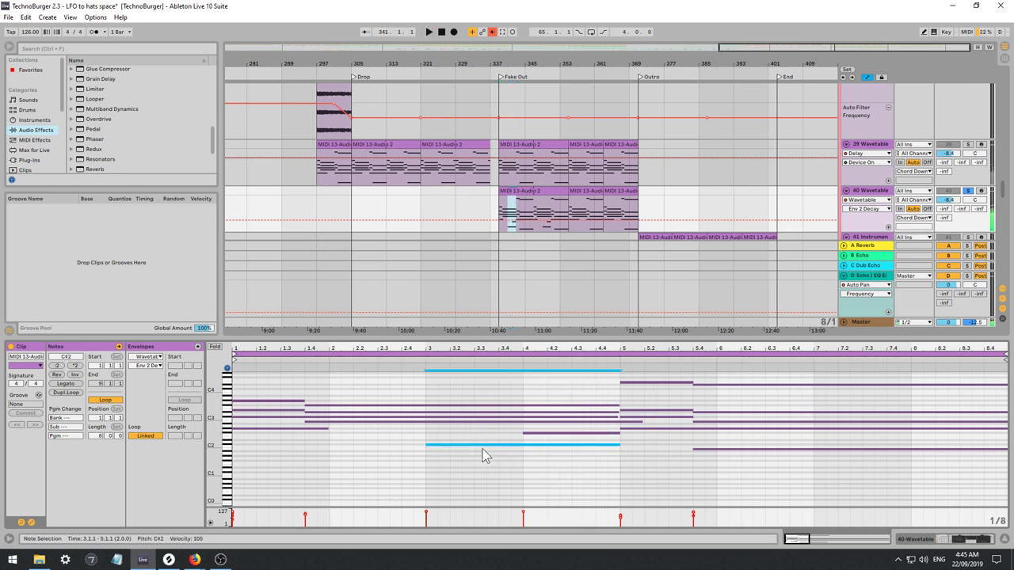
{"action": "key", "text": "Up"}
{"action": "key", "text": "space"}
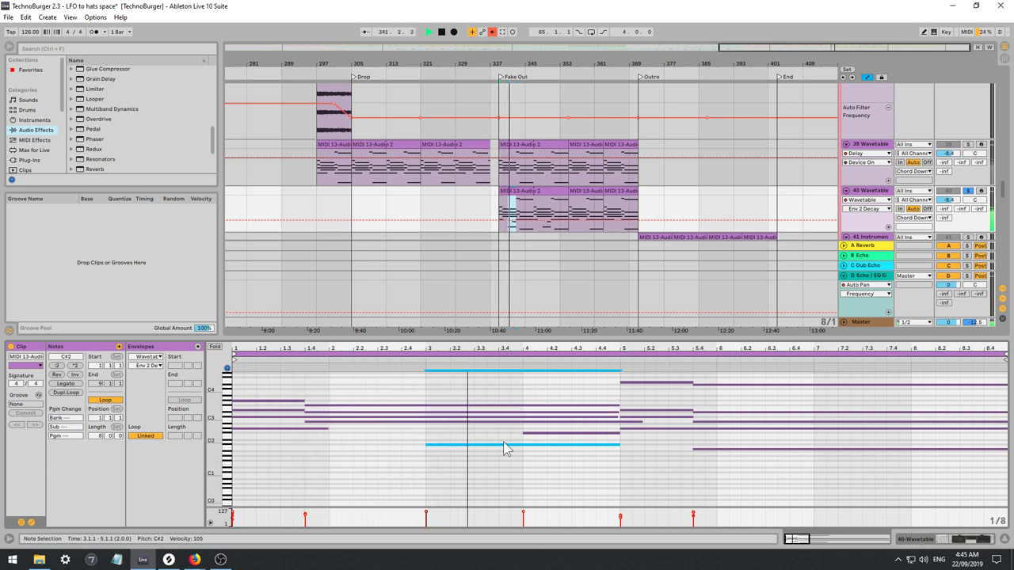
{"action": "key", "text": "space"}
{"action": "key", "text": "Up"}
{"action": "key", "text": "Up"}
{"action": "key", "text": "Up"}
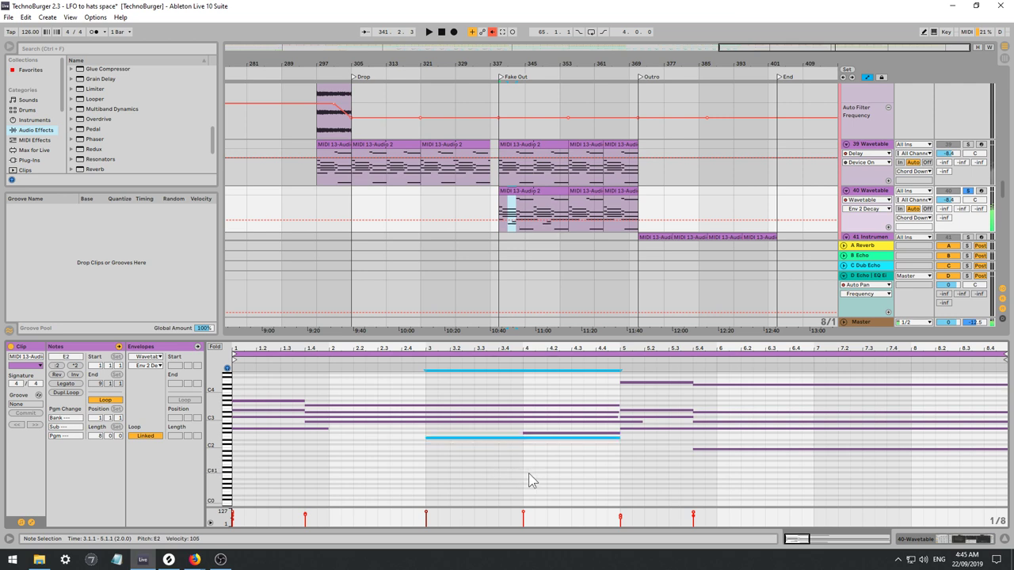
{"action": "key", "text": "Up"}
{"action": "key", "text": "Down"}
{"action": "key", "text": "Down"}
{"action": "key", "text": "space"}
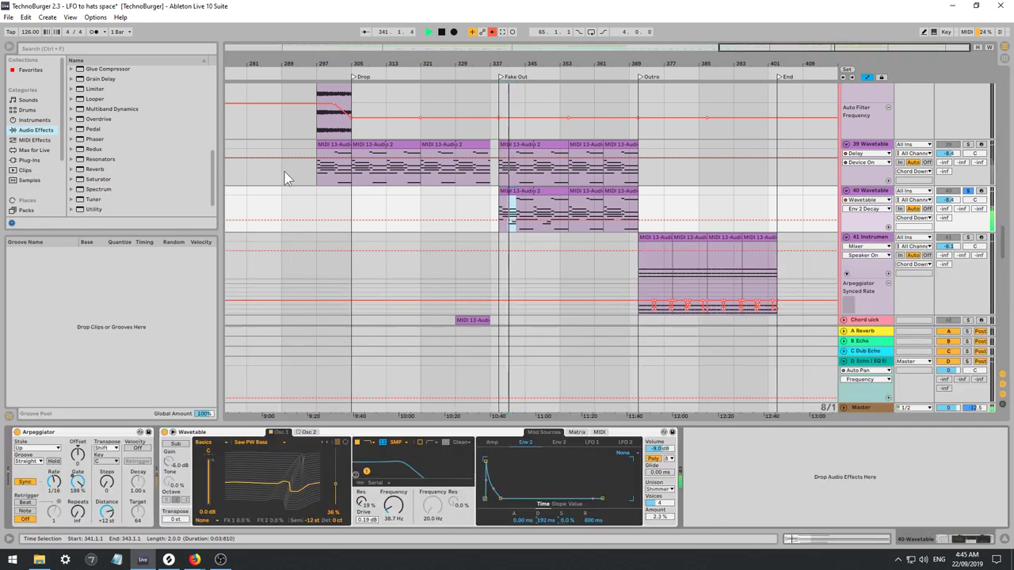
Add a Reverb to track 40 and turn off its Hi Cut filter.
{"action": "key", "text": "space"}
{"action": "left_click", "coordinate": [91, 170]}
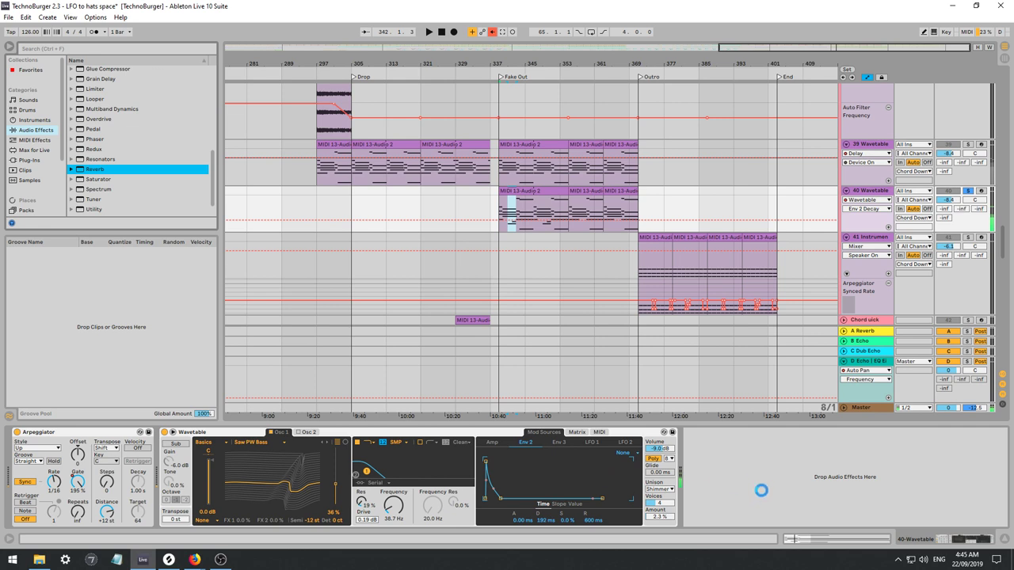
{"action": "key", "text": "space"}
{"action": "left_click", "coordinate": [724, 449]}
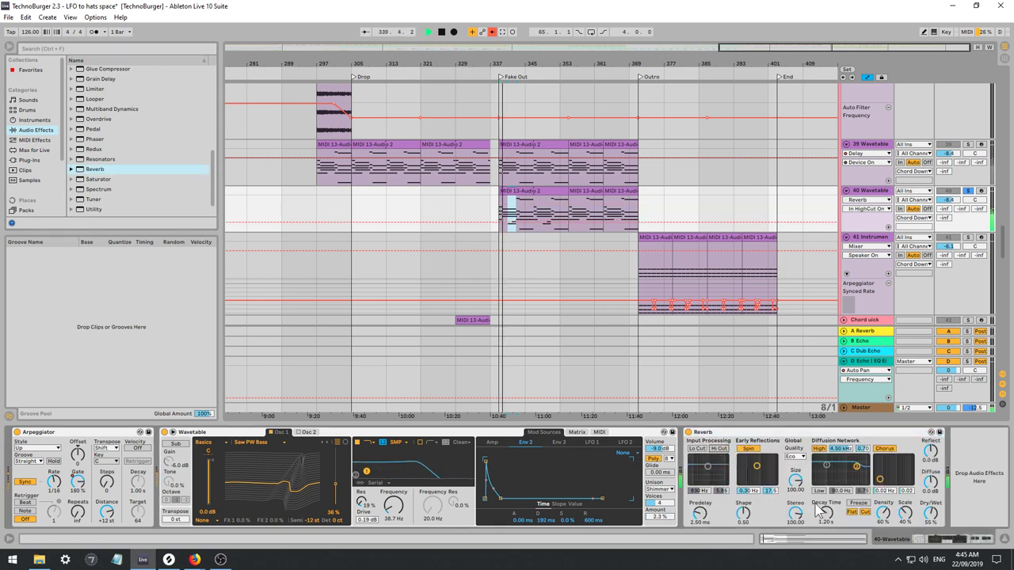
{"action": "left_click", "coordinate": [796, 479]}
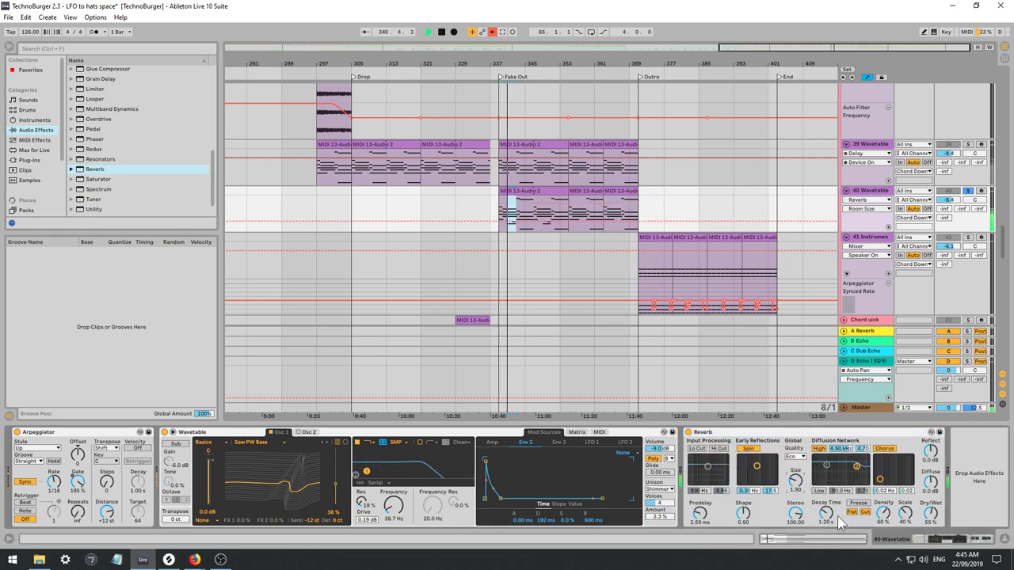
{"action": "left_click_drag", "start_coordinate": [840, 525], "coordinate": [840, 484]}
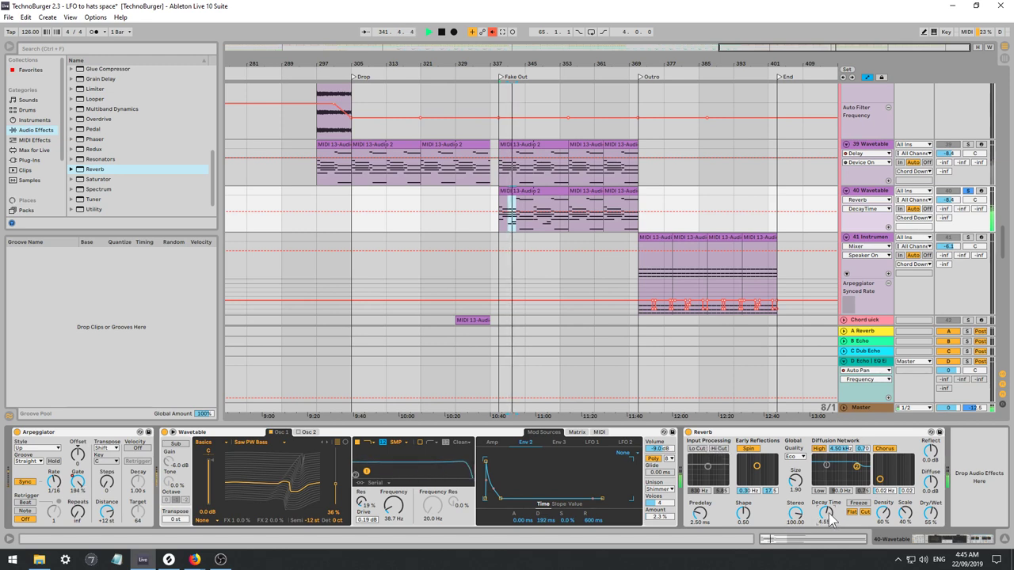
{"action": "left_click_drag", "start_coordinate": [830, 519], "coordinate": [830, 554]}
Dial the Reverb to 2.89 s decay, 40 % wet and High quality.
{"action": "left_click_drag", "start_coordinate": [928, 519], "coordinate": [928, 547]}
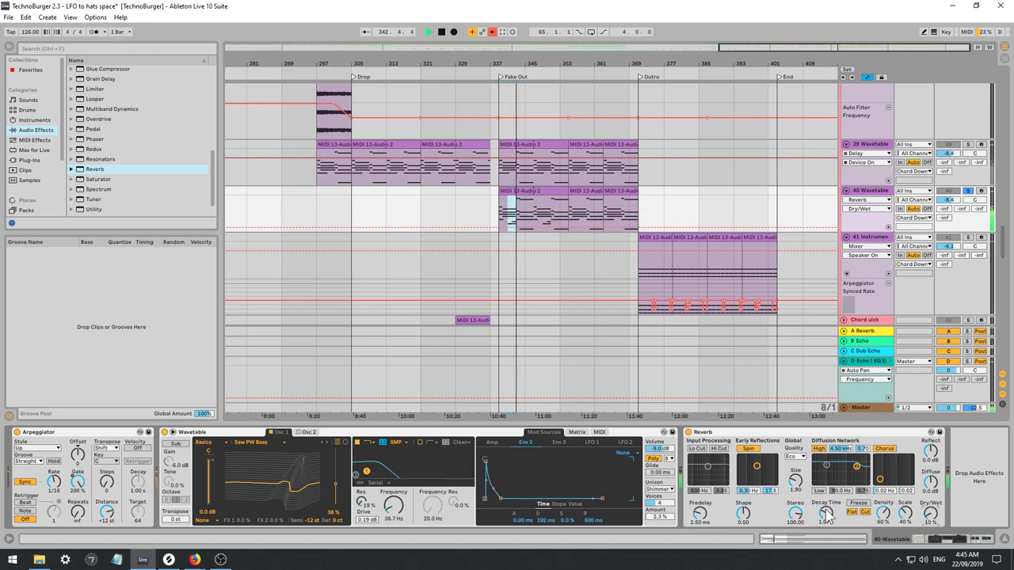
{"action": "left_click_drag", "start_coordinate": [826, 514], "coordinate": [795, 473]}
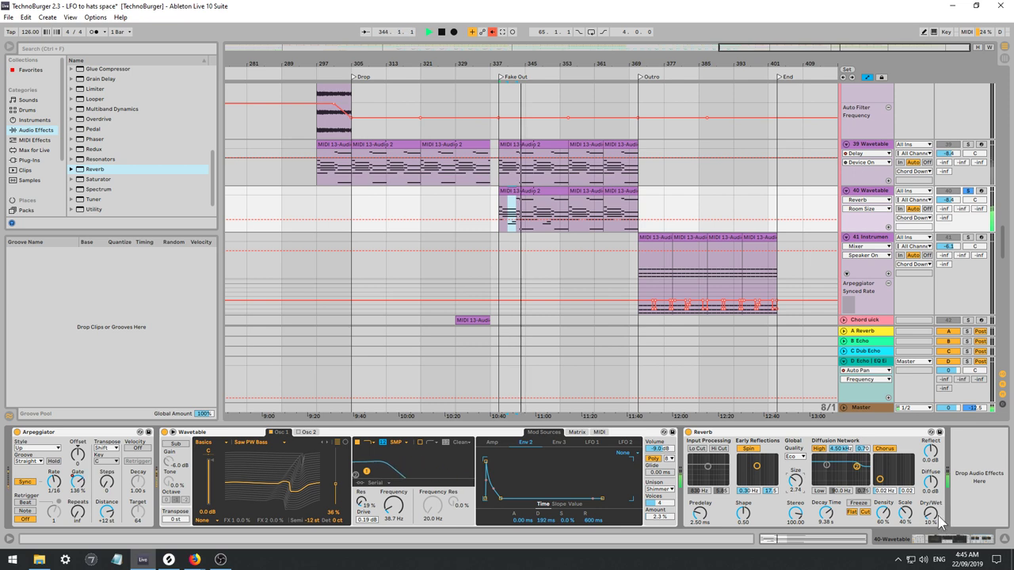
{"action": "left_click_drag", "start_coordinate": [932, 515], "coordinate": [933, 505]}
{"action": "left_click_drag", "start_coordinate": [826, 515], "coordinate": [826, 529]}
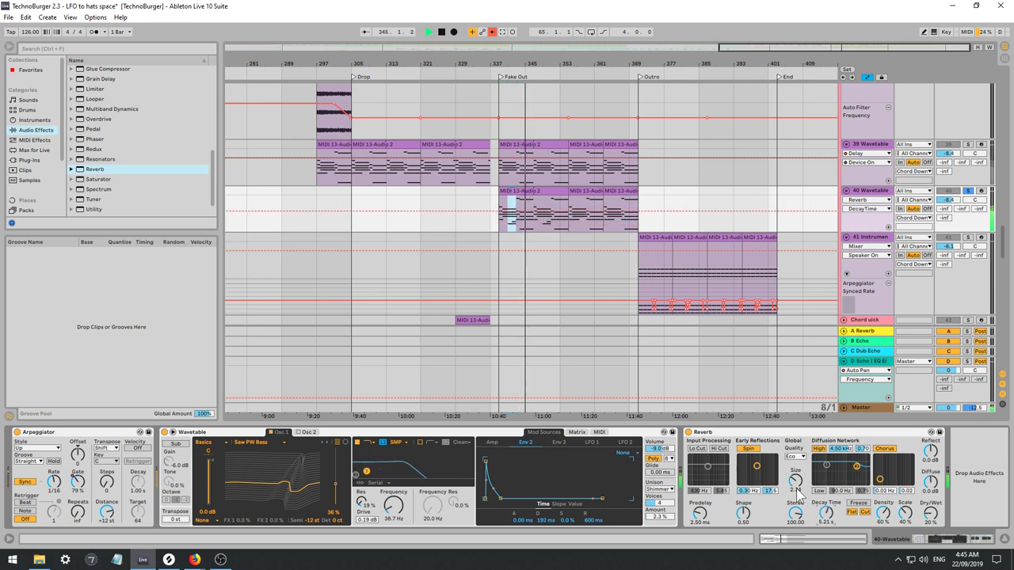
{"action": "left_click_drag", "start_coordinate": [796, 483], "coordinate": [826, 528]}
{"action": "left_click_drag", "start_coordinate": [932, 514], "coordinate": [932, 497]}
{"action": "left_click_drag", "start_coordinate": [826, 515], "coordinate": [827, 510]}
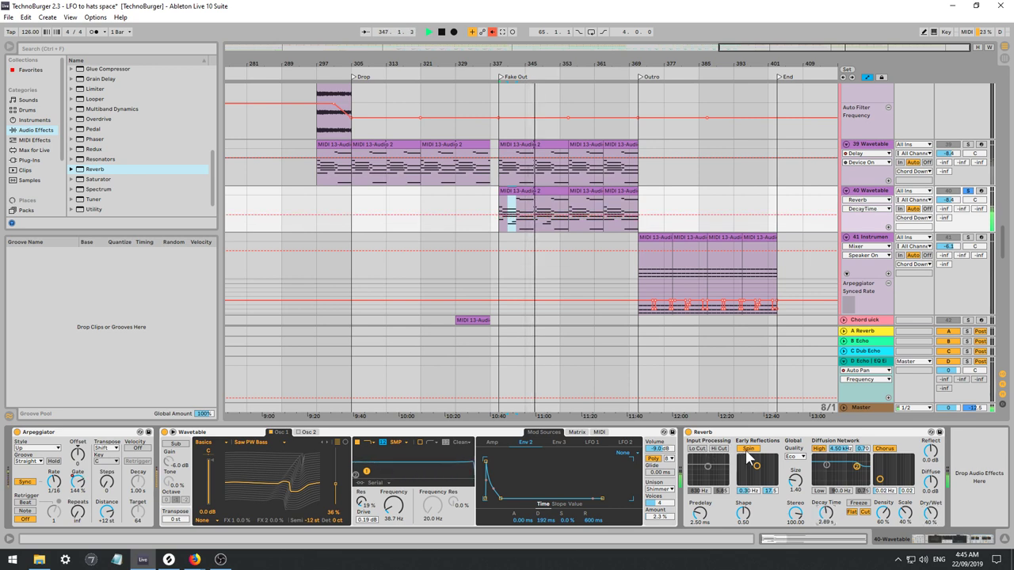
{"action": "left_click", "coordinate": [795, 457]}
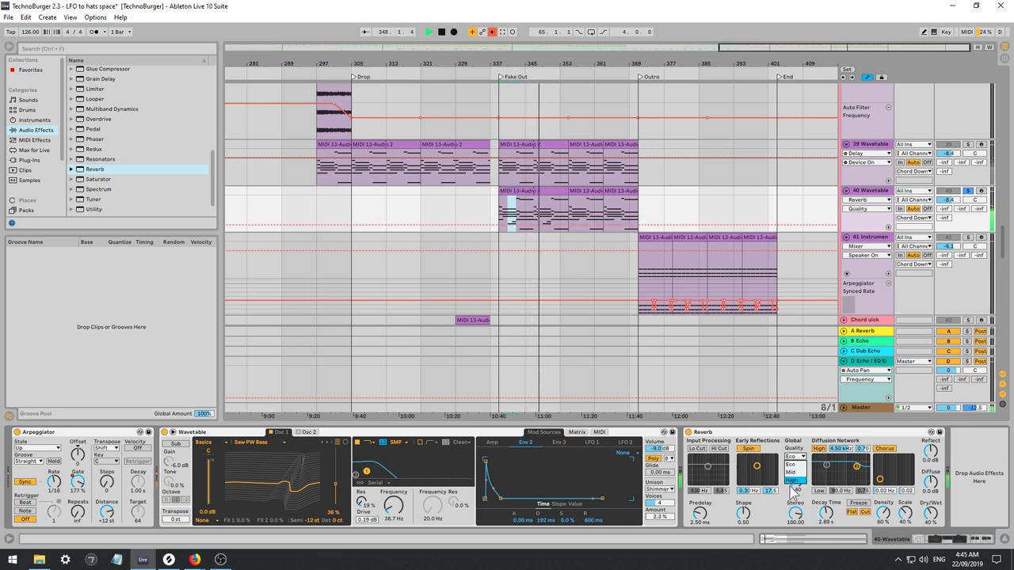
{"action": "left_click", "coordinate": [792, 480]}
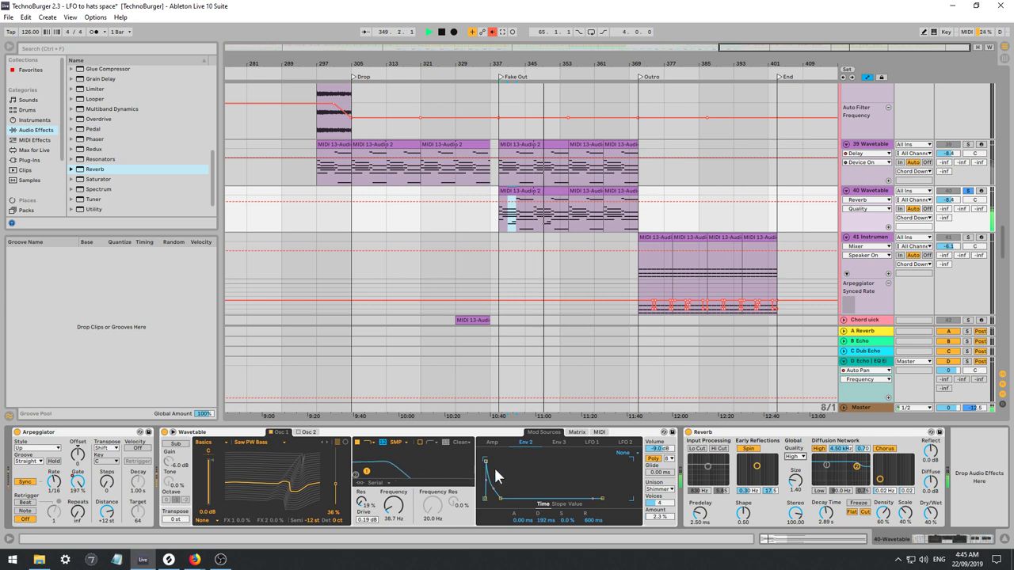
Lower the Wavetable filter to 27.8 Hz and set Osc 1 position to 28% on Saw PW Bass.
{"action": "left_click_drag", "start_coordinate": [394, 507], "coordinate": [394, 511]}
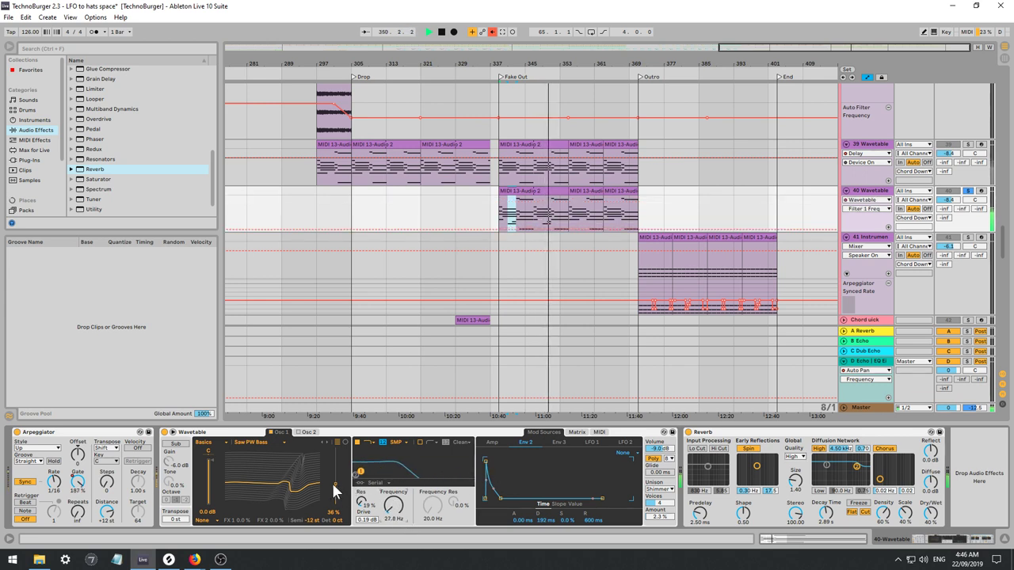
{"action": "mouse_move", "coordinate": [333, 491]}
{"action": "left_mouse_down"}
{"action": "mouse_move", "coordinate": [333, 462]}
{"action": "mouse_move", "coordinate": [335, 488]}
{"action": "left_mouse_up"}
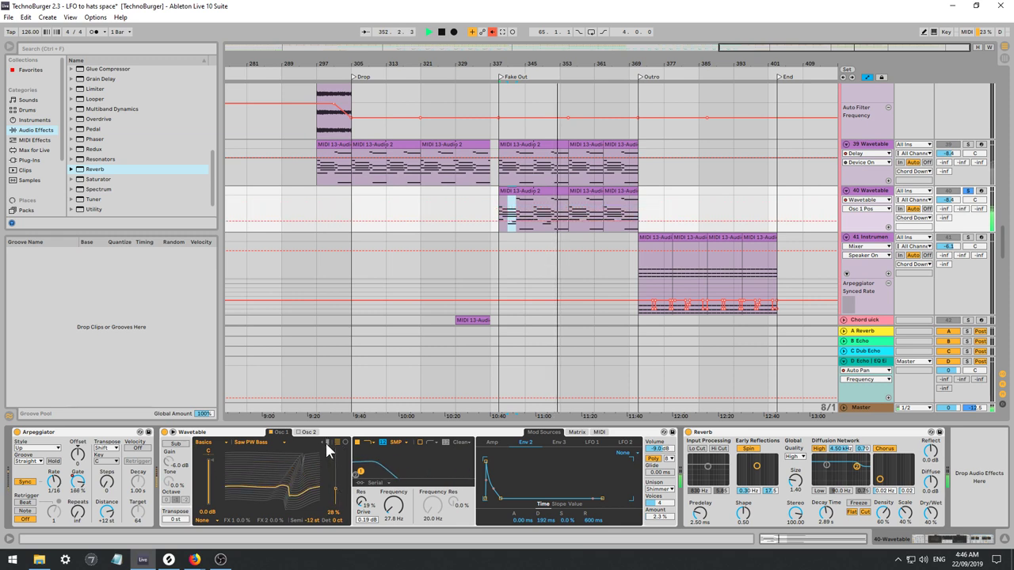
{"action": "left_click", "coordinate": [323, 442]}
{"action": "left_click", "coordinate": [323, 444]}
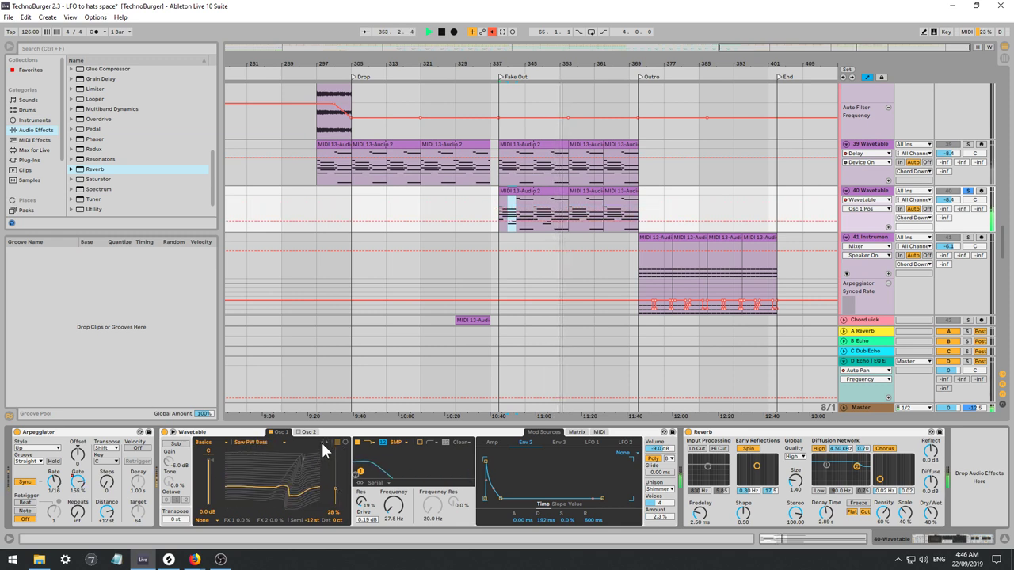
{"action": "left_click", "coordinate": [526, 191]}
Open the clip's notes and delete the F#2 note.
{"action": "double_click", "coordinate": [525, 191]}
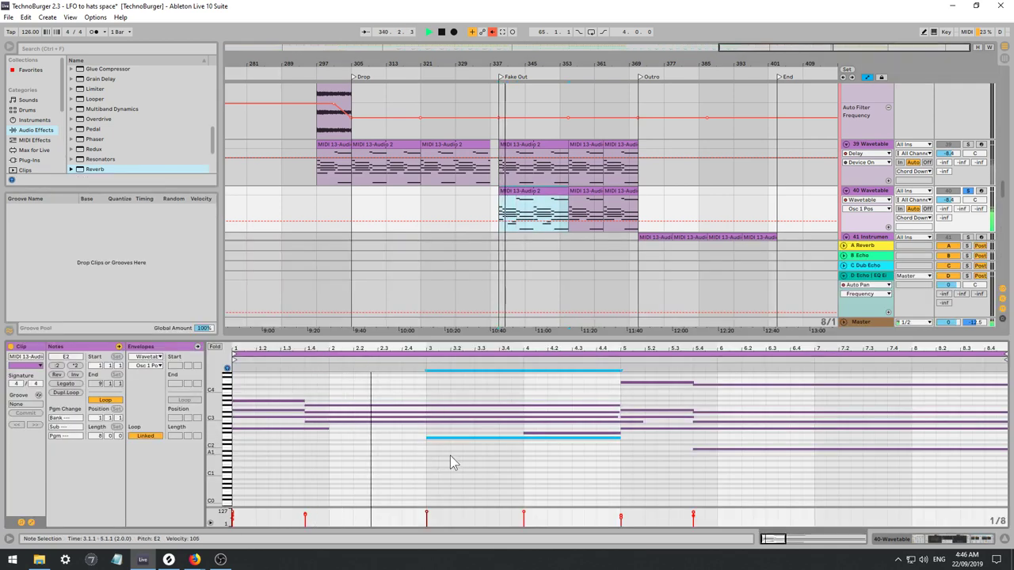
{"action": "key", "text": "space"}
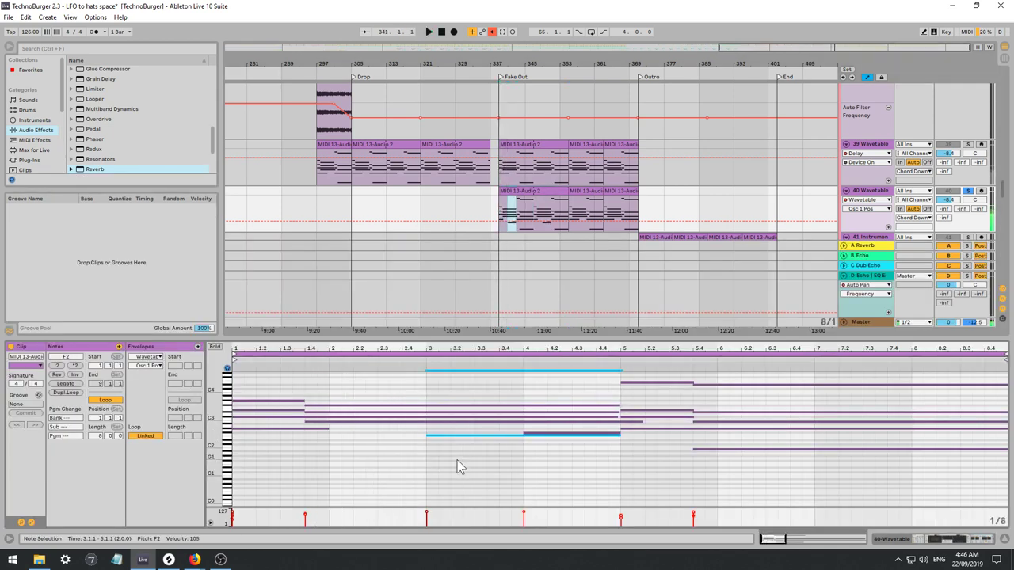
{"action": "key", "text": "Up"}
{"action": "key", "text": "Up"}
{"action": "key", "text": "Up"}
{"action": "key", "text": "Up"}
{"action": "key", "text": "Up"}
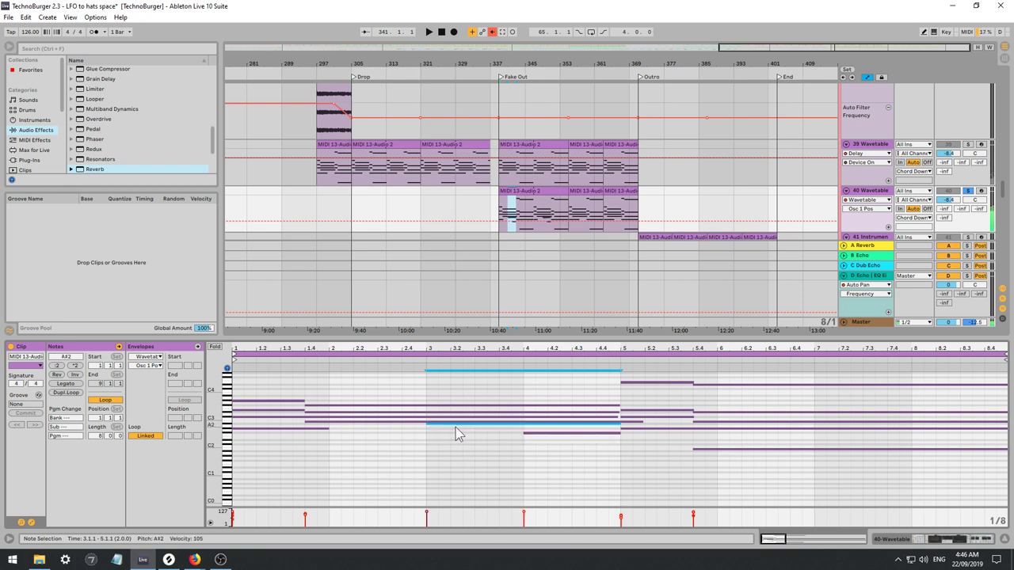
{"action": "key", "text": "Down"}
{"action": "key", "text": "Down"}
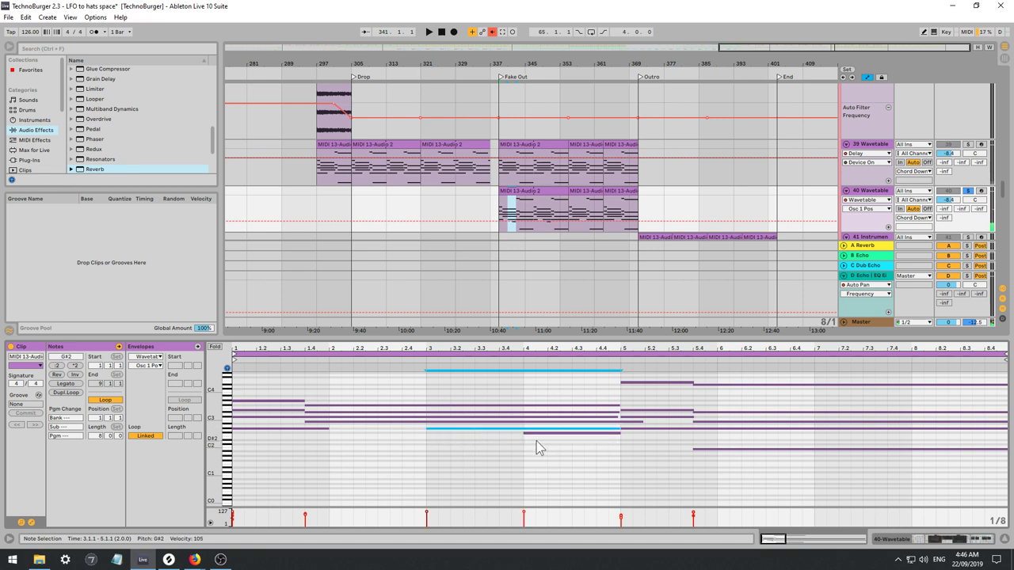
{"action": "double_click", "coordinate": [532, 433]}
{"action": "key", "text": "space"}
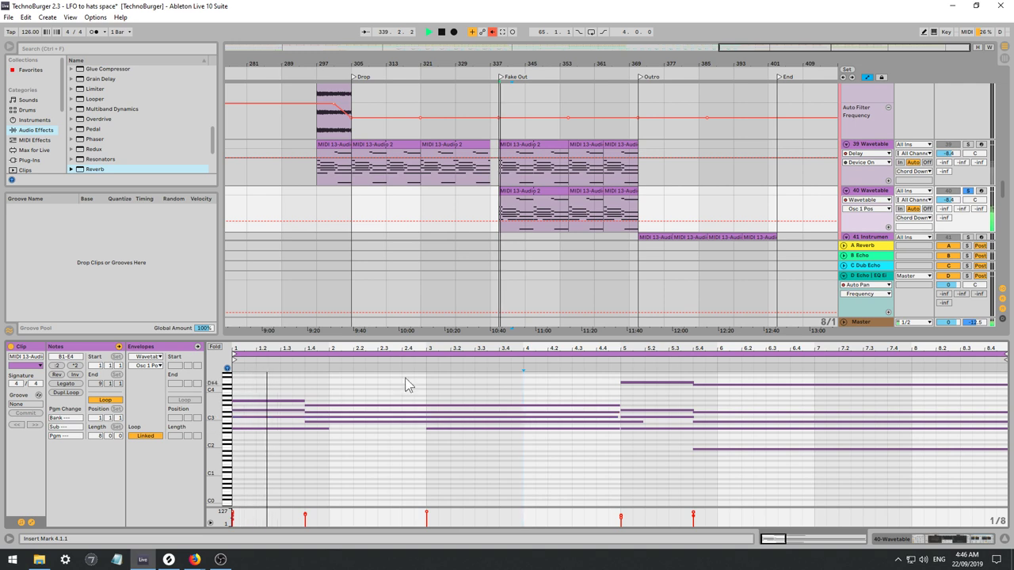
{"action": "left_click", "coordinate": [404, 358]}
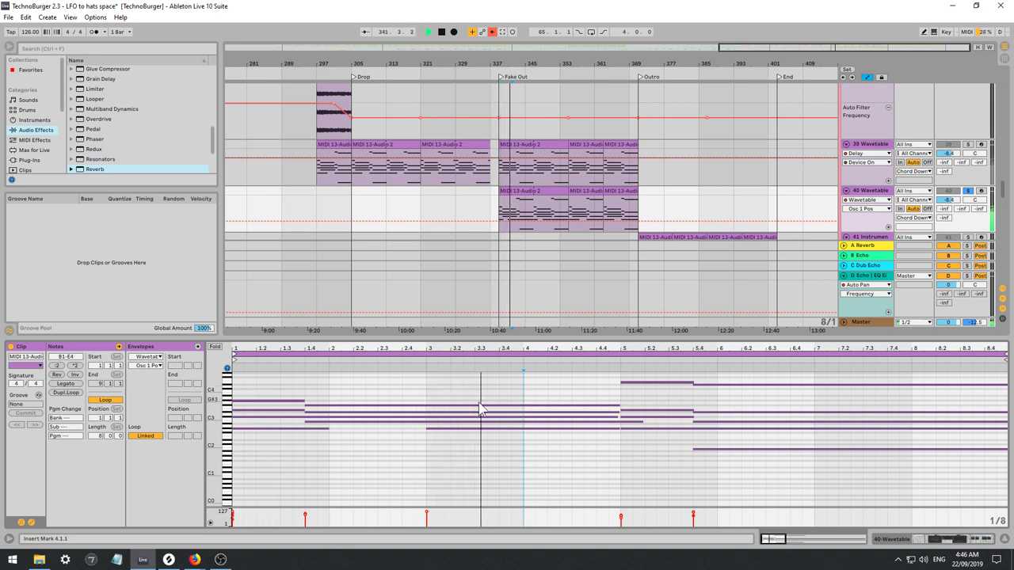
Add a G#3 note from beat 4 to 4.4.1 and a short note at 4.4.1 reaching bar 5.
{"action": "double_click", "coordinate": [528, 396]}
{"action": "key", "text": "space"}
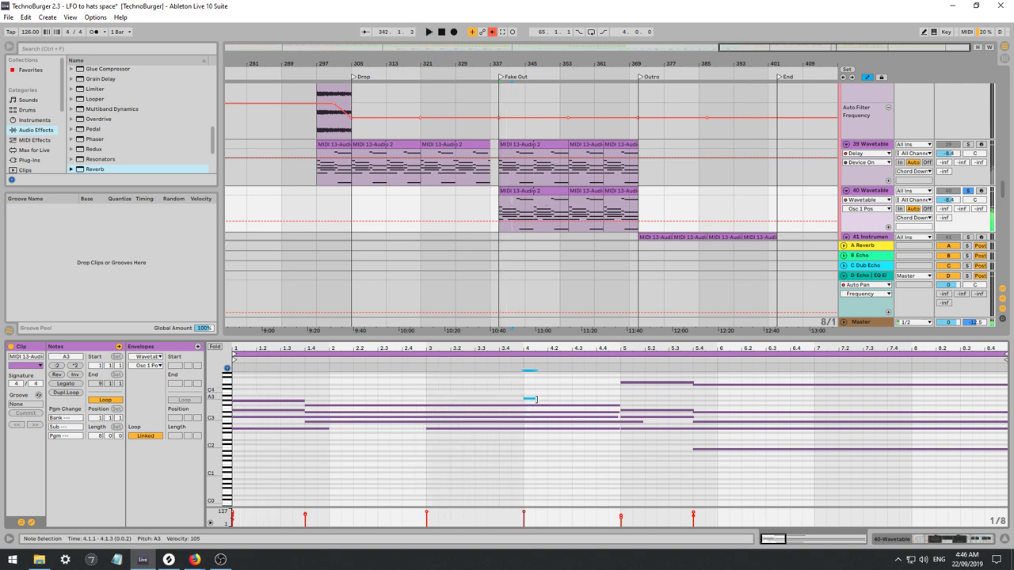
{"action": "left_click", "coordinate": [536, 406]}
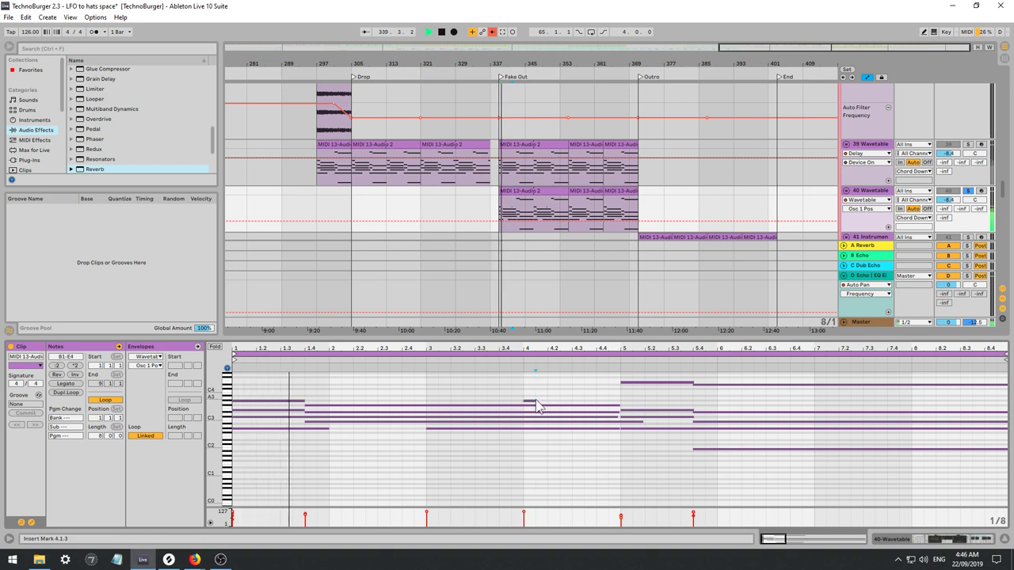
{"action": "left_click_drag", "start_coordinate": [536, 400], "coordinate": [602, 398]}
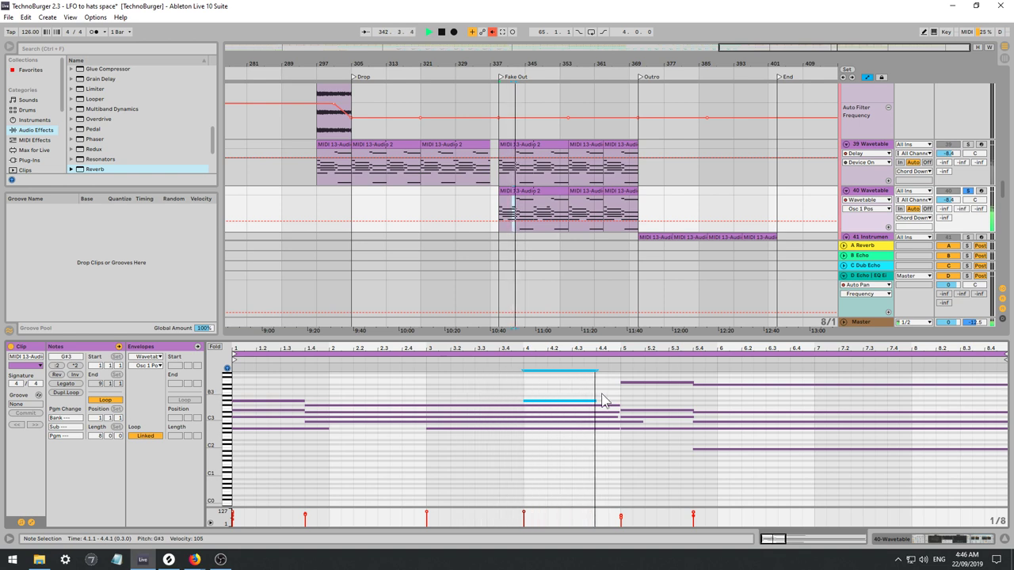
{"action": "double_click", "coordinate": [602, 391]}
{"action": "key", "text": "space"}
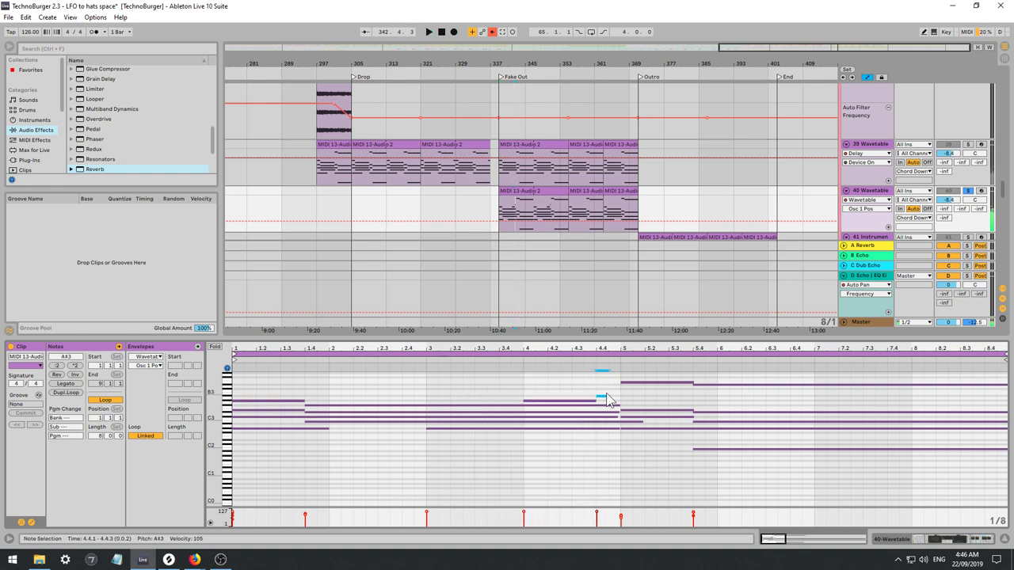
{"action": "key", "text": "space"}
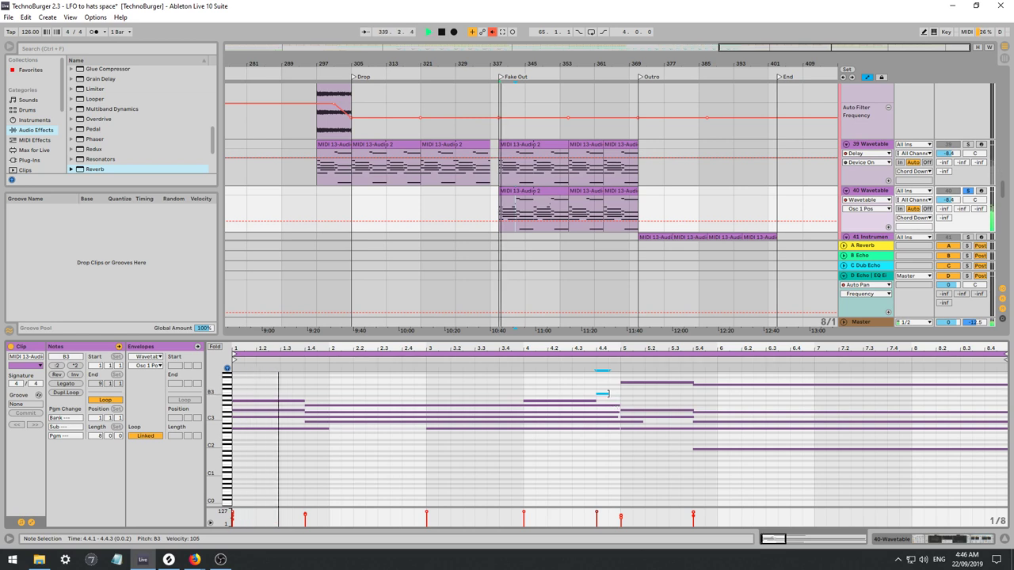
{"action": "left_click_drag", "start_coordinate": [606, 394], "coordinate": [622, 395]}
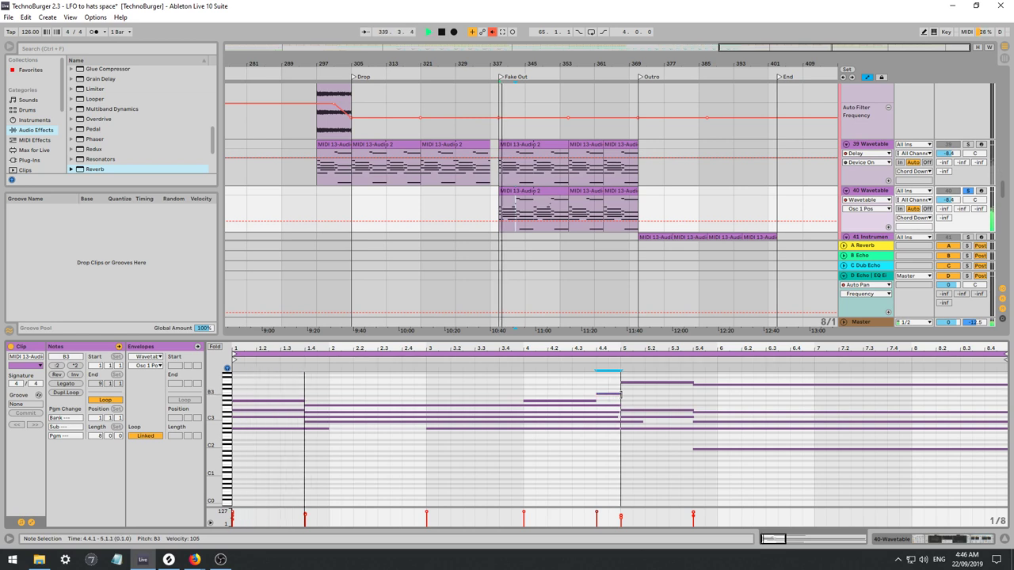
Select and audition the long B2, short B3 and sustained G#2–G#3 notes.
{"action": "left_click", "coordinate": [645, 428]}
{"action": "left_click", "coordinate": [643, 422]}
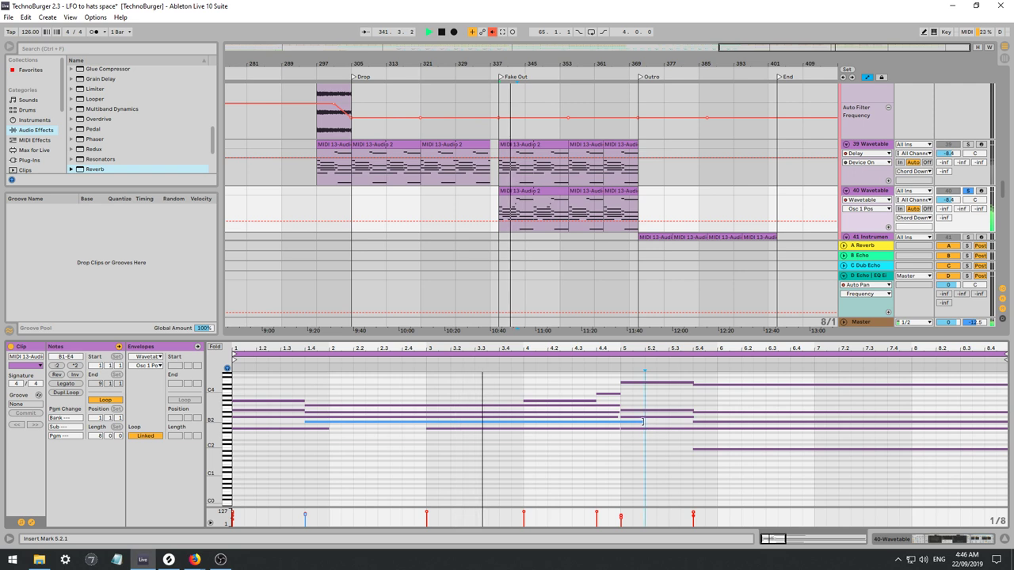
{"action": "left_click", "coordinate": [645, 424]}
{"action": "left_click", "coordinate": [642, 422]}
{"action": "left_click", "coordinate": [643, 422]}
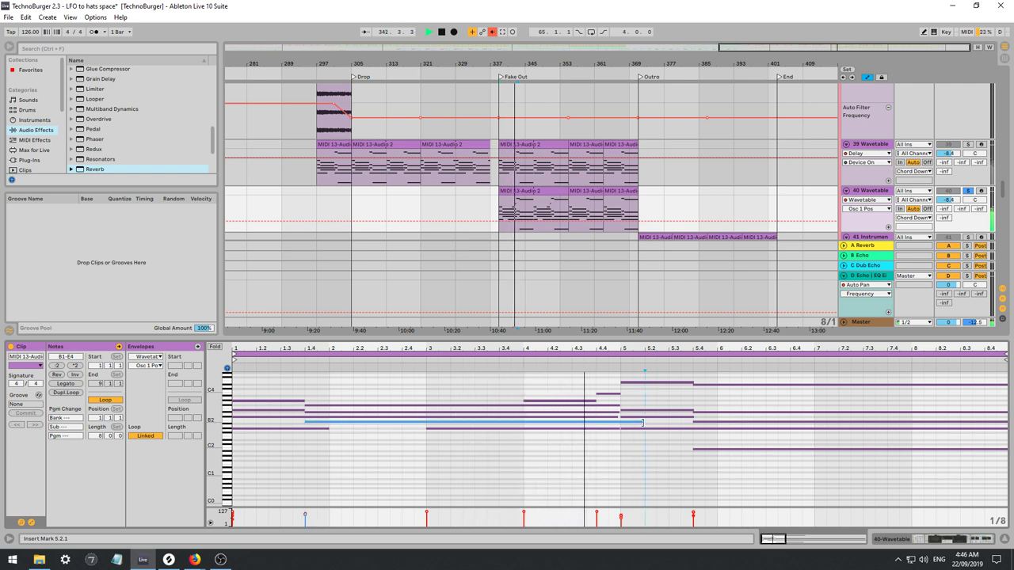
{"action": "left_click", "coordinate": [642, 421]}
{"action": "key", "text": "space"}
{"action": "left_click", "coordinate": [590, 385]}
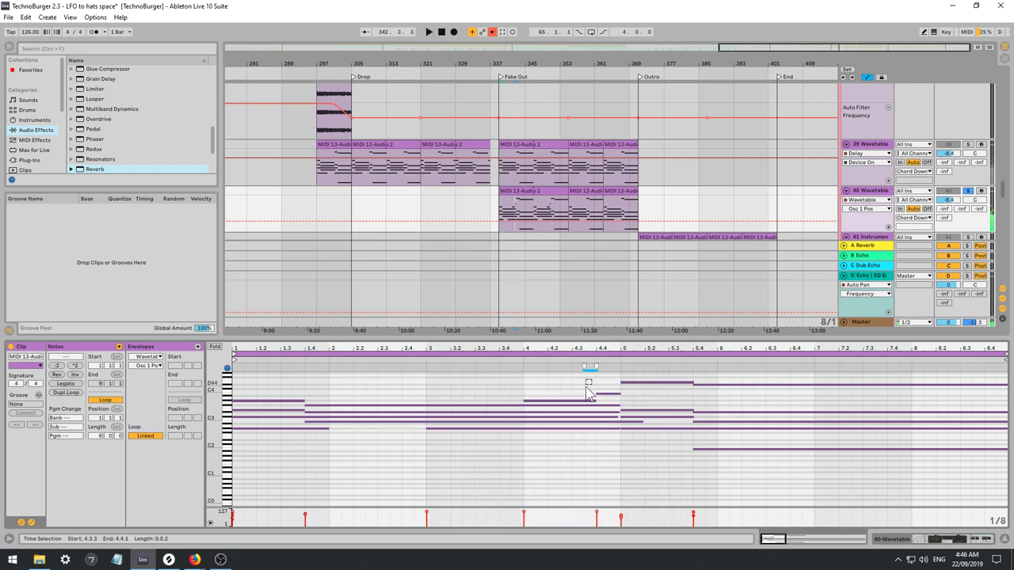
{"action": "left_click", "coordinate": [592, 400]}
{"action": "left_click", "coordinate": [605, 385]}
{"action": "left_click", "coordinate": [605, 394]}
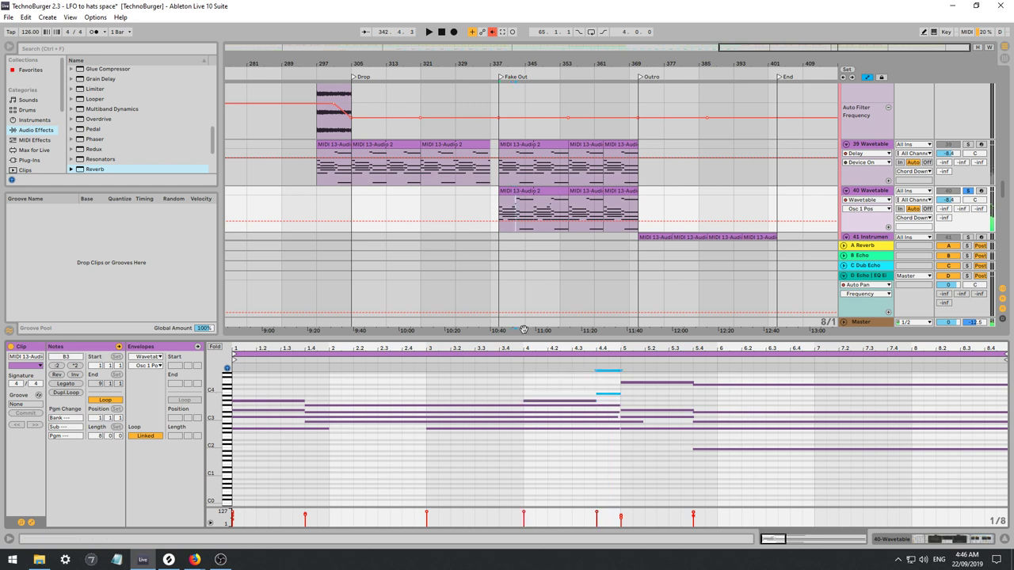
{"action": "left_click_drag", "start_coordinate": [511, 377], "coordinate": [493, 467]}
{"action": "left_click_drag", "start_coordinate": [541, 442], "coordinate": [537, 365]}
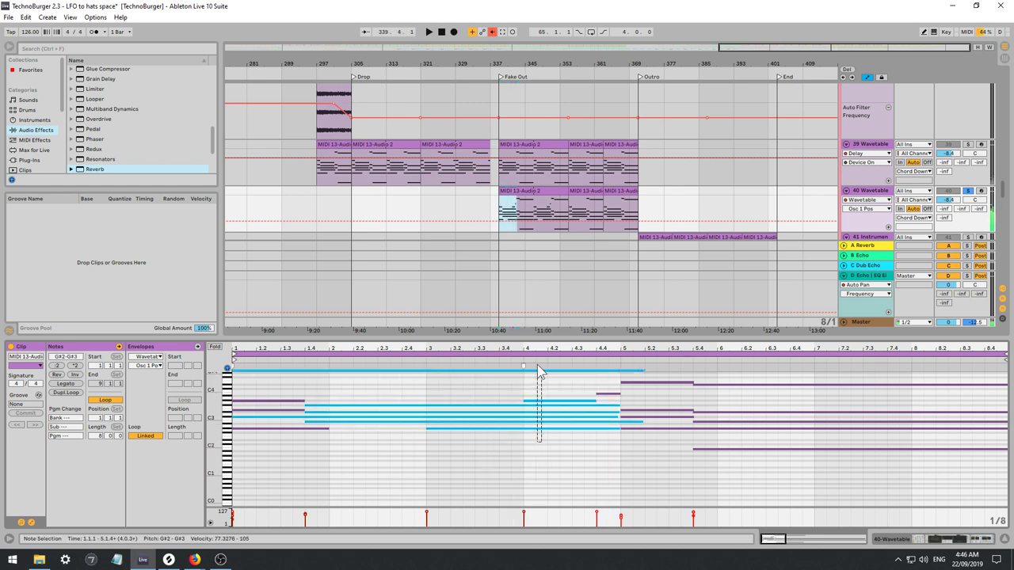
{"action": "key", "text": "space"}
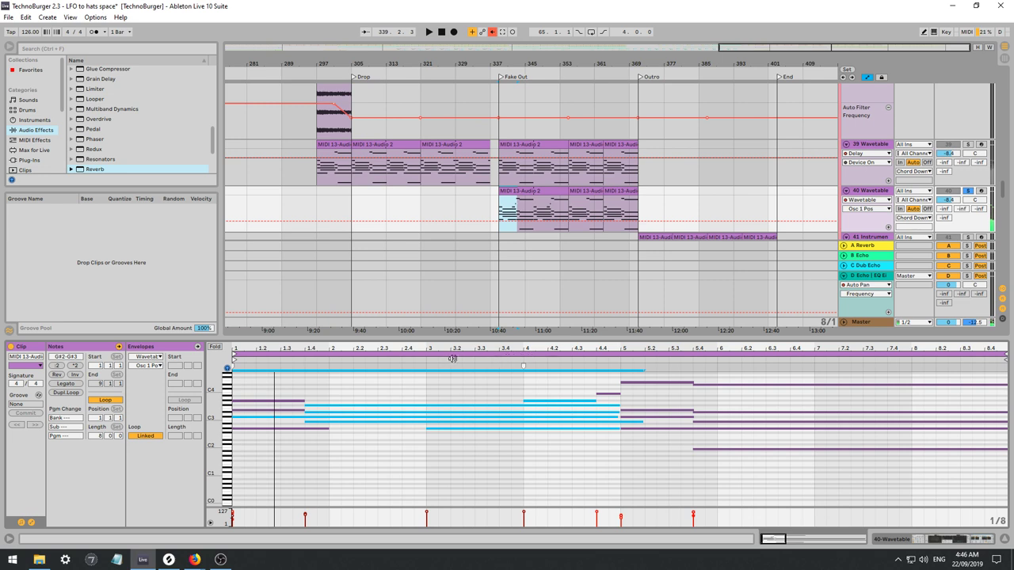
{"action": "left_click", "coordinate": [452, 359]}
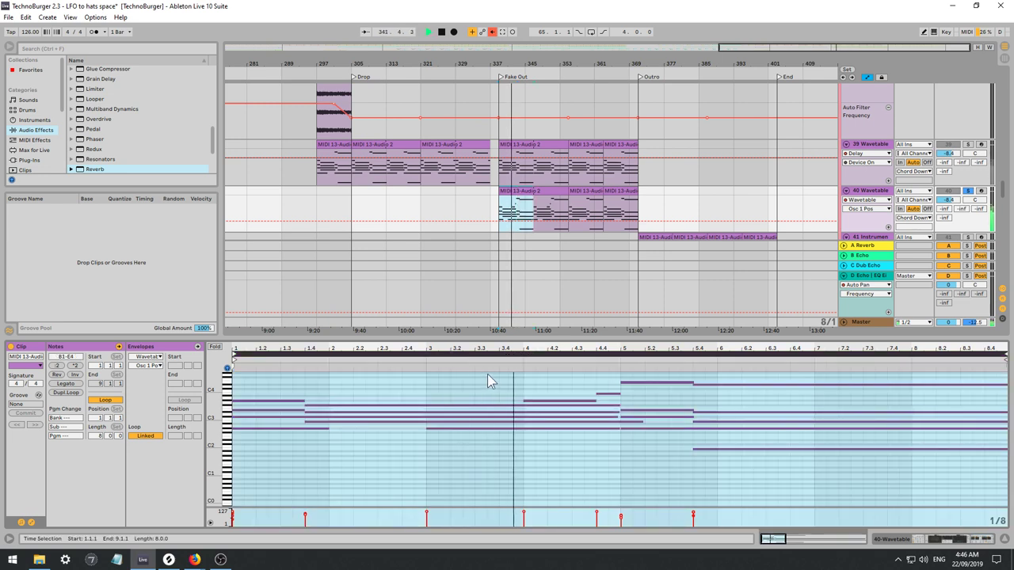
Move the short note at the end of bar 4 up to D#4.
{"action": "left_click", "coordinate": [541, 400]}
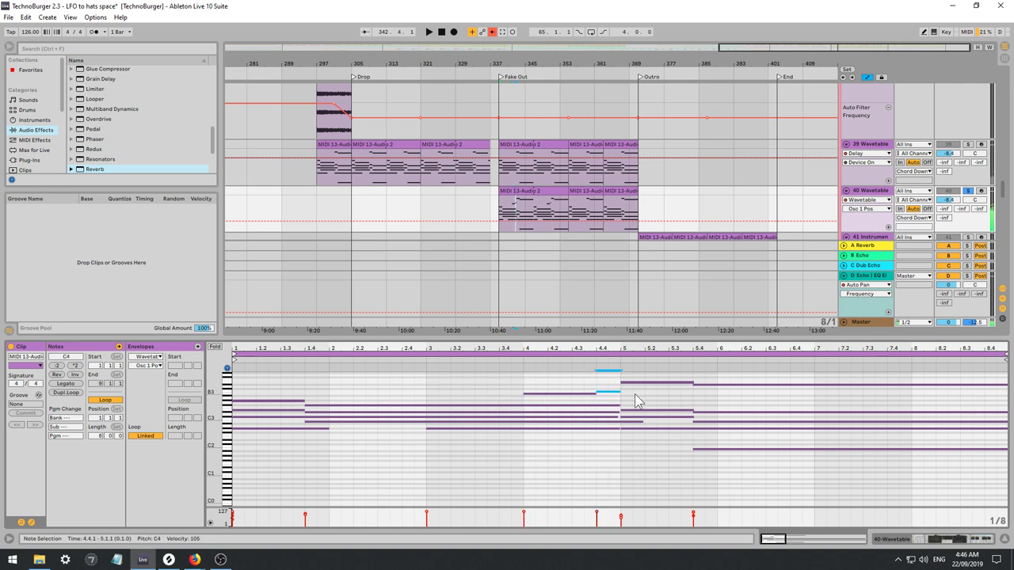
{"action": "key", "text": "Up"}
{"action": "key", "text": "Up"}
{"action": "key", "text": "Up"}
{"action": "key", "text": "Up"}
{"action": "key", "text": "Down"}
{"action": "key", "text": "space"}
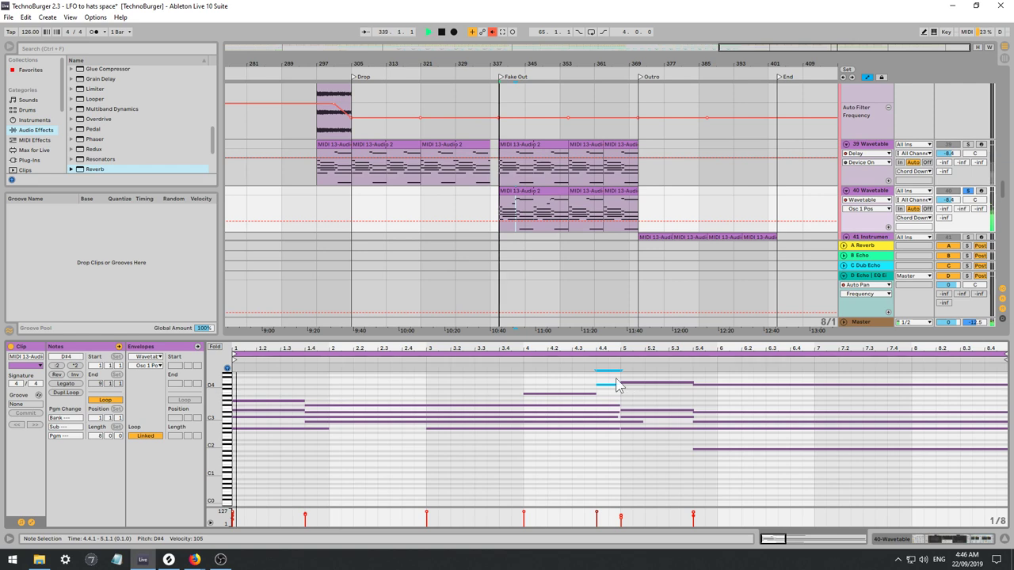
{"action": "key", "text": "space"}
{"action": "key", "text": "ctrl+a"}
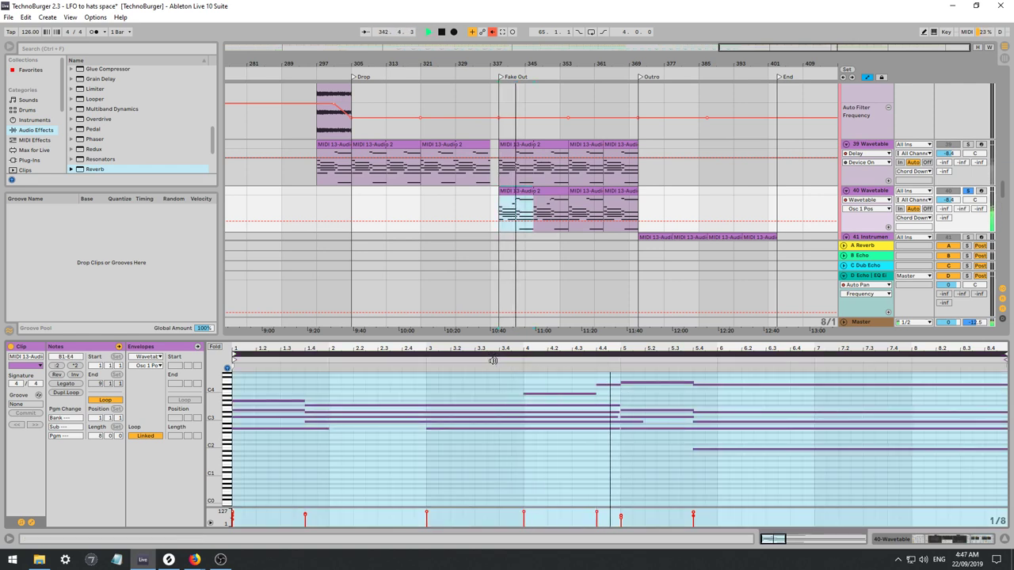
{"action": "left_click", "coordinate": [719, 402]}
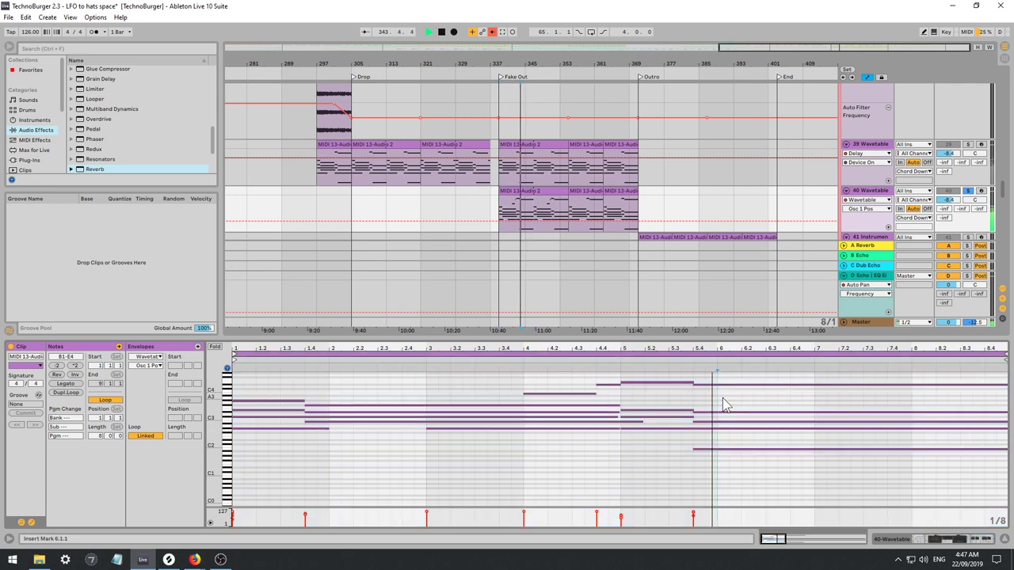
Extend the B2 note just past 5.2 and lengthen the D#2 note at bar 8.
{"action": "left_click", "coordinate": [644, 426]}
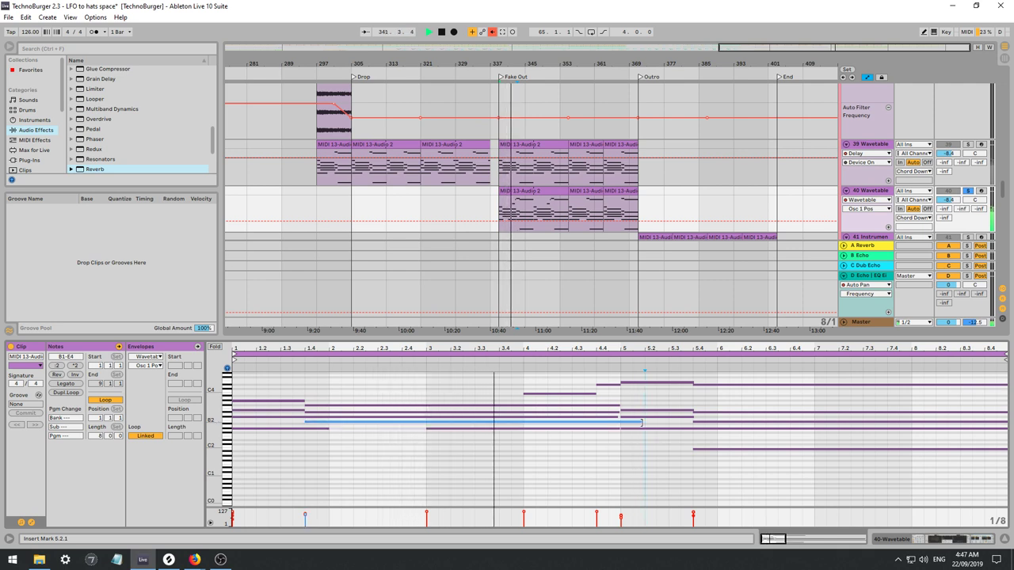
{"action": "left_click_drag", "start_coordinate": [641, 424], "coordinate": [666, 425]}
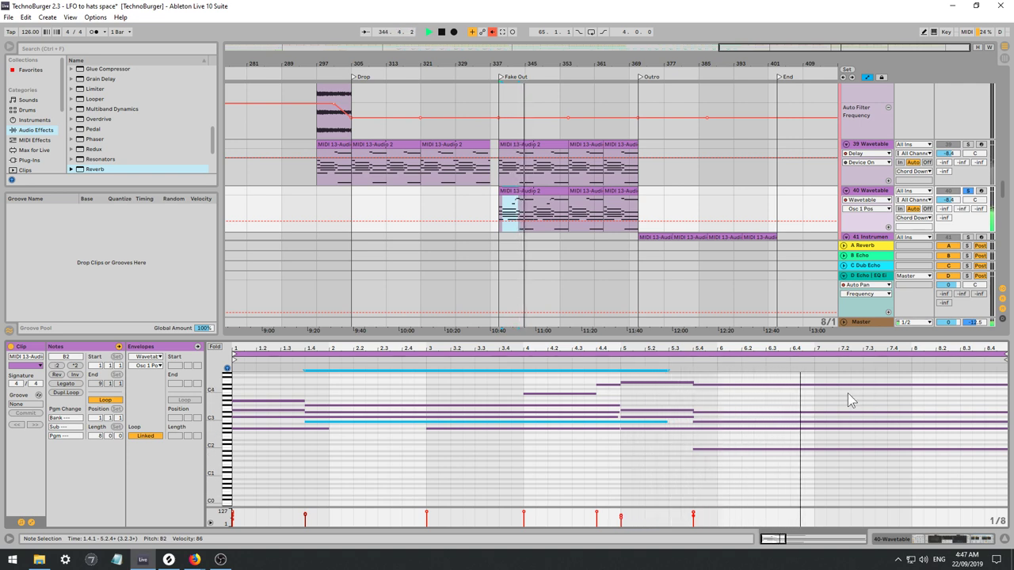
{"action": "left_click", "coordinate": [915, 444]}
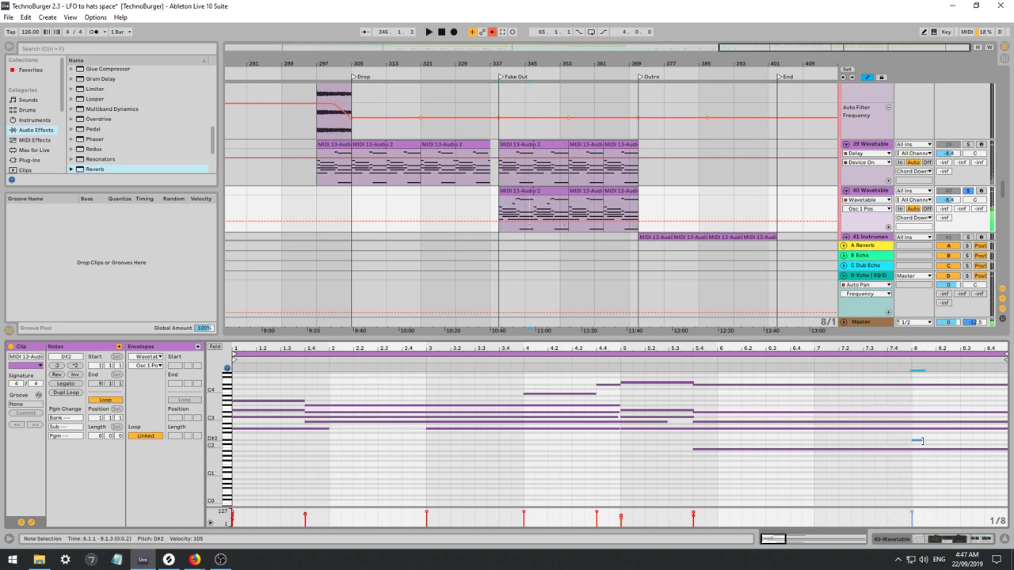
{"action": "left_click_drag", "start_coordinate": [955, 441], "coordinate": [1011, 436]}
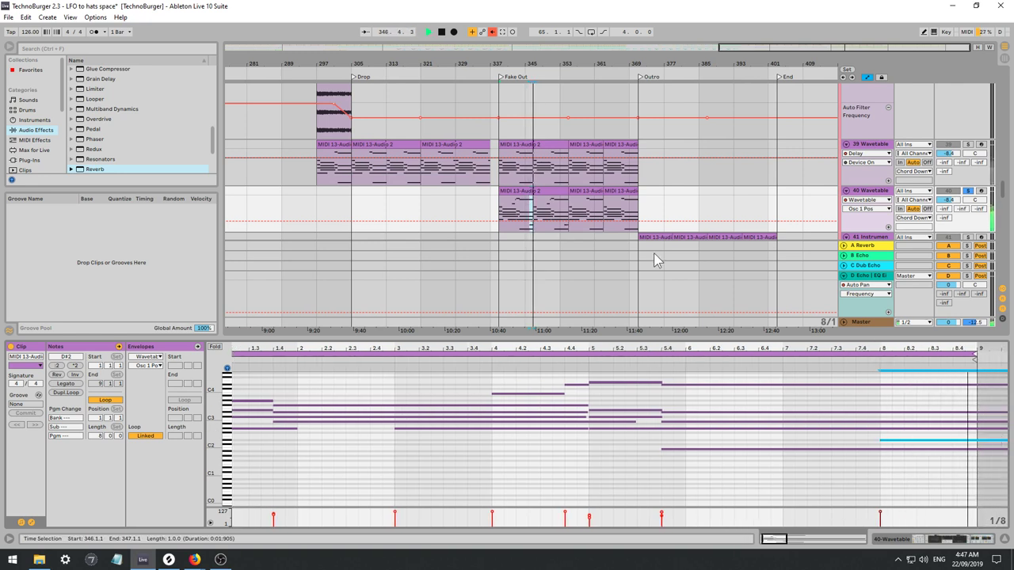
{"action": "left_click", "coordinate": [501, 214]}
{"action": "key", "text": "space"}
{"action": "key", "text": "space"}
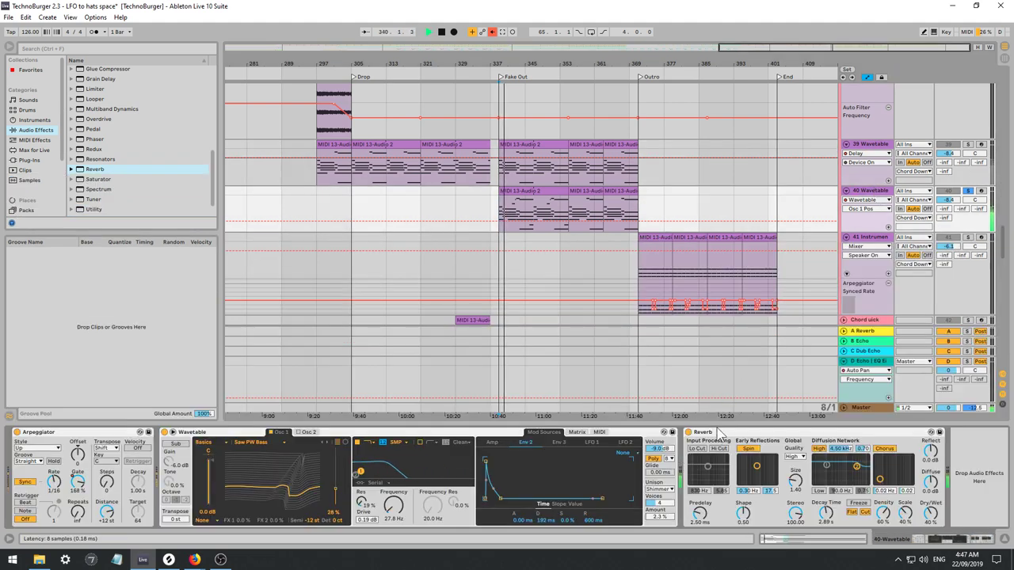
Delete the Reverb device from track 40's chain.
{"action": "left_click", "coordinate": [719, 433]}
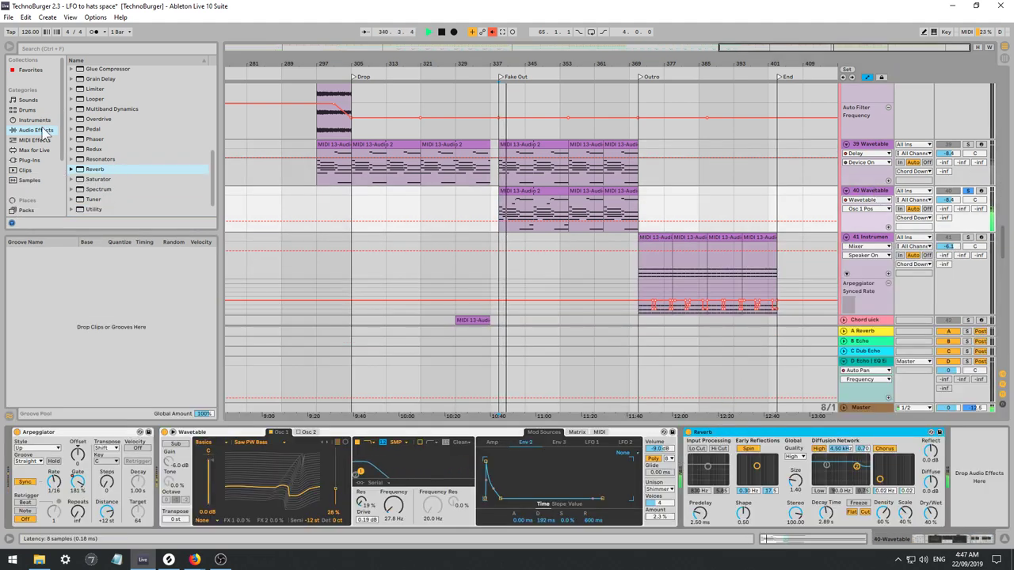
{"action": "key", "text": "Delete"}
{"action": "key", "text": "space"}
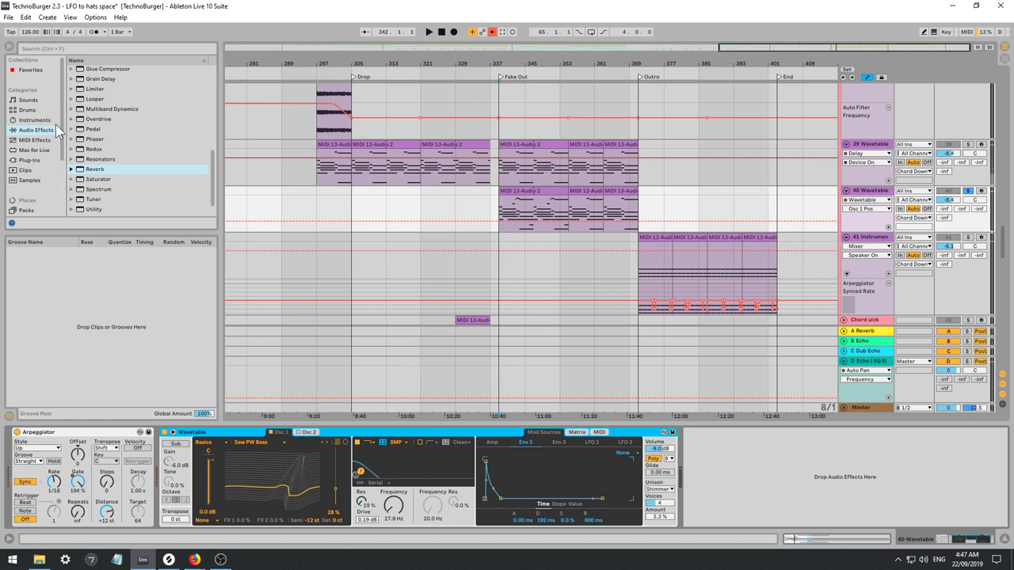
Browse the Plug-Ins list and select ZRev(x64).
{"action": "left_click", "coordinate": [32, 160]}
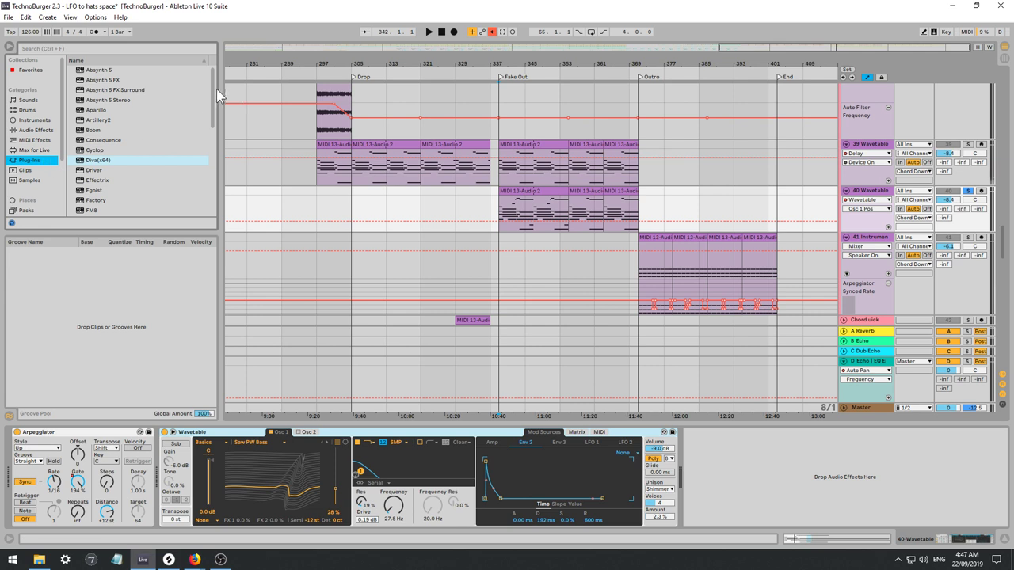
{"action": "left_click_drag", "start_coordinate": [214, 88], "coordinate": [218, 52]}
{"action": "scroll", "coordinate": [159, 131], "scroll_direction": "down", "scroll_amount": 3}
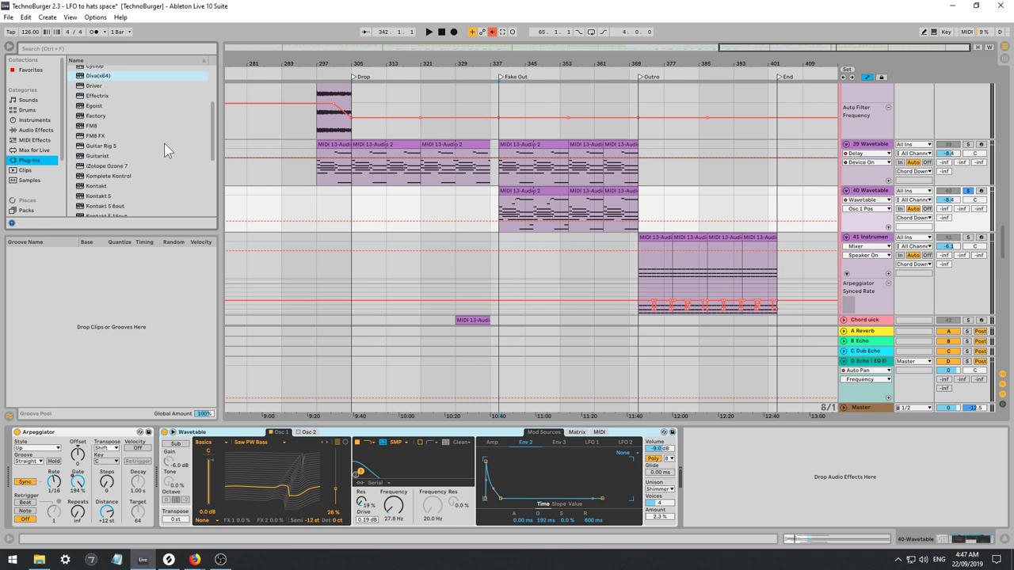
{"action": "scroll", "coordinate": [164, 143], "scroll_direction": "down", "scroll_amount": 4}
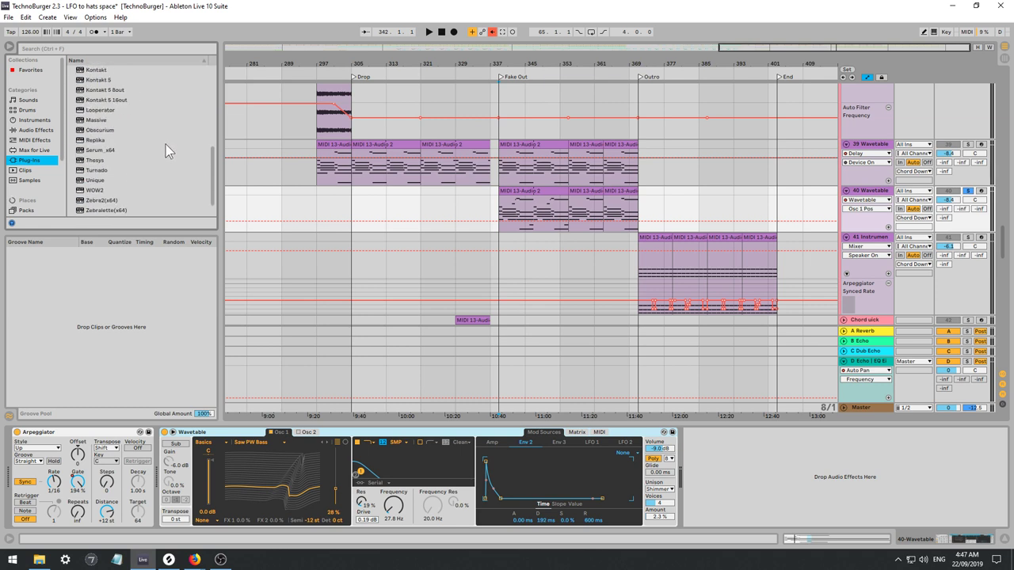
{"action": "scroll", "coordinate": [120, 142], "scroll_direction": "down", "scroll_amount": 2}
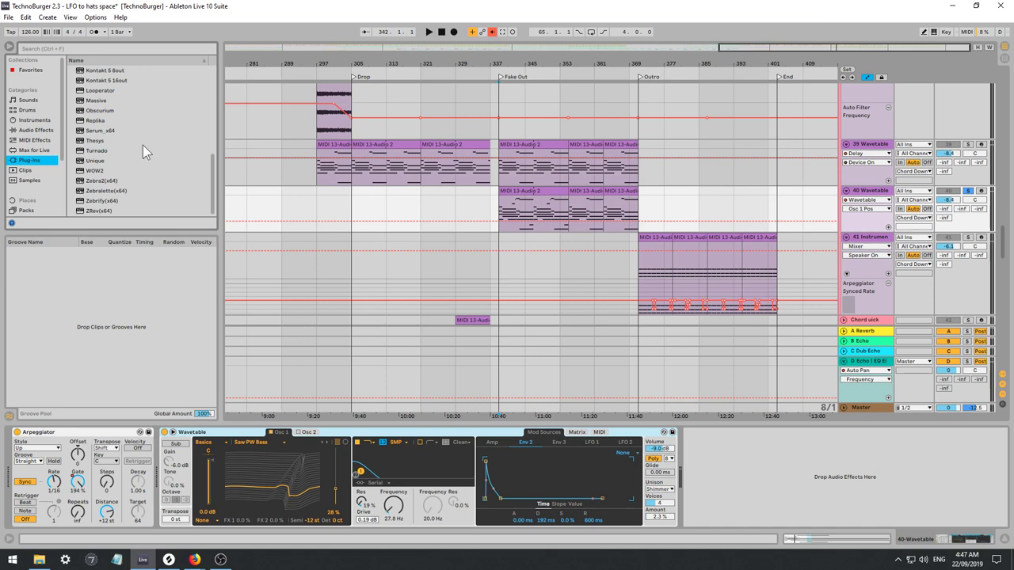
{"action": "left_click", "coordinate": [104, 212]}
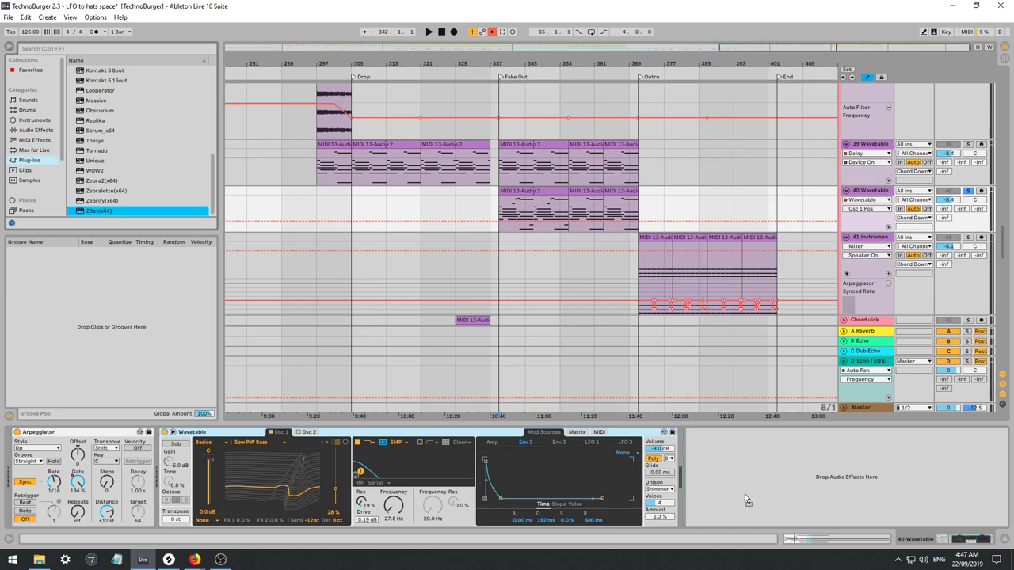
Load ZRev(x64) on track 40 with Wet 80.50, Depth 12, Size 83.50, and shorten Env 2 decay.
{"action": "left_click_drag", "start_coordinate": [745, 494], "coordinate": [744, 493]}
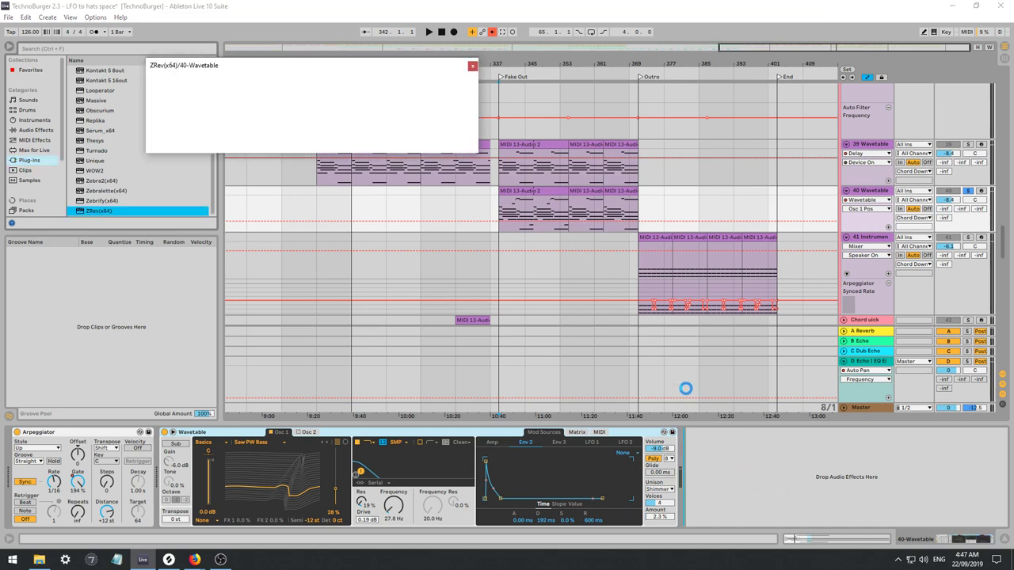
{"action": "key", "text": "space"}
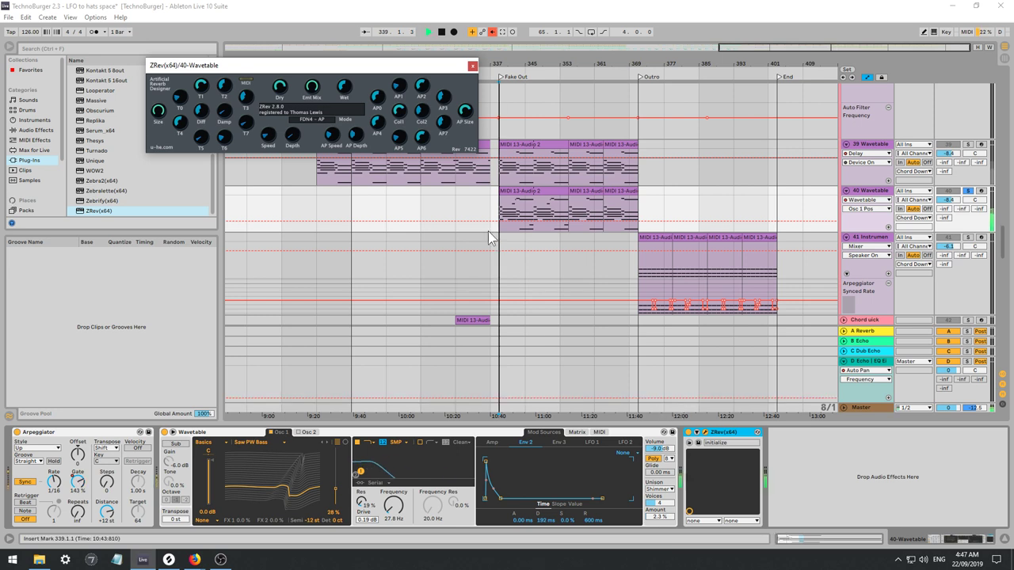
{"action": "left_click_drag", "start_coordinate": [464, 117], "coordinate": [454, 139]}
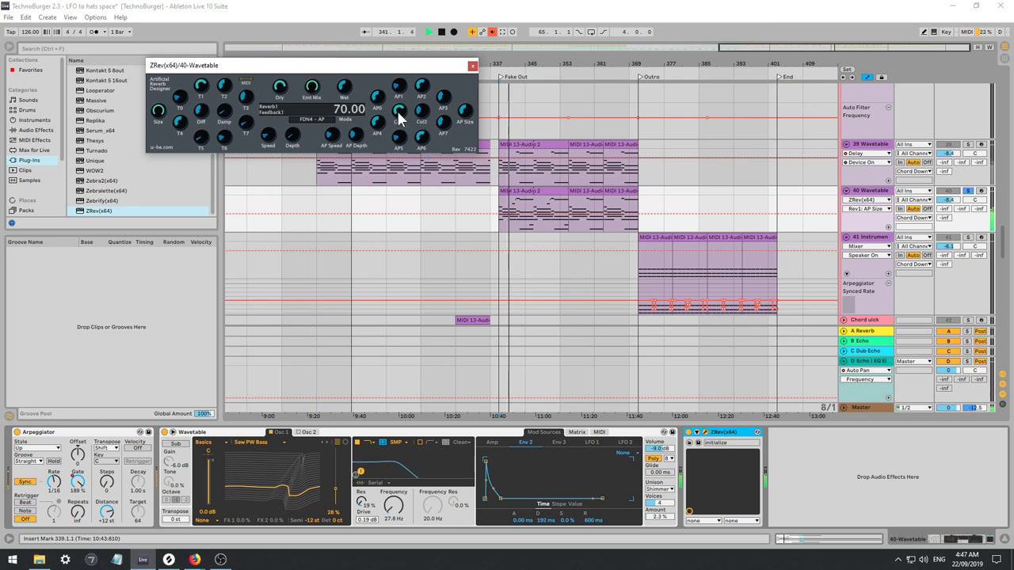
{"action": "left_click_drag", "start_coordinate": [351, 90], "coordinate": [290, 139]}
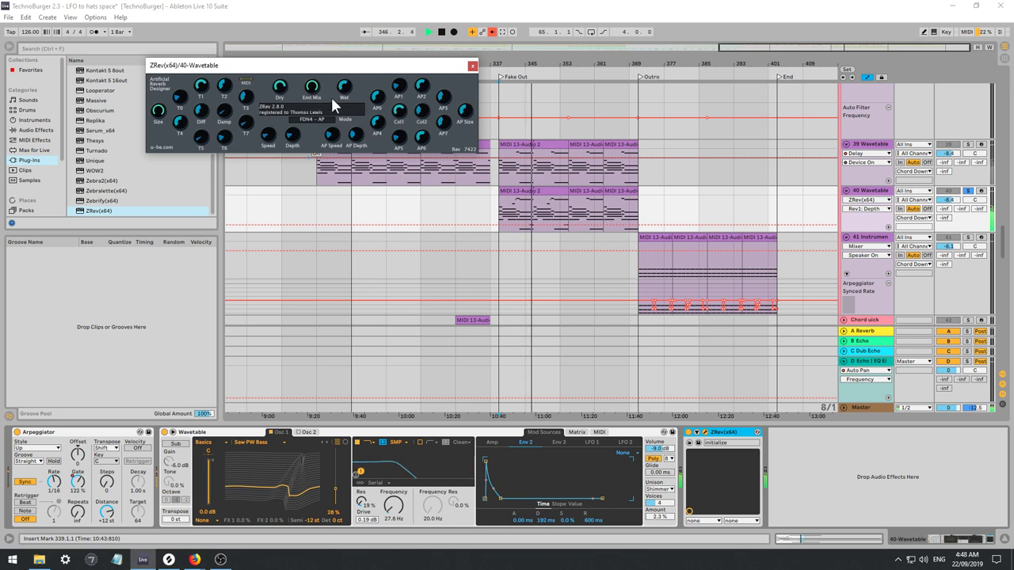
{"action": "left_click_drag", "start_coordinate": [291, 137], "coordinate": [292, 146]}
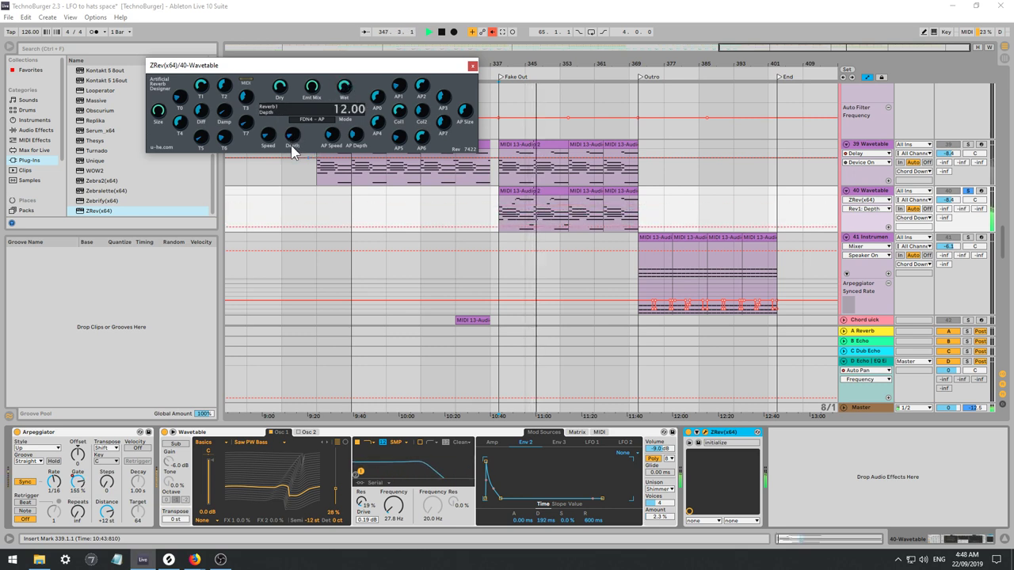
{"action": "left_click_drag", "start_coordinate": [344, 86], "coordinate": [343, 89]}
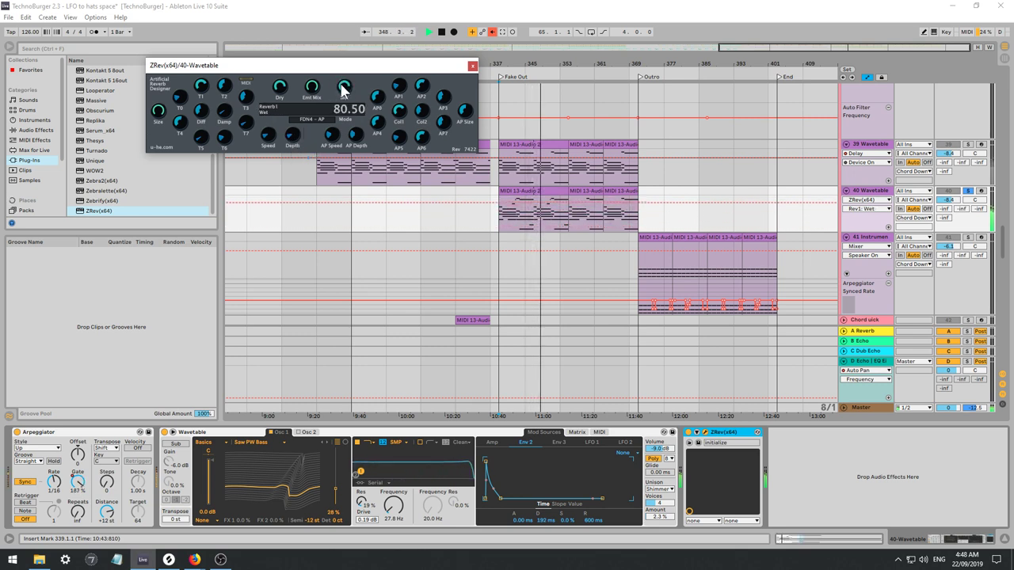
{"action": "left_click_drag", "start_coordinate": [162, 110], "coordinate": [153, 91]}
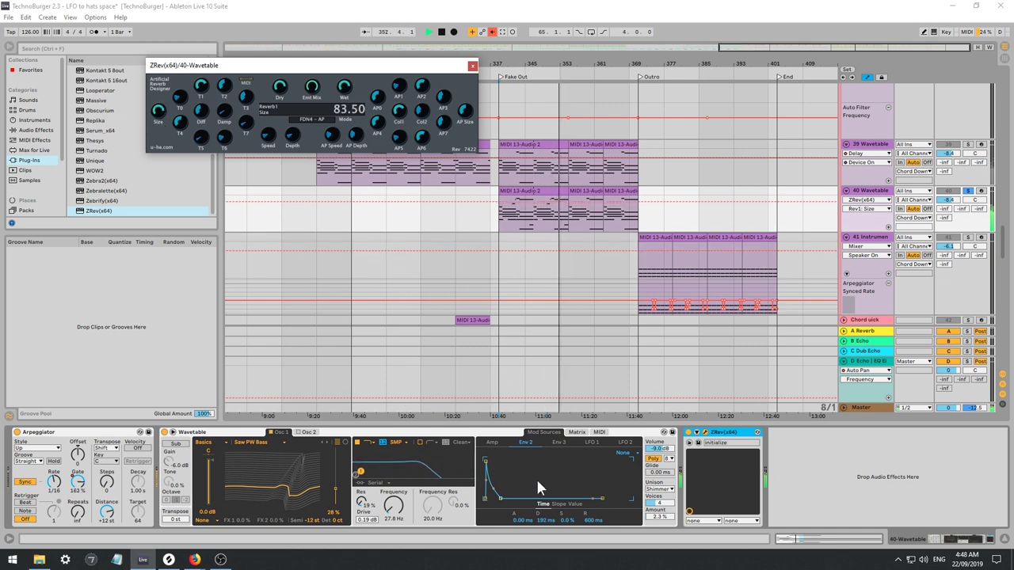
{"action": "mouse_move", "coordinate": [541, 522]}
{"action": "left_mouse_down"}
{"action": "mouse_move", "coordinate": [541, 547]}
{"action": "mouse_move", "coordinate": [541, 516]}
{"action": "left_mouse_up"}
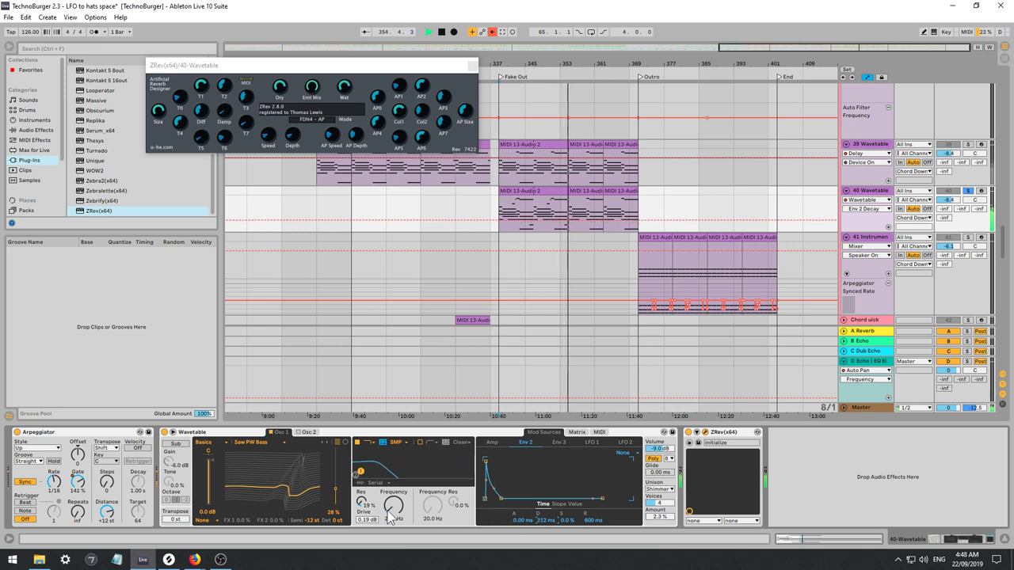
Lower the Wavetable filter to 20 Hz, drop Osc 1 to -24 semitones, and enable Osc 2.
{"action": "left_click_drag", "start_coordinate": [394, 504], "coordinate": [394, 527]}
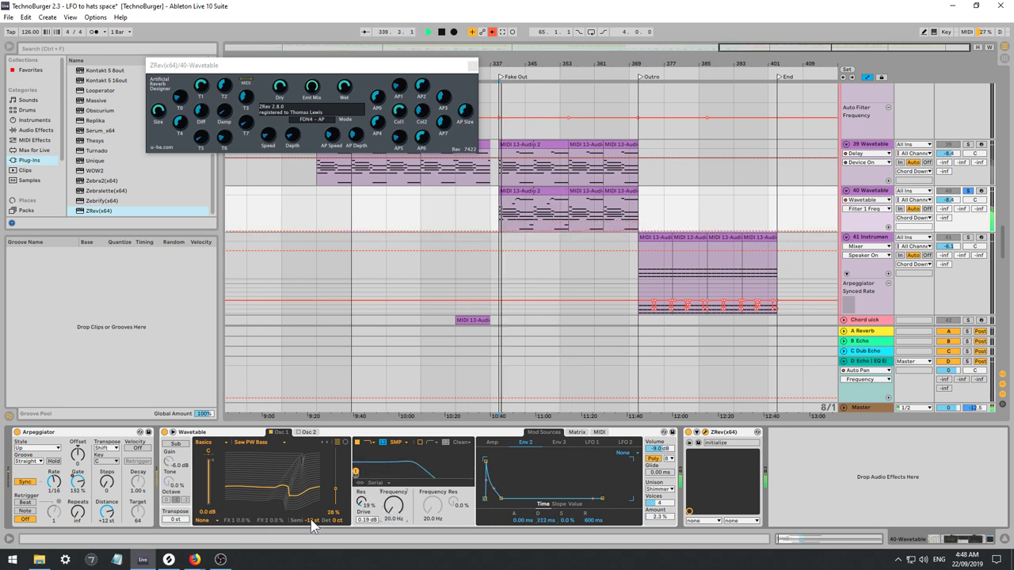
{"action": "left_click_drag", "start_coordinate": [317, 520], "coordinate": [318, 534]}
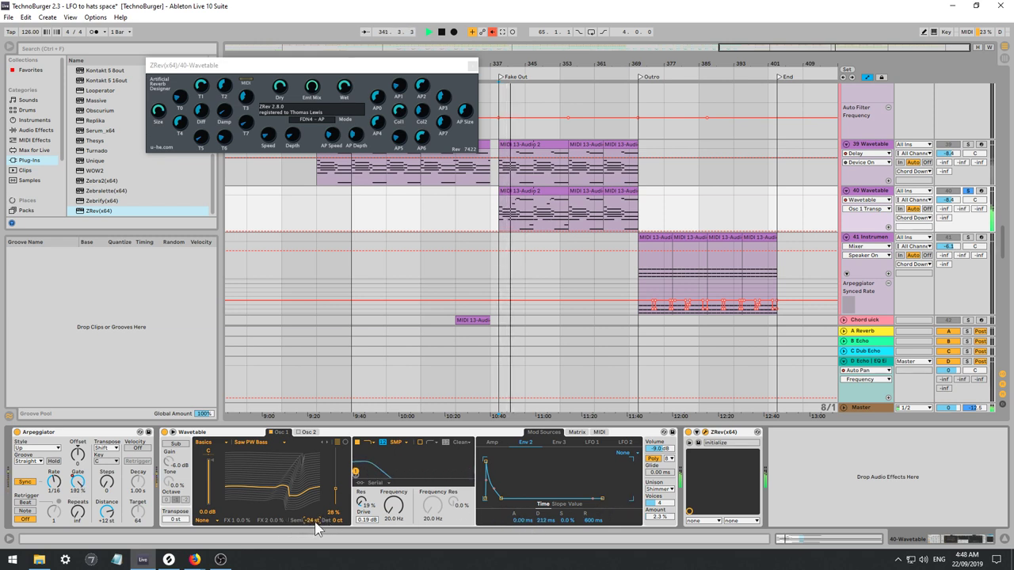
{"action": "left_click", "coordinate": [300, 432]}
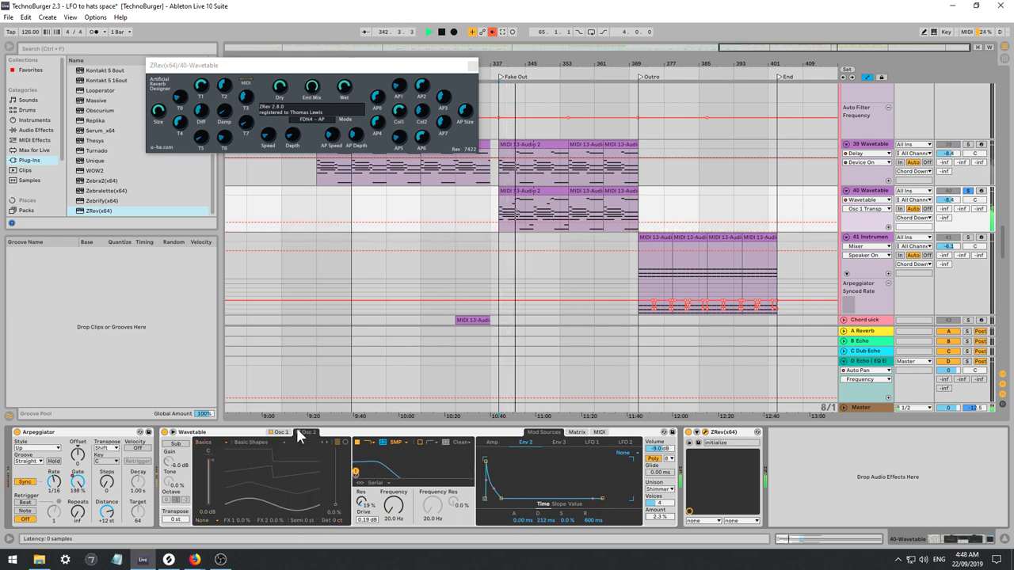
{"action": "left_click", "coordinate": [299, 432]}
Give Osc 2 the Noise > Applause wavetable, adjusting its position and semitone transpose.
{"action": "left_click", "coordinate": [206, 443]}
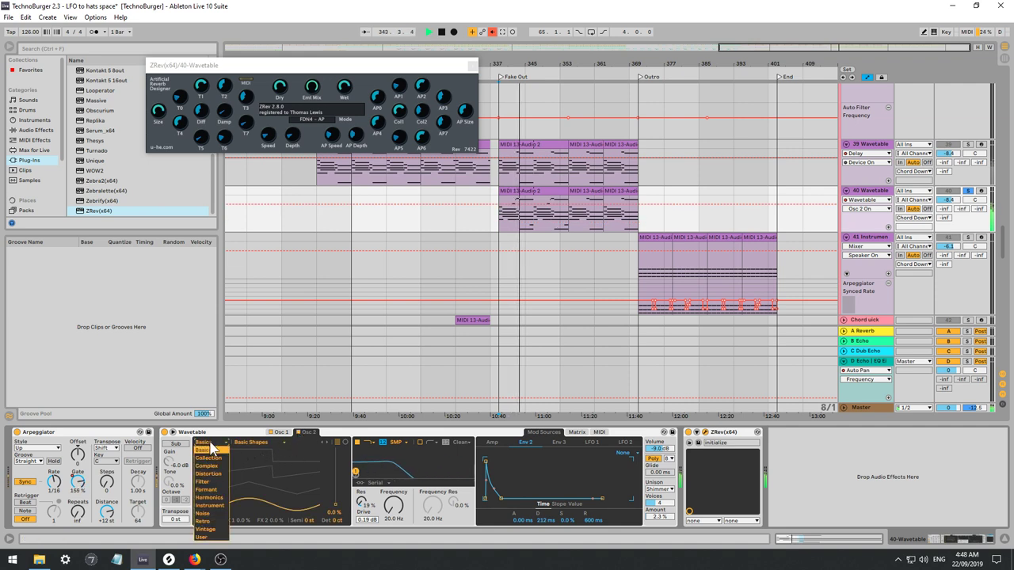
{"action": "left_click", "coordinate": [203, 513]}
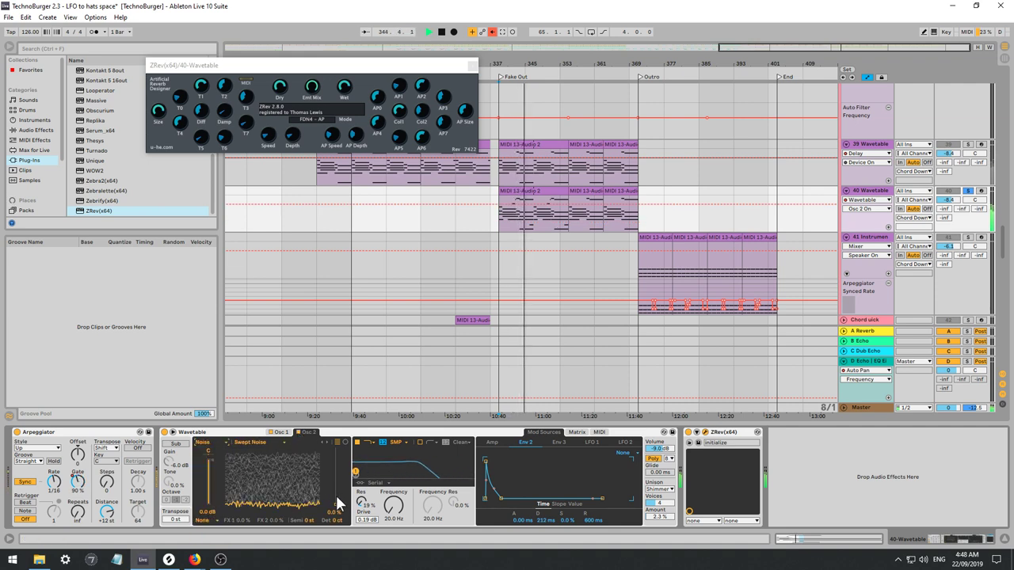
{"action": "left_click_drag", "start_coordinate": [336, 500], "coordinate": [333, 476]}
{"action": "left_click", "coordinate": [328, 443]}
{"action": "left_click", "coordinate": [327, 443]}
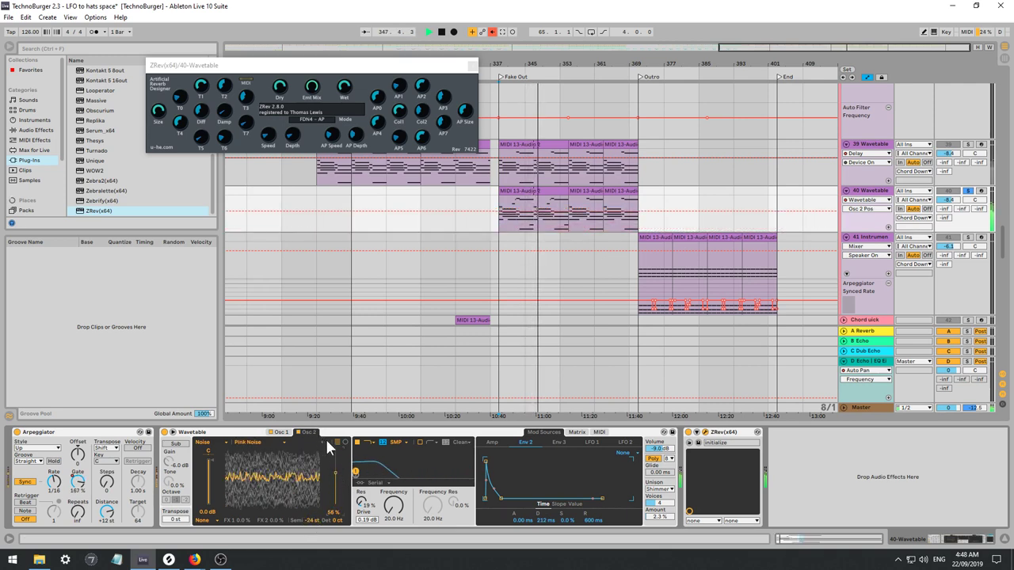
{"action": "left_click", "coordinate": [325, 443]}
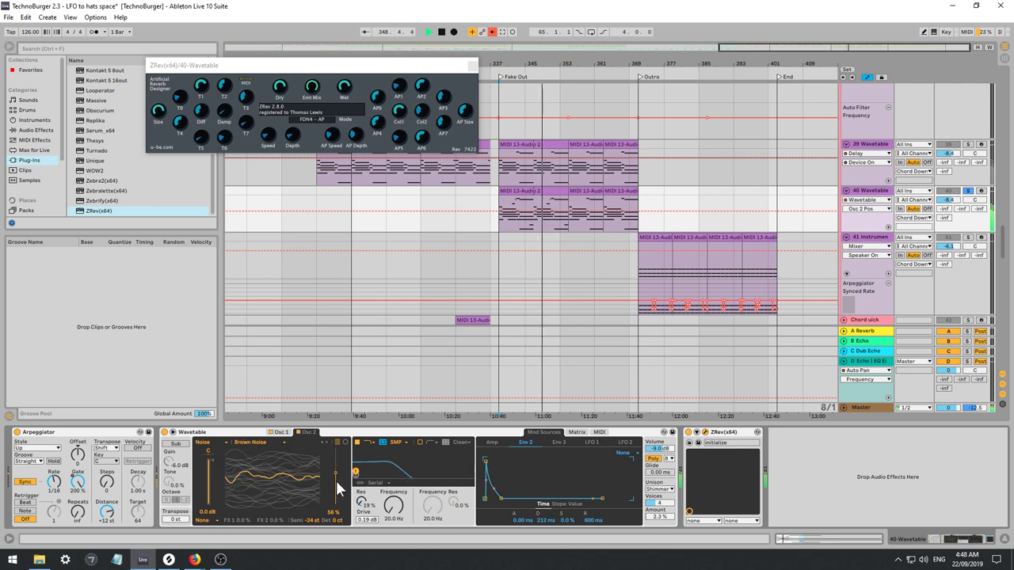
{"action": "left_click_drag", "start_coordinate": [335, 482], "coordinate": [331, 457]}
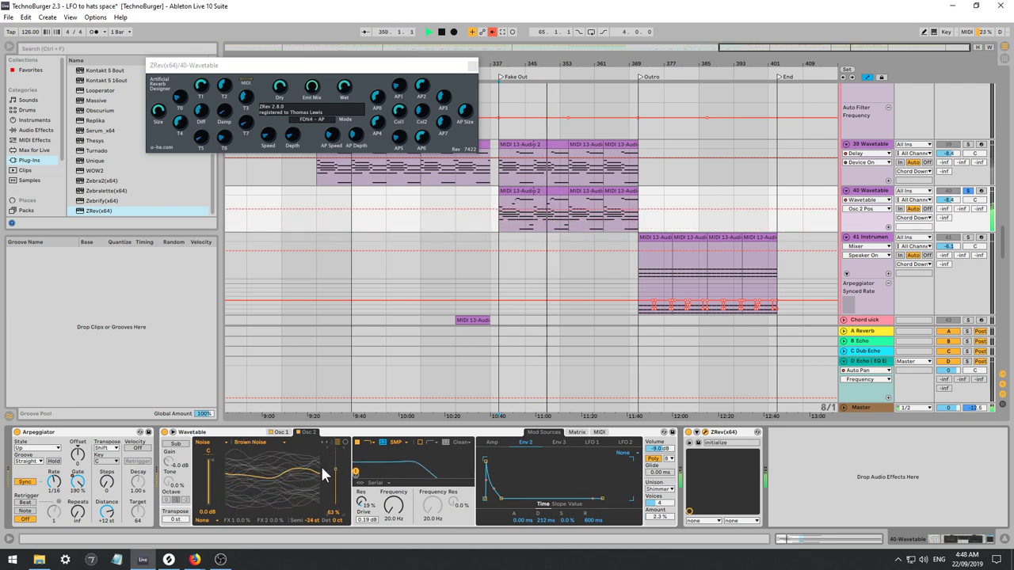
{"action": "left_click_drag", "start_coordinate": [313, 523], "coordinate": [312, 541]}
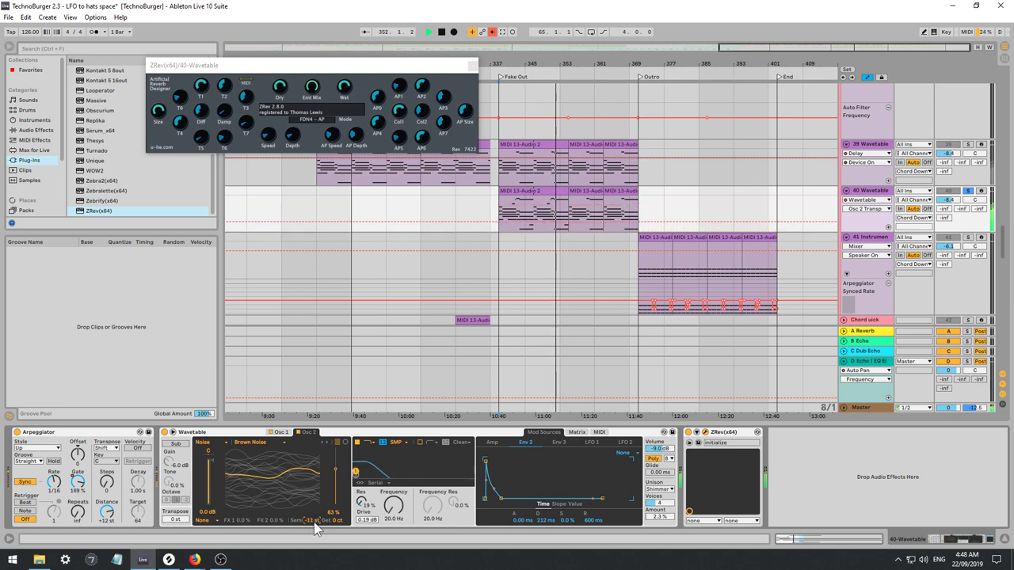
{"action": "left_click", "coordinate": [324, 442]}
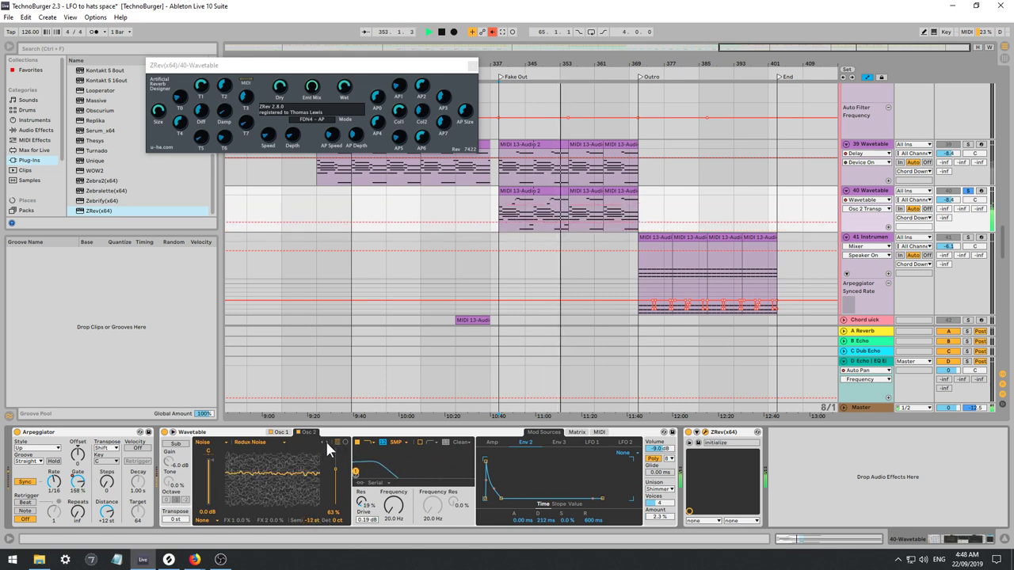
{"action": "mouse_move", "coordinate": [332, 458]}
{"action": "left_mouse_down"}
{"action": "mouse_move", "coordinate": [332, 490]}
{"action": "mouse_move", "coordinate": [337, 466]}
{"action": "left_mouse_up"}
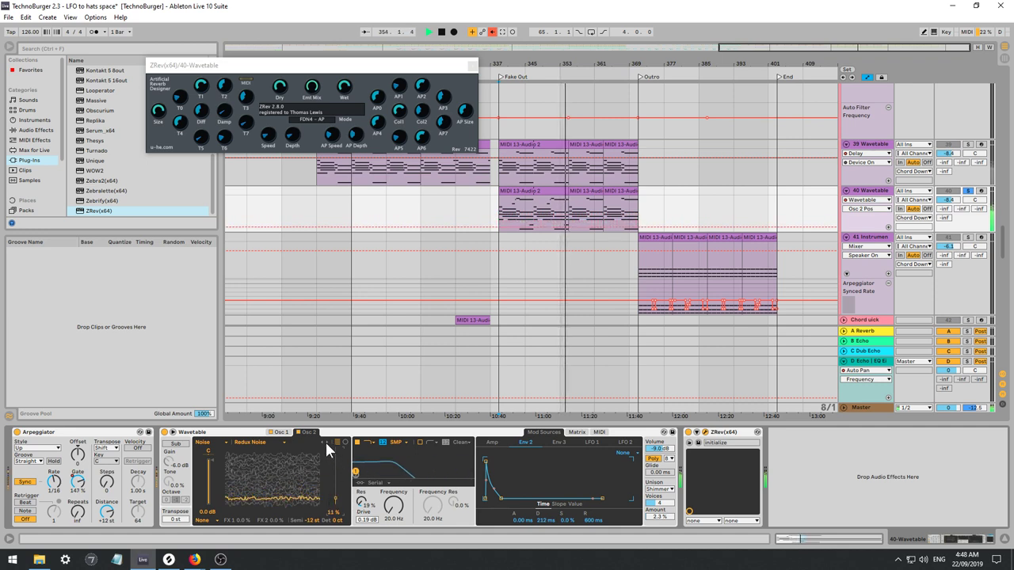
{"action": "left_click", "coordinate": [326, 442]}
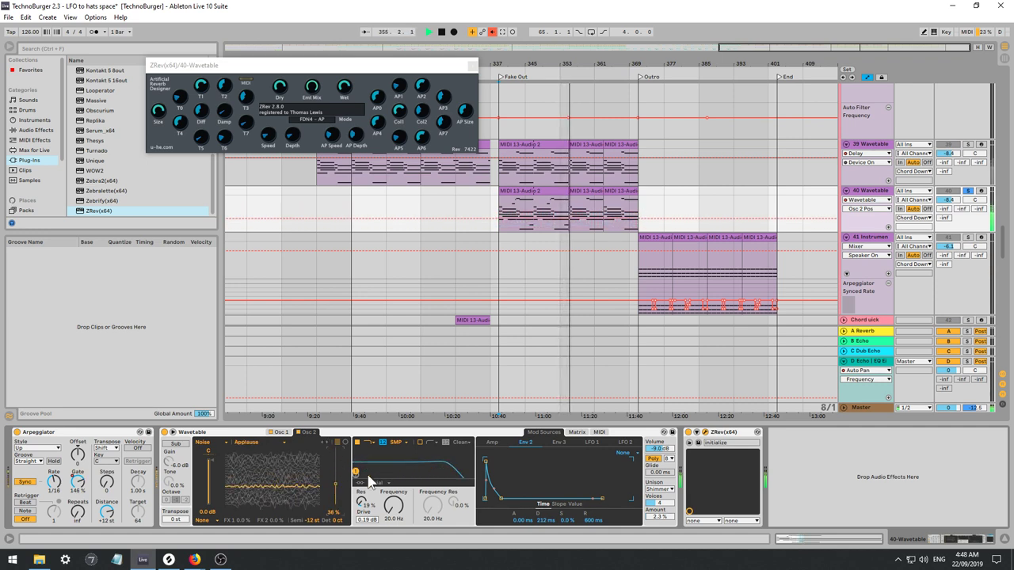
Set the Wavetable unison mode to Noise with a 10% amount.
{"action": "left_click", "coordinate": [675, 481]}
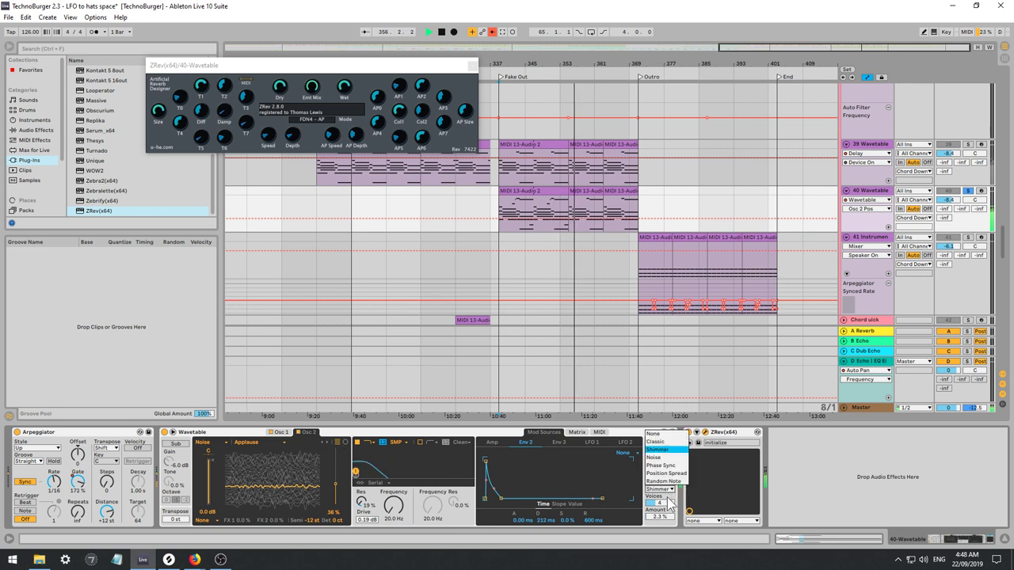
{"action": "left_click", "coordinate": [664, 474]}
{"action": "left_click", "coordinate": [662, 489]}
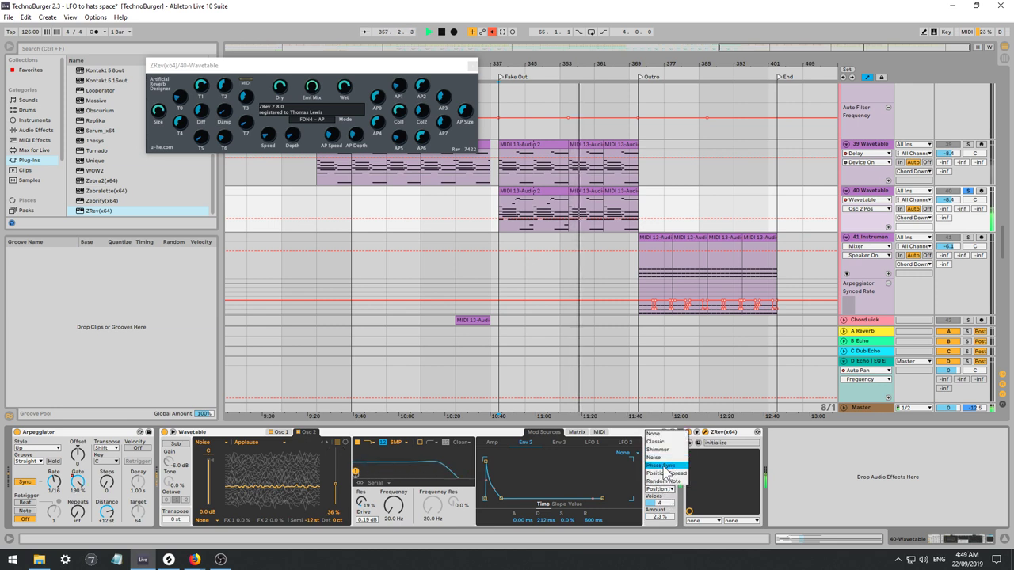
{"action": "left_click", "coordinate": [662, 465]}
{"action": "left_click_drag", "start_coordinate": [665, 513], "coordinate": [664, 495]}
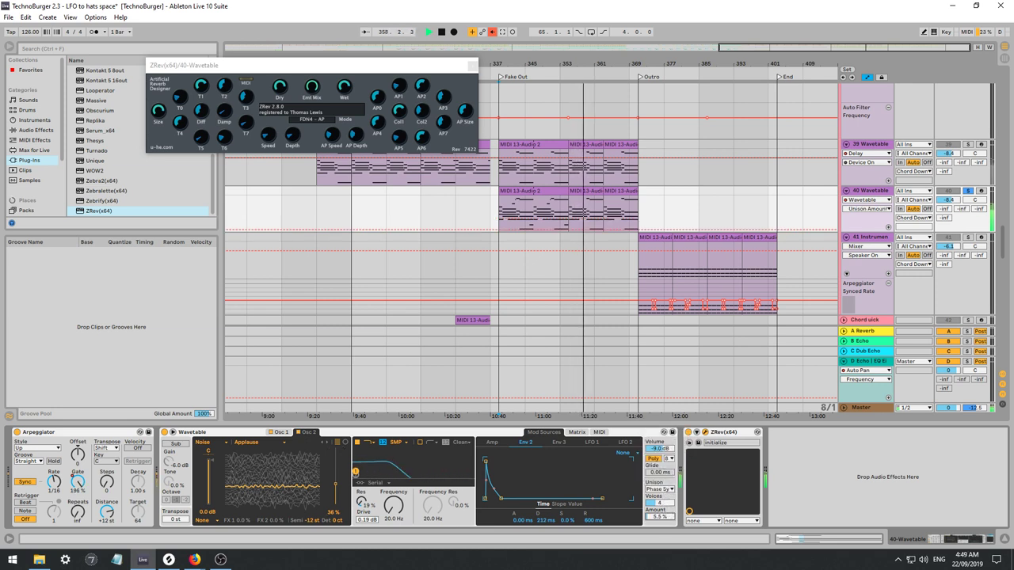
{"action": "left_click", "coordinate": [663, 489]}
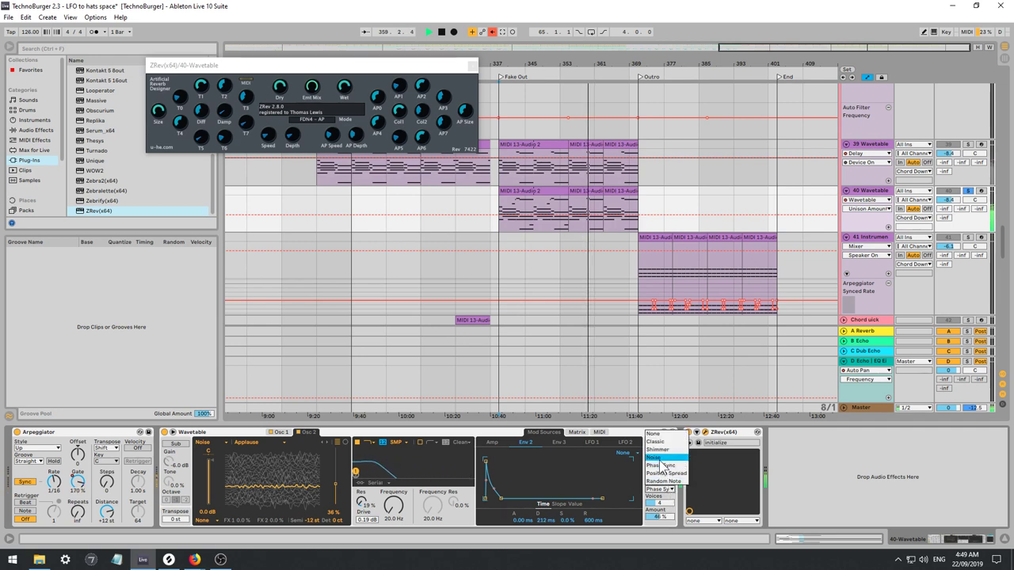
{"action": "left_click", "coordinate": [655, 457]}
{"action": "left_click_drag", "start_coordinate": [659, 515], "coordinate": [659, 521]}
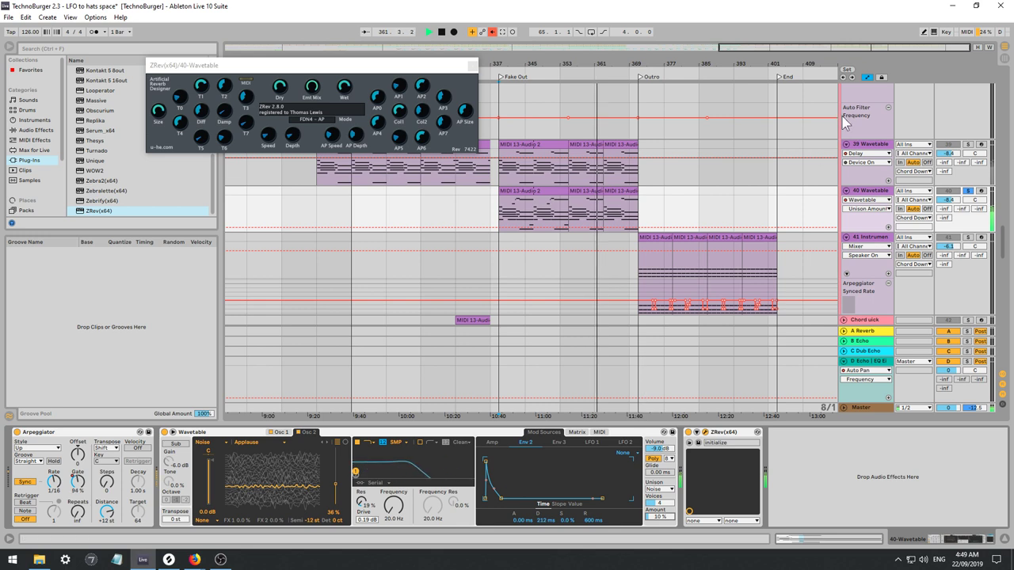
{"action": "key", "text": "space"}
{"action": "key", "text": "space"}
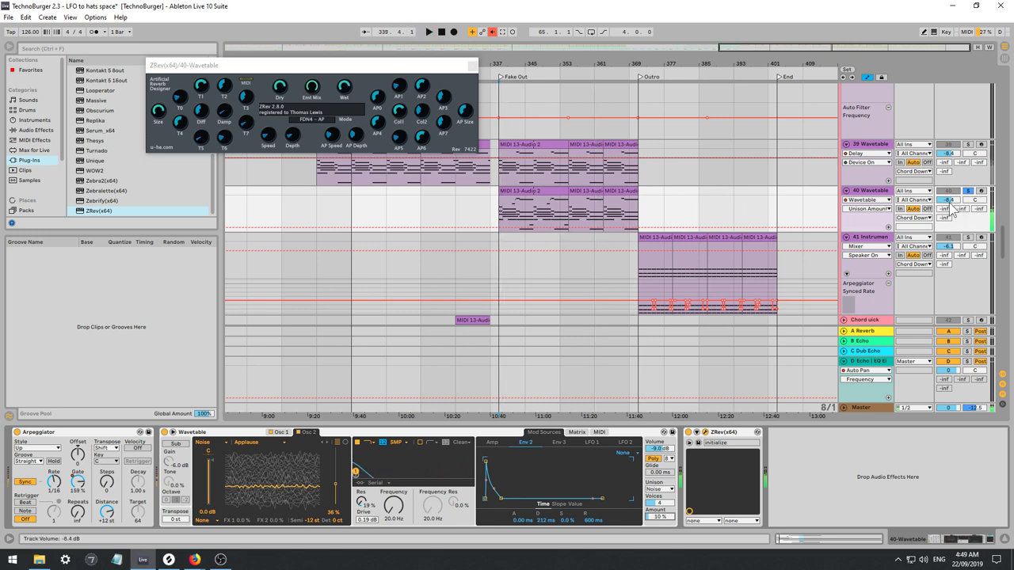
Raise track 40's volume and filter to about 116 Hz, then close ZRev and show Audio Effects.
{"action": "mouse_move", "coordinate": [948, 201]}
{"action": "left_mouse_down"}
{"action": "mouse_move", "coordinate": [948, 190]}
{"action": "mouse_move", "coordinate": [973, 188]}
{"action": "mouse_move", "coordinate": [950, 207]}
{"action": "left_mouse_up"}
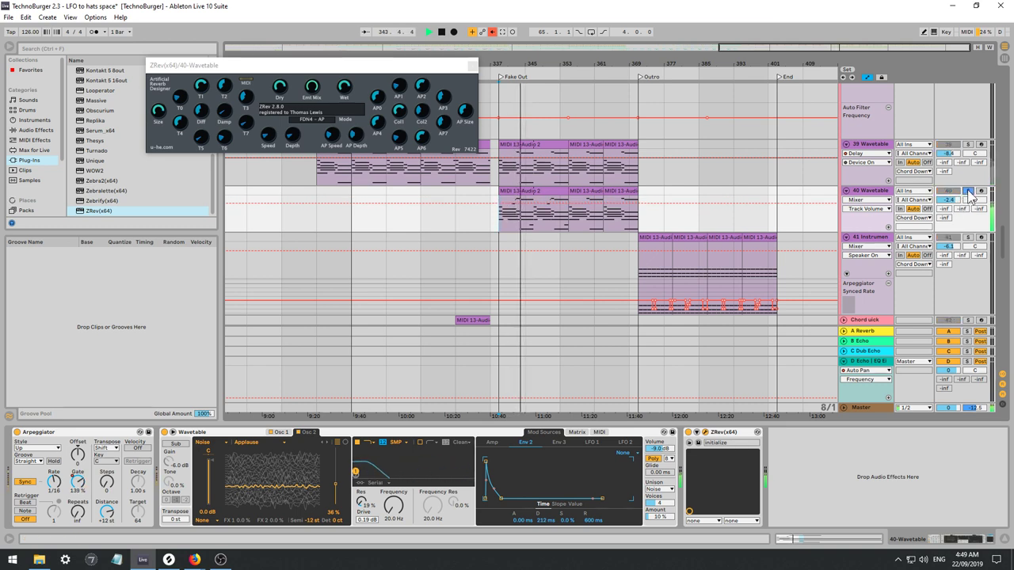
{"action": "mouse_move", "coordinate": [393, 506]}
{"action": "left_mouse_down"}
{"action": "mouse_move", "coordinate": [394, 475]}
{"action": "mouse_move", "coordinate": [394, 492]}
{"action": "left_mouse_up"}
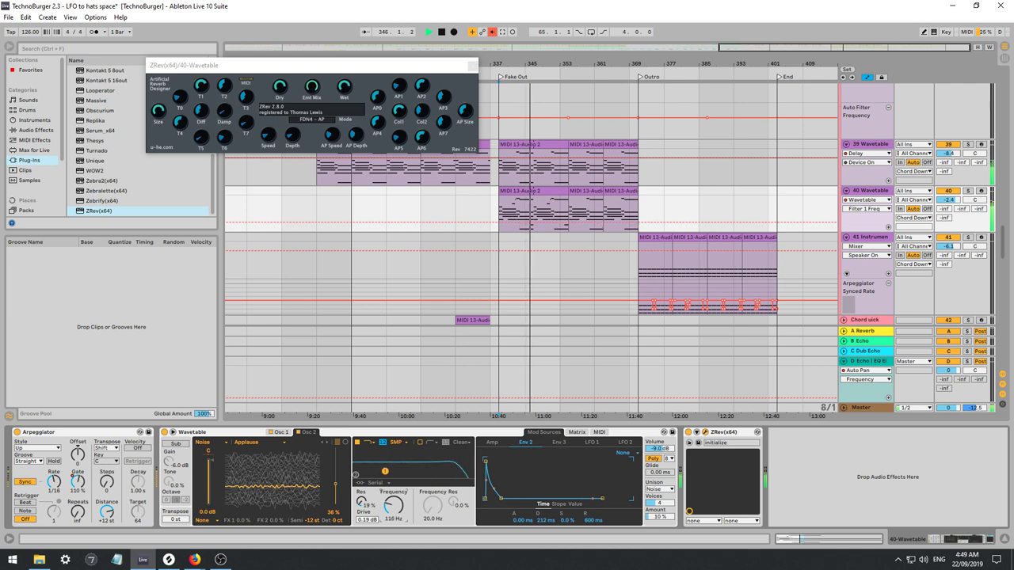
{"action": "left_click_drag", "start_coordinate": [946, 199], "coordinate": [948, 207]}
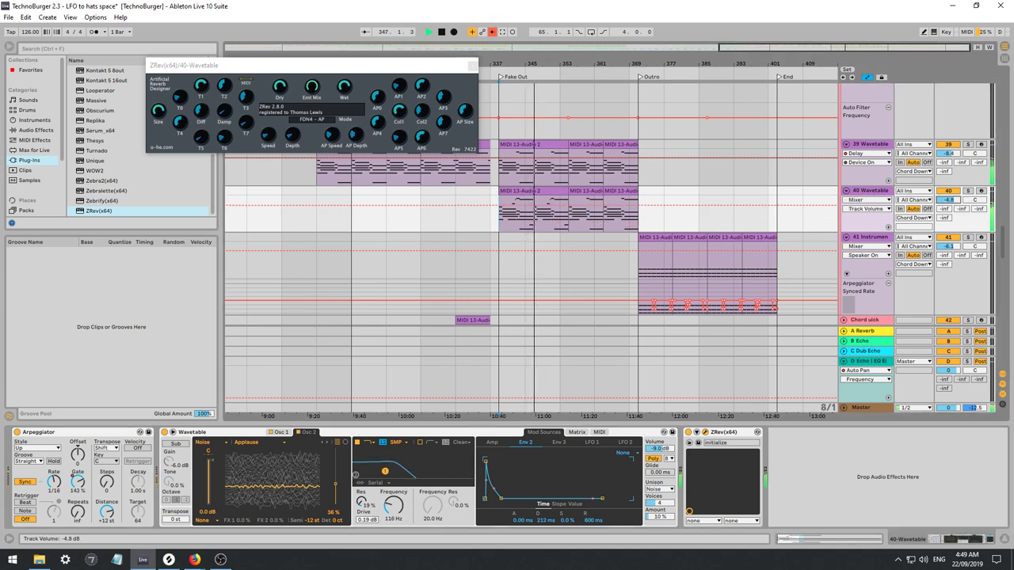
{"action": "left_click", "coordinate": [471, 66]}
{"action": "left_click", "coordinate": [36, 130]}
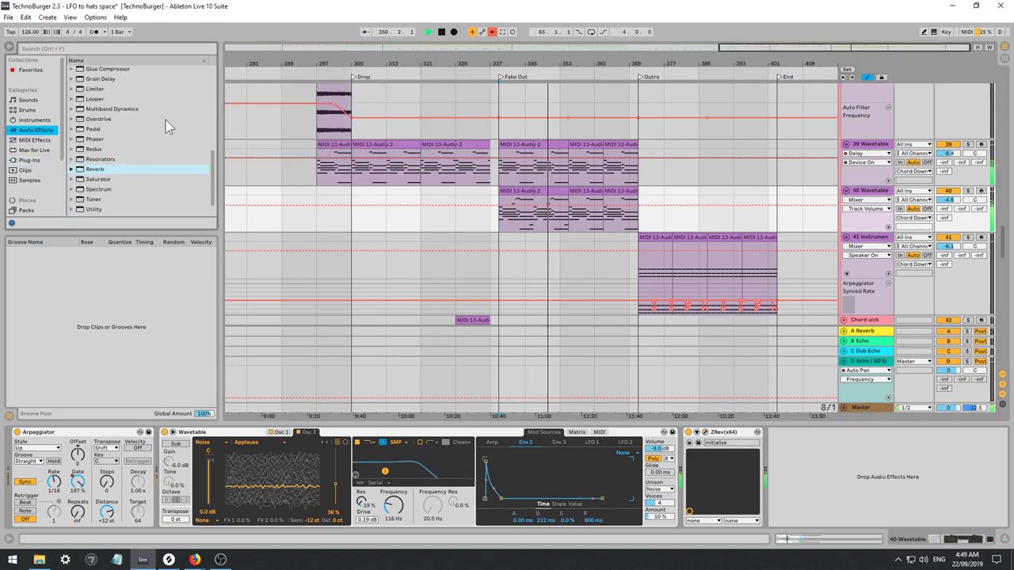
Extend track 40's clip to the Outro and add a Phaser to the track.
{"action": "left_click", "coordinate": [564, 193]}
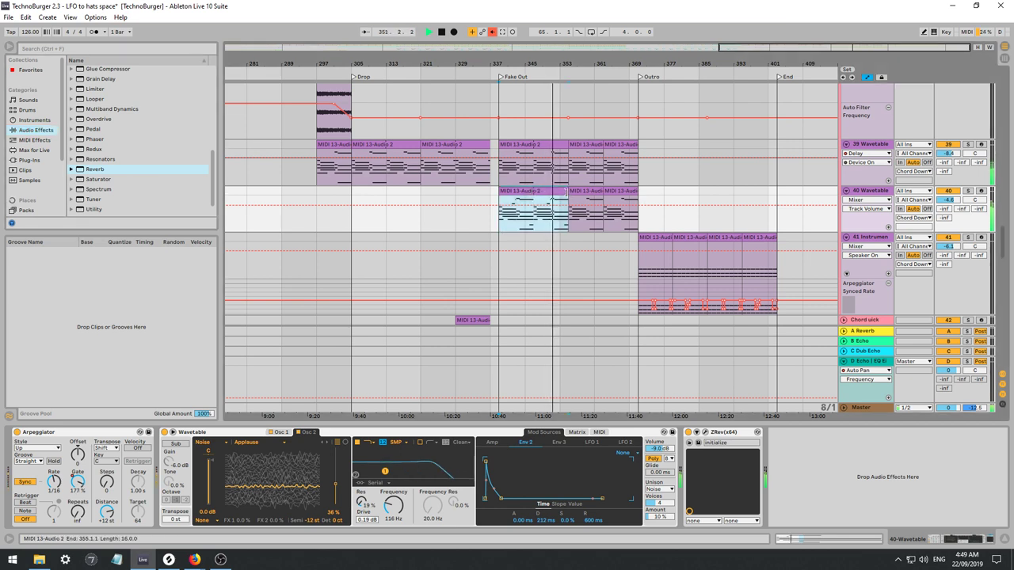
{"action": "left_click_drag", "start_coordinate": [566, 193], "coordinate": [636, 193]}
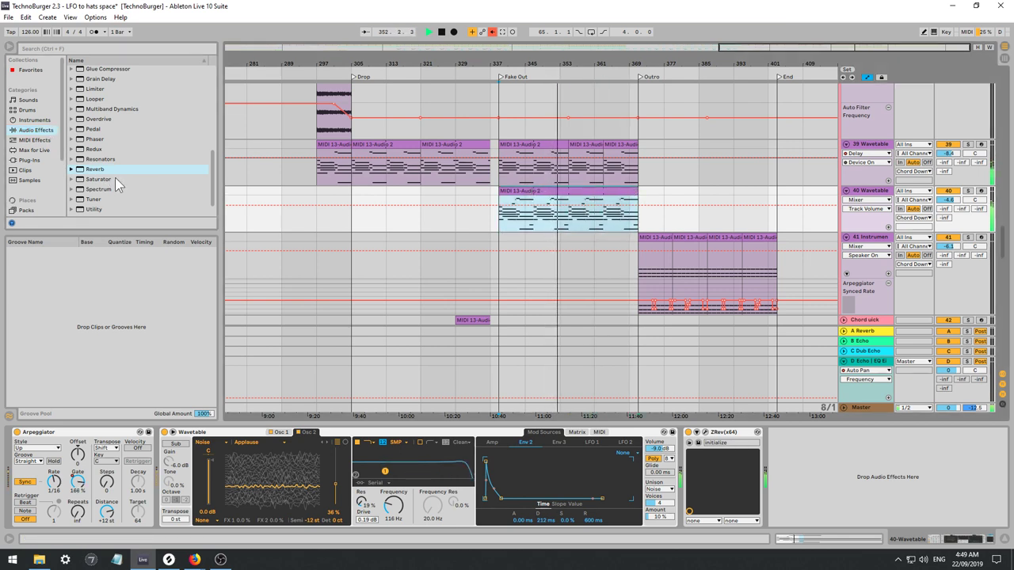
{"action": "mouse_move", "coordinate": [90, 139]}
{"action": "left_mouse_down"}
{"action": "mouse_move", "coordinate": [1001, 301]}
{"action": "mouse_move", "coordinate": [693, 447]}
{"action": "mouse_move", "coordinate": [800, 442]}
{"action": "left_mouse_up"}
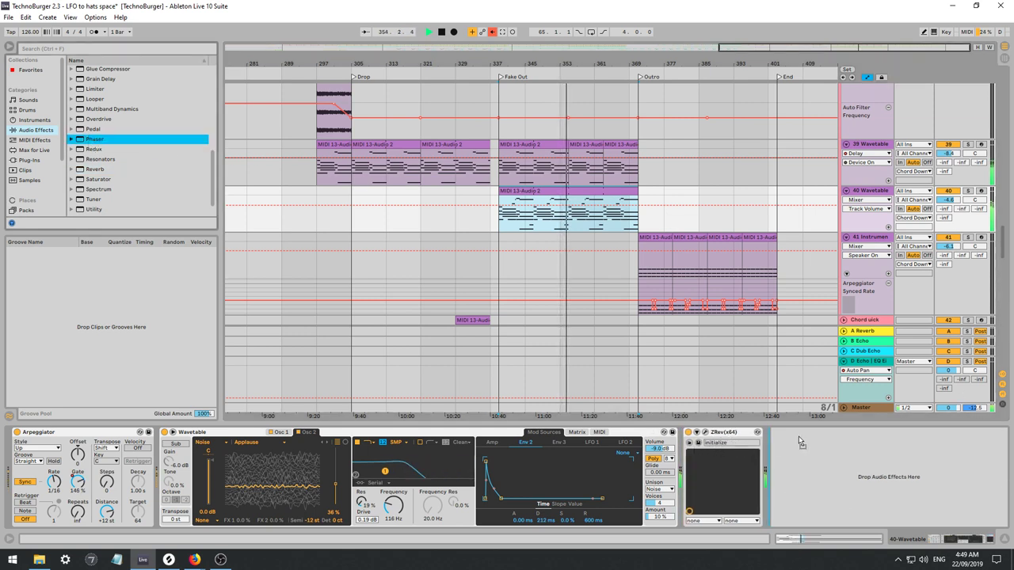
Solo track 40 and audition while raising the Phaser LFO amount and slowing its rate.
{"action": "left_click", "coordinate": [967, 192]}
{"action": "key", "text": "space"}
{"action": "key", "text": "space"}
{"action": "left_click_drag", "start_coordinate": [942, 460], "coordinate": [942, 404]}
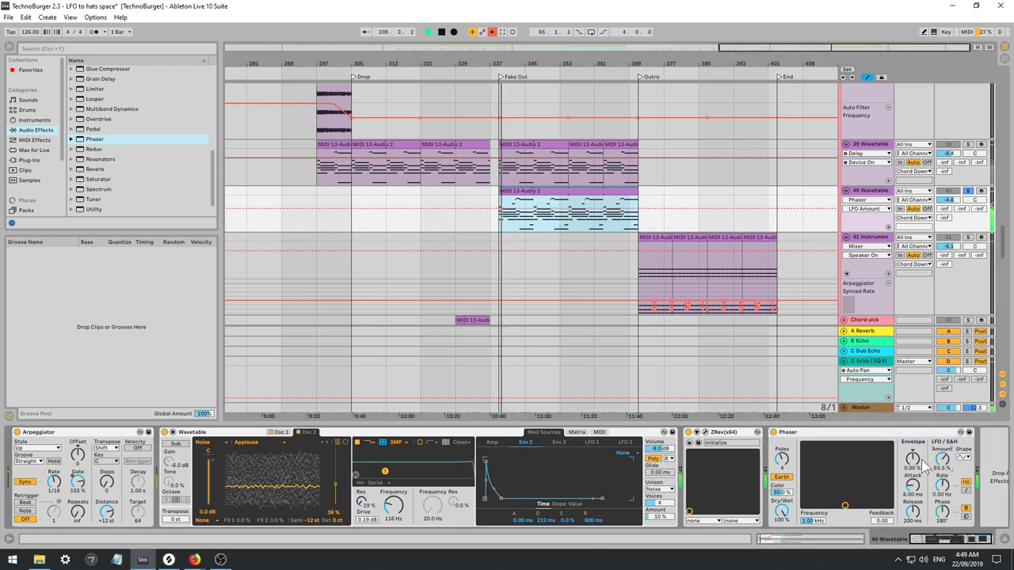
{"action": "left_click_drag", "start_coordinate": [845, 505], "coordinate": [848, 472]}
{"action": "left_click_drag", "start_coordinate": [943, 485], "coordinate": [942, 507]}
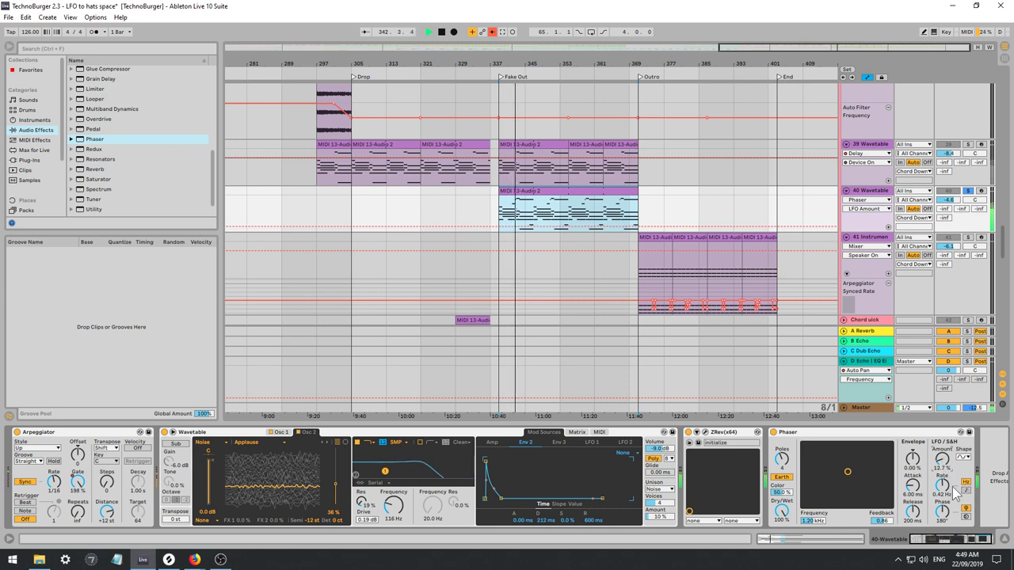
{"action": "left_click_drag", "start_coordinate": [943, 465], "coordinate": [943, 441]}
{"action": "left_click_drag", "start_coordinate": [943, 485], "coordinate": [942, 505]}
Set Phaser rate 0.02 Hz, Color 65.6%, LFO amount 60.3%, then unsolo and raise volume to about -2.4 dB.
{"action": "left_click_drag", "start_coordinate": [942, 461], "coordinate": [942, 495]}
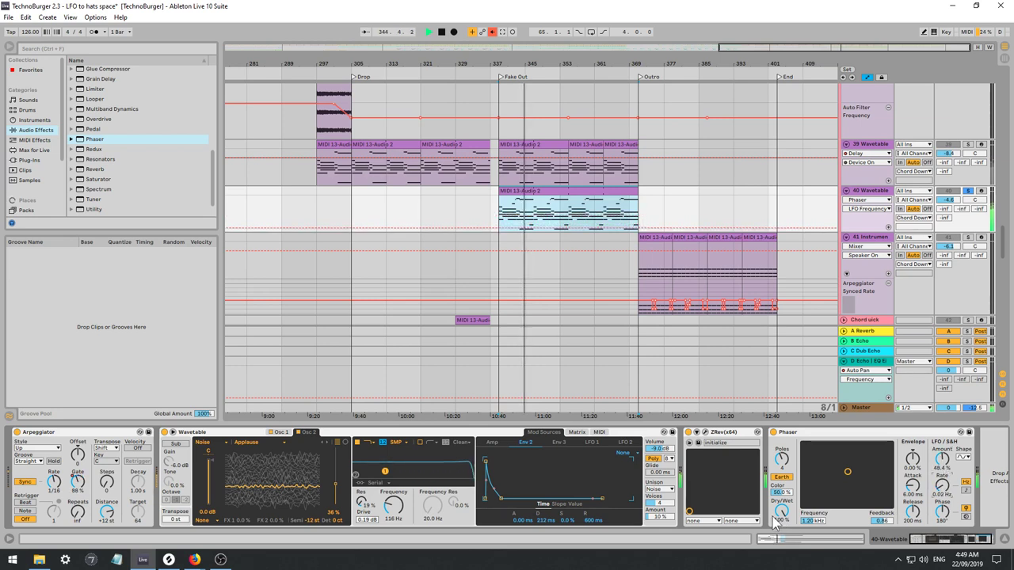
{"action": "left_click_drag", "start_coordinate": [784, 493], "coordinate": [784, 480]}
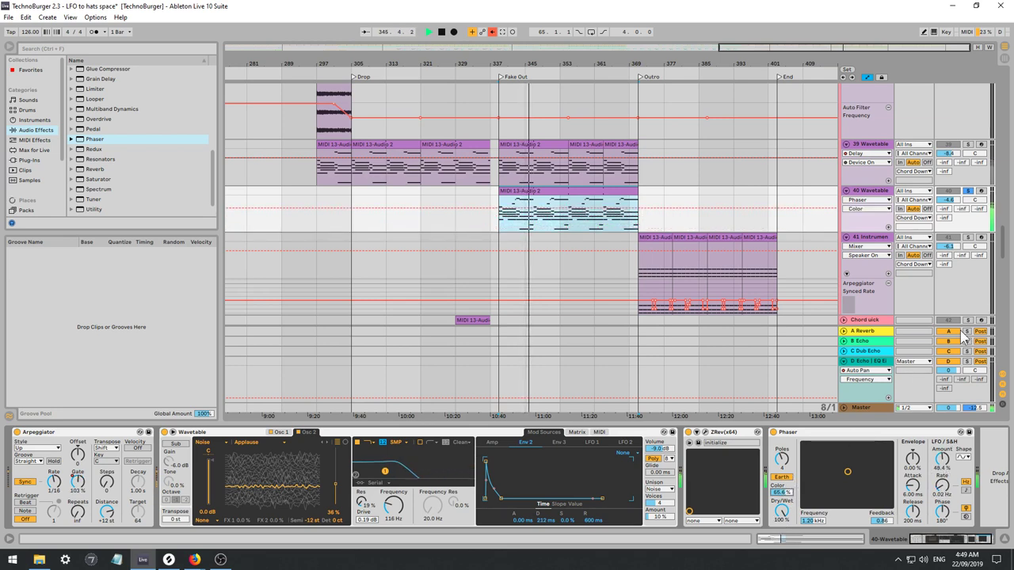
{"action": "left_click_drag", "start_coordinate": [942, 461], "coordinate": [941, 453]}
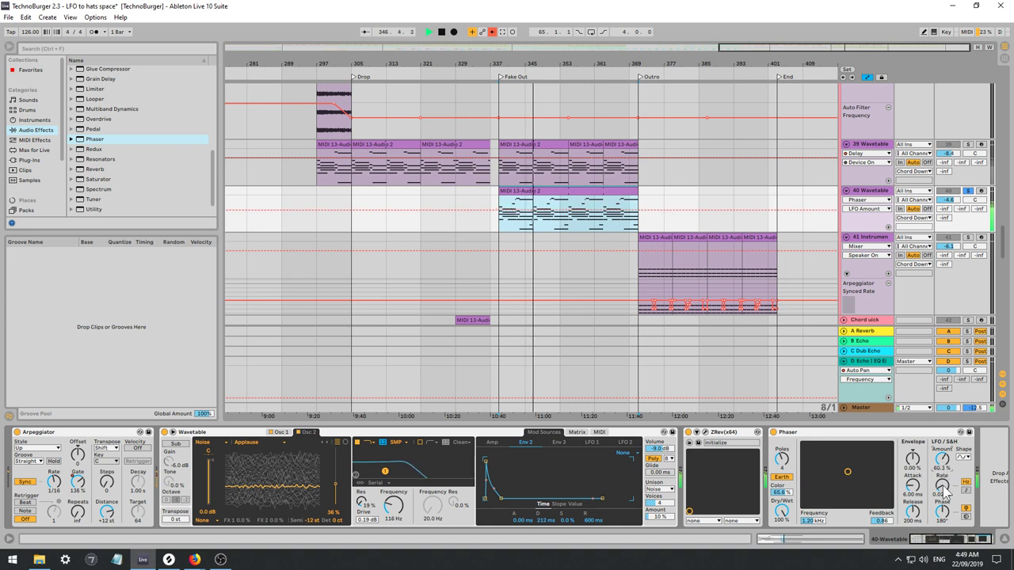
{"action": "left_click", "coordinate": [942, 485]}
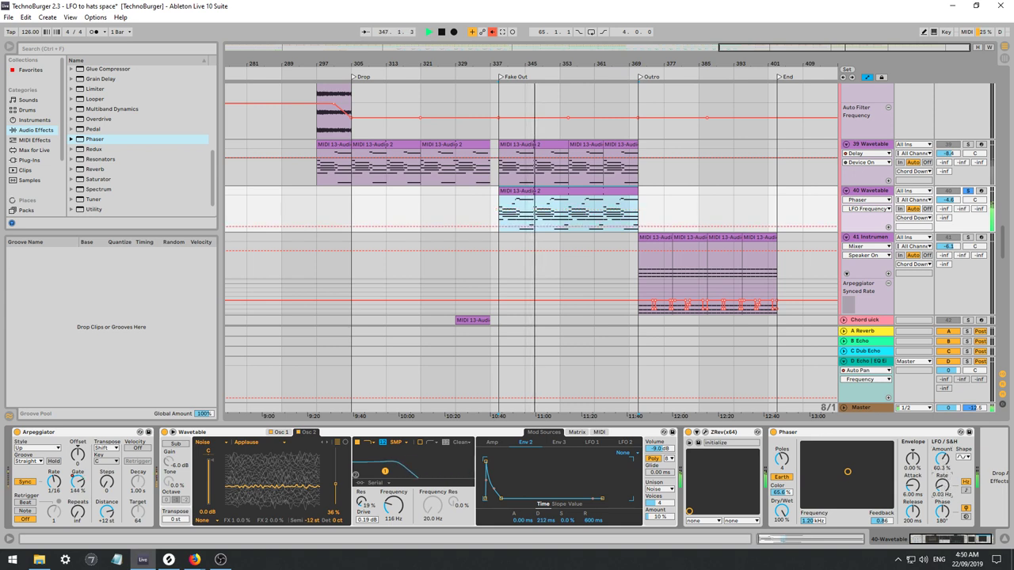
{"action": "left_click", "coordinate": [968, 191]}
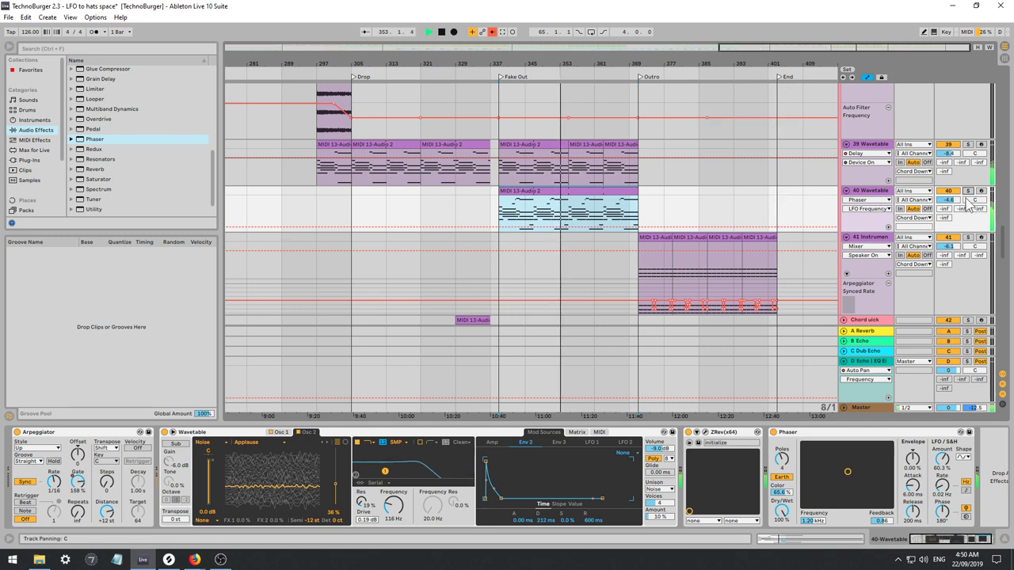
{"action": "left_click_drag", "start_coordinate": [950, 204], "coordinate": [950, 196]}
Add a Compressor to track 40 with its sidechain fed from the Kick track.
{"action": "scroll", "coordinate": [119, 138], "scroll_direction": "up", "scroll_amount": 5}
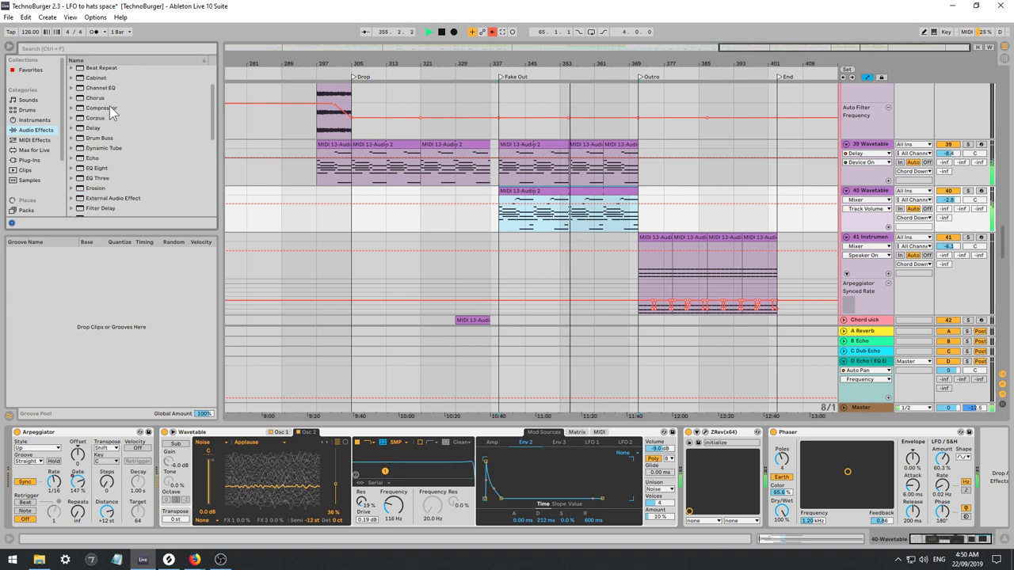
{"action": "left_click", "coordinate": [109, 107]}
{"action": "left_click_drag", "start_coordinate": [851, 422], "coordinate": [887, 436]}
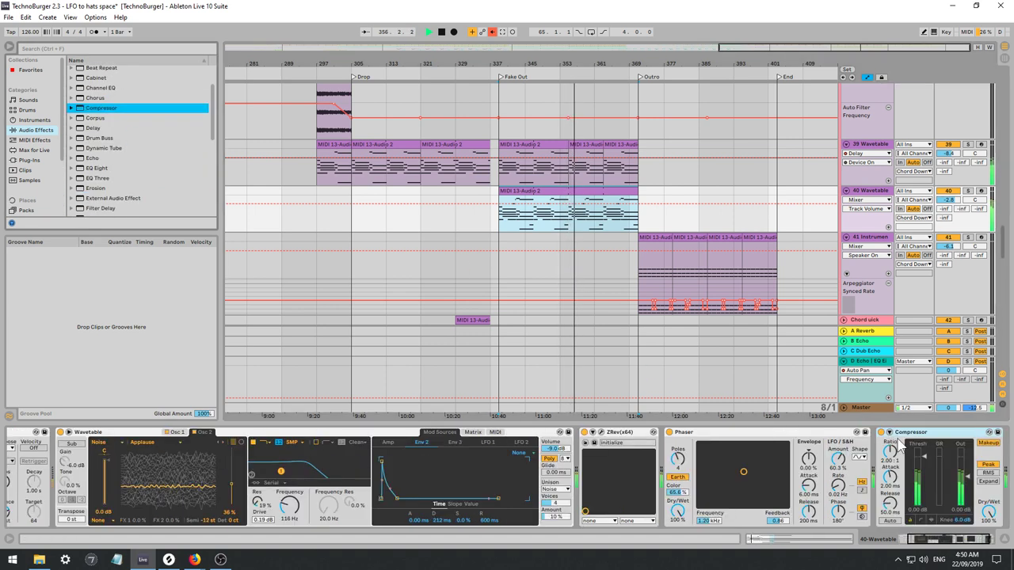
{"action": "left_click", "coordinate": [887, 434]}
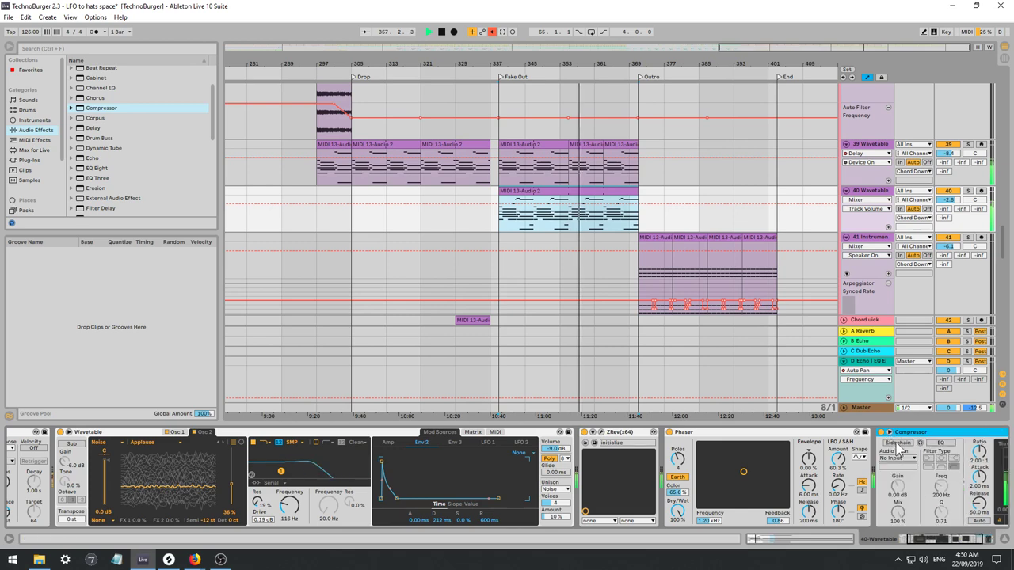
{"action": "left_click", "coordinate": [897, 457]}
{"action": "scroll", "coordinate": [883, 8], "scroll_direction": "up", "scroll_amount": 11}
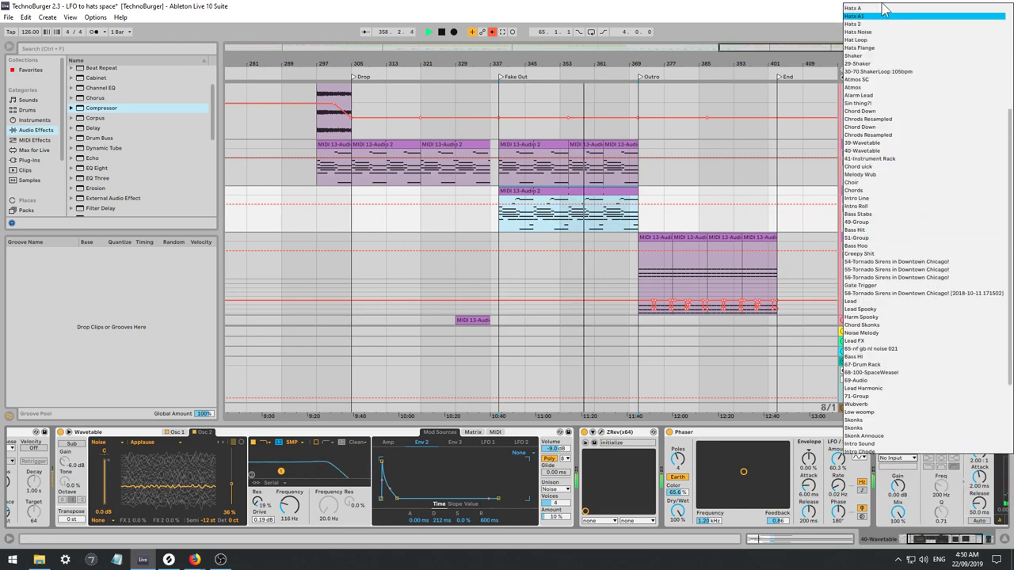
{"action": "left_click", "coordinate": [873, 10]}
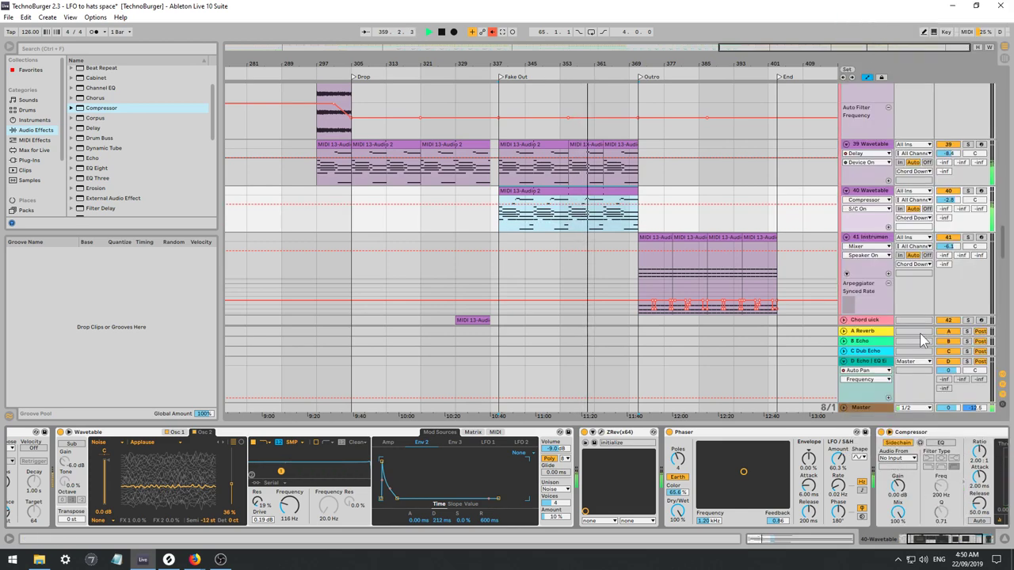
Set the Compressor to inf:1 ratio and -20.1 dB threshold, adjusting release and output gain.
{"action": "left_click_drag", "start_coordinate": [941, 544], "coordinate": [949, 544]}
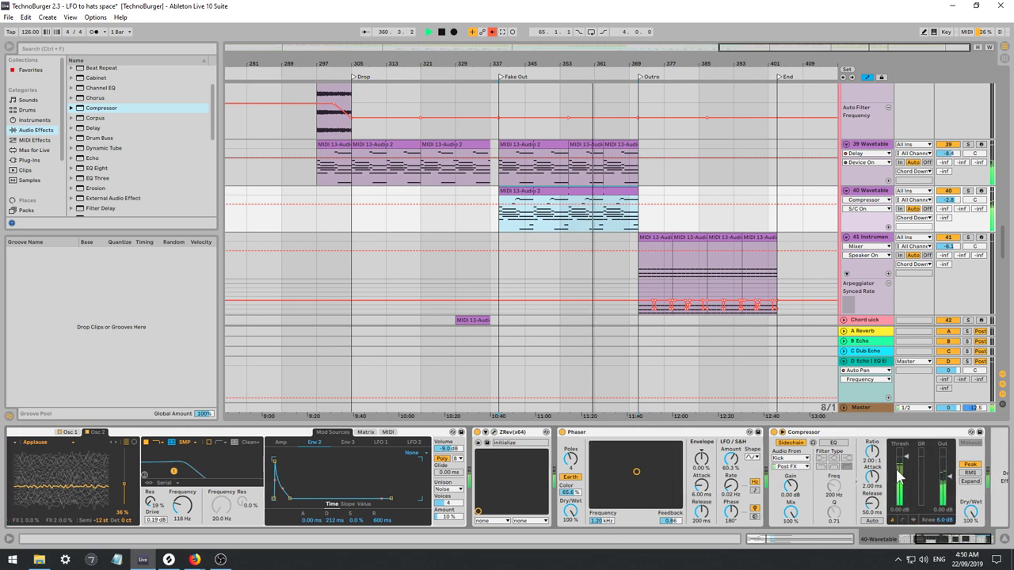
{"action": "left_click_drag", "start_coordinate": [872, 452], "coordinate": [872, 381]}
{"action": "left_click_drag", "start_coordinate": [907, 457], "coordinate": [907, 485]}
{"action": "left_click", "coordinate": [871, 525]}
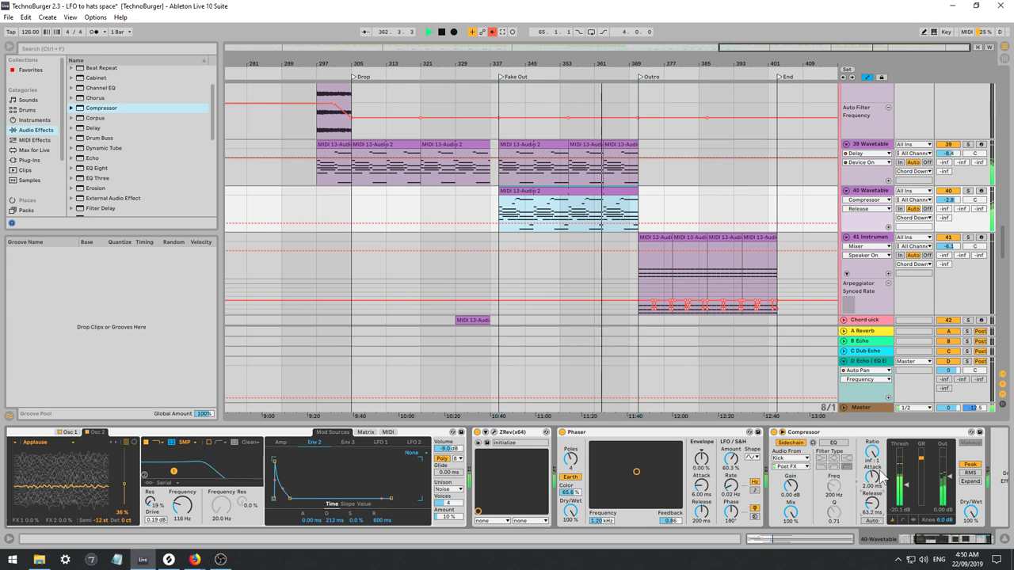
{"action": "left_click_drag", "start_coordinate": [949, 477], "coordinate": [949, 475]}
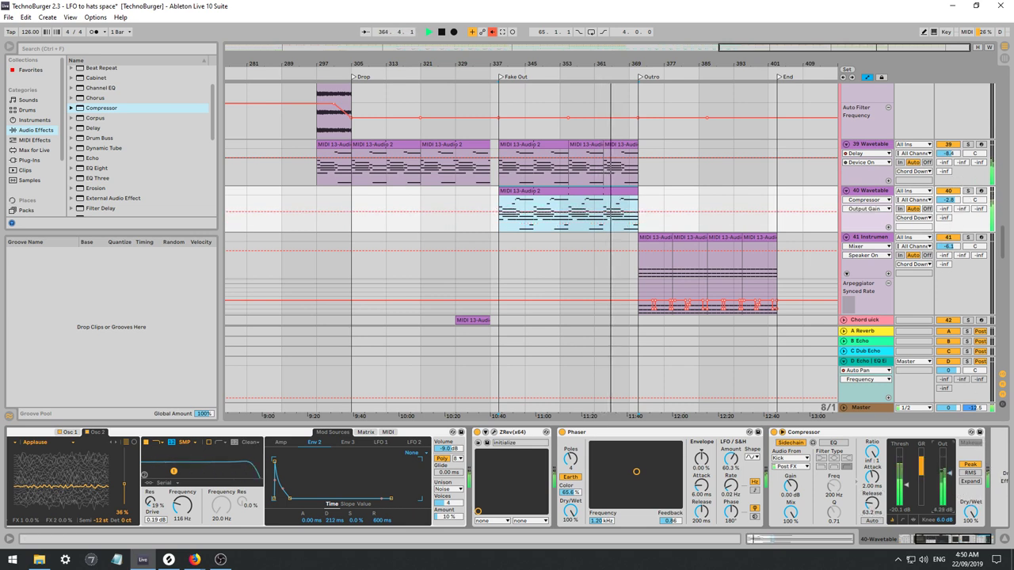
Try the Phaser ahead of ZRev, return it before the Compressor, then stop playback and zoom out.
{"action": "left_click_drag", "start_coordinate": [622, 434], "coordinate": [492, 437]}
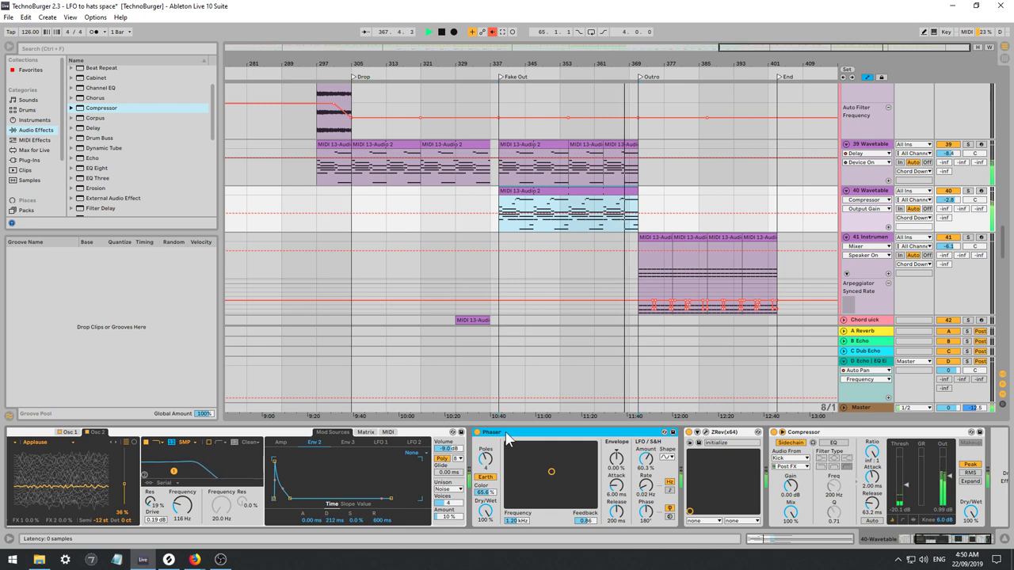
{"action": "left_click_drag", "start_coordinate": [507, 438], "coordinate": [760, 449]}
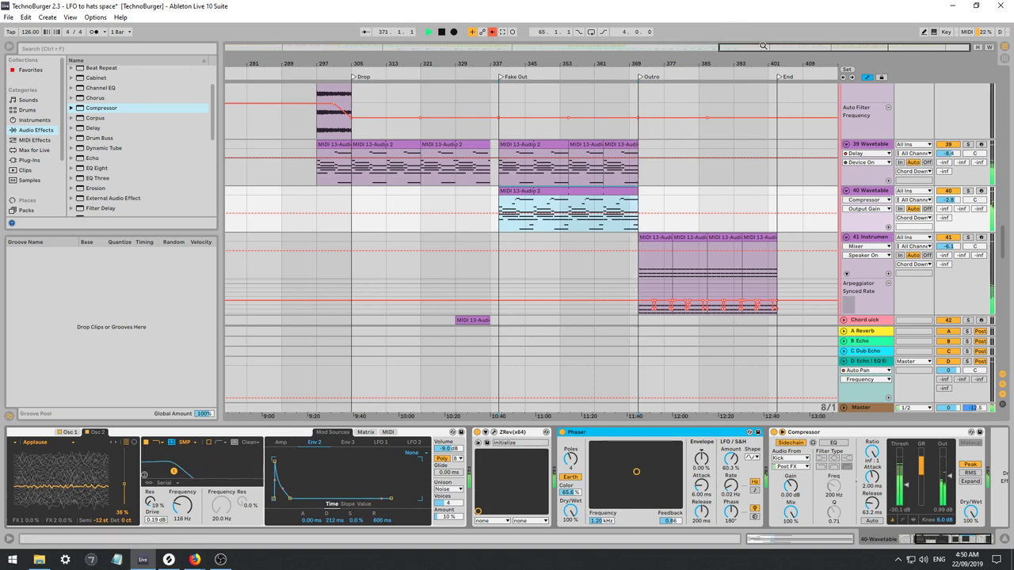
{"action": "left_click_drag", "start_coordinate": [765, 45], "coordinate": [762, 25]}
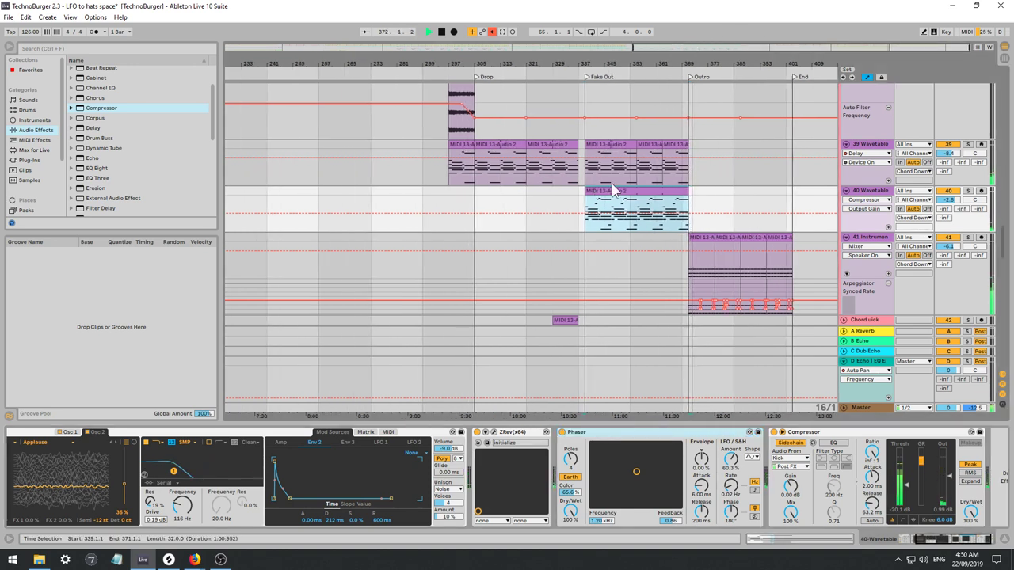
{"action": "key", "text": "space"}
{"action": "left_click_drag", "start_coordinate": [652, 49], "coordinate": [651, 18]}
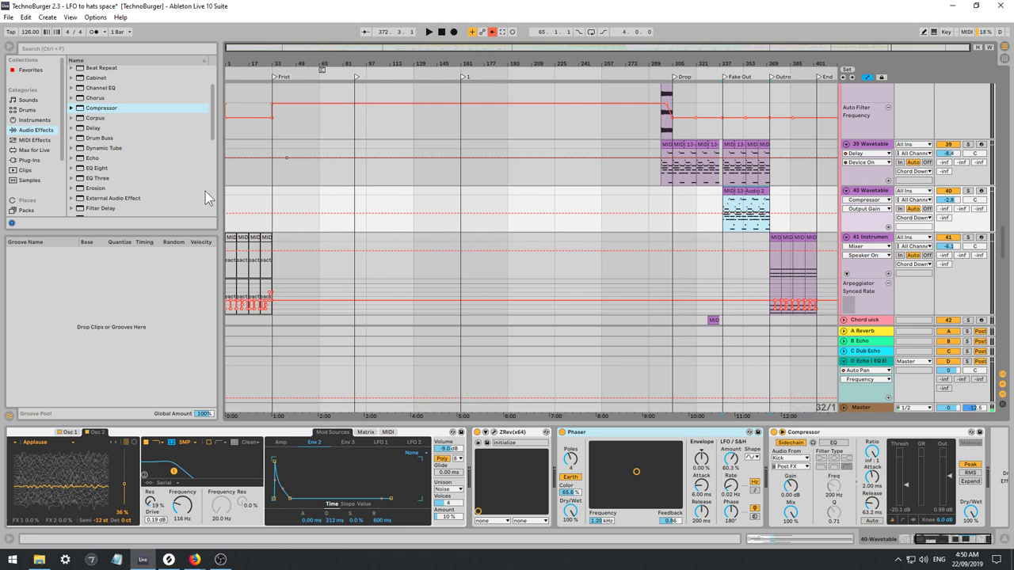
Play the arrangement from bar 1 and display the Master track's Audio Effect Rack and Spectrum.
{"action": "left_click", "coordinate": [228, 196]}
{"action": "left_click", "coordinate": [233, 174]}
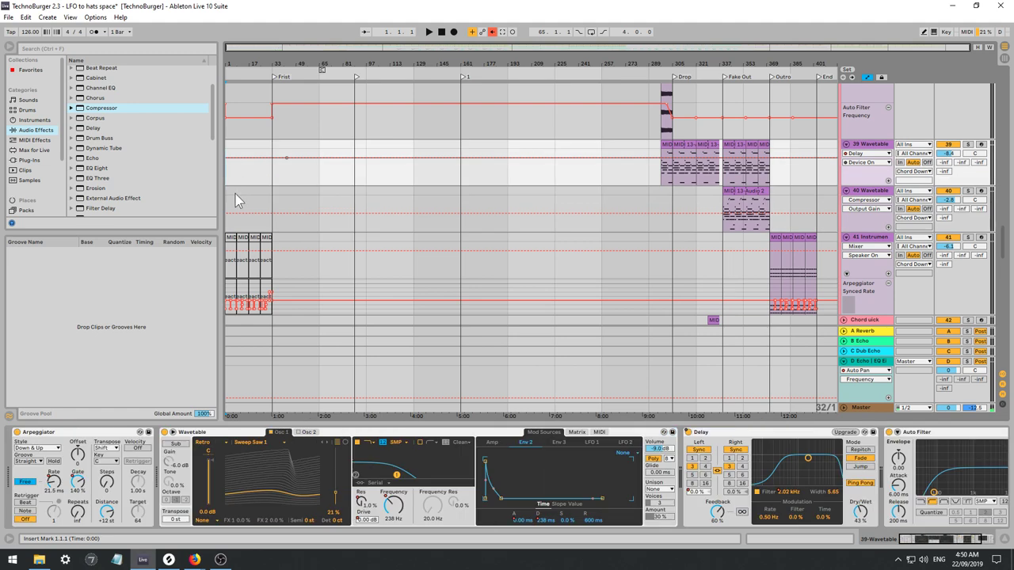
{"action": "left_click", "coordinate": [234, 194]}
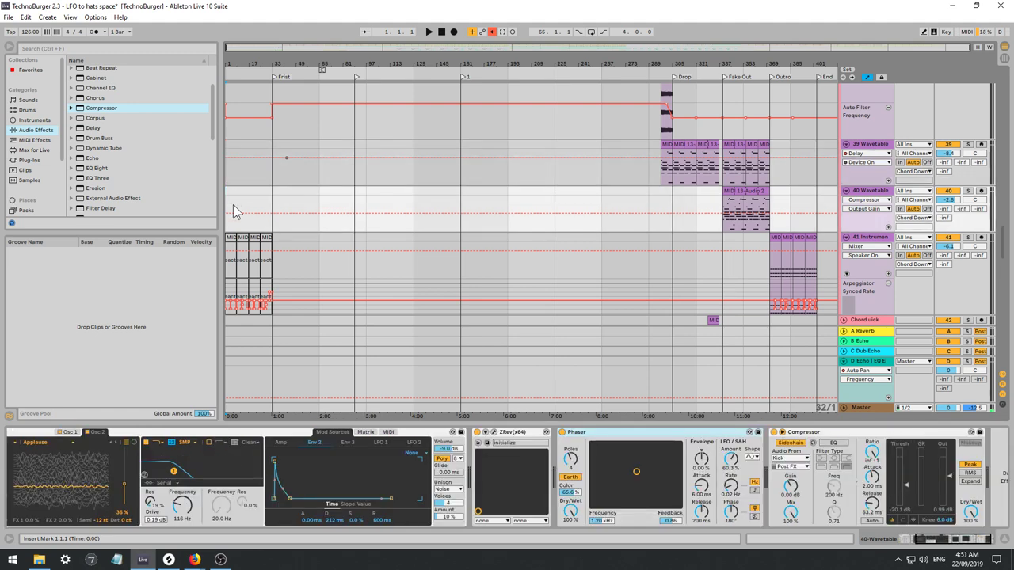
{"action": "key", "text": "space"}
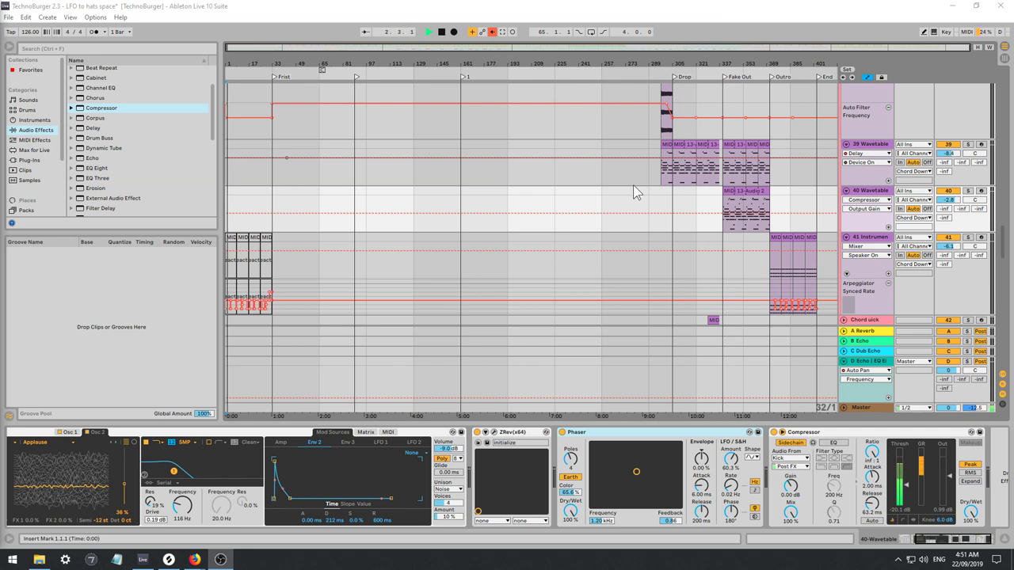
{"action": "left_click", "coordinate": [847, 407]}
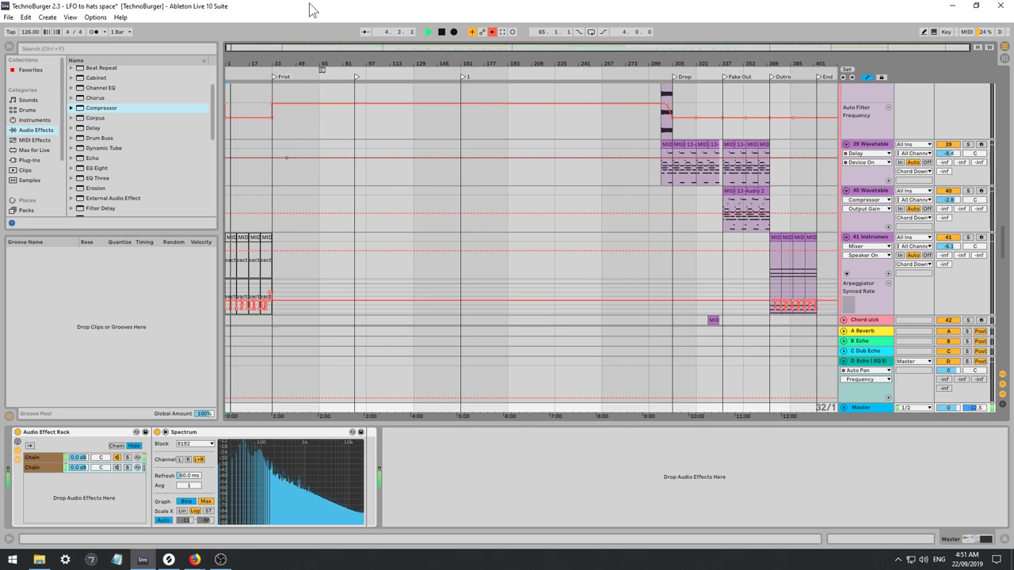
Switch to the Session mixer with the browser hidden and narrower track columns.
{"action": "key", "text": "Tab"}
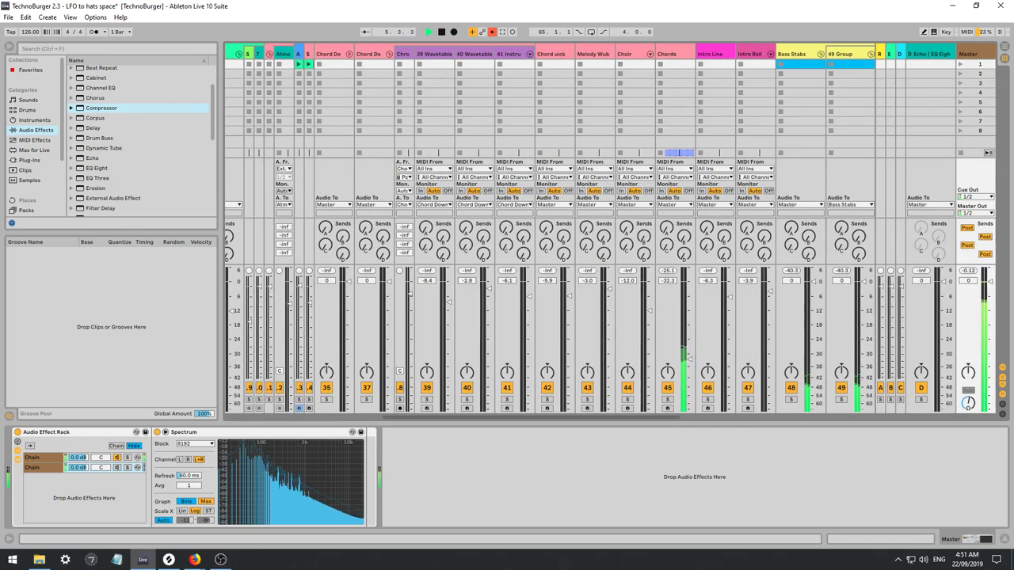
{"action": "left_click", "coordinate": [11, 46]}
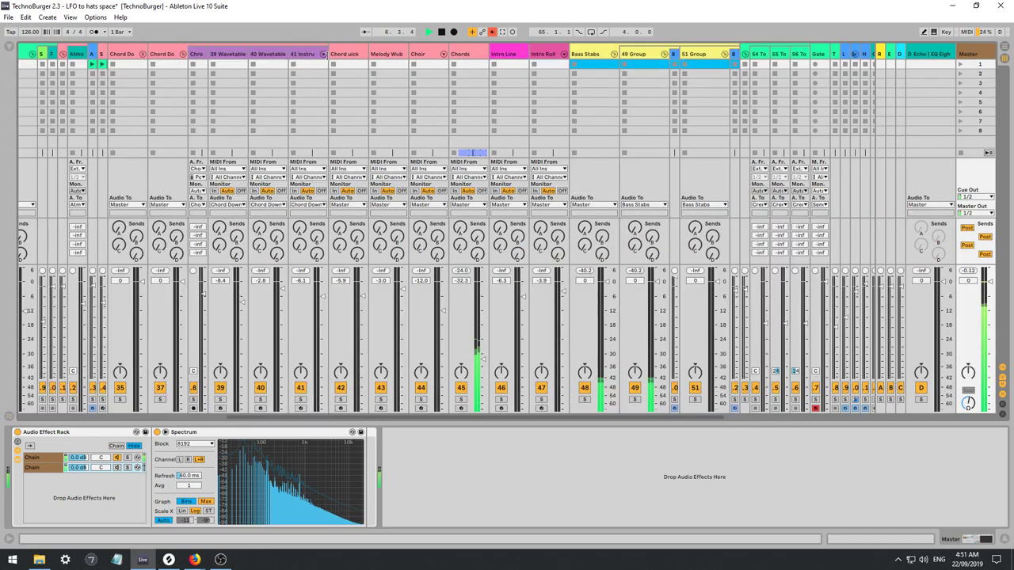
{"action": "left_click_drag", "start_coordinate": [288, 57], "coordinate": [259, 61]}
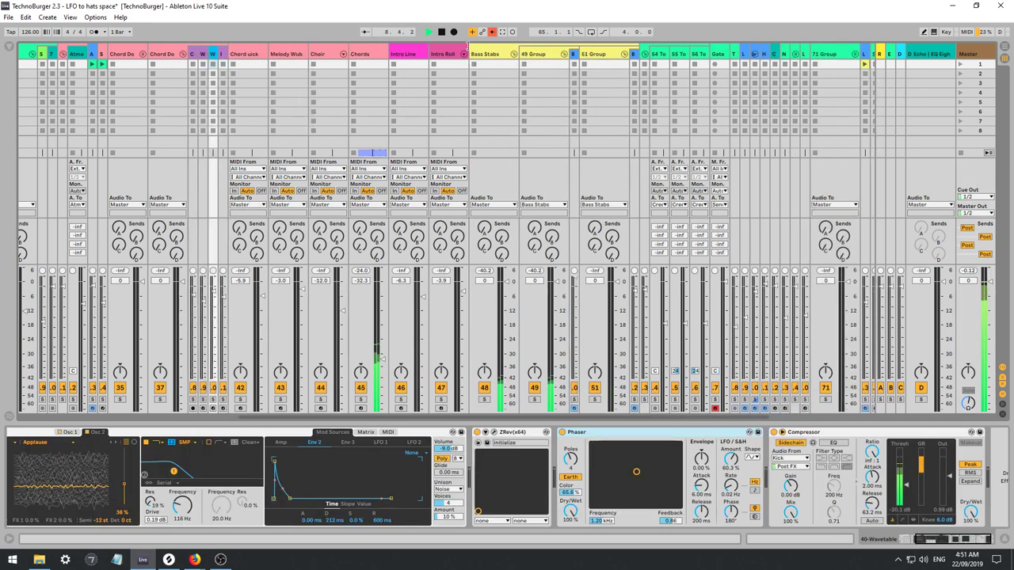
Check the Intro Roll, 49 Group, Tornado Sirens and Master effects, then expand the Master Spectrum.
{"action": "left_click_drag", "start_coordinate": [467, 49], "coordinate": [429, 43]}
{"action": "left_click", "coordinate": [496, 55]}
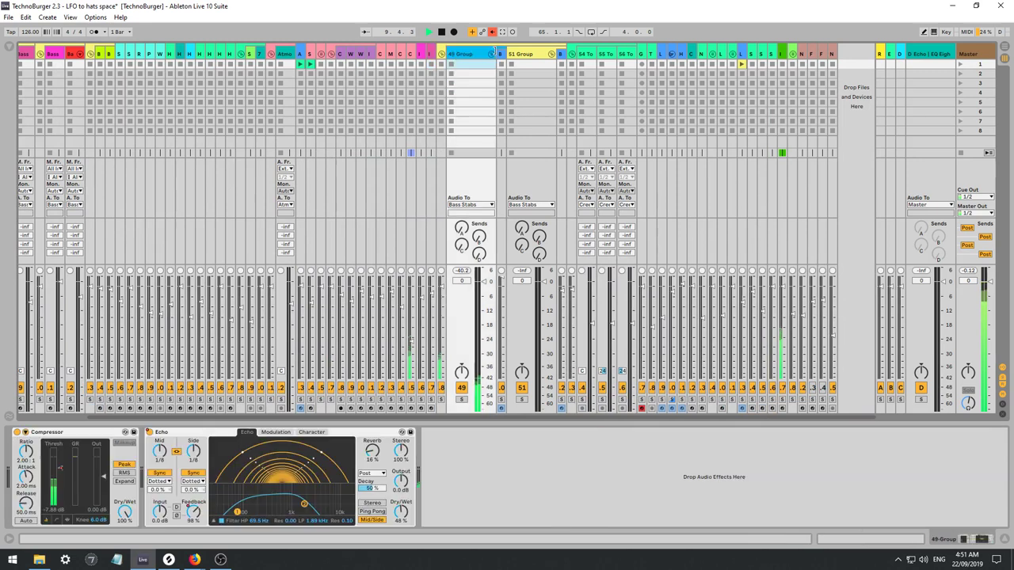
{"action": "left_click", "coordinate": [610, 53]}
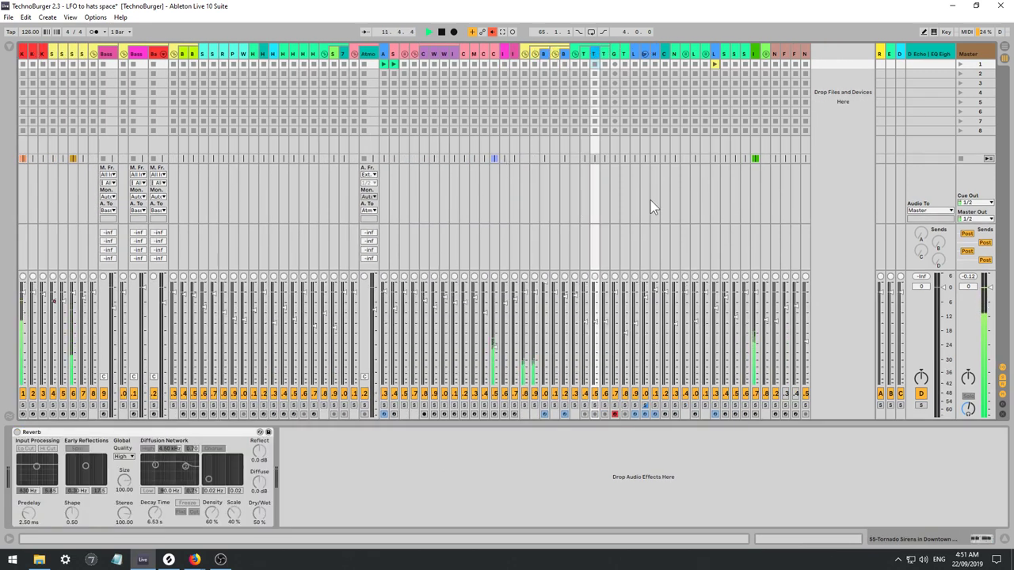
{"action": "left_click", "coordinate": [969, 56]}
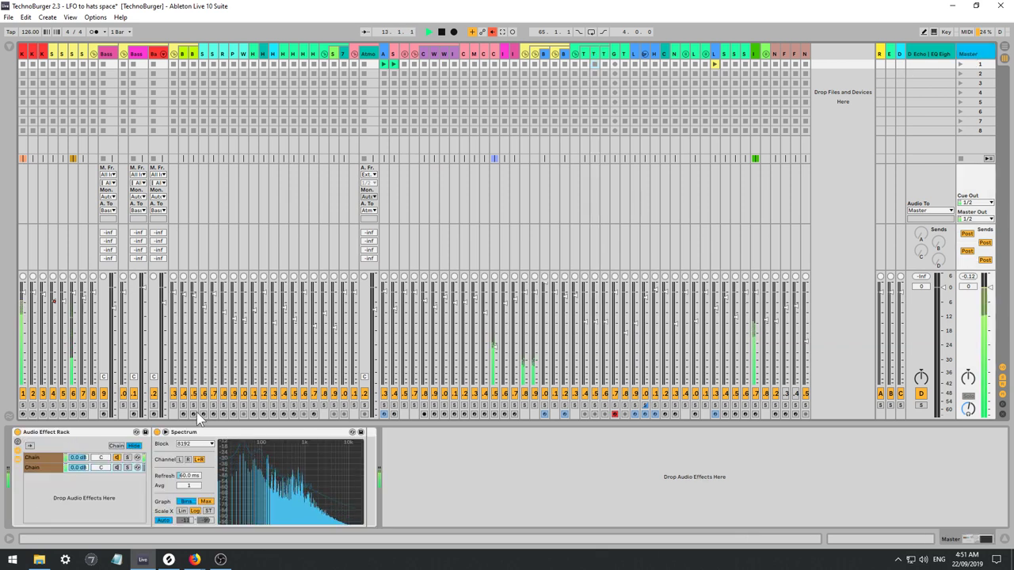
{"action": "left_click", "coordinate": [165, 433]}
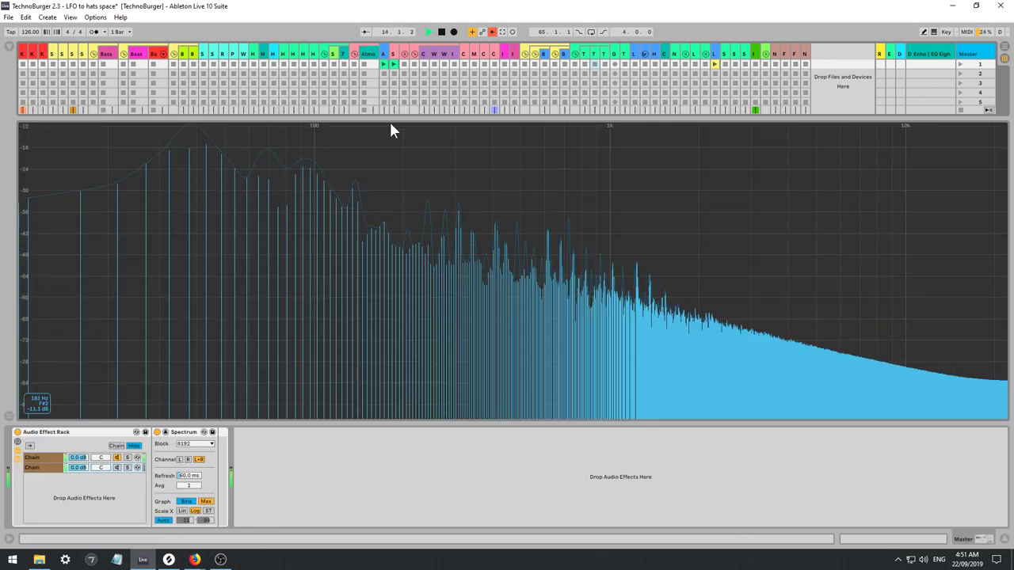
{"action": "left_click_drag", "start_coordinate": [391, 117], "coordinate": [364, 317]}
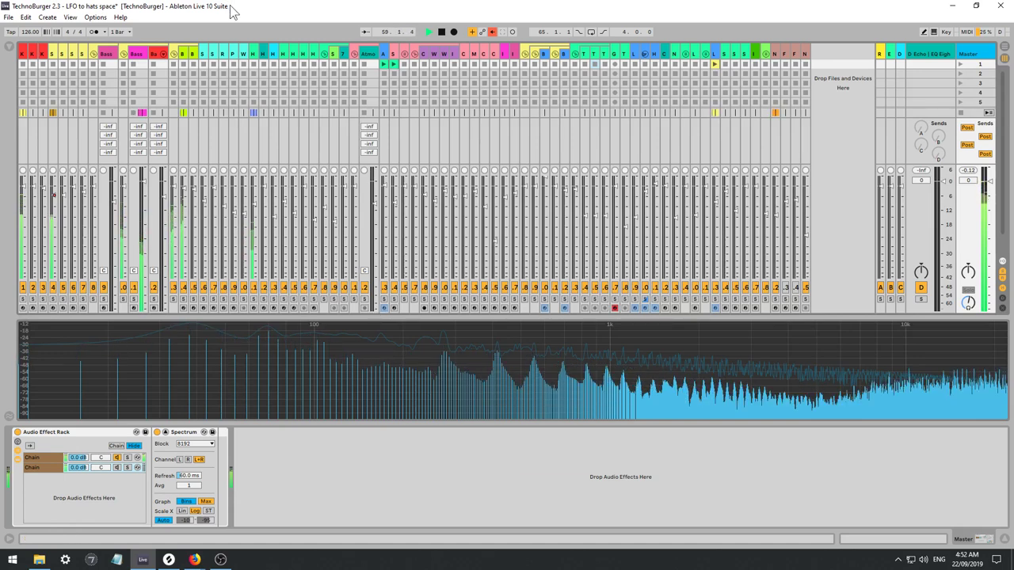
Return to the Arrangement view, scroll down through the tracks and stop playback.
{"action": "key", "text": "Tab"}
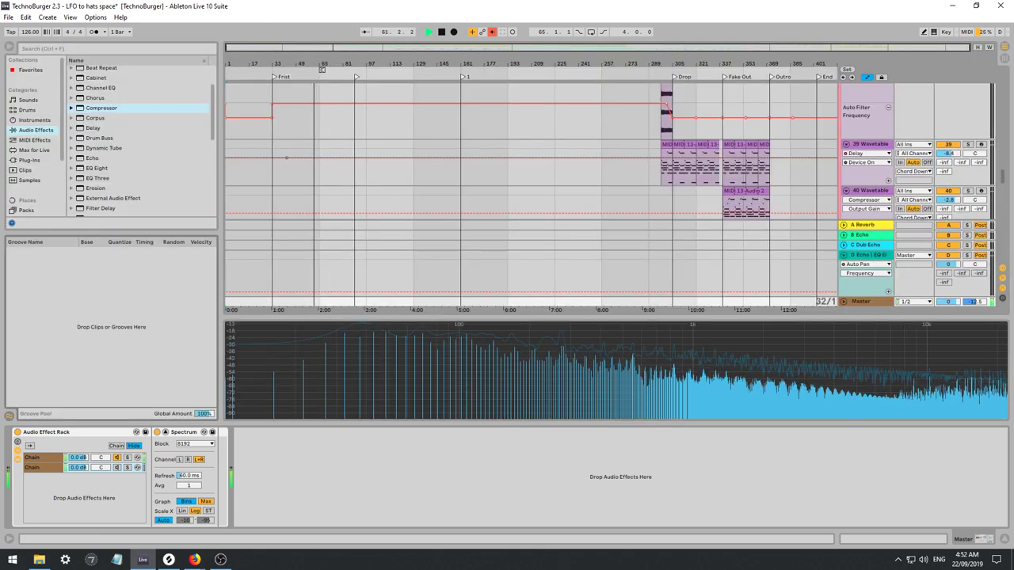
{"action": "scroll", "coordinate": [338, 167], "scroll_direction": "down", "scroll_amount": 15}
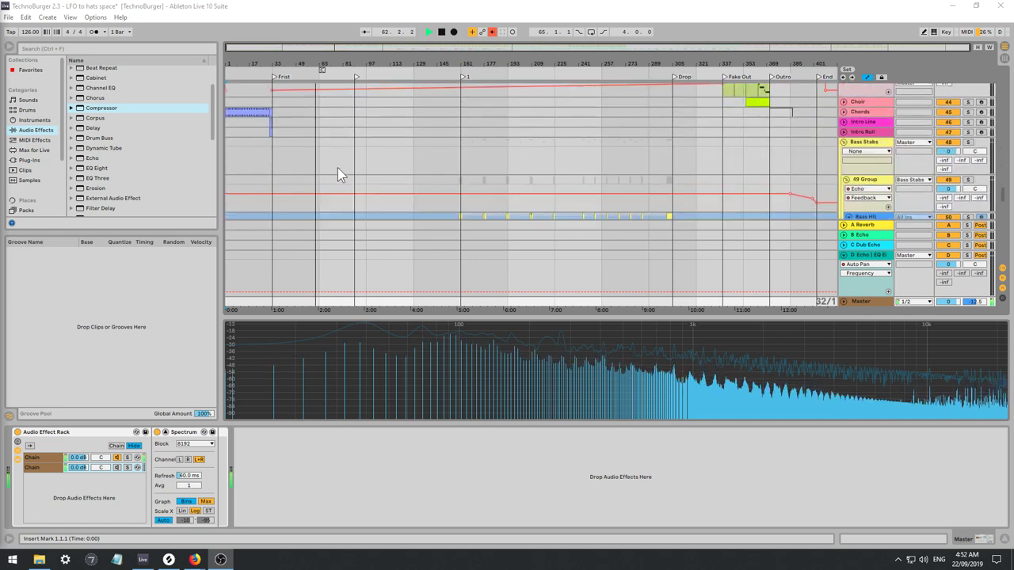
{"action": "scroll", "coordinate": [337, 168], "scroll_direction": "down", "scroll_amount": 15}
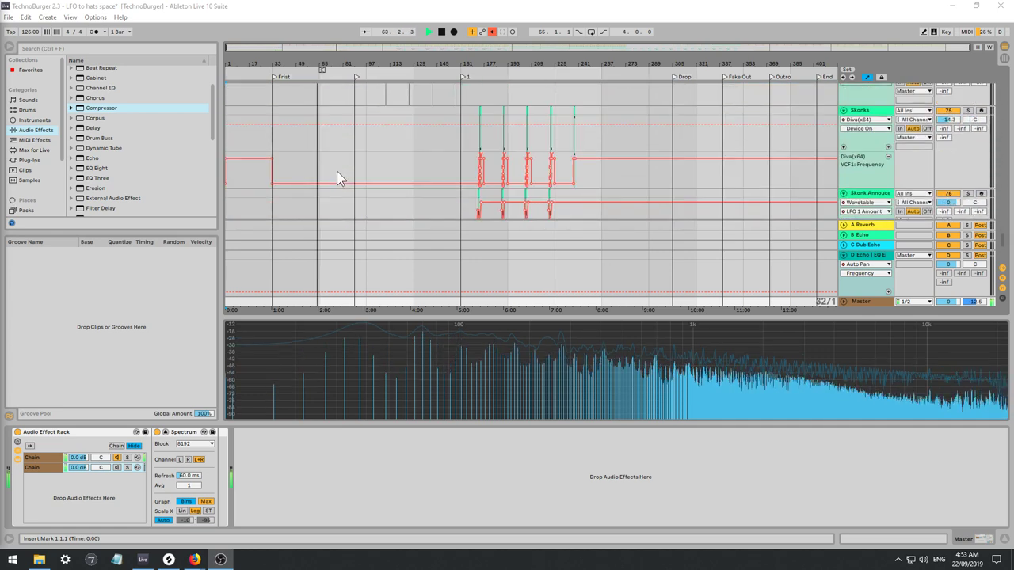
{"action": "scroll", "coordinate": [338, 159], "scroll_direction": "down", "scroll_amount": 10}
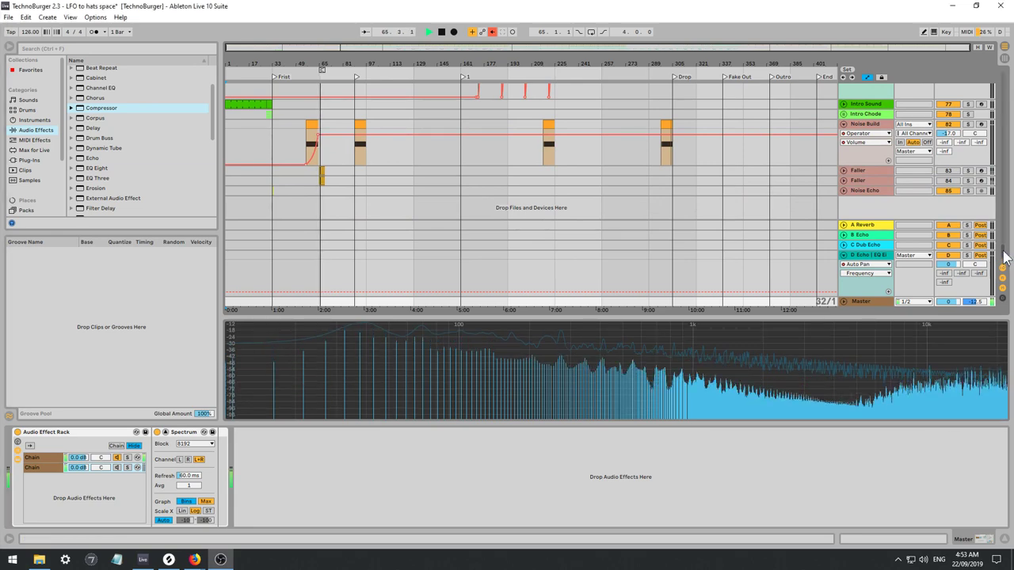
{"action": "left_click_drag", "start_coordinate": [1004, 252], "coordinate": [1013, 130]}
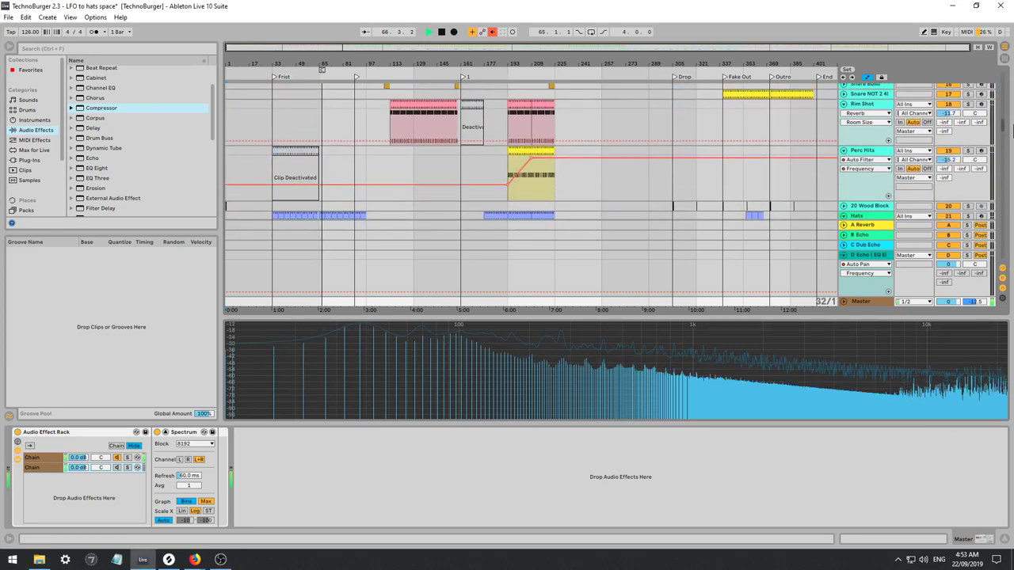
{"action": "key", "text": "space"}
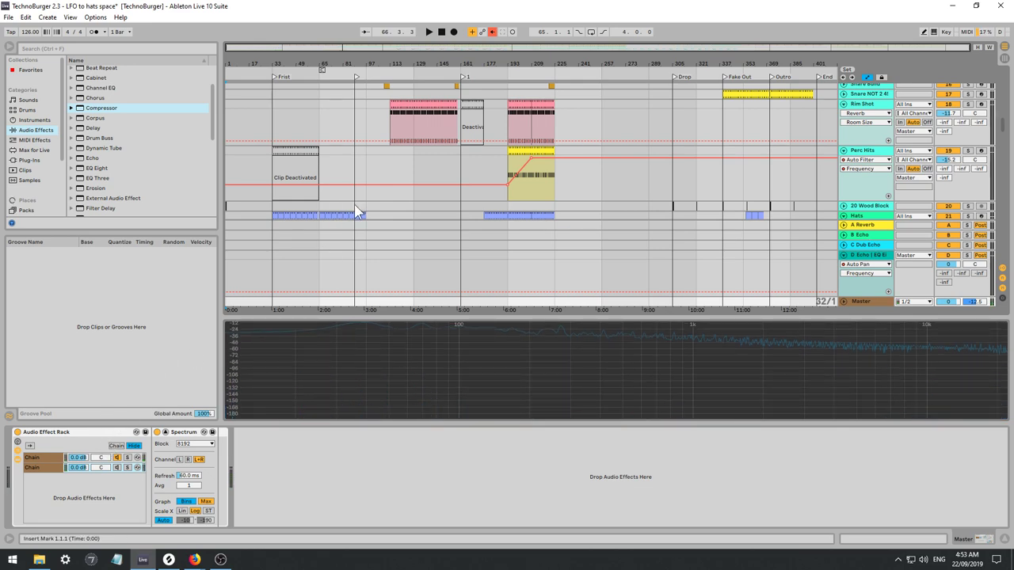
Audition the Rim Shot sections at bars 33 and 57 with the timeline zoomed in.
{"action": "scroll", "coordinate": [349, 198], "scroll_direction": "up", "scroll_amount": 2}
{"action": "key", "text": "space"}
{"action": "key", "text": "space"}
{"action": "left_click", "coordinate": [276, 150]}
{"action": "key", "text": "space"}
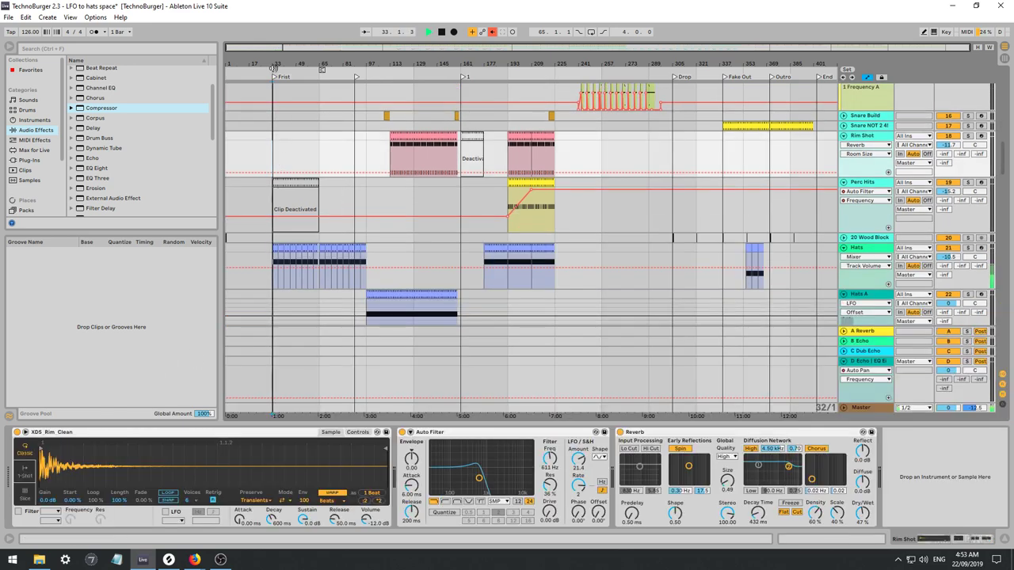
{"action": "left_click_drag", "start_coordinate": [259, 51], "coordinate": [310, 99]}
{"action": "key", "text": "space"}
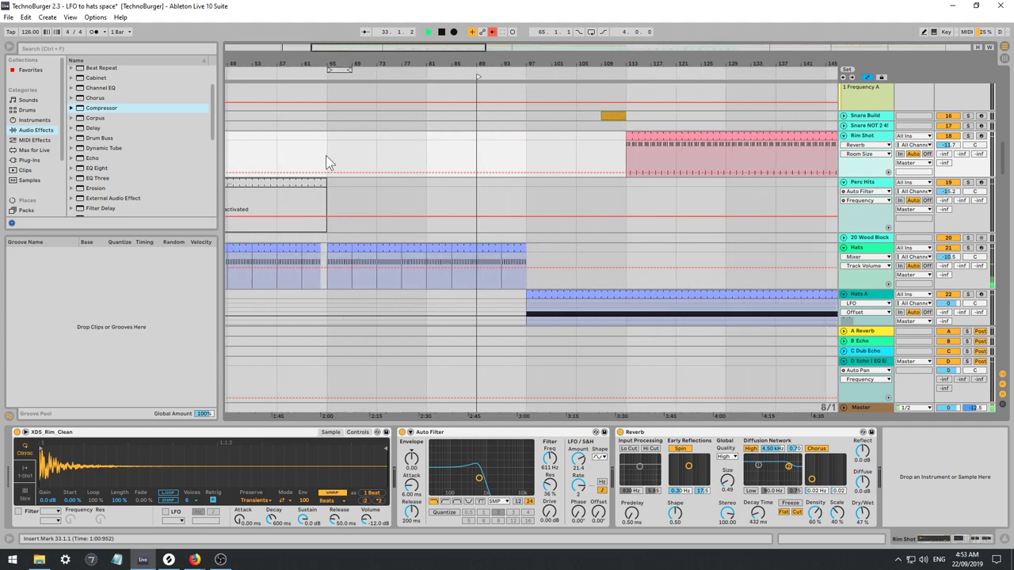
{"action": "left_click", "coordinate": [426, 151]}
{"action": "left_click", "coordinate": [280, 144]}
{"action": "key", "text": "space"}
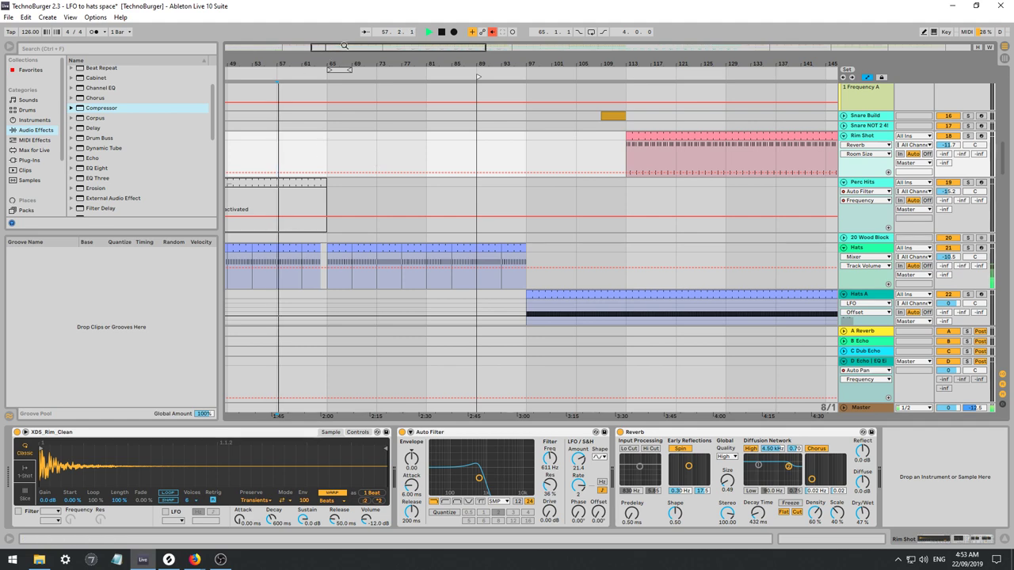
{"action": "left_click_drag", "start_coordinate": [507, 63], "coordinate": [645, 61]}
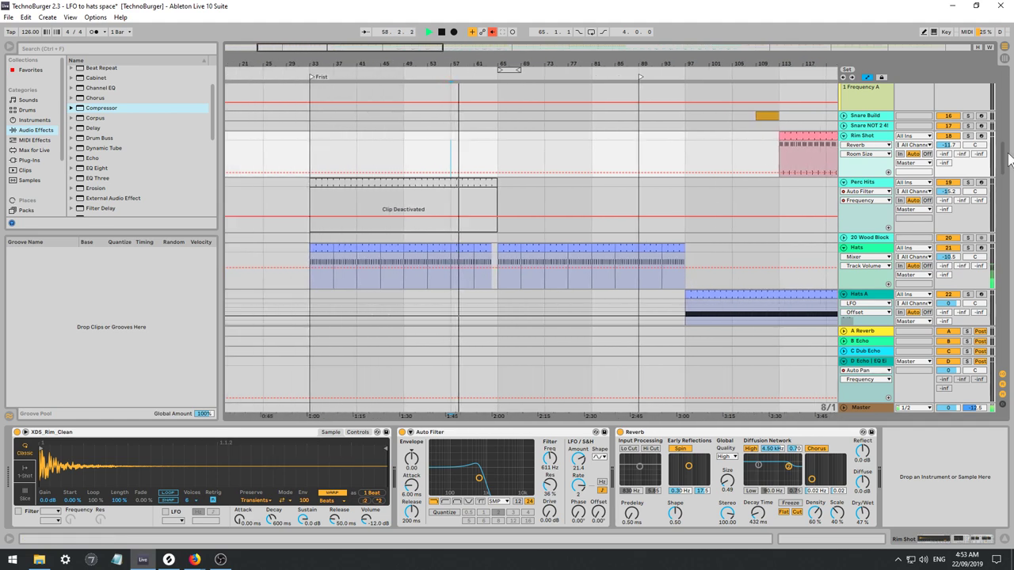
{"action": "left_click_drag", "start_coordinate": [1000, 152], "coordinate": [999, 130]}
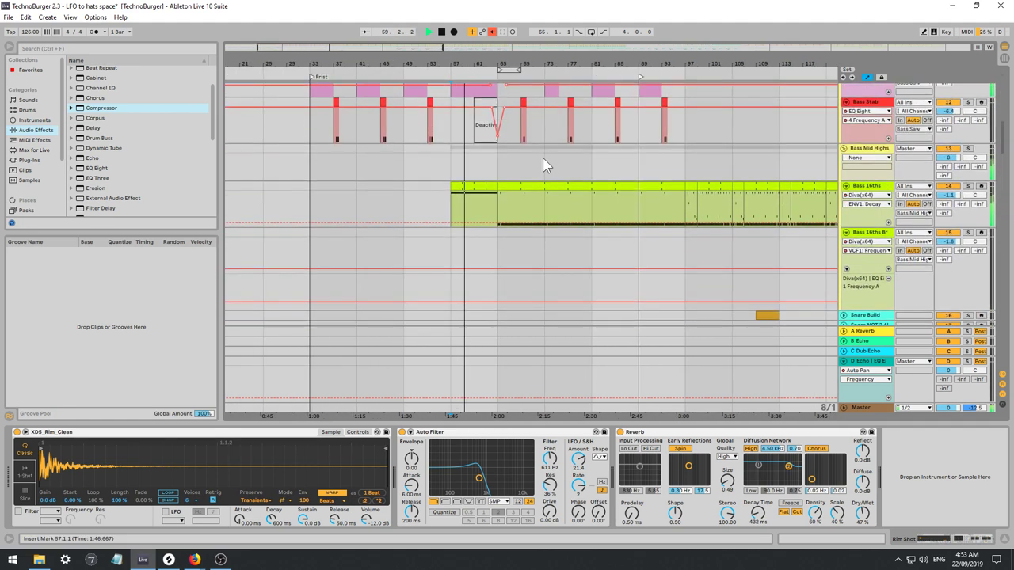
Audition the Bass 16ths clips at bars 57 and 65, then zoom out to bars 1–185.
{"action": "left_click", "coordinate": [476, 185]}
{"action": "key", "text": "space"}
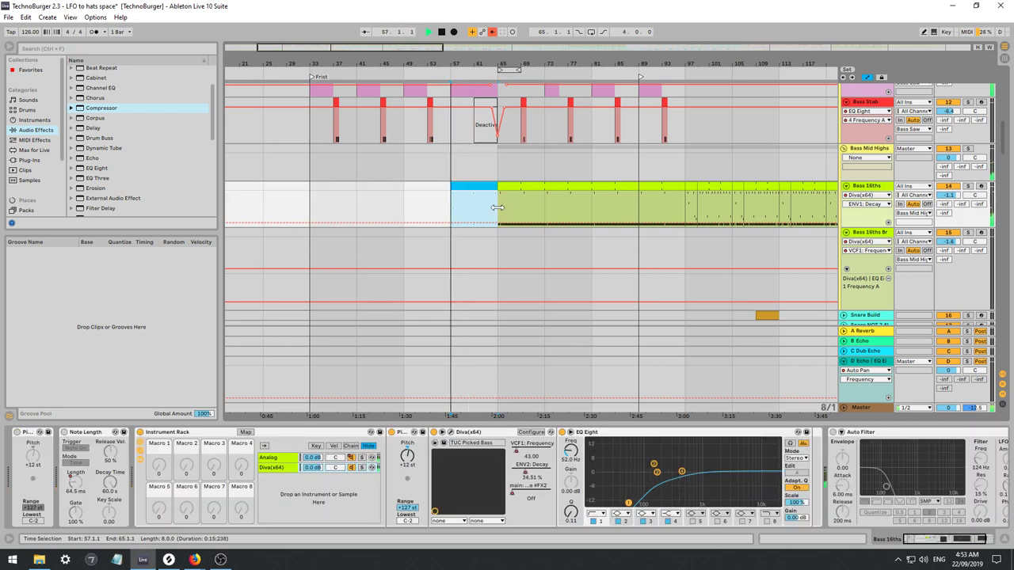
{"action": "left_click", "coordinate": [507, 199]}
{"action": "key", "text": "space"}
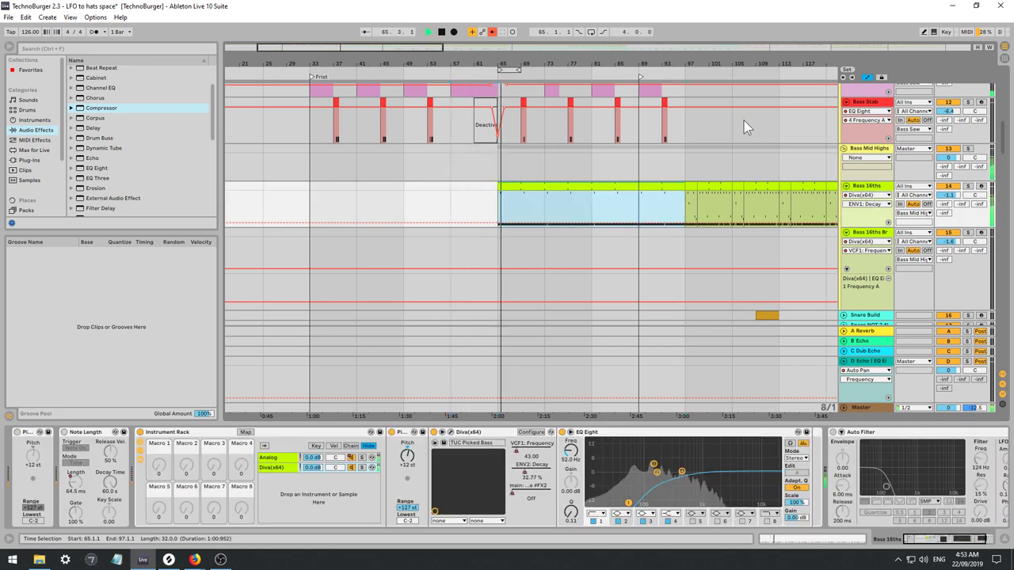
{"action": "key", "text": "space"}
{"action": "left_click_drag", "start_coordinate": [428, 48], "coordinate": [428, 16]}
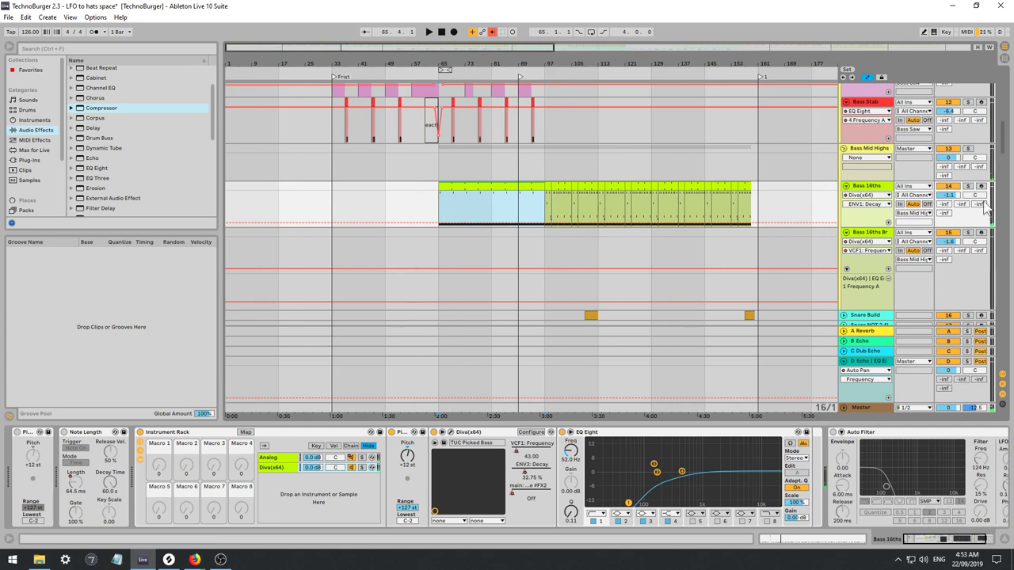
Delete every device on Bass 16ths and load the Diva plug-in in their place.
{"action": "double_click", "coordinate": [868, 187]}
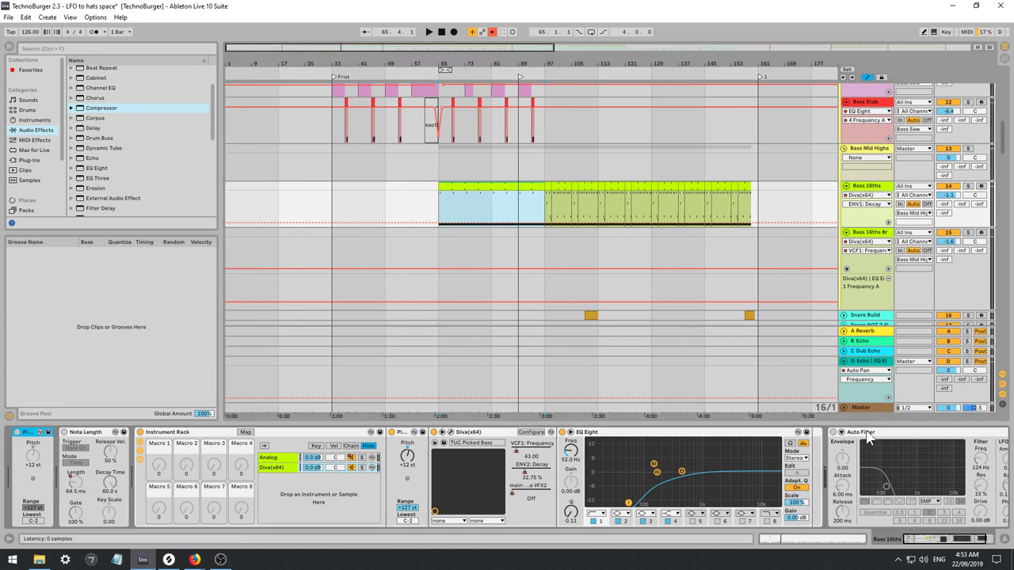
{"action": "left_click", "coordinate": [856, 434]}
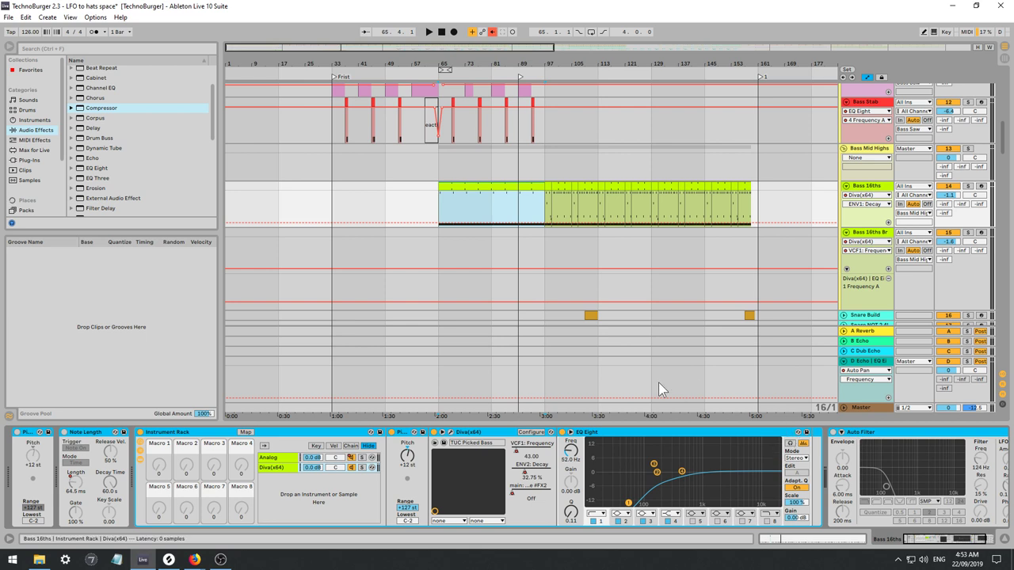
{"action": "key", "text": "ctrl+a"}
{"action": "key", "text": "Delete"}
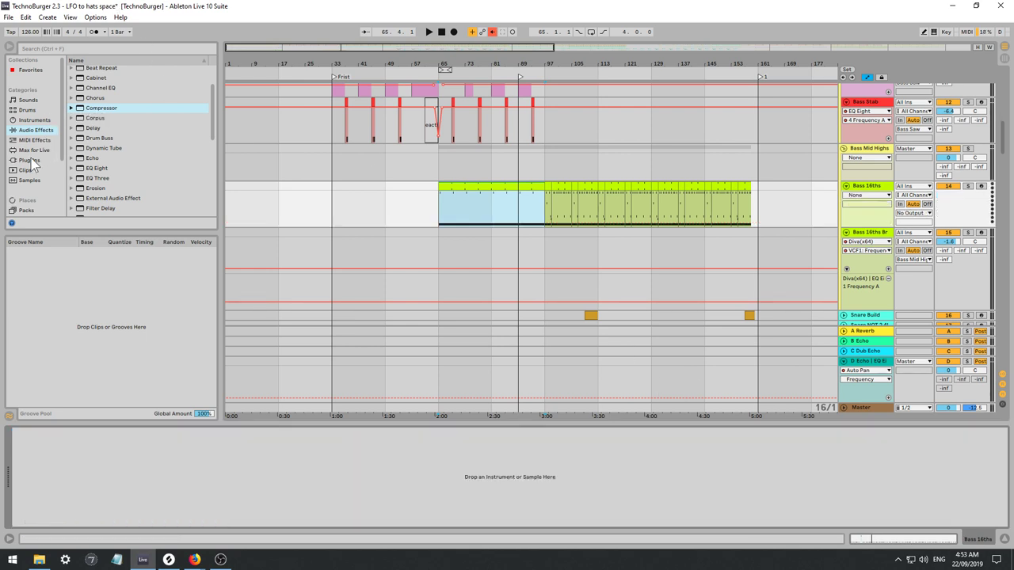
{"action": "left_click", "coordinate": [30, 161]}
{"action": "scroll", "coordinate": [136, 187], "scroll_direction": "up", "scroll_amount": 5}
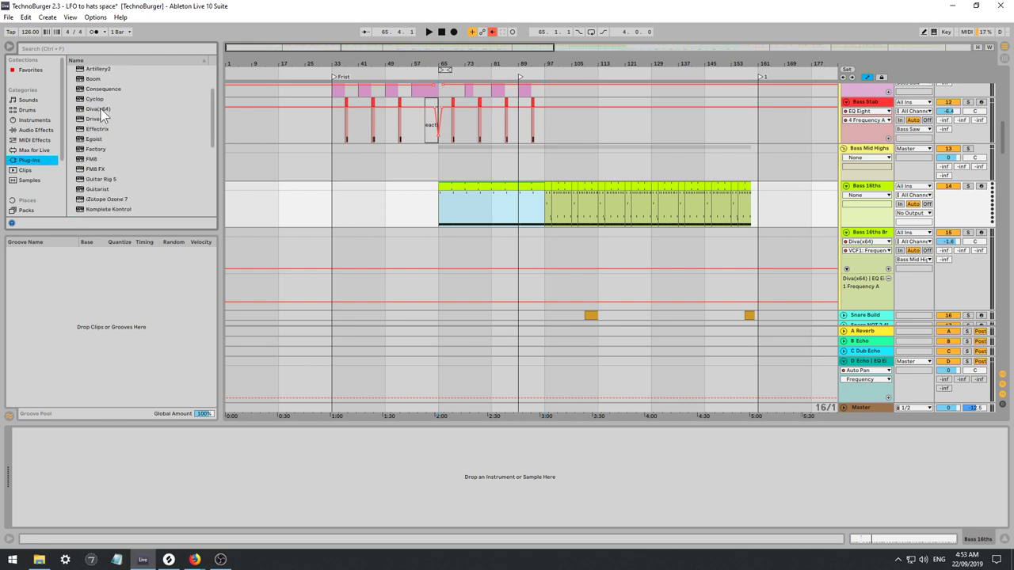
{"action": "double_click", "coordinate": [99, 109]}
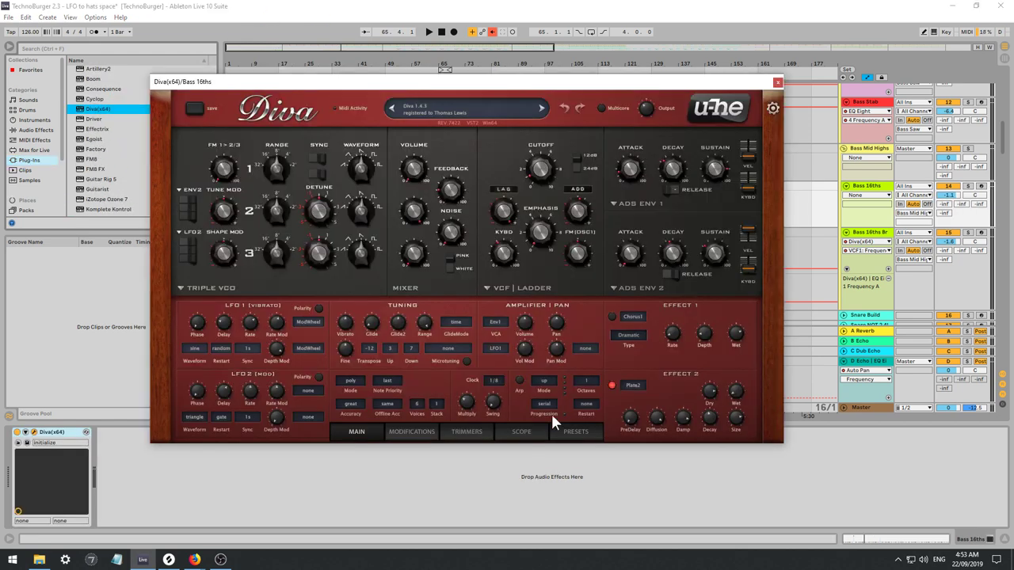
Load Diva's HS Black Fuzz preset from 2 LEAD > 1 BASS, trying HS Bass Nine first.
{"action": "left_click", "coordinate": [570, 431]}
{"action": "left_click", "coordinate": [203, 176]}
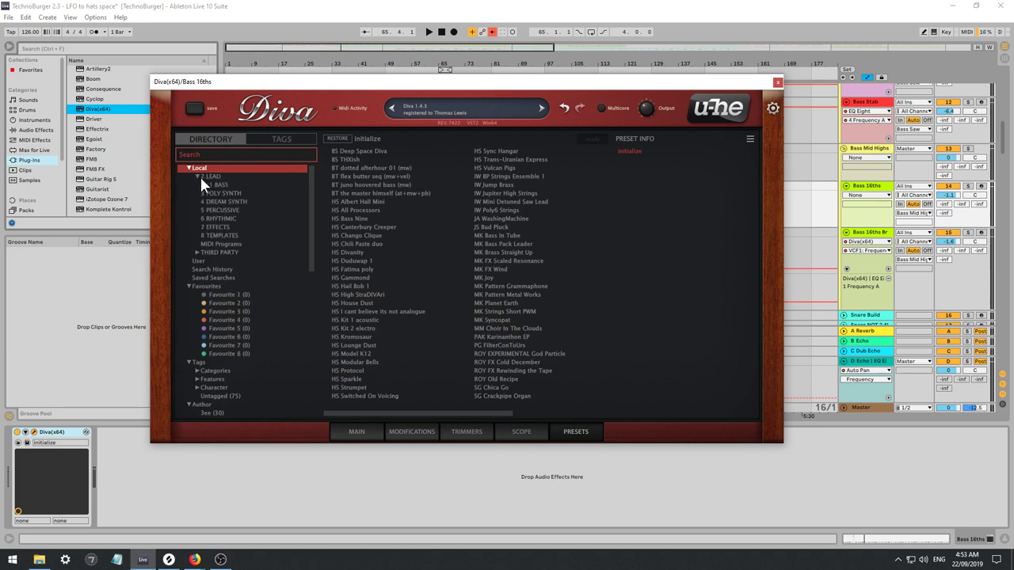
{"action": "left_click", "coordinate": [214, 183]}
{"action": "left_click", "coordinate": [346, 151]}
{"action": "key", "text": "space"}
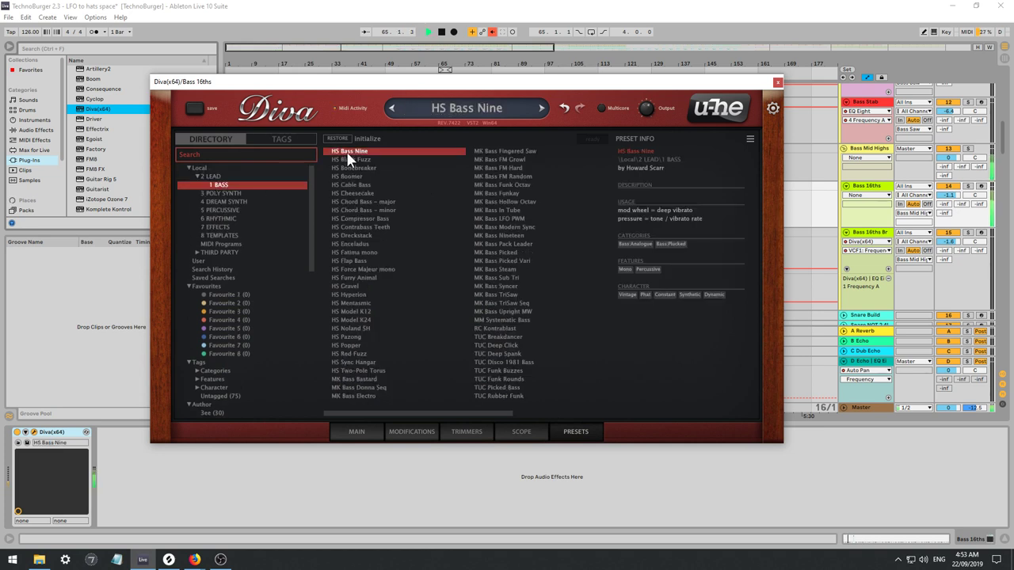
{"action": "left_click", "coordinate": [345, 158]}
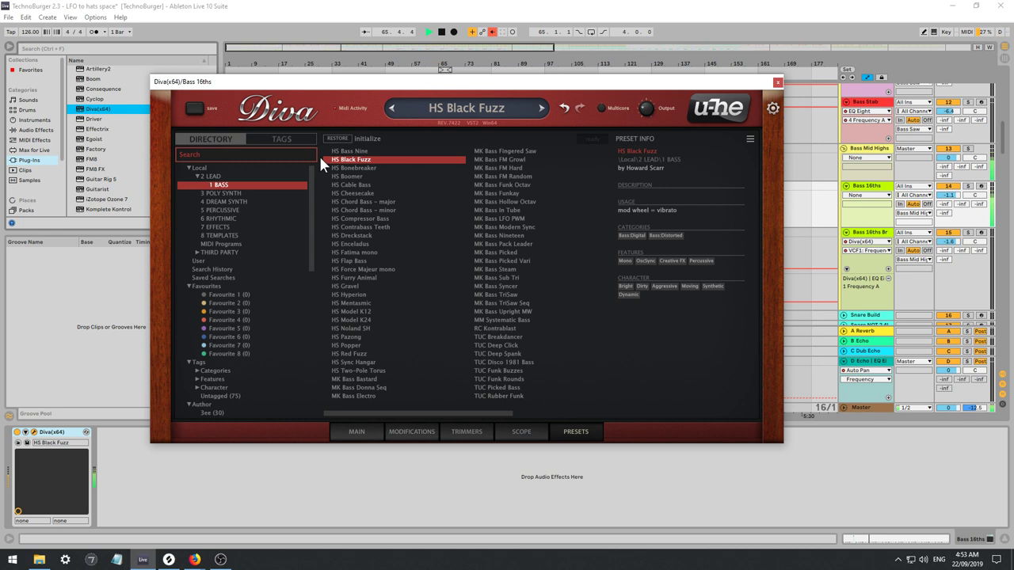
{"action": "left_click", "coordinate": [36, 140]}
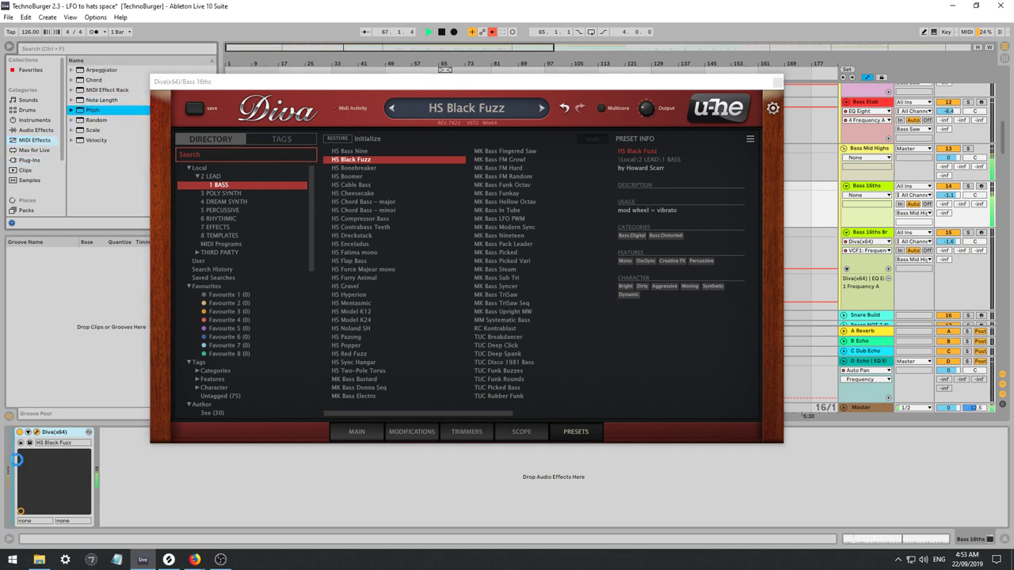
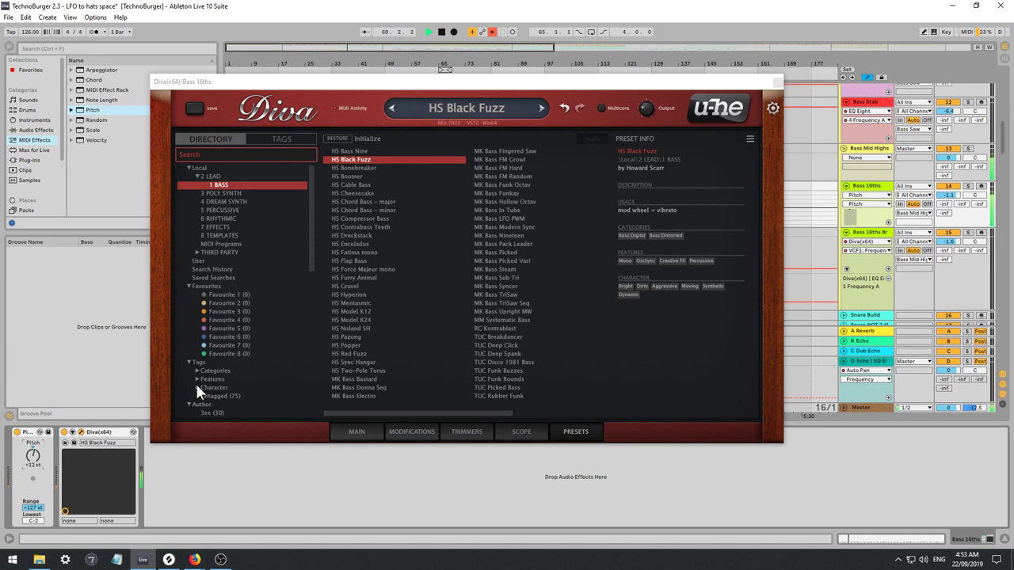
Audition Diva's HS bass presets in turn, from HS Bonebreaker down to HS Red Fuzz.
{"action": "left_click", "coordinate": [349, 169]}
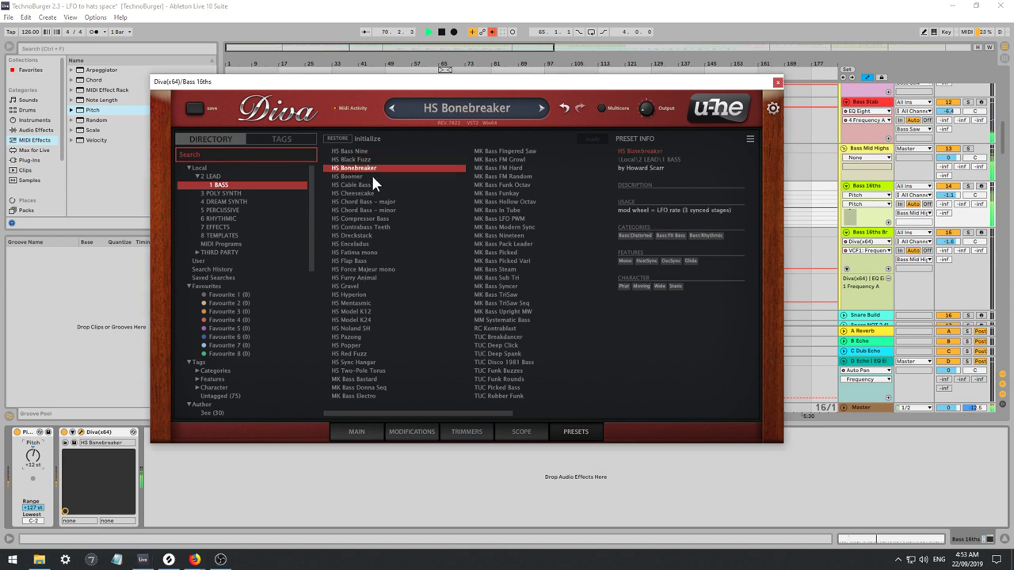
{"action": "left_click", "coordinate": [349, 176]}
{"action": "left_click", "coordinate": [353, 185]}
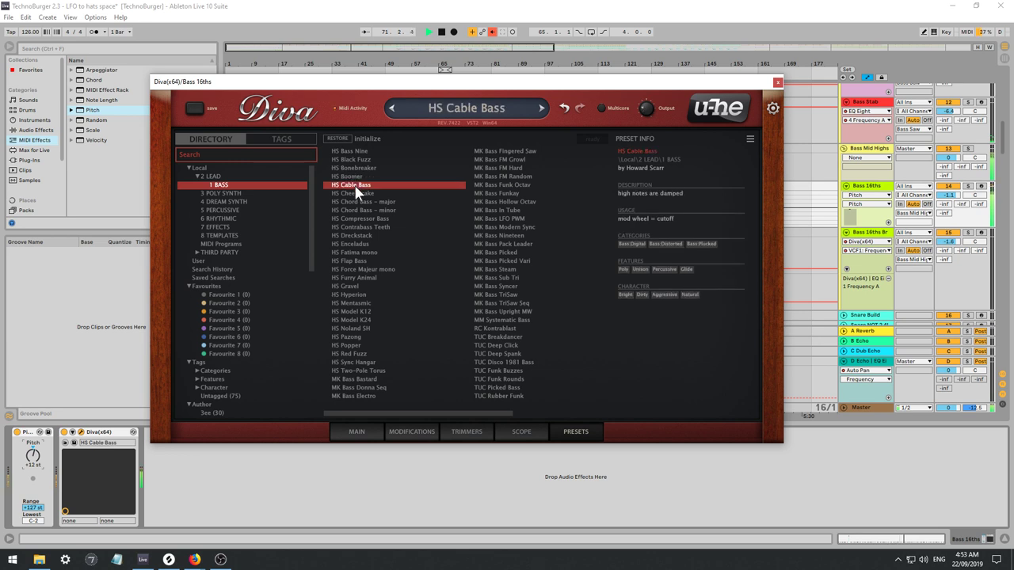
{"action": "left_click", "coordinate": [352, 195]}
{"action": "left_click", "coordinate": [353, 202]}
{"action": "left_click", "coordinate": [355, 211]}
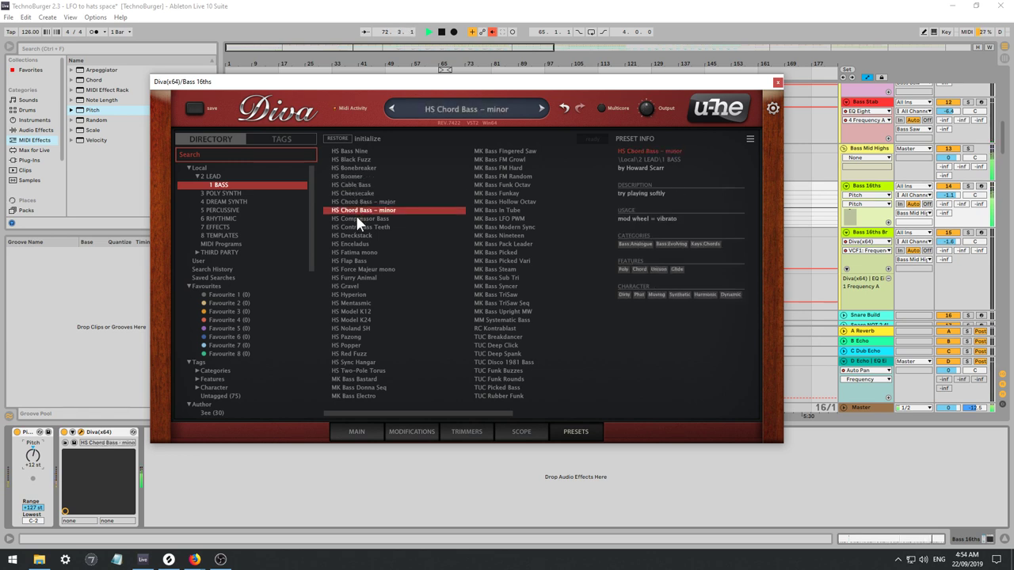
{"action": "left_click", "coordinate": [371, 220]}
{"action": "left_click", "coordinate": [368, 227]}
{"action": "left_click", "coordinate": [364, 236]}
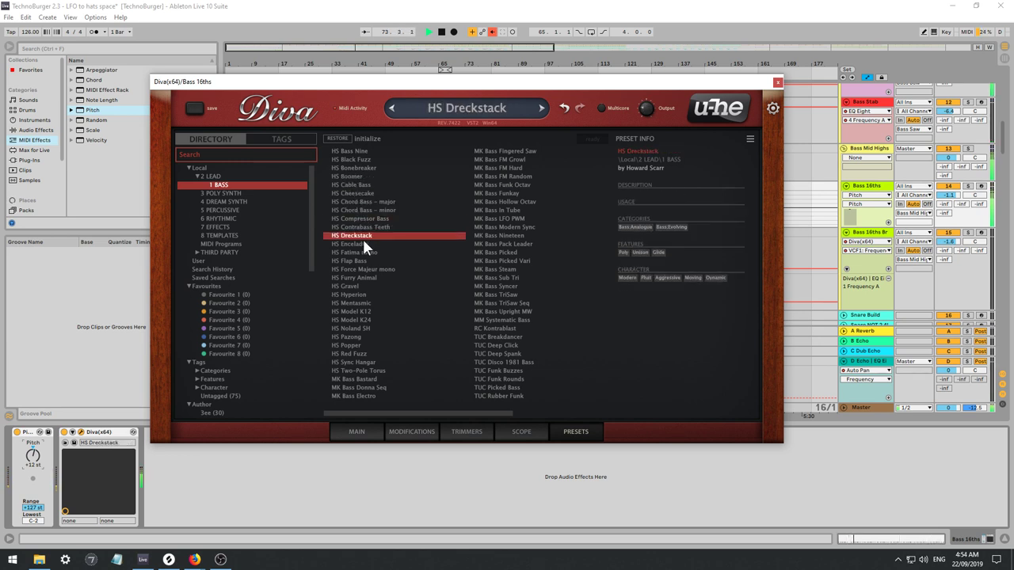
{"action": "left_click", "coordinate": [368, 245]}
{"action": "left_click", "coordinate": [382, 253]}
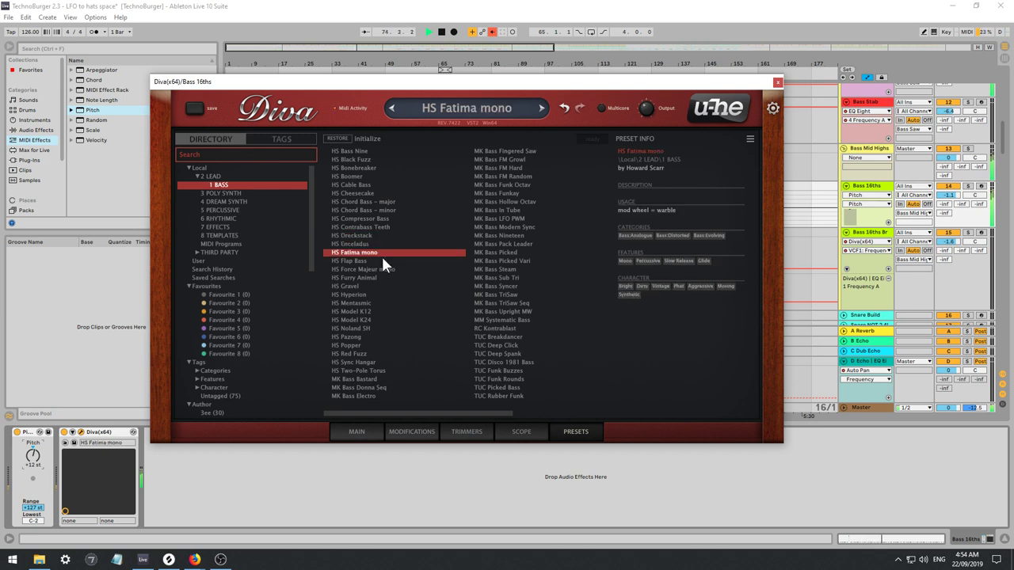
{"action": "left_click", "coordinate": [383, 261]}
{"action": "left_click", "coordinate": [386, 270]}
{"action": "left_click", "coordinate": [384, 277]}
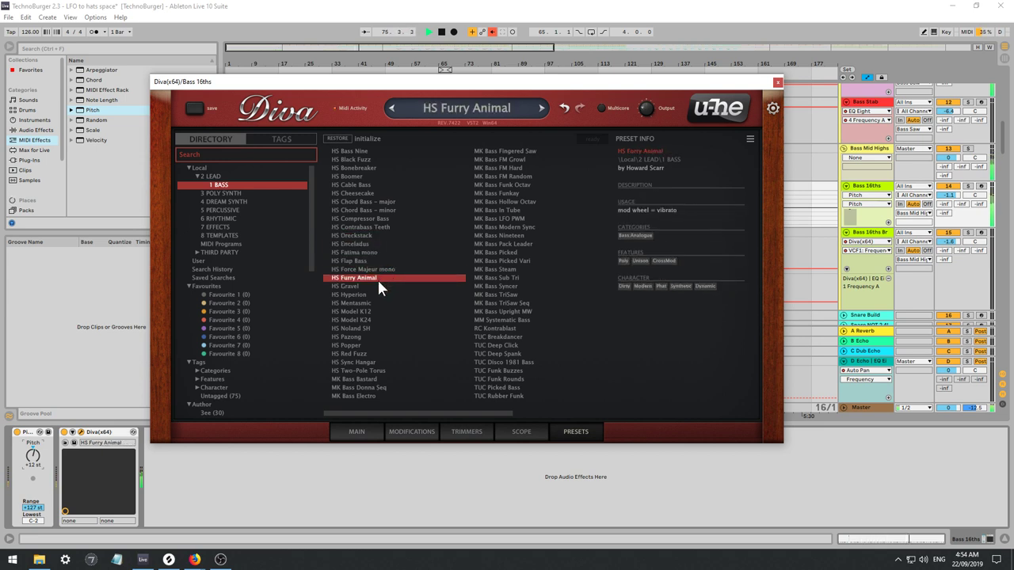
{"action": "left_click", "coordinate": [378, 286]}
{"action": "left_click", "coordinate": [376, 294]}
{"action": "left_click", "coordinate": [366, 304]}
{"action": "left_click", "coordinate": [363, 312]}
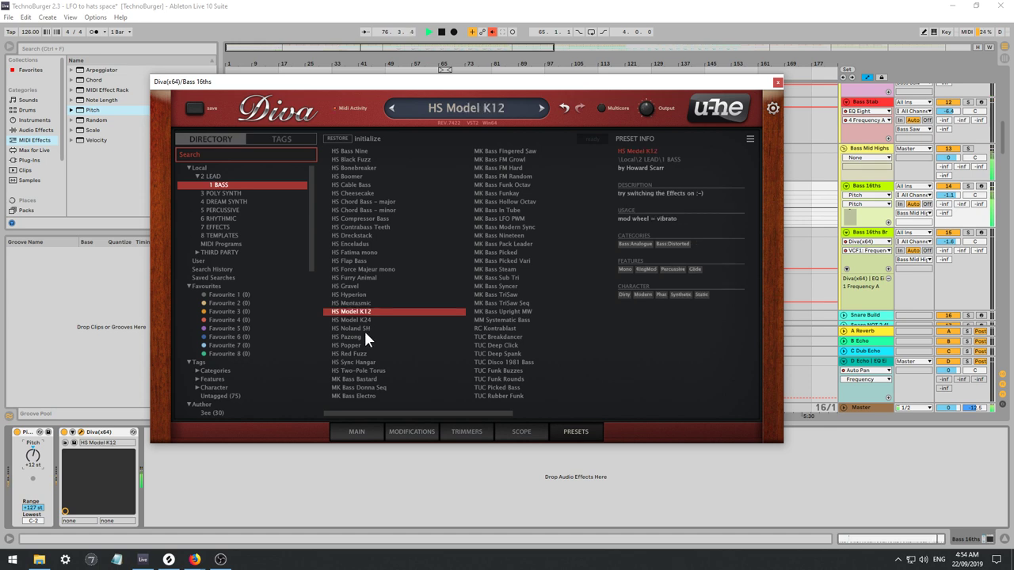
{"action": "left_click", "coordinate": [360, 320]}
{"action": "left_click", "coordinate": [358, 329]}
{"action": "left_click", "coordinate": [350, 339]}
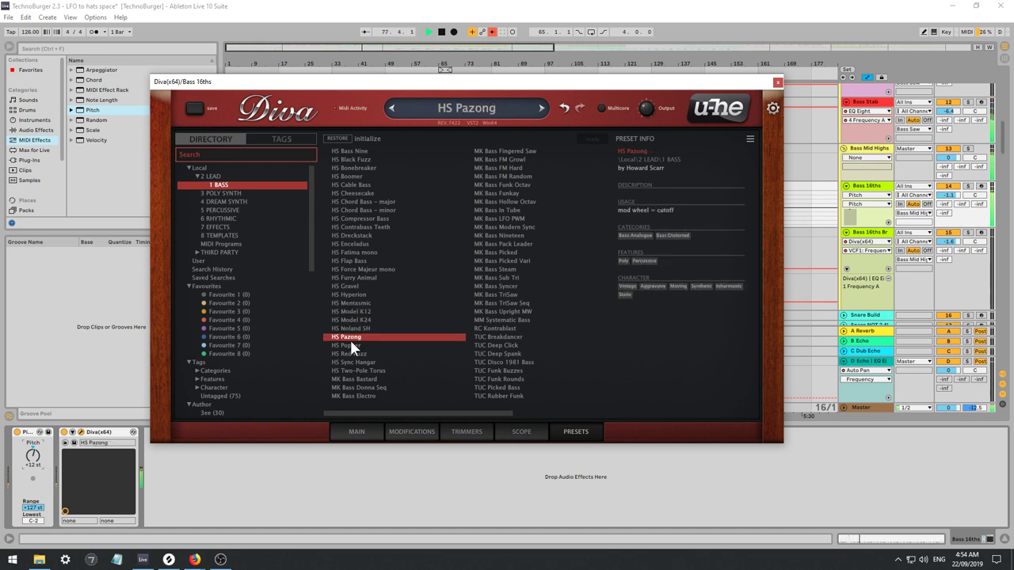
{"action": "left_click", "coordinate": [353, 347]}
{"action": "left_click", "coordinate": [361, 355]}
Step through the remaining bass presets past MK Bass Steam and XS Hot Signal, landing on XS Warm Bass.
{"action": "key", "text": "Up"}
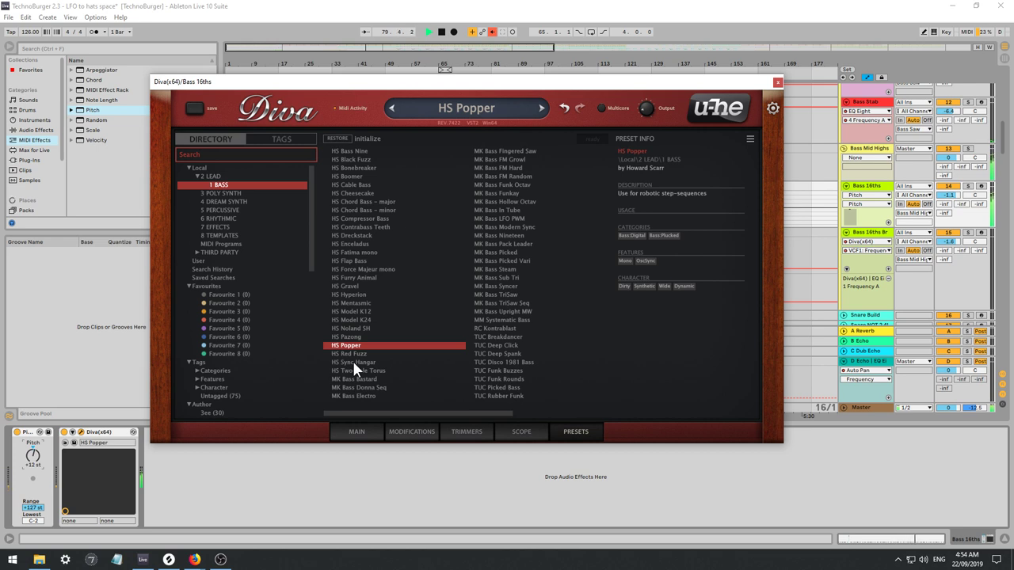
{"action": "key", "text": "Down"}
{"action": "key", "text": "Down"}
{"action": "key", "text": "Down"}
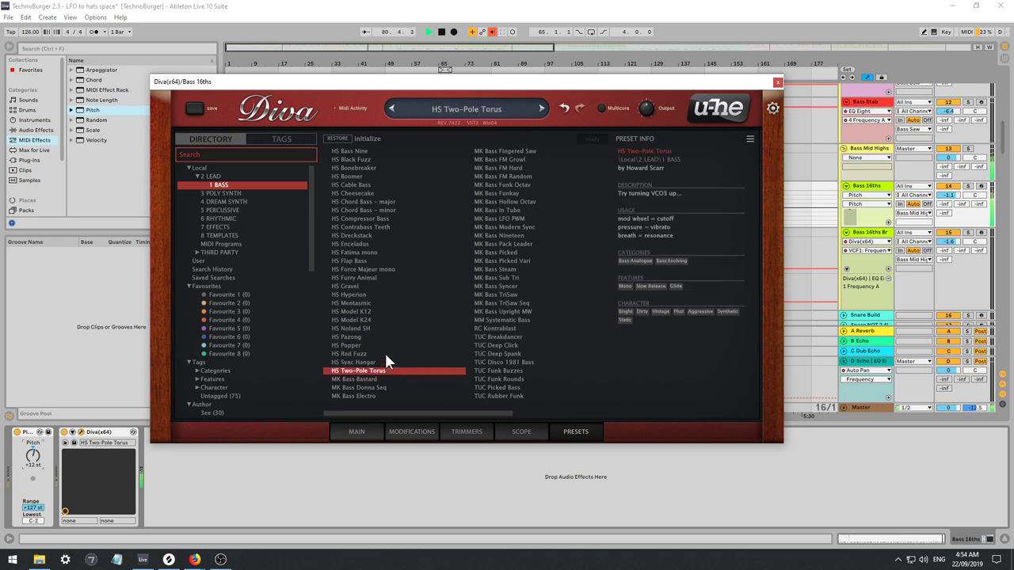
{"action": "key", "text": "Down"}
{"action": "key", "text": "Down"}
{"action": "key", "text": "Down"}
{"action": "key", "text": "Down"}
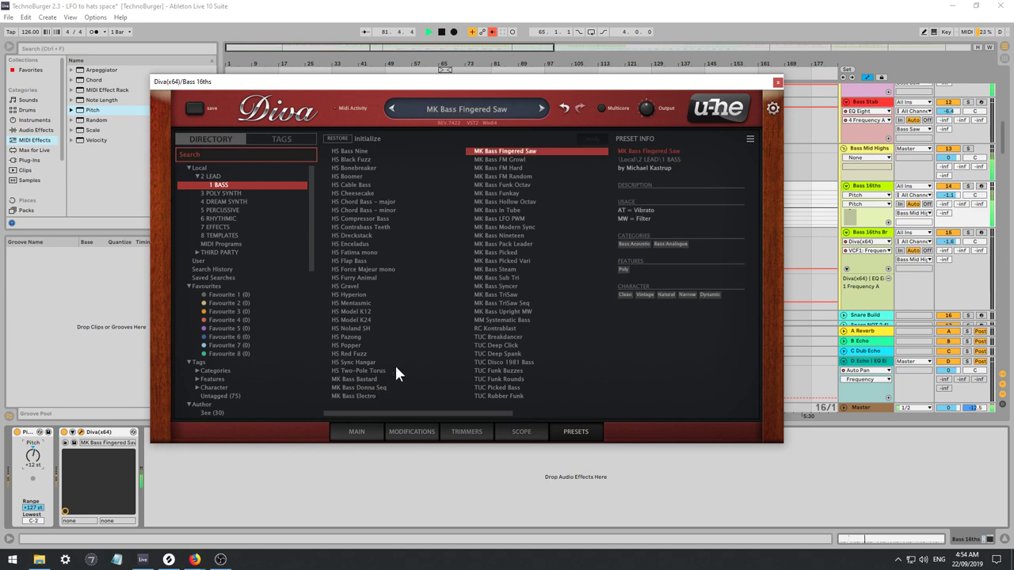
{"action": "key", "text": "Down"}
{"action": "key", "text": "Down"}
{"action": "key", "text": "Down"}
{"action": "key", "text": "Down"}
{"action": "key", "text": "Down"}
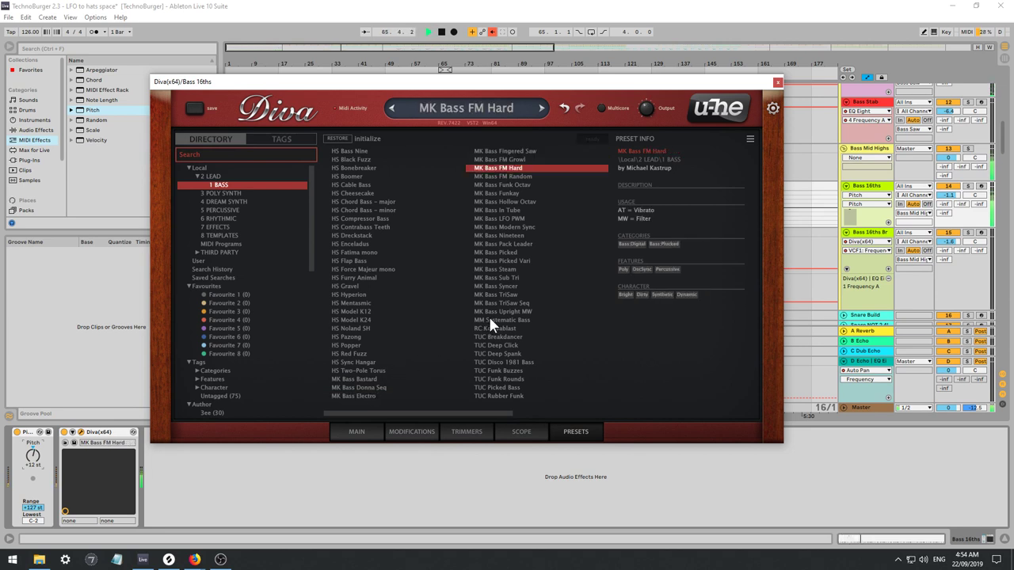
{"action": "key", "text": "Down"}
{"action": "key", "text": "Down"}
{"action": "key", "text": "Down"}
{"action": "key", "text": "Down"}
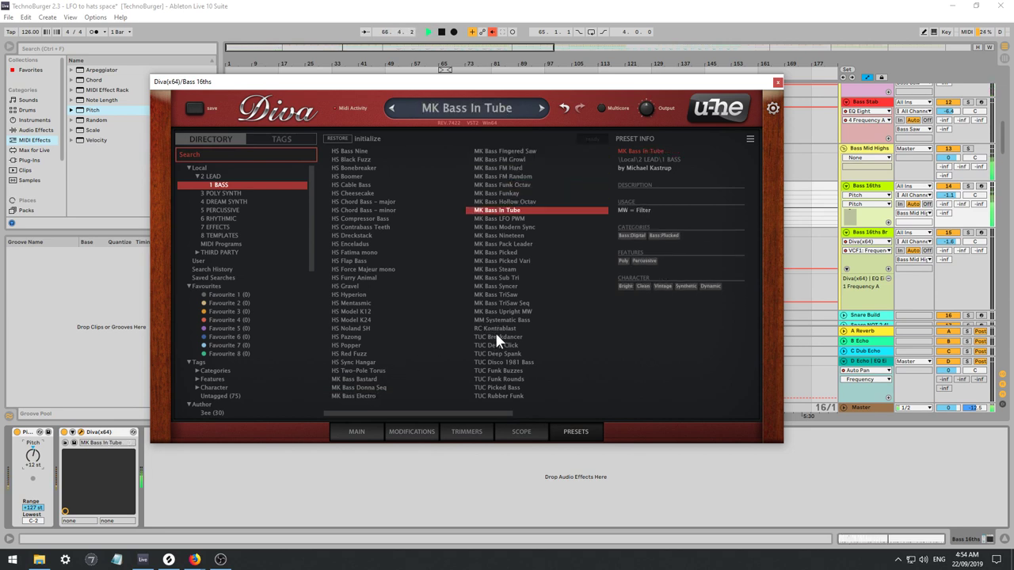
{"action": "key", "text": "Down"}
{"action": "key", "text": "Down"}
{"action": "key", "text": "Down"}
{"action": "key", "text": "Down"}
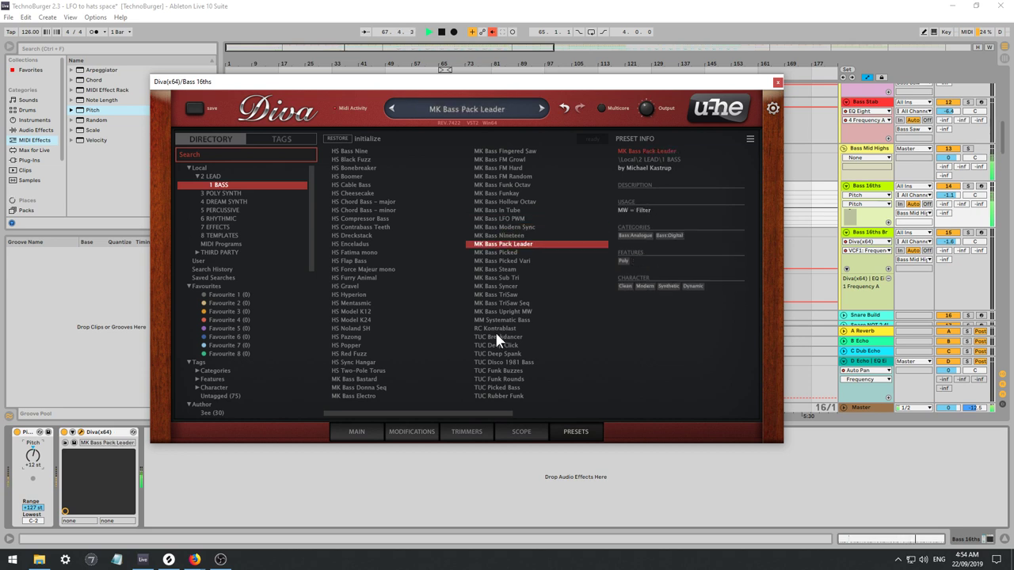
{"action": "key", "text": "Down"}
{"action": "key", "text": "Down"}
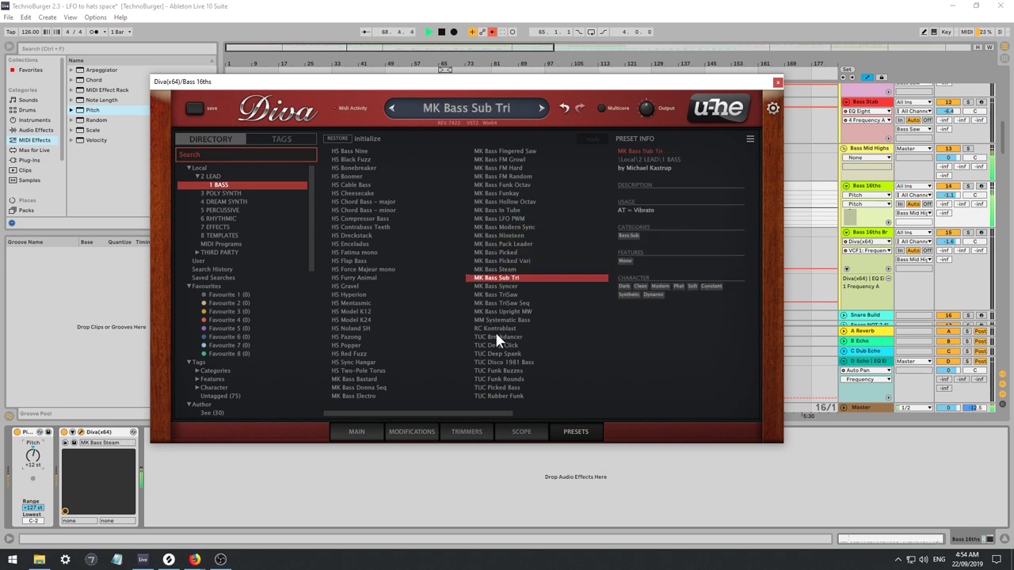
{"action": "key", "text": "Up"}
{"action": "key", "text": "Down"}
{"action": "key", "text": "Down"}
{"action": "key", "text": "Down"}
{"action": "key", "text": "Down"}
{"action": "key", "text": "Down"}
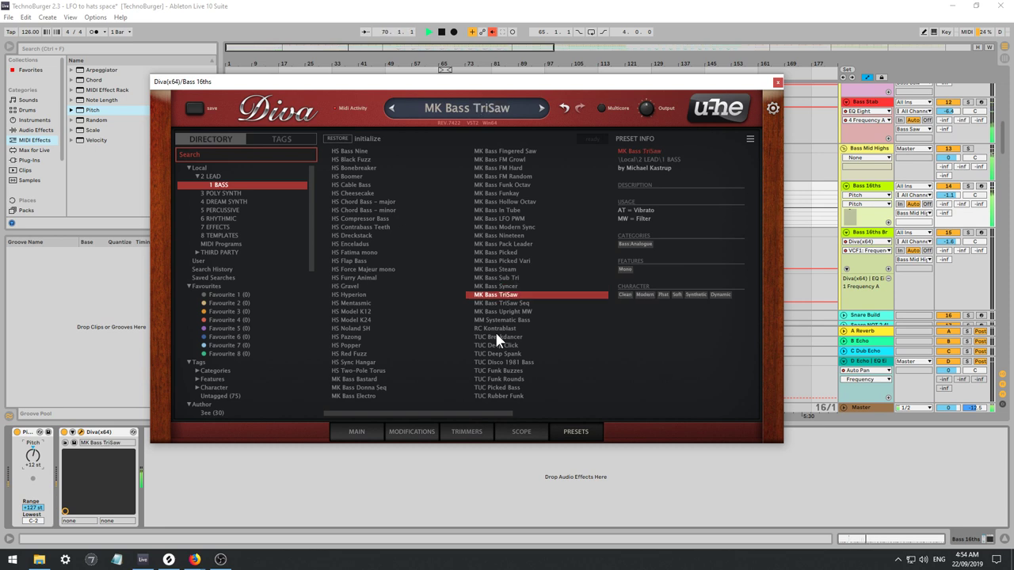
{"action": "key", "text": "Down"}
{"action": "key", "text": "Down"}
{"action": "key", "text": "Down"}
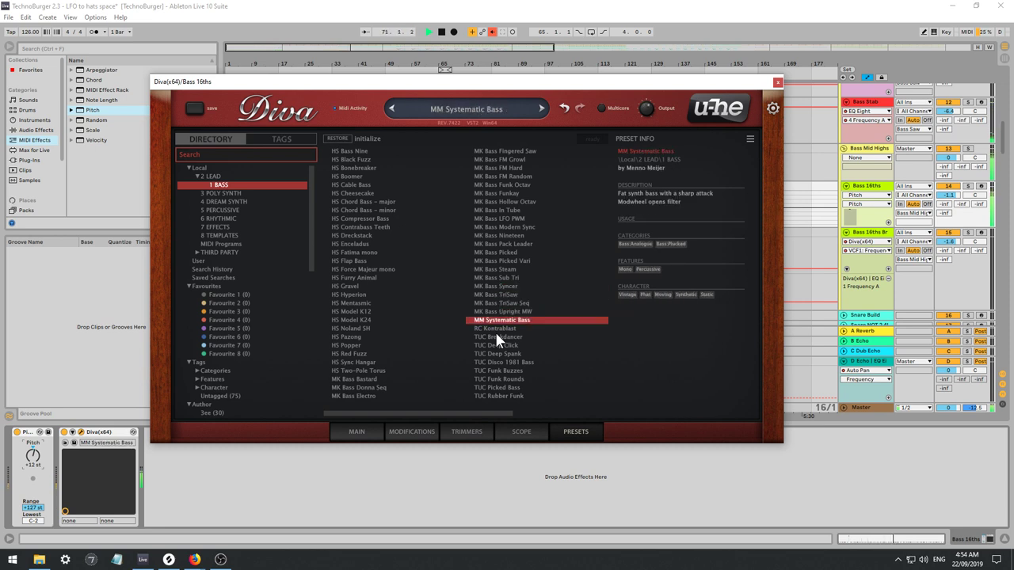
{"action": "key", "text": "Down"}
{"action": "key", "text": "Down"}
{"action": "key", "text": "Down"}
{"action": "key", "text": "Down"}
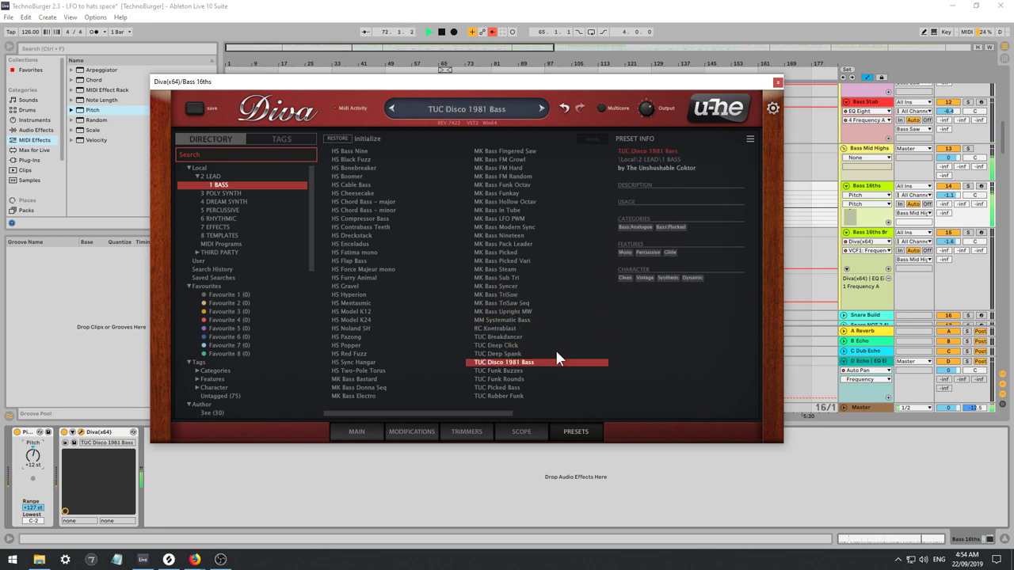
{"action": "key", "text": "Down"}
{"action": "key", "text": "Down"}
{"action": "key", "text": "Down"}
{"action": "key", "text": "Down"}
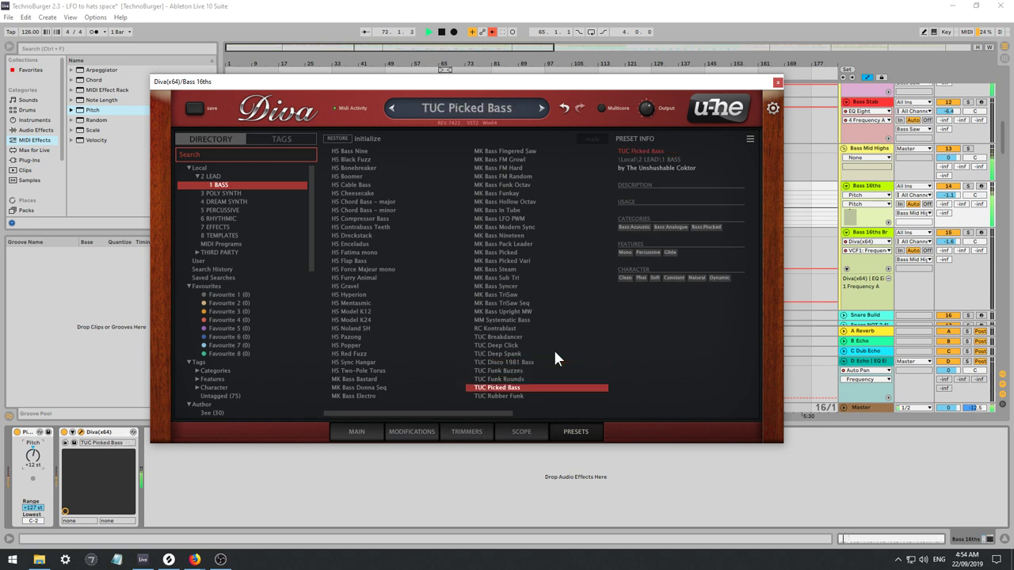
{"action": "key", "text": "Down"}
{"action": "key", "text": "Down"}
{"action": "key", "text": "Down"}
{"action": "key", "text": "Down"}
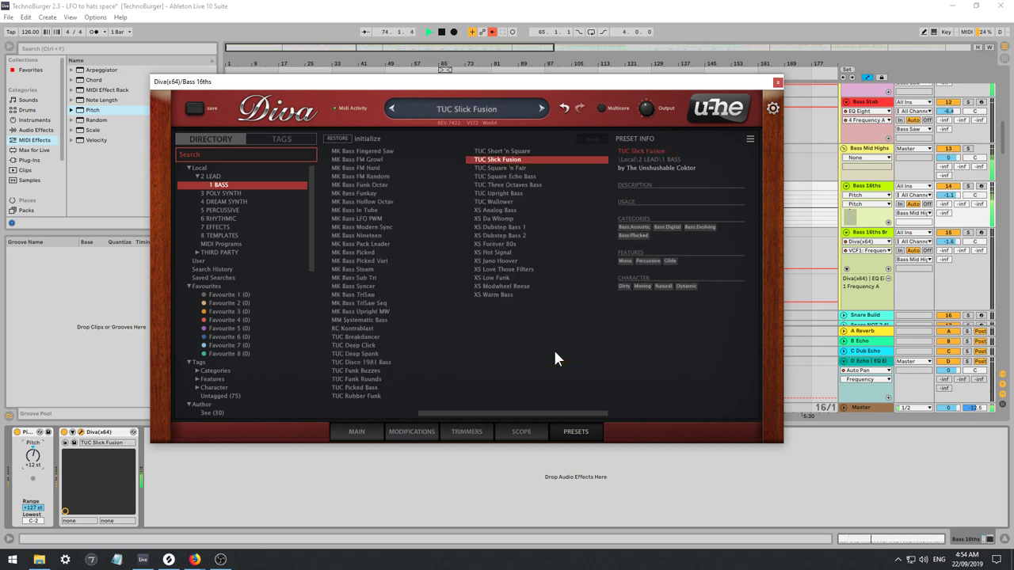
{"action": "key", "text": "Down"}
{"action": "key", "text": "Down"}
{"action": "key", "text": "Down"}
{"action": "key", "text": "Down"}
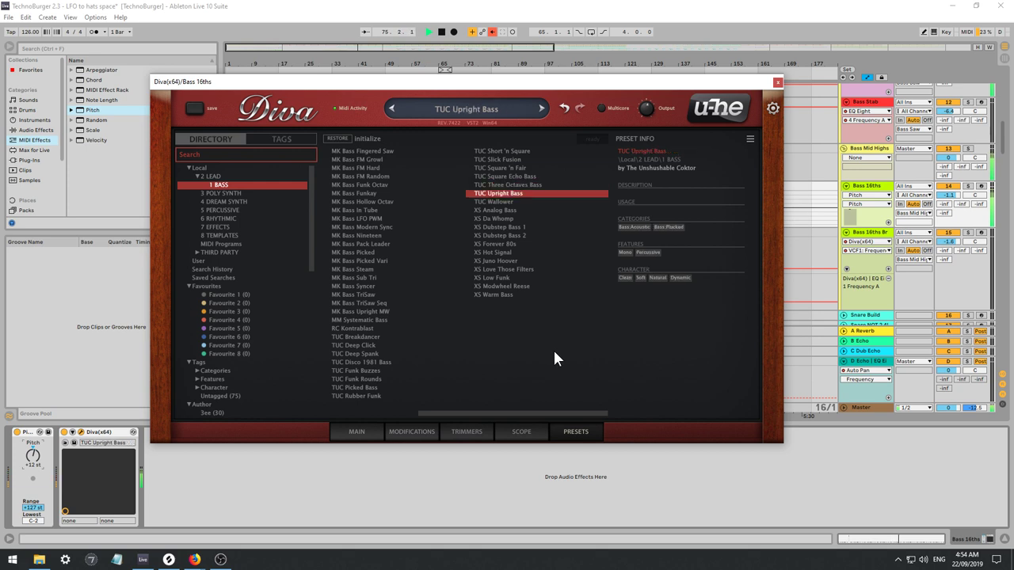
{"action": "key", "text": "Down"}
{"action": "key", "text": "Down"}
{"action": "key", "text": "Down"}
{"action": "key", "text": "Down"}
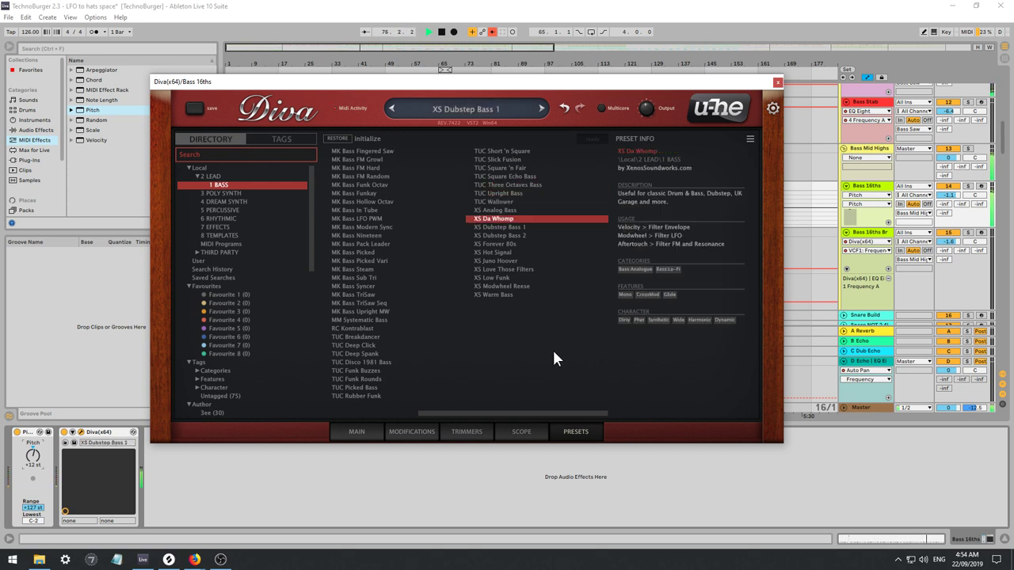
{"action": "key", "text": "Down"}
{"action": "key", "text": "Down"}
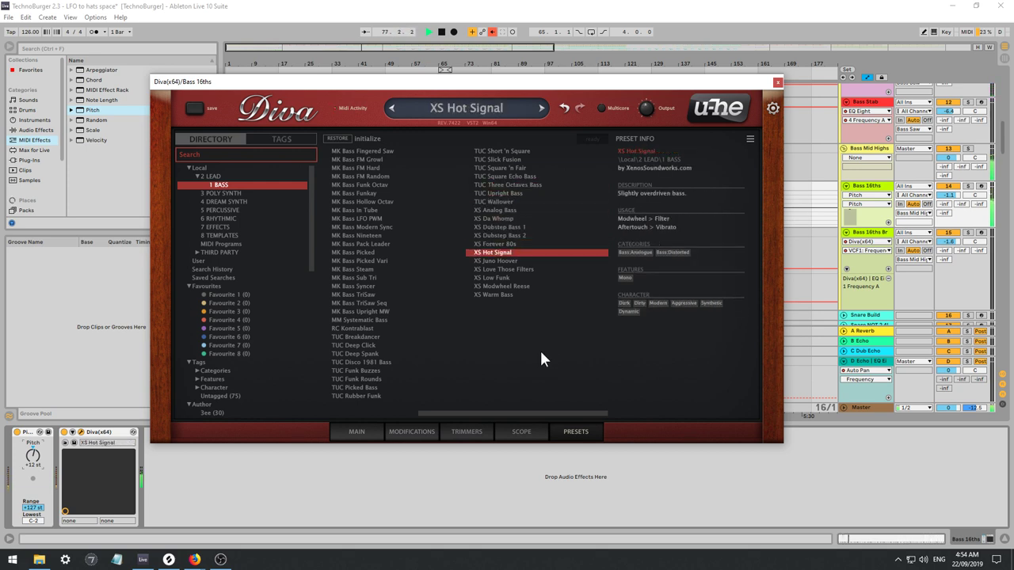
{"action": "key", "text": "Up"}
{"action": "key", "text": "Down"}
{"action": "key", "text": "Down"}
{"action": "key", "text": "Down"}
{"action": "key", "text": "Down"}
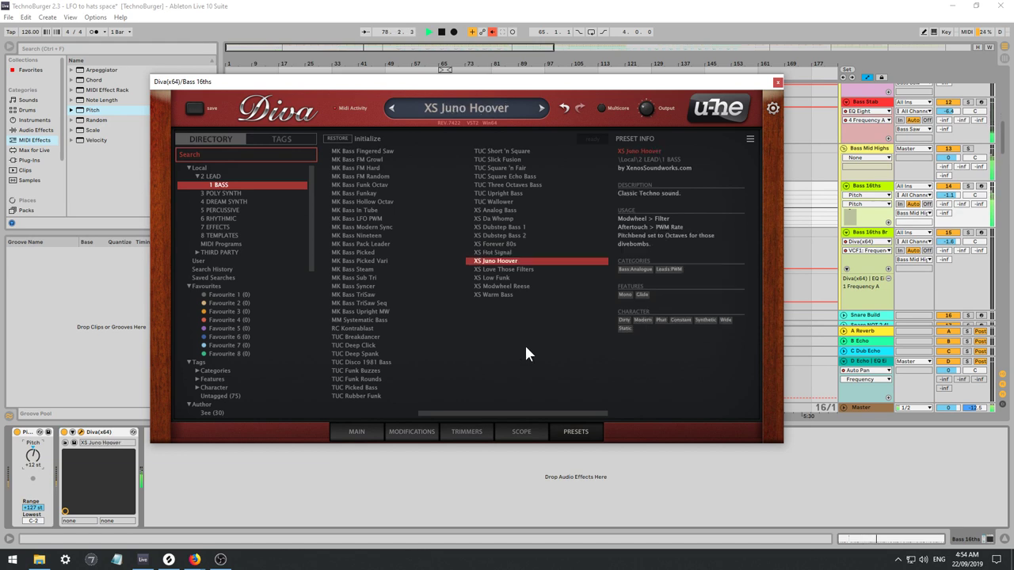
{"action": "key", "text": "Down"}
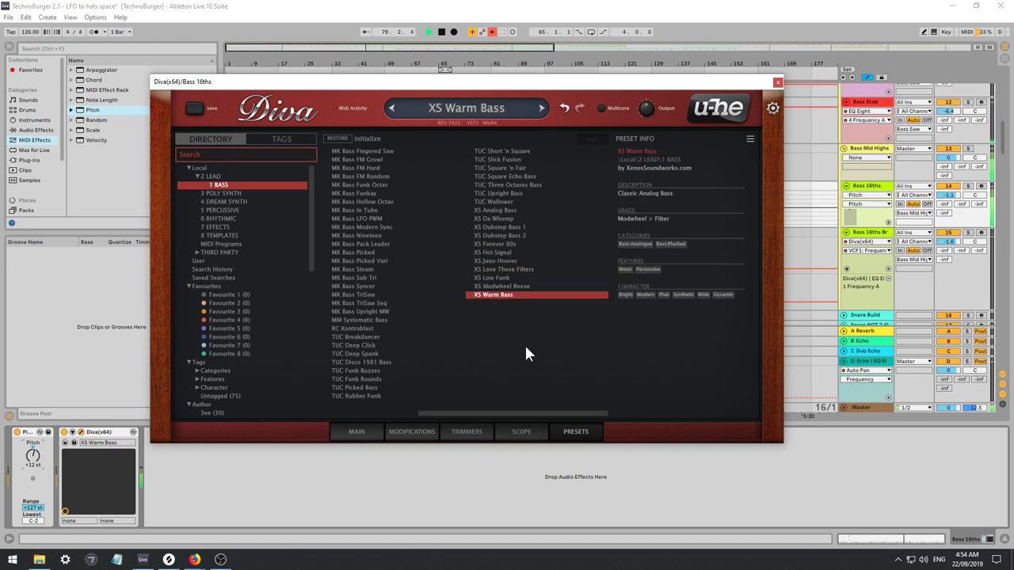
Shorten both envelope decays on Diva's Main page, bringing decay to 28.00.
{"action": "left_click", "coordinate": [354, 432]}
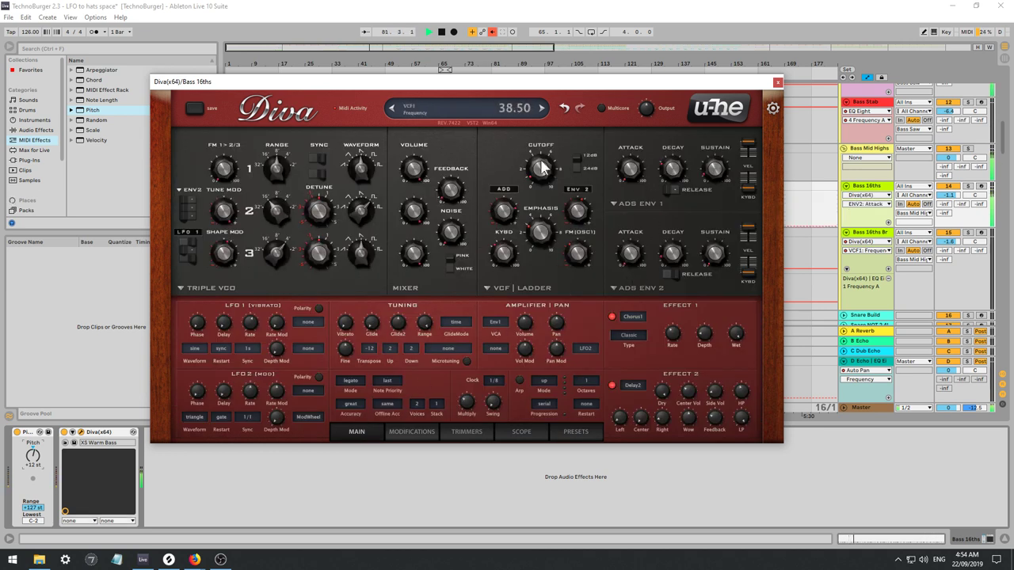
{"action": "left_click_drag", "start_coordinate": [670, 255], "coordinate": [665, 266]}
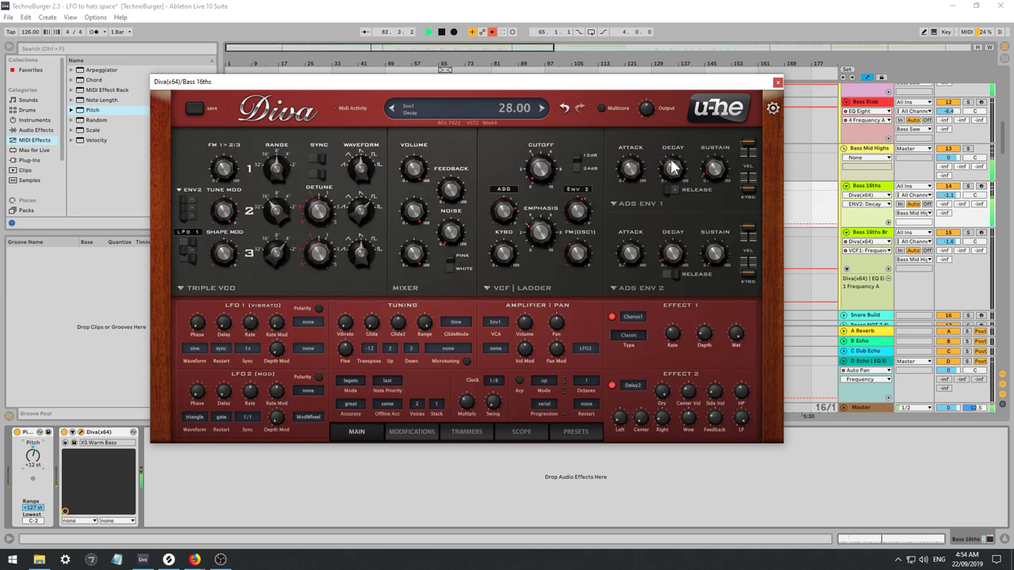
{"action": "mouse_move", "coordinate": [672, 163]}
{"action": "left_mouse_down"}
{"action": "mouse_move", "coordinate": [661, 179]}
{"action": "mouse_move", "coordinate": [655, 158]}
{"action": "mouse_move", "coordinate": [656, 168]}
{"action": "left_mouse_up"}
Open the Bass 16ths clip and ramp the velocities of its first four notes.
{"action": "left_click", "coordinate": [777, 81]}
{"action": "left_click", "coordinate": [455, 185]}
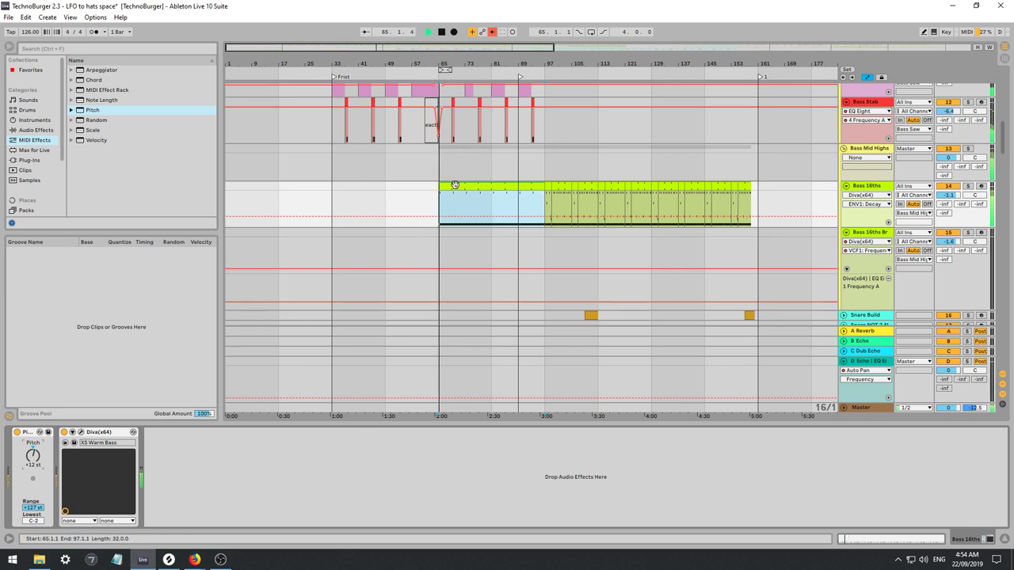
{"action": "double_click", "coordinate": [454, 185]}
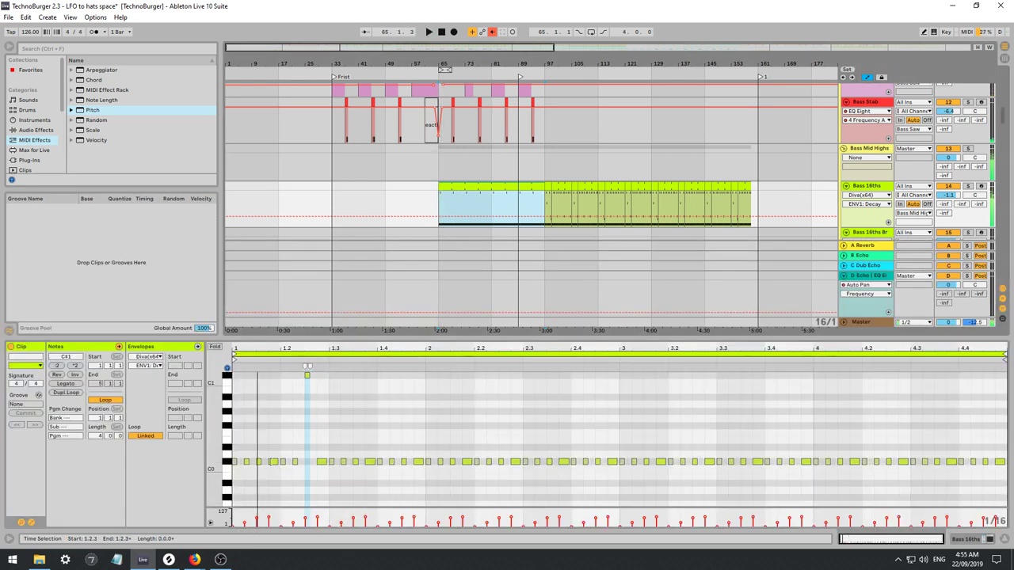
{"action": "left_click_drag", "start_coordinate": [268, 437], "coordinate": [246, 510]}
{"action": "left_click_drag", "start_coordinate": [274, 475], "coordinate": [229, 447]}
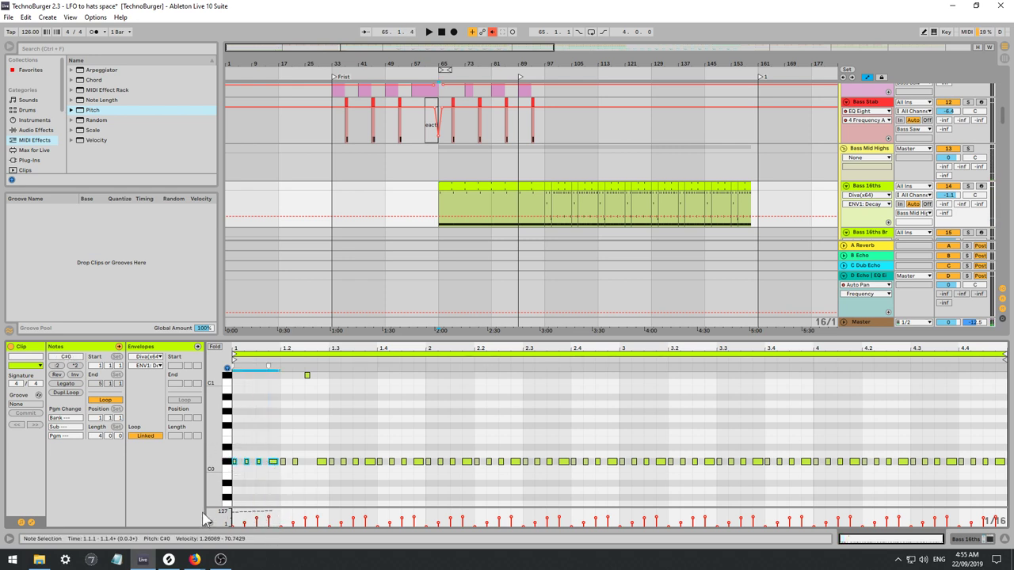
{"action": "left_click_drag", "start_coordinate": [203, 513], "coordinate": [202, 513]}
{"action": "key", "text": "space"}
{"action": "key", "text": "space"}
{"action": "key", "text": "space"}
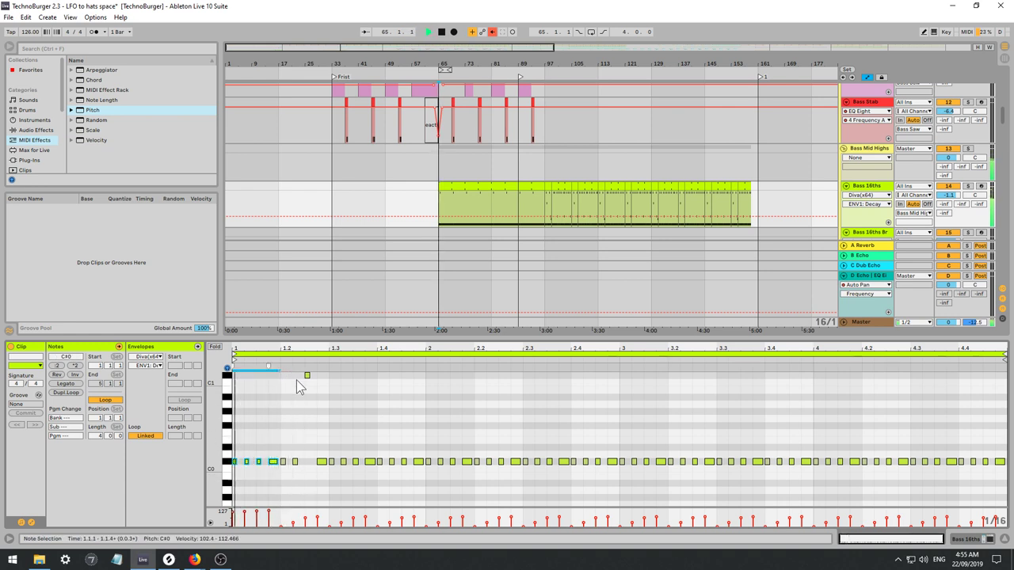
{"action": "key", "text": "space"}
Delete every note after the first four, including the short fifth note.
{"action": "left_click_drag", "start_coordinate": [287, 369], "coordinate": [1008, 492]}
{"action": "key", "text": "Delete"}
{"action": "left_click", "coordinate": [281, 462]}
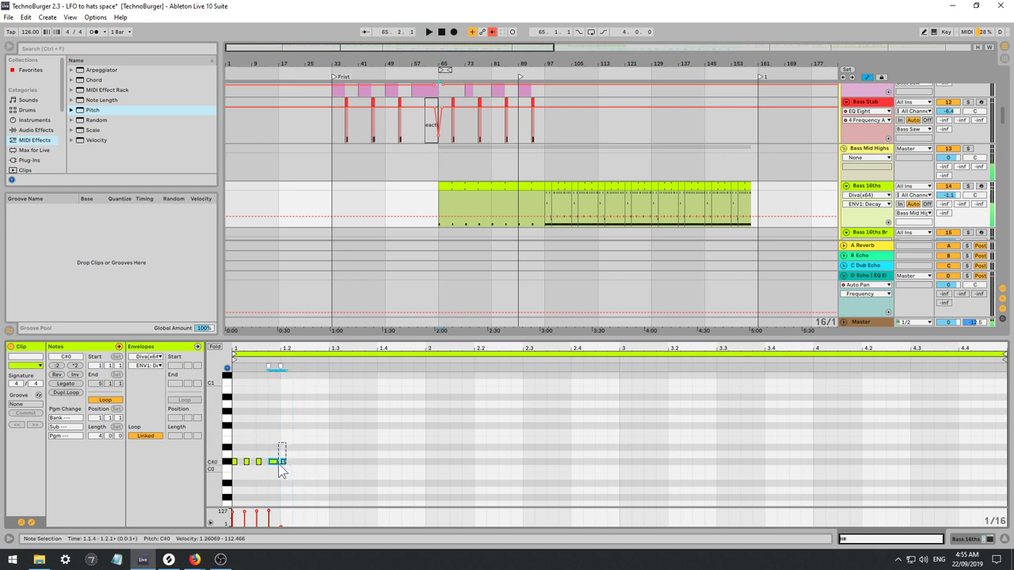
{"action": "key", "text": "Delete"}
Duplicate the four-note pattern three times to fill the clip, then play it.
{"action": "key", "text": "ctrl+a"}
{"action": "key", "text": "ctrl+d"}
{"action": "key", "text": "ctrl+d"}
{"action": "key", "text": "ctrl+d"}
{"action": "key", "text": "ctrl+d"}
{"action": "key", "text": "ctrl+d"}
{"action": "key", "text": "ctrl+d"}
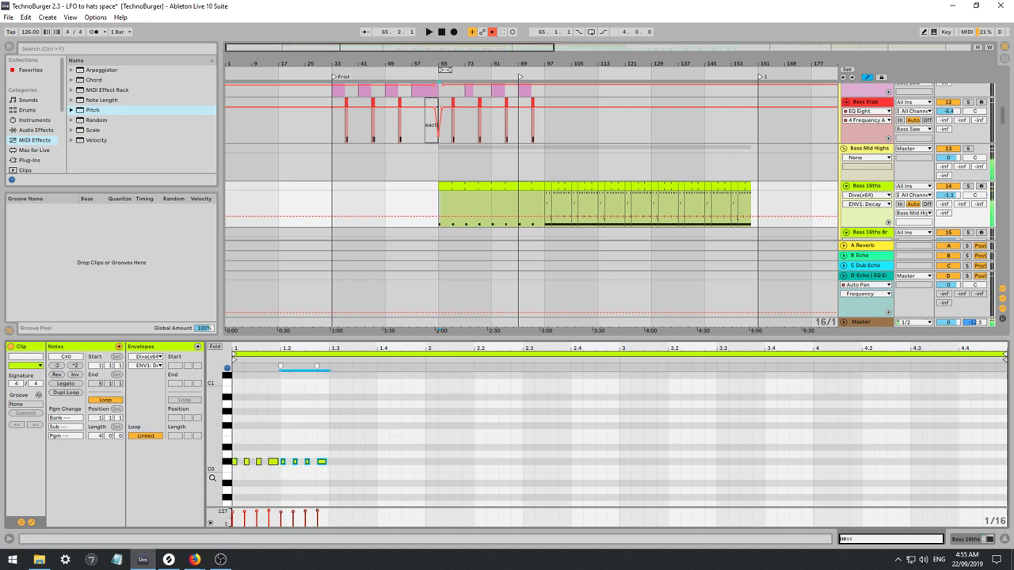
{"action": "key", "text": "ctrl+d"}
{"action": "key", "text": "ctrl+d"}
{"action": "key", "text": "ctrl+d"}
{"action": "key", "text": "ctrl+d"}
{"action": "key", "text": "ctrl+d"}
{"action": "key", "text": "ctrl+d"}
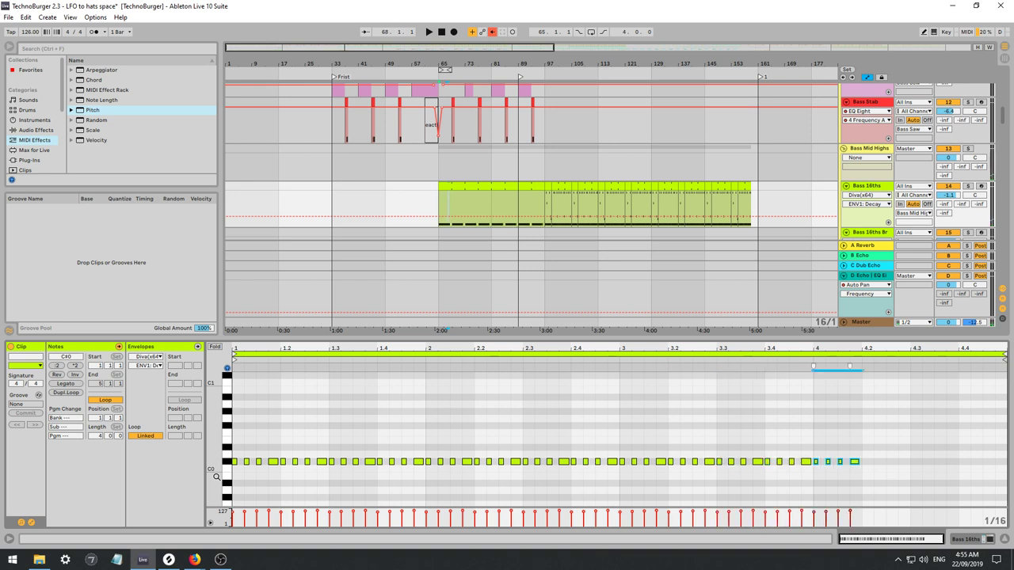
{"action": "key", "text": "ctrl+d"}
{"action": "key", "text": "ctrl+d"}
{"action": "key", "text": "ctrl+d"}
{"action": "key", "text": "space"}
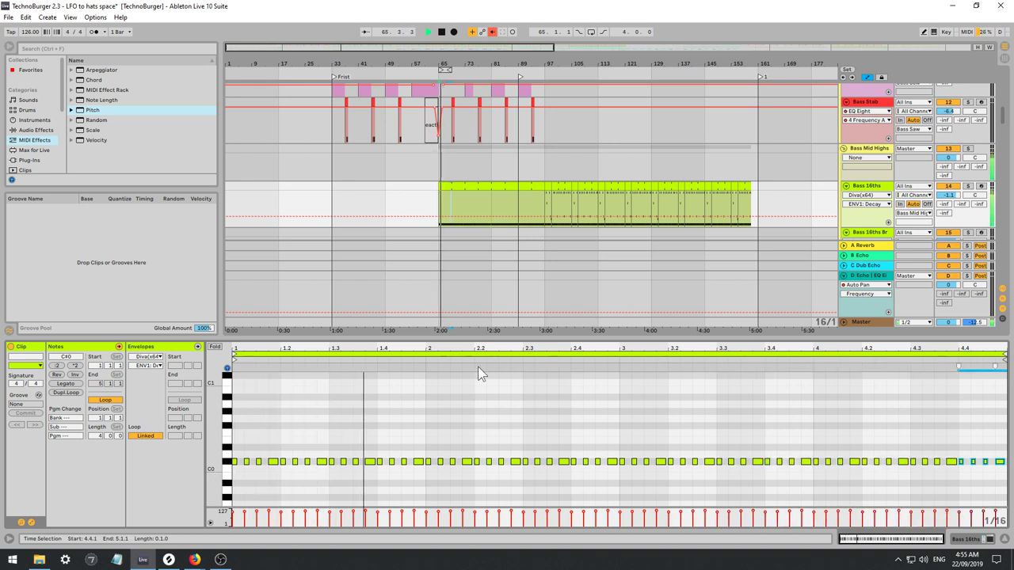
Add EQ Eight after Diva with band 1 as a steep low cut at about 117 Hz, Q 0.30.
{"action": "double_click", "coordinate": [867, 187]}
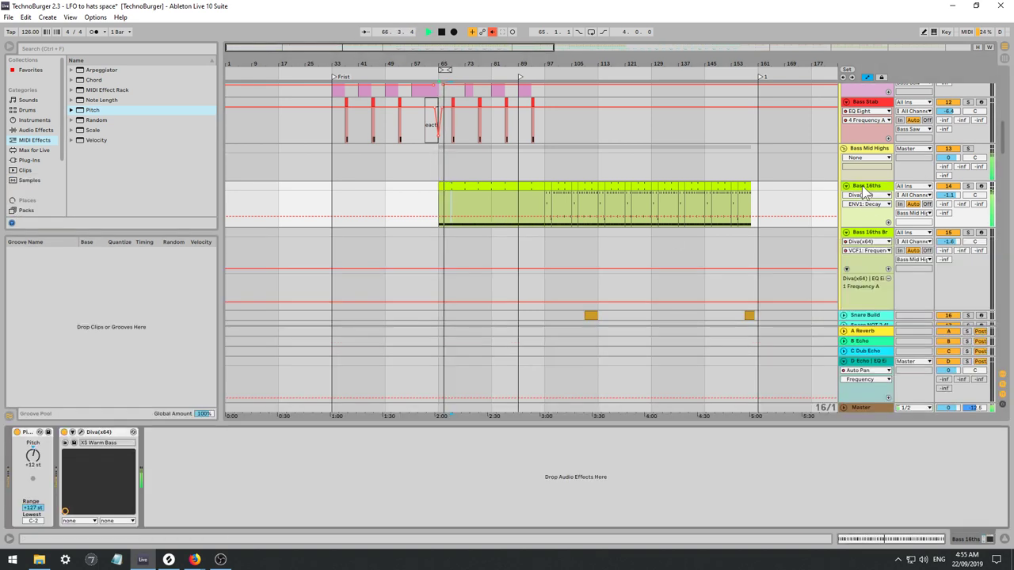
{"action": "left_click", "coordinate": [35, 130]}
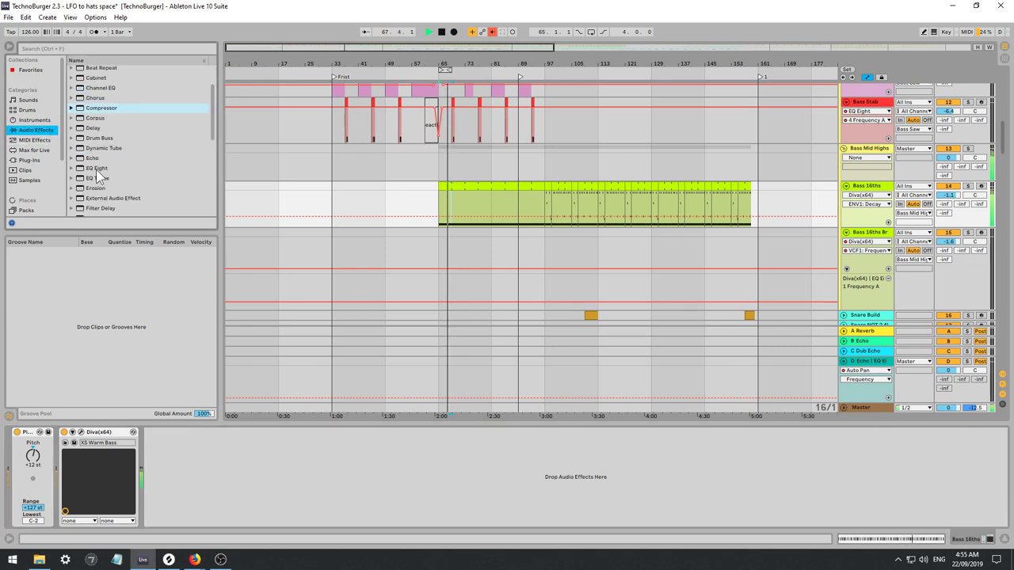
{"action": "left_click", "coordinate": [93, 168]}
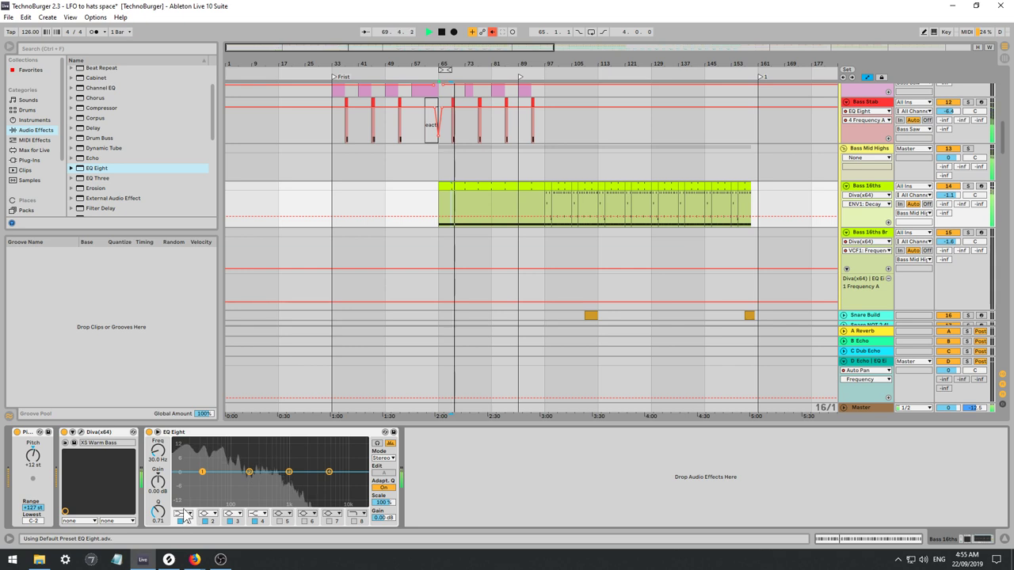
{"action": "left_click", "coordinate": [187, 516]}
{"action": "left_click", "coordinate": [184, 514]}
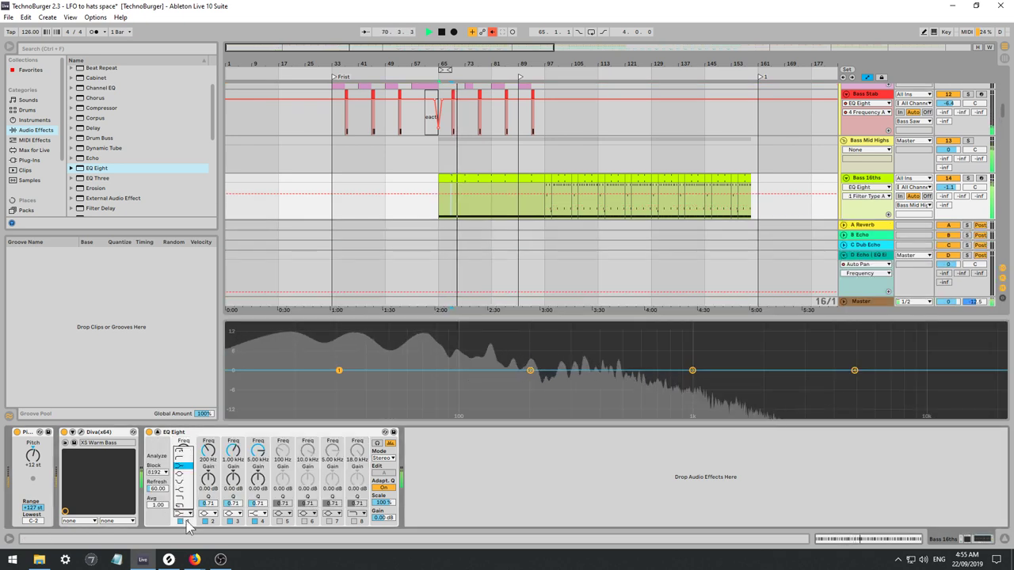
{"action": "left_click", "coordinate": [183, 450]}
{"action": "left_click_drag", "start_coordinate": [339, 383], "coordinate": [476, 397]}
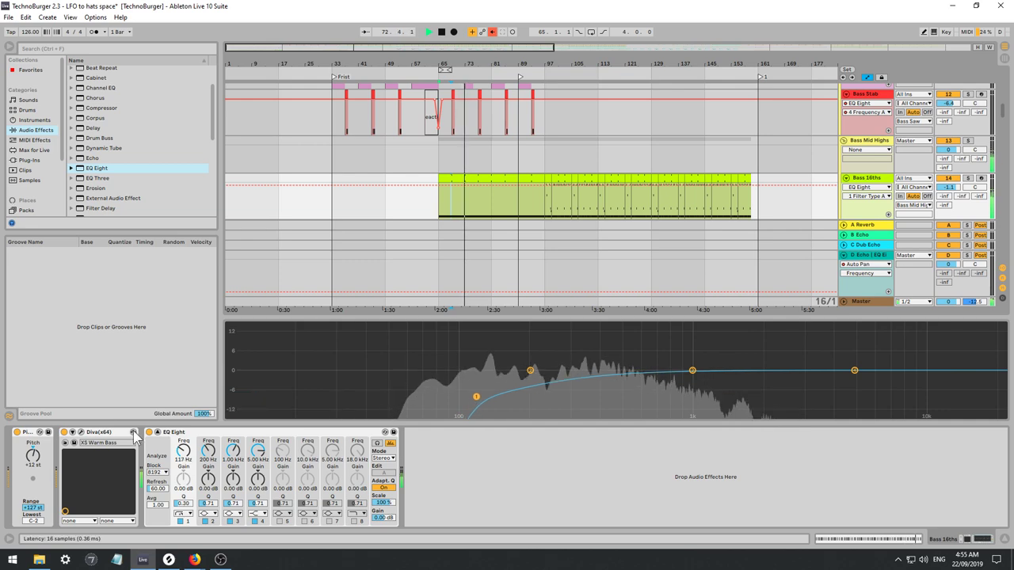
{"action": "left_click", "coordinate": [82, 432]}
Step through Diva presets to HS Baroquefort, then close the Diva editor.
{"action": "left_click", "coordinate": [541, 108]}
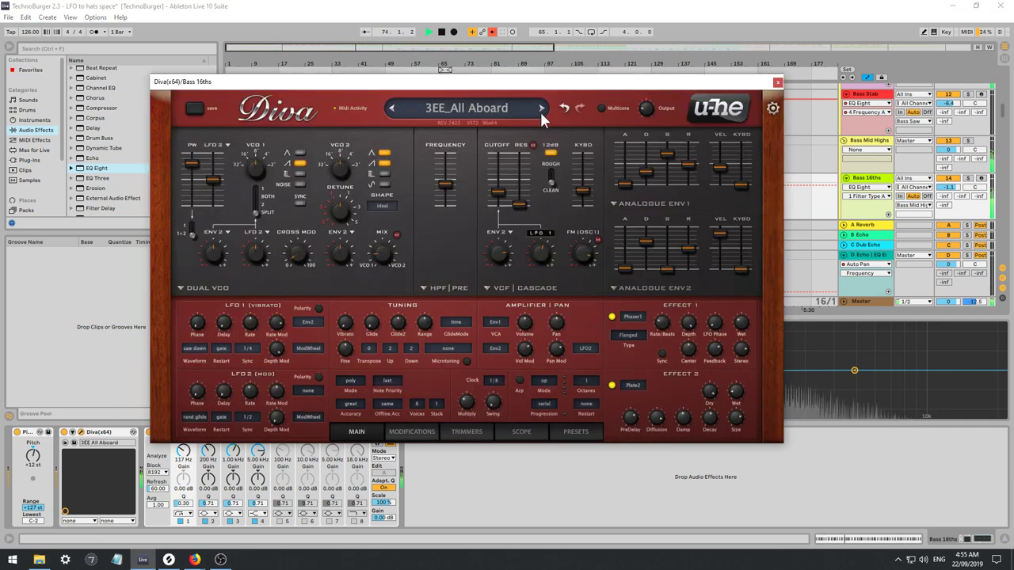
{"action": "left_click", "coordinate": [541, 108]}
{"action": "left_click", "coordinate": [541, 108]}
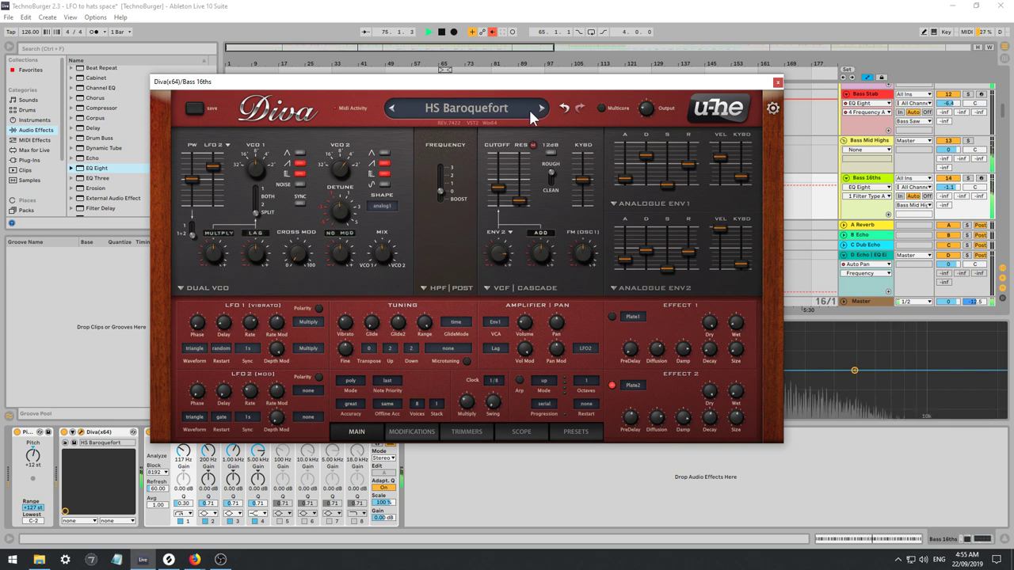
{"action": "left_click", "coordinate": [574, 432]}
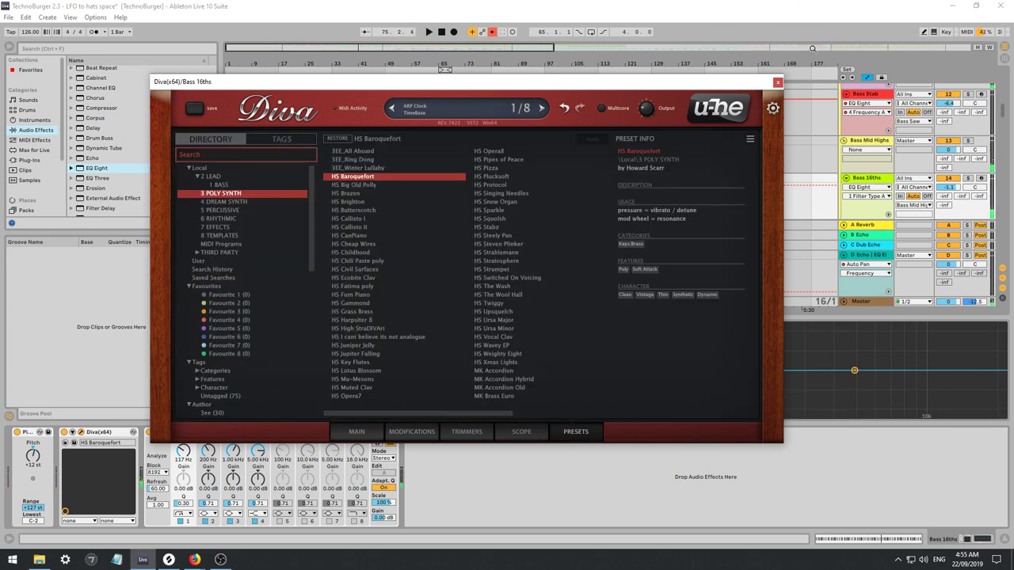
{"action": "left_click", "coordinate": [778, 83]}
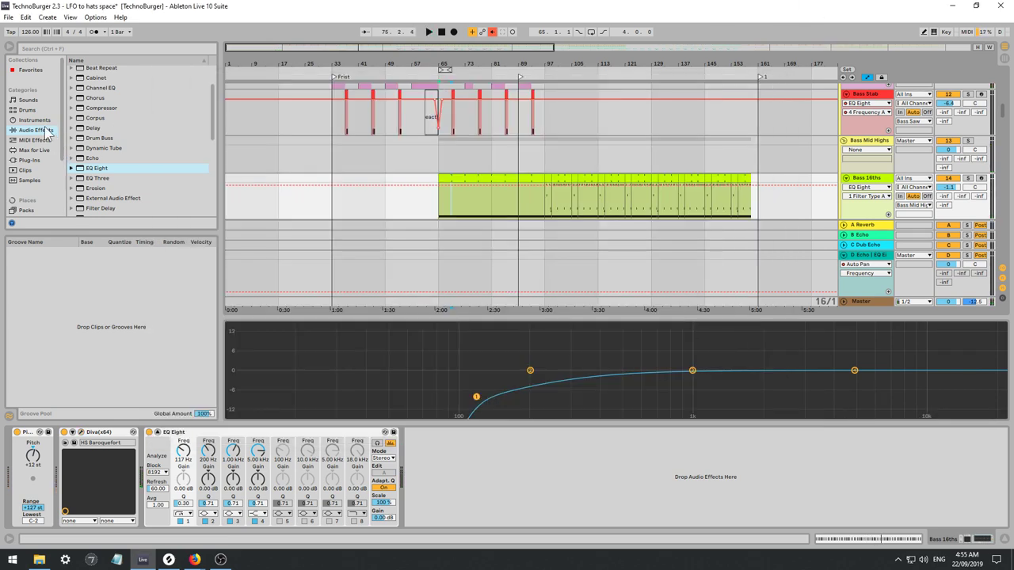
{"action": "left_click", "coordinate": [37, 159]}
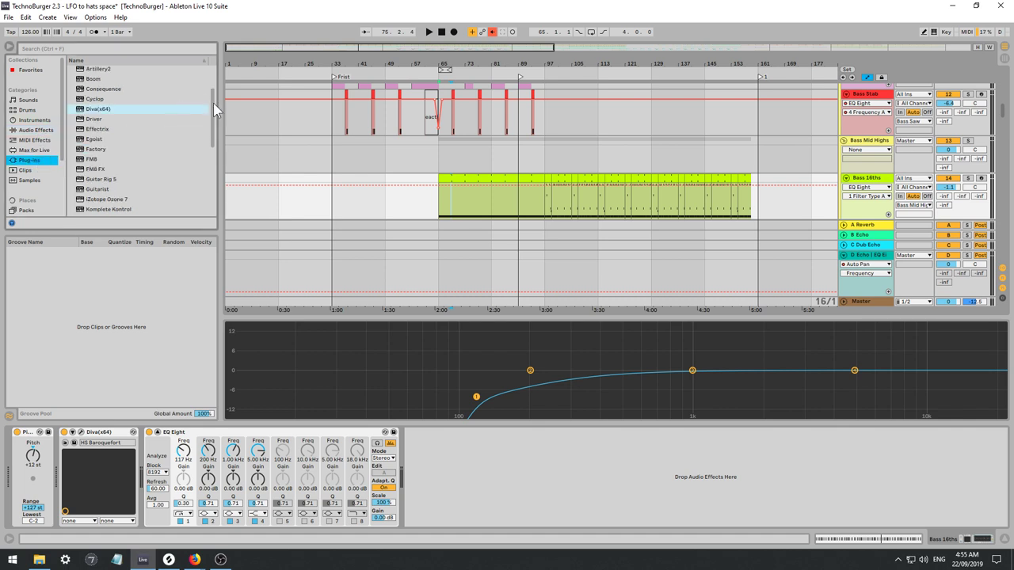
Find Massive in the Plug-ins list and drop it onto the Diva device.
{"action": "left_click_drag", "start_coordinate": [213, 102], "coordinate": [203, 150]}
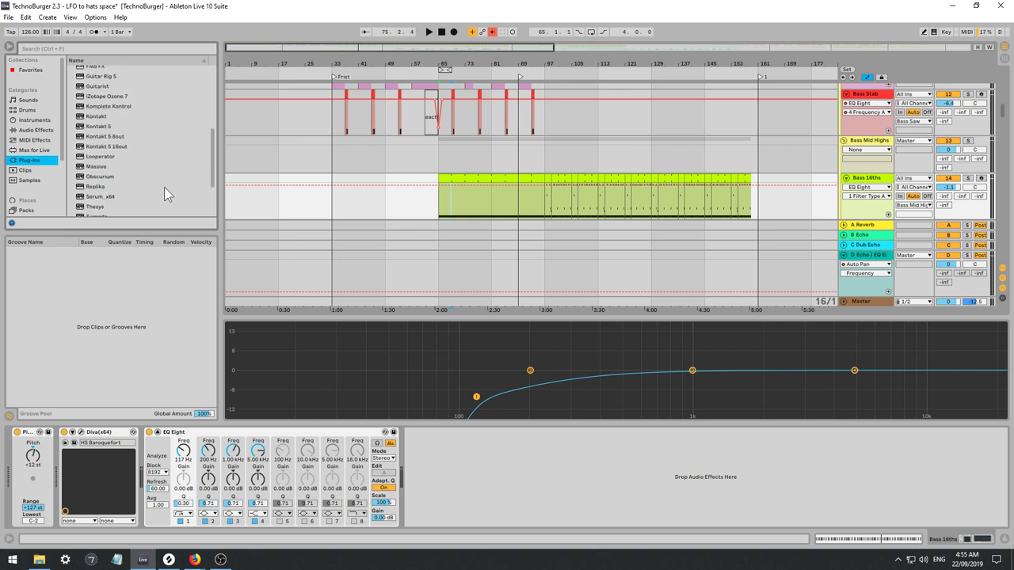
{"action": "left_click", "coordinate": [96, 168]}
{"action": "left_click_drag", "start_coordinate": [105, 392], "coordinate": [103, 437]}
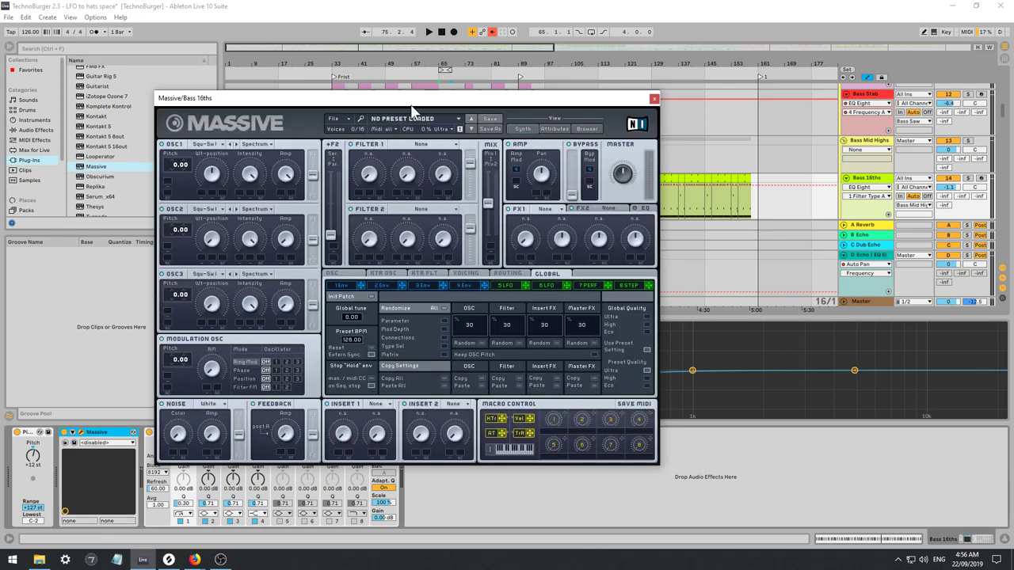
Pull down the filter routing faders of oscillators 2 and 3 while the clip plays.
{"action": "left_click_drag", "start_coordinate": [411, 106], "coordinate": [490, 98]}
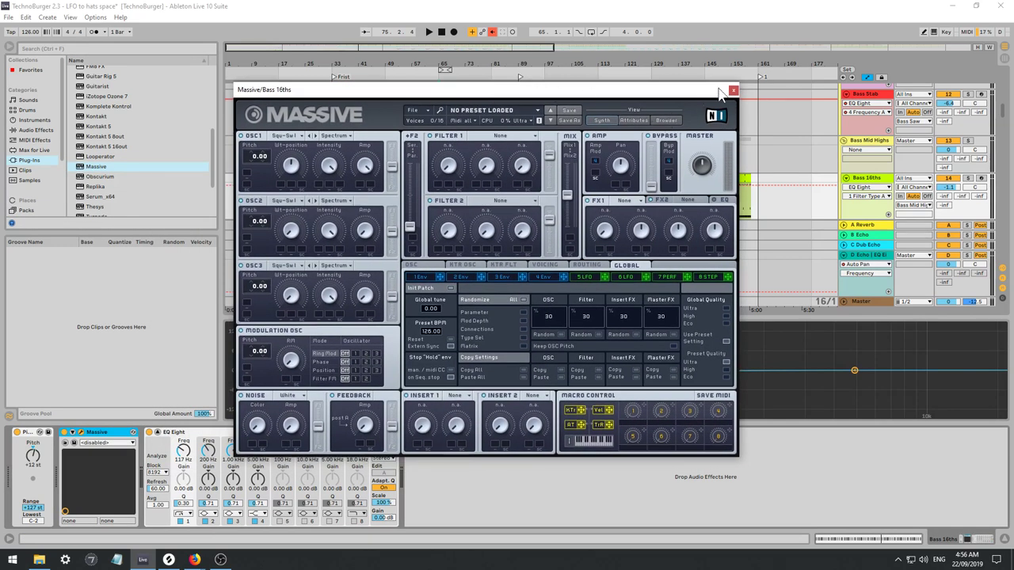
{"action": "key", "text": "space"}
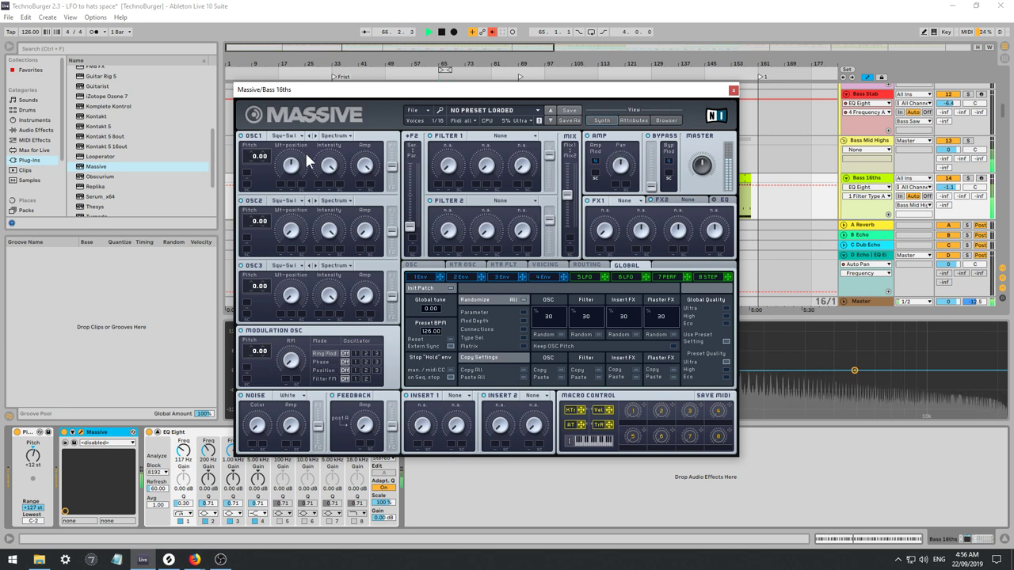
{"action": "key", "text": "space"}
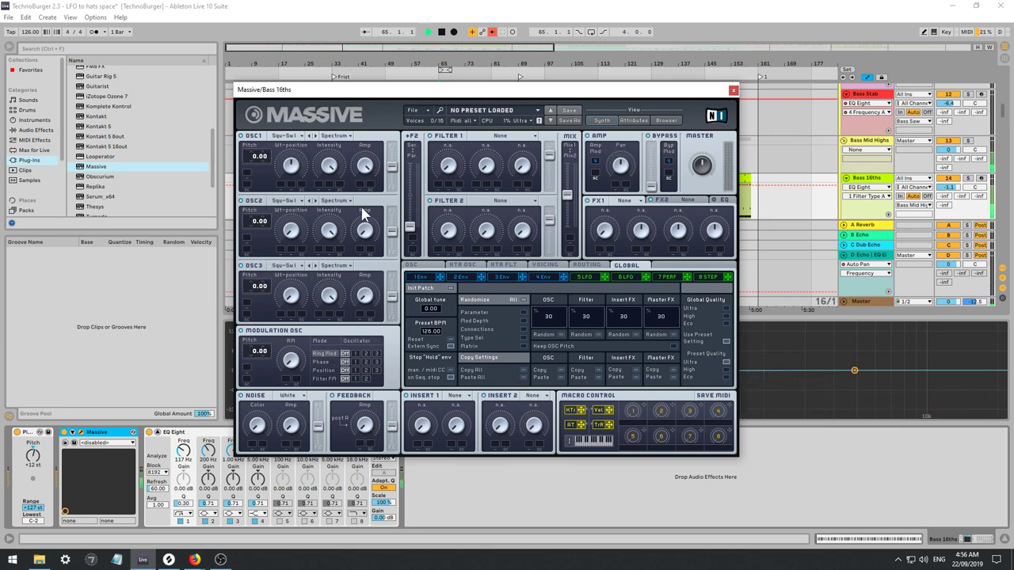
{"action": "key", "text": "space"}
{"action": "left_click_drag", "start_coordinate": [392, 232], "coordinate": [391, 253]}
{"action": "left_click_drag", "start_coordinate": [392, 297], "coordinate": [391, 320]}
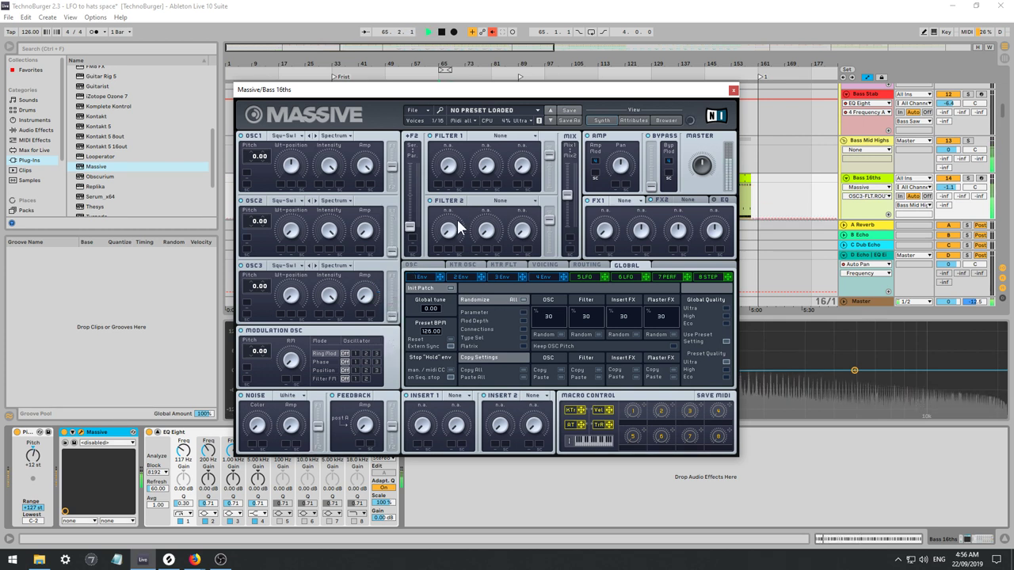
{"action": "key", "text": "space"}
Make Filter 1 a Lowpass 2, shift the filter mix toward it and adjust the cutoff.
{"action": "left_click", "coordinate": [499, 135]}
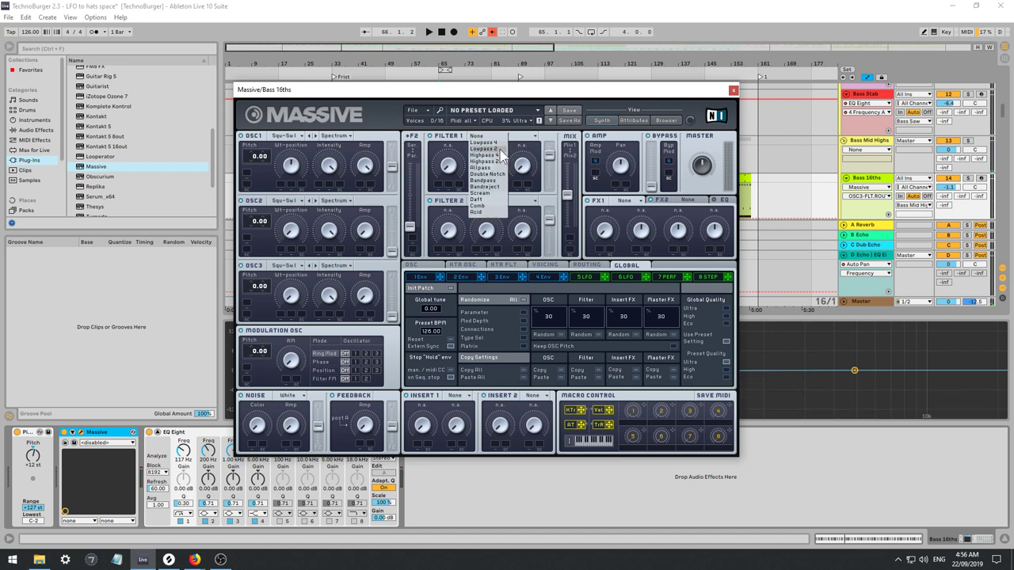
{"action": "left_click", "coordinate": [498, 149]}
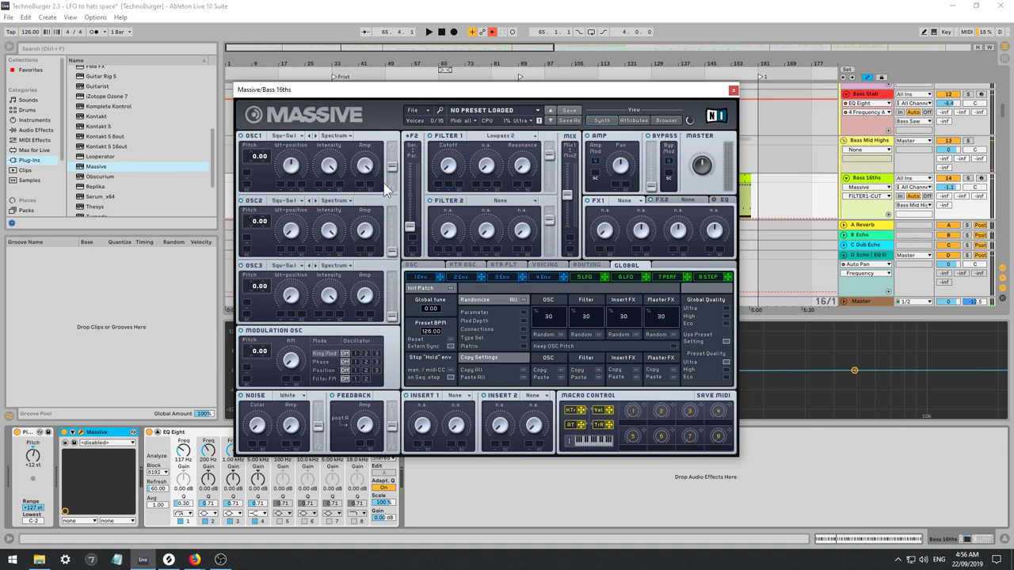
{"action": "left_click_drag", "start_coordinate": [557, 163], "coordinate": [556, 155]}
{"action": "key", "text": "space"}
{"action": "left_click_drag", "start_coordinate": [448, 166], "coordinate": [440, 116]}
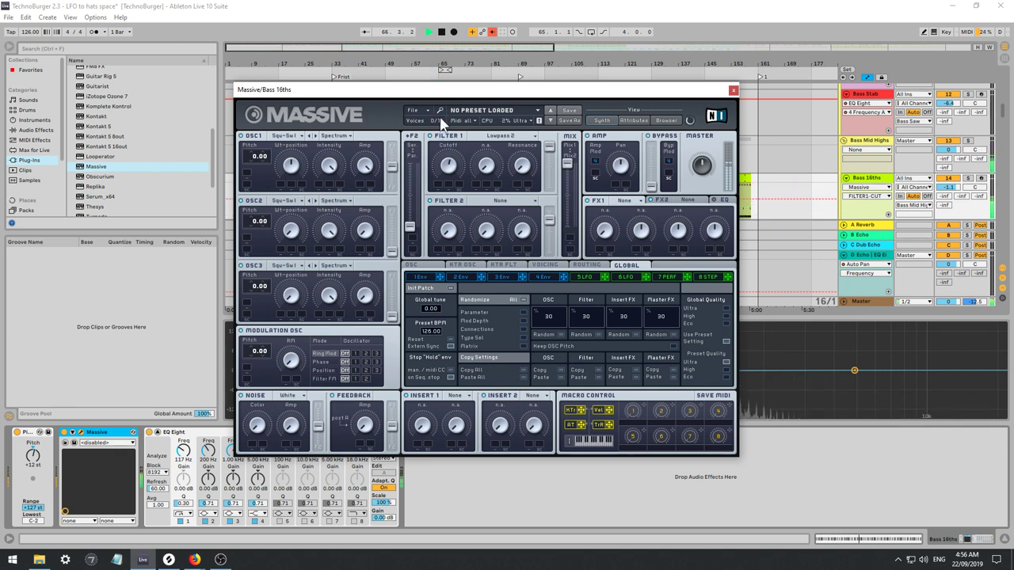
{"action": "key", "text": "space"}
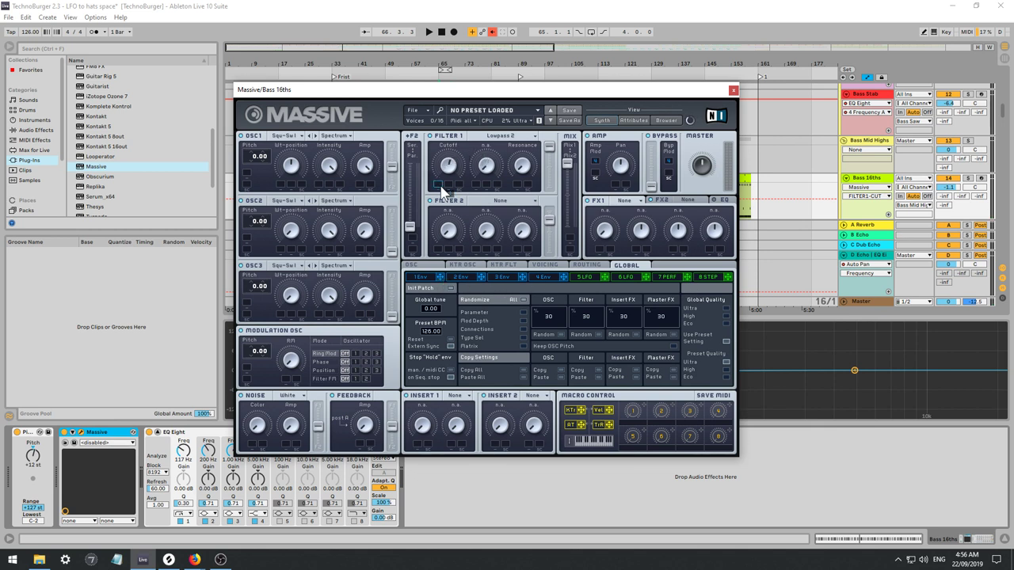
{"action": "key", "text": "space"}
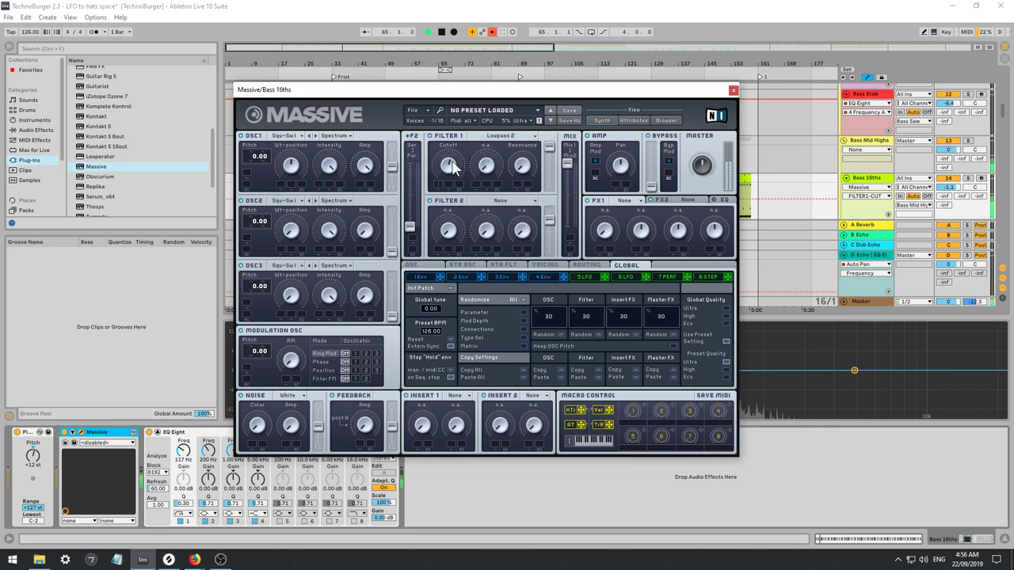
Tighten Massive's first envelope by shortening its attack and decay.
{"action": "left_click", "coordinate": [422, 278]}
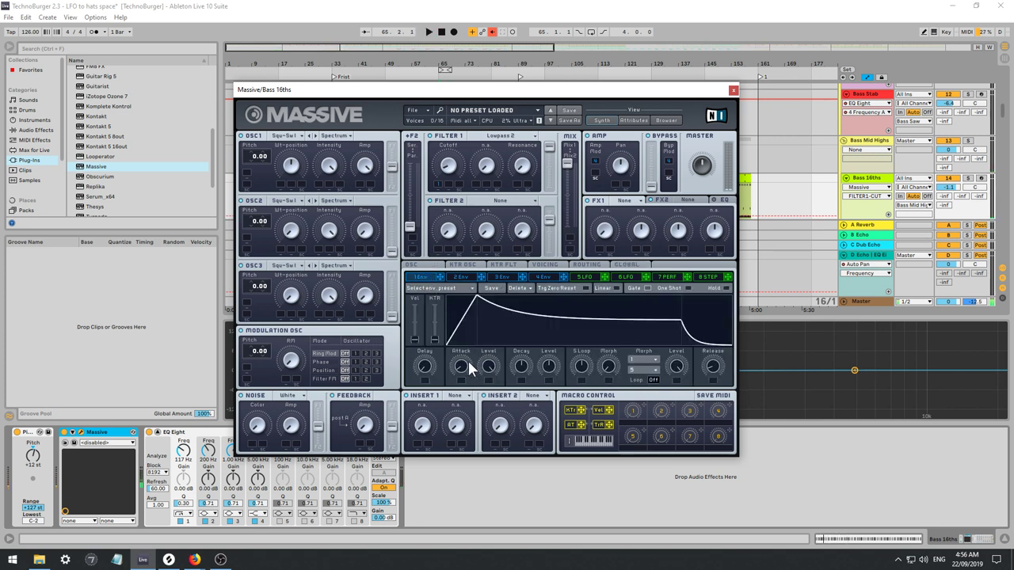
{"action": "left_click_drag", "start_coordinate": [469, 368], "coordinate": [463, 444]}
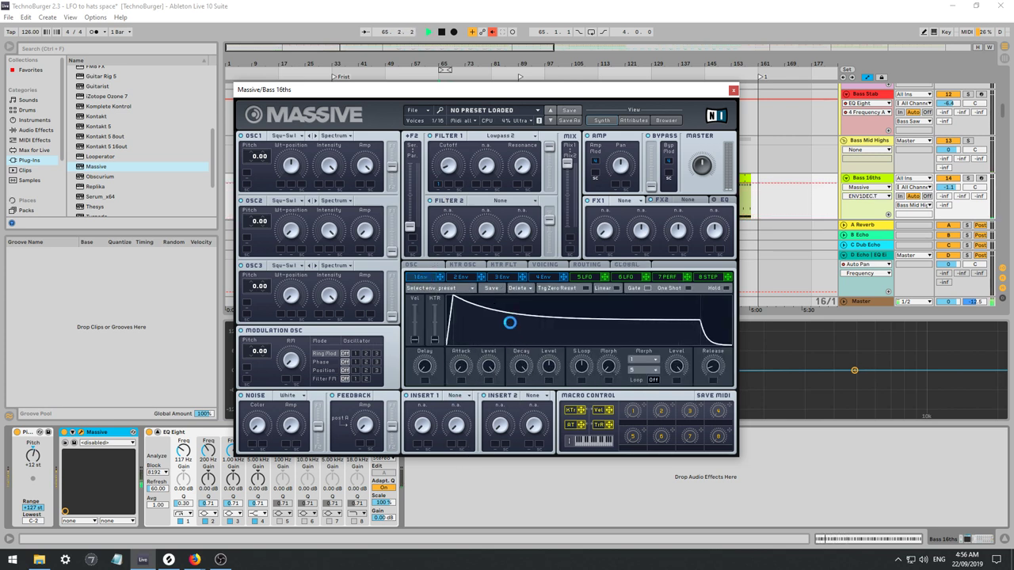
{"action": "left_click_drag", "start_coordinate": [509, 322], "coordinate": [508, 352]}
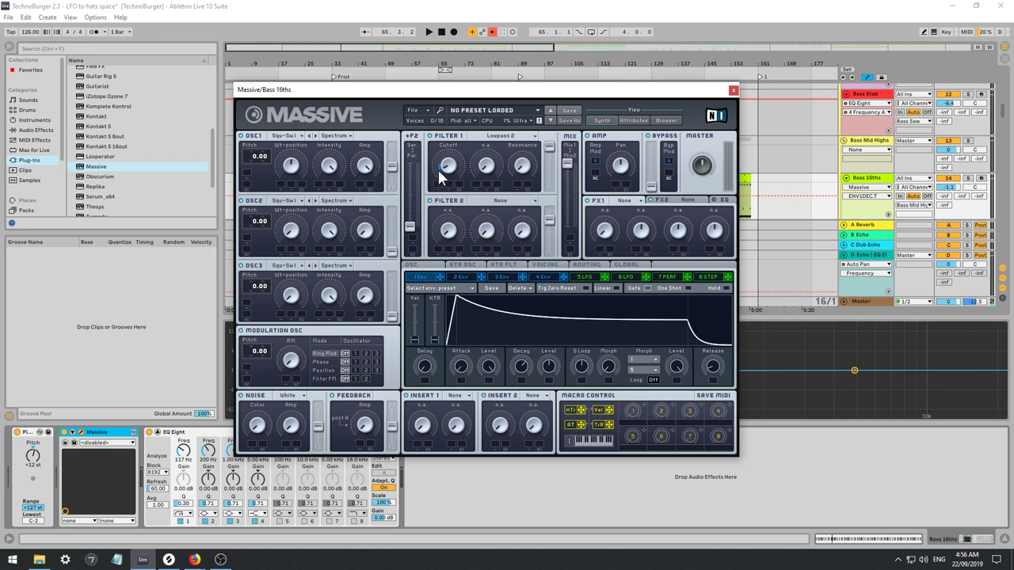
{"action": "key", "text": "space"}
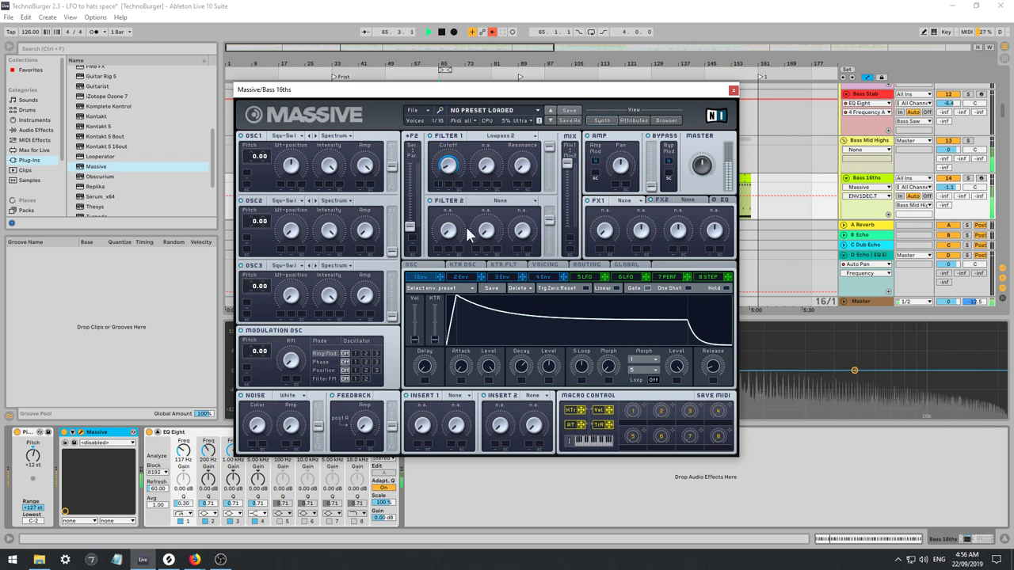
{"action": "left_click_drag", "start_coordinate": [519, 365], "coordinate": [521, 387]}
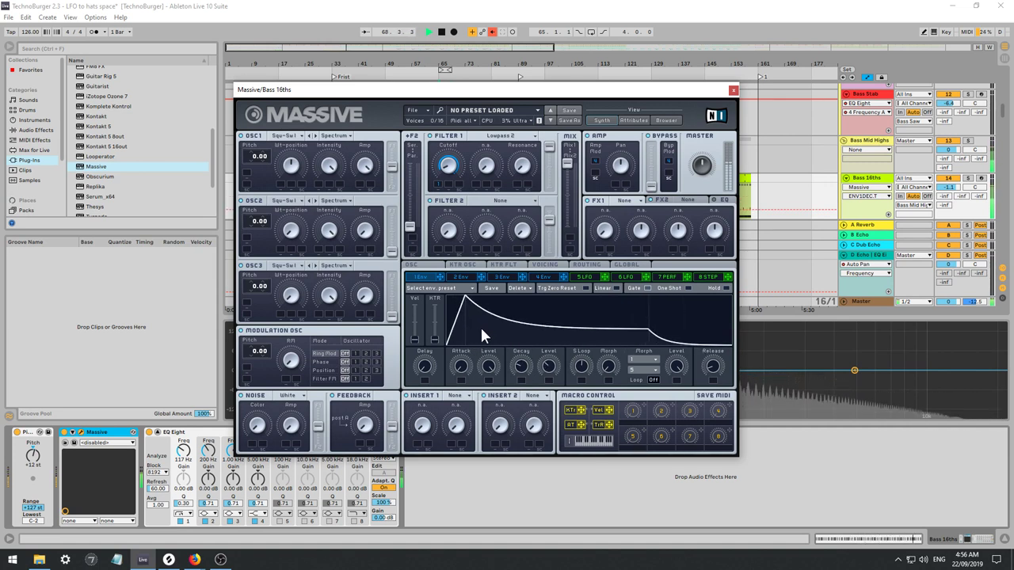
{"action": "left_click", "coordinate": [284, 135]}
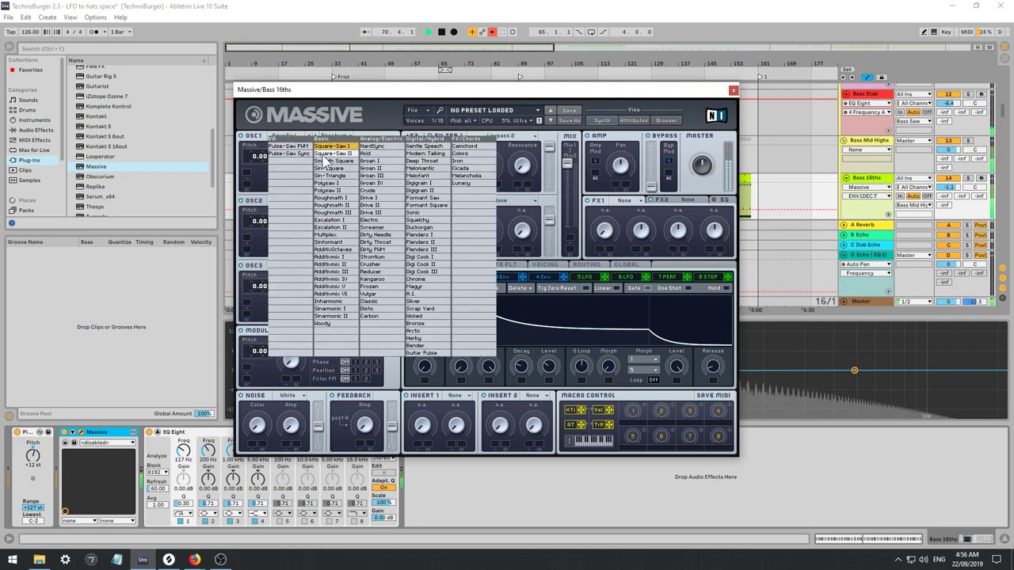
Give oscillator 1 the Square-Saw II wavetable, then step through the wavetables to Gm1.
{"action": "left_click", "coordinate": [325, 155]}
{"action": "left_click", "coordinate": [316, 137]}
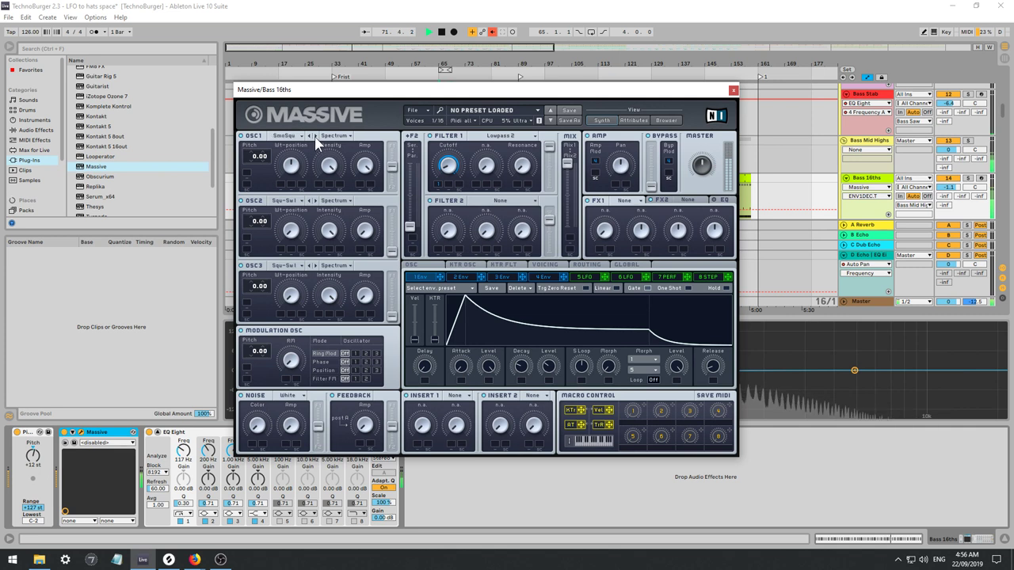
{"action": "left_click", "coordinate": [315, 136]}
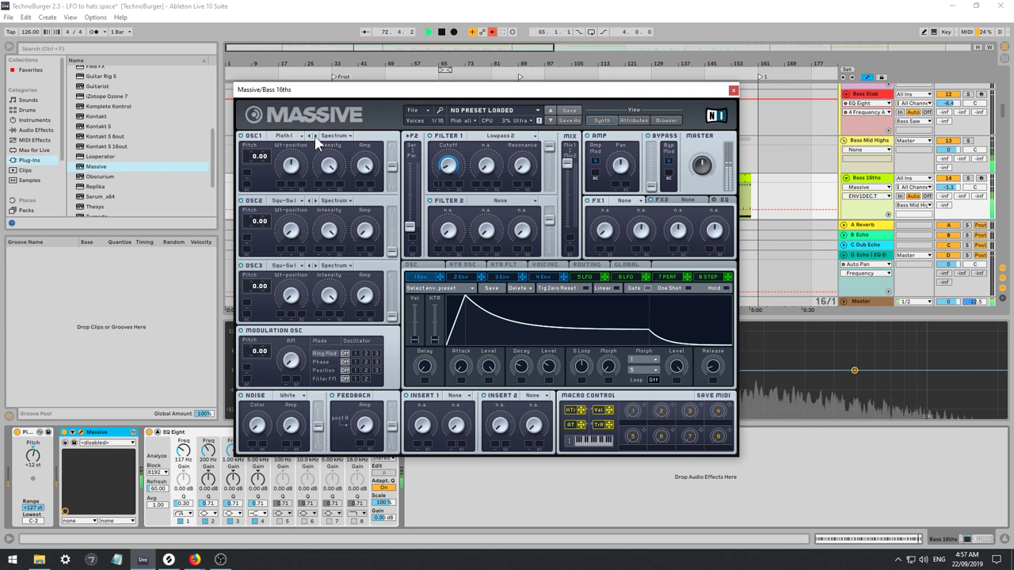
{"action": "left_click", "coordinate": [316, 136]}
{"action": "left_click", "coordinate": [315, 136]}
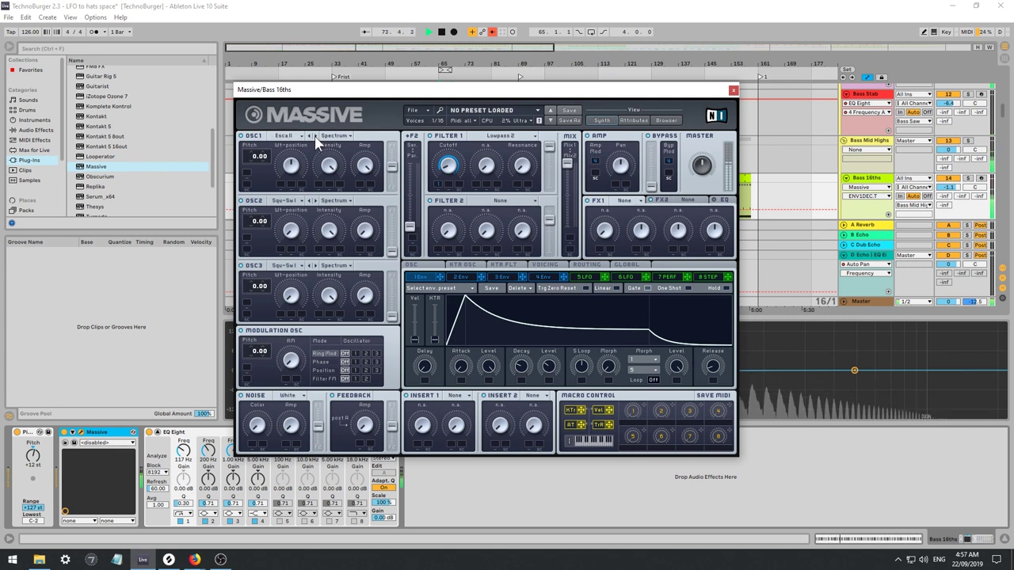
{"action": "left_click", "coordinate": [315, 136]}
{"action": "left_click", "coordinate": [316, 137]}
{"action": "left_click", "coordinate": [315, 136]}
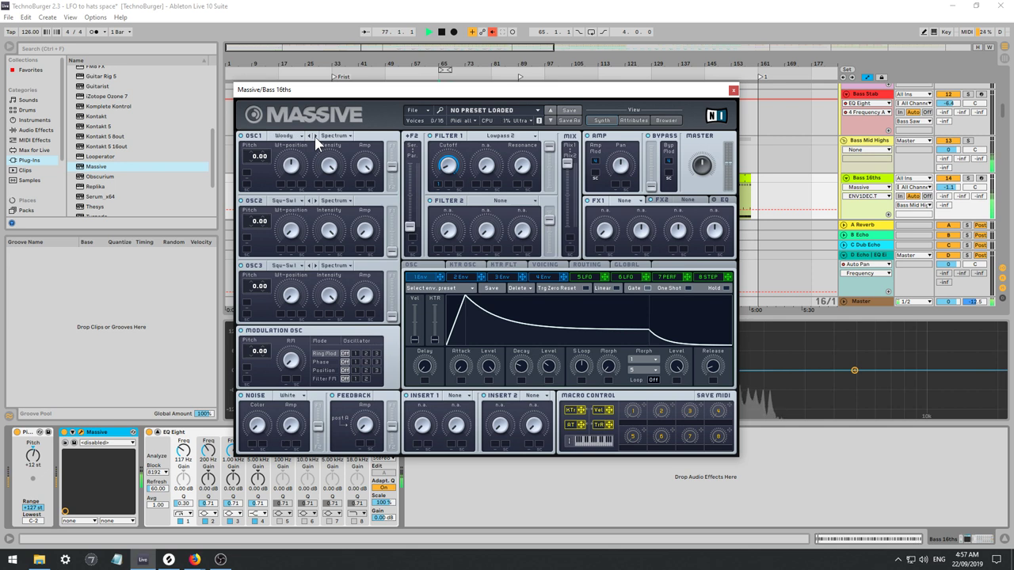
{"action": "left_click", "coordinate": [315, 136]}
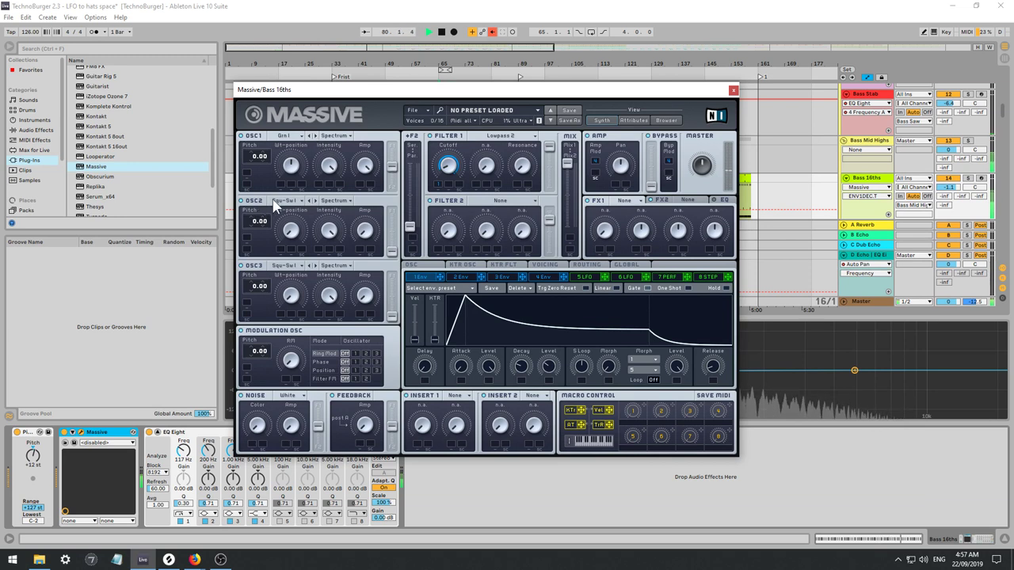
Route oscillator 2 fully to Filter 1, lower its amp and adjust the envelope decay.
{"action": "left_click_drag", "start_coordinate": [392, 252], "coordinate": [391, 186]}
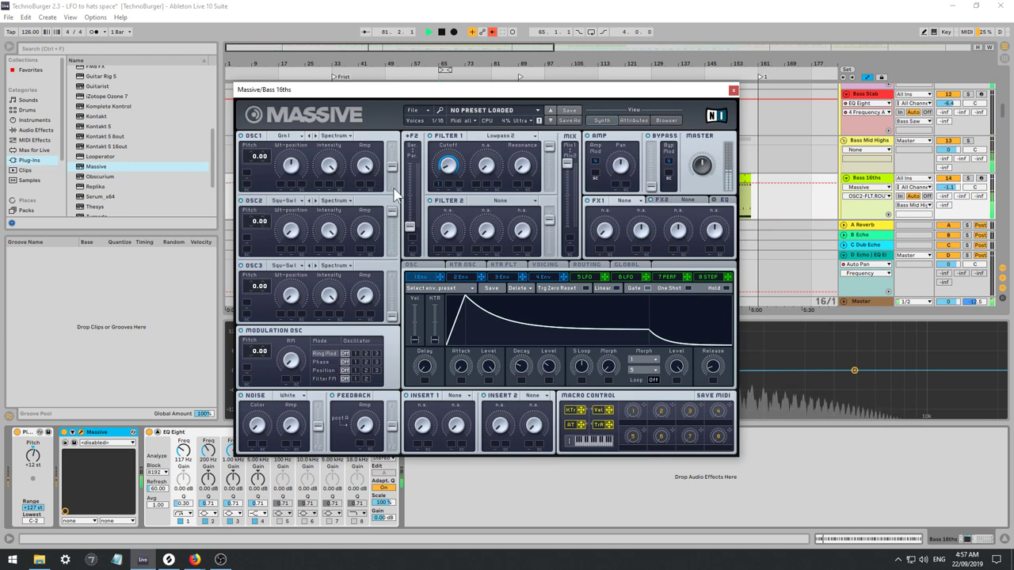
{"action": "key", "text": "space"}
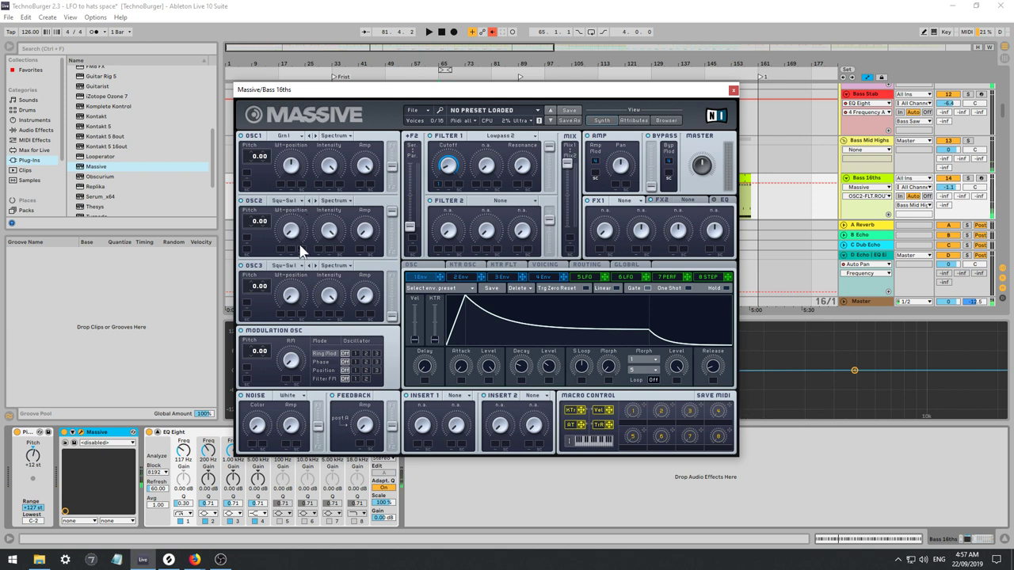
{"action": "key", "text": "space"}
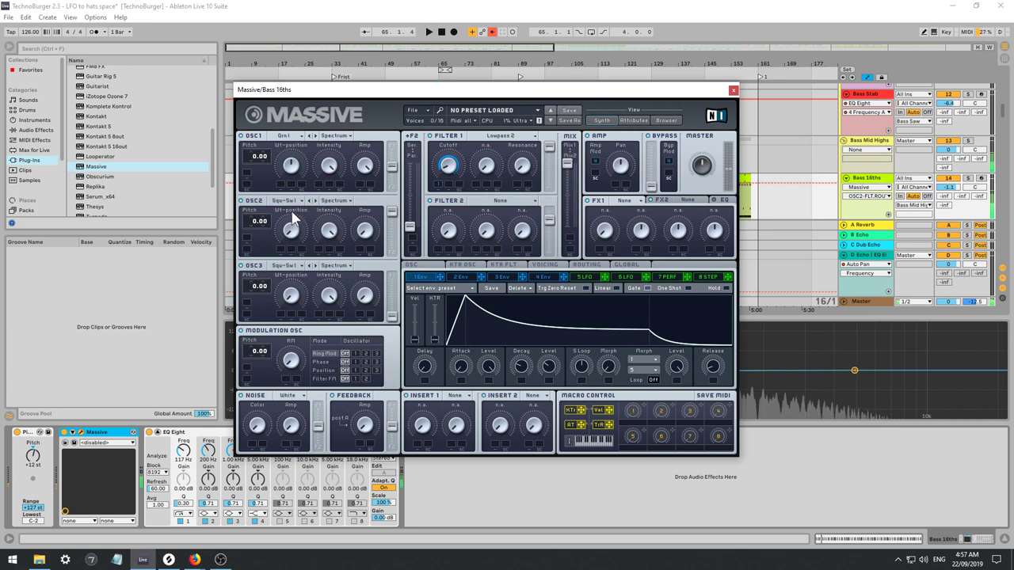
{"action": "key", "text": "space"}
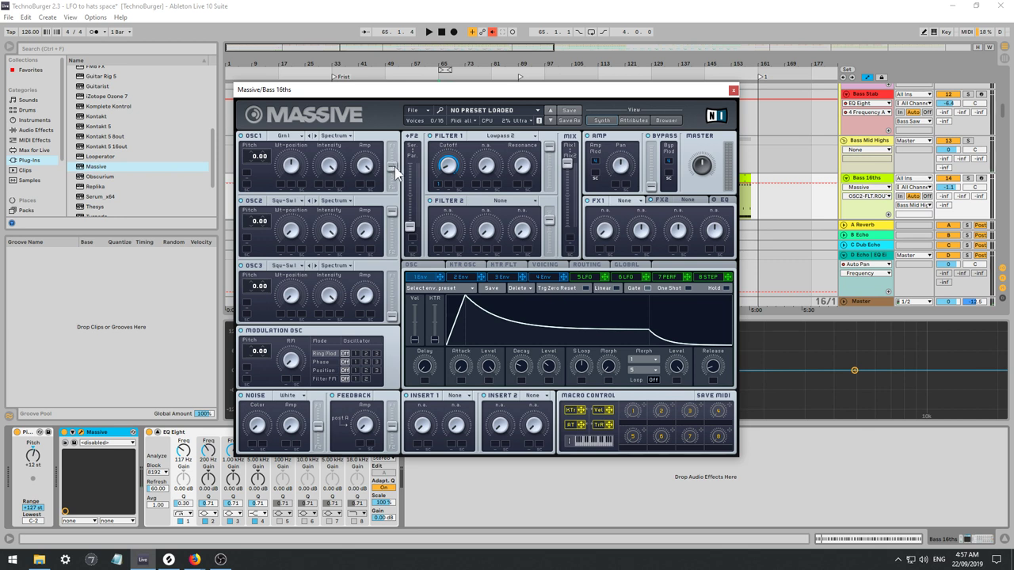
{"action": "left_click_drag", "start_coordinate": [391, 211], "coordinate": [390, 241]}
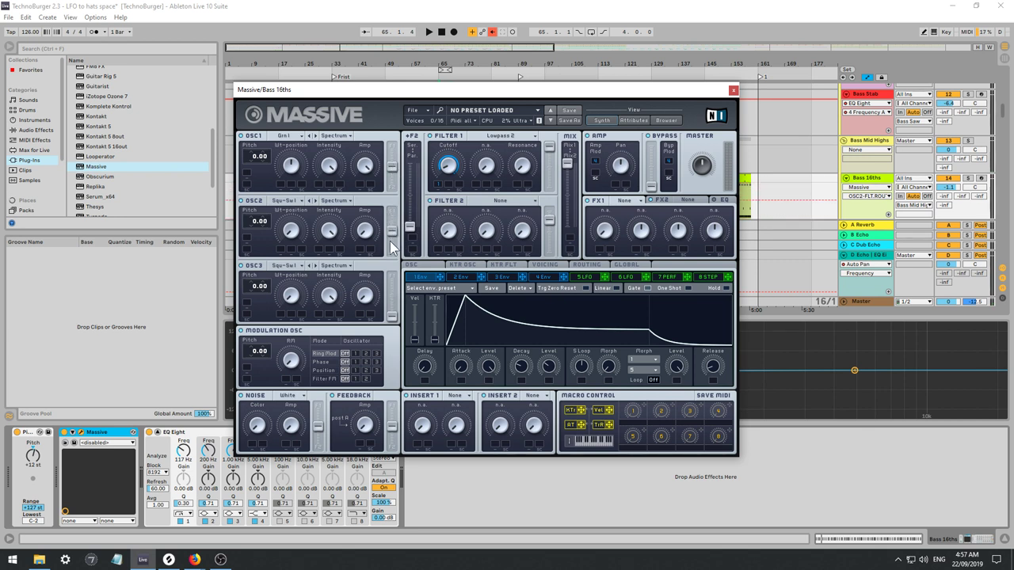
{"action": "key", "text": "space"}
{"action": "left_click", "coordinate": [366, 230]}
{"action": "key", "text": "space"}
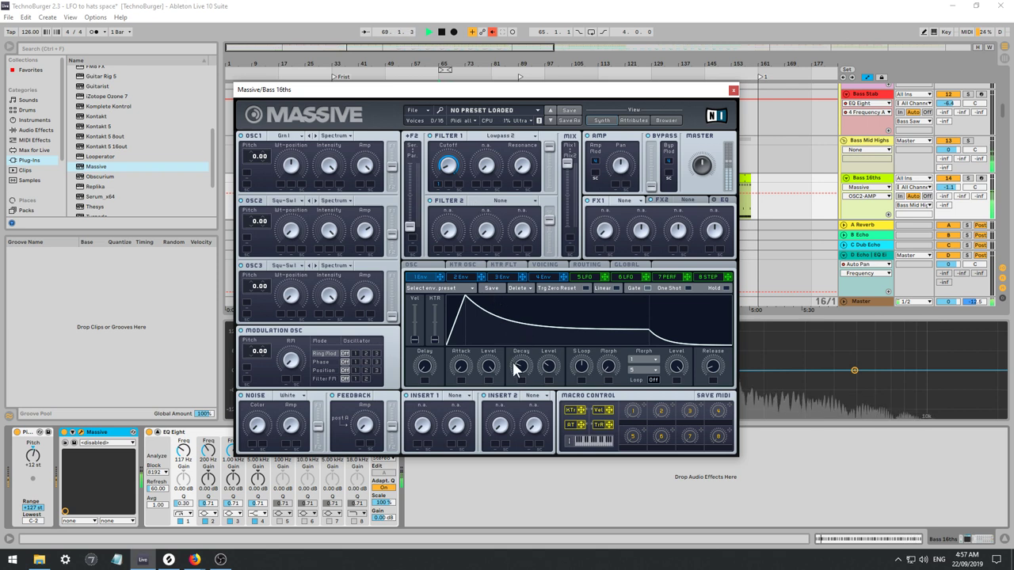
{"action": "left_click_drag", "start_coordinate": [521, 365], "coordinate": [521, 345]}
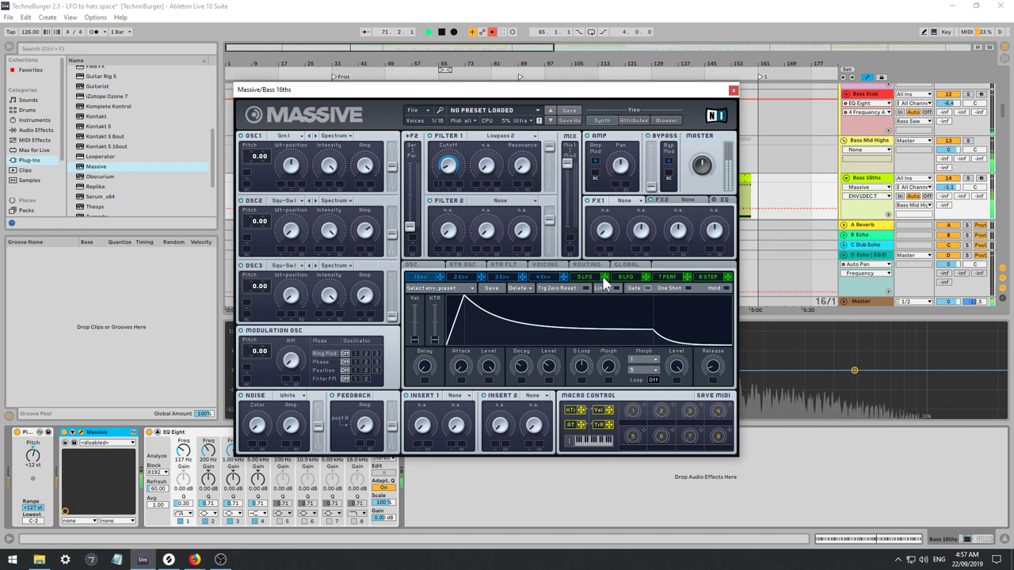
Assign LFO 5 to modulate the first envelope's decay and lengthen that decay.
{"action": "left_click_drag", "start_coordinate": [522, 385], "coordinate": [522, 381]}
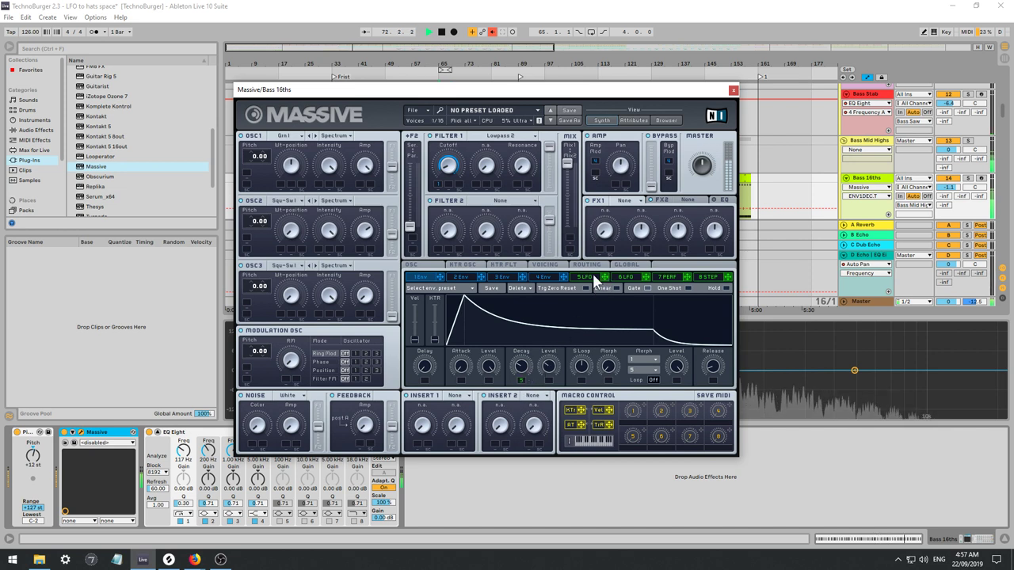
{"action": "left_click", "coordinate": [587, 276]}
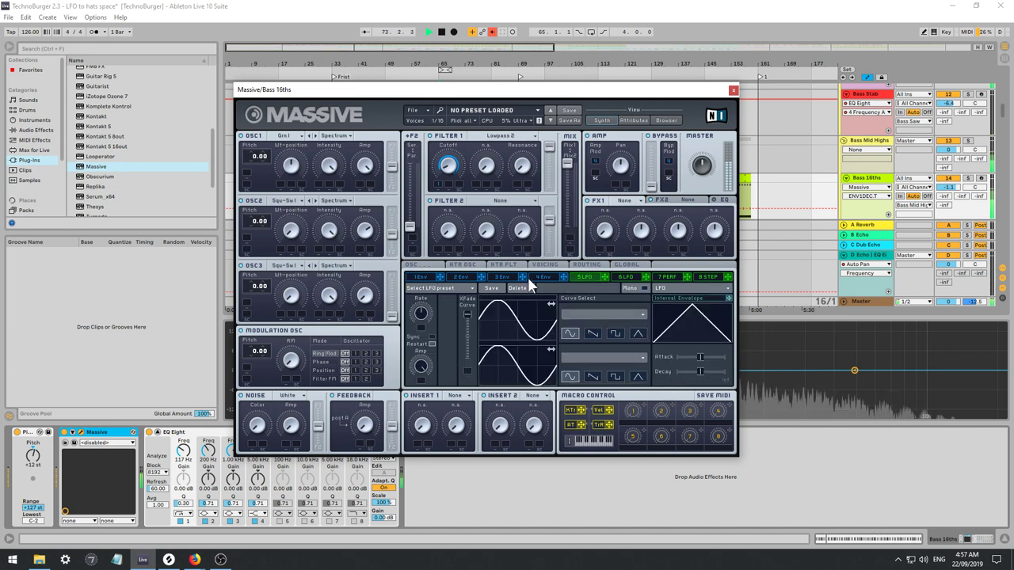
{"action": "left_click", "coordinate": [419, 277]}
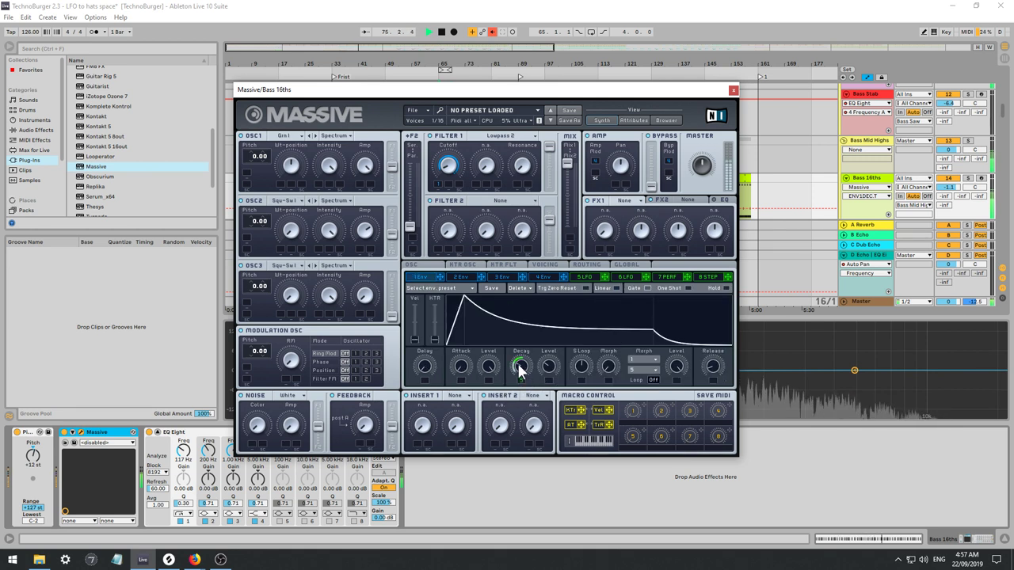
{"action": "left_click_drag", "start_coordinate": [520, 369], "coordinate": [520, 375]}
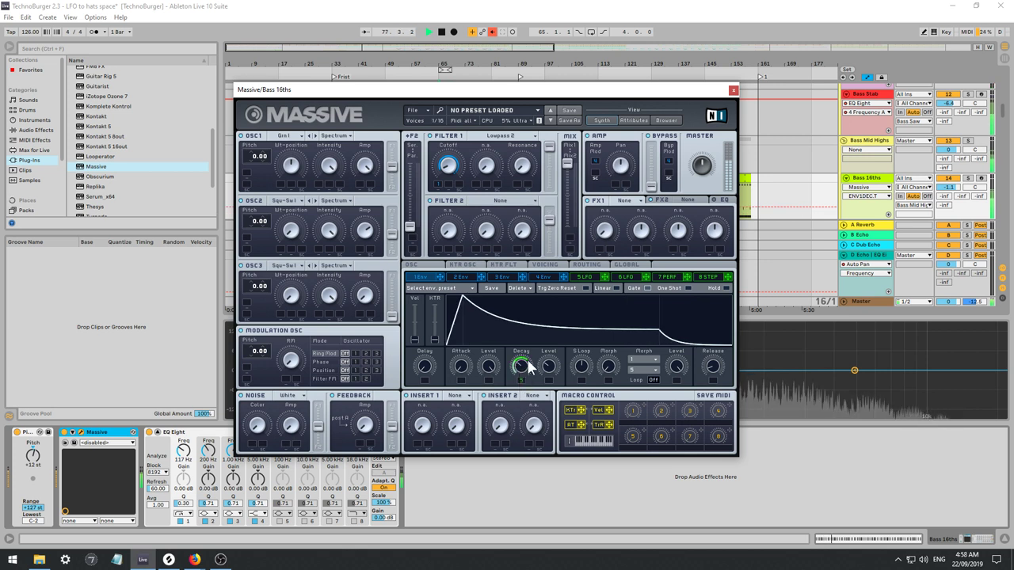
Set LFO 5 to restart per note and tempo-sync at 1/32, then shorten the decay.
{"action": "left_click", "coordinate": [584, 277]}
{"action": "key", "text": "space"}
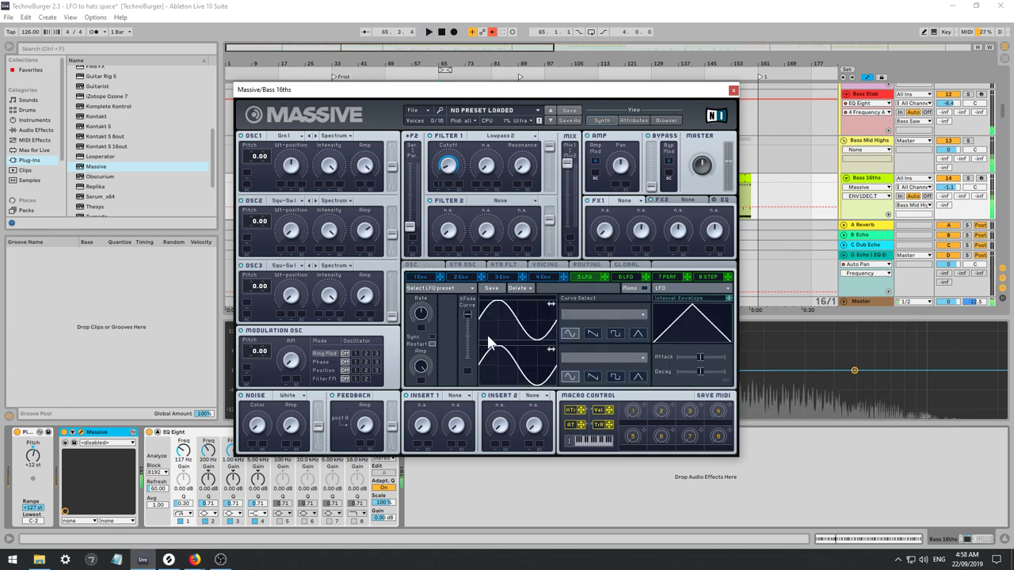
{"action": "left_click", "coordinate": [431, 343]}
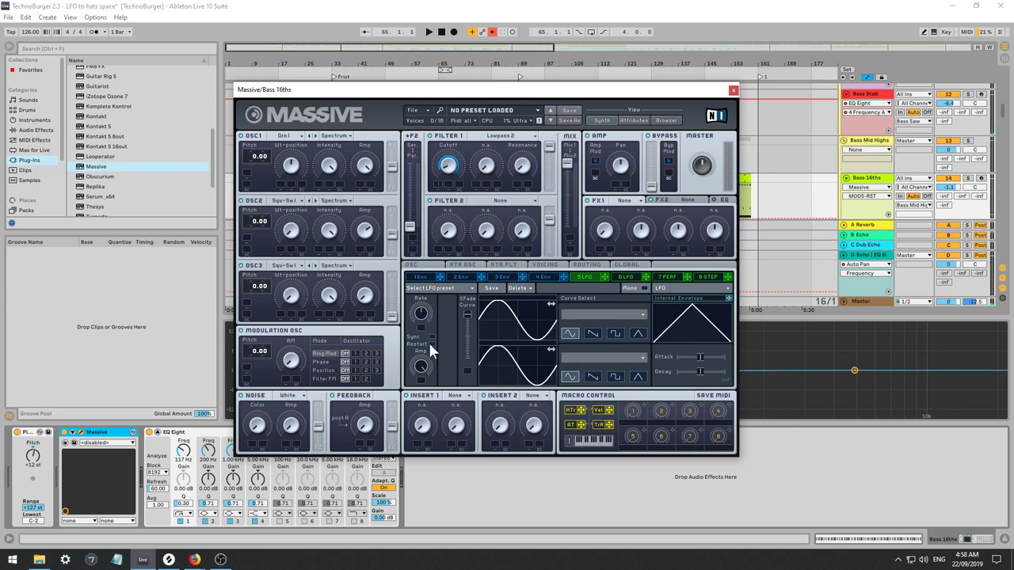
{"action": "key", "text": "space"}
{"action": "left_click", "coordinate": [421, 366]}
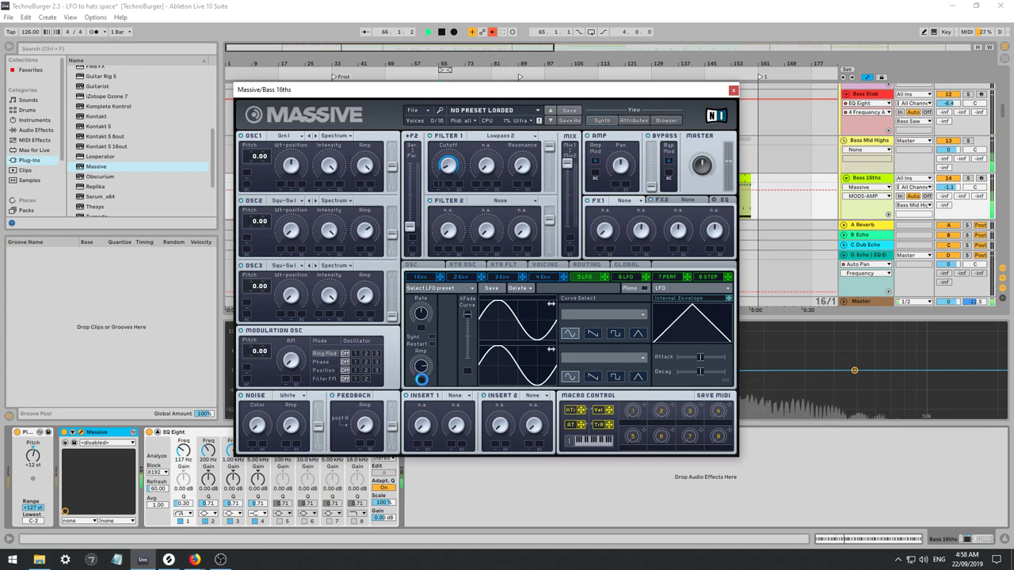
{"action": "left_click", "coordinate": [422, 315]}
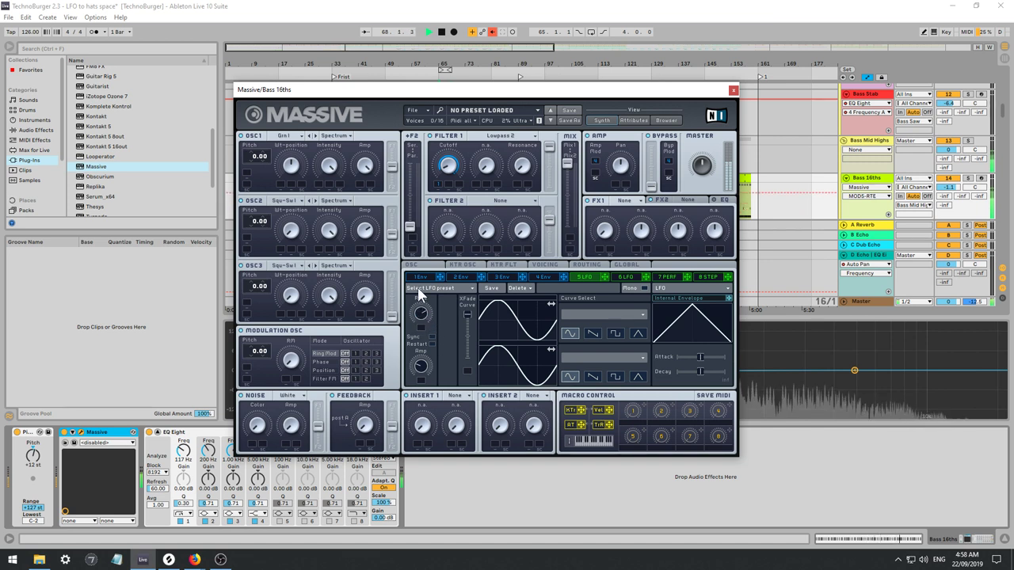
{"action": "left_click", "coordinate": [432, 336]}
{"action": "left_click_drag", "start_coordinate": [426, 313], "coordinate": [423, 299]}
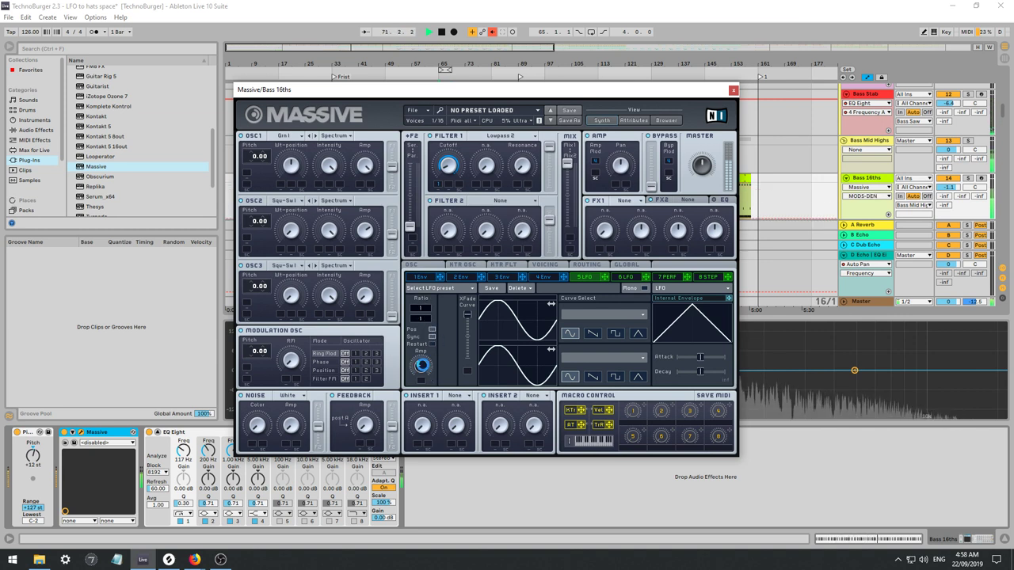
{"action": "left_click", "coordinate": [421, 365]}
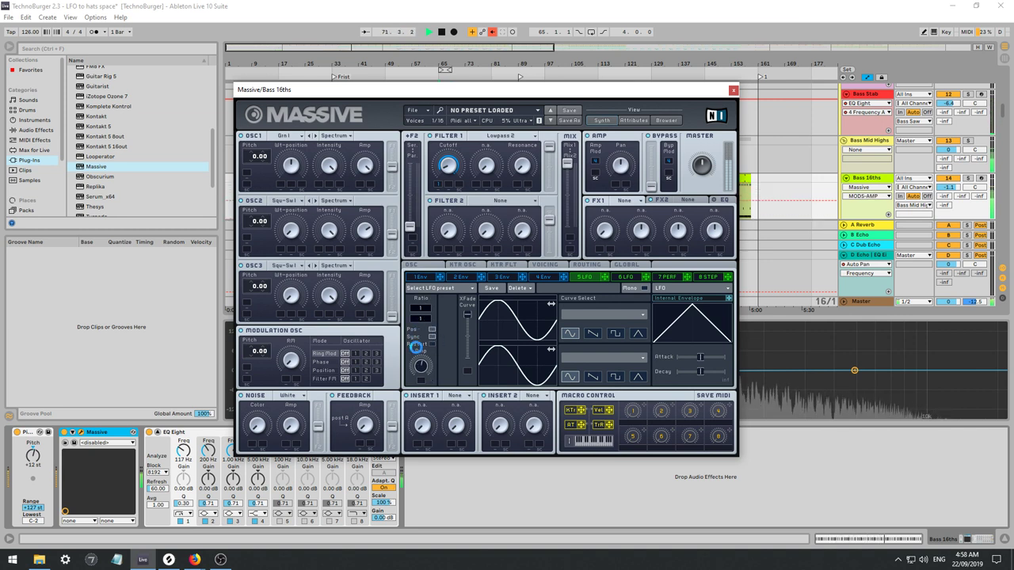
{"action": "left_click", "coordinate": [421, 278]}
{"action": "left_click_drag", "start_coordinate": [511, 364], "coordinate": [511, 369]}
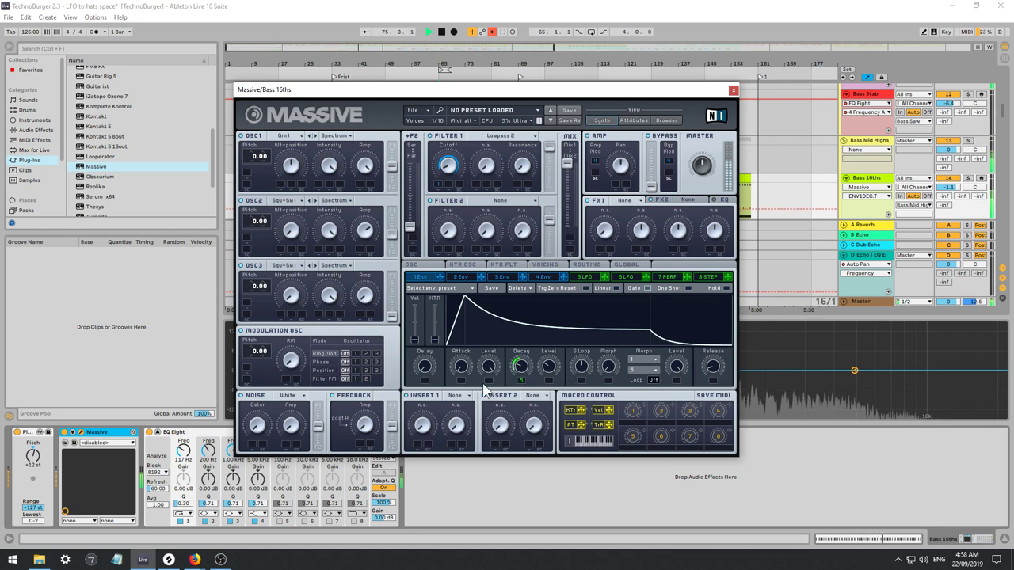
Leave insert 1 on None and adjust the feedback amount, noise level and noise colour.
{"action": "left_click", "coordinate": [455, 395]}
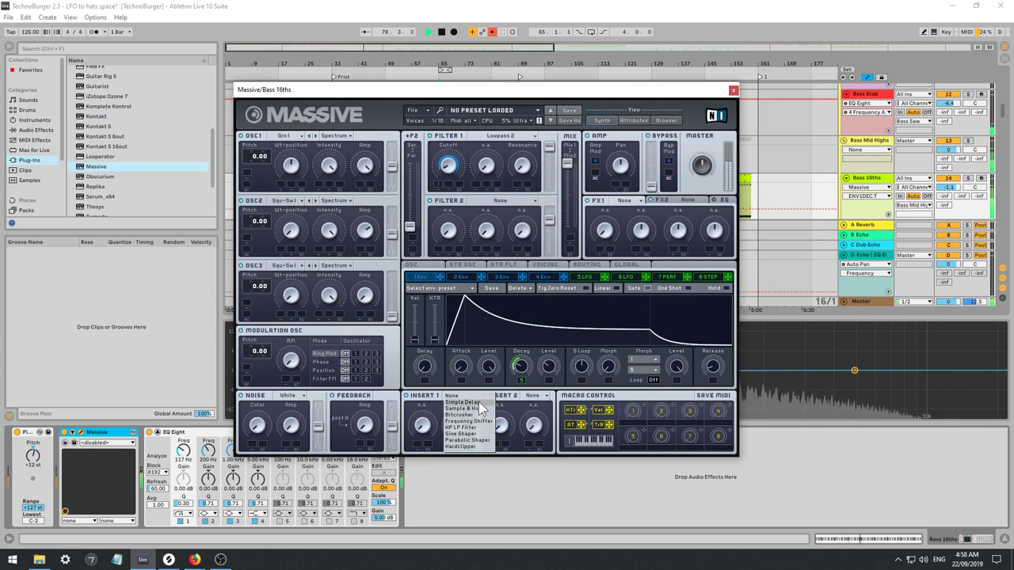
{"action": "left_click", "coordinate": [351, 419]}
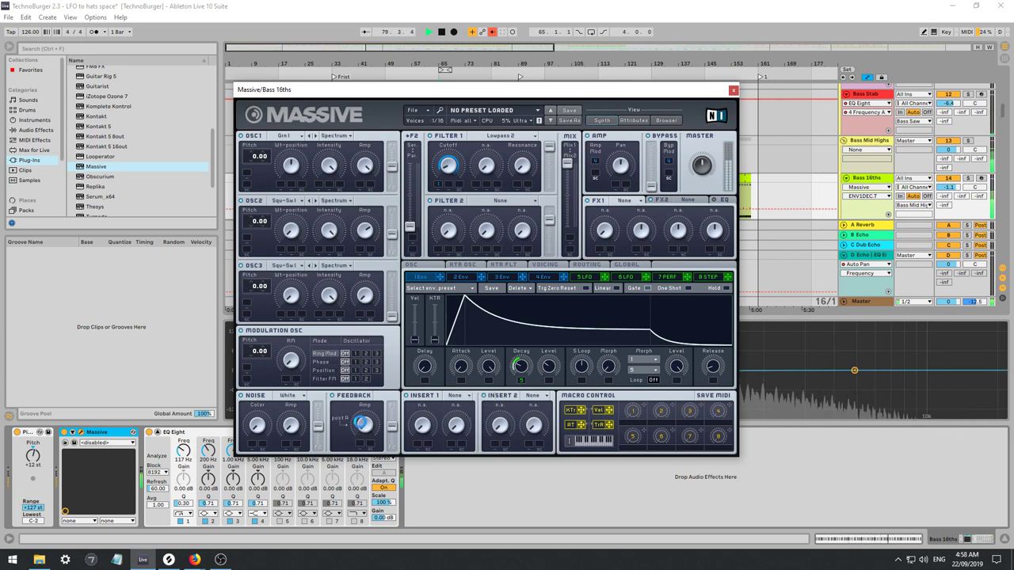
{"action": "left_click_drag", "start_coordinate": [353, 445], "coordinate": [350, 460]}
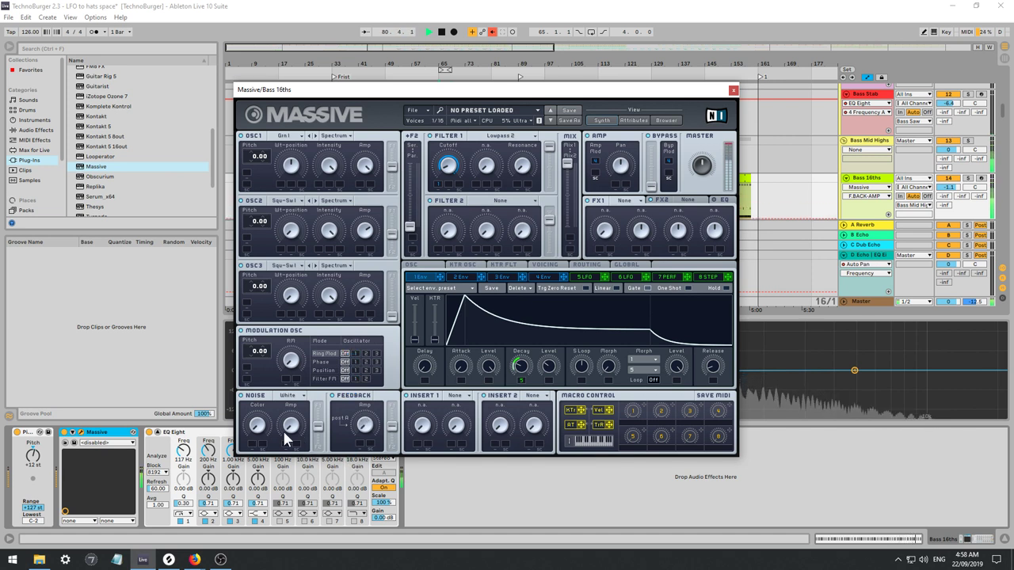
{"action": "left_click_drag", "start_coordinate": [260, 425], "coordinate": [280, 402]}
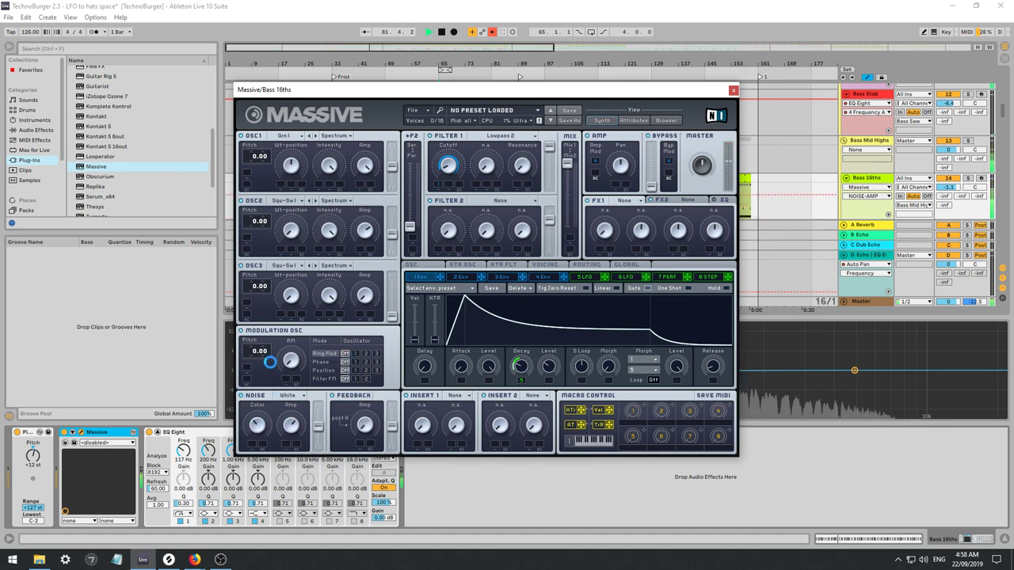
{"action": "left_click", "coordinate": [259, 423]}
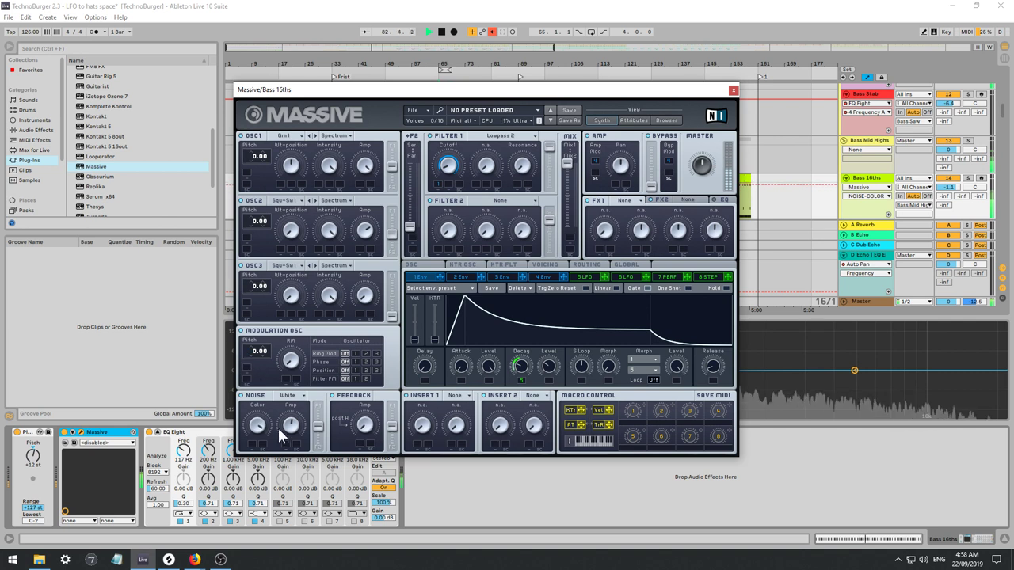
Try OSC2 wavetables including Gentle Speech, adjusting noise, OSC2 level and wavetable position.
{"action": "left_click", "coordinate": [291, 426]}
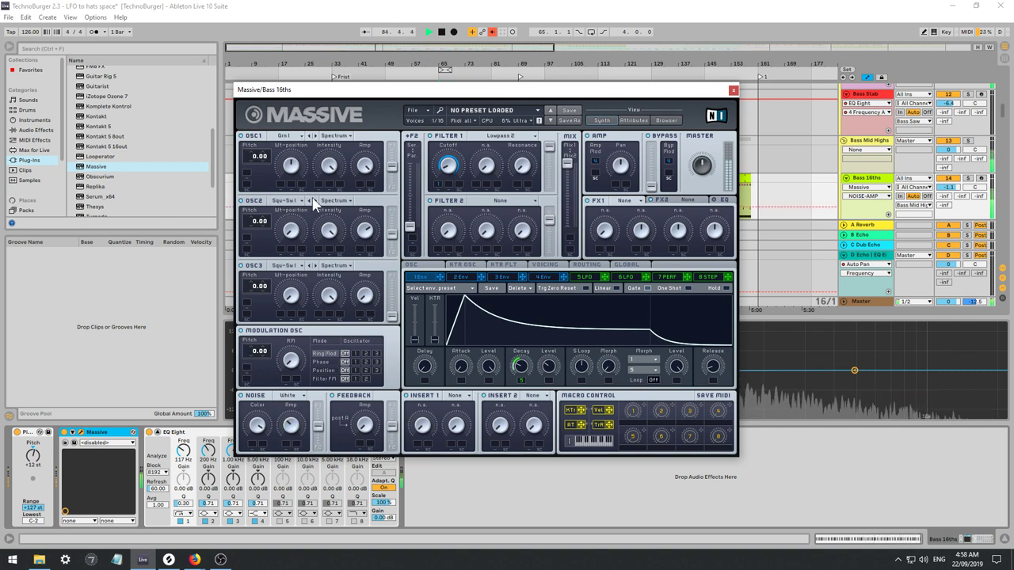
{"action": "left_click", "coordinate": [314, 202]}
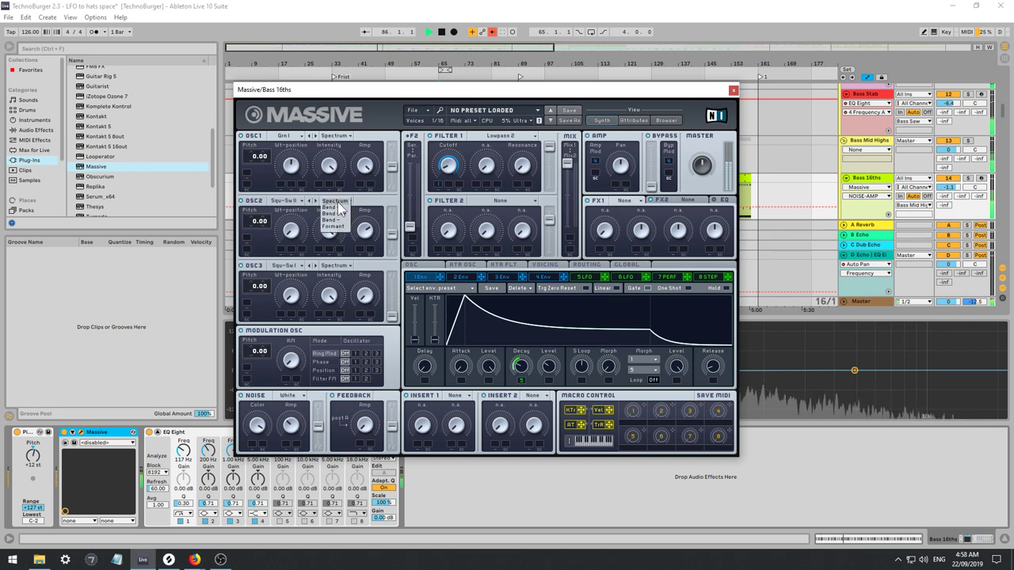
{"action": "left_click", "coordinate": [289, 202]}
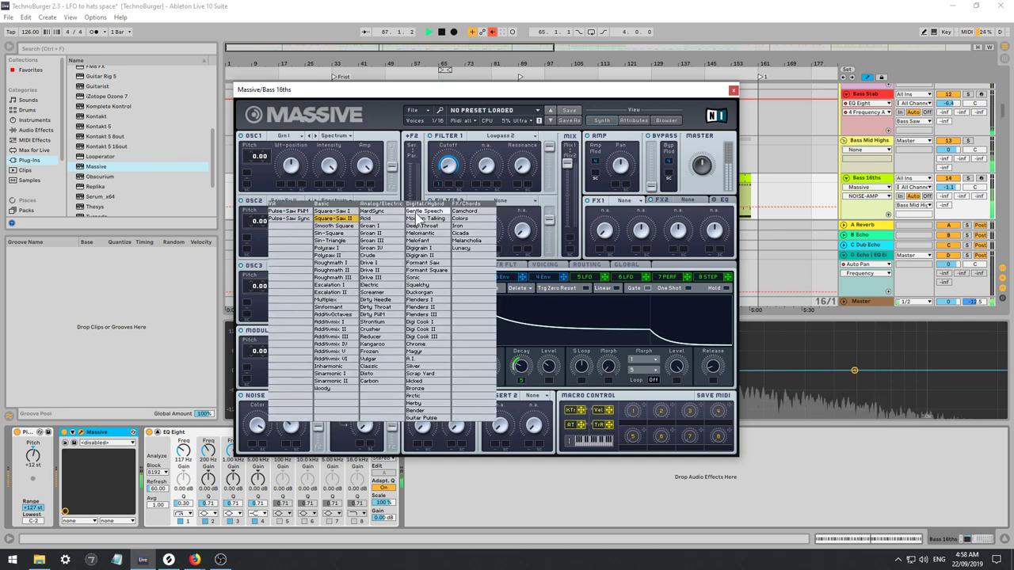
{"action": "left_click", "coordinate": [424, 212]}
{"action": "left_click", "coordinate": [316, 202]}
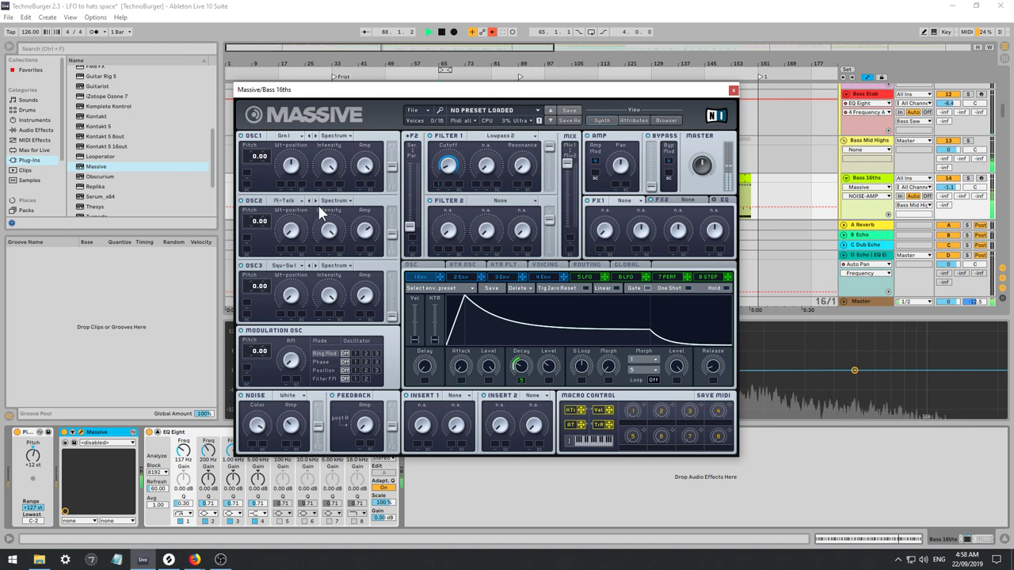
{"action": "left_click", "coordinate": [369, 235]}
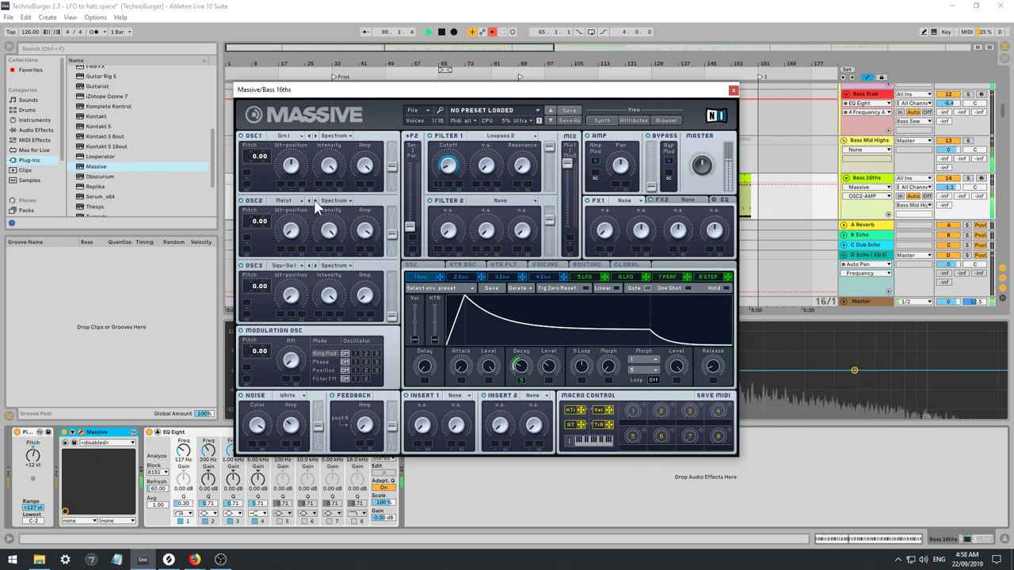
{"action": "left_click", "coordinate": [288, 230]}
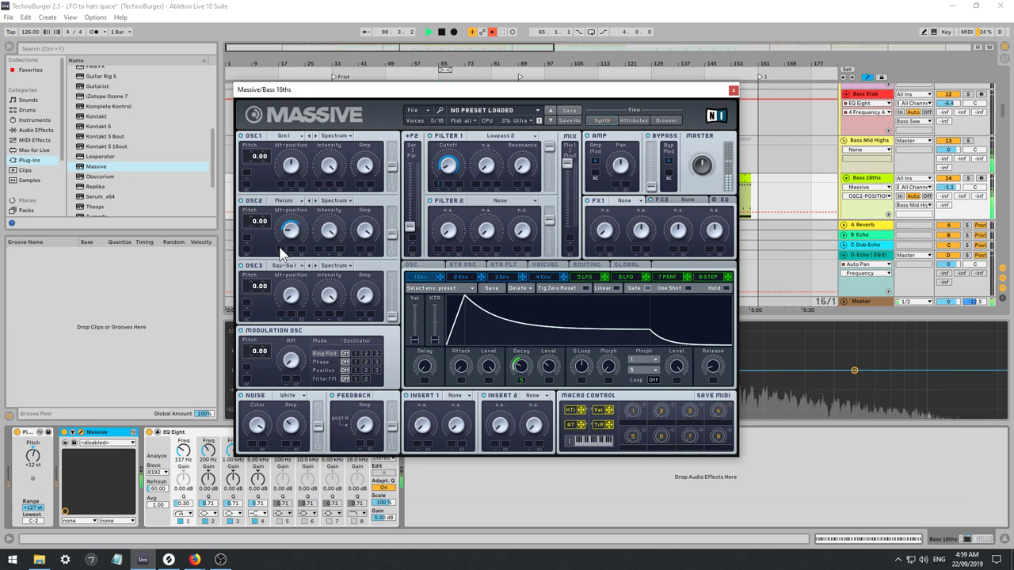
Step OSC2 through Grain I and Grain II to settle on Sonic, then restart playback.
{"action": "left_click", "coordinate": [309, 201]}
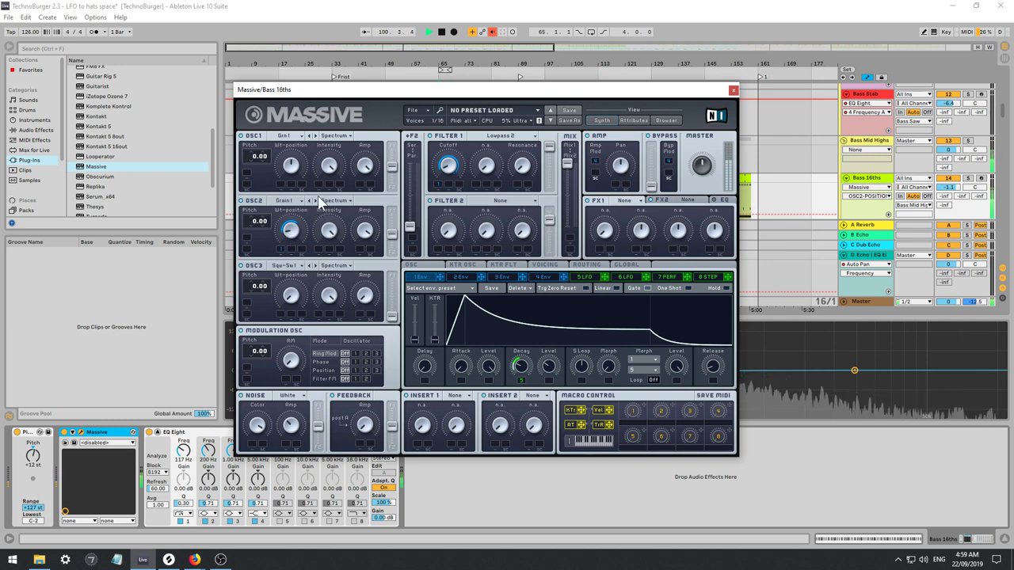
{"action": "left_click", "coordinate": [316, 201]}
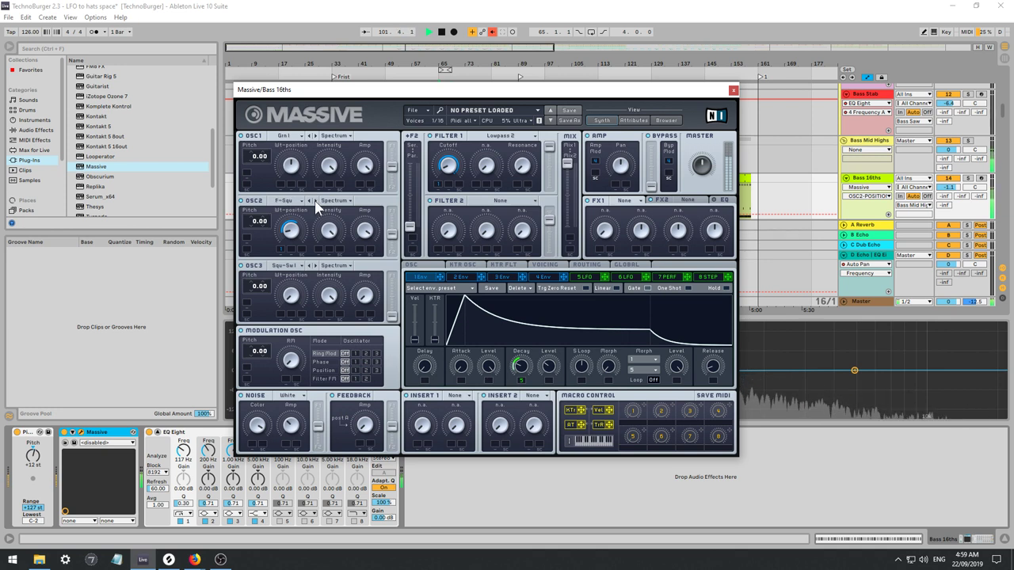
{"action": "left_click", "coordinate": [315, 201]}
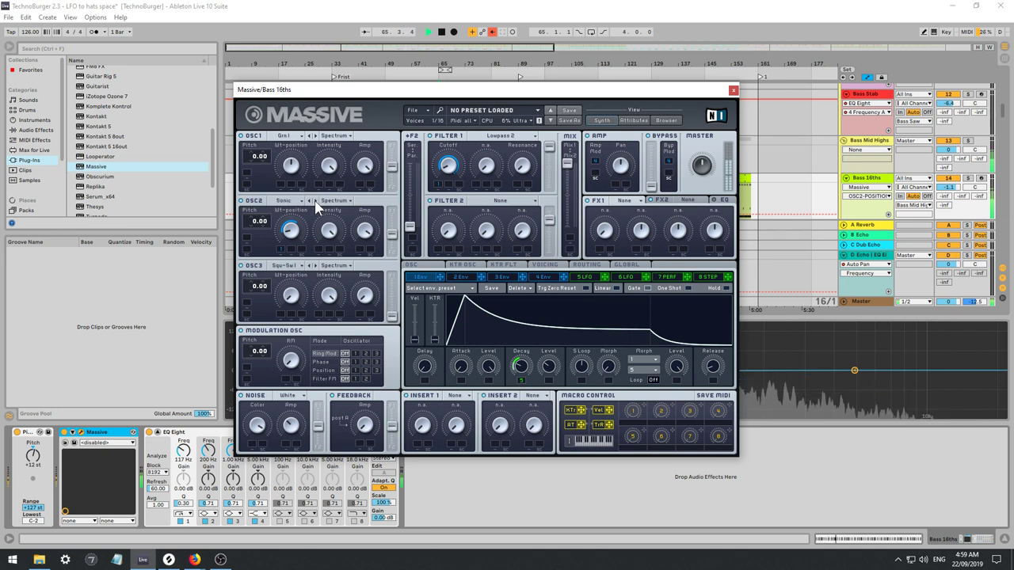
{"action": "left_click", "coordinate": [313, 198]}
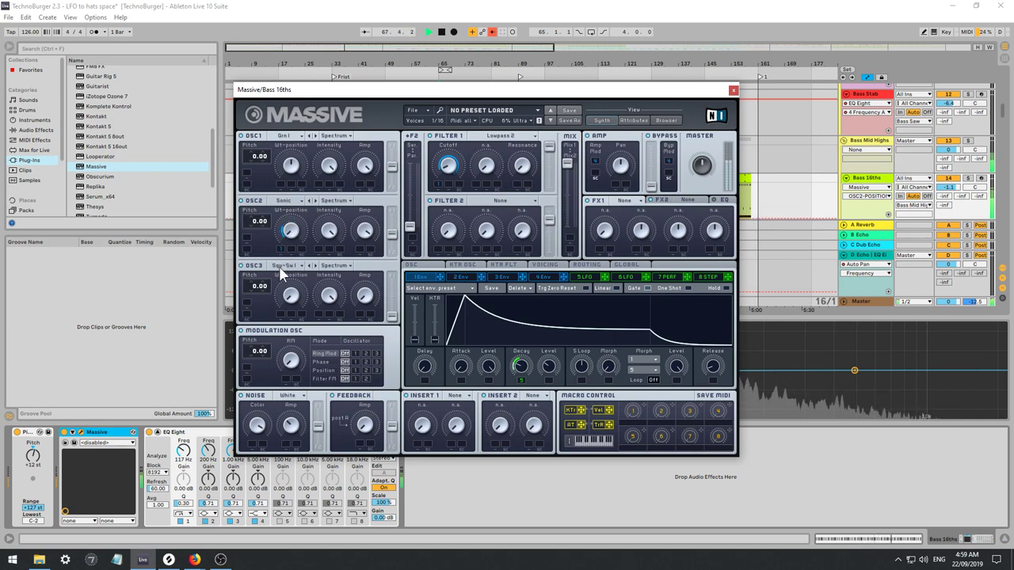
{"action": "key", "text": "space"}
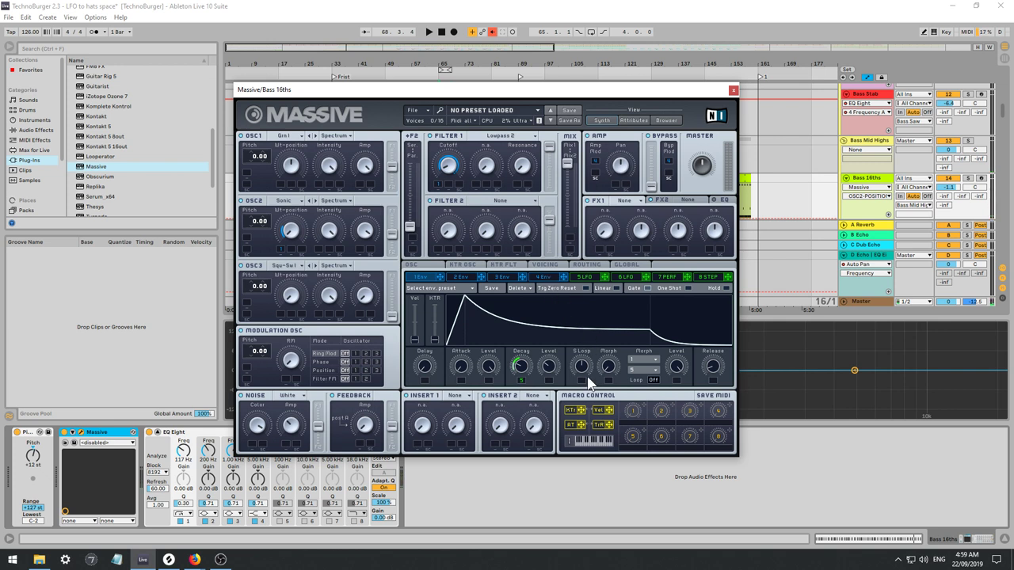
{"action": "key", "text": "space"}
{"action": "key", "text": "space"}
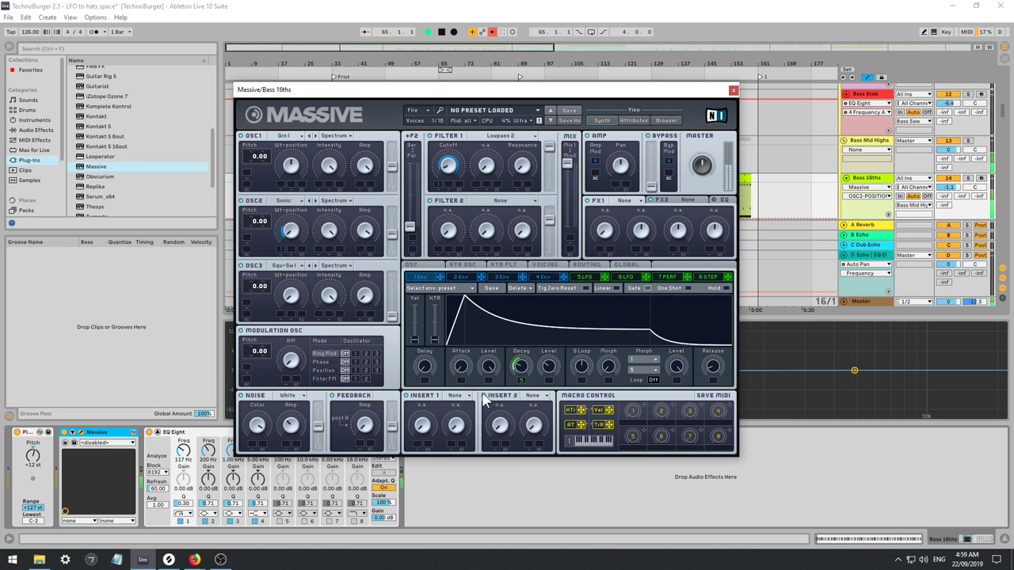
Audition Sample & Hold, Frequency Shifter and HP LP Filter in Insert 1.
{"action": "left_click", "coordinate": [458, 396]}
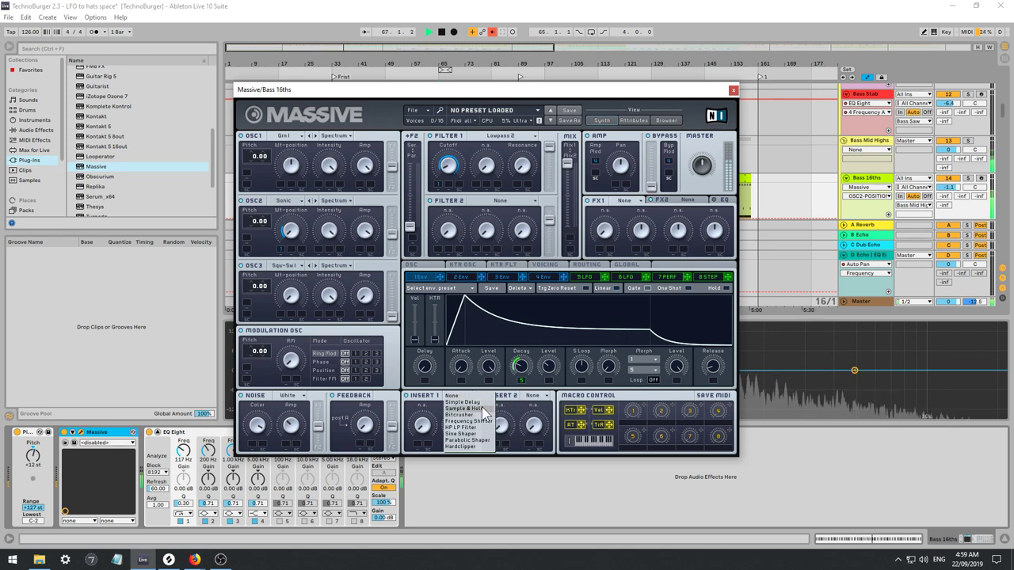
{"action": "left_click", "coordinate": [475, 409]}
{"action": "key", "text": "space"}
{"action": "key", "text": "space"}
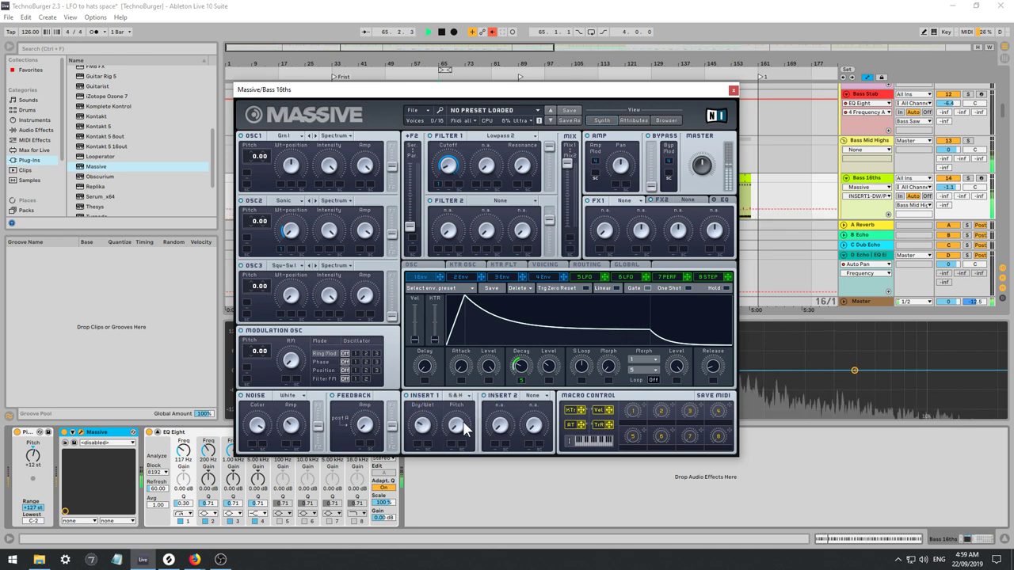
{"action": "left_click", "coordinate": [423, 423]}
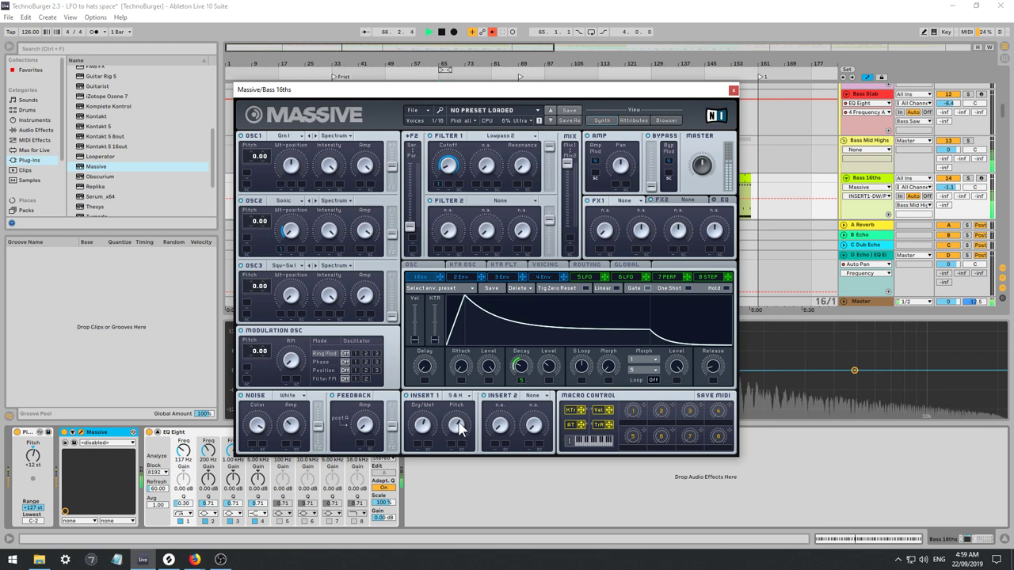
{"action": "left_click", "coordinate": [464, 395]}
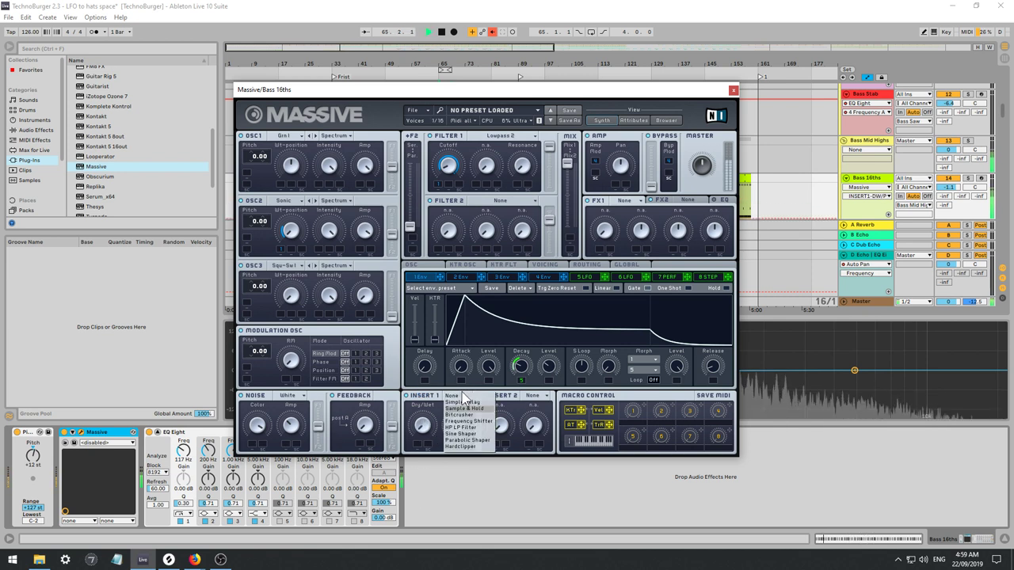
{"action": "left_click", "coordinate": [478, 422]}
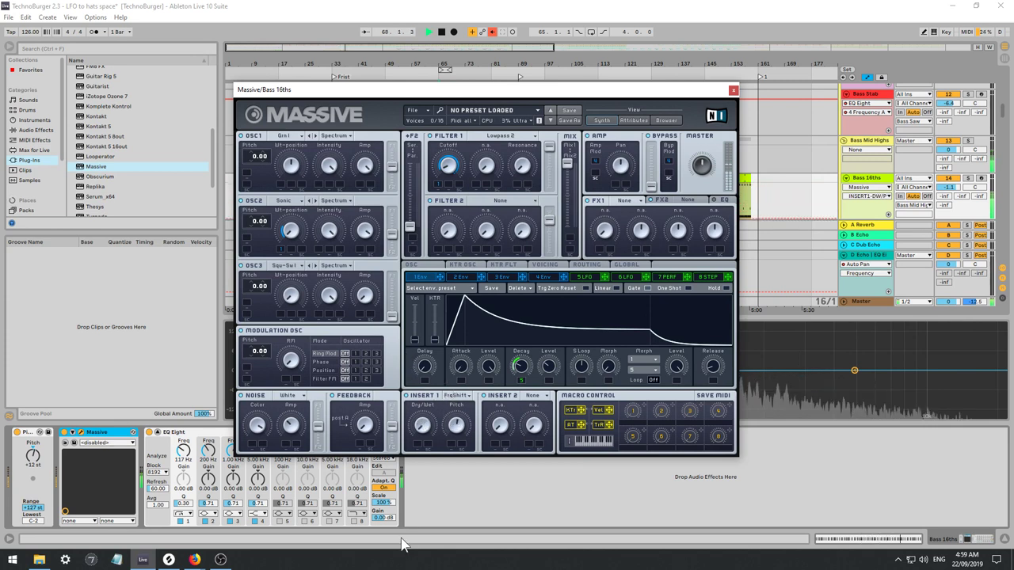
{"action": "left_click", "coordinate": [464, 395]}
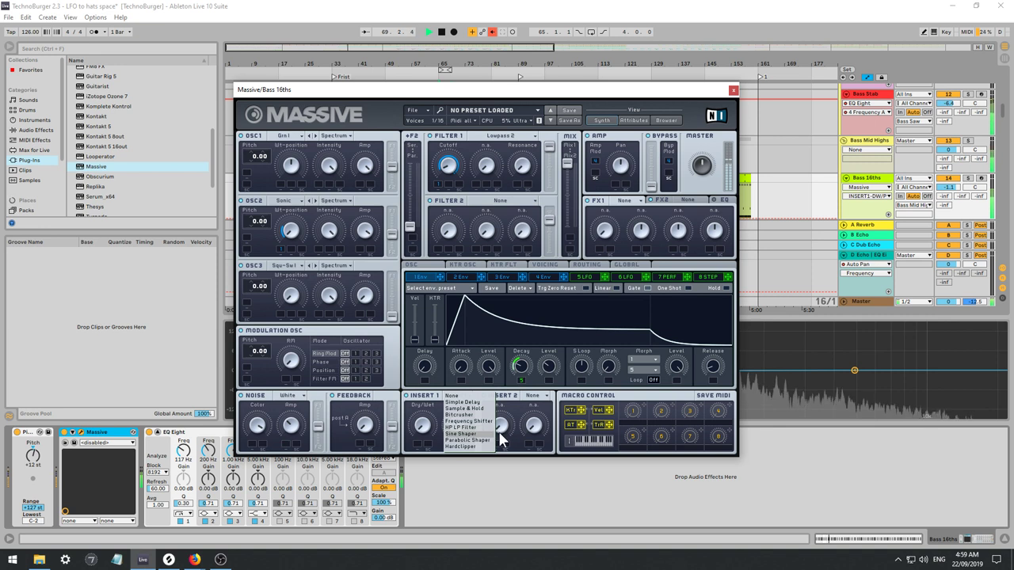
{"action": "left_click", "coordinate": [464, 428]}
Try Sine Shaper in Insert 1, then settle on Parabolic Shaper and tune its dry/wet and drive.
{"action": "left_click", "coordinate": [464, 396]}
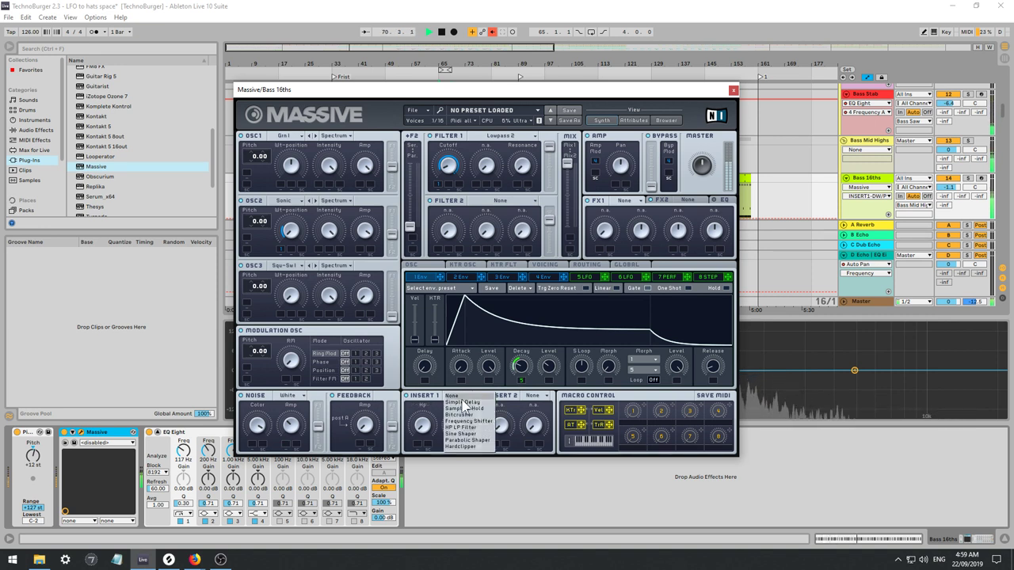
{"action": "left_click", "coordinate": [467, 441]}
{"action": "mouse_move", "coordinate": [420, 428]}
{"action": "left_mouse_down"}
{"action": "mouse_move", "coordinate": [419, 394]}
{"action": "mouse_move", "coordinate": [424, 434]}
{"action": "left_mouse_up"}
{"action": "left_click", "coordinate": [459, 426]}
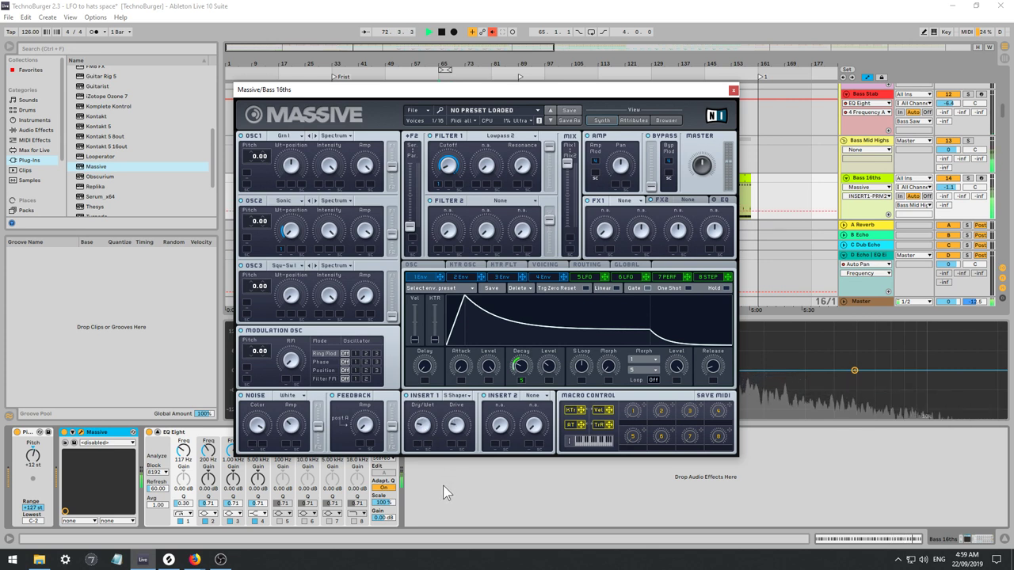
{"action": "left_click", "coordinate": [458, 395]}
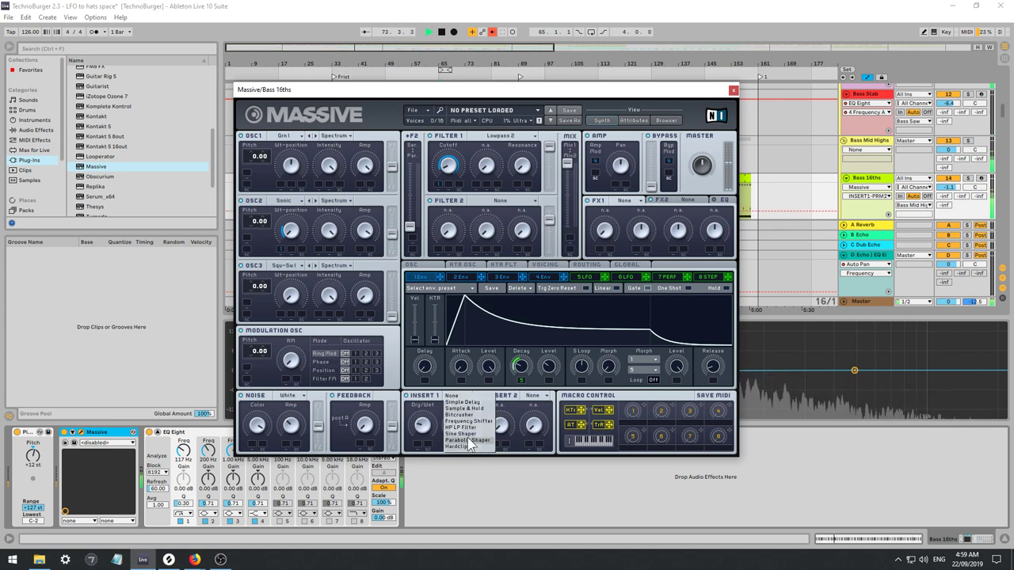
{"action": "left_click", "coordinate": [467, 439]}
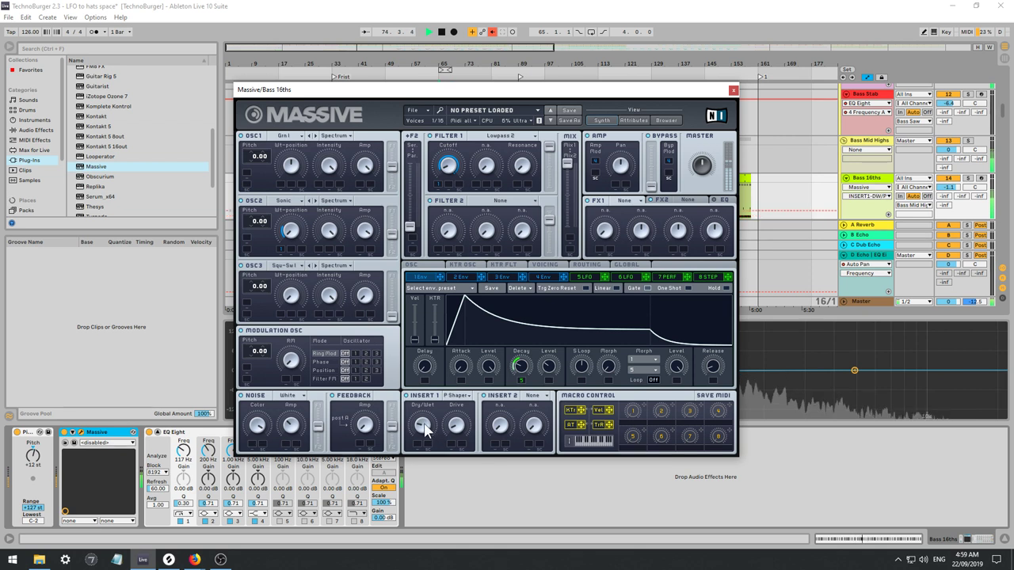
{"action": "left_click", "coordinate": [421, 431]}
{"action": "left_click", "coordinate": [455, 432]}
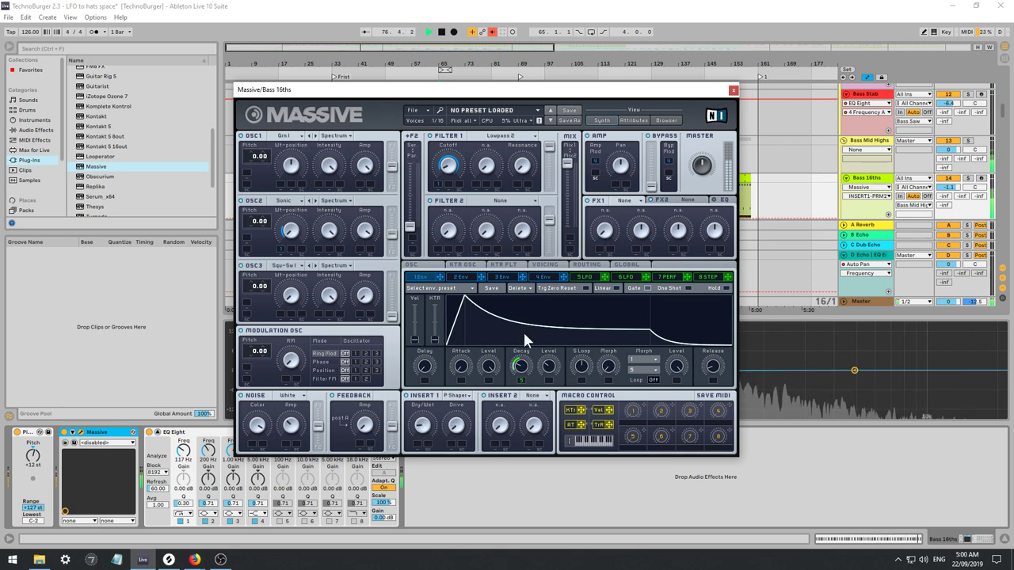
Load Reverb into FX1, raising its dry/wet slightly and shrinking its size.
{"action": "left_click", "coordinate": [623, 203]}
{"action": "left_click", "coordinate": [650, 229]}
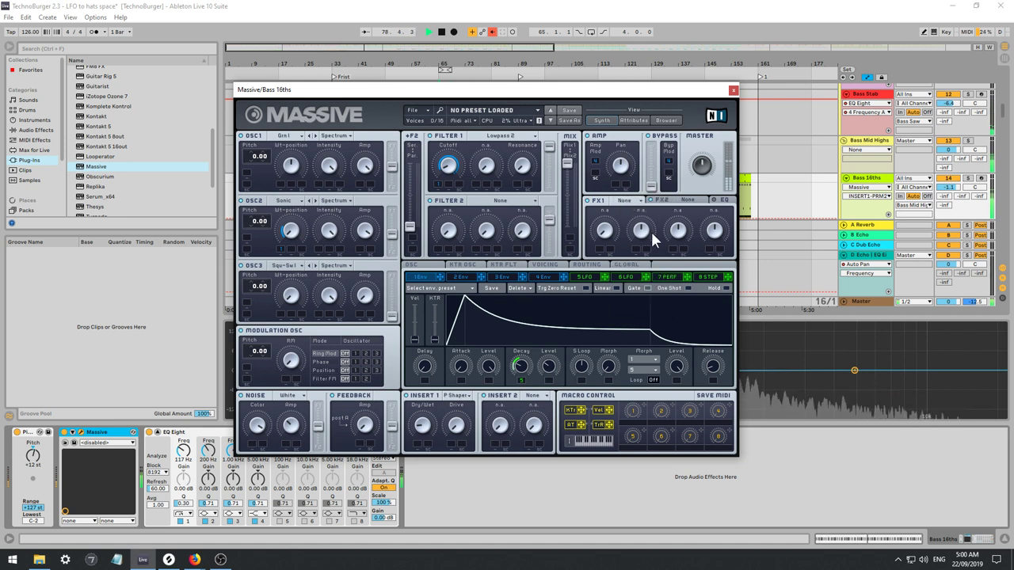
{"action": "left_click", "coordinate": [624, 201]}
{"action": "left_click", "coordinate": [631, 235]}
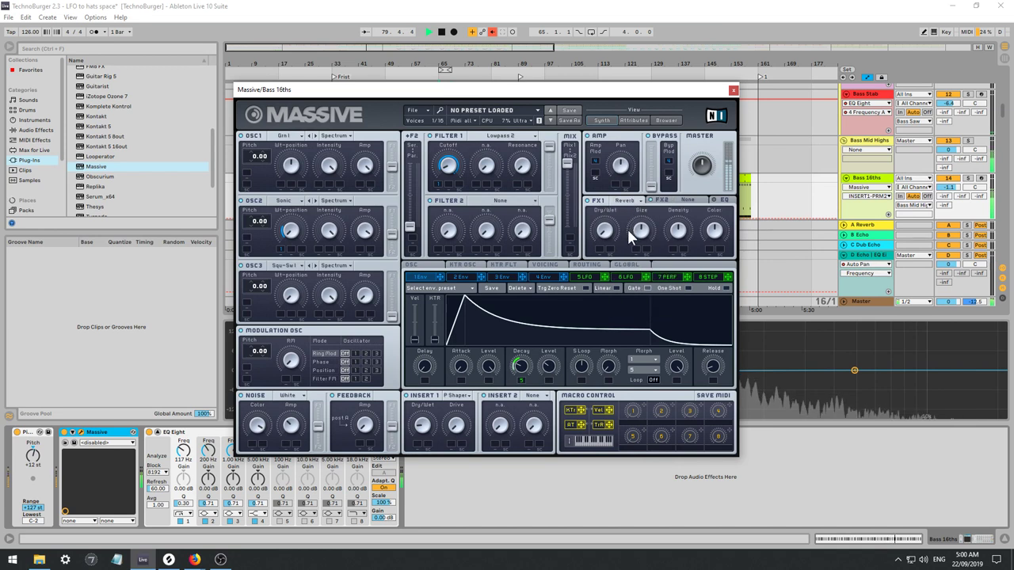
{"action": "left_click_drag", "start_coordinate": [604, 232], "coordinate": [600, 201]}
{"action": "left_click_drag", "start_coordinate": [640, 233], "coordinate": [638, 267]}
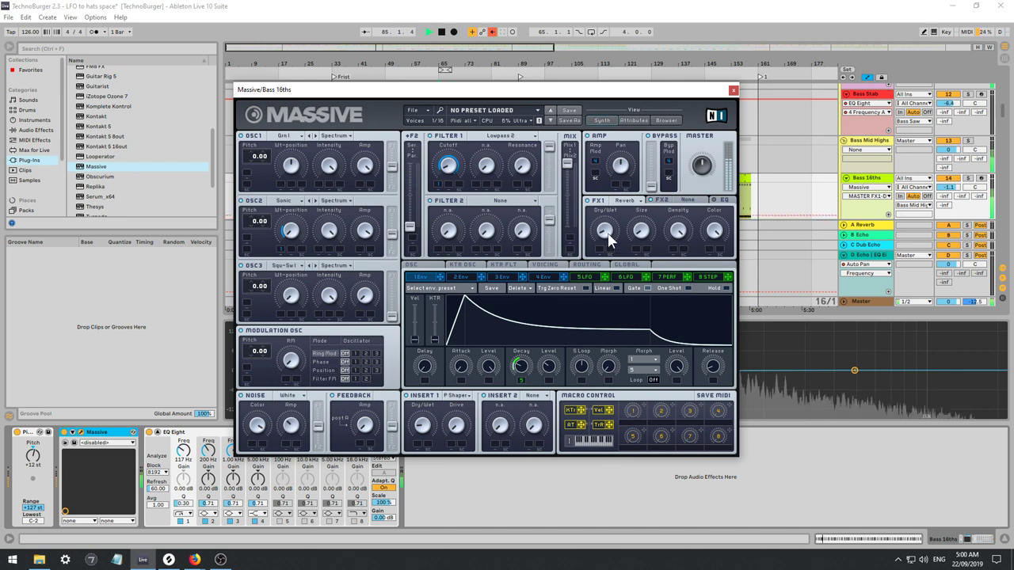
{"action": "left_click", "coordinate": [626, 202]}
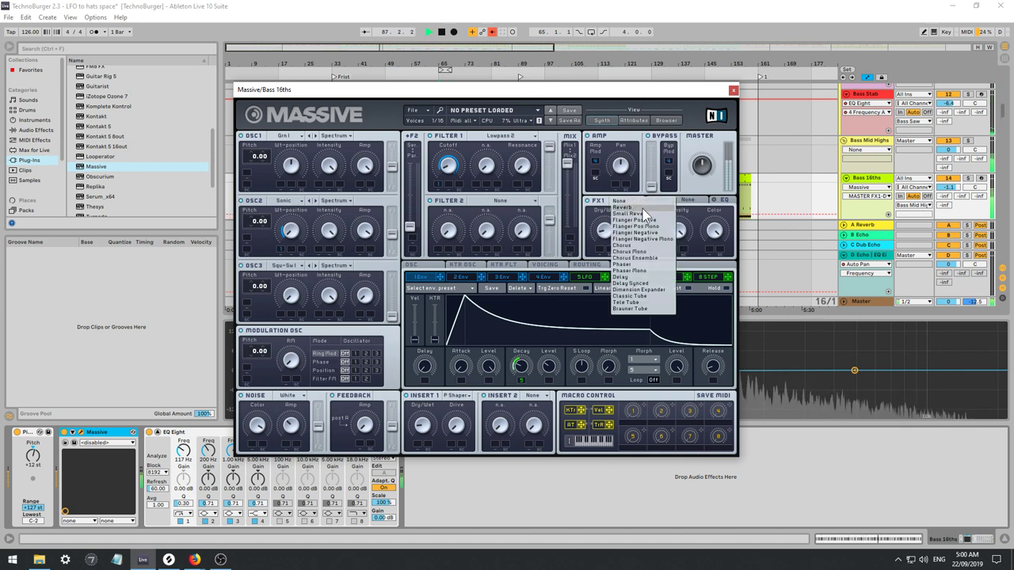
Retune the Filter 1 cutoff and the decay of envelopes 2 and 1.
{"action": "left_click", "coordinate": [449, 165]}
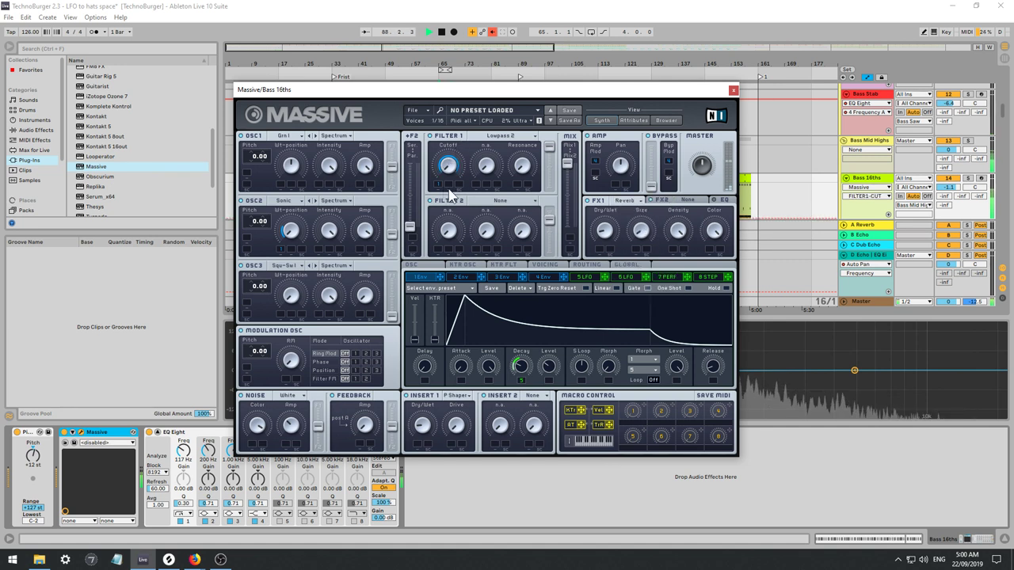
{"action": "left_click", "coordinate": [461, 277]}
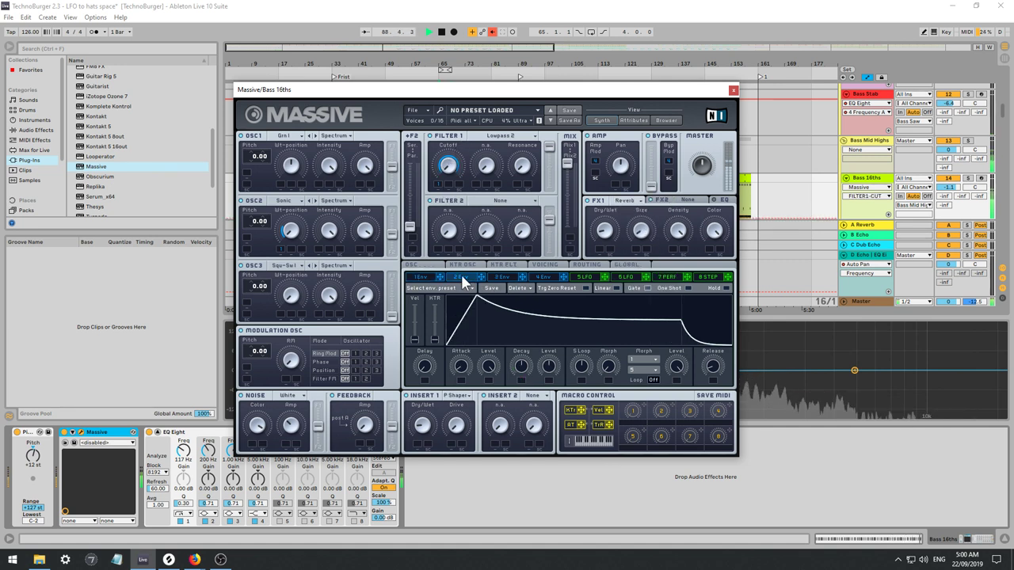
{"action": "left_click", "coordinate": [519, 365]}
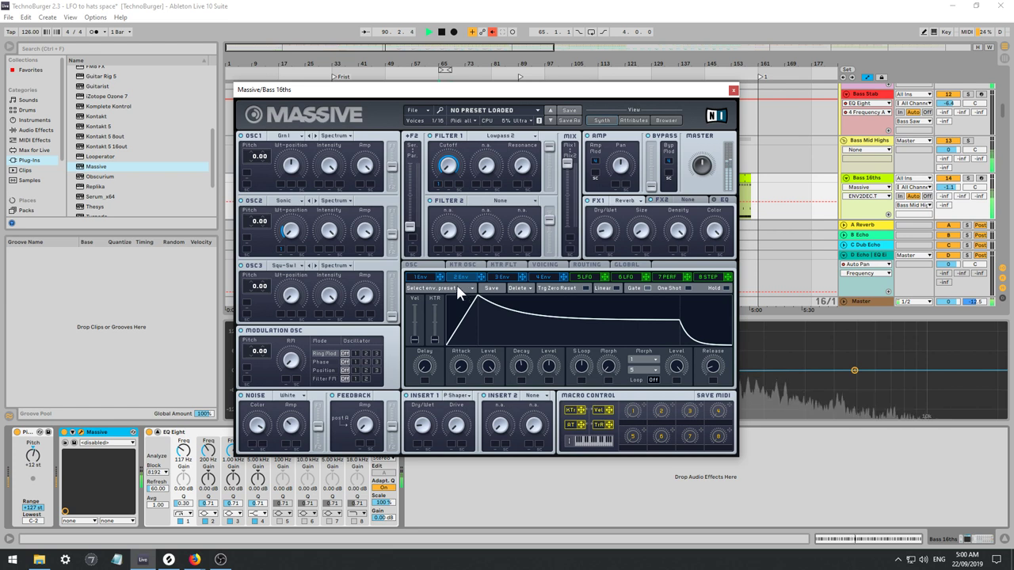
{"action": "left_click", "coordinate": [420, 279]}
{"action": "left_click", "coordinate": [519, 366]}
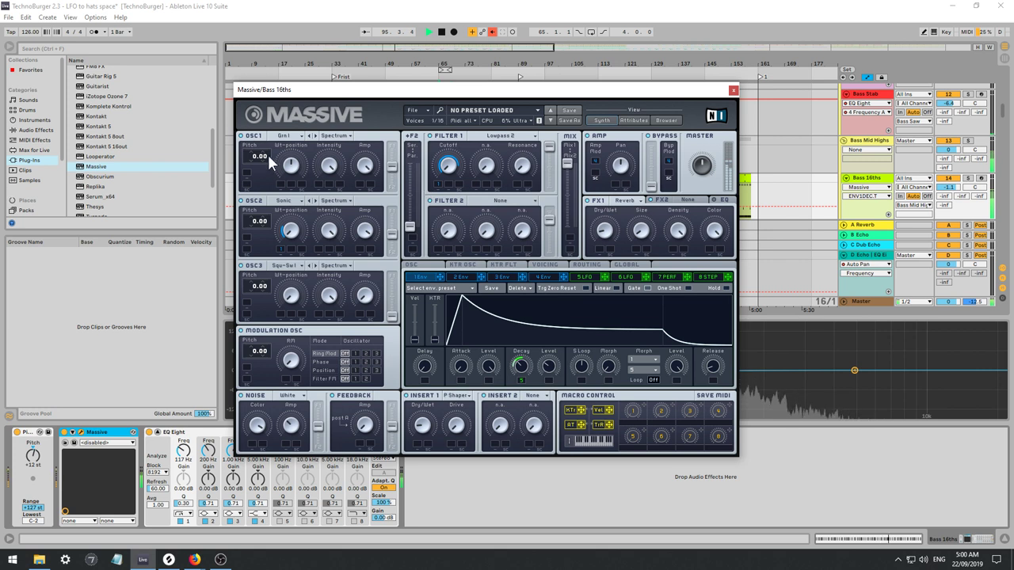
Tune OSC1 pitch to -12.00 and step its wavetable forward to Scrim.
{"action": "left_click_drag", "start_coordinate": [254, 156], "coordinate": [260, 173]}
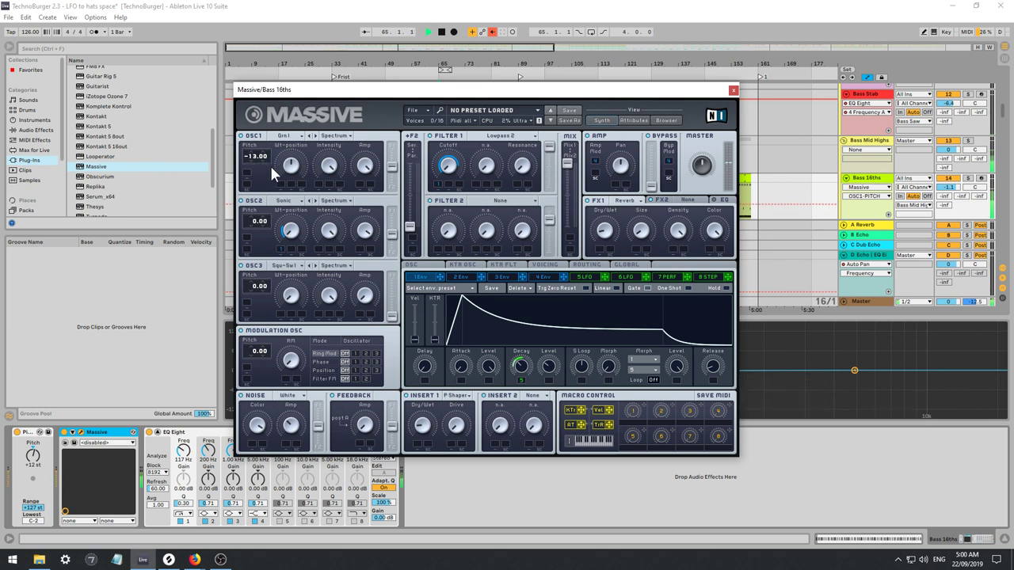
{"action": "key", "text": "space"}
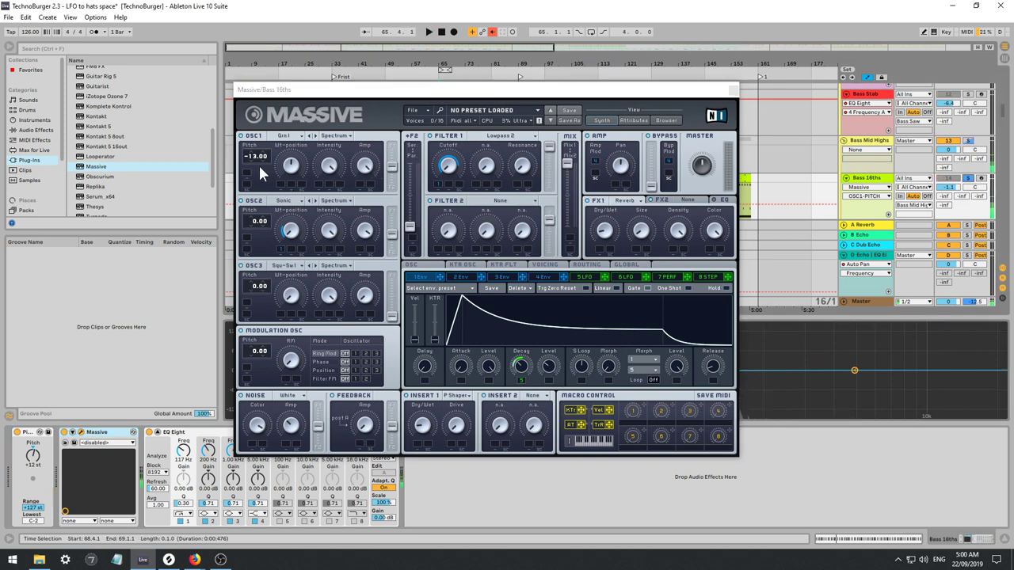
{"action": "left_click_drag", "start_coordinate": [254, 156], "coordinate": [253, 154]}
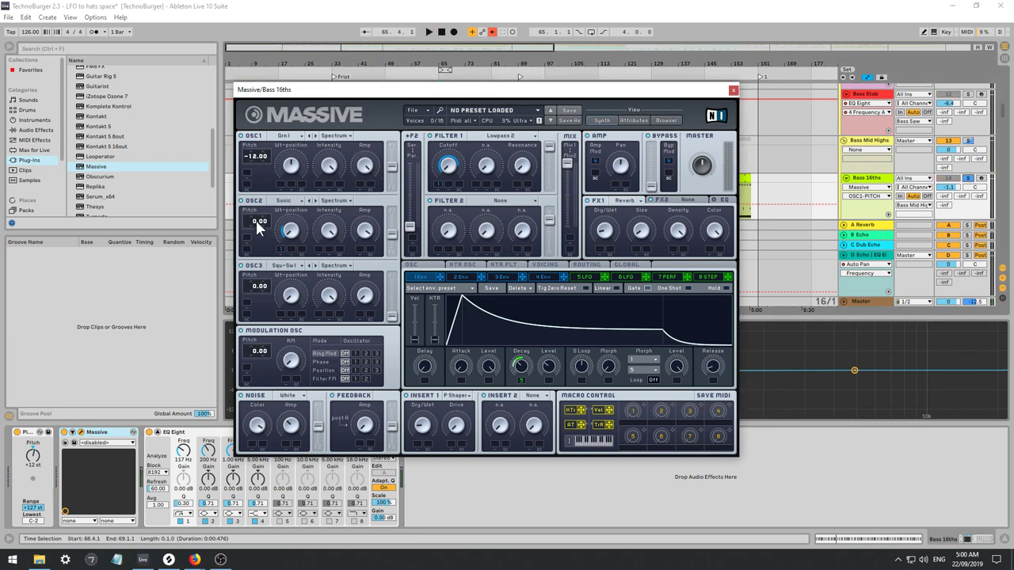
{"action": "key", "text": "space"}
{"action": "mouse_move", "coordinate": [262, 224]}
{"action": "left_mouse_down"}
{"action": "mouse_move", "coordinate": [254, 233]}
{"action": "mouse_move", "coordinate": [251, 215]}
{"action": "left_mouse_up"}
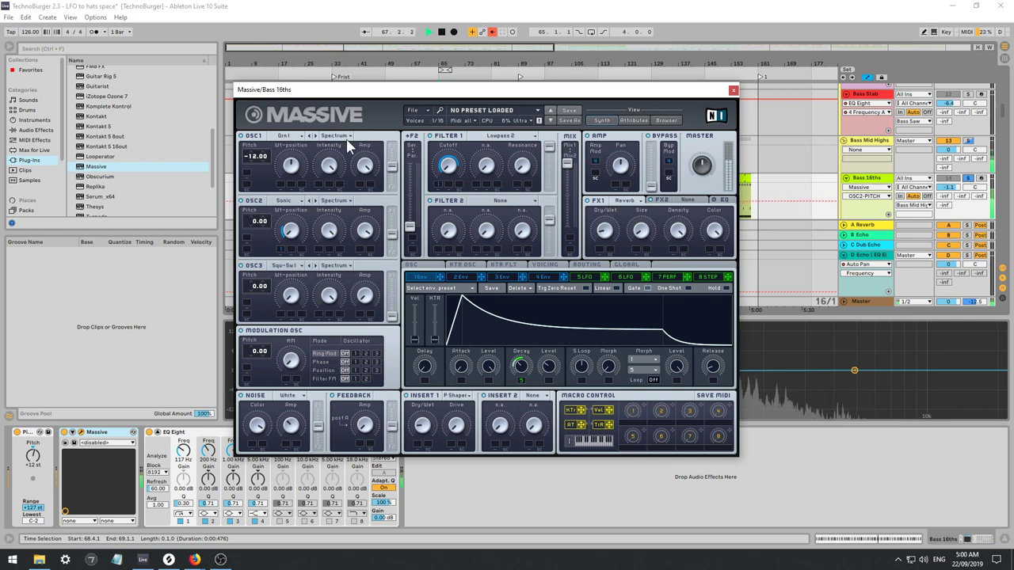
{"action": "left_click", "coordinate": [316, 137]}
{"action": "left_click", "coordinate": [316, 136]}
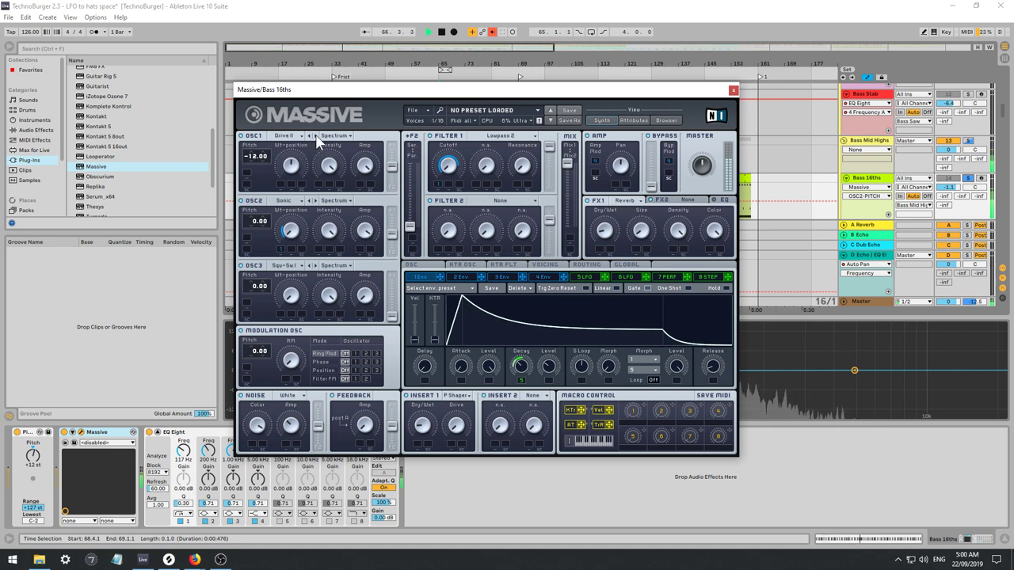
{"action": "left_click", "coordinate": [315, 136]}
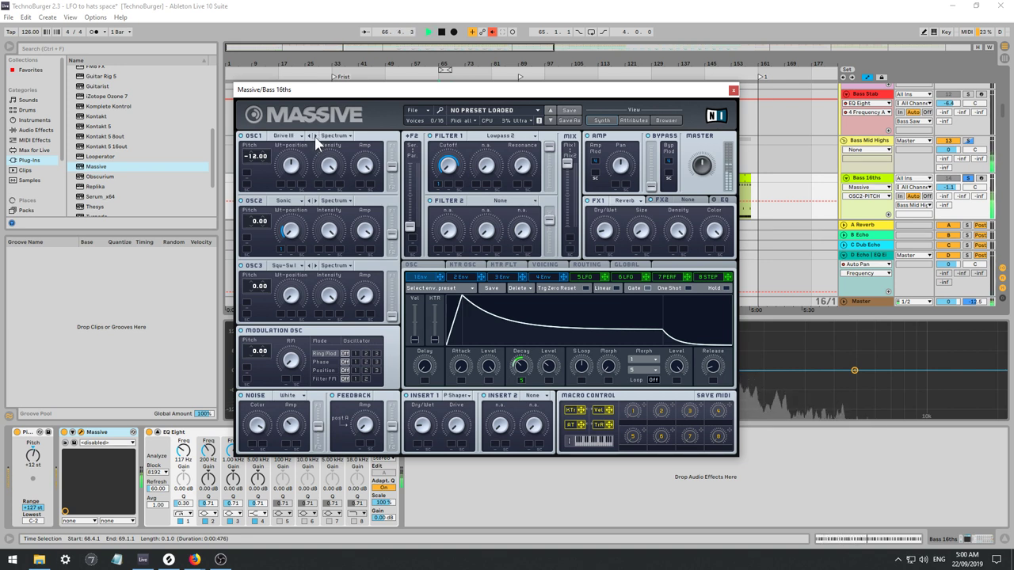
Audition several OSC2 wavetables and pick Drive II from its list.
{"action": "left_click", "coordinate": [315, 201]}
{"action": "left_click", "coordinate": [315, 201]}
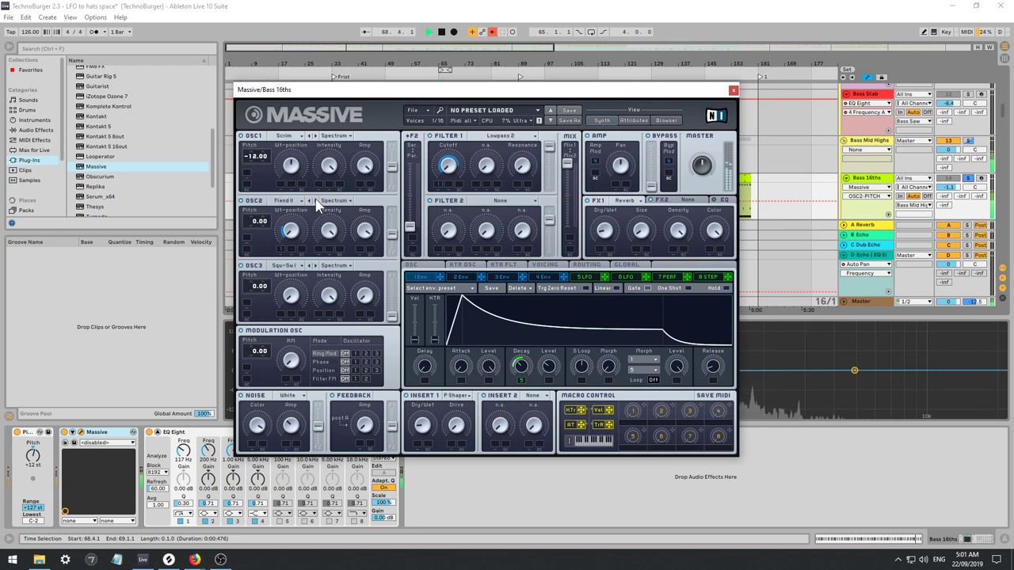
{"action": "left_click", "coordinate": [315, 202]}
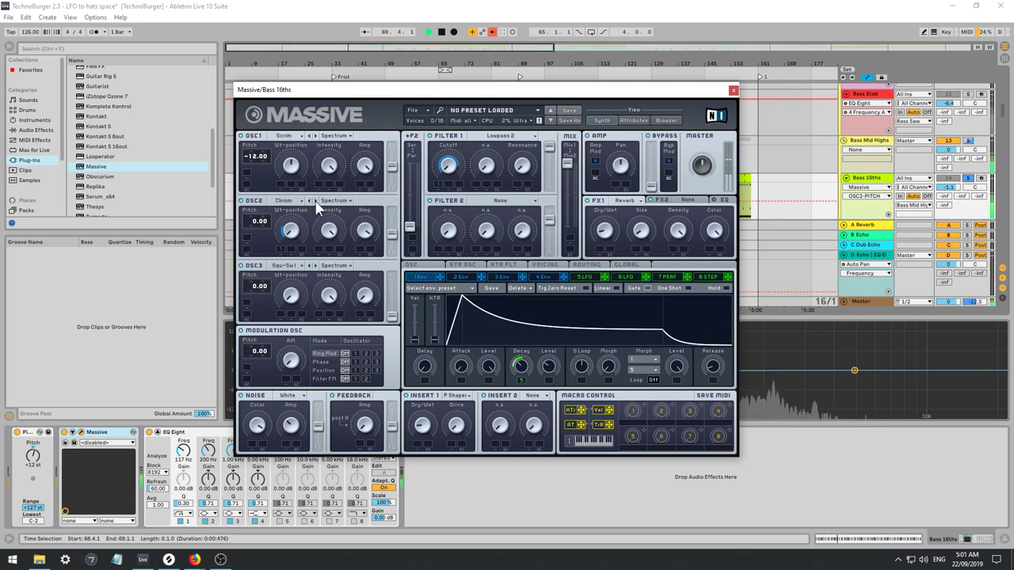
{"action": "left_click", "coordinate": [316, 202]}
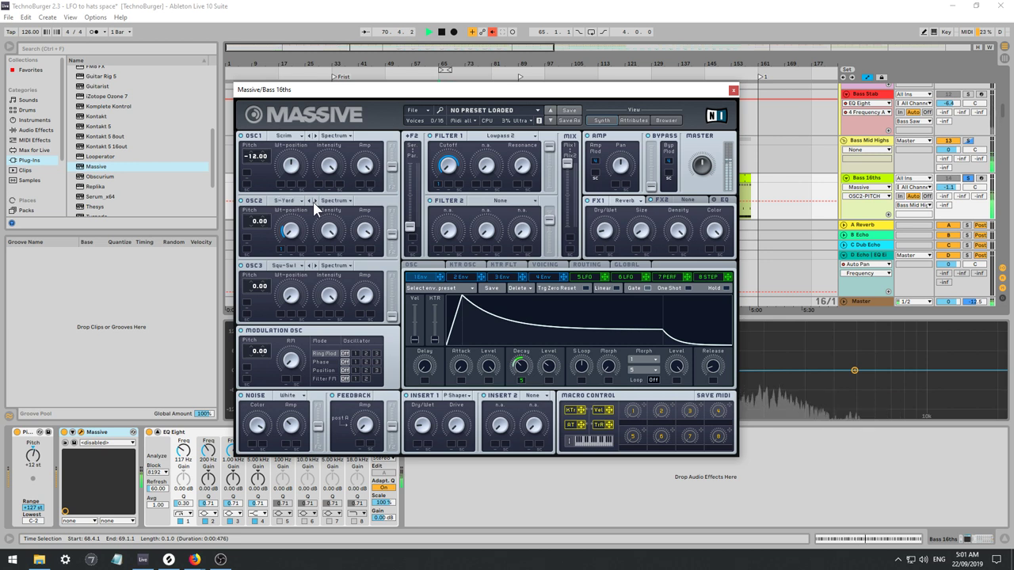
{"action": "left_click", "coordinate": [315, 201]}
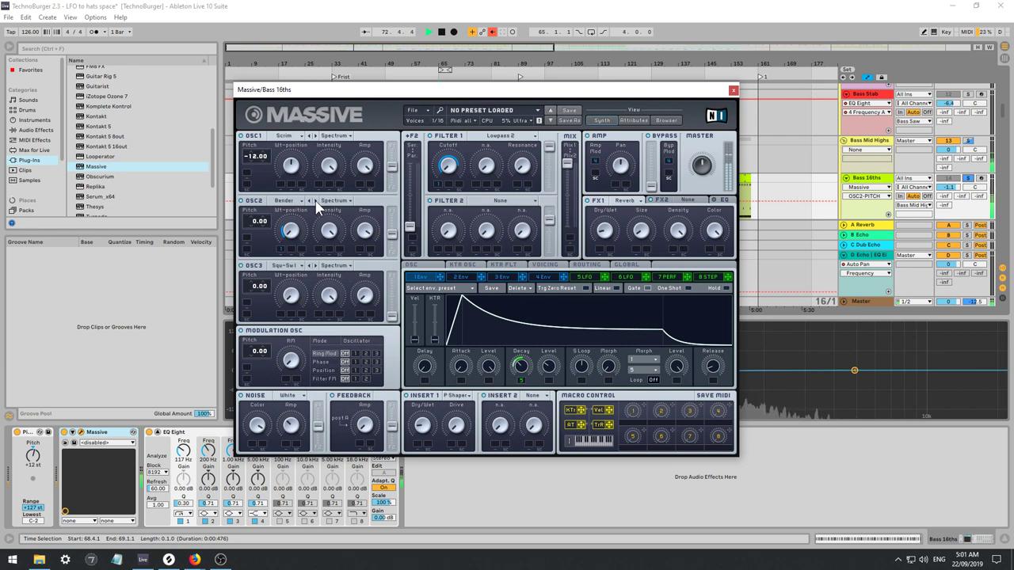
{"action": "left_click", "coordinate": [316, 202]}
{"action": "left_click", "coordinate": [315, 201]}
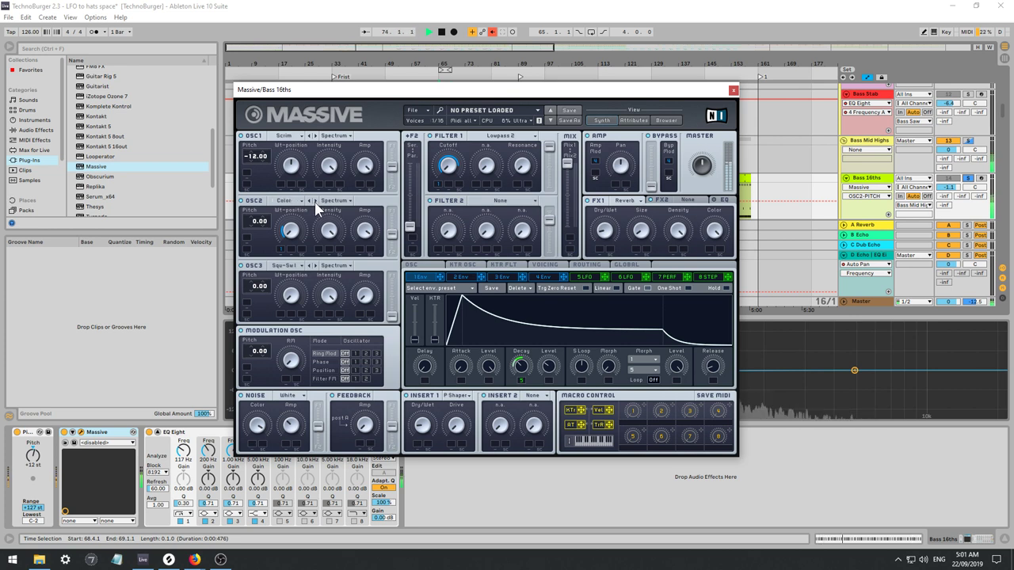
{"action": "left_click", "coordinate": [294, 204]}
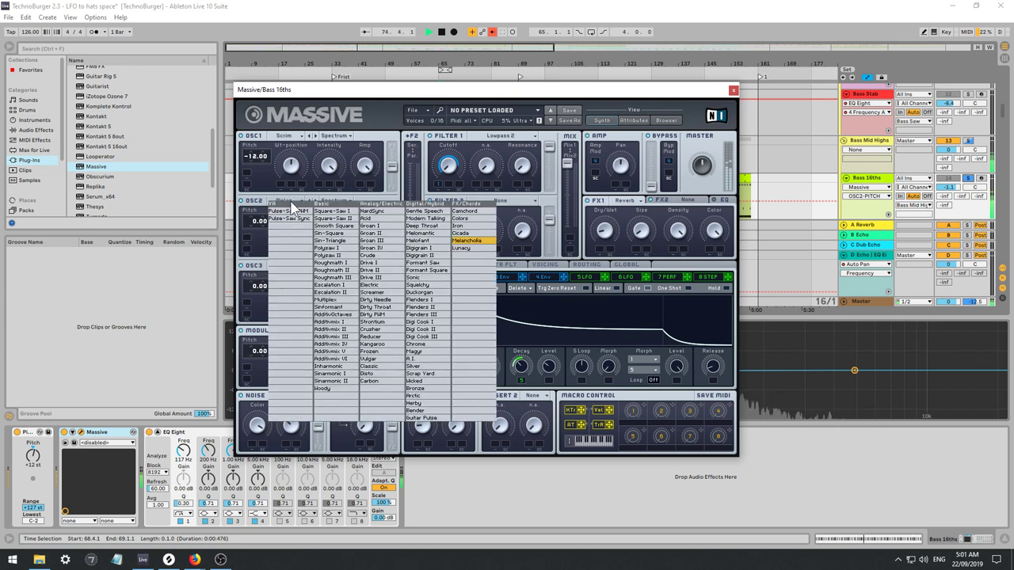
{"action": "left_click", "coordinate": [363, 215]}
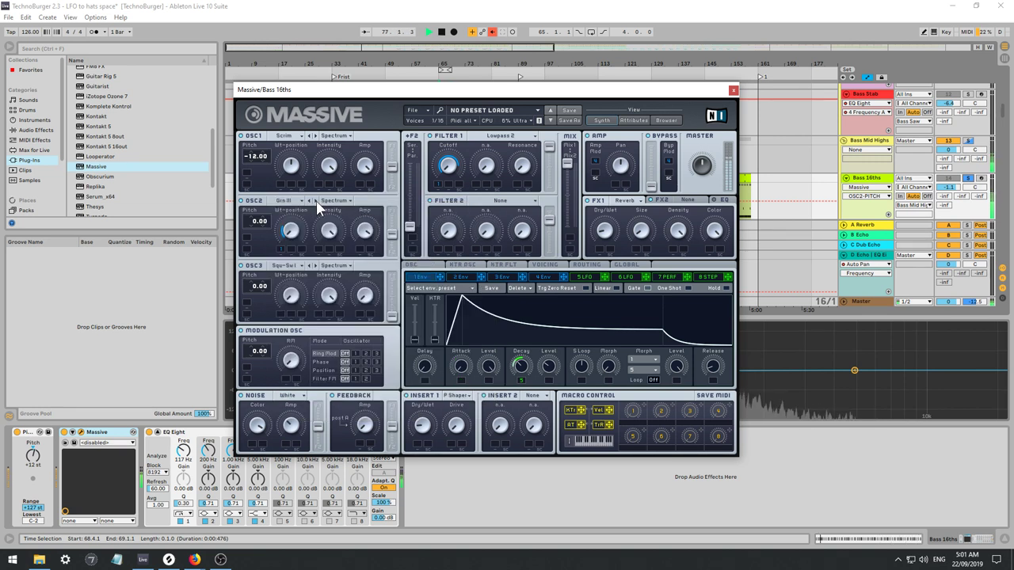
{"action": "left_click", "coordinate": [292, 427]}
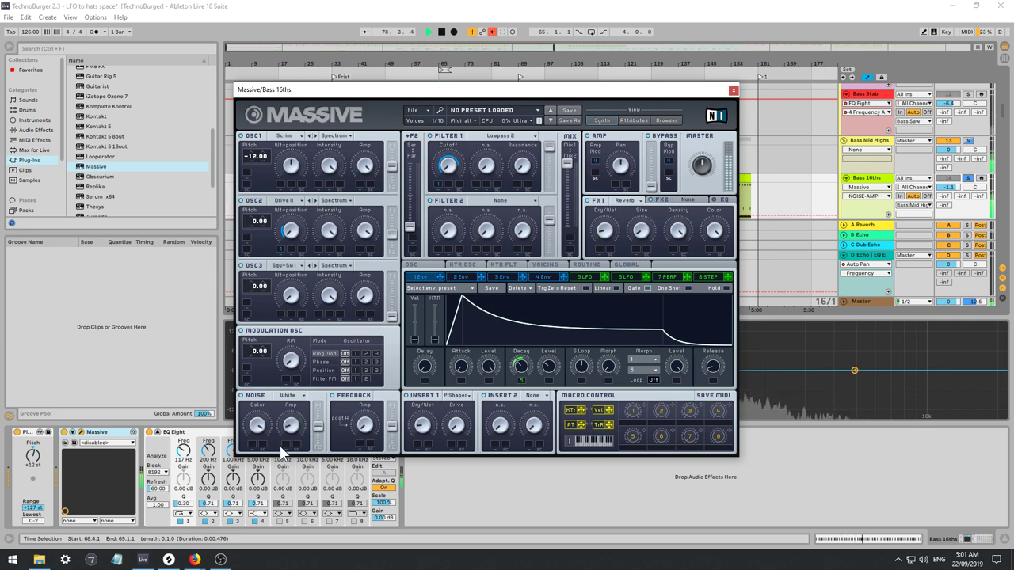
Step OSC2 to Drive III and try Highpass 4 and Bandpass on Filter 1.
{"action": "left_click", "coordinate": [315, 201]}
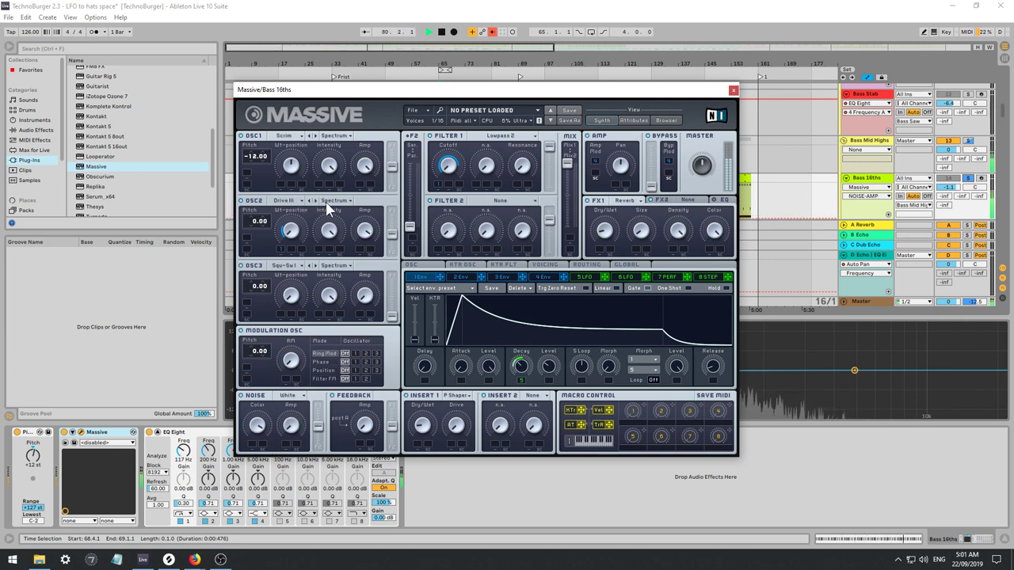
{"action": "left_click", "coordinate": [449, 167]}
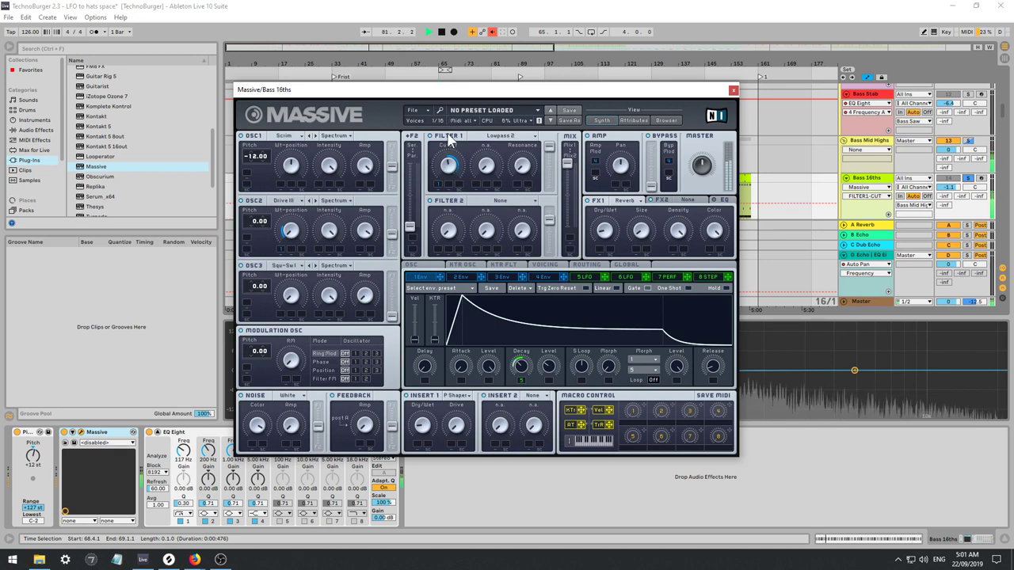
{"action": "left_click", "coordinate": [520, 136]}
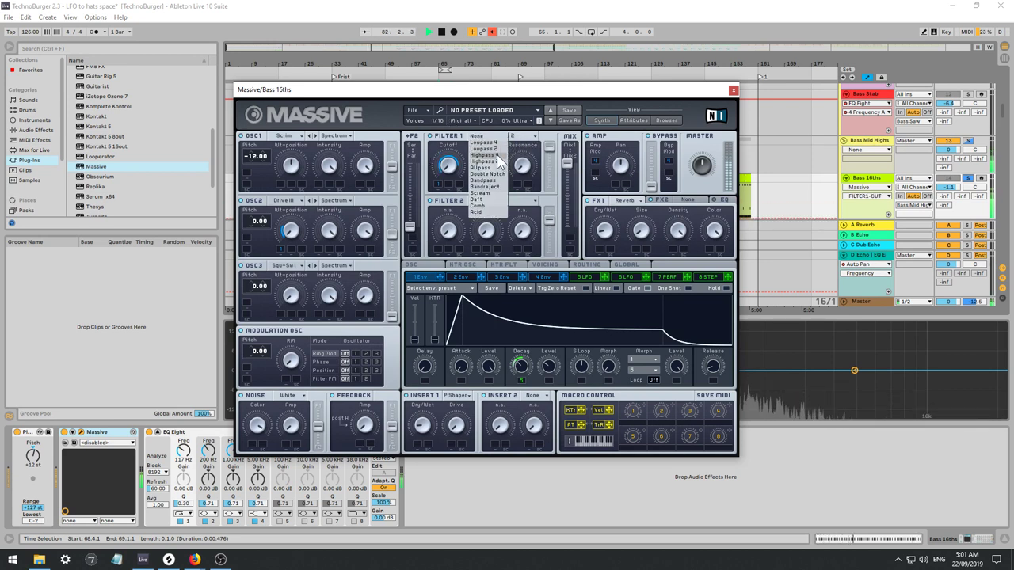
{"action": "left_click", "coordinate": [498, 156]}
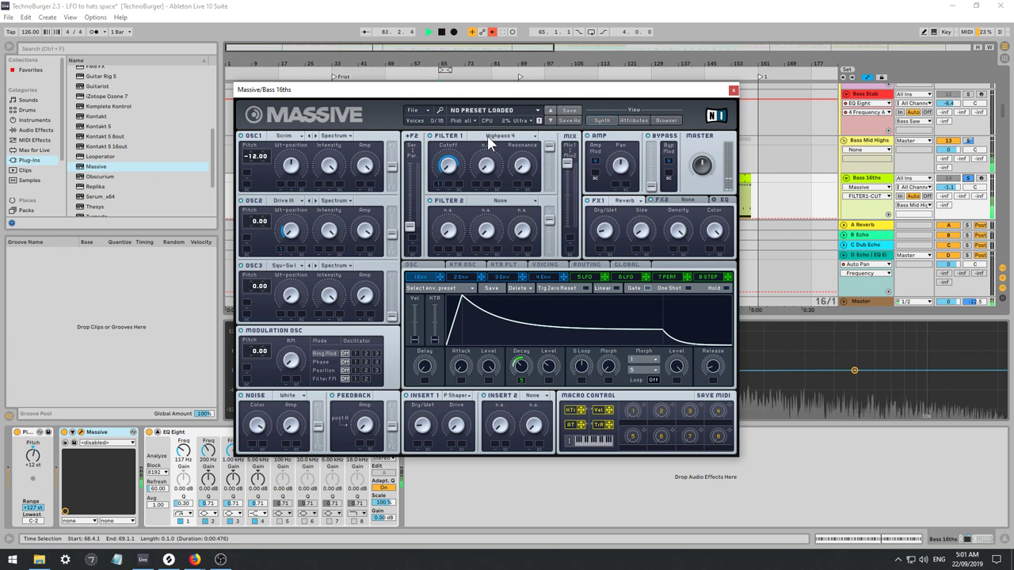
{"action": "left_click", "coordinate": [491, 135]}
{"action": "left_click", "coordinate": [496, 181]}
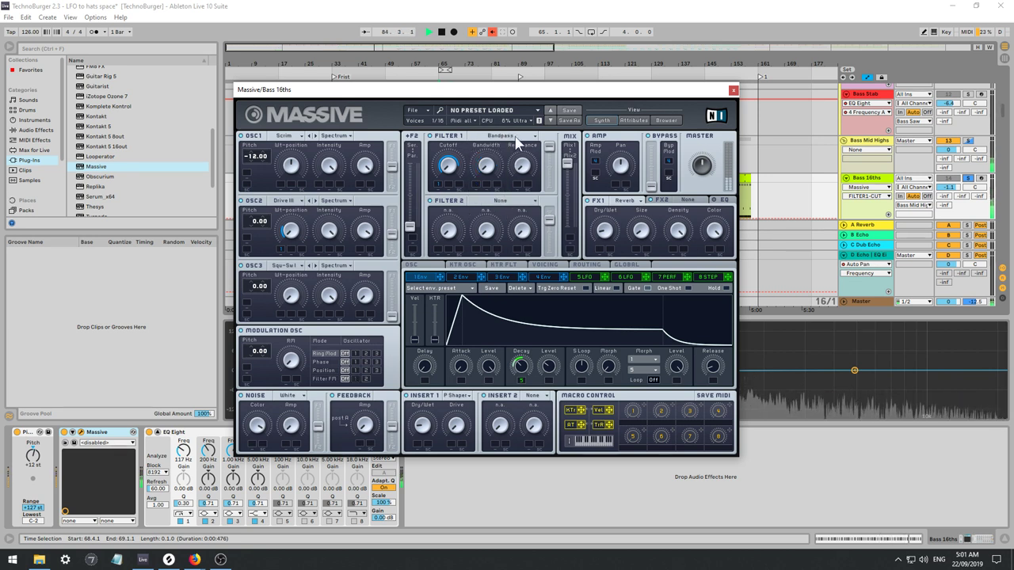
Try Comb and Scream, then return Filter 1 to Lowpass 2 with more resonance.
{"action": "left_click", "coordinate": [528, 138]}
{"action": "left_click", "coordinate": [490, 208]}
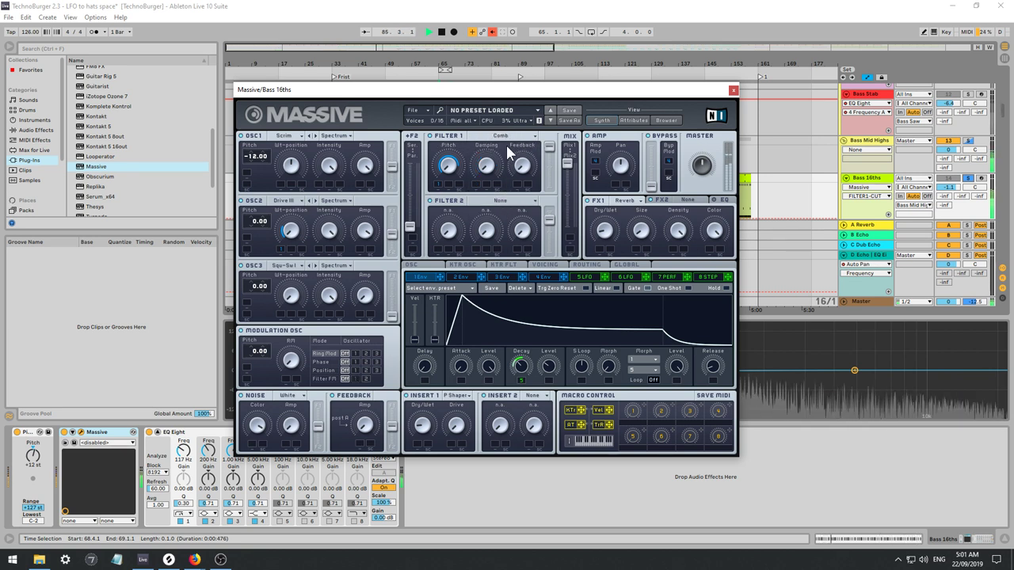
{"action": "left_click", "coordinate": [495, 135]}
{"action": "left_click", "coordinate": [485, 193]}
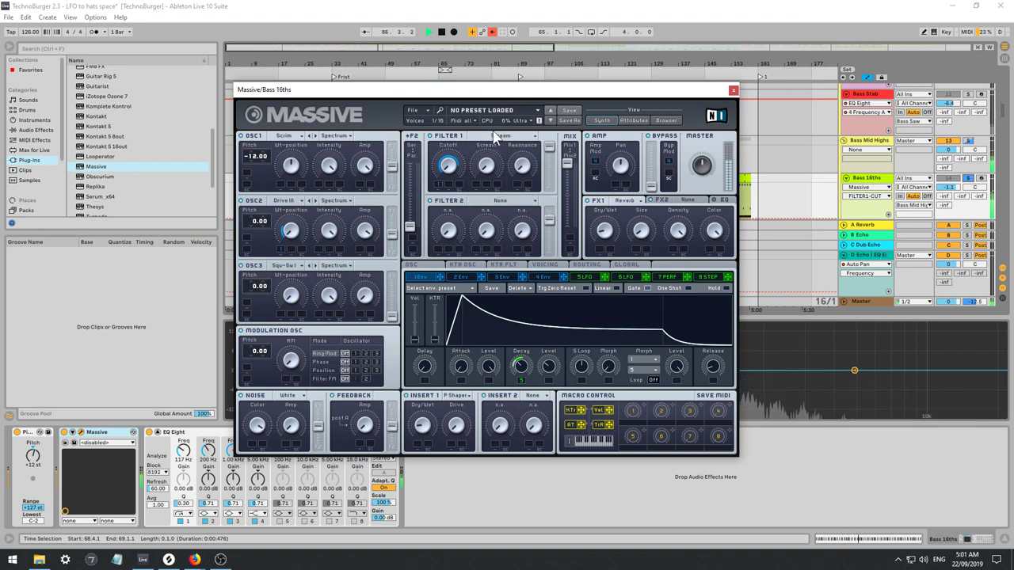
{"action": "left_click", "coordinate": [491, 136]}
{"action": "left_click", "coordinate": [495, 149]}
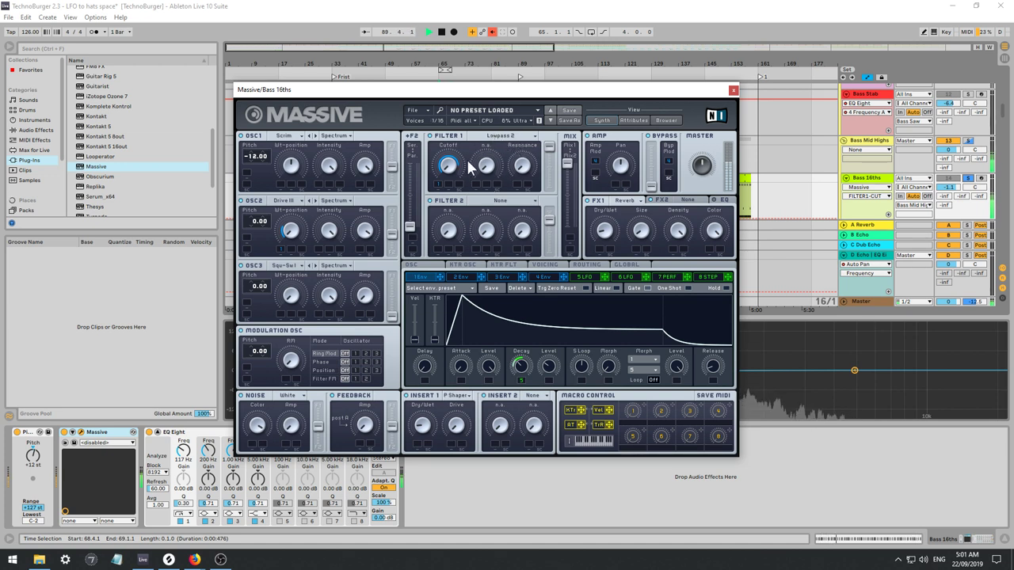
{"action": "left_click_drag", "start_coordinate": [527, 168], "coordinate": [521, 139]}
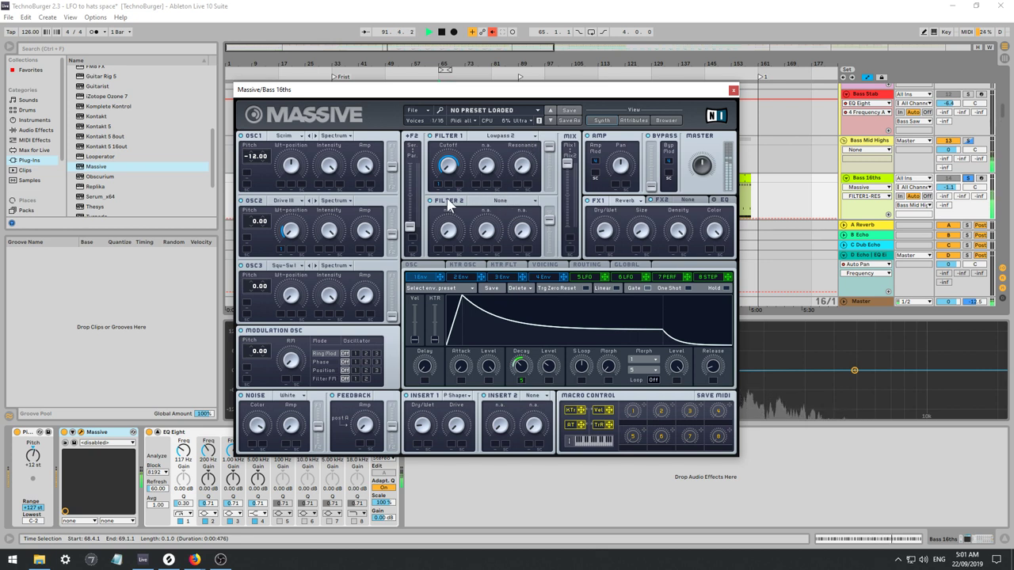
Step OSC2 to the Needle wavetable and modulate its wavetable position with envelope 2.
{"action": "left_click", "coordinate": [316, 202]}
{"action": "left_click", "coordinate": [317, 202]}
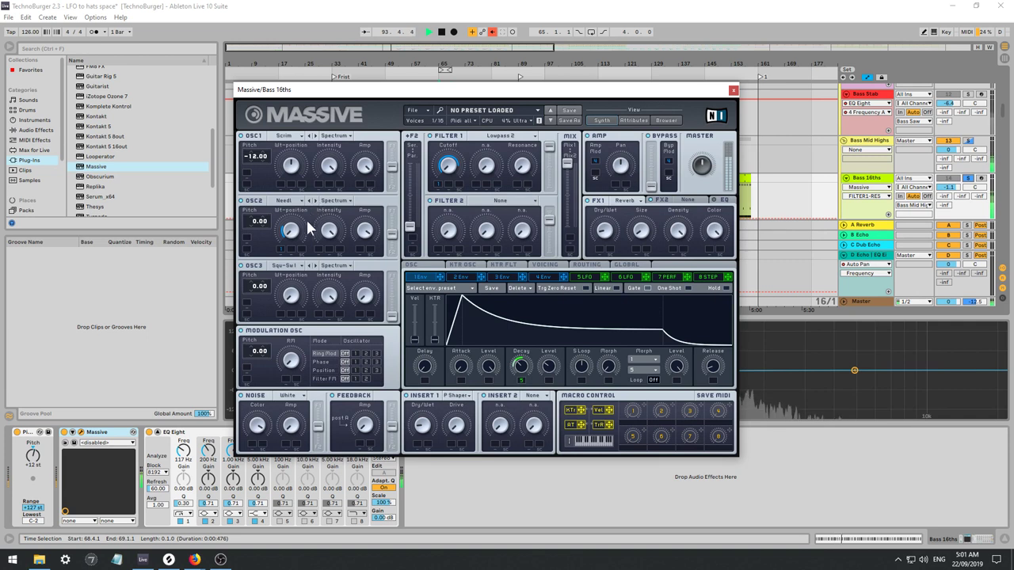
{"action": "left_click_drag", "start_coordinate": [294, 231], "coordinate": [276, 269]}
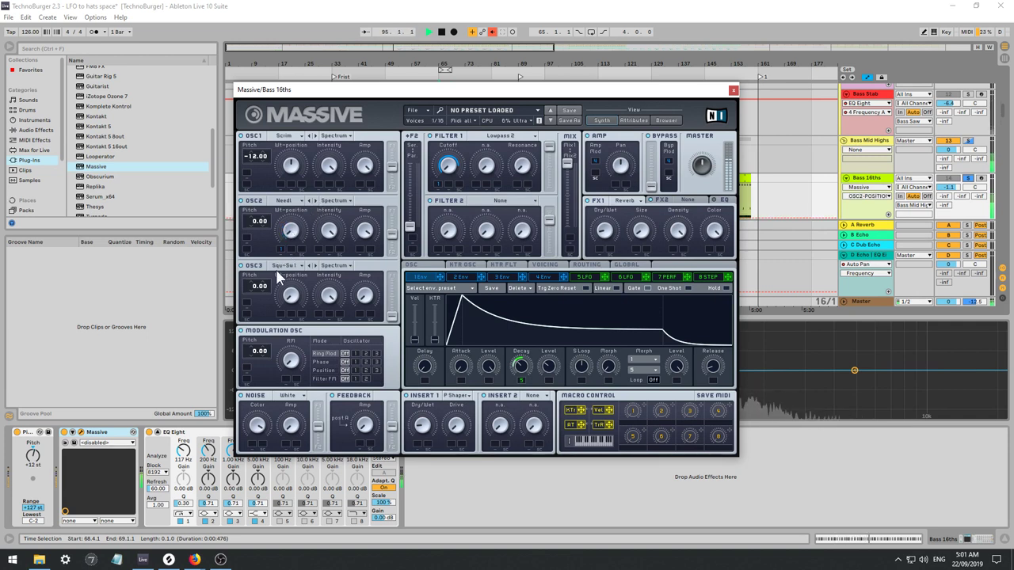
{"action": "left_click_drag", "start_coordinate": [292, 232], "coordinate": [285, 215]}
{"action": "left_click_drag", "start_coordinate": [282, 250], "coordinate": [282, 223]}
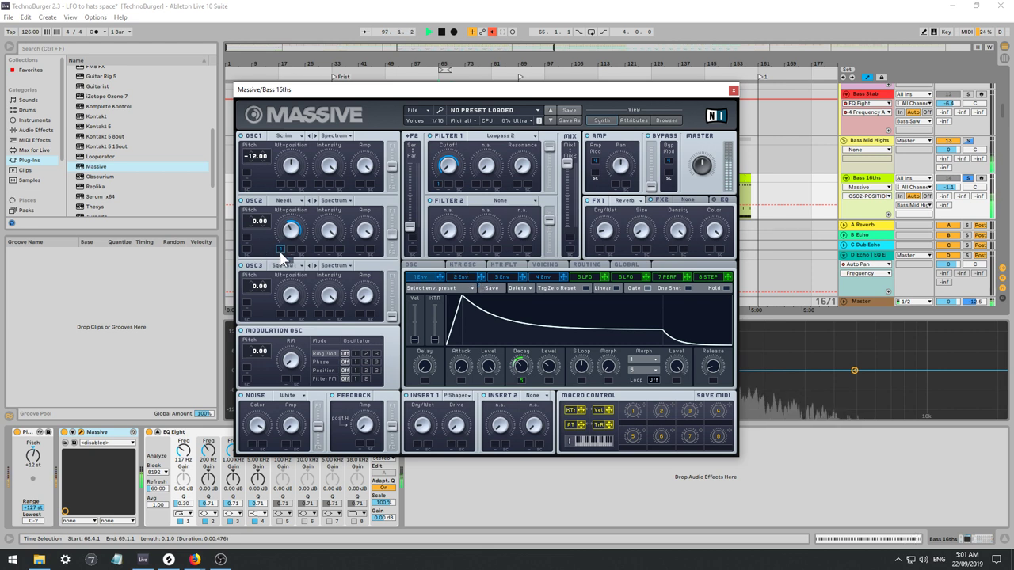
{"action": "left_click", "coordinate": [283, 251]}
{"action": "left_click_drag", "start_coordinate": [294, 233], "coordinate": [279, 261]}
Adjust envelope 2's decay, then bring up LFO 5.
{"action": "left_click", "coordinate": [453, 278]}
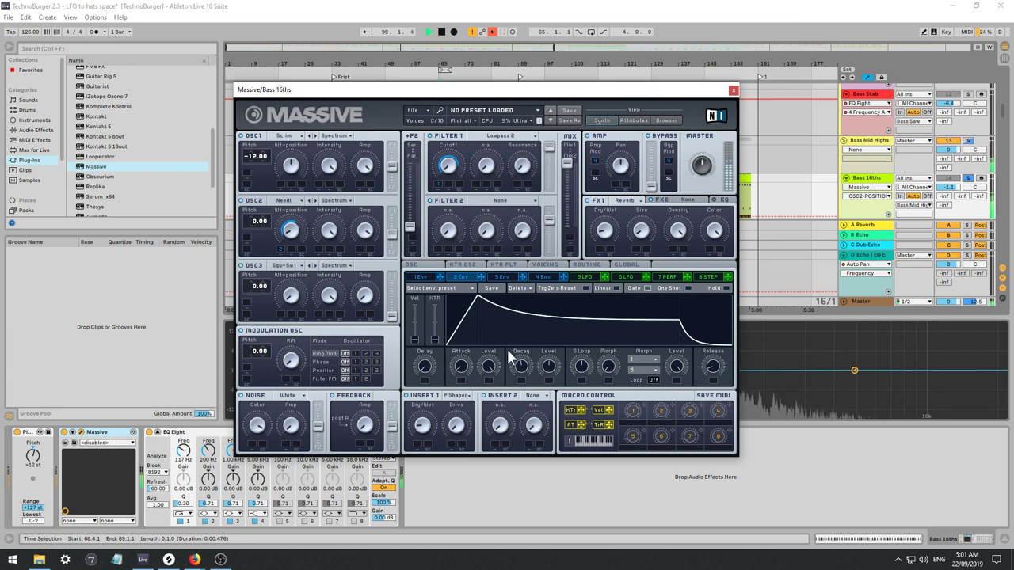
{"action": "left_click_drag", "start_coordinate": [521, 368], "coordinate": [505, 341]}
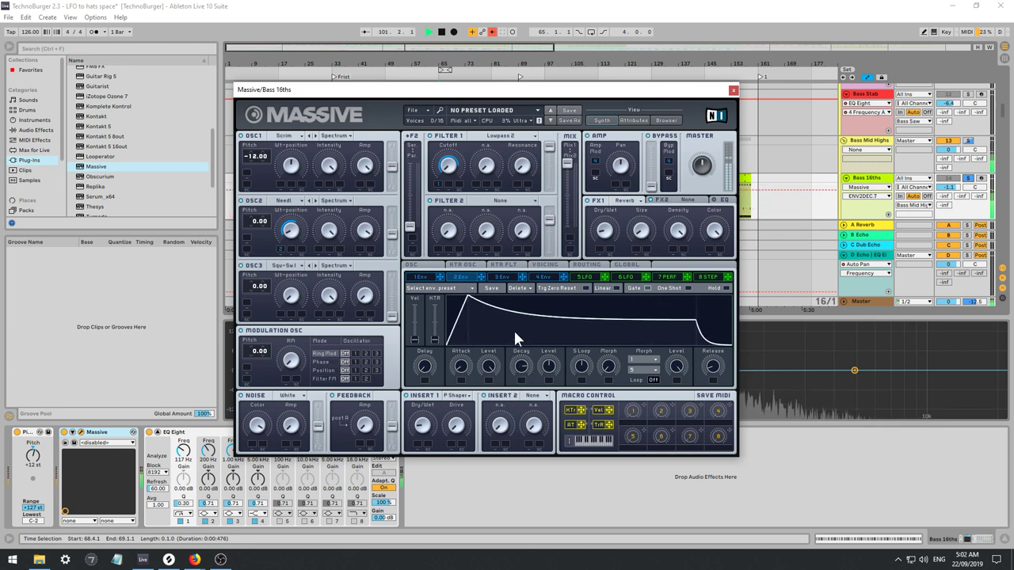
{"action": "left_click", "coordinate": [587, 277]}
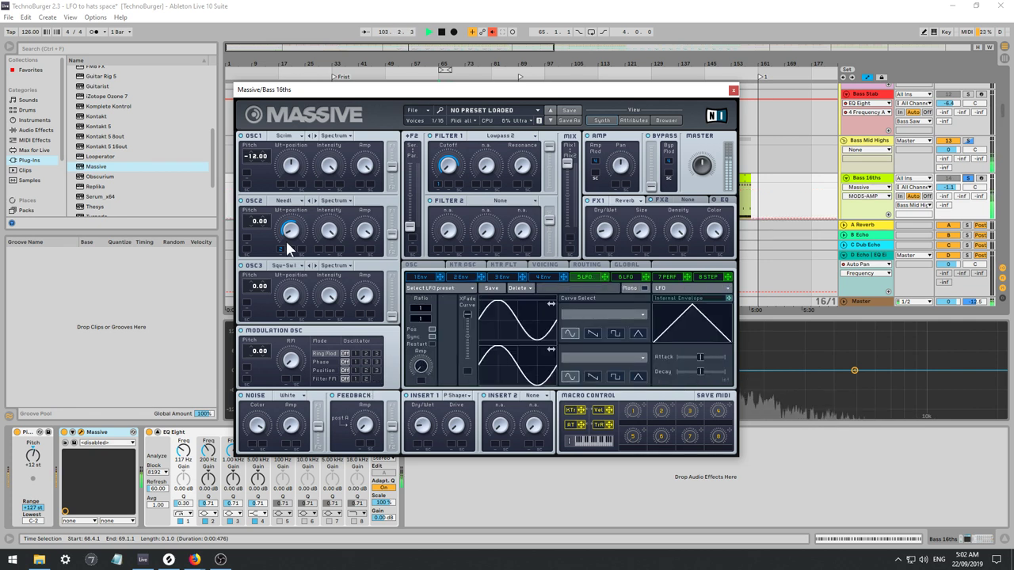
Step through a few OSC2 wavetables, then pick Woody from the list.
{"action": "left_click", "coordinate": [316, 201]}
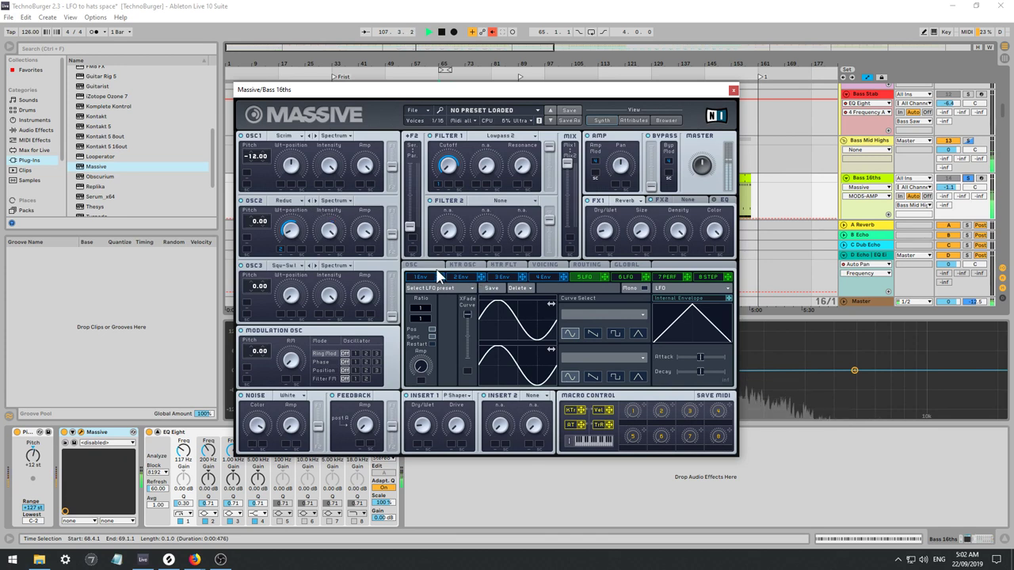
{"action": "left_click", "coordinate": [315, 200]}
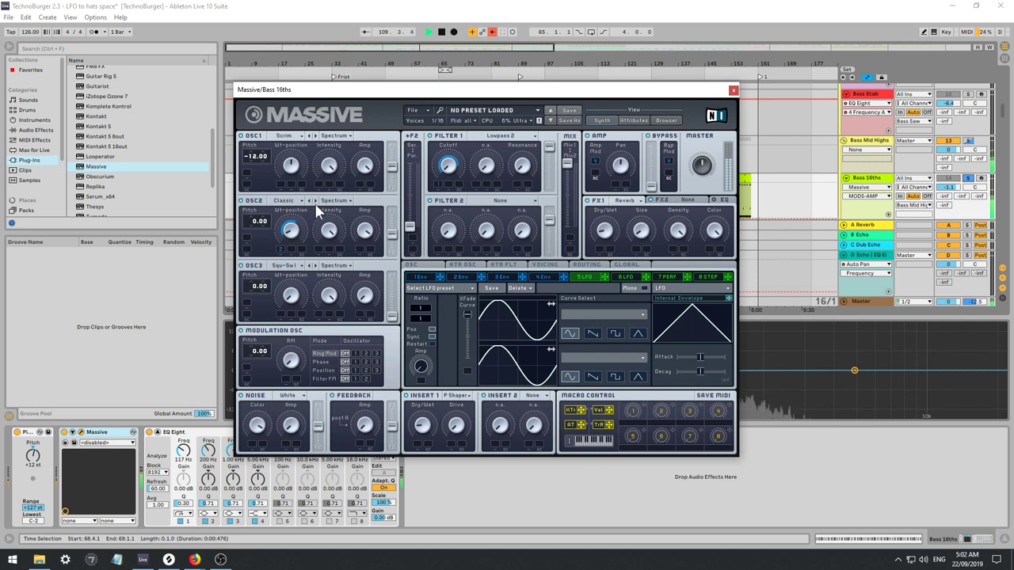
{"action": "left_click", "coordinate": [315, 203]}
{"action": "left_click", "coordinate": [315, 203]}
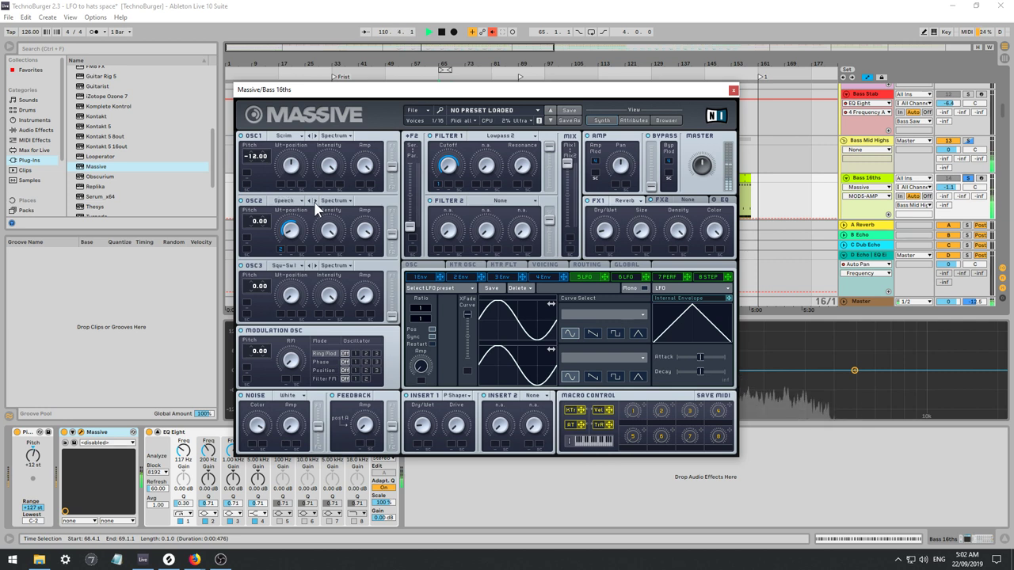
{"action": "left_click", "coordinate": [297, 200]}
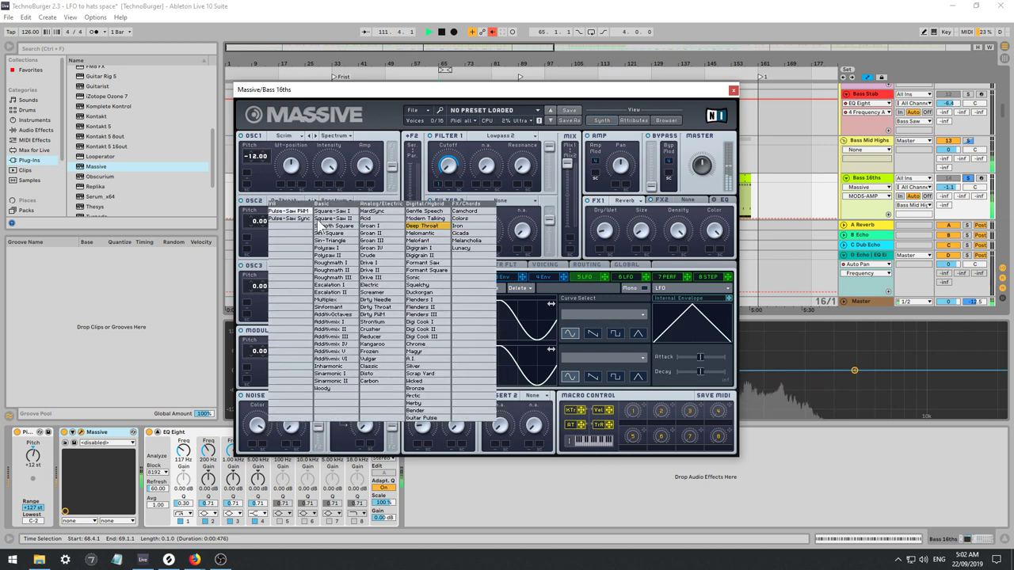
{"action": "left_click", "coordinate": [330, 388]}
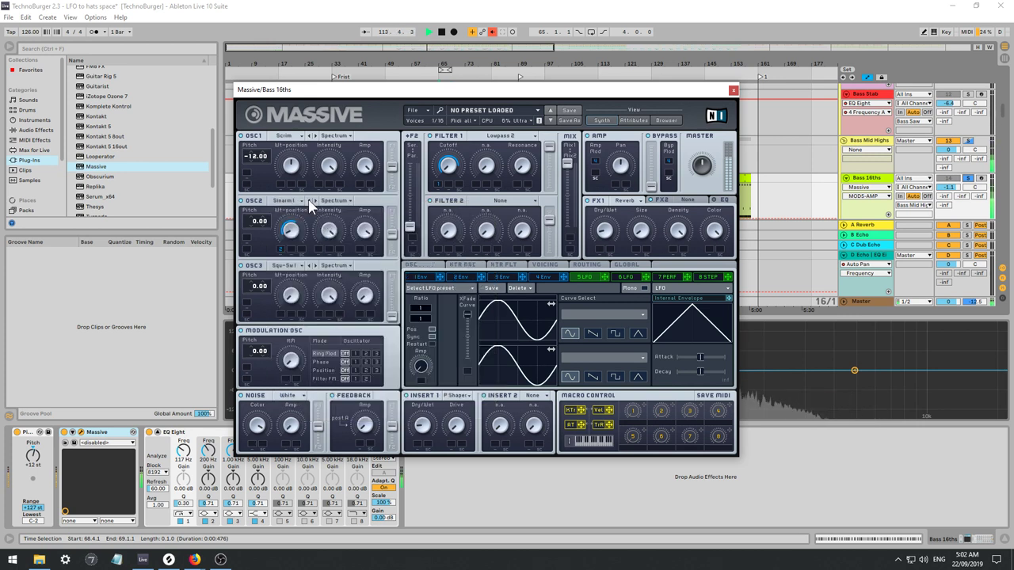
Step OSC2 through more wavetables, including VA-Sync.
{"action": "left_click", "coordinate": [309, 202]}
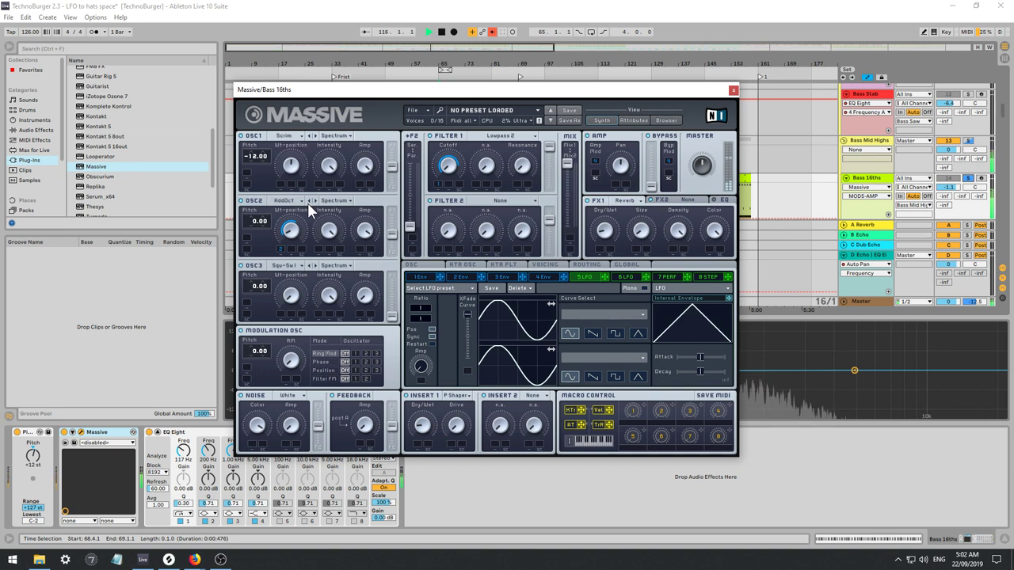
{"action": "left_click", "coordinate": [310, 203]}
{"action": "left_click", "coordinate": [310, 203]}
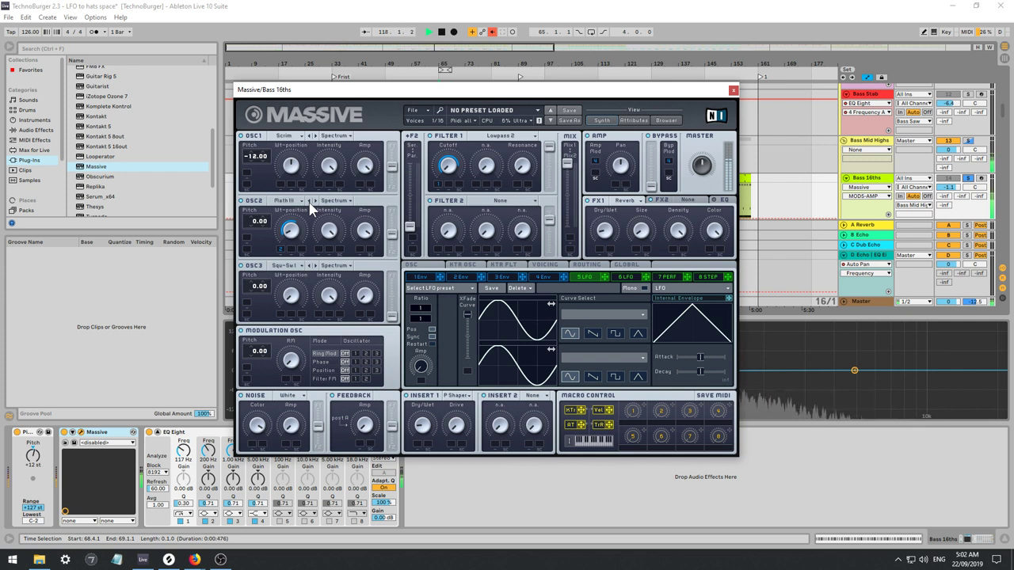
{"action": "left_click", "coordinate": [311, 204]}
{"action": "left_click", "coordinate": [311, 203]}
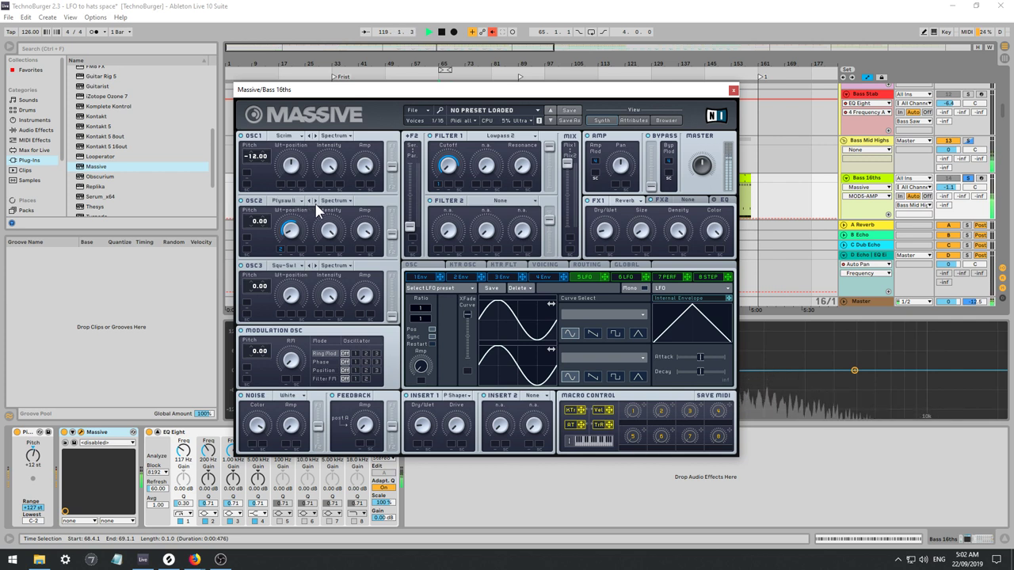
{"action": "left_click", "coordinate": [315, 202]}
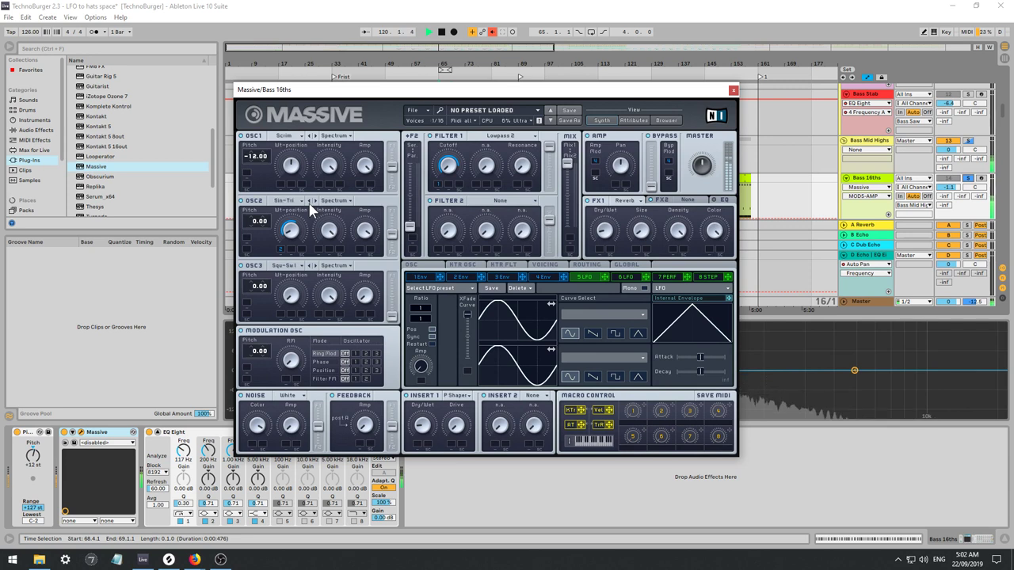
{"action": "left_click", "coordinate": [311, 204]}
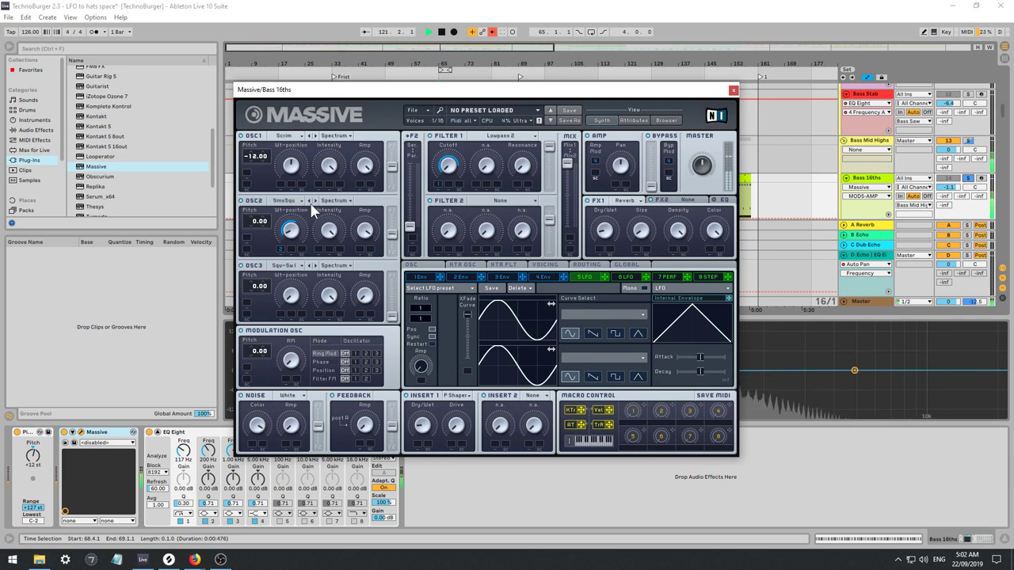
{"action": "left_click", "coordinate": [311, 204]}
{"action": "left_click", "coordinate": [311, 204]}
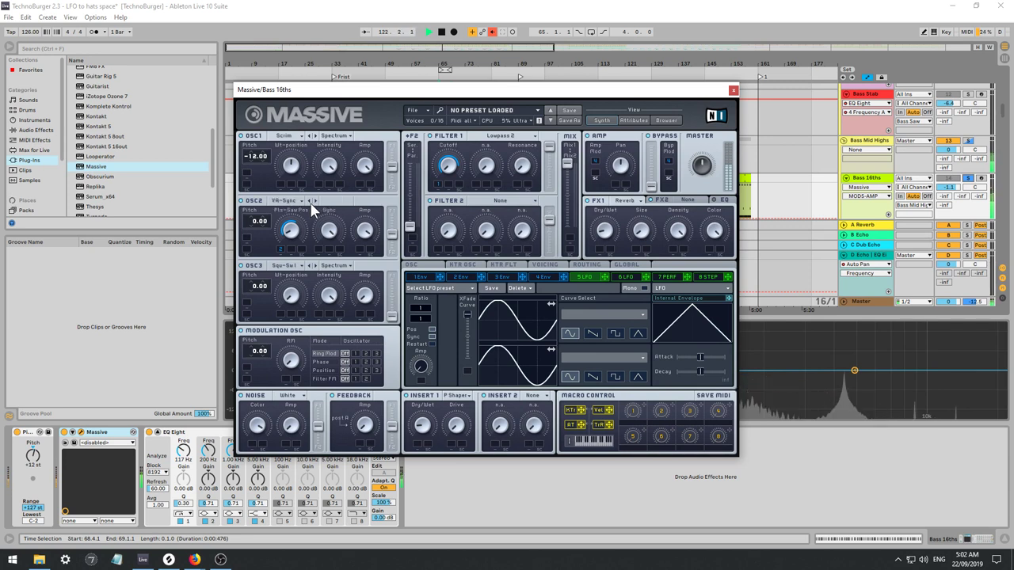
{"action": "left_click", "coordinate": [312, 203]}
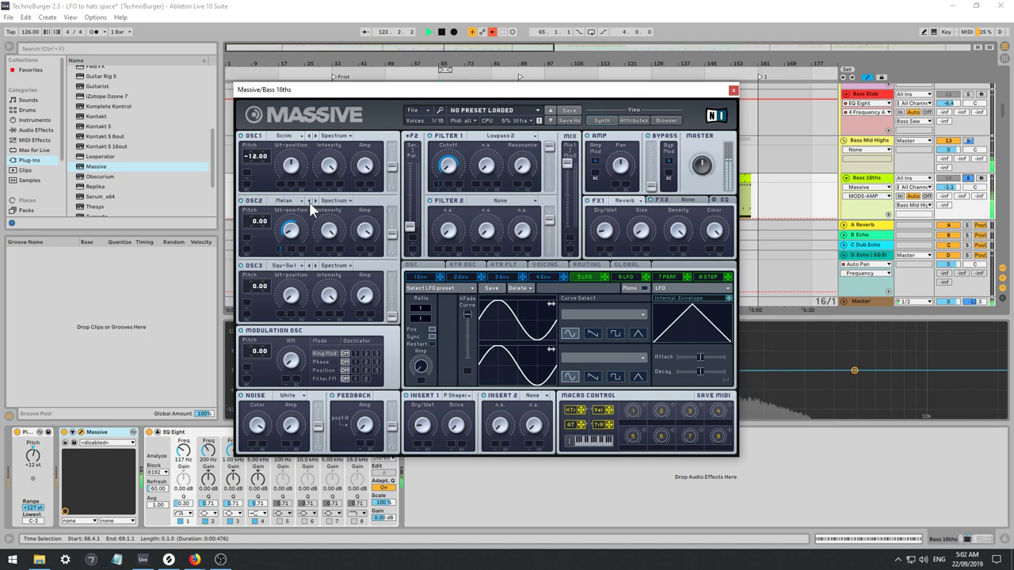
Pick Plysaw I for OSC2, then step forward to Math II.
{"action": "left_click", "coordinate": [311, 204]}
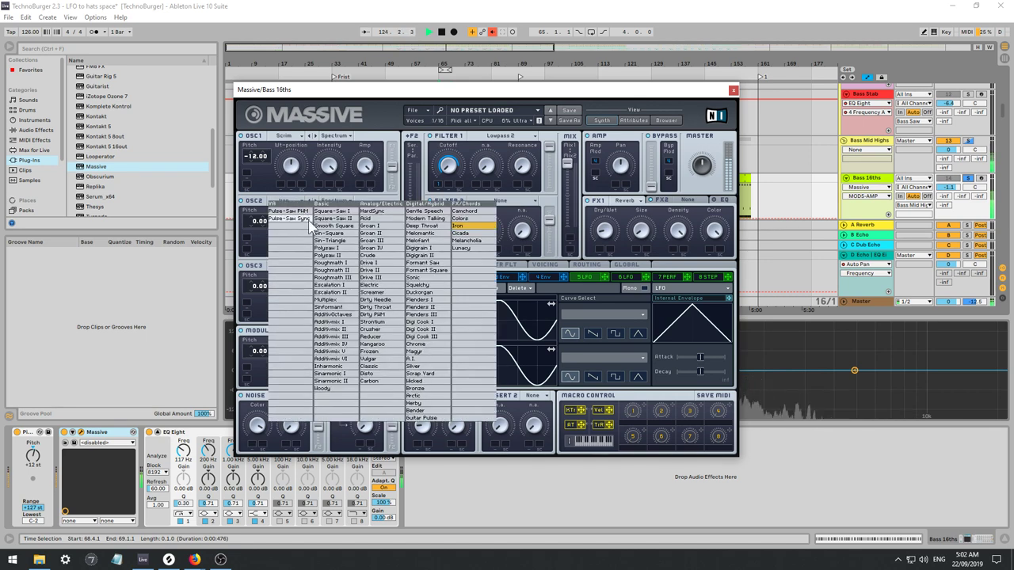
{"action": "left_click", "coordinate": [337, 254]}
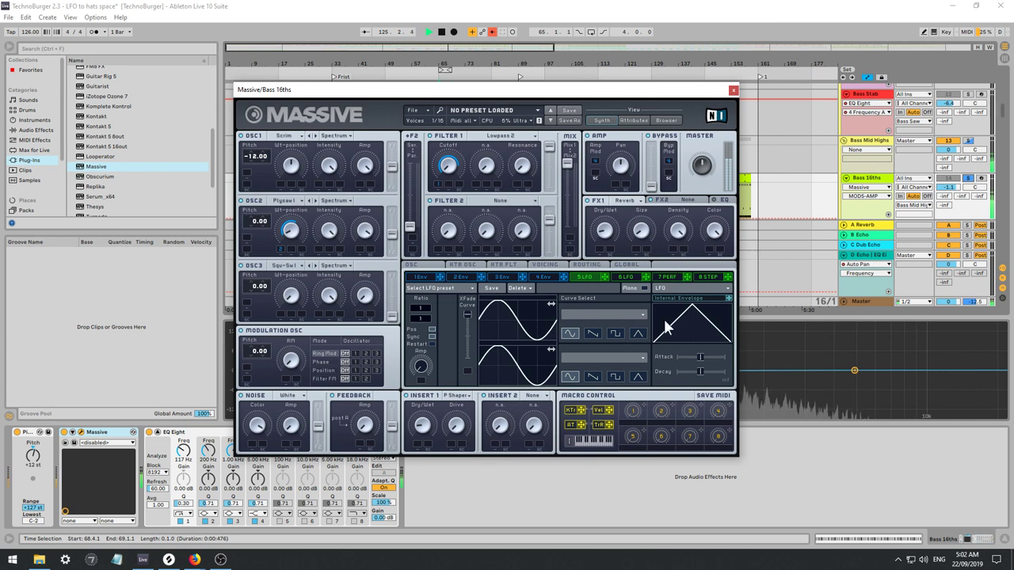
{"action": "left_click", "coordinate": [300, 233]}
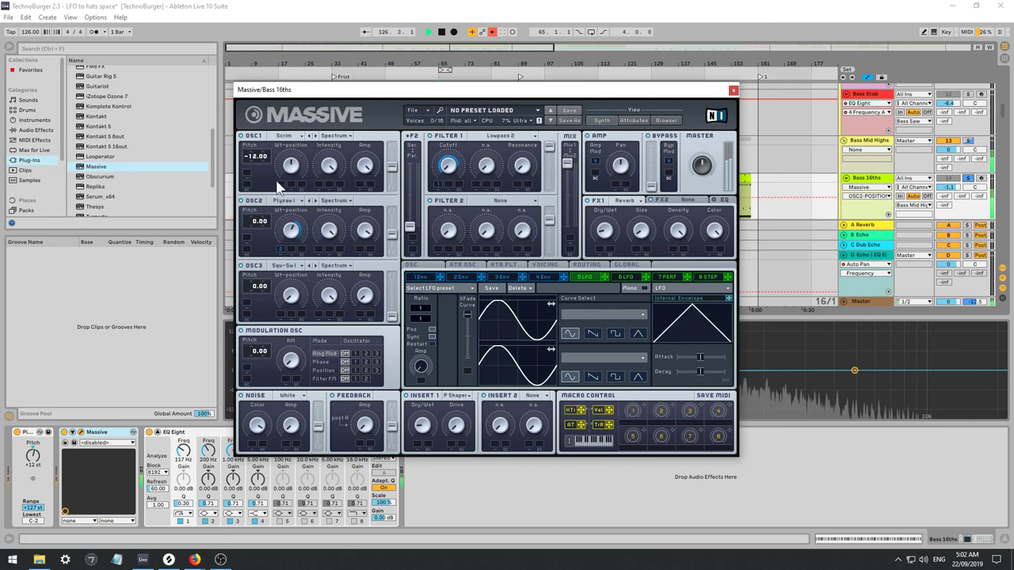
{"action": "left_click", "coordinate": [316, 201]}
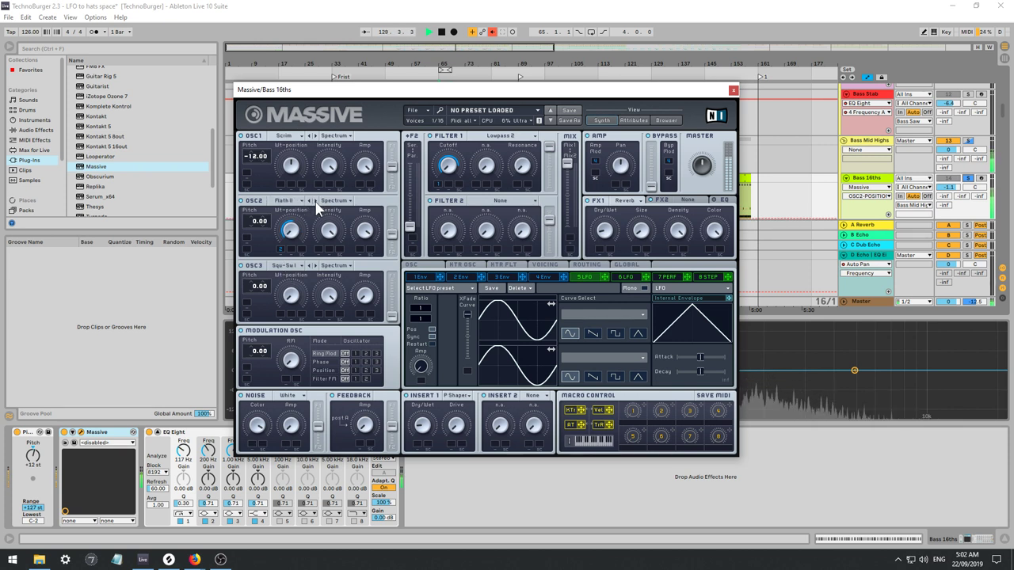
Set OSC1 and OSC2 to VA-PWM and raise OSC2's pulse-saw position.
{"action": "left_click", "coordinate": [295, 137]}
{"action": "left_click", "coordinate": [301, 151]}
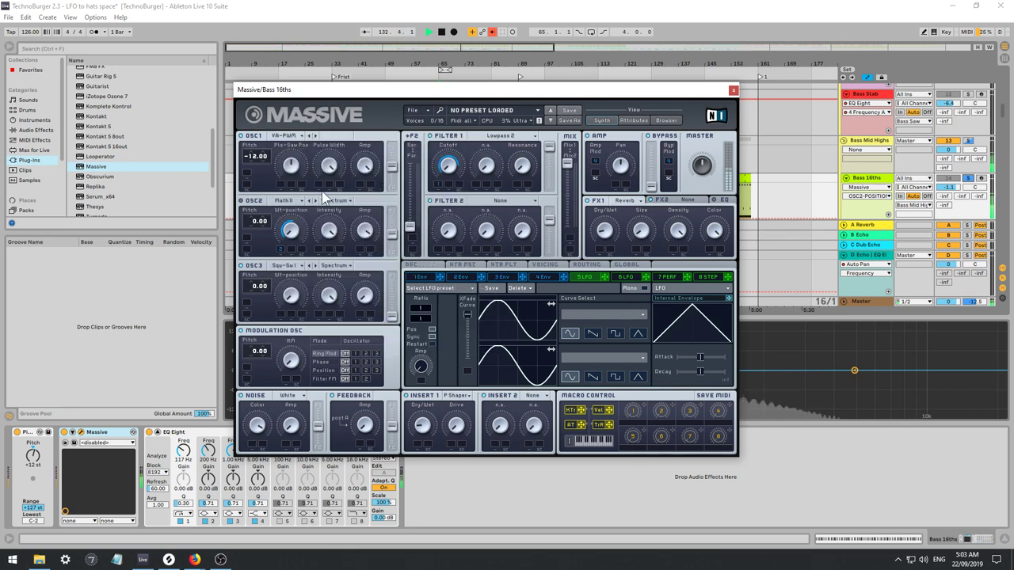
{"action": "left_click", "coordinate": [450, 166]}
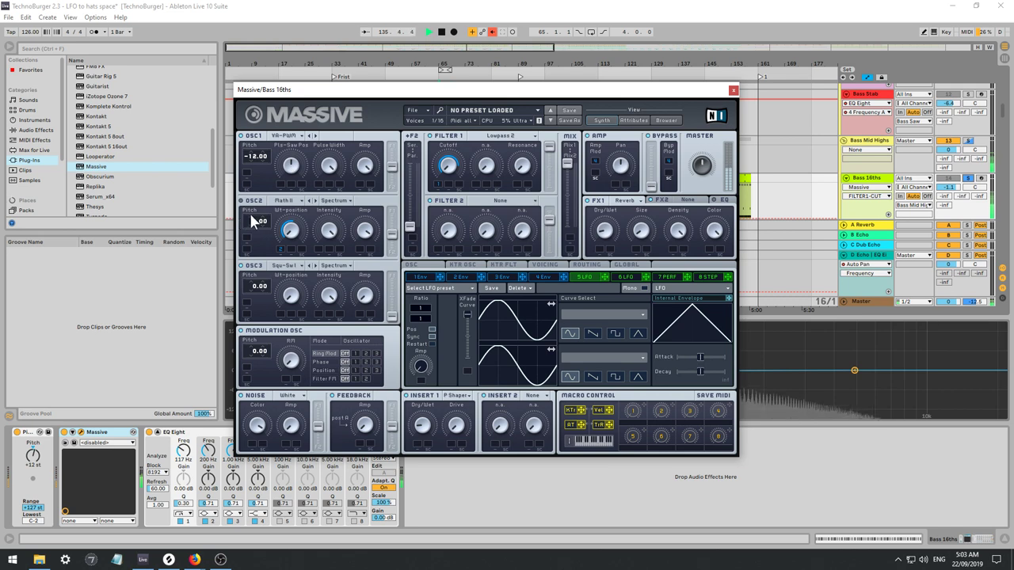
{"action": "left_click", "coordinate": [267, 202]}
{"action": "left_click", "coordinate": [295, 219]}
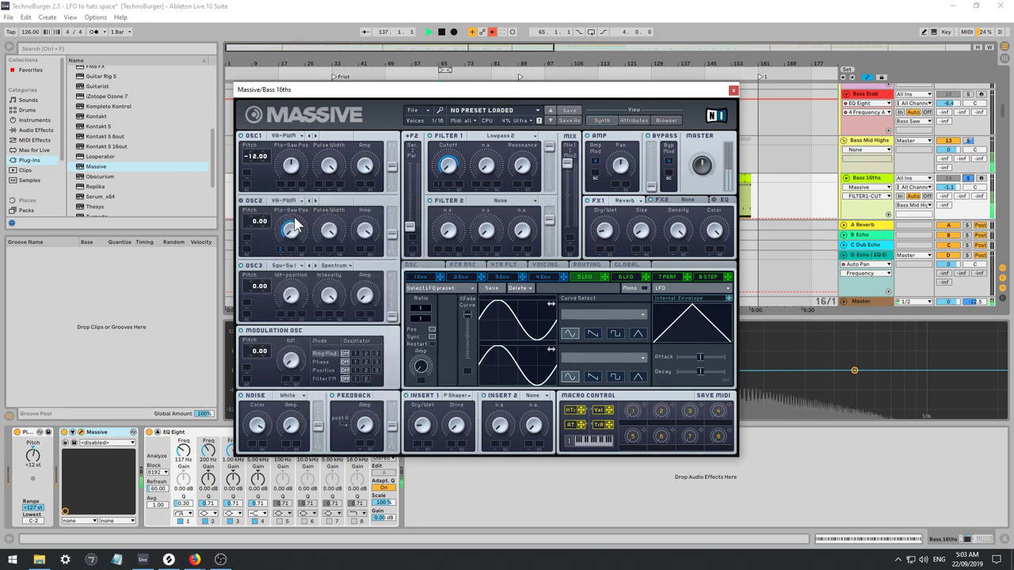
{"action": "left_click", "coordinate": [296, 201]}
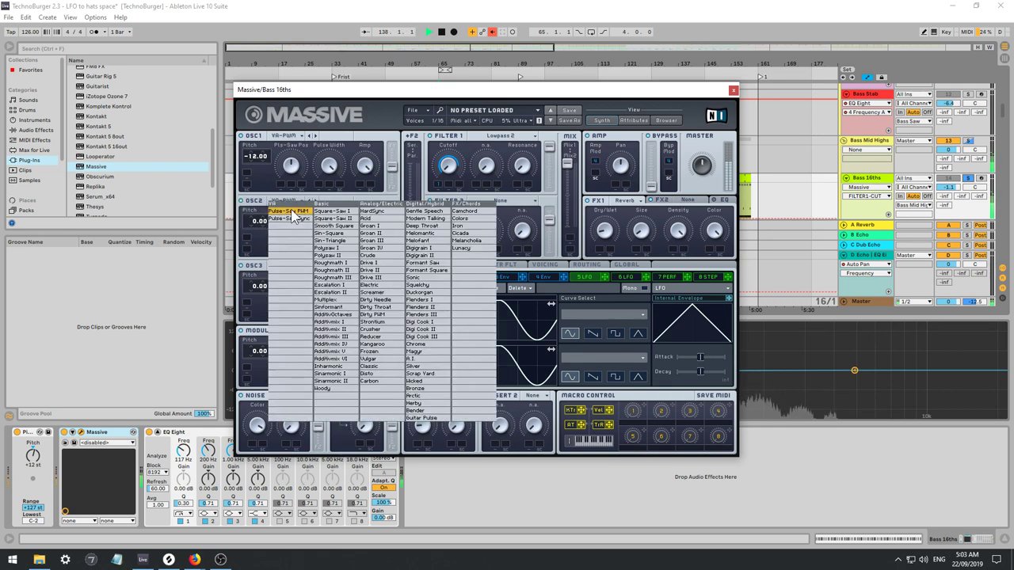
{"action": "left_click", "coordinate": [293, 212]}
{"action": "left_click_drag", "start_coordinate": [287, 234], "coordinate": [283, 205]}
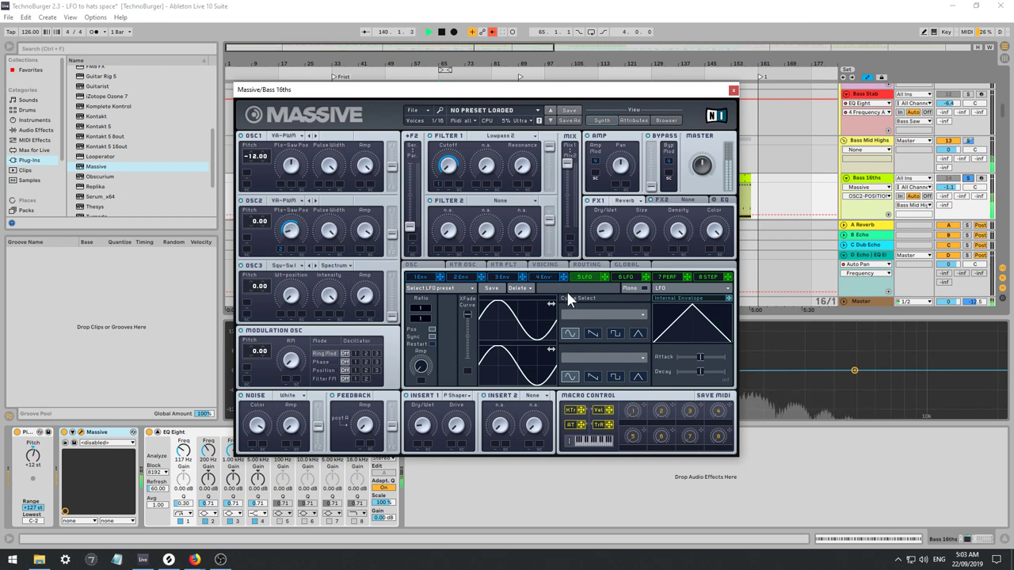
Swap the FX1 effect to Chorus, then to Classic Tube, and close the Massive window.
{"action": "left_click", "coordinate": [624, 201]}
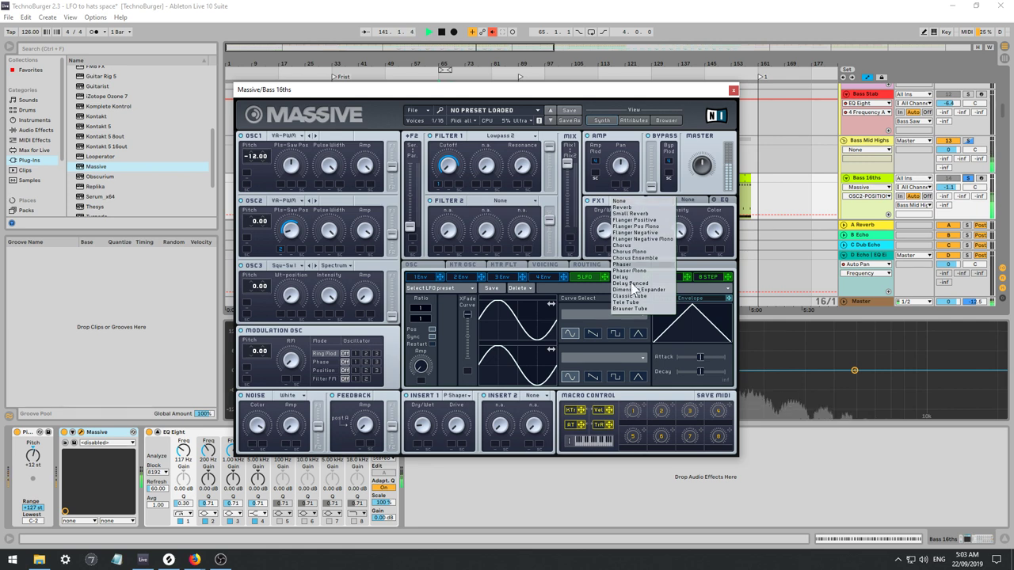
{"action": "left_click", "coordinate": [623, 246]}
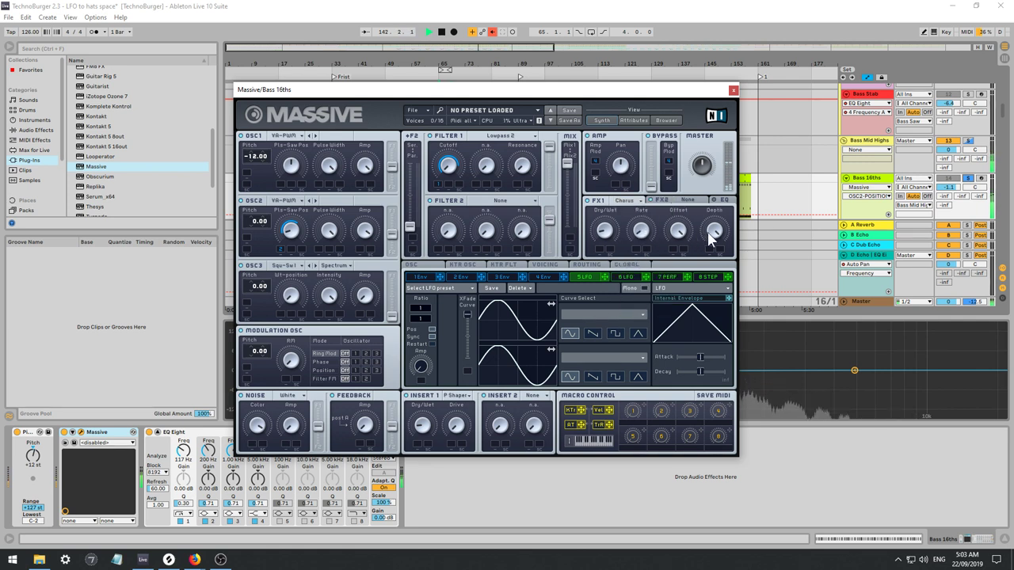
{"action": "left_click", "coordinate": [717, 230]}
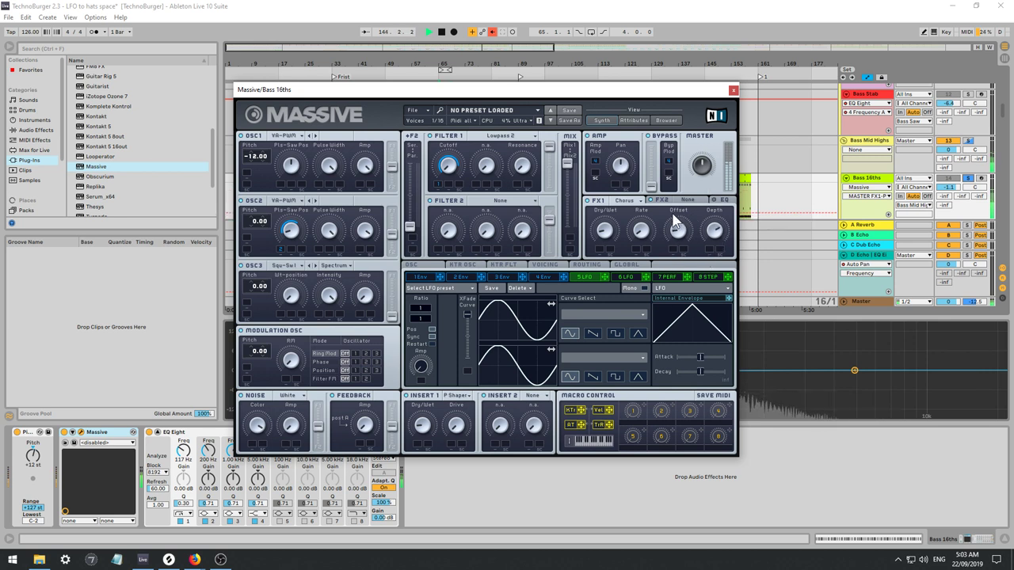
{"action": "left_click", "coordinate": [634, 204]}
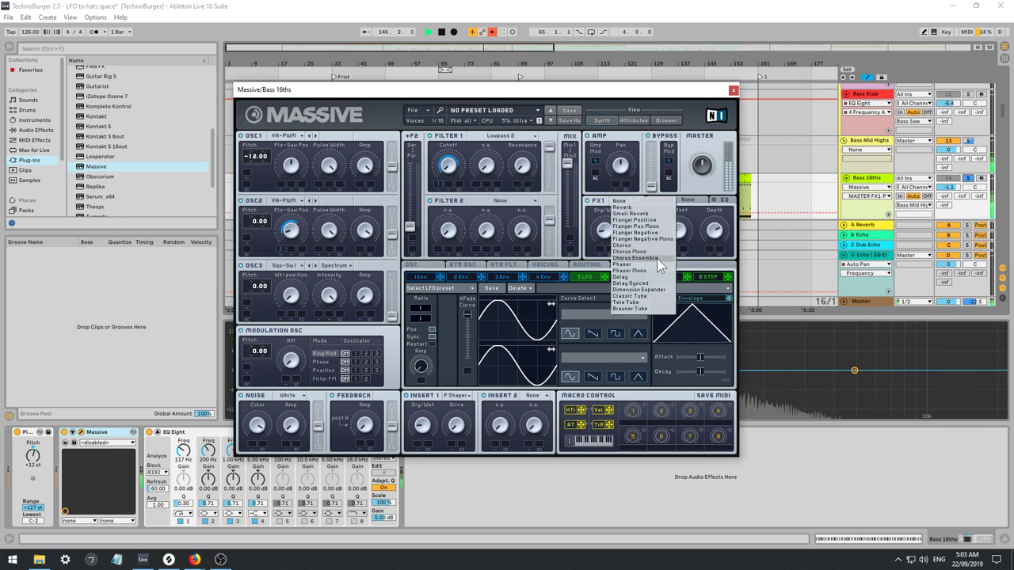
{"action": "left_click", "coordinate": [657, 258]}
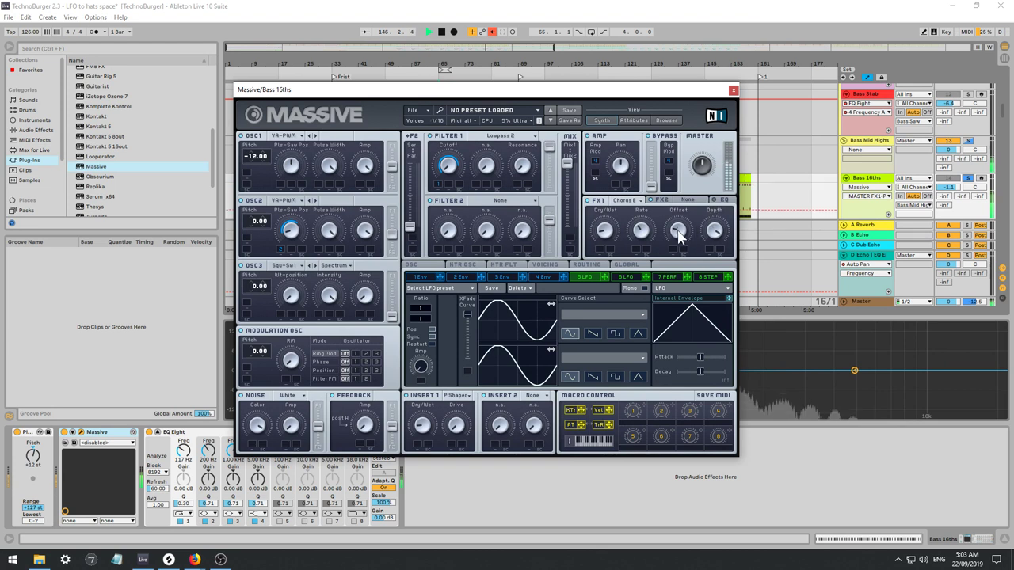
{"action": "left_click", "coordinate": [629, 200]}
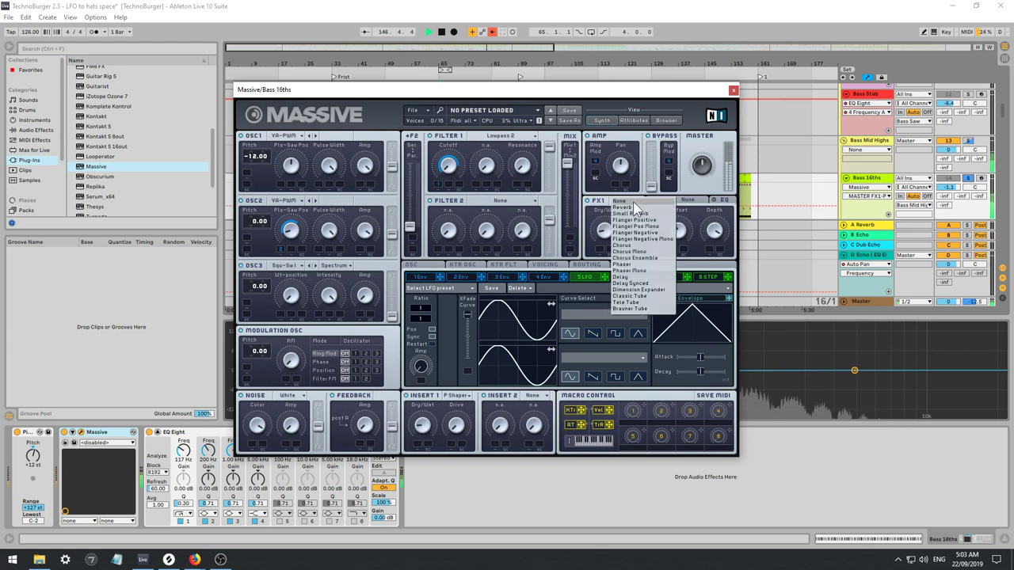
{"action": "left_click", "coordinate": [648, 297]}
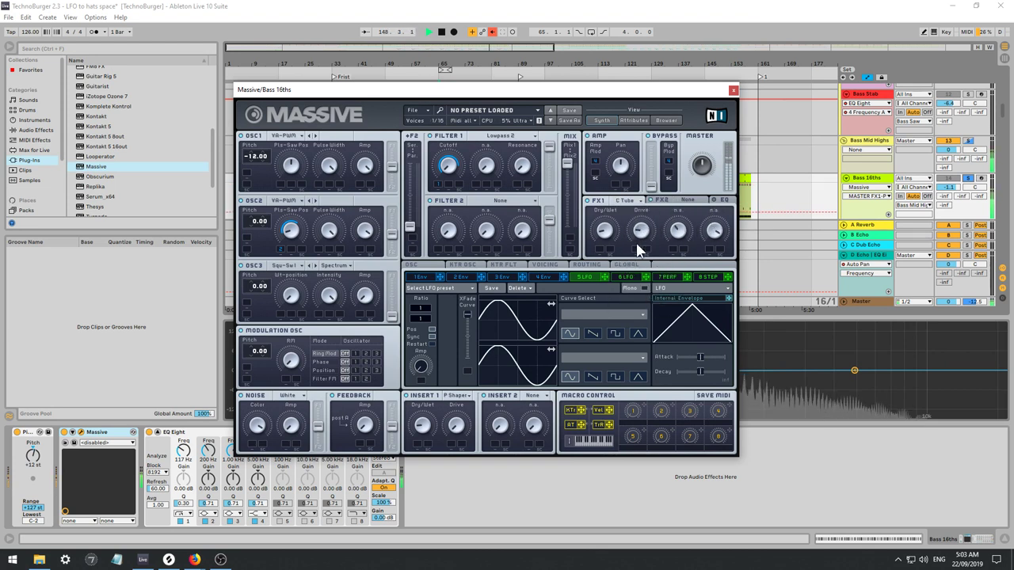
{"action": "left_click", "coordinate": [733, 90]}
{"action": "key", "text": "space"}
{"action": "key", "text": "space"}
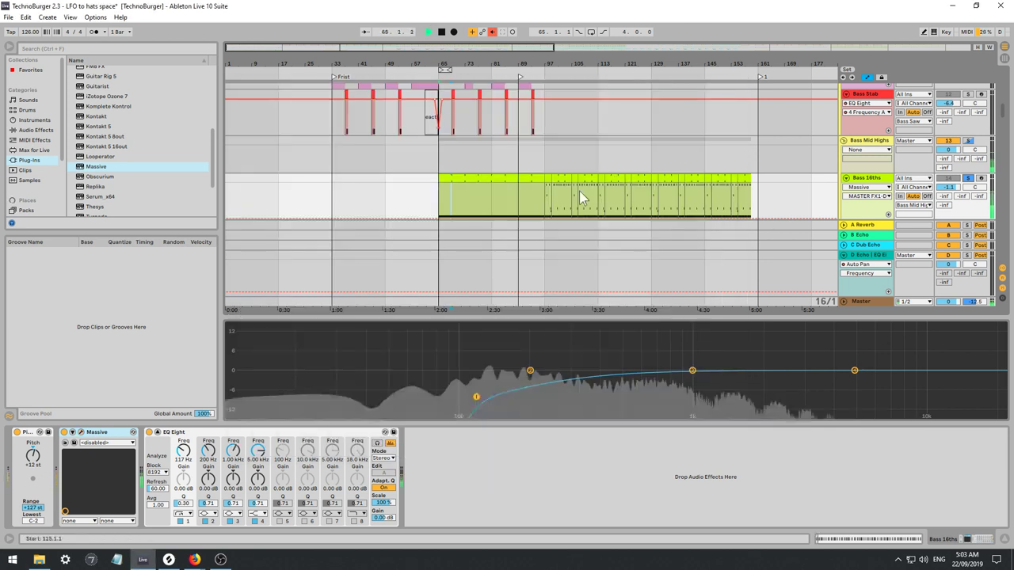
Unsolo Bass 16ths, raise its volume to 4.6 dB and A/B the EQ by bypassing it.
{"action": "left_click", "coordinate": [968, 180]}
{"action": "left_click_drag", "start_coordinate": [949, 188], "coordinate": [949, 176]}
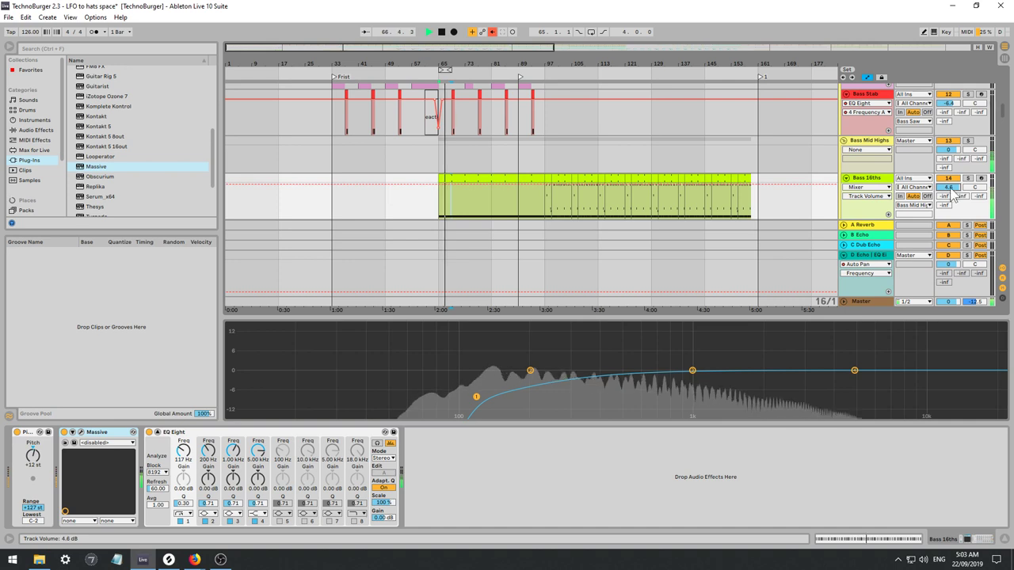
{"action": "left_click", "coordinate": [149, 432]}
{"action": "left_click", "coordinate": [149, 432]}
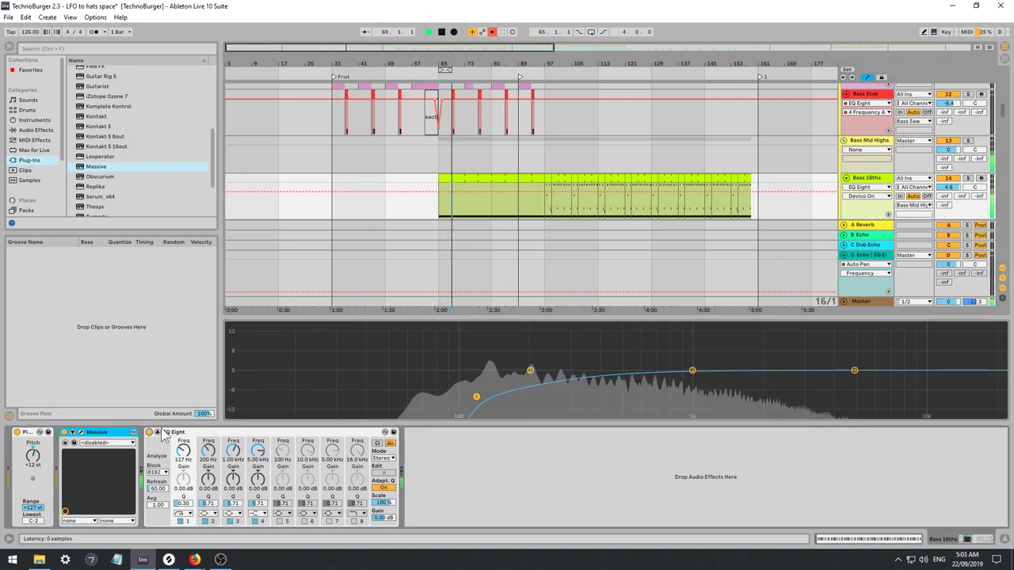
Set EQ bands: low cut near 98.7 Hz, +3.66 dB at 214 Hz, −7.33 dB at 920 Hz.
{"action": "left_click_drag", "start_coordinate": [483, 399], "coordinate": [448, 389]}
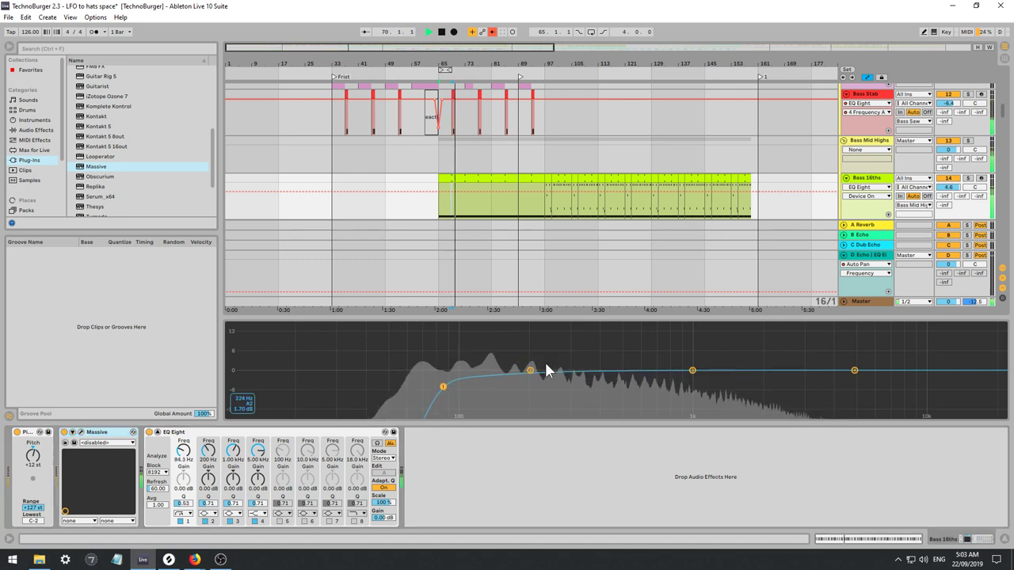
{"action": "left_click_drag", "start_coordinate": [530, 370], "coordinate": [524, 359]}
{"action": "left_click_drag", "start_coordinate": [692, 370], "coordinate": [683, 392]}
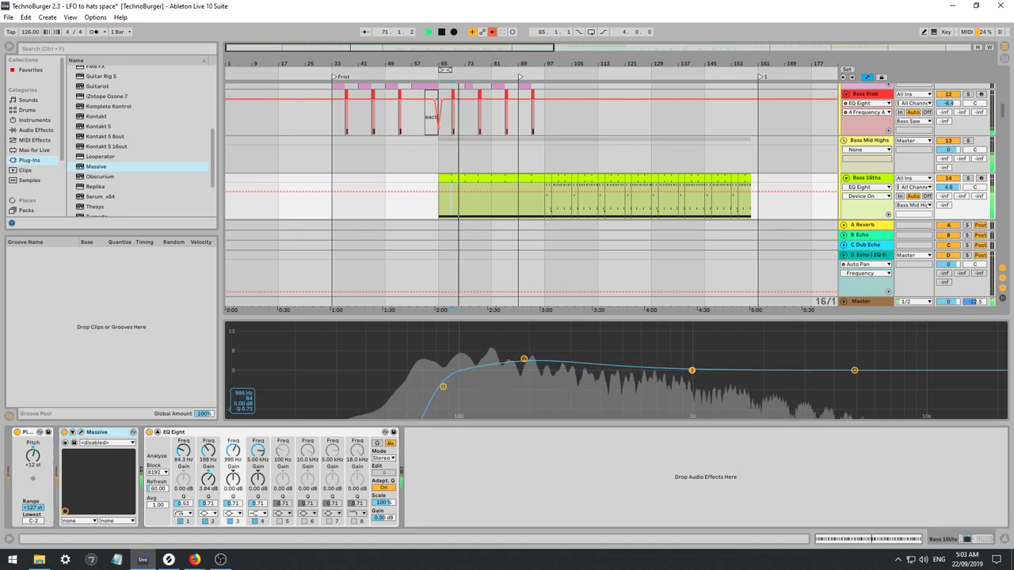
{"action": "left_click_drag", "start_coordinate": [523, 359], "coordinate": [538, 360]}
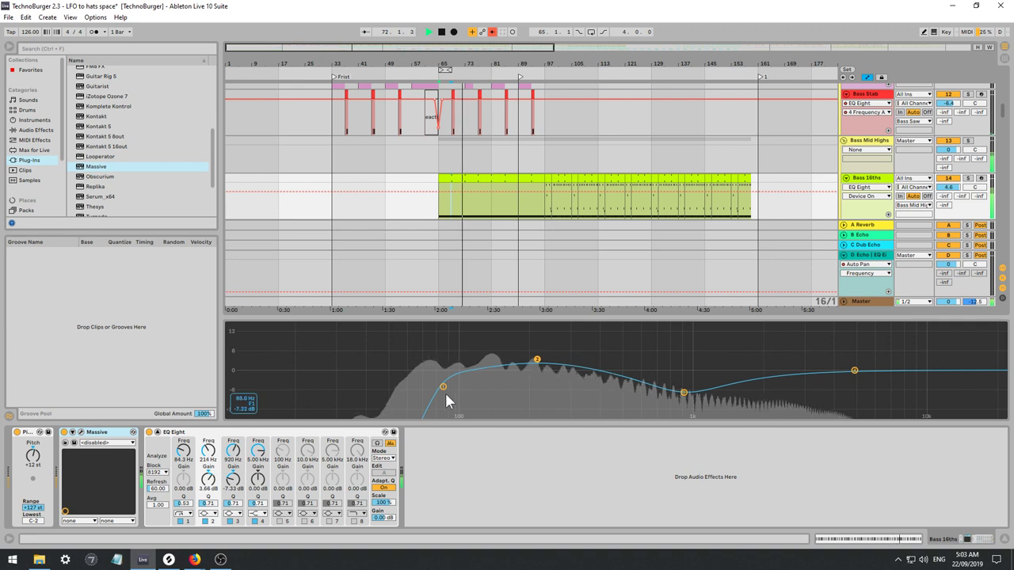
{"action": "left_click_drag", "start_coordinate": [443, 387], "coordinate": [459, 387]}
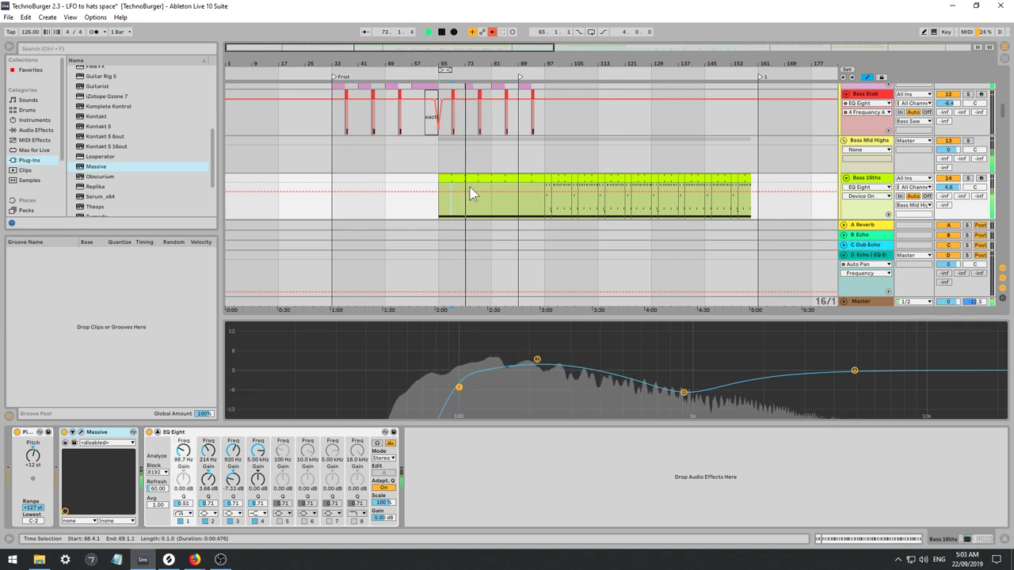
{"action": "left_click", "coordinate": [388, 204]}
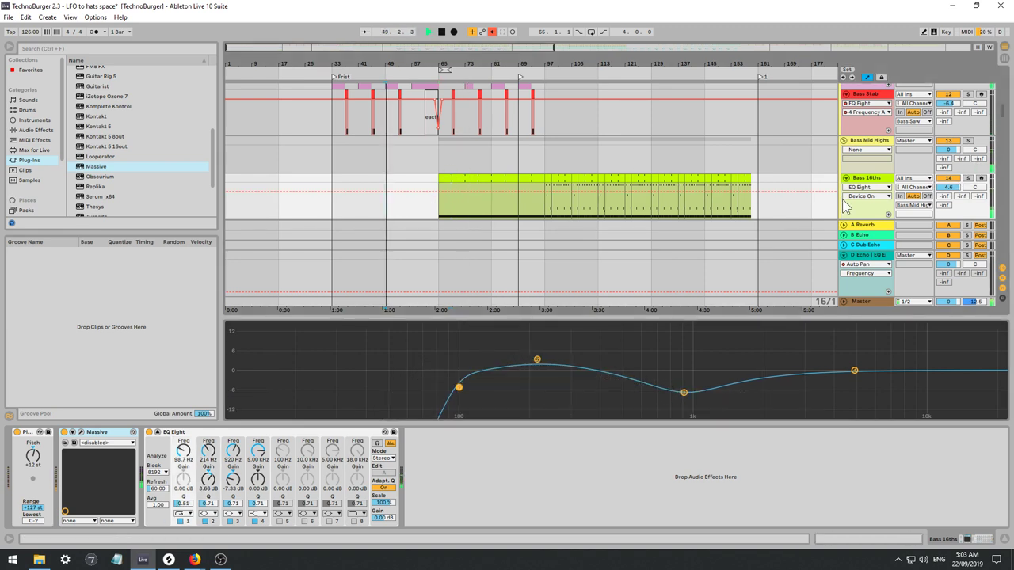
Stop playback, deactivate the first Bass 16ths clip, and play from bar 61.
{"action": "left_click", "coordinate": [496, 195]}
{"action": "key", "text": "space"}
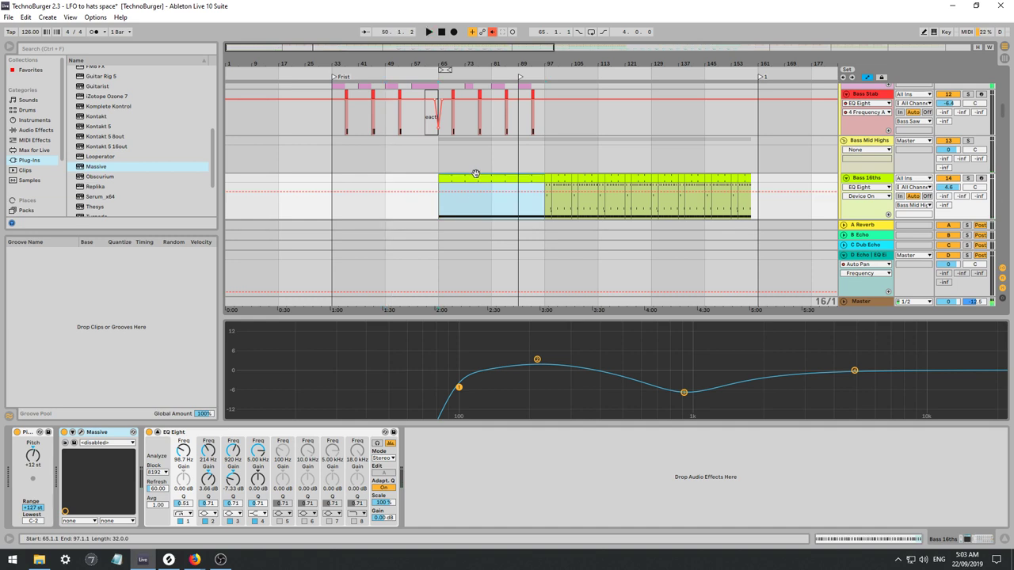
{"action": "key", "text": "0"}
{"action": "left_click", "coordinate": [435, 219]}
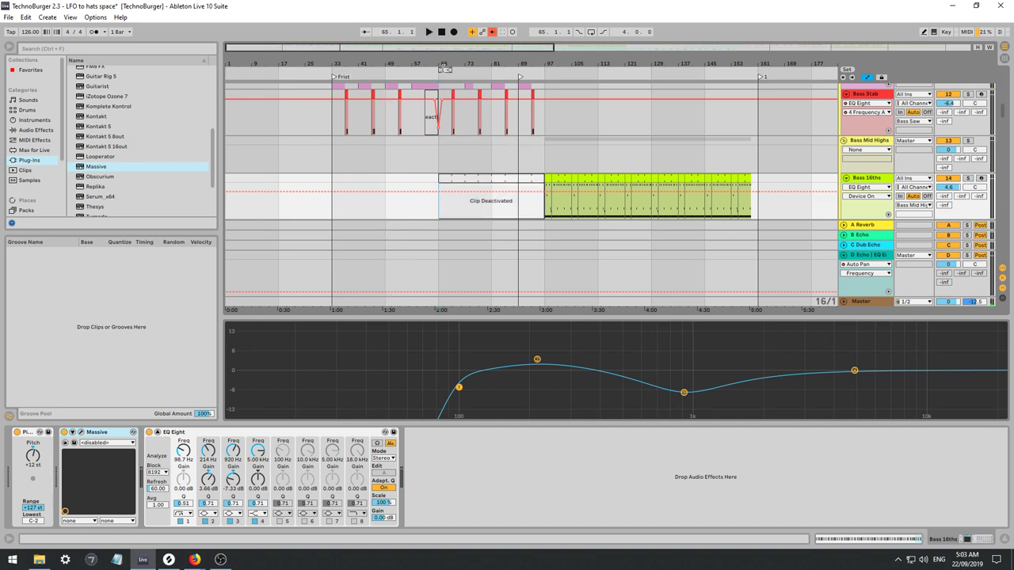
{"action": "left_click", "coordinate": [432, 201]}
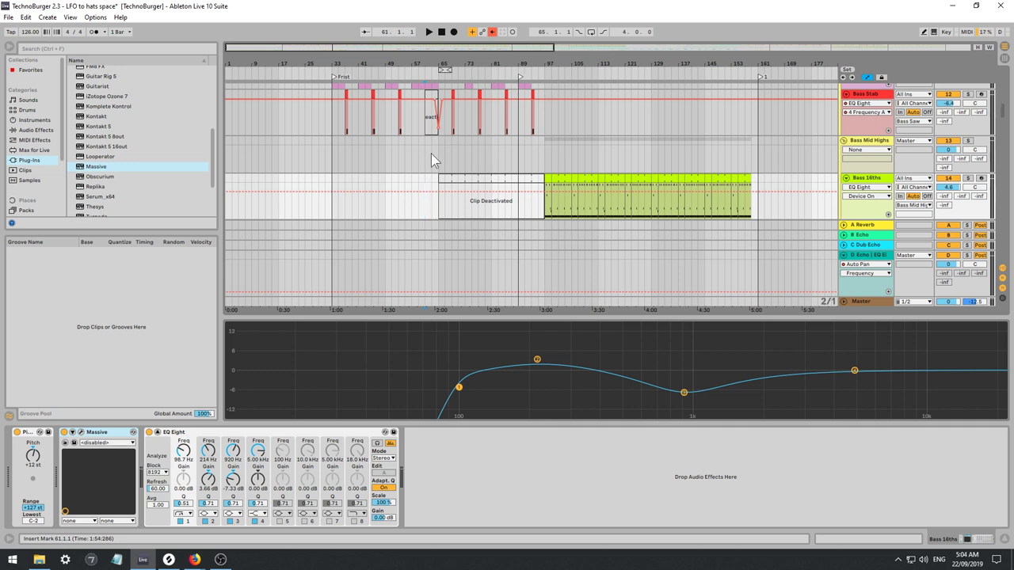
{"action": "key", "text": "space"}
Open the first Bass 16ths clip and delete all its notes.
{"action": "double_click", "coordinate": [471, 176]}
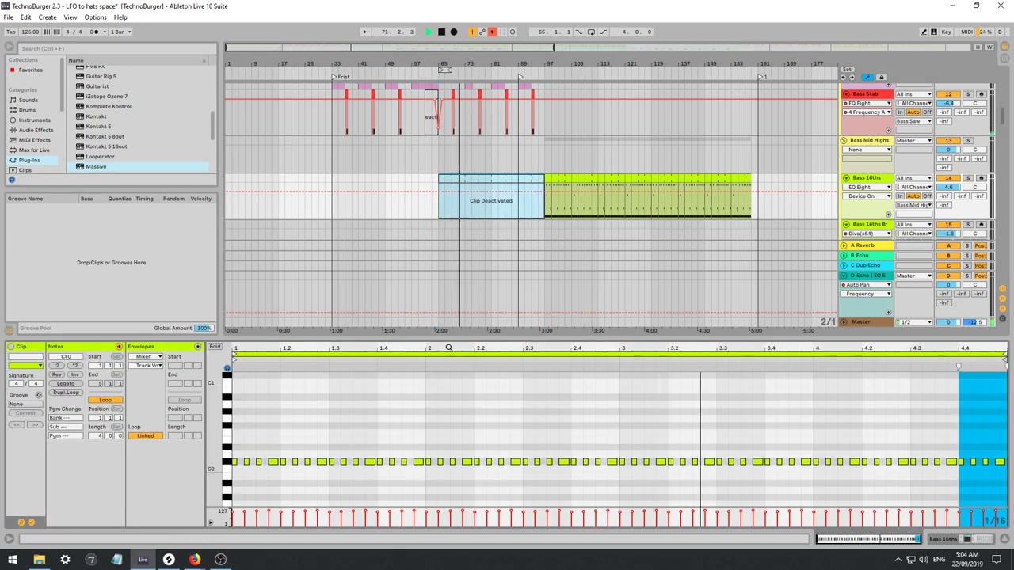
{"action": "left_click", "coordinate": [330, 448]}
{"action": "key", "text": "ctrl+a"}
{"action": "key", "text": "Delete"}
{"action": "key", "text": "space"}
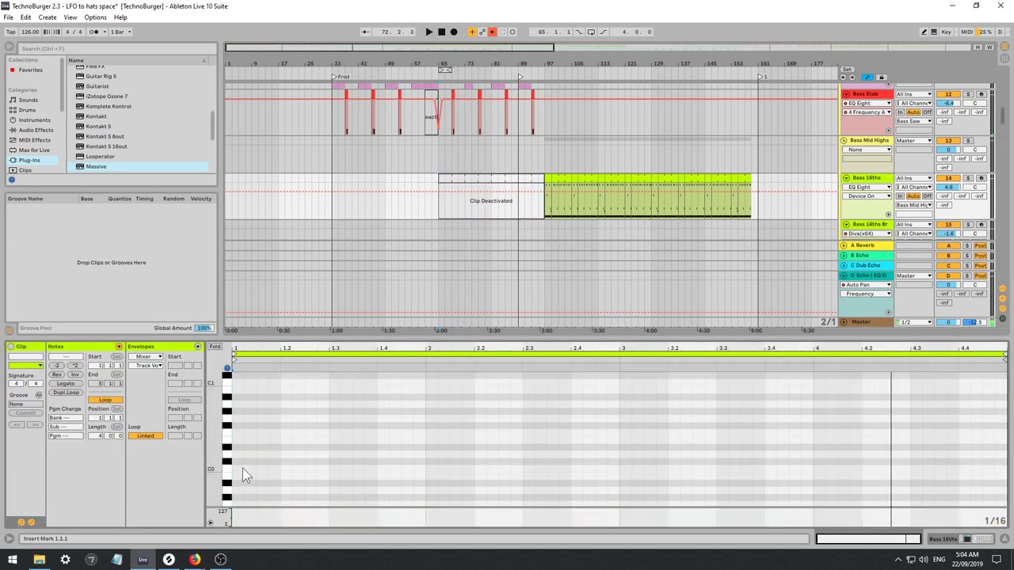
Draw three C#0 notes from the clip start and reactivate the clip.
{"action": "double_click", "coordinate": [238, 462]}
{"action": "double_click", "coordinate": [274, 462]}
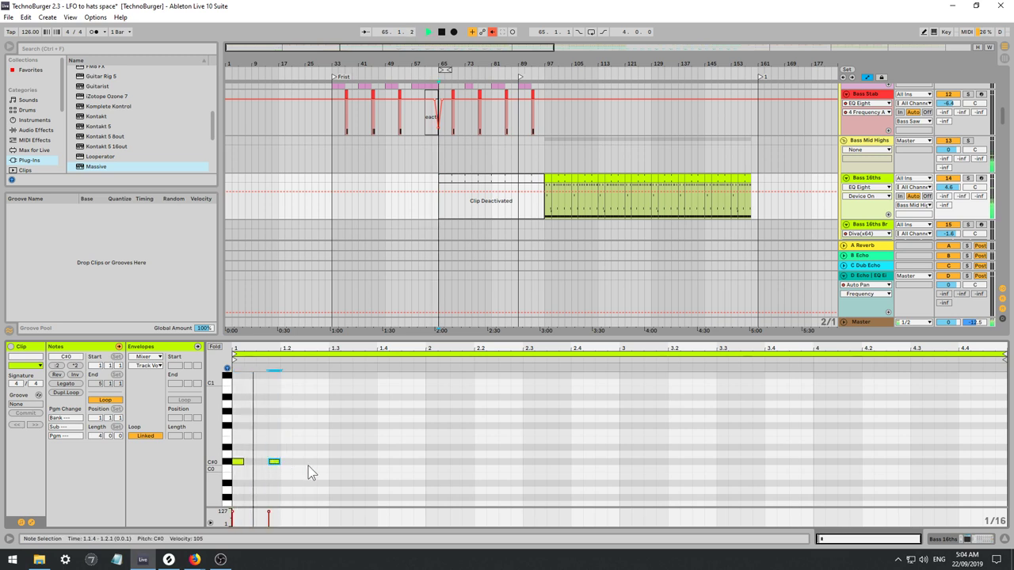
{"action": "double_click", "coordinate": [310, 462]}
{"action": "key", "text": "space"}
{"action": "left_click", "coordinate": [445, 178]}
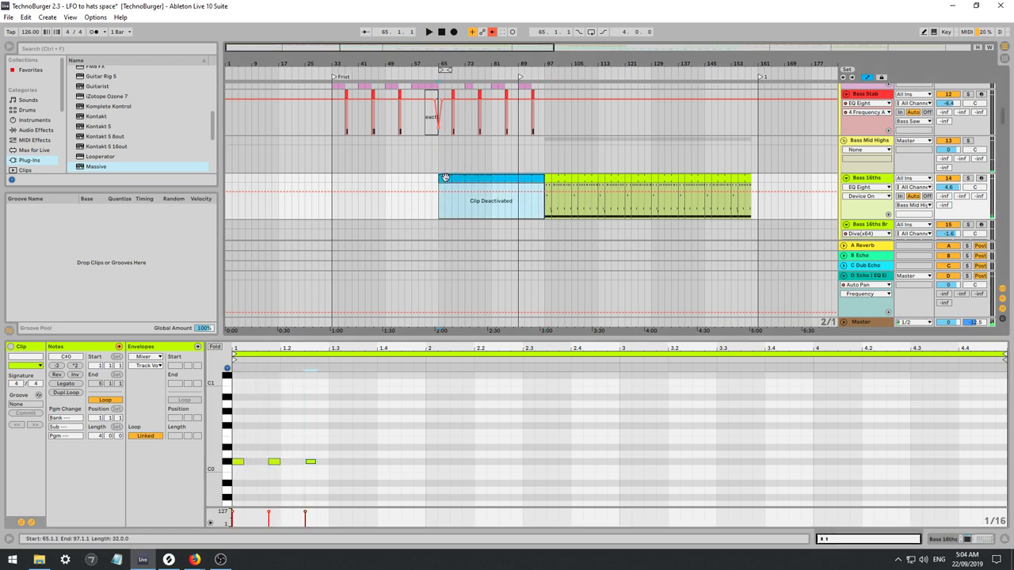
{"action": "key", "text": "0"}
{"action": "key", "text": "space"}
Add three more C#0 notes and repeat the beat 1.4 note rightwards.
{"action": "double_click", "coordinate": [346, 462]}
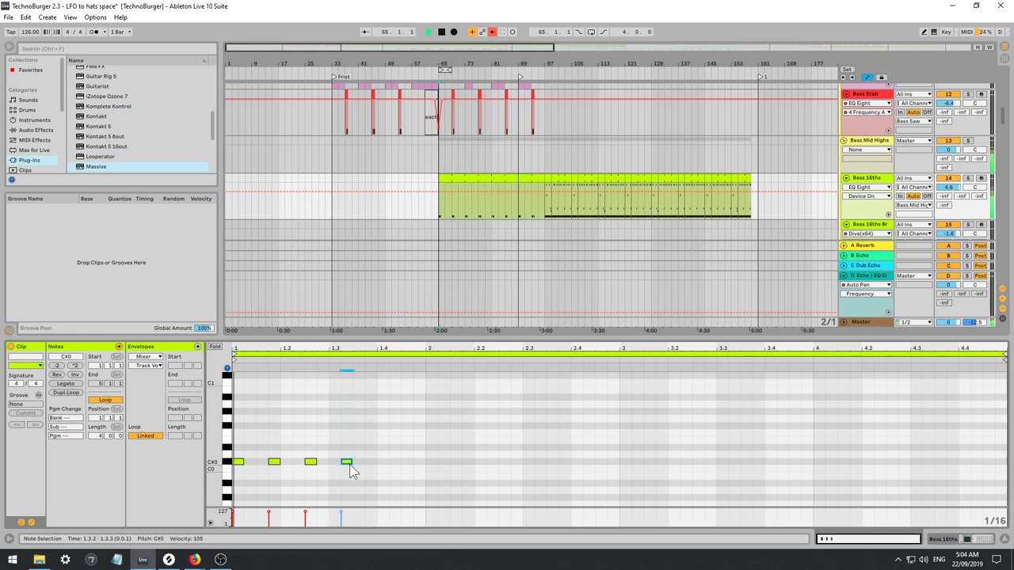
{"action": "double_click", "coordinate": [382, 462]}
{"action": "double_click", "coordinate": [422, 464]}
{"action": "key", "text": "space"}
{"action": "left_click_drag", "start_coordinate": [411, 446], "coordinate": [381, 470]}
{"action": "key", "text": "ctrl+d"}
{"action": "key", "text": "ctrl+d"}
{"action": "key", "text": "ctrl+d"}
{"action": "key", "text": "ctrl+d"}
{"action": "key", "text": "ctrl+d"}
{"action": "key", "text": "ctrl+d"}
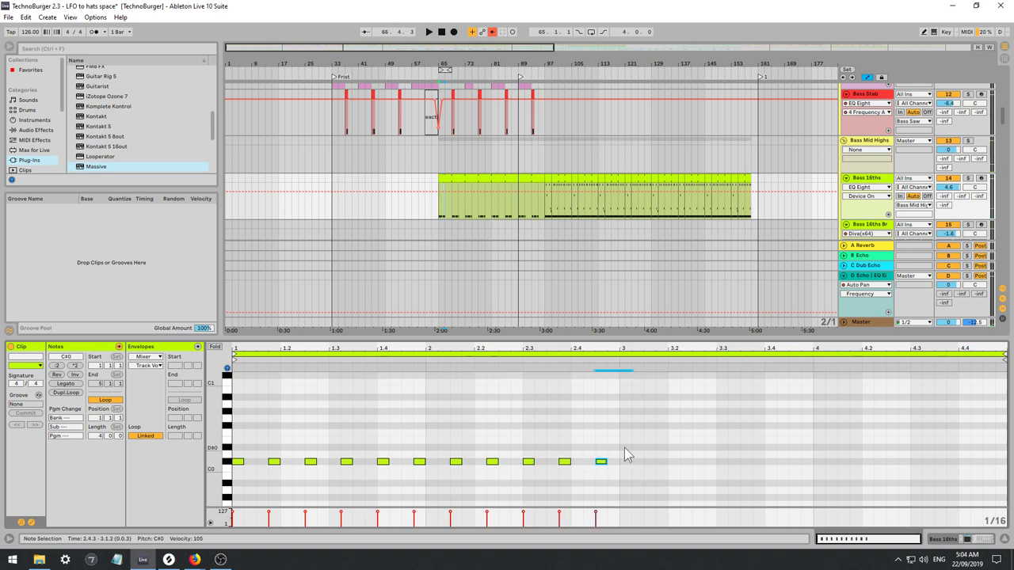
{"action": "key", "text": "space"}
Duplicate all eleven notes into the next two bars.
{"action": "key", "text": "ctrl+a"}
{"action": "key", "text": "ctrl+d"}
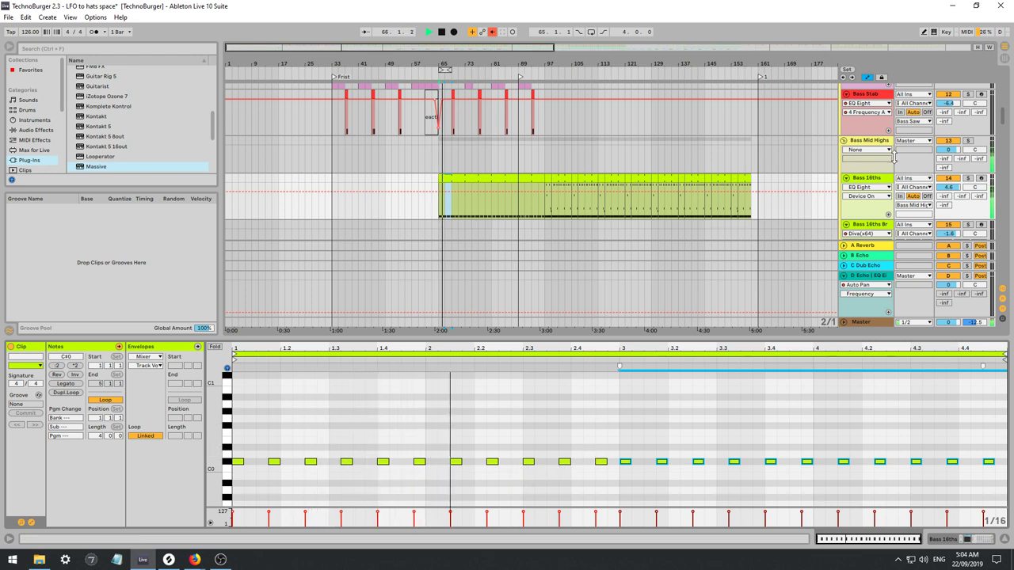
{"action": "left_click", "coordinate": [868, 178]}
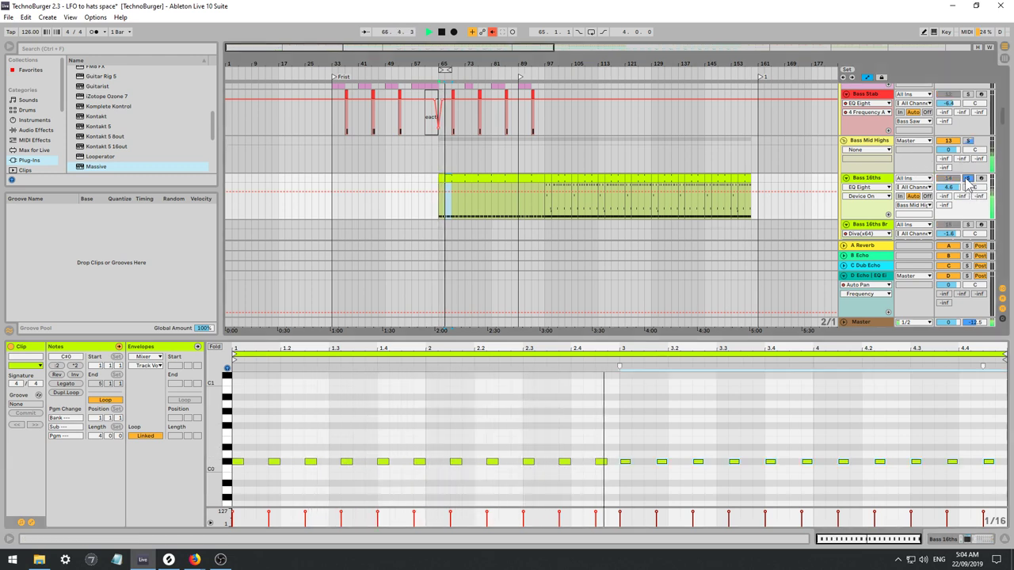
Open the Massive editor on Bass 16ths and audition several OSC2 wavetables.
{"action": "double_click", "coordinate": [868, 178]}
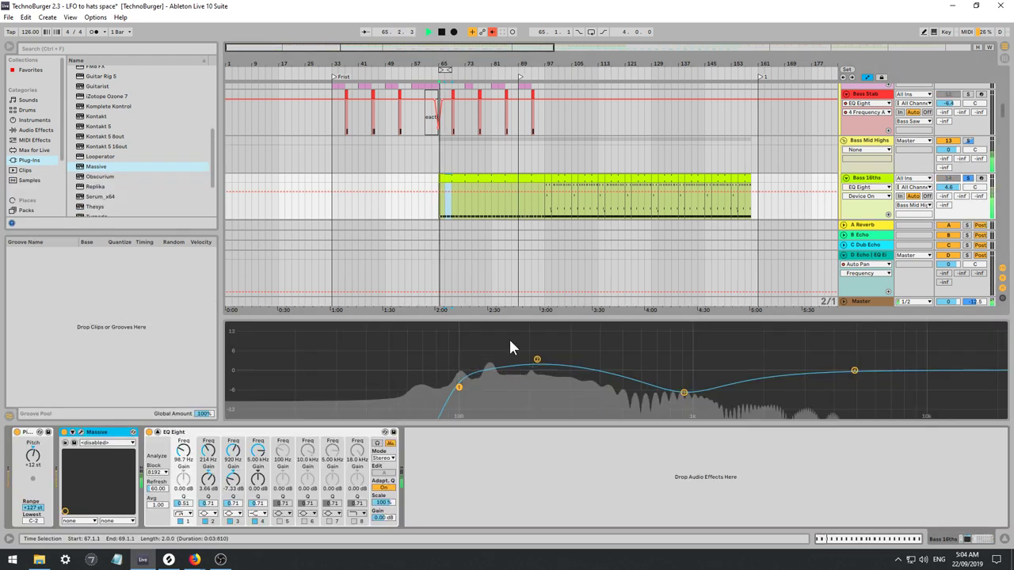
{"action": "left_click", "coordinate": [81, 434]}
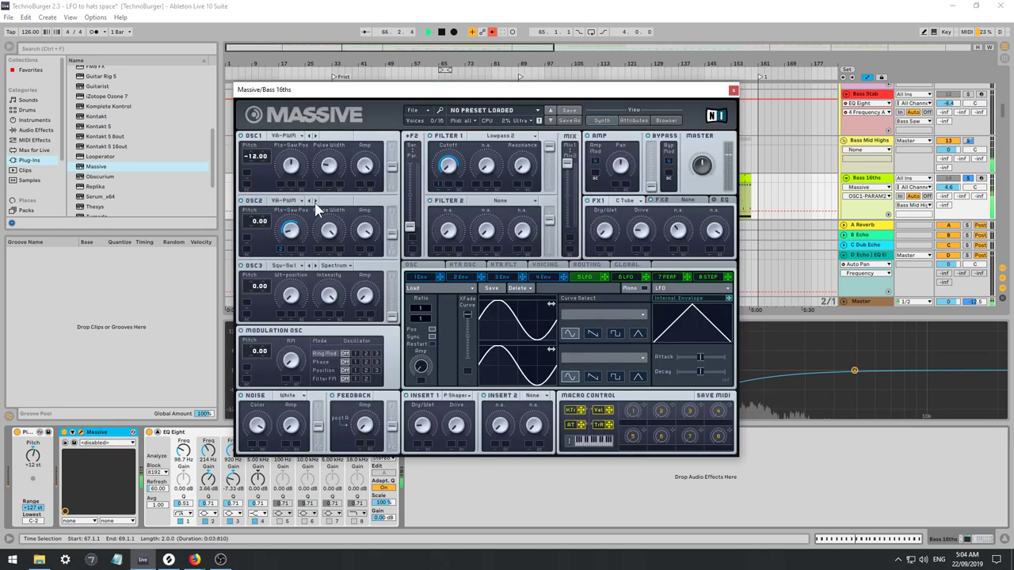
{"action": "left_click", "coordinate": [314, 201]}
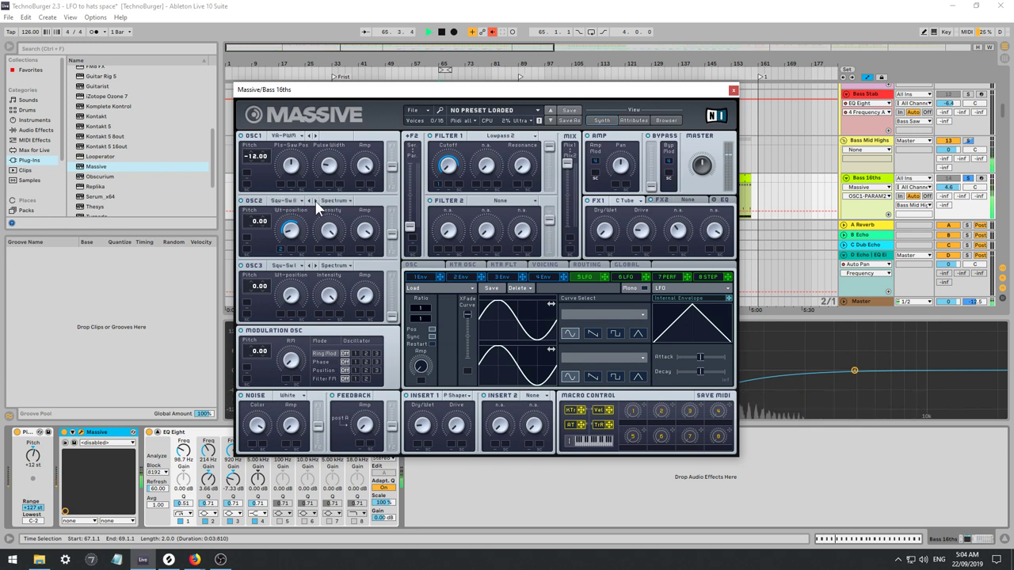
{"action": "left_click", "coordinate": [316, 203]}
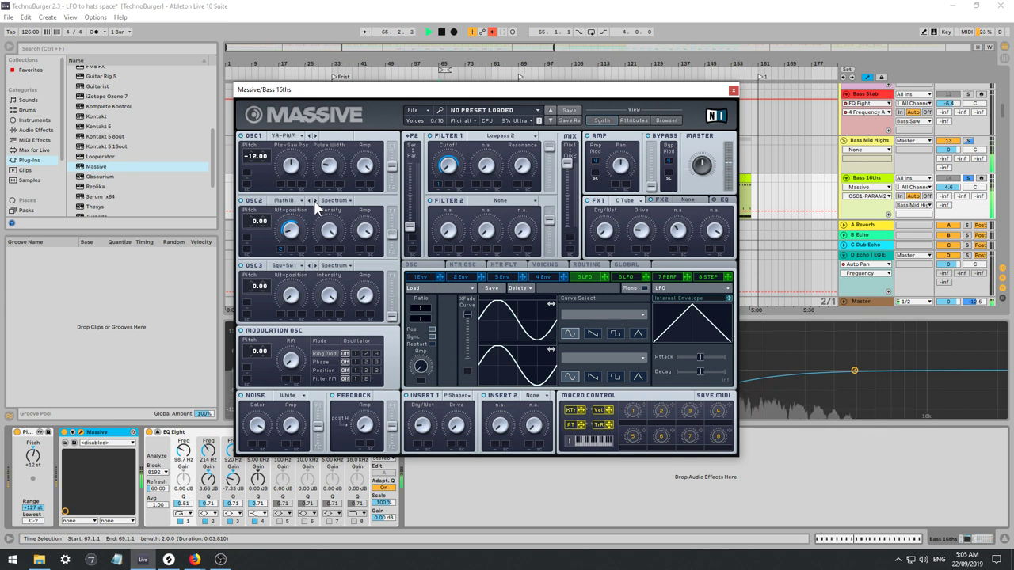
{"action": "left_click", "coordinate": [314, 202]}
{"action": "left_click", "coordinate": [315, 202]}
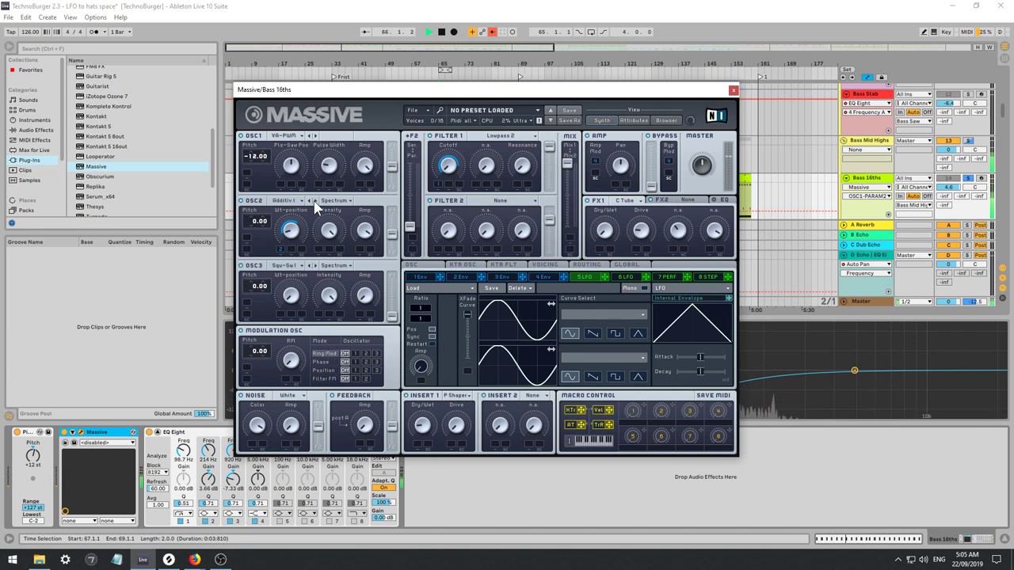
Adjust the first envelope's sustain loop and decay, then restore the earlier decay.
{"action": "left_click", "coordinate": [432, 276]}
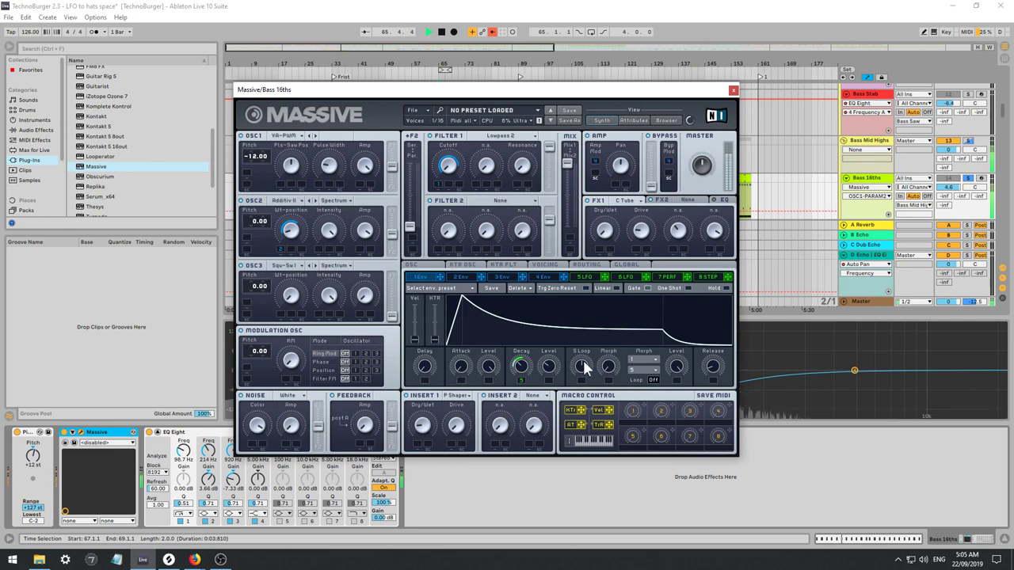
{"action": "left_click_drag", "start_coordinate": [583, 362], "coordinate": [583, 366]}
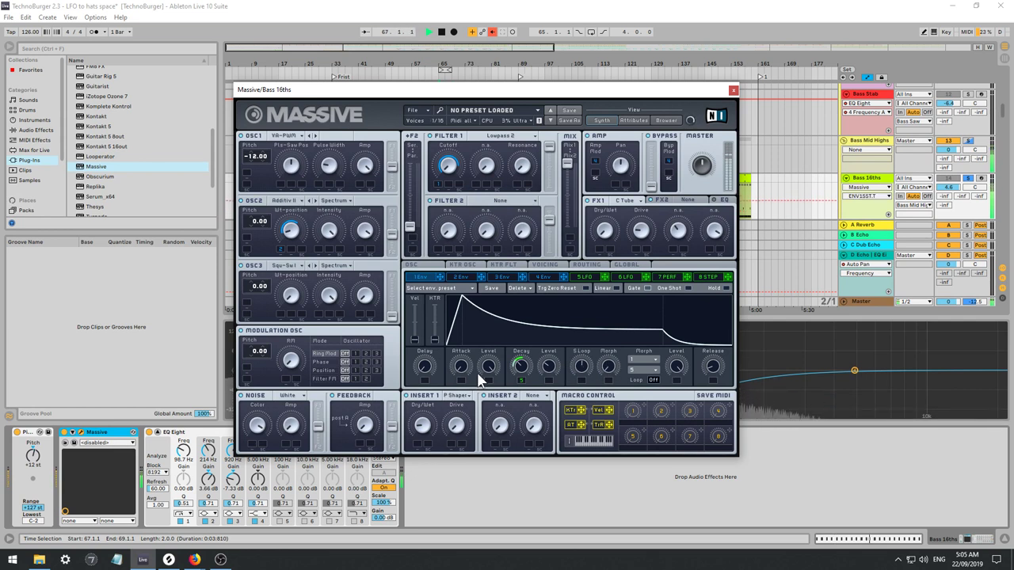
{"action": "mouse_move", "coordinate": [520, 364]}
{"action": "left_mouse_down"}
{"action": "mouse_move", "coordinate": [512, 351]}
{"action": "mouse_move", "coordinate": [520, 375]}
{"action": "mouse_move", "coordinate": [487, 378]}
{"action": "mouse_move", "coordinate": [497, 343]}
{"action": "mouse_move", "coordinate": [507, 348]}
{"action": "mouse_move", "coordinate": [501, 340]}
{"action": "mouse_move", "coordinate": [507, 374]}
{"action": "mouse_move", "coordinate": [502, 359]}
{"action": "left_mouse_up"}
{"action": "left_click_drag", "start_coordinate": [286, 230], "coordinate": [288, 244]}
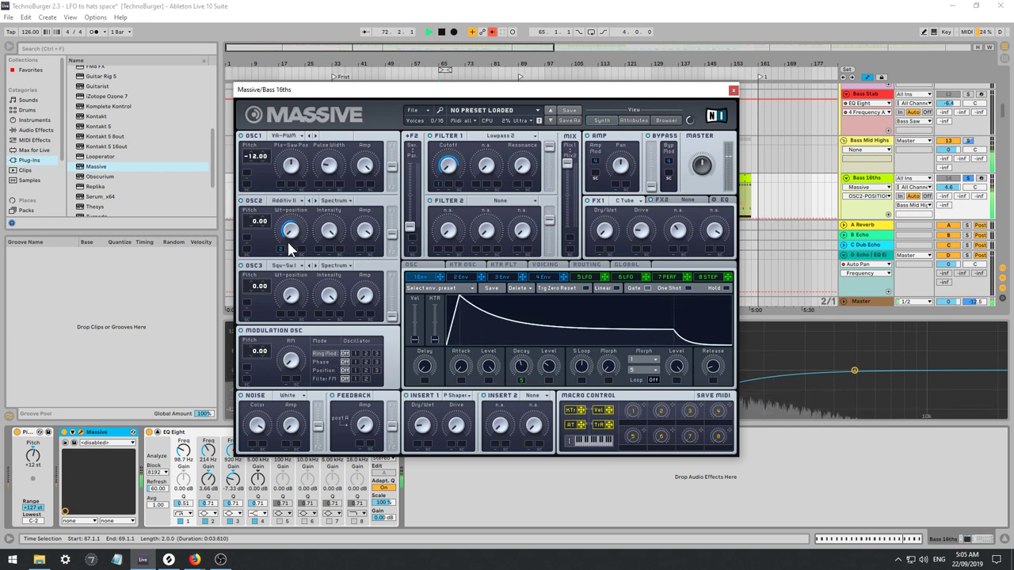
Step through more OSC2 wavetables, settling on a Gm wavetable.
{"action": "left_click", "coordinate": [314, 200]}
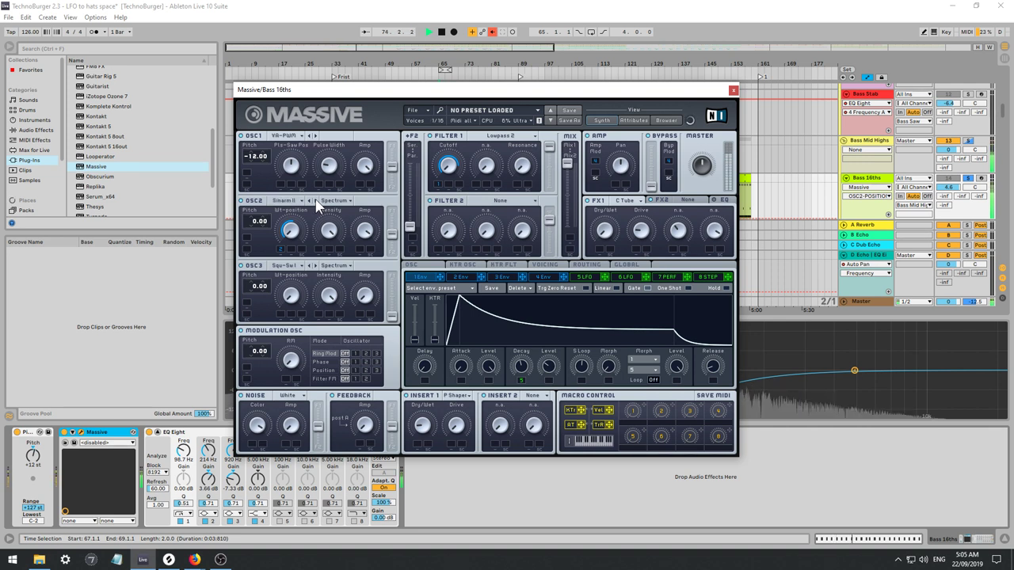
{"action": "left_click", "coordinate": [315, 202]}
{"action": "left_click", "coordinate": [315, 201]}
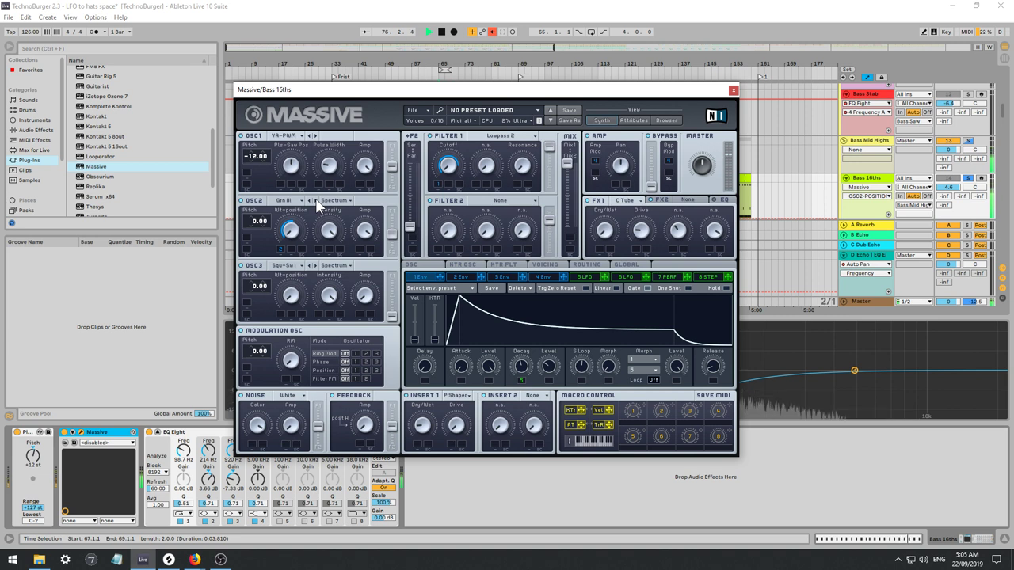
{"action": "scroll", "coordinate": [150, 155], "scroll_direction": "up", "scroll_amount": 3}
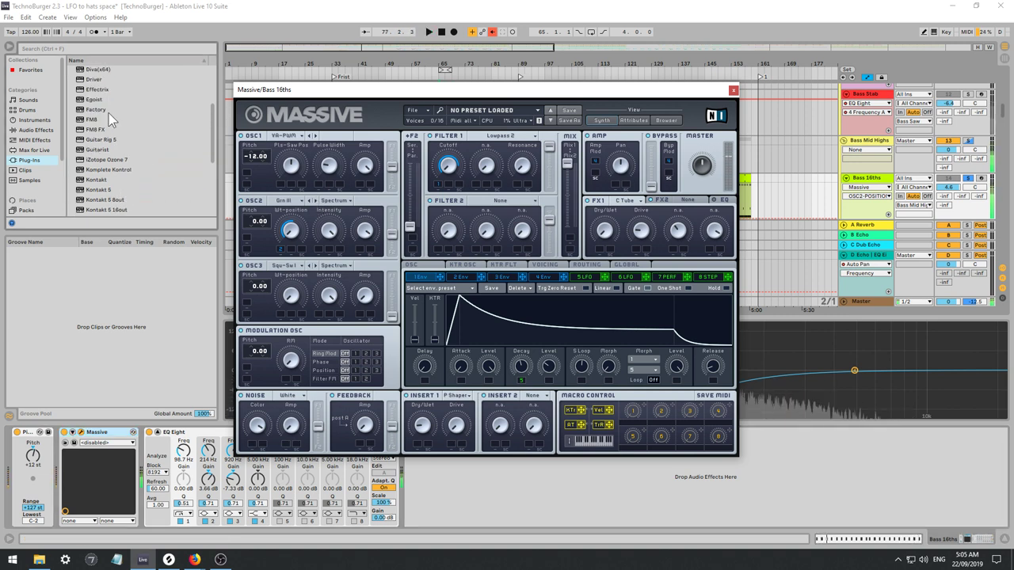
Pick the Factory synth and save the set as 'TechnoBurger 2.4 New Bass Start'.
{"action": "left_click", "coordinate": [89, 111]}
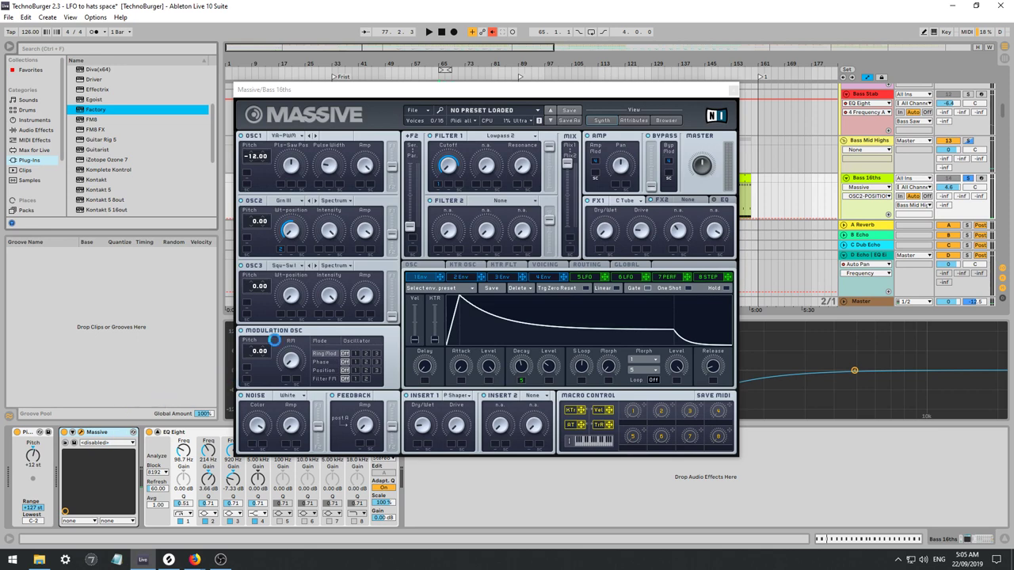
{"action": "key", "text": "ctrl+alt+p"}
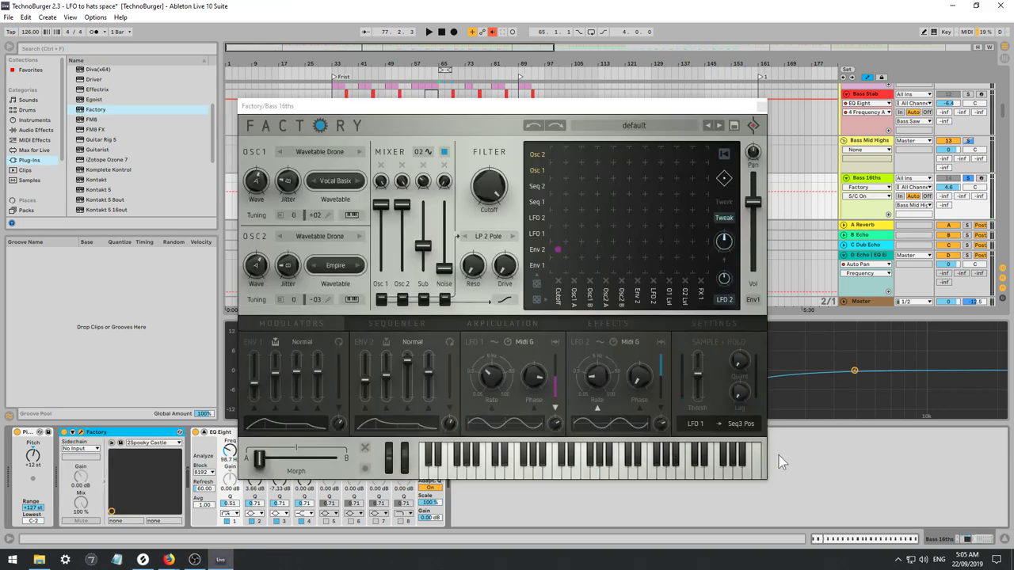
{"action": "key", "text": "ctrl+shift+s"}
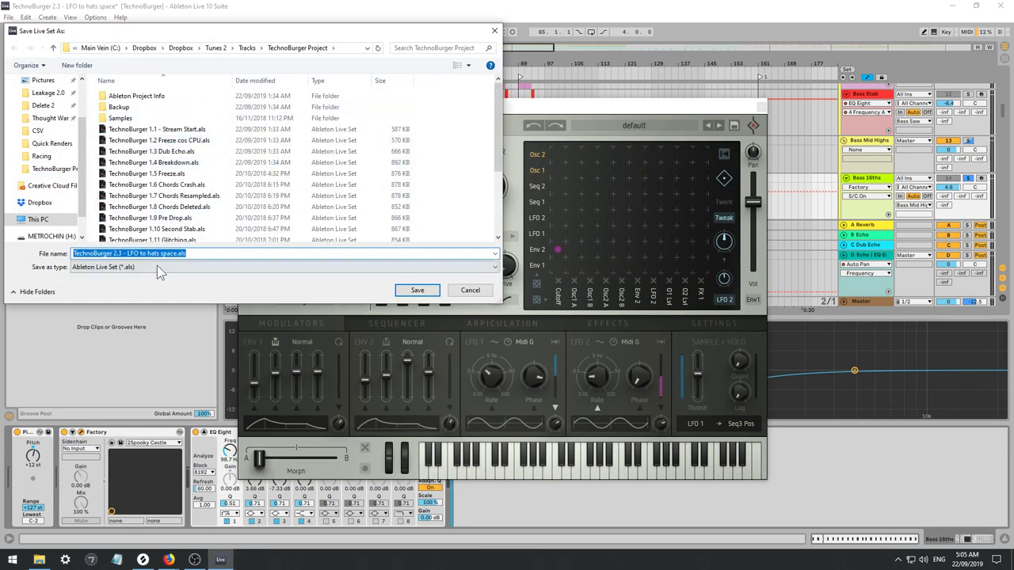
{"action": "left_click", "coordinate": [117, 253]}
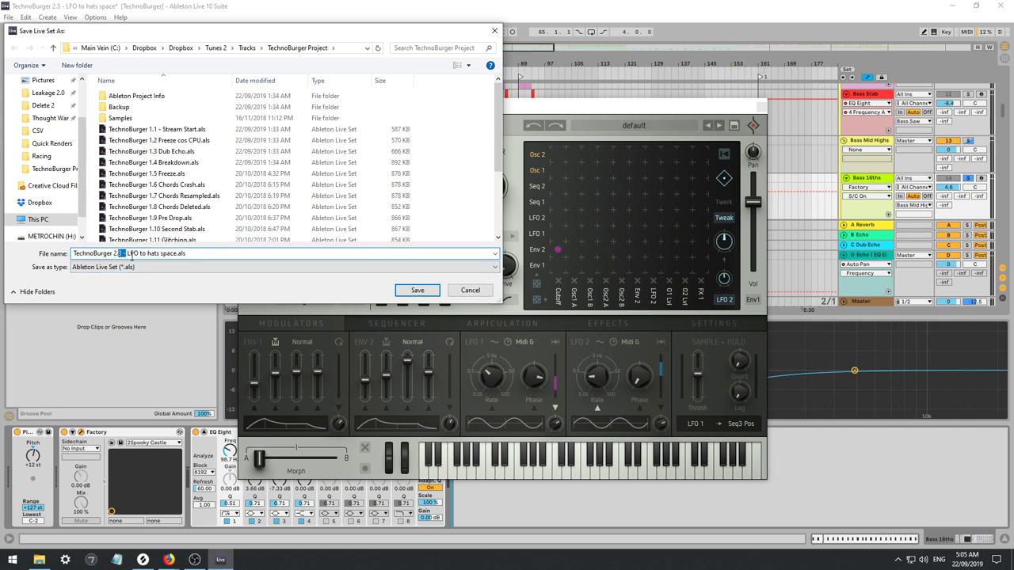
{"action": "left_click_drag", "start_coordinate": [132, 254], "coordinate": [376, 241]}
{"action": "type", "text": "4 New Bass Start"}
{"action": "key", "text": "Return"}
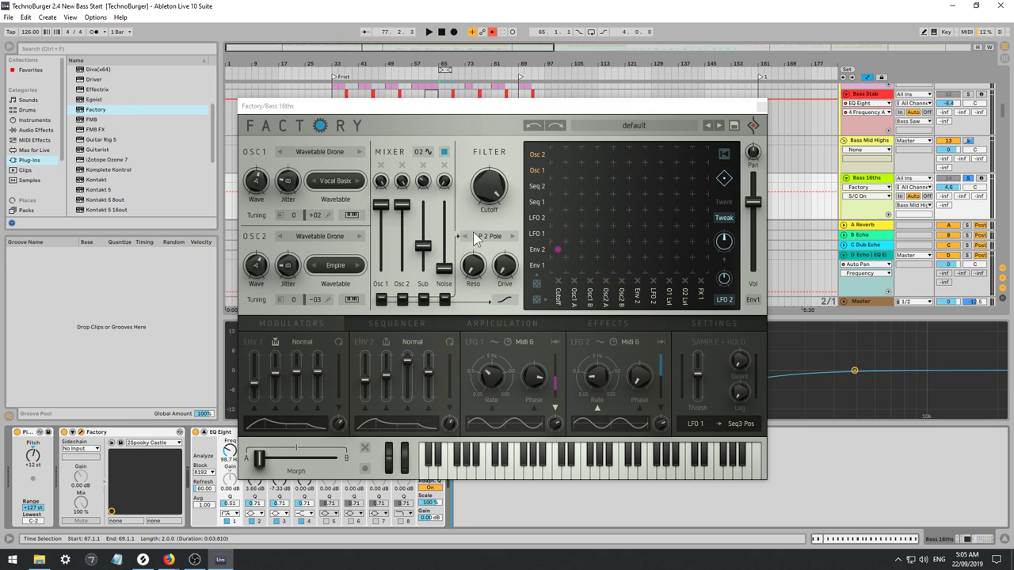
{"action": "key", "text": "space"}
{"action": "key", "text": "space"}
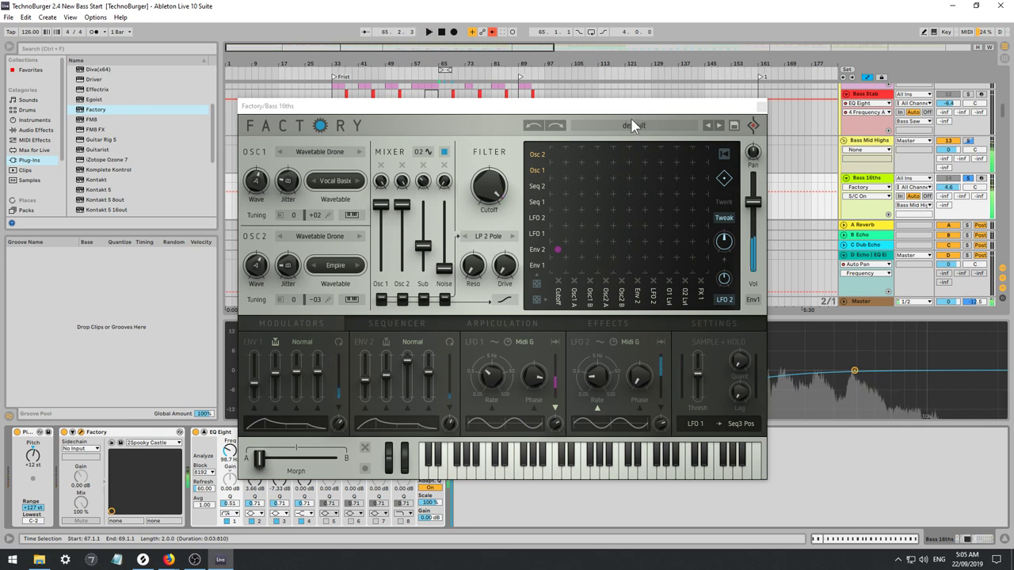
Load Factory's init preset from the Init presets and audition it.
{"action": "left_click", "coordinate": [638, 127]}
{"action": "left_click", "coordinate": [643, 129]}
{"action": "left_click", "coordinate": [640, 126]}
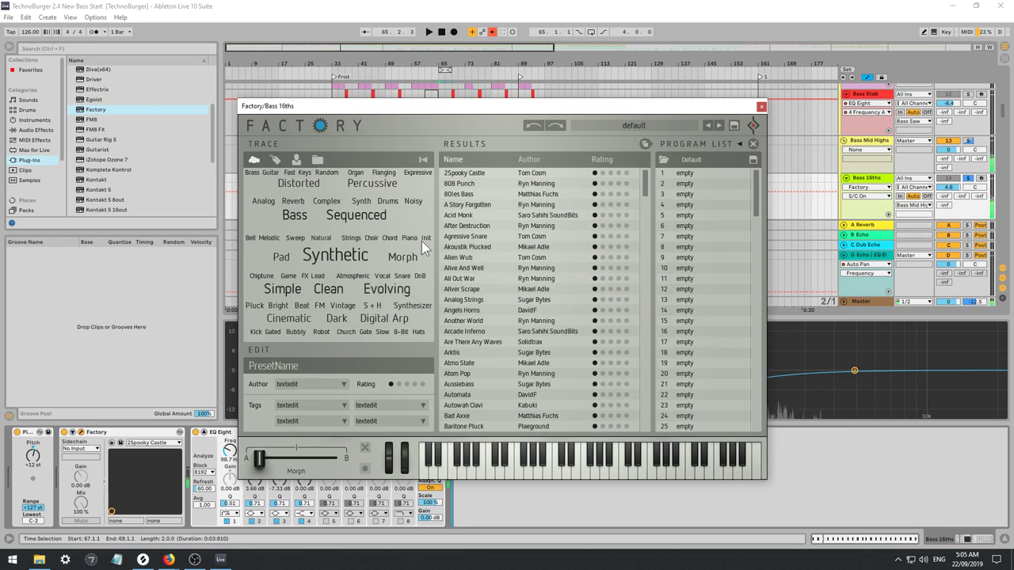
{"action": "left_click", "coordinate": [316, 160]}
{"action": "left_click", "coordinate": [258, 206]}
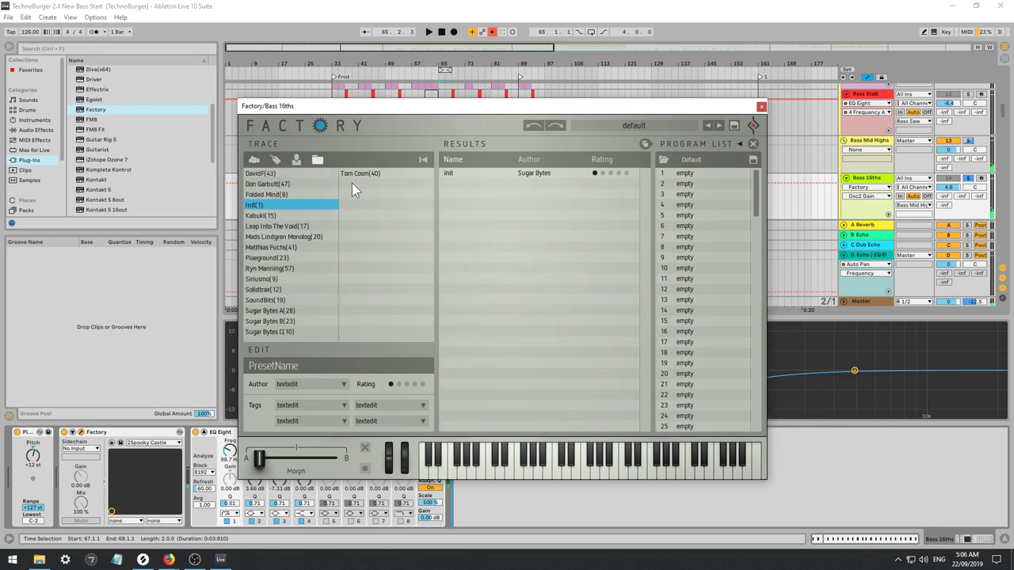
{"action": "left_click", "coordinate": [360, 174]}
{"action": "left_click", "coordinate": [257, 195]}
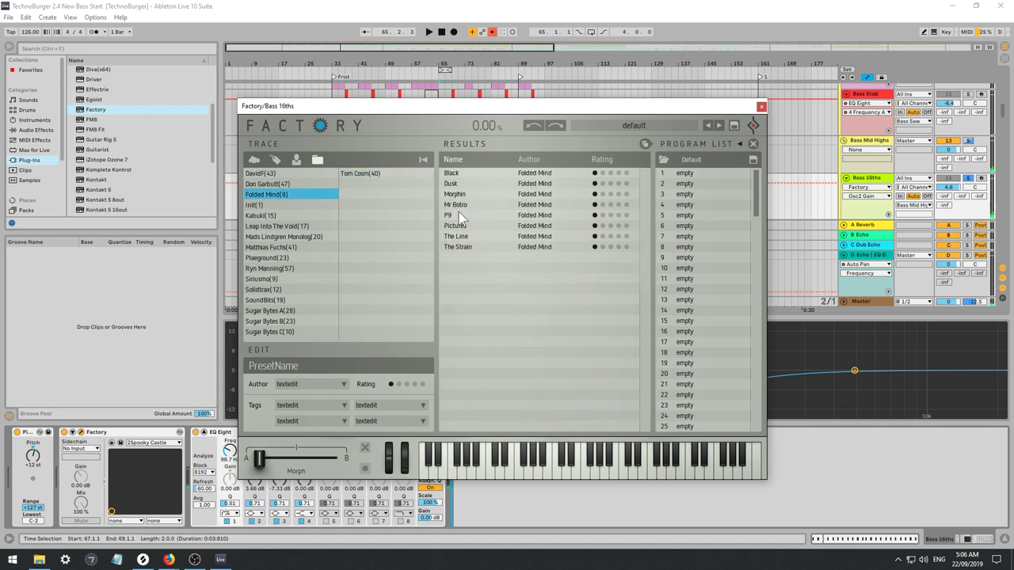
{"action": "left_click", "coordinate": [256, 206]}
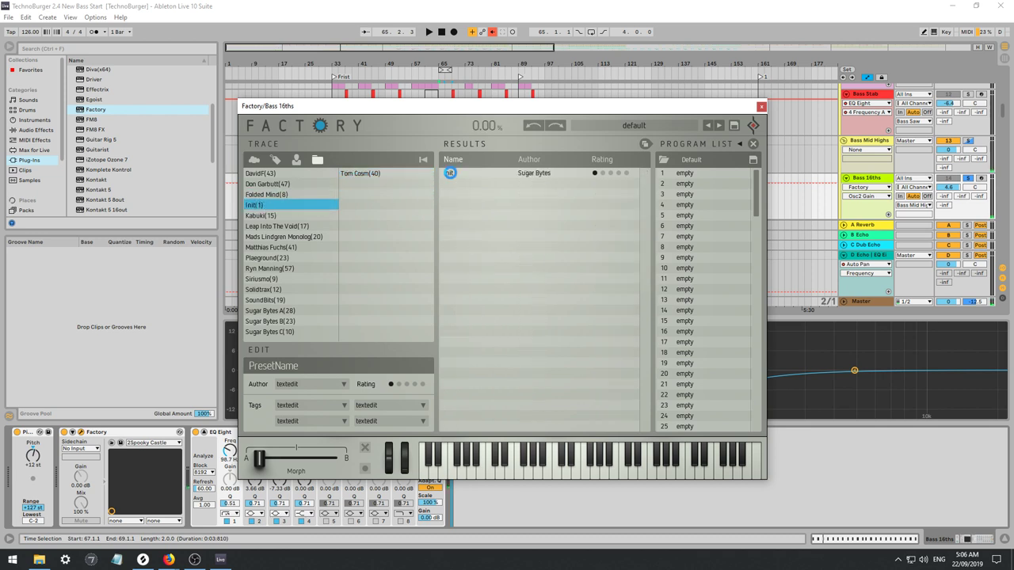
{"action": "left_click", "coordinate": [450, 172]}
{"action": "key", "text": "space"}
Switch OSC1 to Transformer, turn Osc 2 fully down and Osc 1 fully up.
{"action": "left_click", "coordinate": [761, 107]}
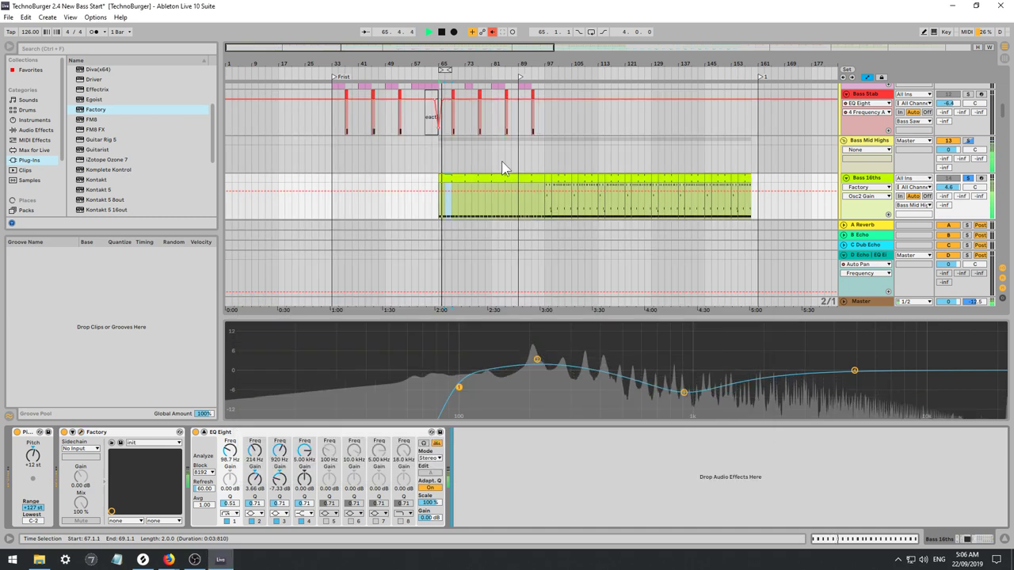
{"action": "key", "text": "ctrl+alt+p"}
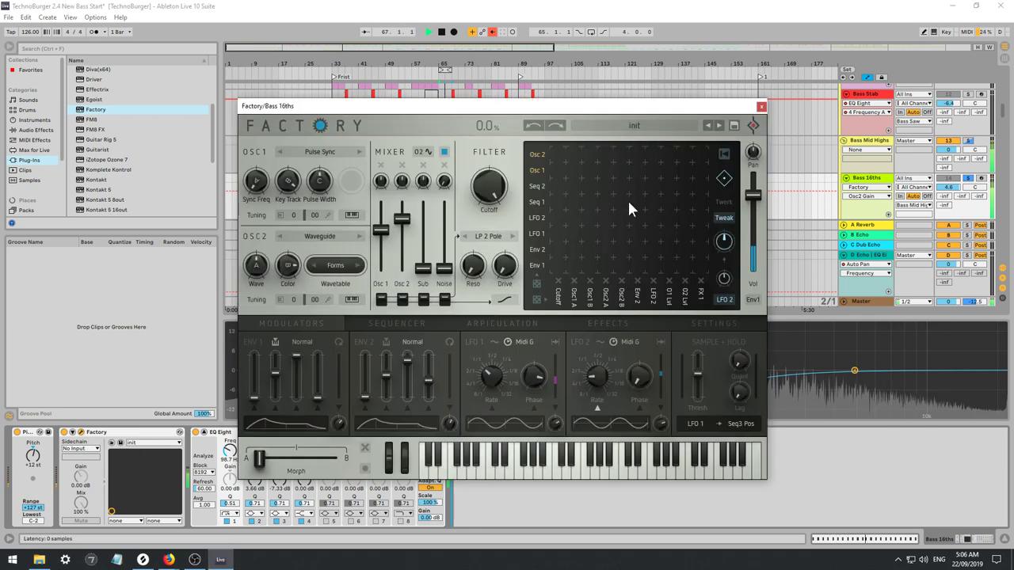
{"action": "key", "text": "space"}
{"action": "left_click", "coordinate": [319, 151]}
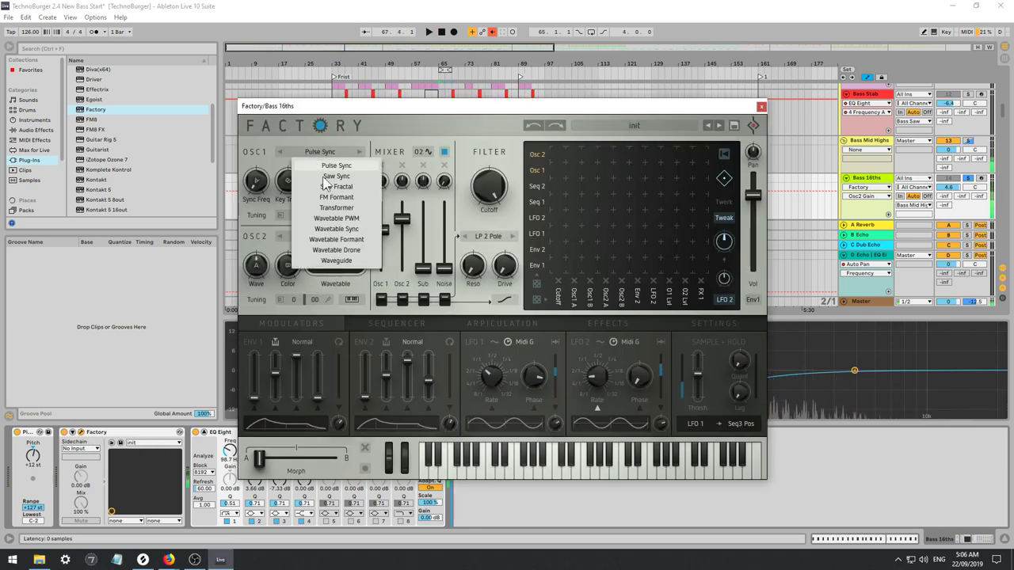
{"action": "left_click", "coordinate": [336, 208]}
{"action": "key", "text": "space"}
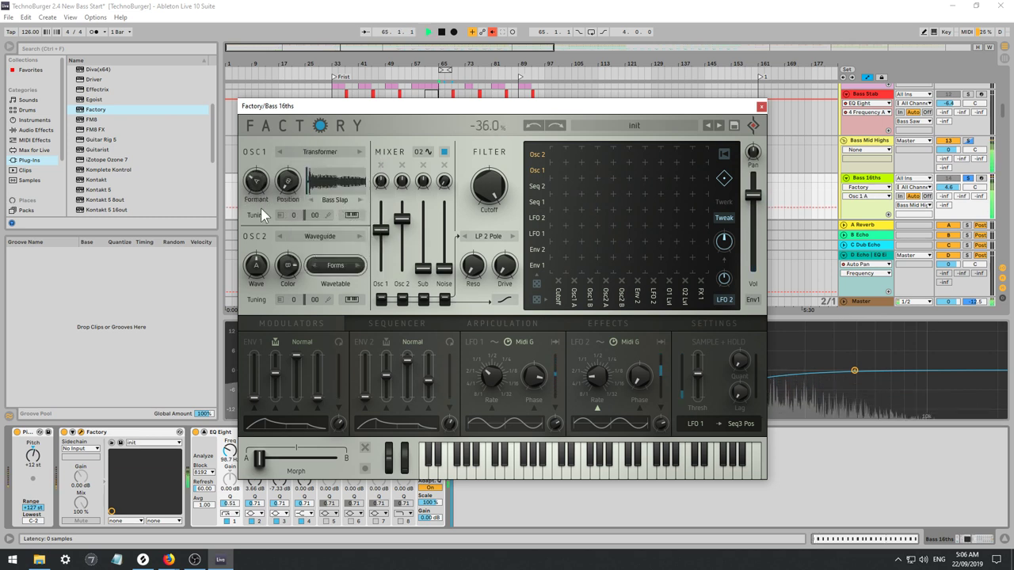
{"action": "left_click_drag", "start_coordinate": [402, 218], "coordinate": [401, 267]}
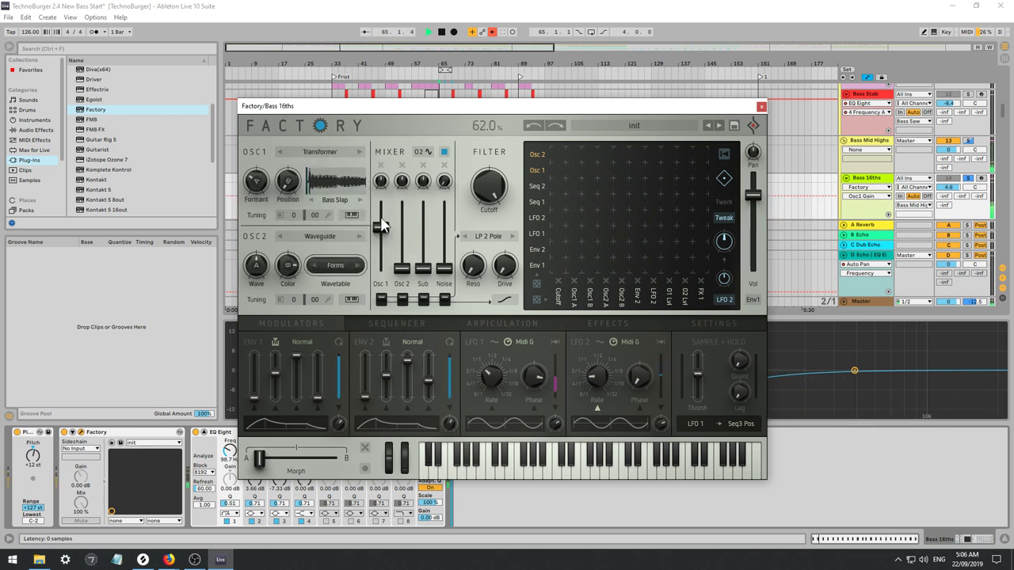
{"action": "left_click_drag", "start_coordinate": [381, 226], "coordinate": [381, 207]}
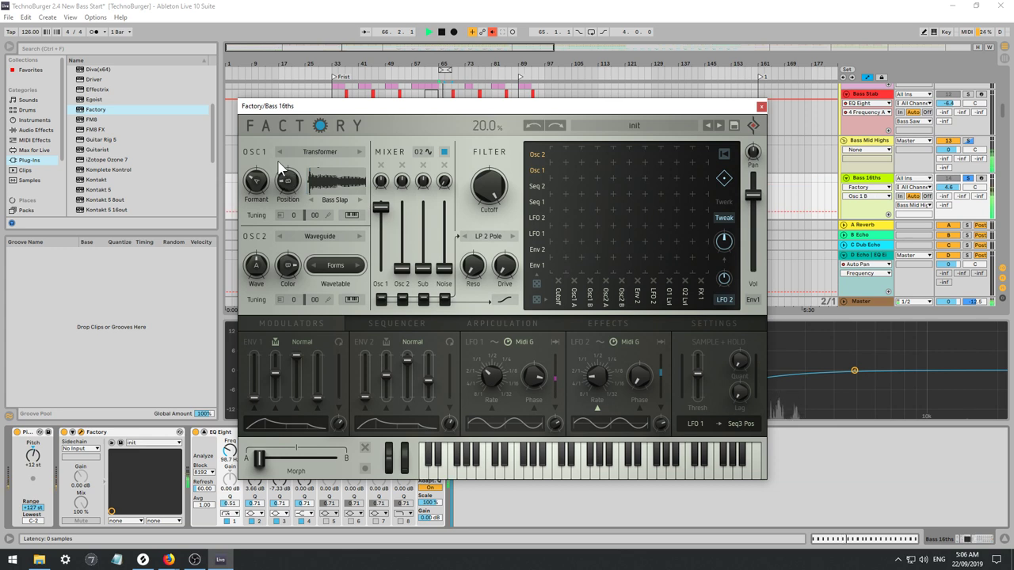
Route Env 2 to Osc1 B and lower the OSC1 Position to 8.50%.
{"action": "mouse_move", "coordinate": [279, 179]}
{"action": "left_mouse_down"}
{"action": "mouse_move", "coordinate": [274, 135]}
{"action": "mouse_move", "coordinate": [279, 175]}
{"action": "left_mouse_up"}
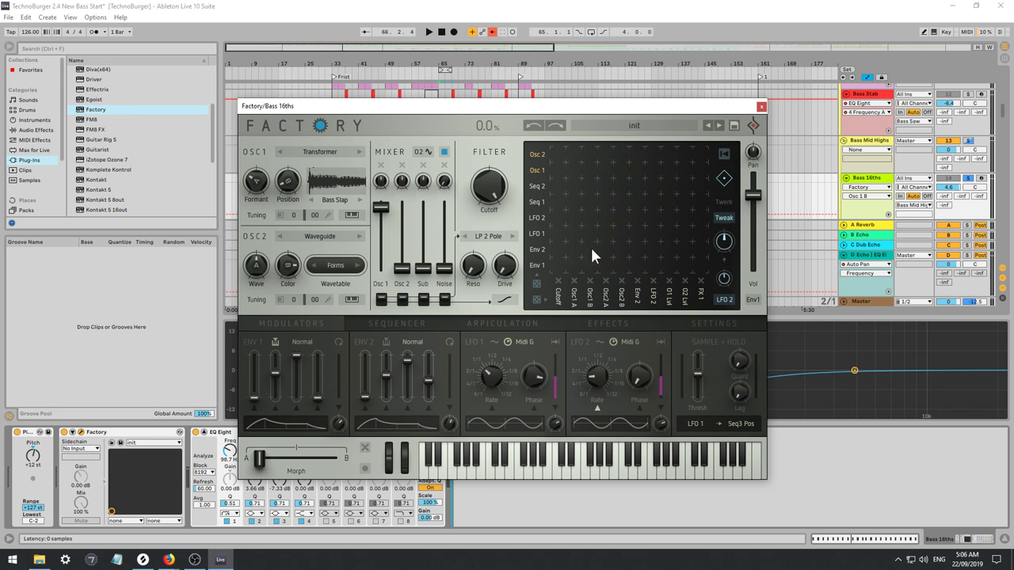
{"action": "left_click_drag", "start_coordinate": [590, 247], "coordinate": [593, 224]}
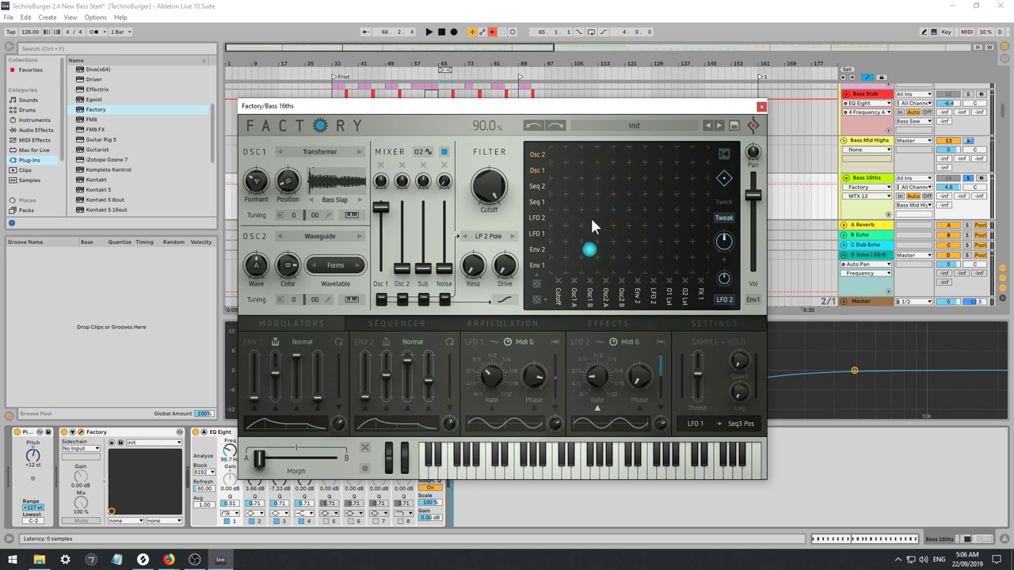
{"action": "key", "text": "space"}
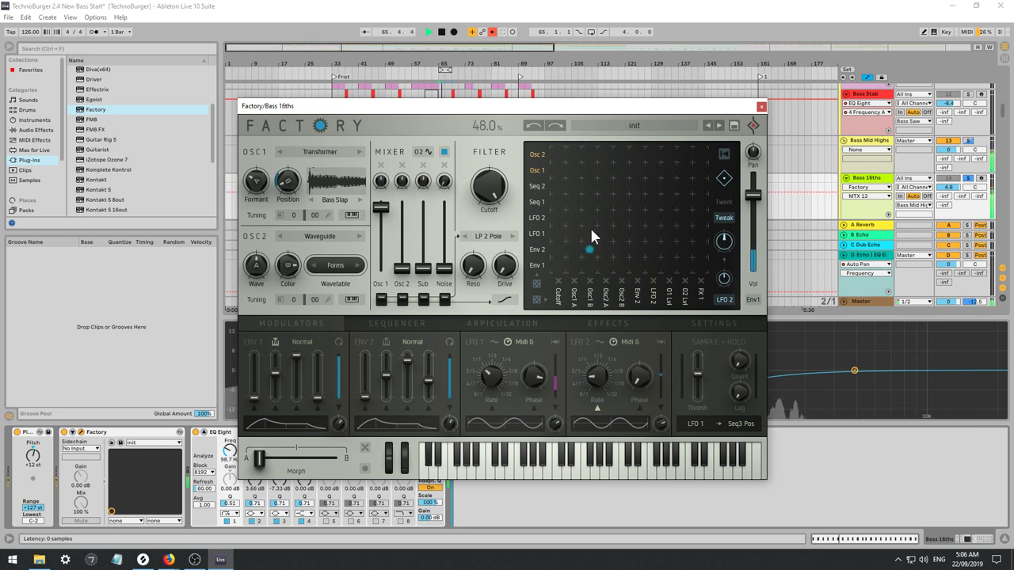
{"action": "left_click_drag", "start_coordinate": [281, 181], "coordinate": [251, 186]}
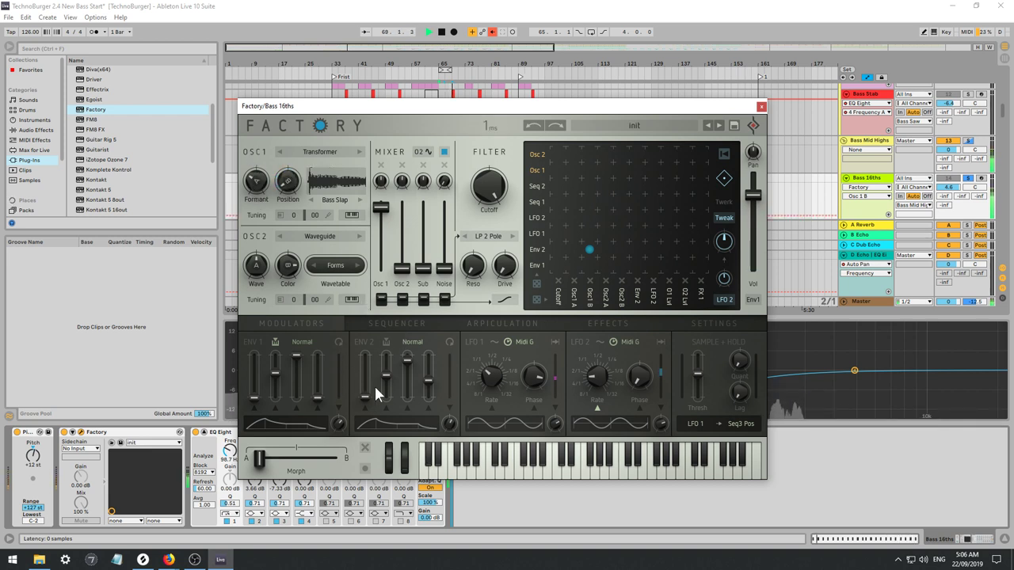
Reshape Env 2 with about 3 s decay and sustain at 19.4%.
{"action": "left_click_drag", "start_coordinate": [383, 393], "coordinate": [369, 322]}
{"action": "left_click_drag", "start_coordinate": [413, 361], "coordinate": [381, 352]}
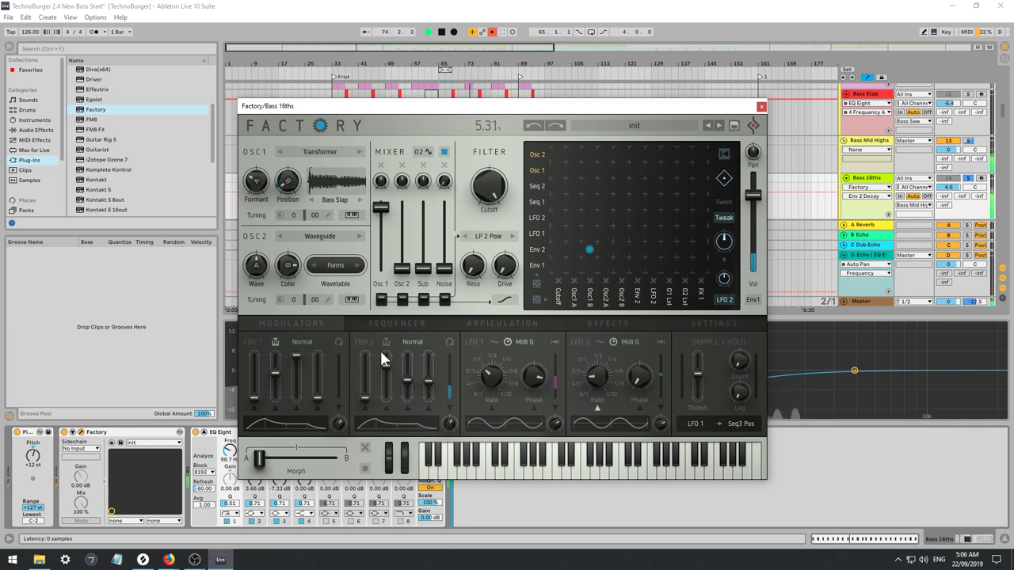
{"action": "left_click_drag", "start_coordinate": [412, 381], "coordinate": [383, 417]}
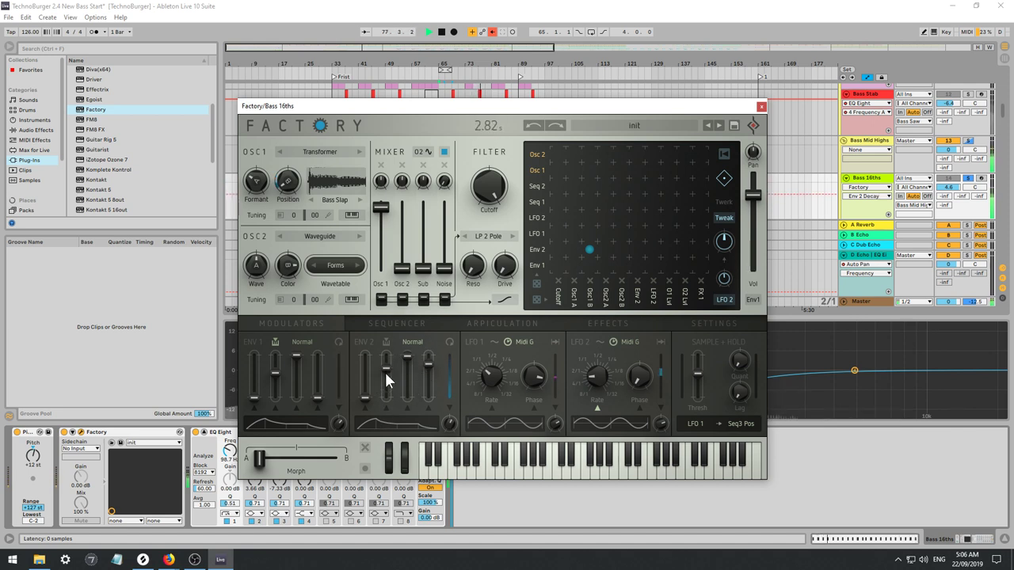
{"action": "left_click_drag", "start_coordinate": [404, 370], "coordinate": [403, 430]}
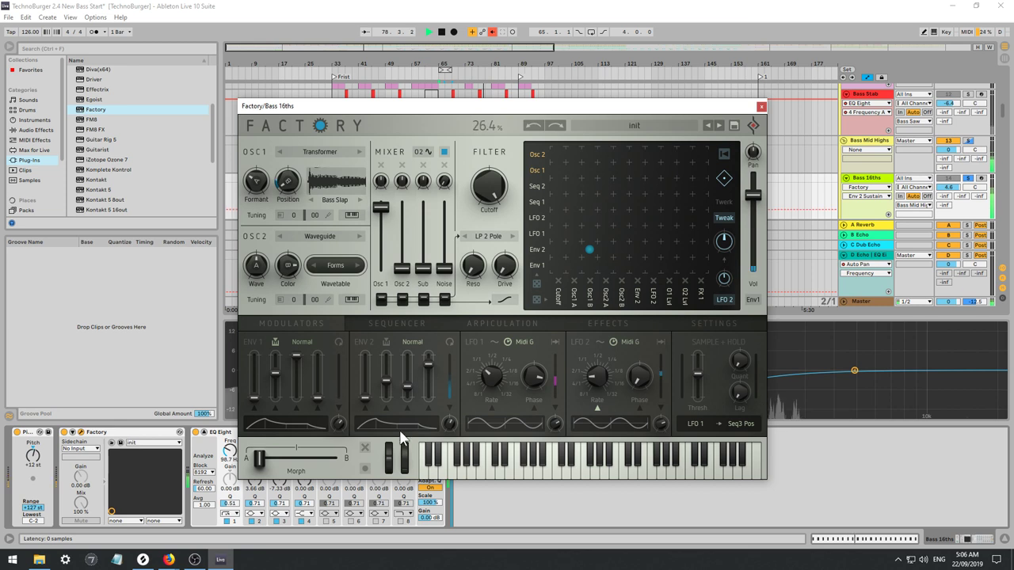
Set Env 1 release to 242 ms, tune OSC1 to -12, Env 2 decay about 22 ms.
{"action": "left_click", "coordinate": [318, 396]}
{"action": "left_click_drag", "start_coordinate": [318, 400], "coordinate": [304, 342]}
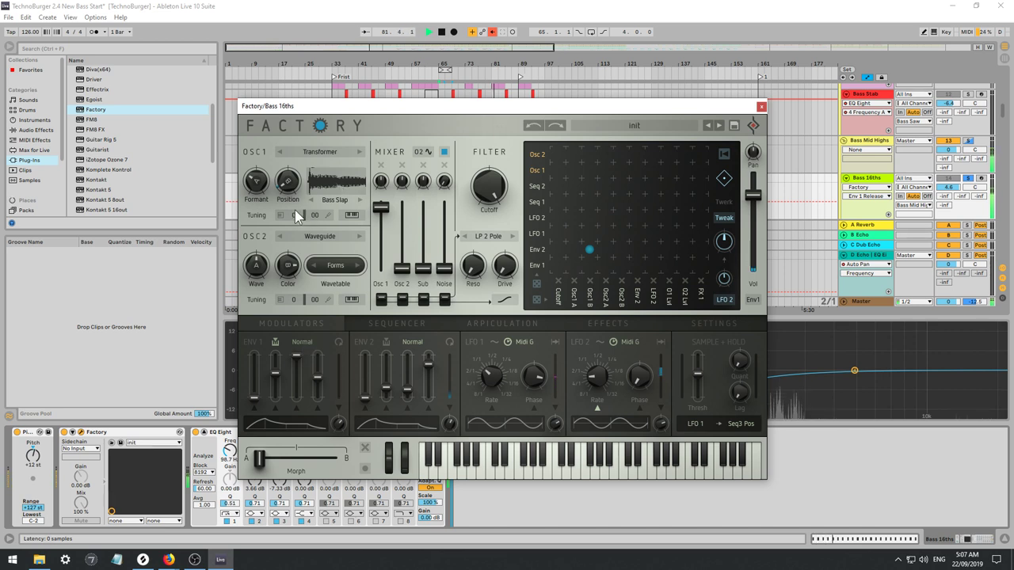
{"action": "left_click_drag", "start_coordinate": [294, 215], "coordinate": [295, 229]}
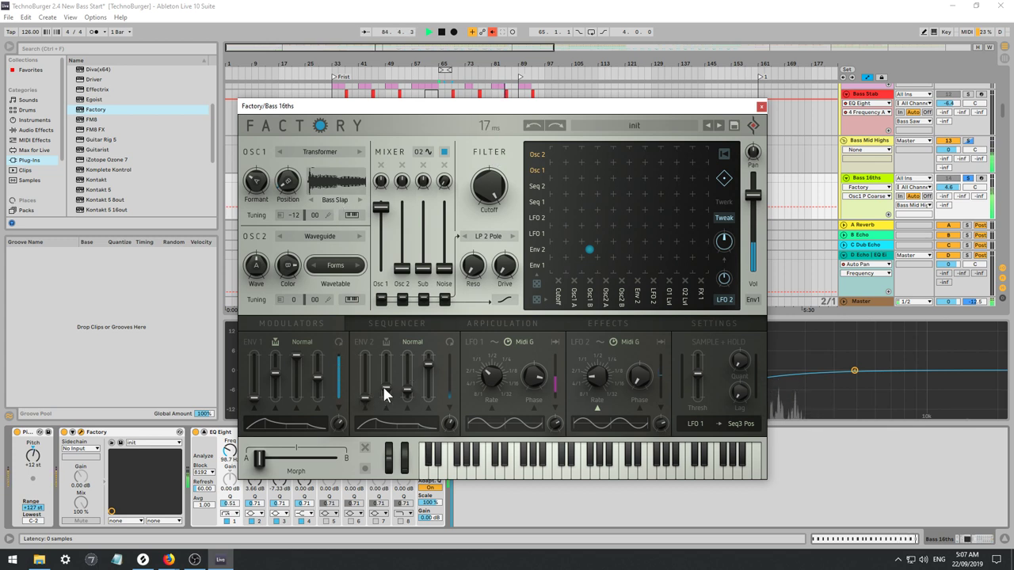
{"action": "left_click_drag", "start_coordinate": [385, 385], "coordinate": [386, 393]}
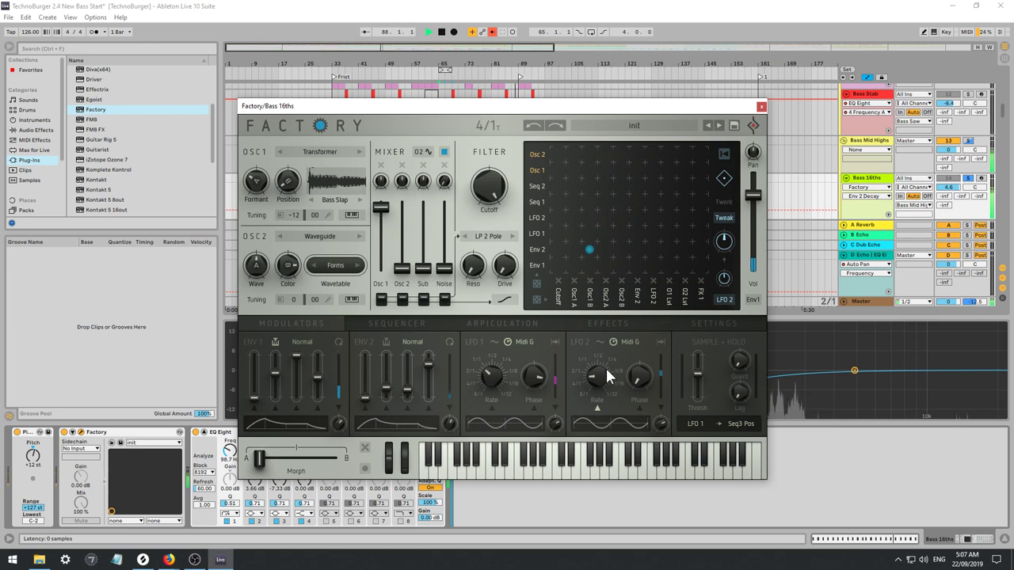
{"action": "left_click", "coordinate": [586, 324]}
Put Chorus in the first effect slot with higher mix and lower rate.
{"action": "left_click", "coordinate": [332, 341]}
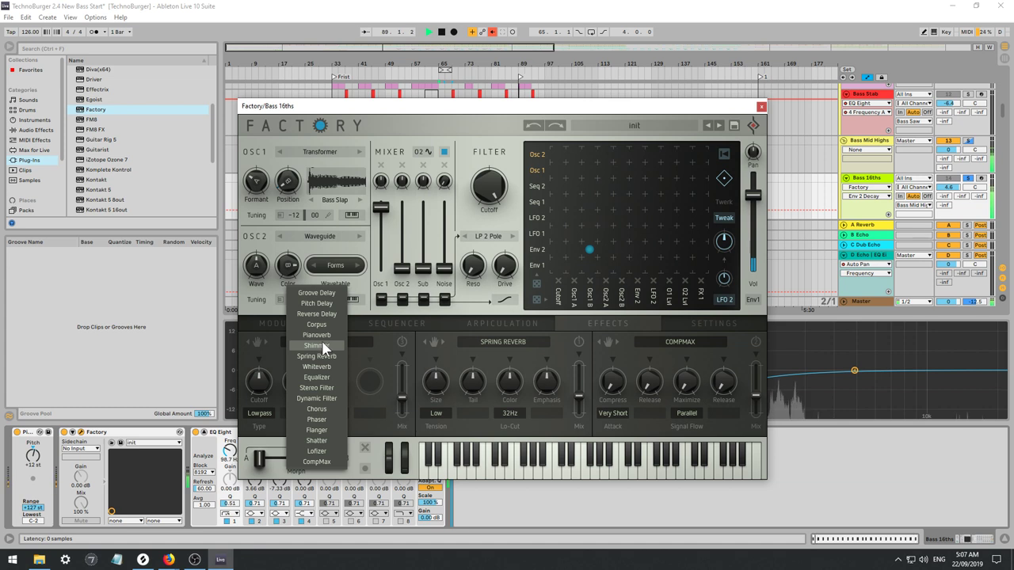
{"action": "left_click", "coordinate": [316, 409]}
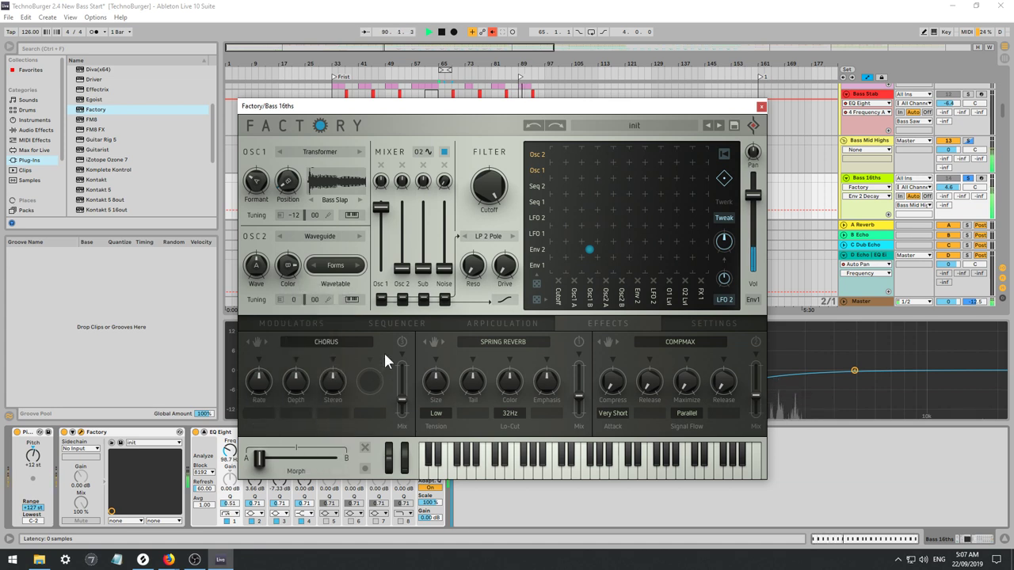
{"action": "left_click_drag", "start_coordinate": [402, 404], "coordinate": [393, 372]}
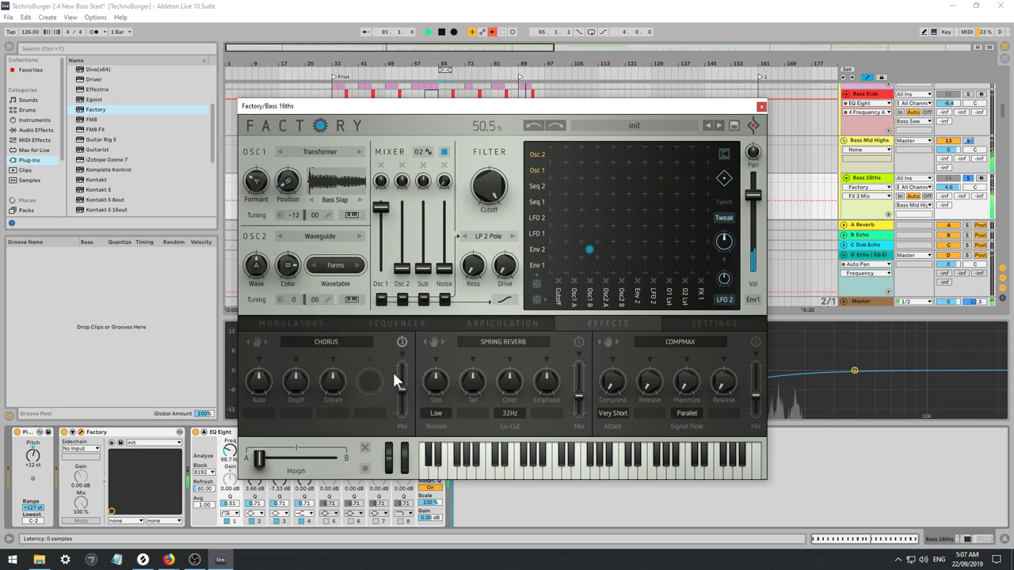
{"action": "left_click_drag", "start_coordinate": [256, 379], "coordinate": [263, 428]}
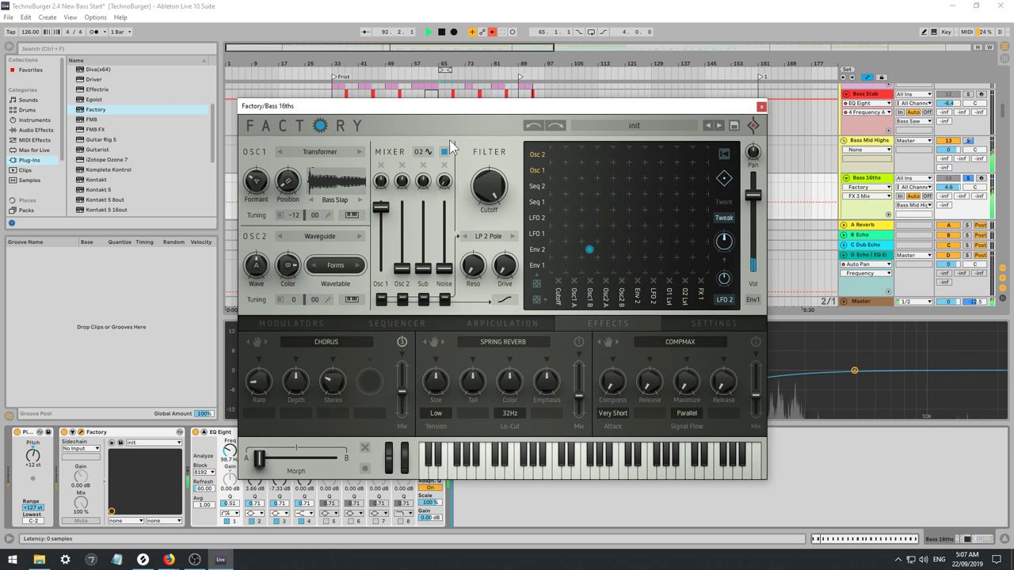
Lower filter cutoff to 8%, modulate it with Env 1, and set drive to 47%.
{"action": "left_click_drag", "start_coordinate": [489, 186], "coordinate": [494, 277]}
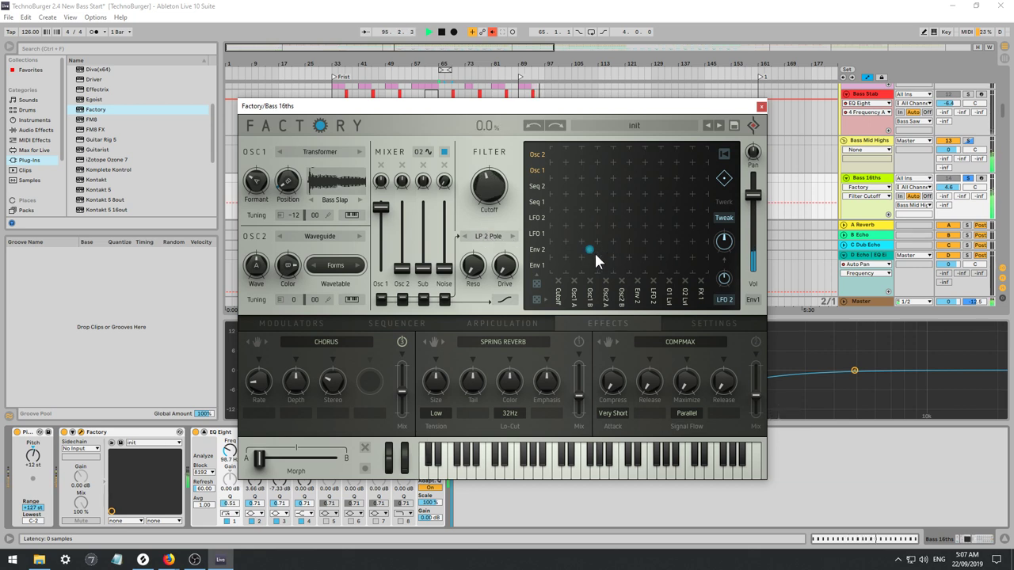
{"action": "left_click", "coordinate": [558, 248]}
{"action": "mouse_move", "coordinate": [556, 232]}
{"action": "left_mouse_down"}
{"action": "mouse_move", "coordinate": [551, 219]}
{"action": "mouse_move", "coordinate": [559, 249]}
{"action": "left_mouse_up"}
{"action": "left_click_drag", "start_coordinate": [557, 266], "coordinate": [479, 209]}
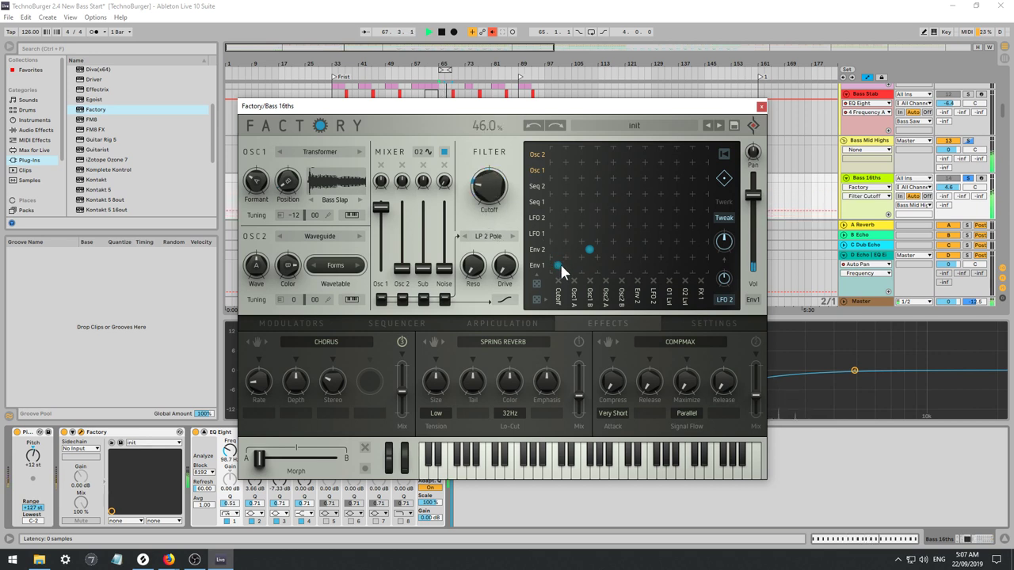
{"action": "mouse_move", "coordinate": [560, 267]}
{"action": "left_mouse_down"}
{"action": "mouse_move", "coordinate": [549, 251]}
{"action": "mouse_move", "coordinate": [544, 262]}
{"action": "left_mouse_up"}
{"action": "left_click_drag", "start_coordinate": [489, 193], "coordinate": [486, 197]}
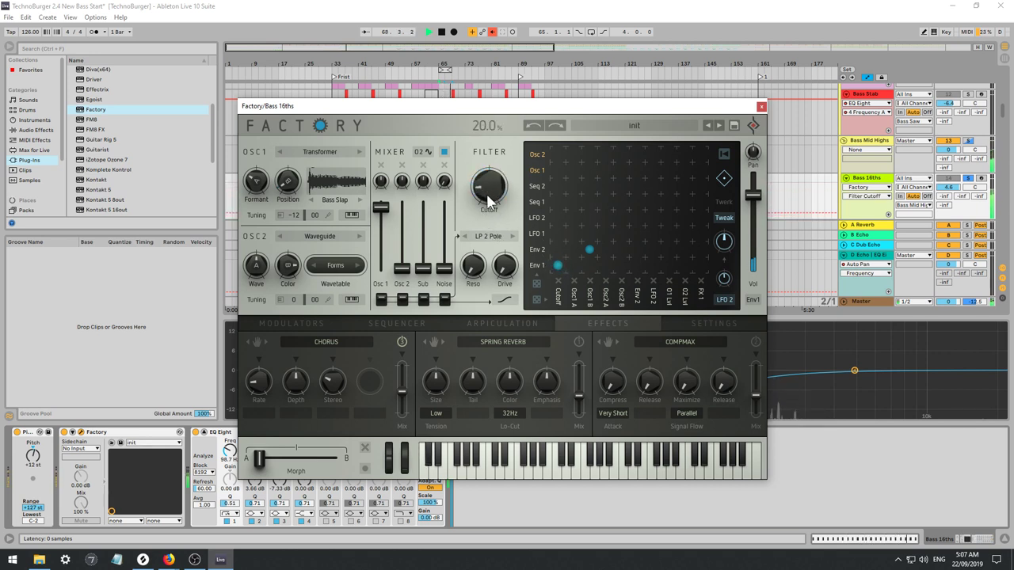
{"action": "left_click_drag", "start_coordinate": [504, 263], "coordinate": [465, 252]}
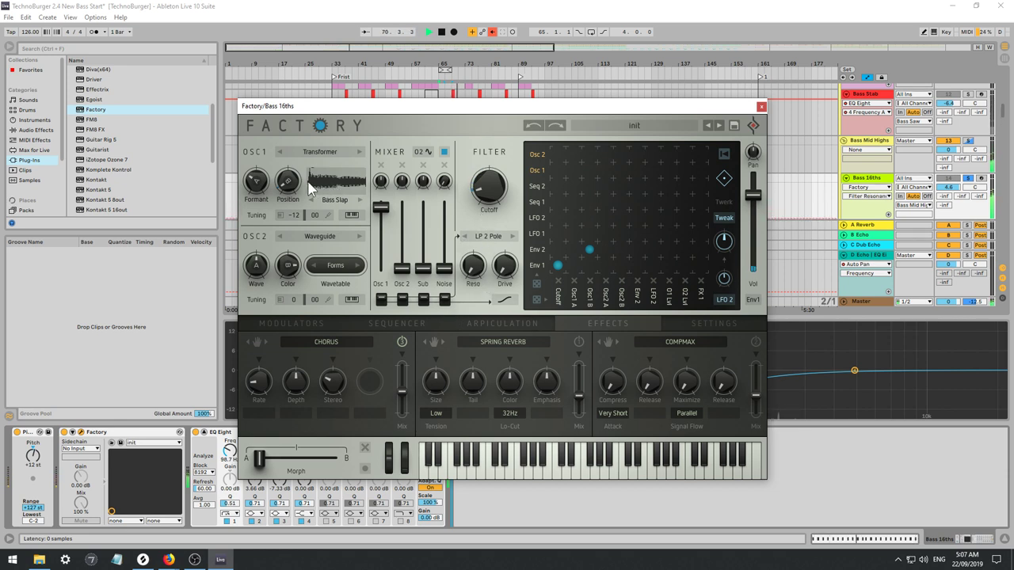
Lower the OSC1 formant to about -43%, raise Osc 2, switch OSC2 to Wavetable Sync.
{"action": "left_click", "coordinate": [254, 181]}
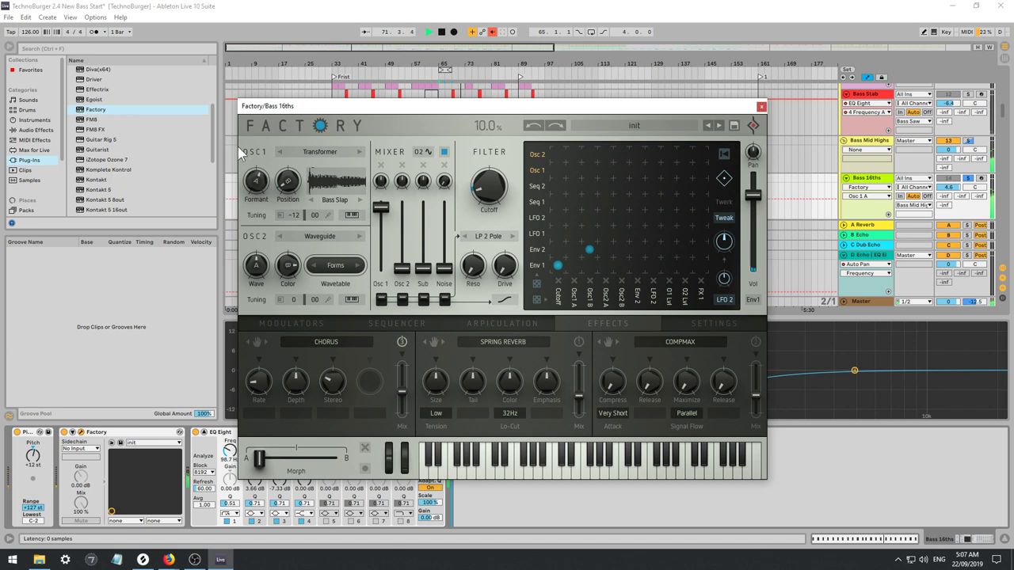
{"action": "left_click_drag", "start_coordinate": [240, 156], "coordinate": [245, 168]}
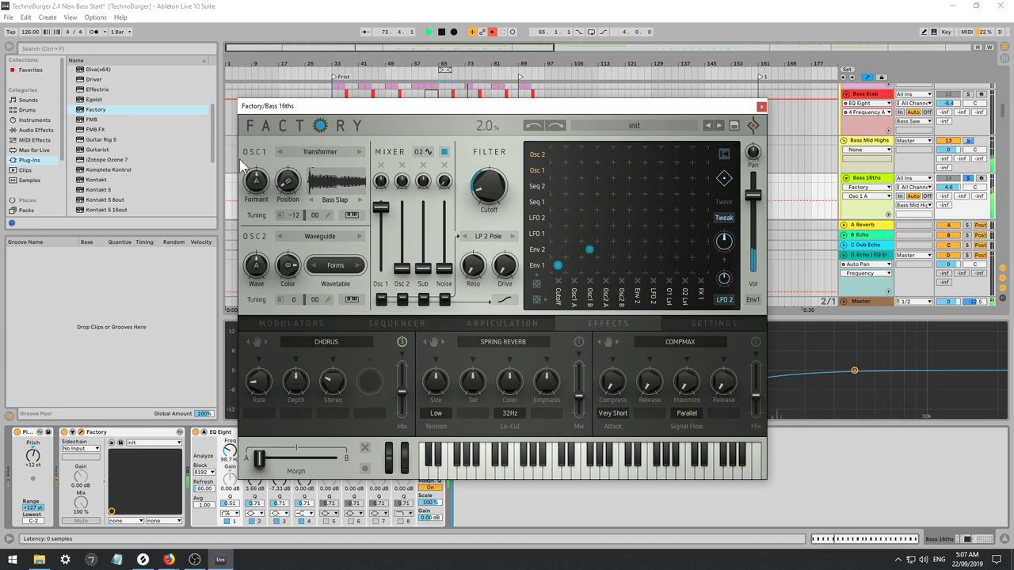
{"action": "left_click_drag", "start_coordinate": [240, 159], "coordinate": [241, 182]}
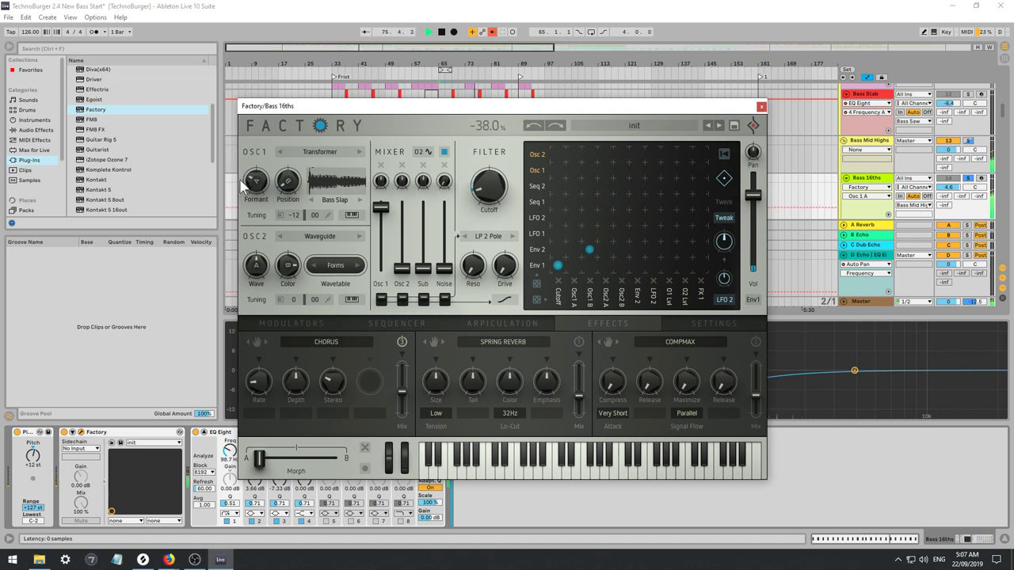
{"action": "mouse_move", "coordinate": [401, 255]}
{"action": "left_mouse_down"}
{"action": "mouse_move", "coordinate": [392, 210]}
{"action": "mouse_move", "coordinate": [390, 234]}
{"action": "mouse_move", "coordinate": [354, 243]}
{"action": "mouse_move", "coordinate": [400, 236]}
{"action": "left_mouse_up"}
{"action": "left_click", "coordinate": [351, 236]}
{"action": "left_click", "coordinate": [361, 319]}
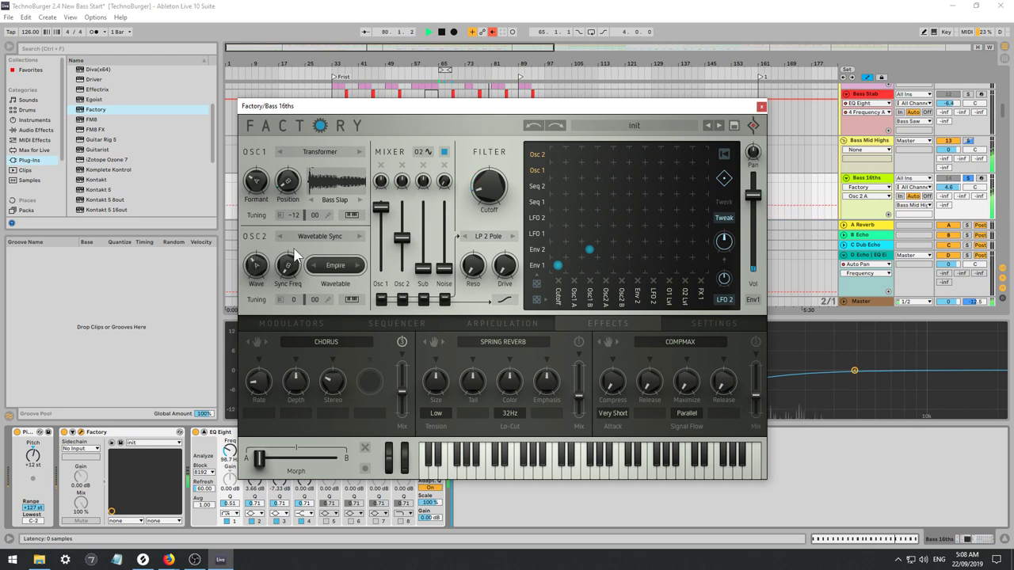
Load Compliz then Crisis into OSC2, sweeping wave position and lowering sync frequency.
{"action": "left_click", "coordinate": [358, 269]}
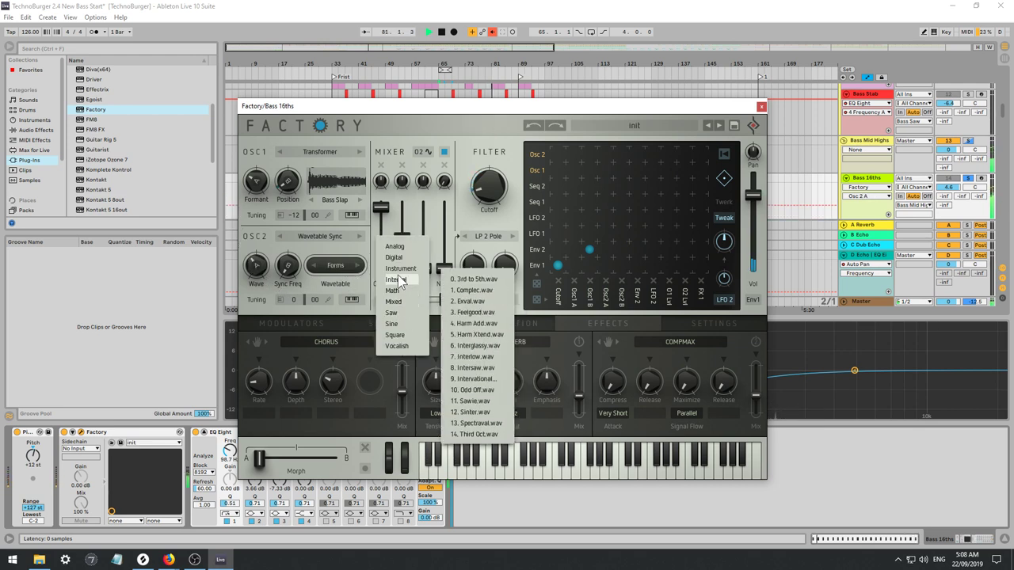
{"action": "mouse_move", "coordinate": [411, 292]}
{"action": "left_click", "coordinate": [462, 291]}
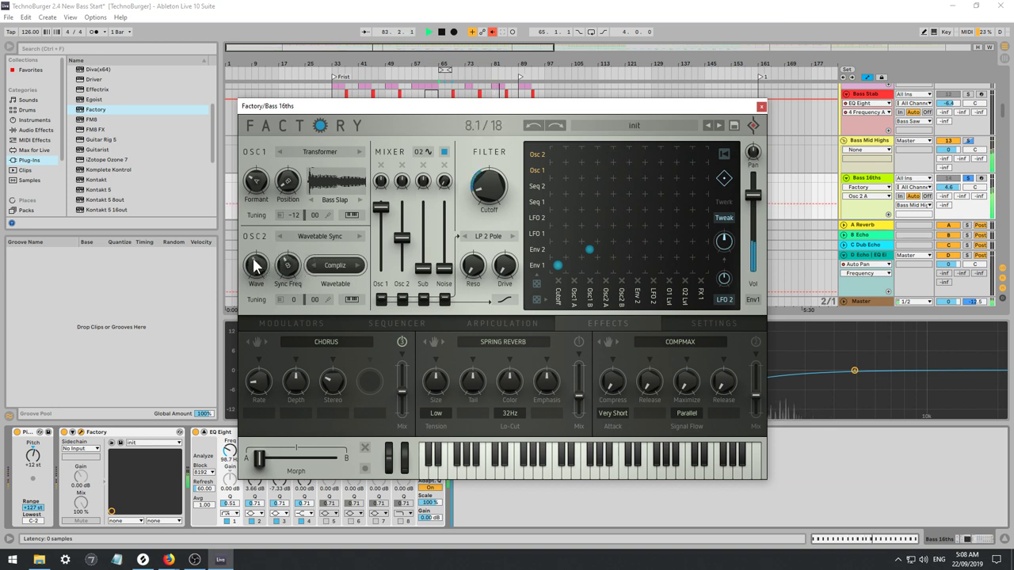
{"action": "left_click_drag", "start_coordinate": [254, 265], "coordinate": [294, 320]}
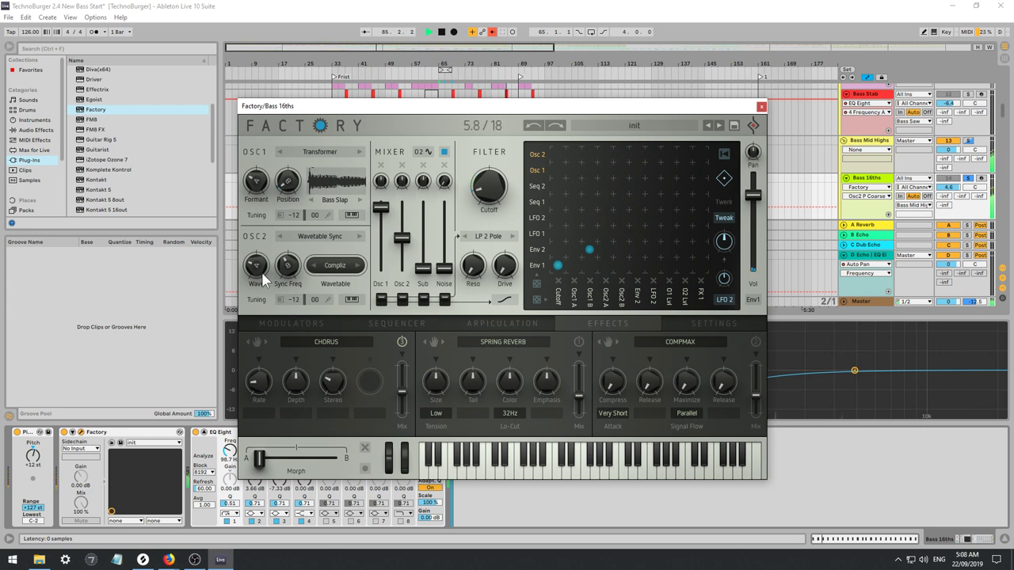
{"action": "mouse_move", "coordinate": [260, 273]}
{"action": "left_mouse_down"}
{"action": "mouse_move", "coordinate": [246, 230]}
{"action": "mouse_move", "coordinate": [250, 271]}
{"action": "left_mouse_up"}
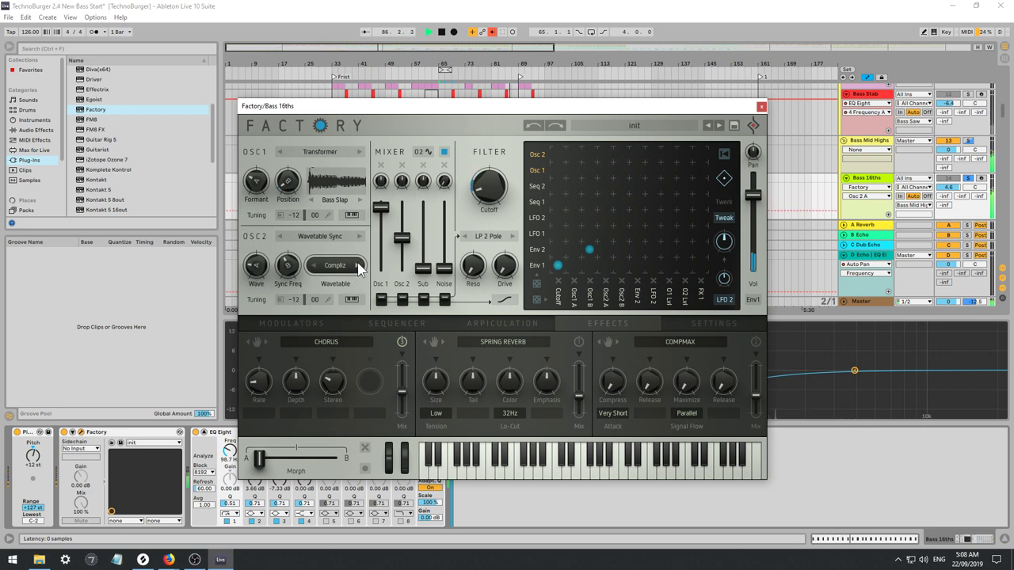
{"action": "left_click", "coordinate": [358, 266]}
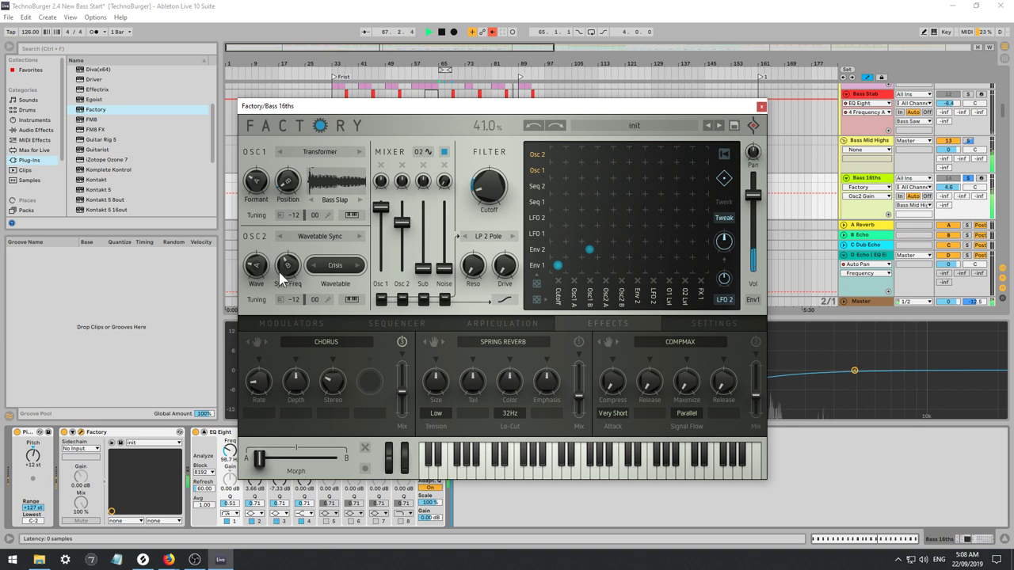
{"action": "left_click_drag", "start_coordinate": [279, 271], "coordinate": [279, 304]}
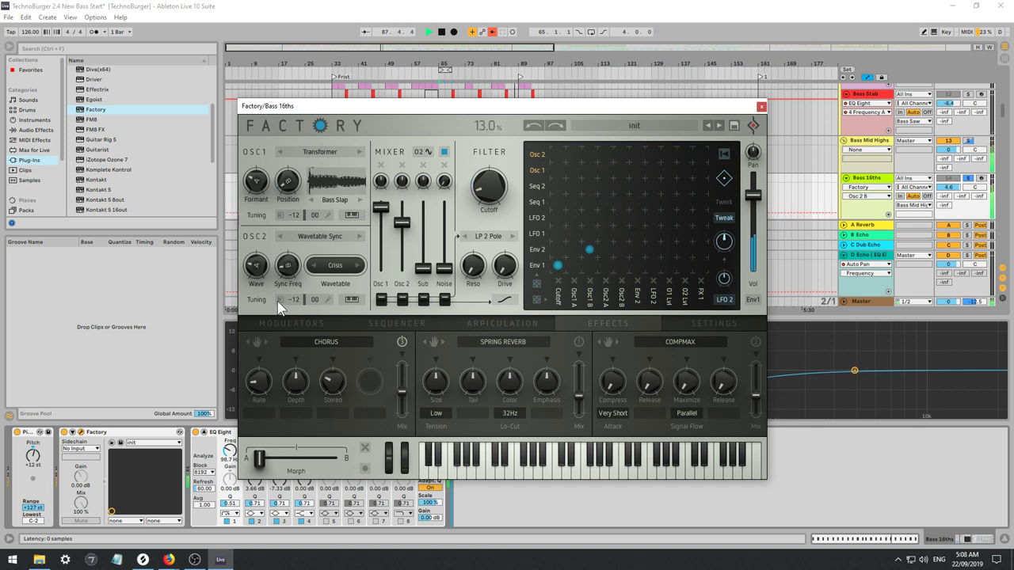
Switch OSC2 to Wavetable Drone, raise its wave position, and load Compliz.
{"action": "left_click", "coordinate": [319, 236]}
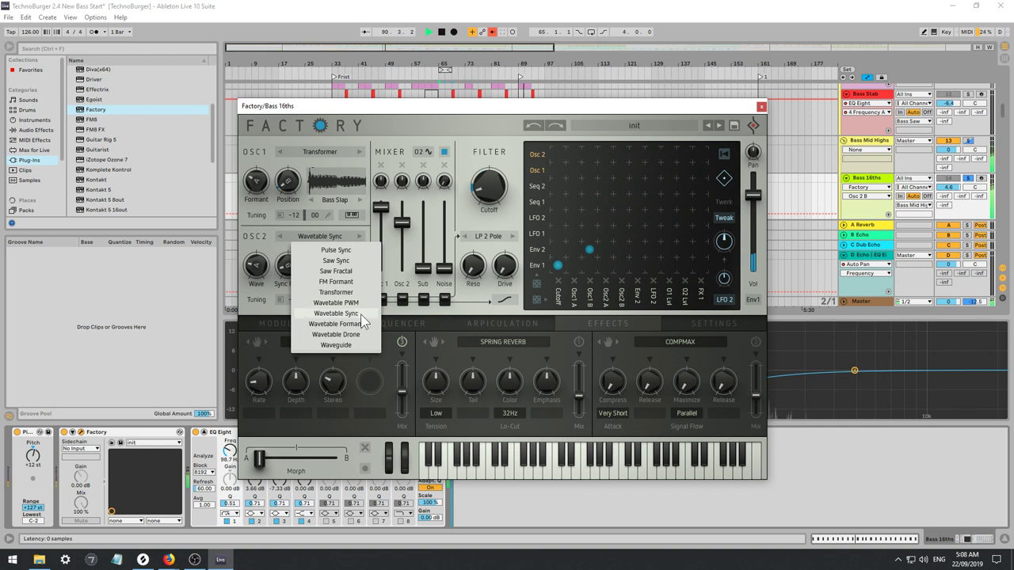
{"action": "left_click", "coordinate": [354, 334]}
{"action": "left_click_drag", "start_coordinate": [291, 264], "coordinate": [251, 220]}
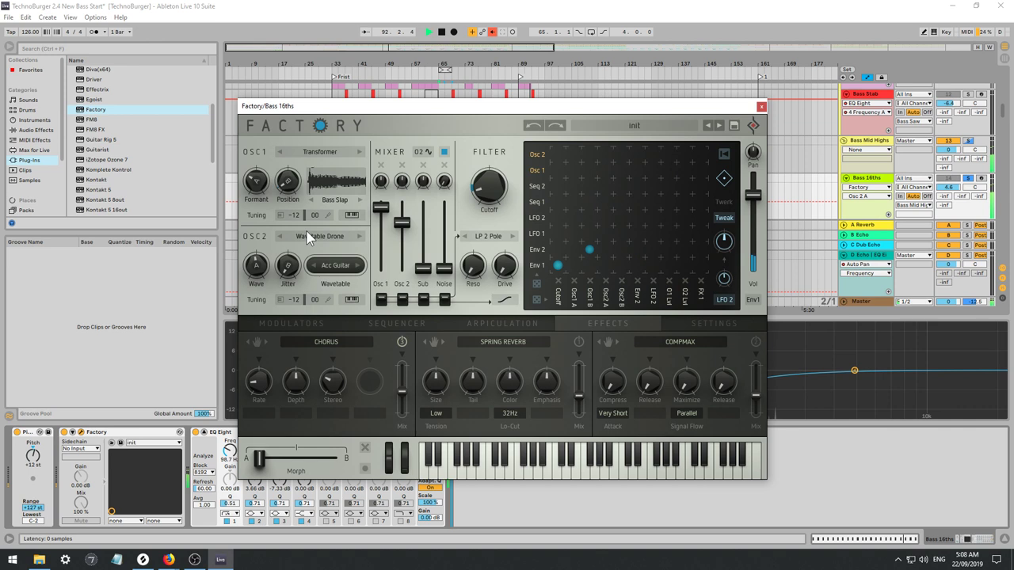
{"action": "left_click", "coordinate": [333, 274]}
{"action": "mouse_move", "coordinate": [406, 289]}
{"action": "left_click", "coordinate": [466, 291]}
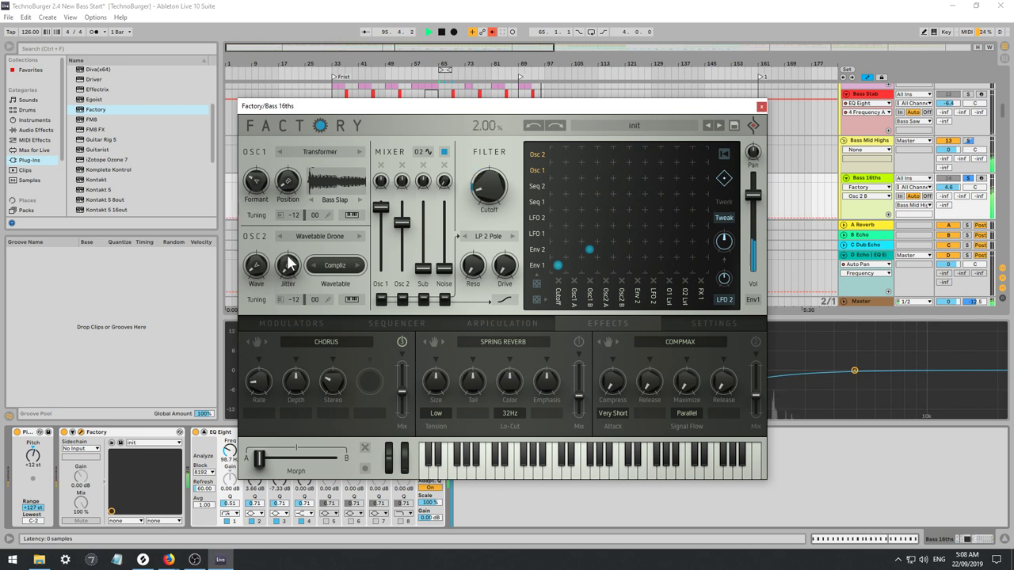
Change OSC2 to FM Formant with the FM Index at 10%.
{"action": "left_click", "coordinate": [321, 236]}
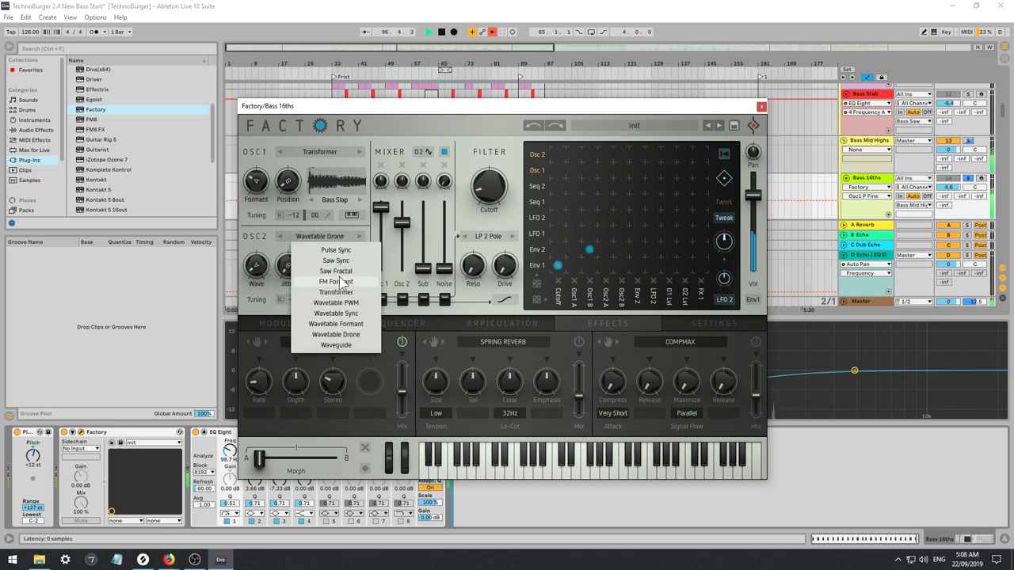
{"action": "left_click", "coordinate": [335, 281]}
{"action": "left_click_drag", "start_coordinate": [261, 273], "coordinate": [290, 265]}
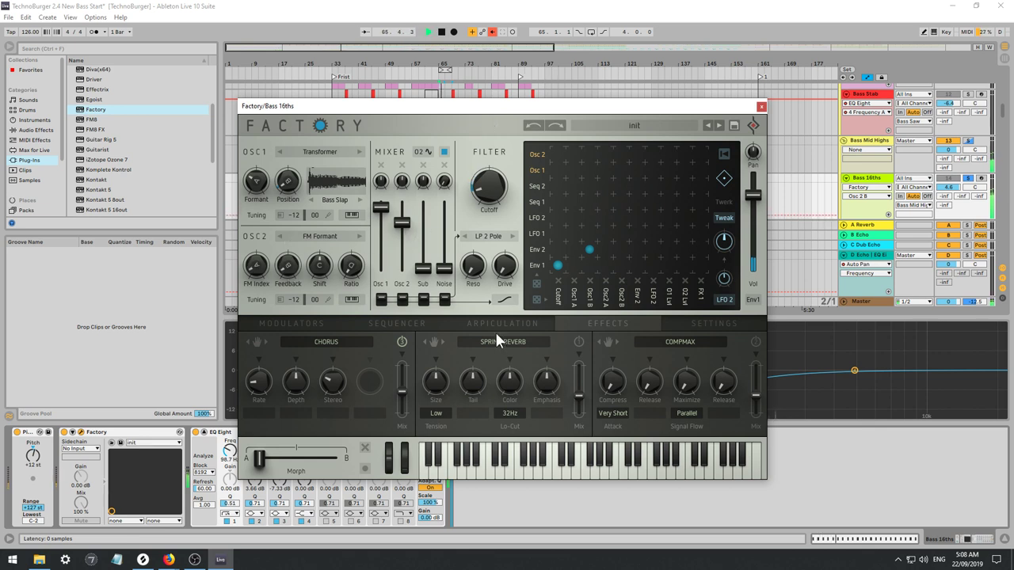
Tweak the filter cutoff and set Env 1 cutoff modulation to about 54%.
{"action": "left_click_drag", "start_coordinate": [558, 266], "coordinate": [549, 255]}
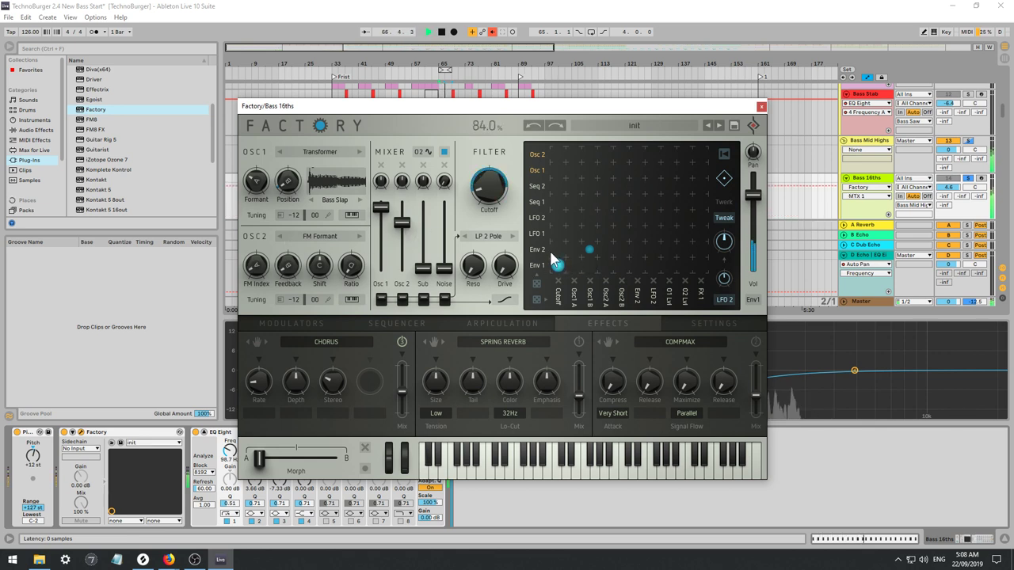
{"action": "left_click_drag", "start_coordinate": [482, 189], "coordinate": [482, 193]}
{"action": "left_click_drag", "start_coordinate": [555, 262], "coordinate": [533, 234]}
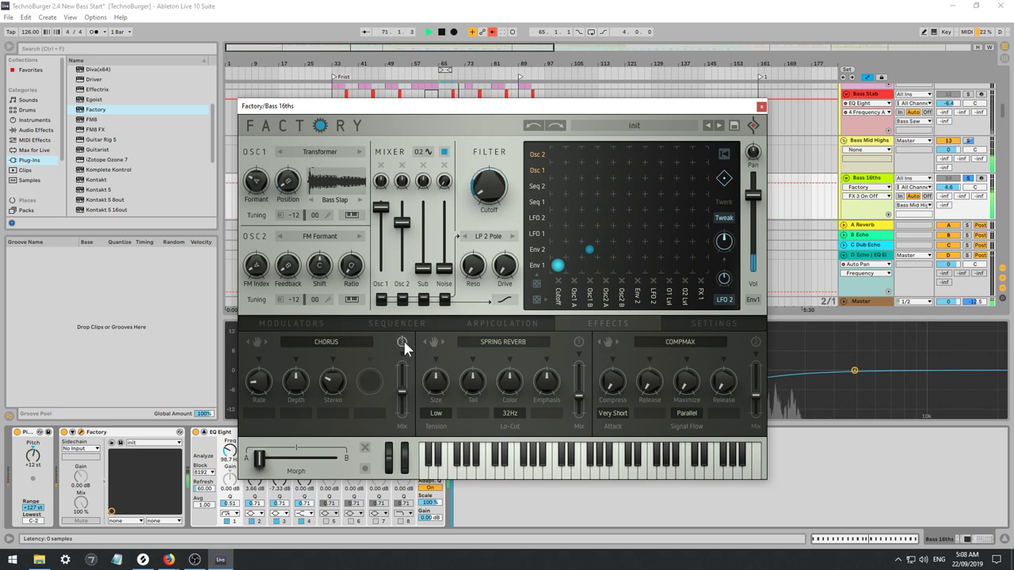
Replace Spring Reverb with Whiteverb and nudge the filter cutoff to 7%.
{"action": "left_click", "coordinate": [532, 342]}
{"action": "left_click", "coordinate": [493, 367]}
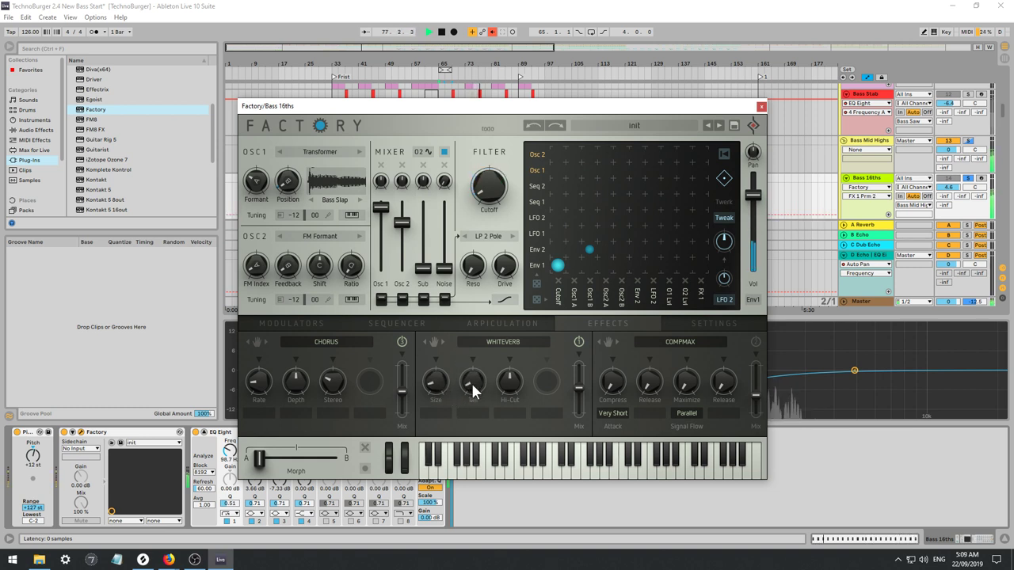
{"action": "left_click_drag", "start_coordinate": [485, 200], "coordinate": [487, 202]}
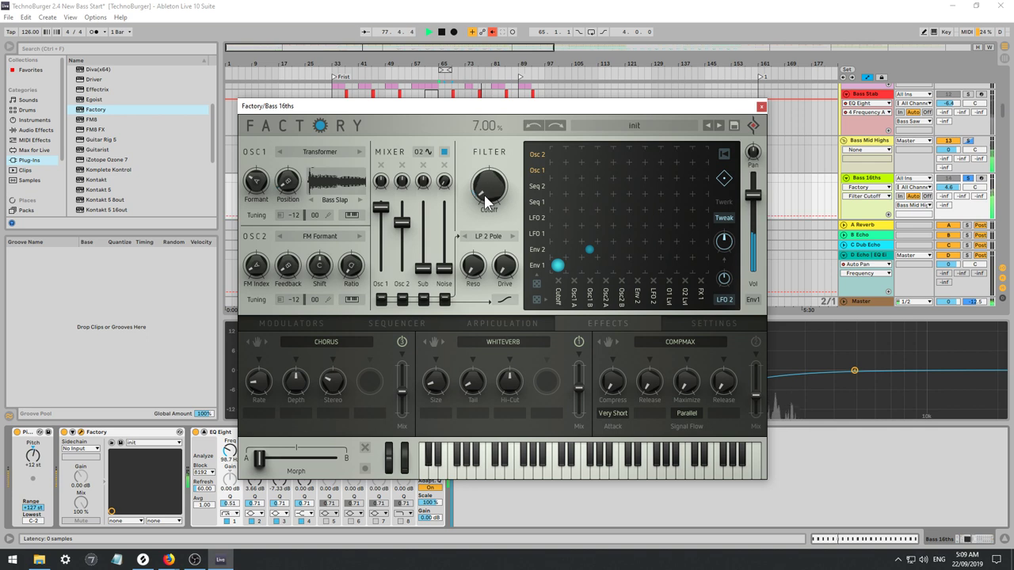
Swap CompMax for a Stereo Filter with cutoff near max and wider stereo; unsolo the track.
{"action": "left_click", "coordinate": [675, 335]}
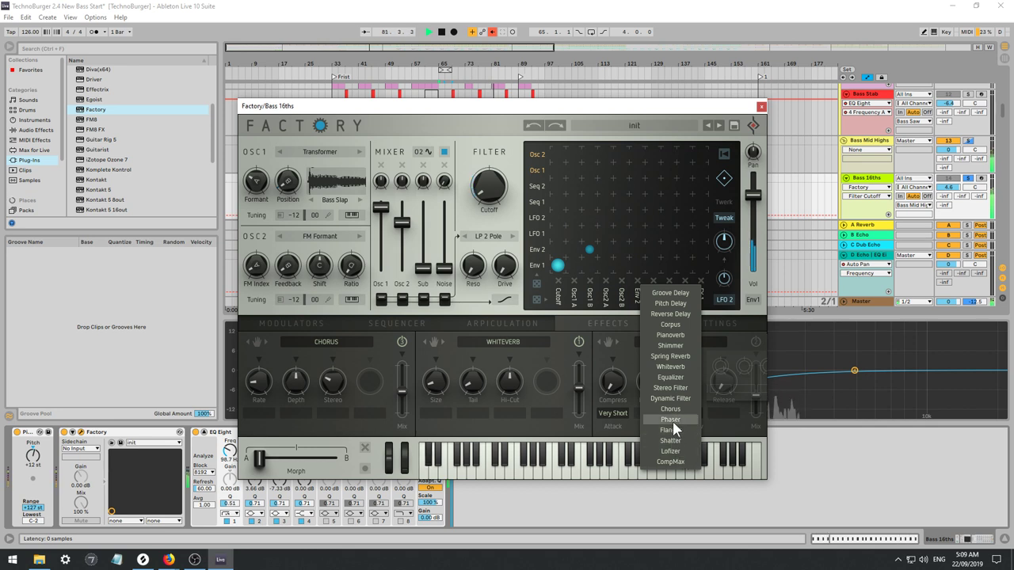
{"action": "left_click", "coordinate": [681, 388]}
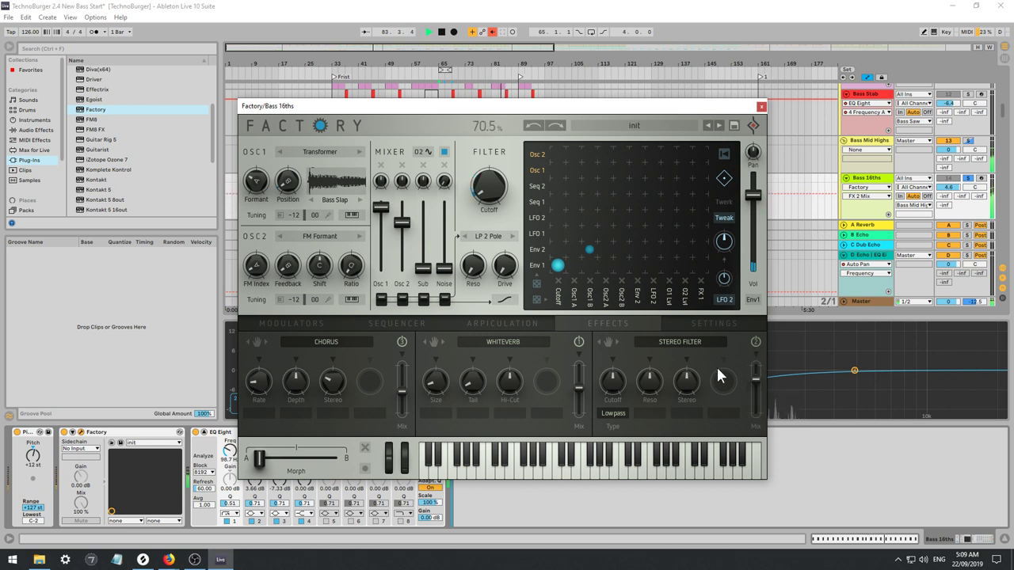
{"action": "left_click_drag", "start_coordinate": [598, 407], "coordinate": [613, 347]}
{"action": "left_click_drag", "start_coordinate": [683, 385], "coordinate": [678, 345]}
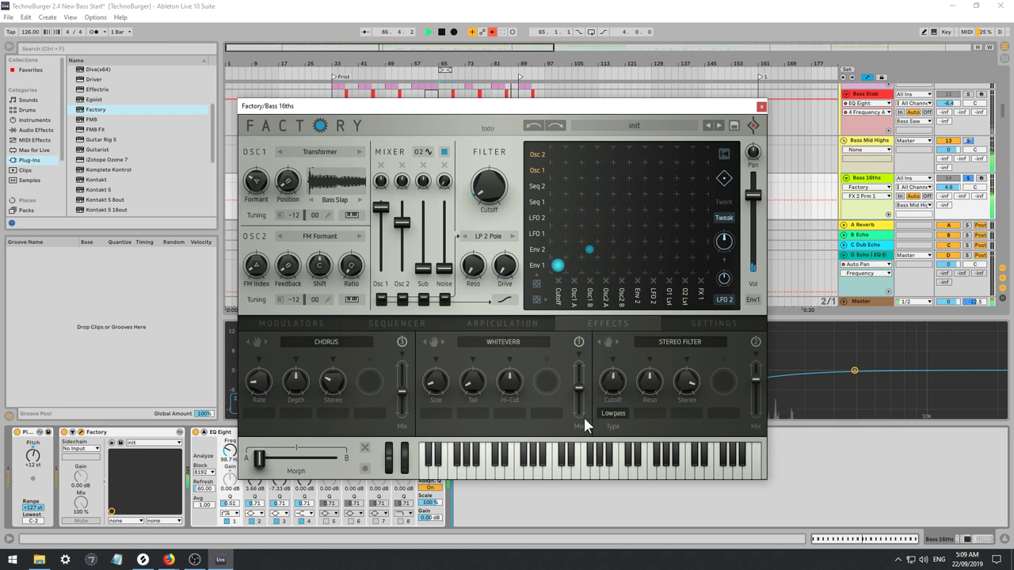
{"action": "left_click", "coordinate": [967, 178]}
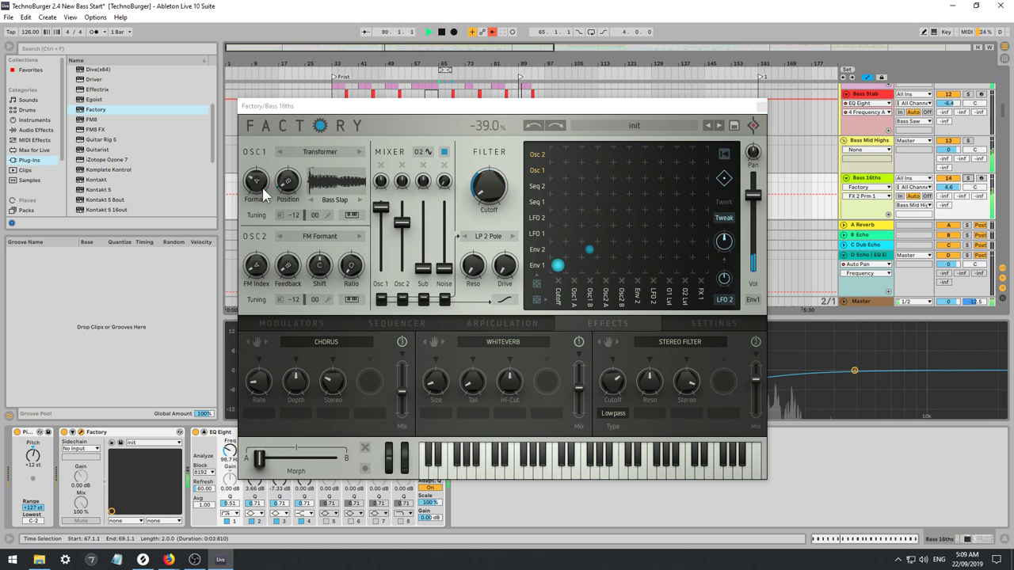
Set OSC1 formant near -38%, Osc 2 level 92.5%, FM Index about 27.5%.
{"action": "left_click_drag", "start_coordinate": [256, 183], "coordinate": [256, 186]}
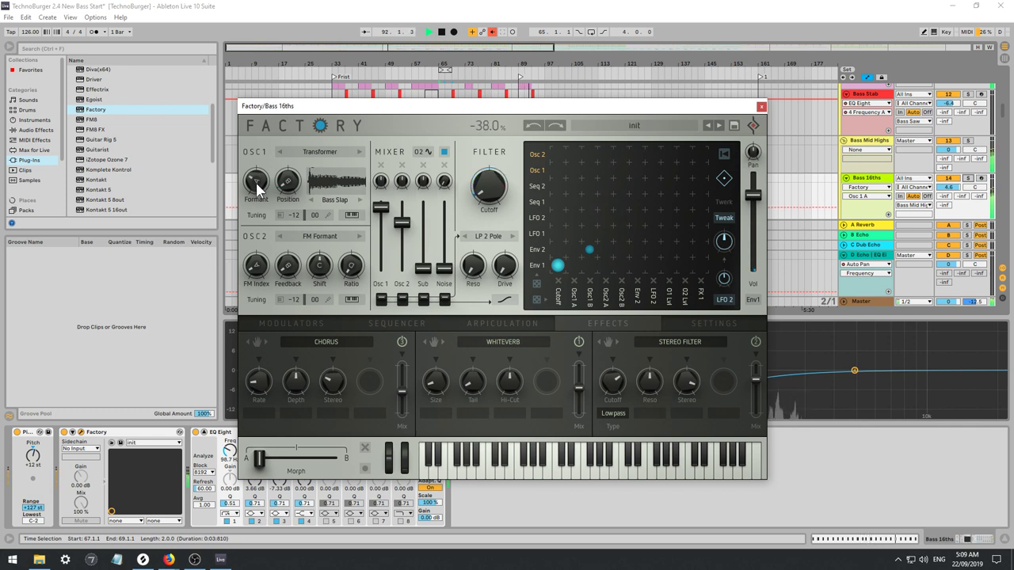
{"action": "left_click_drag", "start_coordinate": [402, 222], "coordinate": [388, 208]}
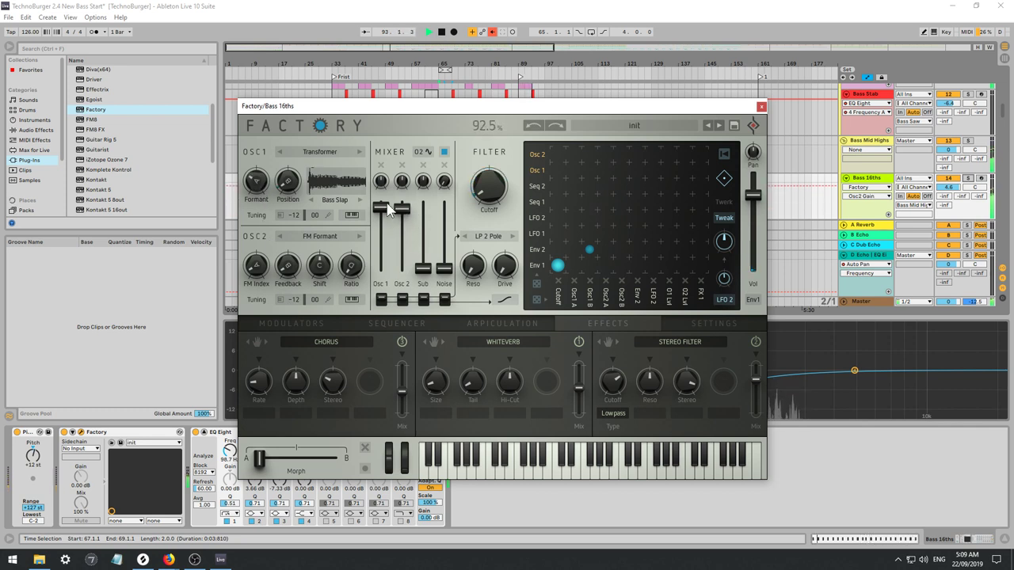
{"action": "mouse_move", "coordinate": [252, 272]}
{"action": "left_mouse_down"}
{"action": "mouse_move", "coordinate": [239, 235]}
{"action": "mouse_move", "coordinate": [245, 255]}
{"action": "left_mouse_up"}
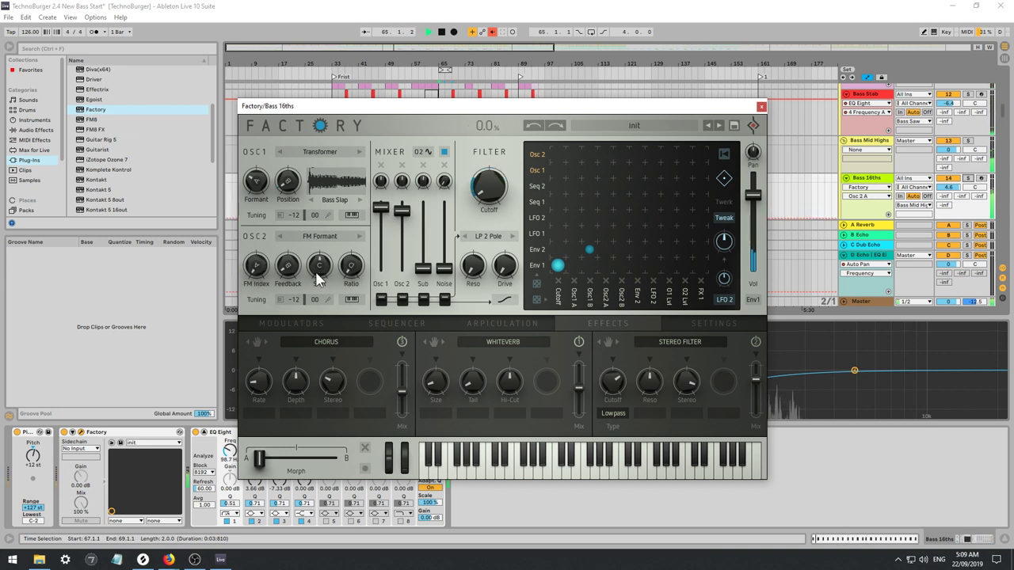
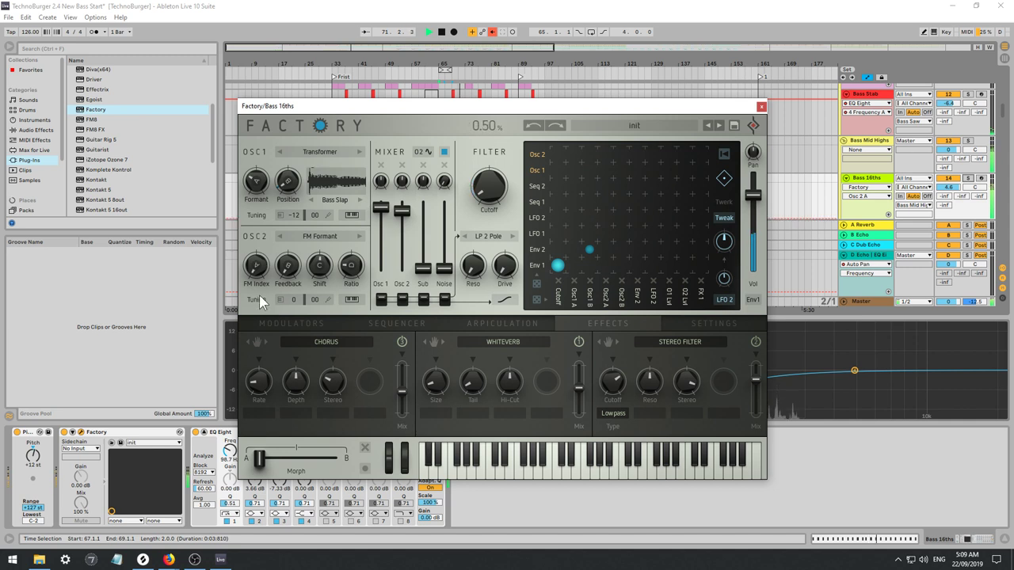
Try OSC2 as a Saw Fractal oscillator with fractalize raised to 63%.
{"action": "left_click", "coordinate": [323, 237]}
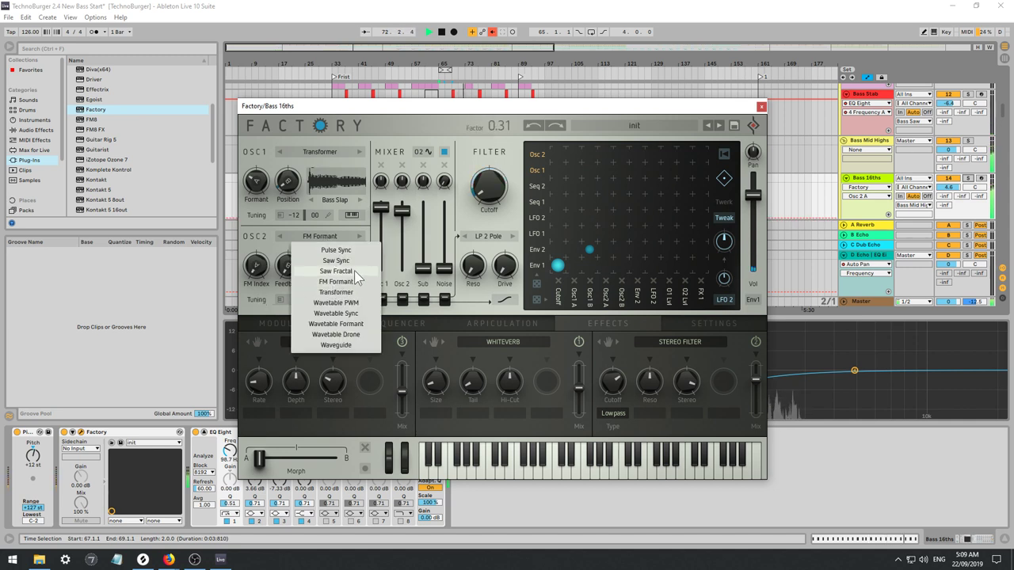
{"action": "left_click", "coordinate": [339, 271]}
{"action": "mouse_move", "coordinate": [258, 268]}
{"action": "left_mouse_down"}
{"action": "mouse_move", "coordinate": [256, 293]}
{"action": "mouse_move", "coordinate": [257, 281]}
{"action": "left_mouse_up"}
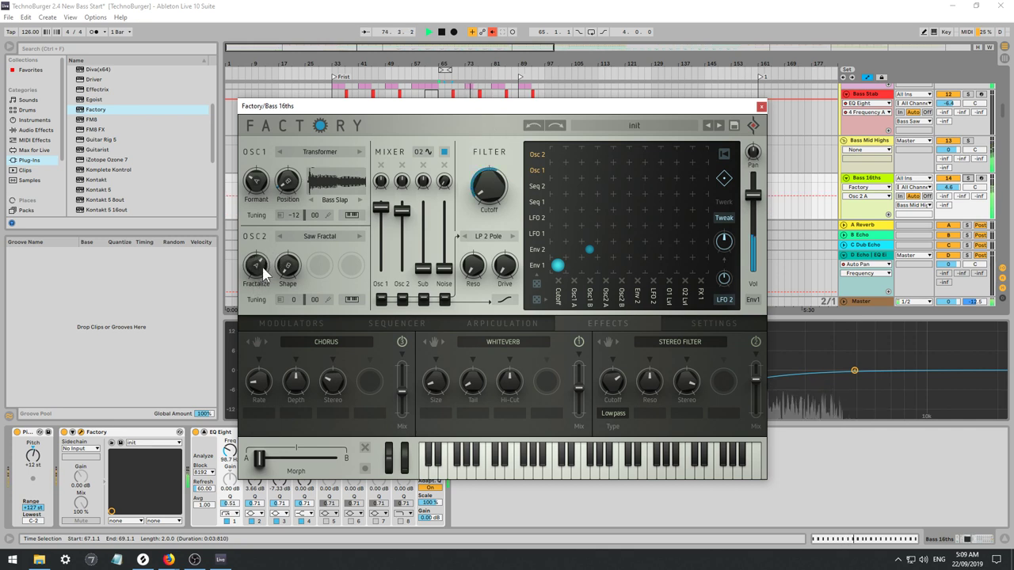
Switch OSC2 to Wavetable Formant on Analog > CPO AM, wave position 7.3/23, then stop playback.
{"action": "left_click", "coordinate": [313, 238]}
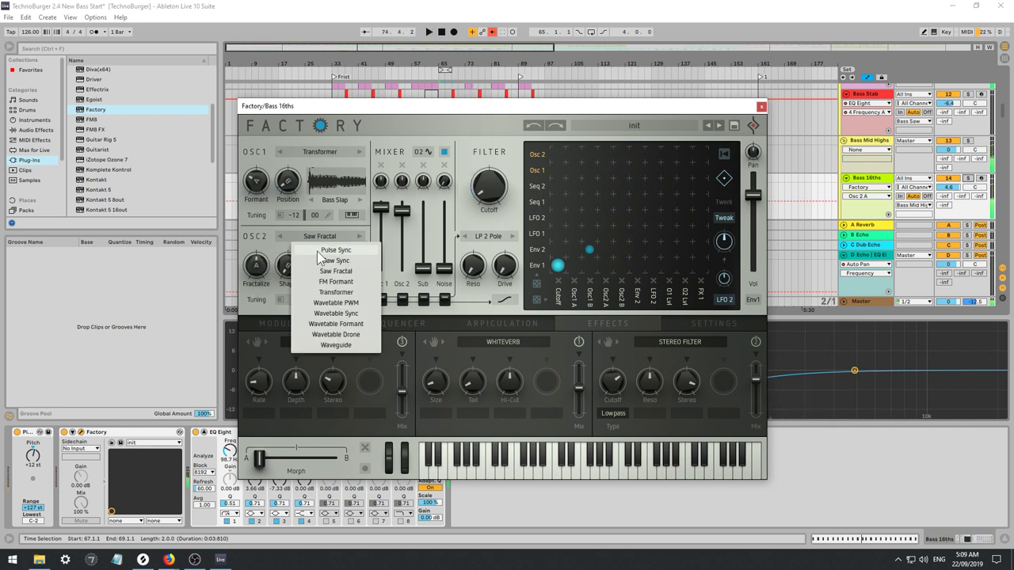
{"action": "left_click", "coordinate": [347, 325]}
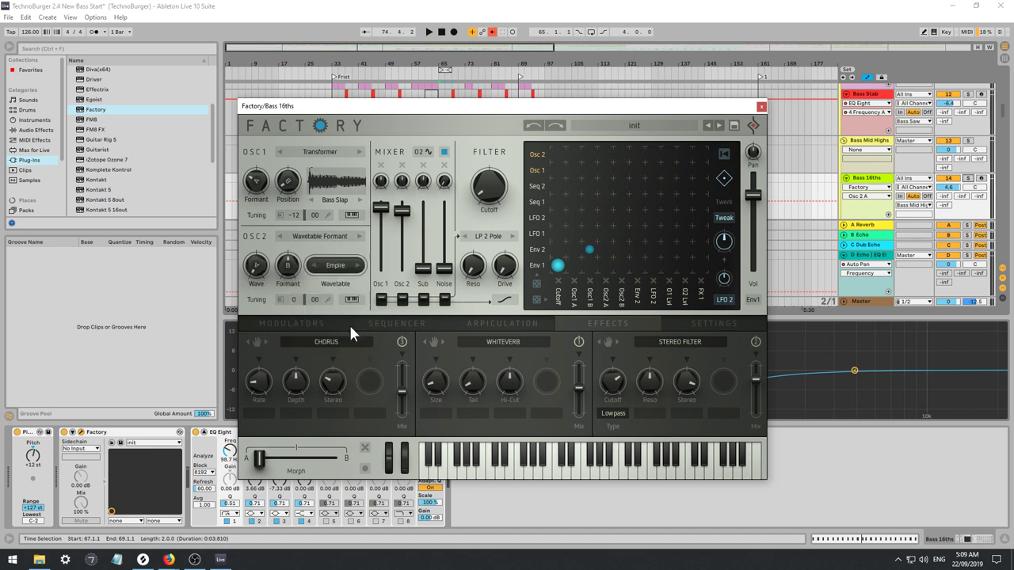
{"action": "left_click", "coordinate": [356, 266]}
{"action": "mouse_move", "coordinate": [408, 280]}
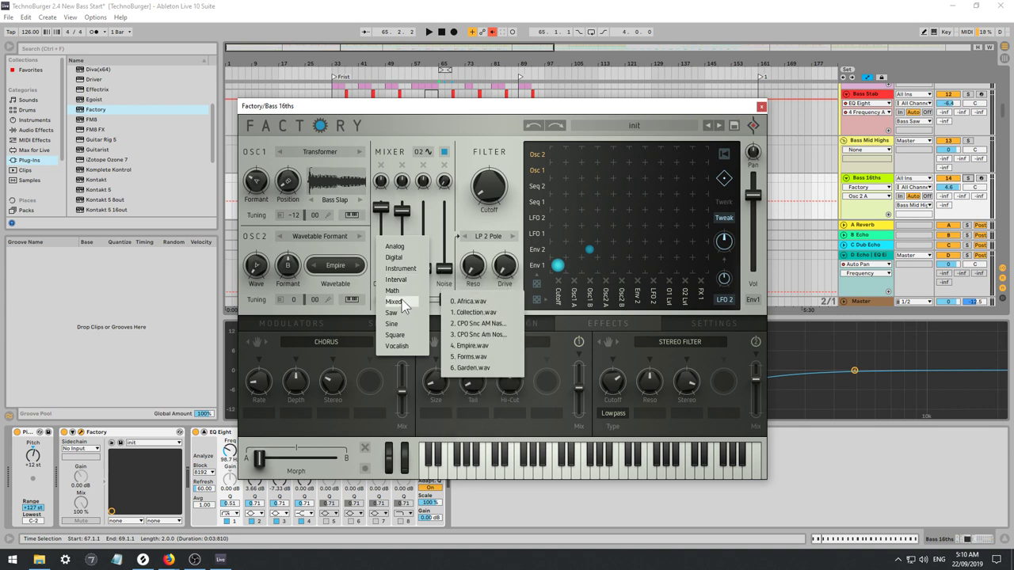
{"action": "mouse_move", "coordinate": [394, 250]}
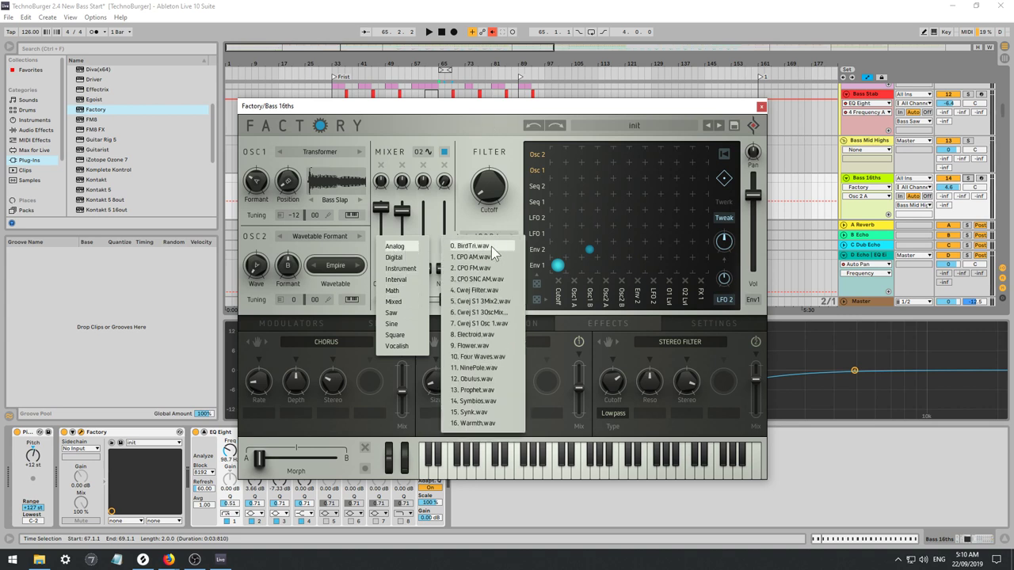
{"action": "left_click", "coordinate": [473, 257]}
{"action": "left_click_drag", "start_coordinate": [261, 269], "coordinate": [246, 255]}
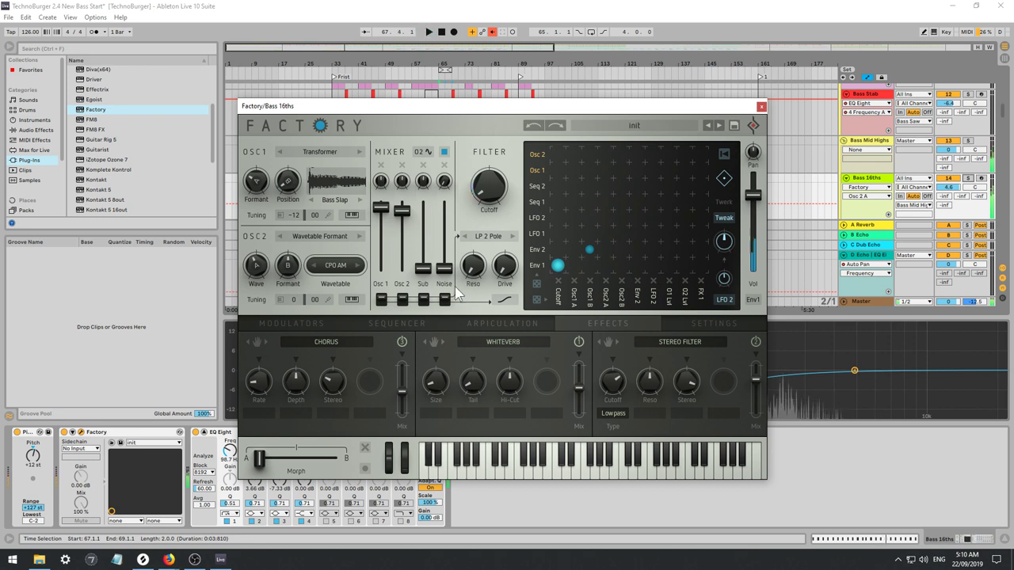
{"action": "key", "text": "space"}
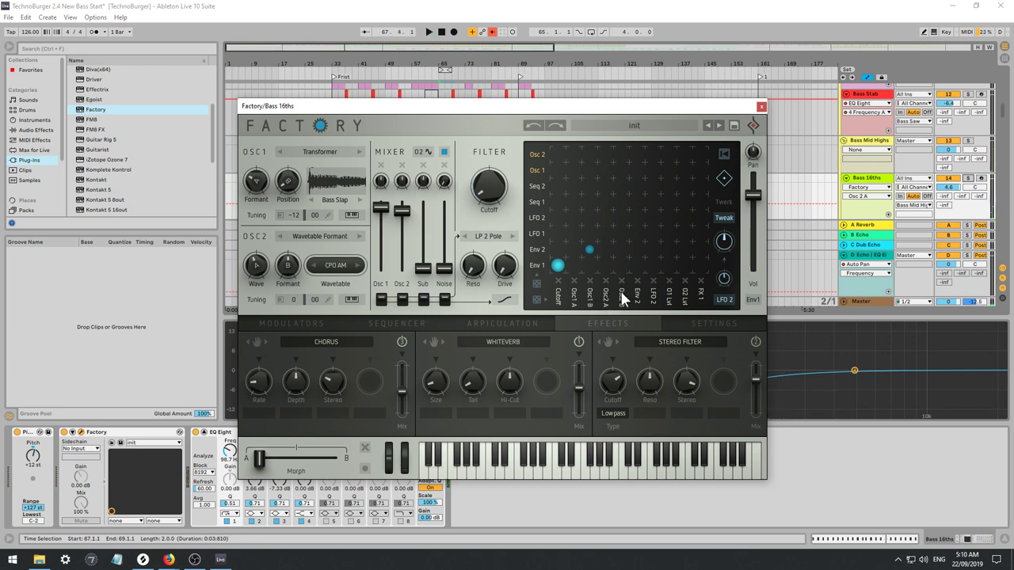
On the sequencer page, set sequencer 3's clock to 1/32T and toggle its one-shot mode.
{"action": "left_click", "coordinate": [392, 327]}
{"action": "key", "text": "space"}
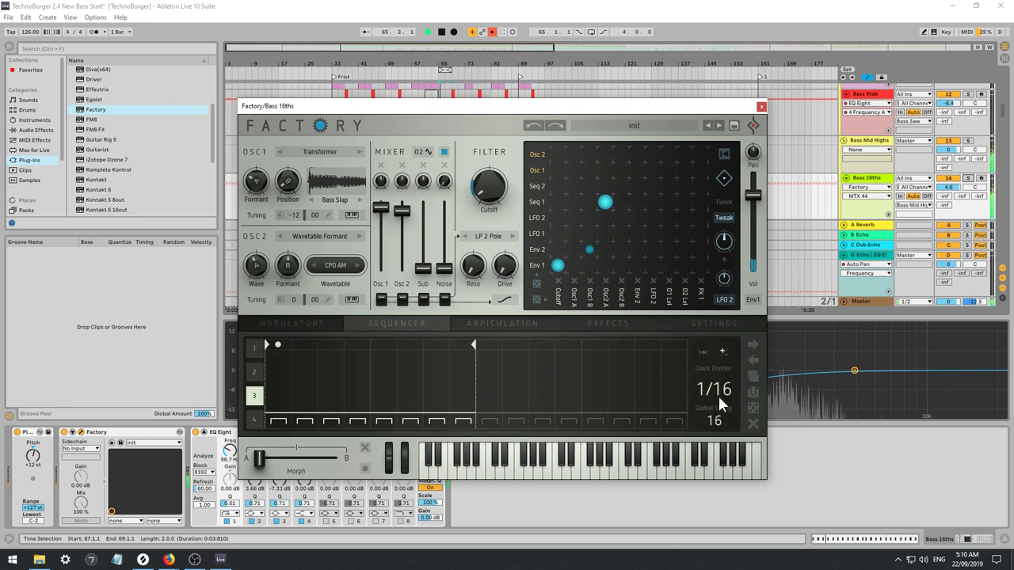
{"action": "left_click_drag", "start_coordinate": [718, 394], "coordinate": [716, 345]}
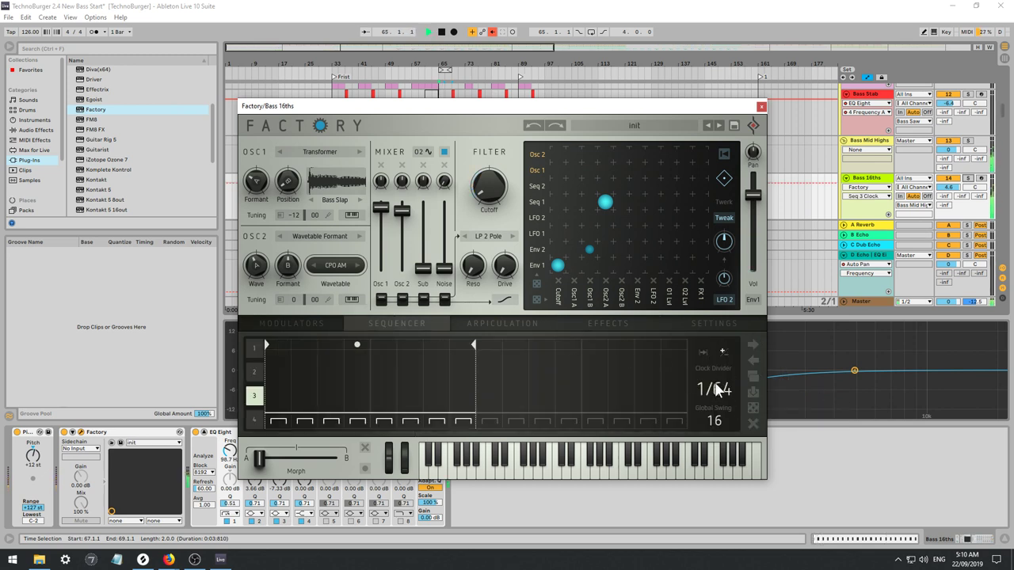
{"action": "left_click_drag", "start_coordinate": [717, 389], "coordinate": [724, 350]}
{"action": "left_click", "coordinate": [704, 351]}
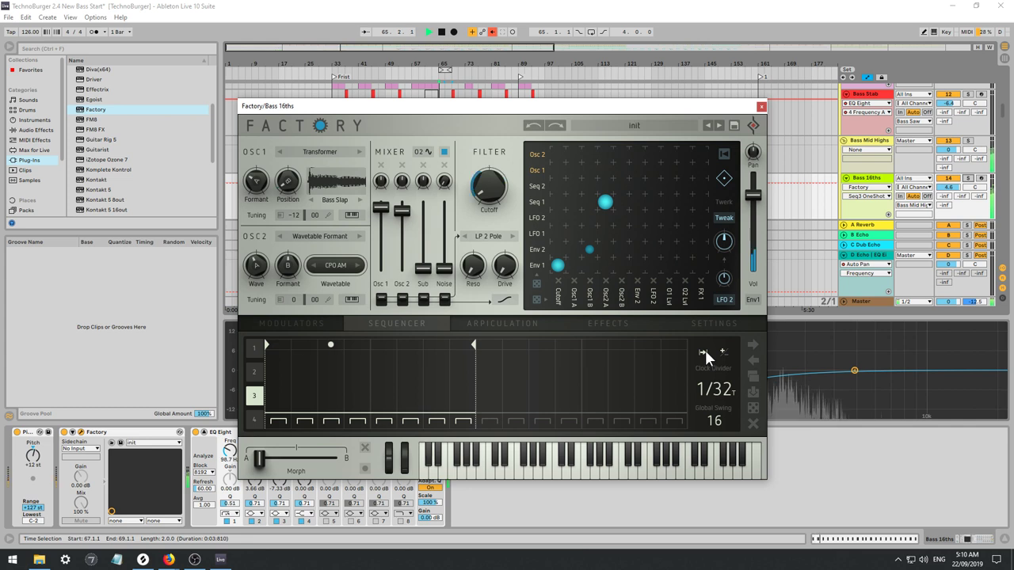
Set sequencer 1 to 1/64 with zero swing, reshape steps 1–2, and make it one-shot.
{"action": "left_click", "coordinate": [254, 348]}
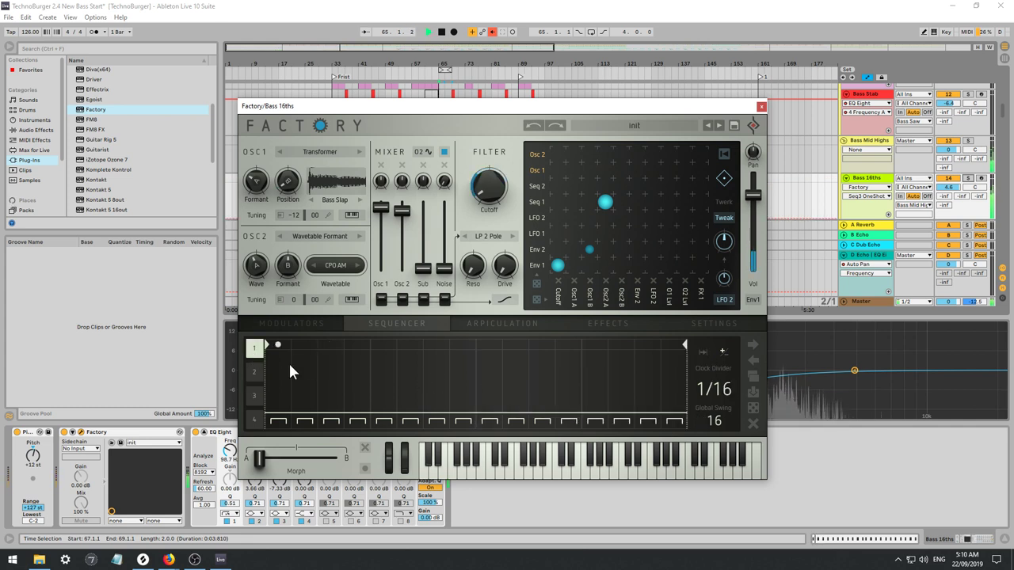
{"action": "left_click_drag", "start_coordinate": [716, 392], "coordinate": [703, 354]}
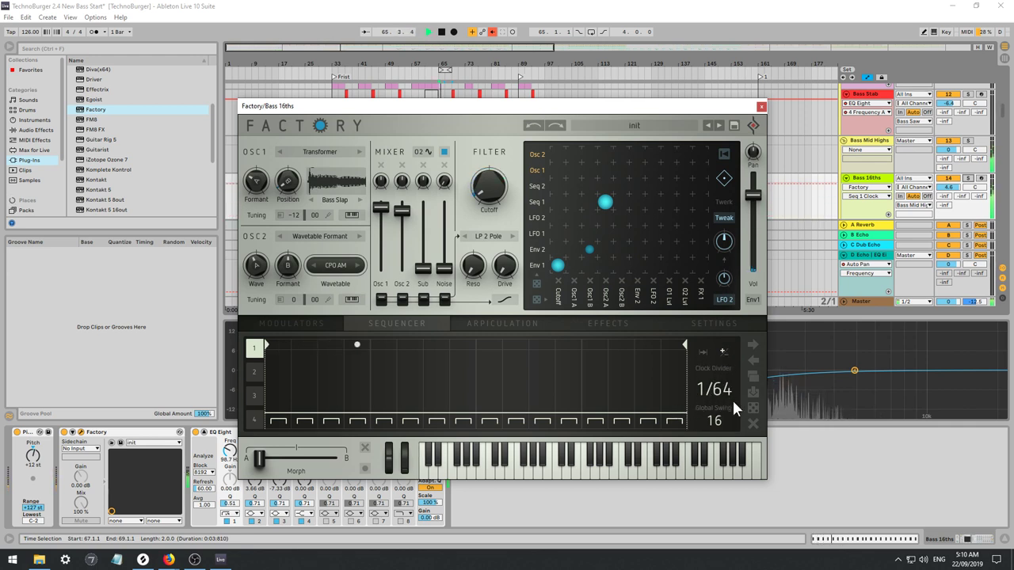
{"action": "left_click_drag", "start_coordinate": [717, 419], "coordinate": [711, 454]}
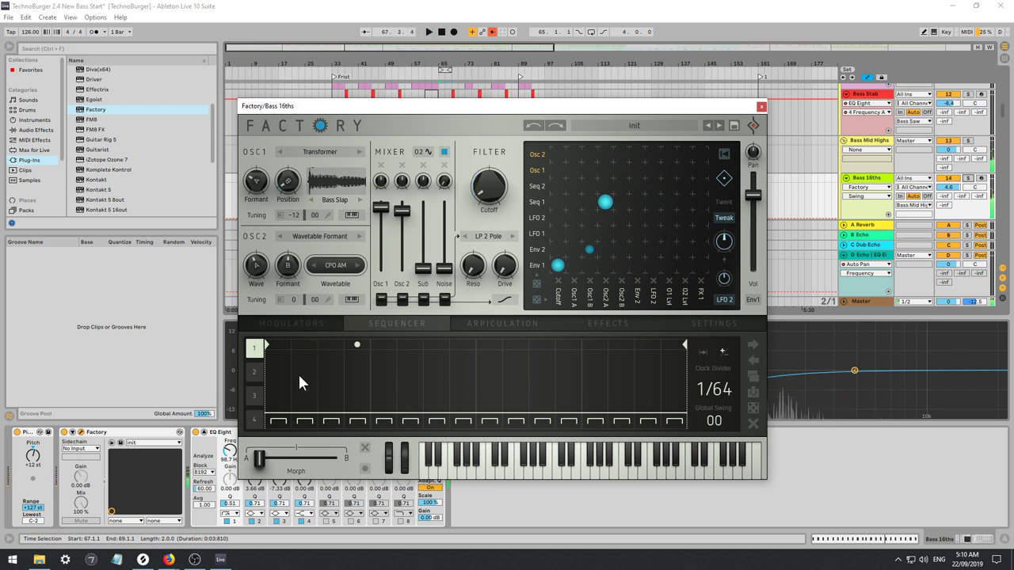
{"action": "left_click", "coordinate": [277, 381]}
{"action": "mouse_move", "coordinate": [298, 379]}
{"action": "left_mouse_down"}
{"action": "mouse_move", "coordinate": [332, 374]}
{"action": "mouse_move", "coordinate": [330, 388]}
{"action": "mouse_move", "coordinate": [355, 389]}
{"action": "mouse_move", "coordinate": [355, 378]}
{"action": "mouse_move", "coordinate": [282, 390]}
{"action": "mouse_move", "coordinate": [282, 400]}
{"action": "mouse_move", "coordinate": [333, 398]}
{"action": "mouse_move", "coordinate": [277, 415]}
{"action": "left_mouse_up"}
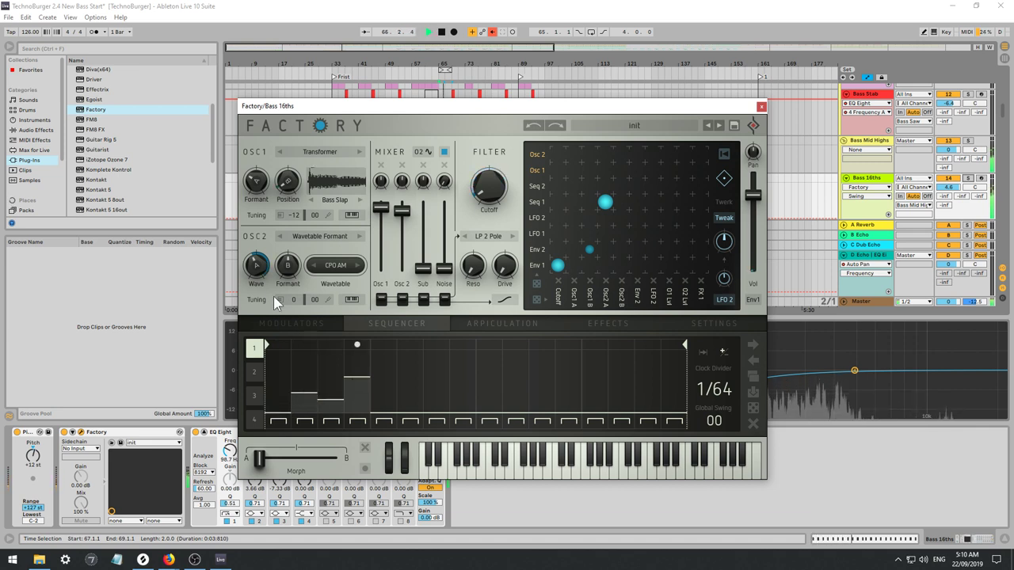
{"action": "left_click_drag", "start_coordinate": [255, 267], "coordinate": [253, 307]}
{"action": "mouse_move", "coordinate": [298, 383]}
{"action": "left_mouse_down"}
{"action": "mouse_move", "coordinate": [324, 407]}
{"action": "mouse_move", "coordinate": [326, 394]}
{"action": "mouse_move", "coordinate": [354, 383]}
{"action": "mouse_move", "coordinate": [356, 417]}
{"action": "left_mouse_up"}
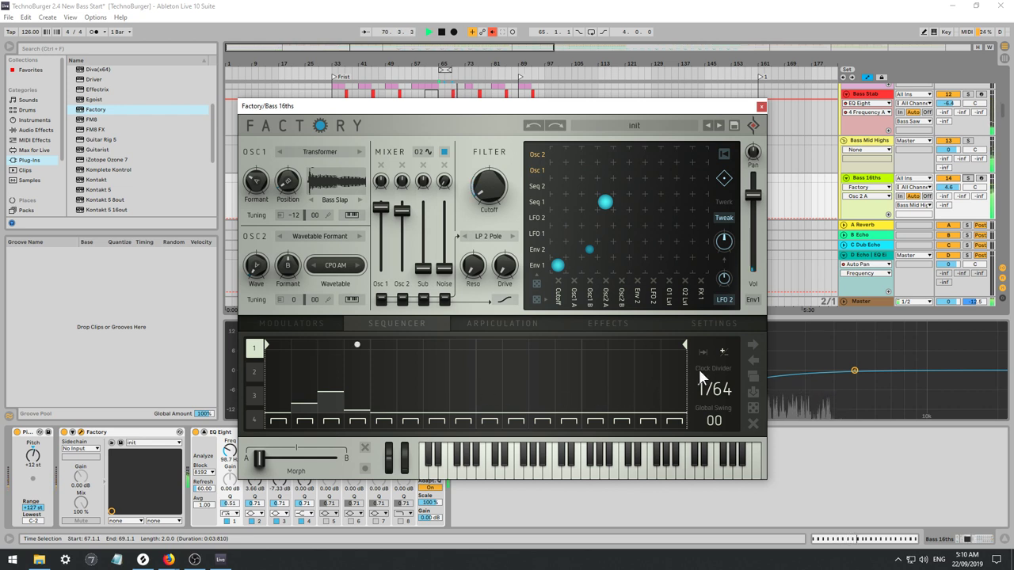
{"action": "left_click", "coordinate": [704, 349]}
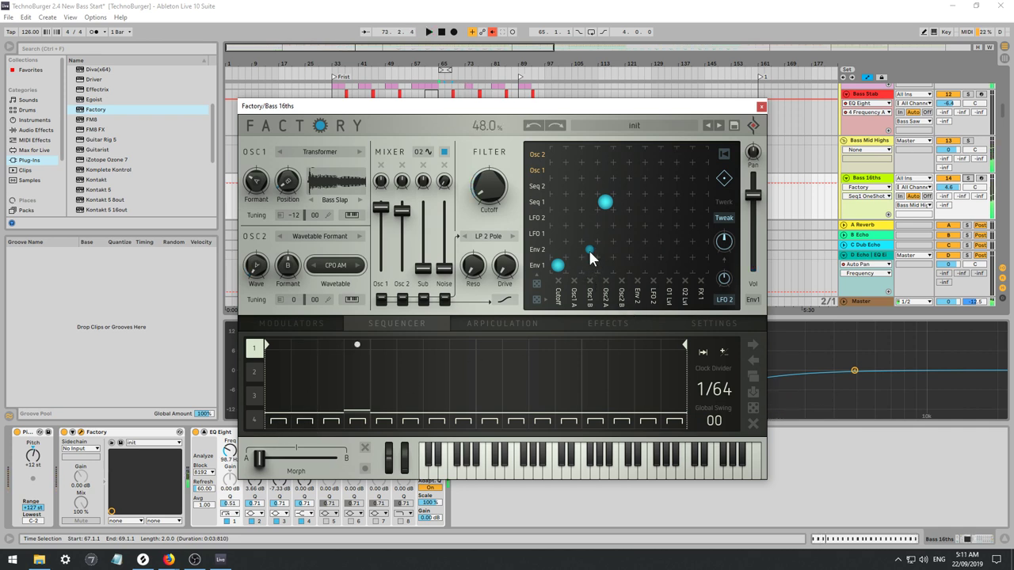
Replace the LFO 1 modulation row with S + H, routed to Osc1 A at 50%.
{"action": "left_click_drag", "start_coordinate": [588, 248], "coordinate": [587, 233]}
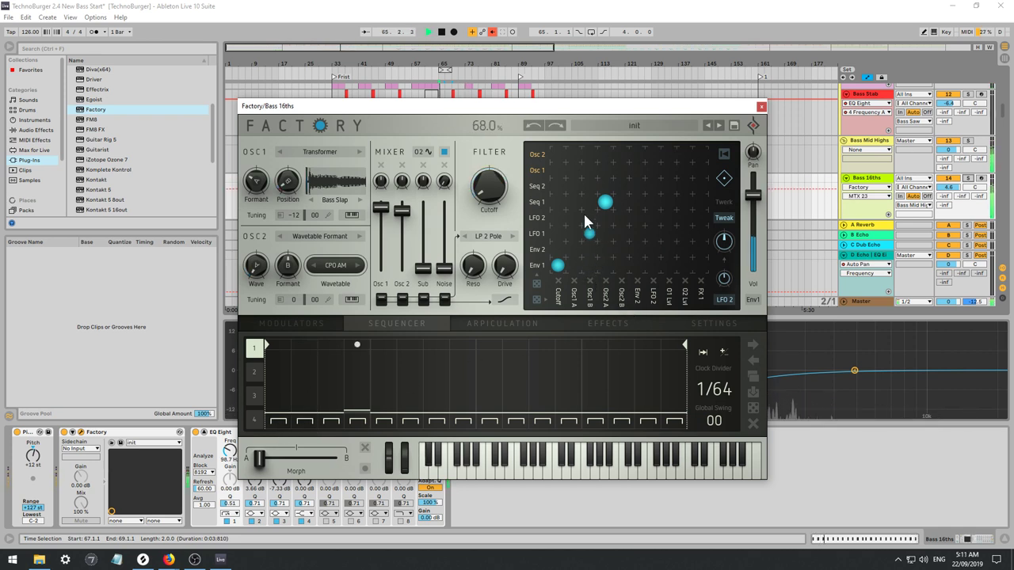
{"action": "key", "text": "space"}
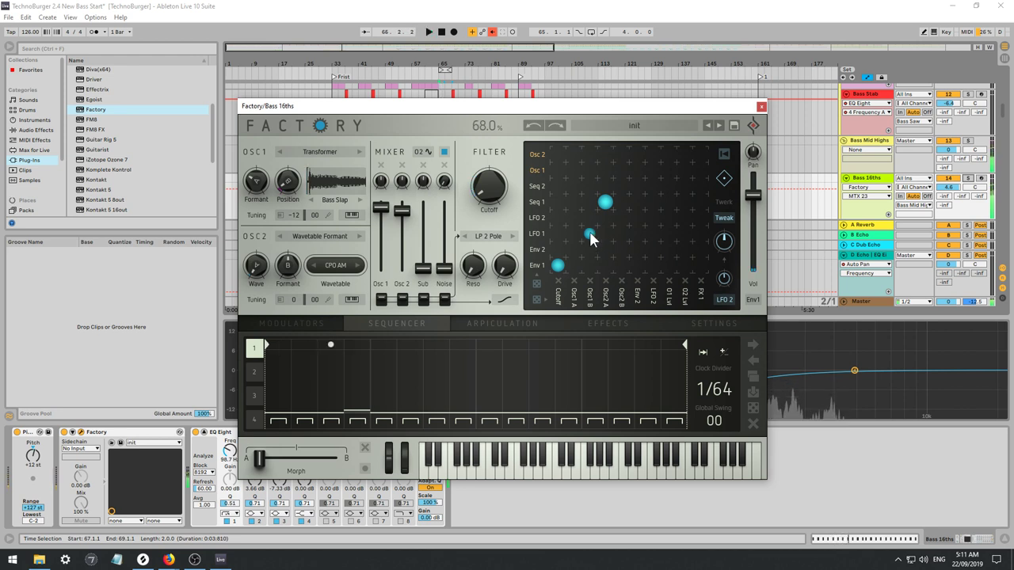
{"action": "double_click", "coordinate": [590, 232]}
{"action": "left_click", "coordinate": [540, 233]}
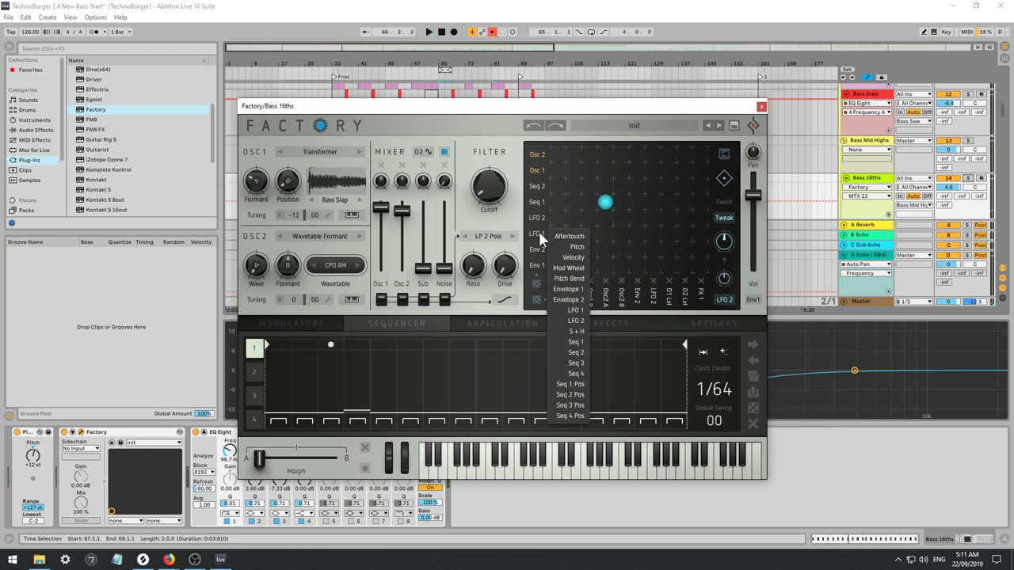
{"action": "left_click", "coordinate": [576, 331]}
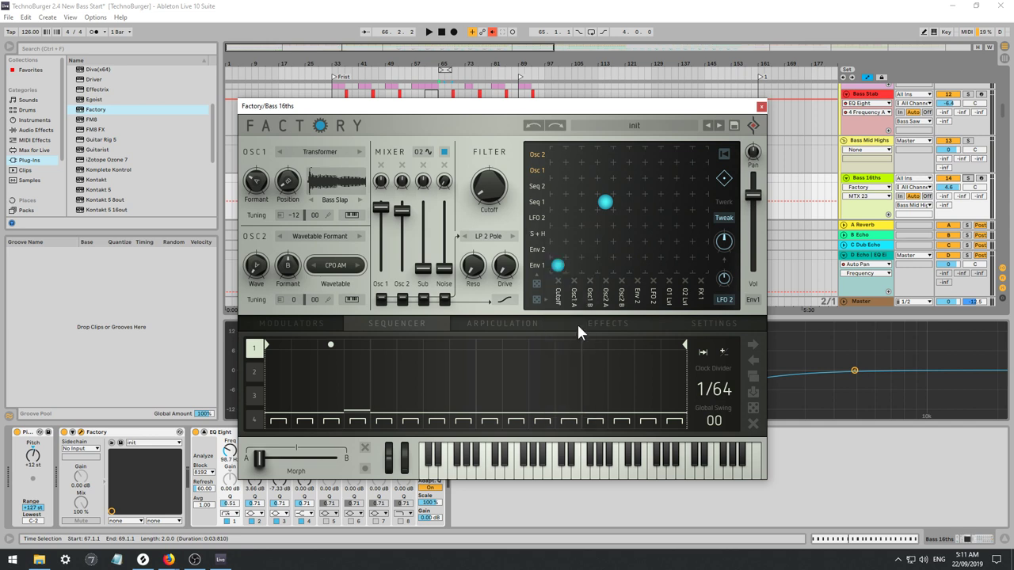
{"action": "left_click", "coordinate": [570, 233]}
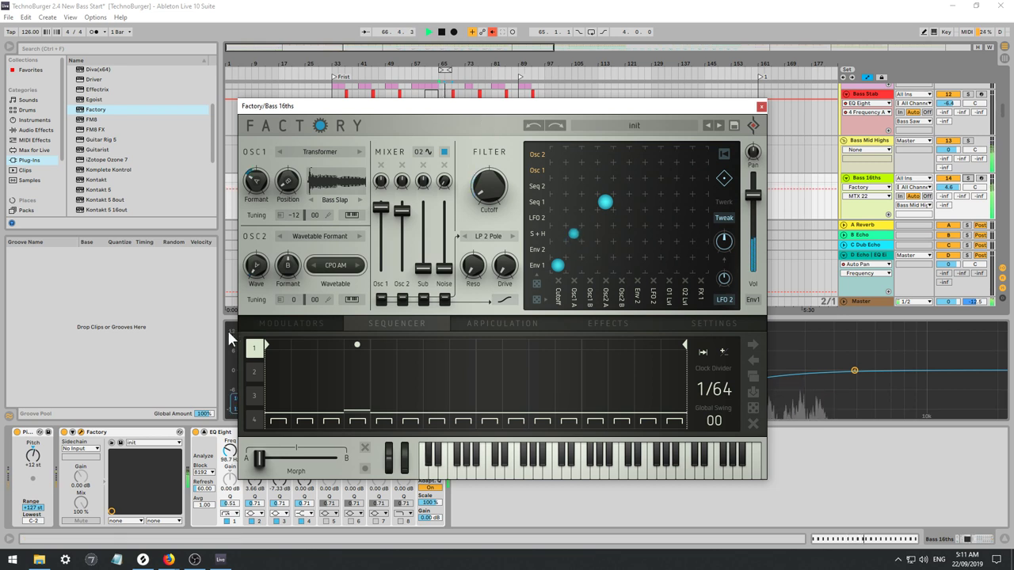
Feed sample-and-hold from Sub Osc and tweak its threshold, lag and quantize amount.
{"action": "left_click", "coordinate": [324, 324]}
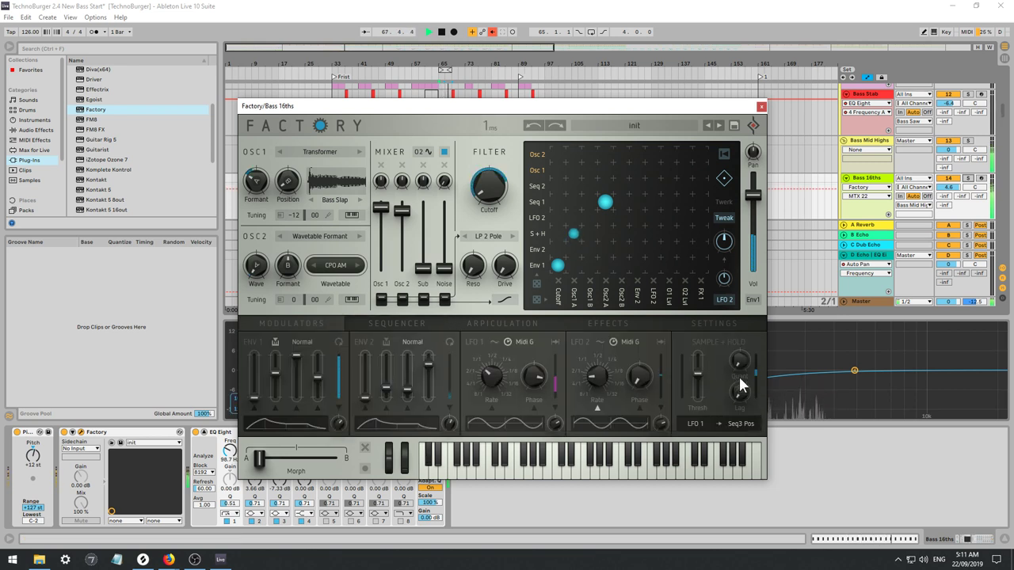
{"action": "left_click", "coordinate": [745, 424]}
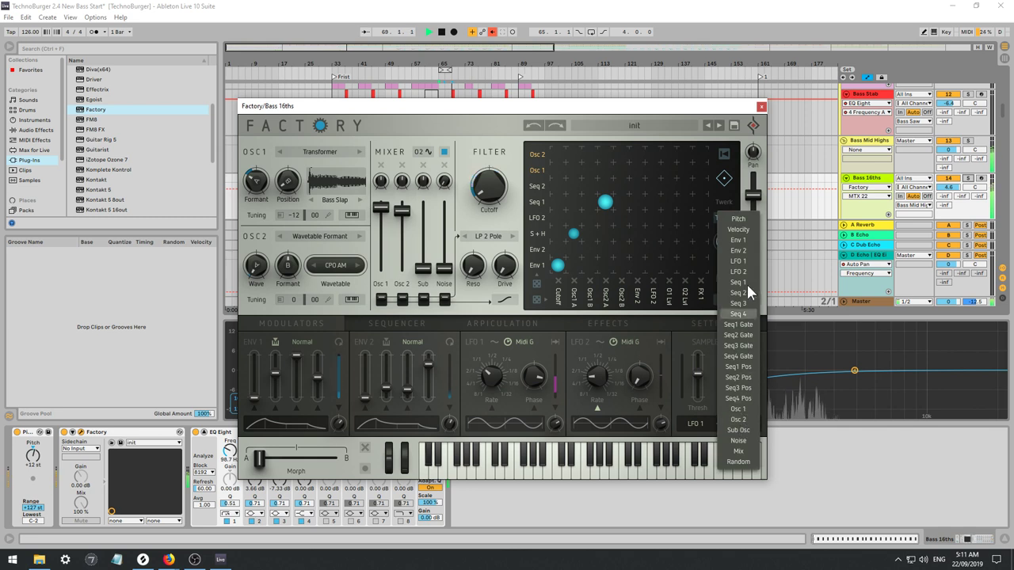
{"action": "left_click", "coordinate": [699, 424]}
{"action": "left_click", "coordinate": [698, 425]}
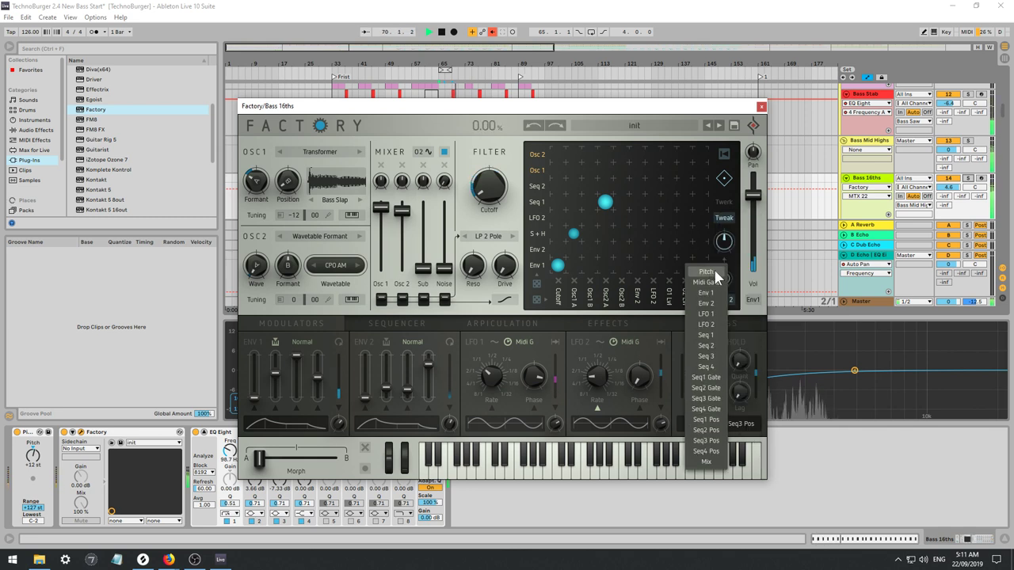
{"action": "left_click", "coordinate": [735, 424]}
{"action": "left_click", "coordinate": [735, 425]}
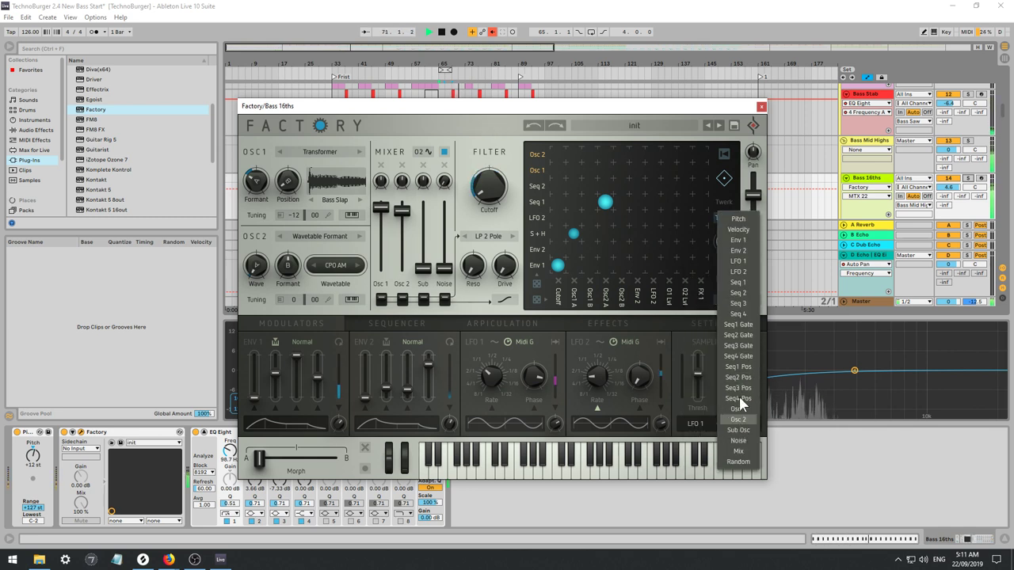
{"action": "left_click", "coordinate": [745, 431]}
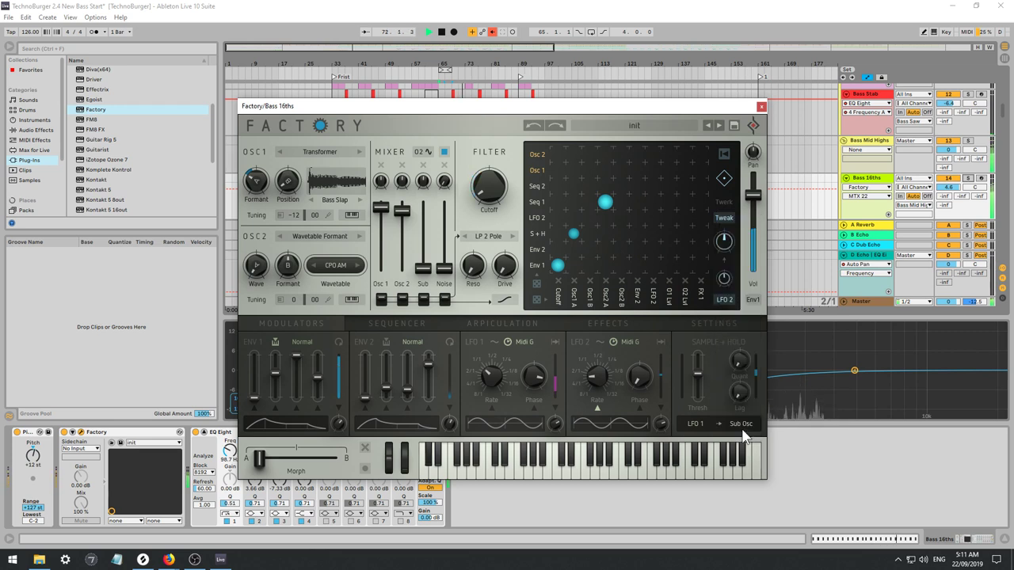
{"action": "mouse_move", "coordinate": [697, 374]}
{"action": "left_mouse_down"}
{"action": "mouse_move", "coordinate": [696, 358]}
{"action": "mouse_move", "coordinate": [697, 374]}
{"action": "left_mouse_up"}
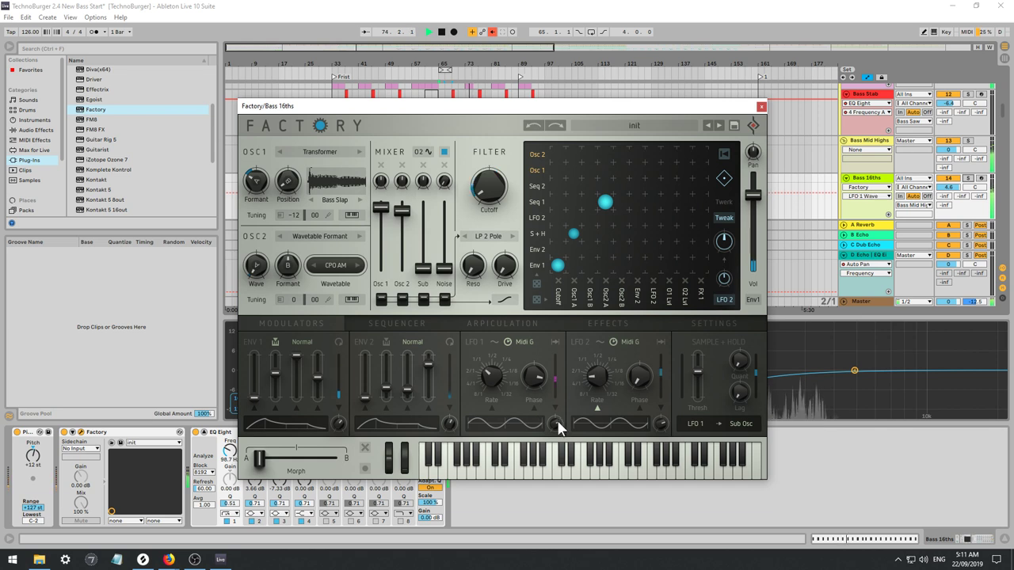
{"action": "left_click", "coordinate": [526, 429]}
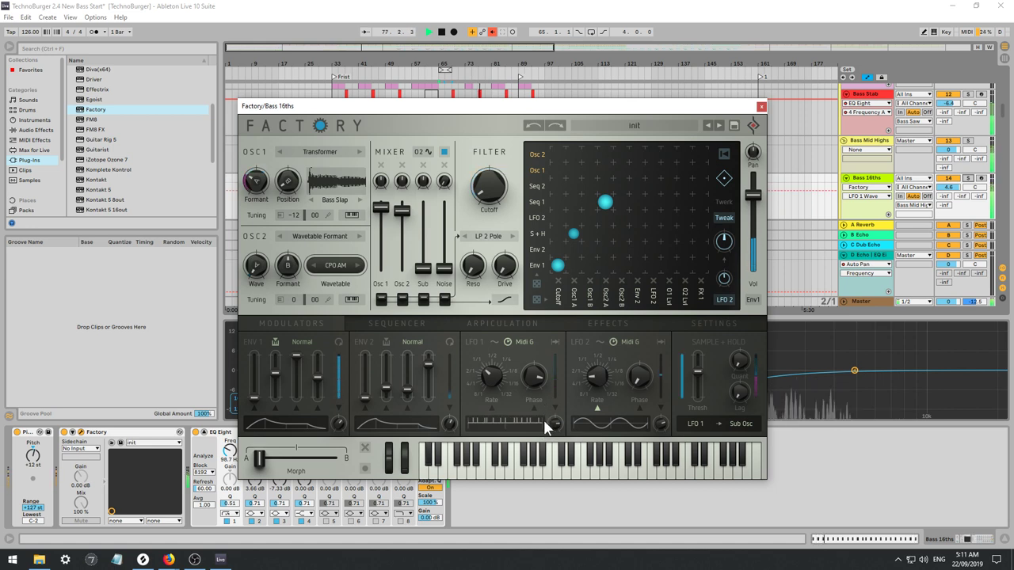
{"action": "left_click", "coordinate": [745, 390]}
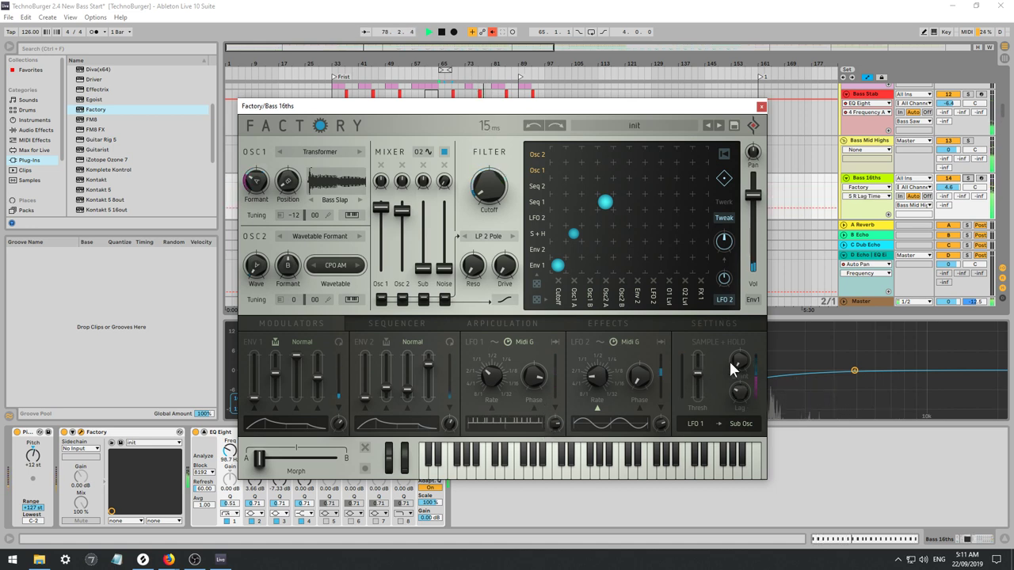
{"action": "mouse_move", "coordinate": [747, 362]}
{"action": "left_mouse_down"}
{"action": "mouse_move", "coordinate": [736, 349]}
{"action": "mouse_move", "coordinate": [700, 392]}
{"action": "mouse_move", "coordinate": [750, 394]}
{"action": "mouse_move", "coordinate": [731, 364]}
{"action": "left_mouse_up"}
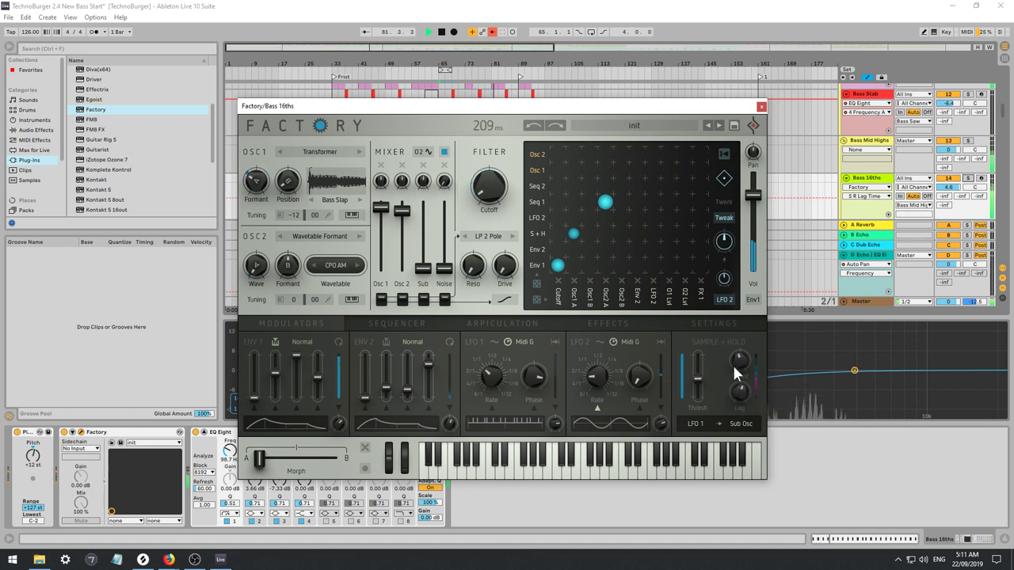
{"action": "left_click", "coordinate": [732, 362]}
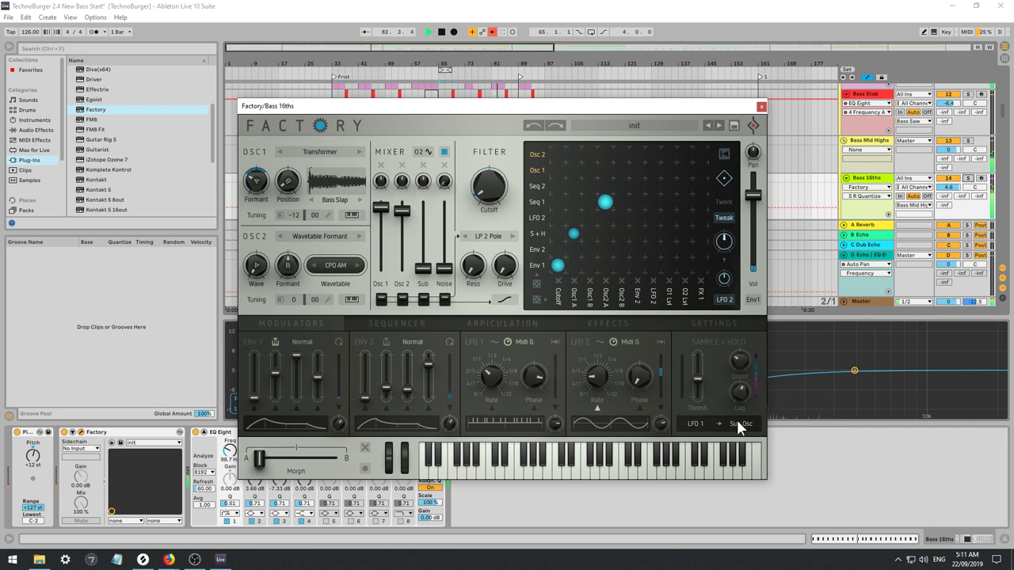
Slightly reduce S+H→Osc1 A, lower Osc 2's formant and level, and audition neighbouring wavetables.
{"action": "left_click", "coordinate": [575, 234]}
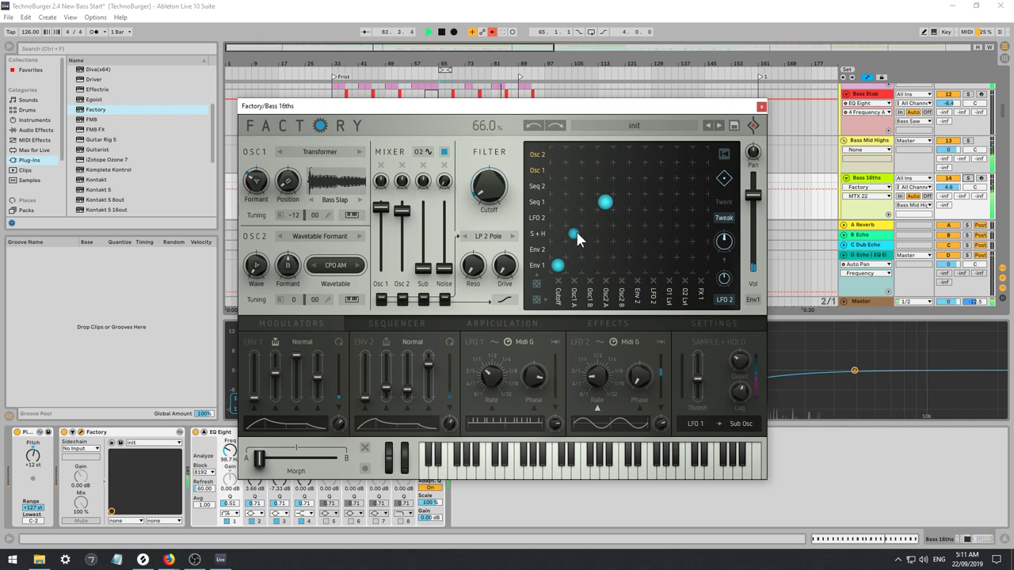
{"action": "left_click_drag", "start_coordinate": [577, 233], "coordinate": [575, 247]}
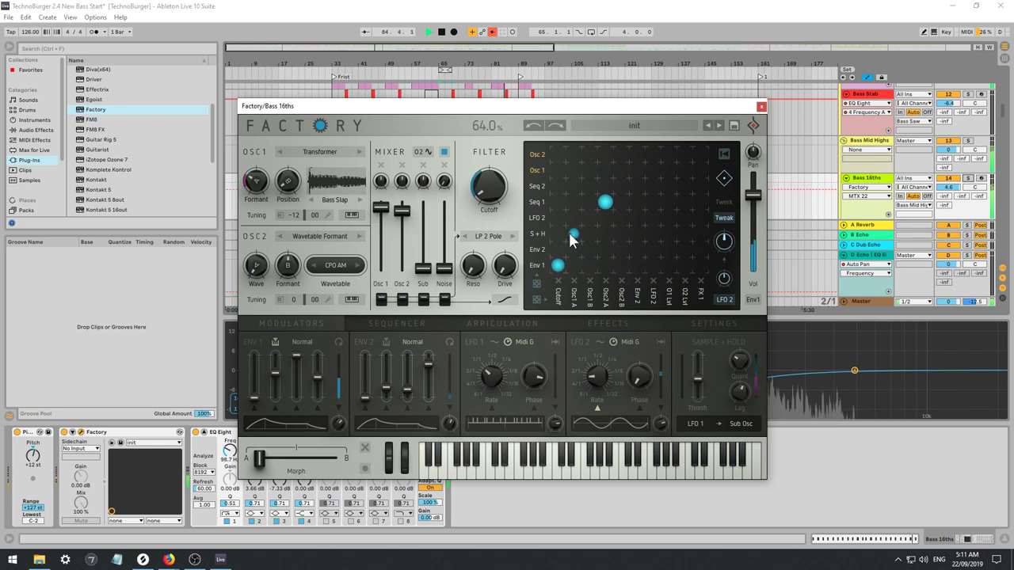
{"action": "mouse_move", "coordinate": [285, 262]}
{"action": "left_mouse_down"}
{"action": "mouse_move", "coordinate": [286, 314]}
{"action": "mouse_move", "coordinate": [280, 267]}
{"action": "mouse_move", "coordinate": [272, 272]}
{"action": "left_mouse_up"}
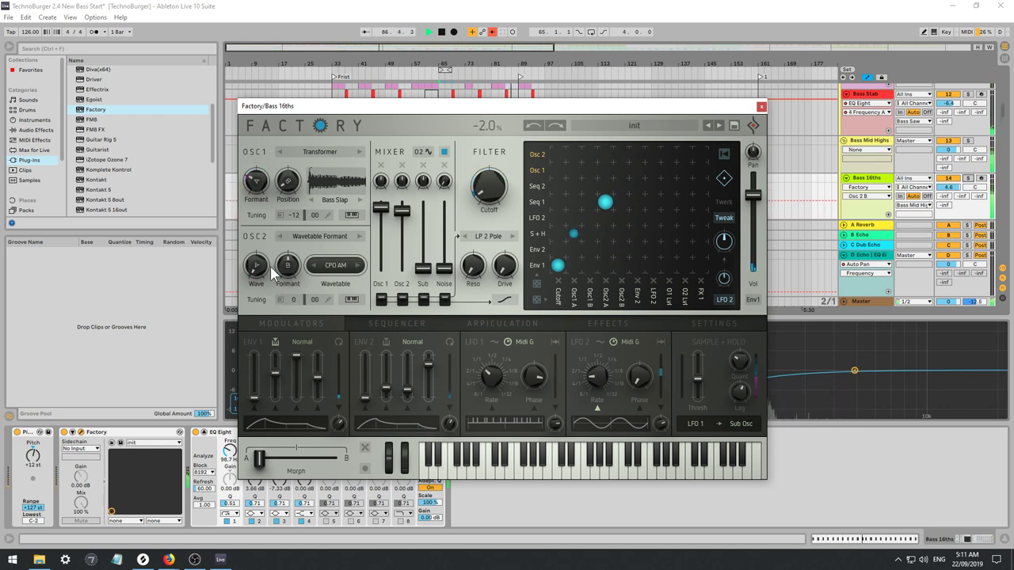
{"action": "mouse_move", "coordinate": [402, 210]}
{"action": "left_mouse_down"}
{"action": "mouse_move", "coordinate": [392, 259]}
{"action": "mouse_move", "coordinate": [400, 220]}
{"action": "left_mouse_up"}
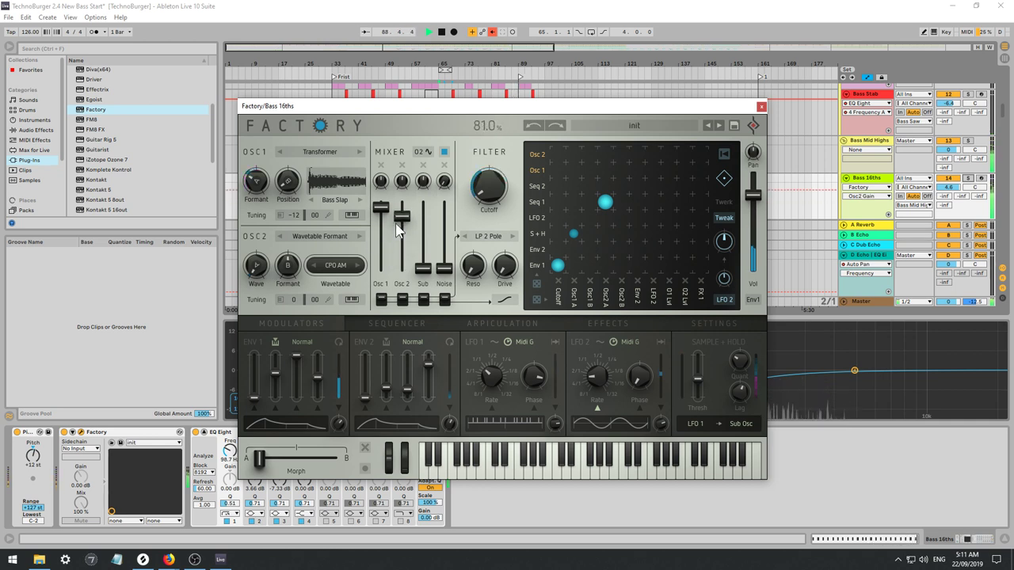
{"action": "left_click", "coordinate": [361, 267]}
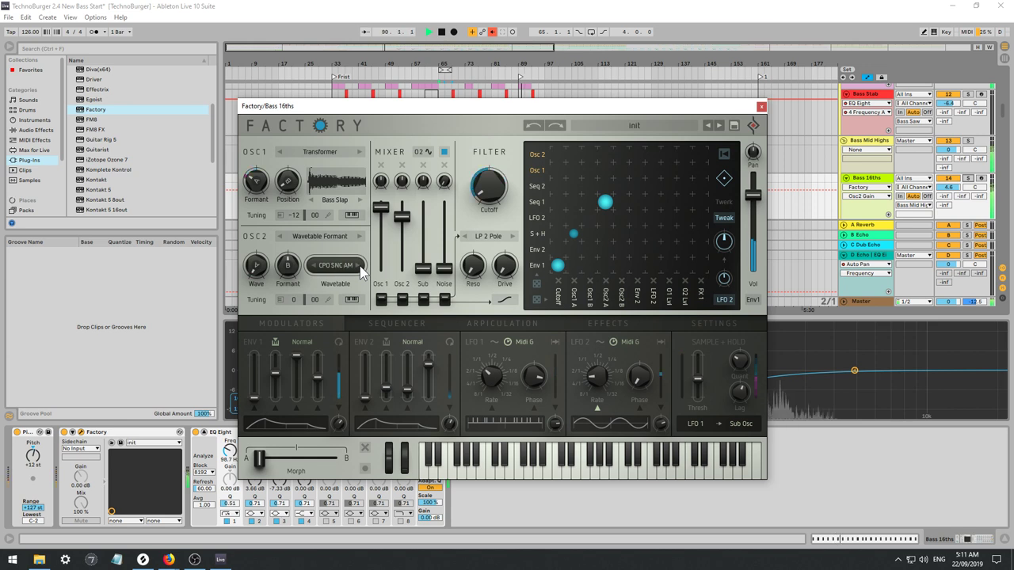
{"action": "left_click", "coordinate": [361, 267]}
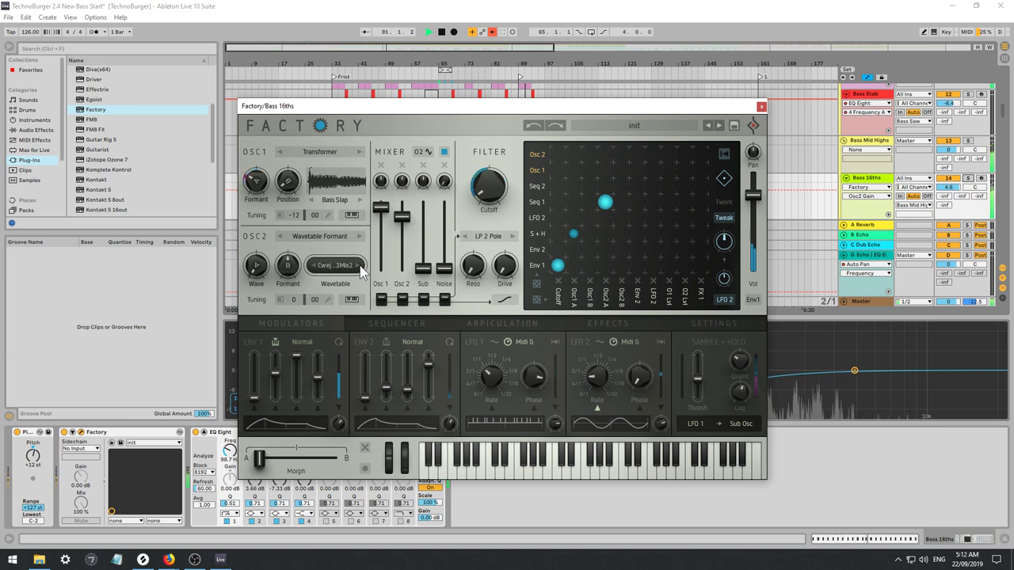
{"action": "left_click", "coordinate": [315, 267]}
{"action": "left_click", "coordinate": [315, 267]}
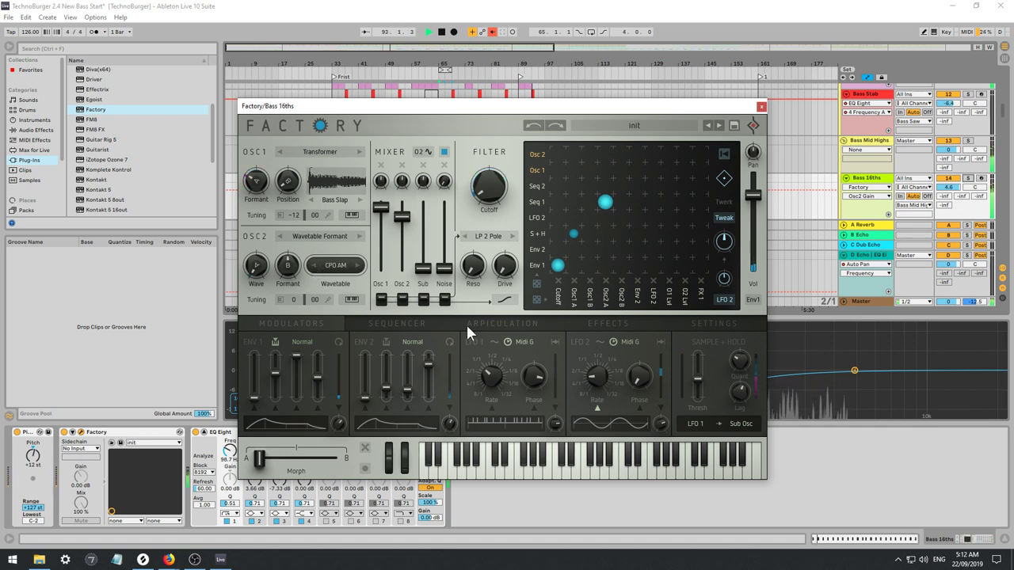
Make LFO 1 a free-running triangle at 1/2, retune S+H threshold and lag, and target Osc 1.
{"action": "mouse_move", "coordinate": [697, 387]}
{"action": "left_click_drag", "start_coordinate": [697, 381], "coordinate": [698, 385]}
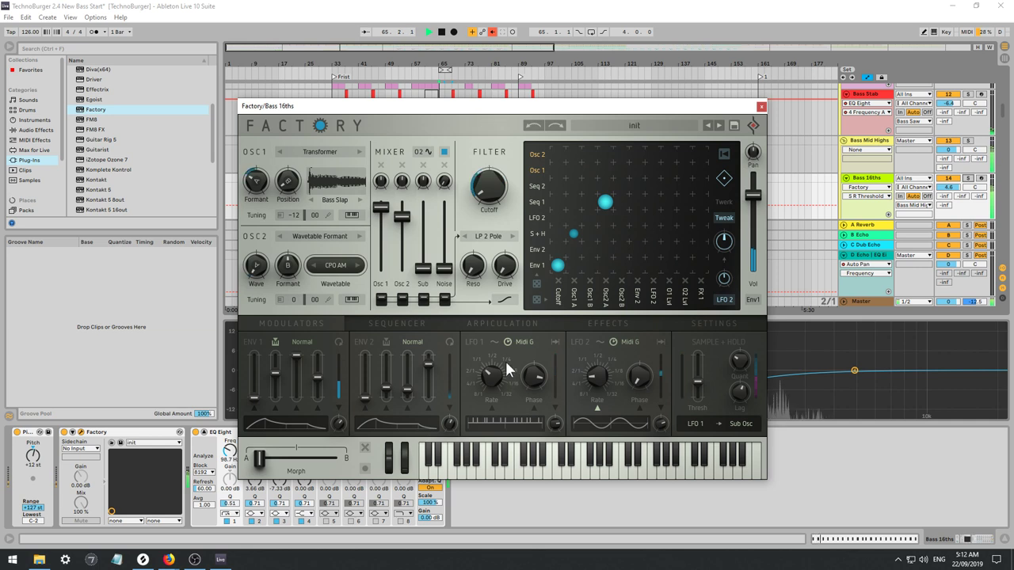
{"action": "left_click_drag", "start_coordinate": [557, 425], "coordinate": [557, 445]}
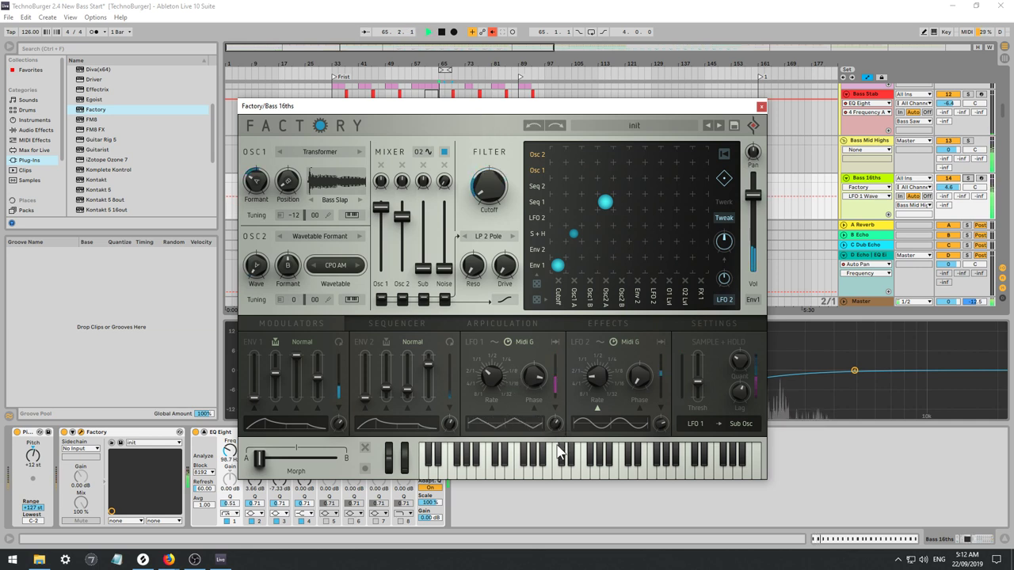
{"action": "left_click", "coordinate": [507, 339]}
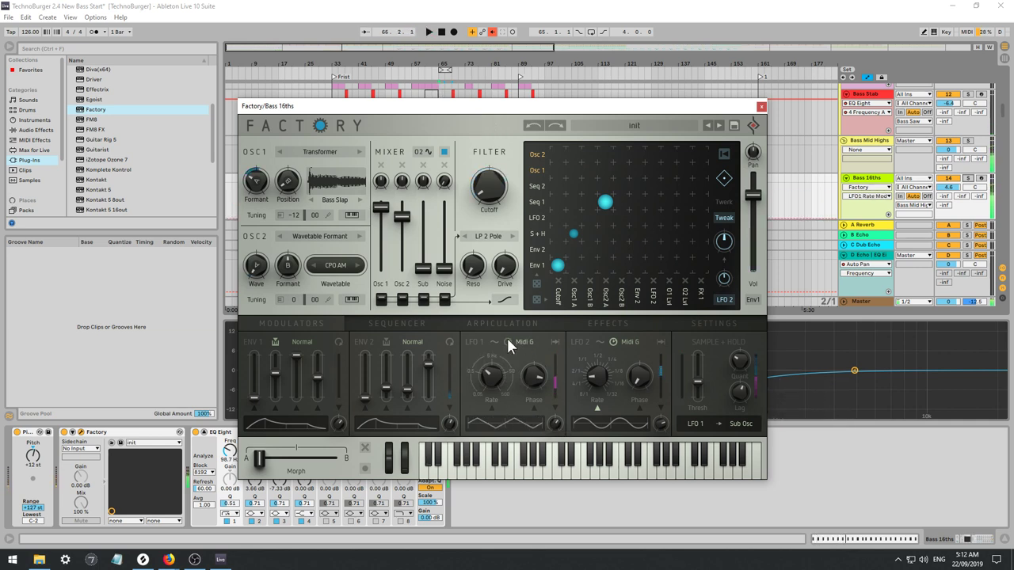
{"action": "left_click", "coordinate": [507, 339]}
{"action": "left_click", "coordinate": [526, 339]}
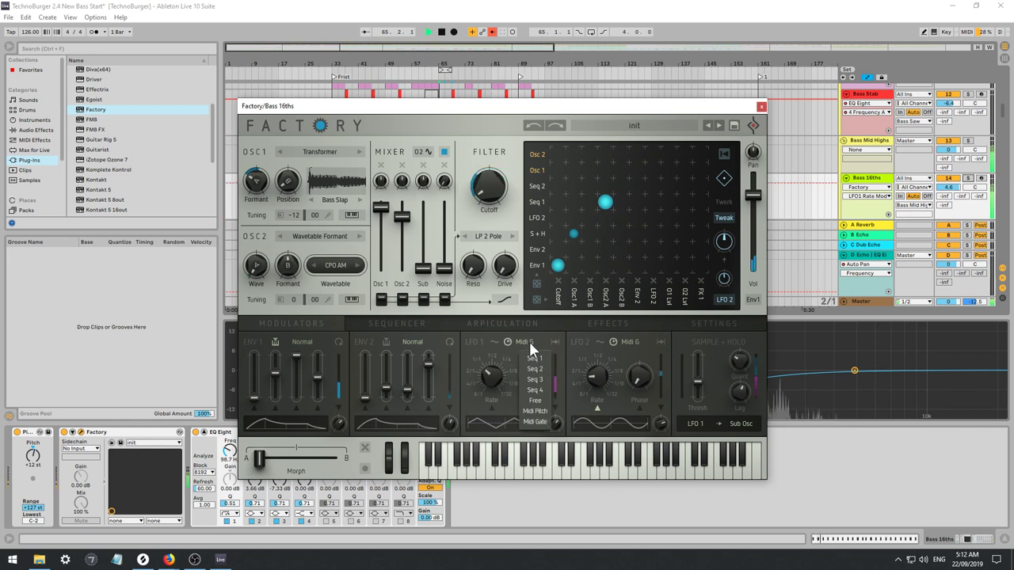
{"action": "left_click", "coordinate": [535, 401]}
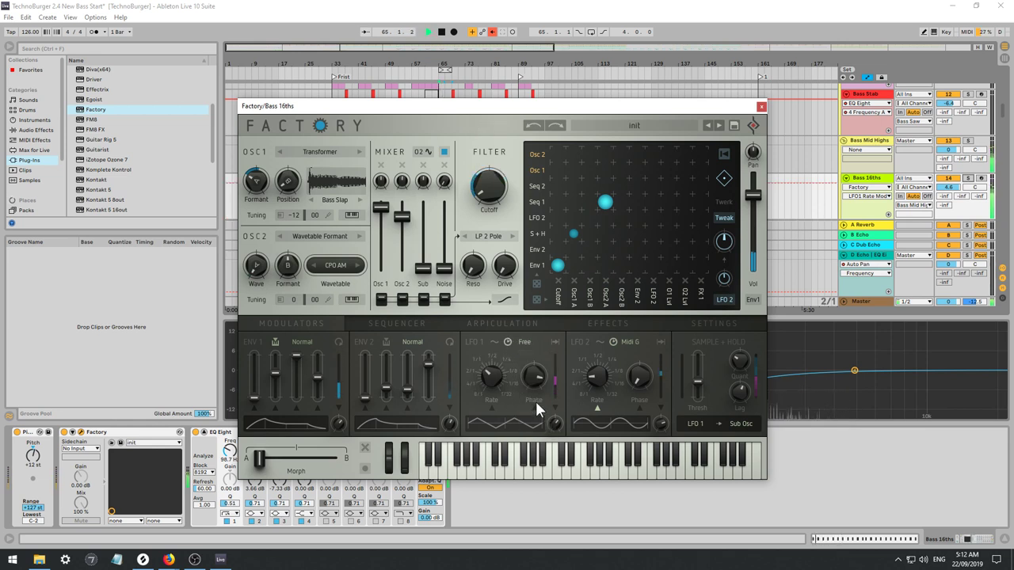
{"action": "left_click_drag", "start_coordinate": [701, 383], "coordinate": [696, 372]}
{"action": "left_click_drag", "start_coordinate": [490, 376], "coordinate": [488, 364]}
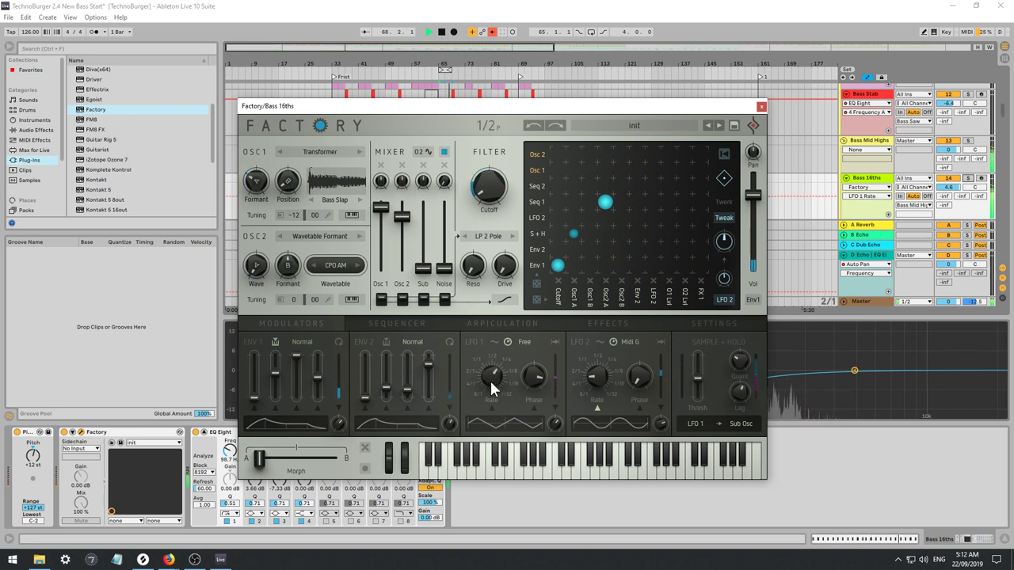
{"action": "left_click_drag", "start_coordinate": [738, 396], "coordinate": [740, 409]}
{"action": "left_click", "coordinate": [741, 413]}
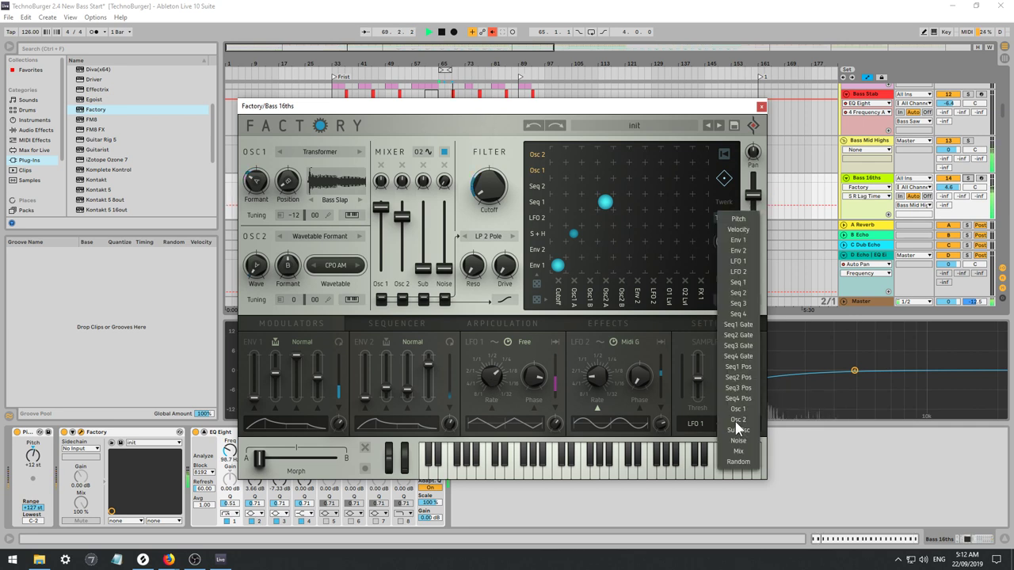
{"action": "left_click", "coordinate": [742, 408]}
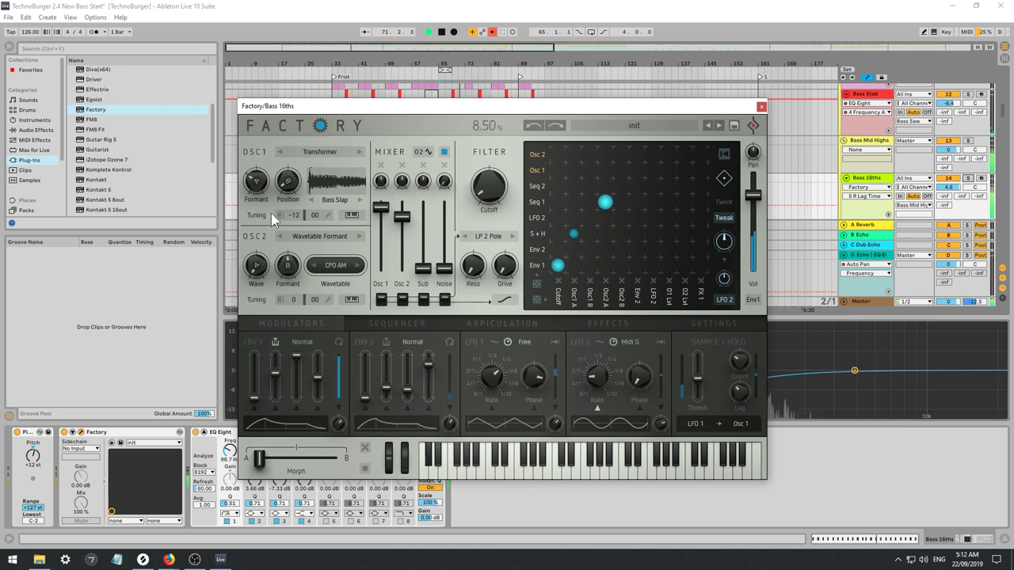
Drop oscillator 2 an octave to -12, lower its level and raise its formant.
{"action": "left_click", "coordinate": [284, 301]}
{"action": "left_click_drag", "start_coordinate": [285, 307], "coordinate": [286, 318]}
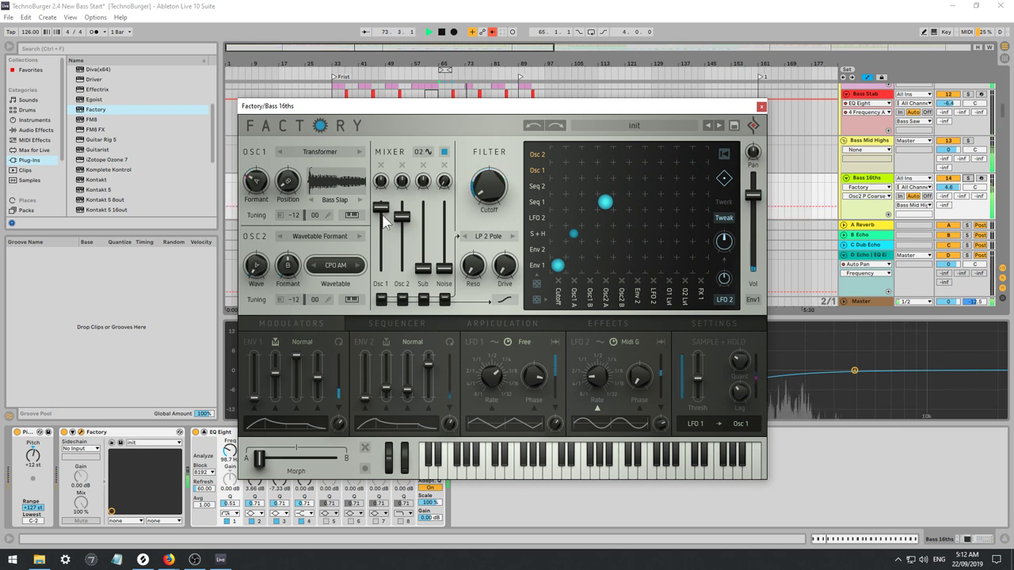
{"action": "left_click_drag", "start_coordinate": [402, 215], "coordinate": [401, 230]}
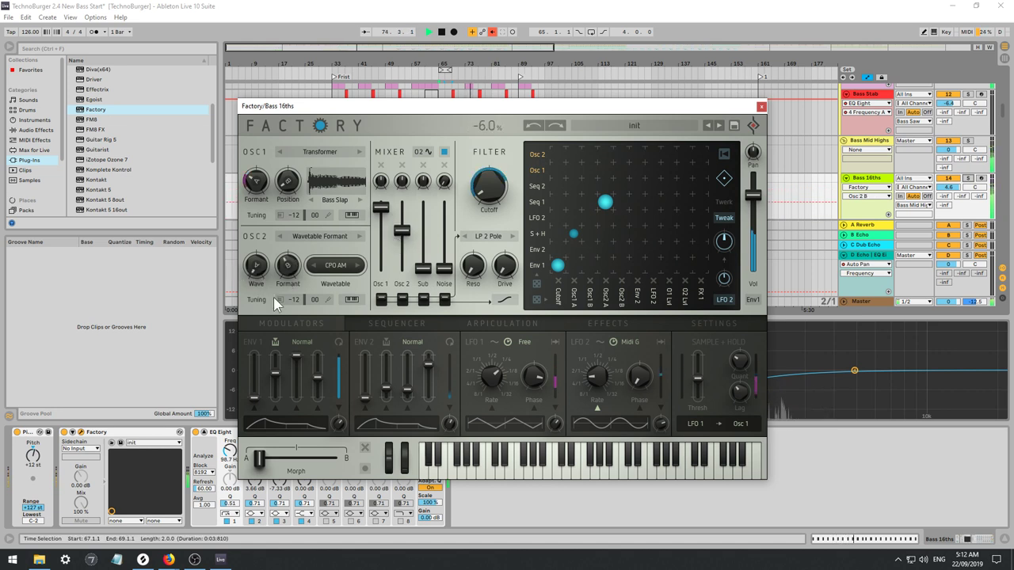
{"action": "left_click_drag", "start_coordinate": [283, 263], "coordinate": [295, 181]}
{"action": "key", "text": "space"}
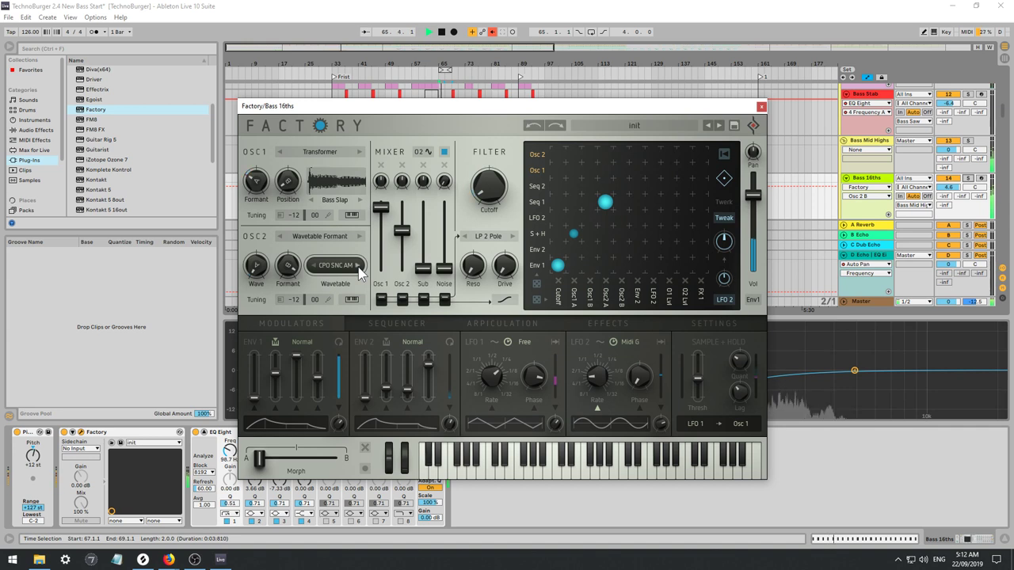
Step Osc 2's wavetable, raise its wave position, lower Osc 1's formant, and silence Osc 2.
{"action": "left_click", "coordinate": [358, 267]}
{"action": "left_click", "coordinate": [359, 267]}
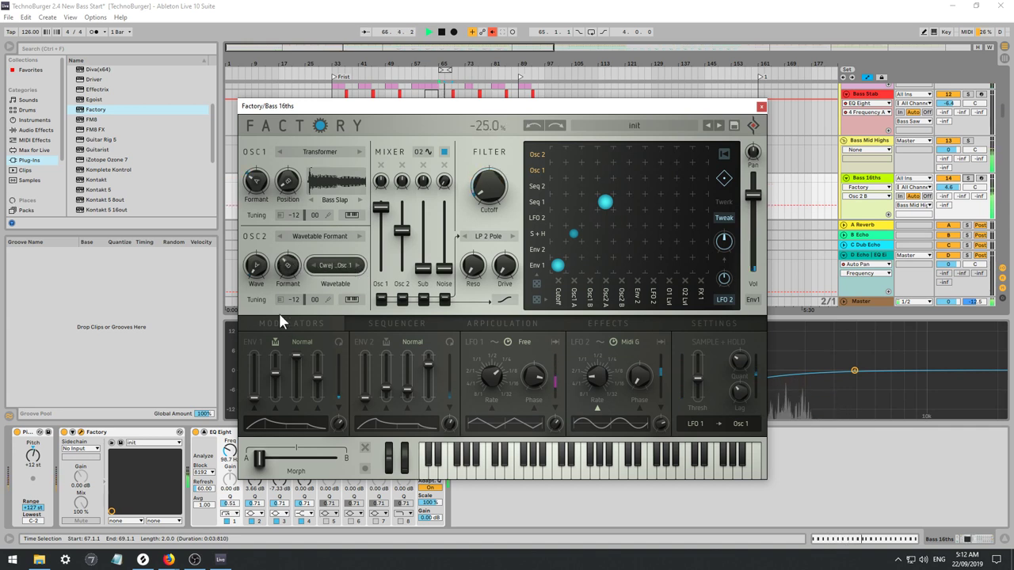
{"action": "left_click_drag", "start_coordinate": [255, 267], "coordinate": [259, 241]}
{"action": "left_click_drag", "start_coordinate": [257, 177], "coordinate": [256, 201]}
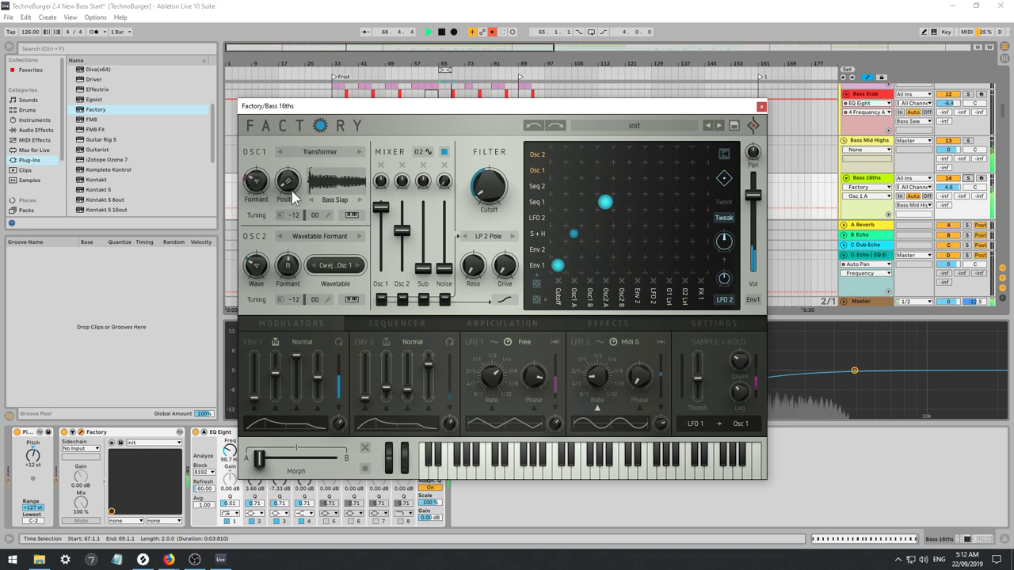
{"action": "left_click_drag", "start_coordinate": [402, 230], "coordinate": [392, 325]}
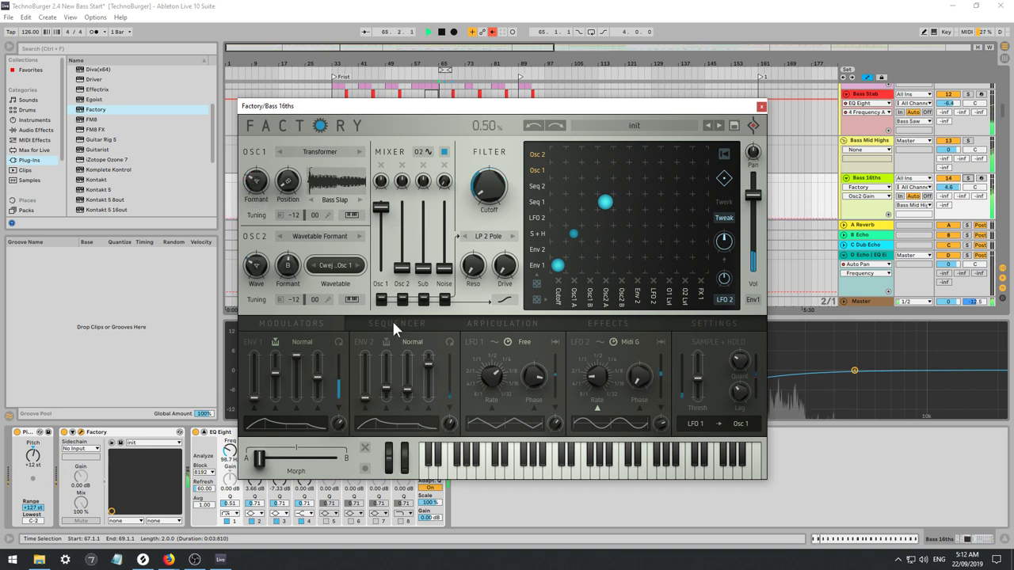
{"action": "key", "text": "space"}
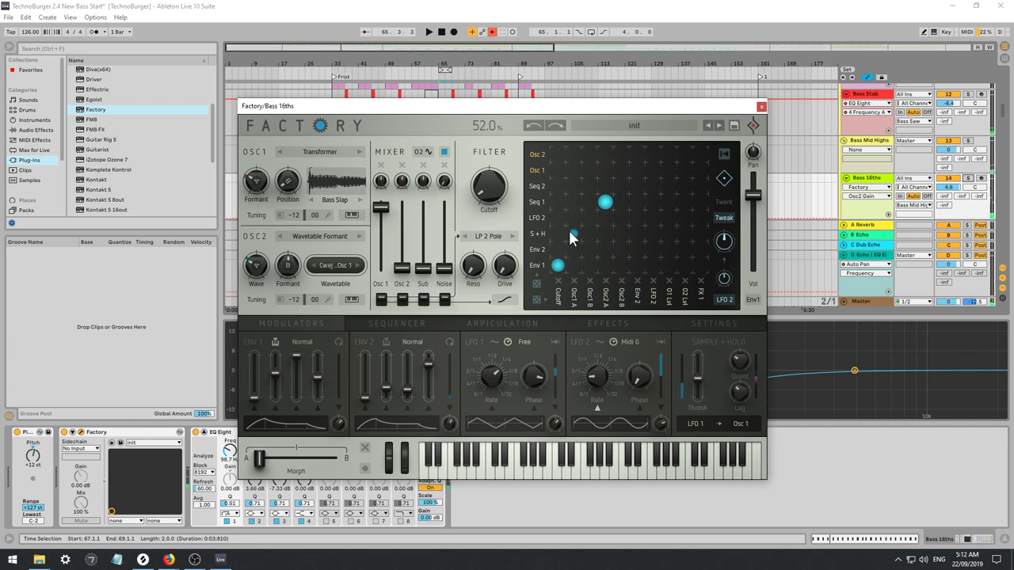
Swap mod routings: remove S+H→Osc1 A and Seq 1→Osc2 A, add Env 2→Osc1 A and S+H→Osc2 A.
{"action": "double_click", "coordinate": [574, 234]}
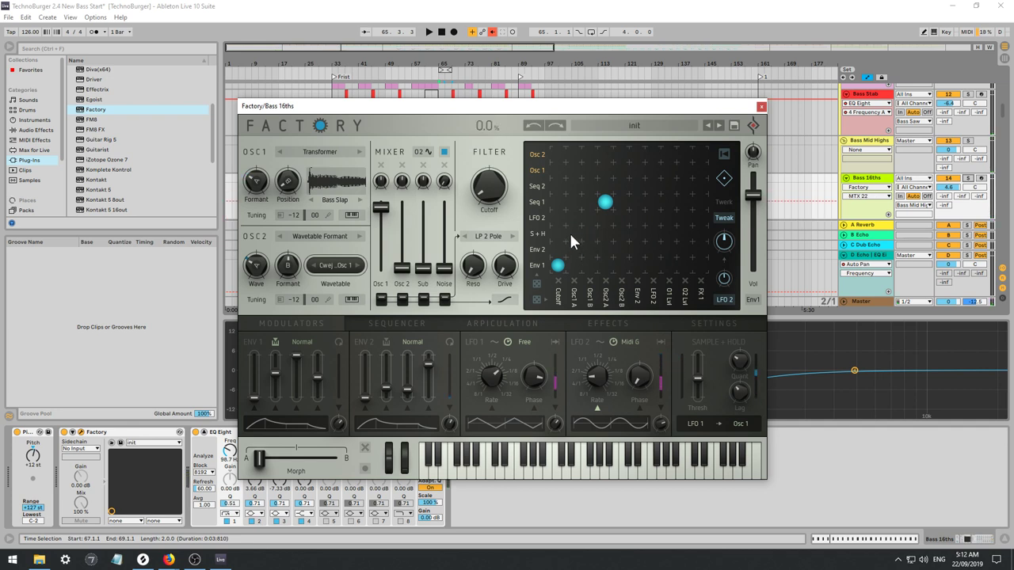
{"action": "left_click", "coordinate": [605, 204]}
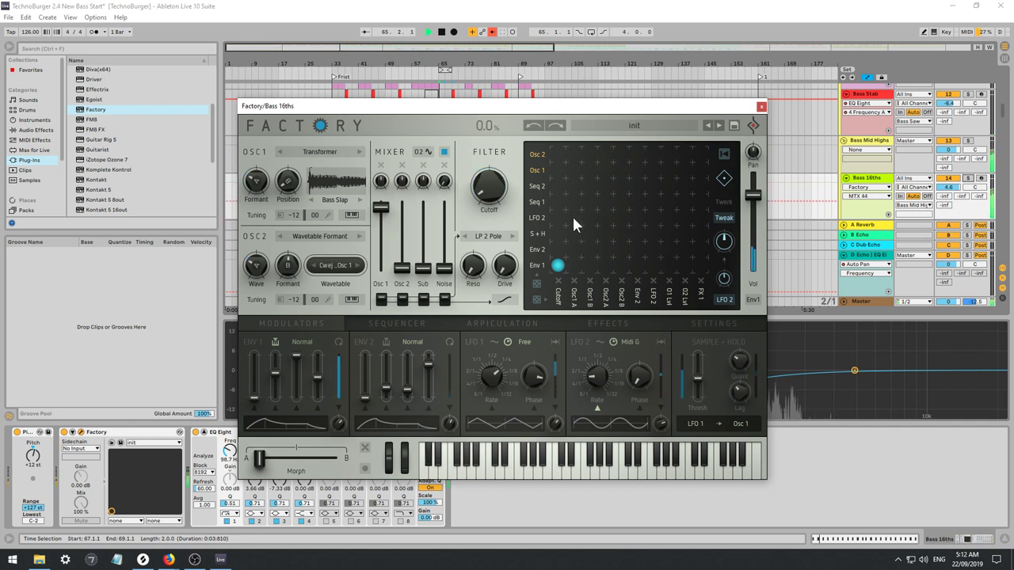
{"action": "left_click_drag", "start_coordinate": [573, 251], "coordinate": [566, 229]}
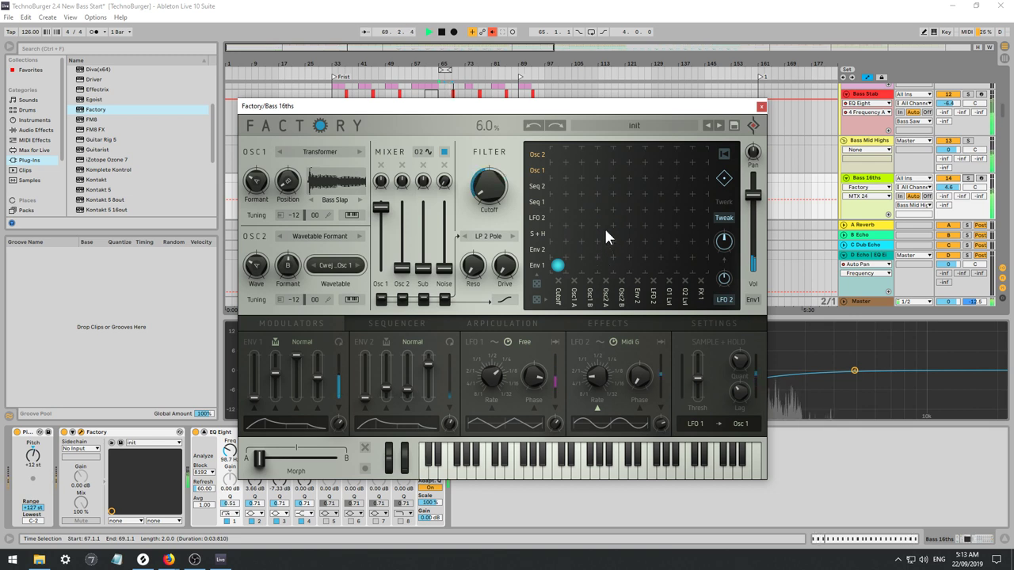
{"action": "left_click_drag", "start_coordinate": [605, 228], "coordinate": [602, 214]}
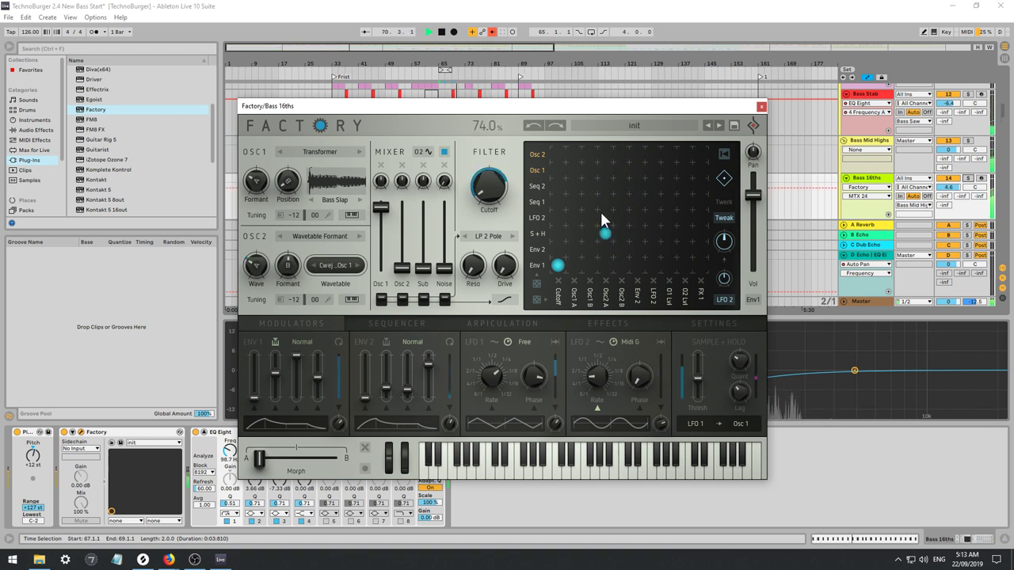
Restore Osc 2's level, shift its wave, lower cutoff, adjust Env 2 decay, and set Env 1→Cutoff to 98%.
{"action": "left_click_drag", "start_coordinate": [402, 267], "coordinate": [400, 208]}
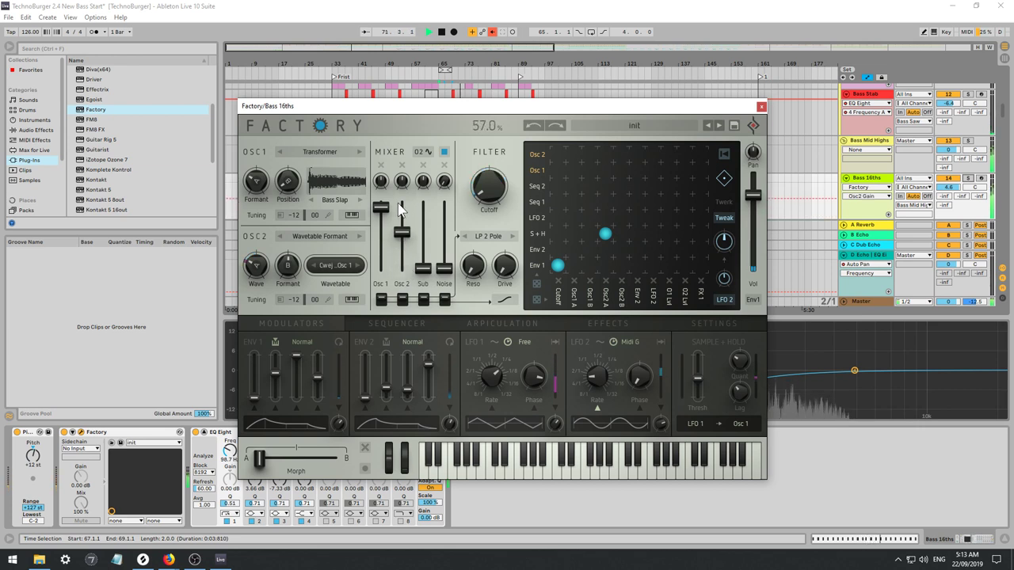
{"action": "left_click_drag", "start_coordinate": [255, 267], "coordinate": [251, 244]}
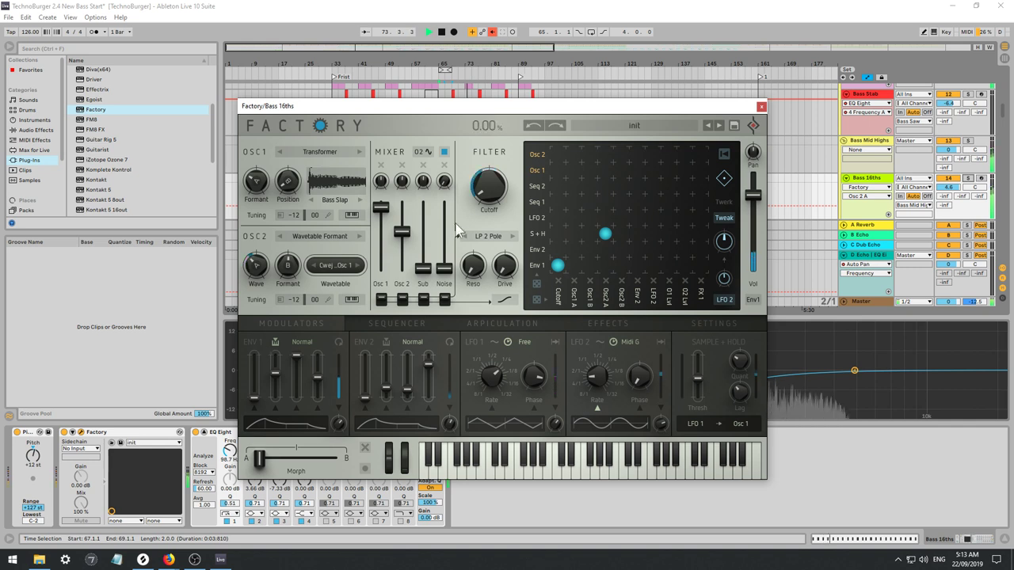
{"action": "left_click_drag", "start_coordinate": [488, 192], "coordinate": [482, 209]}
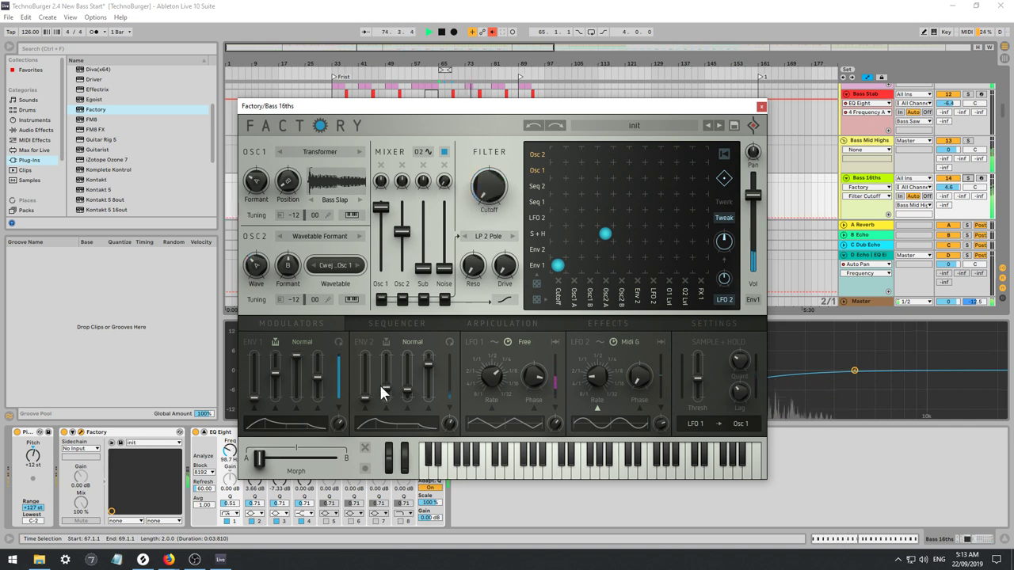
{"action": "left_click_drag", "start_coordinate": [381, 393], "coordinate": [415, 414]}
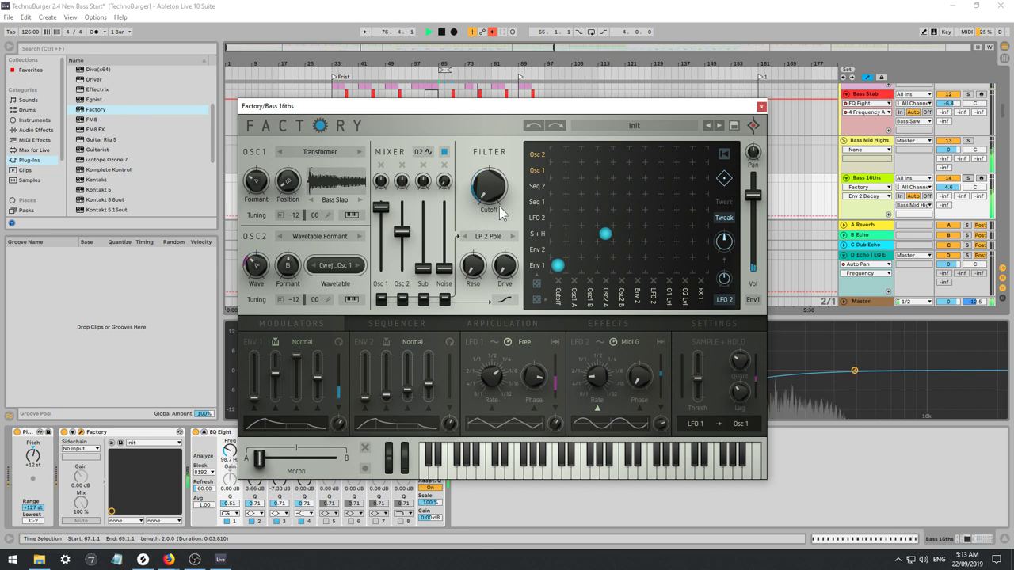
{"action": "mouse_move", "coordinate": [558, 267]}
{"action": "left_mouse_down"}
{"action": "mouse_move", "coordinate": [557, 278]}
{"action": "mouse_move", "coordinate": [555, 263]}
{"action": "left_mouse_up"}
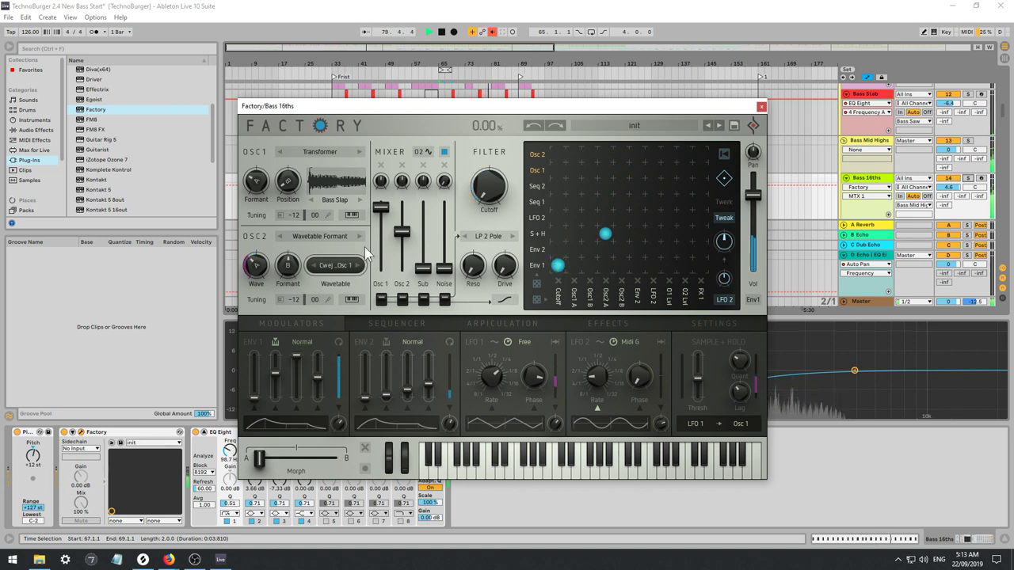
Compare with Osc 2 muted, step Osc 1's wavetables past 8-Bit 01 to Dirt Kick, and reopen the Factory window.
{"action": "left_click", "coordinate": [403, 165]}
{"action": "left_click", "coordinate": [404, 166]}
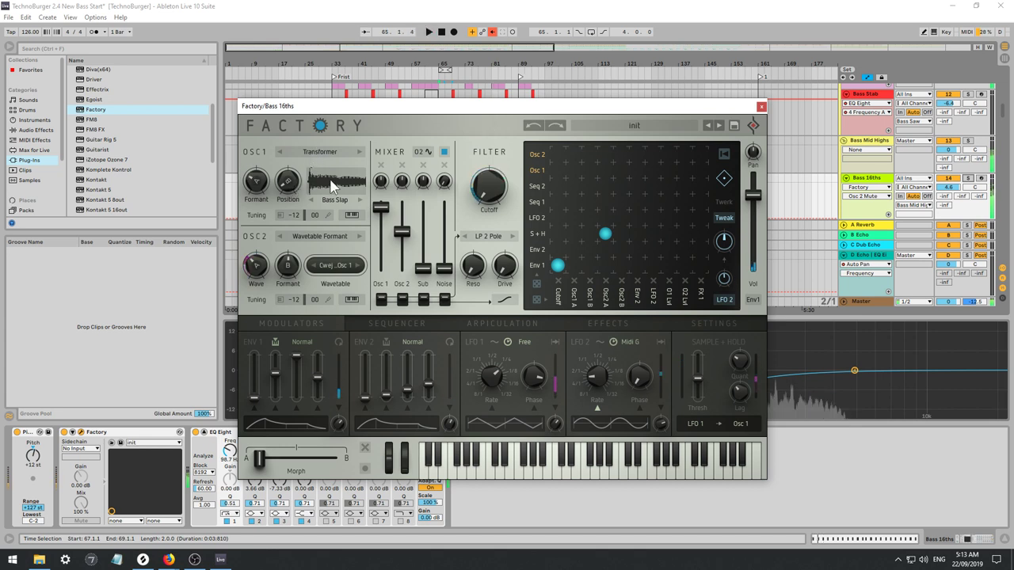
{"action": "left_click", "coordinate": [359, 200]}
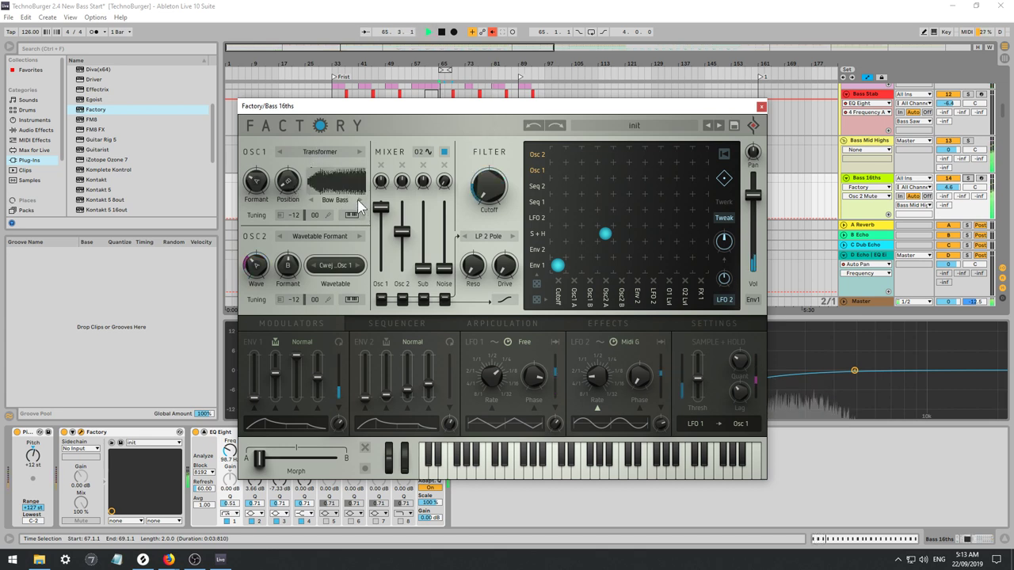
{"action": "left_click", "coordinate": [359, 199]}
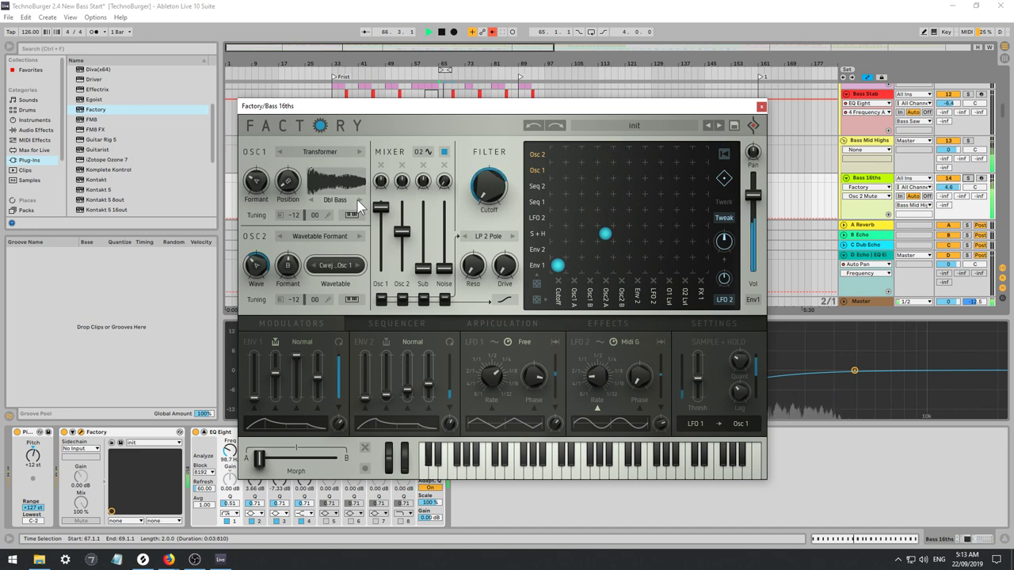
{"action": "left_click", "coordinate": [358, 199]}
{"action": "left_click", "coordinate": [358, 201]}
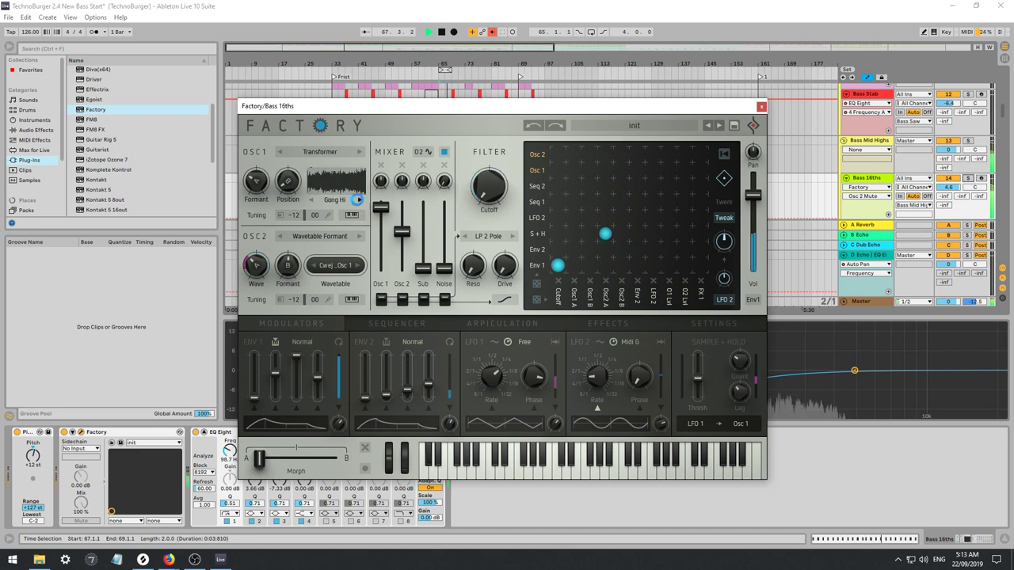
{"action": "left_click", "coordinate": [358, 201]}
{"action": "left_click", "coordinate": [358, 202]}
{"action": "left_click", "coordinate": [359, 201]}
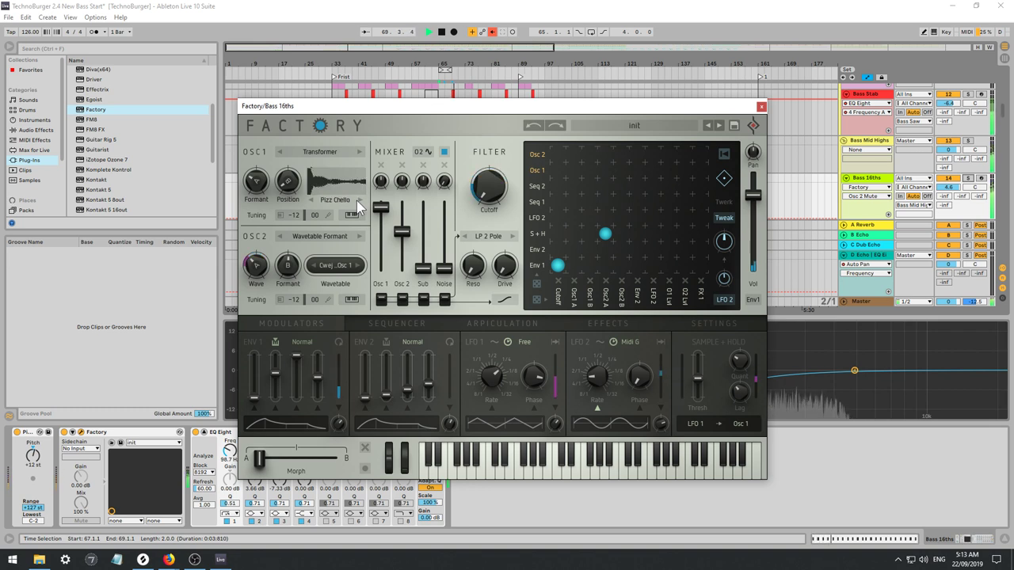
{"action": "left_click", "coordinate": [358, 202]}
{"action": "left_click", "coordinate": [358, 202]}
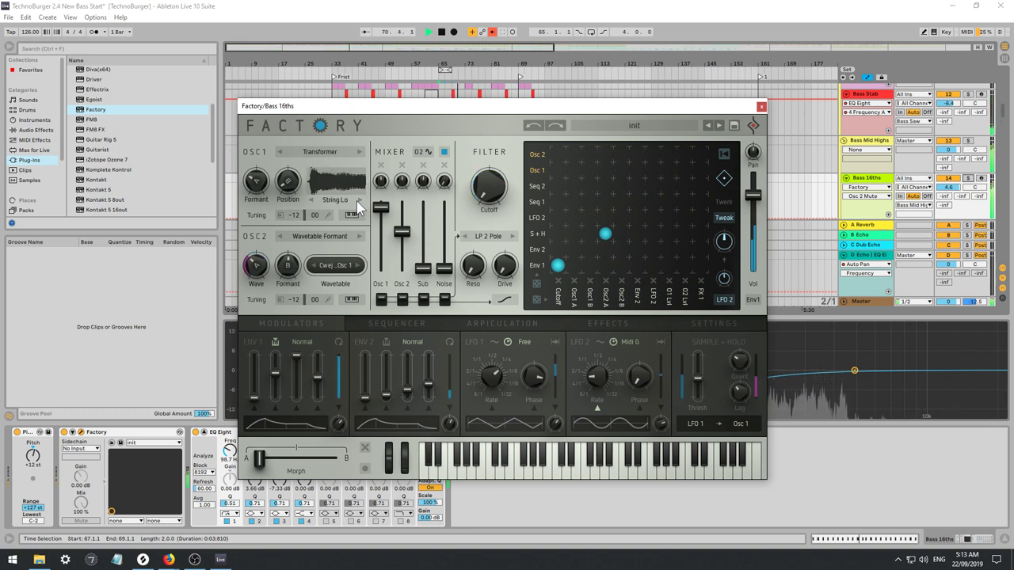
{"action": "left_click", "coordinate": [358, 201]}
{"action": "left_click", "coordinate": [358, 201]}
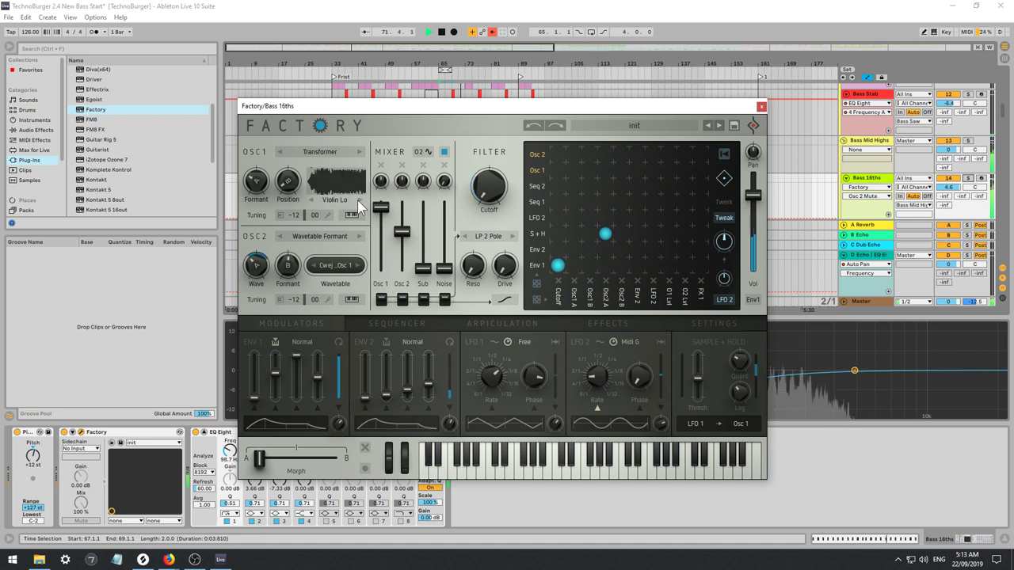
{"action": "left_click", "coordinate": [358, 201]}
{"action": "left_click", "coordinate": [358, 201]}
{"action": "left_click", "coordinate": [358, 201]}
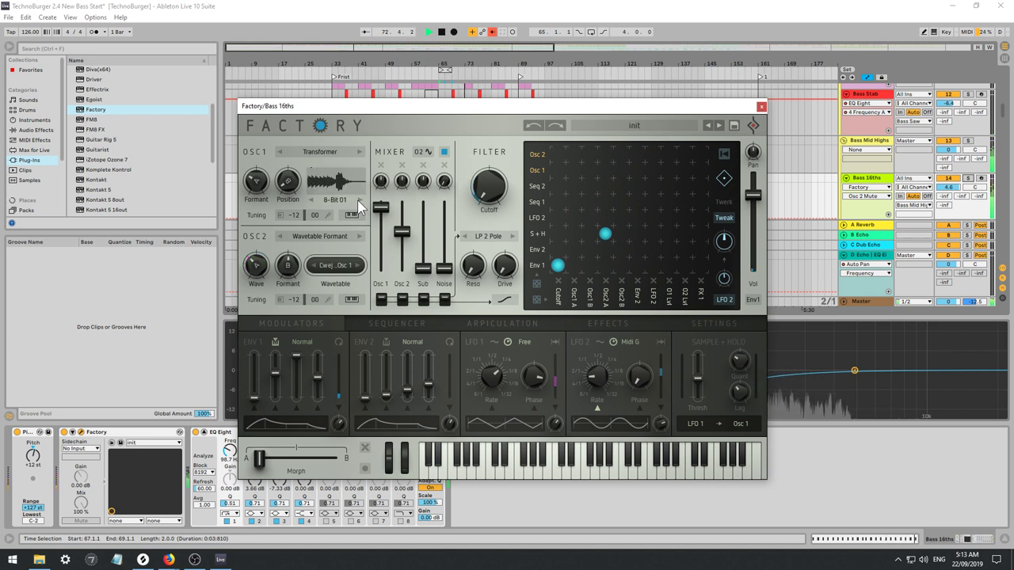
{"action": "left_click", "coordinate": [358, 201]}
{"action": "left_click", "coordinate": [358, 201]}
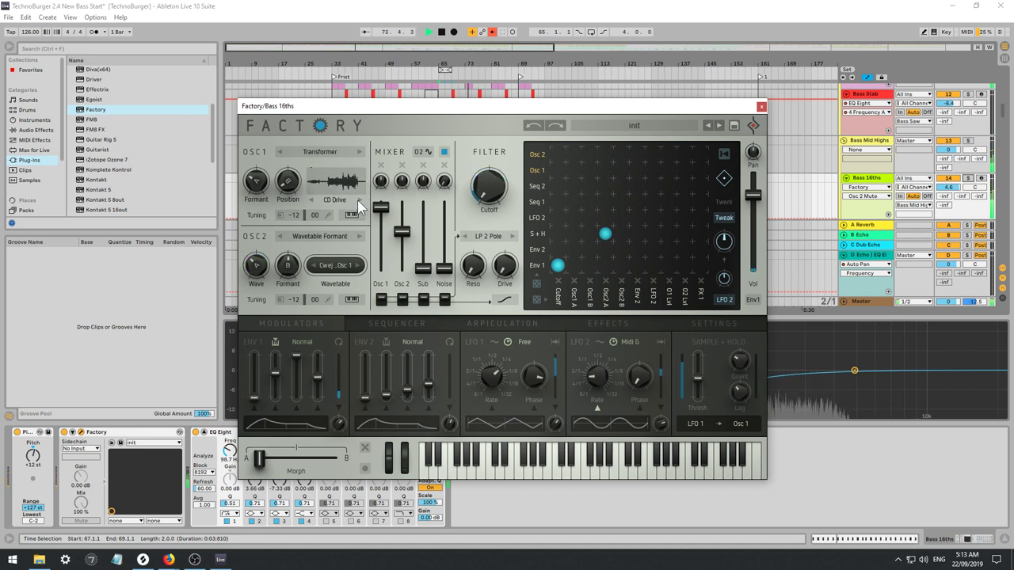
{"action": "left_click", "coordinate": [359, 202]}
{"action": "left_click", "coordinate": [123, 444]}
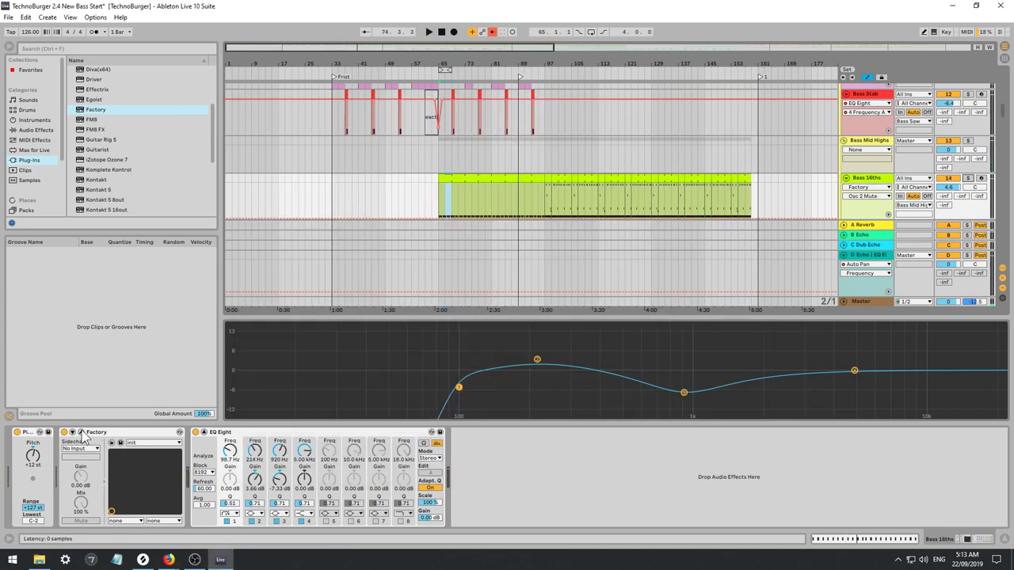
{"action": "key", "text": "ctrl+alt+p"}
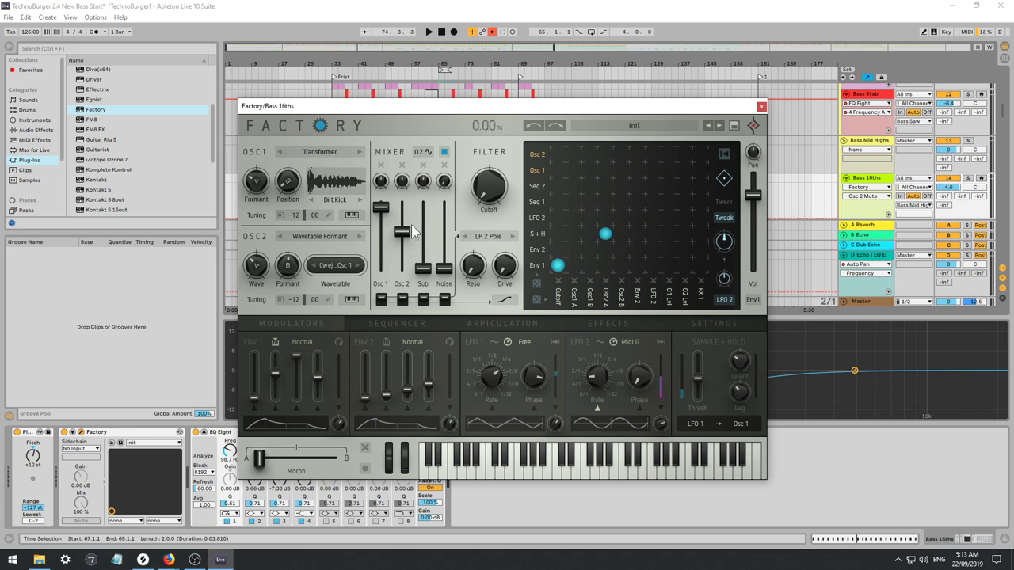
Make Osc 1 a Pulse Sync at tuning 0 and reduce Env 1's cutoff modulation.
{"action": "left_click", "coordinate": [326, 154]}
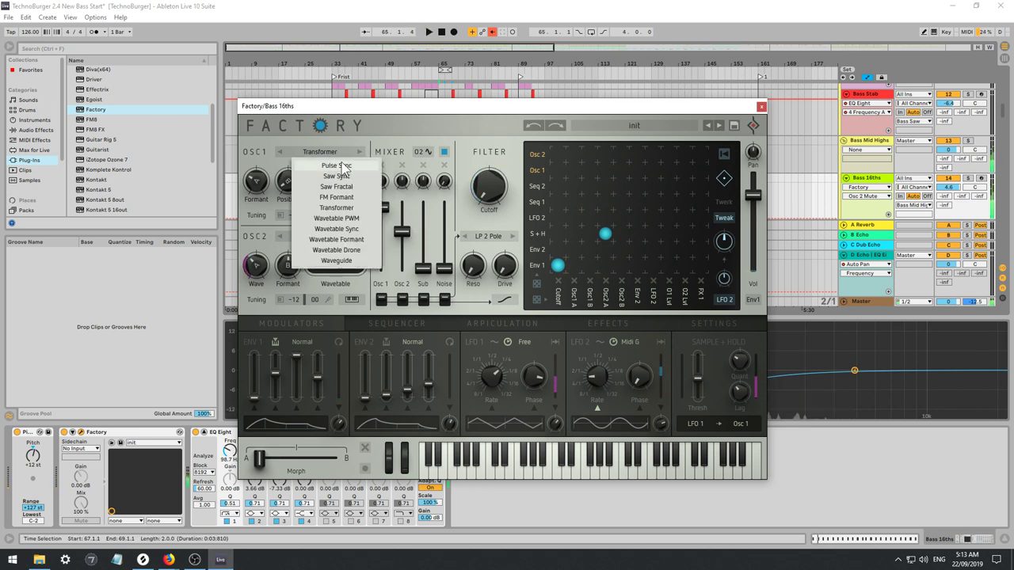
{"action": "left_click", "coordinate": [342, 167]}
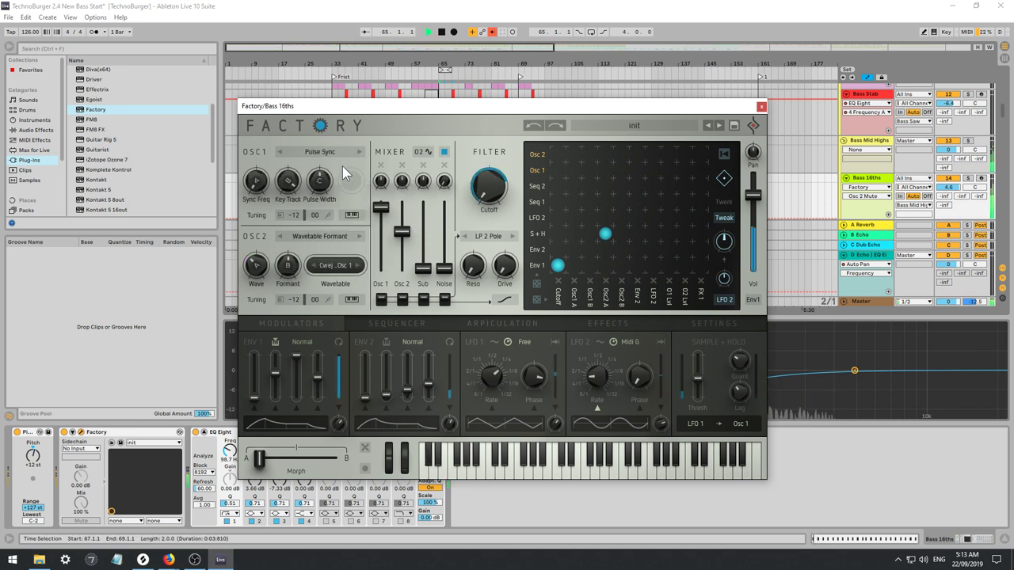
{"action": "left_click", "coordinate": [294, 214]}
{"action": "double_click", "coordinate": [294, 216]}
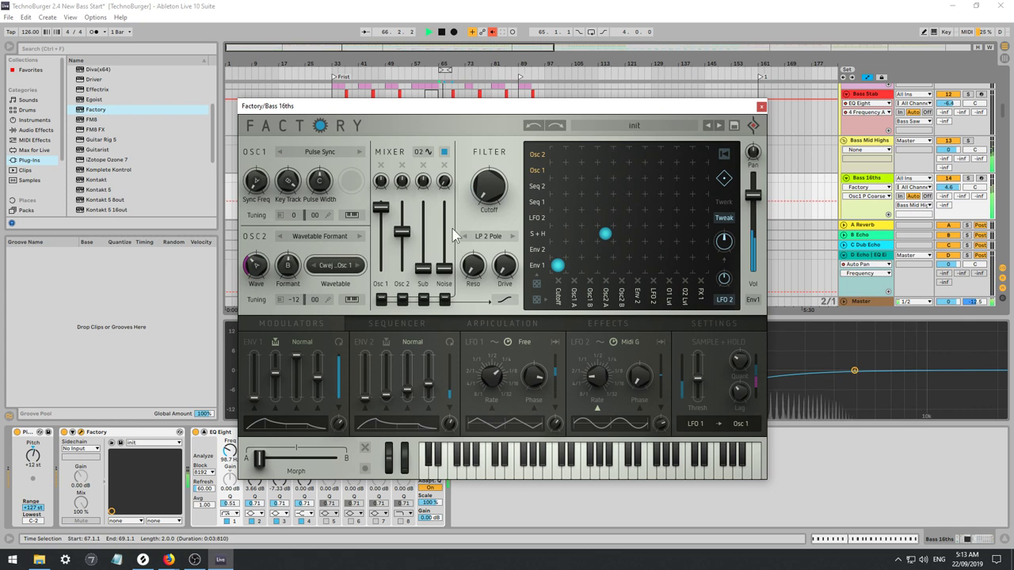
{"action": "left_click", "coordinate": [606, 233]}
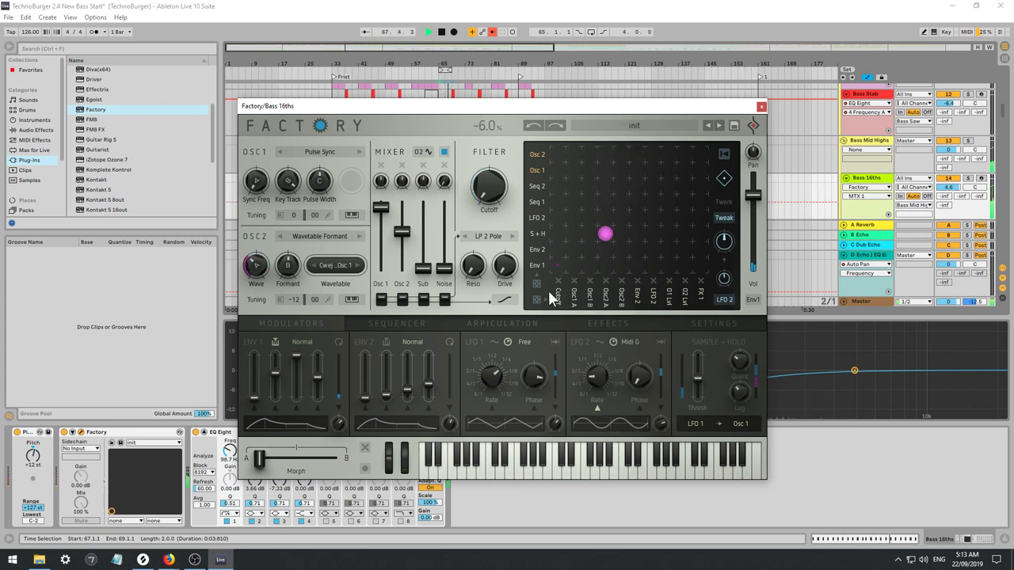
{"action": "left_click", "coordinate": [558, 267]}
{"action": "left_click", "coordinate": [496, 196]}
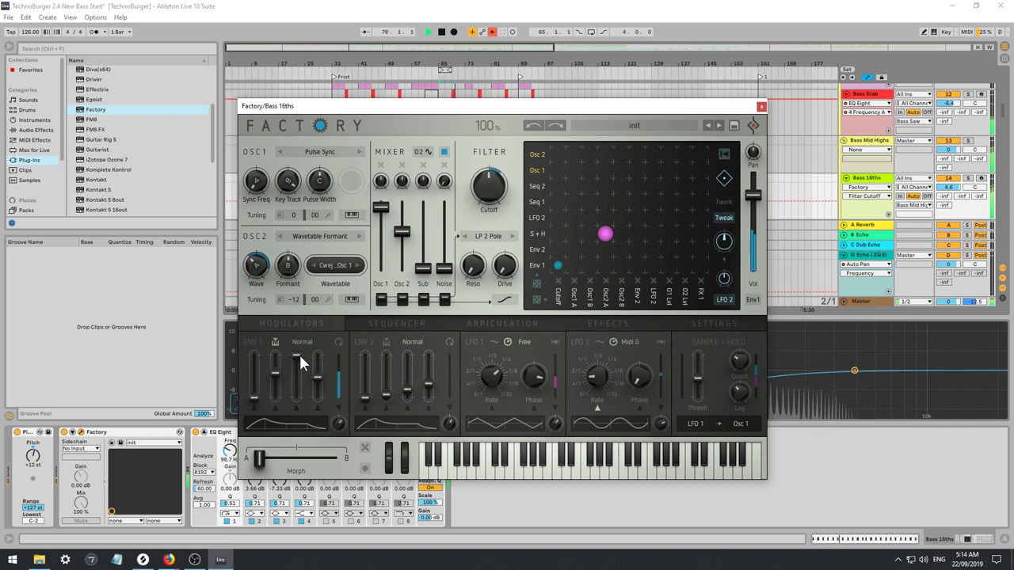
Shorten Env 1, open the cutoff wide, mute Osc 2, max Osc 1's level and pulse width.
{"action": "left_click_drag", "start_coordinate": [306, 372], "coordinate": [311, 445]}
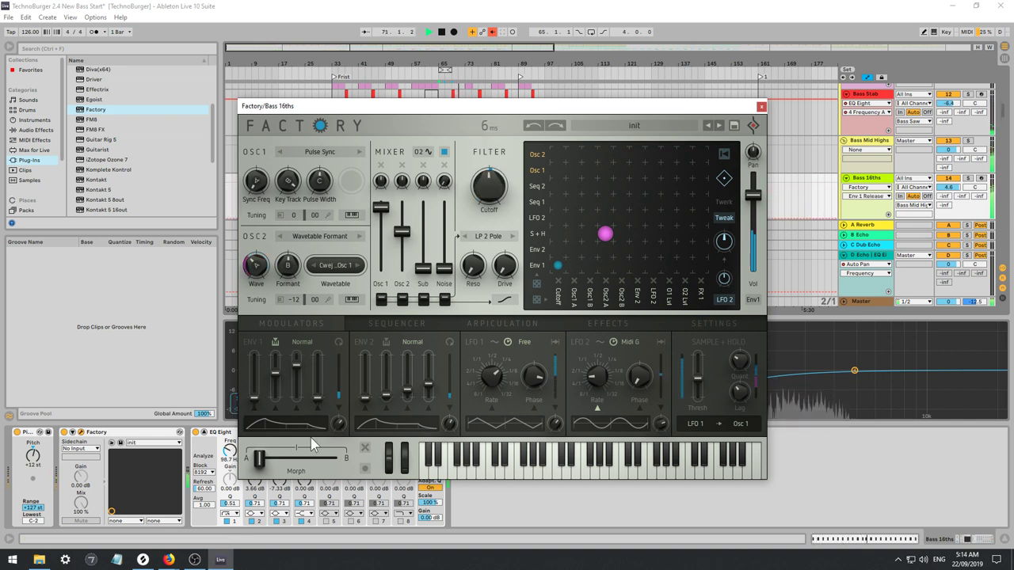
{"action": "left_click_drag", "start_coordinate": [299, 366], "coordinate": [275, 380]}
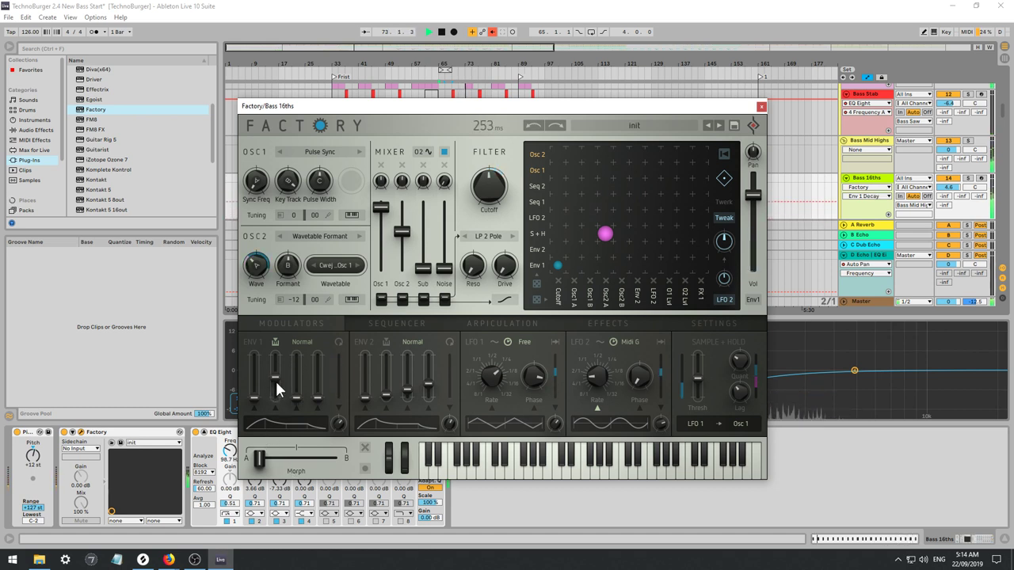
{"action": "left_click_drag", "start_coordinate": [485, 185], "coordinate": [495, 74]}
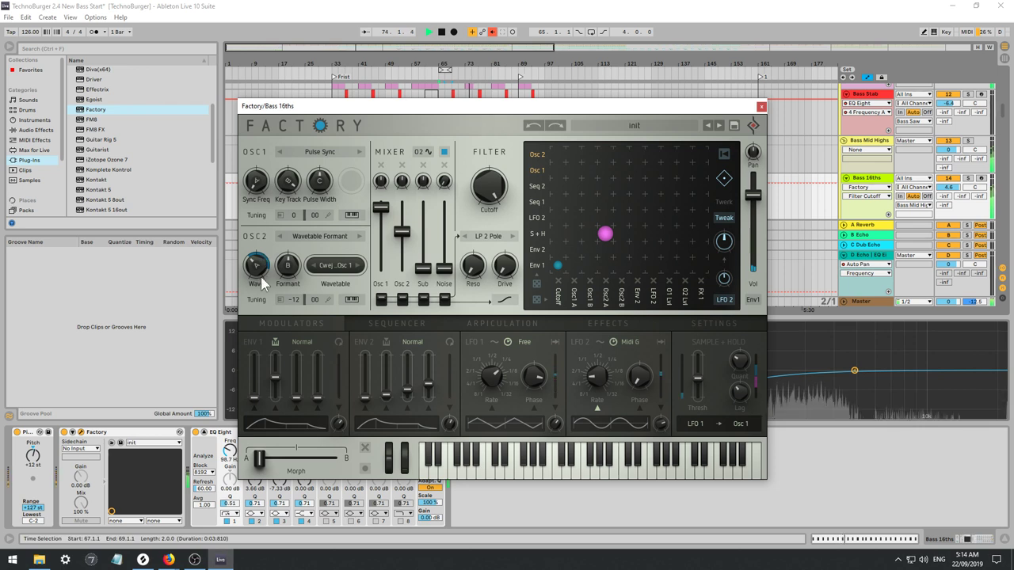
{"action": "left_click_drag", "start_coordinate": [402, 230], "coordinate": [401, 275]}
{"action": "left_click_drag", "start_coordinate": [380, 207], "coordinate": [375, 125]}
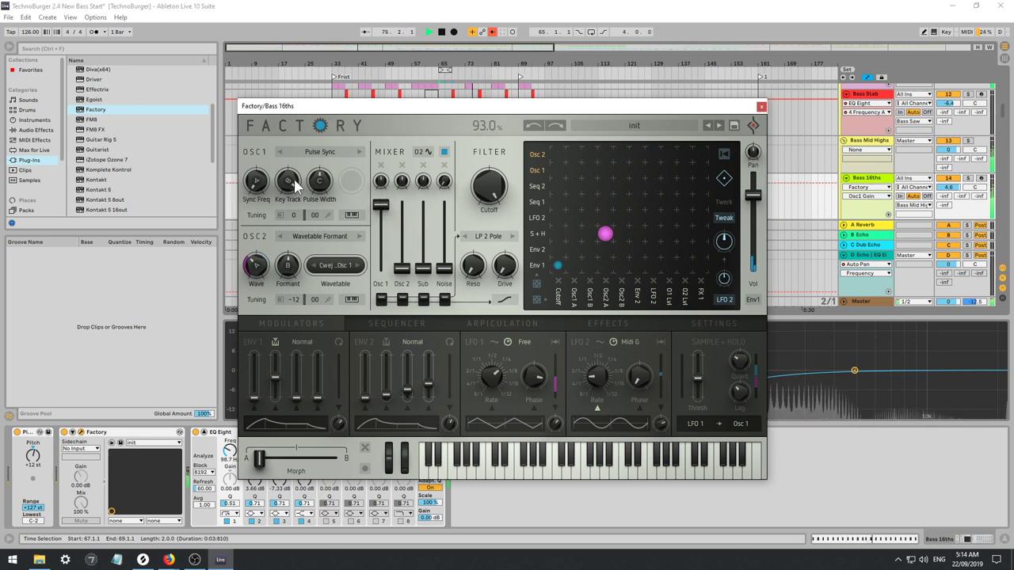
{"action": "left_click_drag", "start_coordinate": [294, 180], "coordinate": [281, 237]}
{"action": "left_click_drag", "start_coordinate": [326, 187], "coordinate": [310, 74]}
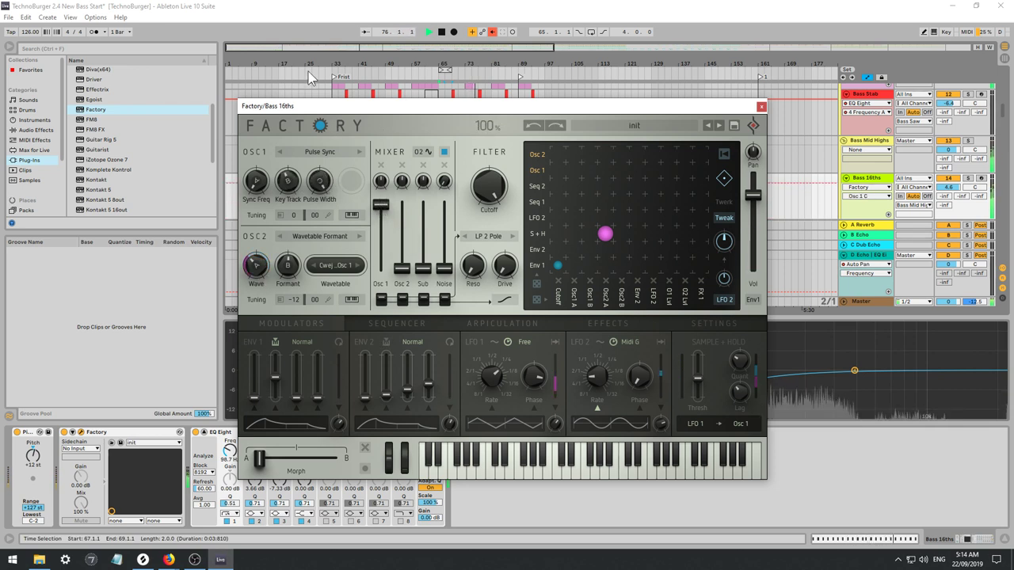
Switch Osc 1 to Saw Sync and show the synth's effects section.
{"action": "left_click", "coordinate": [317, 152]}
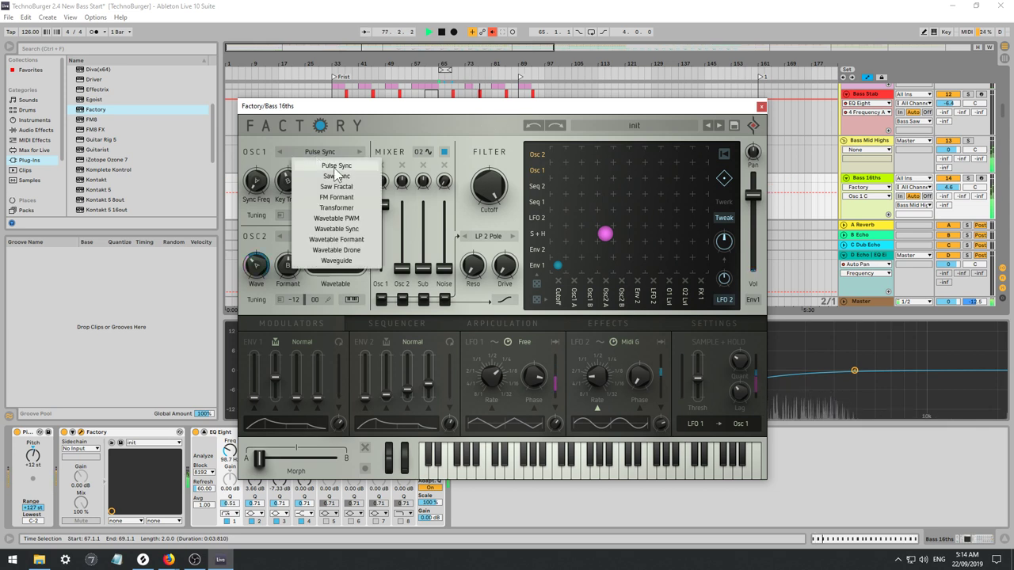
{"action": "left_click", "coordinate": [336, 176]}
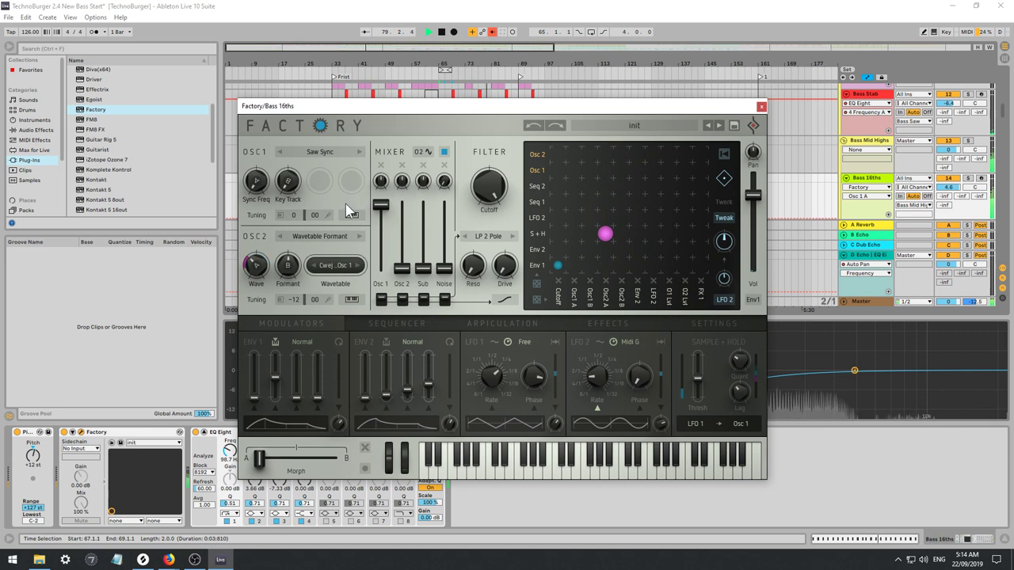
{"action": "left_click", "coordinate": [602, 325]}
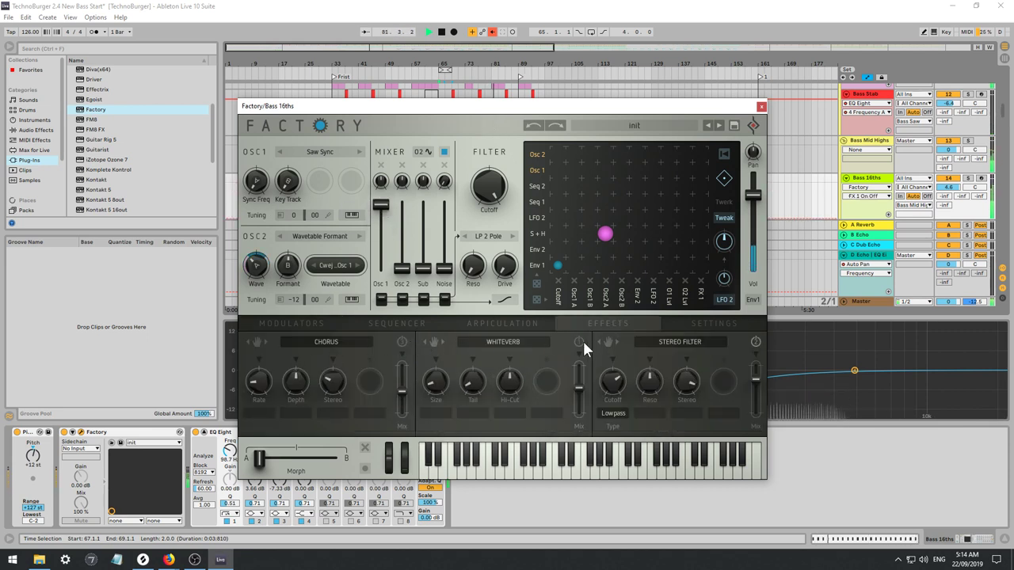
Turn off the Stereo Filter, set cutoff to 52.5%, and raise oscillator 2's level.
{"action": "left_click", "coordinate": [756, 342]}
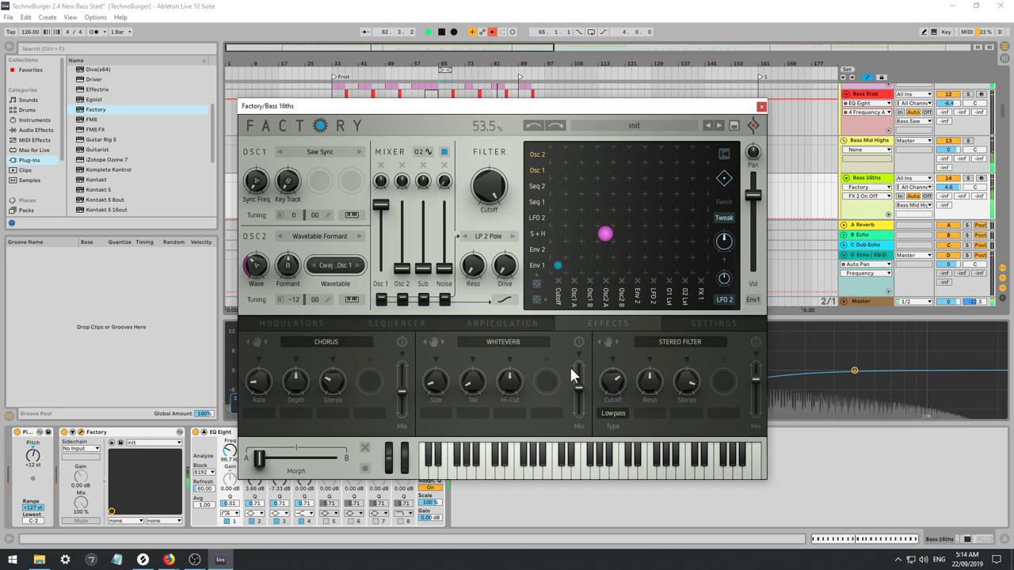
{"action": "left_click_drag", "start_coordinate": [487, 195], "coordinate": [442, 224]}
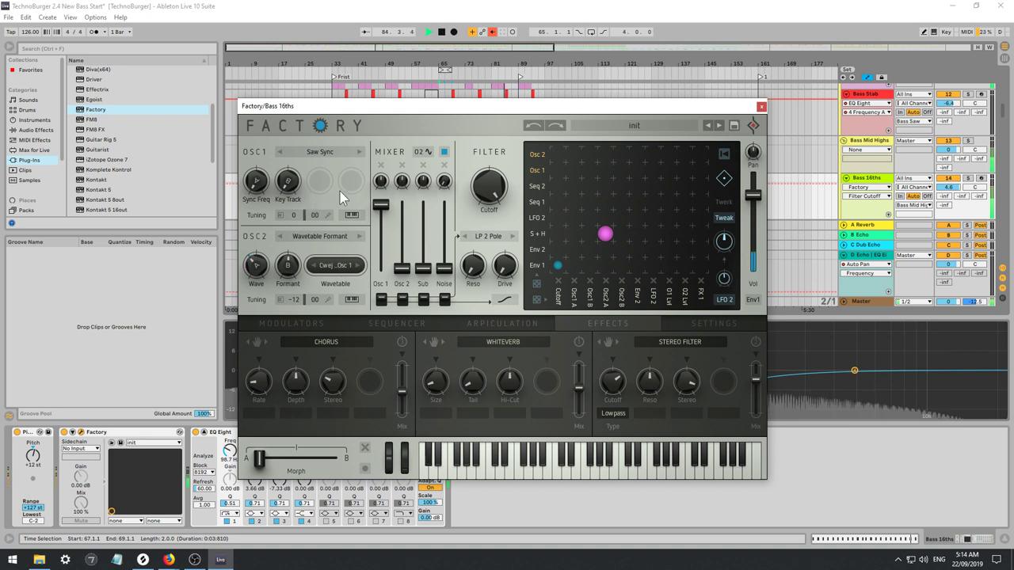
{"action": "left_click_drag", "start_coordinate": [402, 267], "coordinate": [408, 181]}
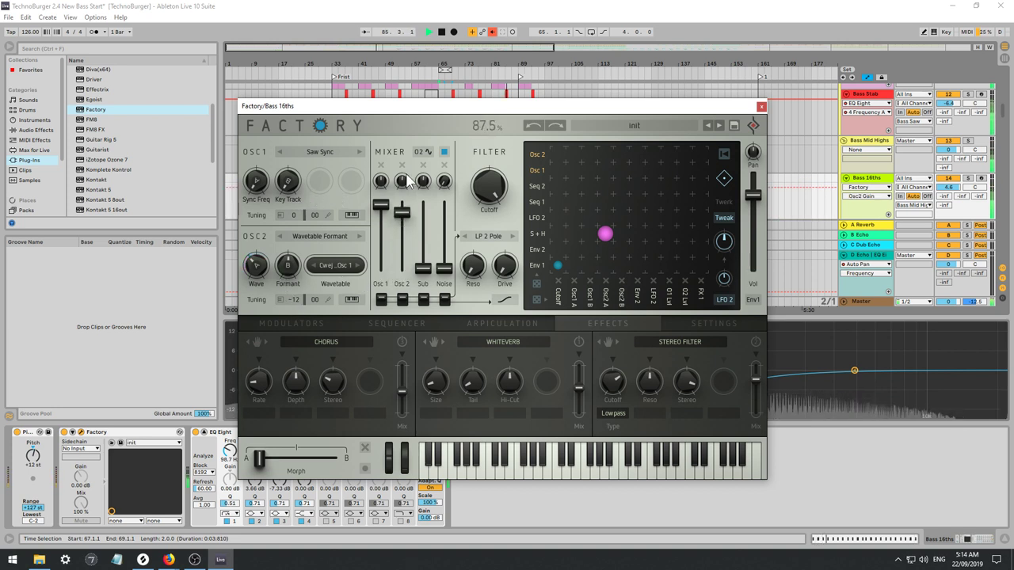
Set OSC2 to Wavetable Sync, stepping past Mesh A, Meturga and Prima to Garden.
{"action": "left_click", "coordinate": [315, 237]}
{"action": "left_click", "coordinate": [331, 320]}
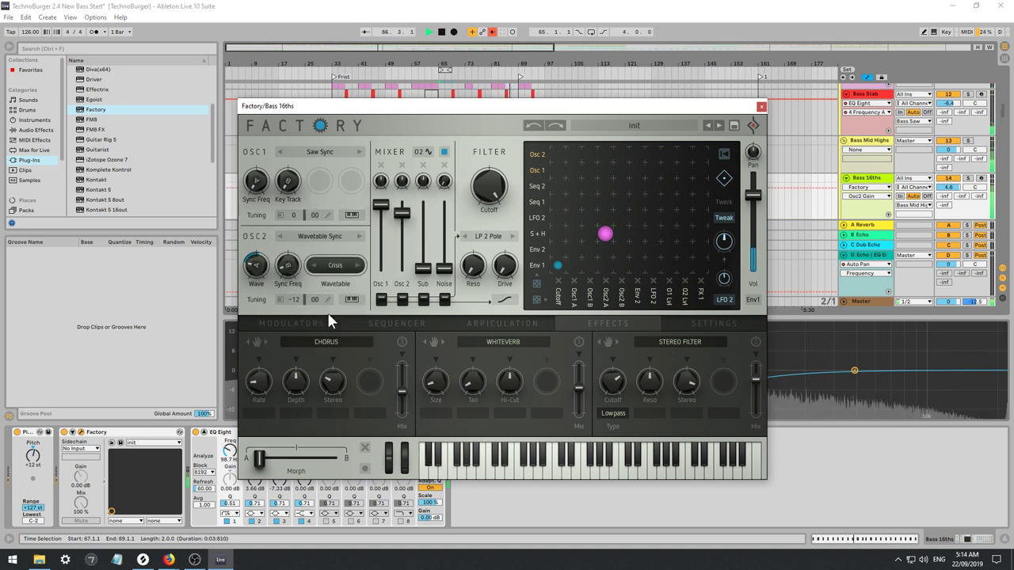
{"action": "left_click", "coordinate": [358, 266]}
{"action": "left_click", "coordinate": [359, 268]}
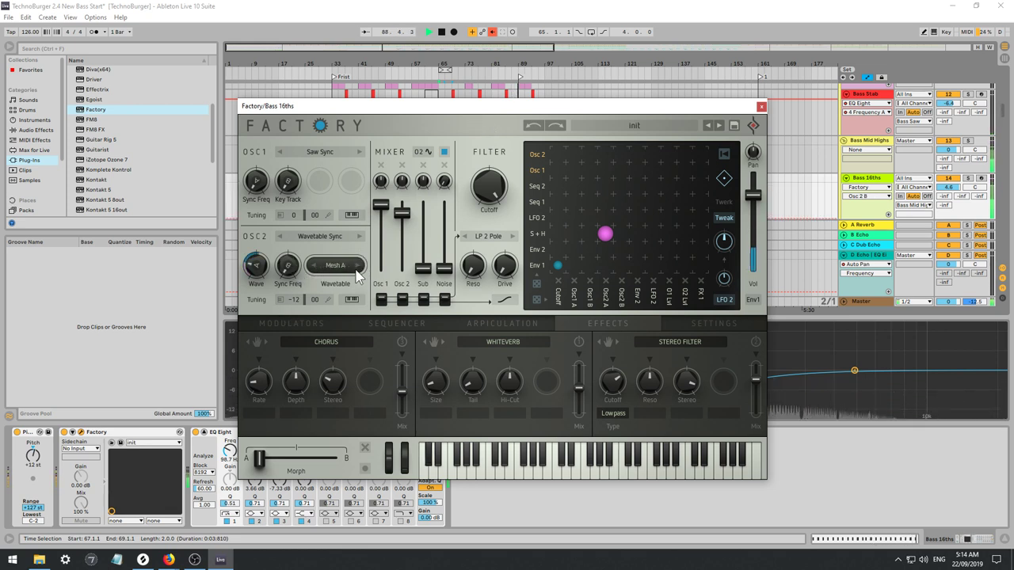
{"action": "left_click", "coordinate": [358, 269]}
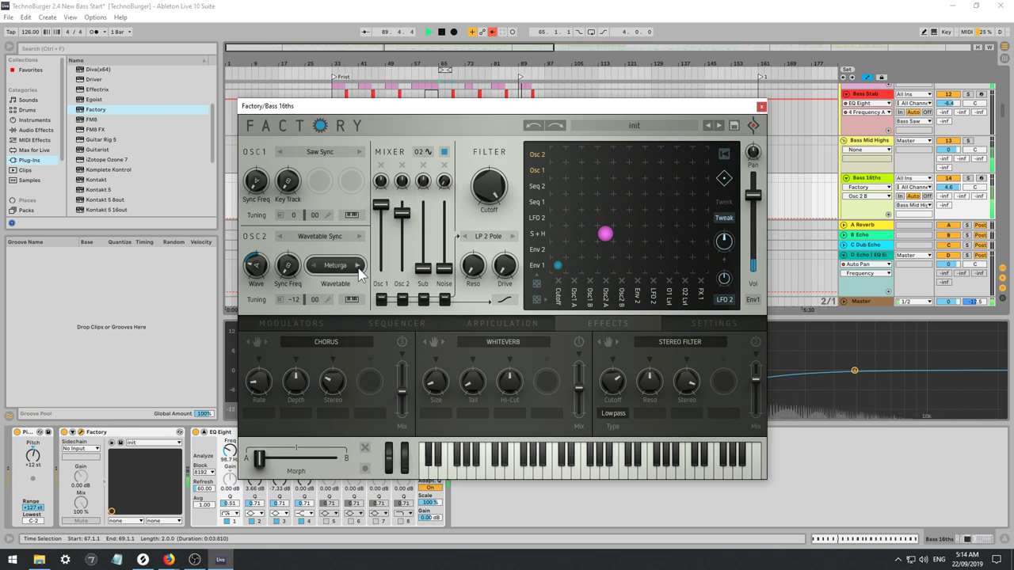
{"action": "left_click", "coordinate": [359, 269]}
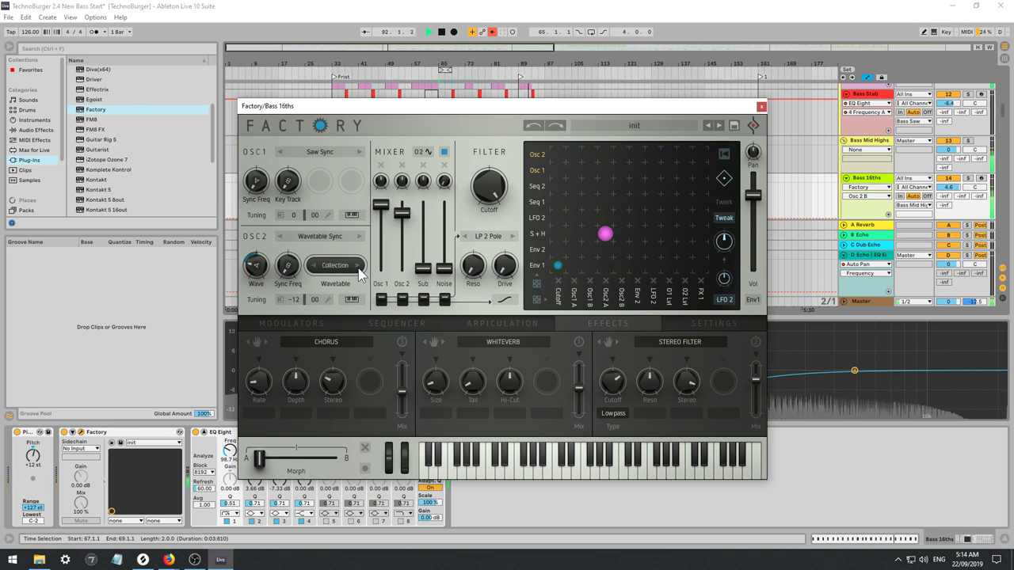
{"action": "left_click", "coordinate": [359, 268]}
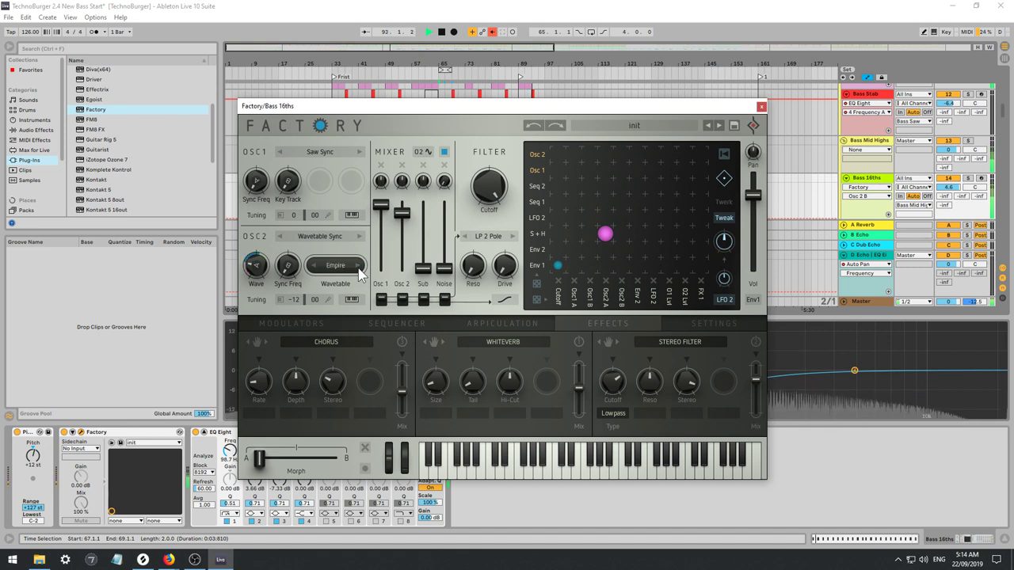
{"action": "left_click", "coordinate": [359, 268]}
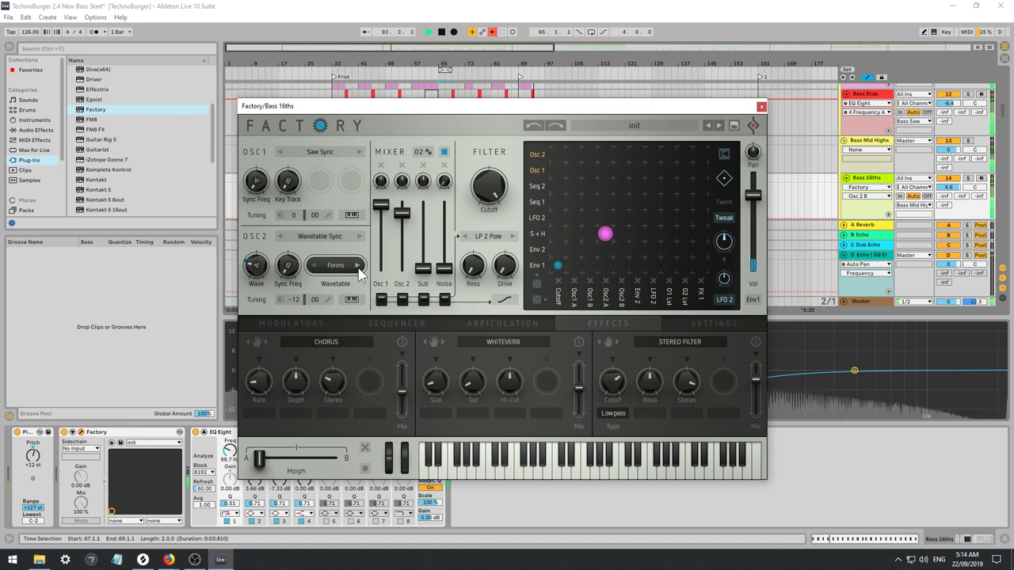
Stop playback and bring the Firefox Splice Sounds browse page over Live.
{"action": "left_click", "coordinate": [377, 7]}
{"action": "key", "text": "space"}
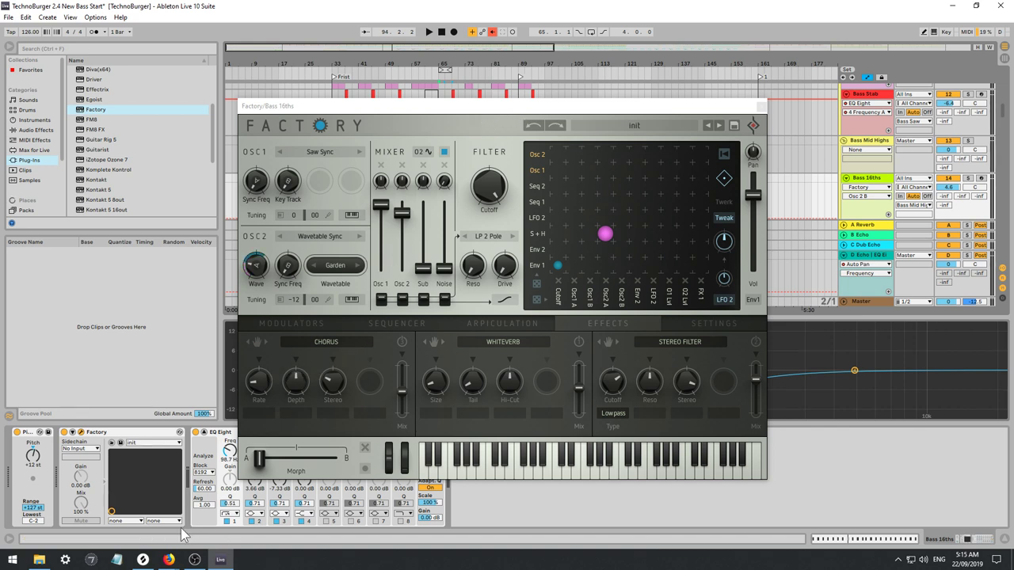
{"action": "mouse_move", "coordinate": [167, 561]}
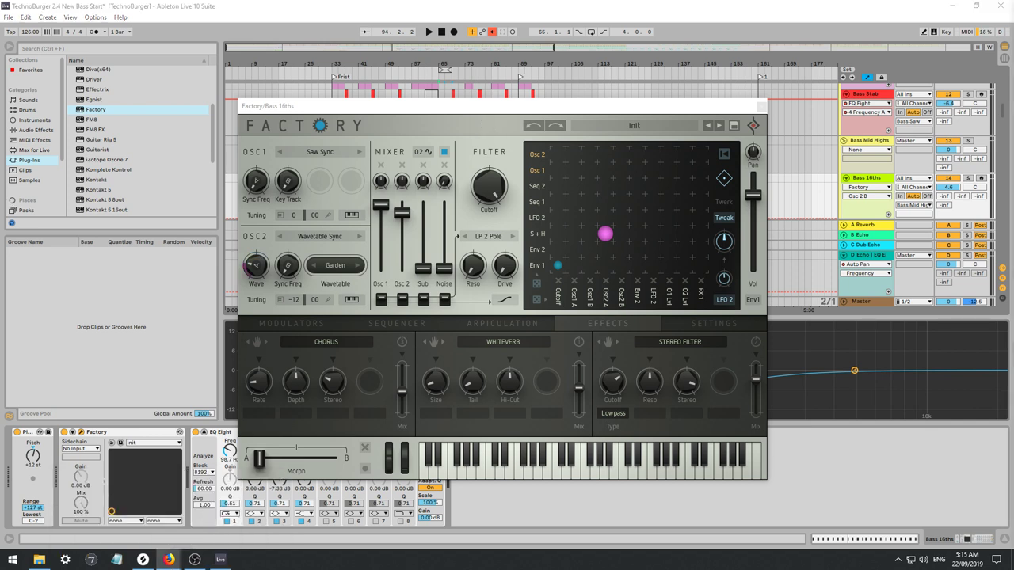
{"action": "left_click_drag", "start_coordinate": [1013, 24], "coordinate": [378, 49]}
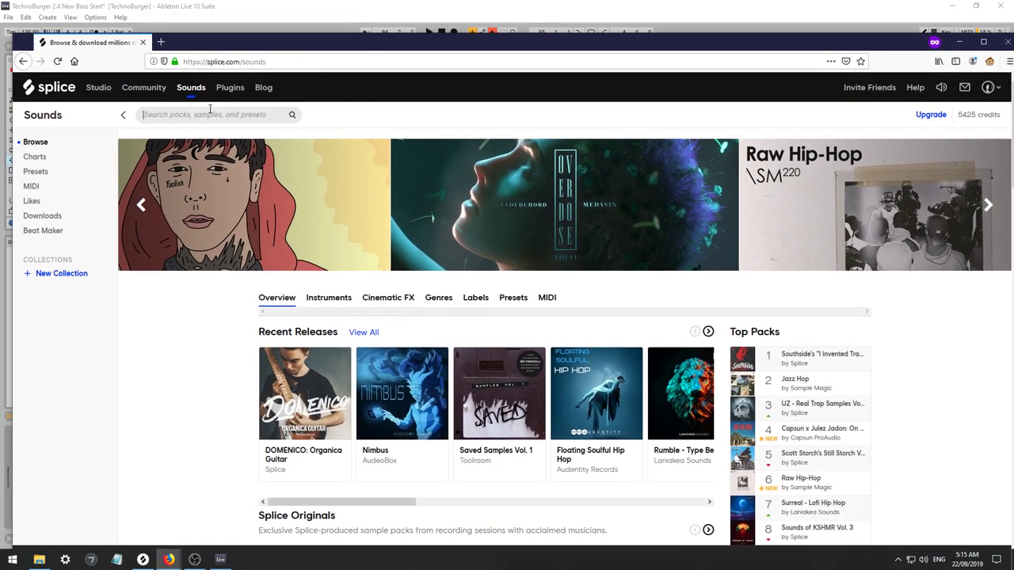
Search Splice for 'bass hits', preview ClapImpact, then filter to the bass tag and One-Shots.
{"action": "type", "text": "bass hits"}
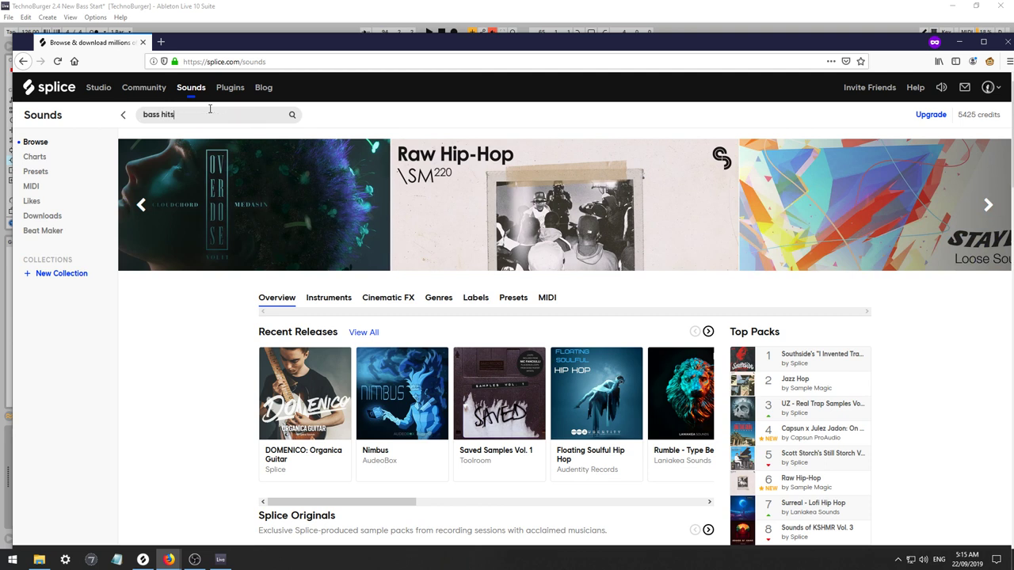
{"action": "key", "text": "Return"}
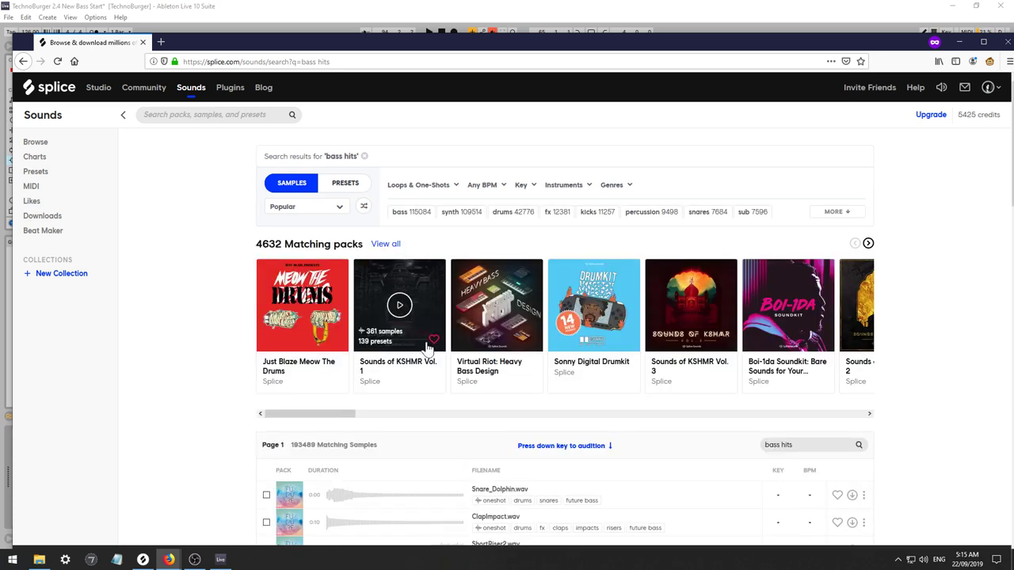
{"action": "scroll", "coordinate": [408, 404], "scroll_direction": "down", "scroll_amount": 3}
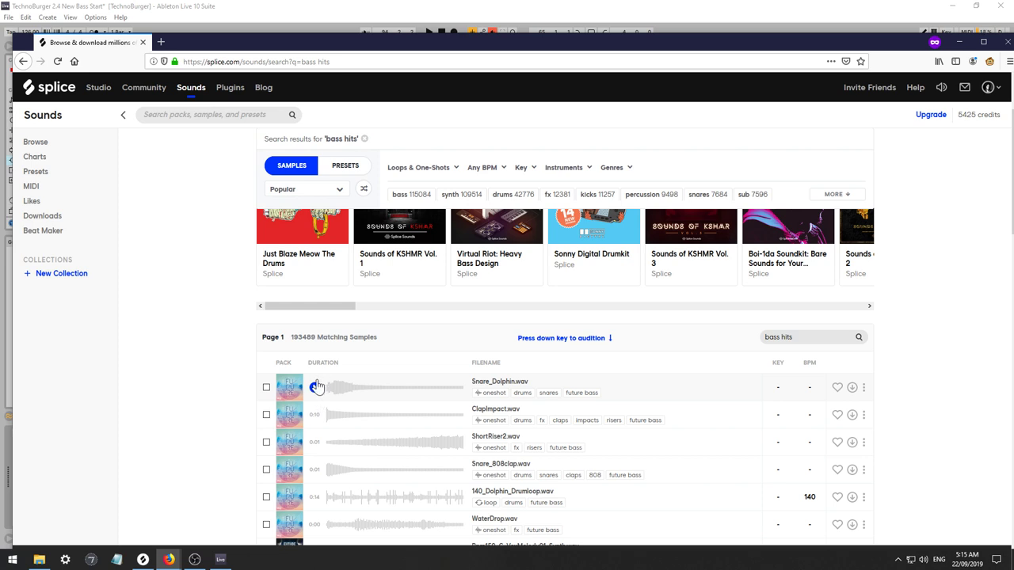
{"action": "scroll", "coordinate": [361, 364], "scroll_direction": "down", "scroll_amount": 2}
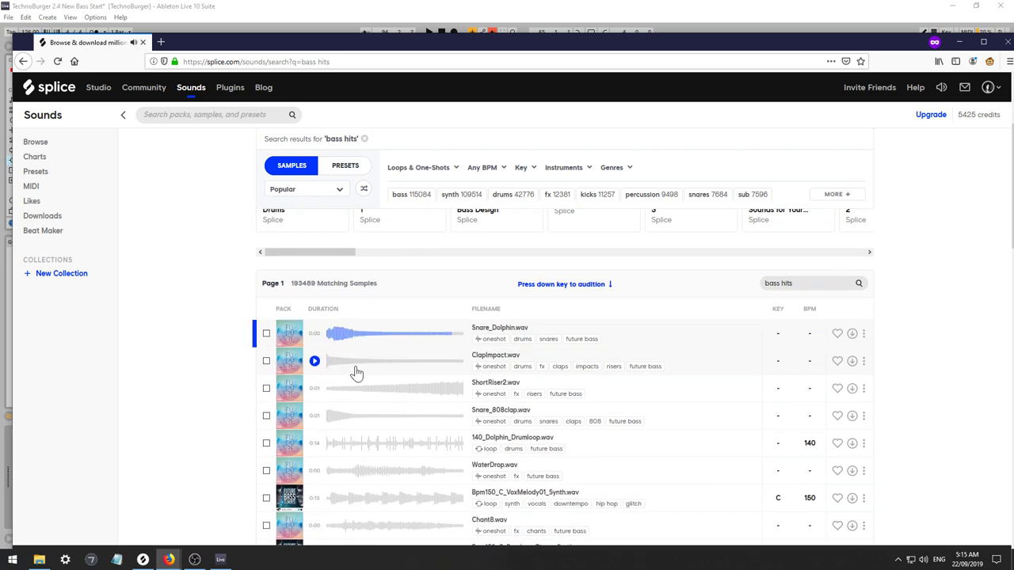
{"action": "left_click", "coordinate": [358, 366]}
{"action": "scroll", "coordinate": [400, 261], "scroll_direction": "up", "scroll_amount": 3}
{"action": "left_click", "coordinate": [411, 195]}
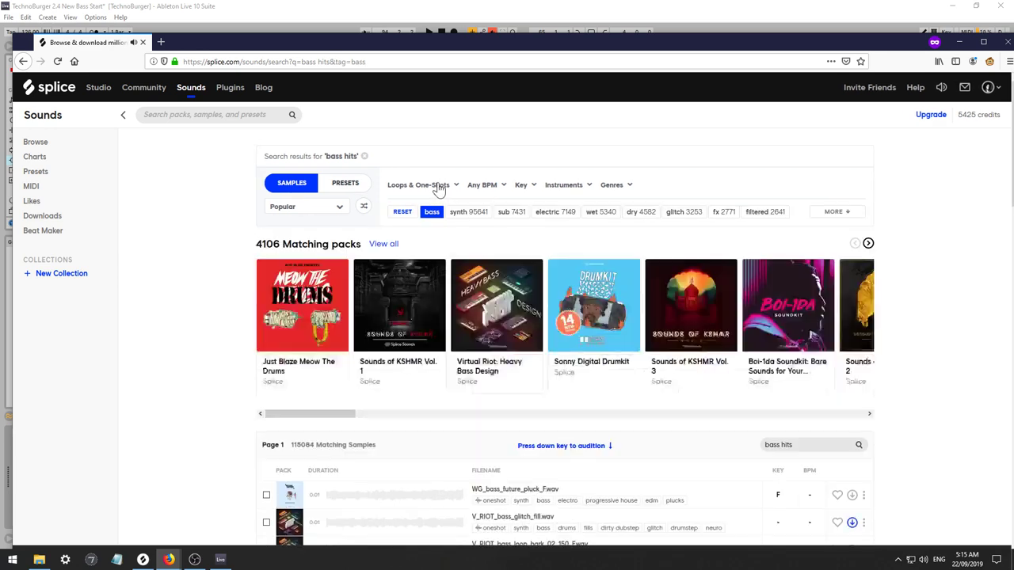
{"action": "left_click", "coordinate": [439, 188]}
{"action": "left_click", "coordinate": [422, 223]}
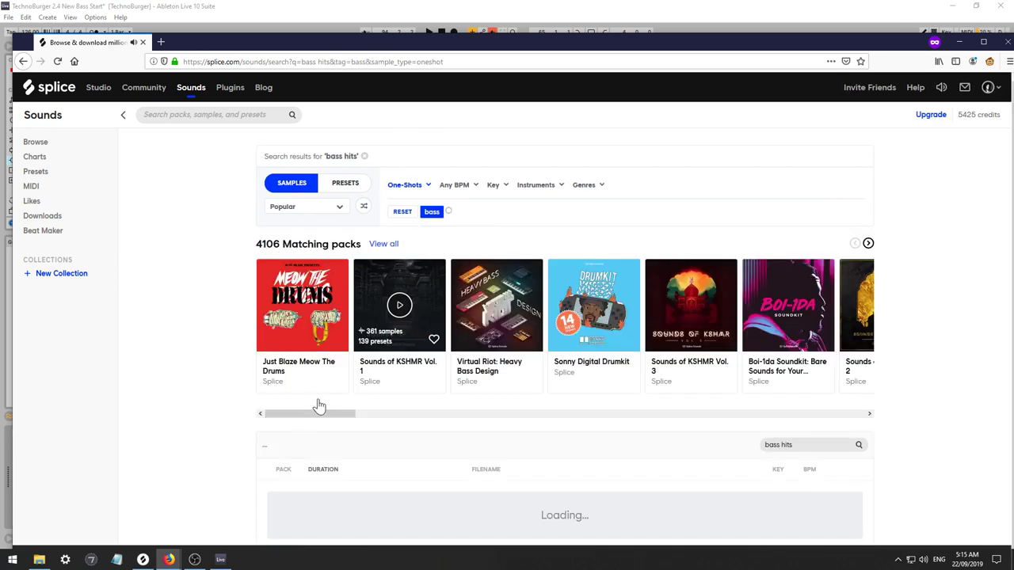
Audition bass one-shots down page 1, including Bass_FungiSeason and the SAKIMA sample.
{"action": "scroll", "coordinate": [364, 443], "scroll_direction": "down", "scroll_amount": 2}
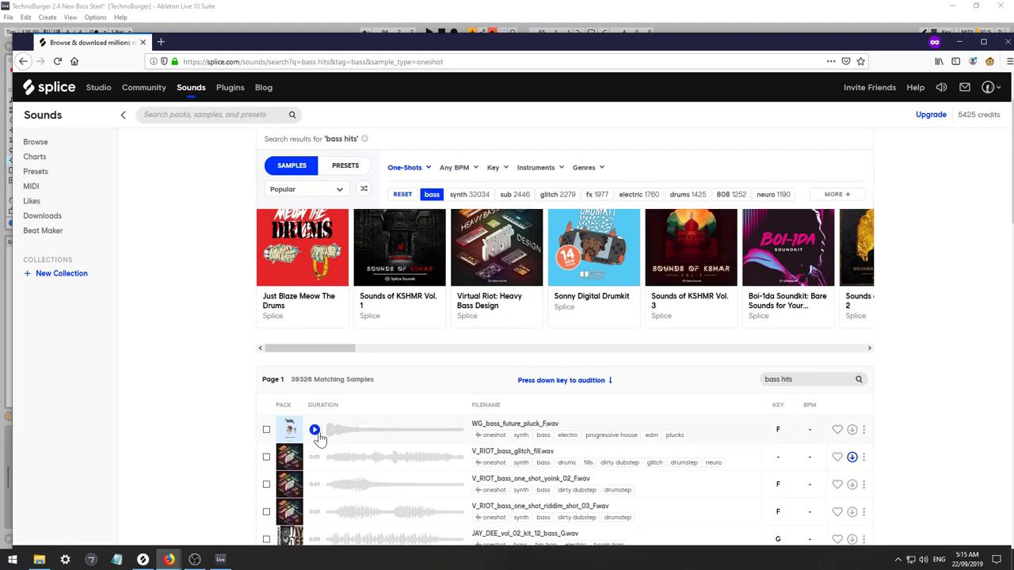
{"action": "key", "text": "Down"}
{"action": "key", "text": "Down"}
{"action": "key", "text": "Down"}
{"action": "key", "text": "Down"}
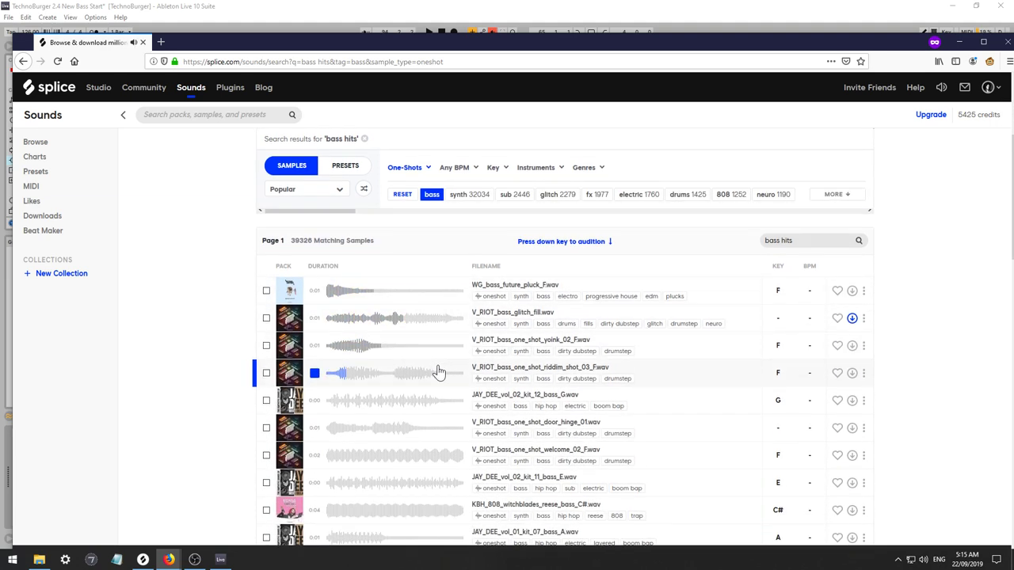
{"action": "key", "text": "Down"}
{"action": "key", "text": "Down"}
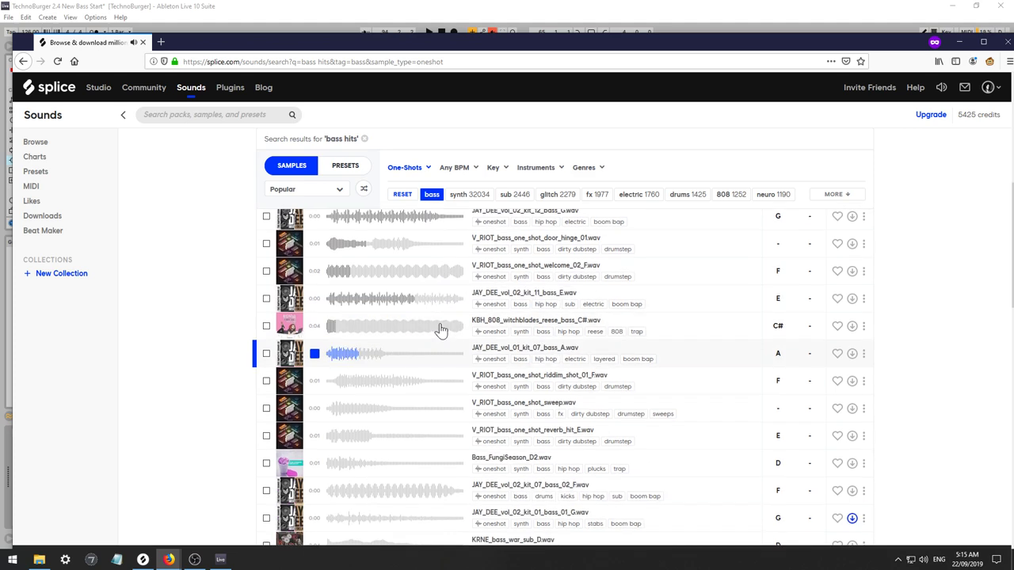
{"action": "key", "text": "Down"}
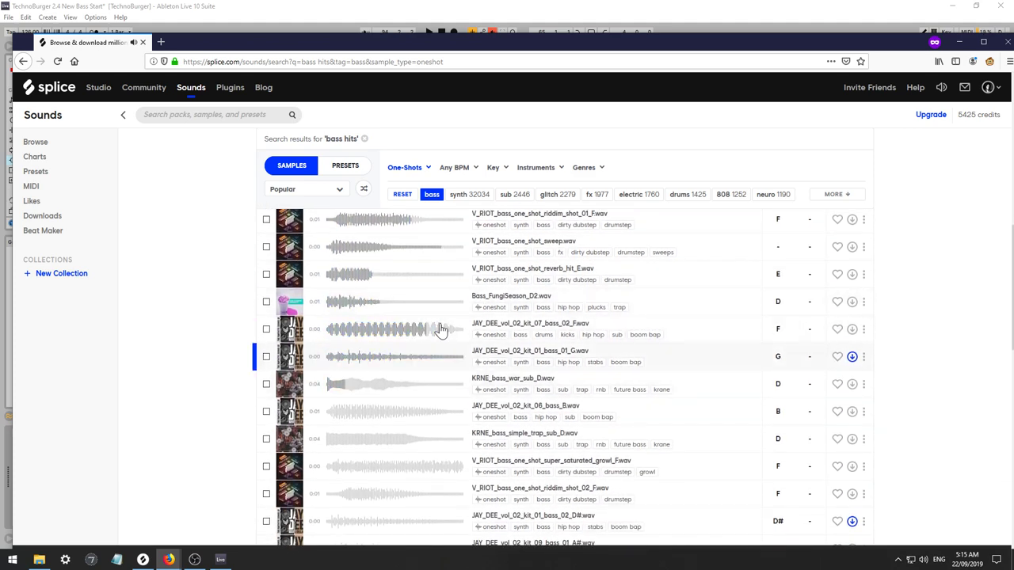
{"action": "key", "text": "Down"}
{"action": "key", "text": "Down"}
{"action": "key", "text": "Down"}
{"action": "key", "text": "Down"}
{"action": "key", "text": "Down"}
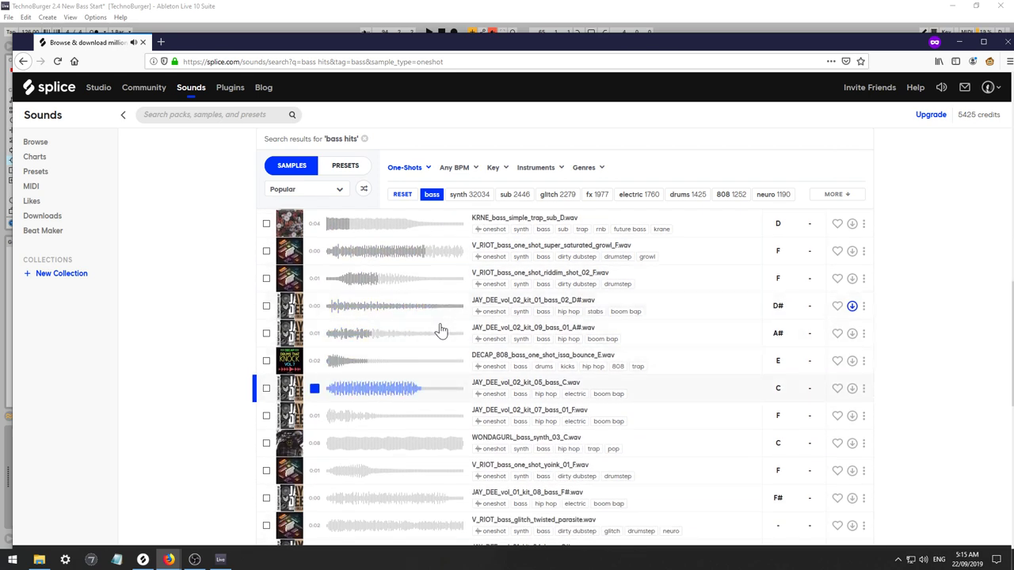
{"action": "key", "text": "Down"}
{"action": "key", "text": "Down"}
{"action": "key", "text": "Down"}
{"action": "key", "text": "Down"}
{"action": "key", "text": "Down"}
{"action": "key", "text": "Down"}
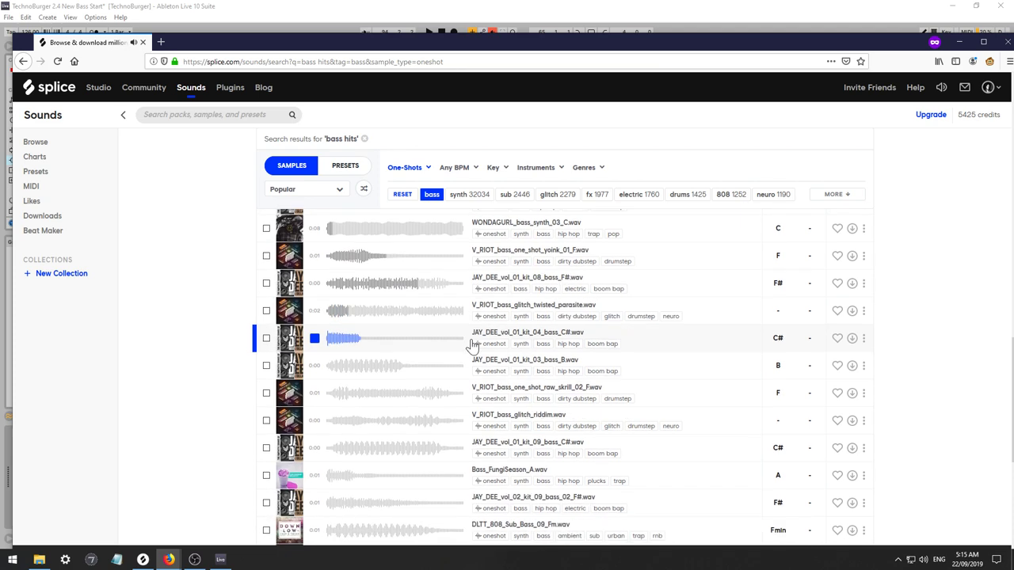
{"action": "key", "text": "Down"}
{"action": "key", "text": "Down"}
{"action": "key", "text": "Down"}
{"action": "key", "text": "Down"}
{"action": "key", "text": "Down"}
{"action": "key", "text": "Down"}
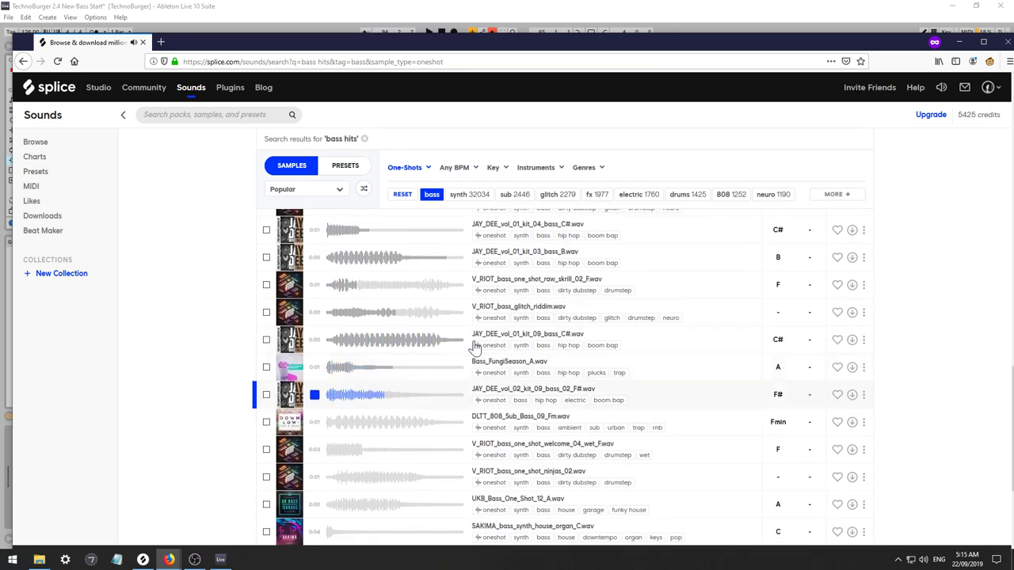
{"action": "key", "text": "Down"}
{"action": "key", "text": "Down"}
{"action": "key", "text": "Down"}
{"action": "key", "text": "Down"}
{"action": "key", "text": "Down"}
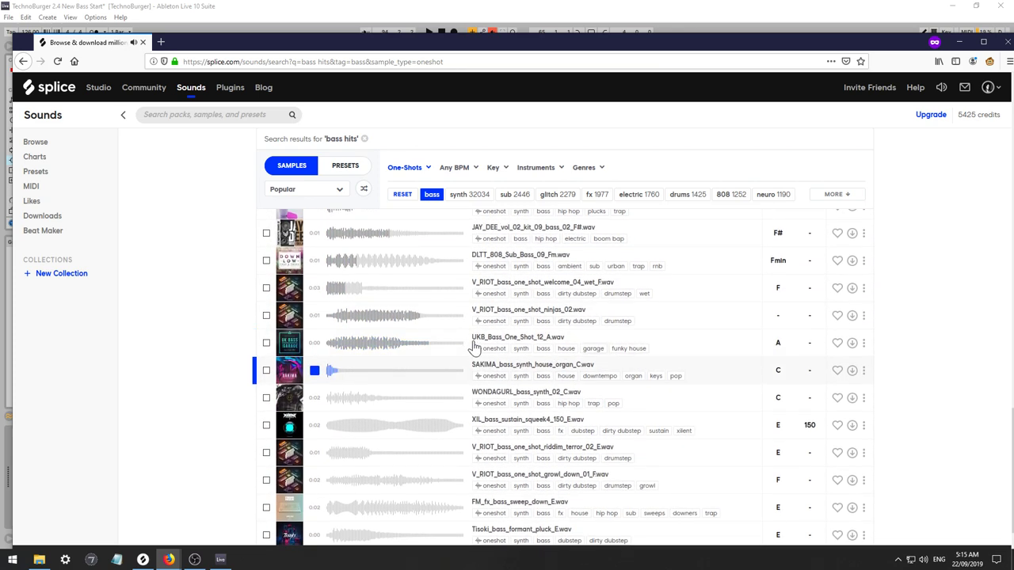
{"action": "key", "text": "Down"}
{"action": "key", "text": "Down"}
{"action": "key", "text": "Down"}
{"action": "key", "text": "Down"}
{"action": "key", "text": "Down"}
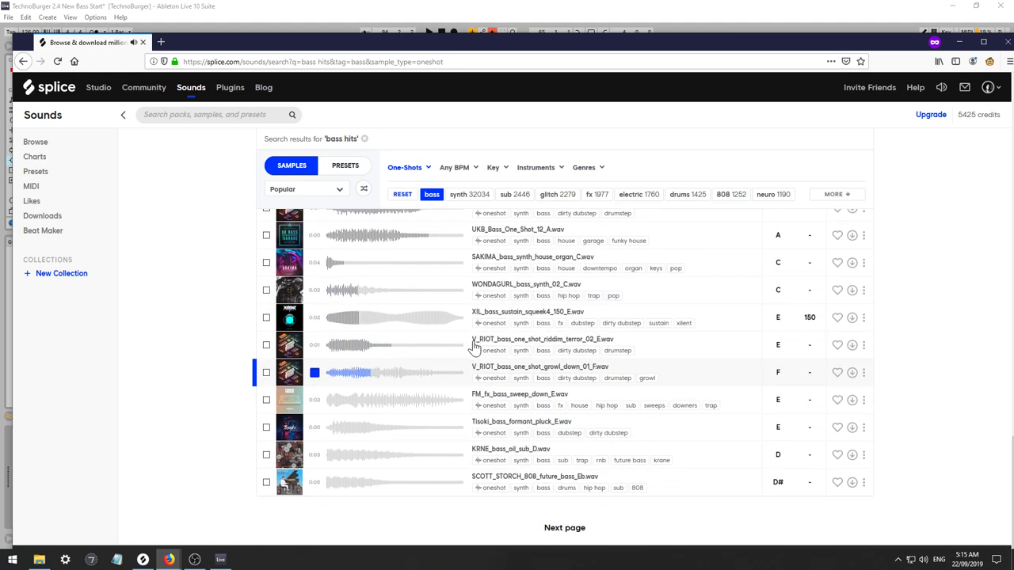
{"action": "key", "text": "Down"}
{"action": "key", "text": "Down"}
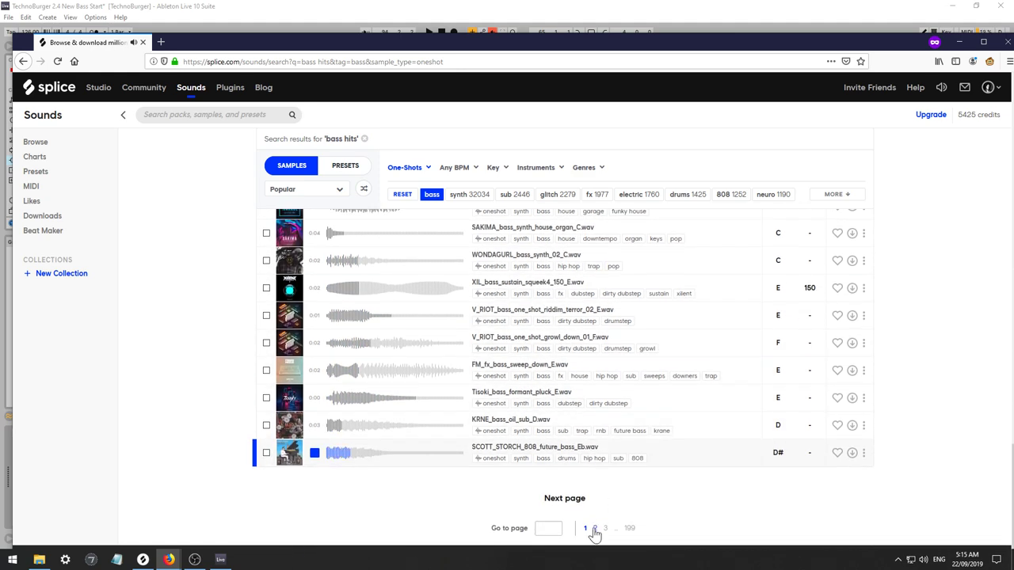
Go to results page 2 and preview down to the one_shot_echoes sample.
{"action": "left_click", "coordinate": [595, 528]}
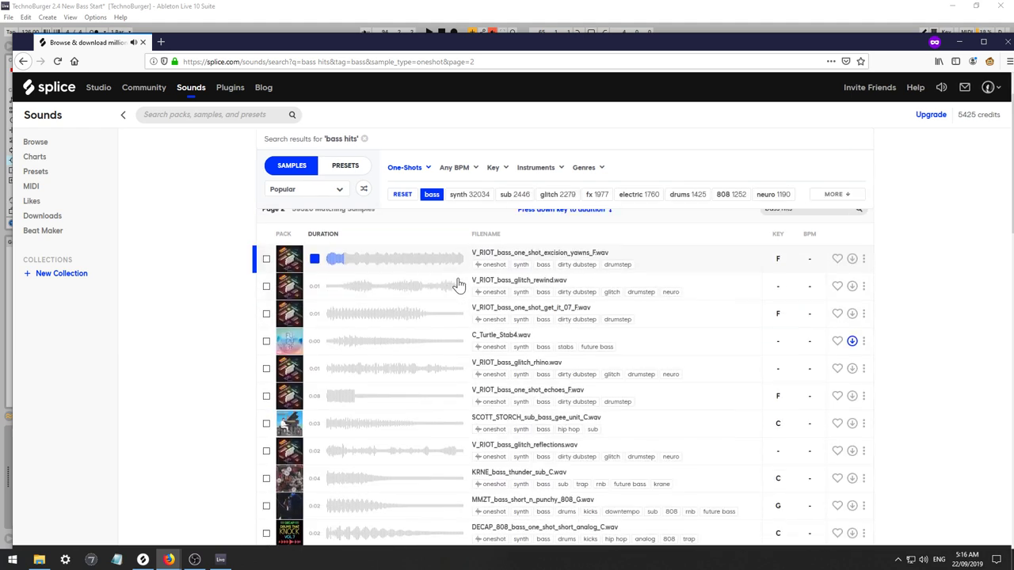
{"action": "key", "text": "Down"}
{"action": "key", "text": "Down"}
{"action": "key", "text": "Down"}
{"action": "key", "text": "Down"}
{"action": "key", "text": "Down"}
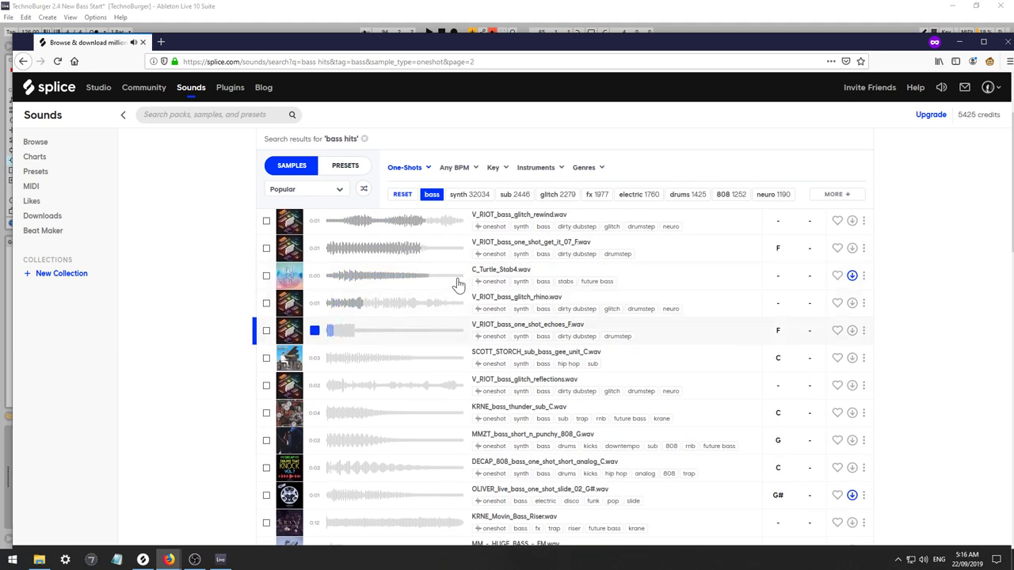
{"action": "key", "text": "Down"}
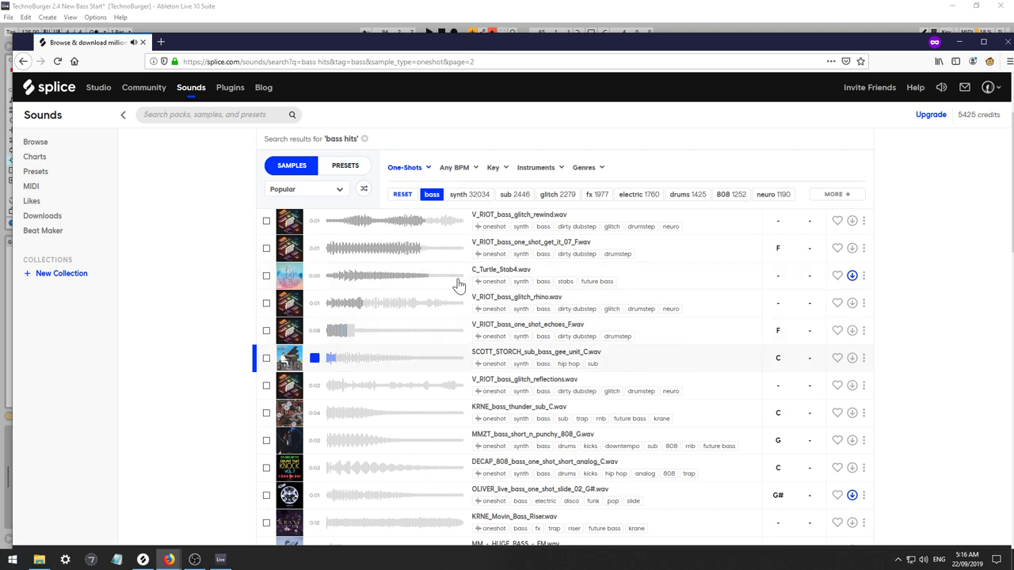
{"action": "left_click", "coordinate": [339, 195]}
Sort the results by Random and compare nearby bass hits around 01_BM2_Bass_Hits_F.wav.
{"action": "left_click", "coordinate": [286, 262]}
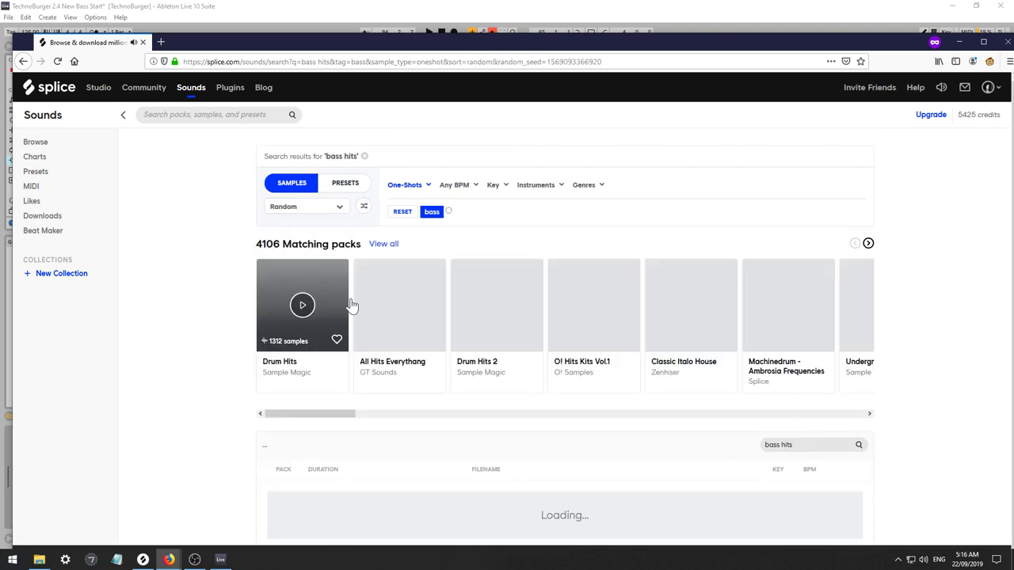
{"action": "scroll", "coordinate": [320, 383], "scroll_direction": "down", "scroll_amount": 3}
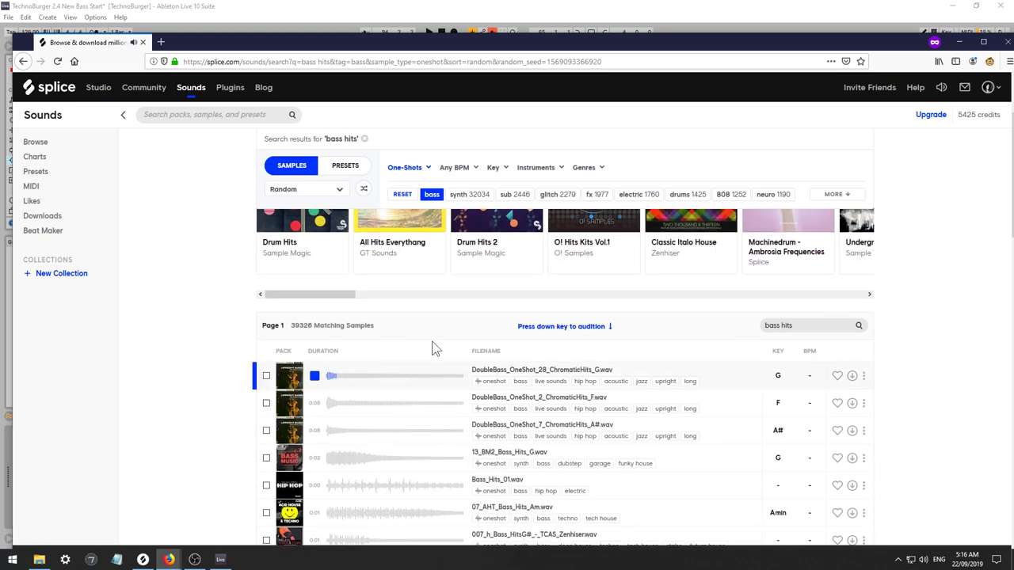
{"action": "key", "text": "Down"}
{"action": "key", "text": "Down"}
{"action": "key", "text": "Down"}
{"action": "key", "text": "Down"}
{"action": "key", "text": "Down"}
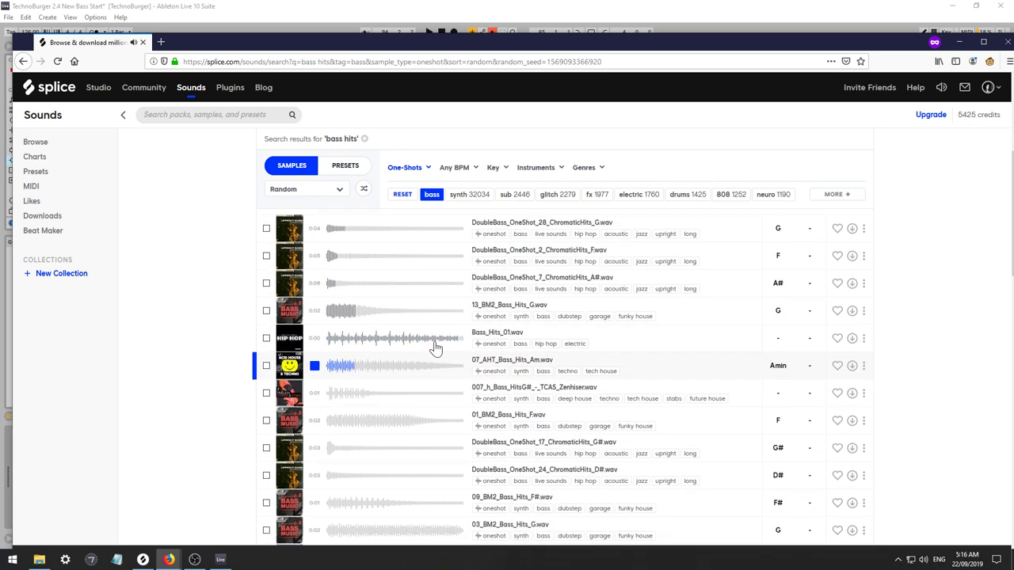
{"action": "key", "text": "Down"}
{"action": "key", "text": "Up"}
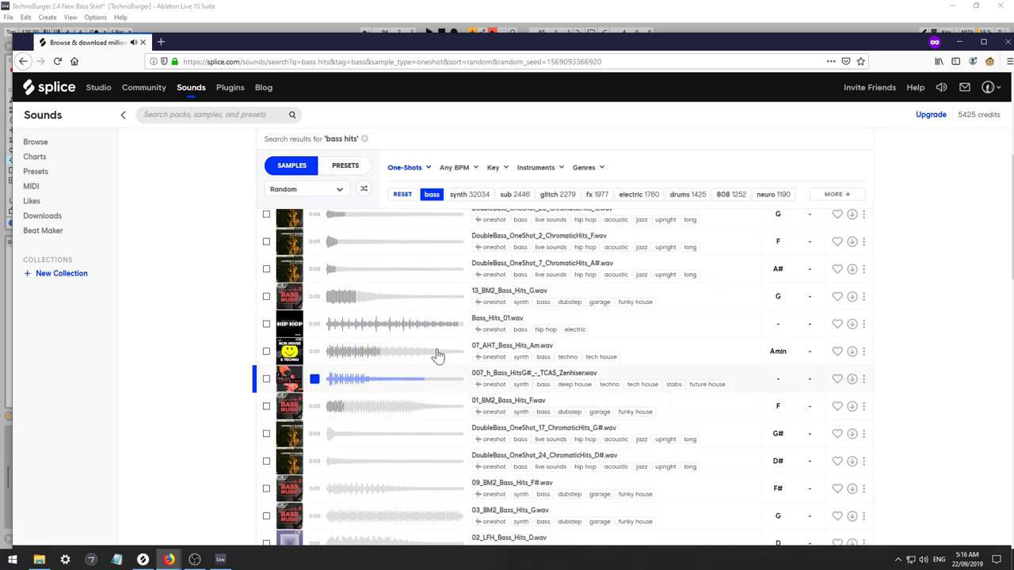
{"action": "key", "text": "Down"}
{"action": "key", "text": "Down"}
{"action": "key", "text": "Up"}
{"action": "key", "text": "Up"}
Audition further down from 09_BM2_Bass_Hits_F#.wav, then open the Key filter.
{"action": "key", "text": "Down"}
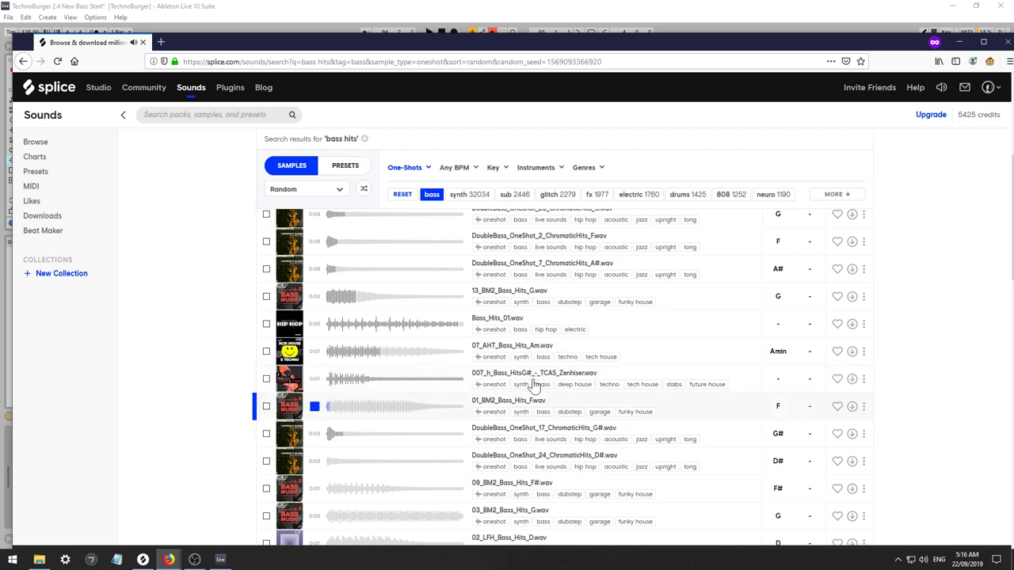
{"action": "key", "text": "Down"}
{"action": "key", "text": "Down"}
{"action": "key", "text": "Down"}
{"action": "key", "text": "Down"}
{"action": "key", "text": "Down"}
{"action": "key", "text": "Down"}
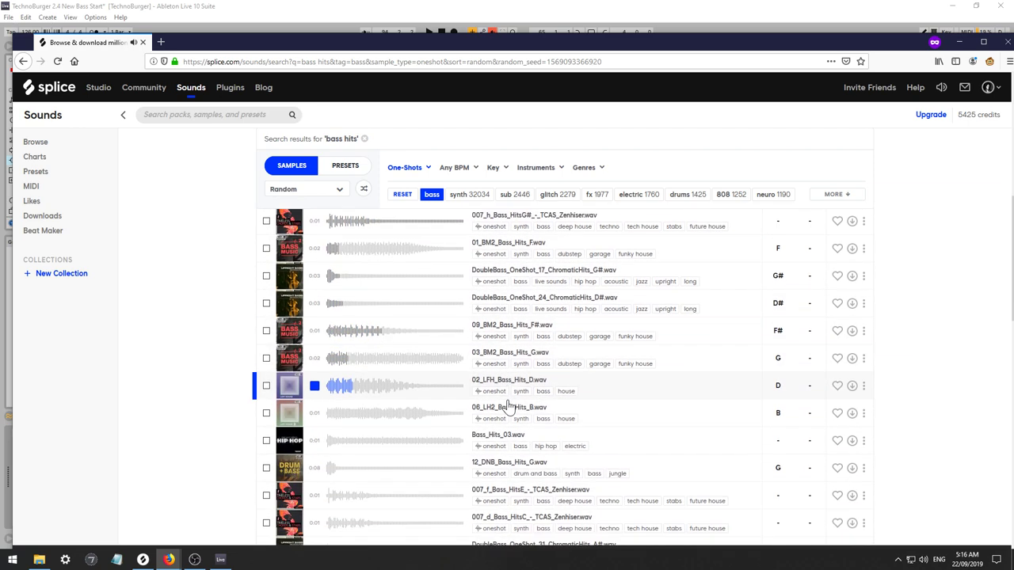
{"action": "key", "text": "Down"}
{"action": "key", "text": "Down"}
{"action": "key", "text": "Down"}
{"action": "key", "text": "Down"}
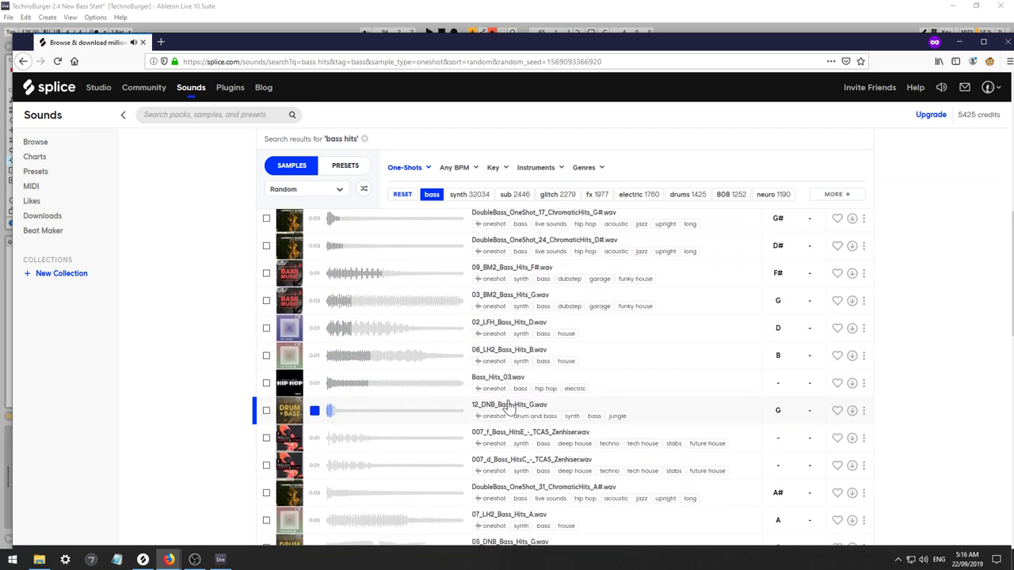
{"action": "key", "text": "Down"}
{"action": "key", "text": "Down"}
{"action": "key", "text": "Down"}
{"action": "key", "text": "Down"}
{"action": "key", "text": "Down"}
{"action": "key", "text": "Down"}
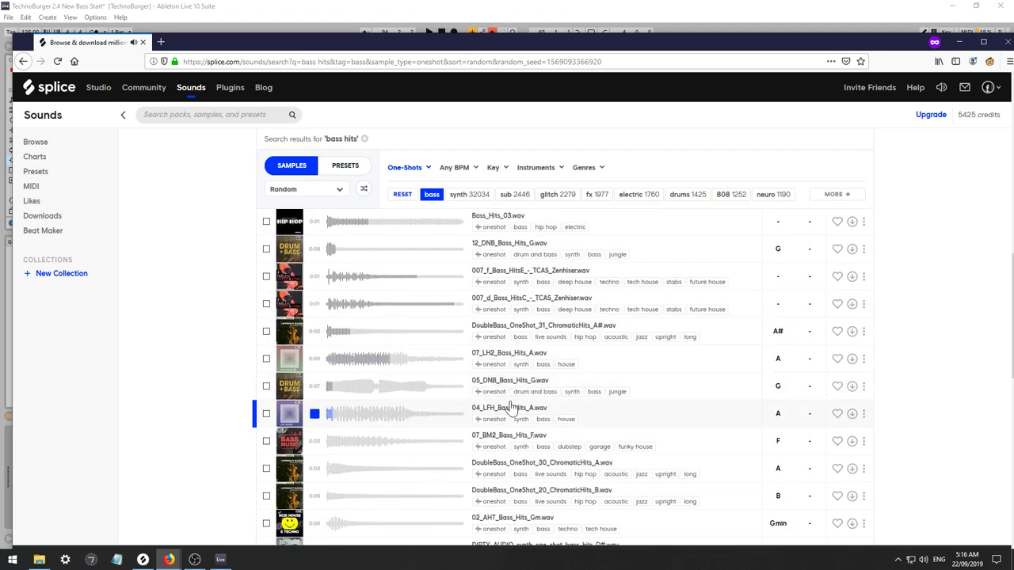
{"action": "key", "text": "Down"}
{"action": "key", "text": "Down"}
{"action": "key", "text": "Down"}
{"action": "key", "text": "Down"}
{"action": "key", "text": "Down"}
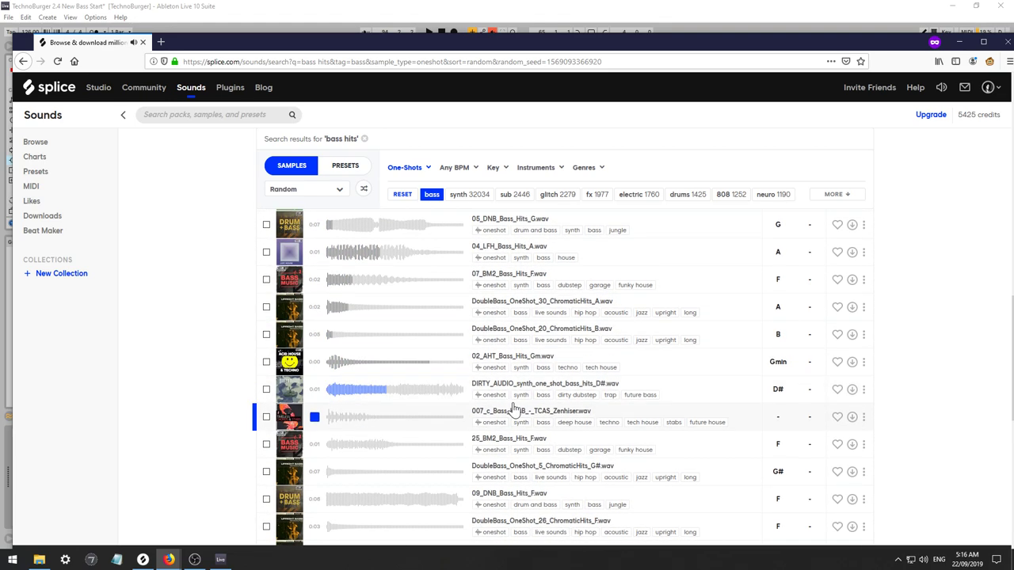
{"action": "key", "text": "Down"}
{"action": "key", "text": "Down"}
{"action": "key", "text": "Down"}
{"action": "key", "text": "Down"}
{"action": "key", "text": "Down"}
{"action": "key", "text": "Down"}
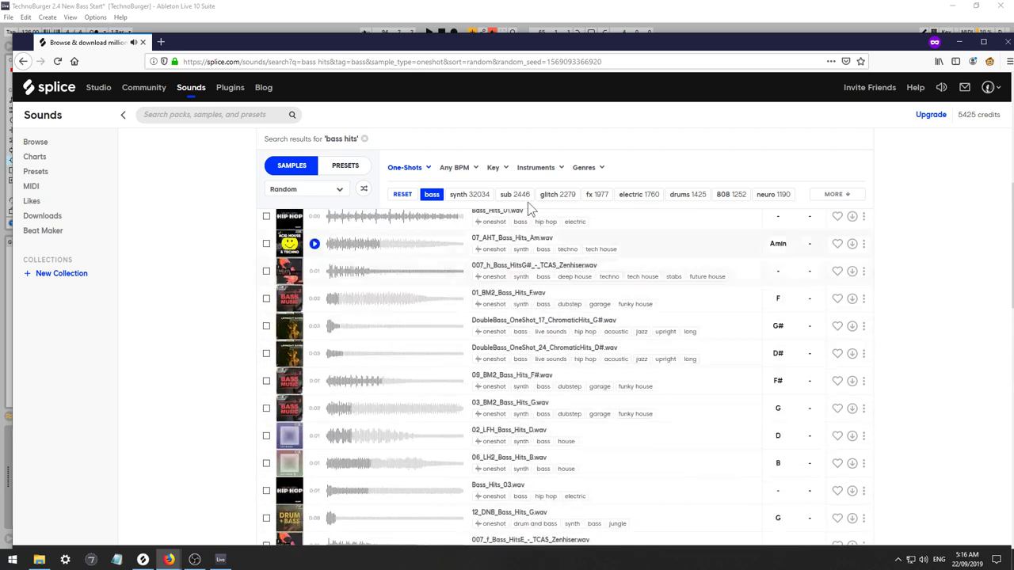
{"action": "left_click", "coordinate": [507, 168]}
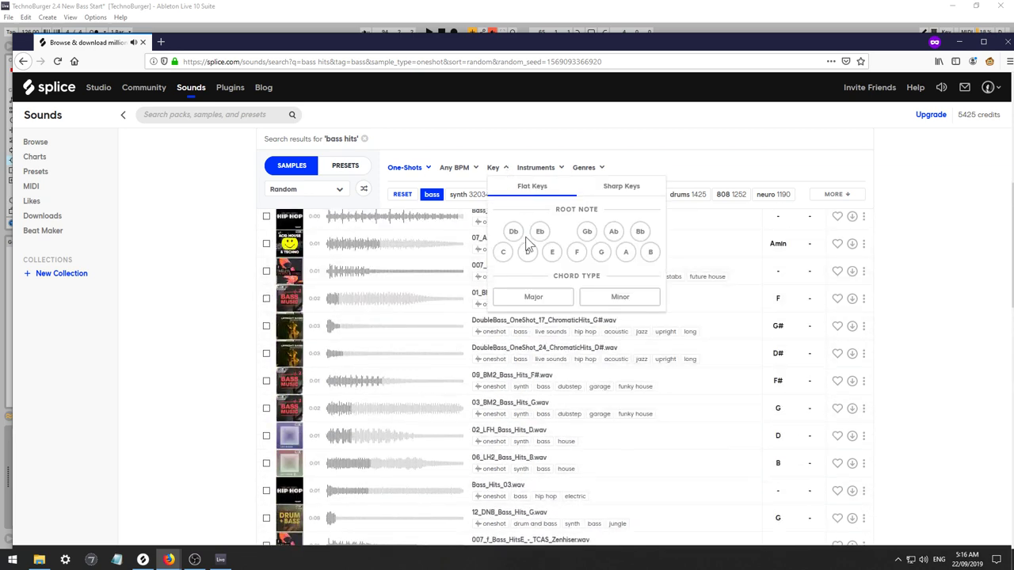
Filter results to the Db key and audition Db bass hits from cm_bass_mean to GRMR_Bass_22_Truk.
{"action": "left_click", "coordinate": [516, 235]}
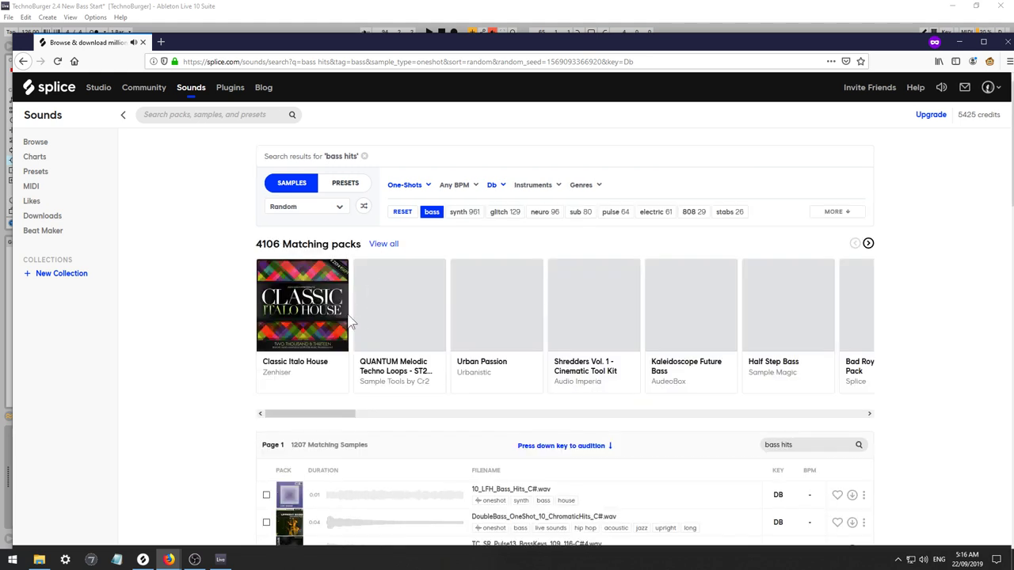
{"action": "scroll", "coordinate": [357, 342], "scroll_direction": "down", "scroll_amount": 3}
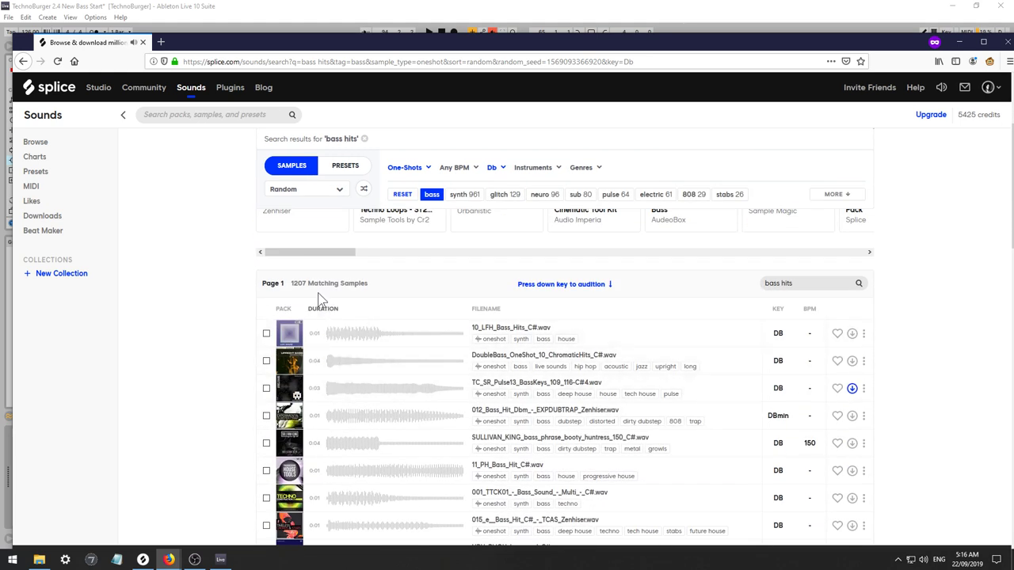
{"action": "key", "text": "Down"}
{"action": "key", "text": "Down"}
{"action": "key", "text": "Down"}
{"action": "key", "text": "Down"}
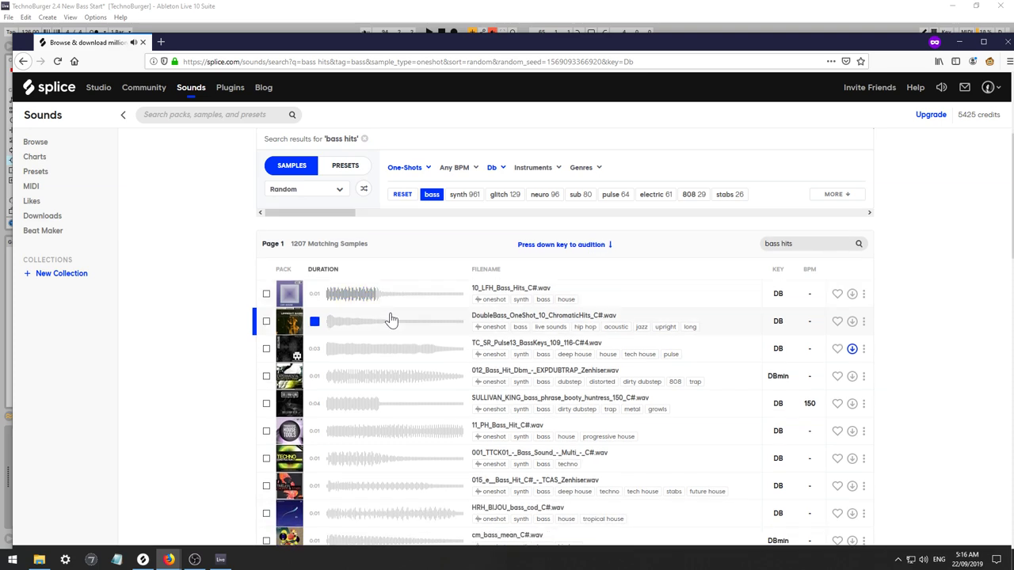
{"action": "key", "text": "Down"}
{"action": "key", "text": "Down"}
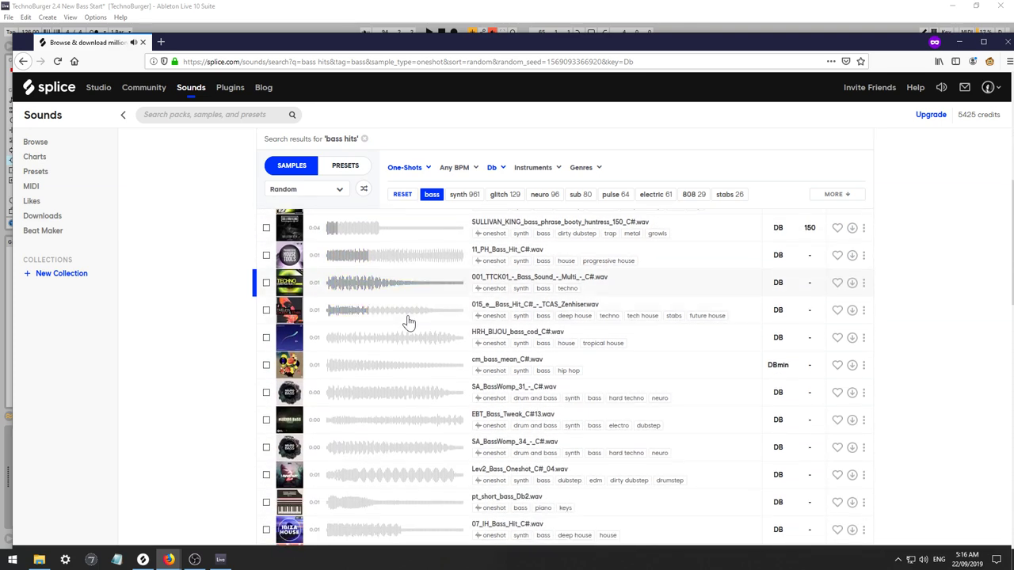
{"action": "key", "text": "Down"}
{"action": "key", "text": "Down"}
{"action": "key", "text": "Down"}
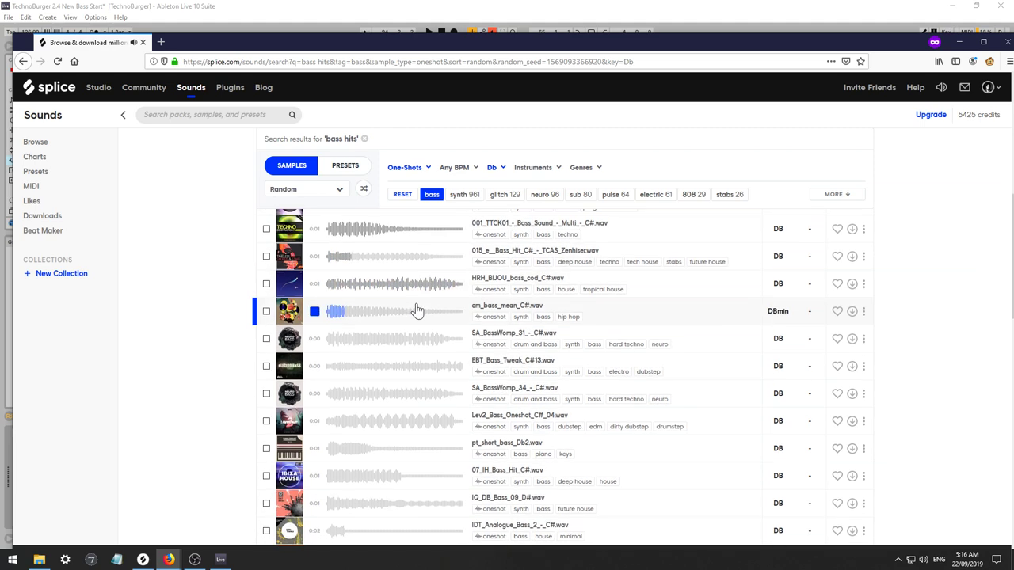
{"action": "key", "text": "Down"}
{"action": "key", "text": "Down"}
{"action": "key", "text": "Down"}
{"action": "key", "text": "Down"}
{"action": "key", "text": "Down"}
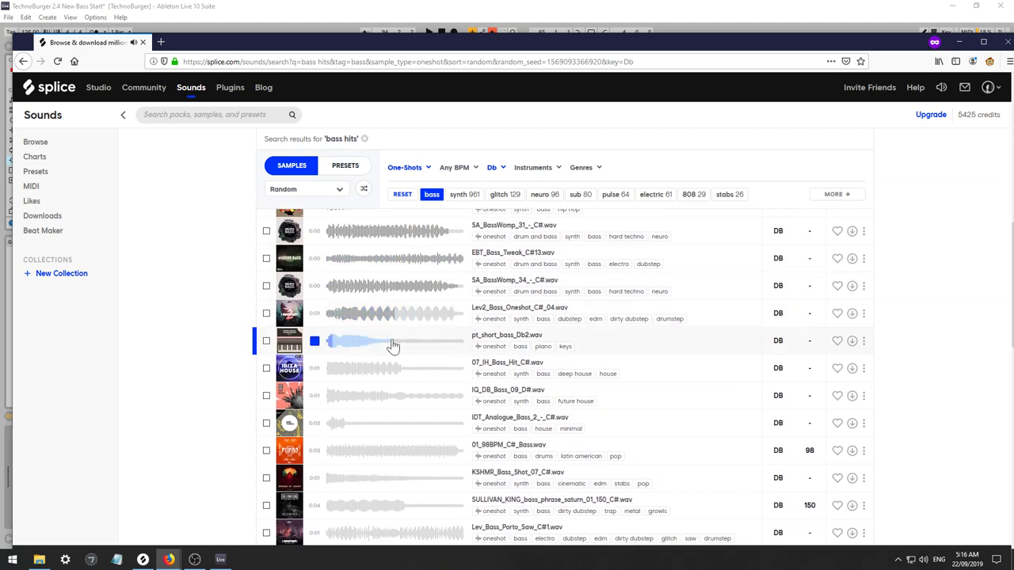
{"action": "key", "text": "Down"}
{"action": "key", "text": "Down"}
{"action": "key", "text": "Down"}
{"action": "key", "text": "Down"}
{"action": "key", "text": "Down"}
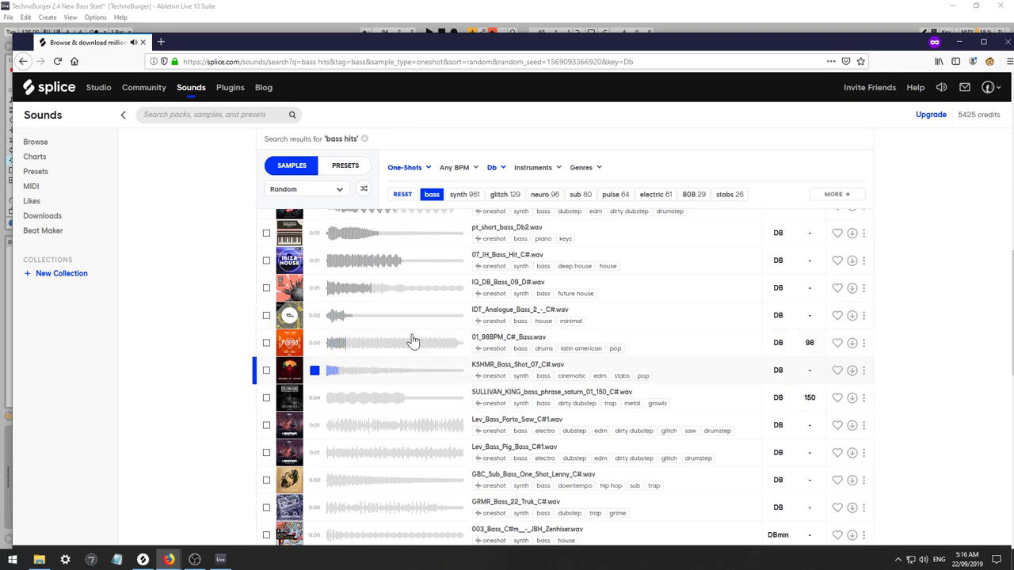
{"action": "key", "text": "Down"}
{"action": "key", "text": "Down"}
{"action": "key", "text": "Down"}
{"action": "key", "text": "Down"}
{"action": "key", "text": "Down"}
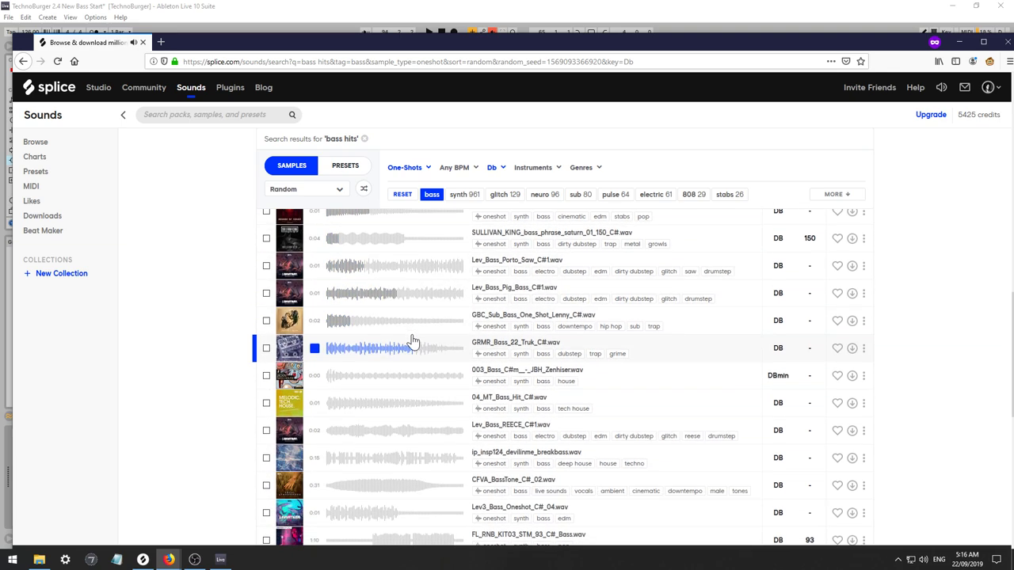
{"action": "key", "text": "Down"}
Keep auditioning Db hits like FL_PSY_KIT06_Bass_01 and SA_BassWomp_26, then go to page 2.
{"action": "key", "text": "Up"}
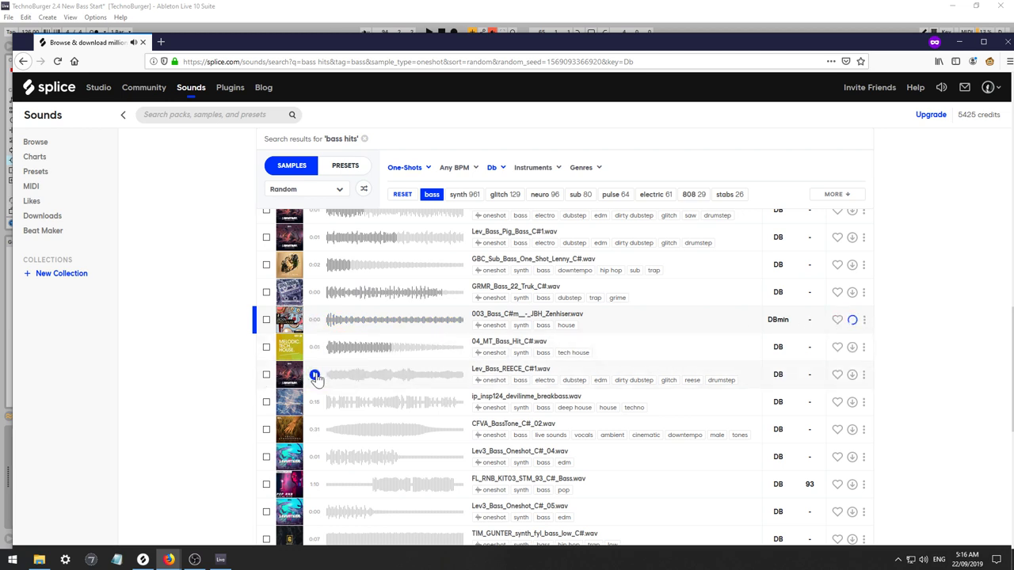
{"action": "key", "text": "Down"}
{"action": "key", "text": "Down"}
{"action": "key", "text": "Down"}
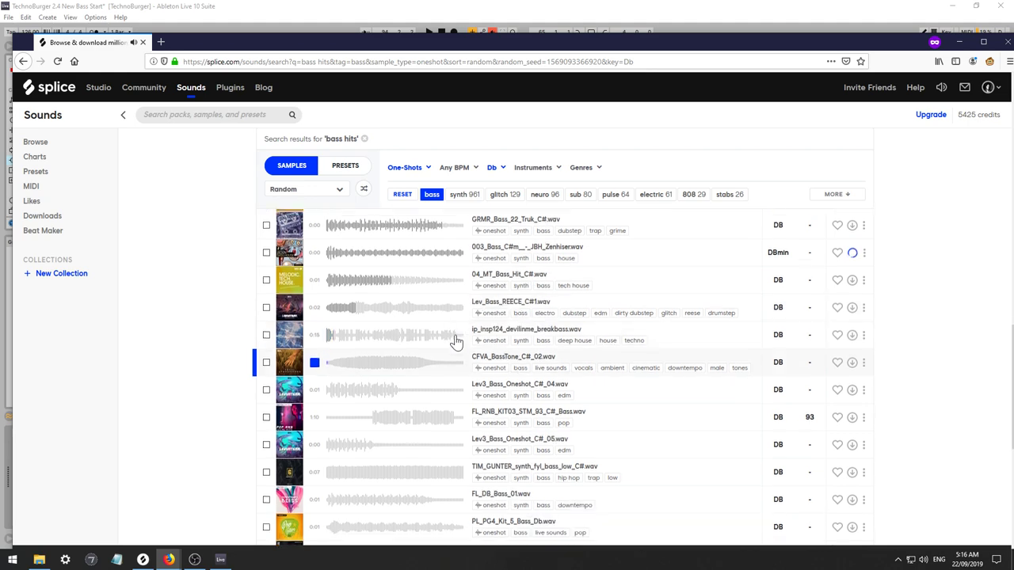
{"action": "key", "text": "Down"}
{"action": "key", "text": "Down"}
{"action": "key", "text": "Down"}
{"action": "key", "text": "Down"}
{"action": "key", "text": "Down"}
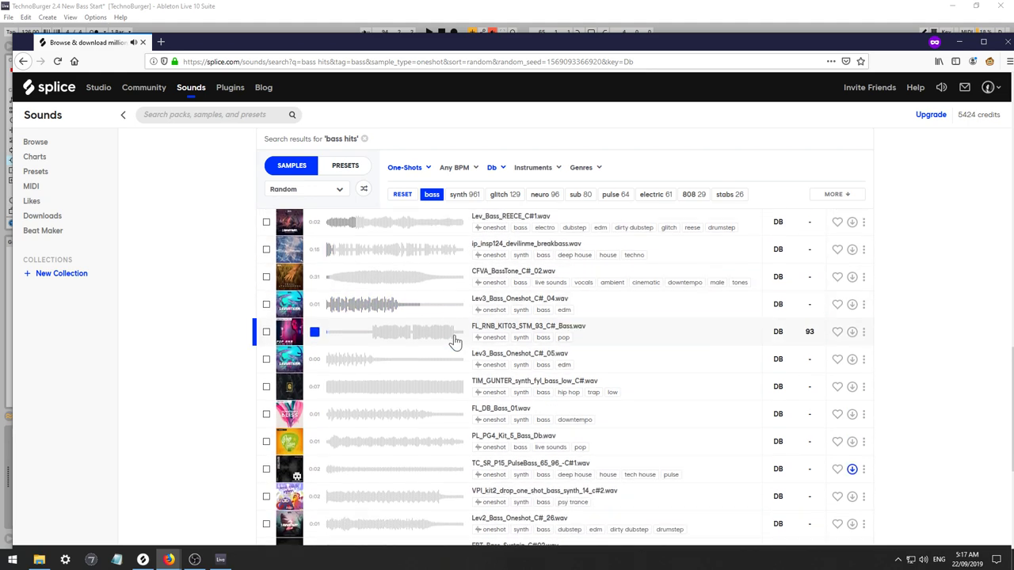
{"action": "key", "text": "Down"}
{"action": "key", "text": "Down"}
{"action": "key", "text": "Down"}
{"action": "key", "text": "Down"}
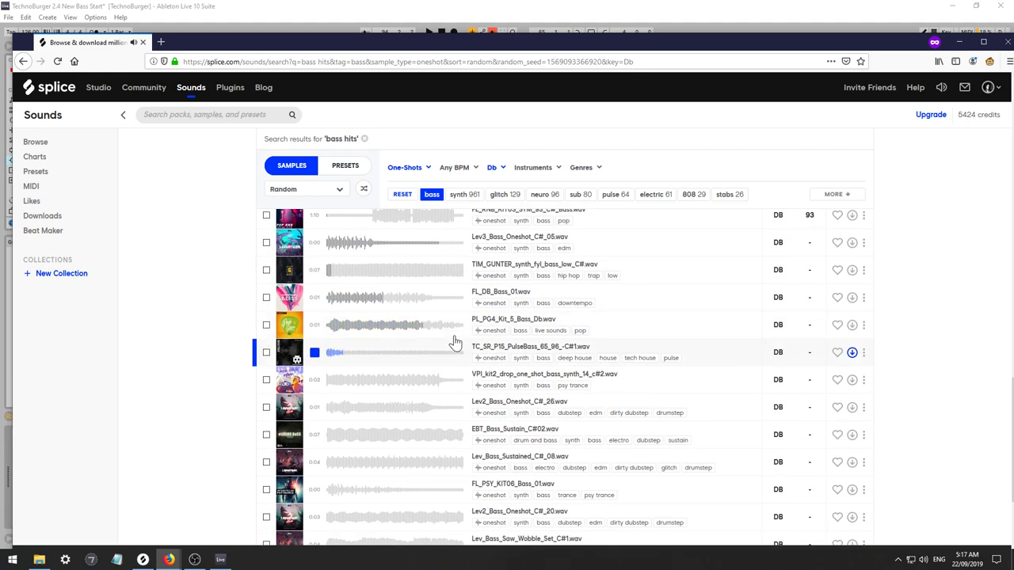
{"action": "key", "text": "Down"}
{"action": "key", "text": "Down"}
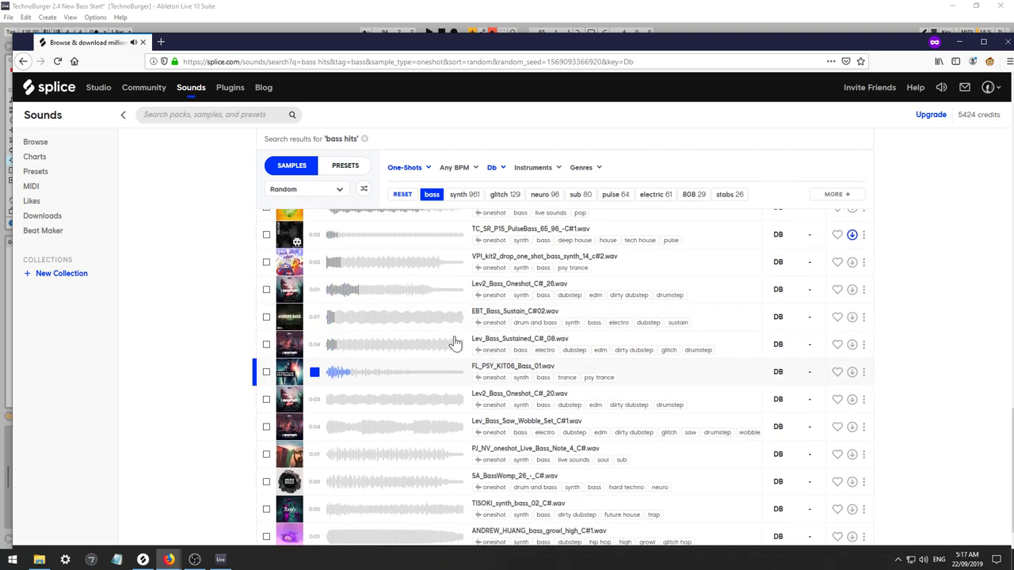
{"action": "key", "text": "Down"}
{"action": "key", "text": "Down"}
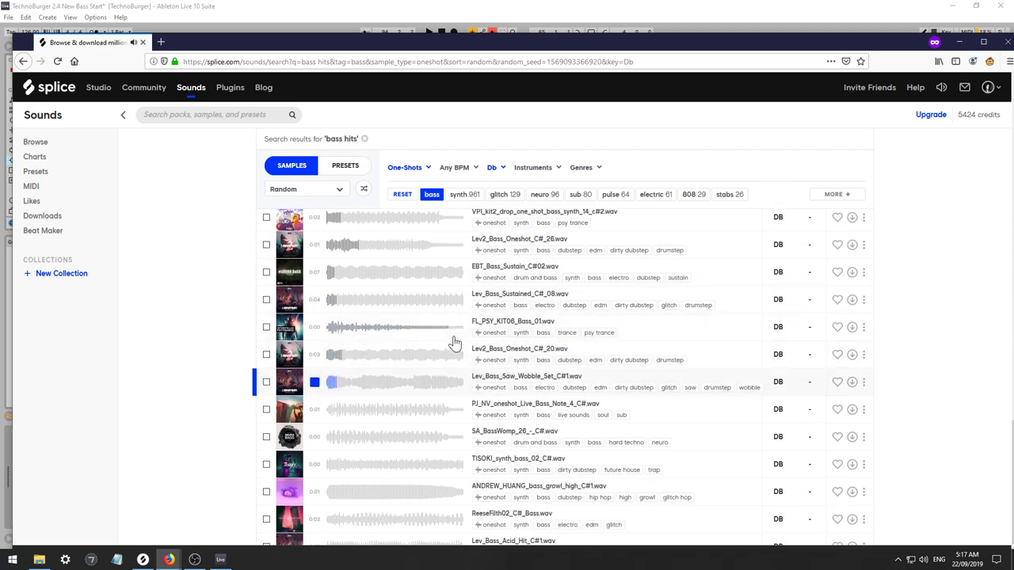
{"action": "key", "text": "Down"}
{"action": "key", "text": "Down"}
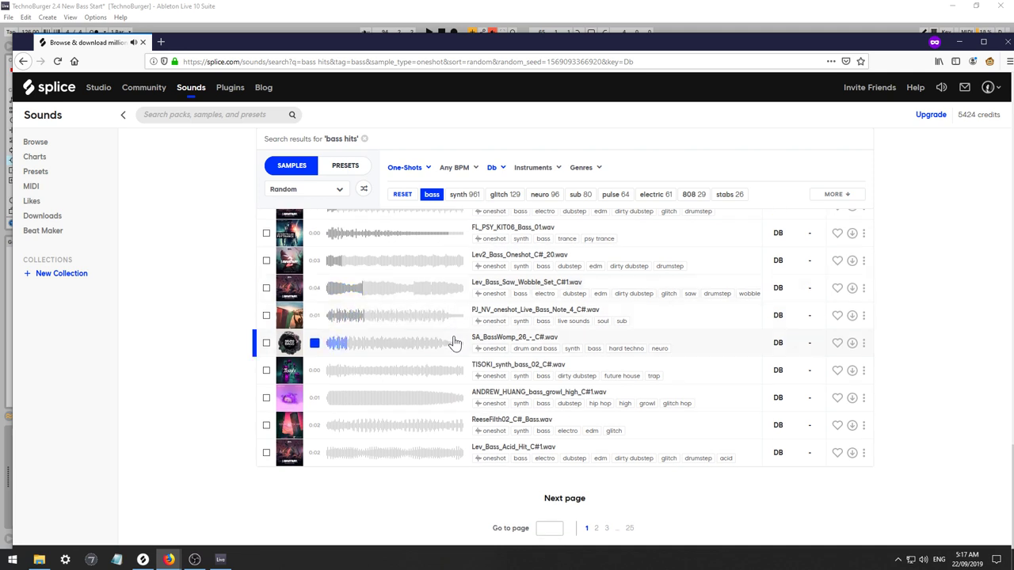
{"action": "key", "text": "Down"}
{"action": "key", "text": "Down"}
{"action": "key", "text": "Down"}
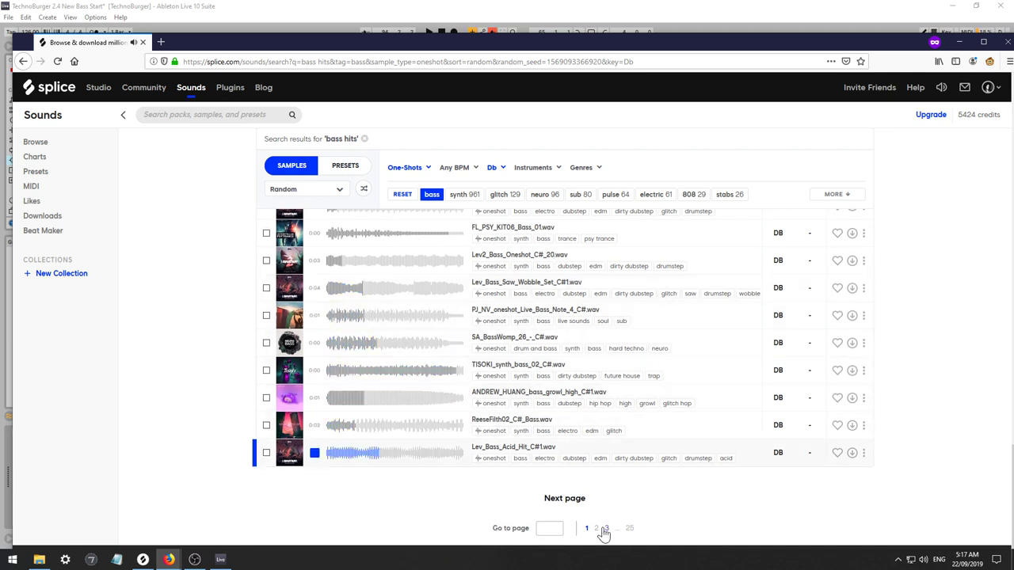
{"action": "left_click", "coordinate": [596, 528]}
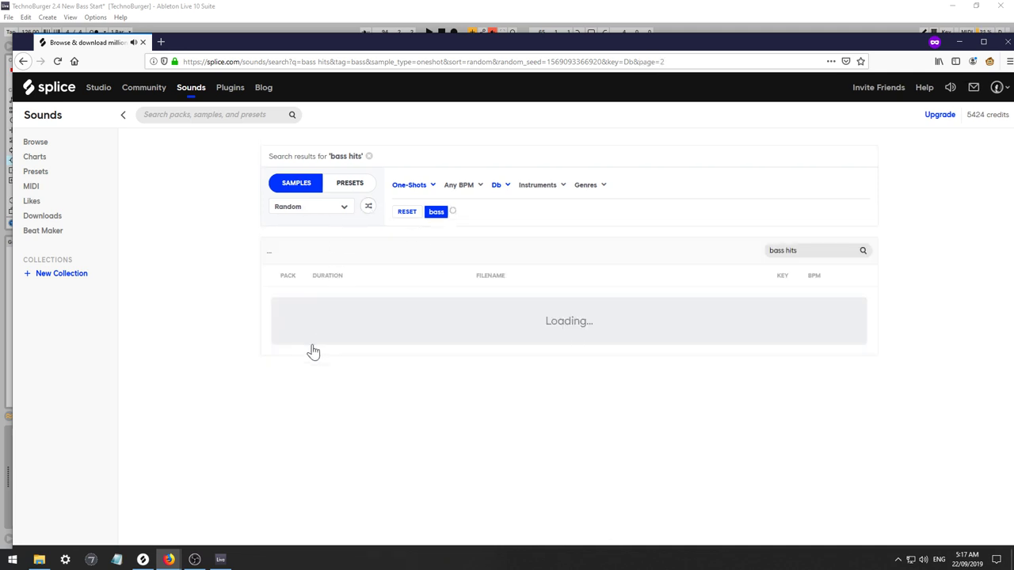
Audition the first page-2 samples and download SH_Bass.
{"action": "left_click", "coordinate": [316, 302]}
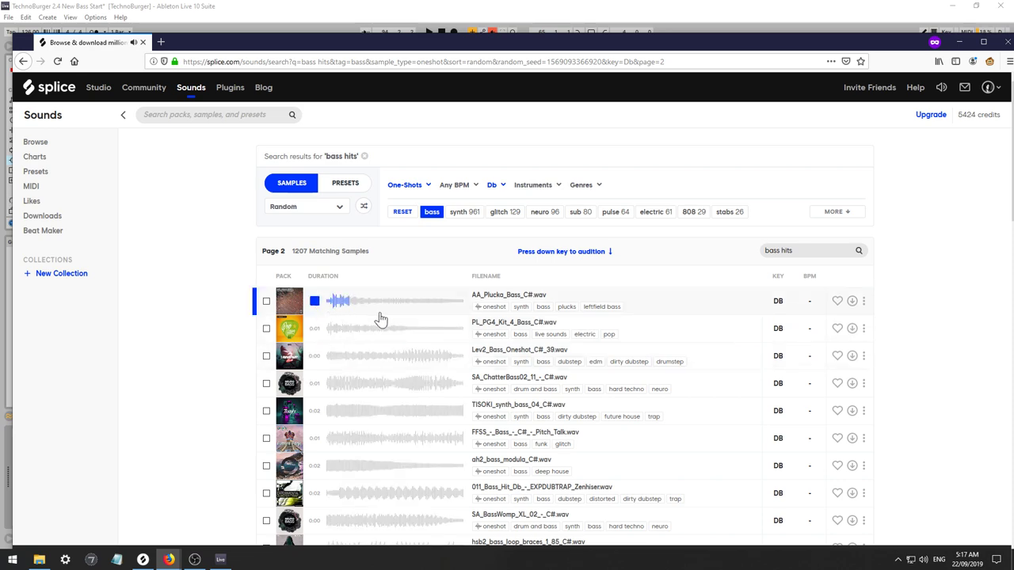
{"action": "key", "text": "Down"}
{"action": "key", "text": "Down"}
{"action": "key", "text": "Down"}
{"action": "key", "text": "Down"}
{"action": "key", "text": "Down"}
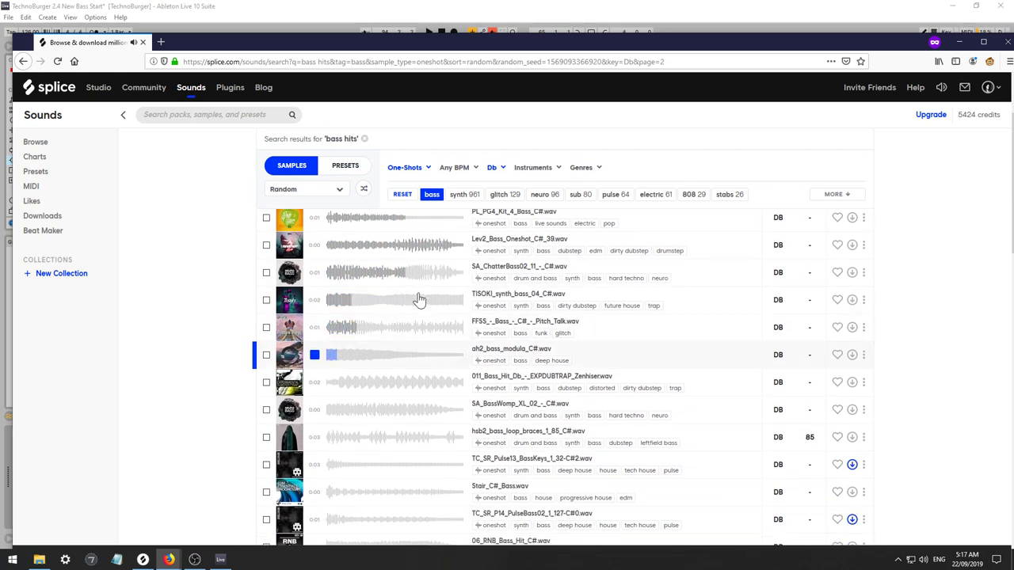
{"action": "key", "text": "Down"}
{"action": "key", "text": "Down"}
{"action": "key", "text": "Down"}
{"action": "key", "text": "Down"}
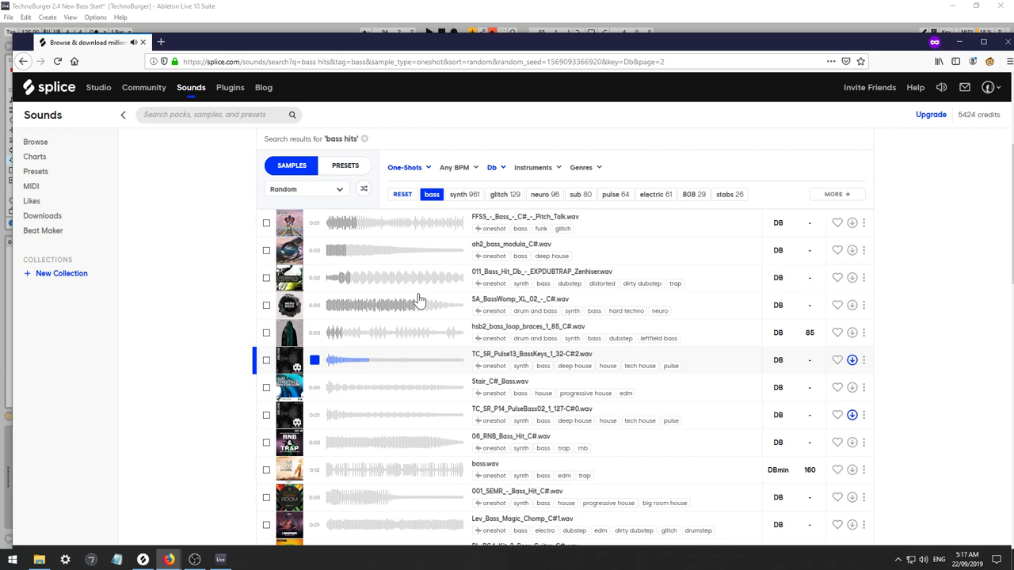
{"action": "key", "text": "Down"}
{"action": "key", "text": "Down"}
{"action": "key", "text": "Down"}
{"action": "key", "text": "Down"}
{"action": "key", "text": "Down"}
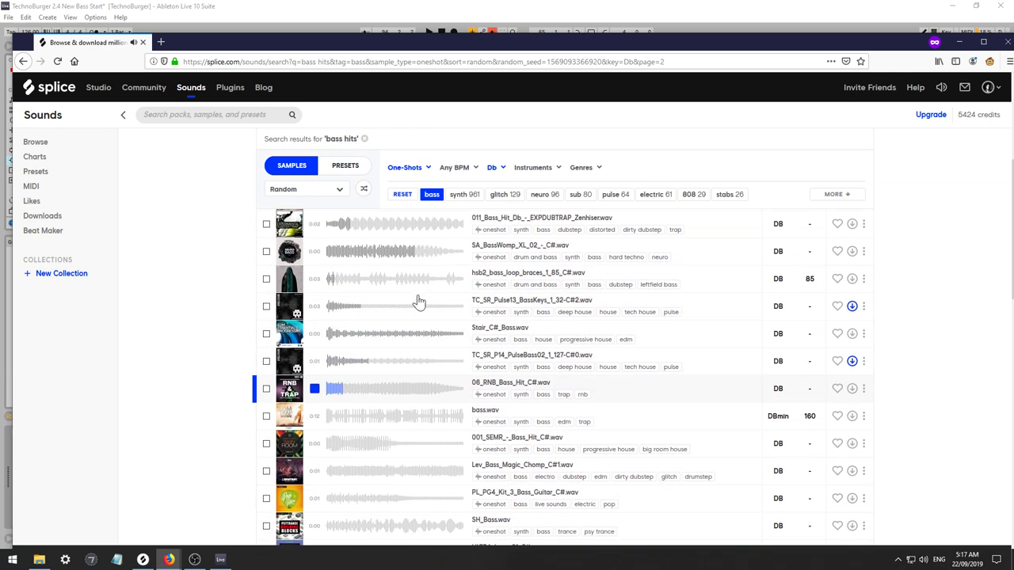
{"action": "key", "text": "Down"}
{"action": "key", "text": "Down"}
{"action": "key", "text": "Down"}
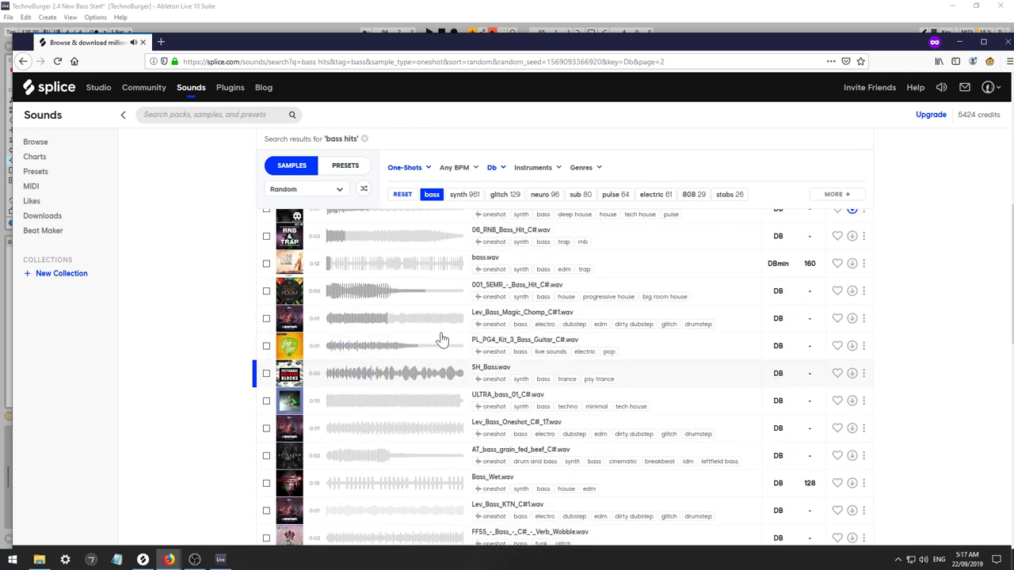
{"action": "key", "text": "Up"}
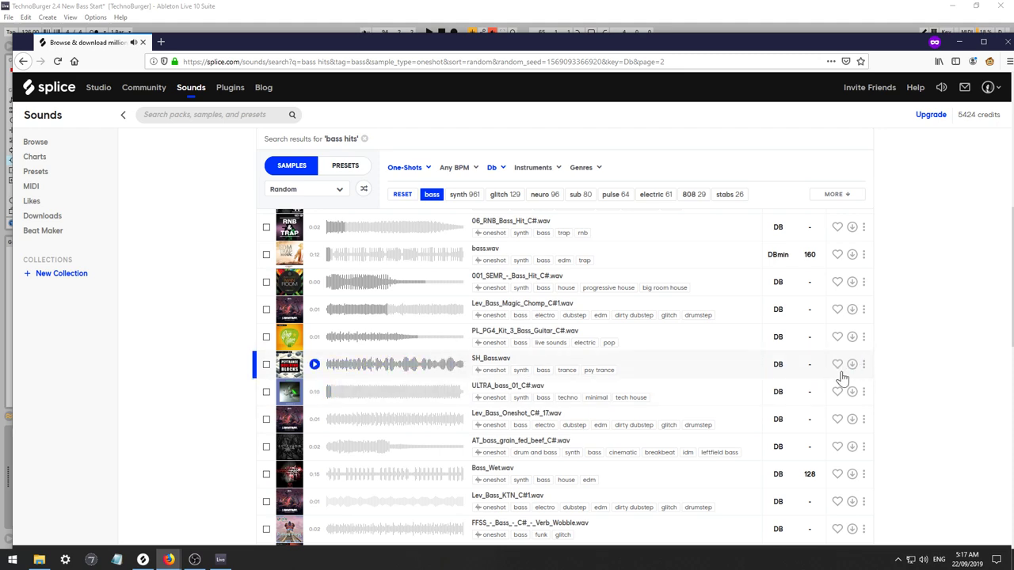
{"action": "left_click", "coordinate": [851, 366]}
Audition further page-2 samples, revisiting dh_bass_engine and ukh_bass_cream.
{"action": "key", "text": "Down"}
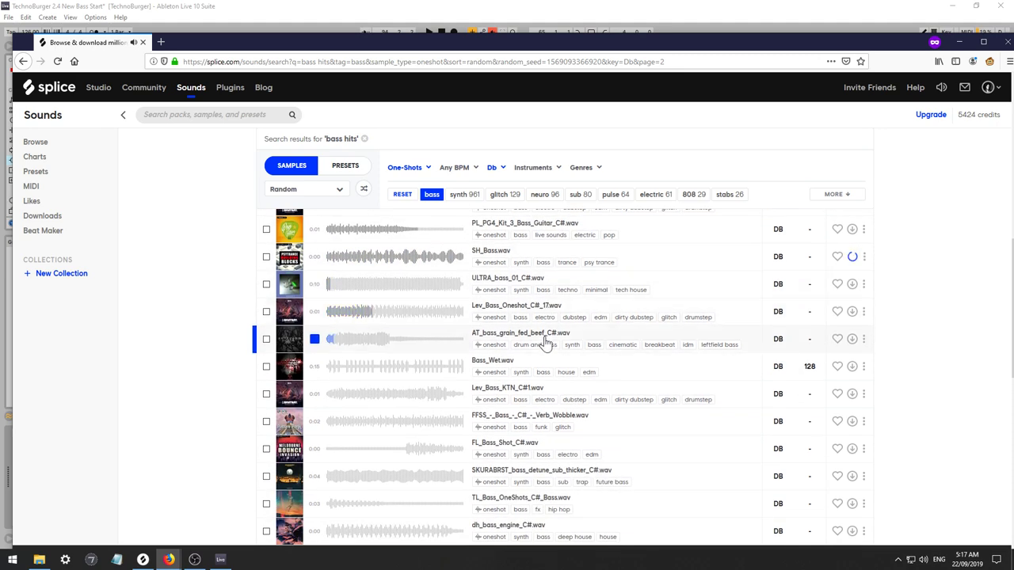
{"action": "key", "text": "Down"}
{"action": "key", "text": "Down"}
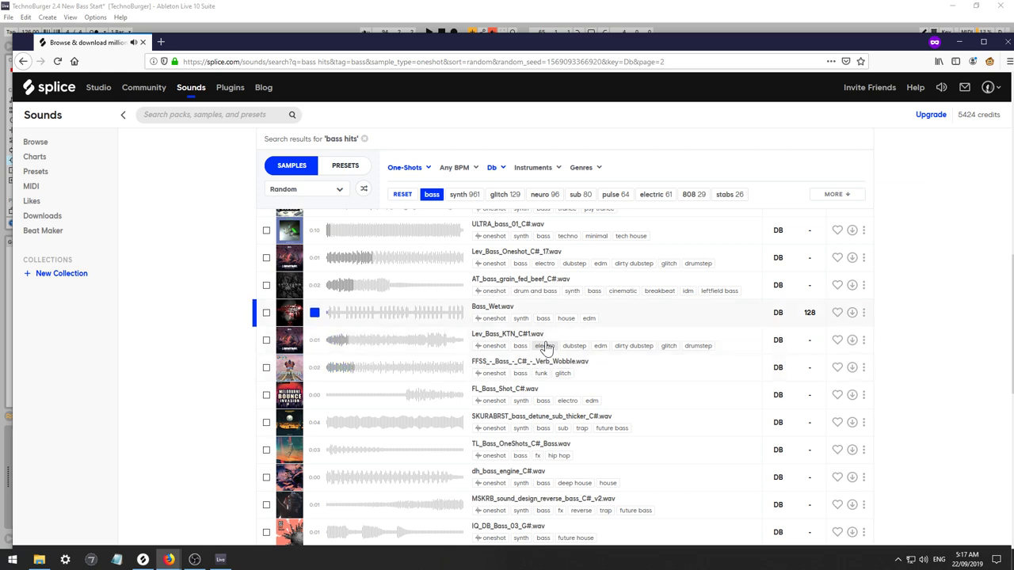
{"action": "key", "text": "Down"}
{"action": "key", "text": "Down"}
{"action": "key", "text": "Down"}
{"action": "key", "text": "Down"}
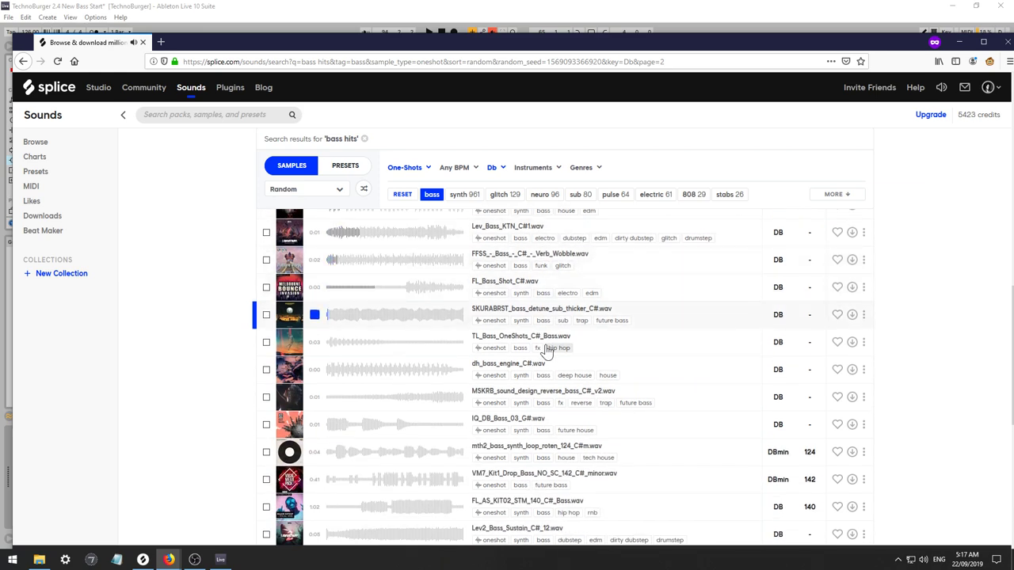
{"action": "key", "text": "Down"}
{"action": "key", "text": "Down"}
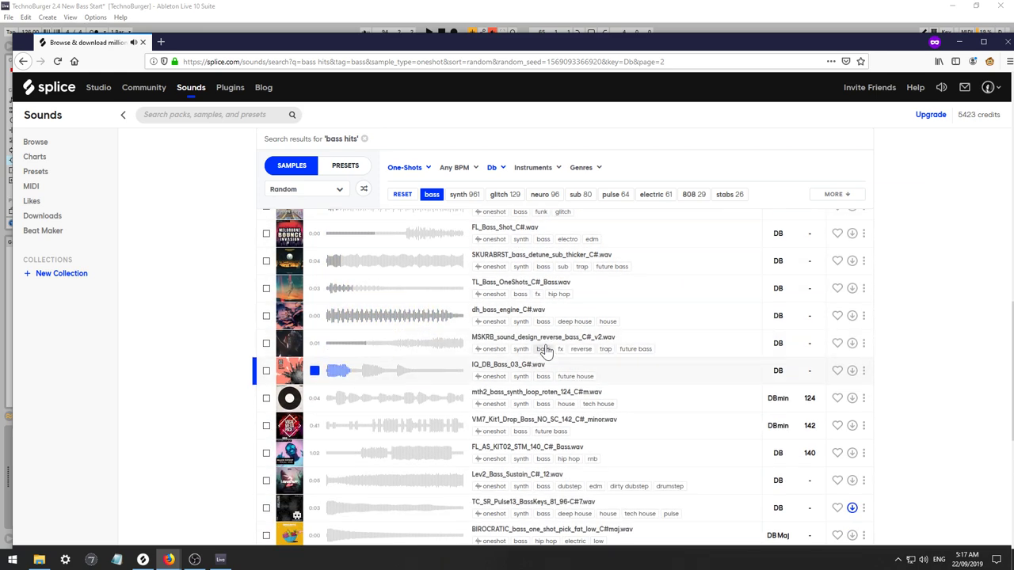
{"action": "key", "text": "Up"}
{"action": "key", "text": "Up"}
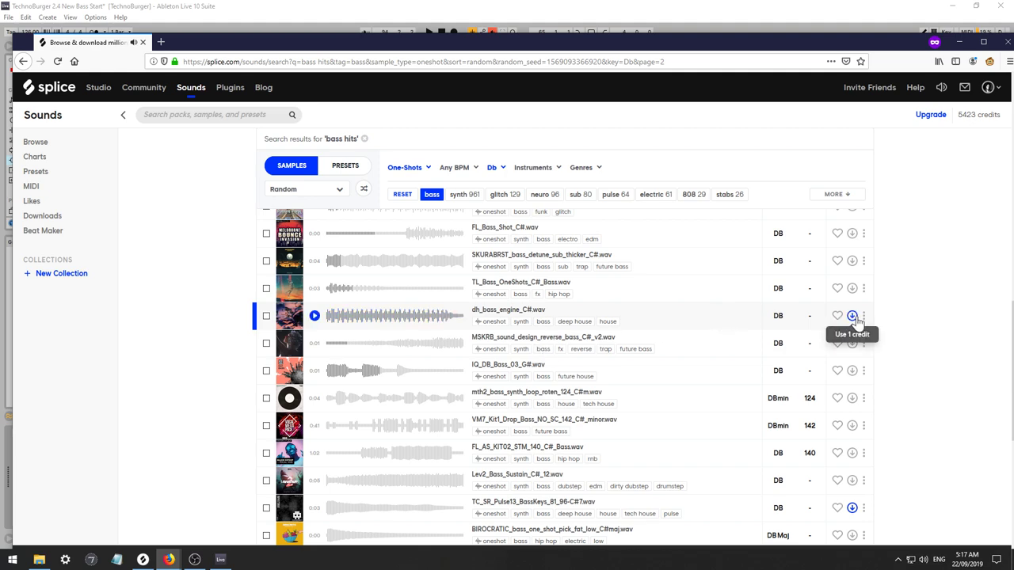
{"action": "key", "text": "Down"}
{"action": "key", "text": "Down"}
{"action": "key", "text": "Down"}
{"action": "key", "text": "Down"}
{"action": "key", "text": "Down"}
{"action": "key", "text": "Down"}
{"action": "key", "text": "Down"}
{"action": "key", "text": "Down"}
{"action": "key", "text": "Down"}
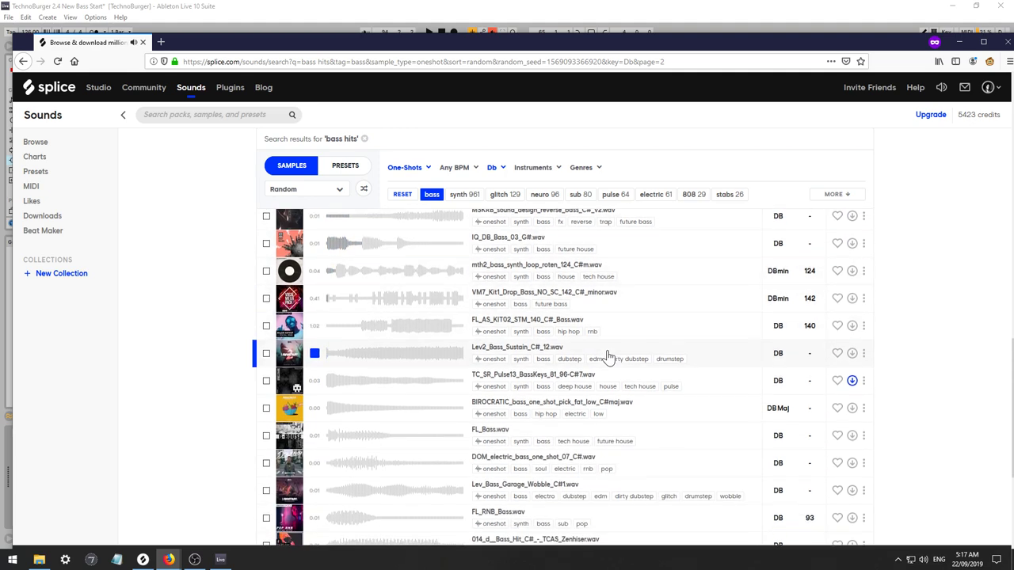
{"action": "key", "text": "Down"}
{"action": "key", "text": "Down"}
{"action": "key", "text": "Down"}
{"action": "key", "text": "Down"}
{"action": "key", "text": "Down"}
{"action": "key", "text": "Down"}
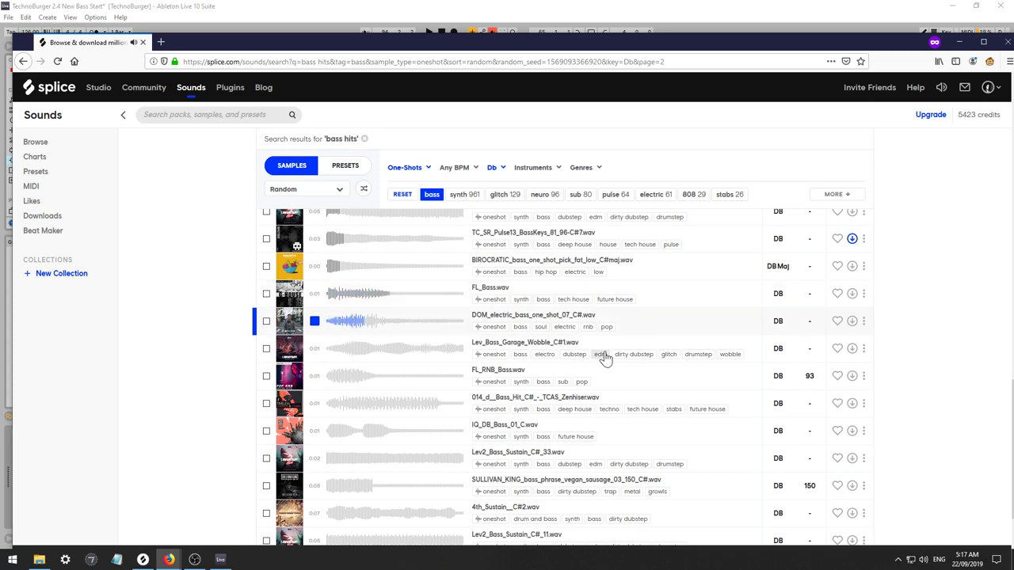
{"action": "key", "text": "Down"}
{"action": "key", "text": "Down"}
{"action": "key", "text": "Down"}
{"action": "key", "text": "Down"}
{"action": "key", "text": "Down"}
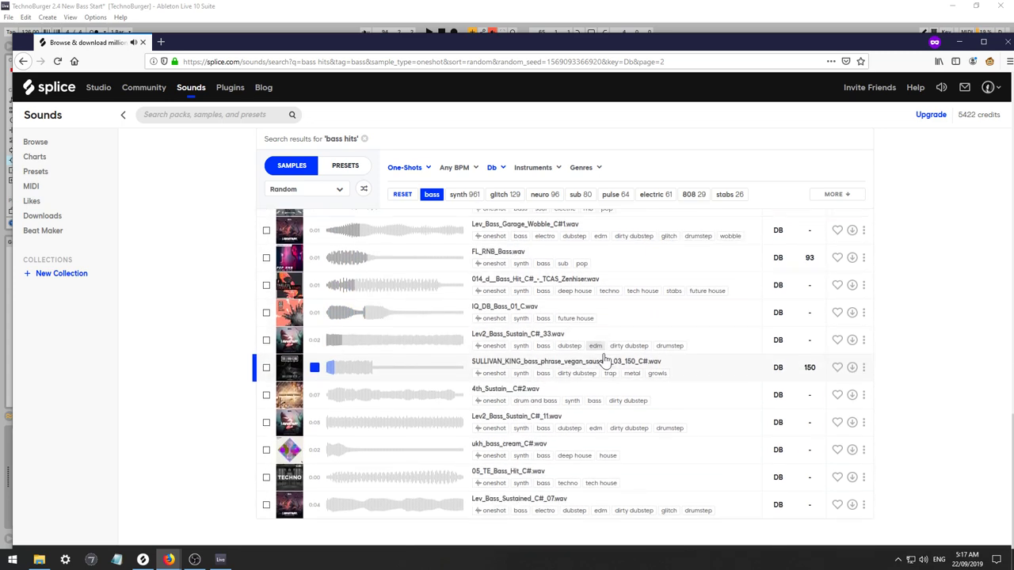
{"action": "key", "text": "Up"}
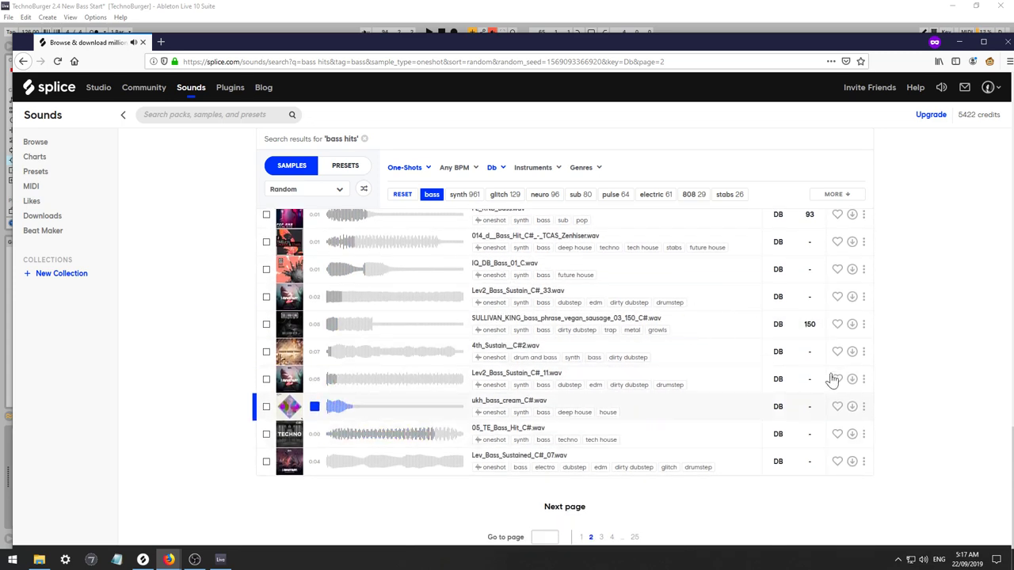
Go to results page 3 and download MRKRSTPHR_bass_one_shot_deep_C#.
{"action": "scroll", "coordinate": [678, 495], "scroll_direction": "down", "scroll_amount": 1}
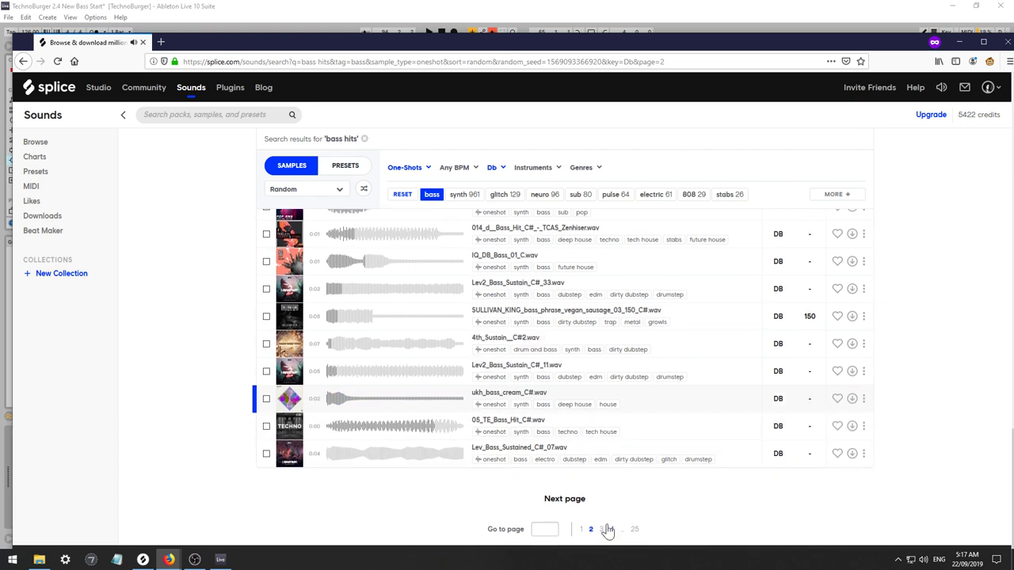
{"action": "left_click", "coordinate": [602, 528]}
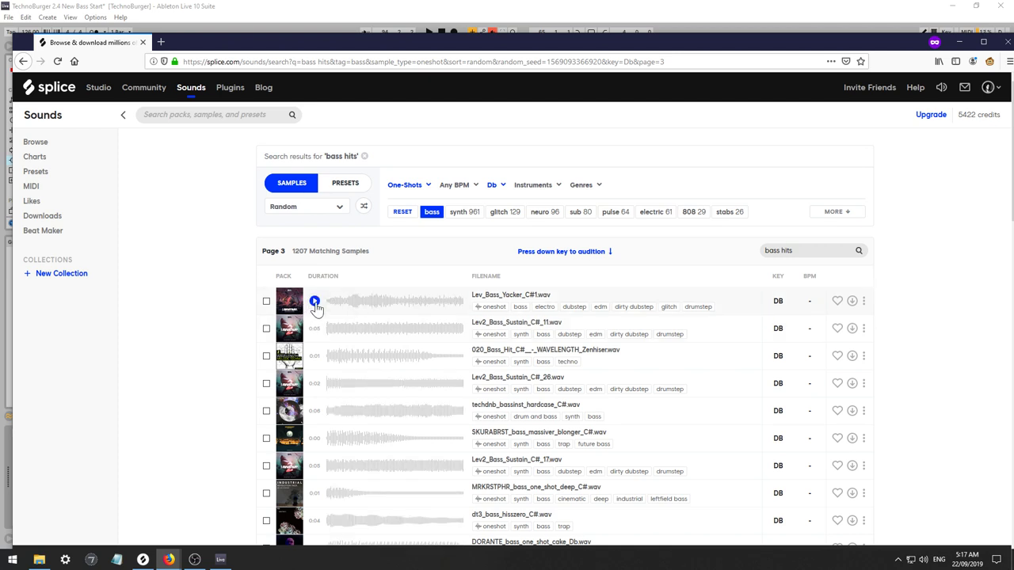
{"action": "key", "text": "Down"}
{"action": "key", "text": "Down"}
{"action": "key", "text": "Down"}
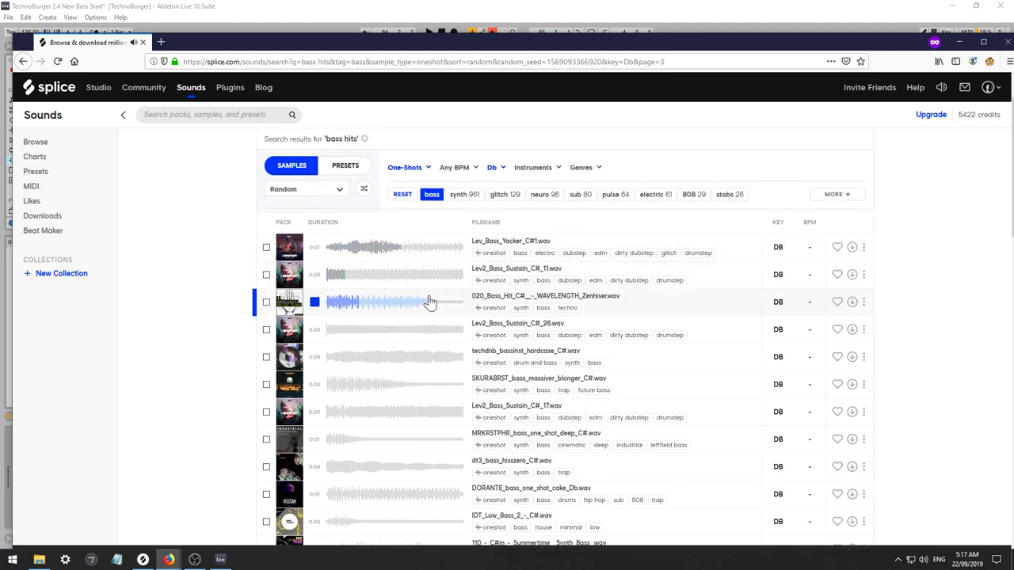
{"action": "key", "text": "Down"}
{"action": "key", "text": "Down"}
{"action": "key", "text": "Down"}
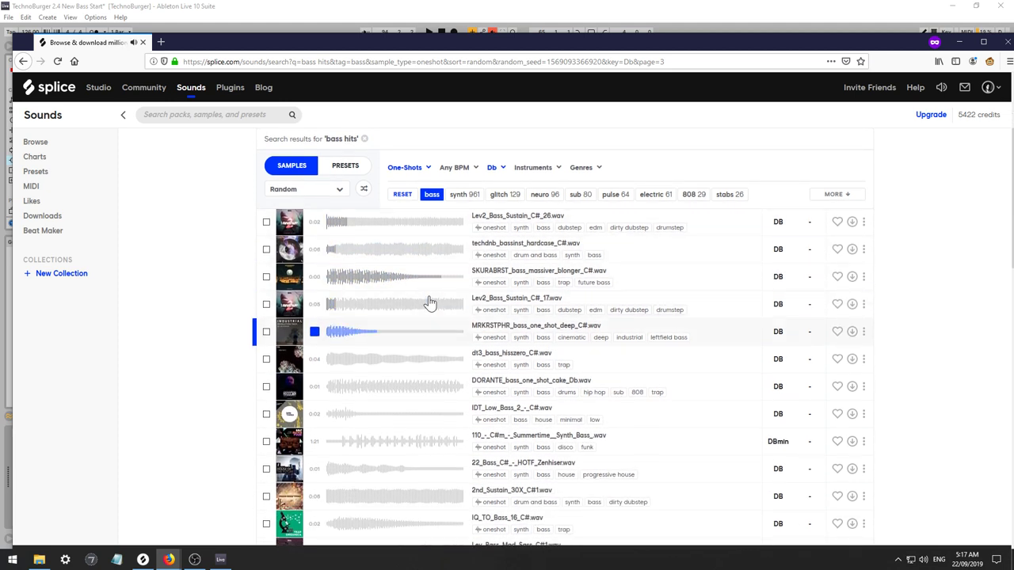
{"action": "left_click", "coordinate": [851, 332]}
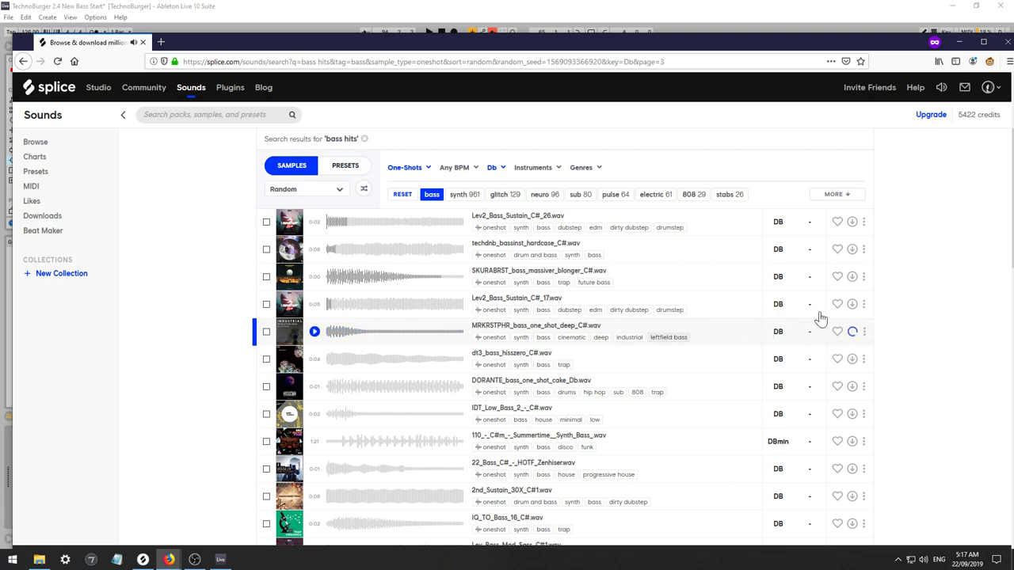
In Live, close the Factory window and add a new audio track below Bass 16ths.
{"action": "left_click", "coordinate": [221, 560]}
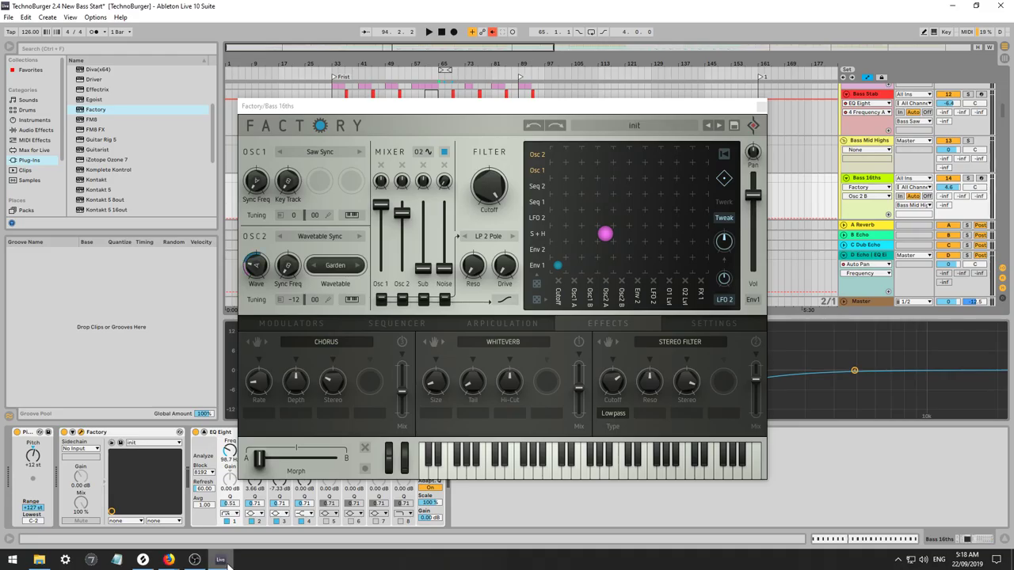
{"action": "left_click", "coordinate": [760, 106]}
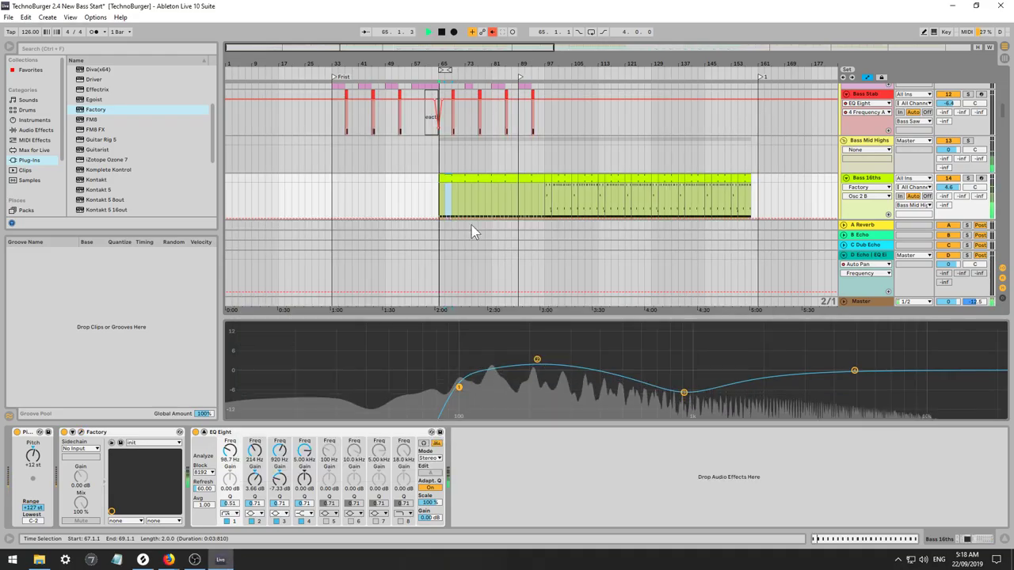
{"action": "left_click", "coordinate": [858, 183]}
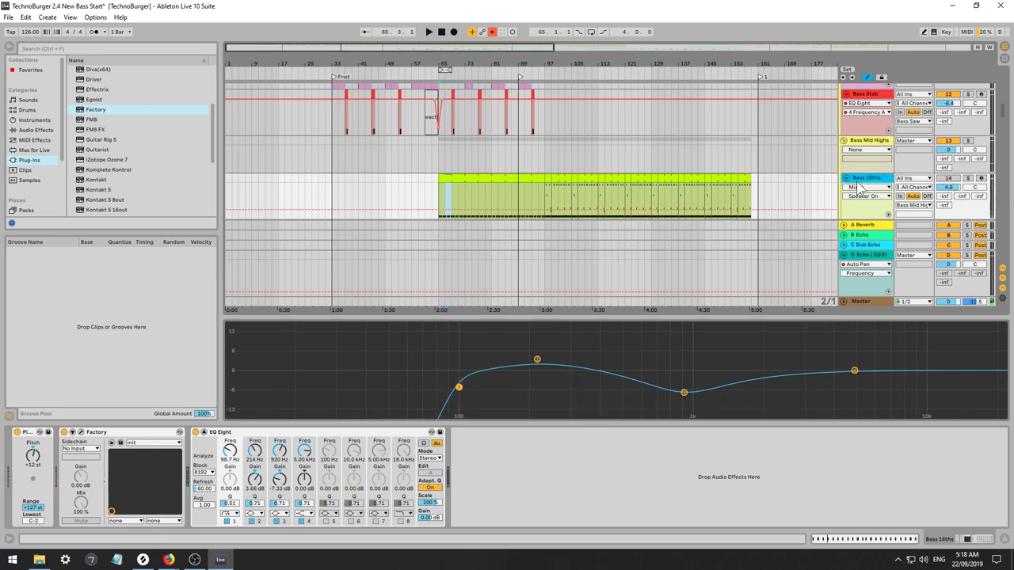
{"action": "key", "text": "ctrl+t"}
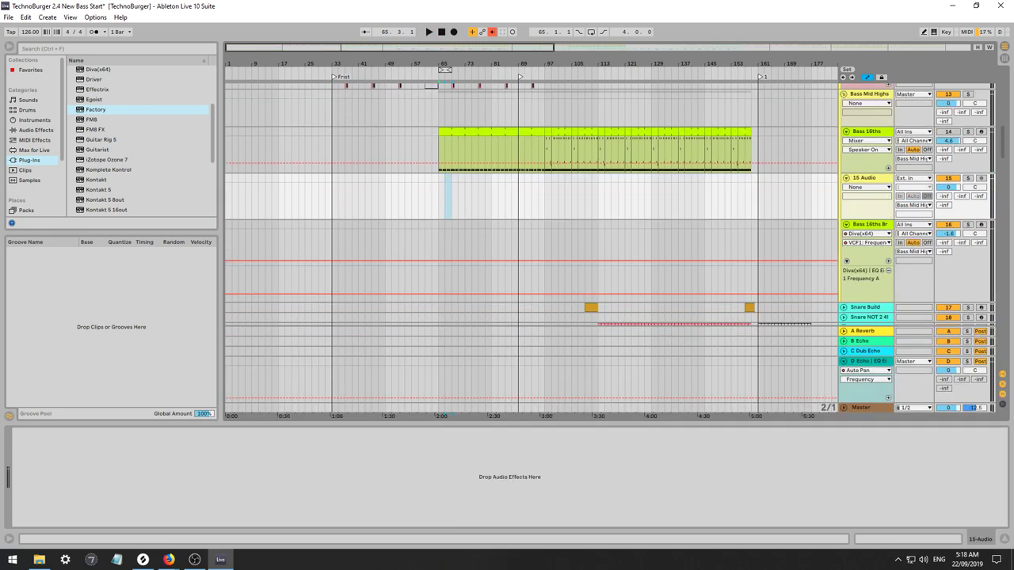
Drag MRKRSTPHR_bass_one_shot_deep_C# from Splice onto the new track at bar 65 and play it.
{"action": "key", "text": "alt+Tab"}
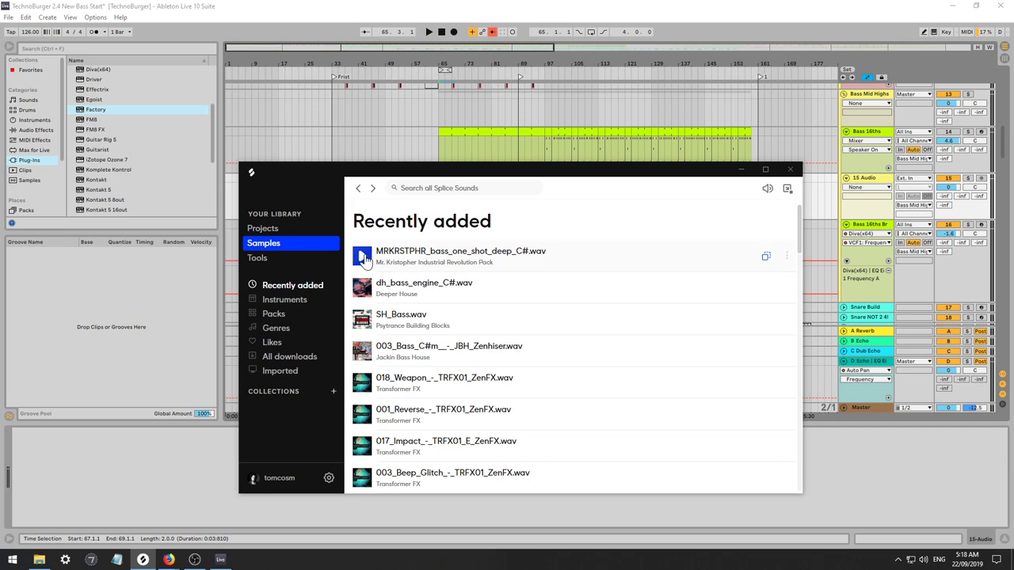
{"action": "left_click_drag", "start_coordinate": [384, 176], "coordinate": [697, 112]}
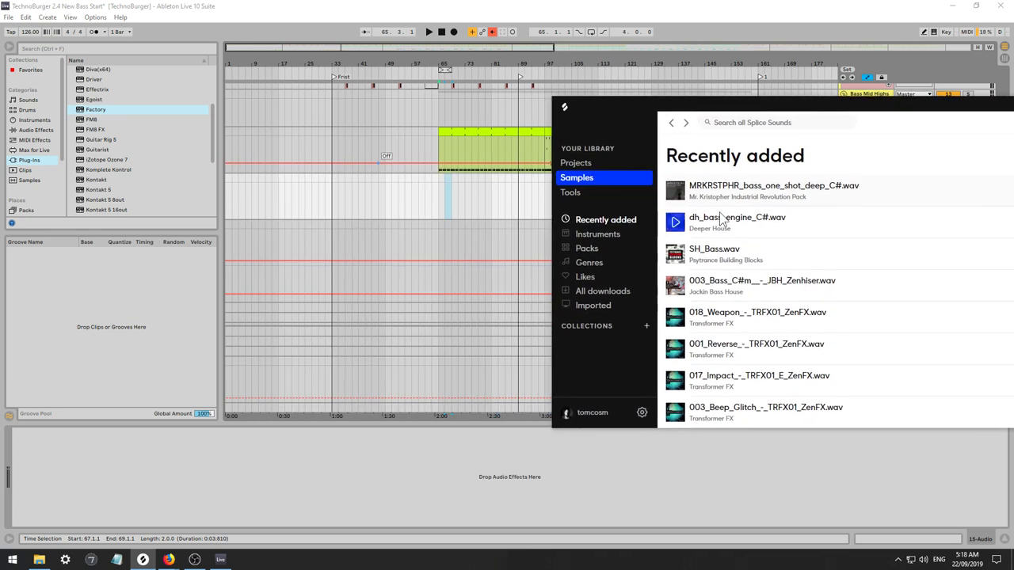
{"action": "mouse_move", "coordinate": [725, 190]}
{"action": "left_mouse_down"}
{"action": "mouse_move", "coordinate": [548, 179]}
{"action": "mouse_move", "coordinate": [436, 208]}
{"action": "left_mouse_up"}
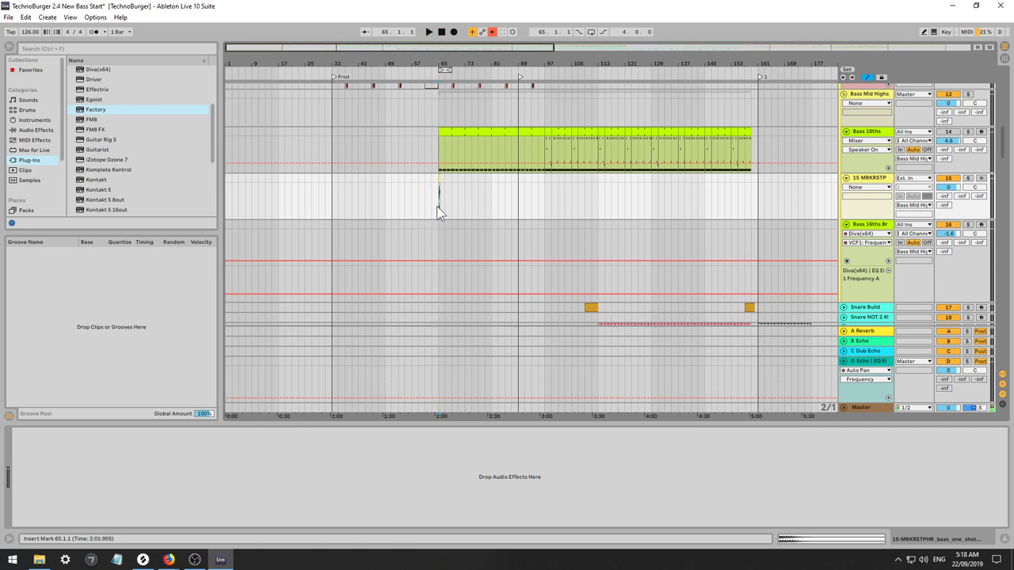
{"action": "key", "text": "space"}
{"action": "key", "text": "space"}
{"action": "key", "text": "space"}
Zoom in on the one-shot at bar 65 and audition it from its start.
{"action": "left_click_drag", "start_coordinate": [502, 69], "coordinate": [491, 127]}
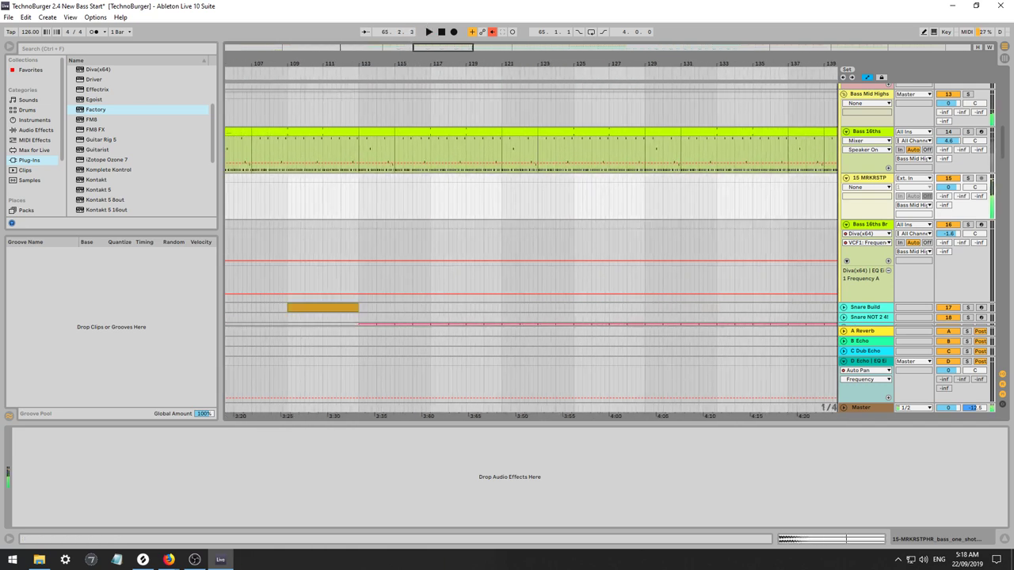
{"action": "left_click_drag", "start_coordinate": [443, 47], "coordinate": [338, 128]}
{"action": "key", "text": "space"}
{"action": "key", "text": "space"}
{"action": "key", "text": "space"}
{"action": "key", "text": "space"}
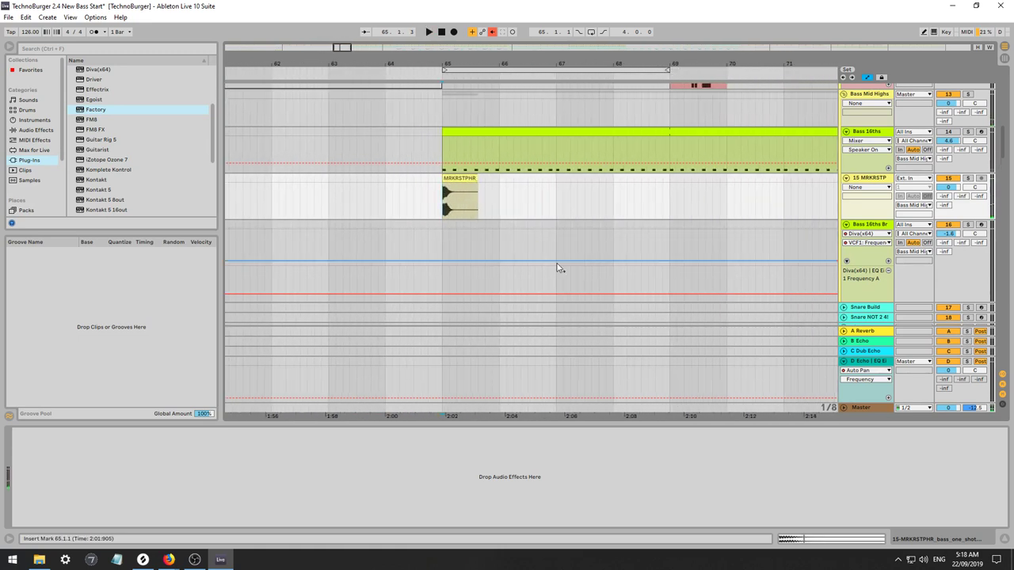
{"action": "left_click", "coordinate": [446, 214]}
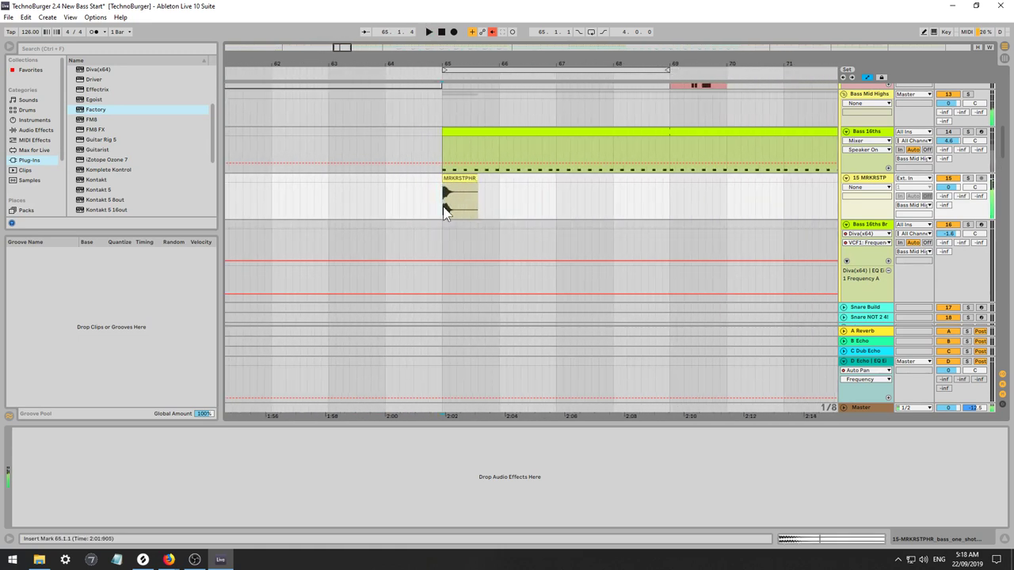
{"action": "key", "text": "space"}
{"action": "key", "text": "space"}
{"action": "key", "text": "space"}
{"action": "key", "text": "space"}
{"action": "key", "text": "space"}
{"action": "left_click_drag", "start_coordinate": [341, 48], "coordinate": [340, 72]}
{"action": "key", "text": "space"}
{"action": "key", "text": "space"}
{"action": "key", "text": "space"}
Duplicate the one-shot's first sixteenth into eight back-to-back hits and solo track 15.
{"action": "left_click_drag", "start_coordinate": [412, 211], "coordinate": [432, 203]}
{"action": "key", "text": "ctrl+f"}
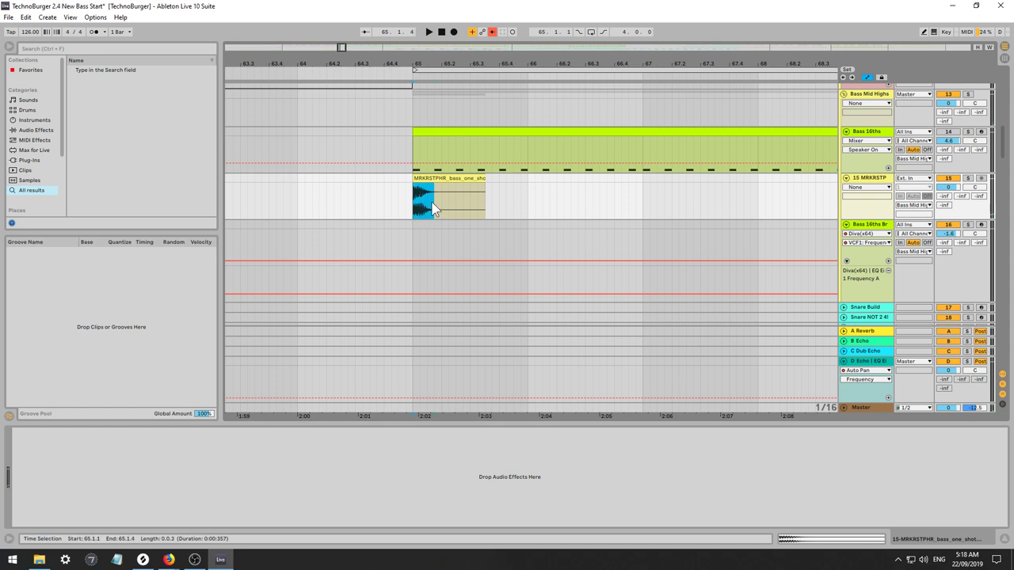
{"action": "key", "text": "a"}
{"action": "key", "text": "ctrl+d"}
{"action": "key", "text": "ctrl+d"}
{"action": "key", "text": "ctrl+d"}
{"action": "key", "text": "ctrl+d"}
{"action": "key", "text": "ctrl+d"}
{"action": "key", "text": "ctrl+d"}
{"action": "key", "text": "ctrl+d"}
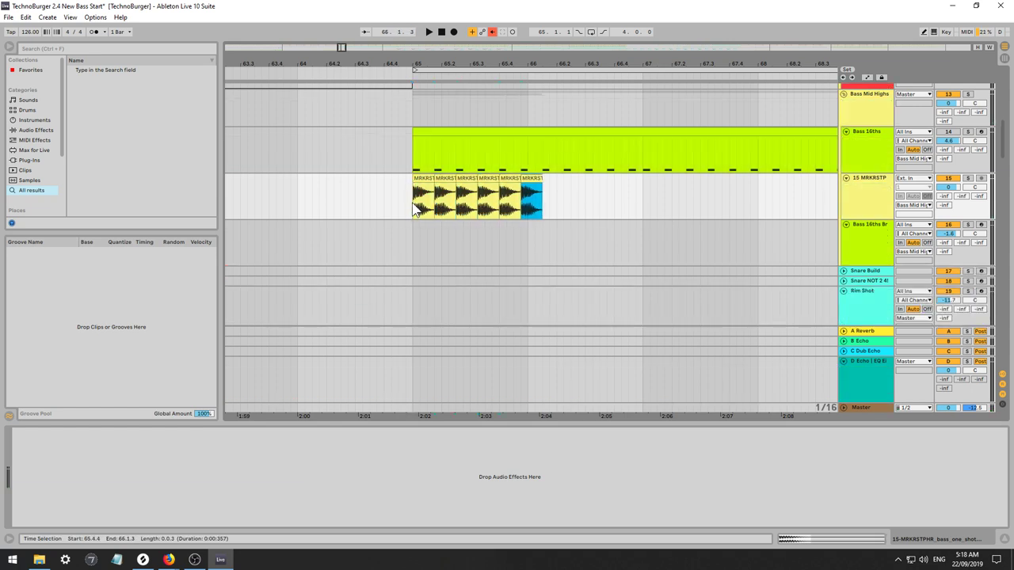
{"action": "key", "text": "space"}
{"action": "left_click", "coordinate": [412, 204]}
{"action": "key", "text": "space"}
{"action": "key", "text": "space"}
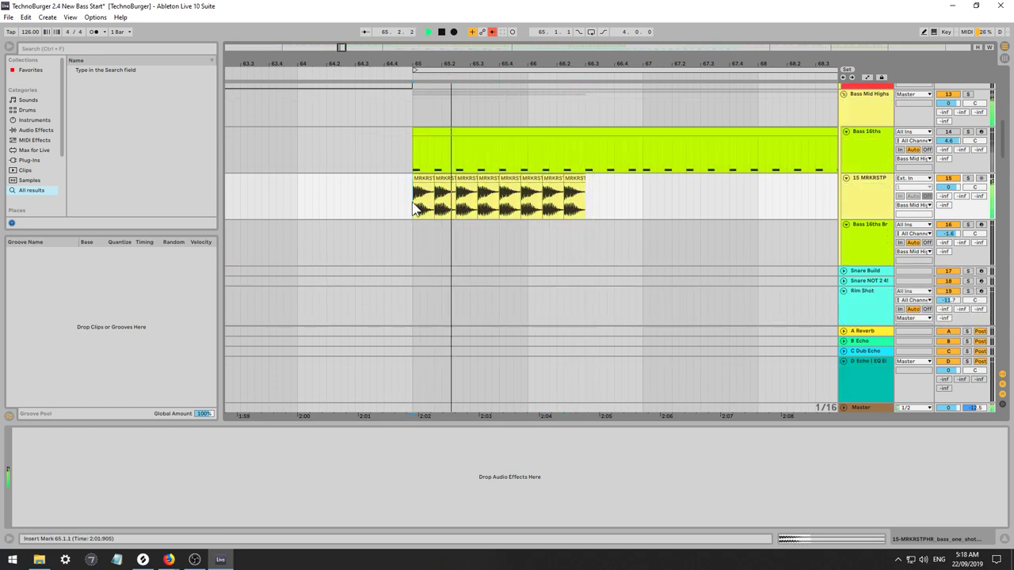
{"action": "left_click", "coordinate": [967, 178]}
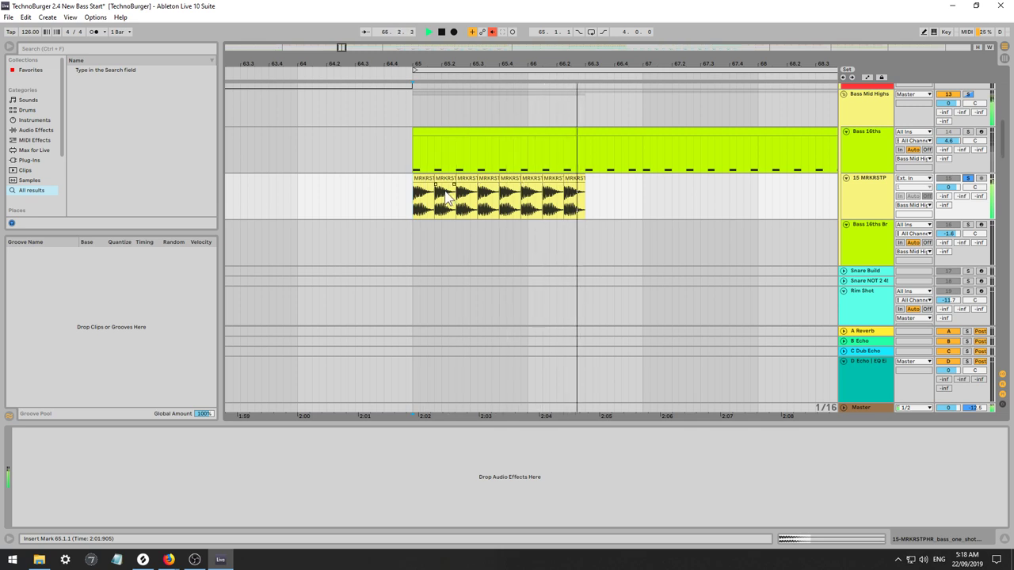
{"action": "key", "text": "space"}
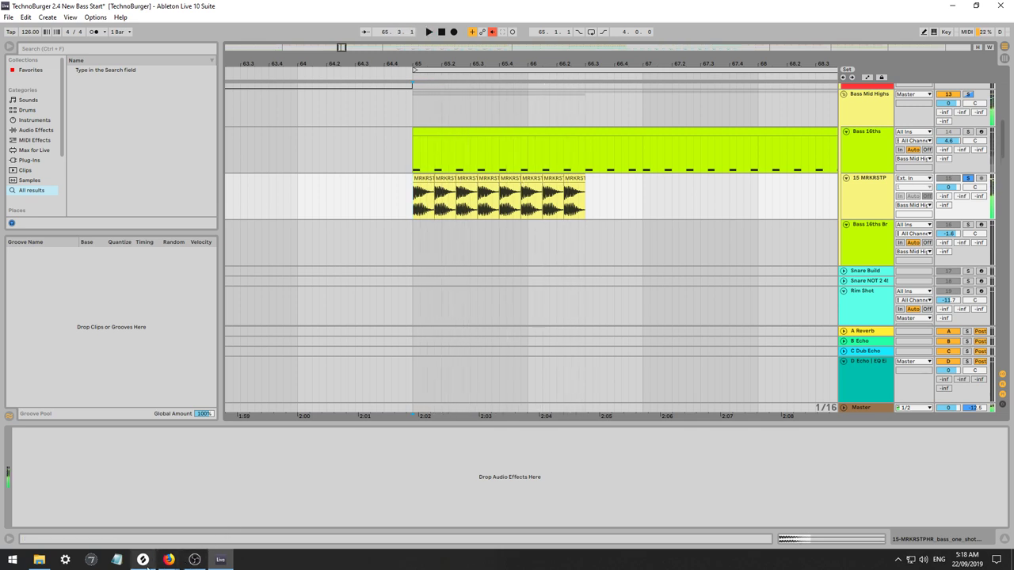
{"action": "left_click", "coordinate": [143, 560]}
Drop dh_bass_engine, SH_Bass and 003_Bass into the bar 65 pattern and play it.
{"action": "left_click", "coordinate": [675, 223]}
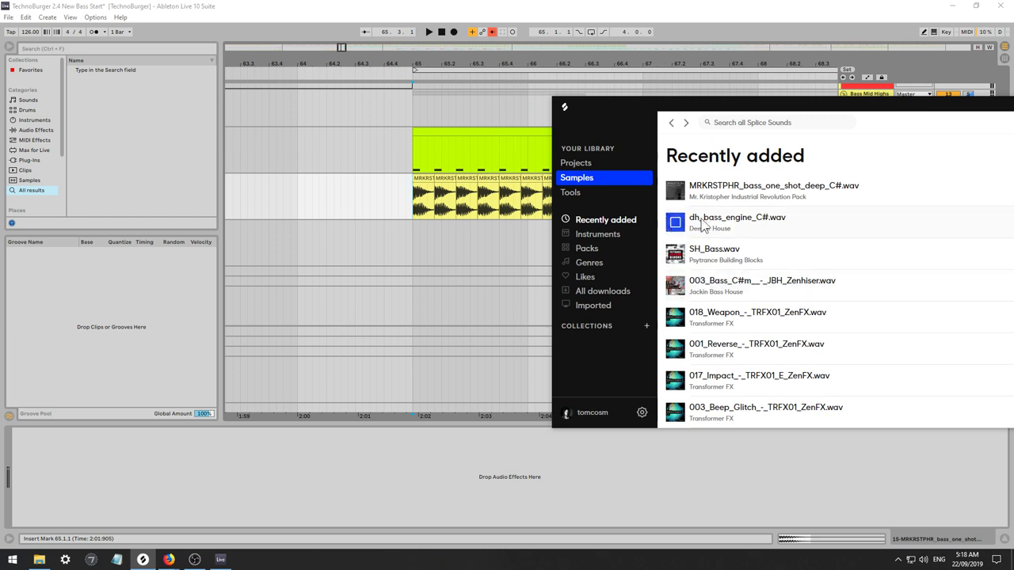
{"action": "left_click_drag", "start_coordinate": [702, 225], "coordinate": [481, 216]}
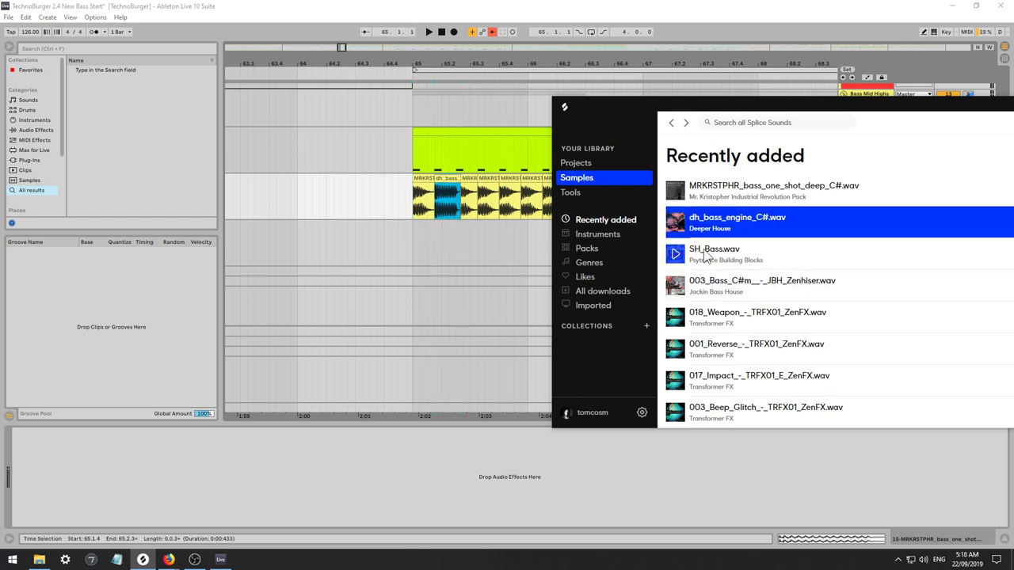
{"action": "mouse_move", "coordinate": [705, 257]}
{"action": "left_mouse_down"}
{"action": "mouse_move", "coordinate": [473, 210]}
{"action": "mouse_move", "coordinate": [464, 209]}
{"action": "mouse_move", "coordinate": [493, 215]}
{"action": "mouse_move", "coordinate": [458, 216]}
{"action": "left_mouse_up"}
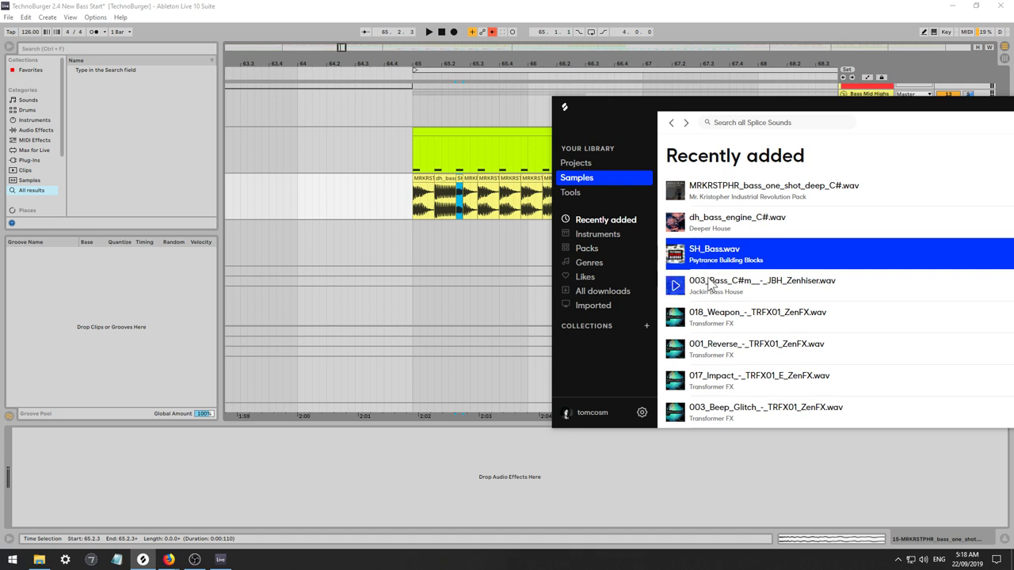
{"action": "left_click_drag", "start_coordinate": [710, 283], "coordinate": [478, 198]}
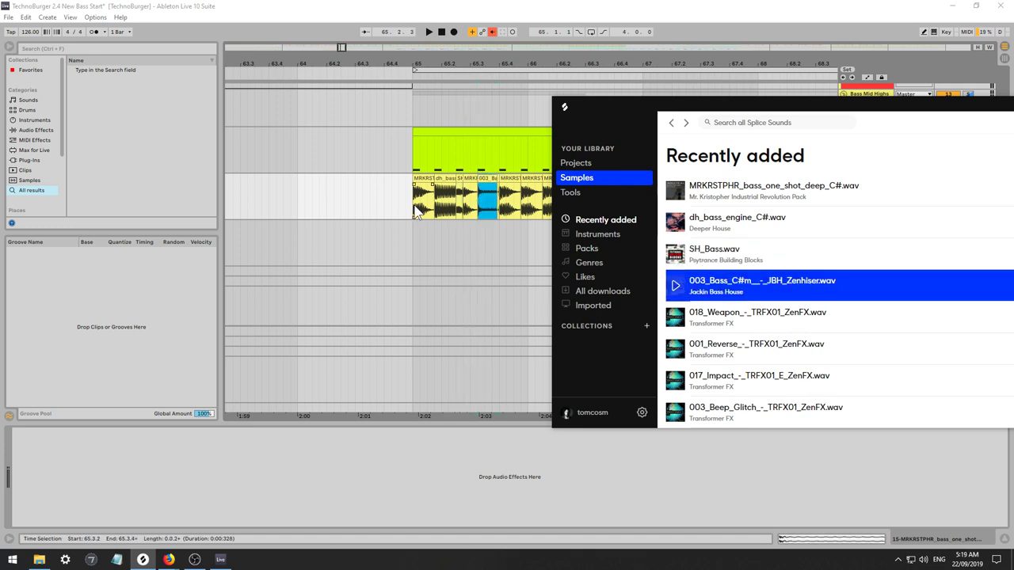
{"action": "left_click", "coordinate": [416, 206]}
{"action": "key", "text": "space"}
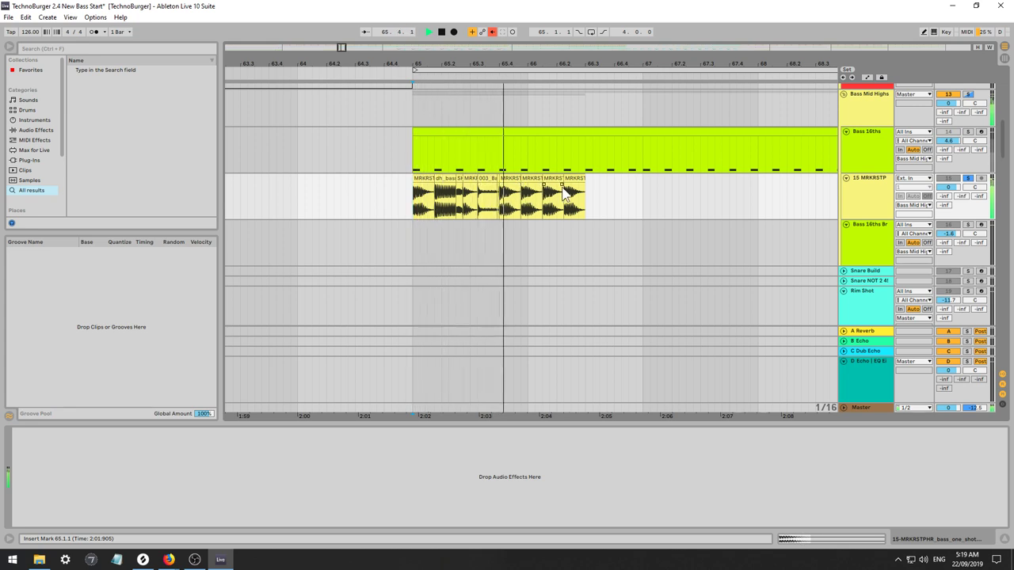
Duplicate the bar 65 pattern with Ctrl+D to extend it through bar 68.
{"action": "left_click_drag", "start_coordinate": [614, 192], "coordinate": [413, 207]}
{"action": "key", "text": "Escape"}
{"action": "key", "text": "space"}
{"action": "left_click", "coordinate": [524, 208]}
{"action": "key", "text": "space"}
{"action": "key", "text": "ctrl+d"}
{"action": "key", "text": "ctrl+d"}
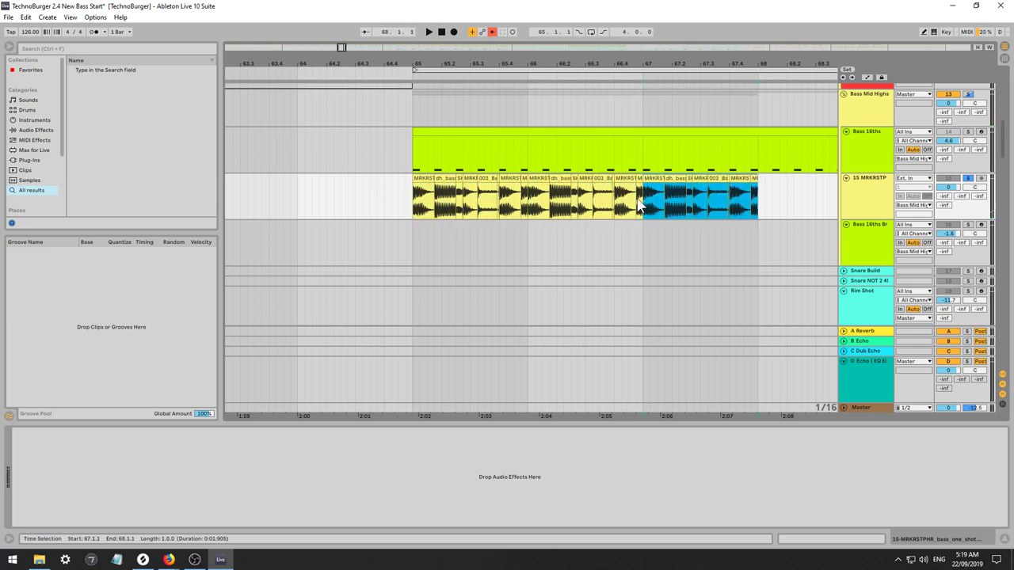
{"action": "left_click", "coordinate": [416, 213]}
{"action": "key", "text": "space"}
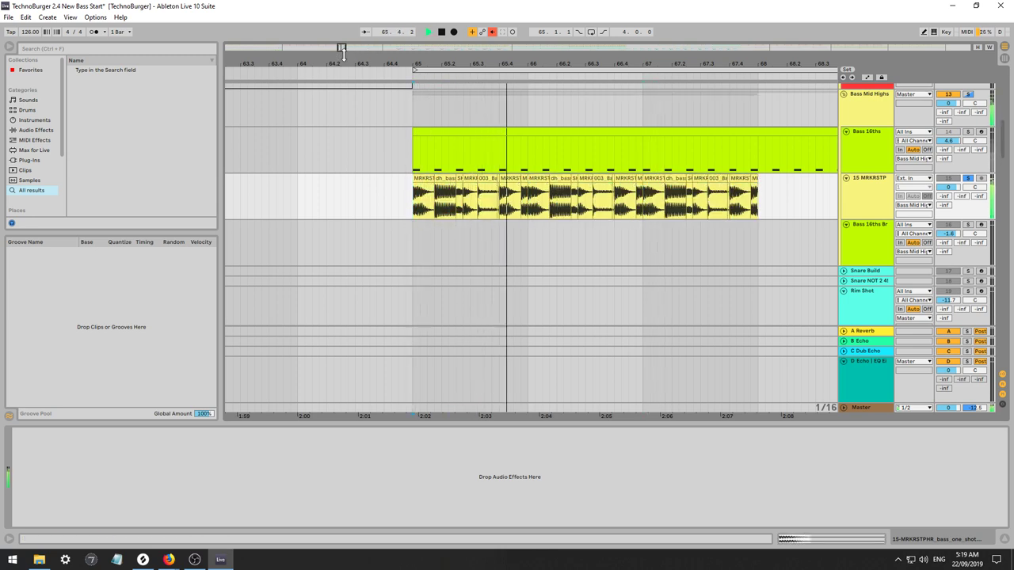
Zoom in, try duplicating a MRKRSTPHR hit then undo it, and play from 65.3.2.
{"action": "left_click_drag", "start_coordinate": [342, 49], "coordinate": [501, 176]}
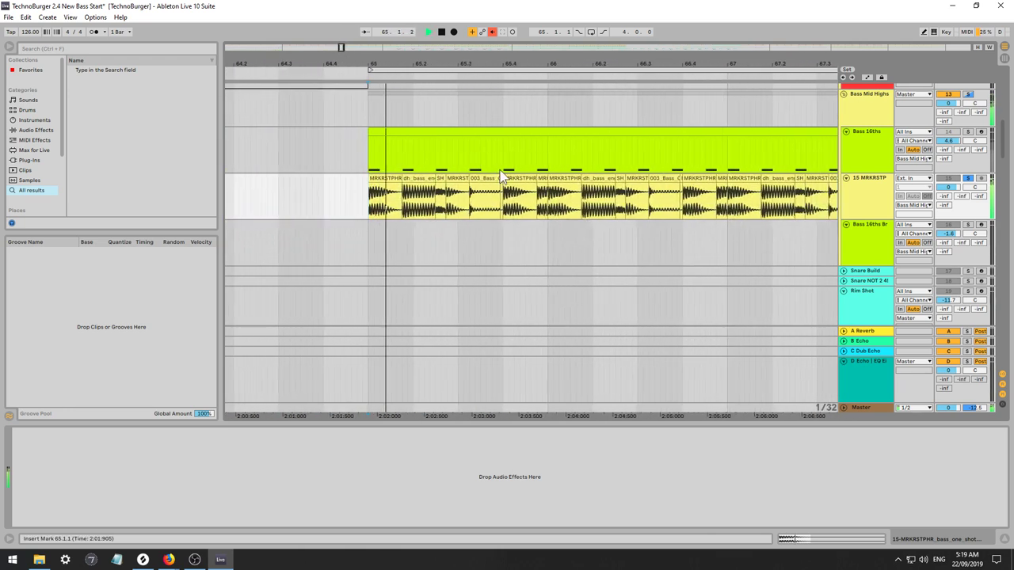
{"action": "left_click", "coordinate": [532, 194]}
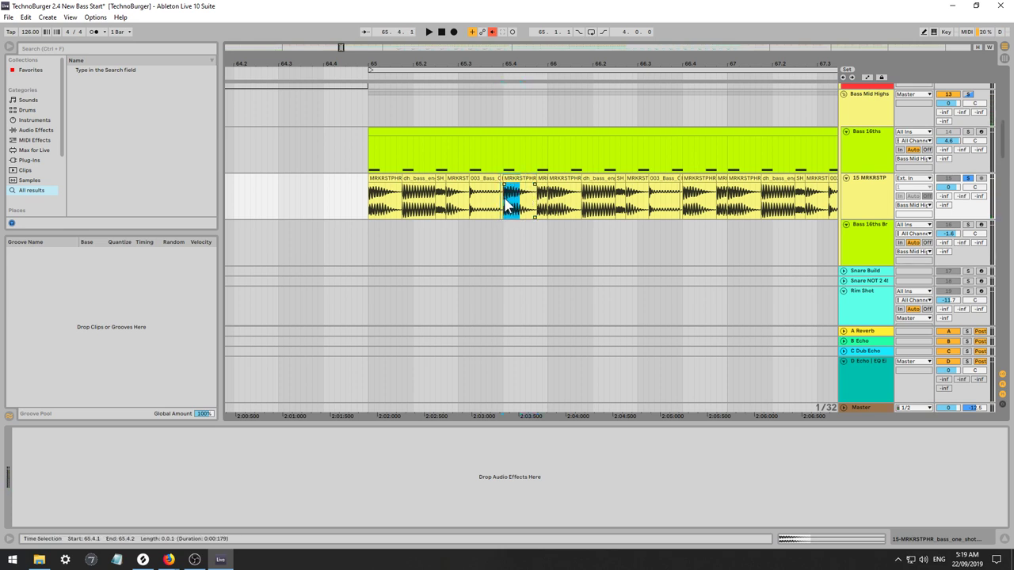
{"action": "key", "text": "ctrl+d"}
{"action": "key", "text": "ctrl+z"}
{"action": "left_click", "coordinate": [479, 214]}
{"action": "key", "text": "space"}
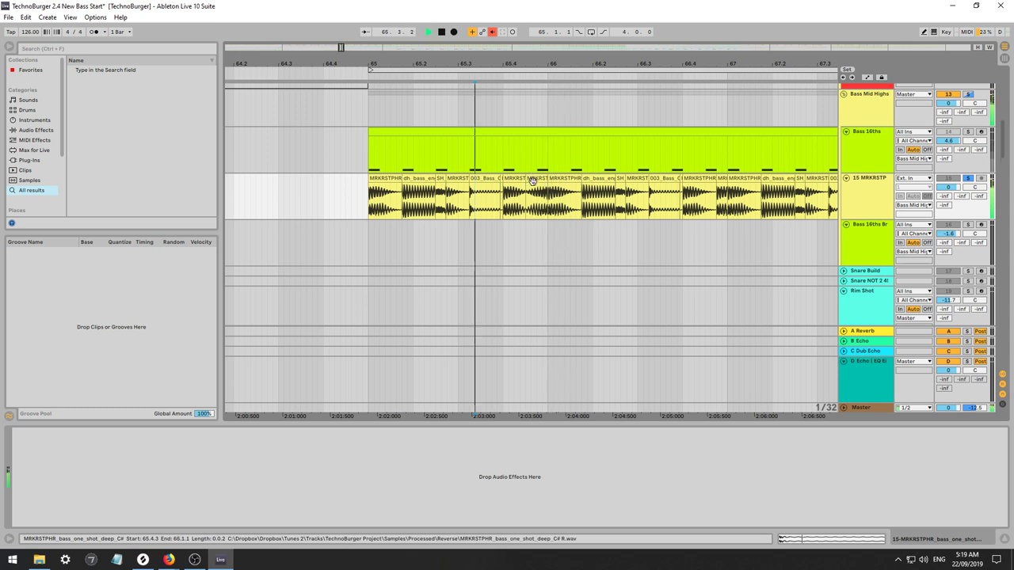
{"action": "key", "text": "space"}
{"action": "key", "text": "space"}
{"action": "key", "text": "space"}
Check hits around 65.4.2 and bar 66, replay from bar 65, and show Audio Effects.
{"action": "left_click", "coordinate": [454, 178]}
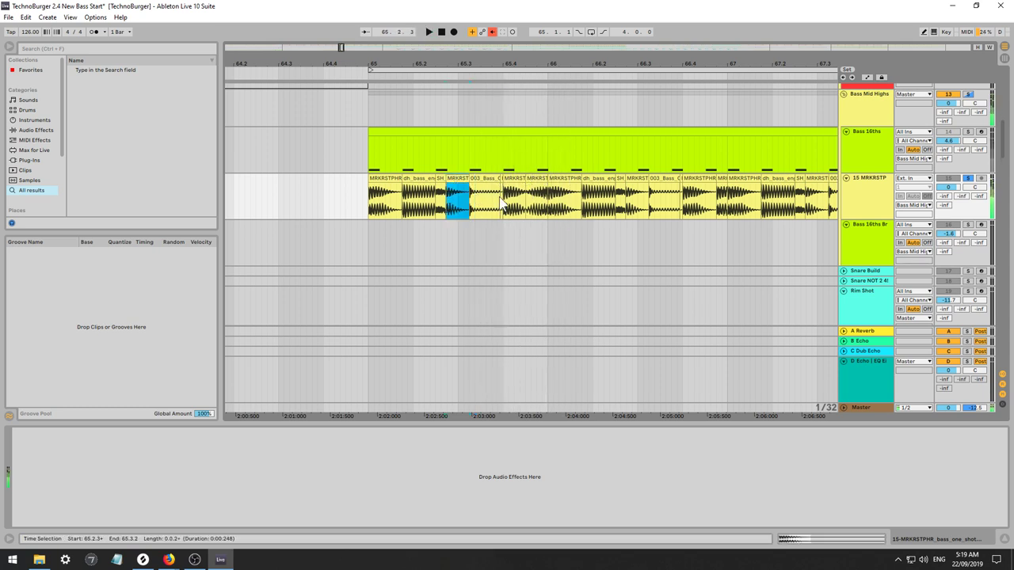
{"action": "left_click", "coordinate": [521, 200]}
{"action": "left_click_drag", "start_coordinate": [527, 206], "coordinate": [532, 206]}
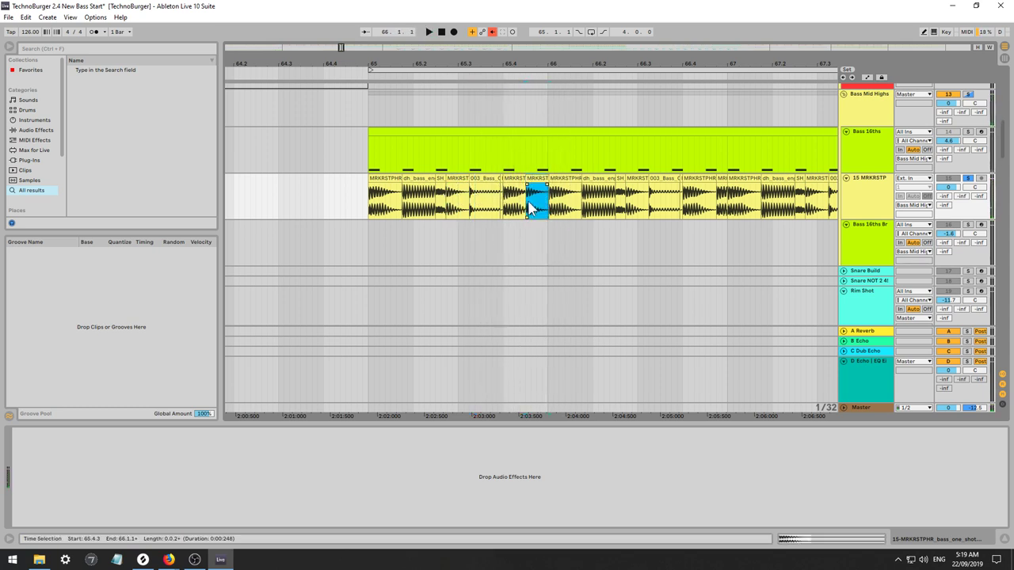
{"action": "left_click", "coordinate": [514, 207]}
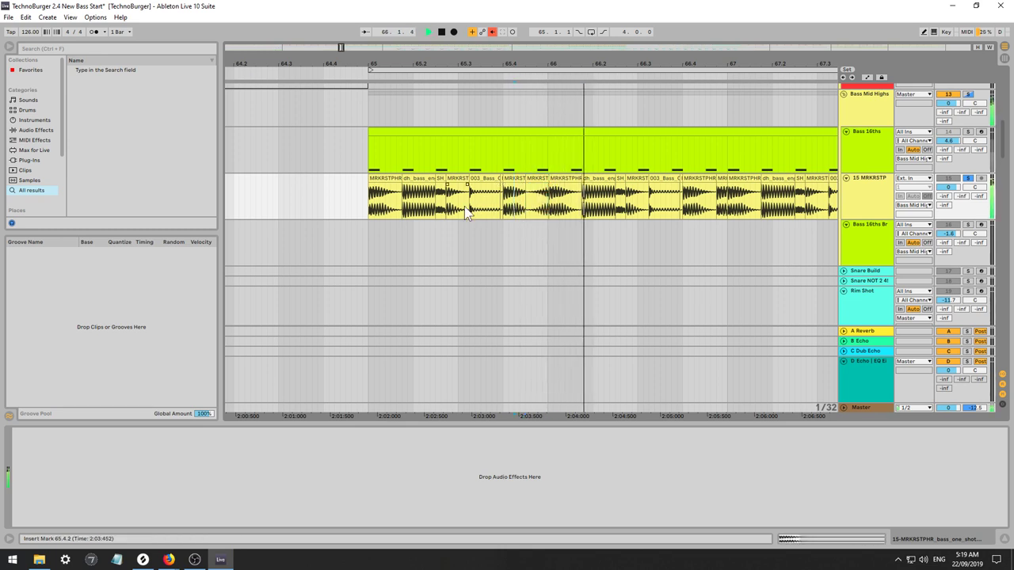
{"action": "left_click", "coordinate": [372, 209]}
{"action": "key", "text": "space"}
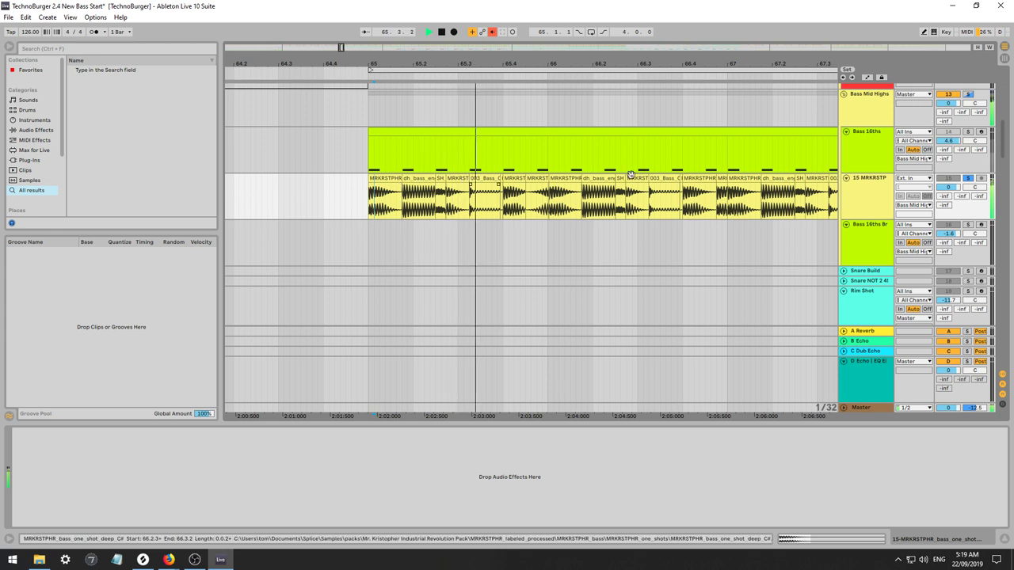
{"action": "left_click", "coordinate": [856, 179]}
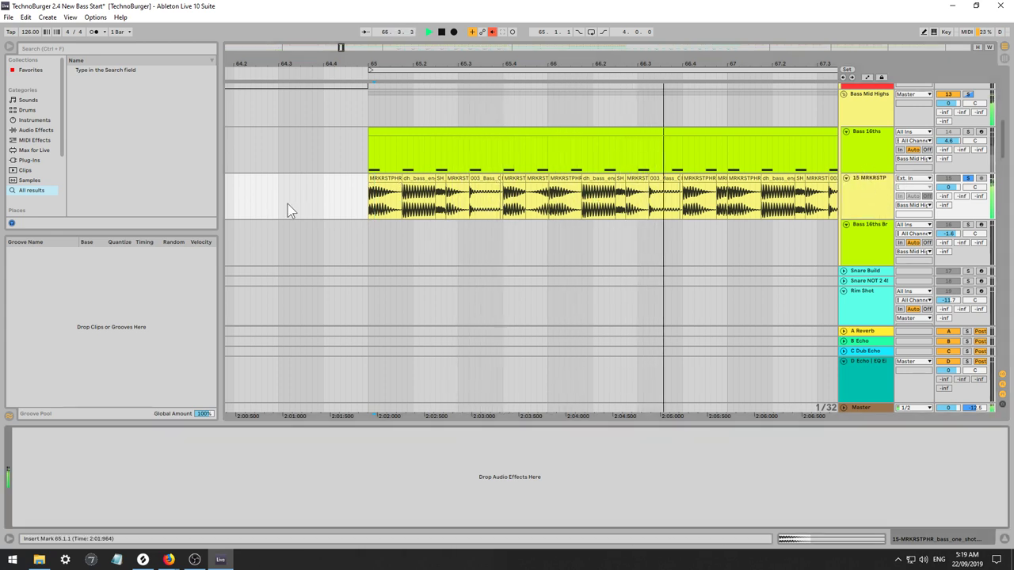
{"action": "left_click", "coordinate": [38, 132]}
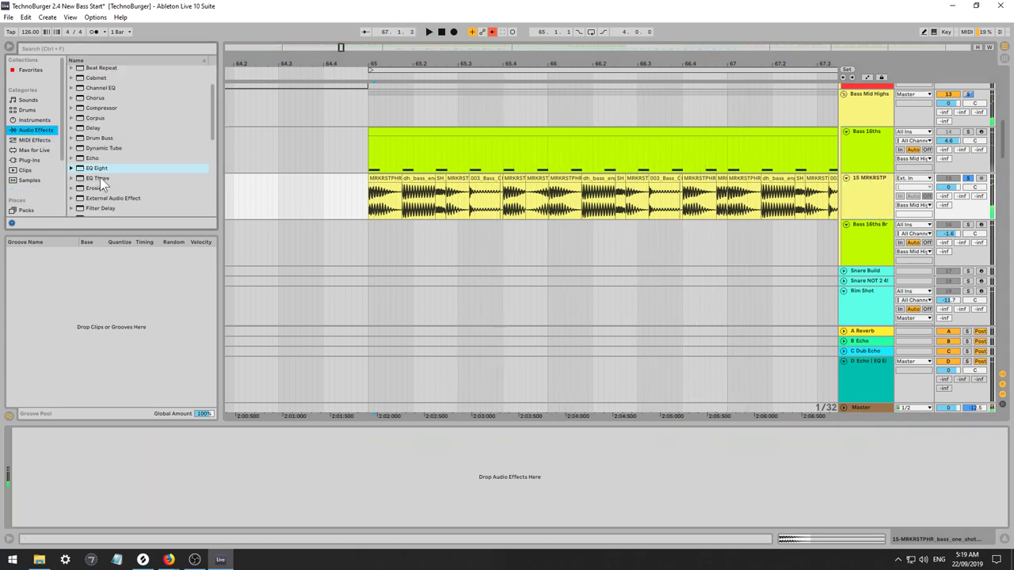
Add EQ Eight with a 68.1 Hz low cut and −8.55 dB at 2.84 kHz; unsolo the track.
{"action": "double_click", "coordinate": [96, 168]}
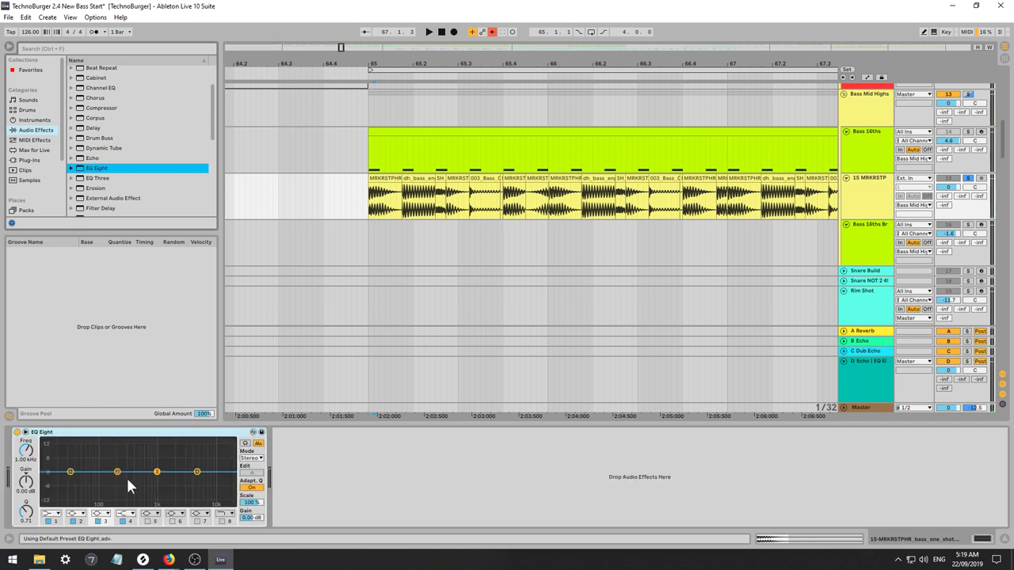
{"action": "left_click", "coordinate": [57, 513]}
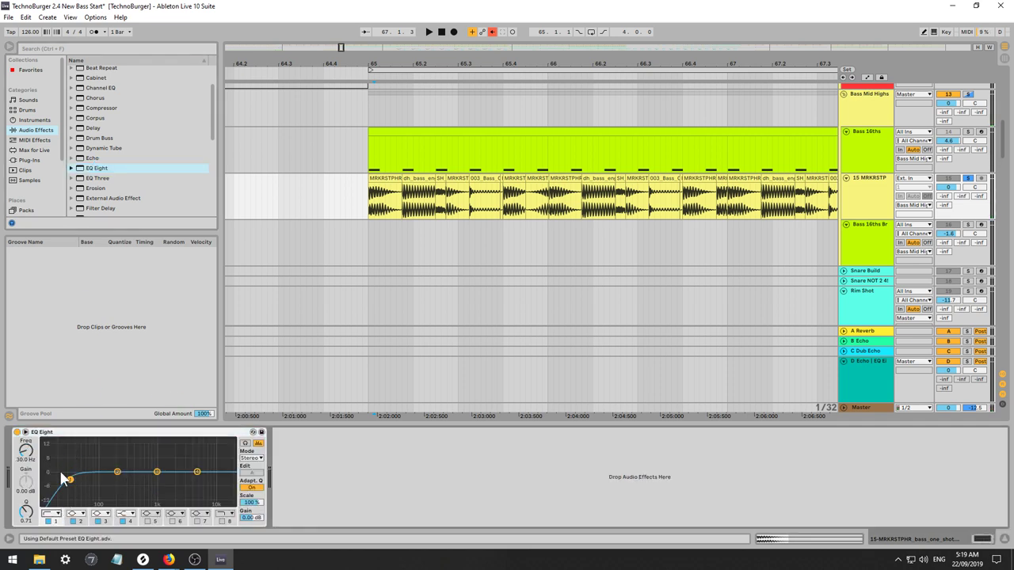
{"action": "key", "text": "space"}
{"action": "left_click_drag", "start_coordinate": [69, 479], "coordinate": [90, 495]}
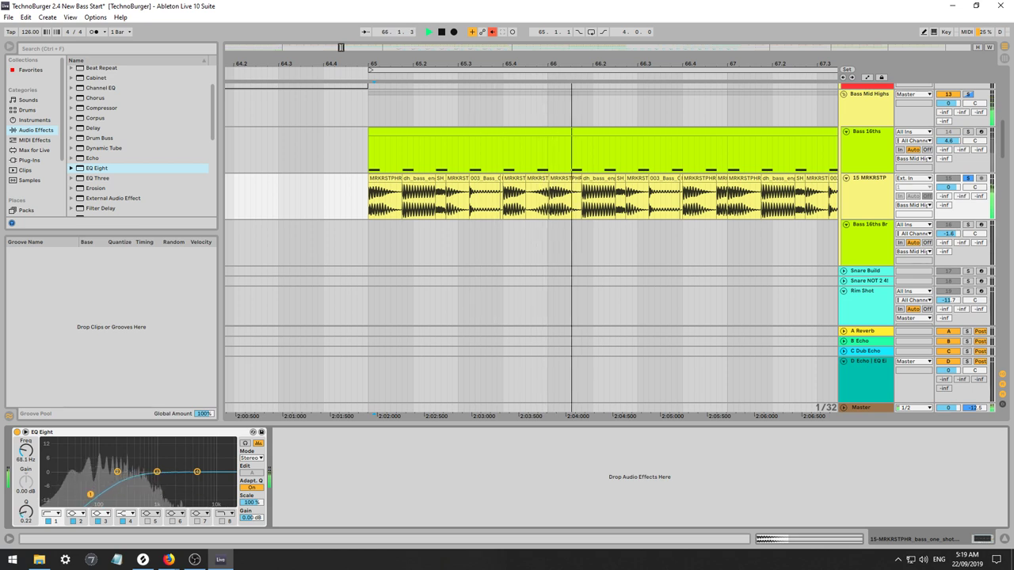
{"action": "left_click", "coordinate": [968, 178]}
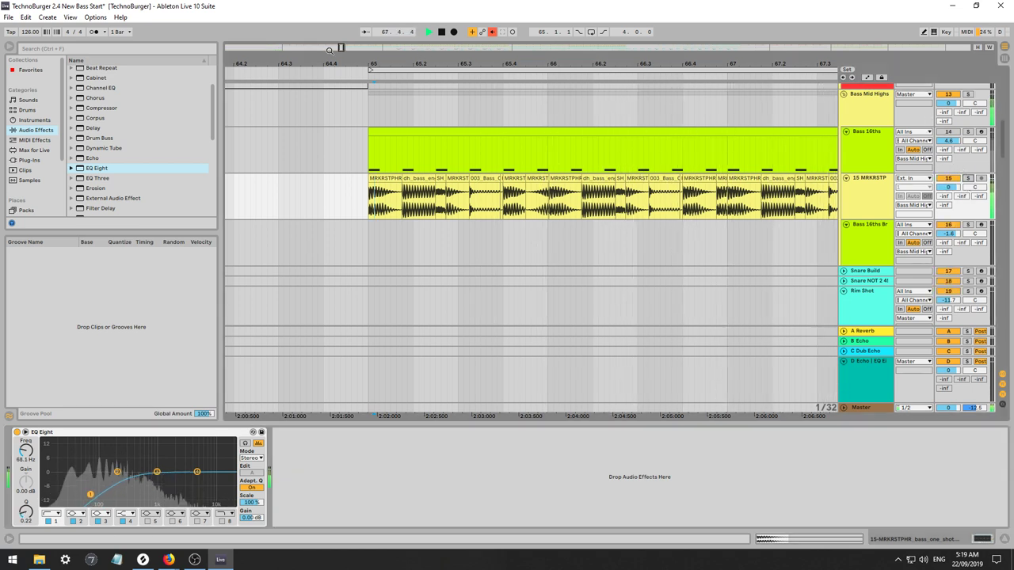
{"action": "left_click", "coordinate": [197, 473]}
{"action": "left_click_drag", "start_coordinate": [197, 473], "coordinate": [182, 490]}
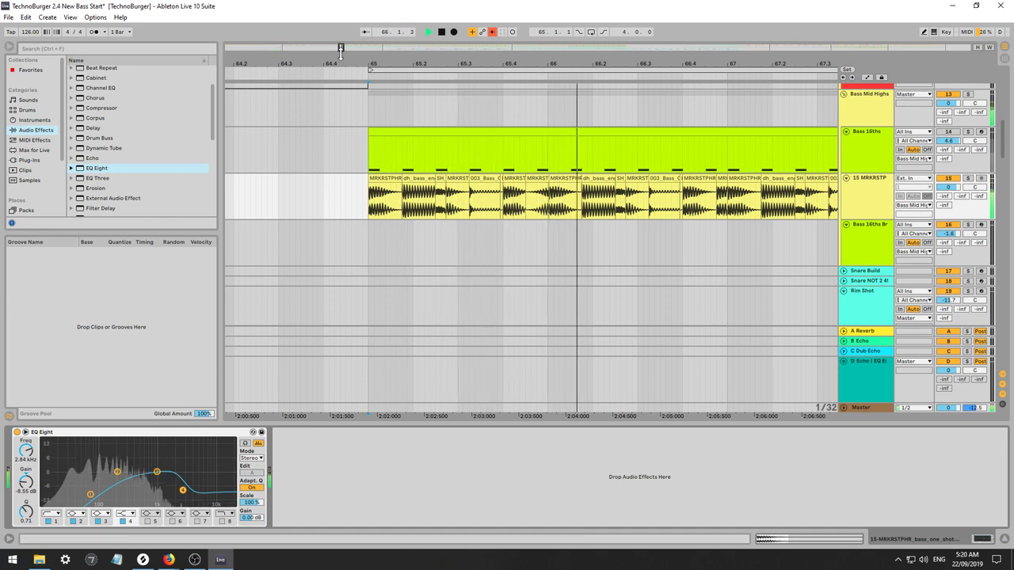
Repeat one bar of the MRKRSTP bass pattern to extend it to bar 71.
{"action": "left_click_drag", "start_coordinate": [340, 47], "coordinate": [341, 16]}
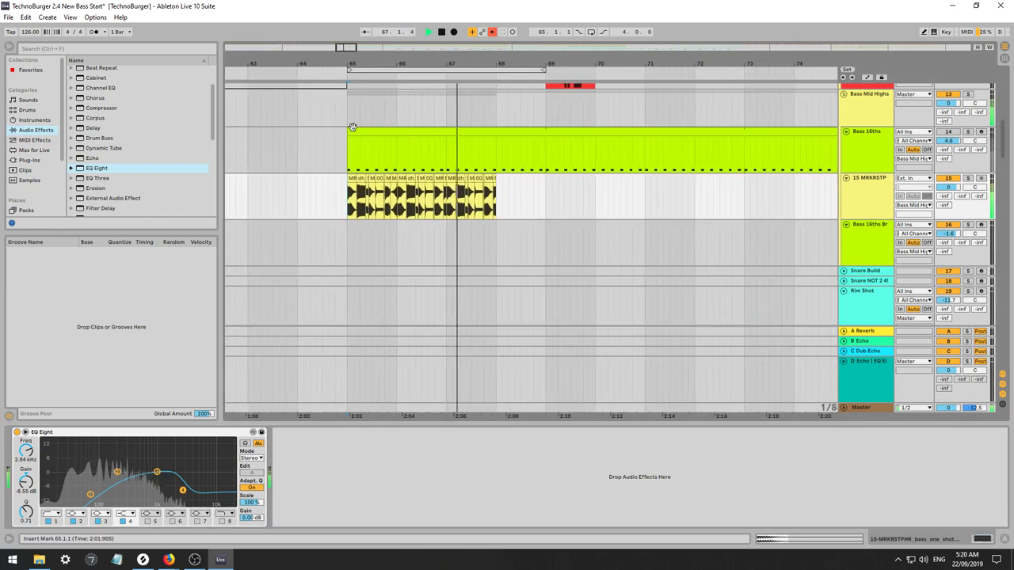
{"action": "left_click_drag", "start_coordinate": [348, 204], "coordinate": [396, 204]}
{"action": "key", "text": "ctrl+d"}
{"action": "key", "text": "ctrl+d"}
{"action": "key", "text": "ctrl+d"}
{"action": "key", "text": "ctrl+d"}
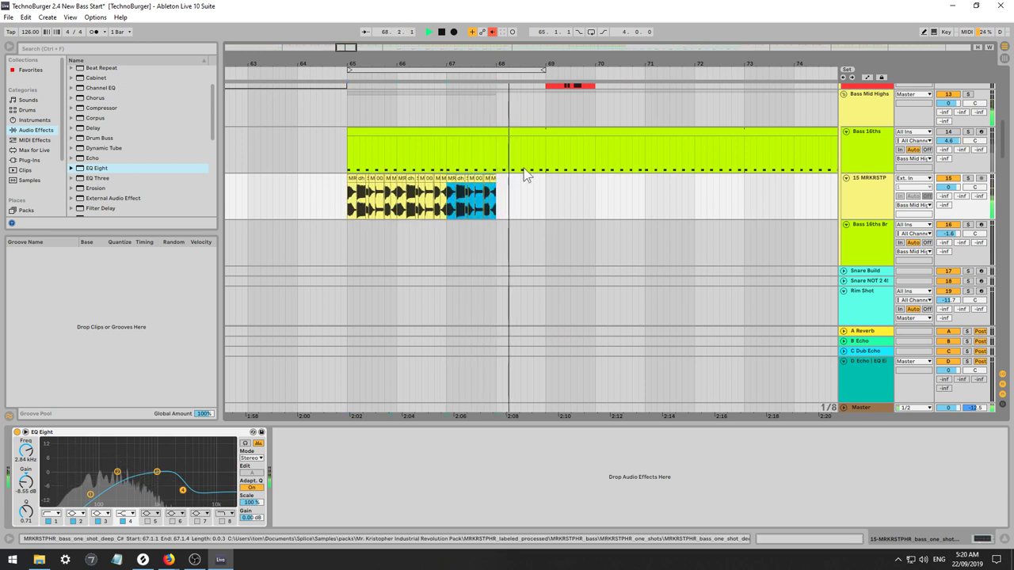
{"action": "left_click_drag", "start_coordinate": [347, 49], "coordinate": [348, 36]}
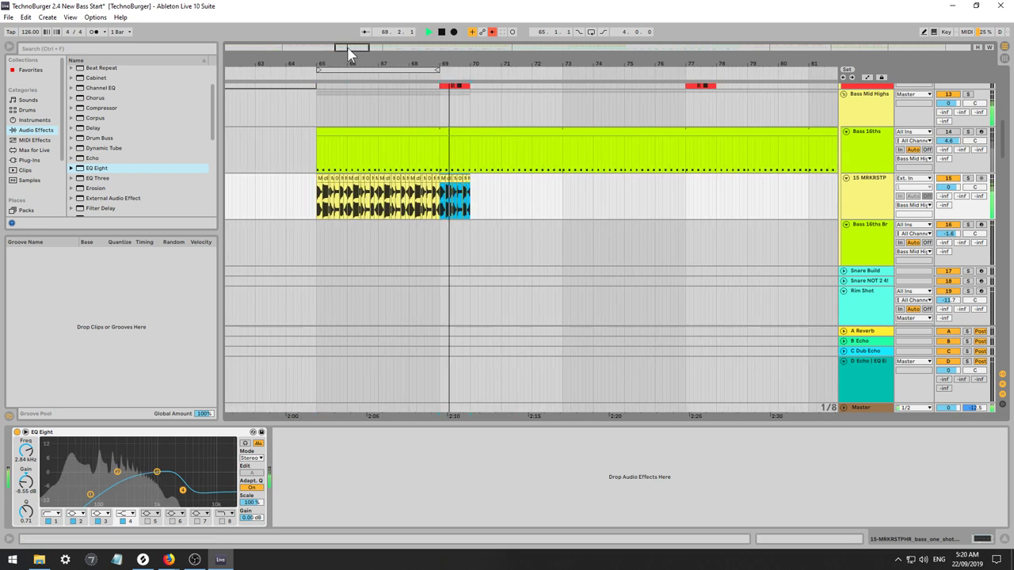
{"action": "key", "text": "ctrl+d"}
{"action": "key", "text": "ctrl+d"}
{"action": "key", "text": "ctrl+d"}
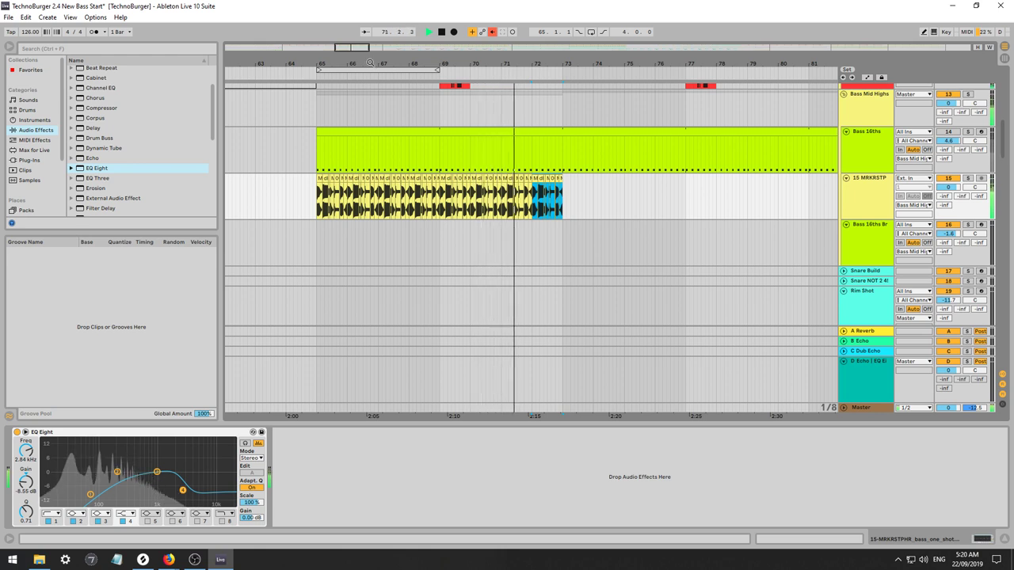
Lower EQ Eight band 3 gain and set playback start at bar 65.
{"action": "left_click_drag", "start_coordinate": [157, 473], "coordinate": [192, 484]}
{"action": "key", "text": "space"}
{"action": "key", "text": "space"}
{"action": "key", "text": "space"}
{"action": "left_click", "coordinate": [312, 212]}
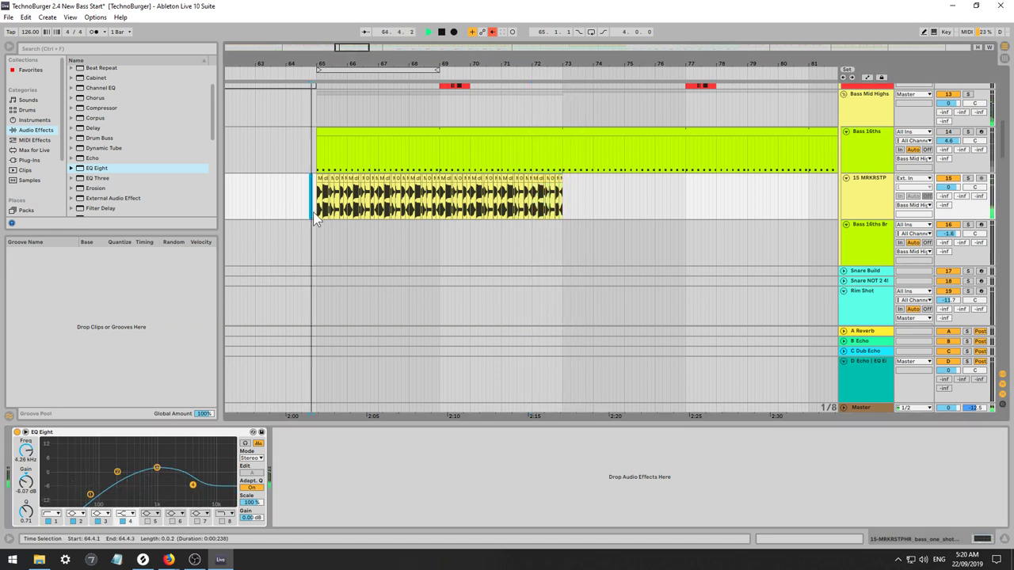
{"action": "key", "text": "space"}
Duplicate bars 65–69 onward to extend the pattern to bar 97, then re-enable Bass 16ths.
{"action": "left_click_drag", "start_coordinate": [318, 208], "coordinate": [445, 204]}
{"action": "key", "text": "ctrl+d"}
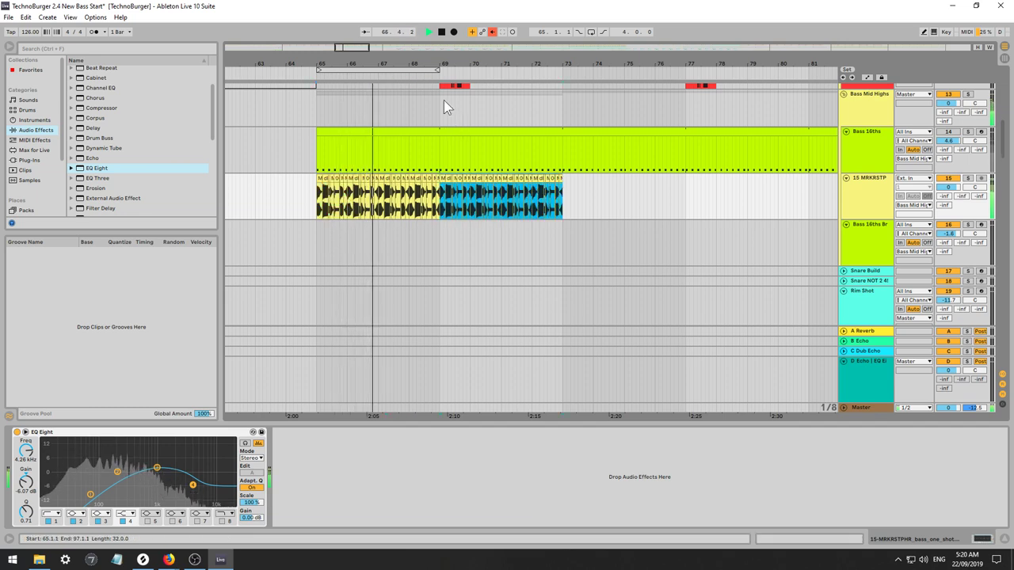
{"action": "key", "text": "ctrl+d"}
{"action": "left_click_drag", "start_coordinate": [355, 50], "coordinate": [366, 52]}
{"action": "key", "text": "ctrl+d"}
{"action": "key", "text": "ctrl+d"}
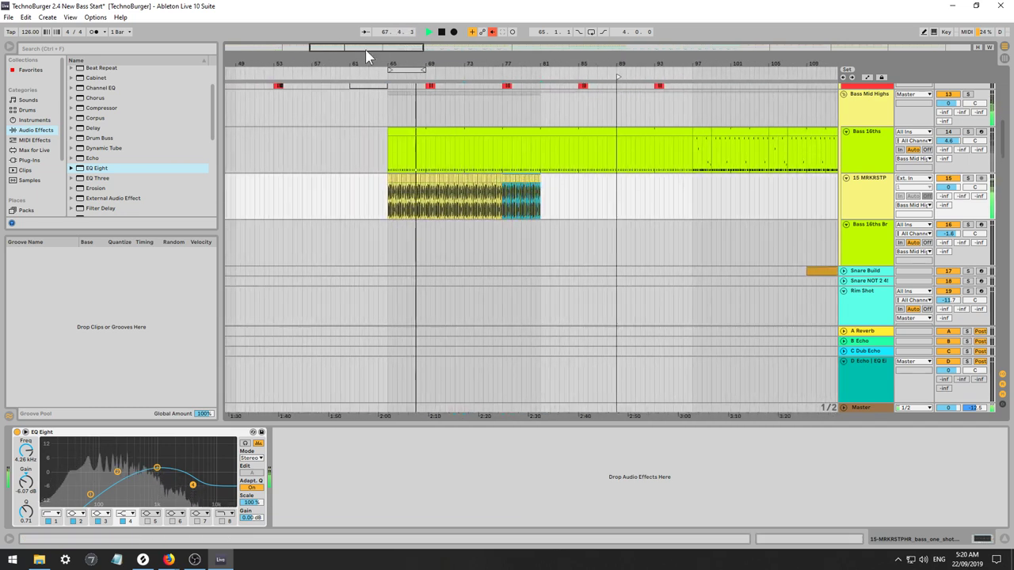
{"action": "left_click", "coordinate": [538, 206]}
{"action": "left_click_drag", "start_coordinate": [538, 202], "coordinate": [579, 203]}
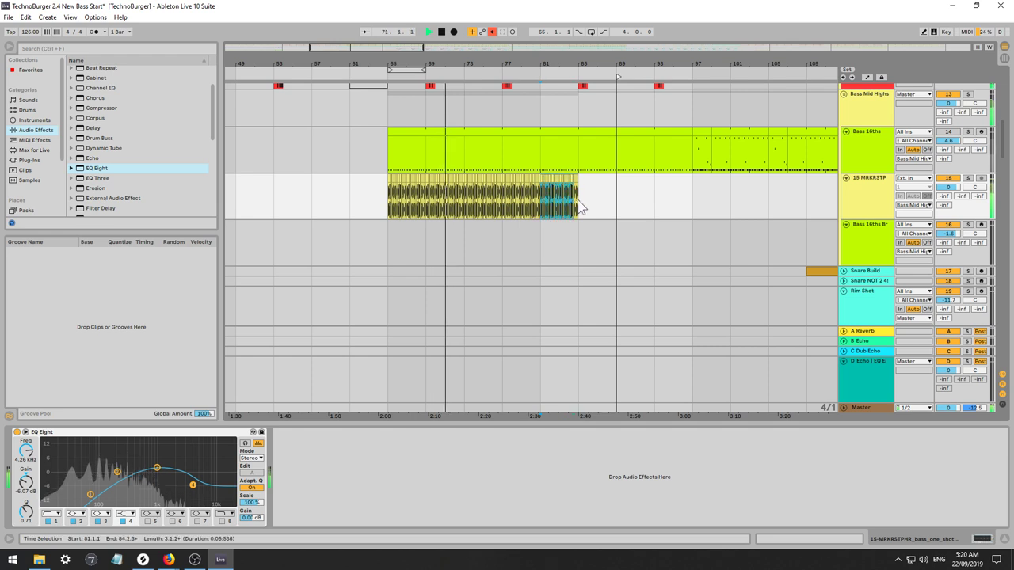
{"action": "key", "text": "ctrl+d"}
{"action": "key", "text": "ctrl+d"}
{"action": "key", "text": "ctrl+d"}
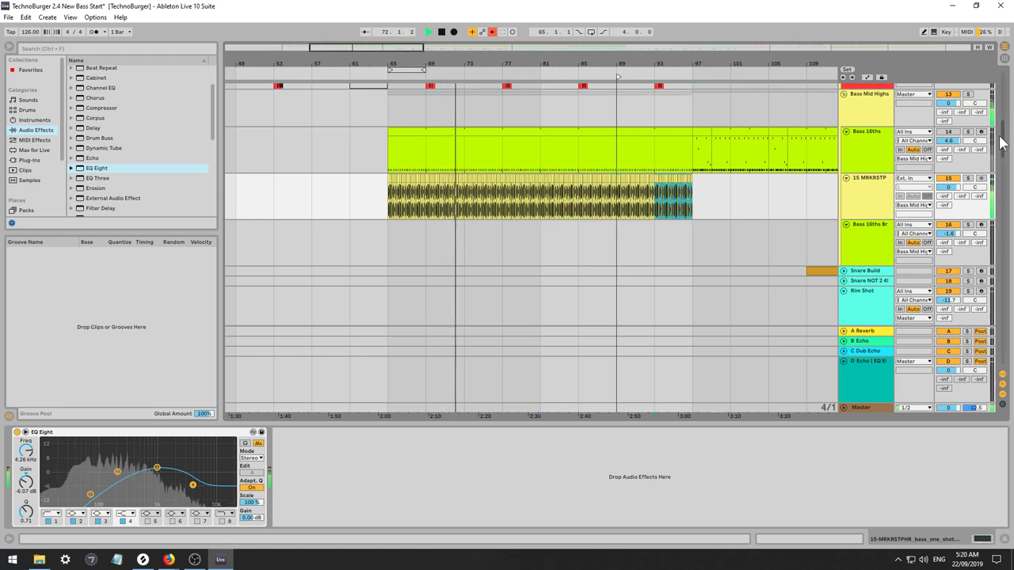
{"action": "left_click", "coordinate": [947, 133]}
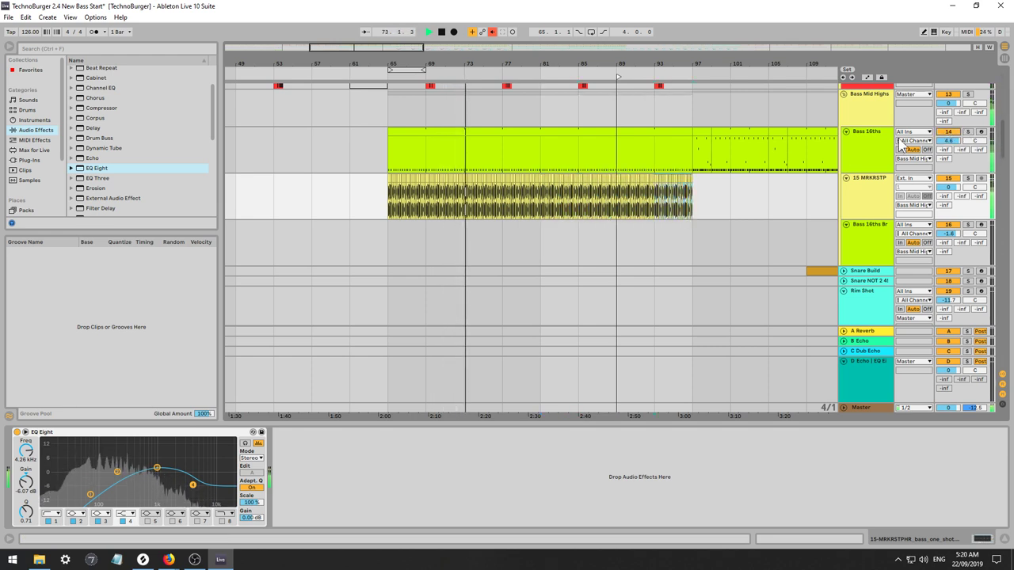
Delete all notes in the Bass 16ths clip.
{"action": "double_click", "coordinate": [438, 133]}
{"action": "left_click", "coordinate": [345, 416]}
{"action": "key", "text": "ctrl+a"}
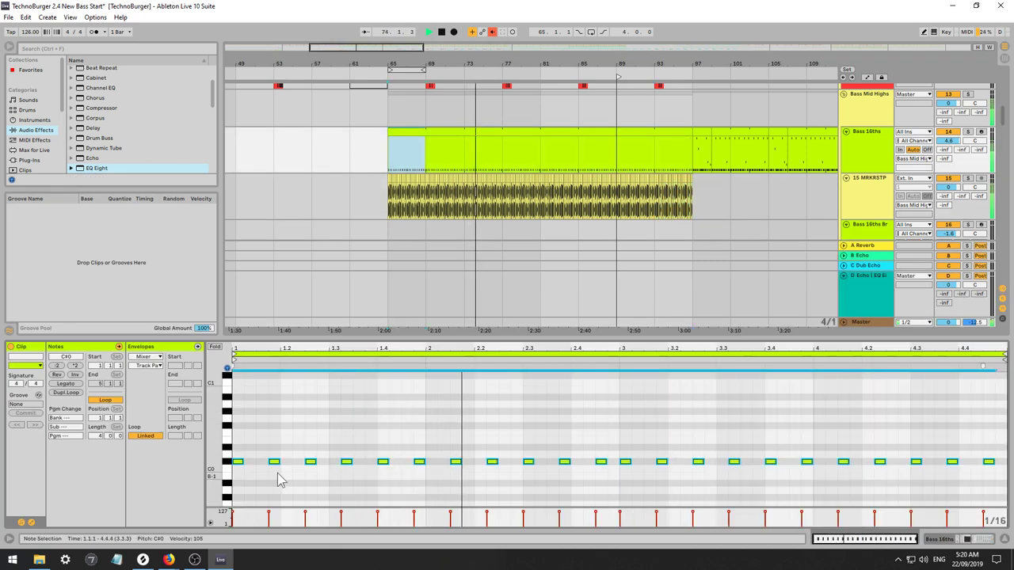
{"action": "key", "text": "Delete"}
Draw C#0 notes at 1.1.1 and 1.2.3, then repeat the pair across bars 2–4.
{"action": "double_click", "coordinate": [236, 463]}
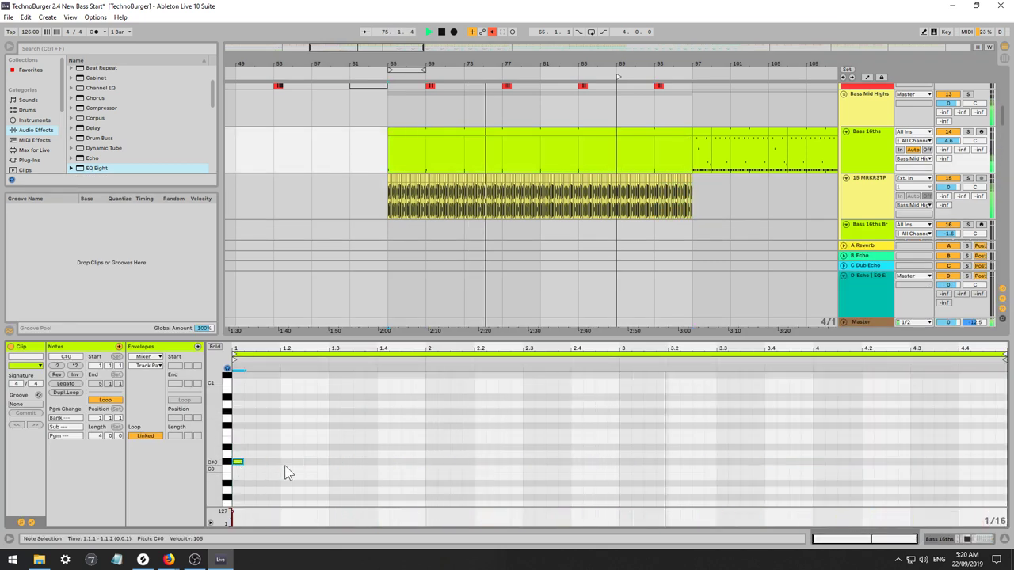
{"action": "key", "text": "space"}
{"action": "key", "text": "space"}
{"action": "key", "text": "space"}
{"action": "key", "text": "space"}
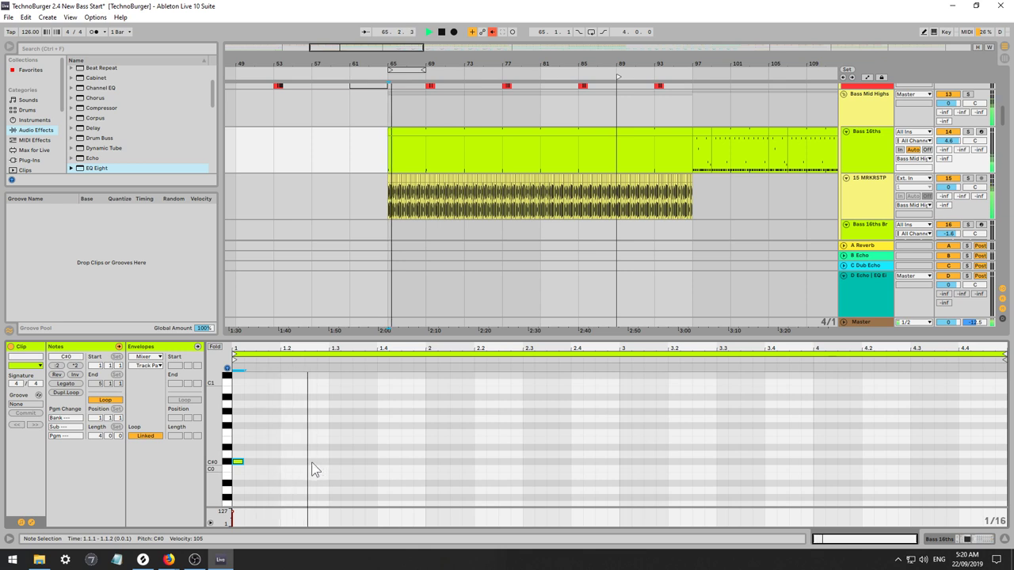
{"action": "double_click", "coordinate": [312, 462]}
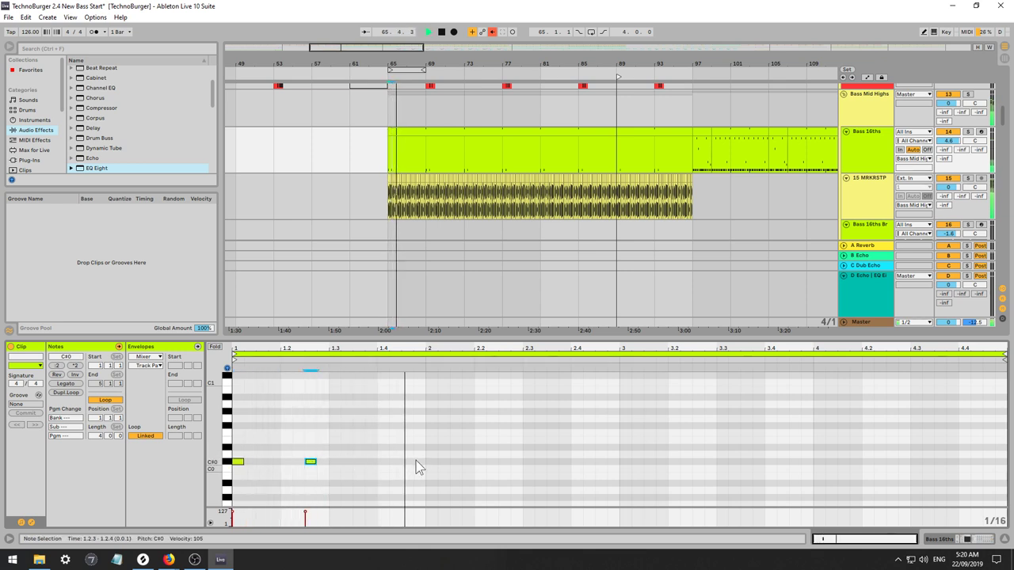
{"action": "left_click_drag", "start_coordinate": [415, 450], "coordinate": [212, 474]}
{"action": "key", "text": "ctrl+d"}
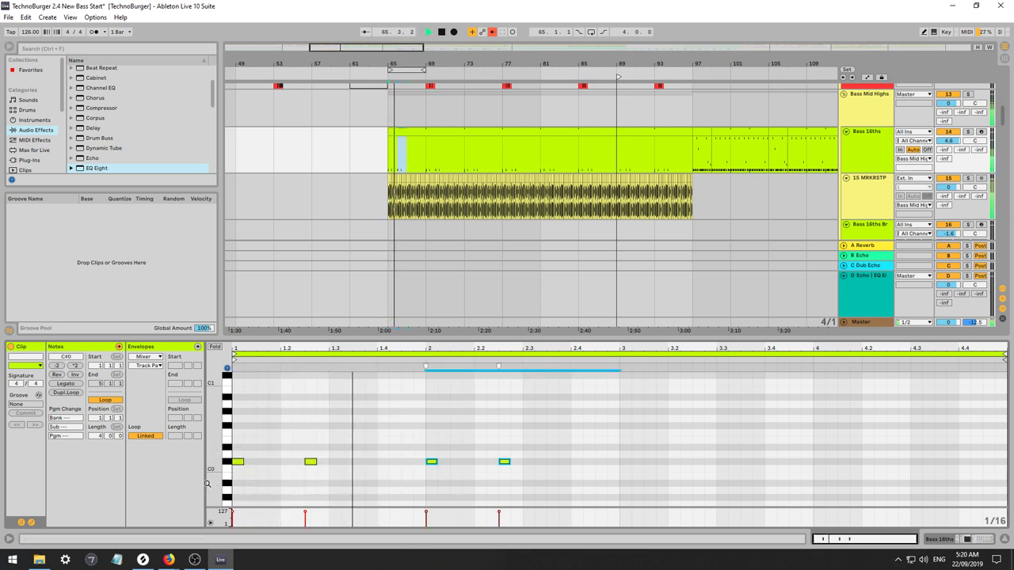
{"action": "key", "text": "ctrl+d"}
{"action": "key", "text": "ctrl+d"}
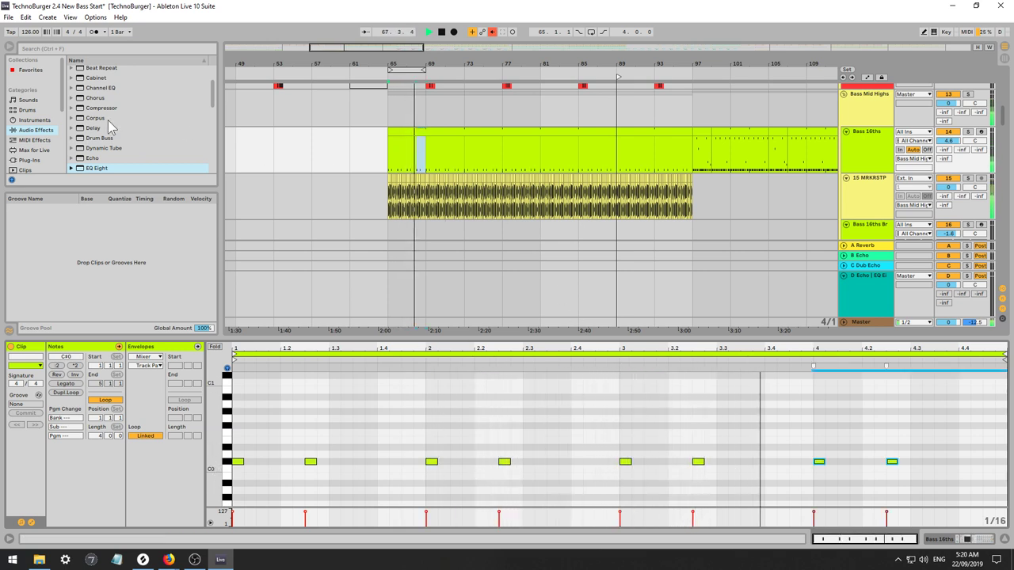
{"action": "left_click", "coordinate": [34, 119]}
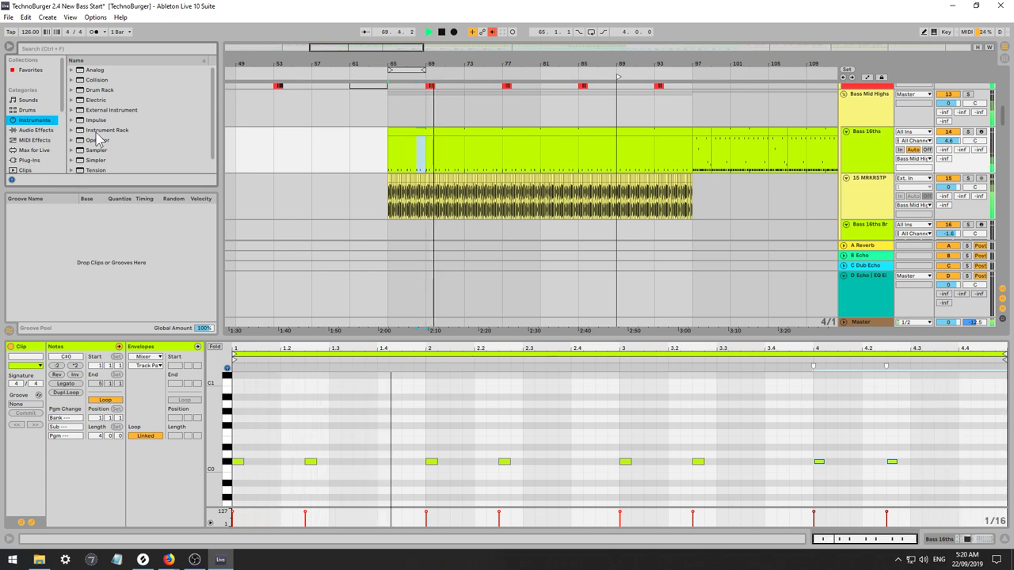
Load the Diva (x64) plug-in onto the Bass 16ths track.
{"action": "left_click", "coordinate": [52, 161]}
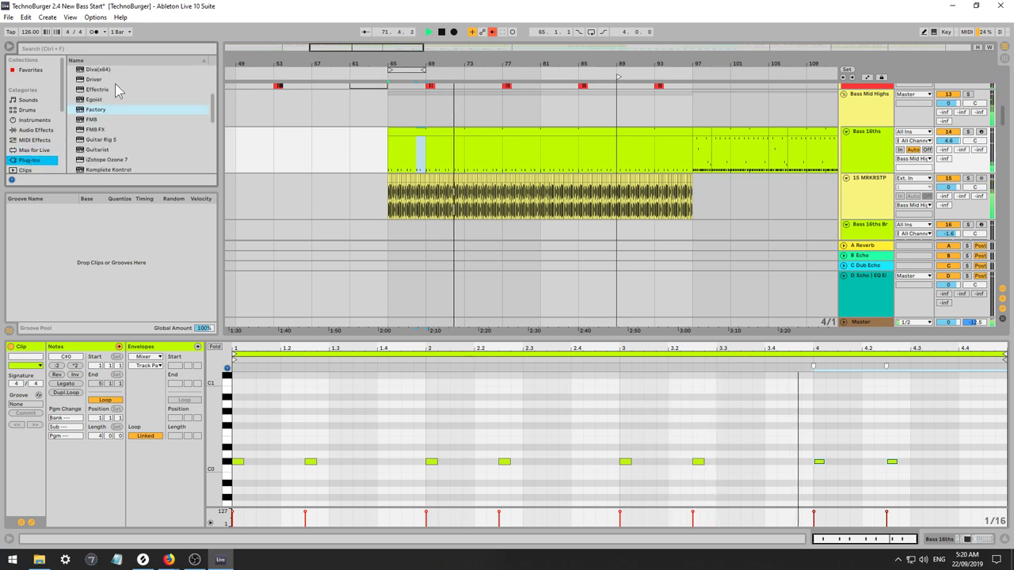
{"action": "scroll", "coordinate": [127, 99], "scroll_direction": "up", "scroll_amount": 2}
{"action": "double_click", "coordinate": [94, 90]}
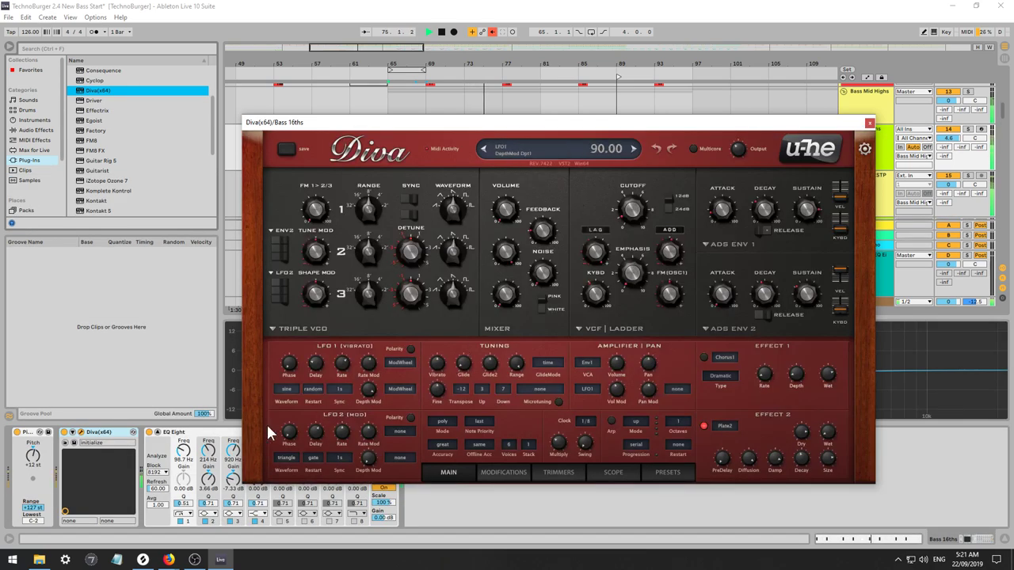
{"action": "left_click", "coordinate": [519, 146]}
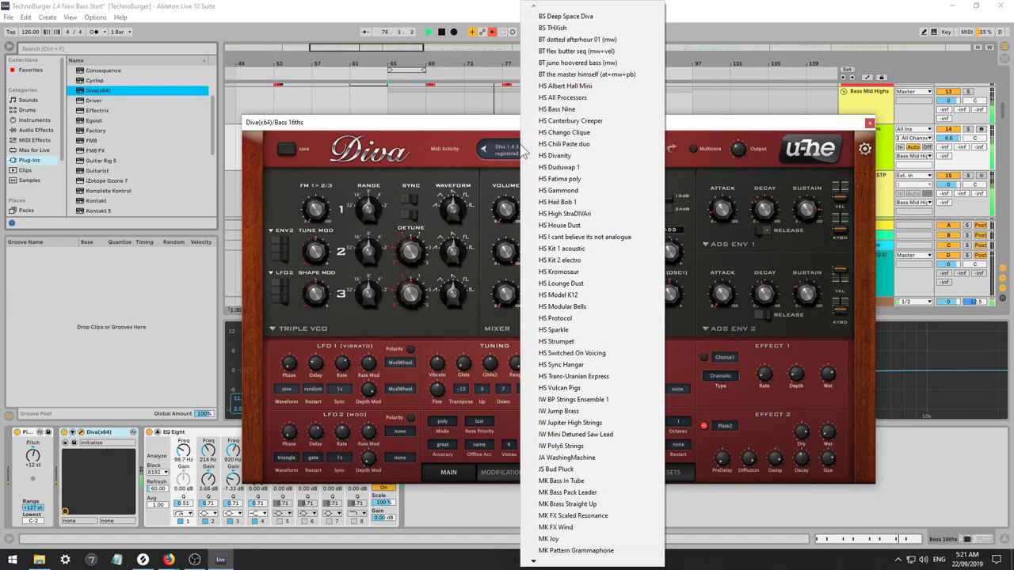
{"action": "left_click", "coordinate": [761, 417]}
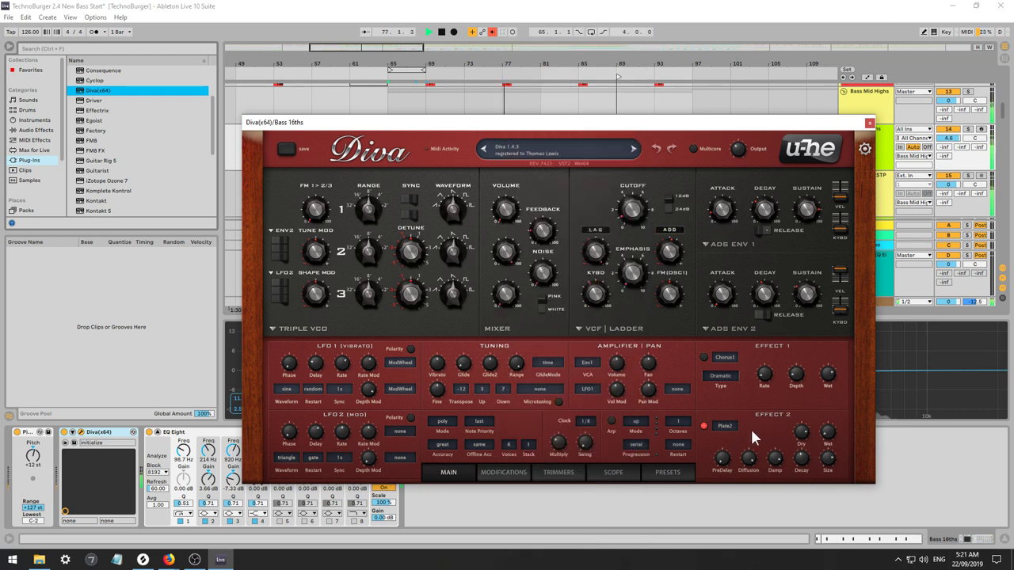
Audition Diva's bass presets and settle on TUC Disco 1981 Bass.
{"action": "left_click", "coordinate": [664, 474]}
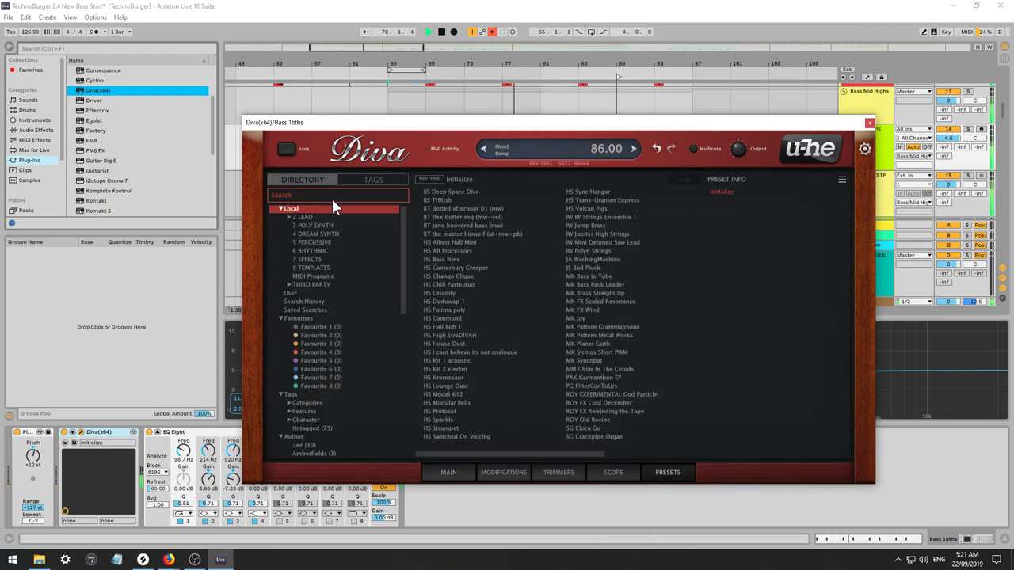
{"action": "left_click", "coordinate": [292, 215]}
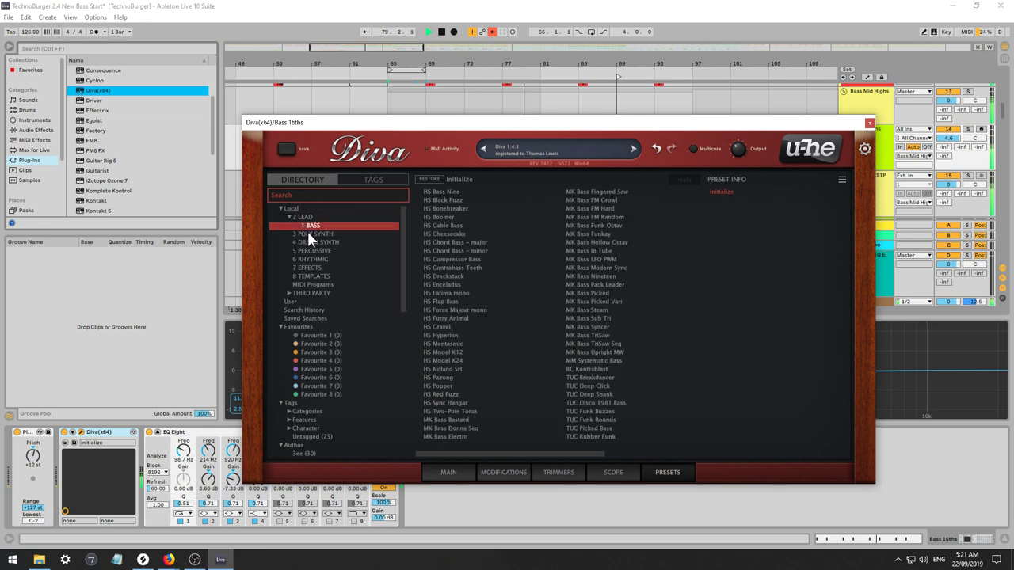
{"action": "scroll", "coordinate": [324, 378], "scroll_direction": "down", "scroll_amount": 3}
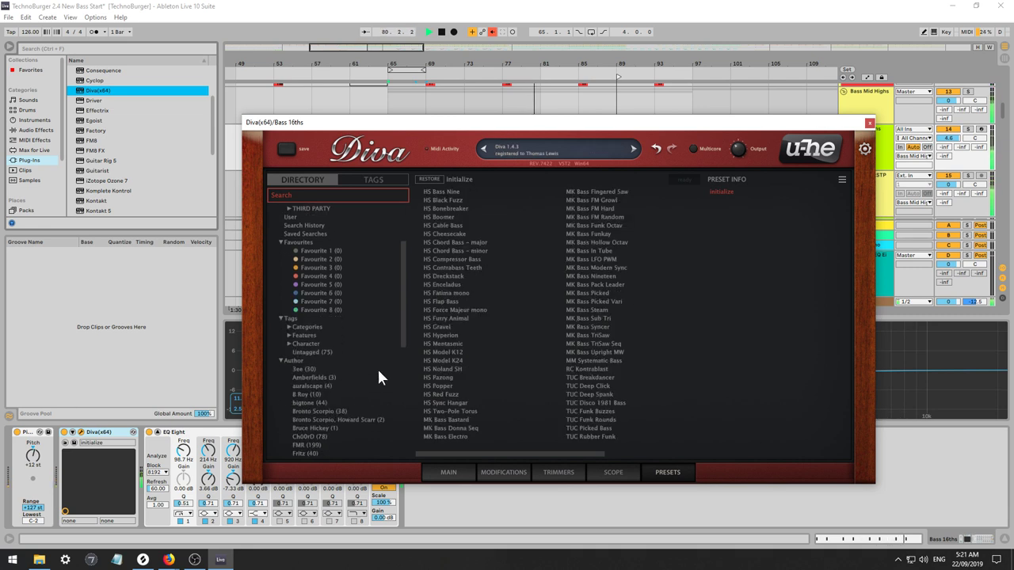
{"action": "left_click", "coordinate": [591, 327]}
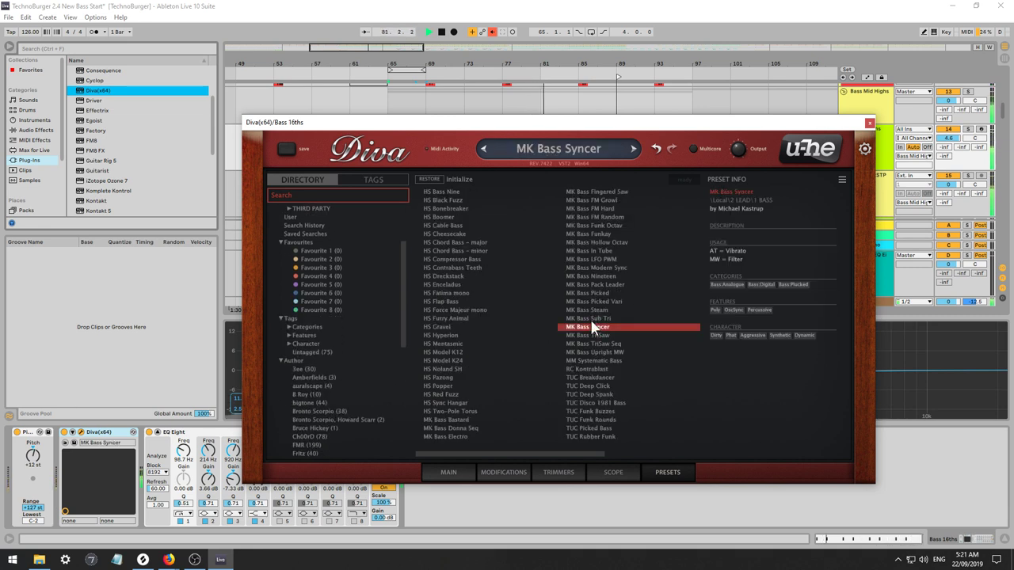
{"action": "left_click", "coordinate": [589, 319]}
{"action": "left_click", "coordinate": [597, 379]}
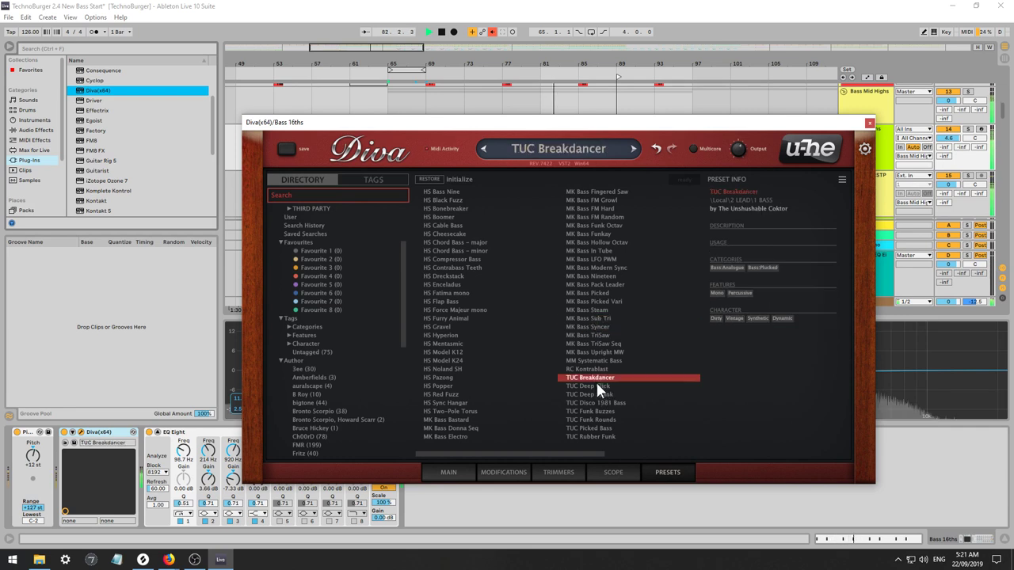
{"action": "left_click", "coordinate": [588, 385]}
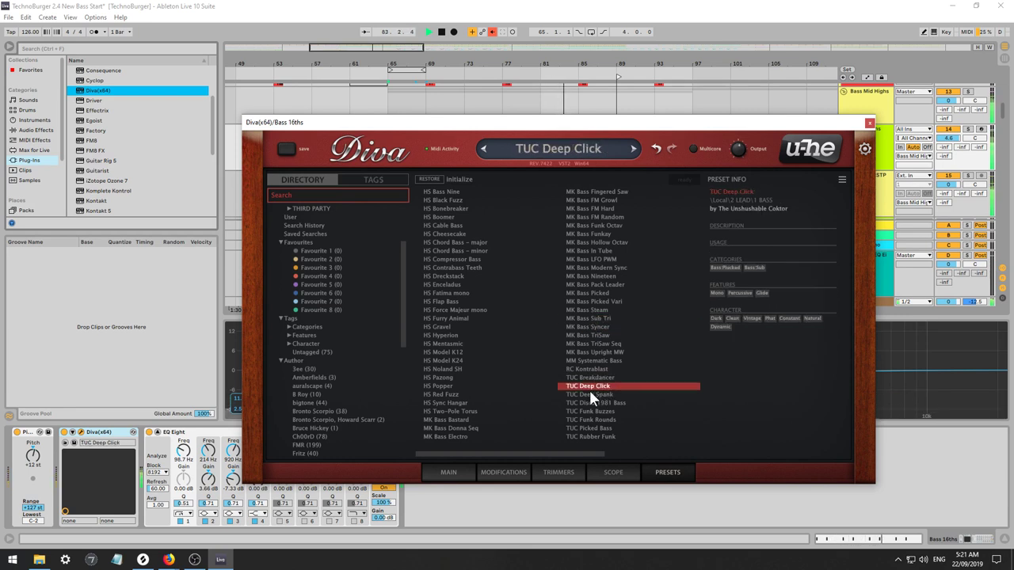
{"action": "left_click", "coordinate": [589, 393]}
{"action": "left_click", "coordinate": [589, 402]}
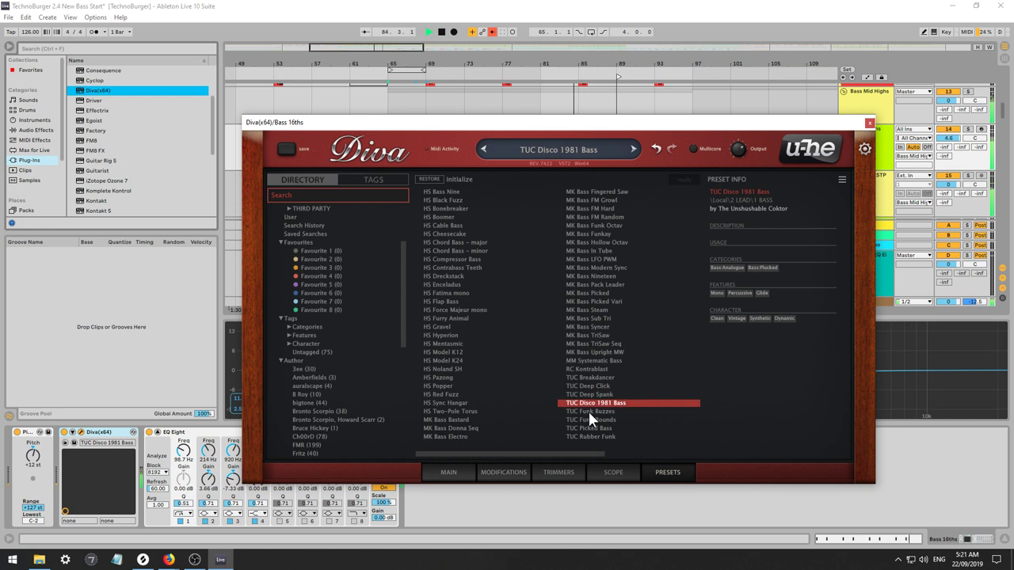
{"action": "left_click", "coordinate": [588, 410]}
{"action": "left_click", "coordinate": [589, 403]}
{"action": "left_click", "coordinate": [449, 473]}
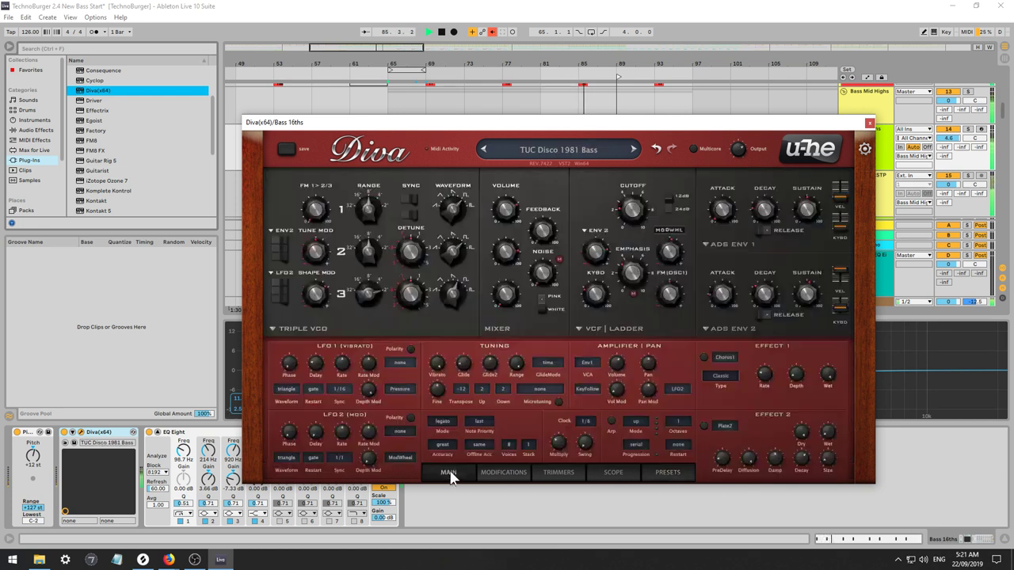
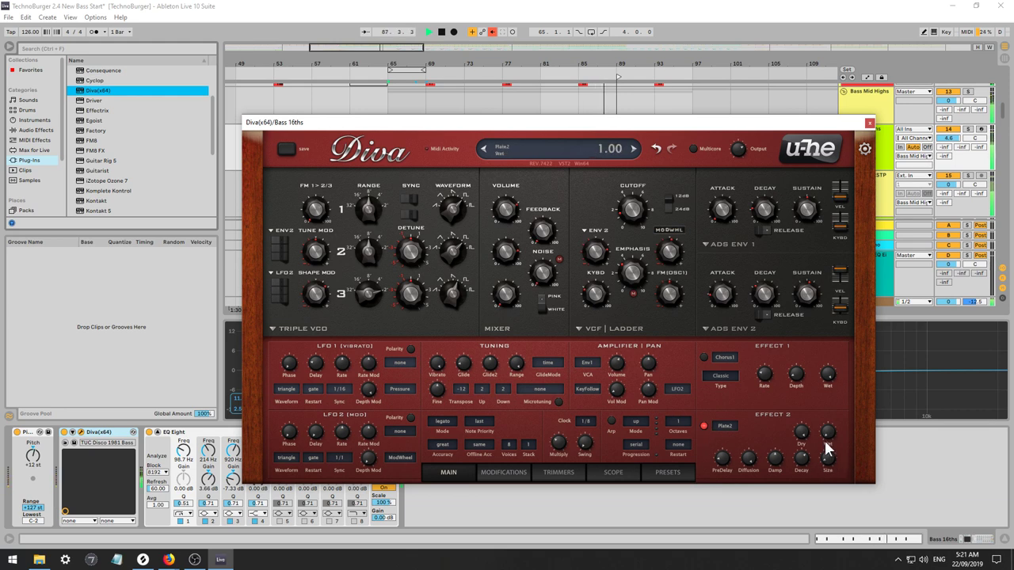
Swap Diva on Bass 16ths for Wavetable, placed before EQ Eight.
{"action": "left_click", "coordinate": [81, 432]}
{"action": "key", "text": "Delete"}
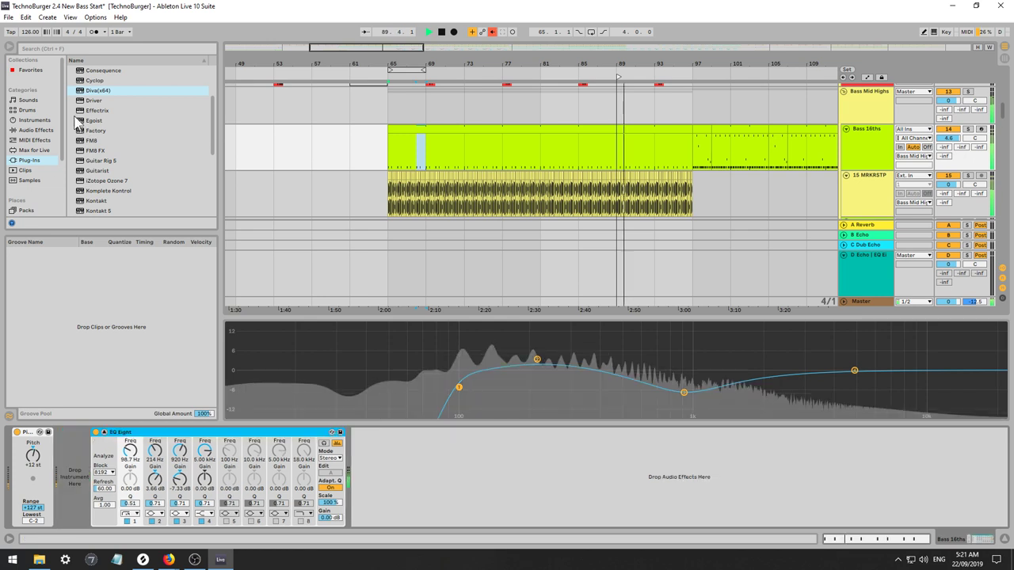
{"action": "left_click", "coordinate": [43, 119]}
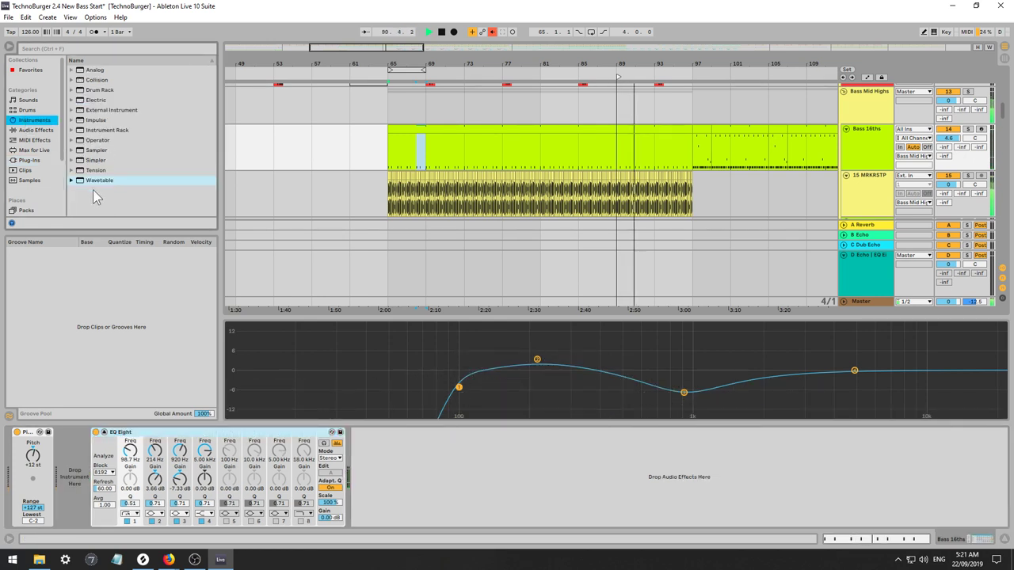
{"action": "mouse_move", "coordinate": [94, 182]}
{"action": "left_mouse_down"}
{"action": "mouse_move", "coordinate": [96, 282]}
{"action": "mouse_move", "coordinate": [67, 481]}
{"action": "mouse_move", "coordinate": [71, 468]}
{"action": "left_mouse_up"}
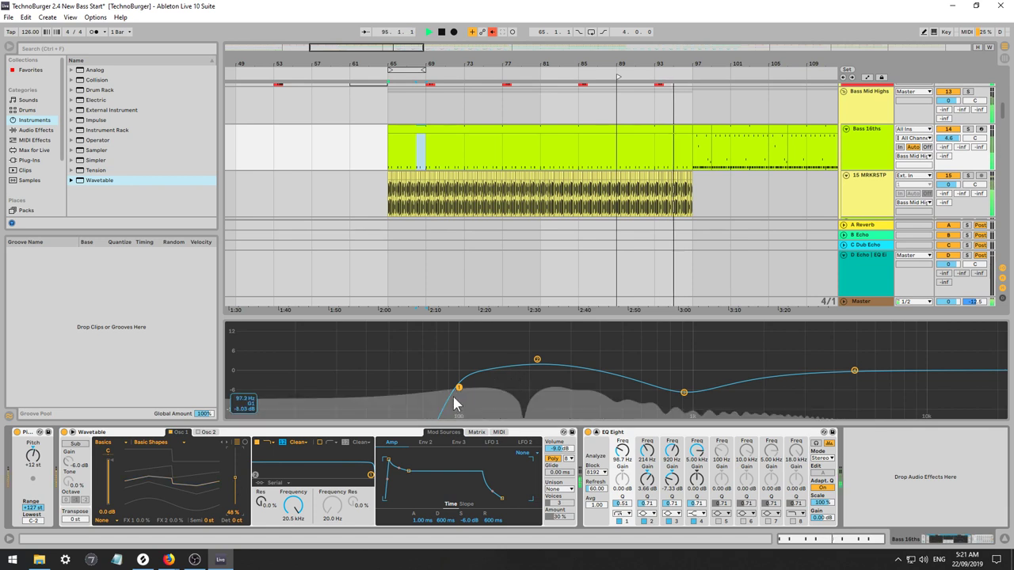
Move EQ band 1 to 81.3 Hz and band 3 to 503 Hz, and filter Wavetable at 573 Hz.
{"action": "left_click_drag", "start_coordinate": [457, 388], "coordinate": [439, 396]}
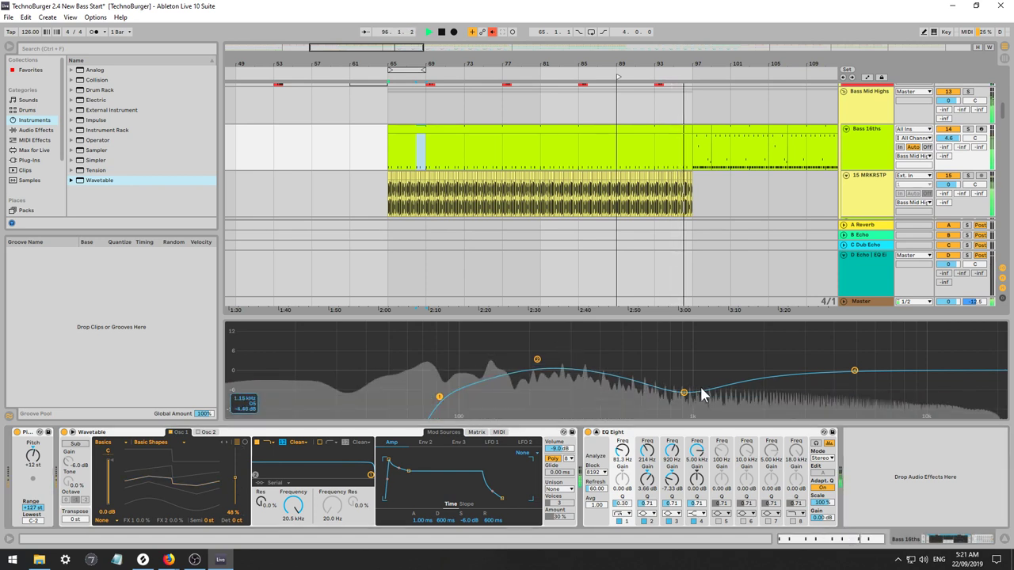
{"action": "left_click_drag", "start_coordinate": [683, 392], "coordinate": [623, 381]}
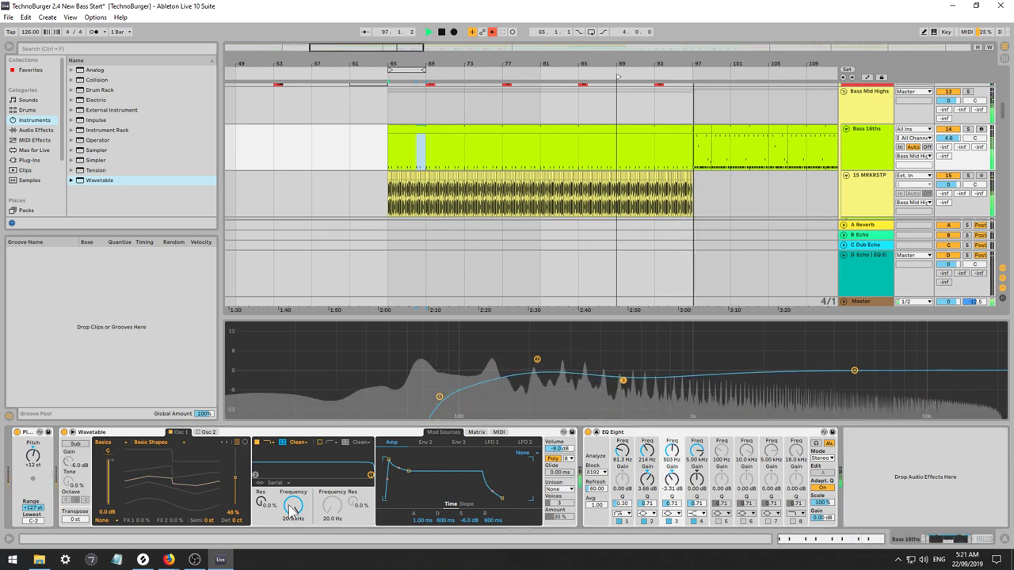
{"action": "left_click_drag", "start_coordinate": [293, 511], "coordinate": [293, 546]}
{"action": "key", "text": "space"}
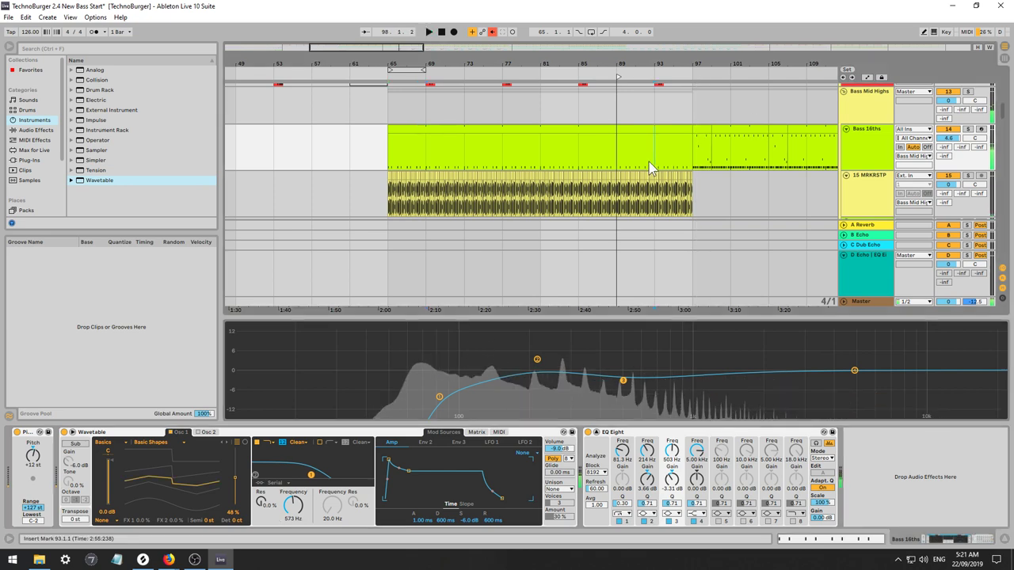
{"action": "key", "text": "space"}
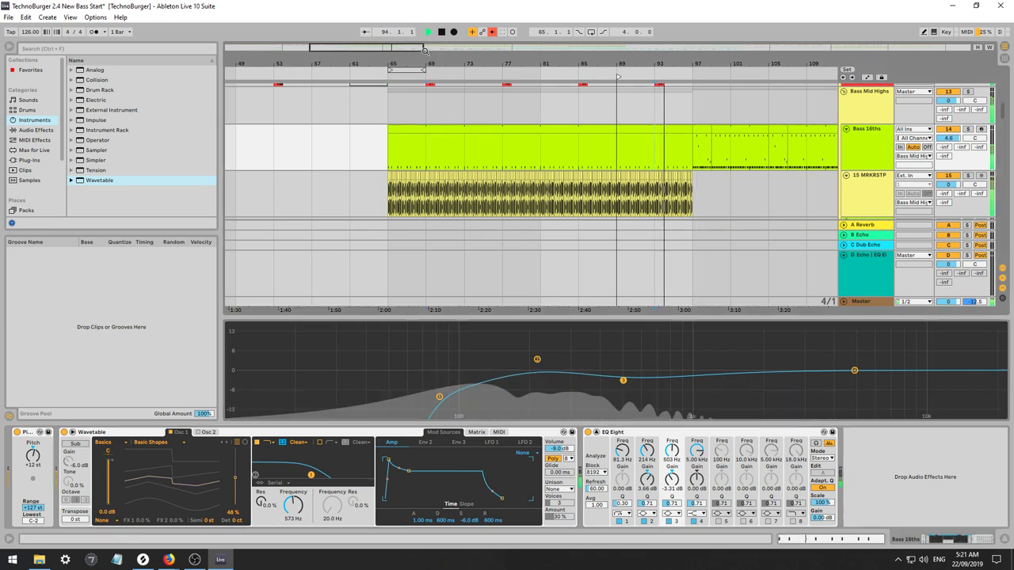
Delete the Bass 16ths clips from bar 97 through 113, then select the MRKRSTP clip (bars 65–97).
{"action": "left_click_drag", "start_coordinate": [425, 51], "coordinate": [470, 25]}
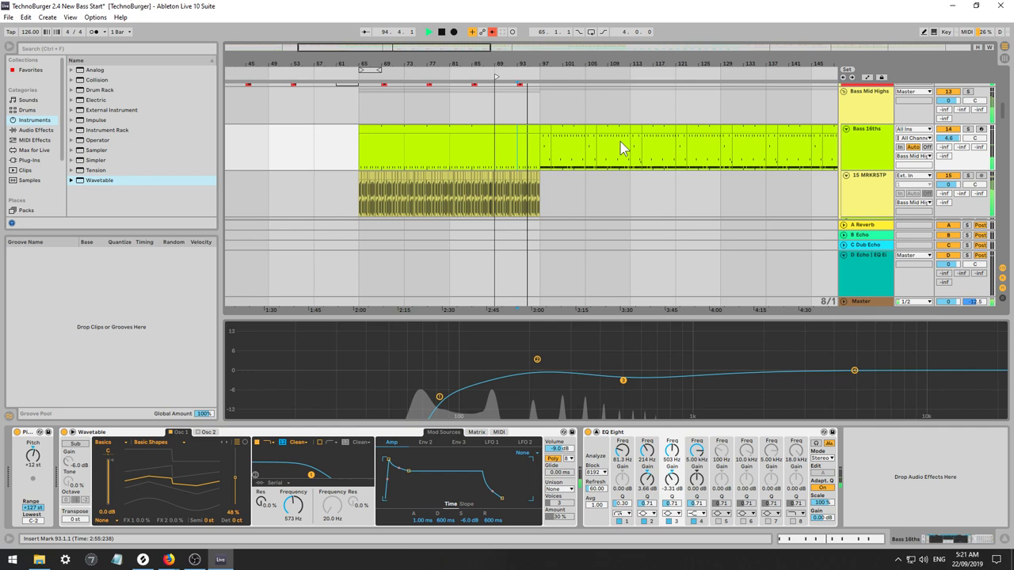
{"action": "left_click", "coordinate": [531, 190]}
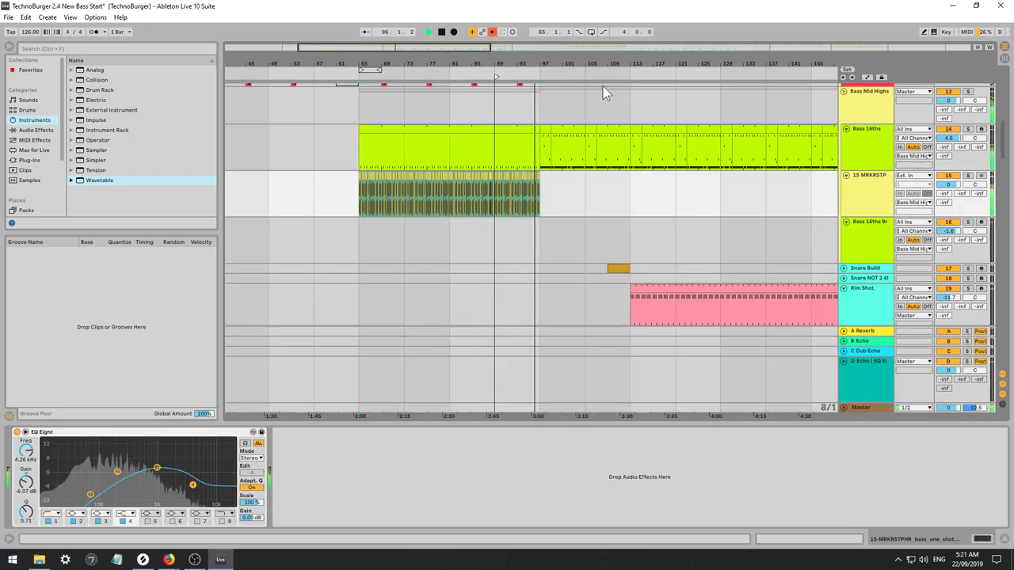
{"action": "left_click", "coordinate": [544, 129]}
{"action": "key", "text": "Delete"}
{"action": "left_click_drag", "start_coordinate": [552, 129], "coordinate": [594, 129]}
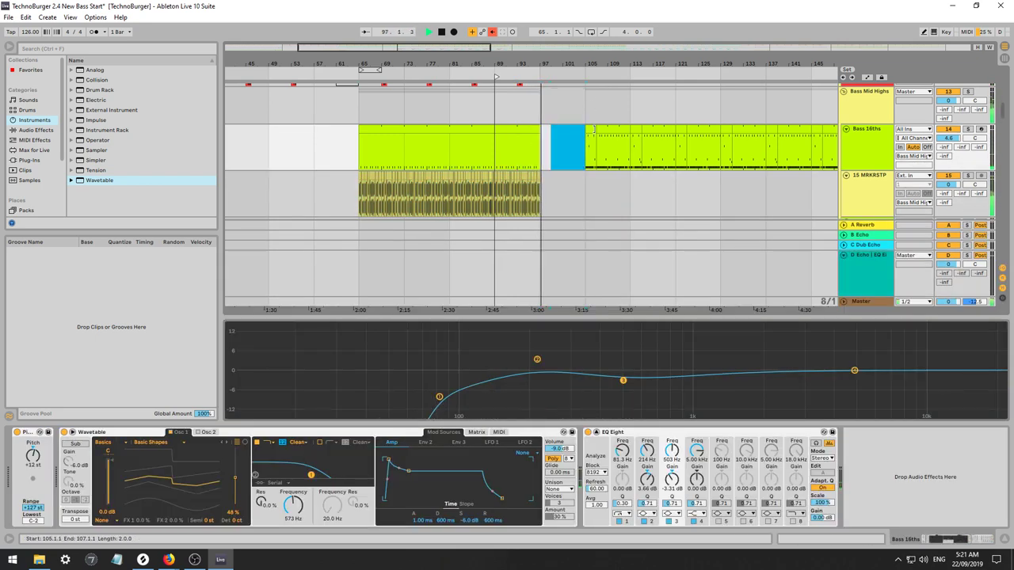
{"action": "left_click", "coordinate": [593, 129]}
{"action": "key", "text": "Delete"}
{"action": "left_click", "coordinate": [605, 129]}
{"action": "key", "text": "Delete"}
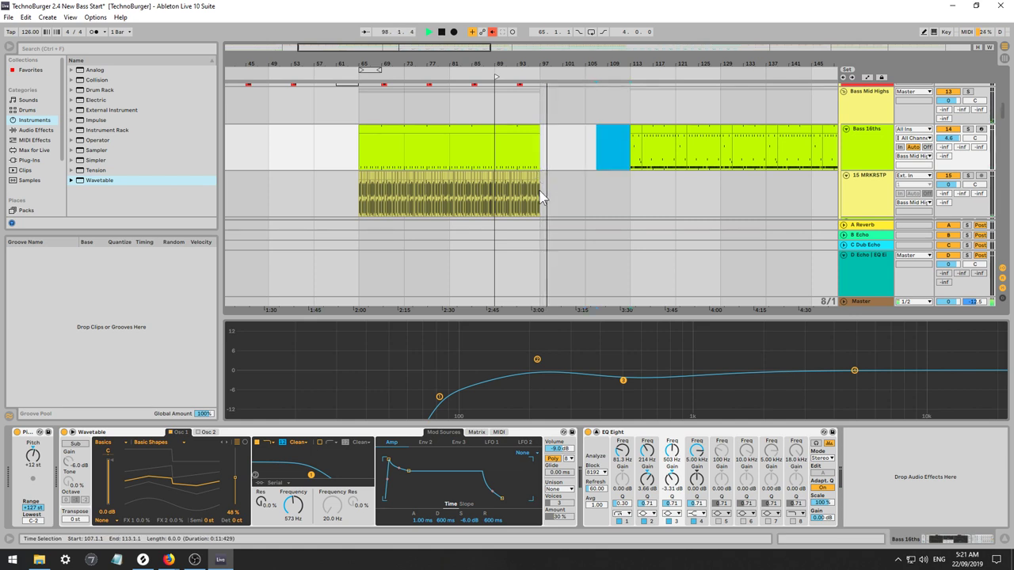
{"action": "left_click_drag", "start_coordinate": [541, 198], "coordinate": [362, 189]}
Duplicate the MRKRSTP clip to run through bar 129 and play it back from bar 65.
{"action": "key", "text": "a"}
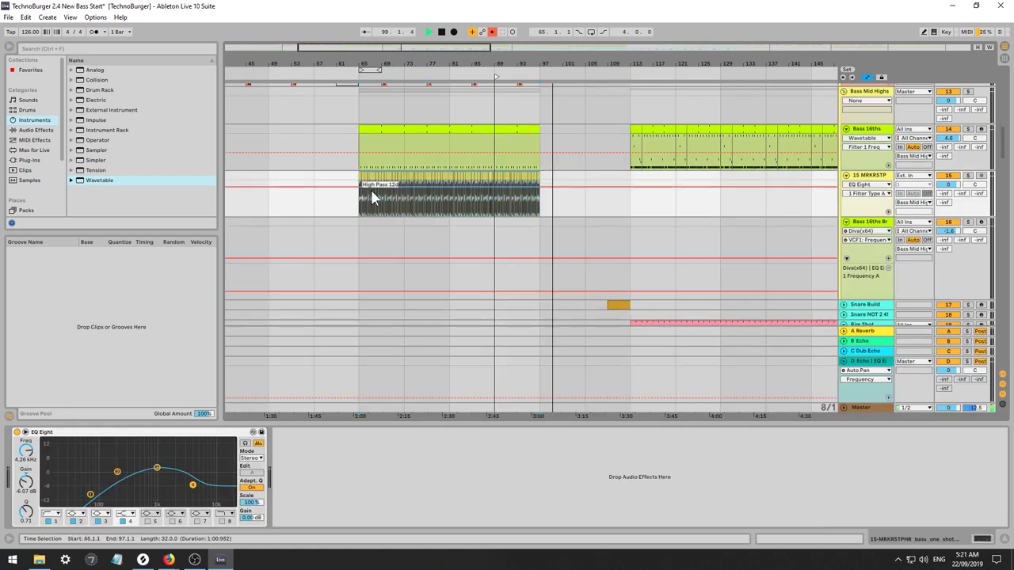
{"action": "key", "text": "ctrl+d"}
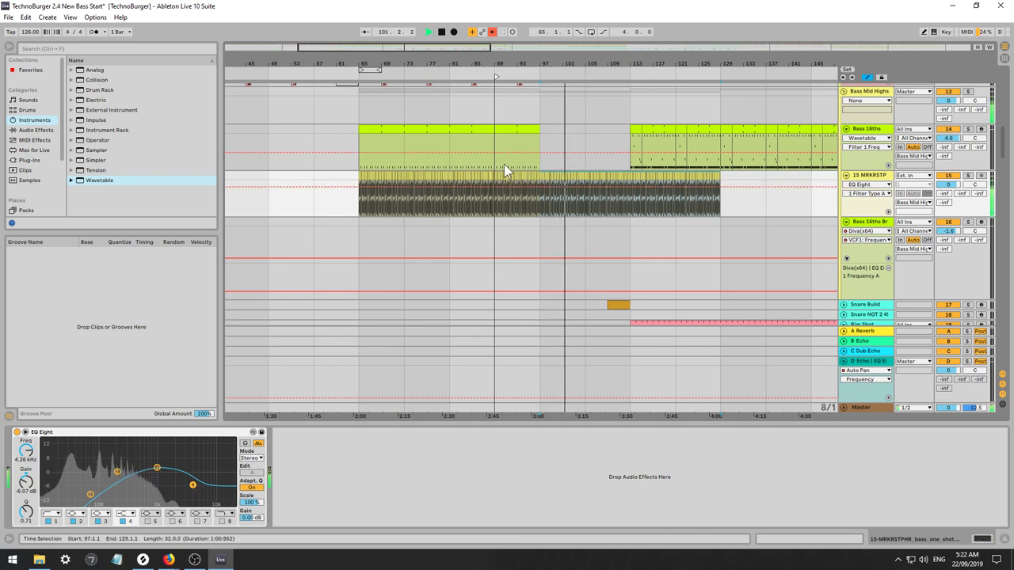
{"action": "left_click", "coordinate": [359, 165]}
{"action": "key", "text": "space"}
{"action": "key", "text": "space"}
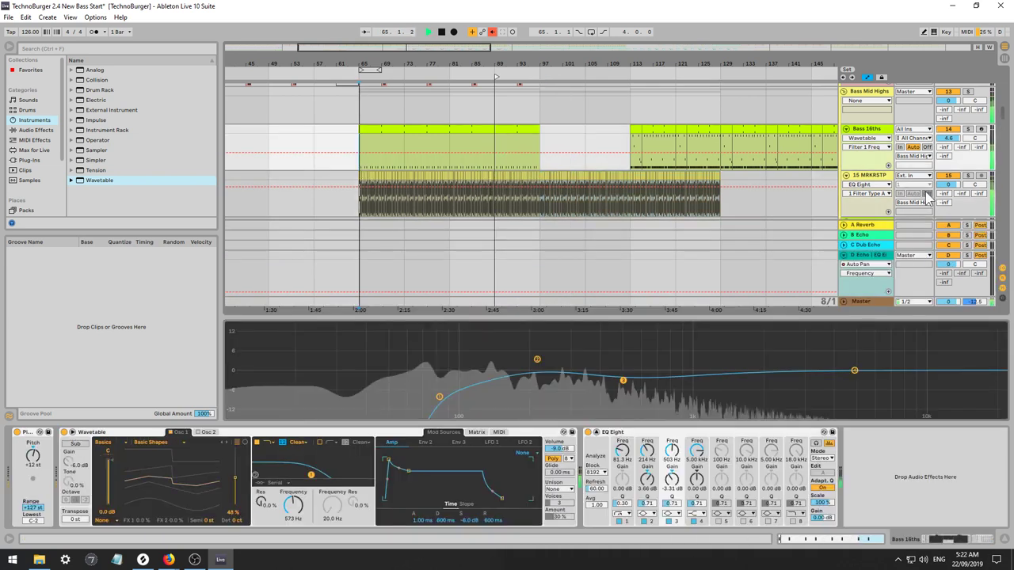
{"action": "key", "text": "space"}
Add Auto Pan to 15 MRKRSTP: synced 1/16, amount 100%, phase 0°, sawtooth waveform.
{"action": "left_click", "coordinate": [866, 177]}
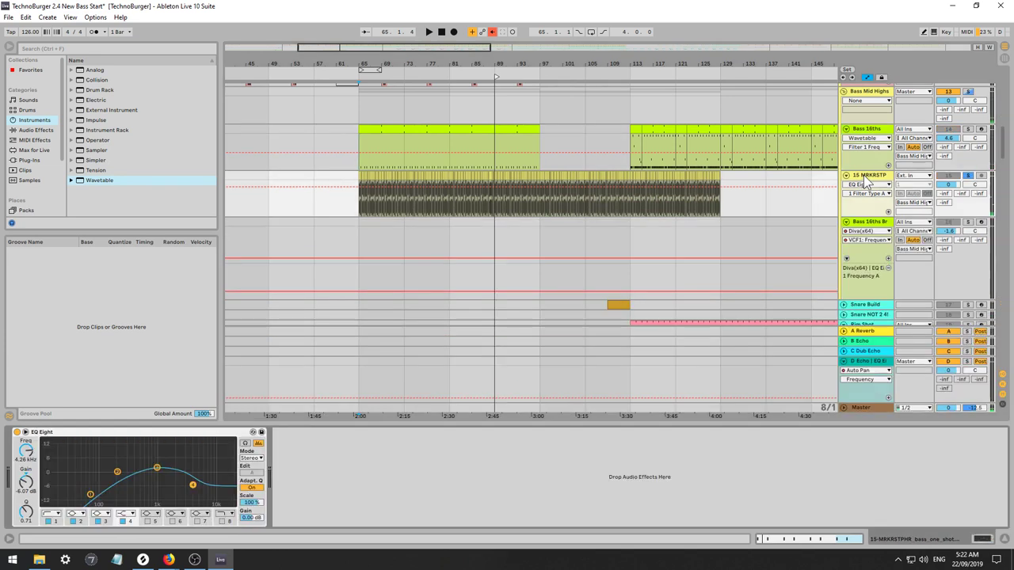
{"action": "left_click", "coordinate": [40, 131]}
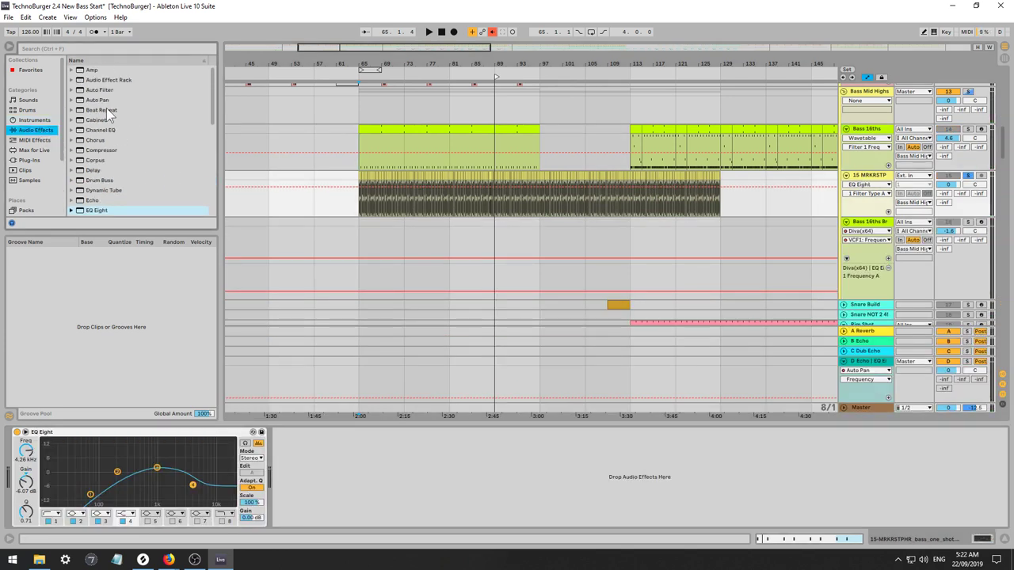
{"action": "left_click", "coordinate": [100, 100]}
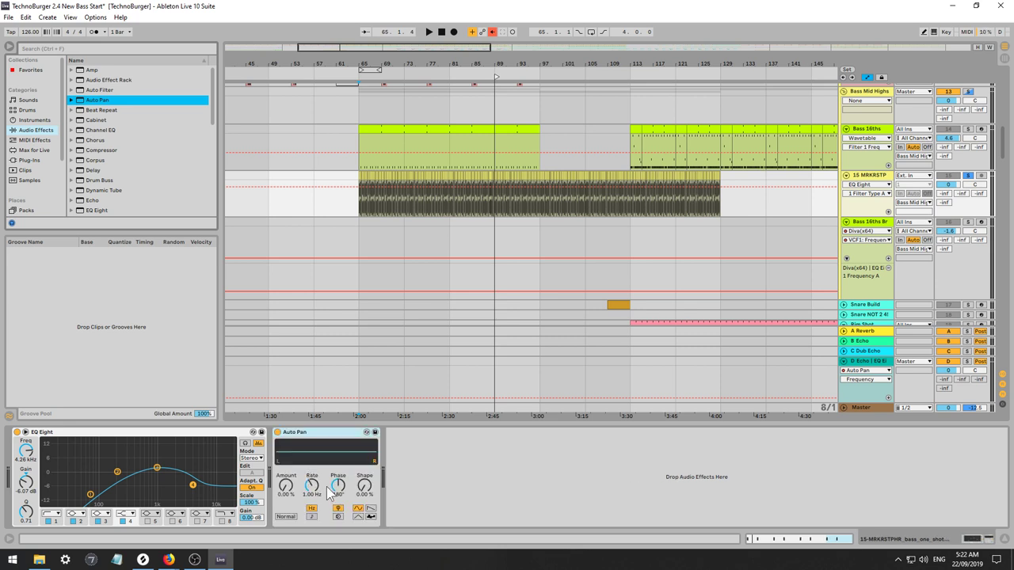
{"action": "left_click", "coordinate": [309, 516]}
{"action": "left_click_drag", "start_coordinate": [286, 486], "coordinate": [286, 396]}
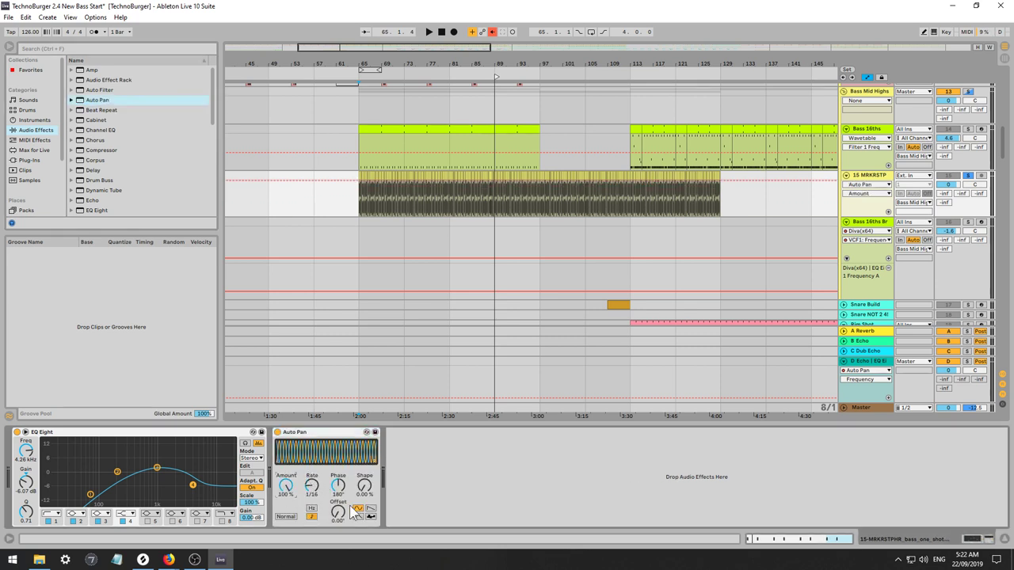
{"action": "left_click_drag", "start_coordinate": [338, 487], "coordinate": [338, 555]}
{"action": "left_click", "coordinate": [370, 510]}
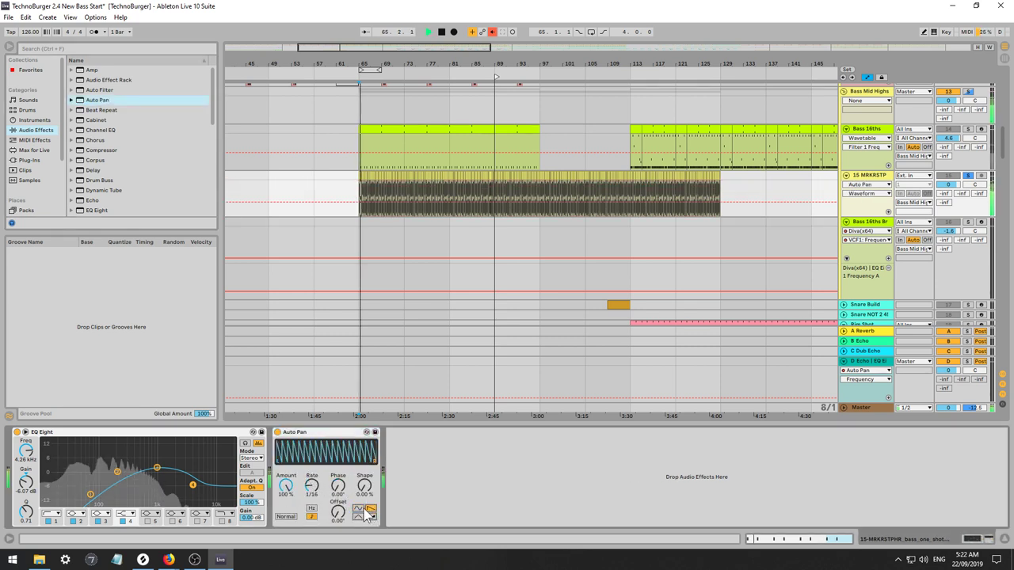
Unsolo track 15, then settle the Auto Pan shape at 63.5% while auditioning the full mix.
{"action": "left_click", "coordinate": [967, 175]}
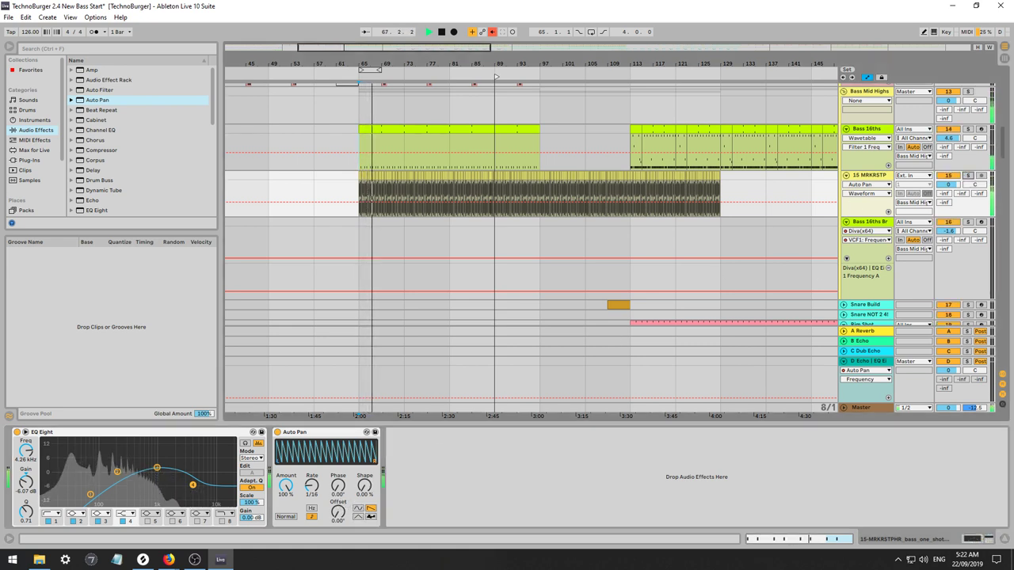
{"action": "mouse_move", "coordinate": [365, 487]}
{"action": "left_mouse_down"}
{"action": "mouse_move", "coordinate": [365, 436]}
{"action": "mouse_move", "coordinate": [364, 492]}
{"action": "left_mouse_up"}
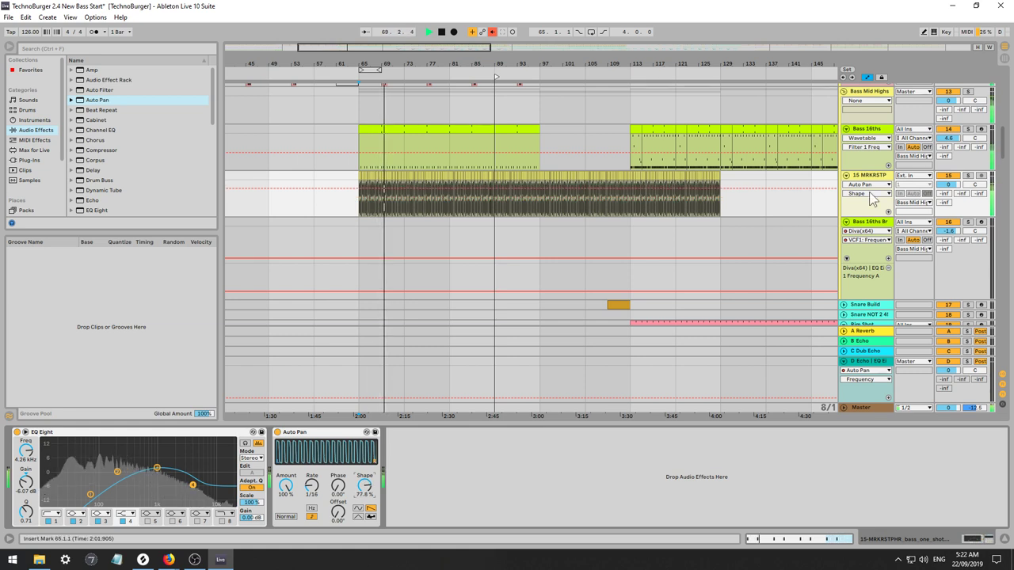
{"action": "left_click", "coordinate": [949, 131]}
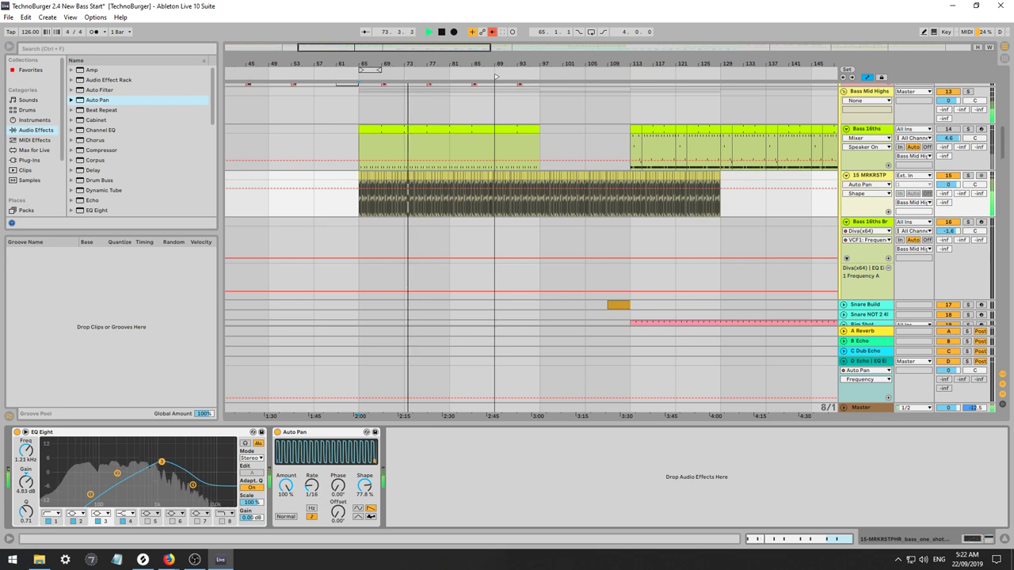
{"action": "left_click_drag", "start_coordinate": [369, 491], "coordinate": [369, 502]}
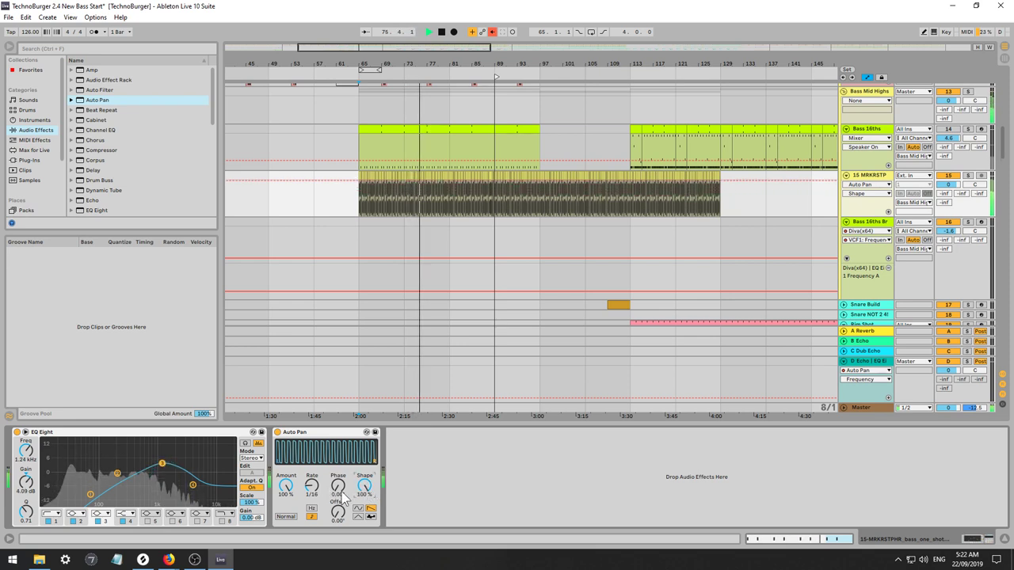
{"action": "left_click", "coordinate": [286, 486]}
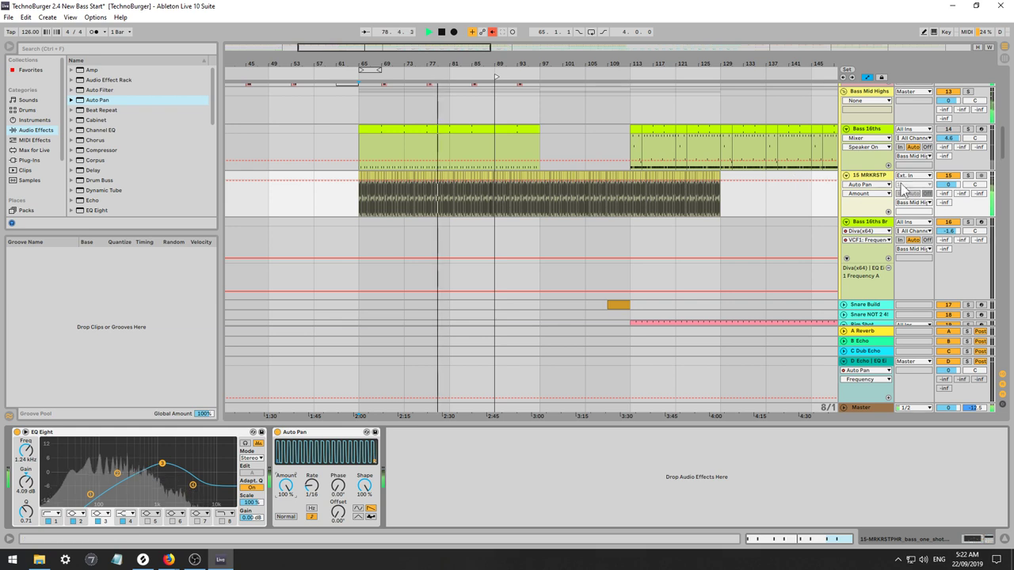
{"action": "scroll", "coordinate": [113, 151], "scroll_direction": "down", "scroll_amount": 2}
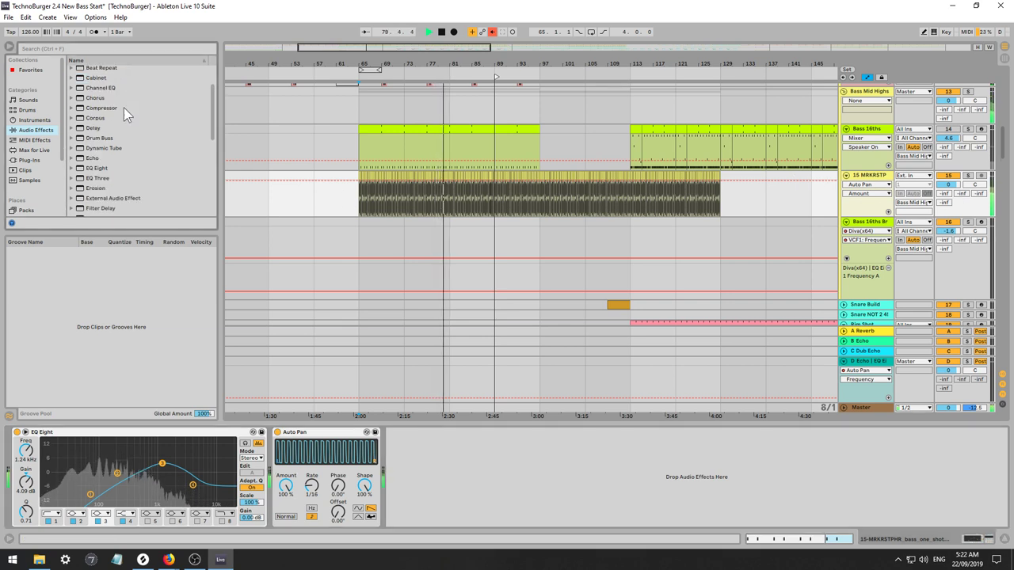
{"action": "scroll", "coordinate": [111, 171], "scroll_direction": "down", "scroll_amount": 5}
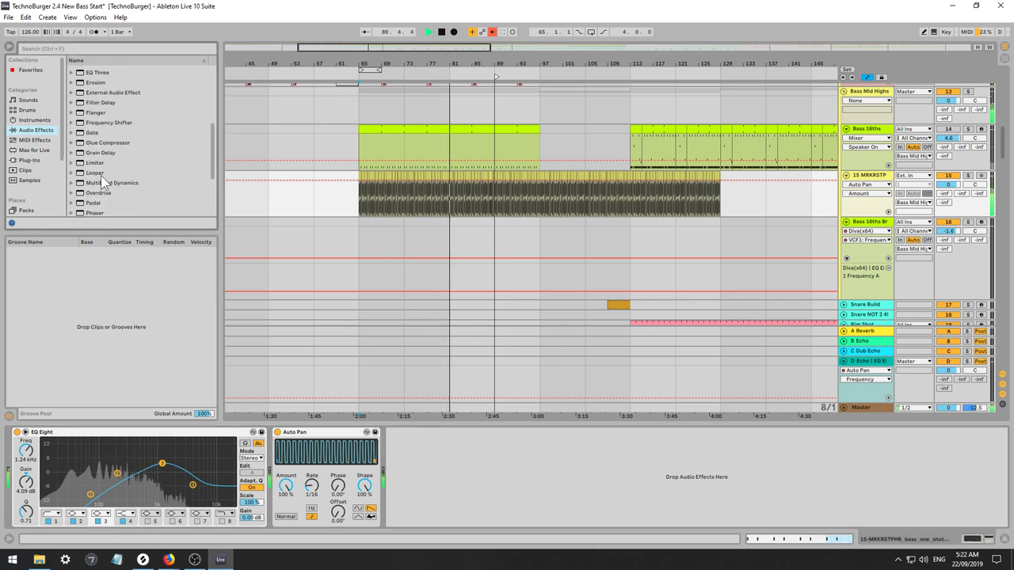
{"action": "left_click", "coordinate": [102, 164]}
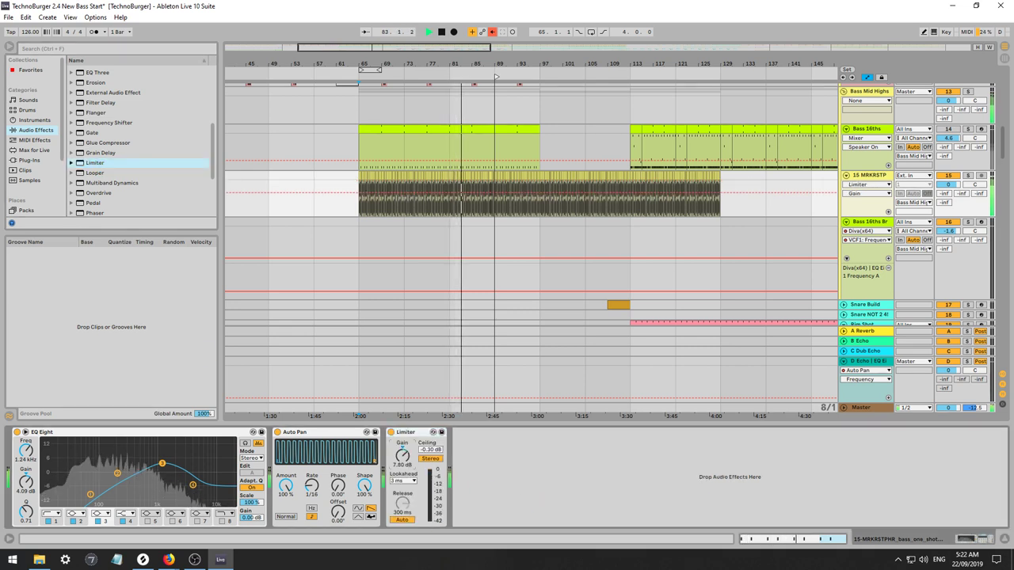
{"action": "left_click_drag", "start_coordinate": [163, 464], "coordinate": [139, 465]}
{"action": "left_click_drag", "start_coordinate": [193, 485], "coordinate": [183, 492]}
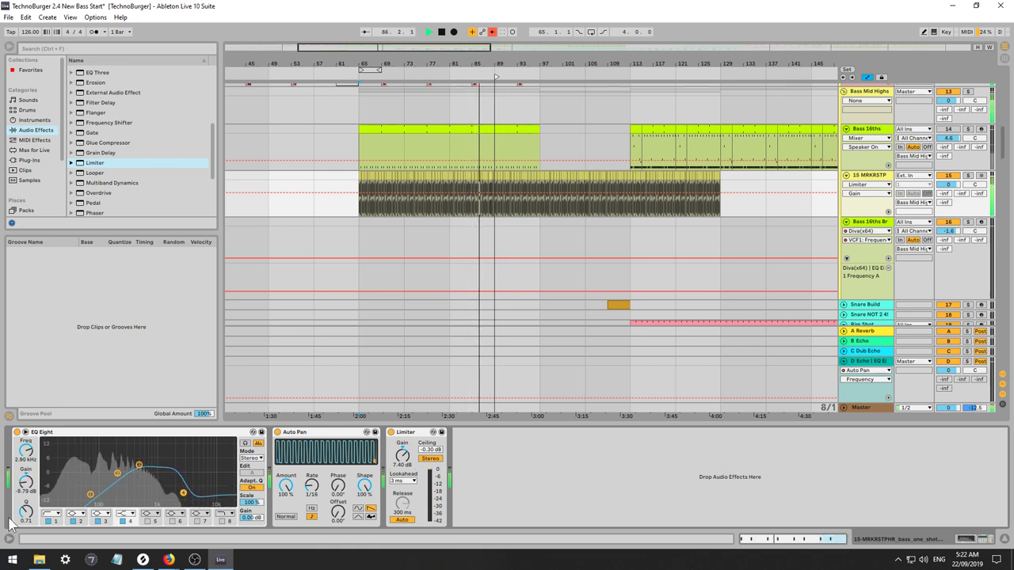
{"action": "left_click_drag", "start_coordinate": [26, 512], "coordinate": [26, 547]}
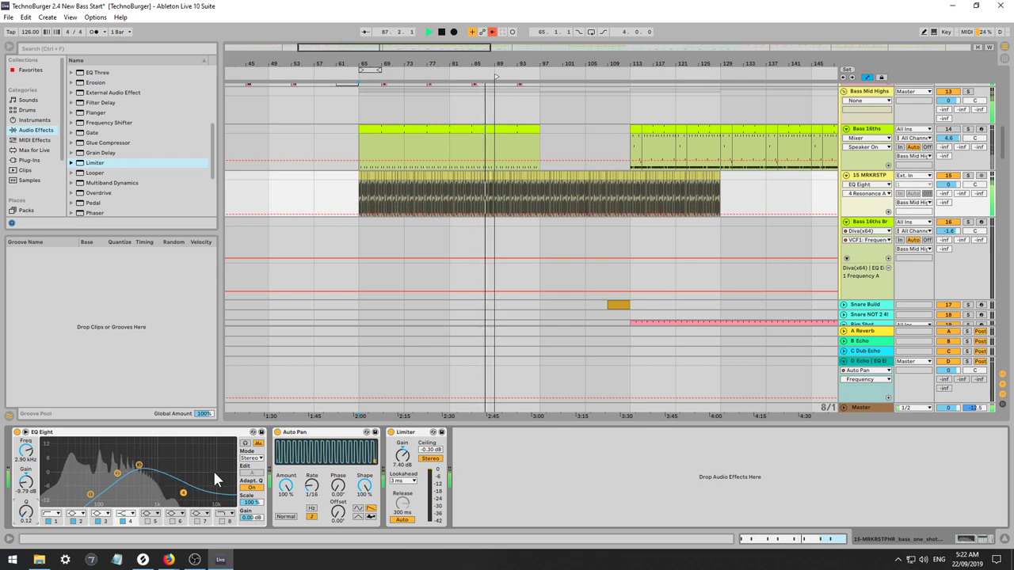
{"action": "left_click_drag", "start_coordinate": [183, 492], "coordinate": [179, 499]}
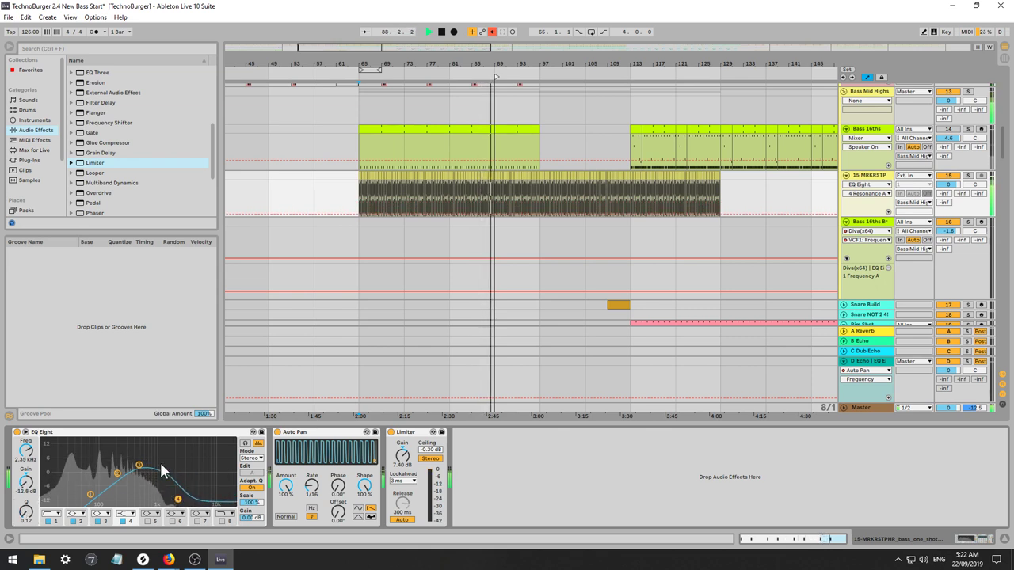
{"action": "left_click_drag", "start_coordinate": [403, 457], "coordinate": [402, 467]}
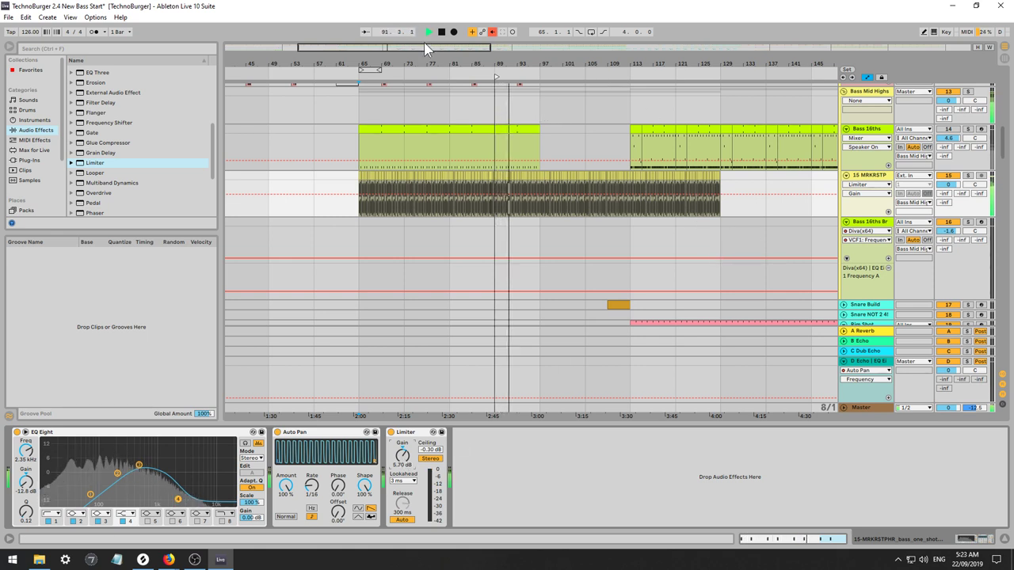
{"action": "left_click_drag", "start_coordinate": [424, 47], "coordinate": [440, 50]}
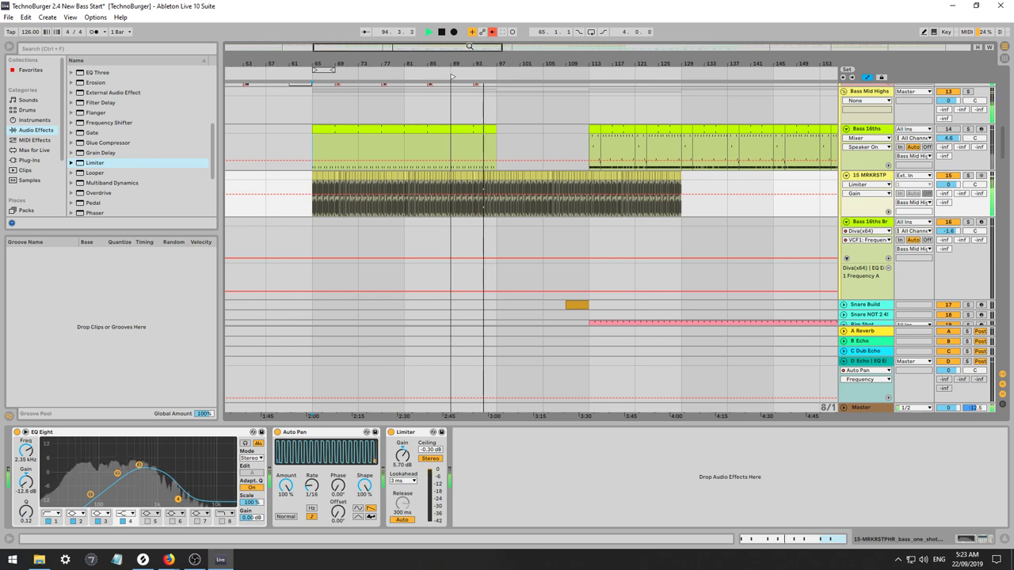
{"action": "left_click_drag", "start_coordinate": [471, 49], "coordinate": [496, 51]}
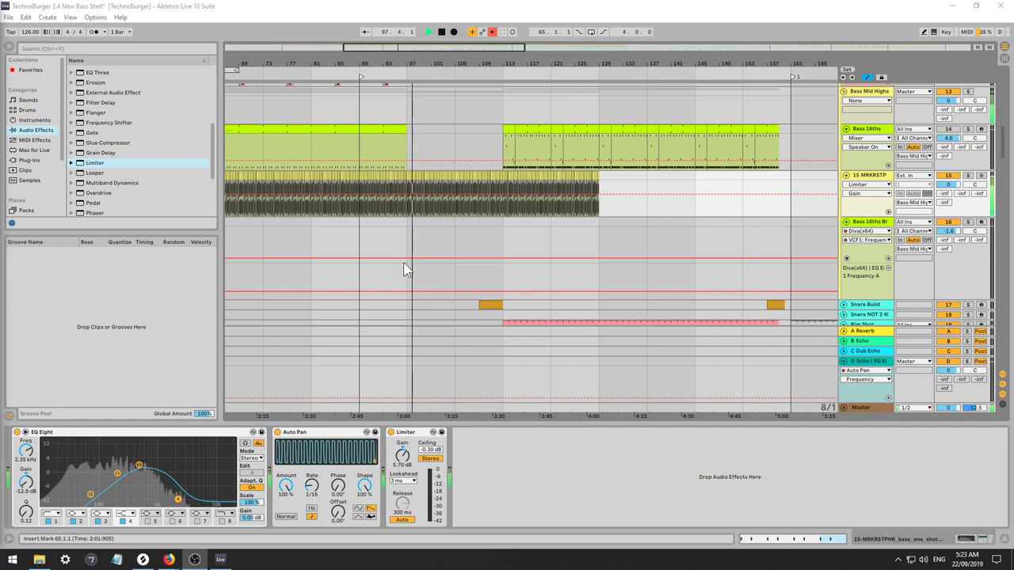
Deactivate the Sub 1 clips in bars 97–113.
{"action": "scroll", "coordinate": [403, 270], "scroll_direction": "up", "scroll_amount": 10}
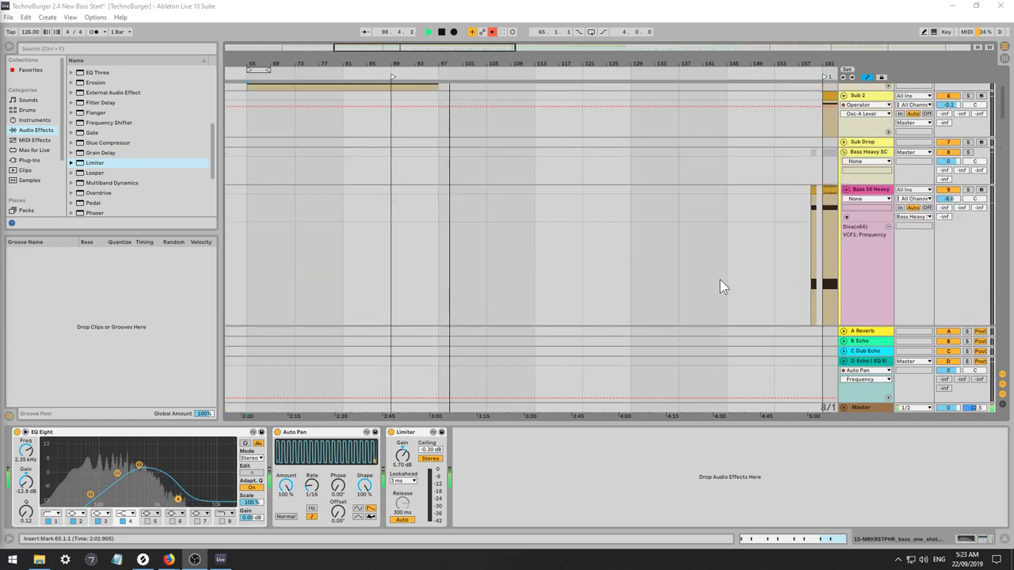
{"action": "scroll", "coordinate": [755, 218], "scroll_direction": "up", "scroll_amount": 5}
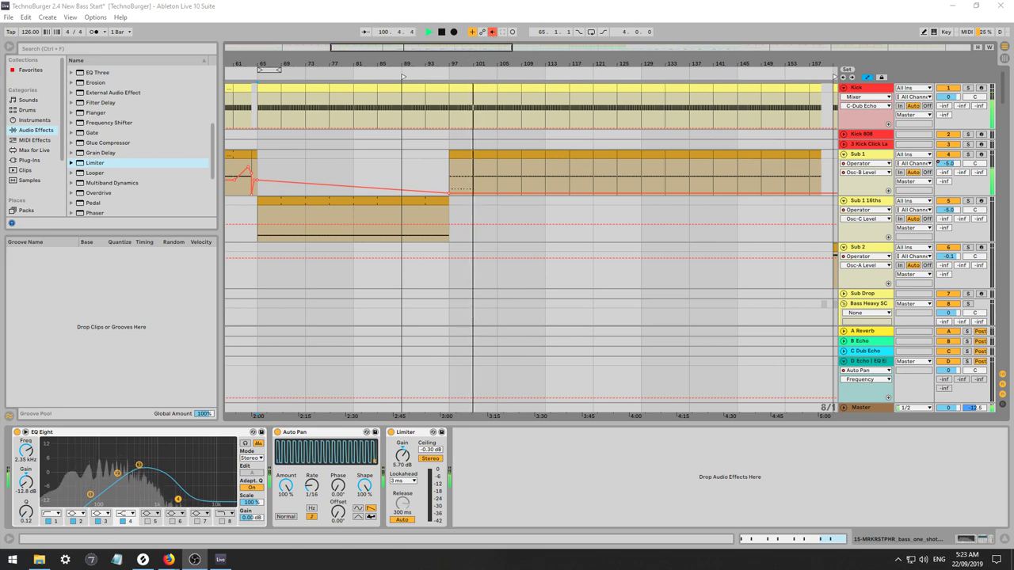
{"action": "left_click_drag", "start_coordinate": [467, 52], "coordinate": [495, 52]}
{"action": "left_click", "coordinate": [374, 150]}
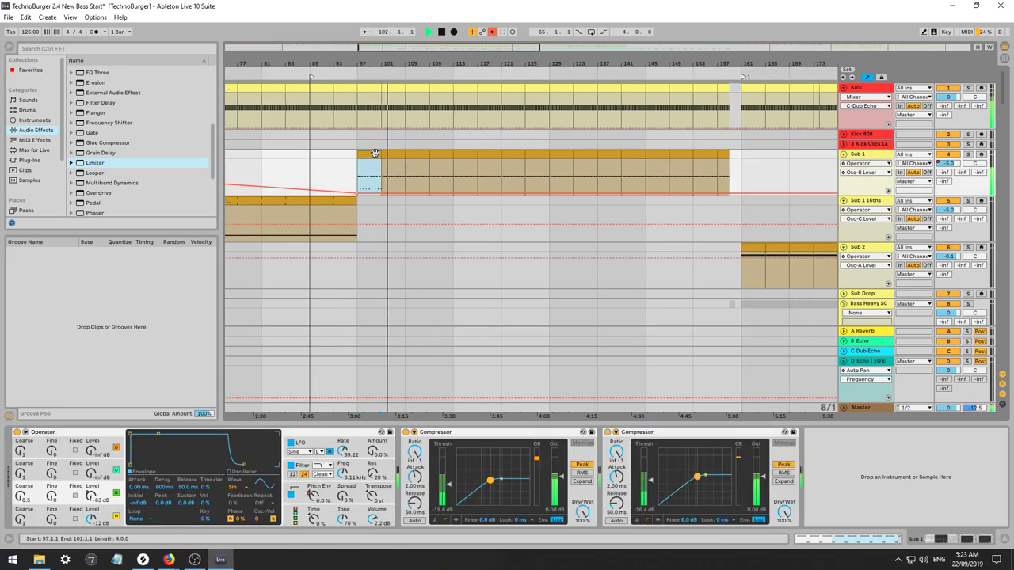
{"action": "key", "text": "Right"}
{"action": "key", "text": "Right"}
{"action": "key", "text": "Right"}
{"action": "key", "text": "Right"}
{"action": "key", "text": "Right"}
{"action": "key", "text": "Right"}
{"action": "key", "text": "Right"}
{"action": "key", "text": "Right"}
{"action": "key", "text": "Right"}
{"action": "key", "text": "Right"}
{"action": "key", "text": "Right"}
{"action": "key", "text": "Right"}
{"action": "key", "text": "Right"}
{"action": "key", "text": "Right"}
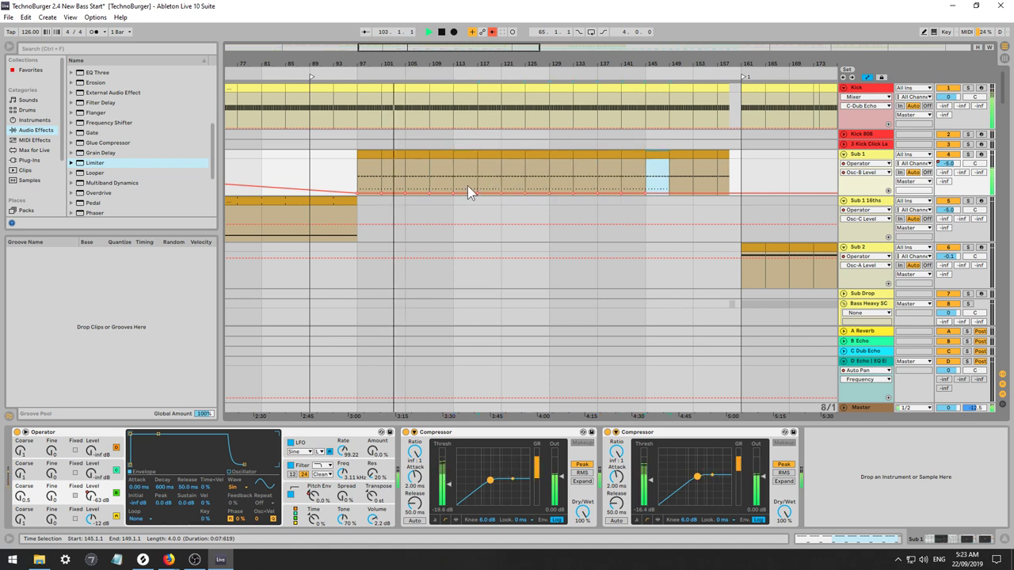
{"action": "left_click", "coordinate": [326, 205]}
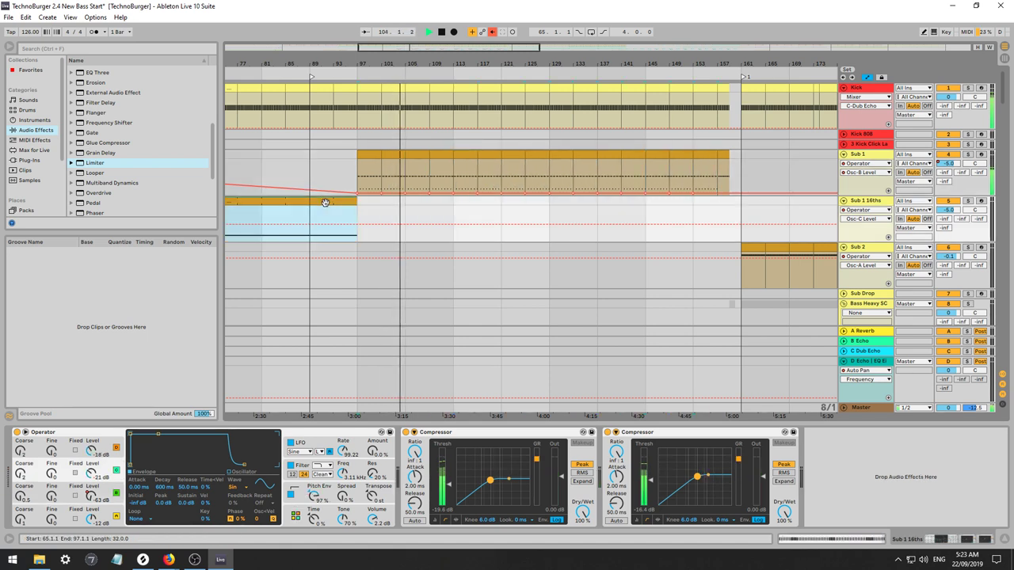
{"action": "left_click", "coordinate": [370, 154]}
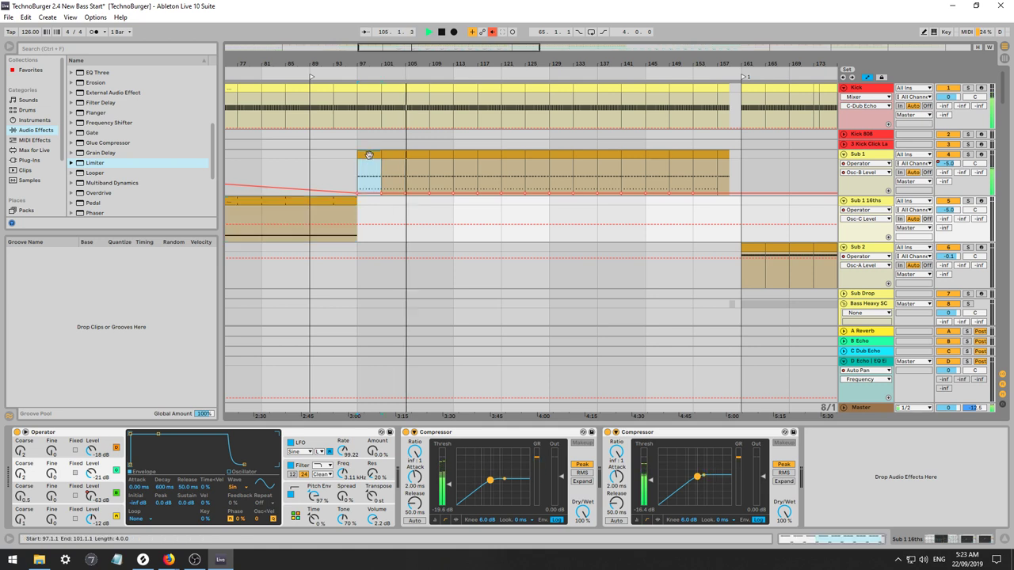
{"action": "left_click", "coordinate": [444, 157], "text": "shift"}
{"action": "key", "text": "0"}
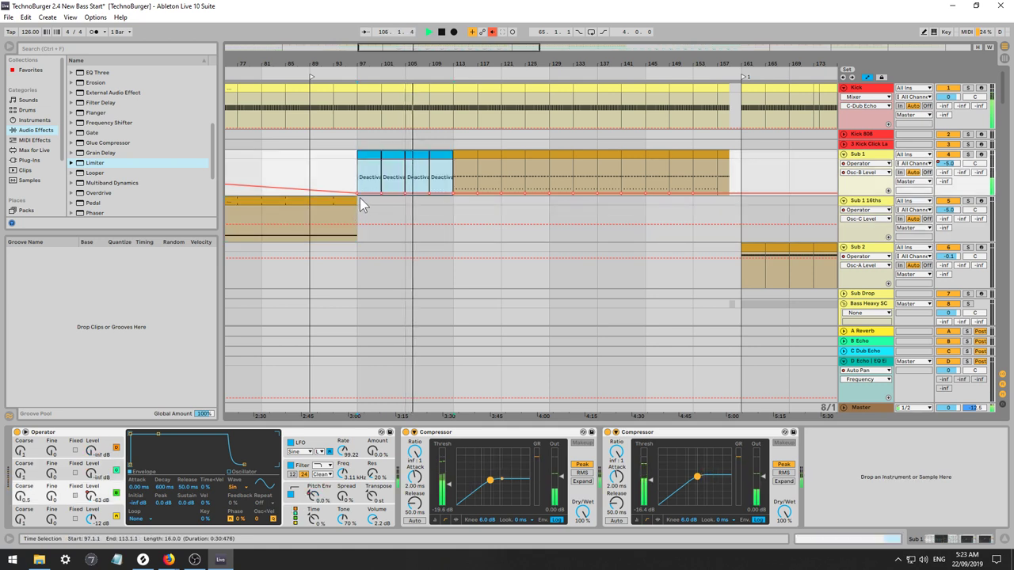
Extend the Sub 1 16ths clip past bar 113 and deactivate the Sub 1 clips at bars 113–125.
{"action": "left_click_drag", "start_coordinate": [359, 200], "coordinate": [447, 200]}
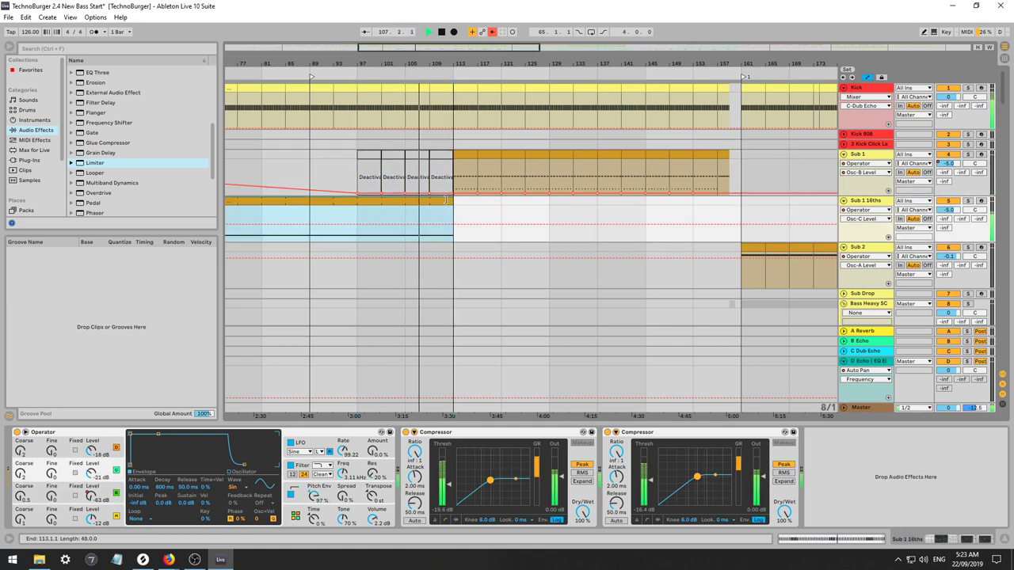
{"action": "left_click", "coordinate": [465, 155]}
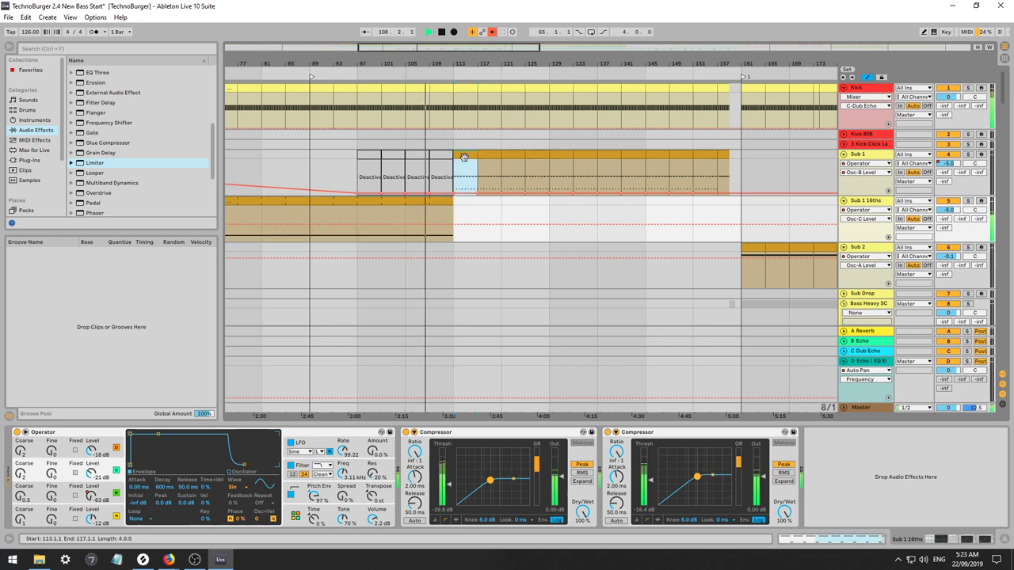
{"action": "key", "text": "0"}
{"action": "left_click", "coordinate": [489, 155]}
{"action": "key", "text": "0"}
{"action": "left_click", "coordinate": [516, 155]}
{"action": "key", "text": "0"}
{"action": "left_click", "coordinate": [535, 156]}
{"action": "key", "text": "0"}
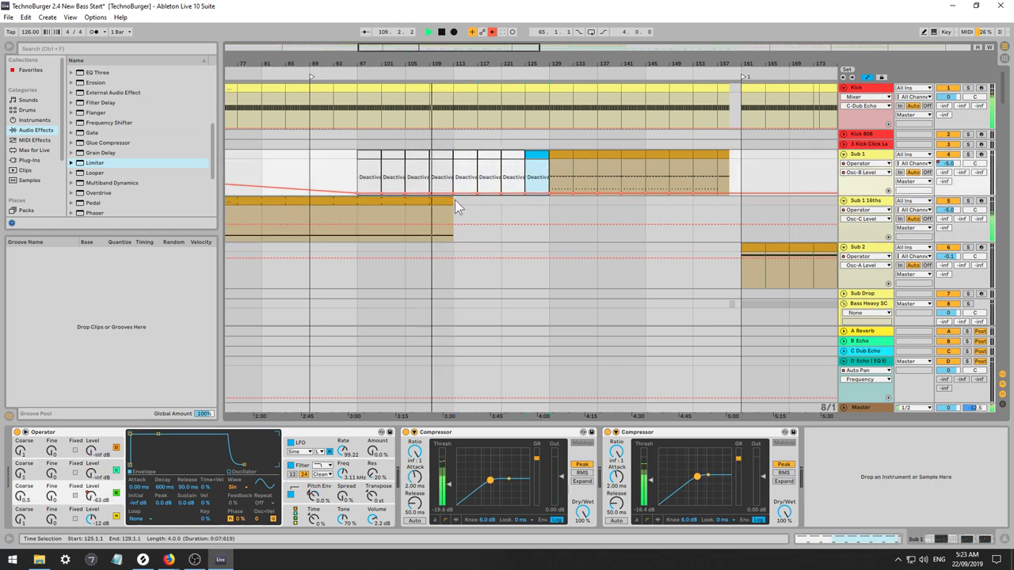
{"action": "left_click_drag", "start_coordinate": [451, 200], "coordinate": [512, 202]}
{"action": "scroll", "coordinate": [524, 217], "scroll_direction": "down", "scroll_amount": 10}
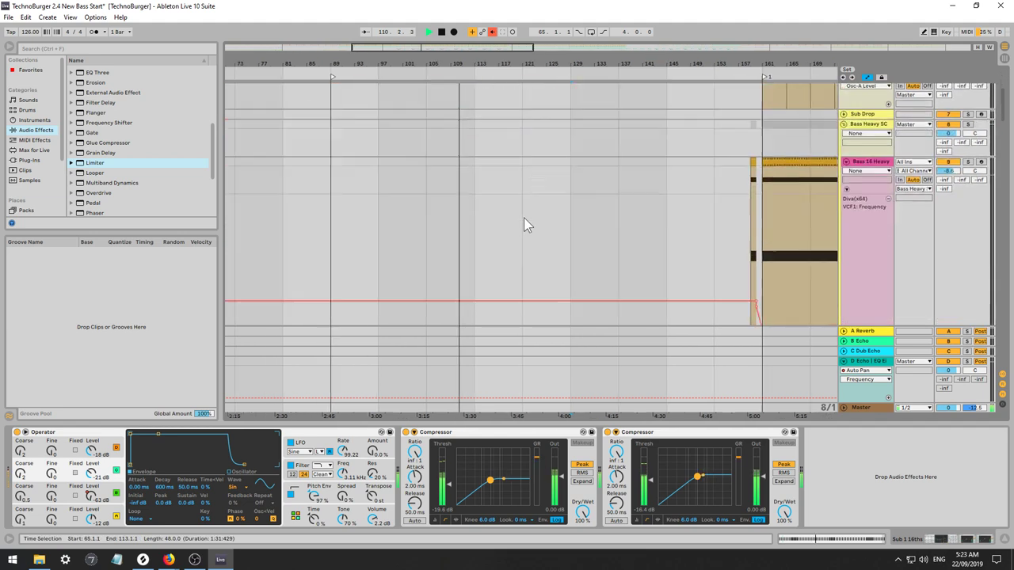
{"action": "scroll", "coordinate": [622, 202], "scroll_direction": "down", "scroll_amount": 12}
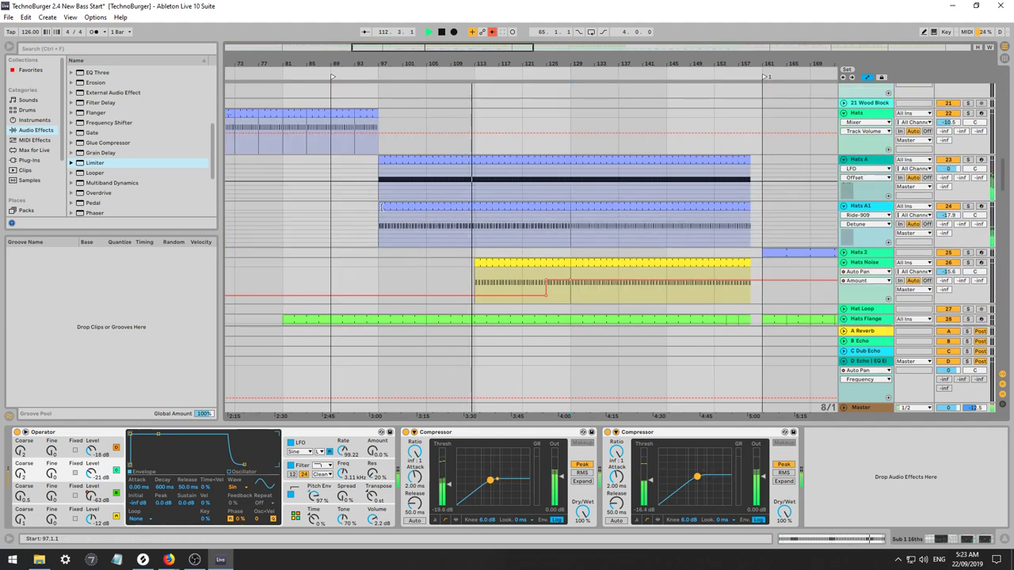
Trim the Hats A1 clip so it starts at bar 121.
{"action": "left_click_drag", "start_coordinate": [381, 207], "coordinate": [508, 211]}
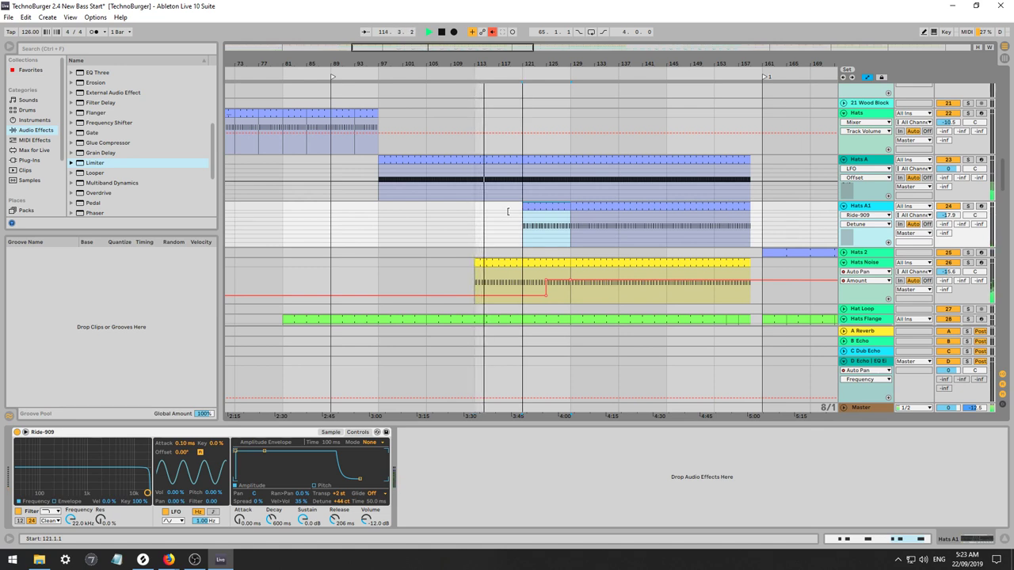
{"action": "left_click", "coordinate": [555, 205]}
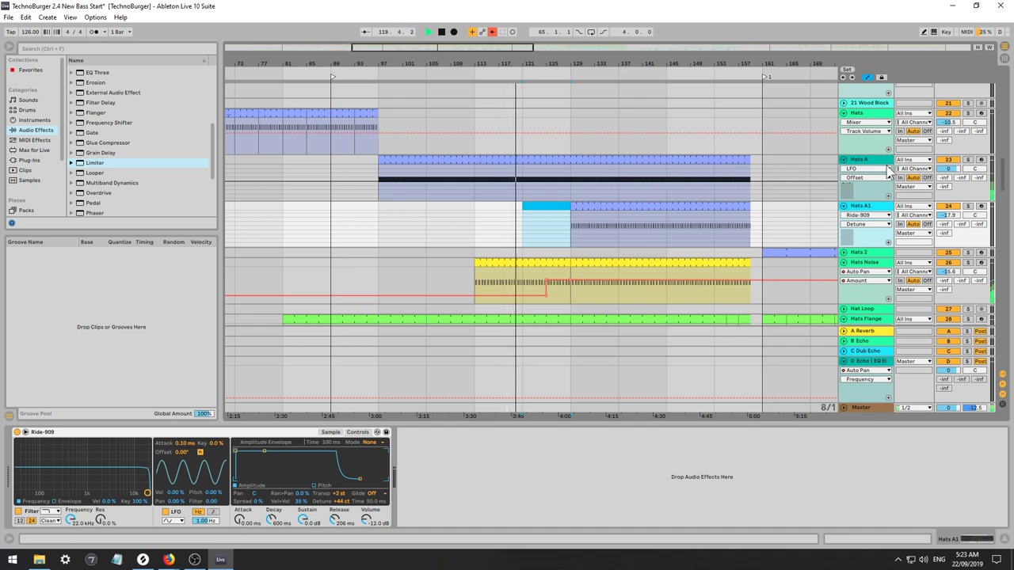
{"action": "left_click_drag", "start_coordinate": [1003, 179], "coordinate": [1004, 143]}
{"action": "scroll", "coordinate": [1003, 169], "scroll_direction": "down", "scroll_amount": 4}
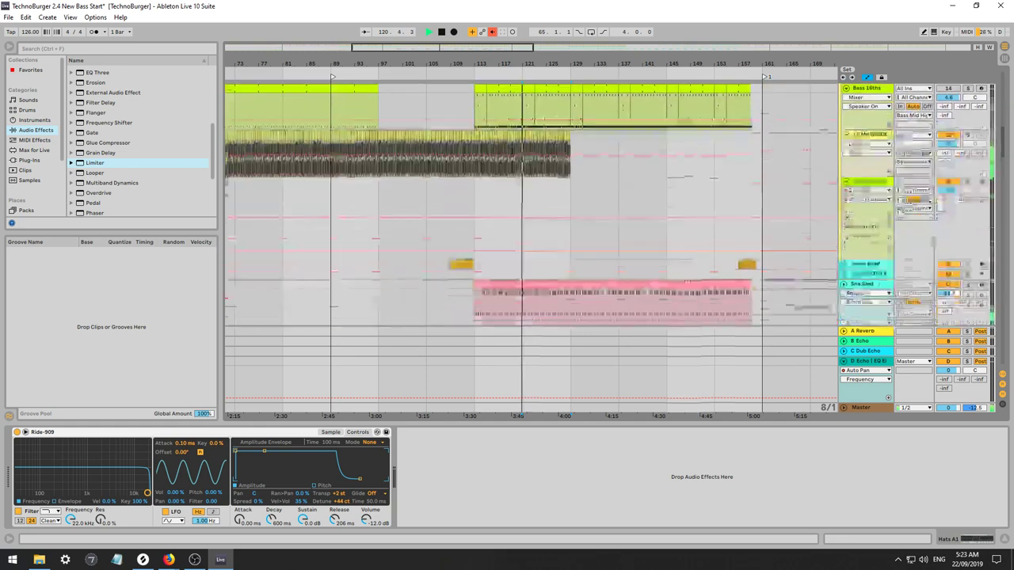
{"action": "scroll", "coordinate": [892, 238], "scroll_direction": "down", "scroll_amount": 1}
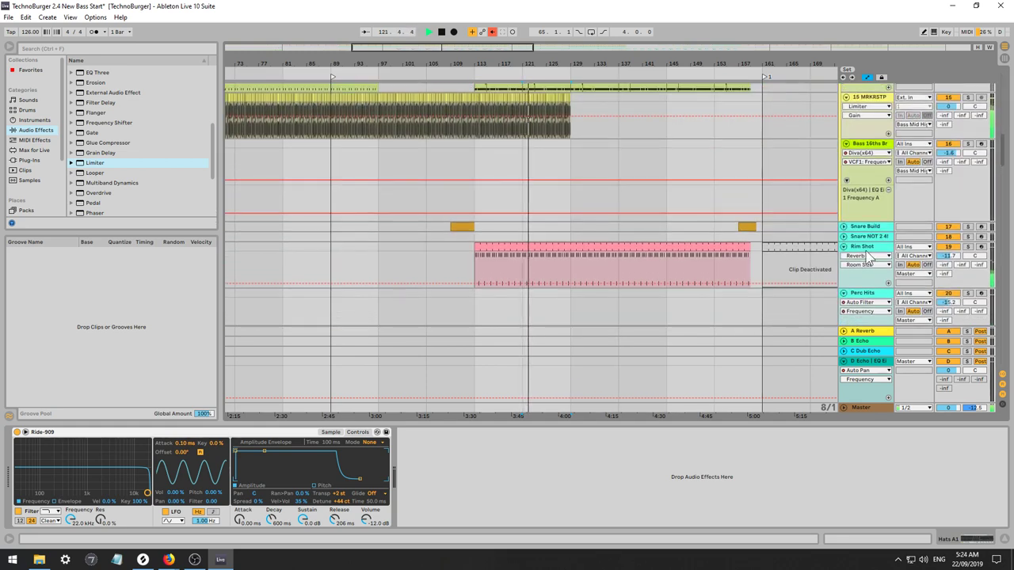
Drop Rim Shot's starting Auto Filter frequency to 89.1 Hz, set reverb decay to 495 ms, and lower its volume.
{"action": "left_click", "coordinate": [869, 257]}
{"action": "left_click", "coordinate": [553, 463]}
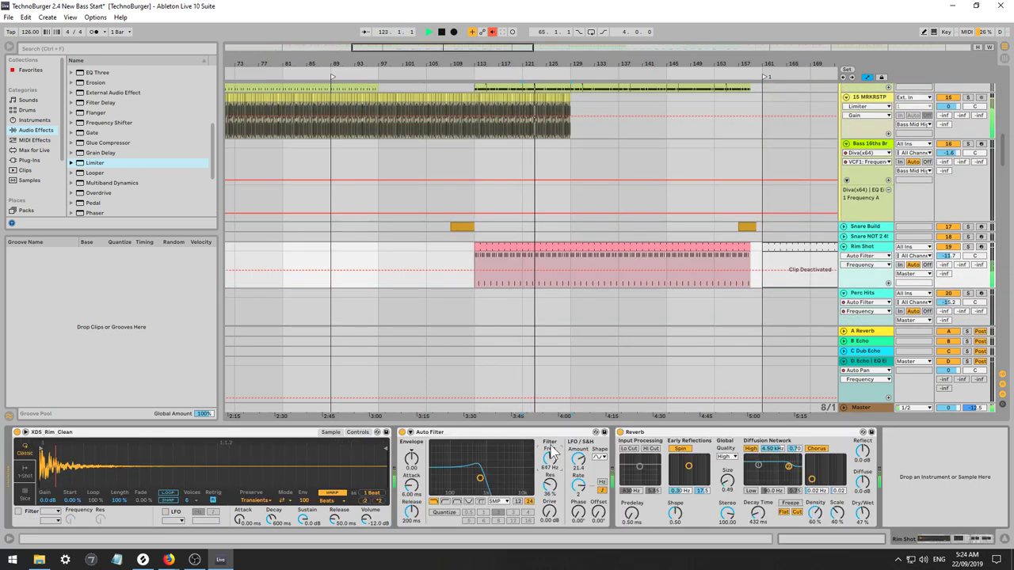
{"action": "left_click", "coordinate": [527, 277]}
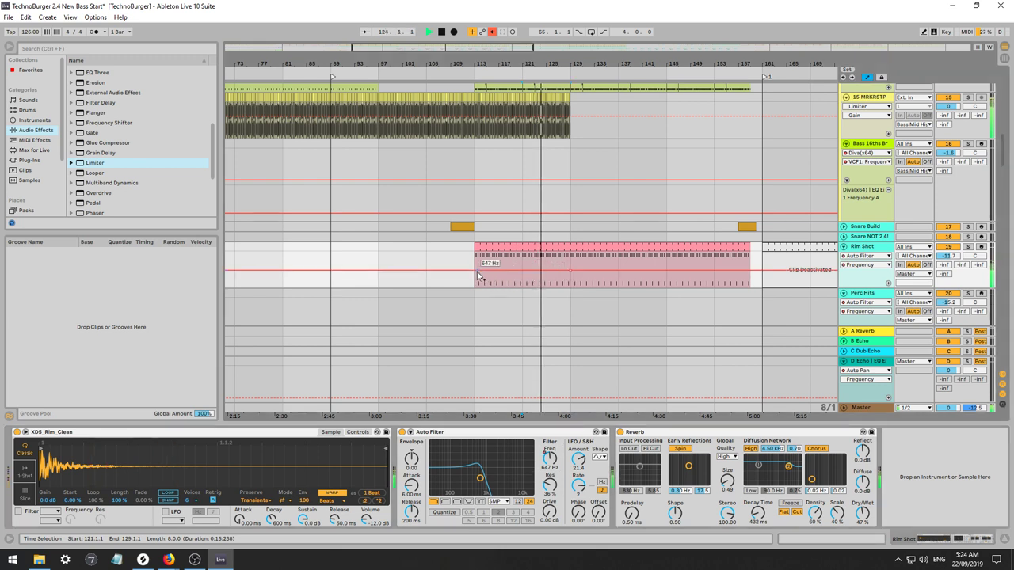
{"action": "left_click_drag", "start_coordinate": [479, 276], "coordinate": [475, 282]}
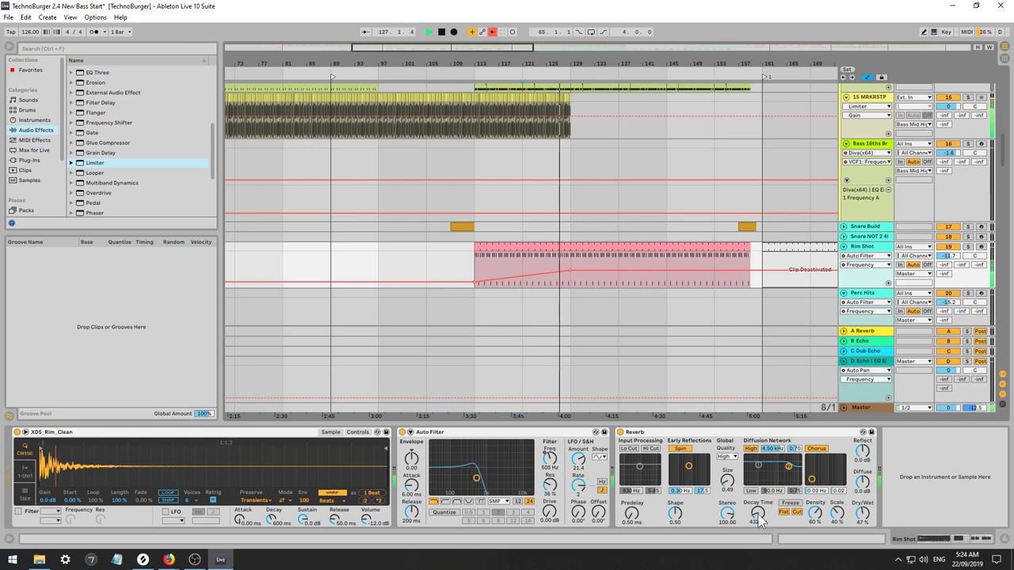
{"action": "left_click_drag", "start_coordinate": [759, 519], "coordinate": [759, 514]}
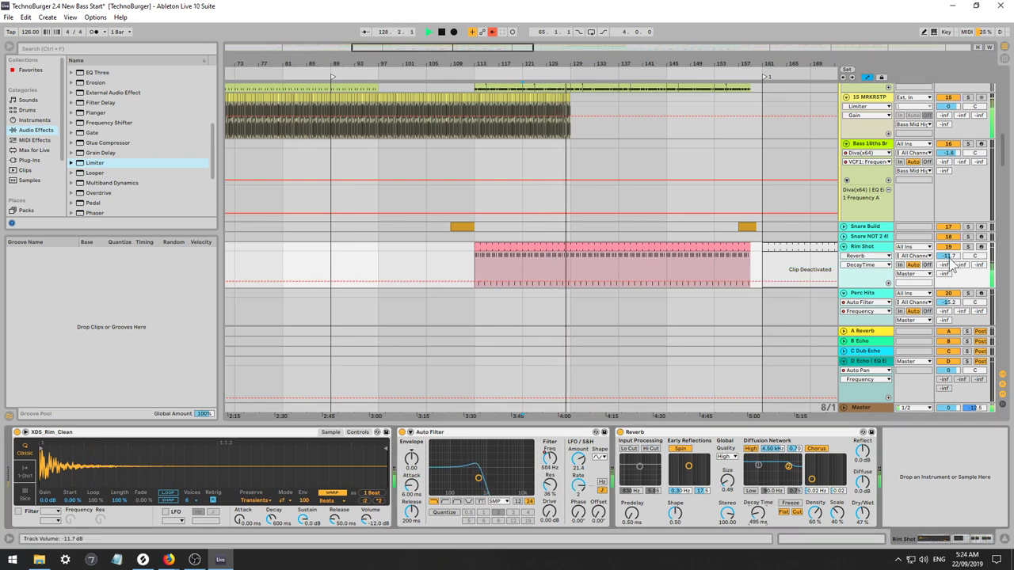
{"action": "left_click_drag", "start_coordinate": [951, 262], "coordinate": [950, 264]}
Duplicate bars 113–129 of 15 MRKRSTP twice and trim the audio to end at bar 159.
{"action": "scroll", "coordinate": [493, 179], "scroll_direction": "up", "scroll_amount": 1}
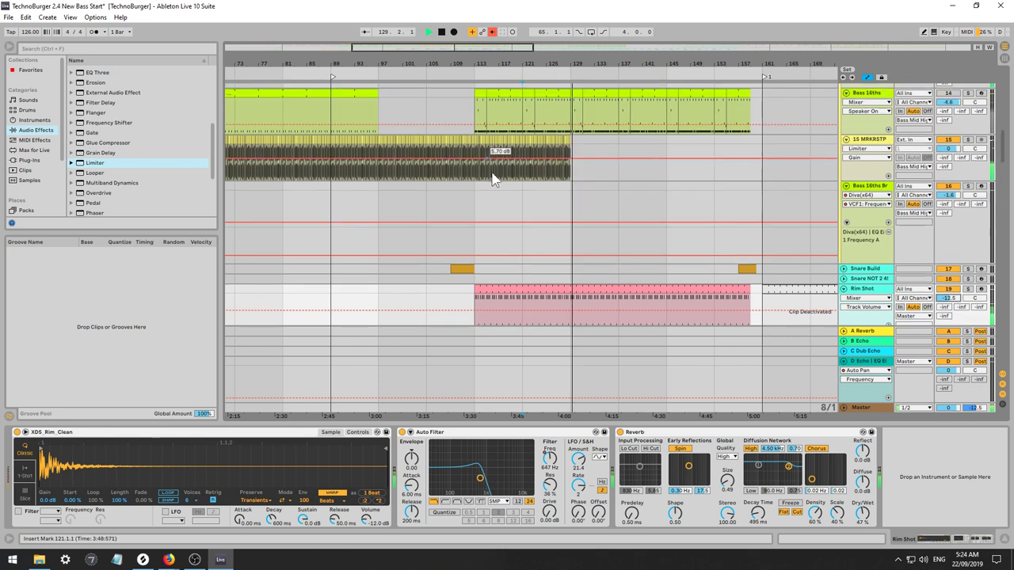
{"action": "left_click_drag", "start_coordinate": [558, 171], "coordinate": [477, 163]}
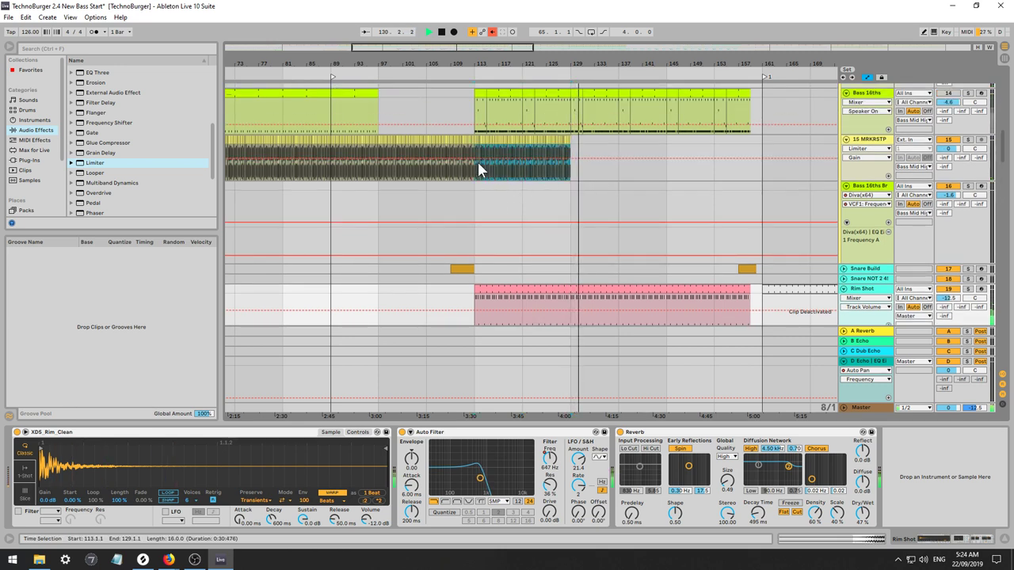
{"action": "key", "text": "ctrl+d"}
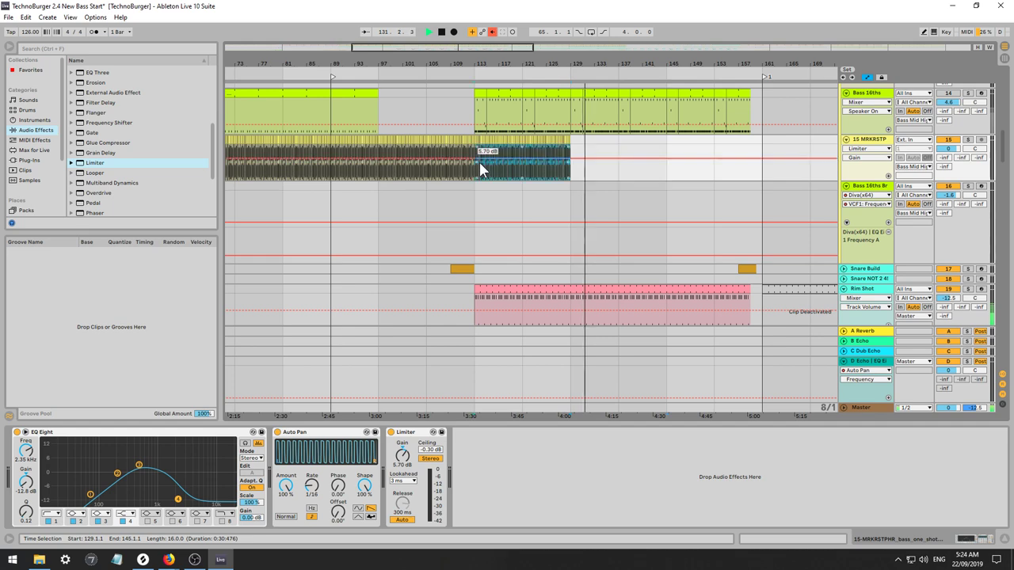
{"action": "key", "text": "a"}
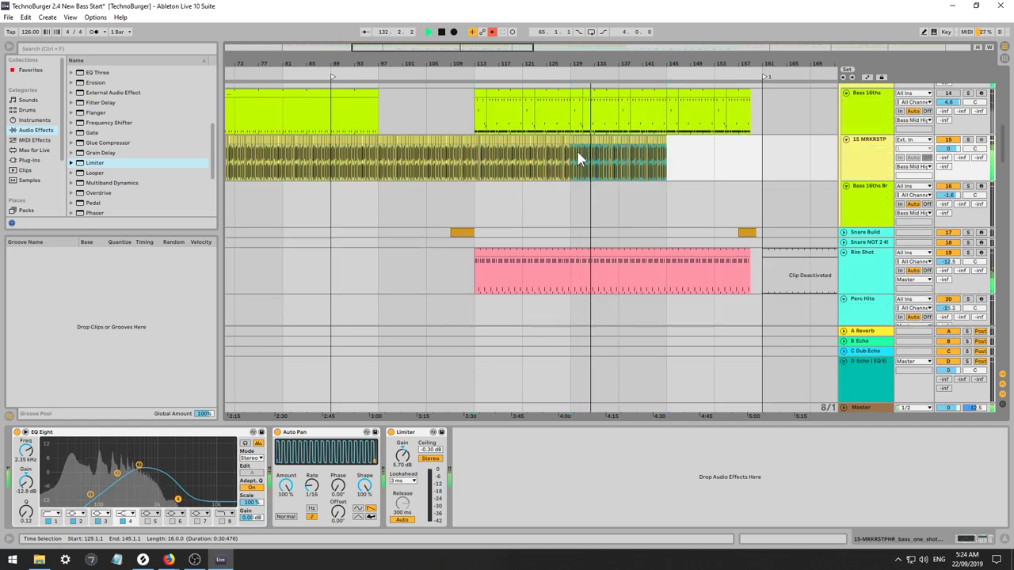
{"action": "key", "text": "ctrl+d"}
{"action": "left_click_drag", "start_coordinate": [498, 50], "coordinate": [531, 127]}
{"action": "left_click_drag", "start_coordinate": [610, 175], "coordinate": [651, 175]}
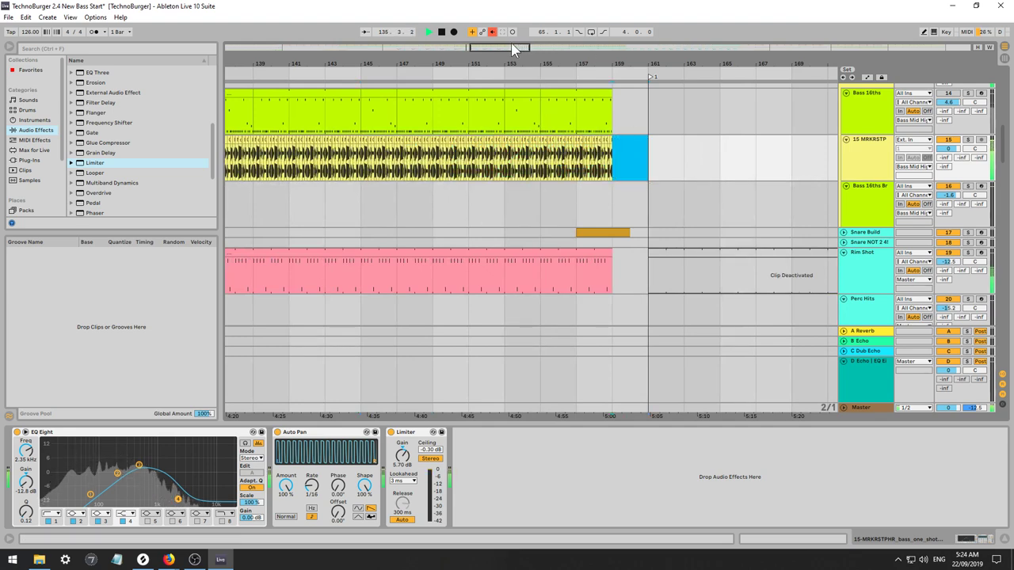
{"action": "left_click_drag", "start_coordinate": [500, 48], "coordinate": [483, 18]}
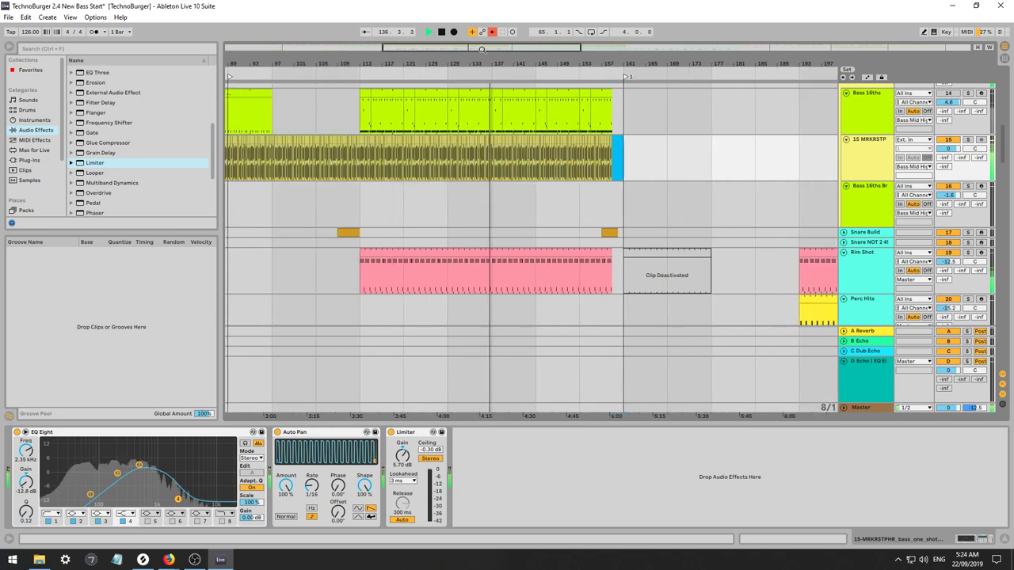
Set the MRKRSTP Auto Pan amount to 46%.
{"action": "left_click", "coordinate": [873, 146]}
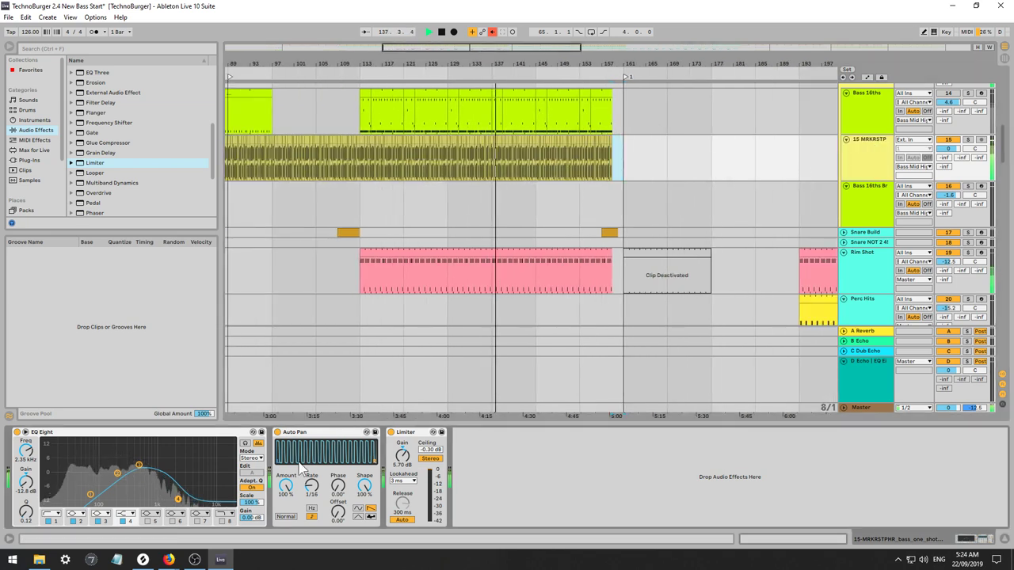
{"action": "left_click_drag", "start_coordinate": [287, 491], "coordinate": [287, 538]}
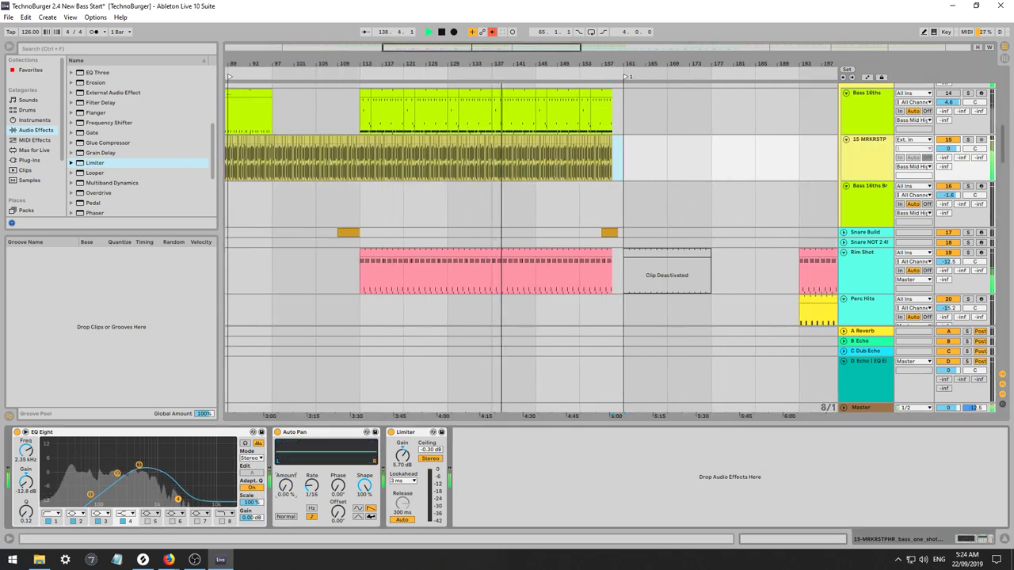
{"action": "left_click_drag", "start_coordinate": [285, 486], "coordinate": [286, 436]}
{"action": "key", "text": "a"}
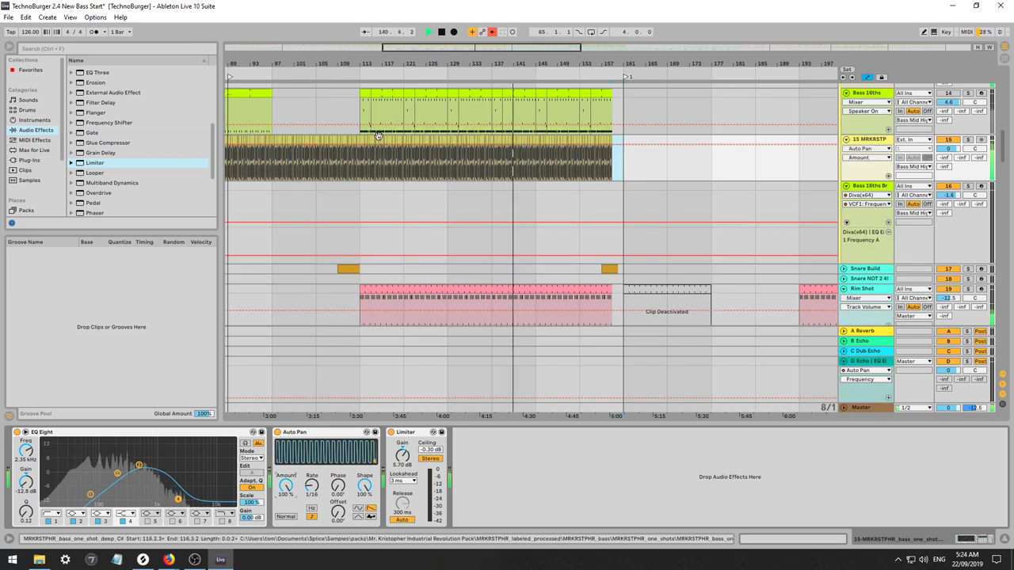
Automate Auto Pan Amount to 0% by bar 153, EQ band 4 gain up to 11.5 dB, frequency down to 936 Hz.
{"action": "left_click", "coordinate": [435, 147]}
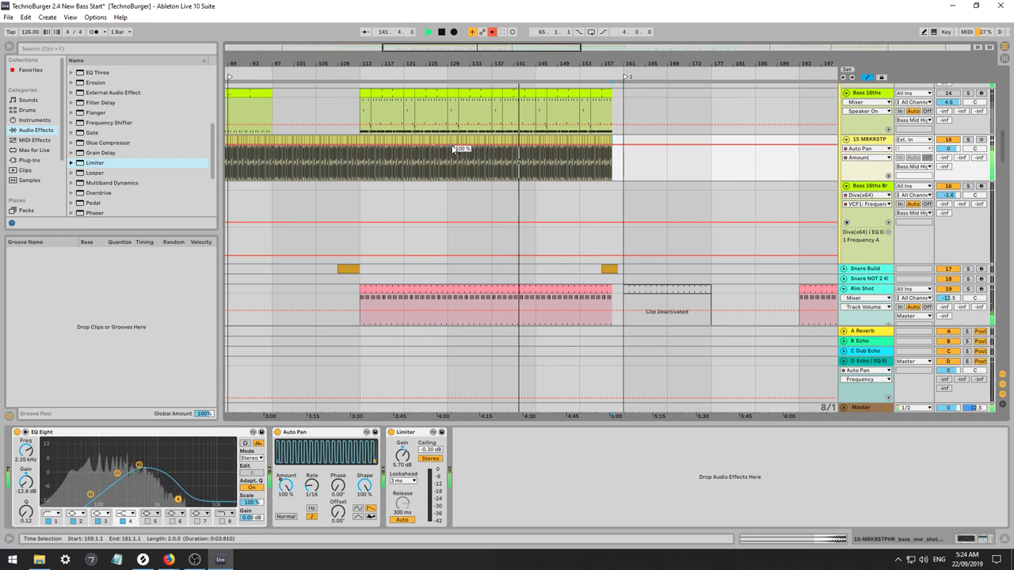
{"action": "left_click_drag", "start_coordinate": [552, 146], "coordinate": [609, 180]}
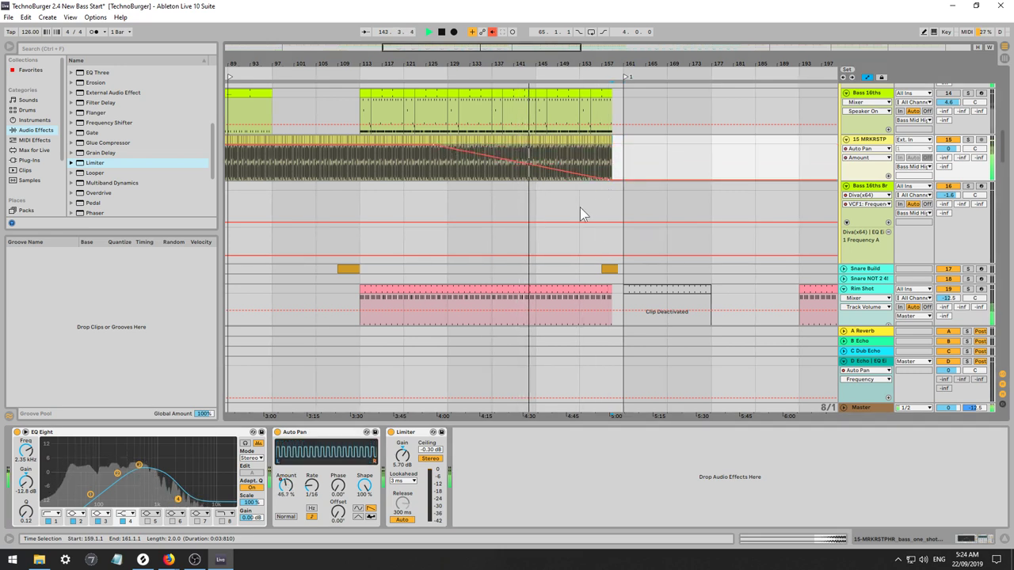
{"action": "left_click", "coordinate": [178, 499]}
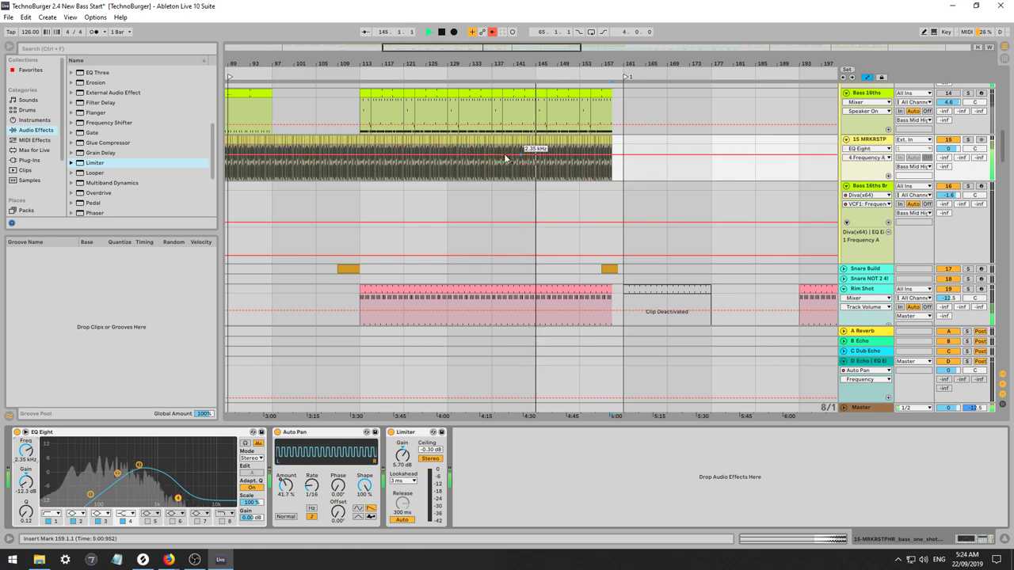
{"action": "left_click_drag", "start_coordinate": [579, 155], "coordinate": [579, 146]}
{"action": "left_click", "coordinate": [26, 483]}
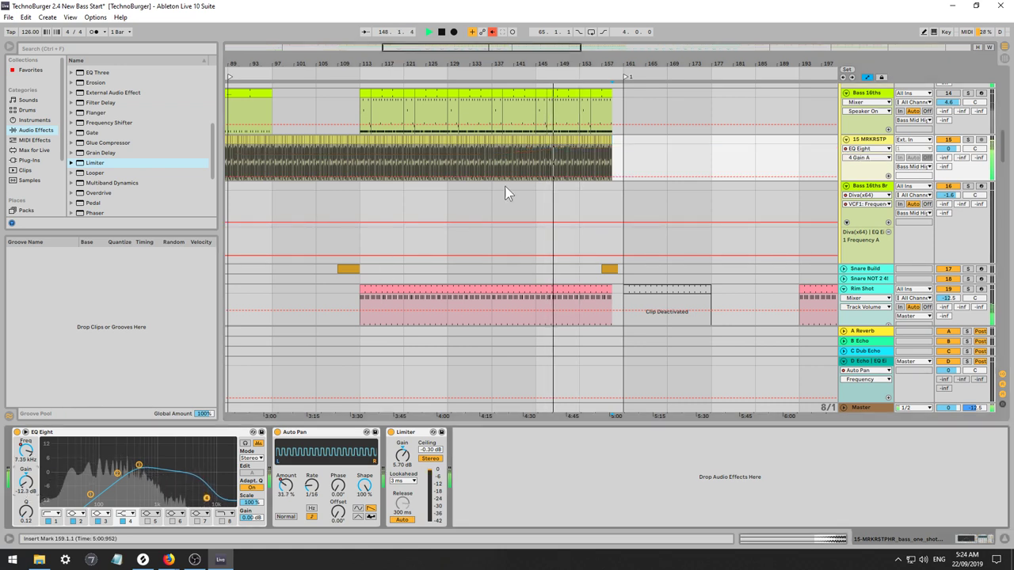
{"action": "left_click", "coordinate": [492, 177]}
{"action": "left_click_drag", "start_coordinate": [504, 176], "coordinate": [579, 149]}
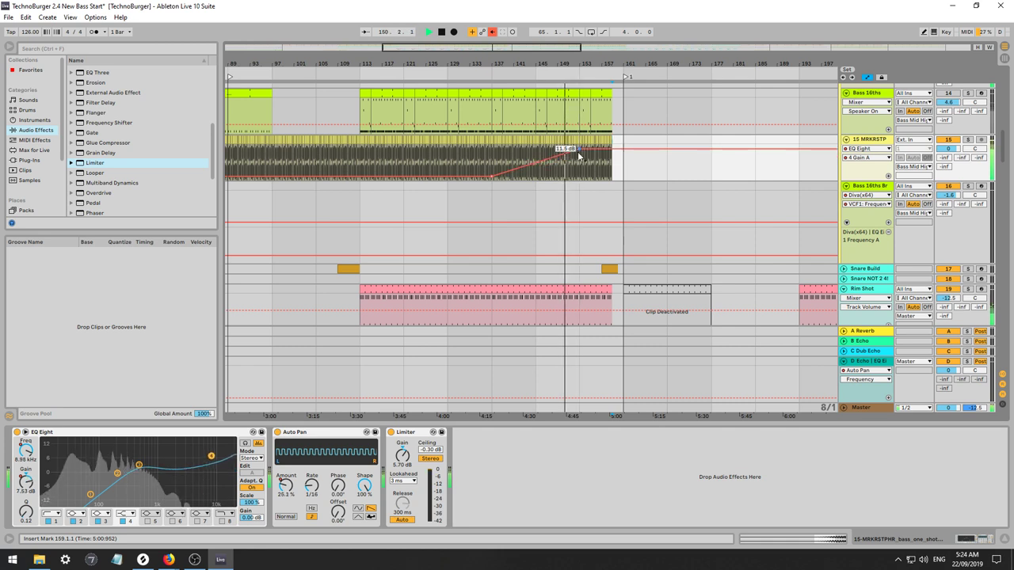
{"action": "left_click", "coordinate": [26, 450]}
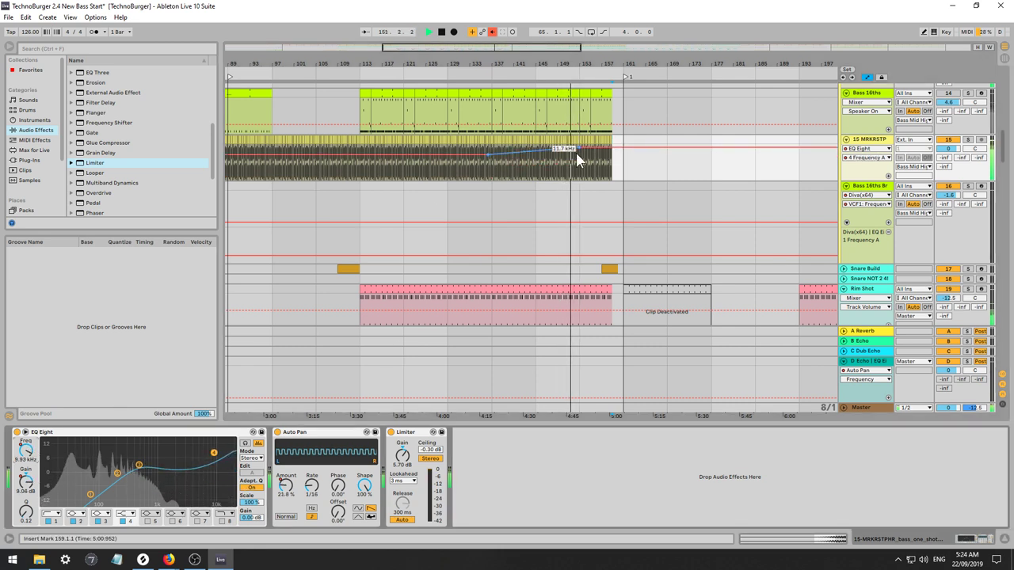
{"action": "left_click_drag", "start_coordinate": [579, 152], "coordinate": [580, 159]}
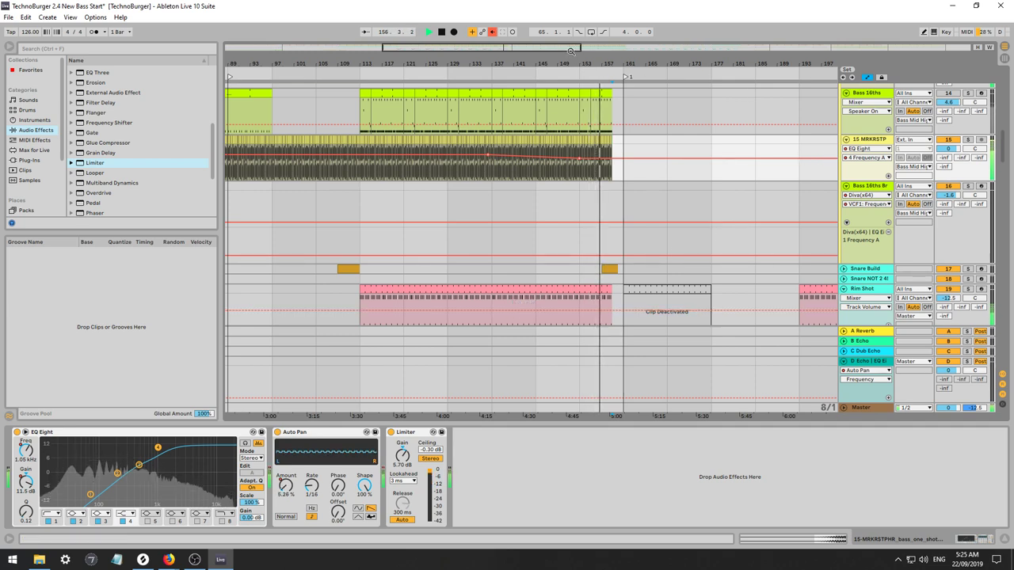
{"action": "left_click_drag", "start_coordinate": [794, 64], "coordinate": [794, 41]}
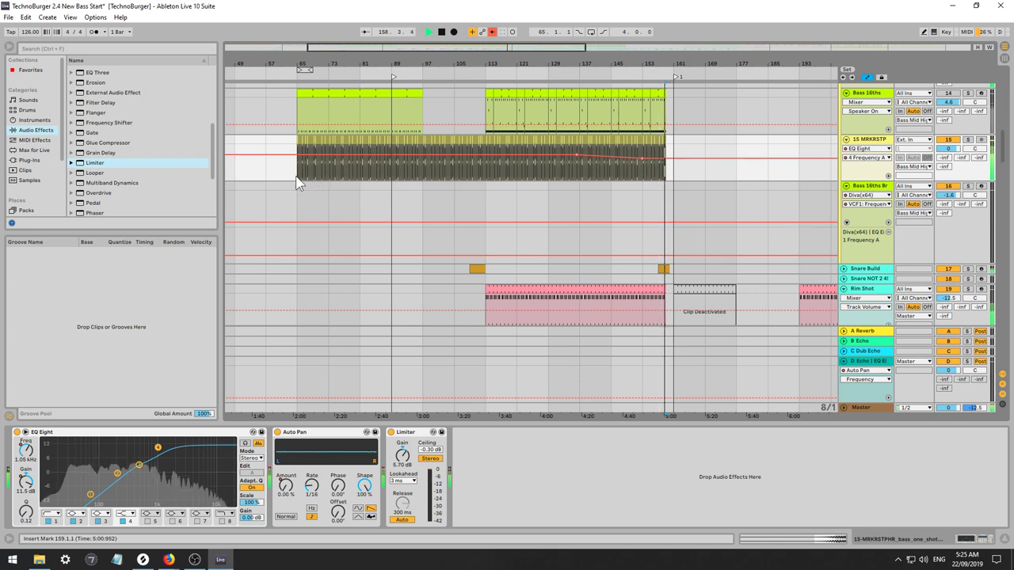
Test-paste MRKRSTP bars 65–81 at bar 161 and undo it, then hide automation and zoom out fully.
{"action": "left_click_drag", "start_coordinate": [297, 178], "coordinate": [369, 170]}
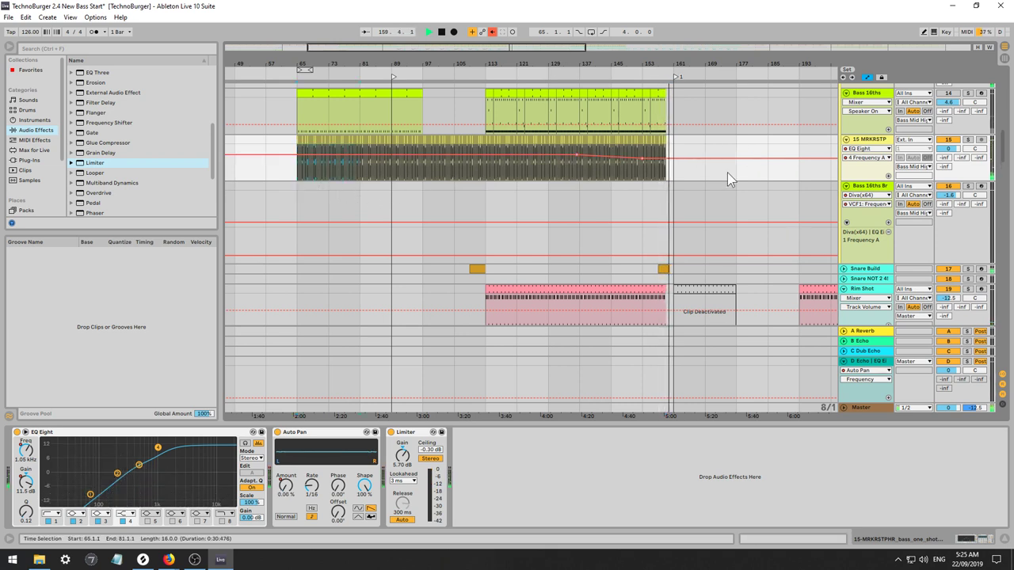
{"action": "key", "text": "ctrl+v"}
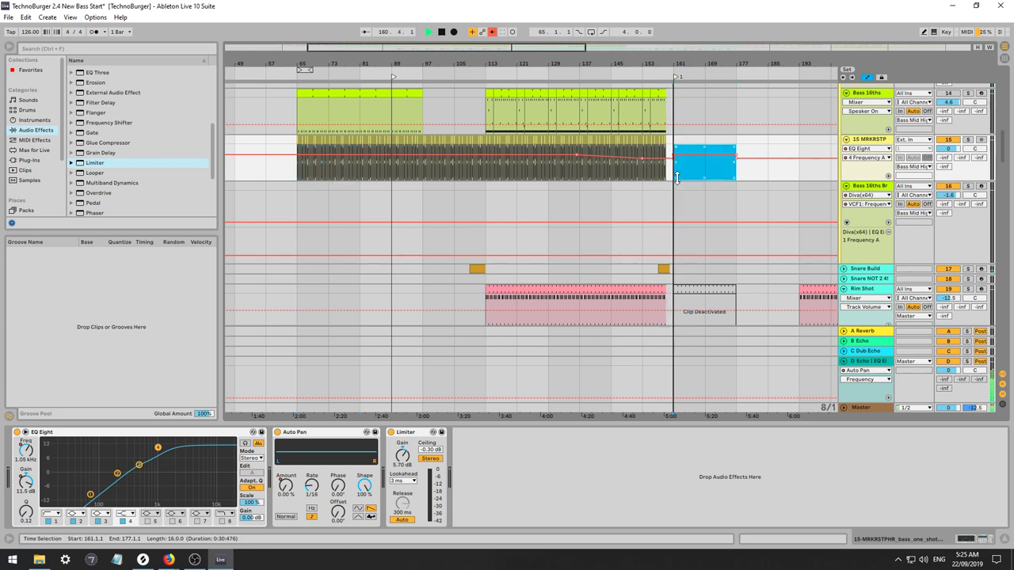
{"action": "key", "text": "a"}
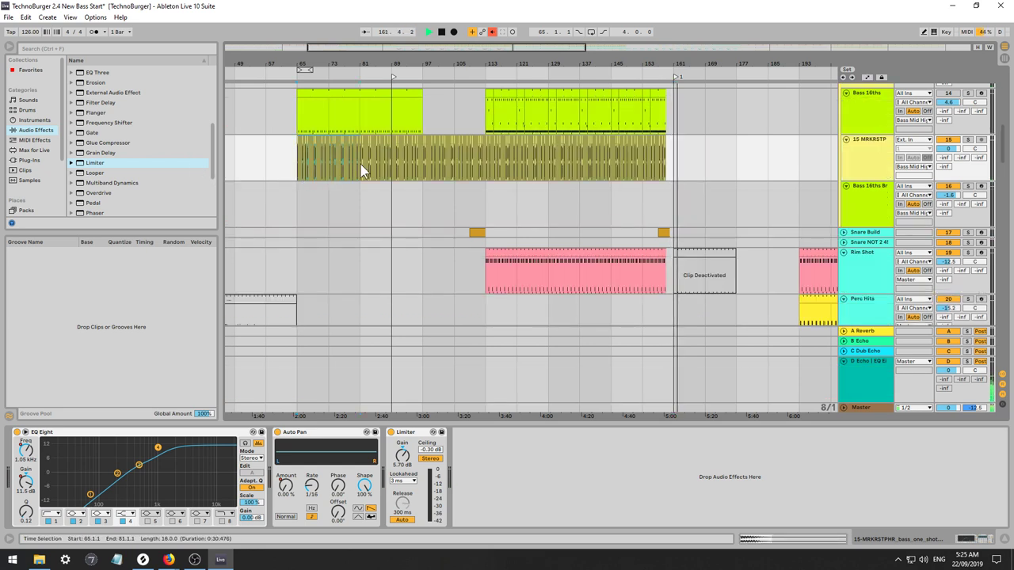
{"action": "left_click", "coordinate": [676, 163]}
{"action": "key", "text": "ctrl+v"}
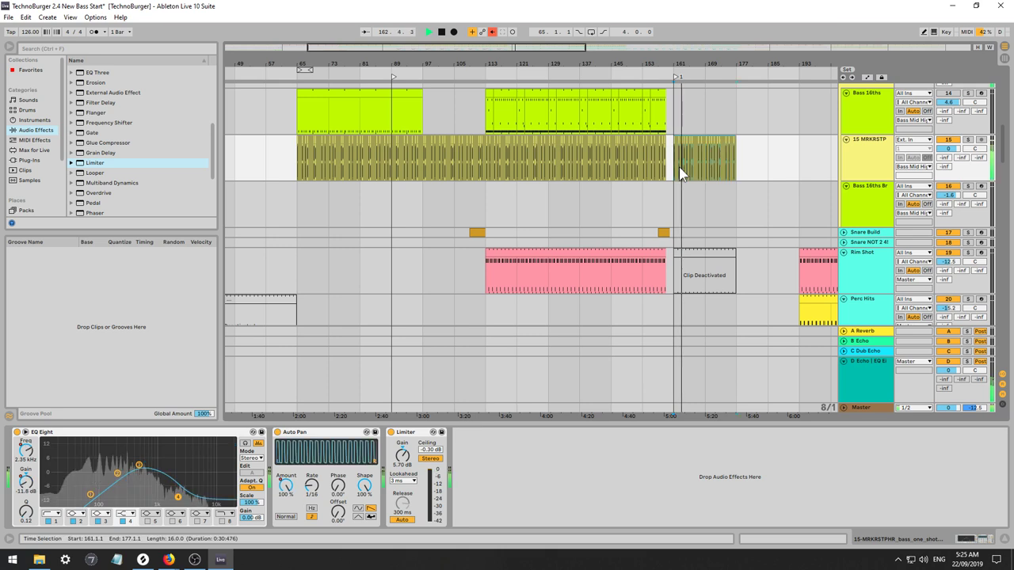
{"action": "key", "text": "ctrl+z"}
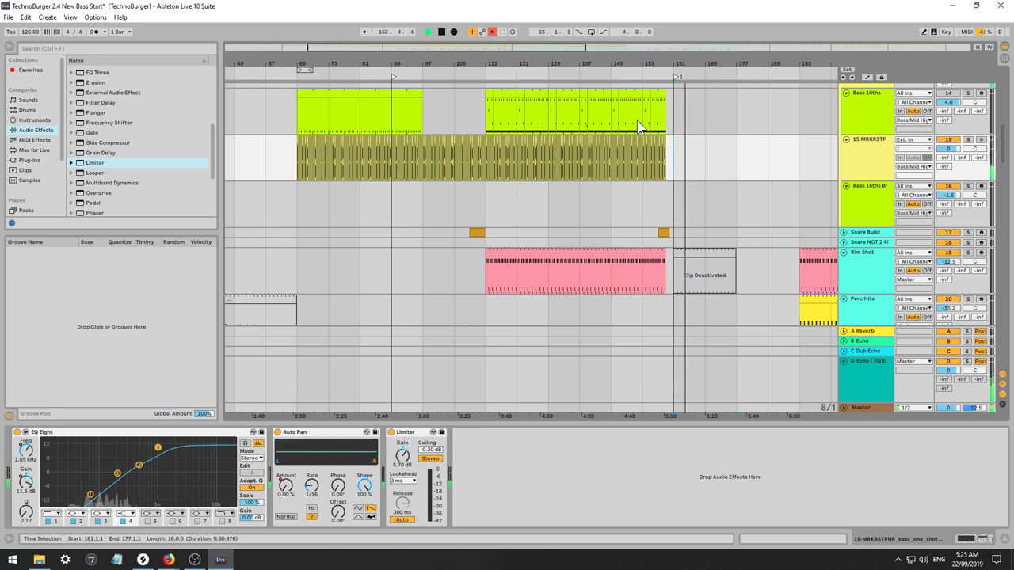
{"action": "left_click_drag", "start_coordinate": [531, 48], "coordinate": [717, 52]}
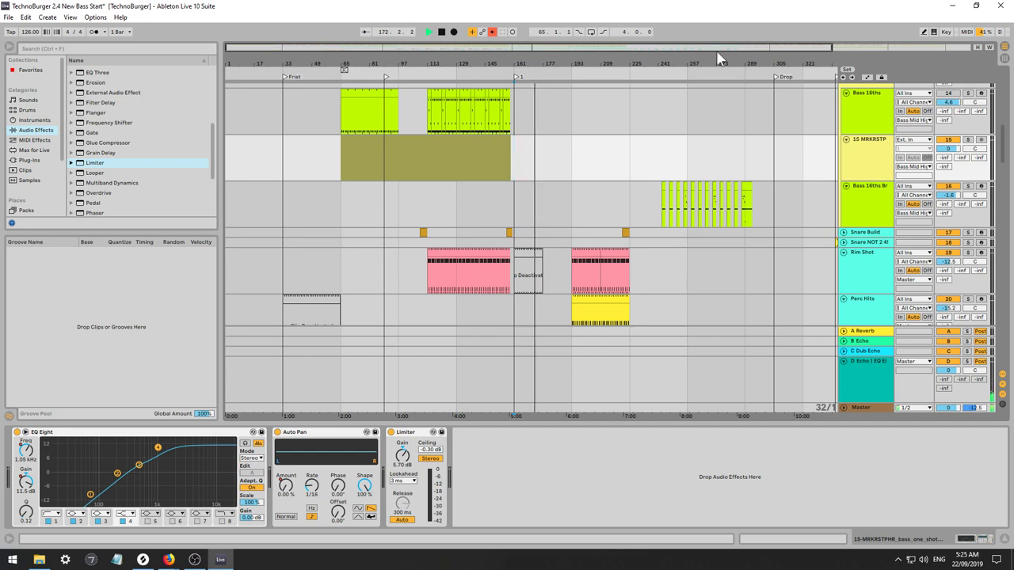
{"action": "key", "text": "Tab"}
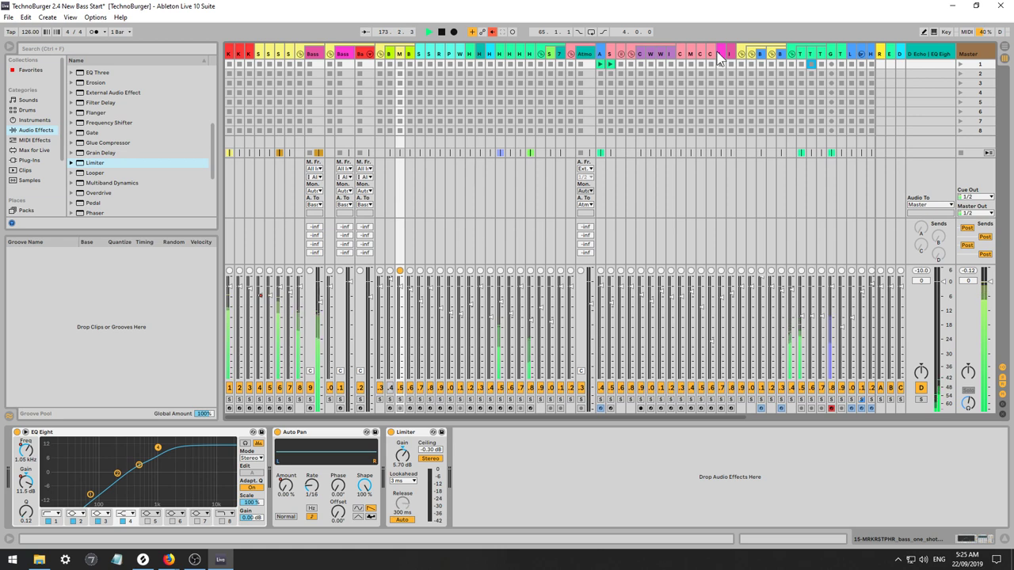
{"action": "left_click", "coordinate": [975, 54]}
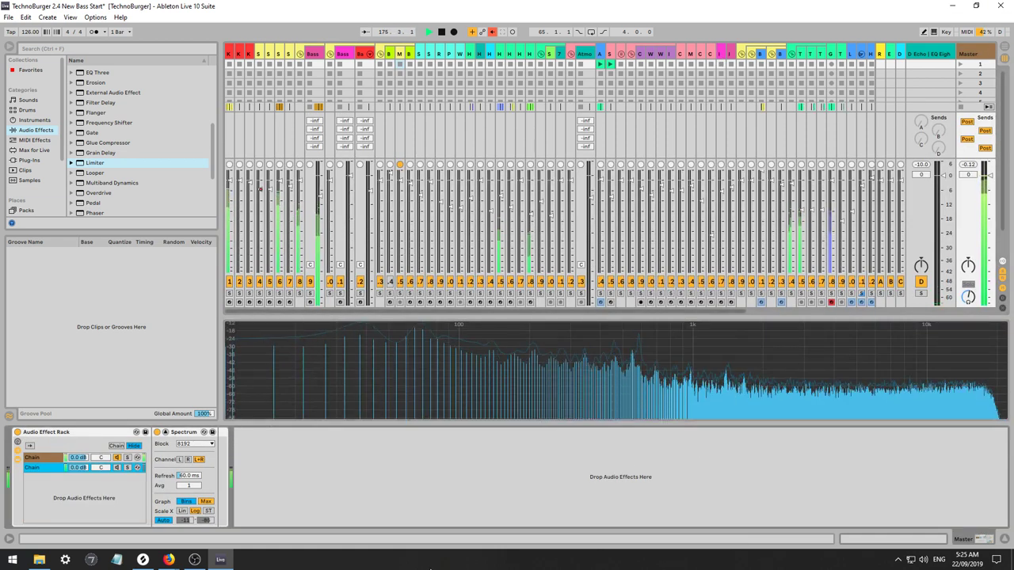
{"action": "left_click", "coordinate": [10, 49]}
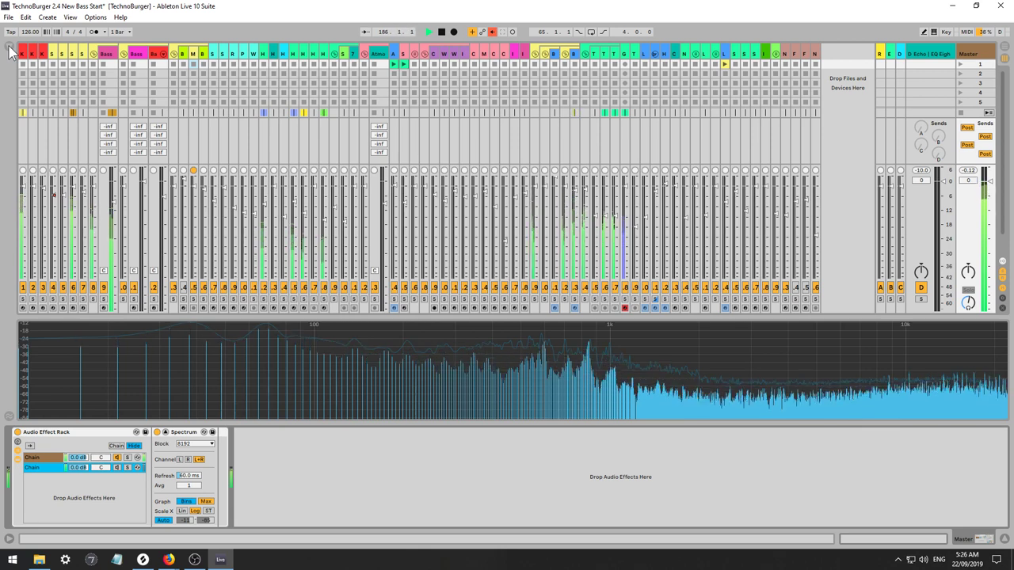
{"action": "key", "text": "Tab"}
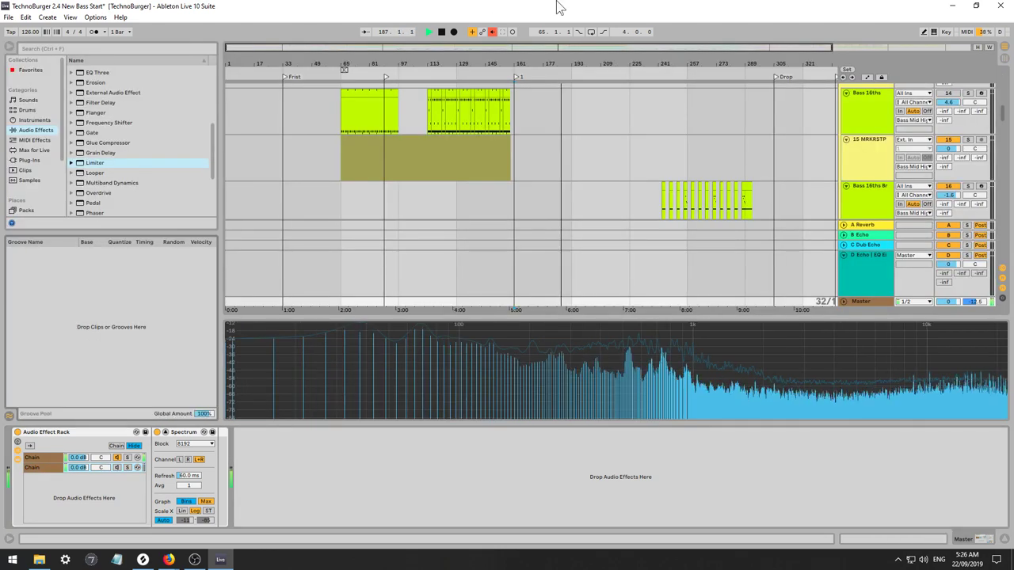
{"action": "scroll", "coordinate": [669, 169], "scroll_direction": "down", "scroll_amount": 12}
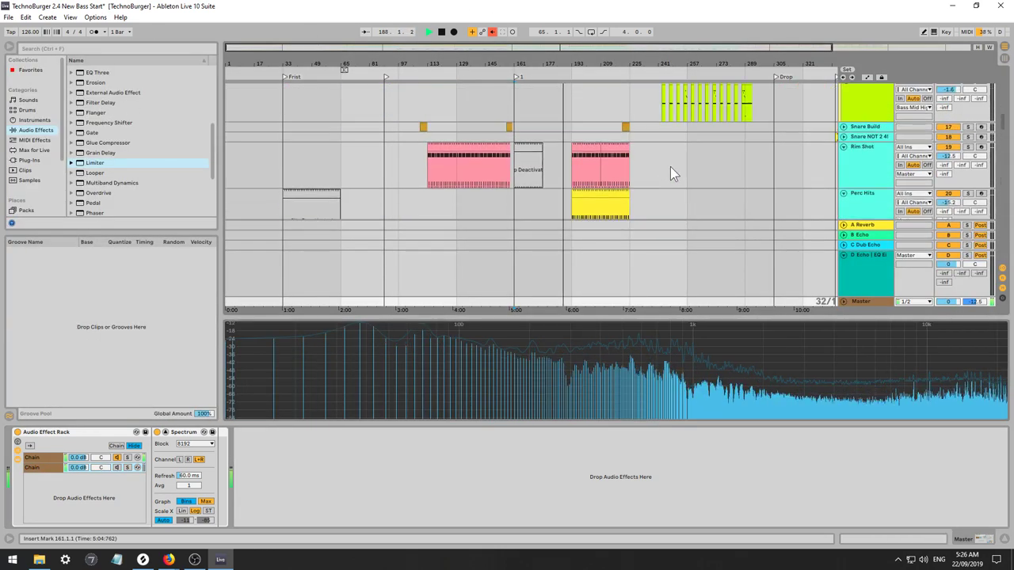
{"action": "scroll", "coordinate": [674, 161], "scroll_direction": "down", "scroll_amount": 10}
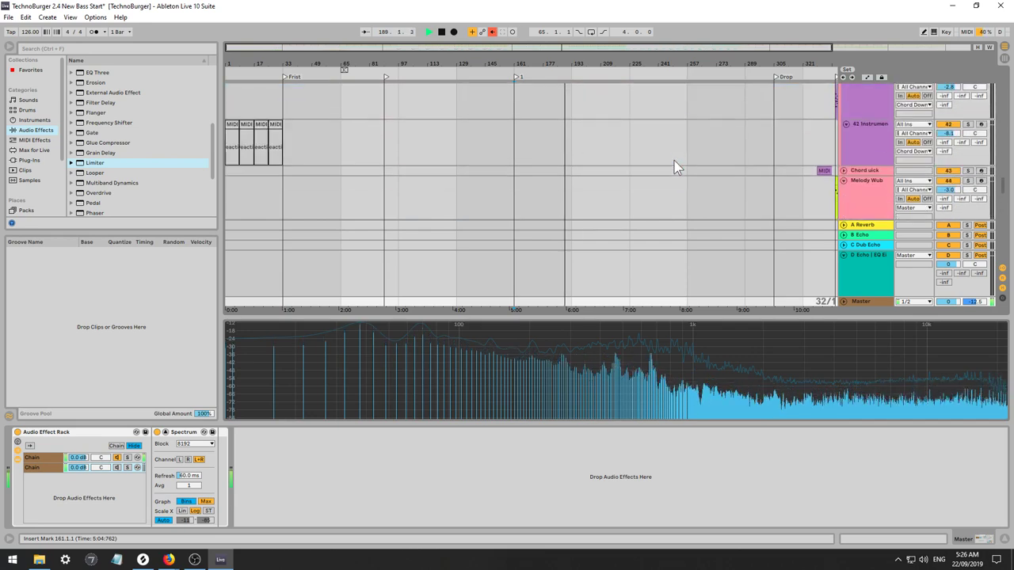
{"action": "key", "text": "Tab"}
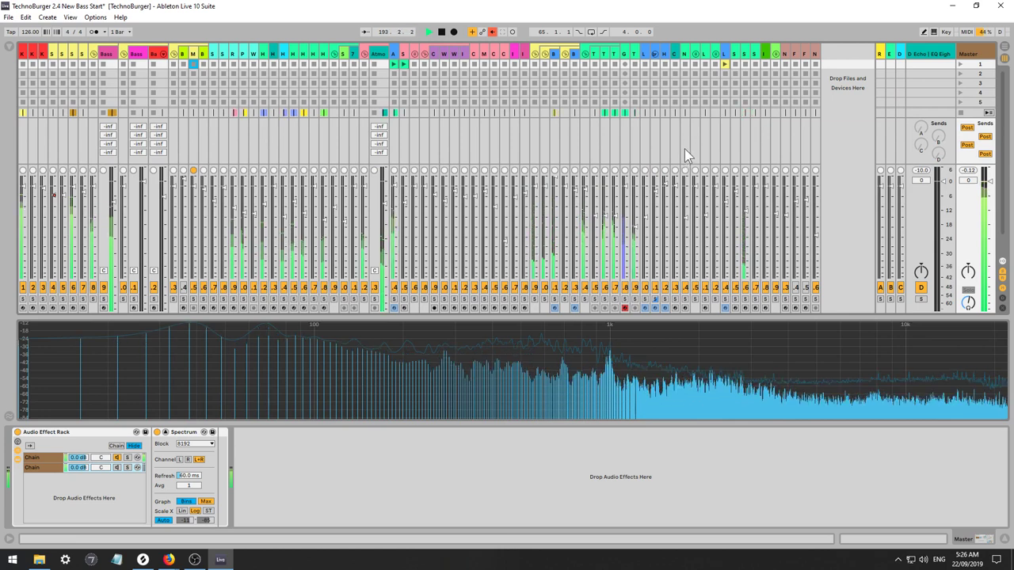
{"action": "left_click", "coordinate": [393, 51]}
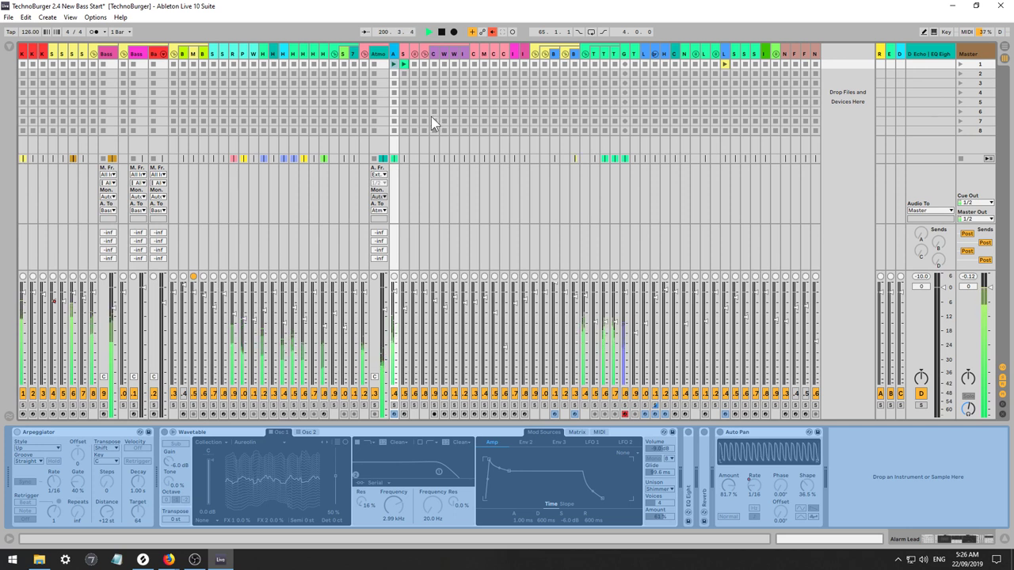
{"action": "left_click", "coordinate": [974, 54]}
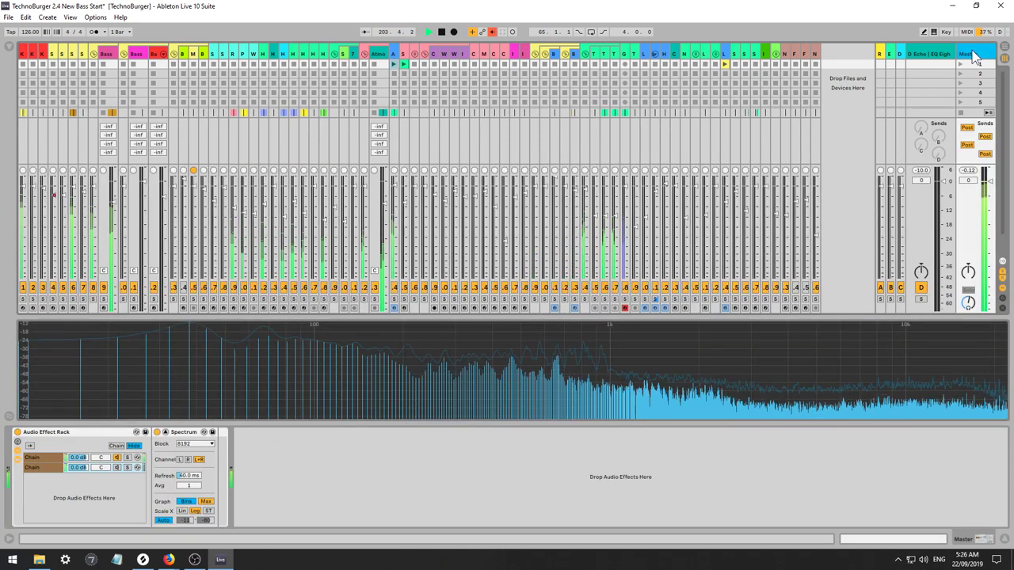
{"action": "left_click", "coordinate": [187, 503]}
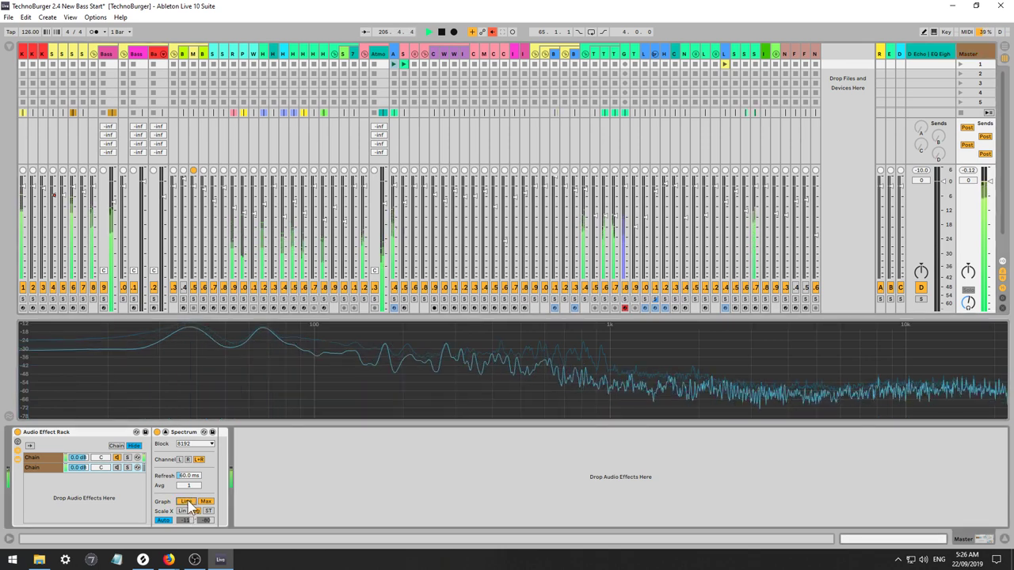
{"action": "left_click", "coordinate": [186, 502]}
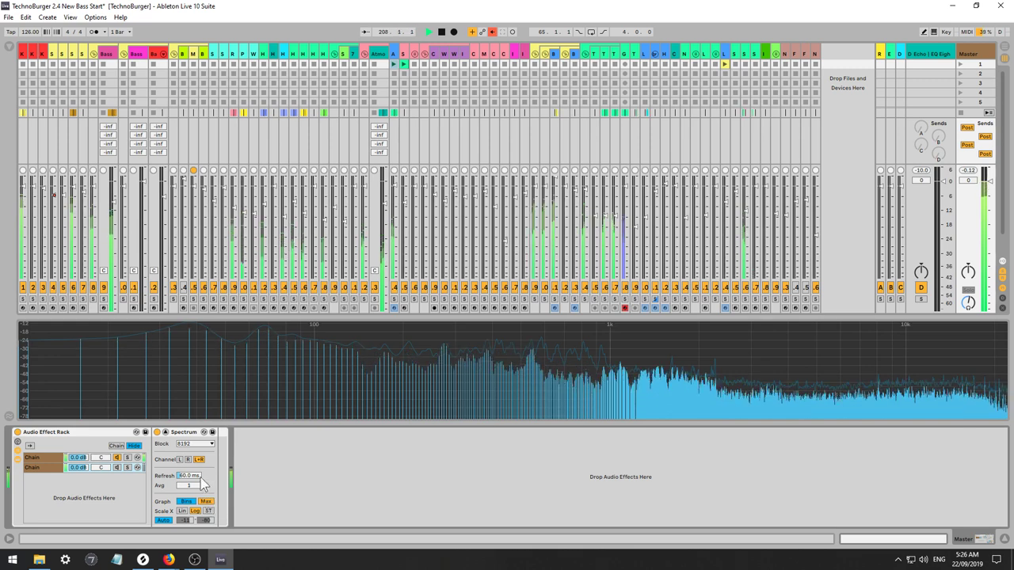
{"action": "left_click", "coordinate": [197, 444]}
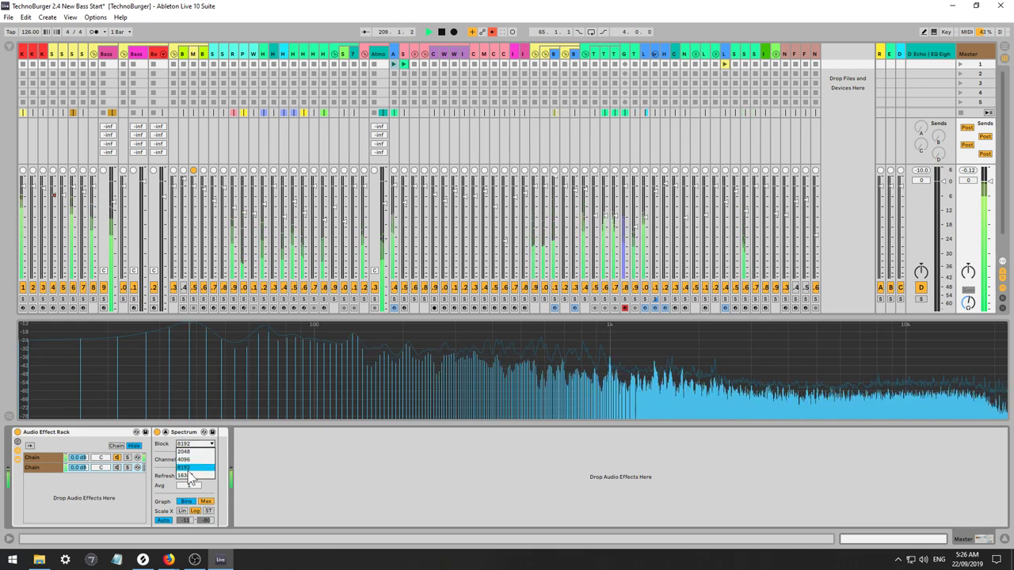
{"action": "left_click", "coordinate": [188, 477]}
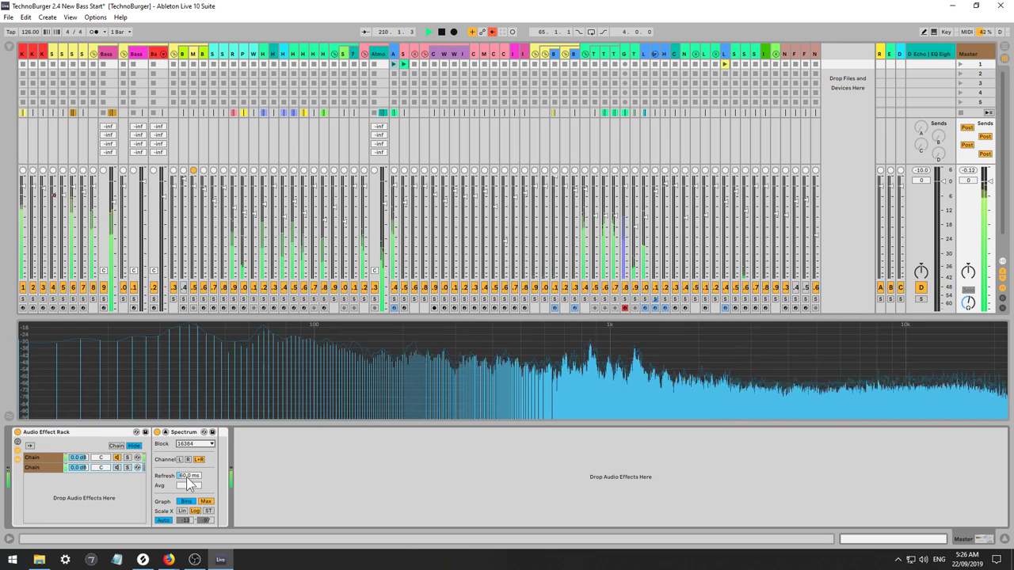
{"action": "left_click_drag", "start_coordinate": [194, 477], "coordinate": [196, 490]}
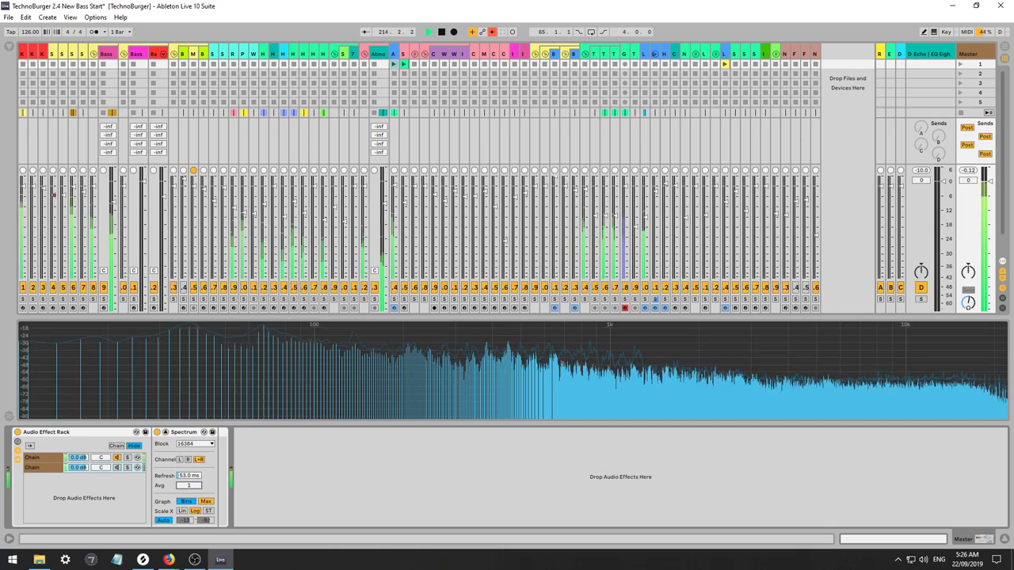
{"action": "left_click", "coordinate": [181, 511]}
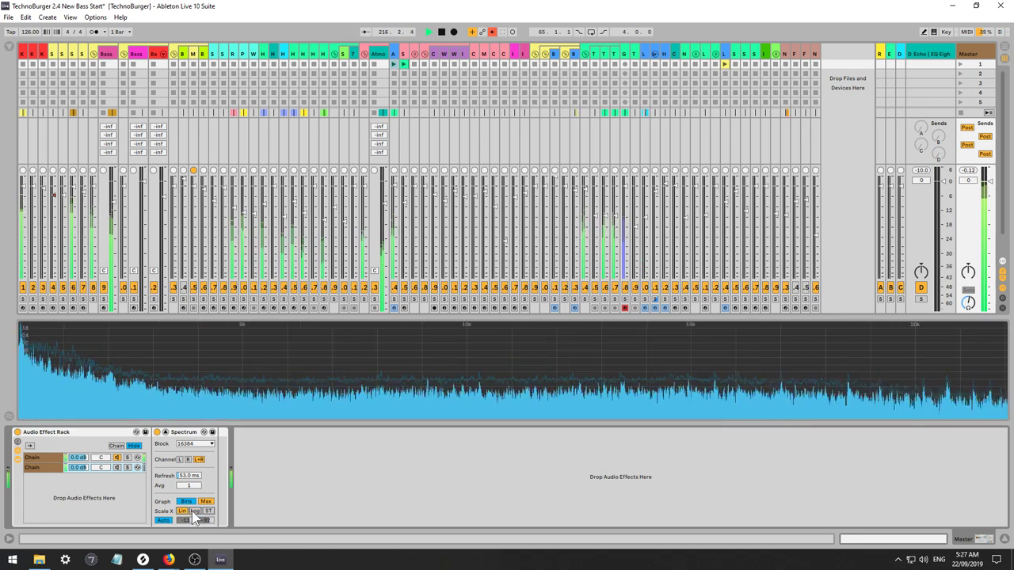
{"action": "left_click", "coordinate": [193, 511]}
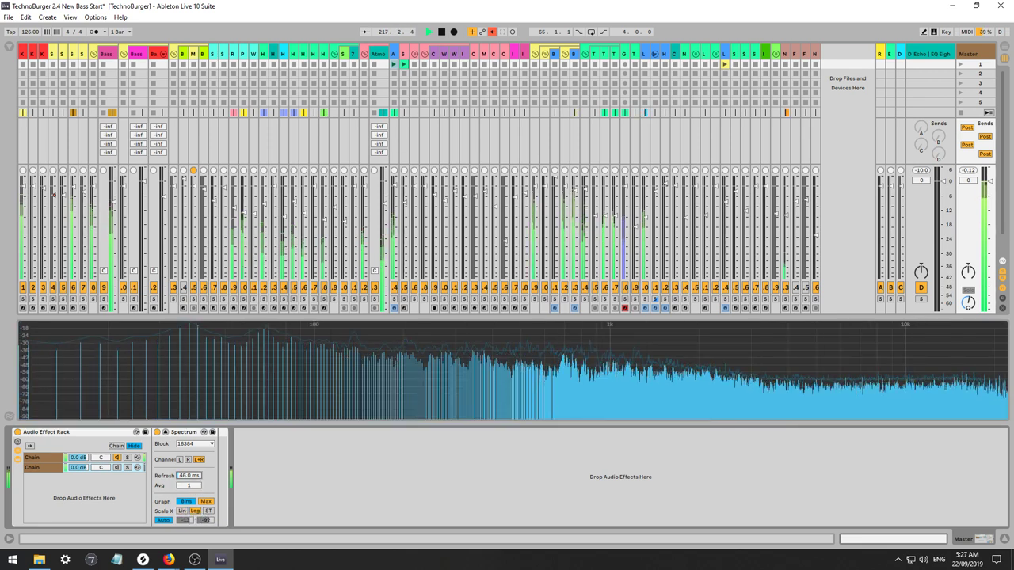
{"action": "left_click", "coordinate": [209, 511]}
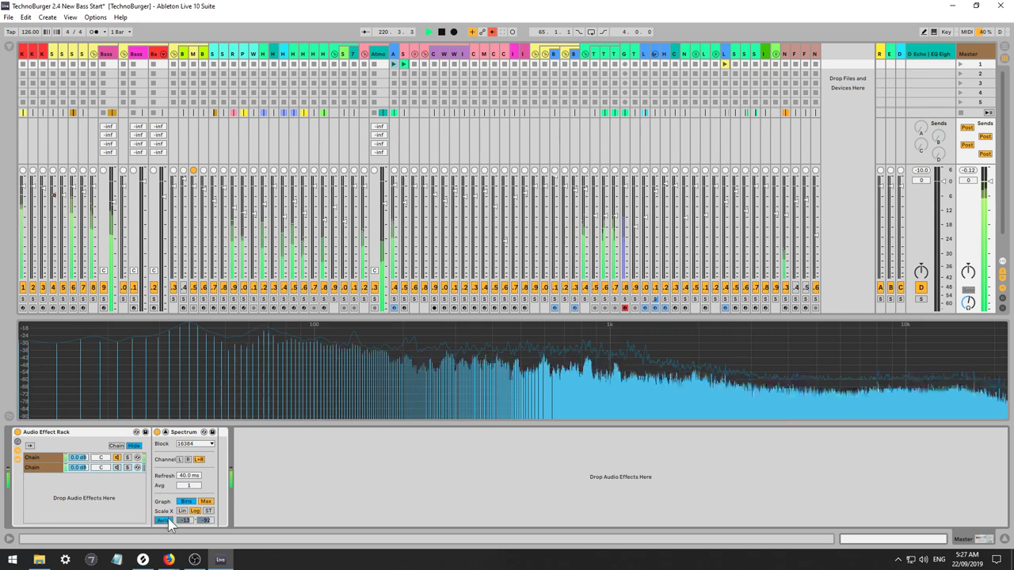
{"action": "left_click", "coordinate": [164, 521]}
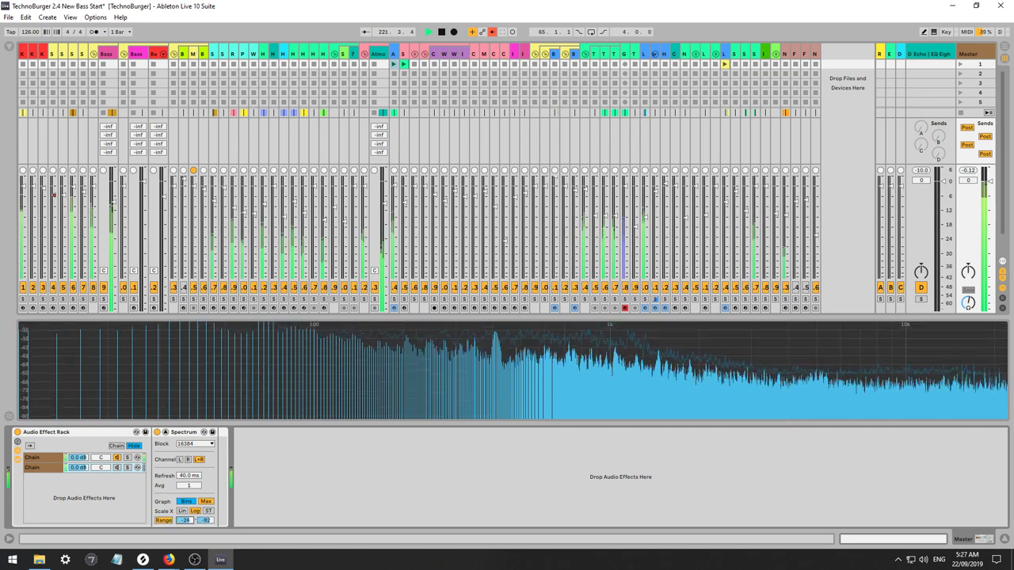
{"action": "mouse_move", "coordinate": [205, 520]}
{"action": "left_mouse_down"}
{"action": "mouse_move", "coordinate": [205, 495]}
{"action": "mouse_move", "coordinate": [205, 509]}
{"action": "left_mouse_up"}
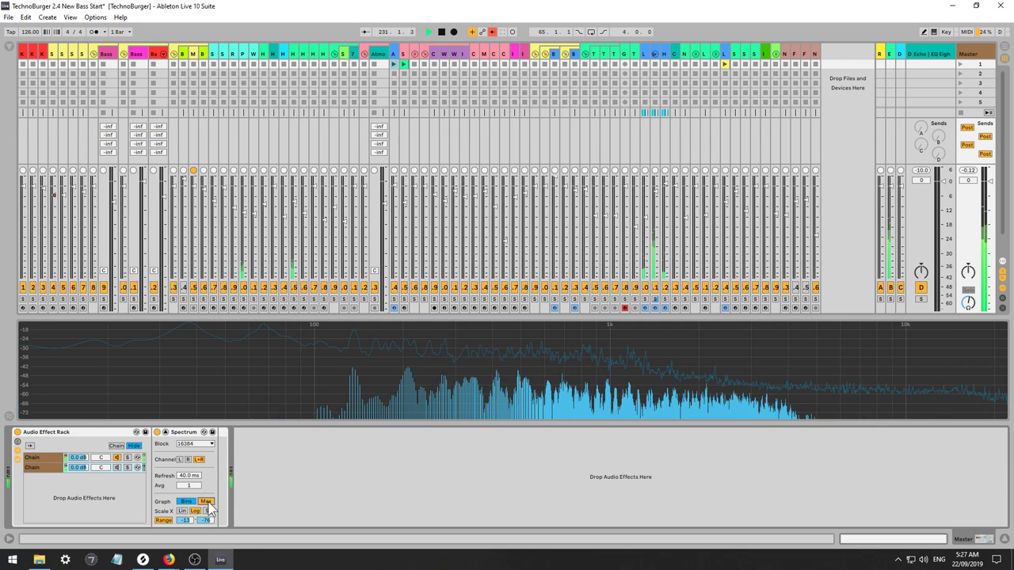
{"action": "left_click", "coordinate": [164, 521]}
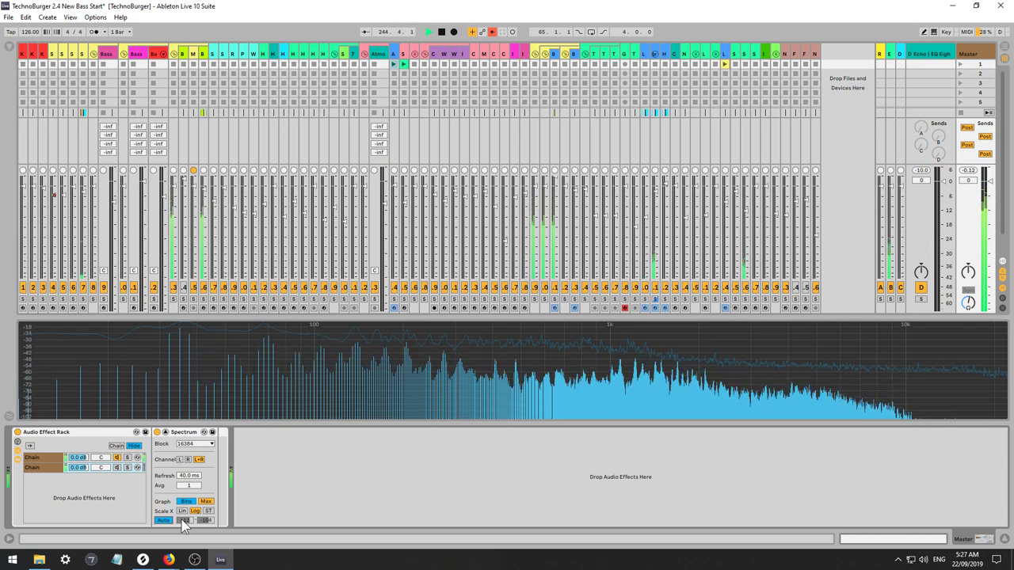
Raise the Bass 16ths Break filter-frequency breakpoint from 404 Hz to about 600 Hz.
{"action": "key", "text": "Tab"}
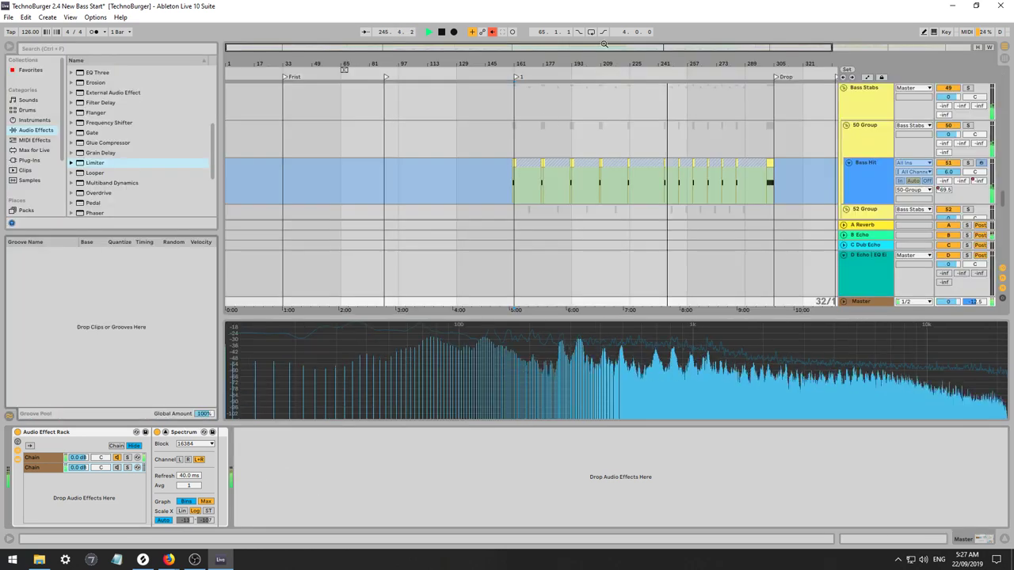
{"action": "left_click_drag", "start_coordinate": [772, 64], "coordinate": [749, 76]}
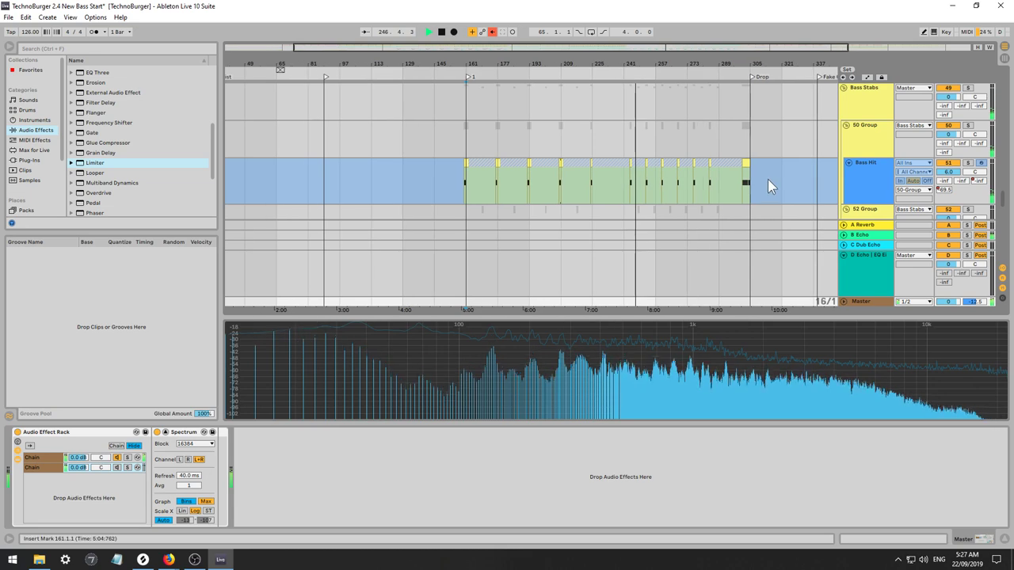
{"action": "left_click_drag", "start_coordinate": [1005, 192], "coordinate": [1006, 179]}
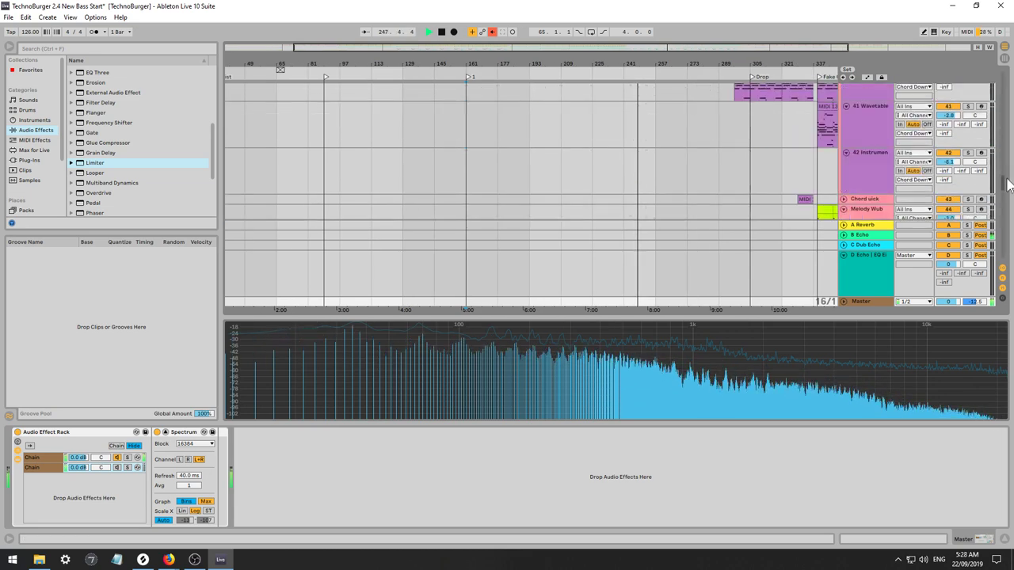
{"action": "scroll", "coordinate": [1008, 183], "scroll_direction": "up", "scroll_amount": 15}
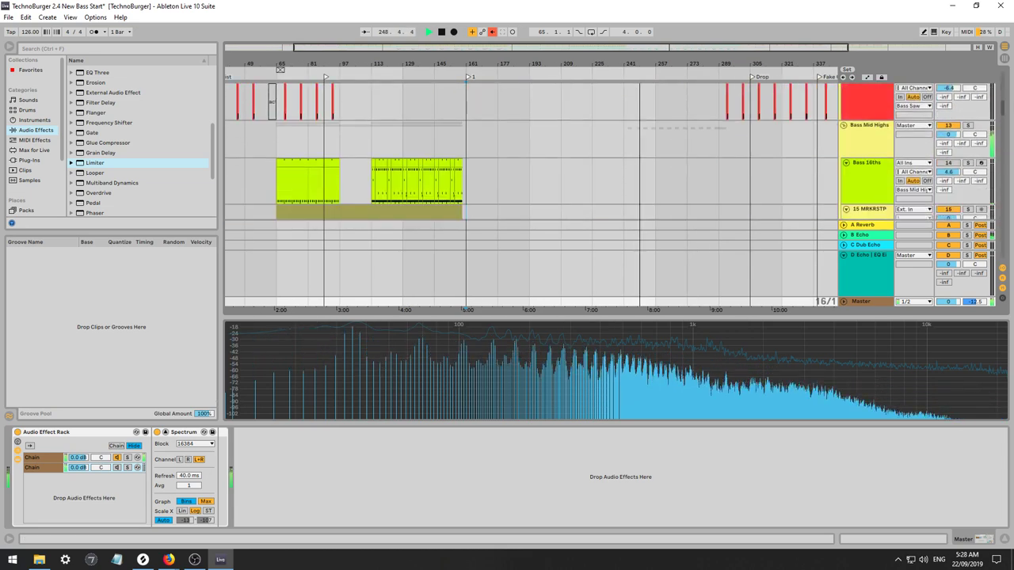
{"action": "scroll", "coordinate": [861, 143], "scroll_direction": "down", "scroll_amount": 5}
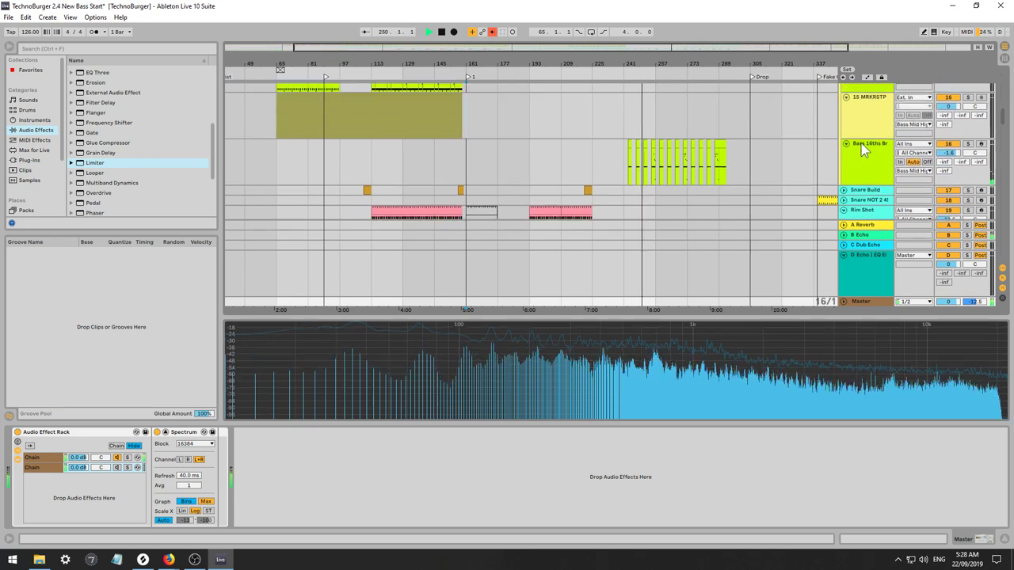
{"action": "left_click", "coordinate": [861, 143]}
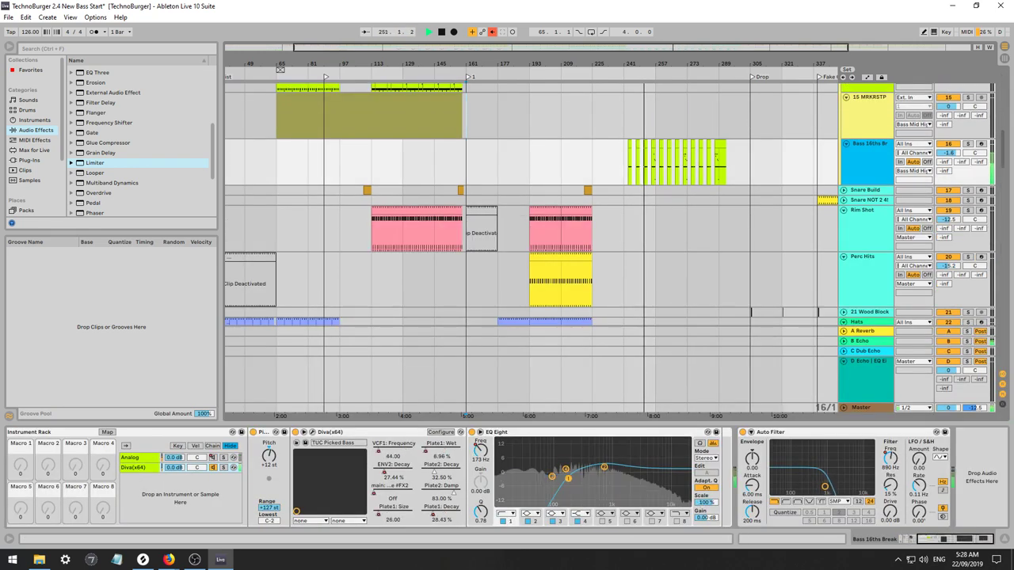
{"action": "key", "text": "a"}
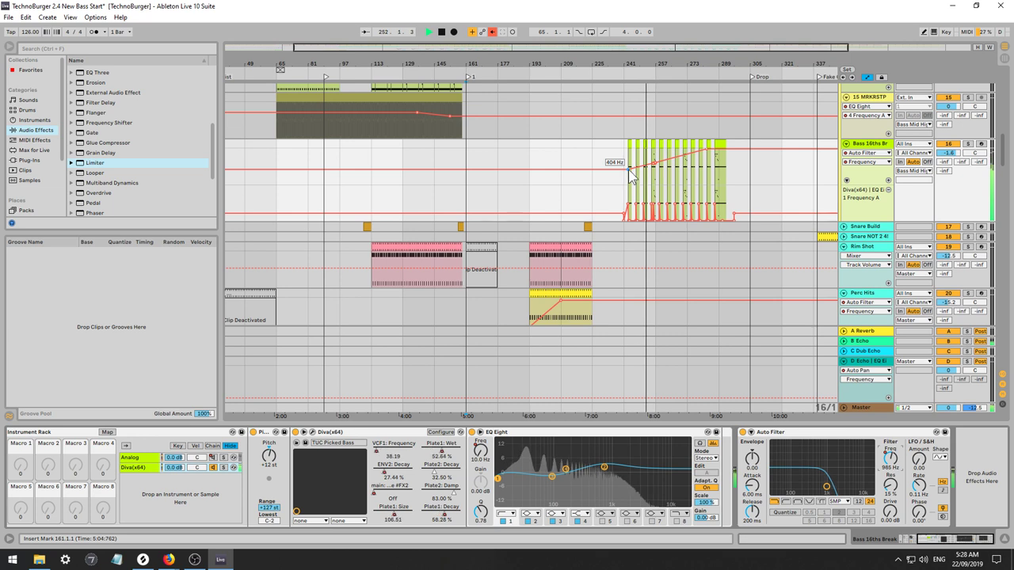
{"action": "left_click_drag", "start_coordinate": [629, 172], "coordinate": [638, 169]}
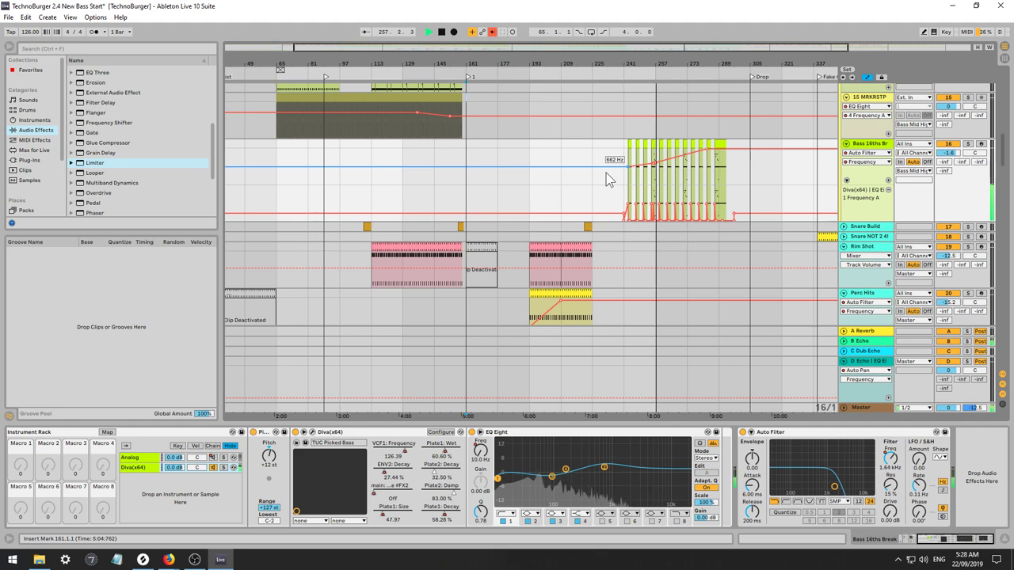
Zoom in on the Bass 16ths section and open the Diva editor.
{"action": "left_click_drag", "start_coordinate": [666, 48], "coordinate": [757, 84]}
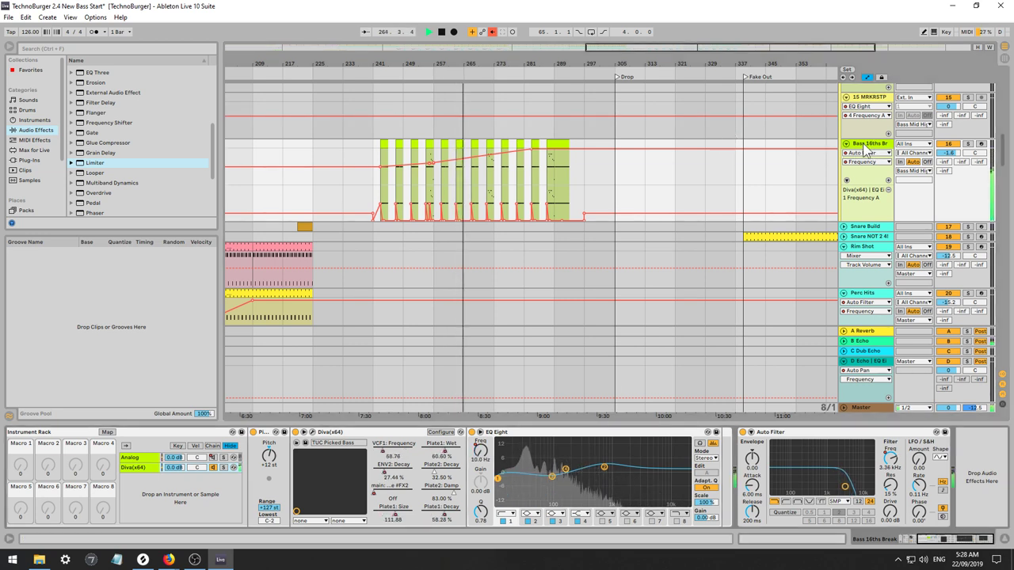
{"action": "left_click_drag", "start_coordinate": [607, 48], "coordinate": [604, 31]}
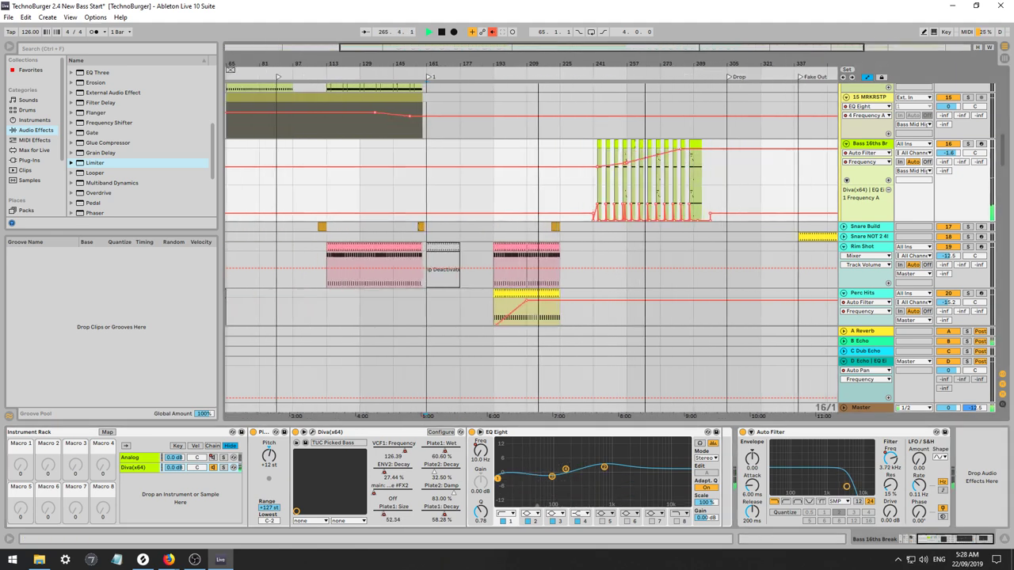
{"action": "key", "text": "plus"}
{"action": "key", "text": "plus"}
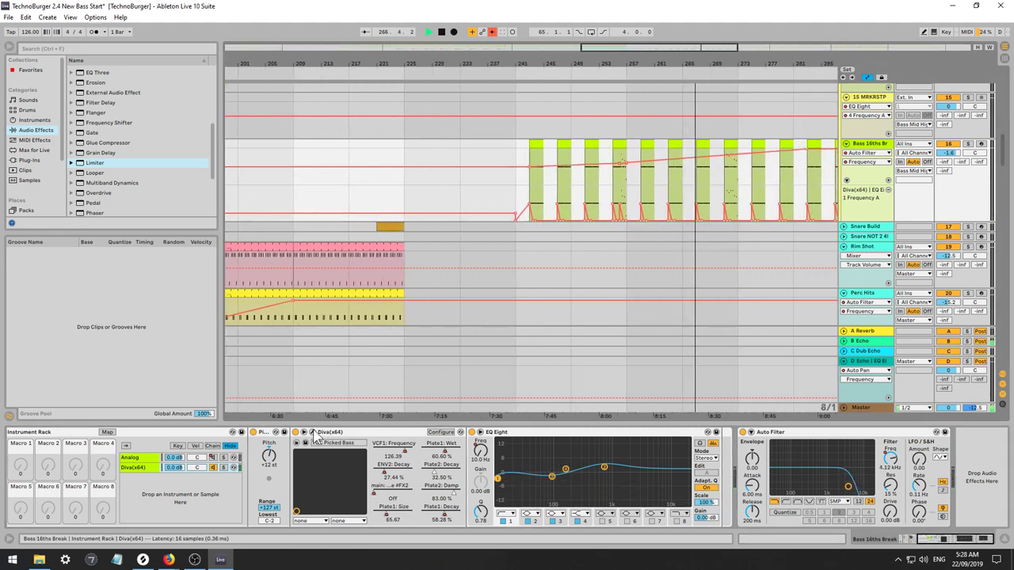
{"action": "left_click", "coordinate": [313, 433]}
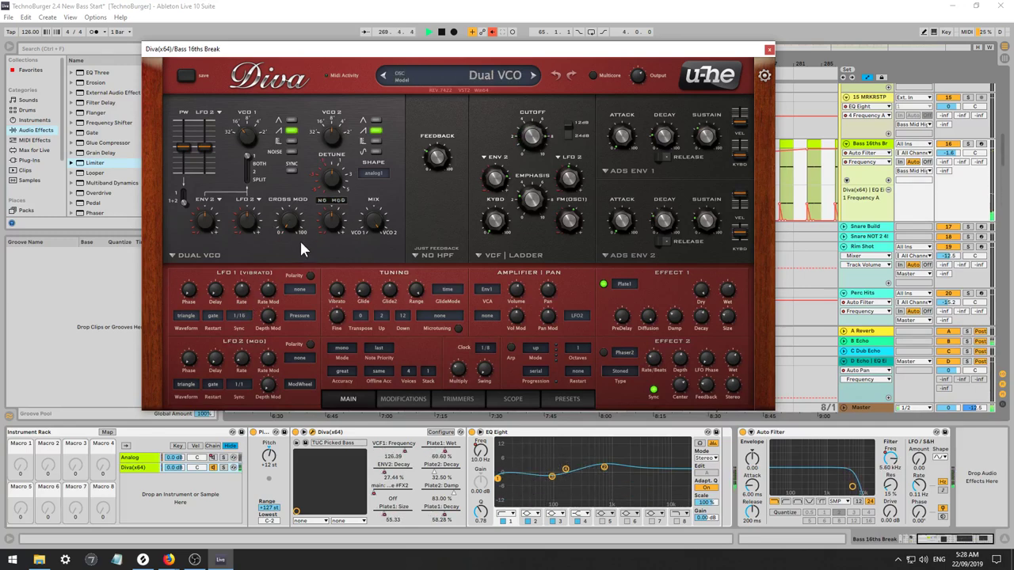
Tune Diva's VCO 2 to 12.12 after trying VCO 1 tune and Mix, then close the editor.
{"action": "left_click", "coordinate": [378, 220]}
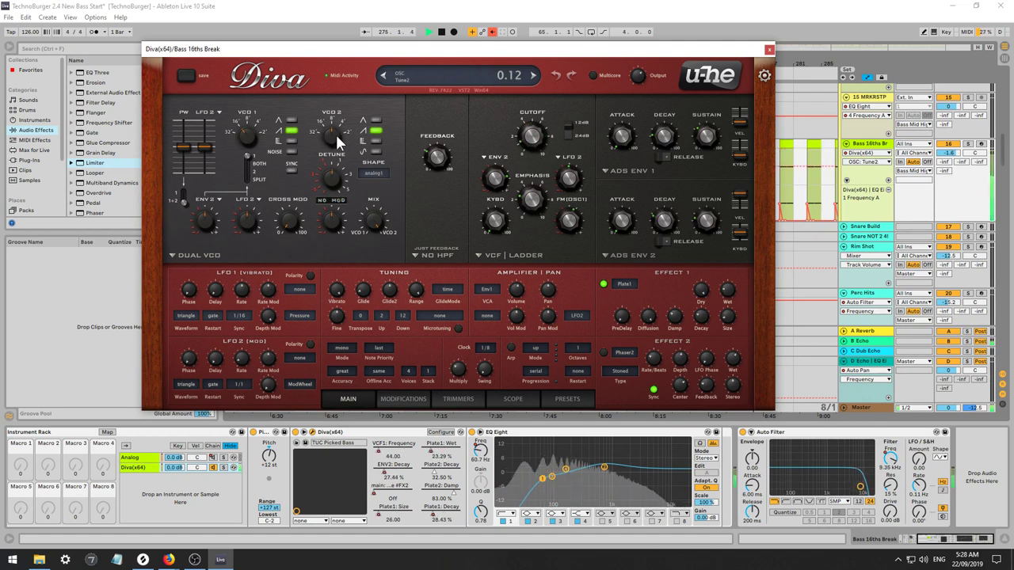
{"action": "left_click_drag", "start_coordinate": [336, 111], "coordinate": [334, 94]}
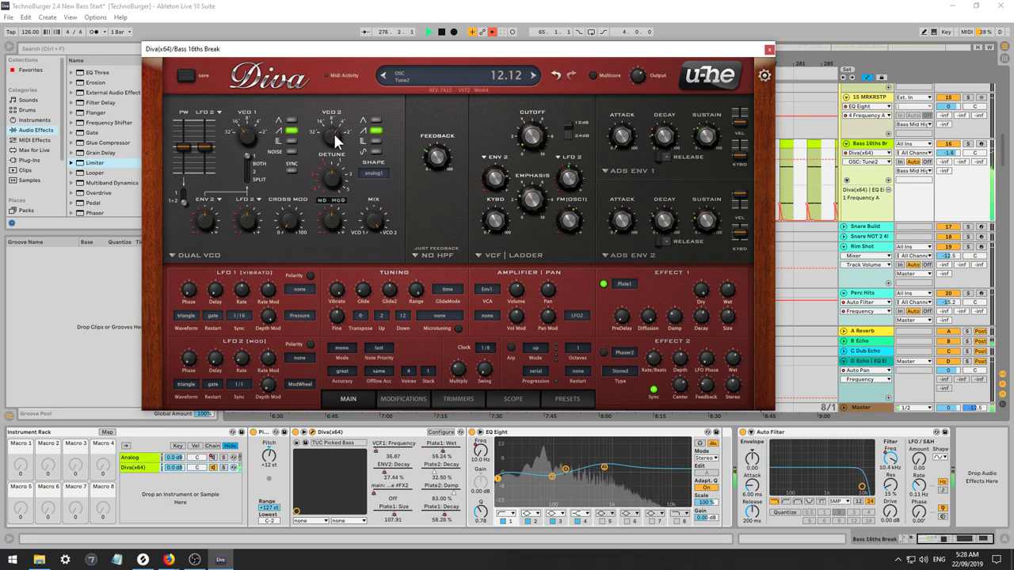
{"action": "left_click_drag", "start_coordinate": [242, 117], "coordinate": [248, 91]}
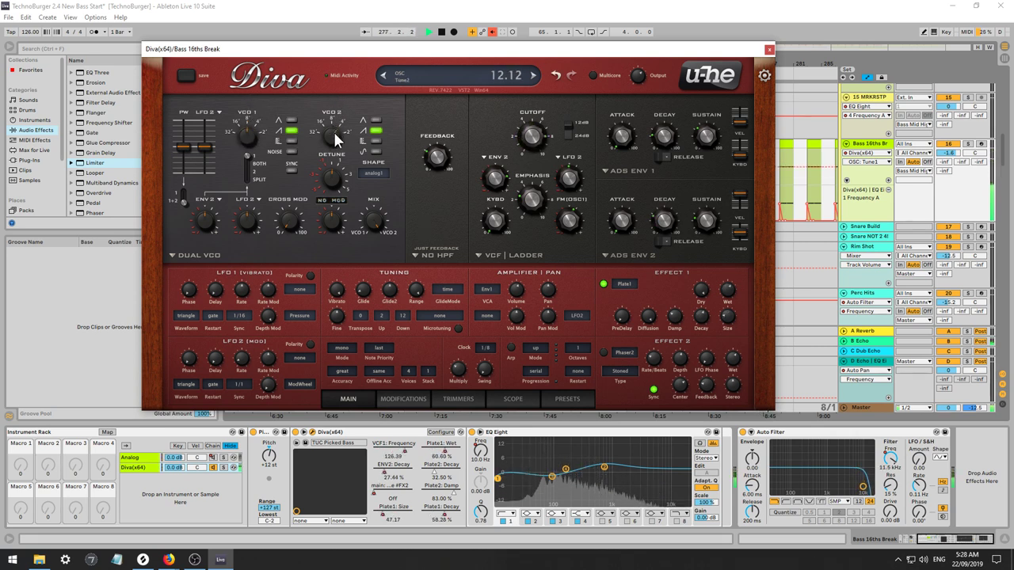
{"action": "left_click_drag", "start_coordinate": [374, 215], "coordinate": [372, 249]}
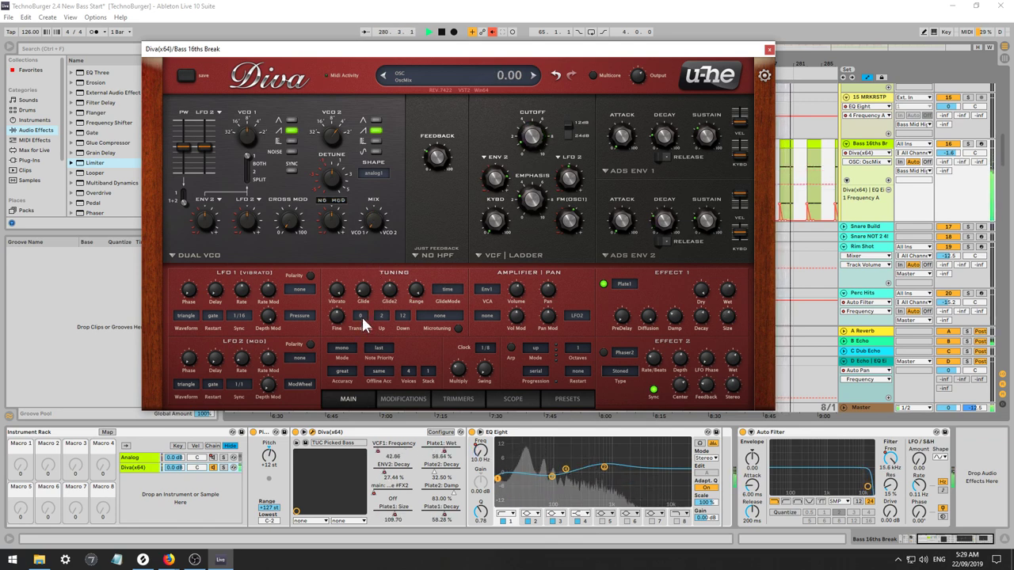
{"action": "mouse_move", "coordinate": [334, 179]}
{"action": "left_mouse_down"}
{"action": "mouse_move", "coordinate": [333, 138]}
{"action": "mouse_move", "coordinate": [332, 184]}
{"action": "left_mouse_up"}
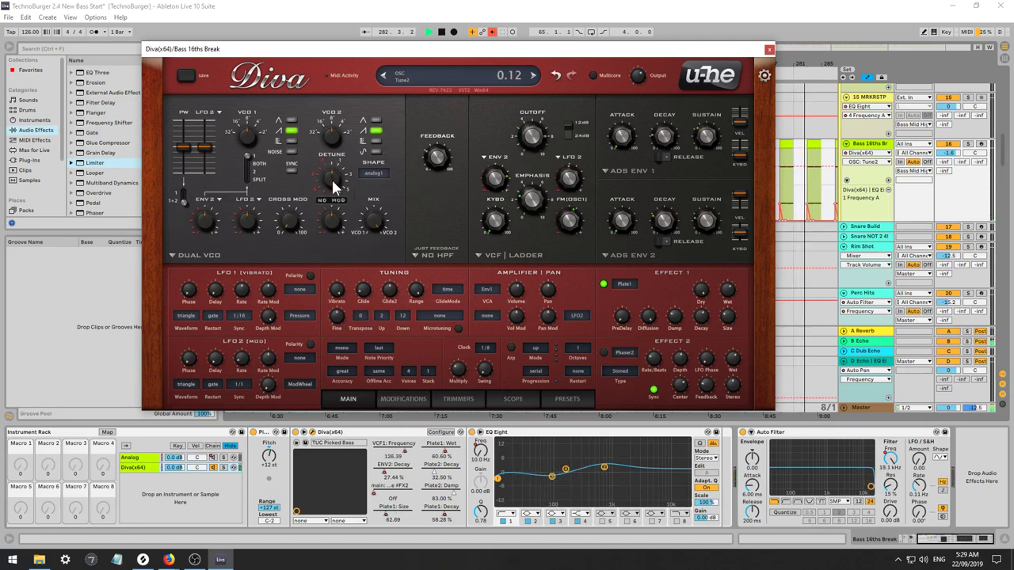
{"action": "left_click_drag", "start_coordinate": [330, 136], "coordinate": [328, 102]}
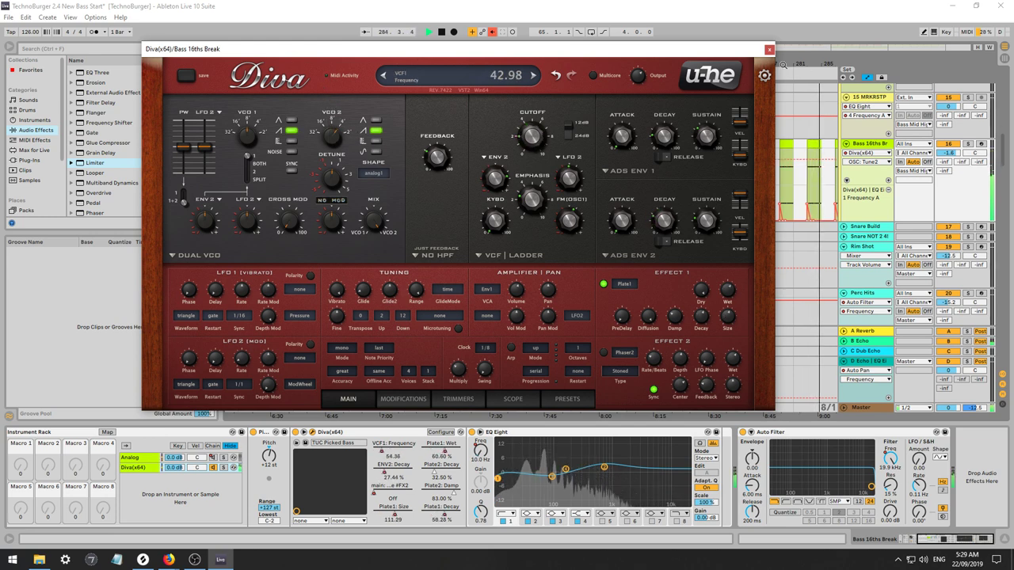
{"action": "left_click", "coordinate": [769, 50]}
Play Bass 16ths Break from bar 281 and briefly reopen the Diva editor before closing it.
{"action": "left_click_drag", "start_coordinate": [742, 48], "coordinate": [796, 46]}
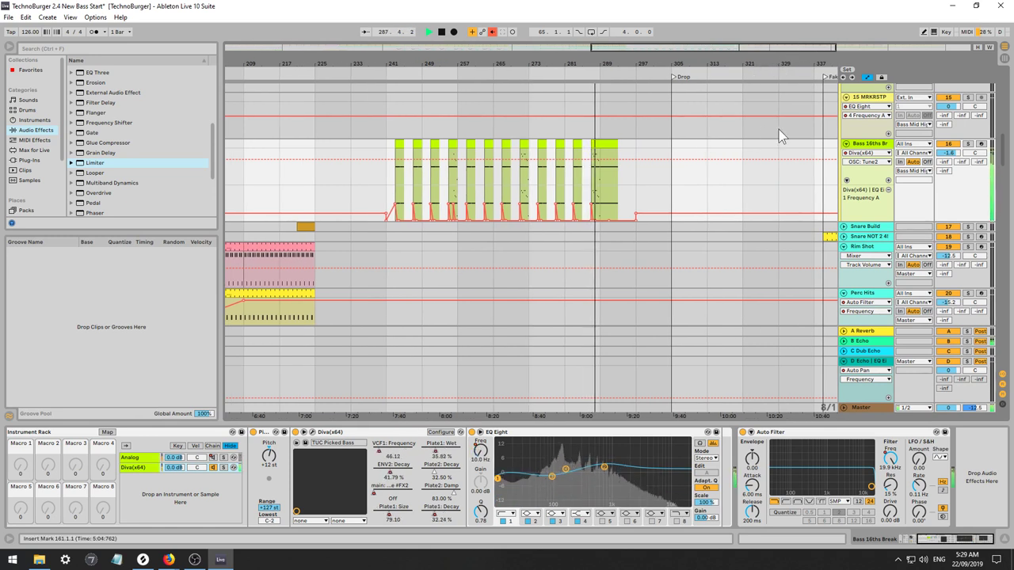
{"action": "left_click", "coordinate": [866, 148]}
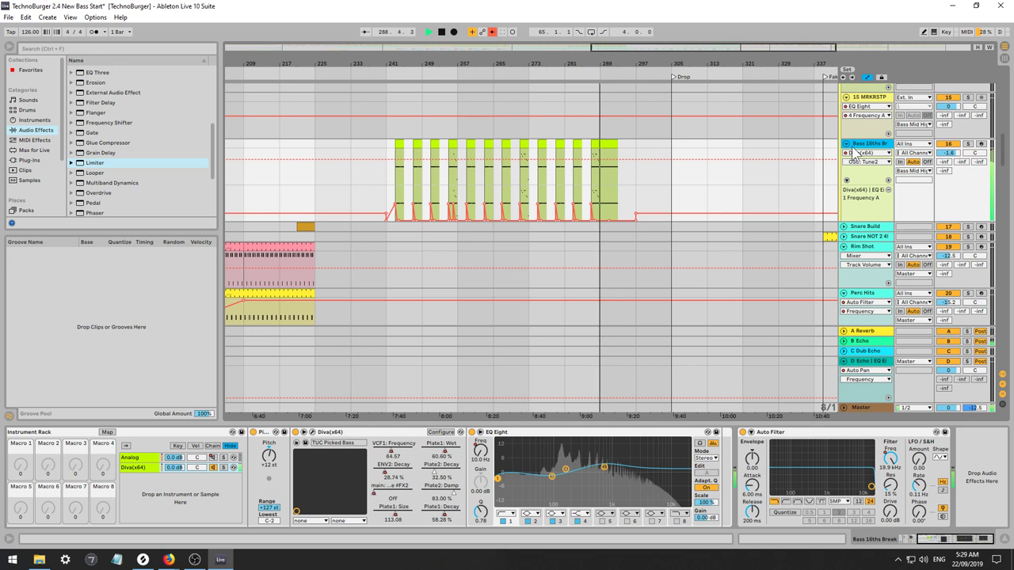
{"action": "key", "text": "space"}
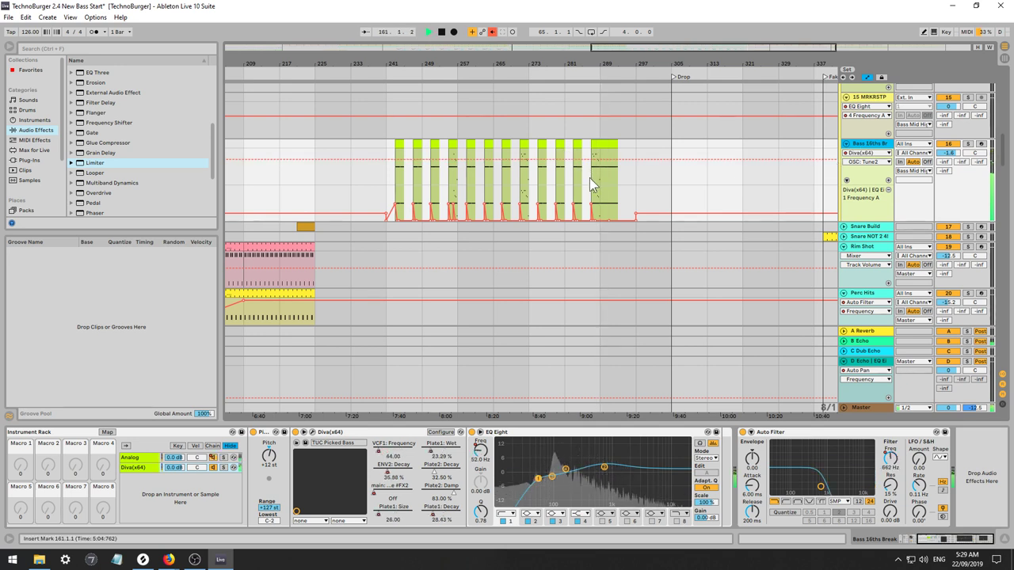
{"action": "left_click", "coordinate": [581, 183]}
{"action": "key", "text": "space"}
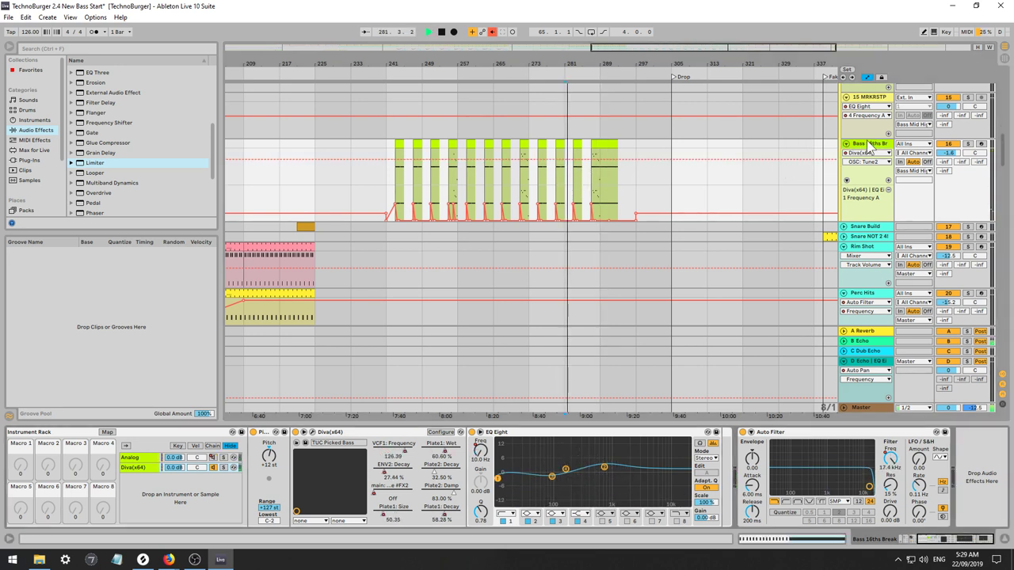
{"action": "left_click", "coordinate": [311, 431]}
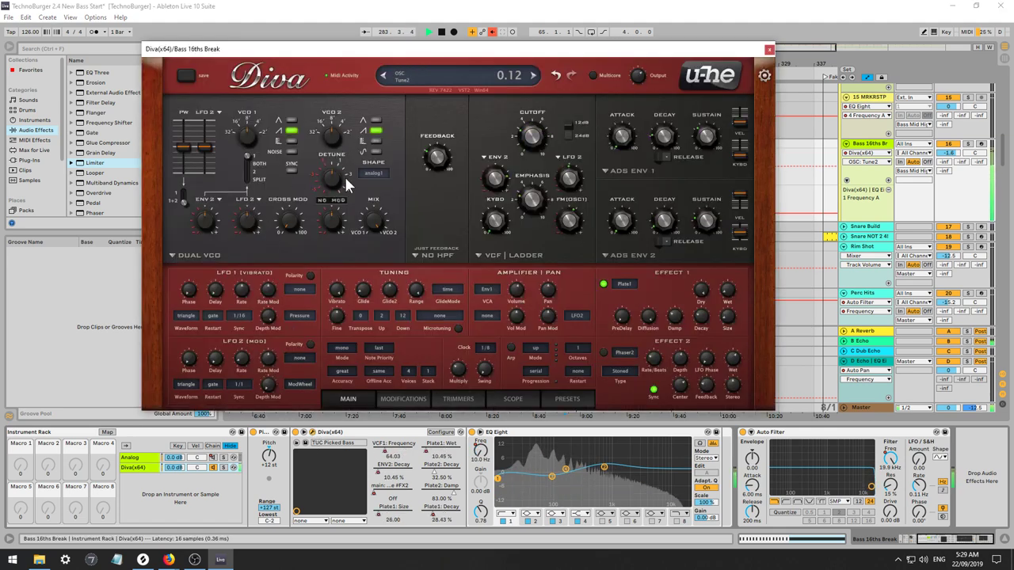
{"action": "left_click", "coordinate": [768, 50]}
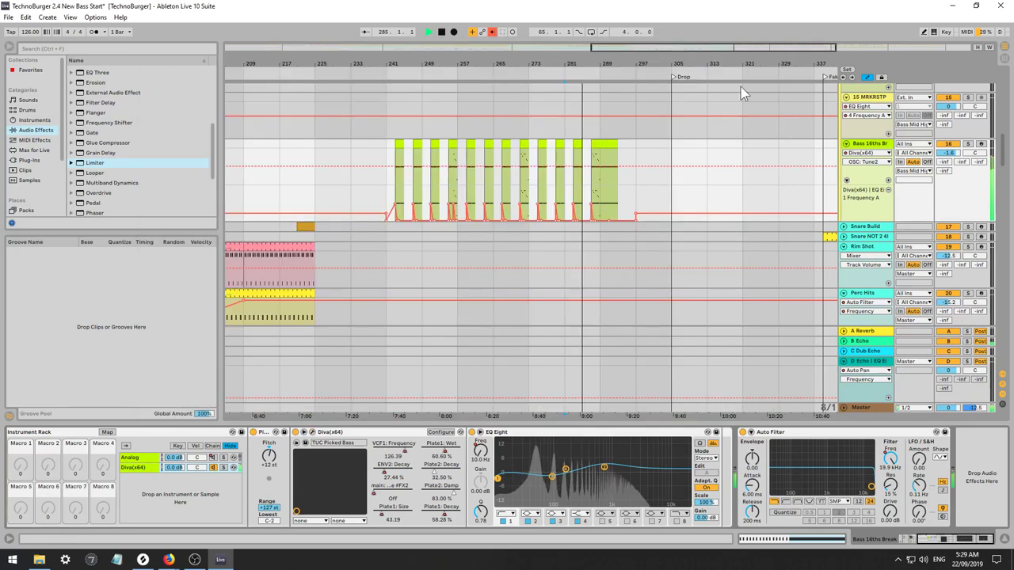
Undo the stray breakpoint and show the last Bass 16ths Break clip's Pitch Bend envelope.
{"action": "left_click", "coordinate": [608, 159]}
{"action": "key", "text": "ctrl+z"}
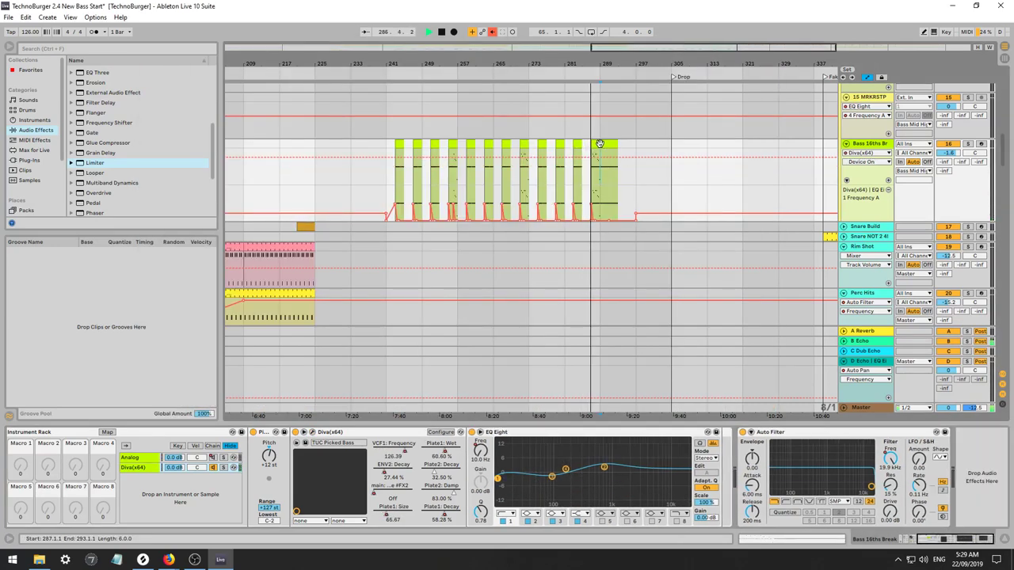
{"action": "left_click", "coordinate": [601, 143]}
{"action": "double_click", "coordinate": [601, 146]}
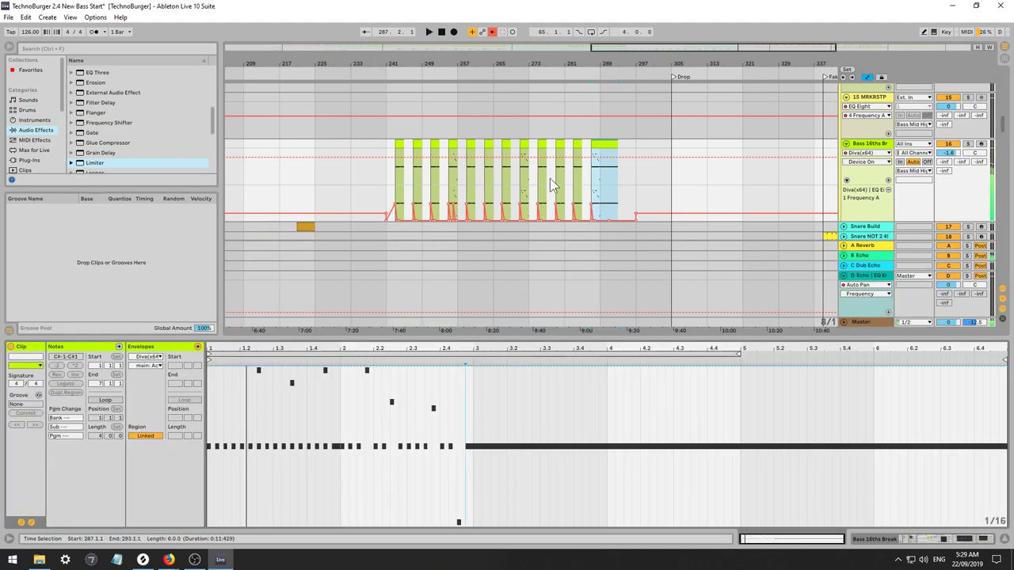
{"action": "left_click", "coordinate": [552, 179]}
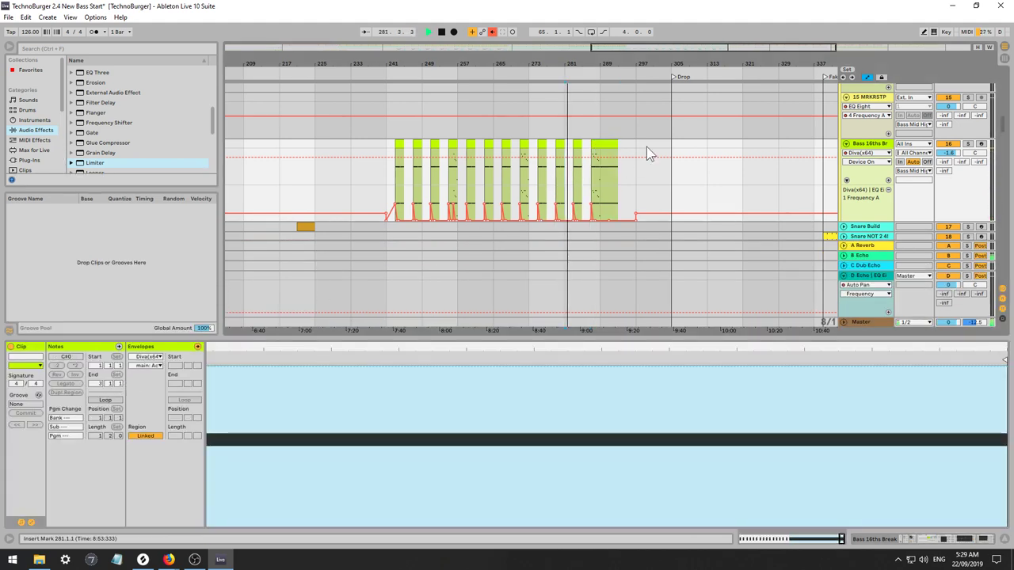
{"action": "left_click", "coordinate": [606, 149]}
{"action": "left_click", "coordinate": [148, 367]}
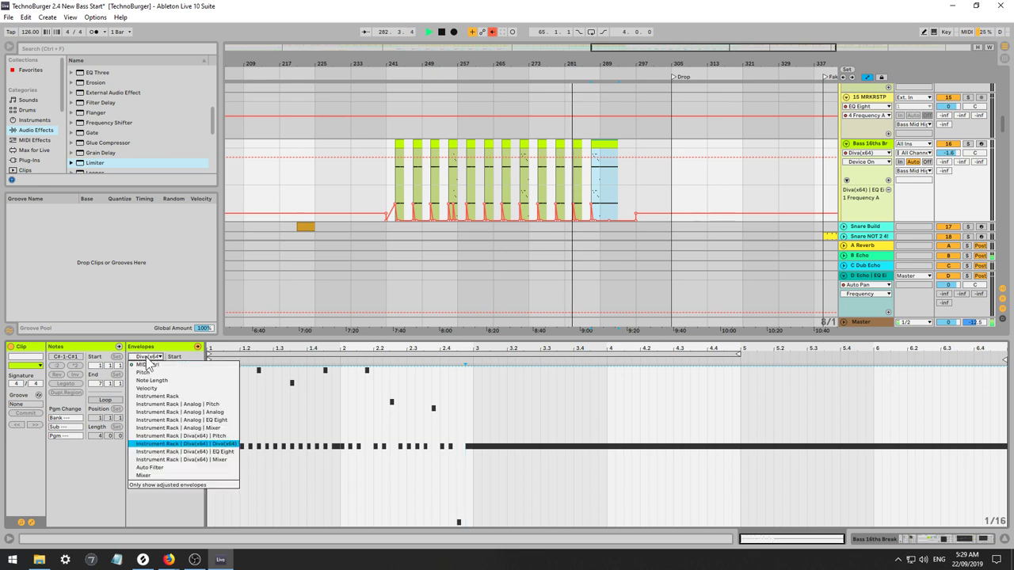
{"action": "left_click", "coordinate": [151, 366]}
{"action": "left_click", "coordinate": [144, 357]}
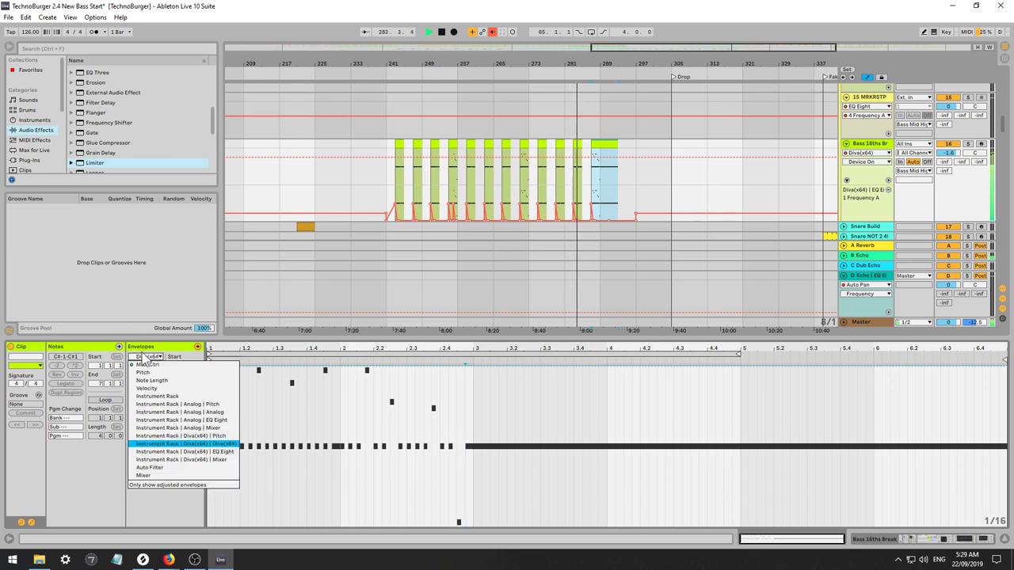
{"action": "left_click", "coordinate": [143, 363]}
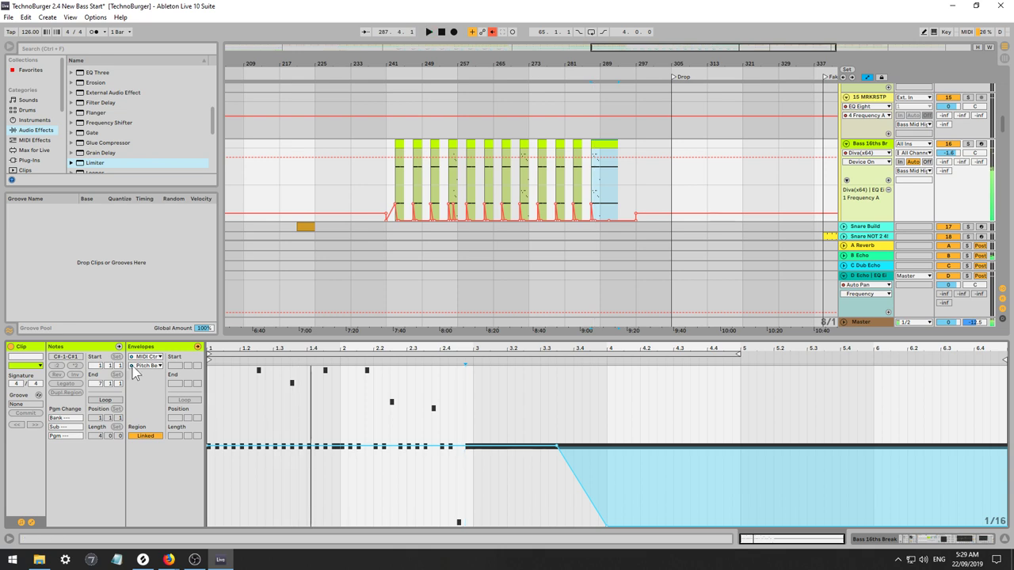
Solo the Bass 16ths Break and 15 MRKRSTP tracks while auditioning the bass.
{"action": "key", "text": "space"}
{"action": "key", "text": "space"}
{"action": "key", "text": "space"}
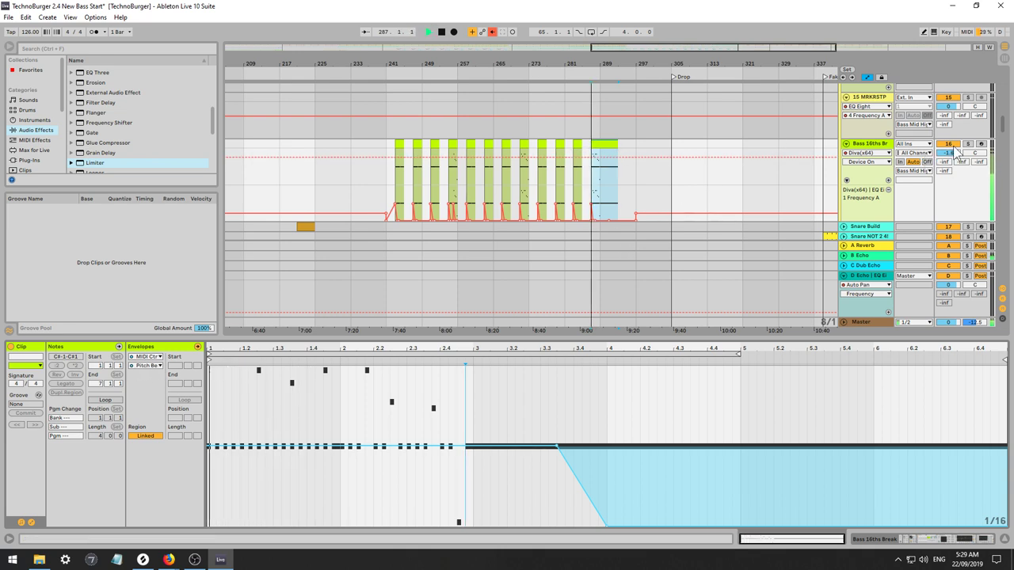
{"action": "left_click", "coordinate": [968, 143]}
{"action": "key", "text": "space"}
{"action": "key", "text": "space"}
{"action": "left_click", "coordinate": [968, 98]}
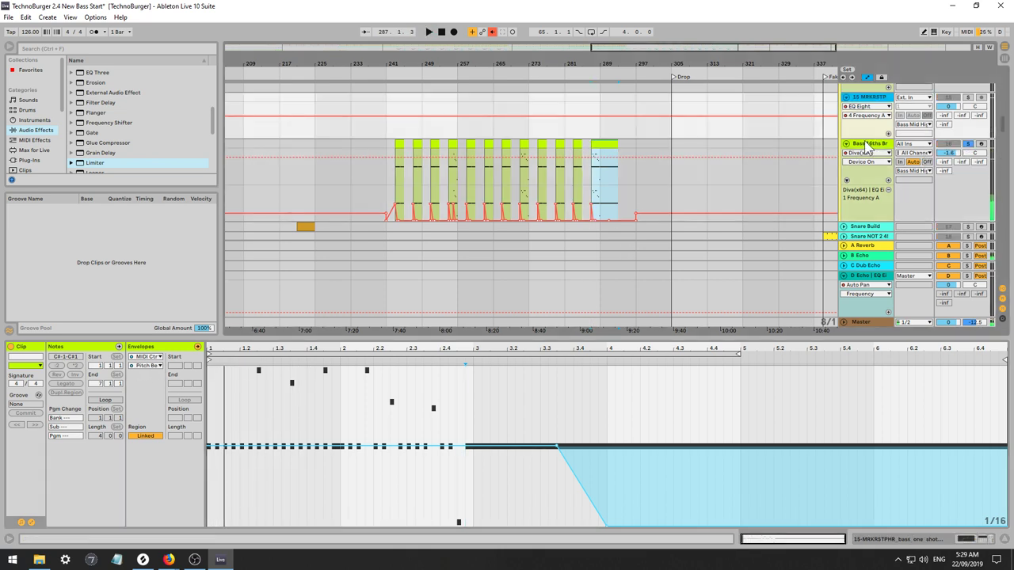
Lower Diva's VCO 2 Tune from 13.88 to 1.88, then bring up 15 MRKRSTP's effects.
{"action": "left_click", "coordinate": [868, 148]}
{"action": "left_click", "coordinate": [312, 435]}
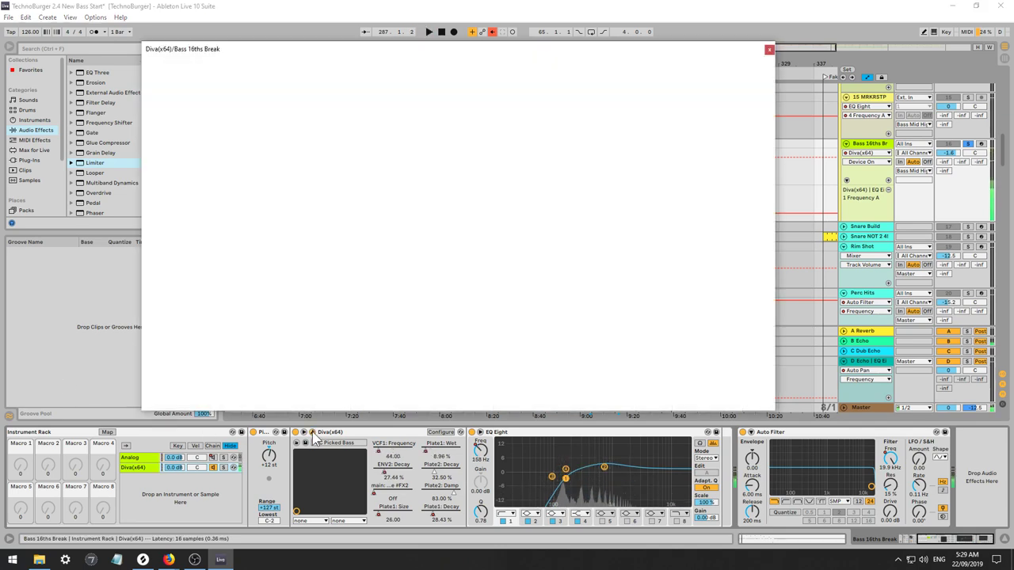
{"action": "key", "text": "space"}
{"action": "key", "text": "space"}
{"action": "left_click_drag", "start_coordinate": [326, 149], "coordinate": [324, 265]}
{"action": "key", "text": "space"}
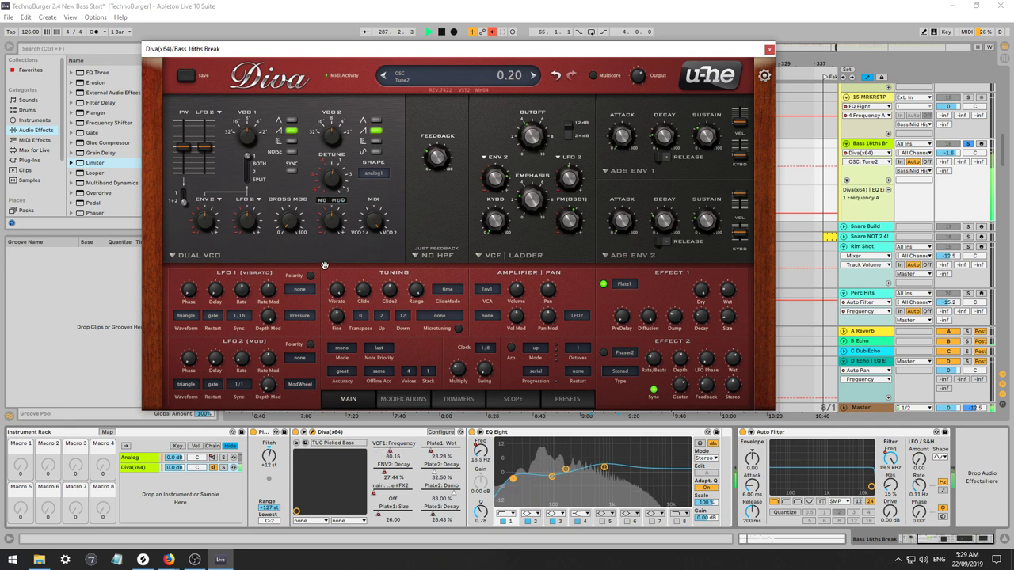
{"action": "left_click", "coordinate": [767, 50]}
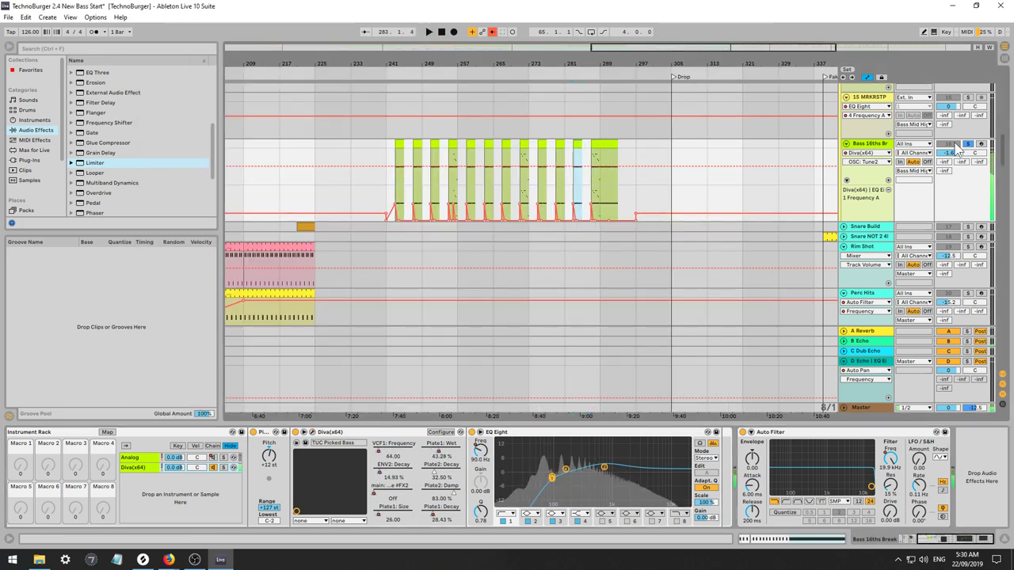
{"action": "left_click", "coordinate": [650, 129]}
{"action": "left_click", "coordinate": [568, 108]}
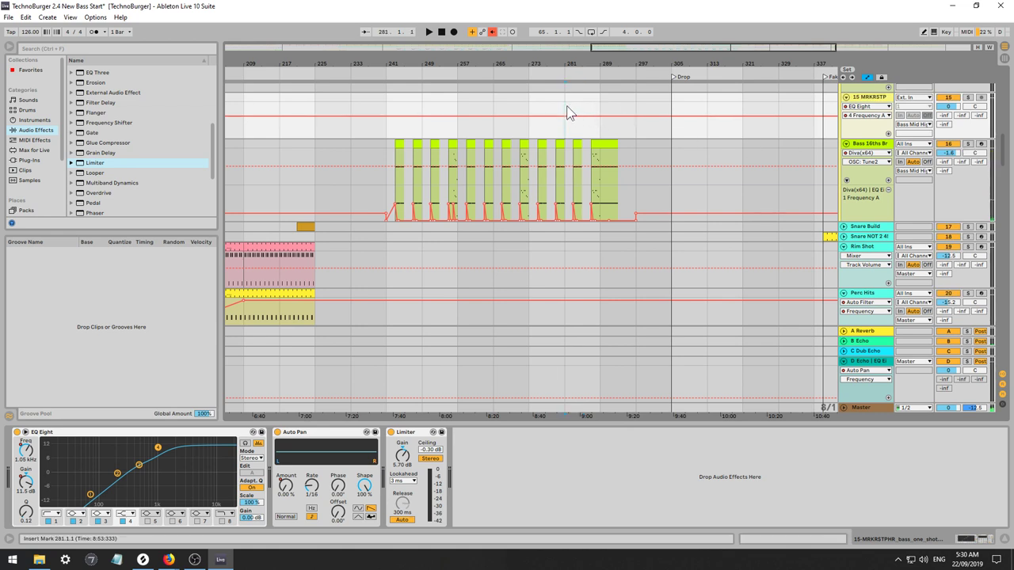
{"action": "key", "text": "space"}
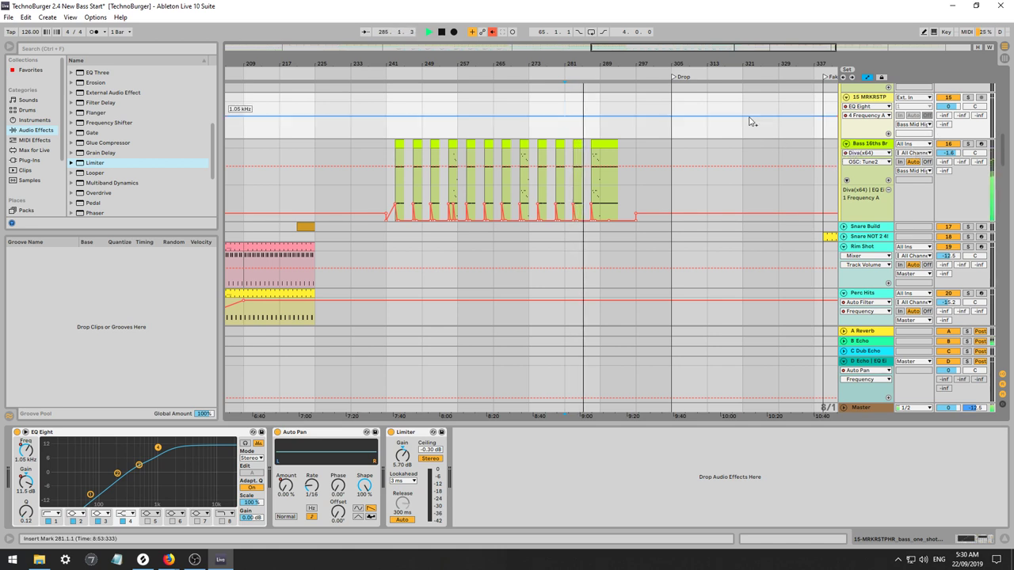
{"action": "left_click_drag", "start_coordinate": [750, 48], "coordinate": [758, 97]}
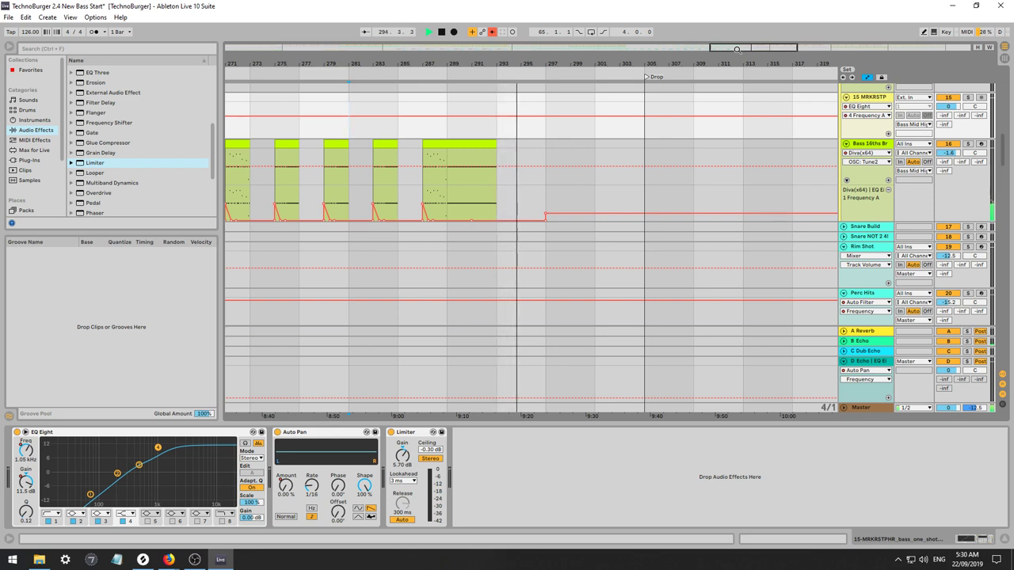
{"action": "left_click_drag", "start_coordinate": [416, 64], "coordinate": [306, 44]}
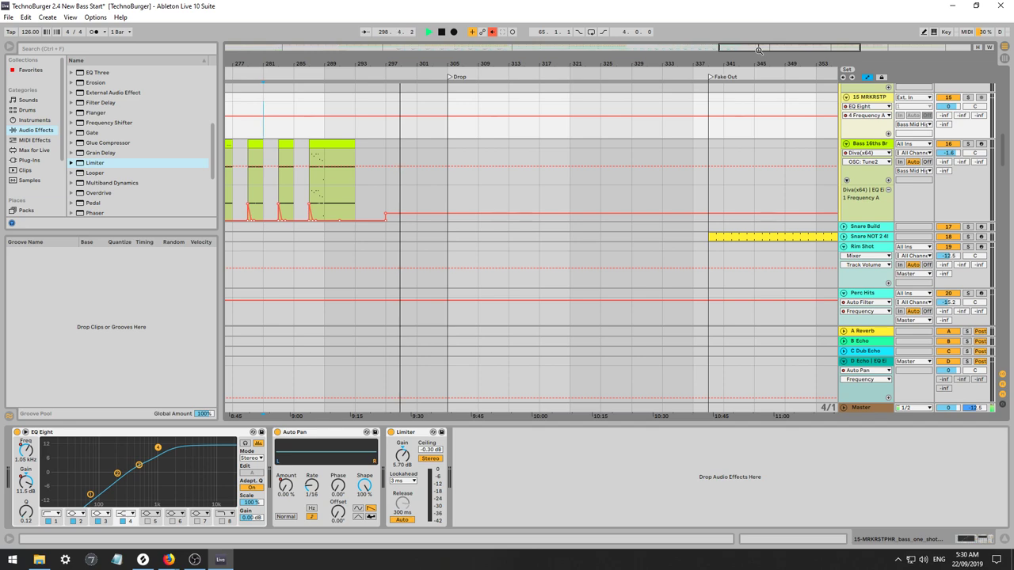
{"action": "key", "text": "Tab"}
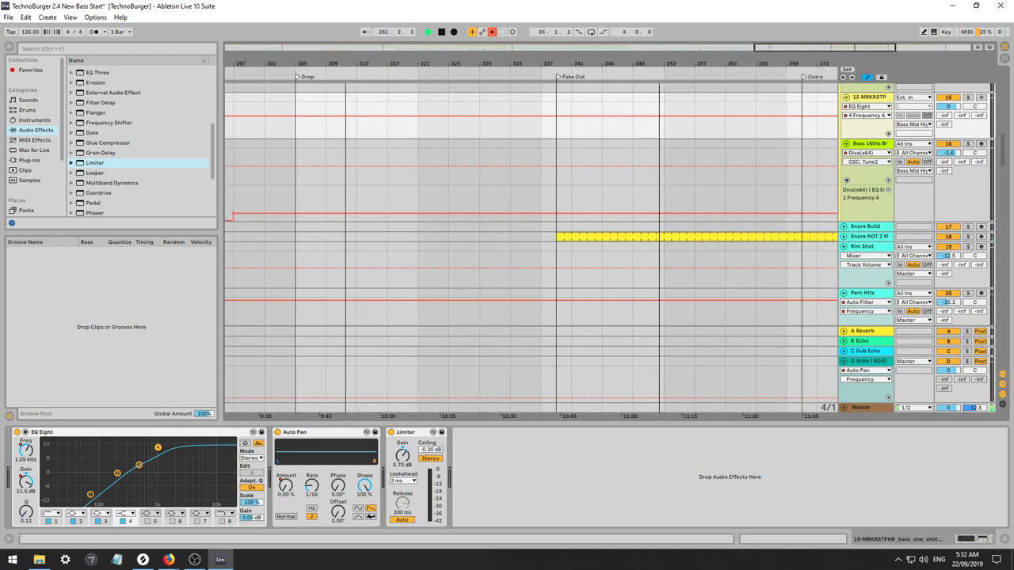
{"action": "left_click_drag", "start_coordinate": [1005, 145], "coordinate": [1007, 254]}
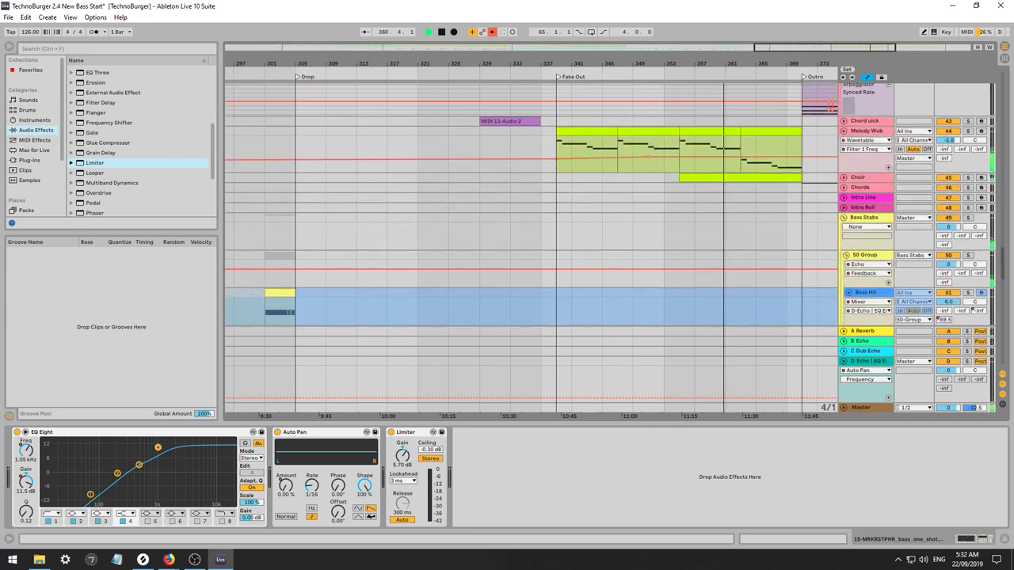
Open the Choir clip's notes and move the view back toward the Drop section.
{"action": "double_click", "coordinate": [765, 185]}
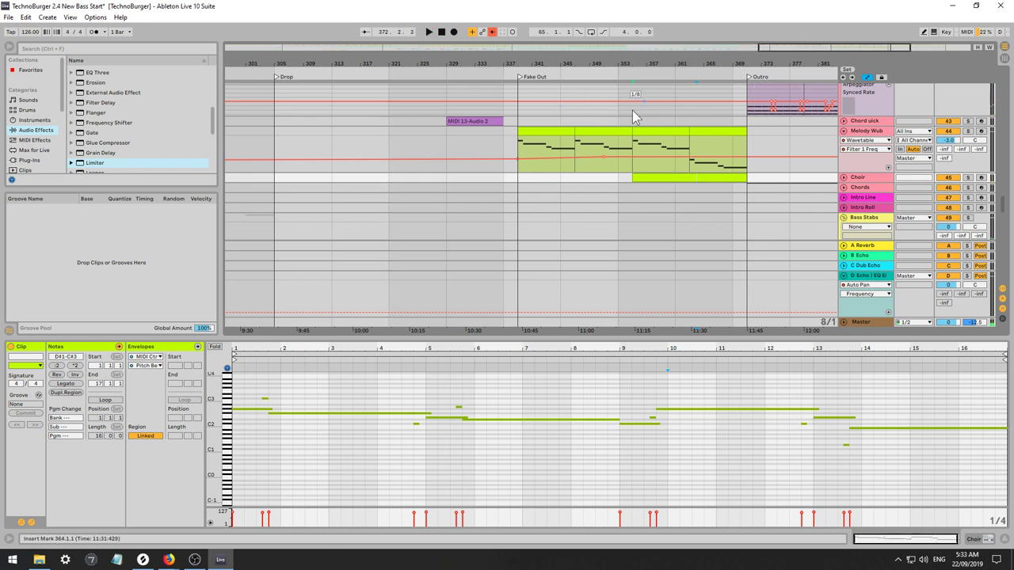
{"action": "left_click_drag", "start_coordinate": [810, 50], "coordinate": [794, 55]}
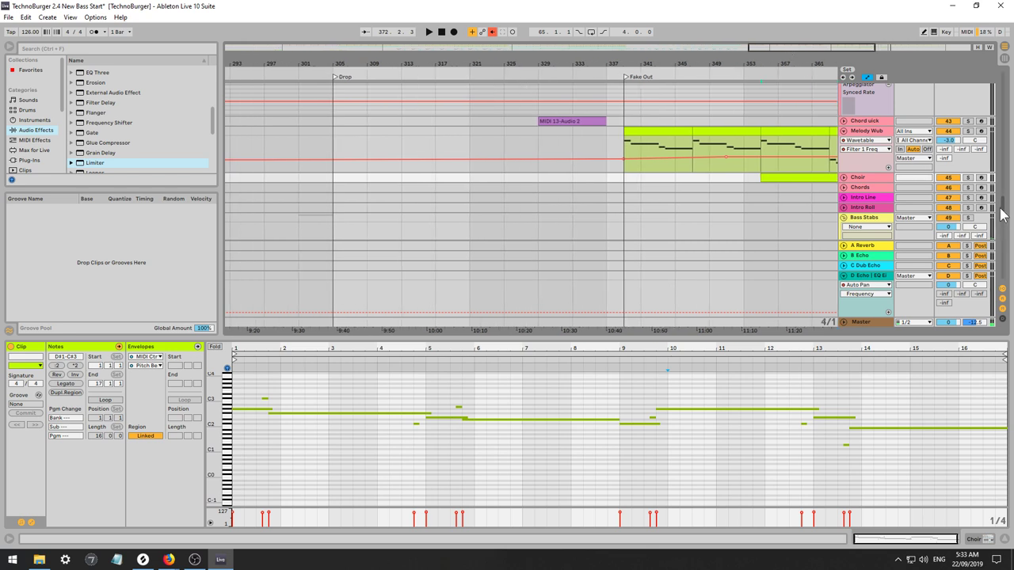
{"action": "left_click_drag", "start_coordinate": [1002, 213], "coordinate": [1006, 191]}
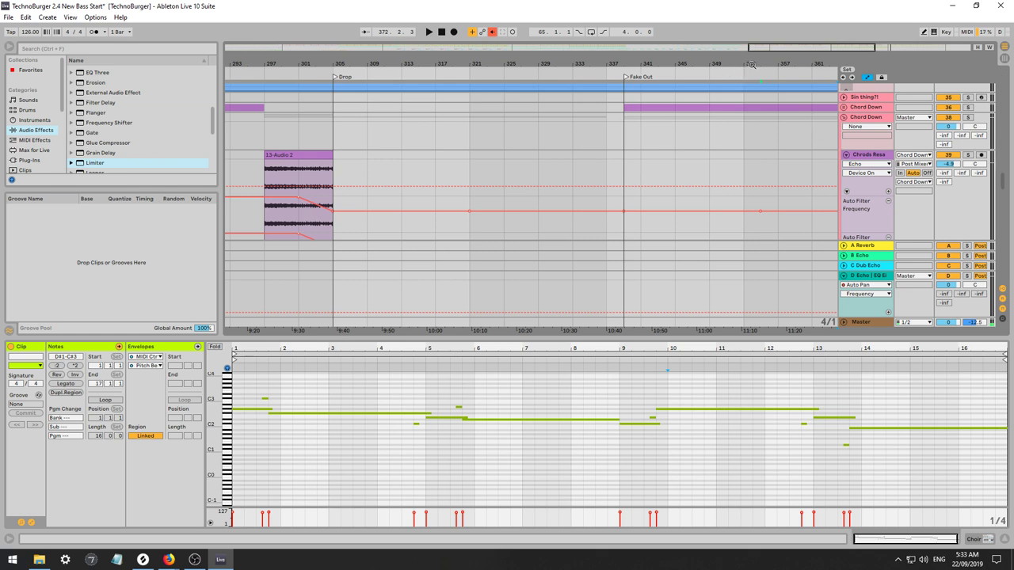
{"action": "left_click_drag", "start_coordinate": [762, 51], "coordinate": [752, 57]}
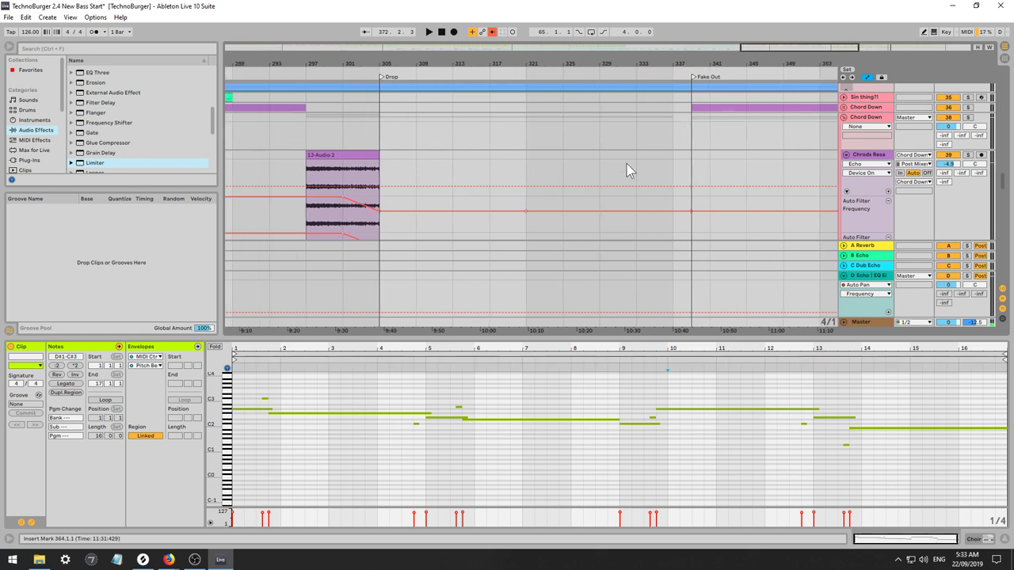
{"action": "left_click", "coordinate": [631, 165]}
Play the chords from bars 301 and 293, then open the Bass 16ths Break clip at bar 289.
{"action": "left_click", "coordinate": [332, 148]}
{"action": "key", "text": "space"}
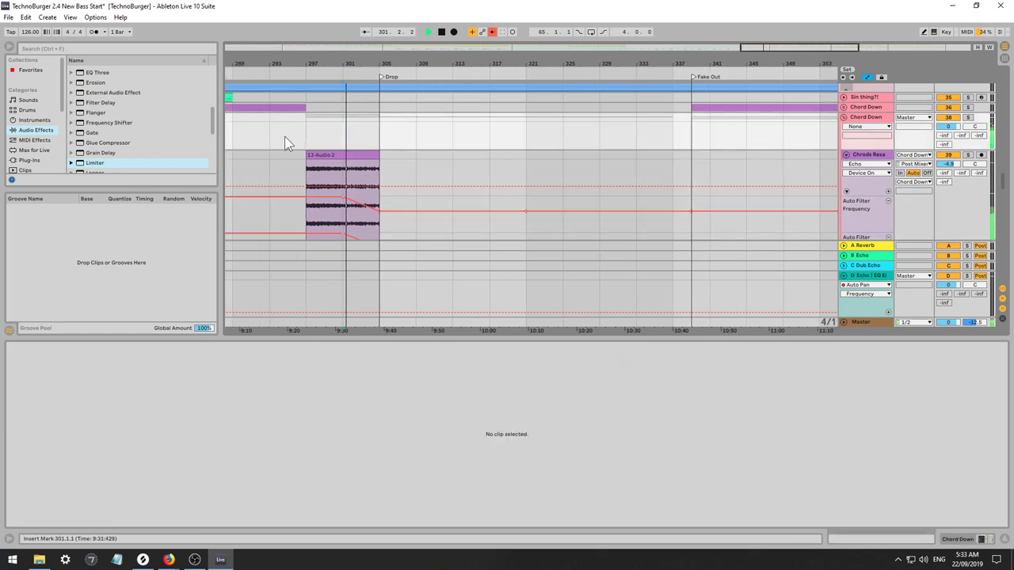
{"action": "scroll", "coordinate": [437, 214], "scroll_direction": "down", "scroll_amount": 5}
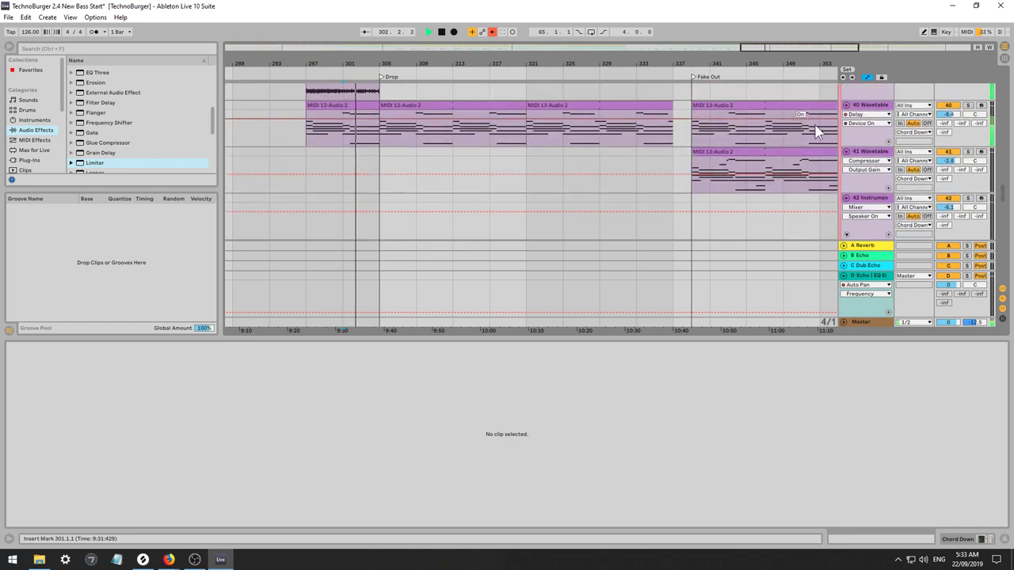
{"action": "left_click", "coordinate": [274, 140]}
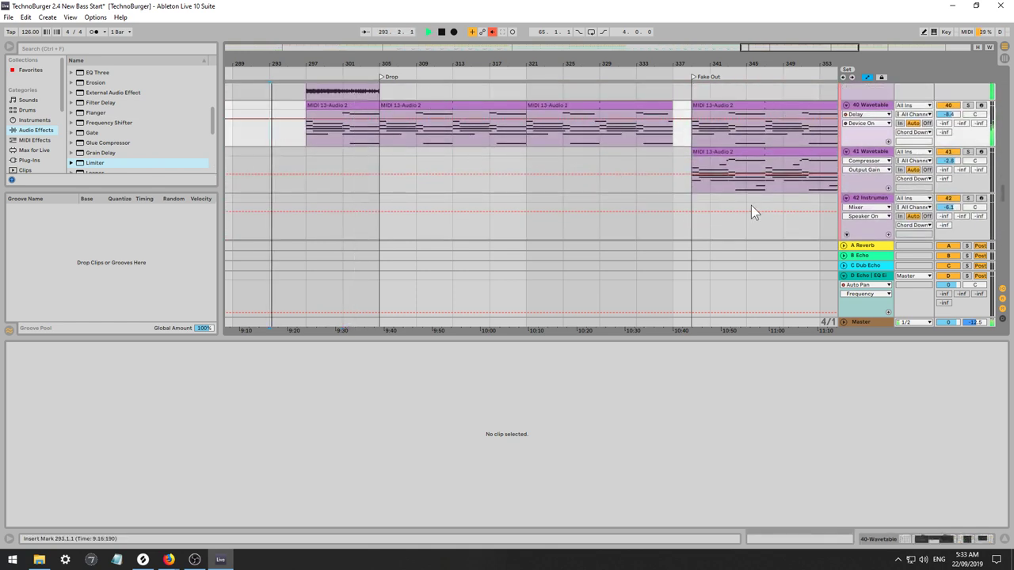
{"action": "left_click_drag", "start_coordinate": [1007, 196], "coordinate": [1003, 112]}
{"action": "left_click_drag", "start_coordinate": [763, 51], "coordinate": [734, 50]}
{"action": "scroll", "coordinate": [380, 204], "scroll_direction": "down", "scroll_amount": 10}
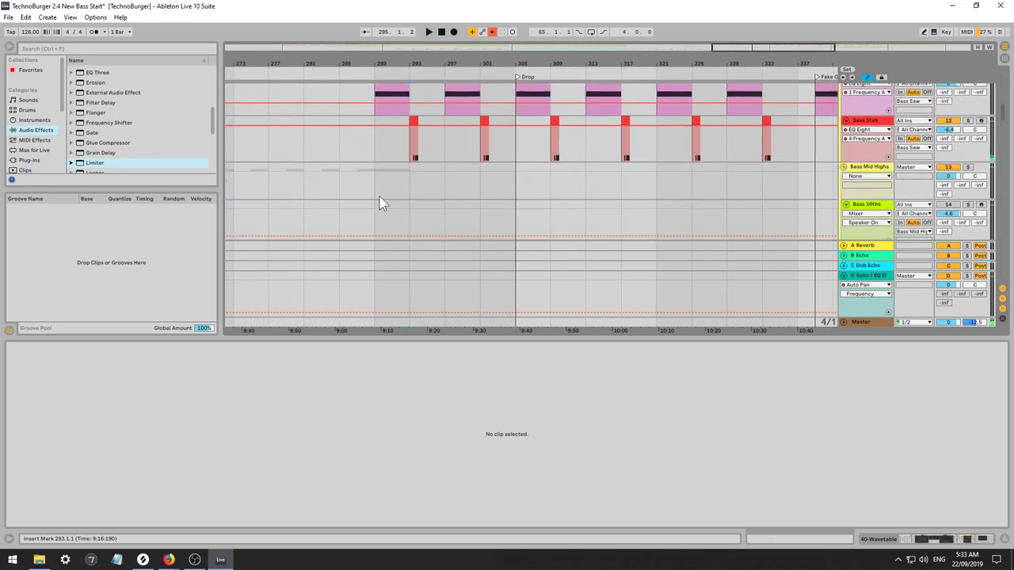
{"action": "left_click", "coordinate": [377, 145]}
Show Bass 16ths Break's Plate1: Wet automation, add a breakpoint and pull the last point to 0.
{"action": "key", "text": "space"}
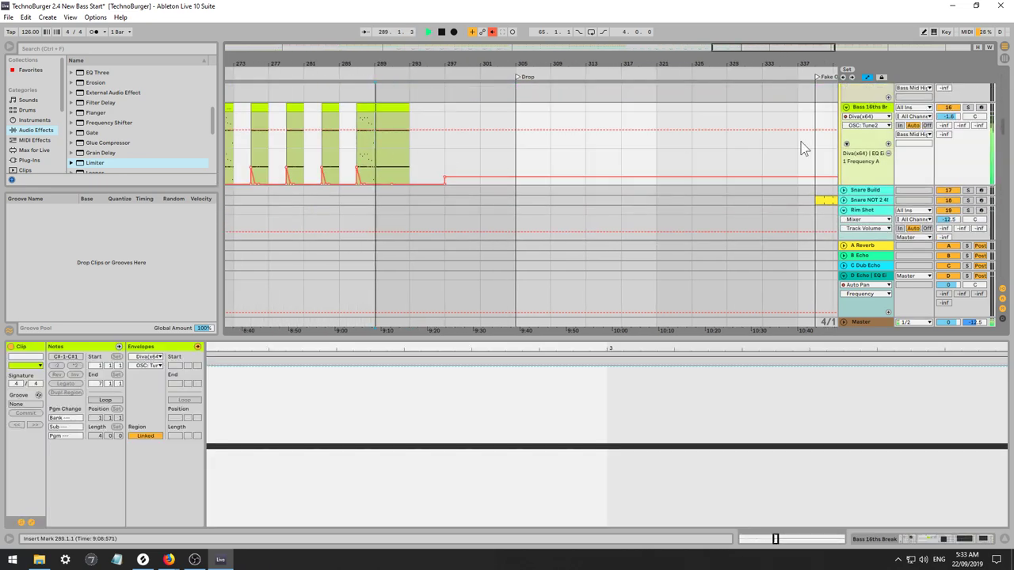
{"action": "double_click", "coordinate": [867, 109]}
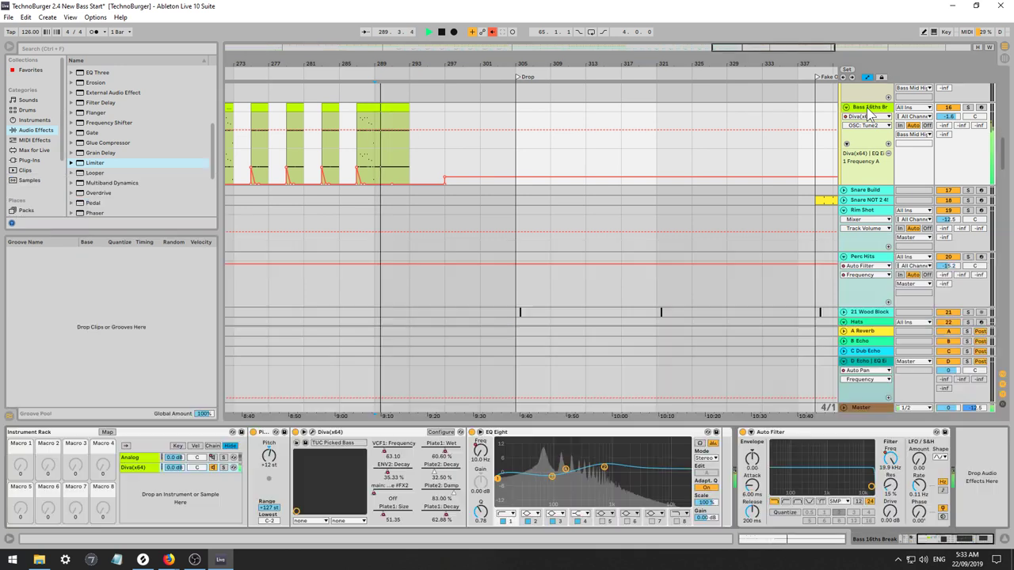
{"action": "key", "text": "space"}
{"action": "left_click", "coordinate": [446, 457]}
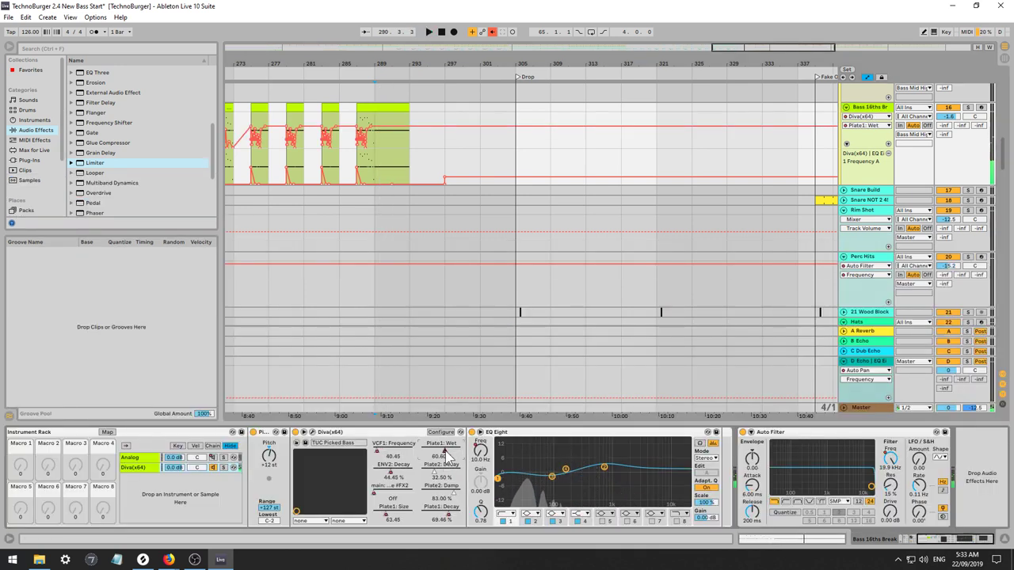
{"action": "left_click", "coordinate": [380, 127]}
{"action": "key", "text": "space"}
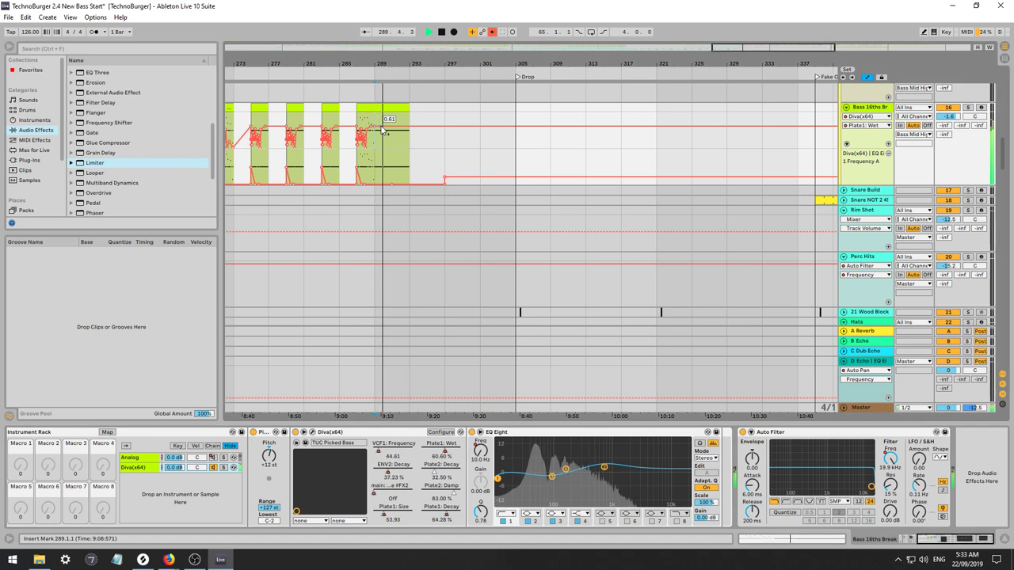
{"action": "left_click", "coordinate": [391, 128]}
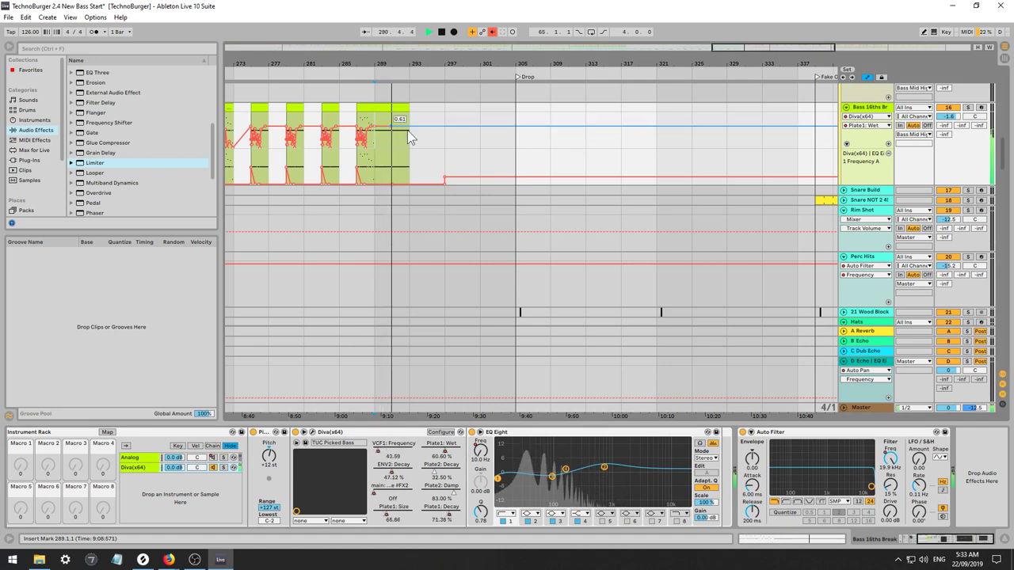
{"action": "left_click_drag", "start_coordinate": [410, 128], "coordinate": [410, 148]}
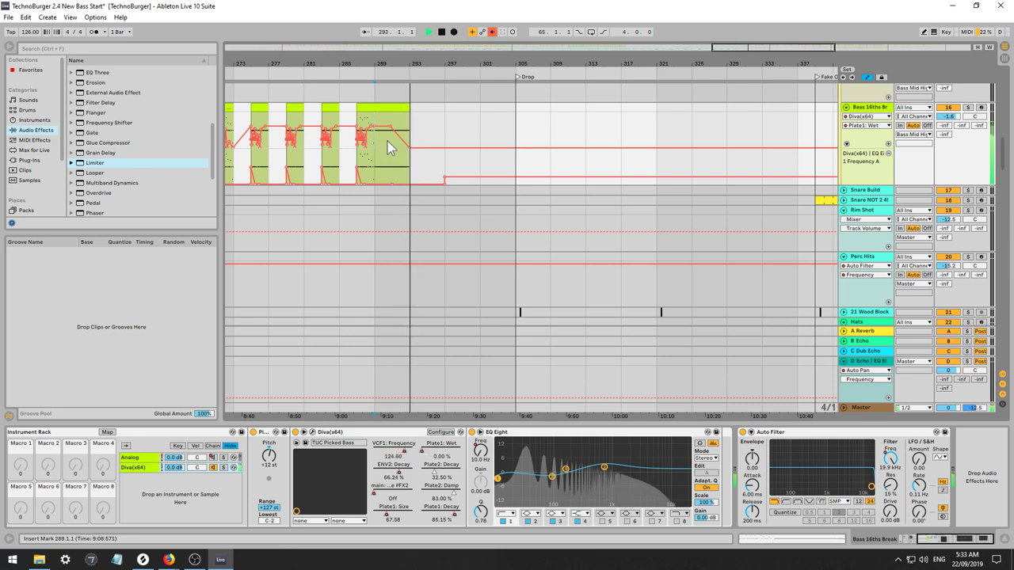
{"action": "key", "text": "space"}
{"action": "key", "text": "space"}
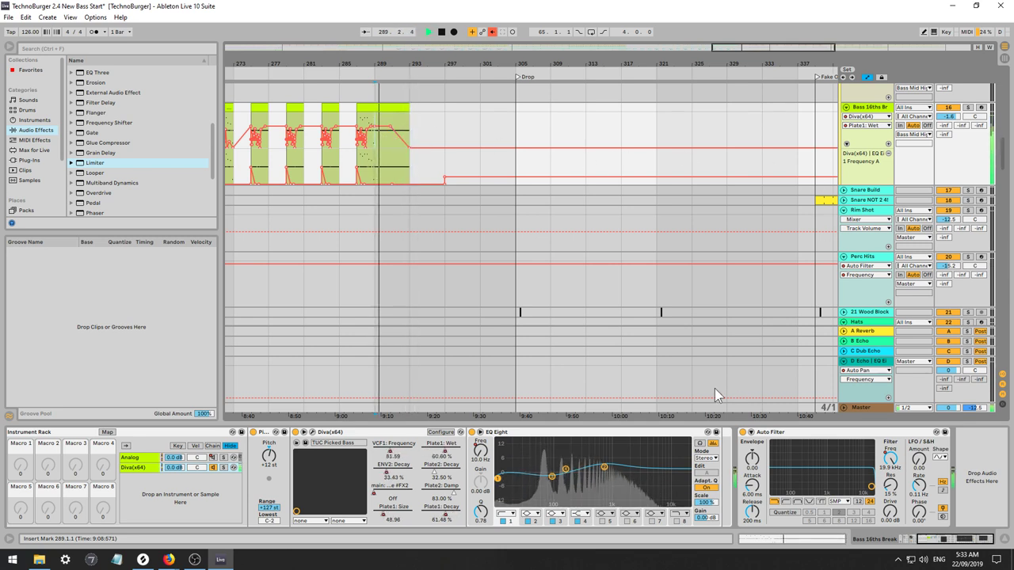
Show the VCF1: Frequency envelope zoomed to bars 286–293, raise the bar-290 point, use a 1/8 grid.
{"action": "left_click", "coordinate": [380, 455]}
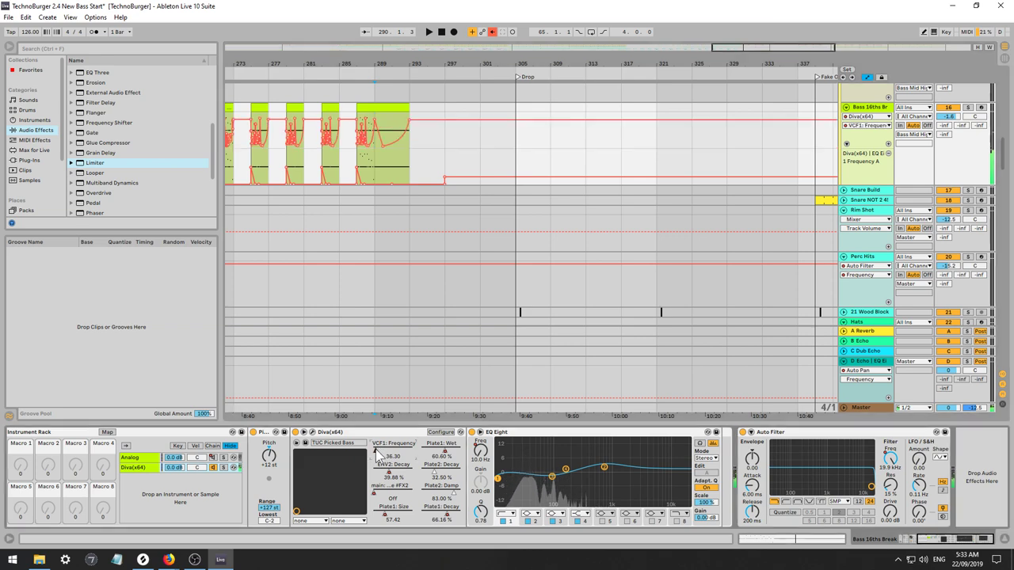
{"action": "left_click_drag", "start_coordinate": [737, 48], "coordinate": [586, 107]}
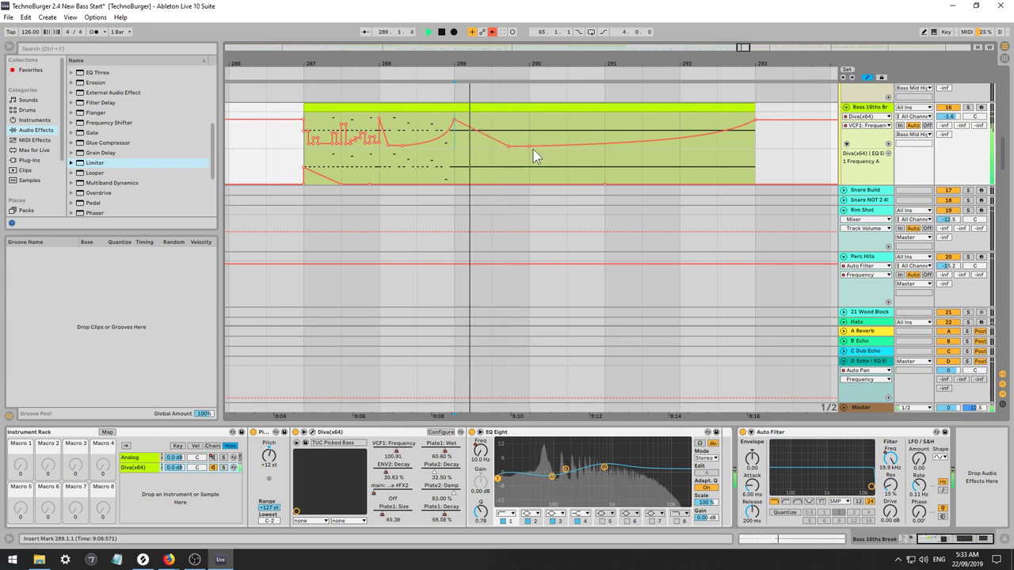
{"action": "mouse_move", "coordinate": [529, 147]}
{"action": "left_mouse_down"}
{"action": "mouse_move", "coordinate": [491, 145]}
{"action": "mouse_move", "coordinate": [529, 132]}
{"action": "mouse_move", "coordinate": [568, 145]}
{"action": "mouse_move", "coordinate": [534, 141]}
{"action": "mouse_move", "coordinate": [528, 124]}
{"action": "mouse_move", "coordinate": [561, 140]}
{"action": "mouse_move", "coordinate": [520, 133]}
{"action": "left_mouse_up"}
{"action": "key", "text": "space"}
{"action": "key", "text": "space"}
{"action": "key", "text": "ctrl+1"}
{"action": "key", "text": "ctrl+1"}
{"action": "key", "text": "space"}
{"action": "key", "text": "space"}
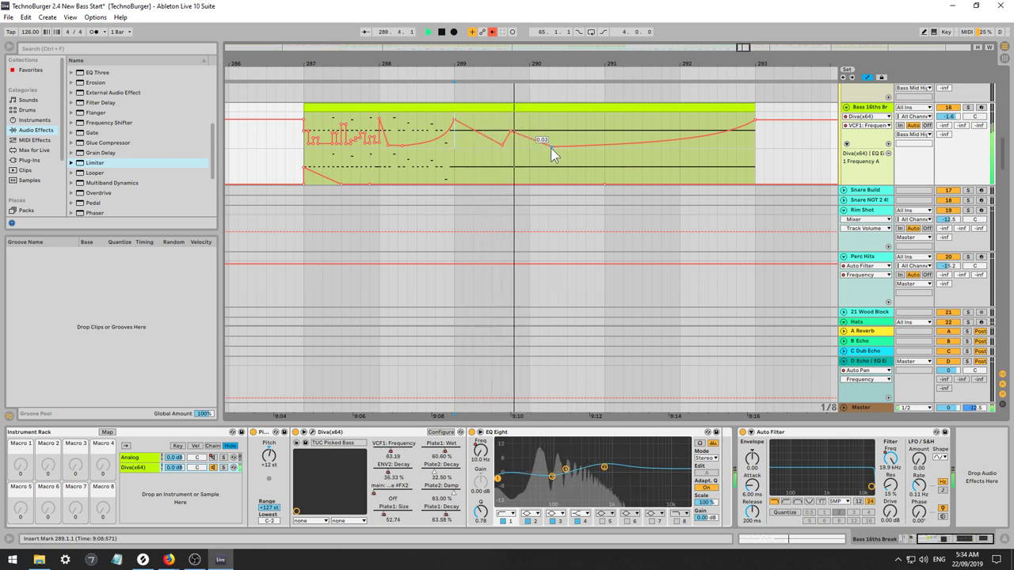
Shift the filter curve's valley breakpoints earlier, settling the key point near 0.47 while auditioning.
{"action": "left_click_drag", "start_coordinate": [552, 147], "coordinate": [512, 125]}
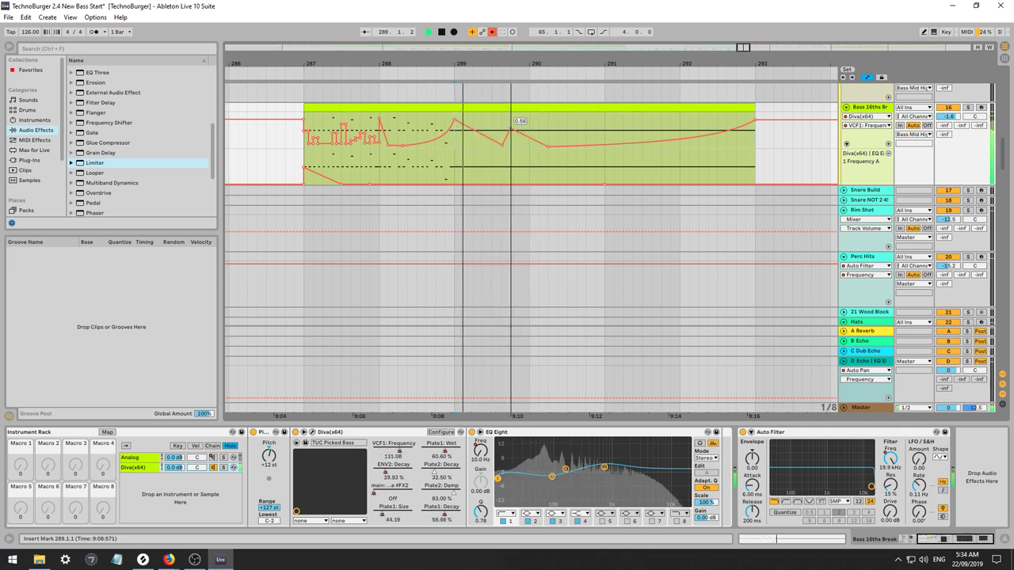
{"action": "mouse_move", "coordinate": [503, 145]}
{"action": "left_mouse_down"}
{"action": "mouse_move", "coordinate": [492, 145]}
{"action": "mouse_move", "coordinate": [515, 134]}
{"action": "mouse_move", "coordinate": [511, 128]}
{"action": "left_mouse_up"}
{"action": "key", "text": "space"}
{"action": "key", "text": "space"}
{"action": "key", "text": "space"}
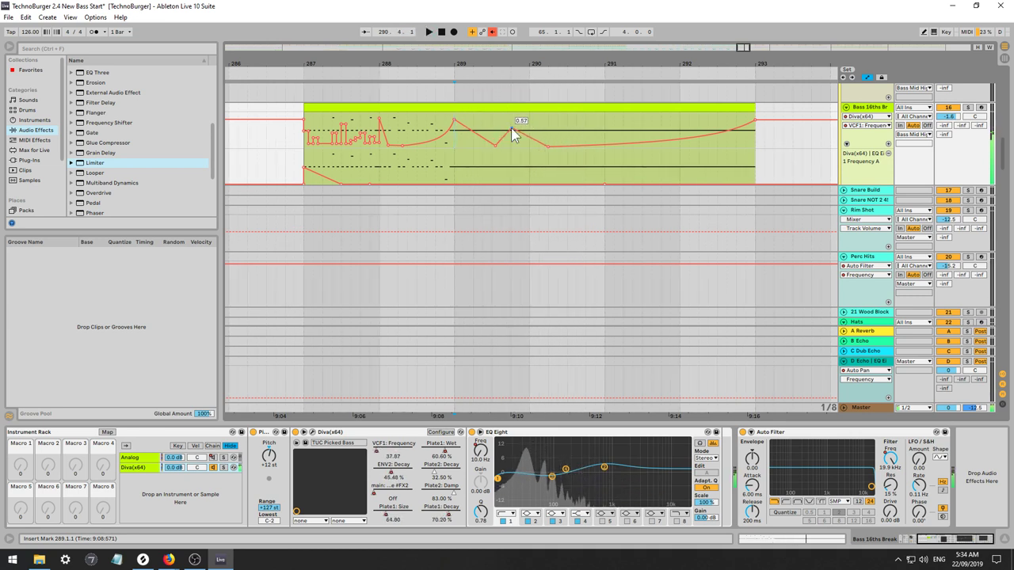
{"action": "key", "text": "space"}
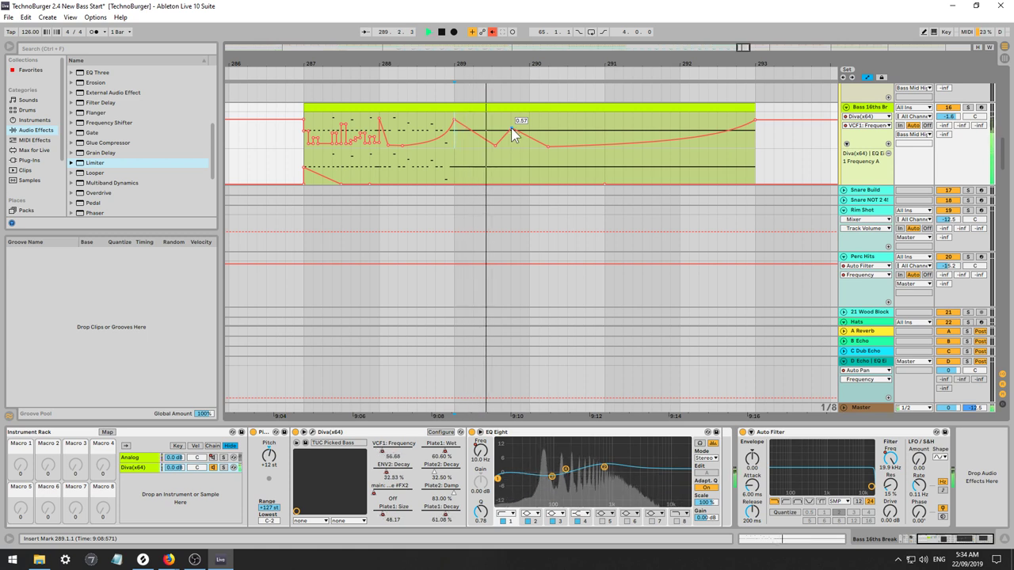
{"action": "left_click_drag", "start_coordinate": [511, 127], "coordinate": [511, 130]}
{"action": "key", "text": "space"}
{"action": "key", "text": "space"}
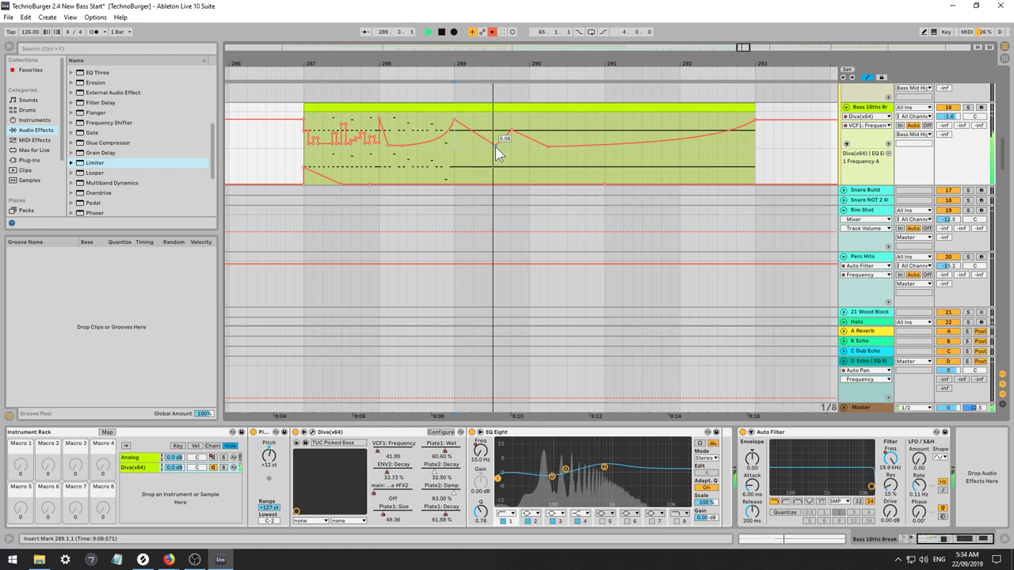
{"action": "key", "text": "space"}
{"action": "key", "text": "space"}
{"action": "mouse_move", "coordinate": [496, 147]}
{"action": "left_mouse_down"}
{"action": "mouse_move", "coordinate": [495, 136]}
{"action": "mouse_move", "coordinate": [512, 132]}
{"action": "mouse_move", "coordinate": [513, 149]}
{"action": "mouse_move", "coordinate": [547, 138]}
{"action": "mouse_move", "coordinate": [482, 129]}
{"action": "mouse_move", "coordinate": [475, 141]}
{"action": "mouse_move", "coordinate": [491, 145]}
{"action": "left_mouse_up"}
{"action": "key", "text": "space"}
{"action": "key", "text": "space"}
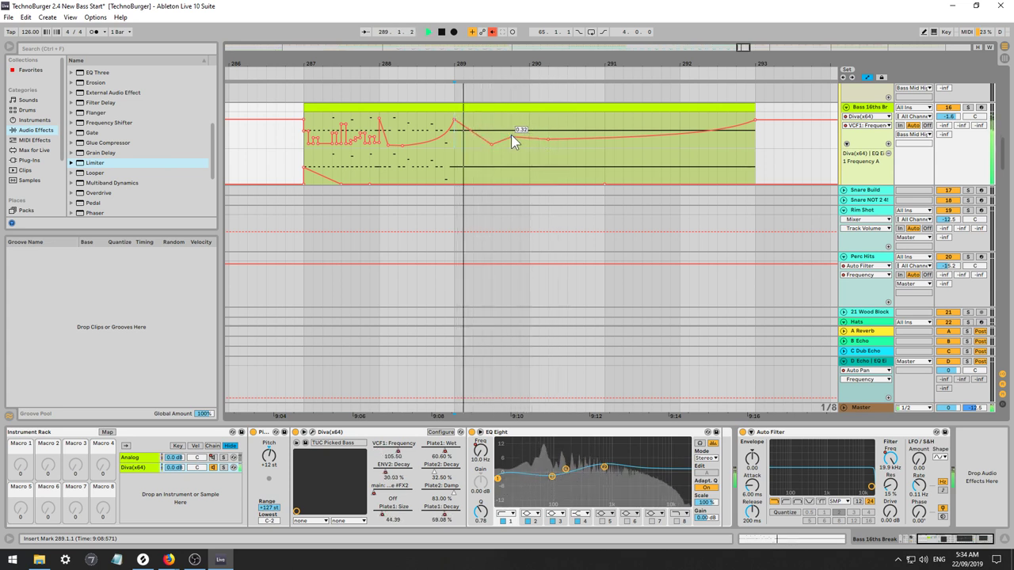
{"action": "mouse_move", "coordinate": [511, 134]}
{"action": "left_mouse_down"}
{"action": "mouse_move", "coordinate": [530, 130]}
{"action": "mouse_move", "coordinate": [516, 132]}
{"action": "left_mouse_up"}
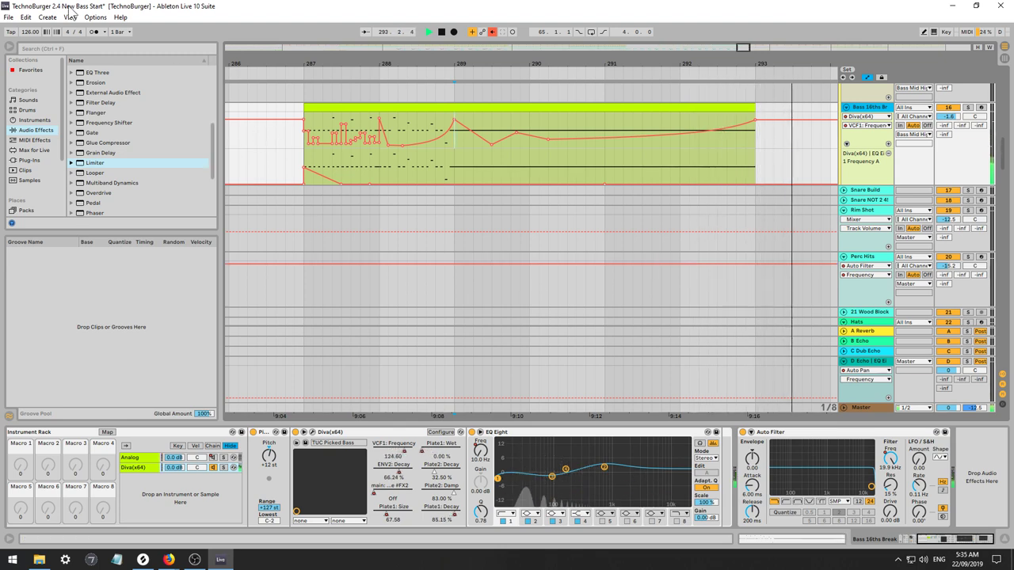
Insert a new return track and load the ZRev(x64) plug-in onto it.
{"action": "left_click", "coordinate": [95, 17]}
{"action": "mouse_move", "coordinate": [71, 18]}
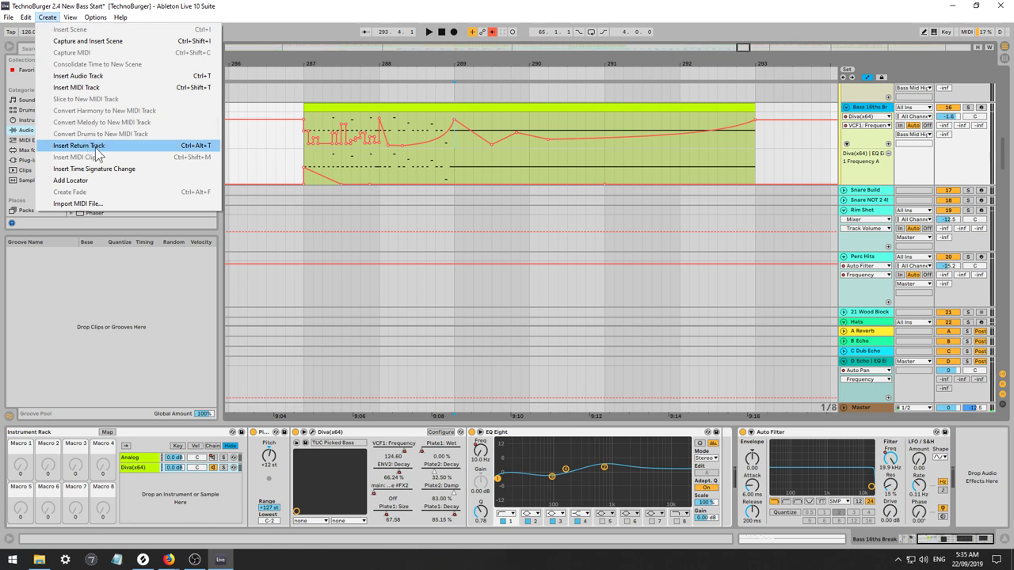
{"action": "left_click", "coordinate": [95, 149]}
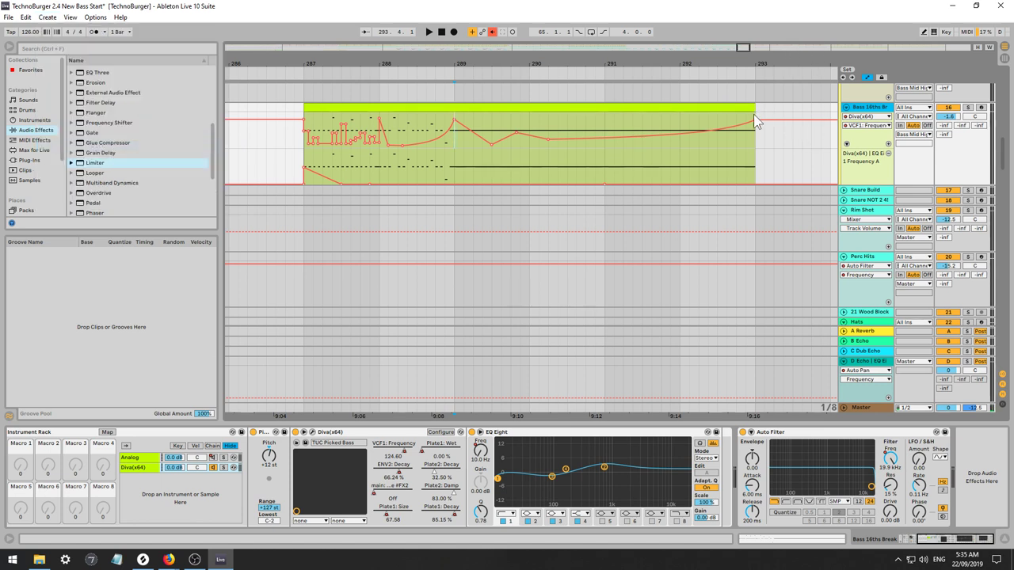
{"action": "key", "text": "ctrl+alt+t"}
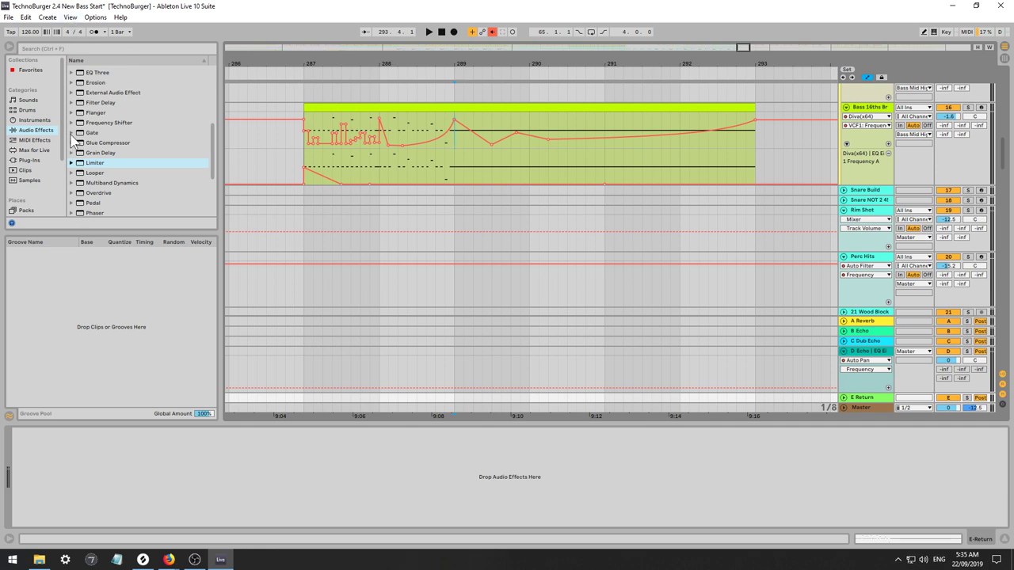
{"action": "left_click", "coordinate": [30, 160]}
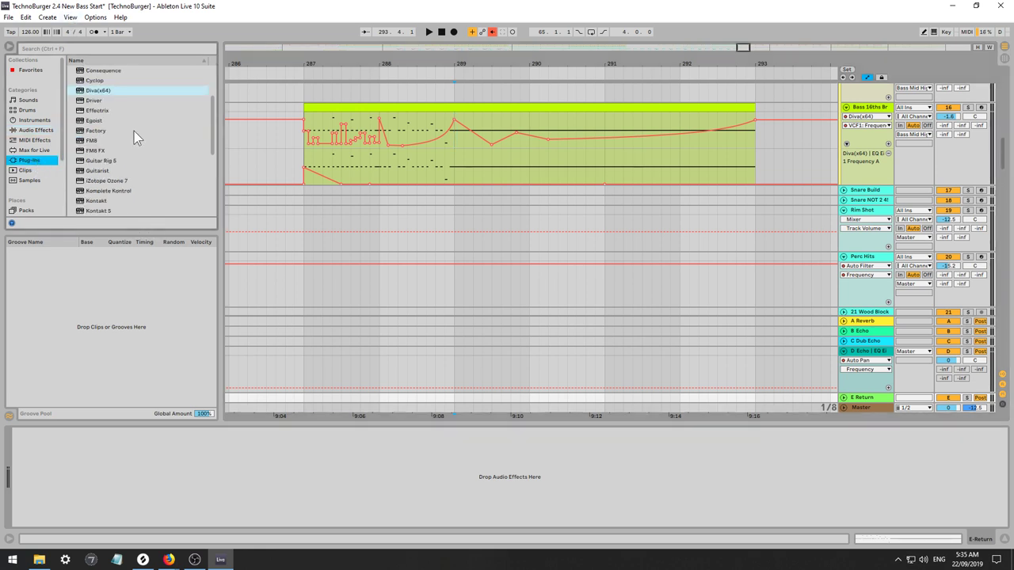
{"action": "scroll", "coordinate": [135, 138], "scroll_direction": "down", "scroll_amount": 5}
{"action": "double_click", "coordinate": [98, 213]}
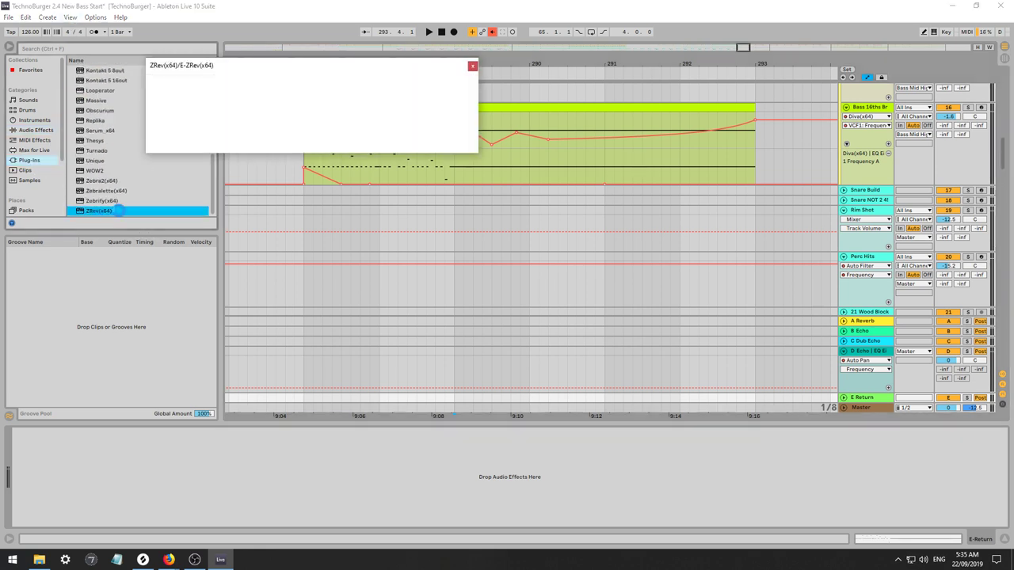
Ramp Bass 16ths Break's send to E-ZRev up to 0.0 dB by bar 293.
{"action": "left_click", "coordinate": [965, 136]}
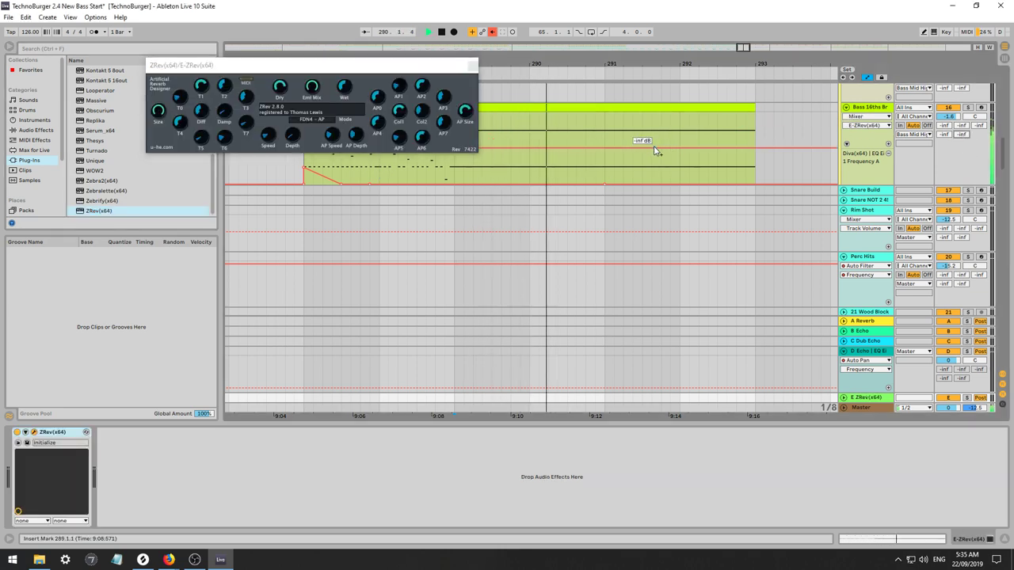
{"action": "left_click", "coordinate": [649, 147]}
{"action": "left_click_drag", "start_coordinate": [714, 147], "coordinate": [755, 112]}
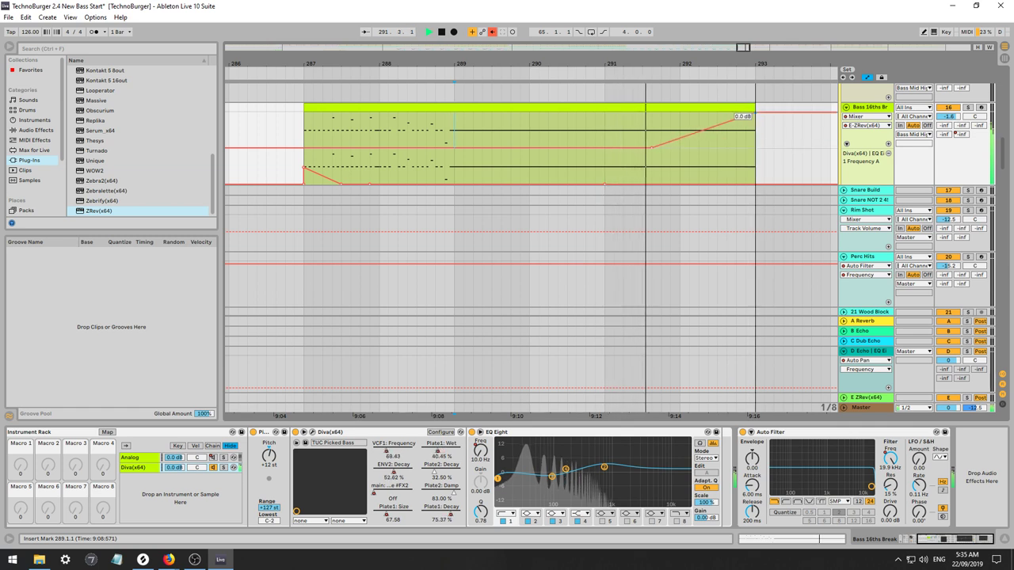
Set ZRev's AP Size to 82.50 and Wet to 99, auditioning from bar 291.
{"action": "left_click", "coordinate": [863, 398]}
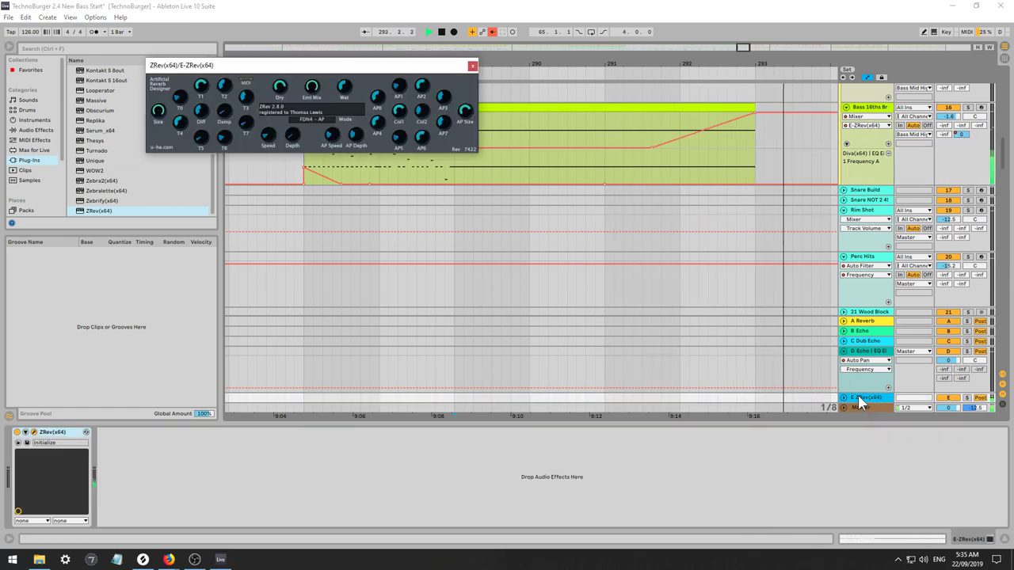
{"action": "left_click_drag", "start_coordinate": [467, 113], "coordinate": [463, 104]}
{"action": "left_click_drag", "start_coordinate": [349, 91], "coordinate": [347, 42]}
{"action": "left_click", "coordinate": [690, 148]}
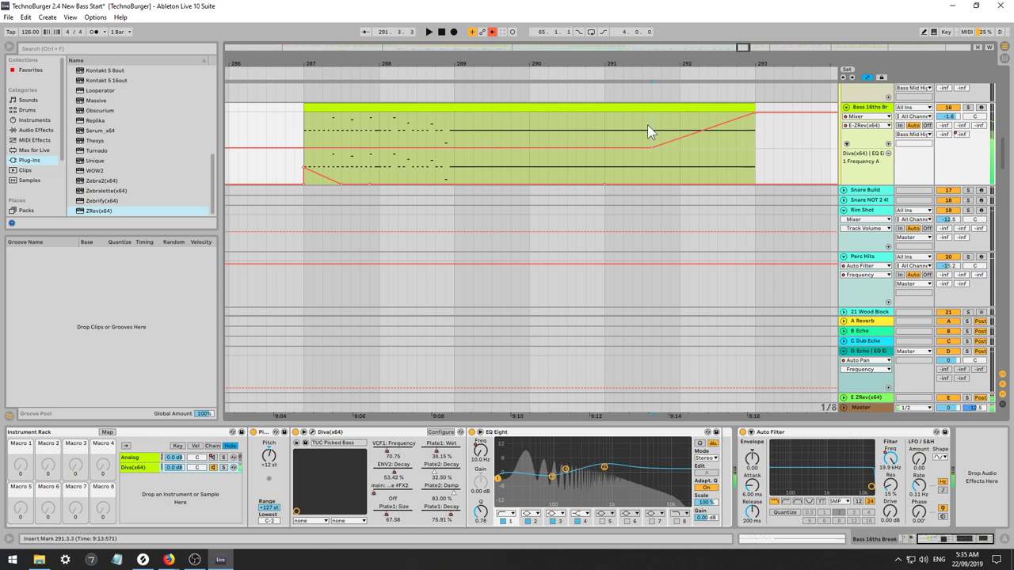
{"action": "left_click", "coordinate": [658, 126]}
{"action": "left_click", "coordinate": [606, 141]}
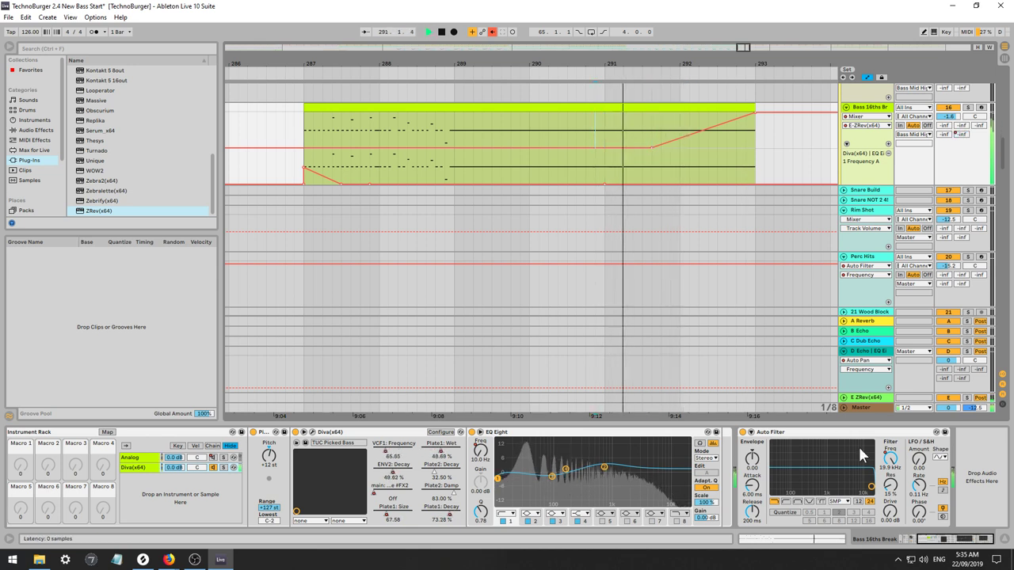
{"action": "left_click", "coordinate": [864, 400]}
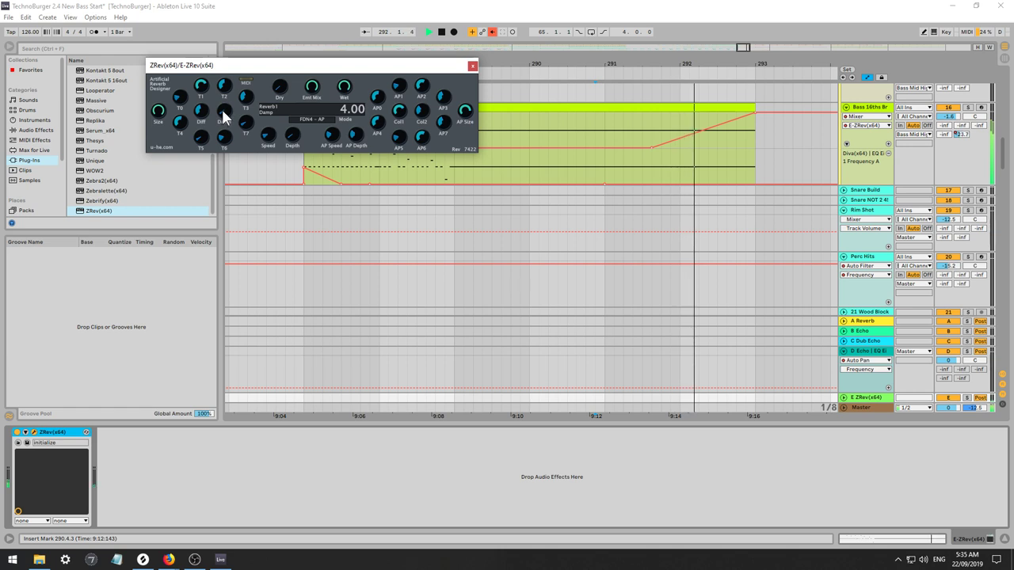
Adjust ZRev's damping to 2.50 then 61.00, diffusion to 21.00, and AP0 to 69.00.
{"action": "left_click_drag", "start_coordinate": [209, 68], "coordinate": [213, 113]}
{"action": "key", "text": "space"}
{"action": "key", "text": "space"}
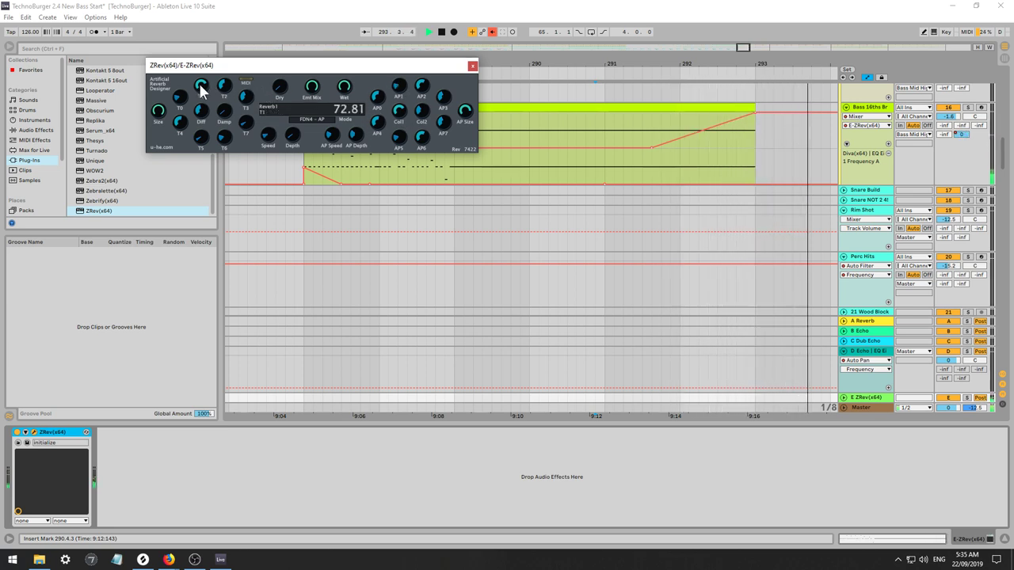
{"action": "key", "text": "space"}
{"action": "key", "text": "space"}
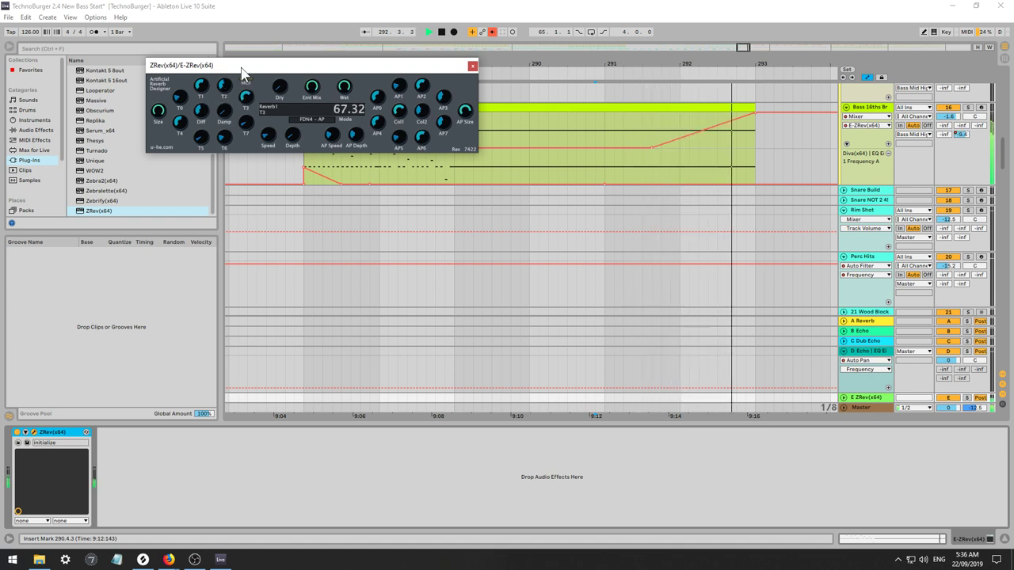
{"action": "key", "text": "space"}
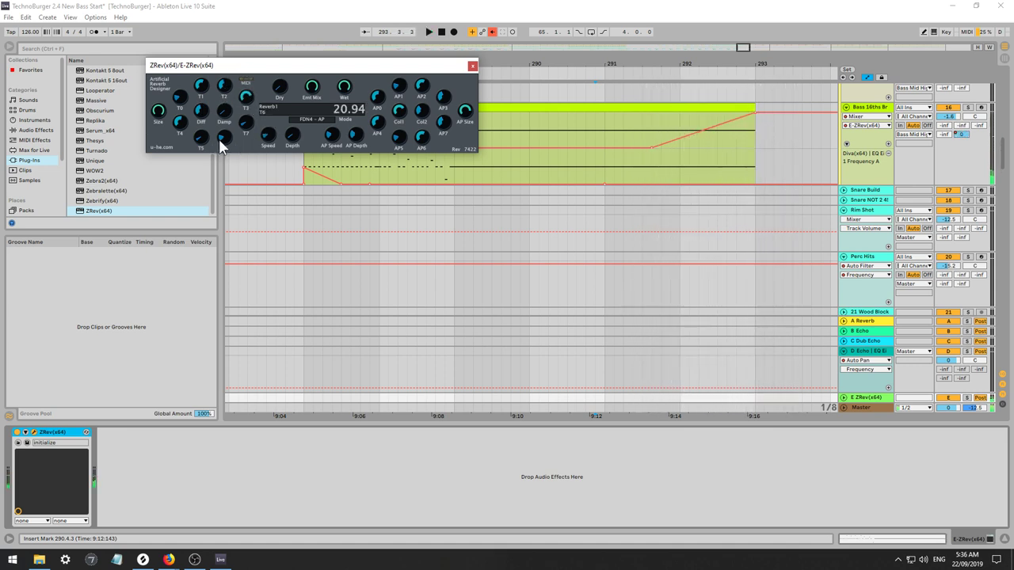
{"action": "key", "text": "space"}
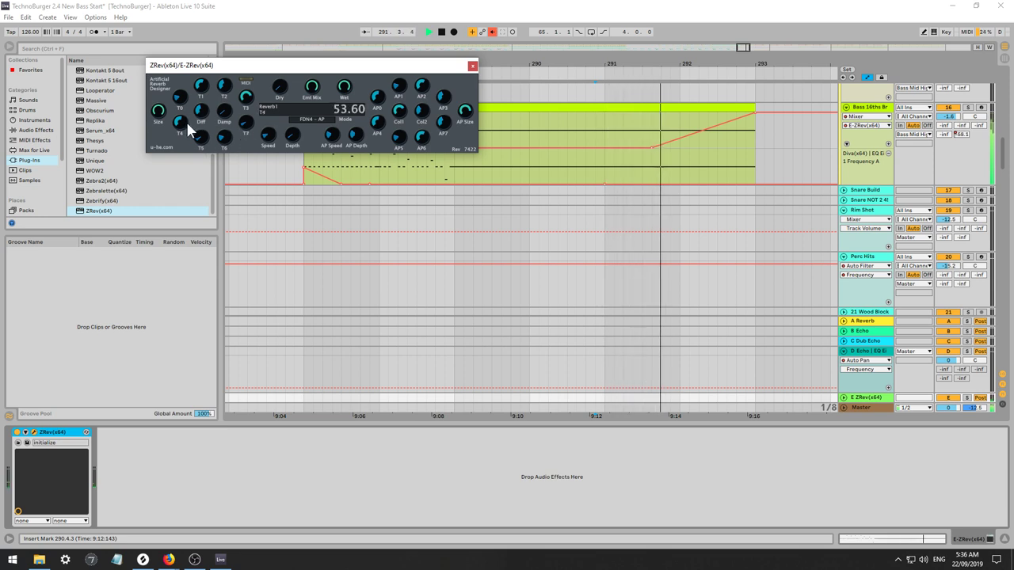
{"action": "left_click_drag", "start_coordinate": [184, 126], "coordinate": [195, 97]}
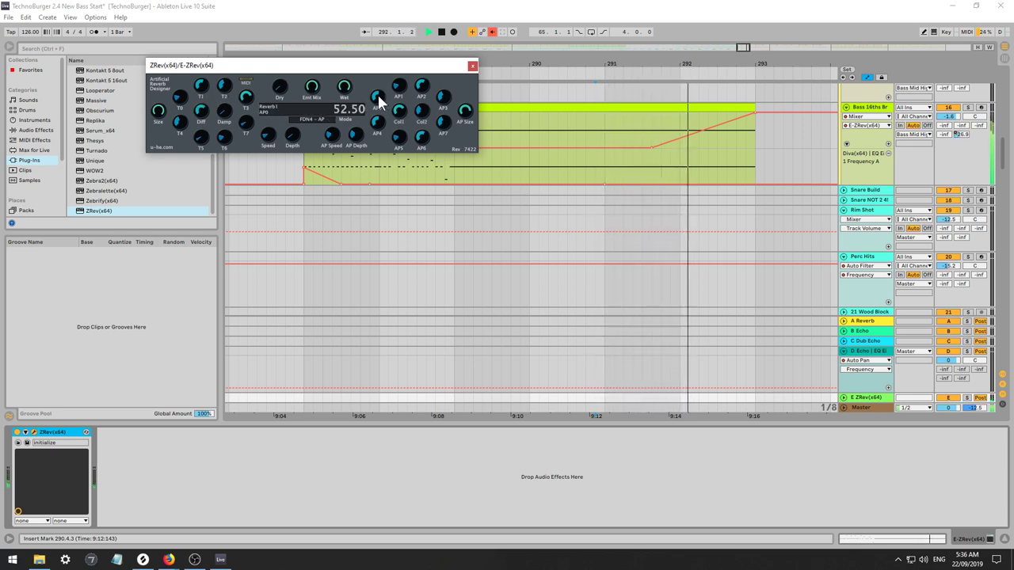
{"action": "left_click_drag", "start_coordinate": [378, 95], "coordinate": [375, 122]}
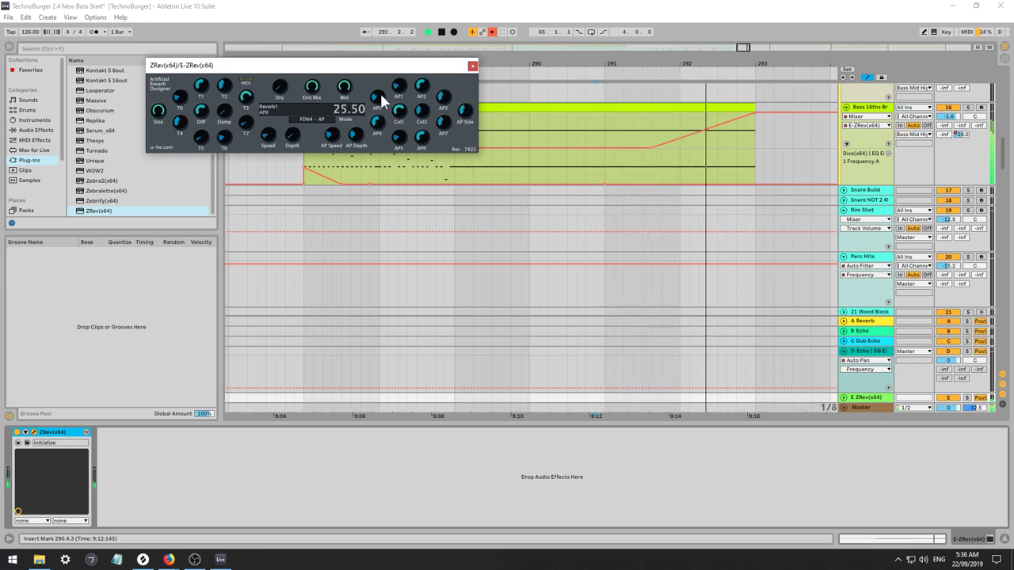
{"action": "mouse_move", "coordinate": [379, 91]}
{"action": "left_mouse_down"}
{"action": "mouse_move", "coordinate": [358, 52]}
{"action": "mouse_move", "coordinate": [378, 98]}
{"action": "left_mouse_up"}
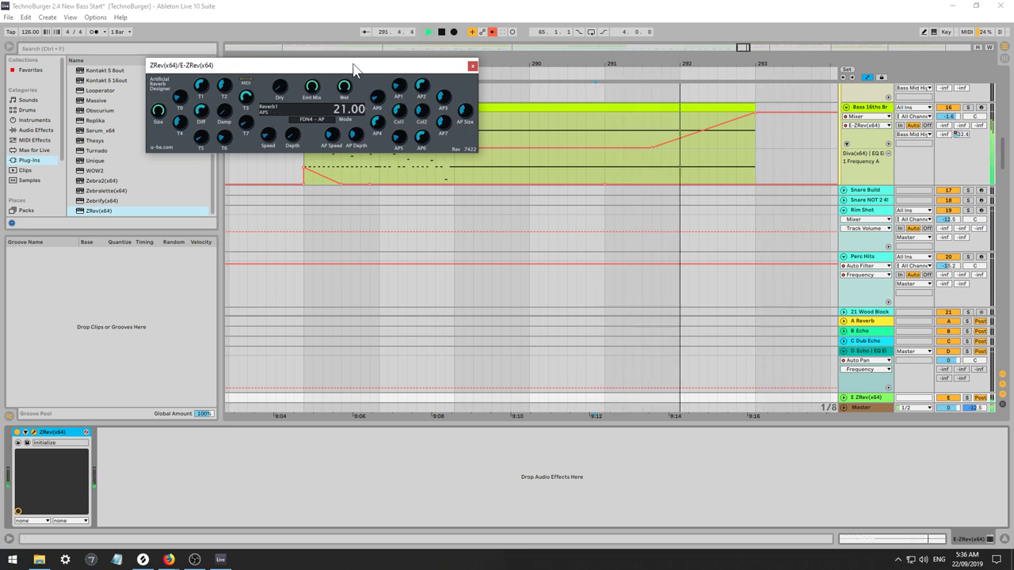
{"action": "left_click_drag", "start_coordinate": [224, 111], "coordinate": [217, 47]}
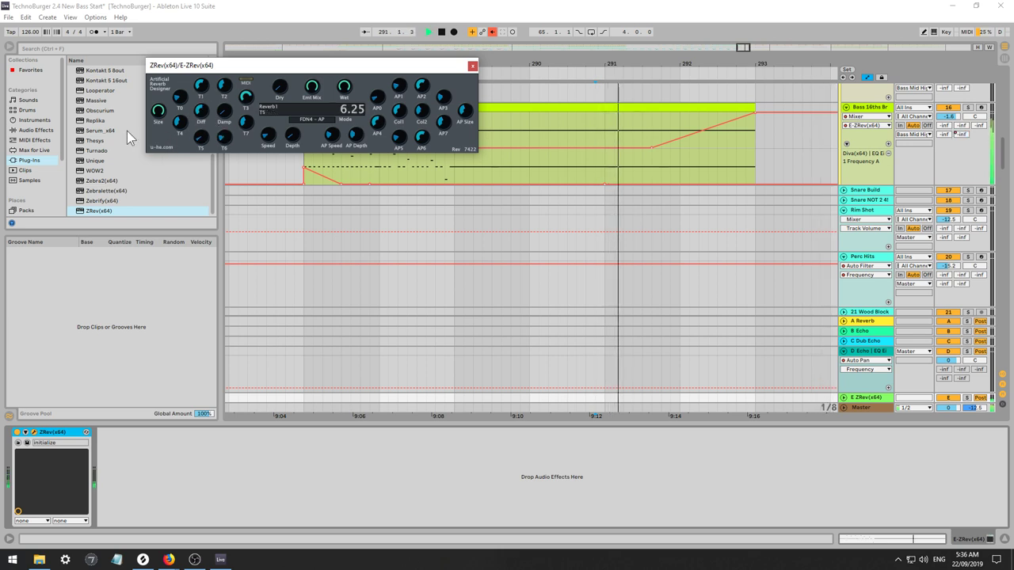
Search 'conv' under Max for Live and drop Convolution Reverb Pro.amxd after ZRev on return E.
{"action": "key", "text": "space"}
{"action": "left_click", "coordinate": [34, 131]}
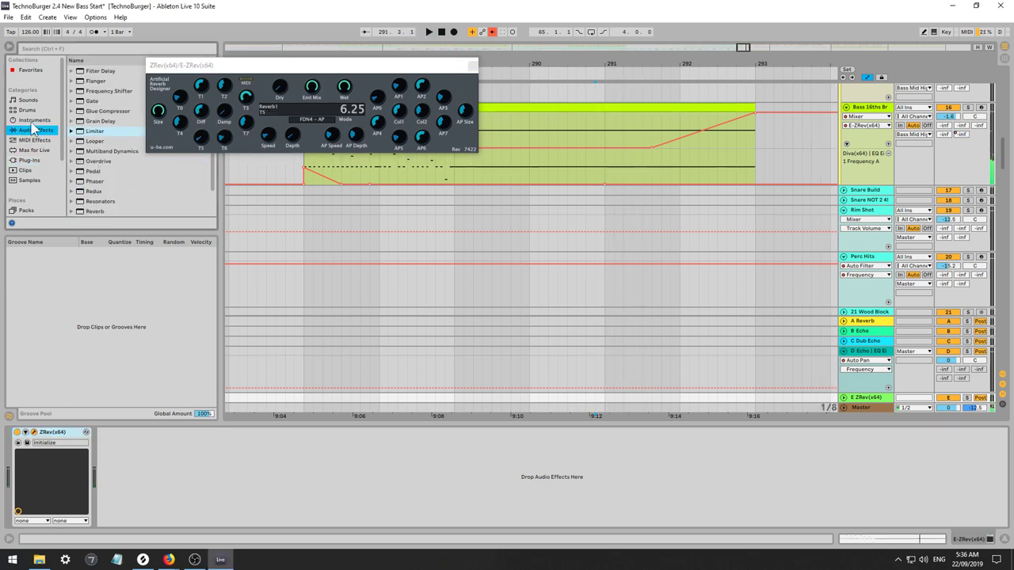
{"action": "left_click", "coordinate": [34, 162]}
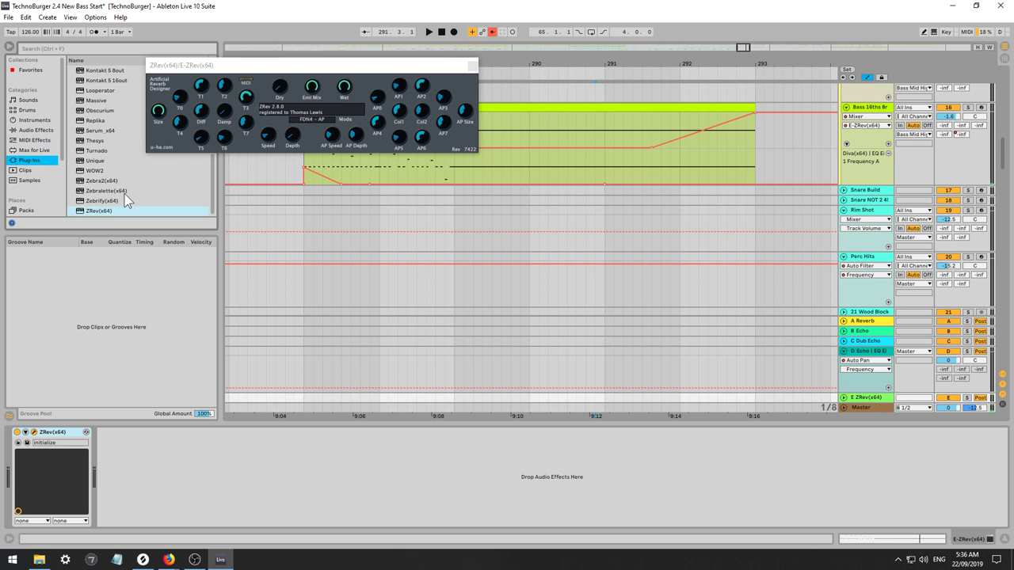
{"action": "scroll", "coordinate": [118, 165], "scroll_direction": "up", "scroll_amount": 4}
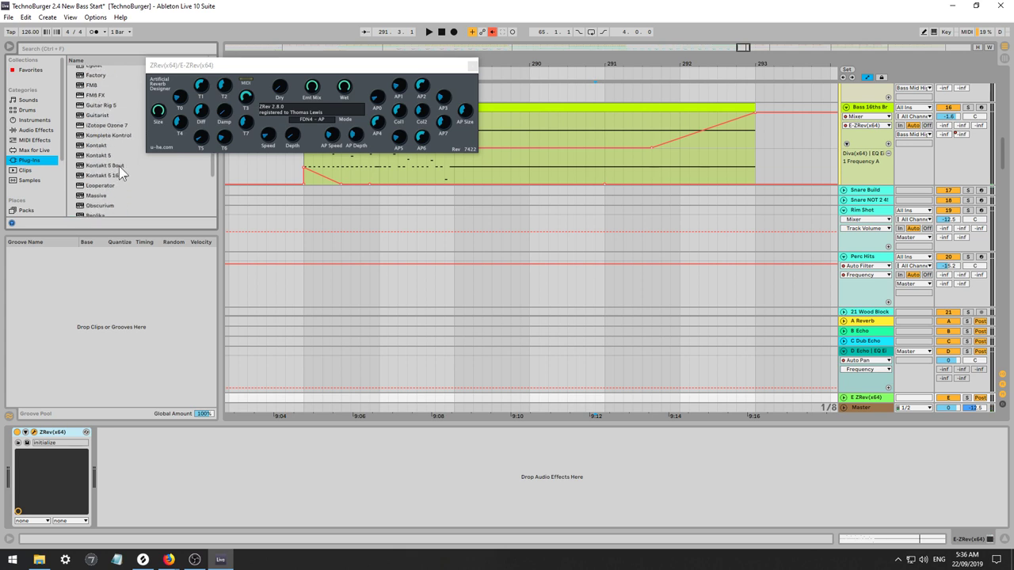
{"action": "scroll", "coordinate": [122, 185], "scroll_direction": "up", "scroll_amount": 2}
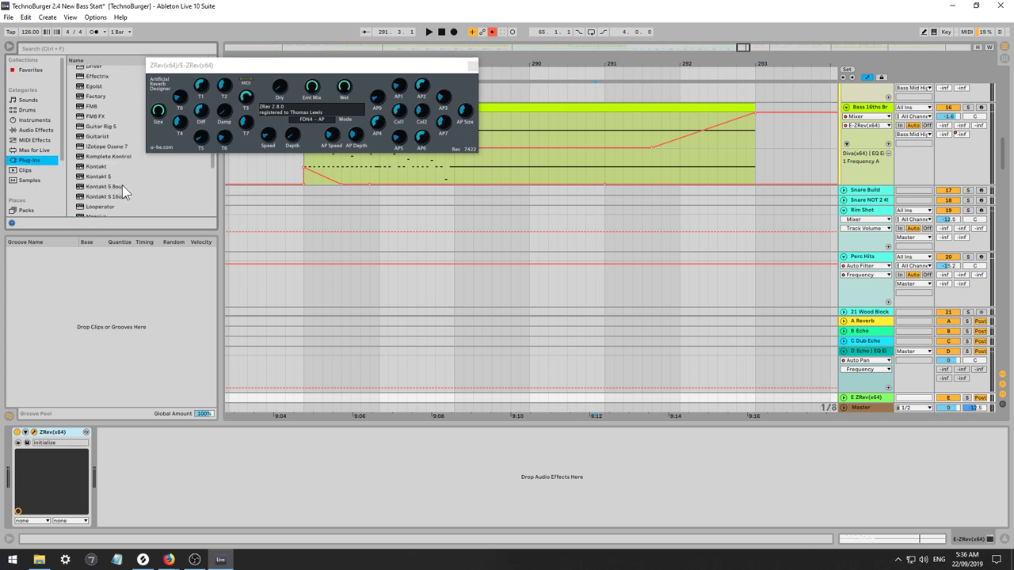
{"action": "scroll", "coordinate": [122, 191], "scroll_direction": "up", "scroll_amount": 2}
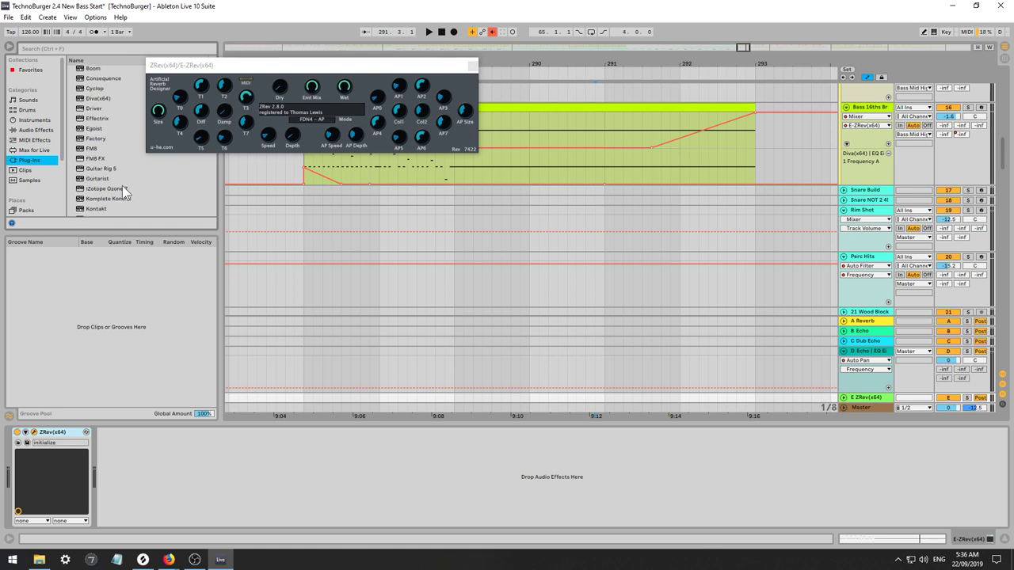
{"action": "scroll", "coordinate": [122, 185], "scroll_direction": "up", "scroll_amount": 2}
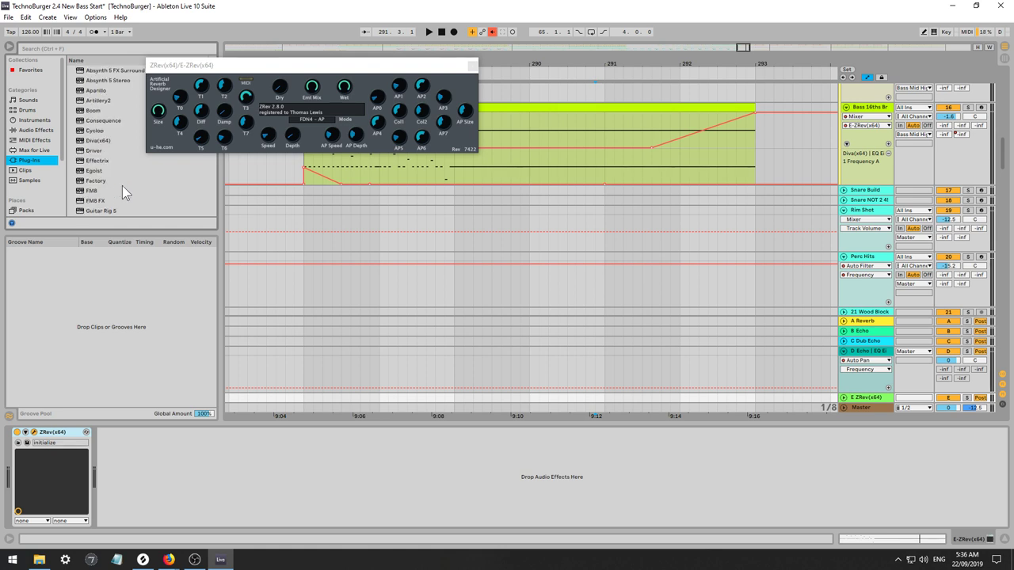
{"action": "scroll", "coordinate": [125, 186], "scroll_direction": "down", "scroll_amount": 6}
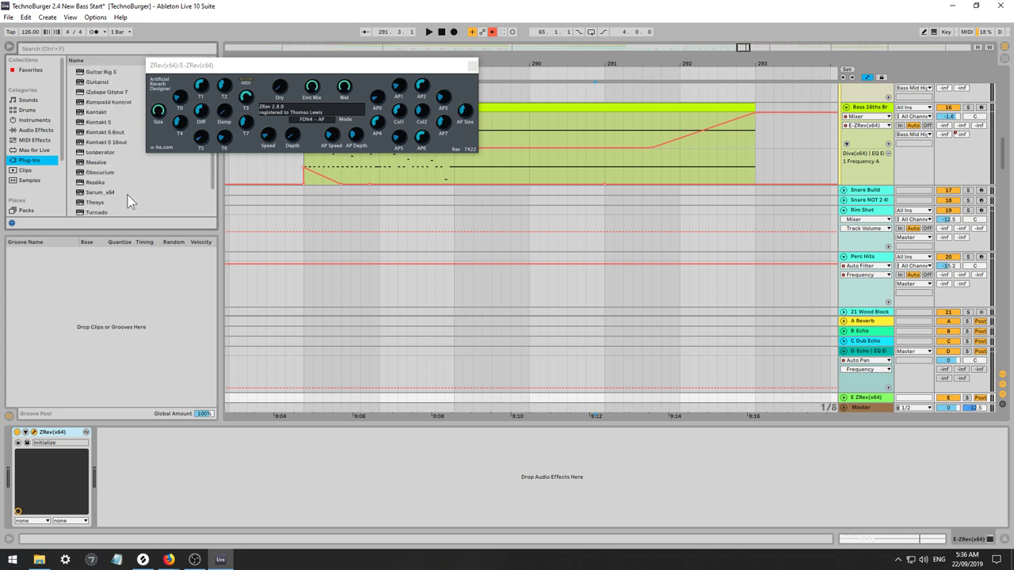
{"action": "left_click", "coordinate": [39, 51]}
{"action": "type", "text": "conv"}
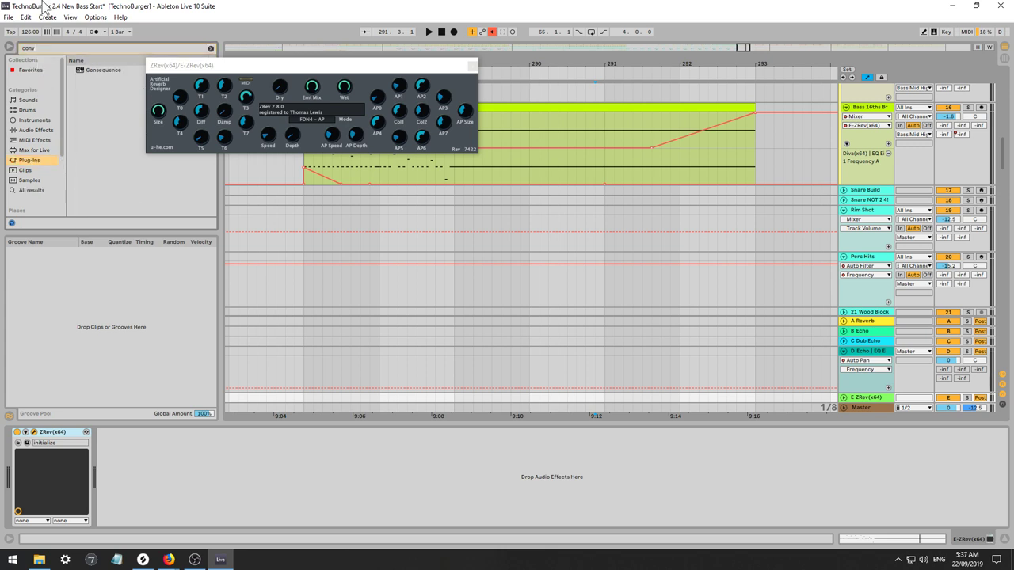
{"action": "left_click", "coordinate": [37, 150]}
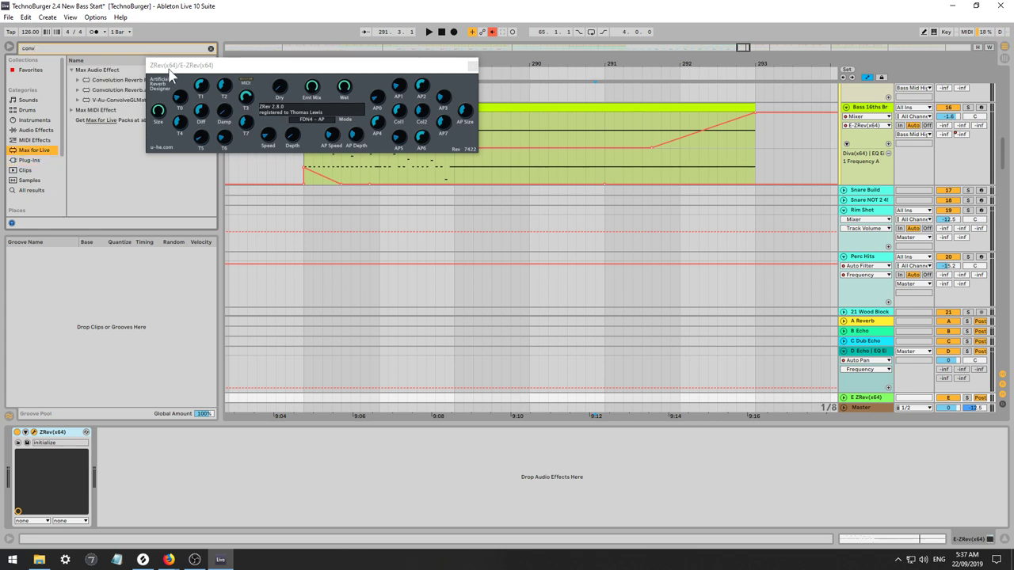
{"action": "left_click_drag", "start_coordinate": [123, 82], "coordinate": [129, 486]}
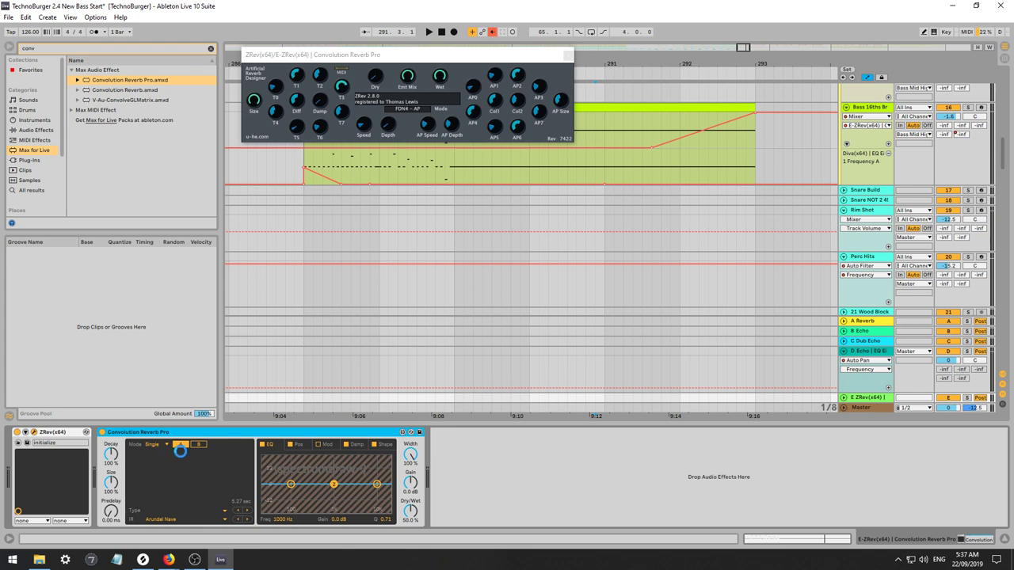
Keep the reverb mode at Single and swap in the standard Convolution Reverb device.
{"action": "left_click", "coordinate": [156, 444]}
{"action": "left_click", "coordinate": [151, 453]}
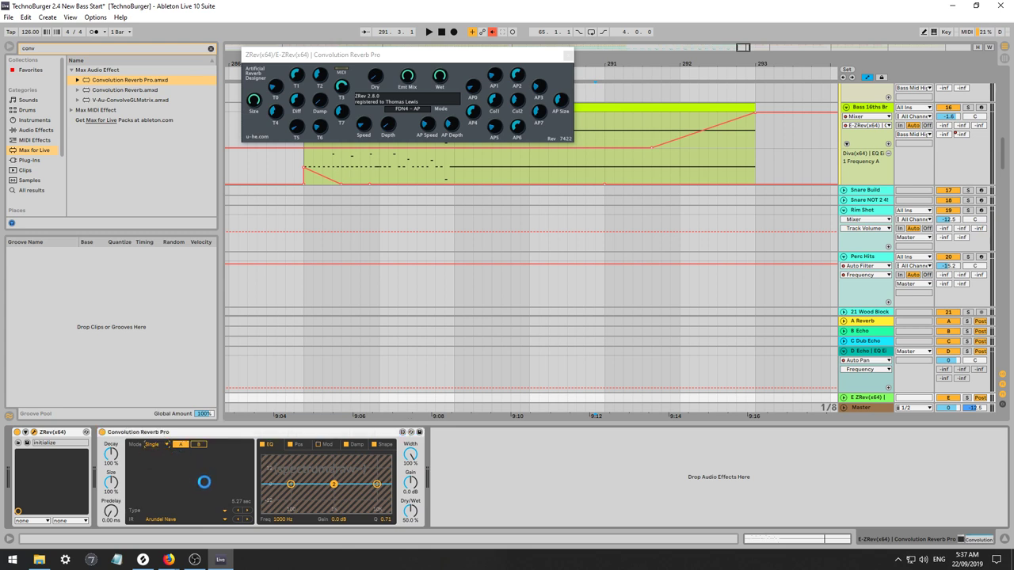
{"action": "left_click", "coordinate": [113, 90]}
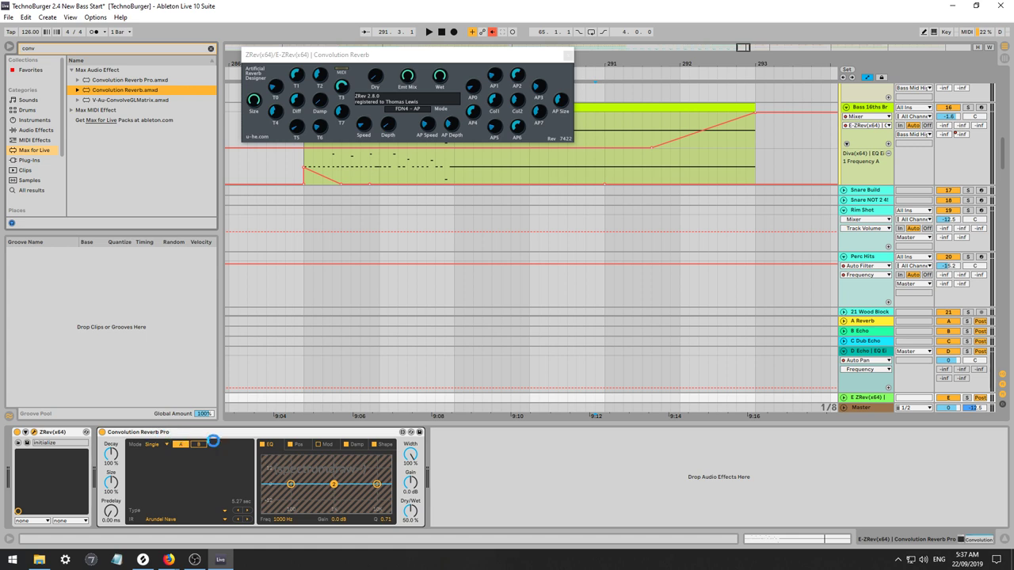
{"action": "key", "text": "space"}
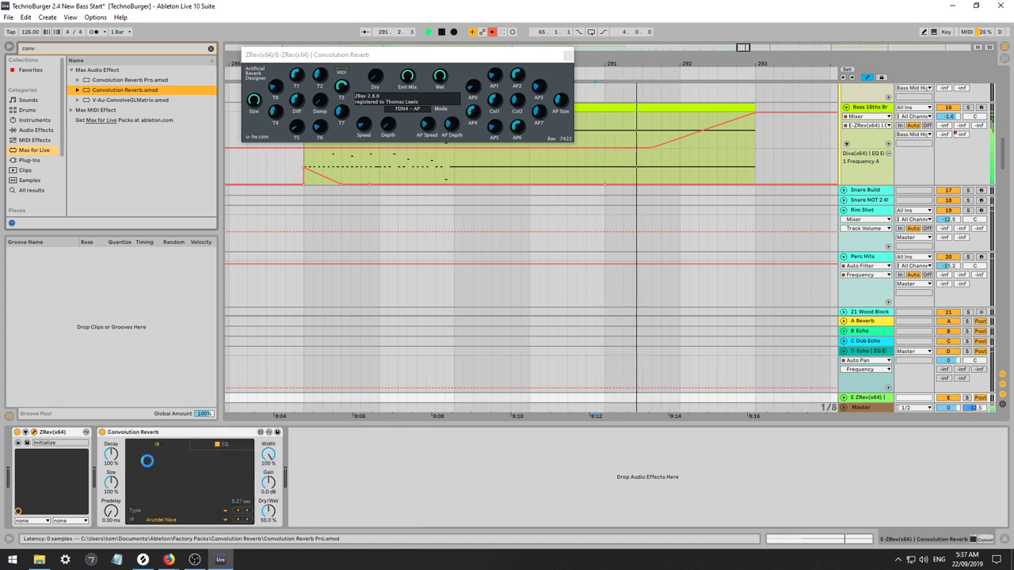
Turn on the Convolution Reverb's EQ while listening, then clear the 'conv' browser search.
{"action": "left_click", "coordinate": [20, 436]}
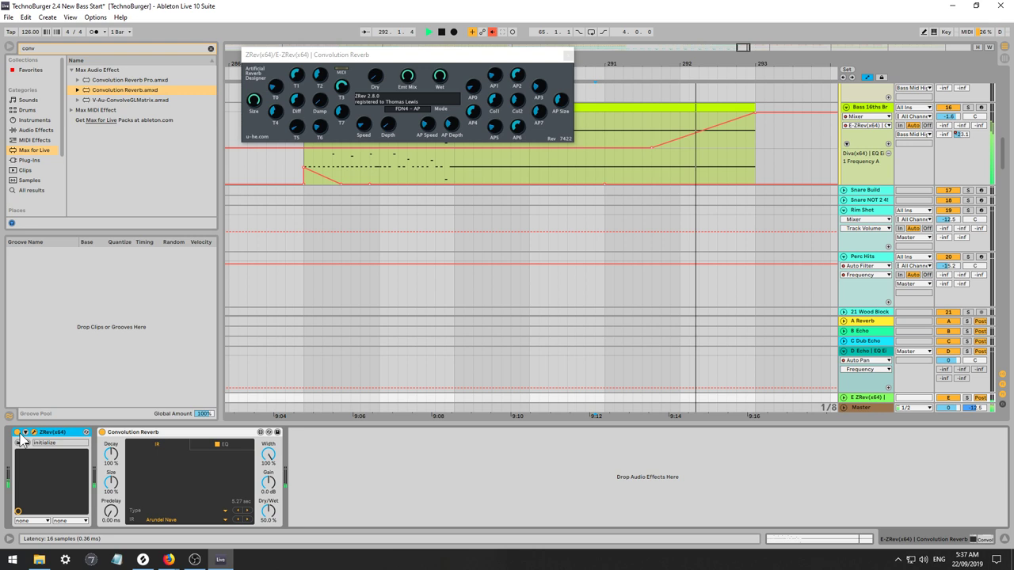
{"action": "left_click", "coordinate": [208, 445]}
{"action": "left_click", "coordinate": [181, 443]}
{"action": "left_click", "coordinate": [215, 446]}
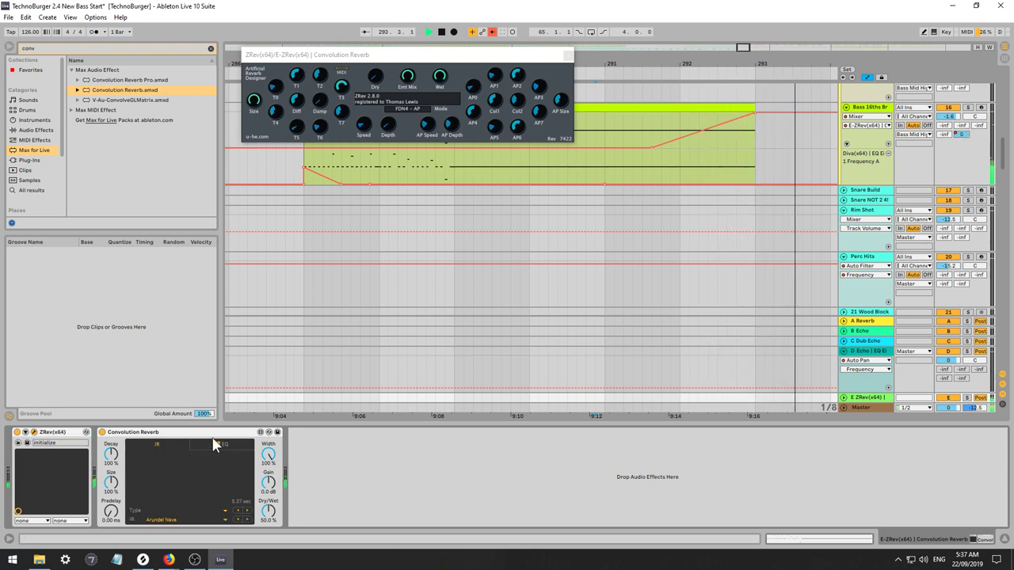
{"action": "left_click", "coordinate": [217, 444]}
{"action": "key", "text": "space"}
{"action": "scroll", "coordinate": [48, 174], "scroll_direction": "down", "scroll_amount": 2}
{"action": "scroll", "coordinate": [47, 174], "scroll_direction": "up", "scroll_amount": 3}
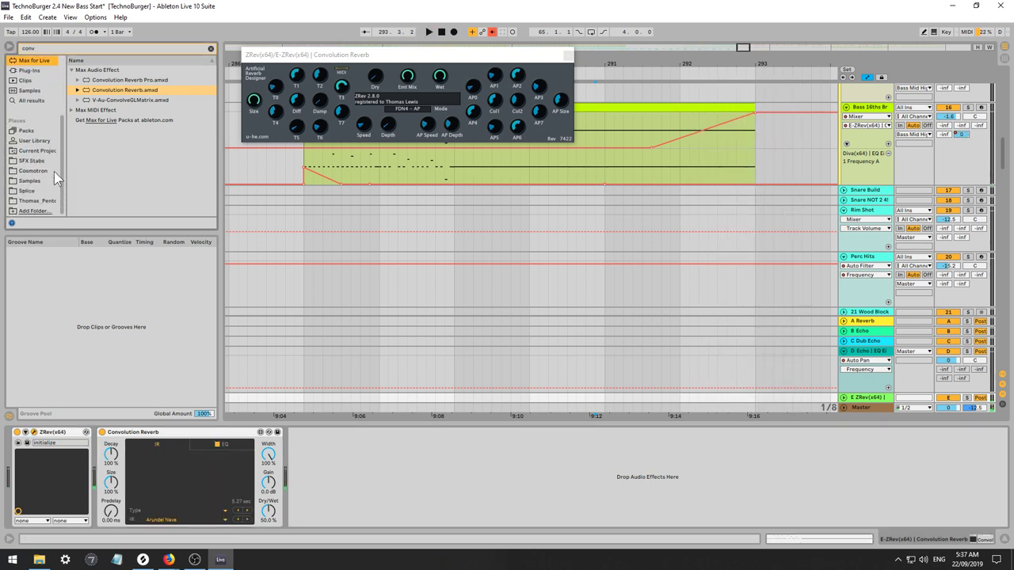
{"action": "left_click", "coordinate": [211, 49]}
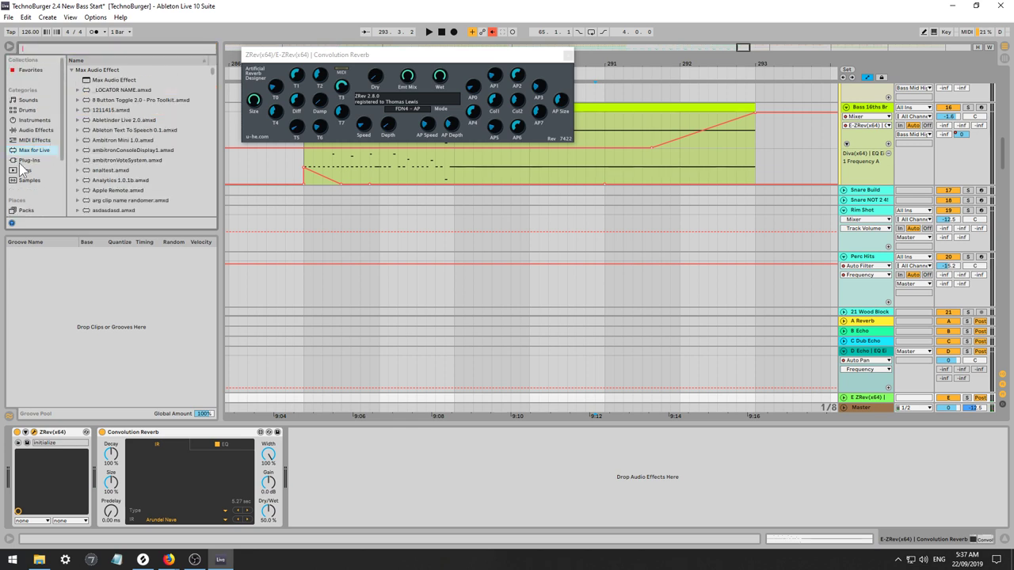
{"action": "scroll", "coordinate": [31, 168], "scroll_direction": "down", "scroll_amount": 3}
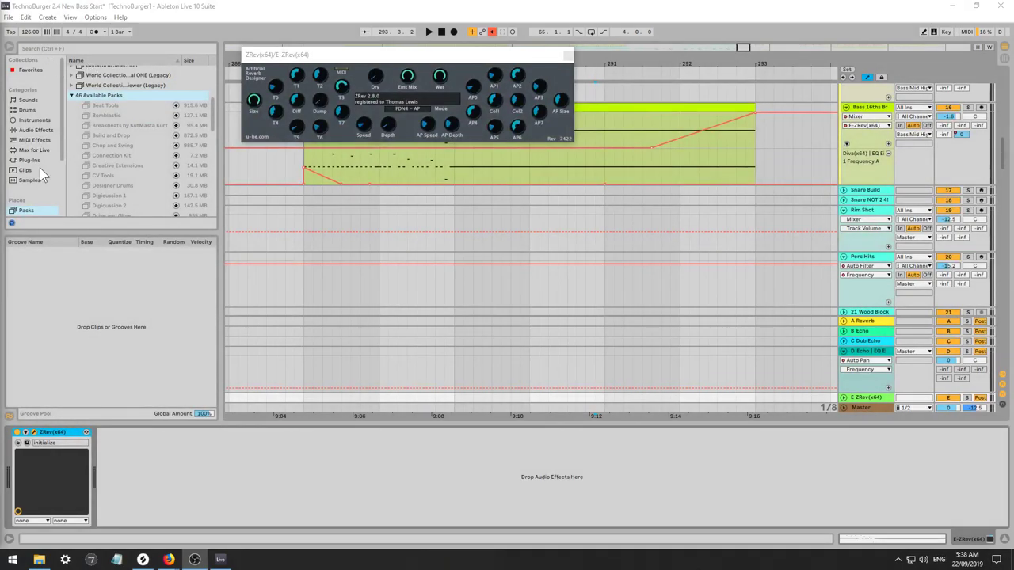
Add Absynth 5 FX after ZRev on return E and open its effect settings.
{"action": "left_click", "coordinate": [36, 159]}
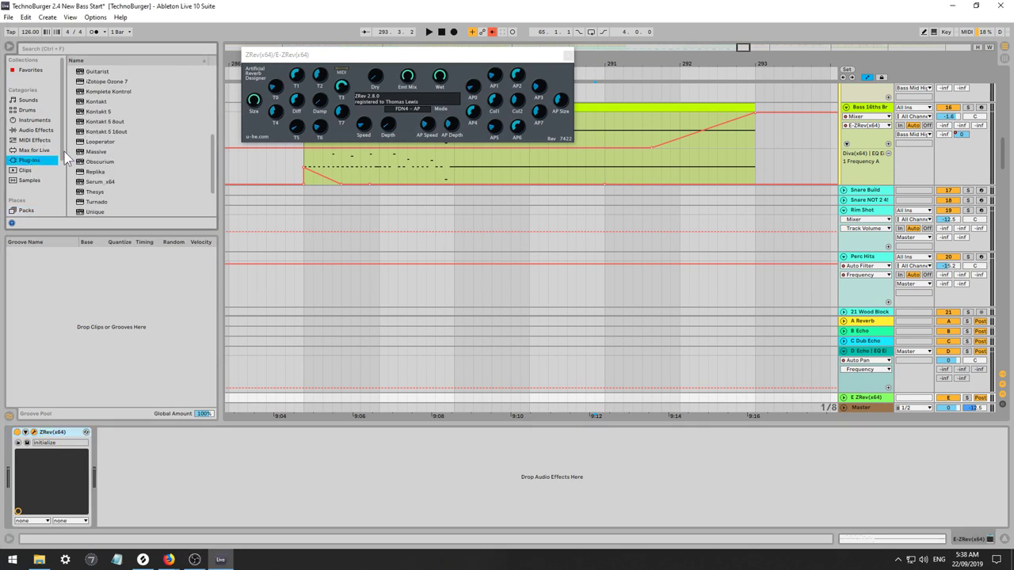
{"action": "scroll", "coordinate": [123, 79], "scroll_direction": "up", "scroll_amount": 8}
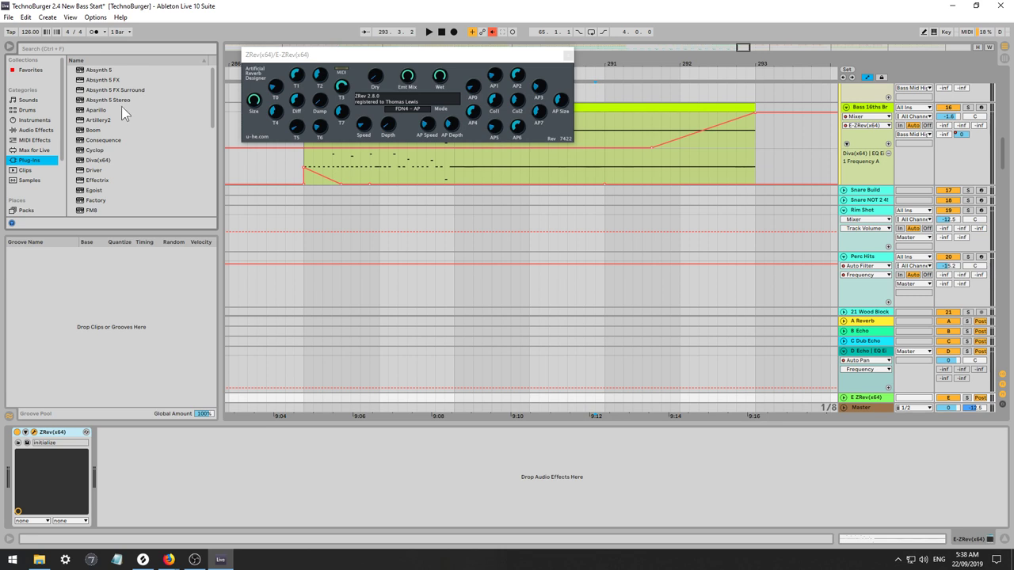
{"action": "left_click_drag", "start_coordinate": [102, 80], "coordinate": [176, 511]}
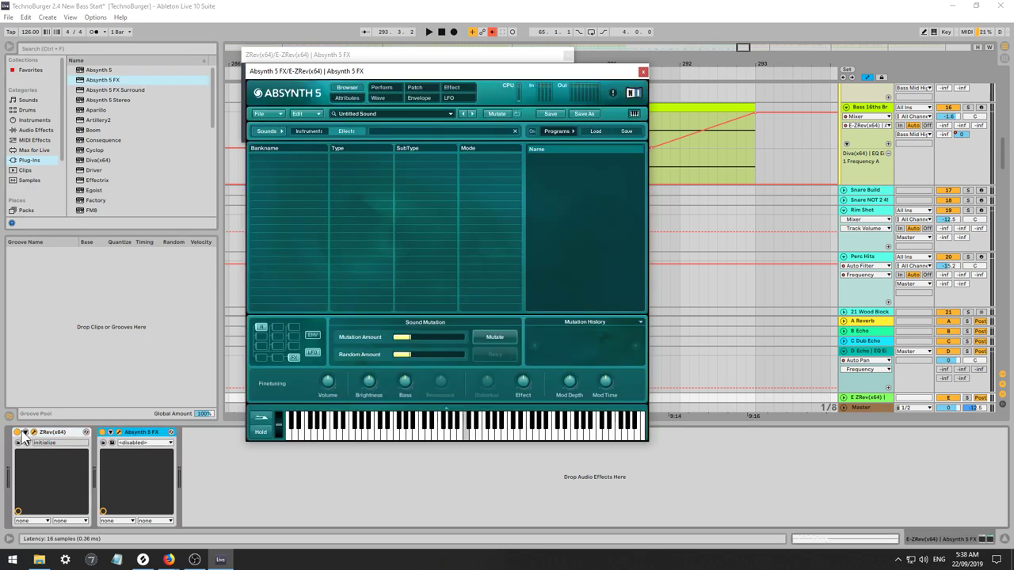
{"action": "key", "text": "space"}
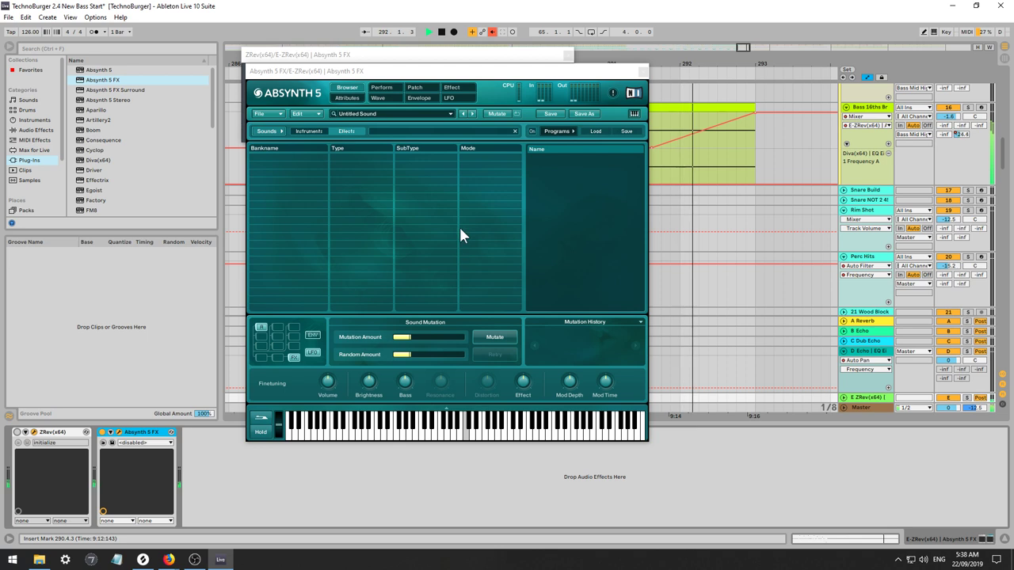
{"action": "left_click", "coordinate": [453, 88]}
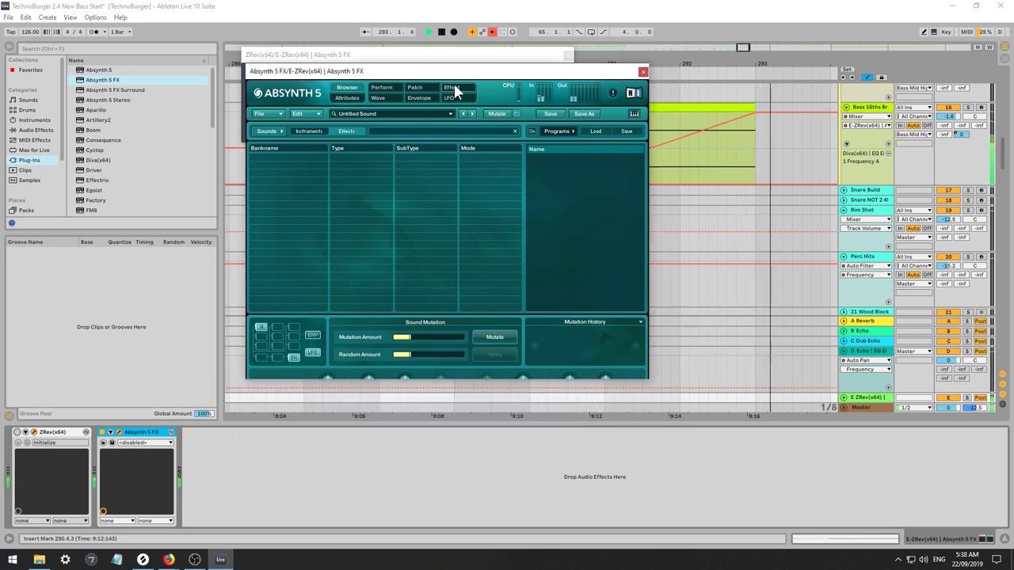
{"action": "key", "text": "space"}
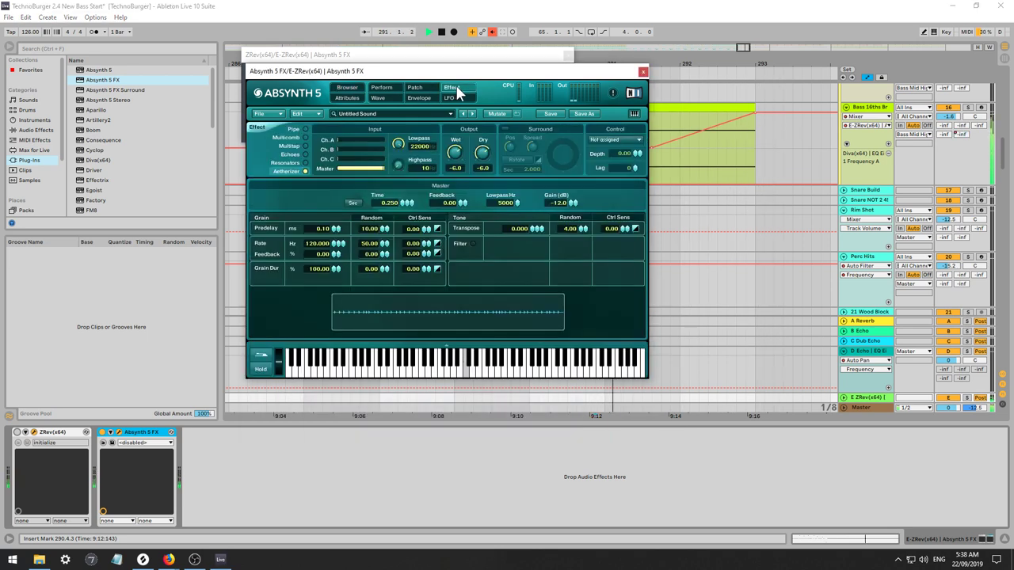
Audition Absynth's Pipe, Multicomb and Multitap effect types.
{"action": "left_click", "coordinate": [305, 128]}
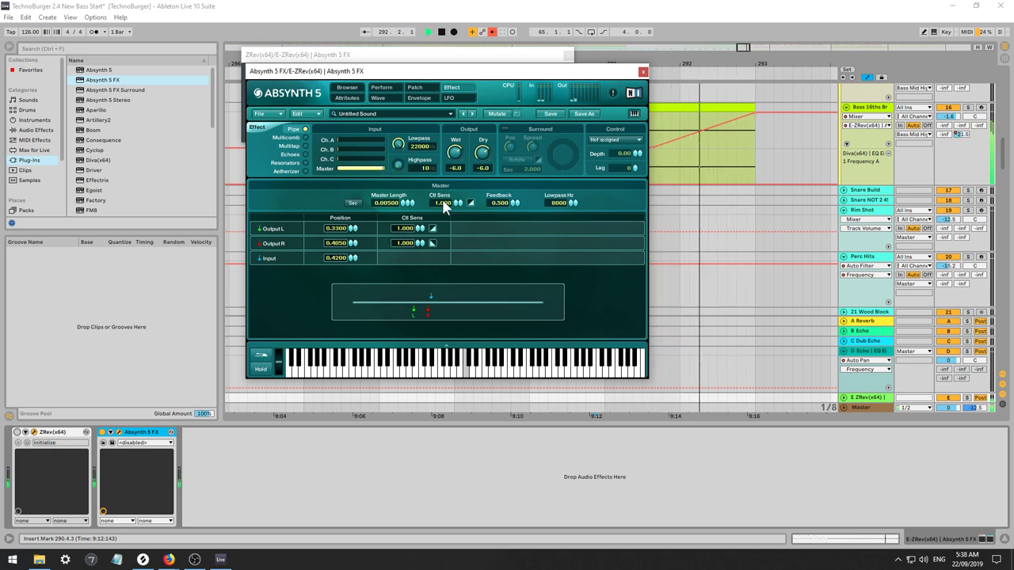
{"action": "key", "text": "space"}
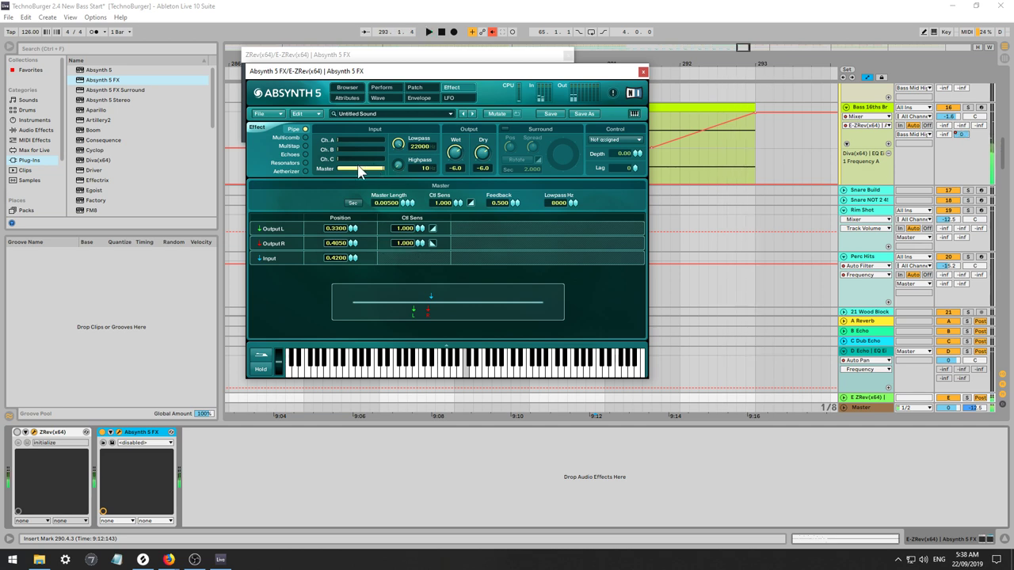
{"action": "left_click", "coordinate": [304, 137]}
{"action": "left_click", "coordinate": [304, 129]}
{"action": "left_click", "coordinate": [304, 137]}
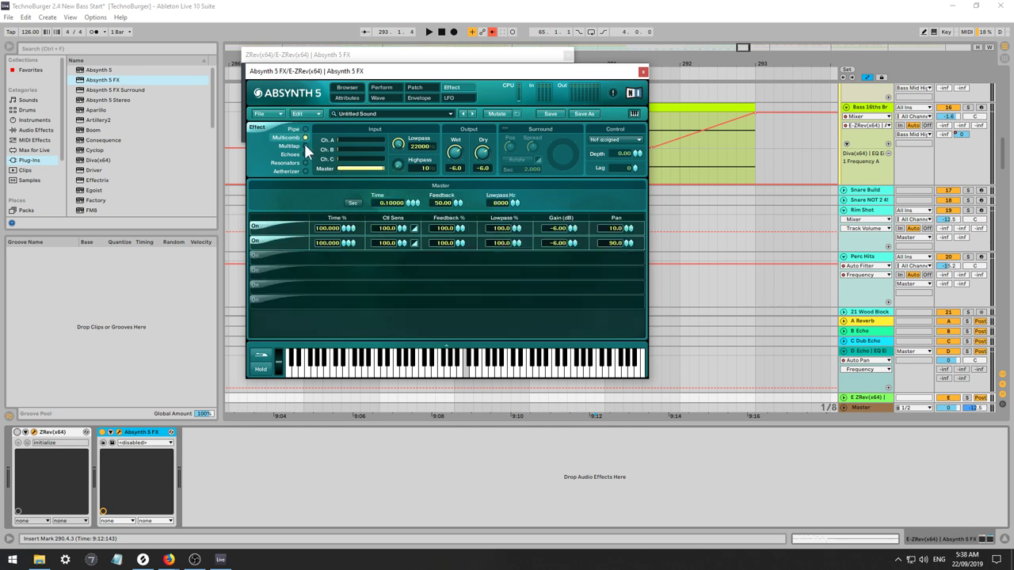
{"action": "left_click", "coordinate": [304, 145]}
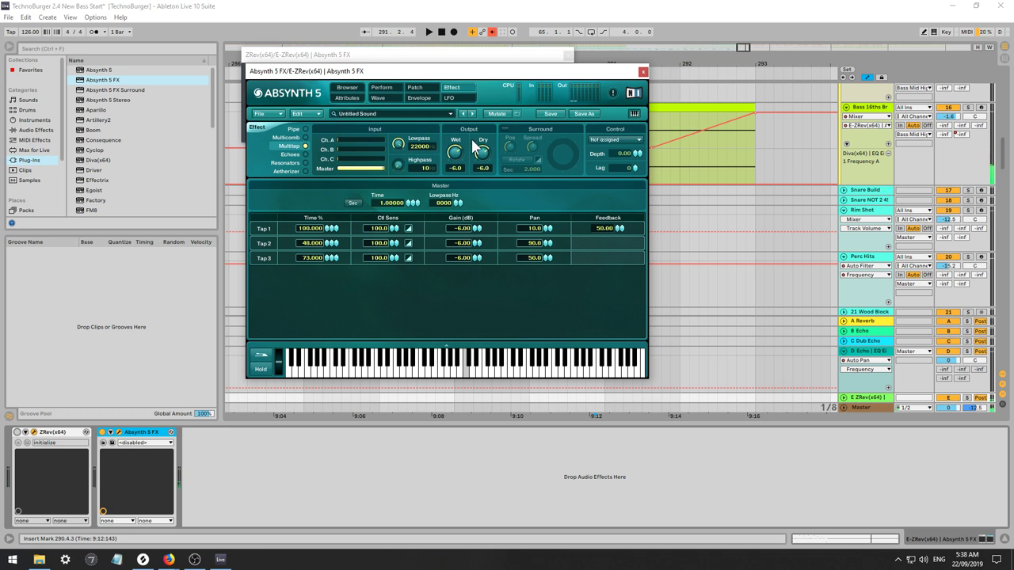
{"action": "key", "text": "space"}
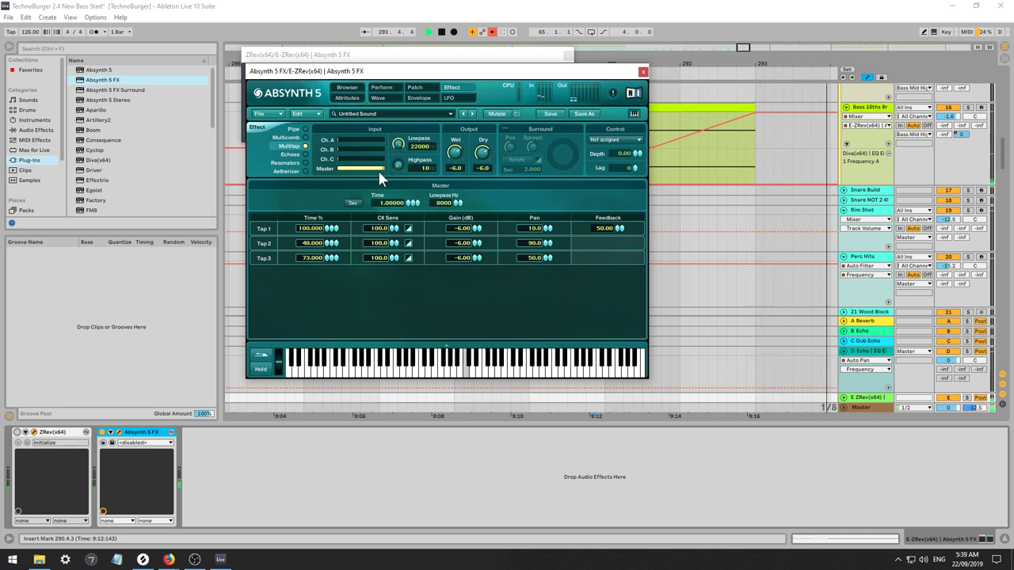
{"action": "key", "text": "space"}
Try Echoes, Resonators and Aetherizer, return to Pipe, then delete Absynth 5 FX.
{"action": "left_click", "coordinate": [303, 155]}
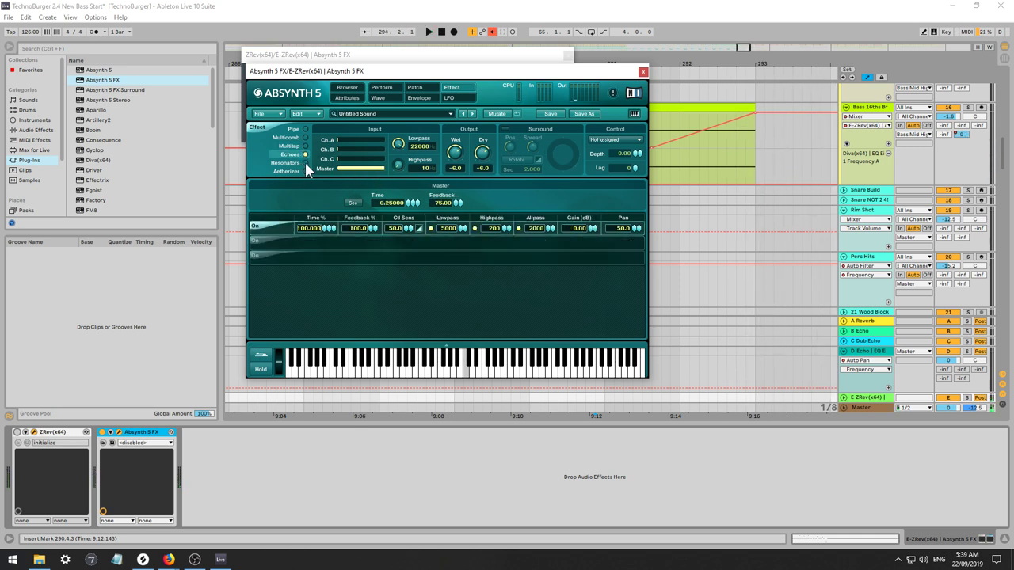
{"action": "left_click", "coordinate": [305, 161]}
{"action": "left_click", "coordinate": [305, 171]}
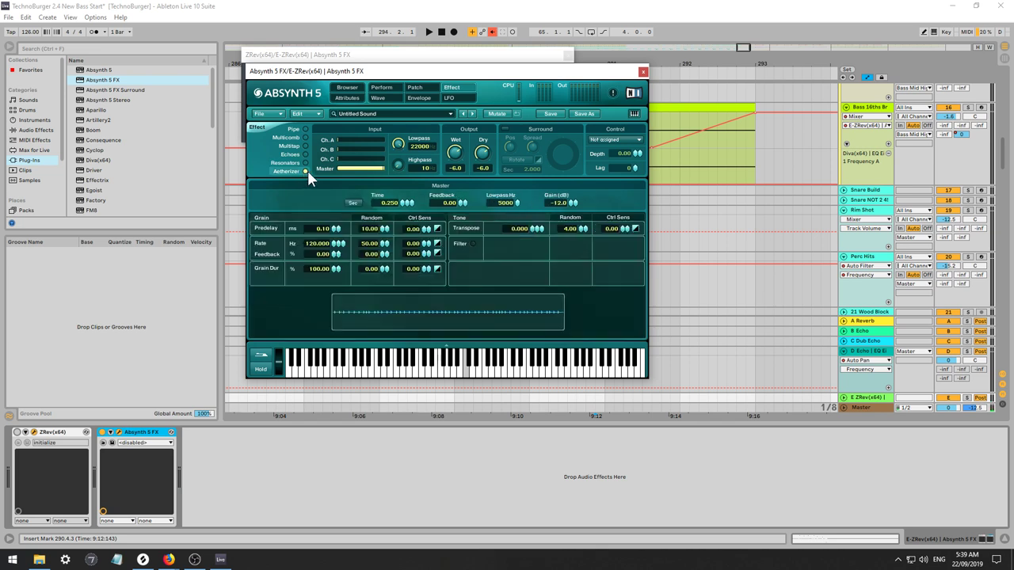
{"action": "key", "text": "space"}
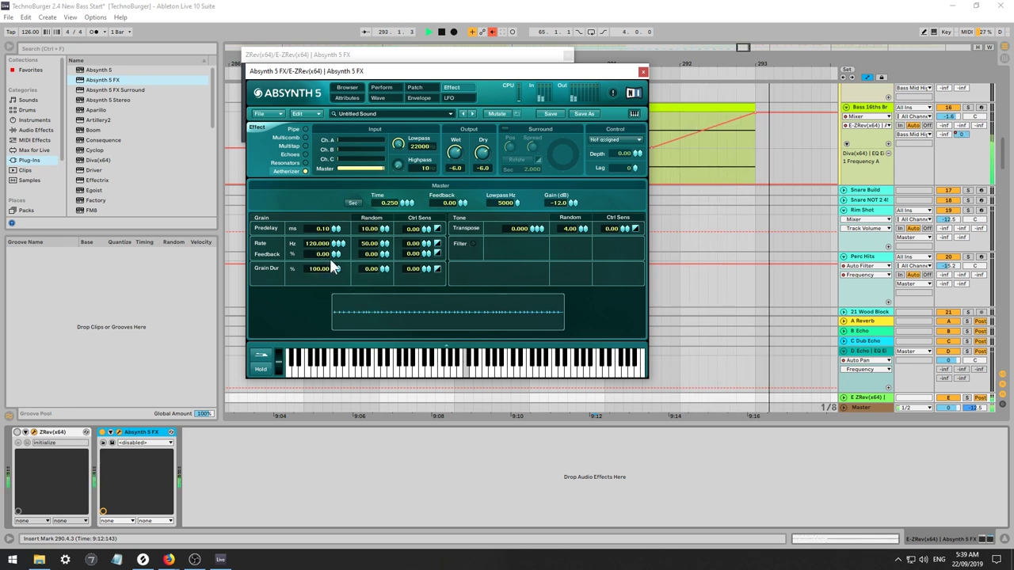
{"action": "key", "text": "space"}
{"action": "left_click", "coordinate": [305, 130]}
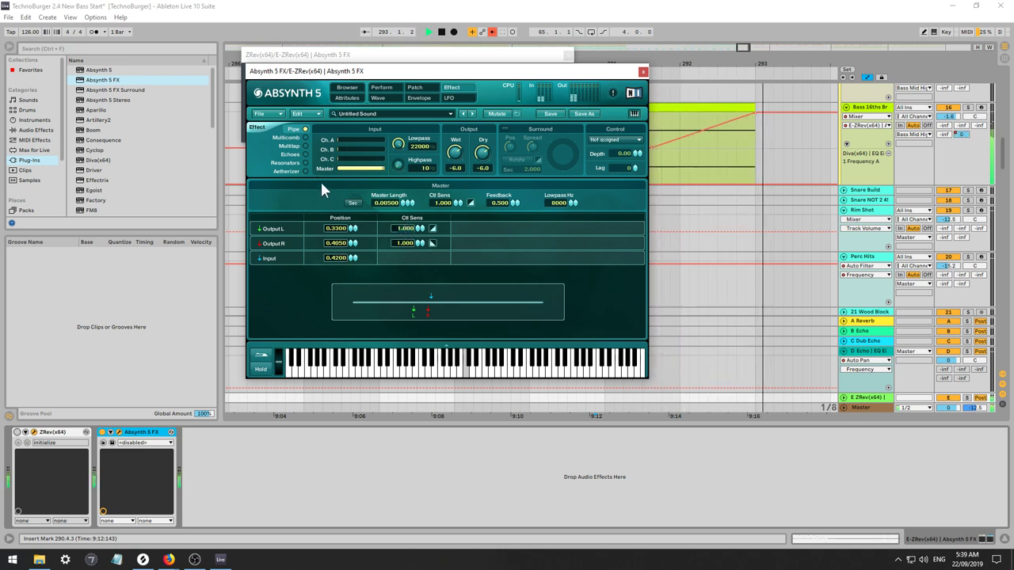
{"action": "left_click", "coordinate": [141, 431]}
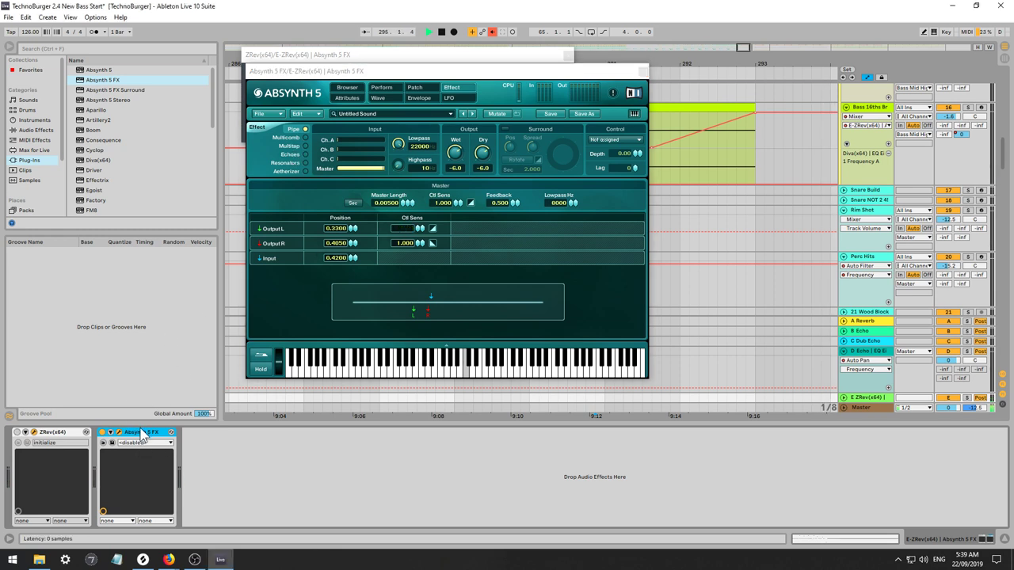
{"action": "key", "text": "Delete"}
{"action": "key", "text": "Delete"}
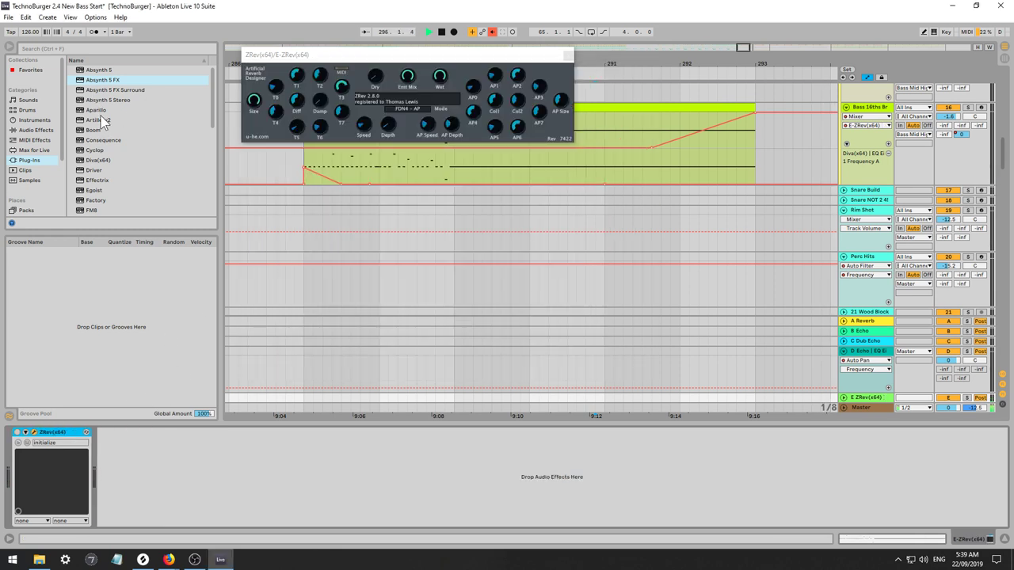
Load Live's native Reverb from Audio Effects onto the E ZRev return after ZRev.
{"action": "left_click", "coordinate": [119, 110]}
{"action": "scroll", "coordinate": [120, 145], "scroll_direction": "down", "scroll_amount": 3}
{"action": "scroll", "coordinate": [127, 171], "scroll_direction": "down", "scroll_amount": 2}
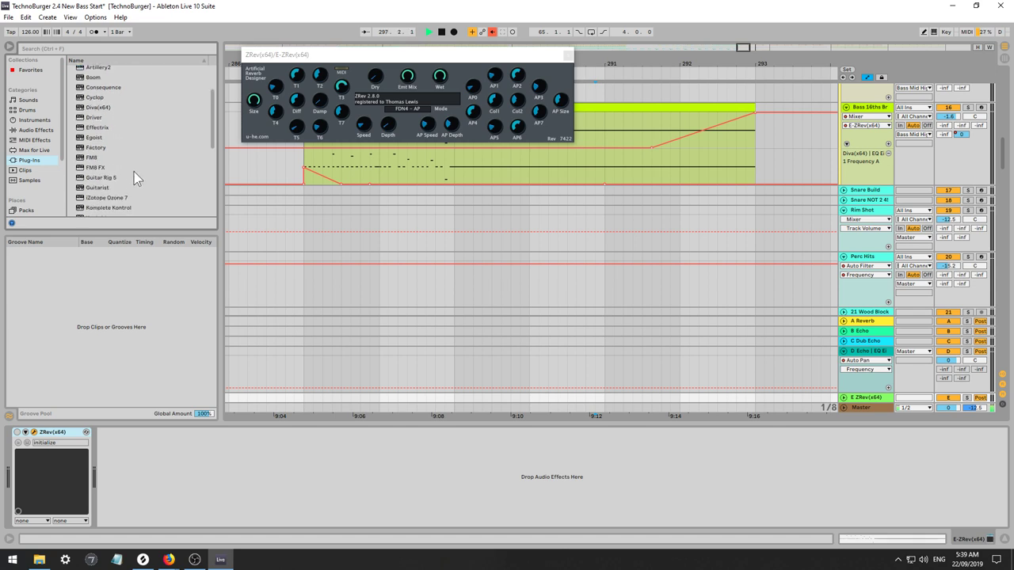
{"action": "scroll", "coordinate": [105, 162], "scroll_direction": "down", "scroll_amount": 4}
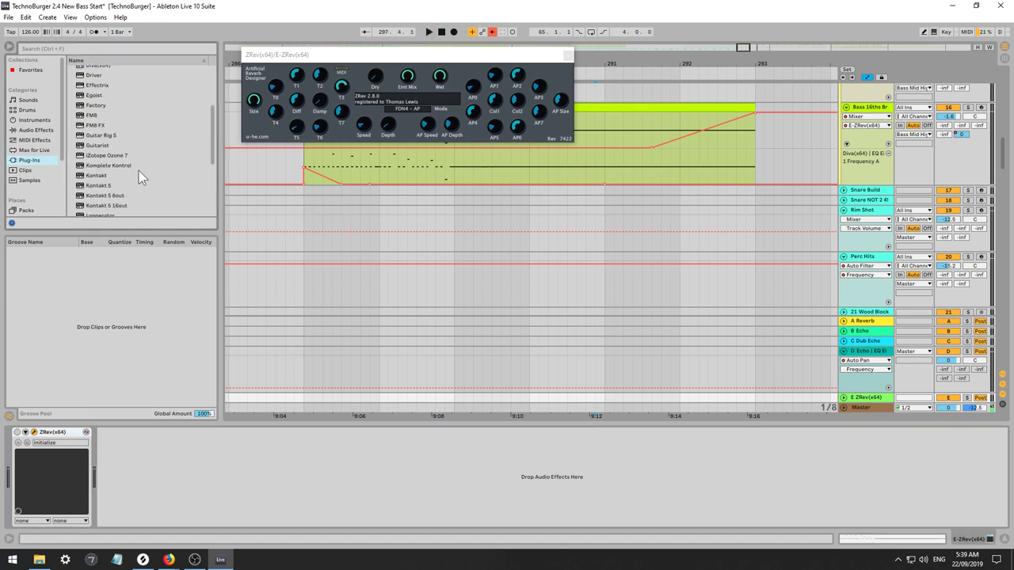
{"action": "scroll", "coordinate": [139, 171], "scroll_direction": "down", "scroll_amount": 7}
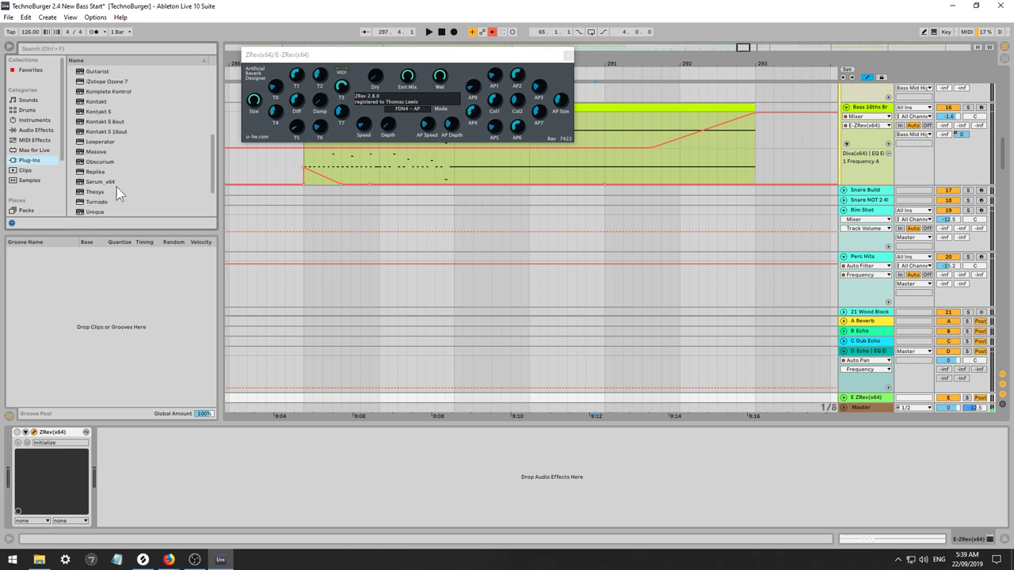
{"action": "scroll", "coordinate": [119, 188], "scroll_direction": "down", "scroll_amount": 5}
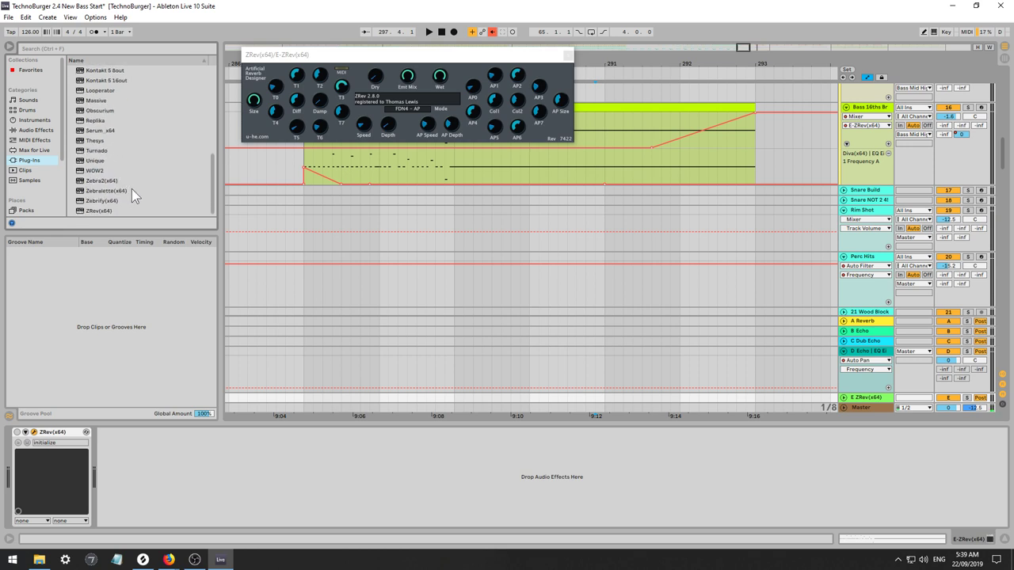
{"action": "scroll", "coordinate": [131, 189], "scroll_direction": "up", "scroll_amount": 19}
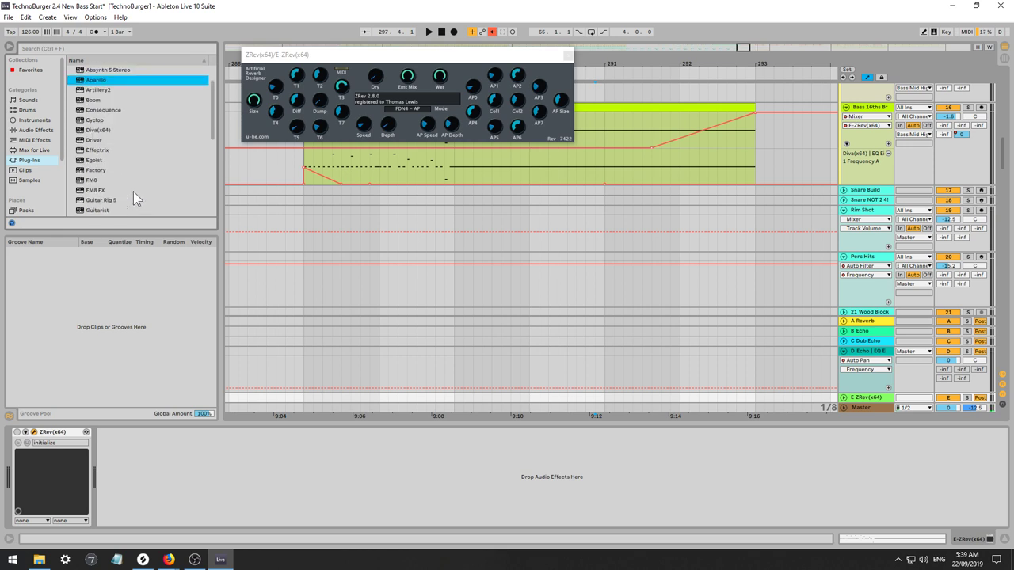
{"action": "scroll", "coordinate": [133, 191], "scroll_direction": "up", "scroll_amount": 2}
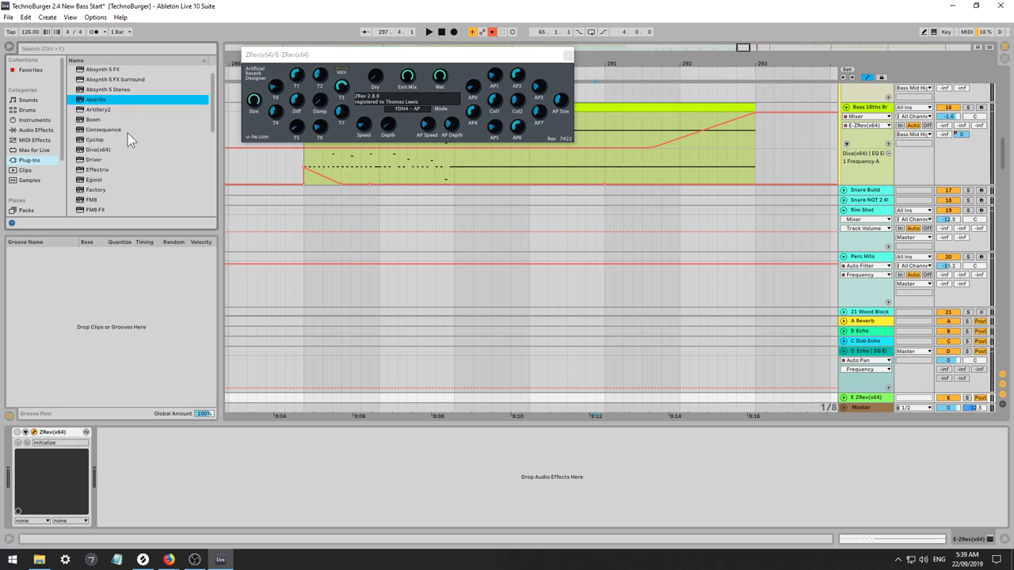
{"action": "scroll", "coordinate": [129, 136], "scroll_direction": "down", "scroll_amount": 2}
{"action": "scroll", "coordinate": [130, 136], "scroll_direction": "down", "scroll_amount": 5}
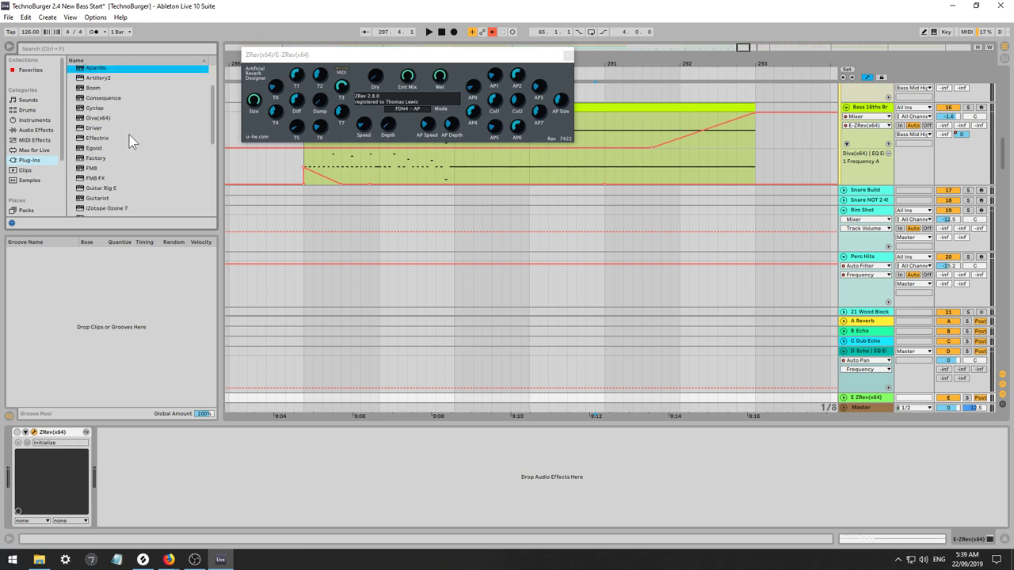
{"action": "scroll", "coordinate": [129, 134], "scroll_direction": "down", "scroll_amount": 5}
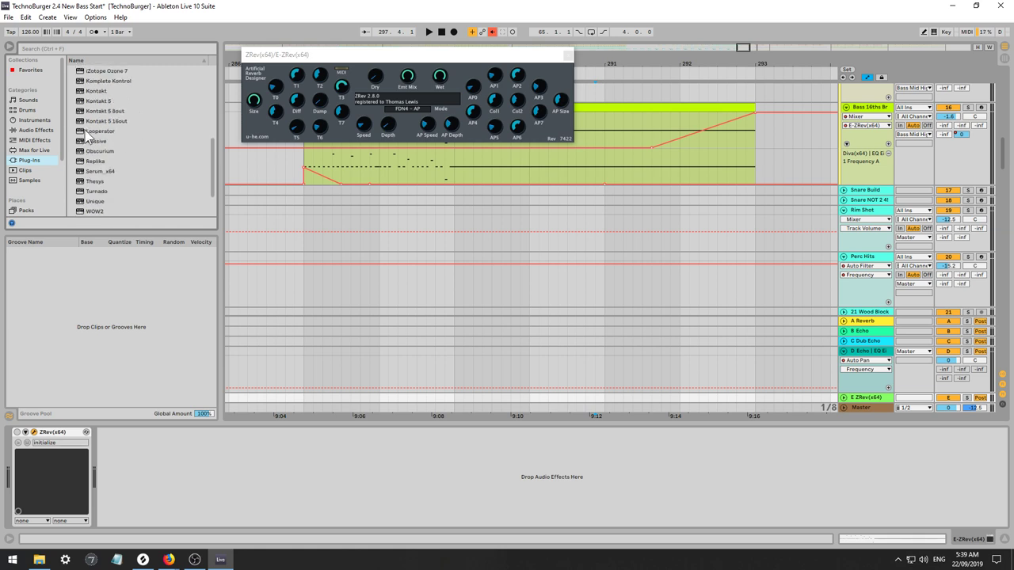
{"action": "left_click", "coordinate": [41, 130]}
{"action": "scroll", "coordinate": [112, 188], "scroll_direction": "down", "scroll_amount": 3}
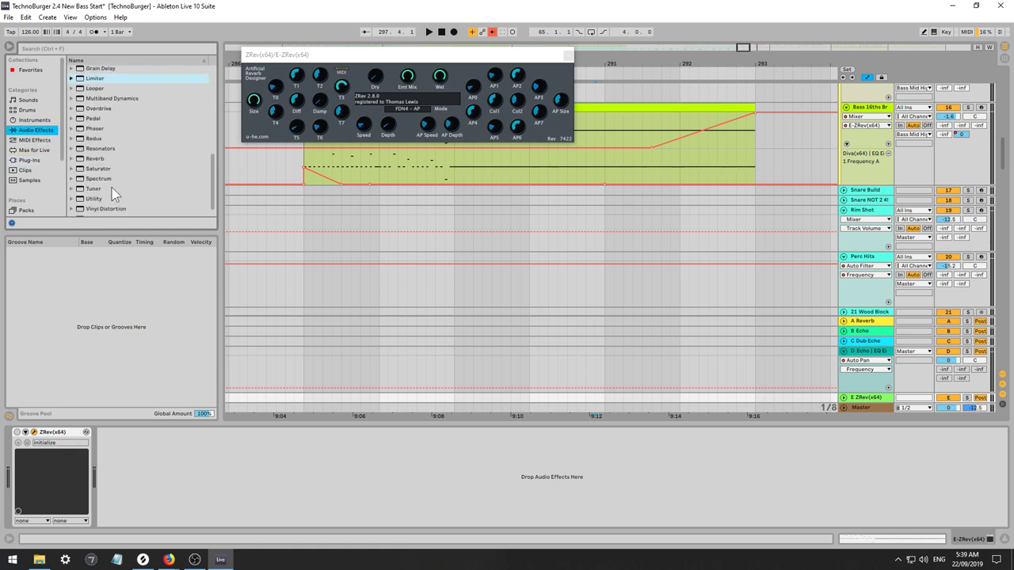
{"action": "left_click", "coordinate": [91, 159]}
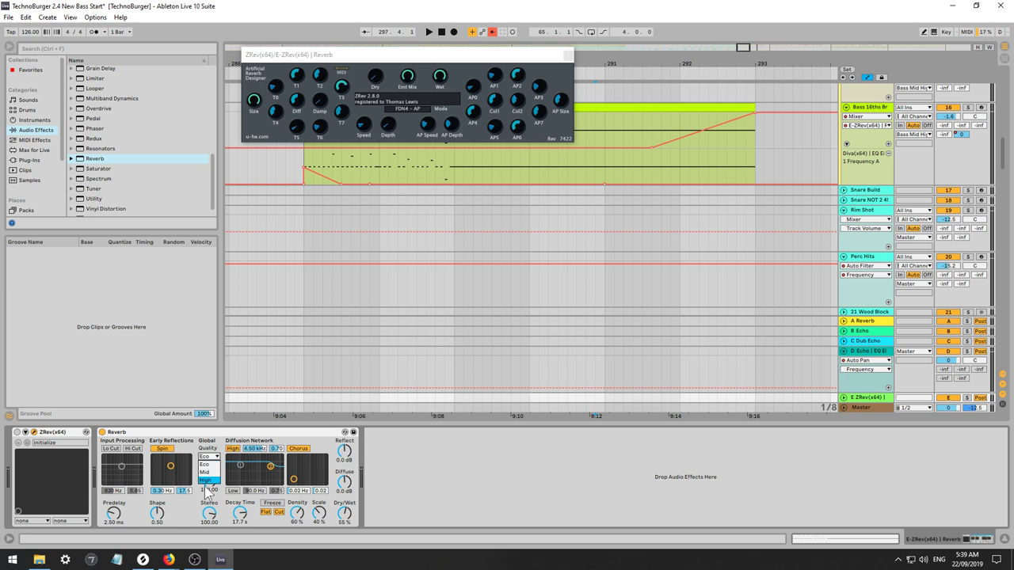
Set the Reverb nearly fully wet, with 21.2 s decay and a 1.57 kHz diffusion high cut.
{"action": "key", "text": "space"}
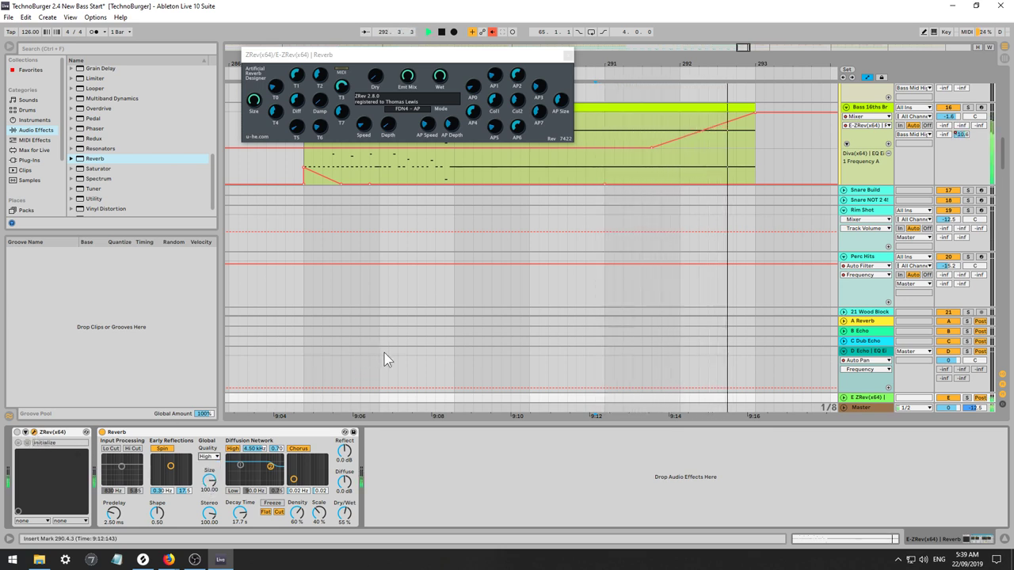
{"action": "left_click_drag", "start_coordinate": [344, 513], "coordinate": [344, 480]}
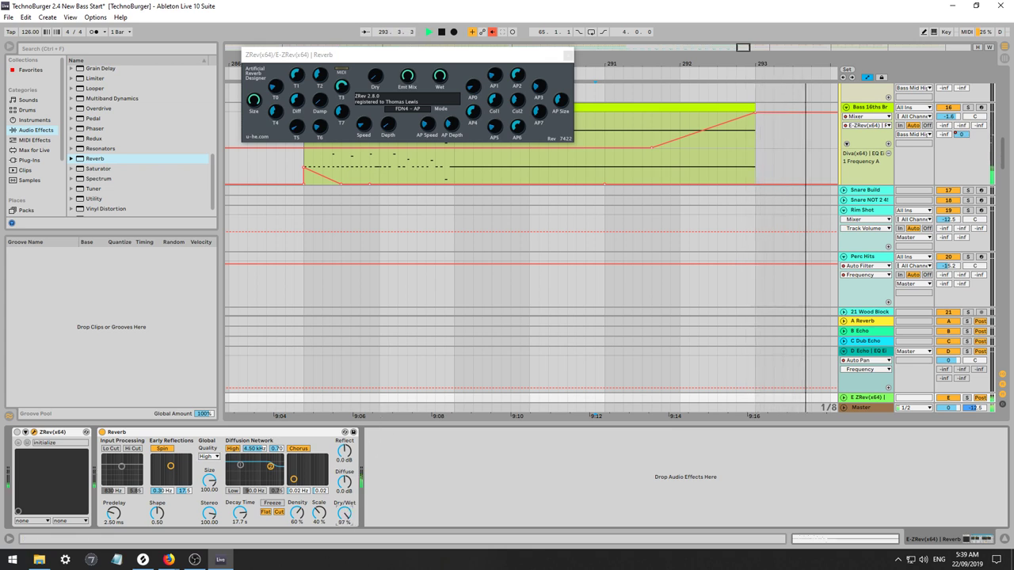
{"action": "left_click", "coordinate": [691, 138]}
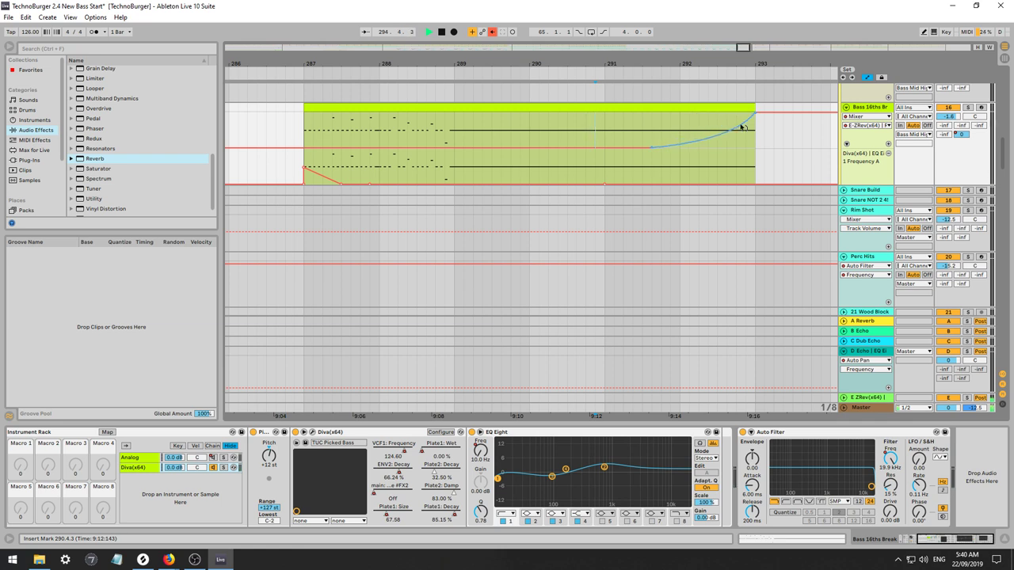
{"action": "key", "text": "space"}
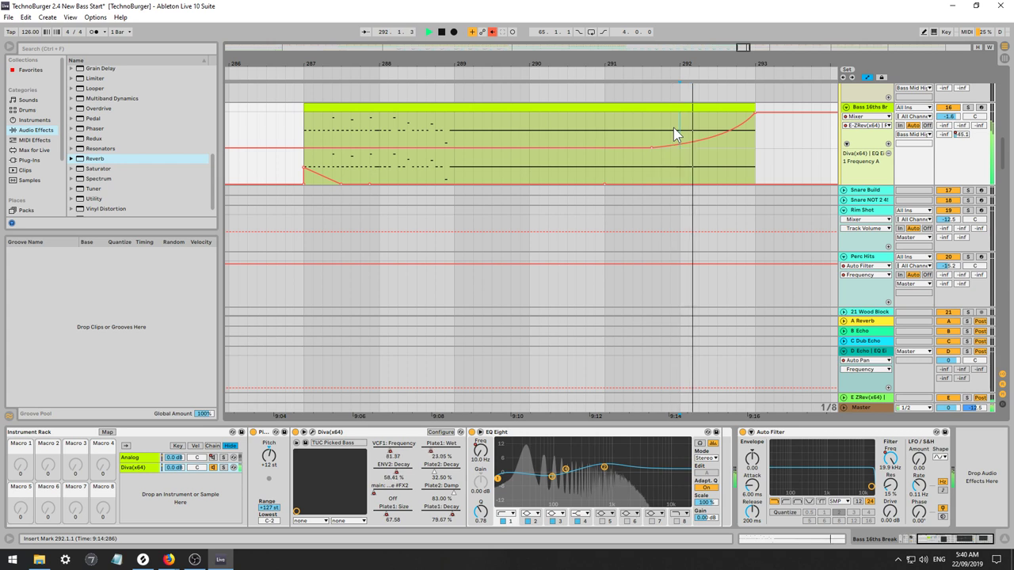
{"action": "left_click", "coordinate": [868, 396]}
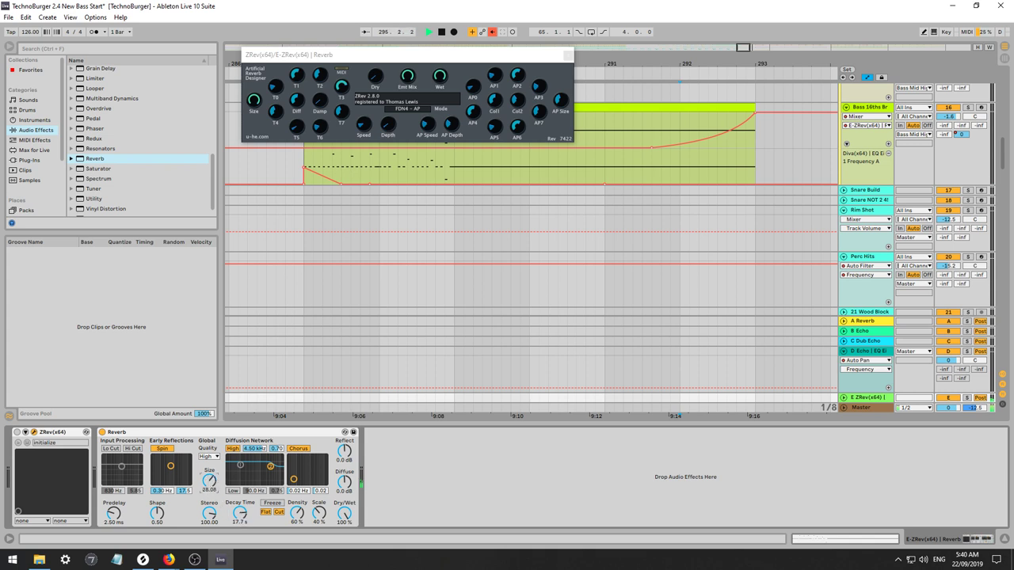
{"action": "key", "text": "space"}
{"action": "left_click_drag", "start_coordinate": [243, 511], "coordinate": [243, 528]}
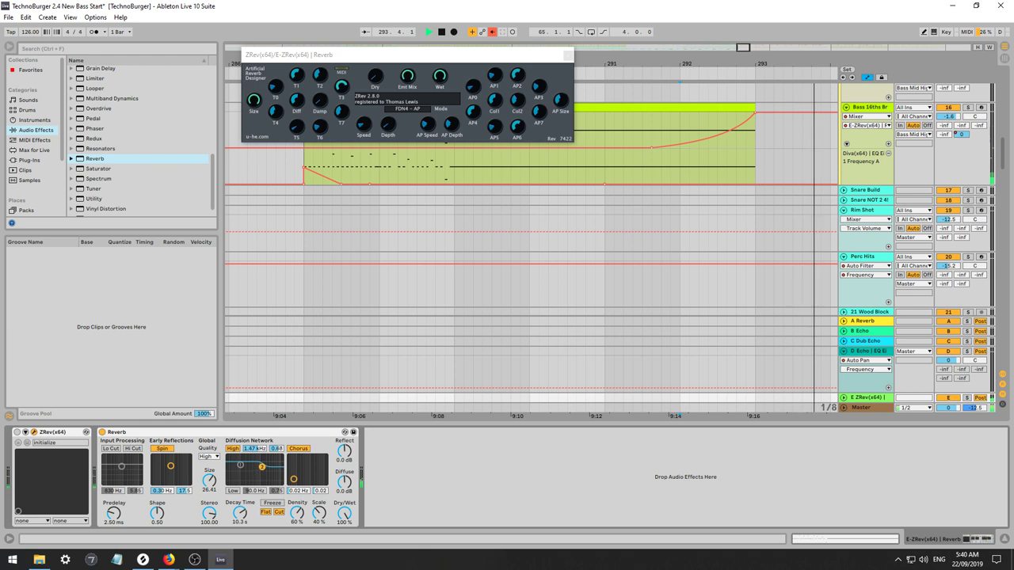
{"action": "left_click_drag", "start_coordinate": [271, 466], "coordinate": [240, 511]}
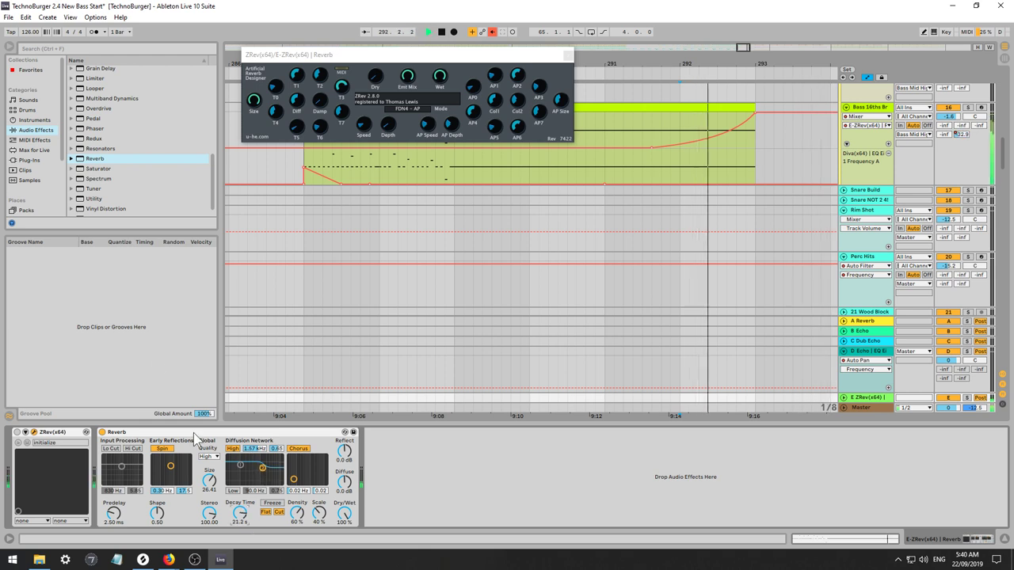
Add a Limiter after the Reverb on return E.
{"action": "scroll", "coordinate": [113, 136], "scroll_direction": "up", "scroll_amount": 5}
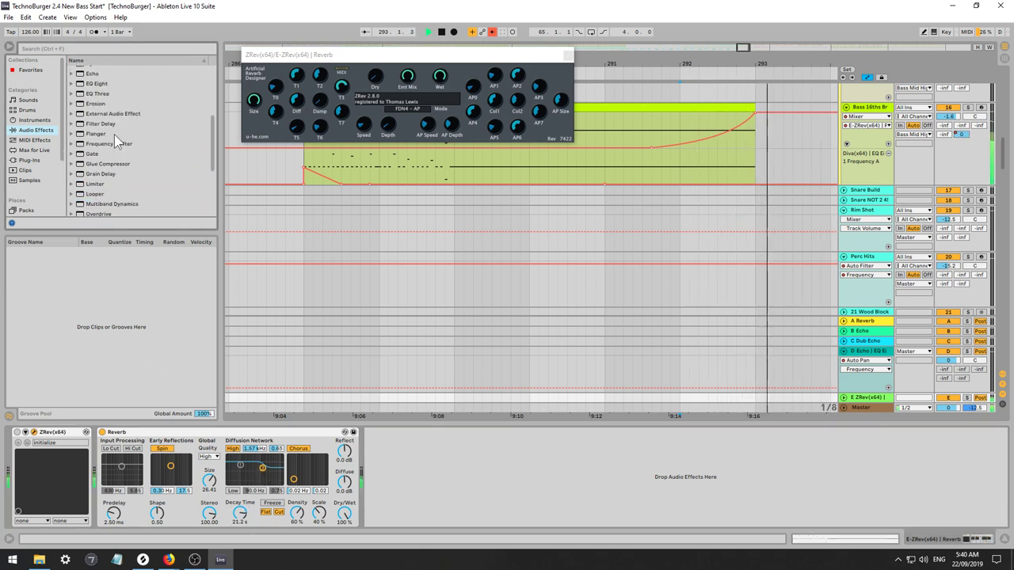
{"action": "left_click", "coordinate": [96, 184]}
{"action": "left_click_drag", "start_coordinate": [340, 472], "coordinate": [385, 436]}
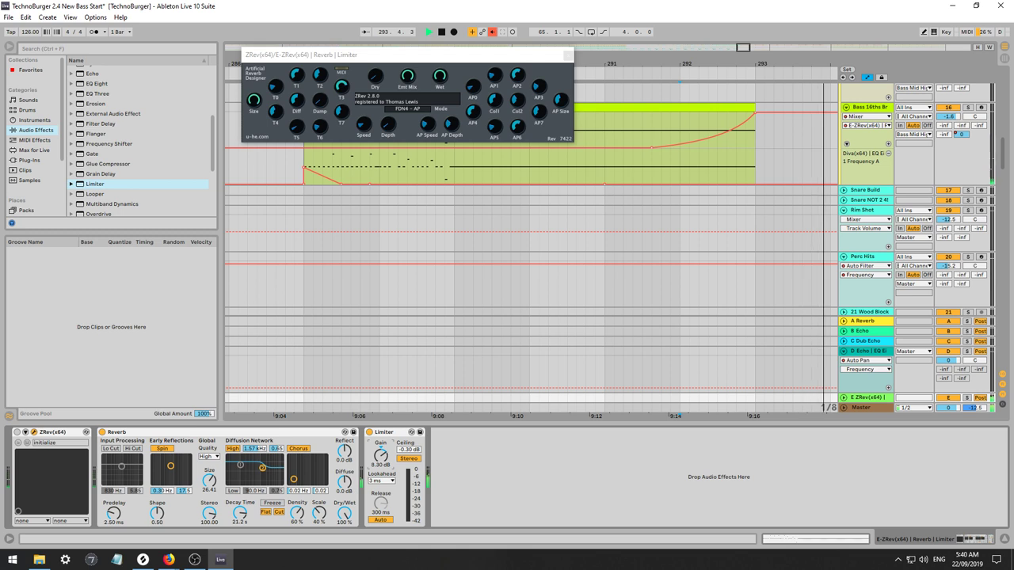
Automate the E ZRev Limiter Gain to rise to 3.22 dB after bar 293.
{"action": "left_click_drag", "start_coordinate": [381, 457], "coordinate": [381, 461]}
{"action": "key", "text": "space"}
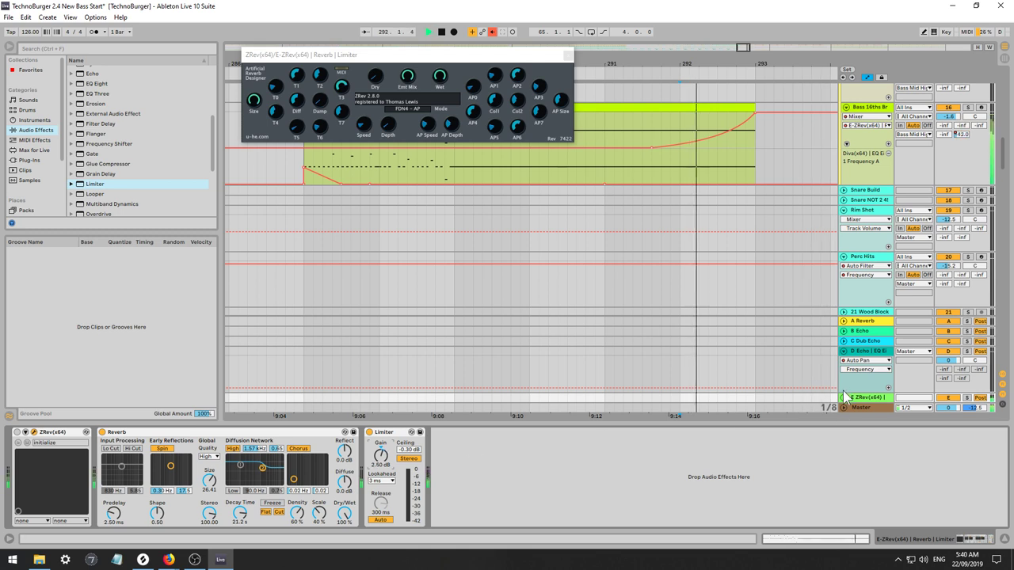
{"action": "left_click", "coordinate": [844, 399]}
{"action": "left_click", "coordinate": [755, 383]}
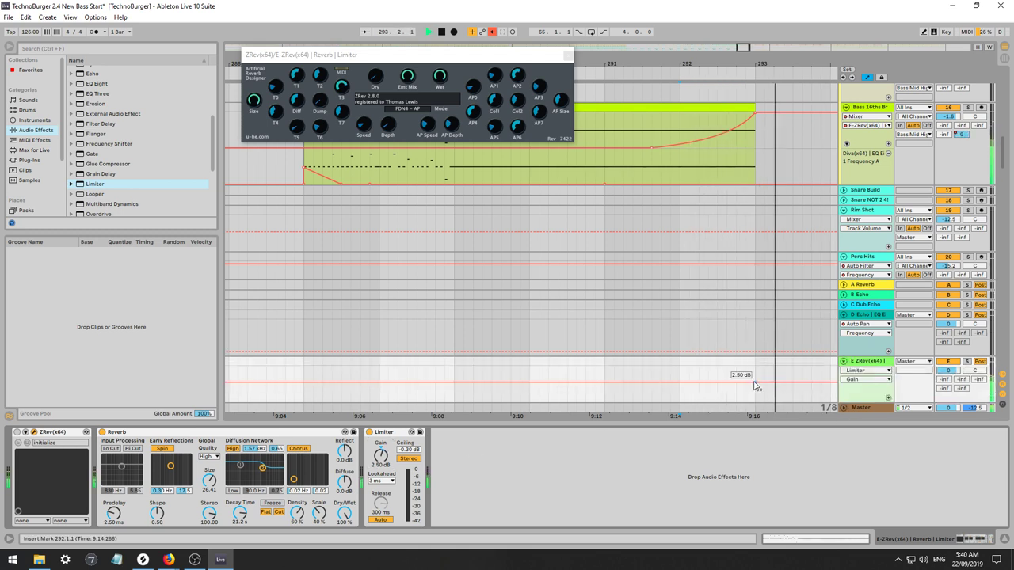
{"action": "key", "text": "space"}
{"action": "key", "text": "space"}
{"action": "left_click_drag", "start_coordinate": [781, 385], "coordinate": [824, 384]}
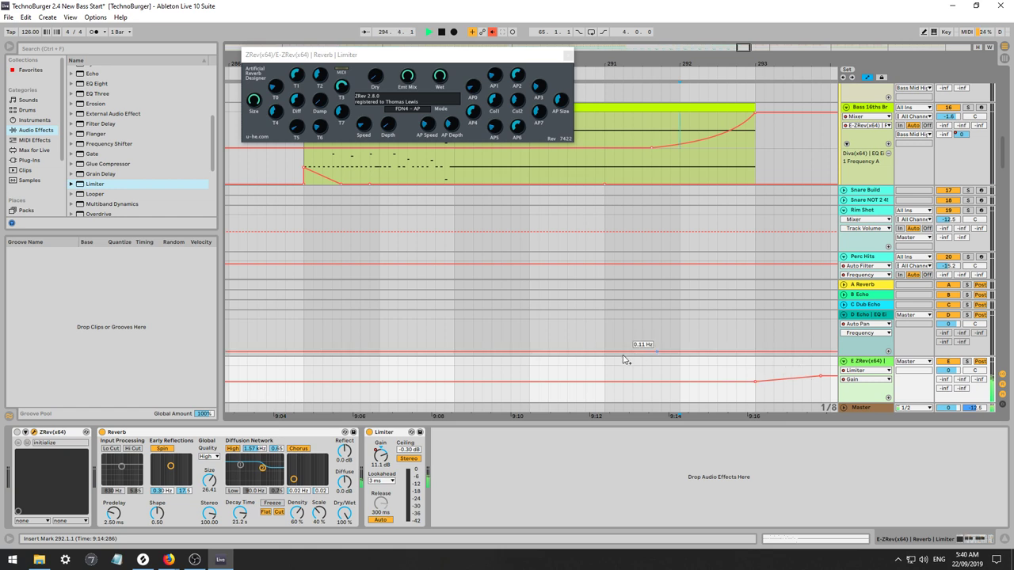
{"action": "key", "text": "space"}
{"action": "left_click", "coordinate": [310, 366]}
{"action": "key", "text": "space"}
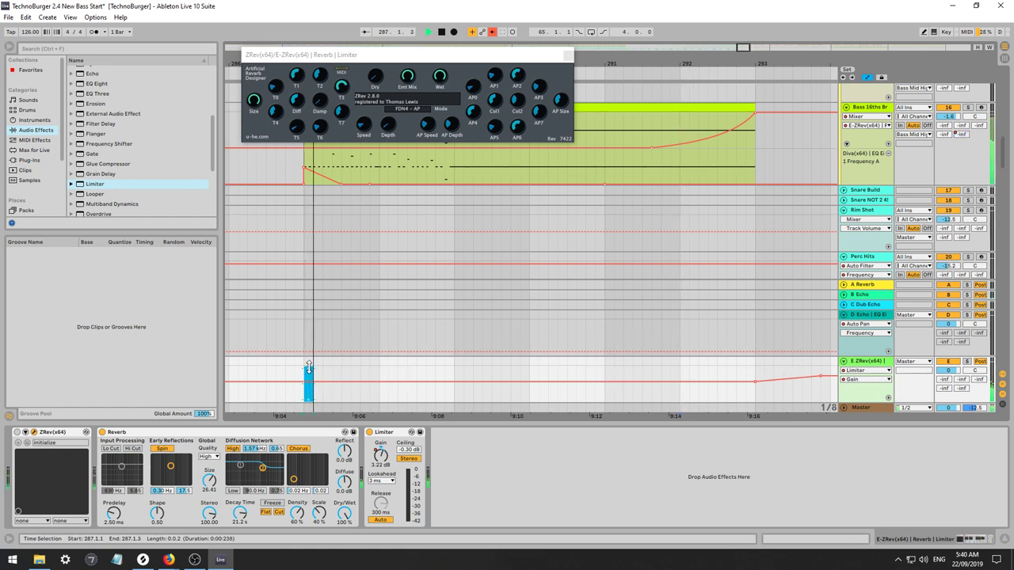
{"action": "left_click", "coordinate": [567, 54]}
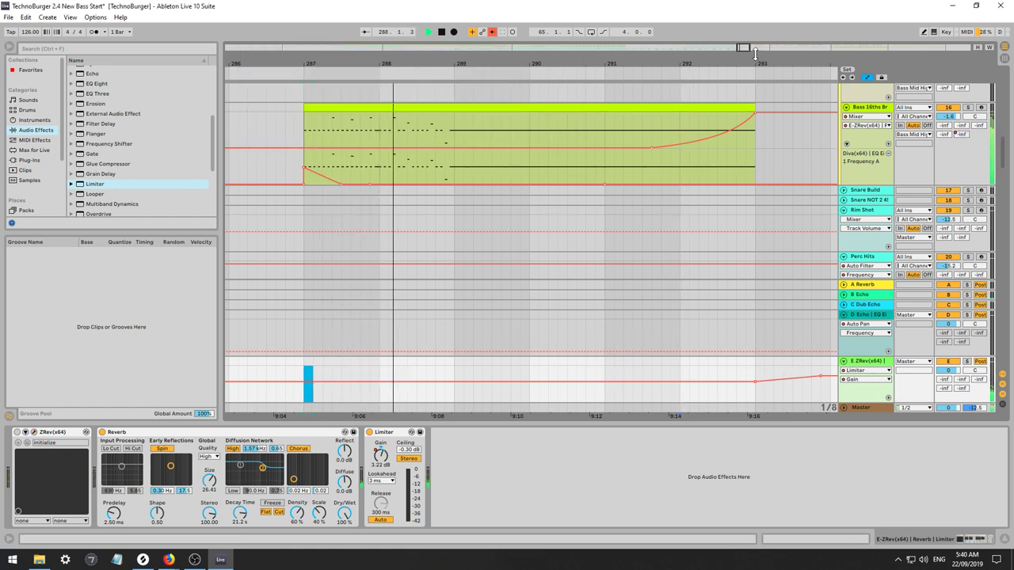
{"action": "left_click_drag", "start_coordinate": [552, 57], "coordinate": [479, 33]}
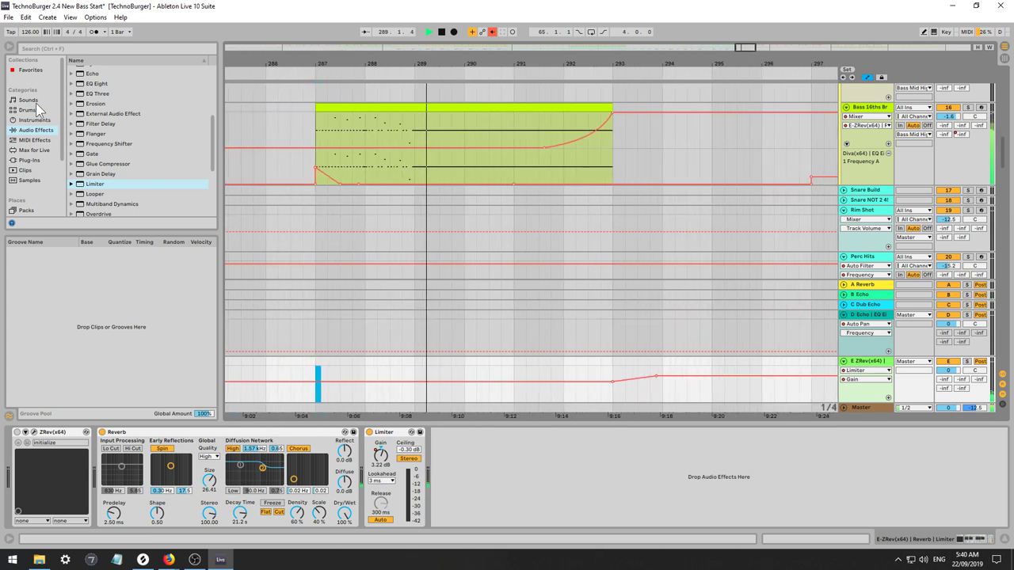
Add a Compressor after the Limiter, sidechained from Kick, with threshold −26.3 dB.
{"action": "scroll", "coordinate": [114, 137], "scroll_direction": "up", "scroll_amount": 4}
{"action": "left_click", "coordinate": [104, 130]}
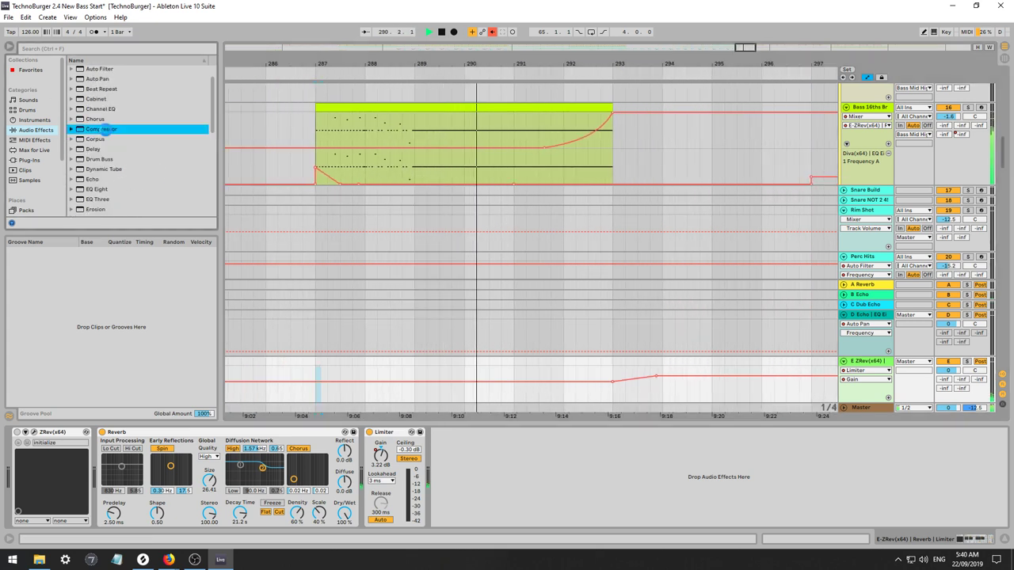
{"action": "left_click_drag", "start_coordinate": [443, 441], "coordinate": [445, 443]}
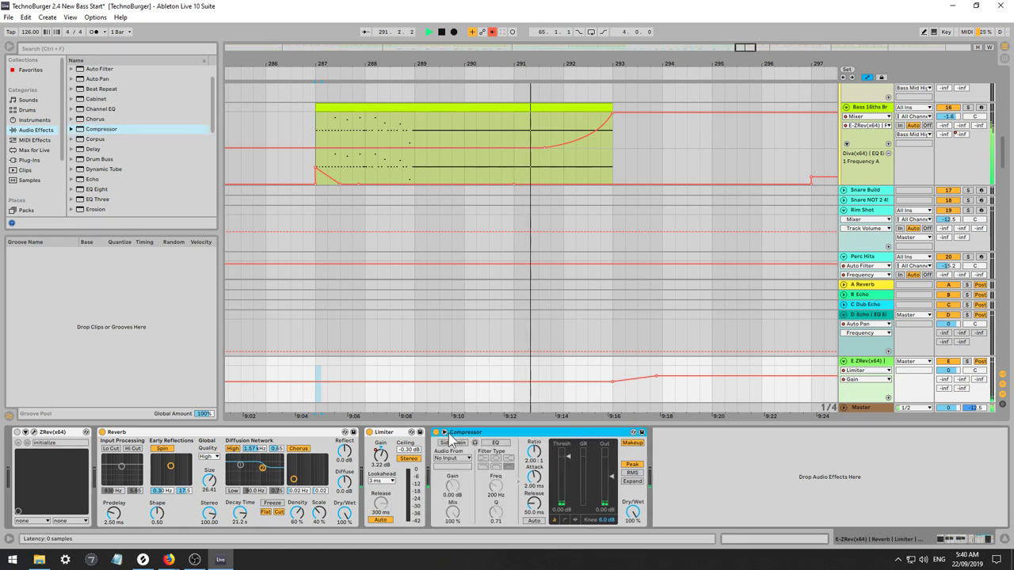
{"action": "left_click", "coordinate": [455, 459]}
{"action": "scroll", "coordinate": [520, 63], "scroll_direction": "up", "scroll_amount": 12}
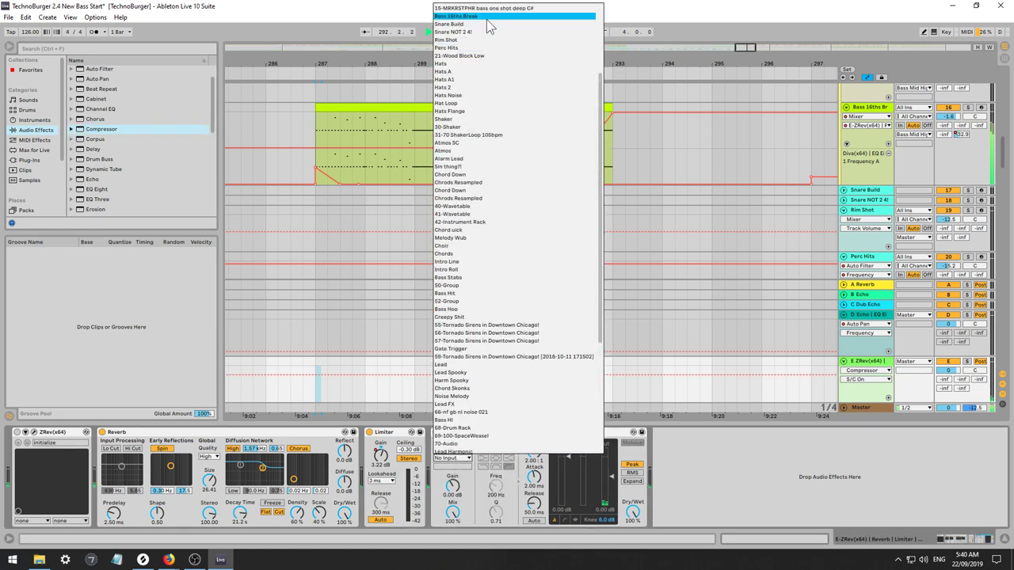
{"action": "left_click", "coordinate": [467, 15]}
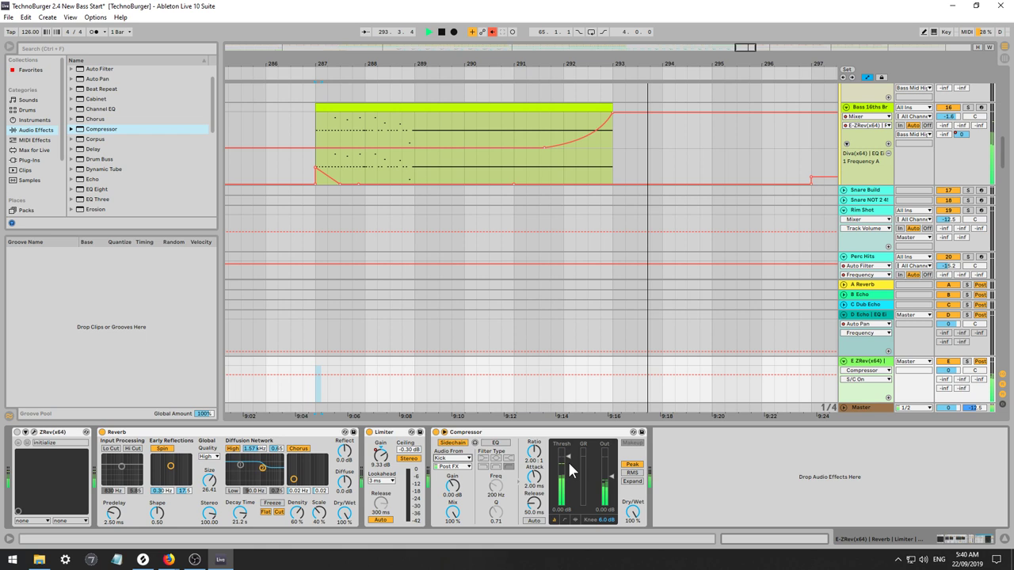
{"action": "left_click_drag", "start_coordinate": [568, 460], "coordinate": [568, 489]}
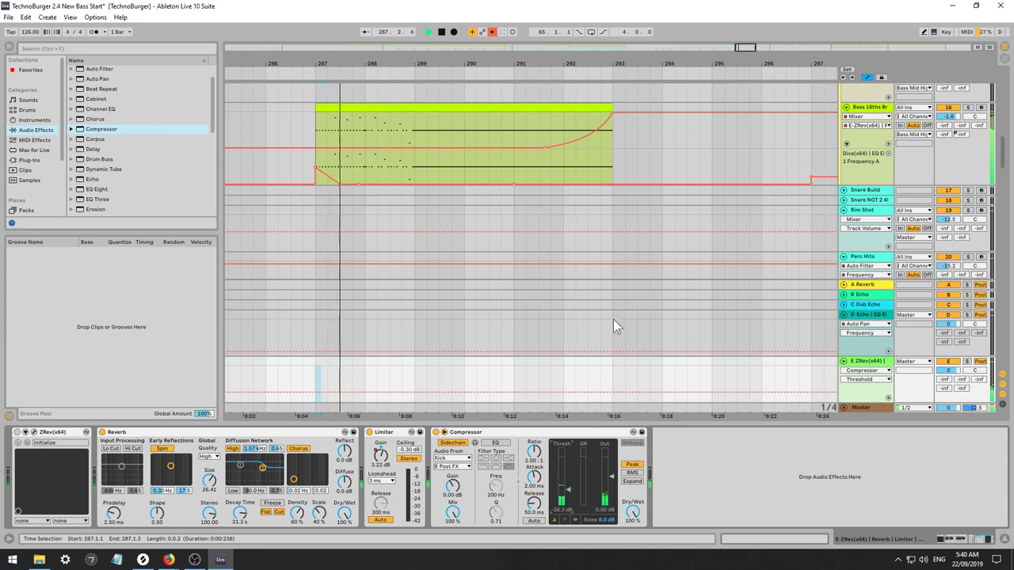
{"action": "left_click", "coordinate": [469, 372]}
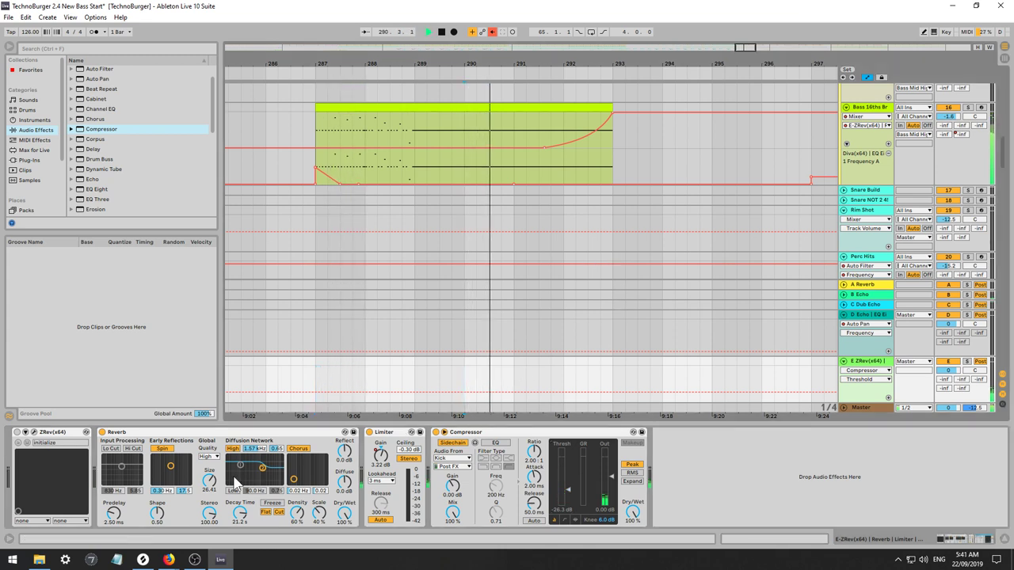